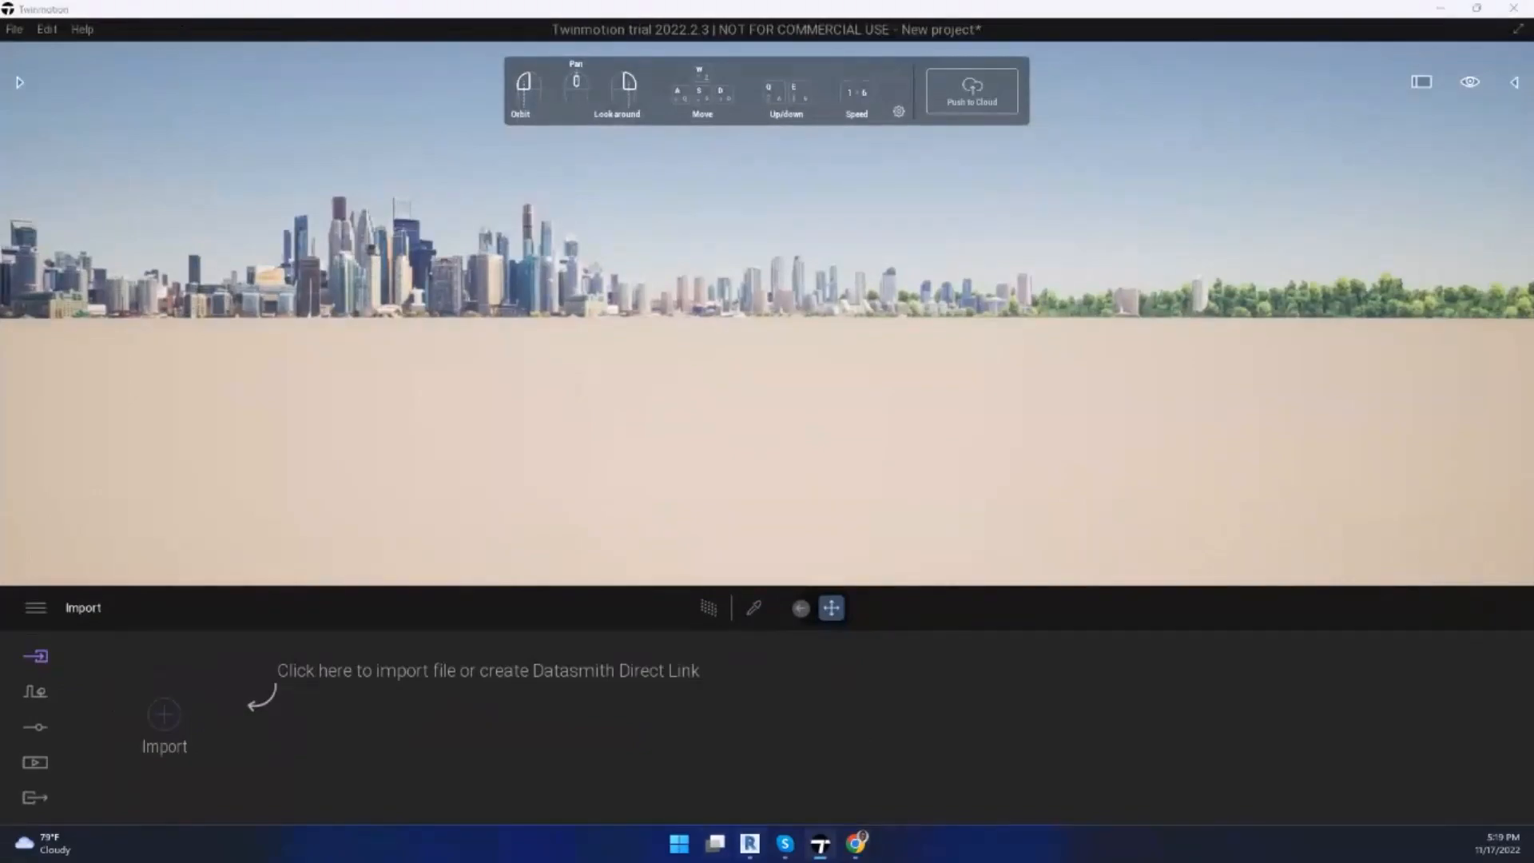
# Step: Switch to Revit and examine the building model's roof, deck, walls and footings from several angles in the 3D view
pyautogui.hotkey('alt', 'Tab')
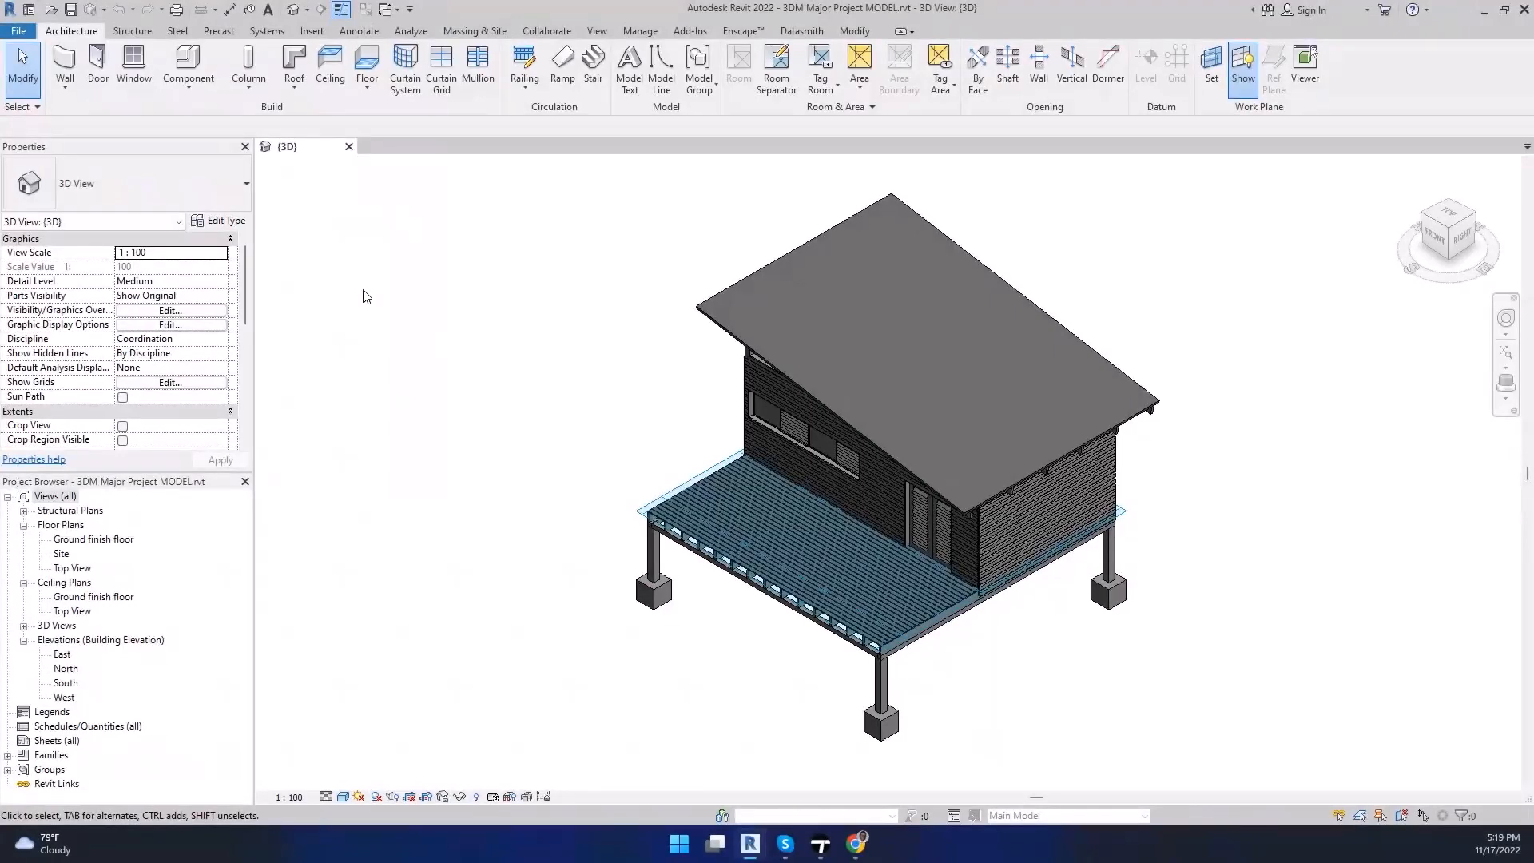
pyautogui.scroll(-3, 435, 332)
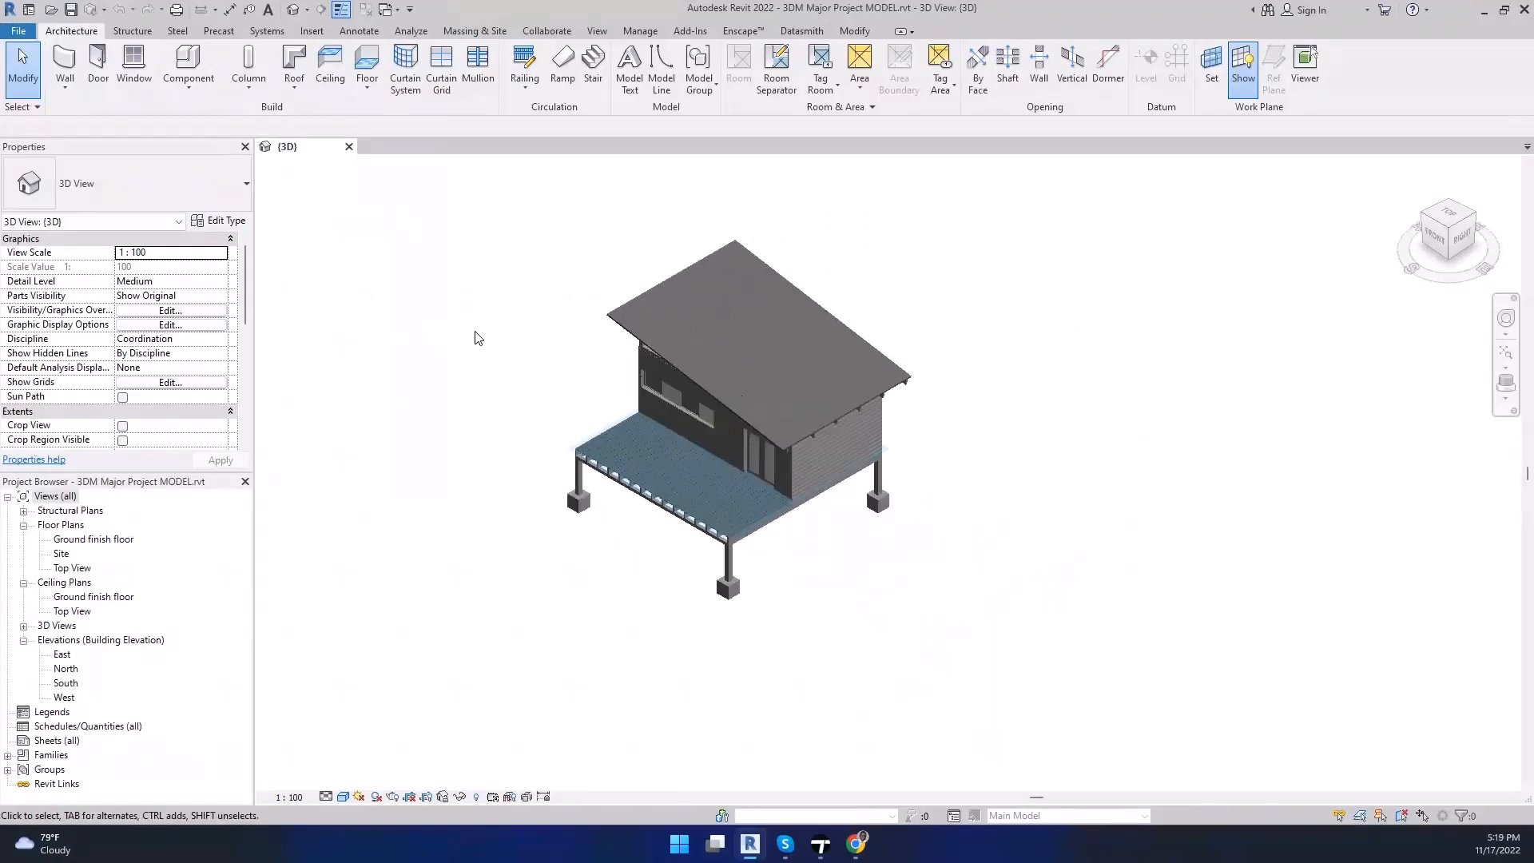
pyautogui.scroll(2, 400, 272)
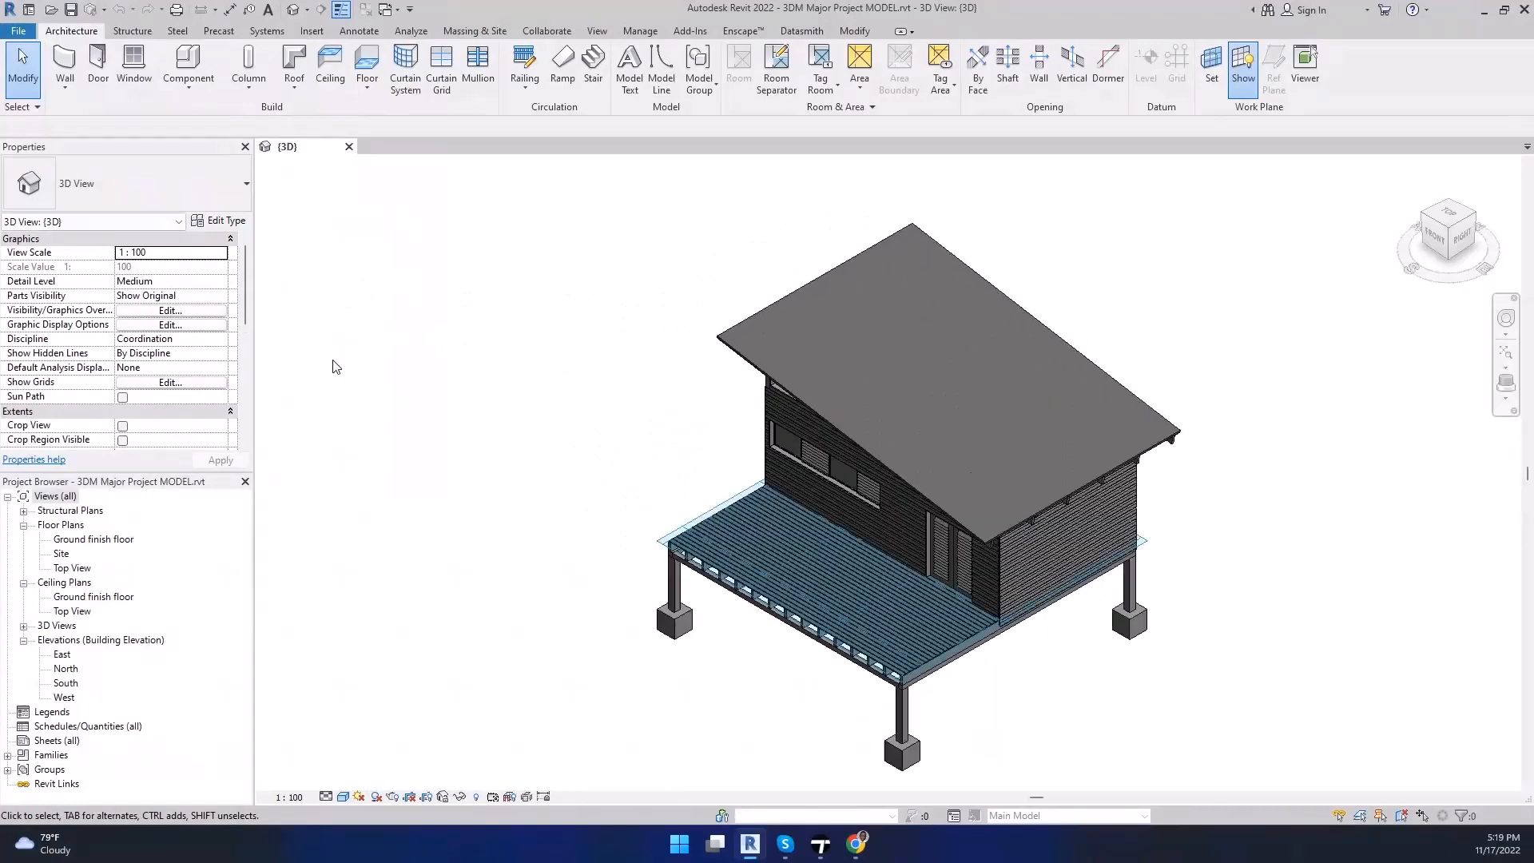
pyautogui.moveTo(884, 498); pyautogui.dragTo(776, 470, button='middle')
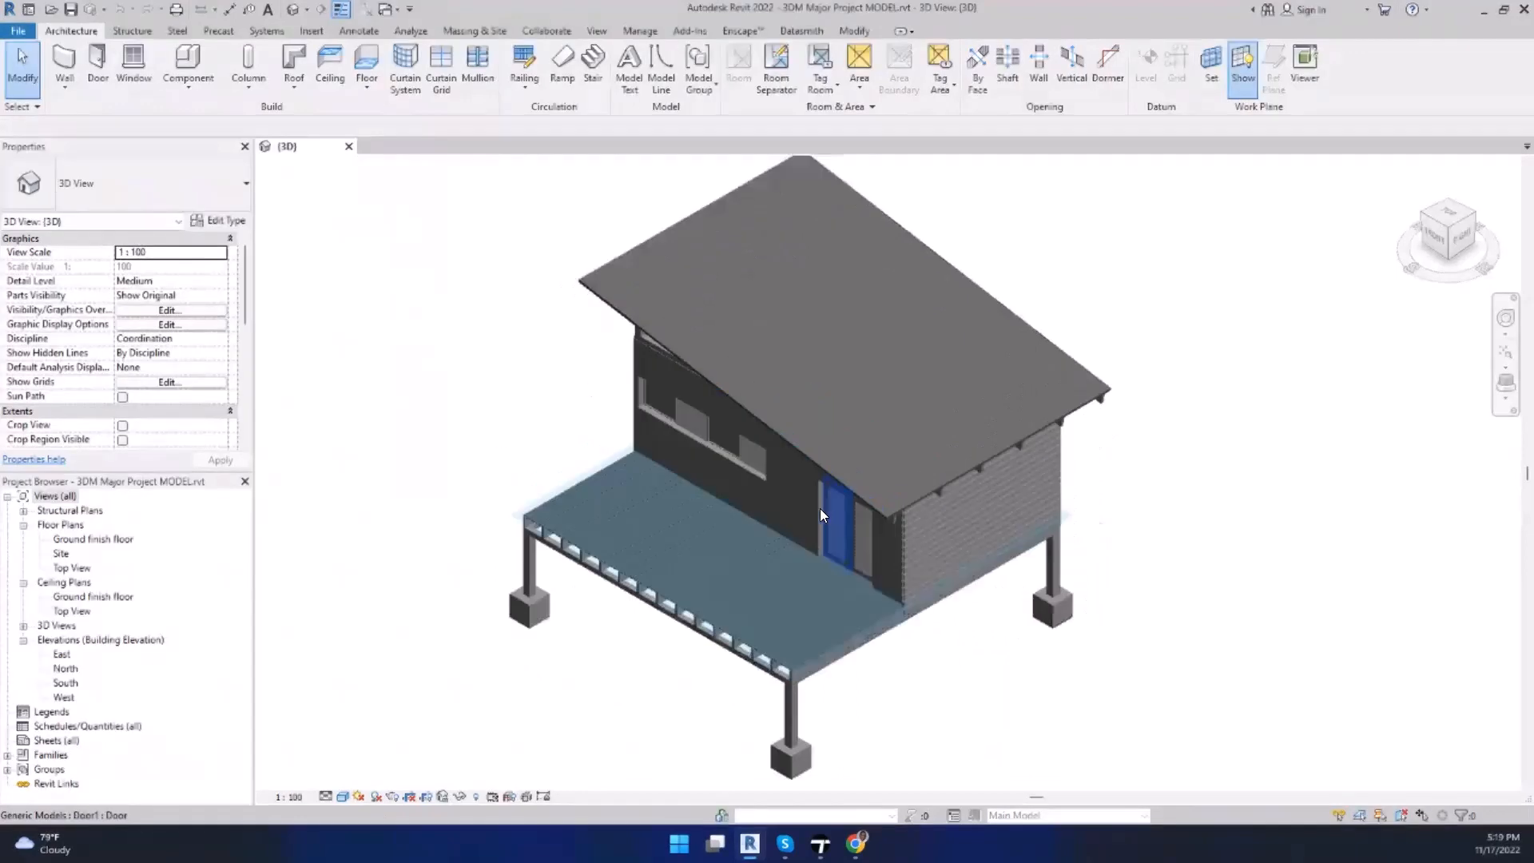
pyautogui.scroll(5, 819, 512)
pyautogui.scroll(-5, 871, 509)
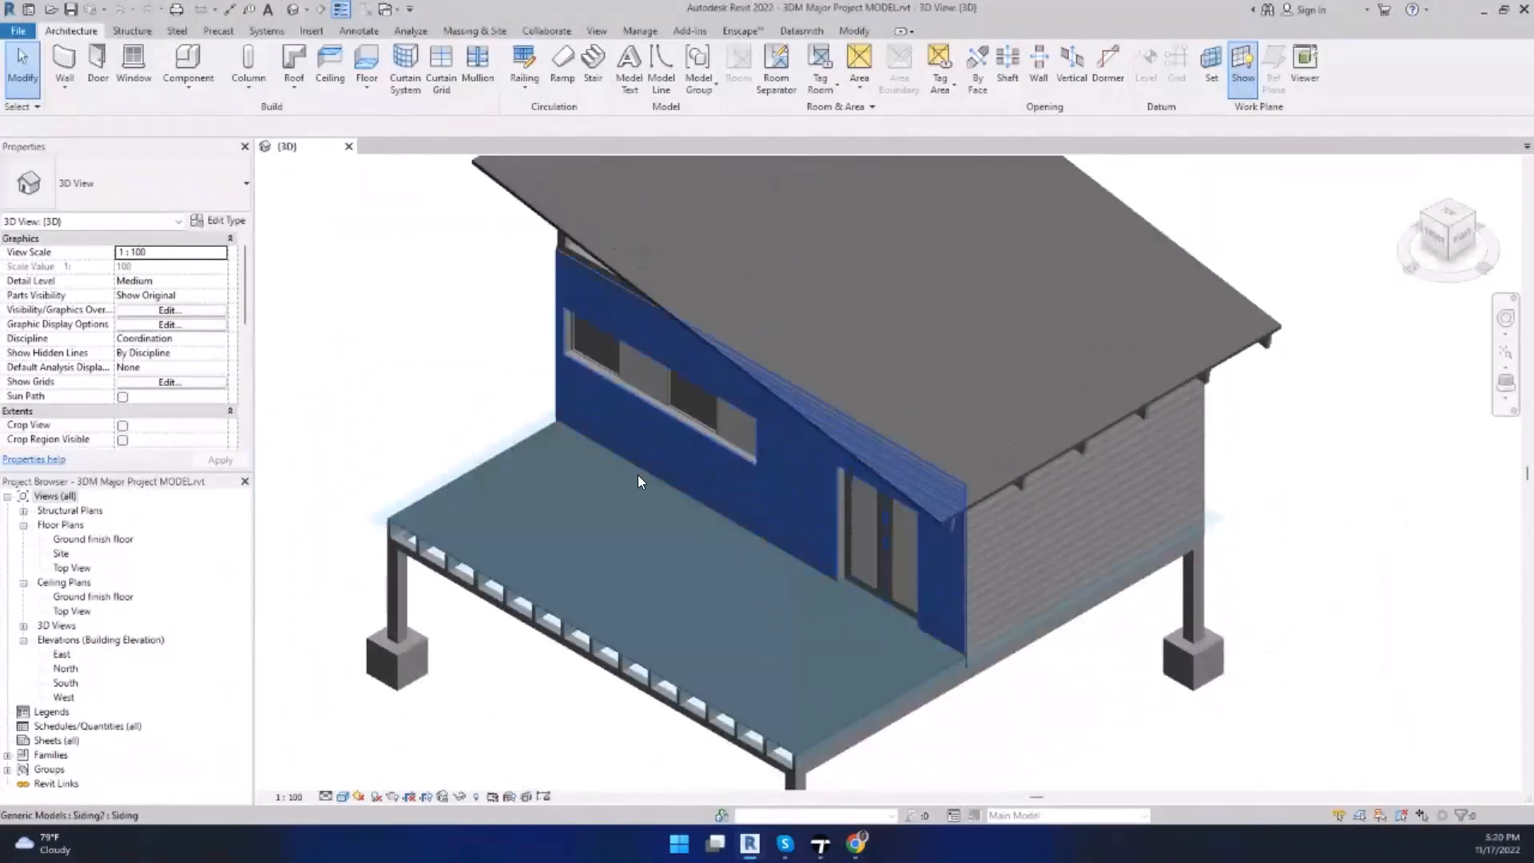
pyautogui.scroll(-1, 743, 441)
pyautogui.scroll(-1, 763, 439)
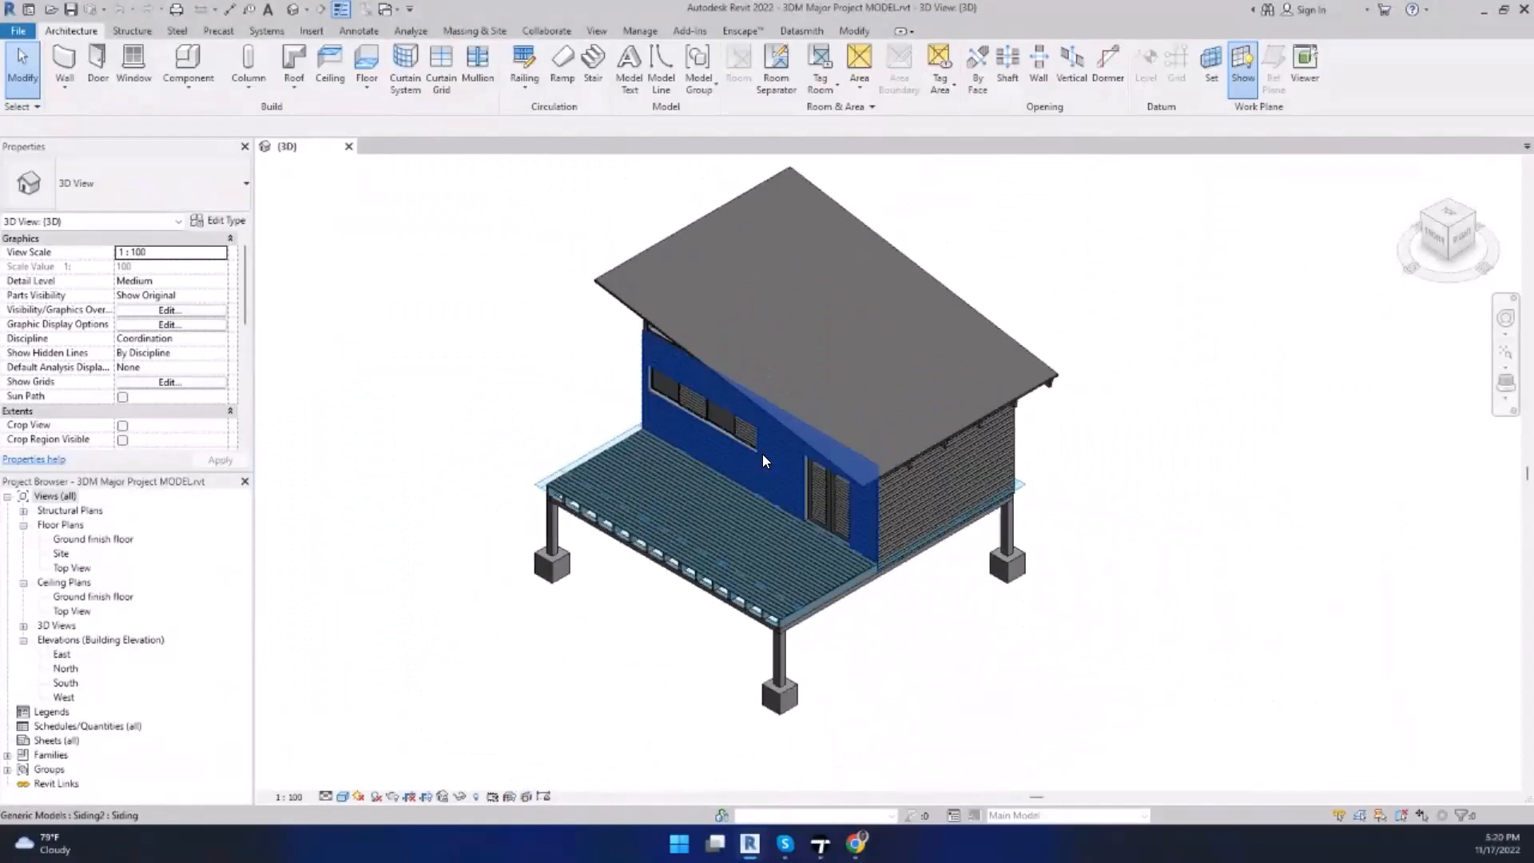
pyautogui.moveTo(763, 454)
pyautogui.keyDown('shift'); pyautogui.mouseDown(button='middle')
pyautogui.moveTo(807, 368)
pyautogui.moveTo(847, 449)
pyautogui.moveTo(887, 451)
pyautogui.moveTo(871, 527)
pyautogui.moveTo(949, 563)
pyautogui.moveTo(829, 562)
pyautogui.moveTo(856, 492)
pyautogui.moveTo(823, 440)
pyautogui.moveTo(806, 439)
pyautogui.mouseUp(button='middle'); pyautogui.keyUp('shift')
pyautogui.scroll(2, 762, 449)
pyautogui.moveTo(805, 439); pyautogui.dragTo(702, 439, button='middle')
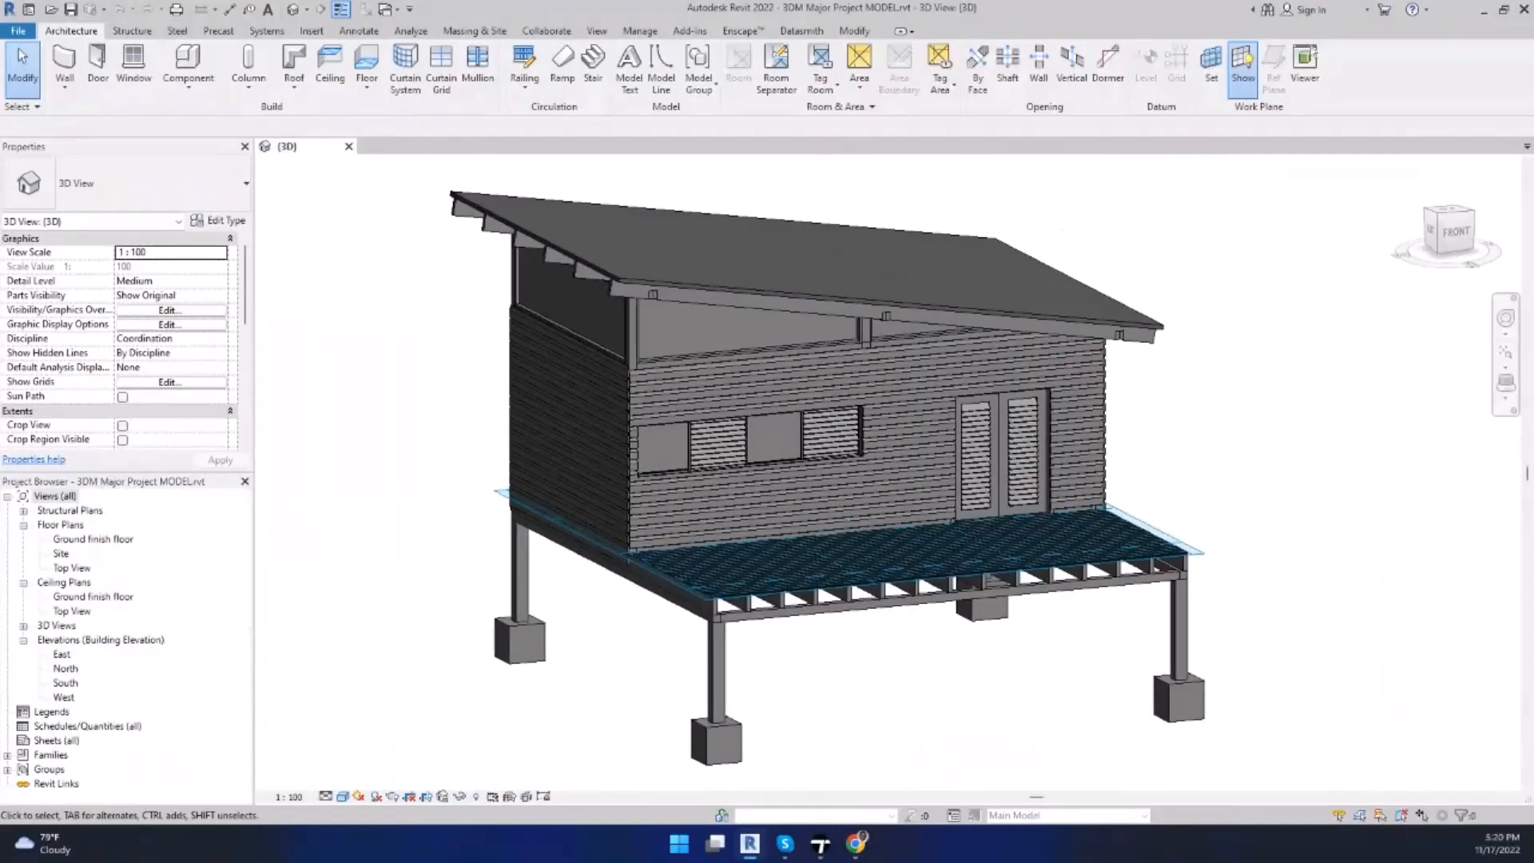
pyautogui.moveTo(923, 425); pyautogui.dragTo(924, 360, button='middle')
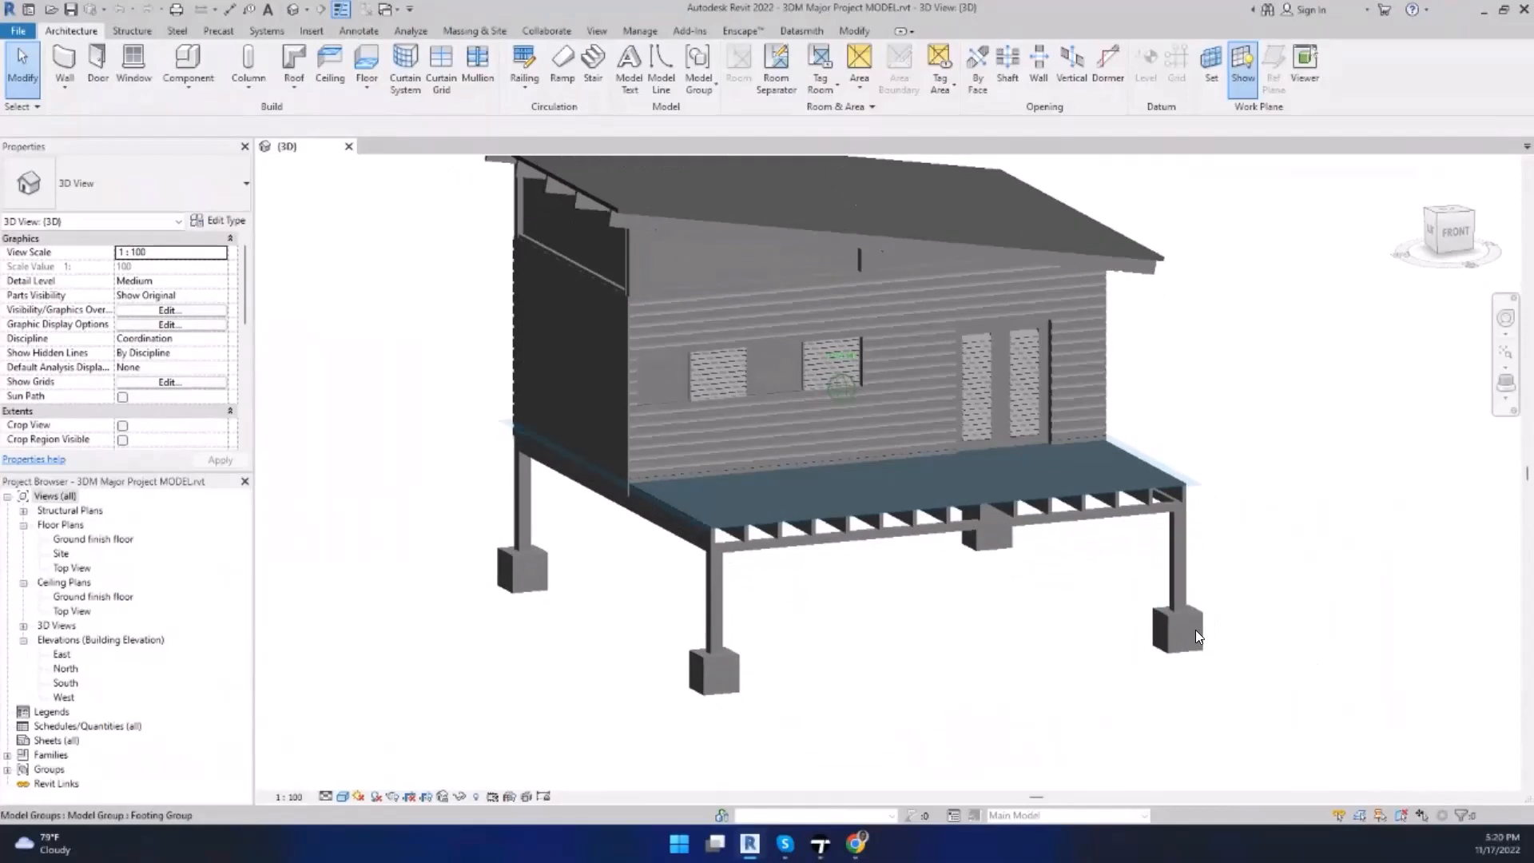
pyautogui.moveTo(768, 374)
pyautogui.keyDown('shift'); pyautogui.mouseDown(button='middle')
pyautogui.moveTo(933, 329)
pyautogui.moveTo(1052, 404)
pyautogui.moveTo(557, 418)
pyautogui.moveTo(728, 386)
pyautogui.moveTo(911, 321)
pyautogui.moveTo(634, 269)
pyautogui.moveTo(848, 471)
pyautogui.mouseUp(button='middle'); pyautogui.keyUp('shift')
pyautogui.scroll(-4, 856, 470)
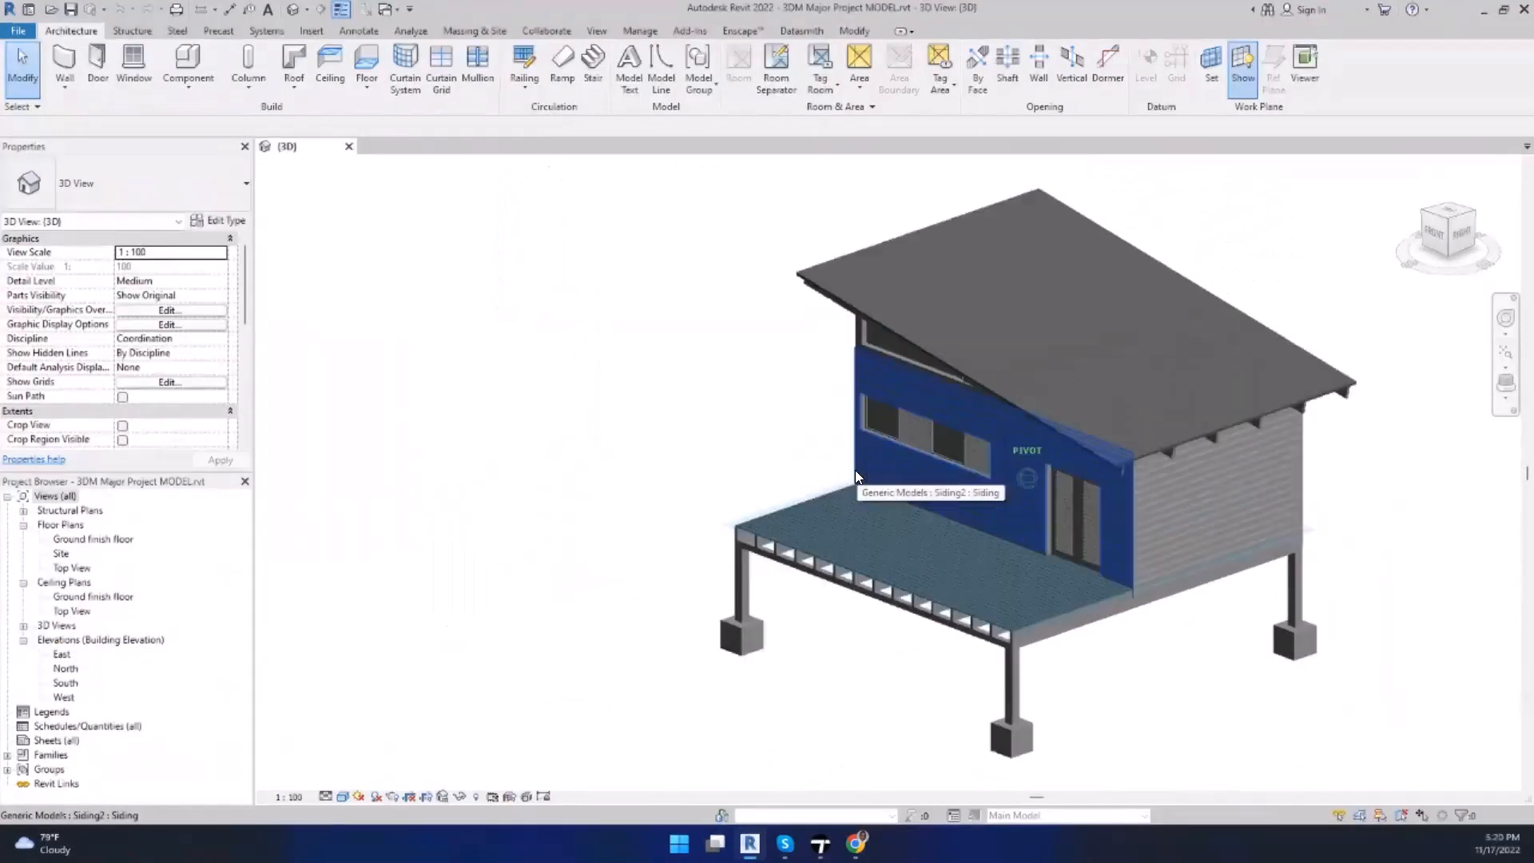
pyautogui.scroll(4, 968, 473)
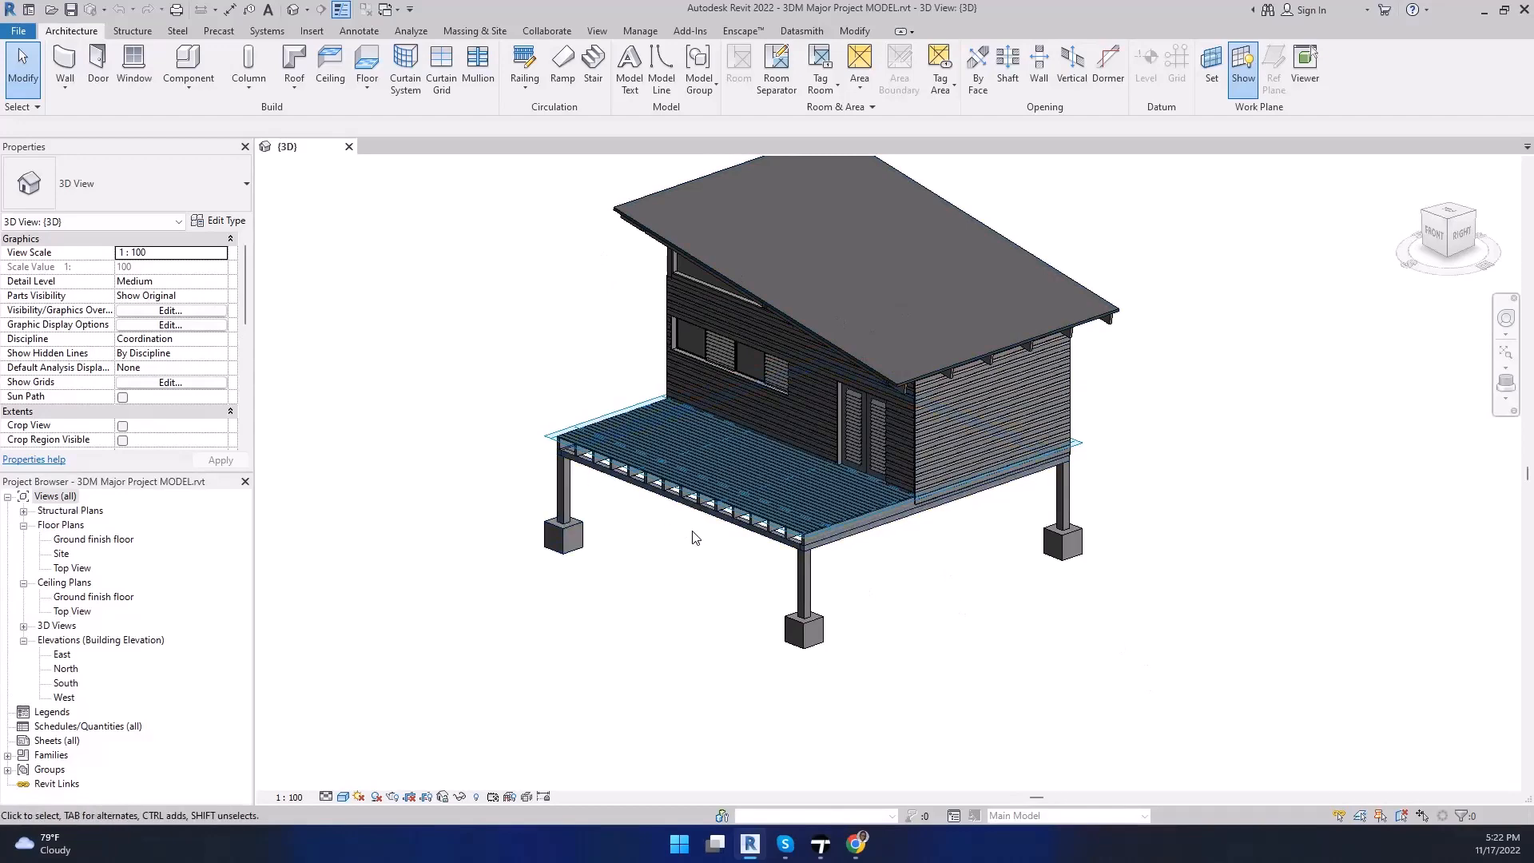
pyautogui.keyDown('shift'); pyautogui.moveTo(677, 522); pyautogui.dragTo(737, 598, button='middle'); pyautogui.keyUp('shift')
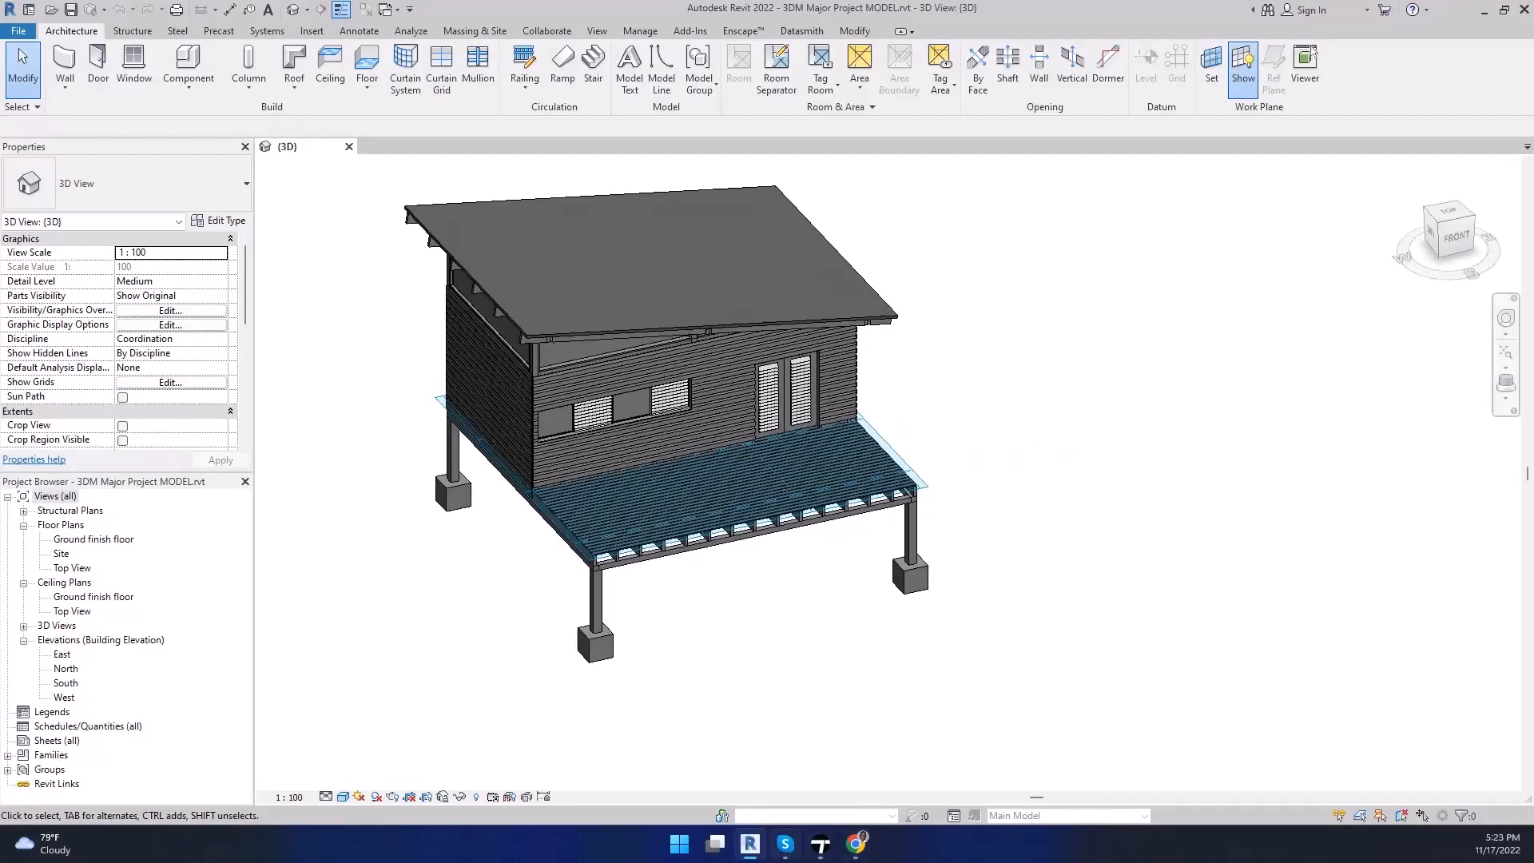
# Step: Switch to Twinmotion and open the Direct Link settings for importing a model
pyautogui.click(821, 844)
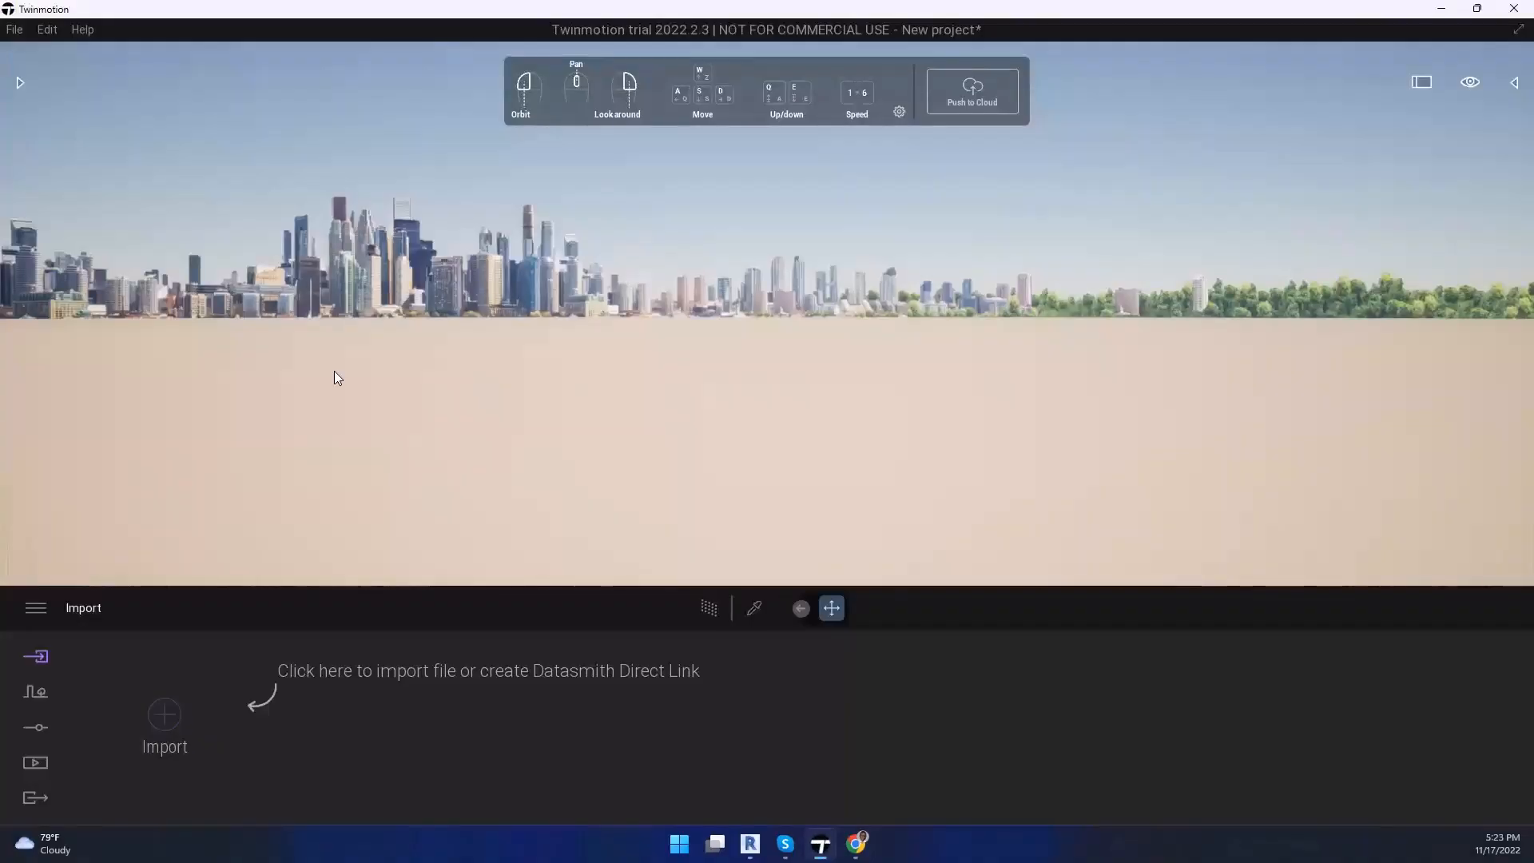
pyautogui.click(167, 722)
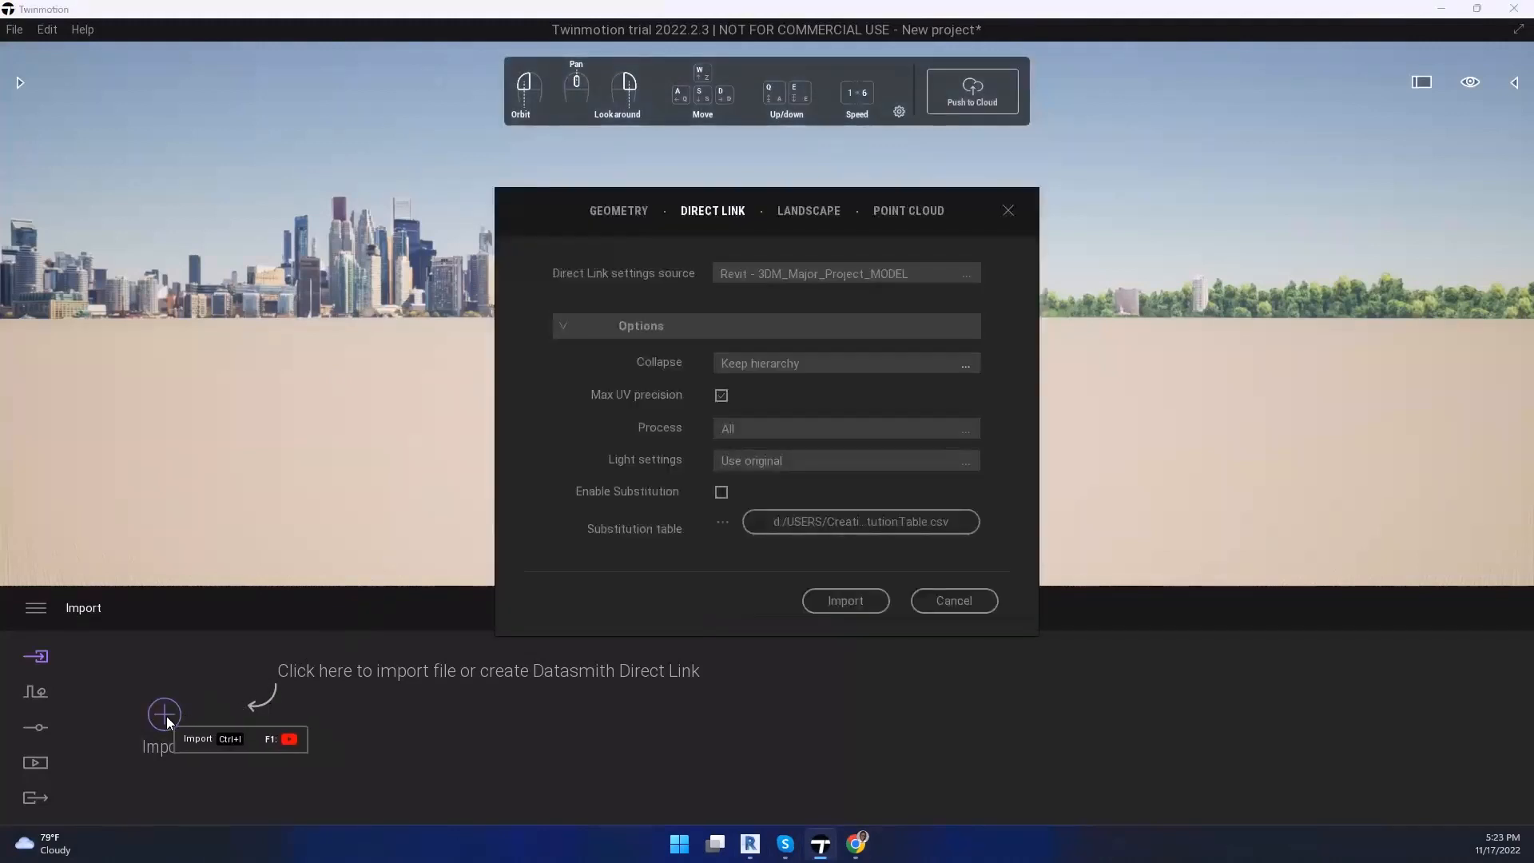
pyautogui.click(588, 214)
pyautogui.click(684, 209)
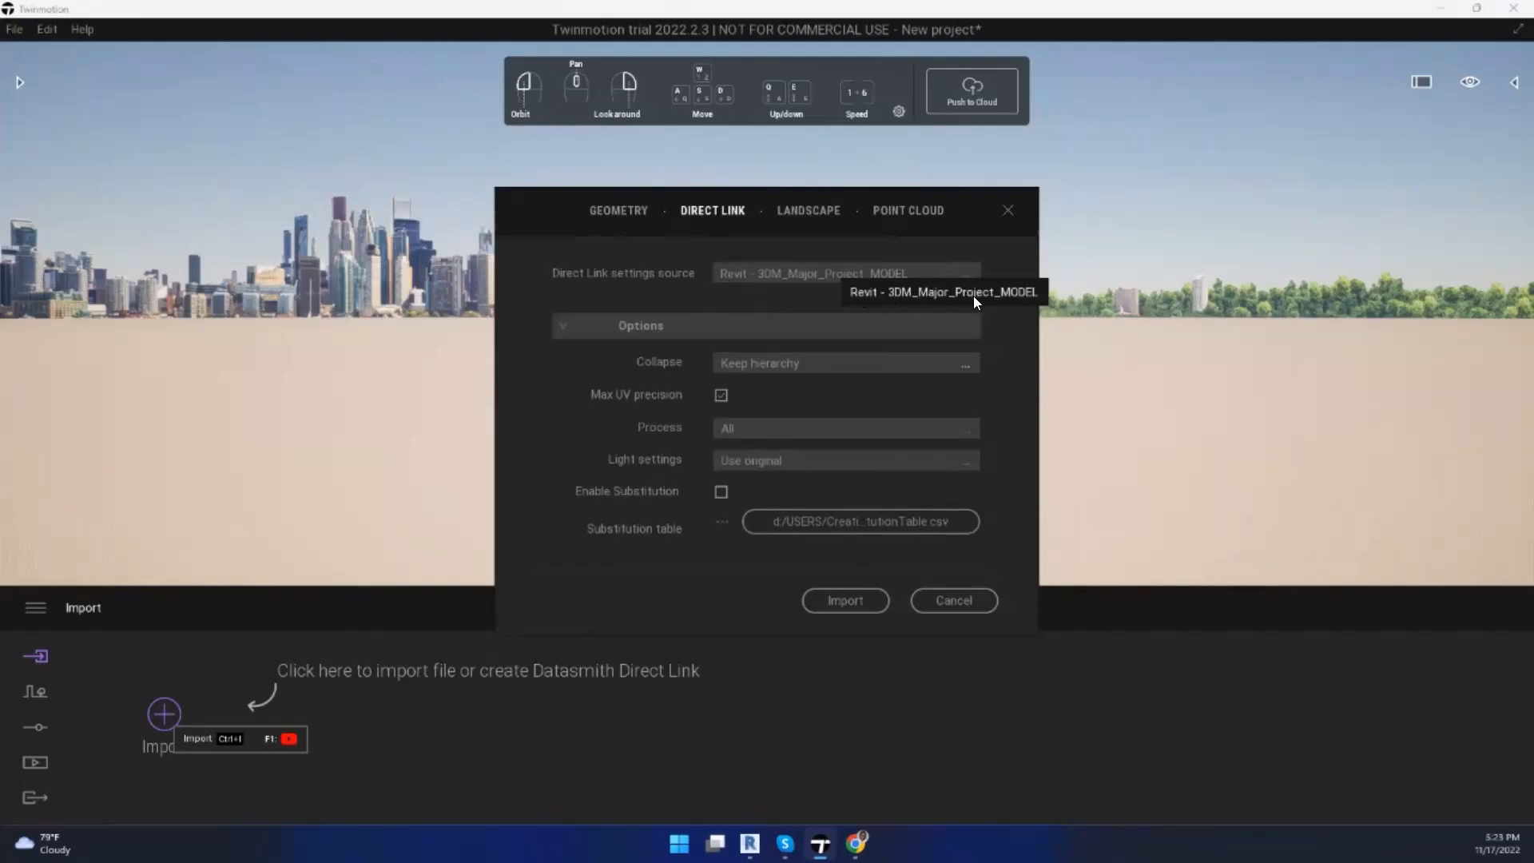
# Step: Arrange Revit and Twinmotion side by side, with Revit in the left half of the display
pyautogui.click(750, 844)
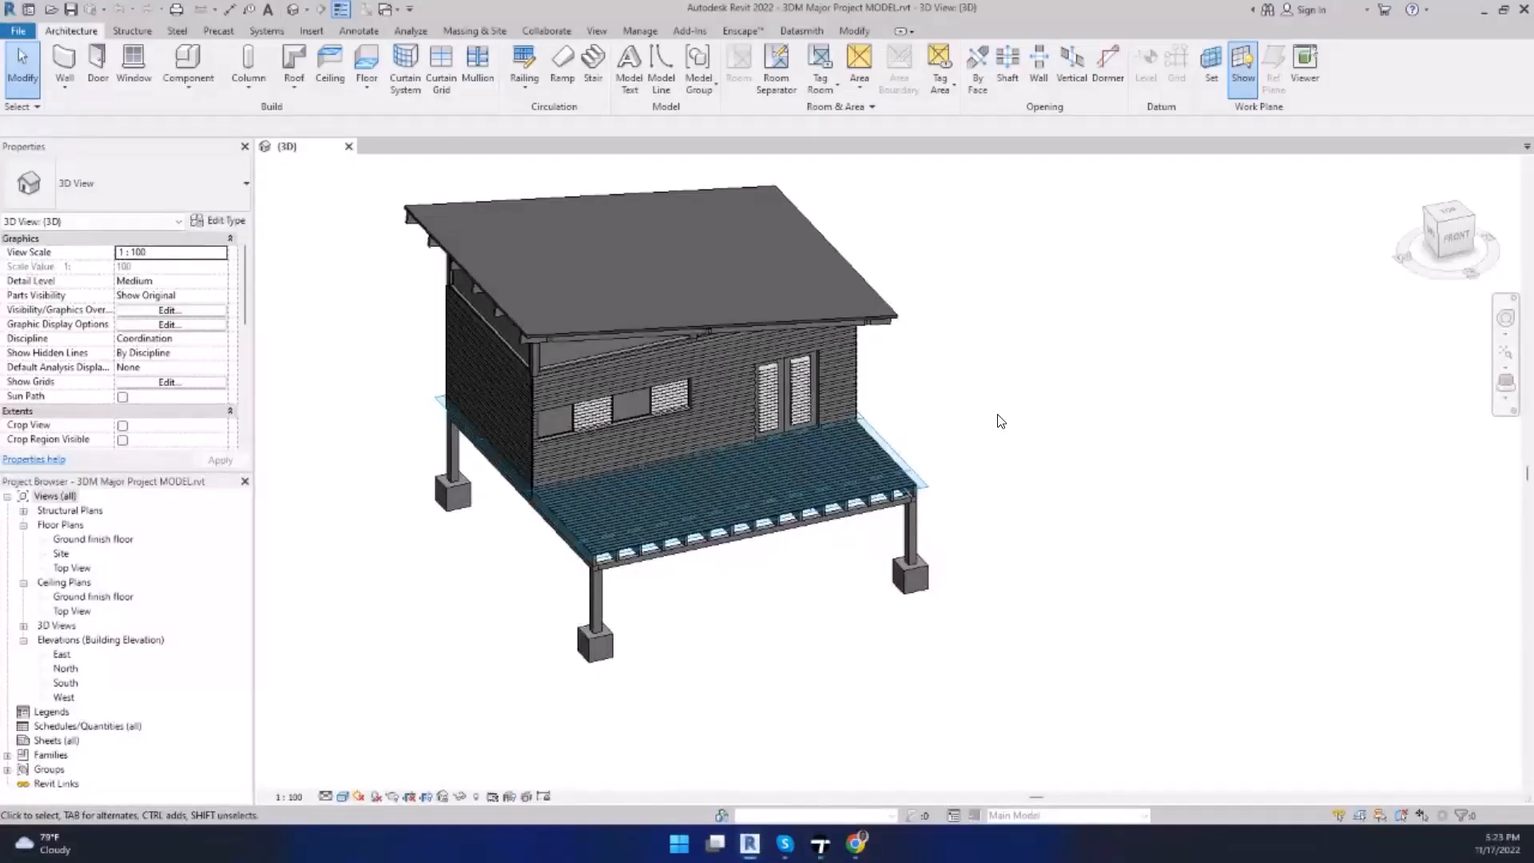
pyautogui.moveTo(1089, 16); pyautogui.dragTo(2, 125)
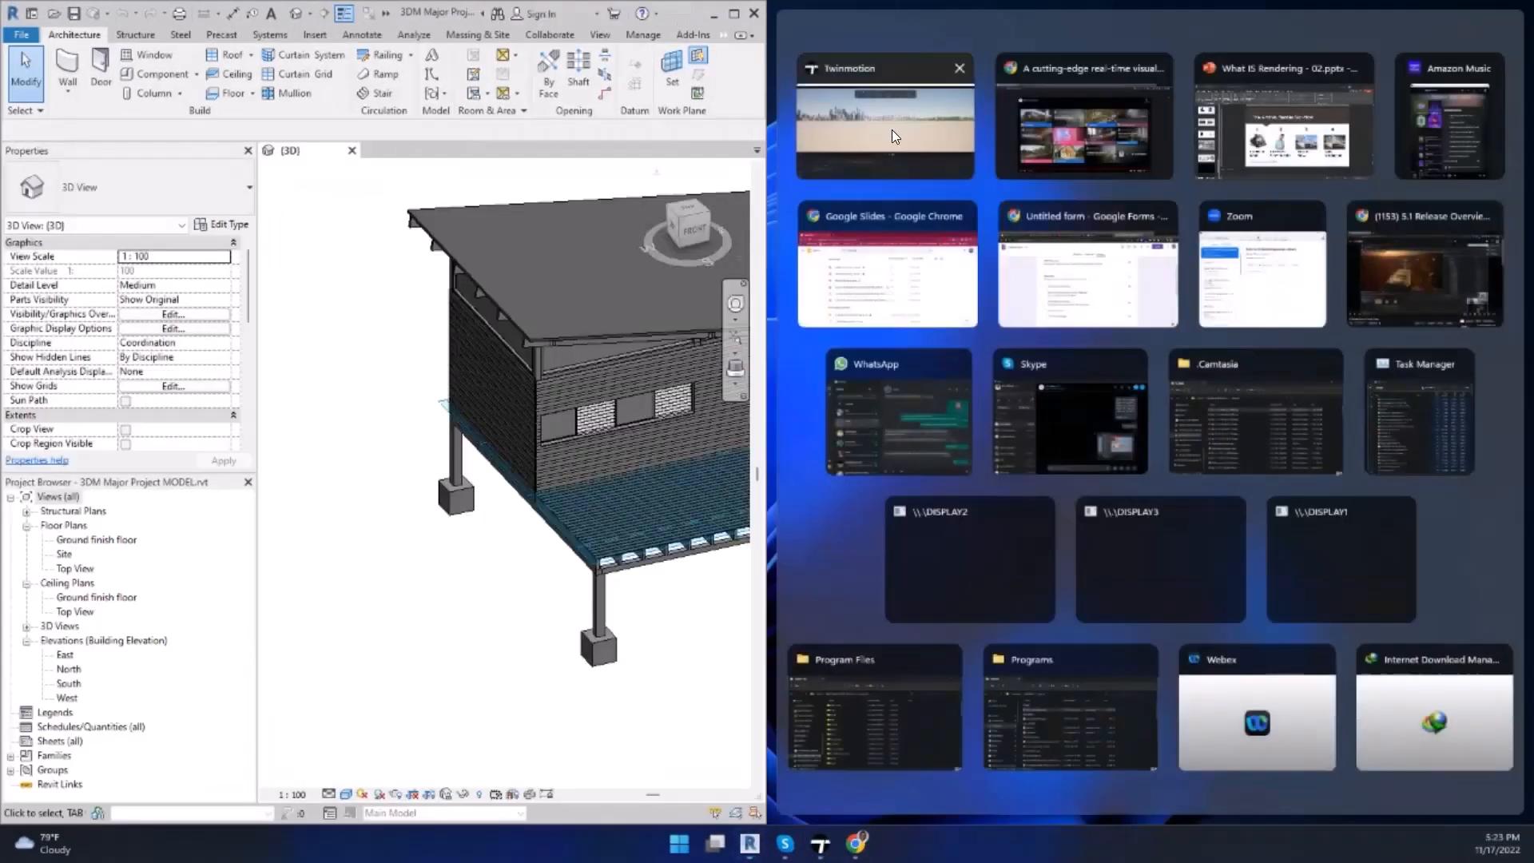
pyautogui.click(891, 129)
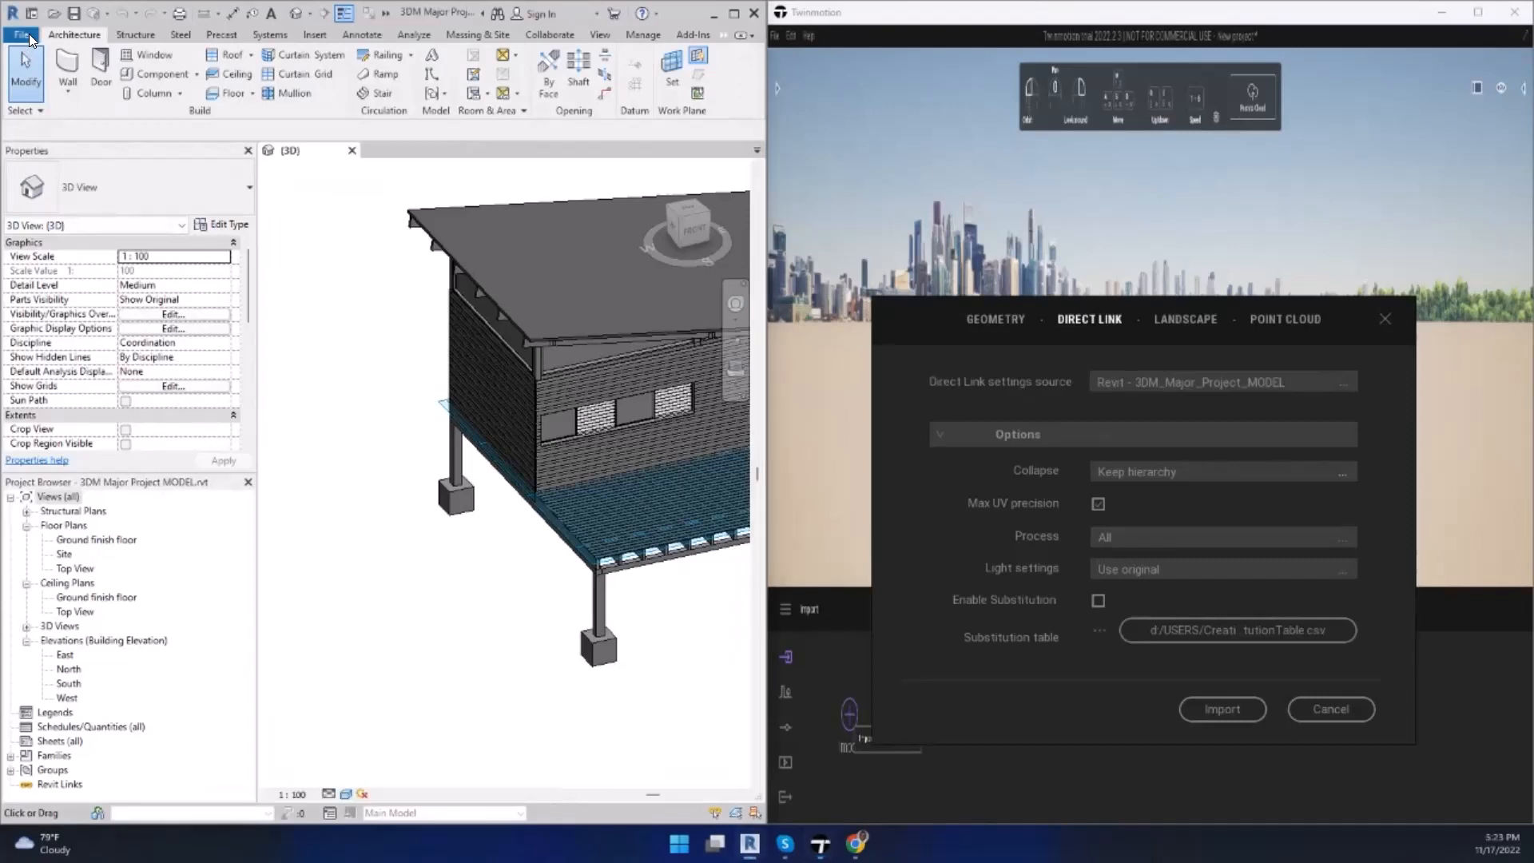
# Step: Start saving a copy of the Revit project and create and open a "Major Project" folder inside 3D Model
pyautogui.click(28, 34)
pyautogui.moveTo(27, 237)
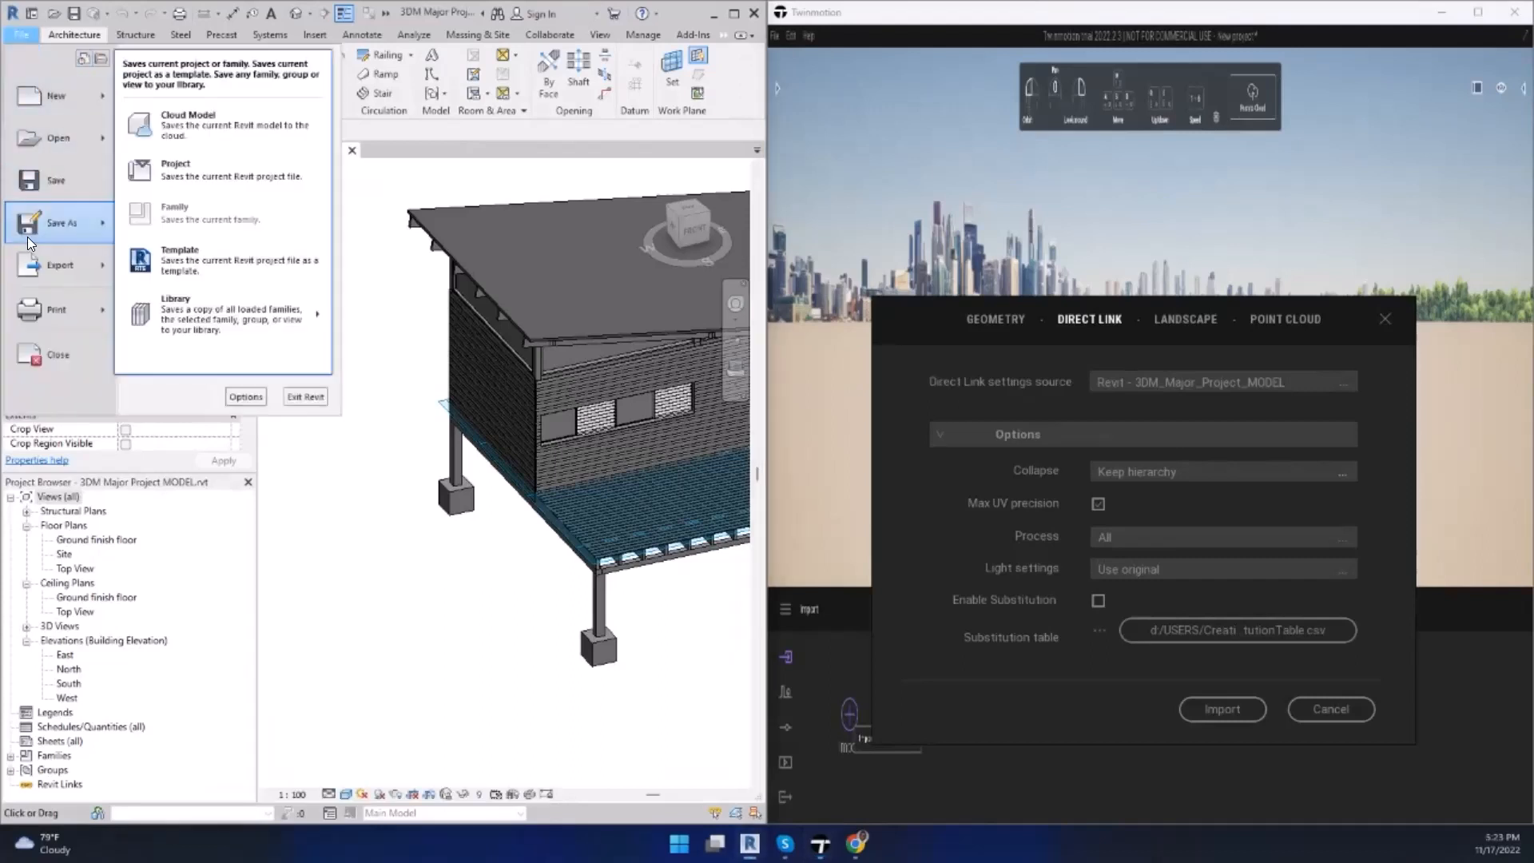
pyautogui.click(182, 180)
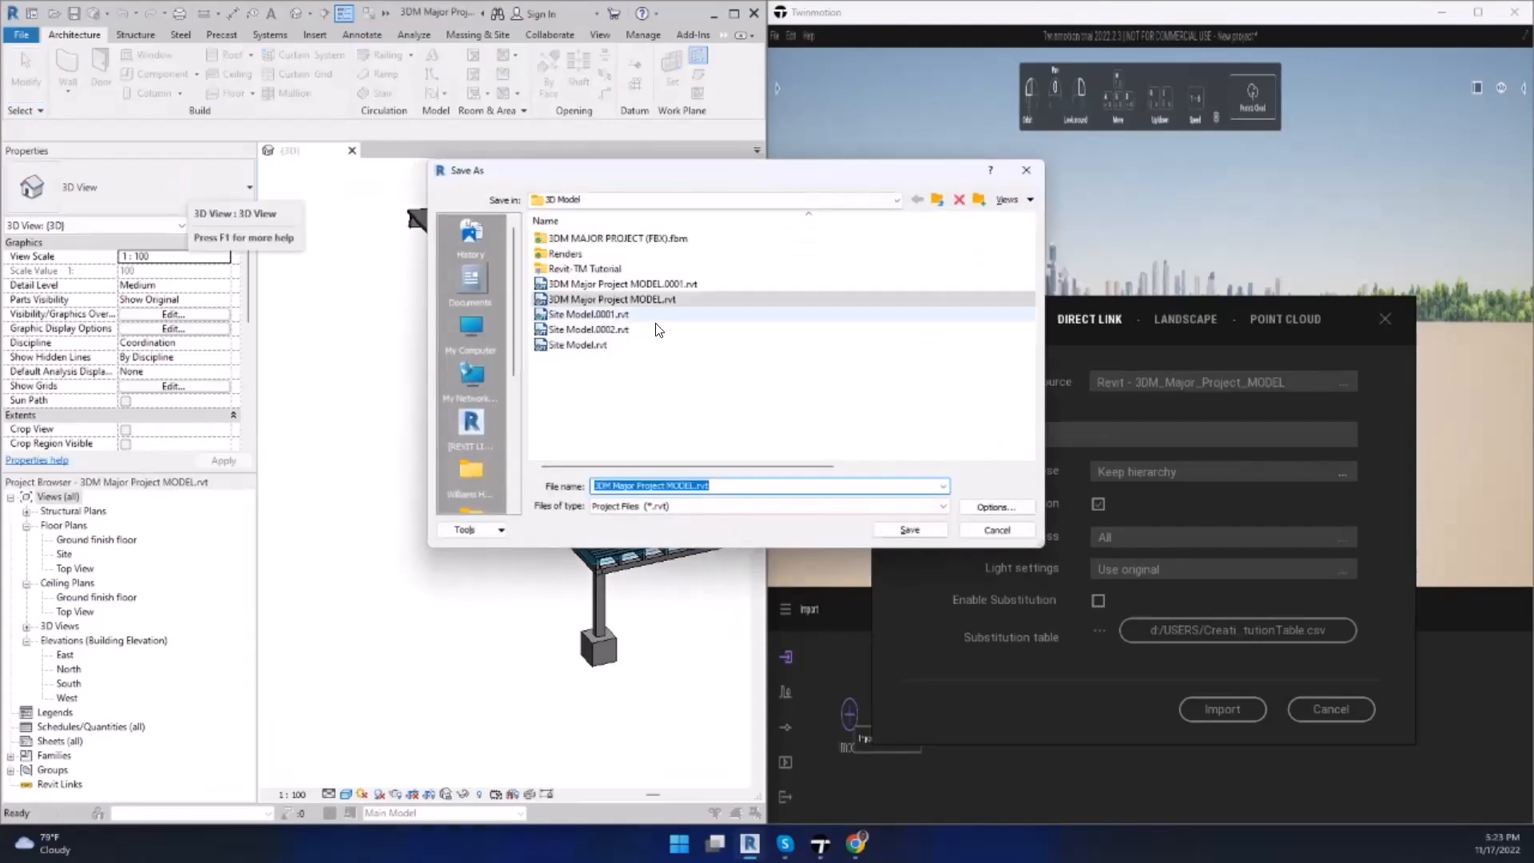
pyautogui.moveTo(628, 177); pyautogui.dragTo(471, 280)
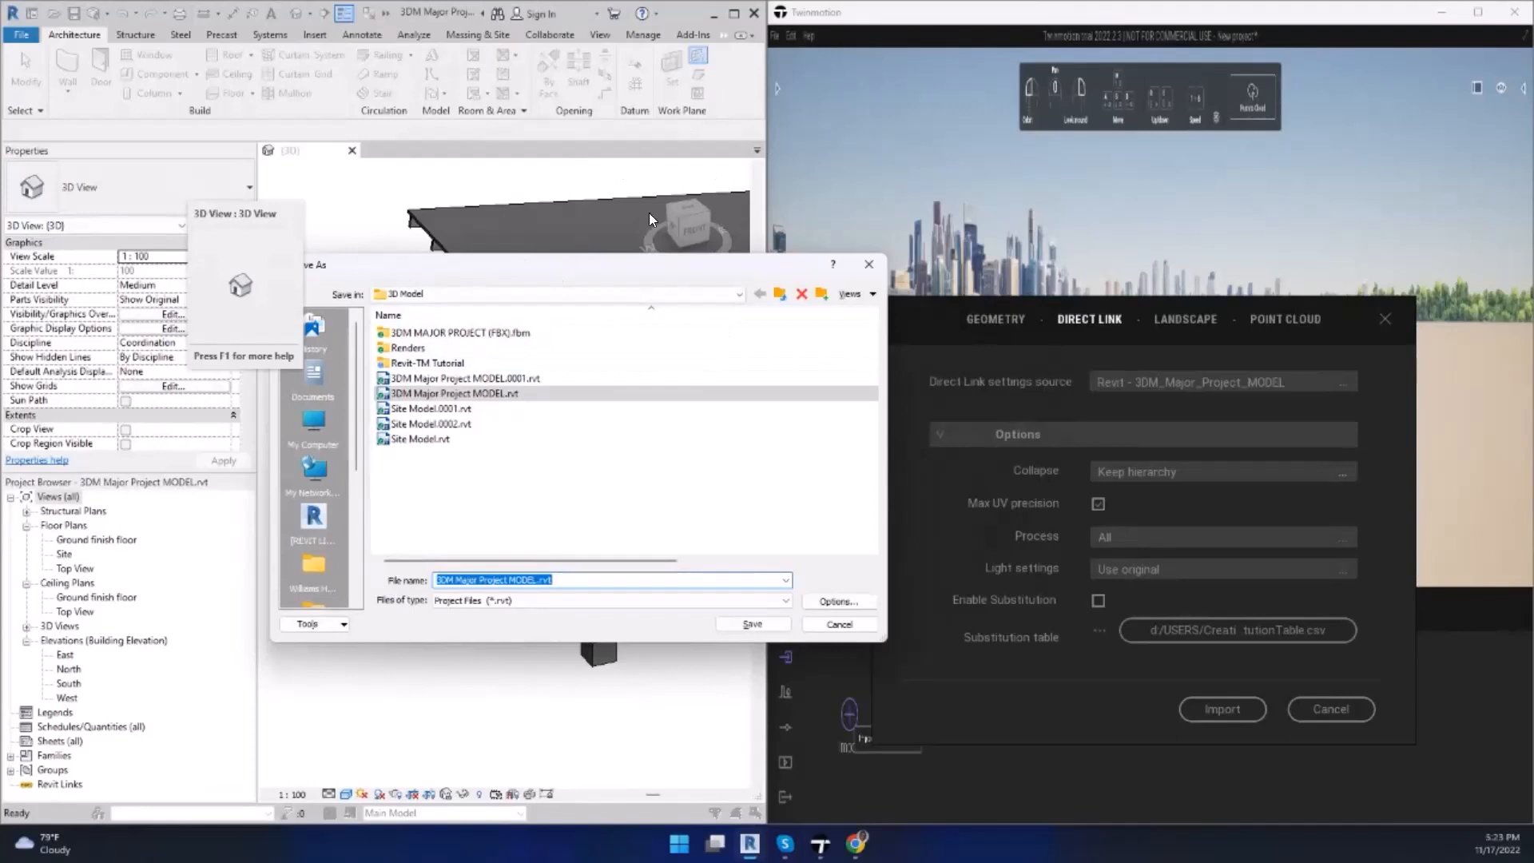
pyautogui.moveTo(599, 265); pyautogui.dragTo(628, 286)
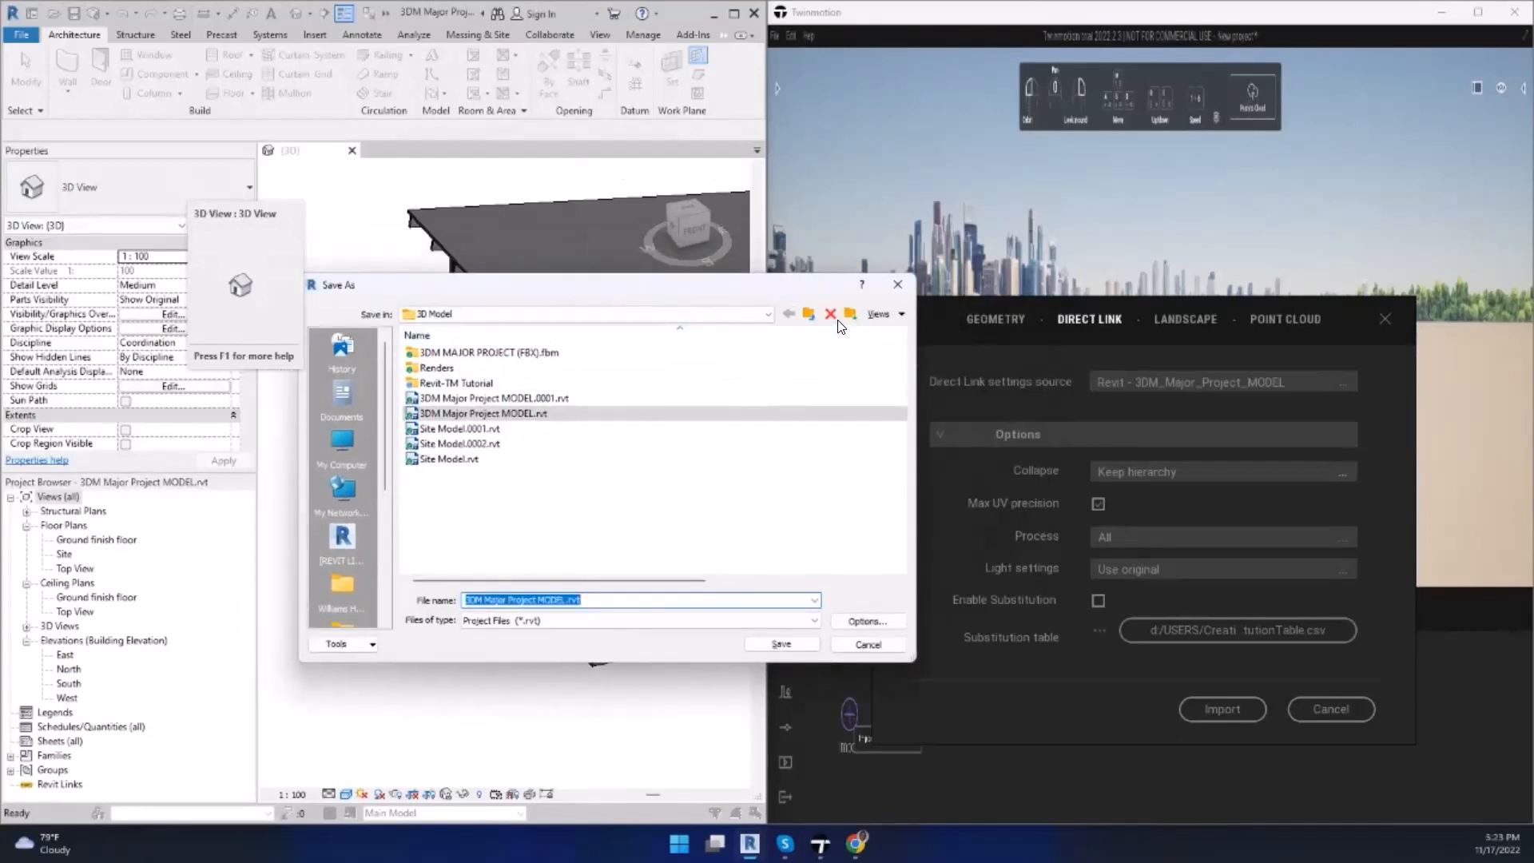
pyautogui.click(851, 319)
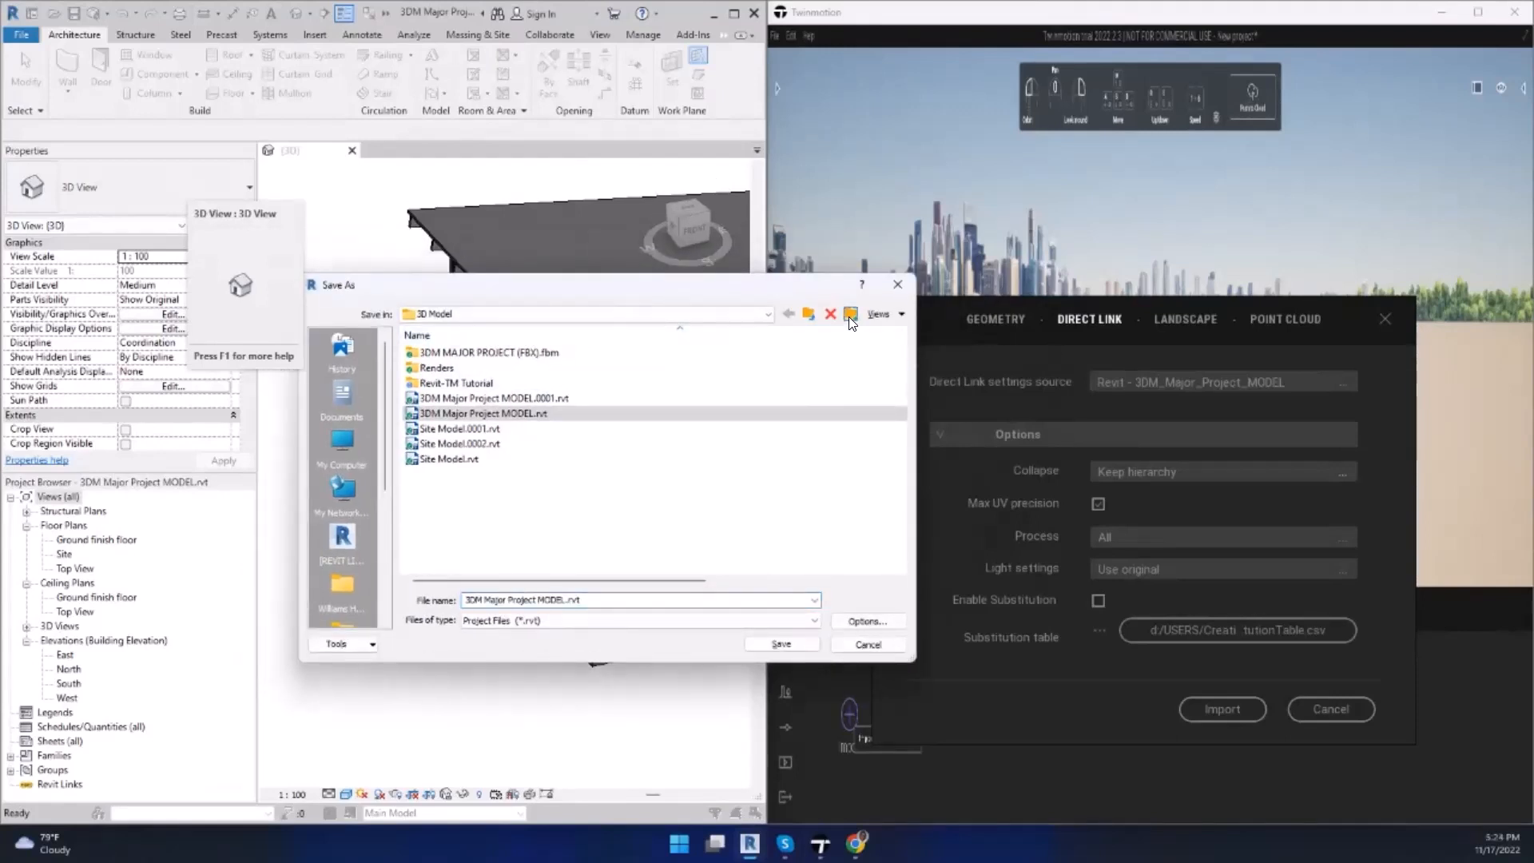
pyautogui.click(851, 322)
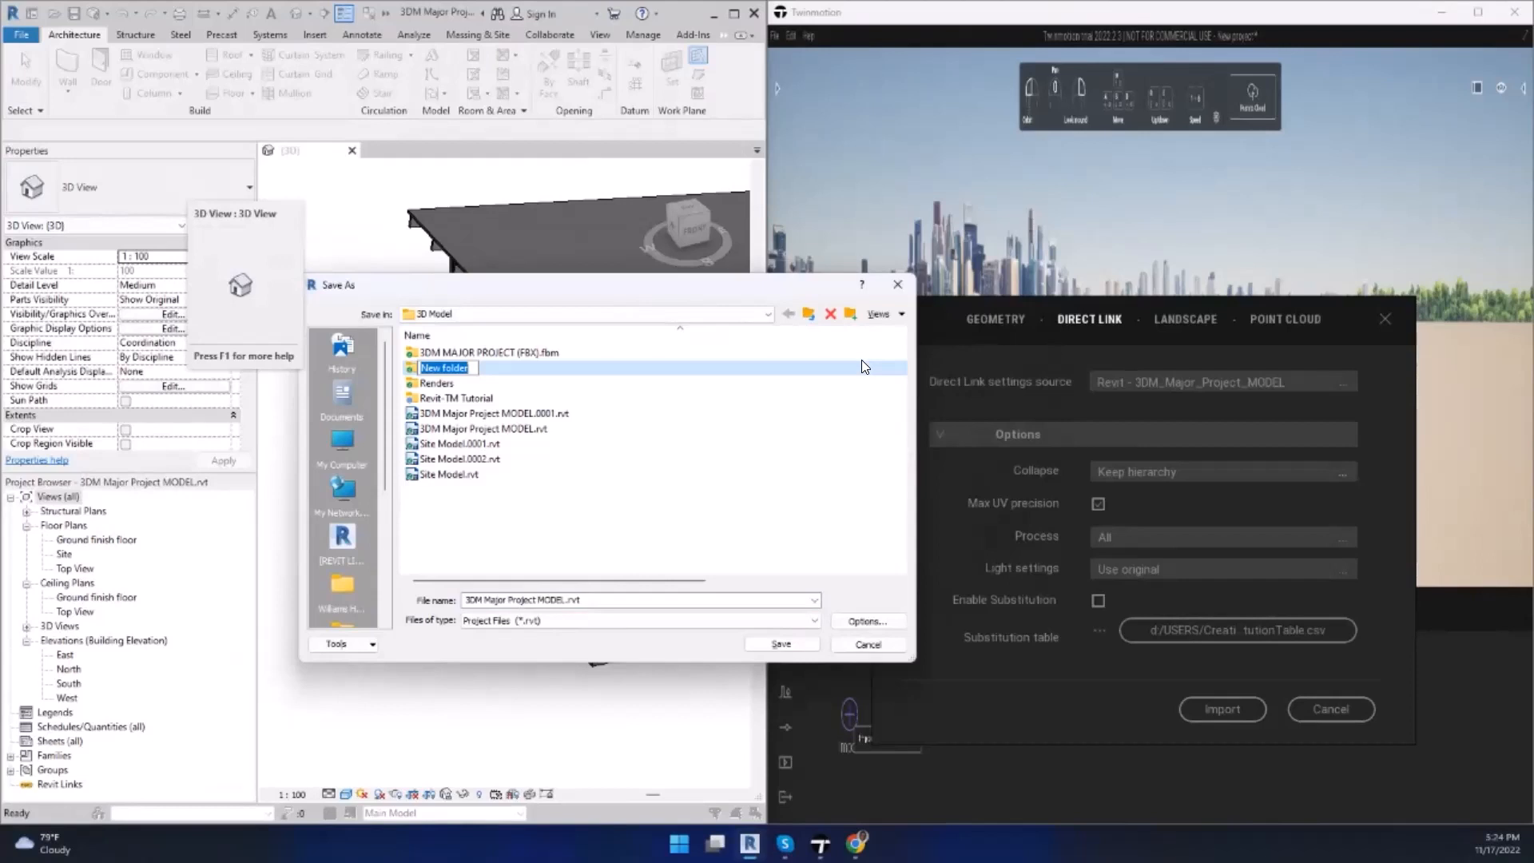
pyautogui.write('CP')
pyautogui.press('BackSpace')
pyautogui.press('BackSpace')
pyautogui.write('Major Project')
pyautogui.press('Return')
pyautogui.doubleClick(861, 363)
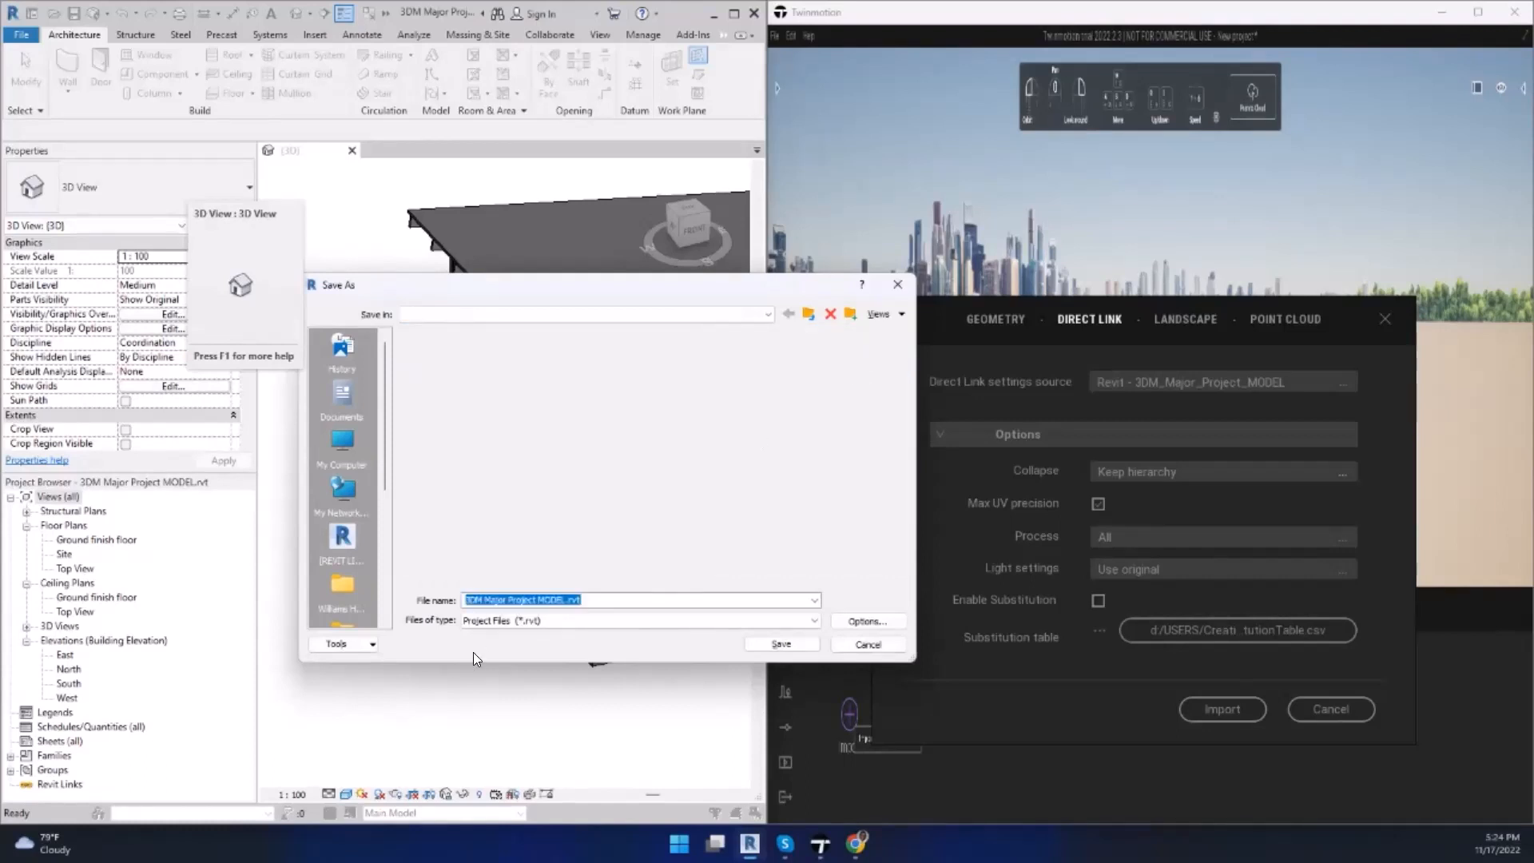
# Step: Save the project copy in the Major Project folder under the name "Building Model"
pyautogui.click(593, 599)
pyautogui.moveTo(593, 599); pyautogui.dragTo(302, 603)
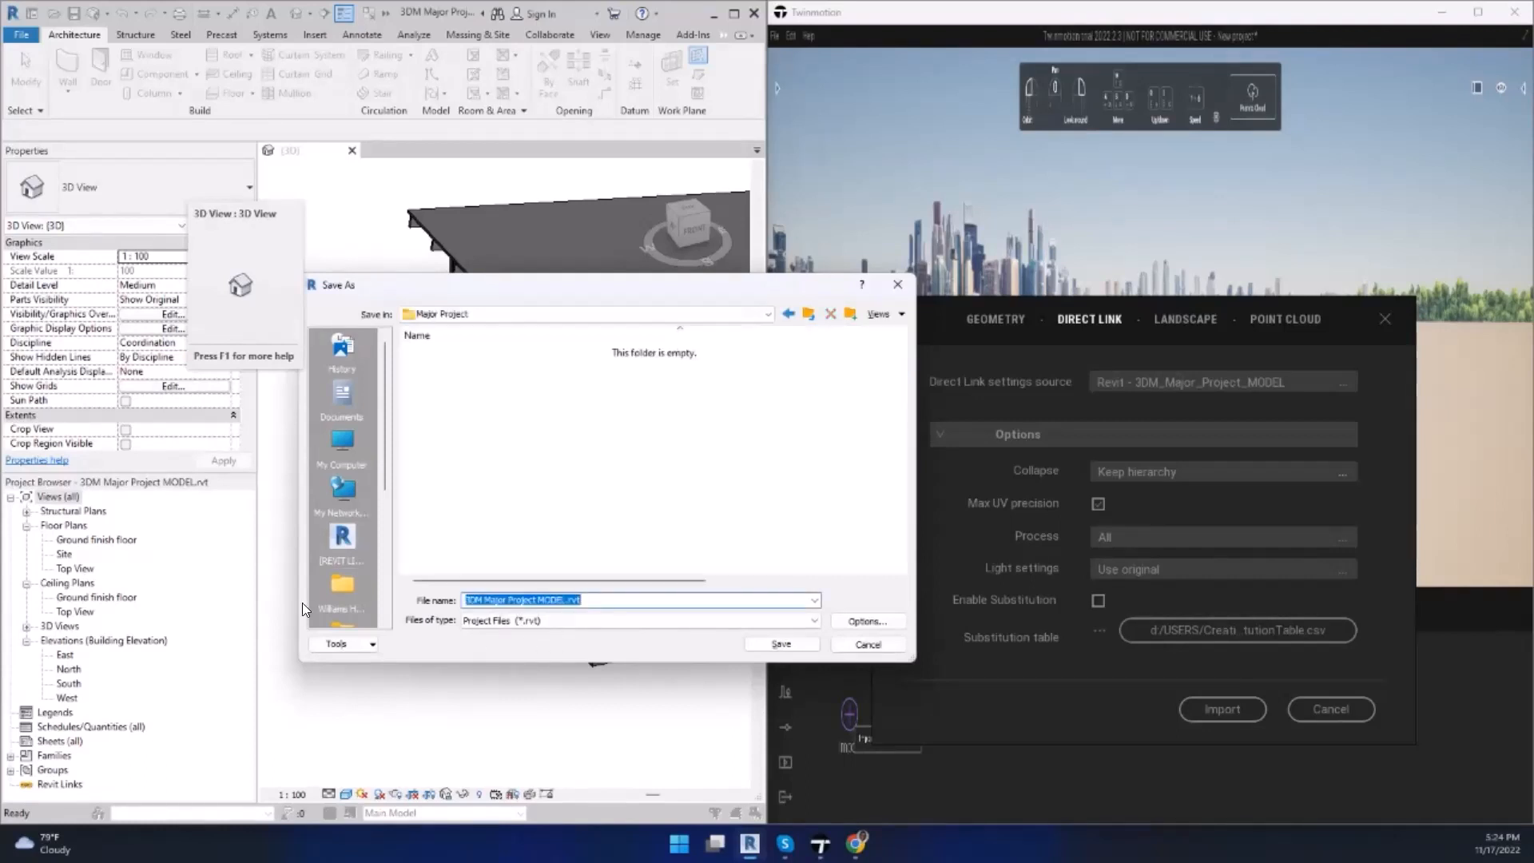
pyautogui.write('Building M')
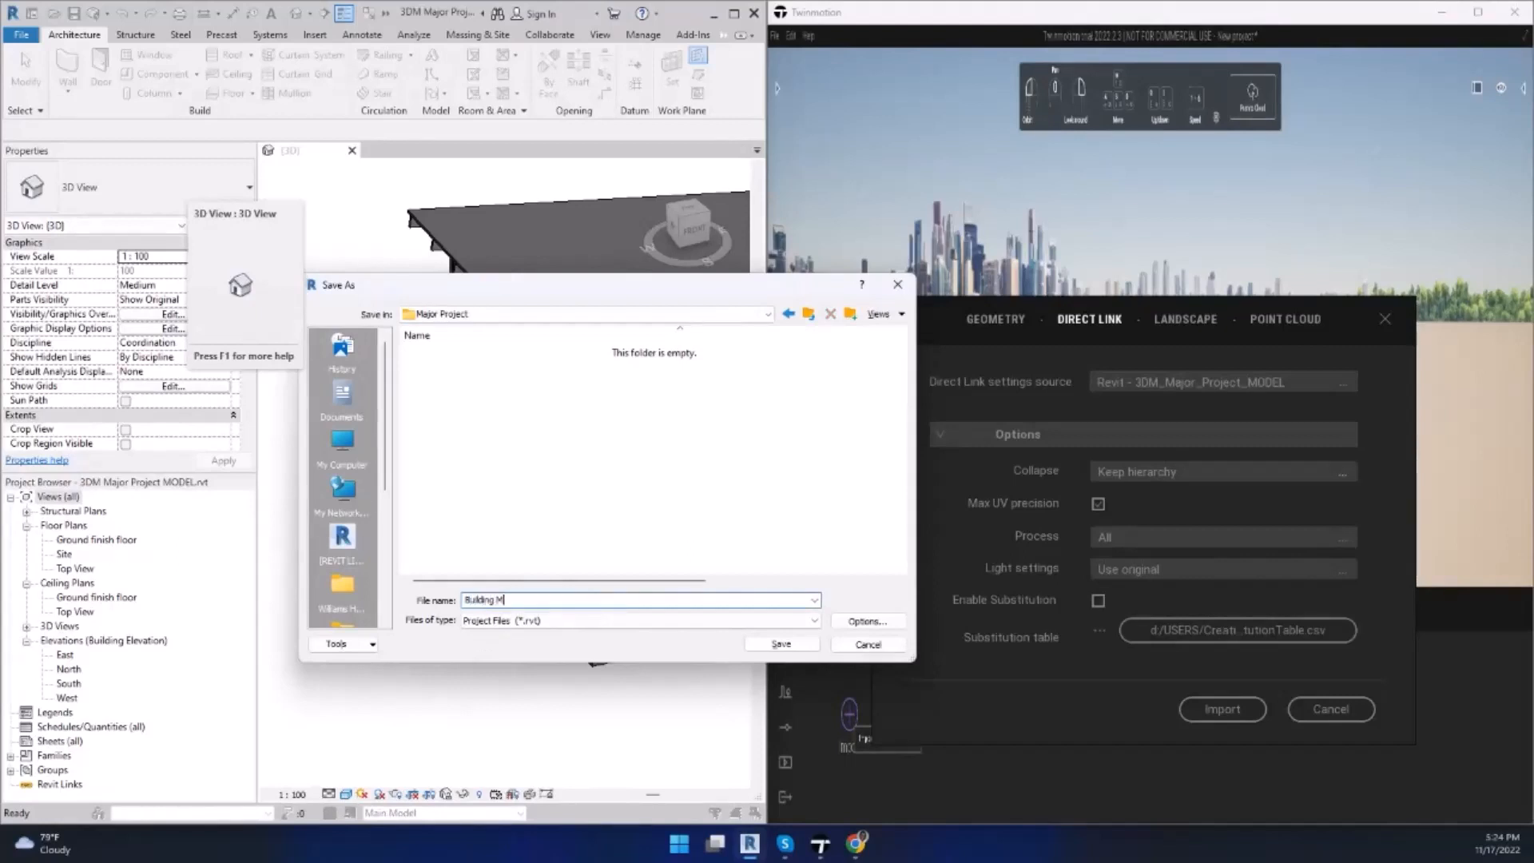
pyautogui.write('odel')
pyautogui.press('Return')
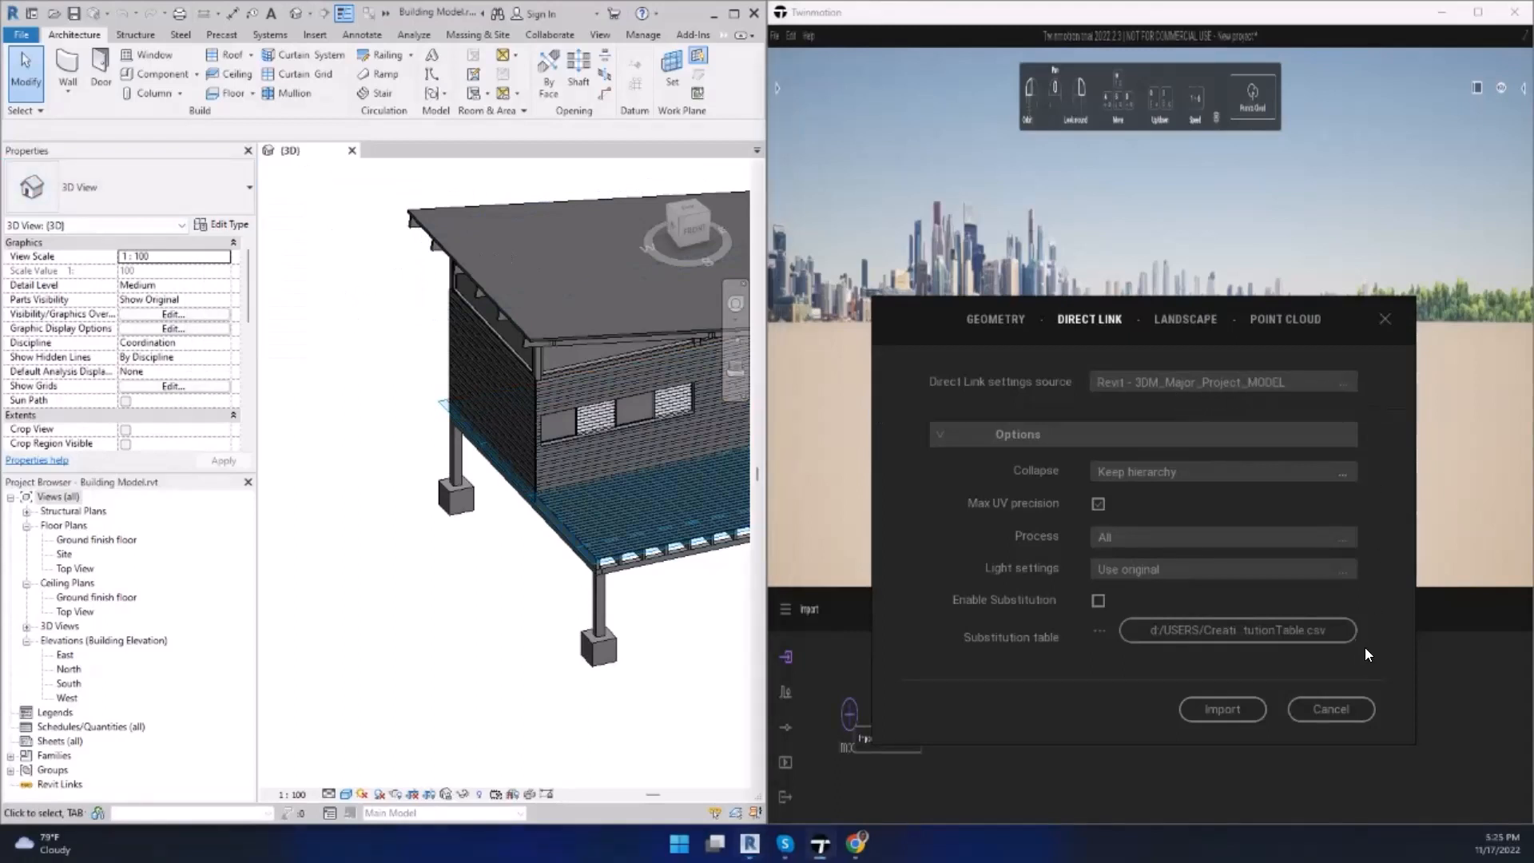
# Step: Reopen Twinmotion's import settings to check the Direct Link source, and close them without importing
pyautogui.click(1356, 709)
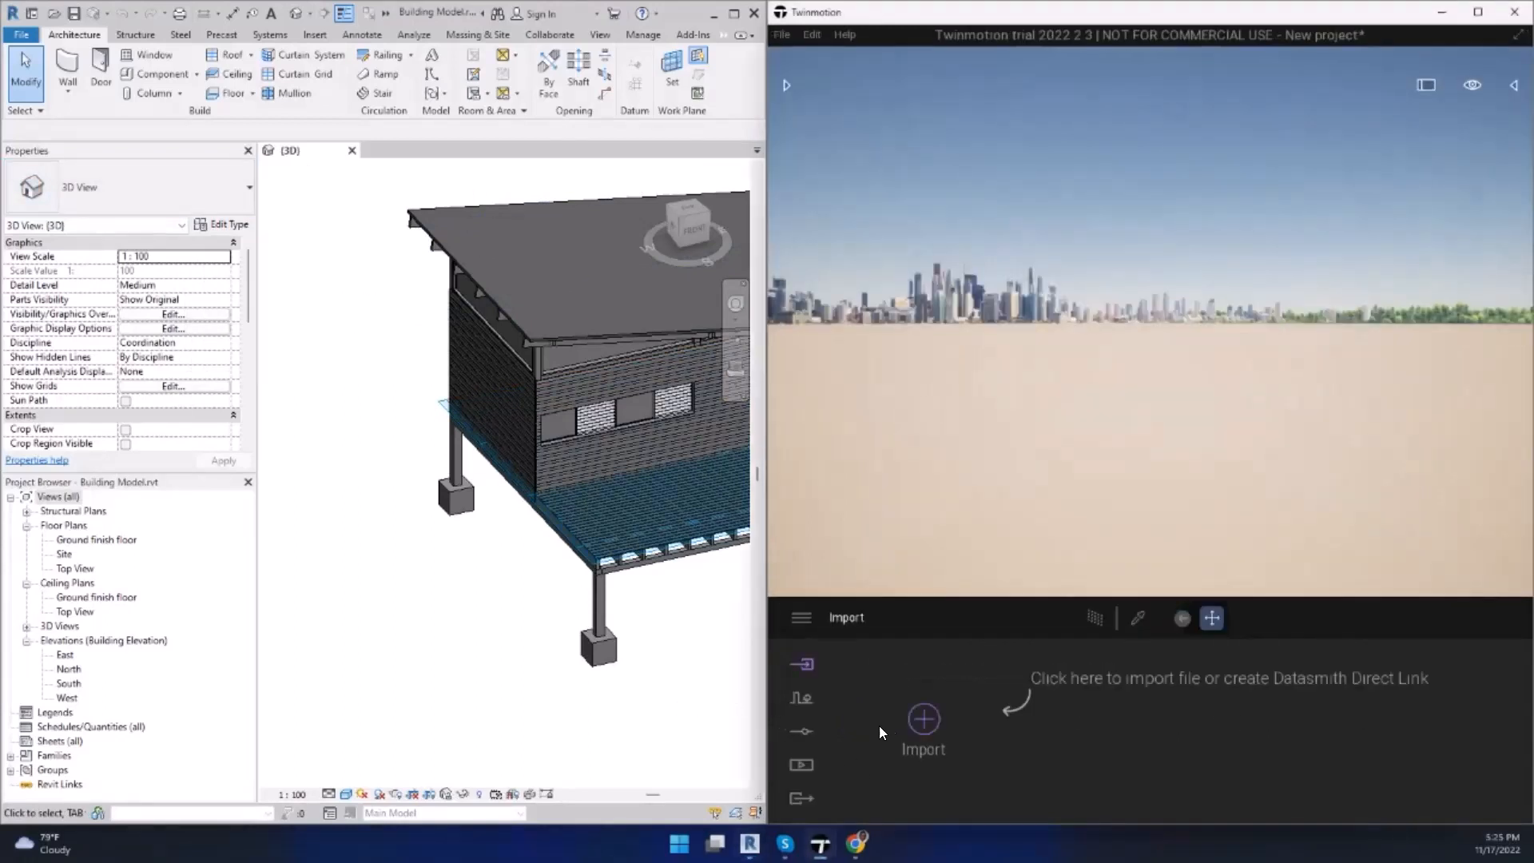
pyautogui.click(939, 723)
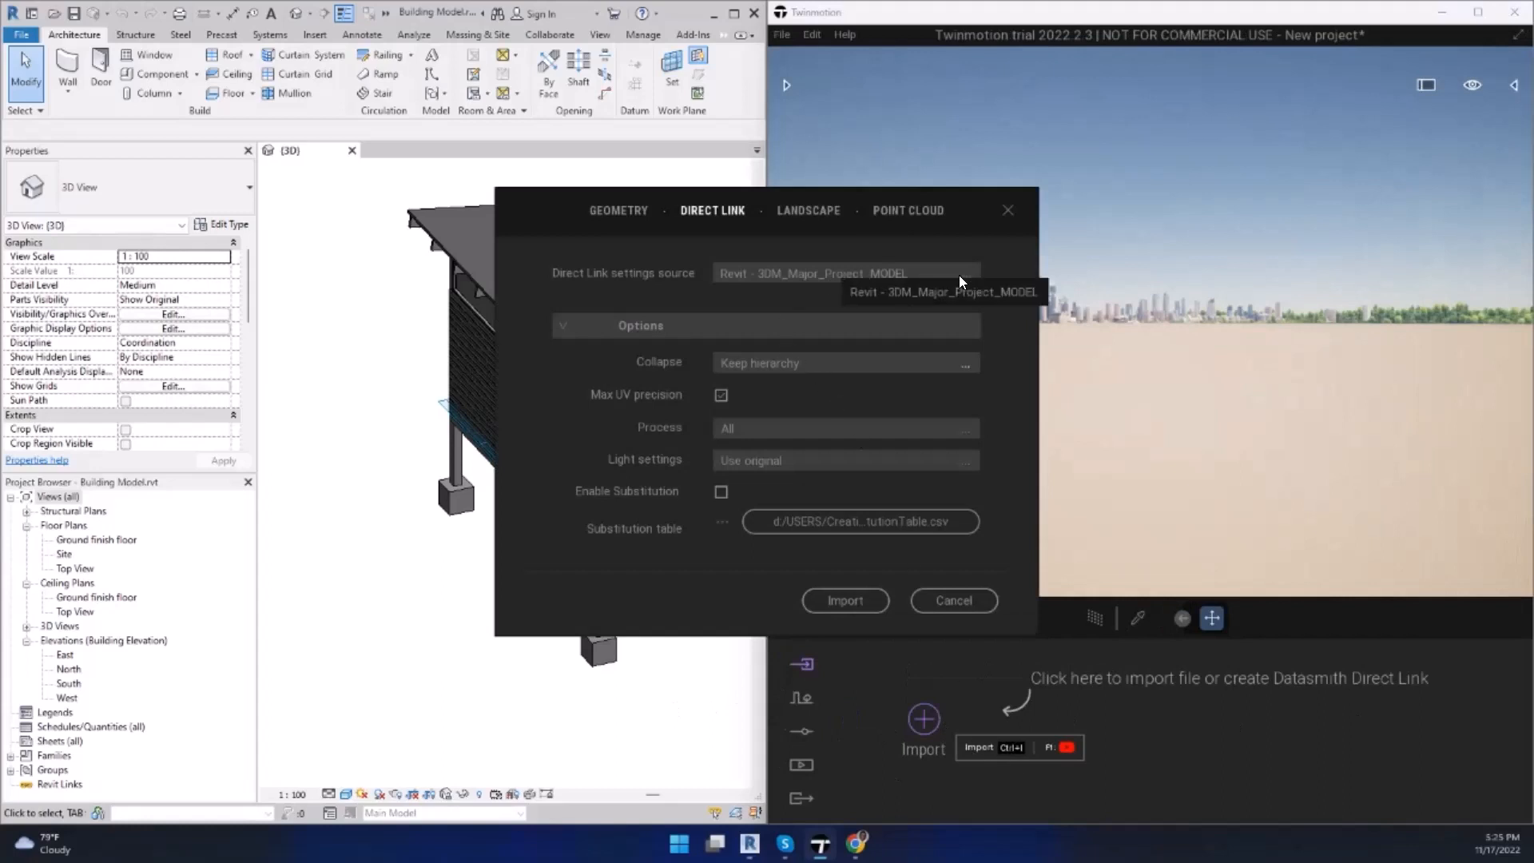
pyautogui.click(954, 600)
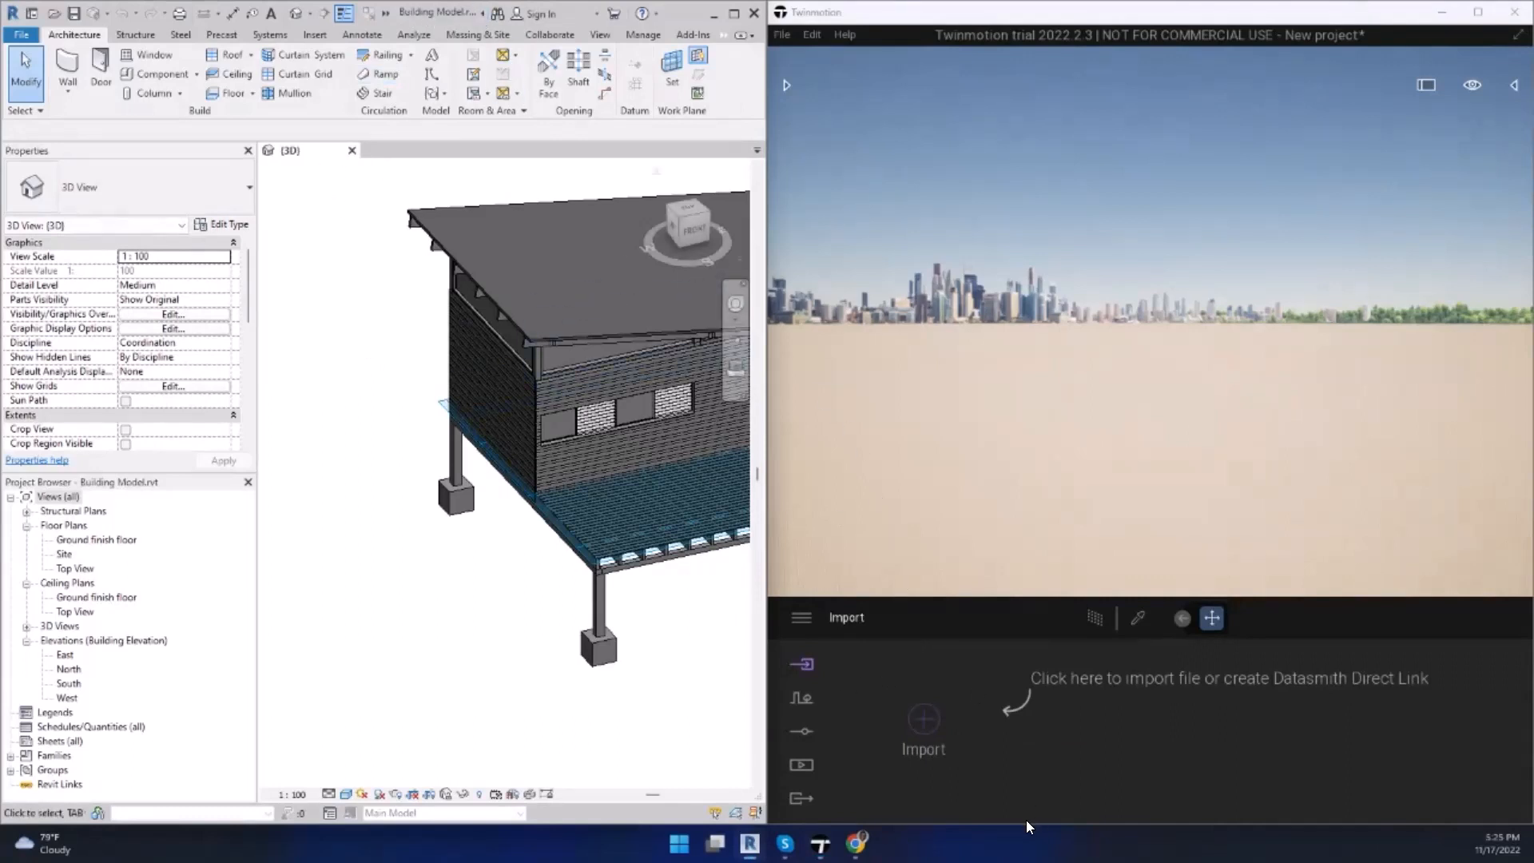
pyautogui.click(922, 723)
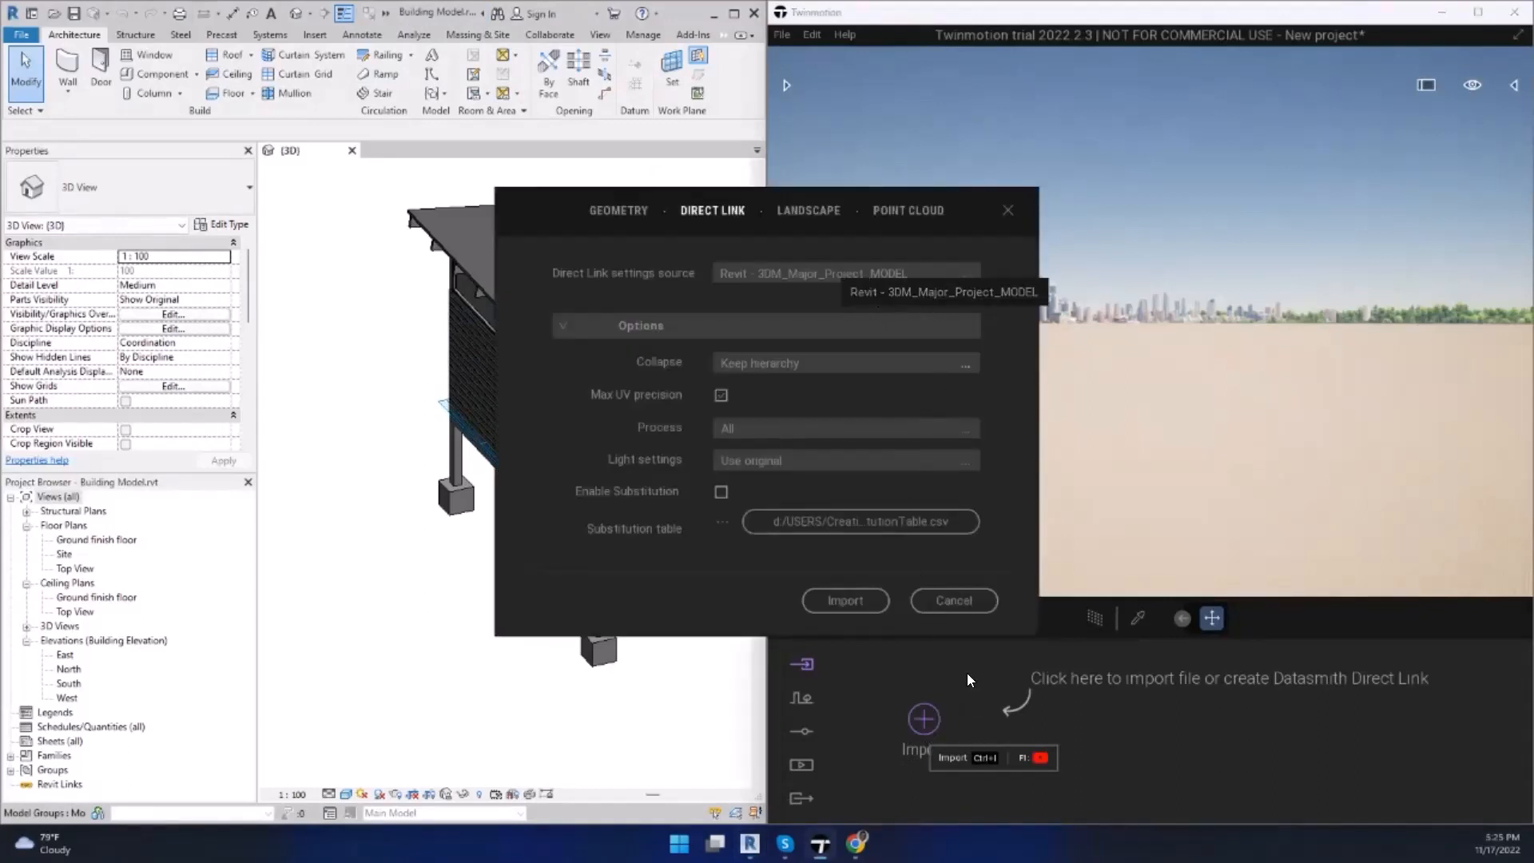
pyautogui.click(957, 606)
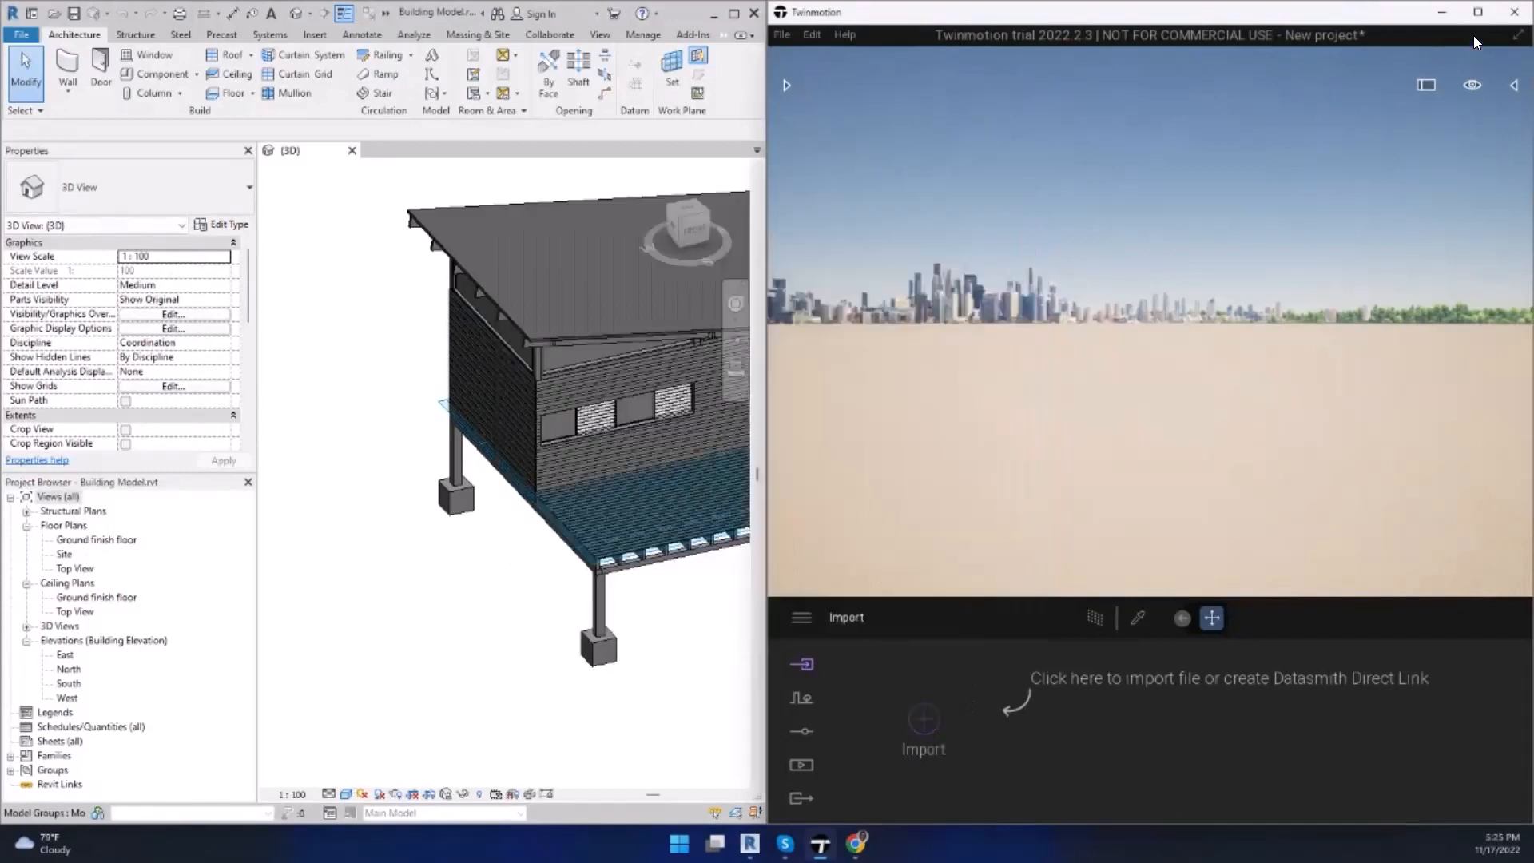
# Step: Close Twinmotion without saving its project and widen the Revit window
pyautogui.click(1514, 12)
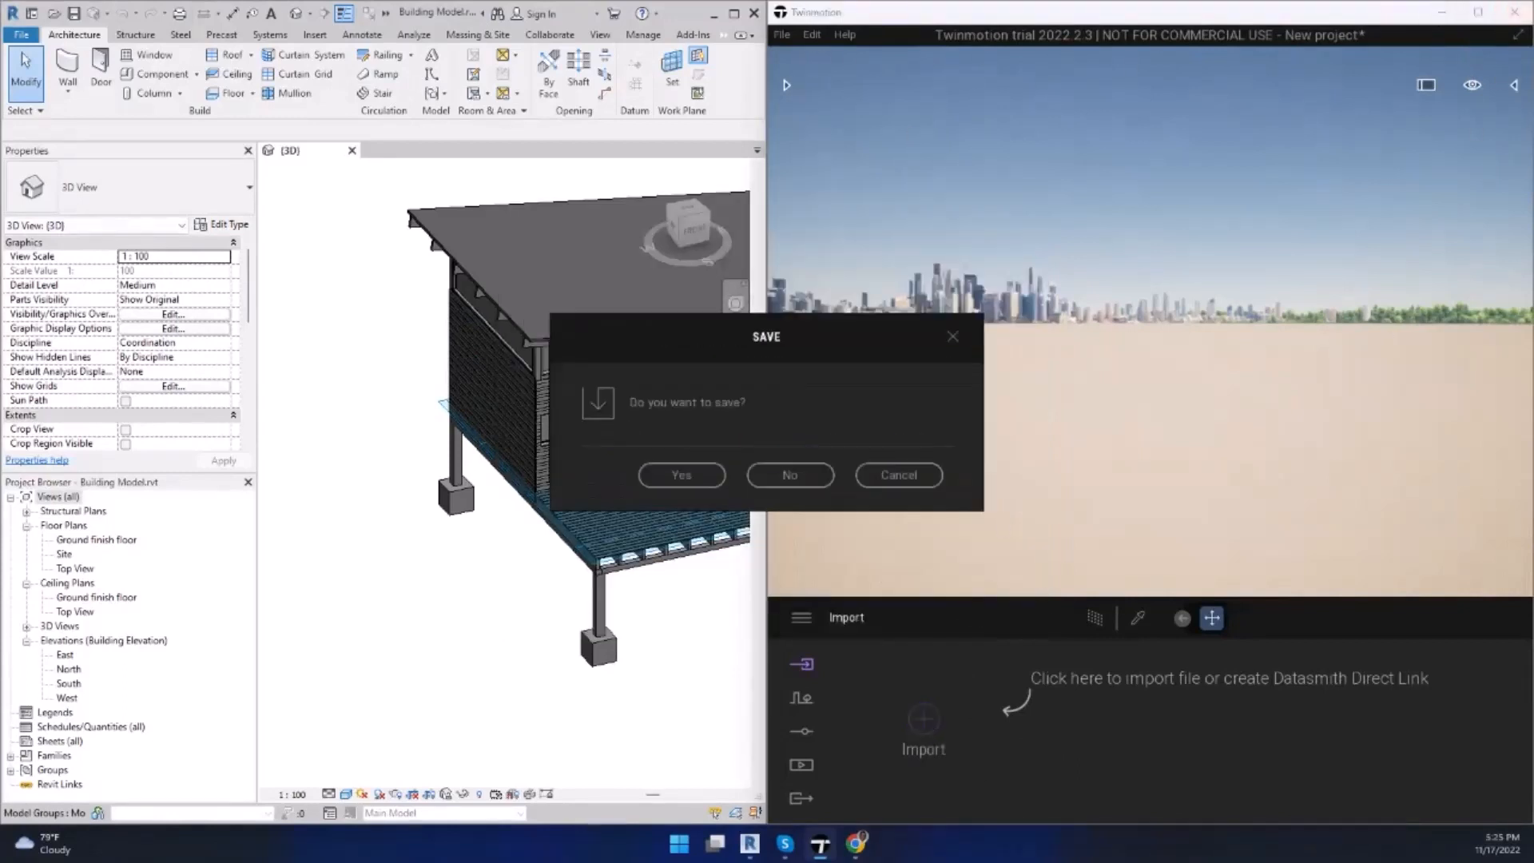
pyautogui.click(819, 471)
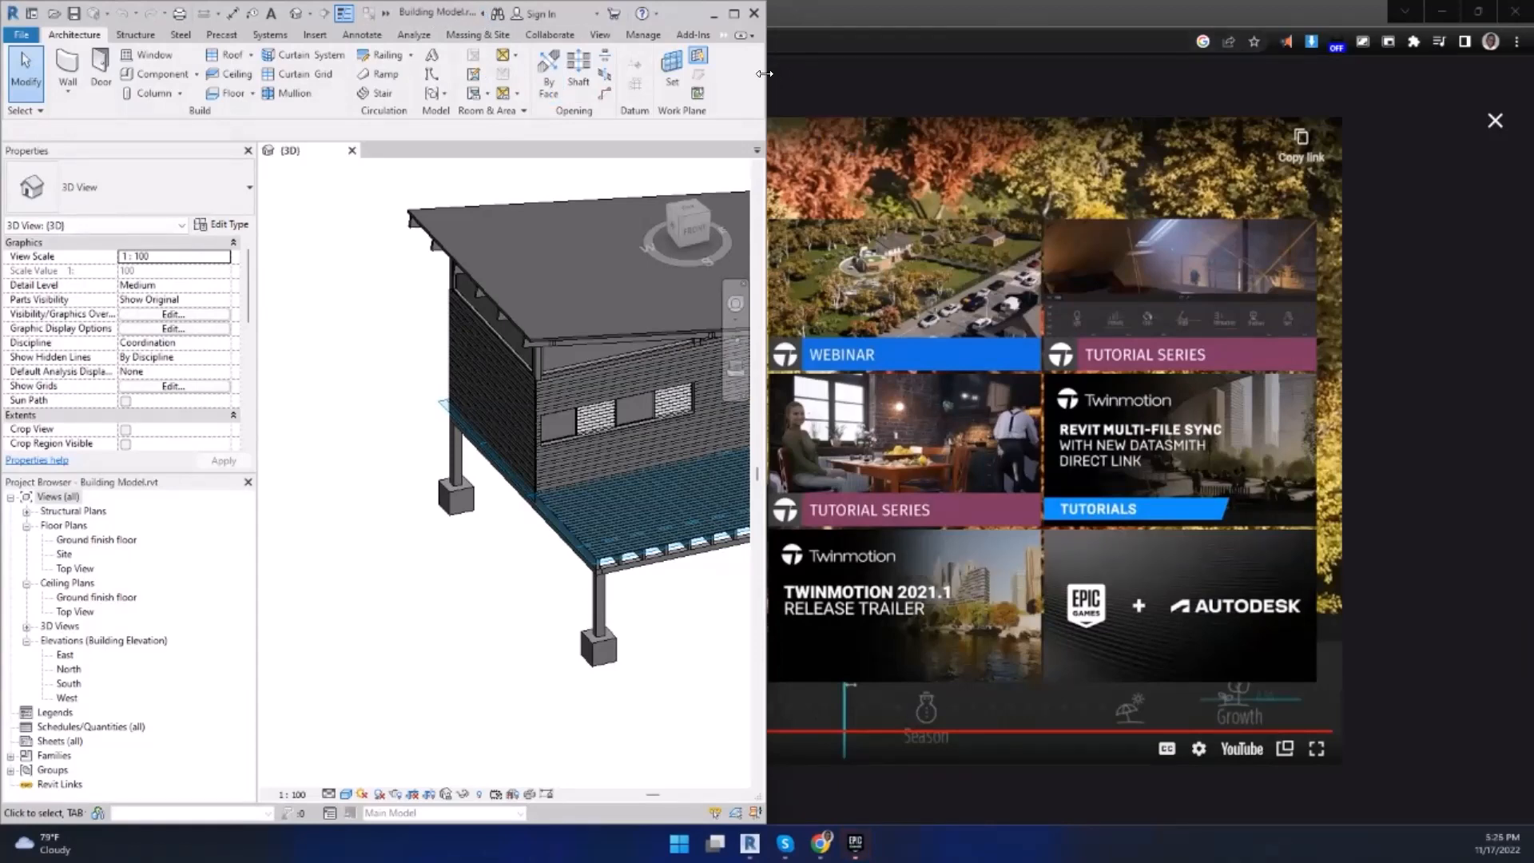
pyautogui.moveTo(765, 74); pyautogui.dragTo(1304, 112)
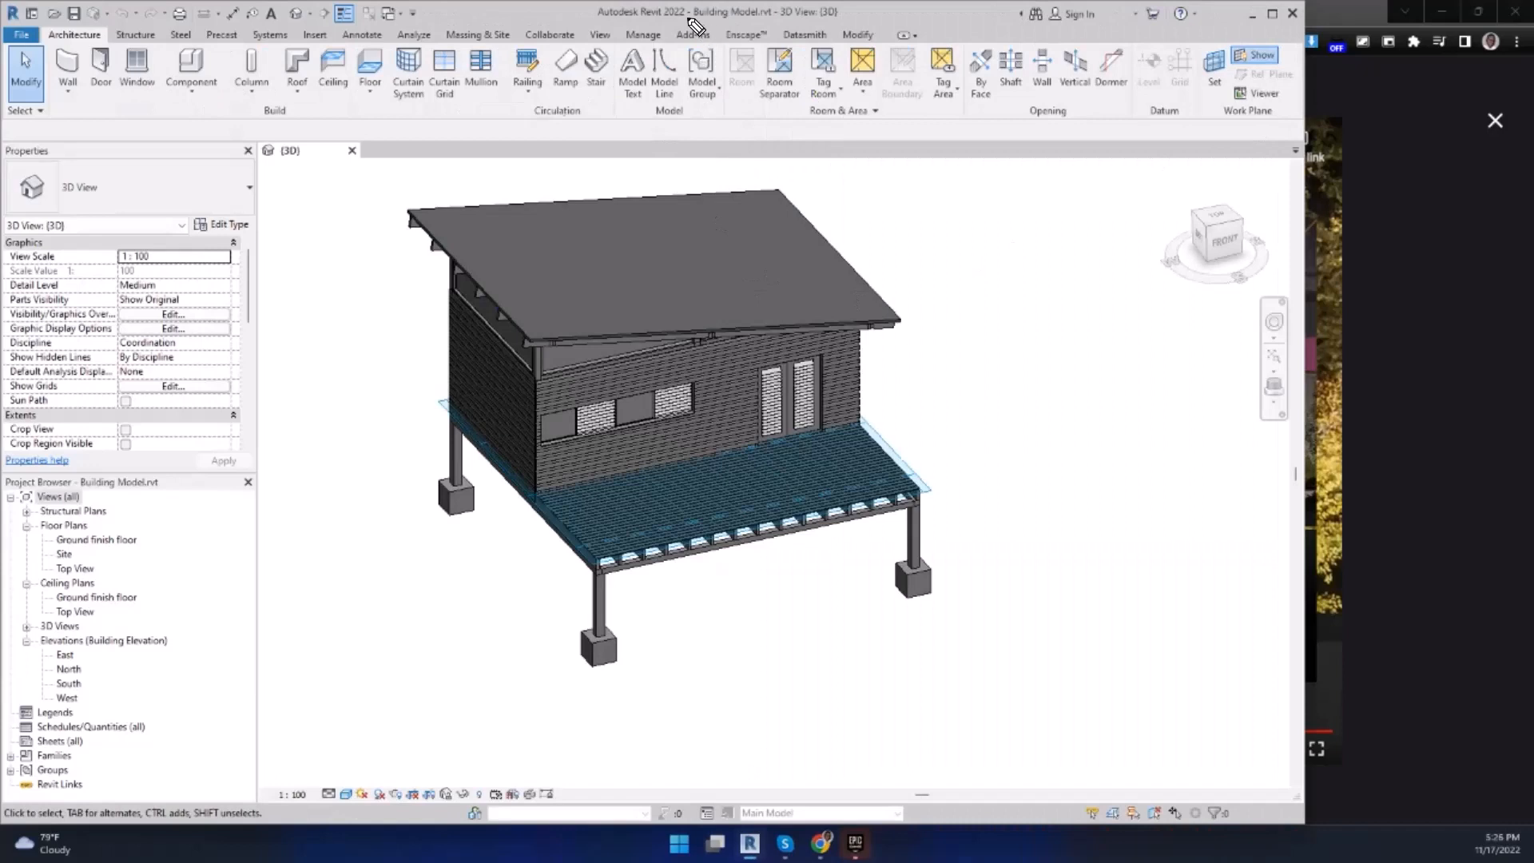
pyautogui.moveTo(686, 17); pyautogui.dragTo(791, 30)
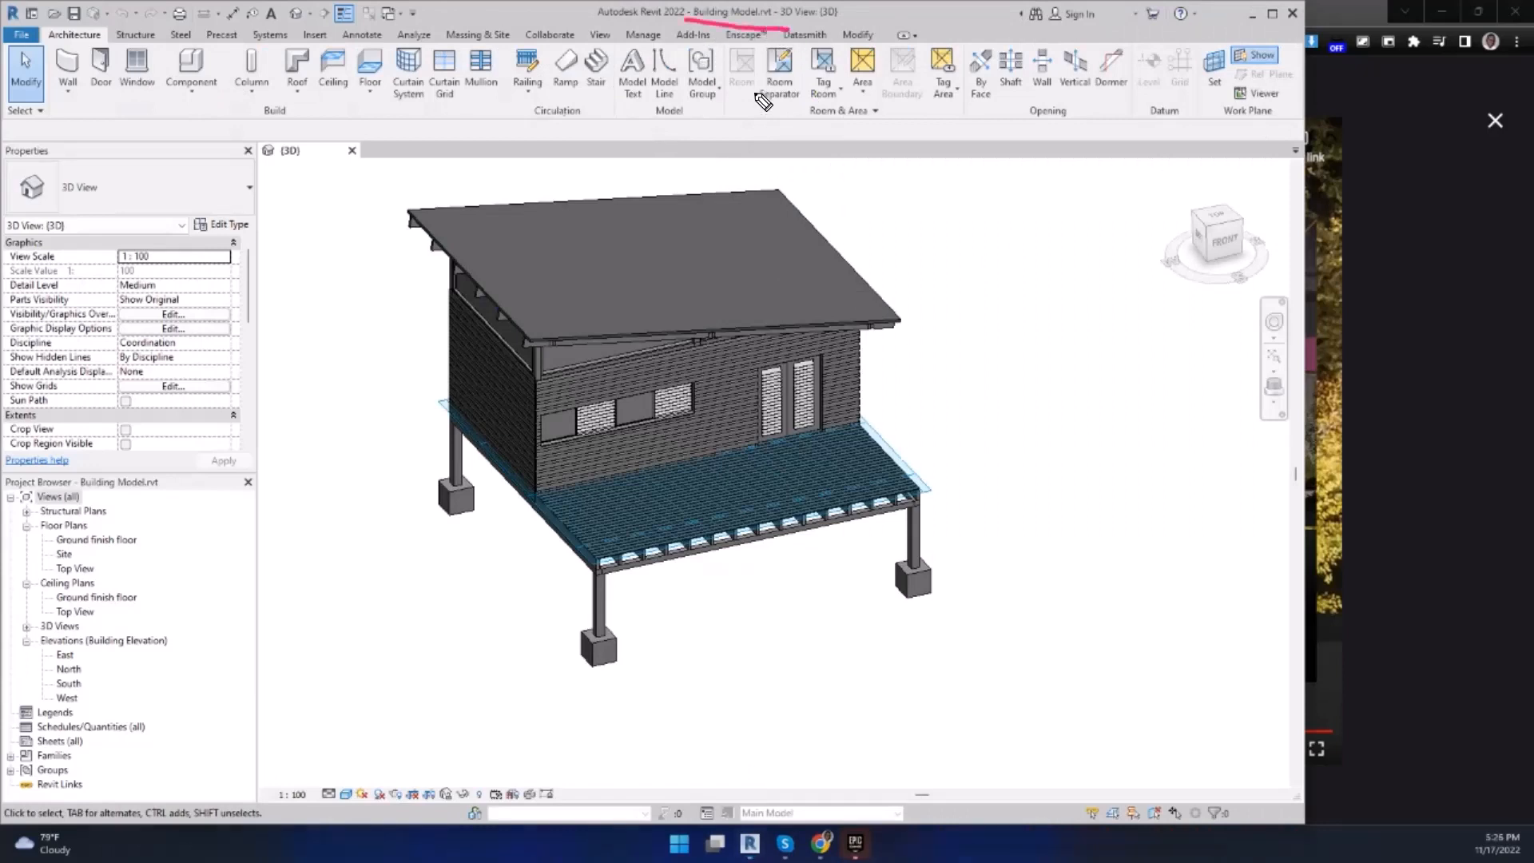
pyautogui.moveTo(723, 332); pyautogui.dragTo(723, 32)
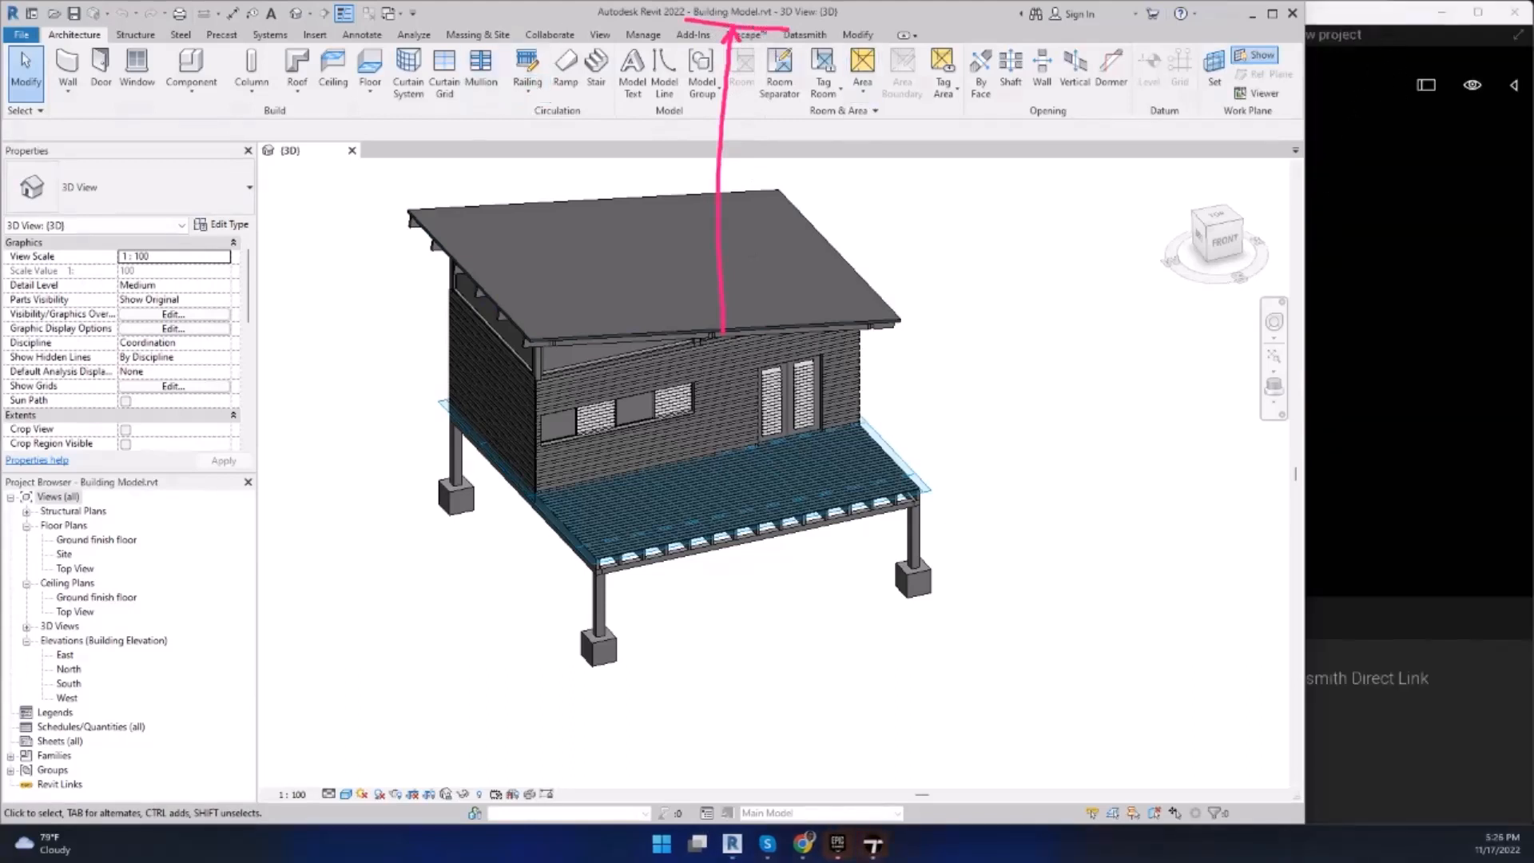
pyautogui.press('Escape')
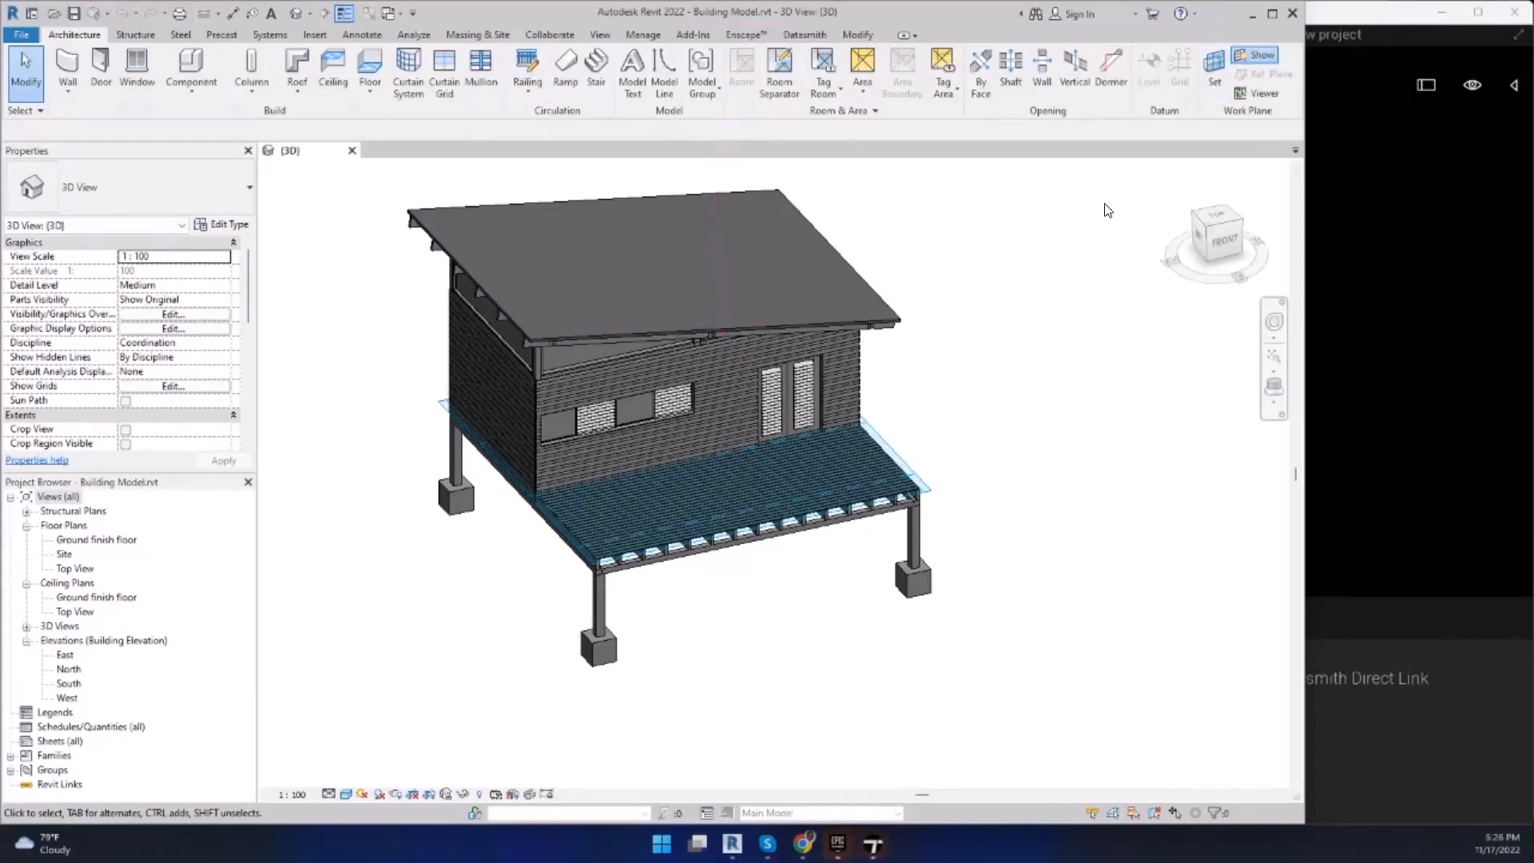
# Step: Switch to Twinmotion and open the Direct Link import settings
pyautogui.moveTo(1305, 318); pyautogui.dragTo(431, 358)
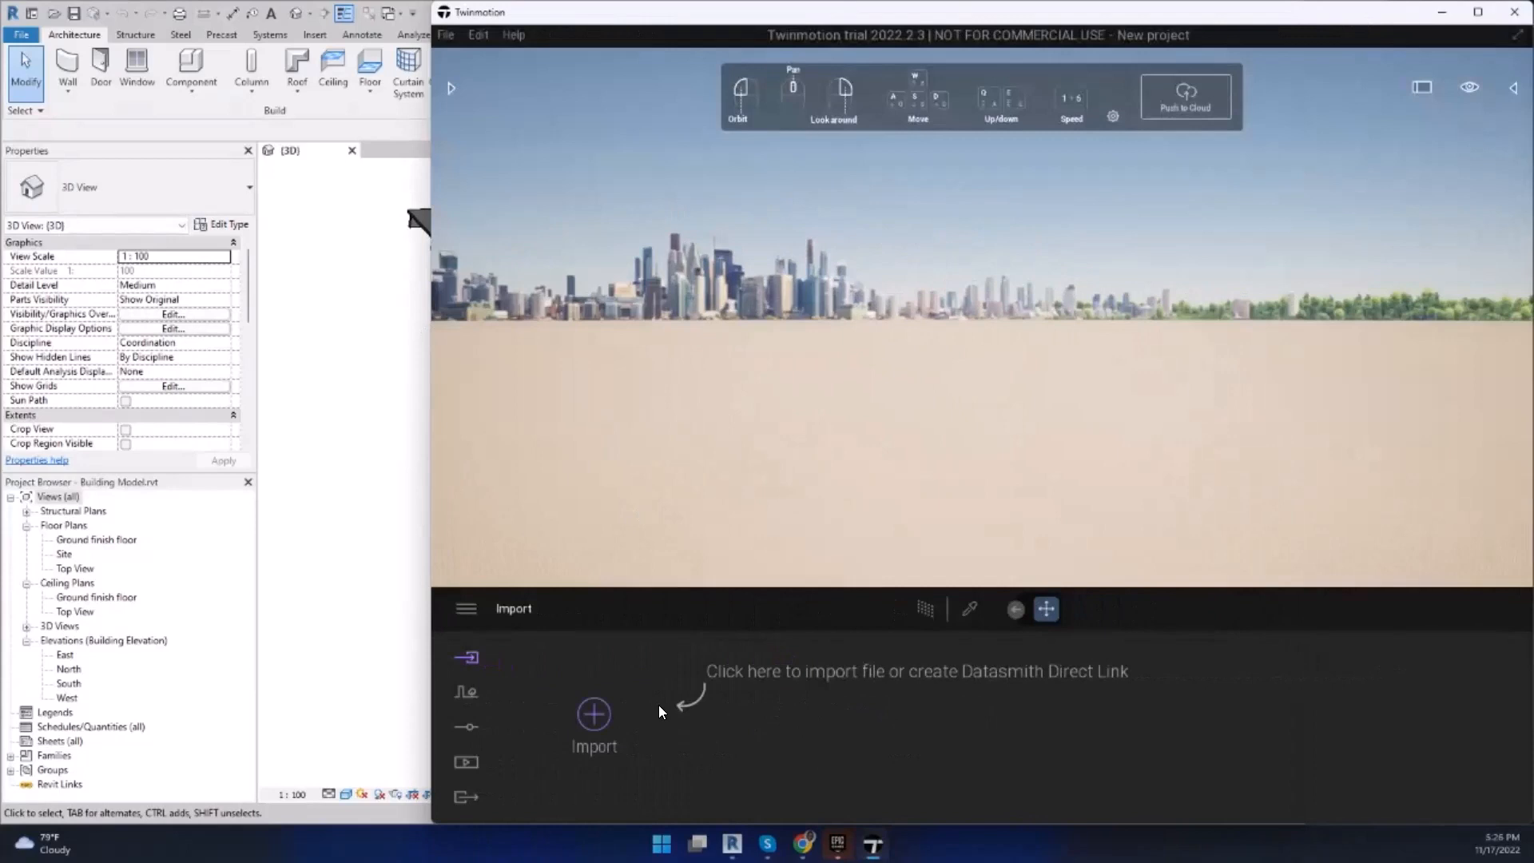
pyautogui.click(611, 715)
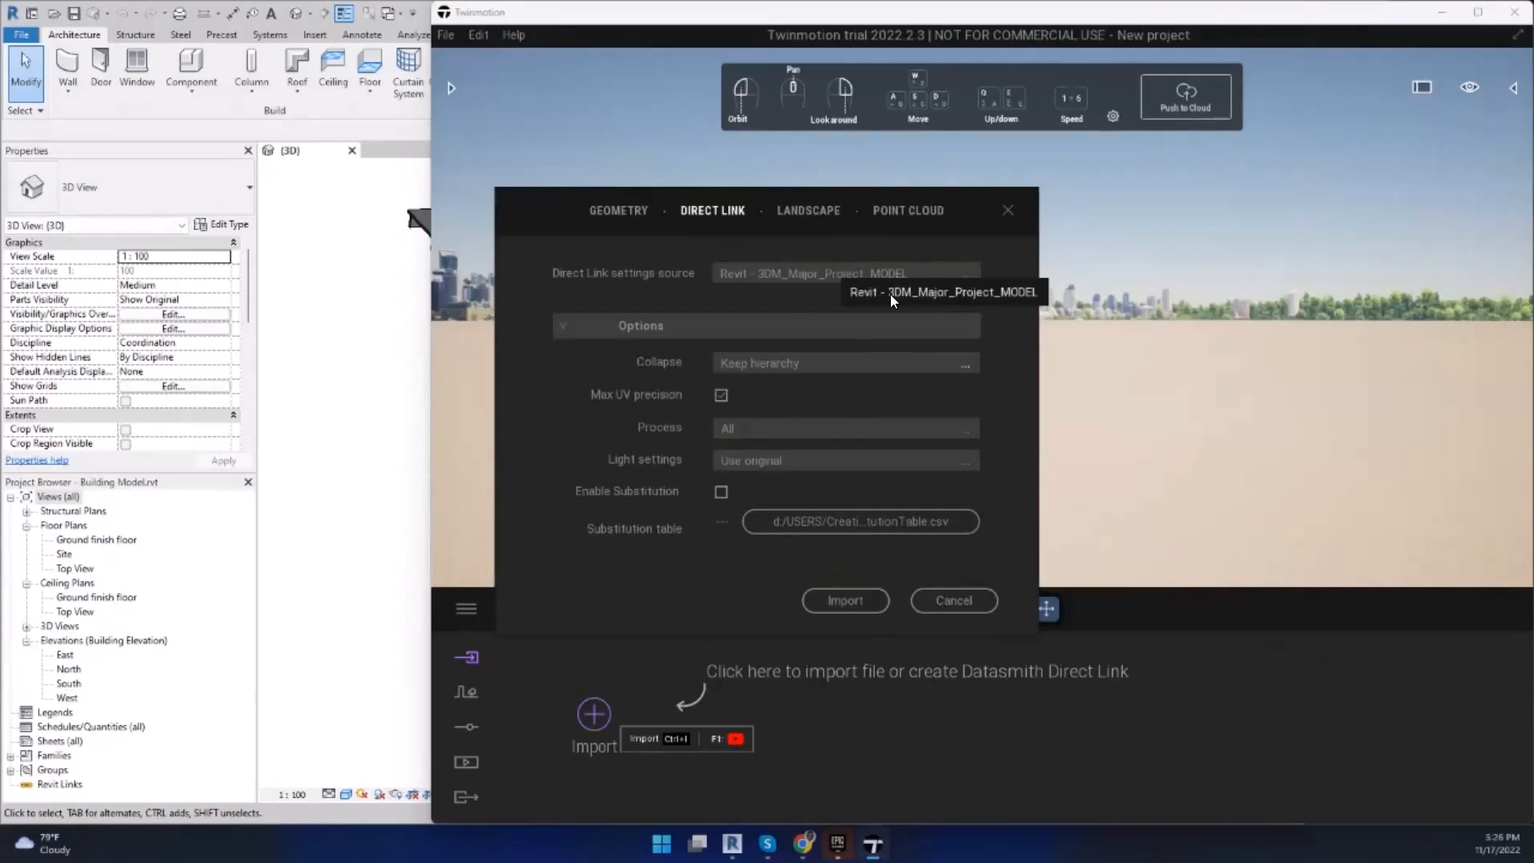
# Step: Switch to Revit, restart it and reopen Building Model.rvt from the Major Project folder
pyautogui.click(429, 319)
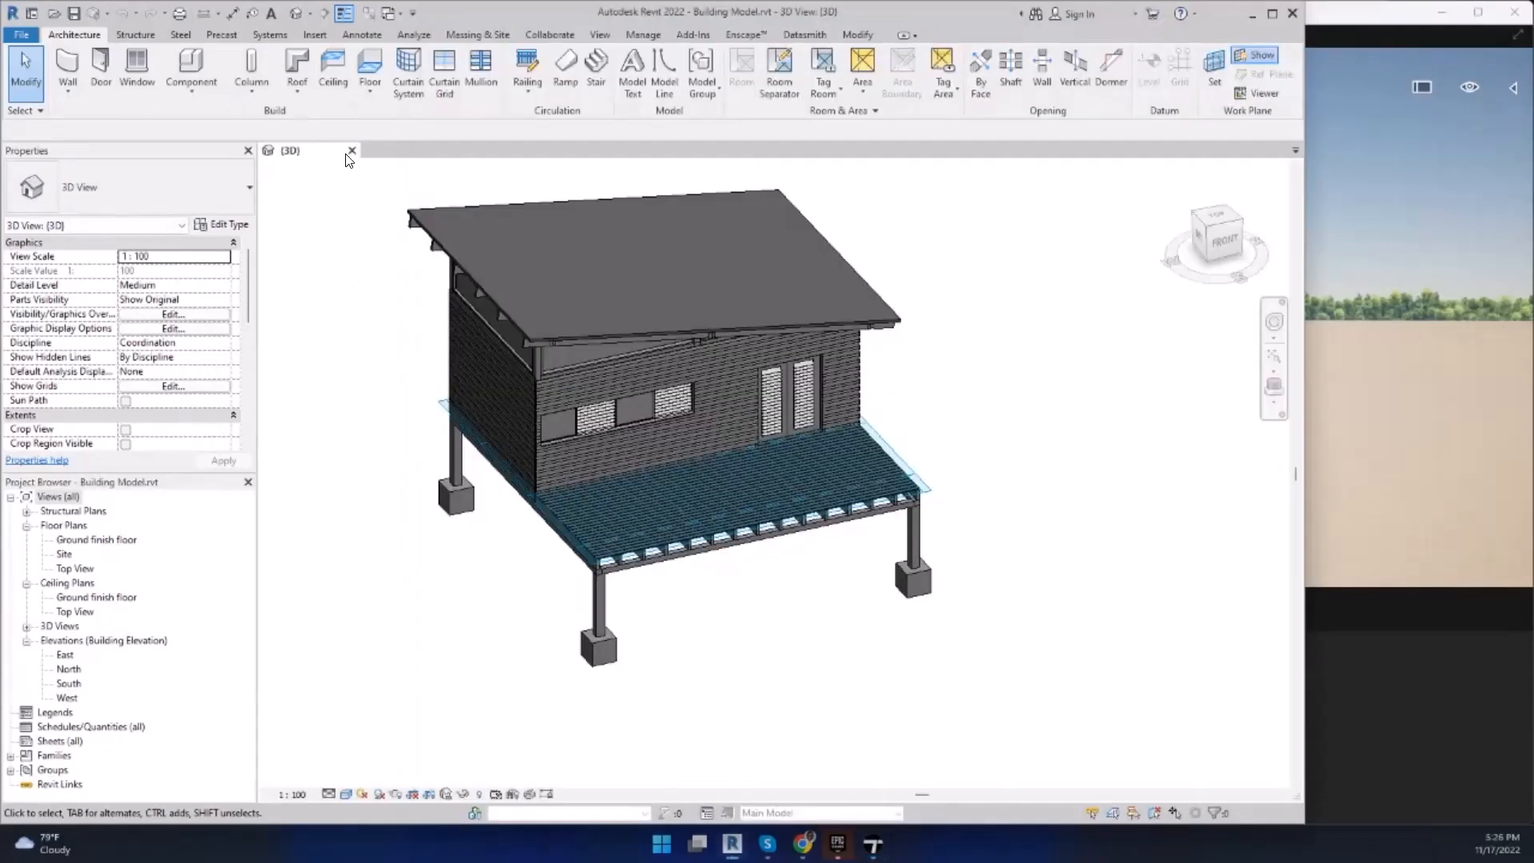
pyautogui.hotkey('ctrl', 'd')
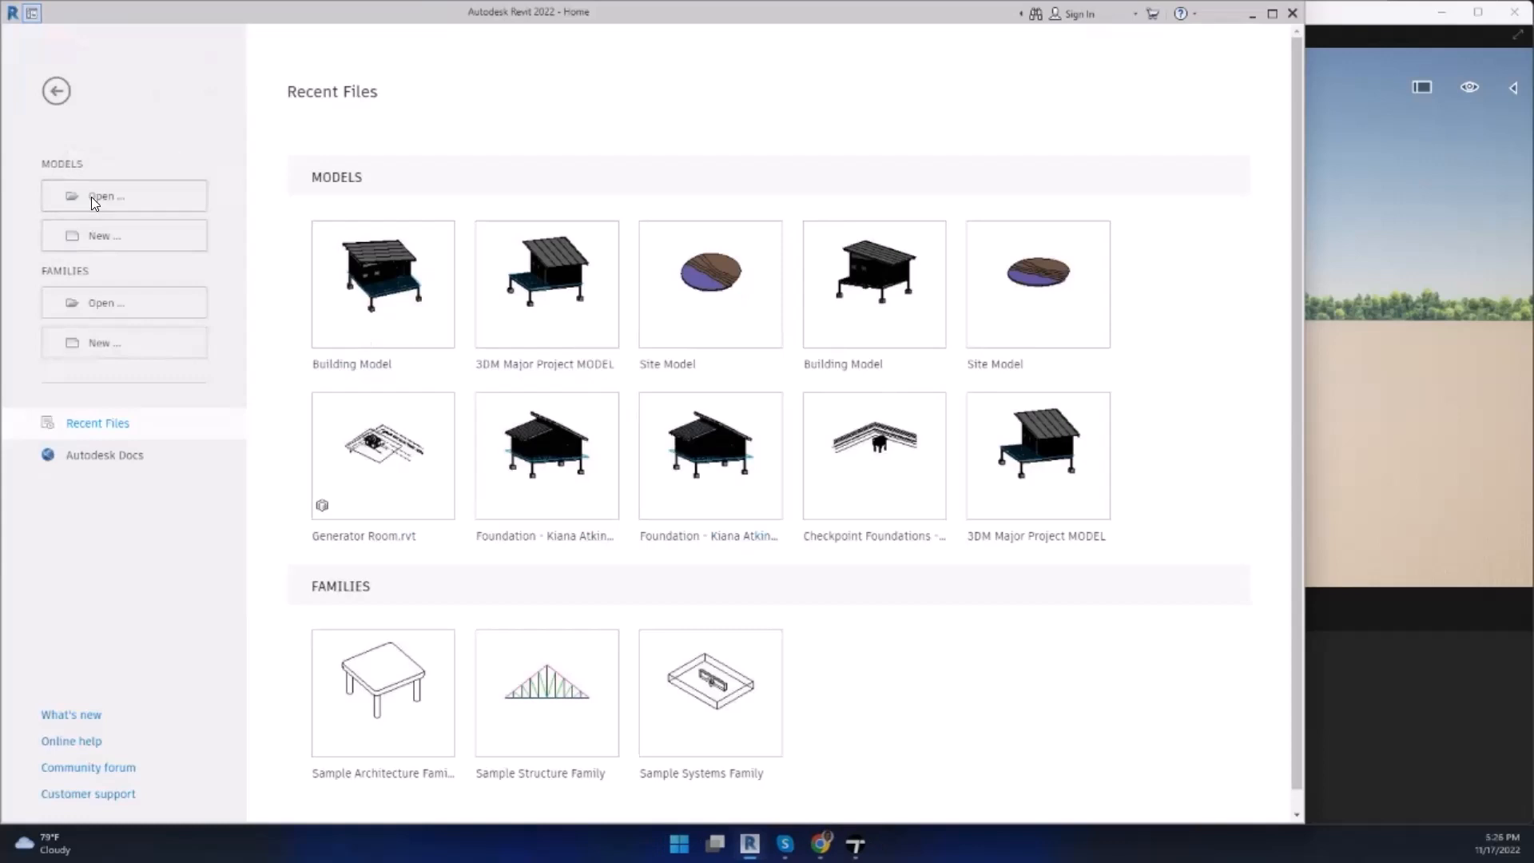
pyautogui.click(120, 196)
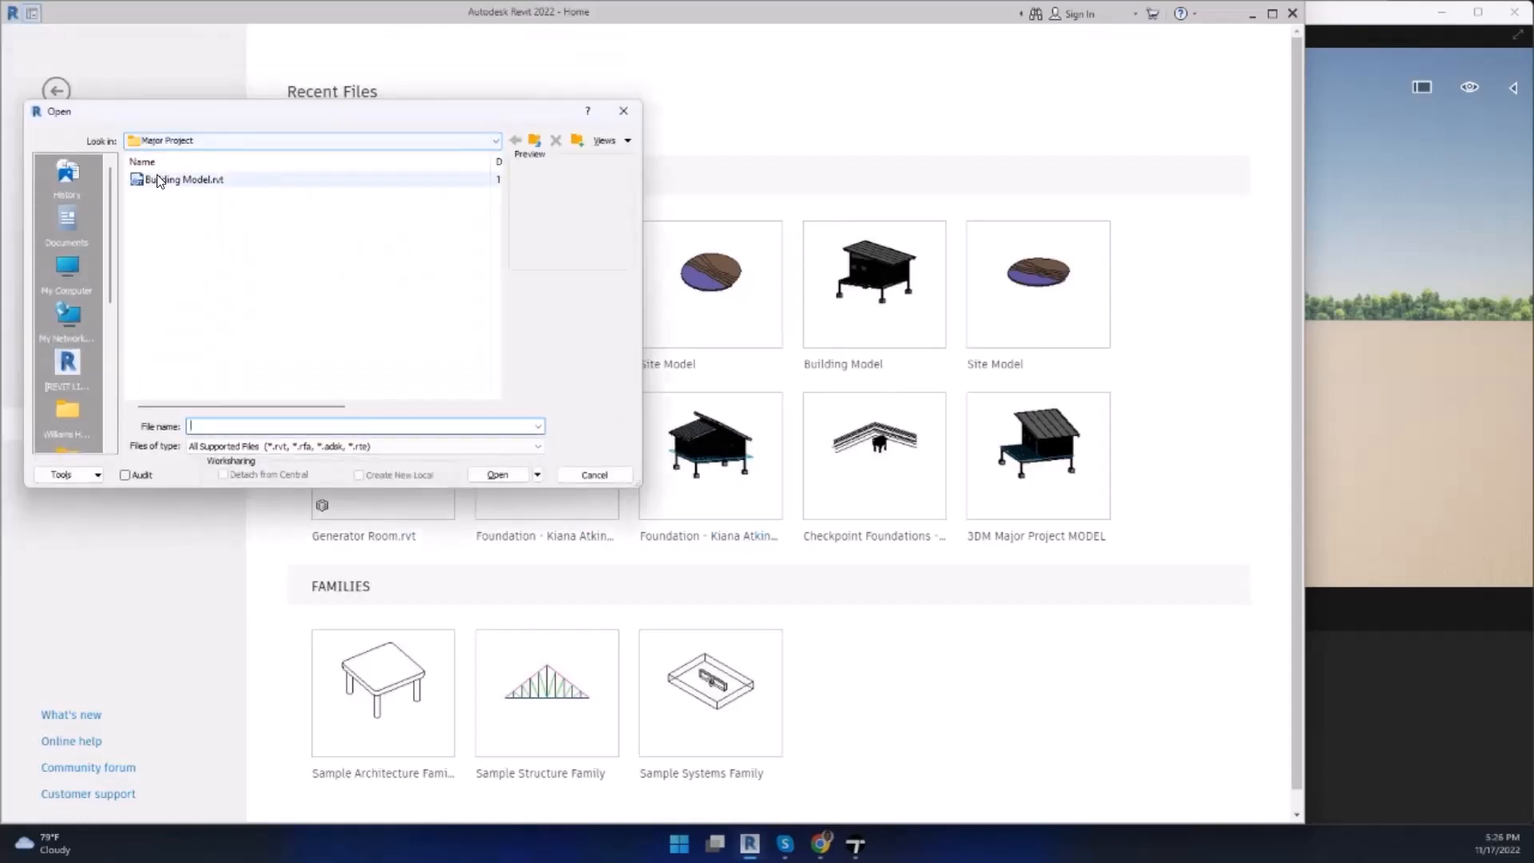
pyautogui.click(158, 176)
pyautogui.doubleClick(157, 177)
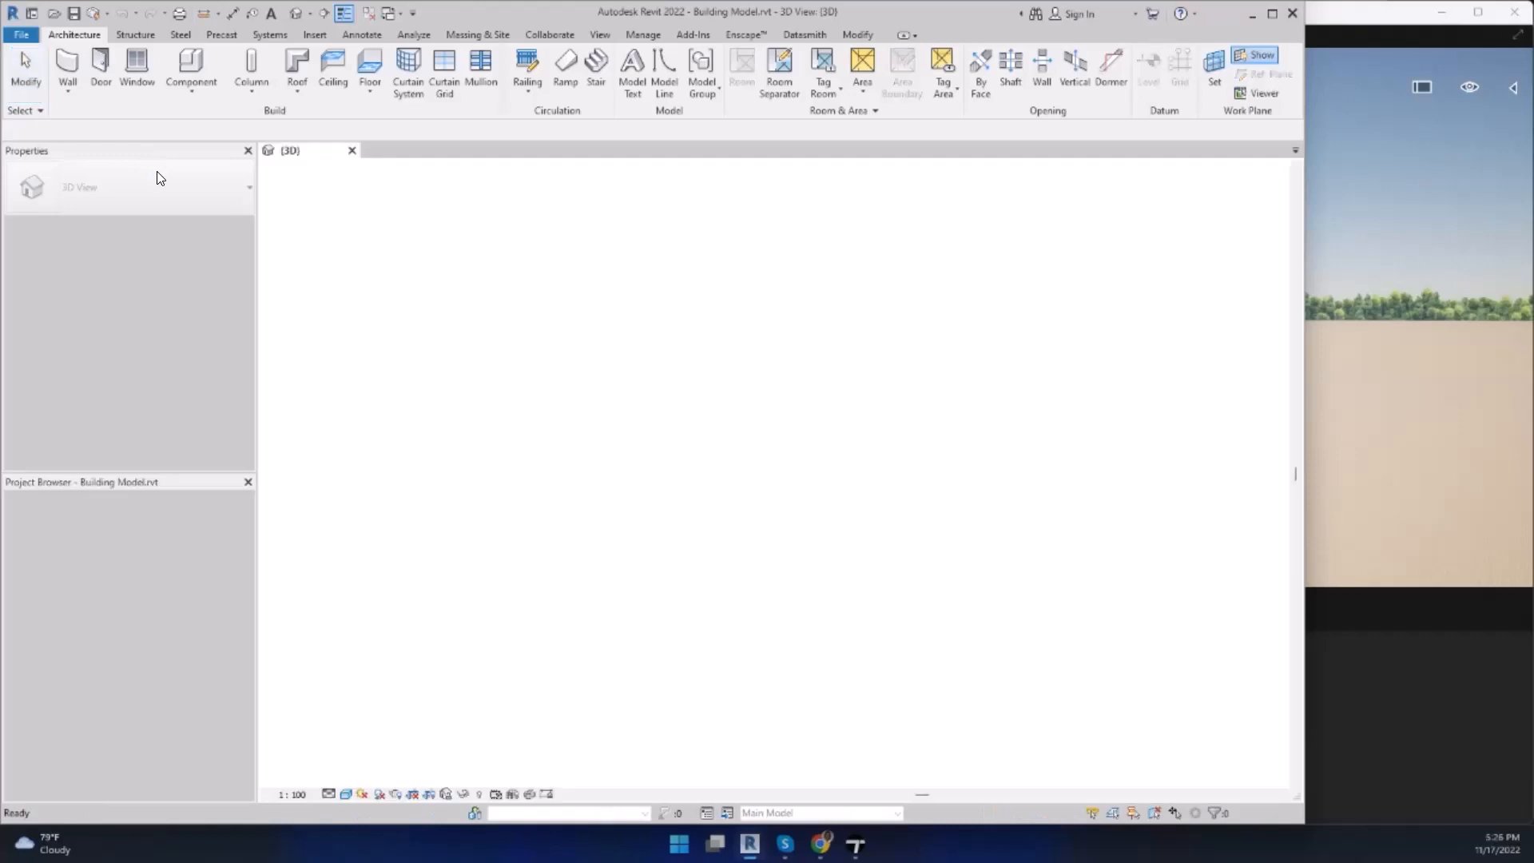
# Step: Switch back to Twinmotion and check the Direct Link settings source in the import settings
pyautogui.click(1376, 697)
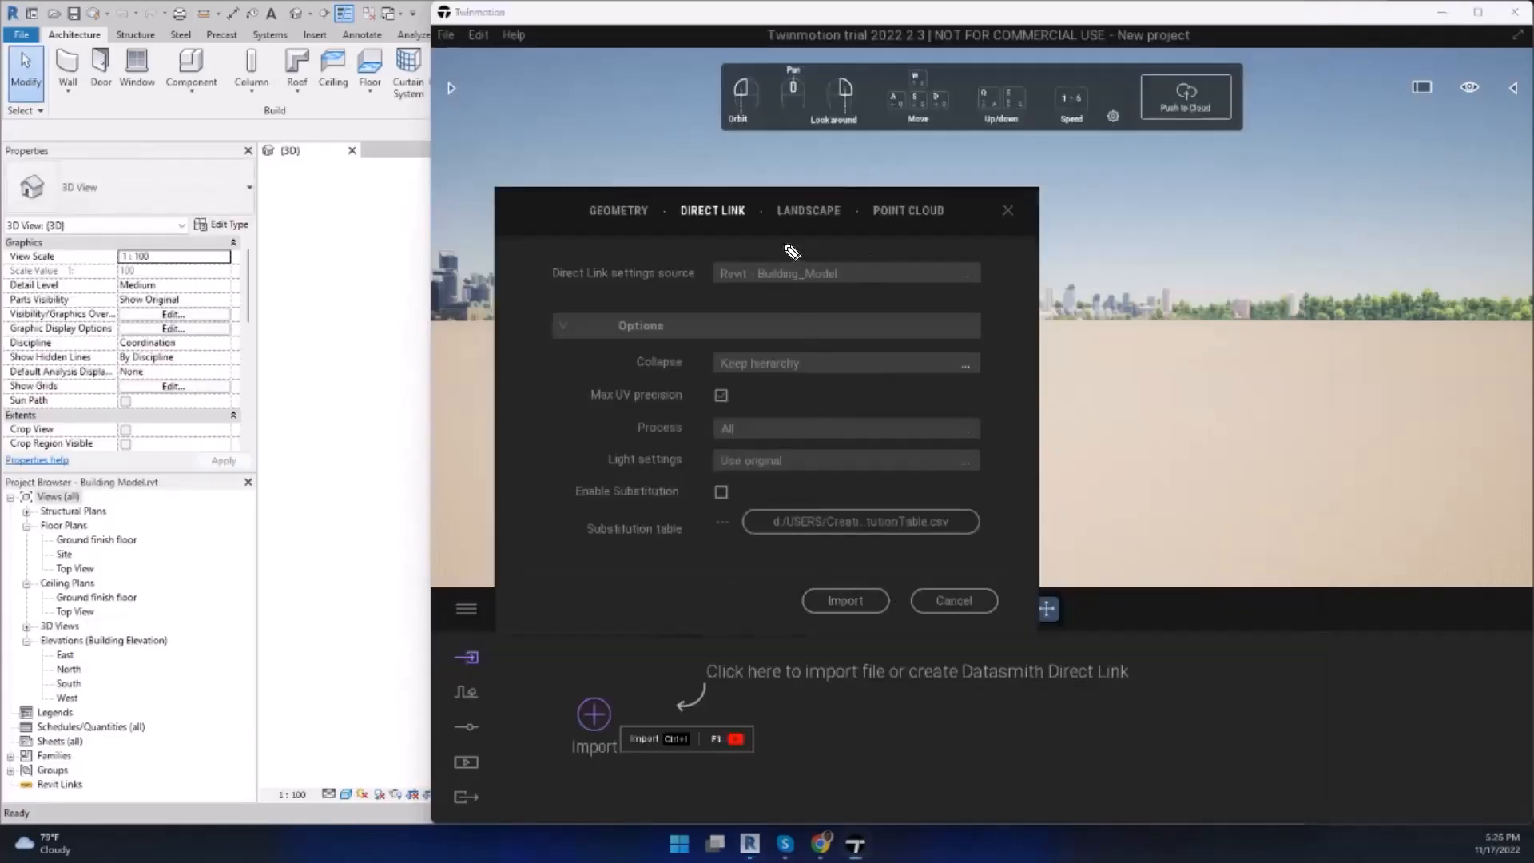
pyautogui.moveTo(859, 249)
pyautogui.mouseDown()
pyautogui.moveTo(681, 298)
pyautogui.moveTo(823, 302)
pyautogui.moveTo(857, 237)
pyautogui.mouseUp()
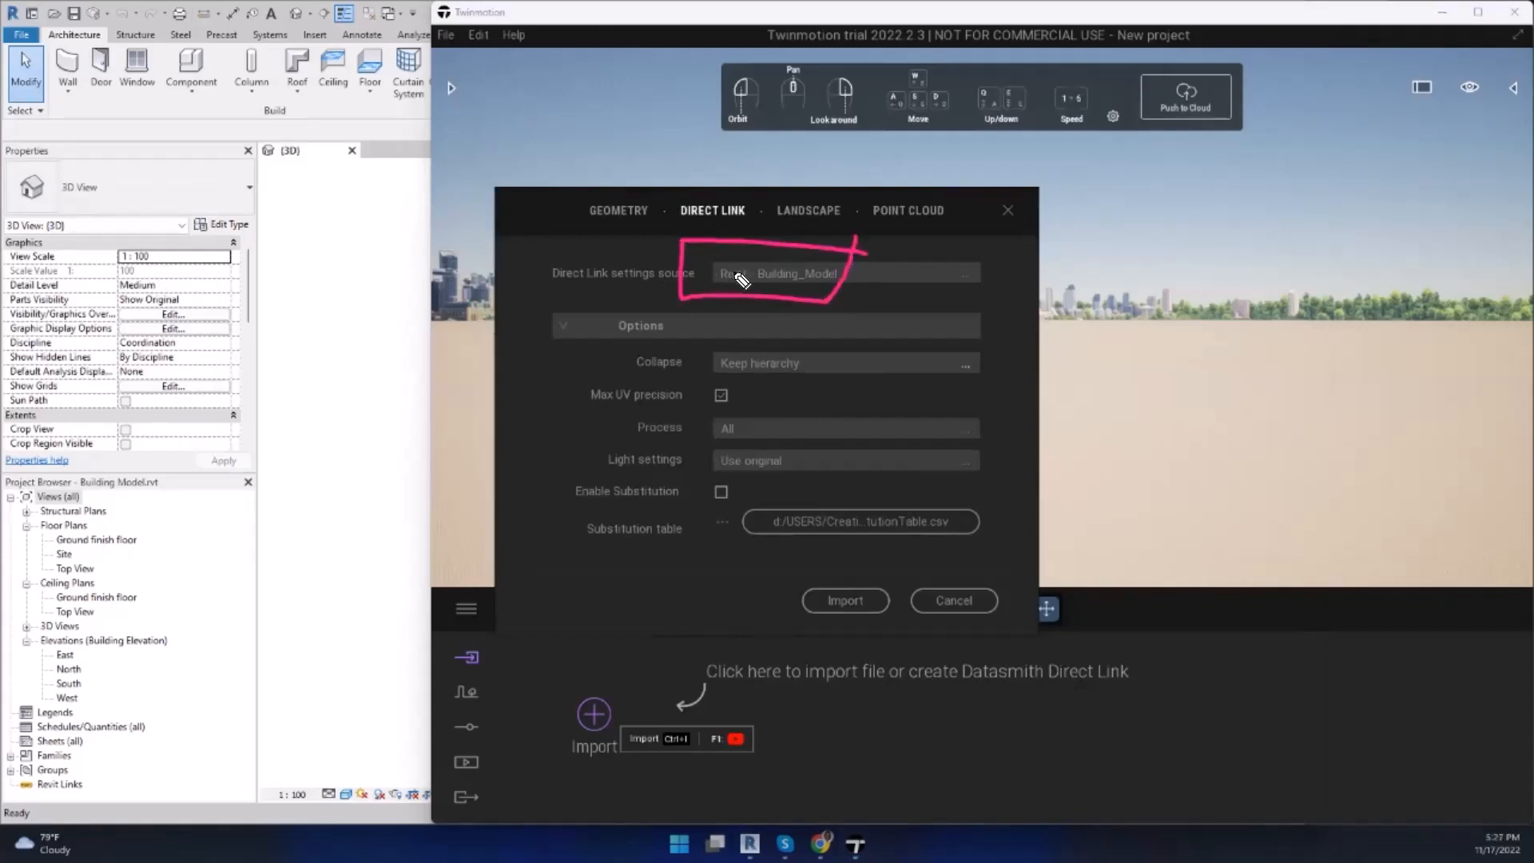
pyautogui.moveTo(502, 104)
pyautogui.mouseDown()
pyautogui.moveTo(505, 144)
pyautogui.moveTo(673, 250)
pyautogui.moveTo(631, 252)
pyautogui.mouseUp()
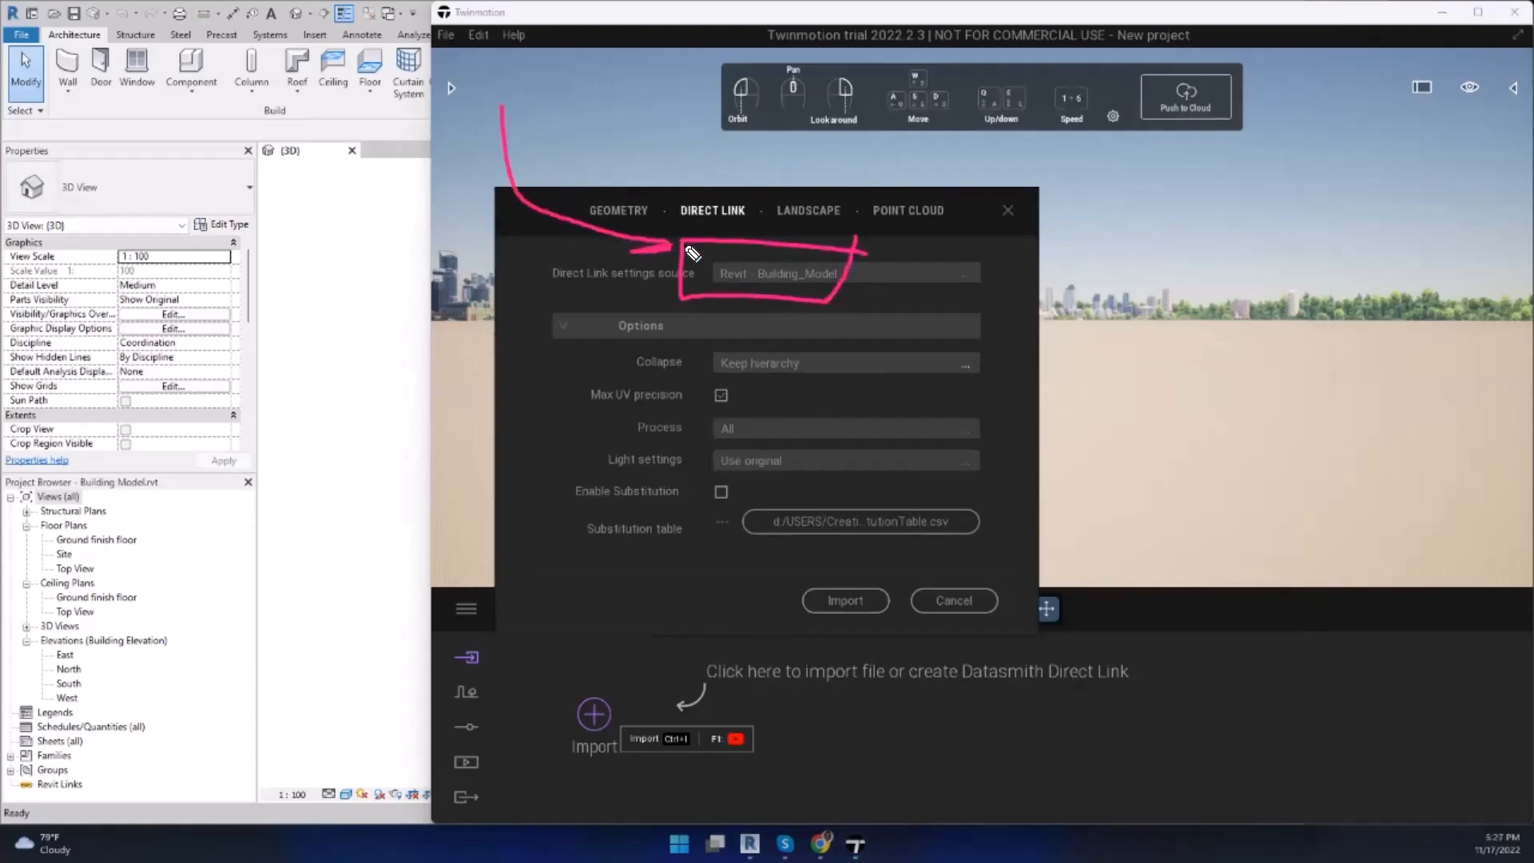
pyautogui.moveTo(637, 190); pyautogui.dragTo(682, 244)
pyautogui.click(324, 205)
pyautogui.moveTo(638, 181); pyautogui.dragTo(784, 226)
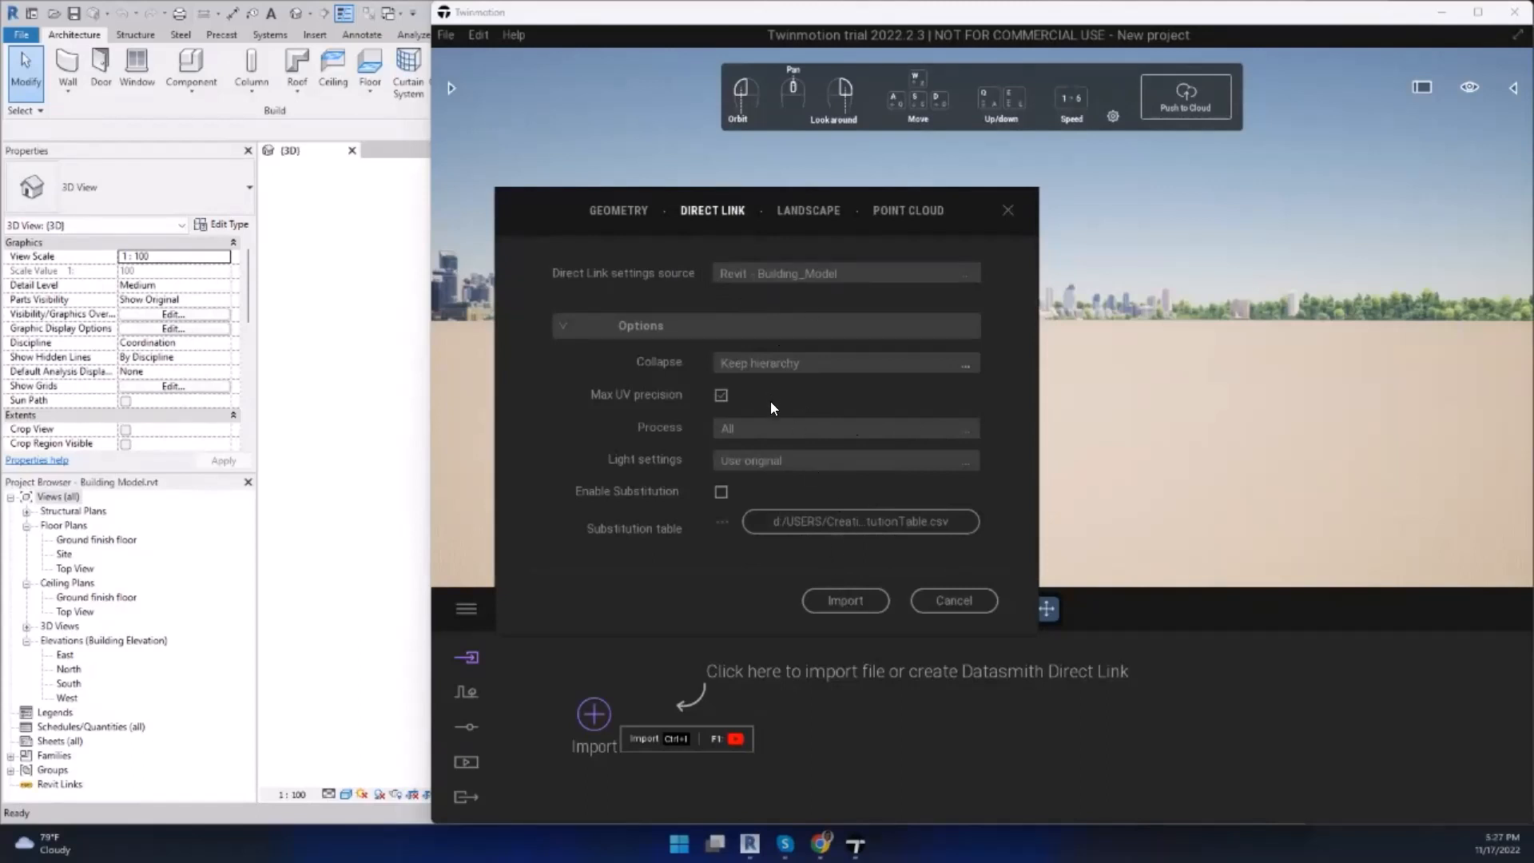
# Step: Review the Collapse options of the import, and compare them with the Revit model by selecting its roof
pyautogui.moveTo(700, 344)
pyautogui.mouseDown()
pyautogui.moveTo(701, 384)
pyautogui.moveTo(860, 390)
pyautogui.moveTo(851, 356)
pyautogui.moveTo(719, 344)
pyautogui.mouseUp()
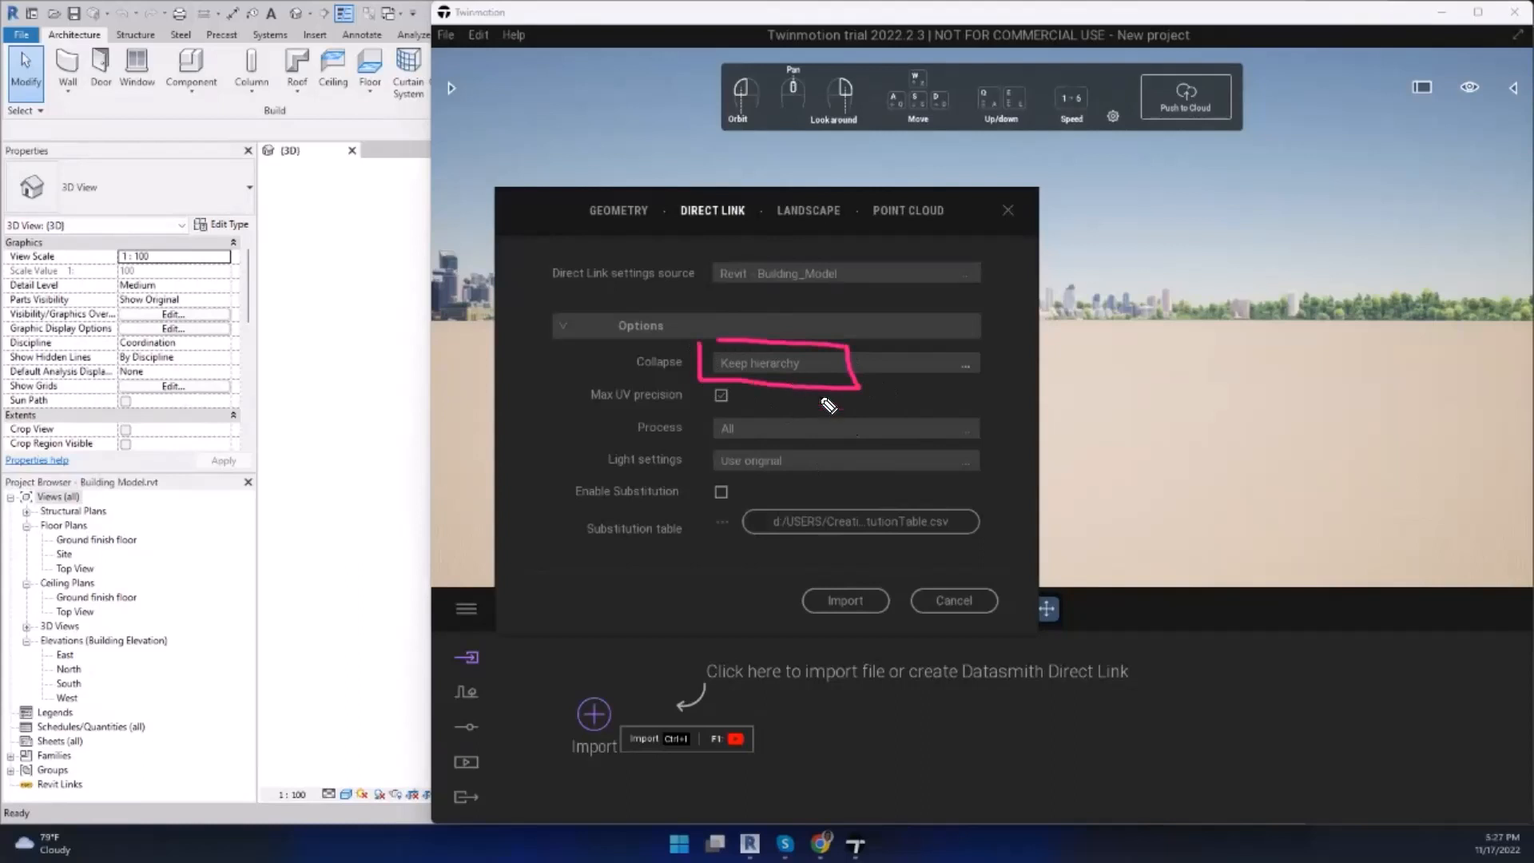
pyautogui.click(964, 368)
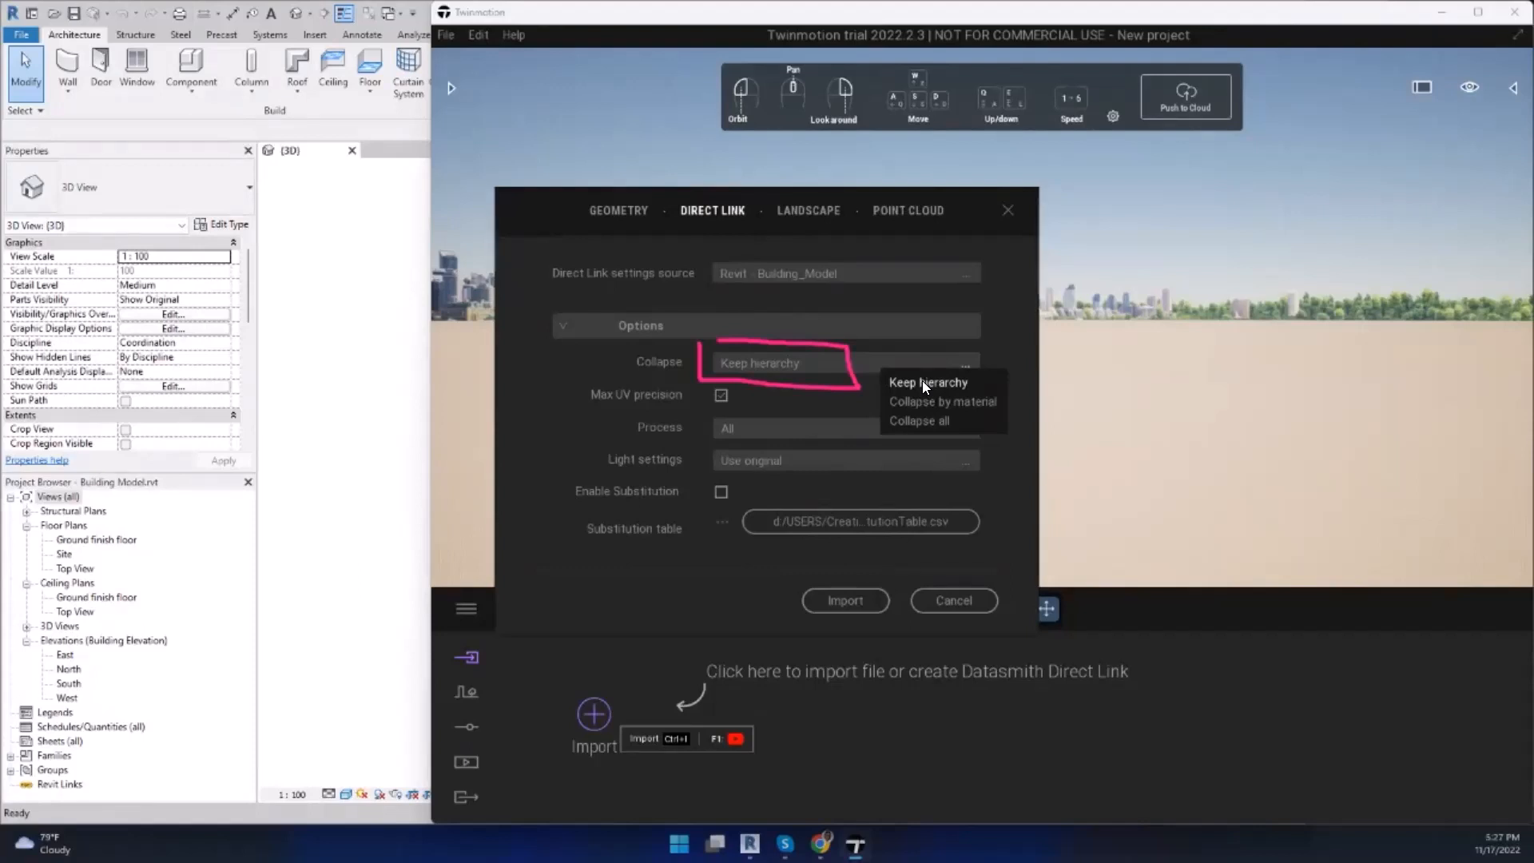
pyautogui.click(377, 477)
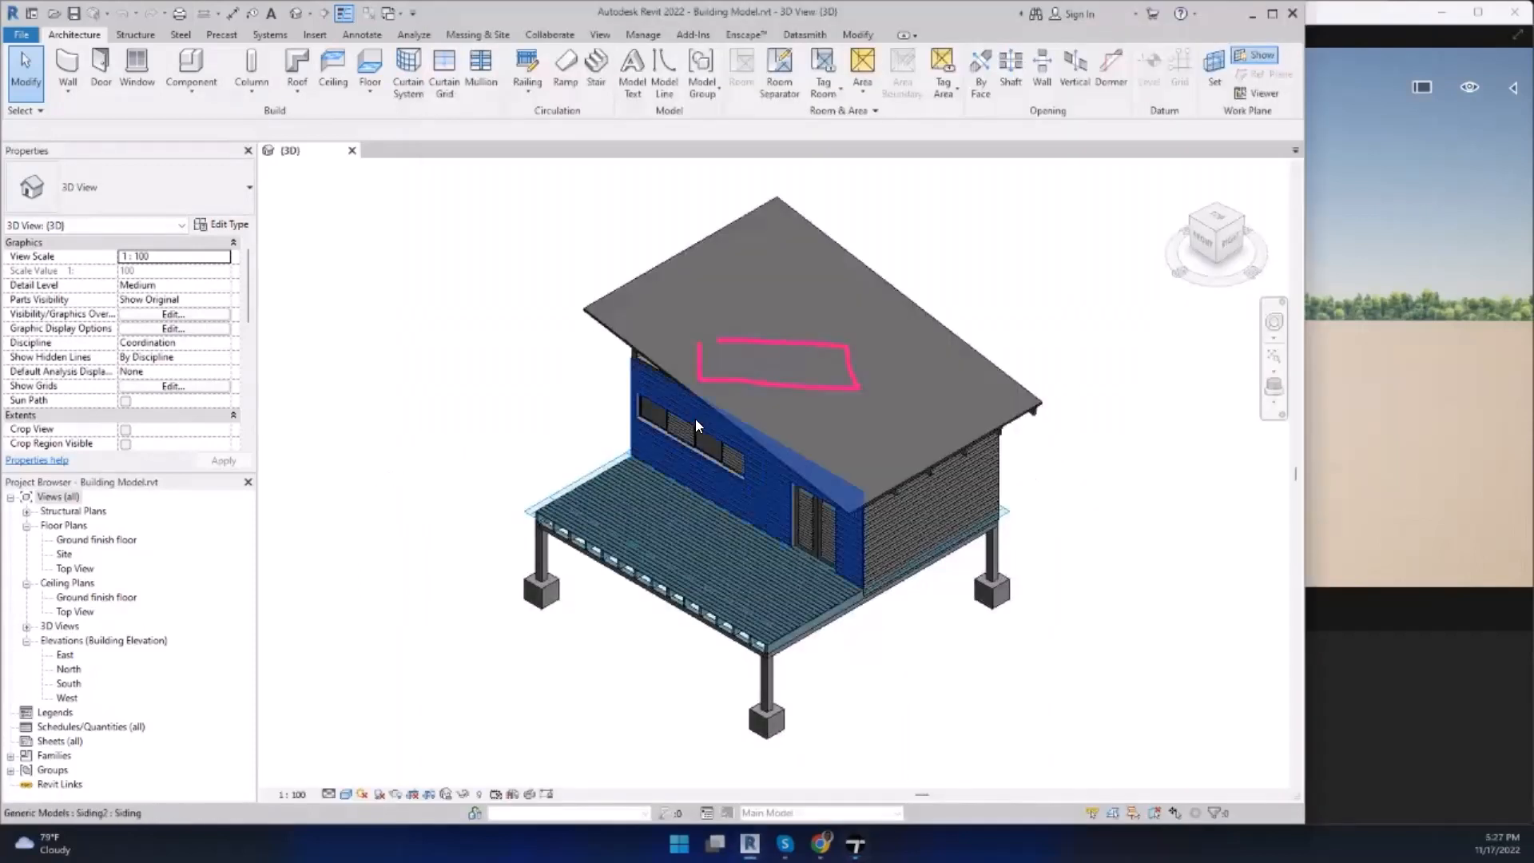
pyautogui.click(616, 318)
pyautogui.click(1376, 18)
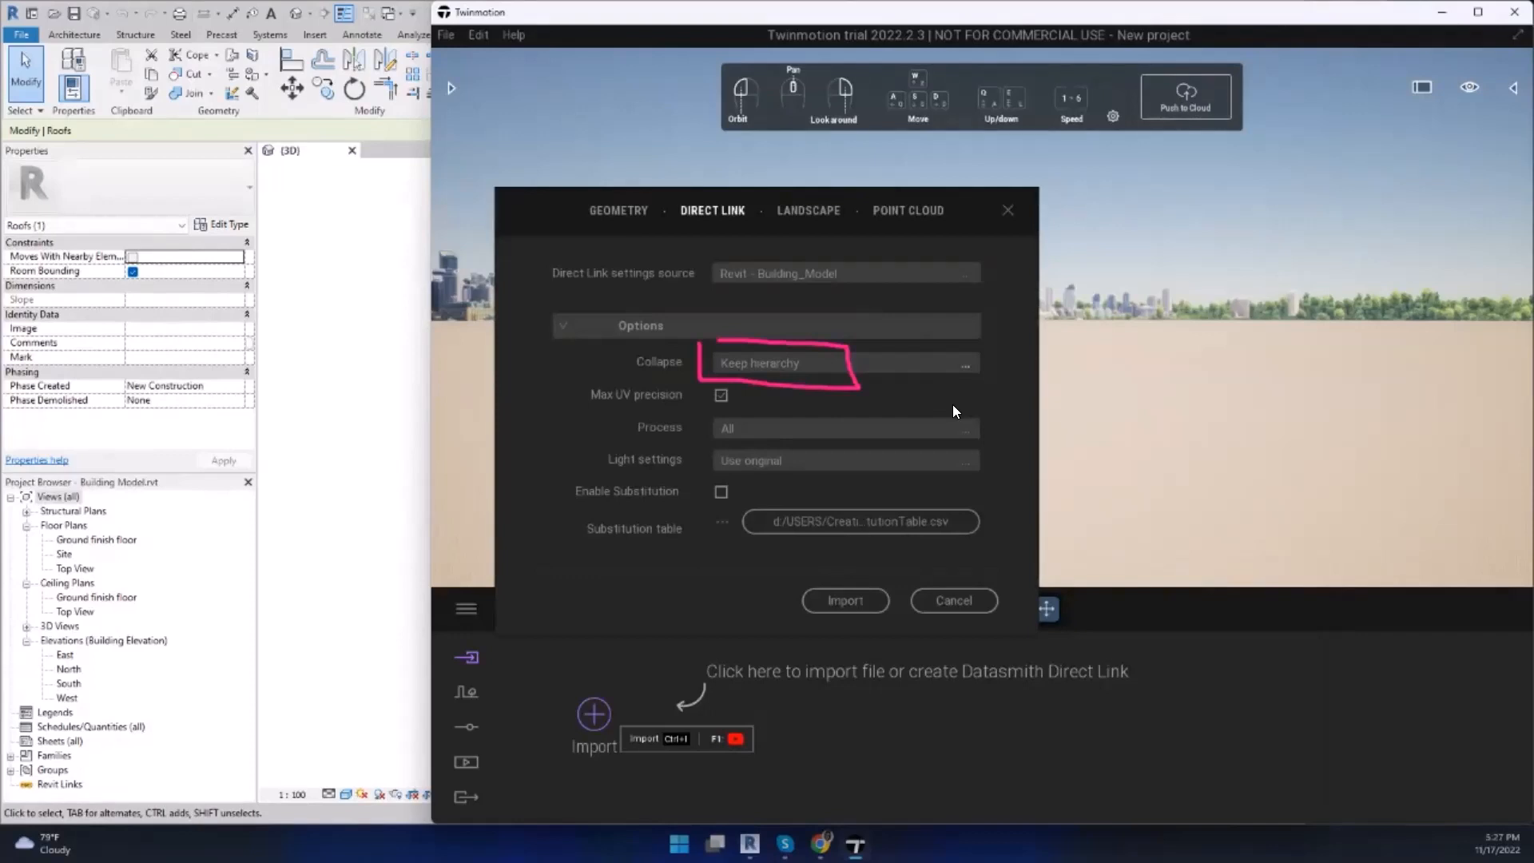
# Step: Set Collapse to Keep hierarchy and import the Revit Building_Model Direct Link
pyautogui.click(830, 363)
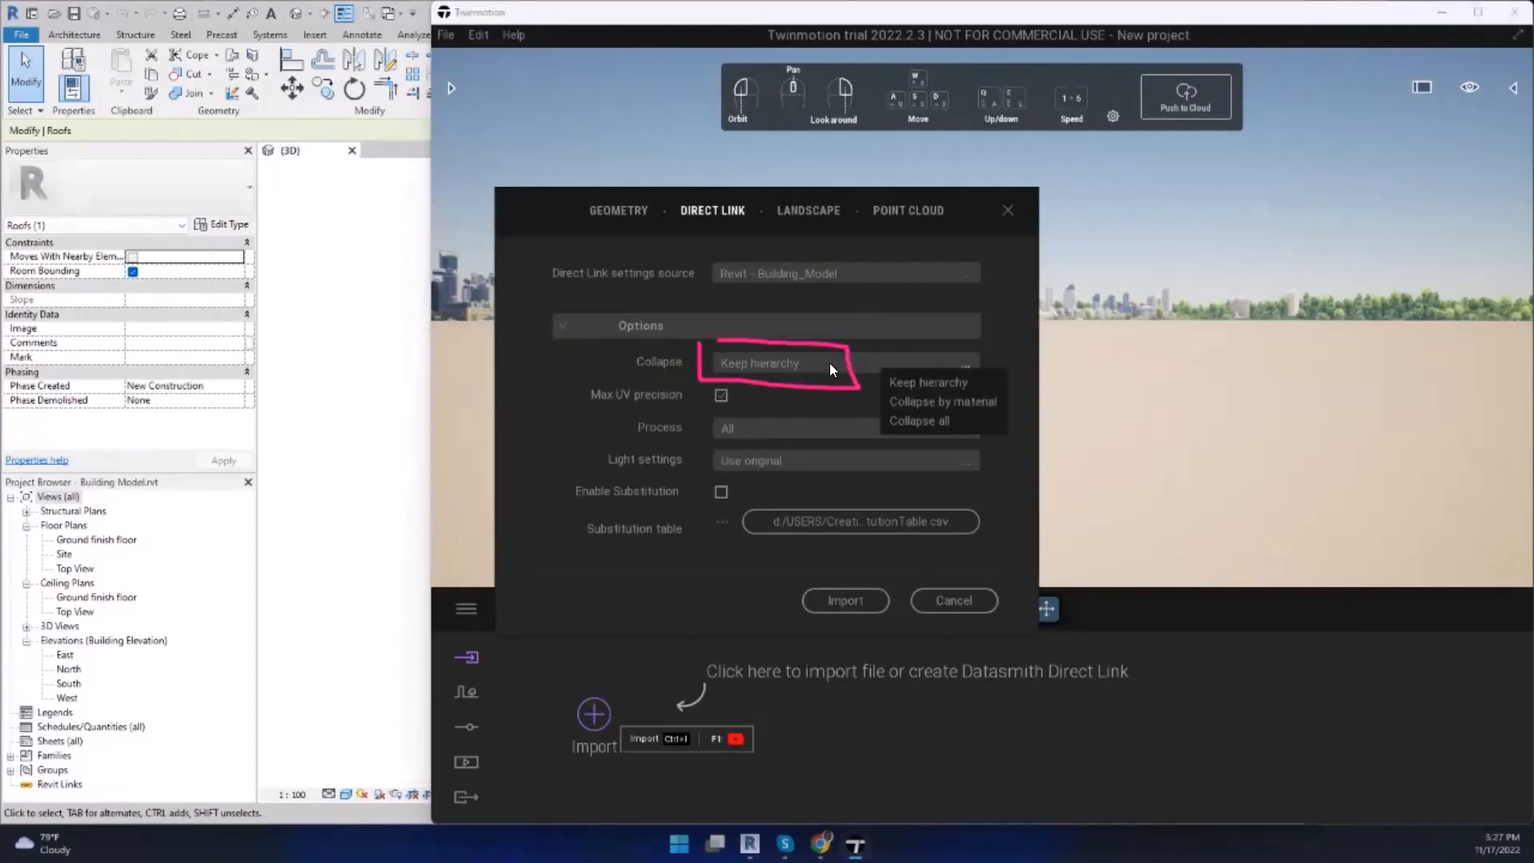
pyautogui.click(916, 381)
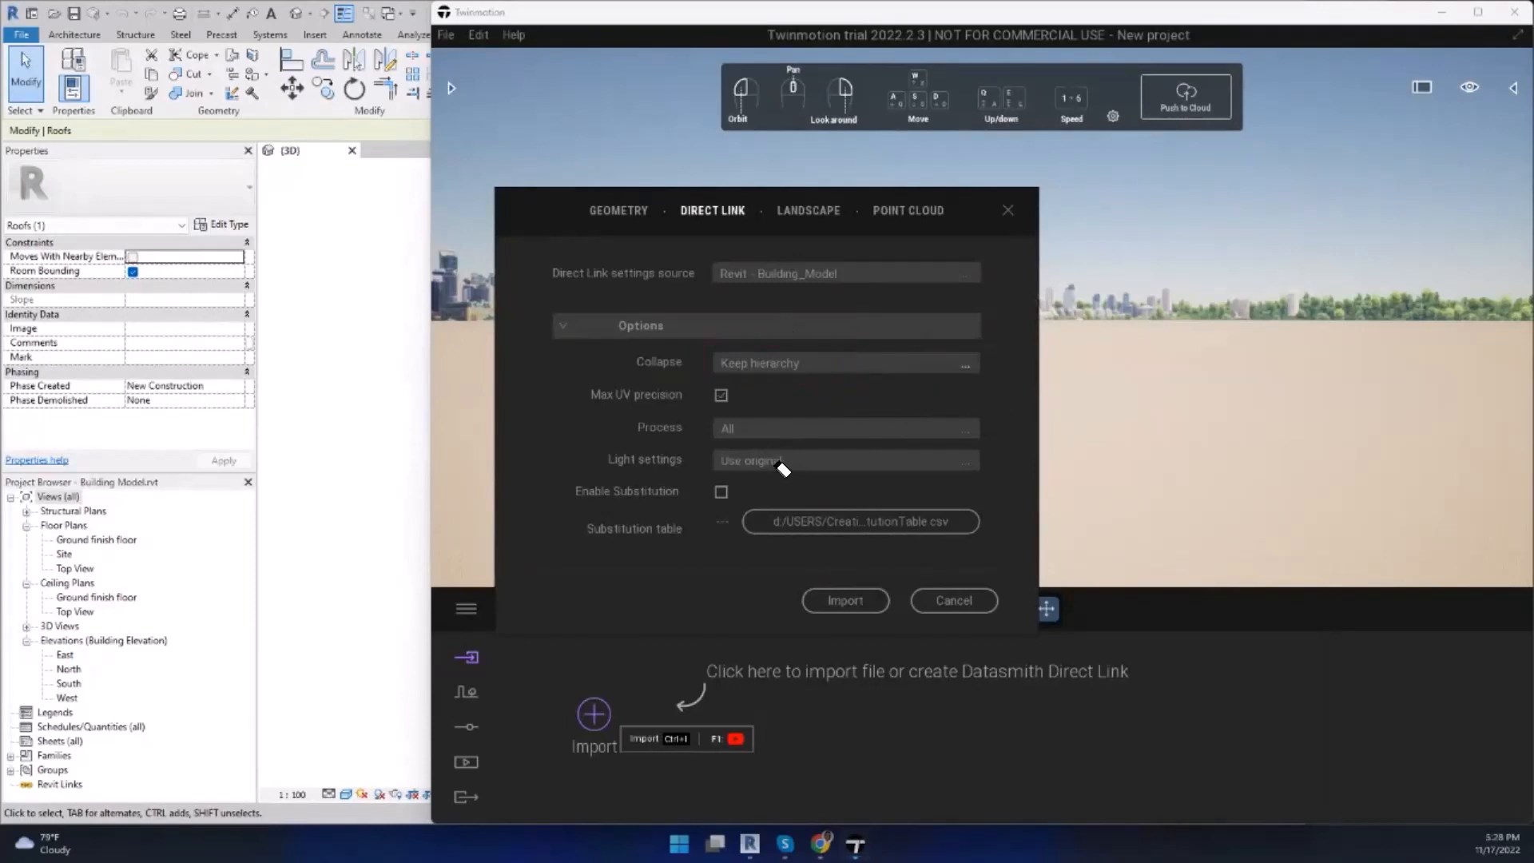
pyautogui.click(847, 601)
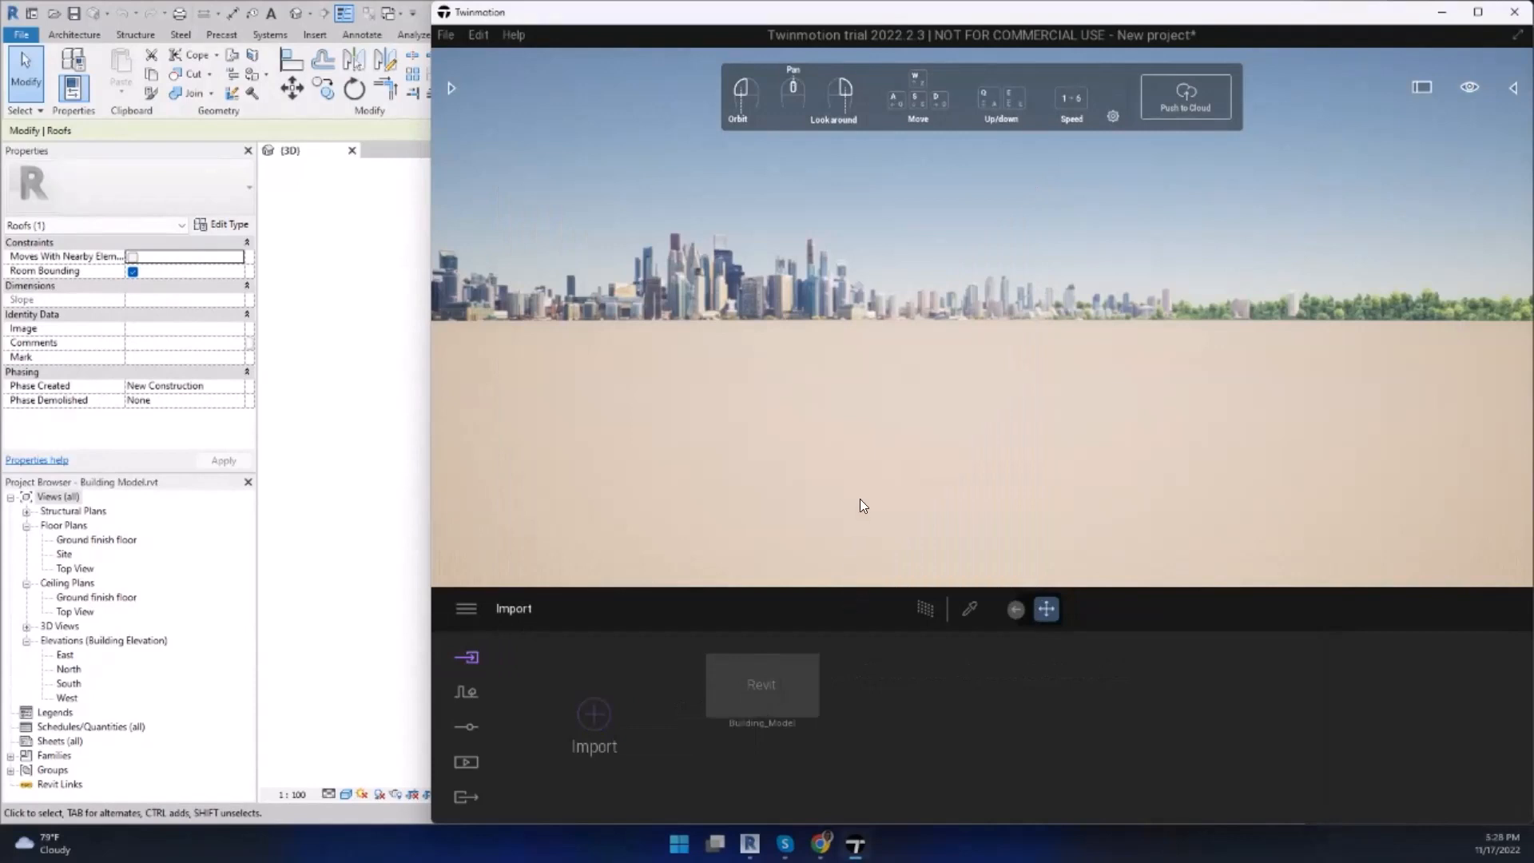
# Step: Look around the Twinmotion scene for the building and compare it with the Revit model
pyautogui.moveTo(855, 390)
pyautogui.mouseDown(button='right')
pyautogui.moveTo(855, 495)
pyautogui.moveTo(852, 402)
pyautogui.mouseUp(button='right')
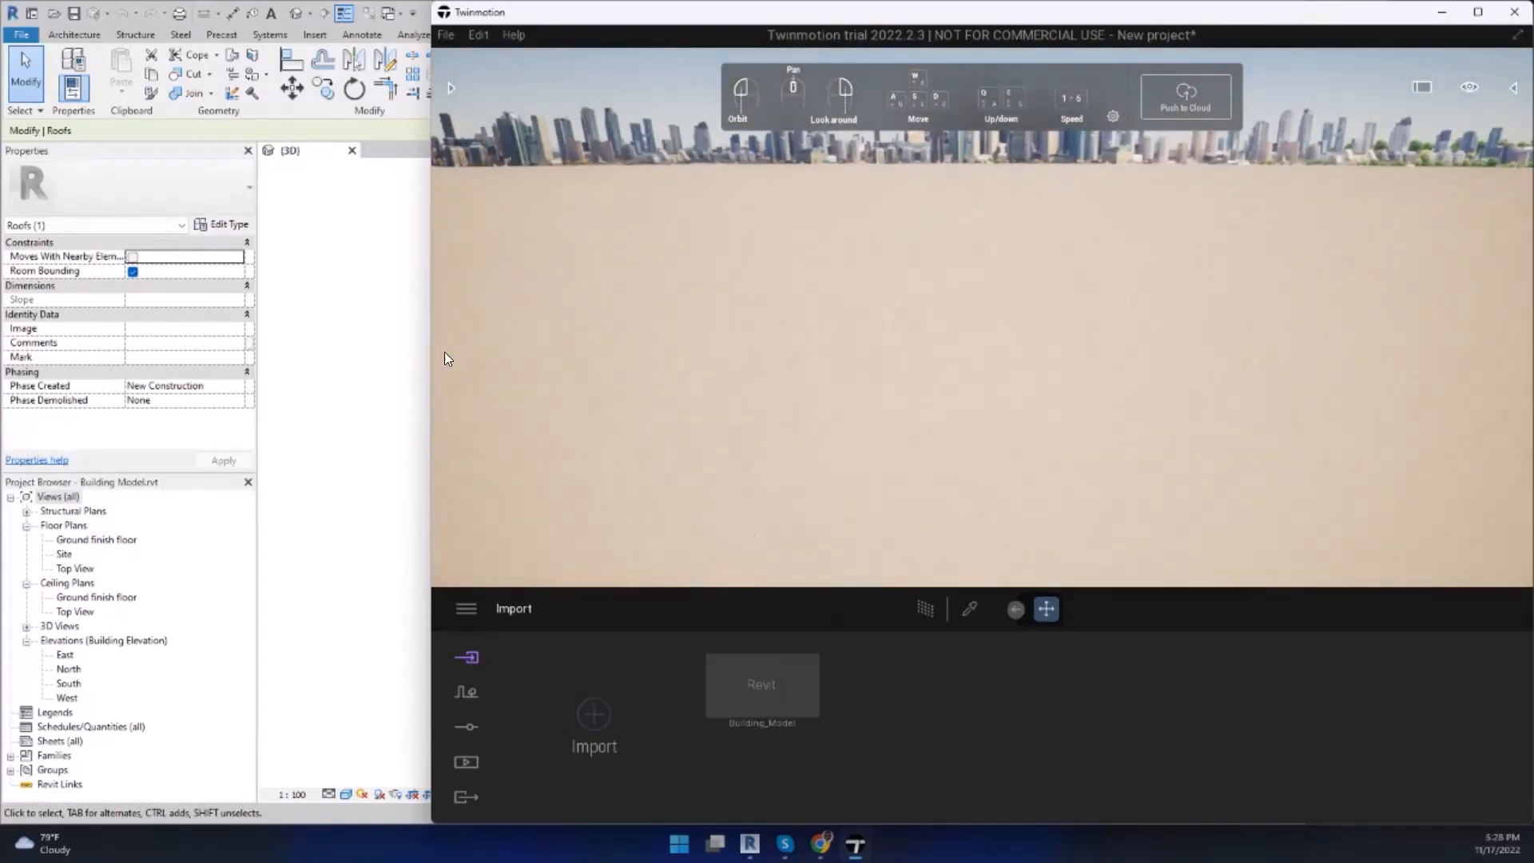
pyautogui.click(370, 298)
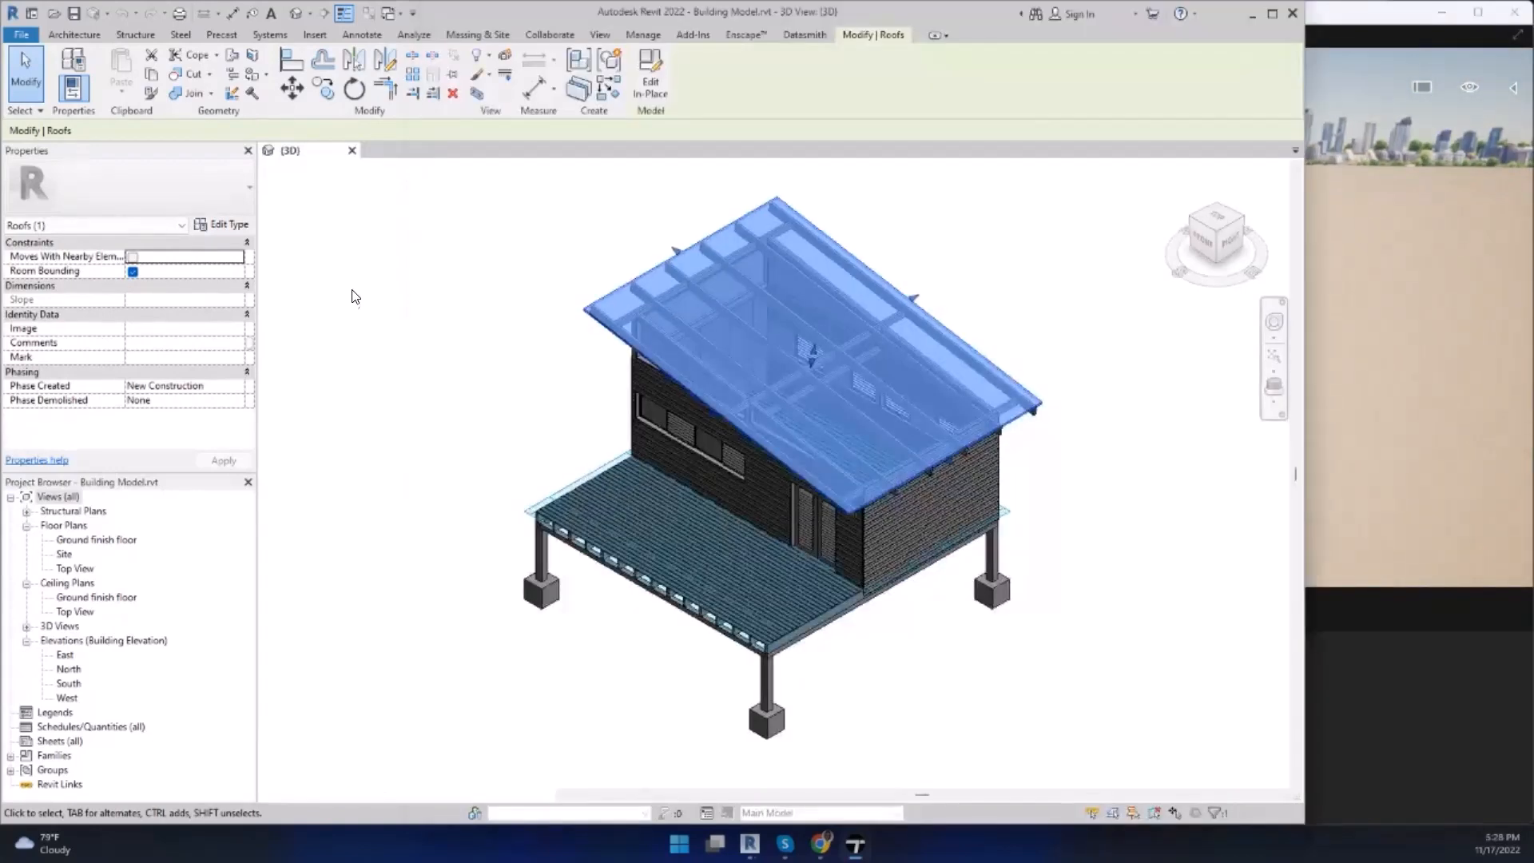
pyautogui.click(1330, 16)
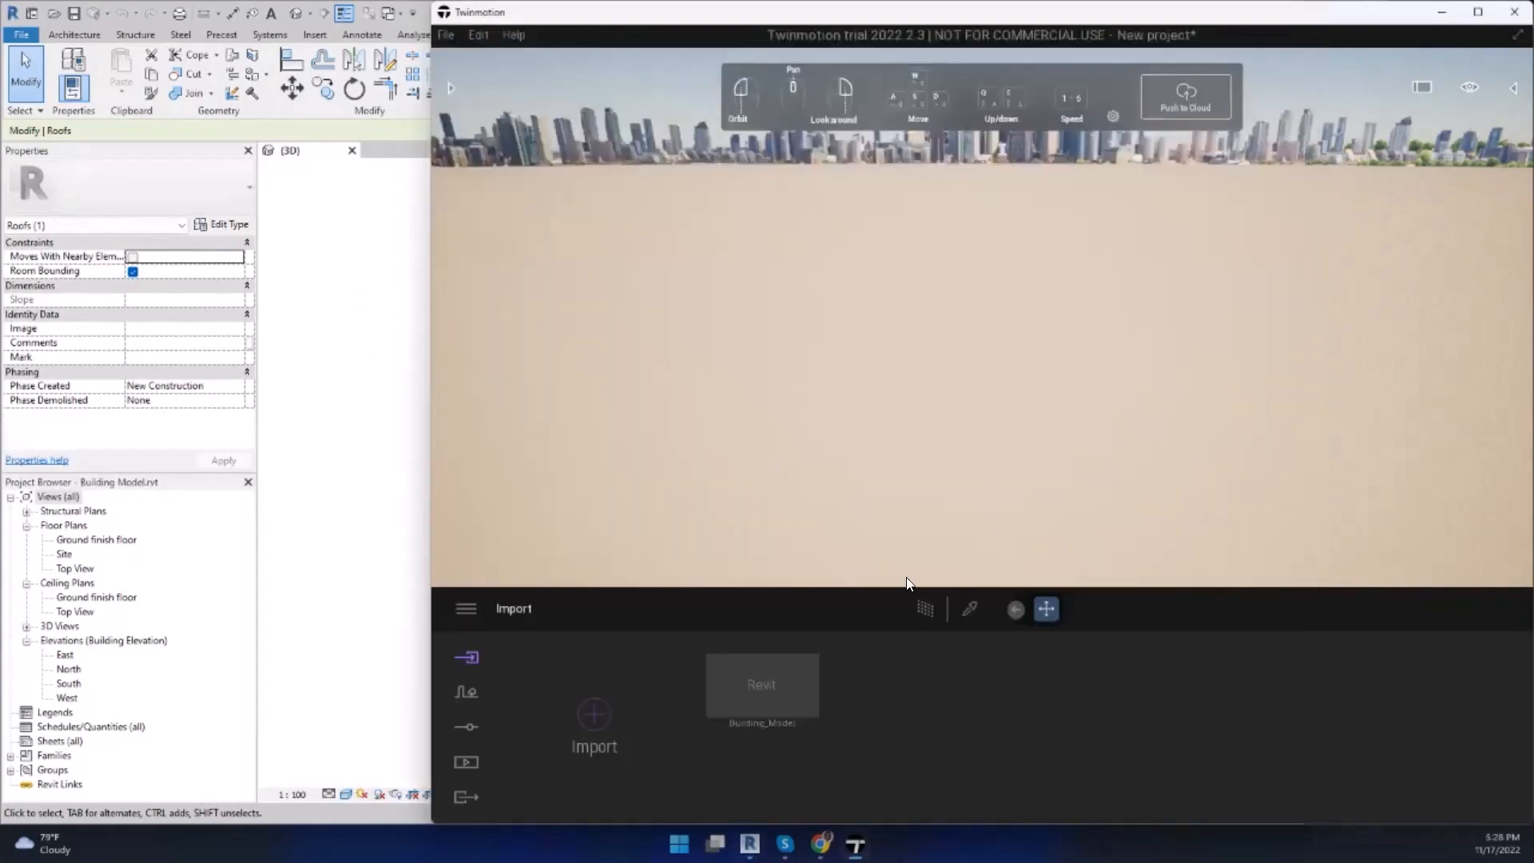
# Step: Switch to Revit, deselect the roof and synchronize the model through the Datasmith Direct Link
pyautogui.click(364, 471)
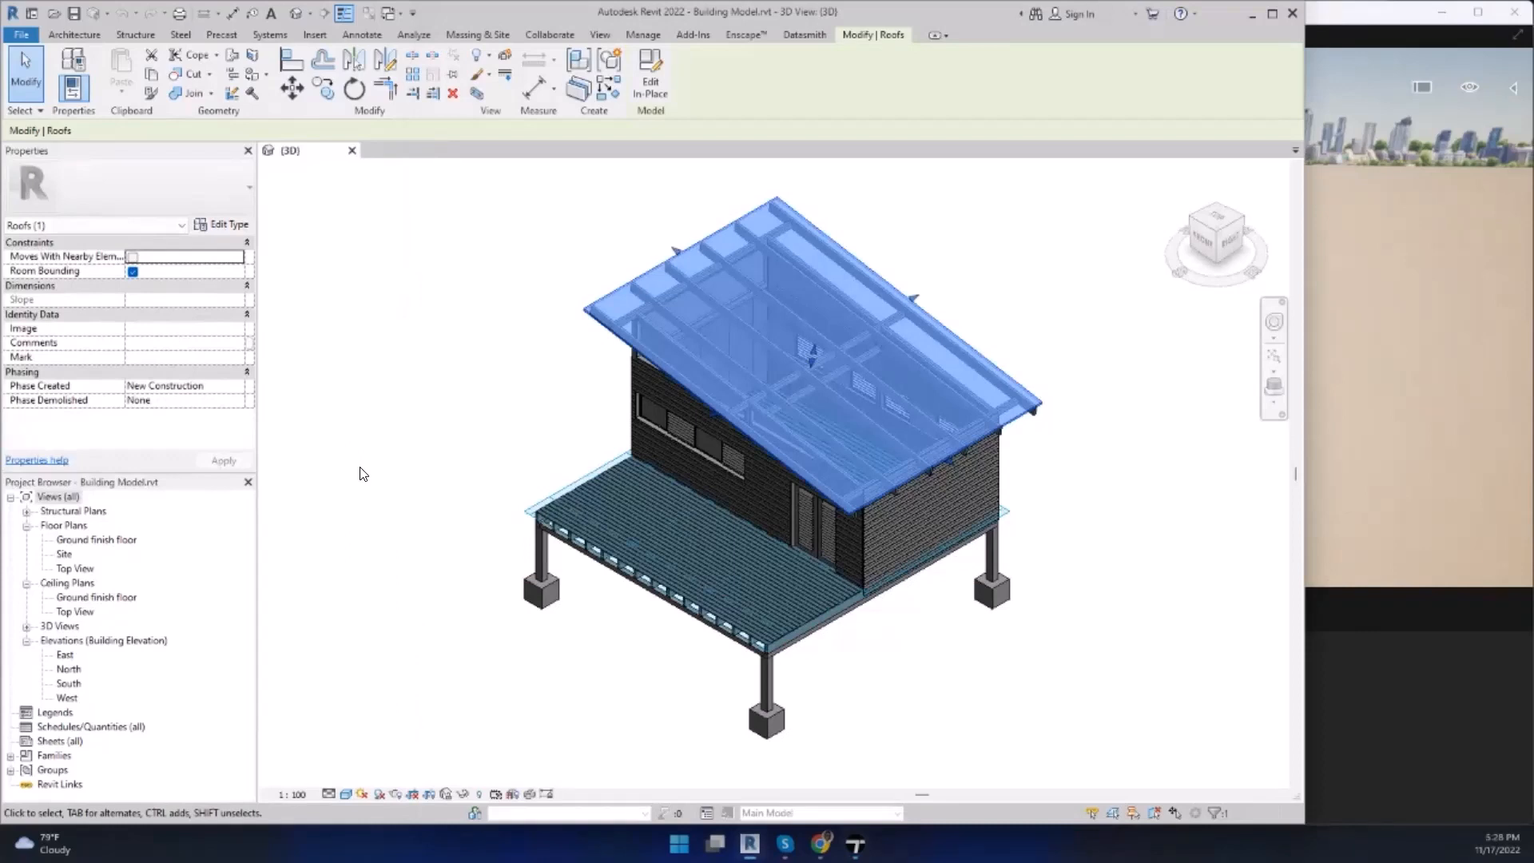
pyautogui.click(432, 373)
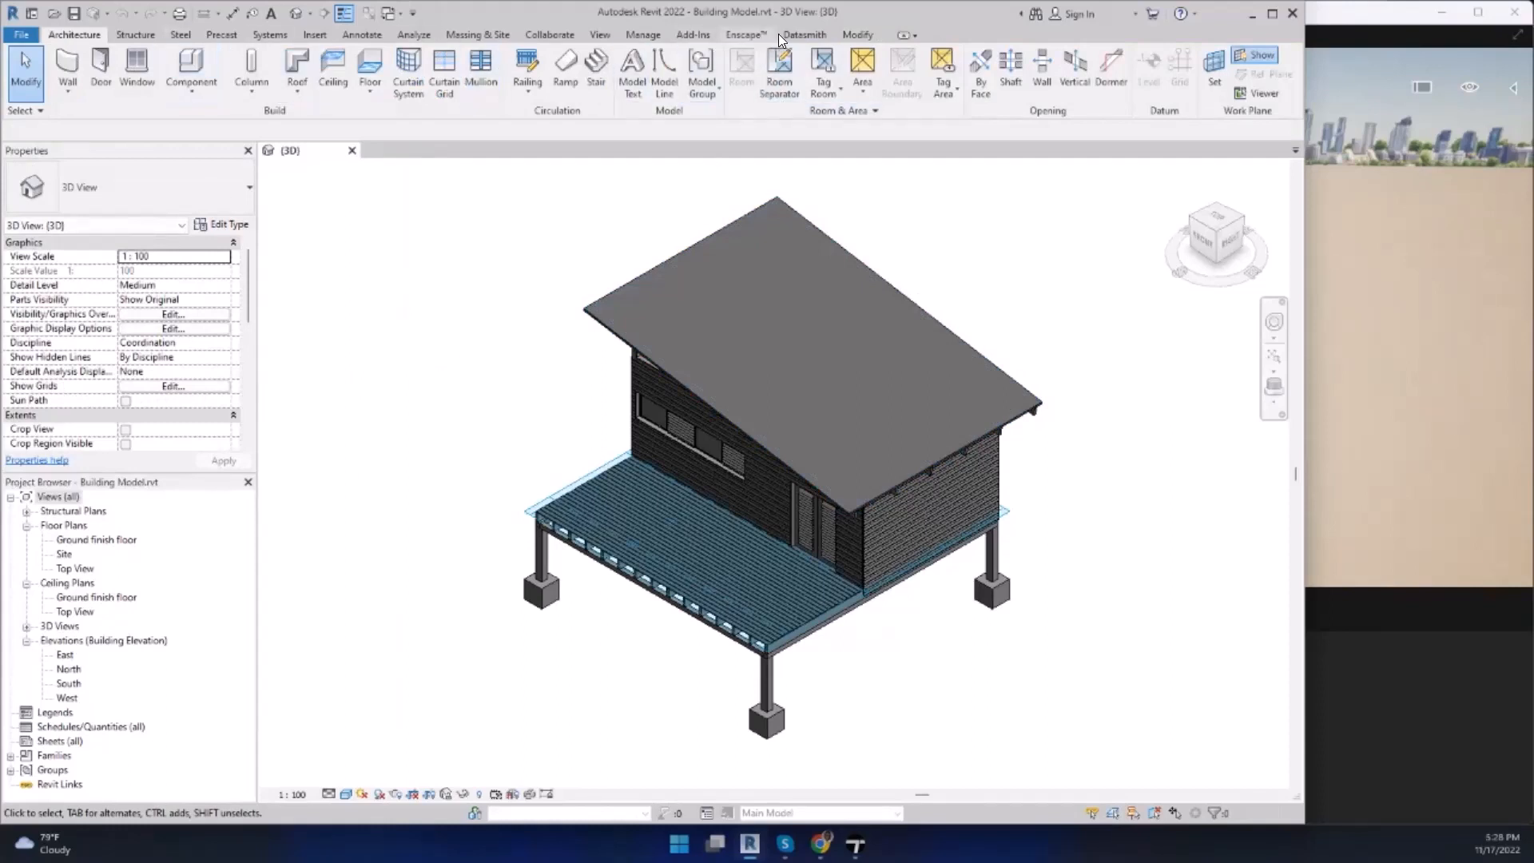
pyautogui.click(802, 34)
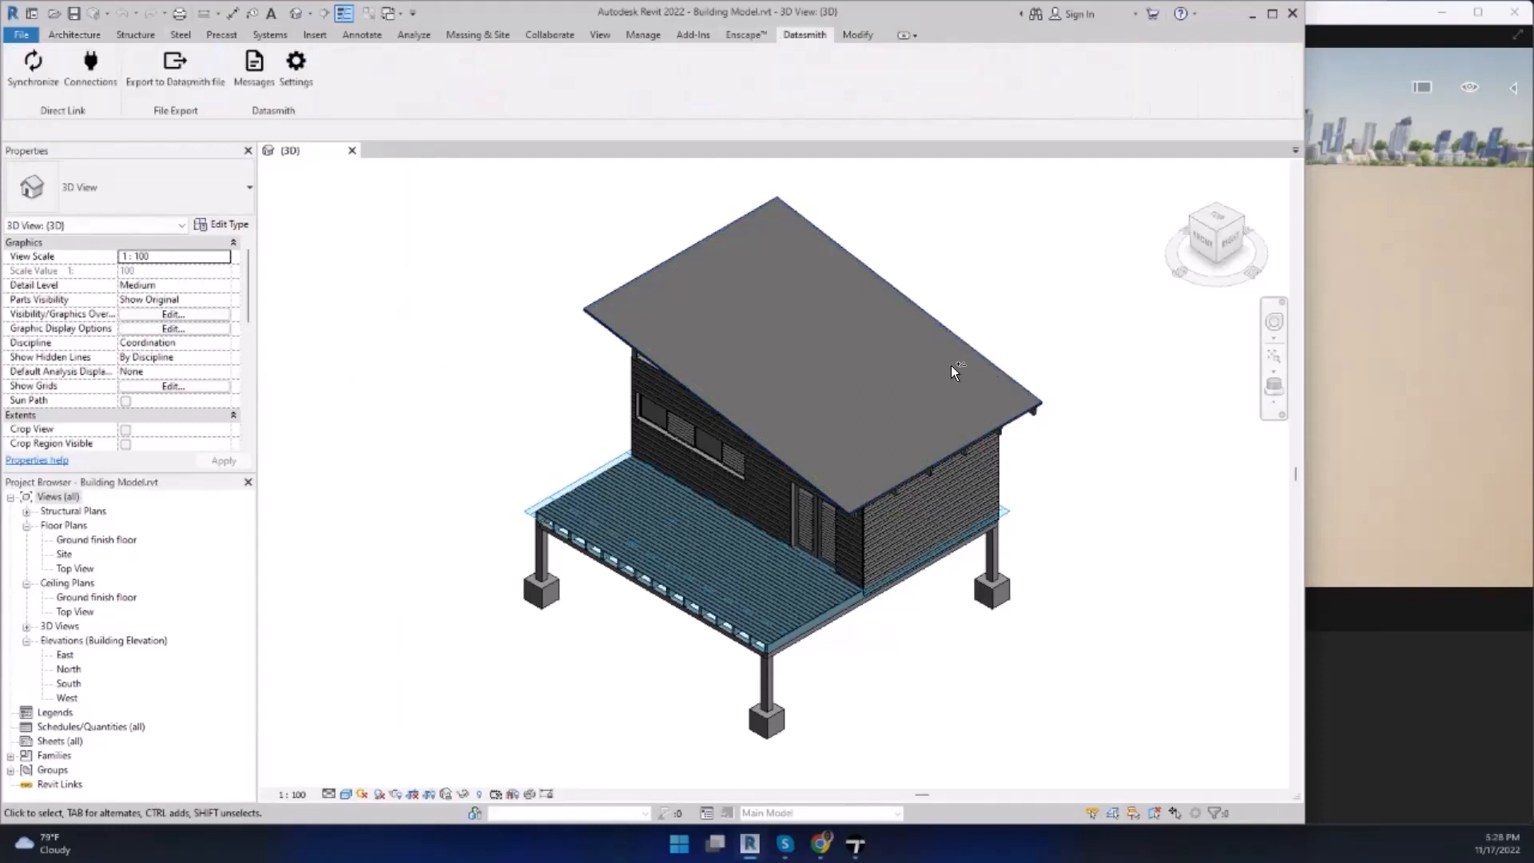
pyautogui.moveTo(940, 386)
pyautogui.mouseDown()
pyautogui.moveTo(808, 49)
pyautogui.moveTo(854, 74)
pyautogui.mouseUp()
pyautogui.moveTo(570, 537); pyautogui.dragTo(50, 67)
pyautogui.moveTo(50, 68)
pyautogui.mouseDown()
pyautogui.moveTo(52, 124)
pyautogui.moveTo(194, 128)
pyautogui.mouseUp()
pyautogui.click(32, 68)
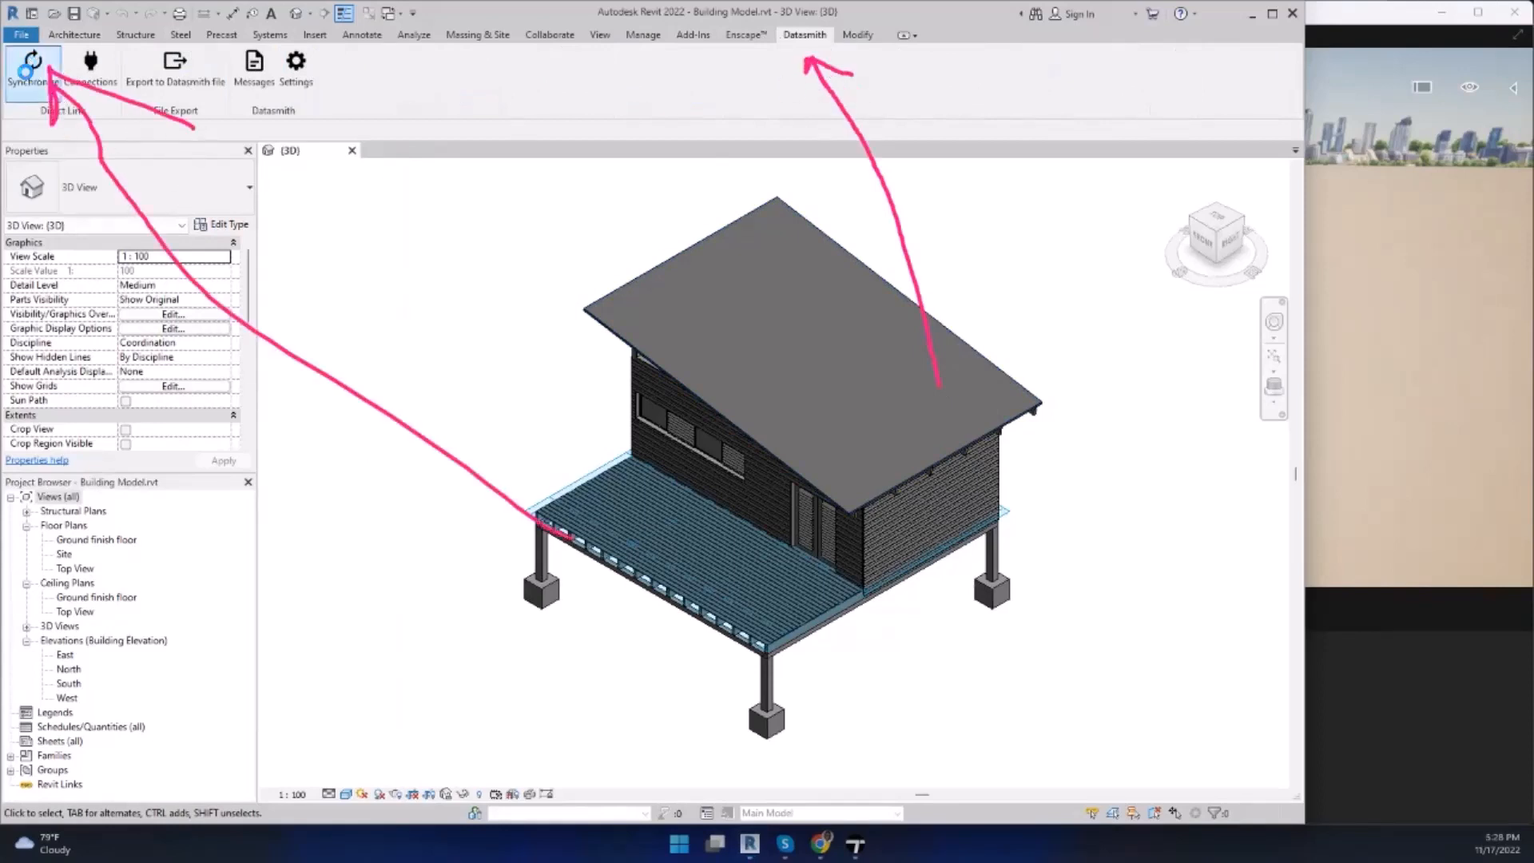
# Step: Return to Twinmotion, find the imported building in the scene and bring it closer in view
pyautogui.hotkey('ctrl', 'shift', '5')
pyautogui.moveTo(188, 361); pyautogui.dragTo(1133, 36)
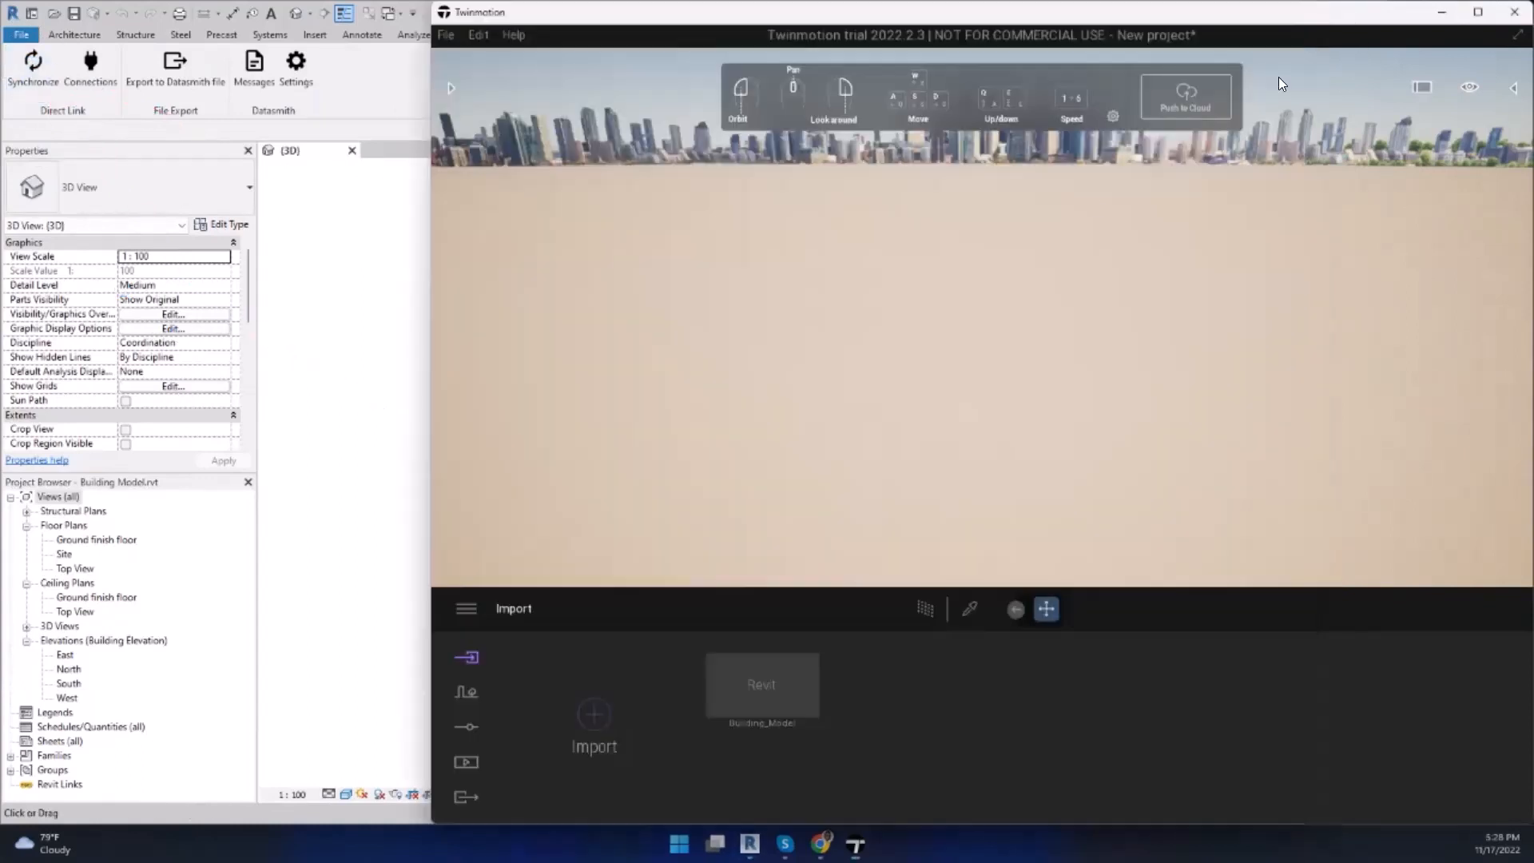
pyautogui.moveTo(986, 400)
pyautogui.mouseDown(button='right')
pyautogui.moveTo(986, 507)
pyautogui.moveTo(995, 397)
pyautogui.mouseUp(button='right')
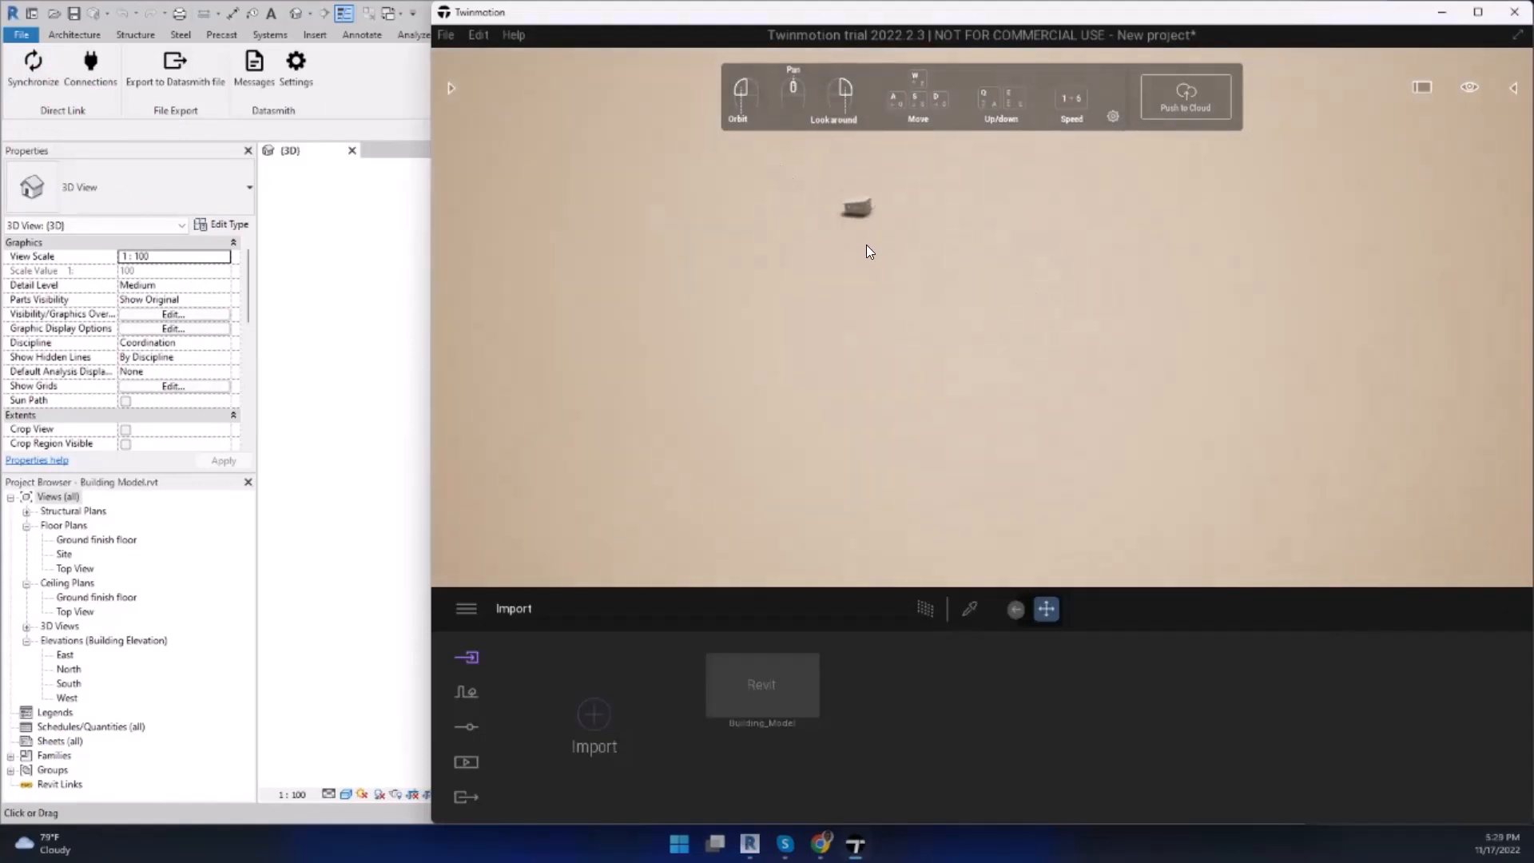
pyautogui.moveTo(866, 244); pyautogui.dragTo(870, 196)
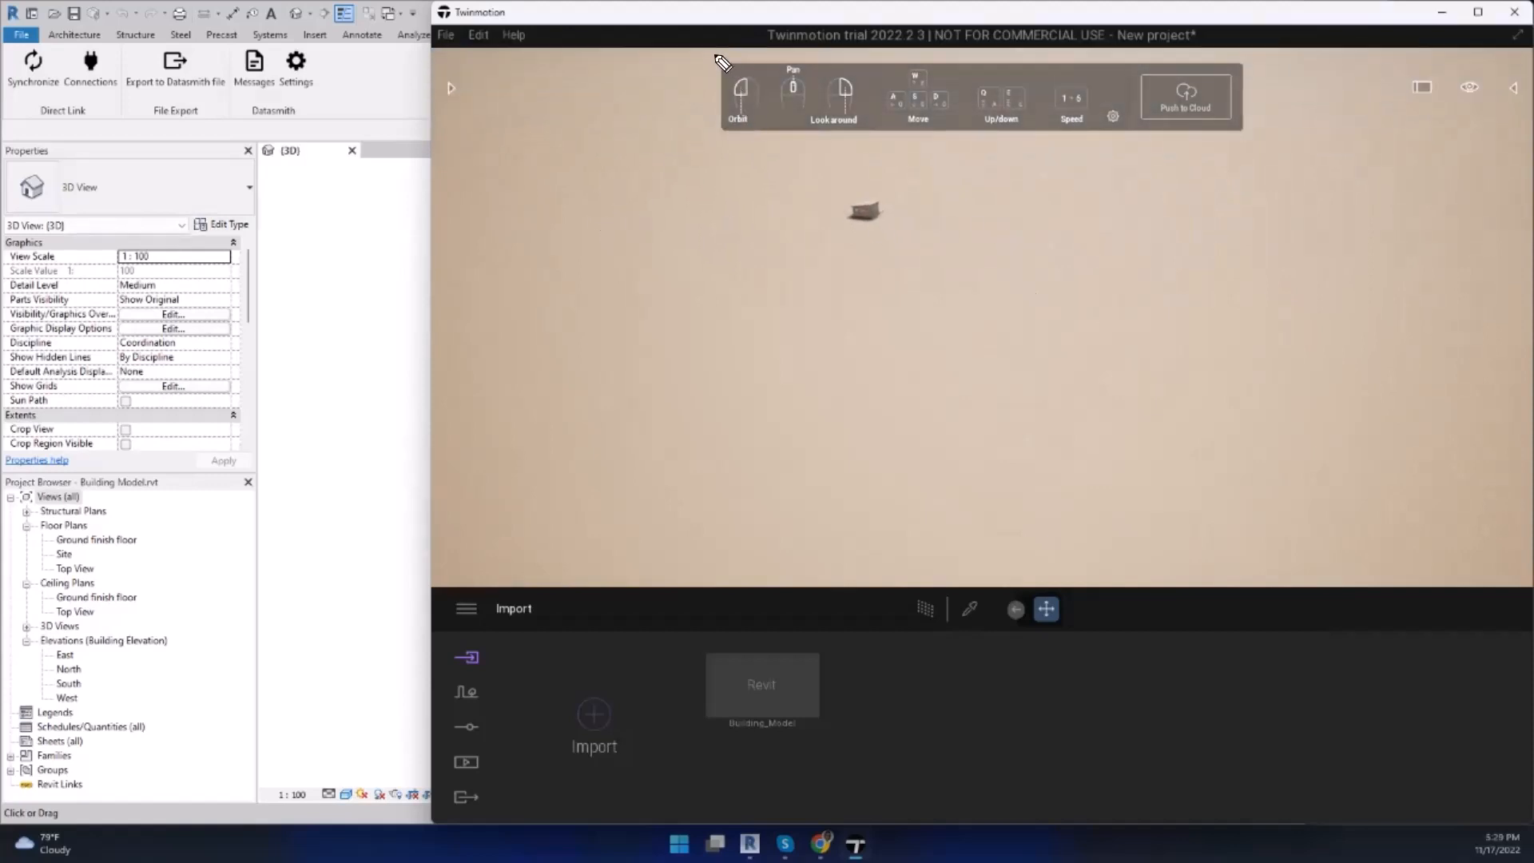
pyautogui.moveTo(716, 56)
pyautogui.mouseDown()
pyautogui.moveTo(1093, 168)
pyautogui.moveTo(1121, 148)
pyautogui.moveTo(655, 62)
pyautogui.mouseUp()
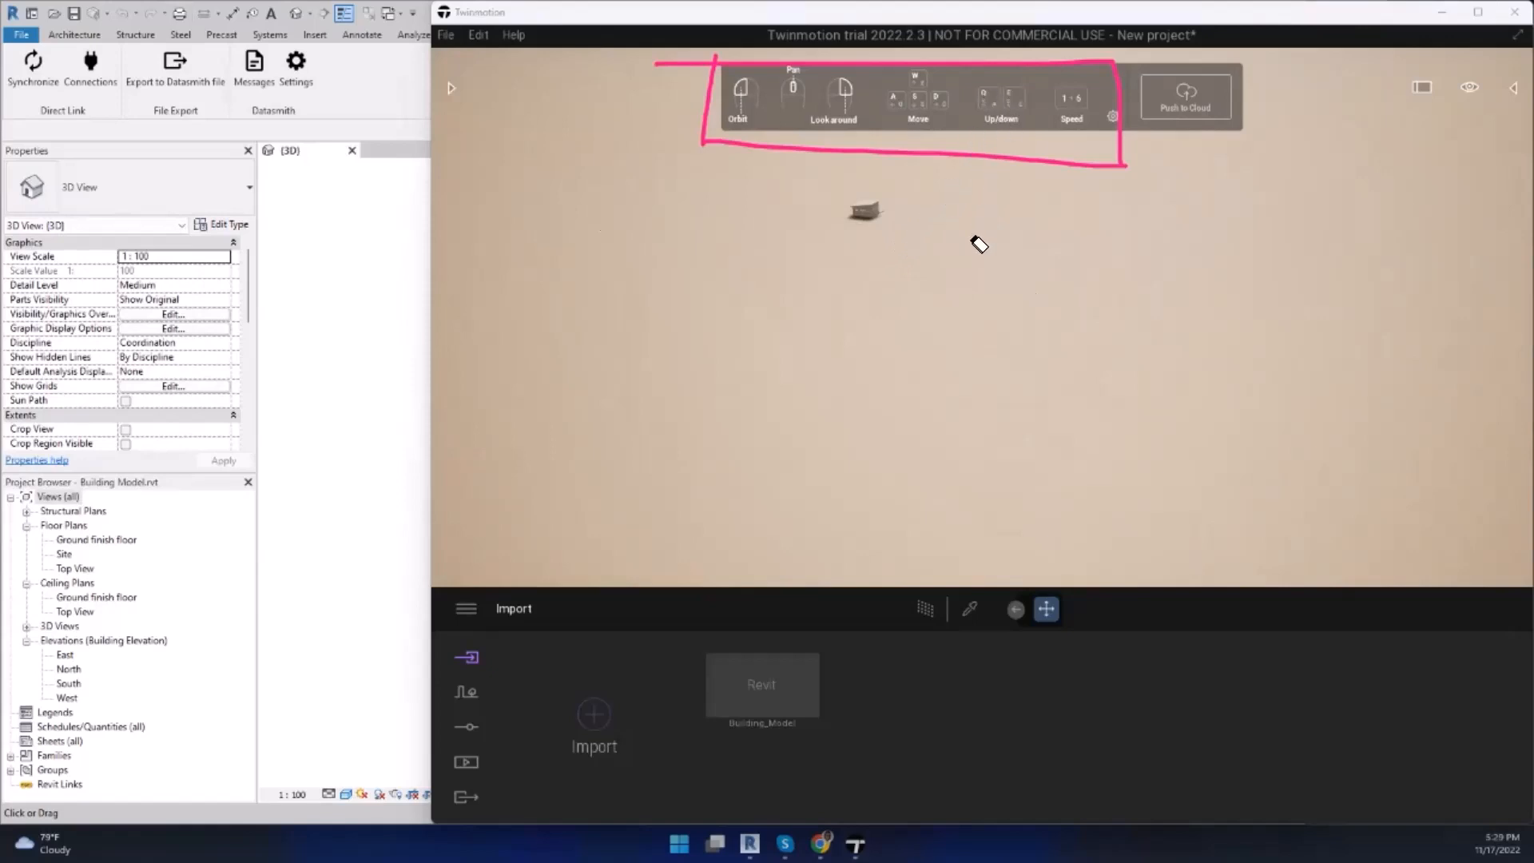
pyautogui.press('Escape')
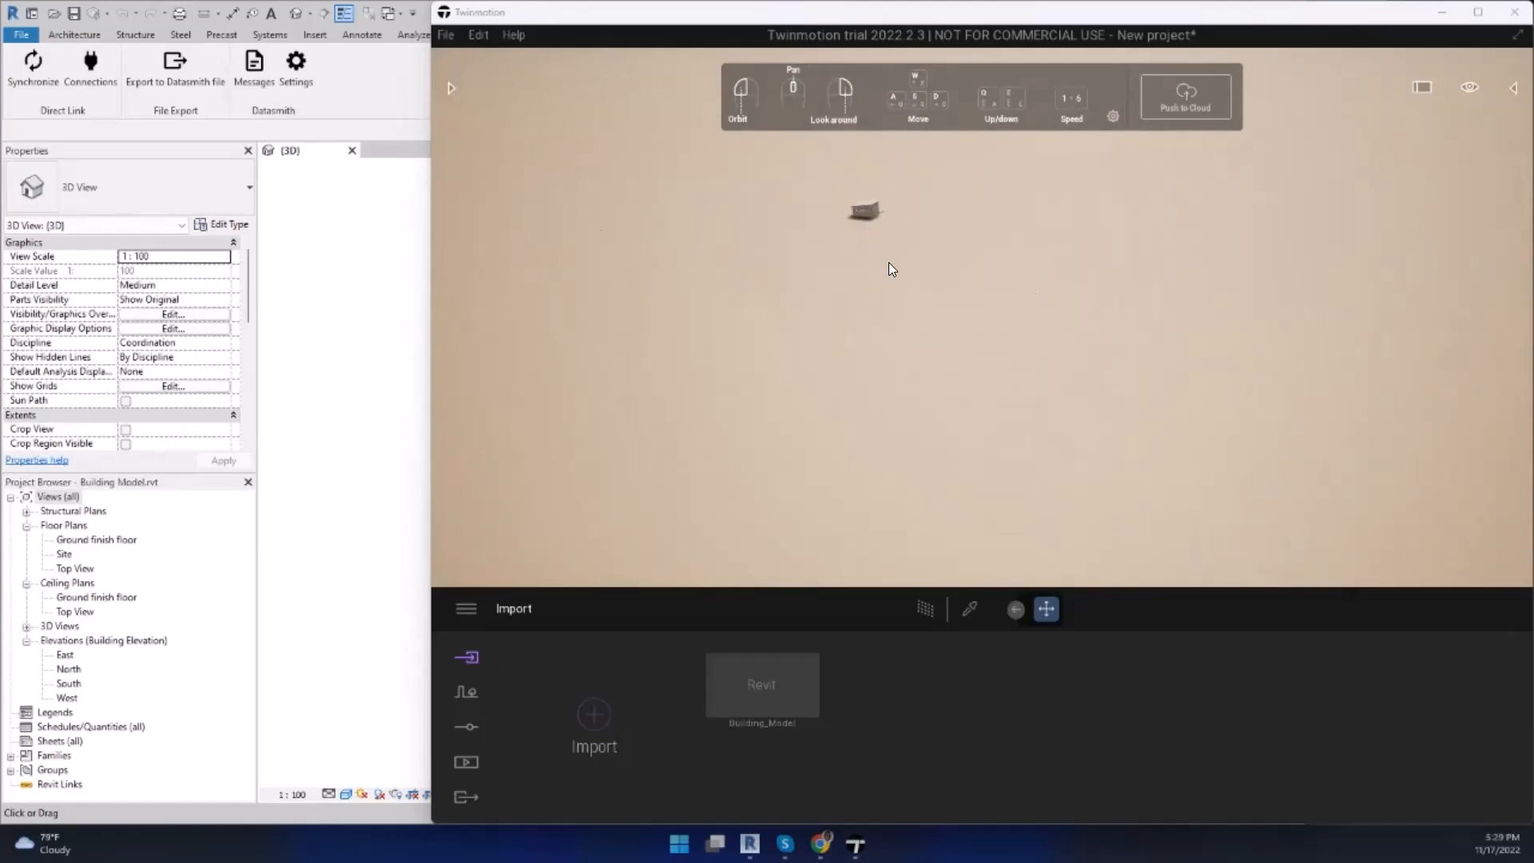
pyautogui.moveTo(888, 262)
pyautogui.mouseDown()
pyautogui.moveTo(869, 228)
pyautogui.moveTo(818, 218)
pyautogui.moveTo(838, 190)
pyautogui.moveTo(904, 263)
pyautogui.mouseUp()
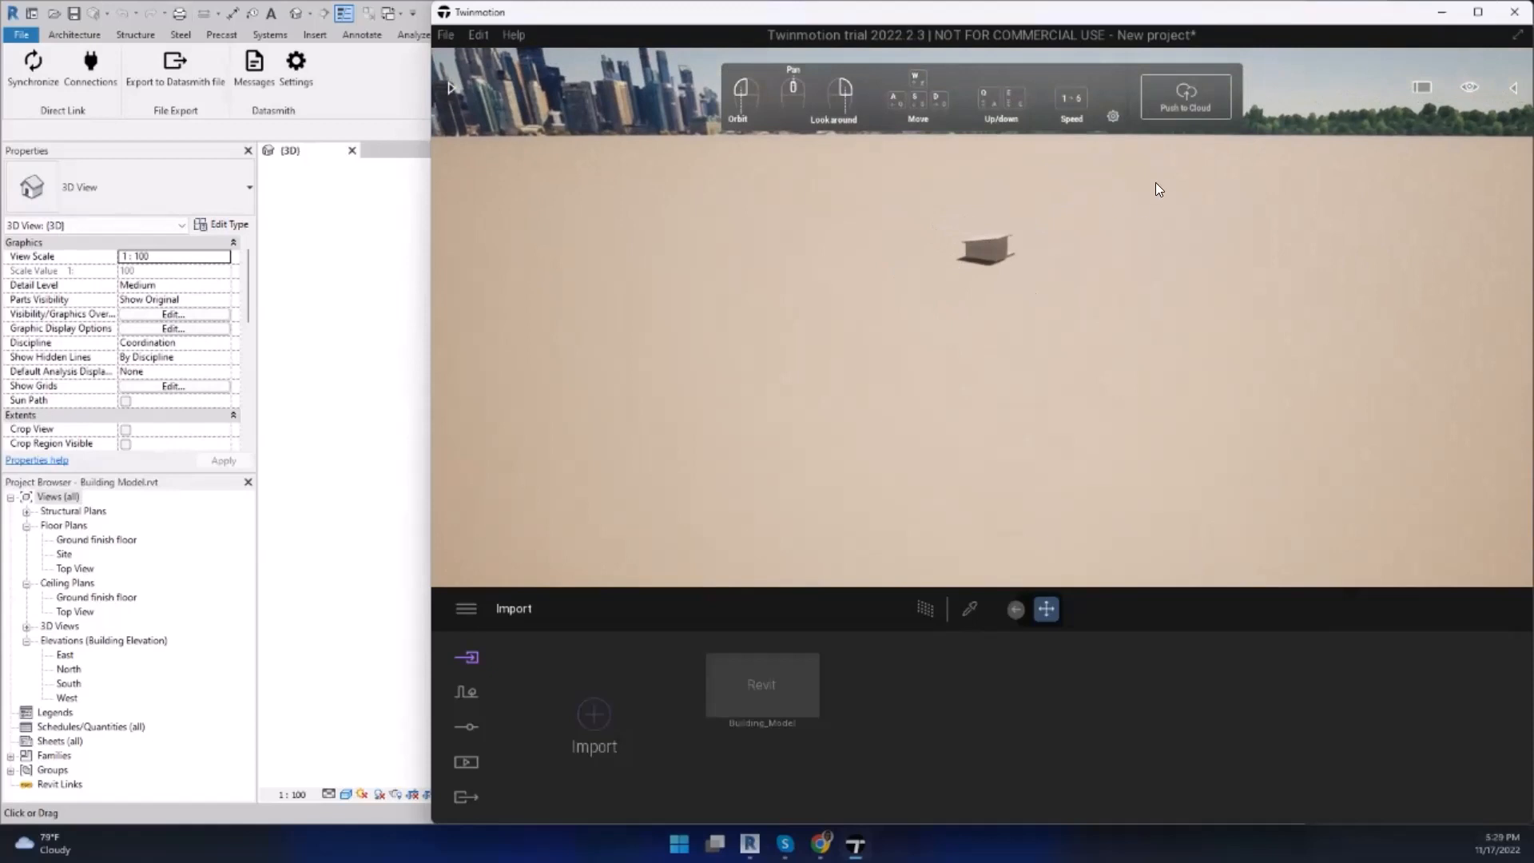
# Step: Check the list of navigation presets for the Archicad / Revit option and close the list
pyautogui.moveTo(809, 423)
pyautogui.mouseDown()
pyautogui.moveTo(999, 270)
pyautogui.moveTo(1109, 126)
pyautogui.moveTo(1073, 135)
pyautogui.moveTo(1105, 125)
pyautogui.moveTo(1102, 148)
pyautogui.mouseUp()
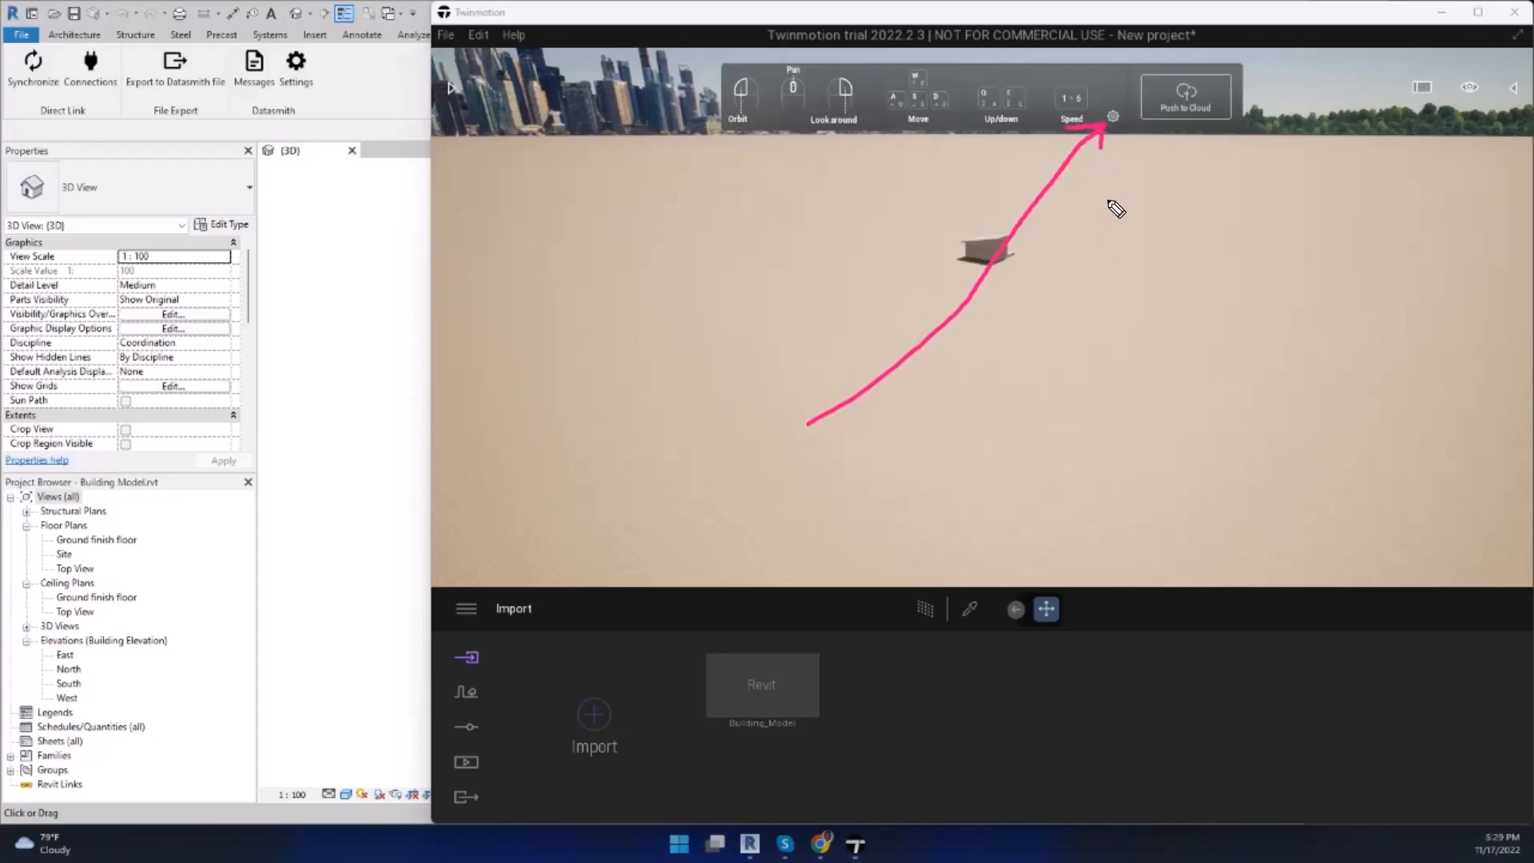
pyautogui.click(1112, 116)
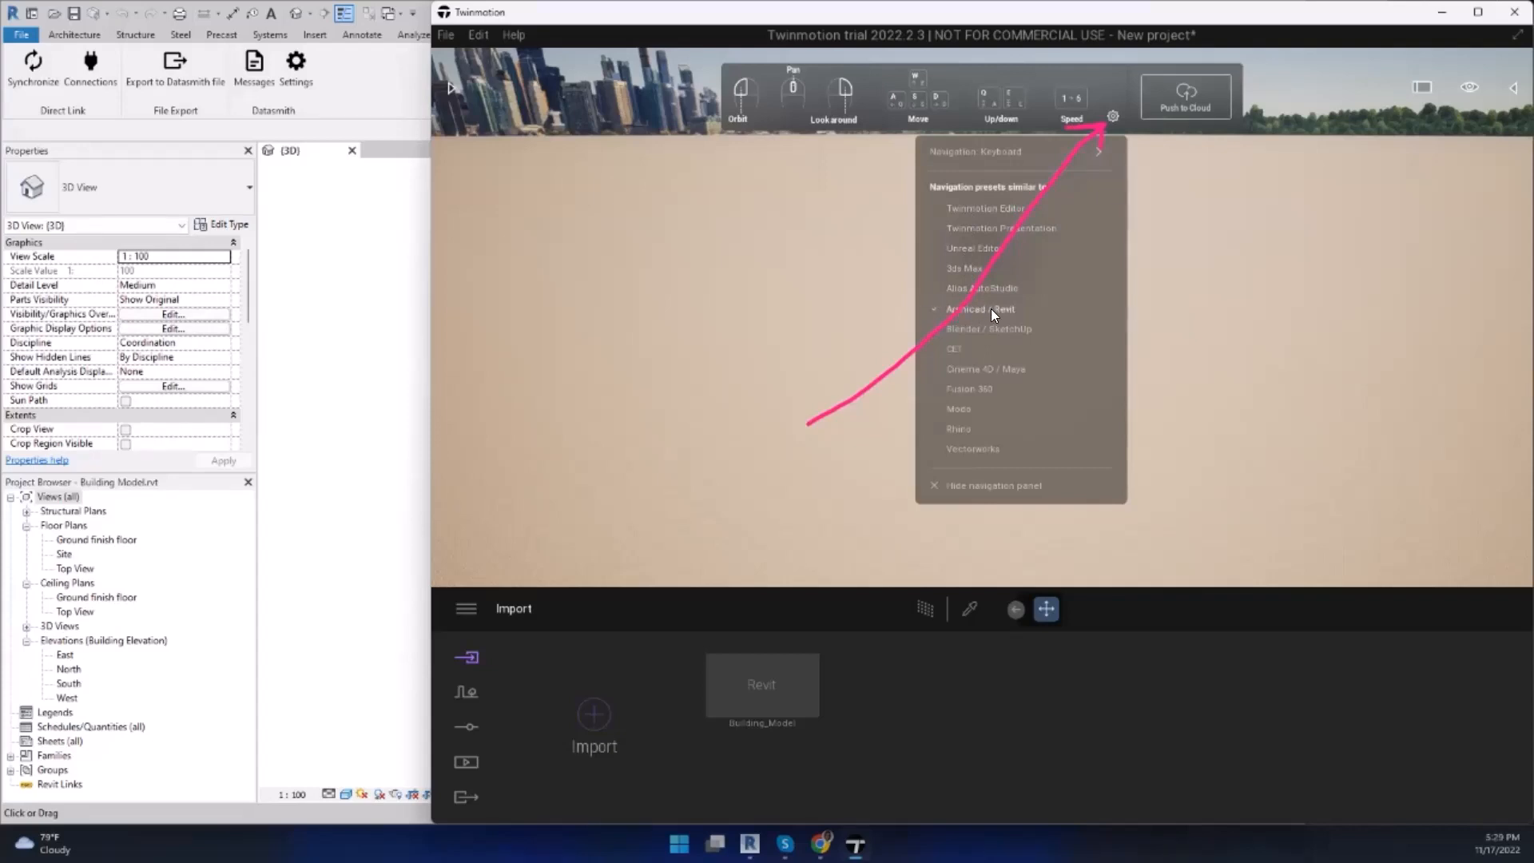
pyautogui.hotkey('ctrl', 'shift', '5')
pyautogui.moveTo(1067, 116); pyautogui.dragTo(1106, 243)
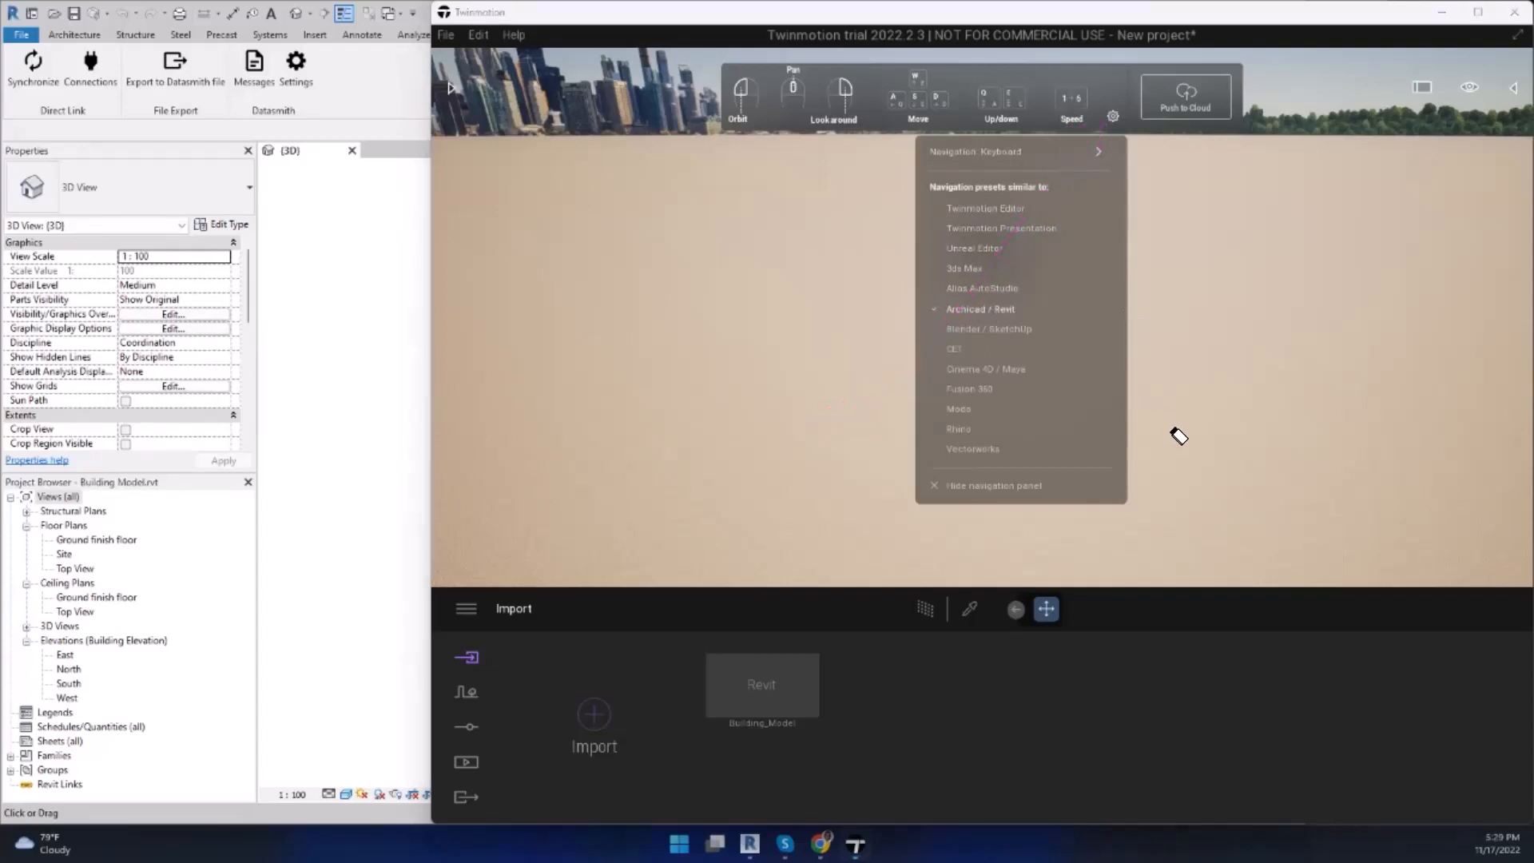
pyautogui.click(1177, 391)
# Step: Try orbiting, panning and zooming around the small imported building from a distance and from above
pyautogui.moveTo(1009, 273)
pyautogui.mouseDown(button='middle')
pyautogui.moveTo(997, 311)
pyautogui.moveTo(1013, 275)
pyautogui.mouseUp(button='middle')
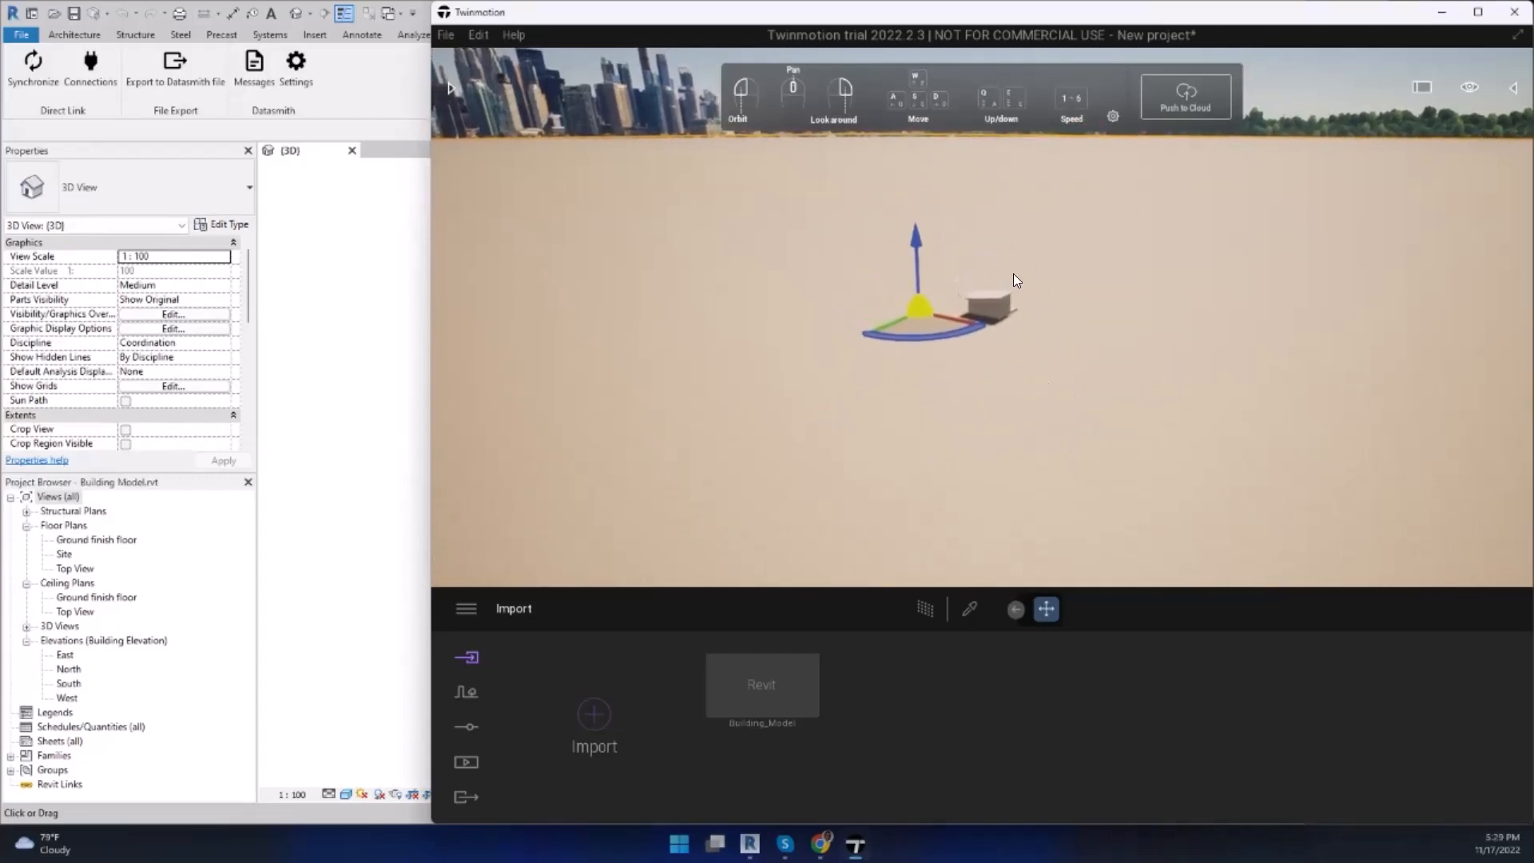
pyautogui.moveTo(925, 219); pyautogui.dragTo(969, 260)
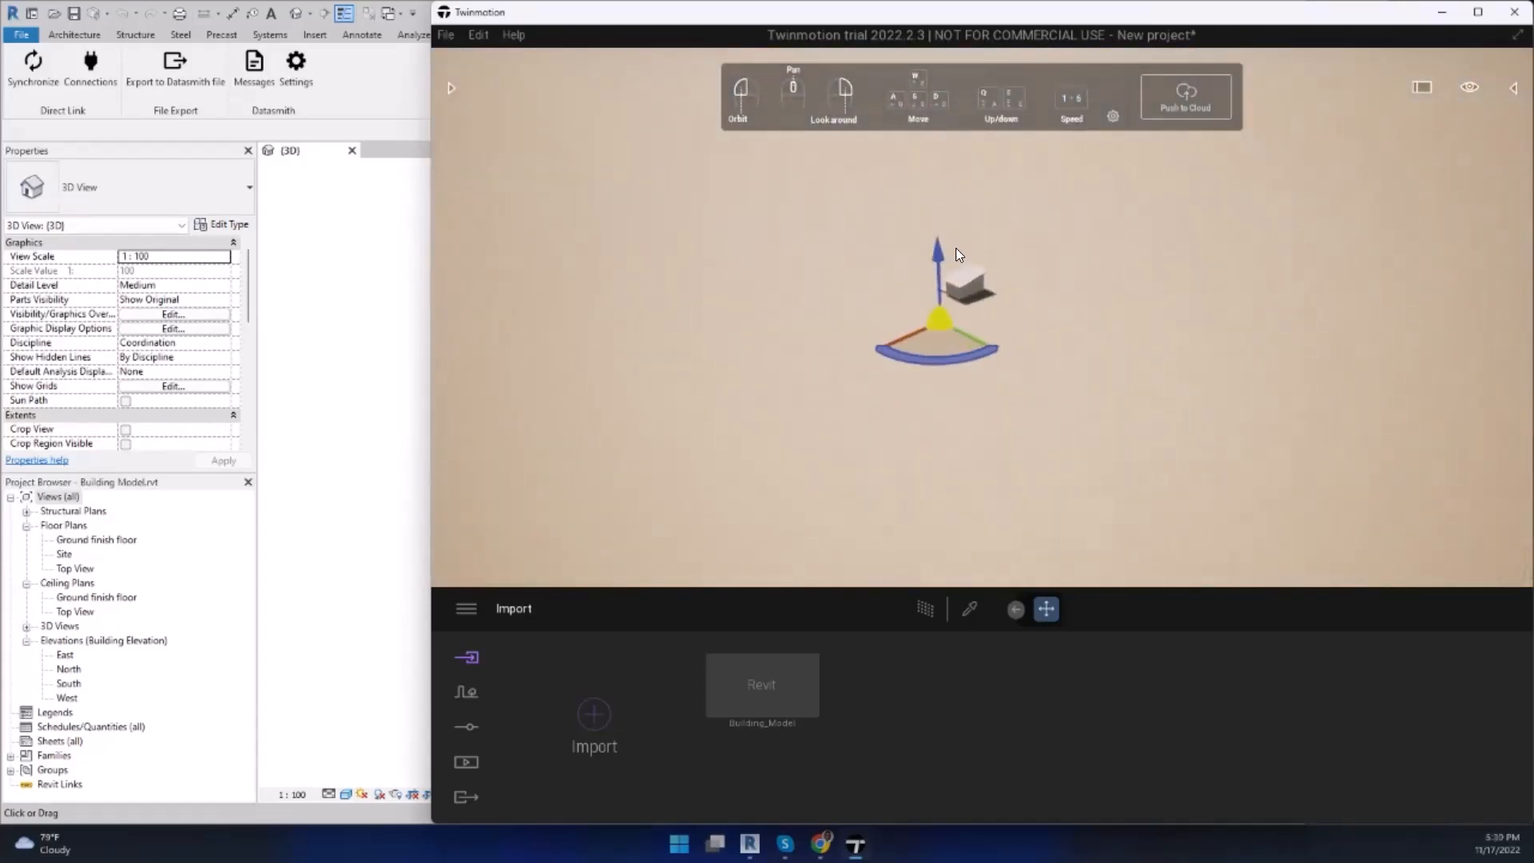
pyautogui.scroll(5, 927, 195)
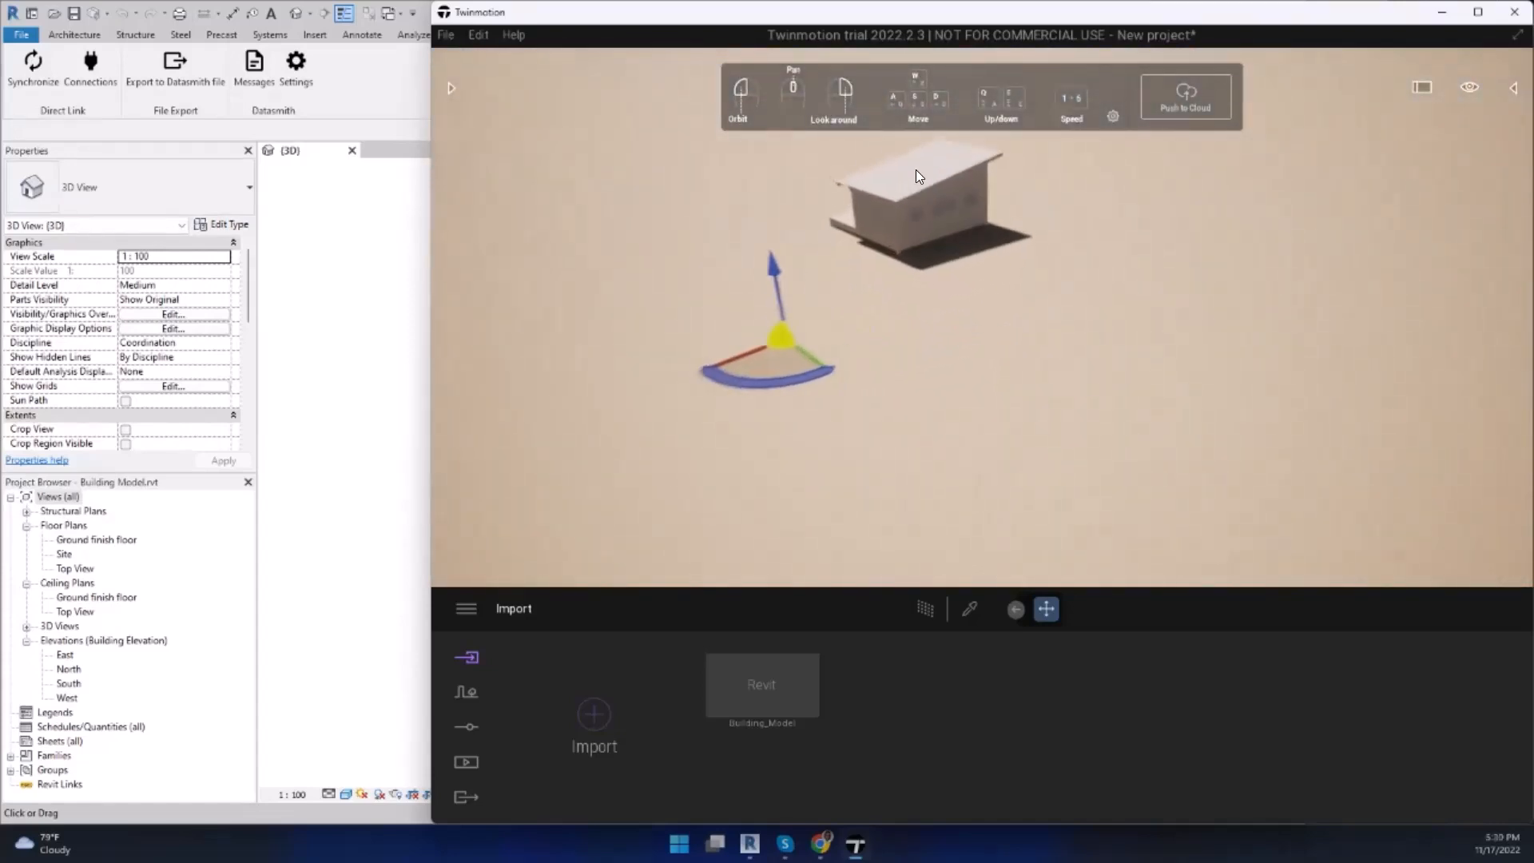
pyautogui.moveTo(923, 218); pyautogui.dragTo(707, 524, button='middle')
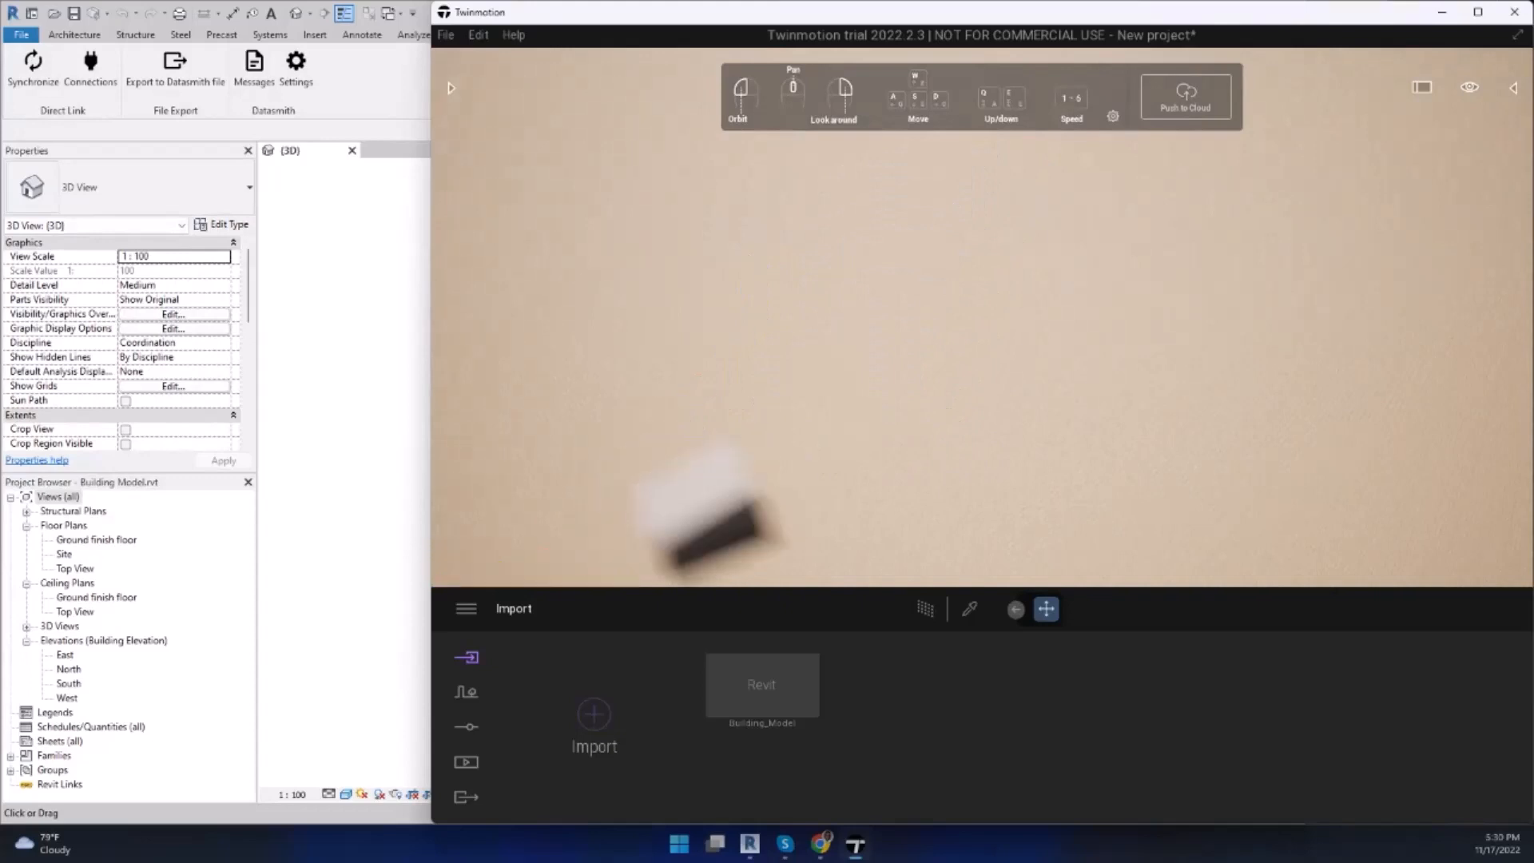
pyautogui.moveTo(889, 414); pyautogui.dragTo(980, 422)
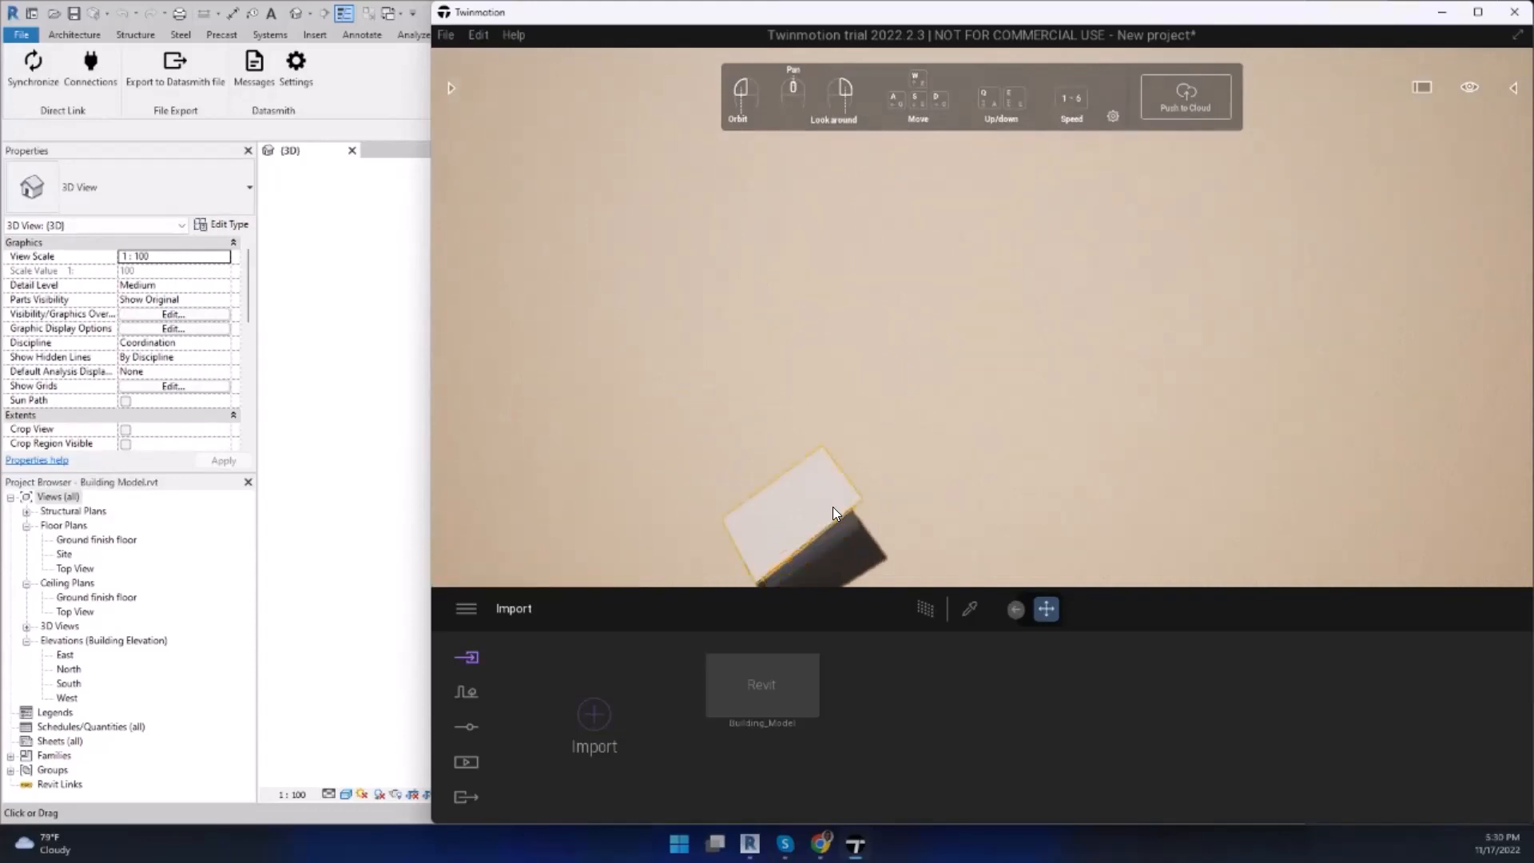
pyautogui.moveTo(852, 505); pyautogui.dragTo(931, 364, button='middle')
pyautogui.moveTo(851, 505); pyautogui.dragTo(866, 471)
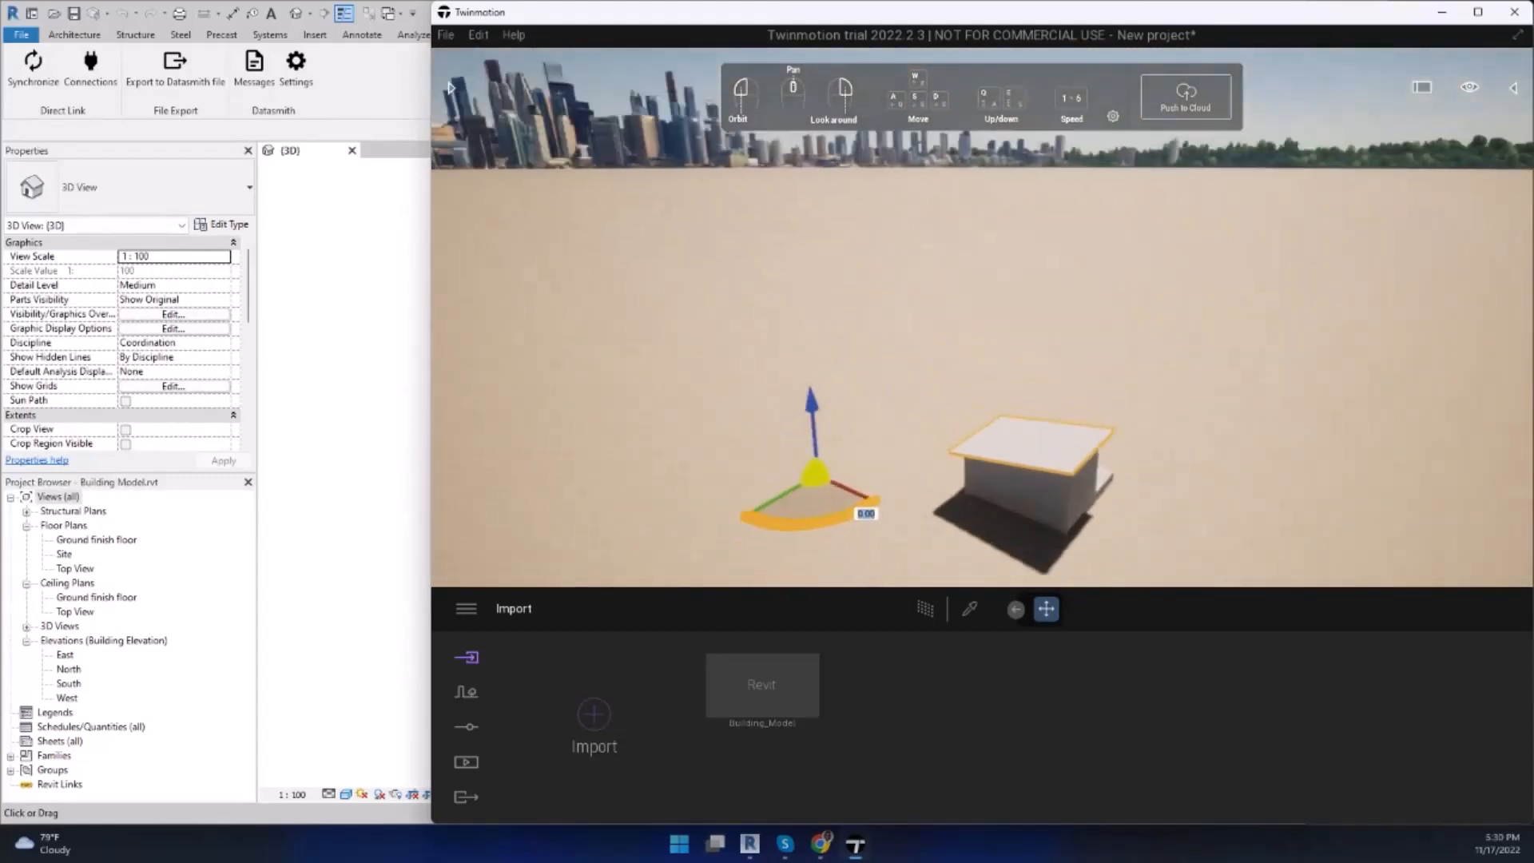
pyautogui.click(397, 530)
pyautogui.keyDown('shift'); pyautogui.moveTo(620, 510); pyautogui.dragTo(639, 438, button='middle'); pyautogui.keyUp('shift')
pyautogui.click(1347, 22)
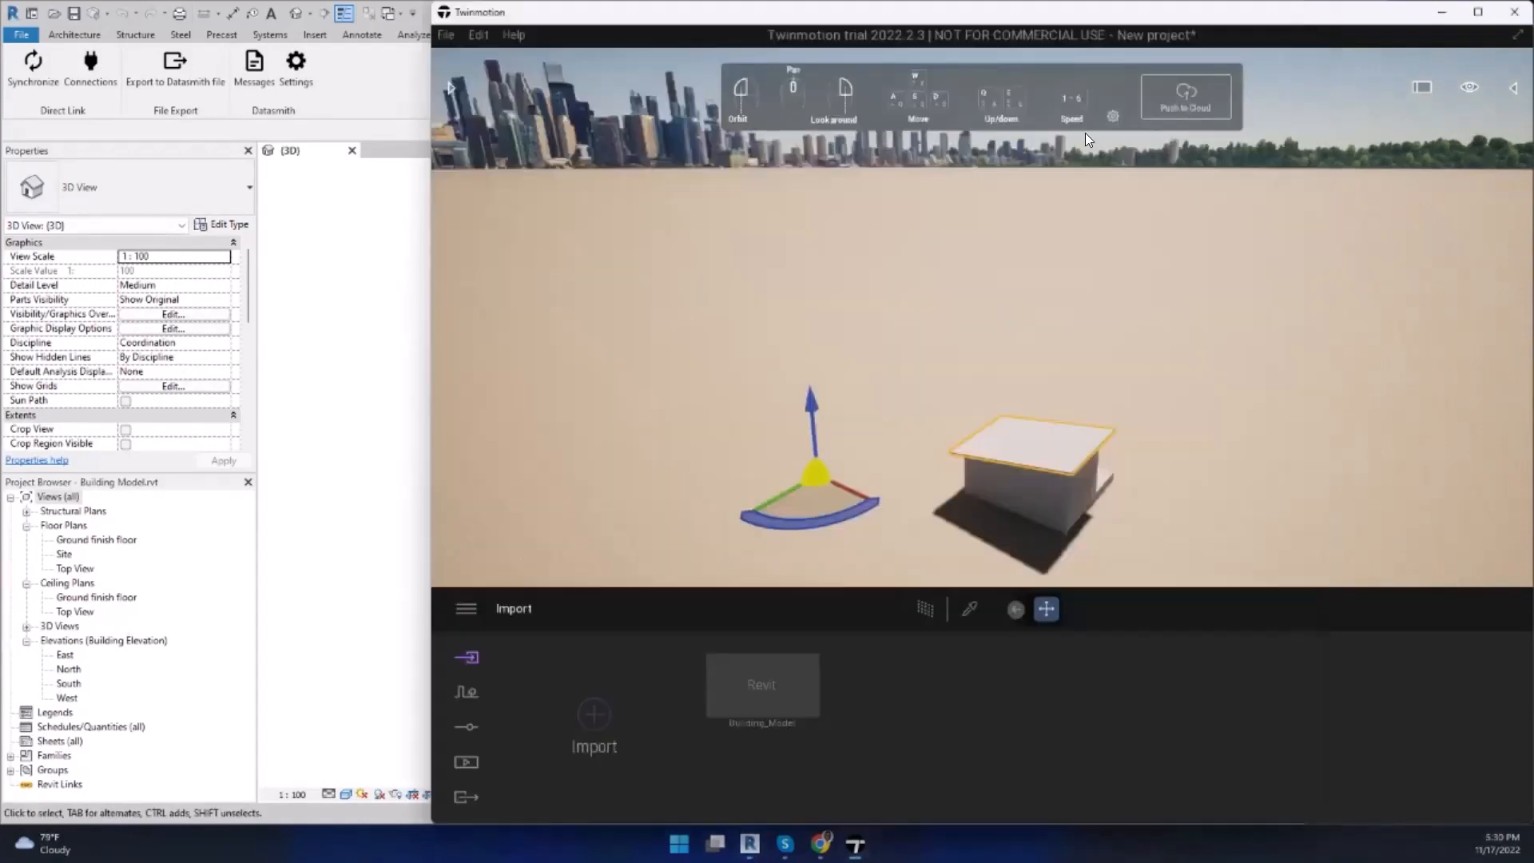
# Step: Move around to the deck side of the building and examine its front wall, deck and roof up close
pyautogui.moveTo(1008, 503); pyautogui.dragTo(1097, 546, button='middle')
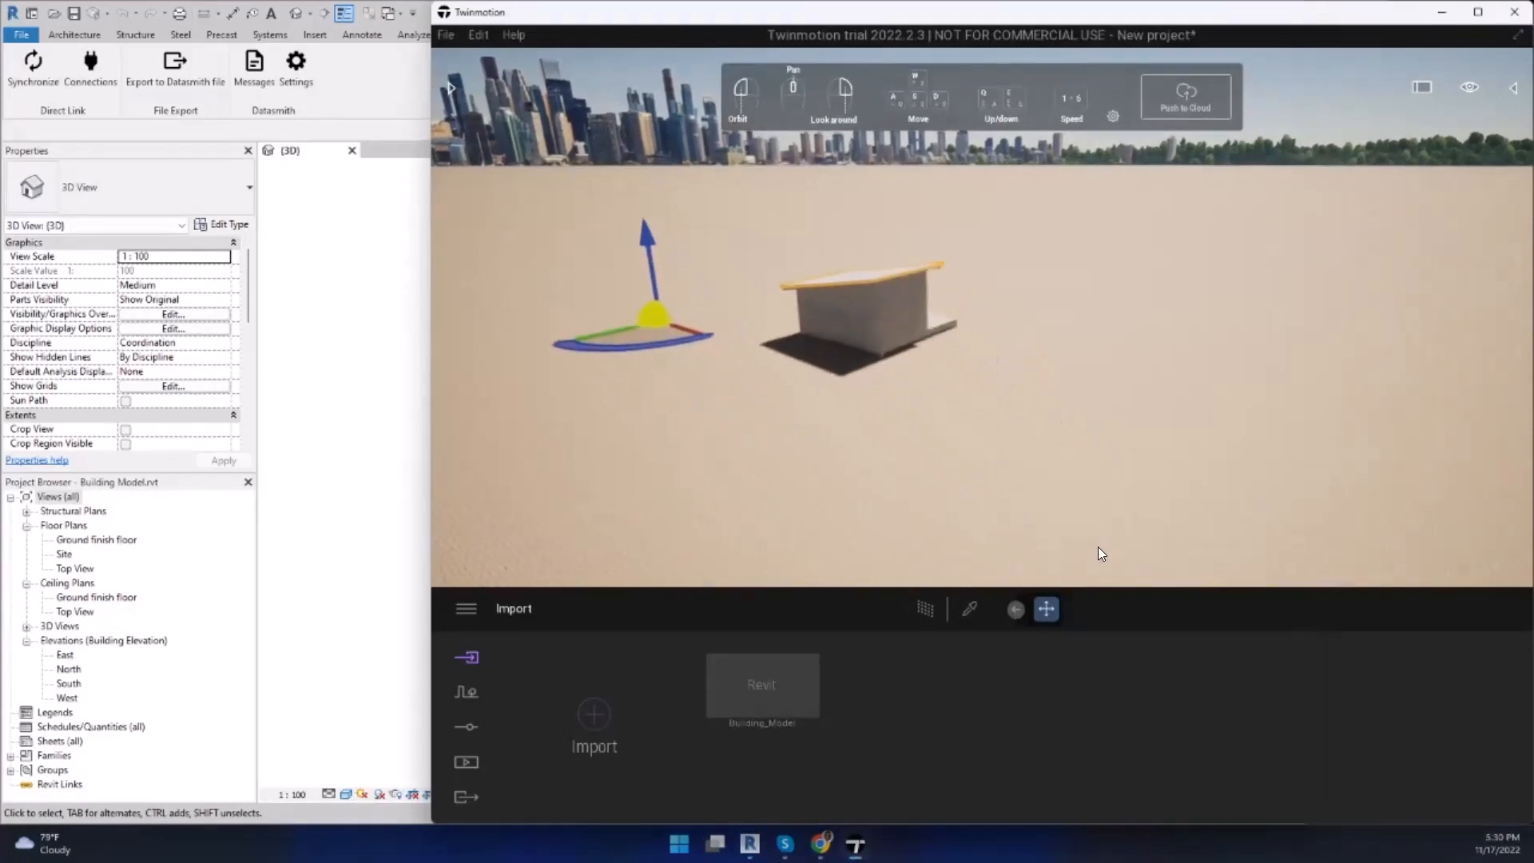
pyautogui.moveTo(1028, 408); pyautogui.dragTo(879, 416)
pyautogui.moveTo(1167, 390); pyautogui.dragTo(1280, 390, button='middle')
pyautogui.moveTo(1267, 414); pyautogui.dragTo(1234, 438)
pyautogui.moveTo(1159, 532); pyautogui.dragTo(1100, 460, button='middle')
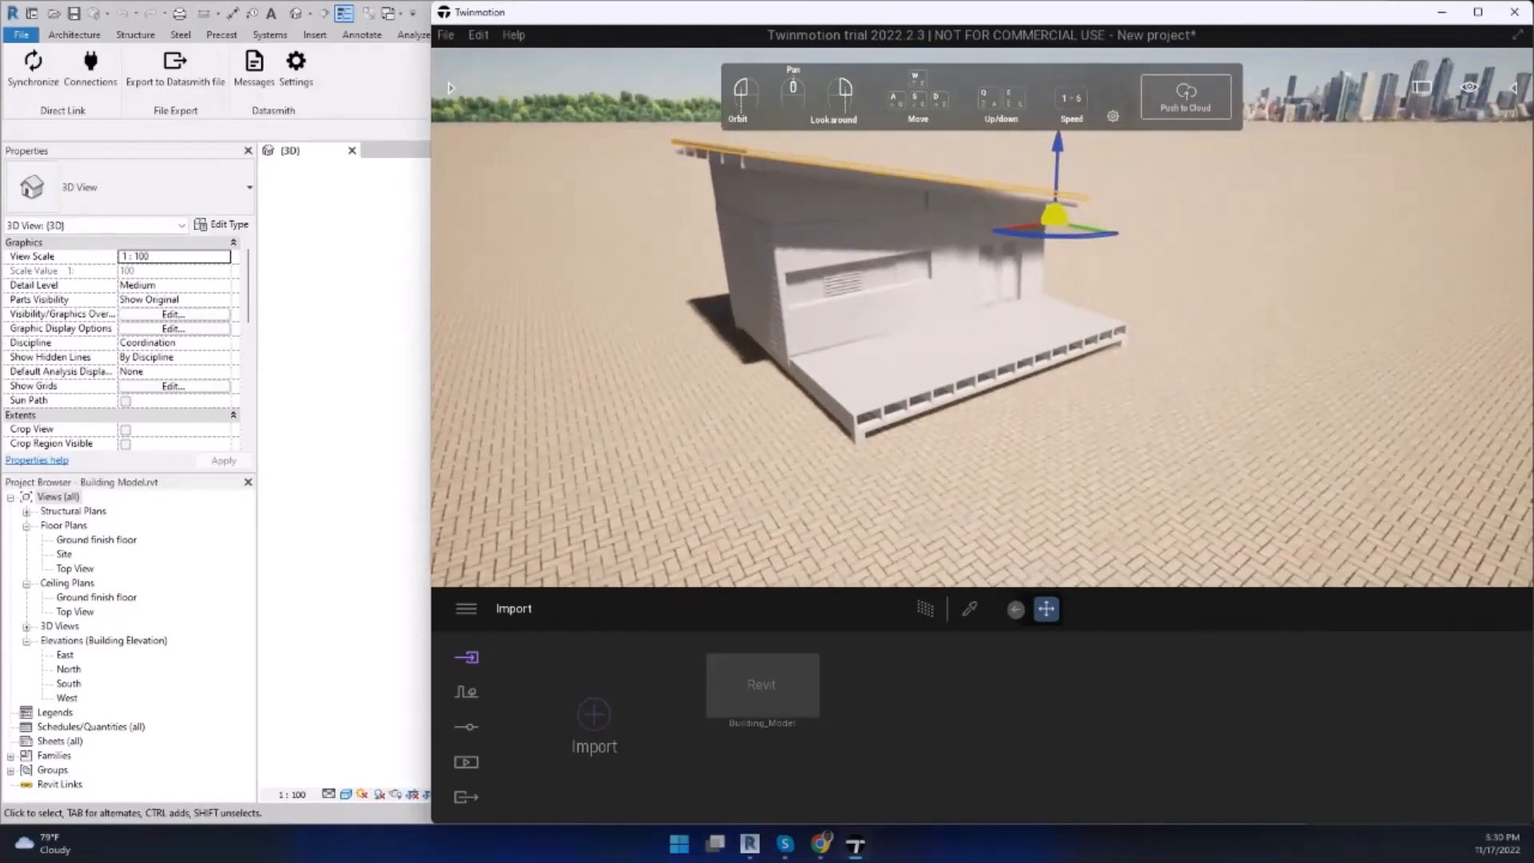
pyautogui.moveTo(1063, 160); pyautogui.dragTo(1020, 241, button='middle')
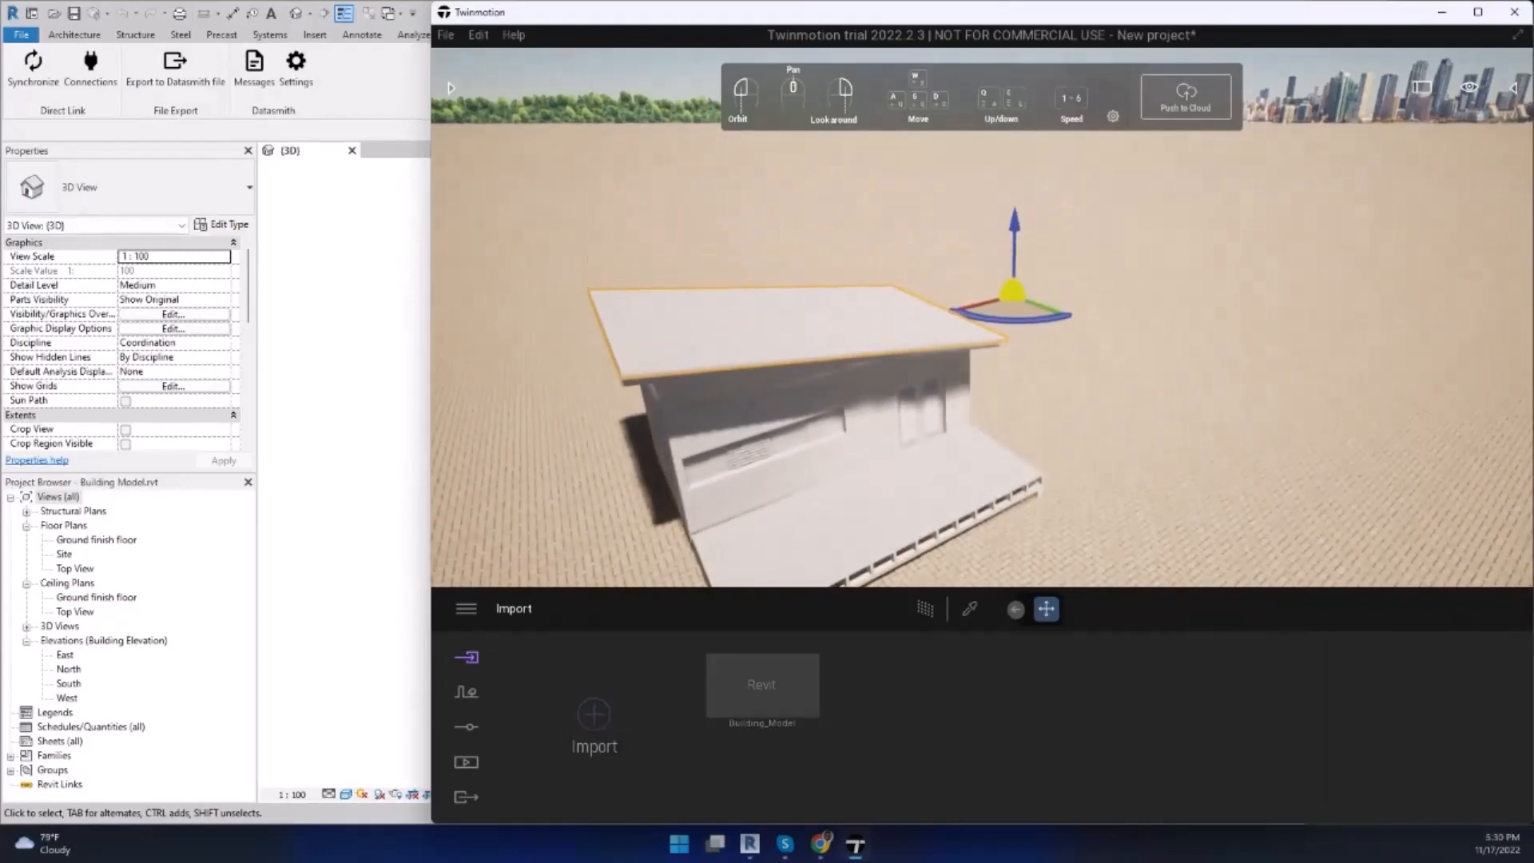
pyautogui.moveTo(680, 364); pyautogui.dragTo(692, 329, button='middle')
# Step: Save the scene as Render Scene - 01 in the 3D Model > Major Project folder
pyautogui.click(444, 35)
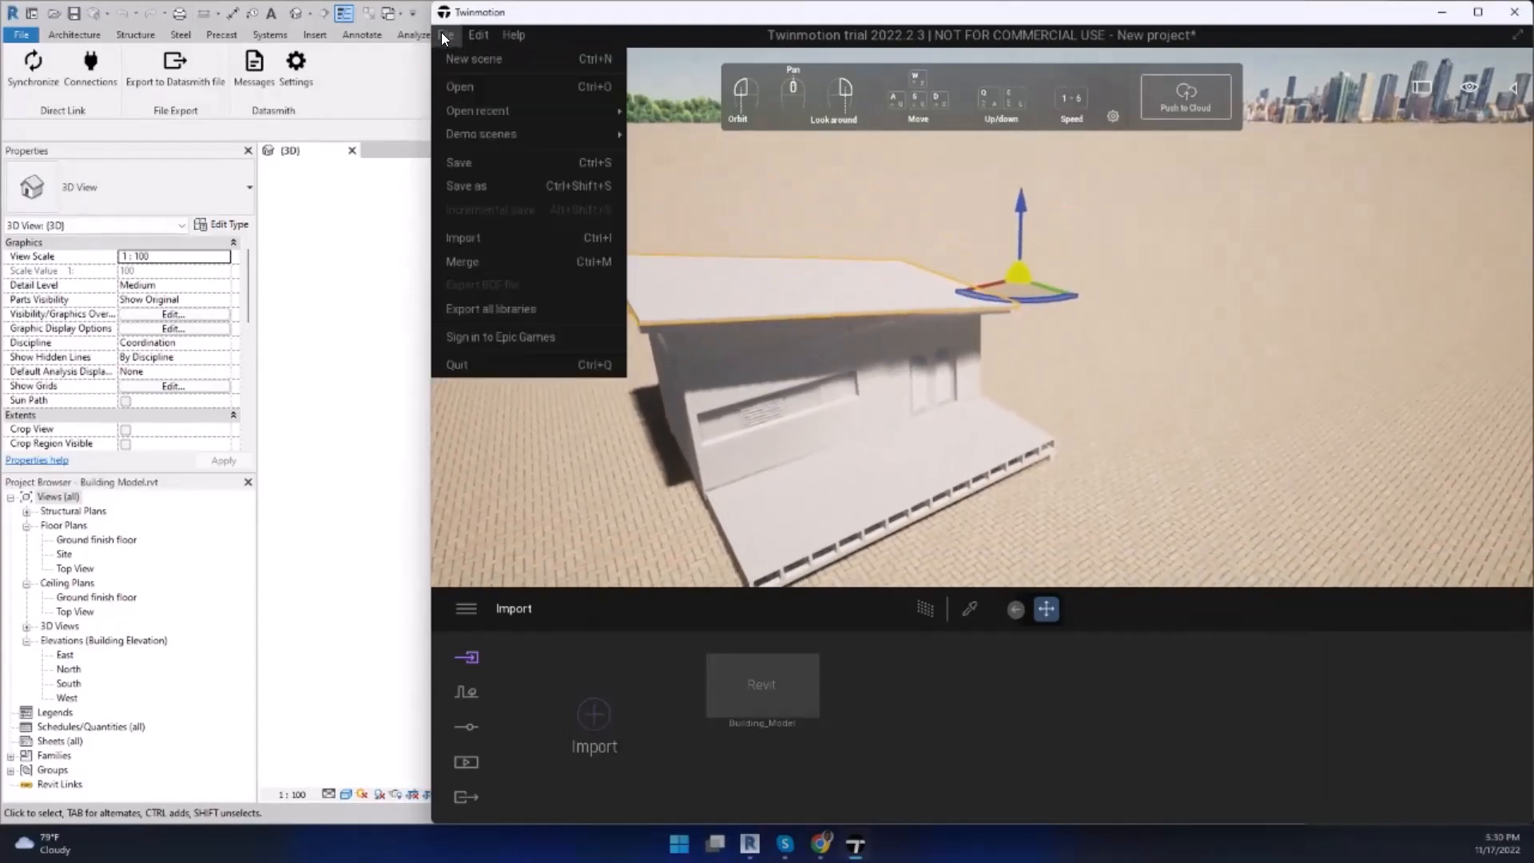
pyautogui.click(461, 177)
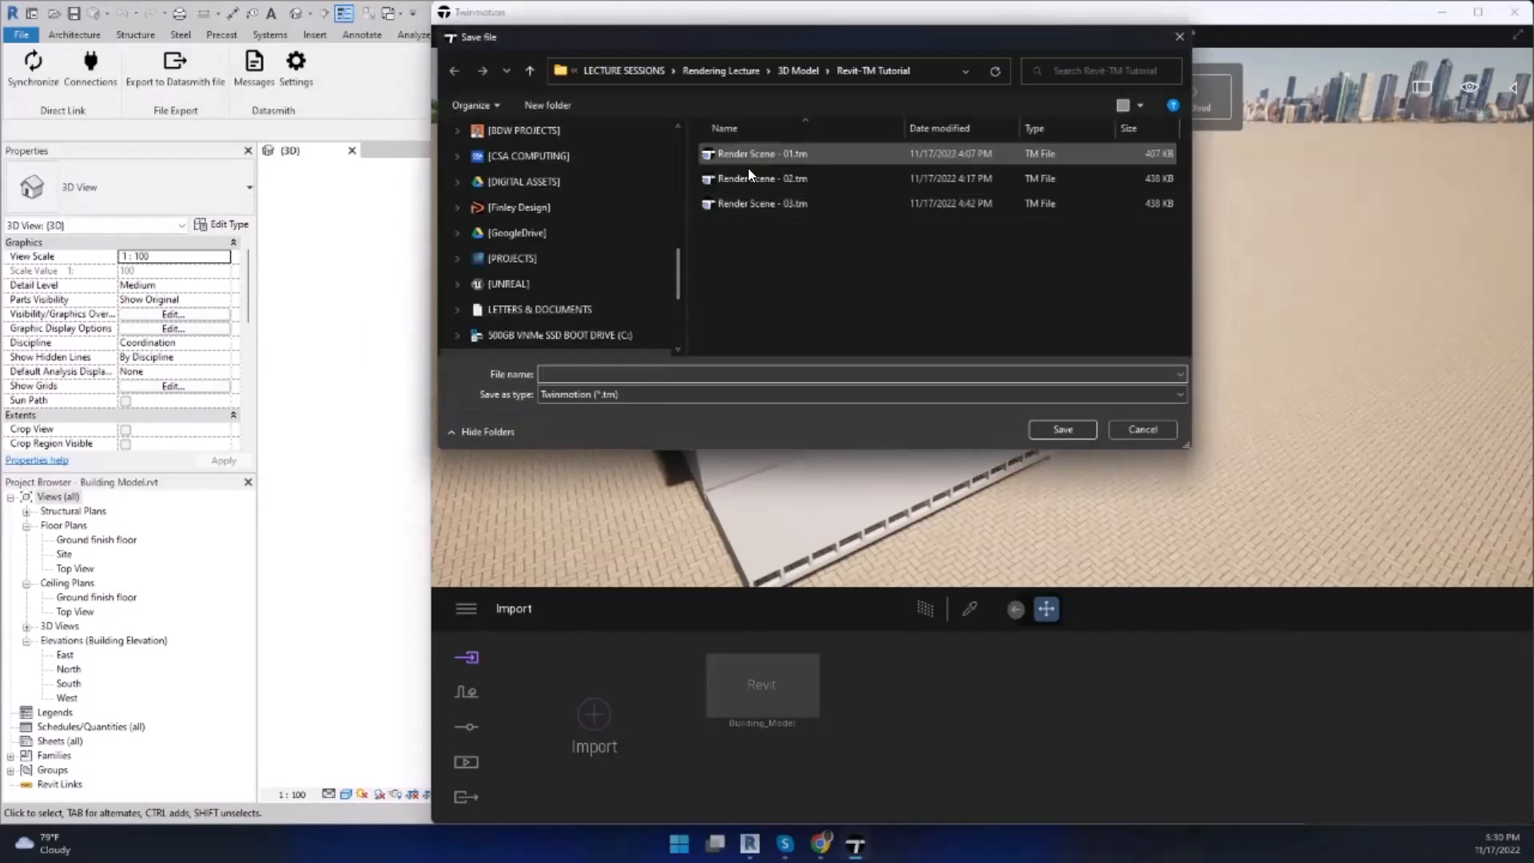
pyautogui.click(787, 70)
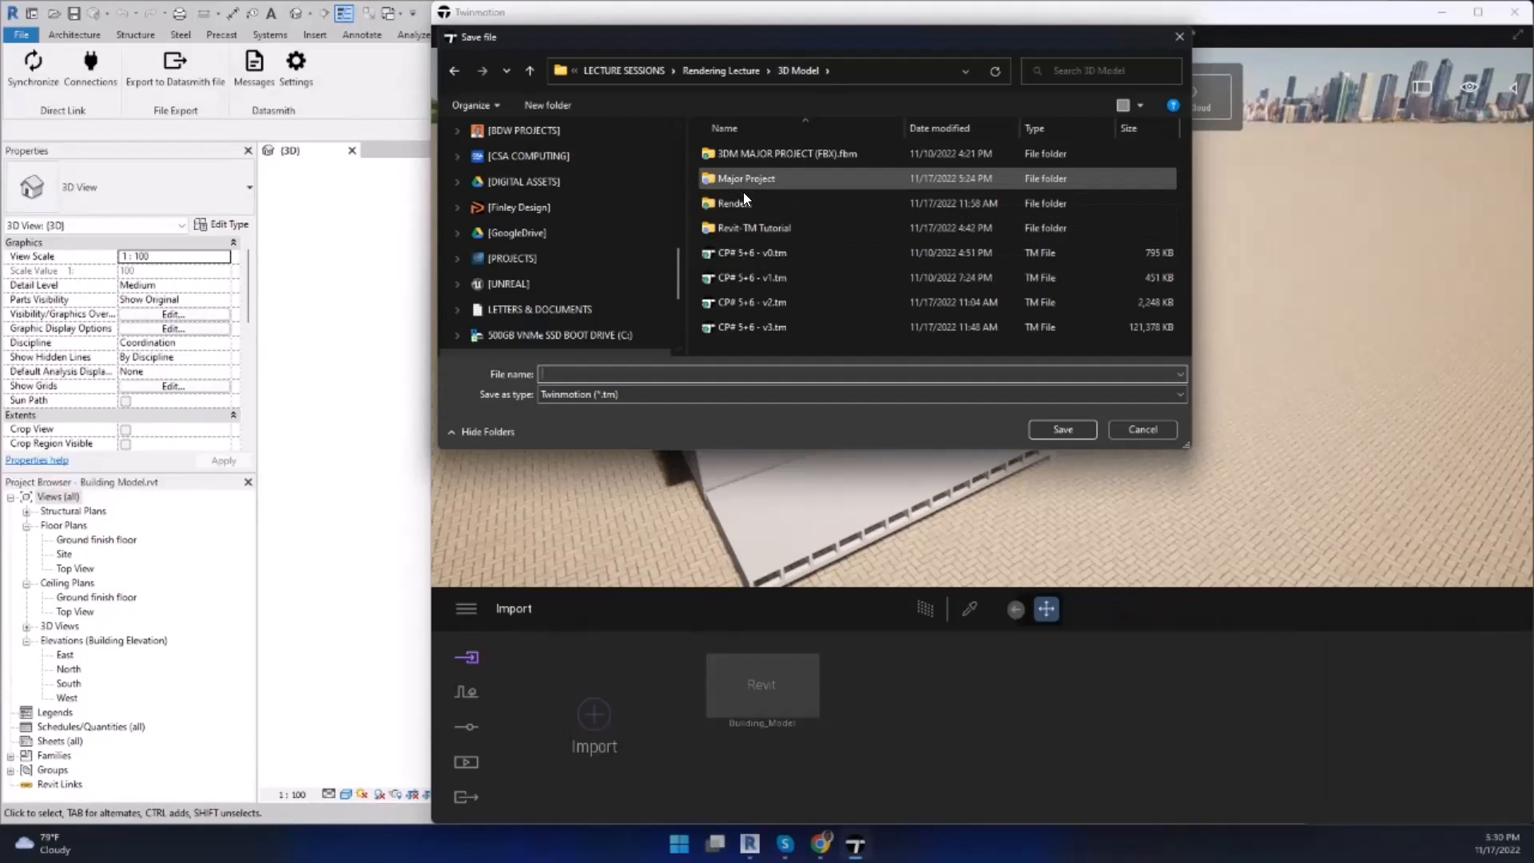
pyautogui.doubleClick(737, 181)
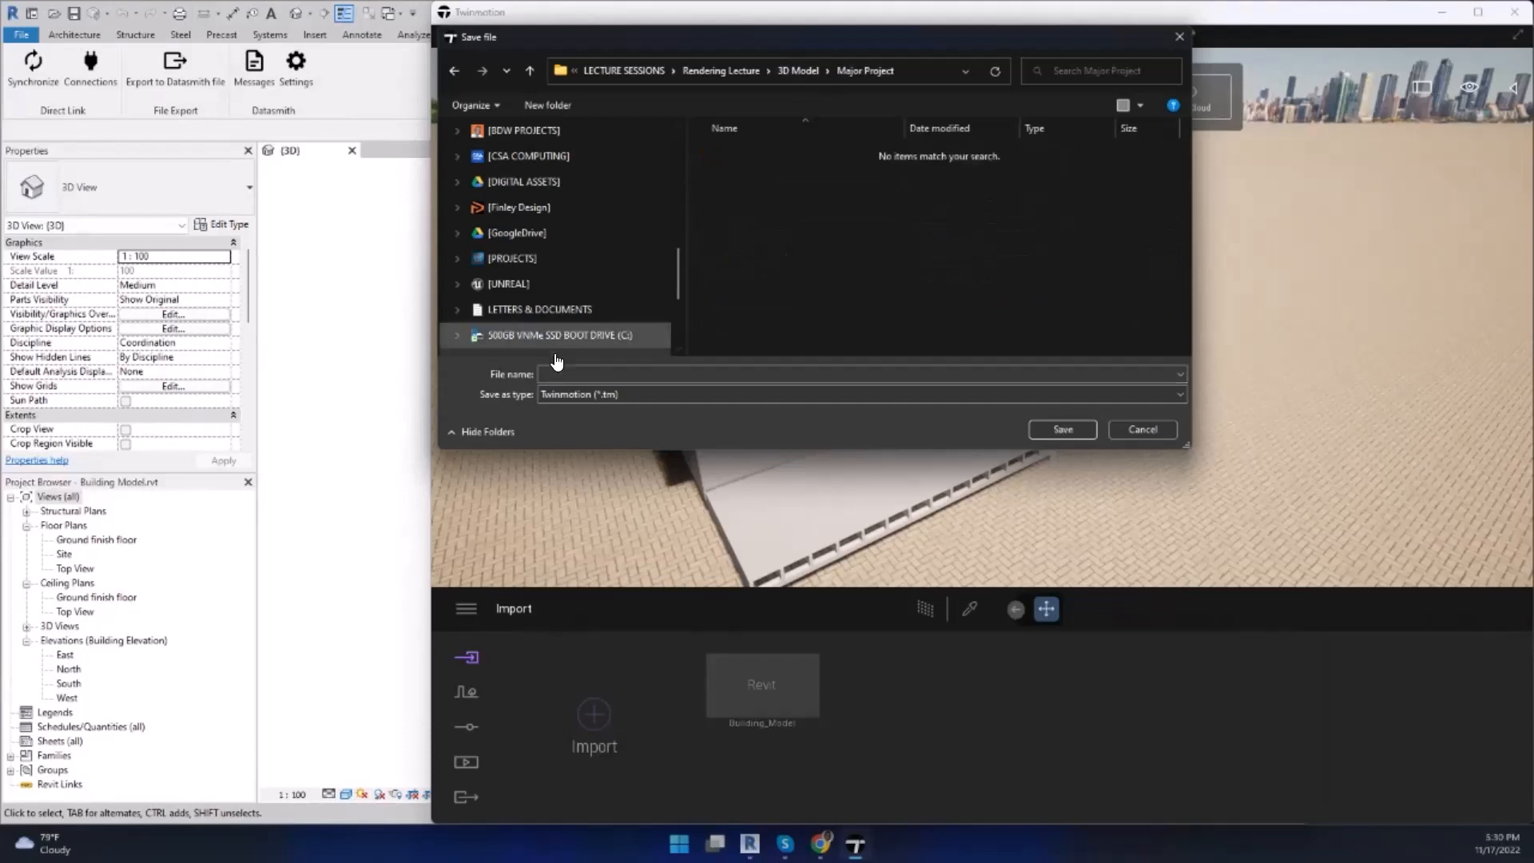
pyautogui.click(588, 374)
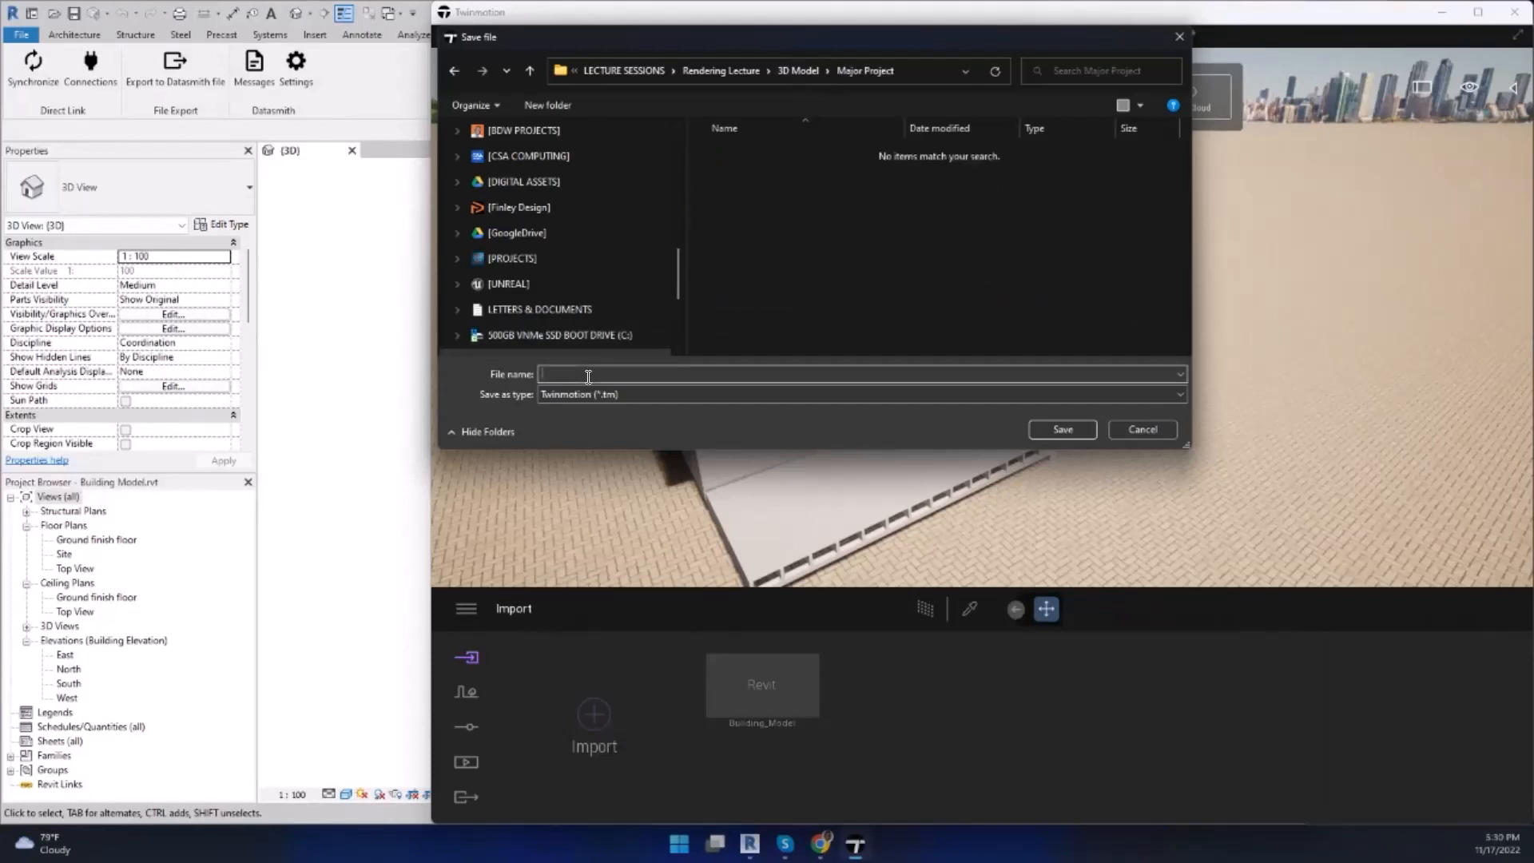
pyautogui.write('REnder Scene -')
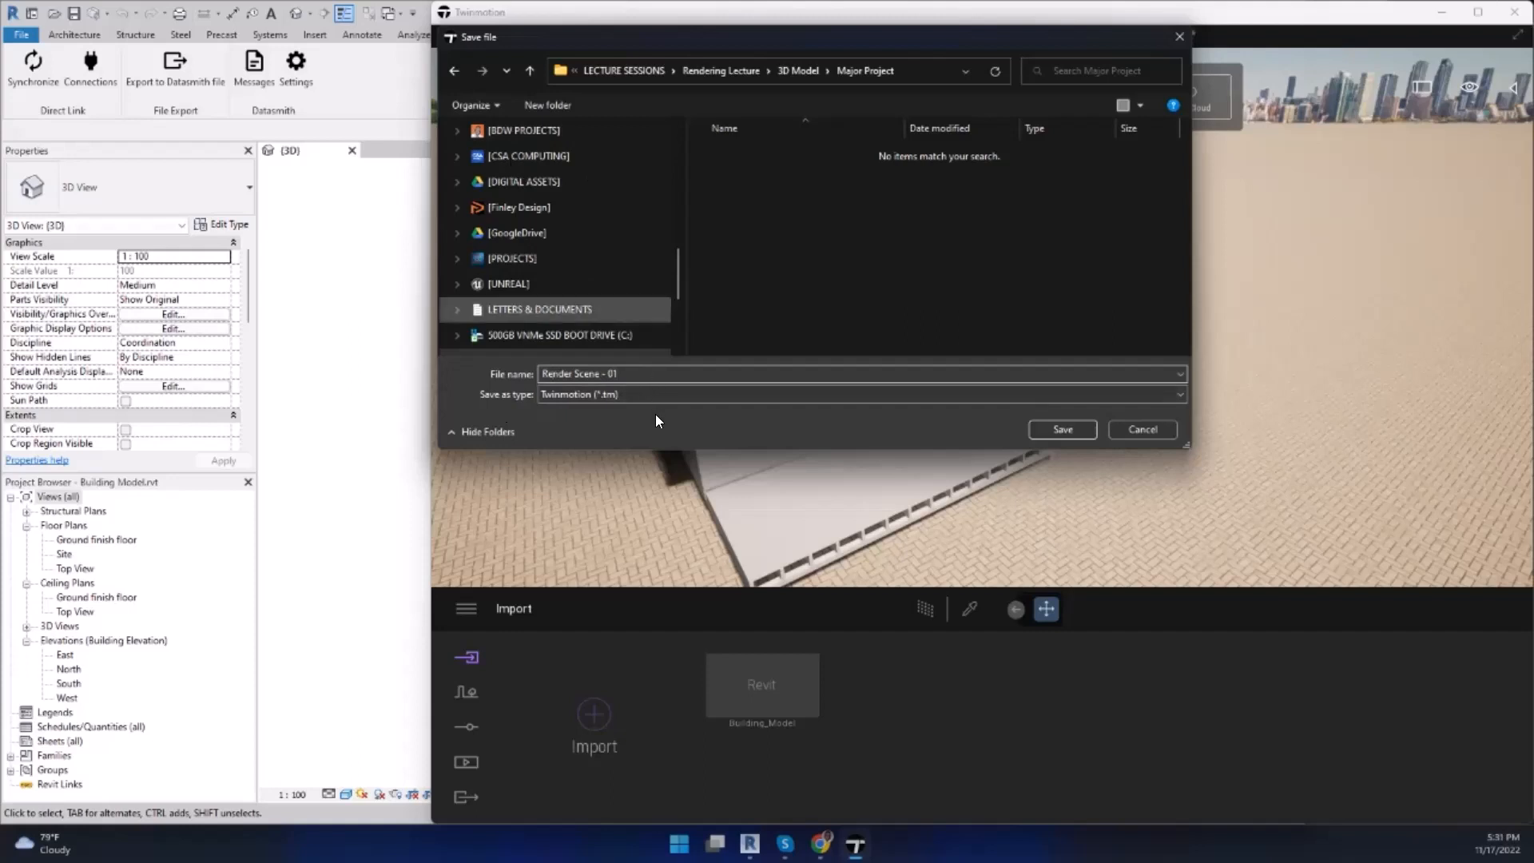
pyautogui.write('01')
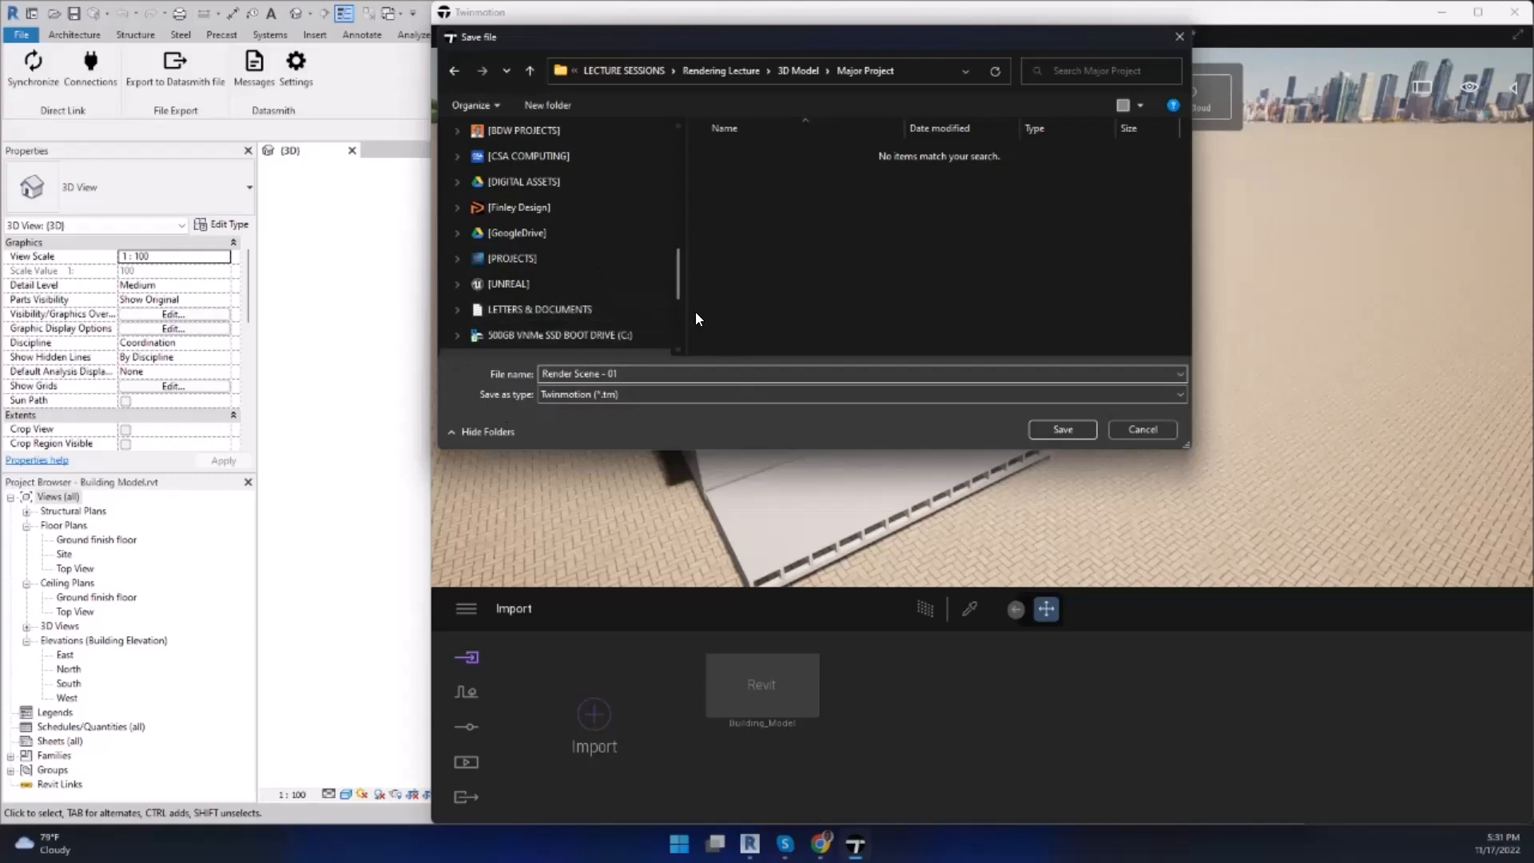
pyautogui.click(1059, 428)
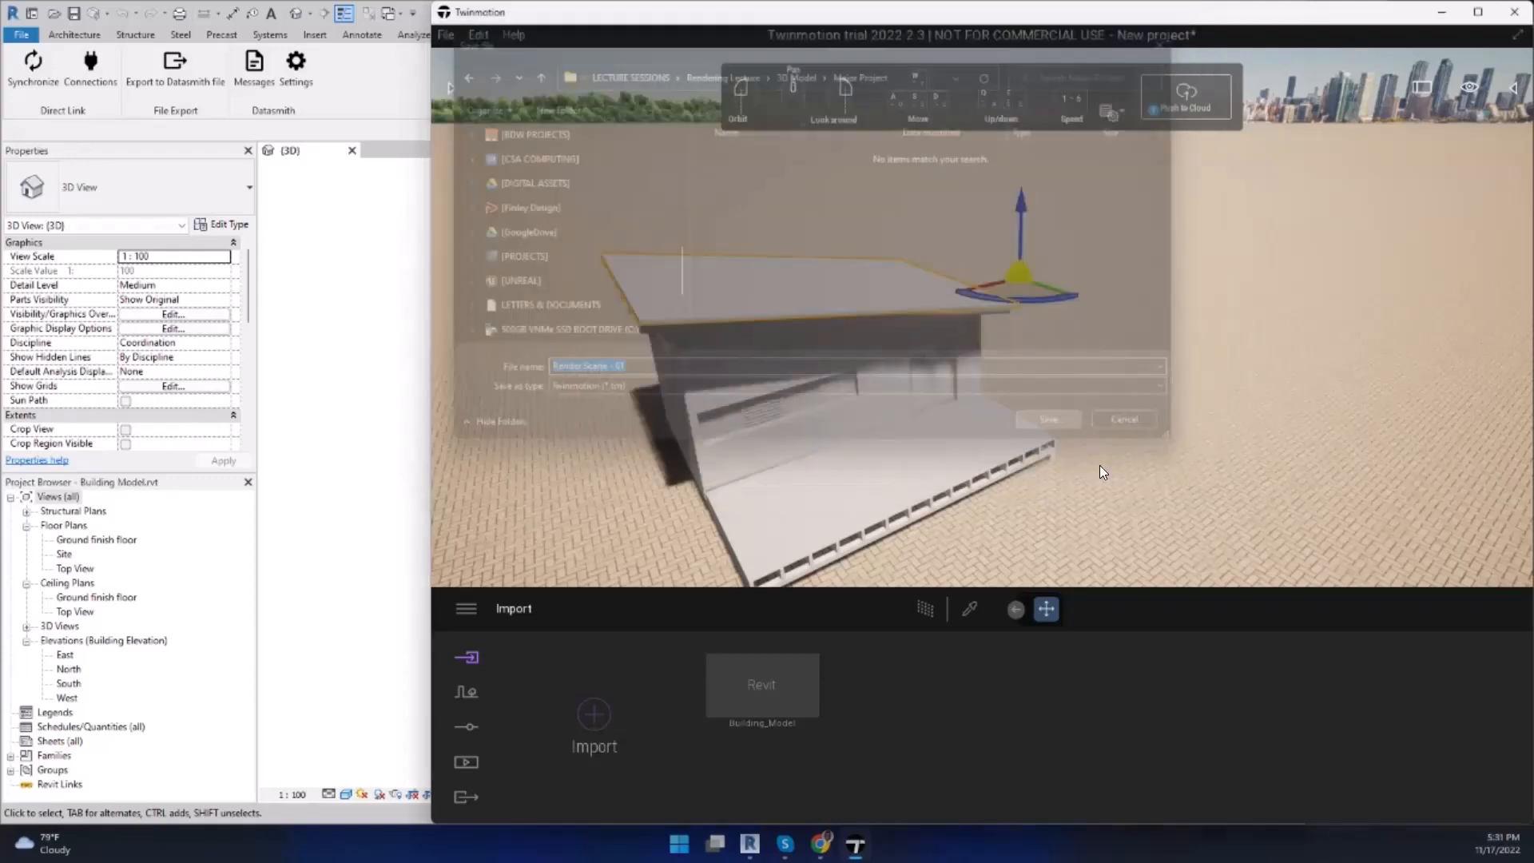
# Step: Select the ground and lower it vertically to expose the posts and footings under the building's deck
pyautogui.moveTo(750, 324); pyautogui.dragTo(839, 280, button='middle')
pyautogui.moveTo(749, 325); pyautogui.dragTo(815, 264)
pyautogui.moveTo(758, 385); pyautogui.dragTo(694, 375)
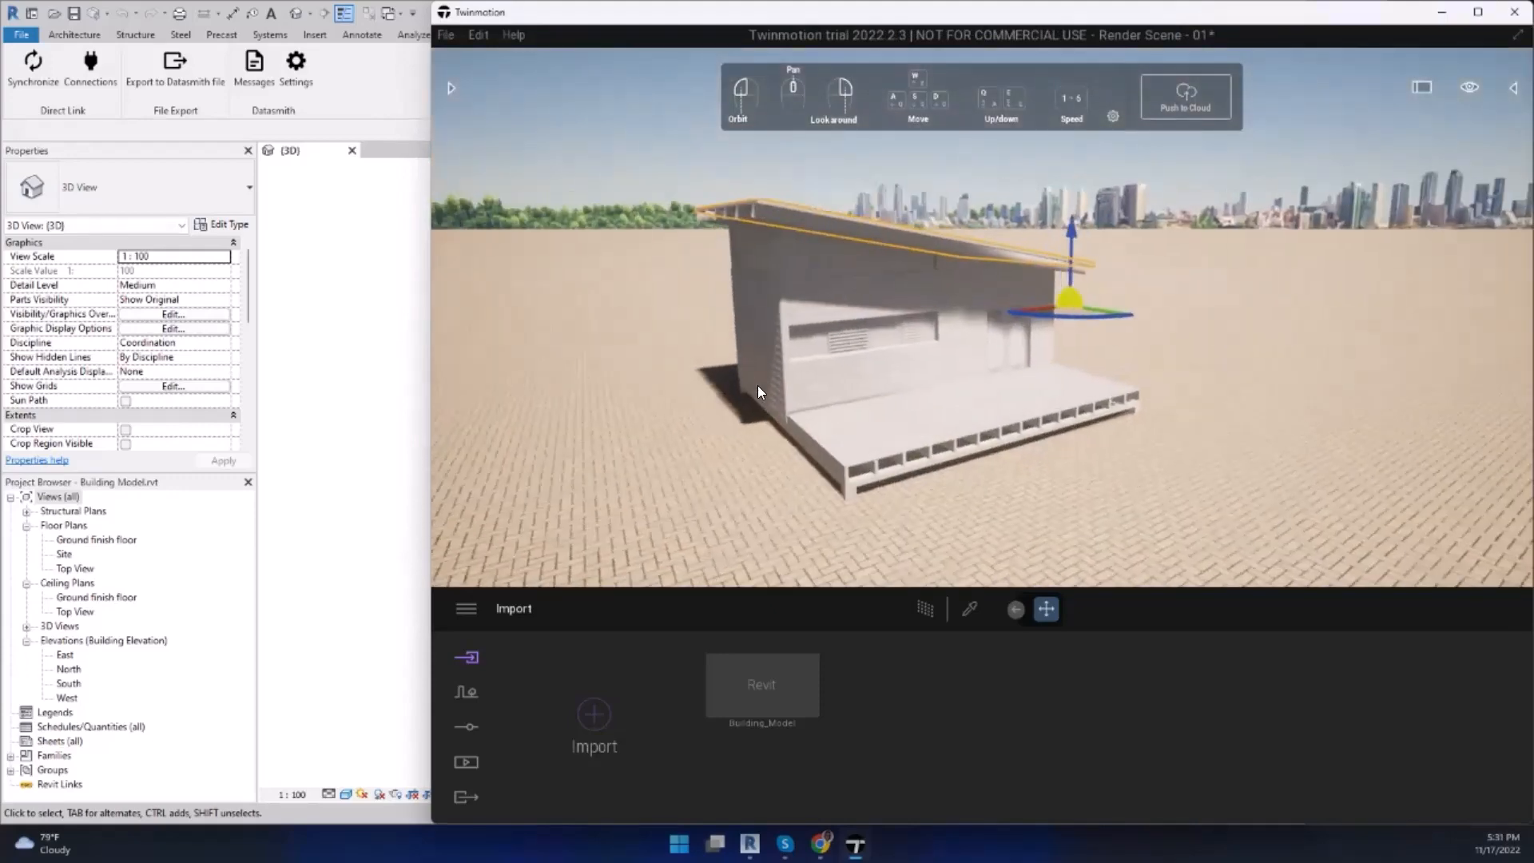
pyautogui.click(1205, 414)
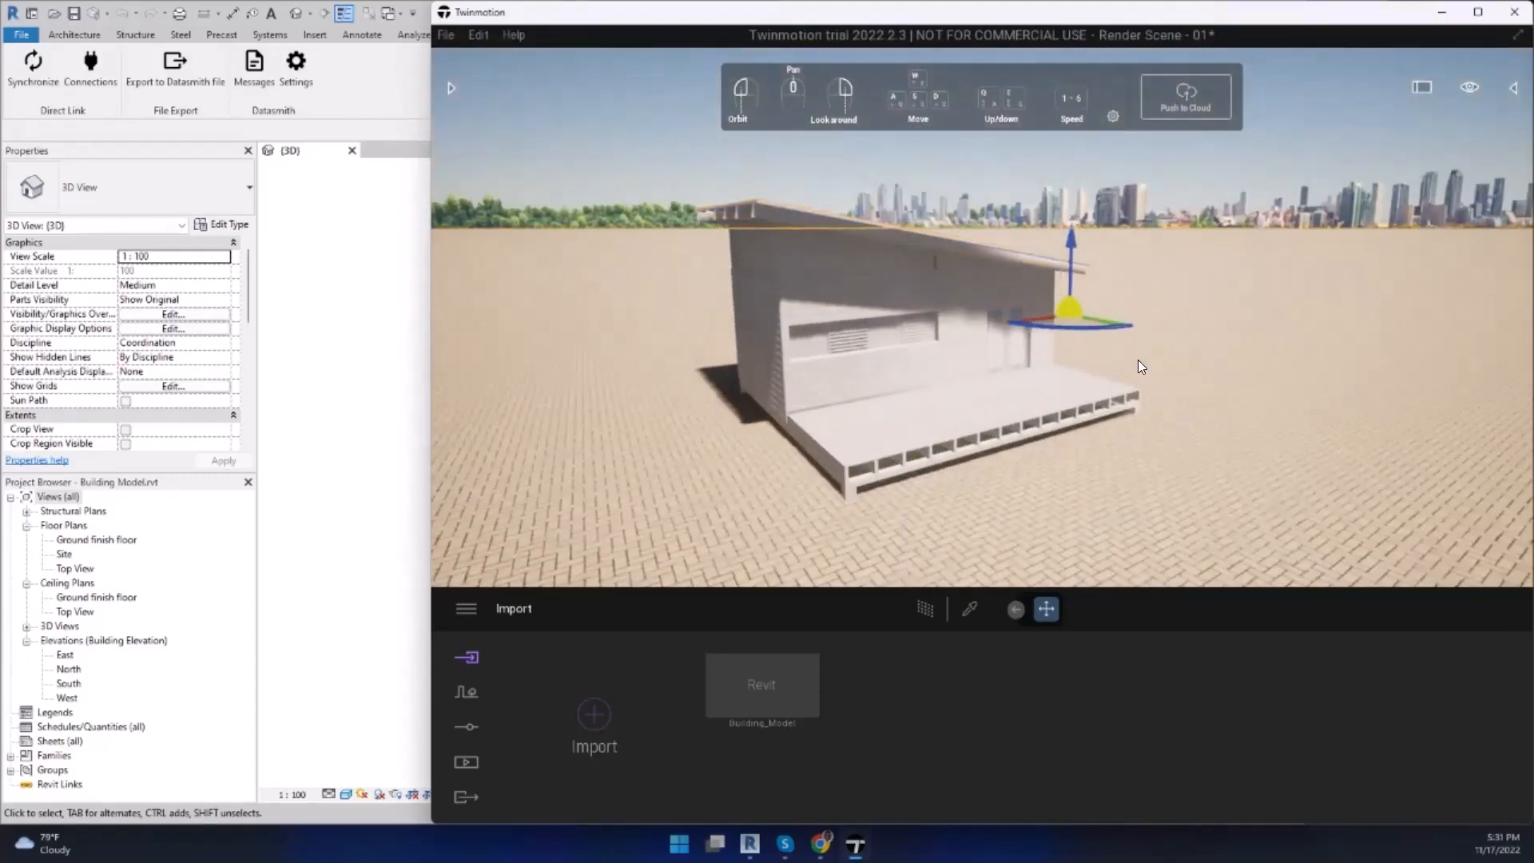
pyautogui.moveTo(1070, 257); pyautogui.dragTo(1074, 286)
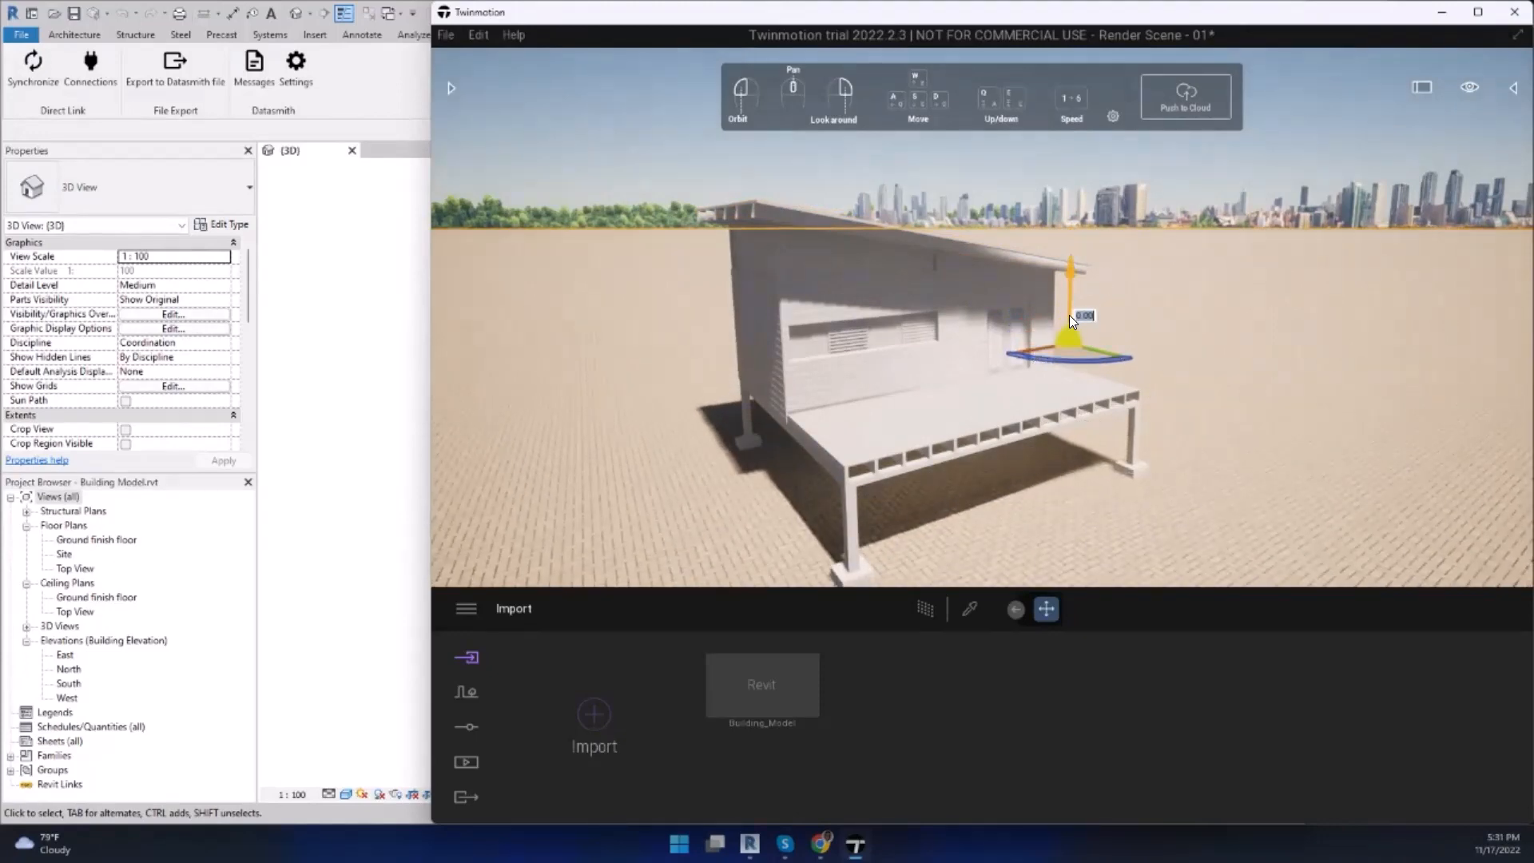
# Step: Compare the selection outlines of the front wall and deck with the ground, and lower the ground slightly further to uncover the footings
pyautogui.click(957, 361)
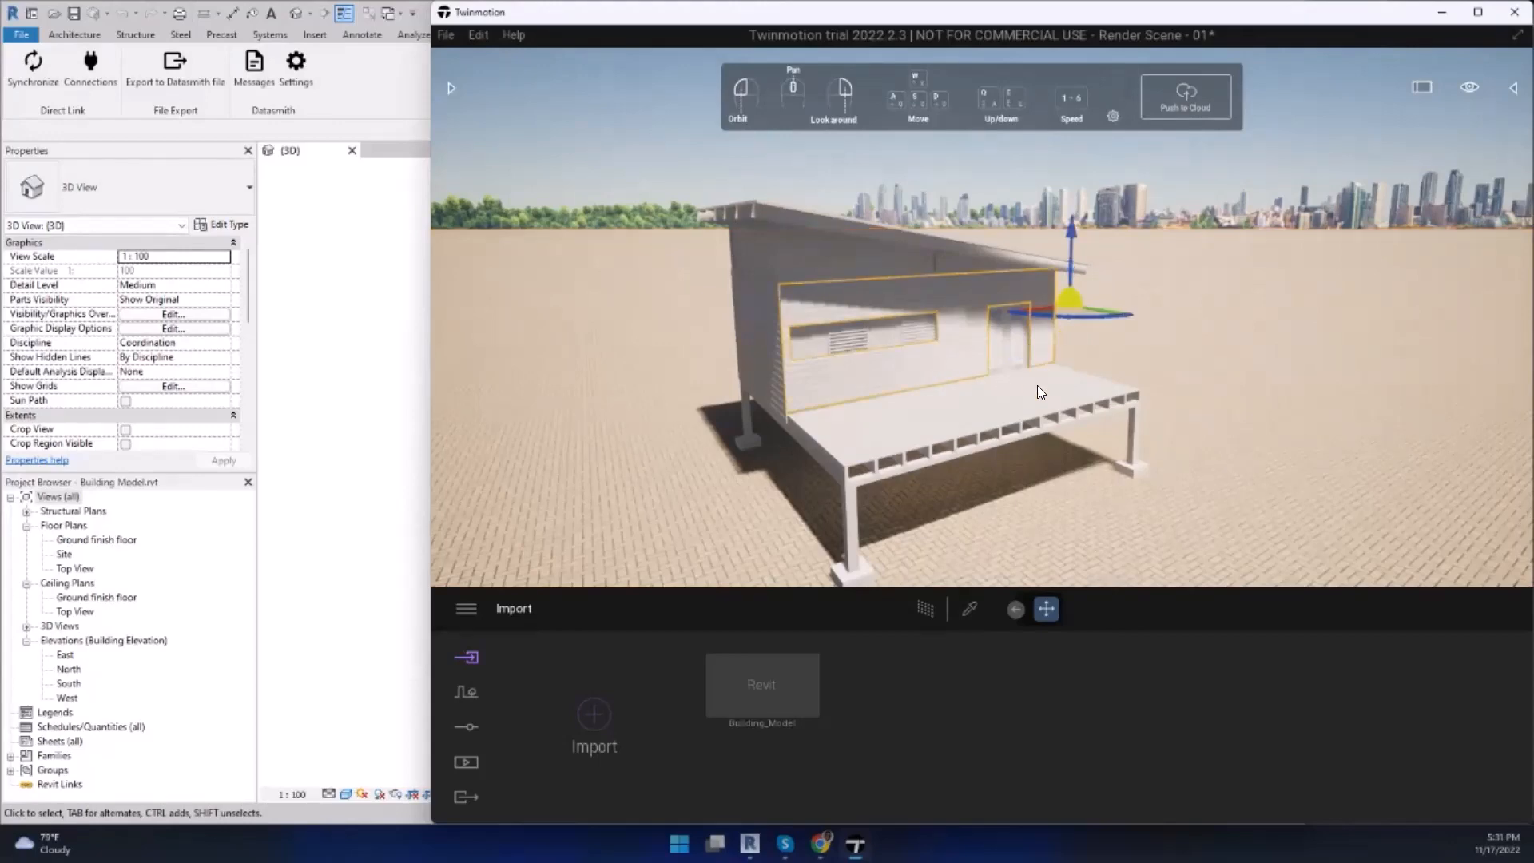
pyautogui.click(1234, 403)
pyautogui.moveTo(1069, 302); pyautogui.dragTo(1109, 395)
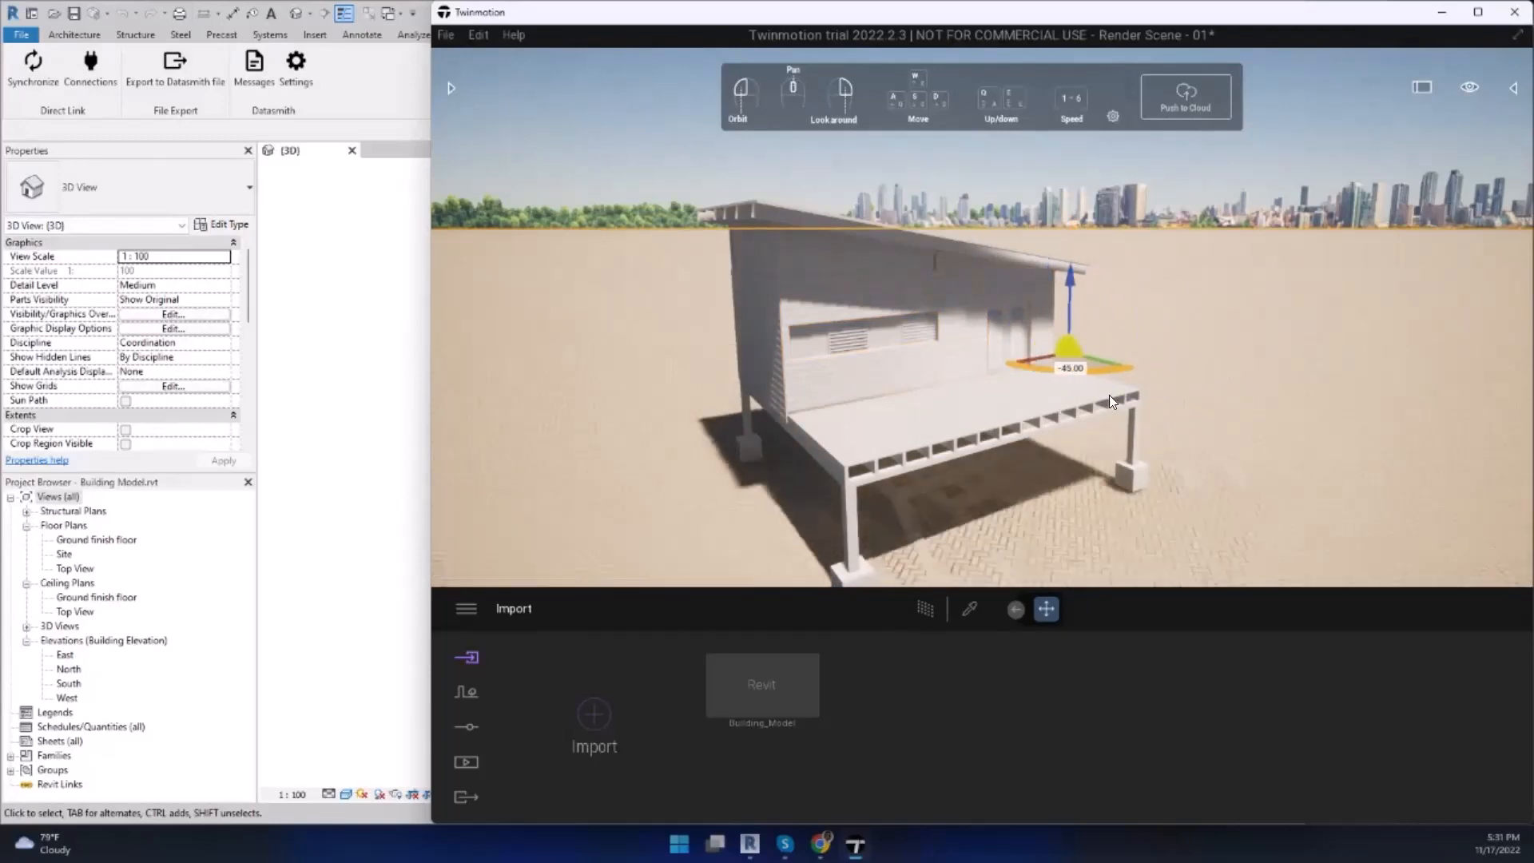
pyautogui.click(916, 406)
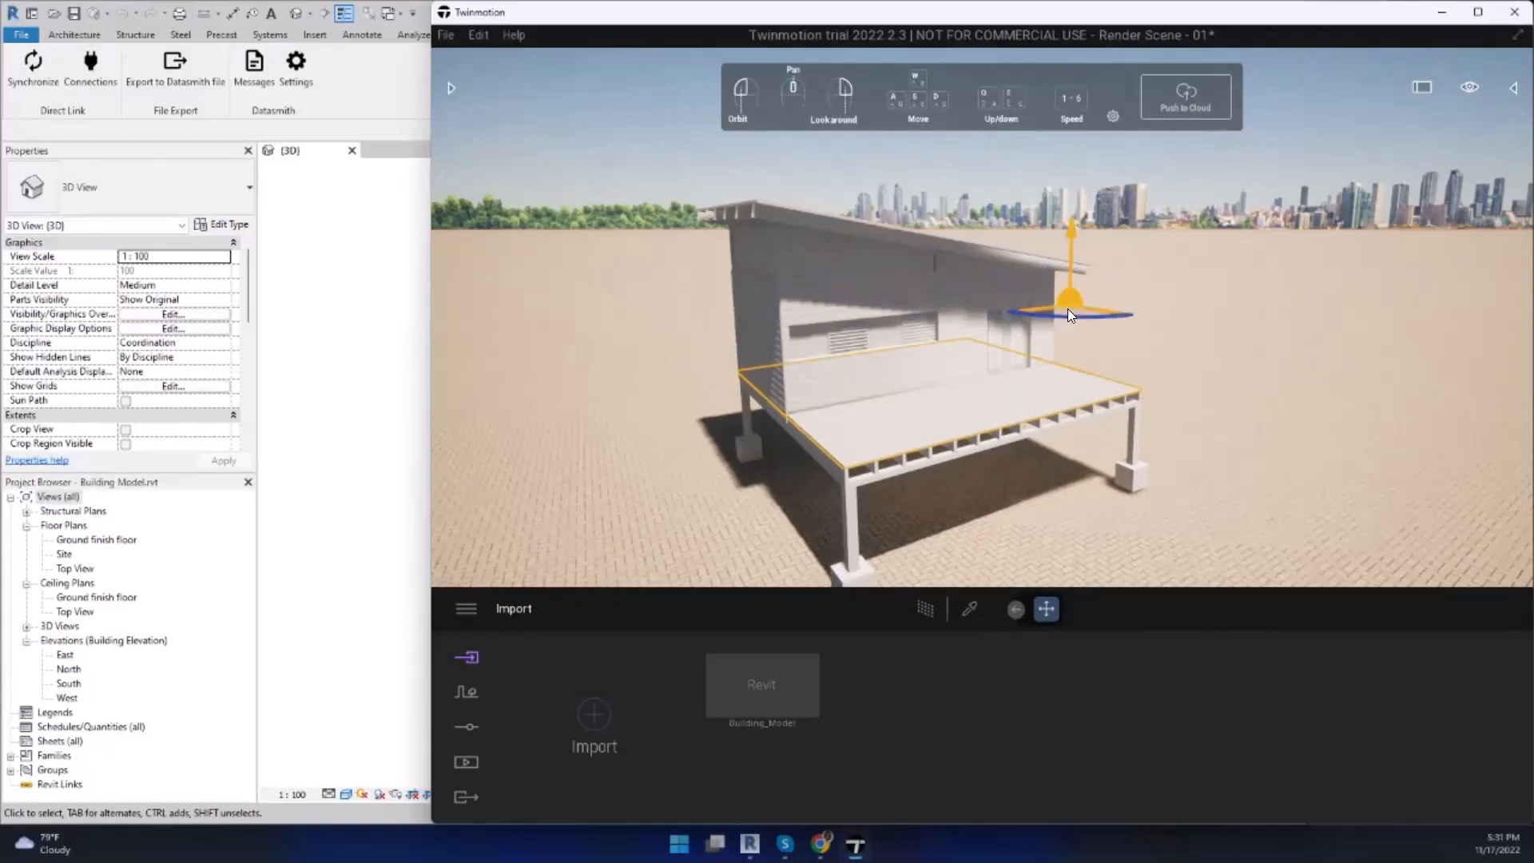
pyautogui.moveTo(1064, 316); pyautogui.dragTo(1102, 351)
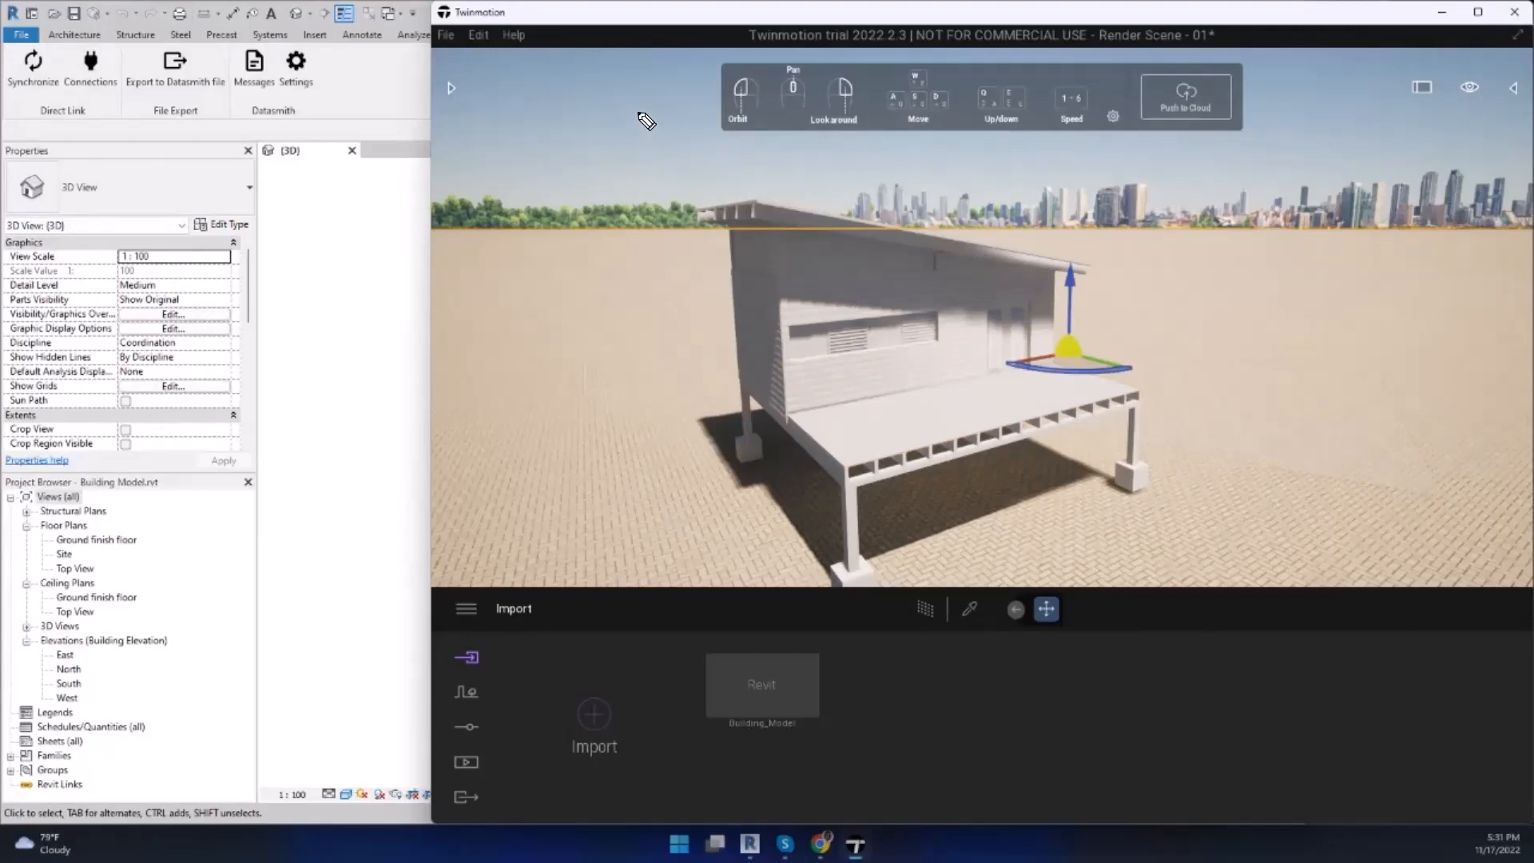
pyautogui.moveTo(636, 112)
pyautogui.mouseDown()
pyautogui.moveTo(613, 225)
pyautogui.moveTo(642, 206)
pyautogui.mouseUp()
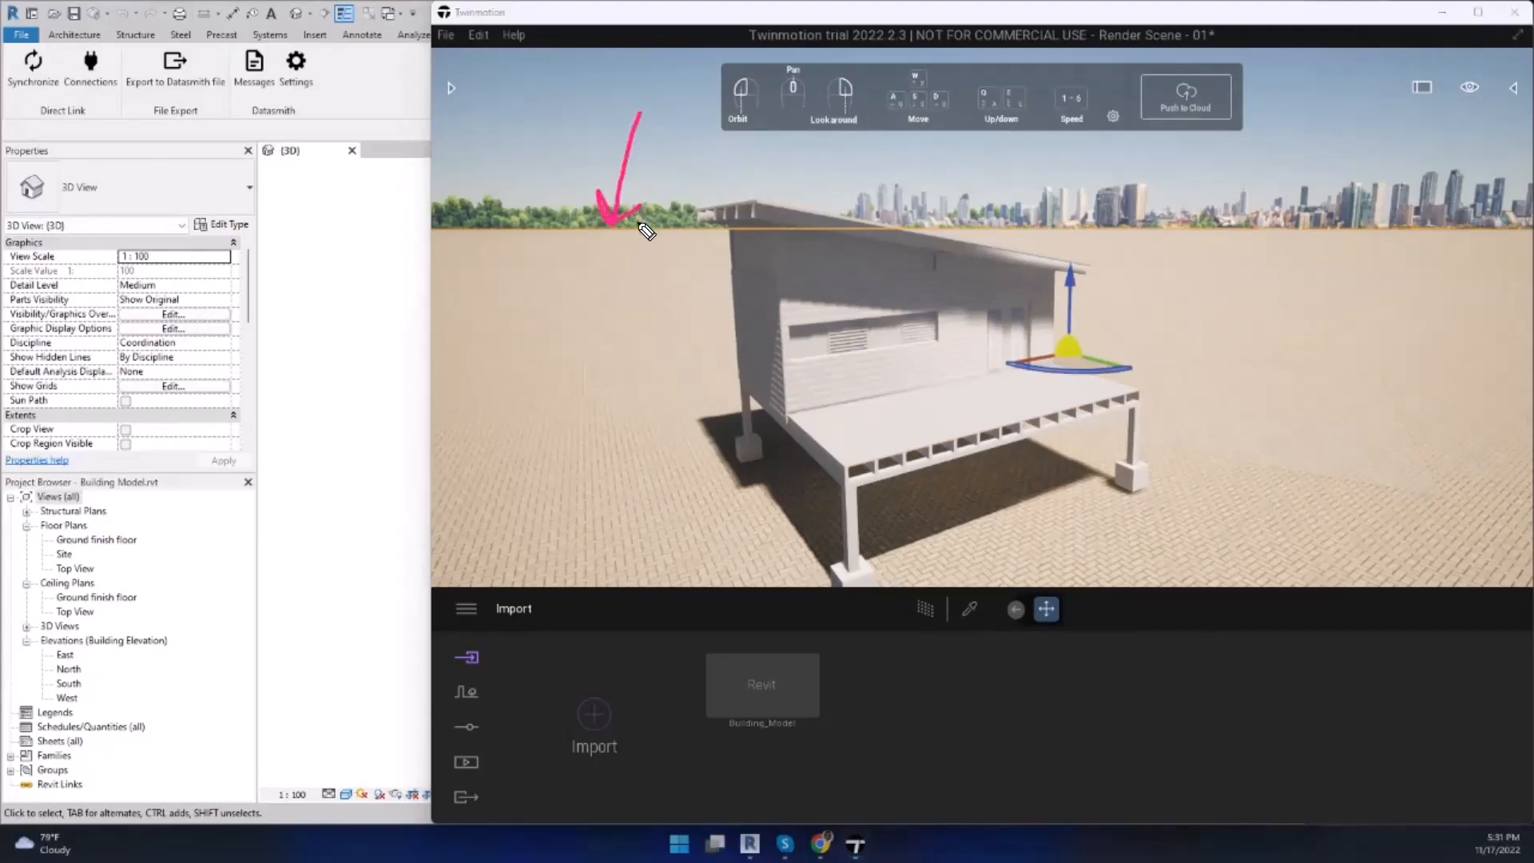
pyautogui.press('Escape')
pyautogui.click(1252, 401)
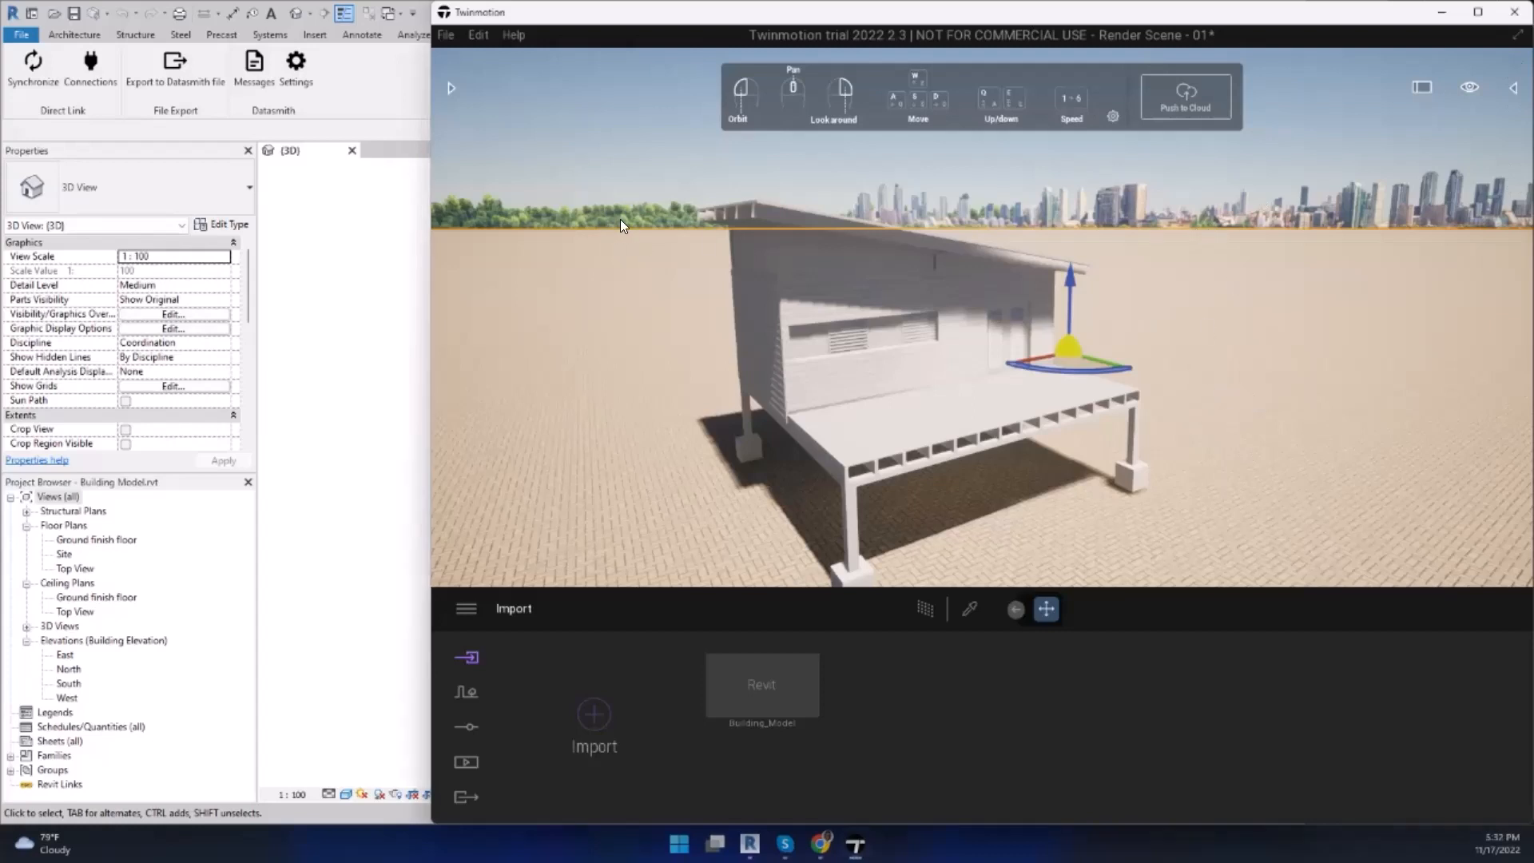
# Step: Examine the raised building near and far, looking over its footings, deck, louvred windows and sloping roof
pyautogui.moveTo(1029, 383); pyautogui.dragTo(957, 353, button='middle')
pyautogui.scroll(4, 907, 360)
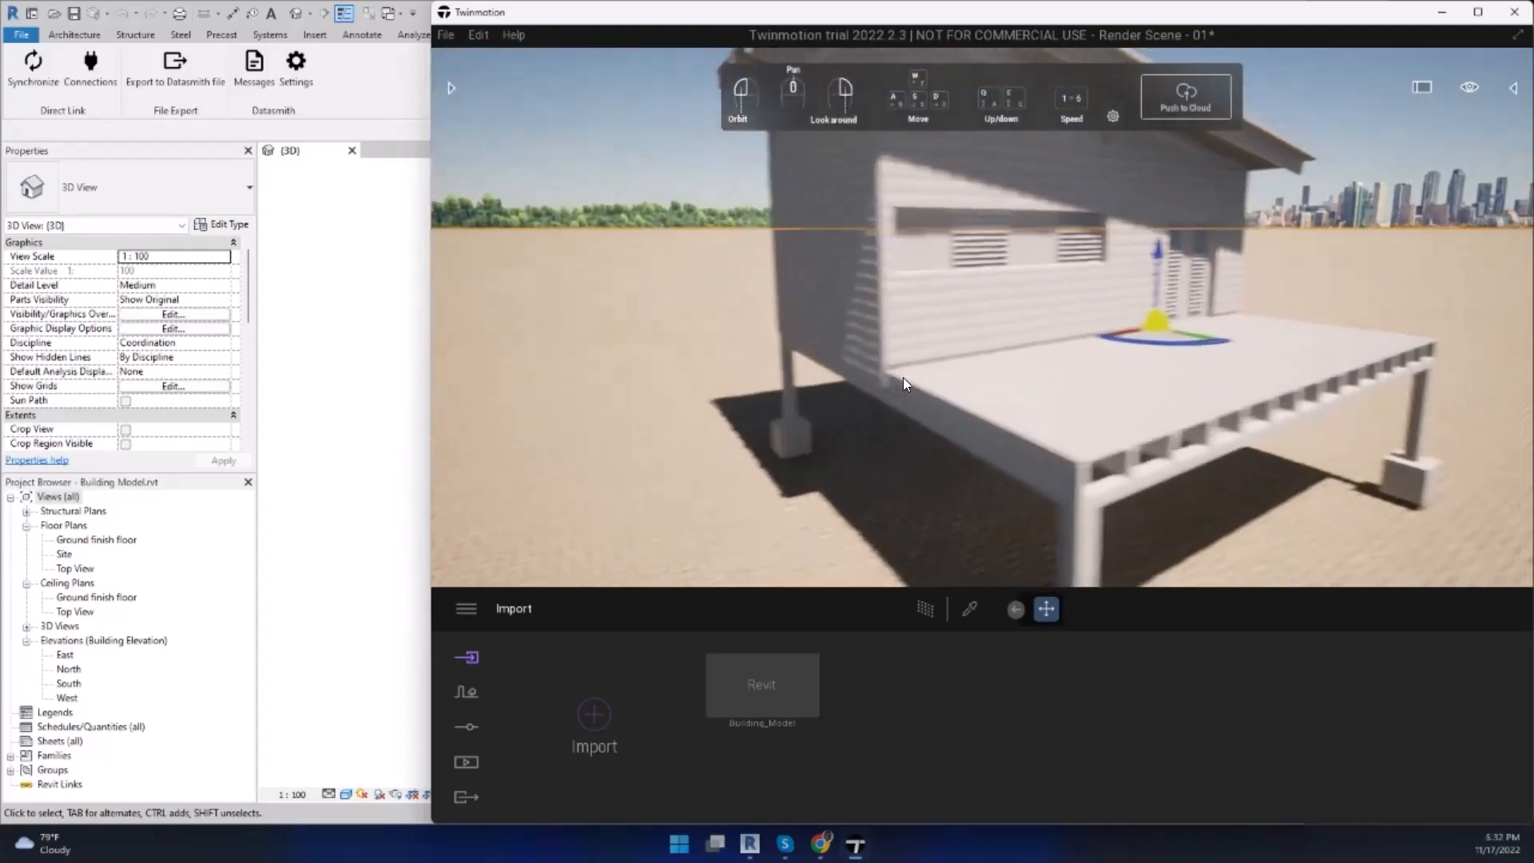
pyautogui.scroll(-3, 903, 378)
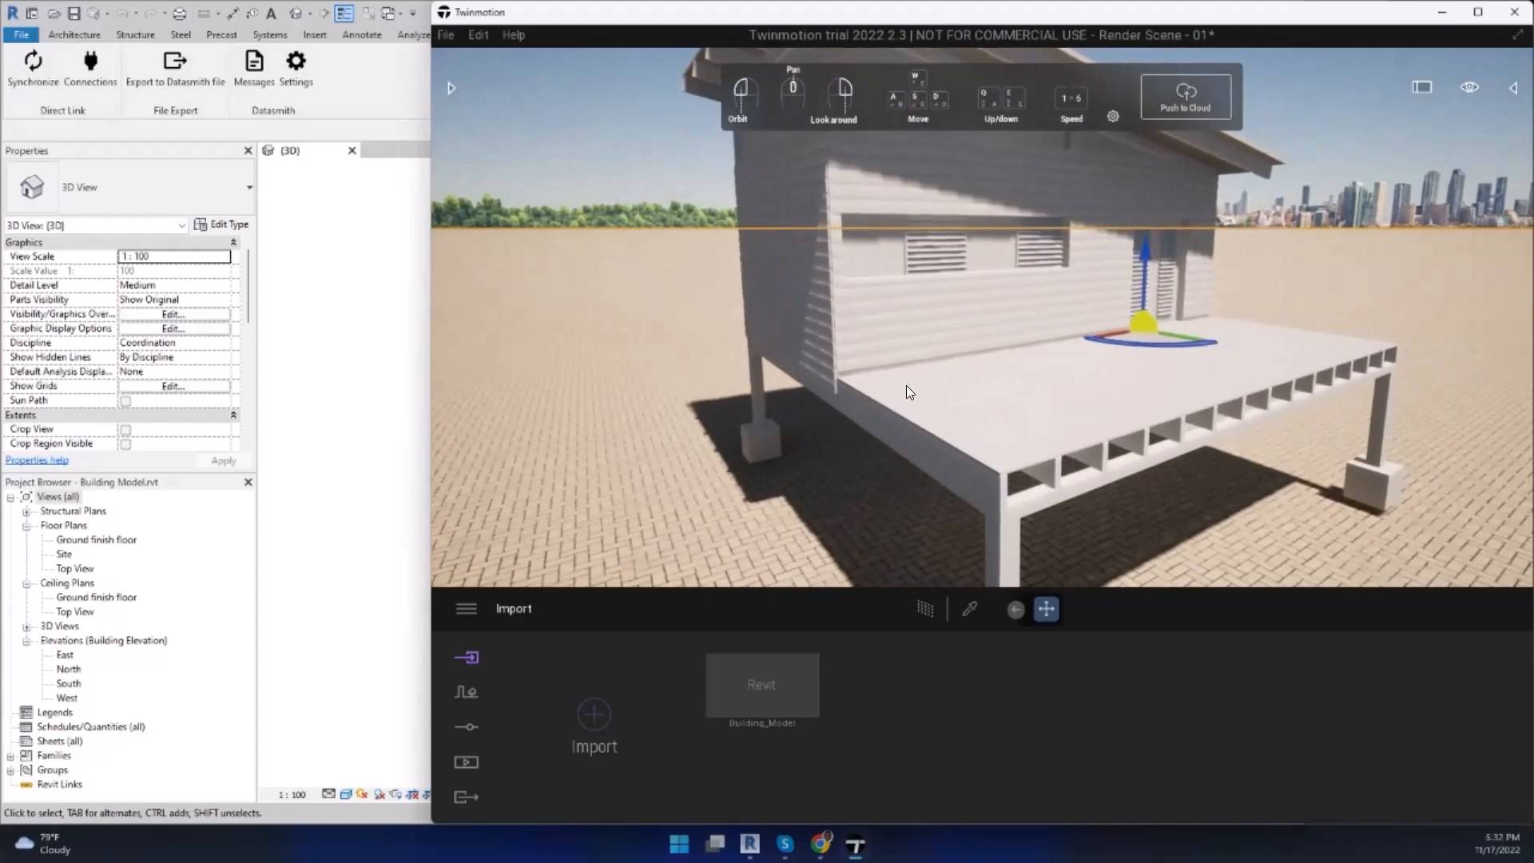
pyautogui.scroll(-4, 906, 387)
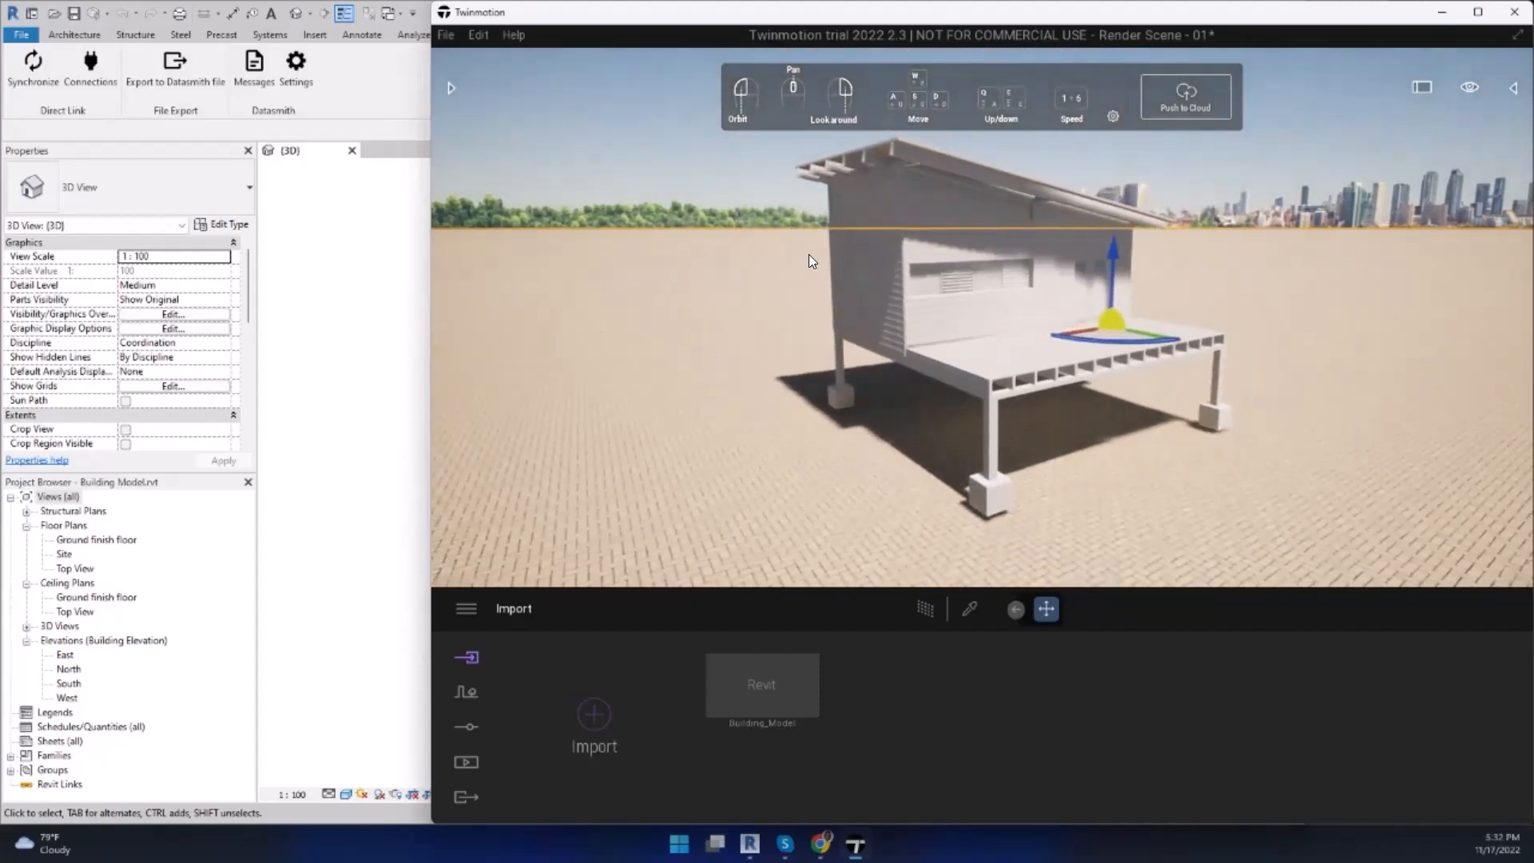
pyautogui.scroll(4, 913, 105)
pyautogui.moveTo(1059, 222); pyautogui.dragTo(1063, 291, button='middle')
pyautogui.scroll(4, 1047, 508)
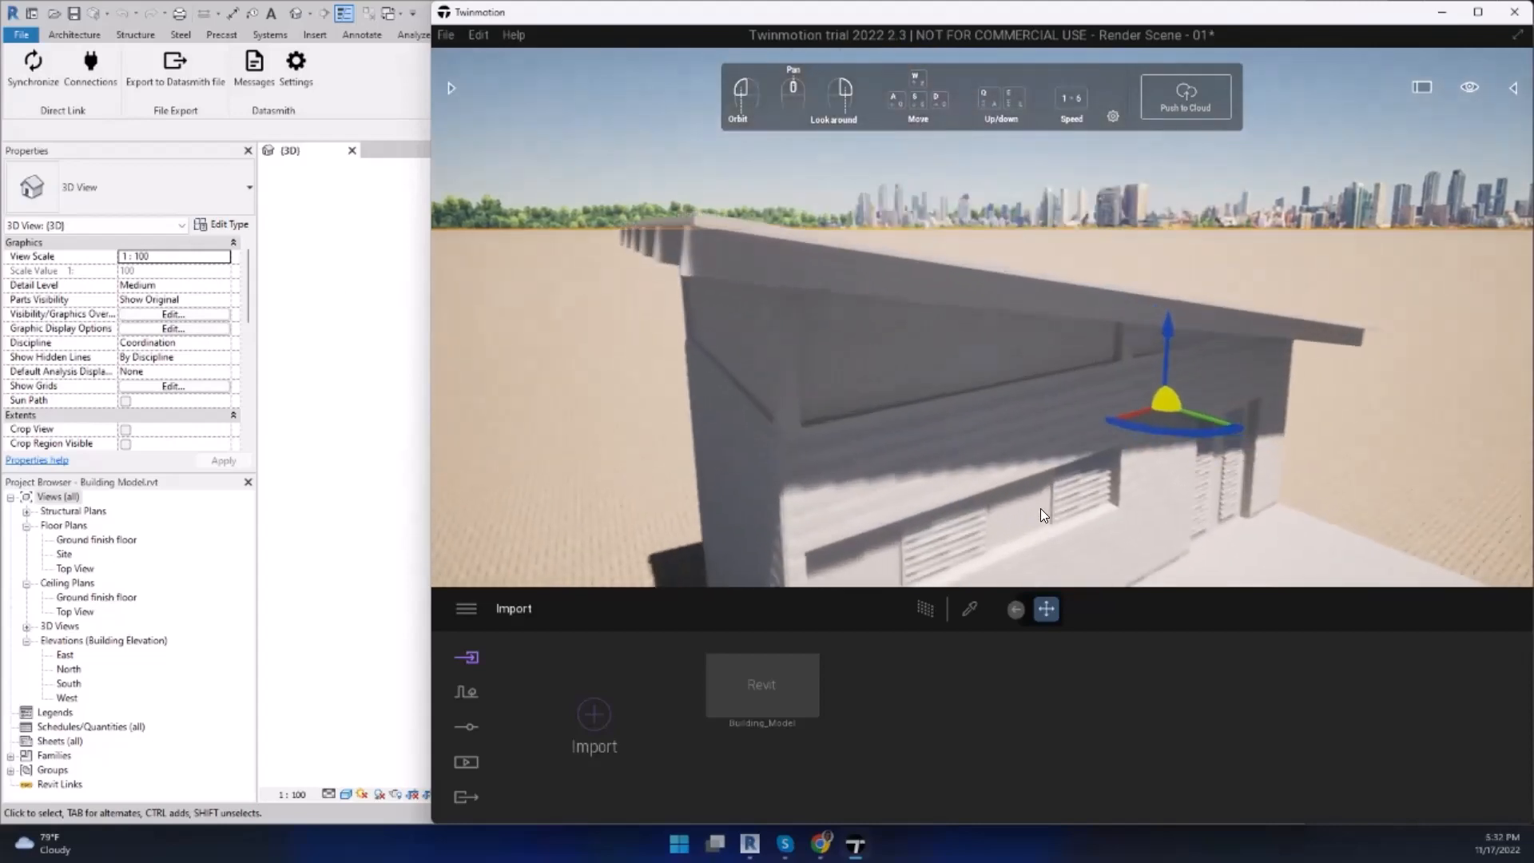
pyautogui.moveTo(1041, 508)
pyautogui.mouseDown(button='middle')
pyautogui.moveTo(1023, 360)
pyautogui.moveTo(1035, 500)
pyautogui.mouseUp(button='middle')
pyautogui.scroll(-4, 1007, 489)
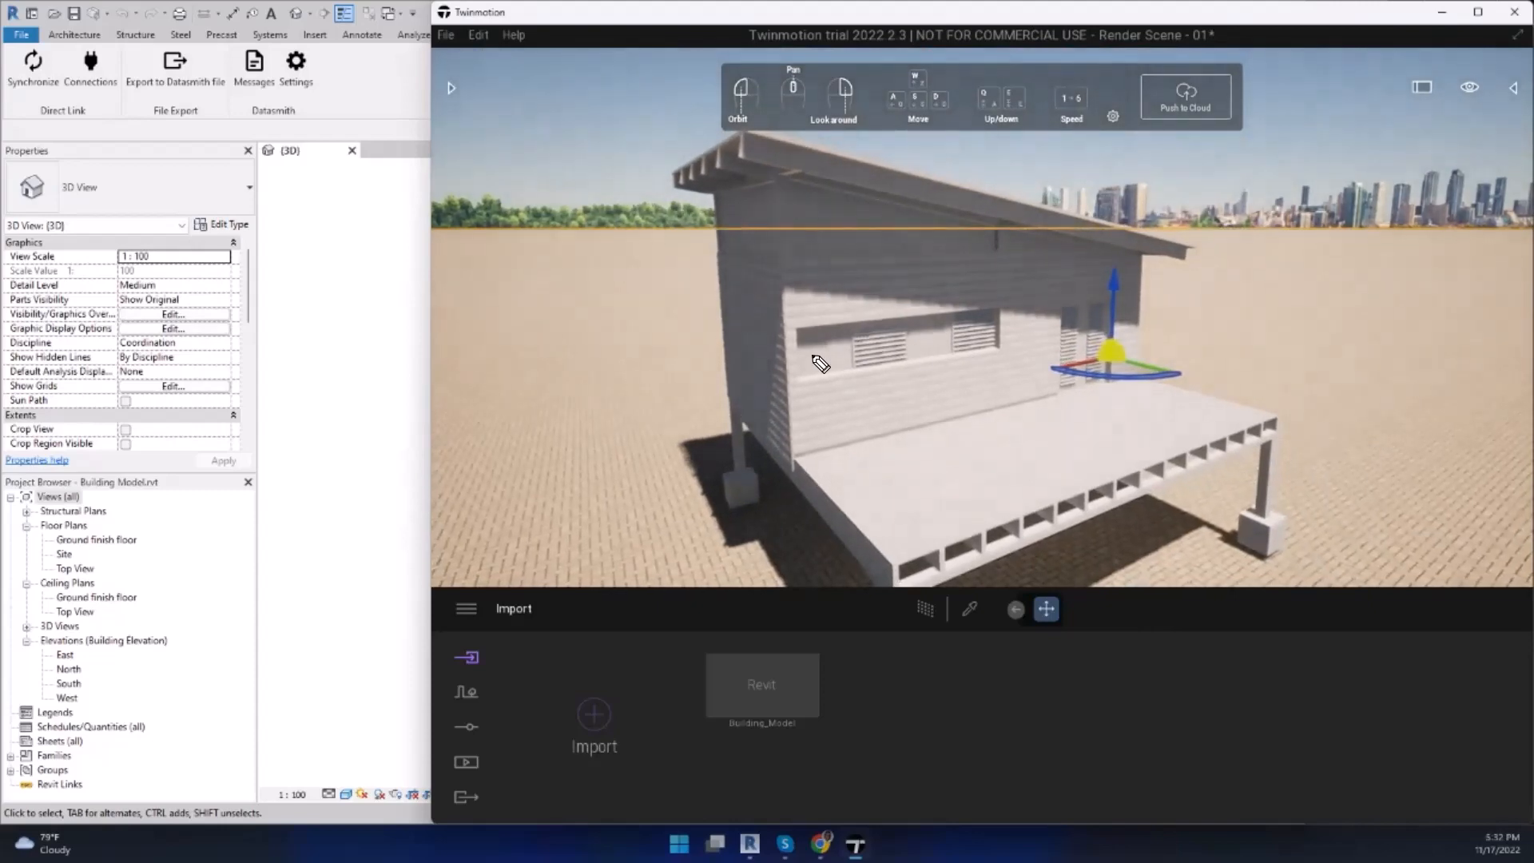
# Step: Expand the library and the scene graph, and maximize the Twinmotion window
pyautogui.moveTo(753, 363)
pyautogui.mouseDown()
pyautogui.moveTo(462, 105)
pyautogui.moveTo(464, 127)
pyautogui.moveTo(534, 126)
pyautogui.mouseUp()
pyautogui.moveTo(1326, 436)
pyautogui.mouseDown()
pyautogui.moveTo(1498, 100)
pyautogui.moveTo(1475, 118)
pyautogui.moveTo(1490, 130)
pyautogui.mouseUp()
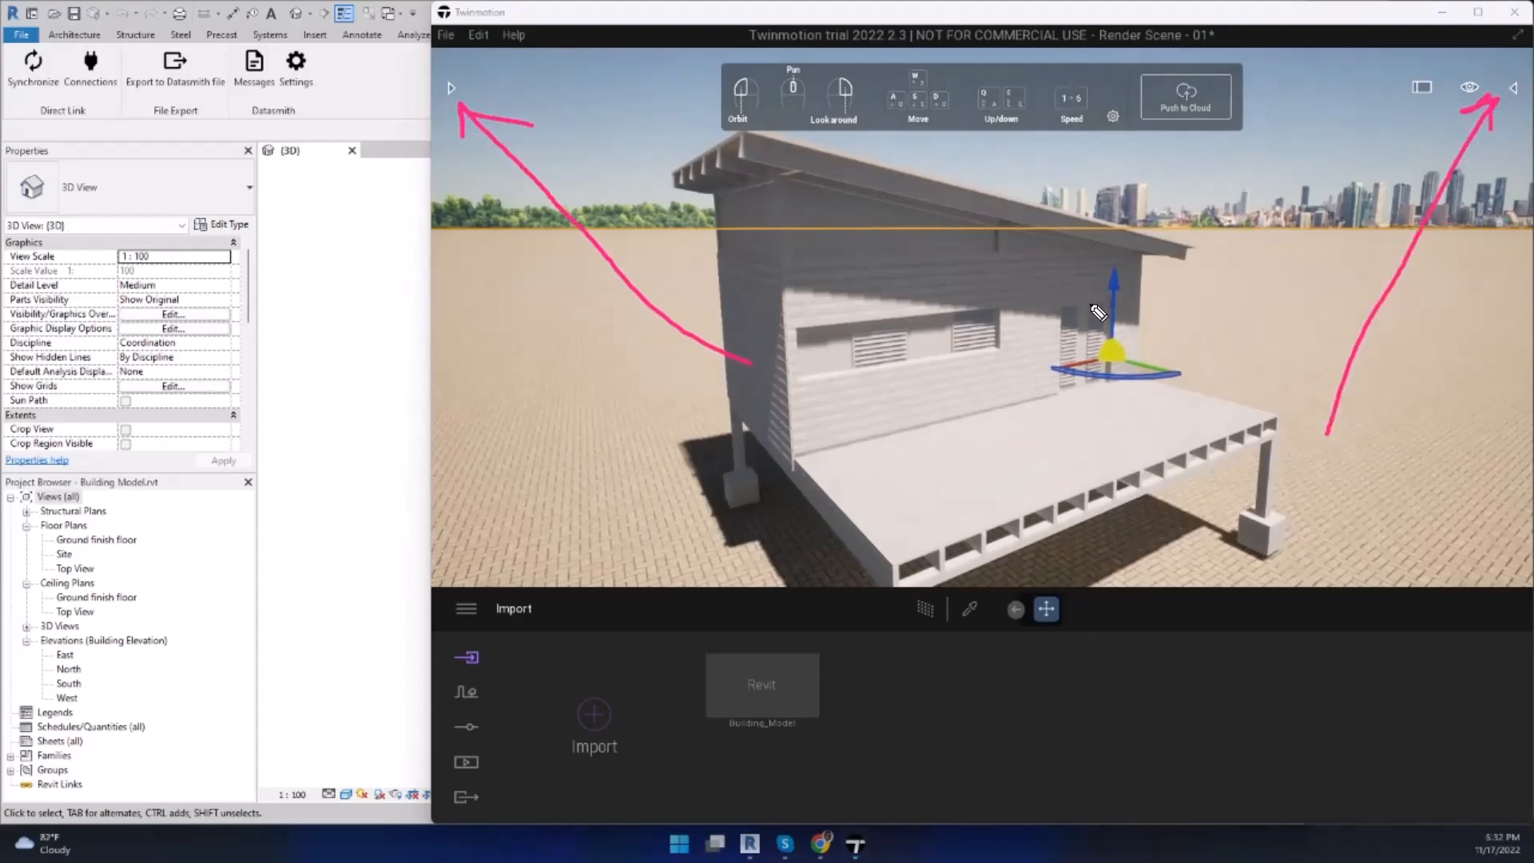
pyautogui.click(447, 90)
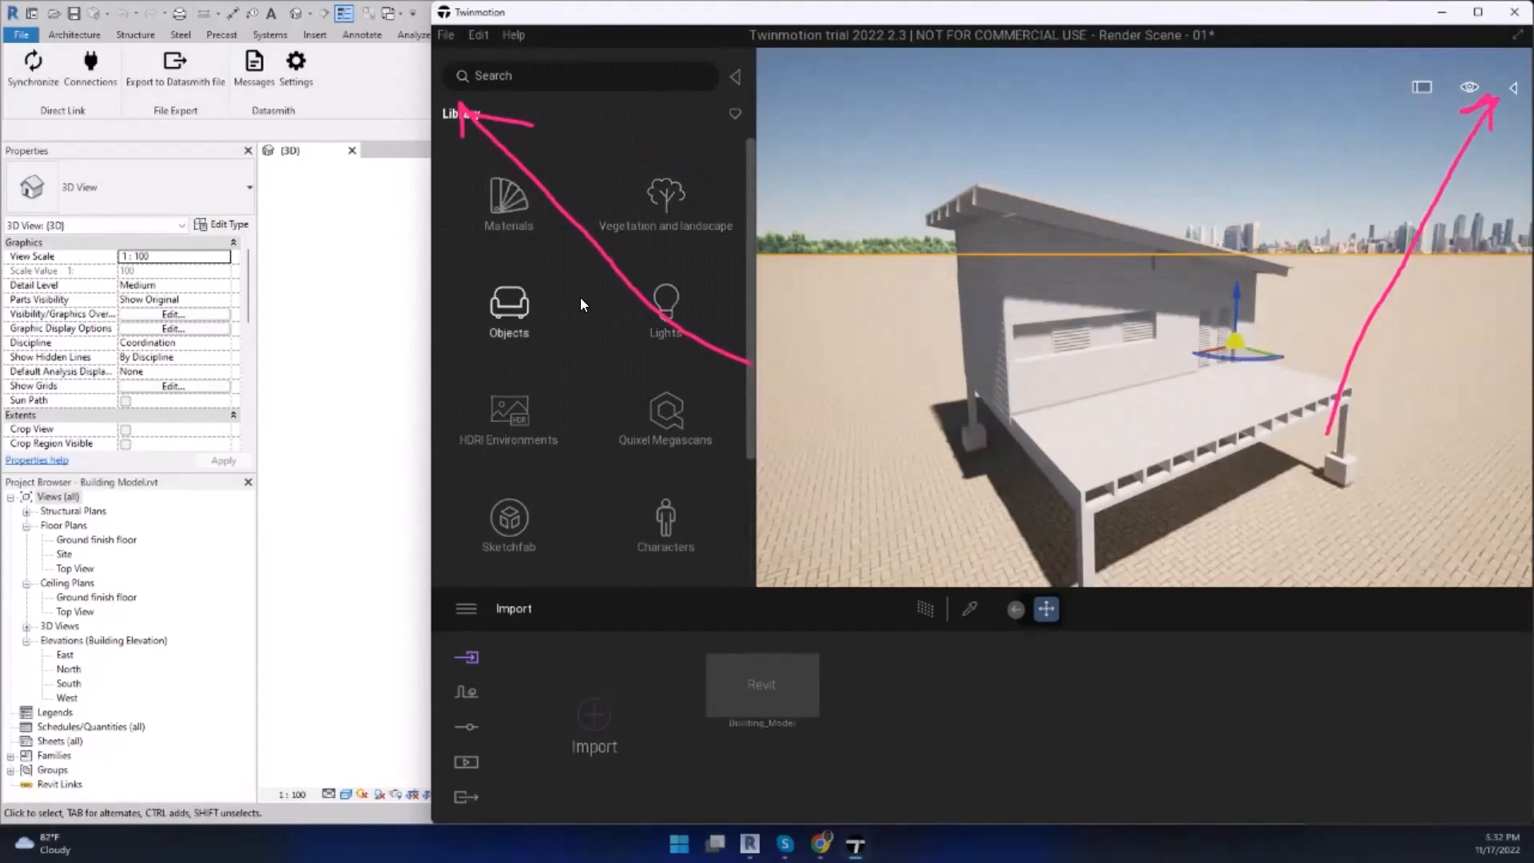
pyautogui.click(1478, 12)
pyautogui.click(1510, 85)
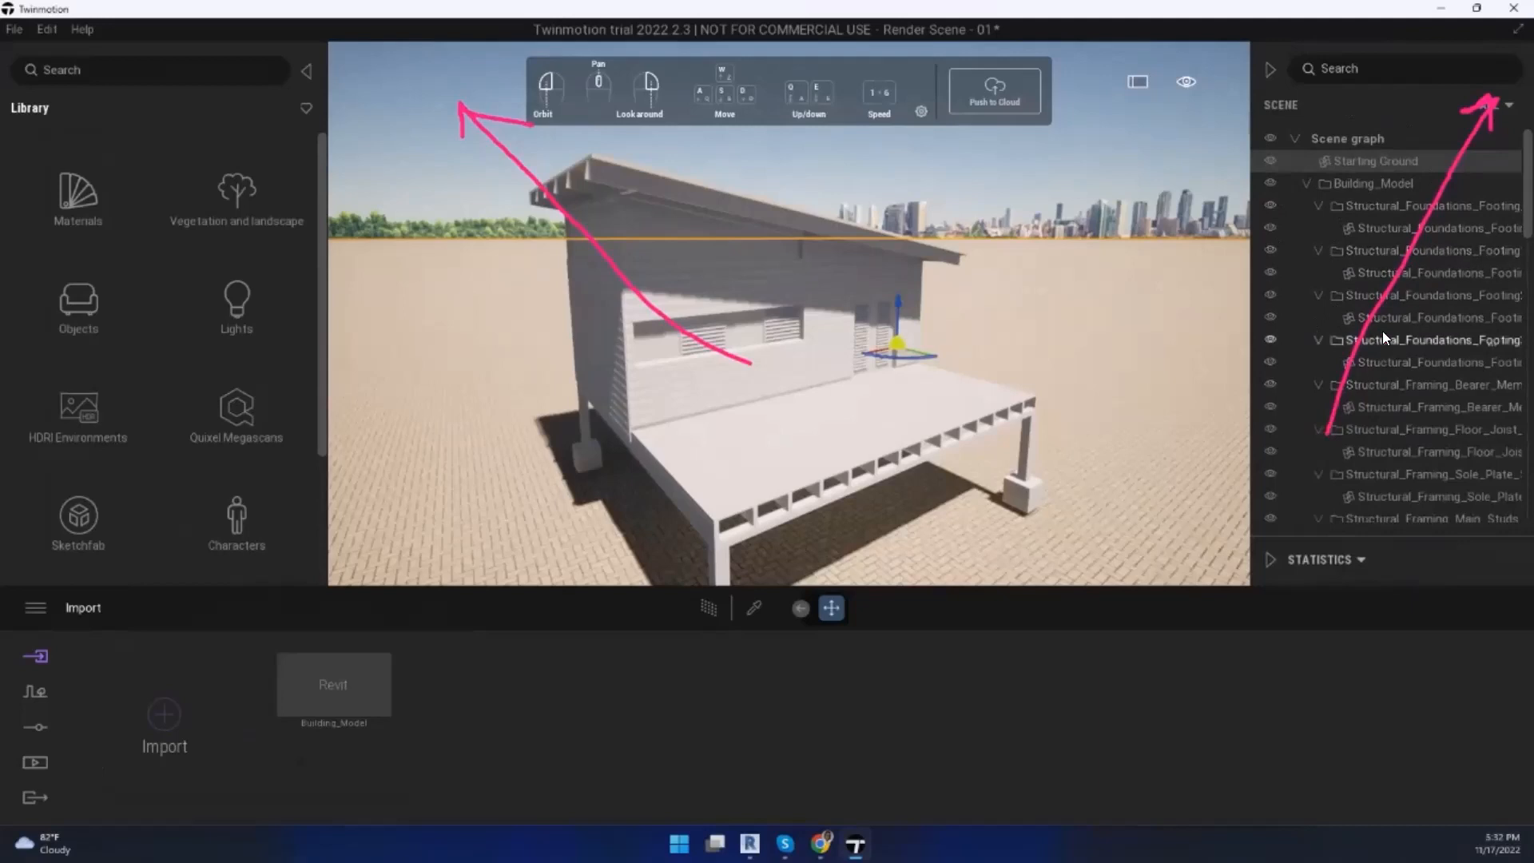
pyautogui.moveTo(1383, 192)
pyautogui.mouseDown()
pyautogui.moveTo(1390, 388)
pyautogui.moveTo(446, 341)
pyautogui.mouseUp()
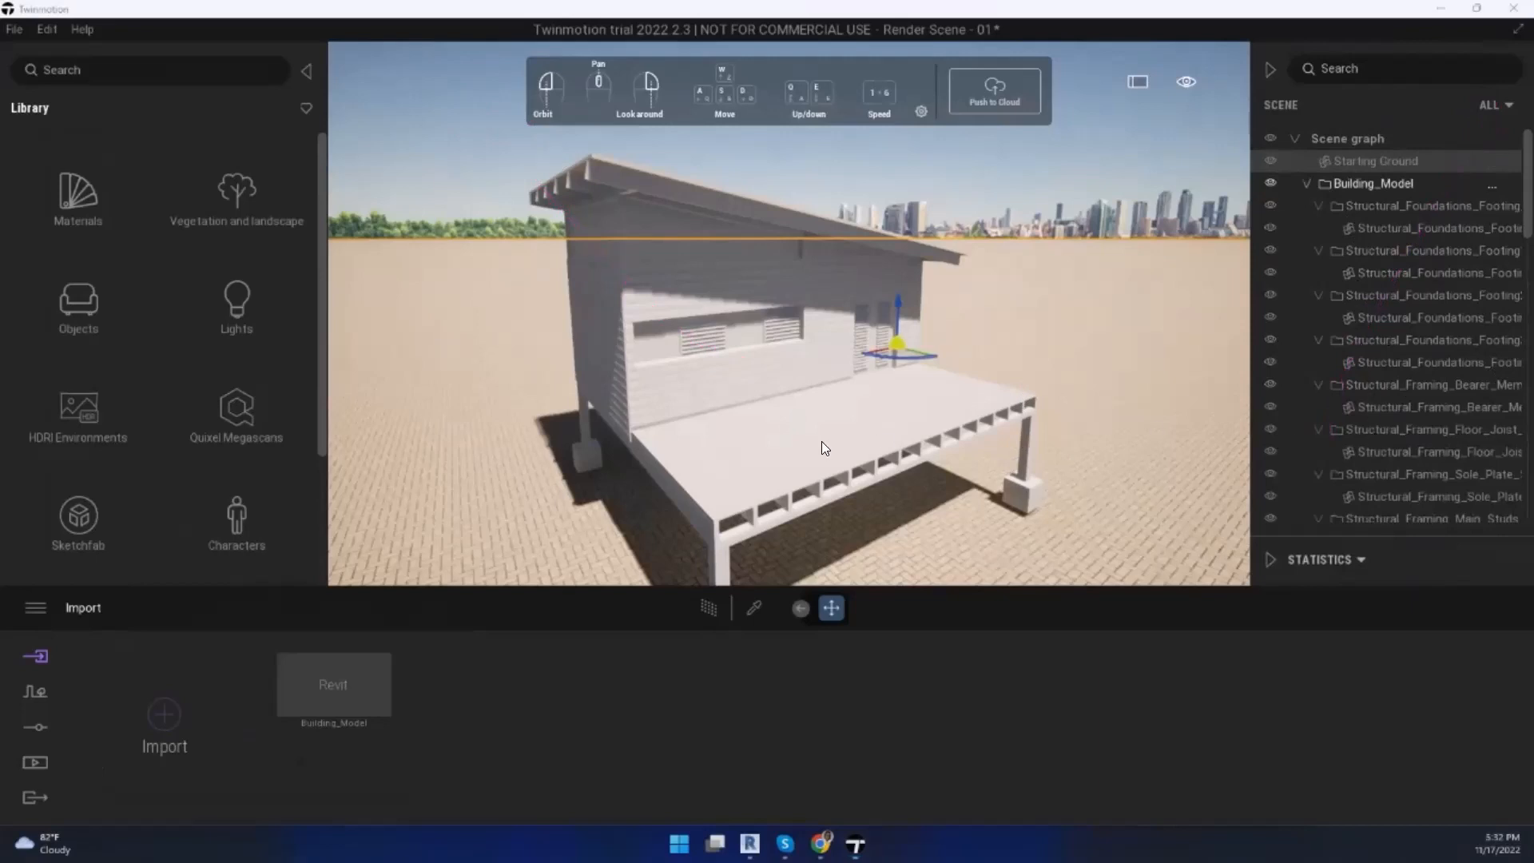
# Step: Select the deck's front corner post with its footing and toggle its visibility off and back on in the scene graph
pyautogui.click(1023, 483)
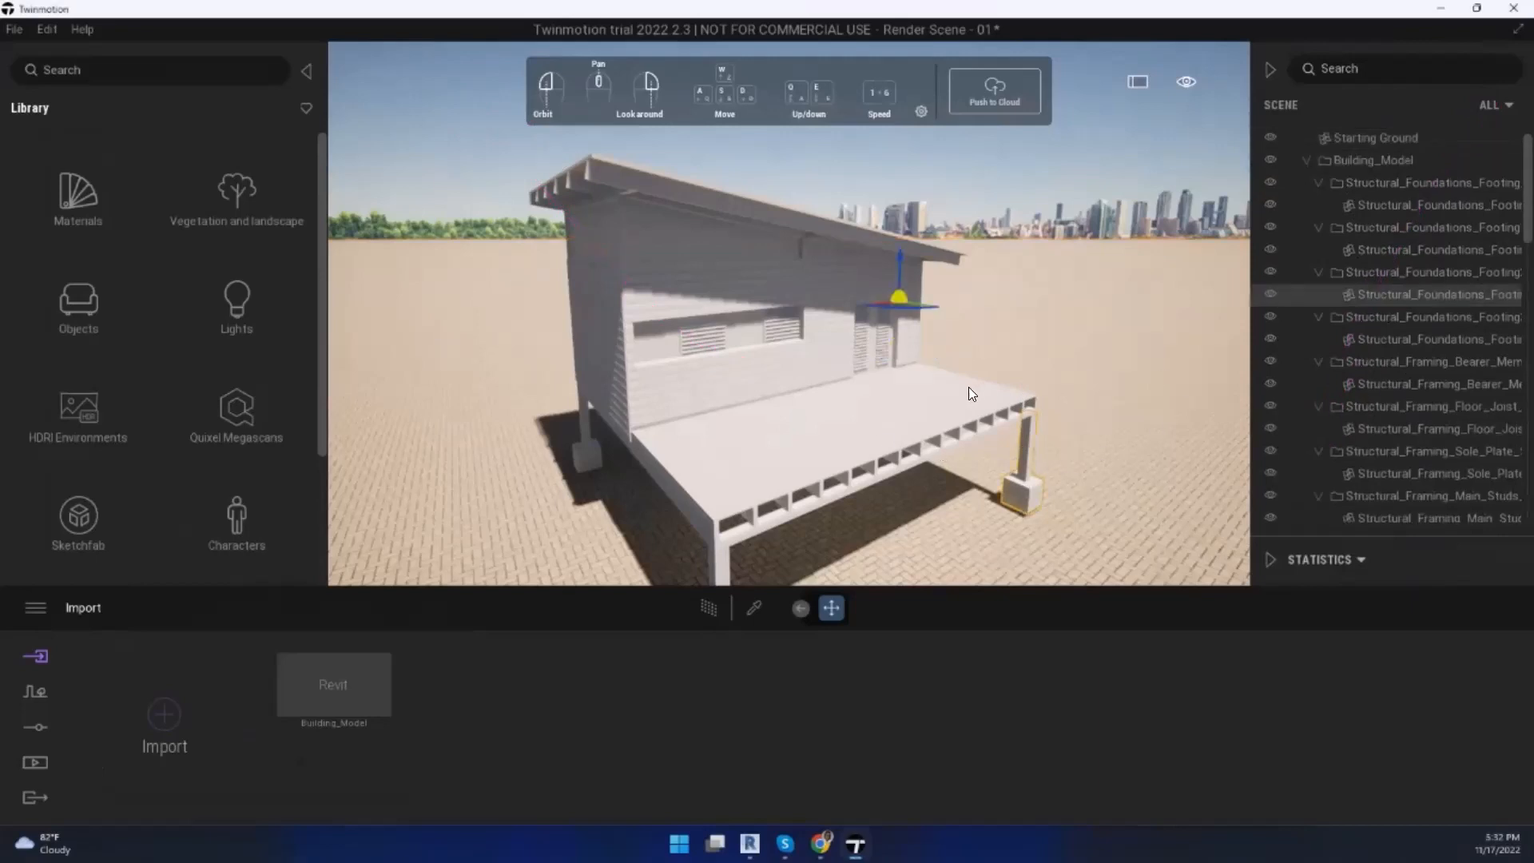
pyautogui.moveTo(1016, 467)
pyautogui.mouseDown()
pyautogui.moveTo(1138, 327)
pyautogui.moveTo(1248, 295)
pyautogui.mouseUp()
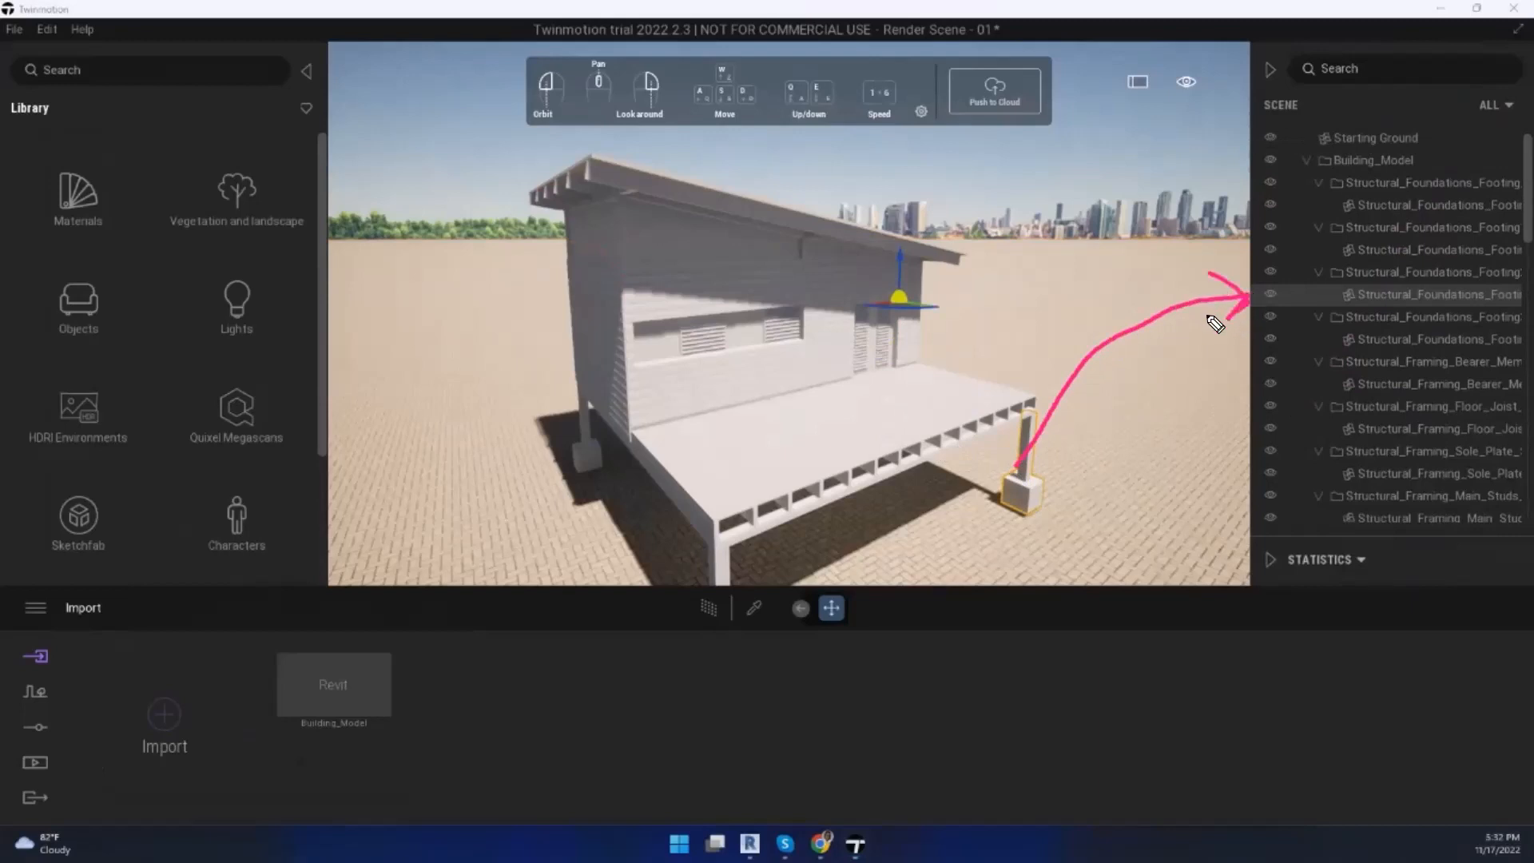
pyautogui.click(1273, 292)
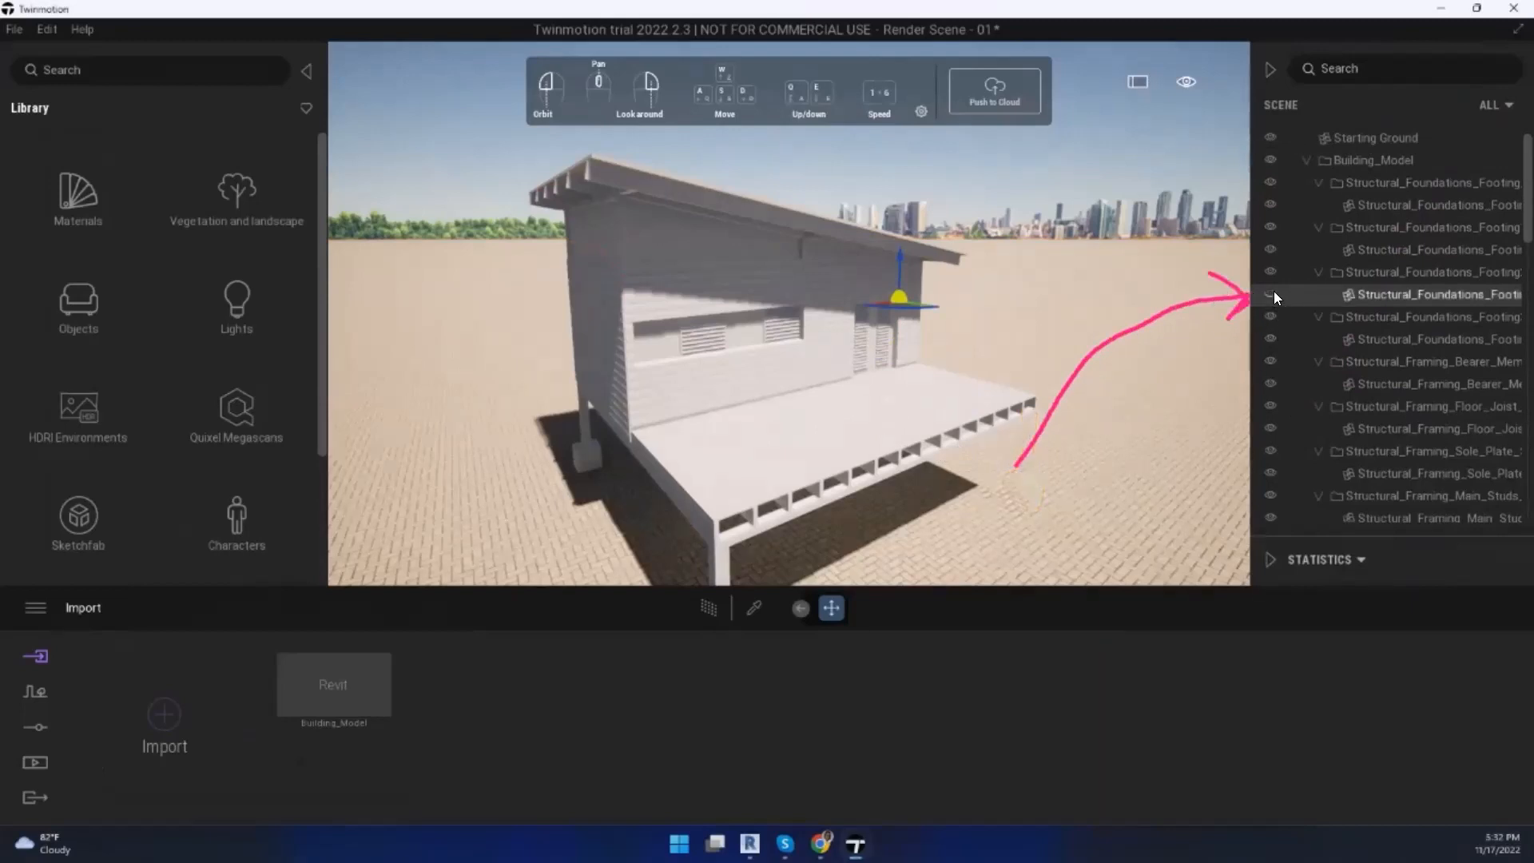
pyautogui.click(1274, 292)
pyautogui.click(1270, 295)
pyautogui.click(1270, 295)
pyautogui.click(1270, 295)
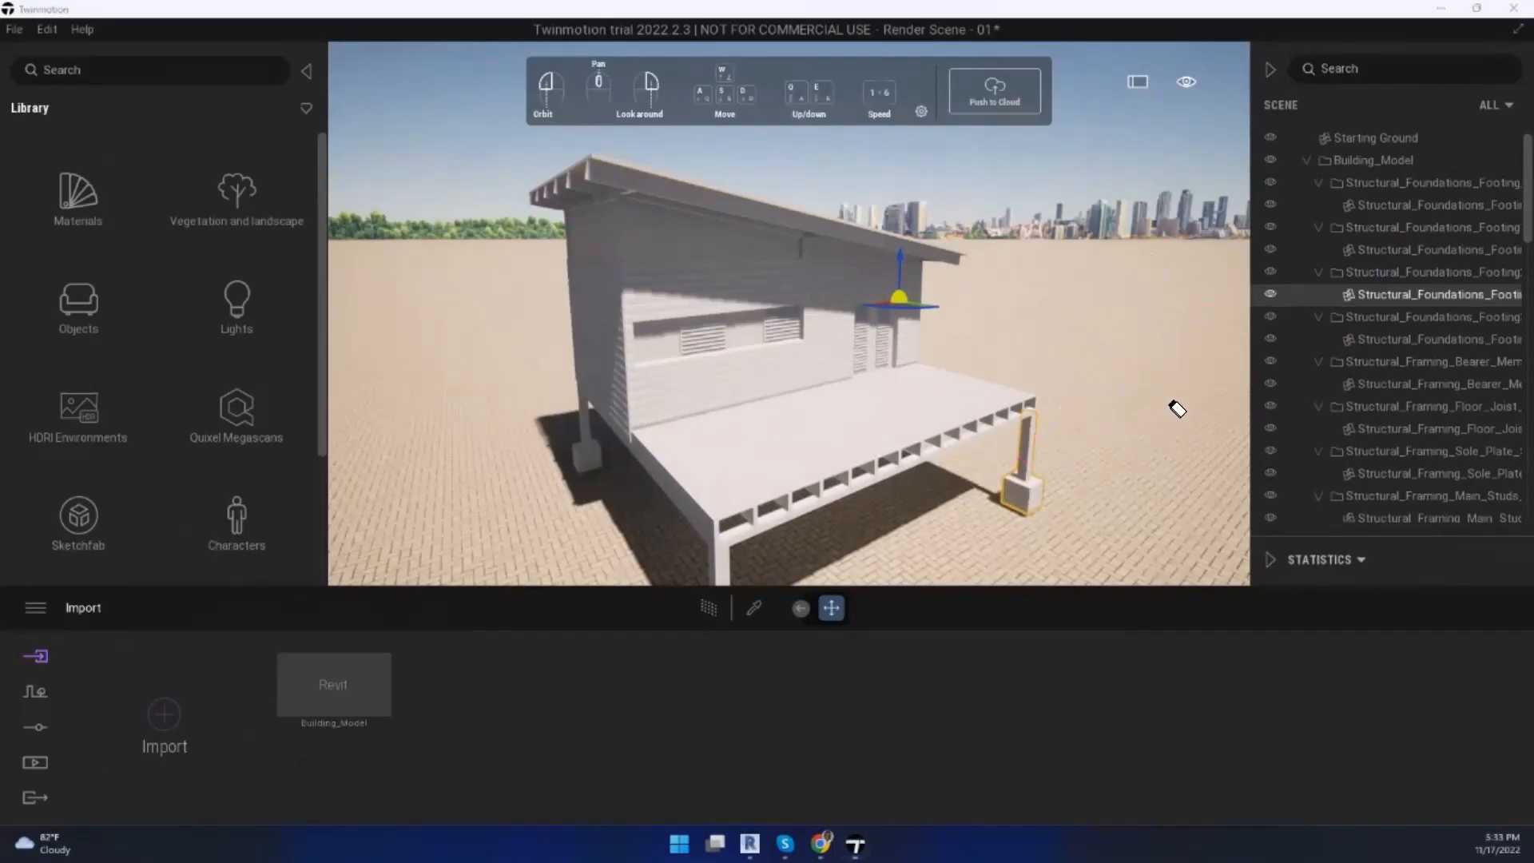
# Step: Collapse the Building_Model folder in the scene graph to hide its list of components
pyautogui.moveTo(1333, 256)
pyautogui.mouseDown()
pyautogui.moveTo(1296, 274)
pyautogui.moveTo(1321, 251)
pyautogui.moveTo(1318, 315)
pyautogui.mouseUp()
pyautogui.moveTo(1344, 296)
pyautogui.mouseDown()
pyautogui.moveTo(1241, 296)
pyautogui.moveTo(1286, 261)
pyautogui.moveTo(1522, 272)
pyautogui.moveTo(1318, 272)
pyautogui.moveTo(1357, 250)
pyautogui.mouseUp()
pyautogui.moveTo(1290, 172); pyautogui.dragTo(1368, 525)
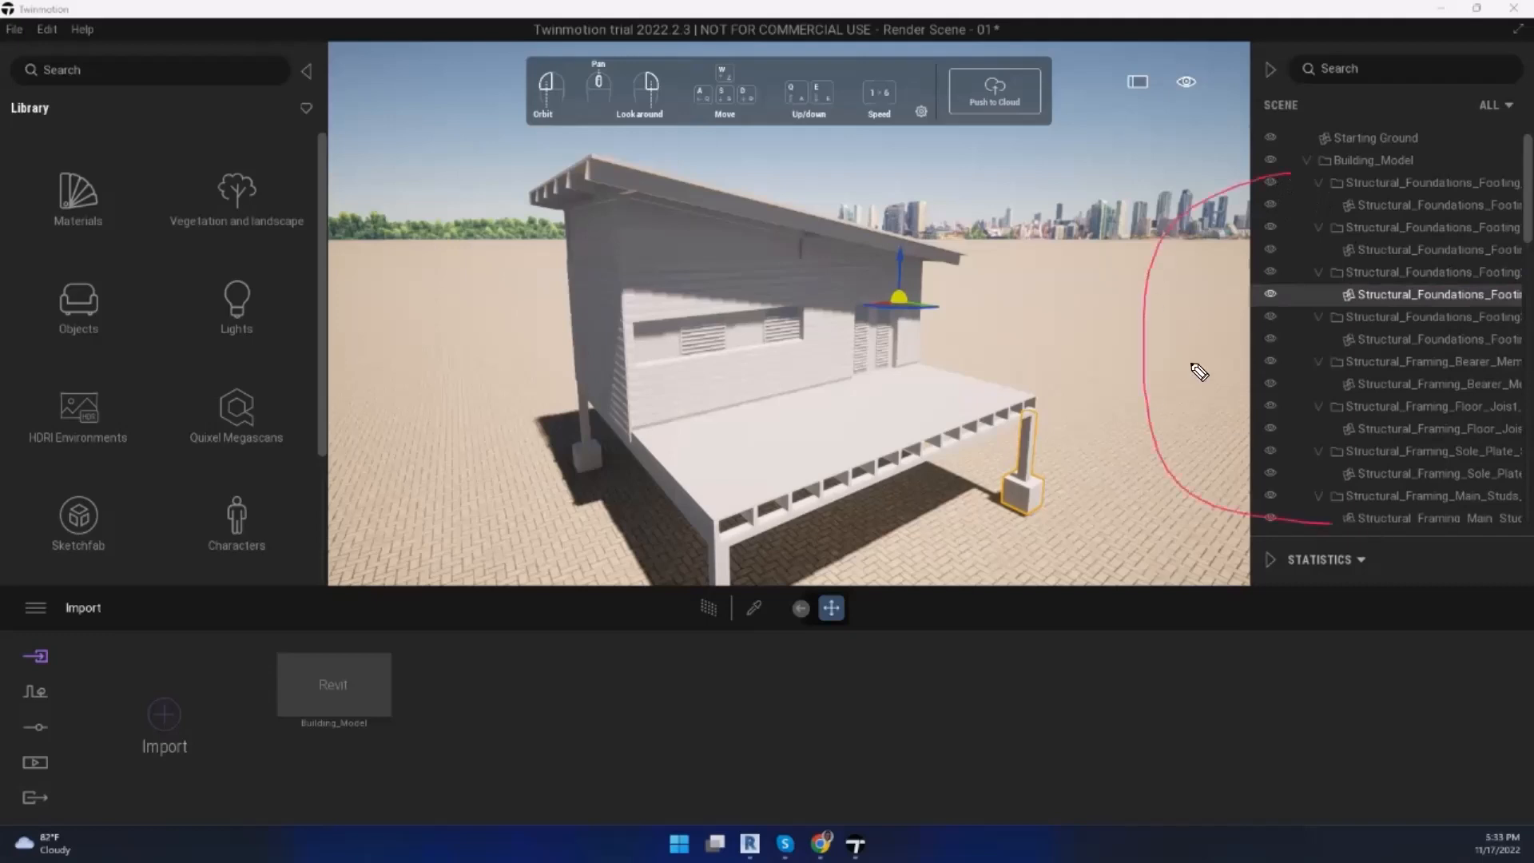
pyautogui.moveTo(1141, 328)
pyautogui.mouseDown()
pyautogui.moveTo(1077, 206)
pyautogui.moveTo(1253, 158)
pyautogui.moveTo(1431, 181)
pyautogui.moveTo(1359, 144)
pyautogui.moveTo(1335, 156)
pyautogui.mouseUp()
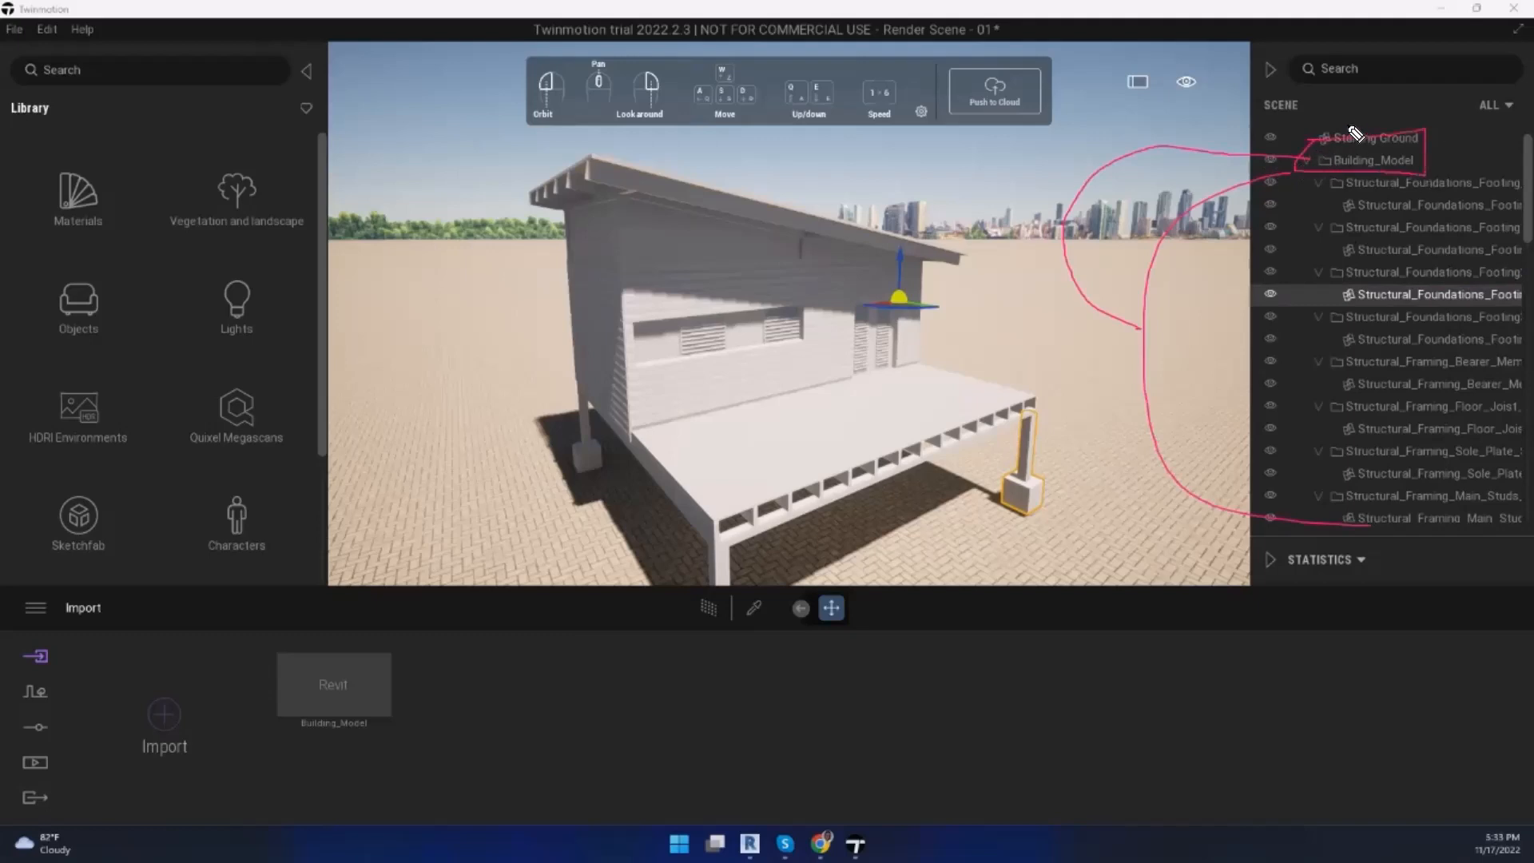
pyautogui.click(1309, 160)
pyautogui.moveTo(1211, 257); pyautogui.dragTo(940, 309)
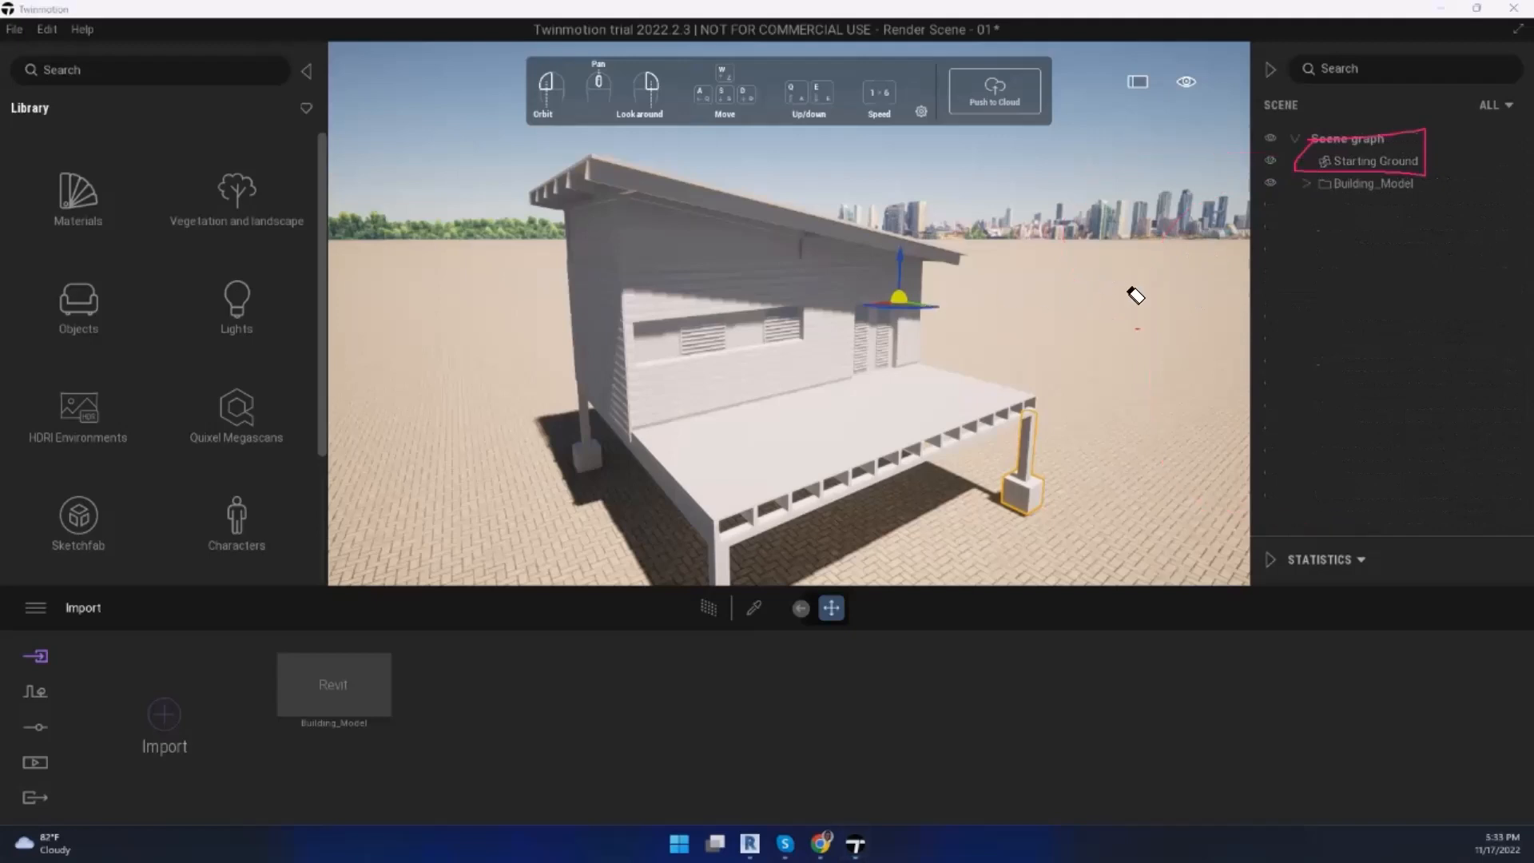
pyautogui.moveTo(1348, 84); pyautogui.dragTo(1342, 246)
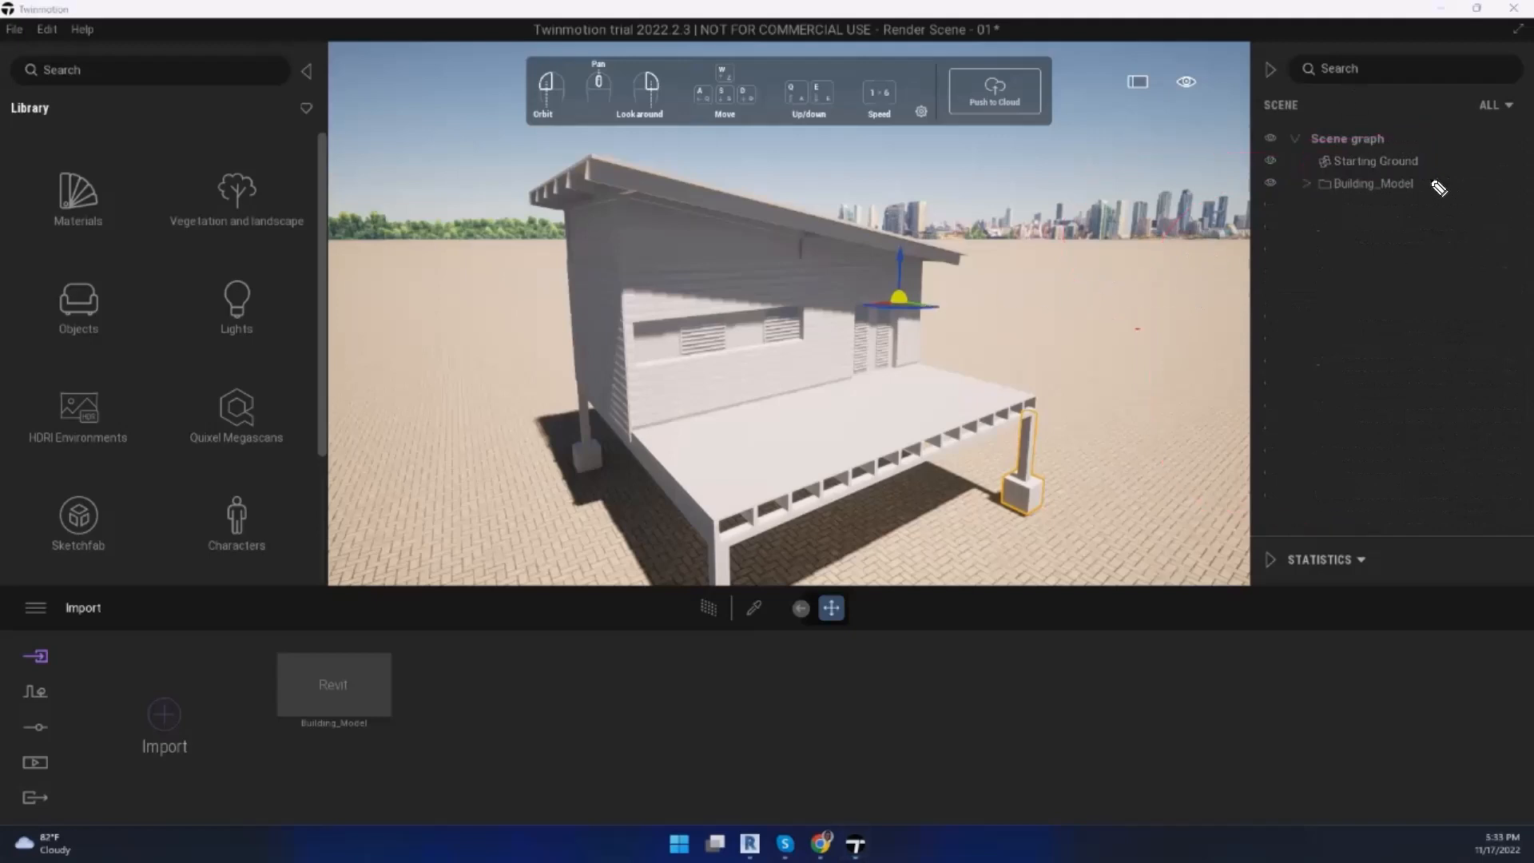
pyautogui.moveTo(1430, 173)
pyautogui.mouseDown()
pyautogui.moveTo(1294, 174)
pyautogui.moveTo(1292, 198)
pyautogui.moveTo(1447, 194)
pyautogui.mouseUp()
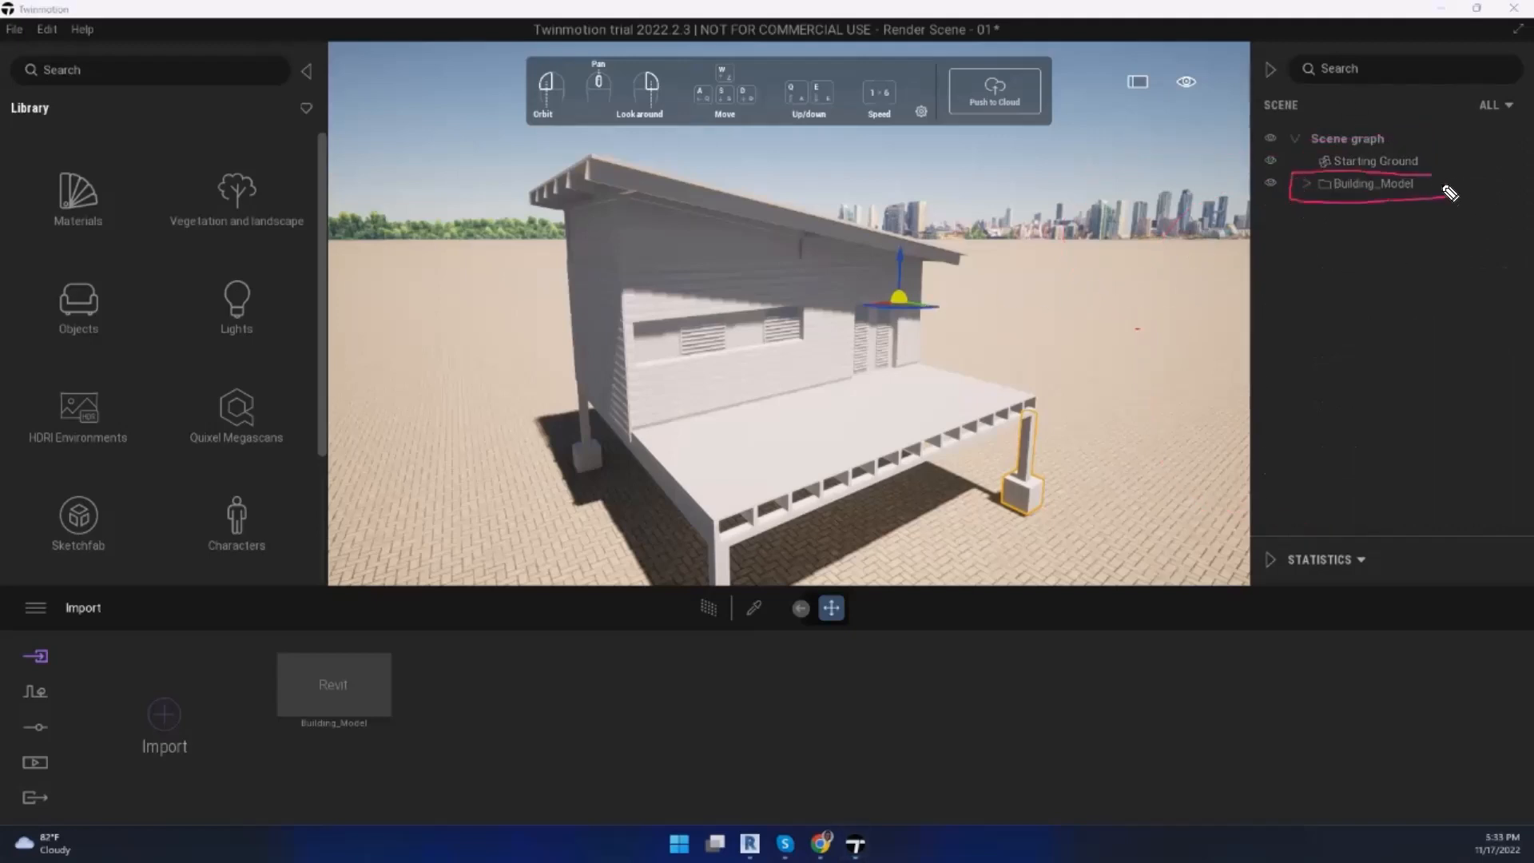
pyautogui.moveTo(930, 232)
pyautogui.mouseDown()
pyautogui.moveTo(521, 224)
pyautogui.moveTo(1165, 542)
pyautogui.mouseUp()
pyautogui.moveTo(1063, 280); pyautogui.dragTo(575, 272)
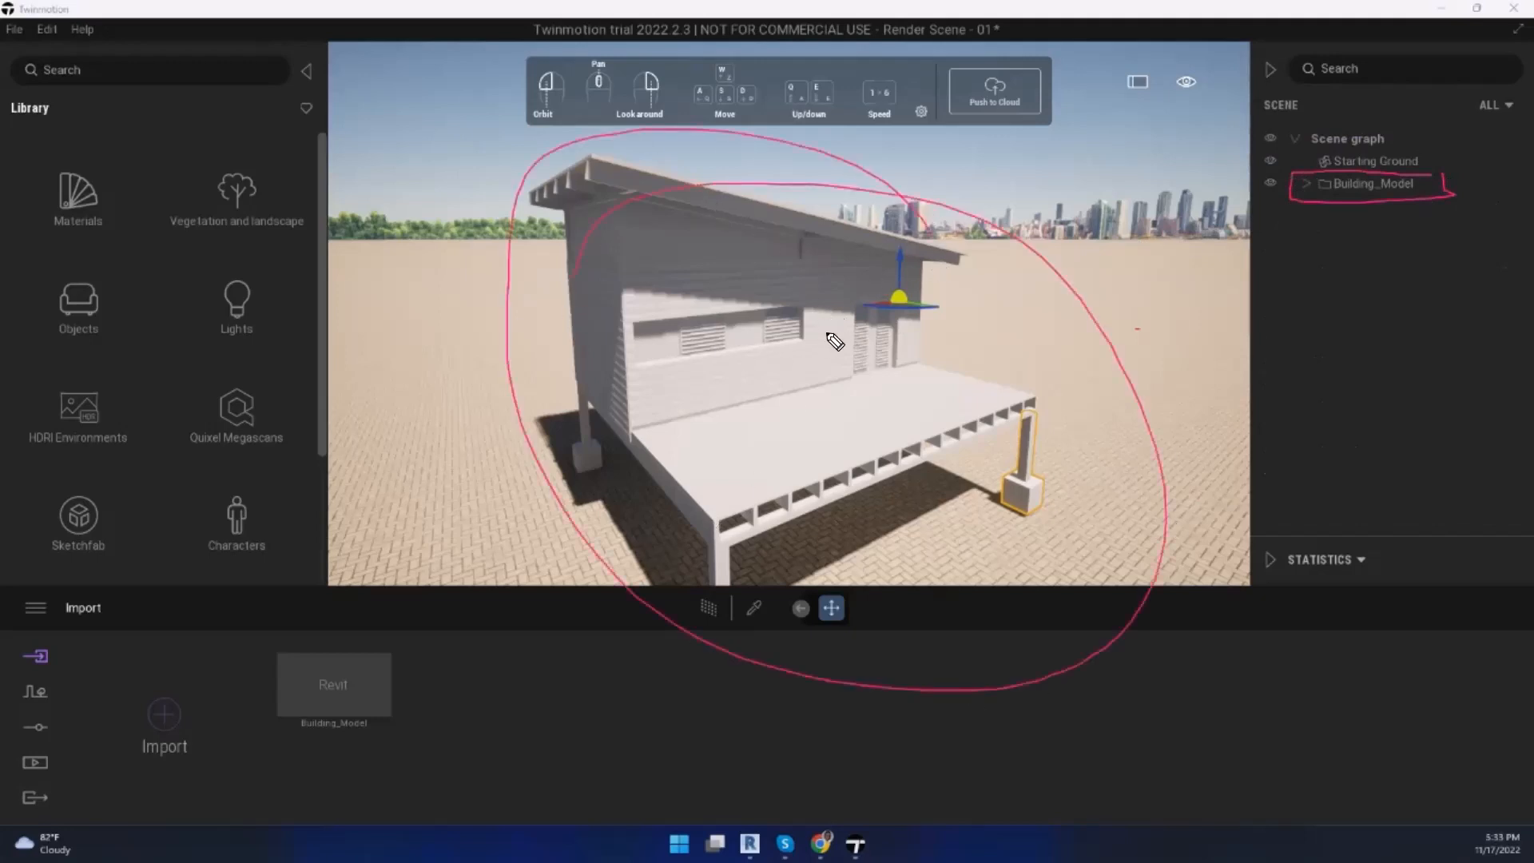
pyautogui.moveTo(827, 336)
pyautogui.mouseDown()
pyautogui.moveTo(1277, 195)
pyautogui.moveTo(1253, 214)
pyautogui.mouseUp()
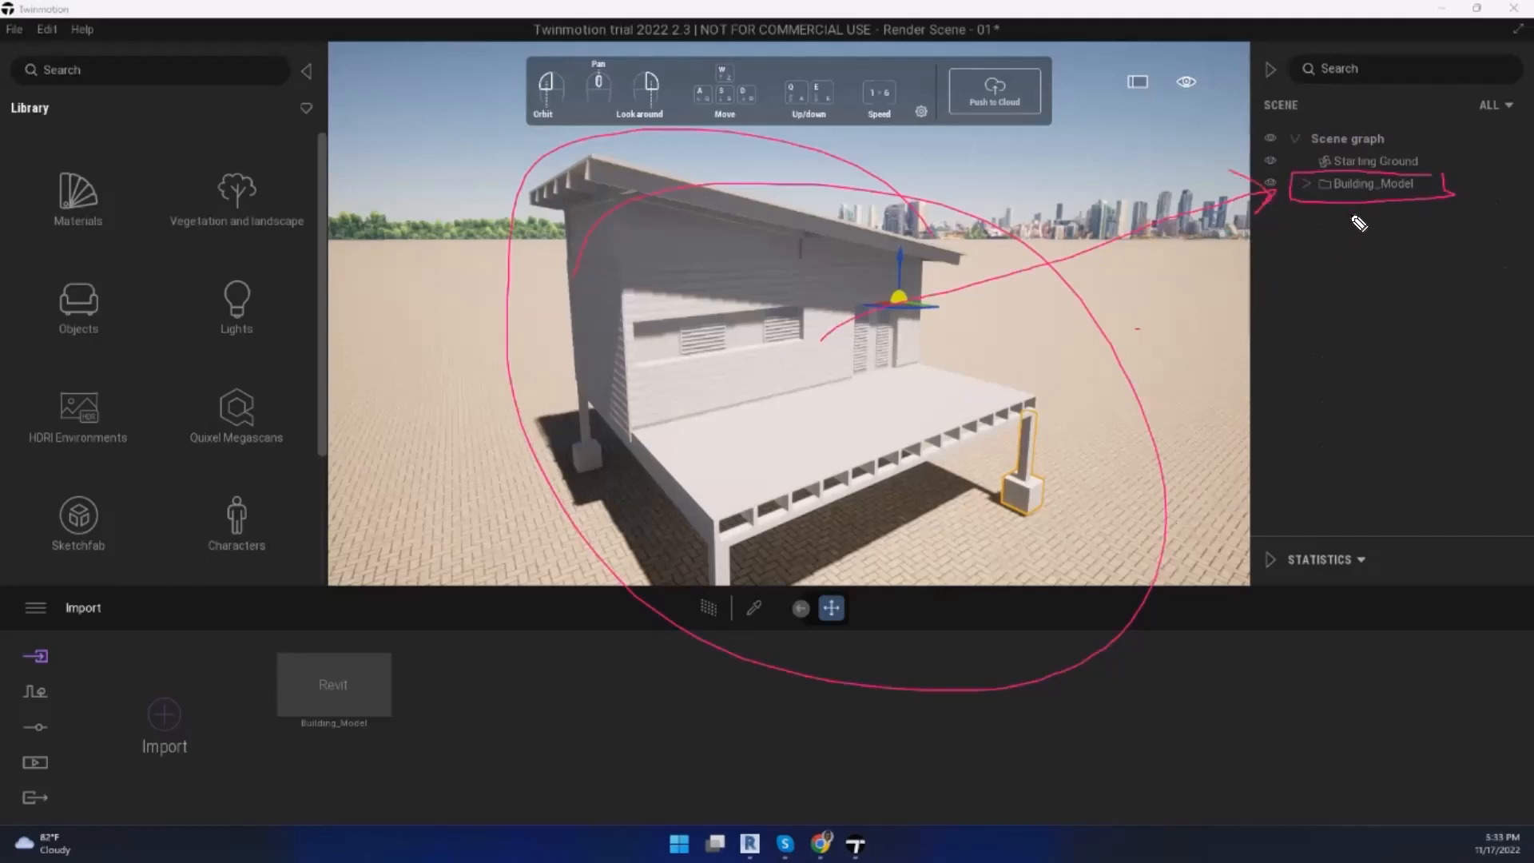
pyautogui.moveTo(1350, 214)
pyautogui.mouseDown()
pyautogui.moveTo(911, 751)
pyautogui.moveTo(409, 716)
pyautogui.moveTo(348, 609)
pyautogui.moveTo(412, 673)
pyautogui.mouseUp()
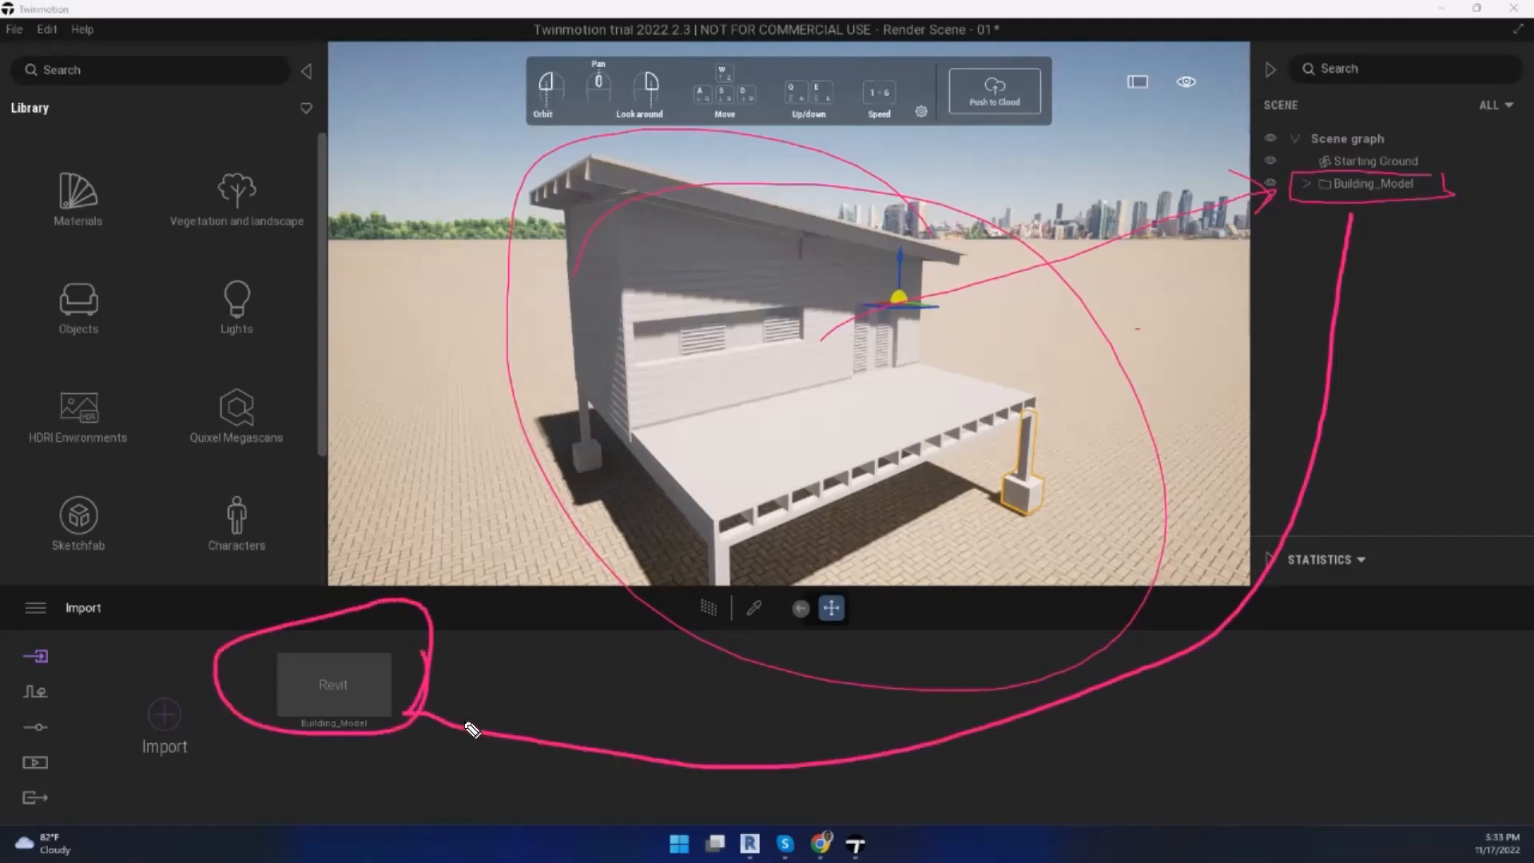
pyautogui.hotkey('ctrl', 'z')
pyautogui.hotkey('ctrl', 'z')
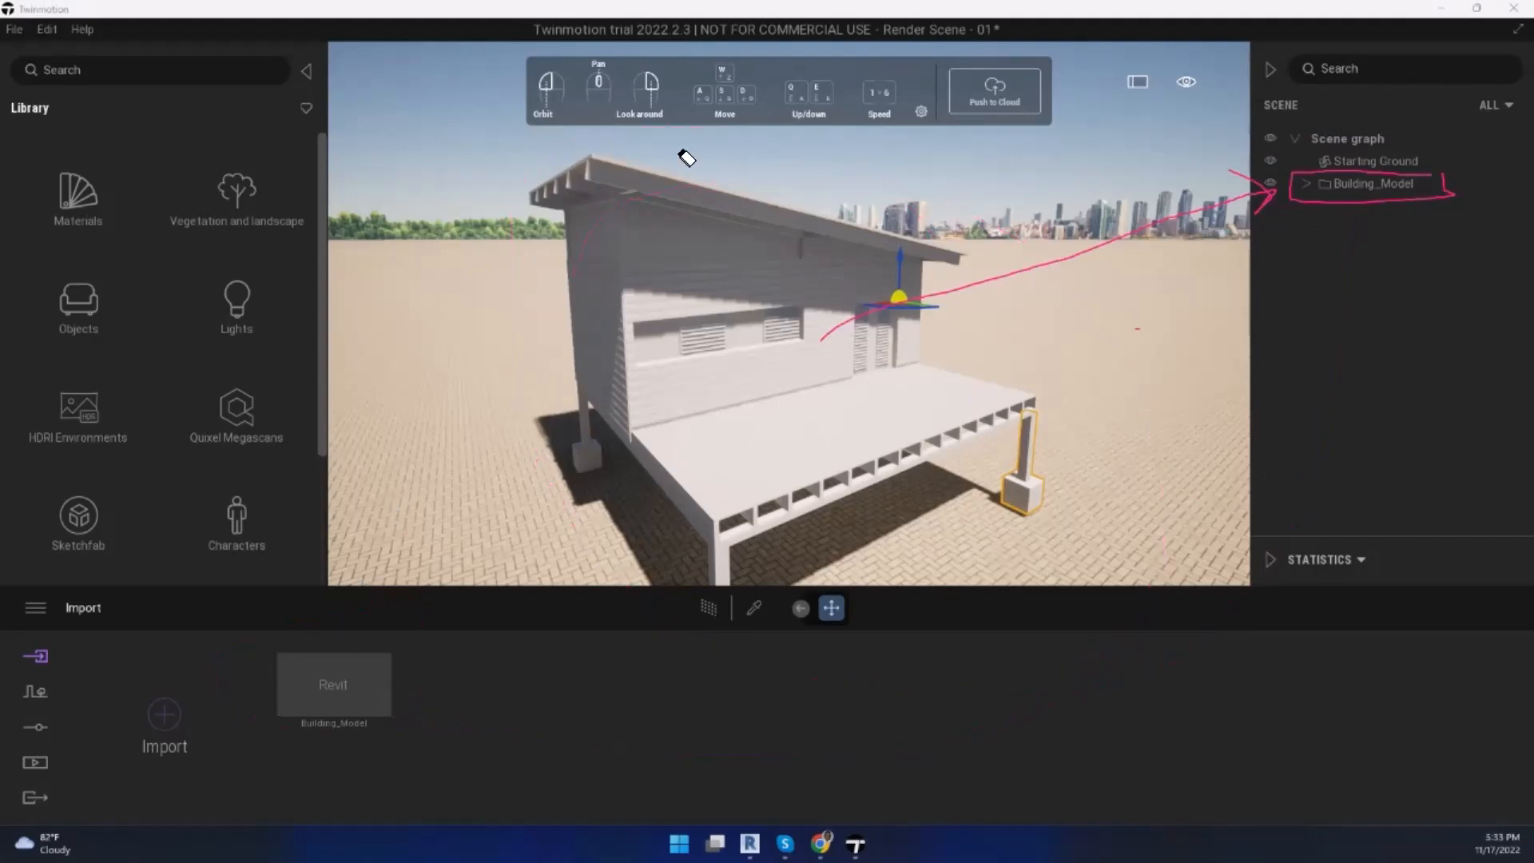
pyautogui.moveTo(680, 152); pyautogui.dragTo(1348, 114)
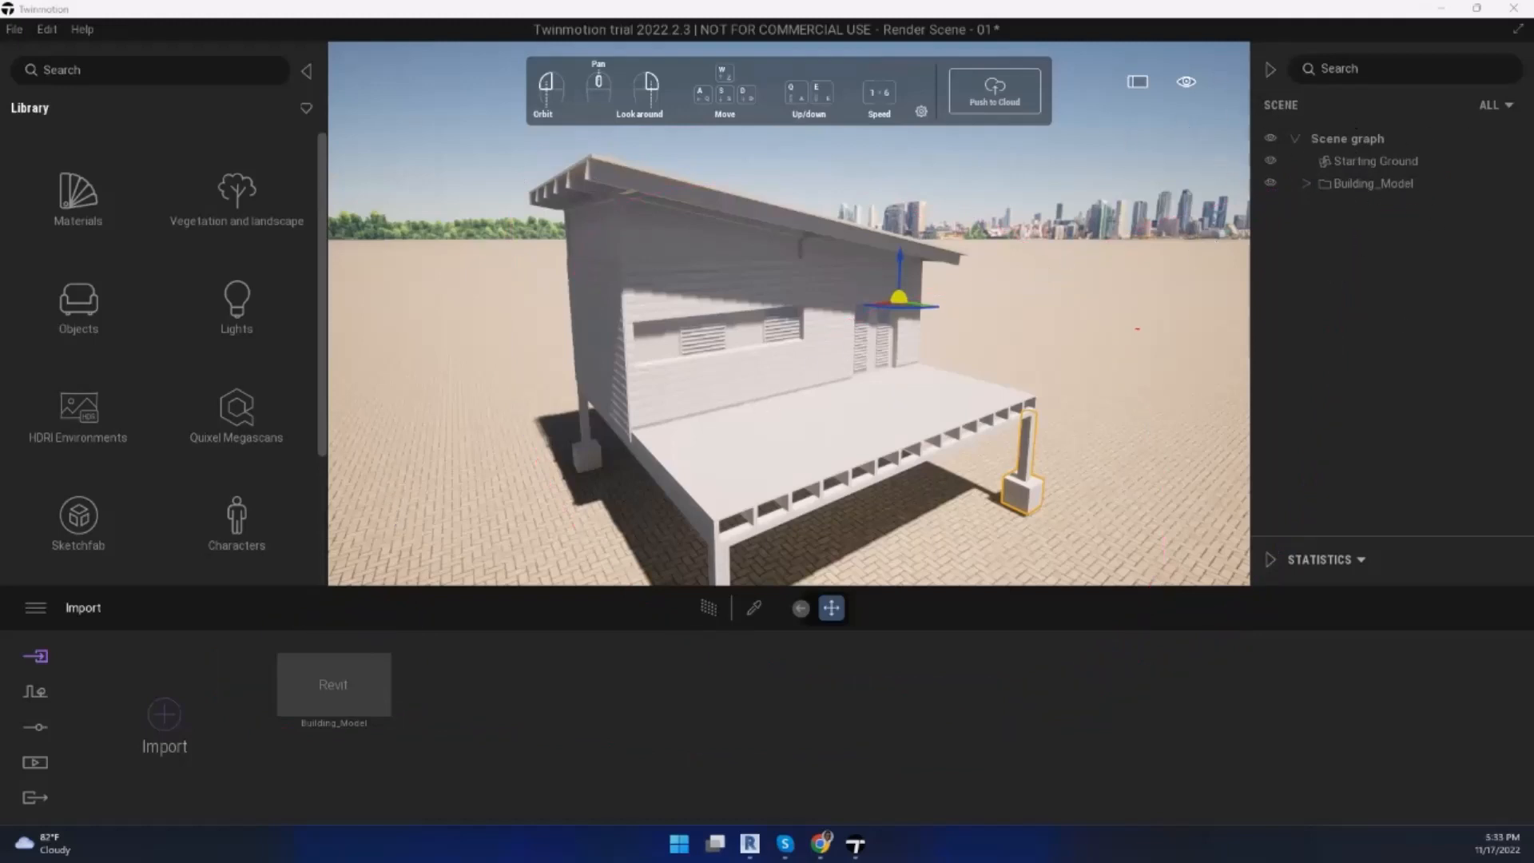
# Step: Examine the building's deck, sloping roof and front wall with the louvred windows from close up
pyautogui.moveTo(786, 380); pyautogui.dragTo(843, 315, button='middle')
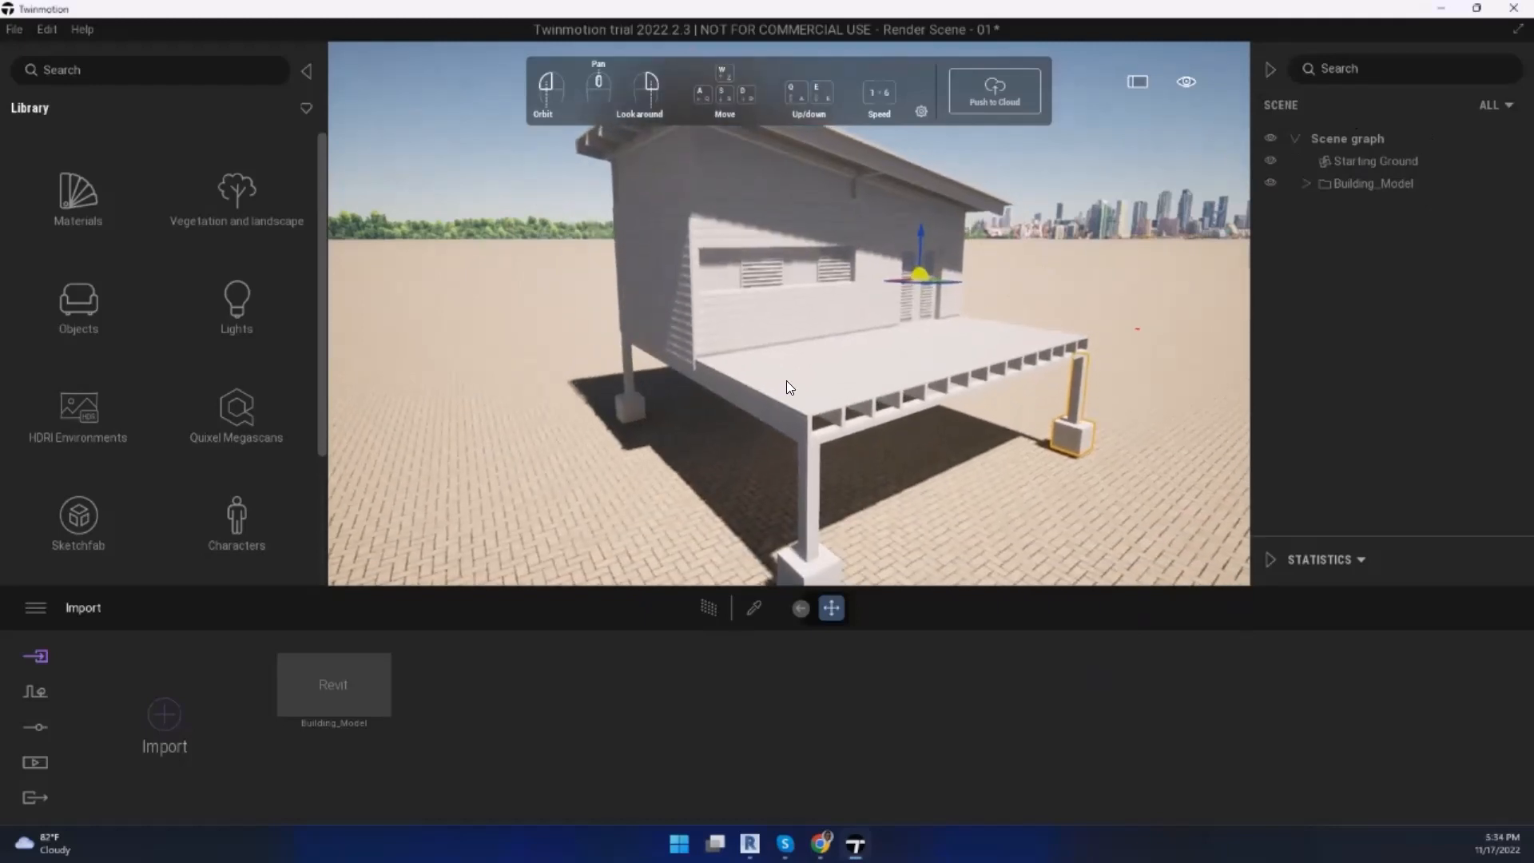
pyautogui.moveTo(731, 211); pyautogui.dragTo(730, 356, button='middle')
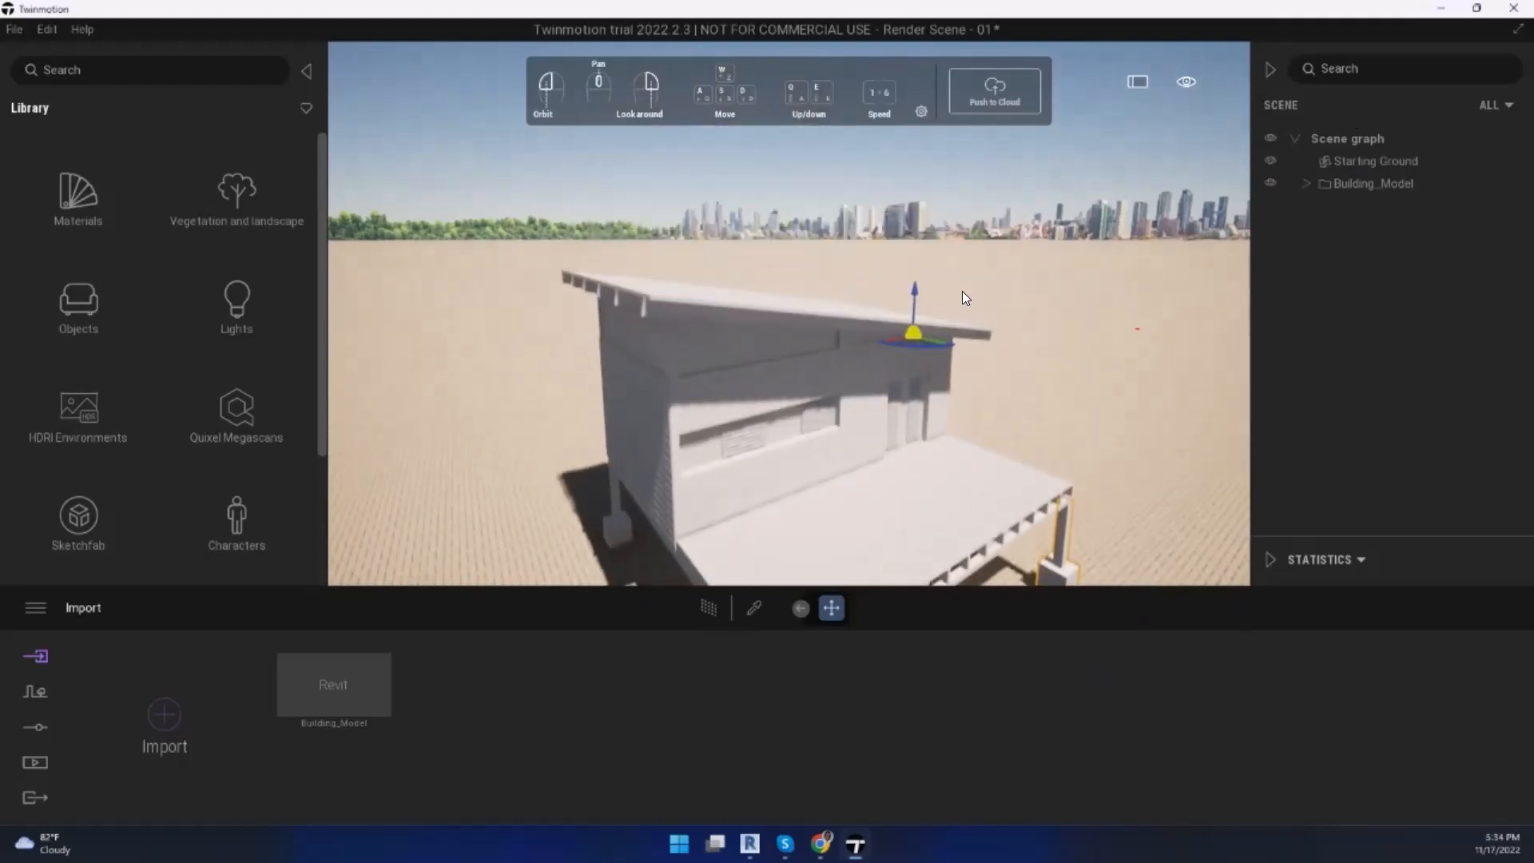
pyautogui.scroll(5, 967, 468)
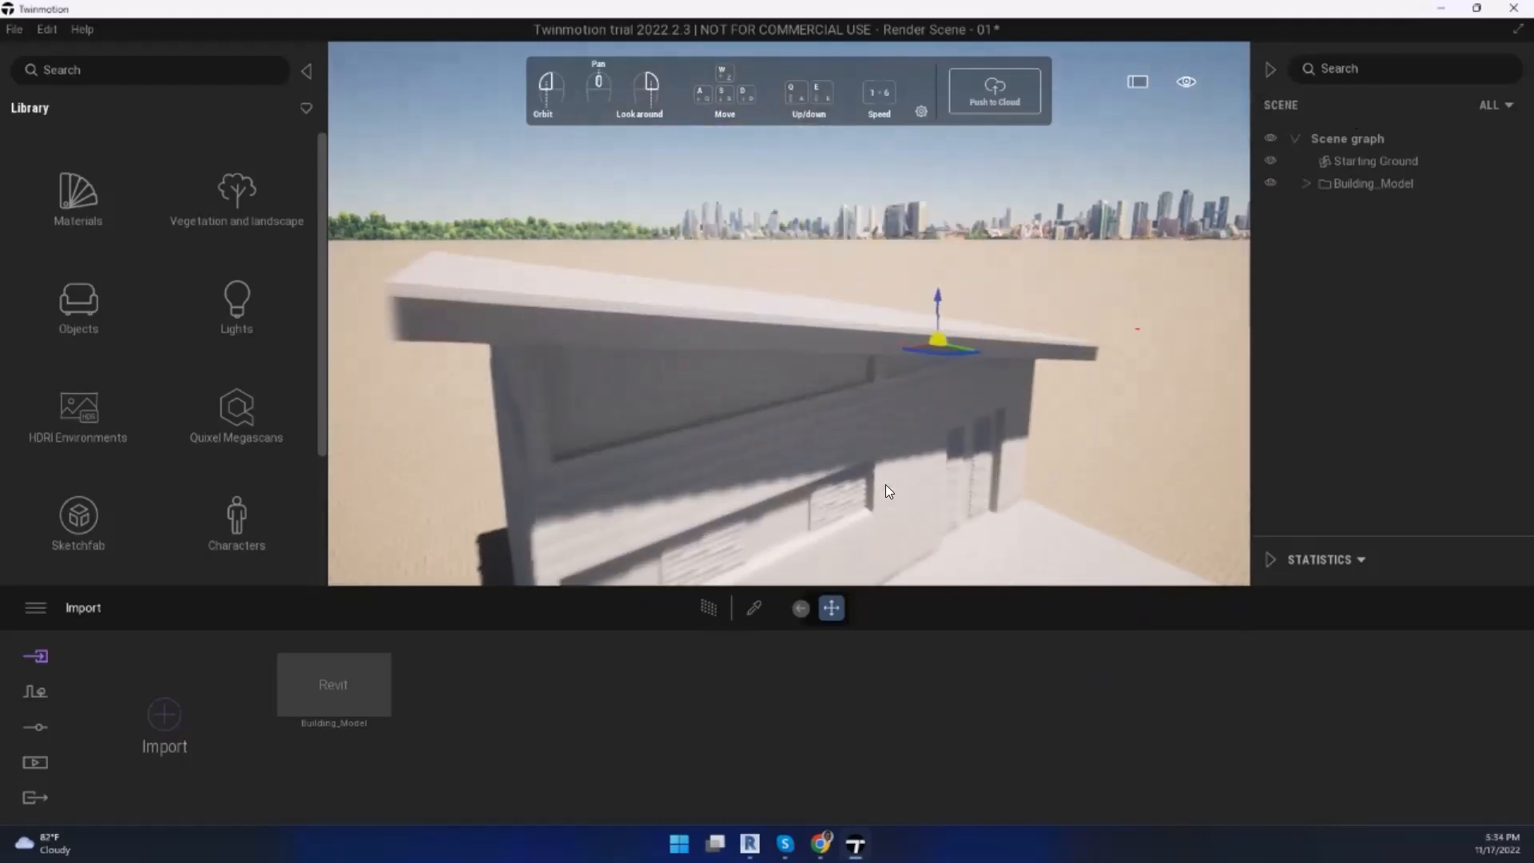
pyautogui.moveTo(885, 484); pyautogui.dragTo(943, 453, button='middle')
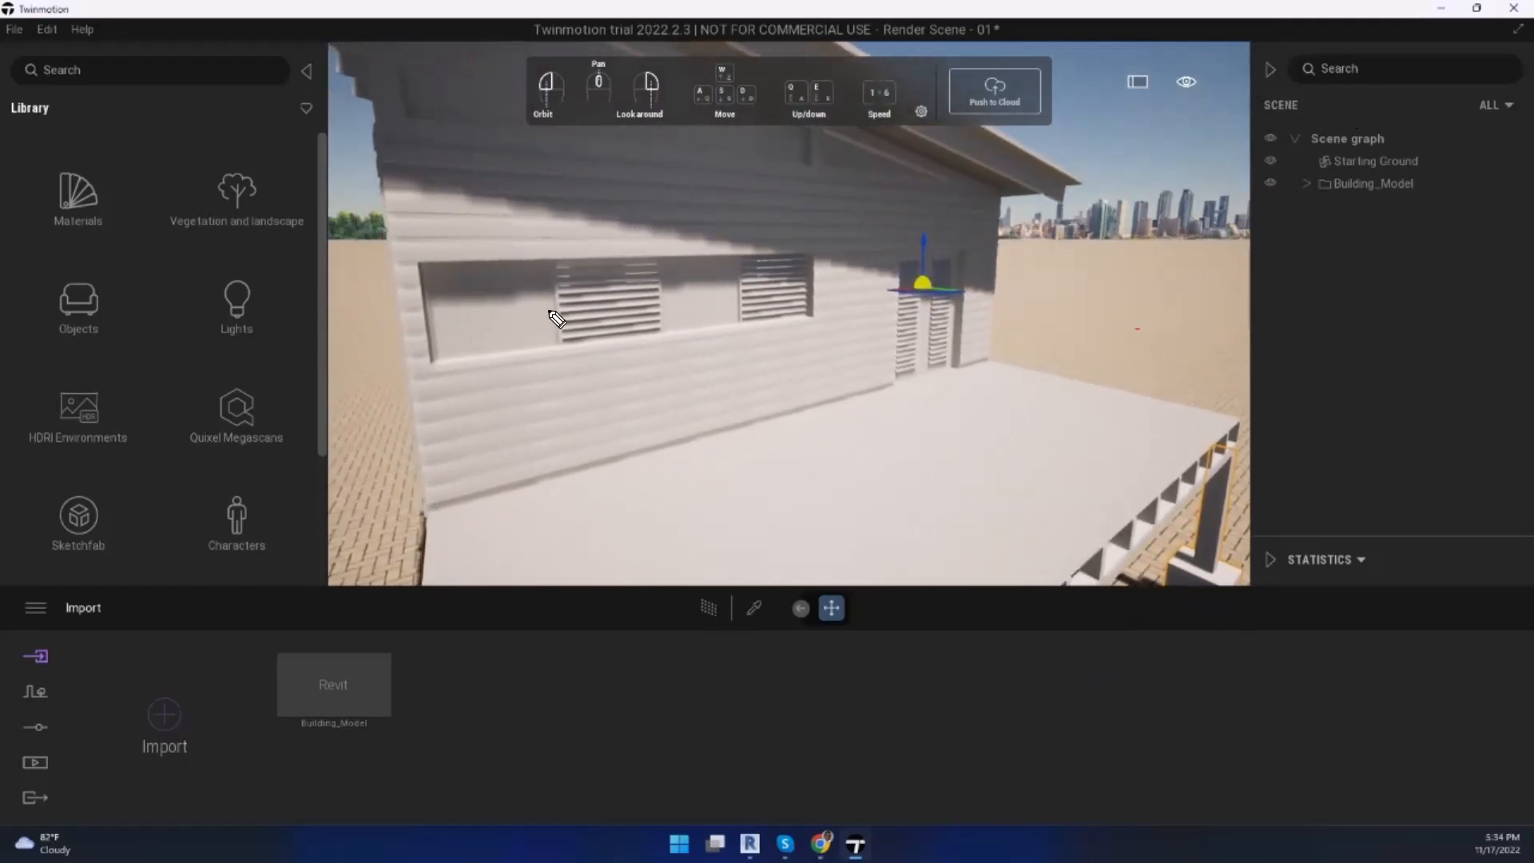
pyautogui.moveTo(910, 359)
pyautogui.mouseDown()
pyautogui.moveTo(339, 345)
pyautogui.moveTo(335, 364)
pyautogui.moveTo(434, 285)
pyautogui.mouseUp()
pyautogui.hotkey('ctrl', 'shift', '5')
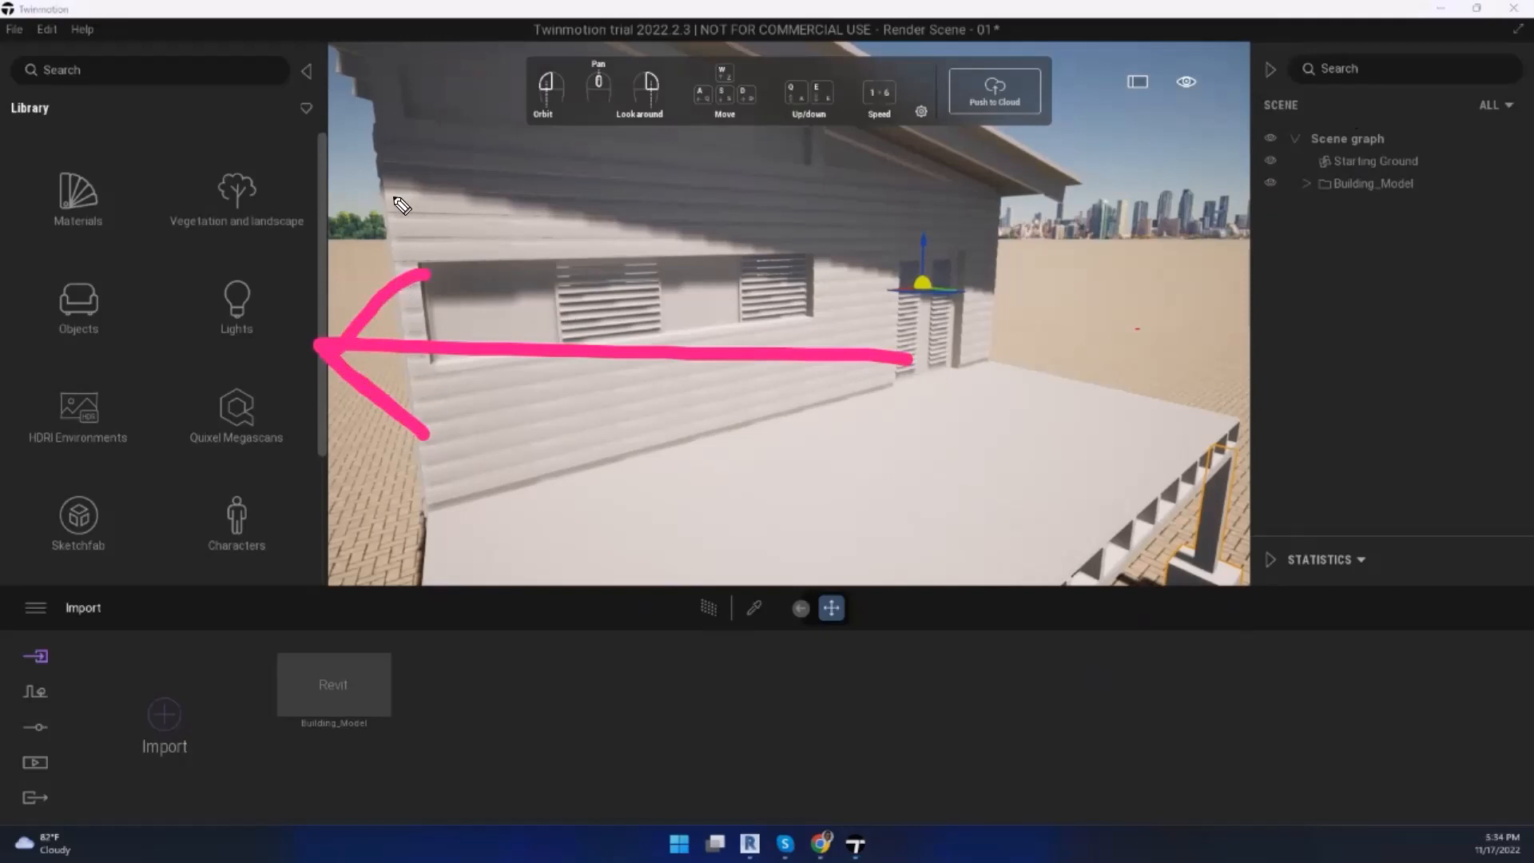
pyautogui.moveTo(395, 199); pyautogui.dragTo(349, 457)
pyautogui.hotkey('ctrl', 'shift', '2')
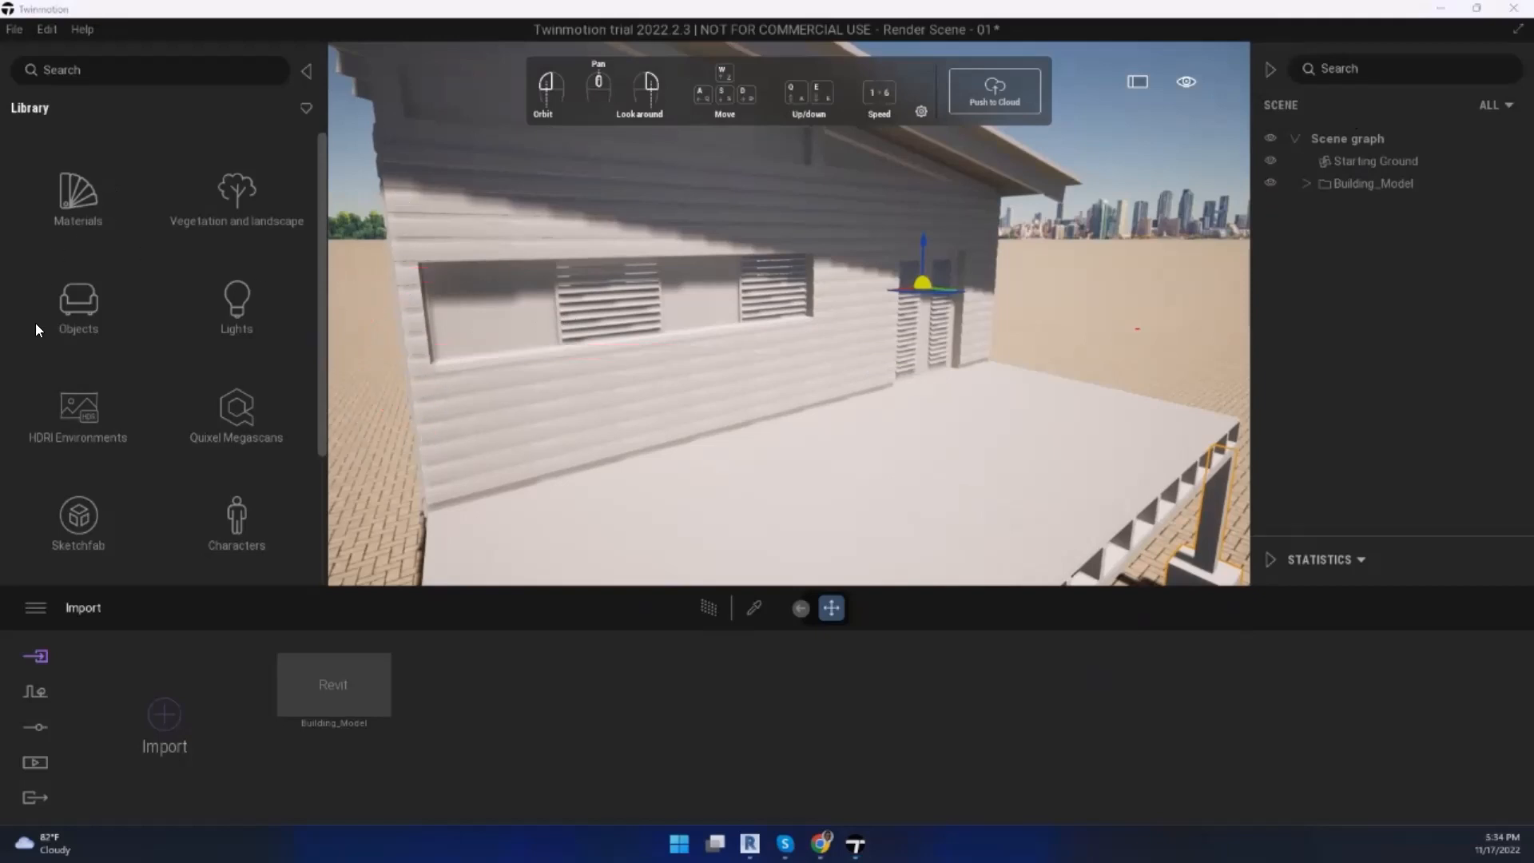
pyautogui.moveTo(319, 404); pyautogui.dragTo(328, 254)
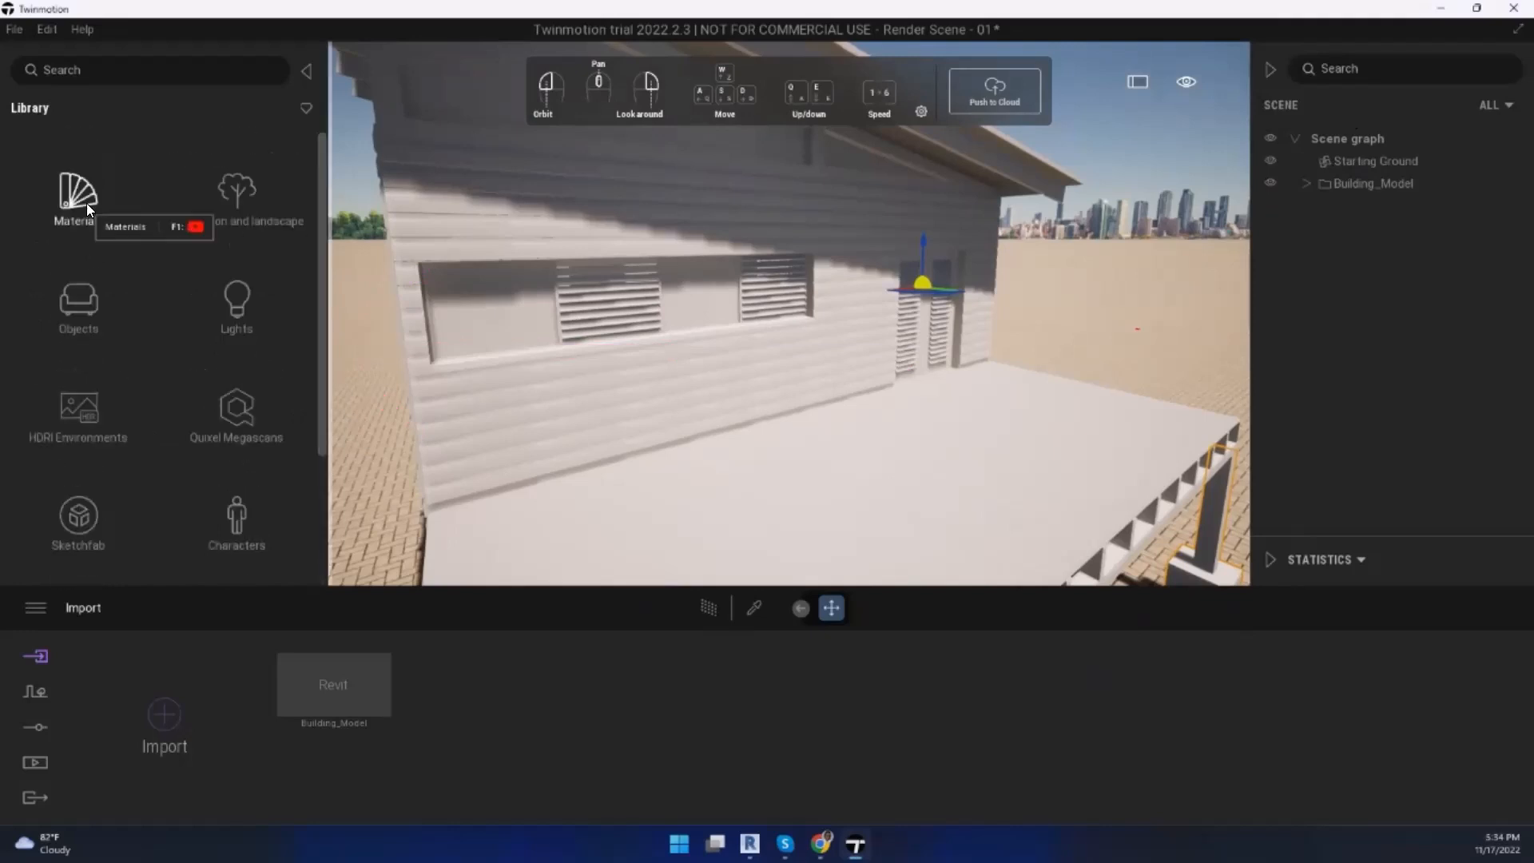
# Step: Open the Wood category of the library's materials and browse through its wood finishes
pyautogui.click(71, 189)
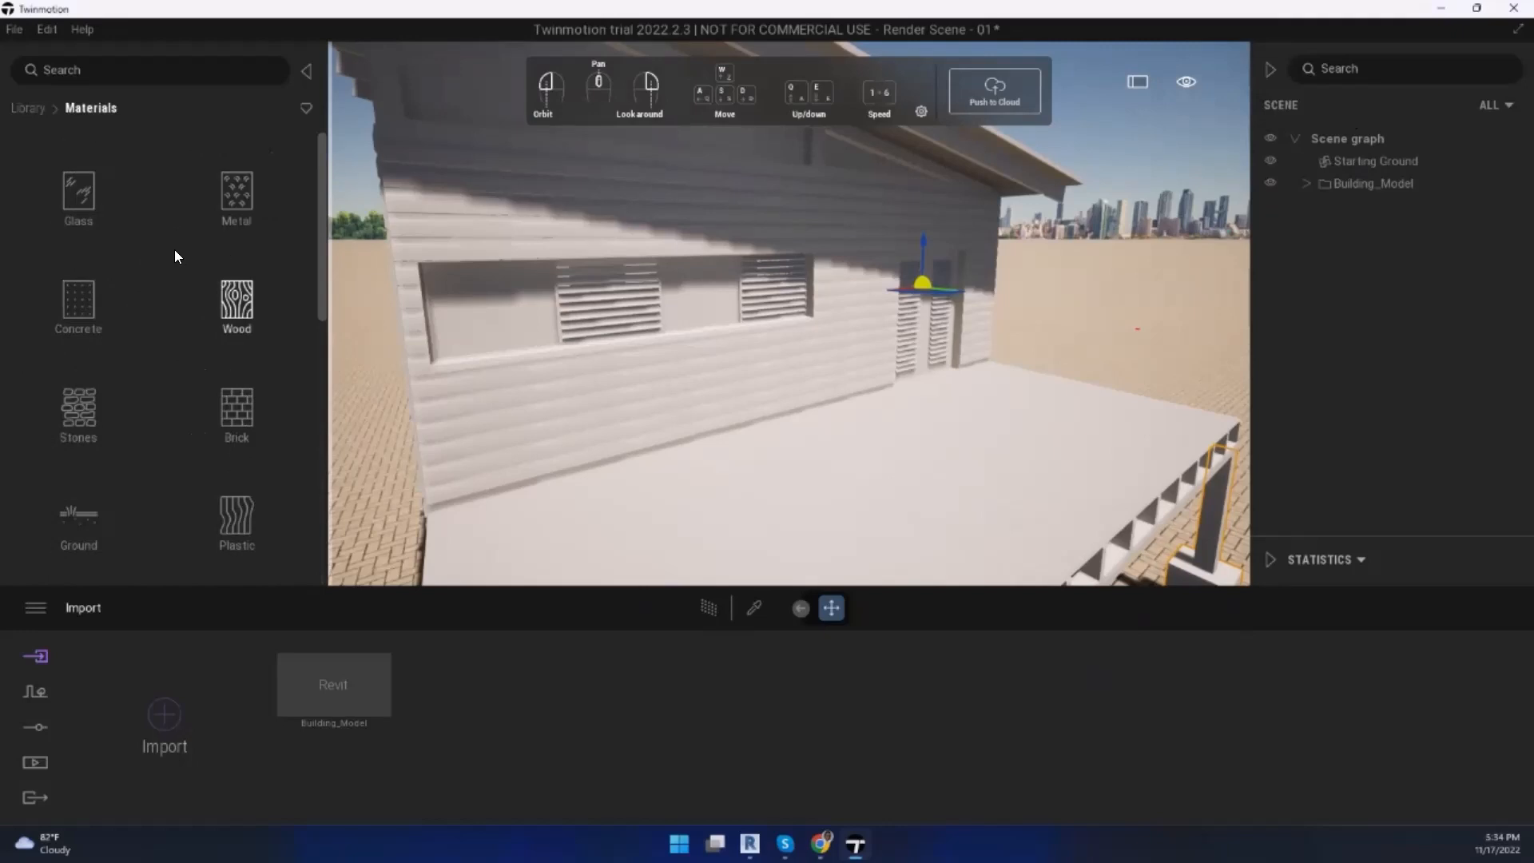
pyautogui.click(243, 318)
pyautogui.scroll(-10, 237, 358)
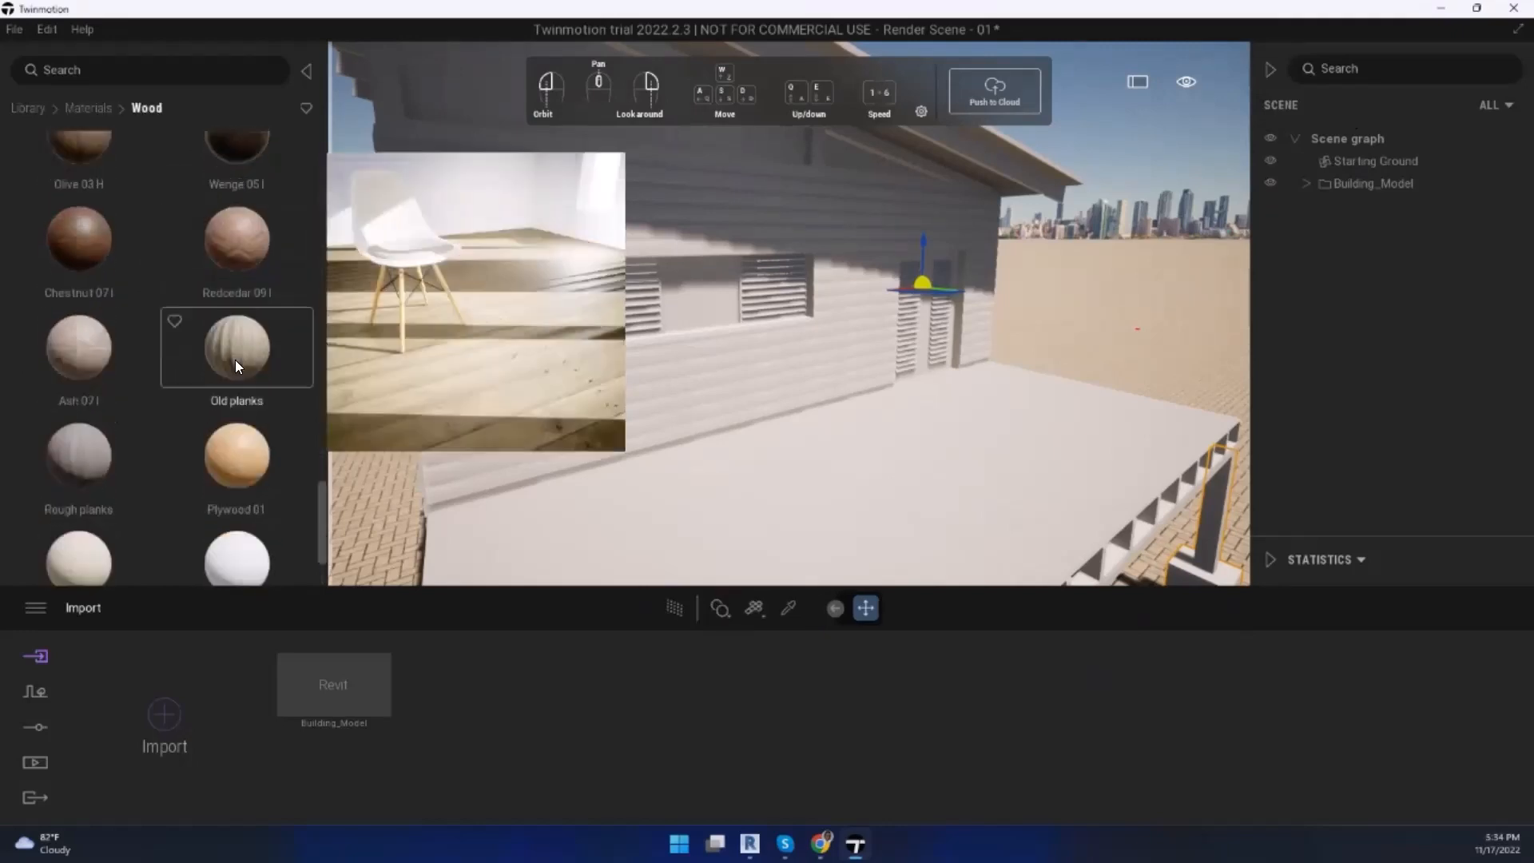
pyautogui.scroll(3, 235, 359)
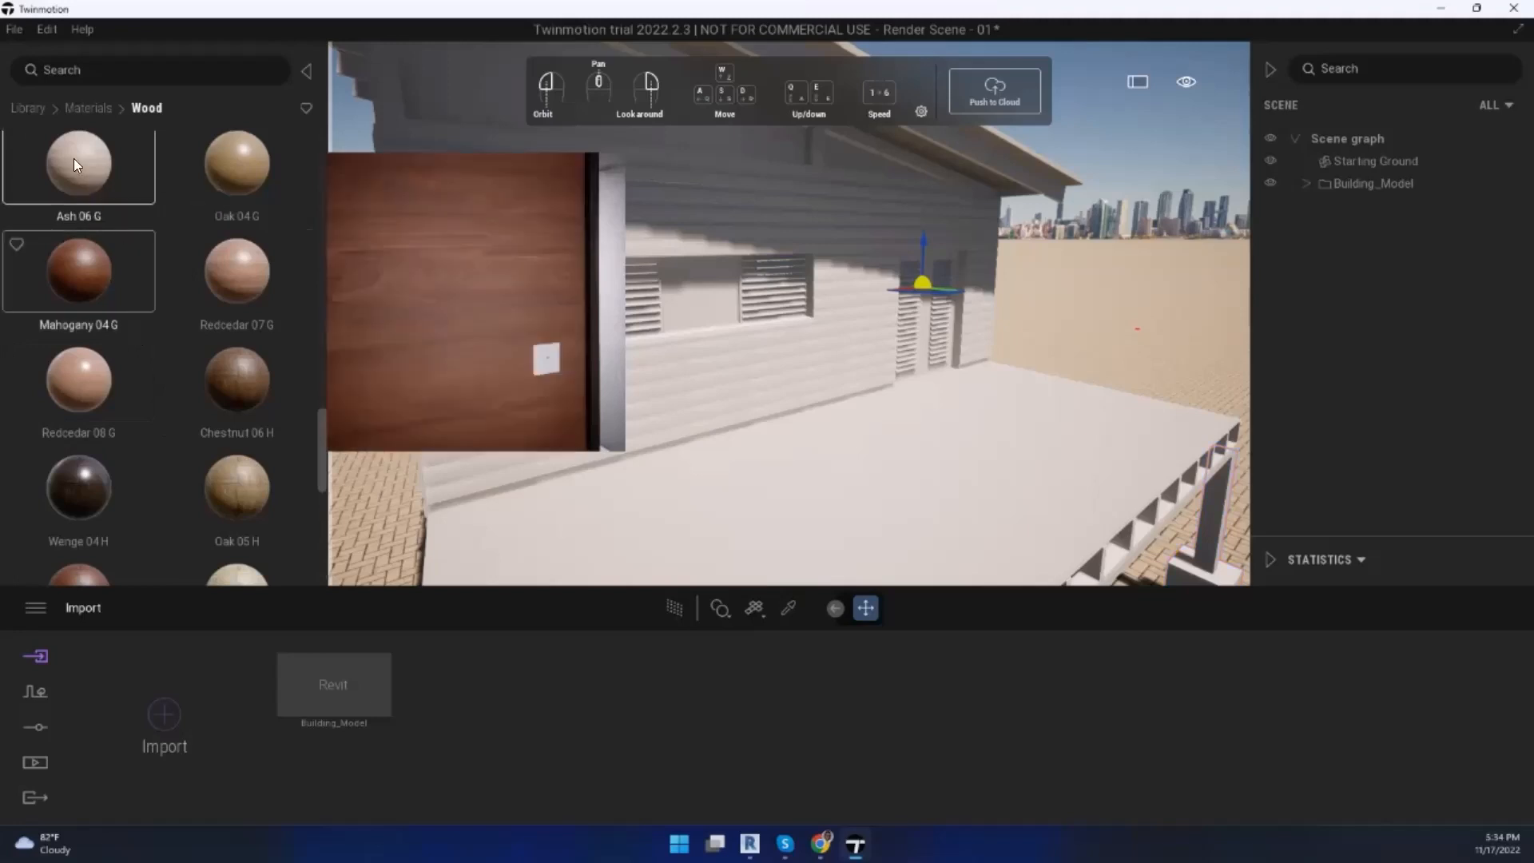
# Step: Apply the Ash 06 G wood material to the building's front wall and open the material's properties
pyautogui.moveTo(480, 360); pyautogui.dragTo(679, 356, button='middle')
pyautogui.scroll(4, 836, 345)
pyautogui.moveTo(1137, 343); pyautogui.dragTo(986, 342, button='middle')
pyautogui.scroll(-3, 990, 341)
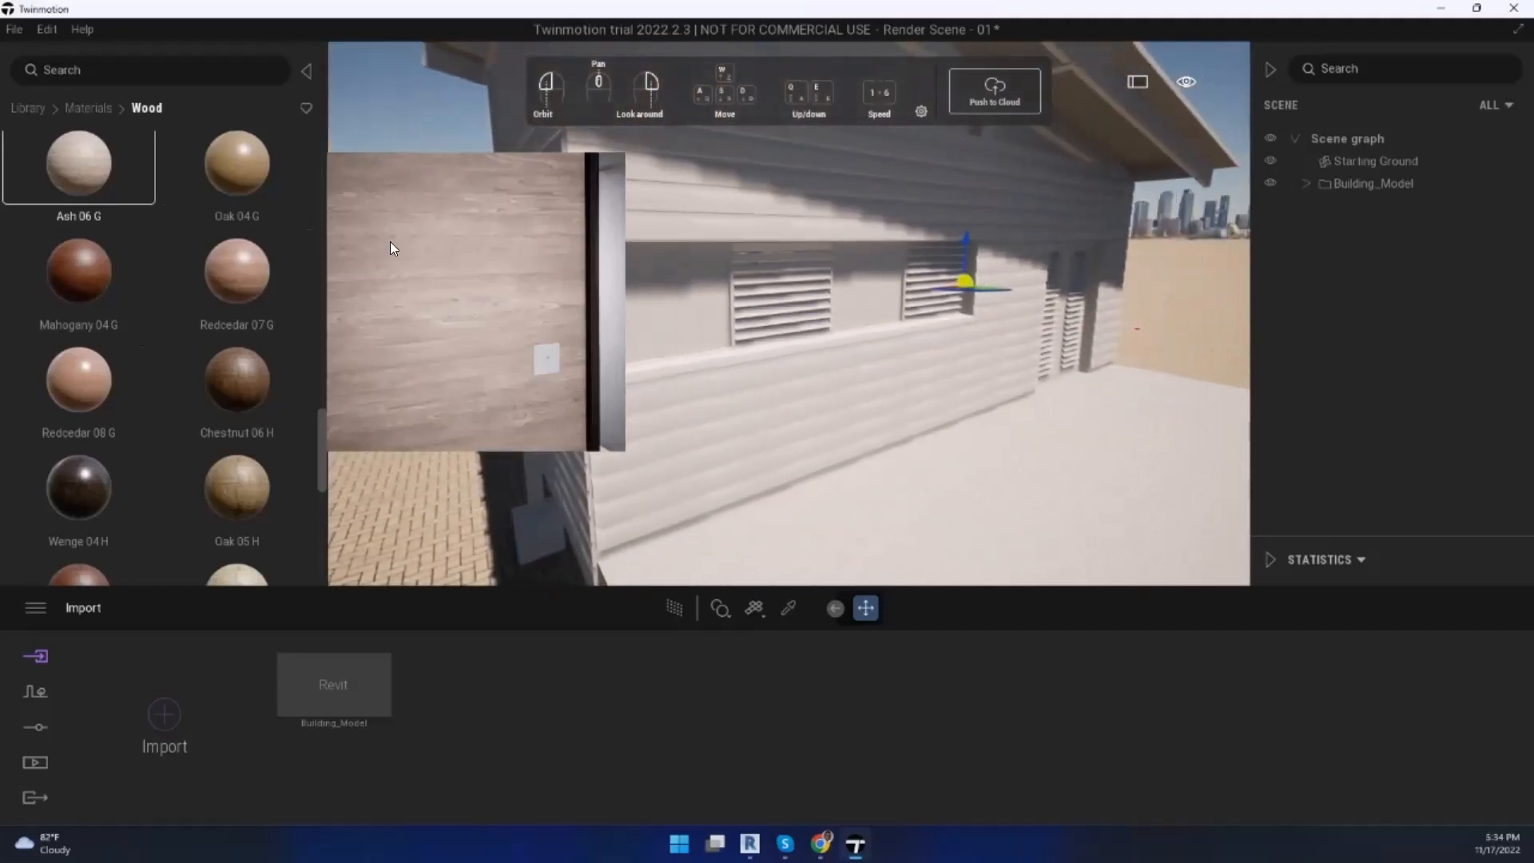
pyautogui.moveTo(107, 174); pyautogui.dragTo(635, 419)
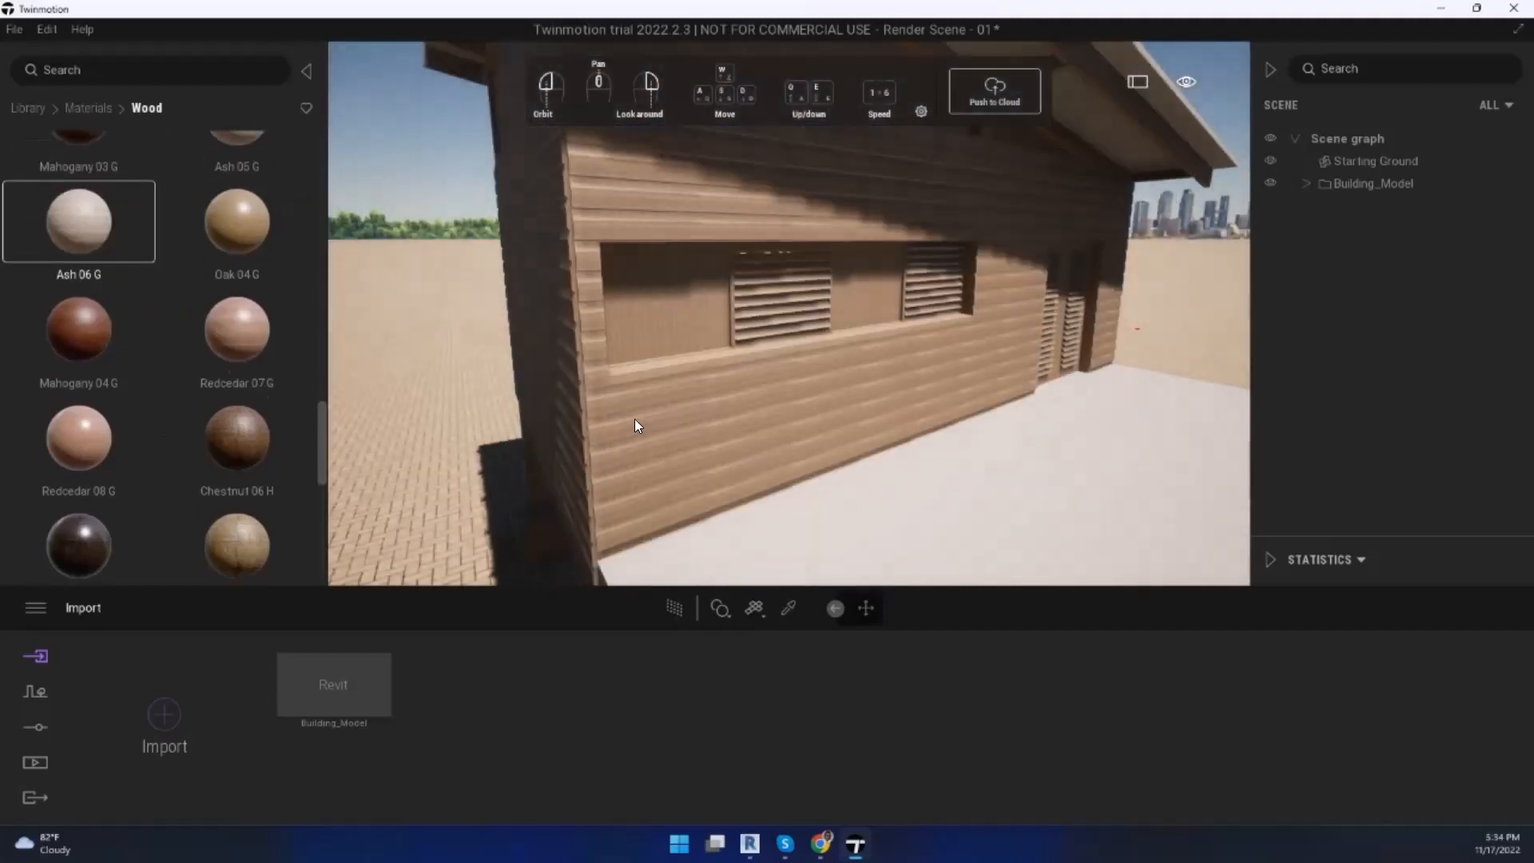
pyautogui.moveTo(78, 222); pyautogui.dragTo(623, 422)
pyautogui.click(702, 434)
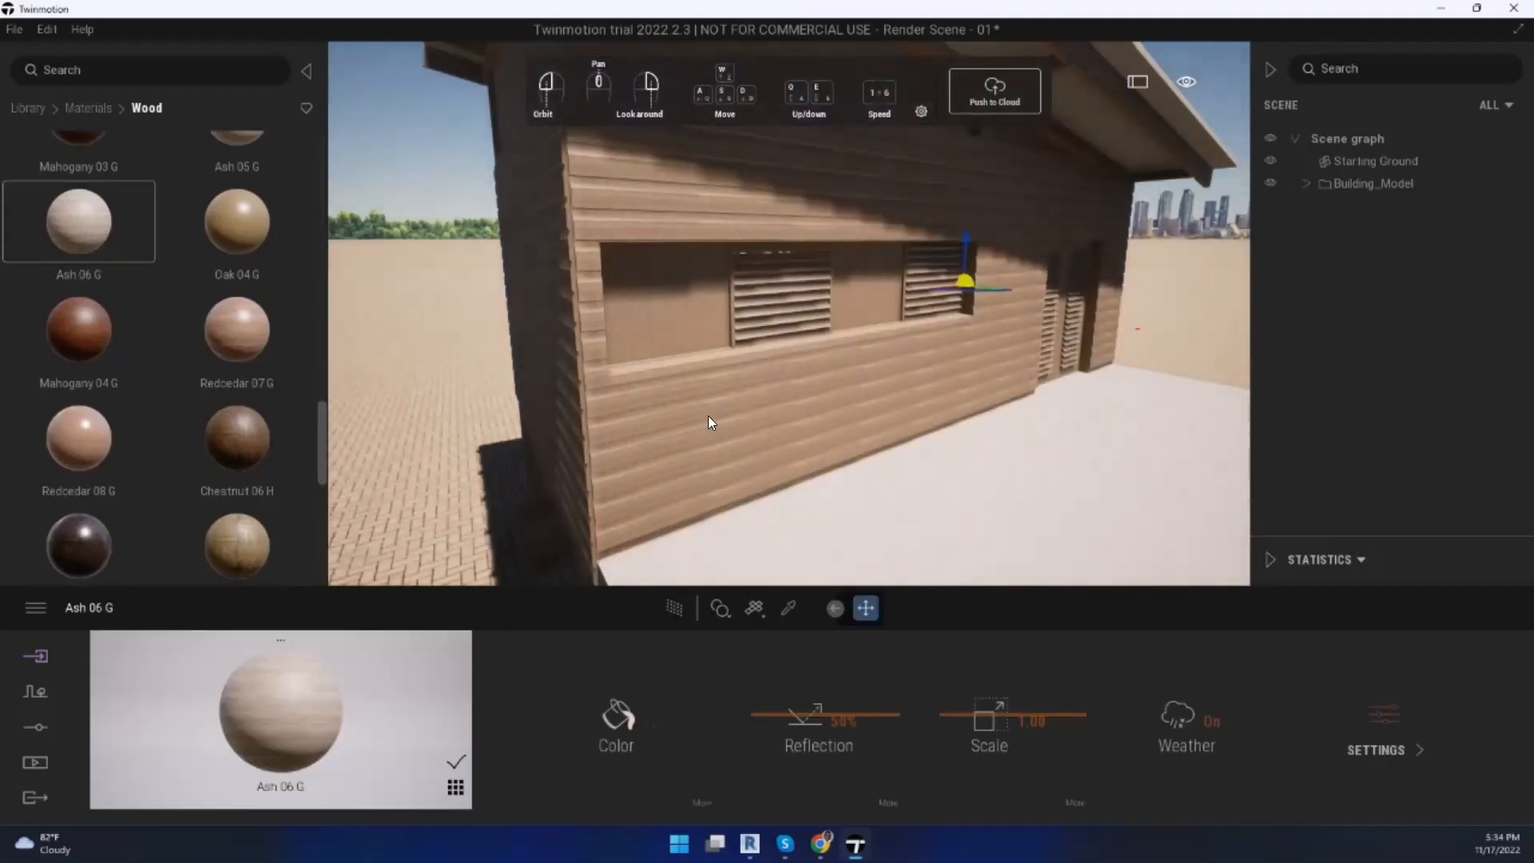
# Step: Inspect the wood finish around the building and up close on the cladding, and undo the Ash 06 G material
pyautogui.scroll(-5, 708, 416)
pyautogui.moveTo(708, 414)
pyautogui.mouseDown()
pyautogui.moveTo(793, 427)
pyautogui.moveTo(759, 400)
pyautogui.moveTo(701, 438)
pyautogui.mouseUp()
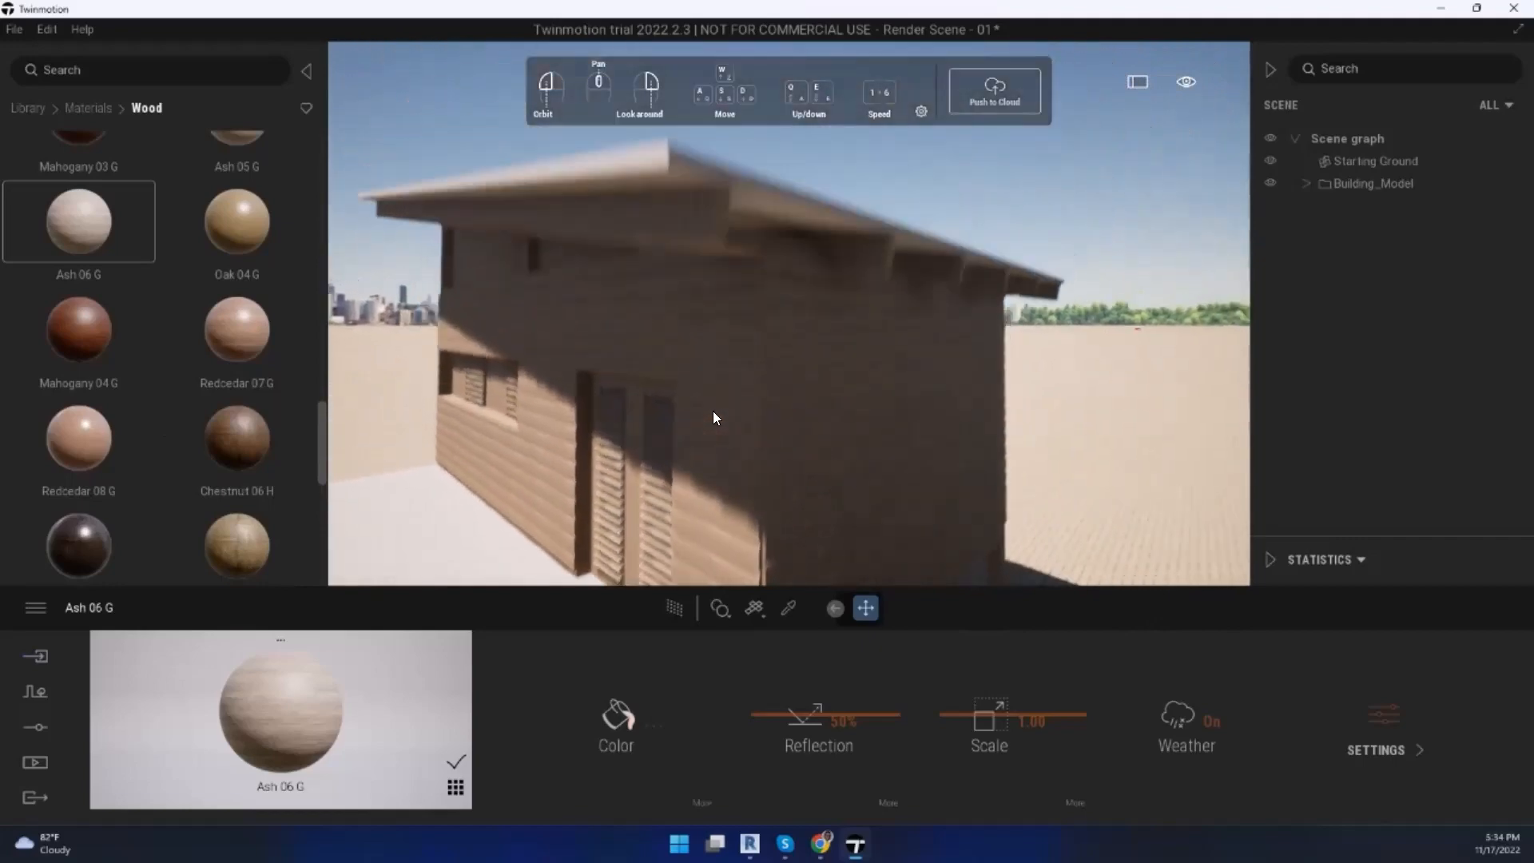
pyautogui.scroll(5, 713, 411)
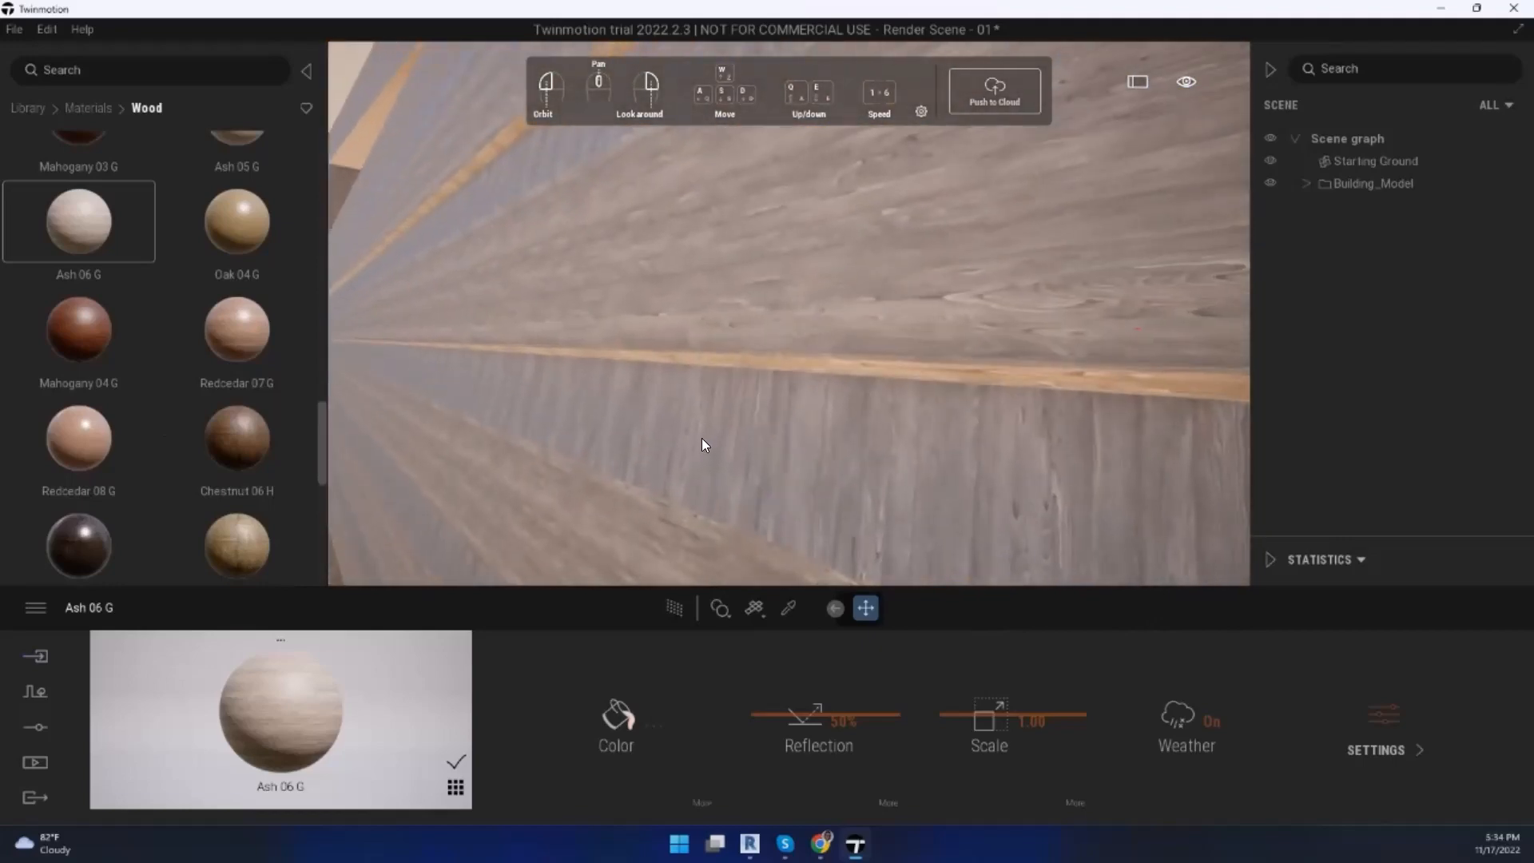
pyautogui.scroll(-6, 702, 450)
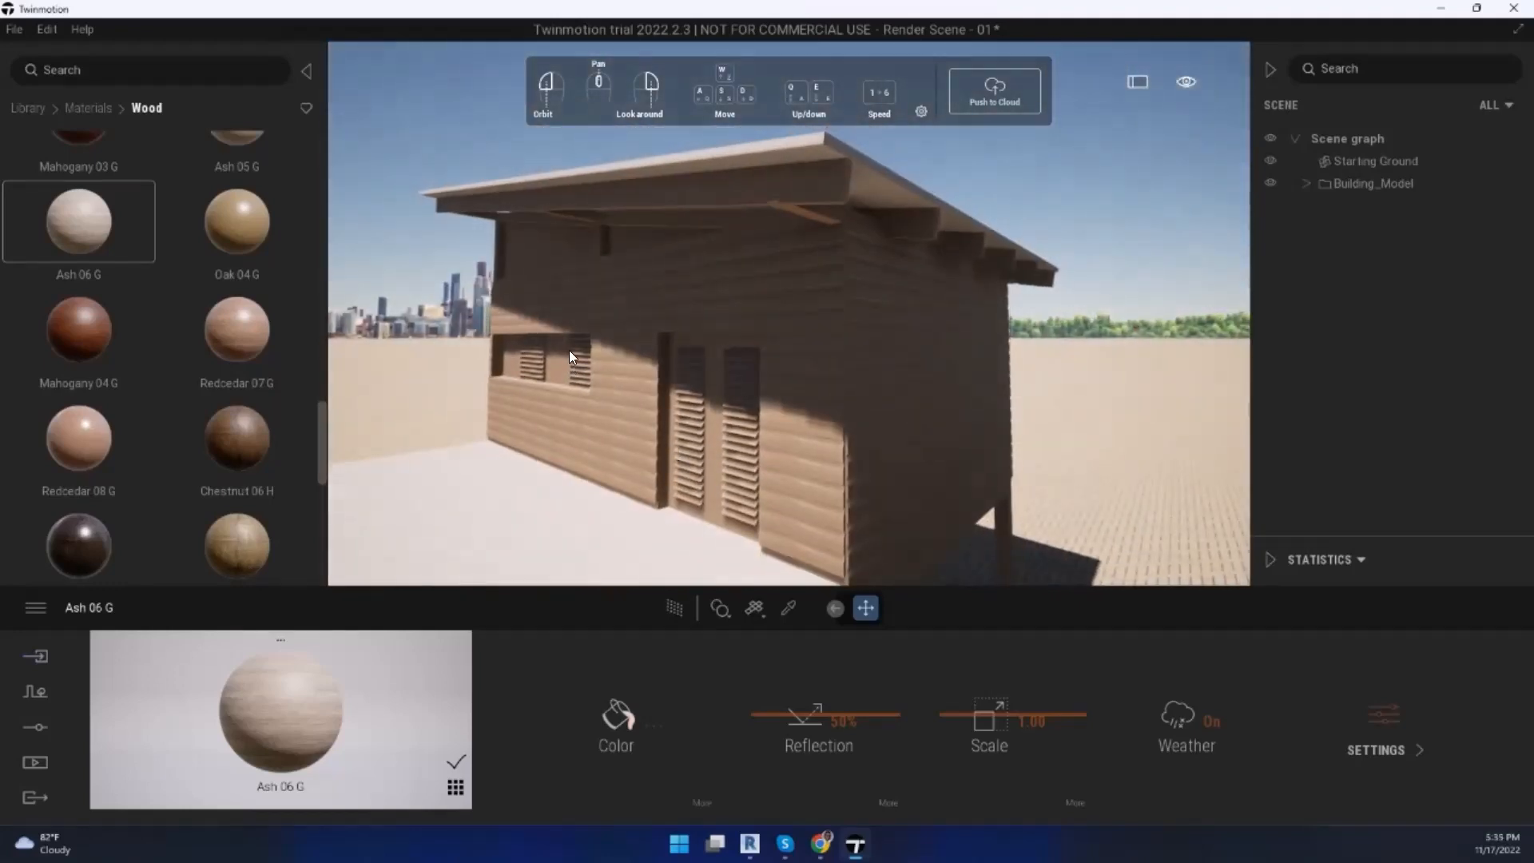
pyautogui.hotkey('ctrl', 'z')
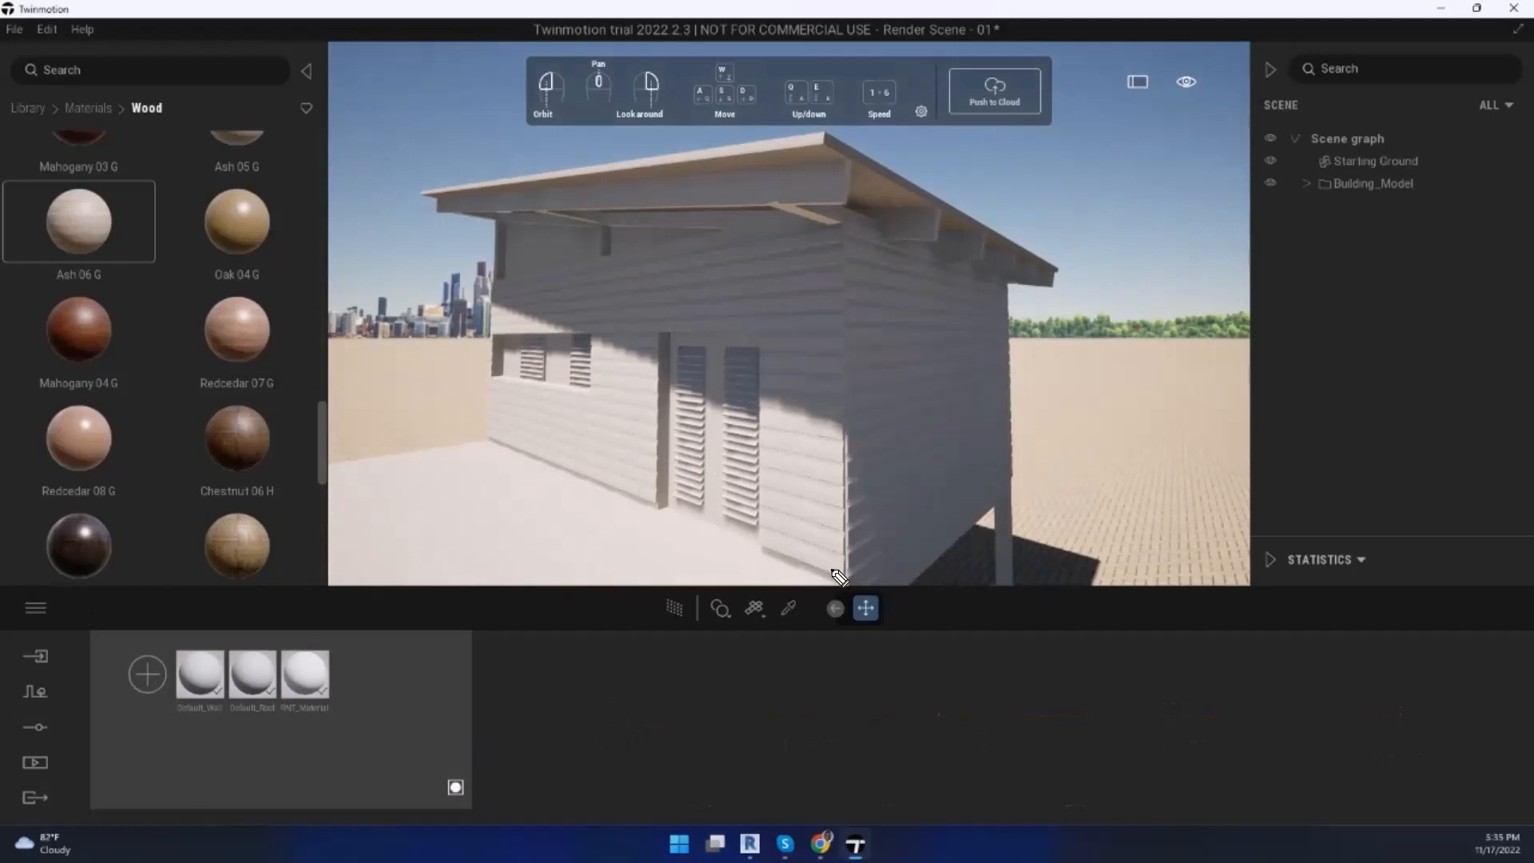
pyautogui.moveTo(887, 570)
pyautogui.mouseDown()
pyautogui.moveTo(637, 566)
pyautogui.moveTo(800, 652)
pyautogui.moveTo(905, 583)
pyautogui.mouseUp()
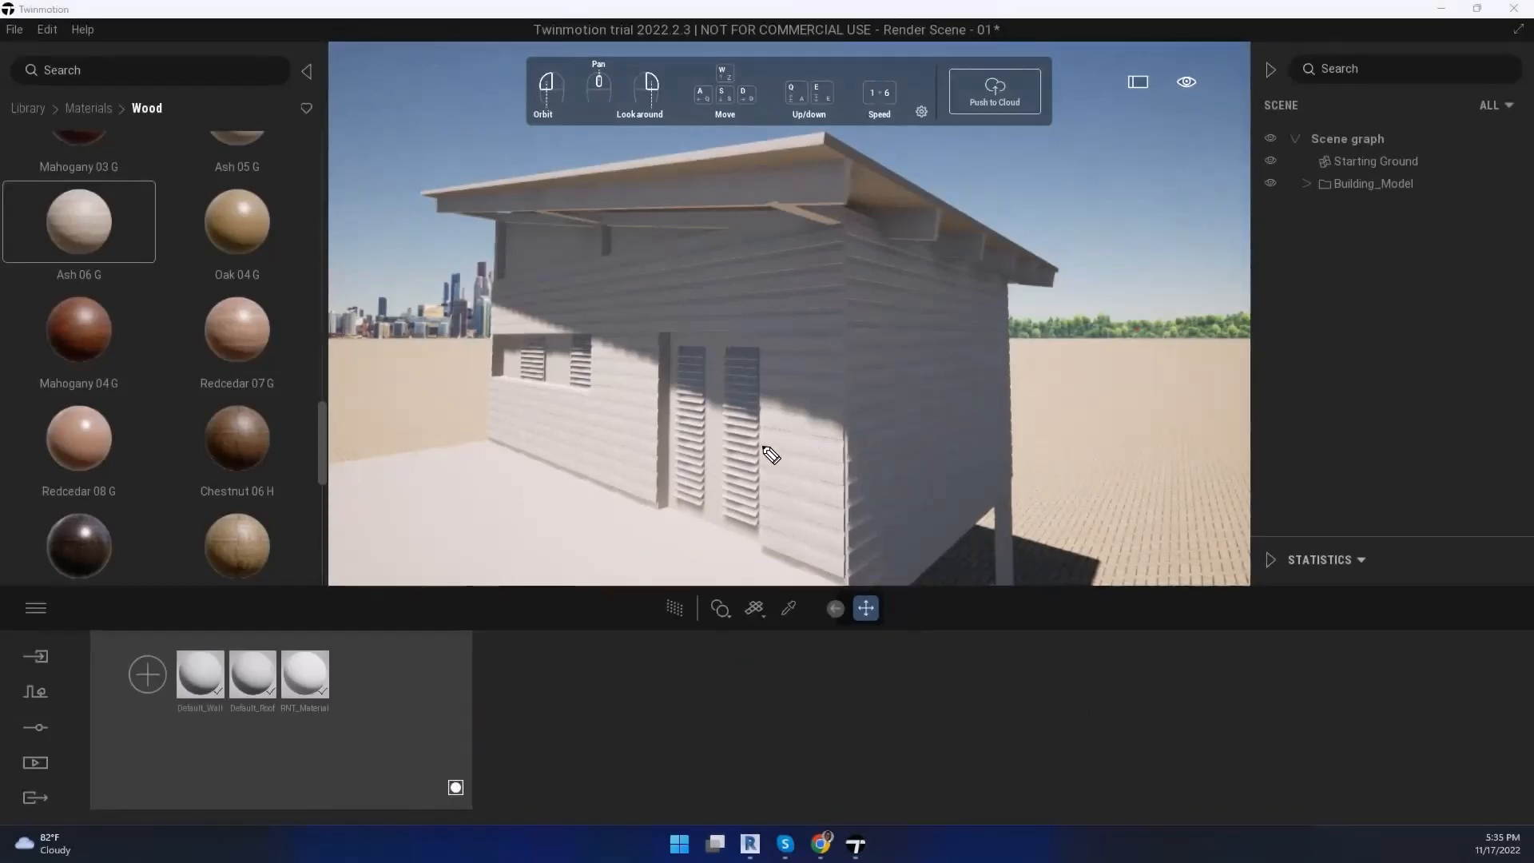
pyautogui.click(768, 326)
pyautogui.moveTo(769, 326)
pyautogui.mouseDown()
pyautogui.moveTo(733, 548)
pyautogui.moveTo(705, 529)
pyautogui.moveTo(719, 582)
pyautogui.moveTo(778, 548)
pyautogui.mouseUp()
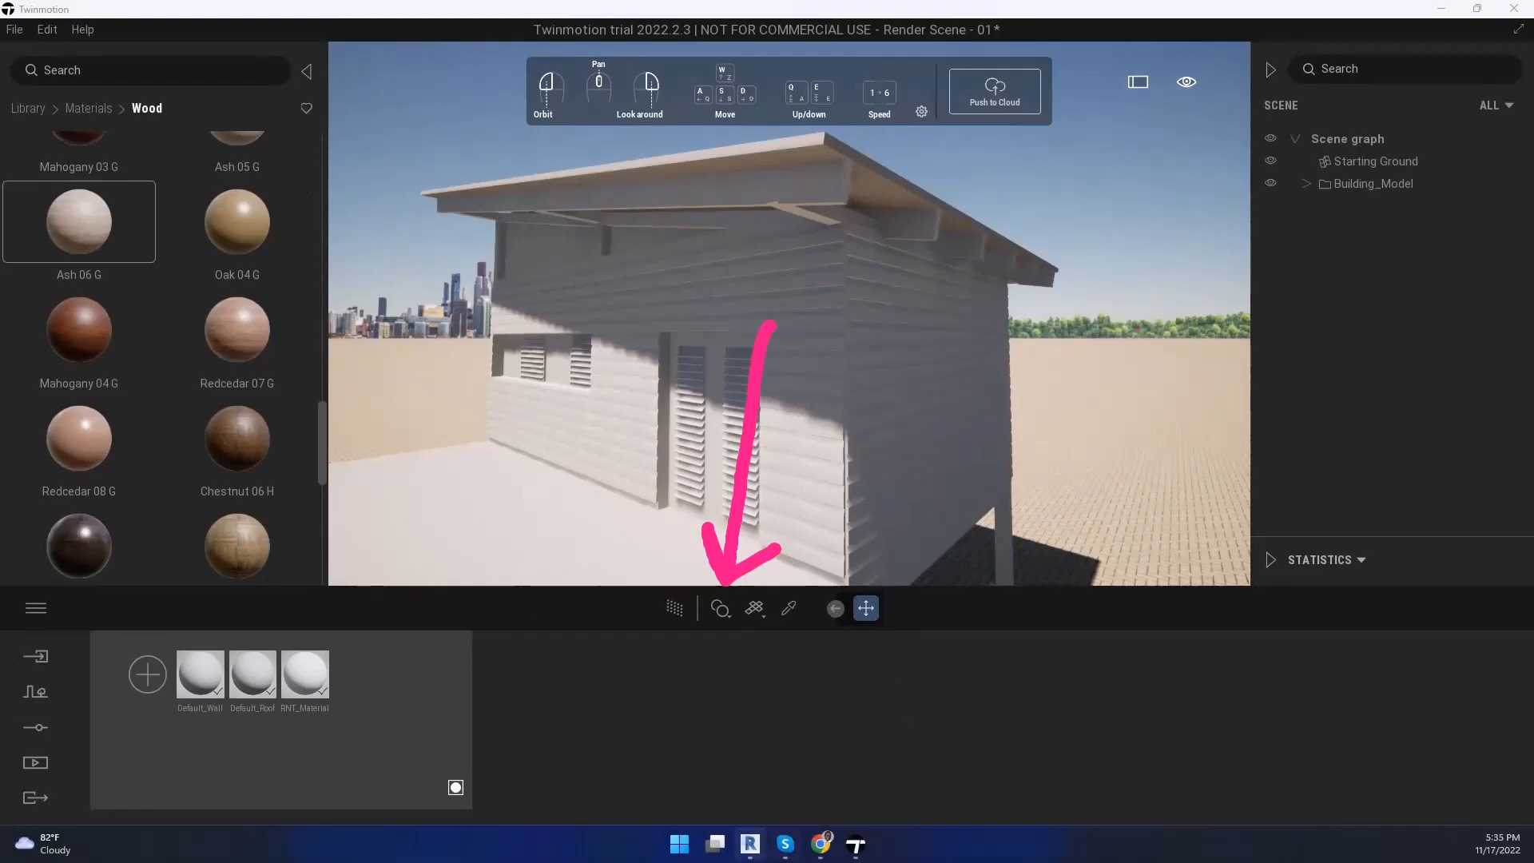
# Step: Switch to Revit, select the front wall's siding to examine which boards belong to that element, and return to Twinmotion
pyautogui.click(749, 844)
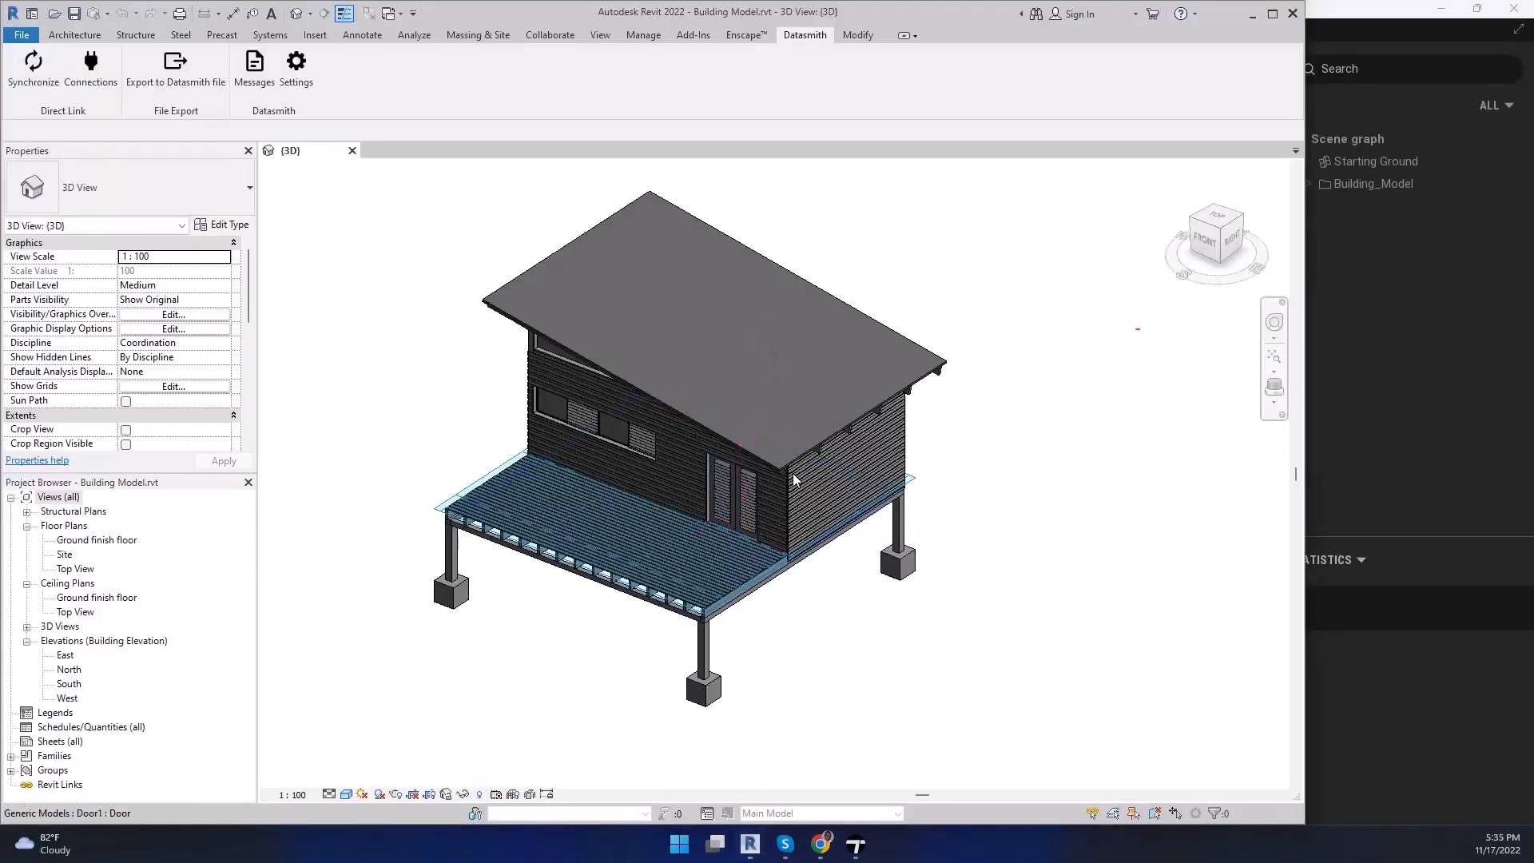
pyautogui.scroll(8, 790, 551)
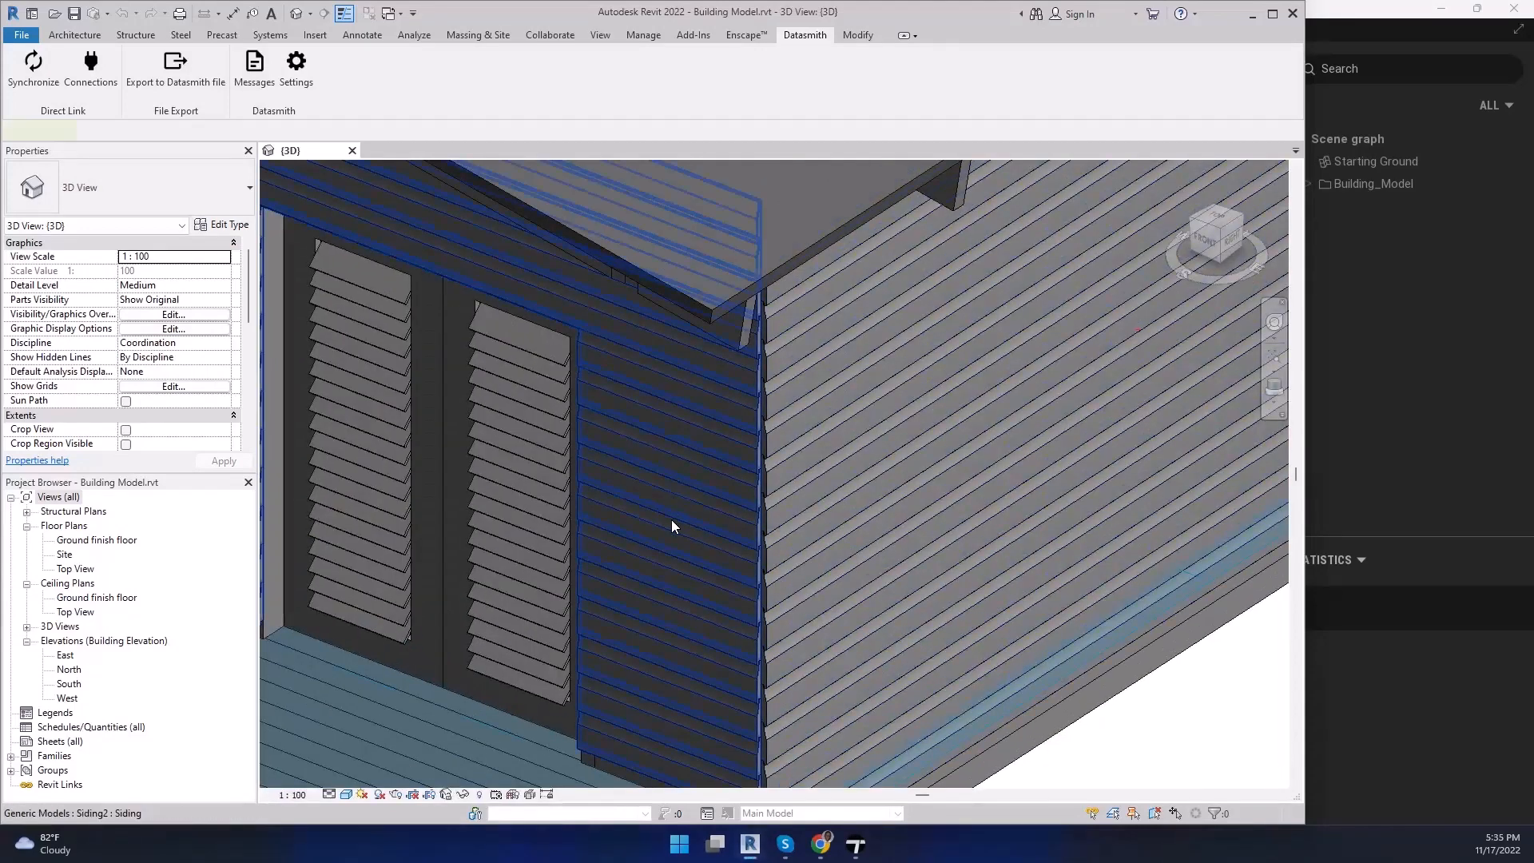
pyautogui.click(672, 519)
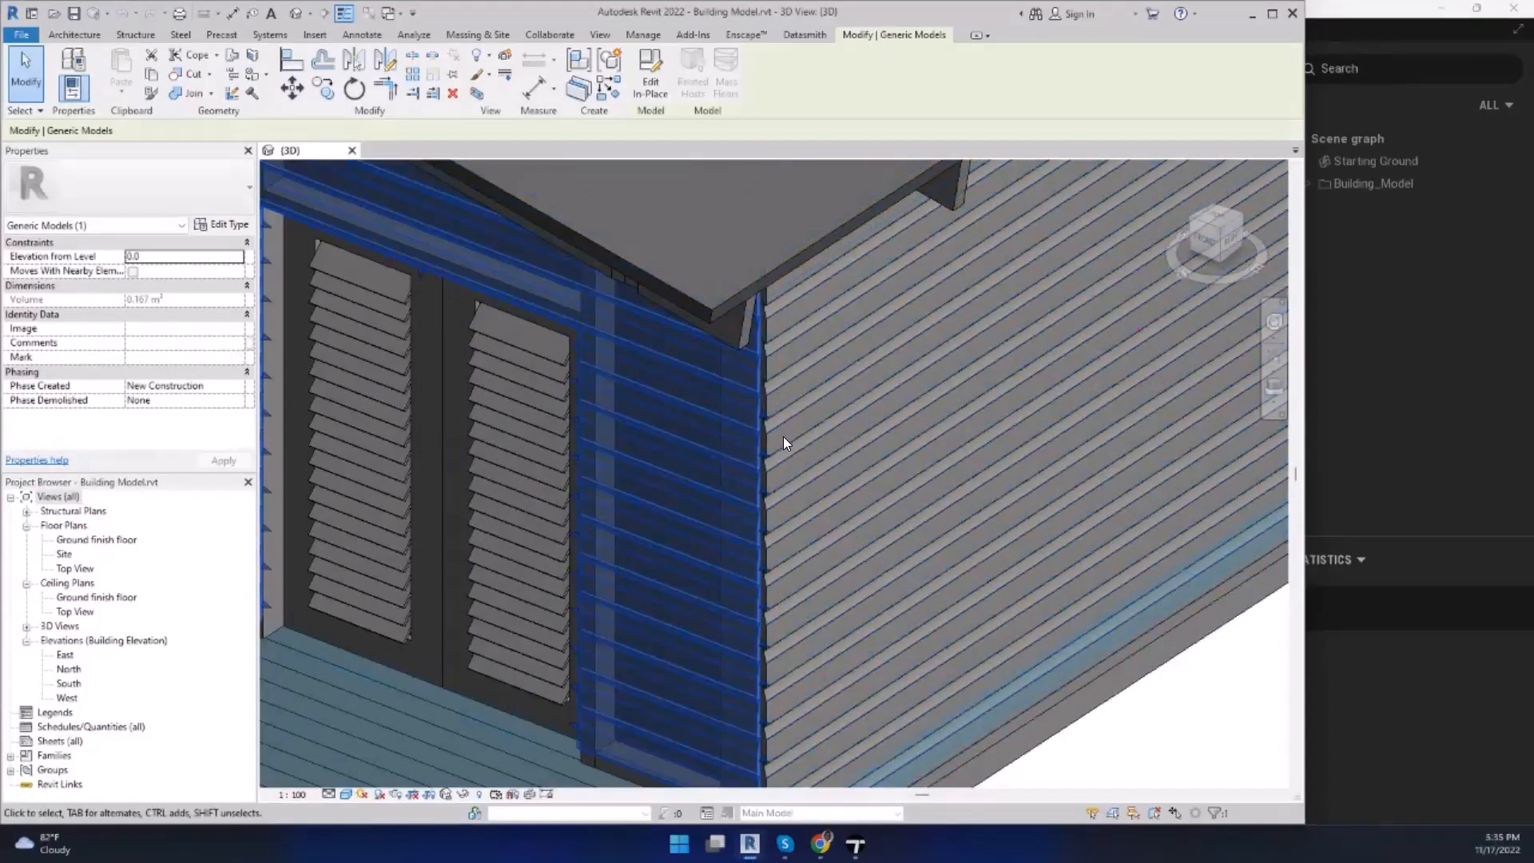
pyautogui.scroll(-4, 783, 440)
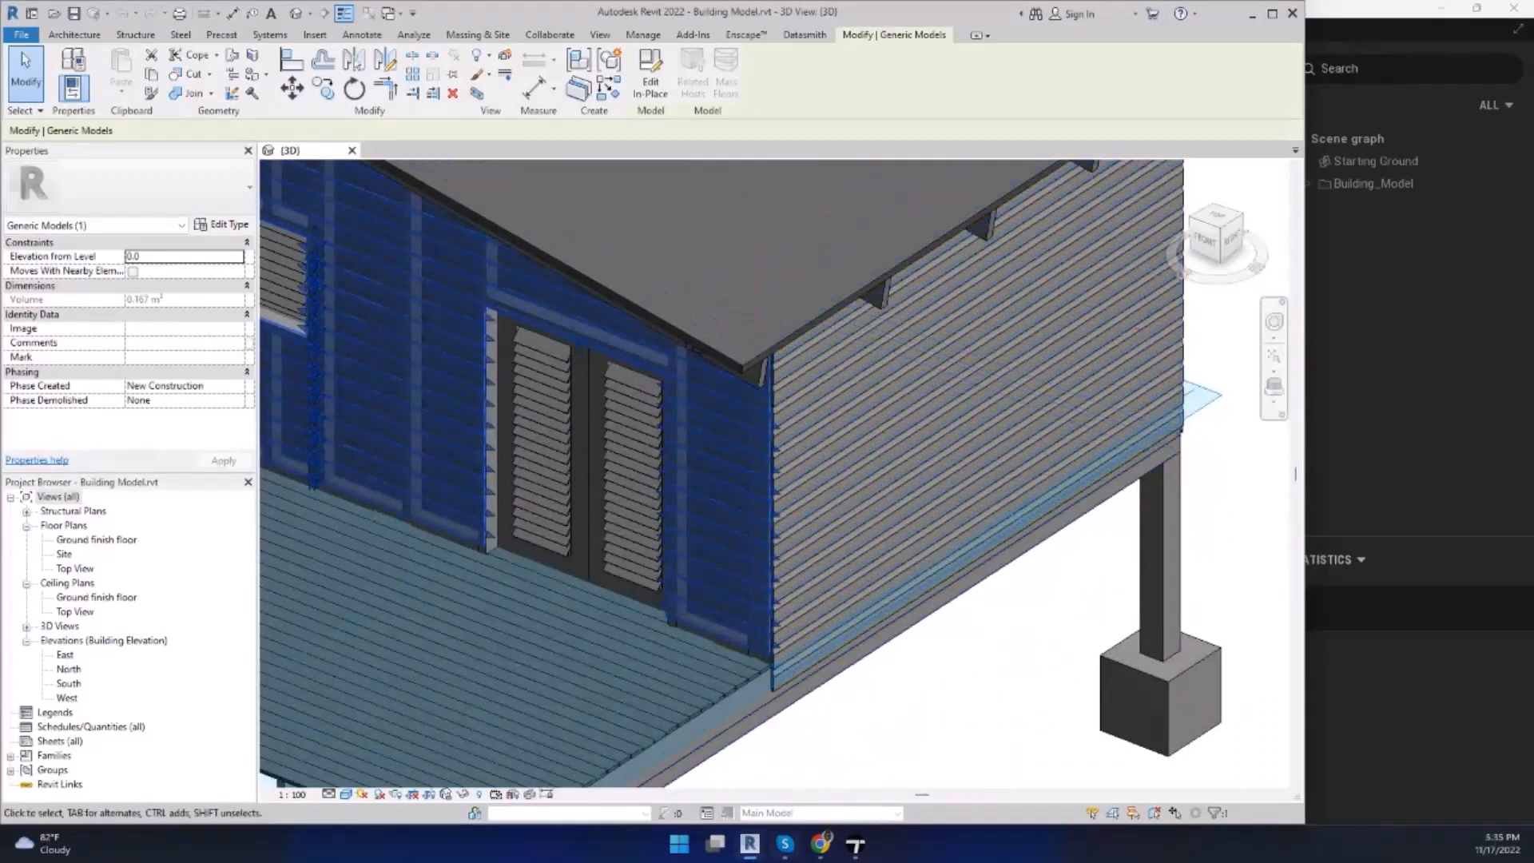
pyautogui.hotkey('alt', 'Tab')
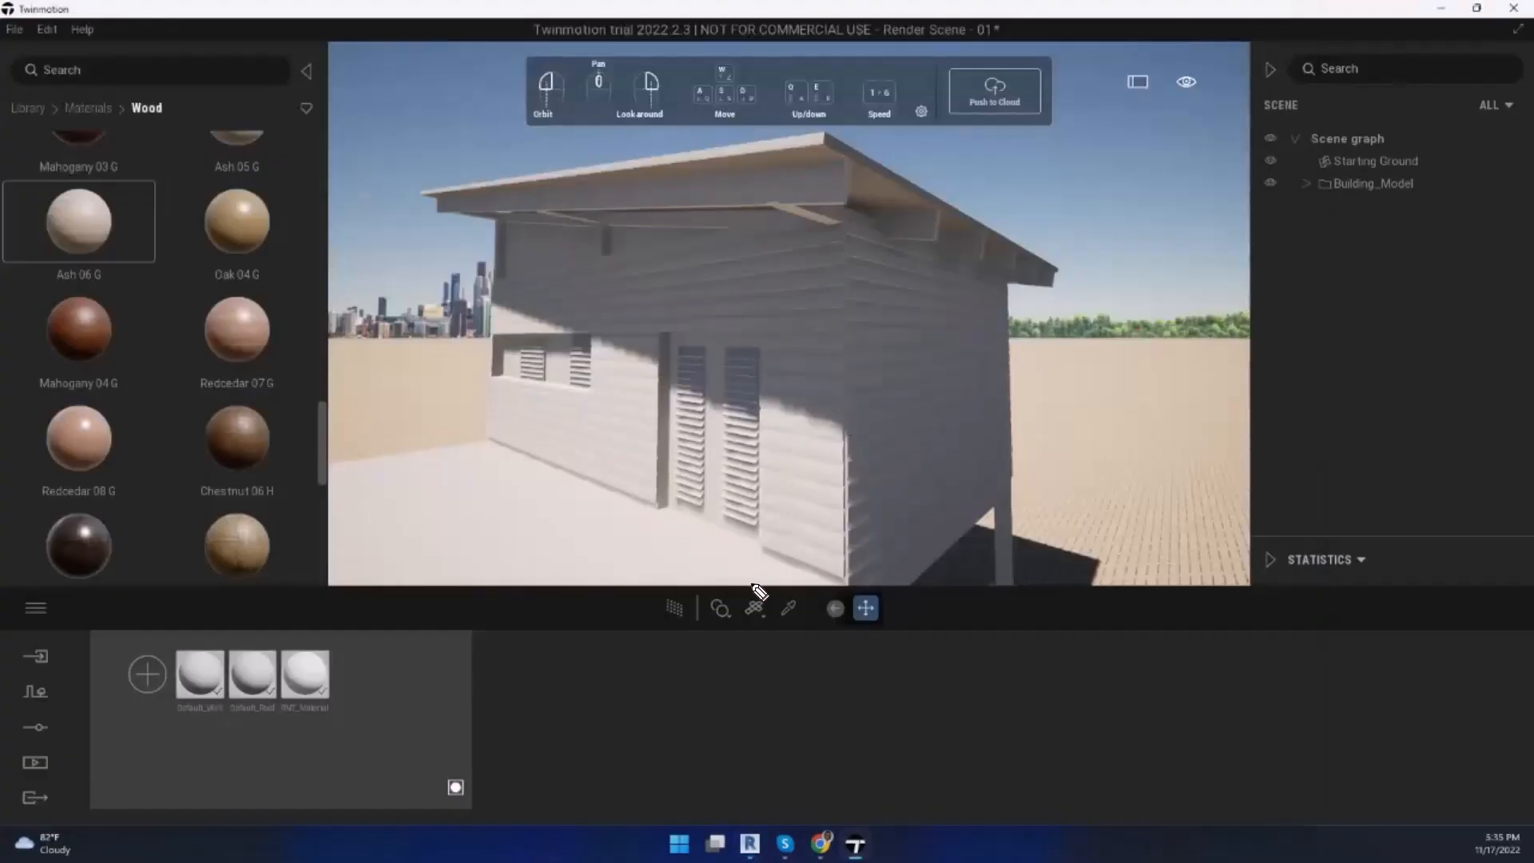
pyautogui.moveTo(228, 332)
pyautogui.moveTo(799, 349)
pyautogui.mouseDown()
pyautogui.moveTo(909, 411)
pyautogui.moveTo(914, 455)
pyautogui.mouseUp()
pyautogui.moveTo(915, 403); pyautogui.dragTo(1019, 549)
pyautogui.moveTo(1037, 506); pyautogui.dragTo(1016, 549)
pyautogui.moveTo(589, 407)
pyautogui.mouseDown()
pyautogui.moveTo(623, 215)
pyautogui.moveTo(605, 260)
pyautogui.mouseUp()
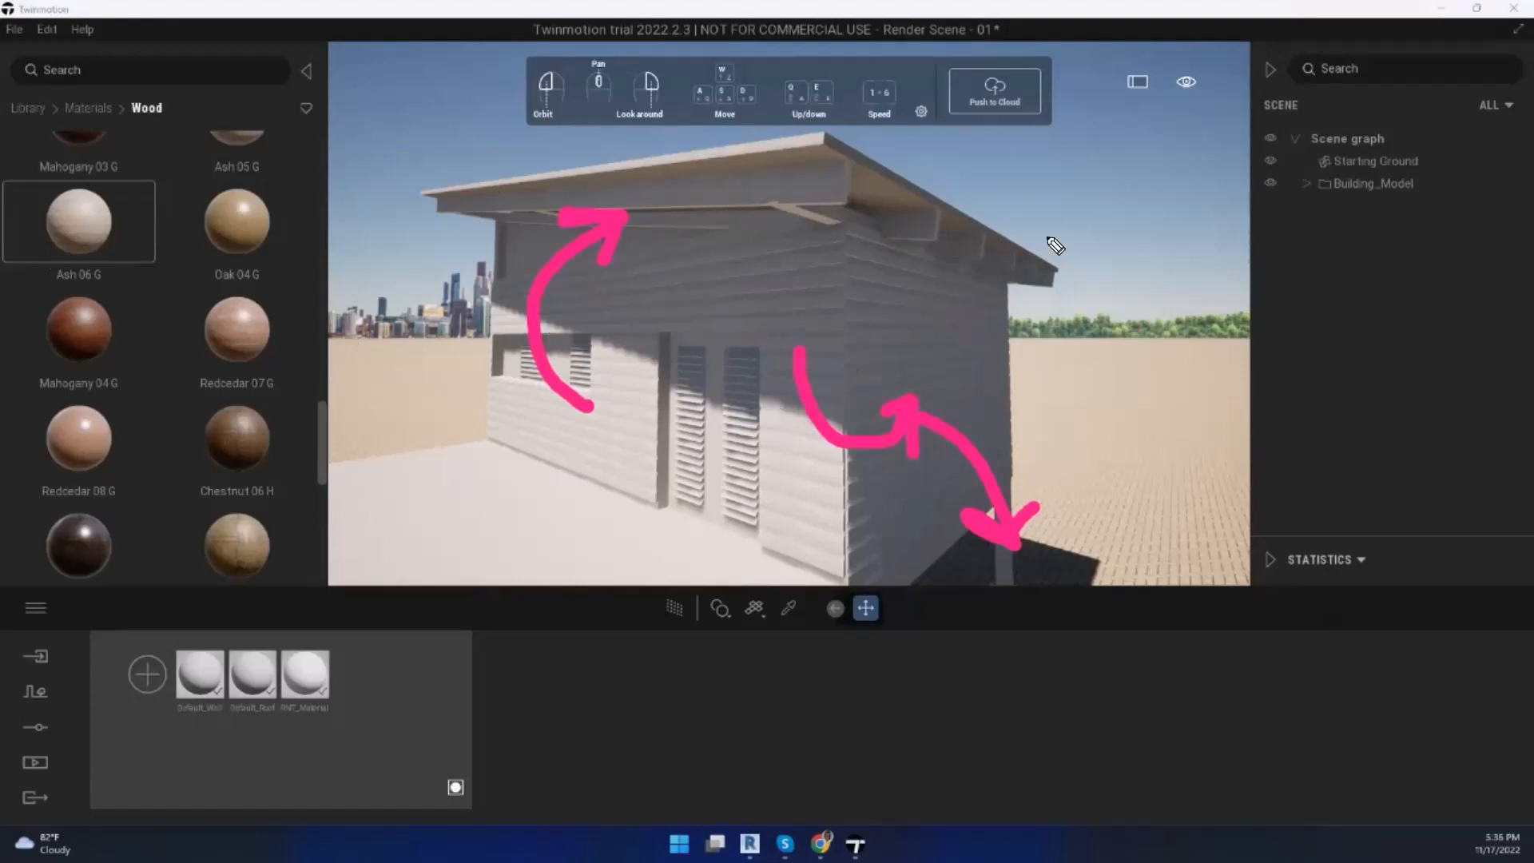
pyautogui.moveTo(558, 206)
pyautogui.mouseDown()
pyautogui.moveTo(800, 445)
pyautogui.moveTo(1000, 557)
pyautogui.mouseUp()
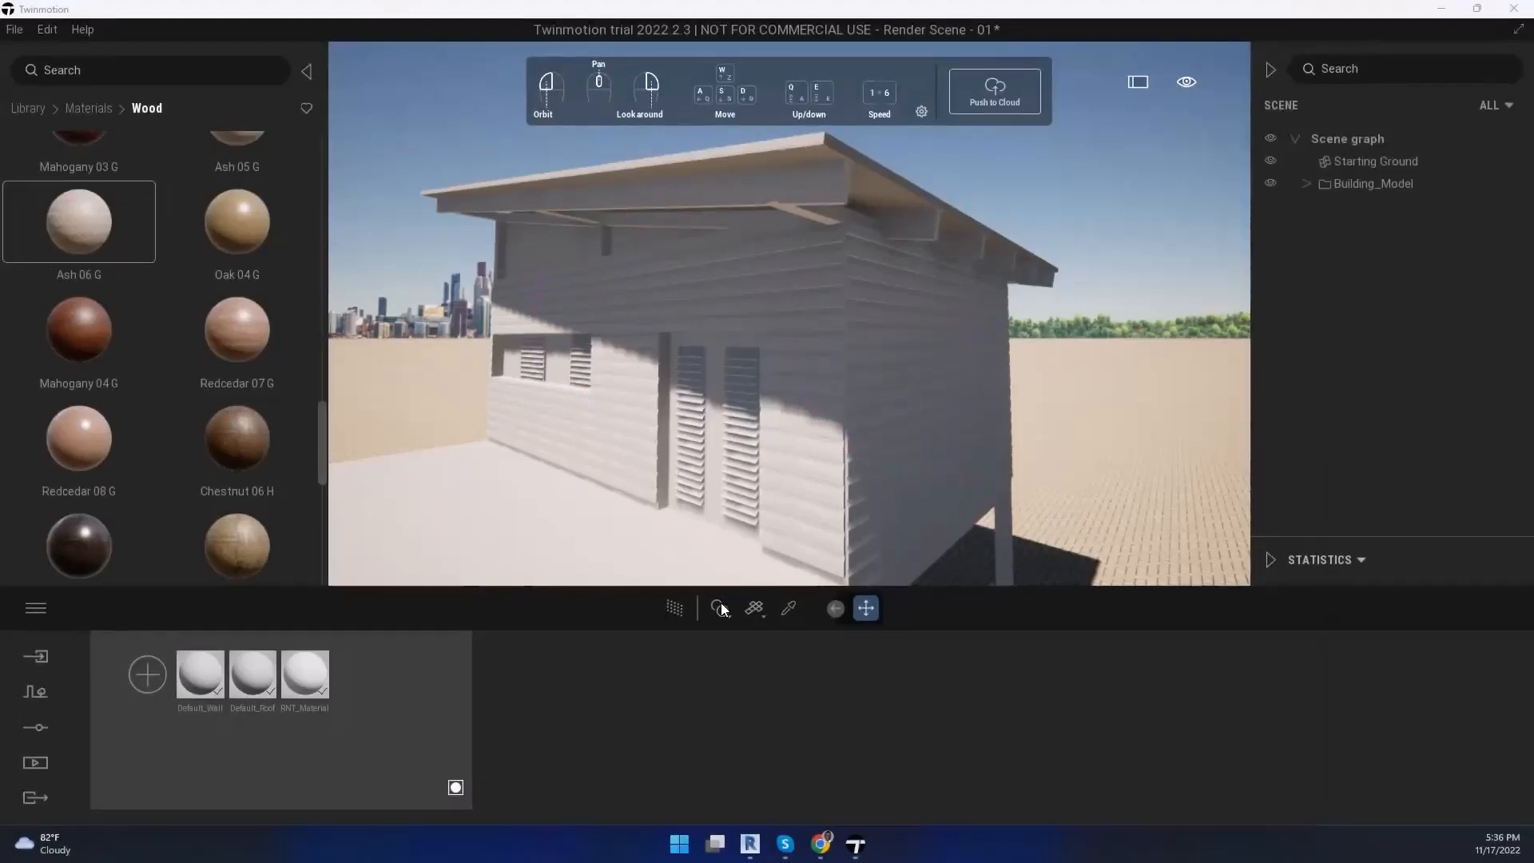
# Step: Set the material assignment mode to Apply to object and apply the Ash 06 G wood to the building's front siding
pyautogui.moveTo(721, 621)
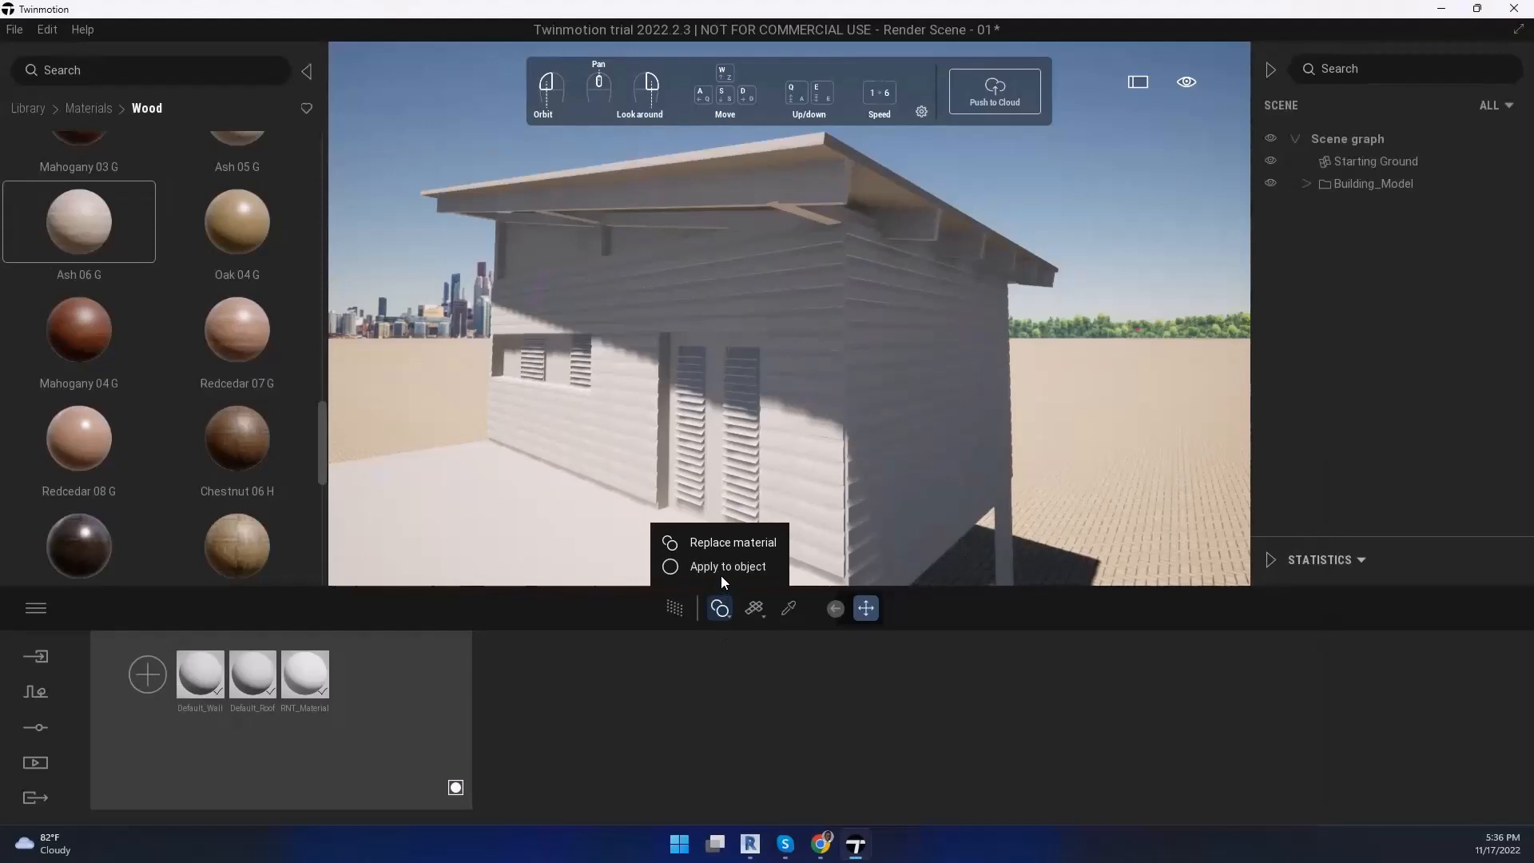
pyautogui.click(721, 574)
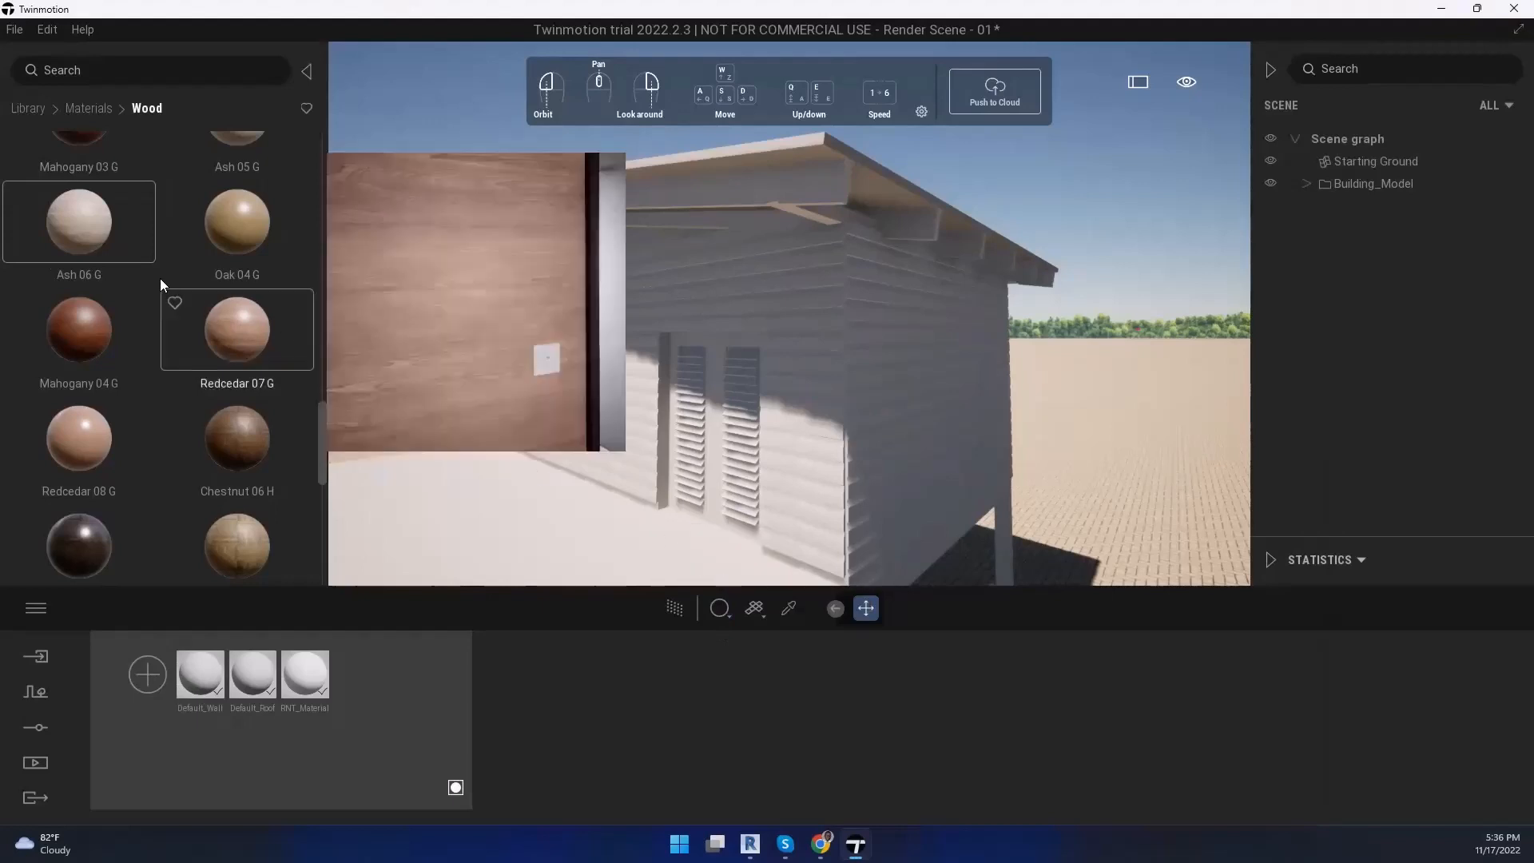
pyautogui.scroll(1, 94, 235)
pyautogui.moveTo(95, 235); pyautogui.dragTo(788, 356)
pyautogui.scroll(-3, 870, 379)
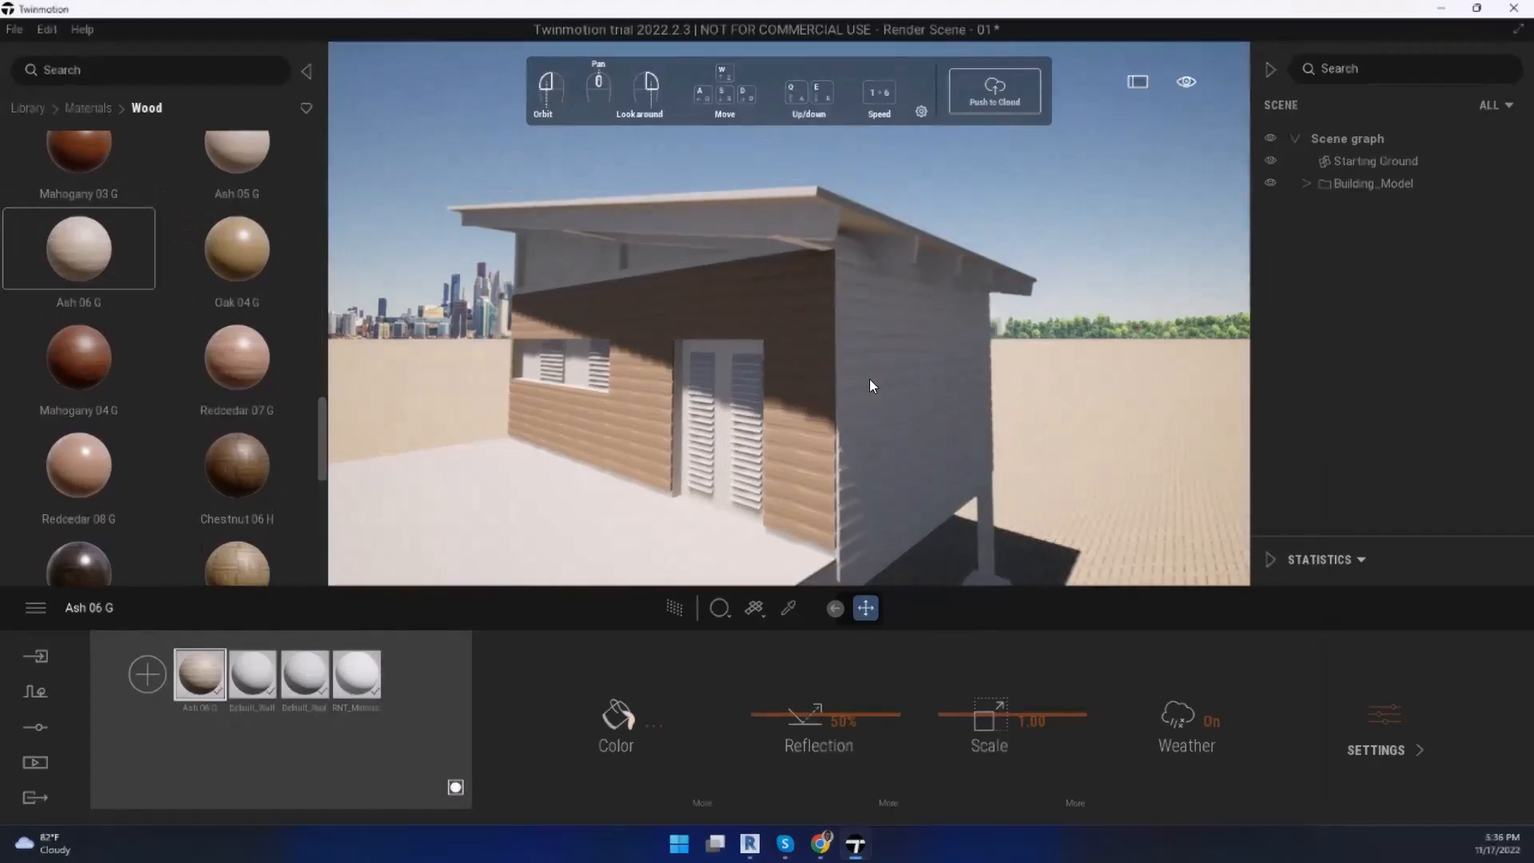
# Step: Examine the extent of the wood finish around the building and the grain direction on the siding boards up close
pyautogui.scroll(3, 871, 386)
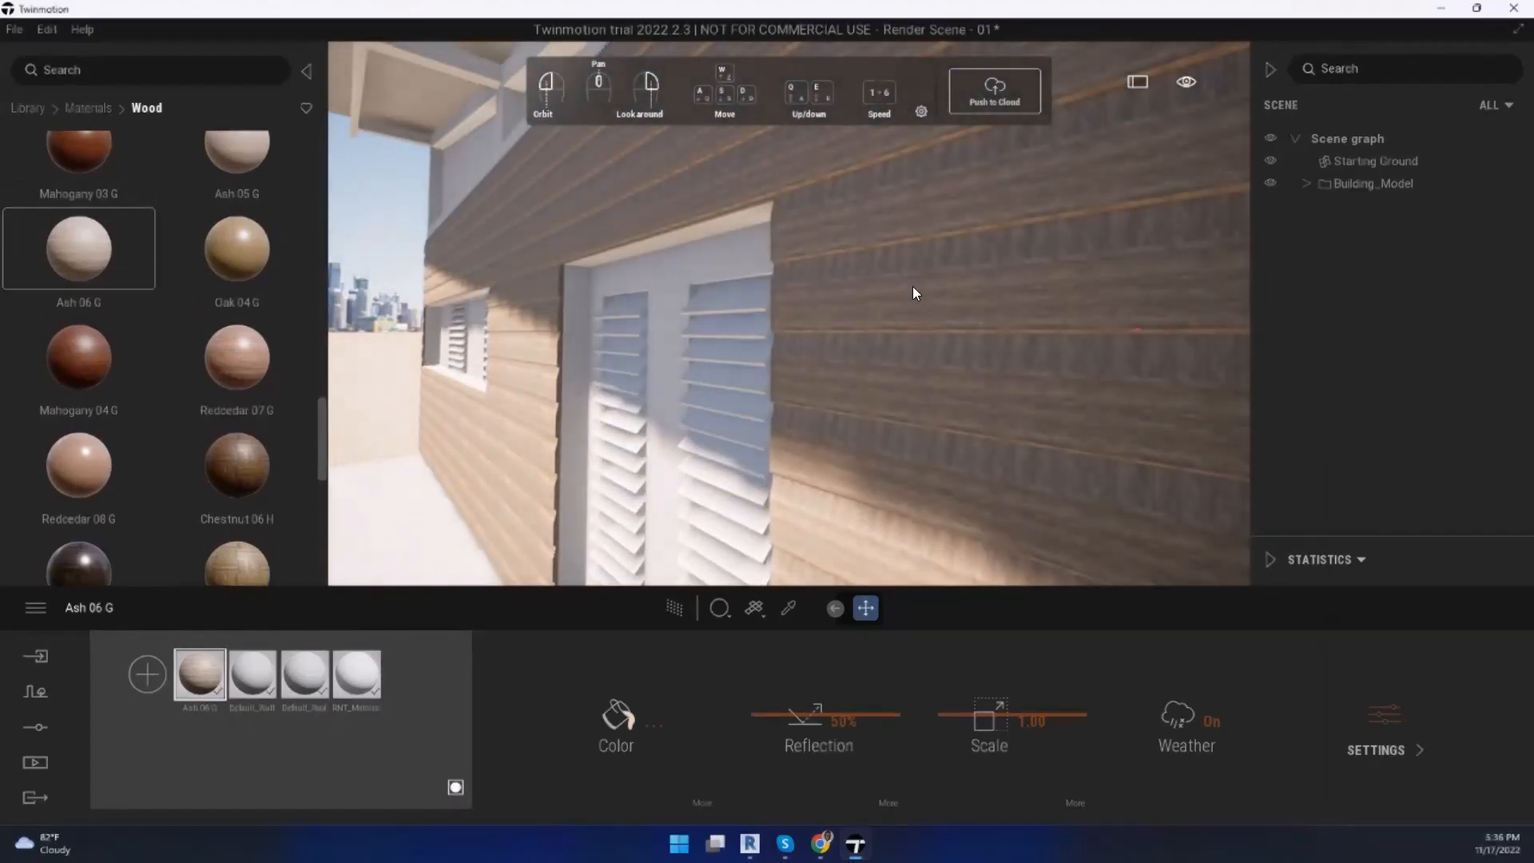
pyautogui.scroll(-5, 912, 286)
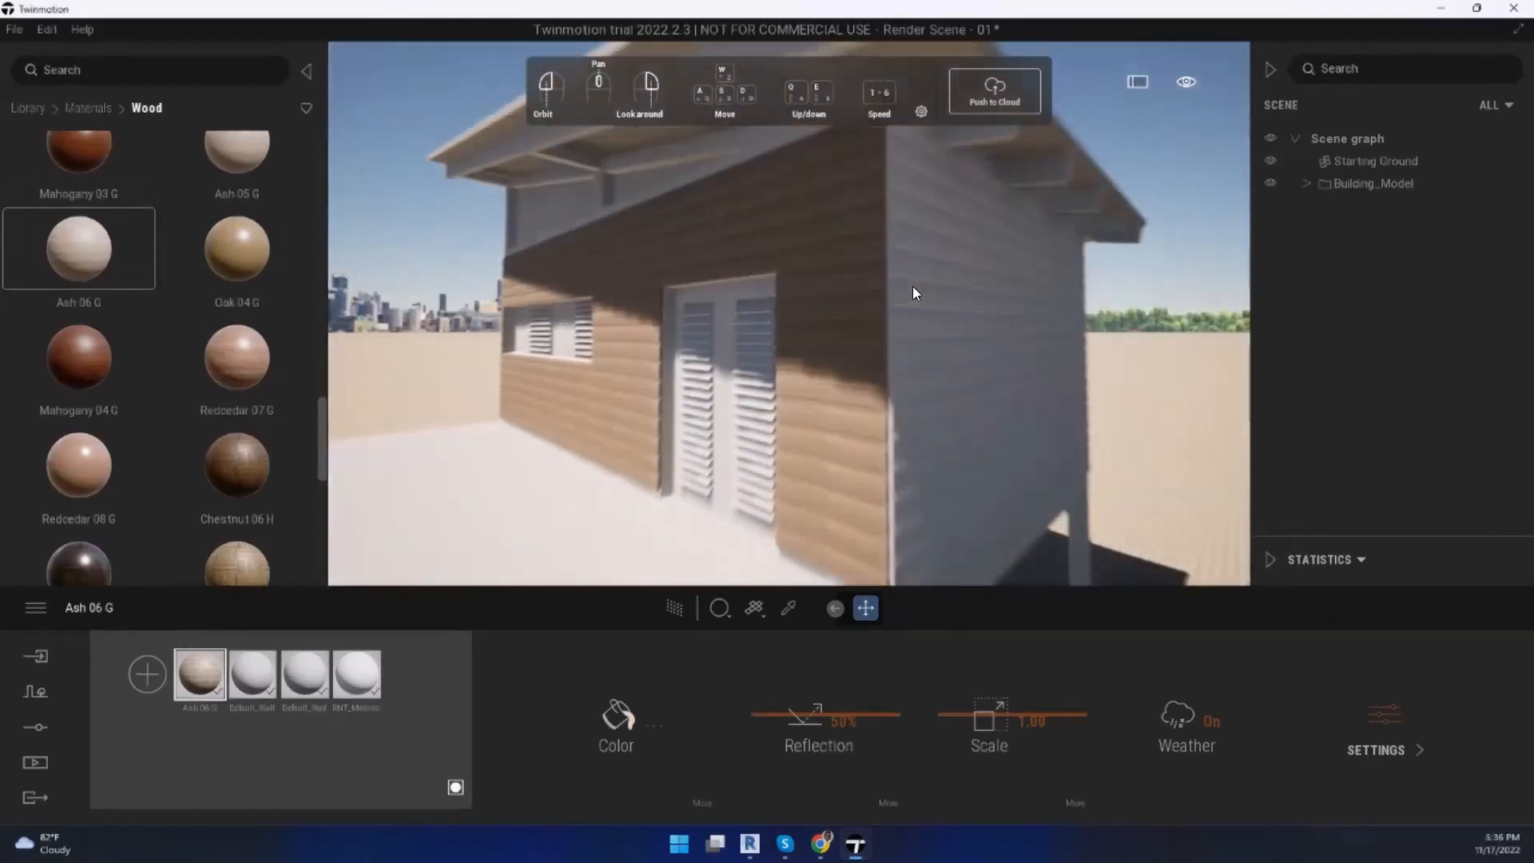
pyautogui.press('d')
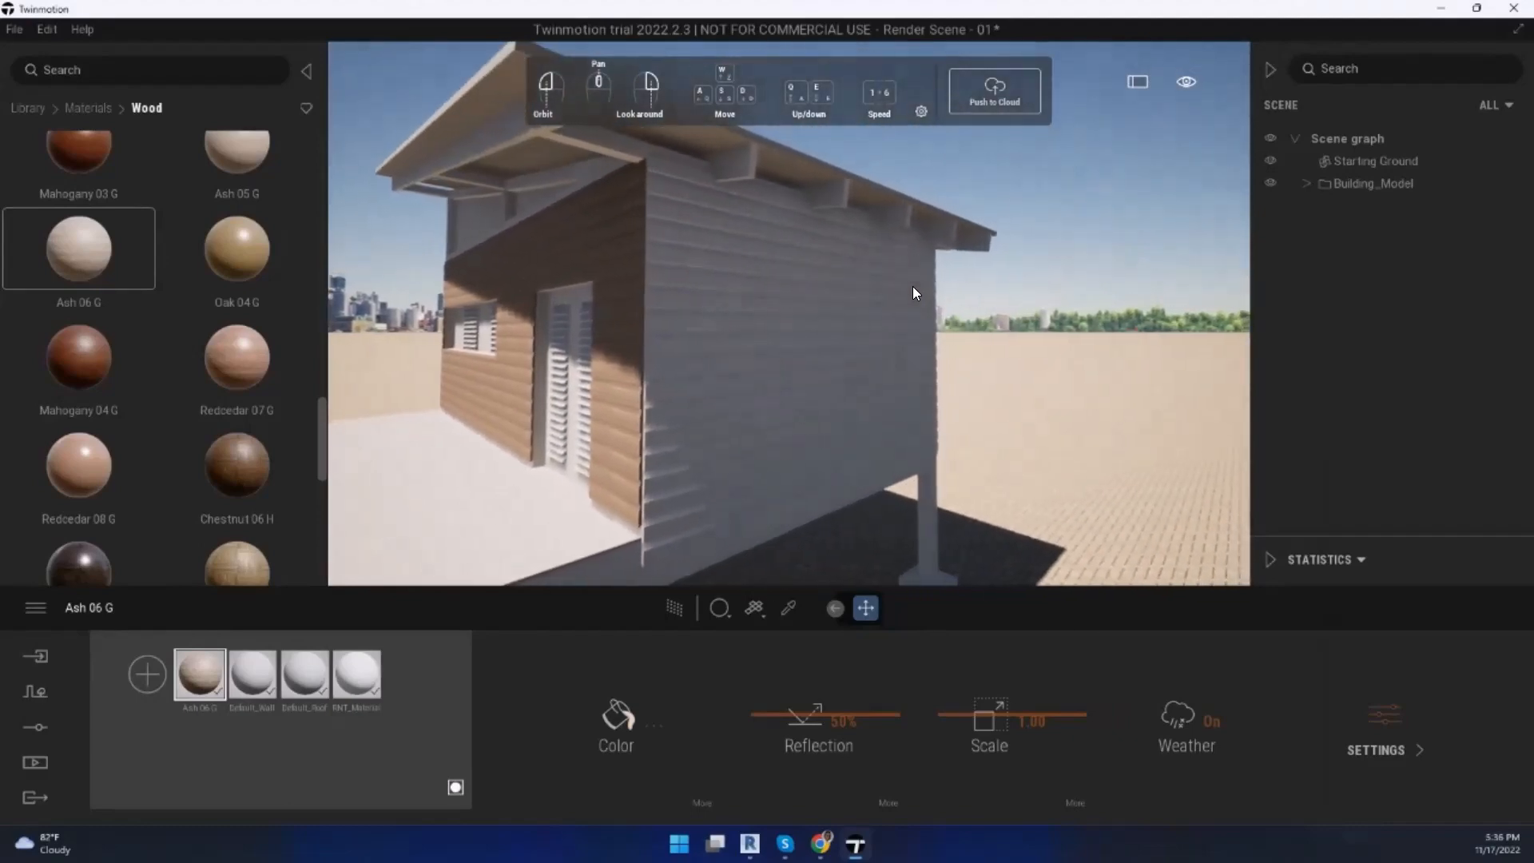
pyautogui.press('a')
pyautogui.press('a')
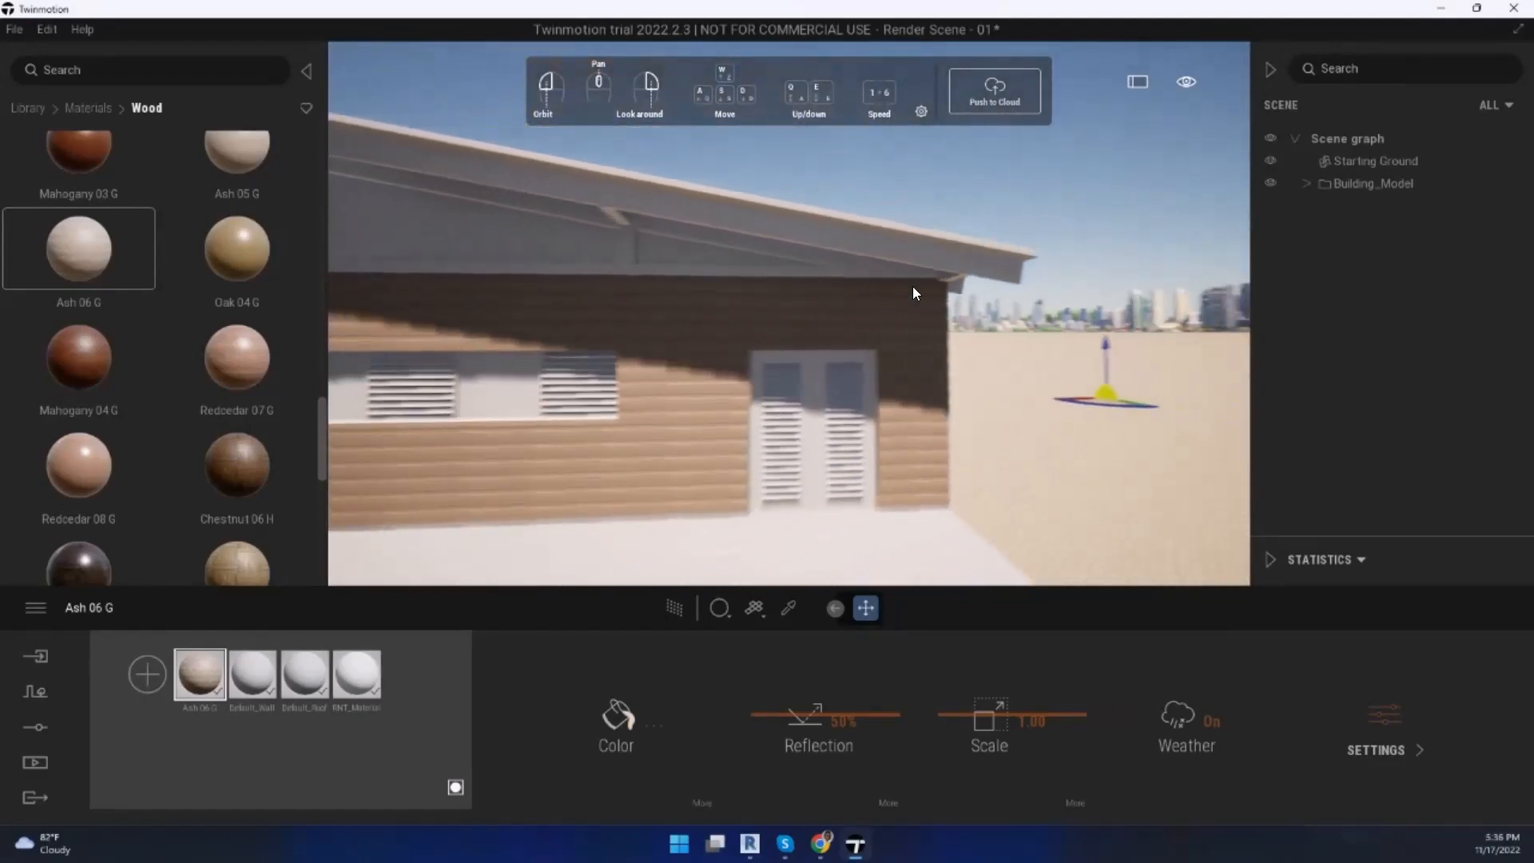
pyautogui.press('a')
pyautogui.press('w')
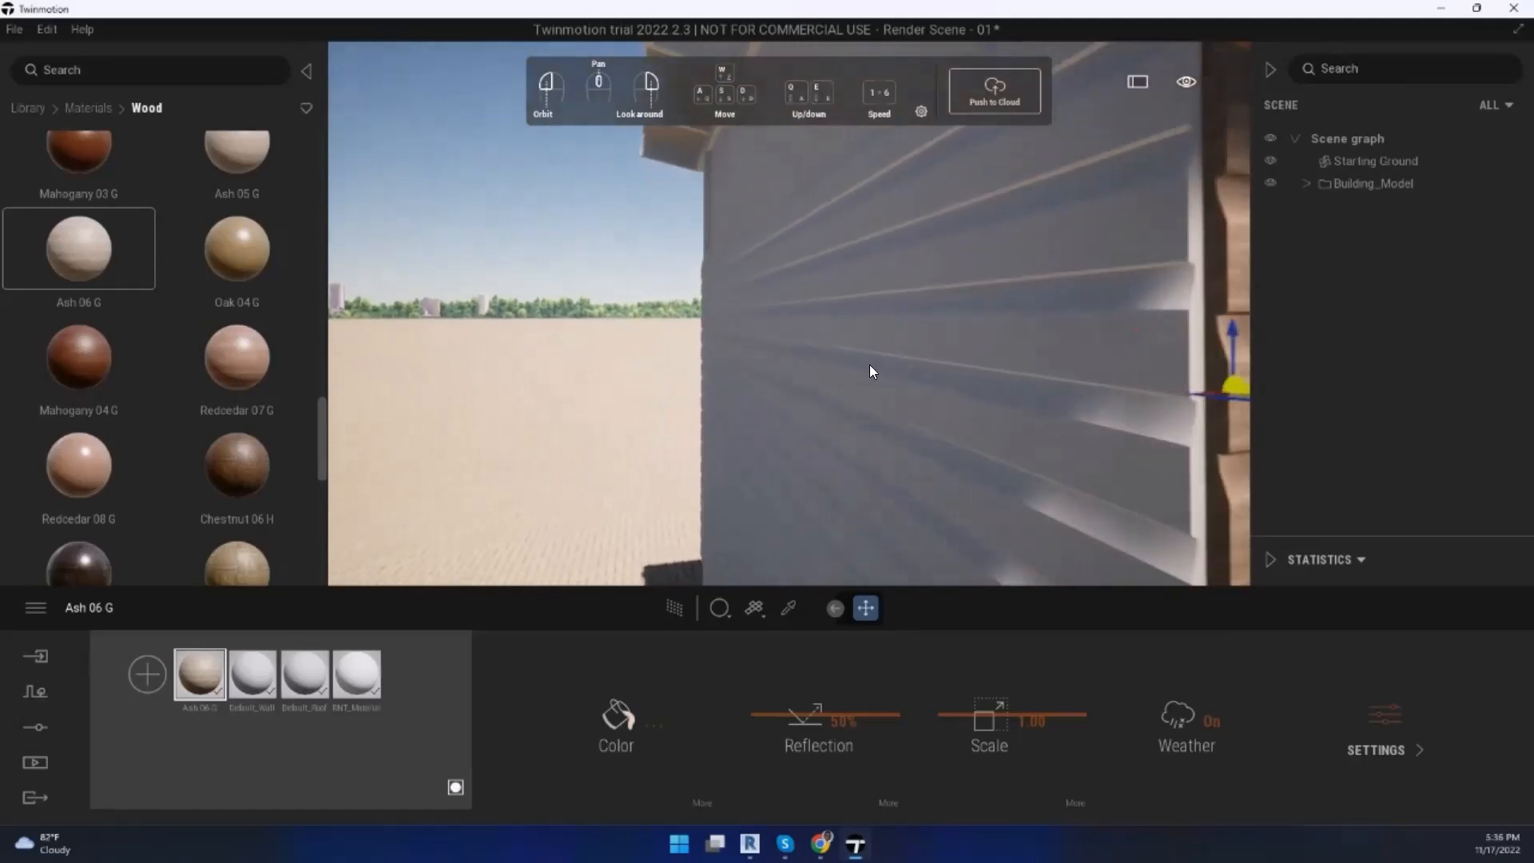
pyautogui.press('d')
pyautogui.press('d')
pyautogui.press('w')
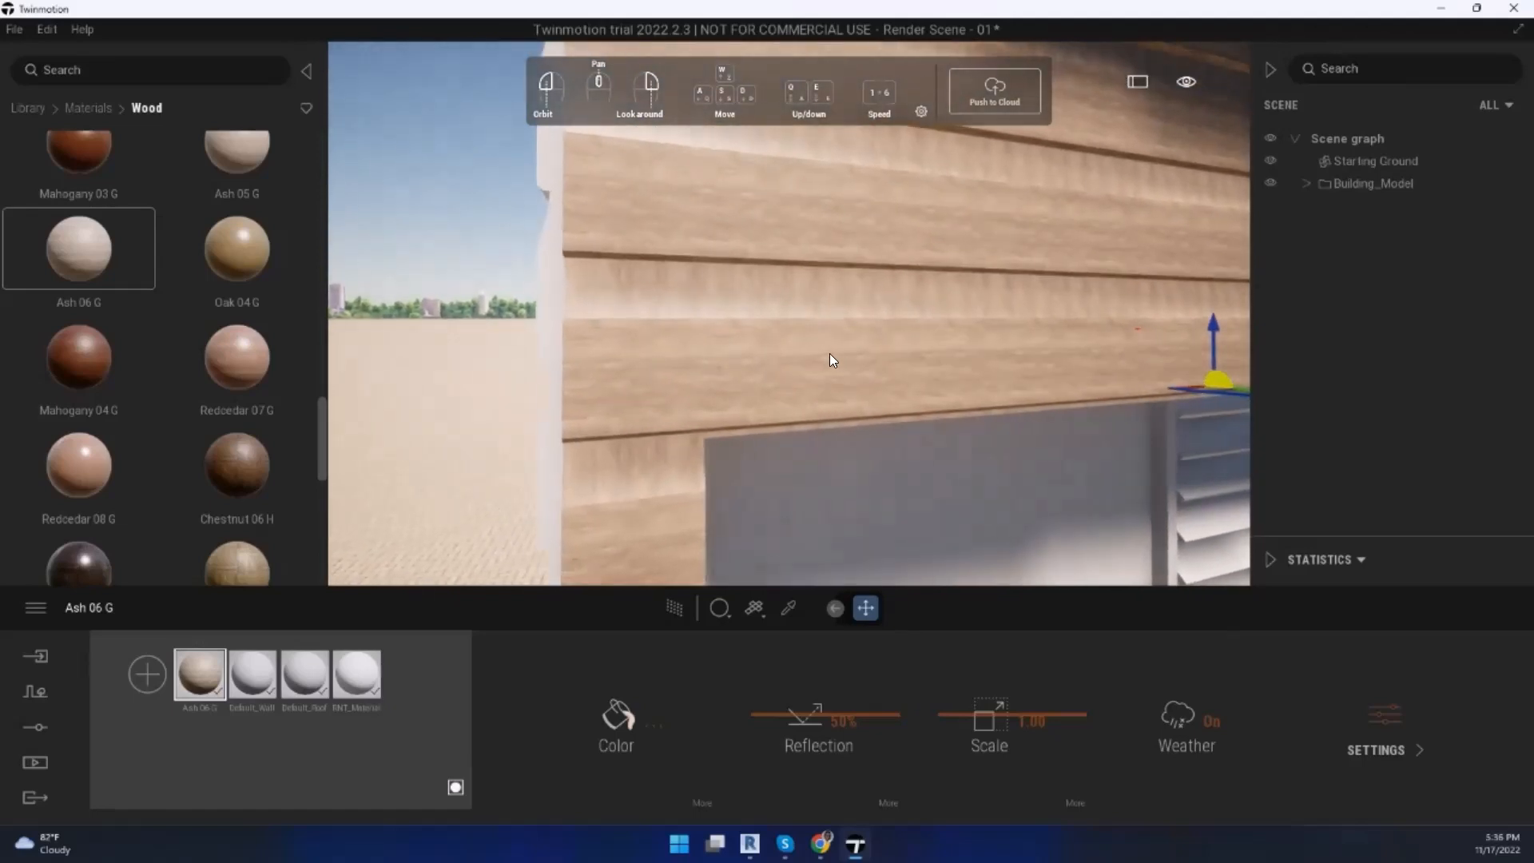
pyautogui.press('w')
pyautogui.moveTo(828, 353); pyautogui.dragTo(815, 404)
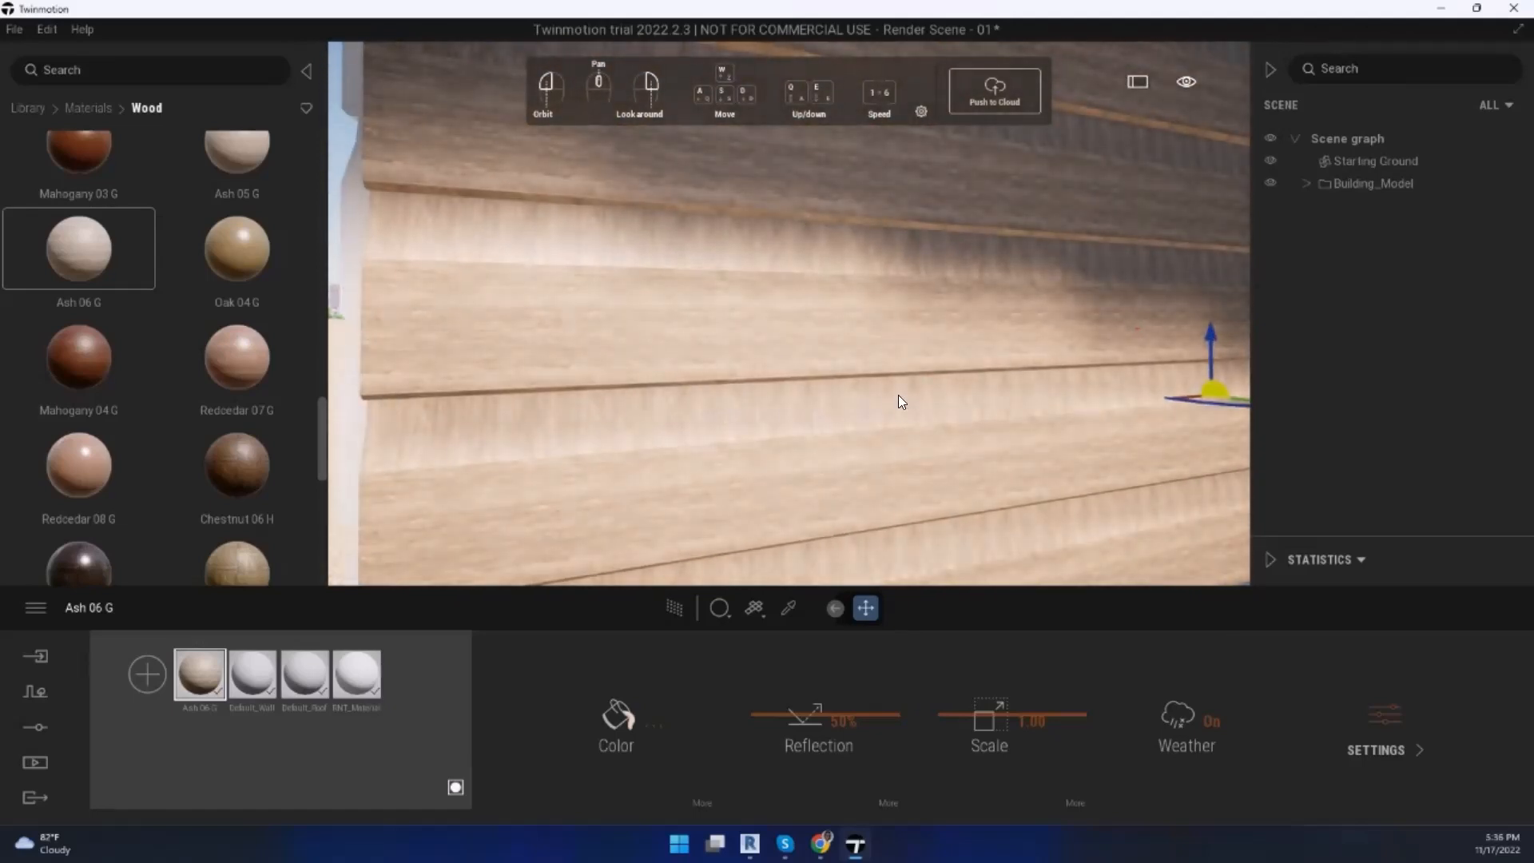
pyautogui.press('w')
pyautogui.press('s')
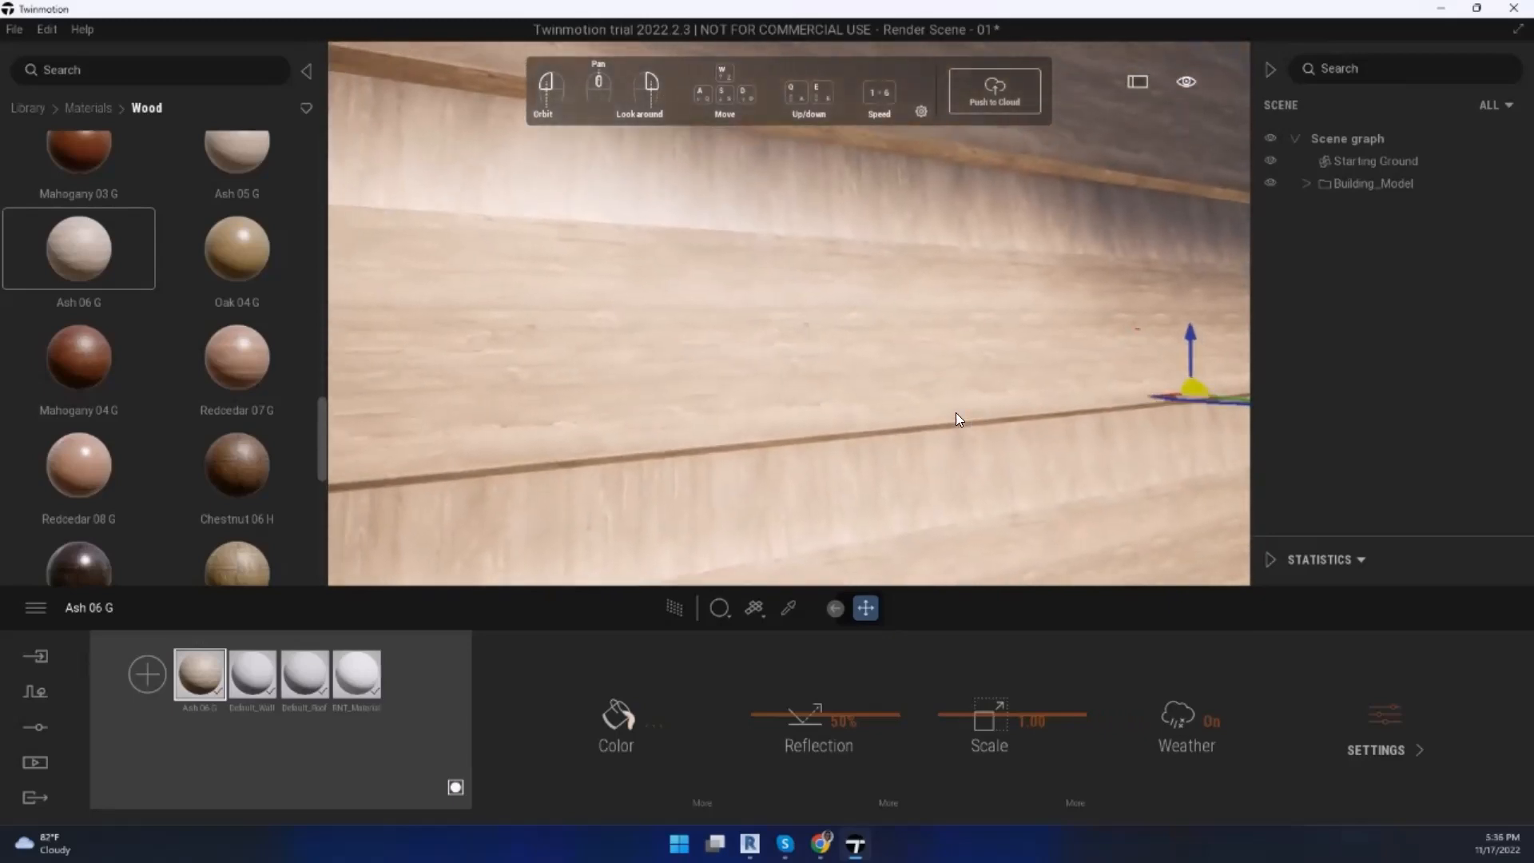
pyautogui.press('s')
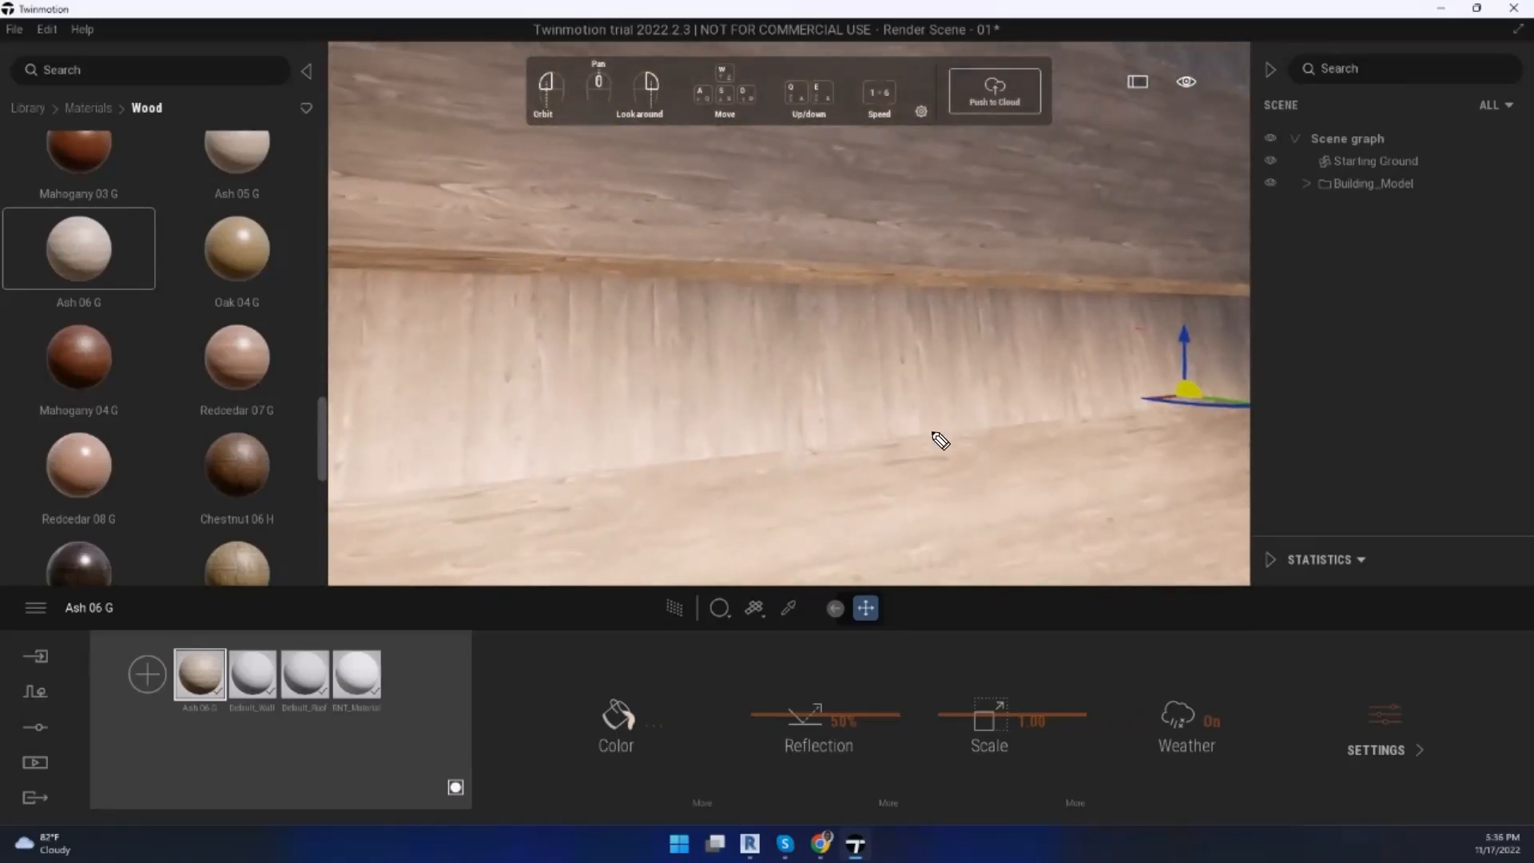
pyautogui.moveTo(933, 434)
pyautogui.mouseDown()
pyautogui.moveTo(938, 356)
pyautogui.moveTo(904, 353)
pyautogui.moveTo(969, 345)
pyautogui.mouseUp()
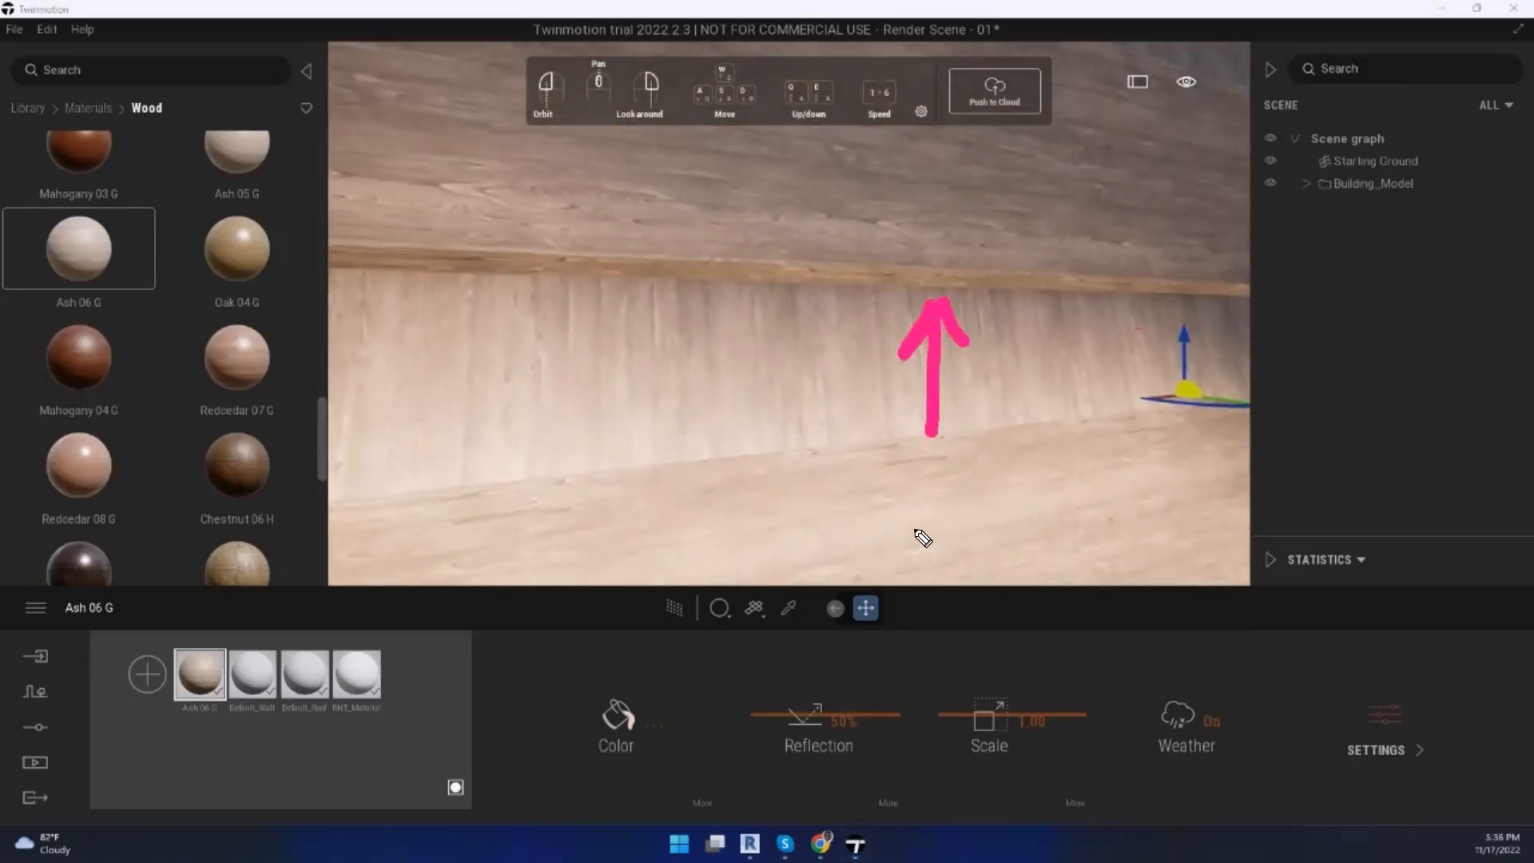
pyautogui.moveTo(914, 532); pyautogui.dragTo(1122, 507)
pyautogui.moveTo(1122, 507); pyautogui.dragTo(1083, 540)
pyautogui.moveTo(1056, 482); pyautogui.dragTo(1123, 505)
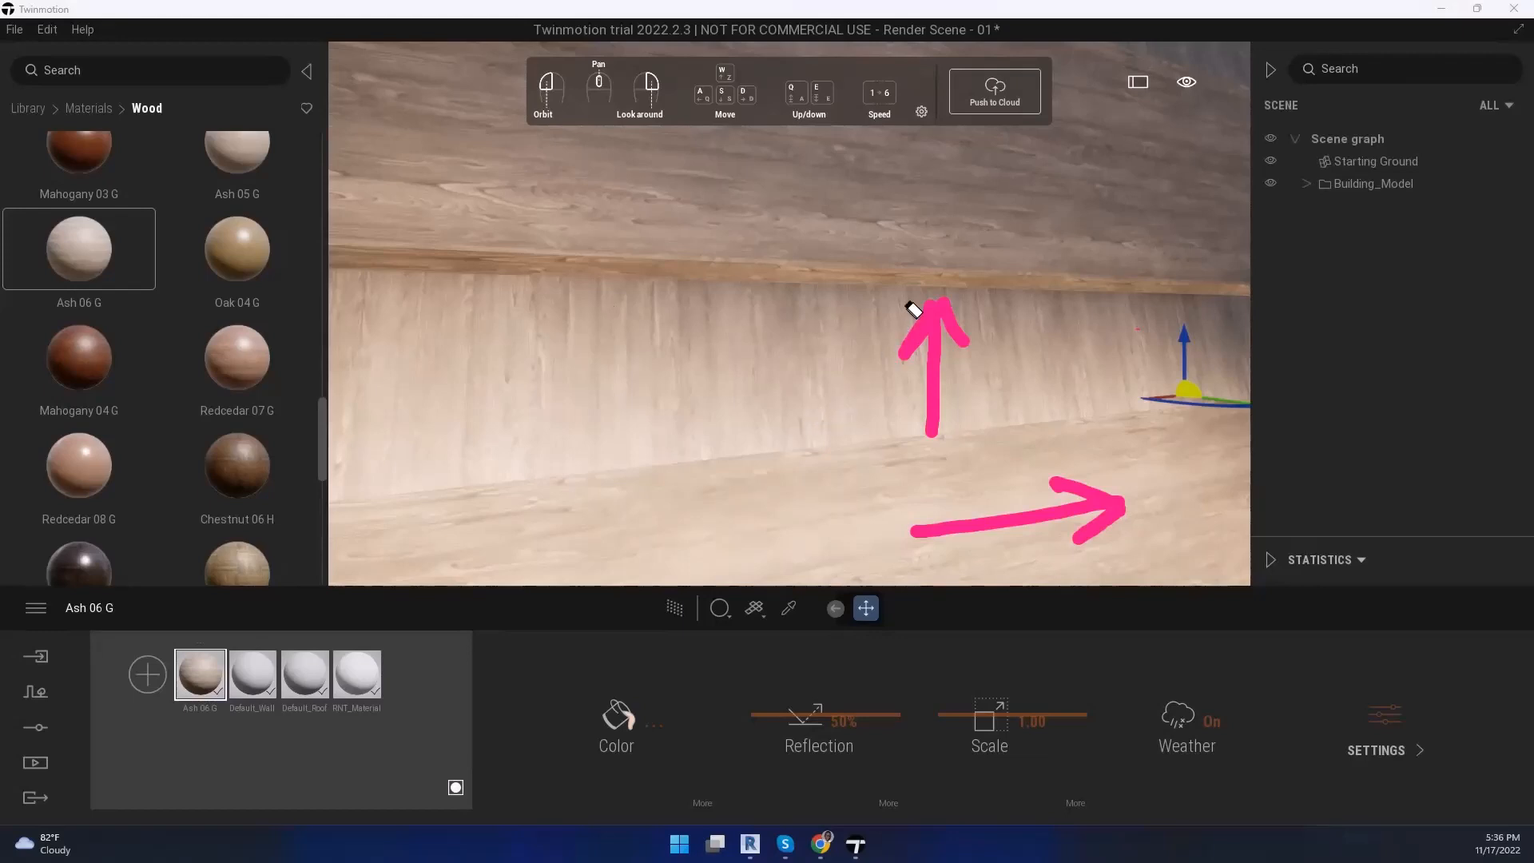
pyautogui.press('Delete')
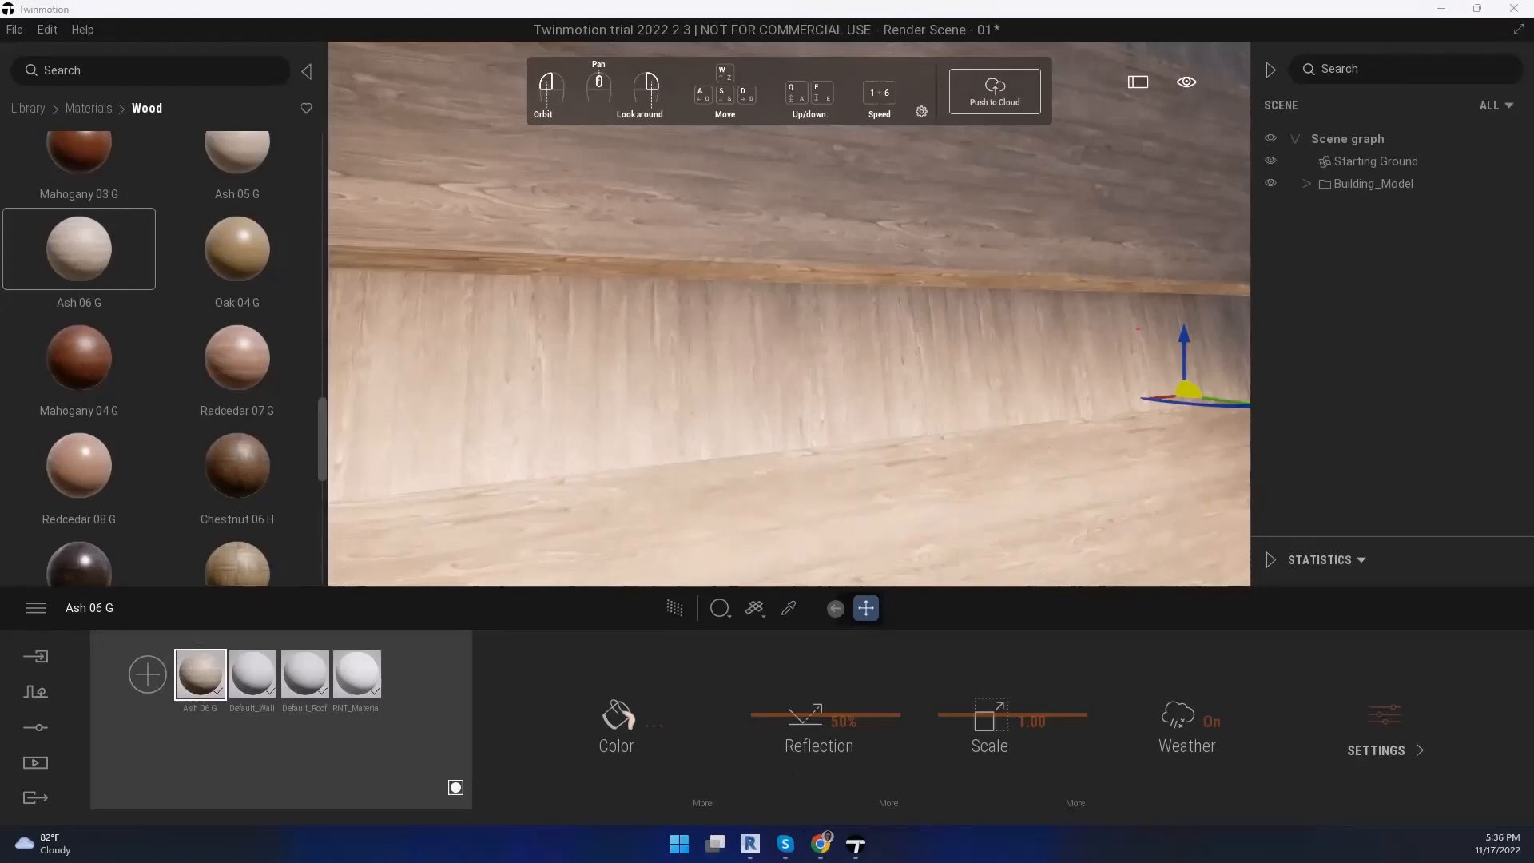
pyautogui.click(749, 844)
pyautogui.click(750, 844)
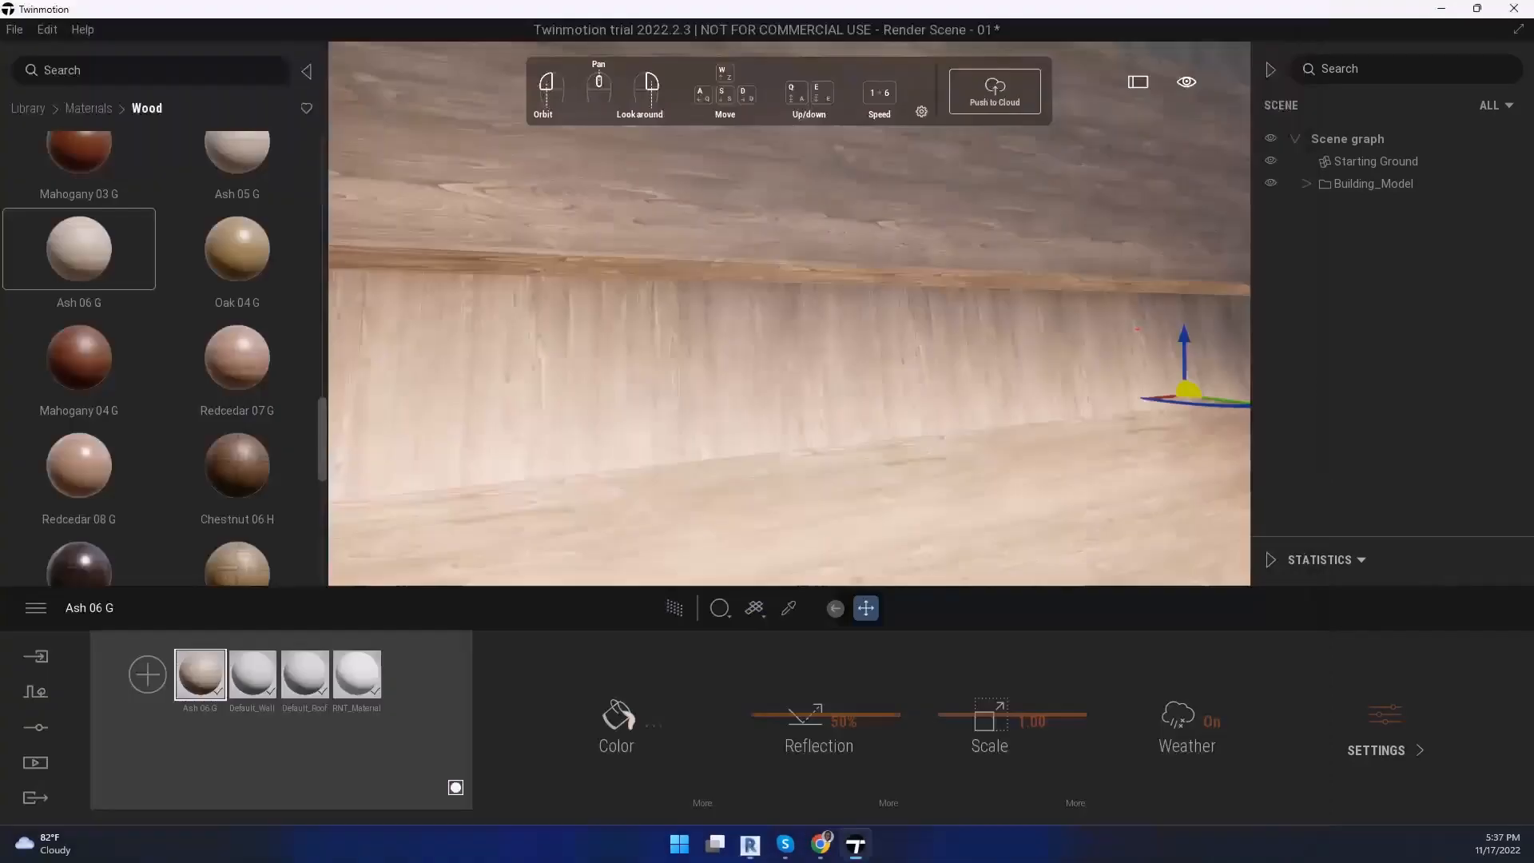
# Step: Check the wood-clad front wall once more and undo the Ash 06 G material on its siding
pyautogui.scroll(-5, 838, 440)
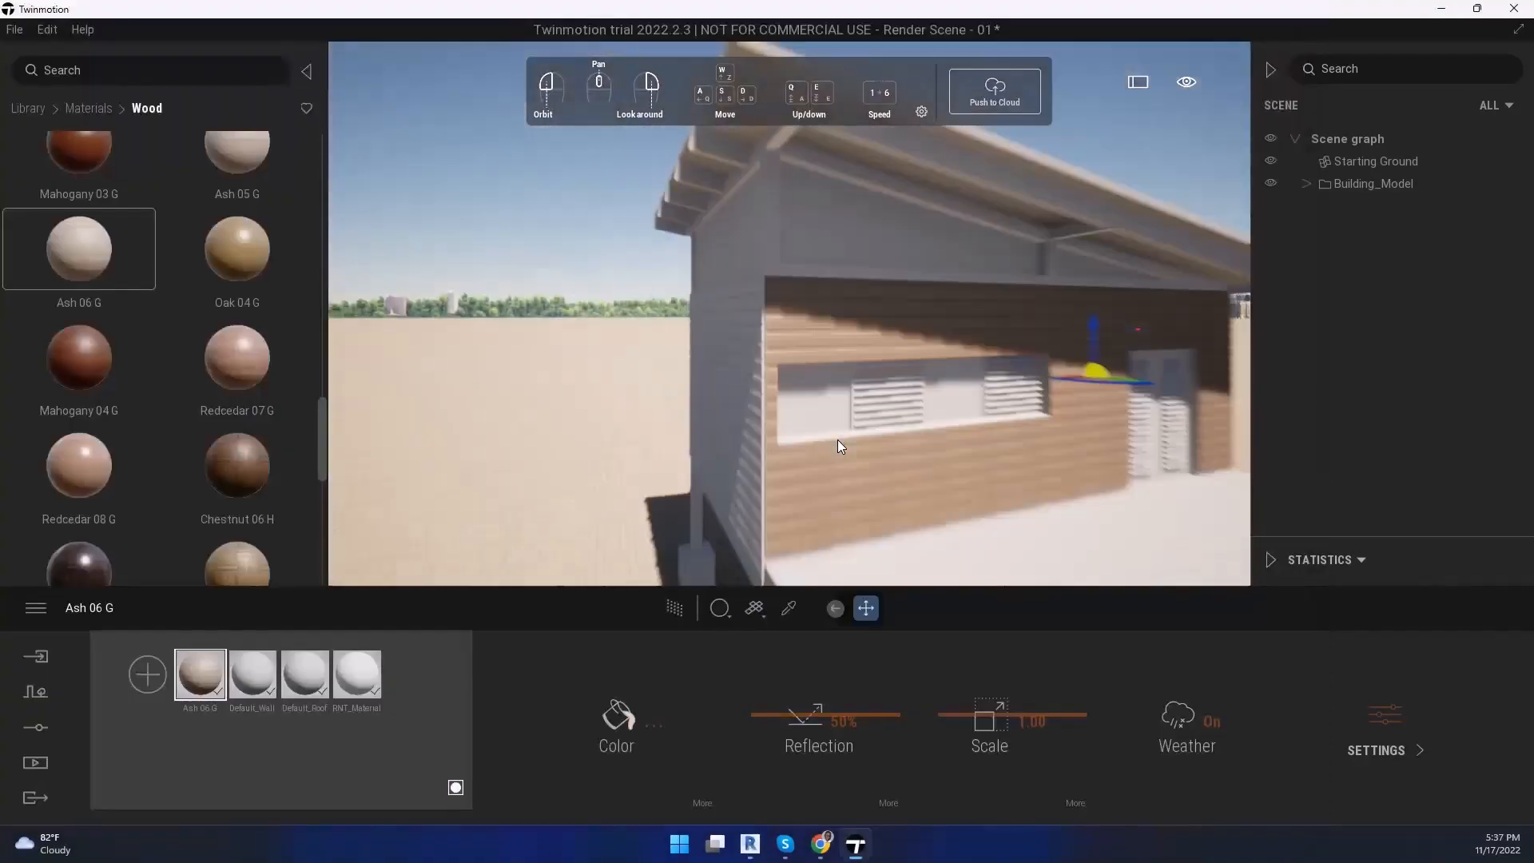
pyautogui.scroll(5, 798, 407)
pyautogui.scroll(-3, 806, 413)
pyautogui.hotkey('ctrl', 'z')
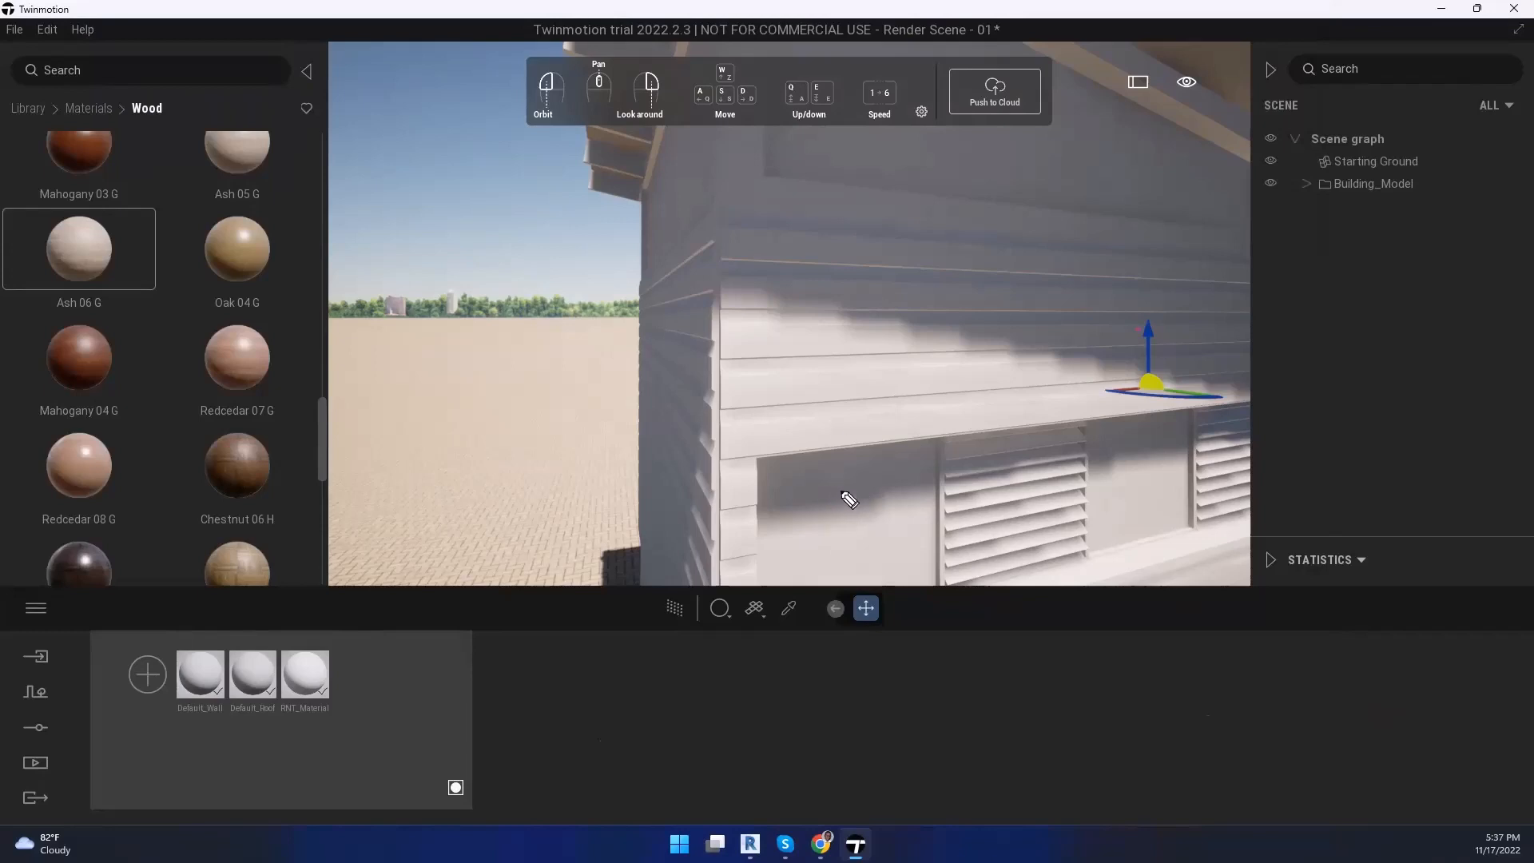
# Step: Leave the wood materials and open the Primitives category among the library's objects
pyautogui.moveTo(774, 313)
pyautogui.mouseDown()
pyautogui.moveTo(767, 546)
pyautogui.moveTo(753, 551)
pyautogui.moveTo(767, 583)
pyautogui.moveTo(795, 547)
pyautogui.mouseUp()
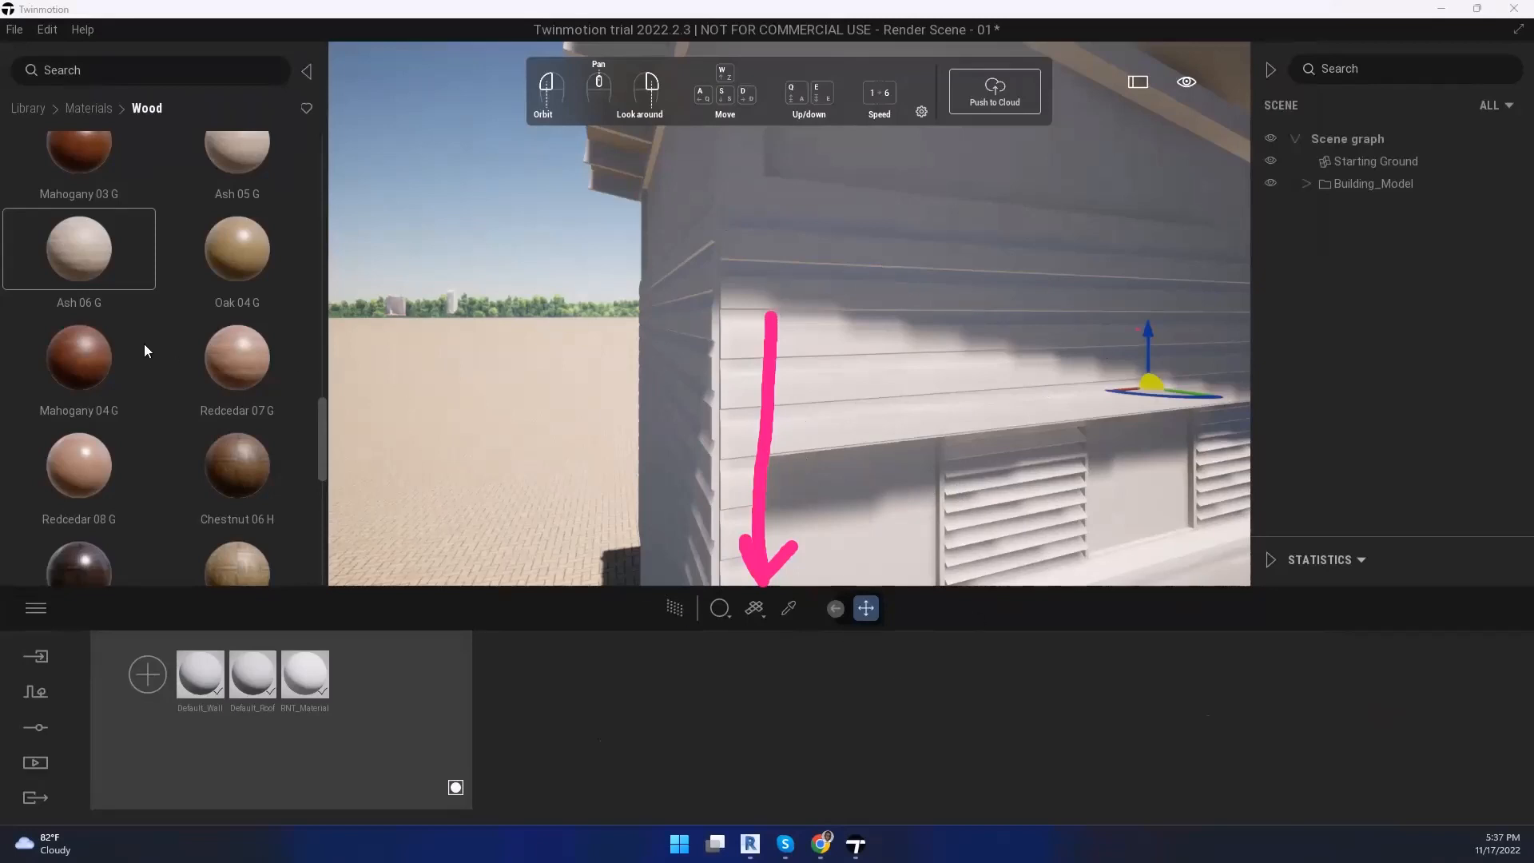
pyautogui.click(28, 109)
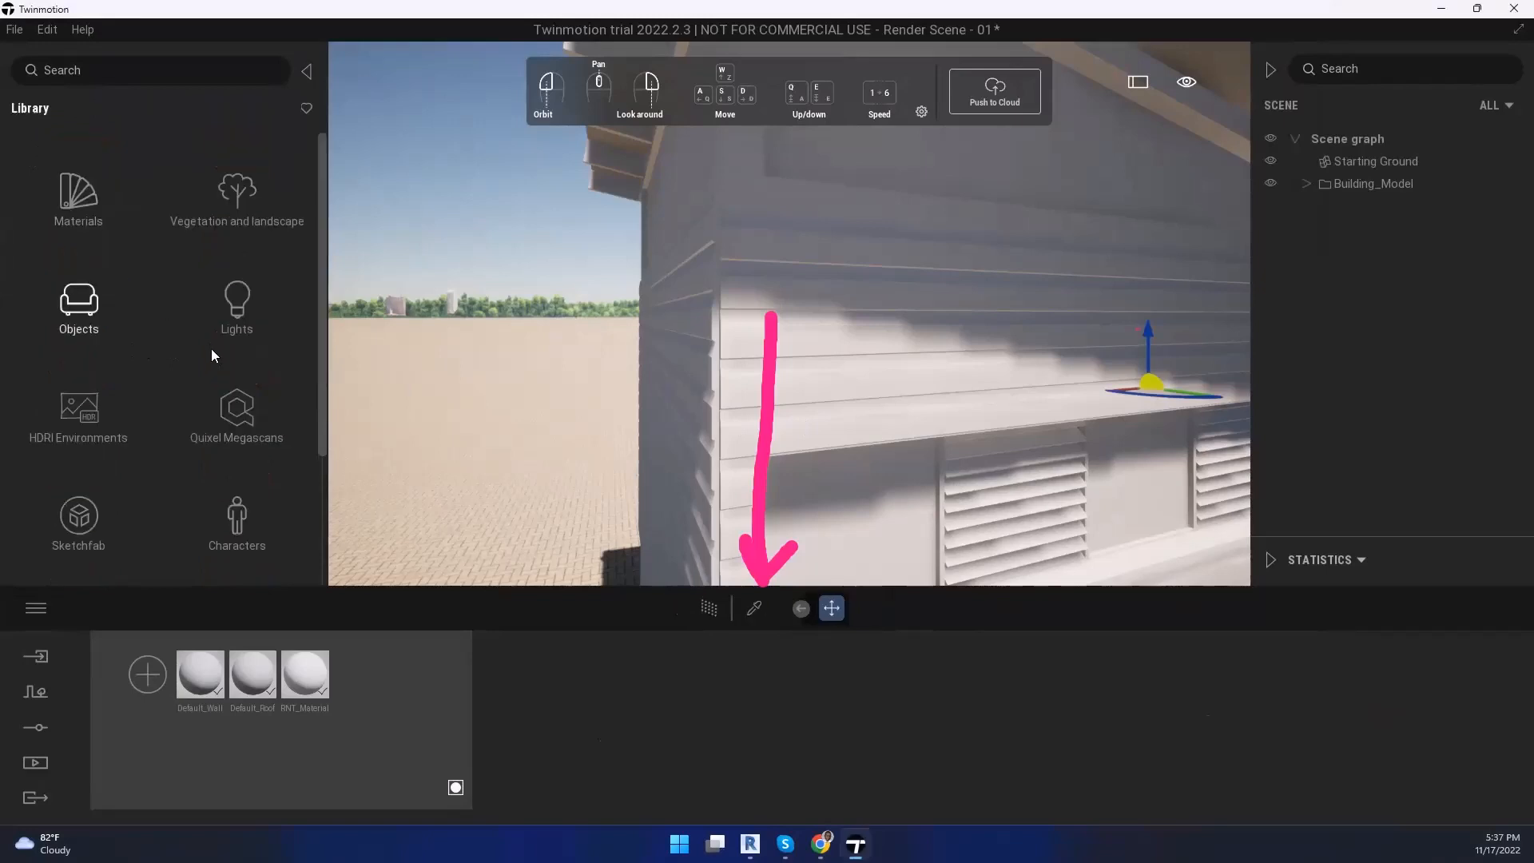
pyautogui.scroll(-3, 192, 369)
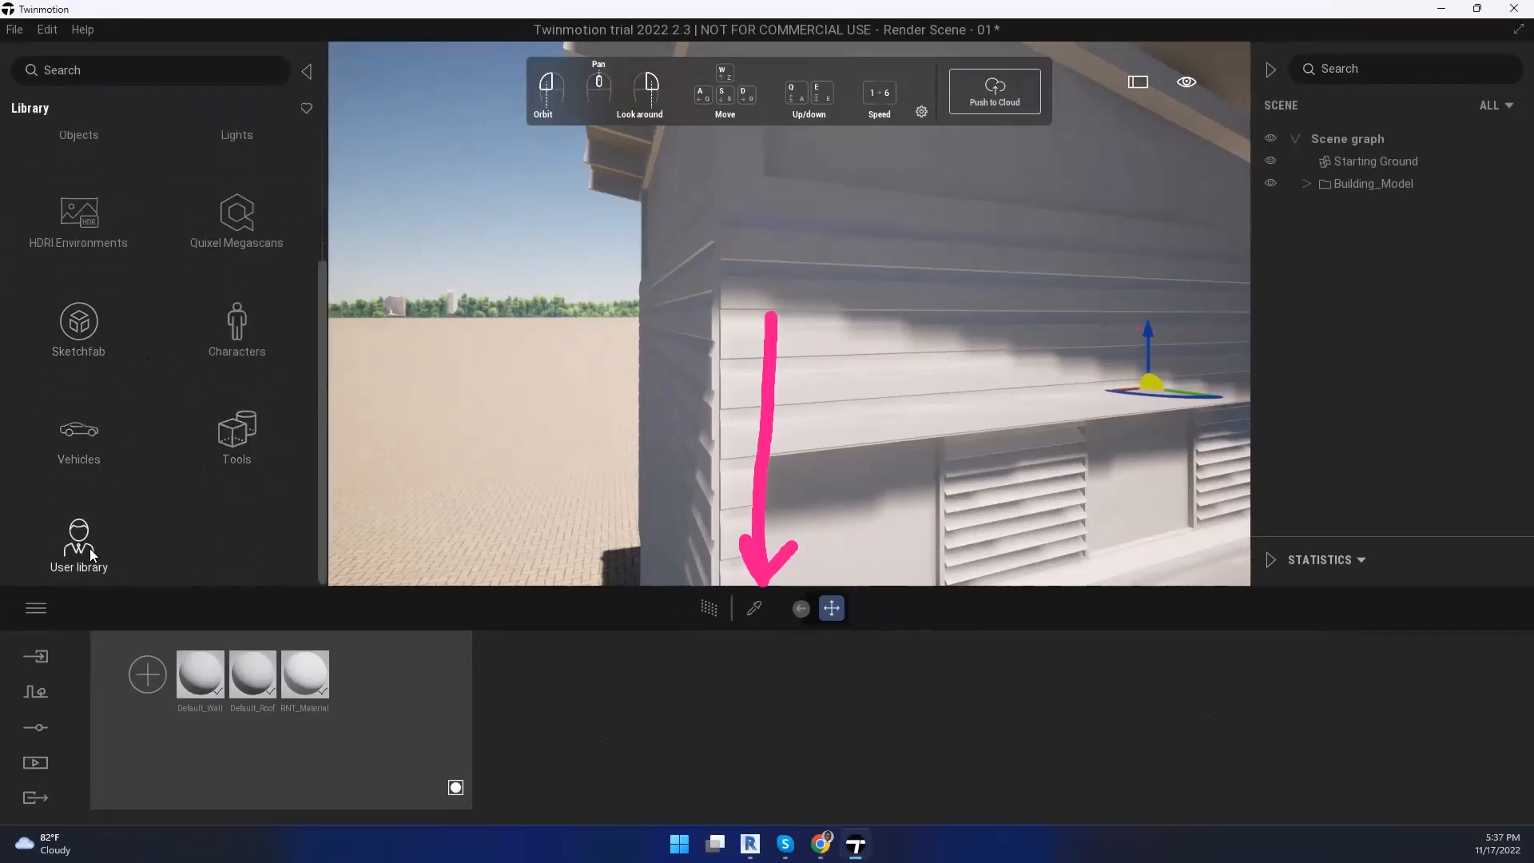
pyautogui.scroll(3, 107, 325)
pyautogui.scroll(-1, 123, 351)
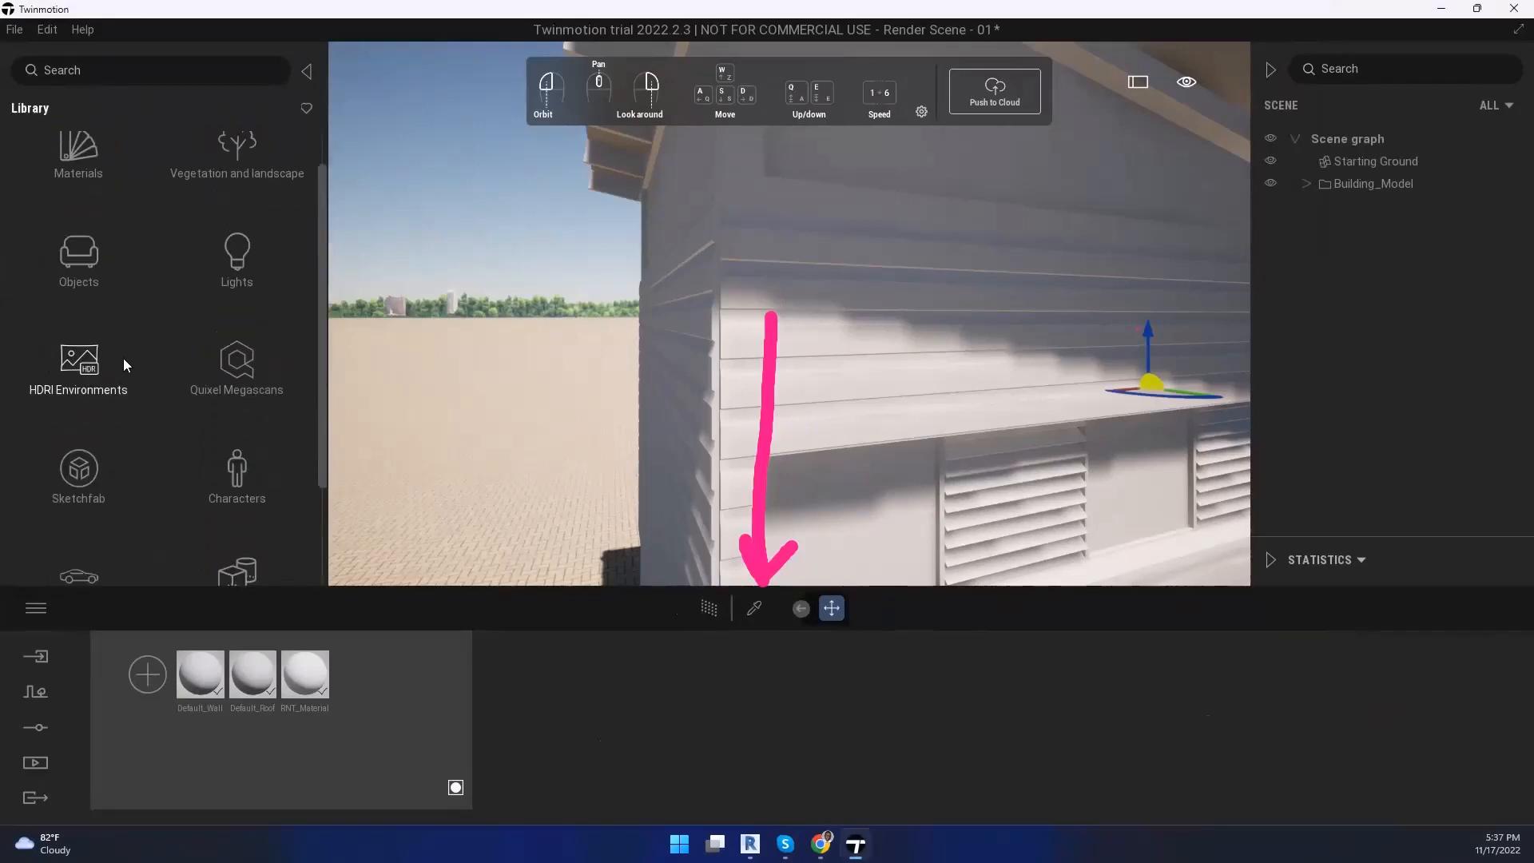
pyautogui.click(71, 264)
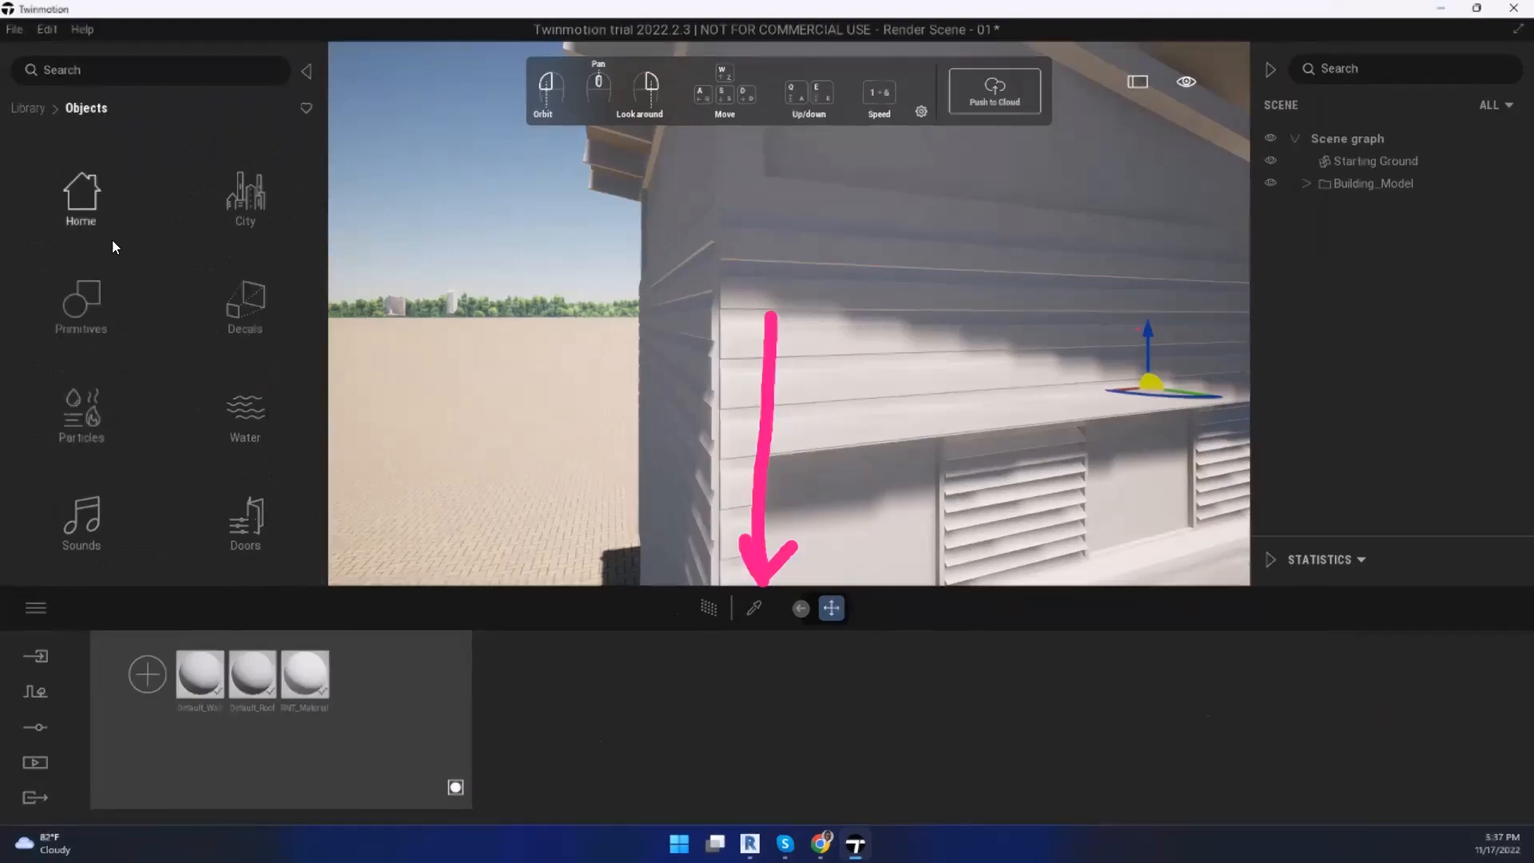
pyautogui.click(83, 299)
# Step: Place a Box 1m primitive on the paved ground beside the building
pyautogui.press('s')
pyautogui.moveTo(663, 393); pyautogui.dragTo(625, 408, button='right')
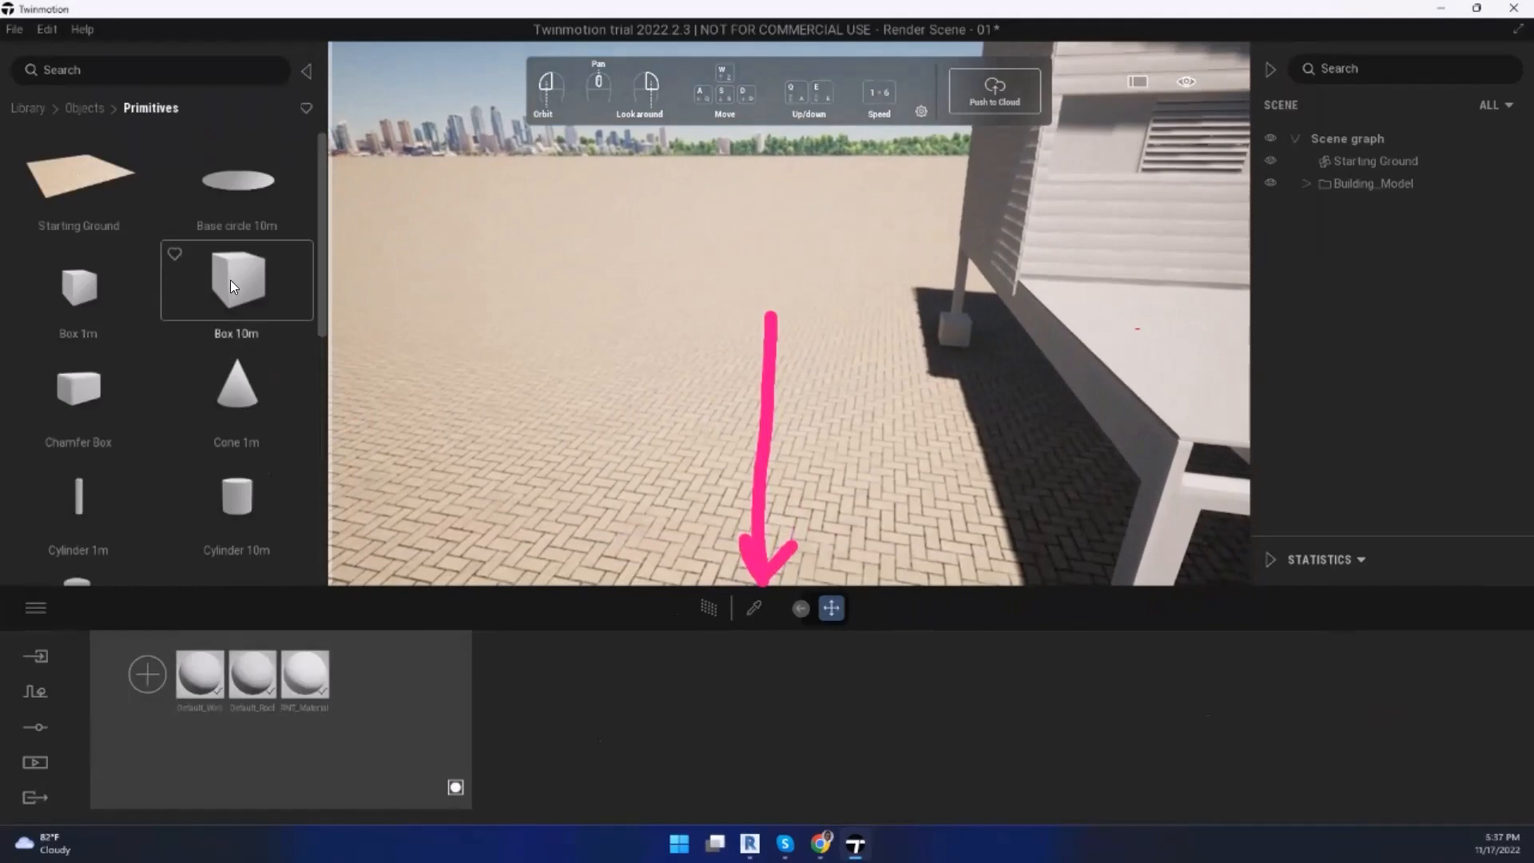
pyautogui.moveTo(67, 294); pyautogui.dragTo(568, 475)
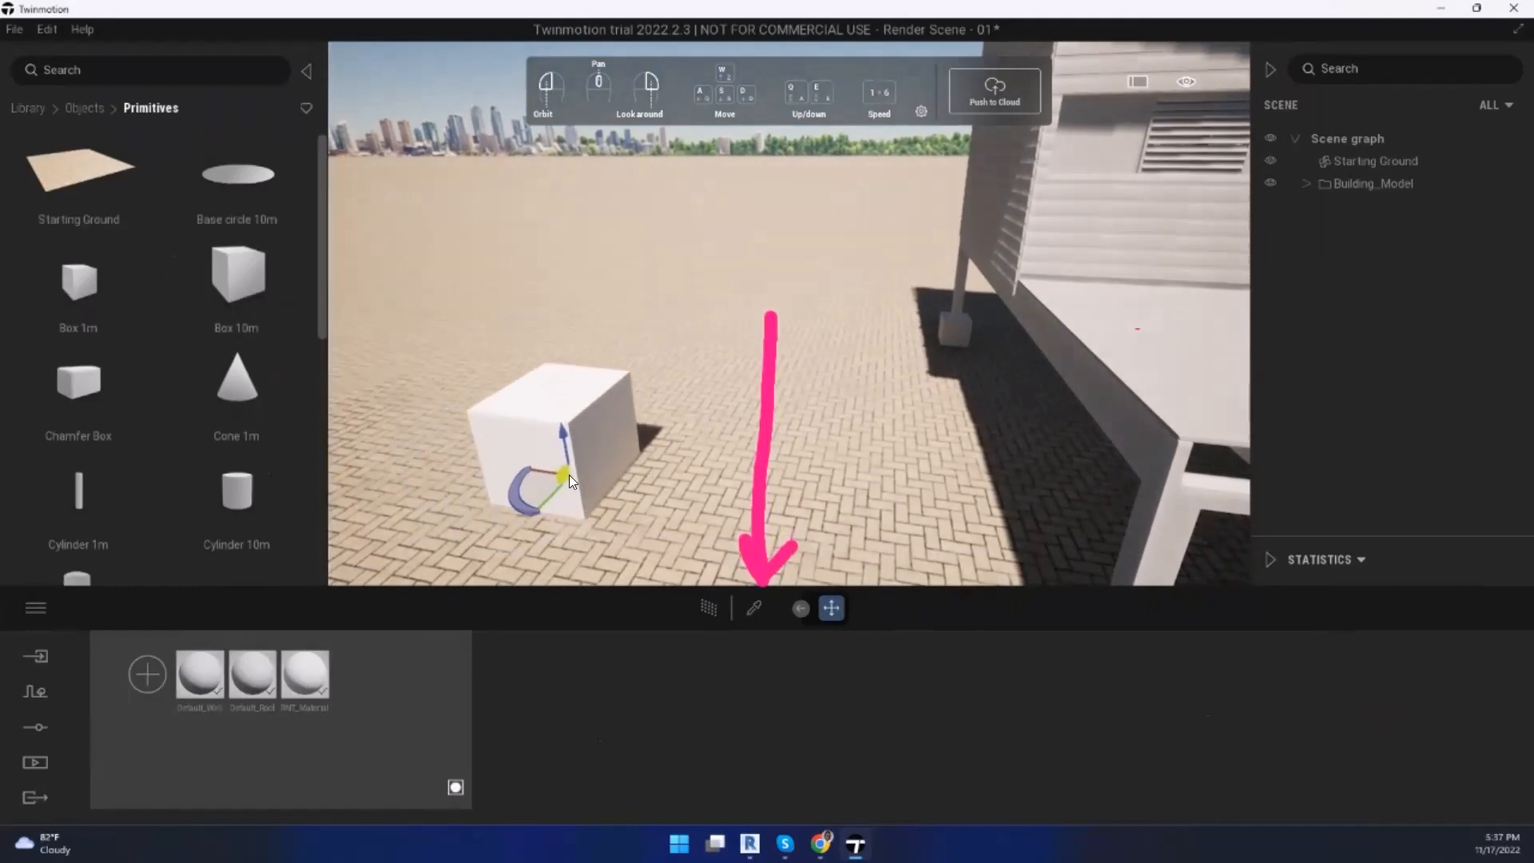
pyautogui.press('w')
pyautogui.moveTo(553, 492); pyautogui.dragTo(398, 585, button='right')
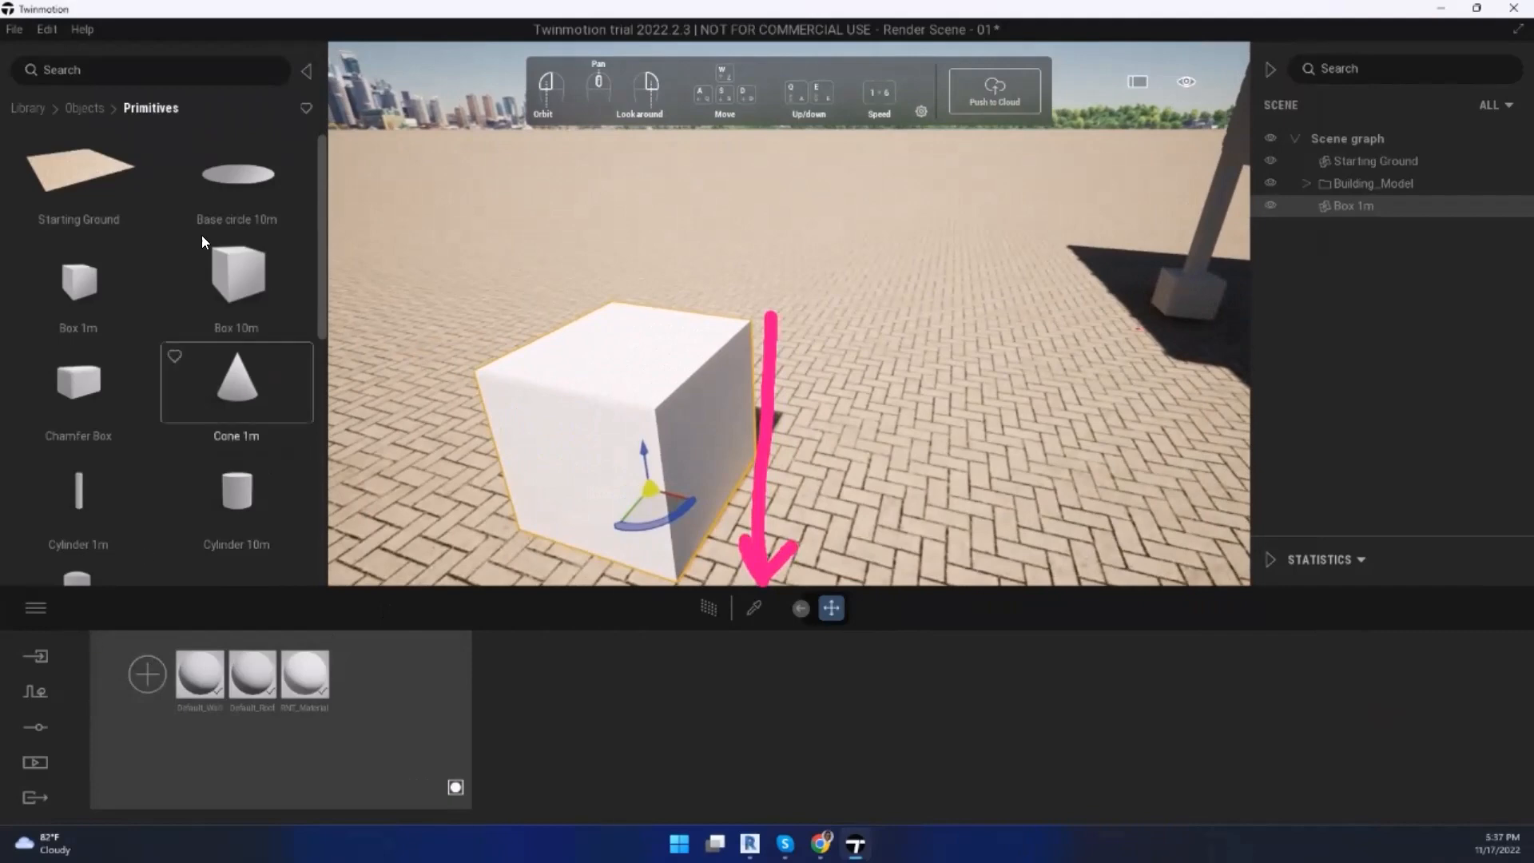
# Step: Find the wood materials in the library and apply Mult 01 D to the box primitive
pyautogui.click(84, 109)
pyautogui.click(23, 108)
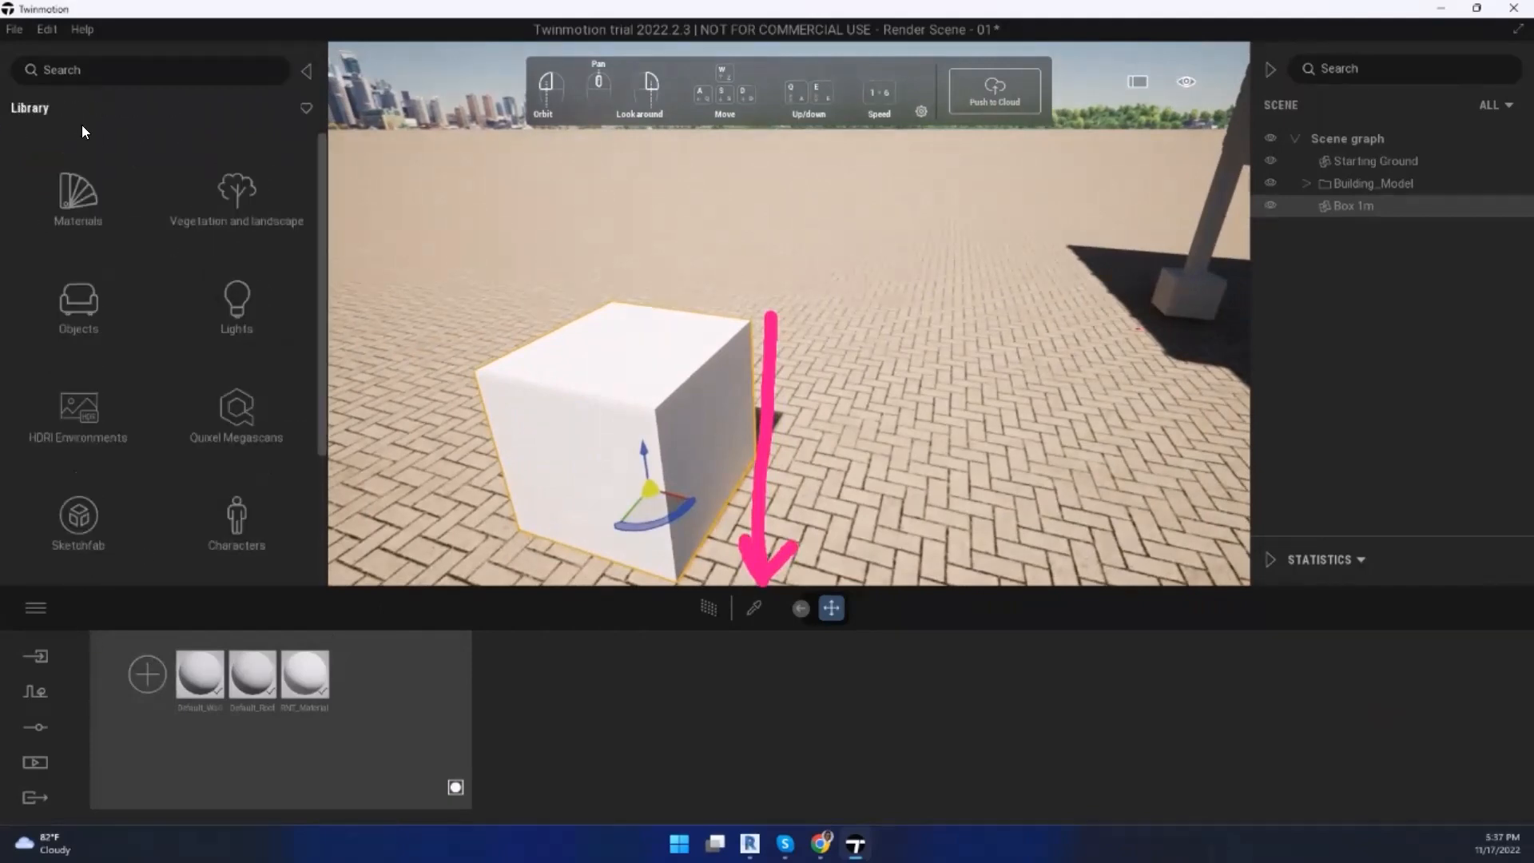
pyautogui.click(78, 195)
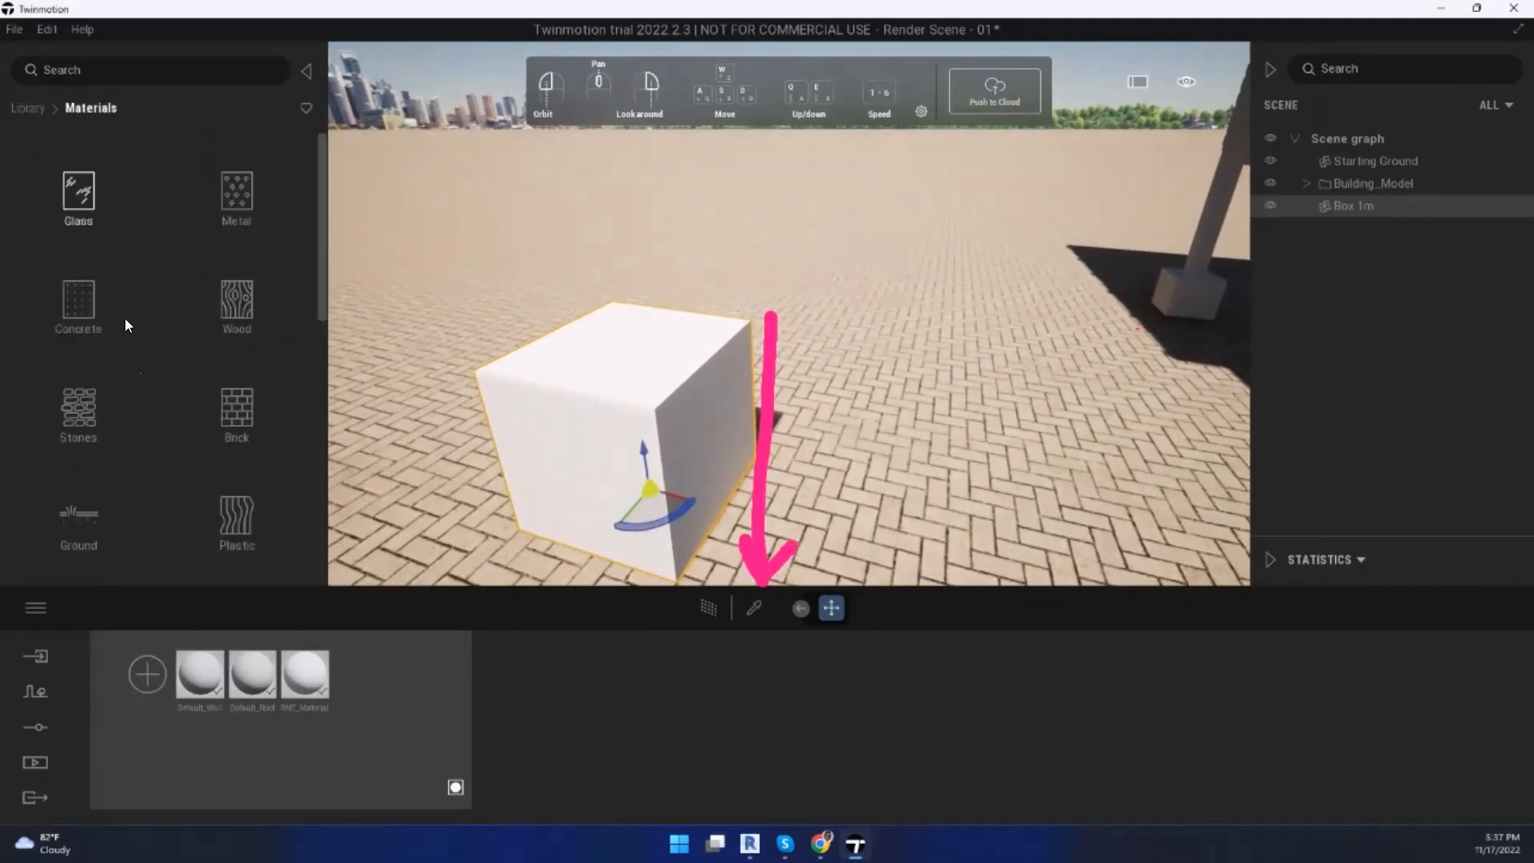
pyautogui.click(240, 310)
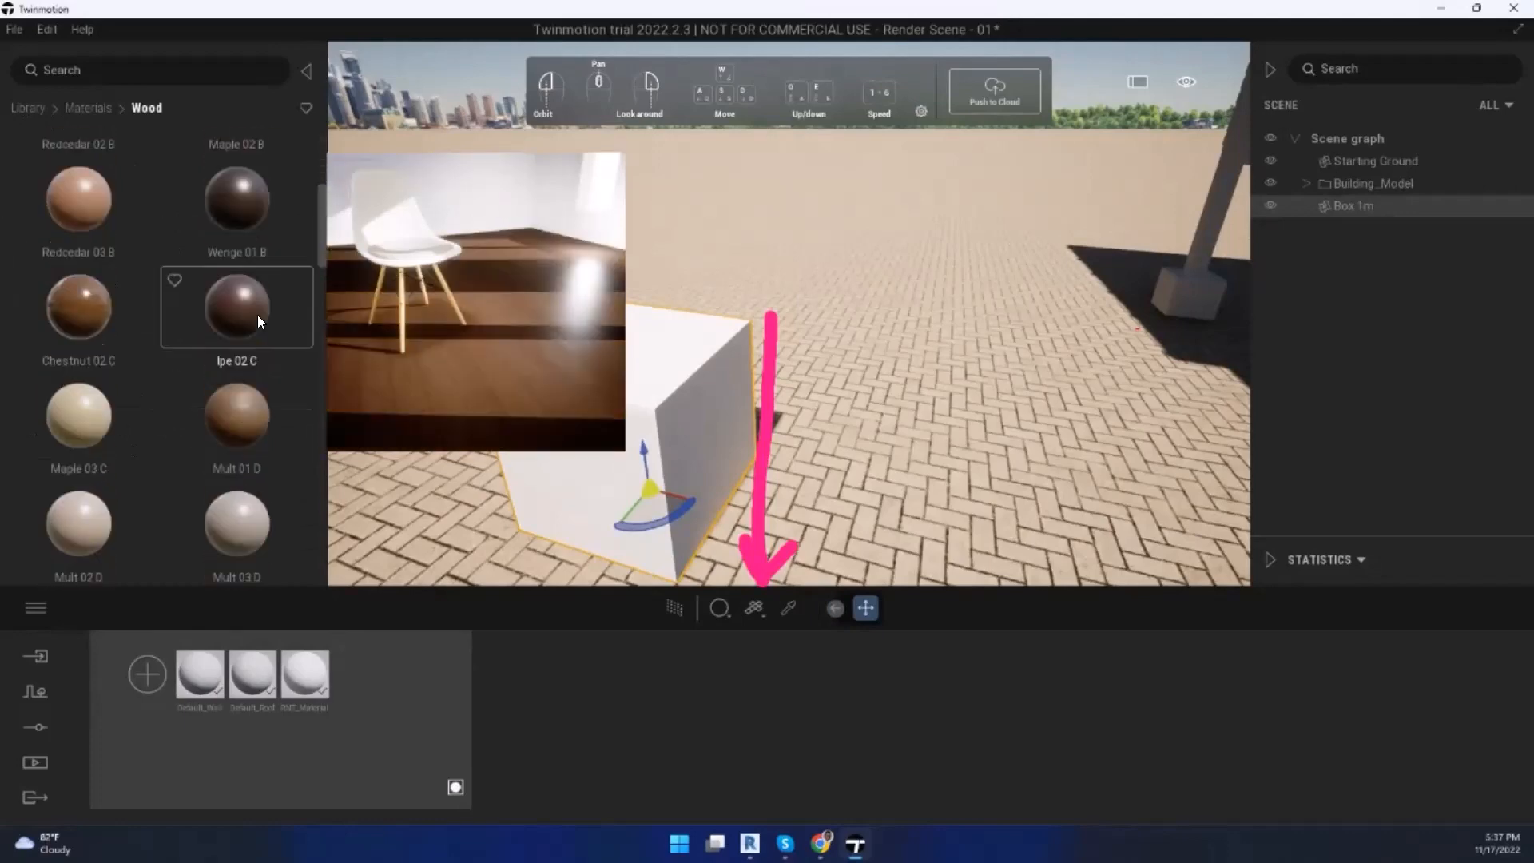
pyautogui.moveTo(242, 410); pyautogui.dragTo(572, 439)
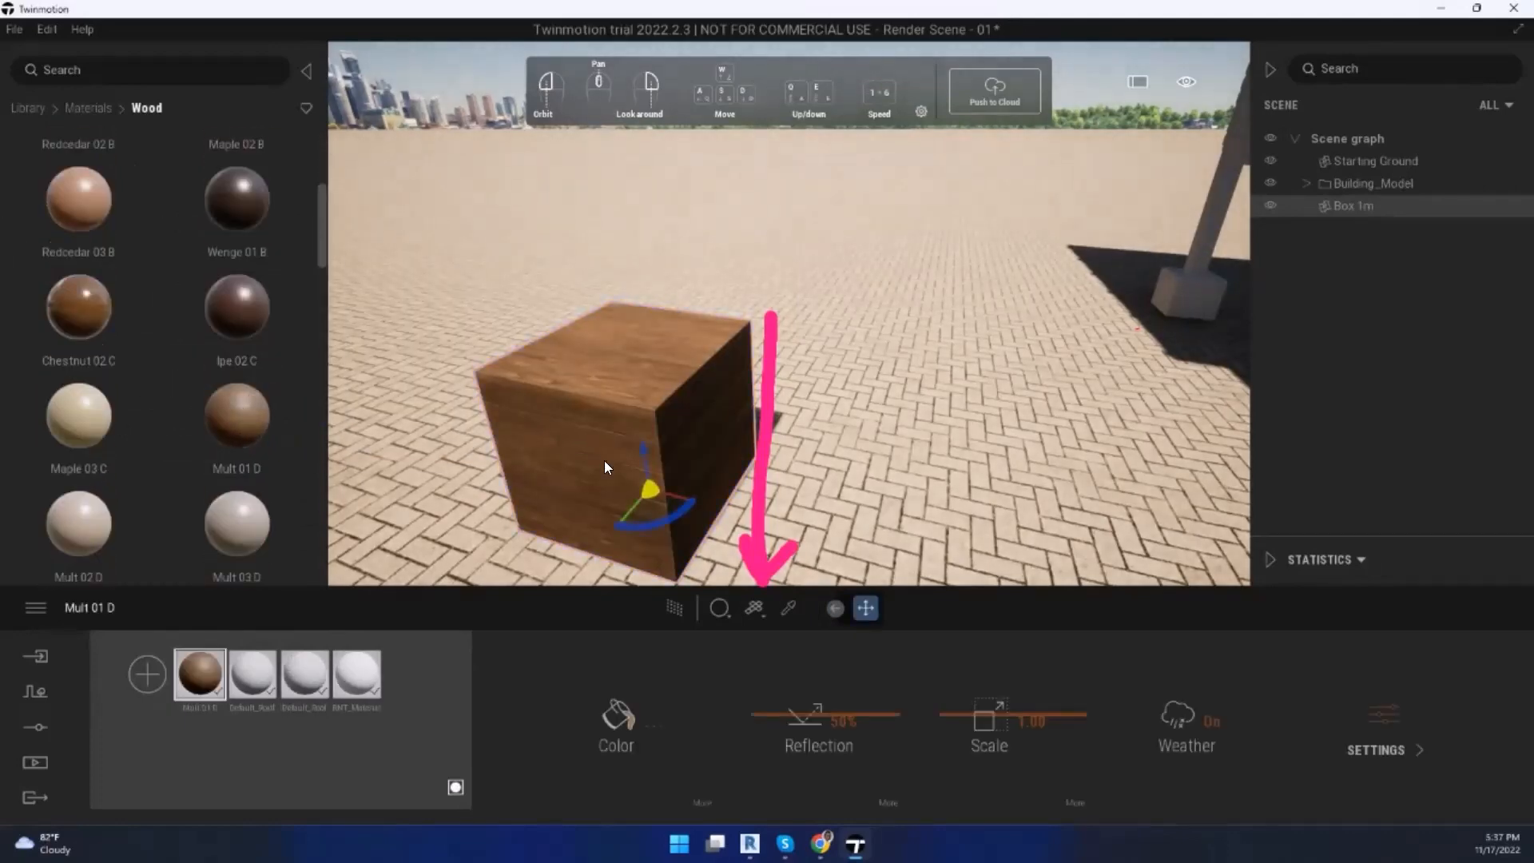
pyautogui.scroll(6, 604, 460)
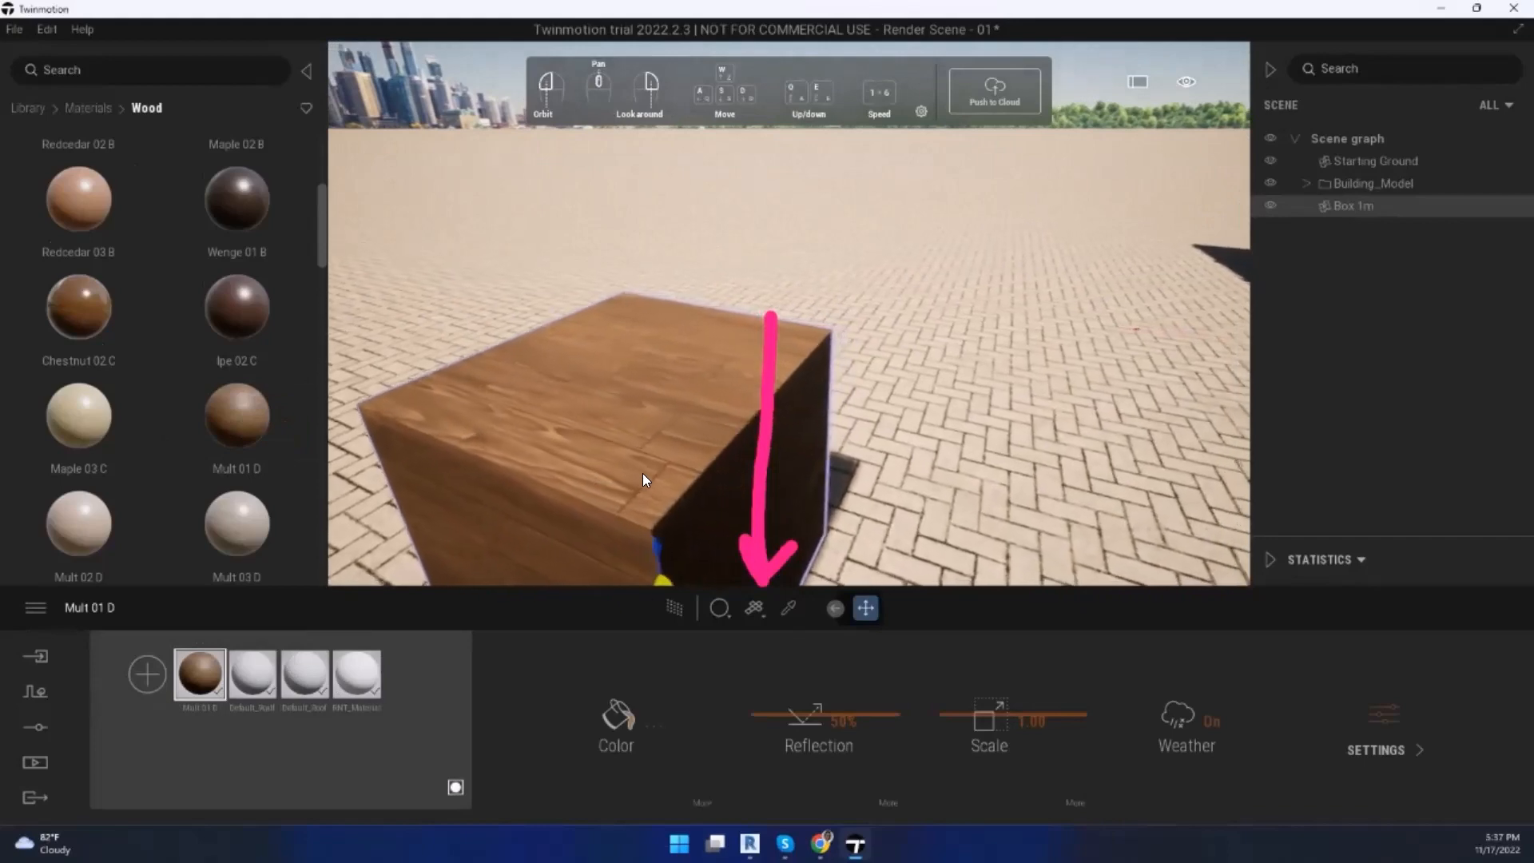
pyautogui.moveTo(642, 473); pyautogui.dragTo(622, 471, button='middle')
pyautogui.scroll(-3, 623, 474)
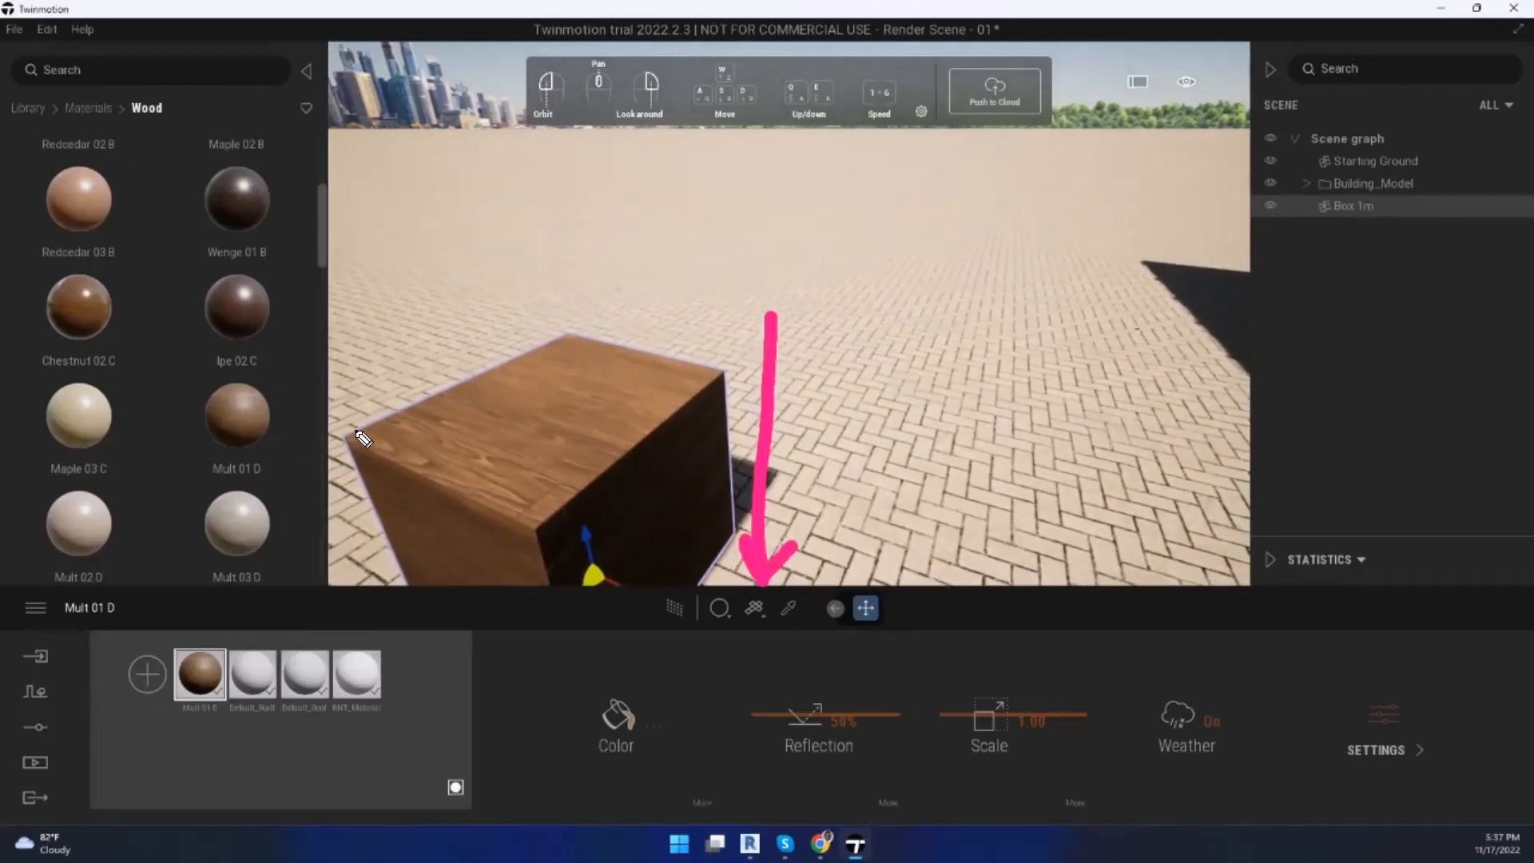
pyautogui.moveTo(352, 431)
pyautogui.mouseDown()
pyautogui.moveTo(510, 505)
pyautogui.moveTo(703, 374)
pyautogui.moveTo(573, 327)
pyautogui.moveTo(396, 427)
pyautogui.mouseUp()
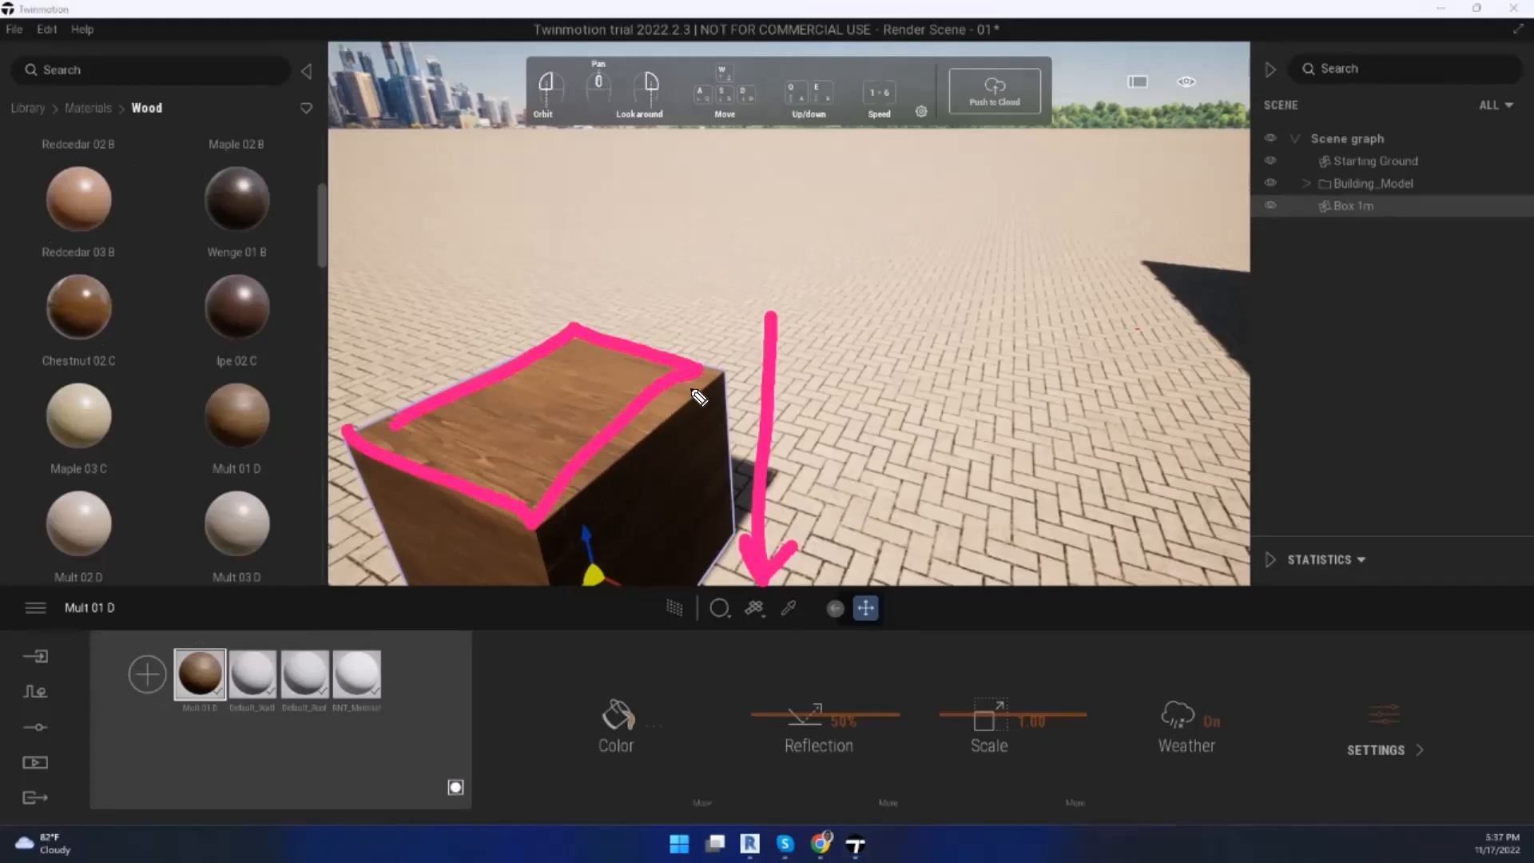
pyautogui.moveTo(697, 394)
pyautogui.mouseDown()
pyautogui.moveTo(739, 563)
pyautogui.moveTo(579, 579)
pyautogui.moveTo(557, 485)
pyautogui.mouseUp()
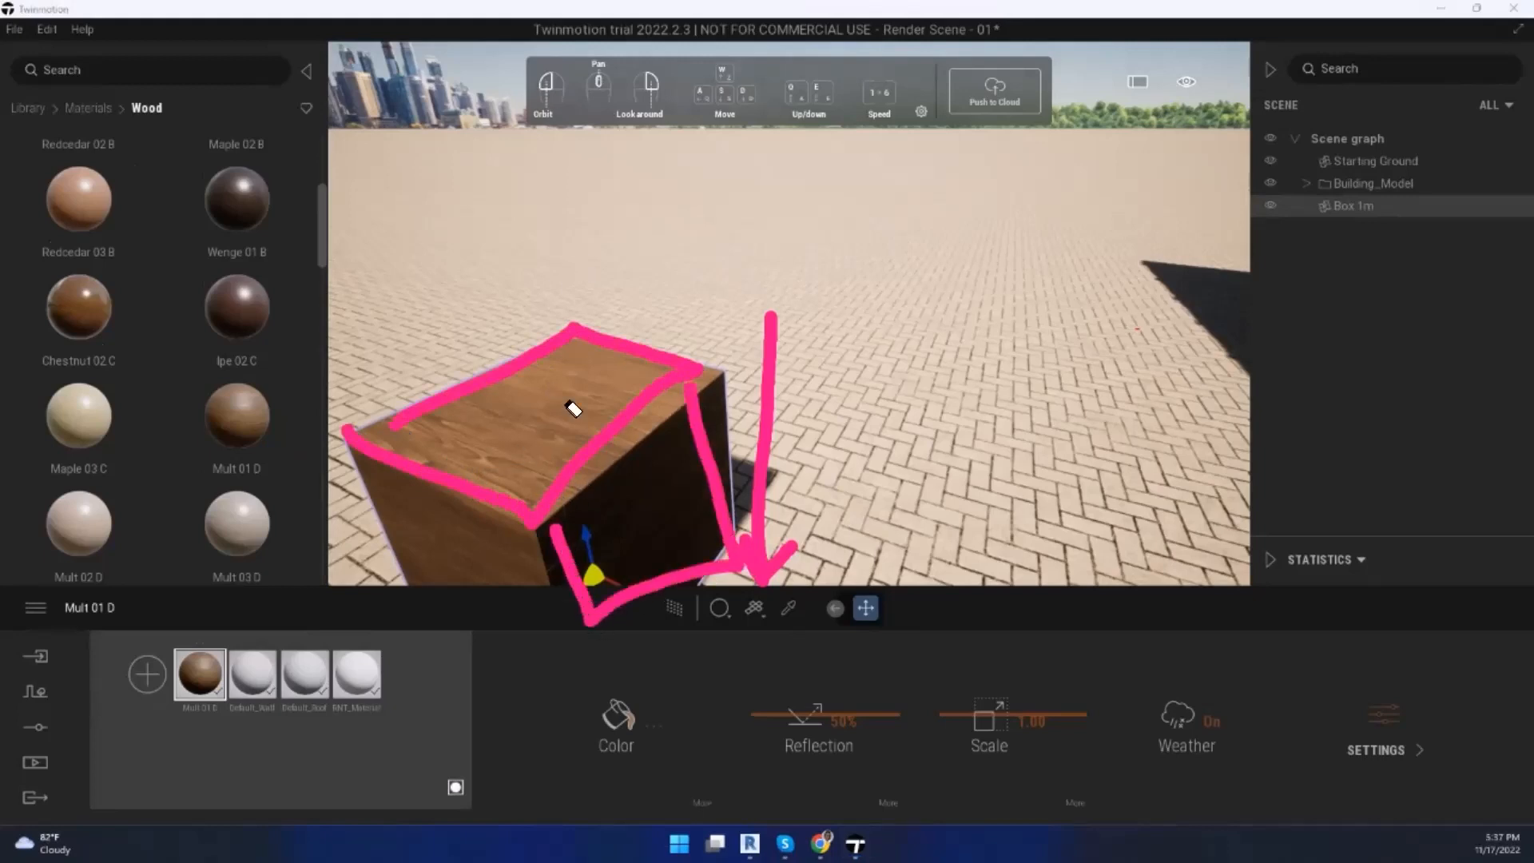
pyautogui.moveTo(573, 409)
pyautogui.mouseDown()
pyautogui.moveTo(672, 356)
pyautogui.moveTo(704, 541)
pyautogui.mouseUp()
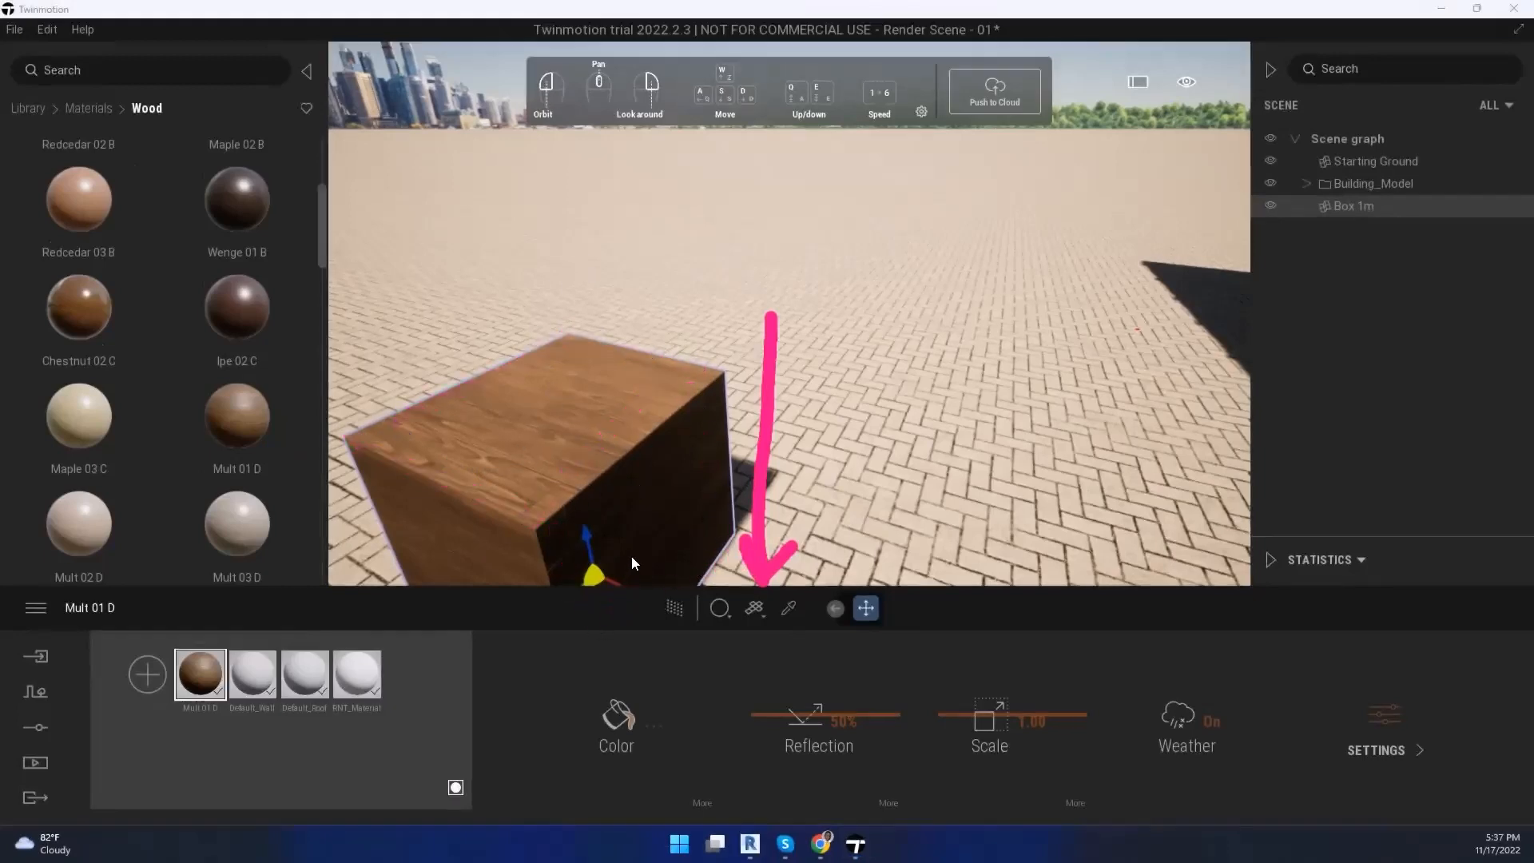
# Step: Set the material mapping to Cylindrical UVs and reapply Mult 01 D to the box
pyautogui.click(764, 612)
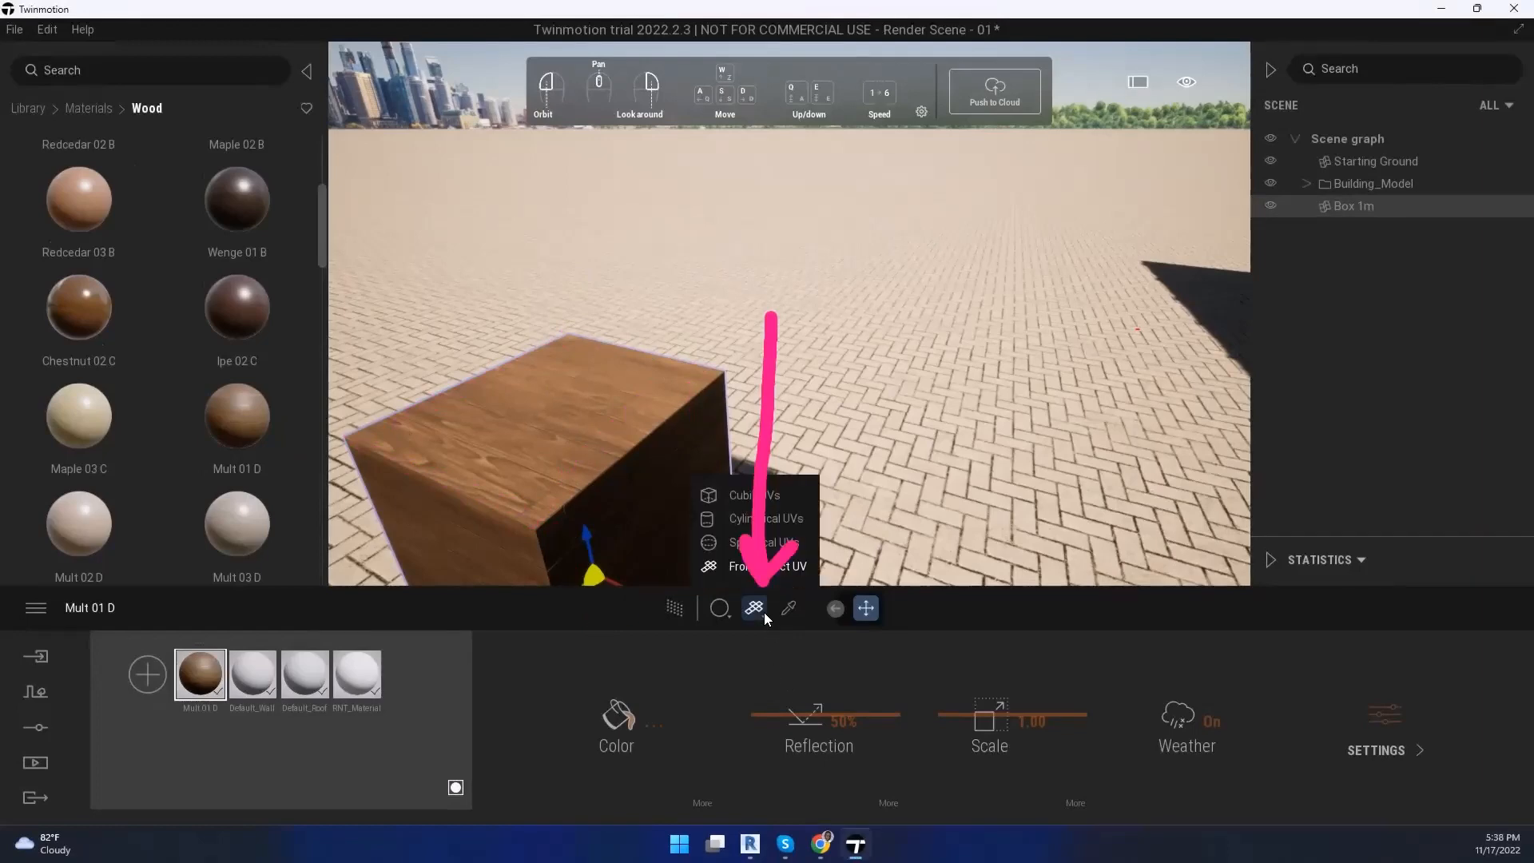
pyautogui.click(732, 523)
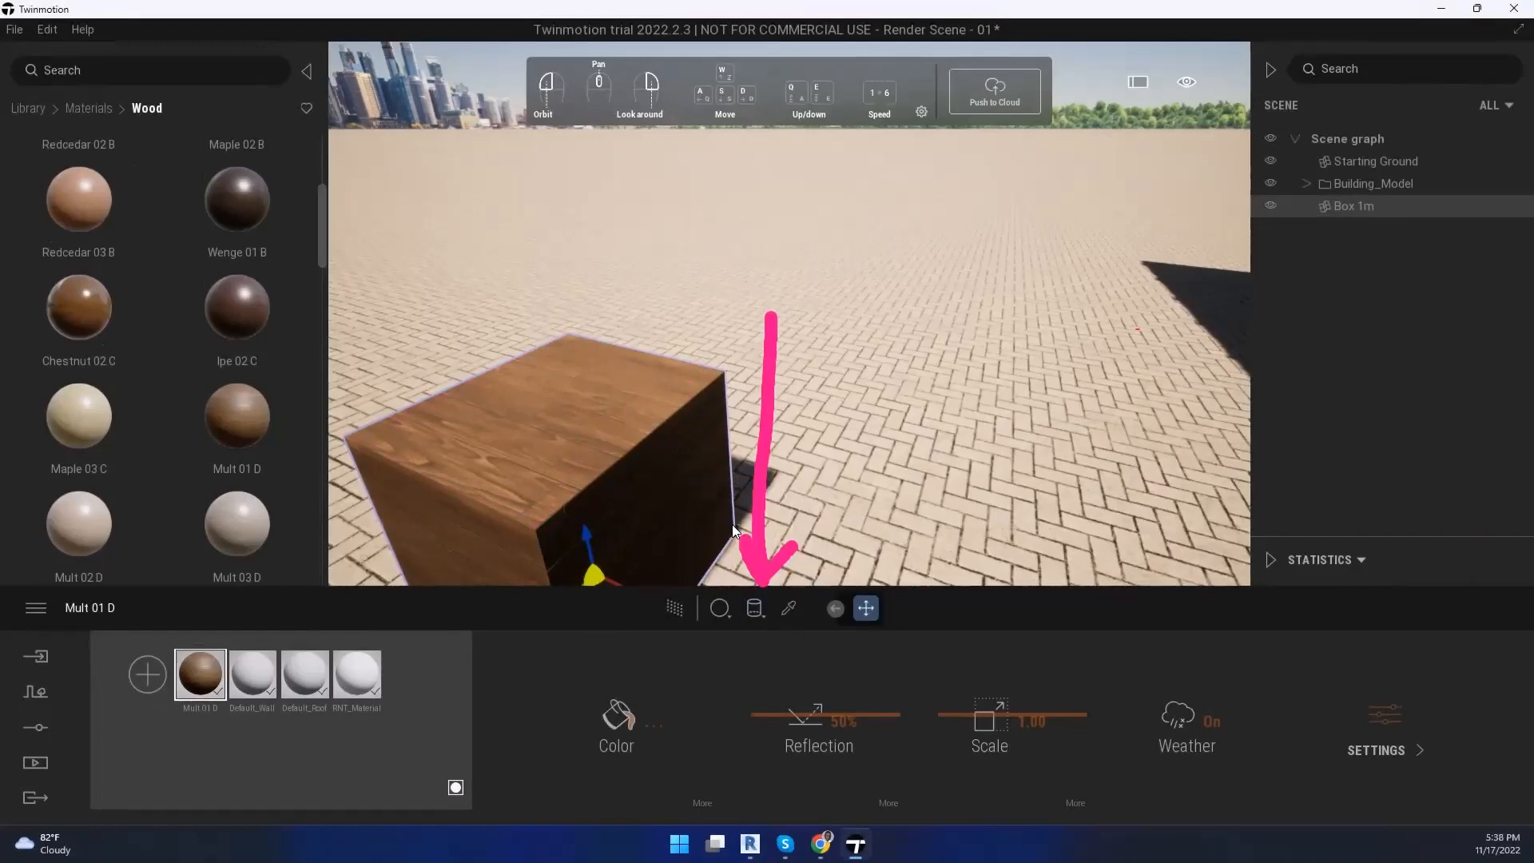
pyautogui.moveTo(211, 411); pyautogui.dragTo(471, 454)
pyautogui.moveTo(531, 494); pyautogui.dragTo(607, 511, button='middle')
# Step: Change the material mapping to Spherical UVs and apply Mult 01 D to the box again
pyautogui.click(747, 608)
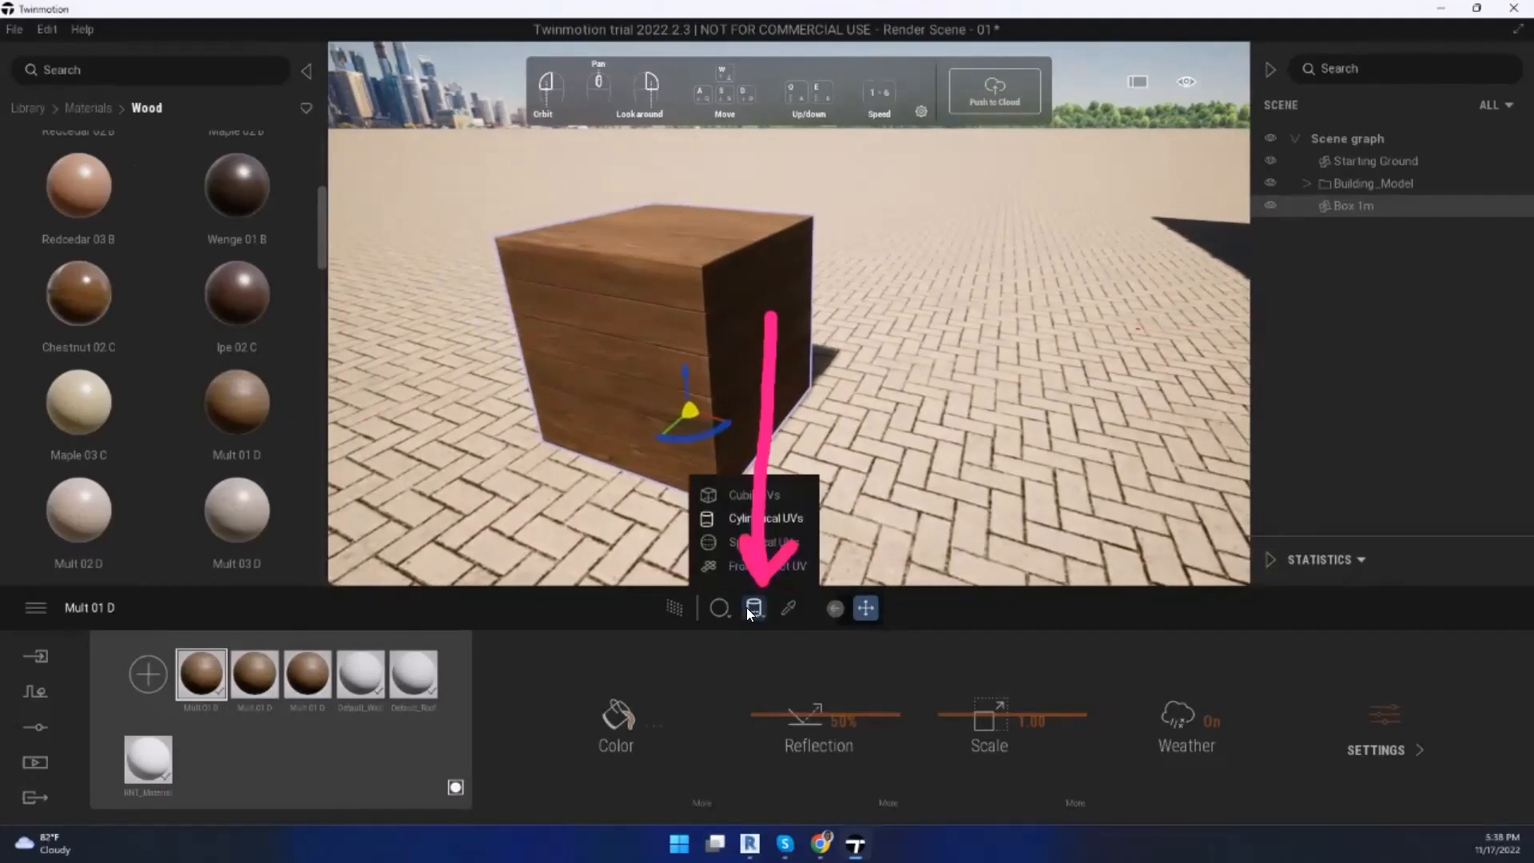
pyautogui.click(706, 544)
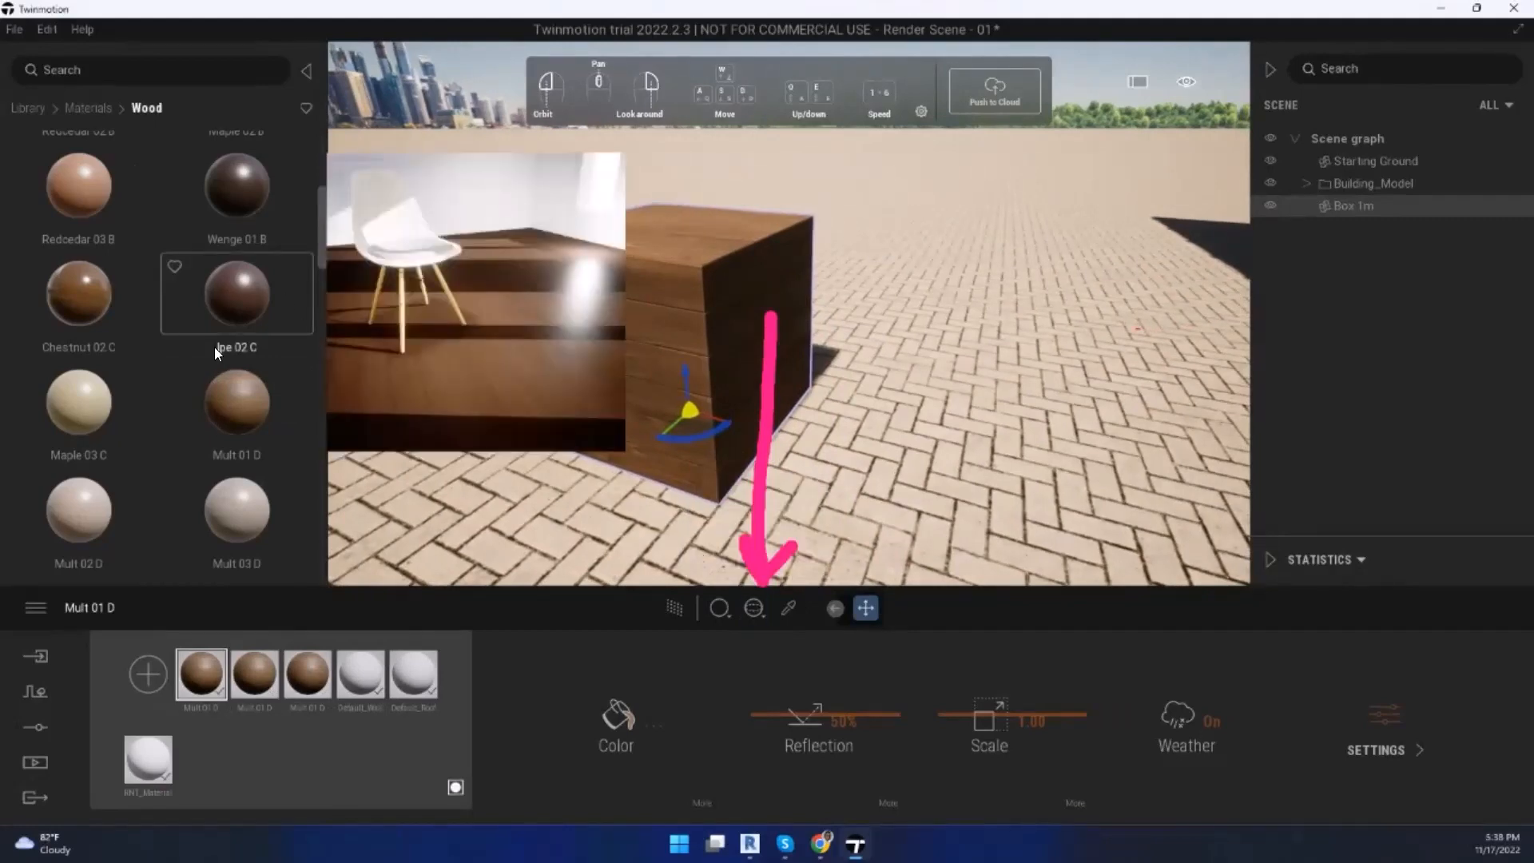
pyautogui.moveTo(230, 392); pyautogui.dragTo(658, 344)
# Step: Try Mult 01 D with Spherical UVs on the building's front siding and undo the application
pyautogui.moveTo(658, 343); pyautogui.dragTo(745, 506, button='right')
pyautogui.press('w')
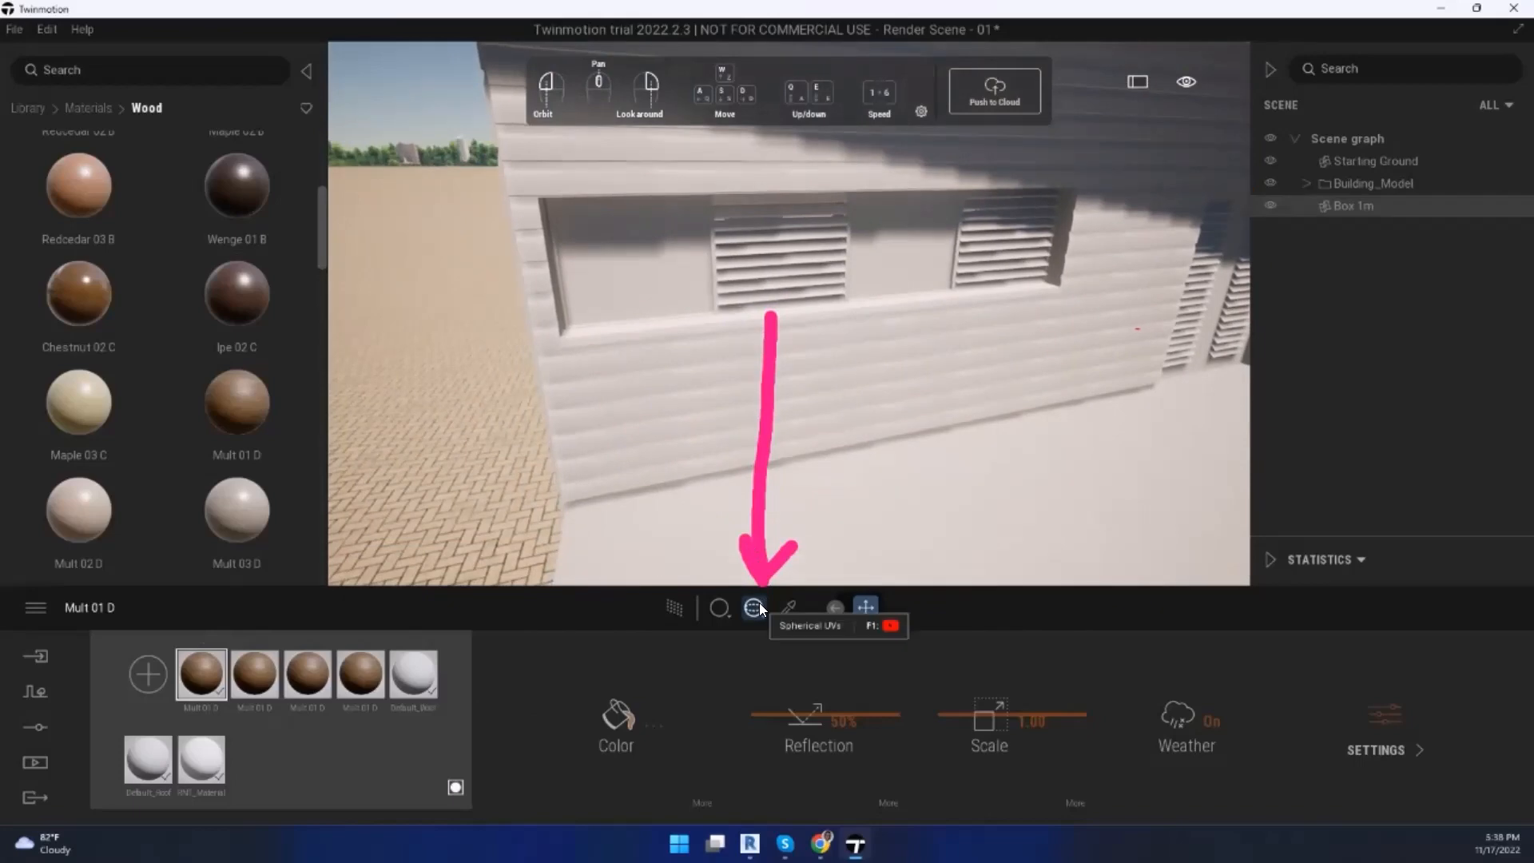
pyautogui.click(758, 606)
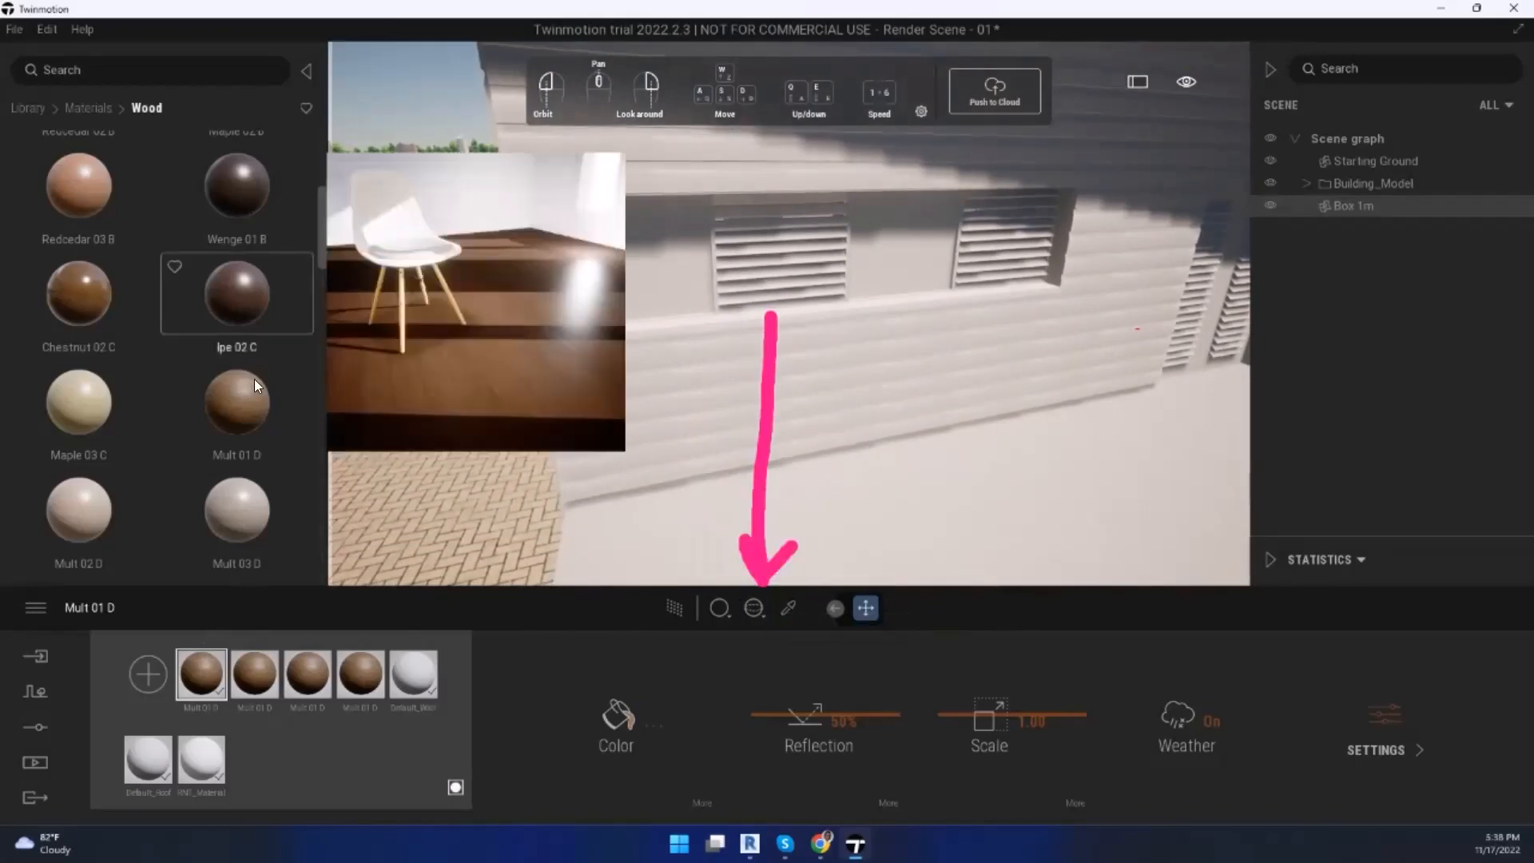
pyautogui.moveTo(246, 409); pyautogui.dragTo(625, 425)
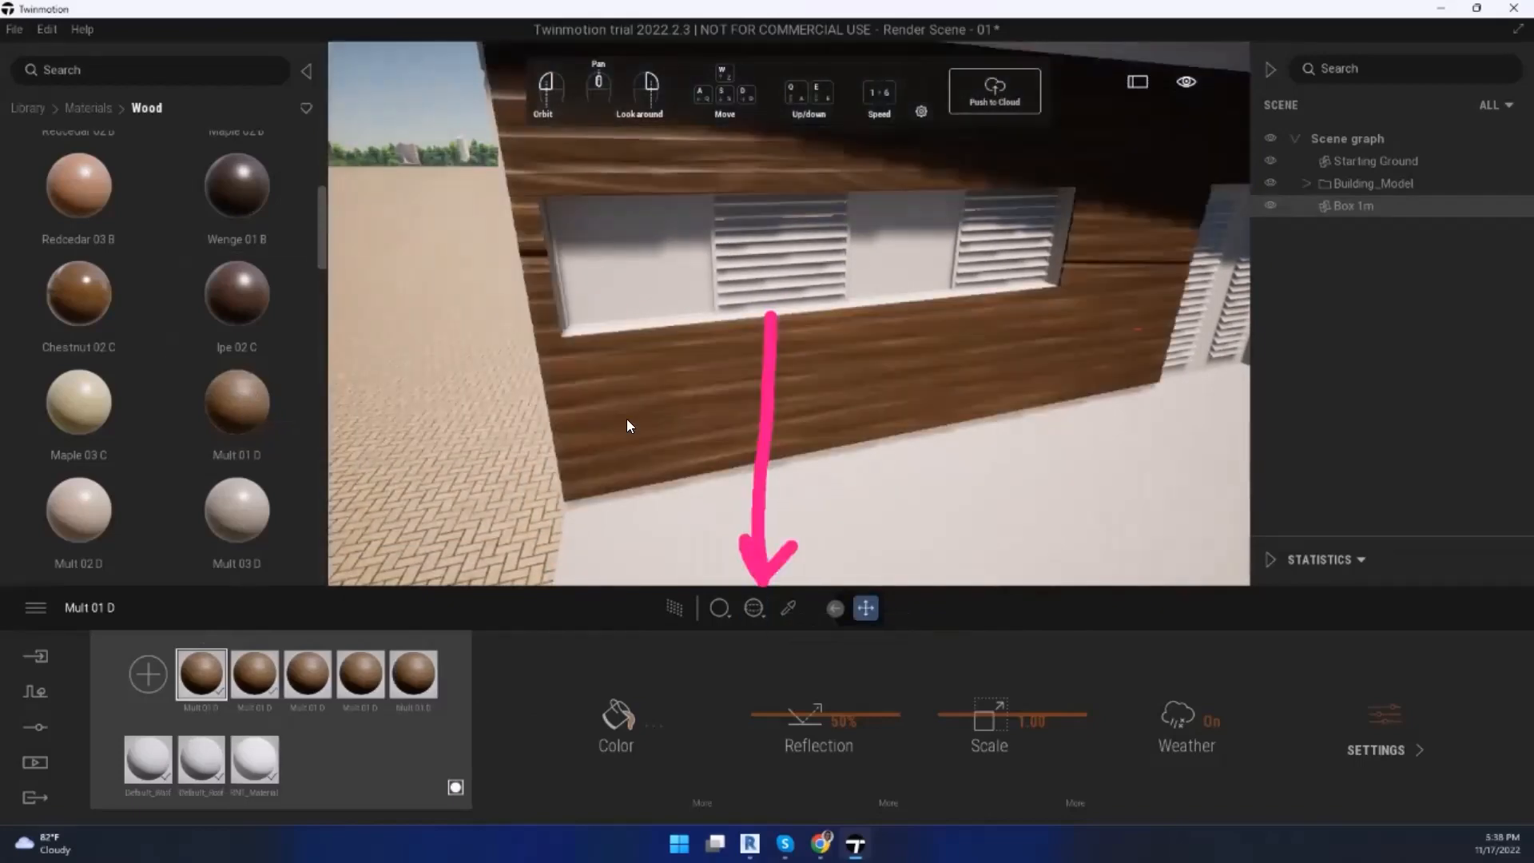
pyautogui.moveTo(627, 419); pyautogui.dragTo(513, 313, button='right')
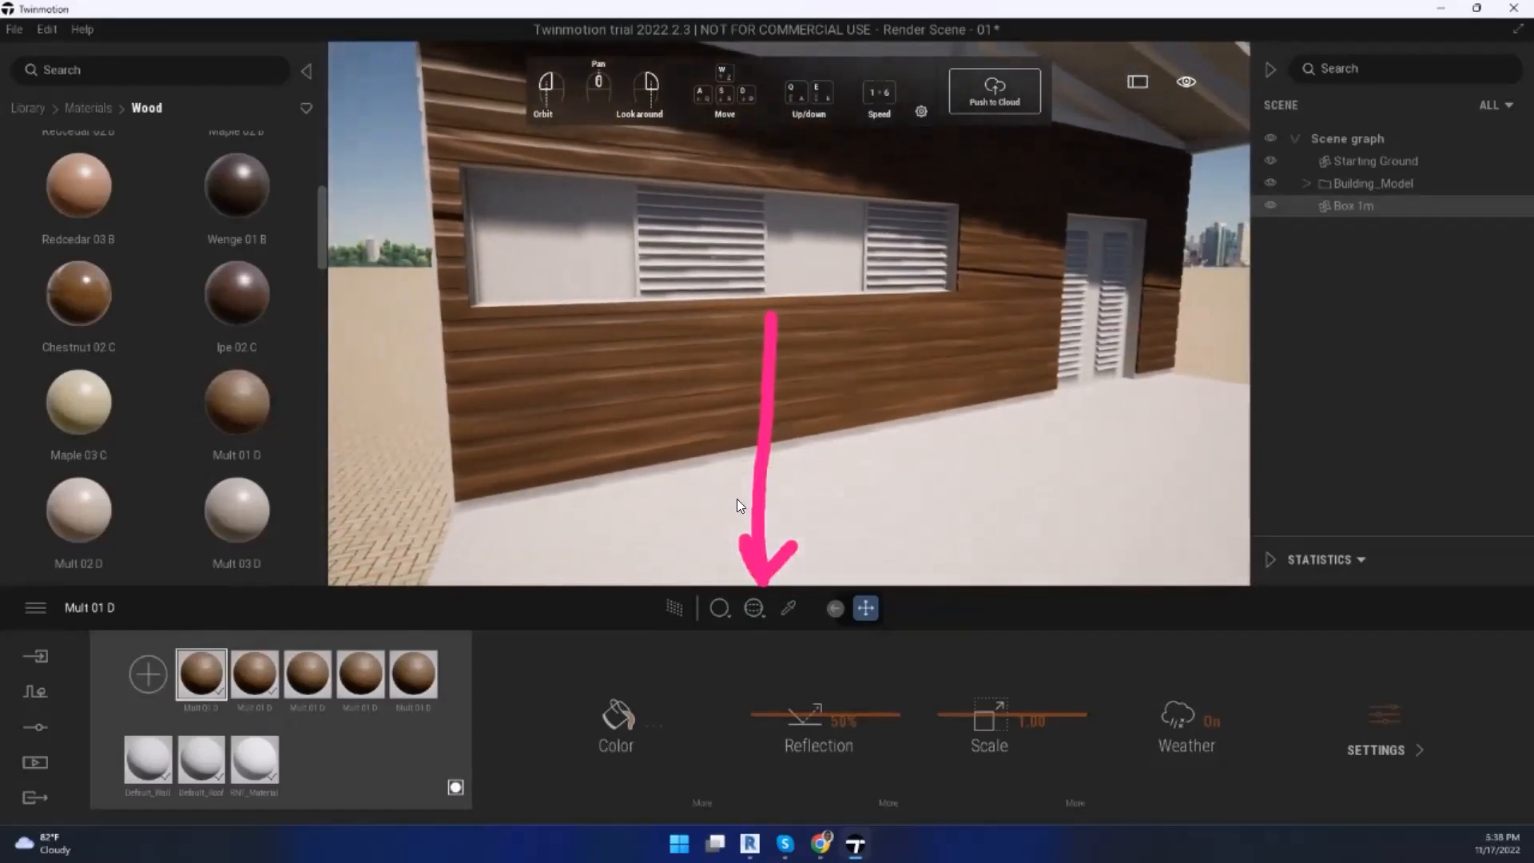
pyautogui.hotkey('ctrl', 'z')
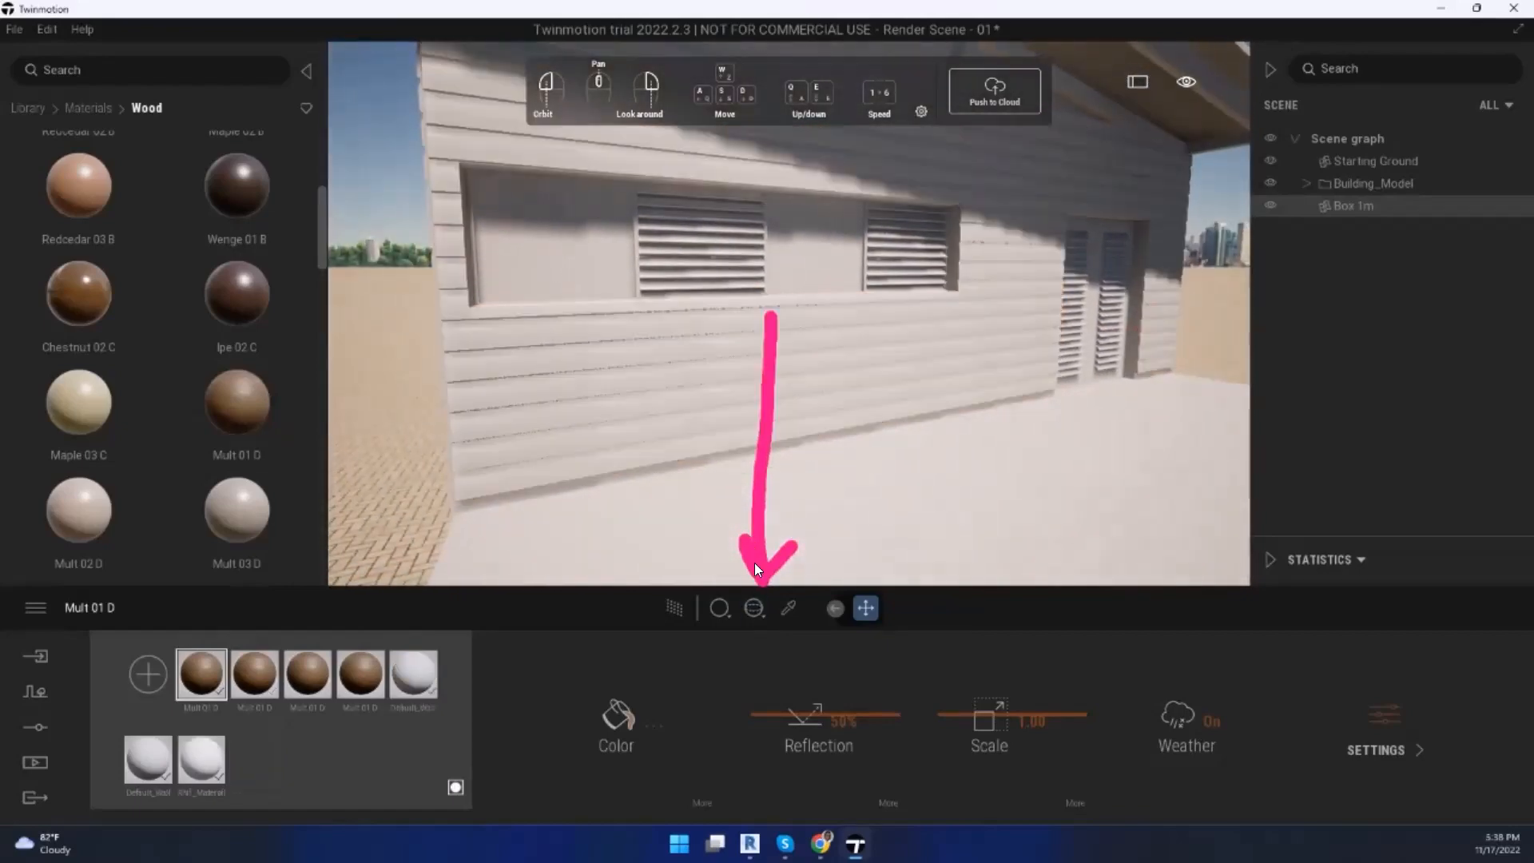
# Step: Try Mult 01 D on the front siding with From object UV mapping and undo it
pyautogui.click(756, 609)
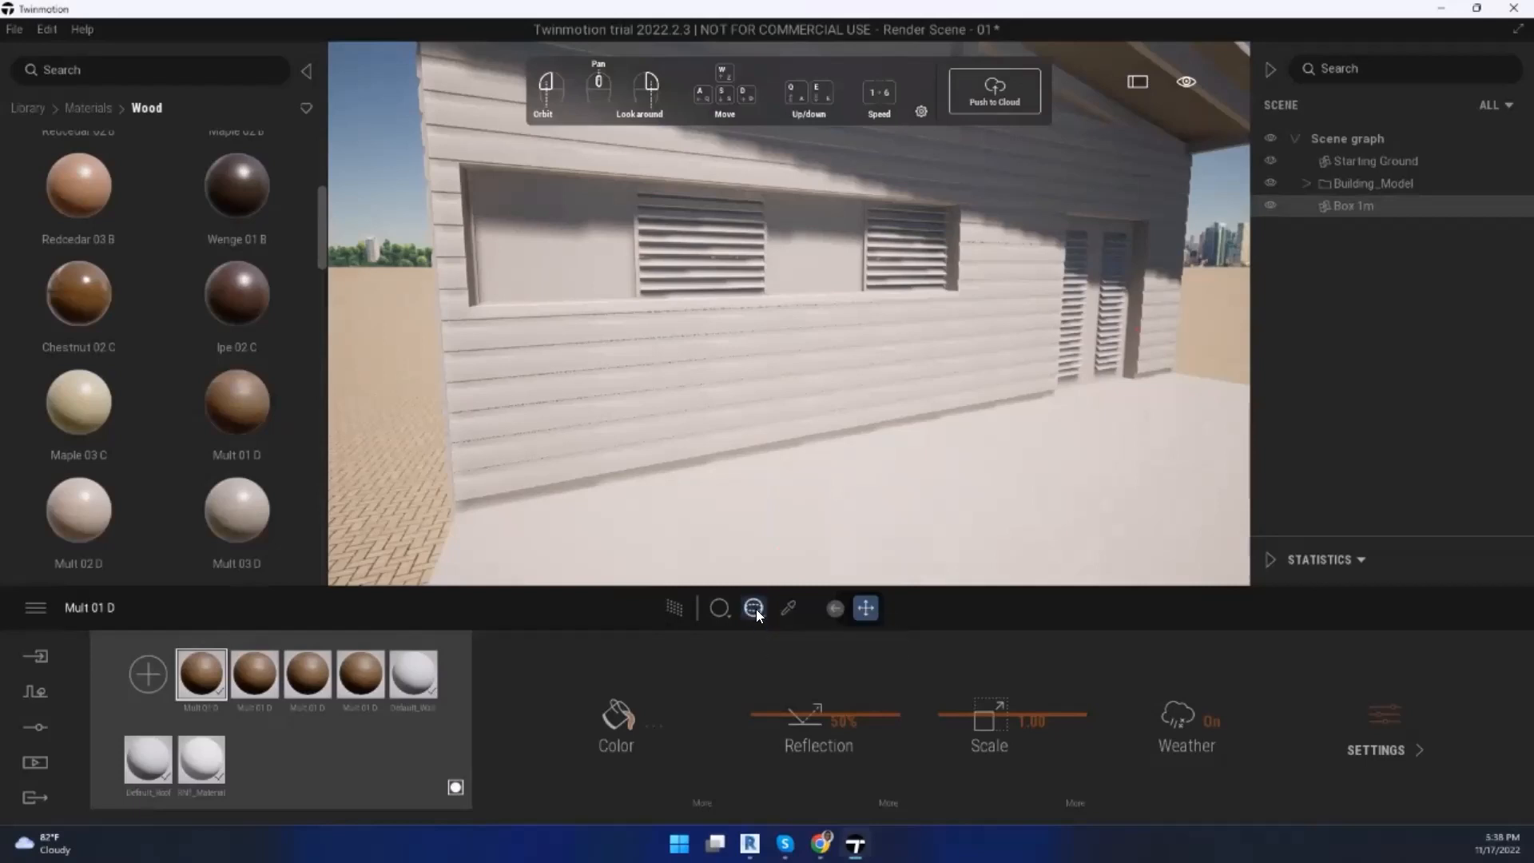
pyautogui.click(756, 609)
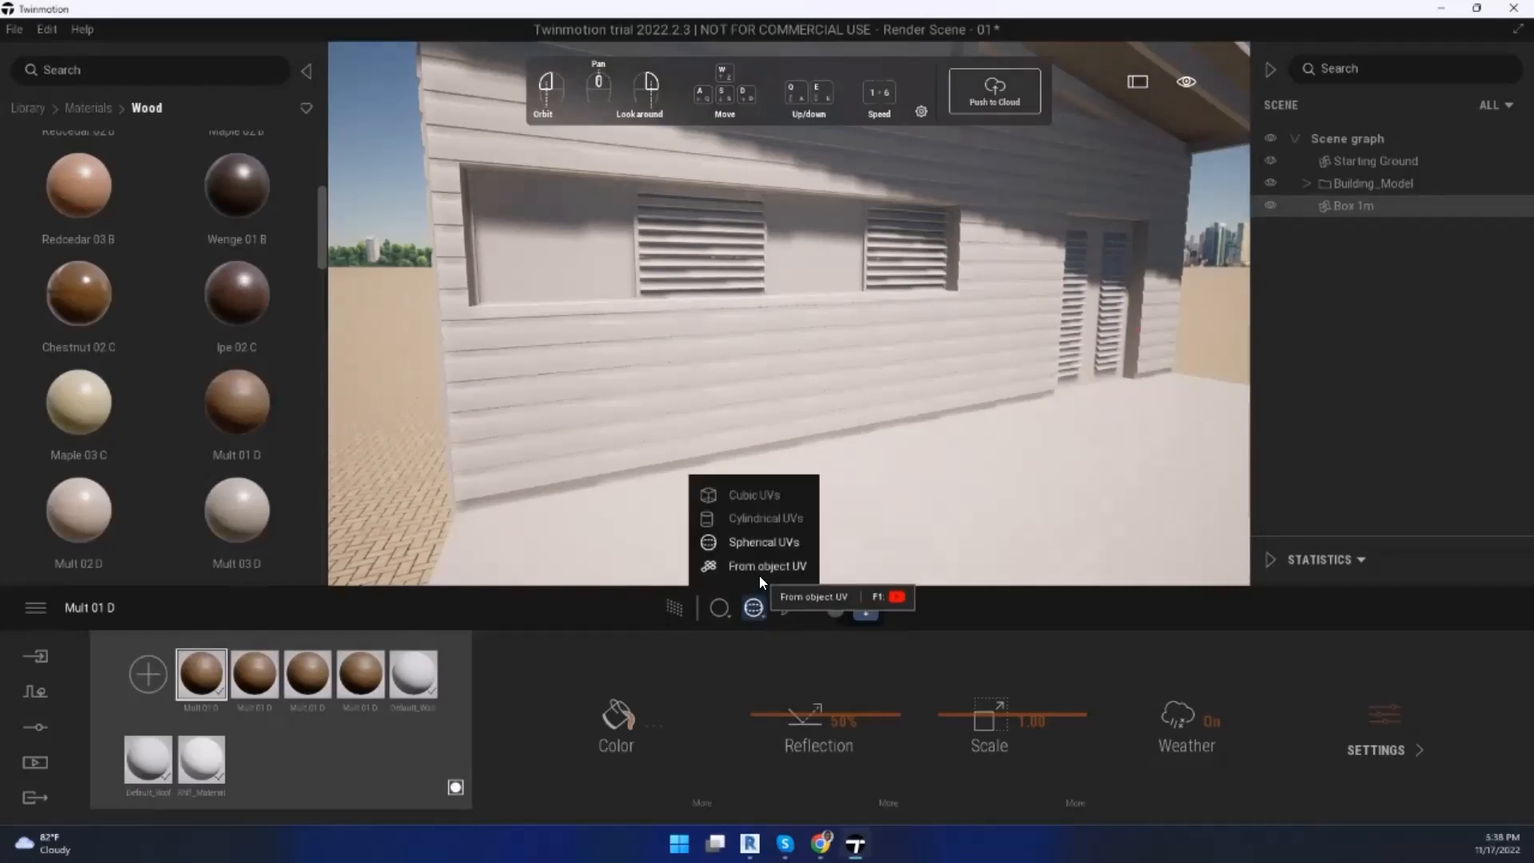
pyautogui.click(759, 572)
pyautogui.moveTo(257, 405)
pyautogui.moveTo(258, 405); pyautogui.dragTo(602, 409)
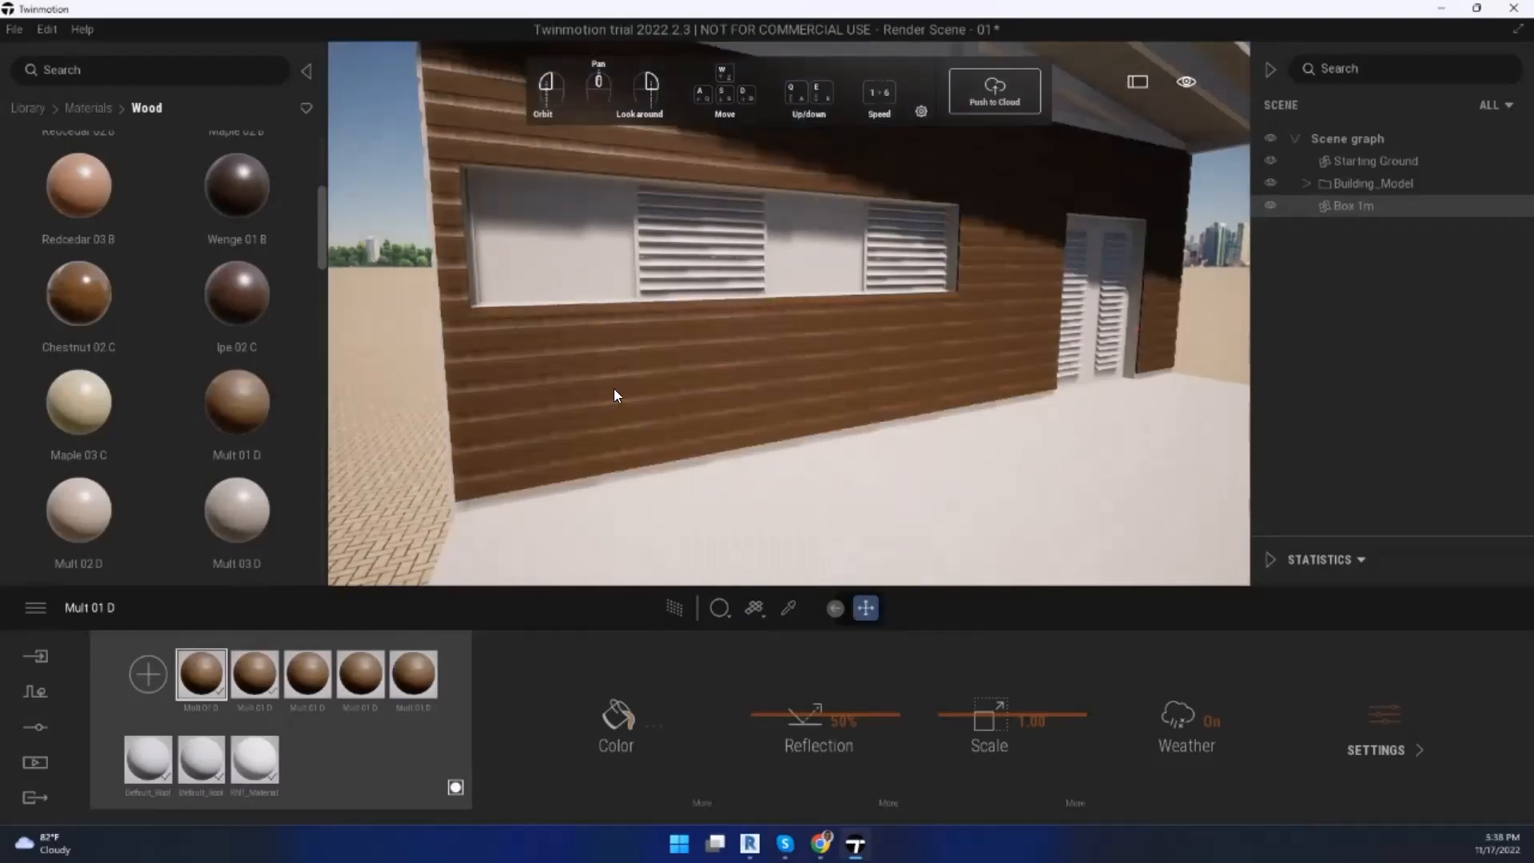
pyautogui.hotkey('ctrl', 'z')
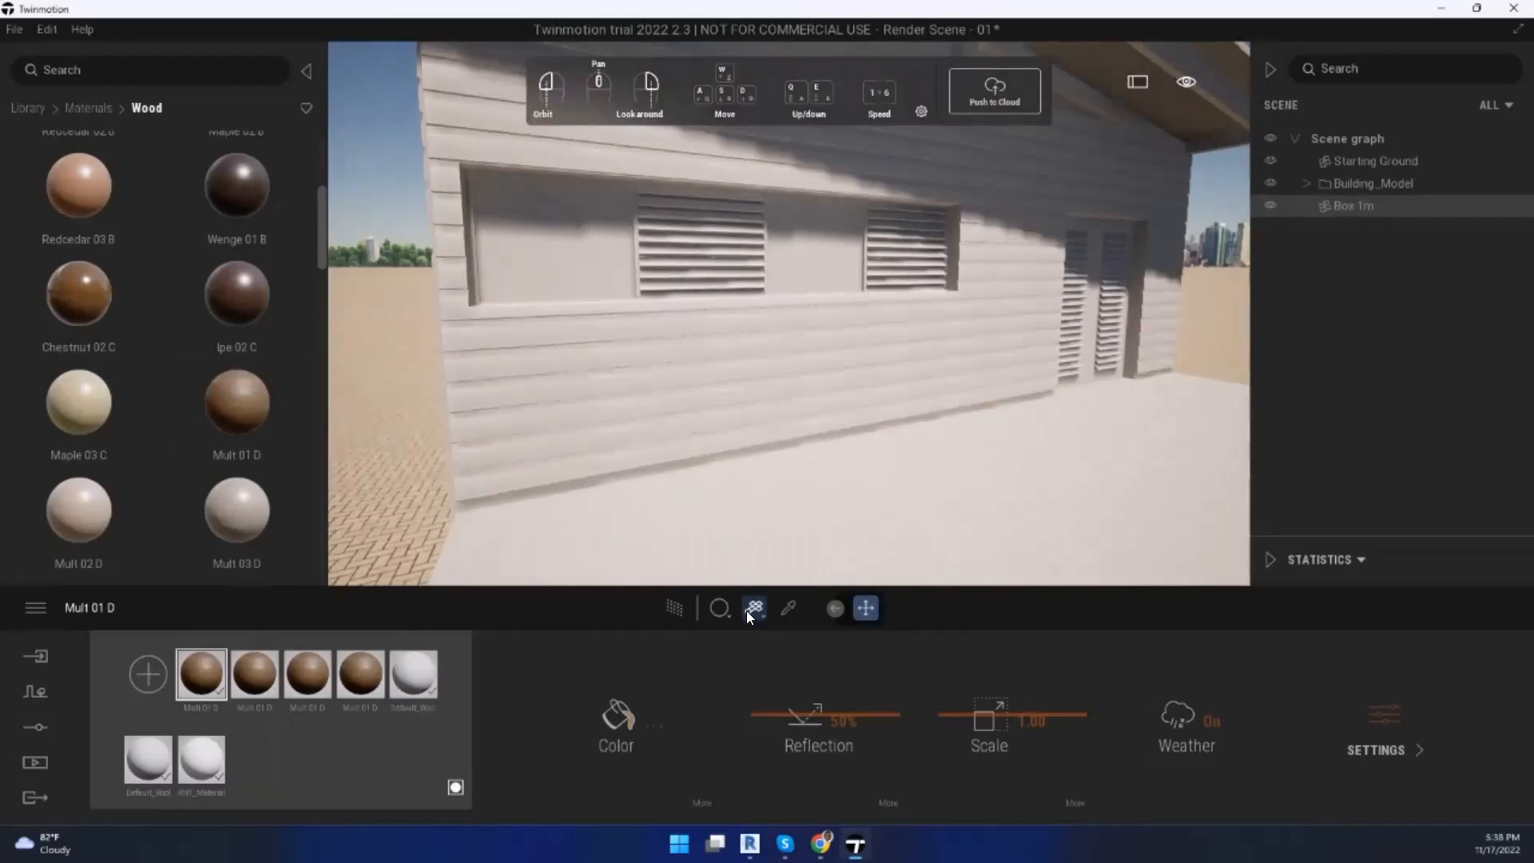
# Step: Try Mult 01 D on the front siding with Cylindrical UVs mapping and undo it
pyautogui.click(746, 611)
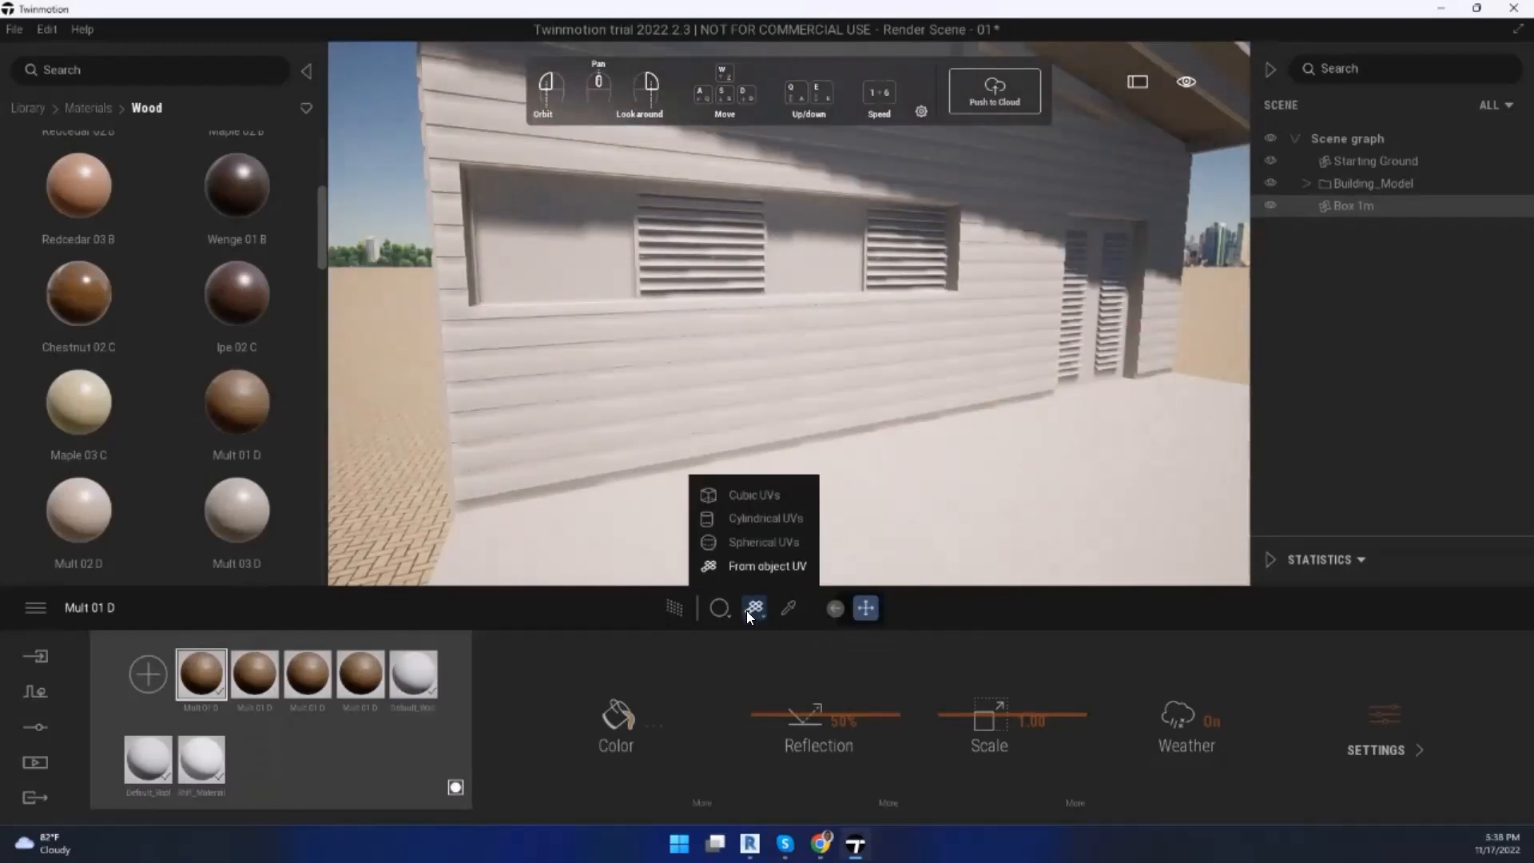
pyautogui.click(744, 520)
pyautogui.moveTo(233, 342)
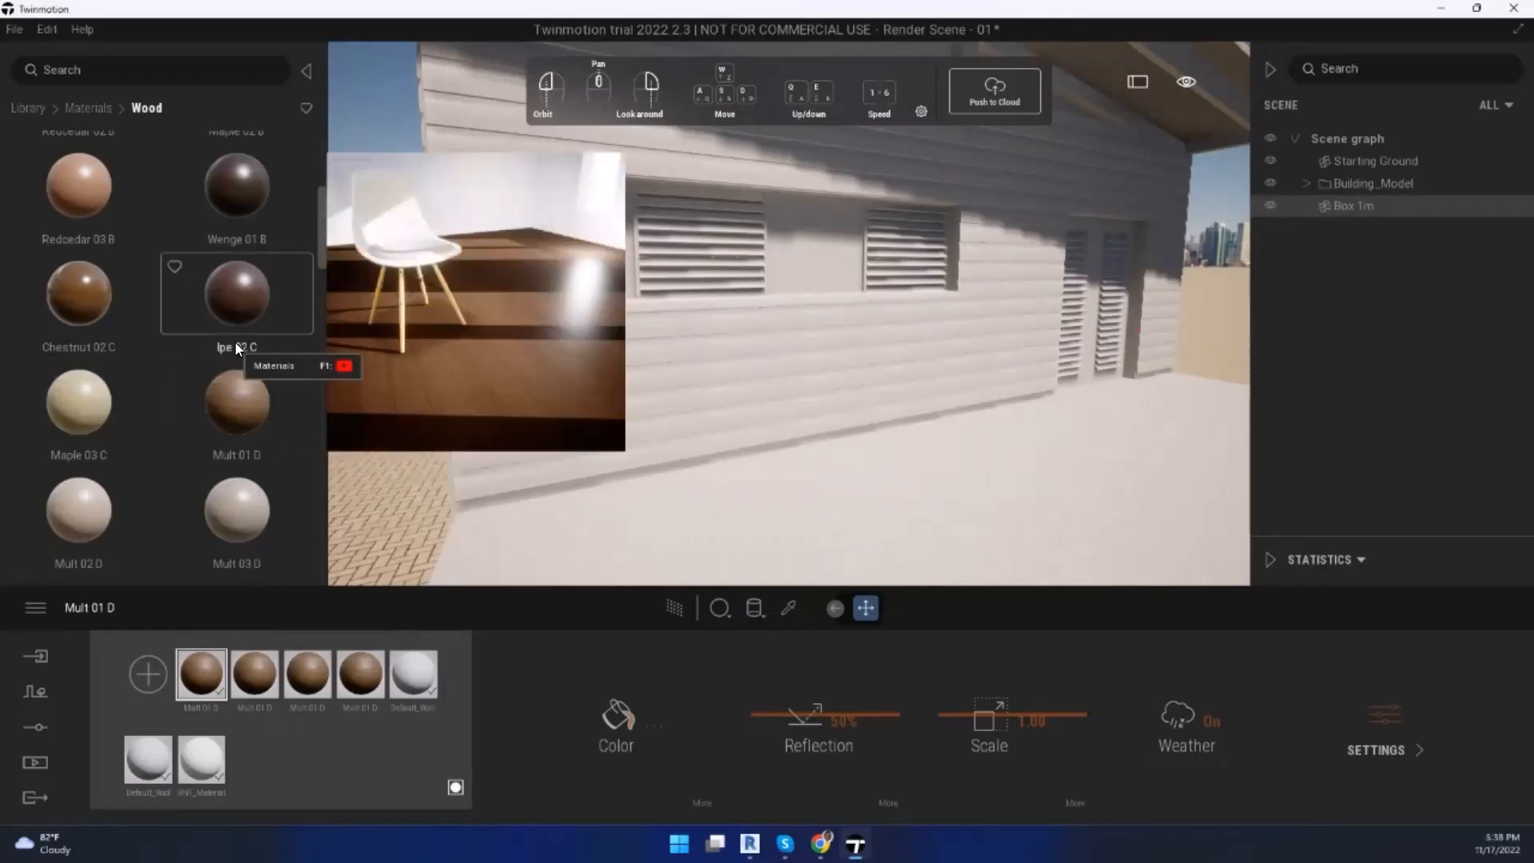
pyautogui.moveTo(241, 393); pyautogui.dragTo(556, 406)
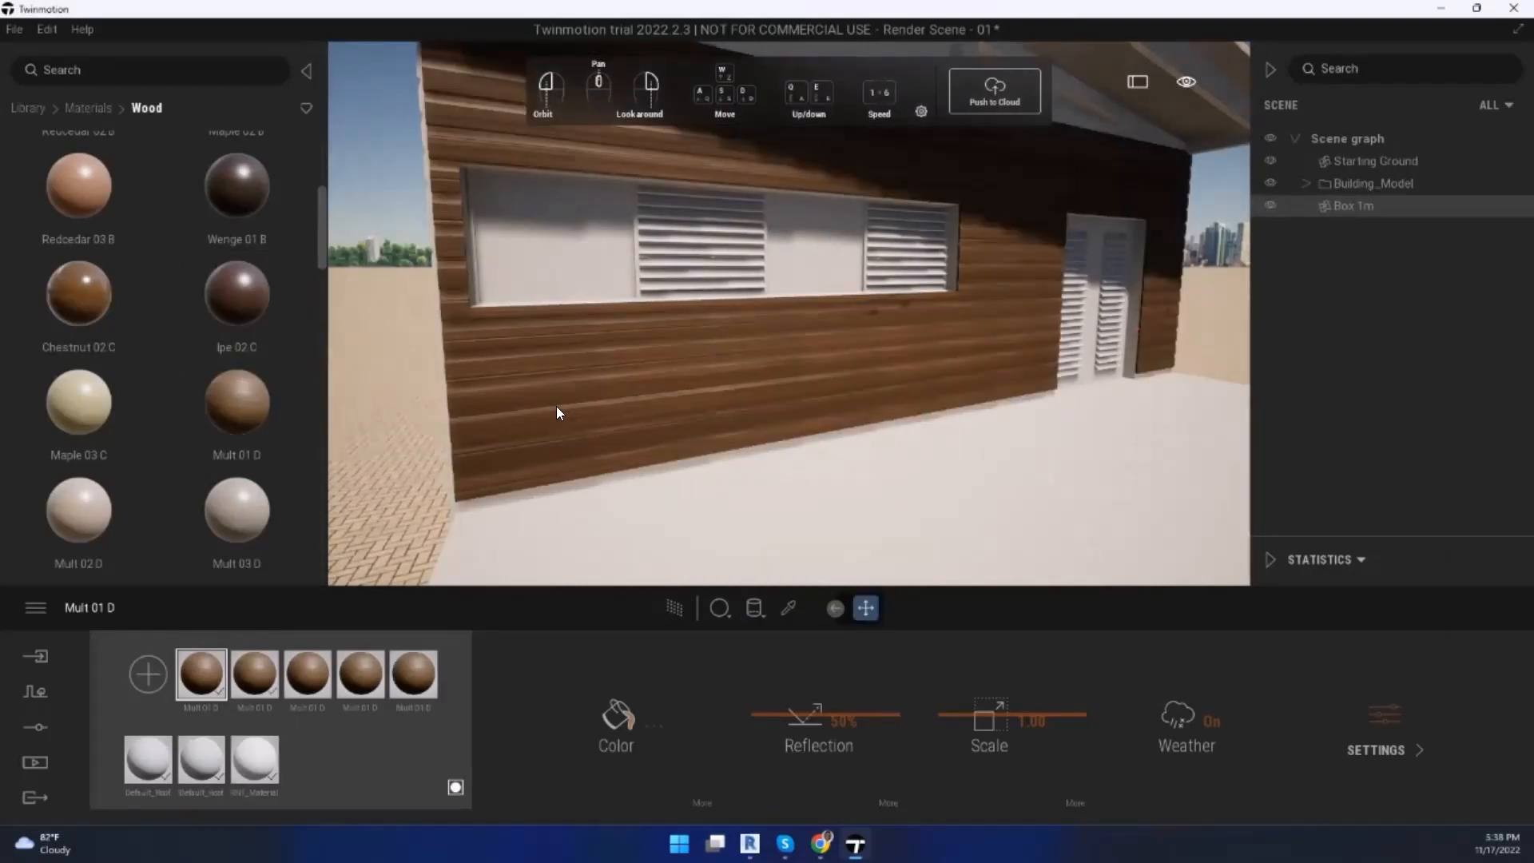
pyautogui.hotkey('ctrl', 'z')
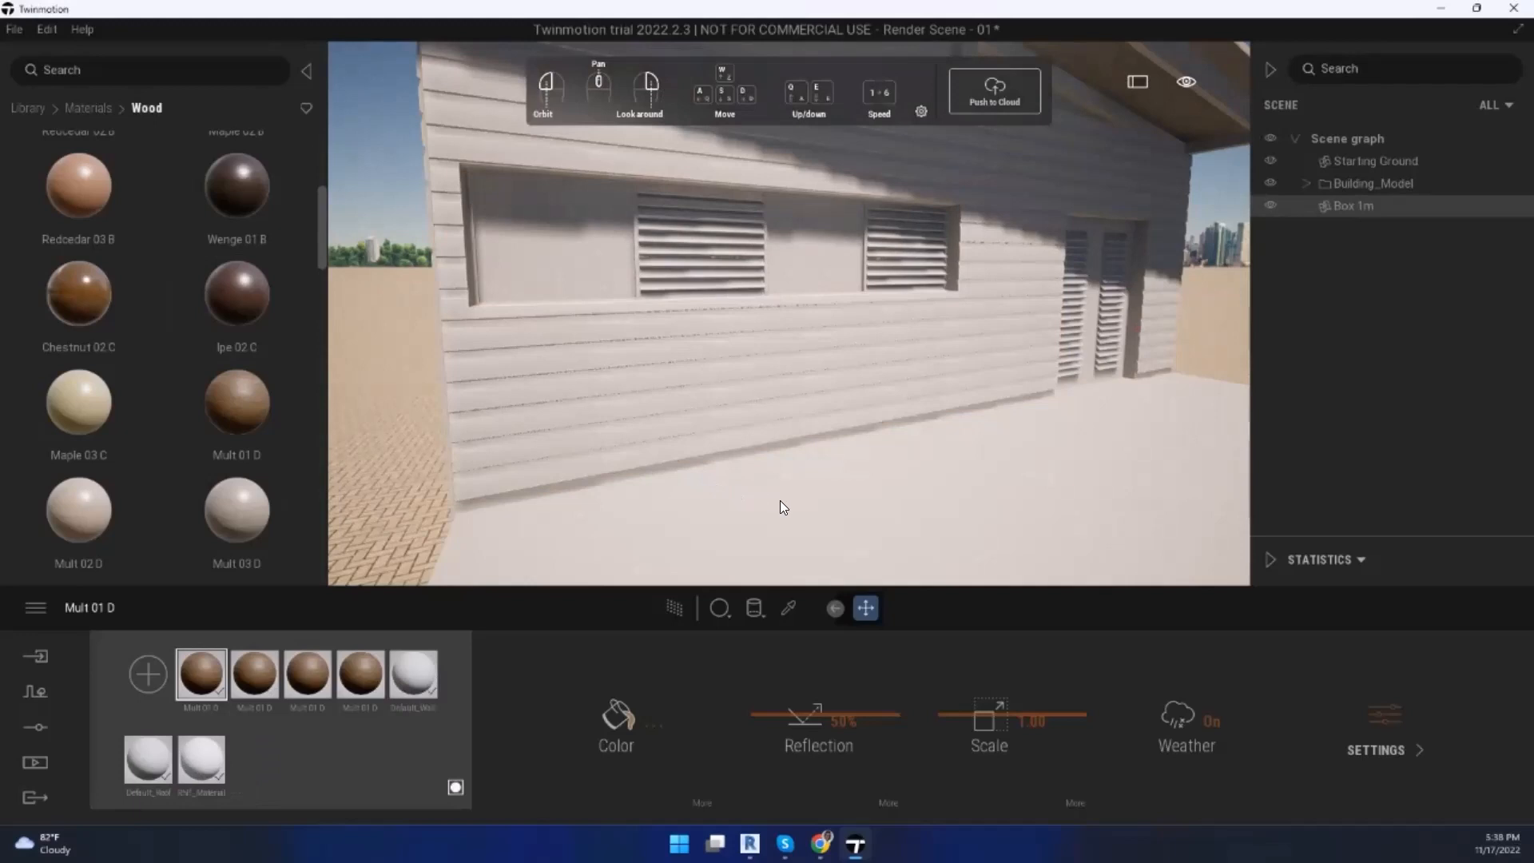
pyautogui.moveTo(760, 419)
pyautogui.mouseDown()
pyautogui.moveTo(756, 587)
pyautogui.moveTo(749, 572)
pyautogui.moveTo(780, 552)
pyautogui.mouseUp()
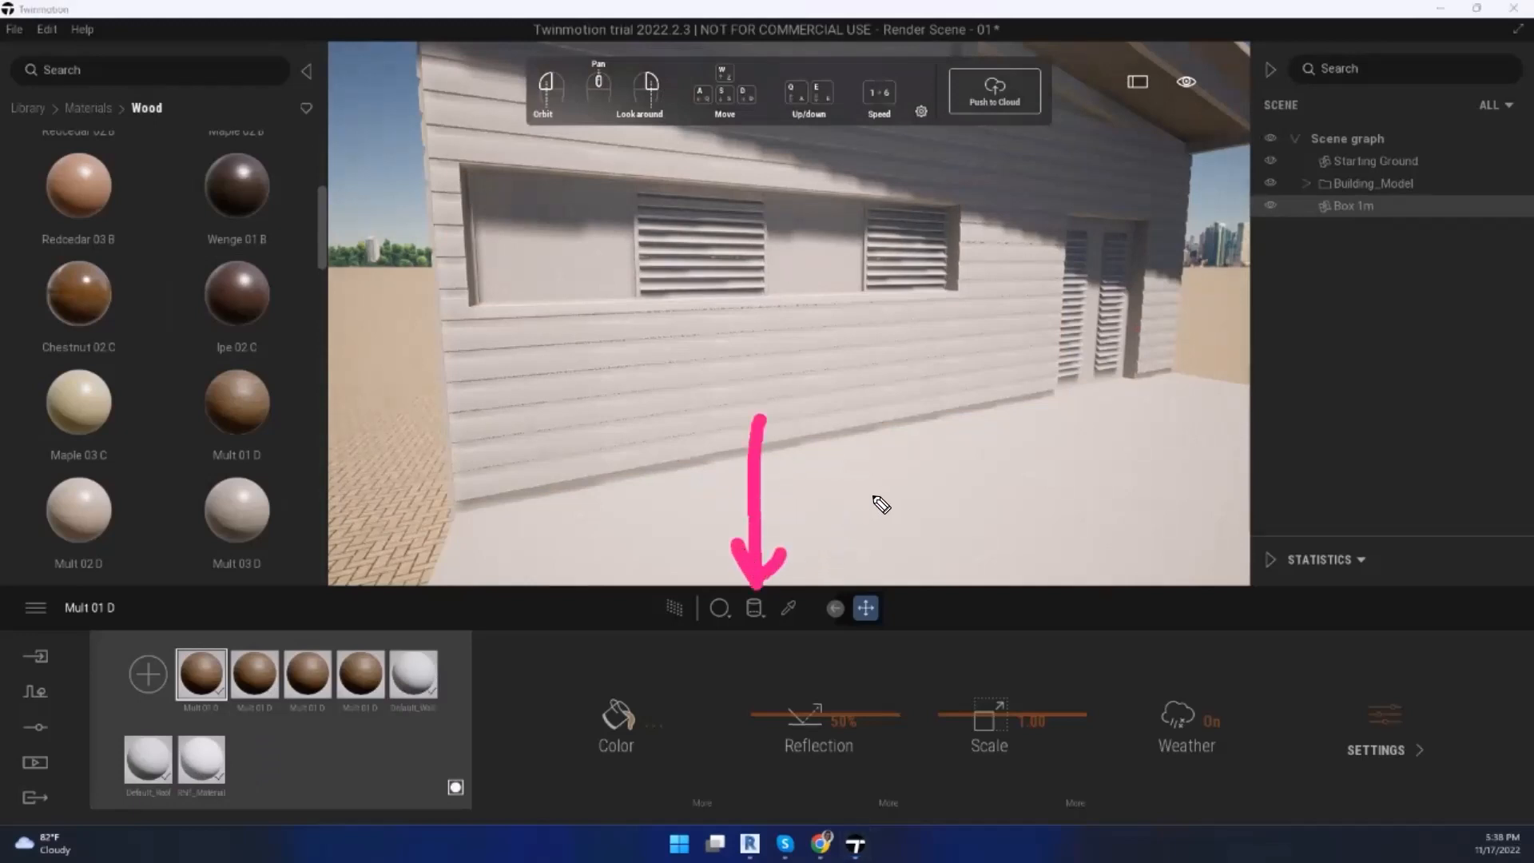
pyautogui.moveTo(254, 399)
pyautogui.mouseDown()
pyautogui.moveTo(588, 384)
pyautogui.moveTo(592, 421)
pyautogui.mouseUp()
pyautogui.moveTo(553, 366); pyautogui.dragTo(771, 595)
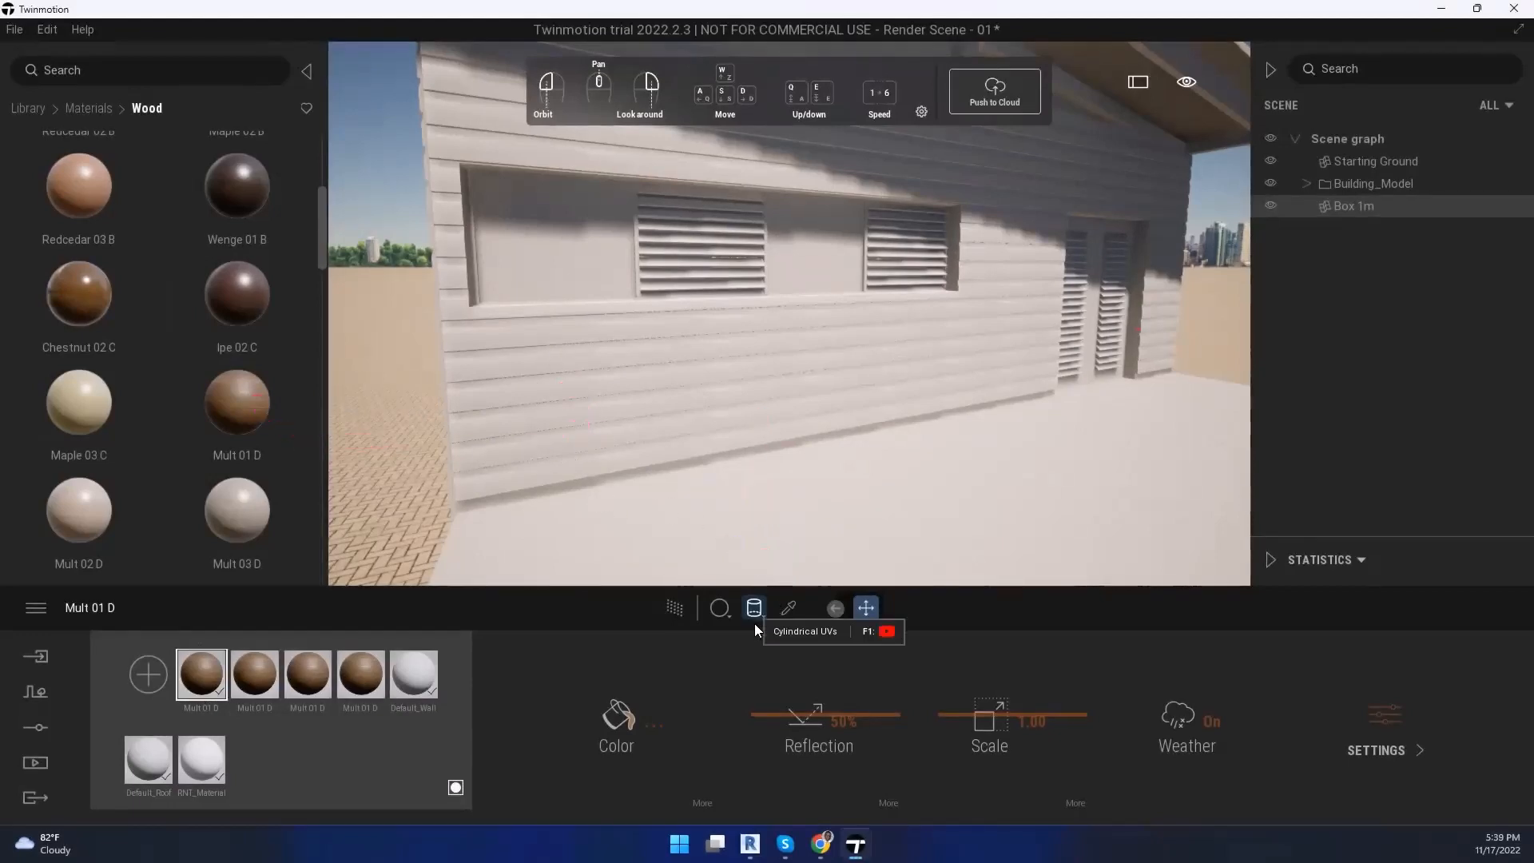
# Step: Switch the material mapping to Cubic UVs and return it to From object UV
pyautogui.click(755, 610)
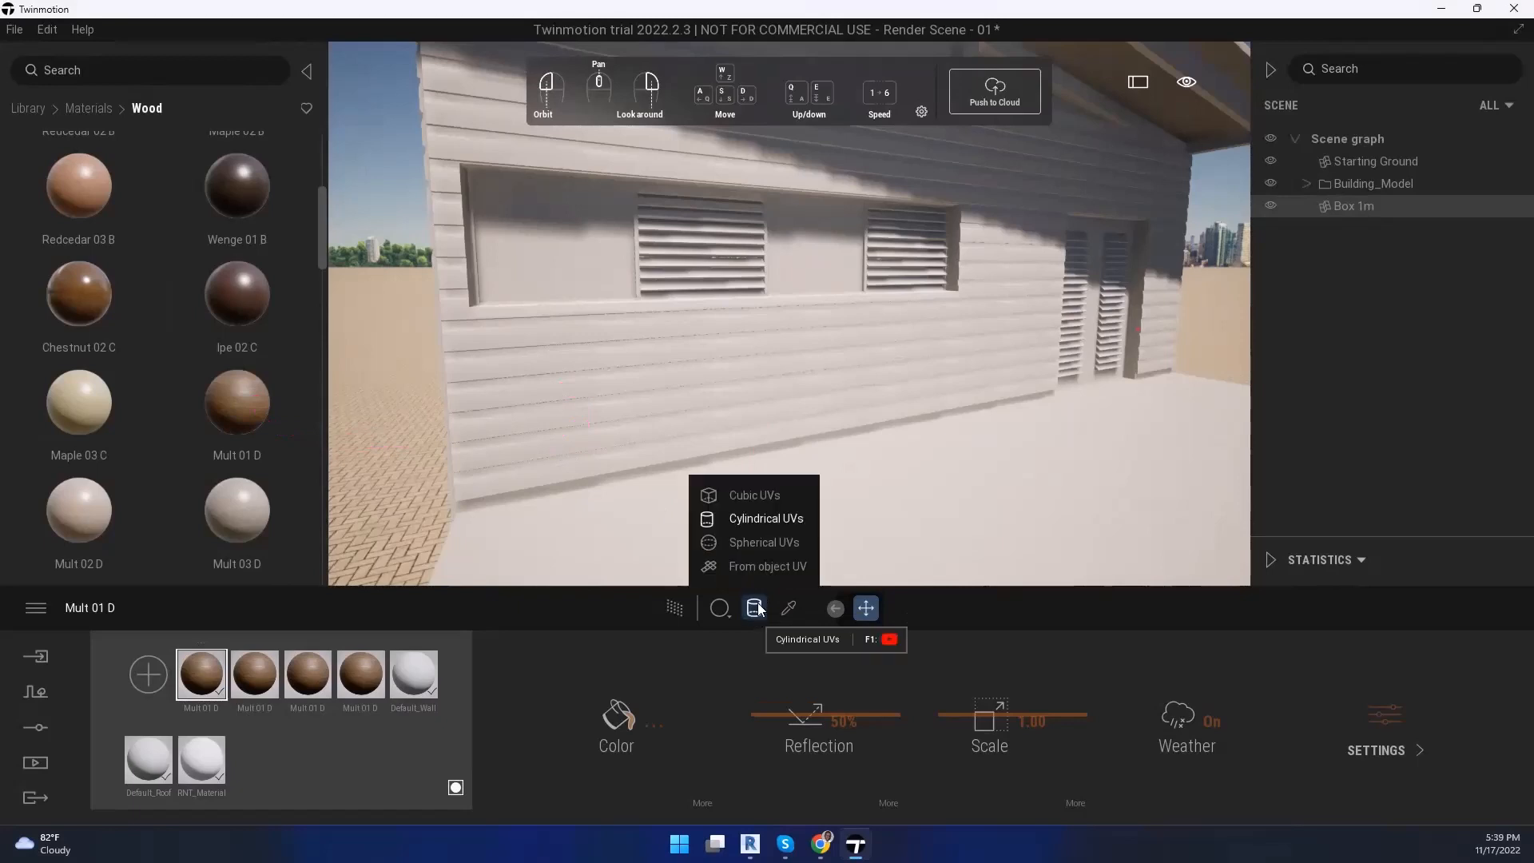
pyautogui.click(760, 500)
pyautogui.scroll(3, 755, 530)
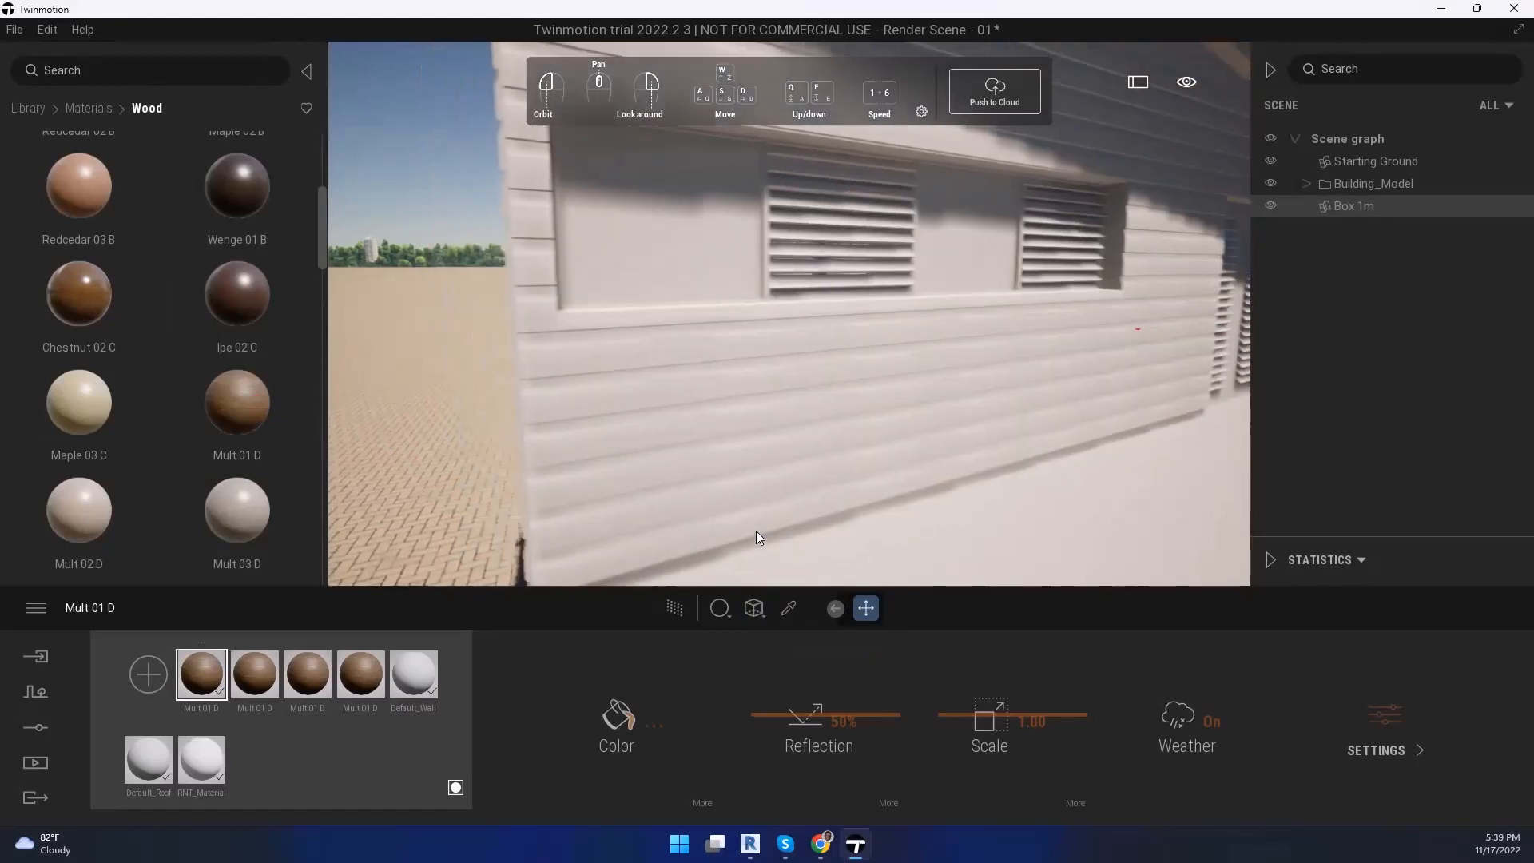
pyautogui.scroll(-3, 756, 530)
pyautogui.click(754, 609)
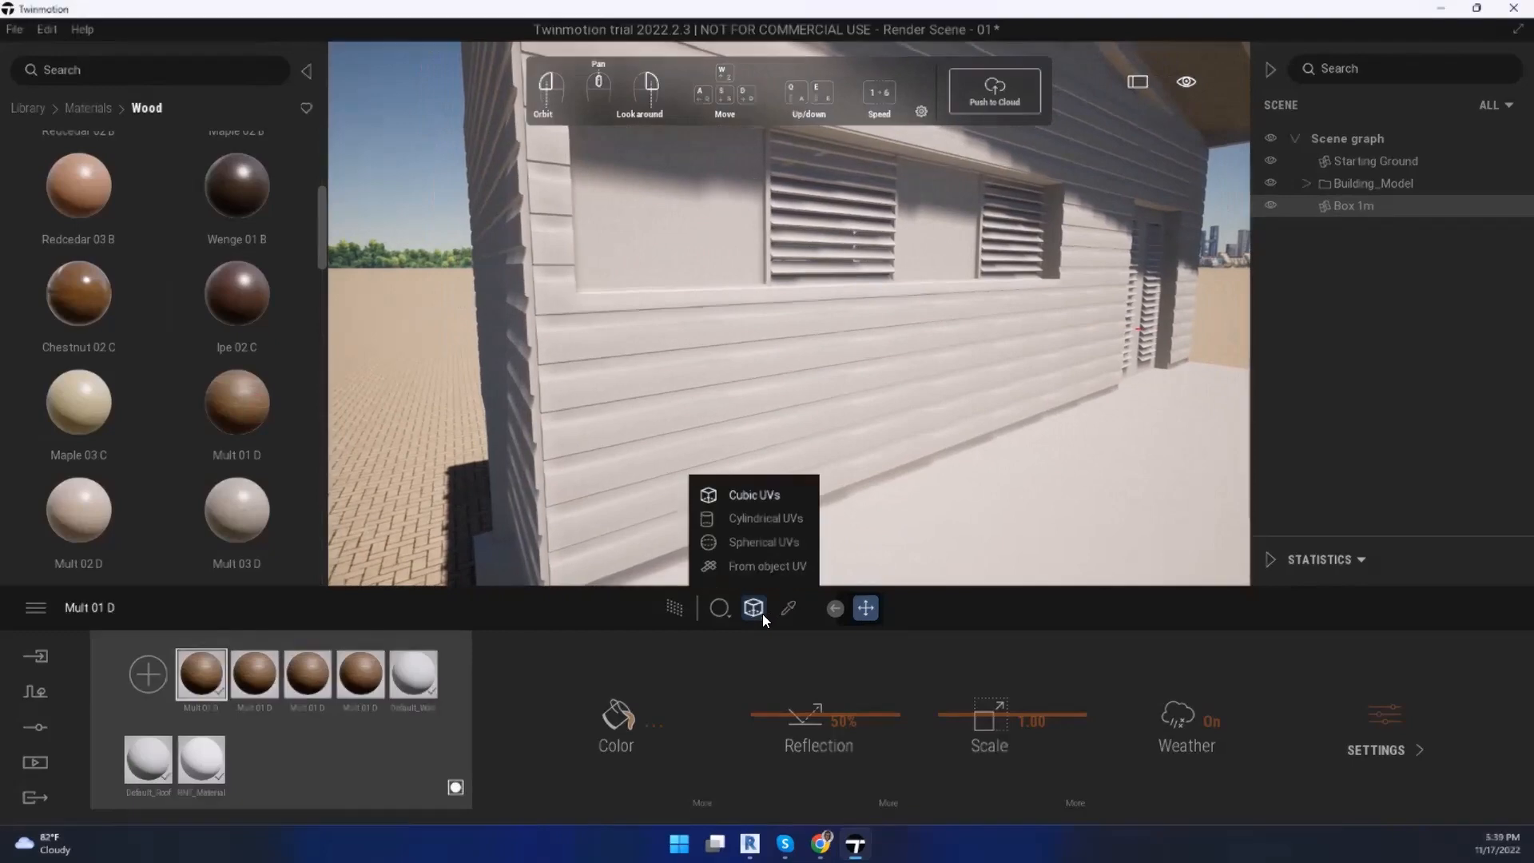
pyautogui.click(760, 566)
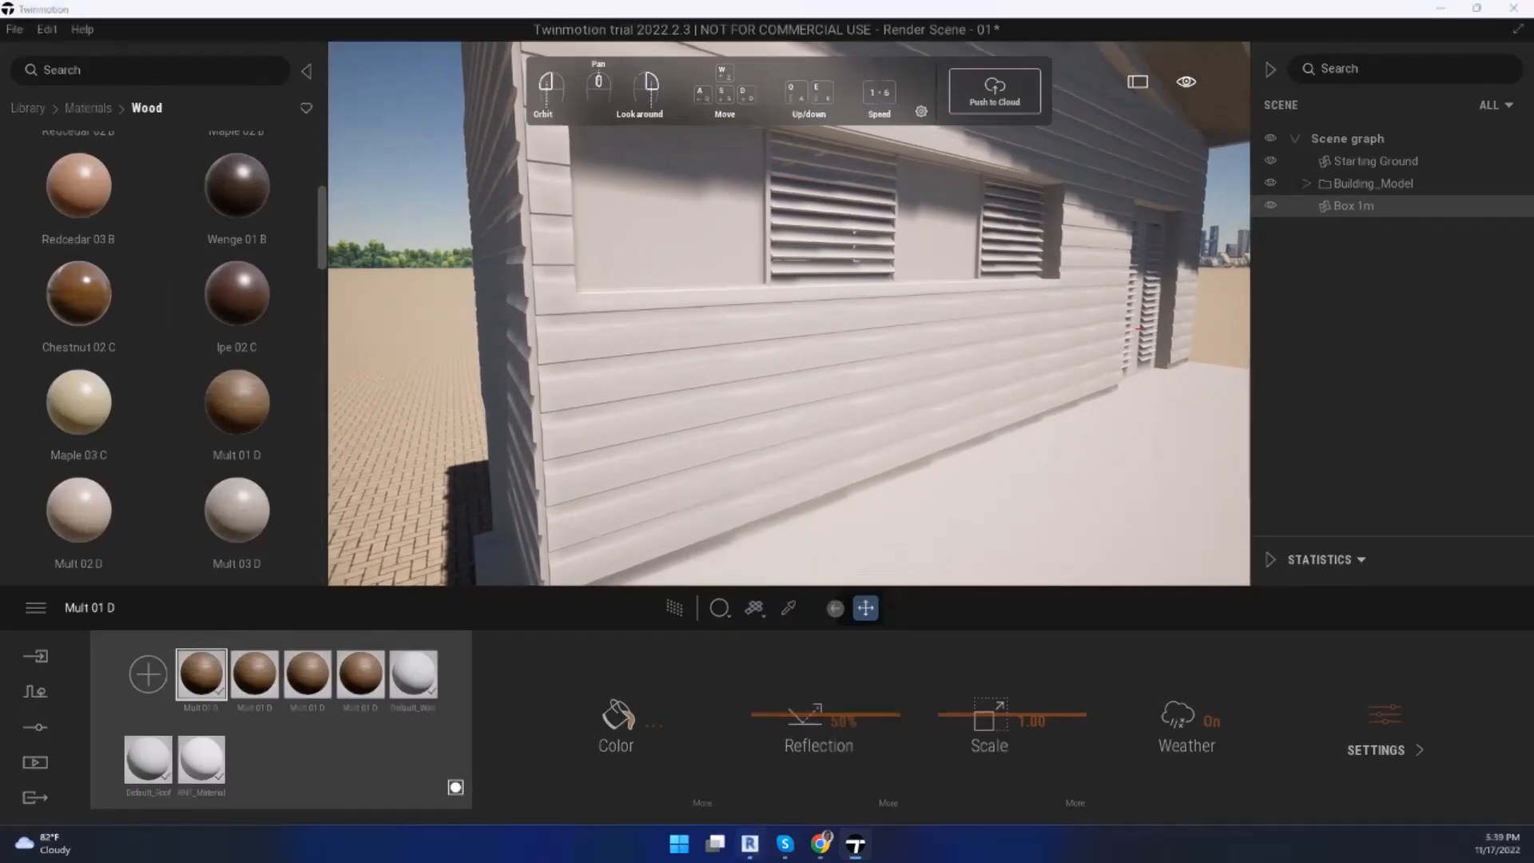
# Step: Switch to Revit, deselect the siding and examine its boards at the building corner, and return to Twinmotion
pyautogui.click(749, 844)
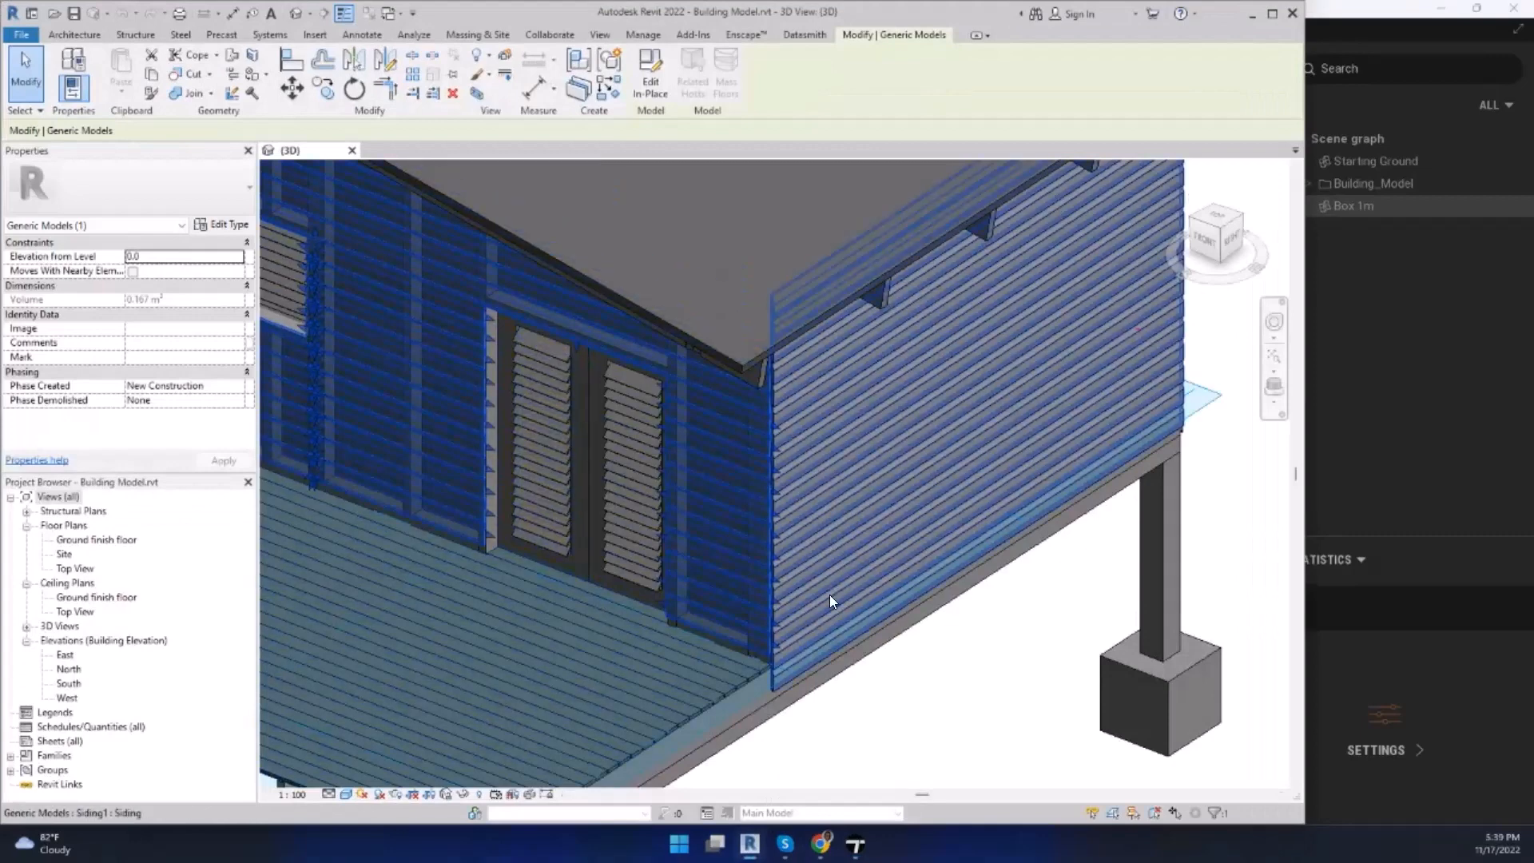
pyautogui.click(931, 709)
pyautogui.scroll(6, 767, 562)
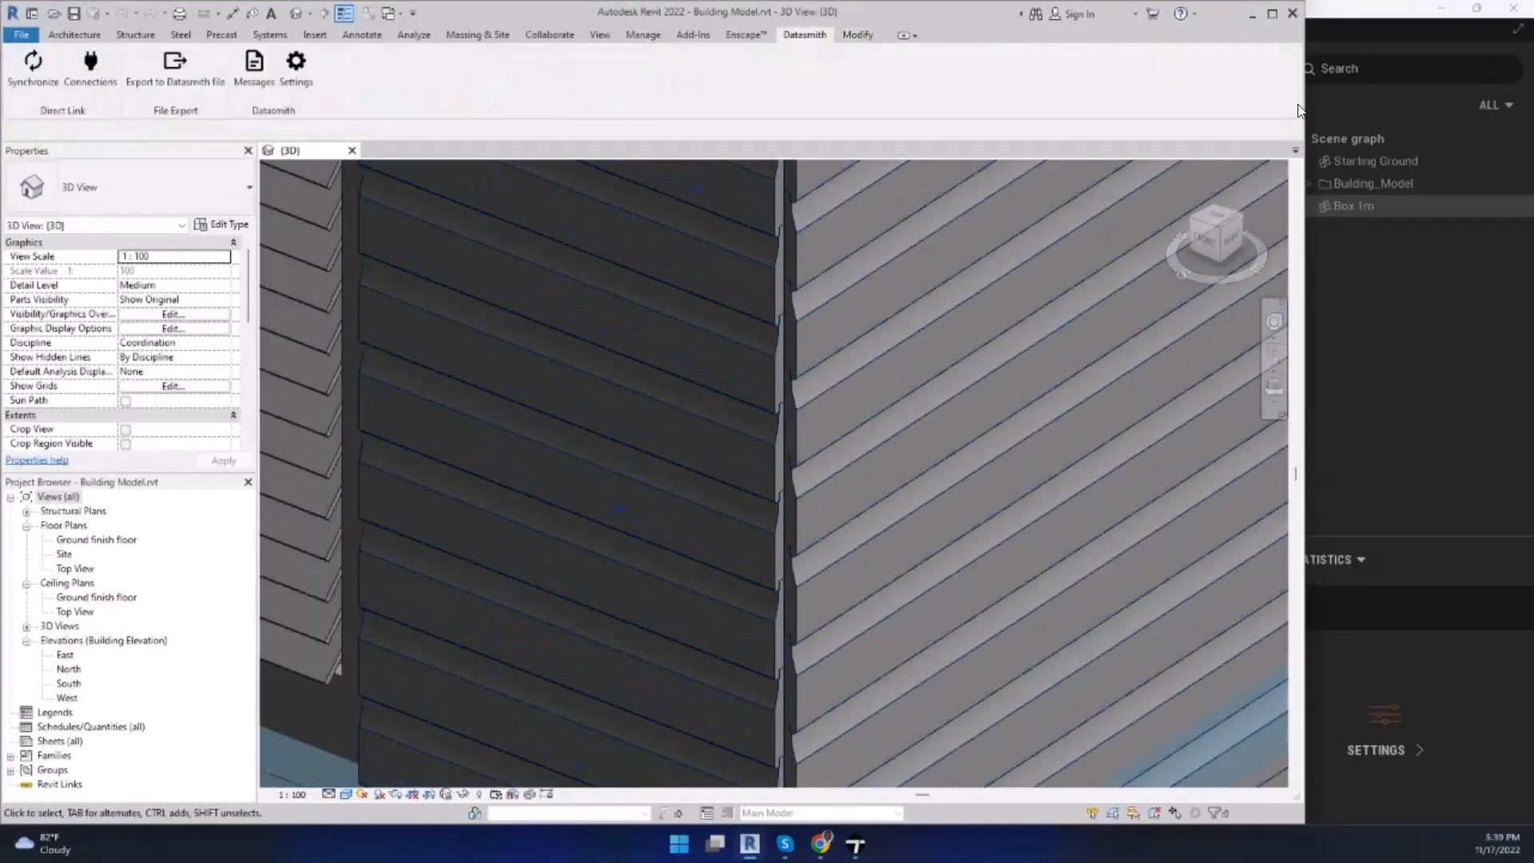
pyautogui.click(1385, 32)
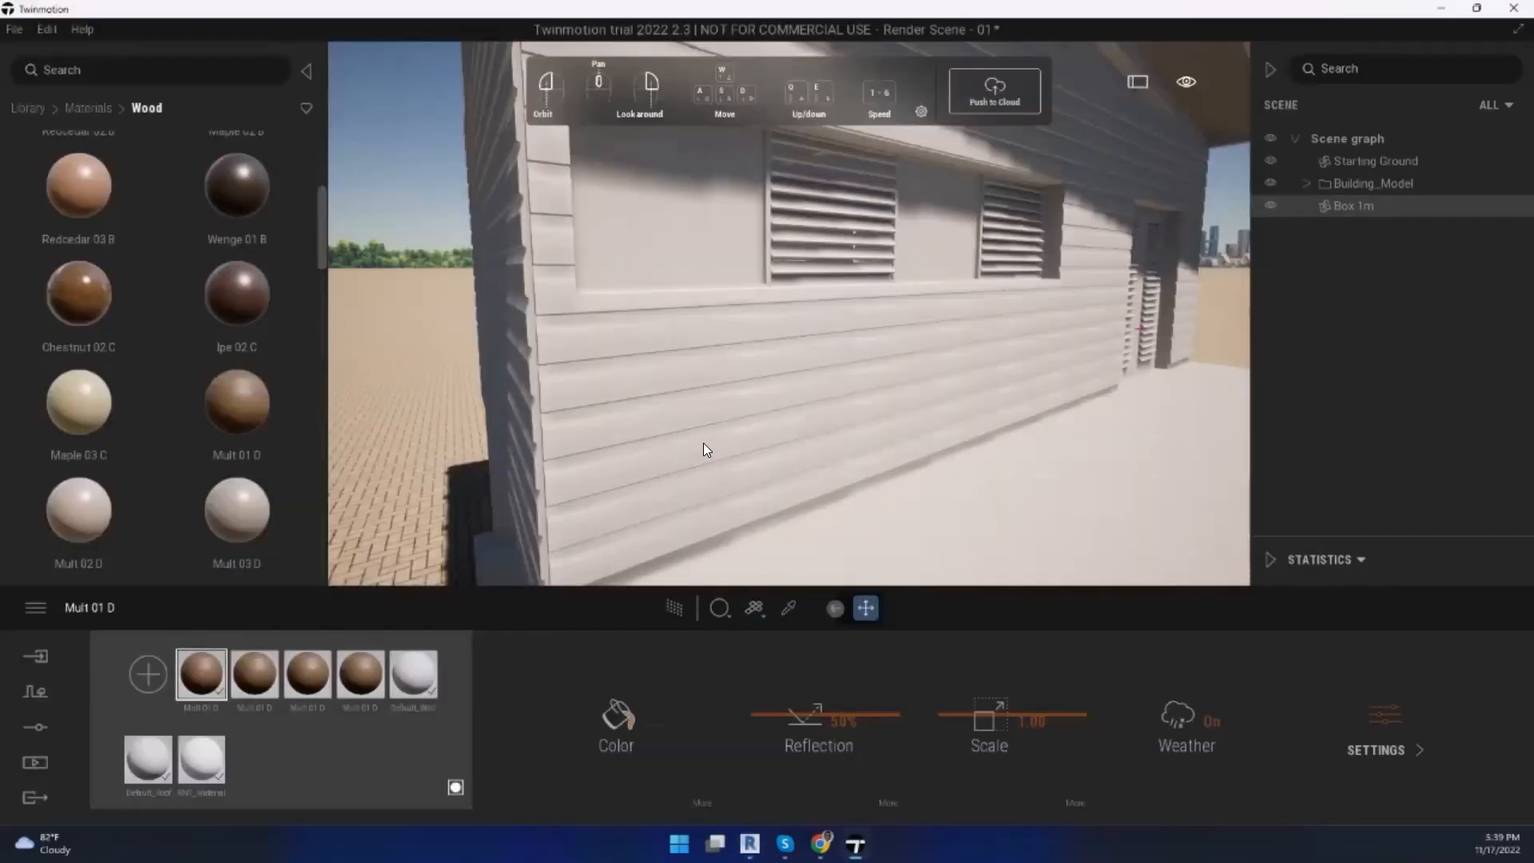
# Step: Try the Ash 06 G wood material on the front siding with From object UV mapping and inspect its grain
pyautogui.moveTo(280, 388)
pyautogui.scroll(-5, 226, 411)
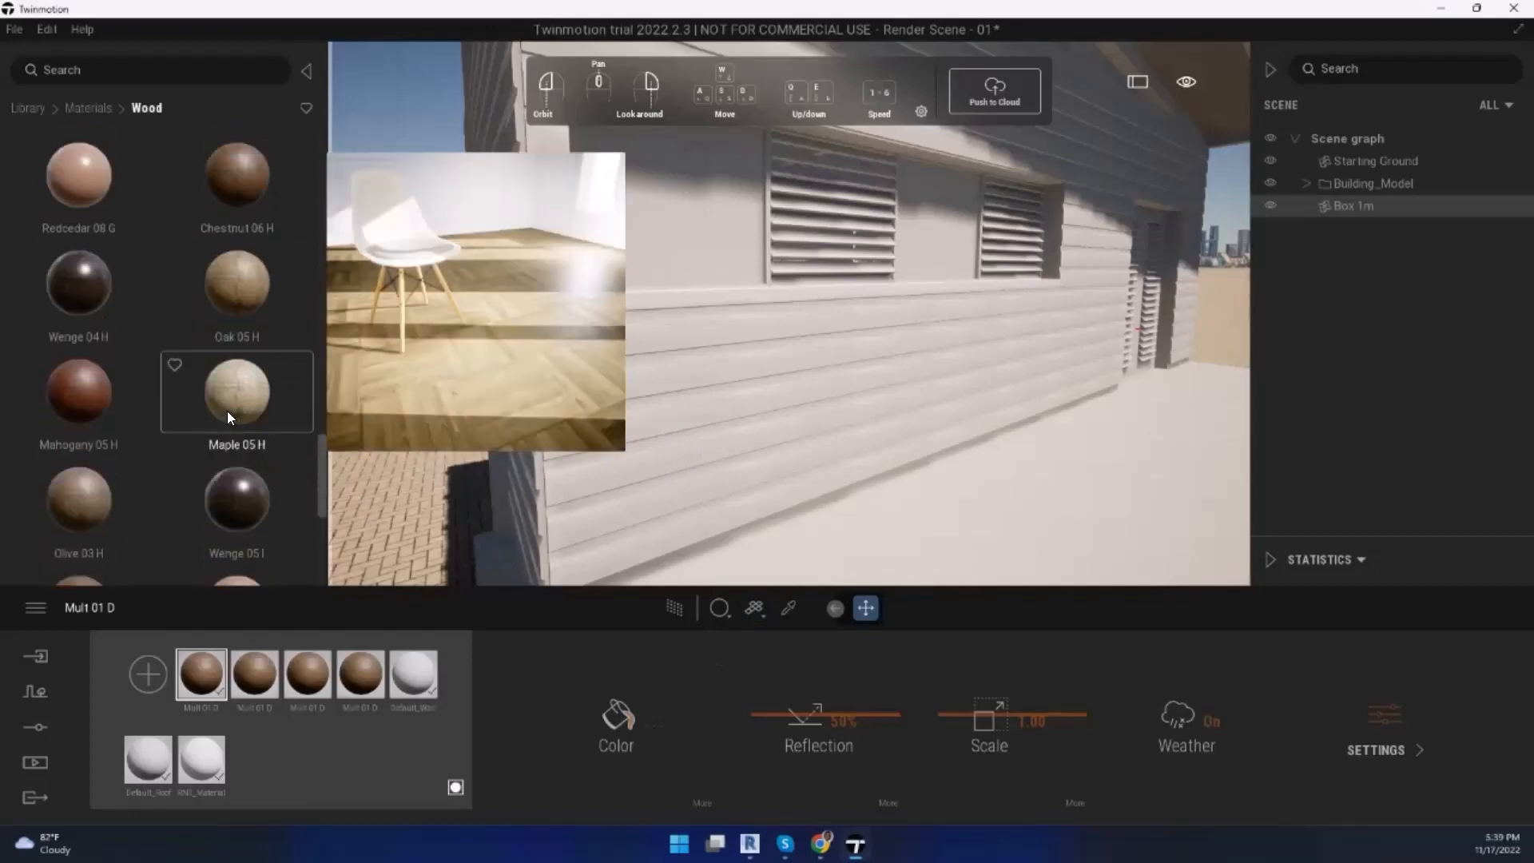
pyautogui.scroll(-8, 227, 410)
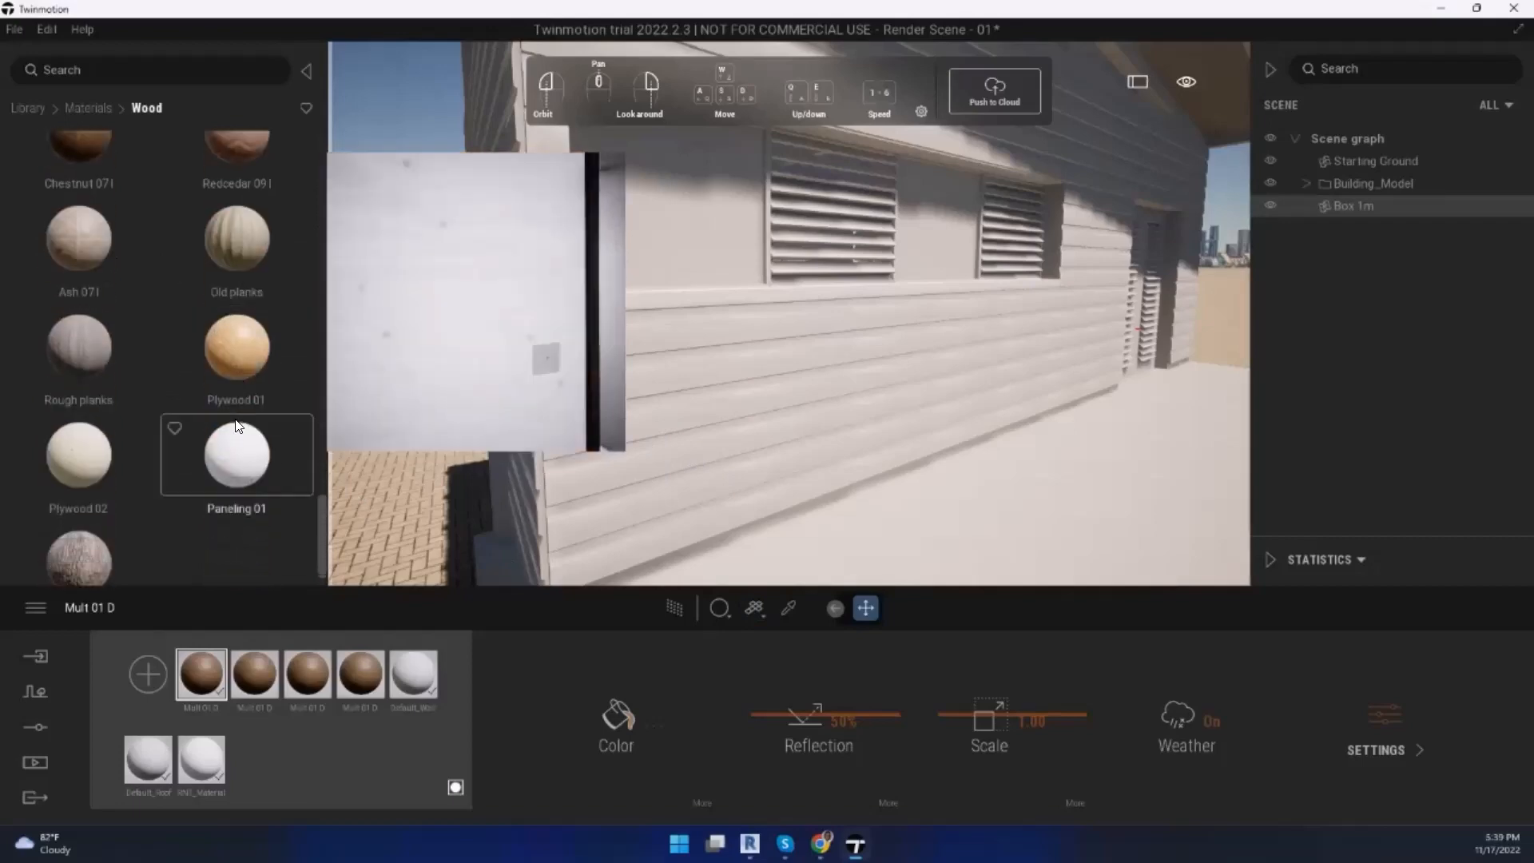
pyautogui.scroll(2, 243, 429)
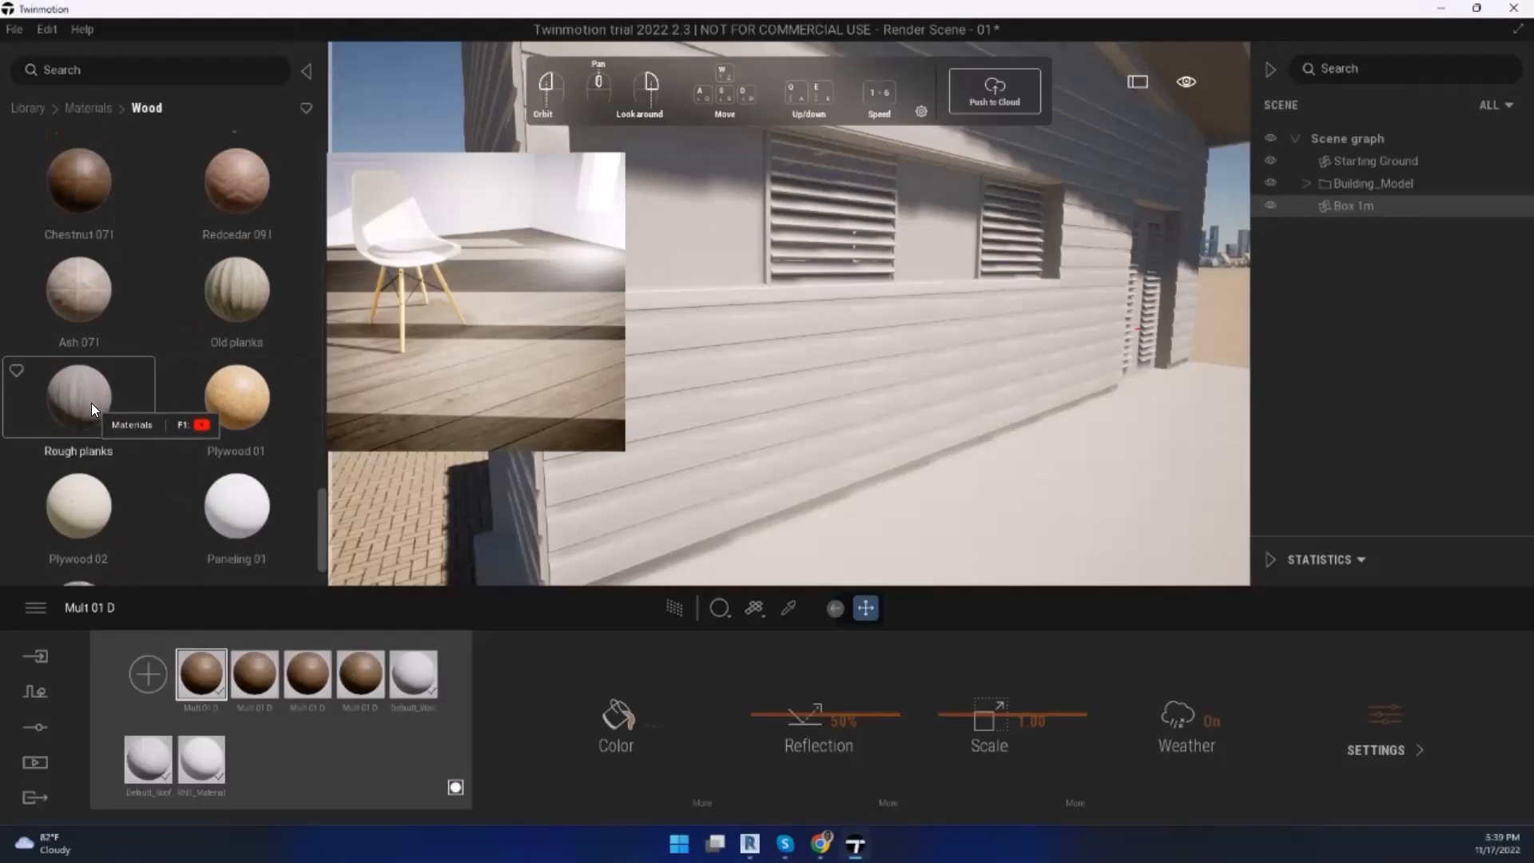
pyautogui.scroll(8, 94, 398)
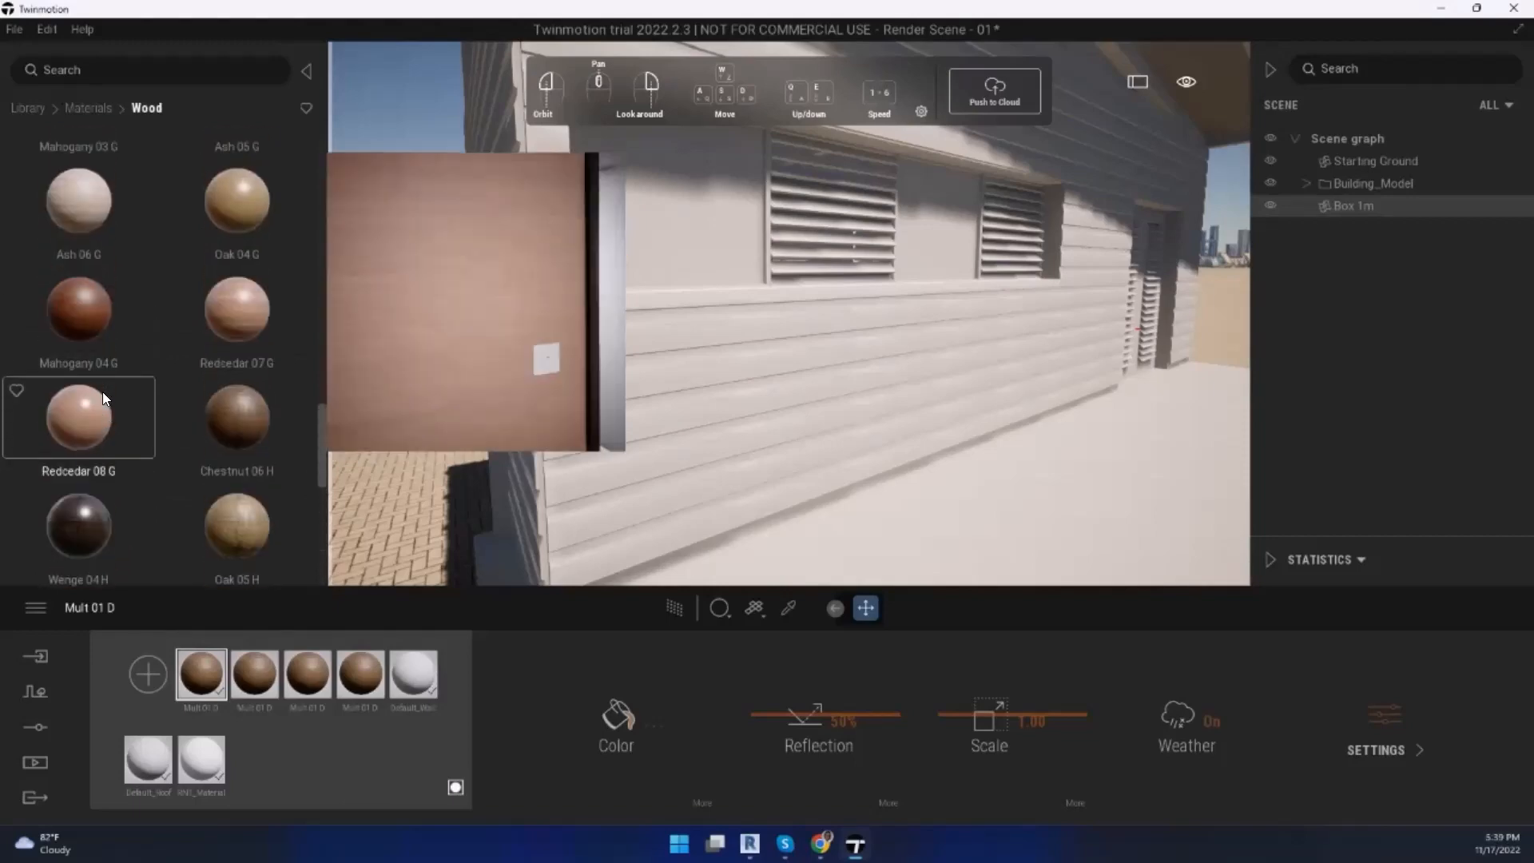
pyautogui.scroll(1, 102, 392)
pyautogui.moveTo(96, 295); pyautogui.dragTo(814, 472)
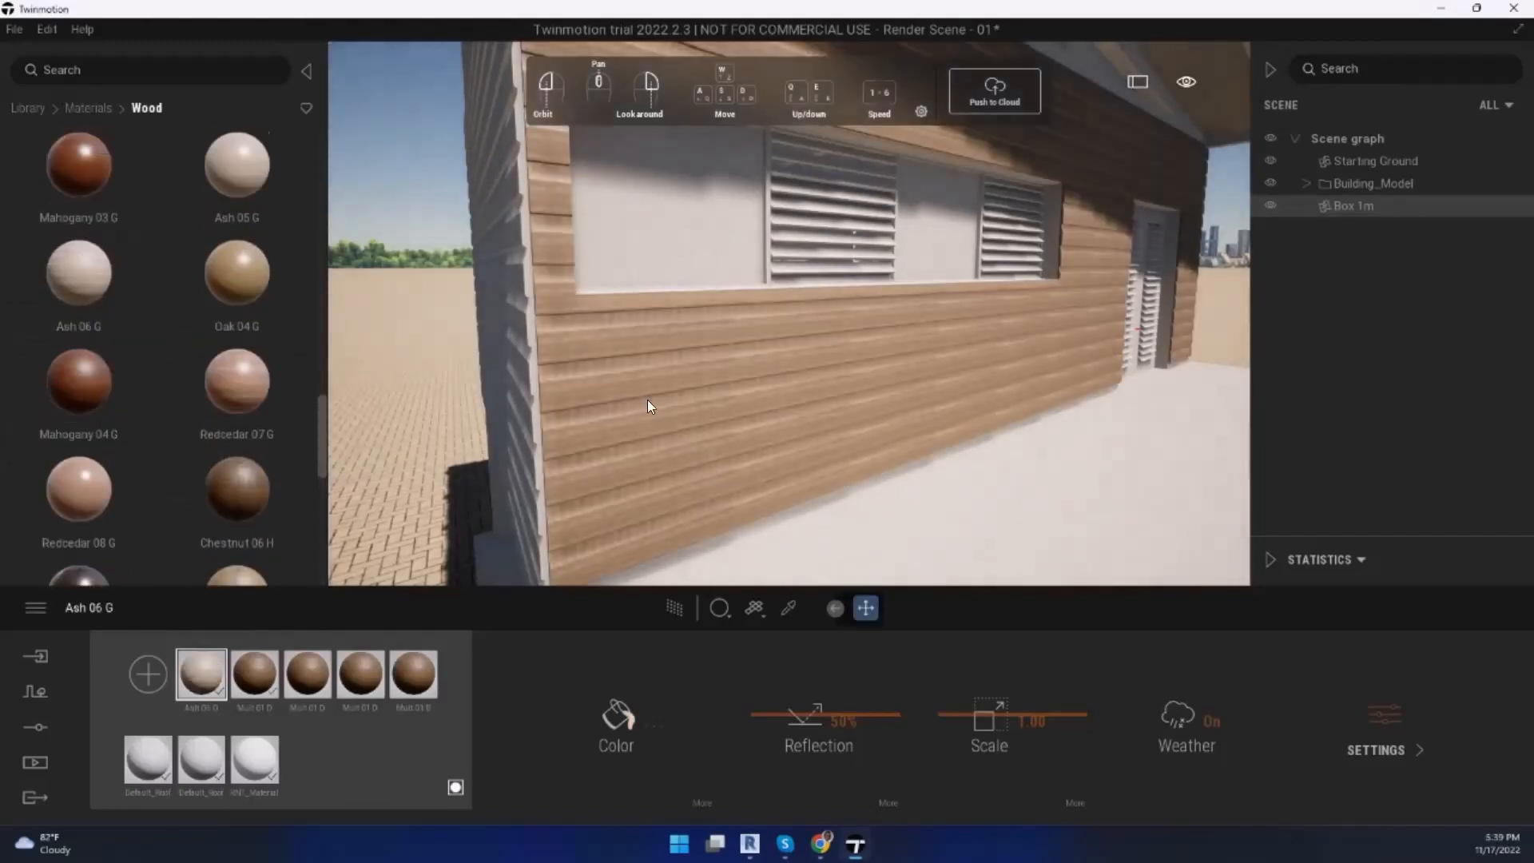
pyautogui.scroll(8, 649, 402)
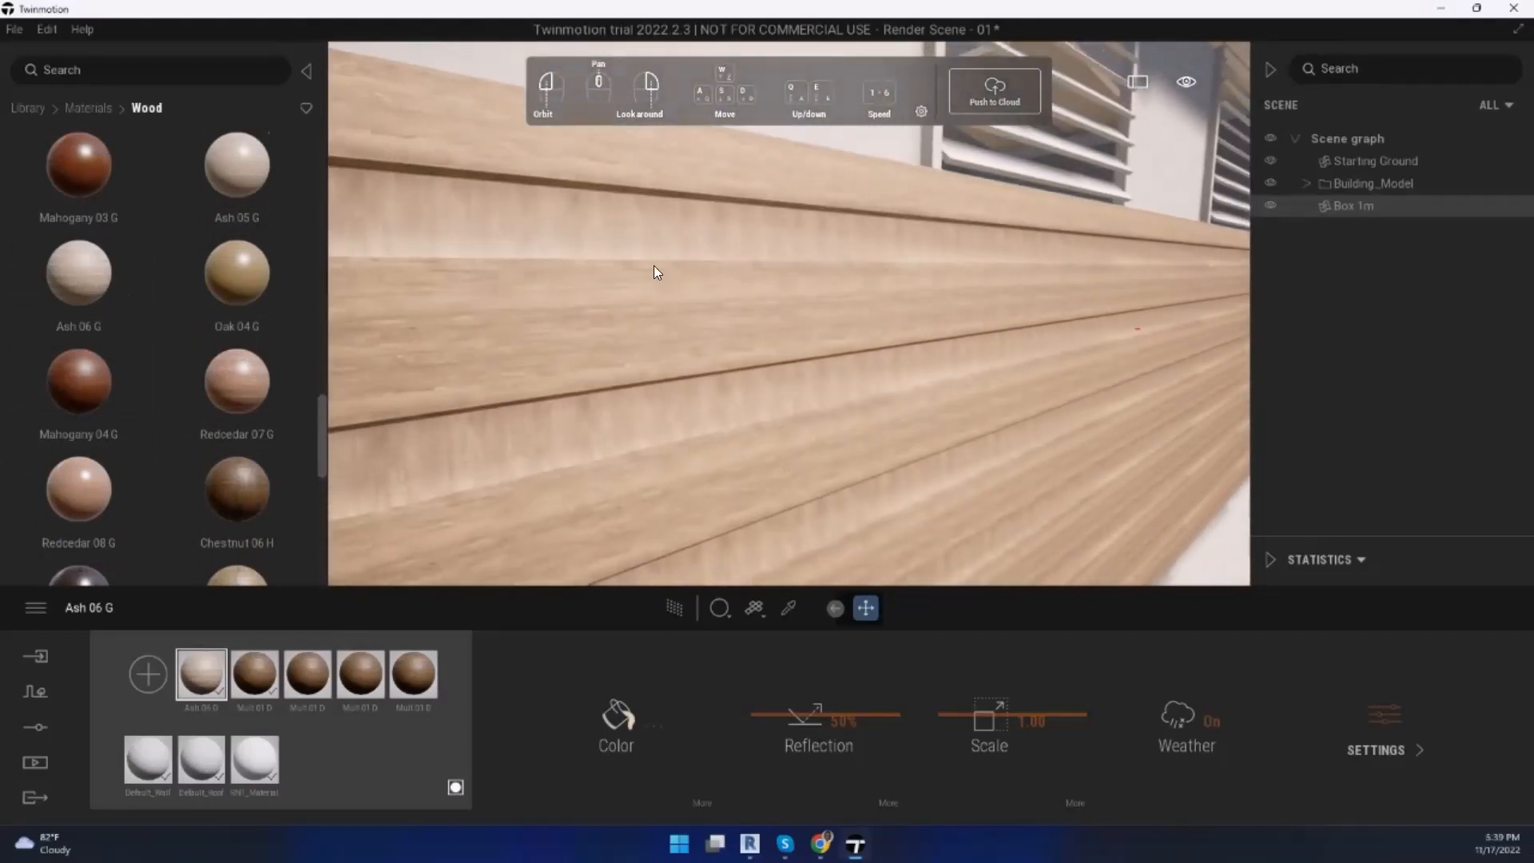
pyautogui.scroll(-10, 812, 505)
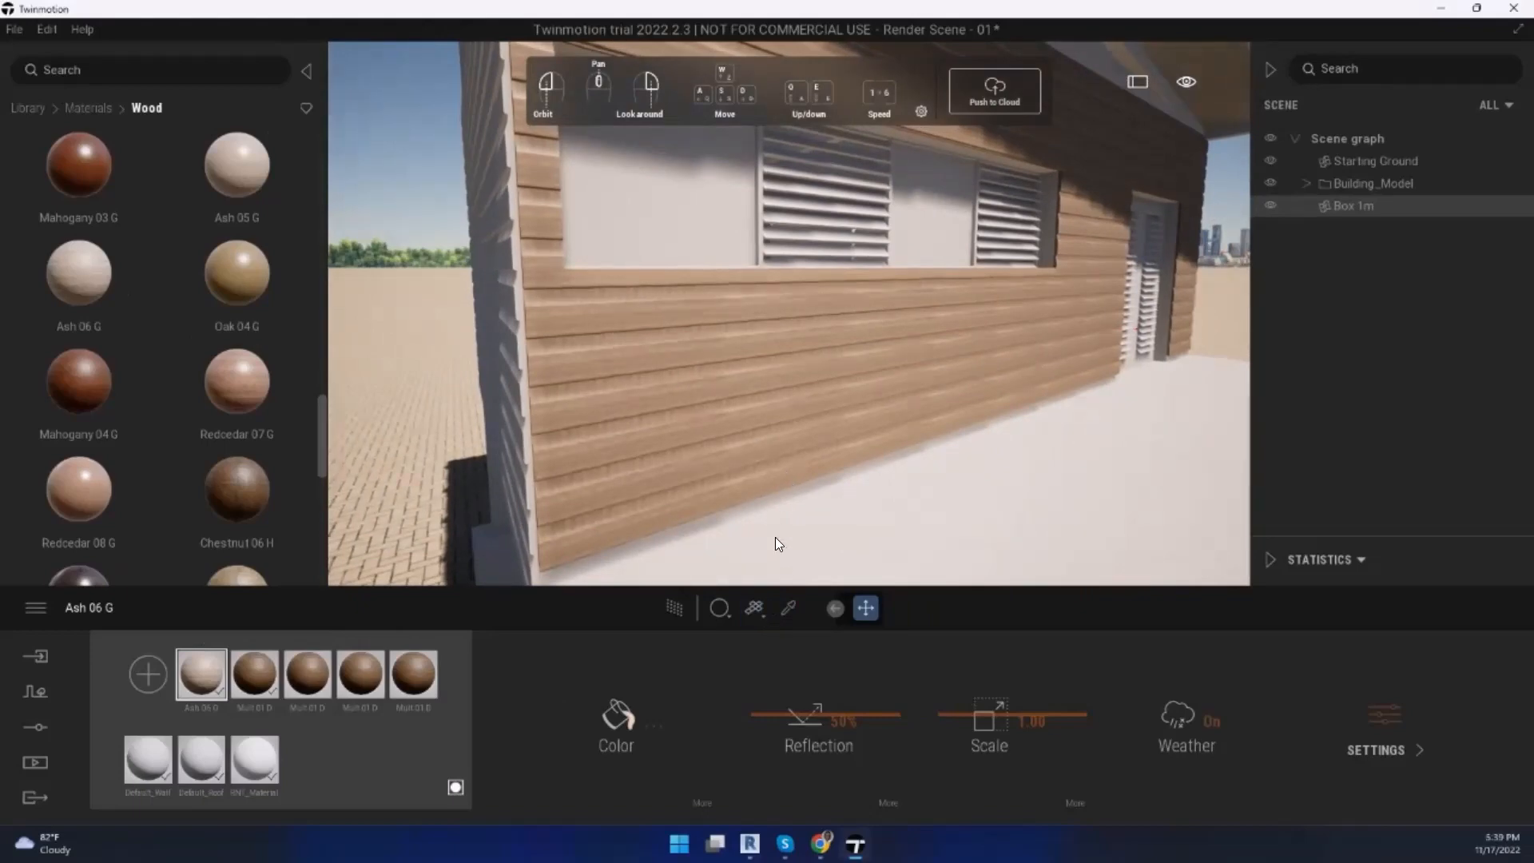
# Step: Set the material mapping to Cubic UVs and reapply Ash 06 G to the front siding
pyautogui.click(752, 612)
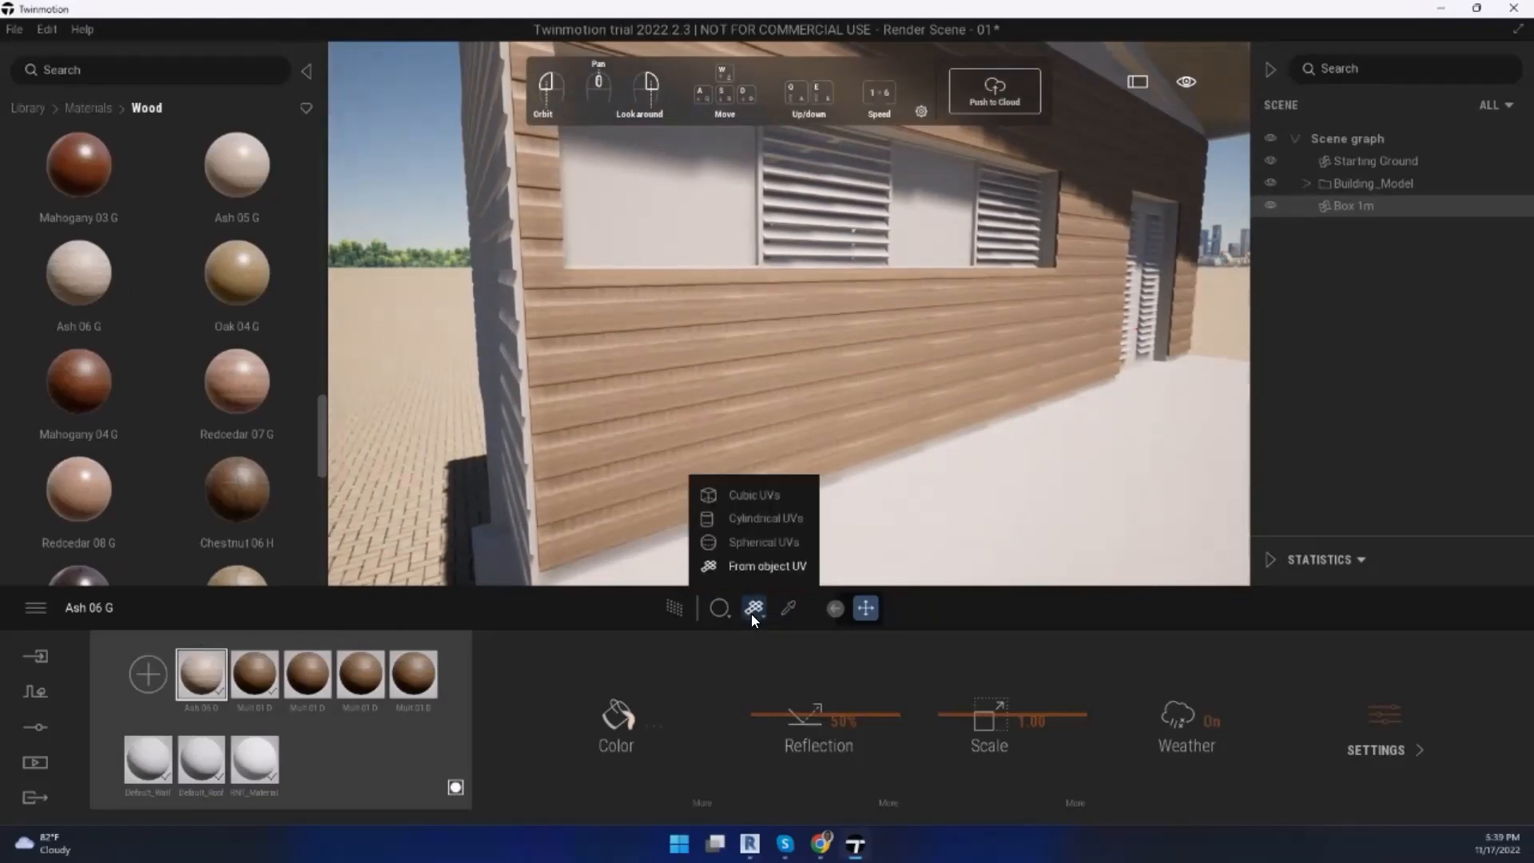
pyautogui.click(743, 494)
pyautogui.moveTo(81, 294); pyautogui.dragTo(656, 374)
pyautogui.scroll(5, 655, 372)
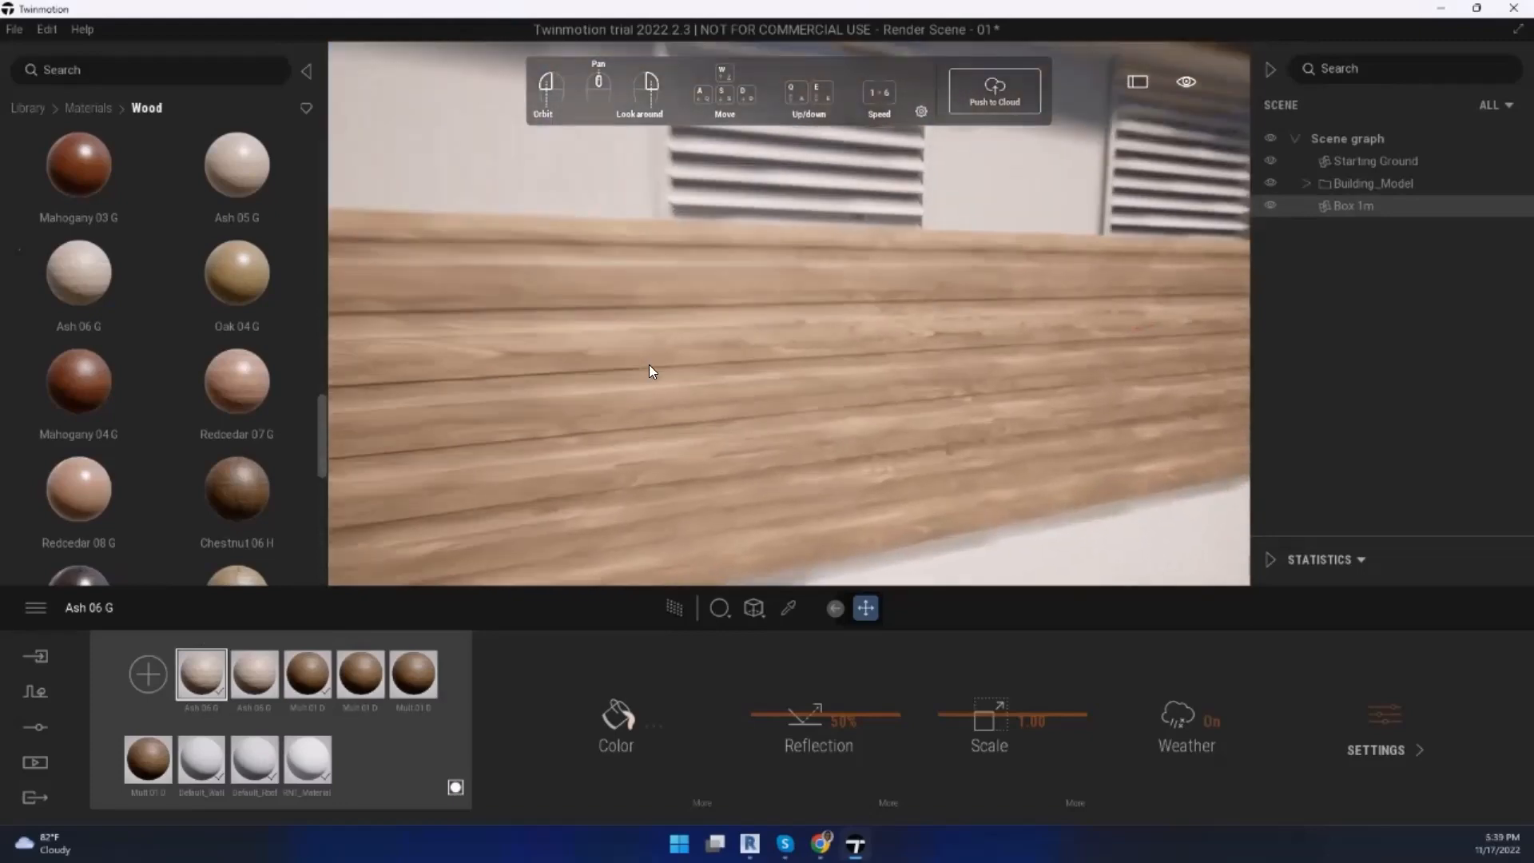
pyautogui.scroll(-3, 647, 321)
pyautogui.moveTo(647, 322)
pyautogui.mouseDown(button='right')
pyautogui.moveTo(817, 280)
pyautogui.moveTo(500, 170)
pyautogui.moveTo(425, 205)
pyautogui.mouseUp(button='right')
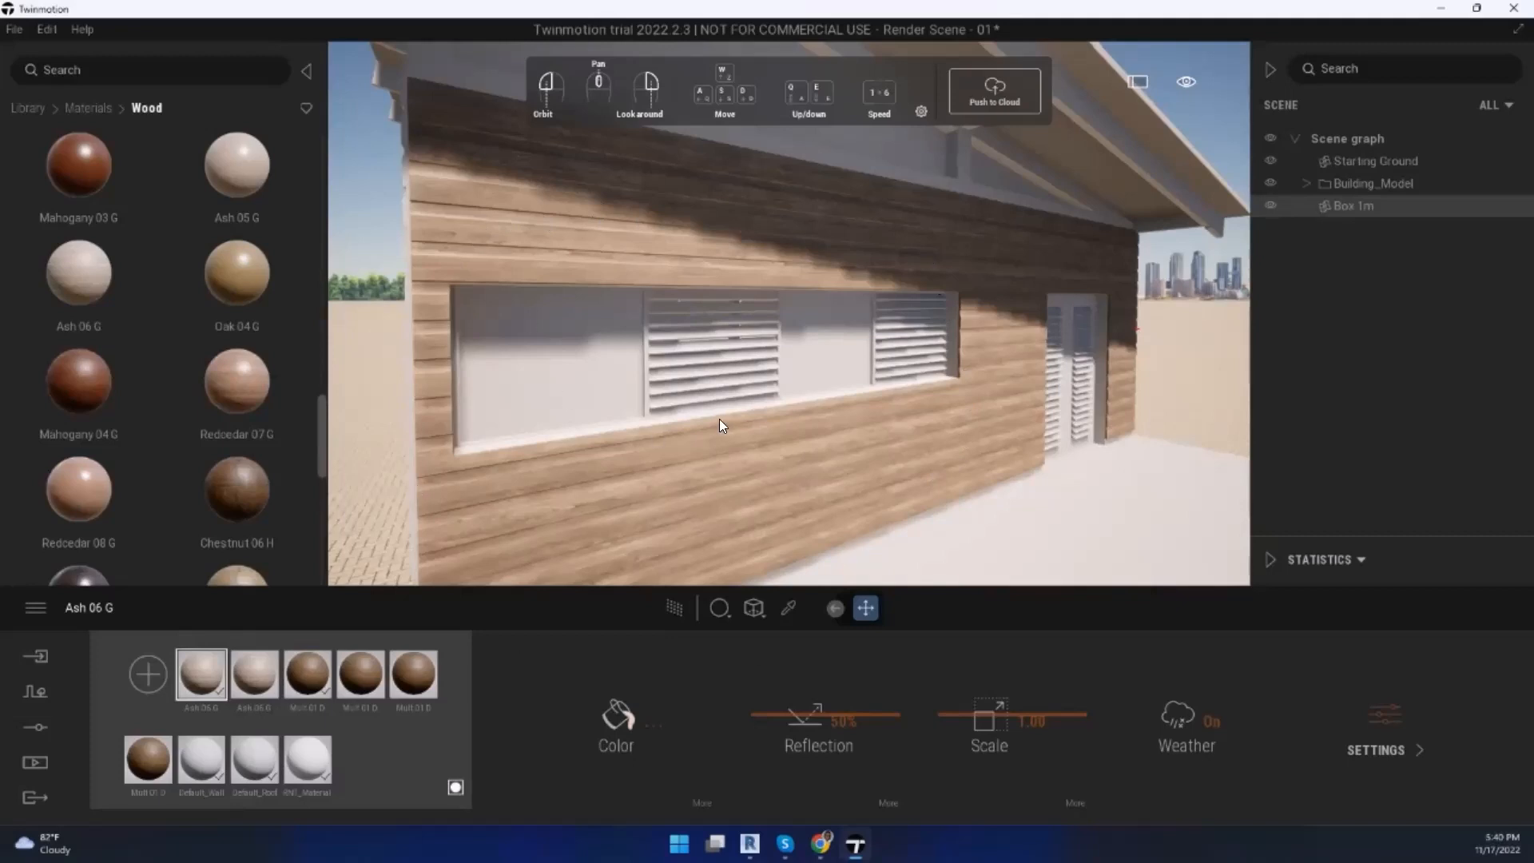
pyautogui.moveTo(571, 595)
pyautogui.mouseDown()
pyautogui.moveTo(548, 584)
pyautogui.moveTo(34, 655)
pyautogui.moveTo(530, 634)
pyautogui.moveTo(238, 615)
pyautogui.mouseUp()
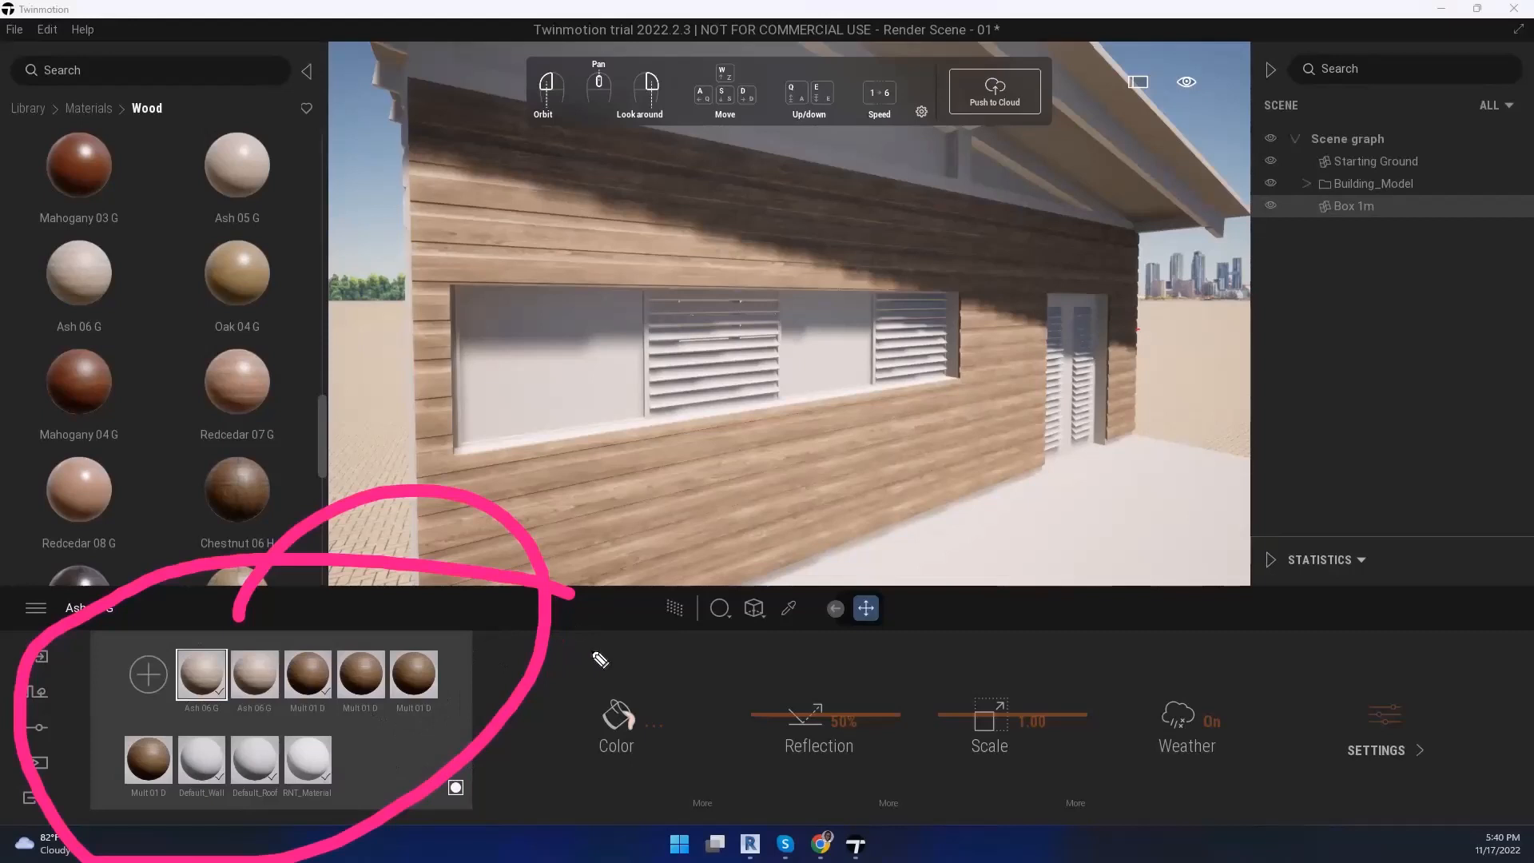
pyautogui.moveTo(961, 670)
pyautogui.mouseDown()
pyautogui.moveTo(971, 595)
pyautogui.moveTo(901, 471)
pyautogui.moveTo(875, 525)
pyautogui.mouseUp()
pyautogui.moveTo(900, 469); pyautogui.dragTo(1010, 509)
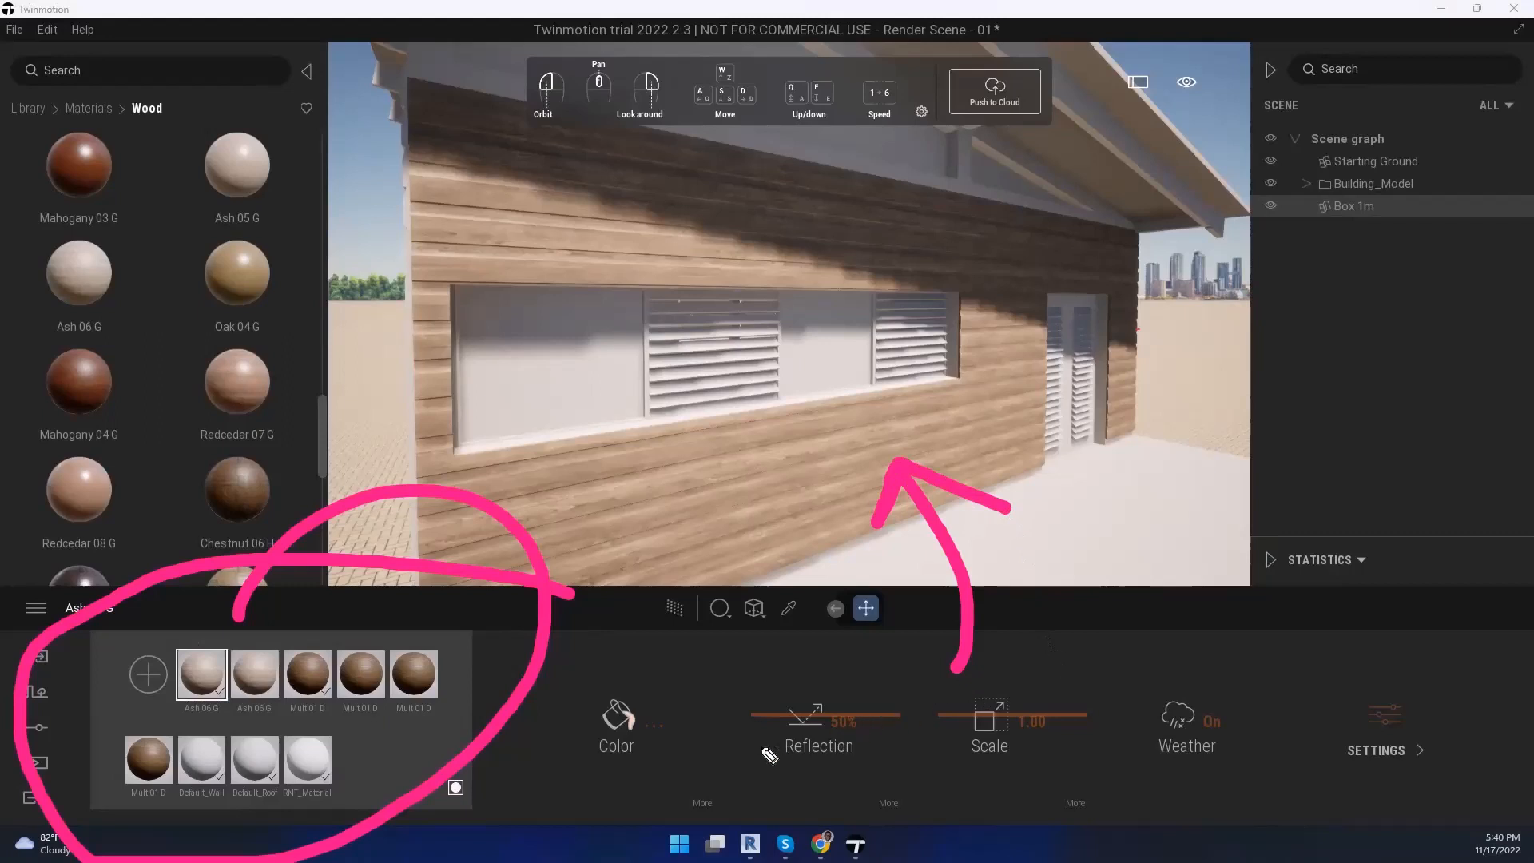
pyautogui.moveTo(626, 822); pyautogui.dragTo(679, 694)
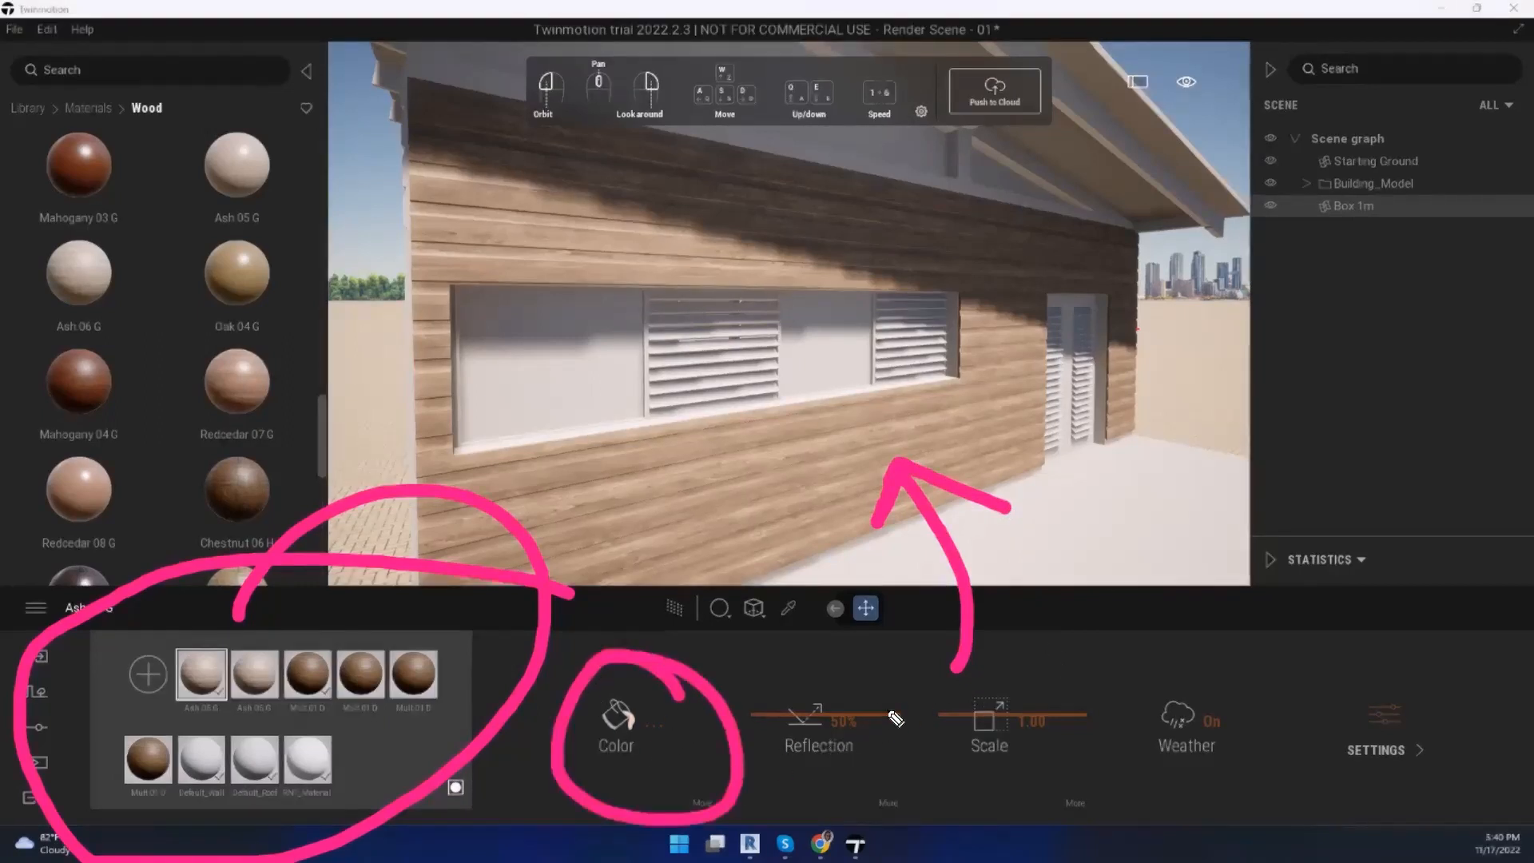
pyautogui.moveTo(866, 674); pyautogui.dragTo(825, 671)
pyautogui.moveTo(1005, 637); pyautogui.dragTo(887, 755)
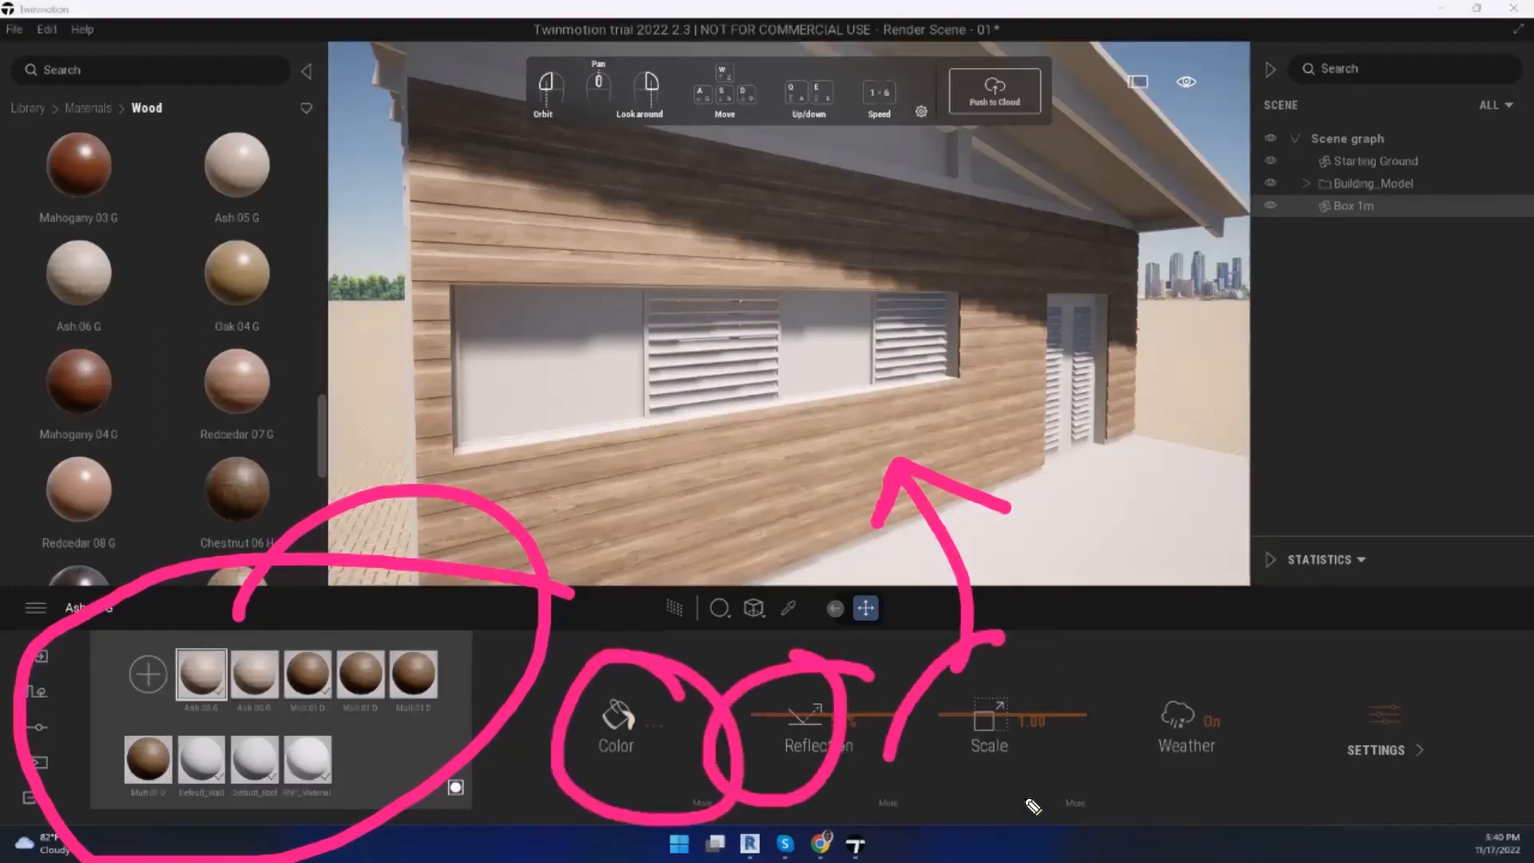
pyautogui.moveTo(1033, 807); pyautogui.dragTo(959, 710)
pyautogui.moveTo(1335, 622)
pyautogui.mouseDown()
pyautogui.moveTo(1449, 791)
pyautogui.moveTo(1038, 669)
pyautogui.moveTo(1168, 652)
pyautogui.moveTo(267, 596)
pyautogui.mouseUp()
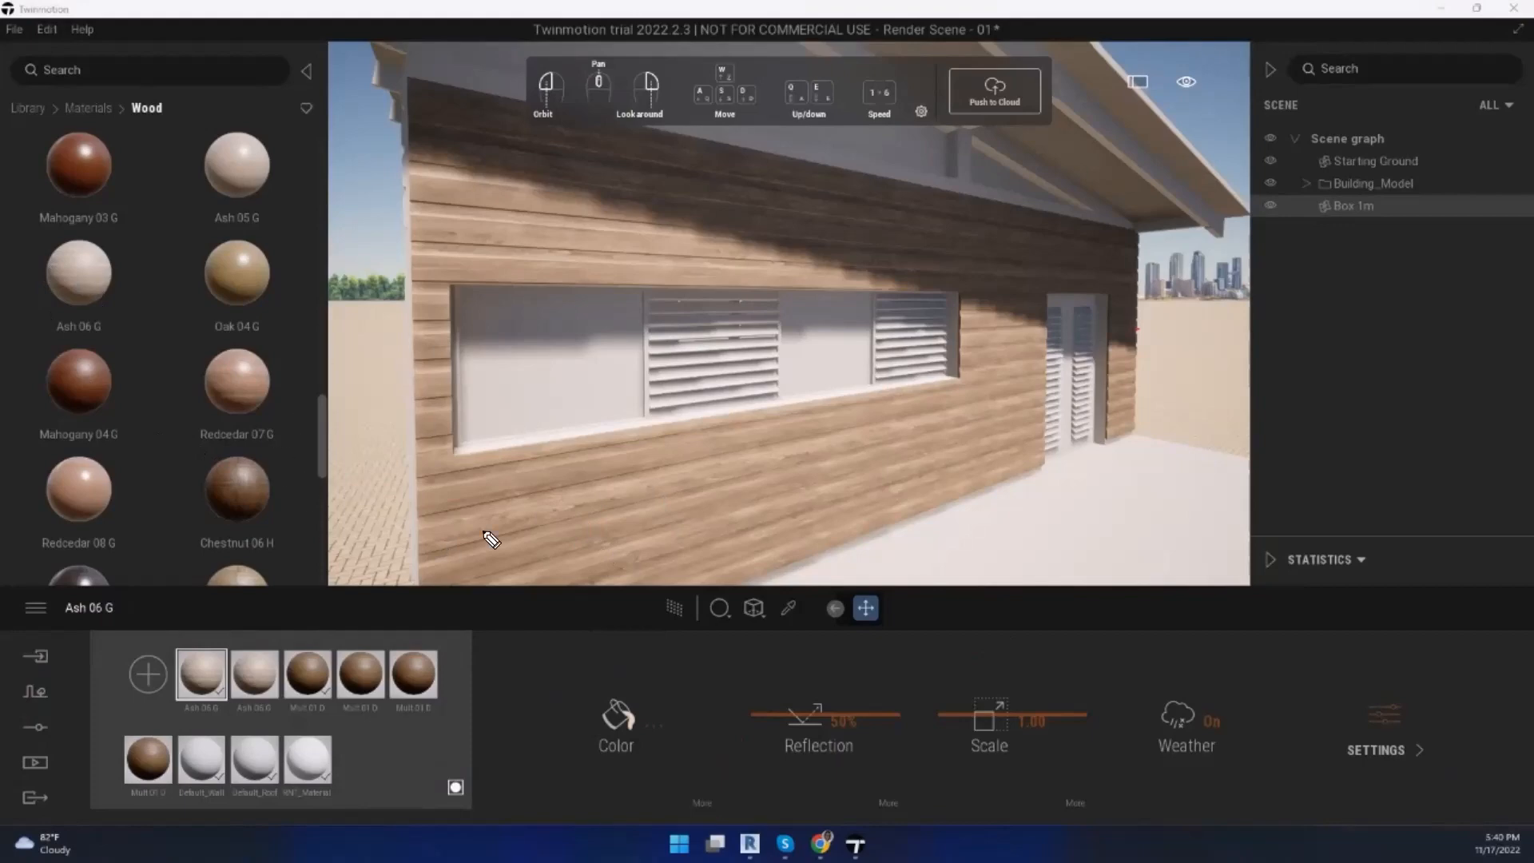
pyautogui.moveTo(731, 468)
pyautogui.mouseDown()
pyautogui.moveTo(644, 439)
pyautogui.moveTo(199, 514)
pyautogui.moveTo(137, 633)
pyautogui.moveTo(199, 606)
pyautogui.mouseUp()
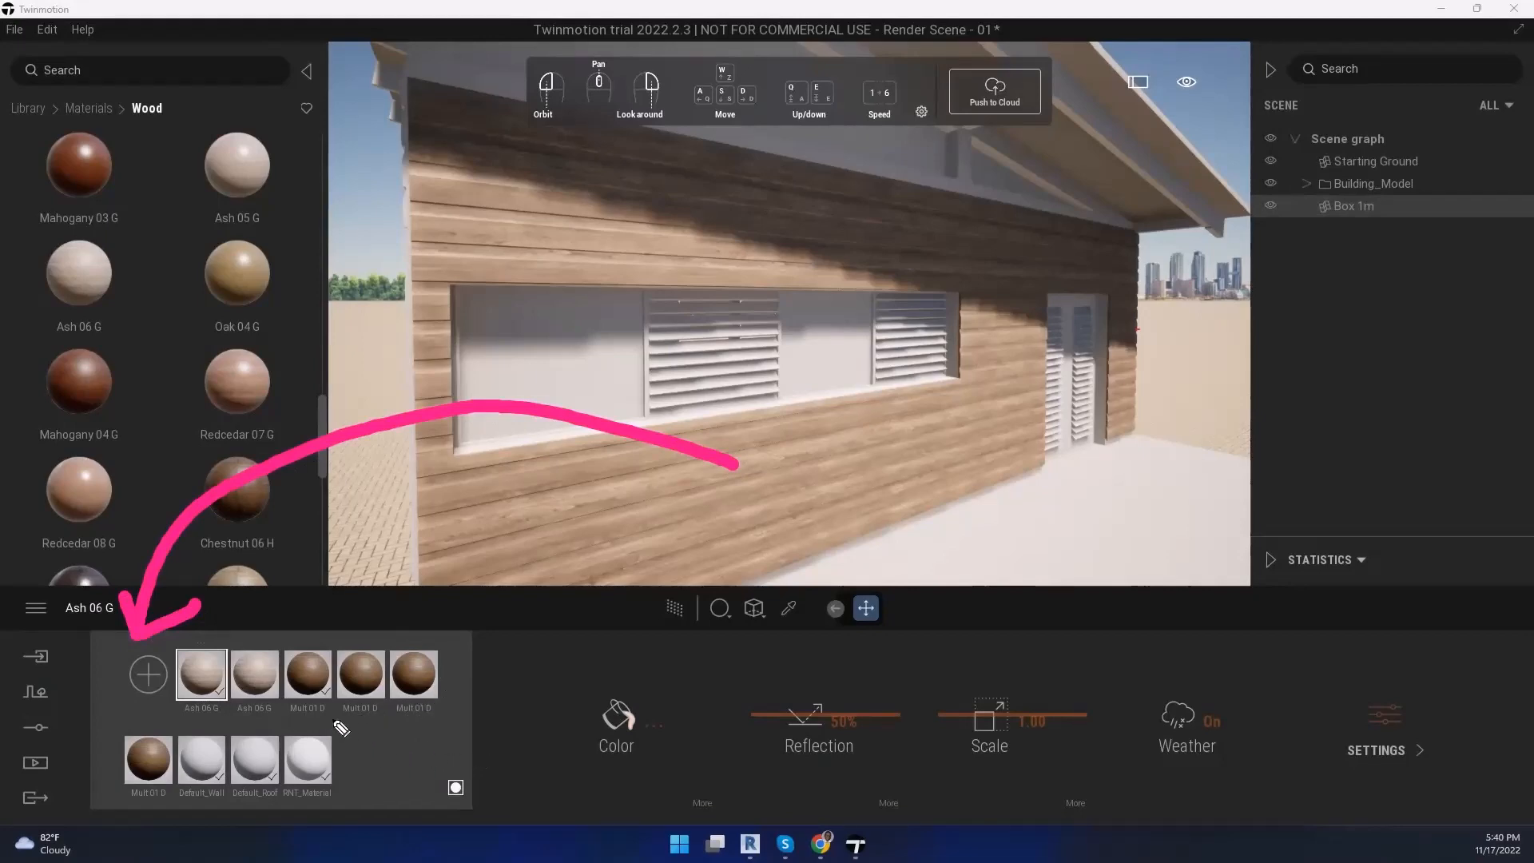
pyautogui.moveTo(480, 750)
pyautogui.mouseDown()
pyautogui.moveTo(324, 715)
pyautogui.moveTo(380, 736)
pyautogui.mouseUp()
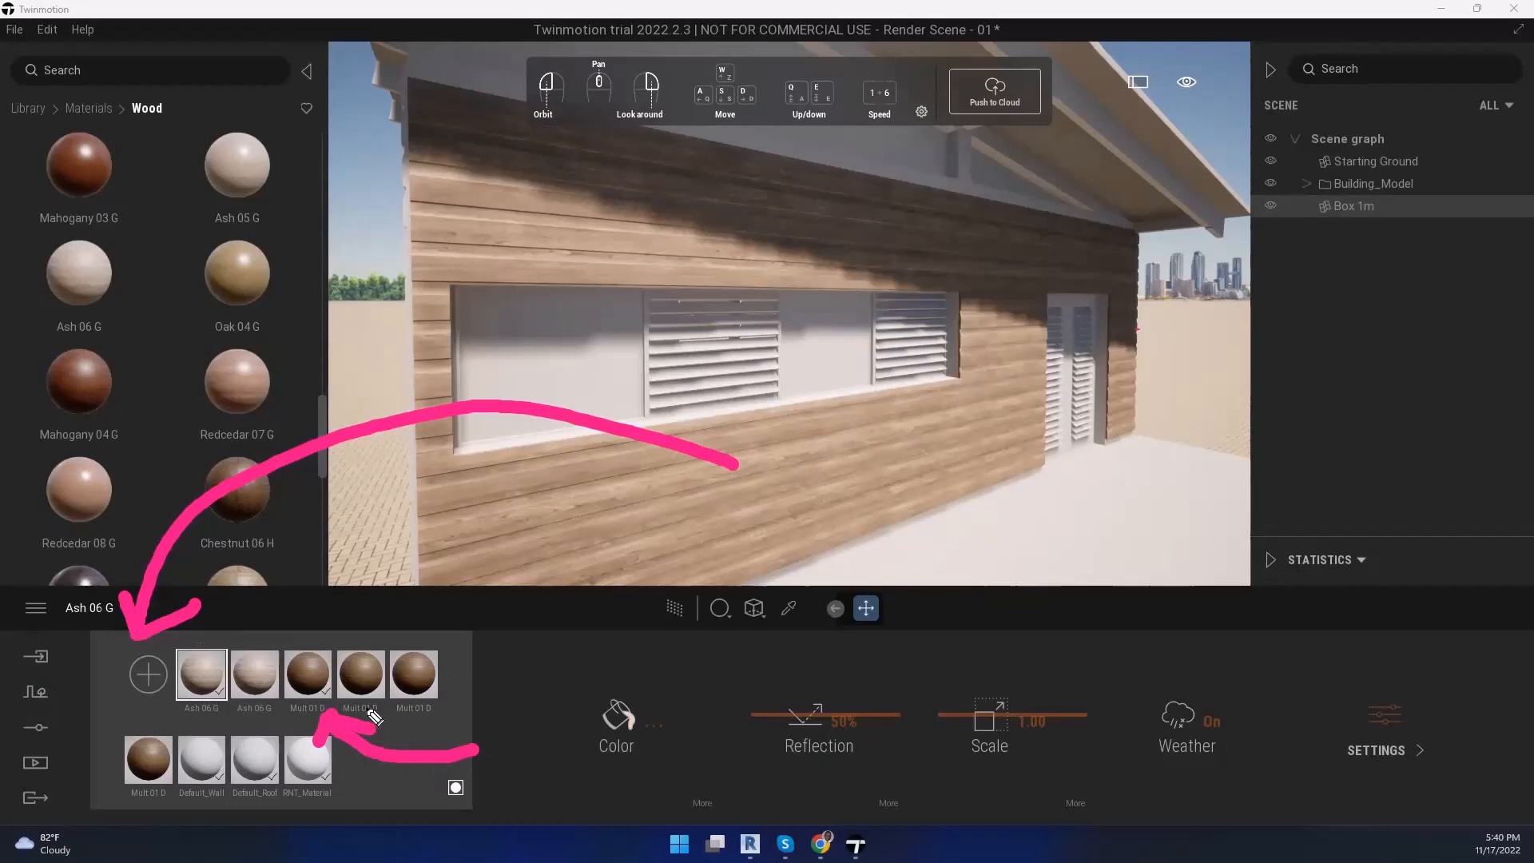
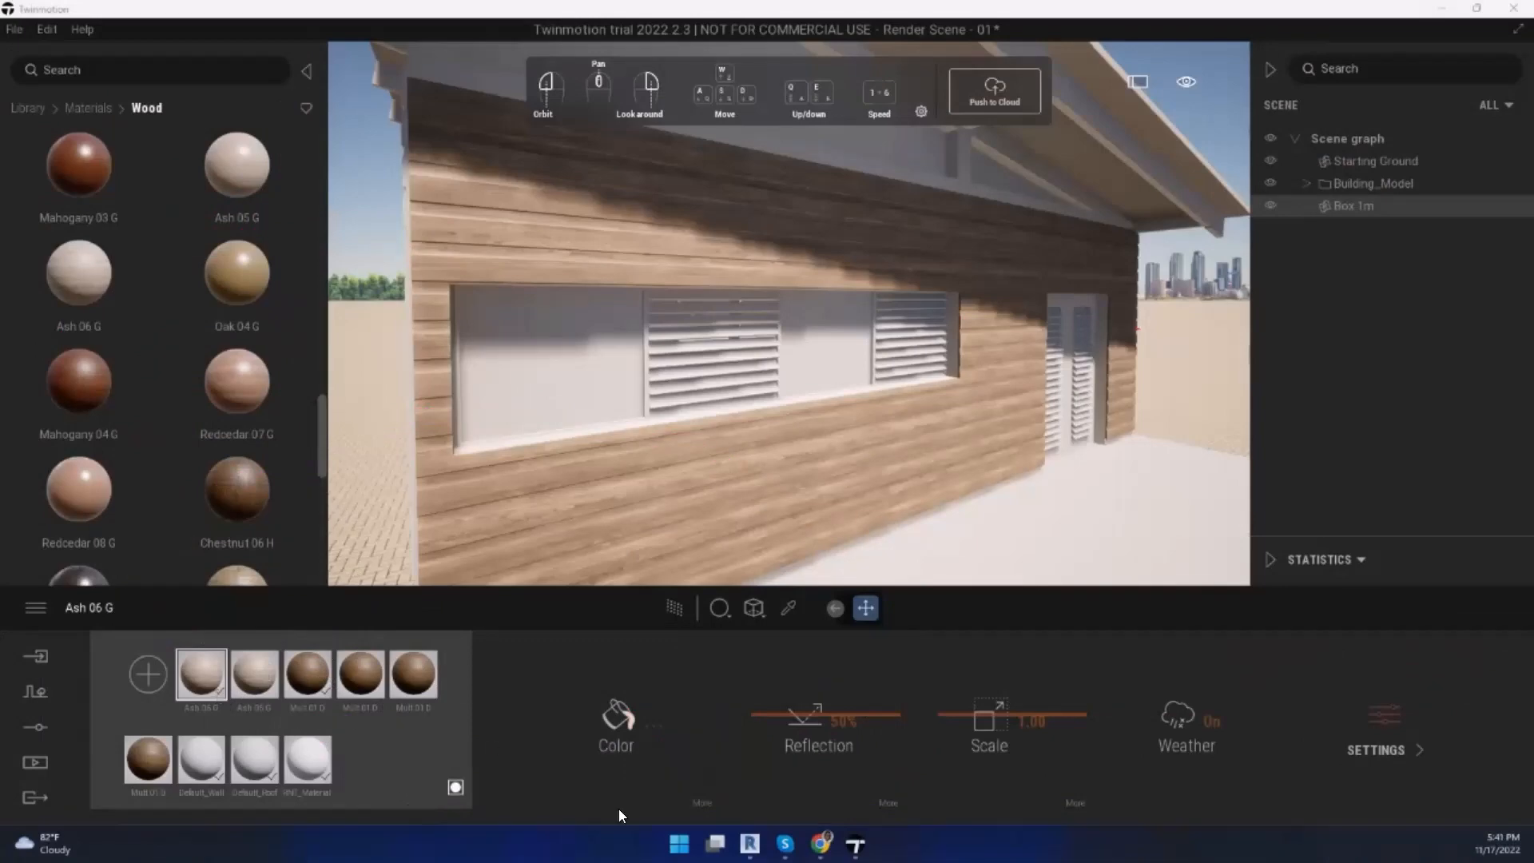
pyautogui.moveTo(376, 506); pyautogui.dragTo(158, 649)
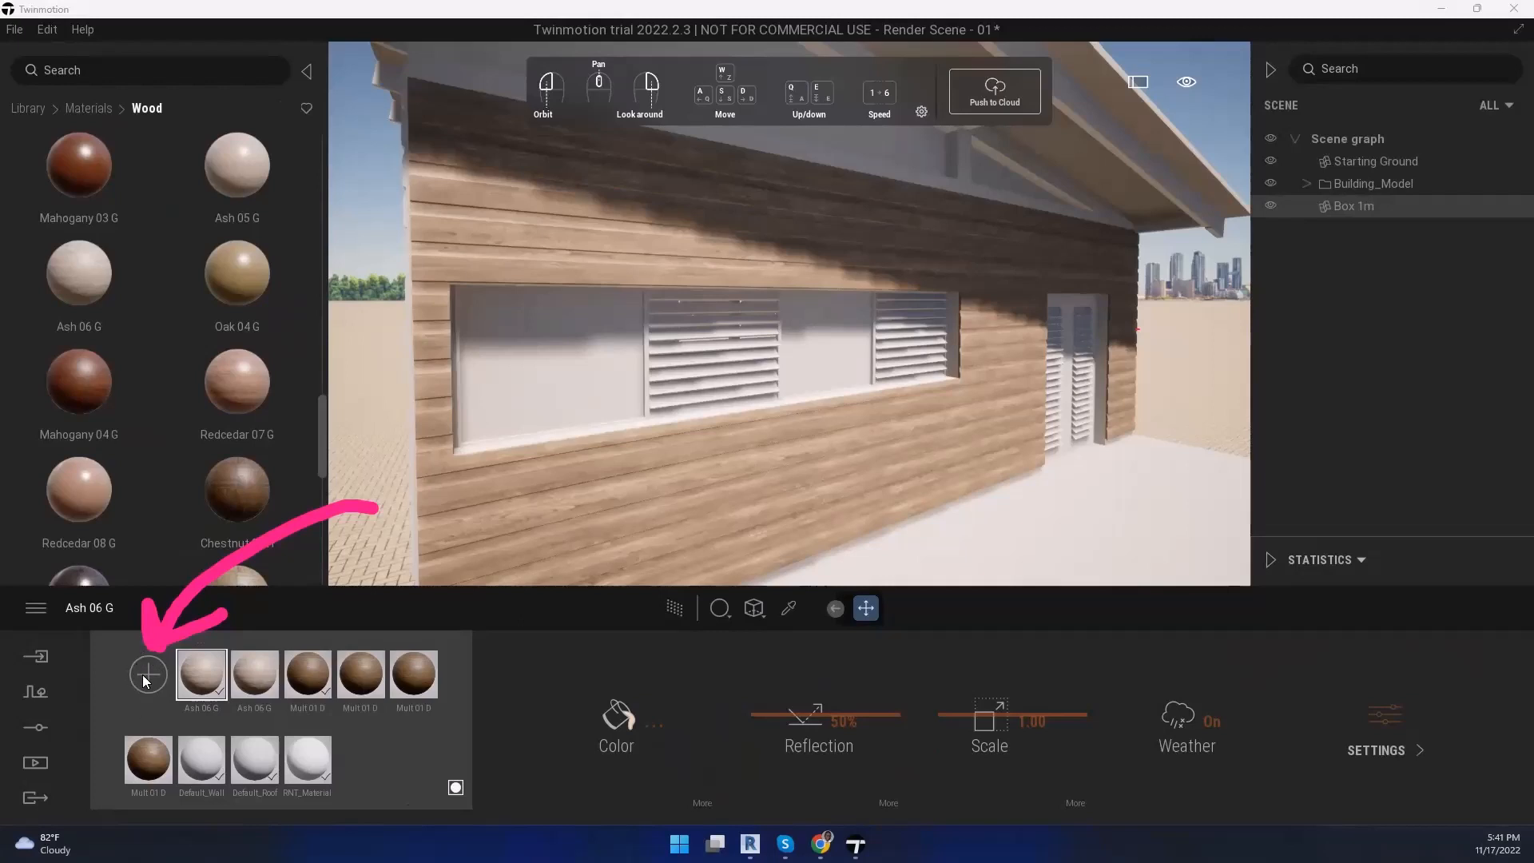
pyautogui.moveTo(206, 548); pyautogui.dragTo(232, 668)
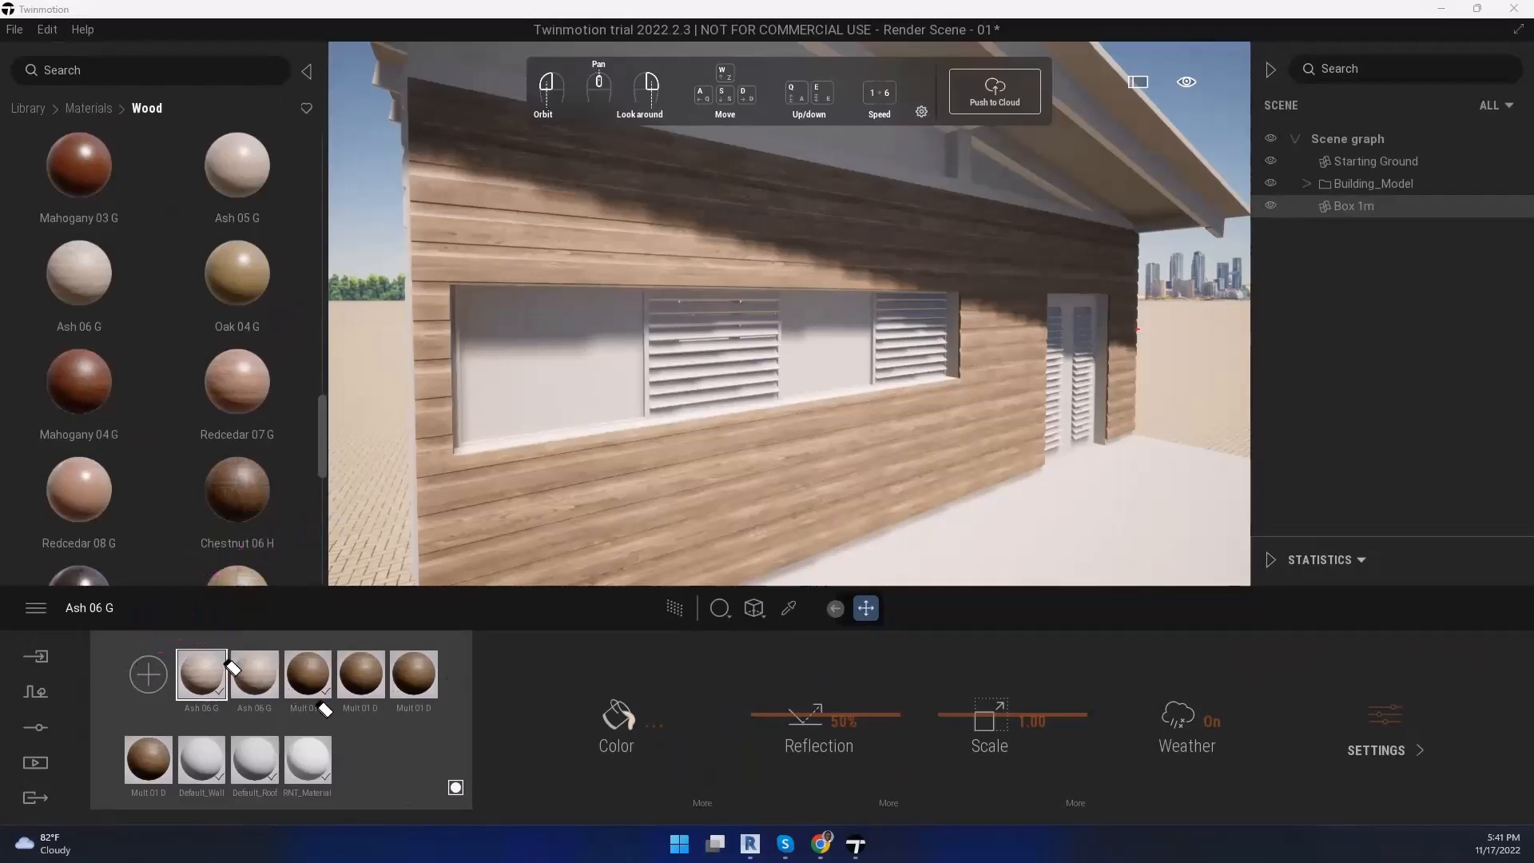
pyautogui.moveTo(499, 787)
pyautogui.mouseDown()
pyautogui.moveTo(482, 760)
pyautogui.moveTo(531, 767)
pyautogui.moveTo(424, 747)
pyautogui.mouseUp()
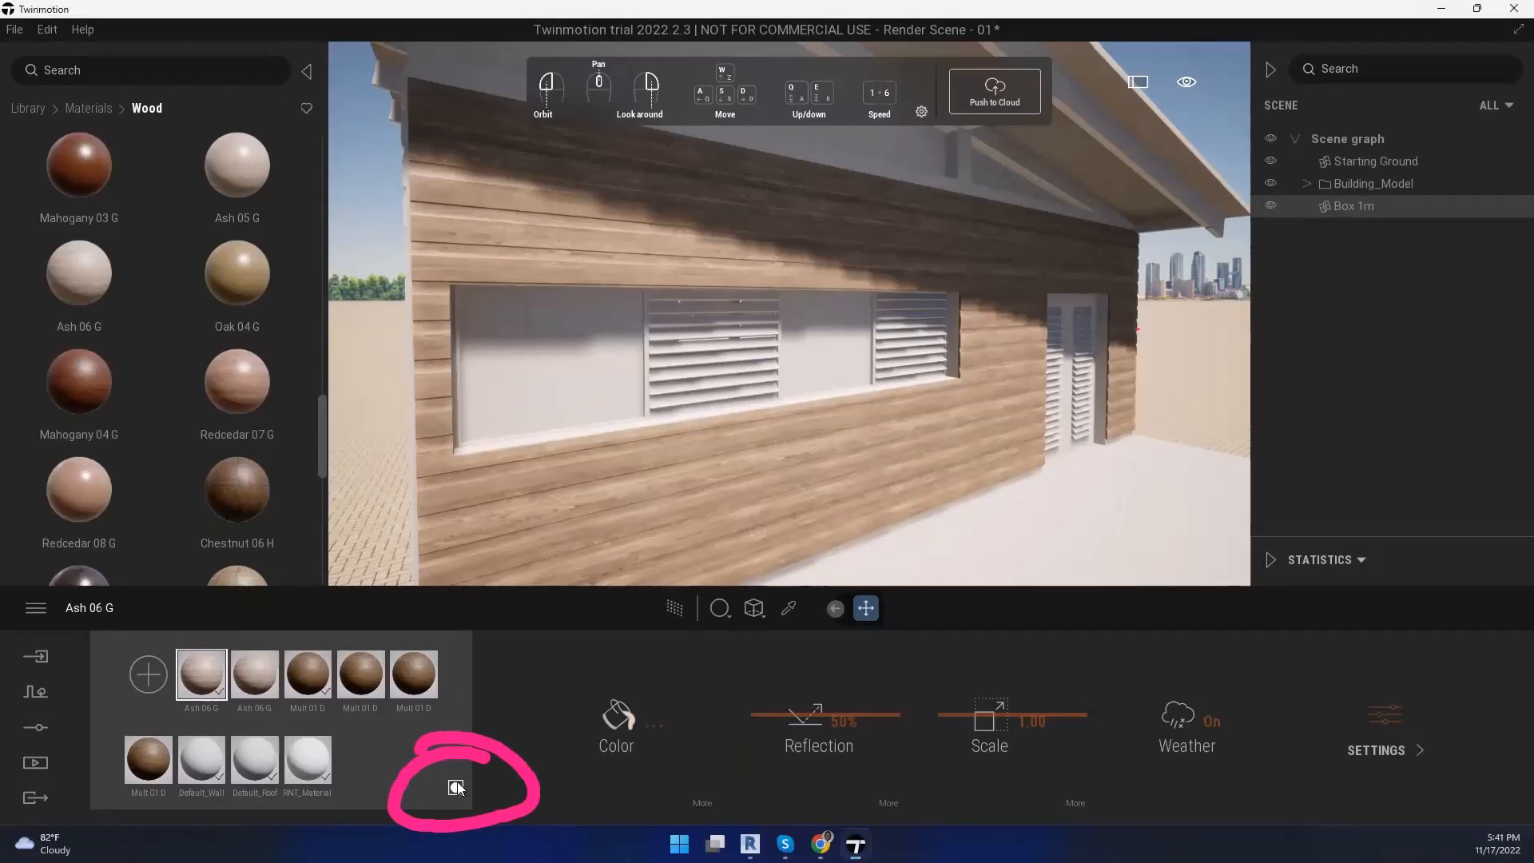
# Step: Switch the material display between the single Ash 06 G preview and the multi-material grid, ending on the grid
pyautogui.click(455, 788)
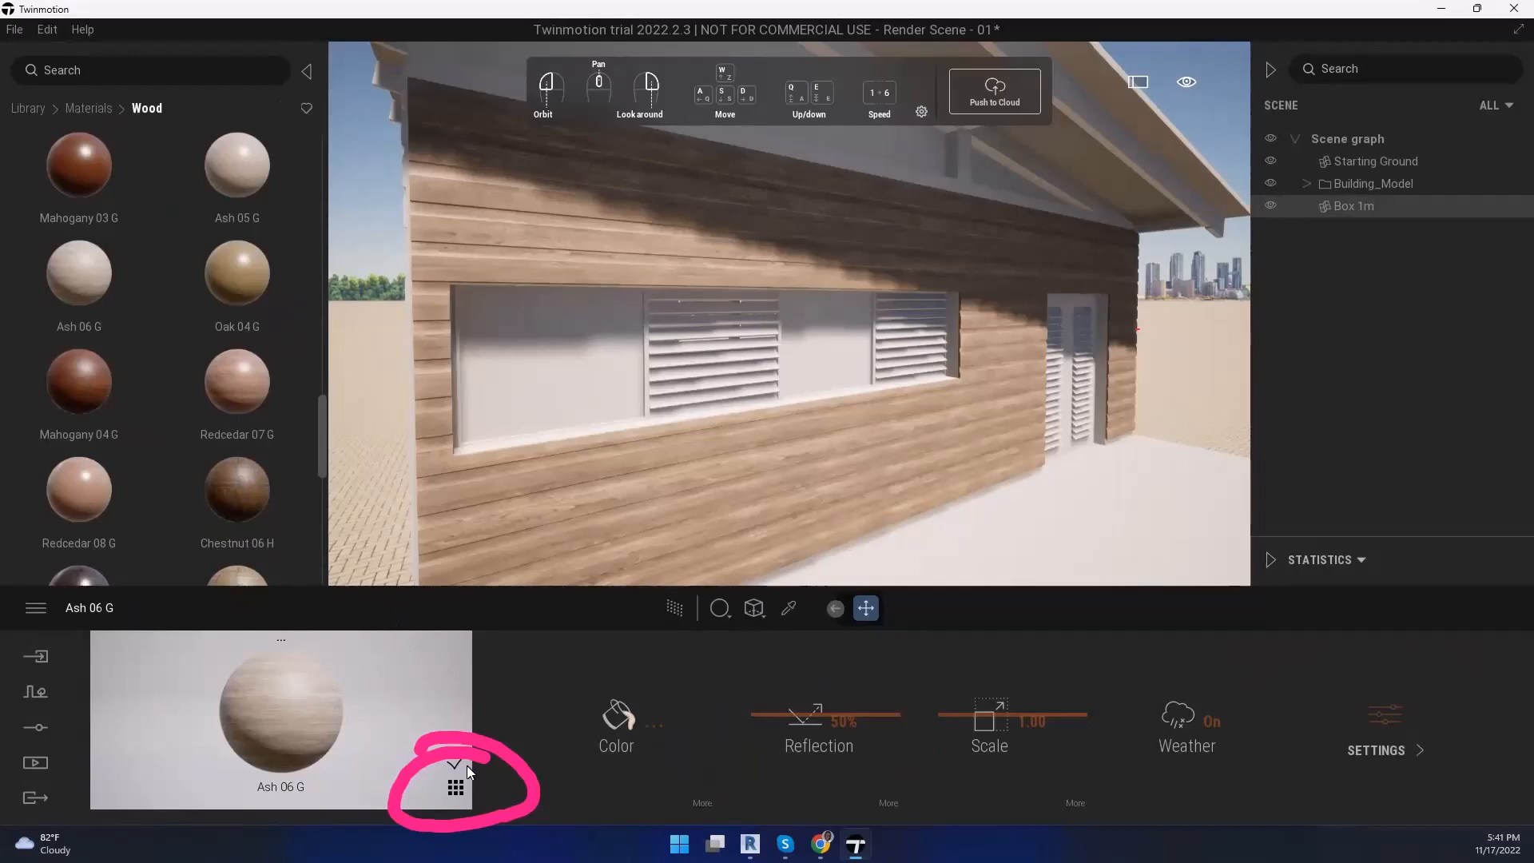
pyautogui.click(453, 795)
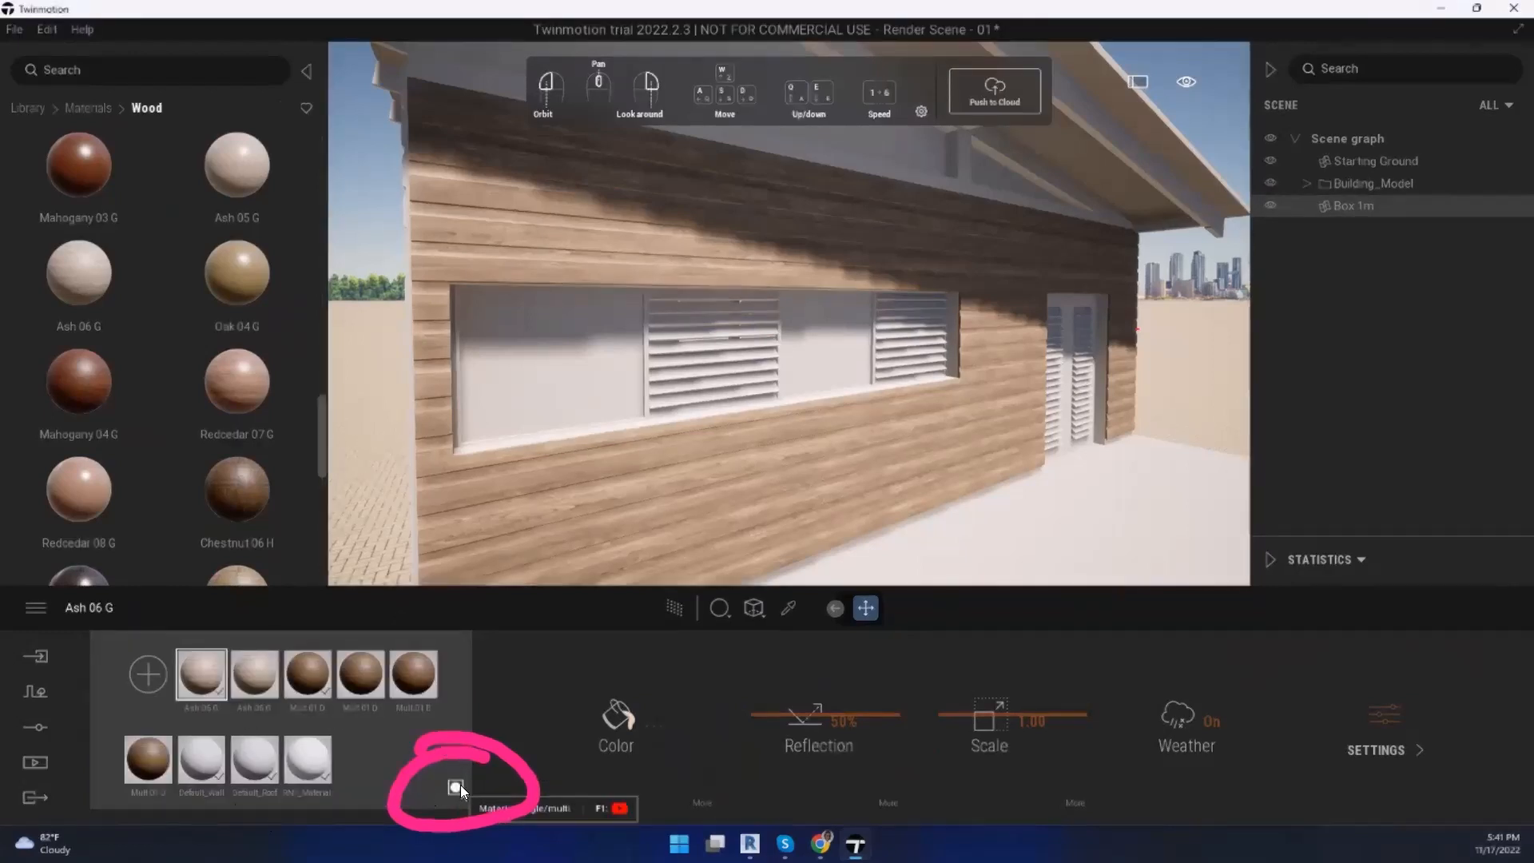
pyautogui.click(456, 789)
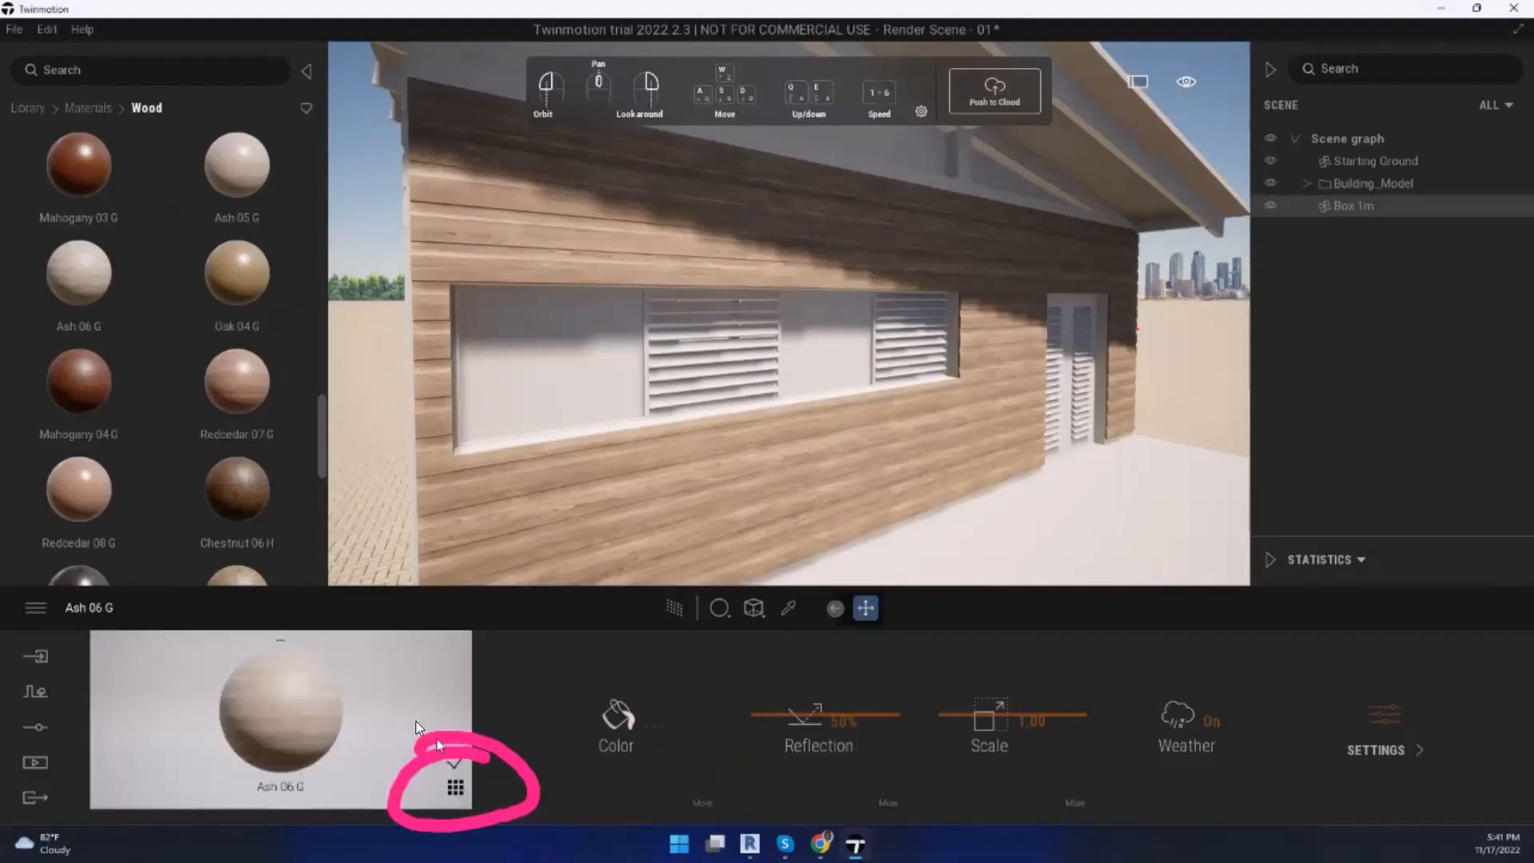
pyautogui.click(457, 791)
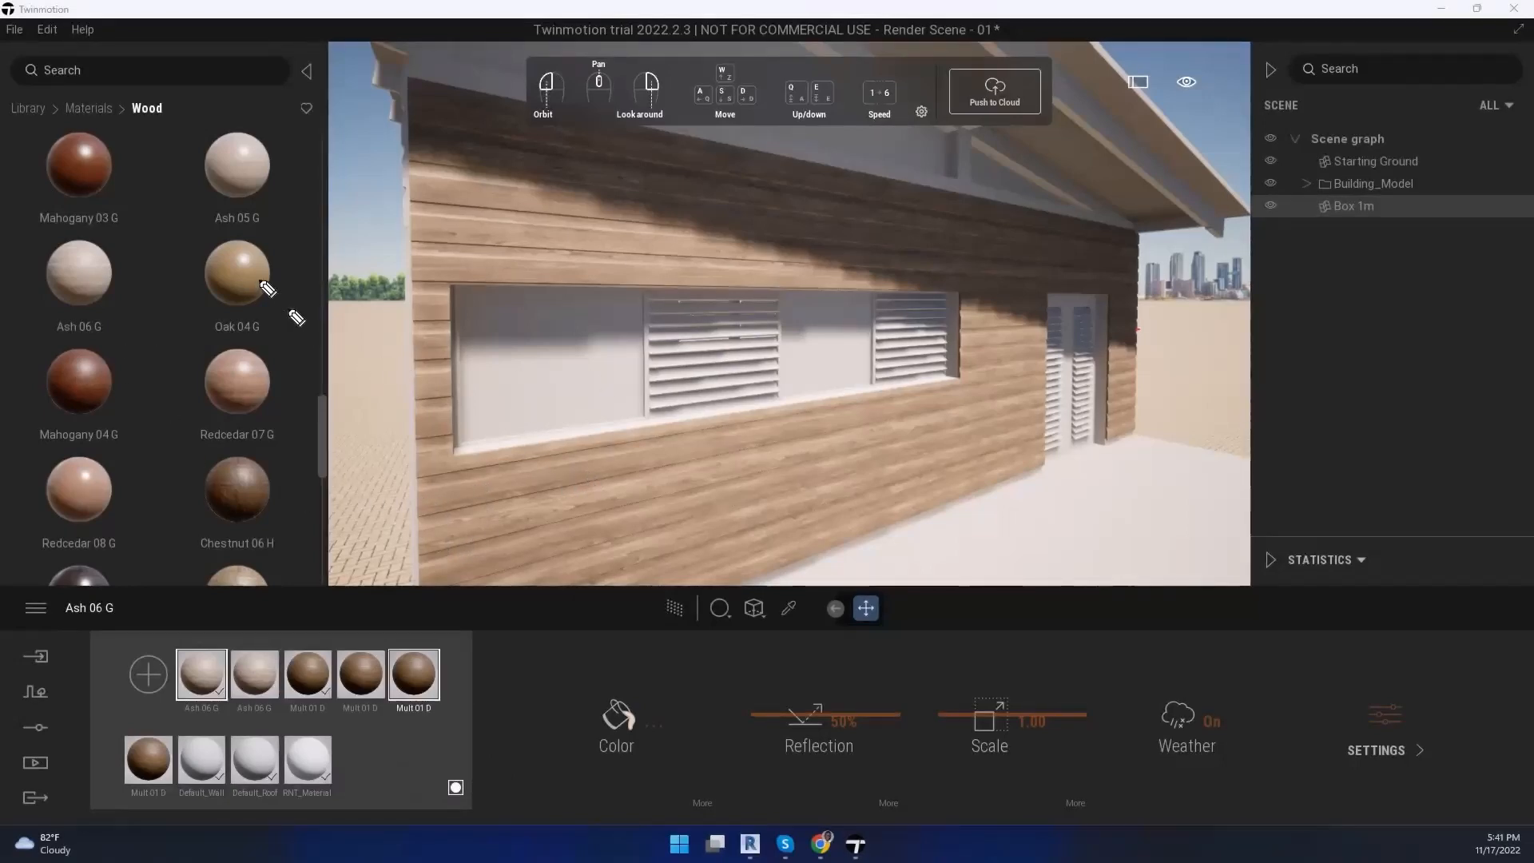
pyautogui.moveTo(140, 230)
pyautogui.mouseDown()
pyautogui.moveTo(178, 364)
pyautogui.moveTo(17, 362)
pyautogui.mouseUp()
pyautogui.moveTo(516, 621)
pyautogui.mouseDown()
pyautogui.moveTo(12, 703)
pyautogui.moveTo(58, 473)
pyautogui.mouseUp()
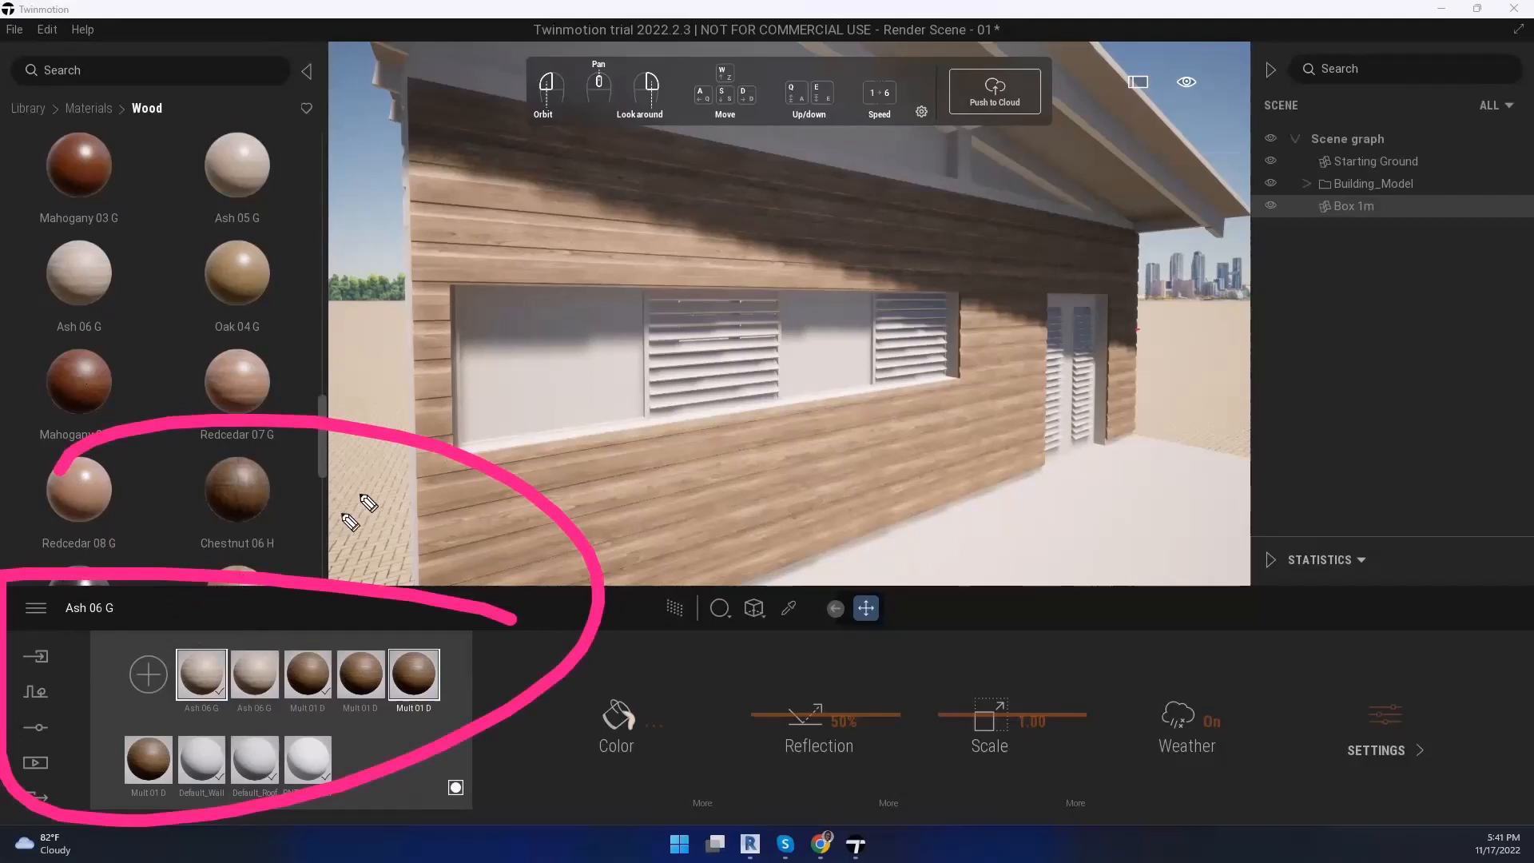
pyautogui.moveTo(409, 353); pyautogui.dragTo(339, 752, button='right')
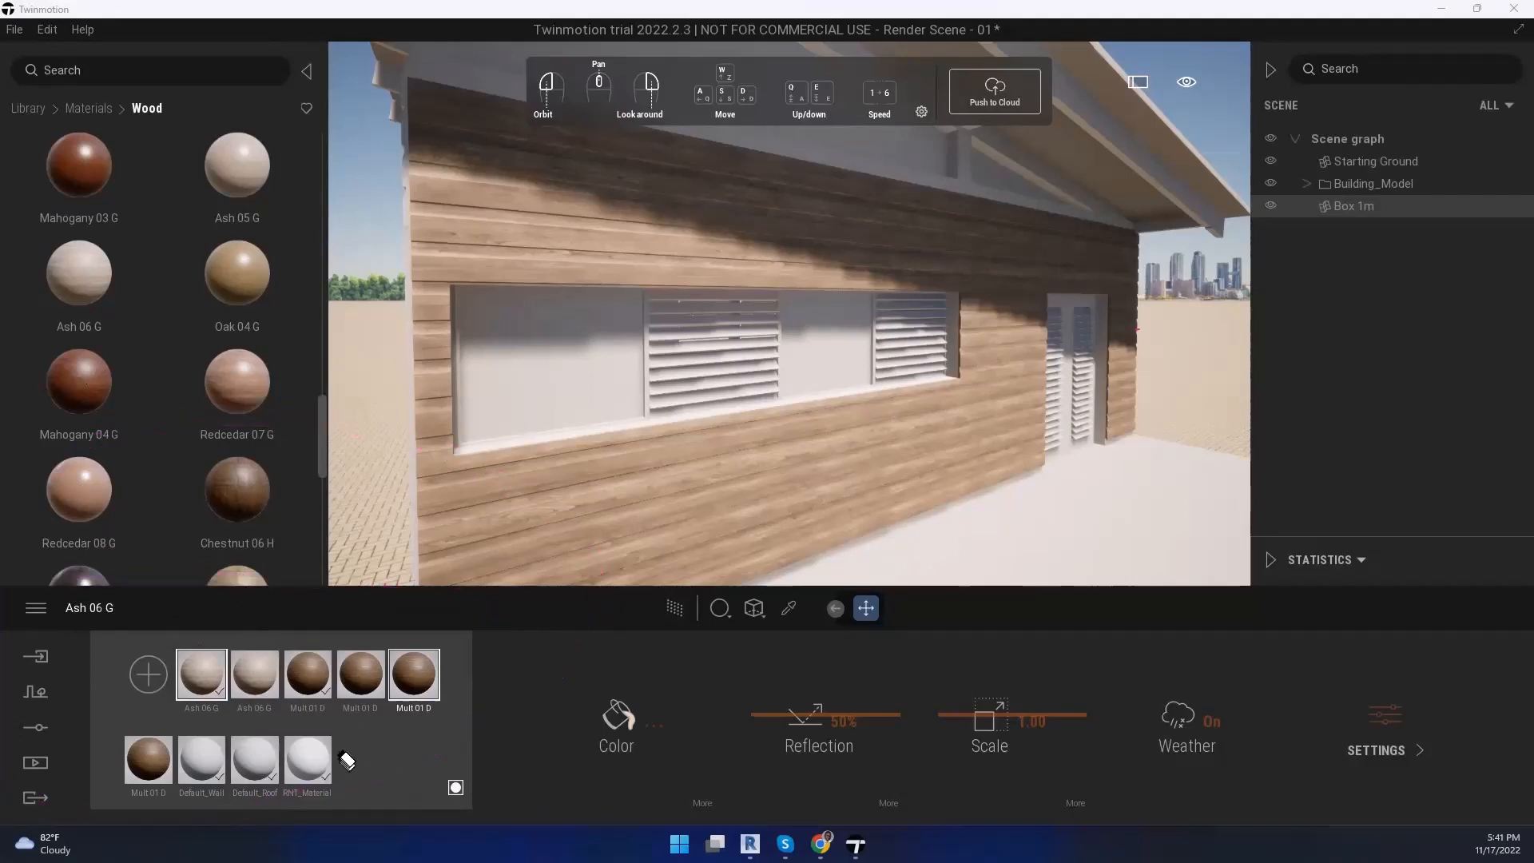
# Step: Rename the front siding's Ash 06 G material as Wall Siding
pyautogui.rightClick(200, 707)
pyautogui.click(198, 590)
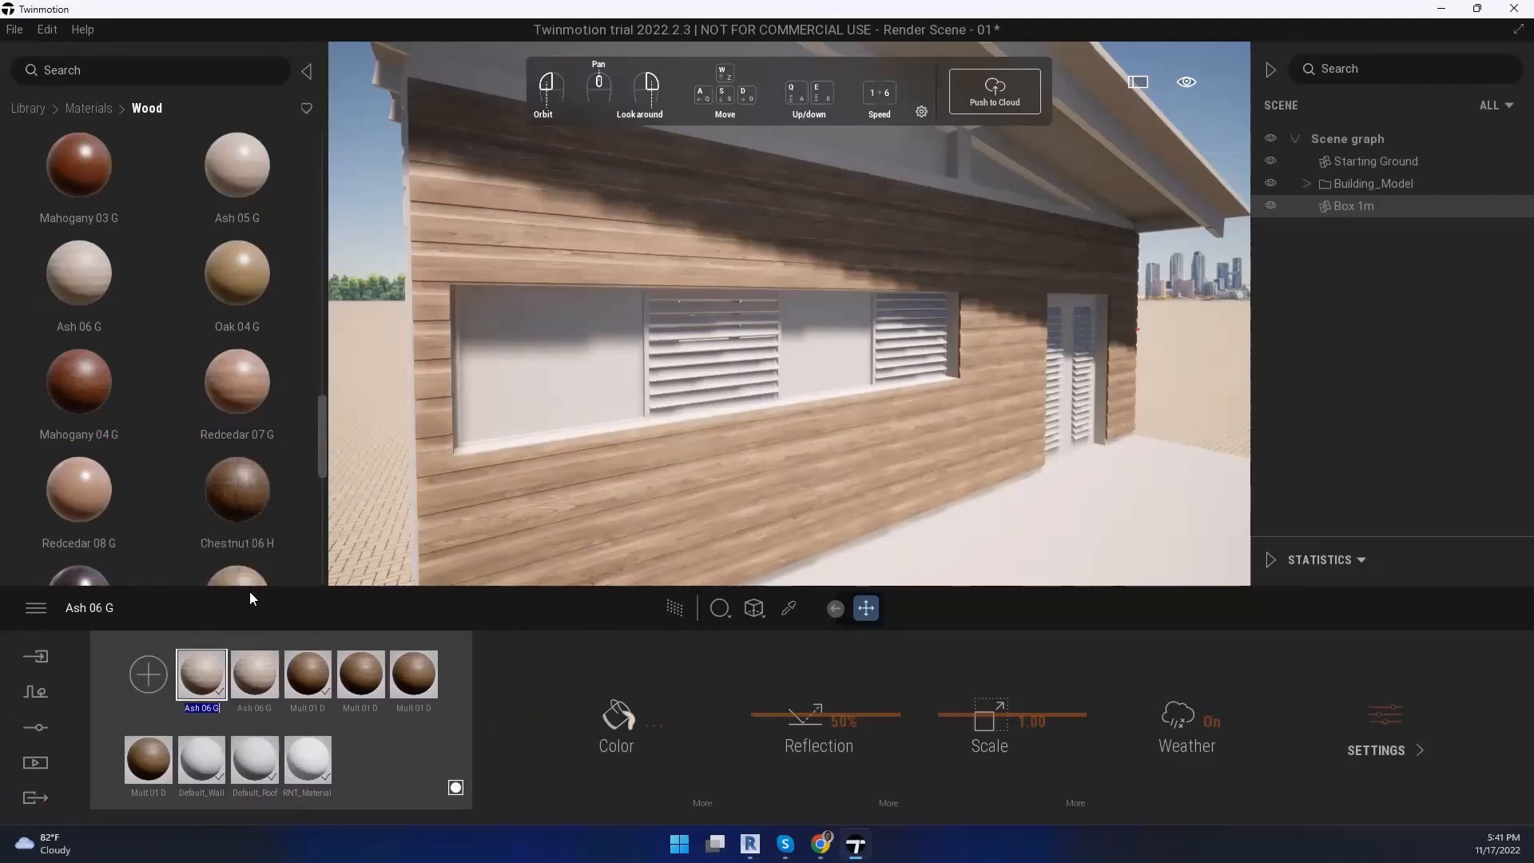
pyautogui.write('Wall')
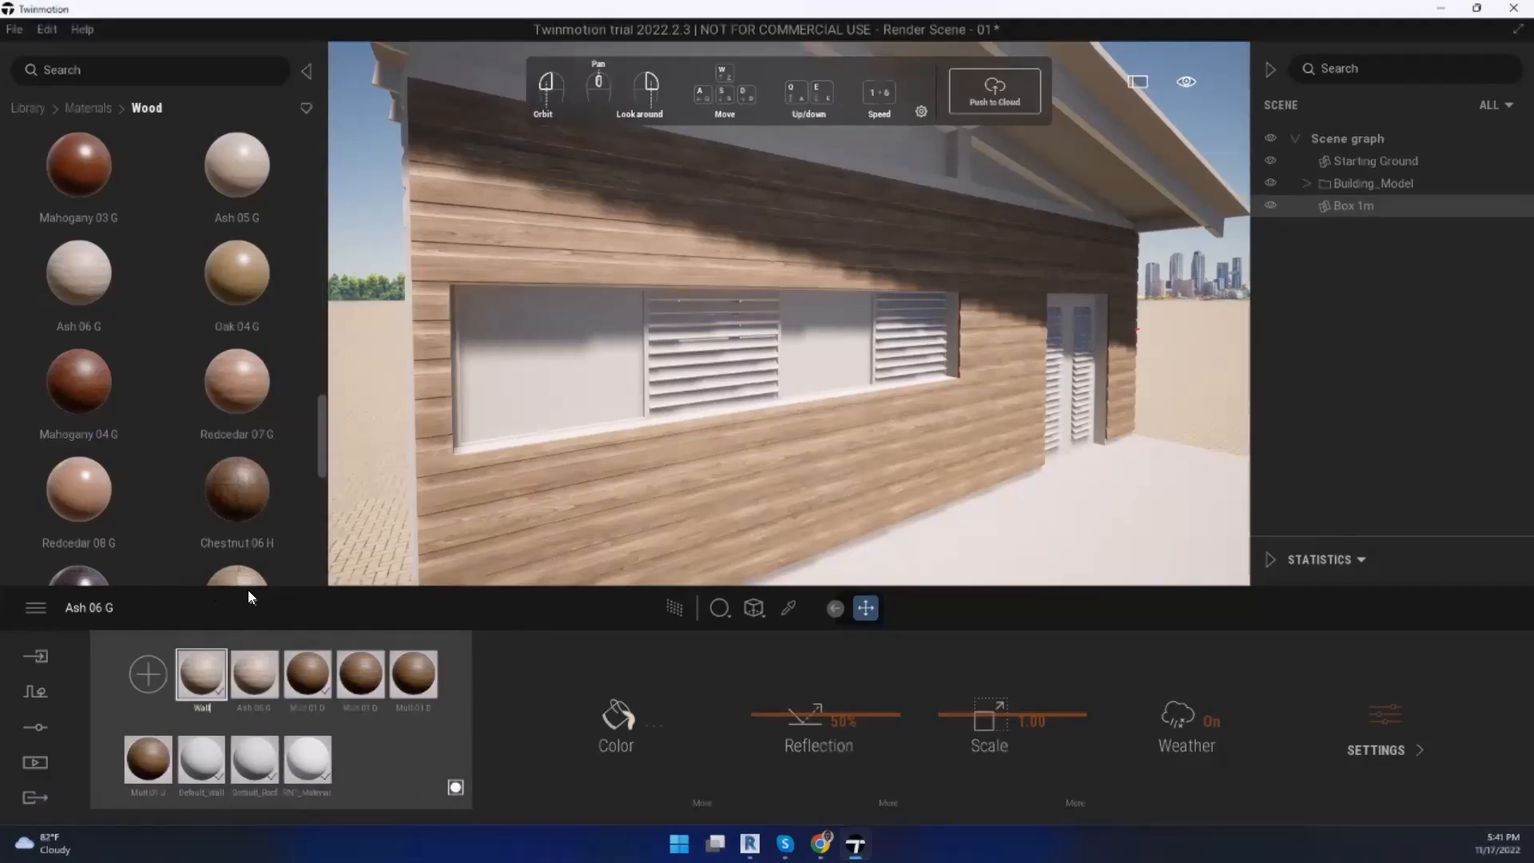
pyautogui.write(' Siding')
pyautogui.press('Return')
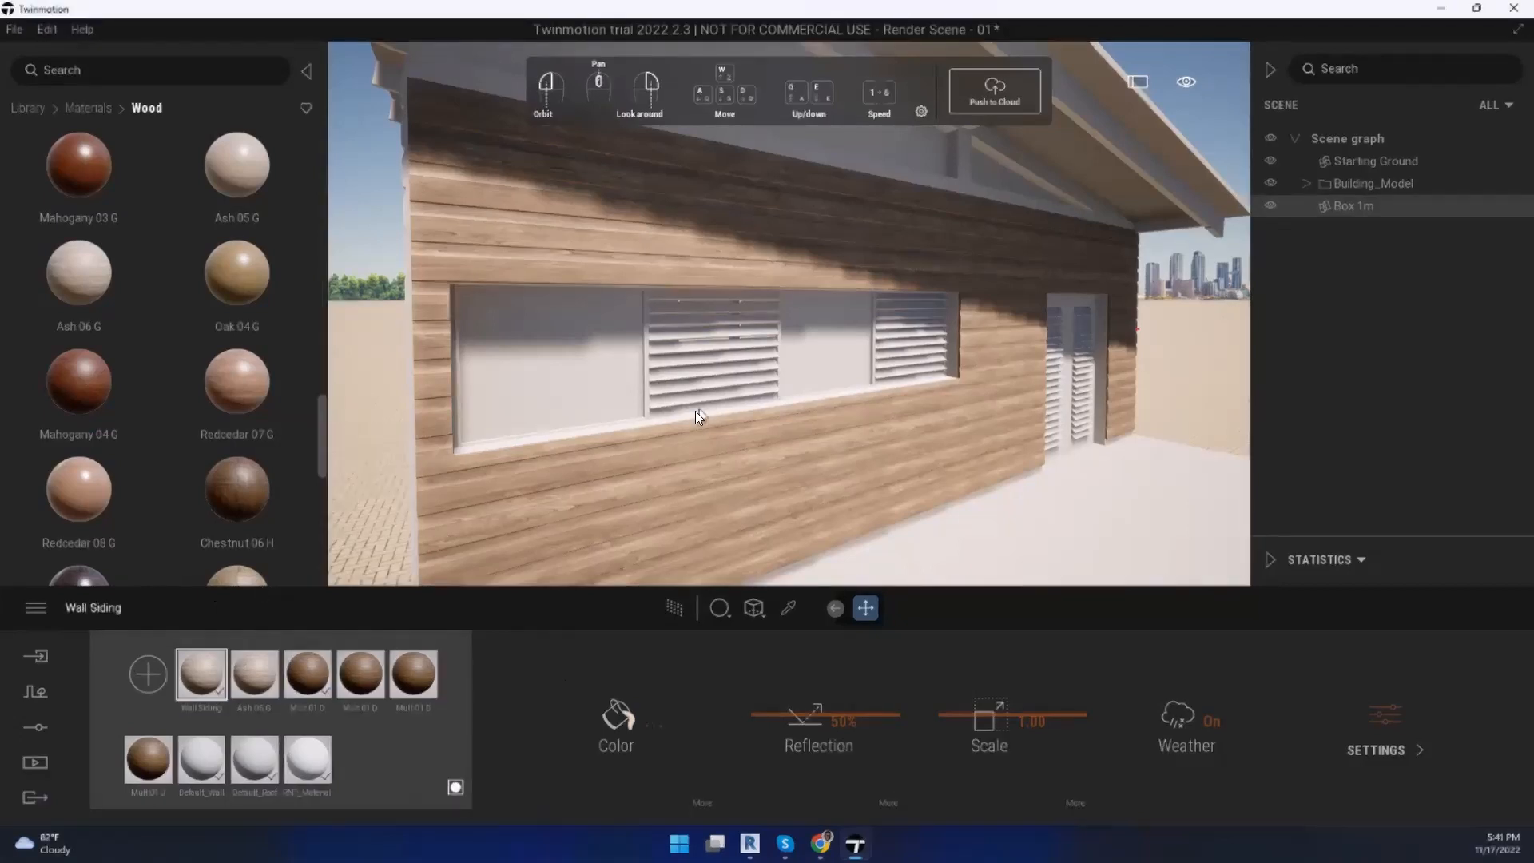
# Step: Apply the Wall Siding material to the building's remaining side and rear walls and set its scale to 2.39
pyautogui.moveTo(641, 434)
pyautogui.mouseDown()
pyautogui.moveTo(753, 623)
pyautogui.moveTo(792, 542)
pyautogui.moveTo(804, 577)
pyautogui.mouseUp()
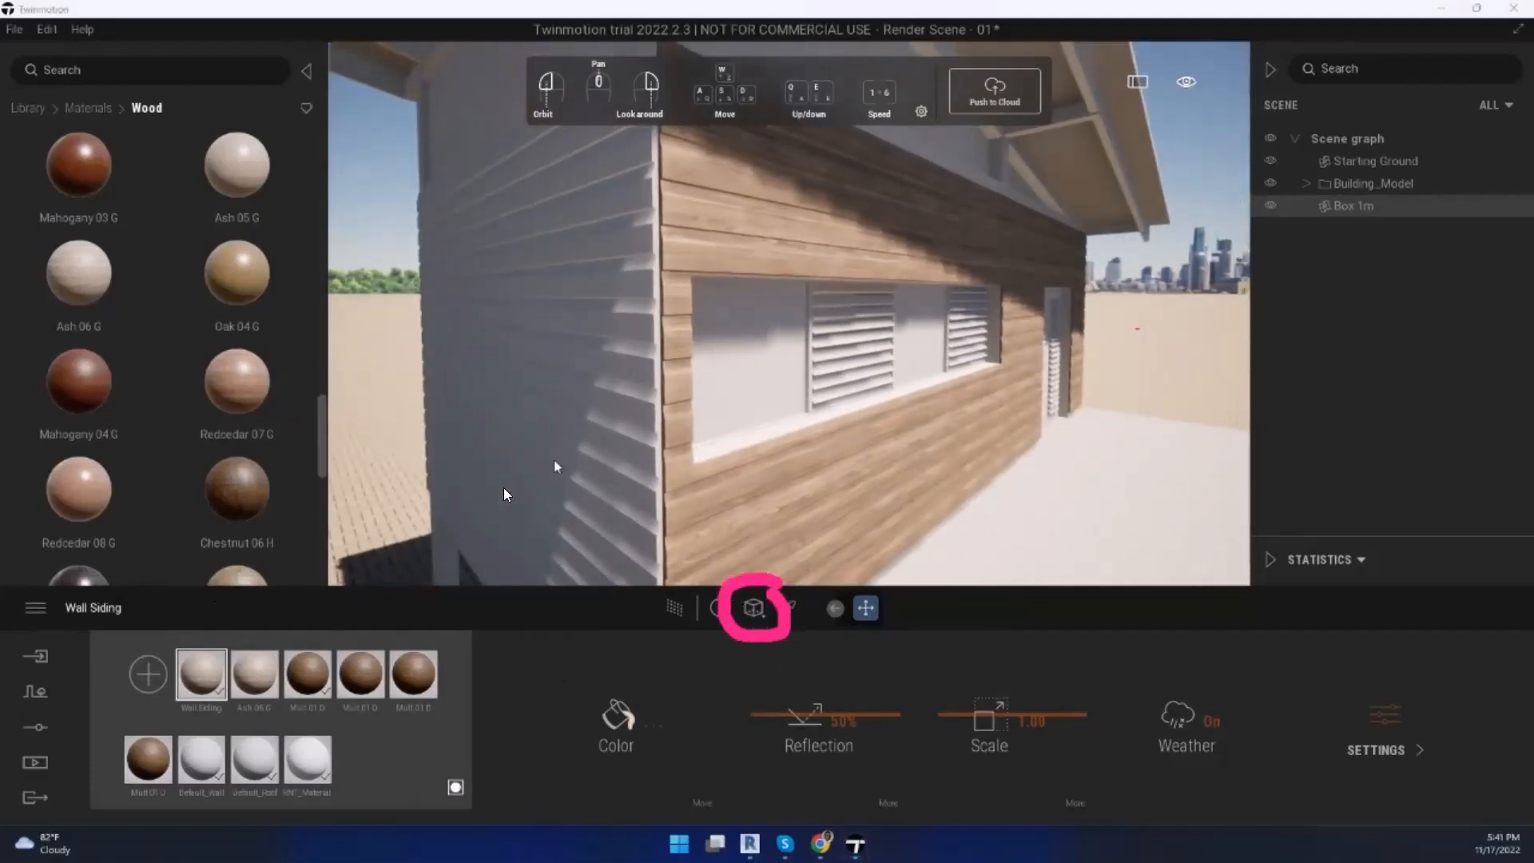
pyautogui.moveTo(192, 681)
pyautogui.mouseDown()
pyautogui.moveTo(515, 496)
pyautogui.moveTo(512, 481)
pyautogui.moveTo(740, 435)
pyautogui.moveTo(652, 454)
pyautogui.moveTo(587, 556)
pyautogui.mouseUp()
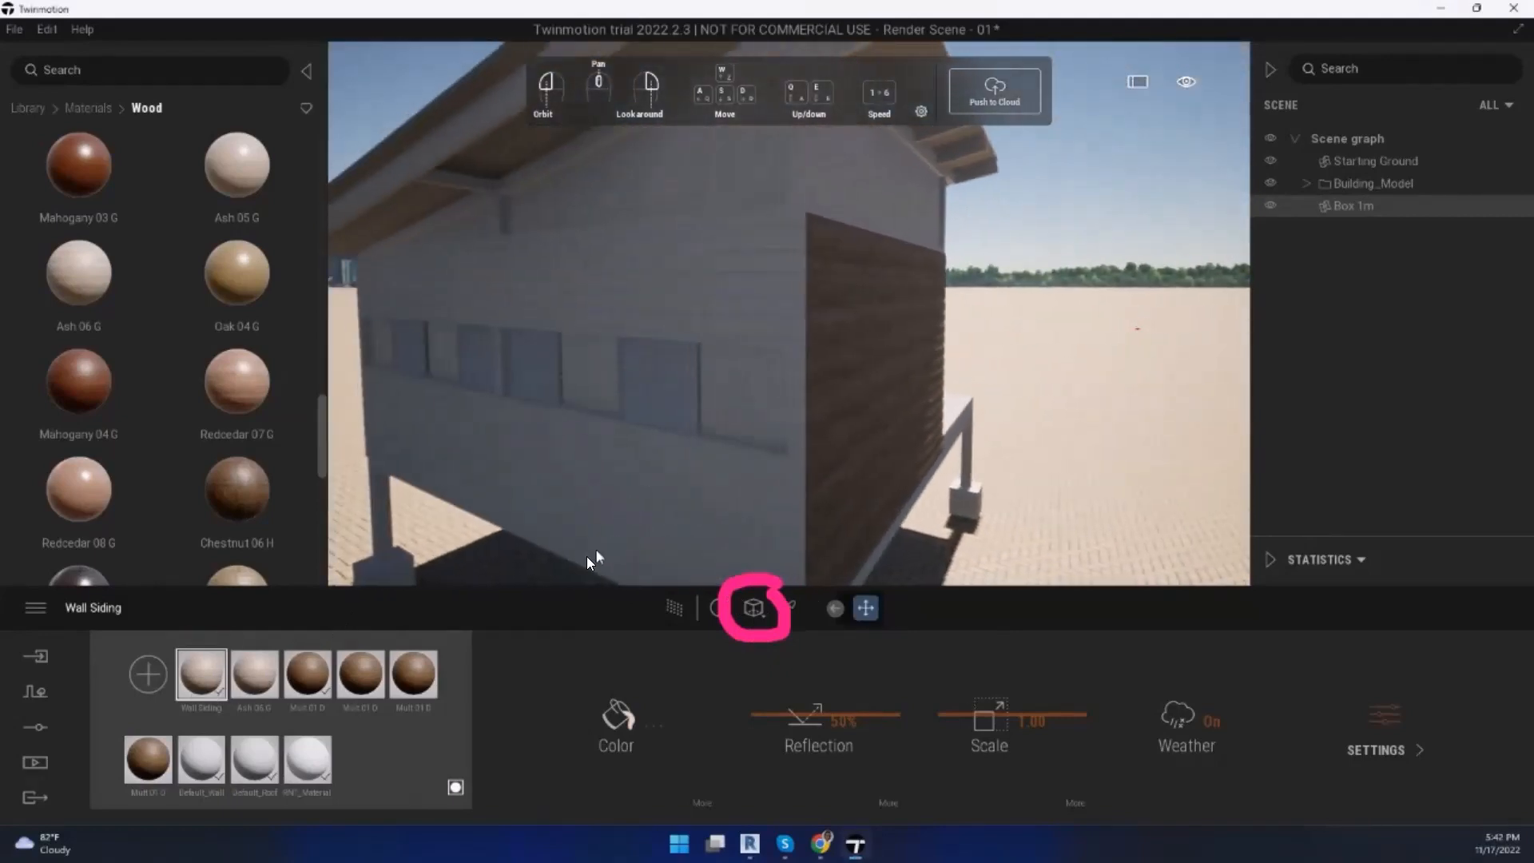
pyautogui.moveTo(203, 665)
pyautogui.mouseDown()
pyautogui.moveTo(777, 539)
pyautogui.moveTo(871, 457)
pyautogui.moveTo(891, 414)
pyautogui.mouseUp()
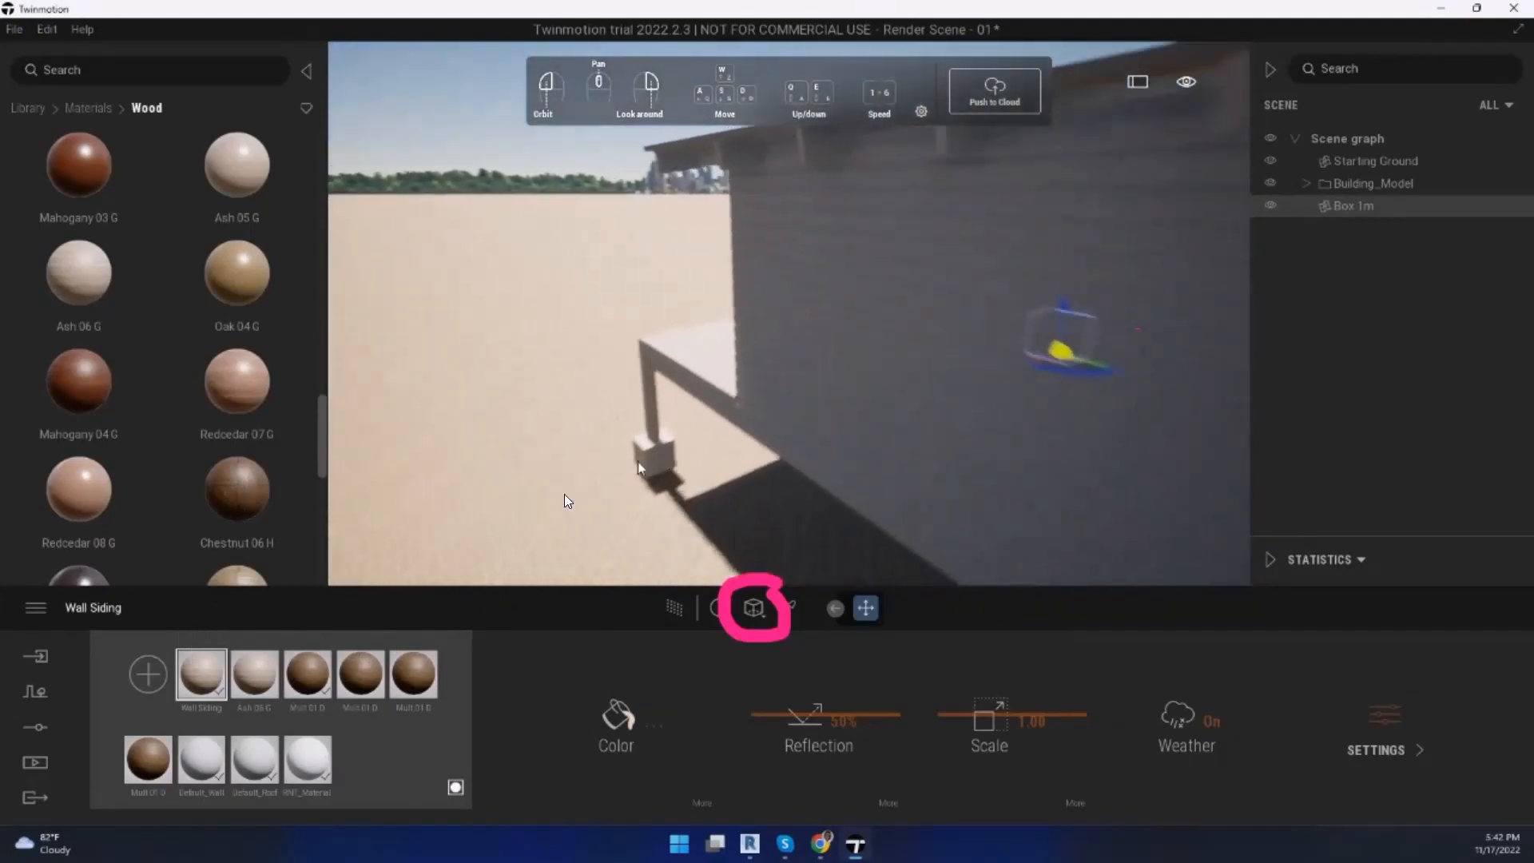
pyautogui.moveTo(207, 664)
pyautogui.mouseDown()
pyautogui.moveTo(968, 461)
pyautogui.moveTo(991, 413)
pyautogui.moveTo(945, 413)
pyautogui.moveTo(954, 404)
pyautogui.mouseUp()
pyautogui.moveTo(715, 241); pyautogui.dragTo(672, 245)
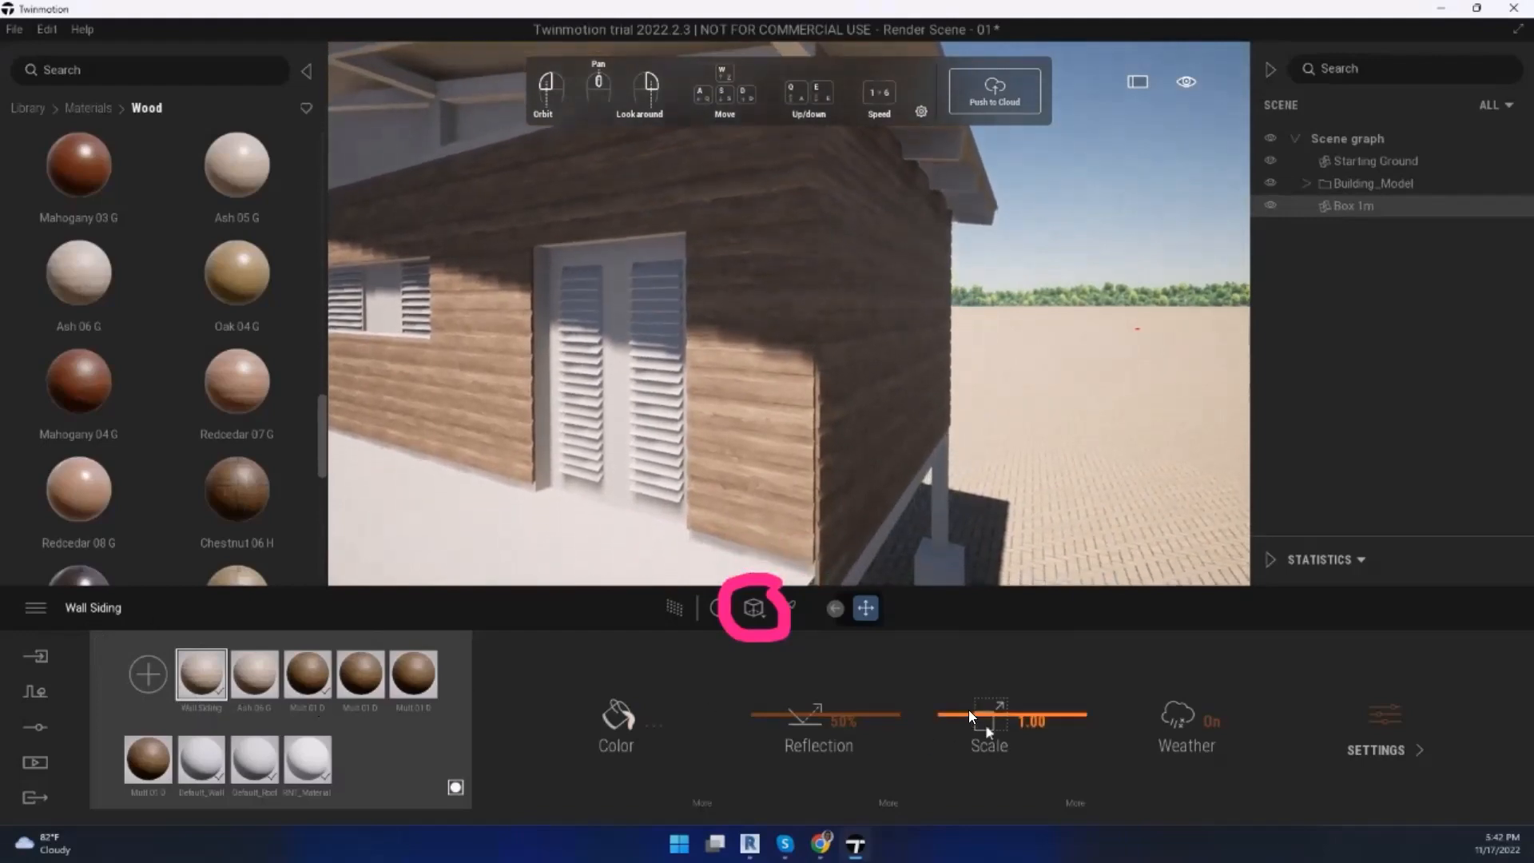
pyautogui.moveTo(1002, 715); pyautogui.dragTo(1008, 705)
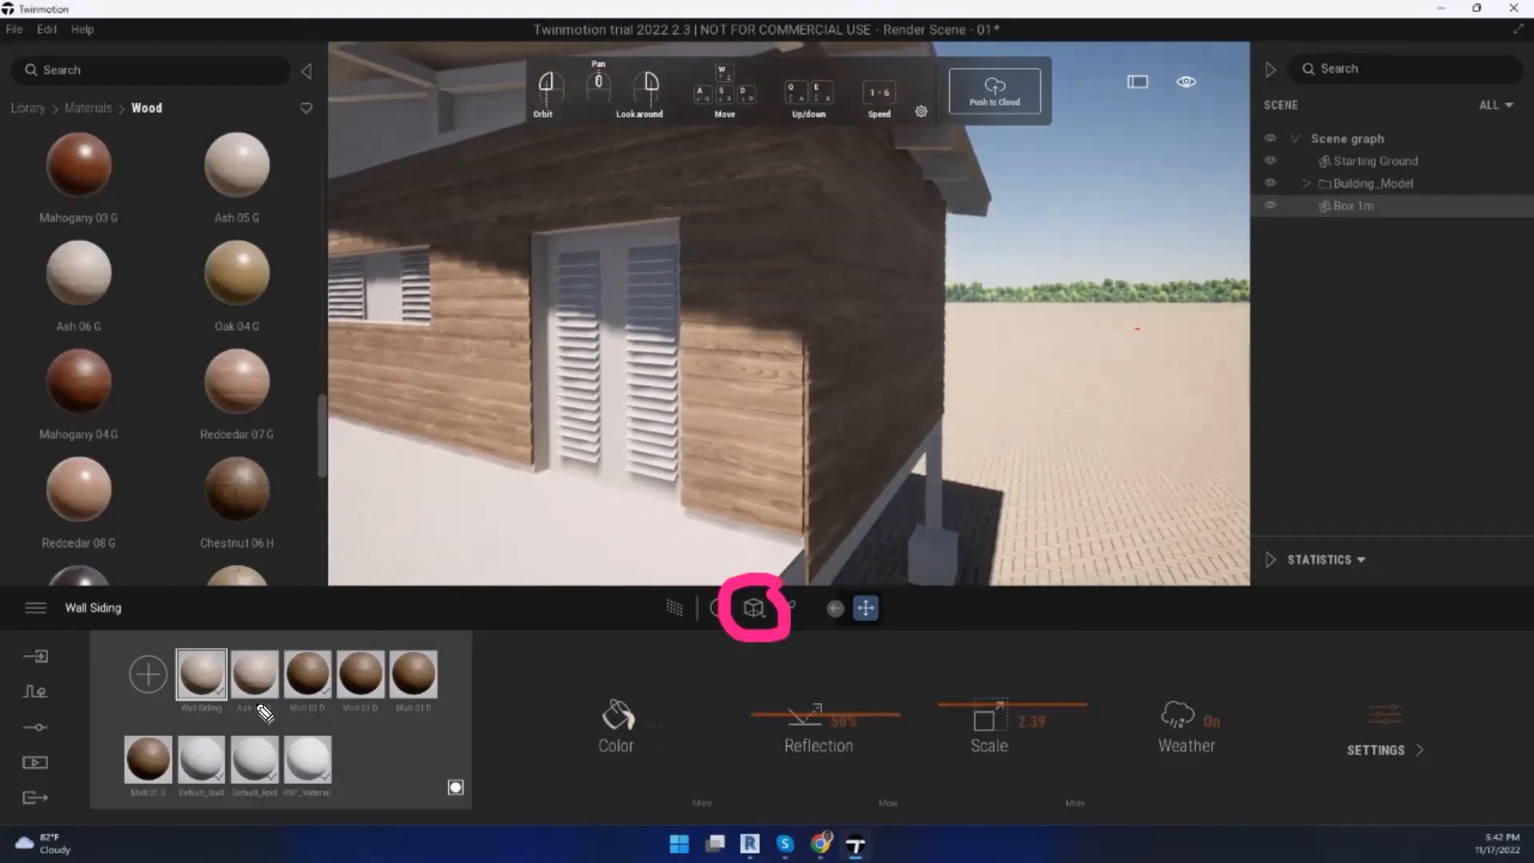
pyautogui.moveTo(187, 684); pyautogui.dragTo(743, 411)
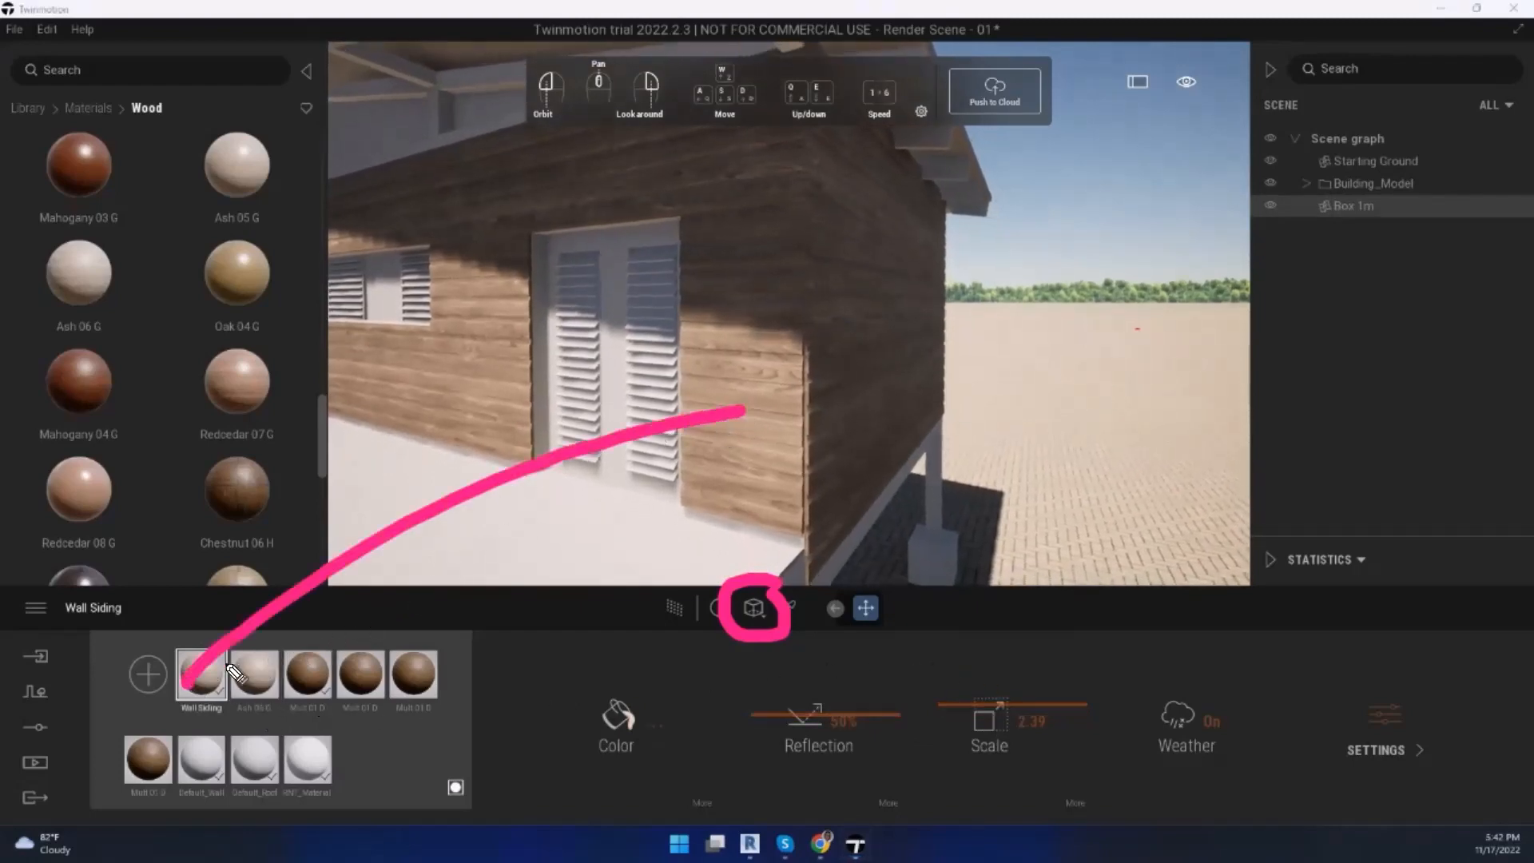
pyautogui.moveTo(190, 681); pyautogui.dragTo(874, 336)
pyautogui.moveTo(523, 339); pyautogui.dragTo(535, 534)
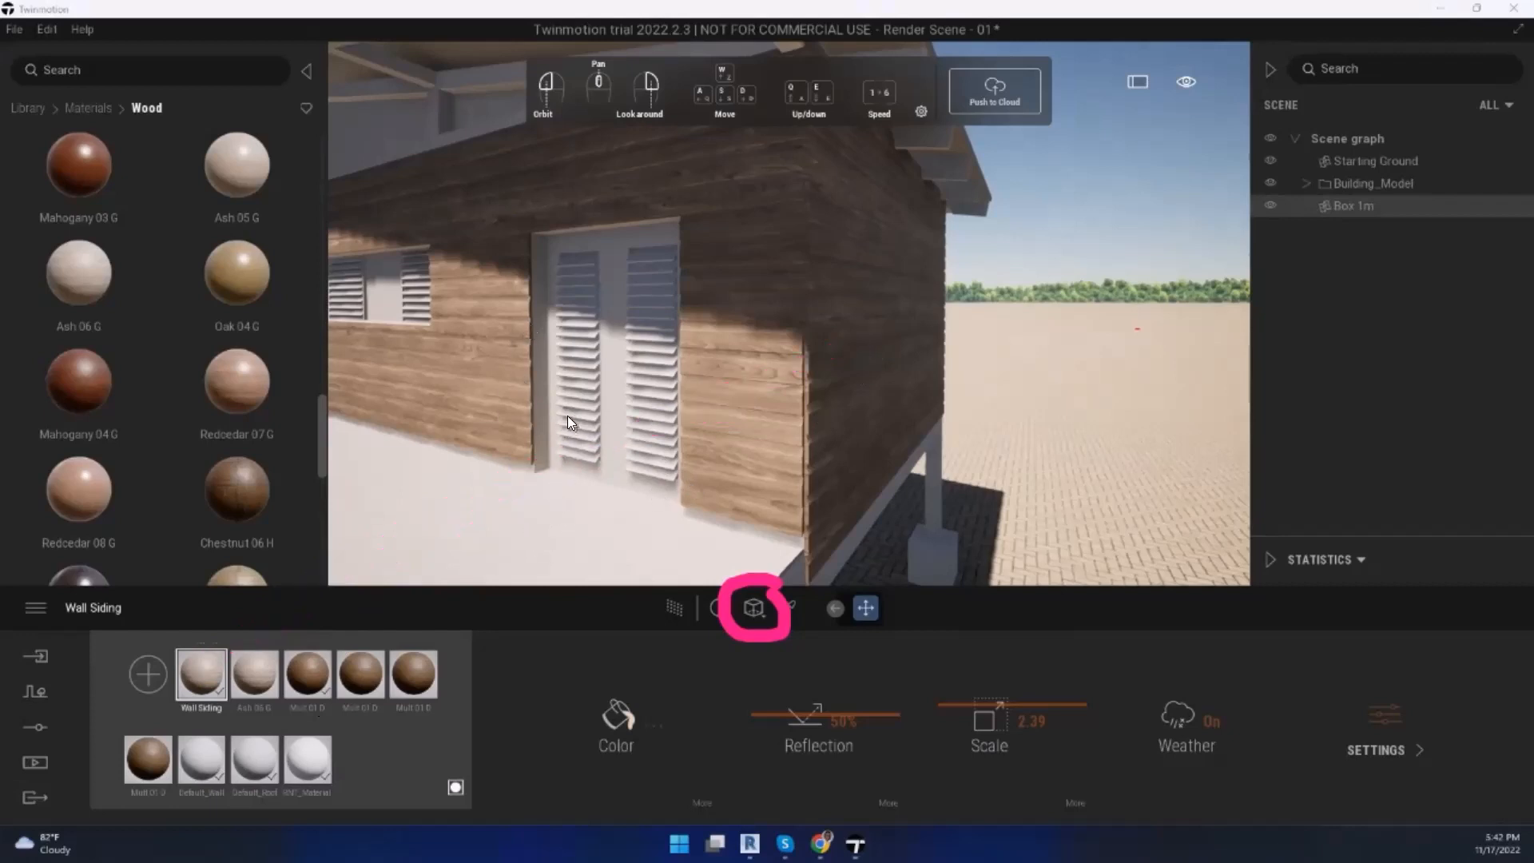
pyautogui.moveTo(723, 577); pyautogui.dragTo(729, 687)
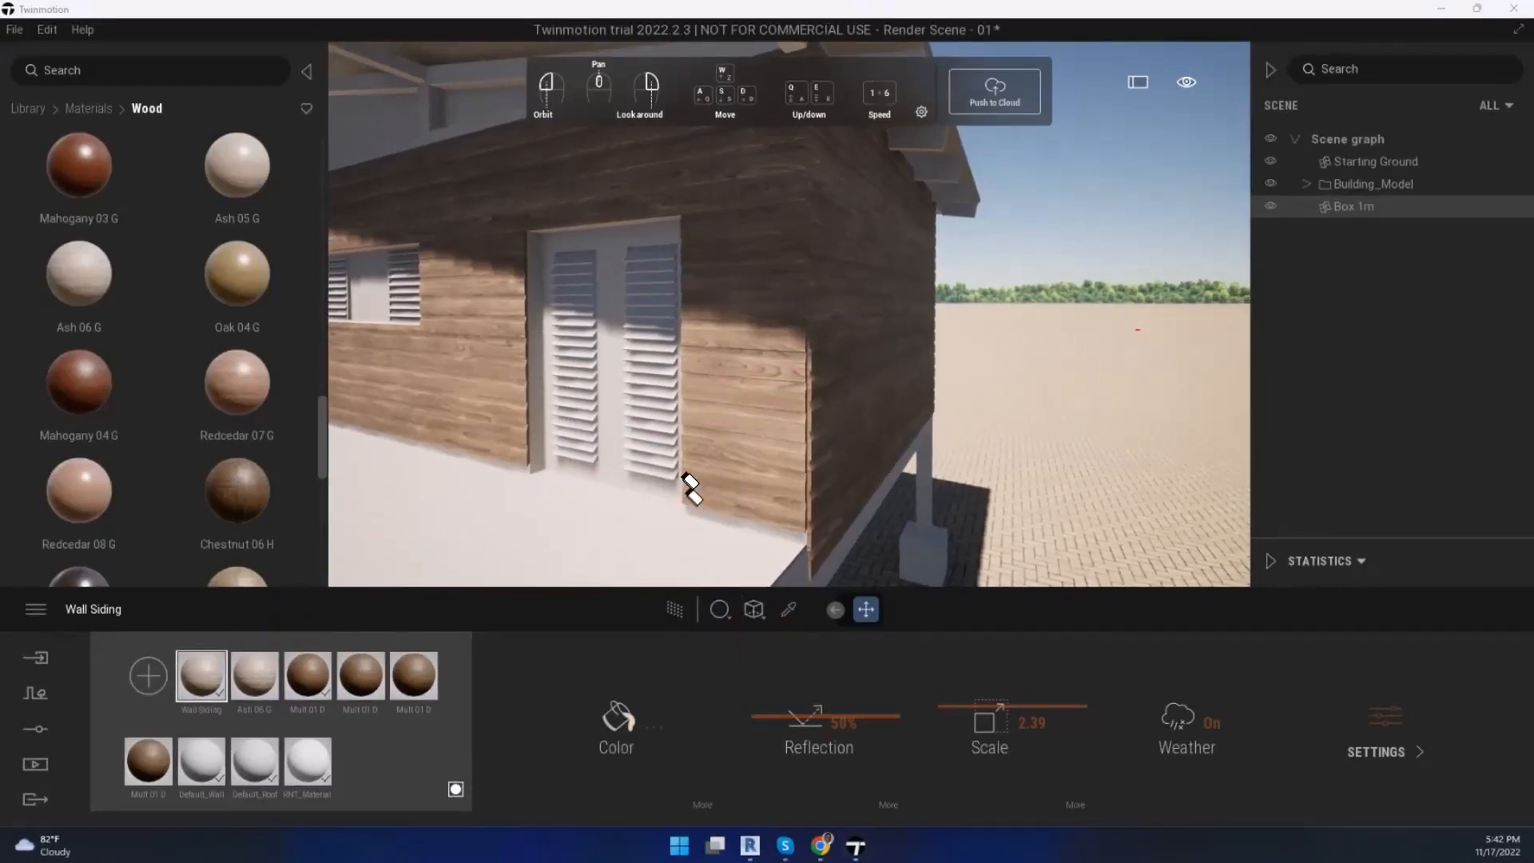
# Step: Examine the Wall Siding finish and the louvred windows along the front wall up close
pyautogui.click(642, 265)
pyautogui.press('s')
pyautogui.moveTo(628, 299); pyautogui.dragTo(472, 278, button='right')
pyautogui.press('a')
pyautogui.press('e')
pyautogui.click(499, 202)
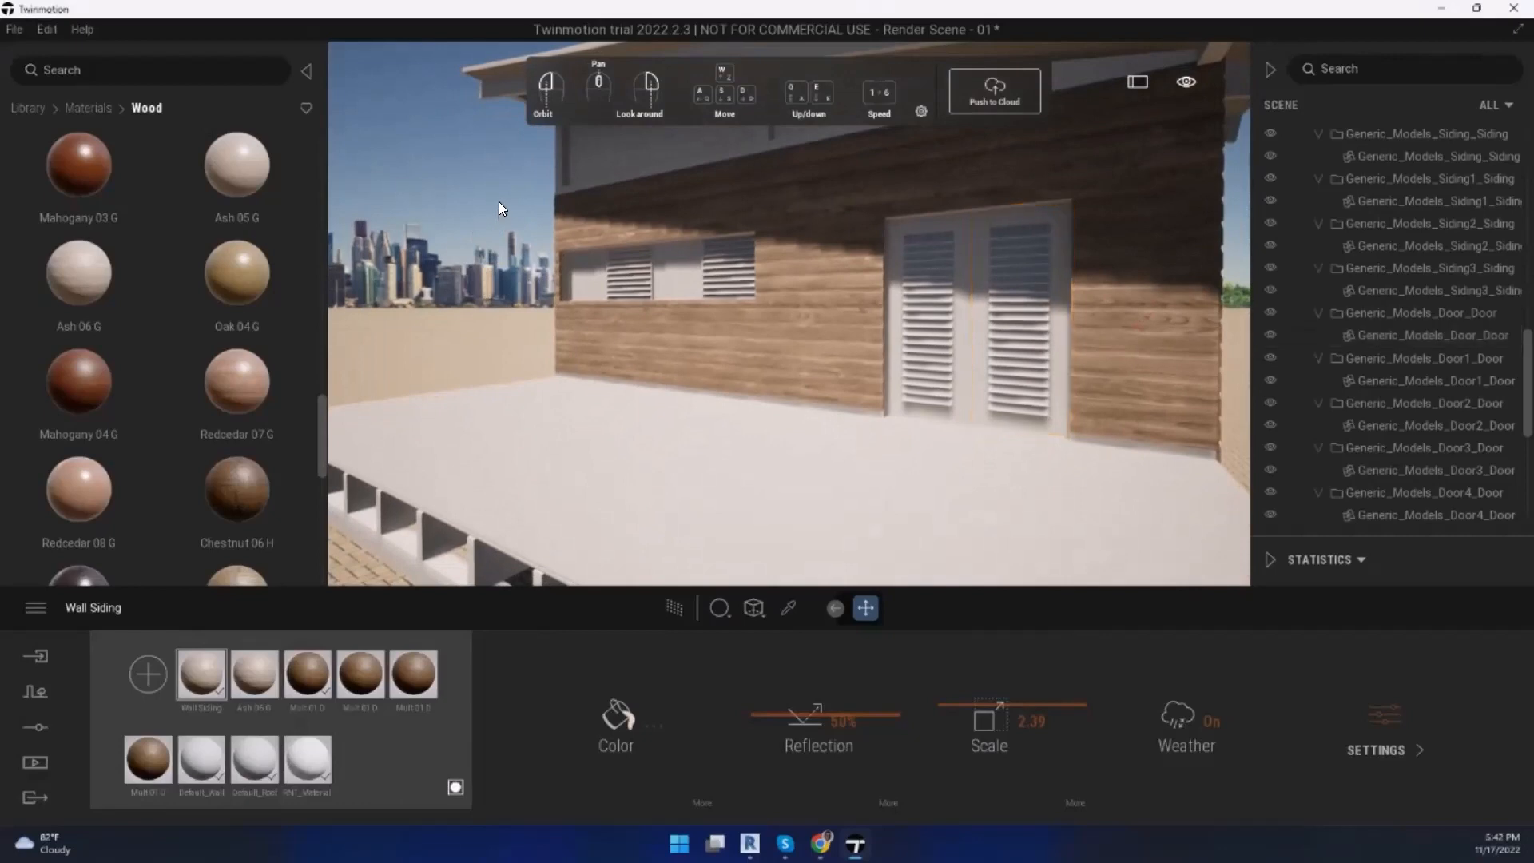
pyautogui.press('w')
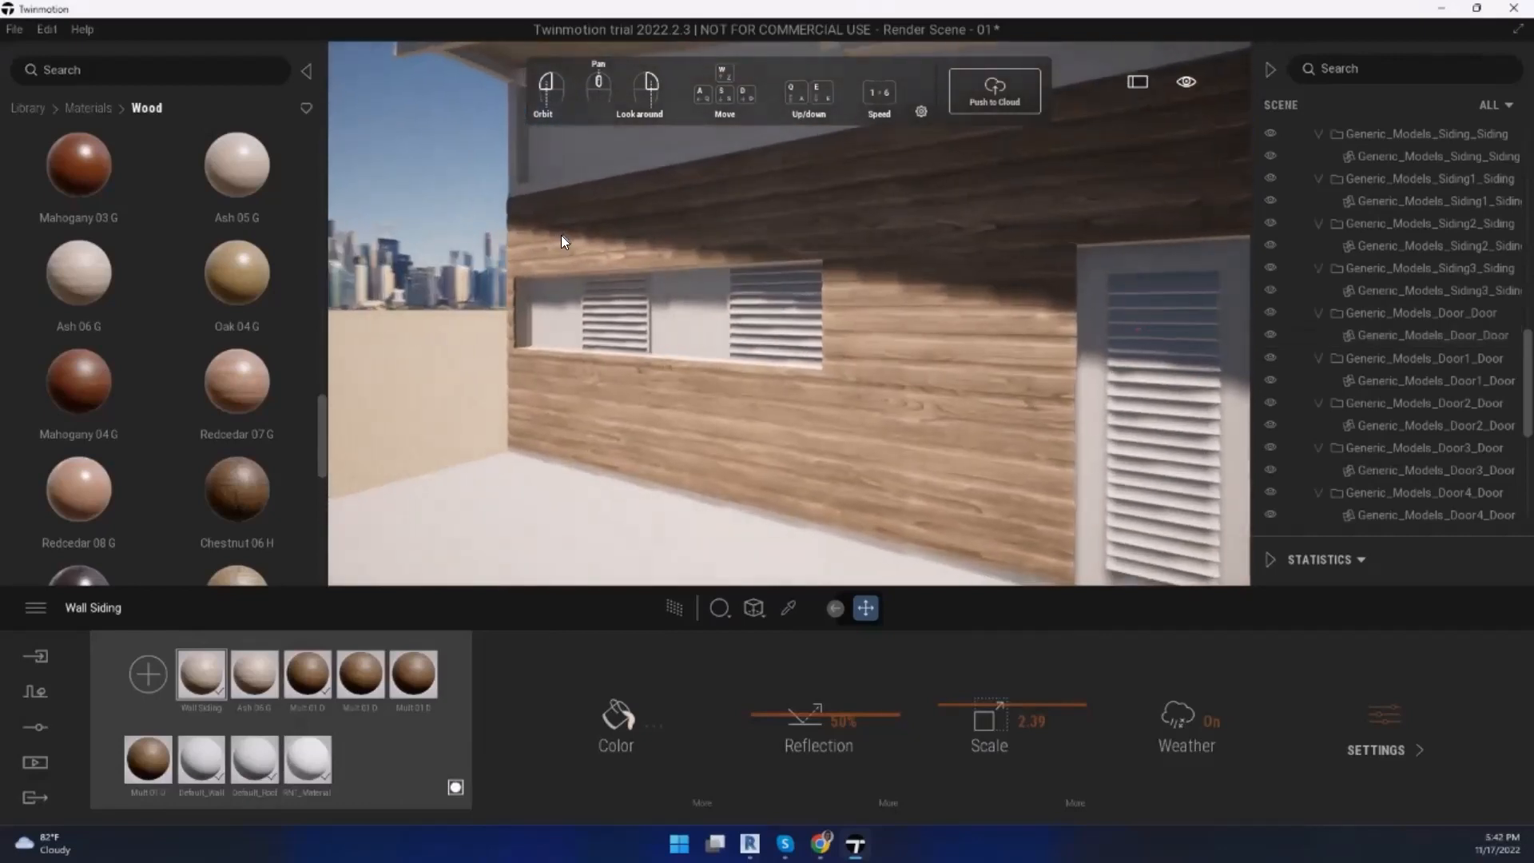
pyautogui.press('a')
pyautogui.moveTo(561, 235); pyautogui.dragTo(664, 243, button='right')
pyautogui.press('w')
pyautogui.press('a')
pyautogui.press('w')
pyautogui.press('w')
pyautogui.press('a')
pyautogui.press('w')
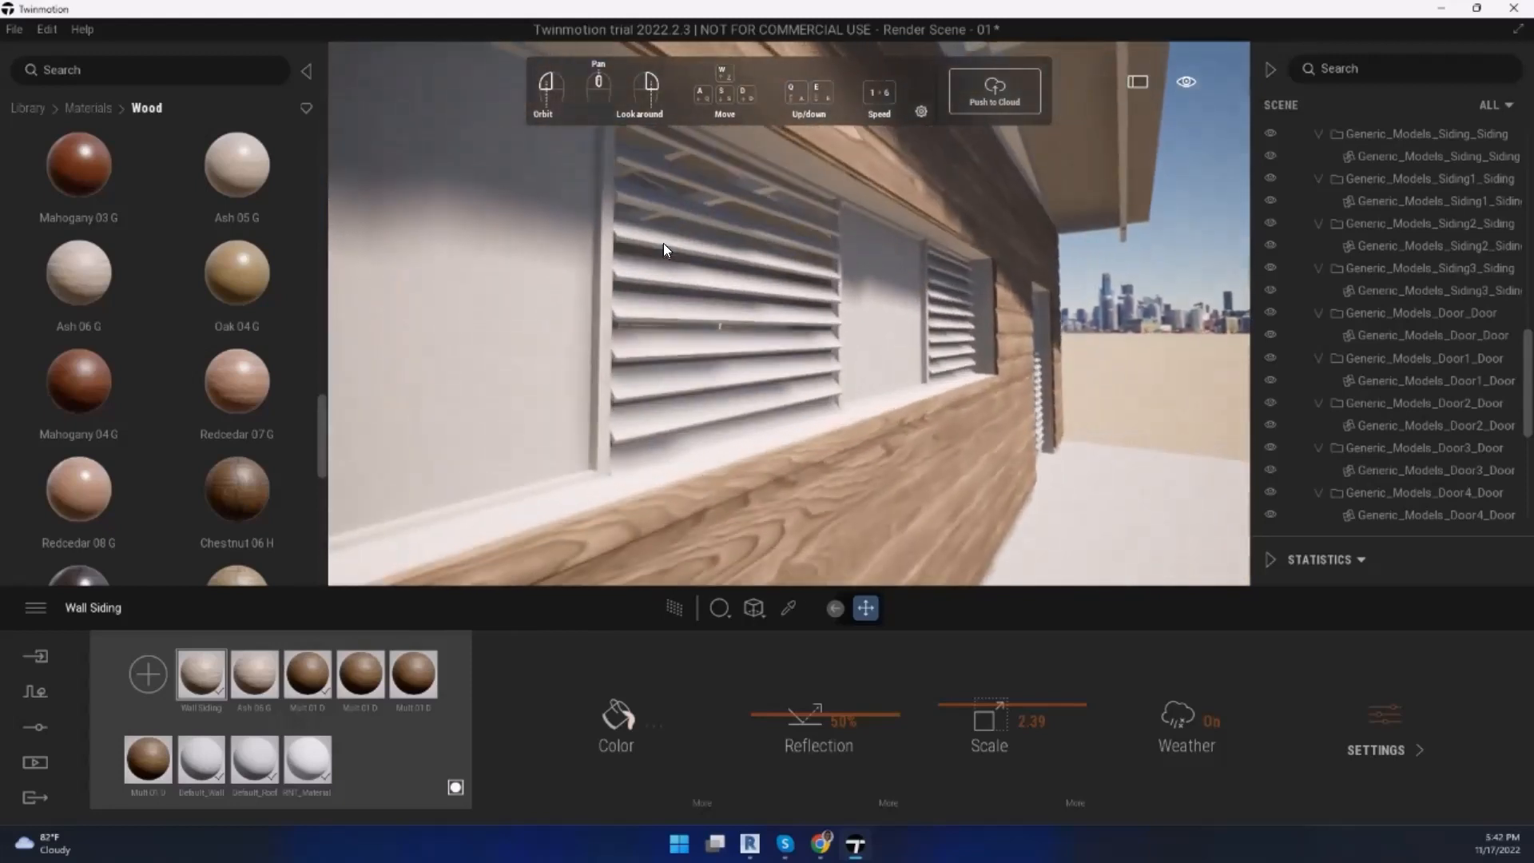
pyautogui.press('s')
pyautogui.press('a')
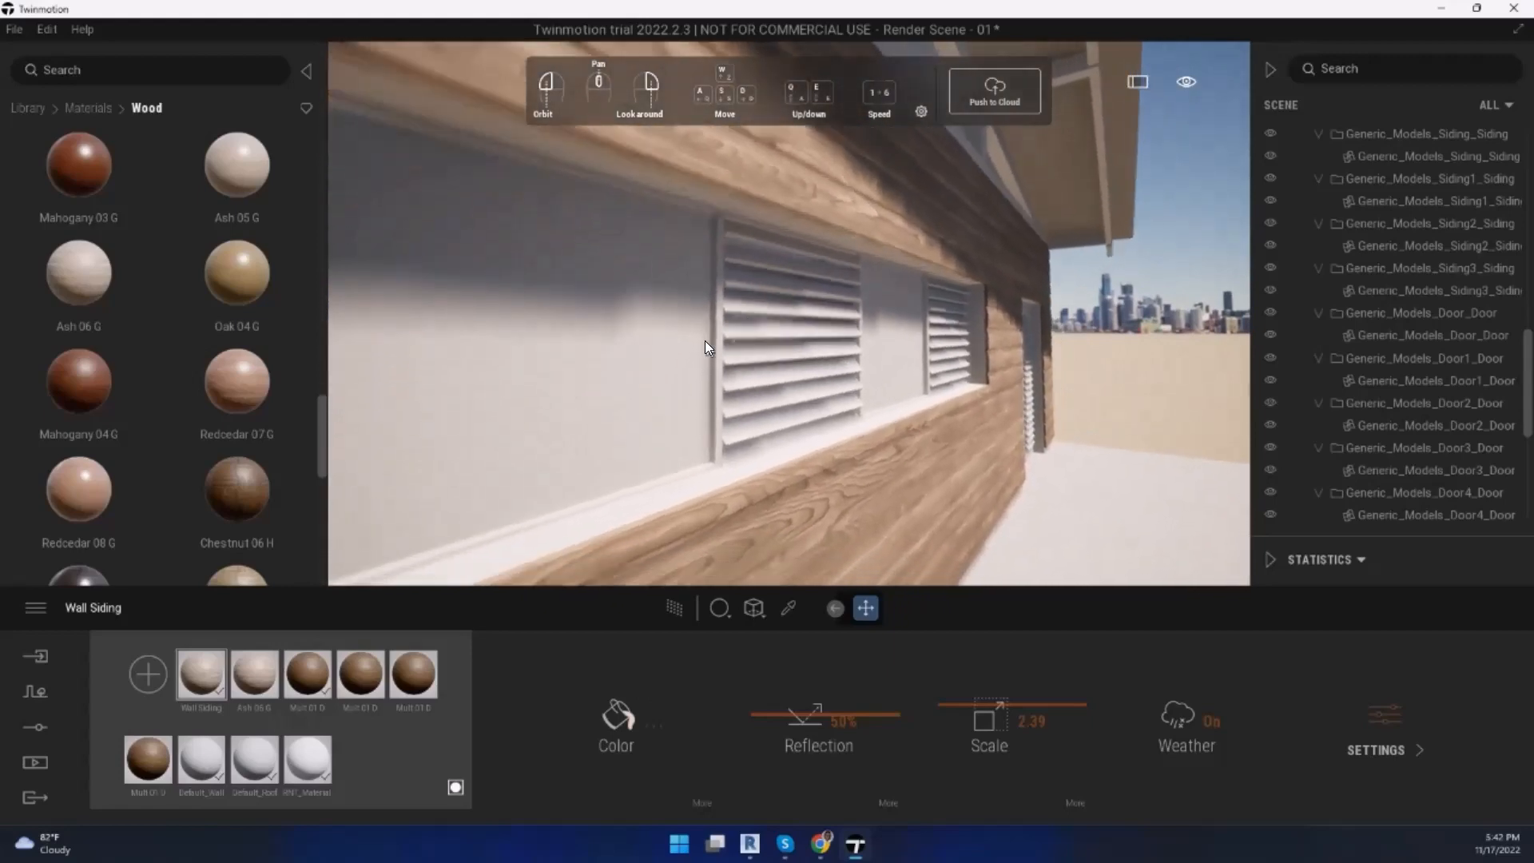
pyautogui.press('a')
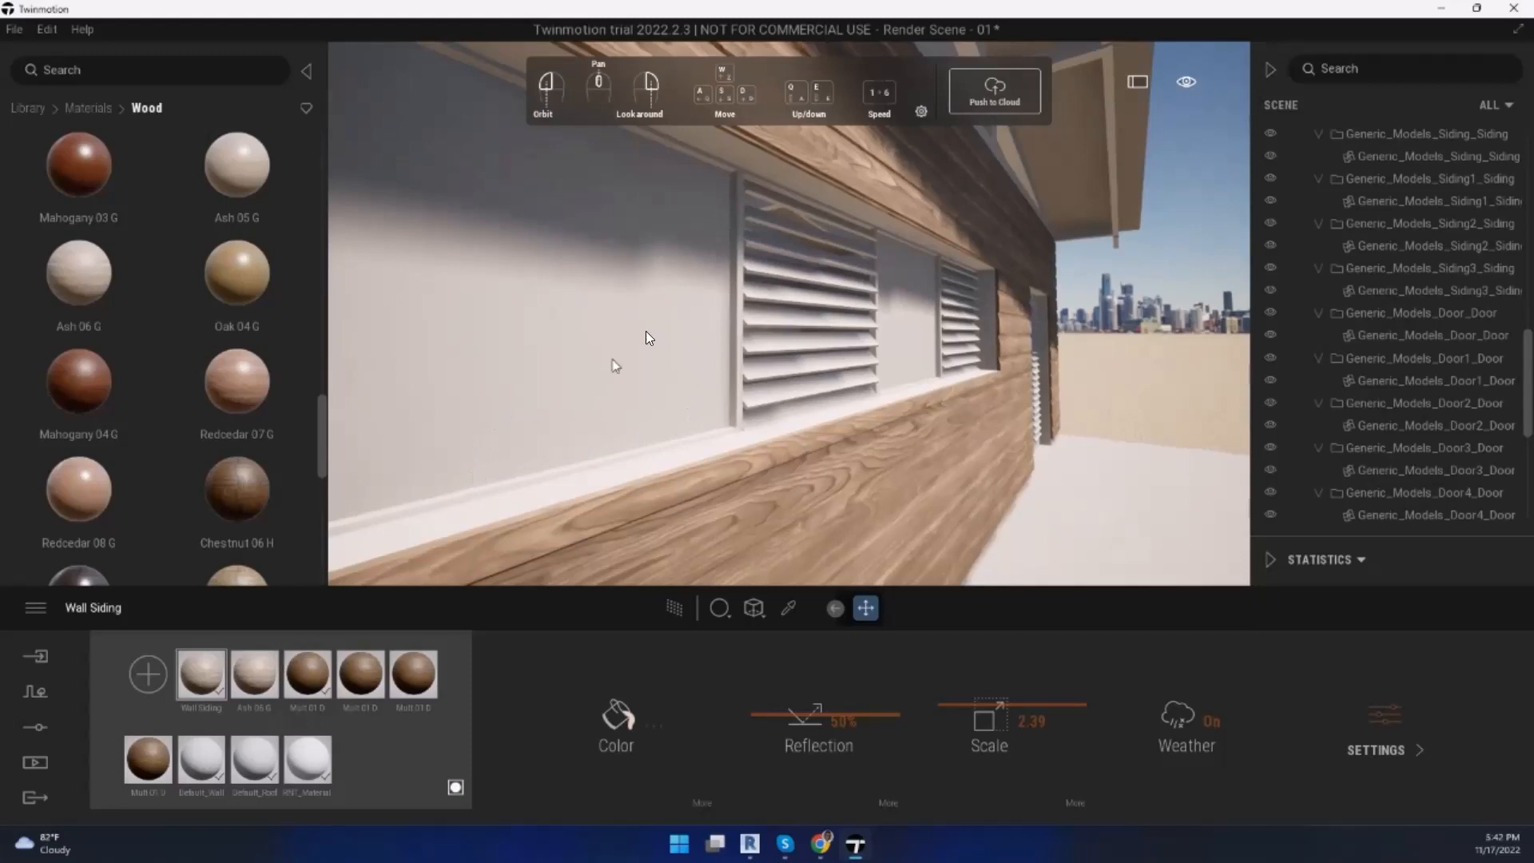
# Step: Apply the Brushed aluminium 01 metal material to the front wall's window panels, frames and louvres, and pick that material
pyautogui.click(68, 104)
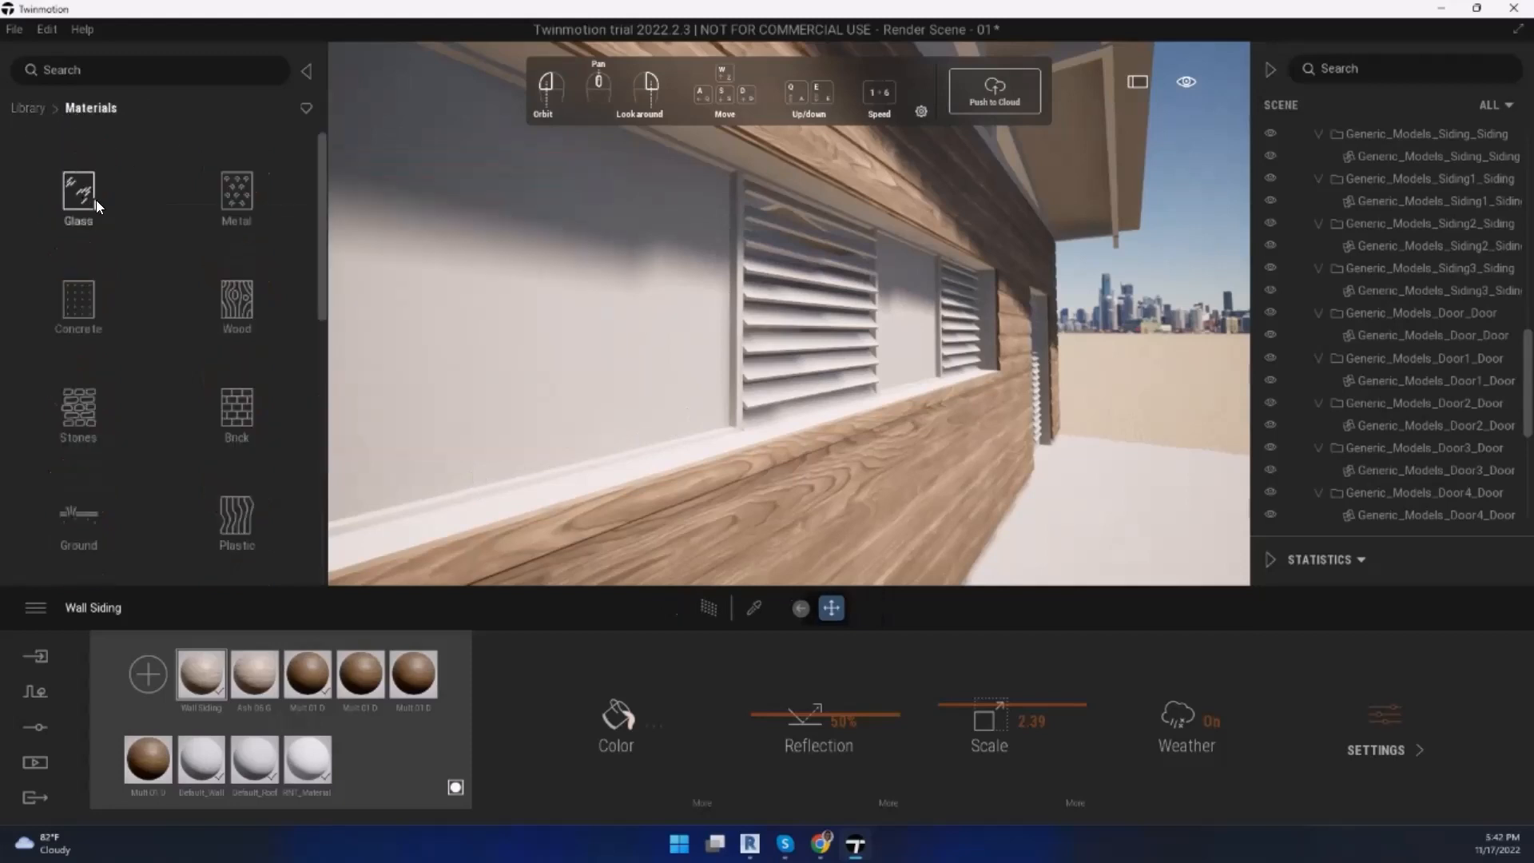
pyautogui.scroll(-1, 112, 251)
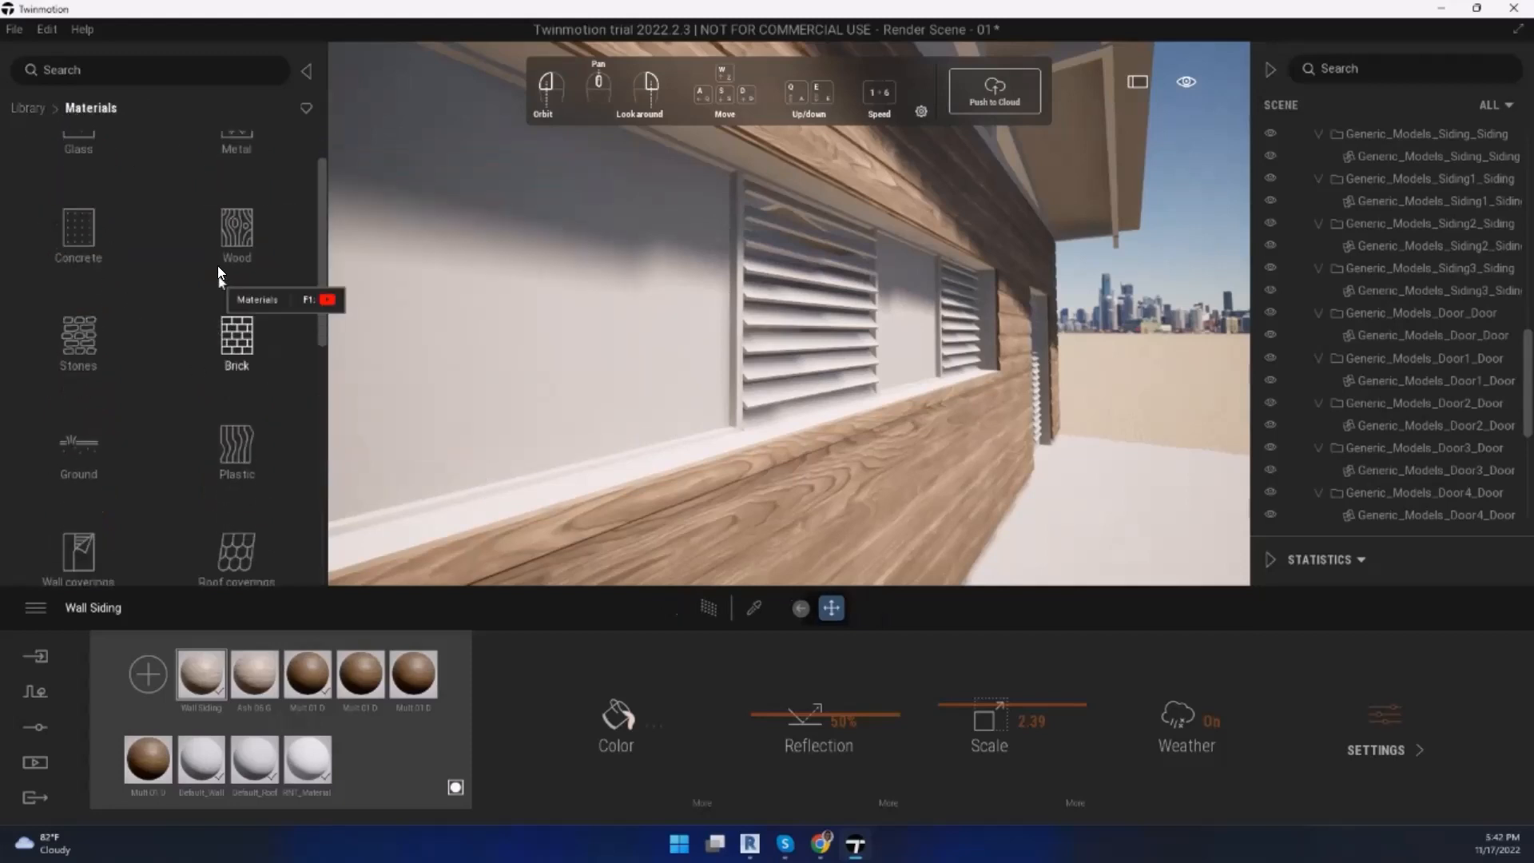
pyautogui.scroll(1, 217, 265)
pyautogui.click(223, 209)
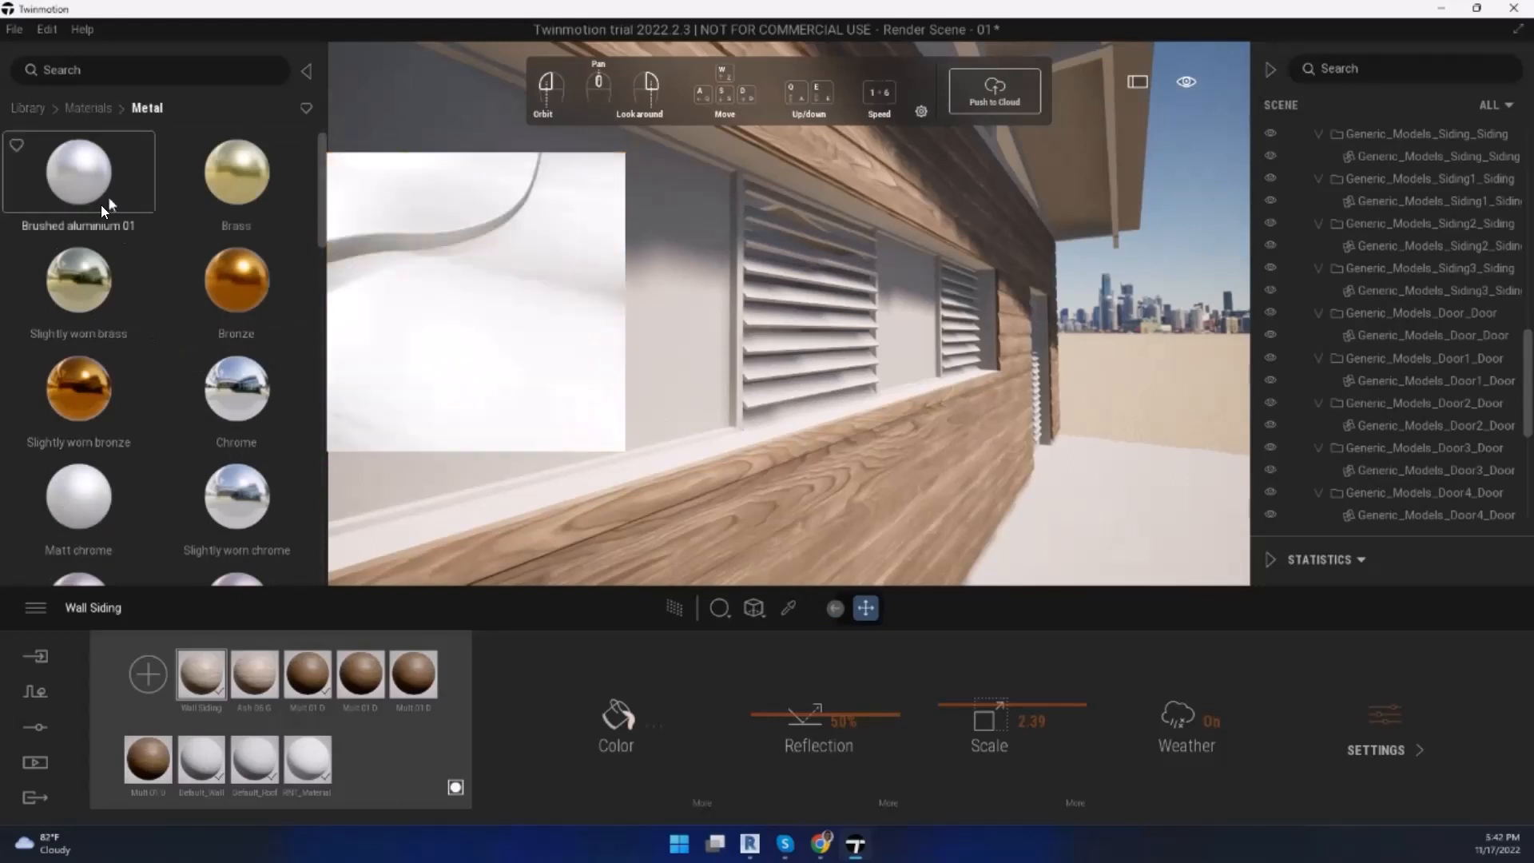
pyautogui.moveTo(96, 172)
pyautogui.mouseDown()
pyautogui.moveTo(452, 374)
pyautogui.moveTo(582, 477)
pyautogui.mouseUp()
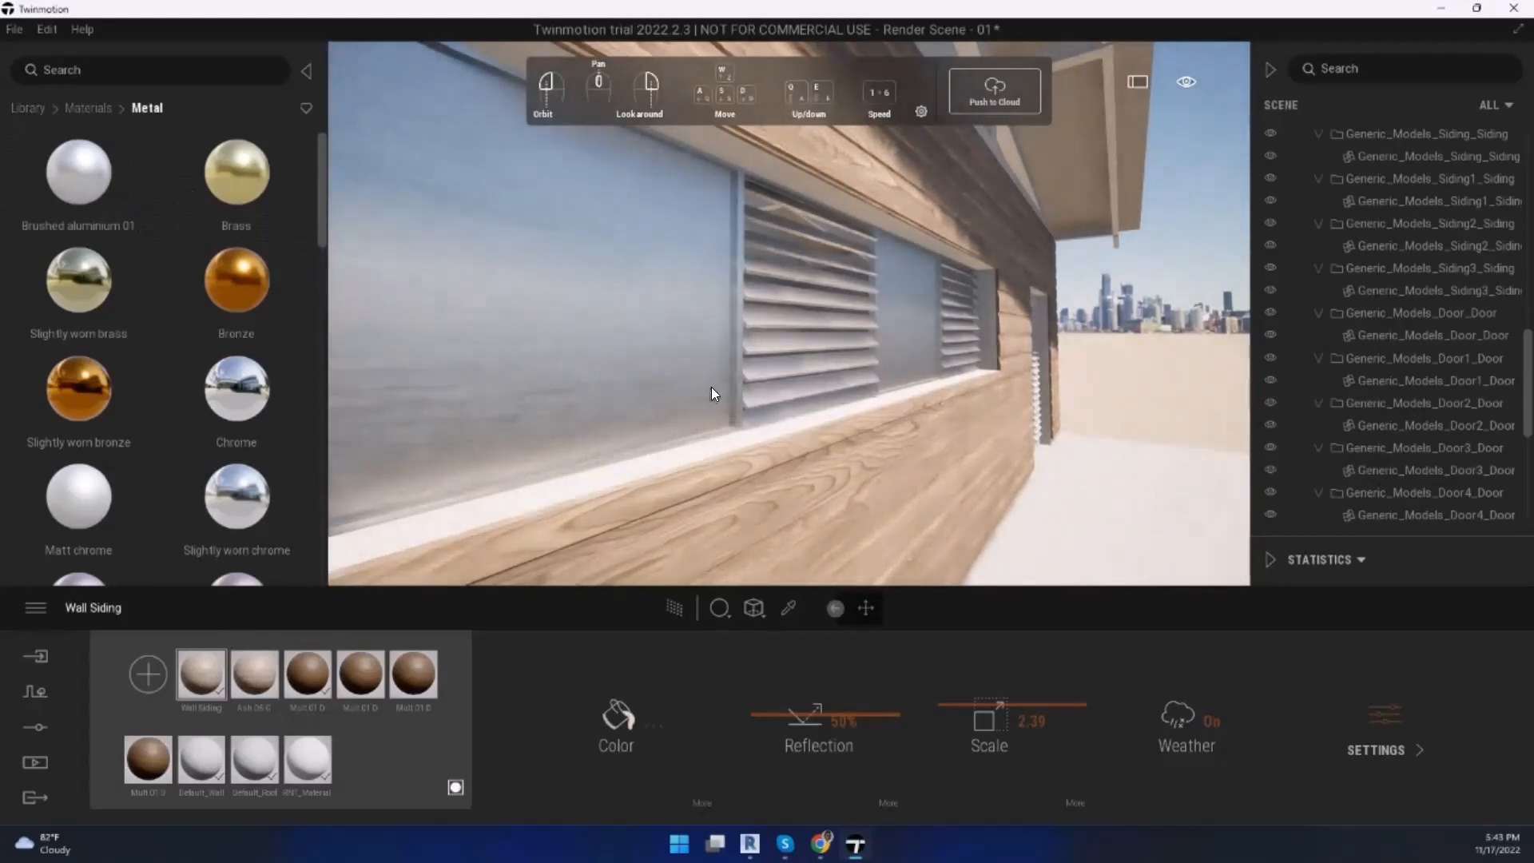
pyautogui.moveTo(728, 379)
pyautogui.mouseDown()
pyautogui.moveTo(553, 357)
pyautogui.moveTo(503, 452)
pyautogui.moveTo(556, 505)
pyautogui.moveTo(548, 469)
pyautogui.moveTo(636, 387)
pyautogui.moveTo(1014, 334)
pyautogui.mouseUp()
pyautogui.click(551, 424)
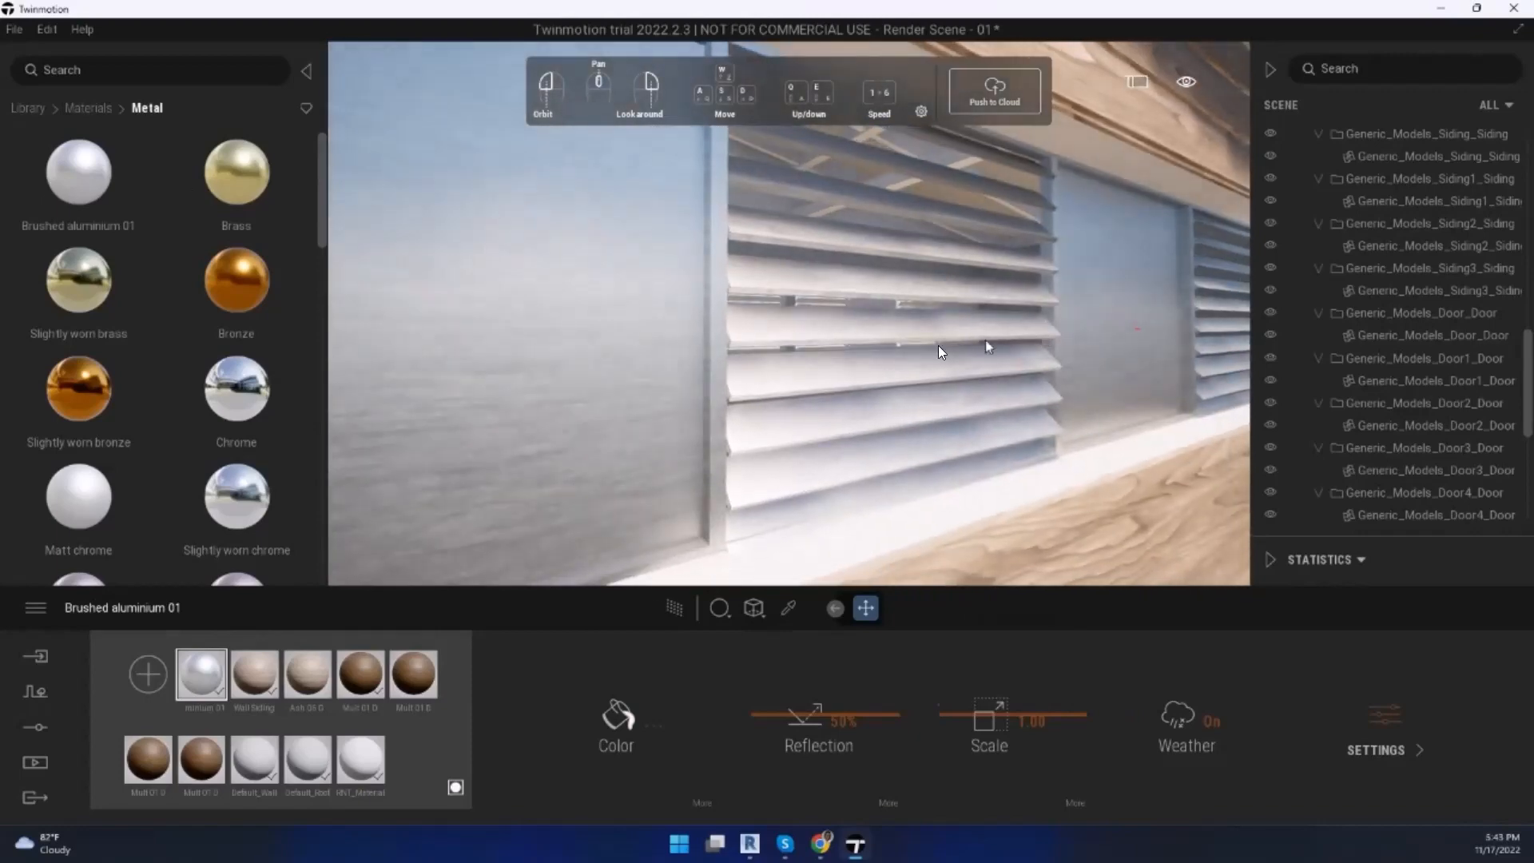
pyautogui.moveTo(791, 246)
pyautogui.mouseDown()
pyautogui.moveTo(711, 586)
pyautogui.moveTo(765, 530)
pyautogui.mouseUp()
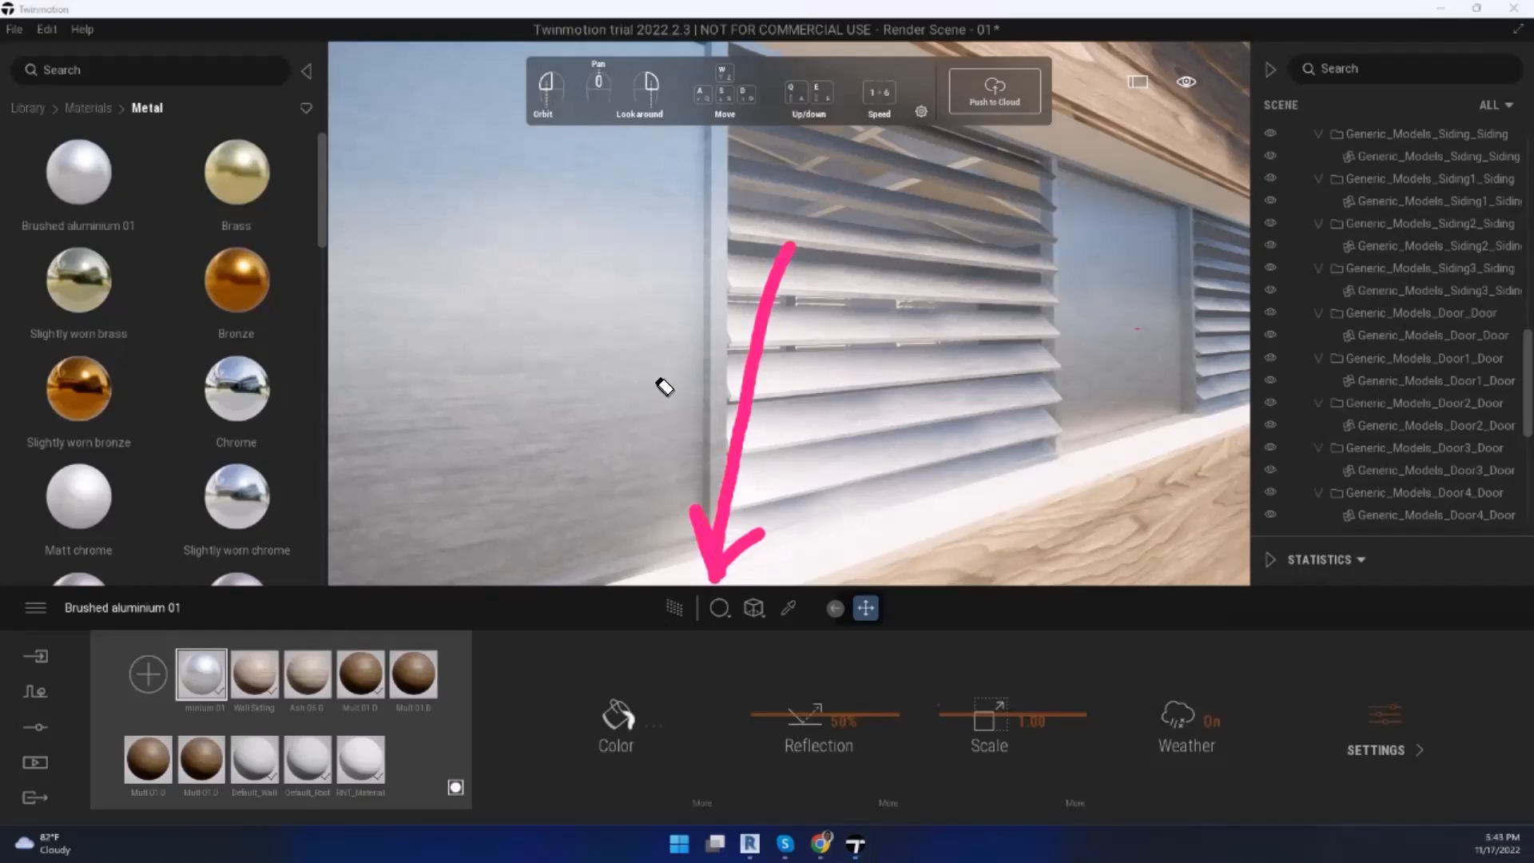
pyautogui.moveTo(679, 435); pyautogui.dragTo(710, 535)
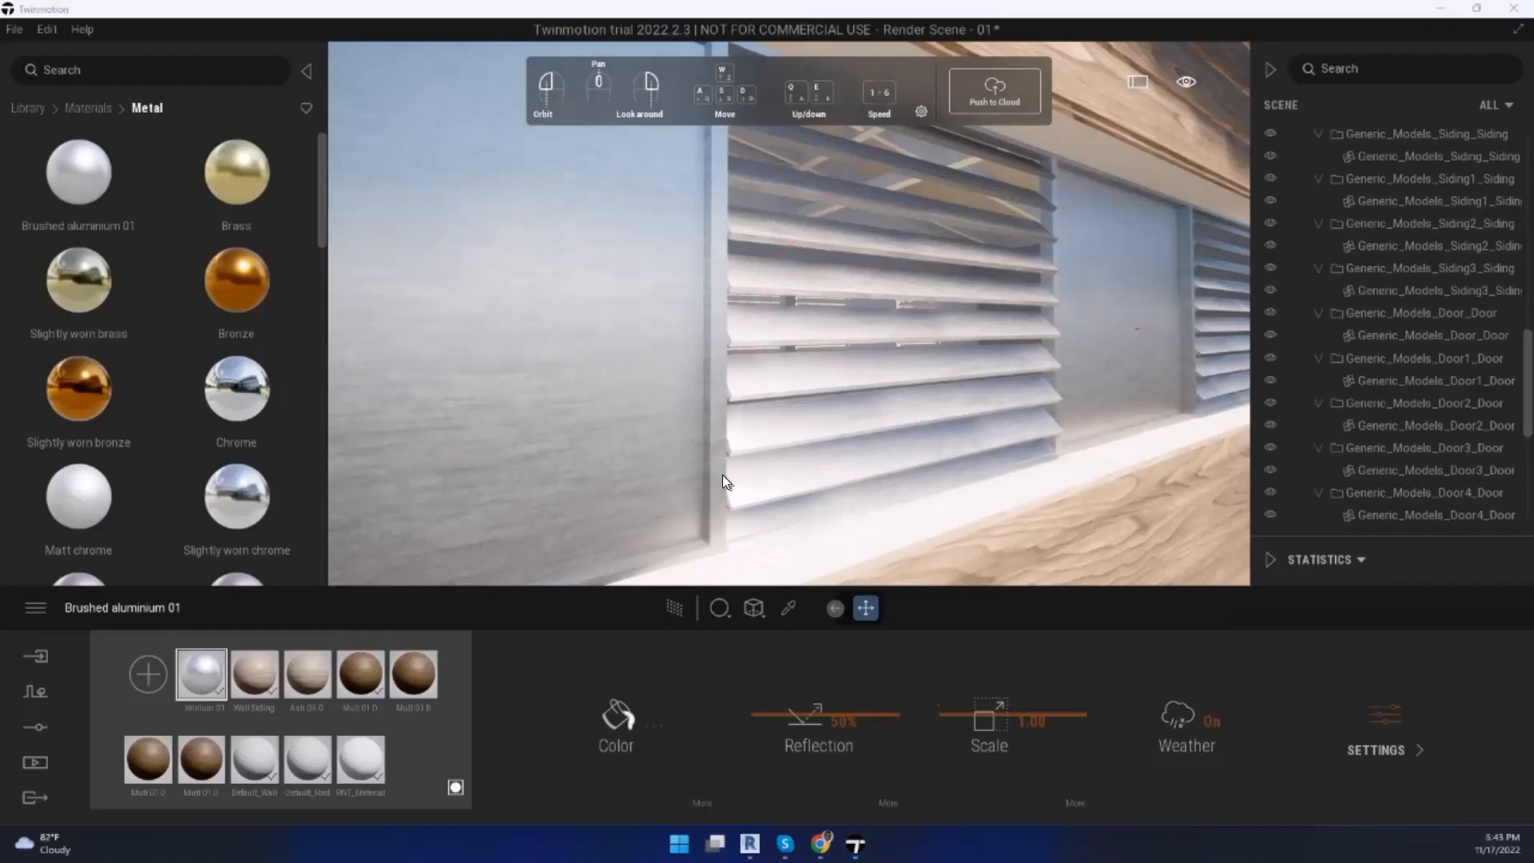
pyautogui.scroll(-5, 727, 486)
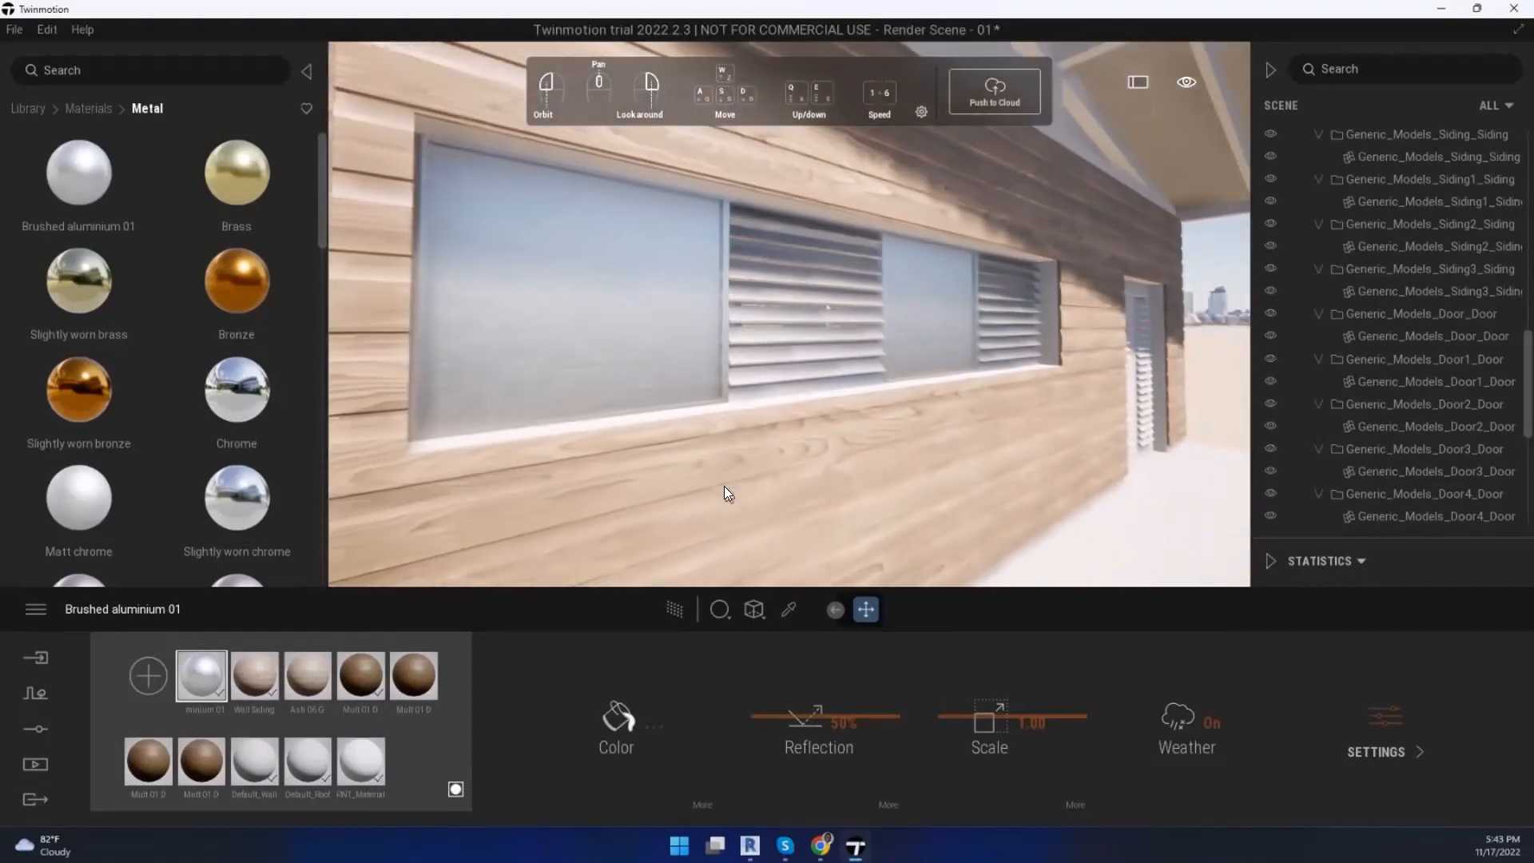
pyautogui.scroll(5, 724, 486)
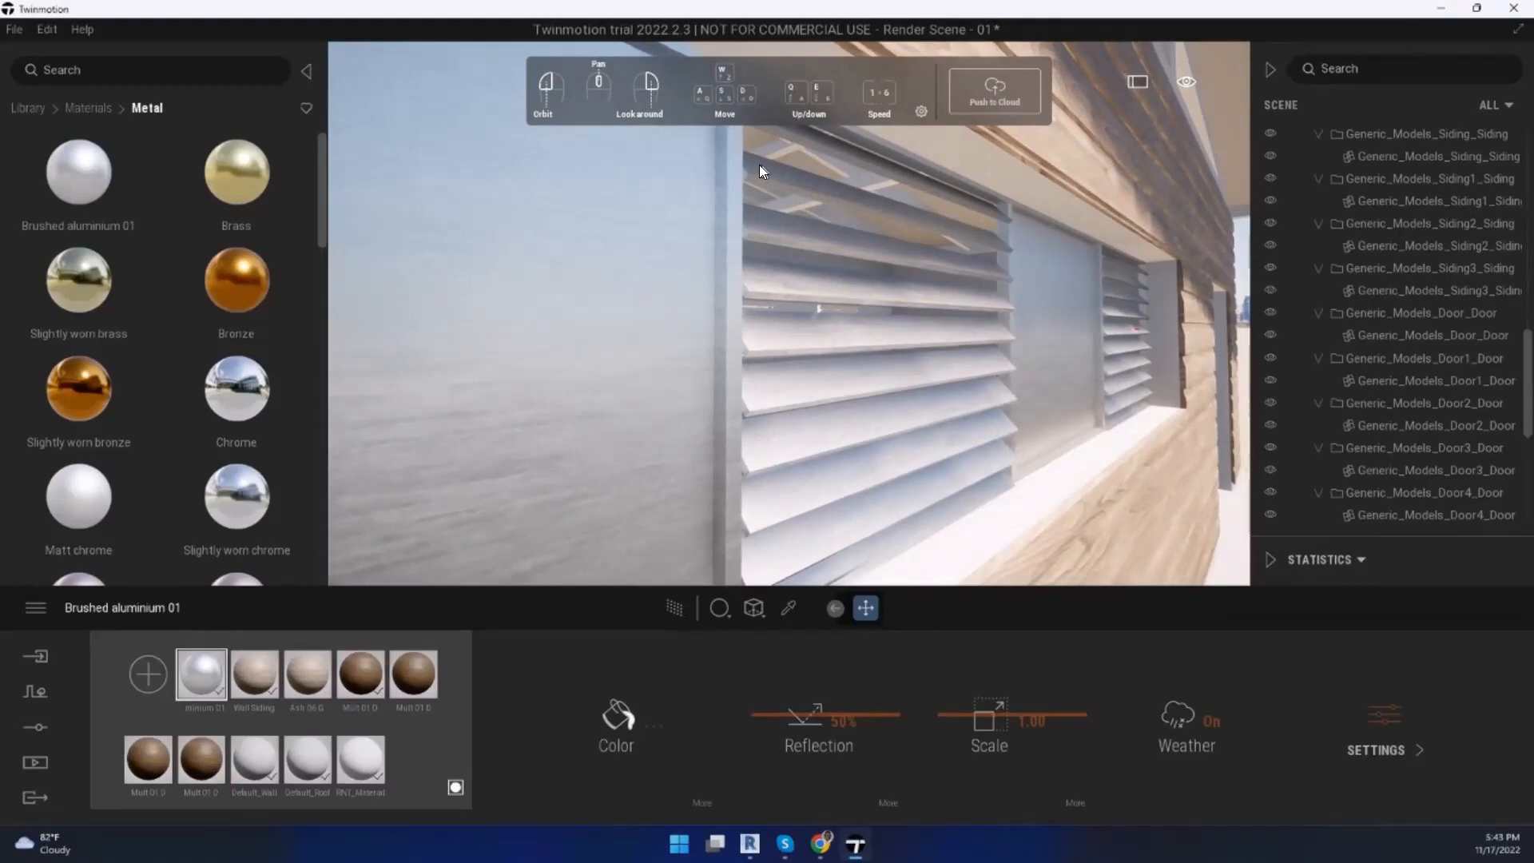
# Step: Switch to Revit and reopen Building Model.rvt from the recent documents
pyautogui.click(749, 844)
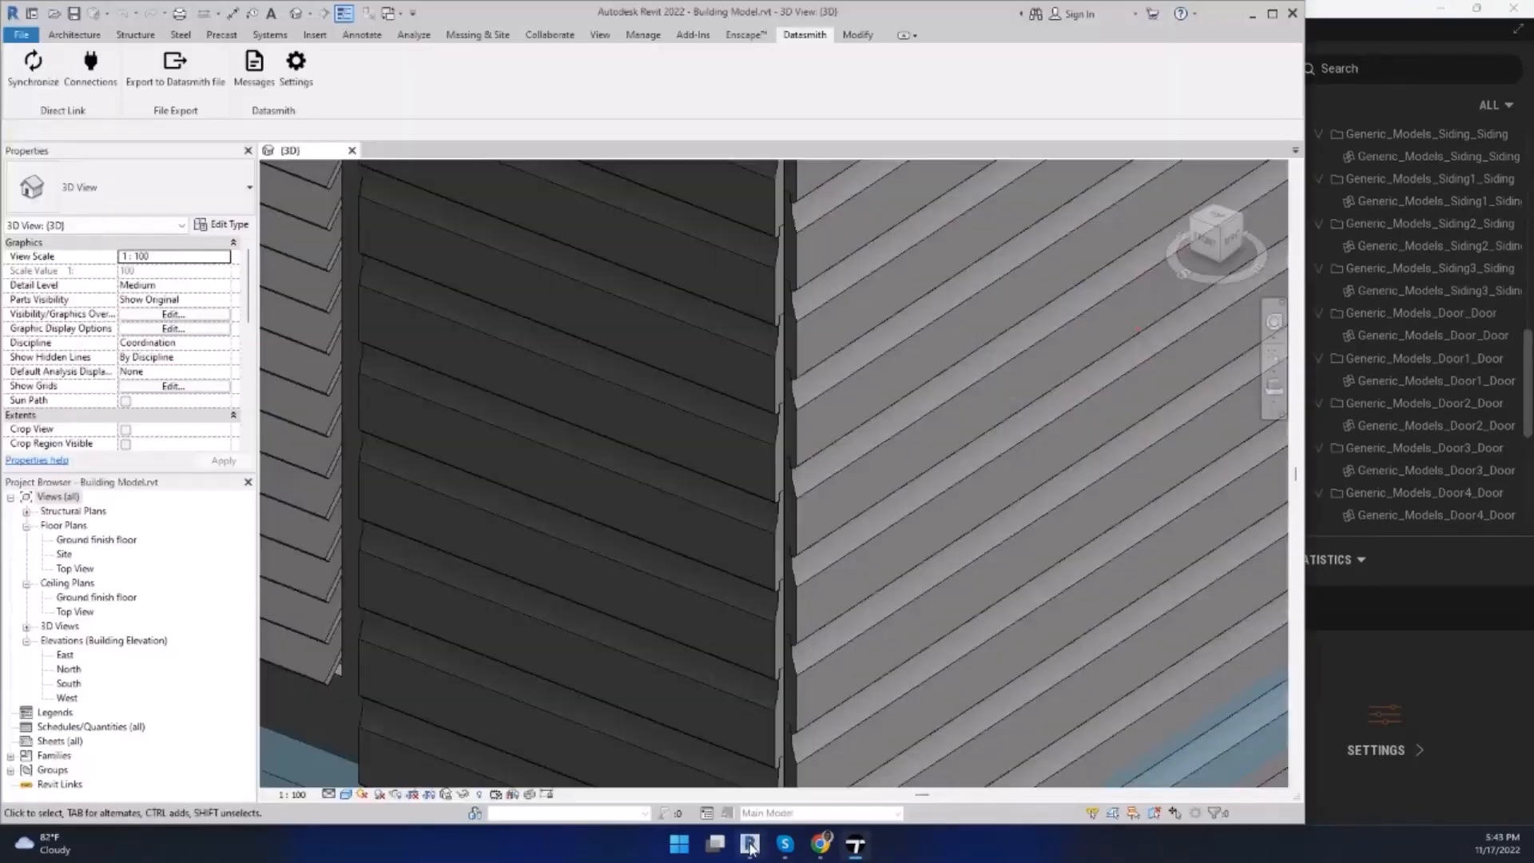
pyautogui.scroll(-5, 791, 459)
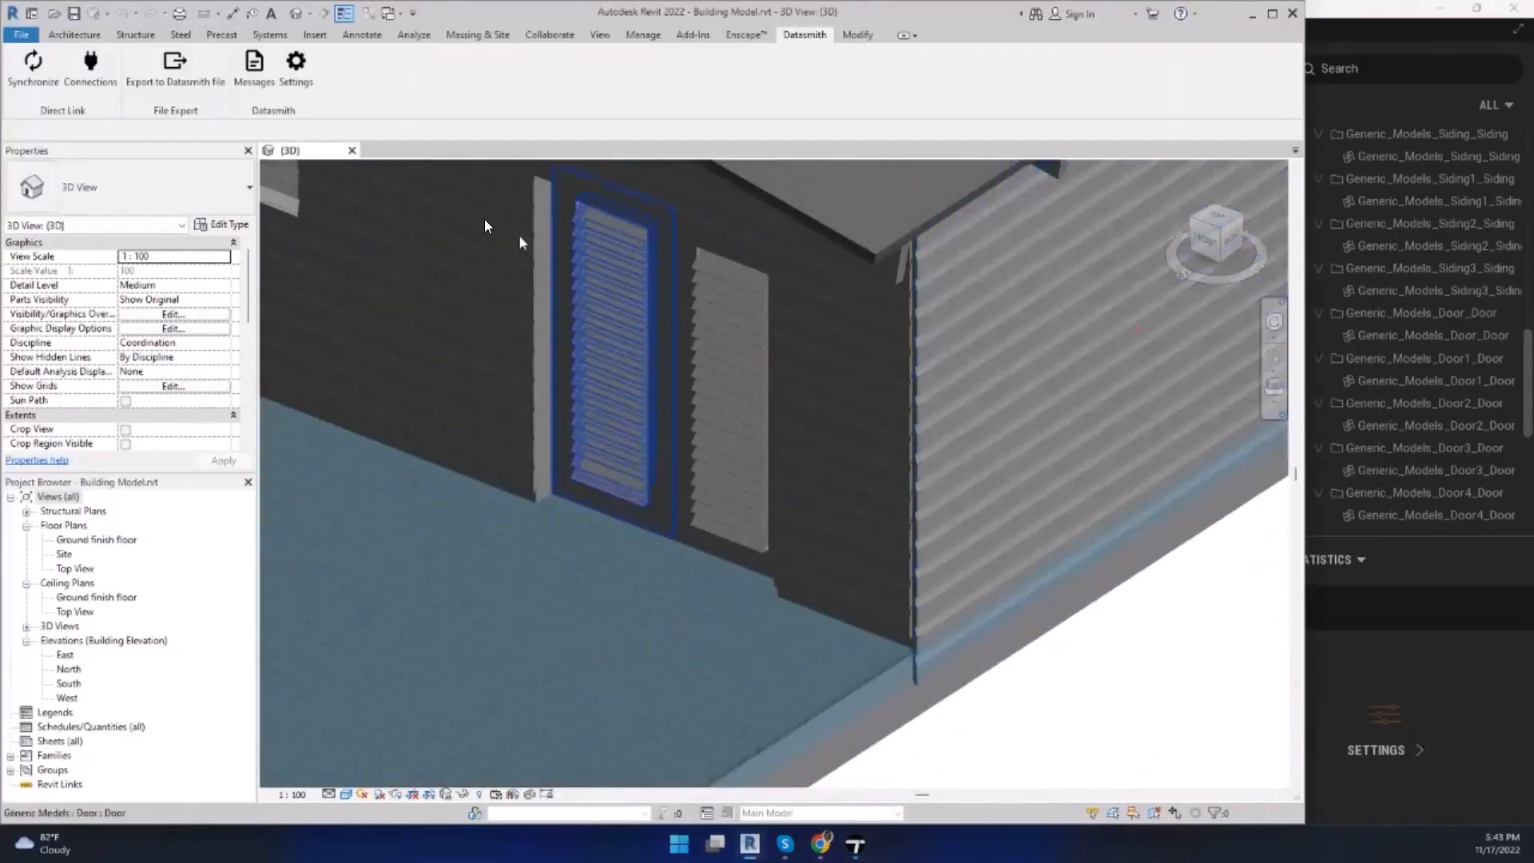
pyautogui.hotkey('ctrl', 'd')
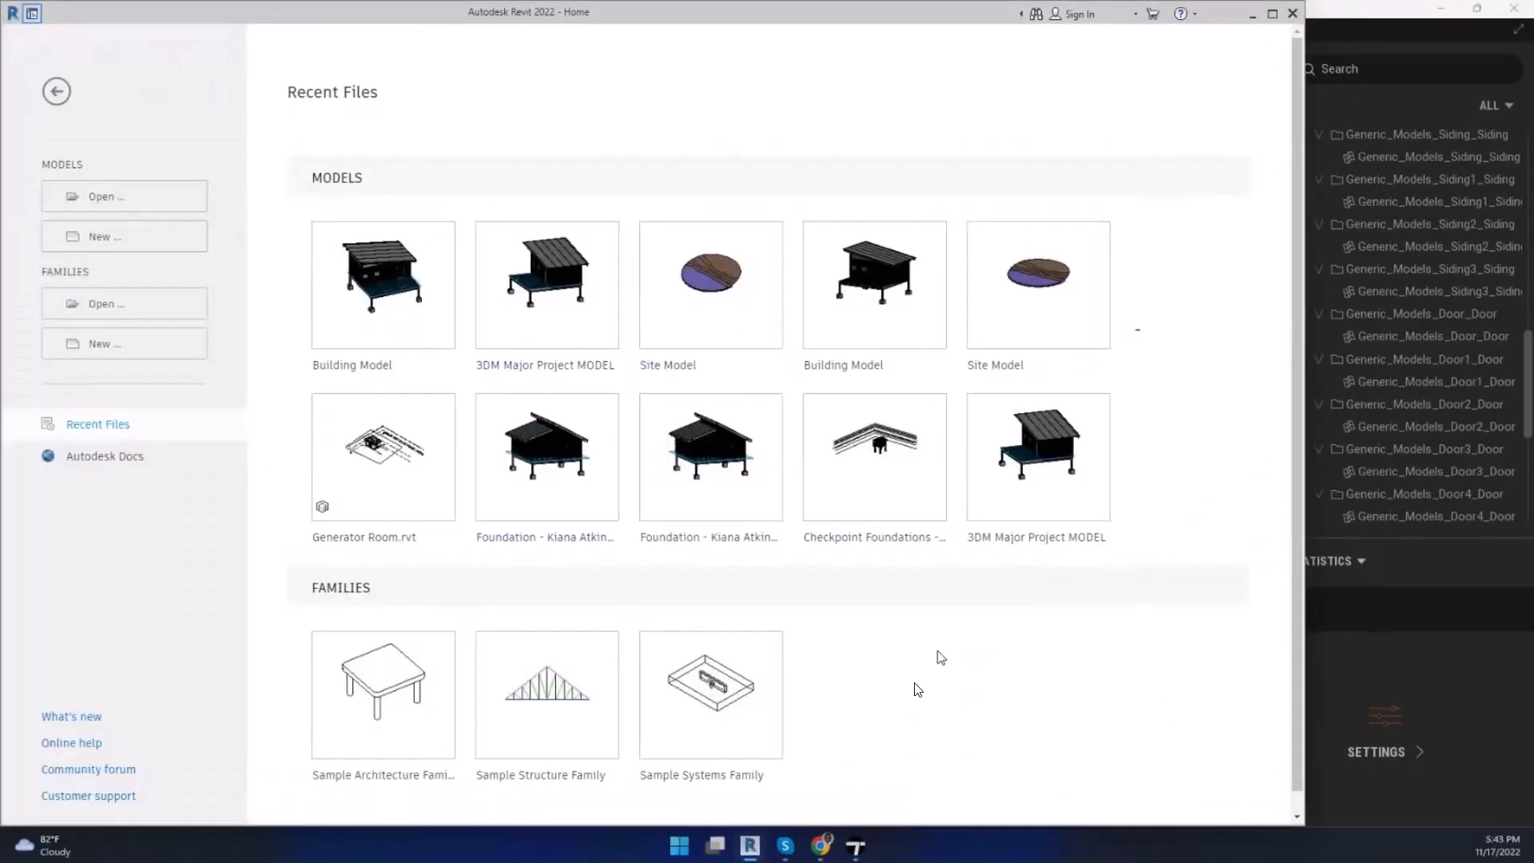
pyautogui.click(759, 845)
pyautogui.click(759, 846)
pyautogui.click(32, 14)
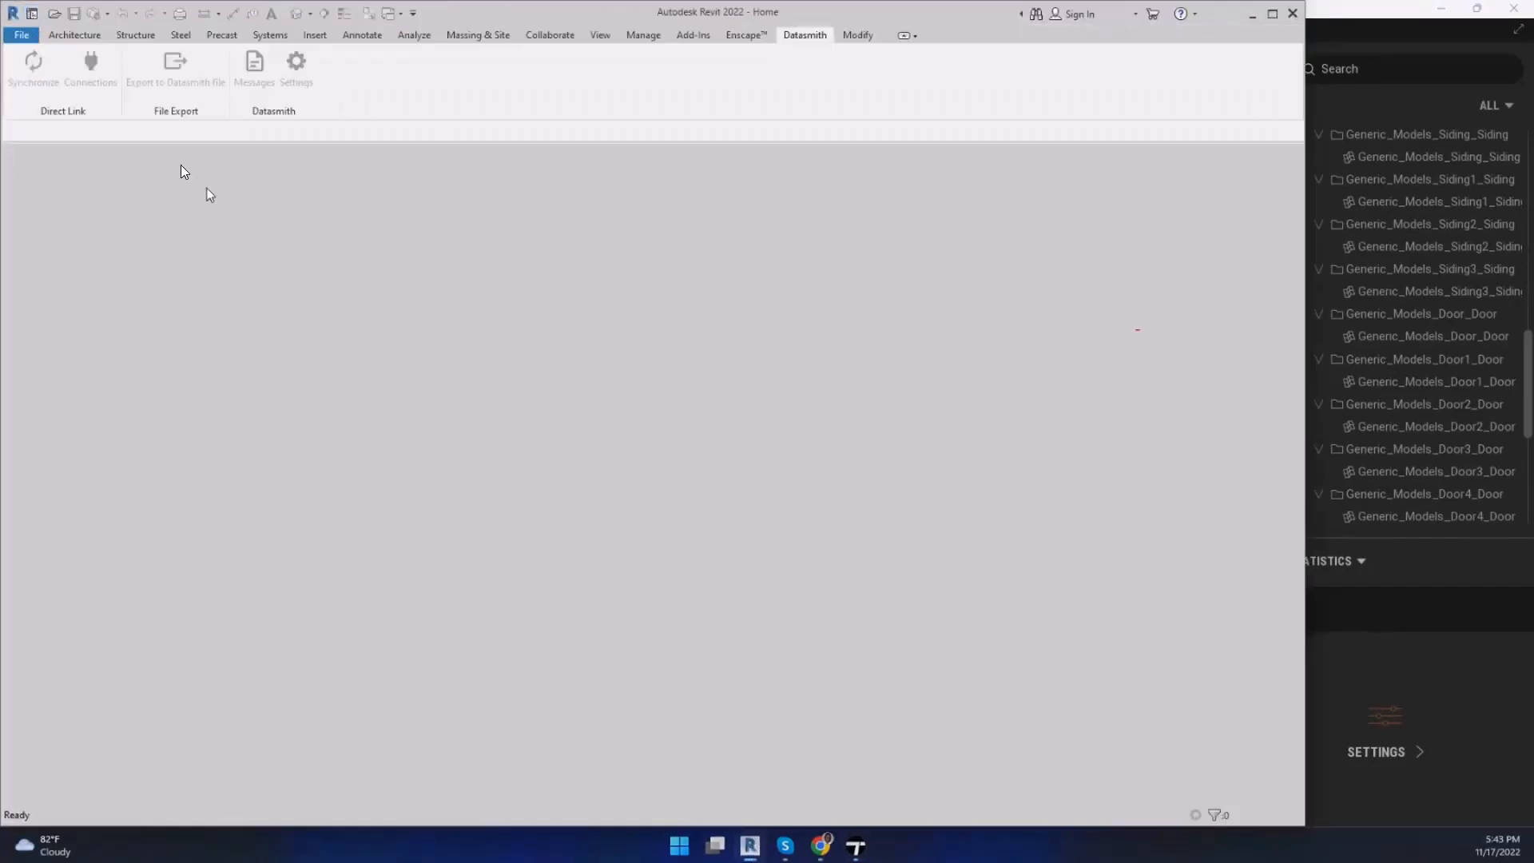
pyautogui.click(22, 35)
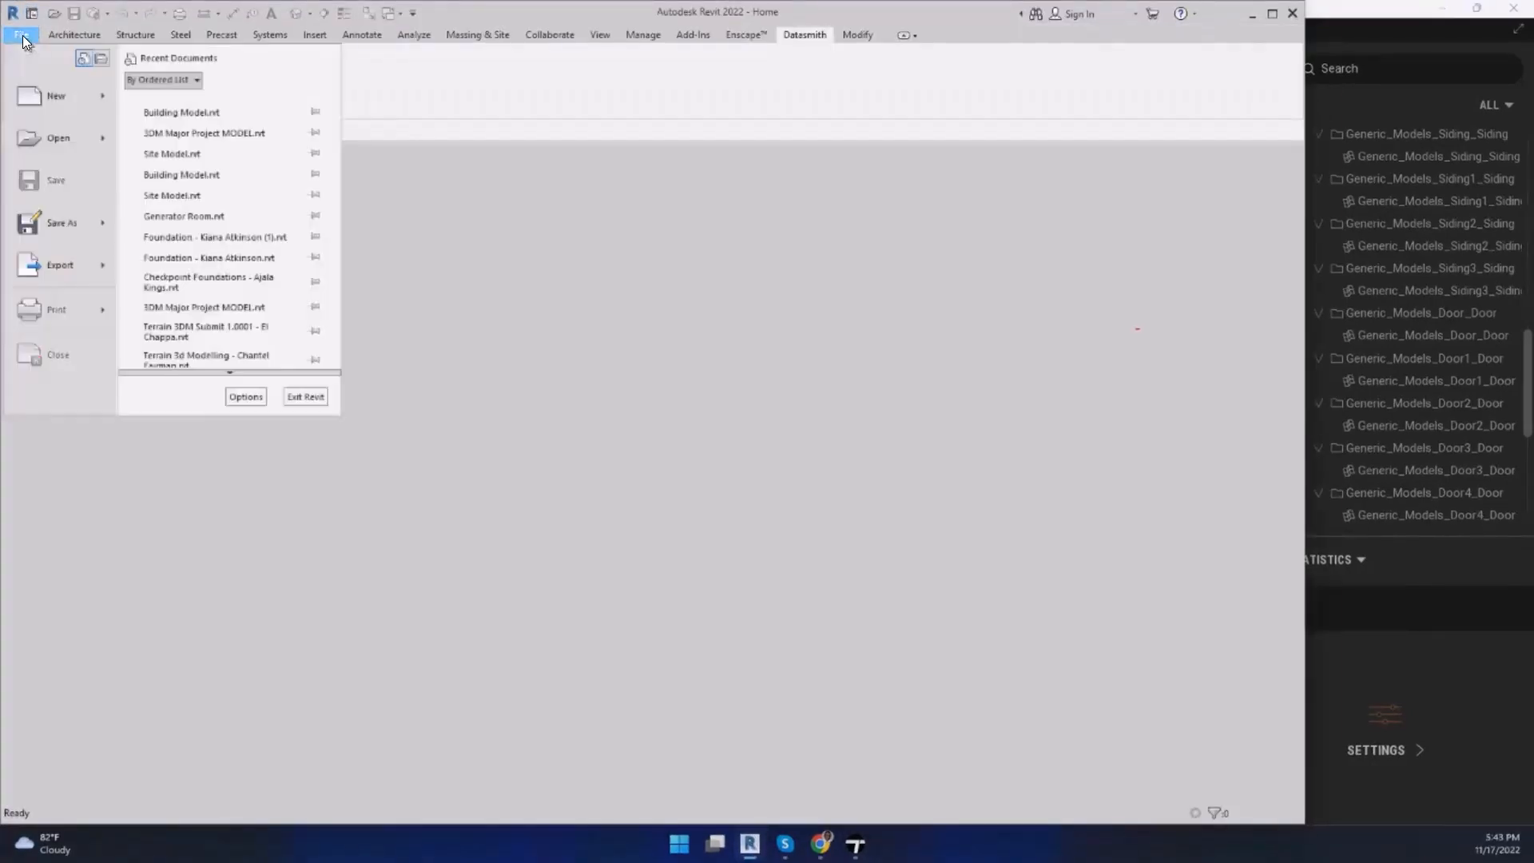
pyautogui.click(260, 112)
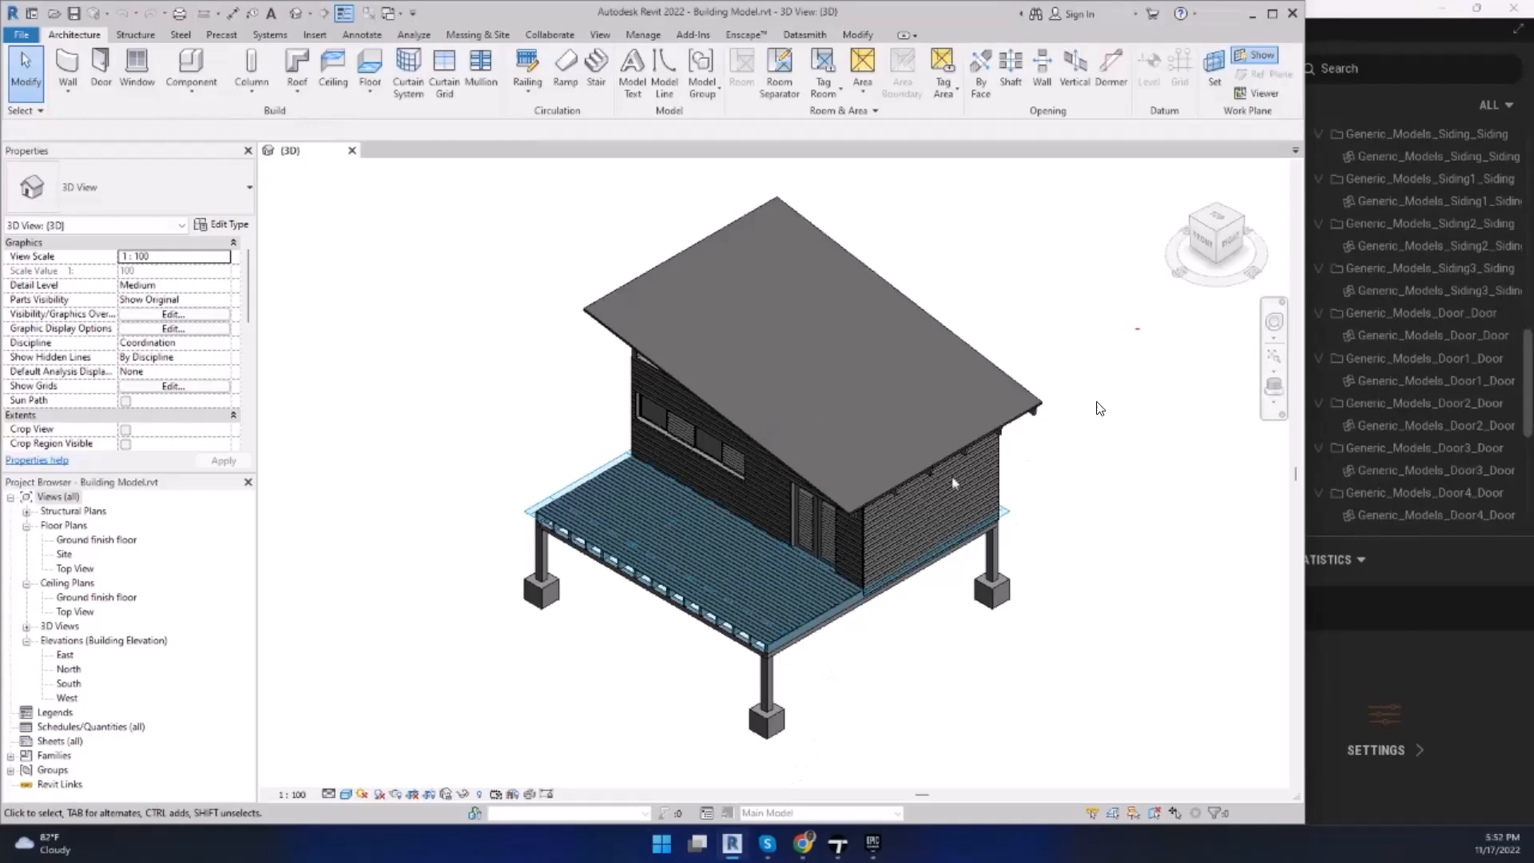
# Step: Switch to Twinmotion and select the front window object to examine which panels, frames and louvres it includes
pyautogui.click(1333, 28)
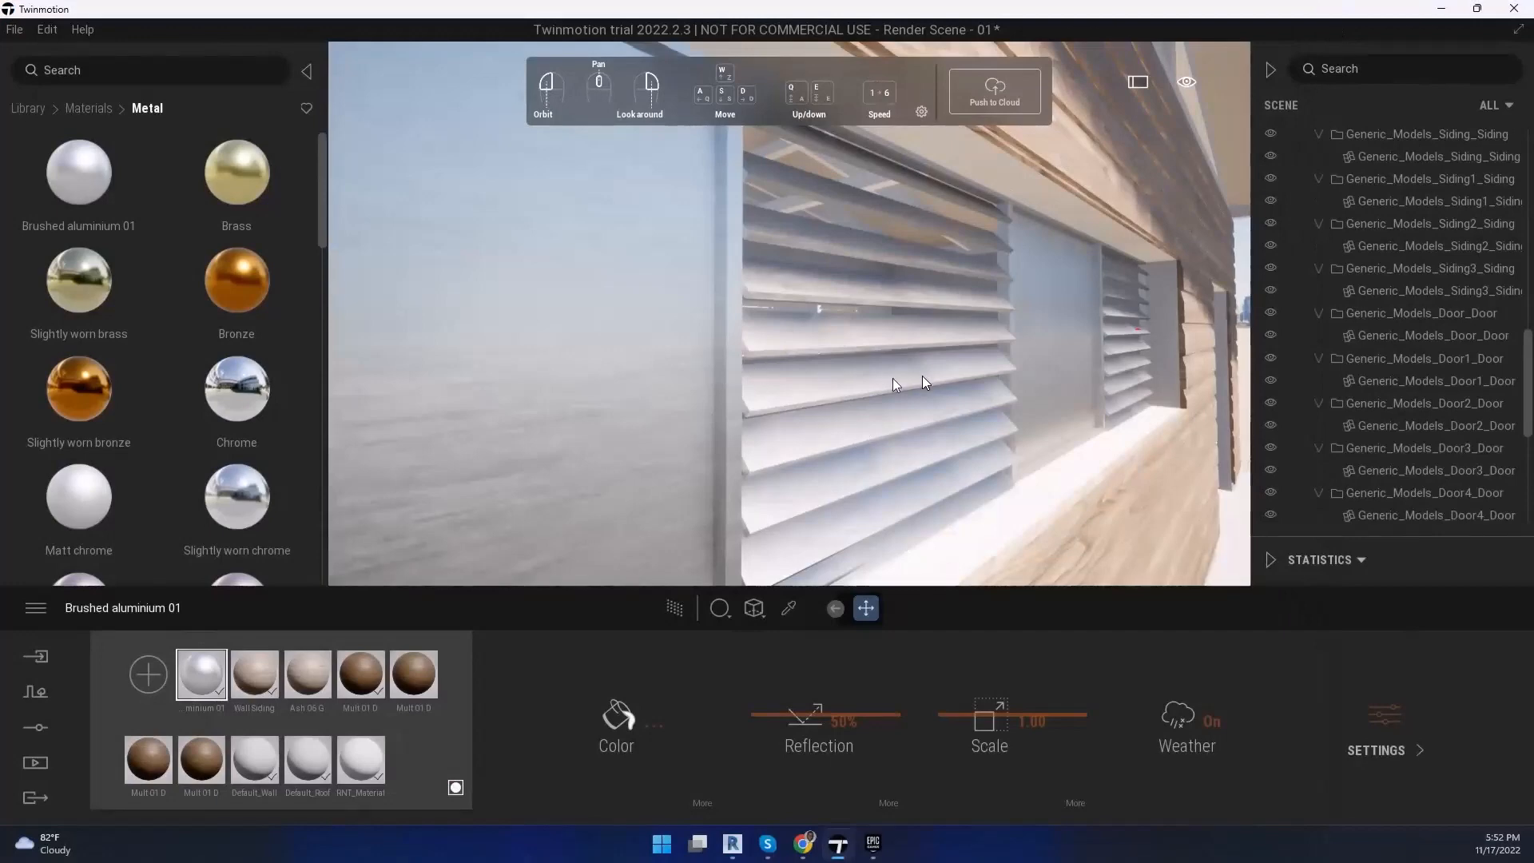
pyautogui.click(740, 385)
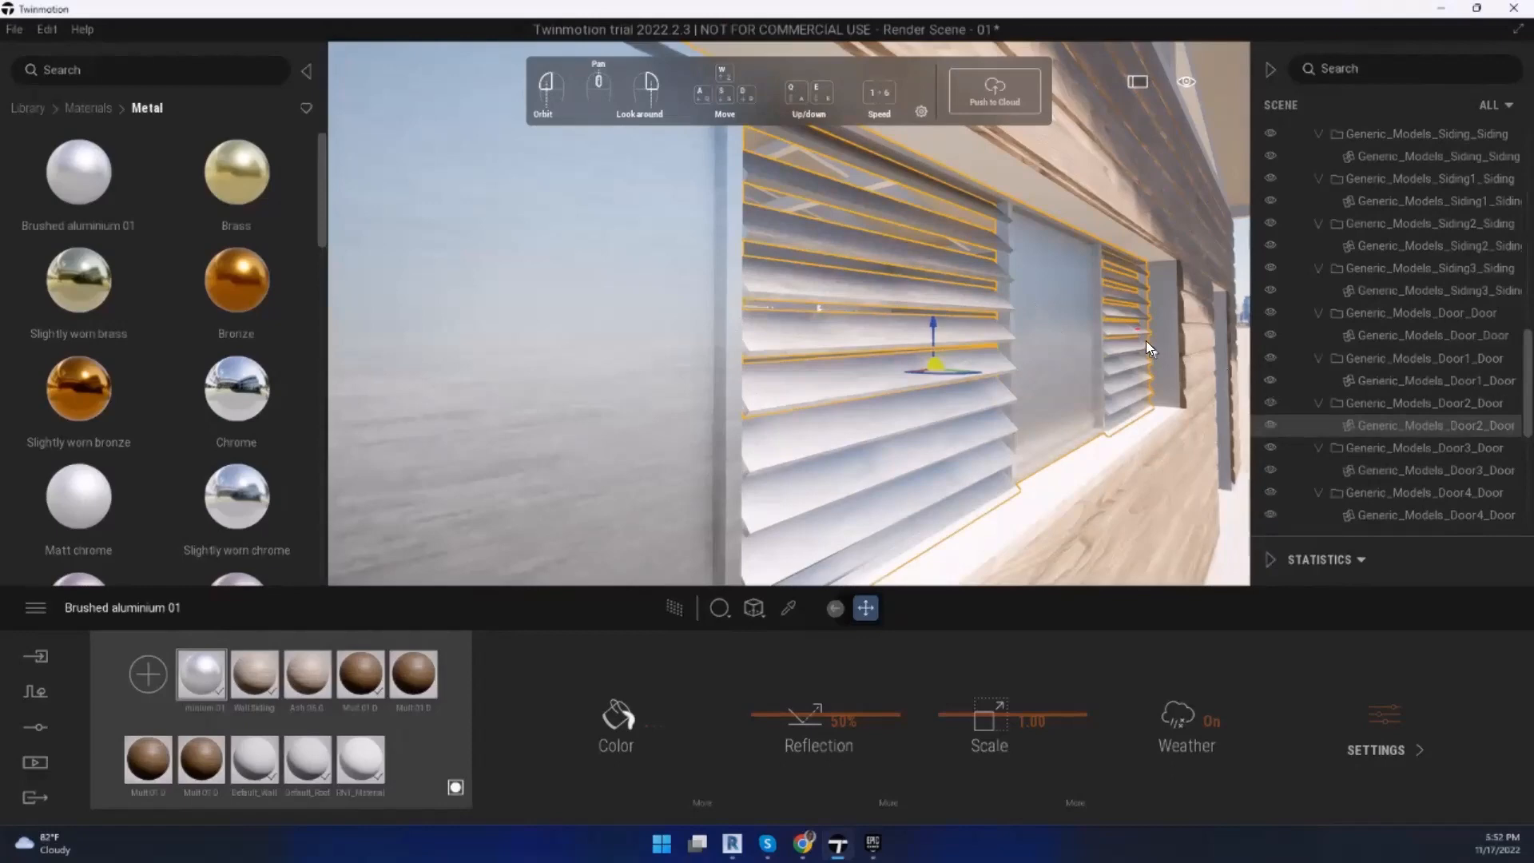
pyautogui.scroll(-6, 1086, 329)
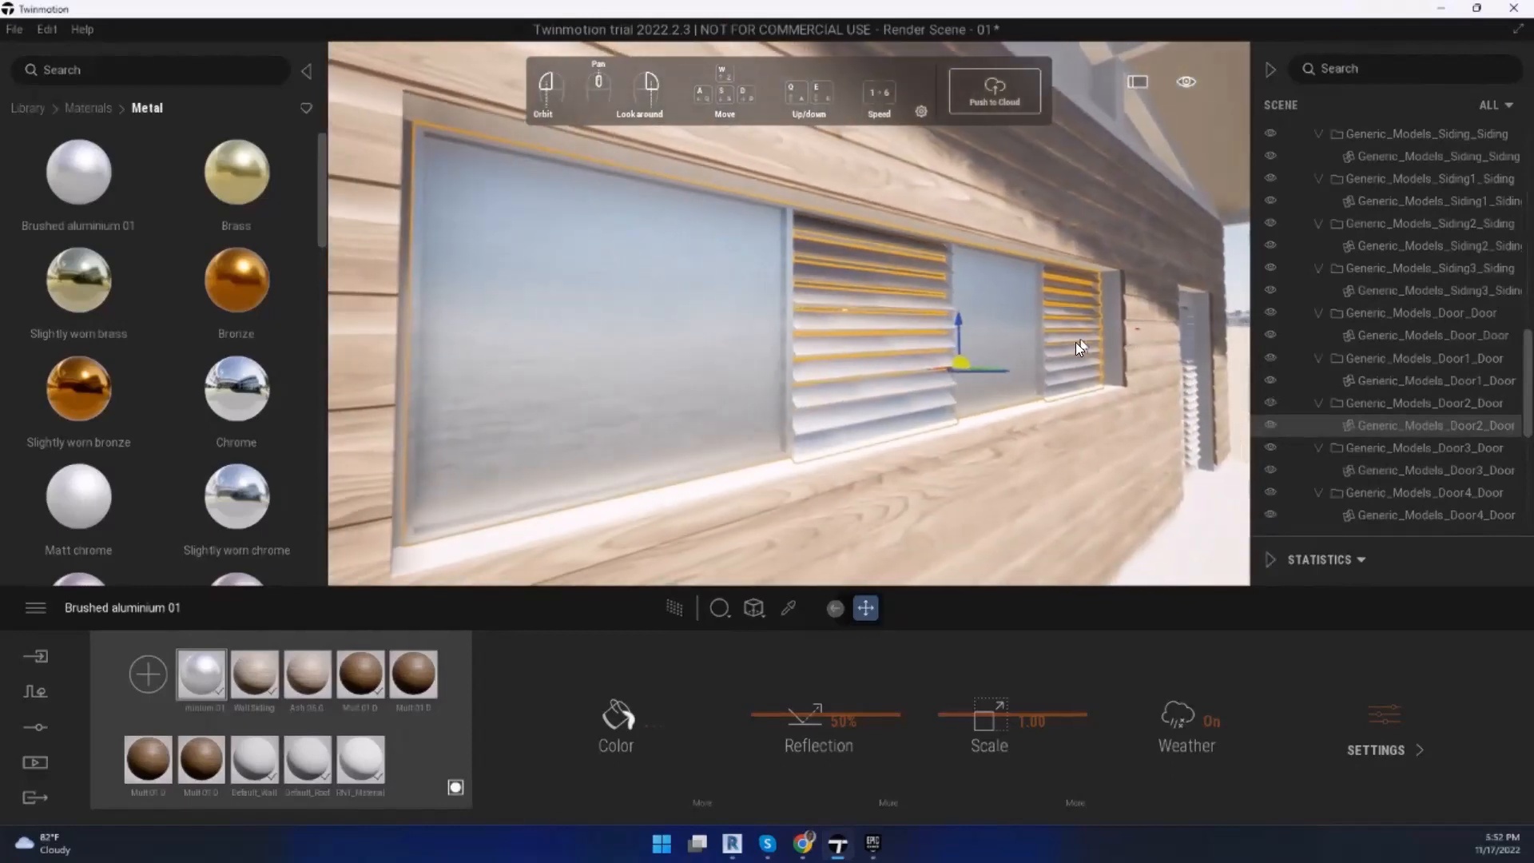
# Step: Switch to Revit and examine which window panels belong to the Window Group on the front wall
pyautogui.click(740, 853)
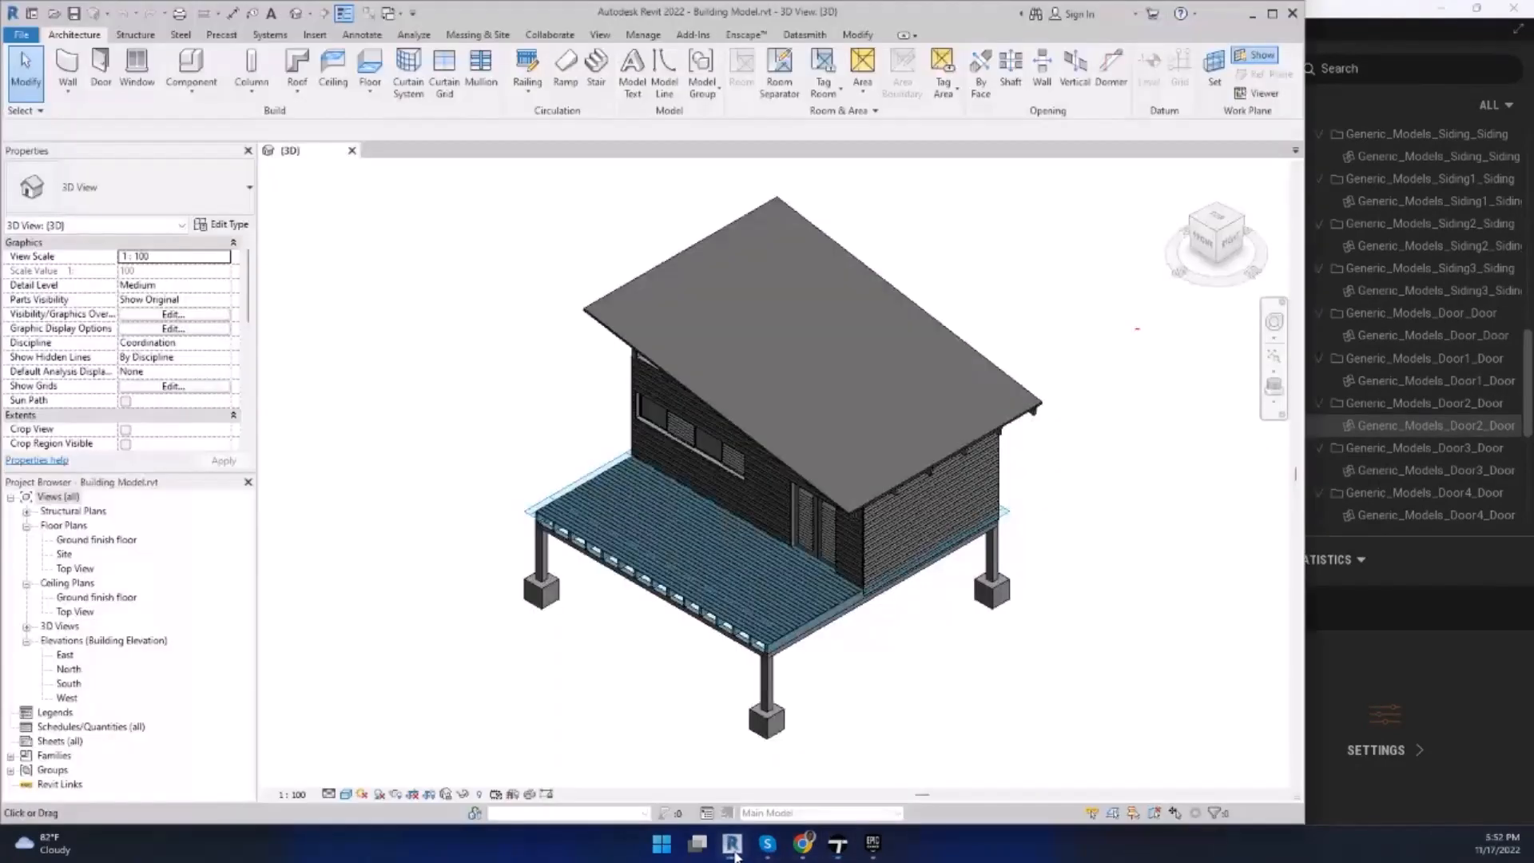
pyautogui.scroll(5, 679, 439)
pyautogui.scroll(3, 703, 415)
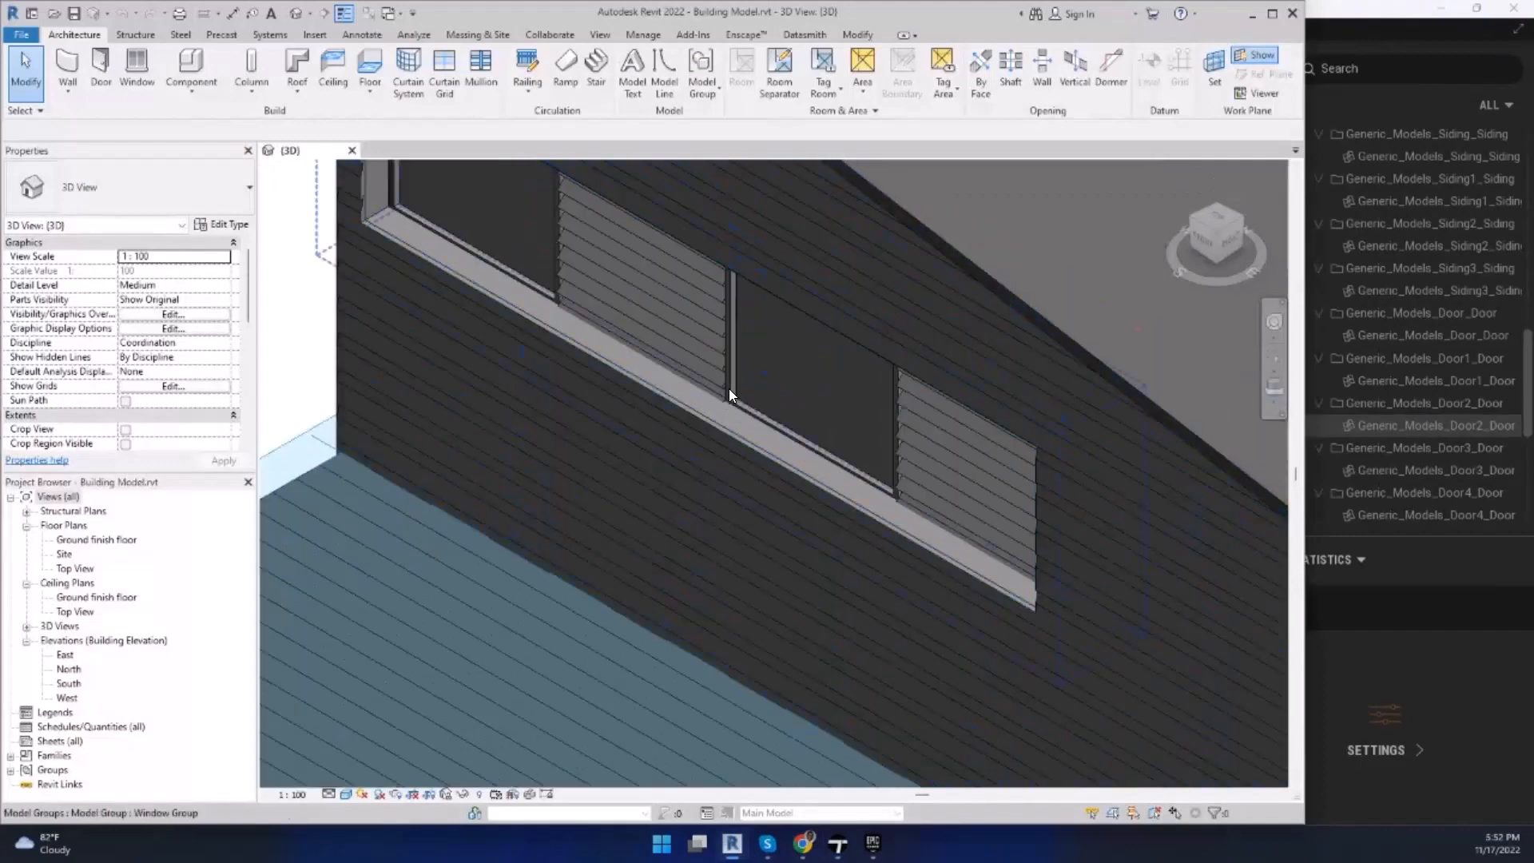
pyautogui.click(727, 388)
pyautogui.keyDown('shift'); pyautogui.moveTo(727, 388); pyautogui.dragTo(840, 414, button='middle'); pyautogui.keyUp('shift')
pyautogui.scroll(-3, 840, 413)
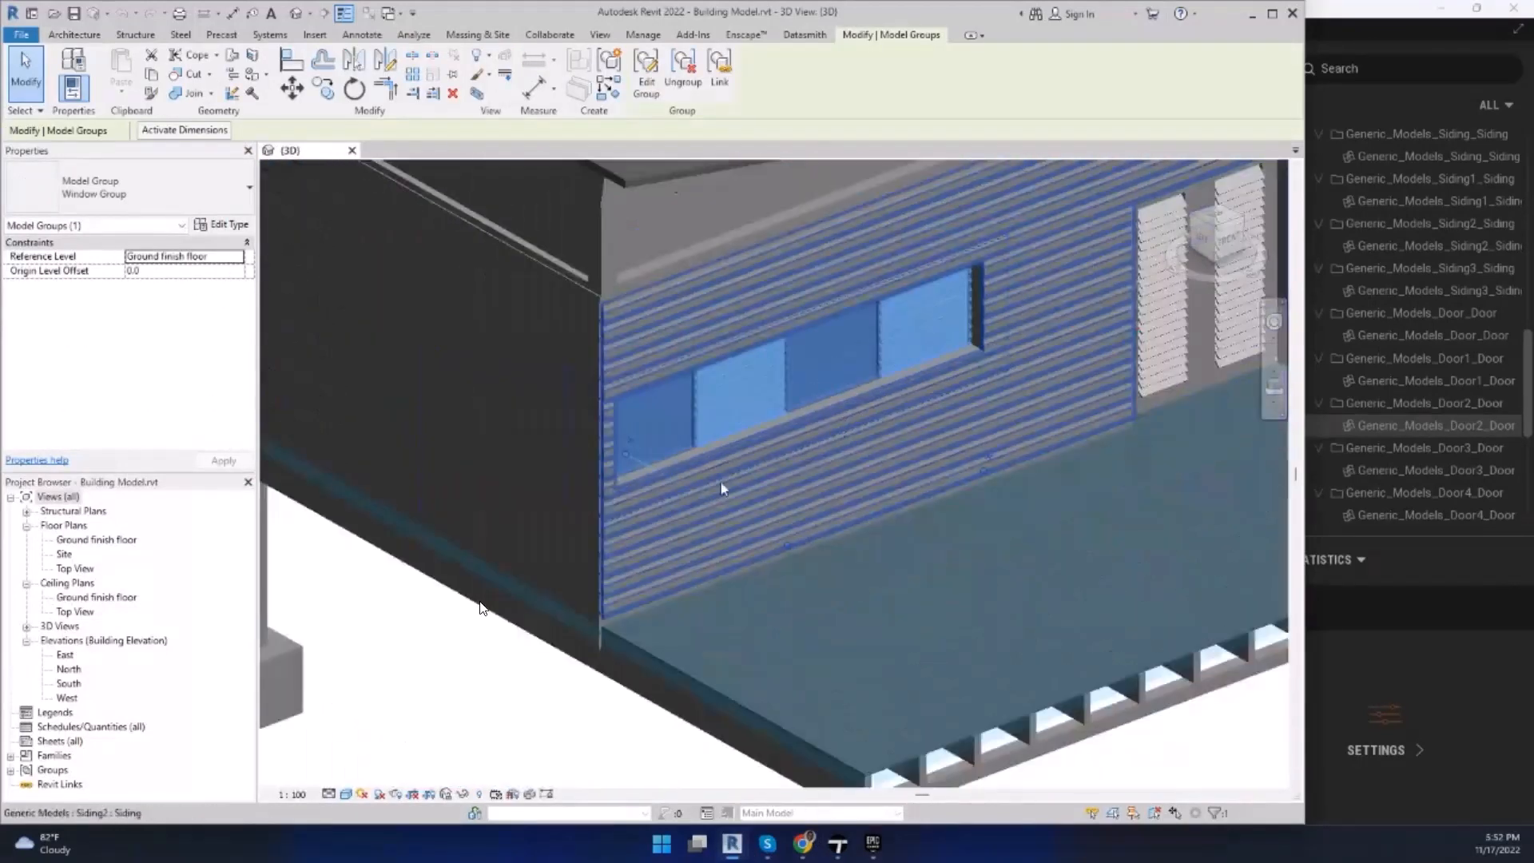
pyautogui.click(429, 740)
pyautogui.scroll(4, 661, 441)
pyautogui.scroll(-2, 732, 431)
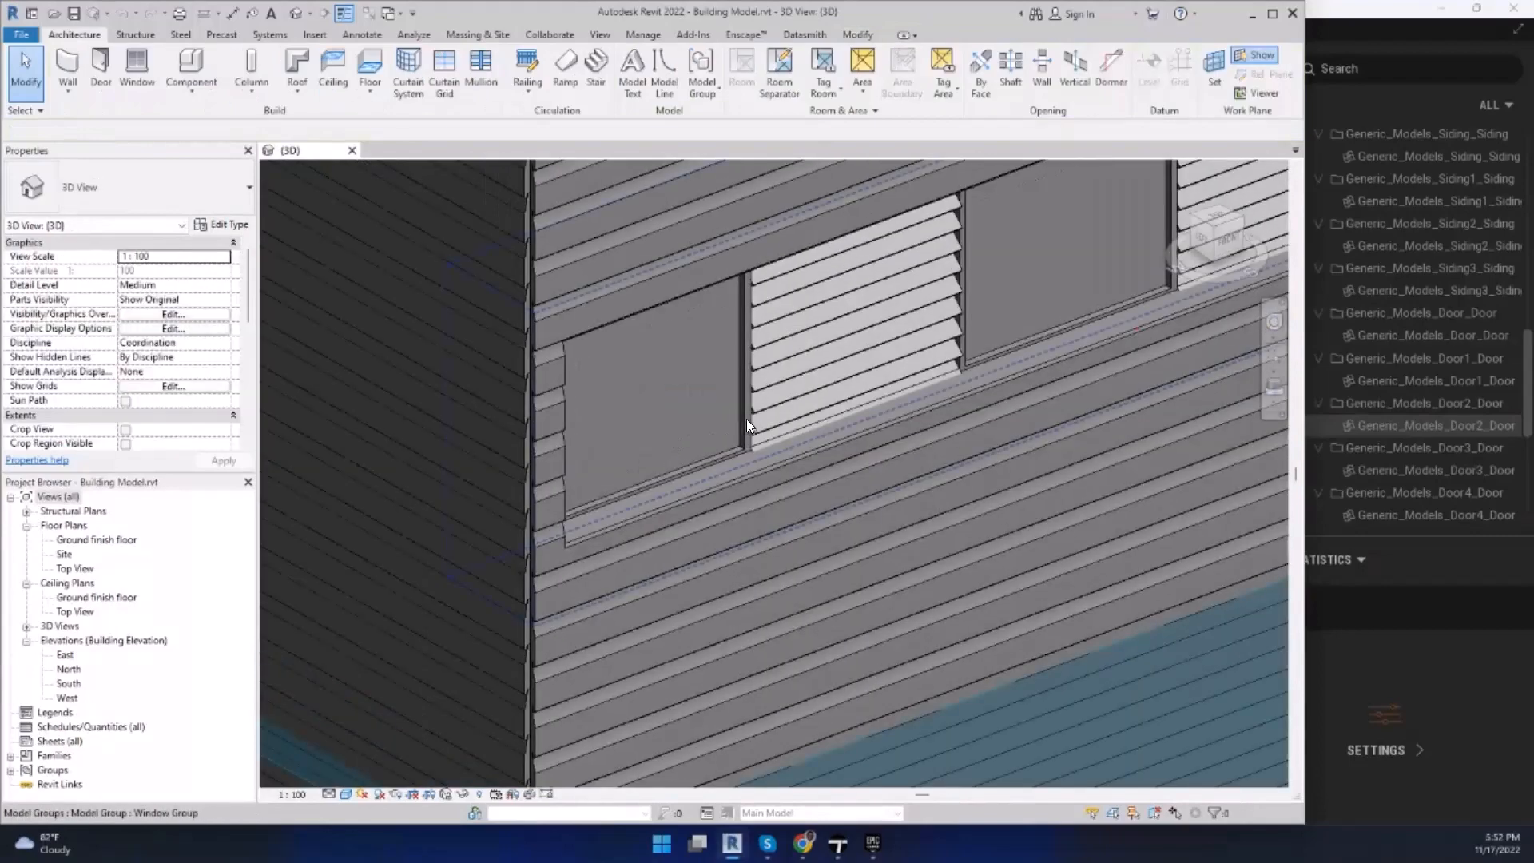
# Step: Select the front wall's Window Group and inspect the windows on the back of the building
pyautogui.click(745, 423)
pyautogui.scroll(3, 700, 483)
pyautogui.scroll(-5, 700, 483)
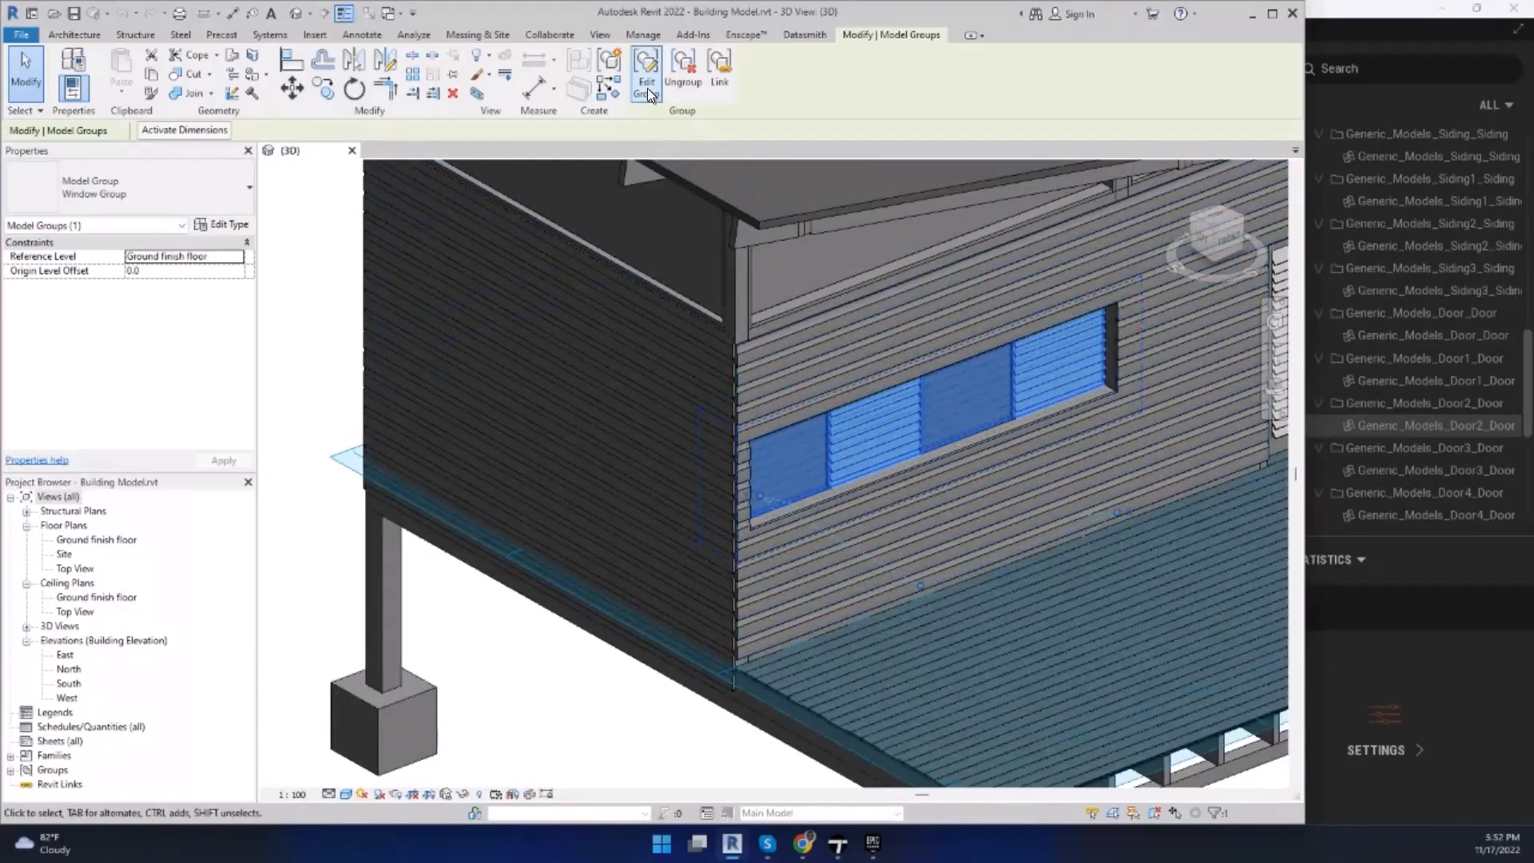
pyautogui.scroll(-3, 836, 505)
pyautogui.keyDown('shift'); pyautogui.moveTo(625, 491); pyautogui.dragTo(1136, 602, button='middle'); pyautogui.keyUp('shift')
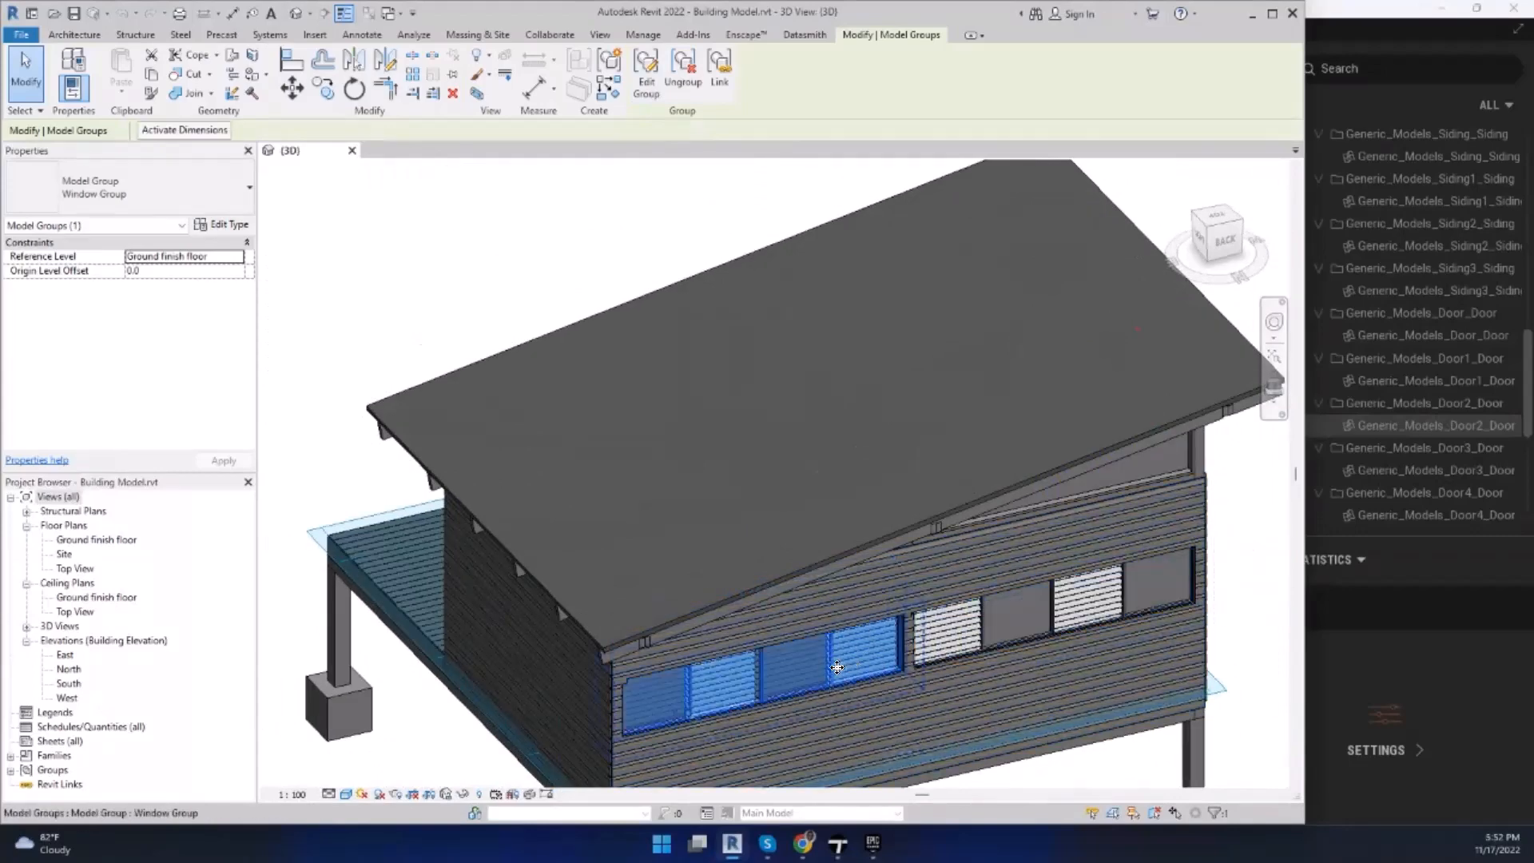
# Step: Open the front wall's Window Group for editing
pyautogui.click(961, 626)
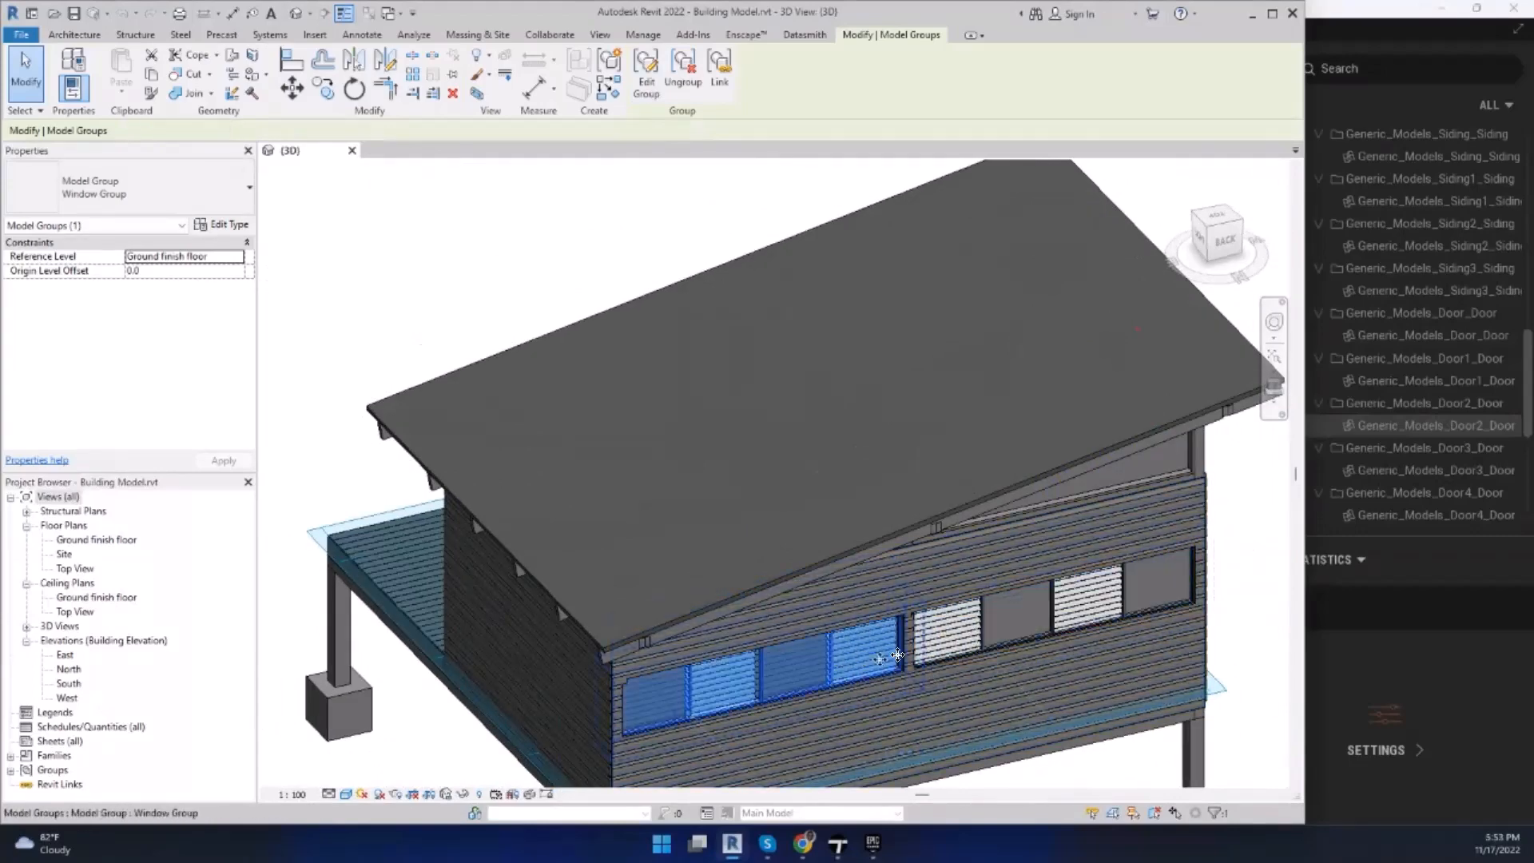
pyautogui.keyDown('shift'); pyautogui.moveTo(838, 659); pyautogui.dragTo(671, 587, button='middle'); pyautogui.keyUp('shift')
pyautogui.scroll(5, 680, 633)
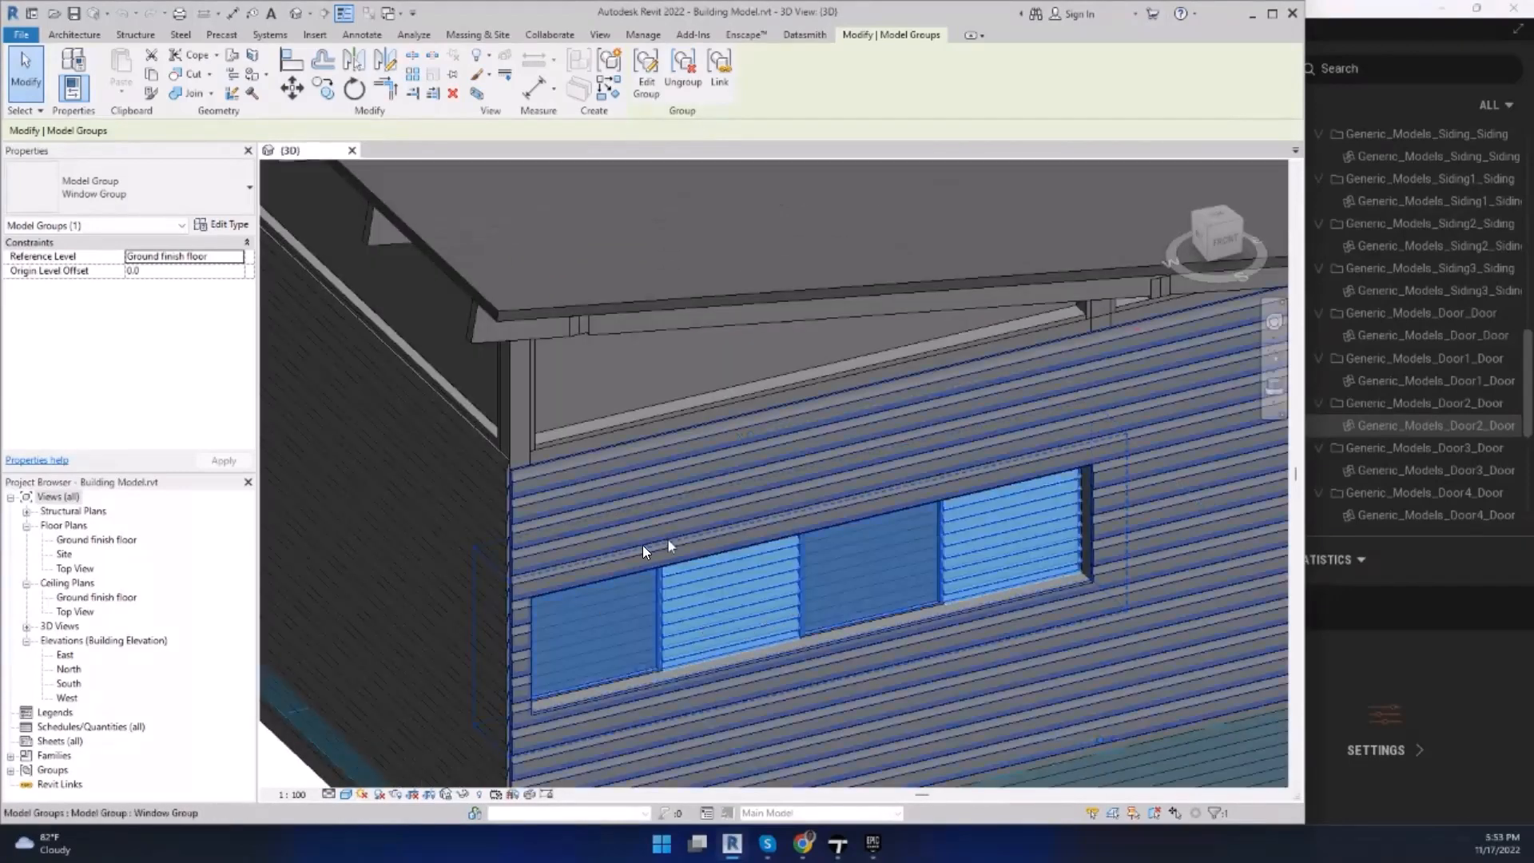
pyautogui.click(684, 631)
pyautogui.click(655, 74)
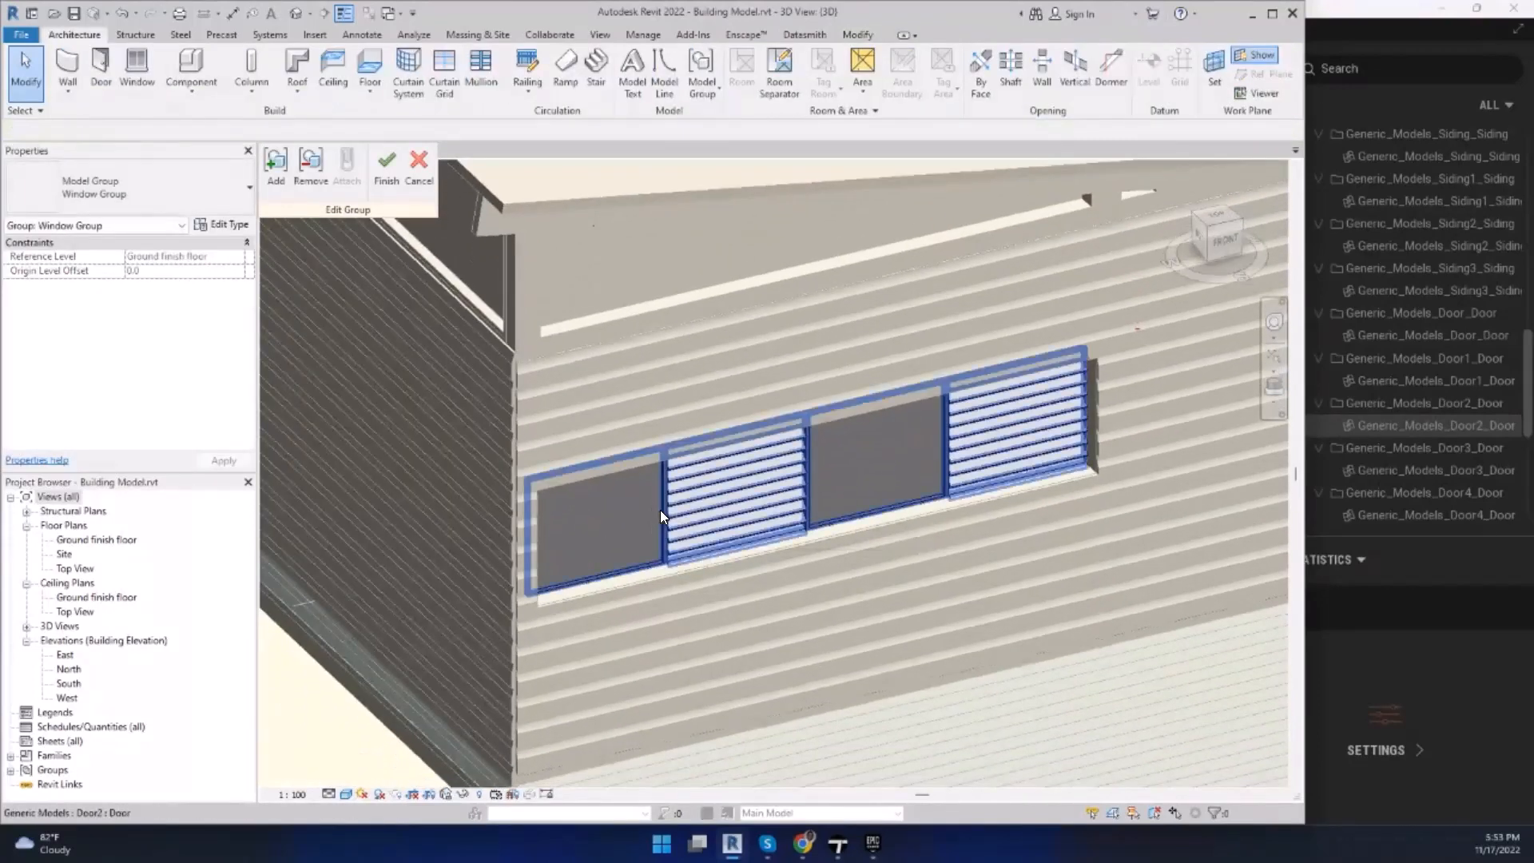
# Step: Select the window model inside the front wall's Window Group and examine its four panels
pyautogui.click(660, 511)
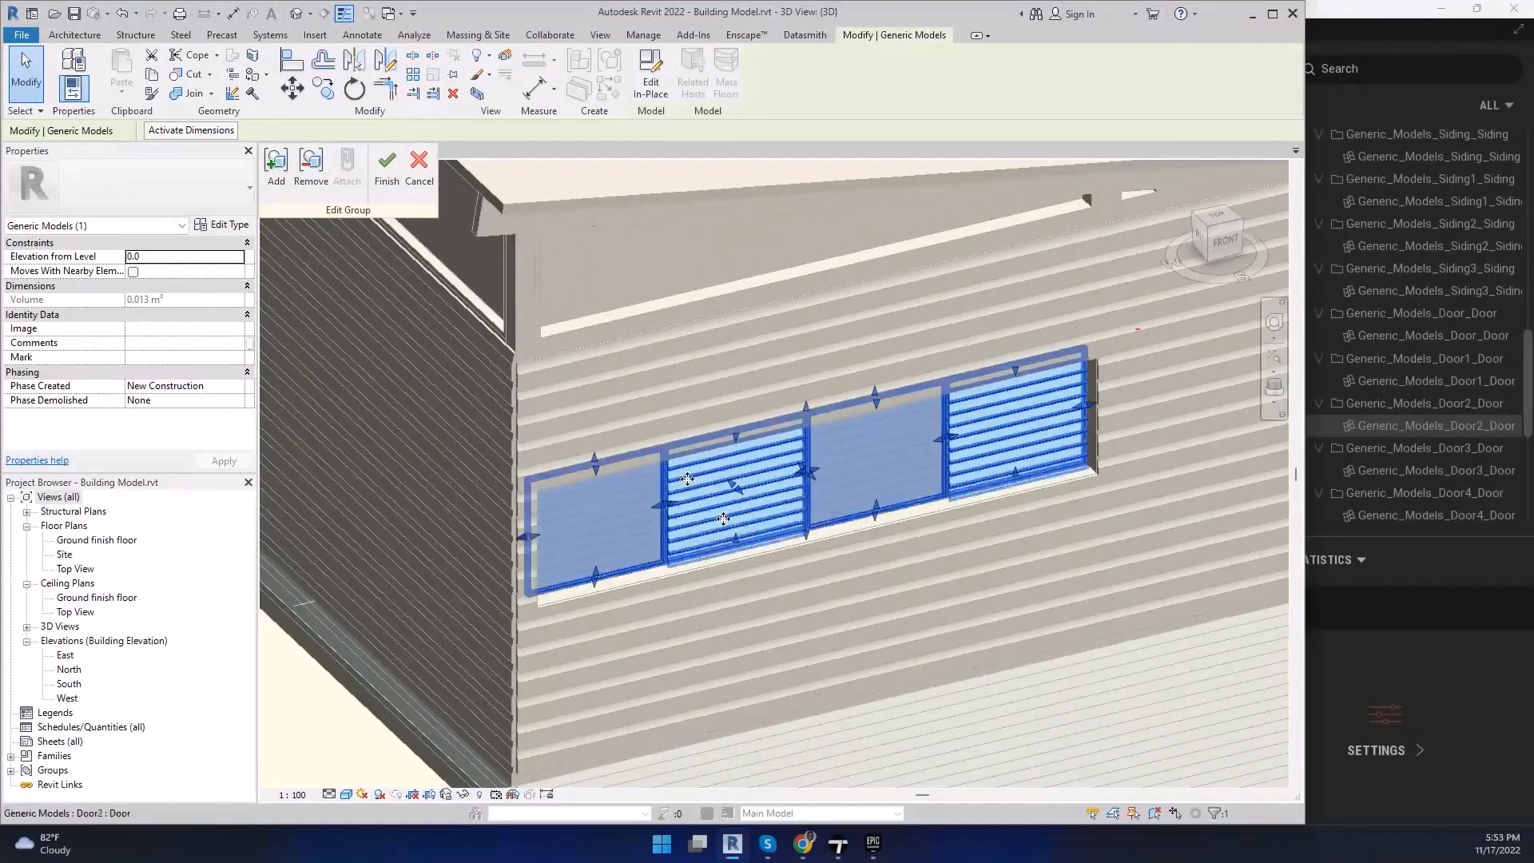
pyautogui.scroll(2, 613, 538)
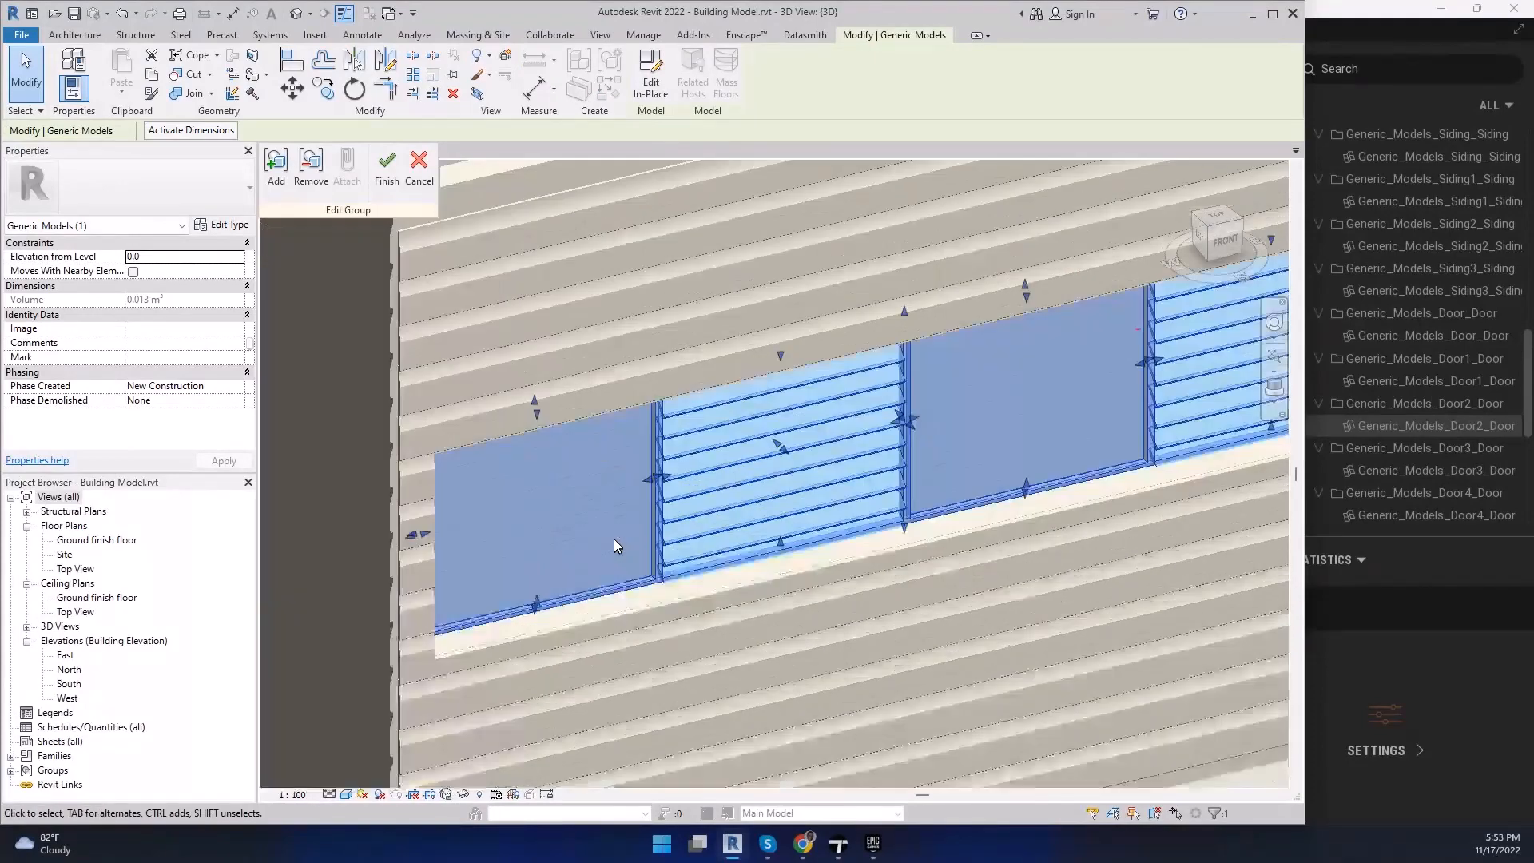
pyautogui.scroll(1, 545, 528)
pyautogui.moveTo(773, 526); pyautogui.dragTo(692, 524, button='middle')
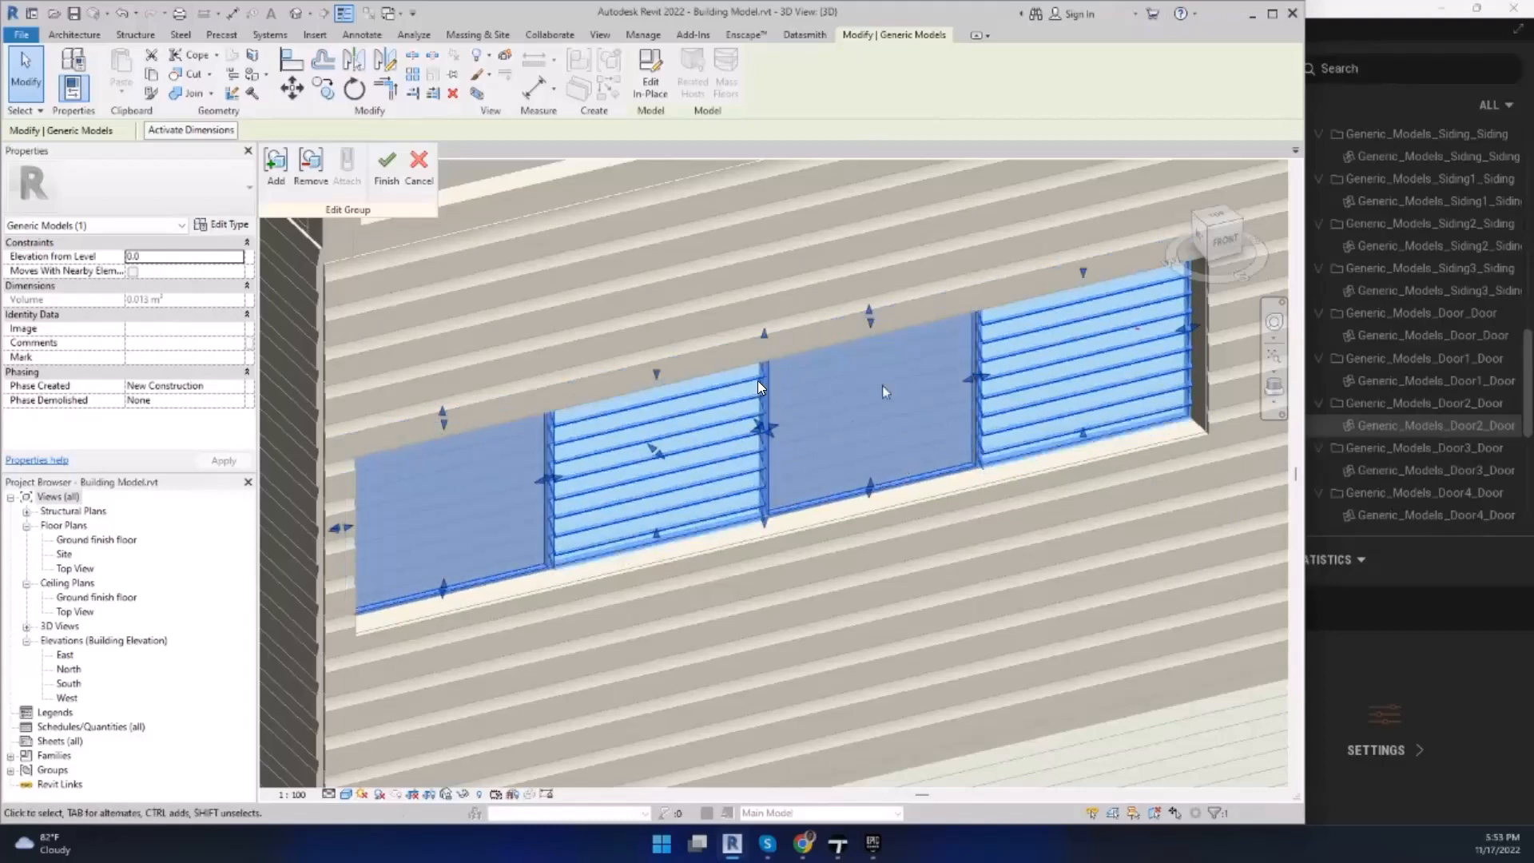
pyautogui.click(1335, 11)
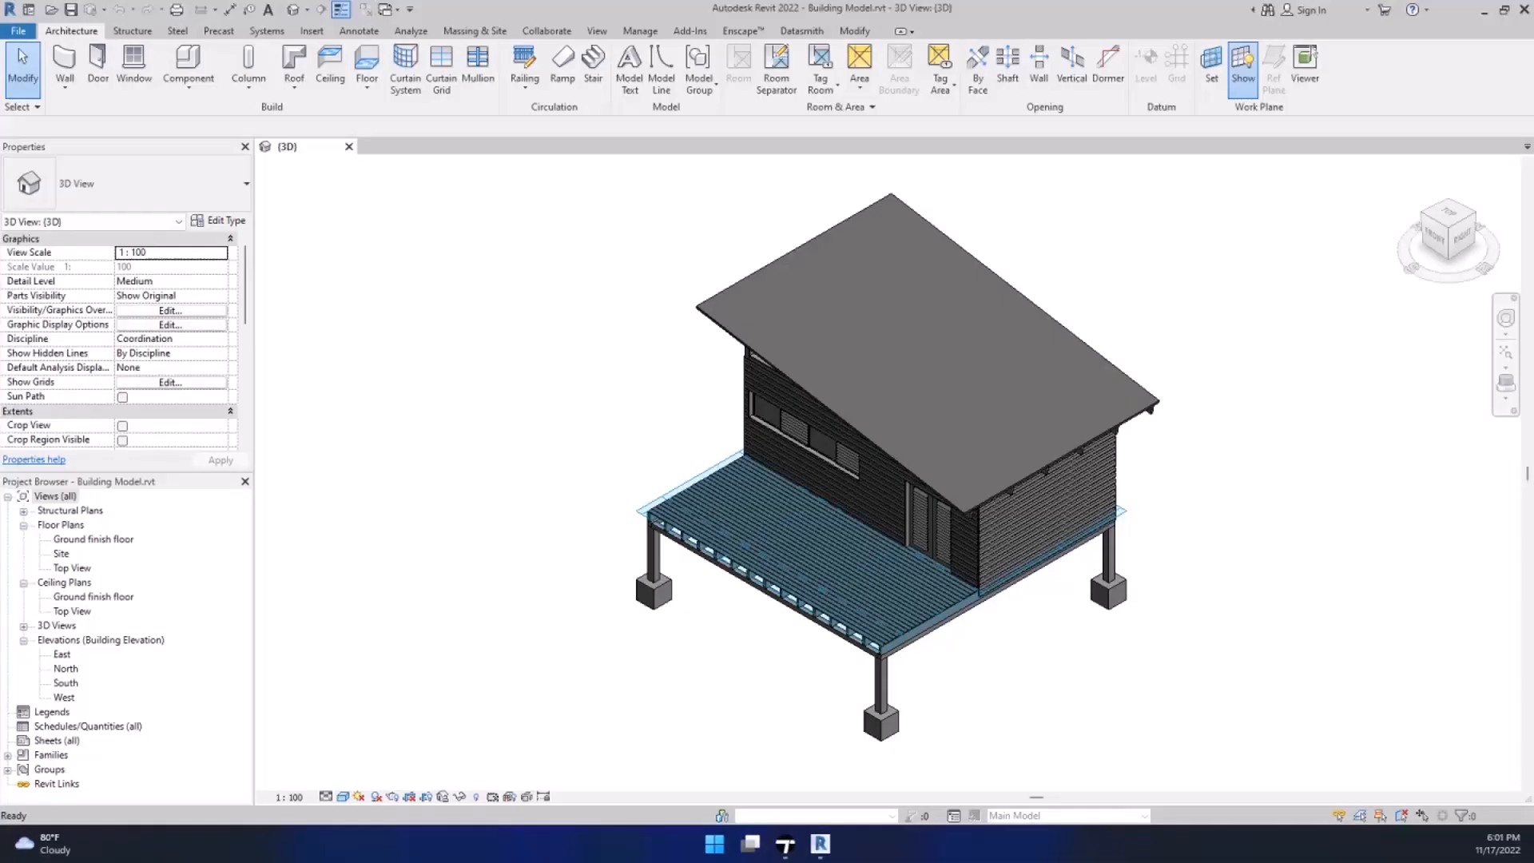
# Step: Open the front wall's Window Group for editing and select the window model inside it
pyautogui.scroll(5, 775, 414)
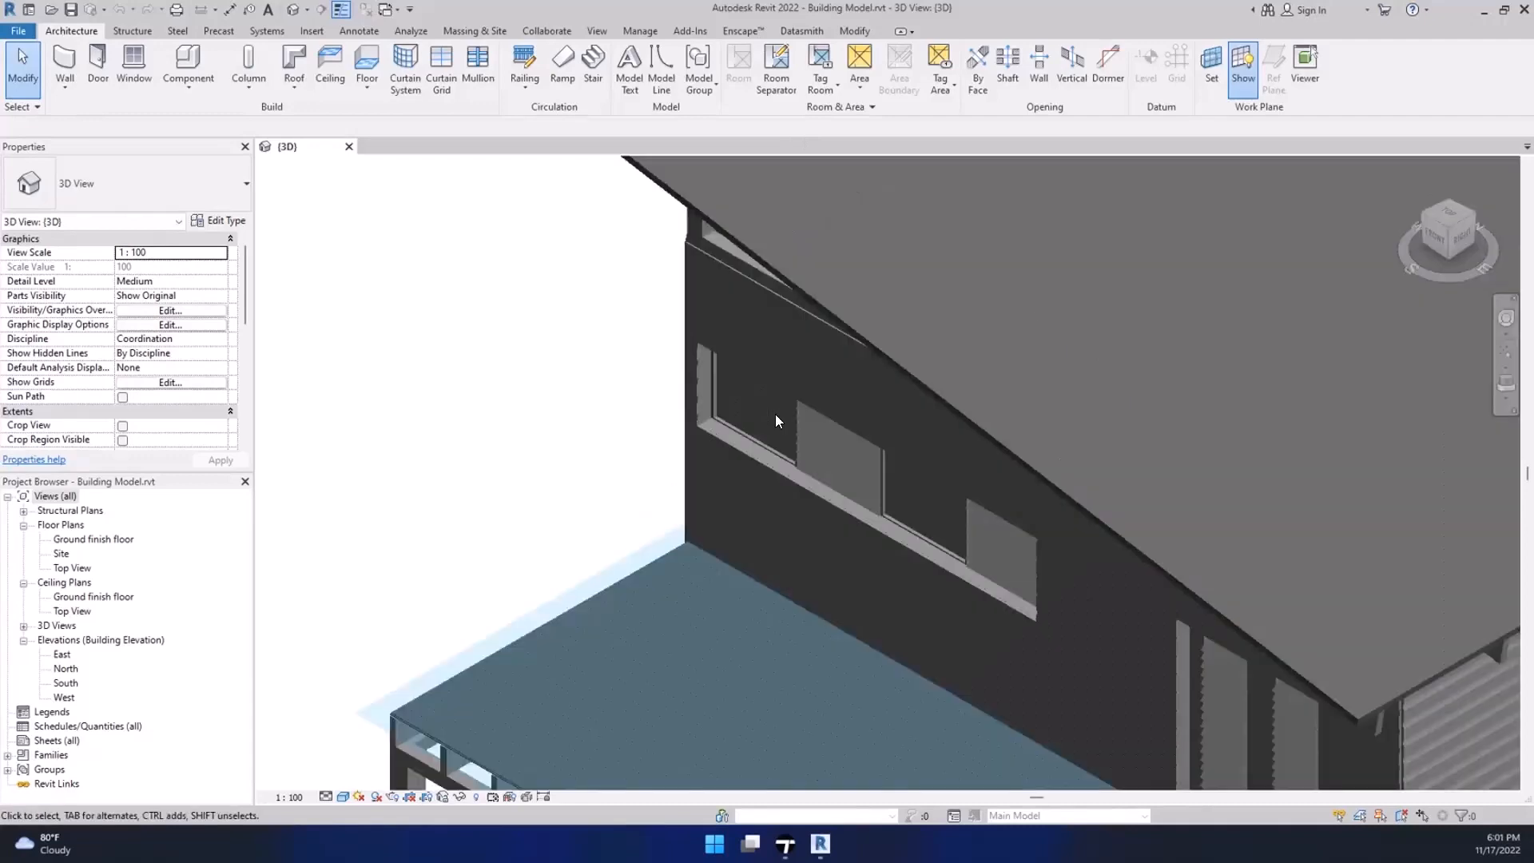
pyautogui.click(815, 438)
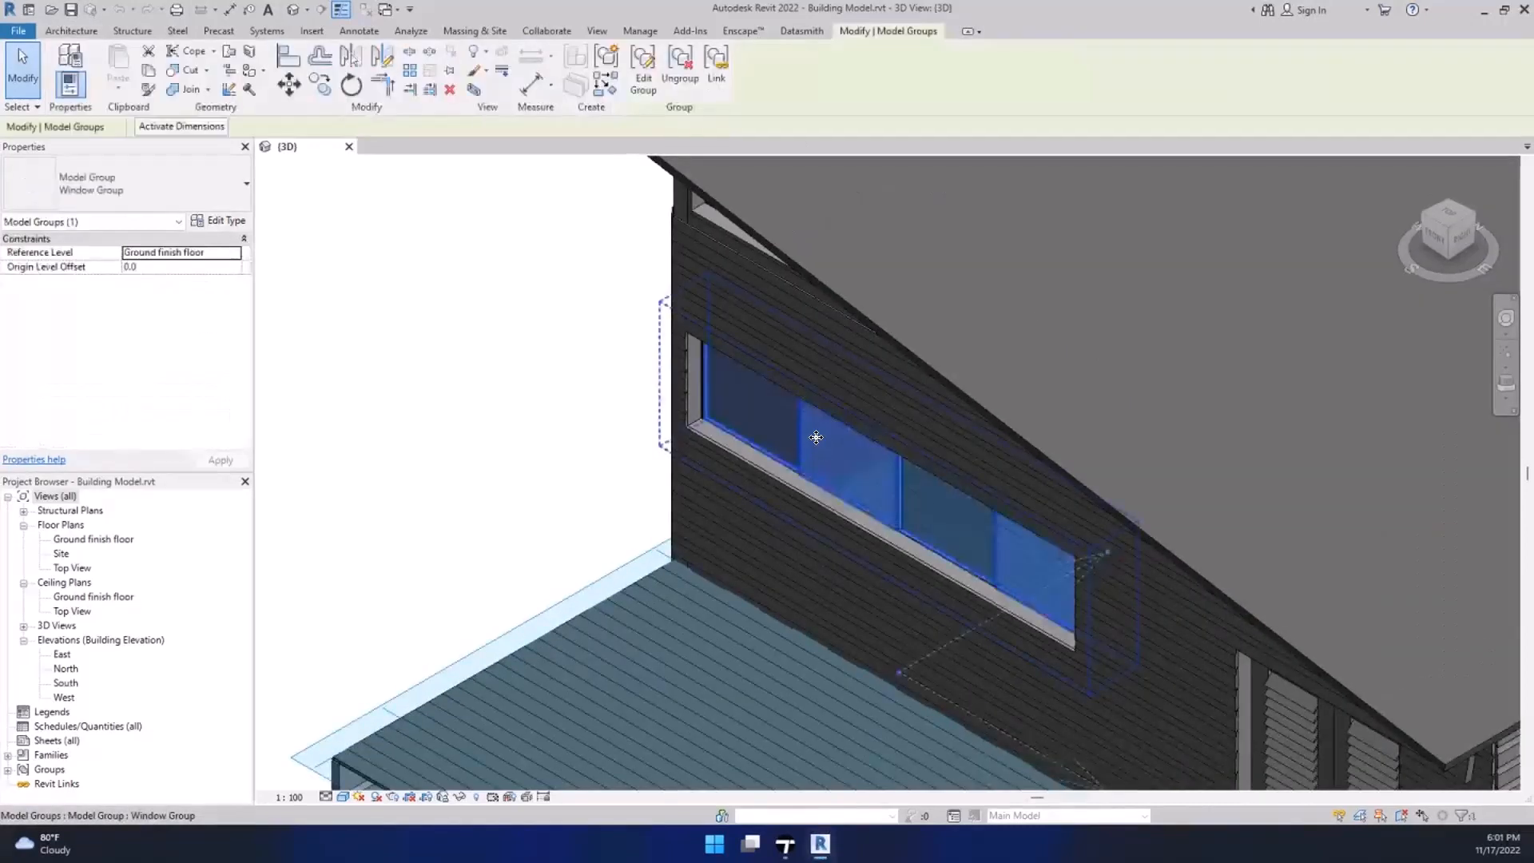
pyautogui.moveTo(815, 438); pyautogui.dragTo(737, 470, button='middle')
pyautogui.scroll(3, 538, 481)
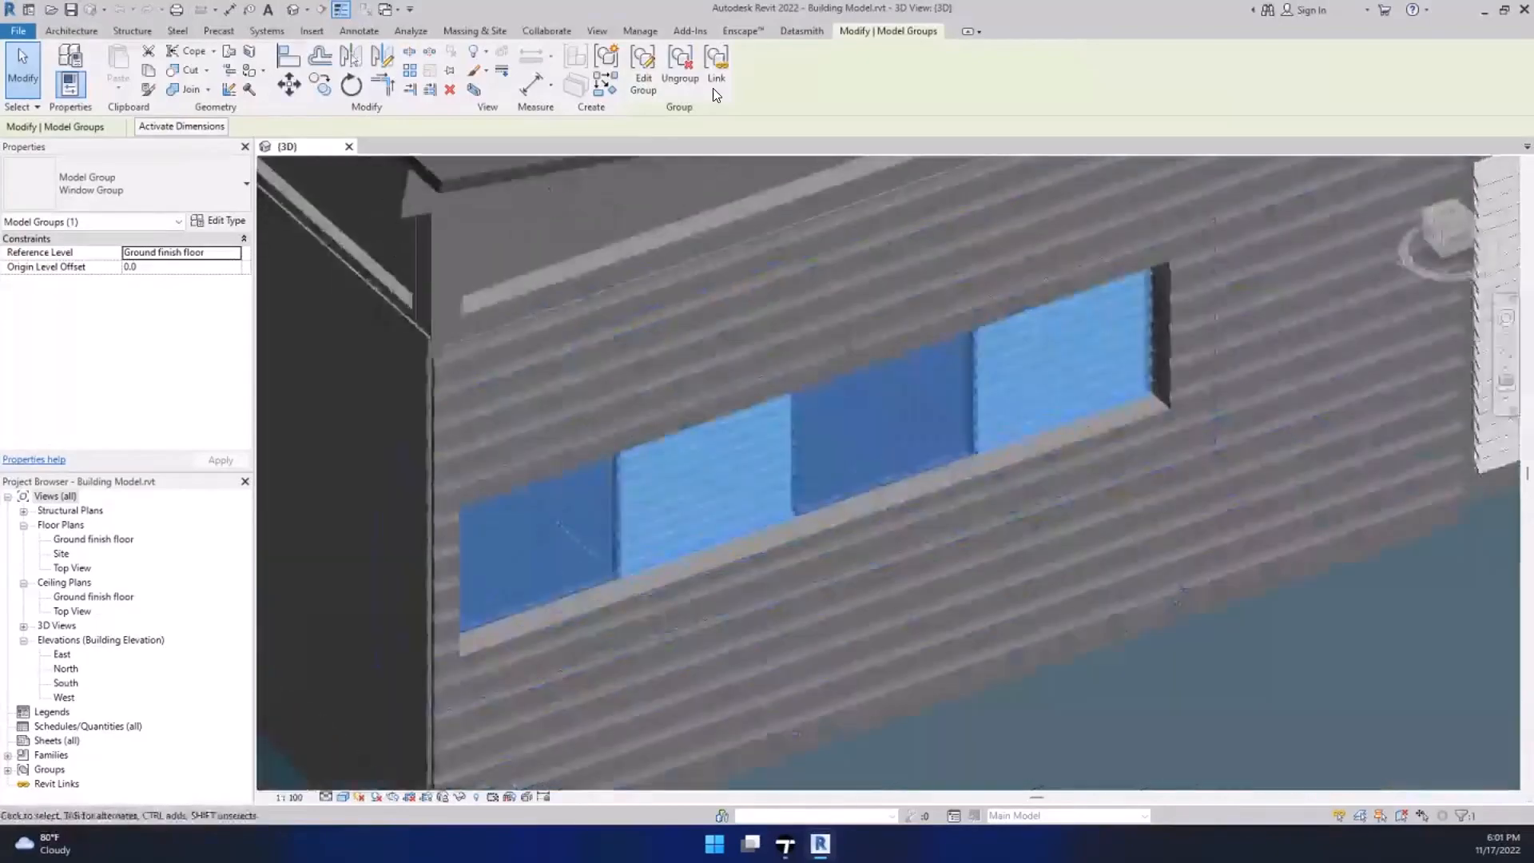
pyautogui.click(643, 68)
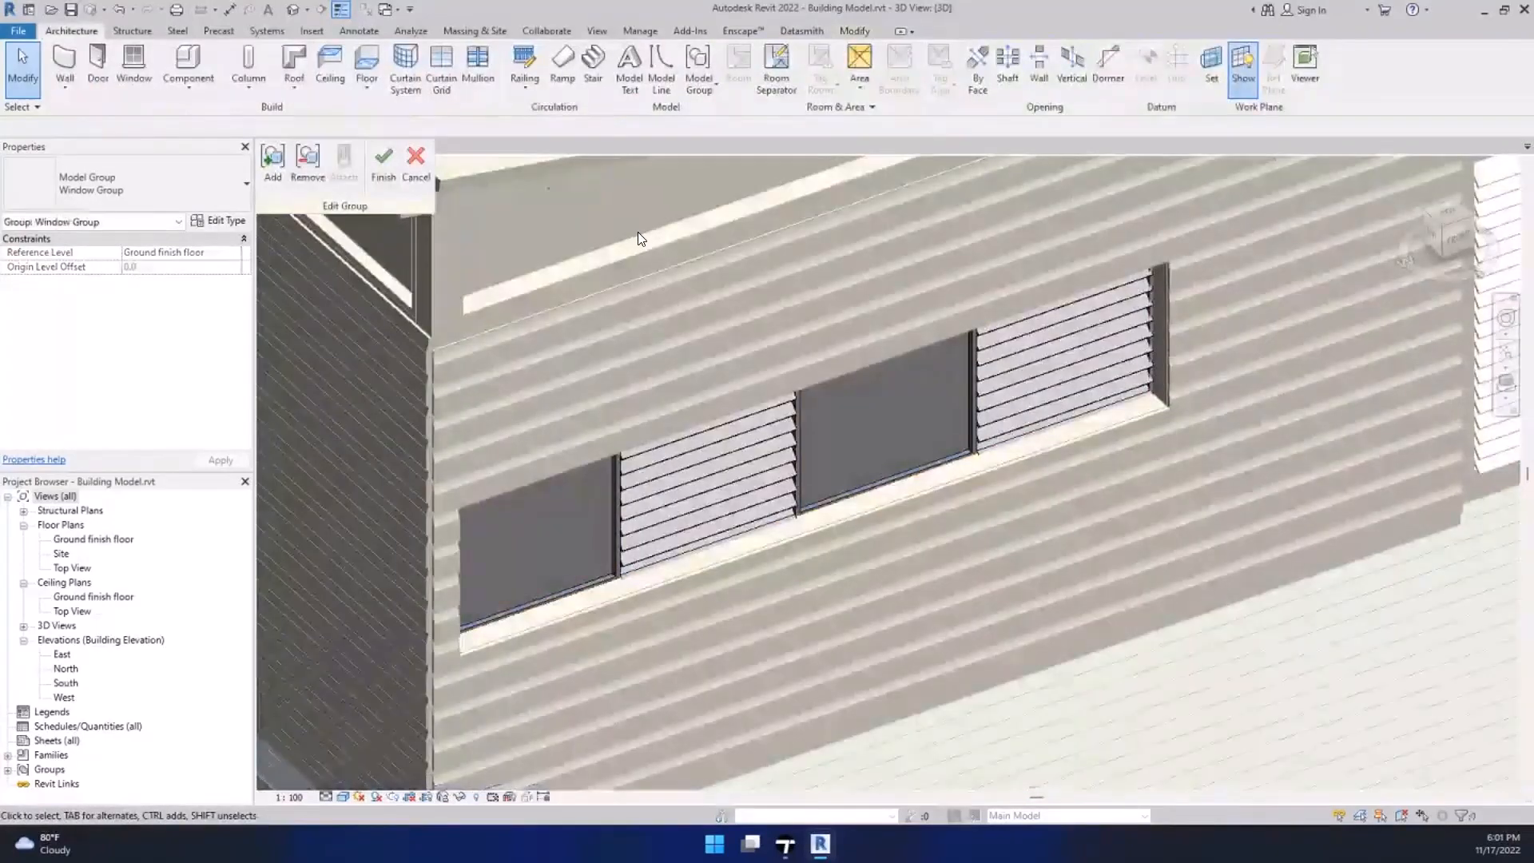
pyautogui.scroll(2, 646, 517)
pyautogui.click(601, 524)
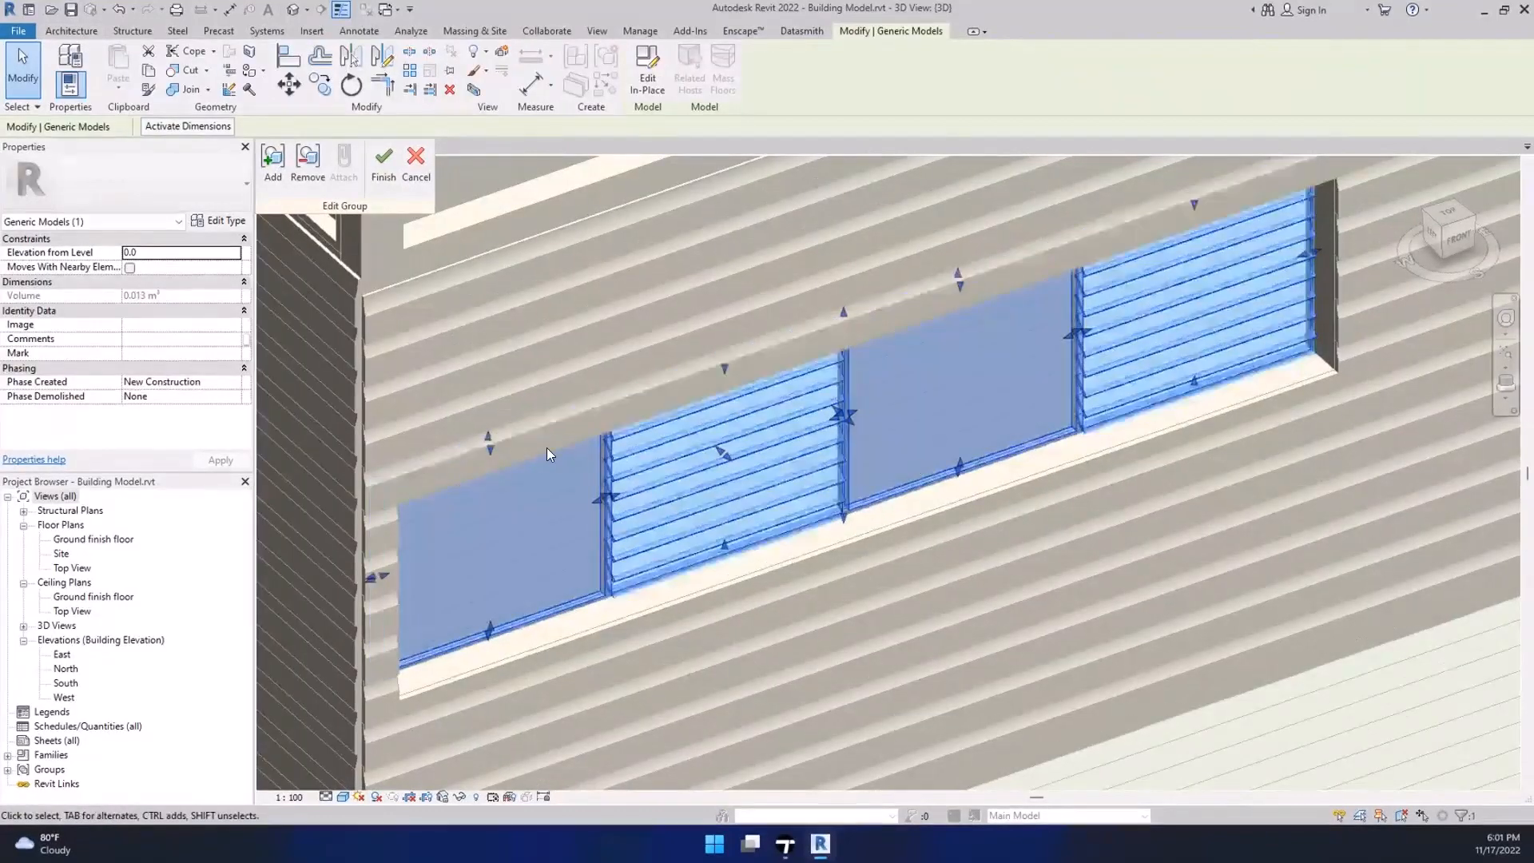
# Step: Switch to Twinmotion to compare the front window's panels and louvres, and return to Revit
pyautogui.moveTo(545, 504); pyautogui.dragTo(404, 532, button='middle')
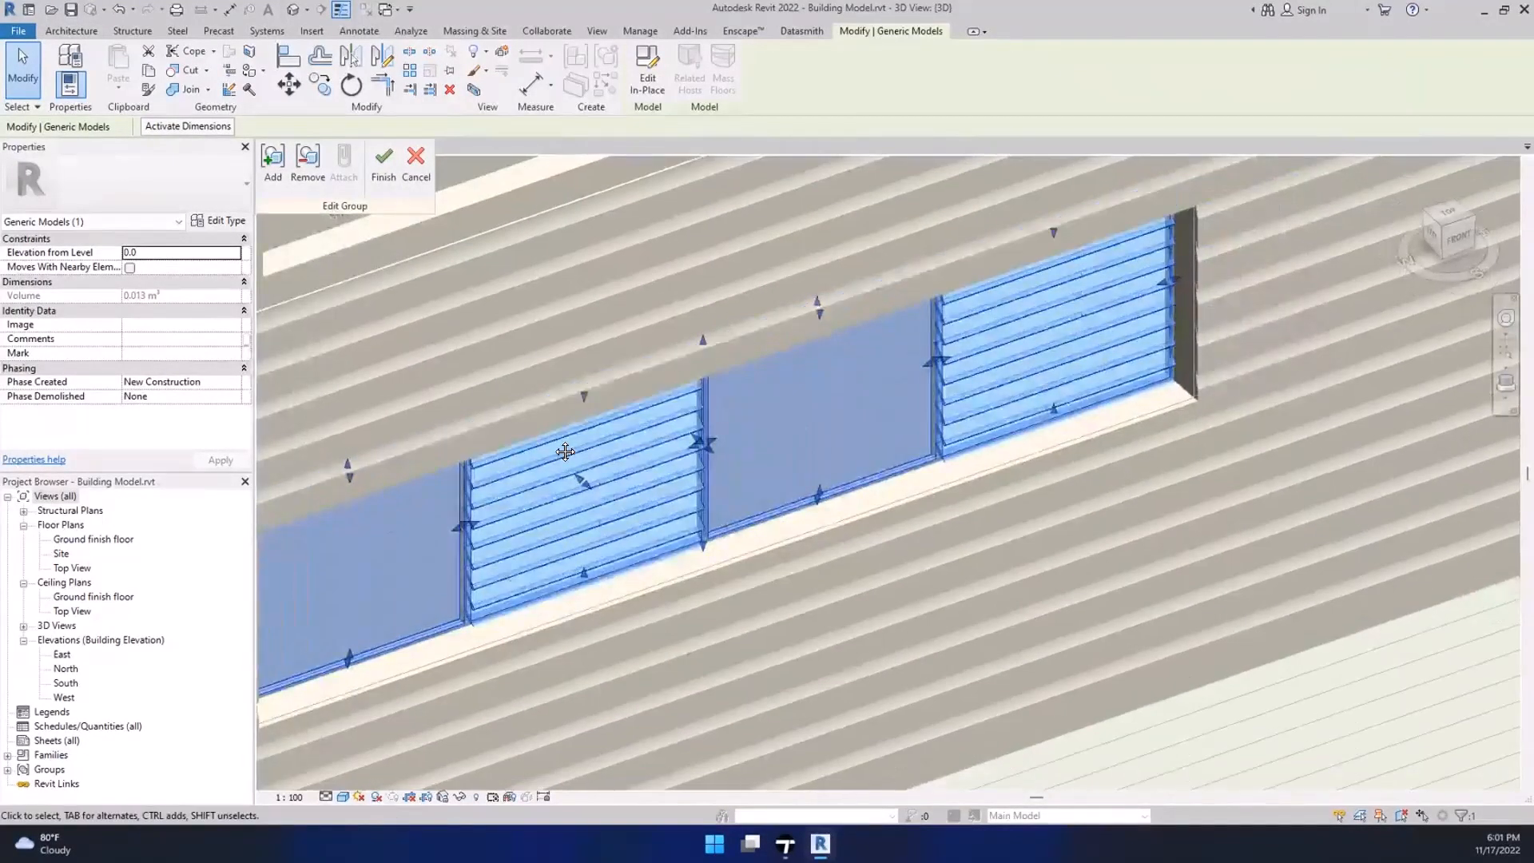
pyautogui.moveTo(565, 452); pyautogui.dragTo(719, 497, button='middle')
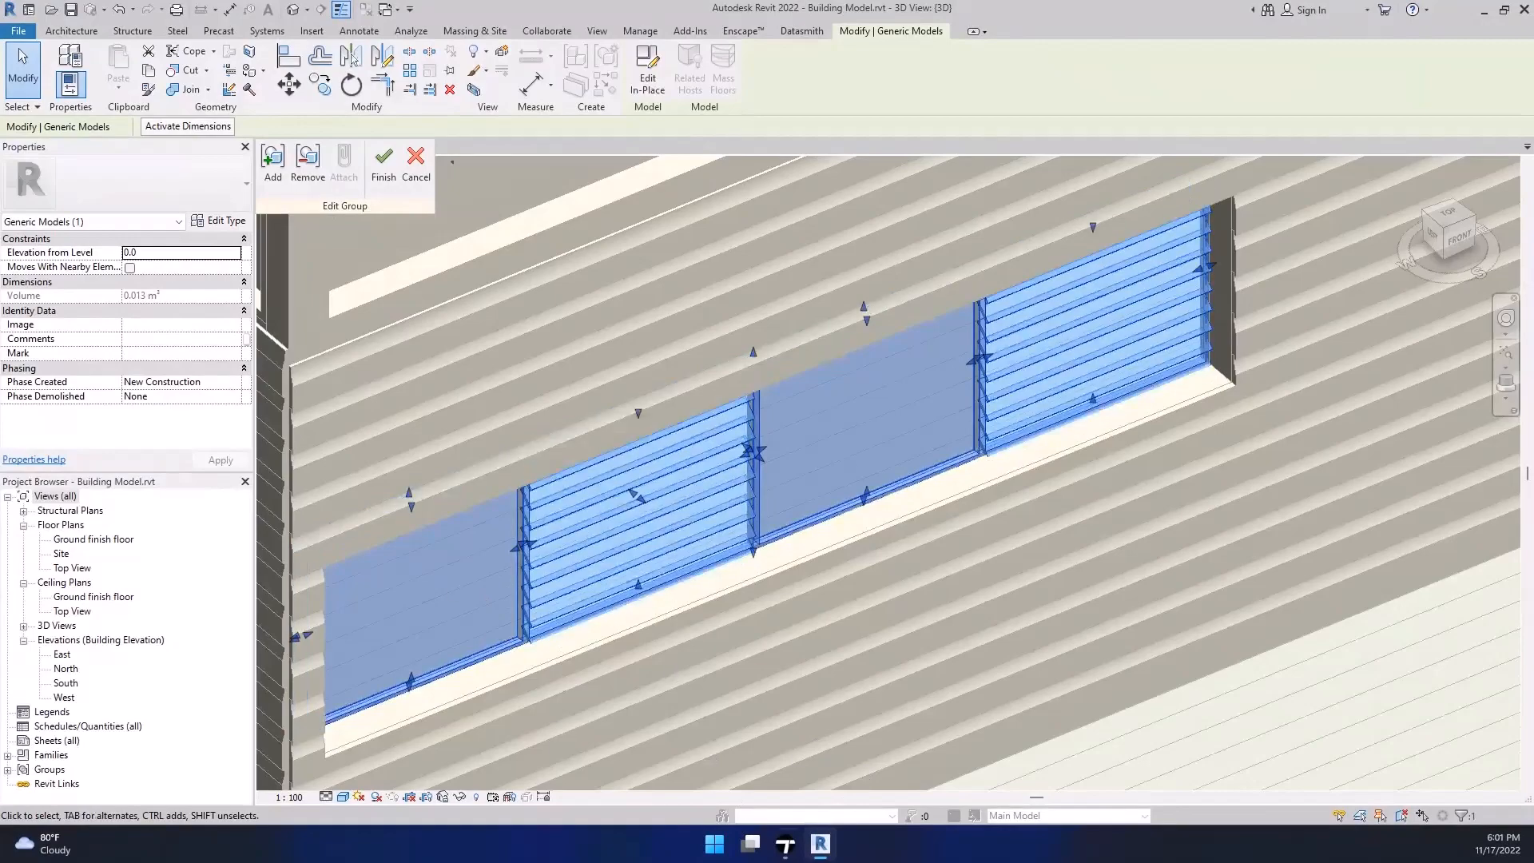
pyautogui.hotkey('alt', 'Tab')
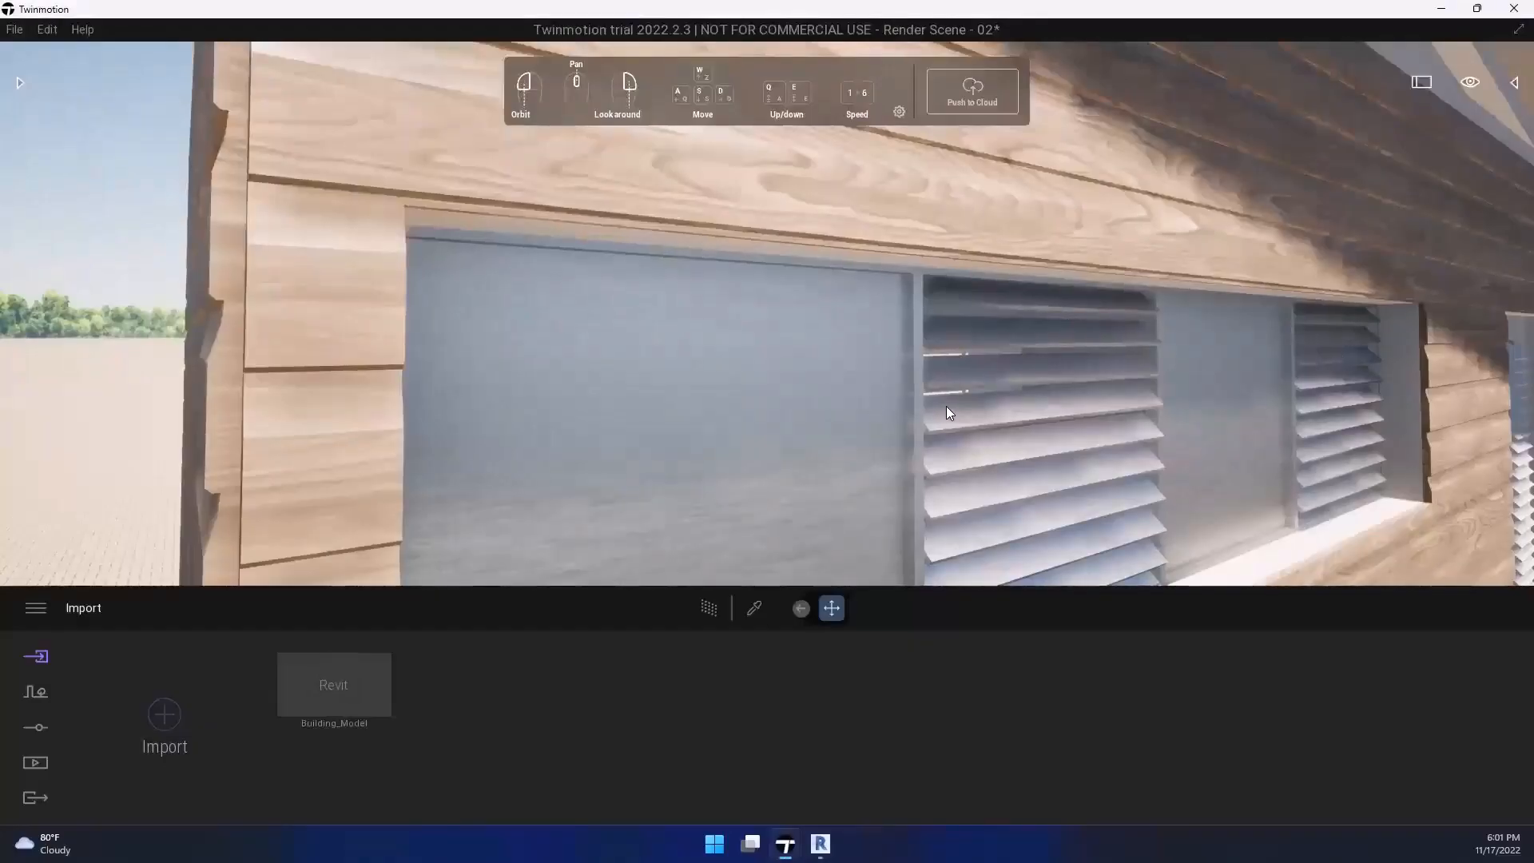
pyautogui.click(1451, 12)
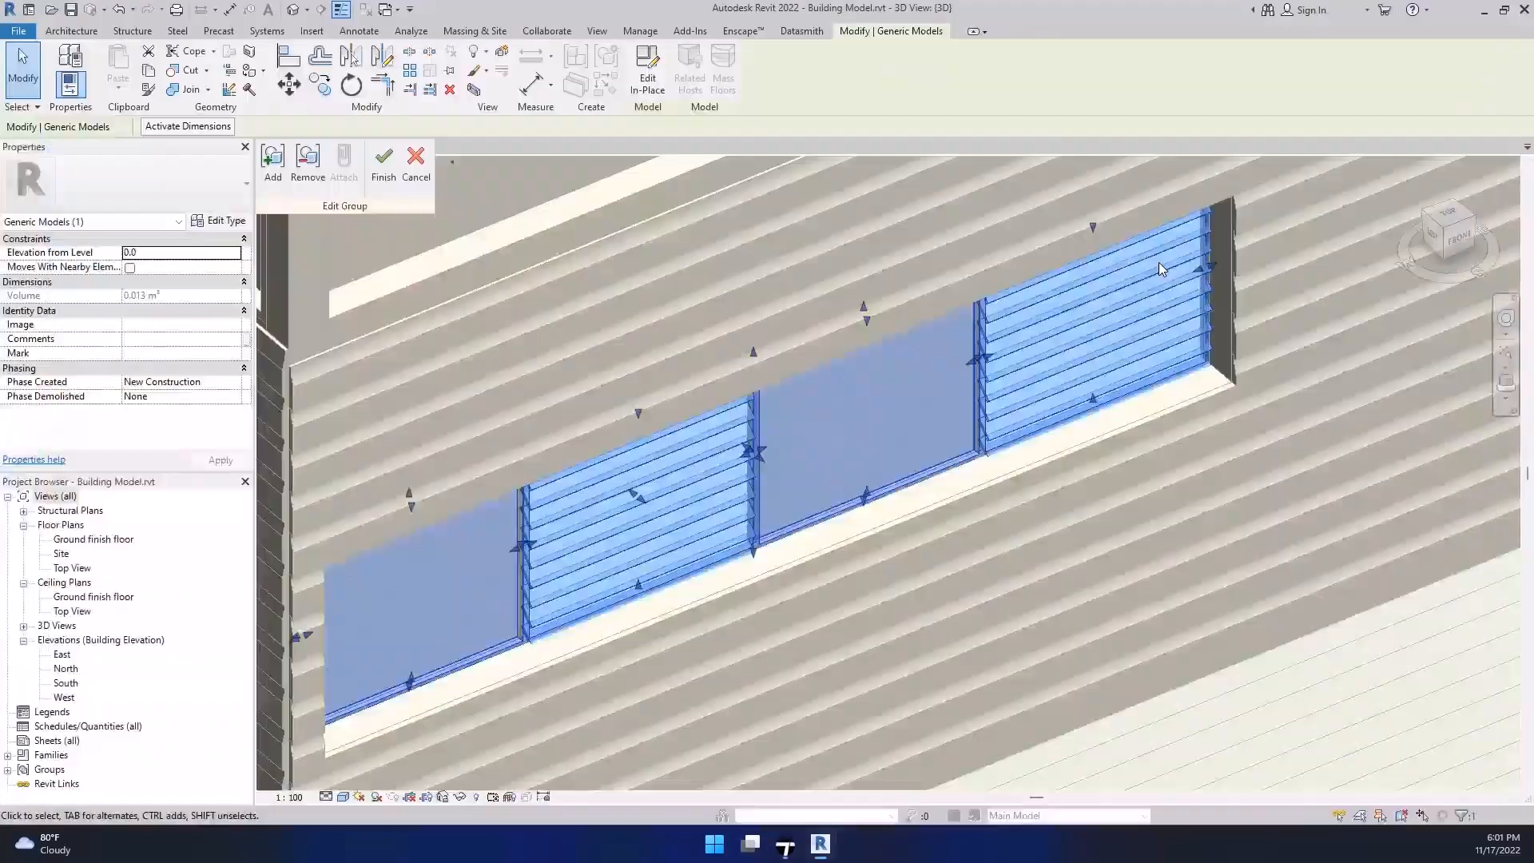
# Step: Examine the selected window's panels, frame and louvres from both viewing angles of the front wall
pyautogui.moveTo(777, 595); pyautogui.dragTo(818, 445, button='middle')
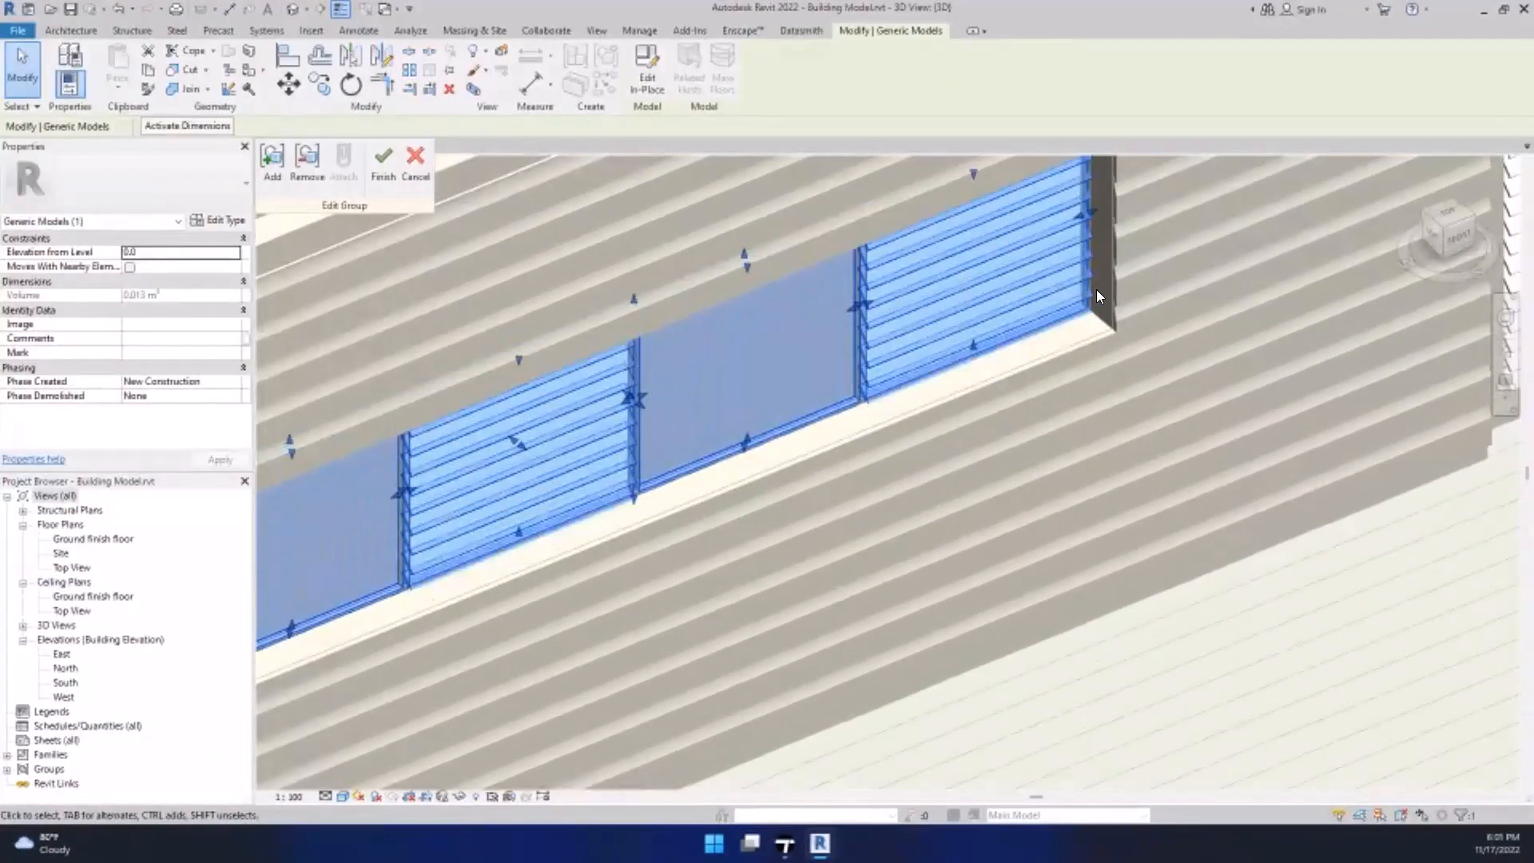
pyautogui.scroll(2, 1097, 289)
pyautogui.scroll(1, 1128, 316)
pyautogui.scroll(-4, 1128, 317)
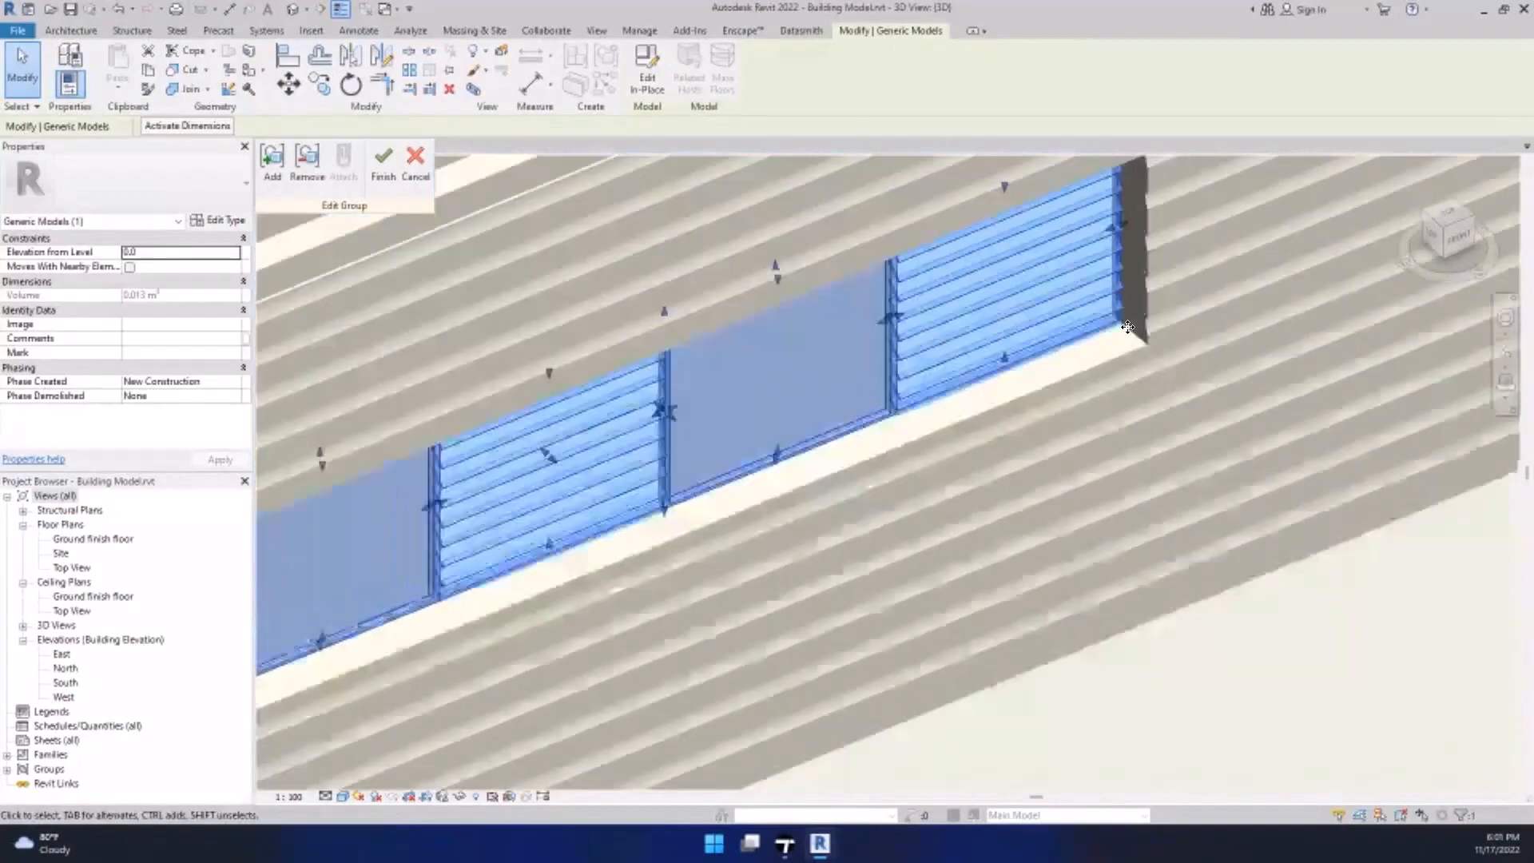
pyautogui.keyDown('shift'); pyautogui.moveTo(1019, 381); pyautogui.dragTo(452, 377, button='middle'); pyautogui.keyUp('shift')
pyautogui.scroll(2, 368, 301)
pyautogui.scroll(-2, 452, 377)
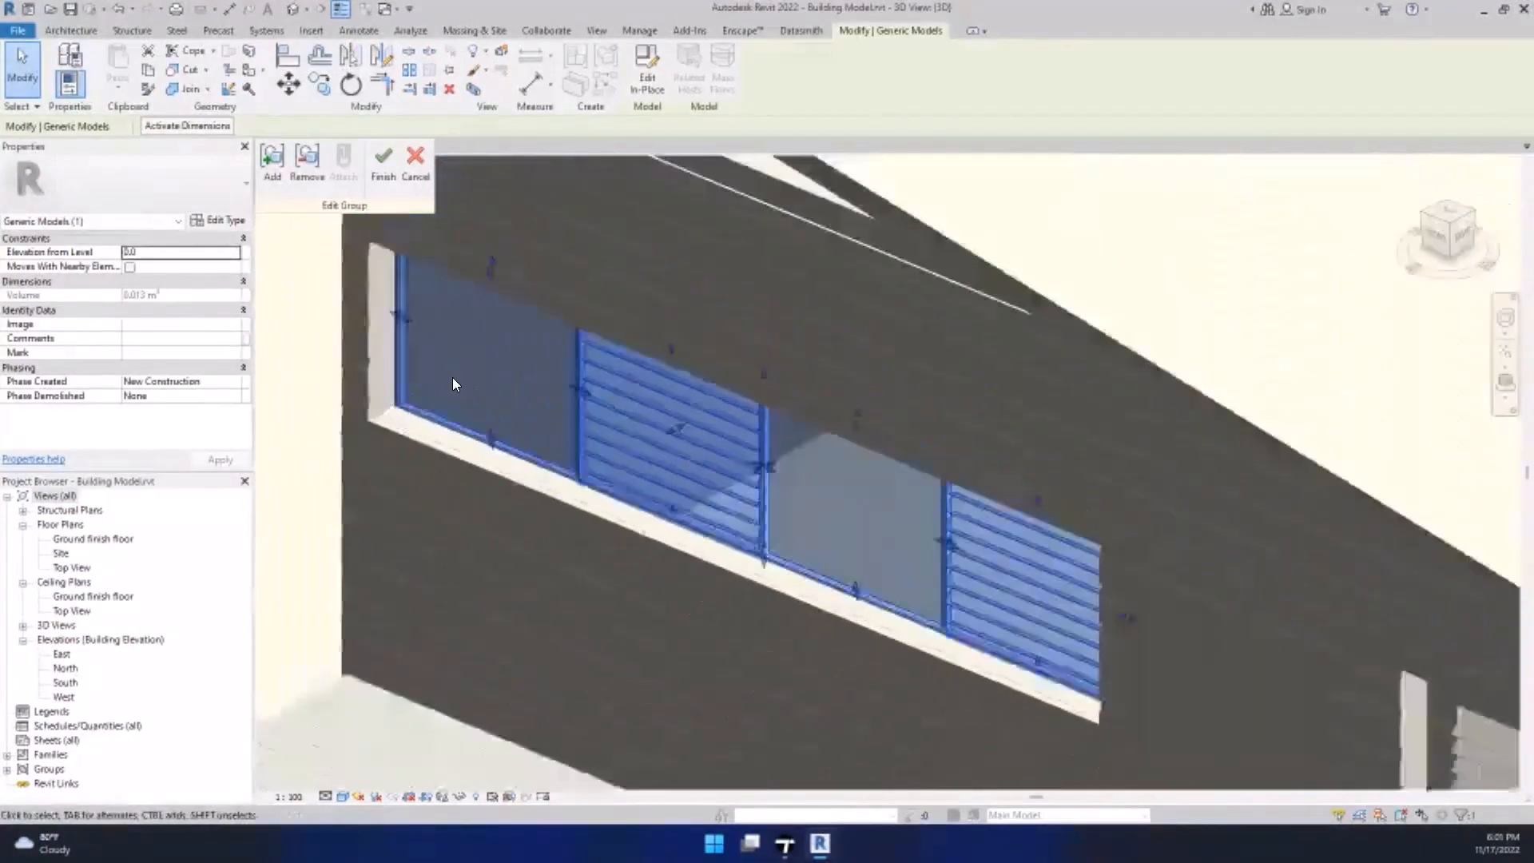
pyautogui.scroll(-2, 545, 395)
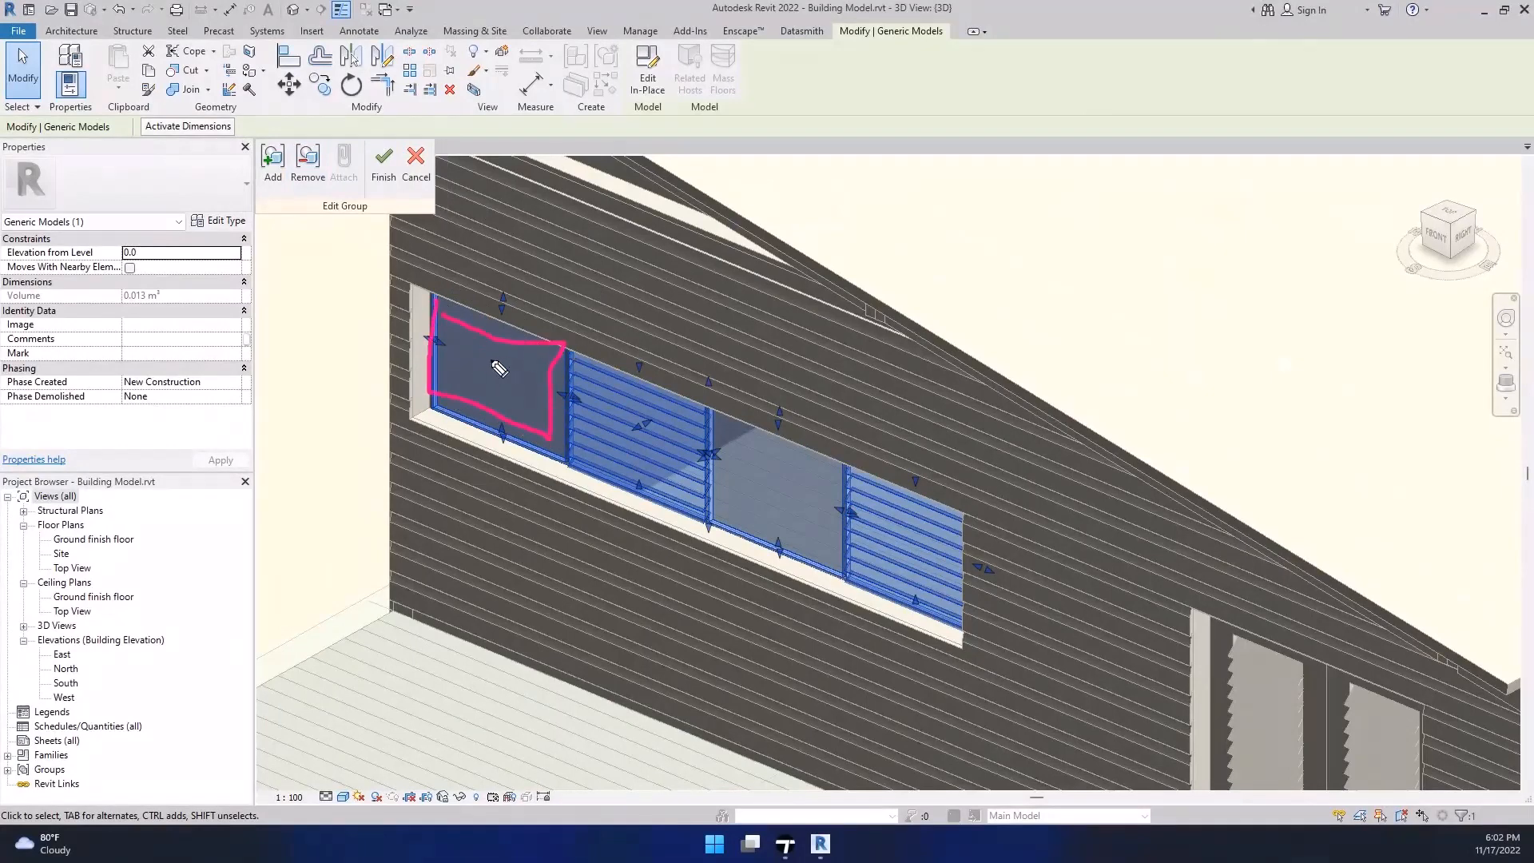
pyautogui.moveTo(485, 376); pyautogui.dragTo(516, 375)
pyautogui.moveTo(628, 485); pyautogui.dragTo(704, 514)
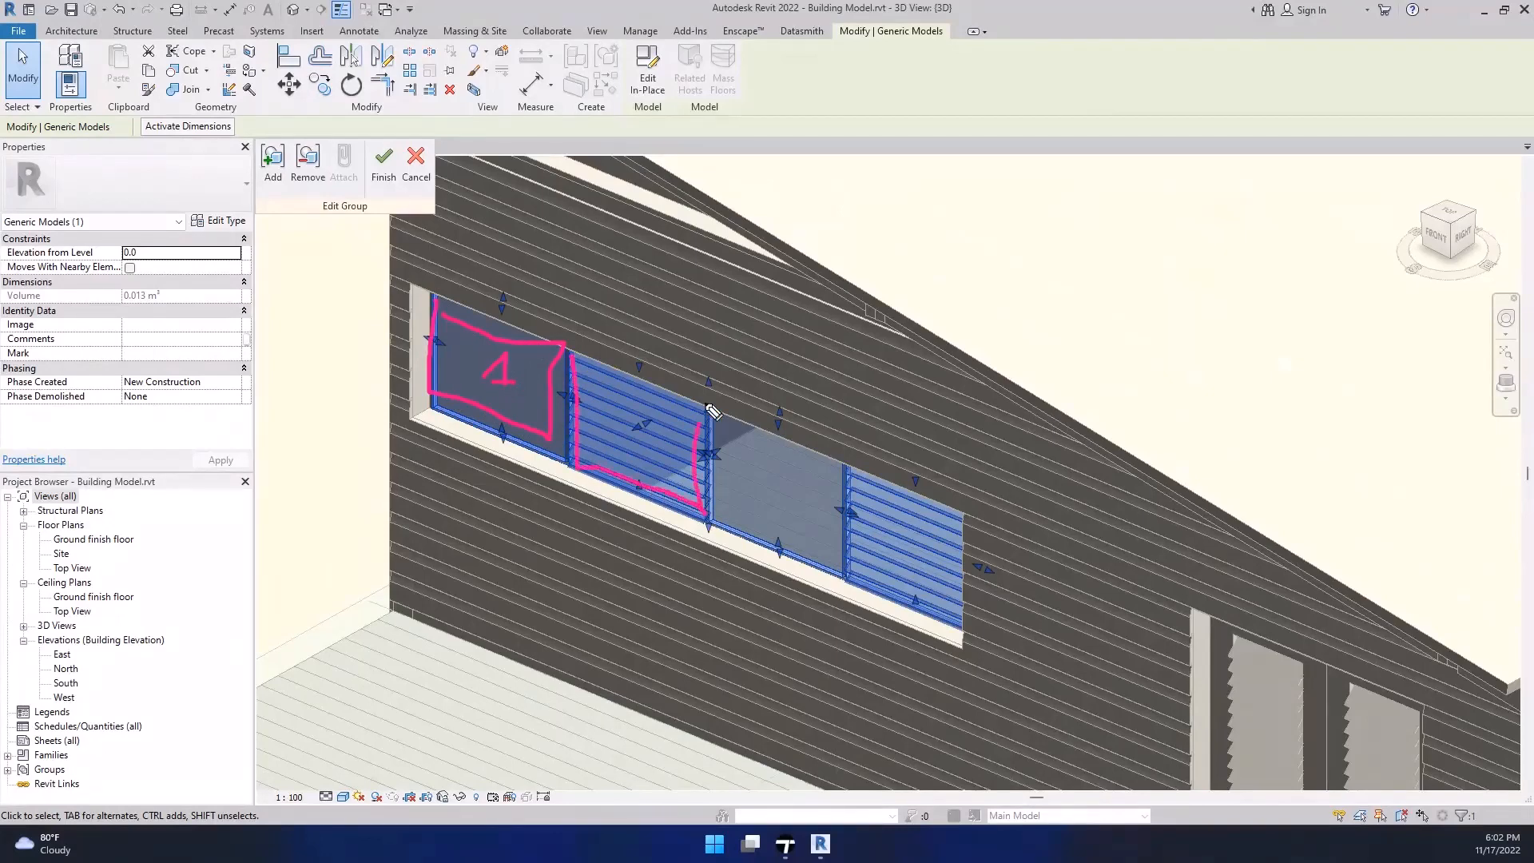
pyautogui.moveTo(711, 411)
pyautogui.mouseDown()
pyautogui.moveTo(595, 380)
pyautogui.moveTo(662, 463)
pyautogui.mouseUp()
pyautogui.moveTo(879, 365); pyautogui.dragTo(780, 371)
pyautogui.moveTo(712, 410); pyautogui.dragTo(755, 405)
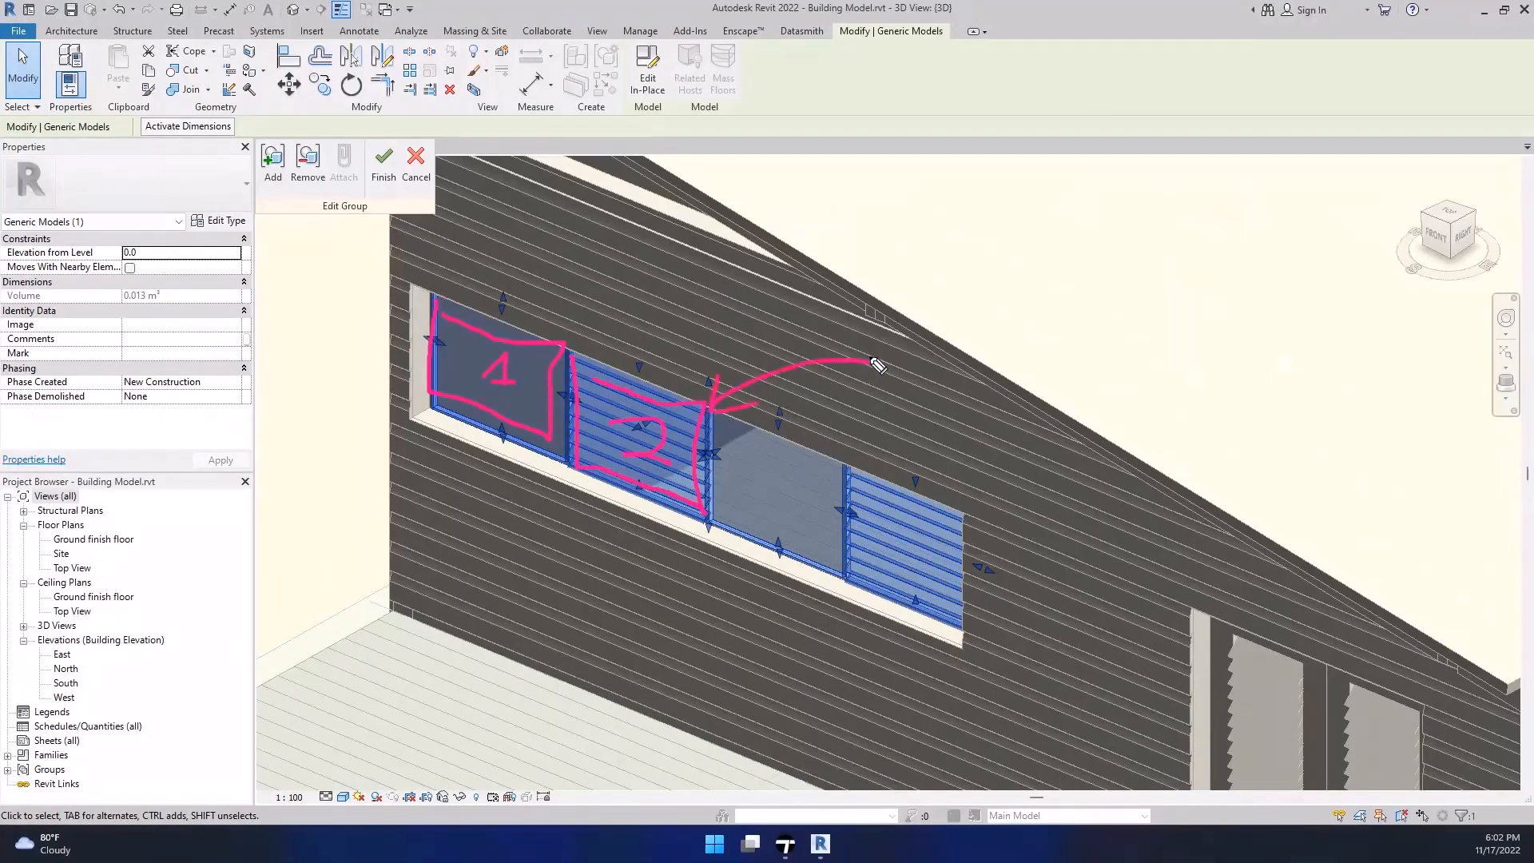
pyautogui.moveTo(882, 357); pyautogui.dragTo(863, 401)
pyautogui.press('Escape')
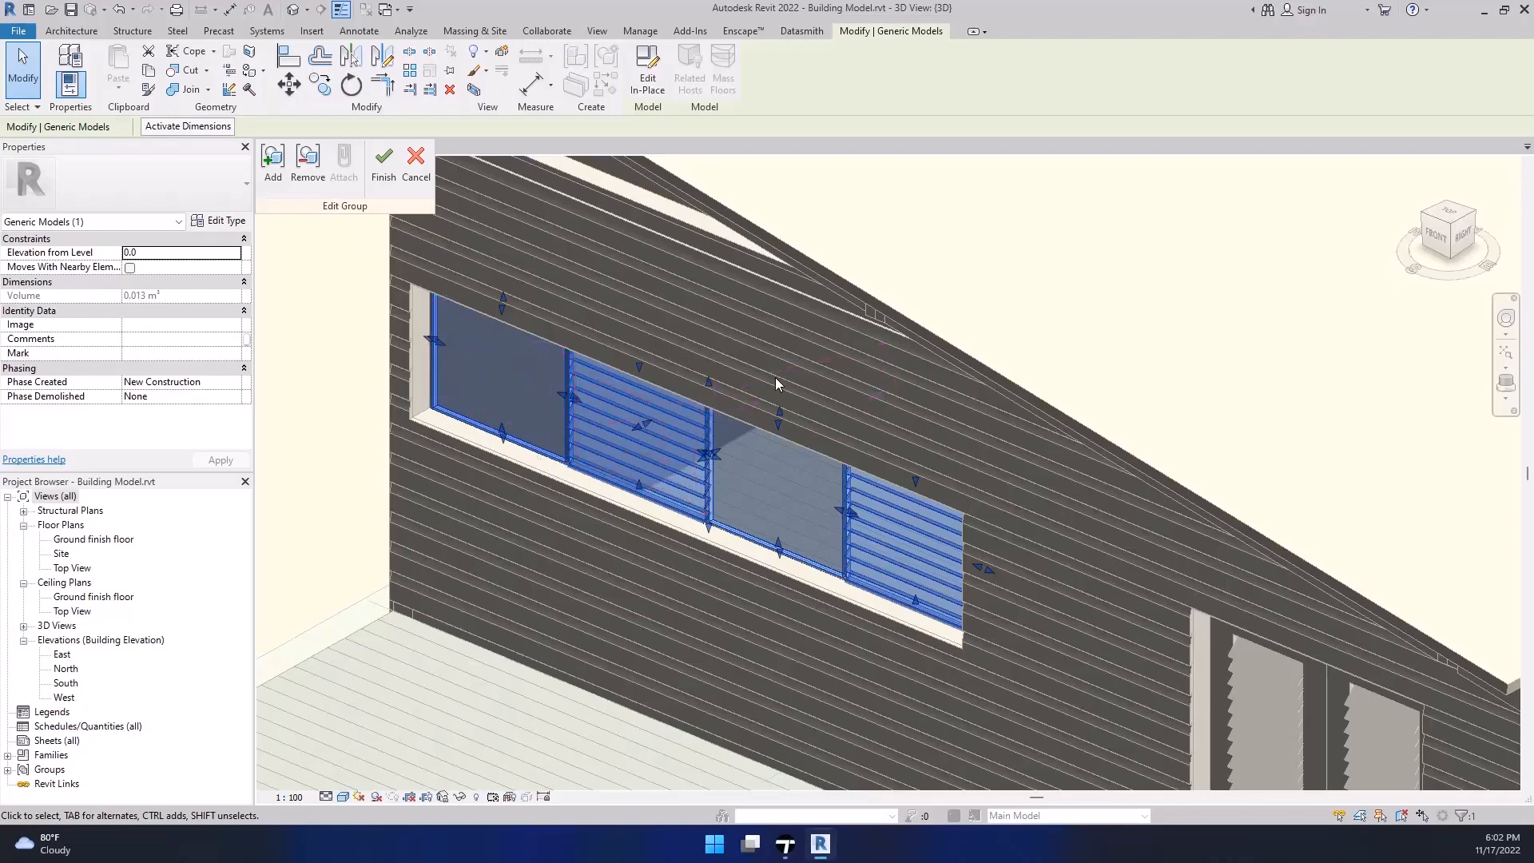
pyautogui.moveTo(799, 352)
pyautogui.mouseDown()
pyautogui.moveTo(369, 502)
pyautogui.moveTo(1031, 799)
pyautogui.moveTo(598, 276)
pyautogui.mouseUp()
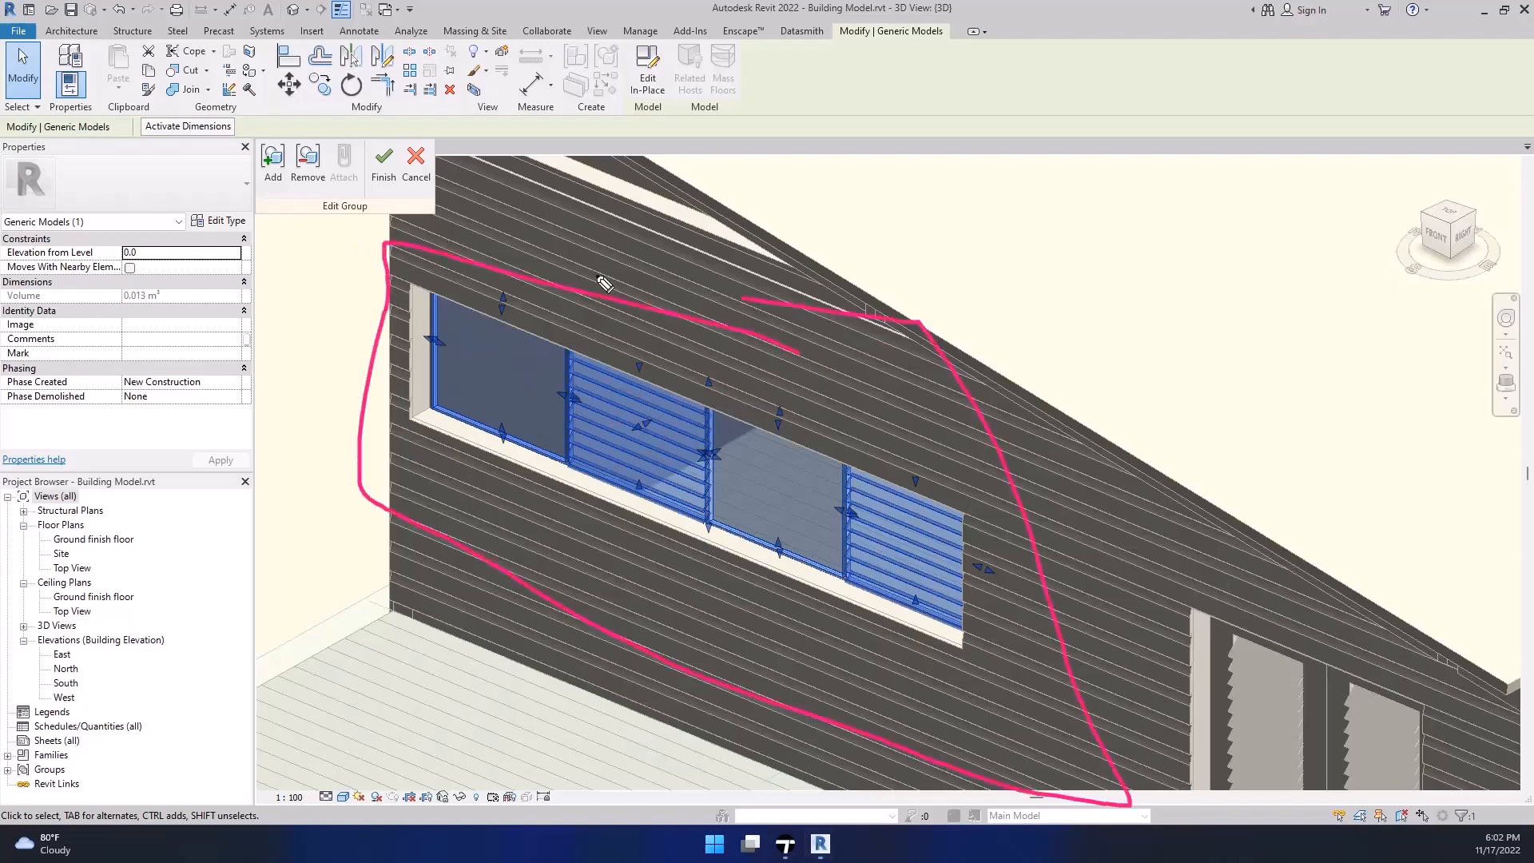
pyautogui.moveTo(489, 473); pyautogui.dragTo(582, 630)
pyautogui.moveTo(441, 547); pyautogui.dragTo(651, 477)
pyautogui.moveTo(615, 525)
pyautogui.mouseDown()
pyautogui.moveTo(724, 591)
pyautogui.moveTo(691, 617)
pyautogui.mouseUp()
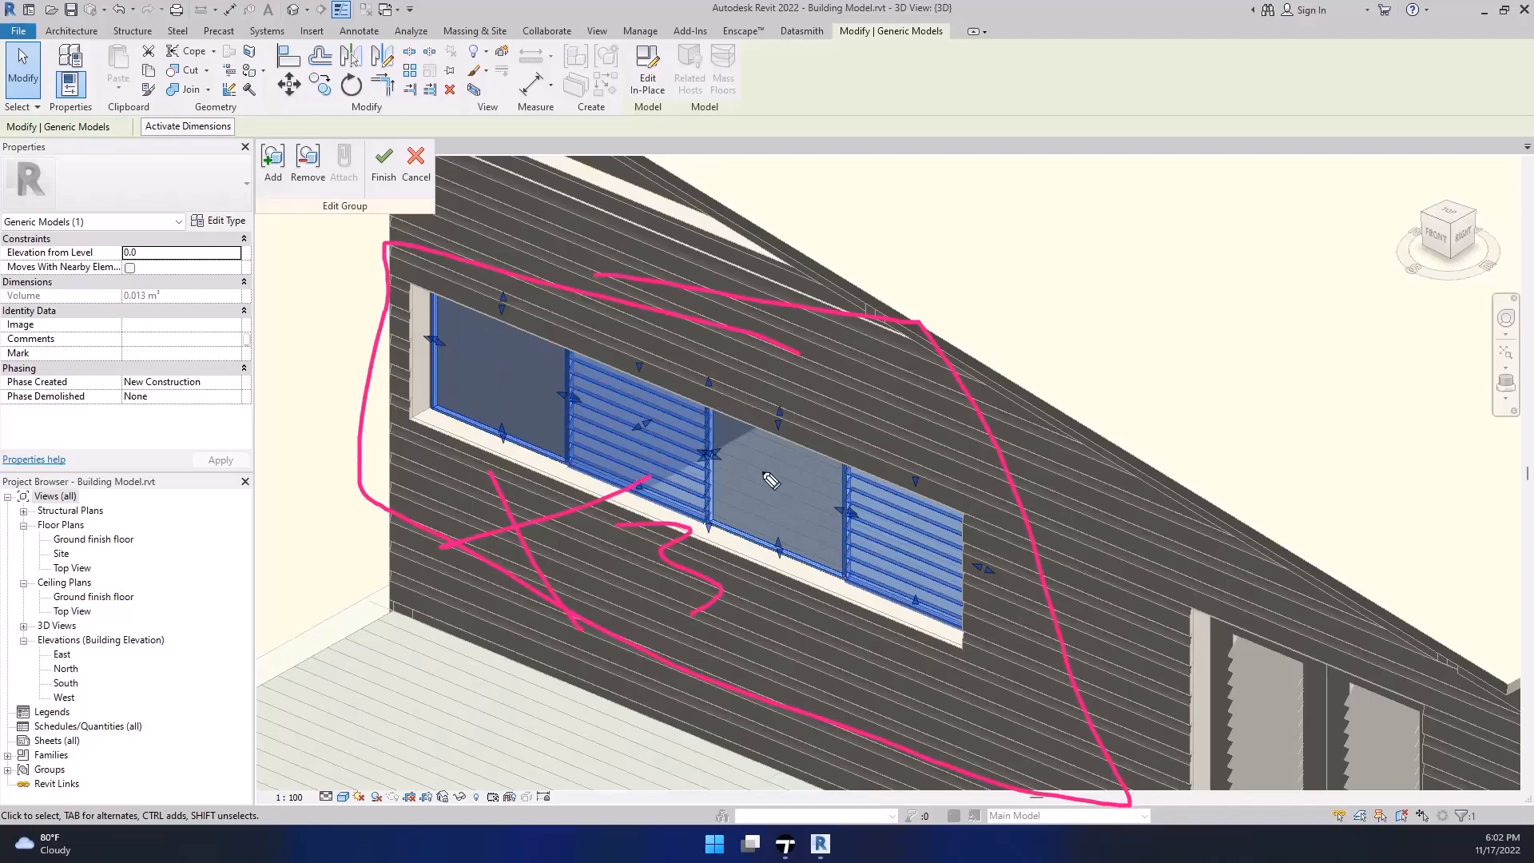
pyautogui.moveTo(755, 464)
pyautogui.mouseDown()
pyautogui.moveTo(817, 523)
pyautogui.moveTo(768, 516)
pyautogui.mouseUp()
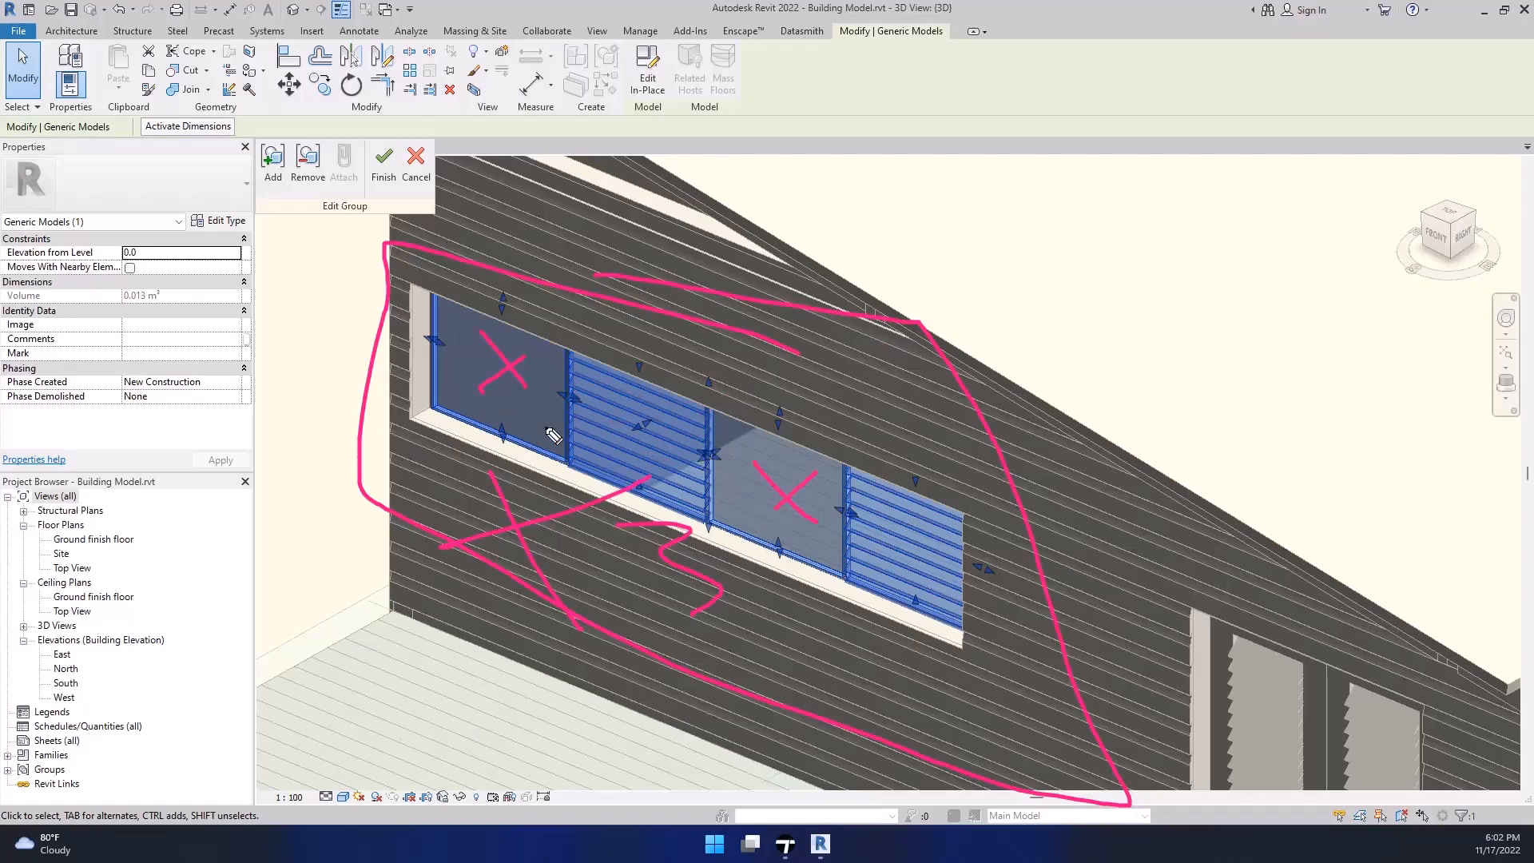
pyautogui.moveTo(697, 449); pyautogui.dragTo(726, 484)
pyautogui.moveTo(721, 437); pyautogui.dragTo(697, 473)
pyautogui.moveTo(573, 345)
pyautogui.mouseDown()
pyautogui.moveTo(569, 459)
pyautogui.moveTo(703, 503)
pyautogui.moveTo(512, 345)
pyautogui.mouseUp()
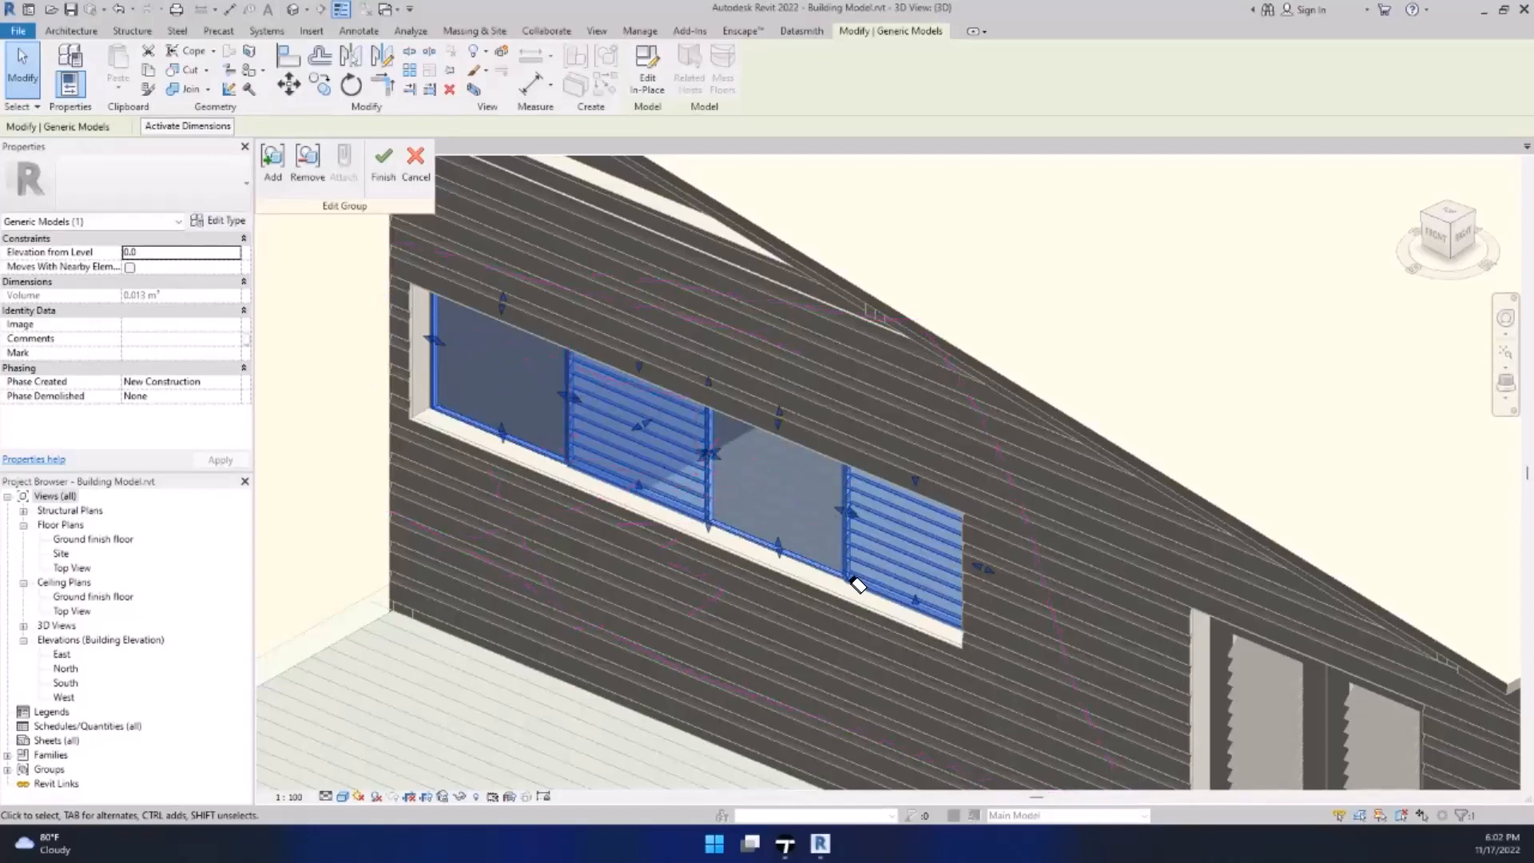
# Step: Inspect the windows on the back of the building and compare them with the selected front window
pyautogui.scroll(3, 394, 401)
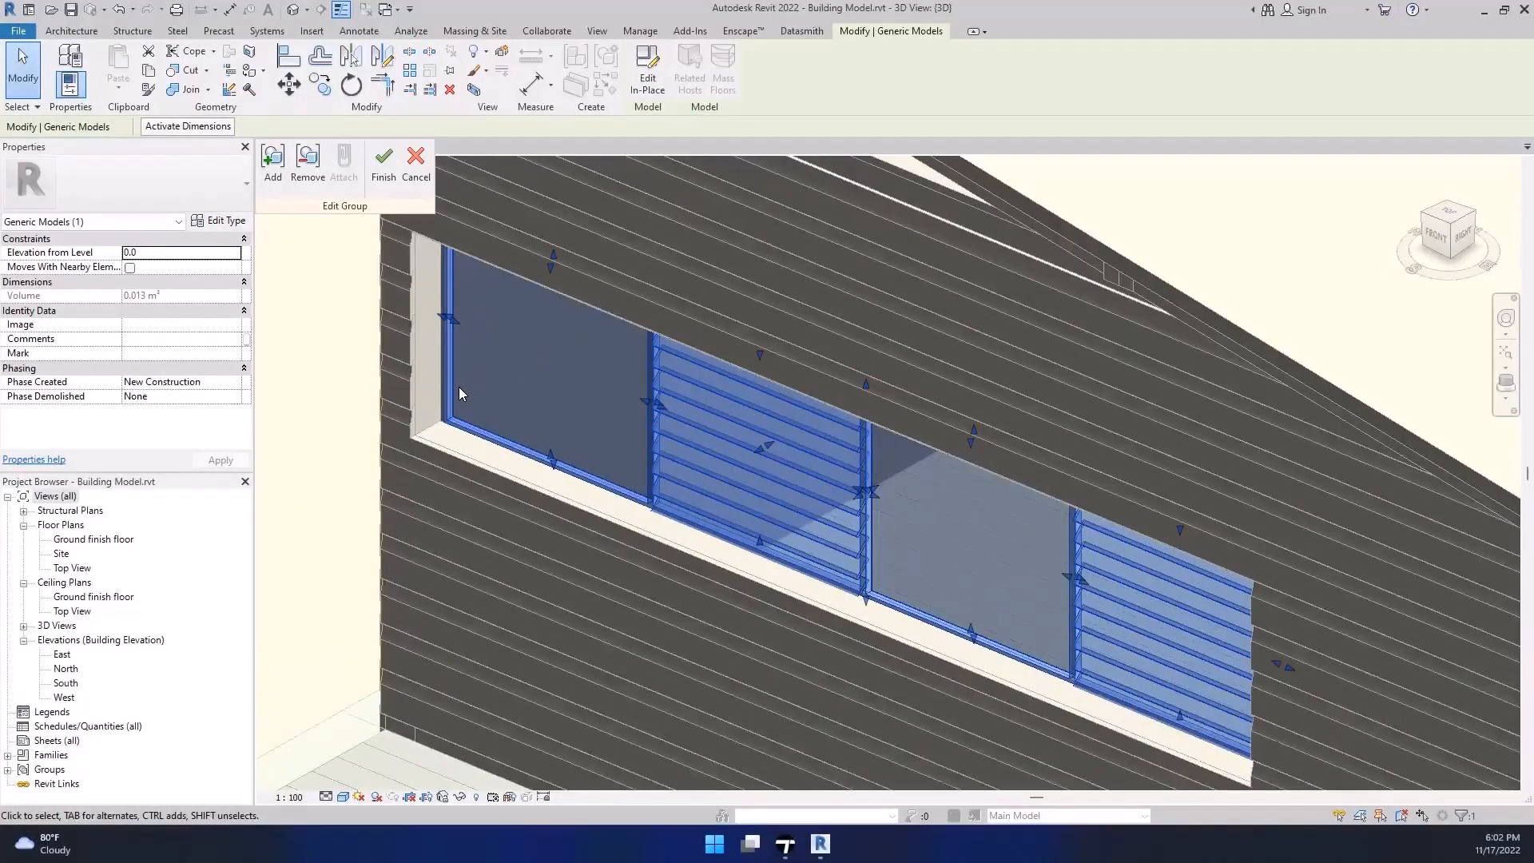
pyautogui.scroll(-8, 459, 392)
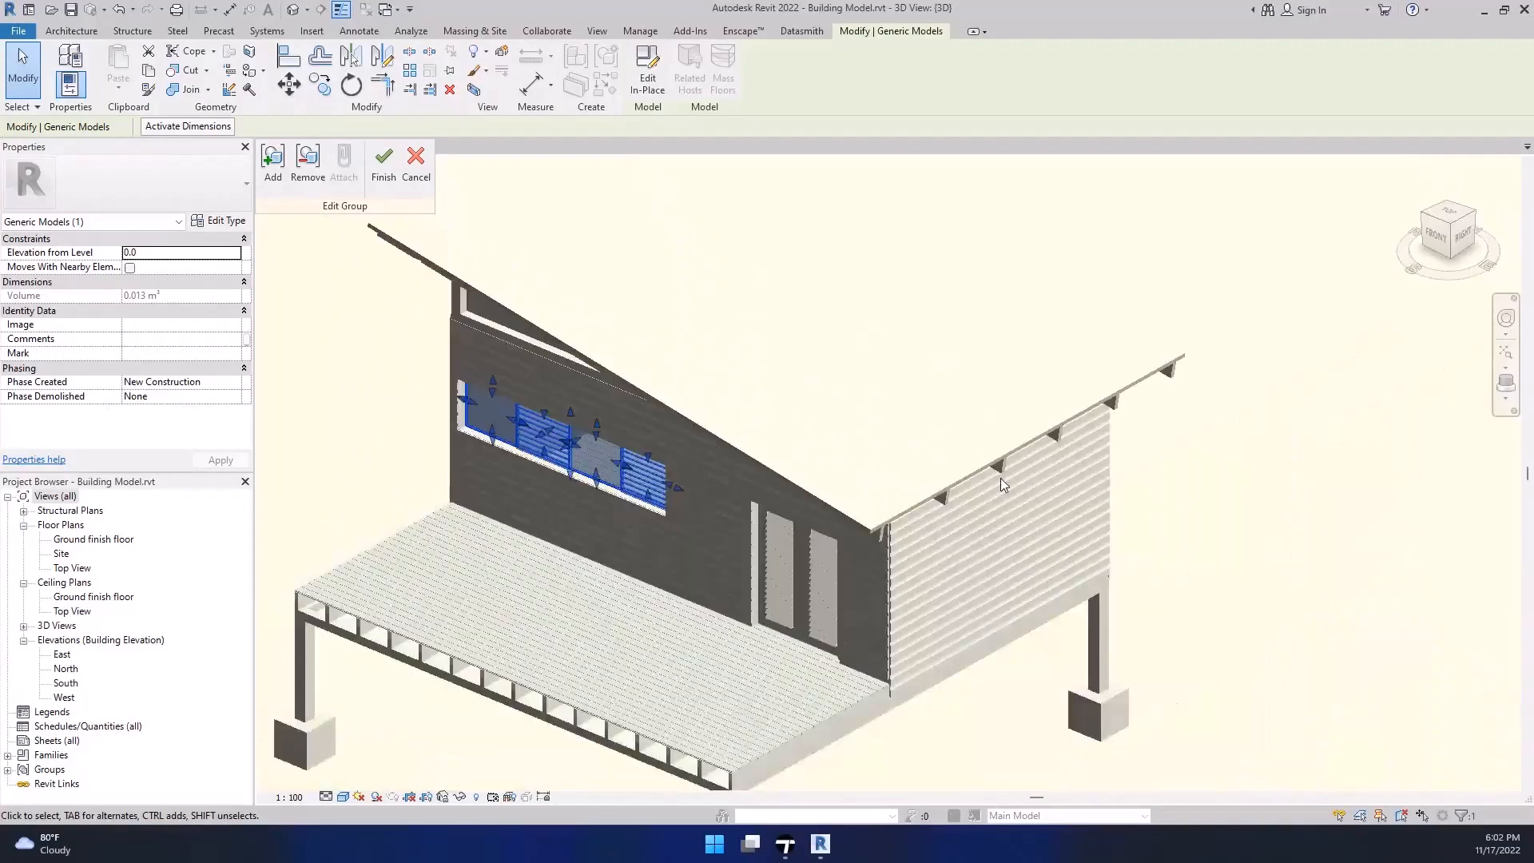
pyautogui.keyDown('shift'); pyautogui.moveTo(930, 520); pyautogui.dragTo(563, 533, button='middle'); pyautogui.keyUp('shift')
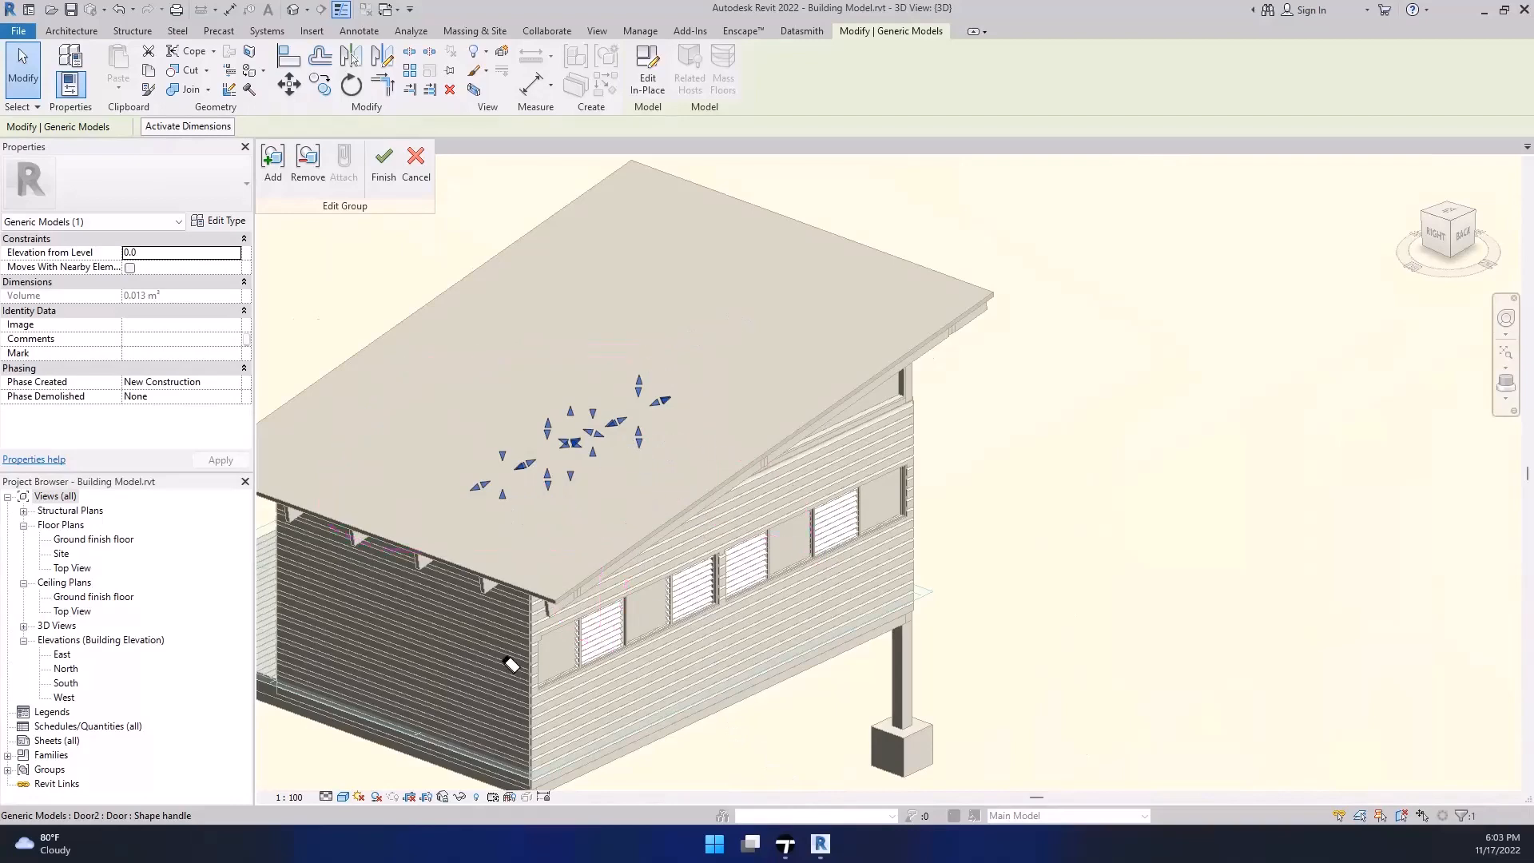
pyautogui.keyDown('shift'); pyautogui.moveTo(563, 586); pyautogui.dragTo(480, 543, button='middle'); pyautogui.keyUp('shift')
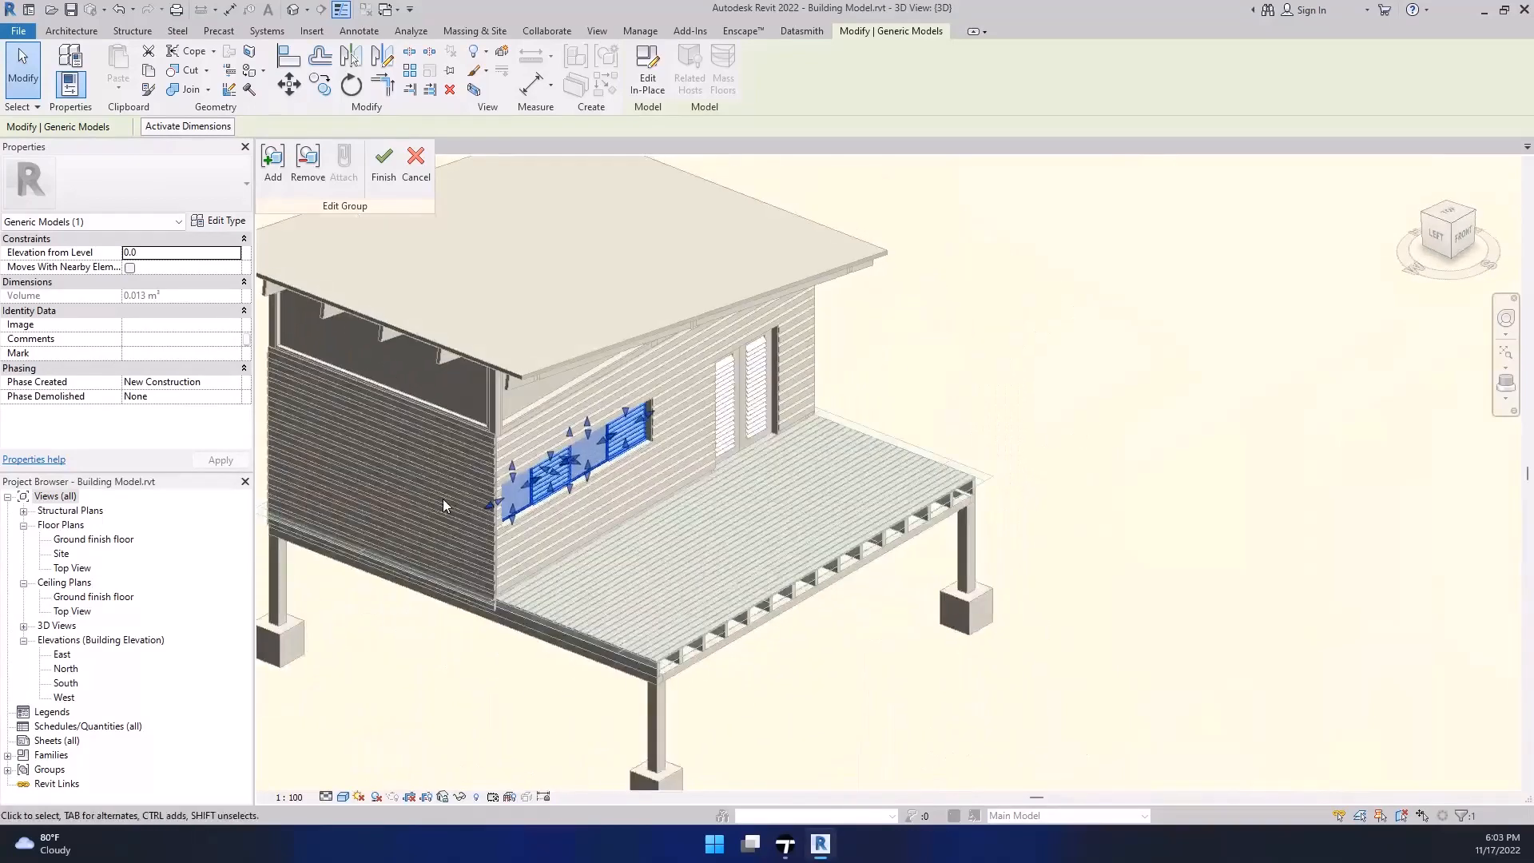
pyautogui.scroll(8, 571, 472)
pyautogui.scroll(-4, 799, 464)
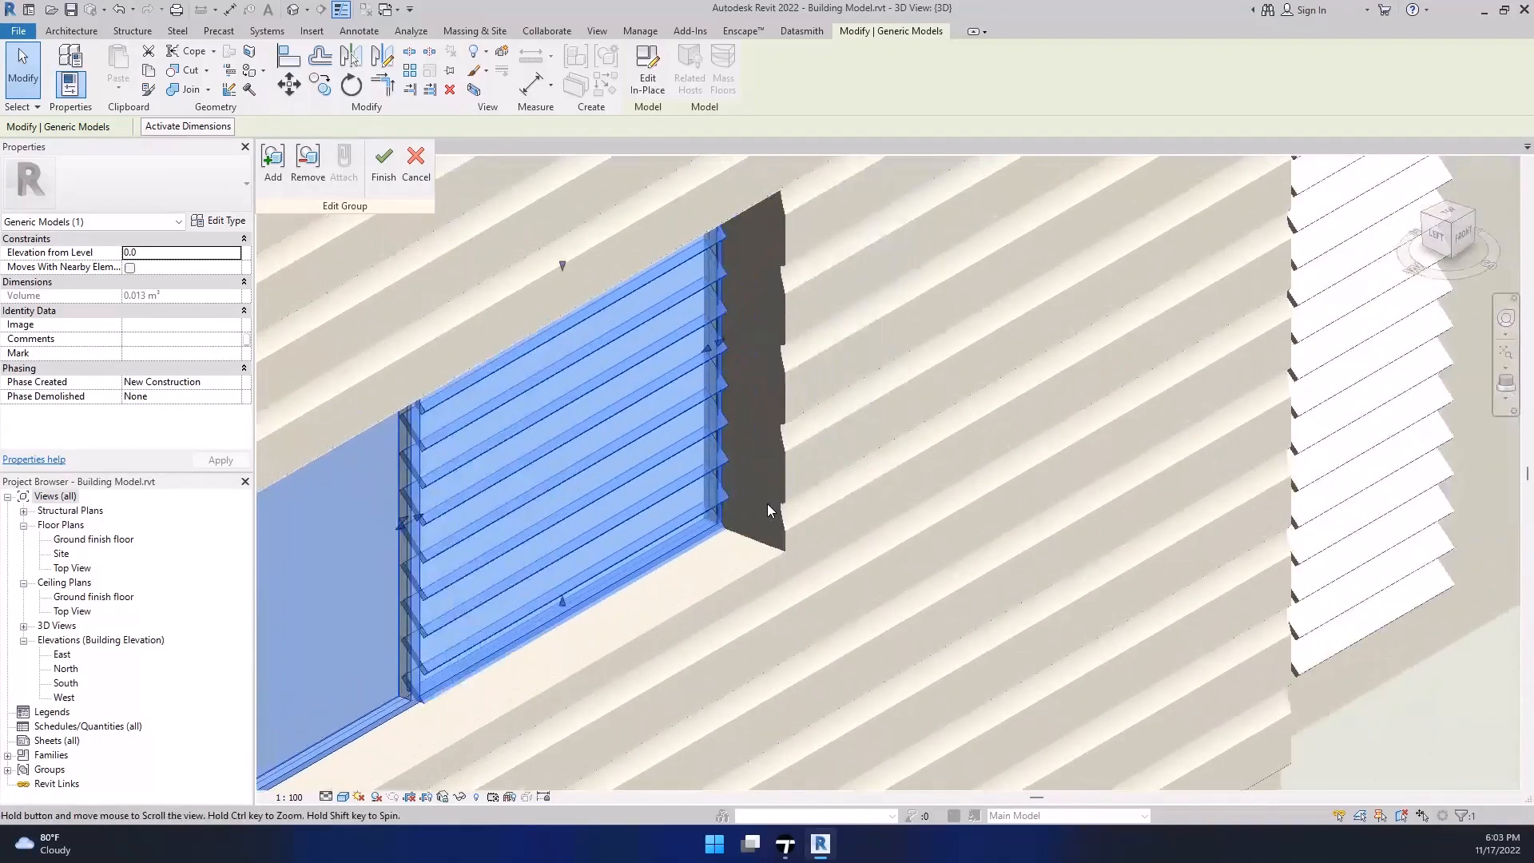
pyautogui.scroll(5, 604, 490)
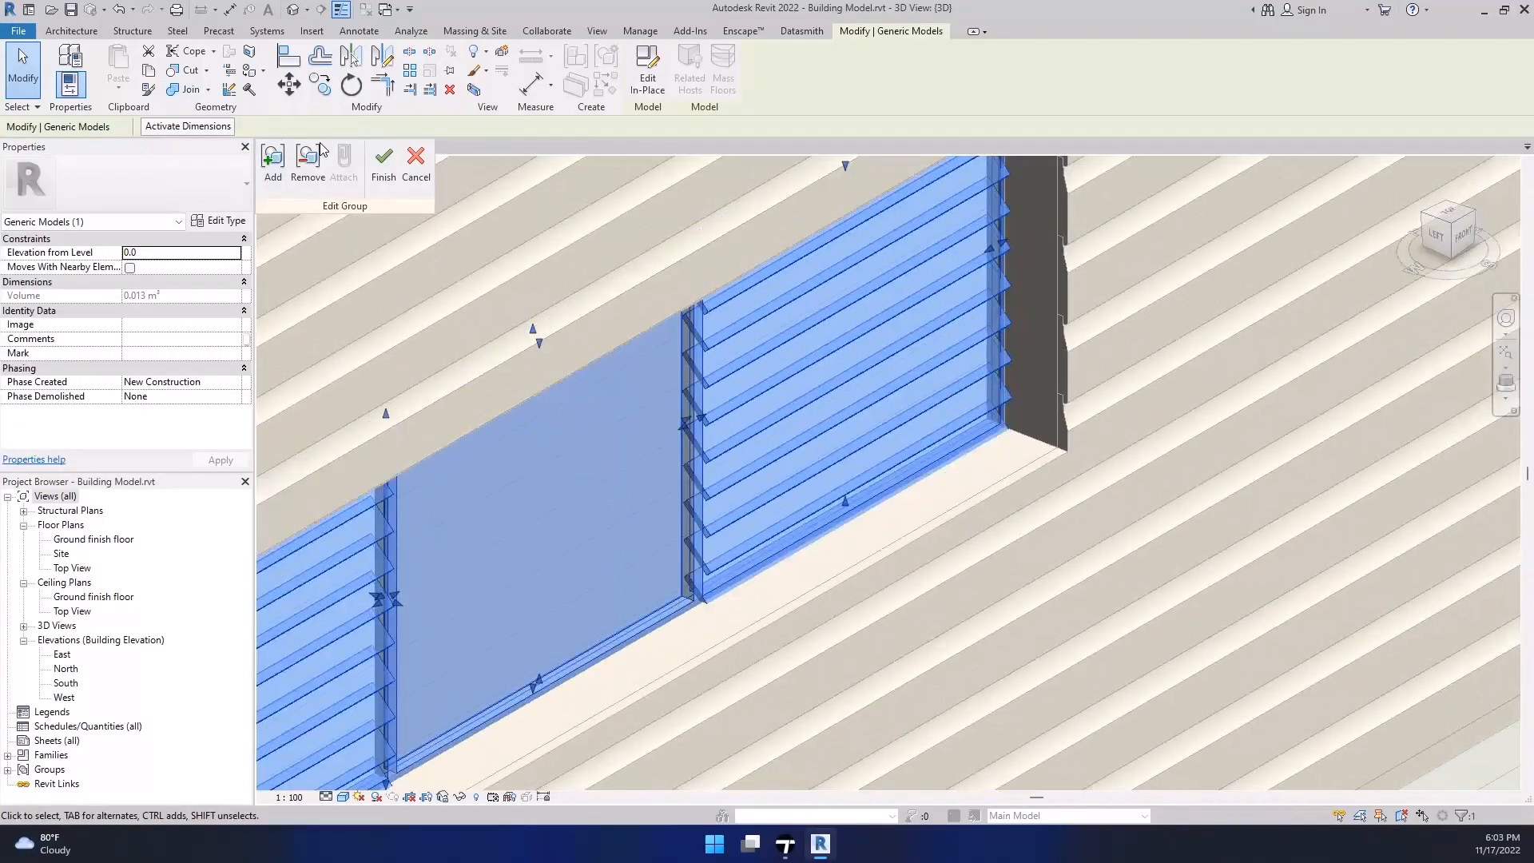
pyautogui.moveTo(793, 647)
pyautogui.mouseDown()
pyautogui.moveTo(179, 76)
pyautogui.moveTo(101, 77)
pyautogui.mouseUp()
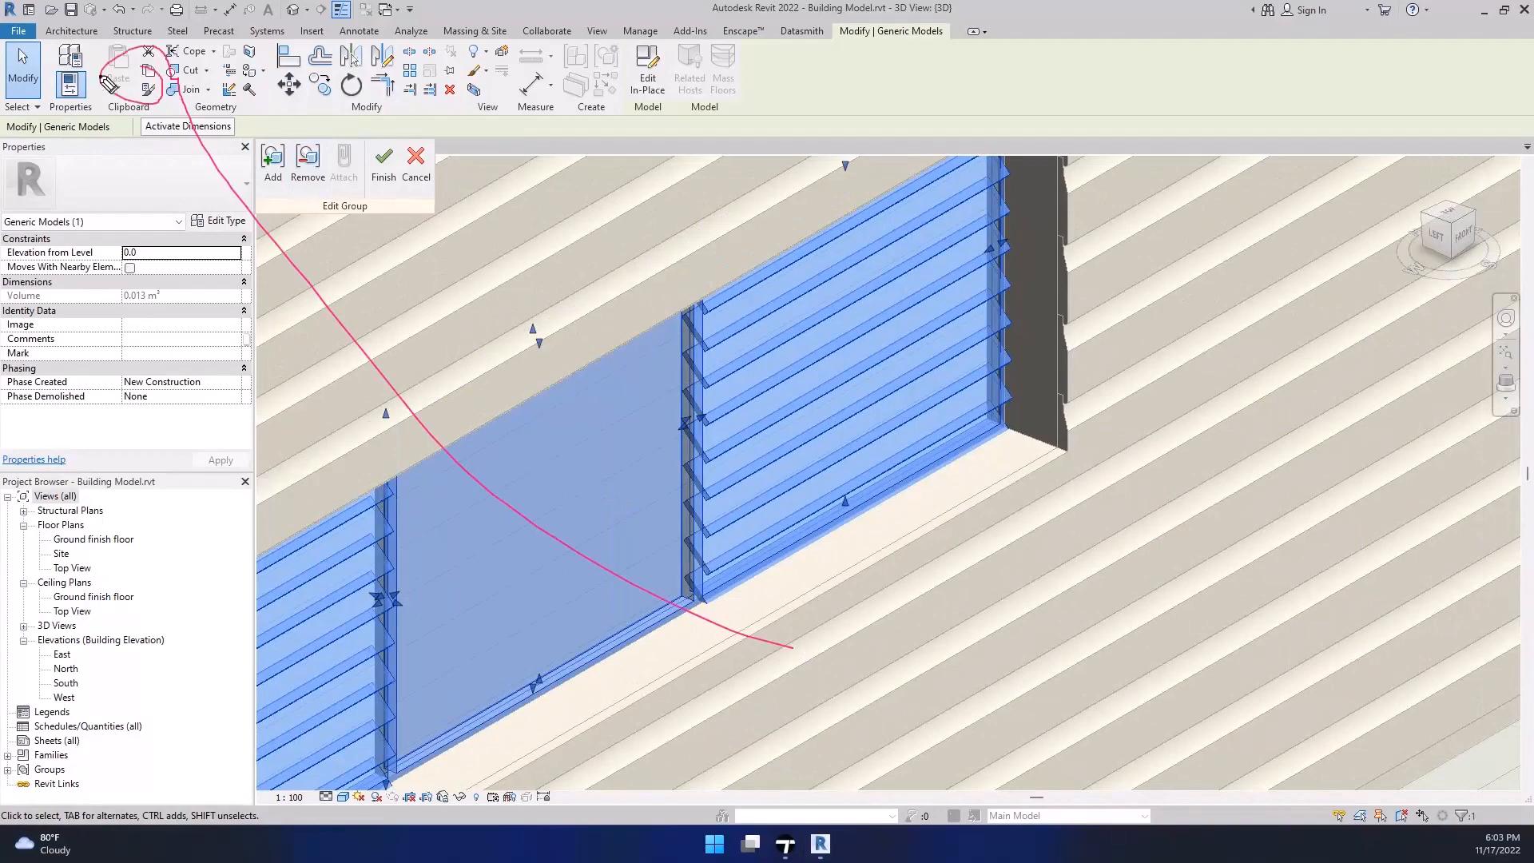
pyautogui.moveTo(169, 31); pyautogui.dragTo(364, 340)
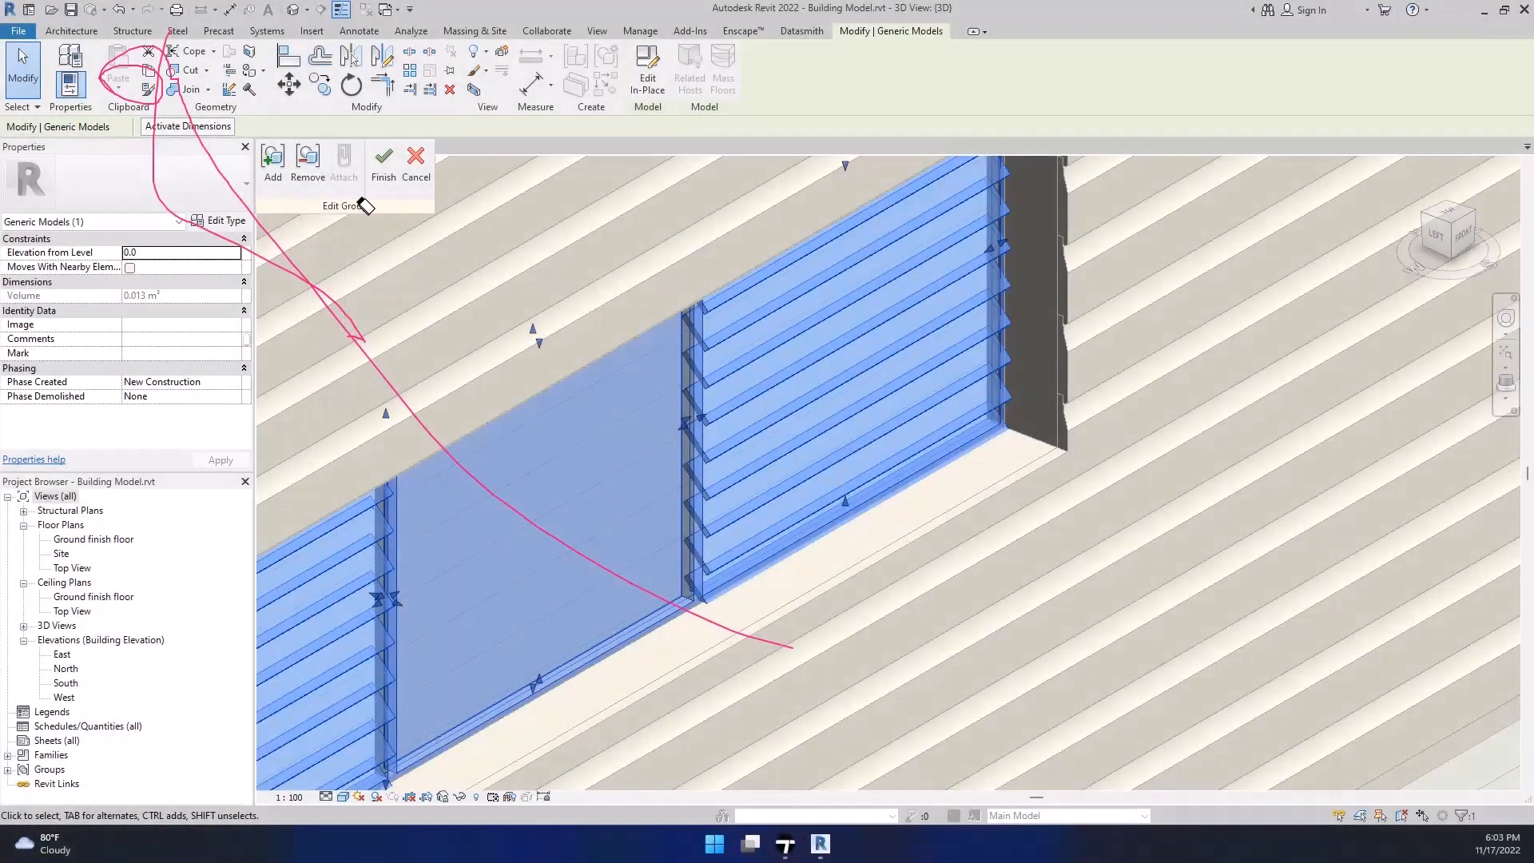
pyautogui.moveTo(365, 207); pyautogui.dragTo(345, 589)
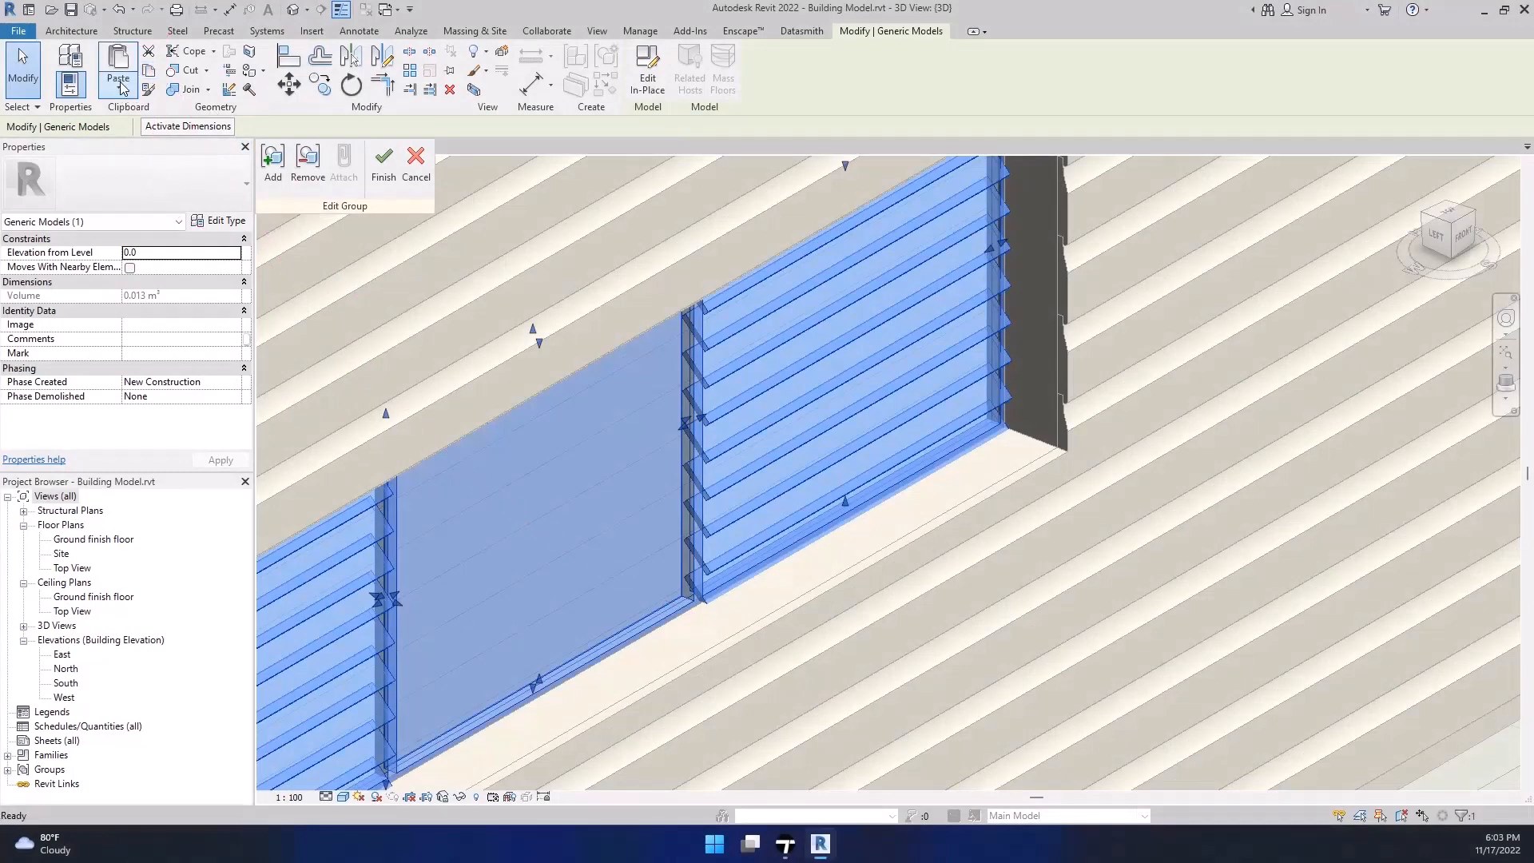
# Step: Paste the copied window model into the group, aligned to the same place
pyautogui.click(122, 88)
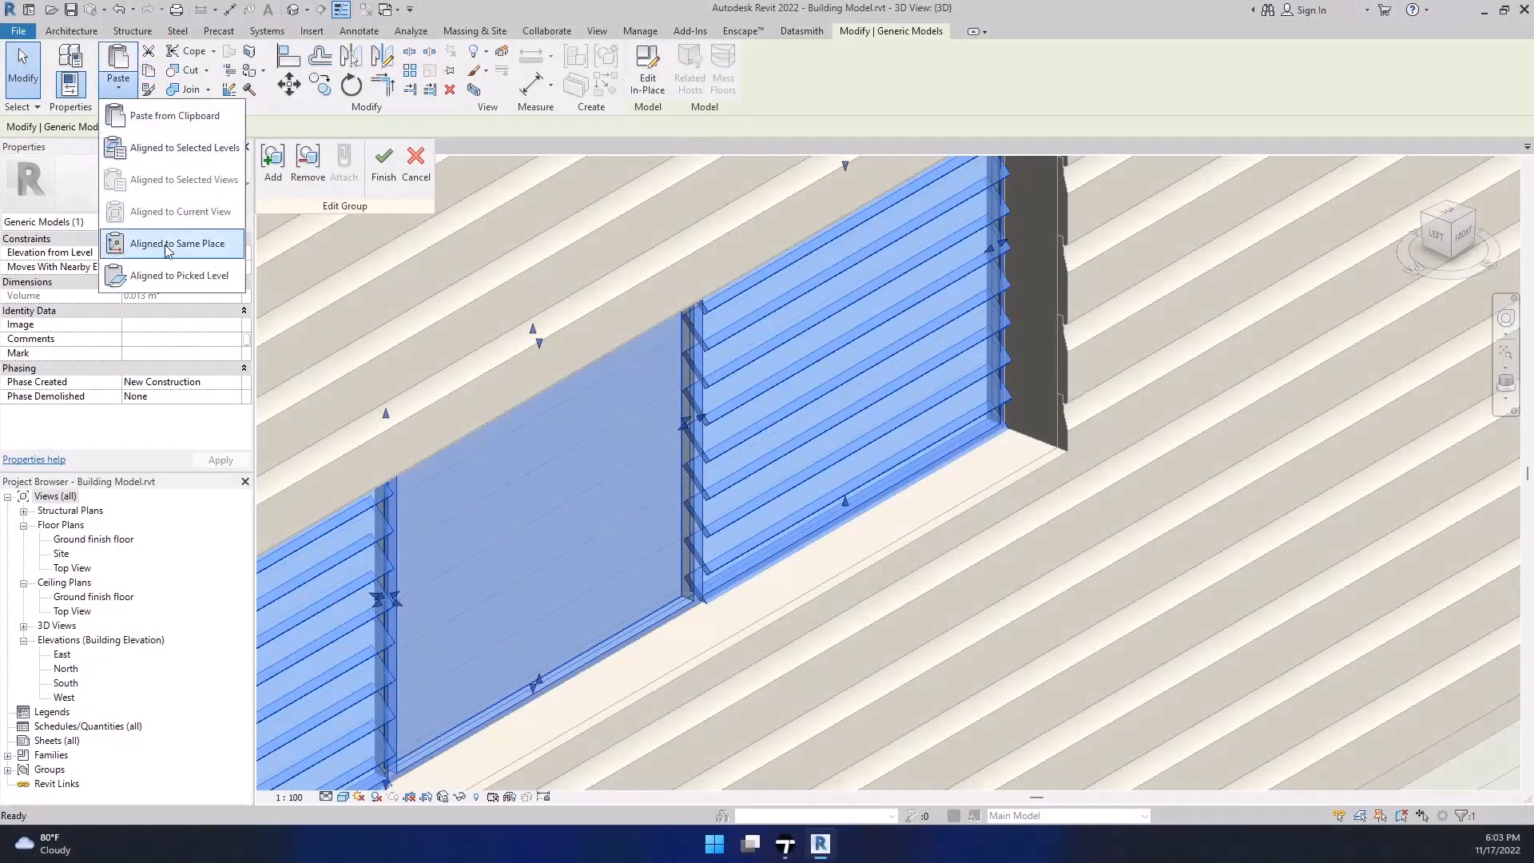
pyautogui.click(196, 250)
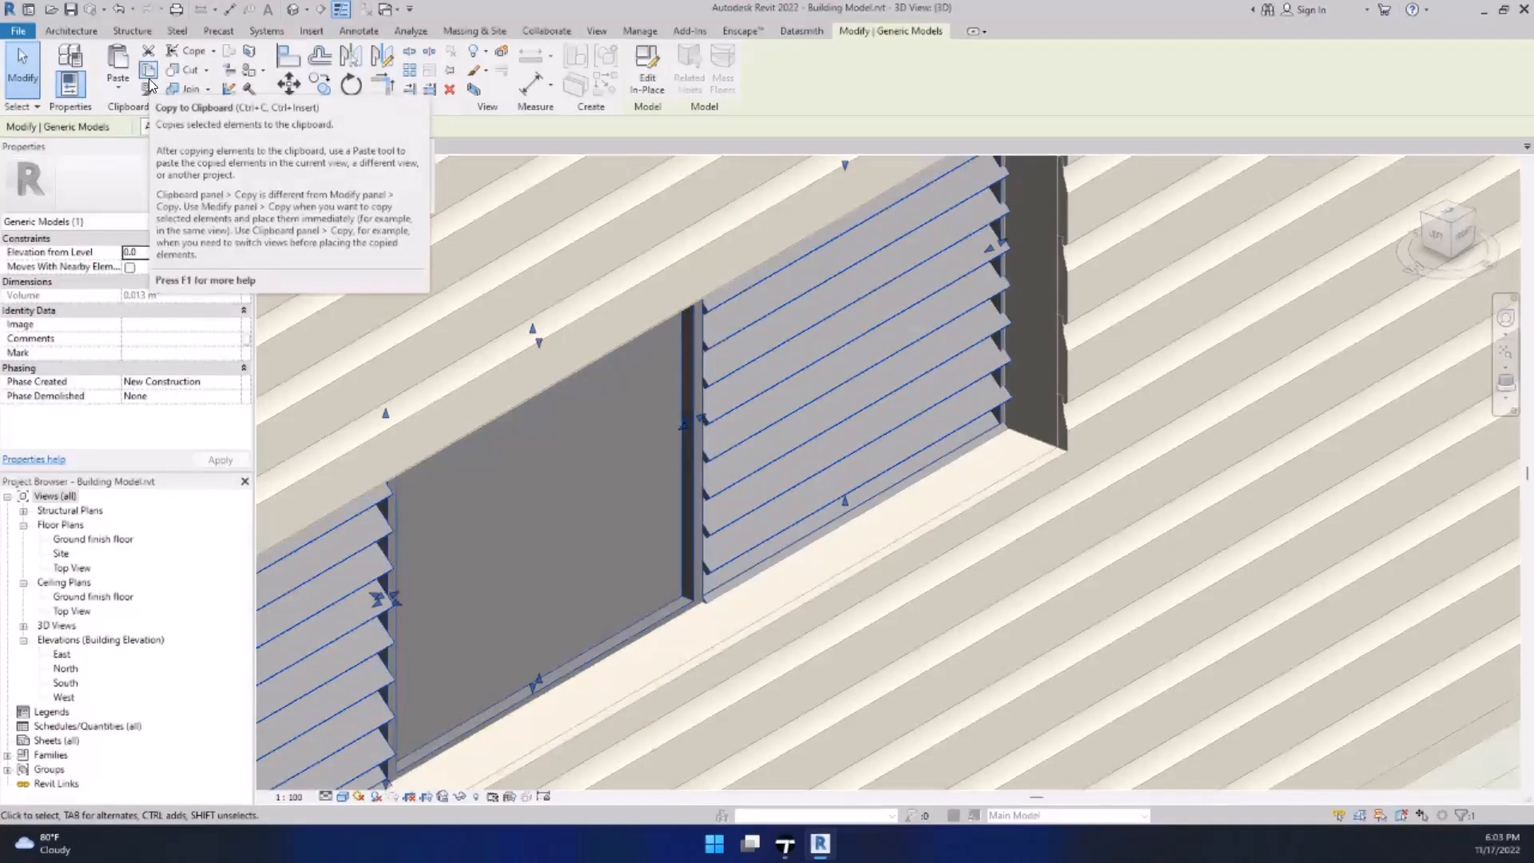
# Step: Copy the window model again and paste another duplicate aligned to the same place
pyautogui.click(149, 78)
pyautogui.click(117, 87)
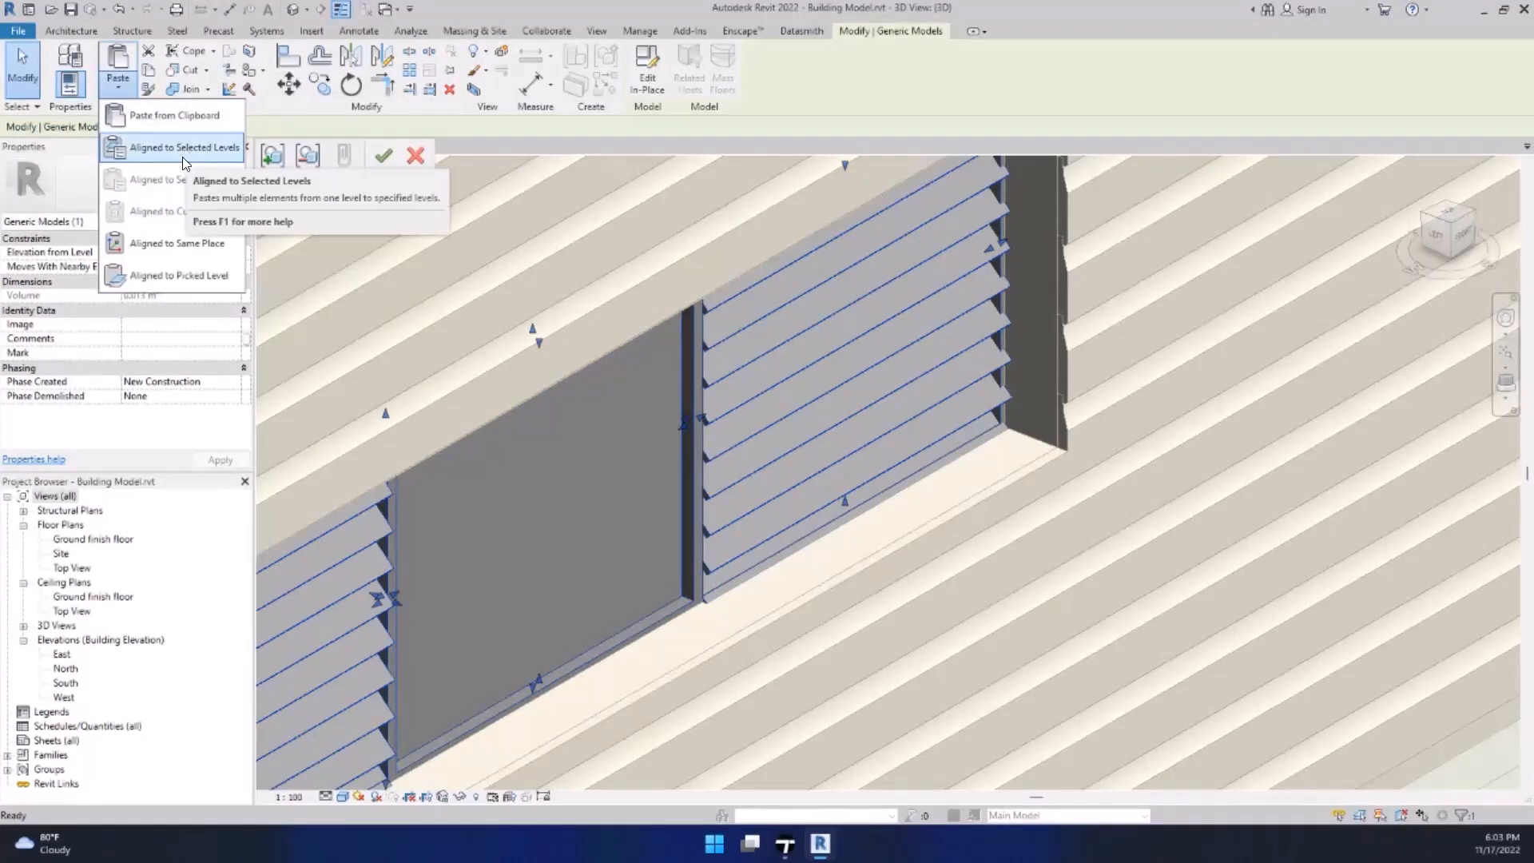
pyautogui.click(185, 243)
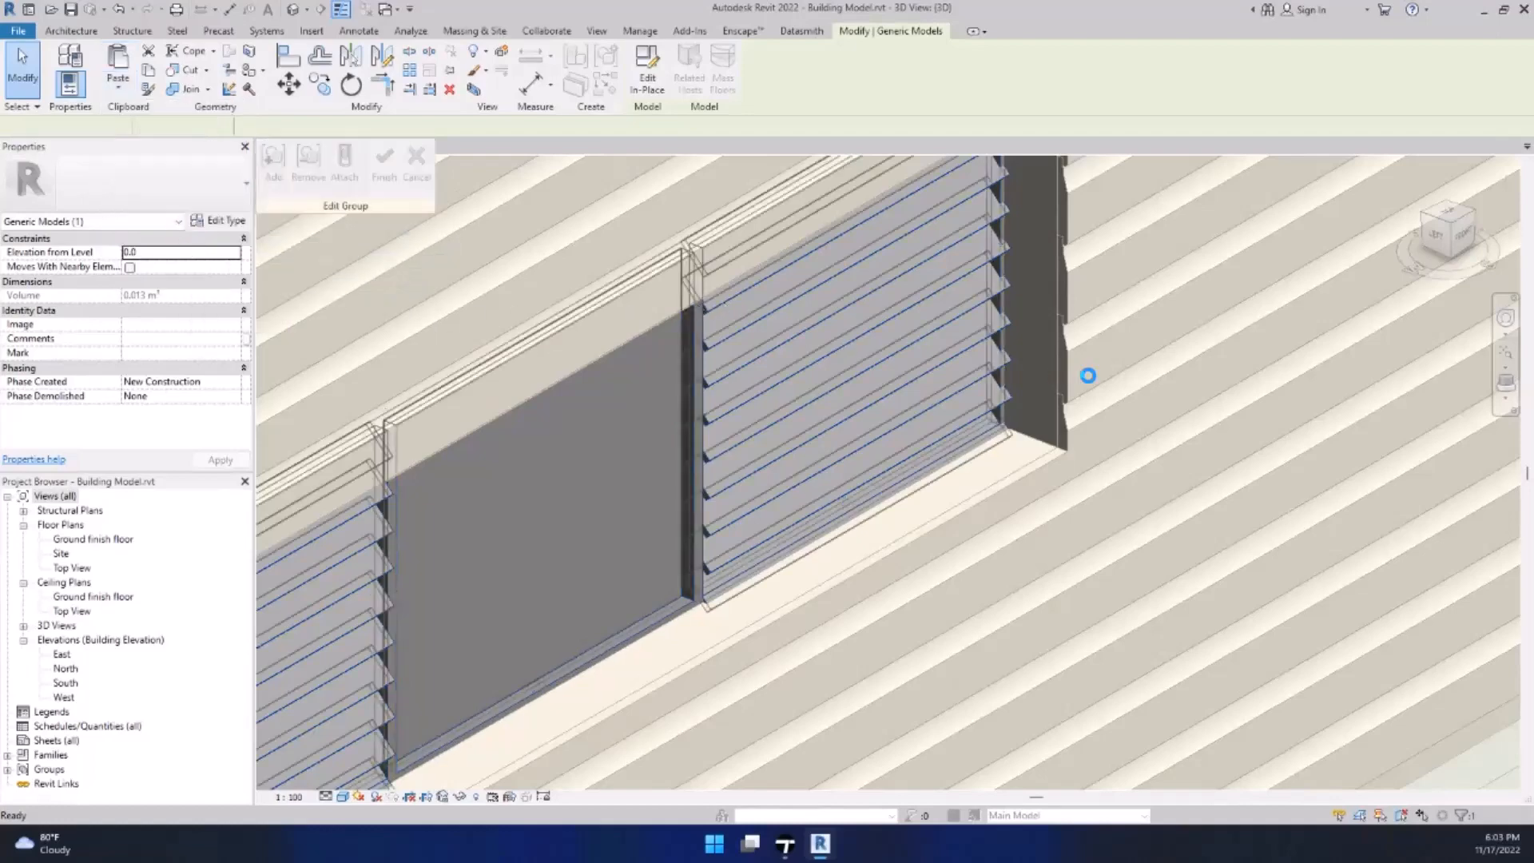
# Step: Select the overlapping window models and check how many there are with the selection filter
pyautogui.scroll(-2, 970, 393)
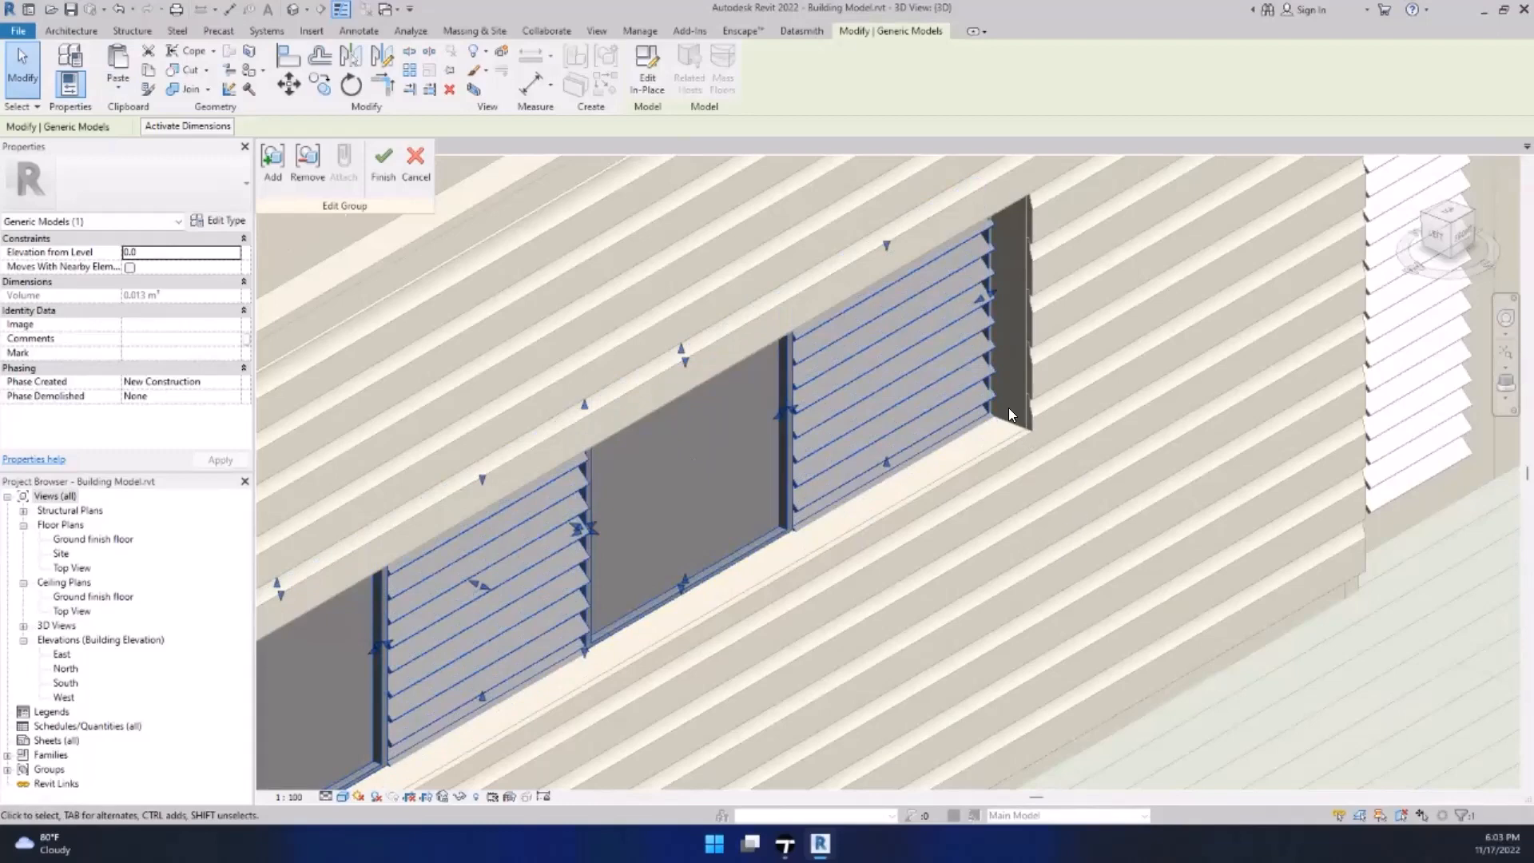
pyautogui.scroll(3, 991, 375)
pyautogui.scroll(-2, 847, 607)
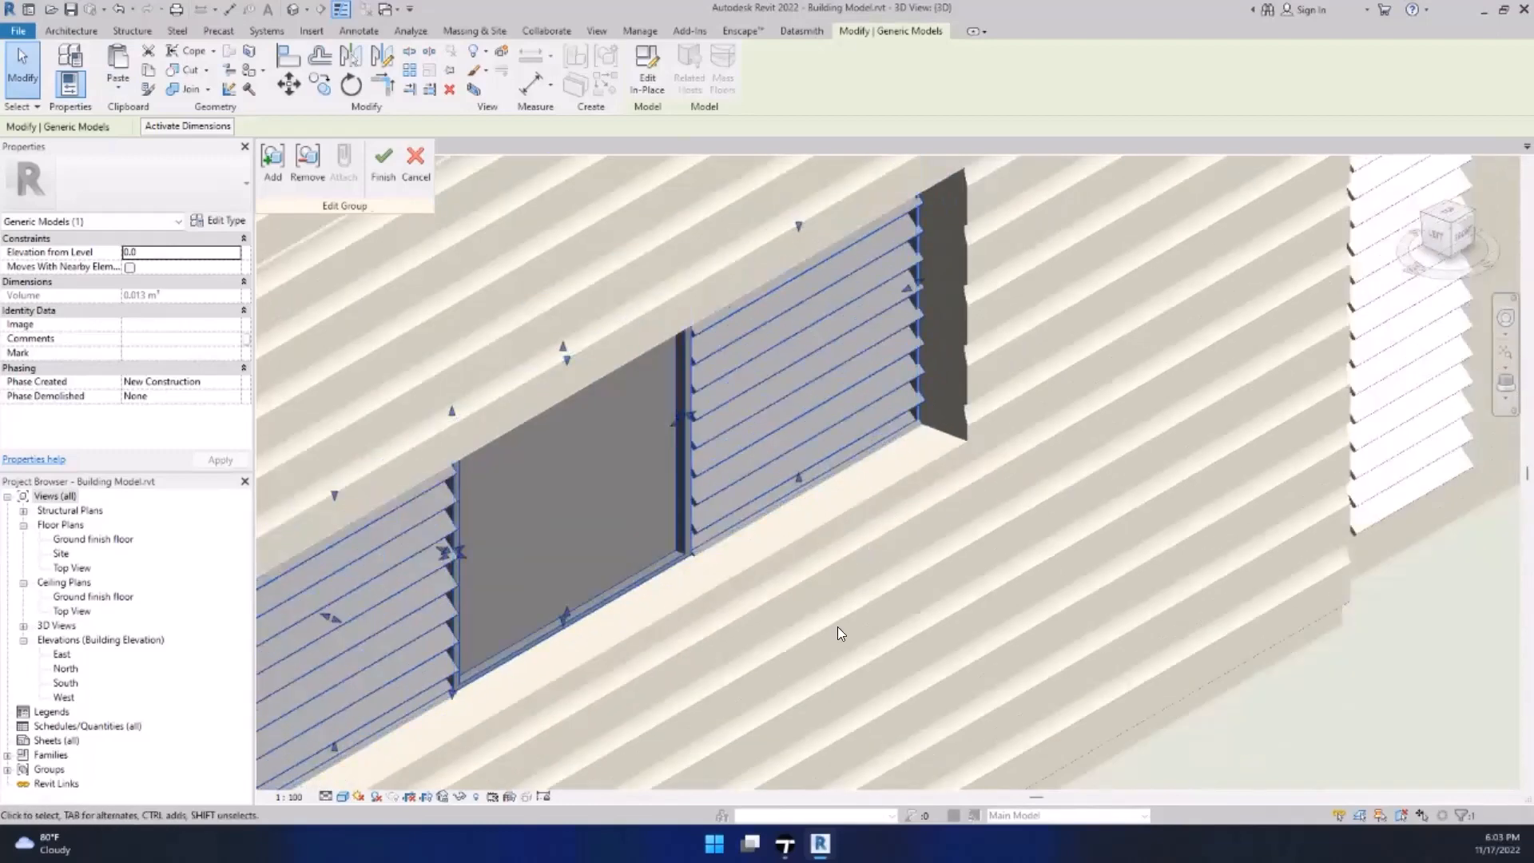
pyautogui.moveTo(839, 638); pyautogui.dragTo(709, 382)
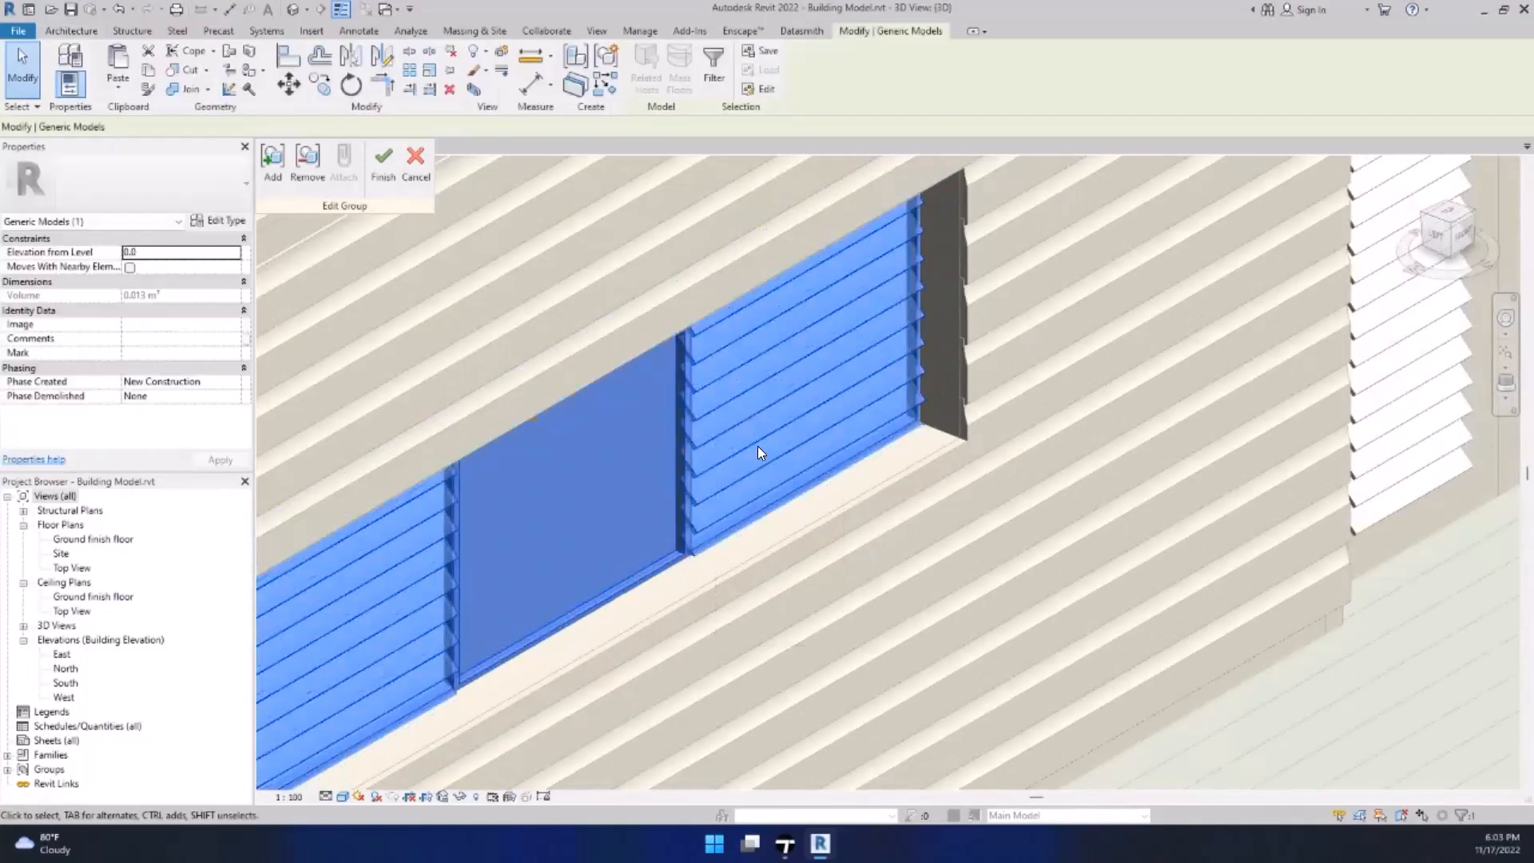
pyautogui.click(729, 80)
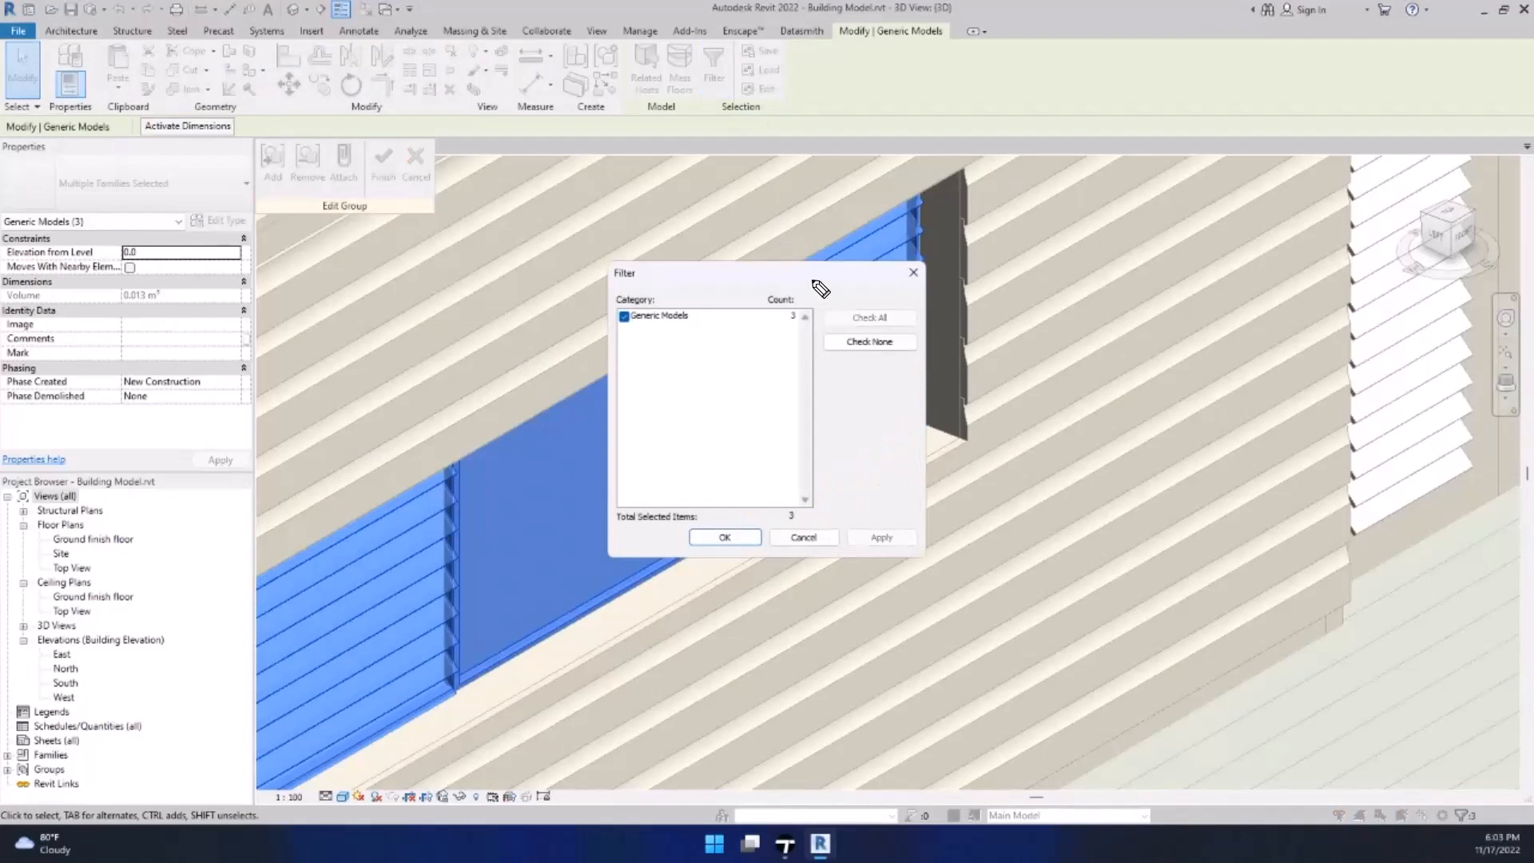
pyautogui.moveTo(820, 288); pyautogui.dragTo(781, 301)
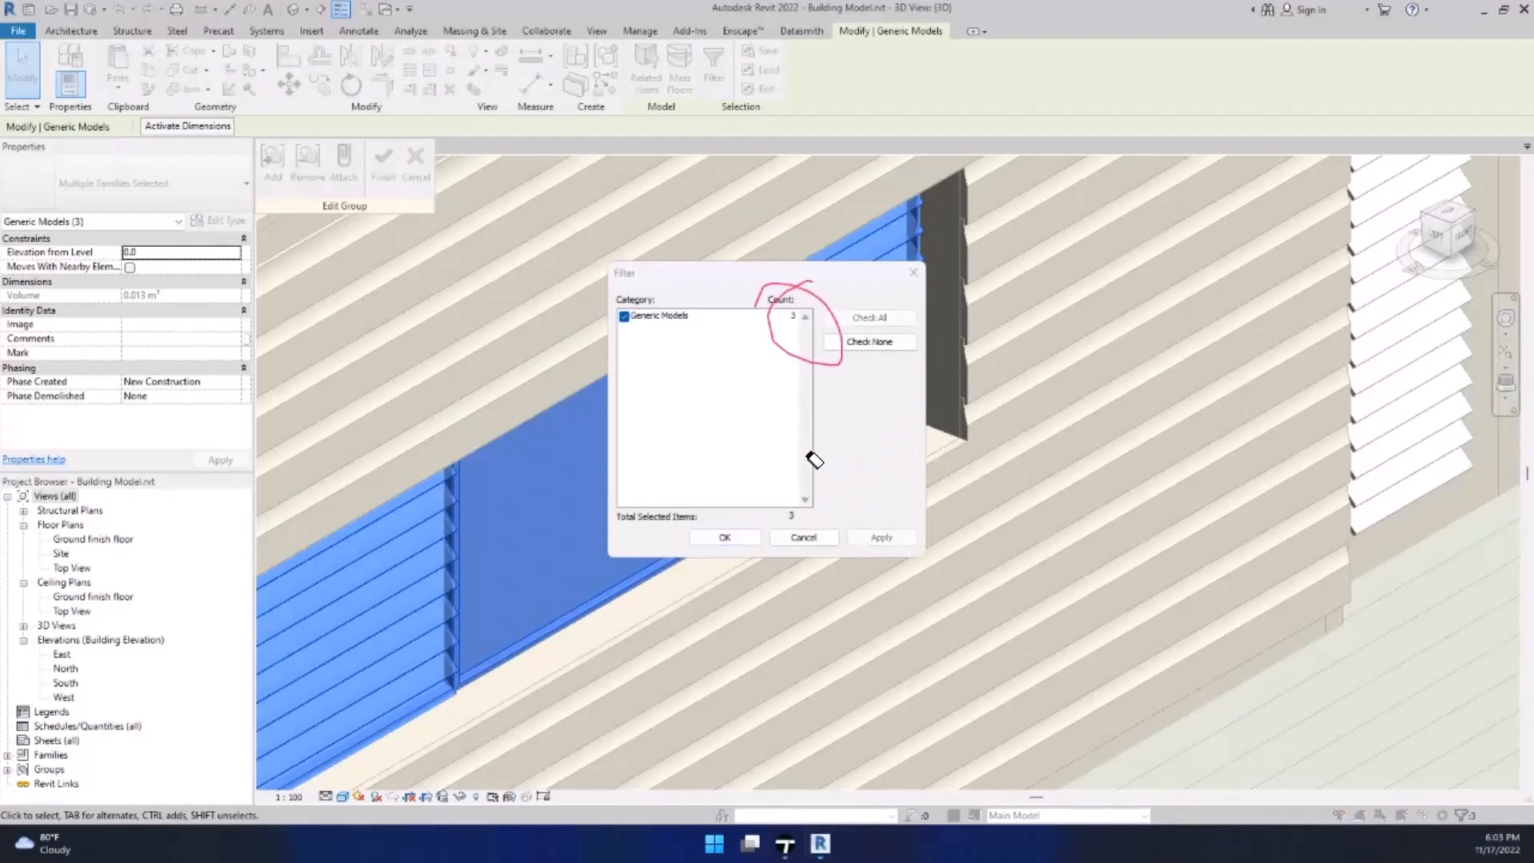
pyautogui.press('Escape')
pyautogui.click(803, 538)
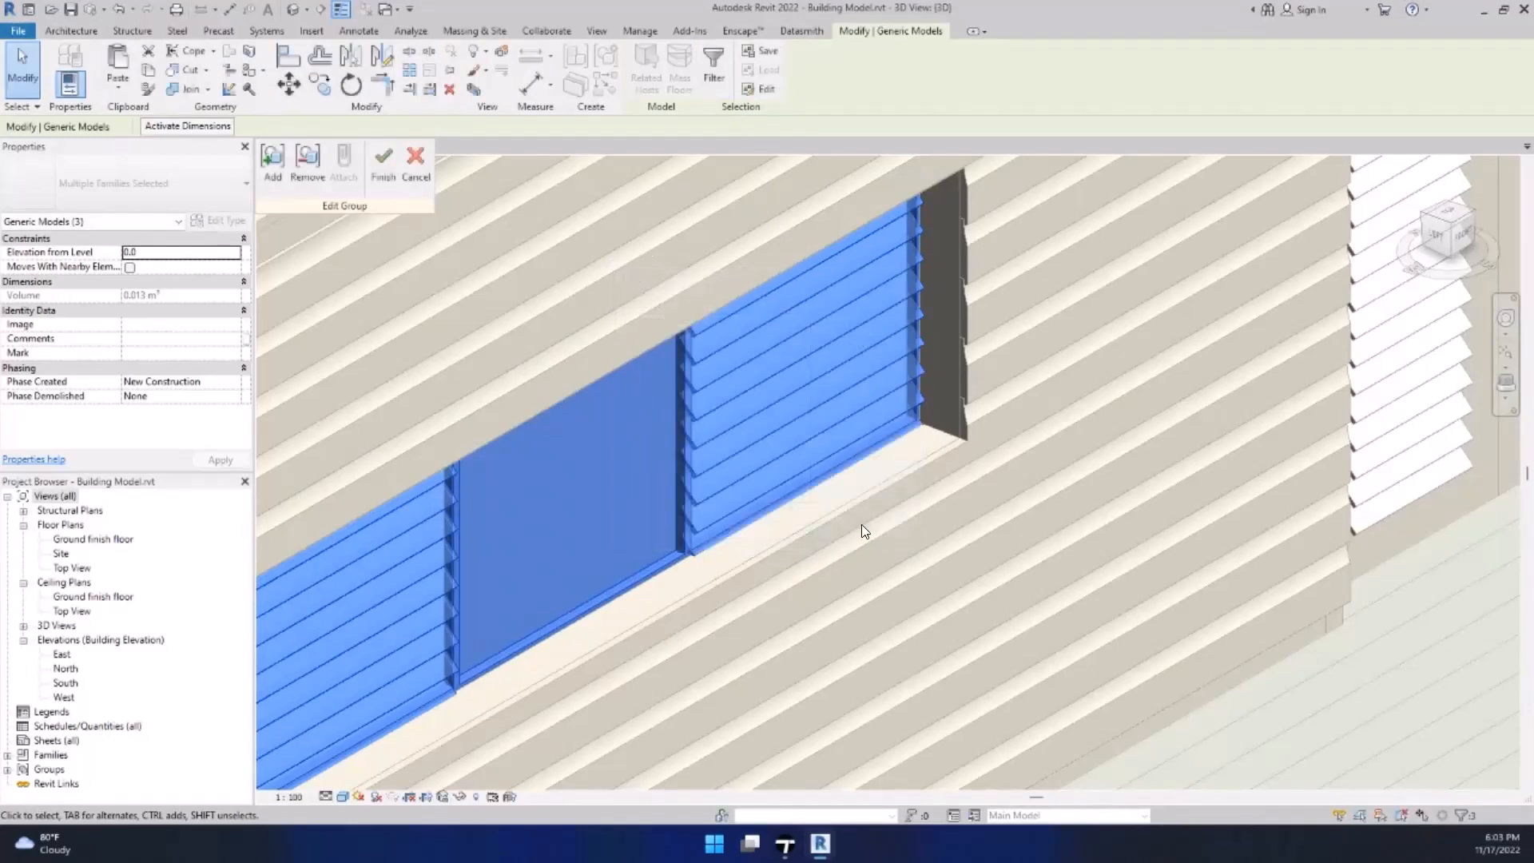
# Step: Edit one window copy in place, delete its frame and flat panels to leave only the louvres, and finish the model
pyautogui.press('Escape')
pyautogui.click(803, 451)
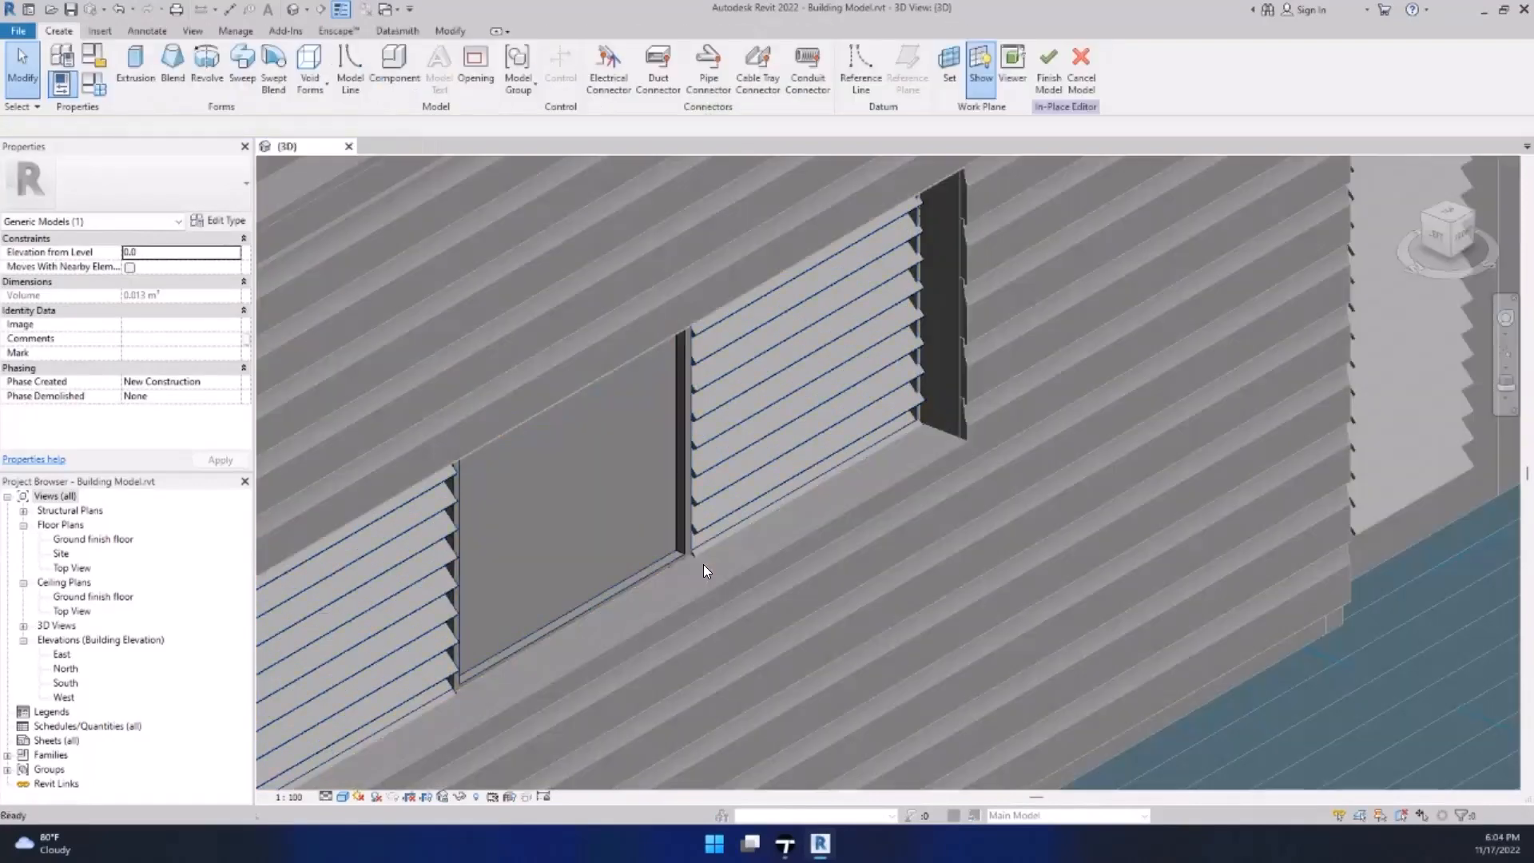
pyautogui.moveTo(703, 564); pyautogui.dragTo(1007, 362, button='middle')
pyautogui.scroll(-3, 716, 377)
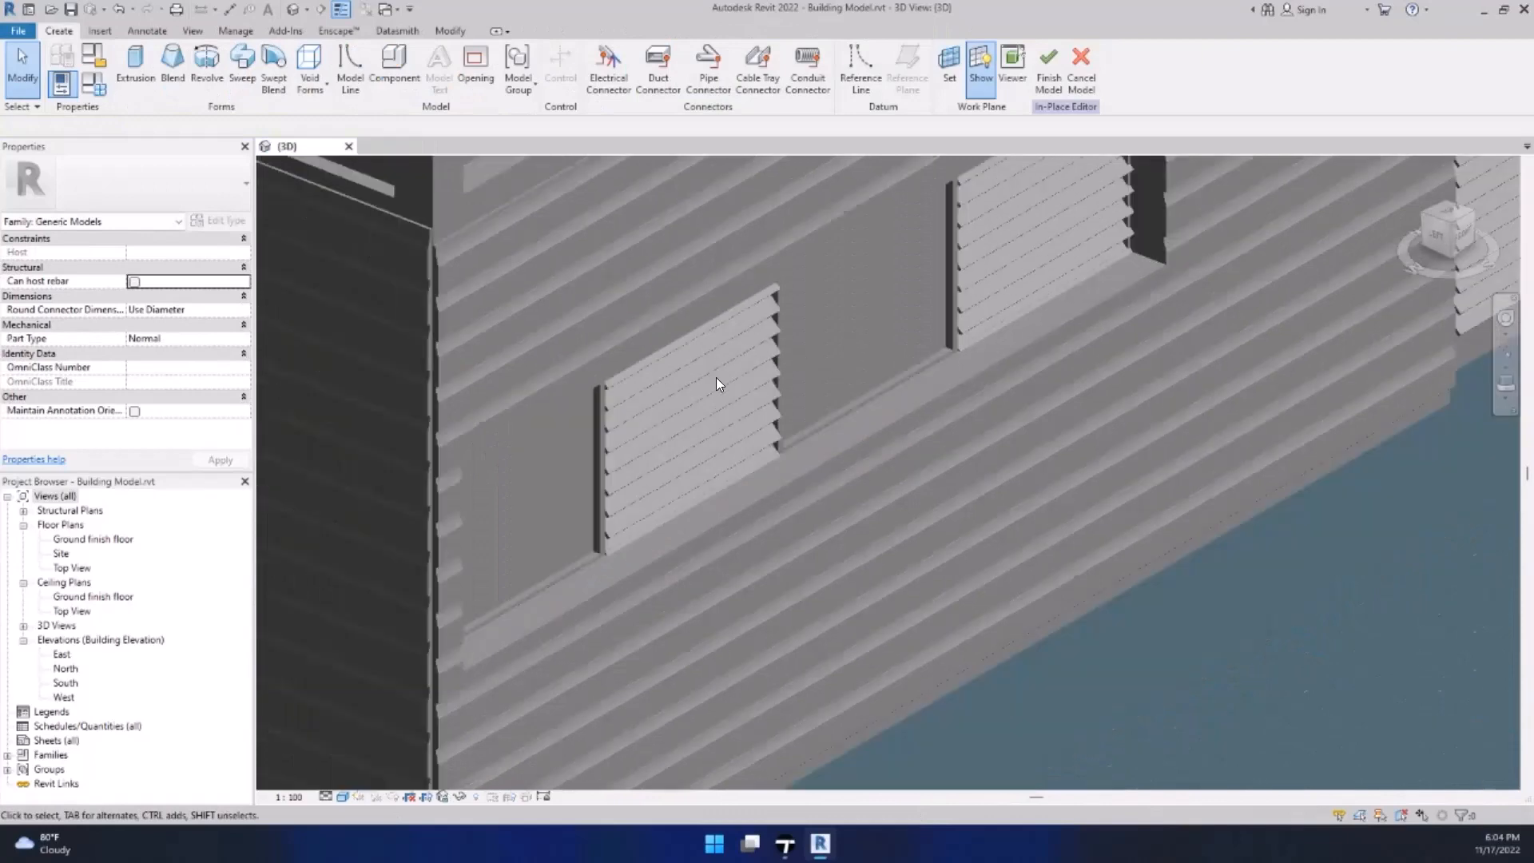
pyautogui.click(573, 566)
pyautogui.press('Escape')
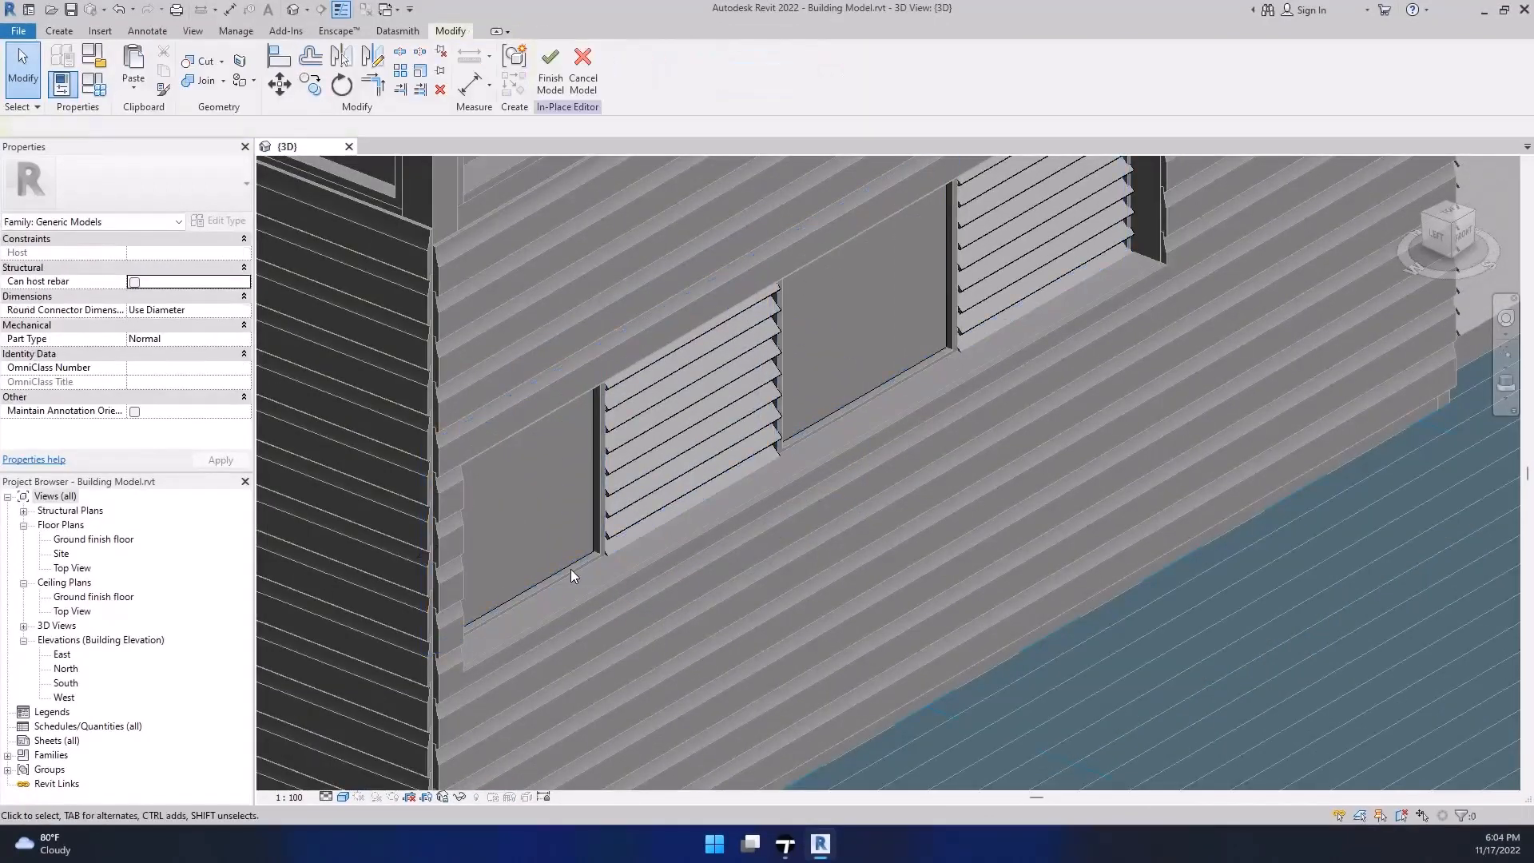
pyautogui.click(556, 567)
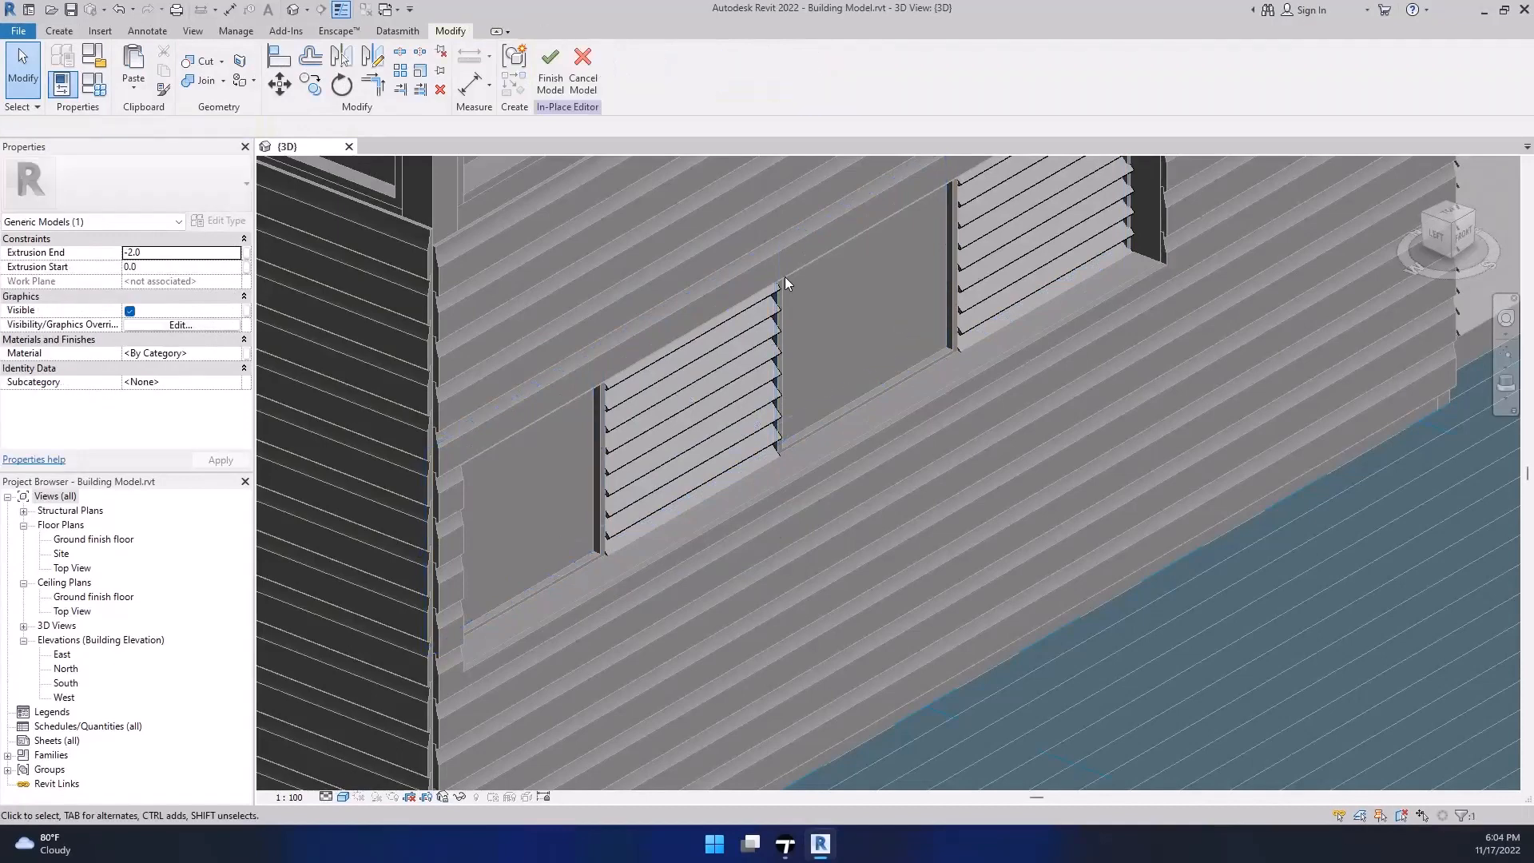
pyautogui.press('Escape')
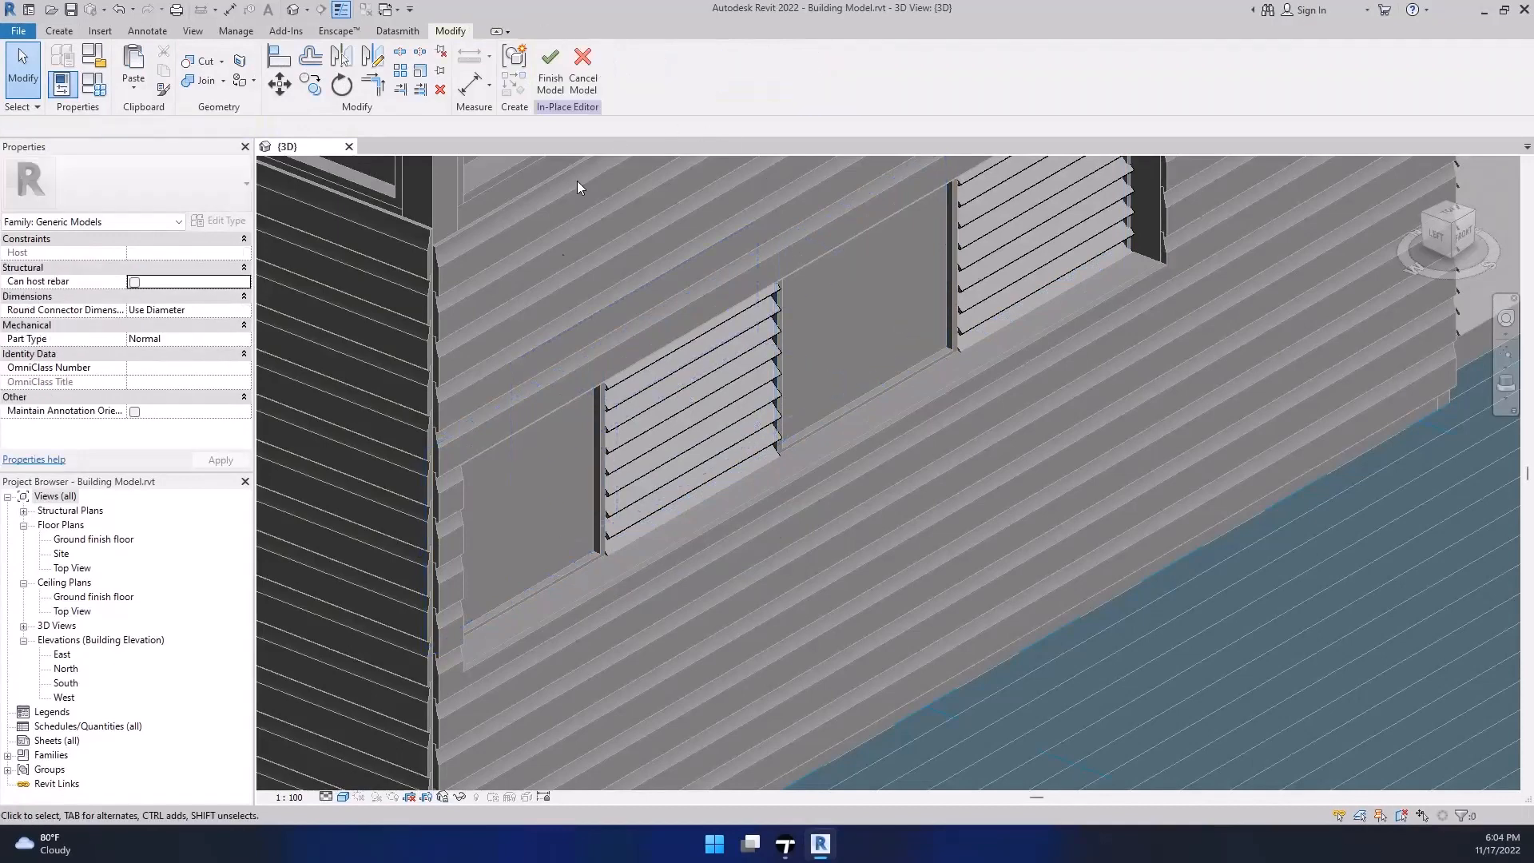
pyautogui.click(559, 94)
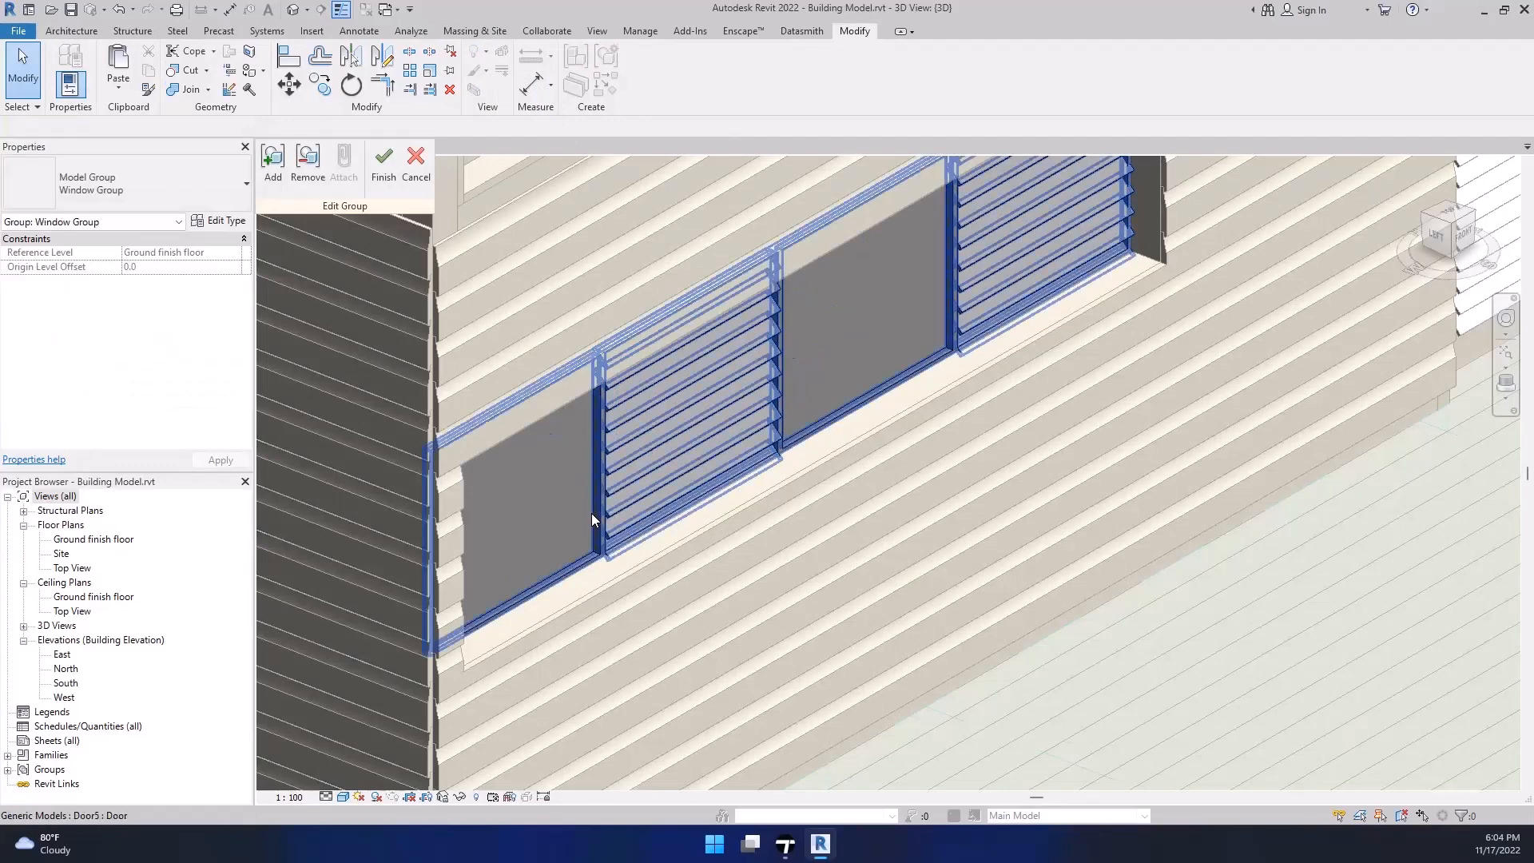
# Step: Open a second window copy for in-place editing and delete both sets of louvres
pyautogui.click(574, 435)
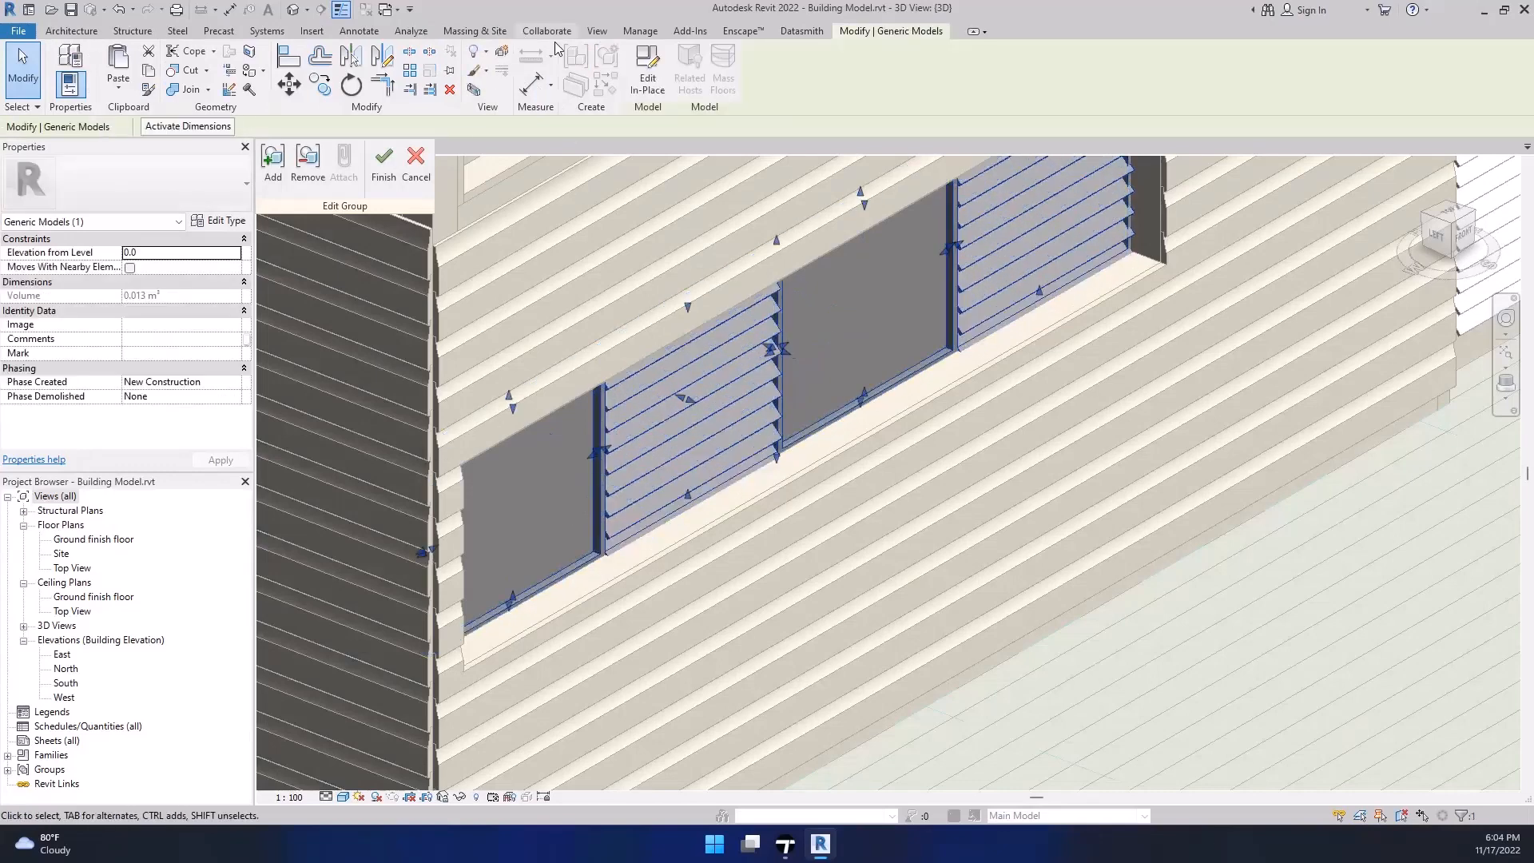
pyautogui.doubleClick(635, 321)
pyautogui.moveTo(630, 337); pyautogui.dragTo(845, 676)
pyautogui.moveTo(927, 442); pyautogui.dragTo(858, 504, button='middle')
pyautogui.click(859, 504)
pyautogui.moveTo(907, 317); pyautogui.dragTo(758, 505, button='middle')
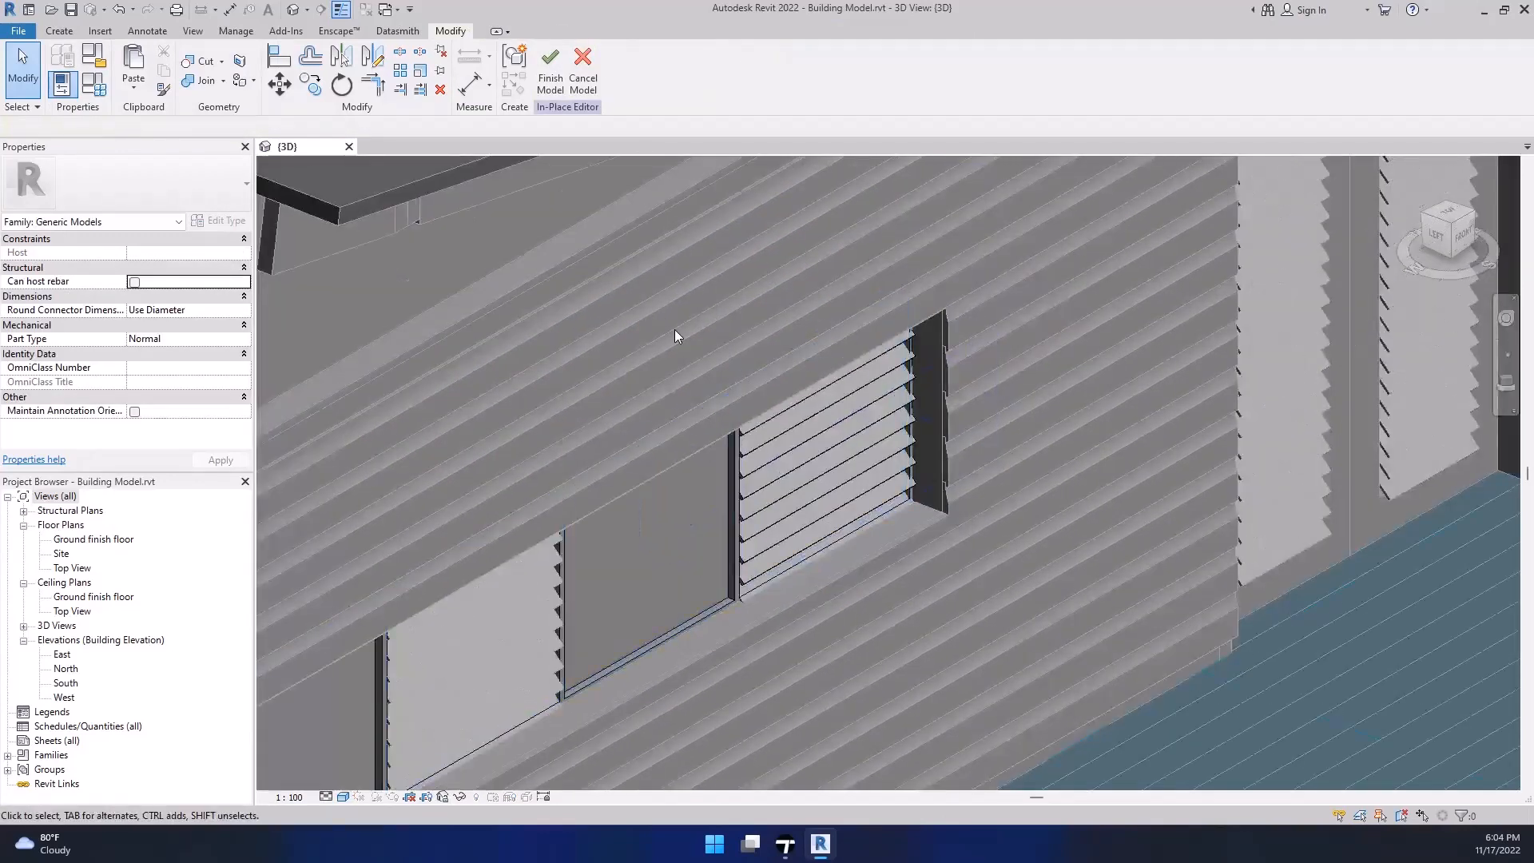
pyautogui.moveTo(651, 301); pyautogui.dragTo(1002, 775)
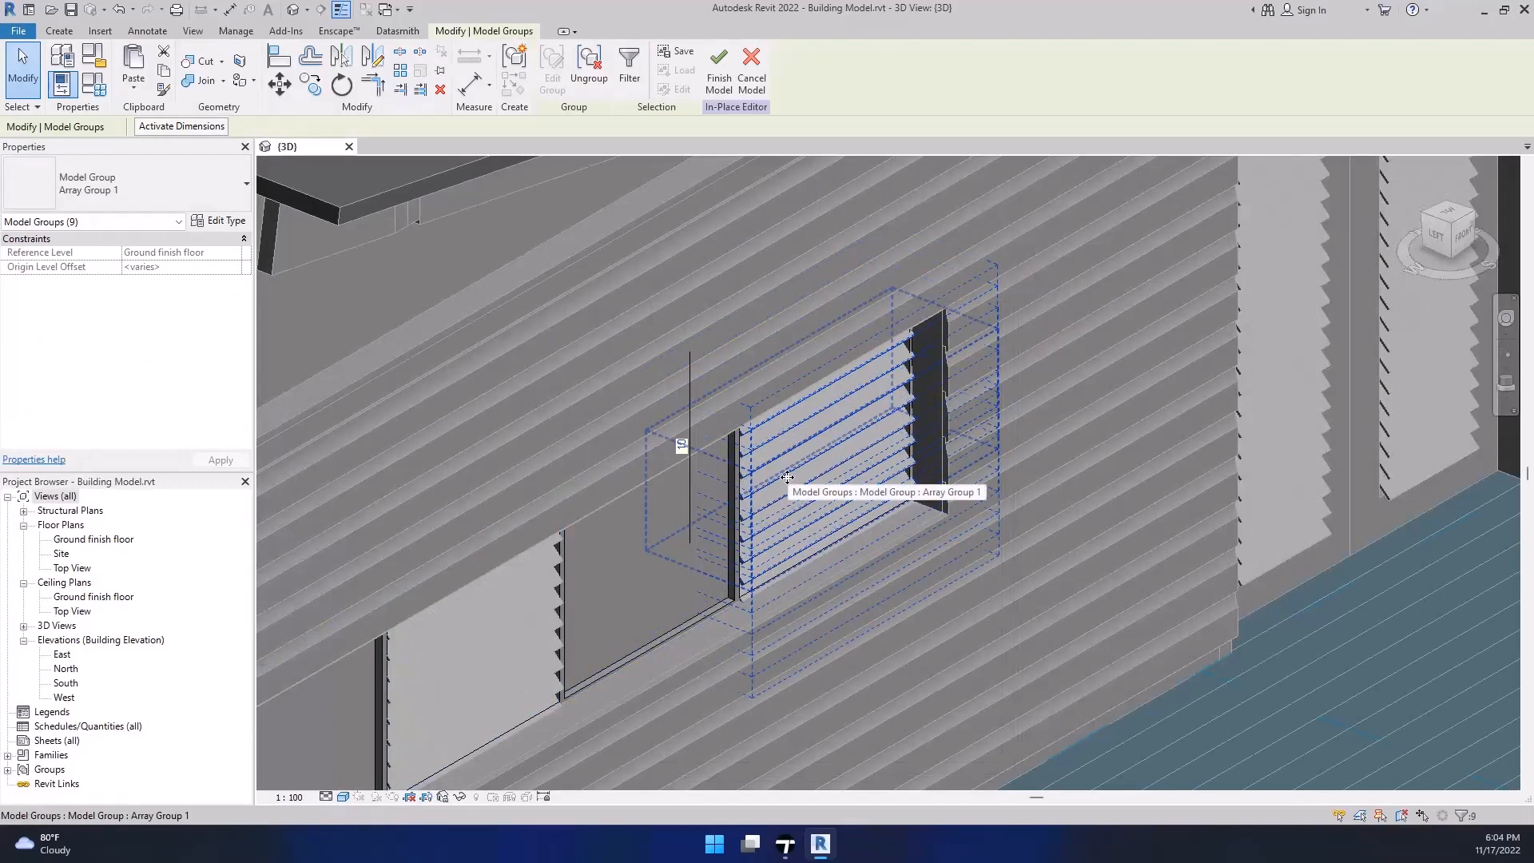
pyautogui.press('Escape')
# Step: Delete the frame extrusion from the second window copy, keeping only the flat panels, and finish the model
pyautogui.moveTo(773, 452); pyautogui.dragTo(946, 271, button='middle')
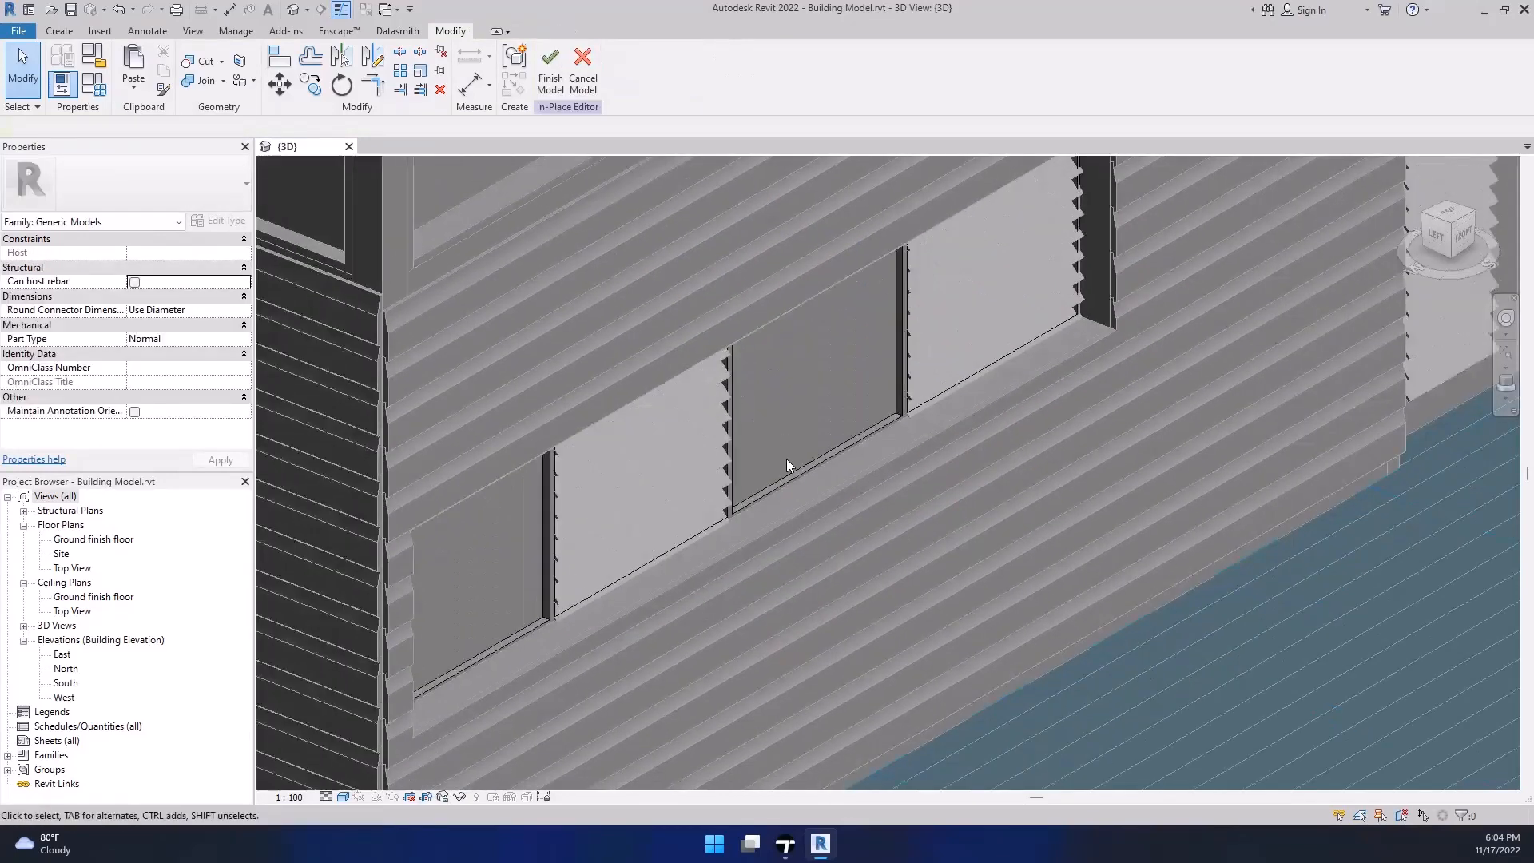
pyautogui.click(780, 481)
pyautogui.press('Escape')
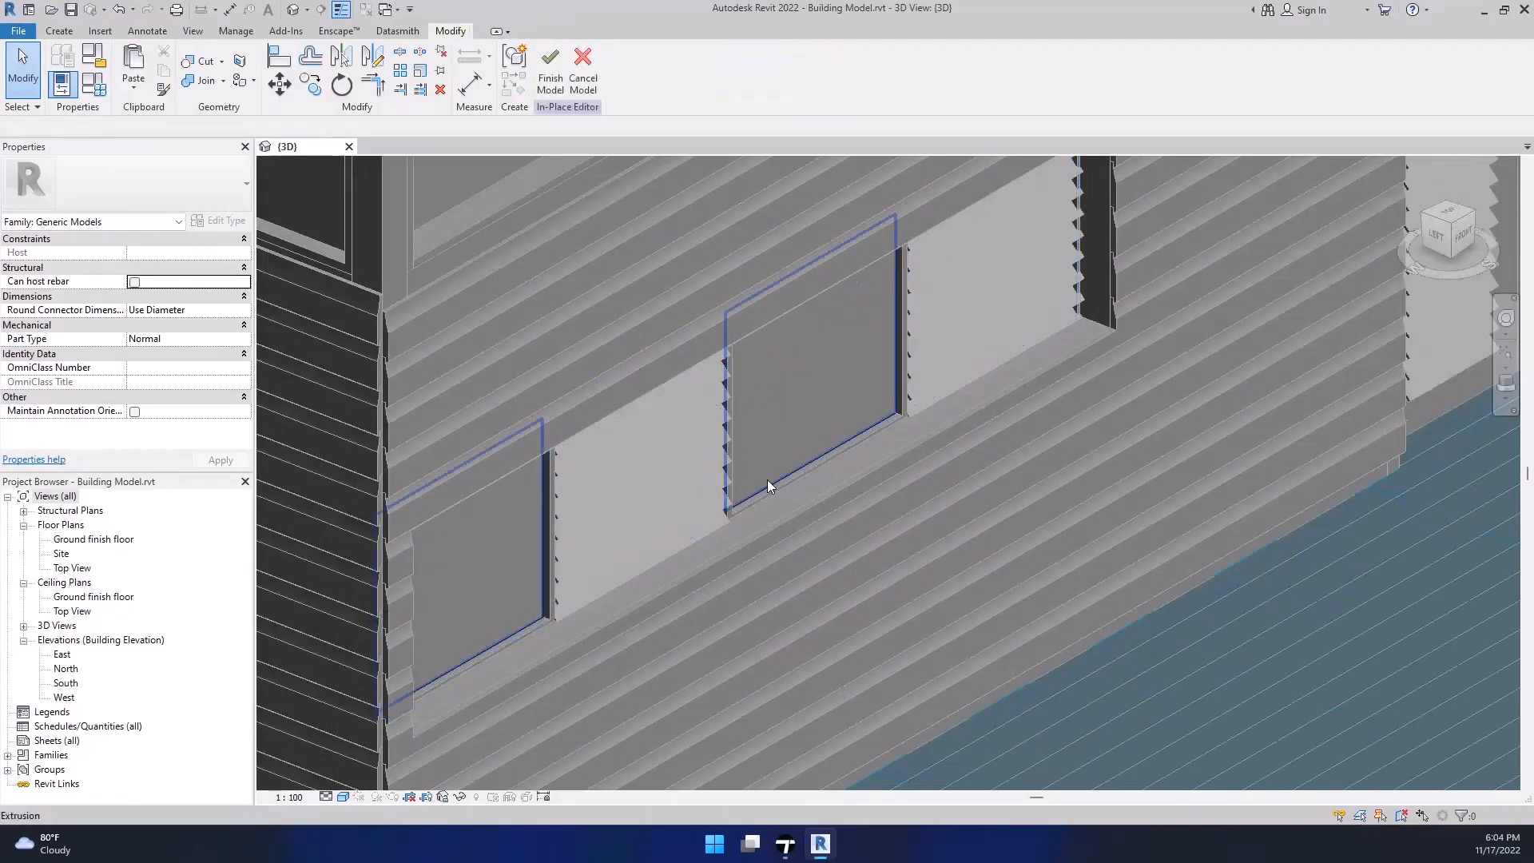
pyautogui.click(545, 80)
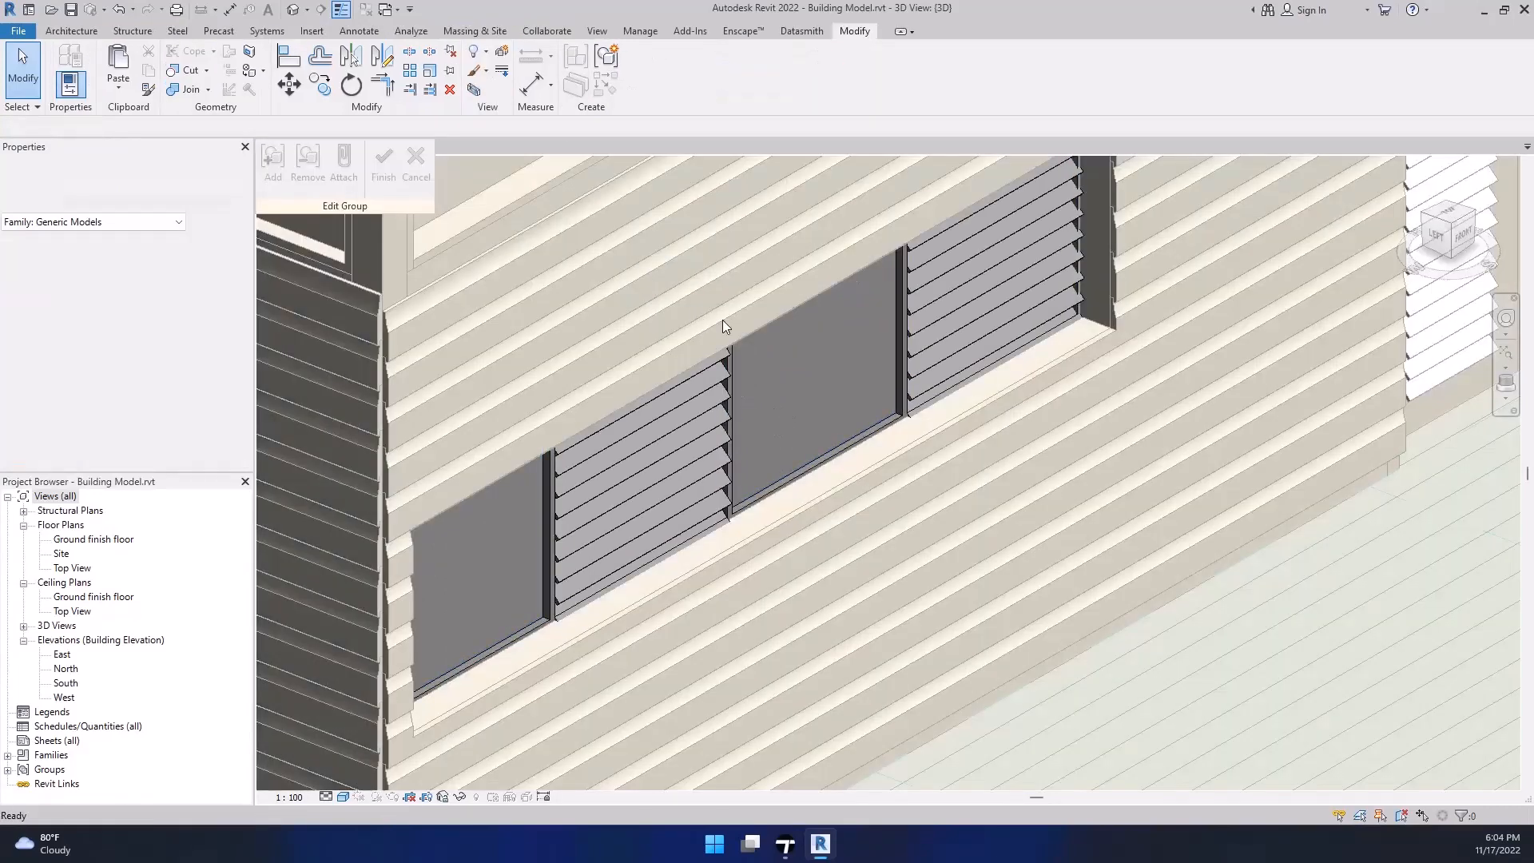
# Step: Edit the third window copy in place, delete its panels and louvres to leave only the frame, and finish the model
pyautogui.click(544, 486)
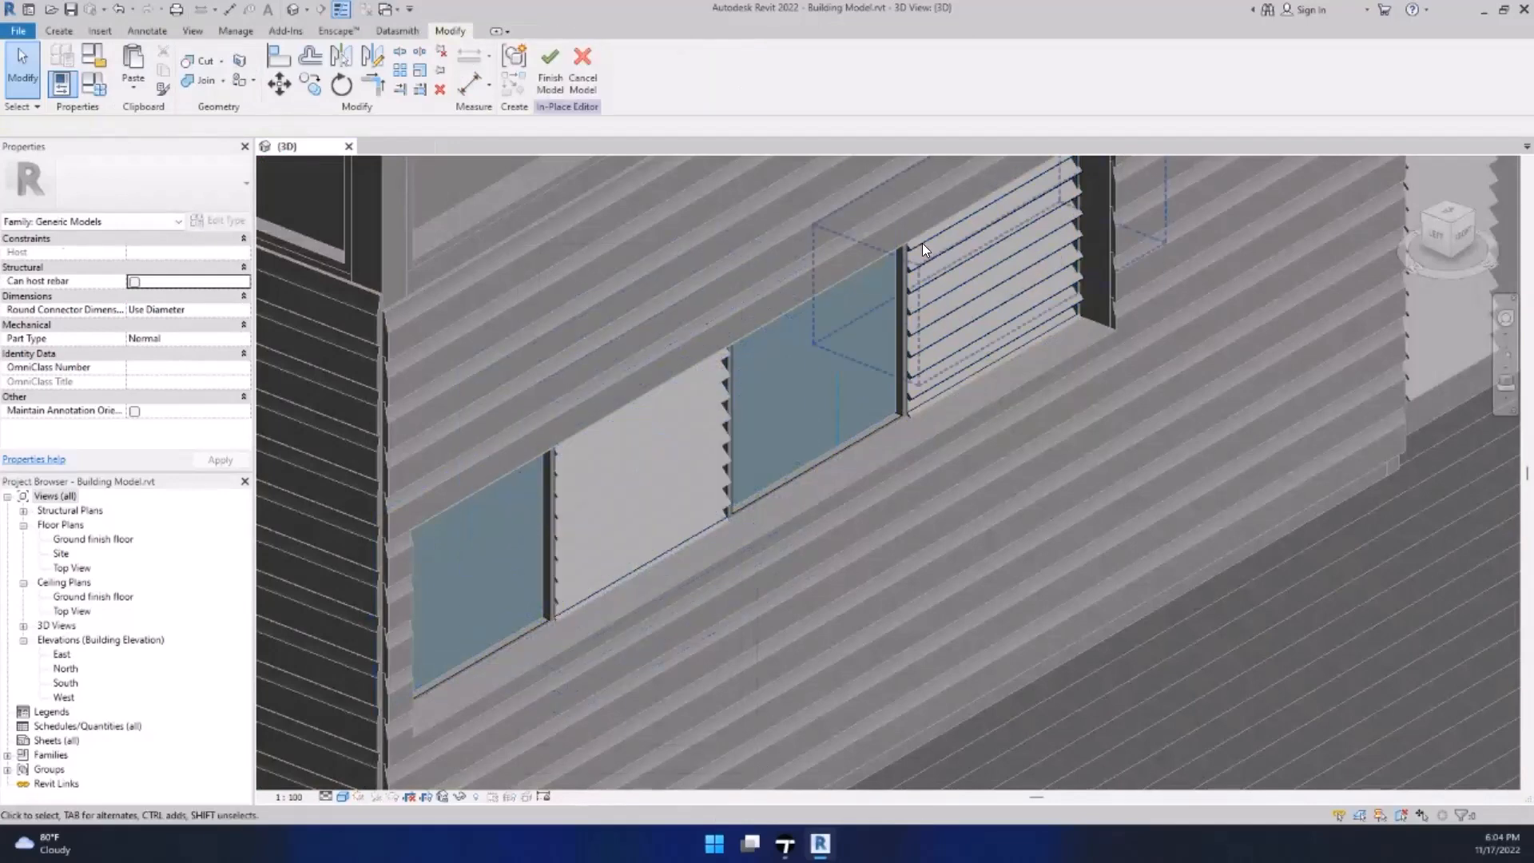
pyautogui.scroll(-3, 893, 304)
pyautogui.scroll(-3, 894, 308)
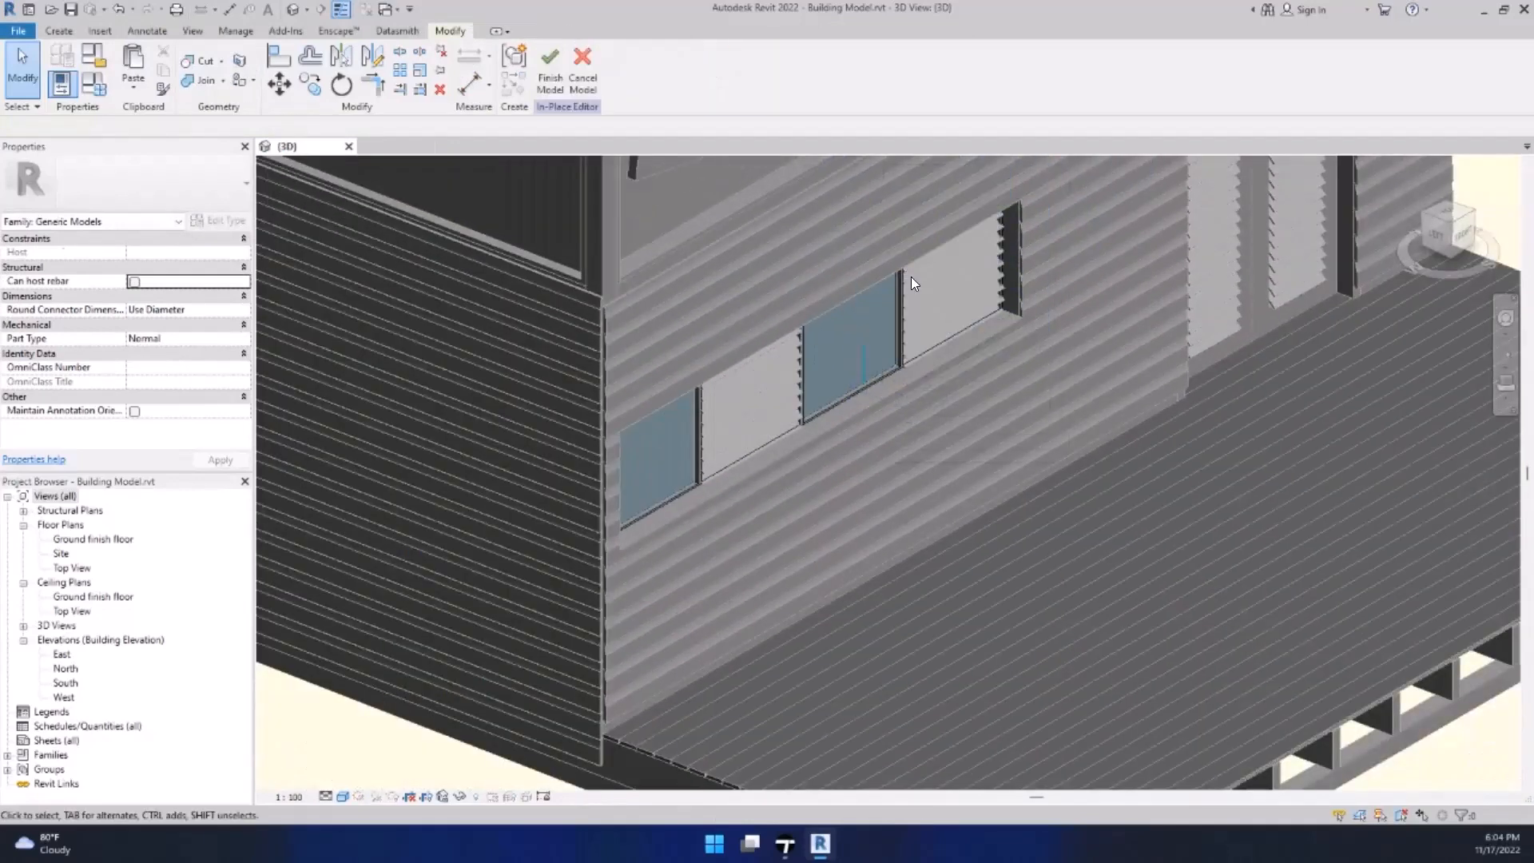
pyautogui.scroll(5, 911, 277)
pyautogui.click(556, 83)
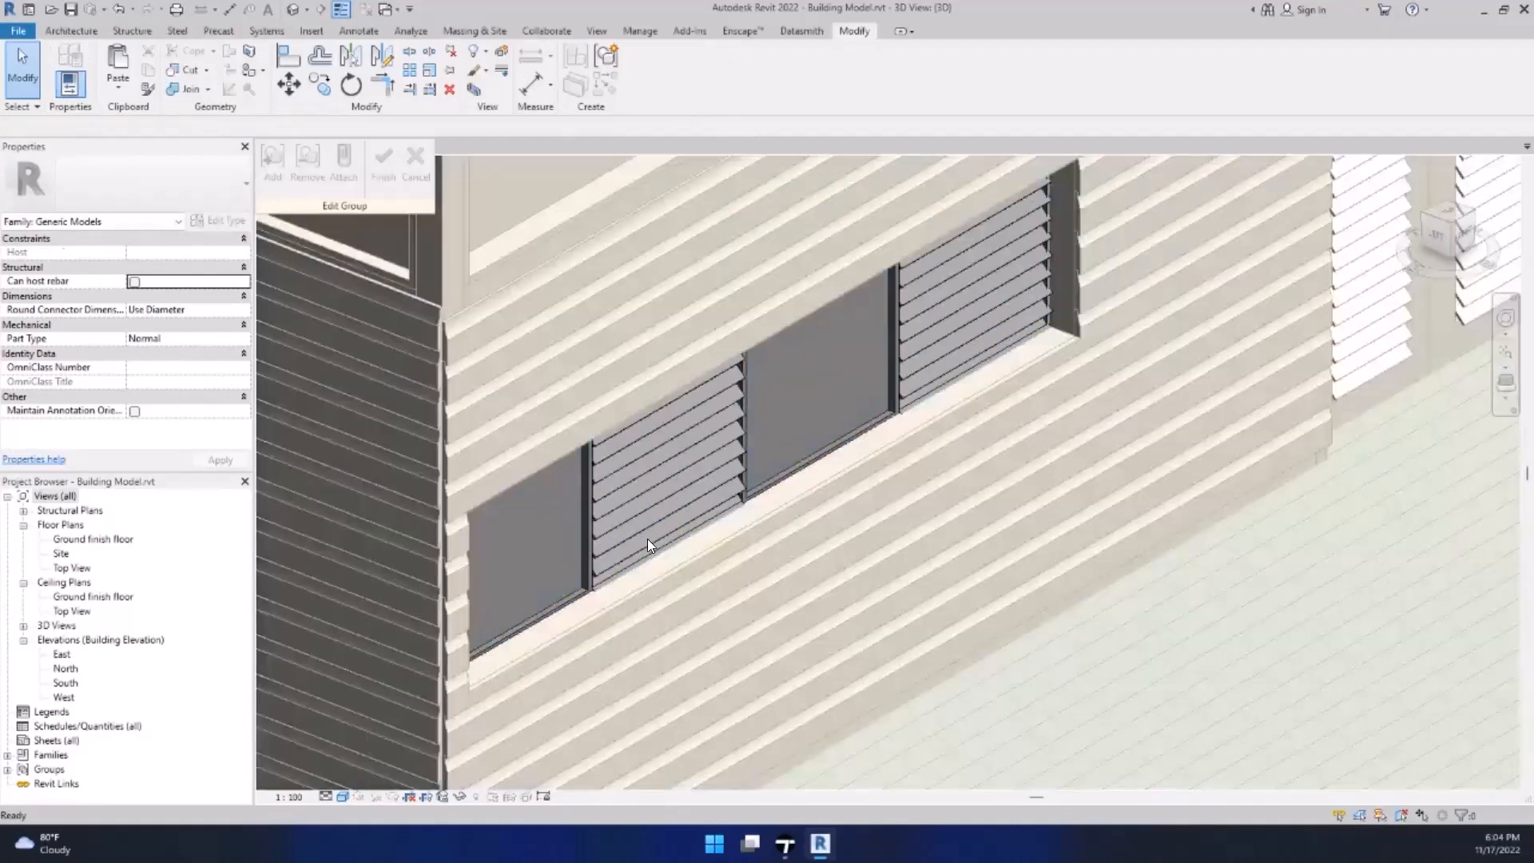
# Step: Finish editing the Window Group so the separated window parts extend to all its instances
pyautogui.scroll(-2, 591, 559)
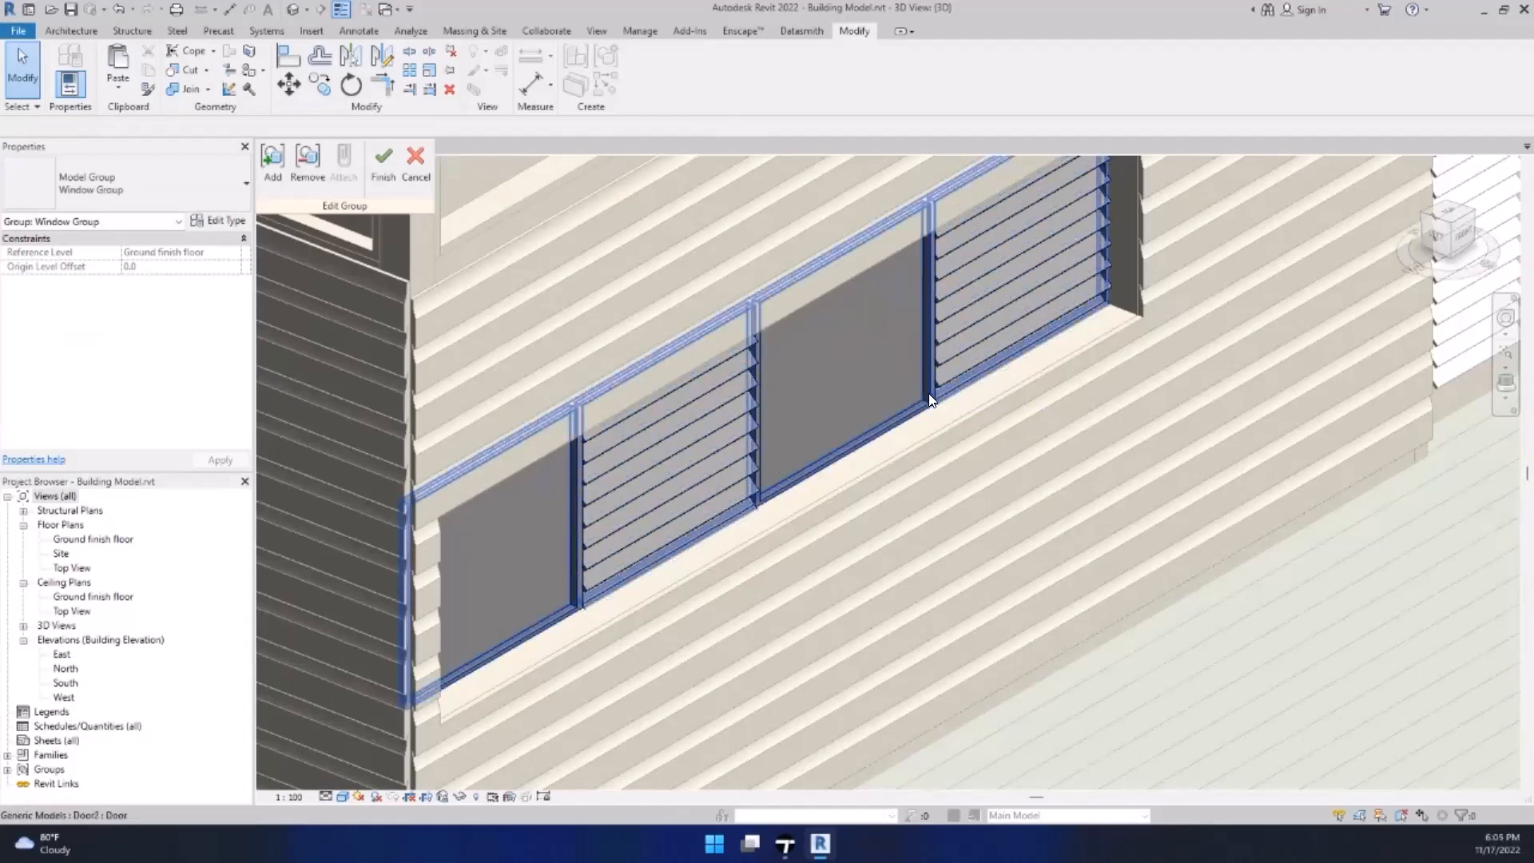
pyautogui.click(384, 163)
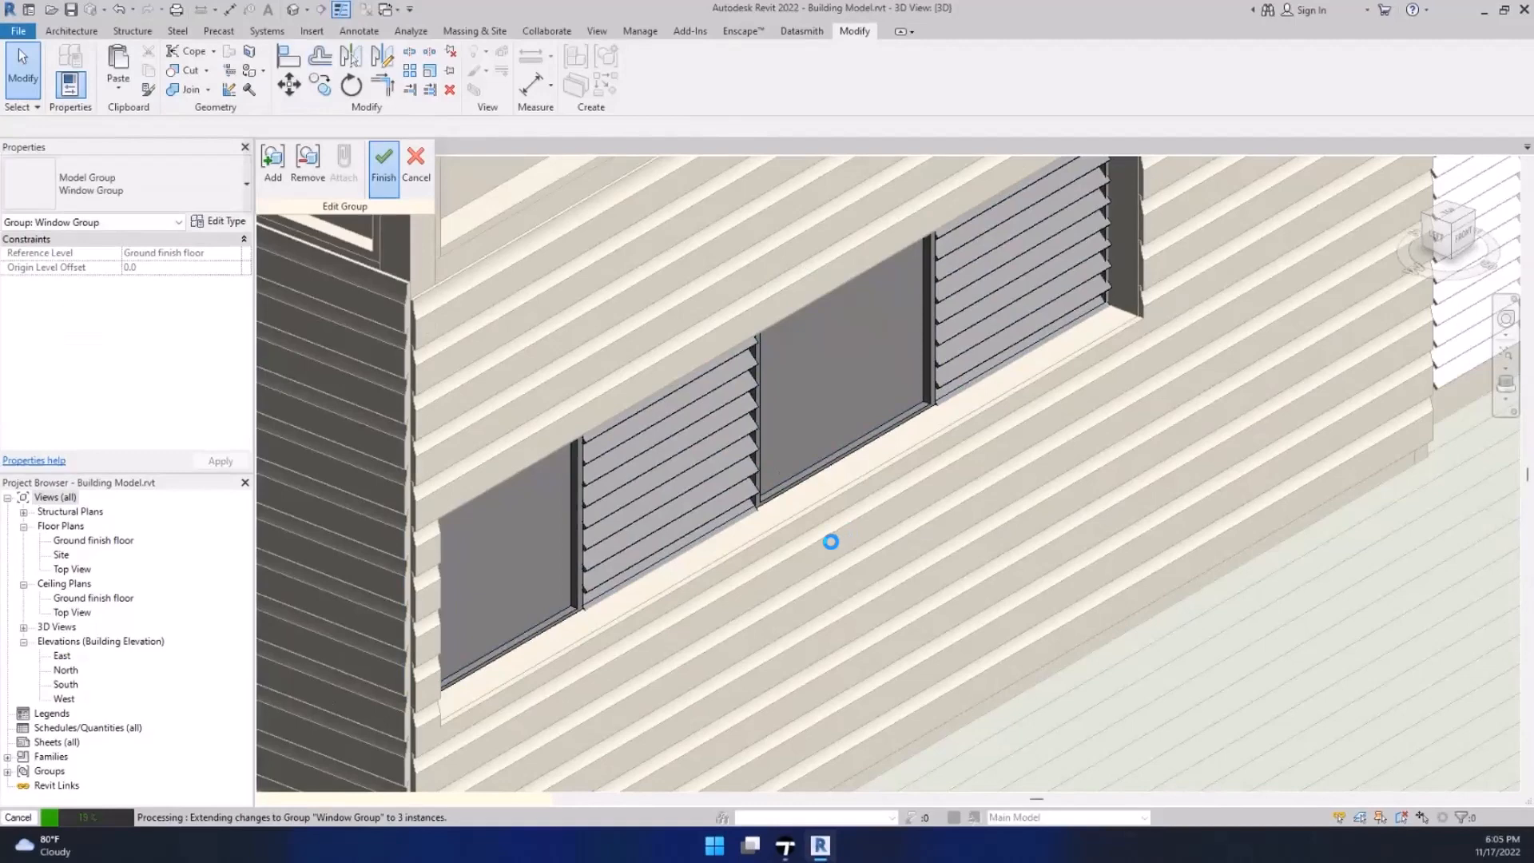
pyautogui.moveTo(887, 402)
pyautogui.mouseDown()
pyautogui.moveTo(513, 523)
pyautogui.moveTo(423, 683)
pyautogui.moveTo(16, 778)
pyautogui.moveTo(90, 757)
pyautogui.moveTo(18, 817)
pyautogui.moveTo(37, 832)
pyautogui.moveTo(119, 816)
pyautogui.mouseUp()
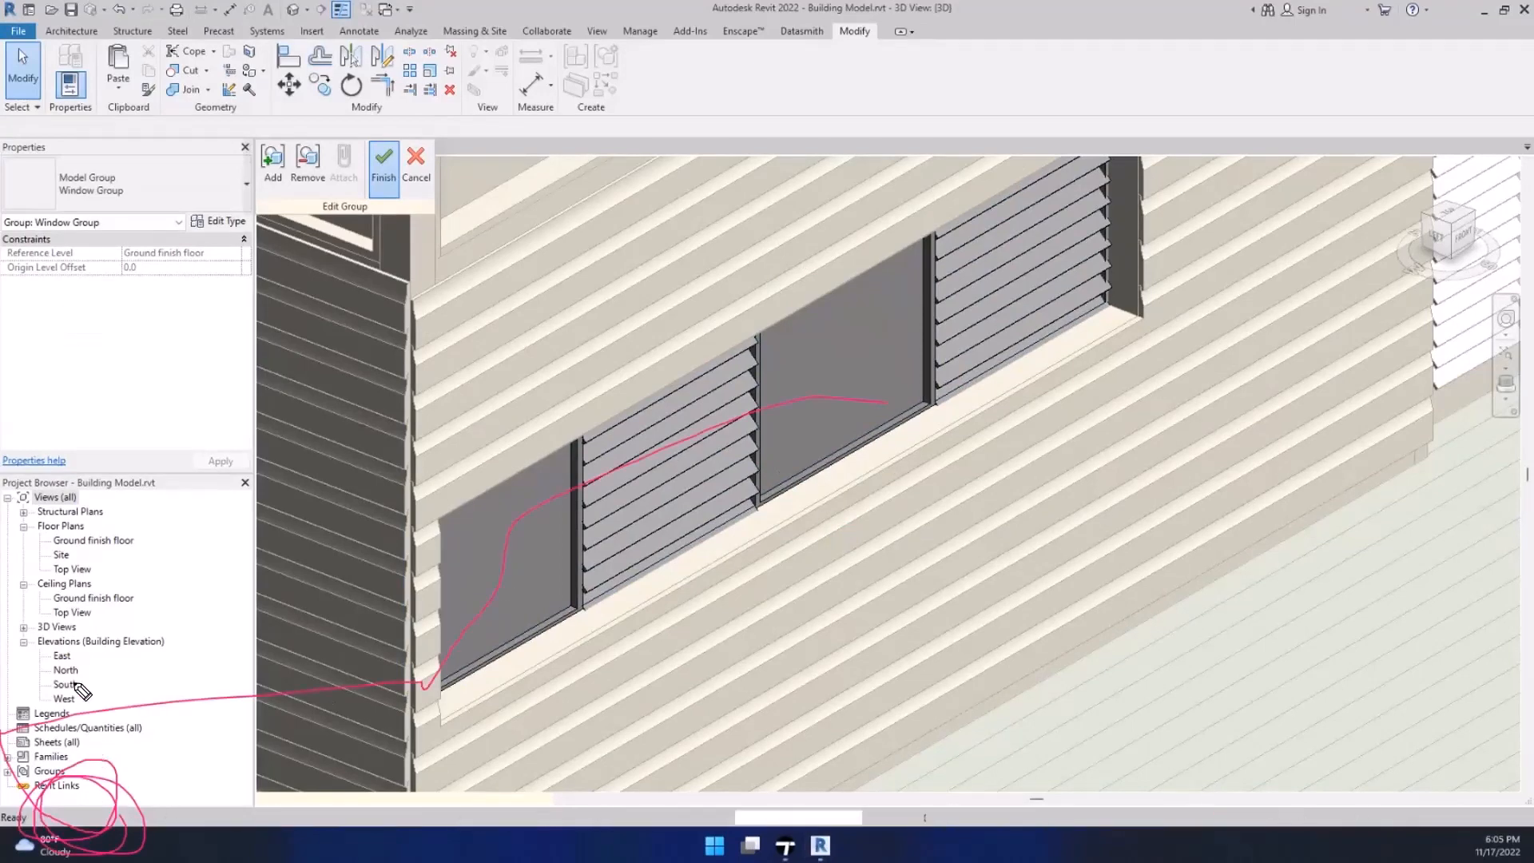
pyautogui.press('Escape')
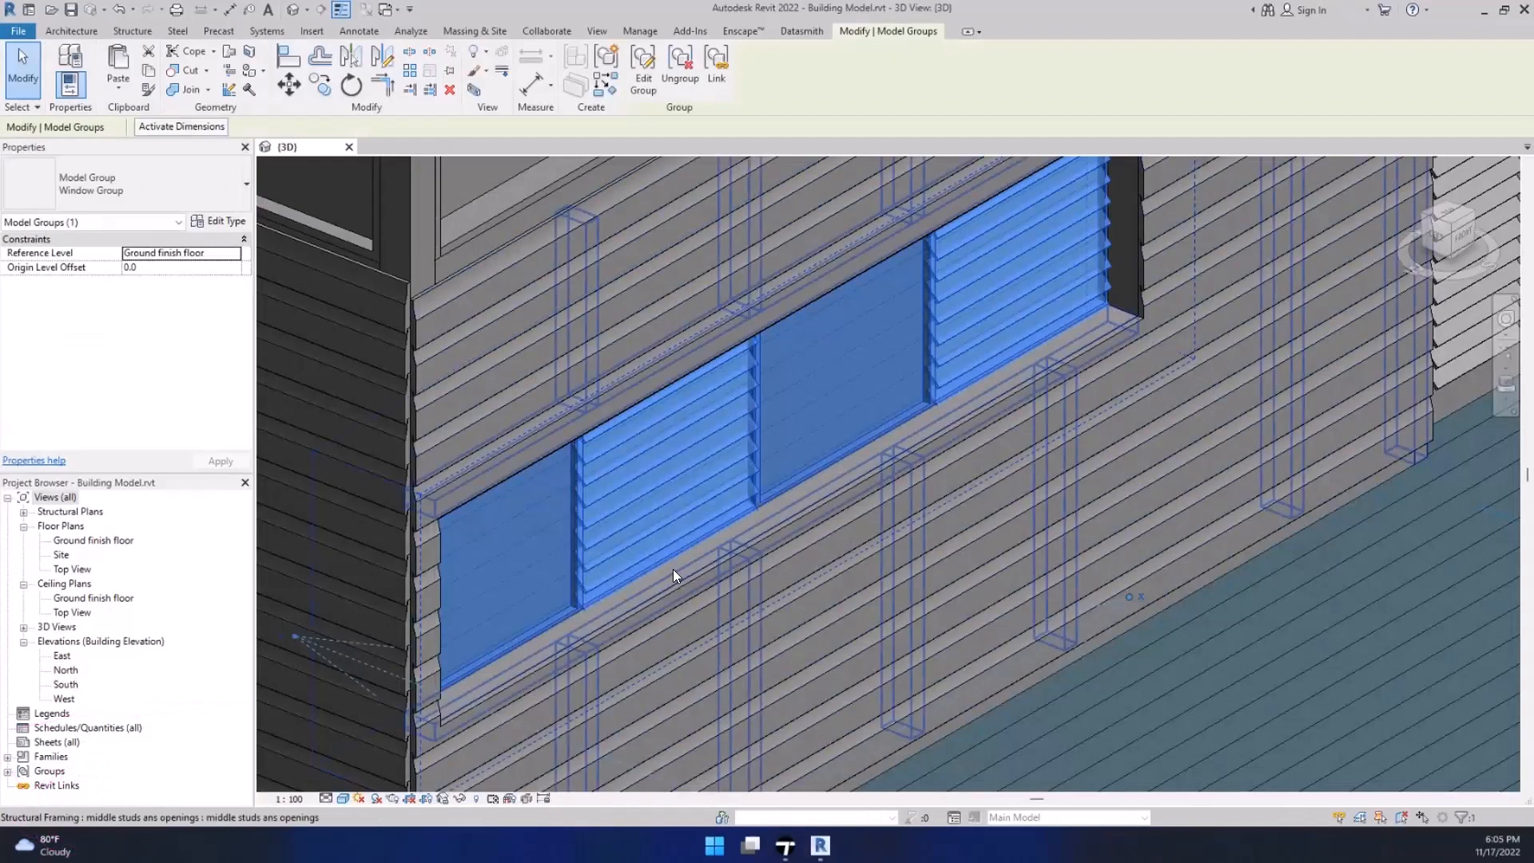
# Step: Synchronize the updated building model with Twinmotion through the Datasmith direct link
pyautogui.scroll(-5, 673, 569)
pyautogui.keyDown('shift'); pyautogui.moveTo(673, 567); pyautogui.dragTo(839, 523, button='middle'); pyautogui.keyUp('shift')
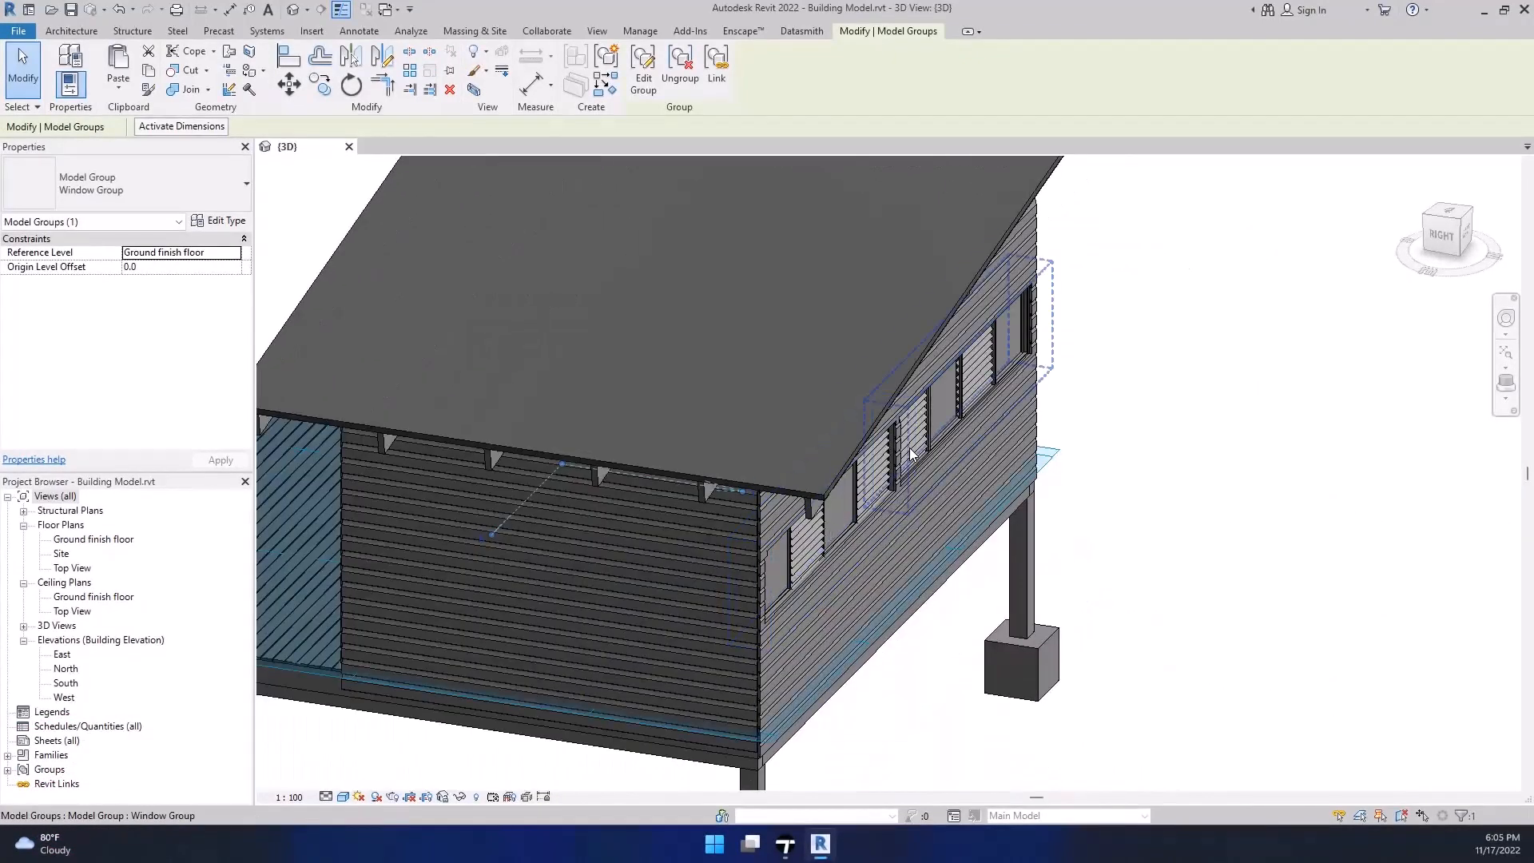
pyautogui.keyDown('shift'); pyautogui.moveTo(641, 539); pyautogui.dragTo(1083, 504, button='middle'); pyautogui.keyUp('shift')
pyautogui.moveTo(698, 453); pyautogui.dragTo(889, 613, button='middle')
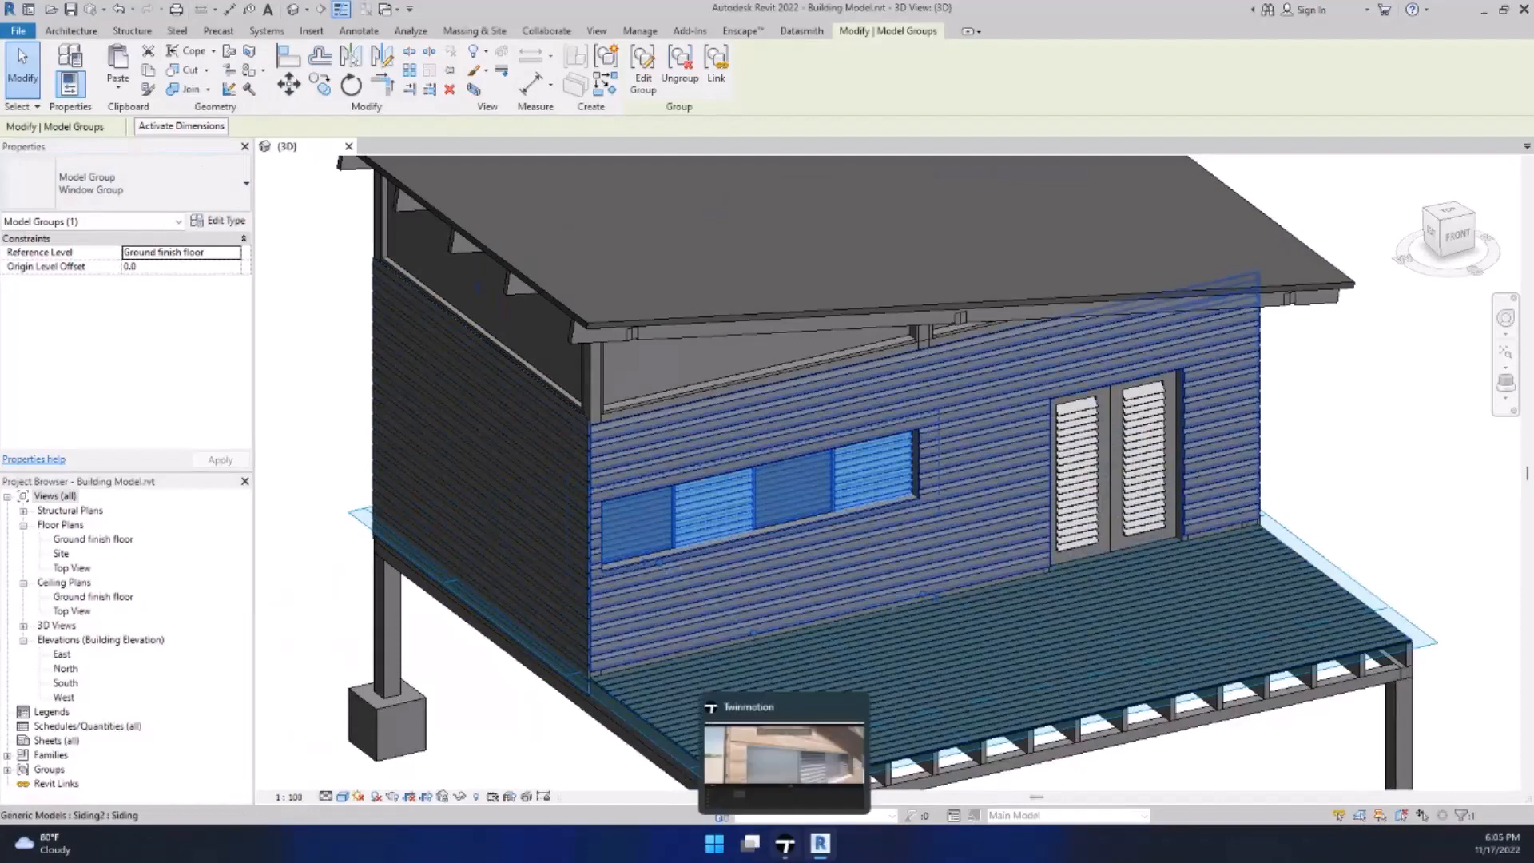
pyautogui.click(802, 32)
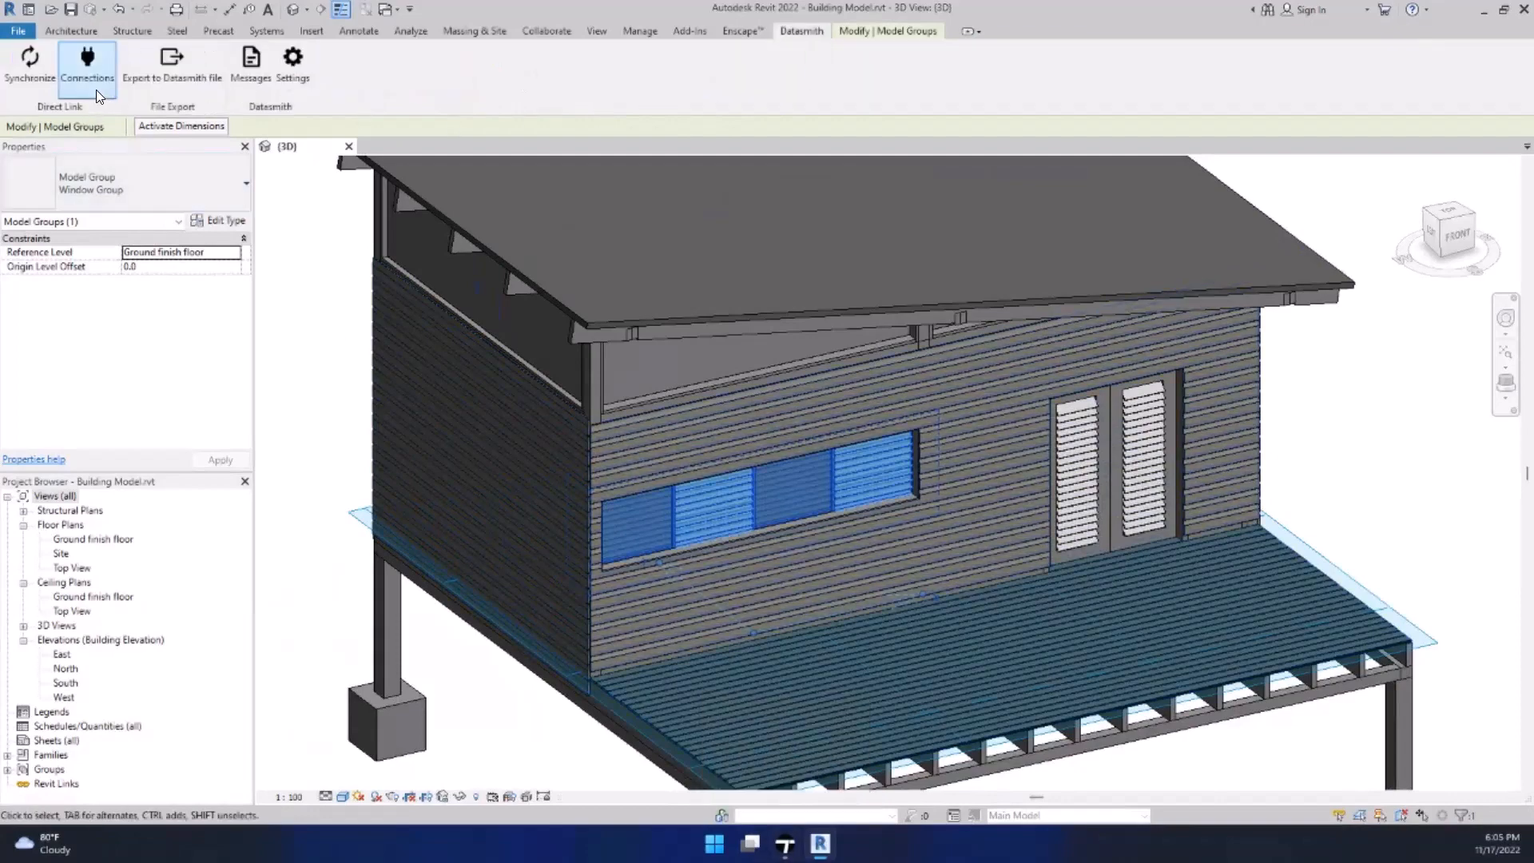
pyautogui.click(36, 65)
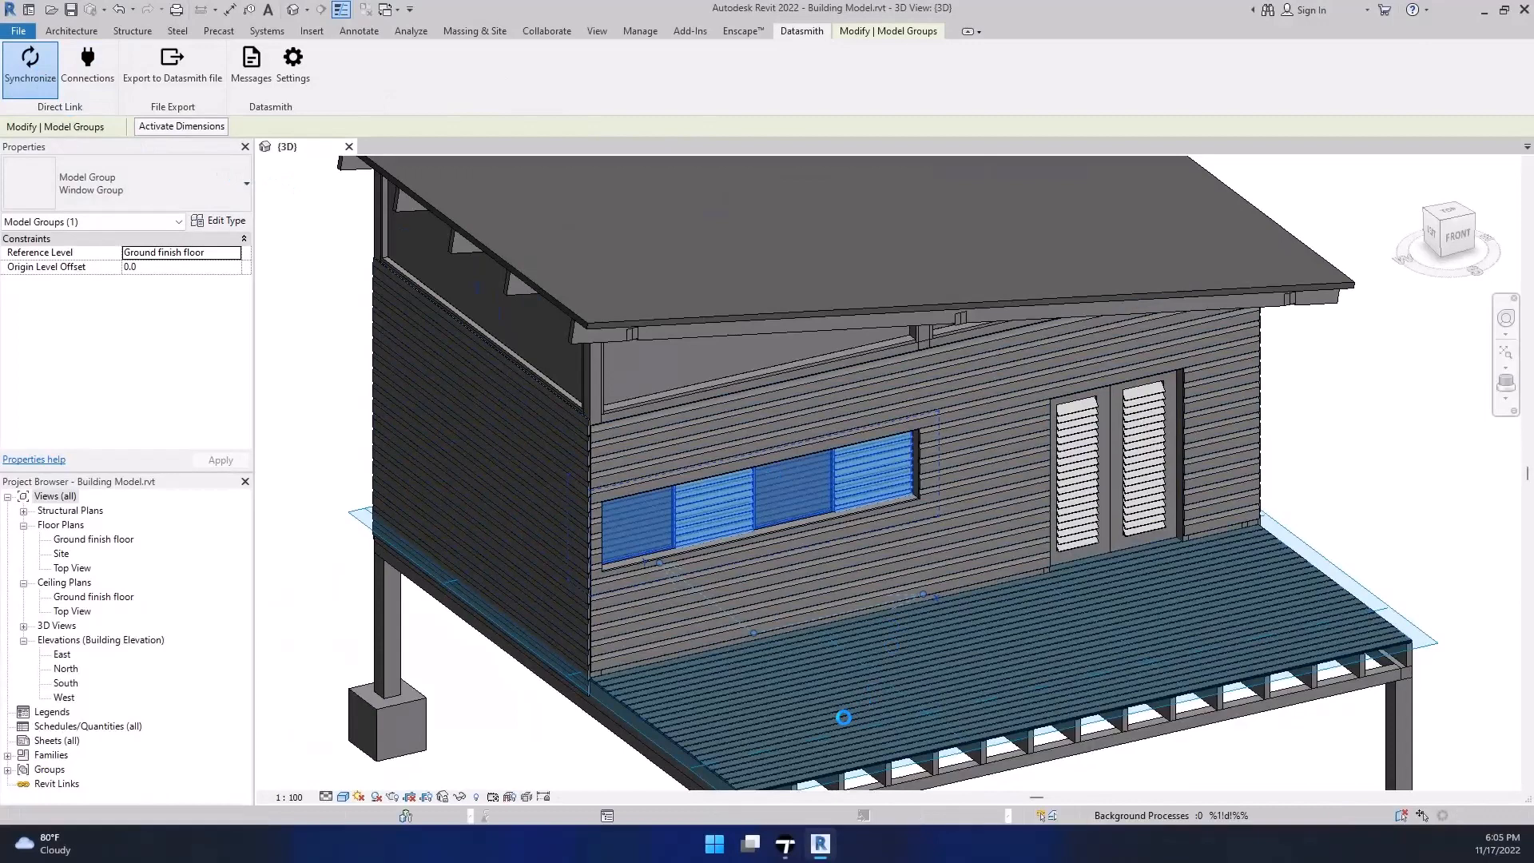
# Step: Switch to Twinmotion and select the front window's louvres and panels in turn to check that they are separate objects
pyautogui.hotkey('alt', 'Tab')
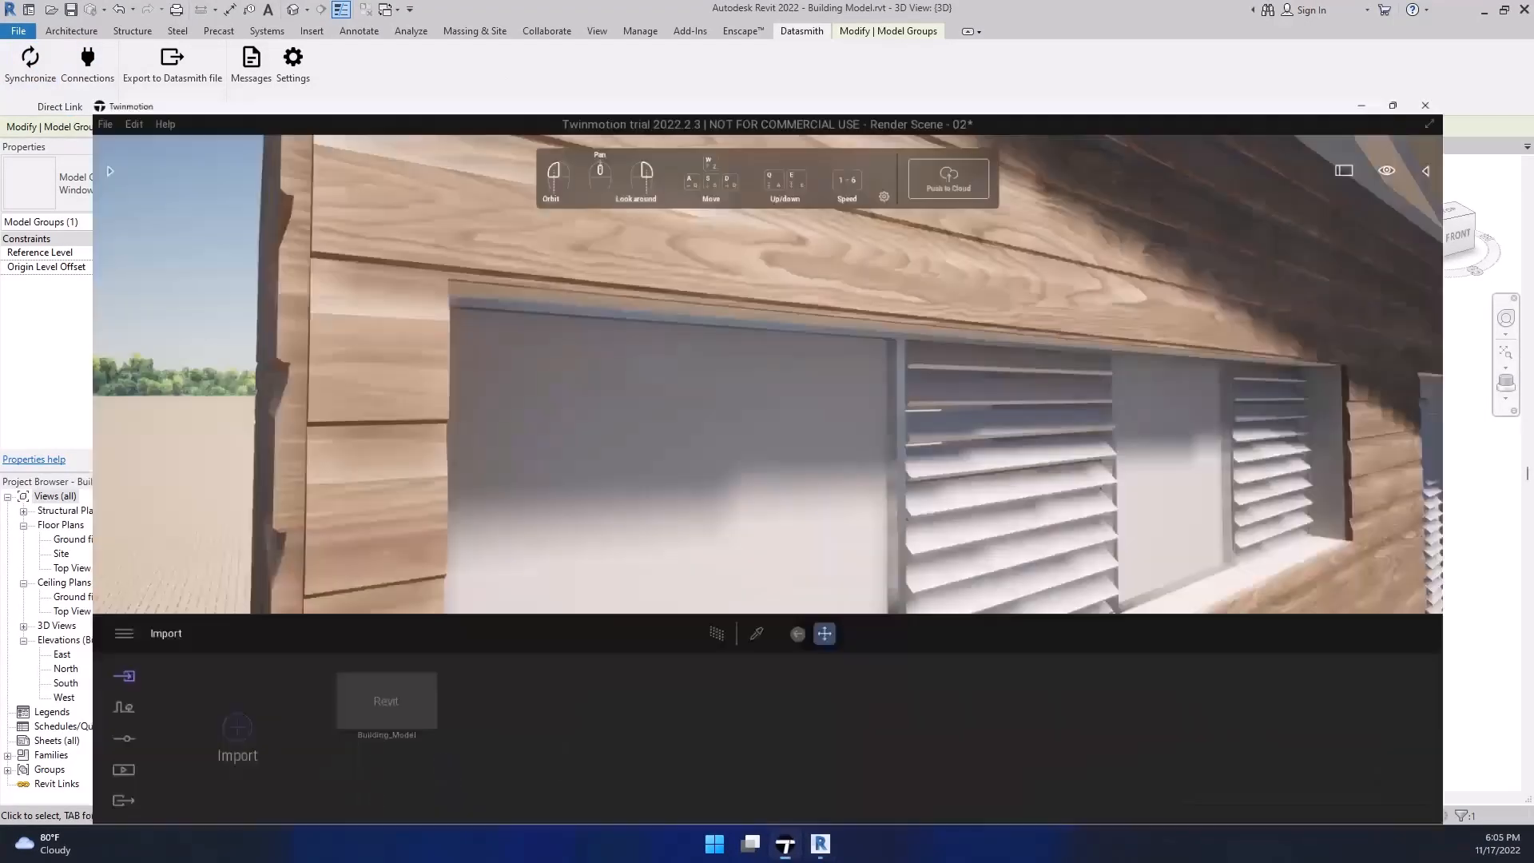
pyautogui.scroll(-5, 1079, 390)
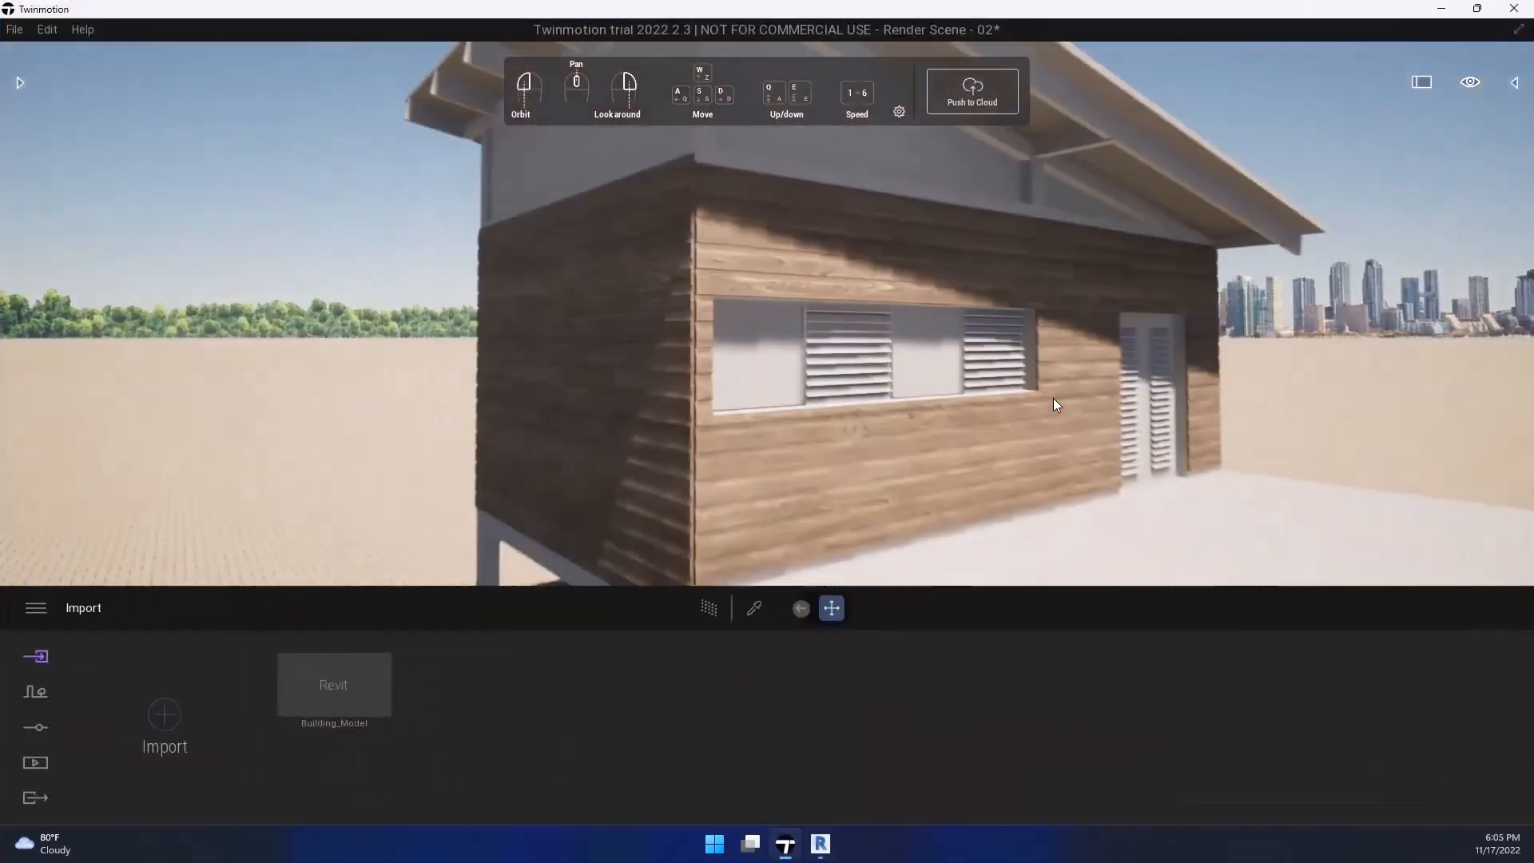
pyautogui.scroll(4, 964, 409)
pyautogui.moveTo(922, 417); pyautogui.dragTo(922, 449, button='middle')
pyautogui.click(922, 447)
pyautogui.scroll(3, 923, 457)
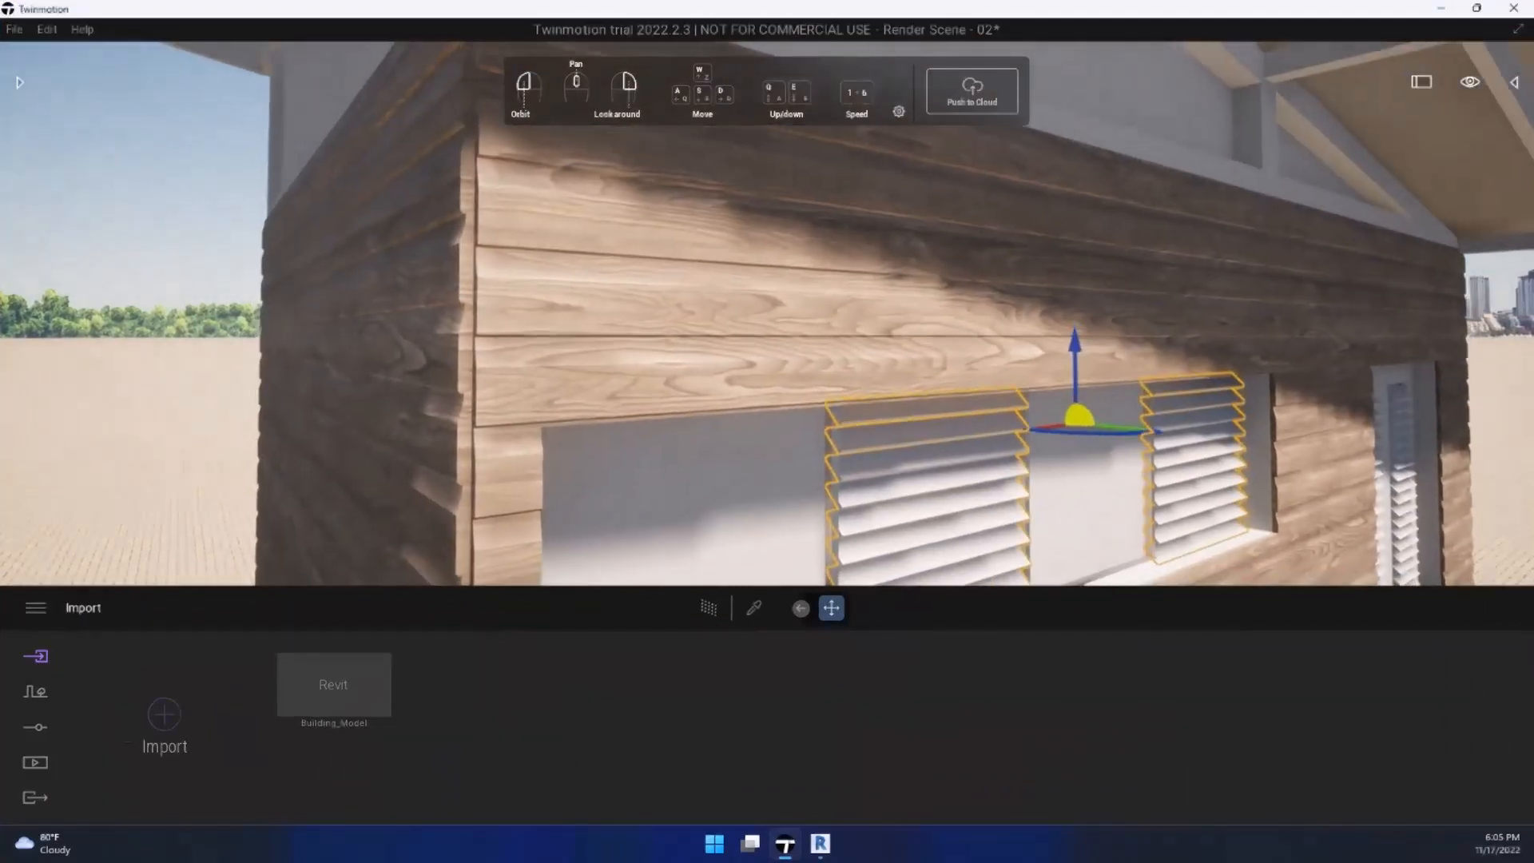
pyautogui.click(839, 536)
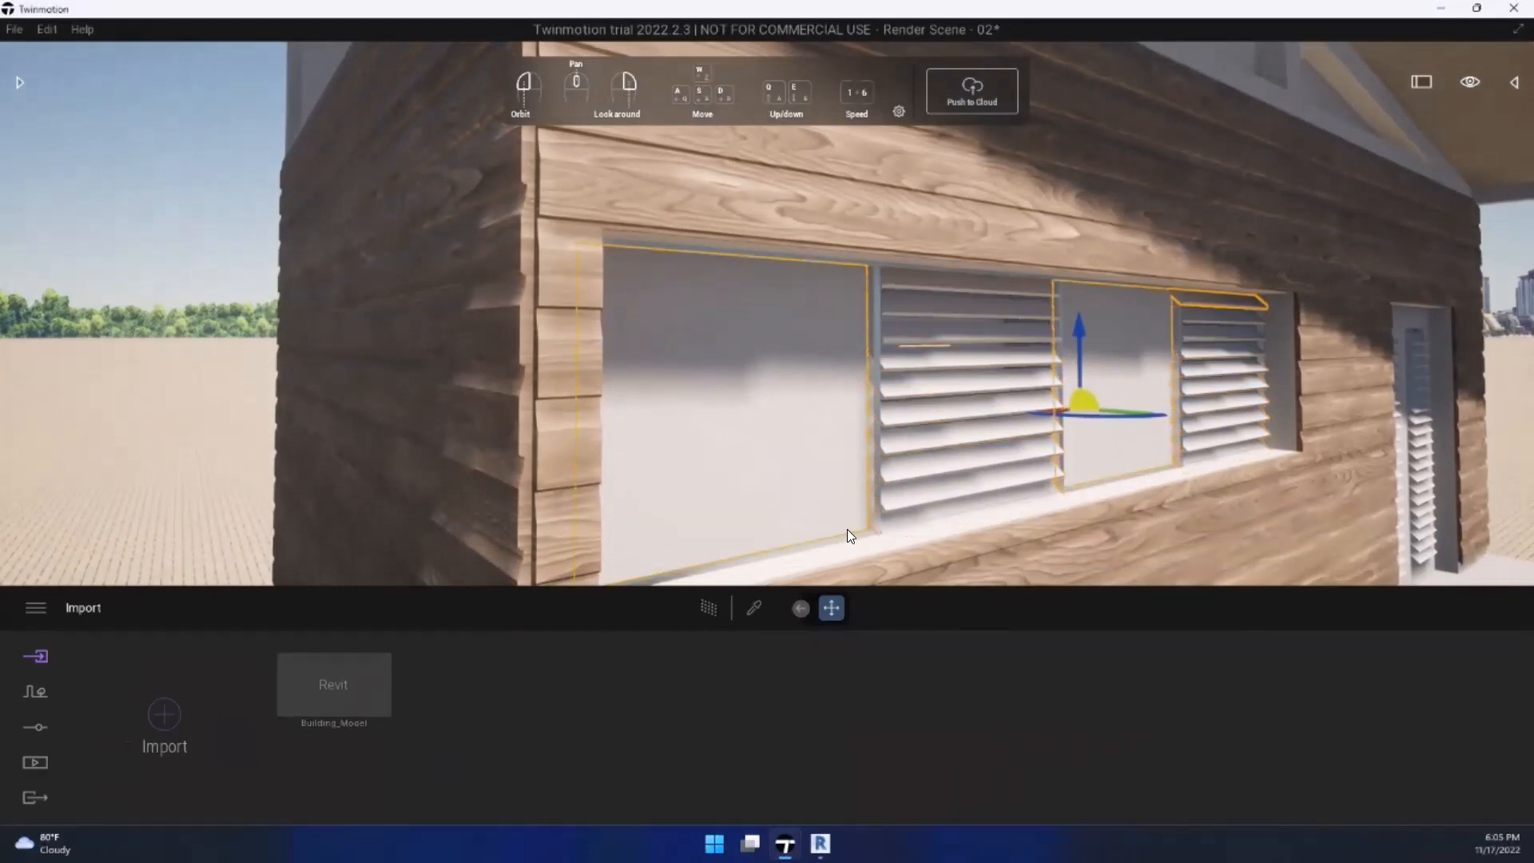
# Step: Select the front window's frame and the louvres of a window around the corner to check that they are separate objects
pyautogui.click(849, 544)
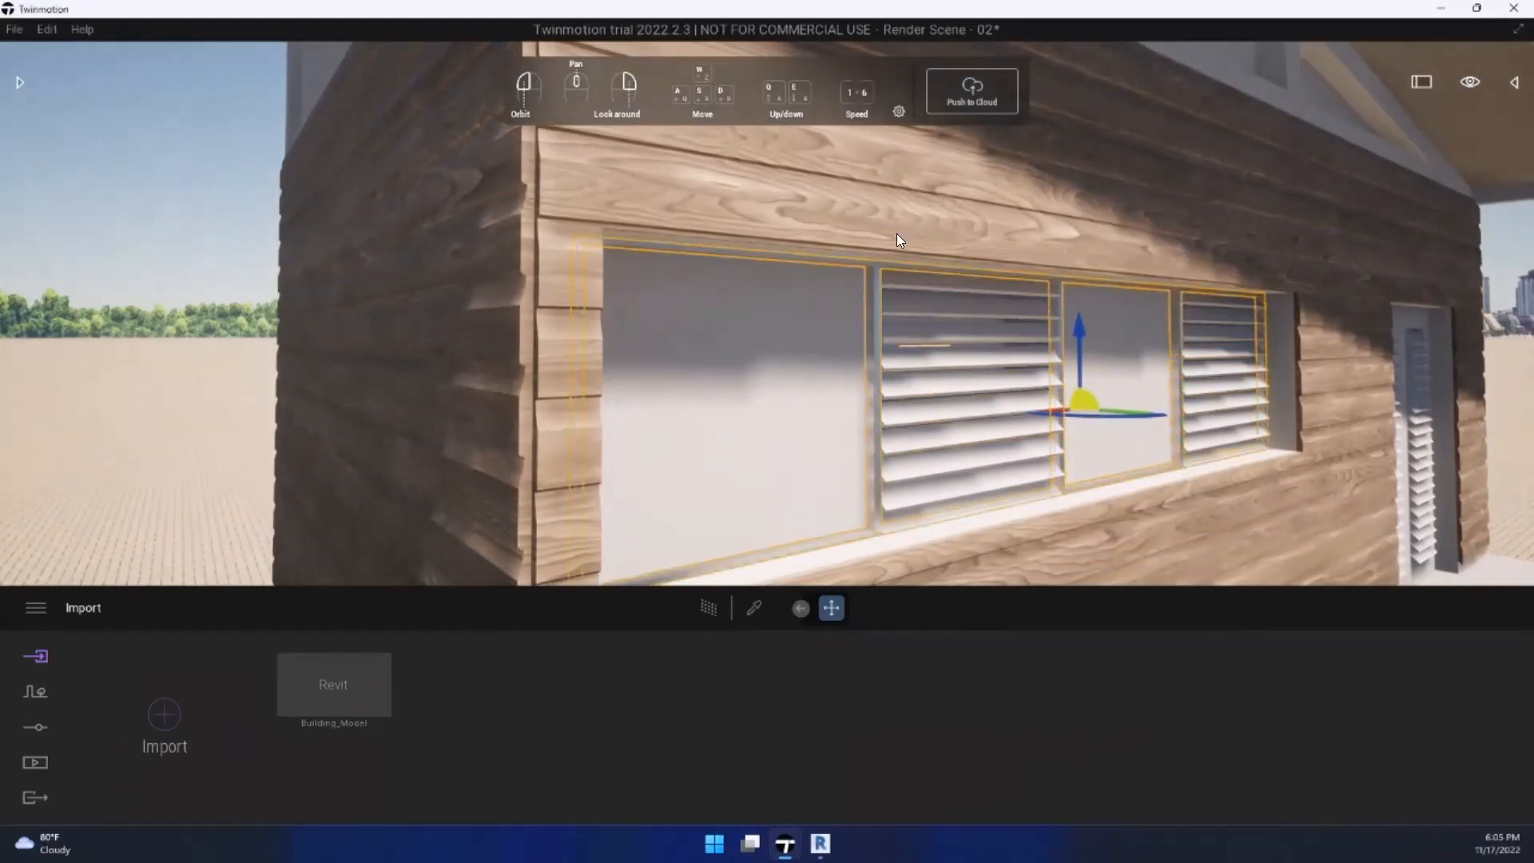
pyautogui.scroll(-5, 906, 403)
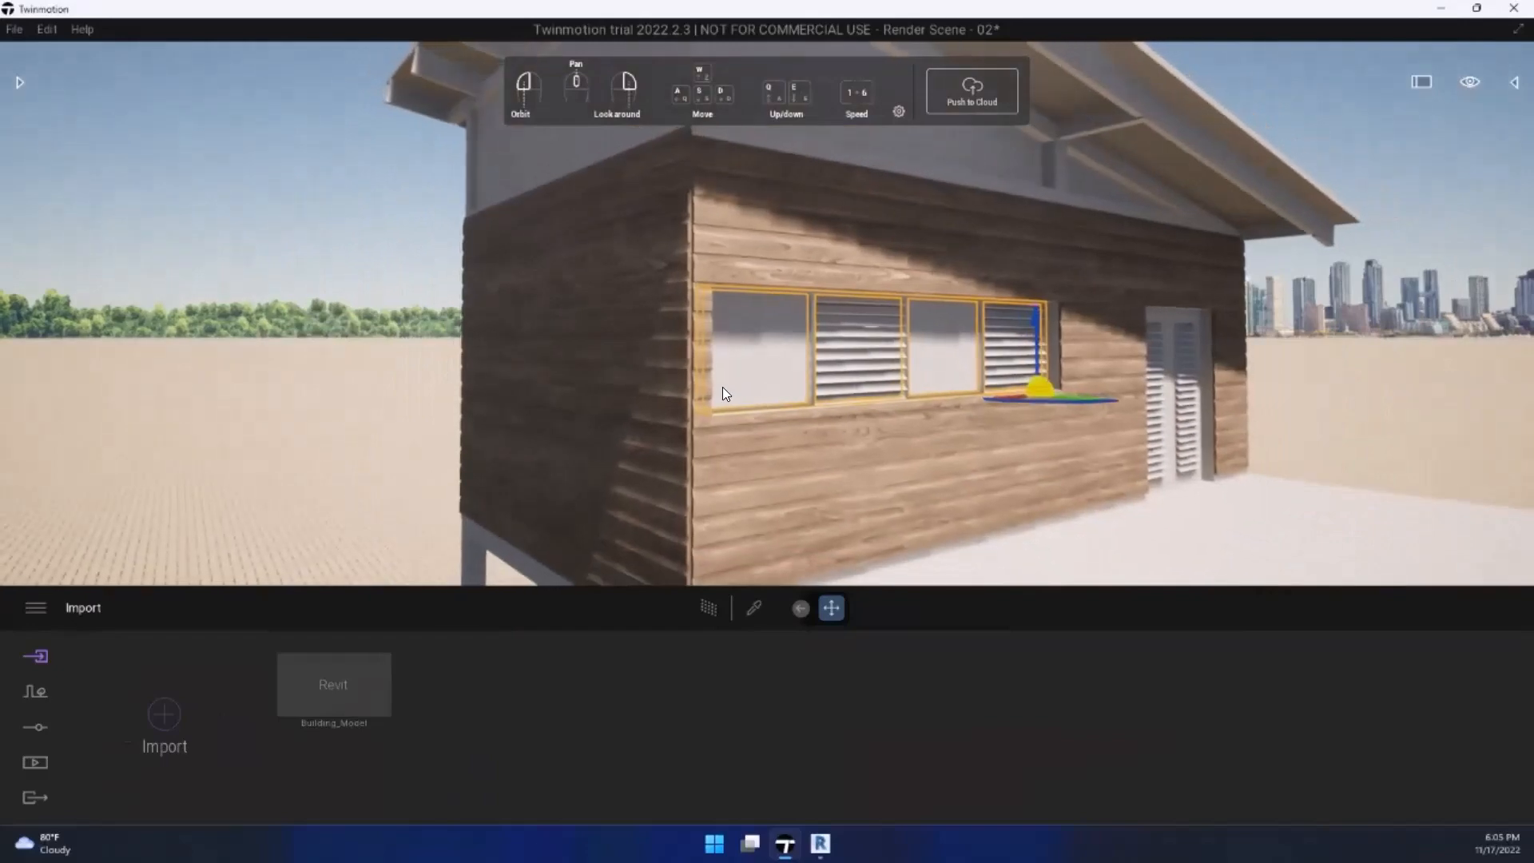
pyautogui.moveTo(722, 387); pyautogui.dragTo(724, 390)
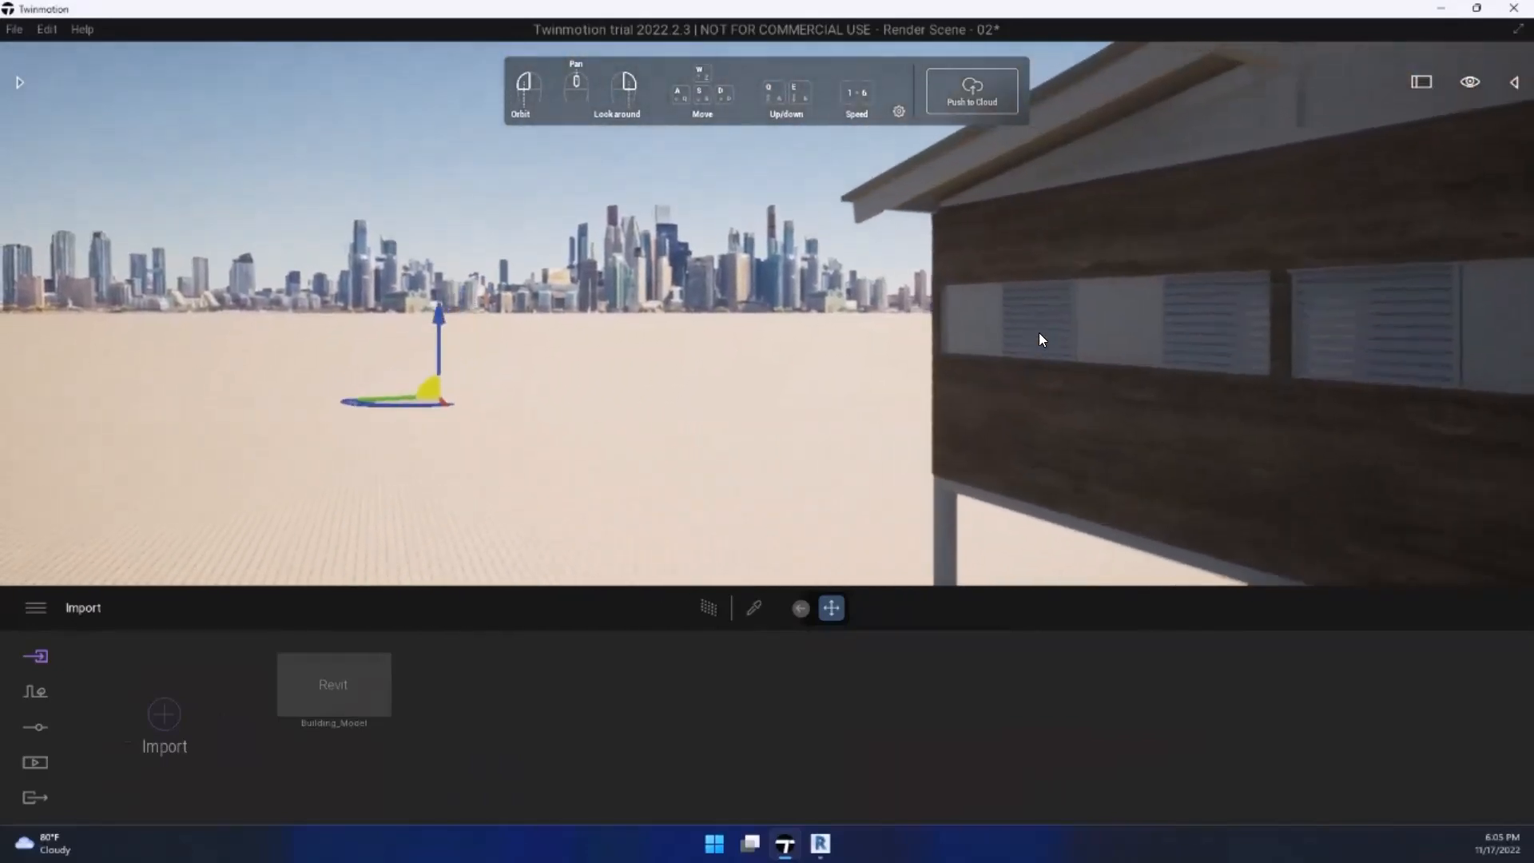
pyautogui.click(1031, 339)
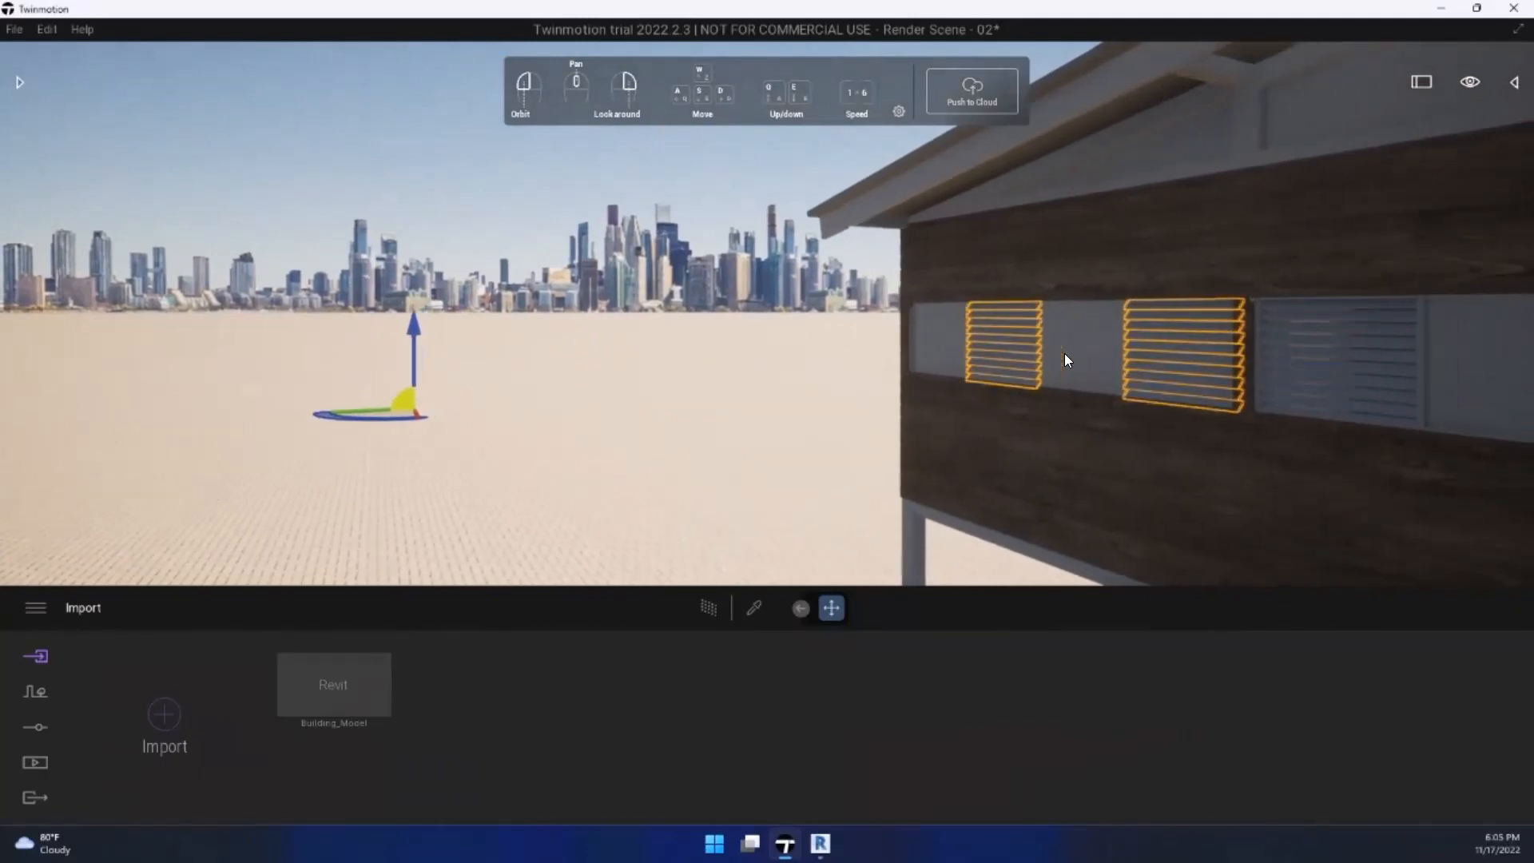
pyautogui.moveTo(1065, 360); pyautogui.dragTo(1036, 362)
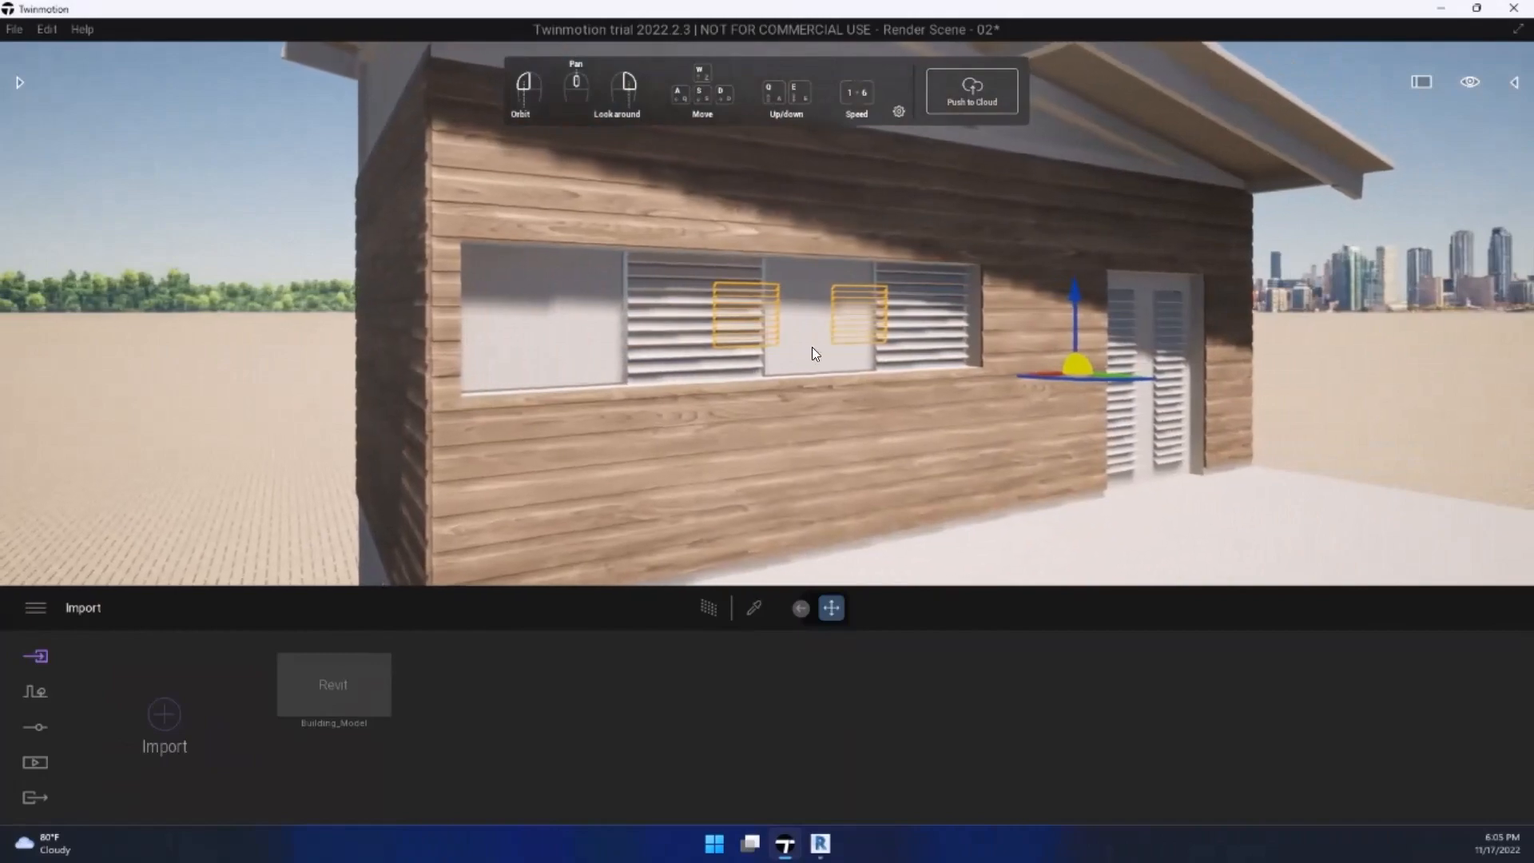
# Step: Select the double door's right leaf to check whether its louvres and panel are separate objects
pyautogui.press('a')
pyautogui.press('w')
pyautogui.press('d')
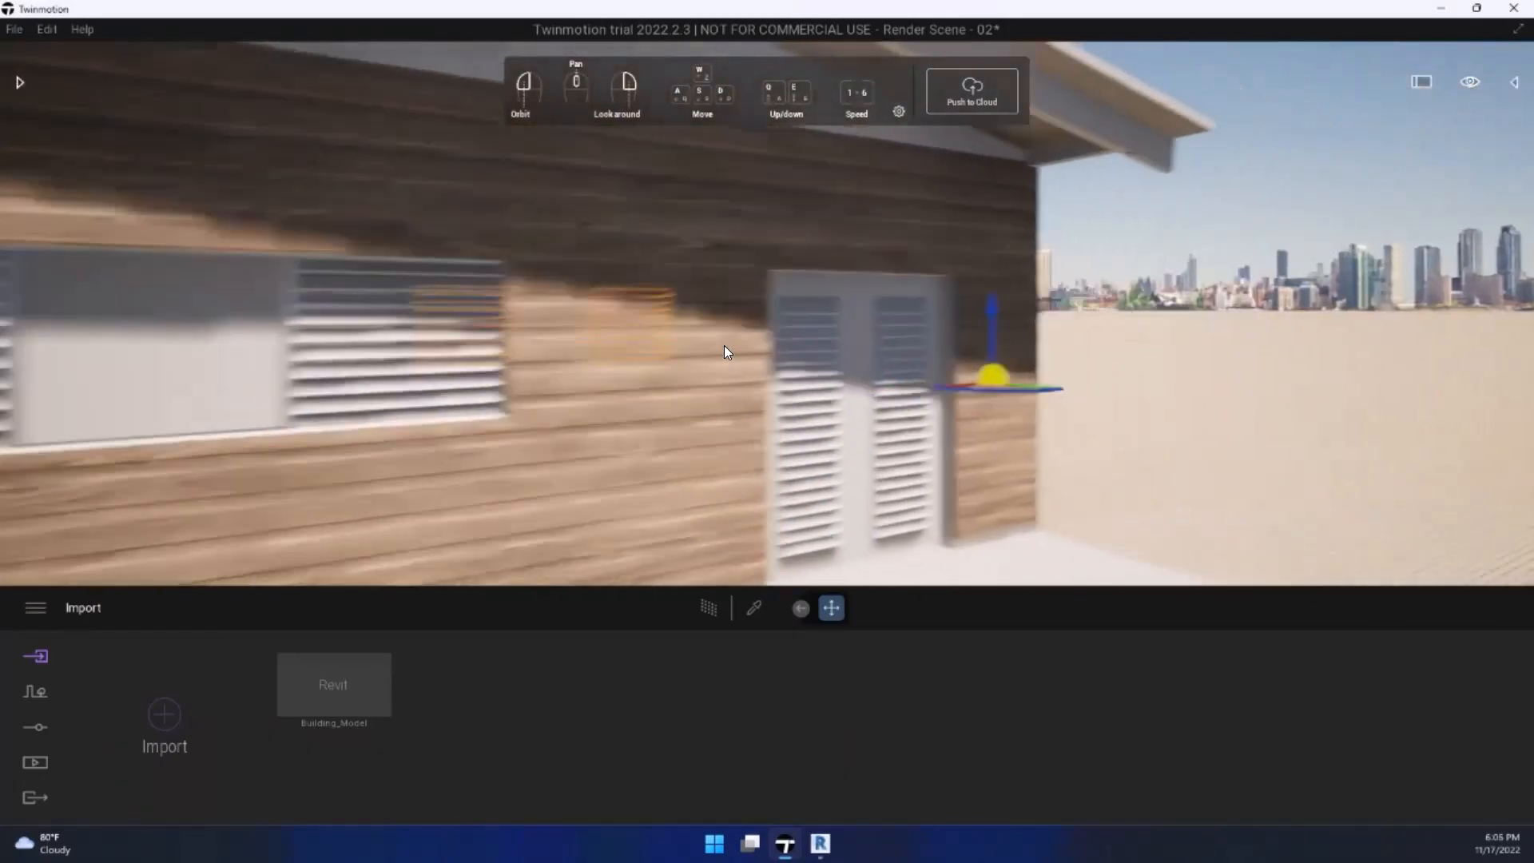
pyautogui.press('w')
pyautogui.click(859, 388)
pyautogui.press('w')
pyautogui.press('d')
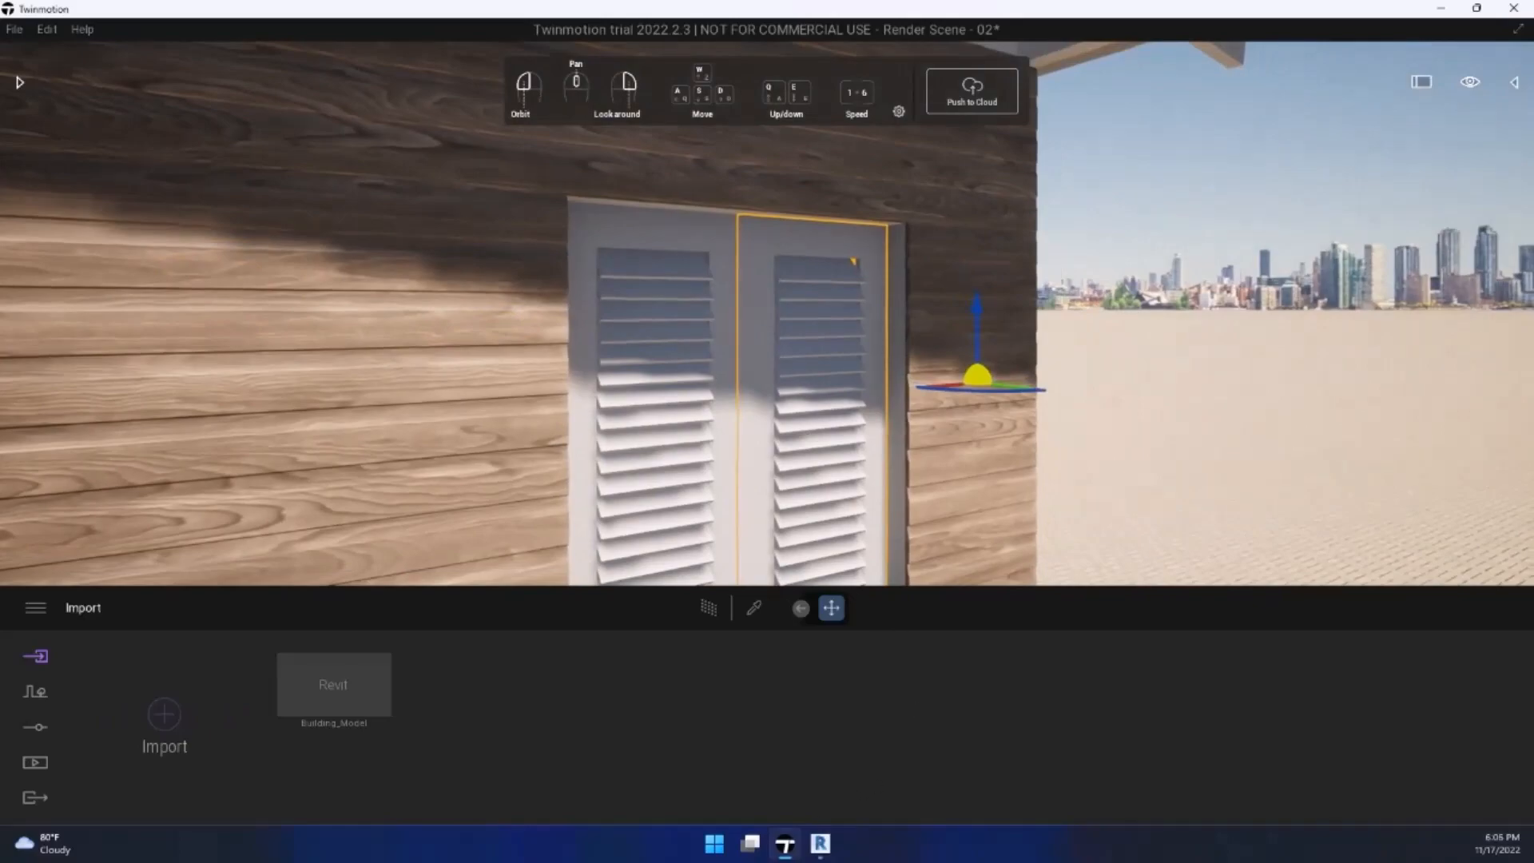
# Step: Switch to Revit and select the door's right leaf to examine how its louvres and panel are modelled
pyautogui.hotkey('alt', 'Tab')
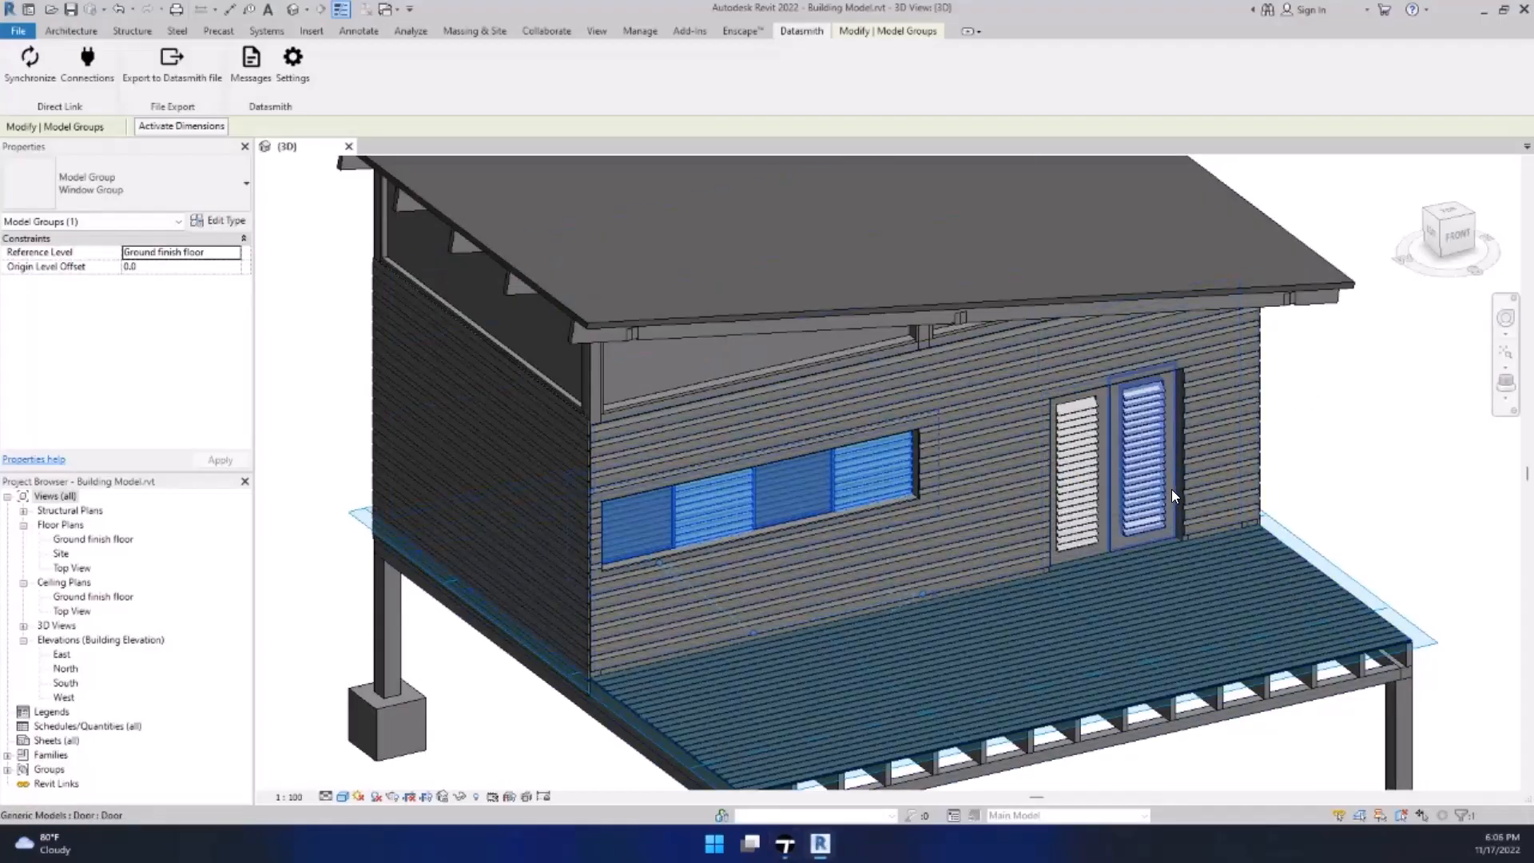
pyautogui.moveTo(1172, 487)
pyautogui.mouseDown(button='middle')
pyautogui.moveTo(1451, 503)
pyautogui.moveTo(1175, 486)
pyautogui.moveTo(854, 500)
pyautogui.mouseUp(button='middle')
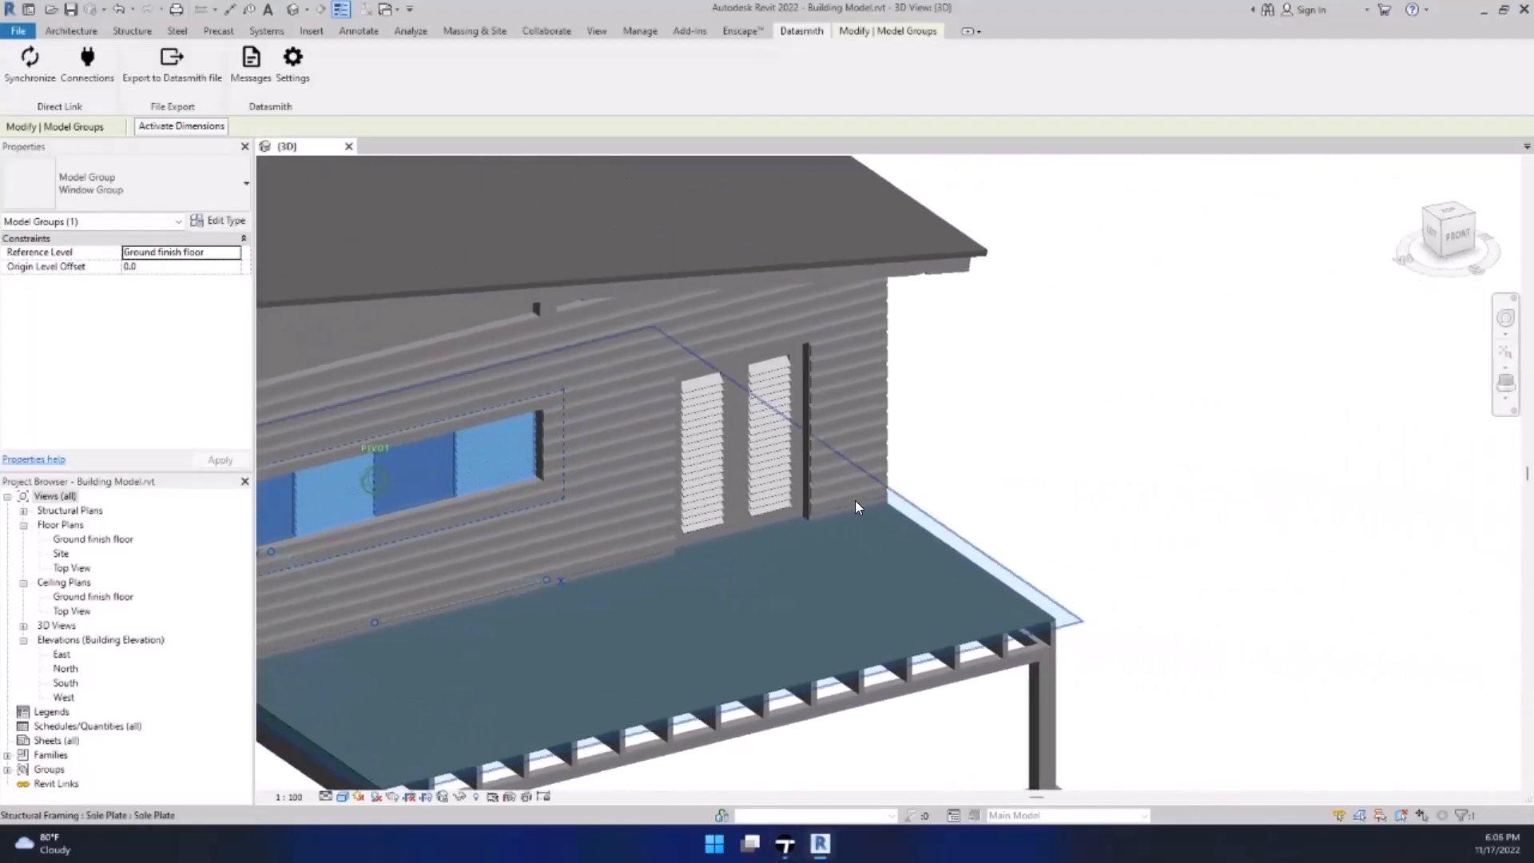
pyautogui.scroll(6, 767, 491)
pyautogui.scroll(-2, 768, 487)
pyautogui.moveTo(744, 449); pyautogui.dragTo(834, 491, button='middle')
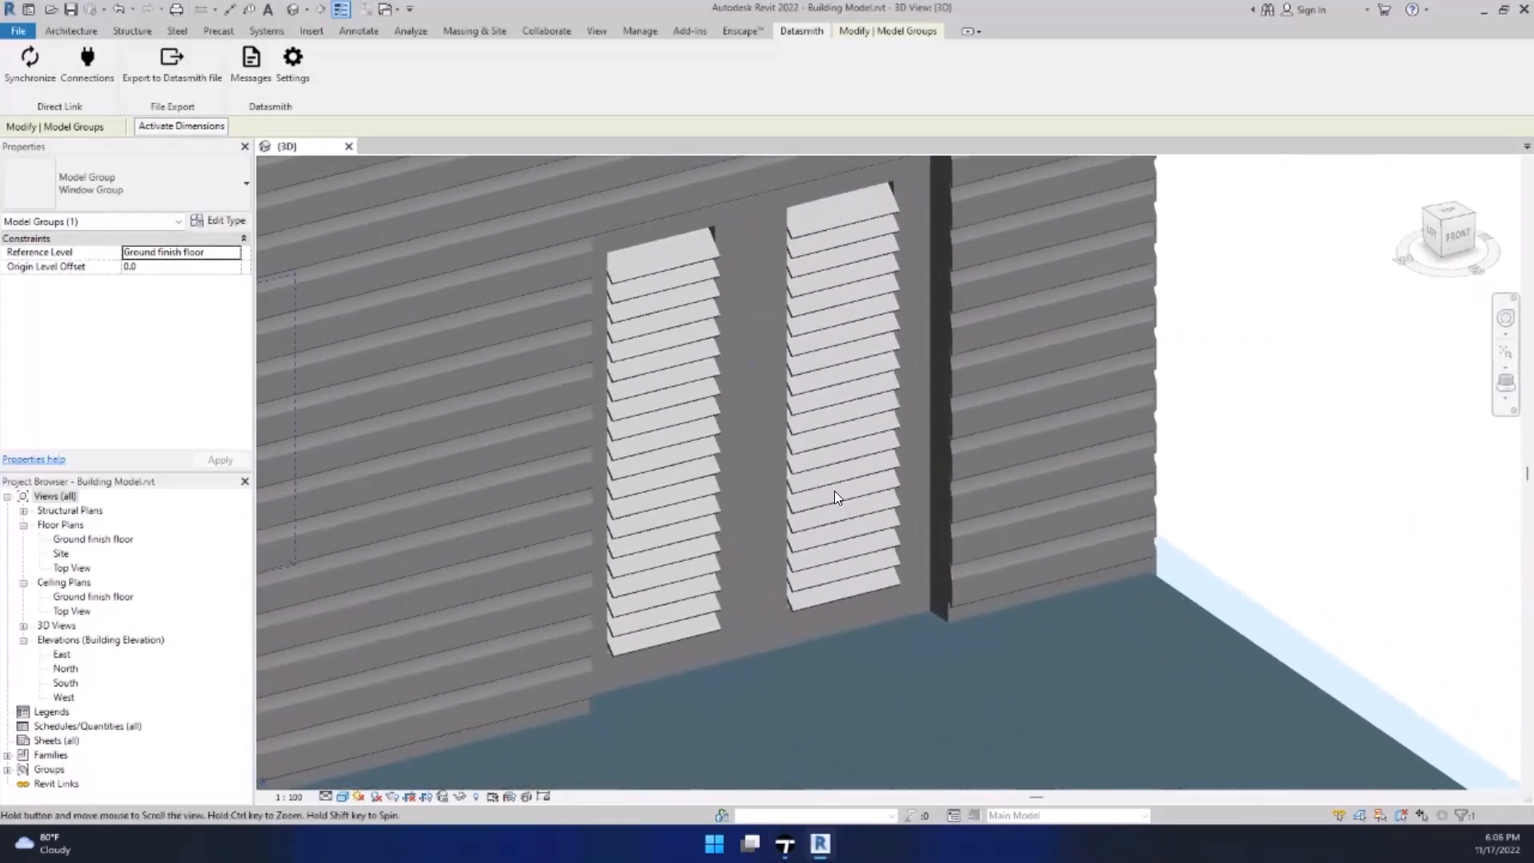
pyautogui.click(804, 553)
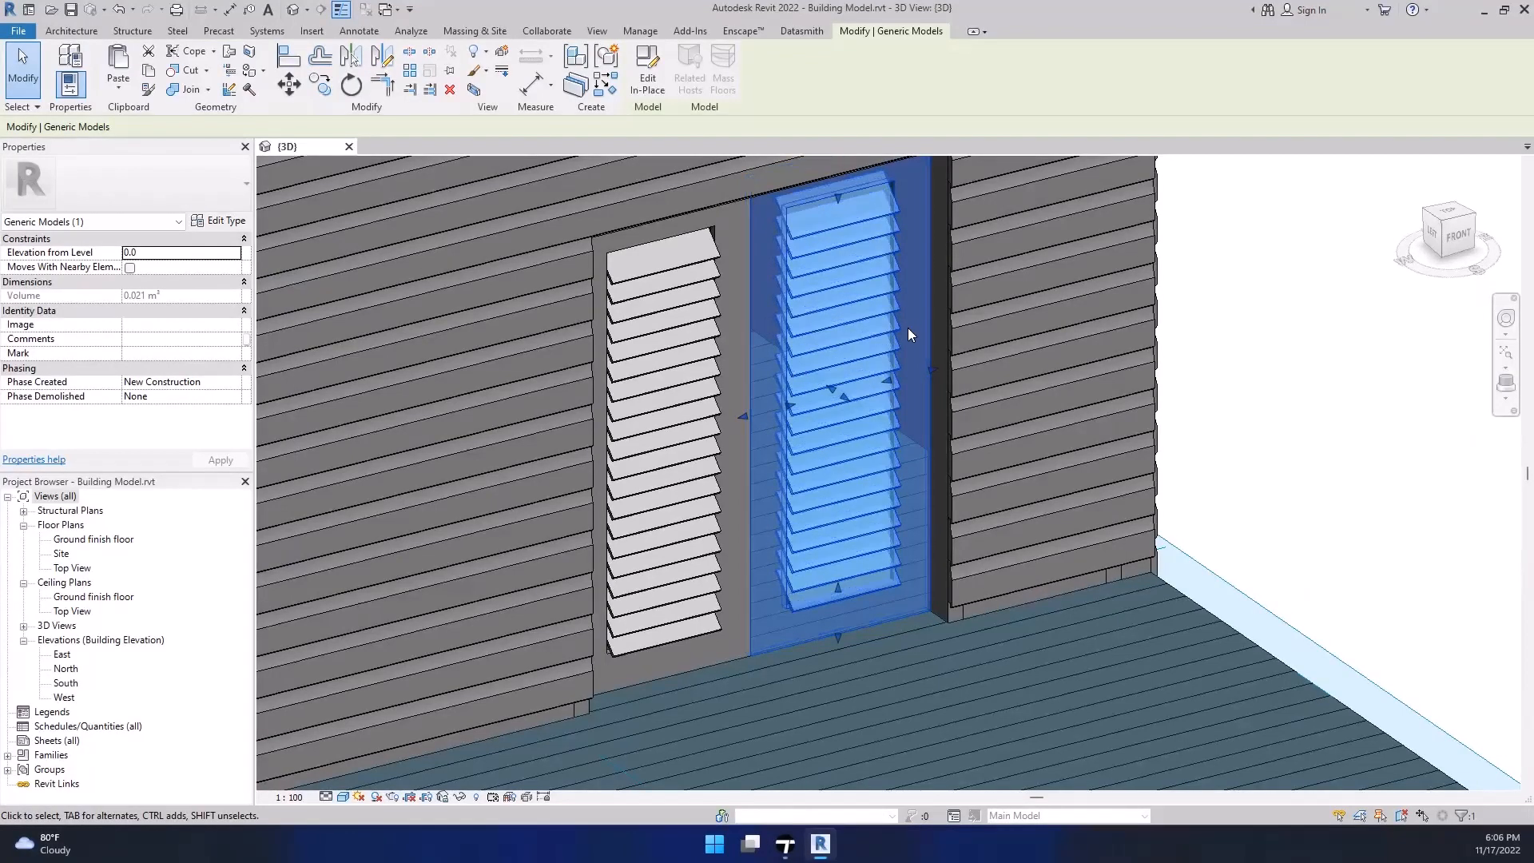
# Step: Return to Twinmotion and open the asset library with the louvred double door in view
pyautogui.click(1484, 11)
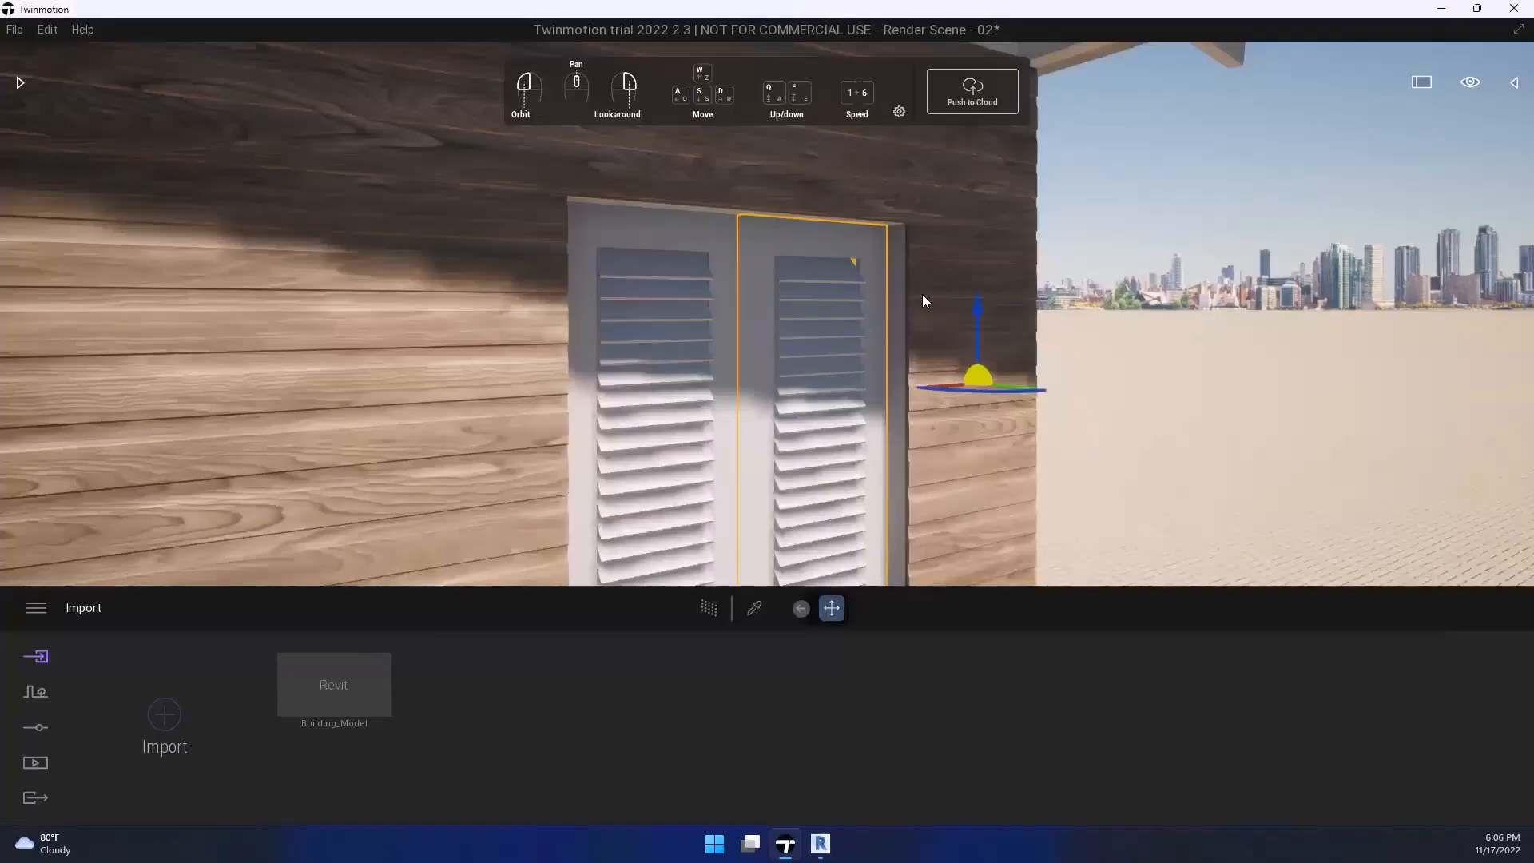
pyautogui.moveTo(1128, 270); pyautogui.dragTo(835, 345)
pyautogui.scroll(-6, 847, 343)
pyautogui.scroll(6, 936, 339)
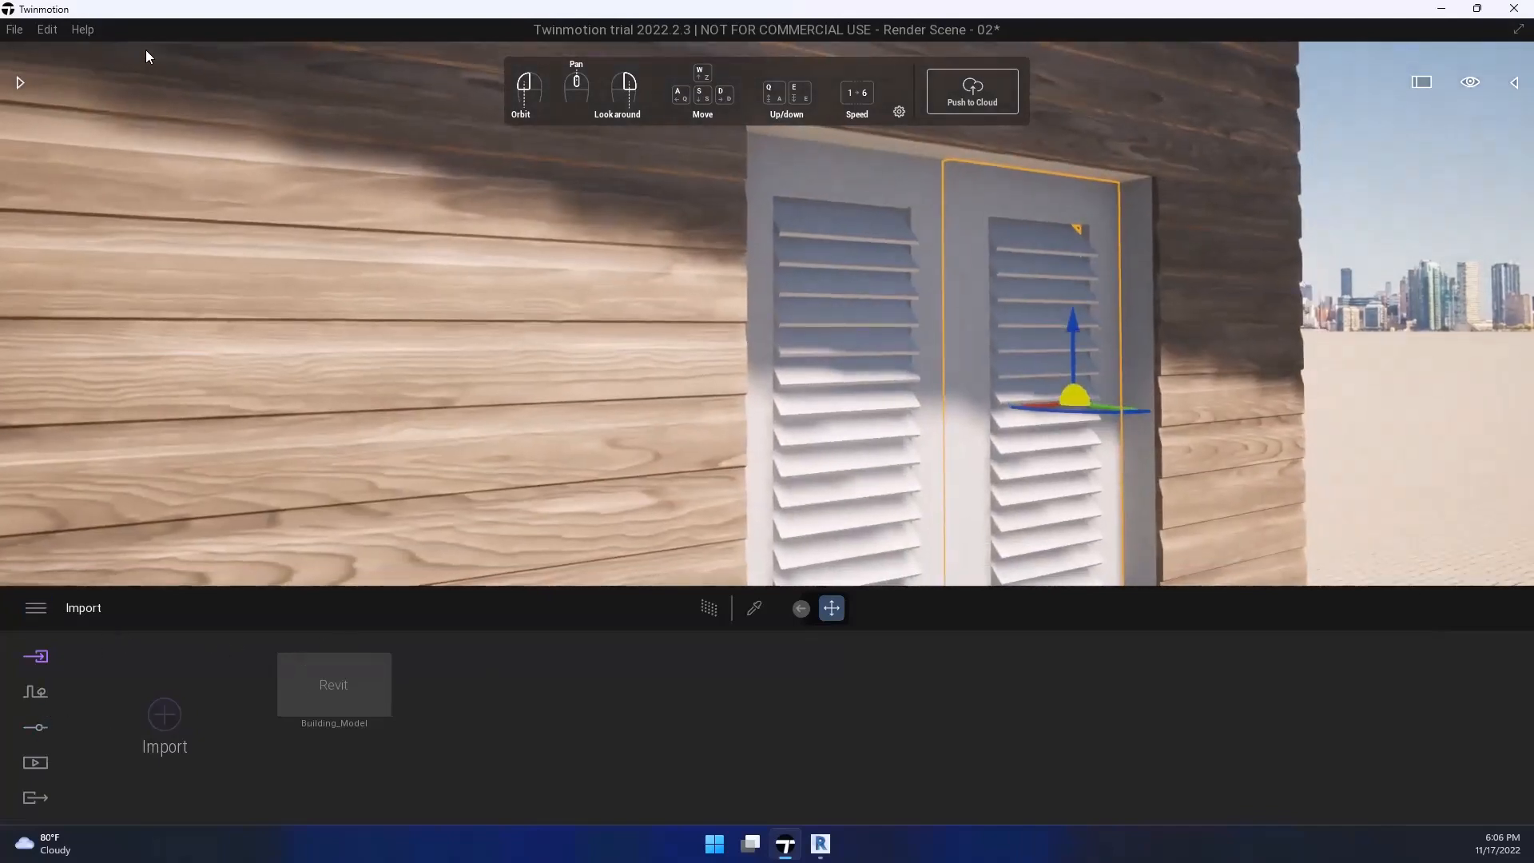
pyautogui.click(16, 83)
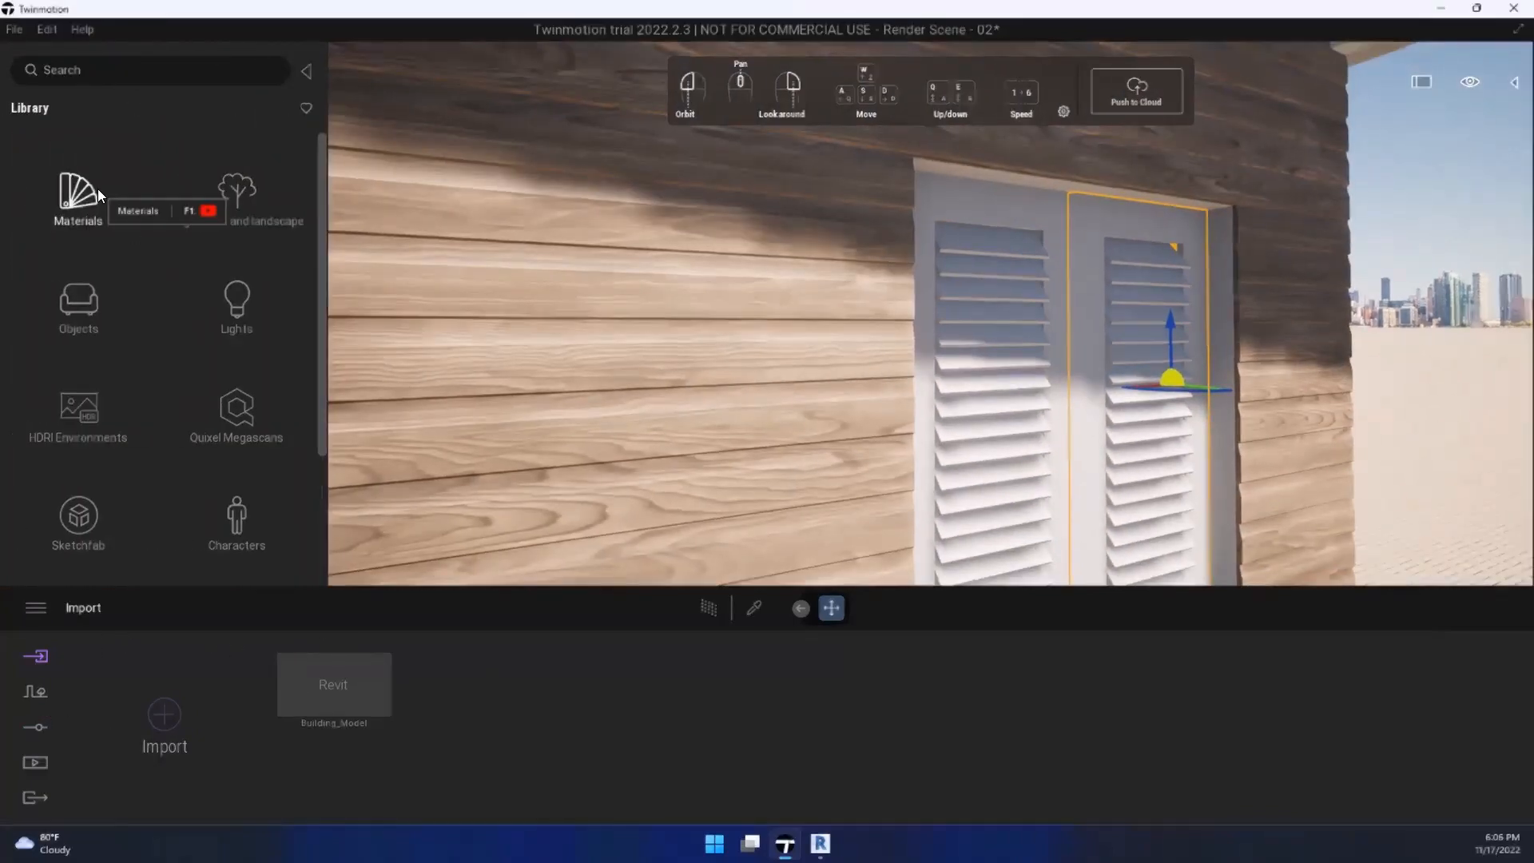
# Step: Apply the Mahogany 04 G wood material from the library to the louvered double door
pyautogui.click(97, 188)
pyautogui.click(233, 308)
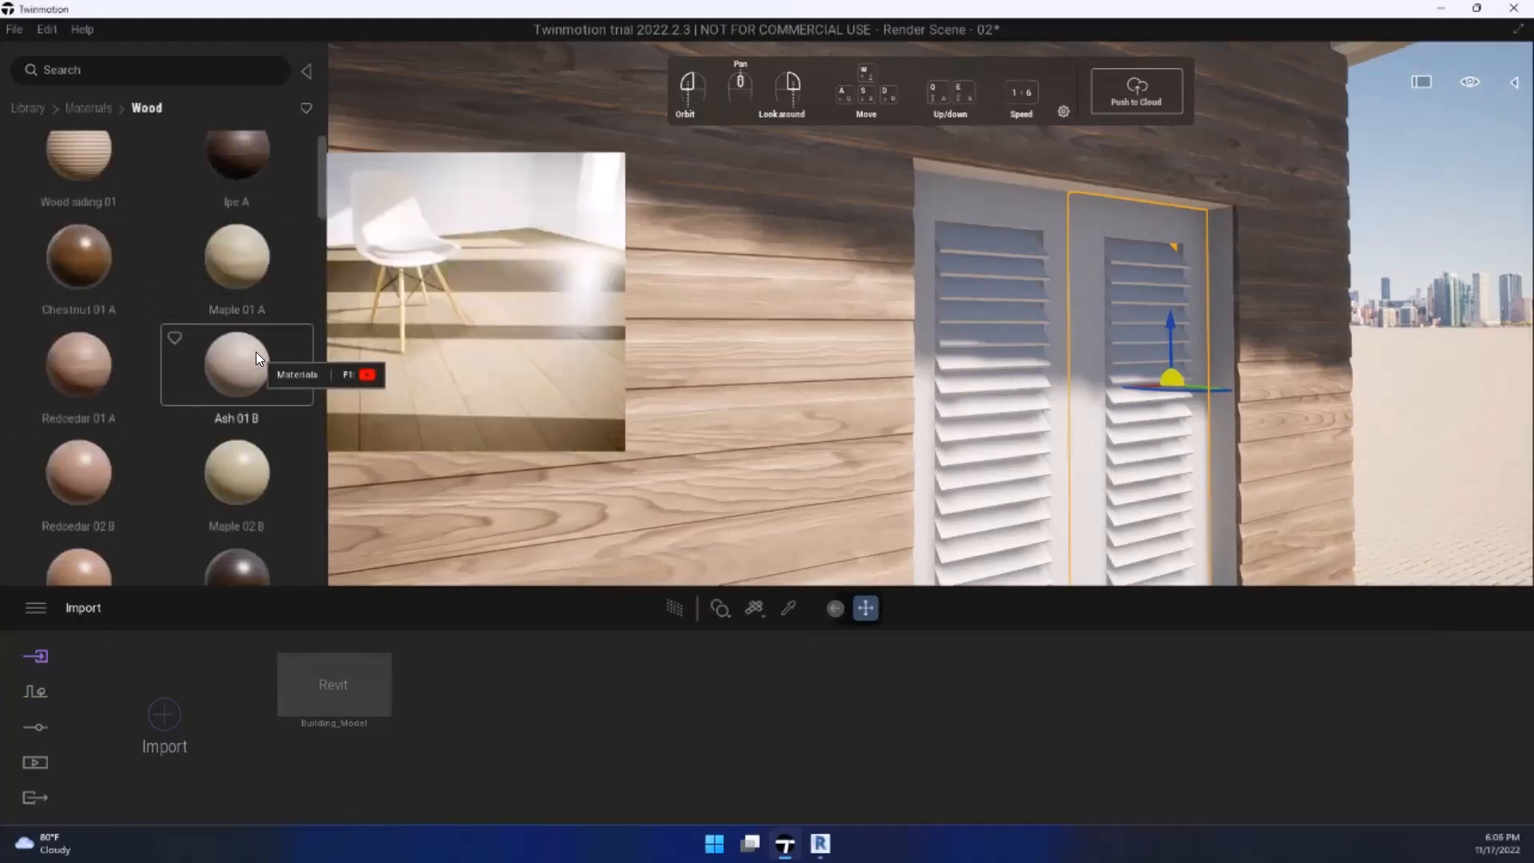
pyautogui.scroll(-10, 253, 340)
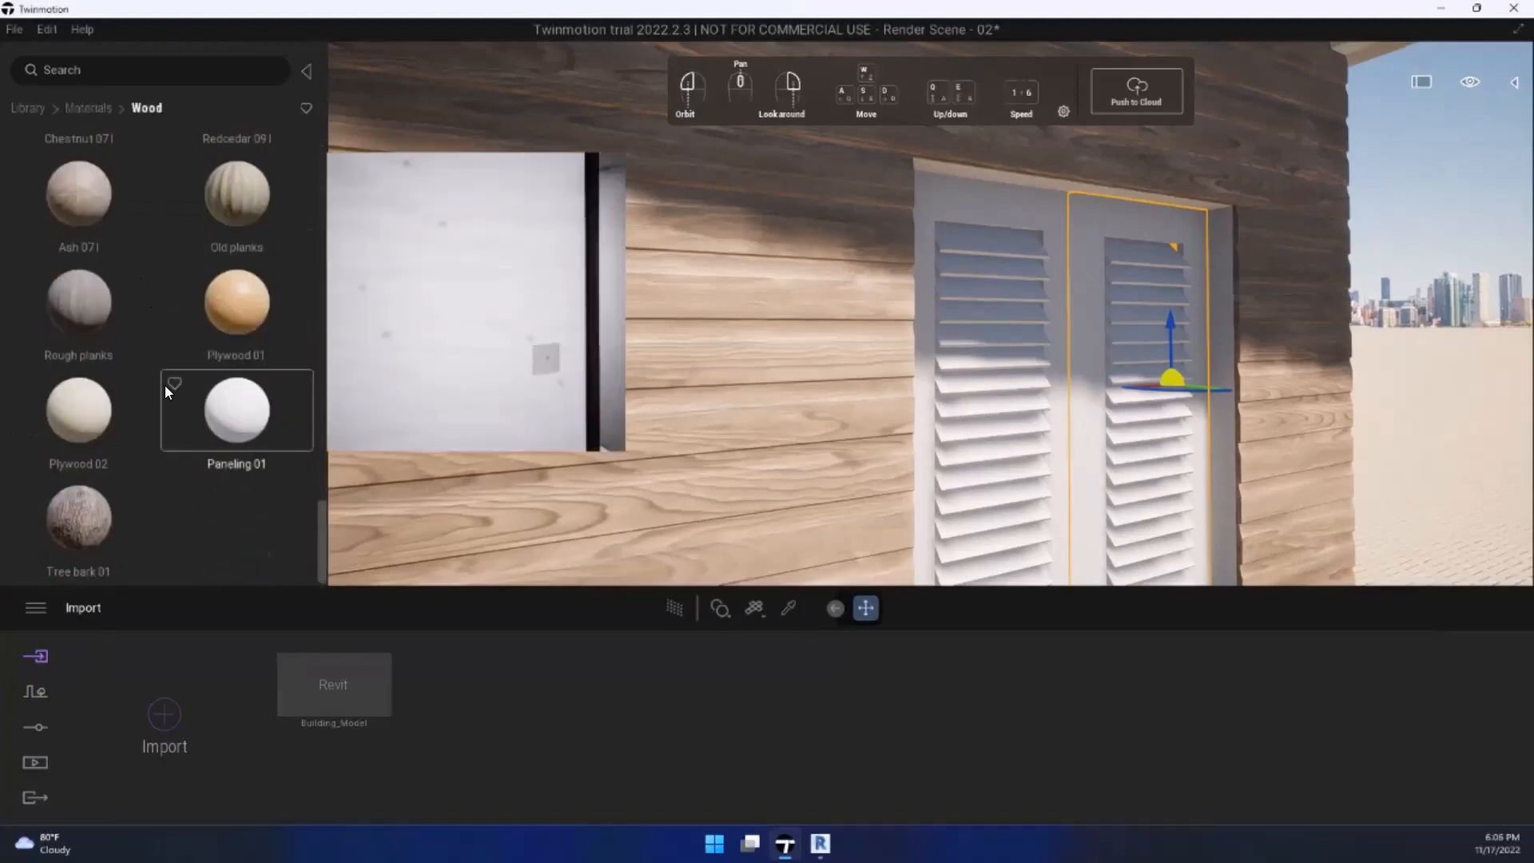
pyautogui.scroll(5, 133, 381)
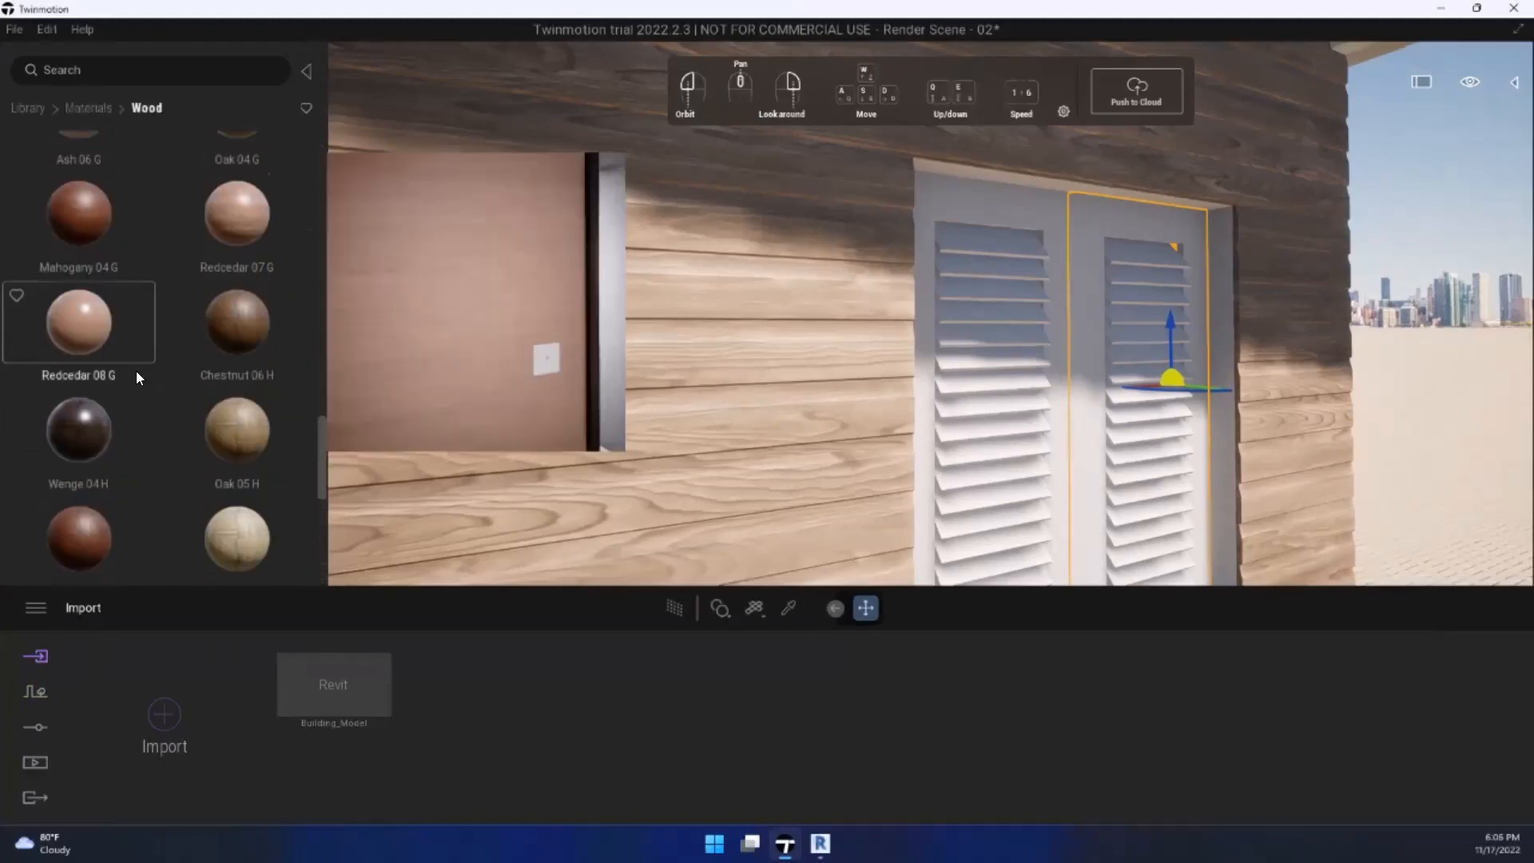
pyautogui.scroll(1, 112, 340)
pyautogui.click(92, 317)
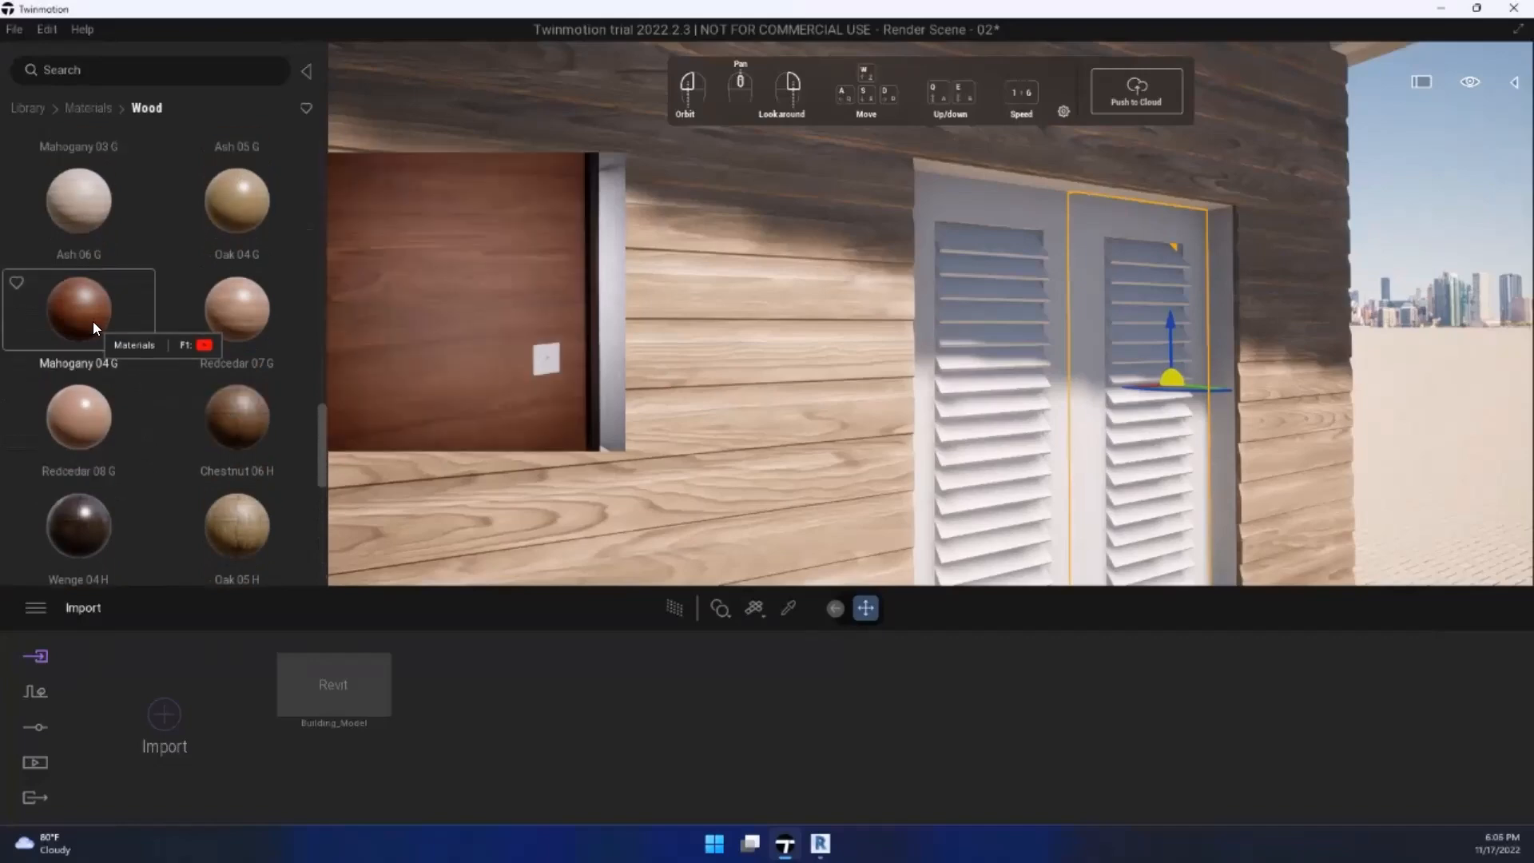
pyautogui.moveTo(95, 318); pyautogui.dragTo(750, 449)
pyautogui.scroll(5, 780, 447)
pyautogui.scroll(-5, 779, 454)
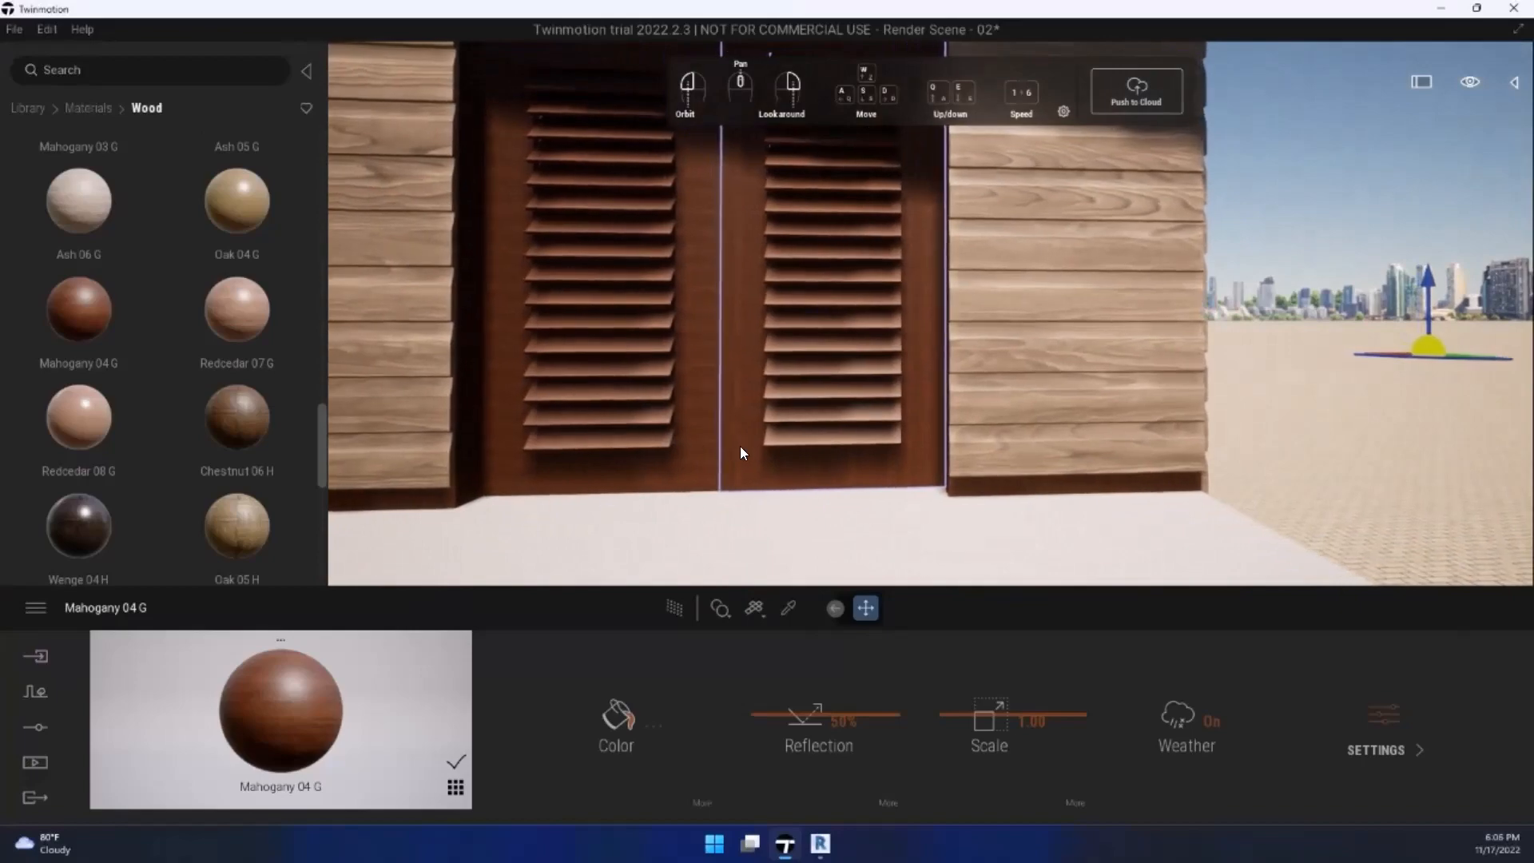
pyautogui.scroll(10, 741, 449)
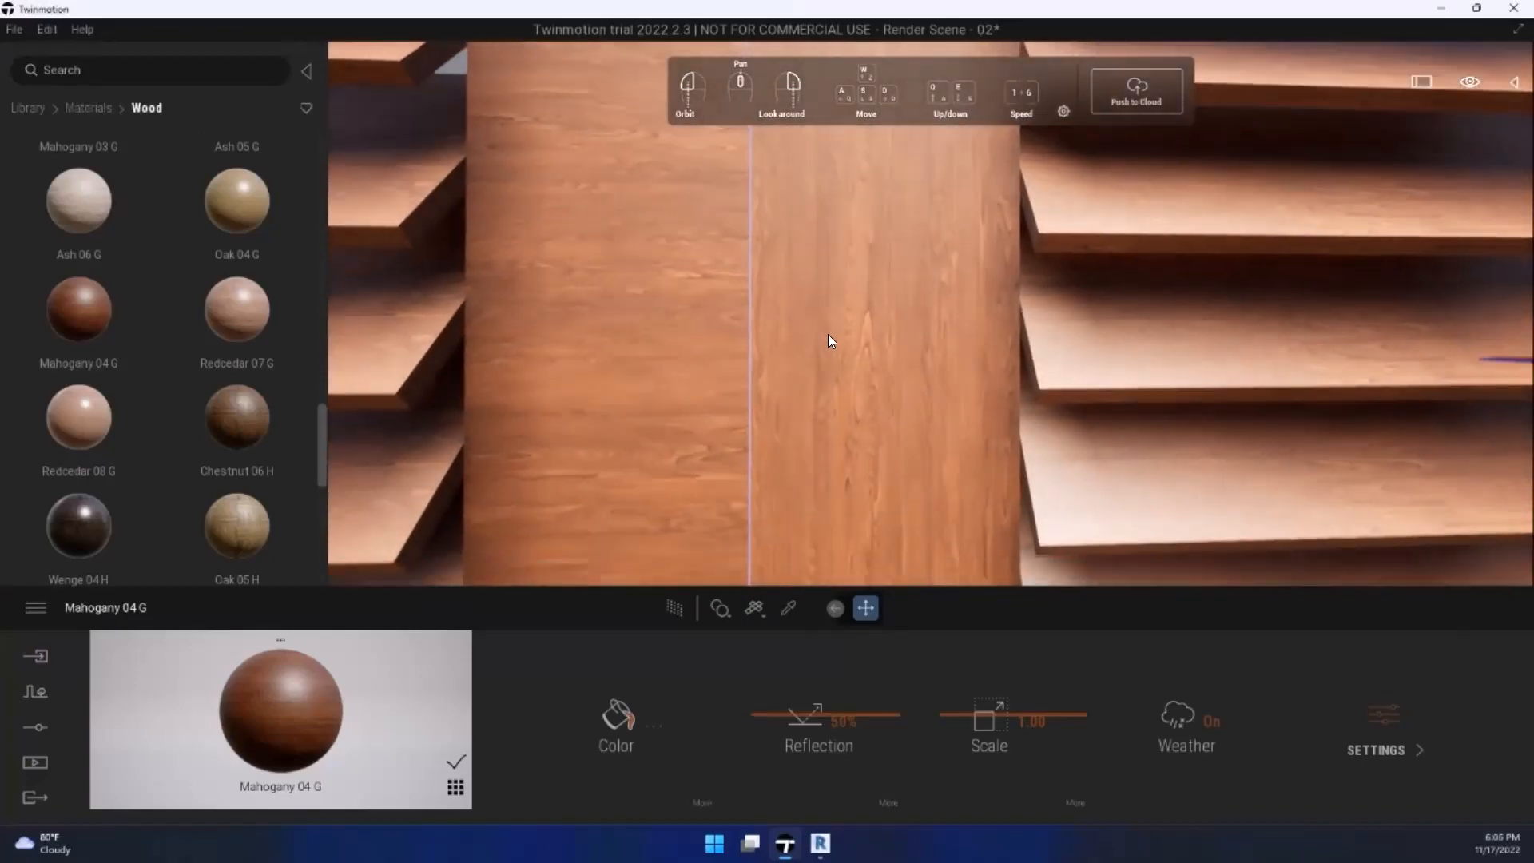
pyautogui.scroll(-10, 831, 335)
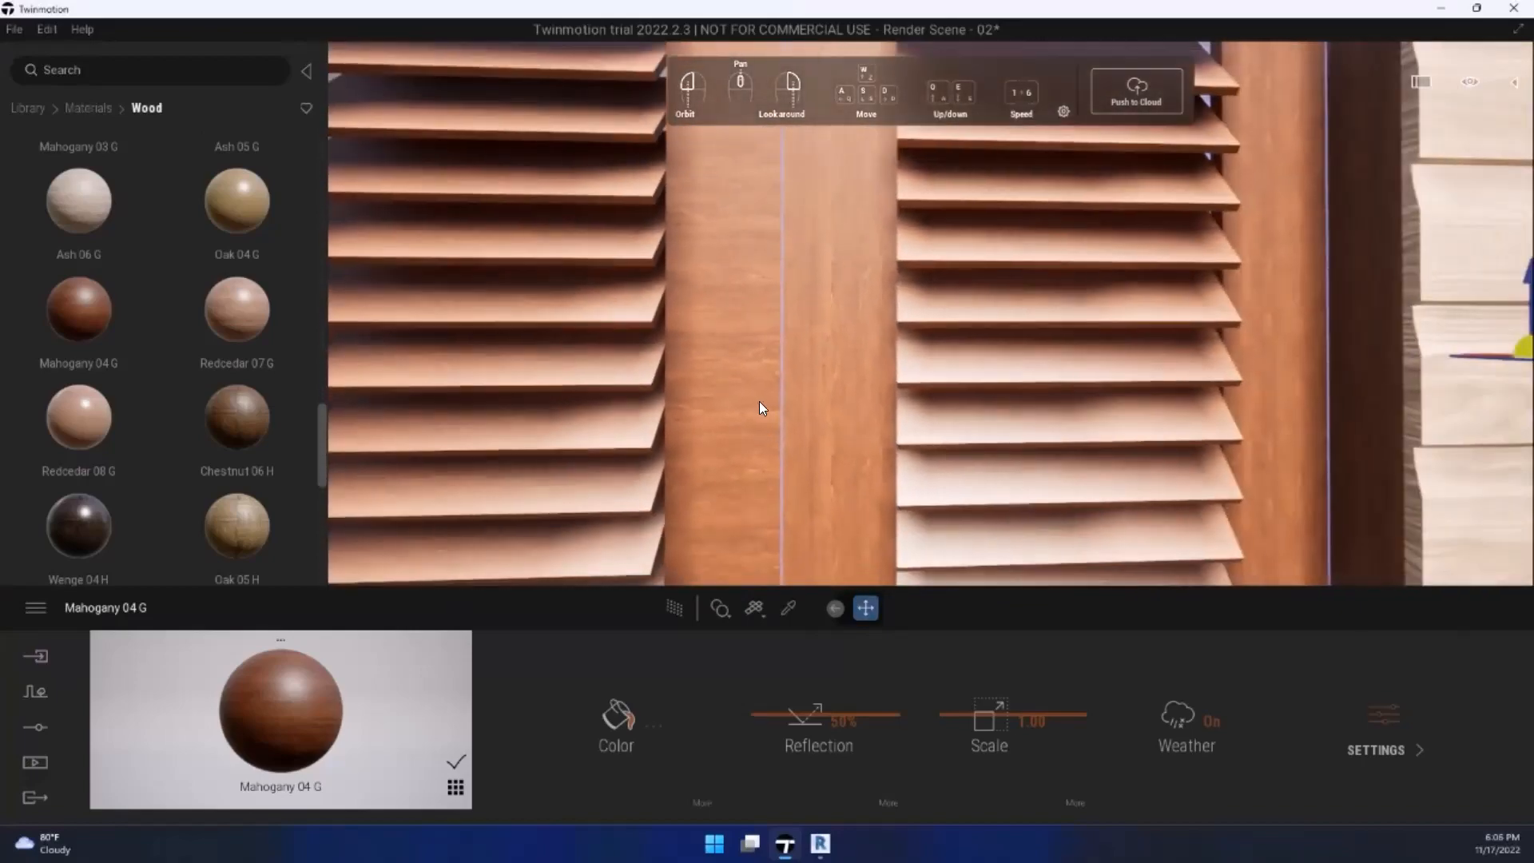
pyautogui.scroll(-8, 756, 526)
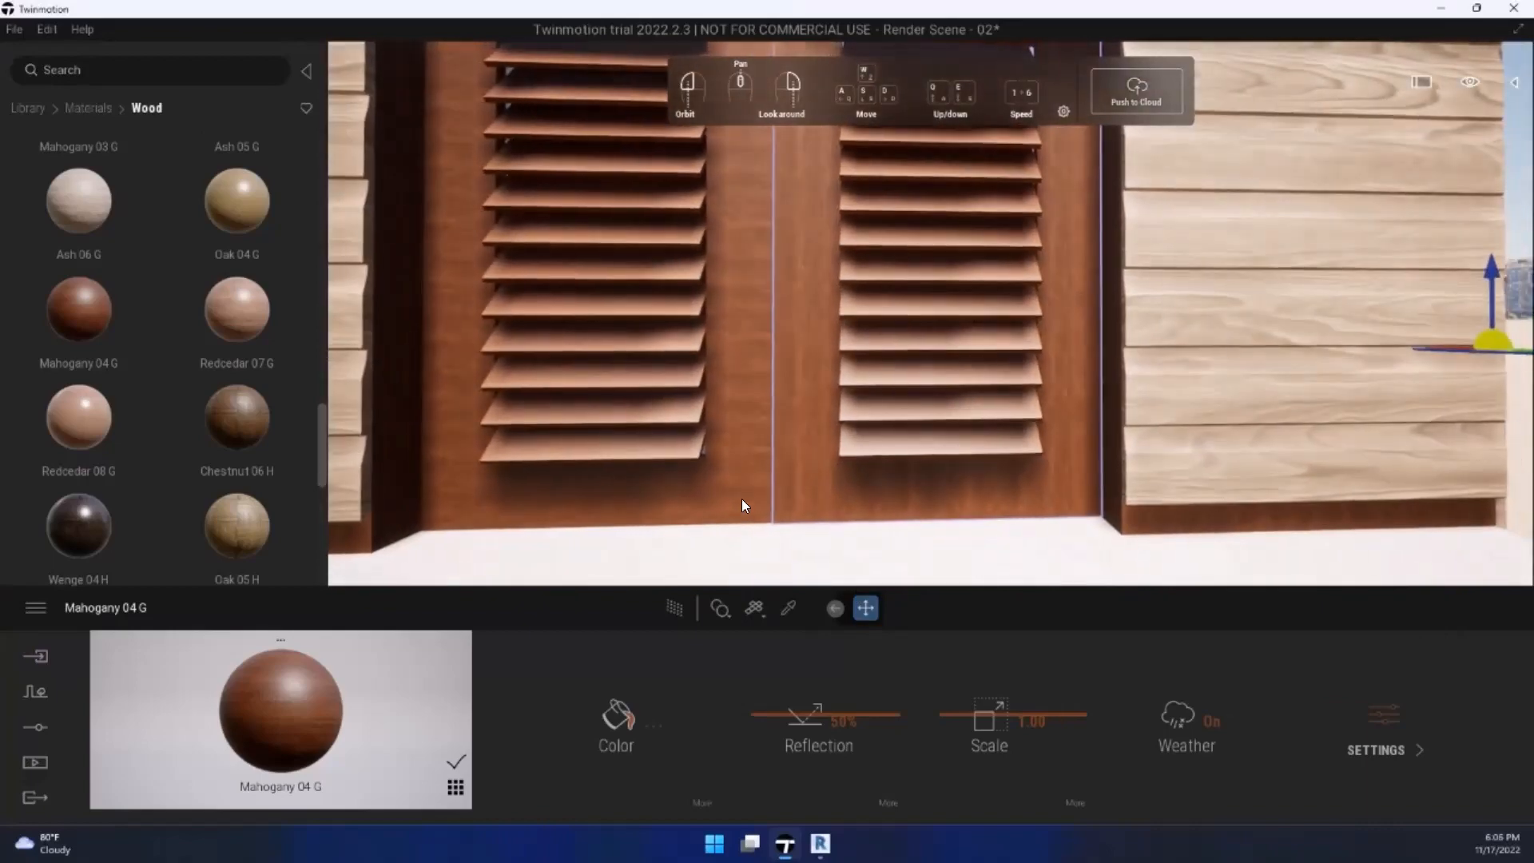
# Step: Switch to Revit and delete the louvered door leaf farther from the building's corner
pyautogui.click(819, 842)
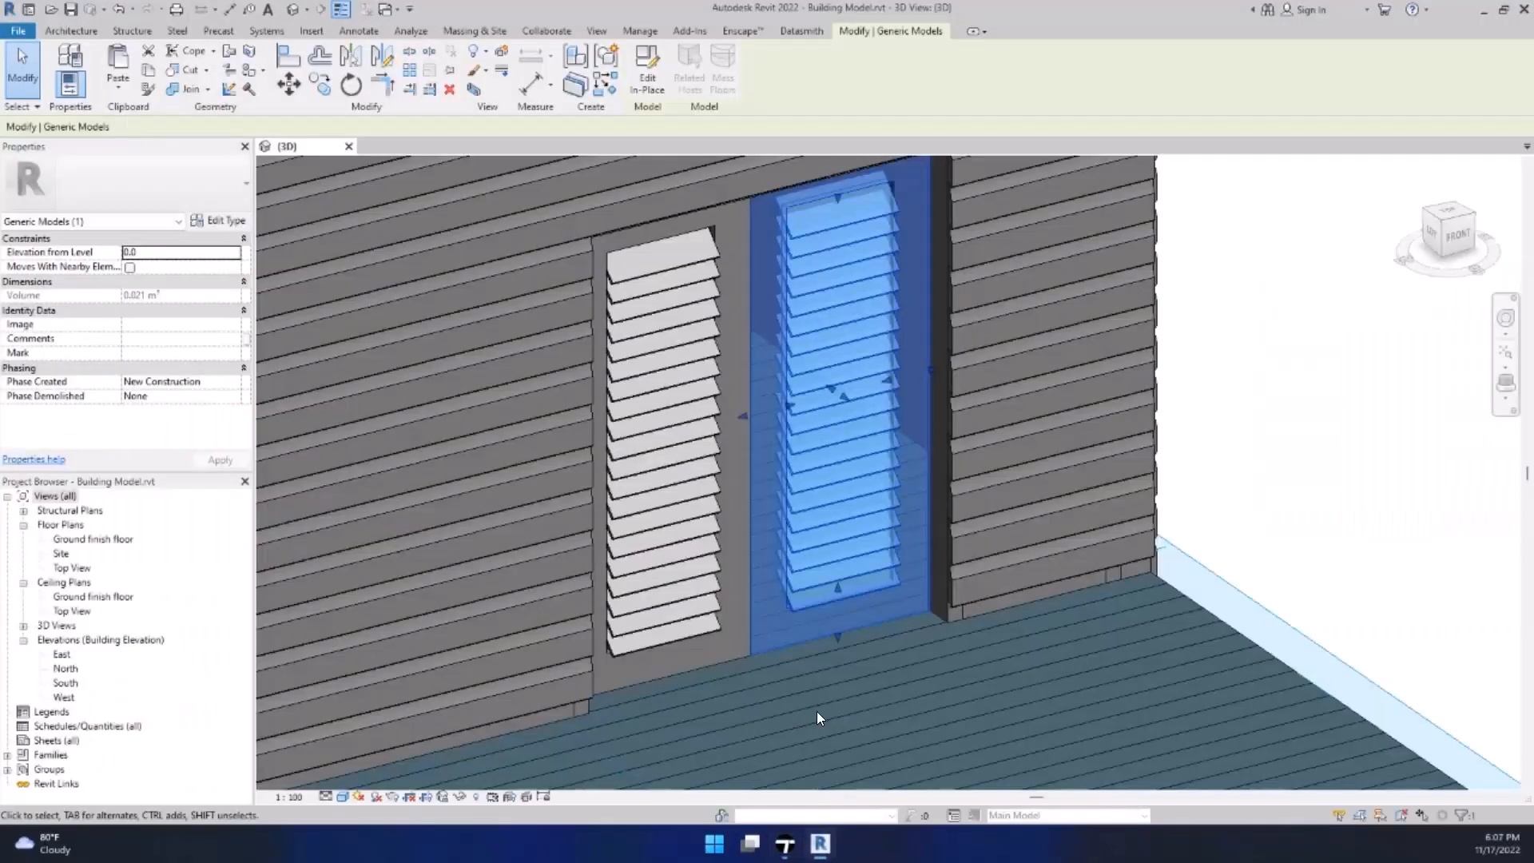
pyautogui.click(1361, 293)
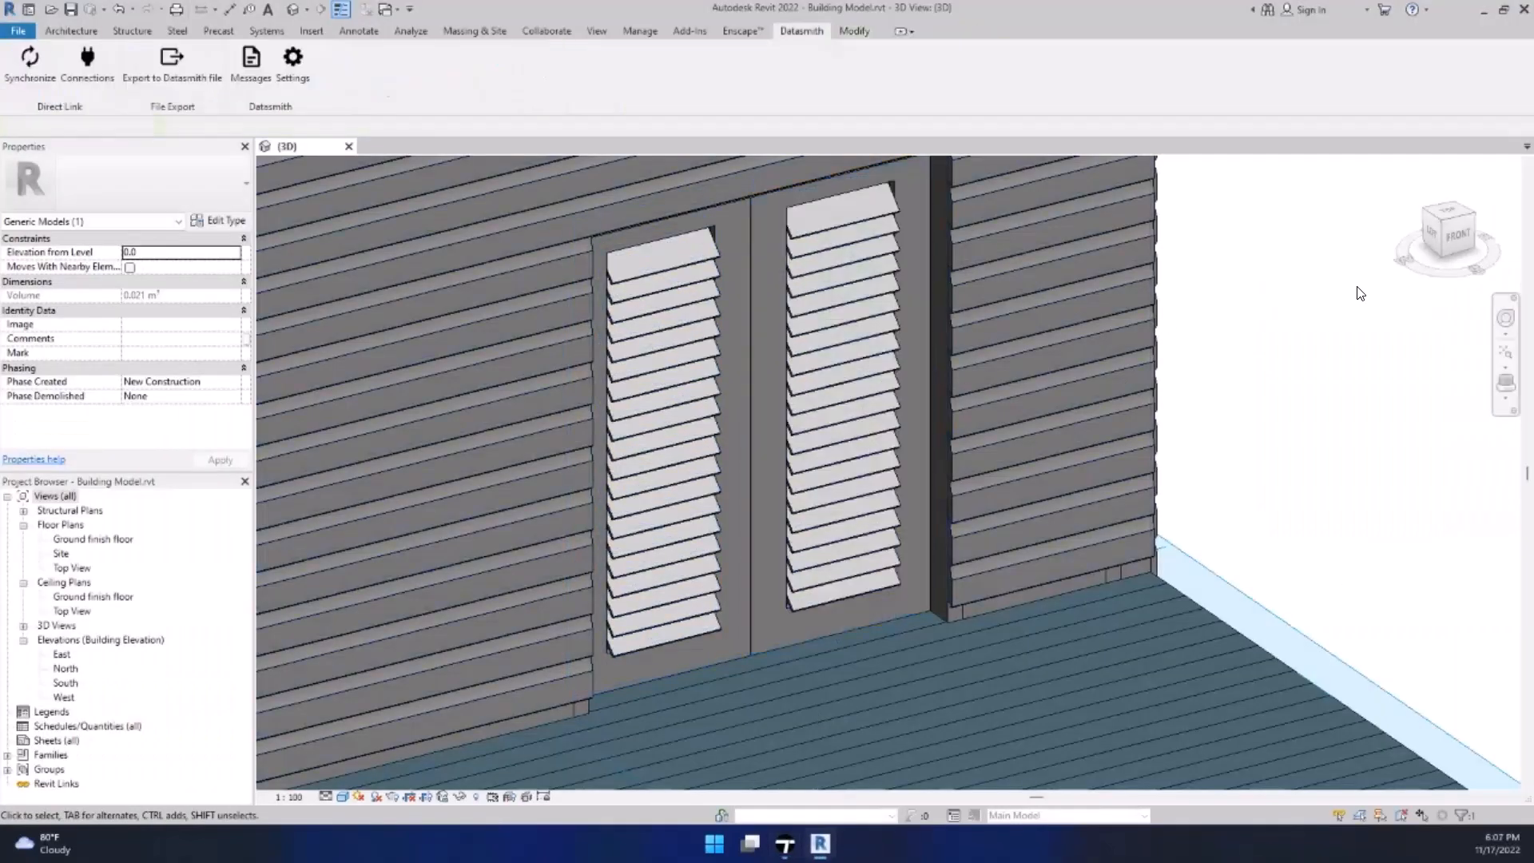
pyautogui.click(722, 423)
pyautogui.press('Delete')
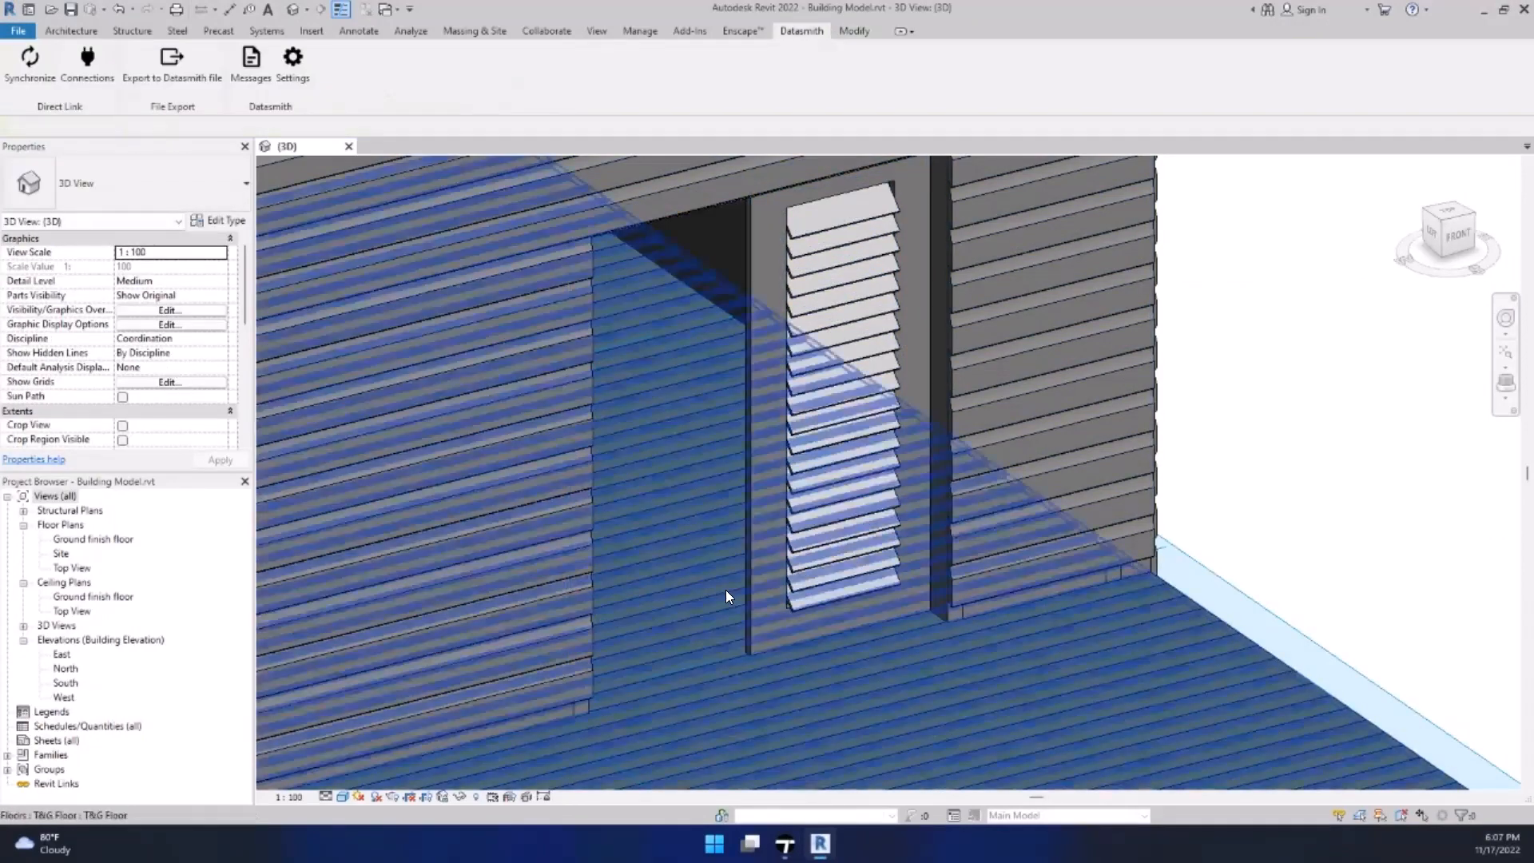
# Step: Try to copy the remaining door leaf into the empty half of the opening, and undo the copy
pyautogui.click(746, 318)
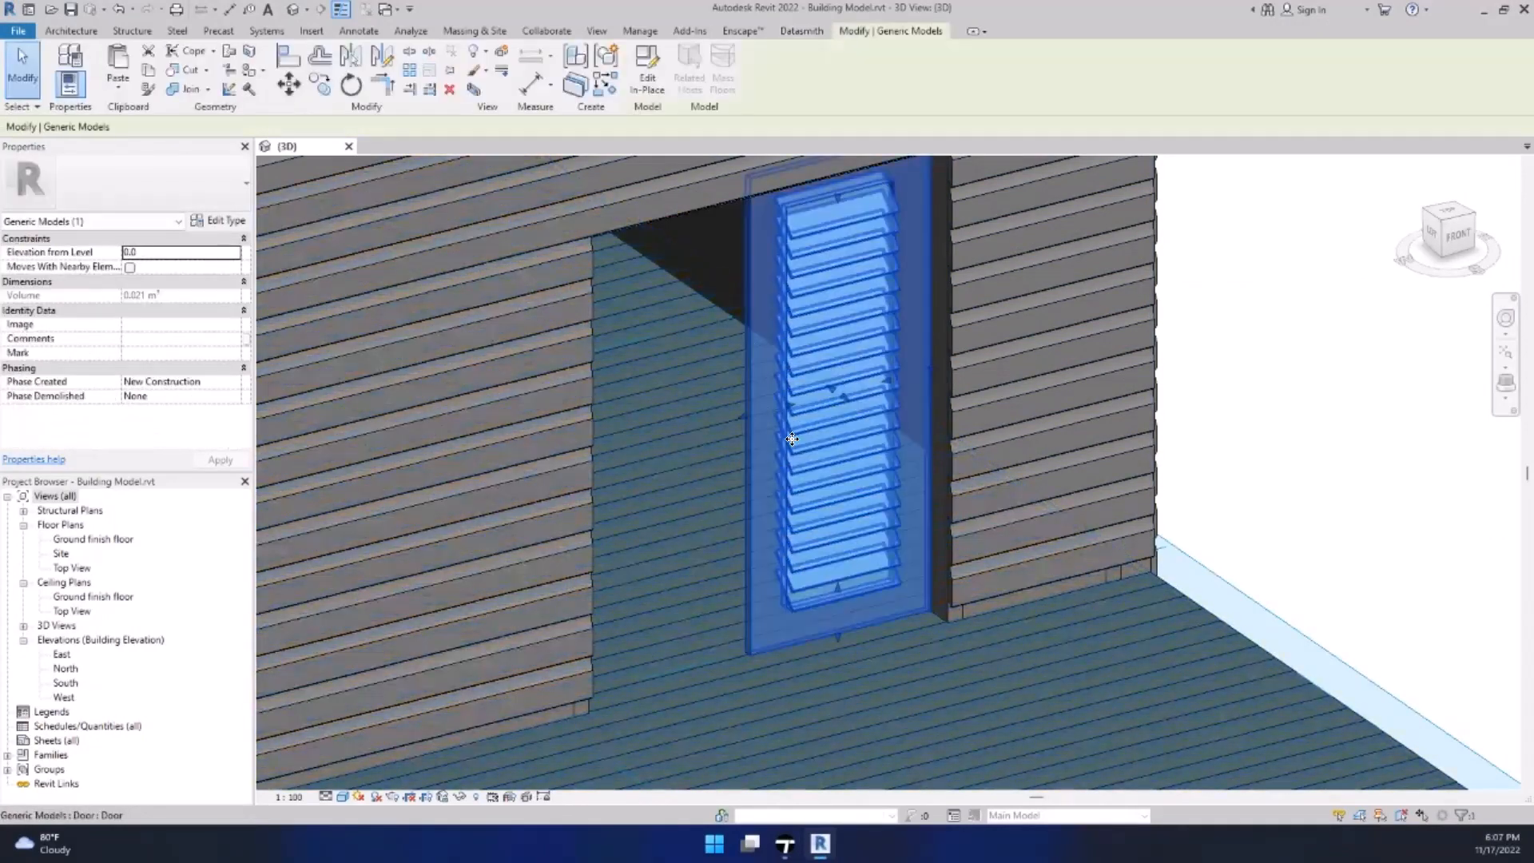
pyautogui.scroll(-2, 830, 620)
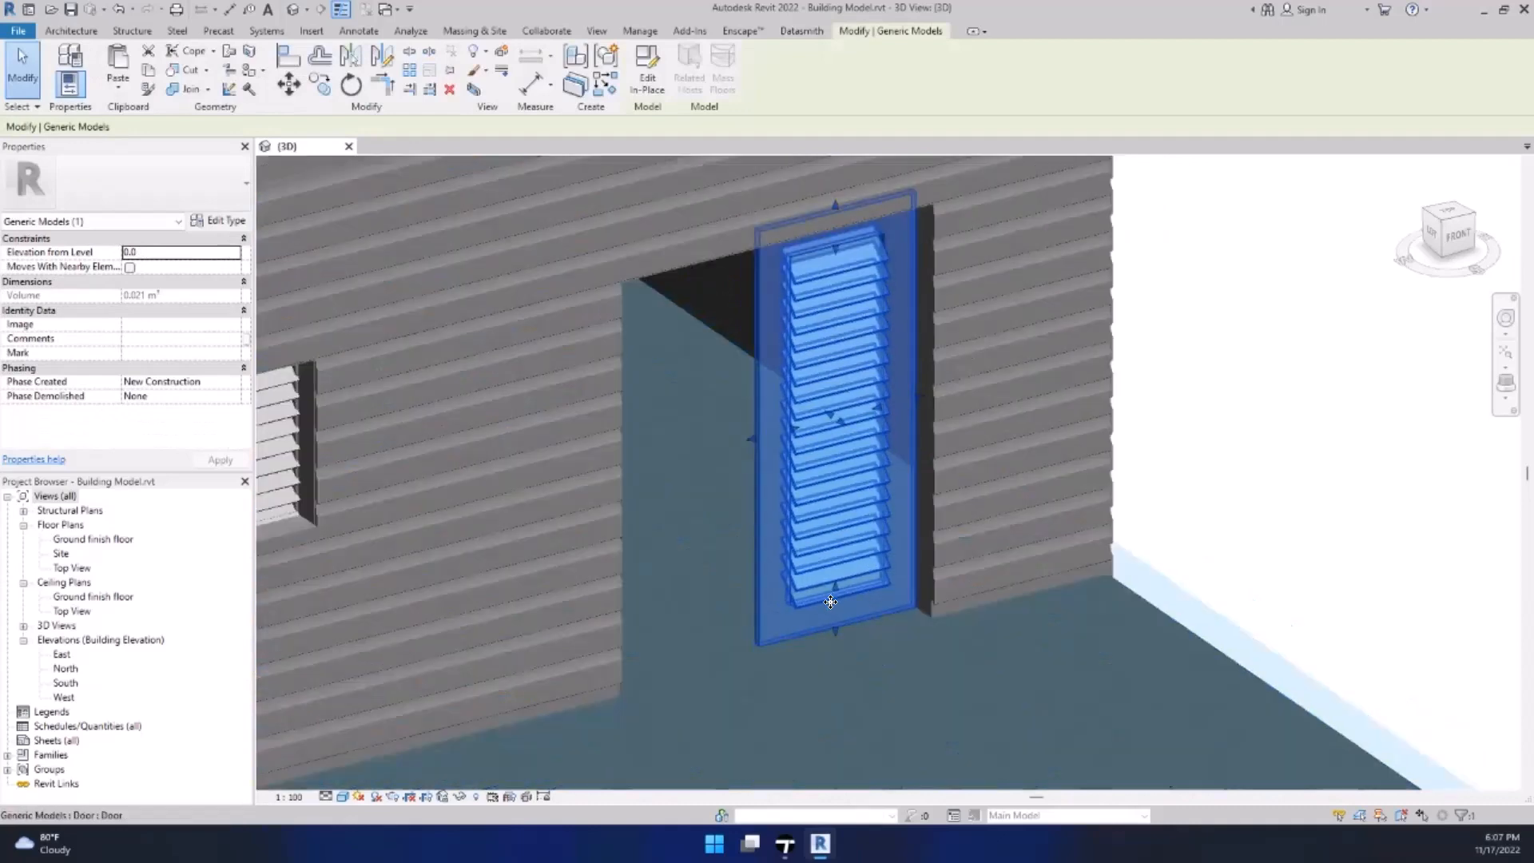
pyautogui.scroll(4, 833, 606)
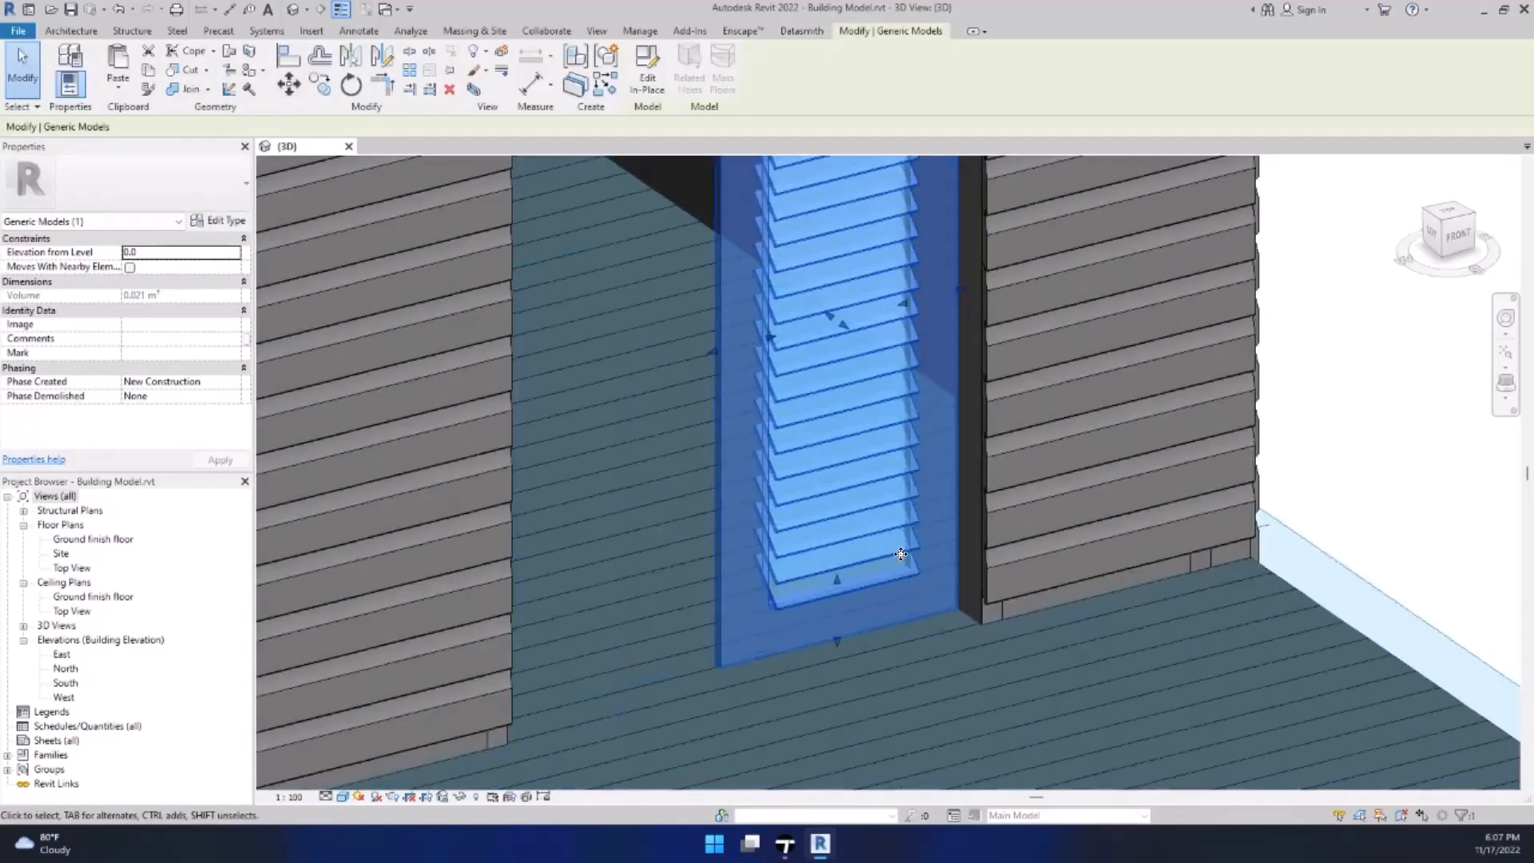
pyautogui.press('m')
pyautogui.press('v')
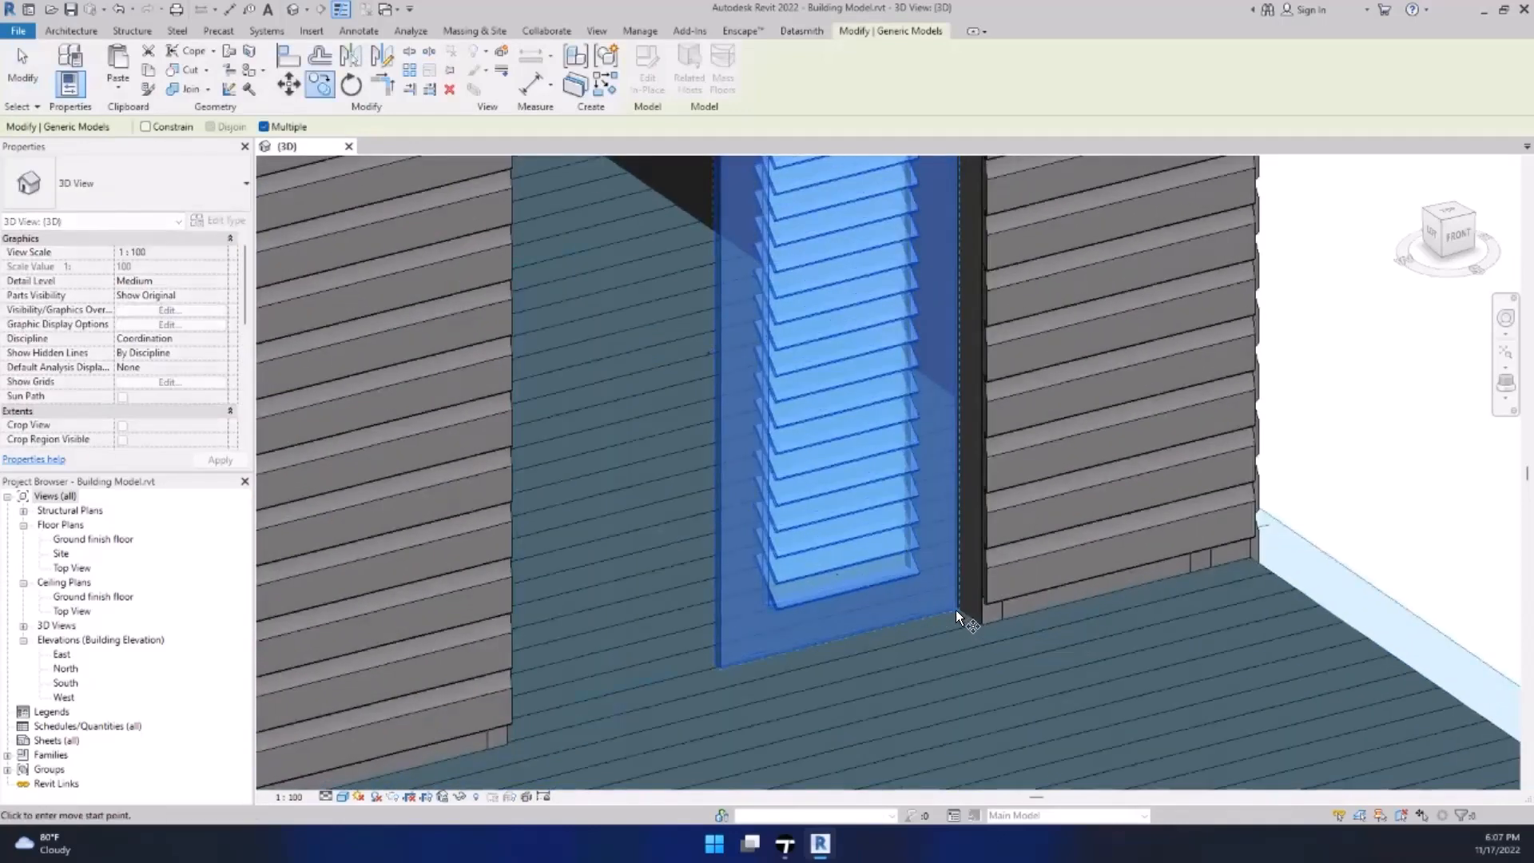
pyautogui.click(953, 602)
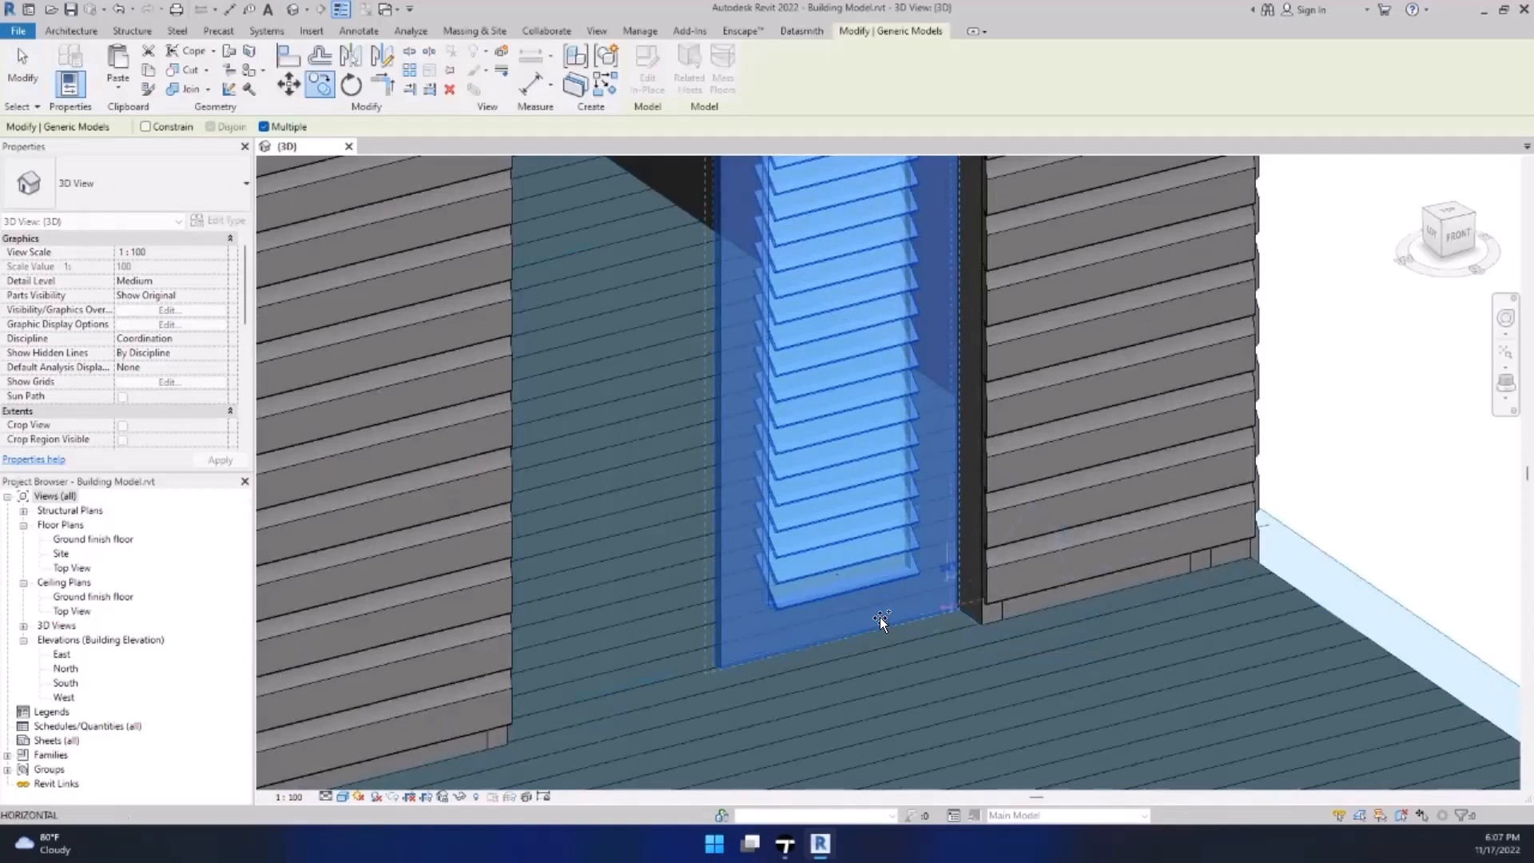
pyautogui.click(720, 671)
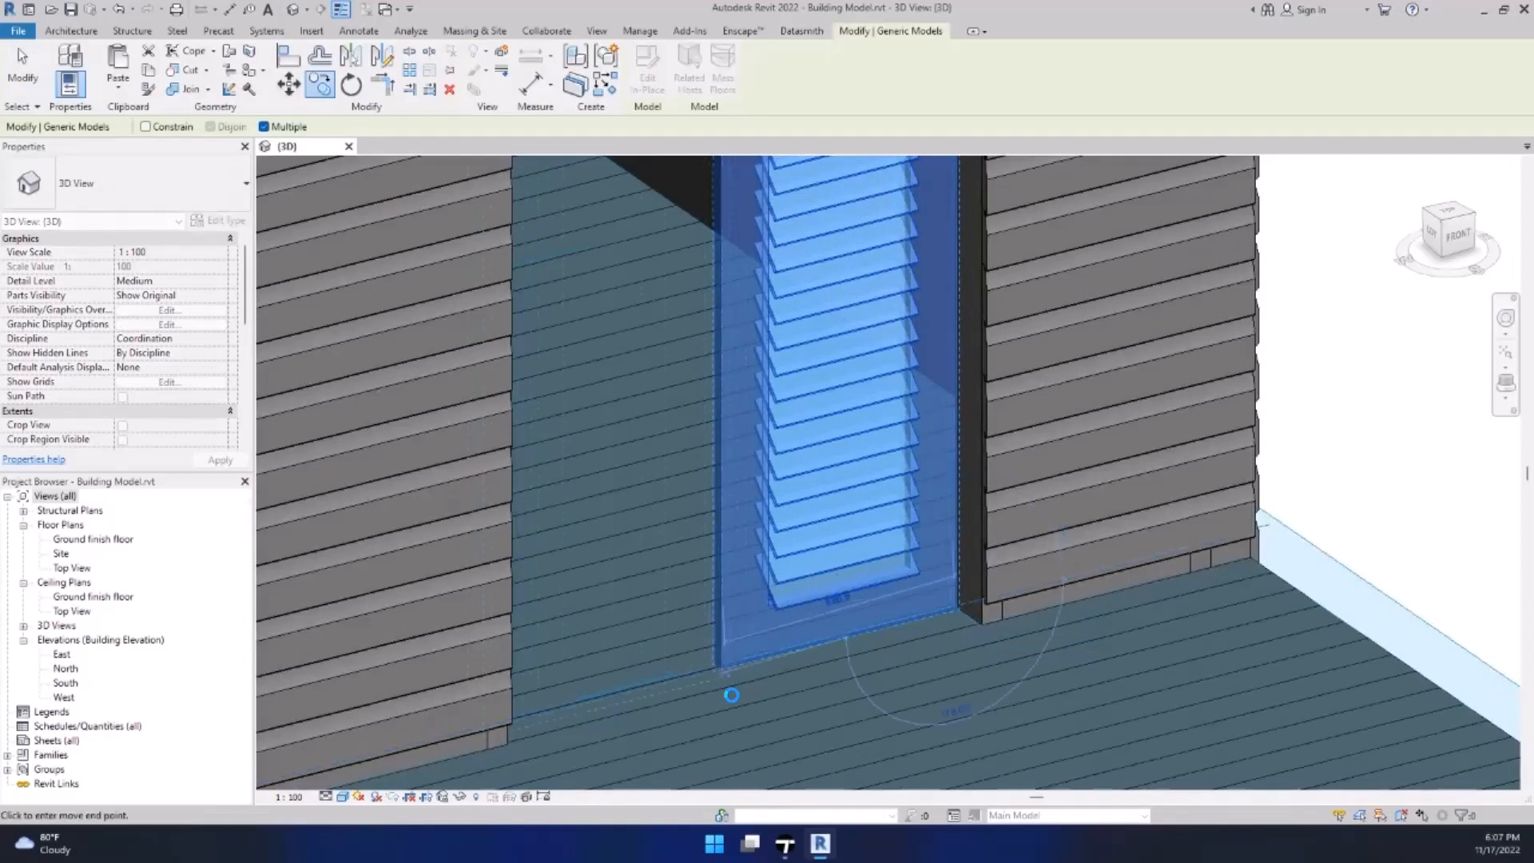
pyautogui.press('Escape')
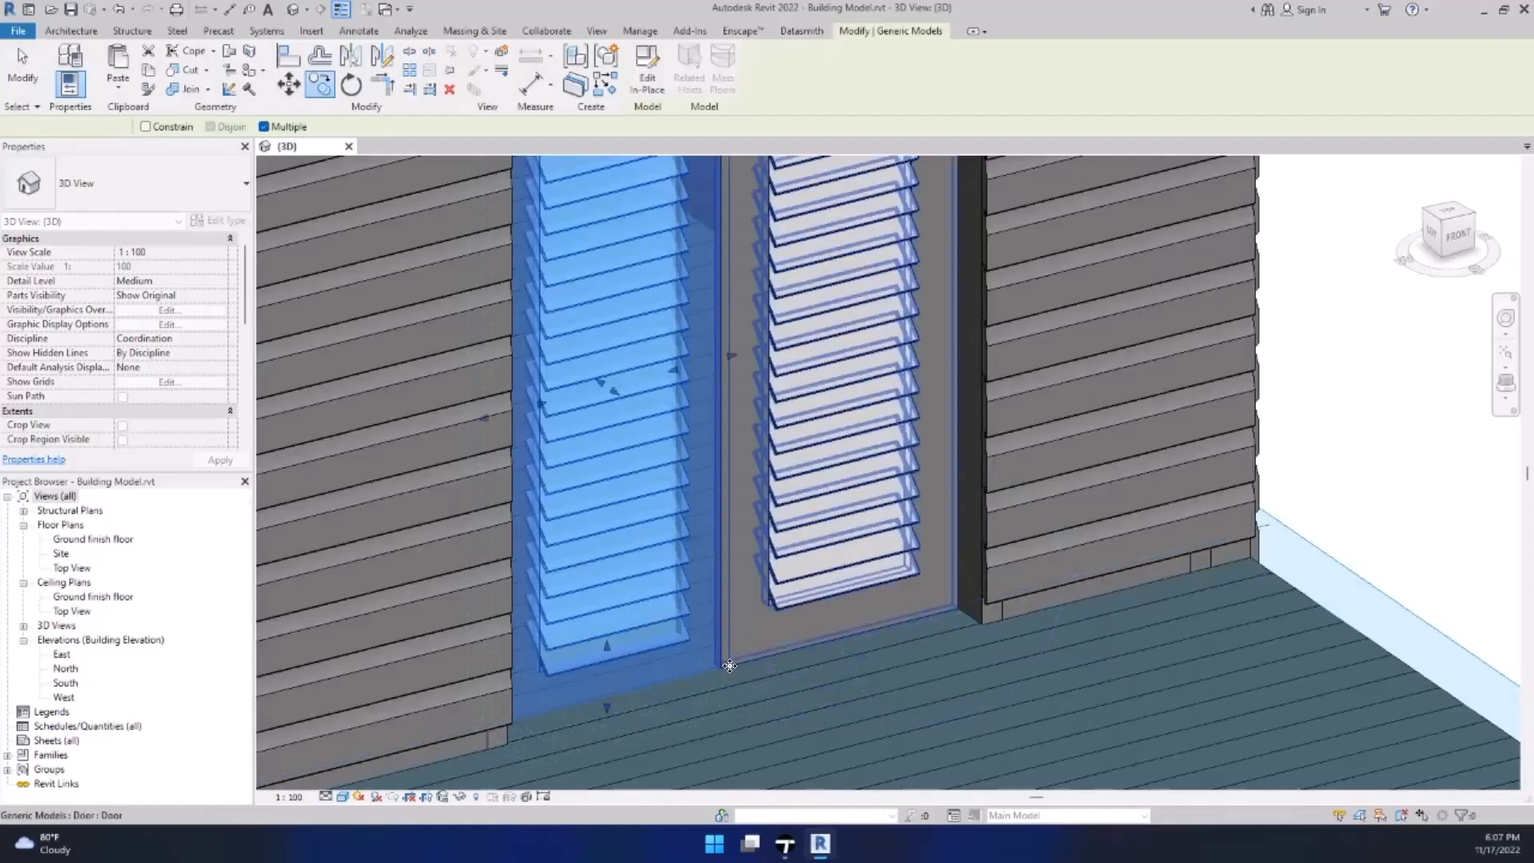
pyautogui.press('Escape')
pyautogui.scroll(3, 724, 667)
pyautogui.hotkey('ctrl', 'z')
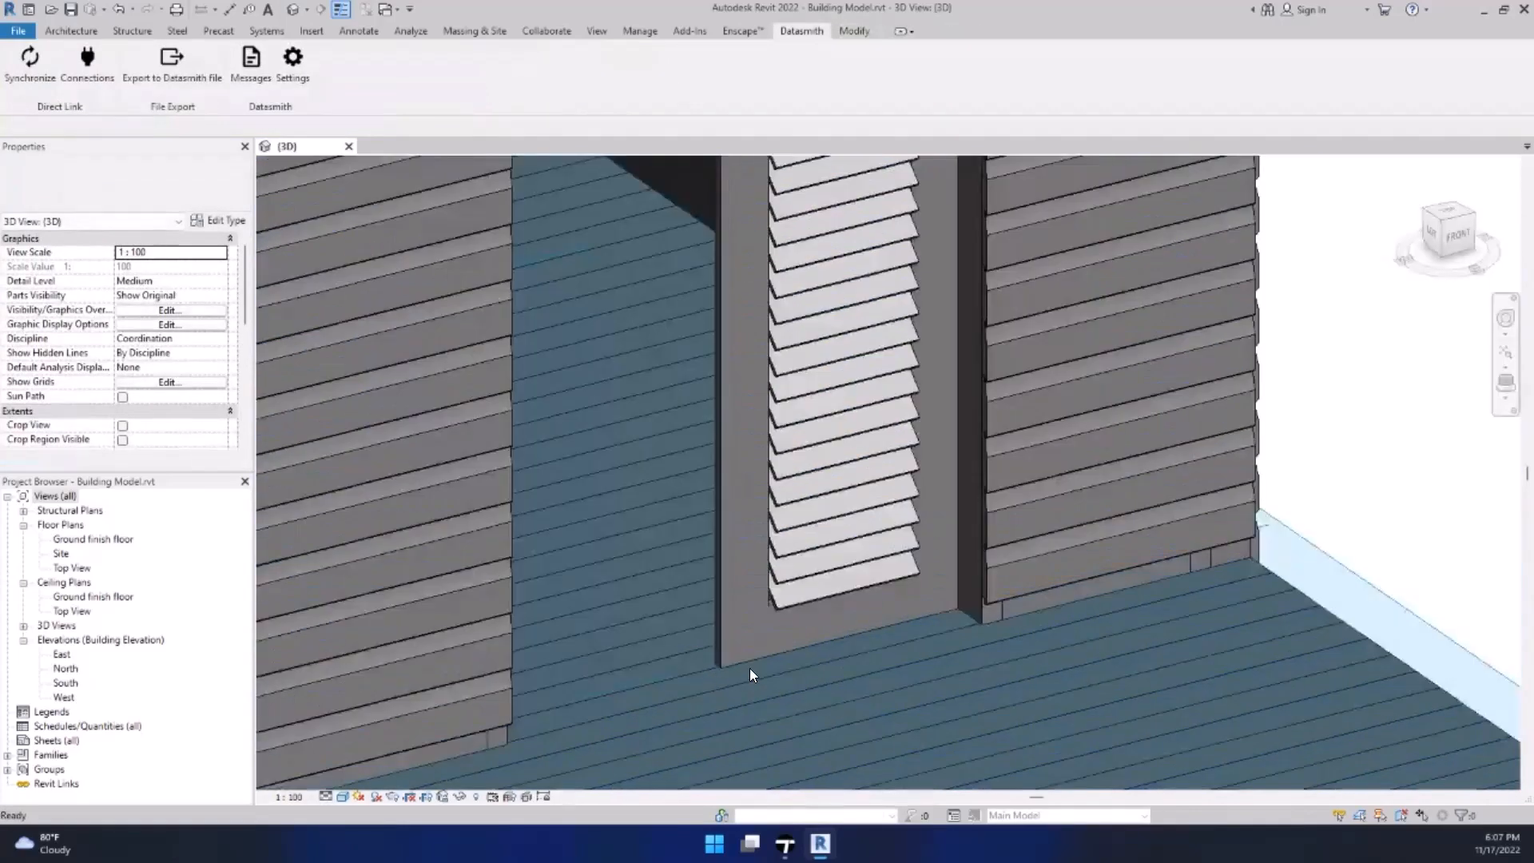
# Step: Copy the remaining door leaf from its lower outer corner into the empty half of the opening, constrained to a straight direction
pyautogui.click(716, 644)
pyautogui.press('m')
pyautogui.press('v')
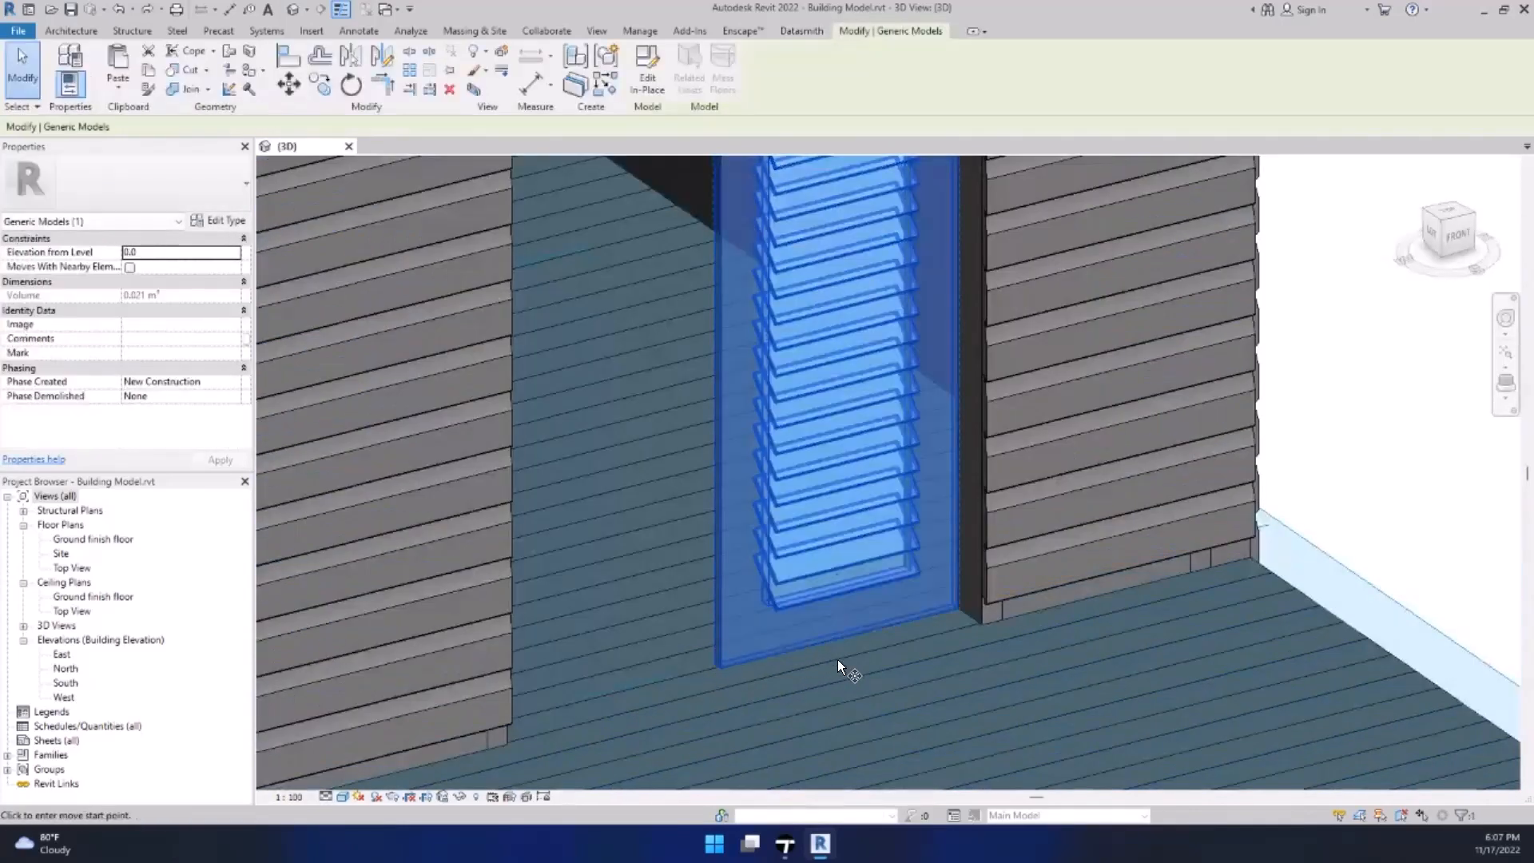
pyautogui.press('c')
pyautogui.press('o')
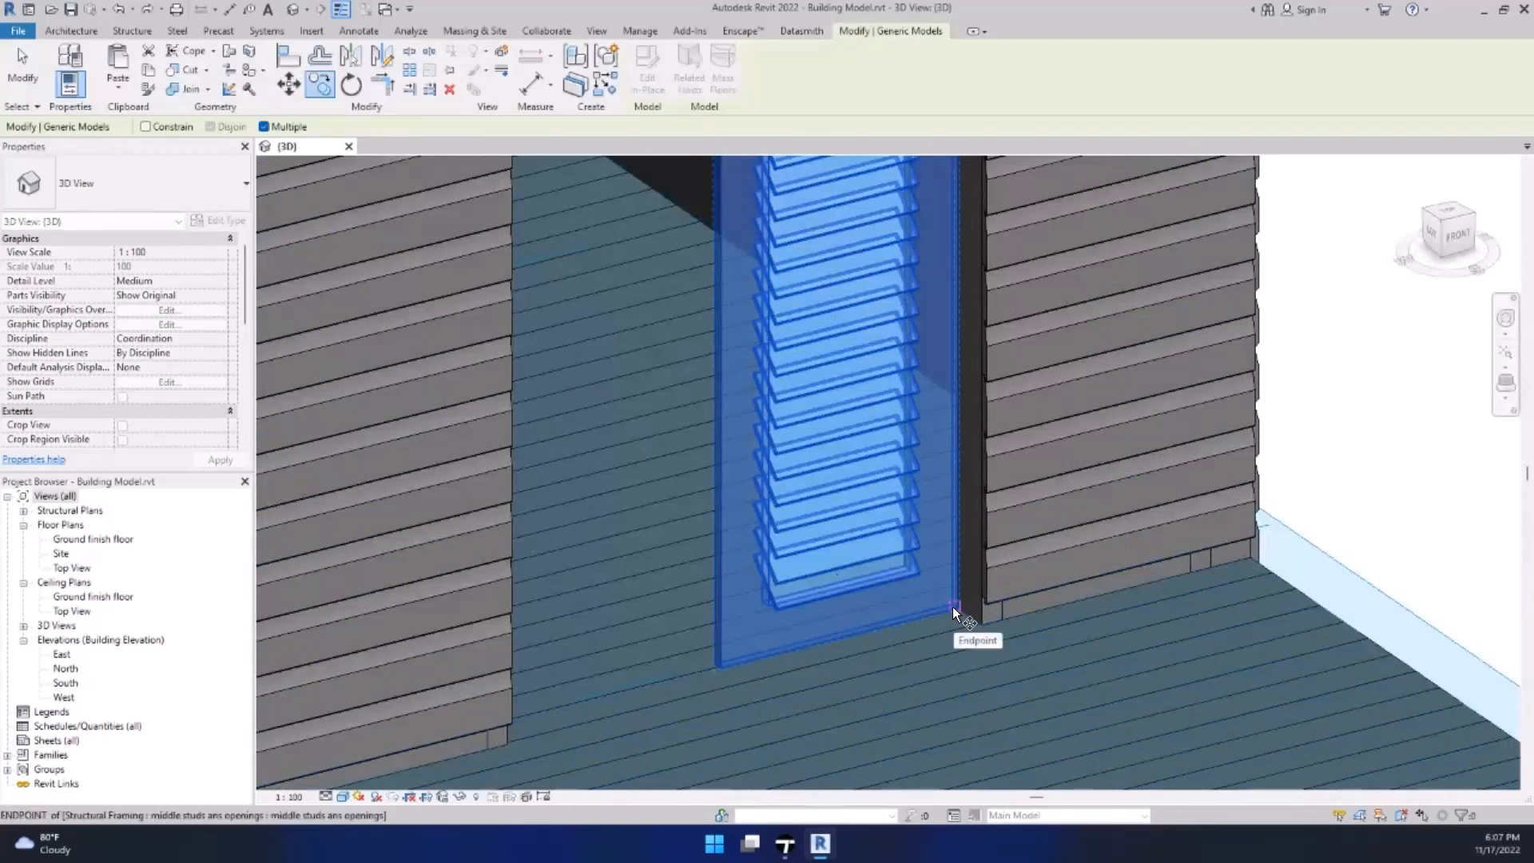
pyautogui.click(952, 606)
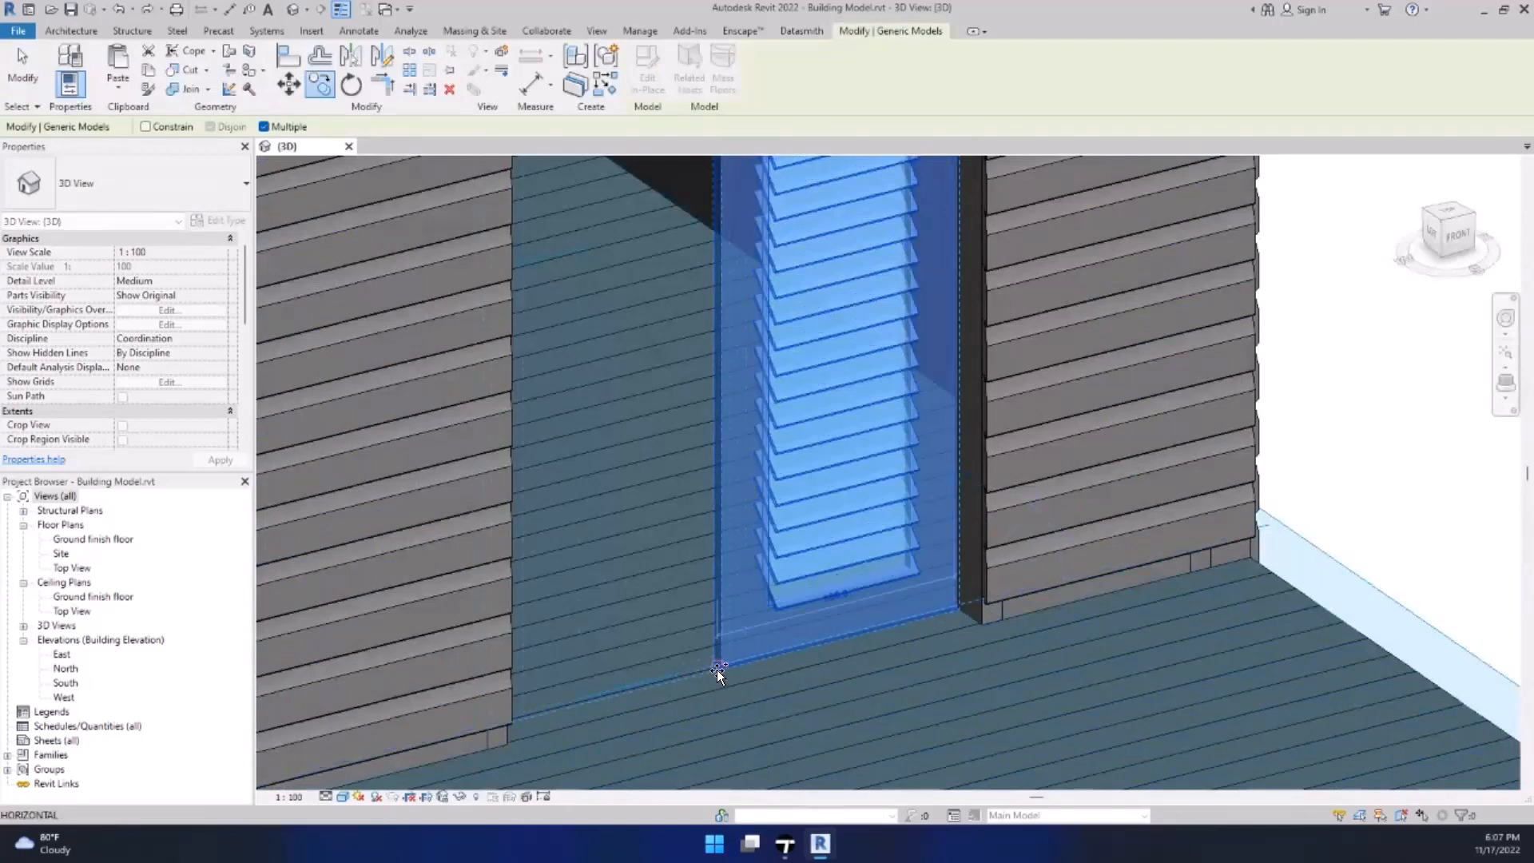
pyautogui.press('shift')
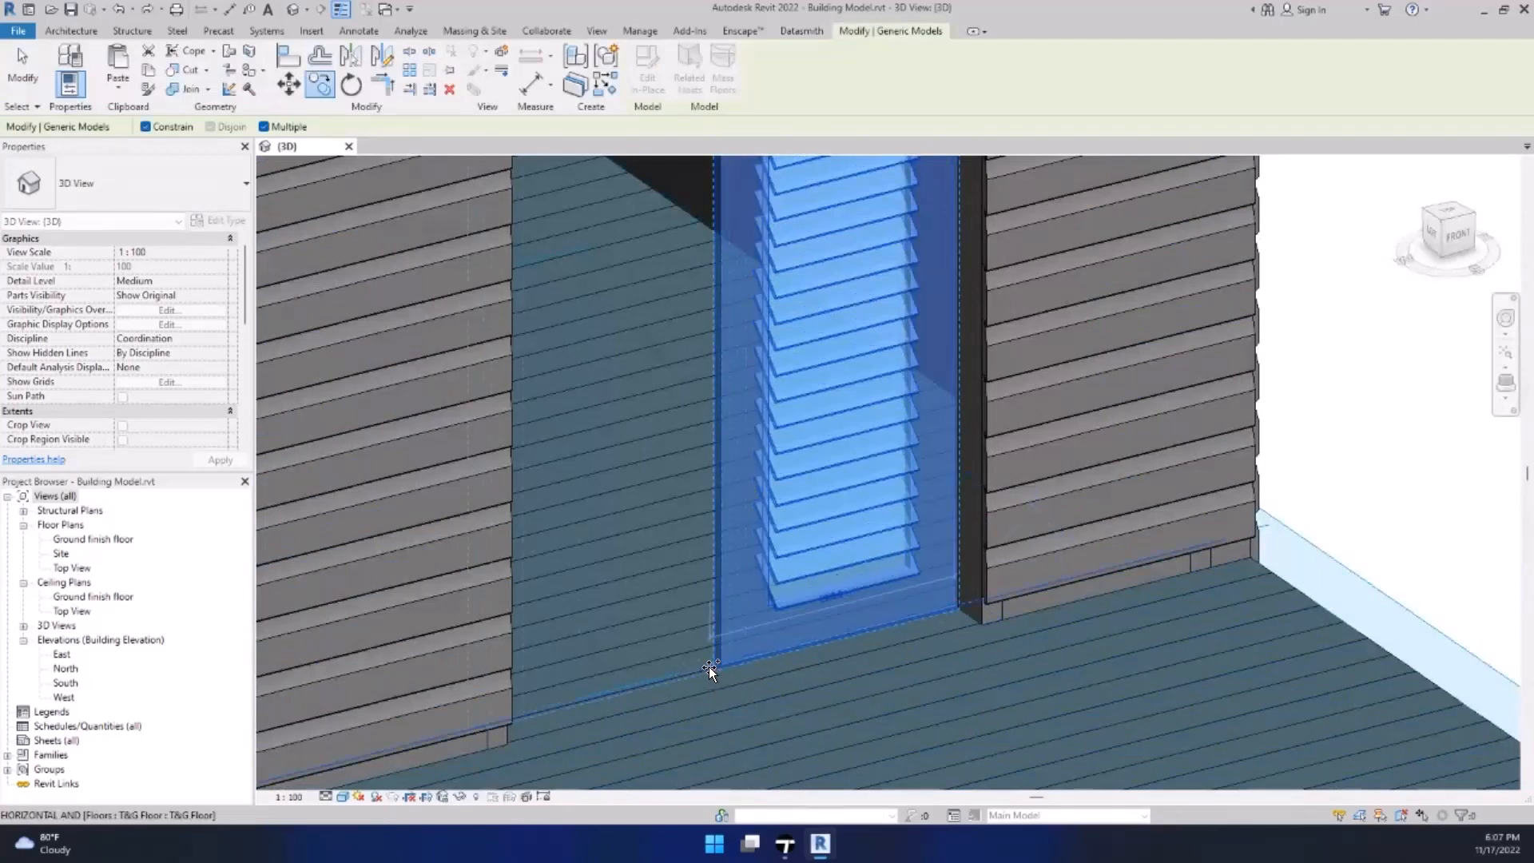
pyautogui.click(826, 678)
pyautogui.press('Escape')
pyautogui.press('Escape')
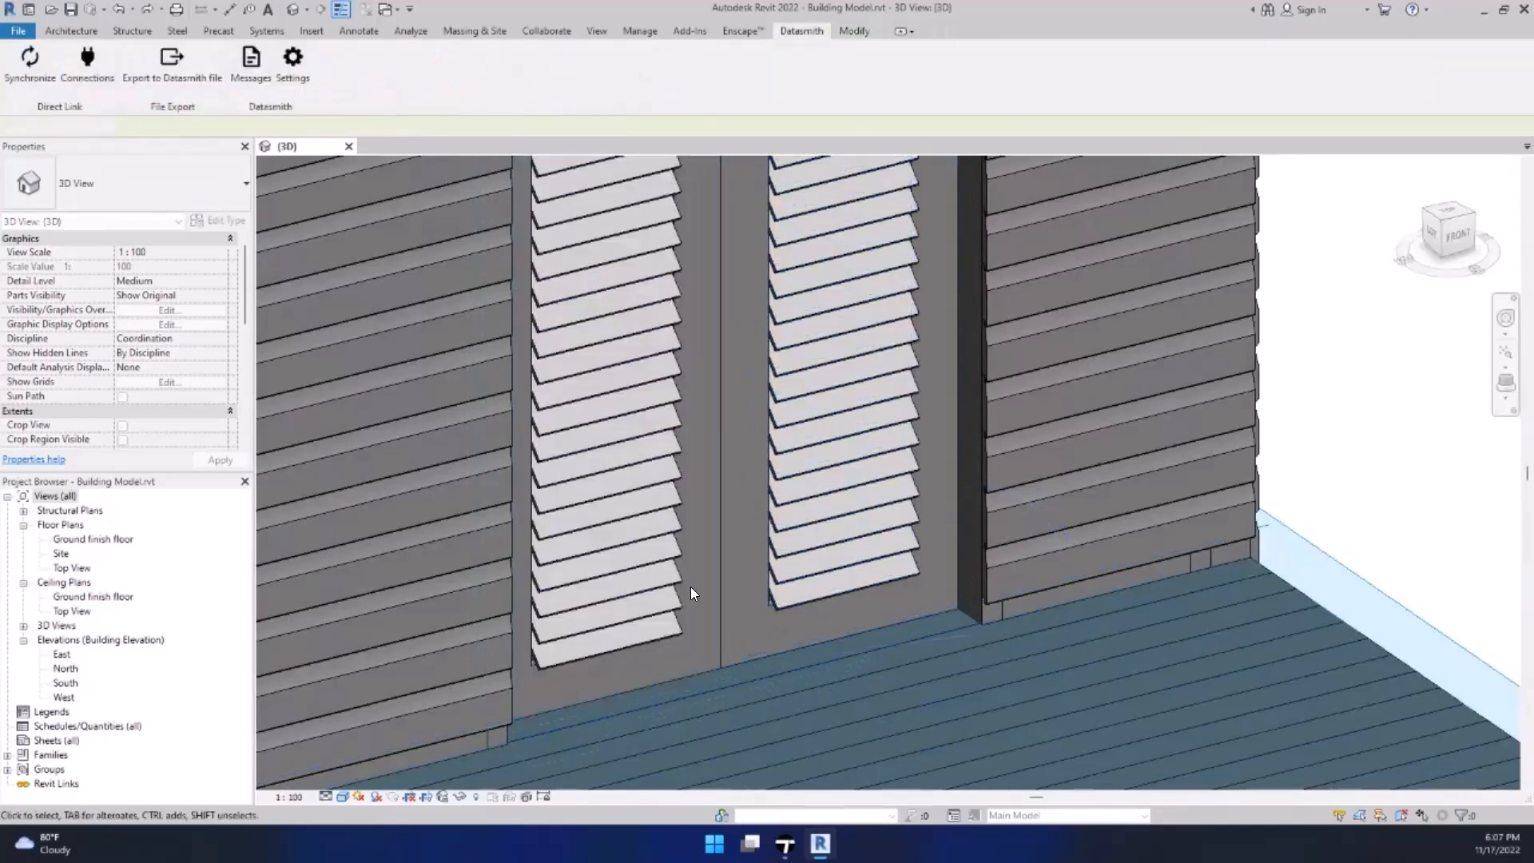
pyautogui.scroll(-2, 663, 479)
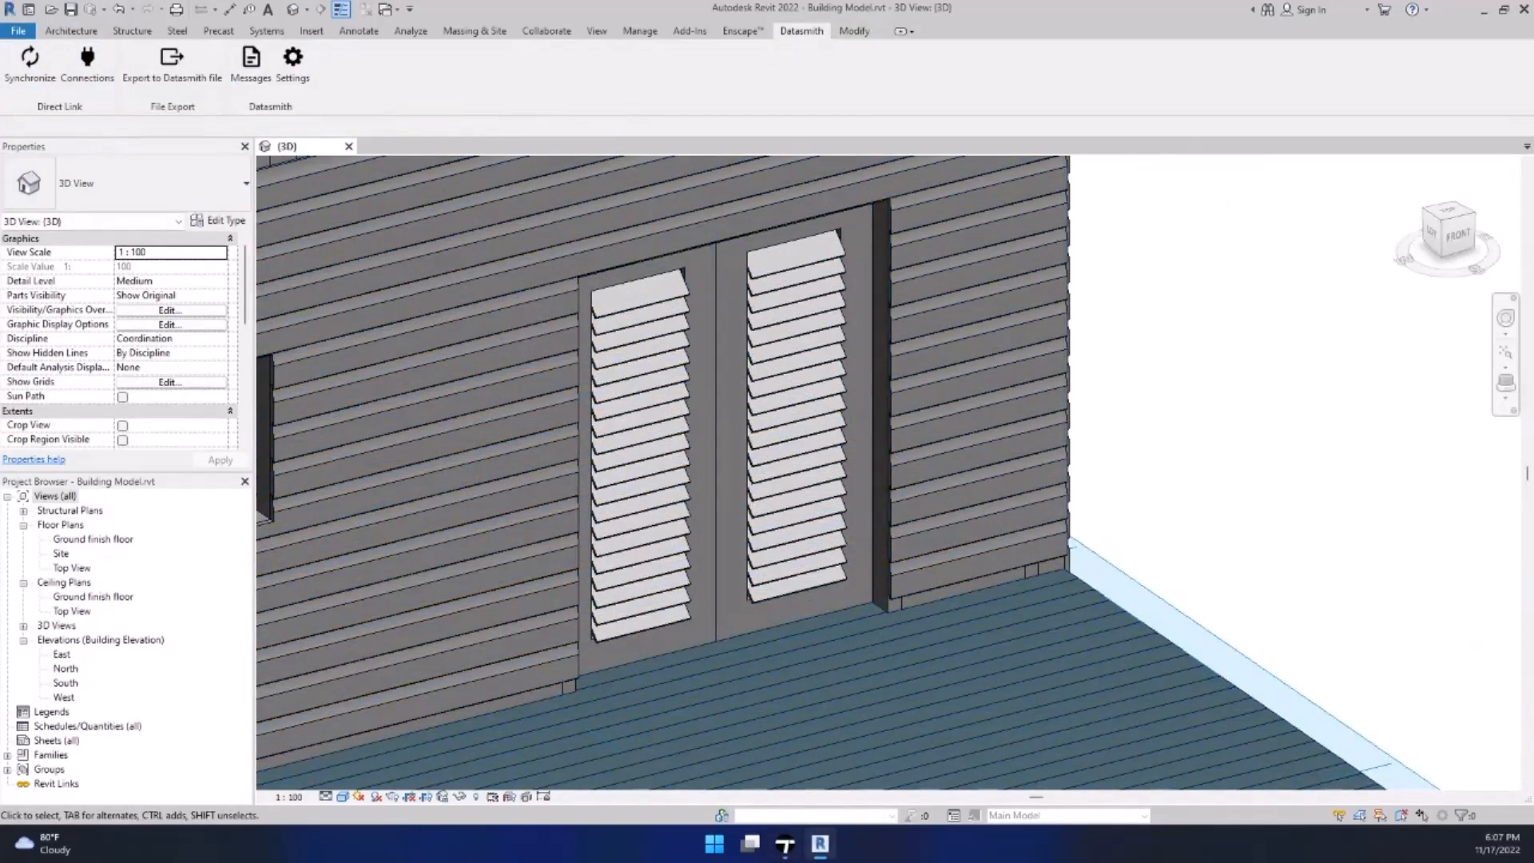
# Step: Switch to Twinmotion and rename the Mahogany 04 G material in the scene as Door
pyautogui.click(820, 845)
pyautogui.scroll(-5, 780, 474)
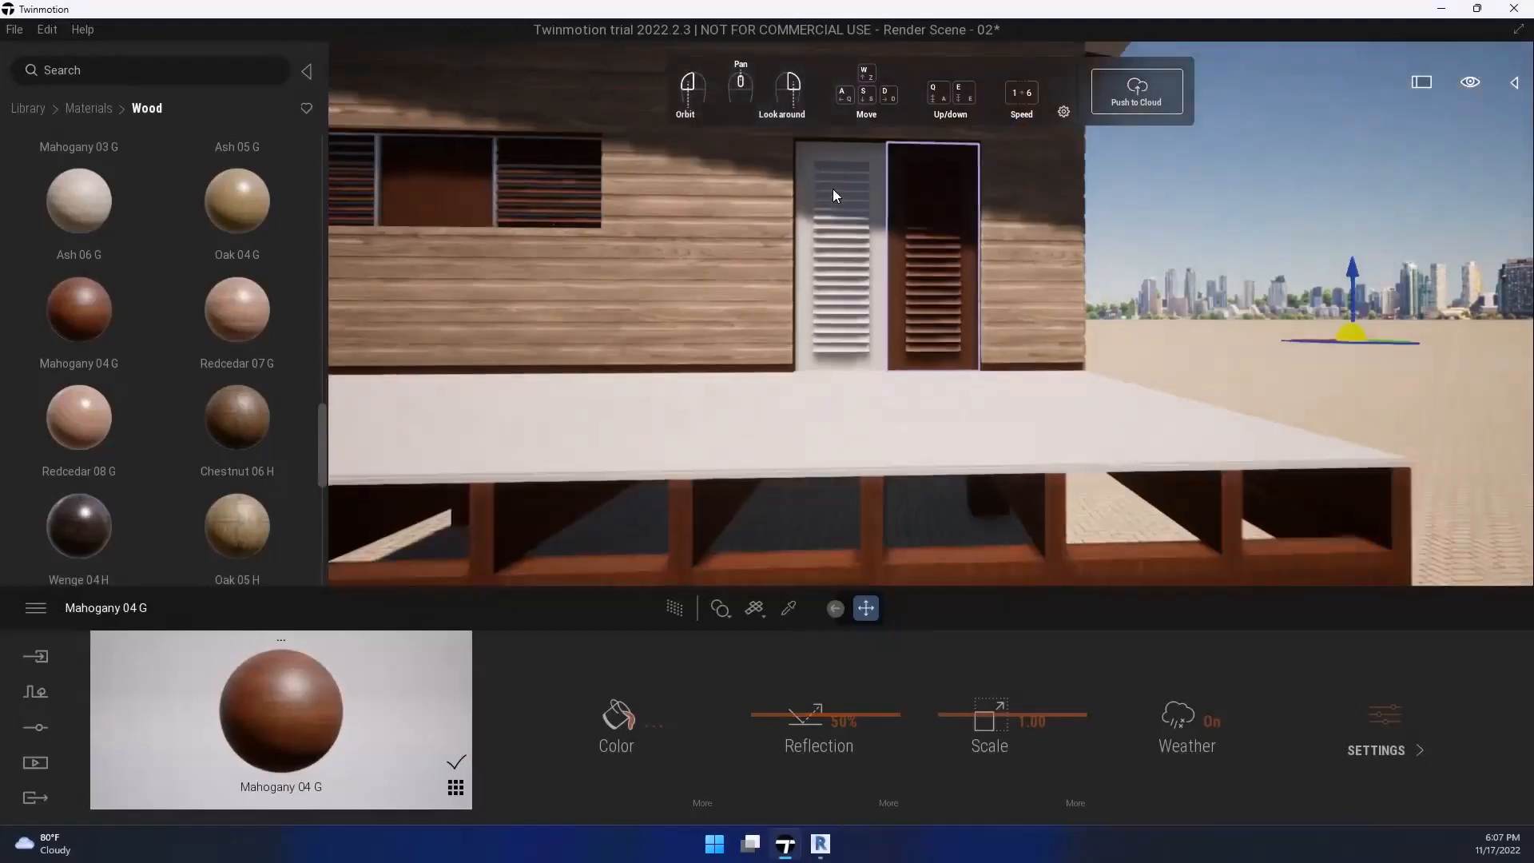
pyautogui.scroll(5, 832, 188)
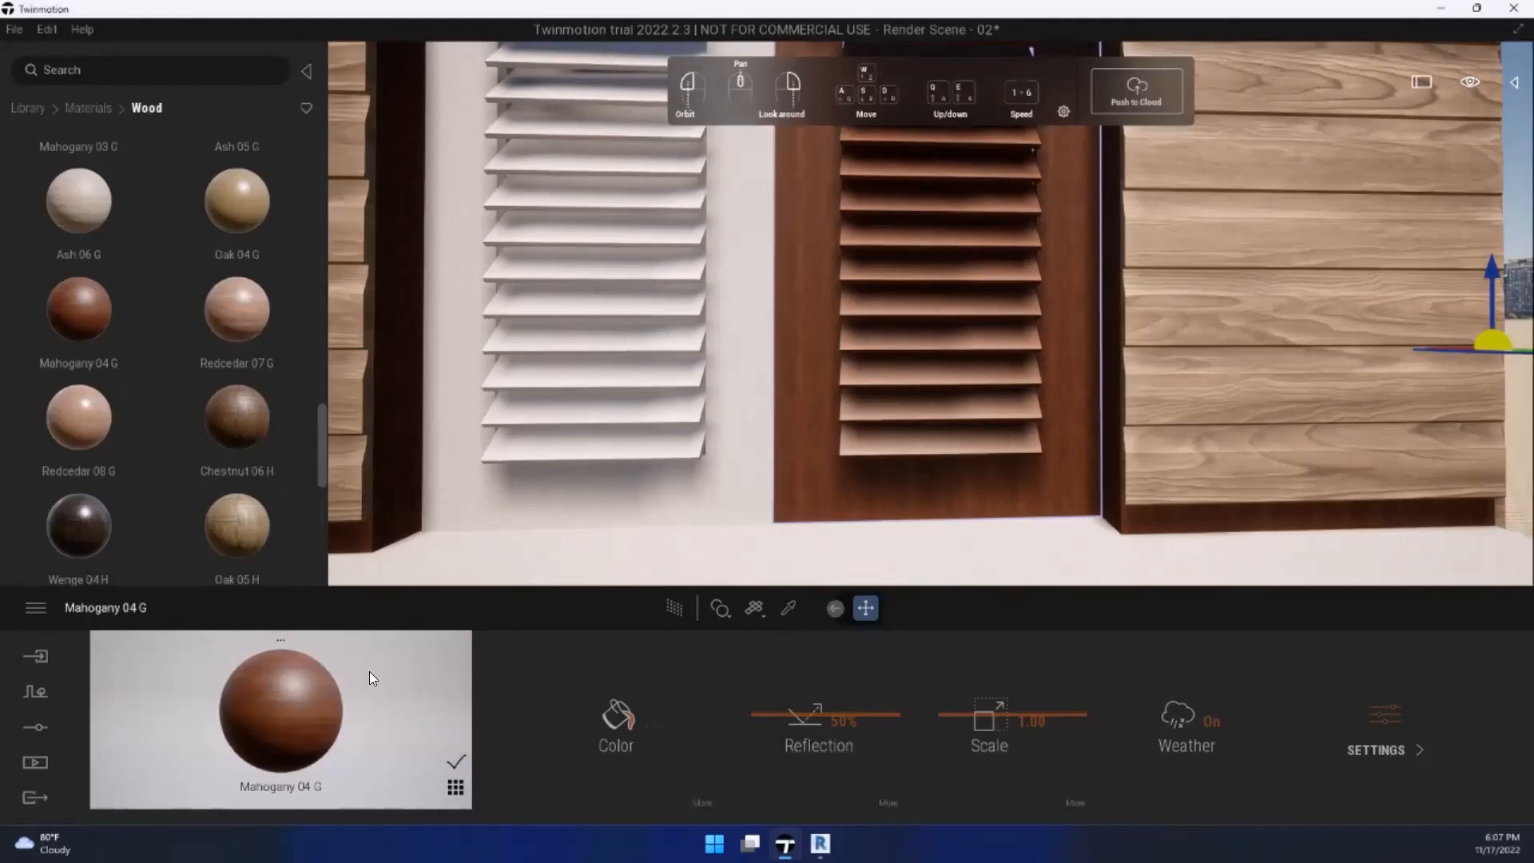
pyautogui.click(460, 789)
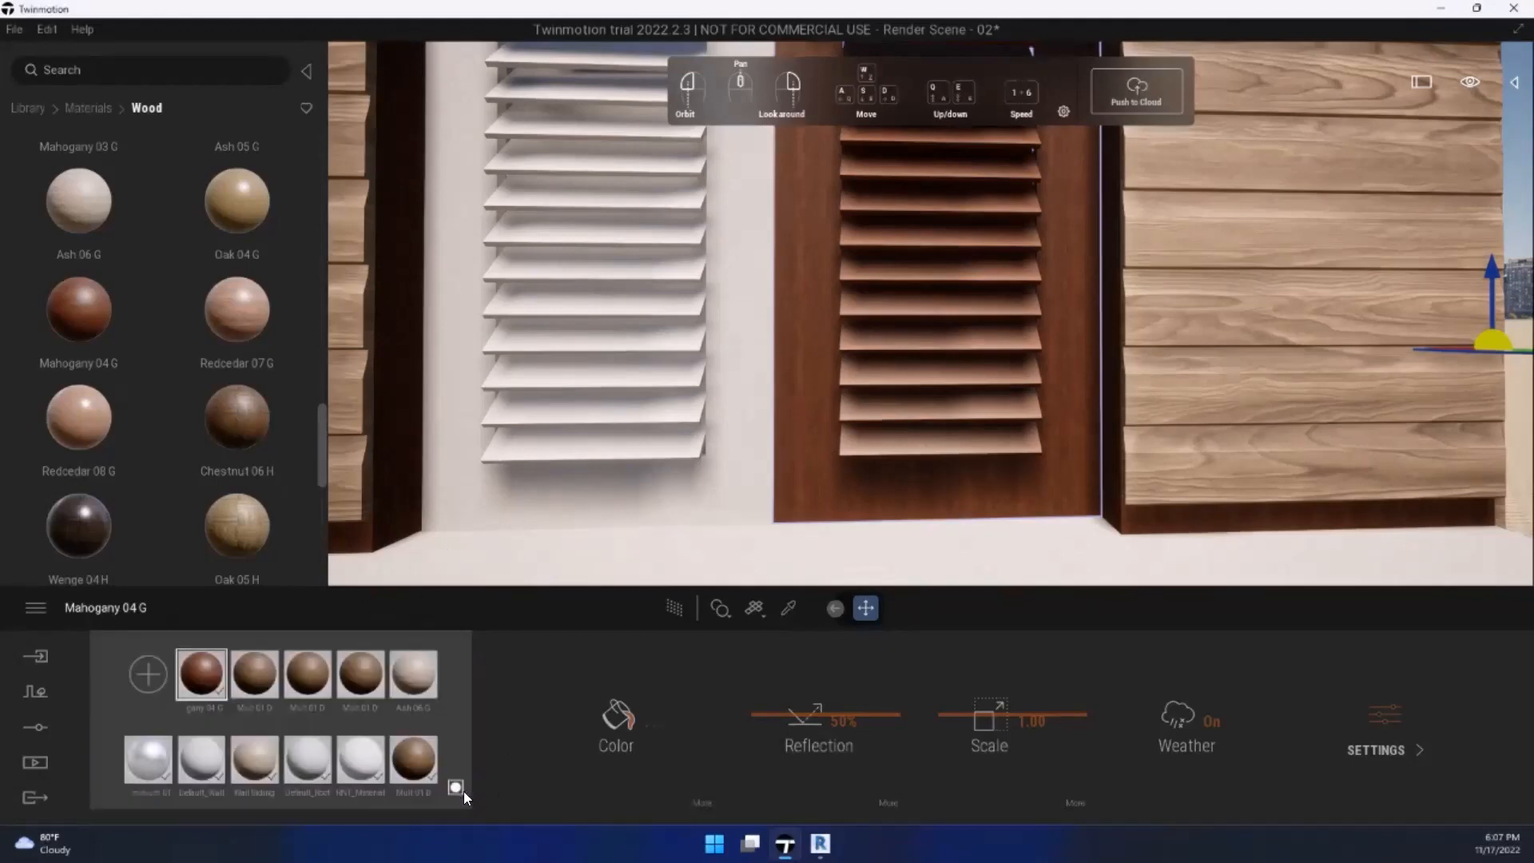
pyautogui.rightClick(205, 689)
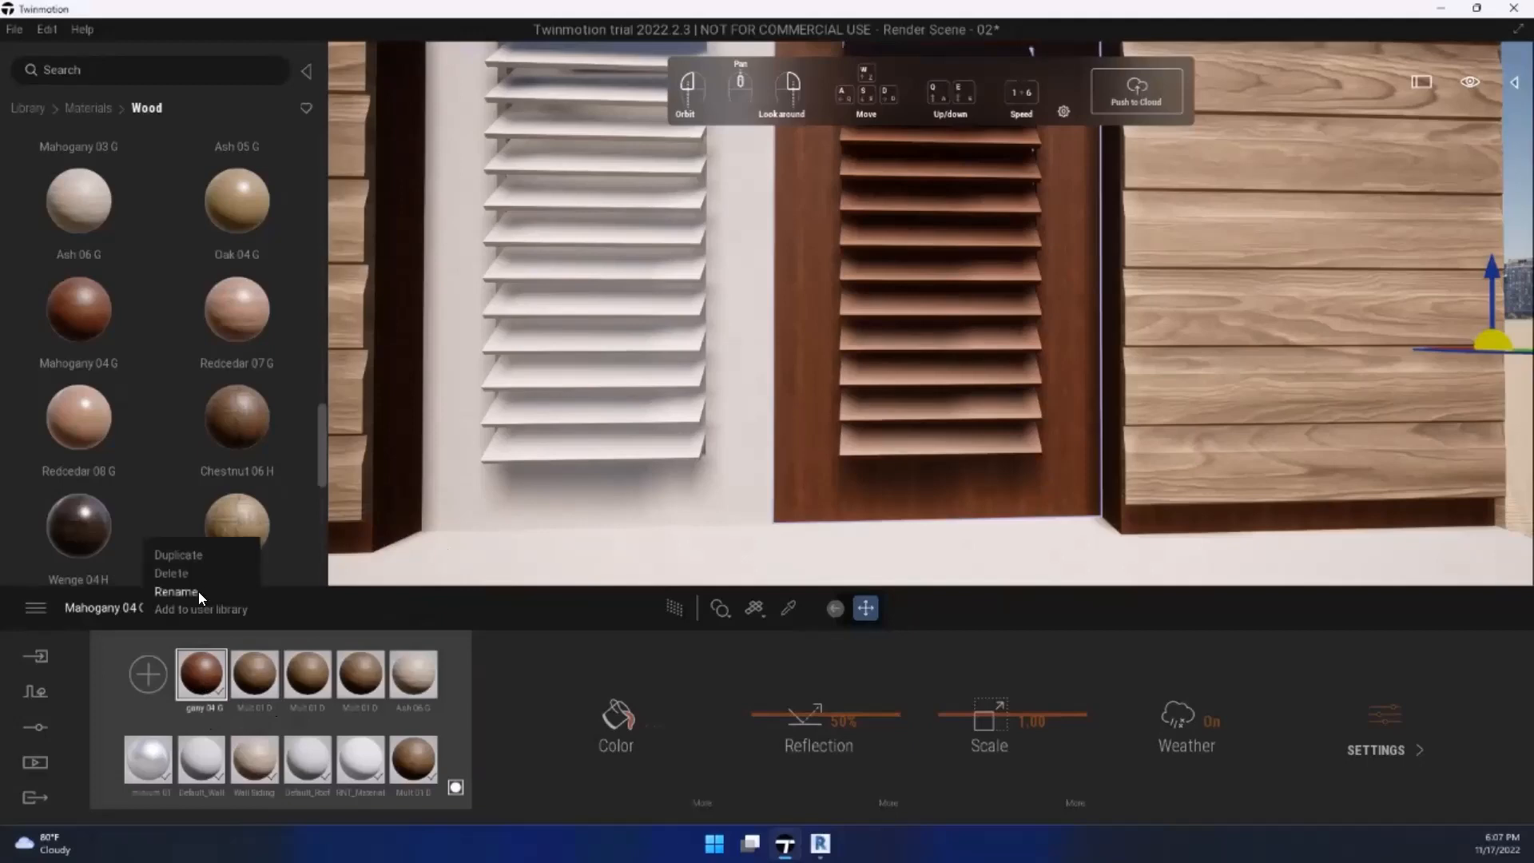
pyautogui.click(176, 592)
pyautogui.write('Door')
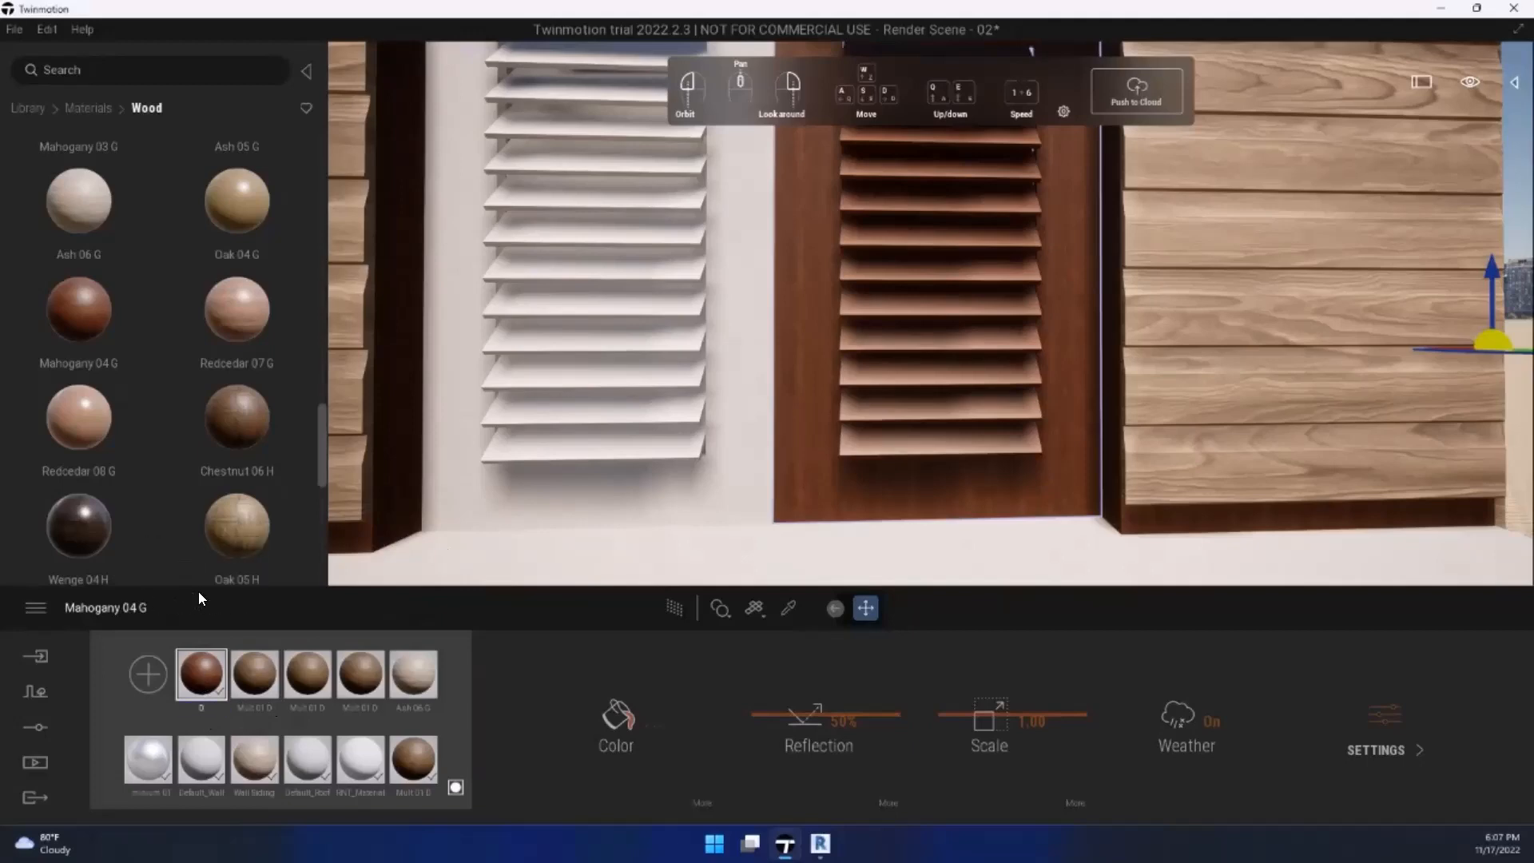
pyautogui.press('Return')
# Step: Apply the Door material to the white door leaf beside the mahogany one
pyautogui.moveTo(175, 664); pyautogui.dragTo(469, 511)
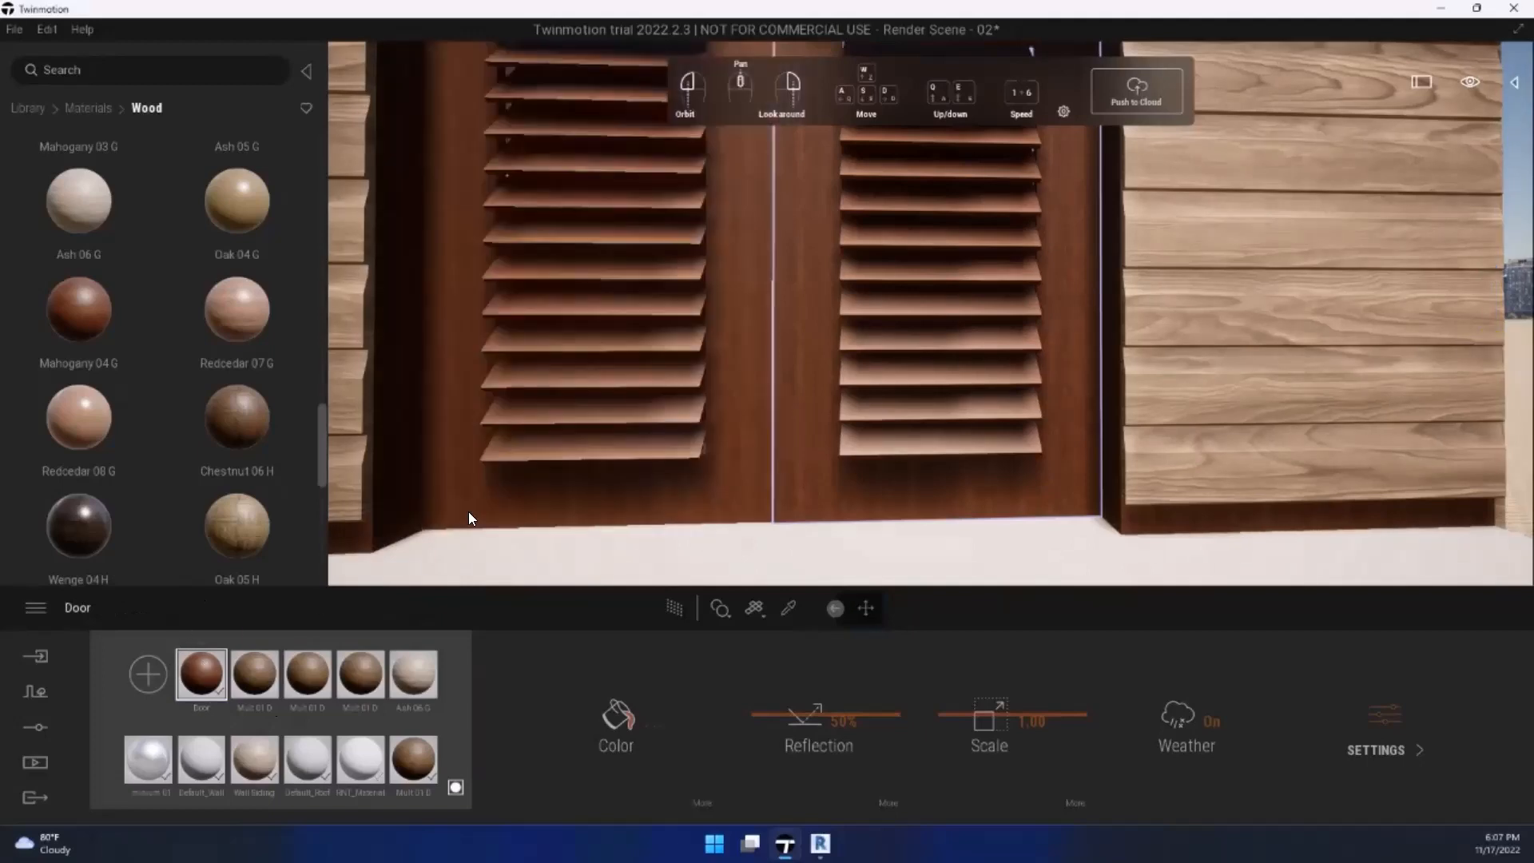
pyautogui.scroll(-5, 788, 398)
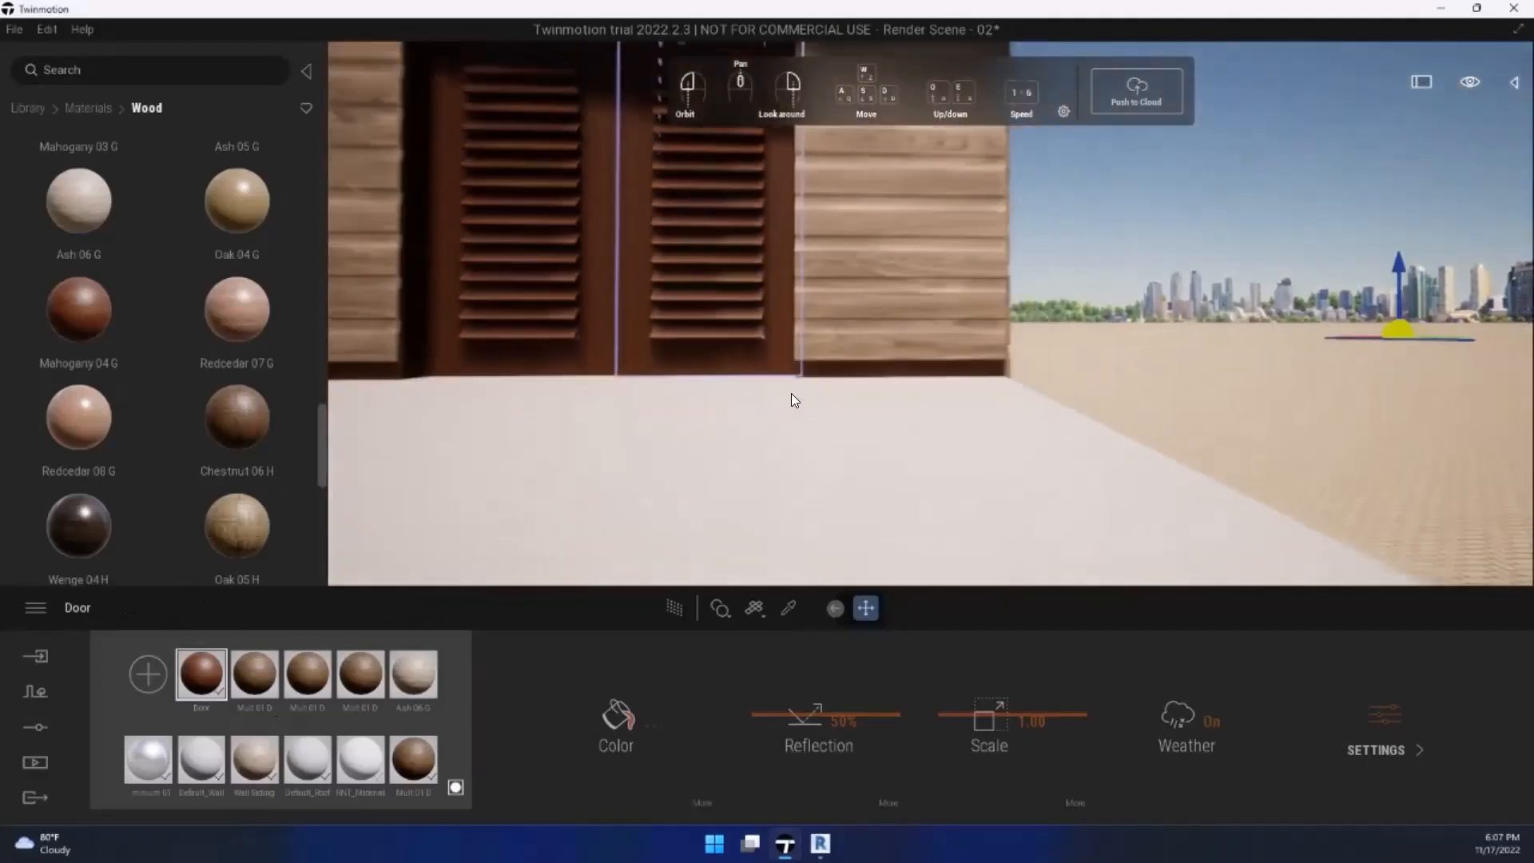
pyautogui.moveTo(793, 391); pyautogui.dragTo(1189, 417)
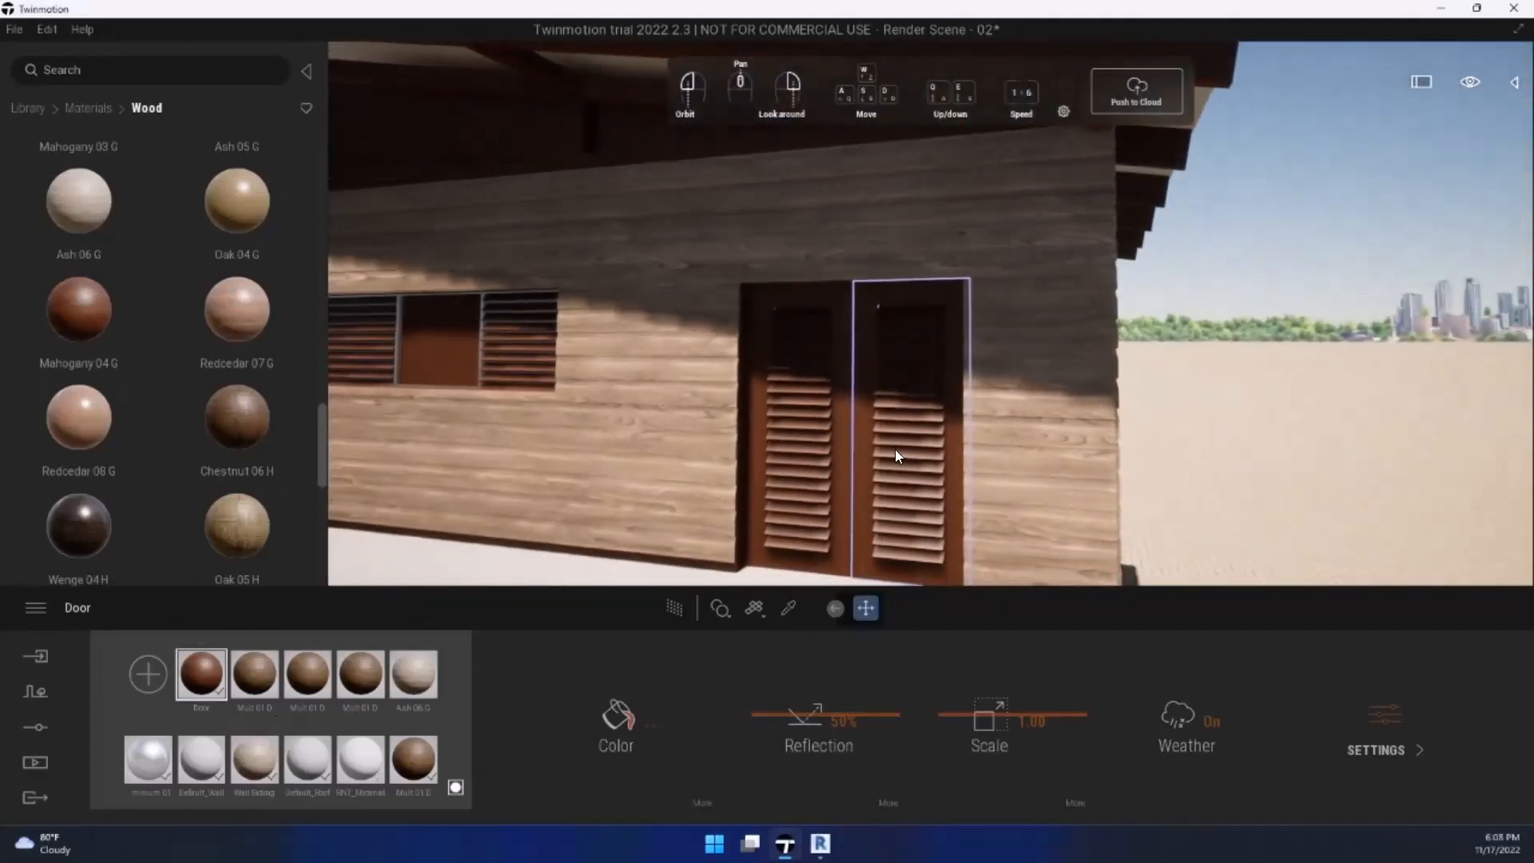
pyautogui.moveTo(794, 421); pyautogui.dragTo(683, 382)
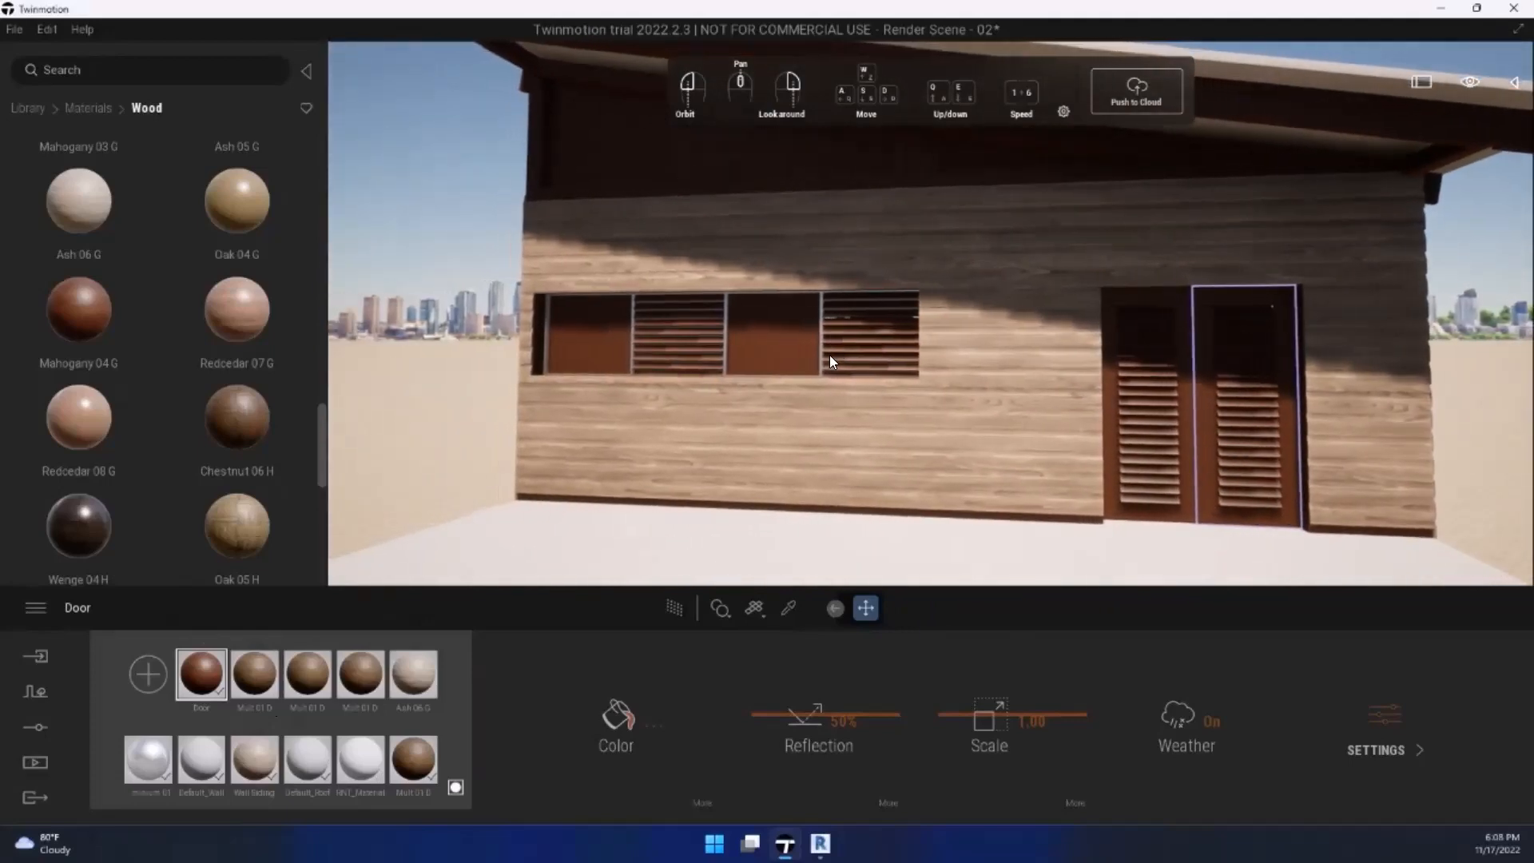
pyautogui.scroll(3, 830, 356)
pyautogui.moveTo(911, 467); pyautogui.dragTo(721, 431, button='middle')
pyautogui.scroll(3, 835, 476)
pyautogui.moveTo(720, 431); pyautogui.dragTo(544, 326)
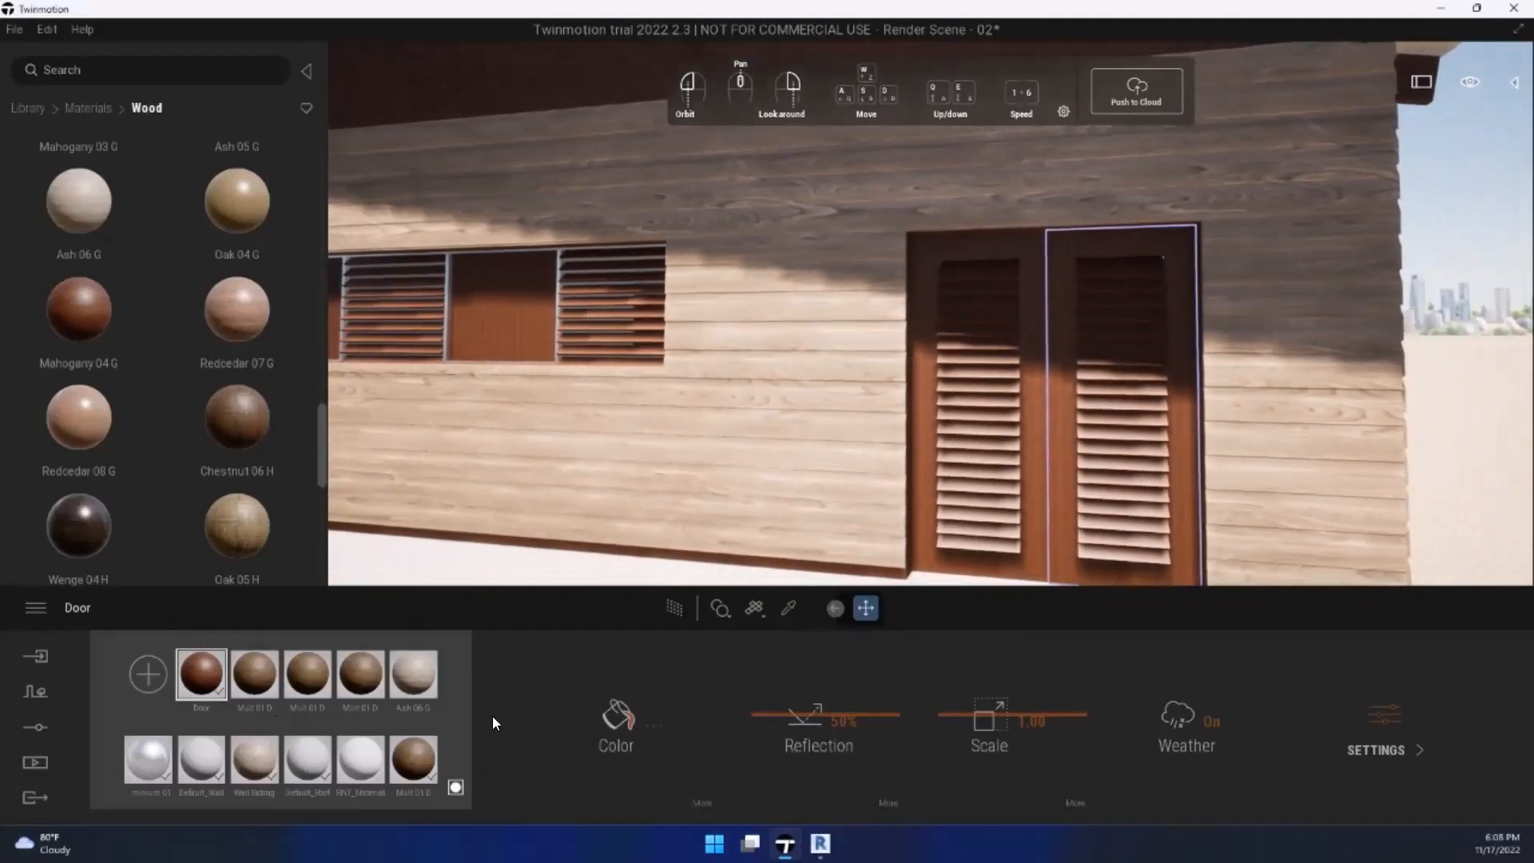
# Step: Switch the material assignment mode from single objects to replacing the material everywhere it is used
pyautogui.moveTo(724, 581); pyautogui.dragTo(700, 626)
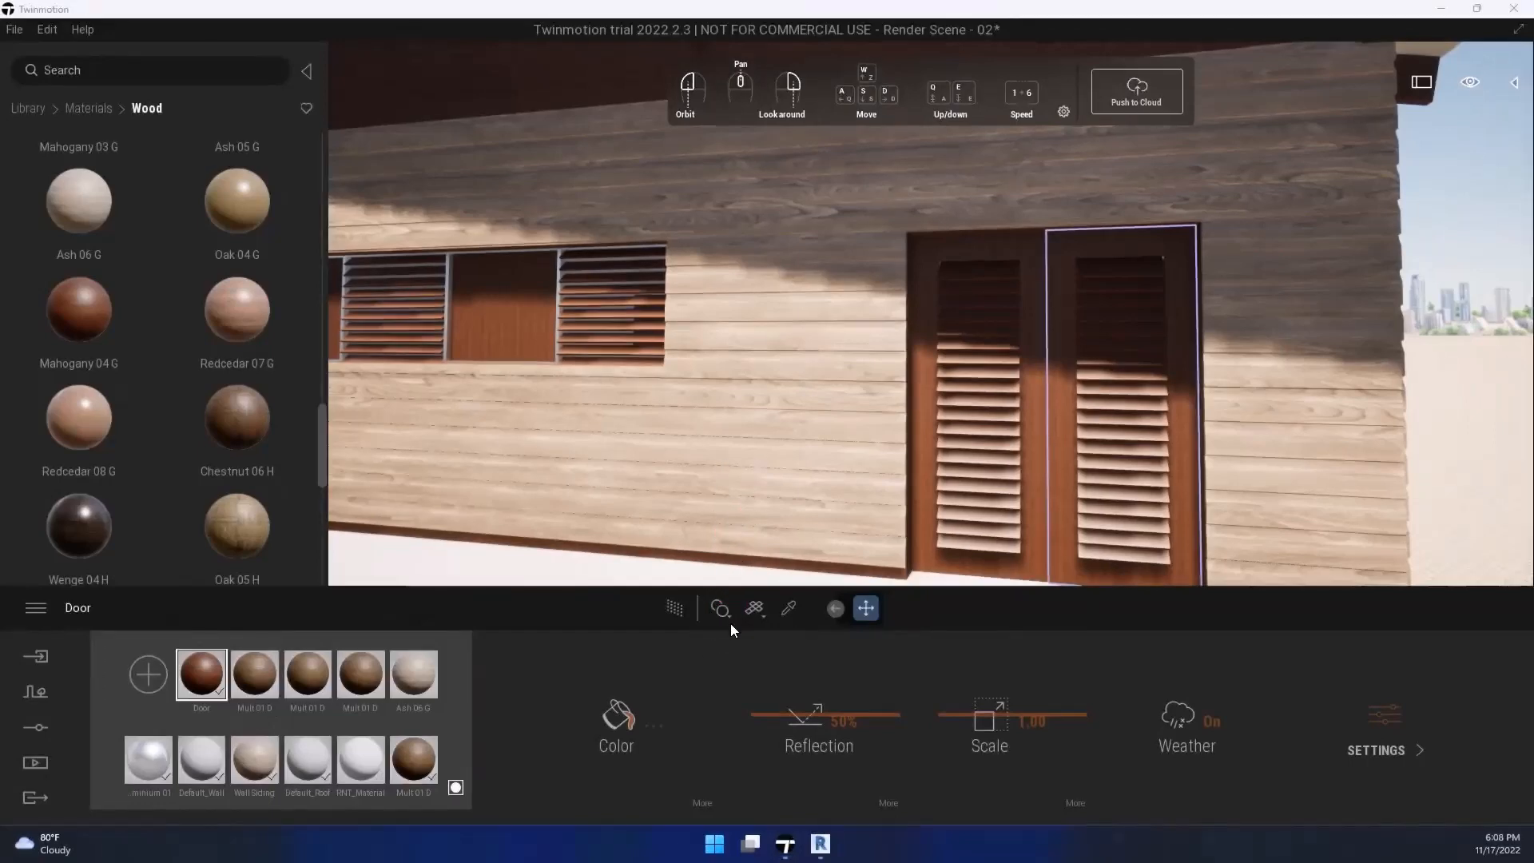
pyautogui.click(900, 526)
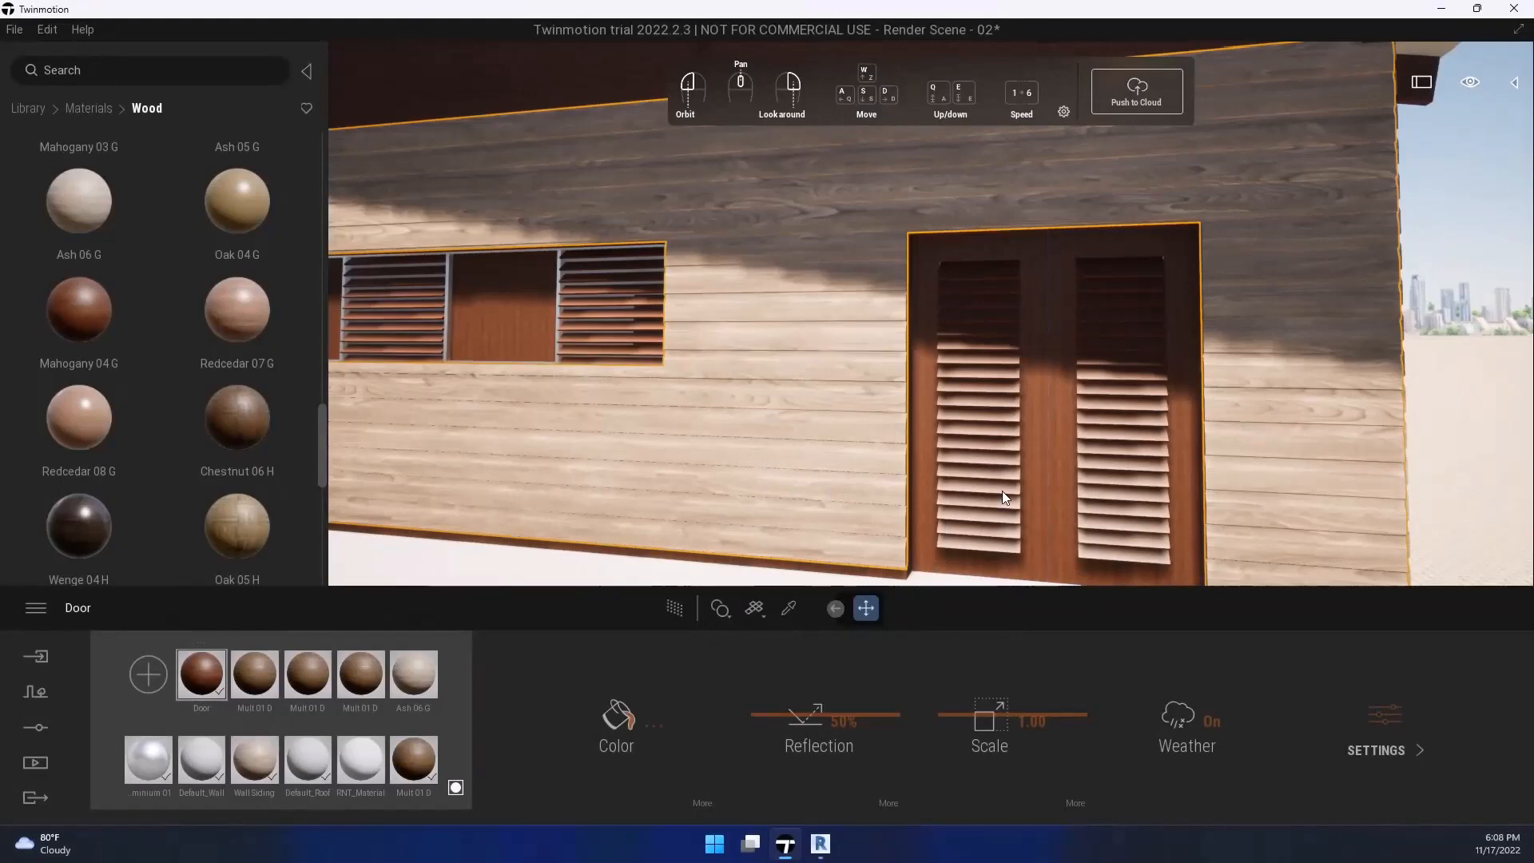
pyautogui.click(720, 608)
pyautogui.click(725, 567)
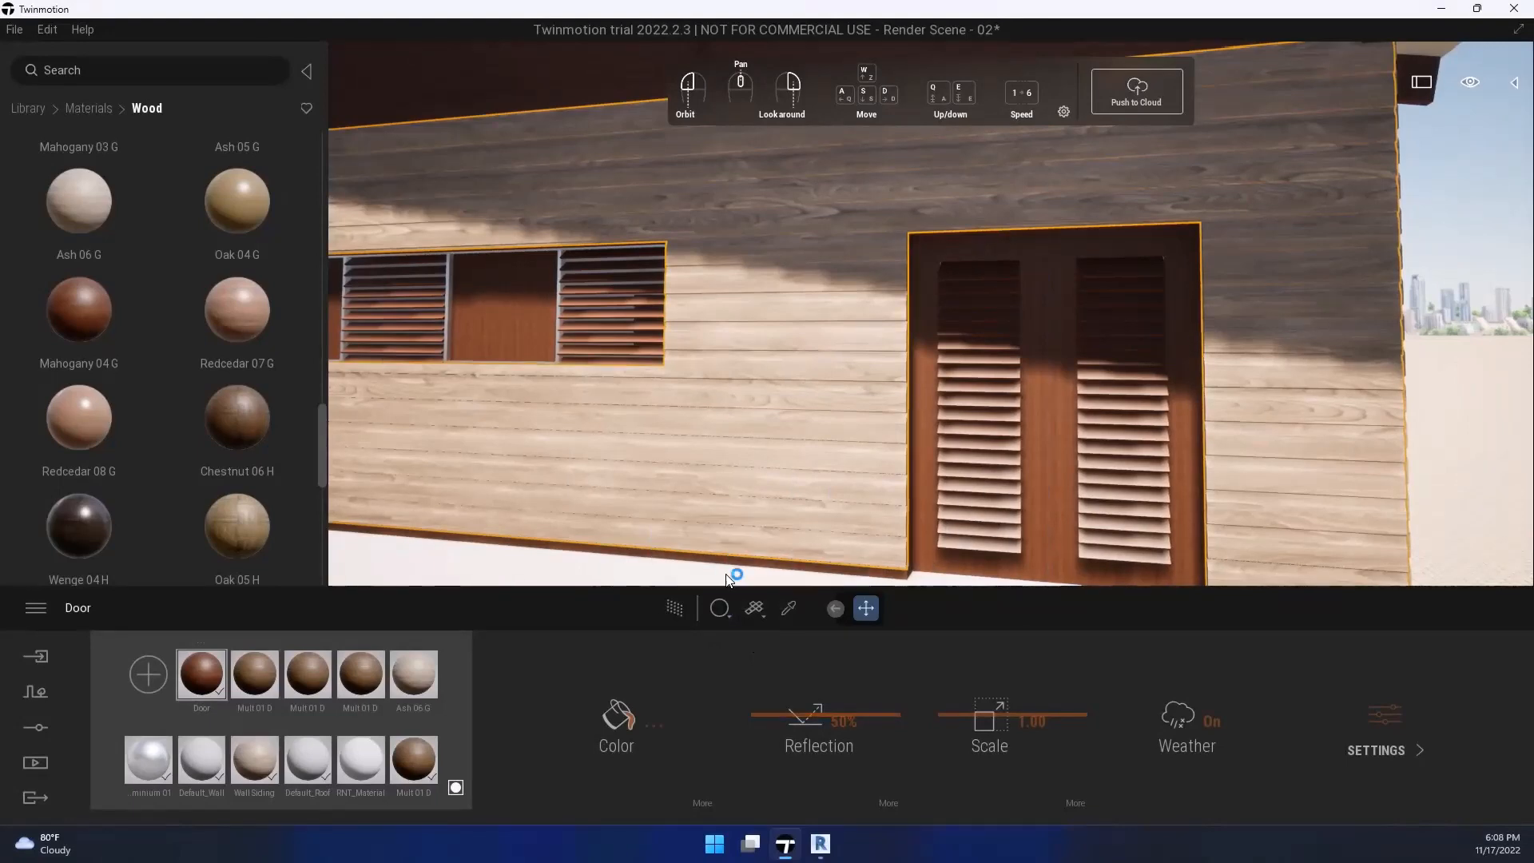
pyautogui.scroll(-10, 733, 569)
pyautogui.scroll(10, 736, 569)
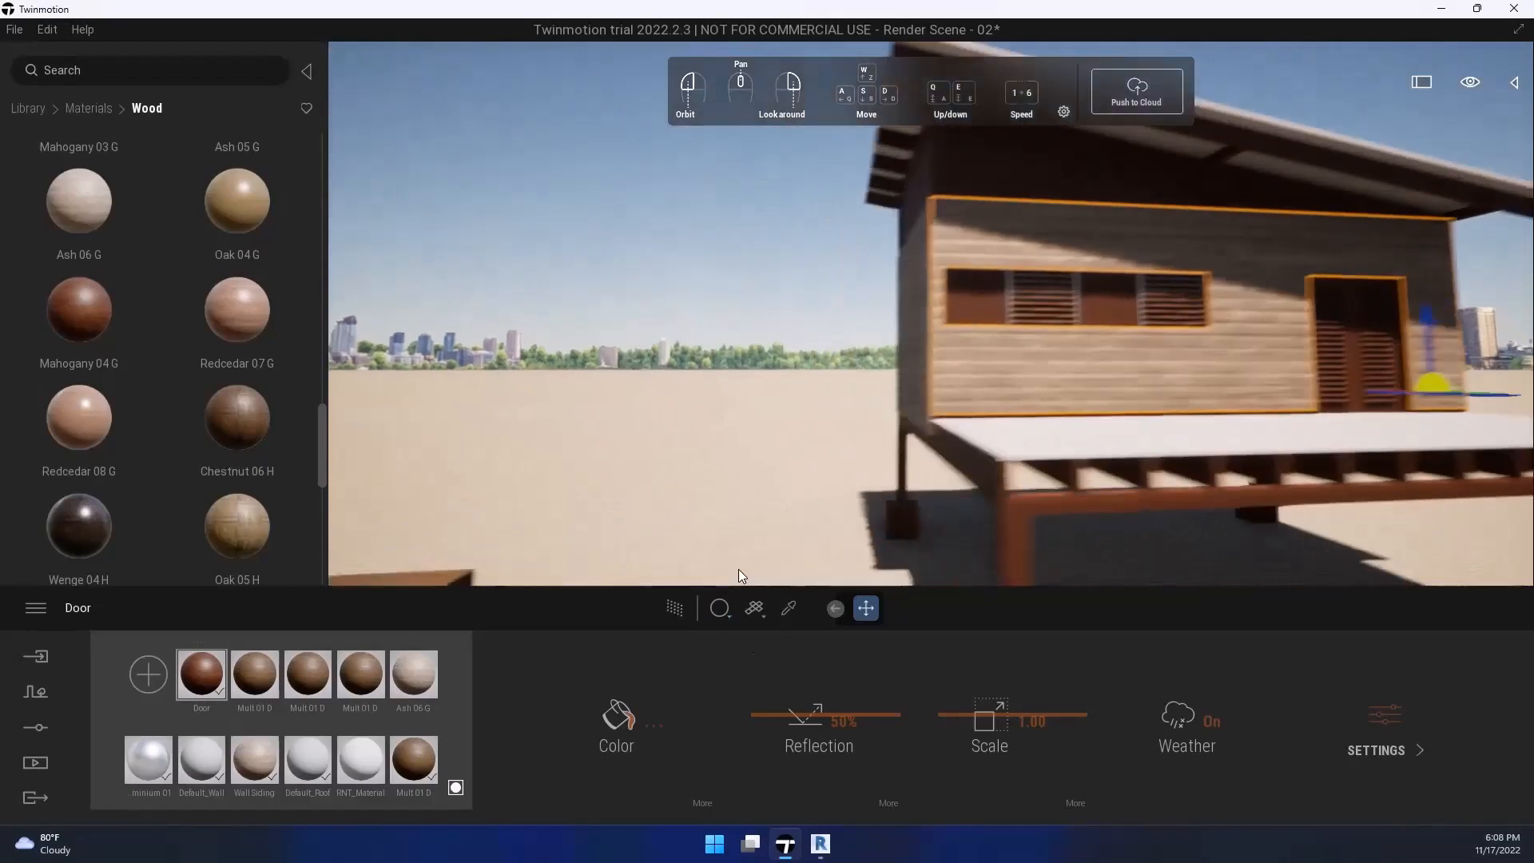
pyautogui.press('d')
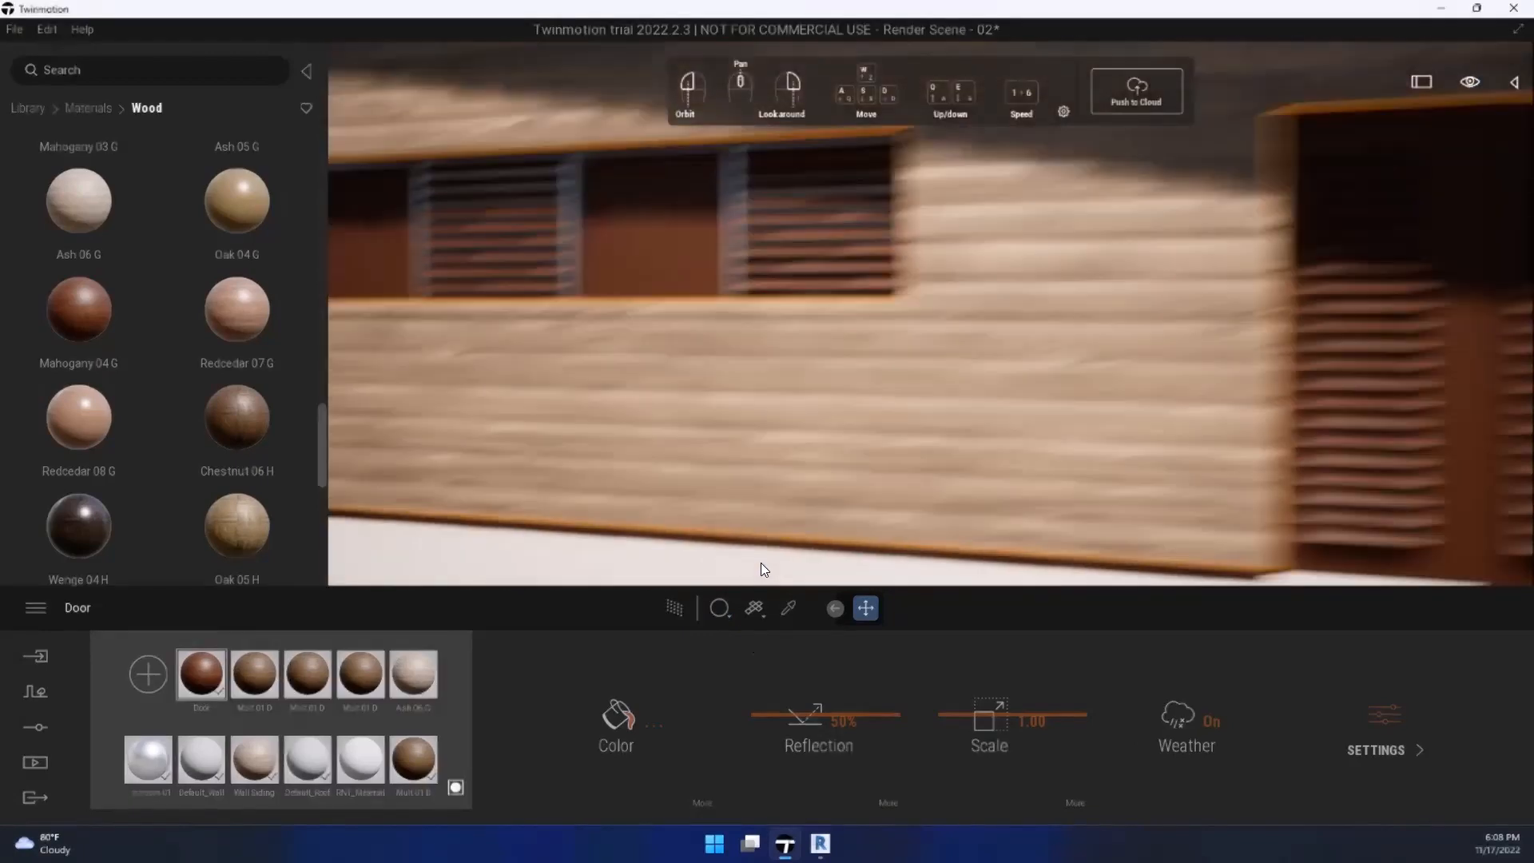
pyautogui.moveTo(755, 564); pyautogui.dragTo(620, 302)
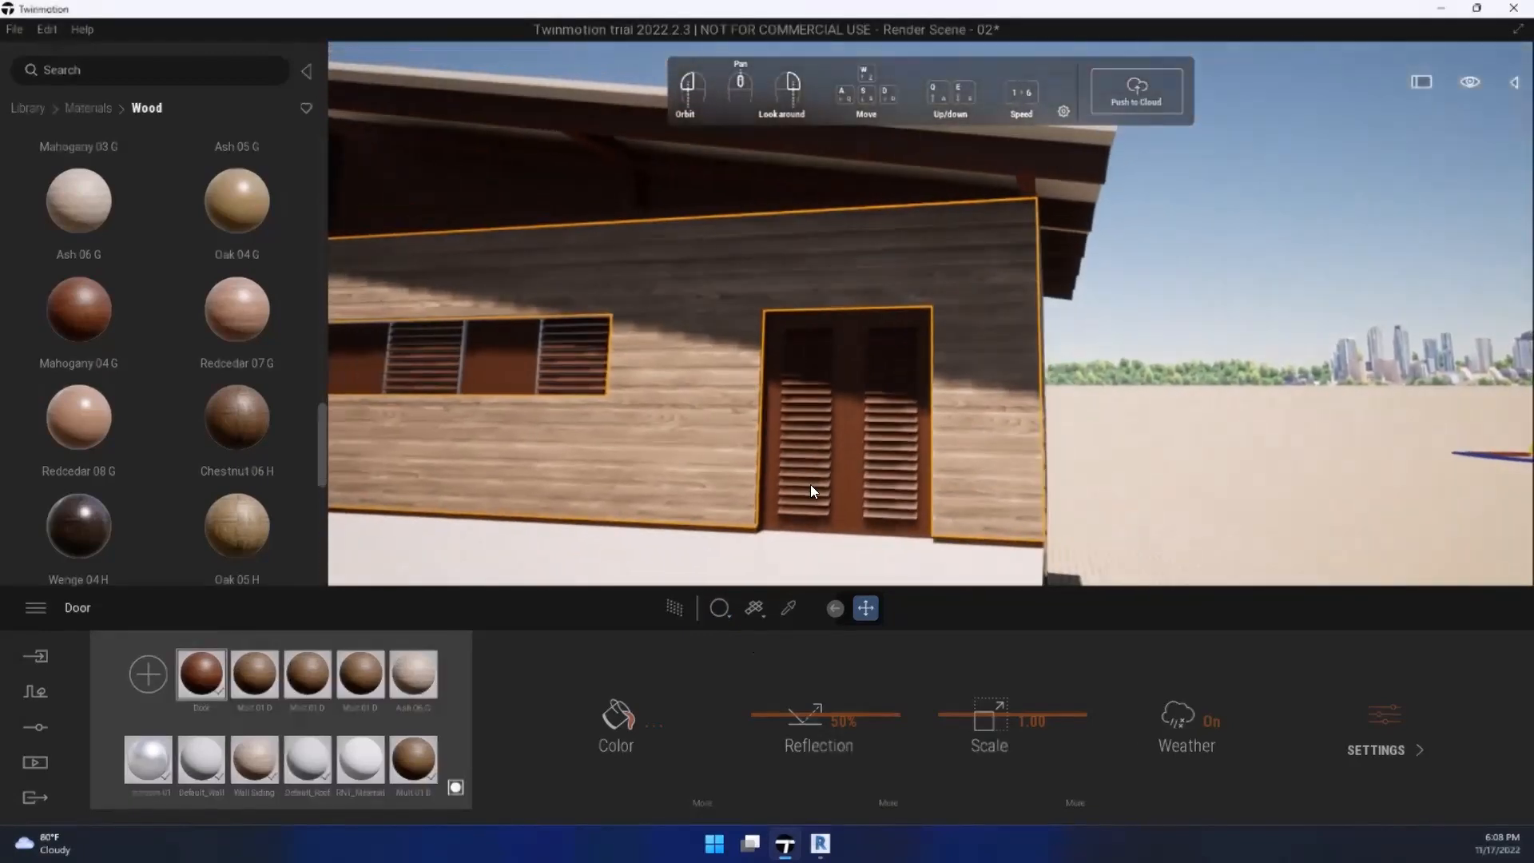
# Step: Undo the Door material's renaming and its application to the second door leaf, and redo both
pyautogui.click(831, 502)
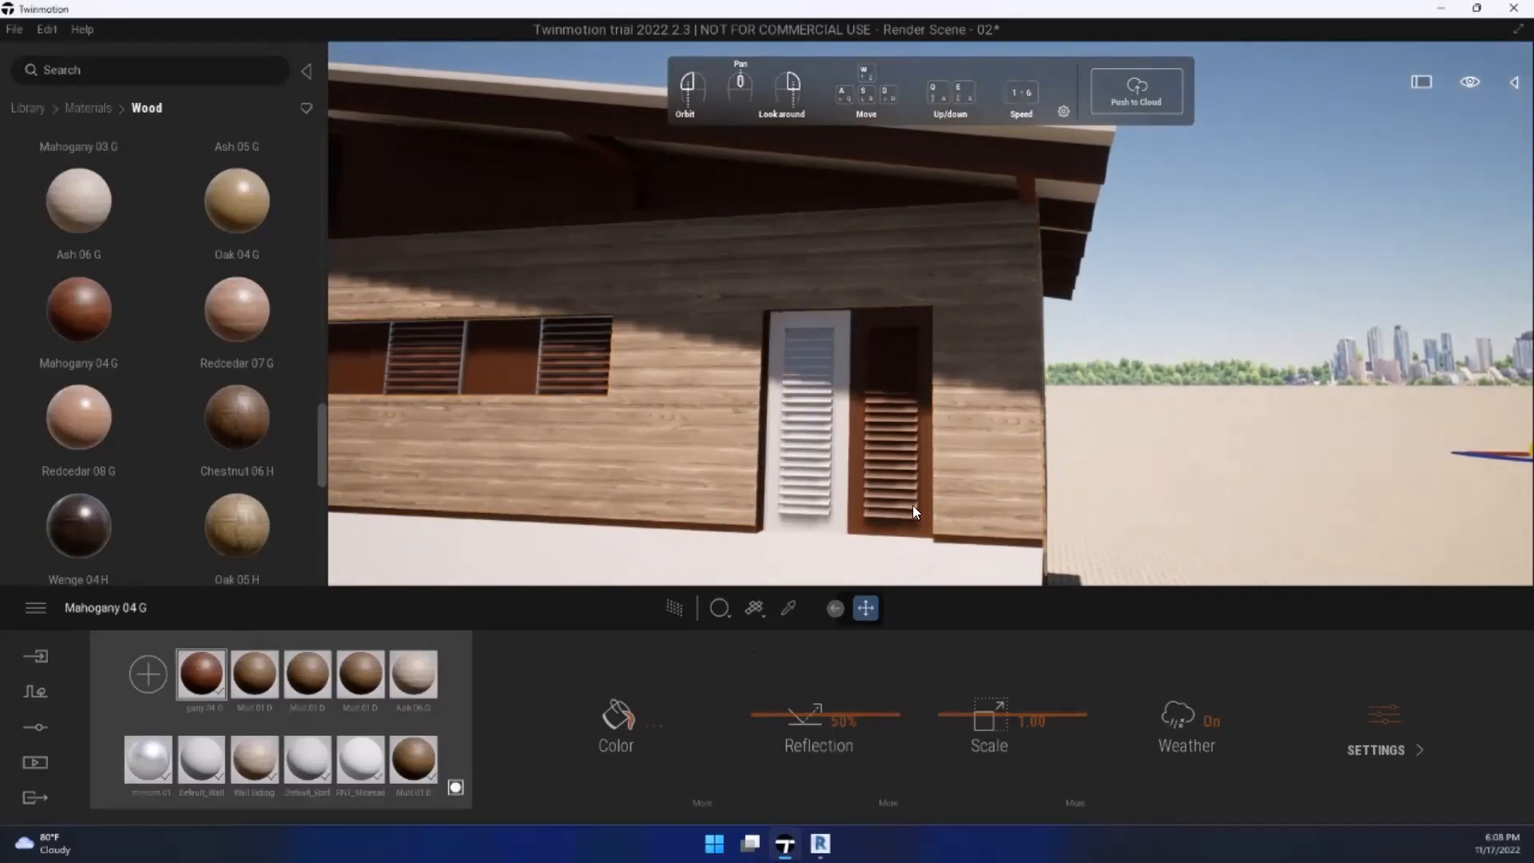
pyautogui.click(48, 24)
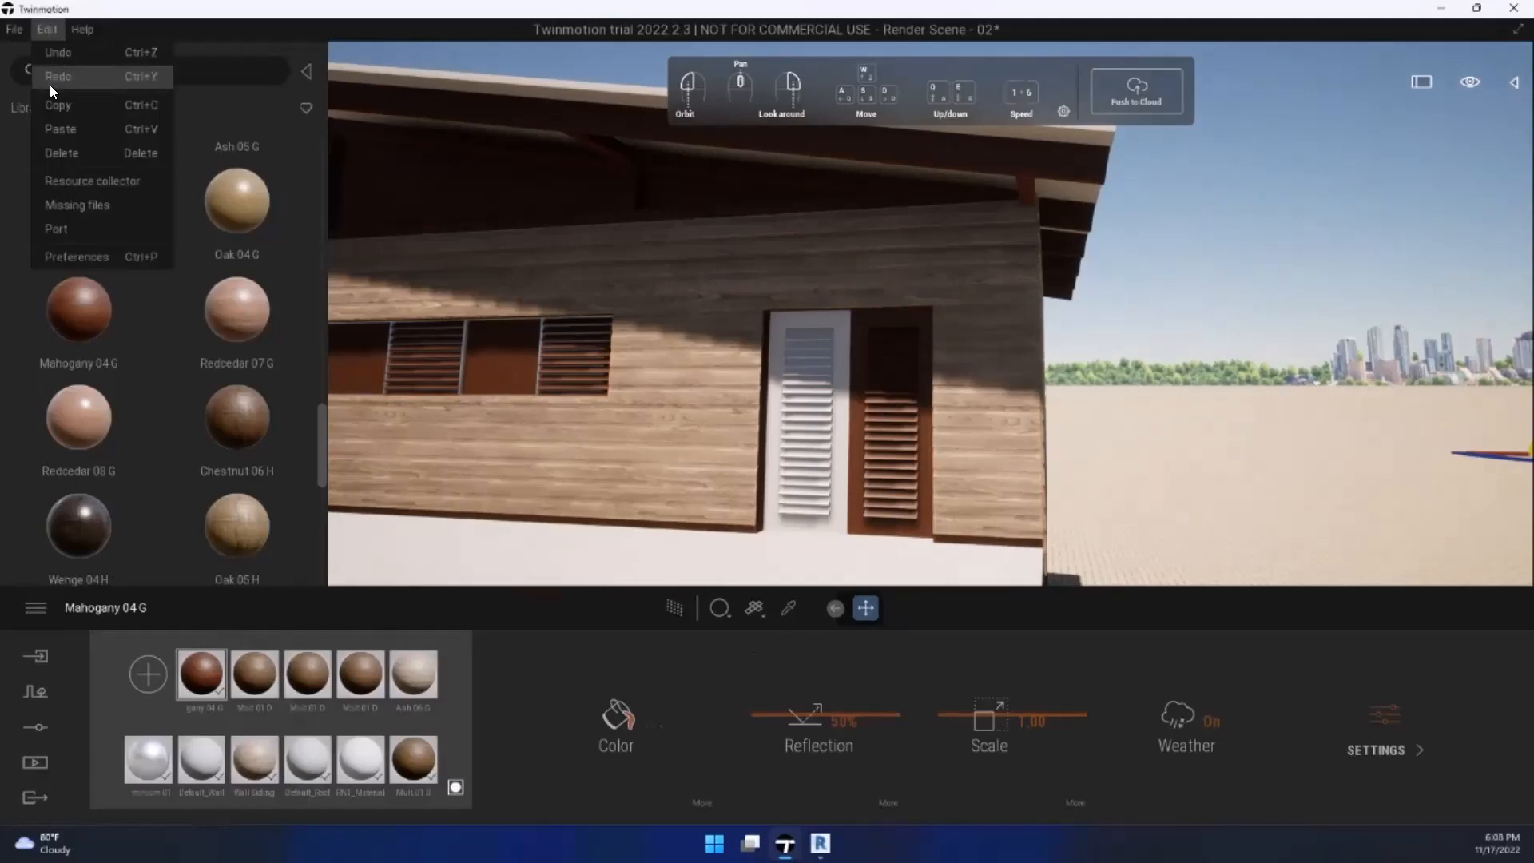
pyautogui.click(59, 75)
pyautogui.click(50, 30)
pyautogui.click(55, 71)
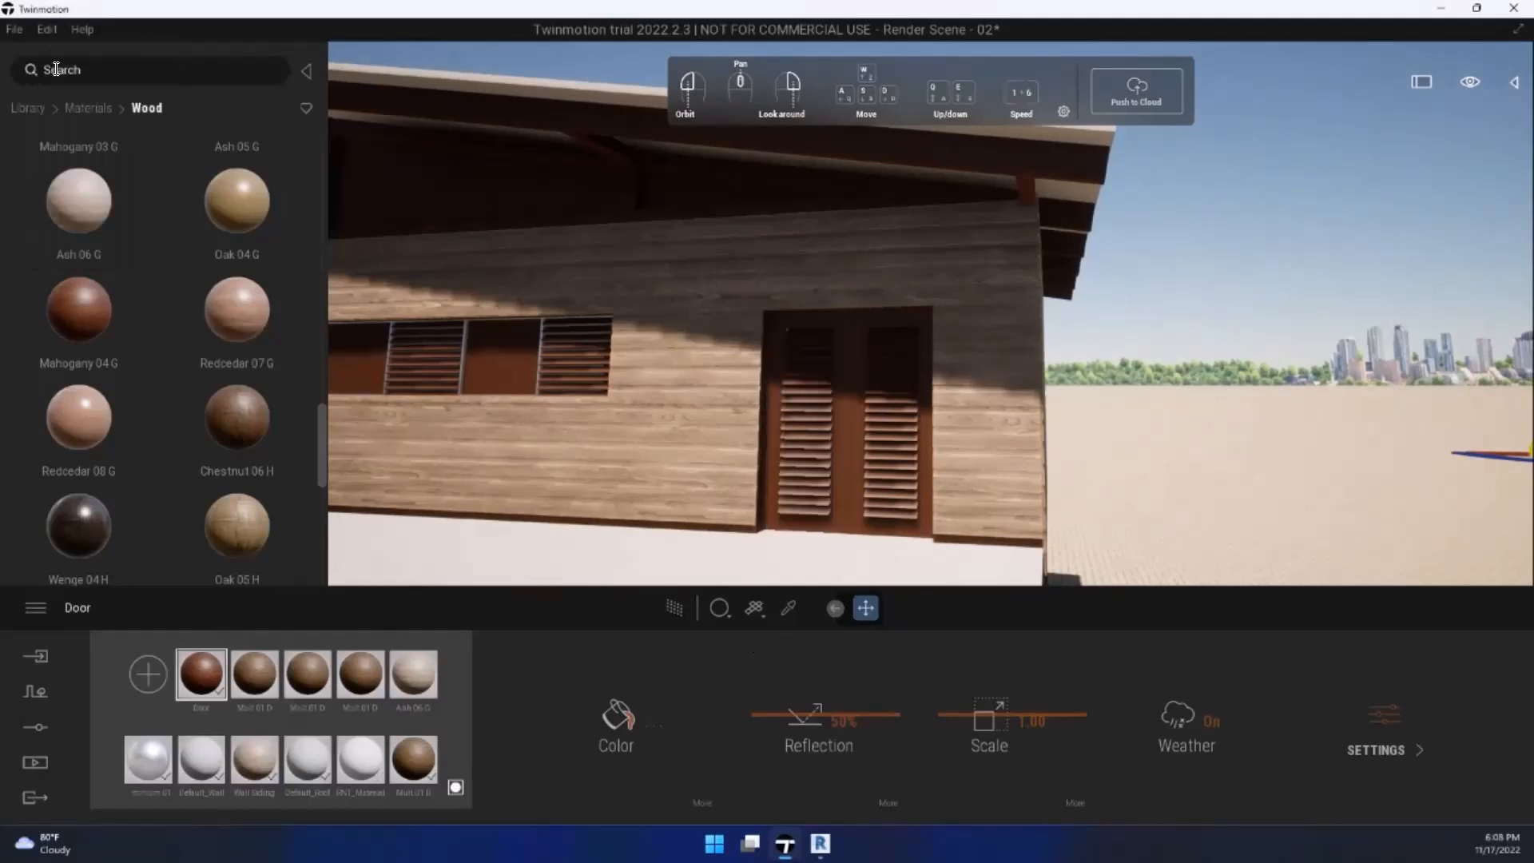
# Step: Undo the Door material changes on the double door once more, redo them, and deselect the material
pyautogui.click(50, 39)
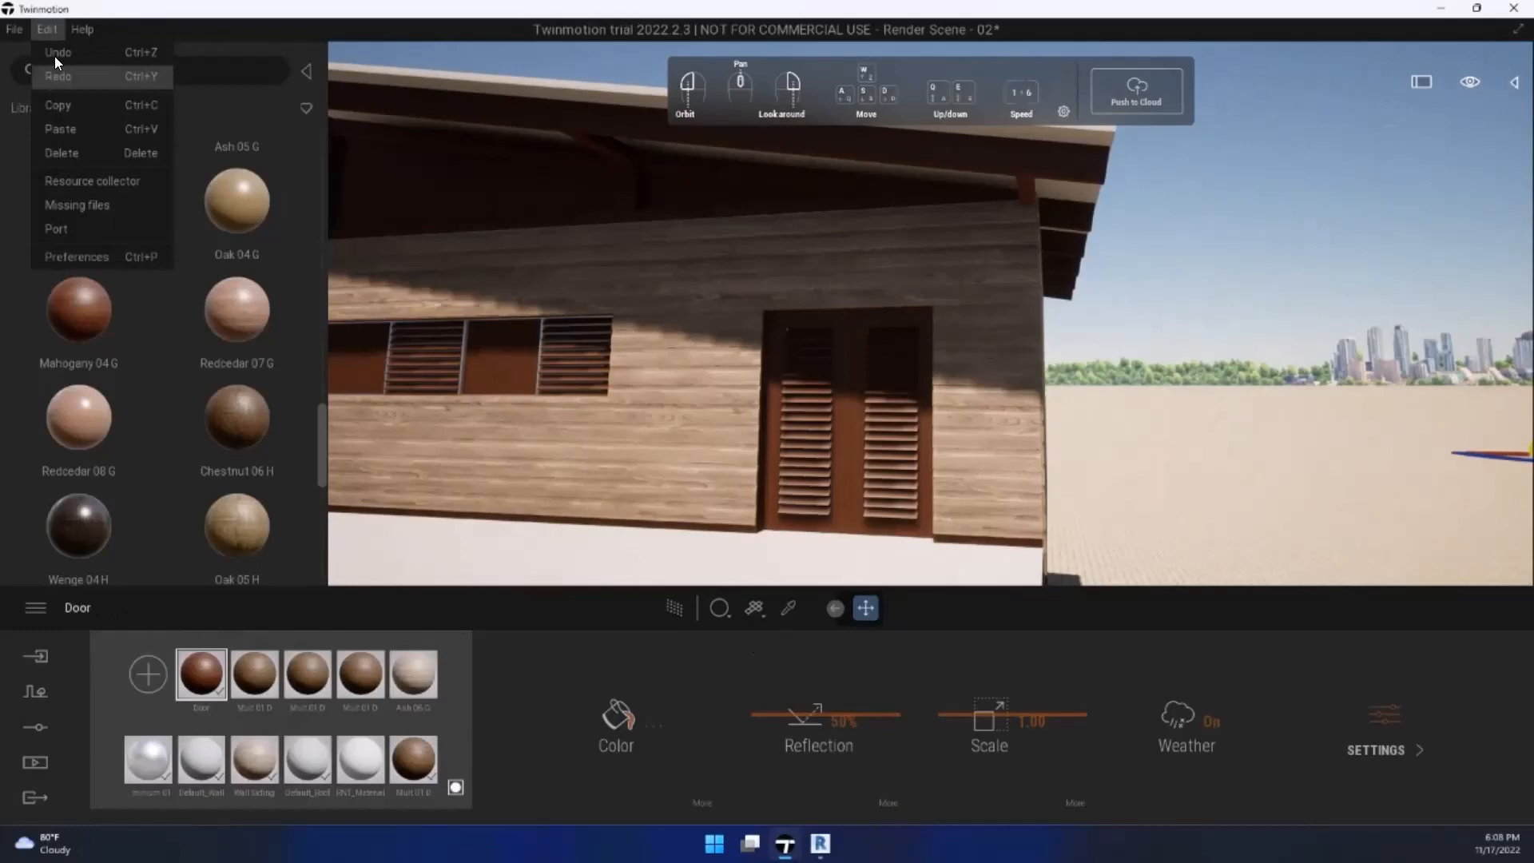
pyautogui.click(54, 52)
pyautogui.click(51, 33)
pyautogui.click(51, 53)
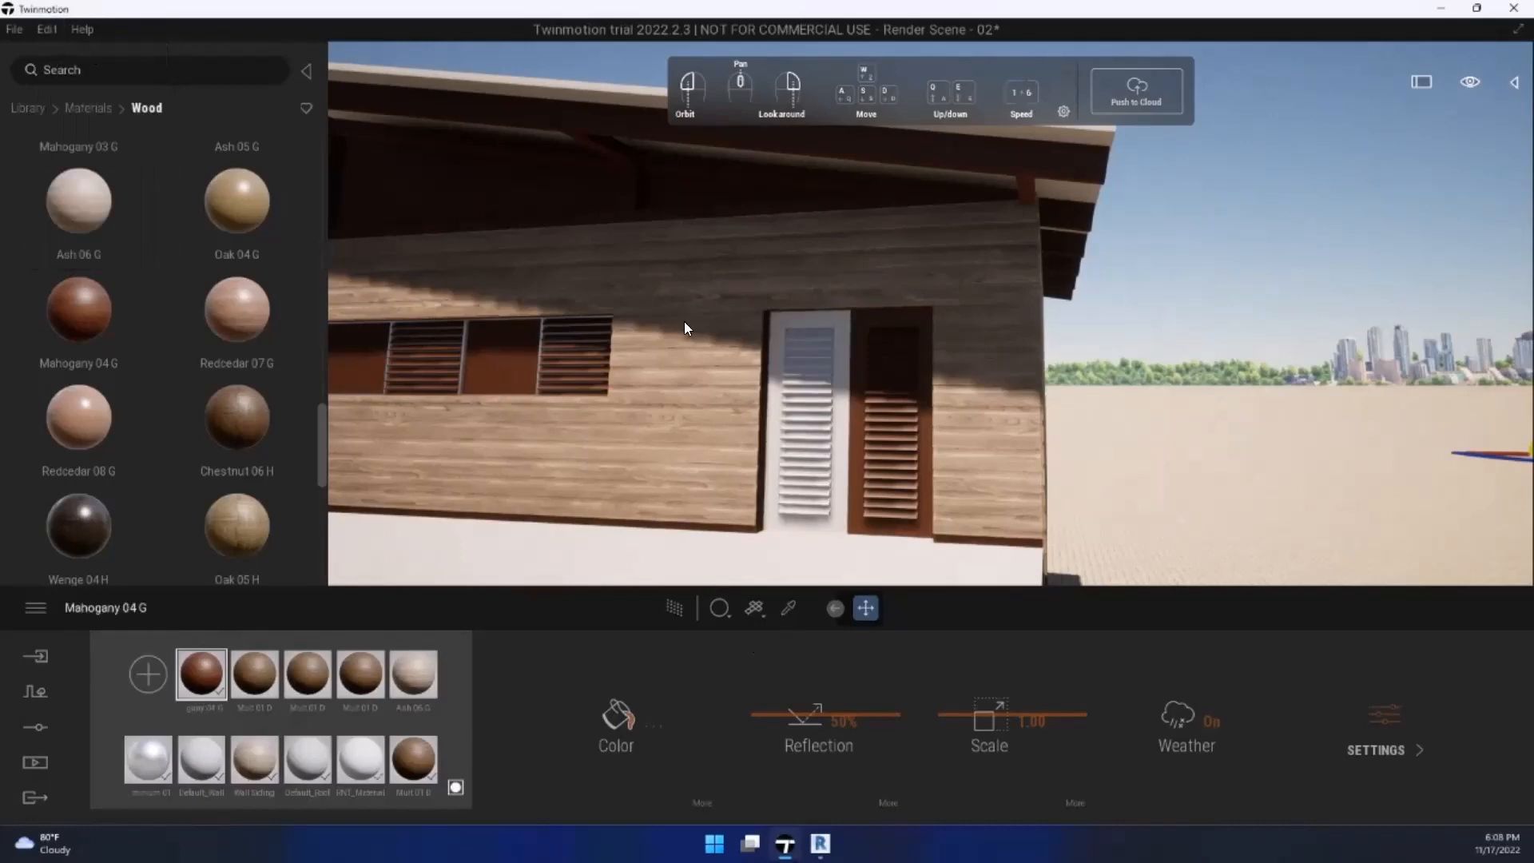
pyautogui.moveTo(917, 414); pyautogui.dragTo(1031, 448, button='right')
pyautogui.press('w')
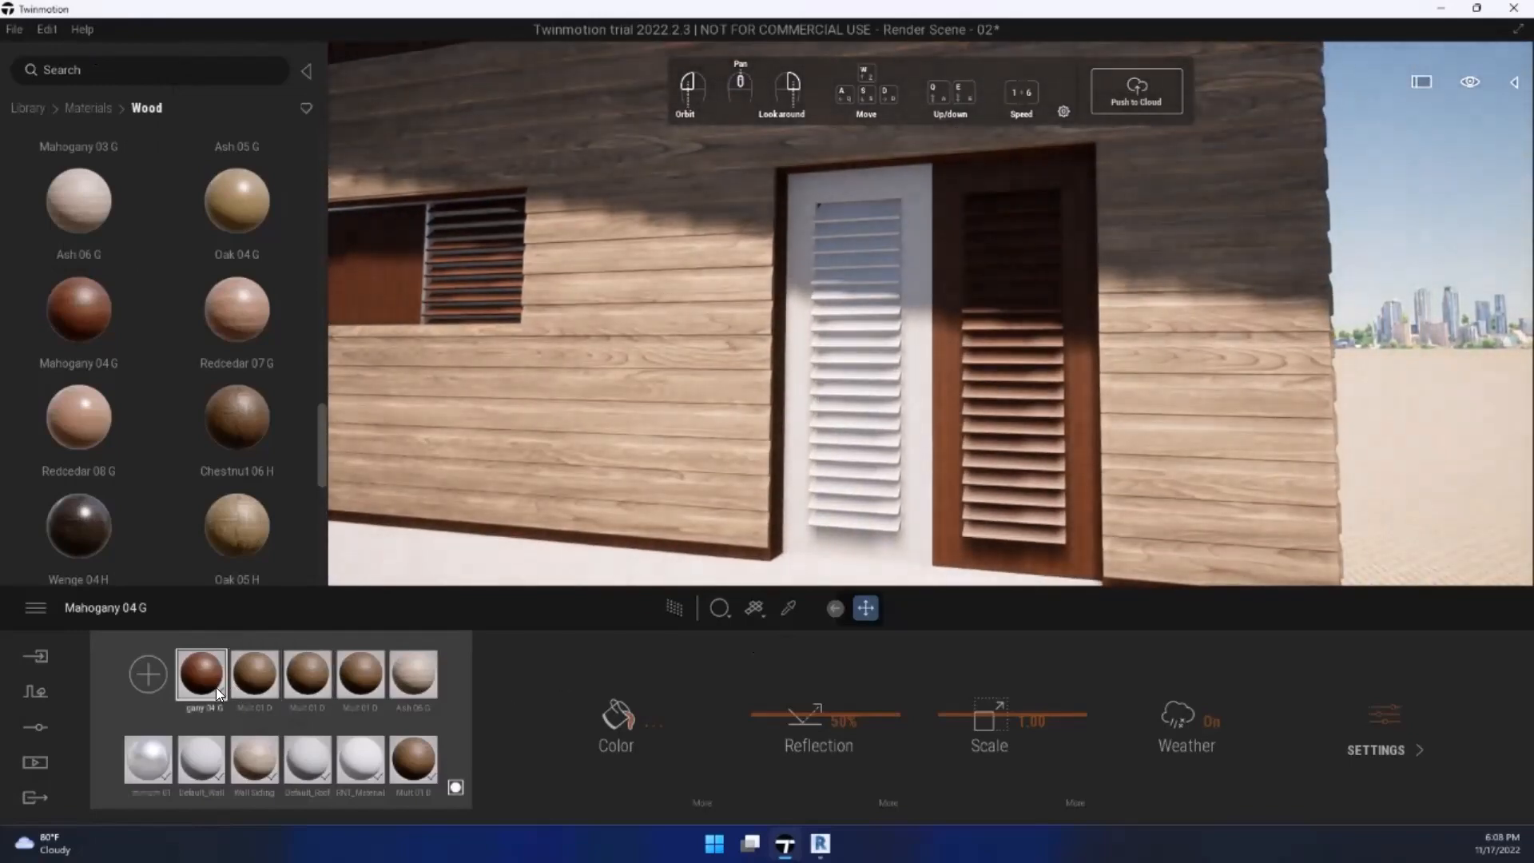
pyautogui.hotkey('ctrl', 'y')
pyautogui.moveTo(211, 692)
pyautogui.mouseDown()
pyautogui.moveTo(513, 631)
pyautogui.moveTo(222, 681)
pyautogui.mouseUp()
pyautogui.press('Escape')
pyautogui.press('a')
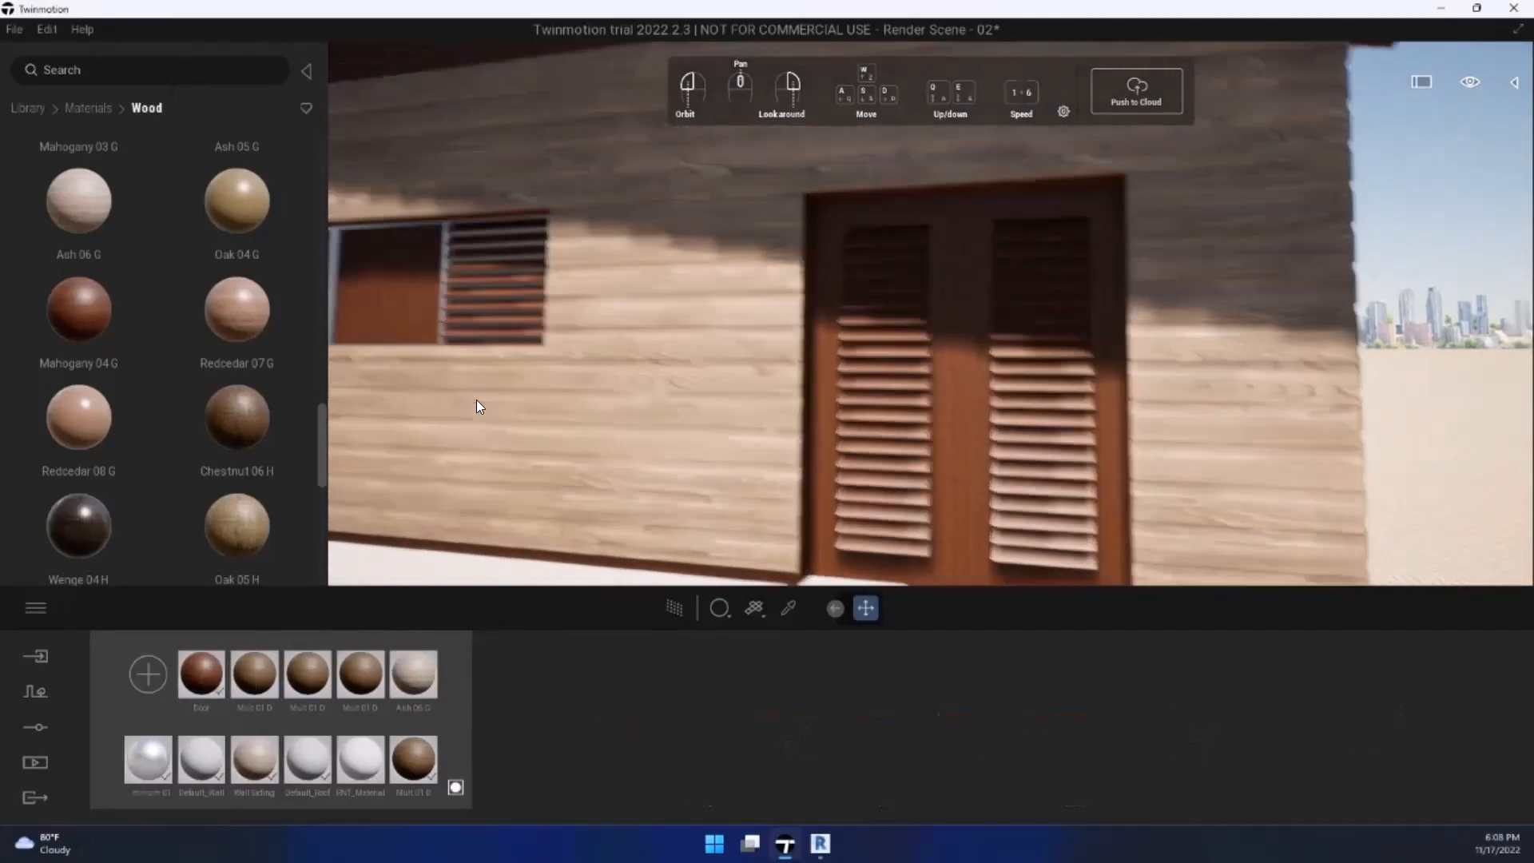
# Step: Apply the Two sided glass material from the Glass library to the mahogany panels in the deck-side window
pyautogui.moveTo(477, 400); pyautogui.dragTo(788, 351, button='right')
pyautogui.press('w')
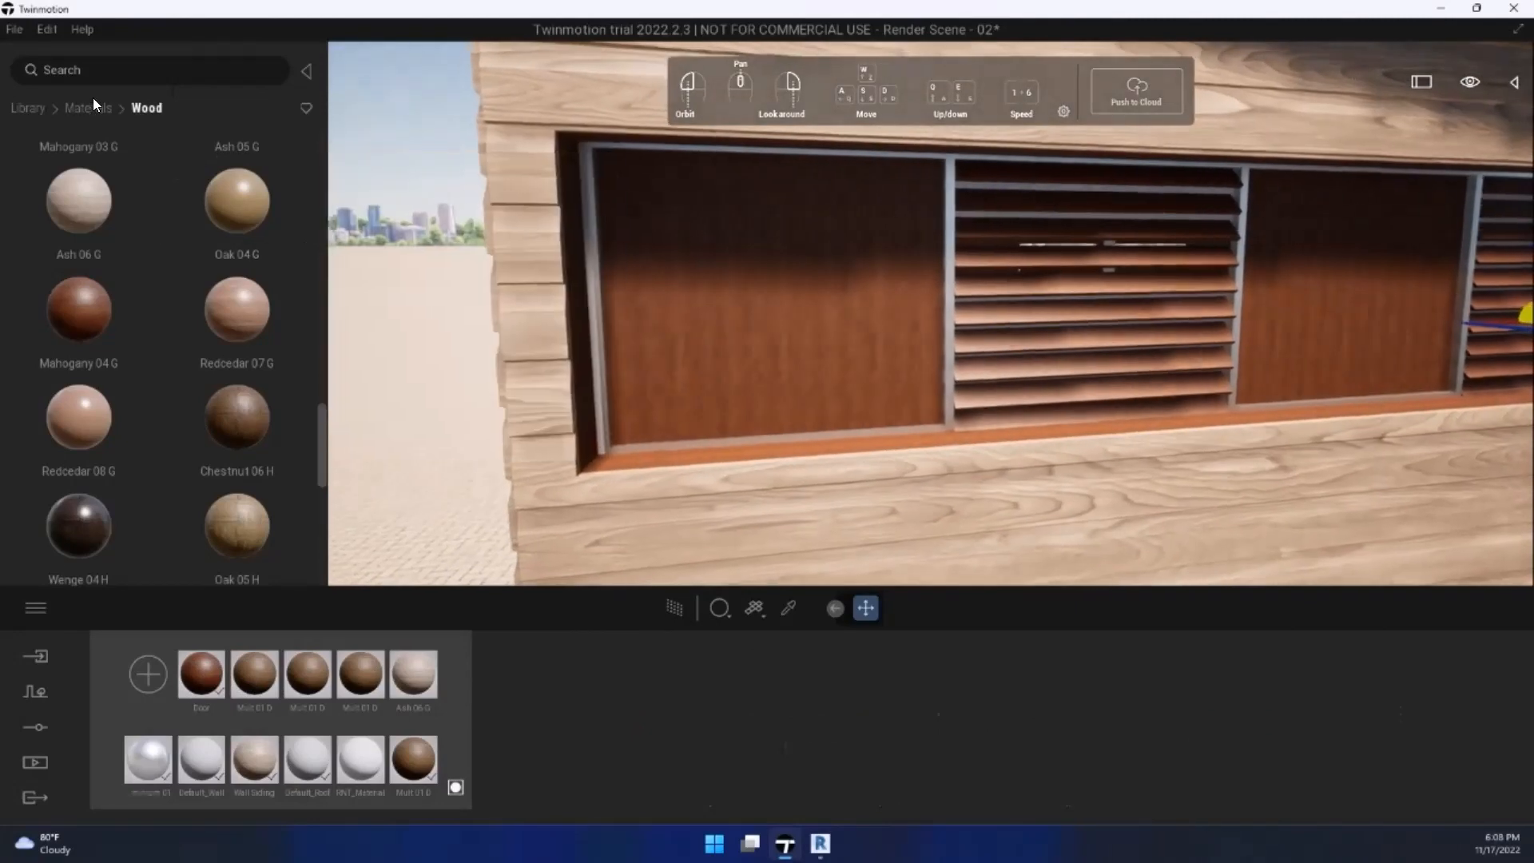
pyautogui.click(88, 107)
pyautogui.click(95, 196)
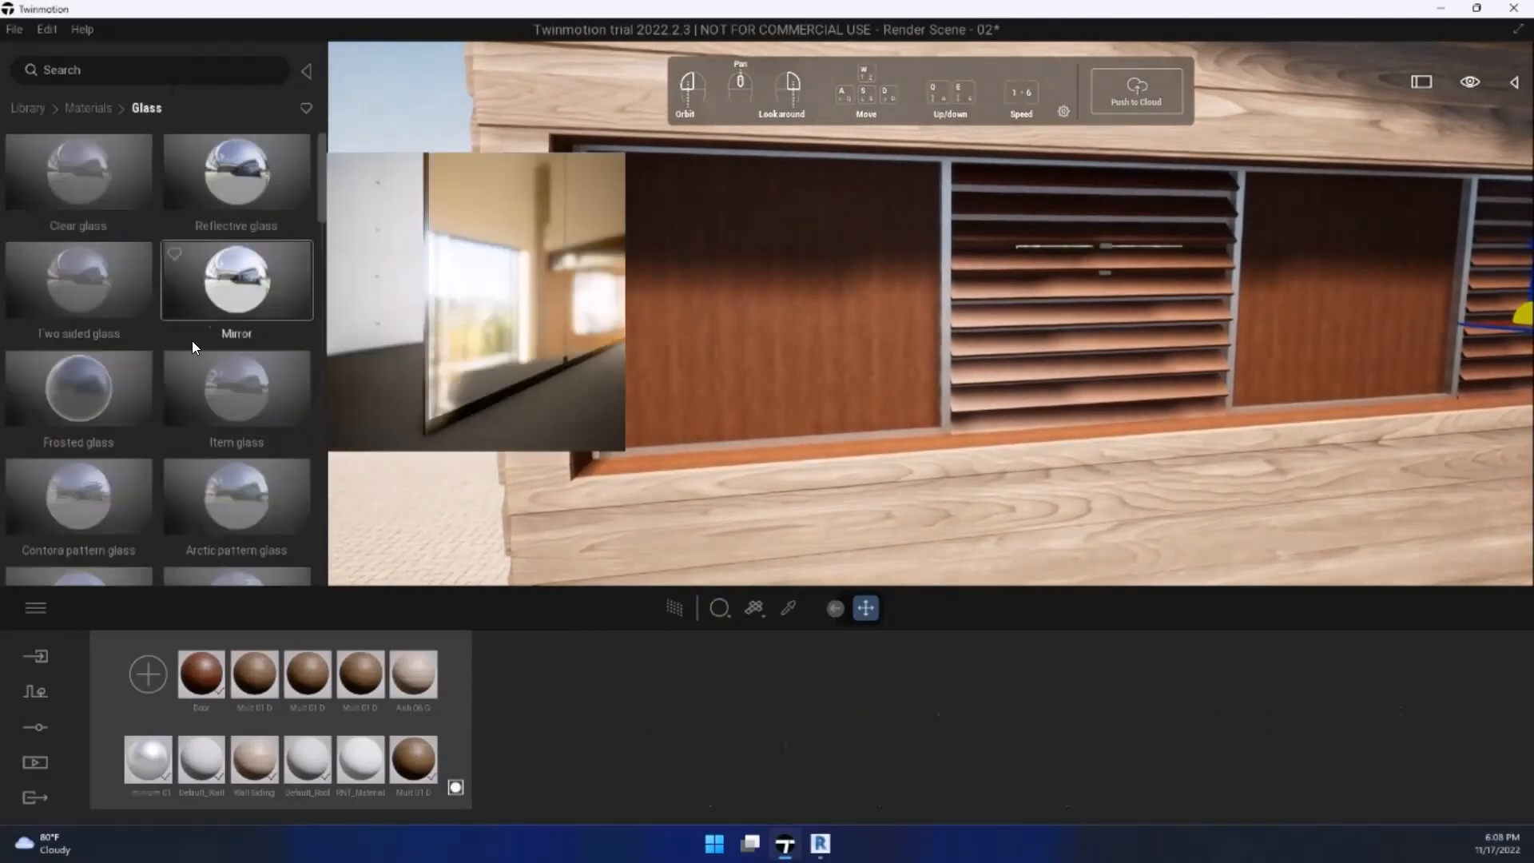
pyautogui.moveTo(88, 315); pyautogui.dragTo(695, 386)
# Step: Rename the Two sided glass material in the scene as Windows
pyautogui.press('a')
pyautogui.moveTo(852, 391); pyautogui.dragTo(847, 396, button='right')
pyautogui.press('s')
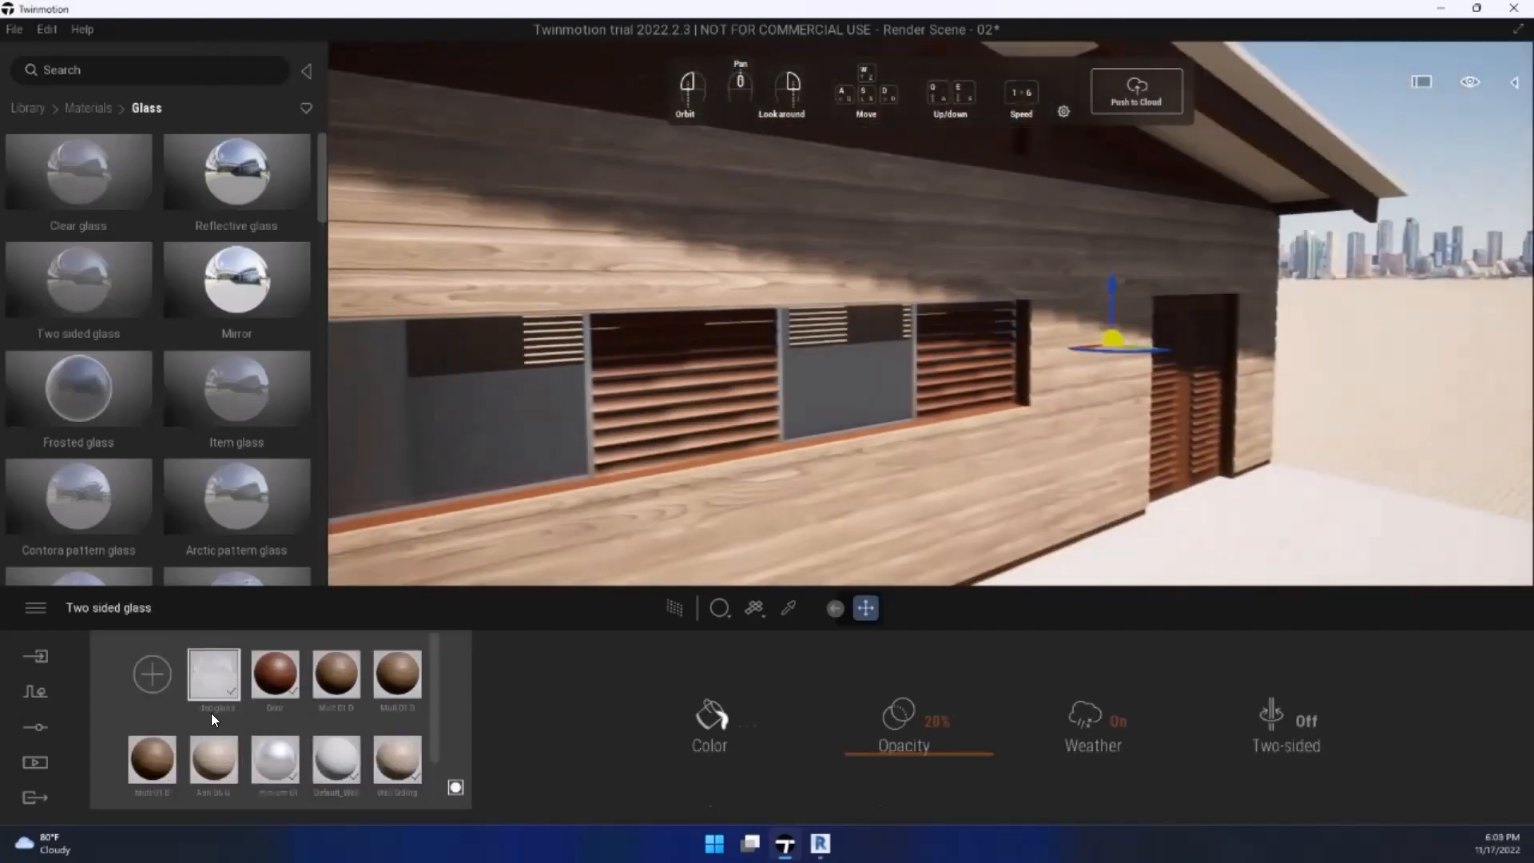
pyautogui.rightClick(211, 673)
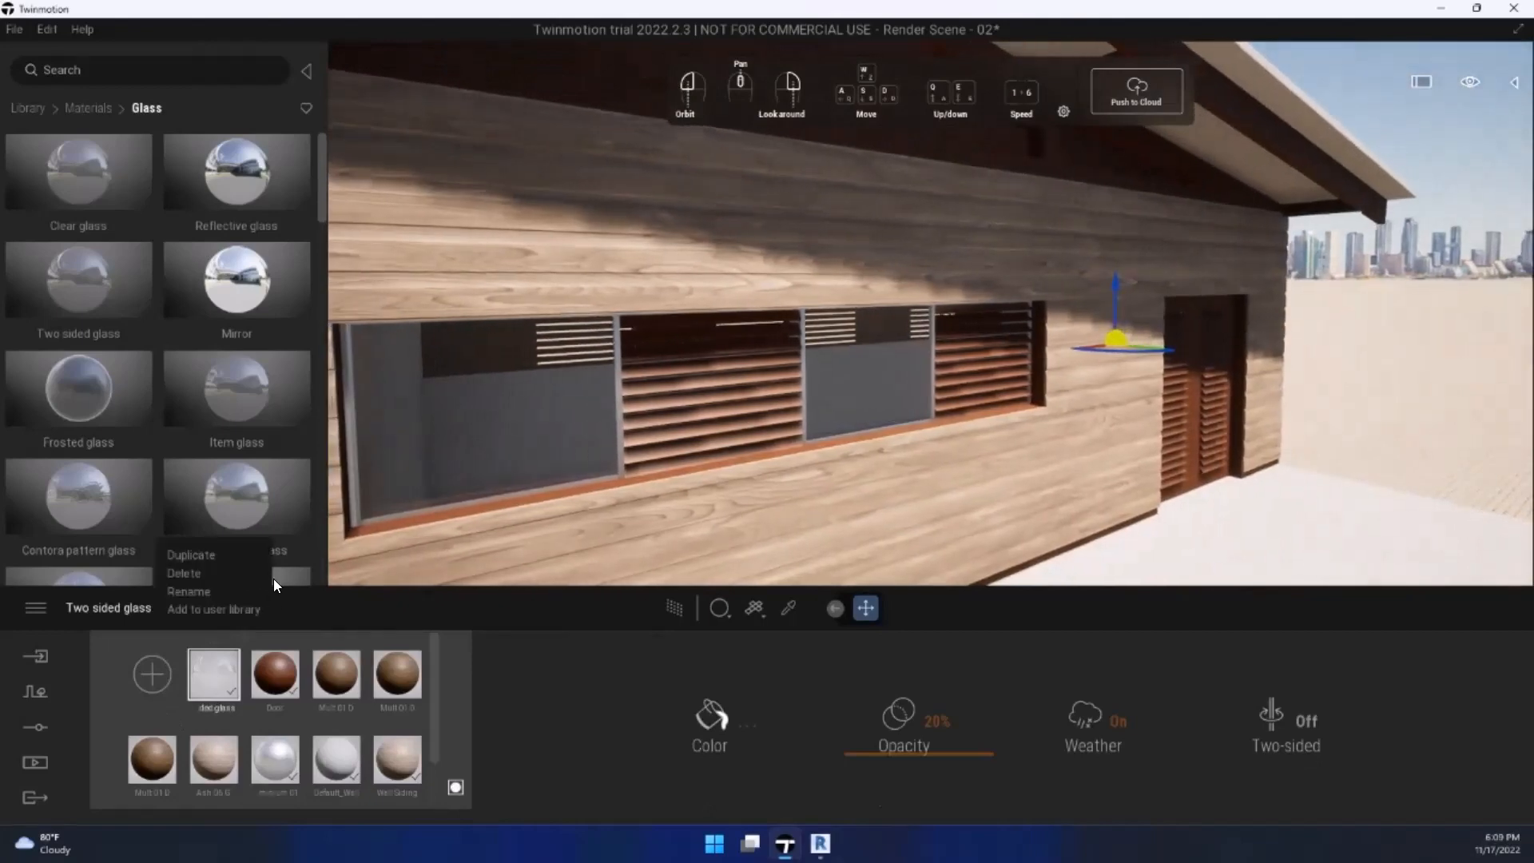
pyautogui.click(208, 590)
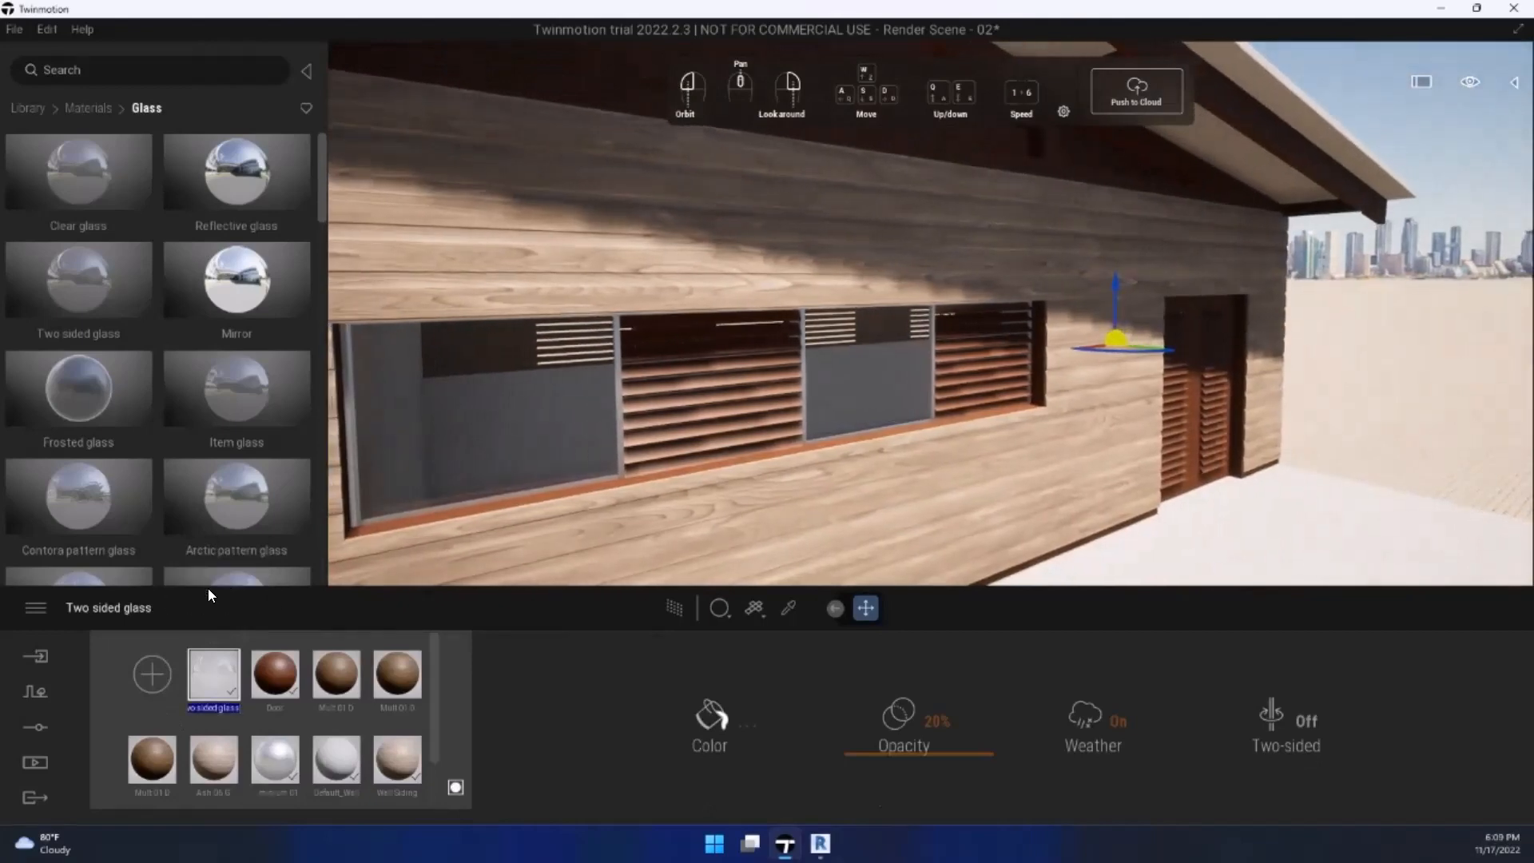
pyautogui.write('Windows')
pyautogui.press('Return')
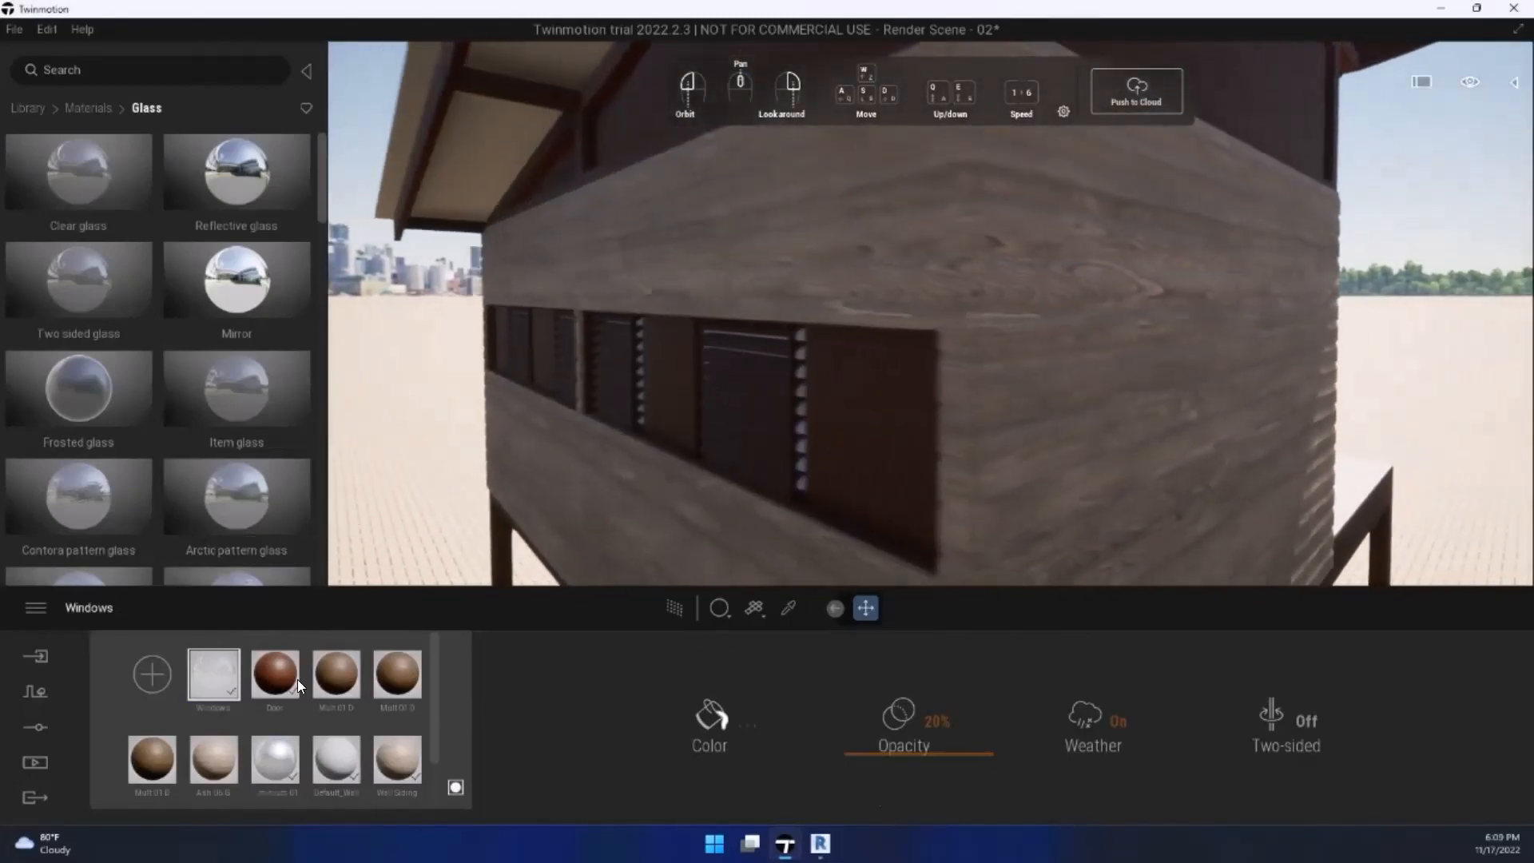
# Step: Apply the Windows material to the solid panels in the window band on the building's rear wall
pyautogui.moveTo(228, 676); pyautogui.dragTo(948, 470)
pyautogui.moveTo(947, 470); pyautogui.dragTo(613, 496, button='right')
pyautogui.moveTo(218, 687); pyautogui.dragTo(859, 396)
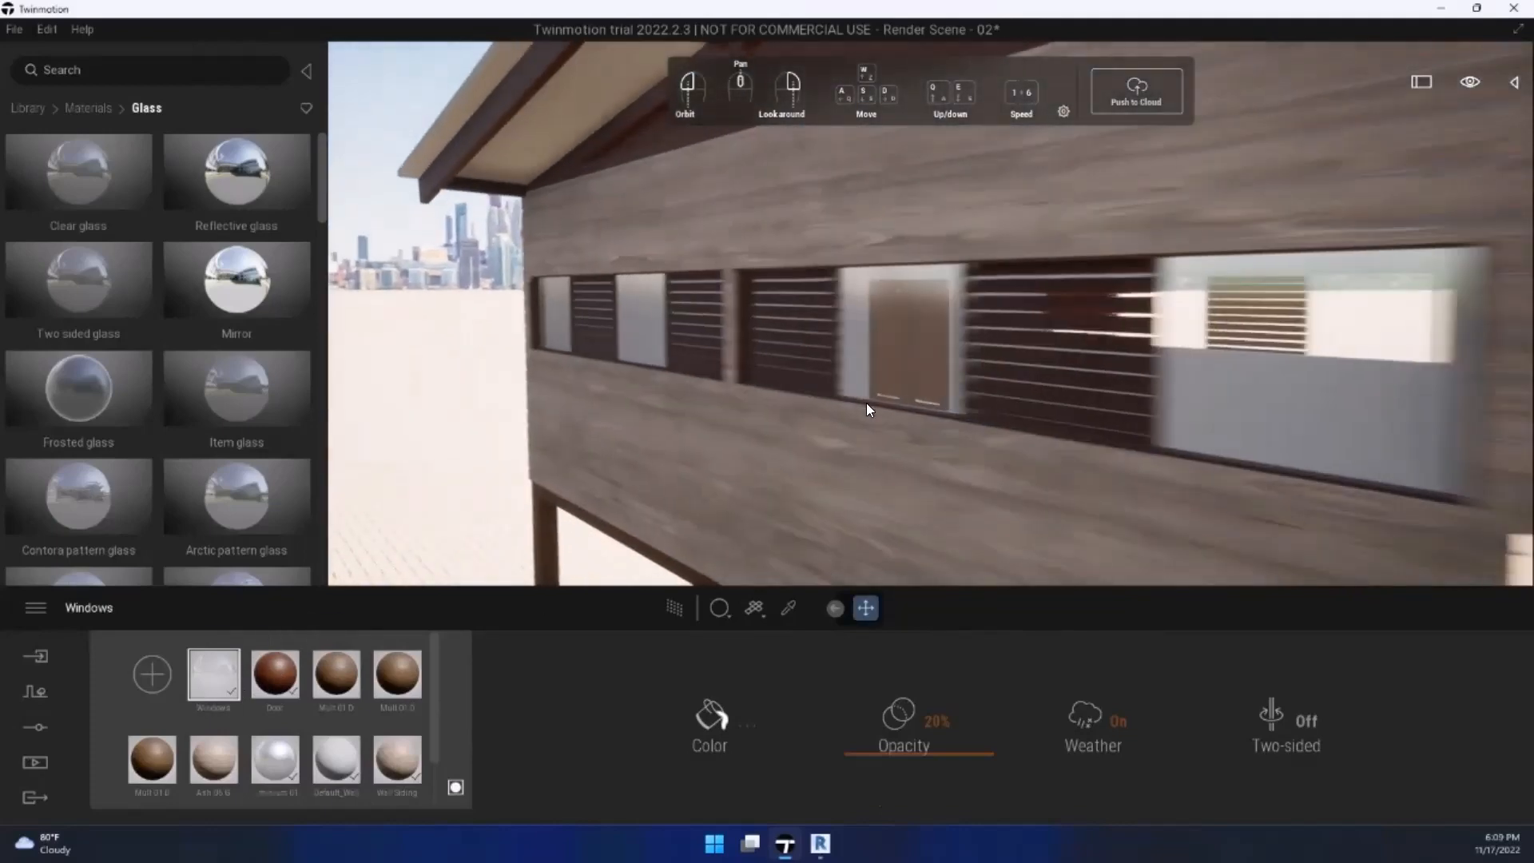
pyautogui.scroll(-3, 867, 402)
pyautogui.moveTo(866, 402); pyautogui.dragTo(660, 362, button='middle')
pyautogui.scroll(3, 778, 365)
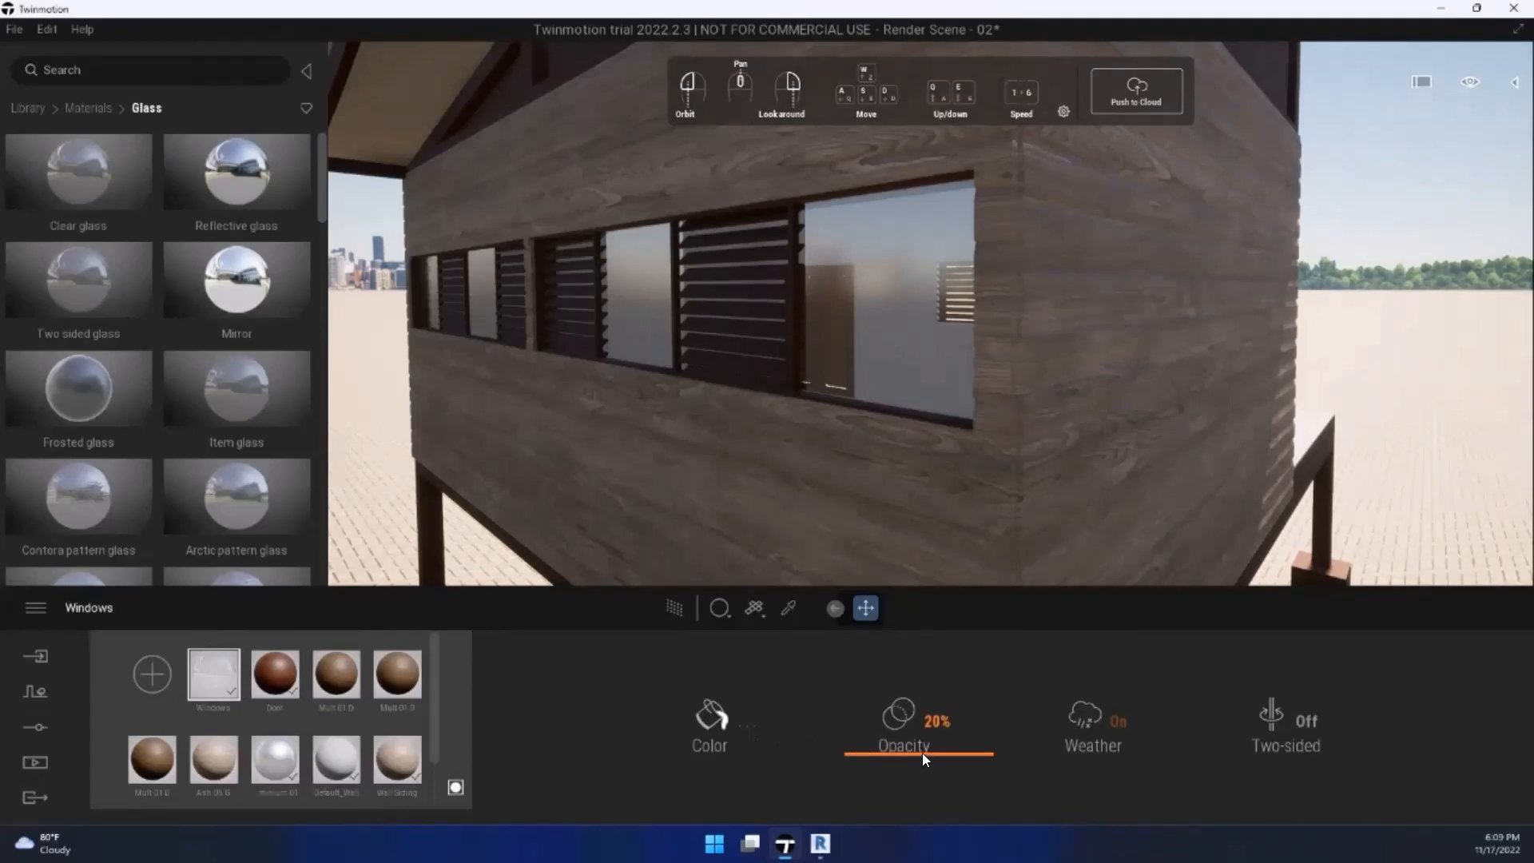
# Step: Set the Windows material's opacity to 42% and its colour to dark grey, RGB 38, 38, 38
pyautogui.moveTo(922, 752); pyautogui.dragTo(950, 718)
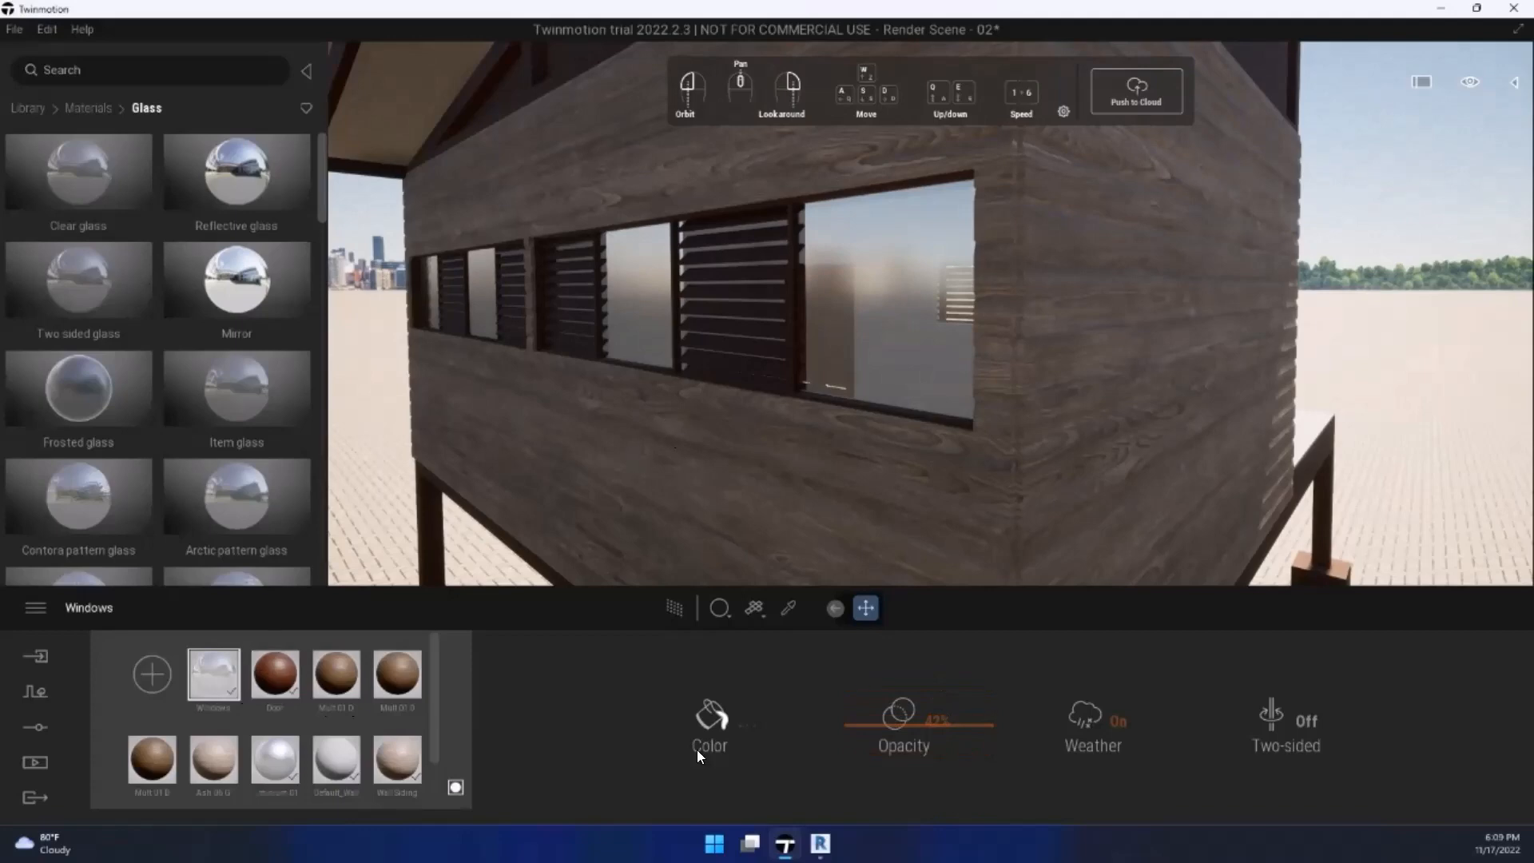
pyautogui.click(732, 760)
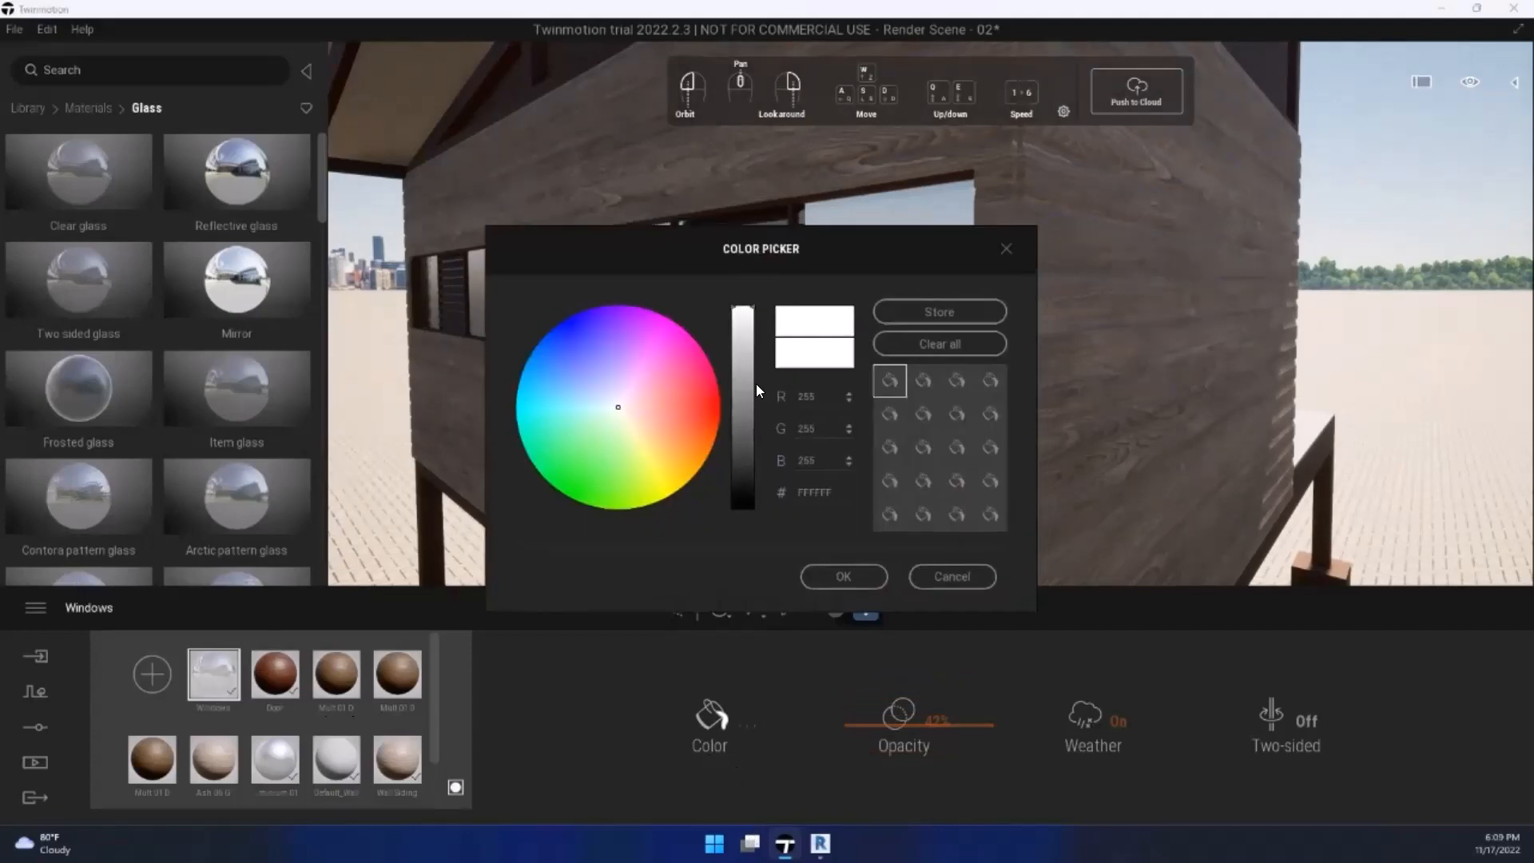
pyautogui.moveTo(756, 385); pyautogui.dragTo(740, 480)
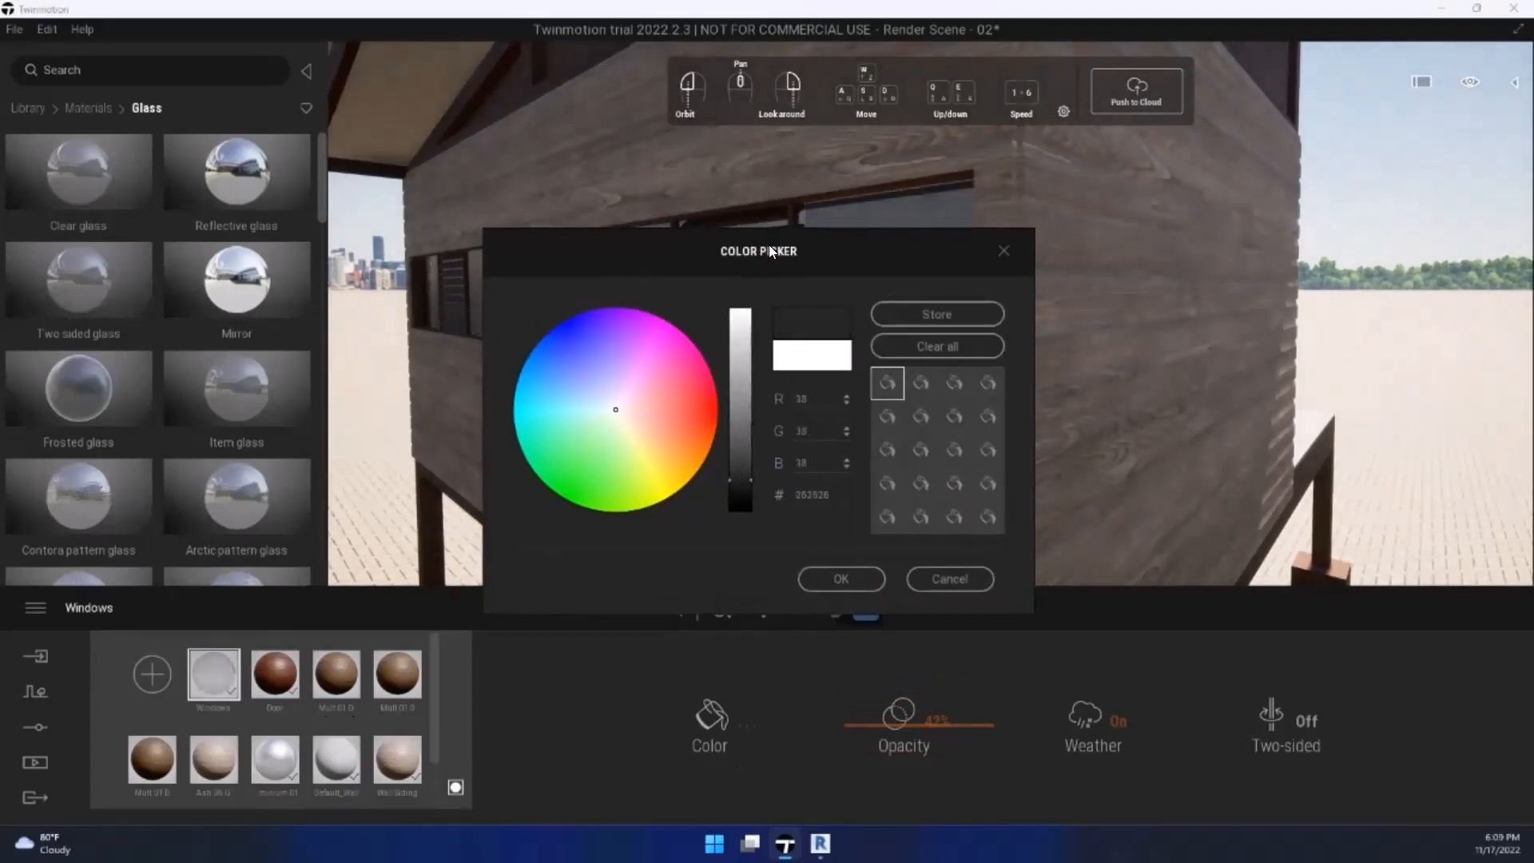
pyautogui.moveTo(769, 251); pyautogui.dragTo(979, 213)
pyautogui.click(1075, 549)
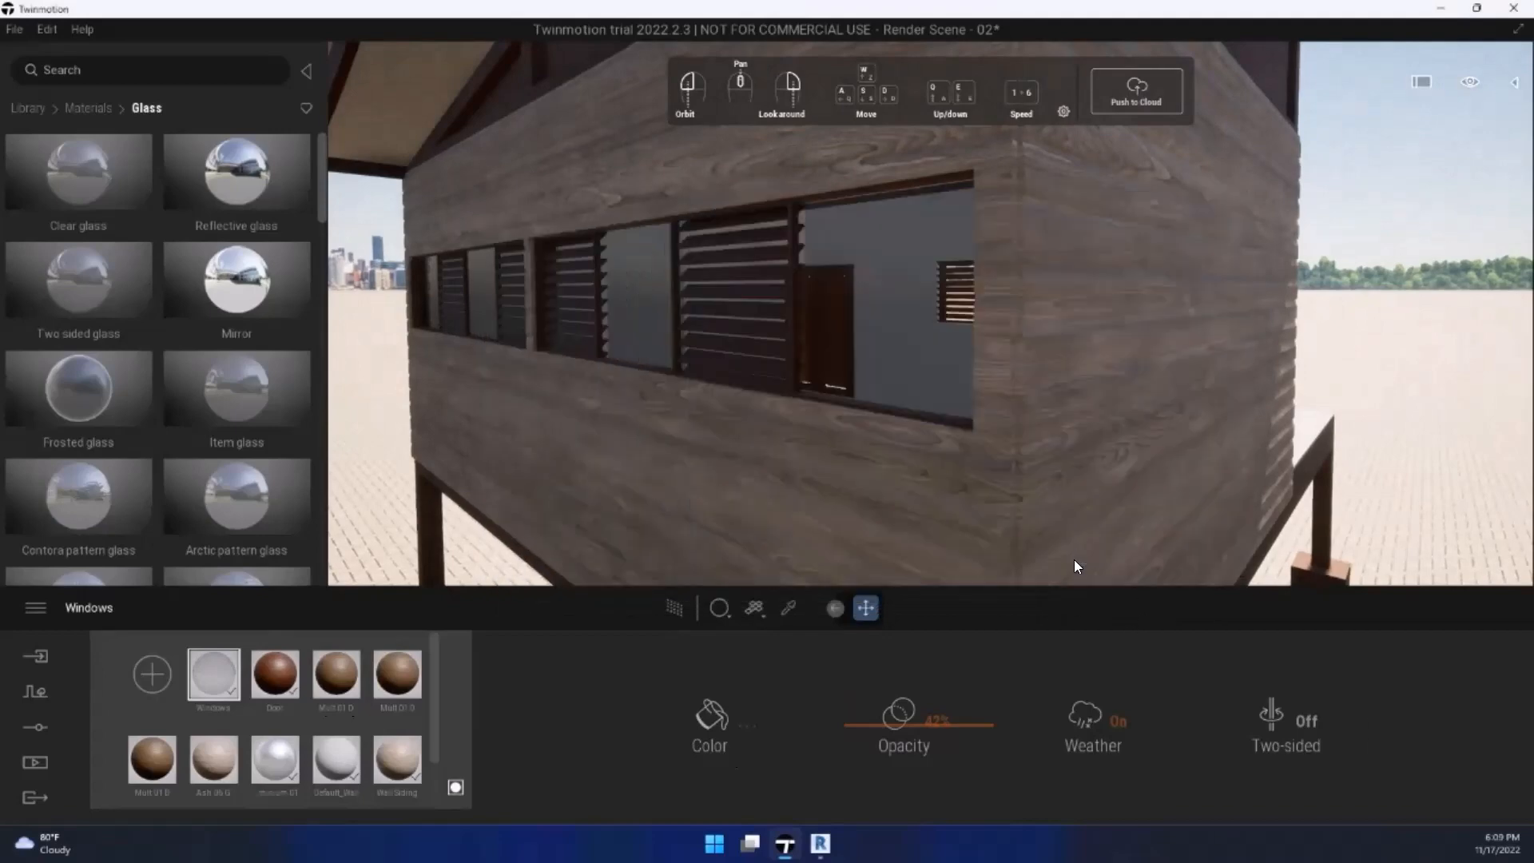
# Step: Apply the Door material to the grey metal frames of the deck-side window
pyautogui.press('w')
pyautogui.press('a')
pyautogui.press('d')
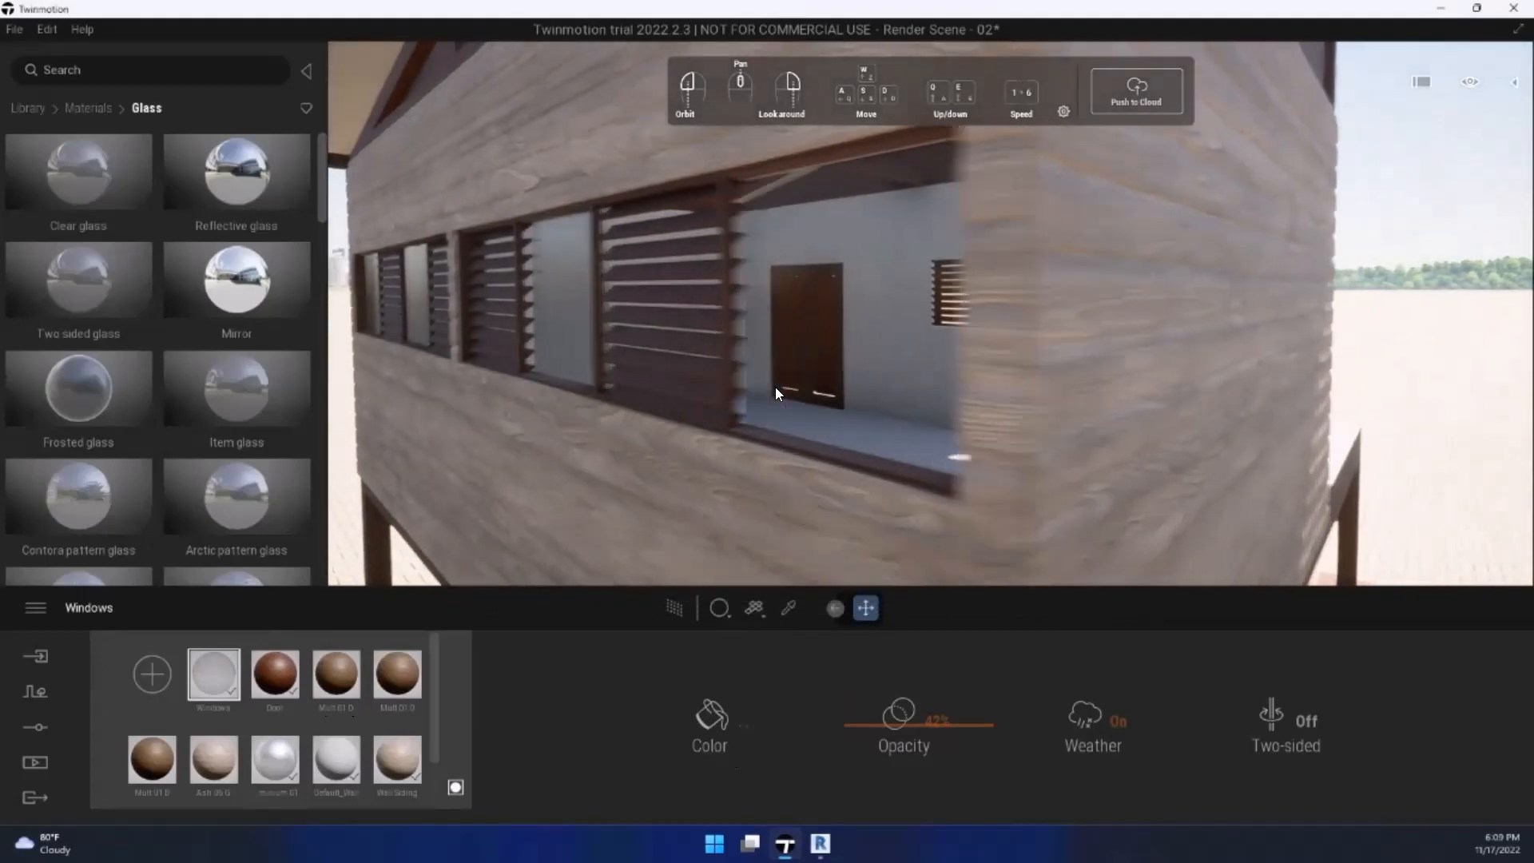
pyautogui.moveTo(771, 385); pyautogui.dragTo(564, 446, button='right')
pyautogui.press('d')
pyautogui.press('w')
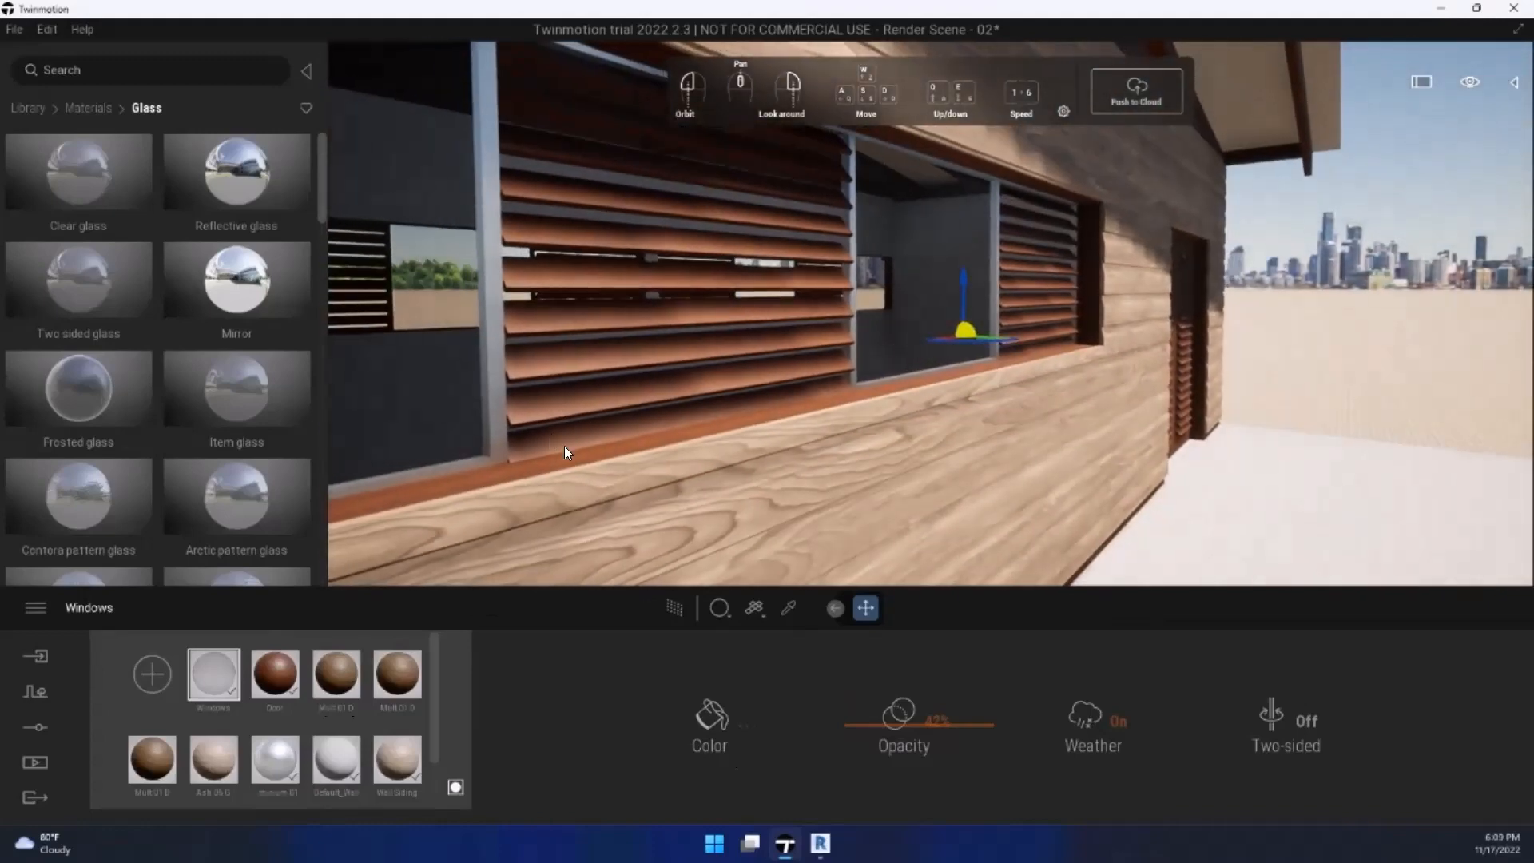
pyautogui.press('a')
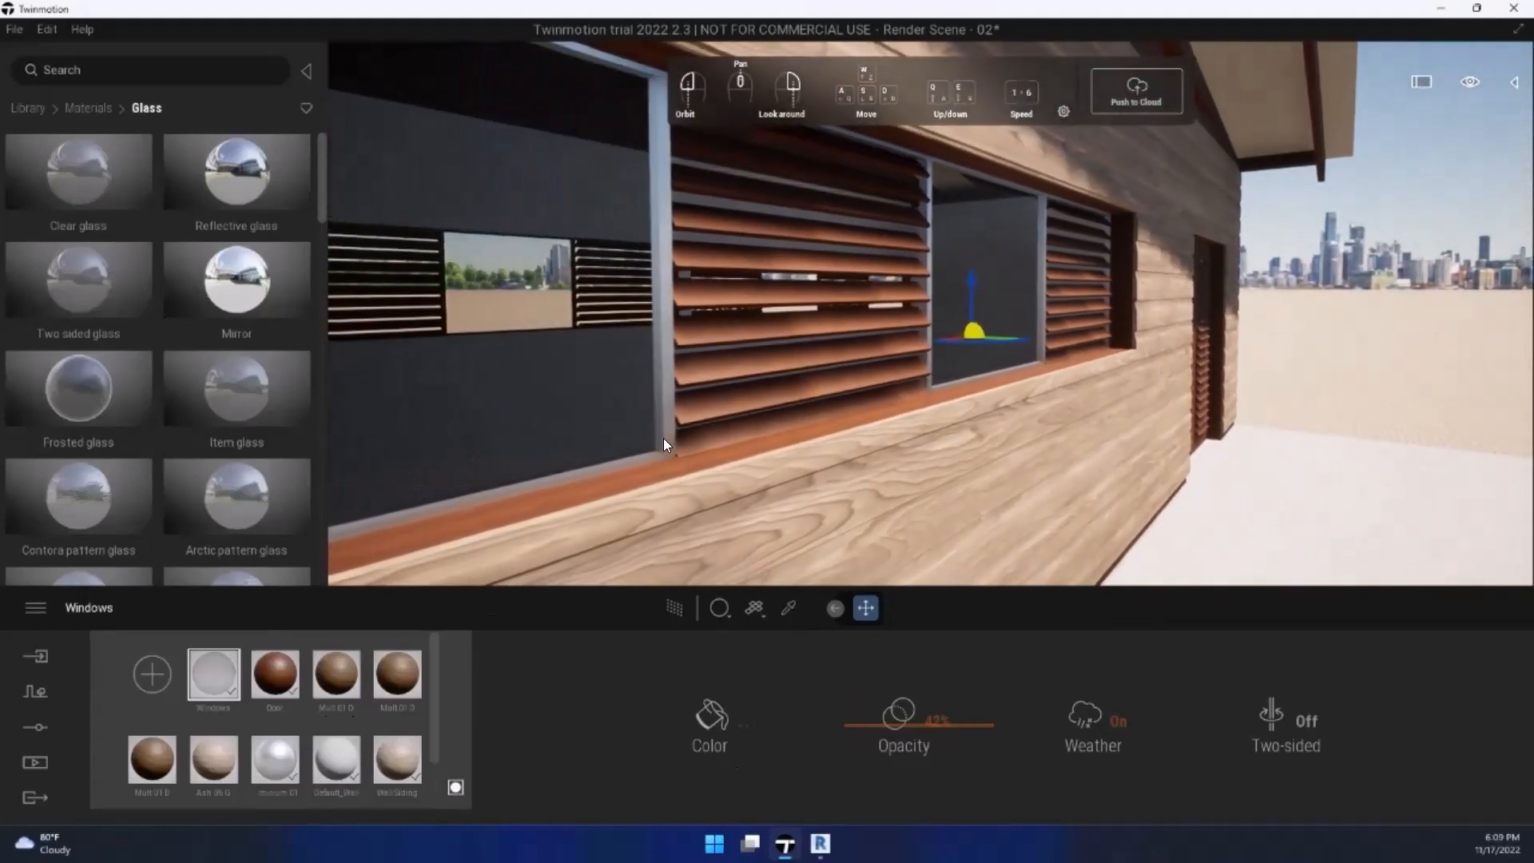
pyautogui.click(274, 674)
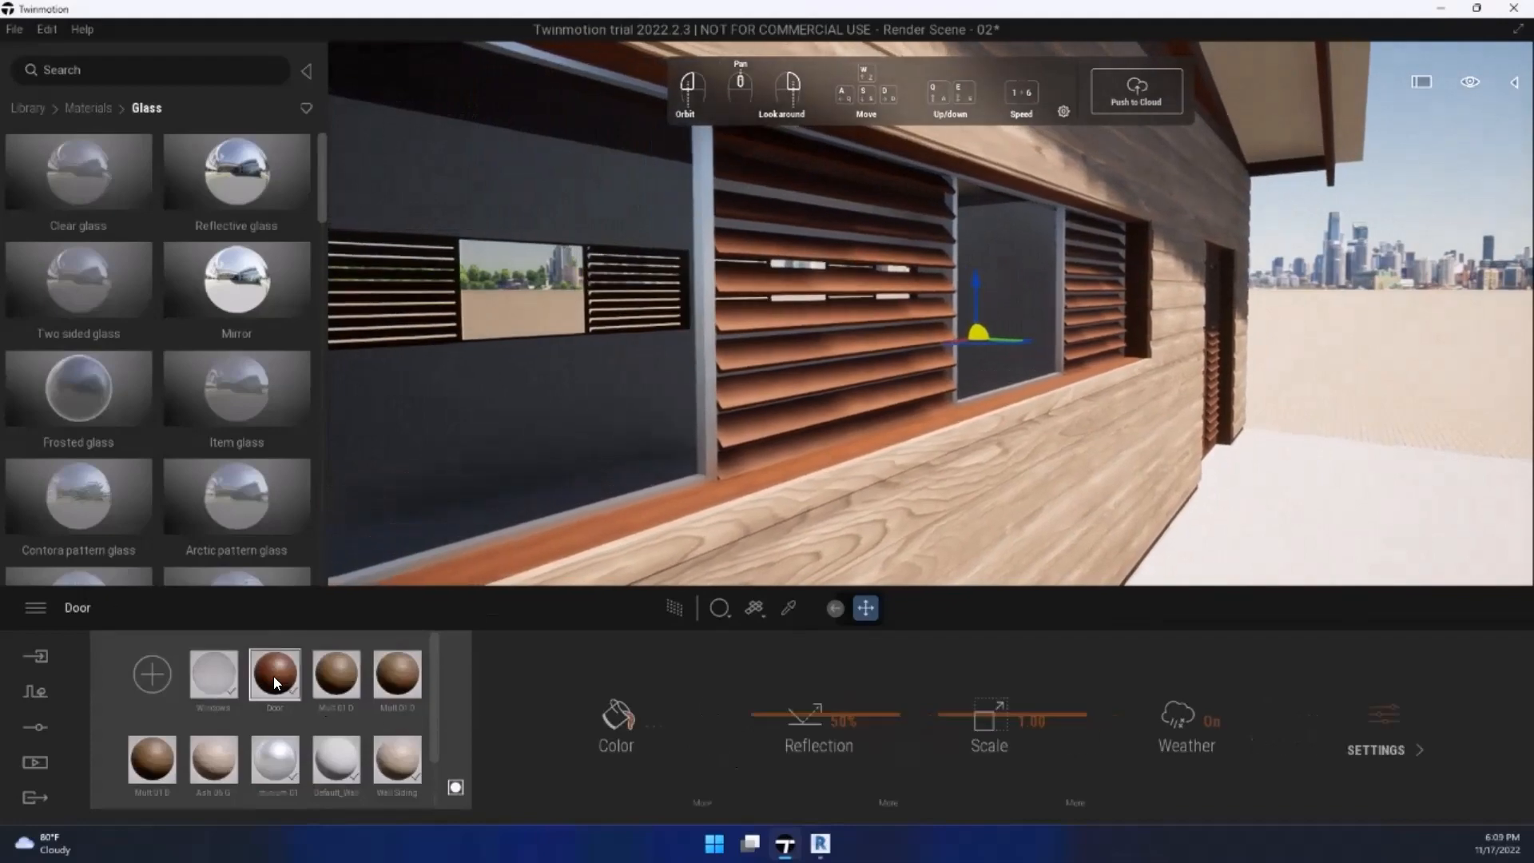
pyautogui.moveTo(273, 676); pyautogui.dragTo(639, 492)
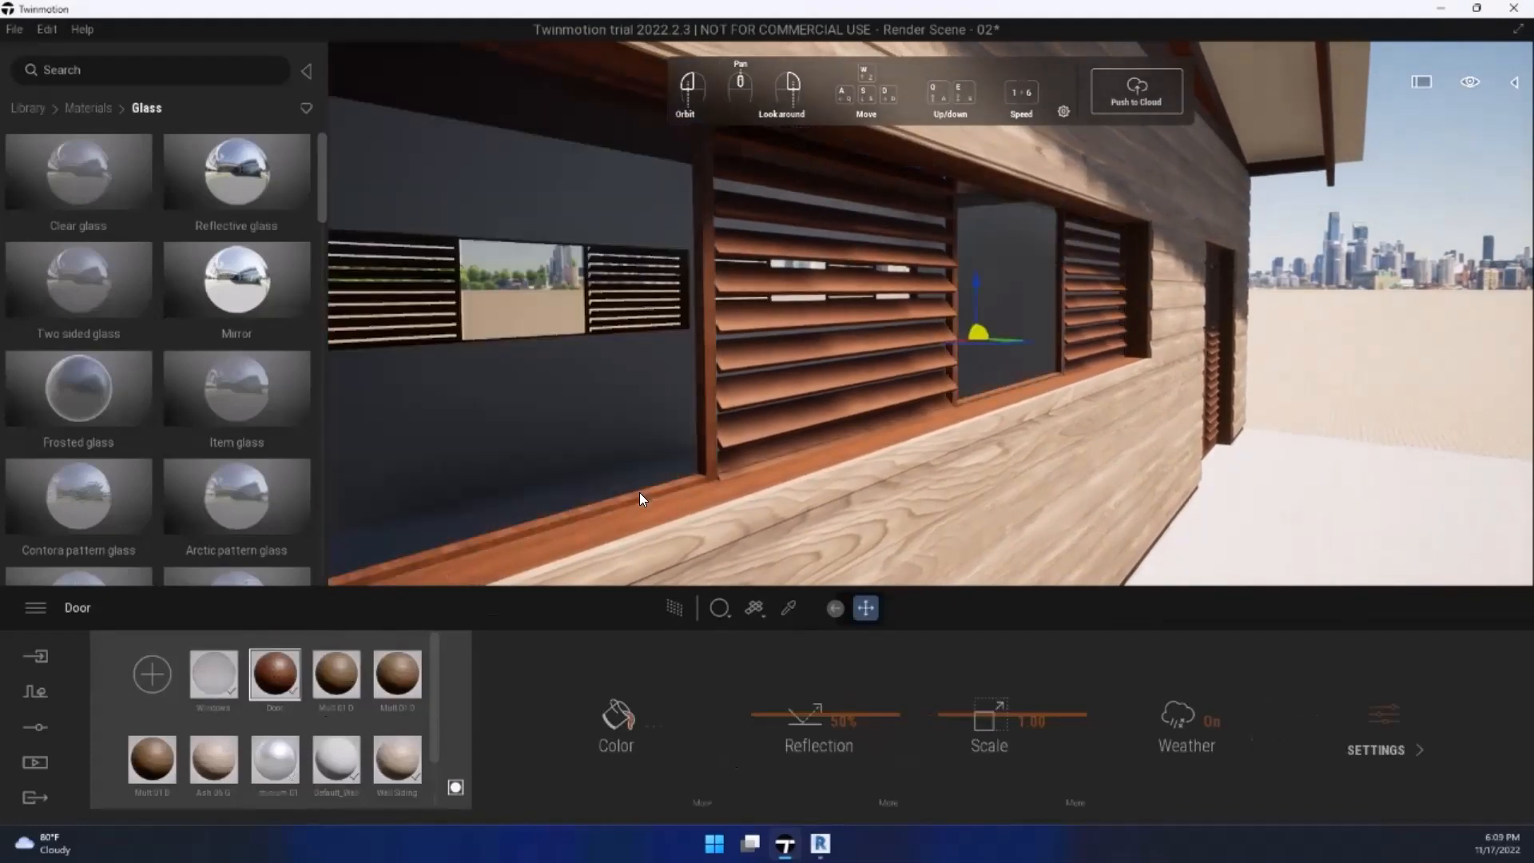
# Step: Apply the Windows material to the dark triangular panels below the roof on the deck-side wall
pyautogui.press('s')
pyautogui.press('a')
pyautogui.press('d')
pyautogui.moveTo(639, 492); pyautogui.dragTo(642, 488, button='right')
pyautogui.press('s')
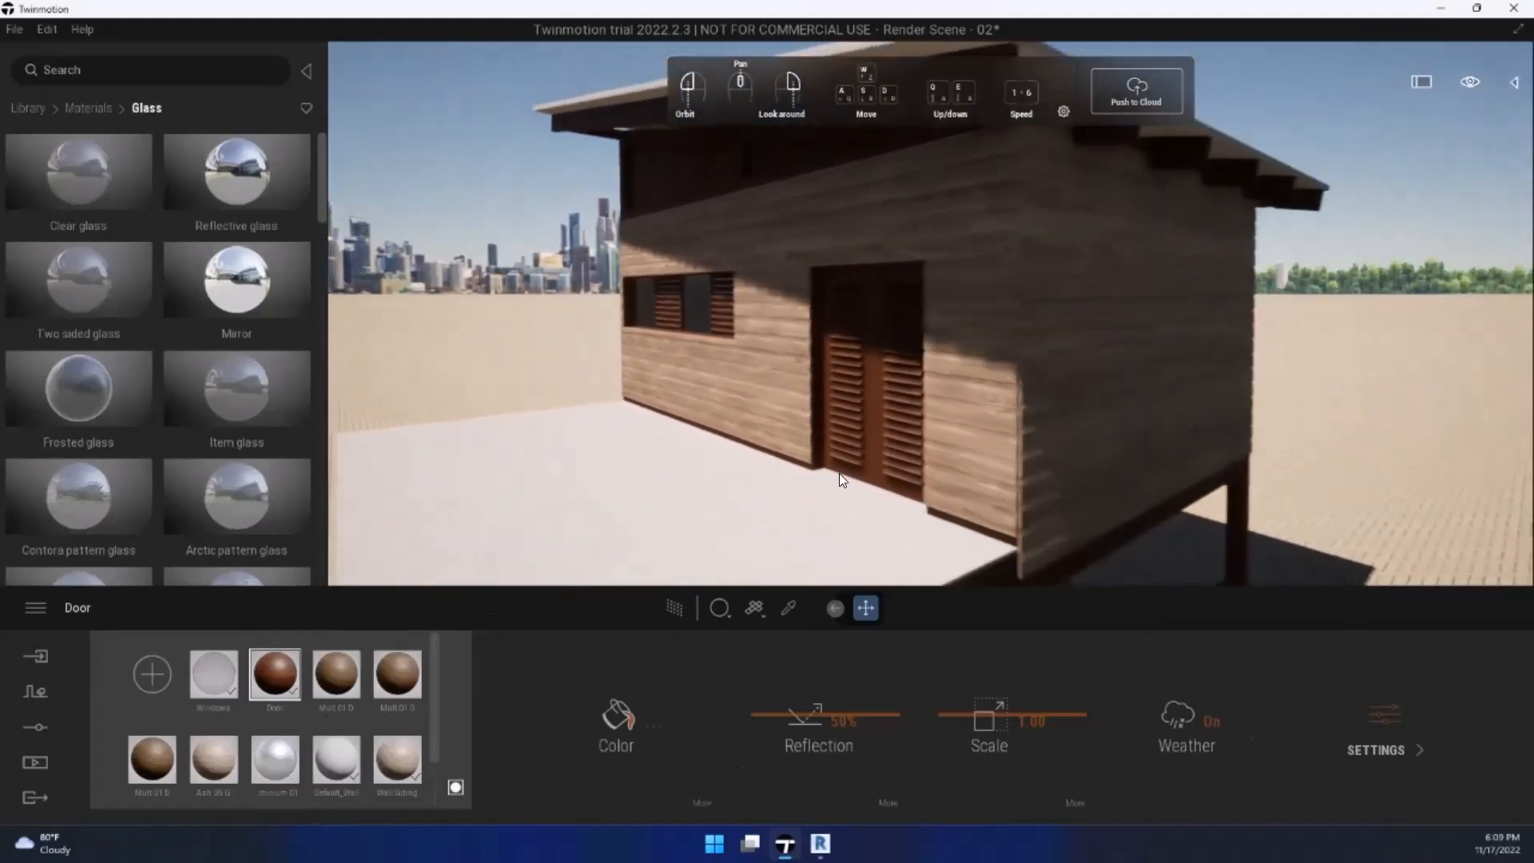
pyautogui.press('a')
pyautogui.moveTo(681, 378); pyautogui.dragTo(692, 355, button='right')
pyautogui.press('a')
pyautogui.press('w')
pyautogui.press('d')
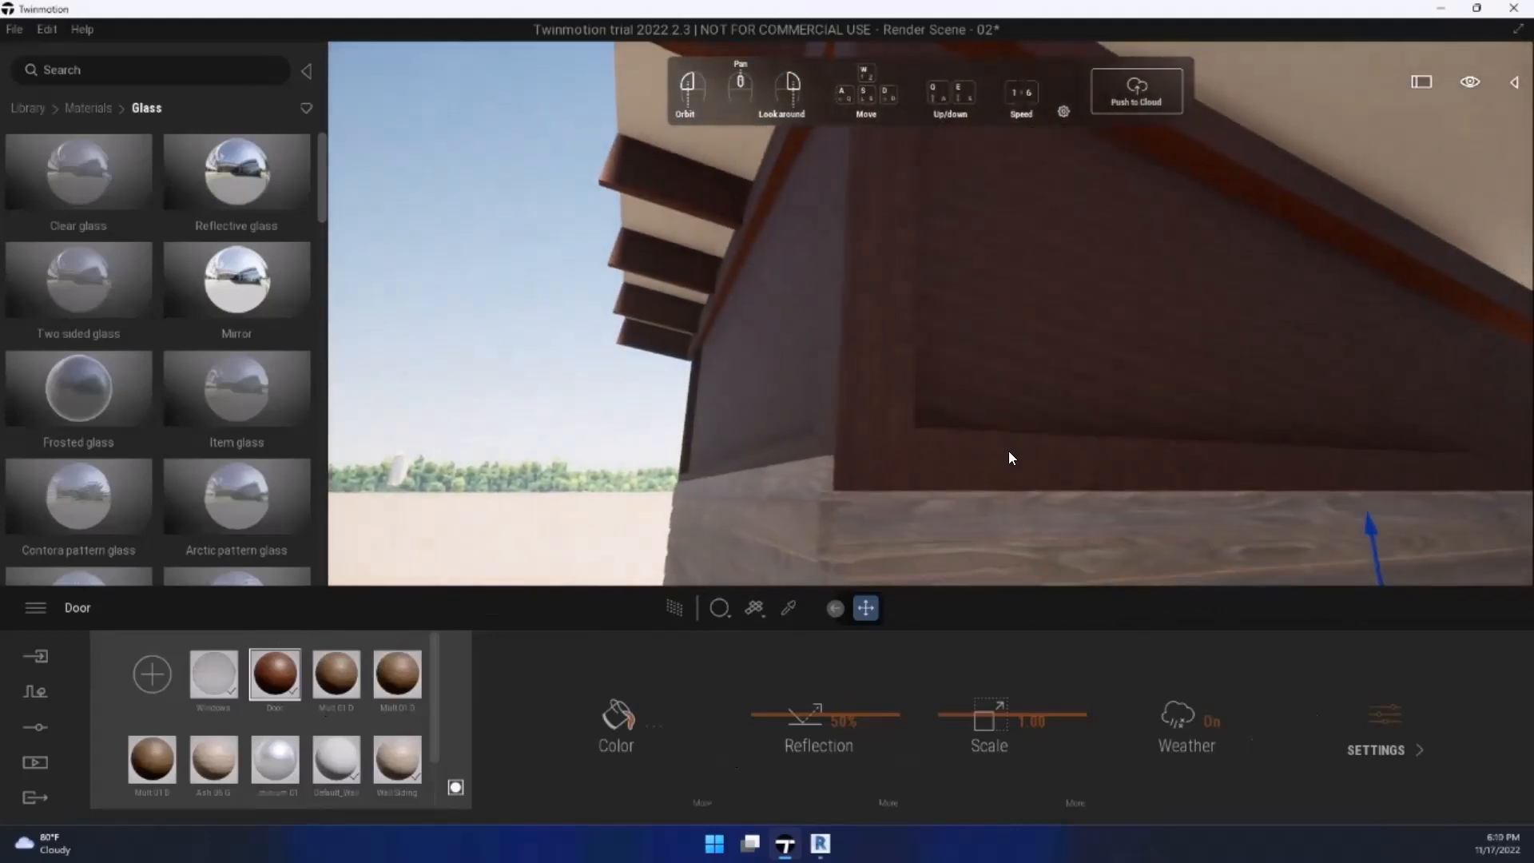
pyautogui.press('q')
pyautogui.press('e')
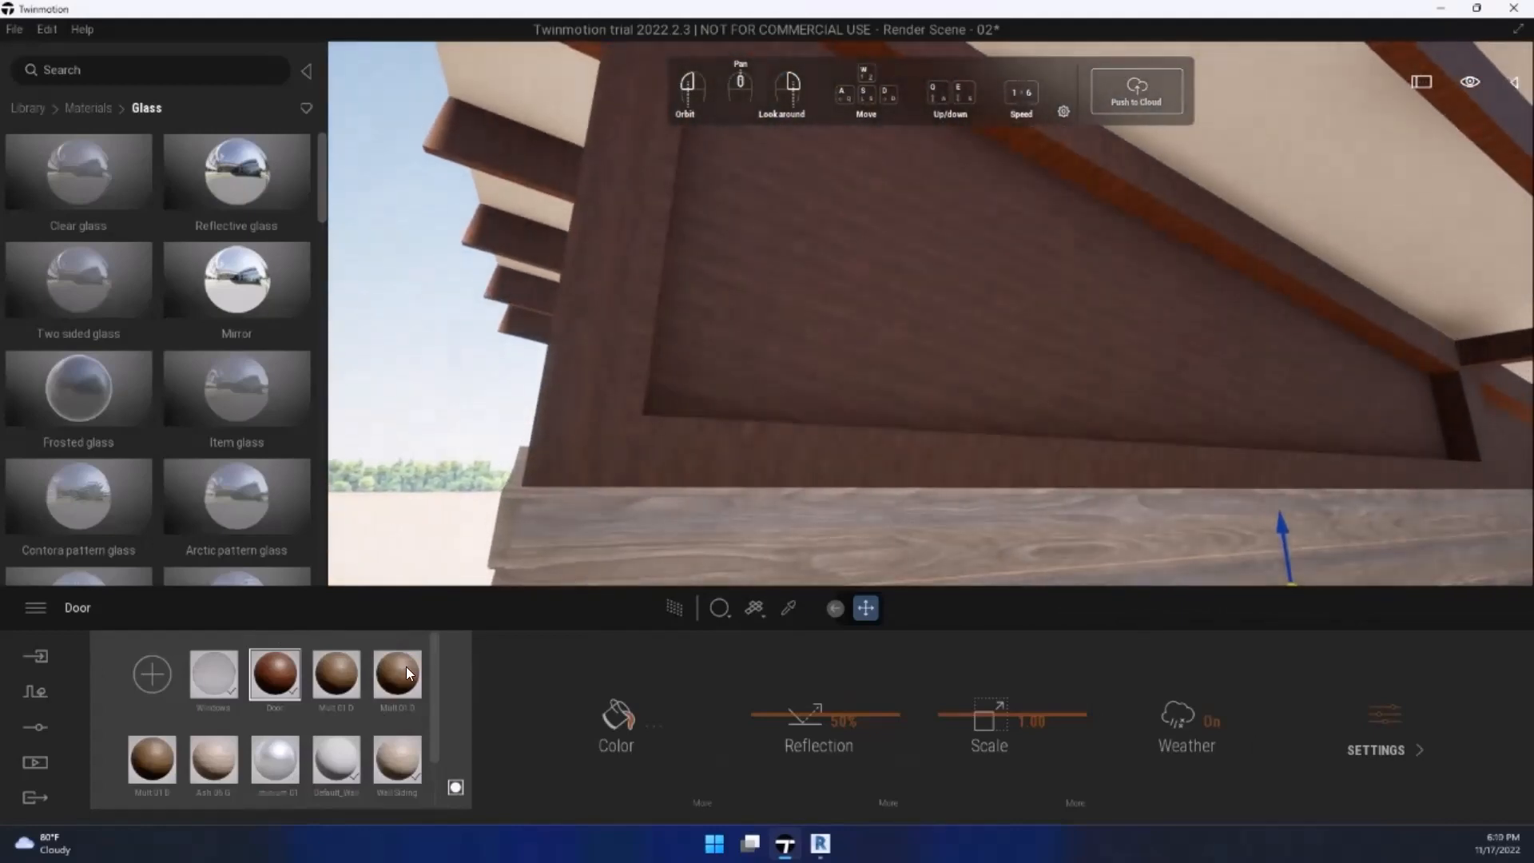
pyautogui.click(214, 676)
pyautogui.moveTo(217, 680); pyautogui.dragTo(894, 312)
pyautogui.press('s')
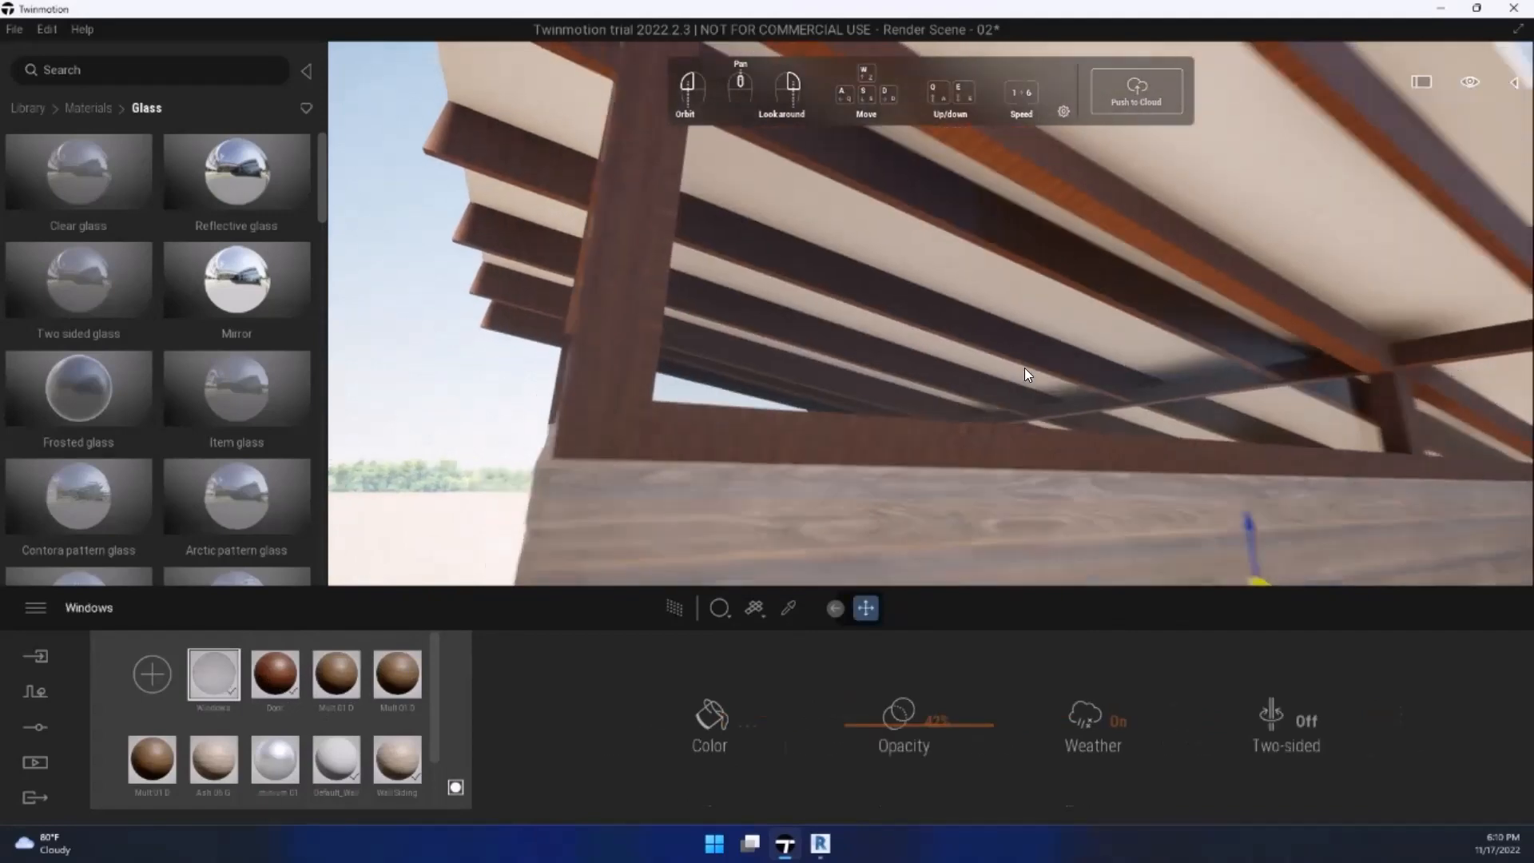
pyautogui.press('d')
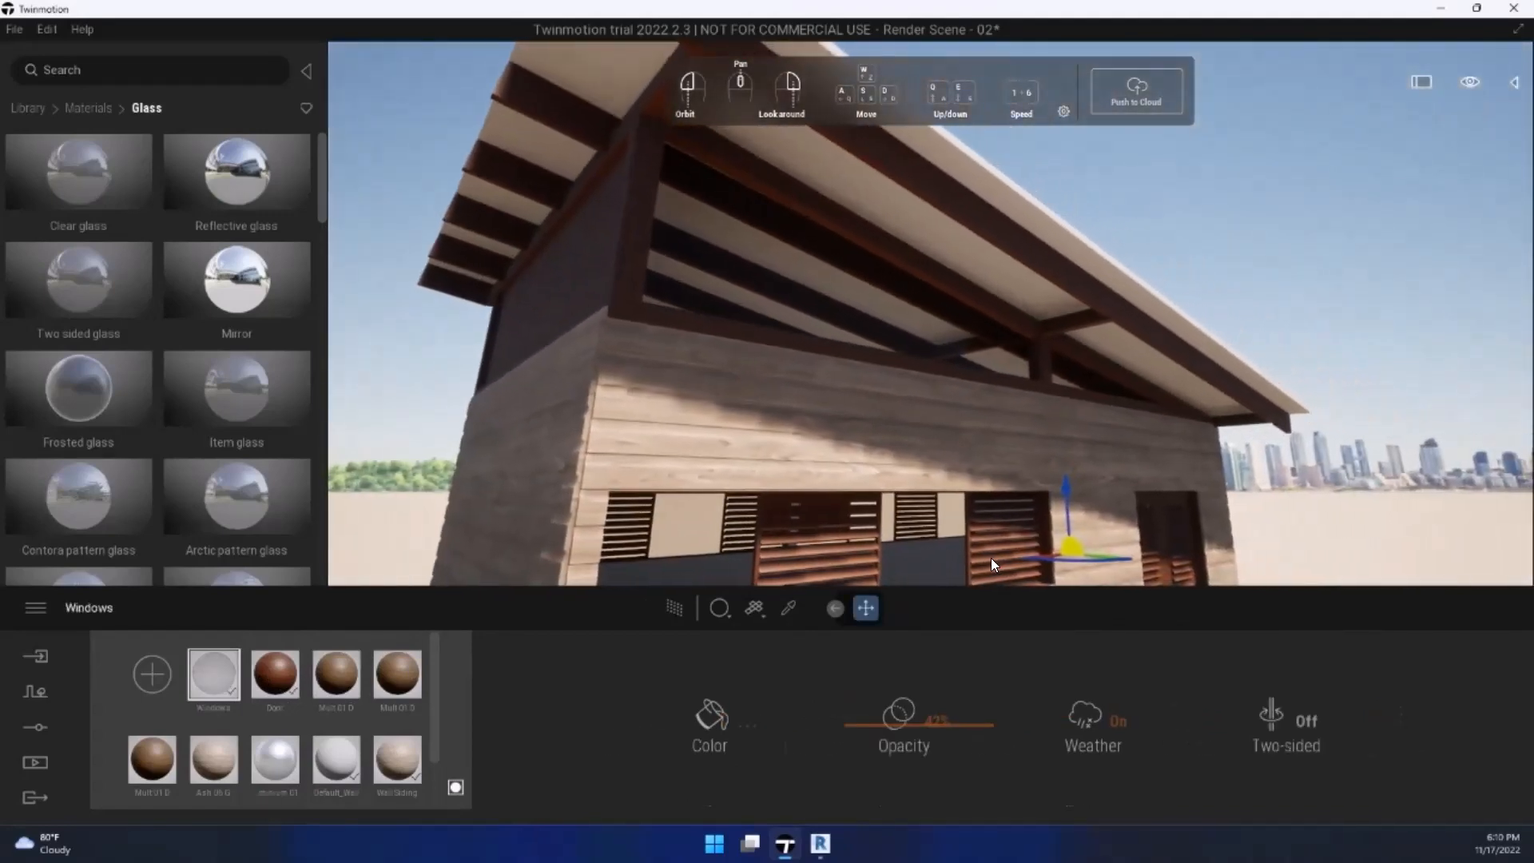
# Step: Raise the Windows material's opacity to 78%
pyautogui.press('d')
pyautogui.press('w')
pyautogui.press('s')
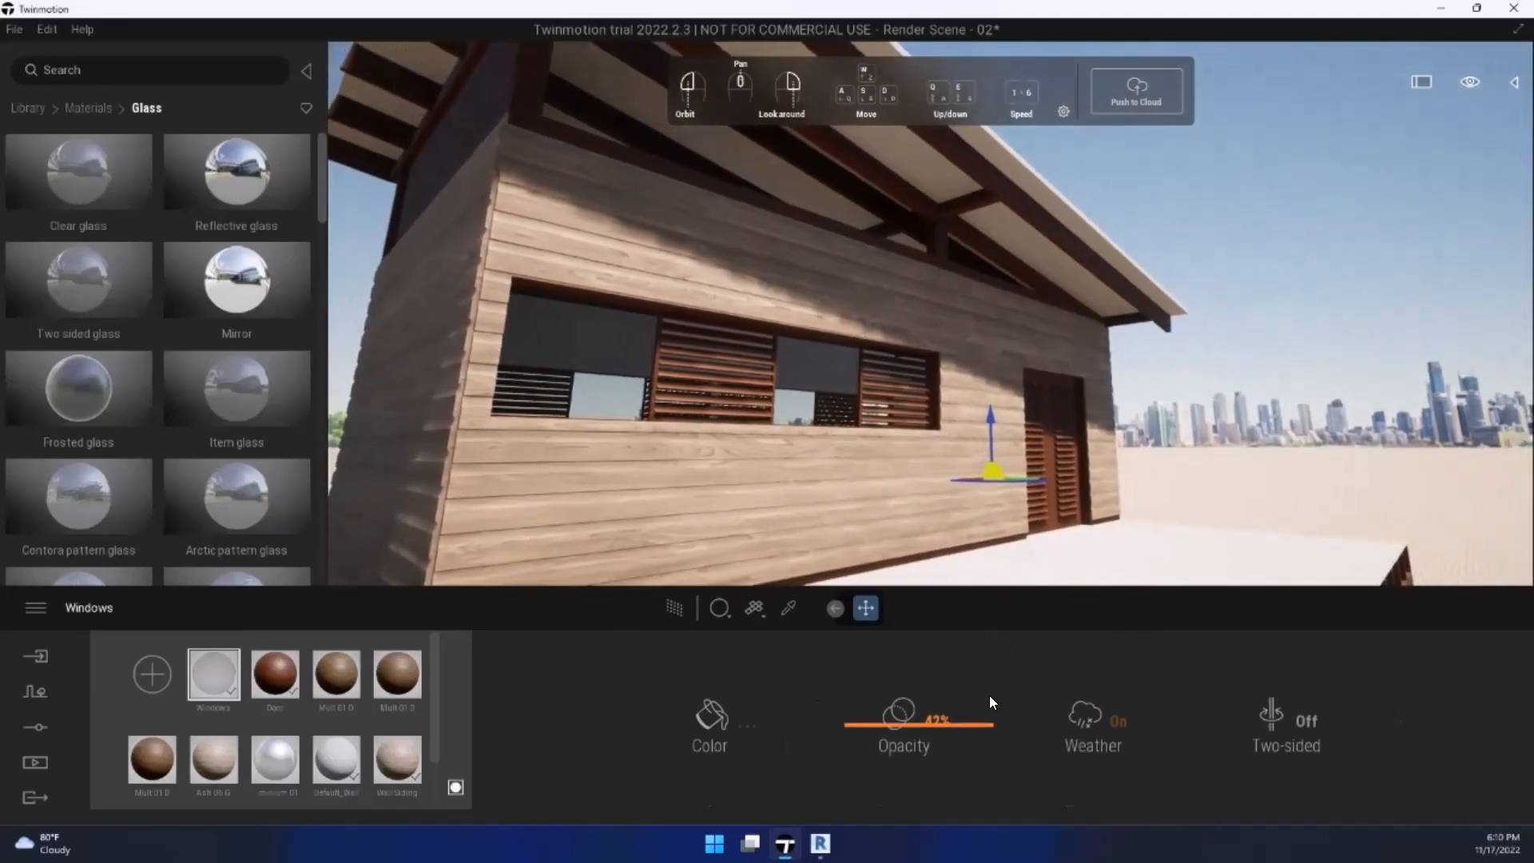
pyautogui.moveTo(970, 744); pyautogui.dragTo(962, 687)
pyautogui.press('e')
pyautogui.moveTo(782, 491); pyautogui.dragTo(816, 444, button='right')
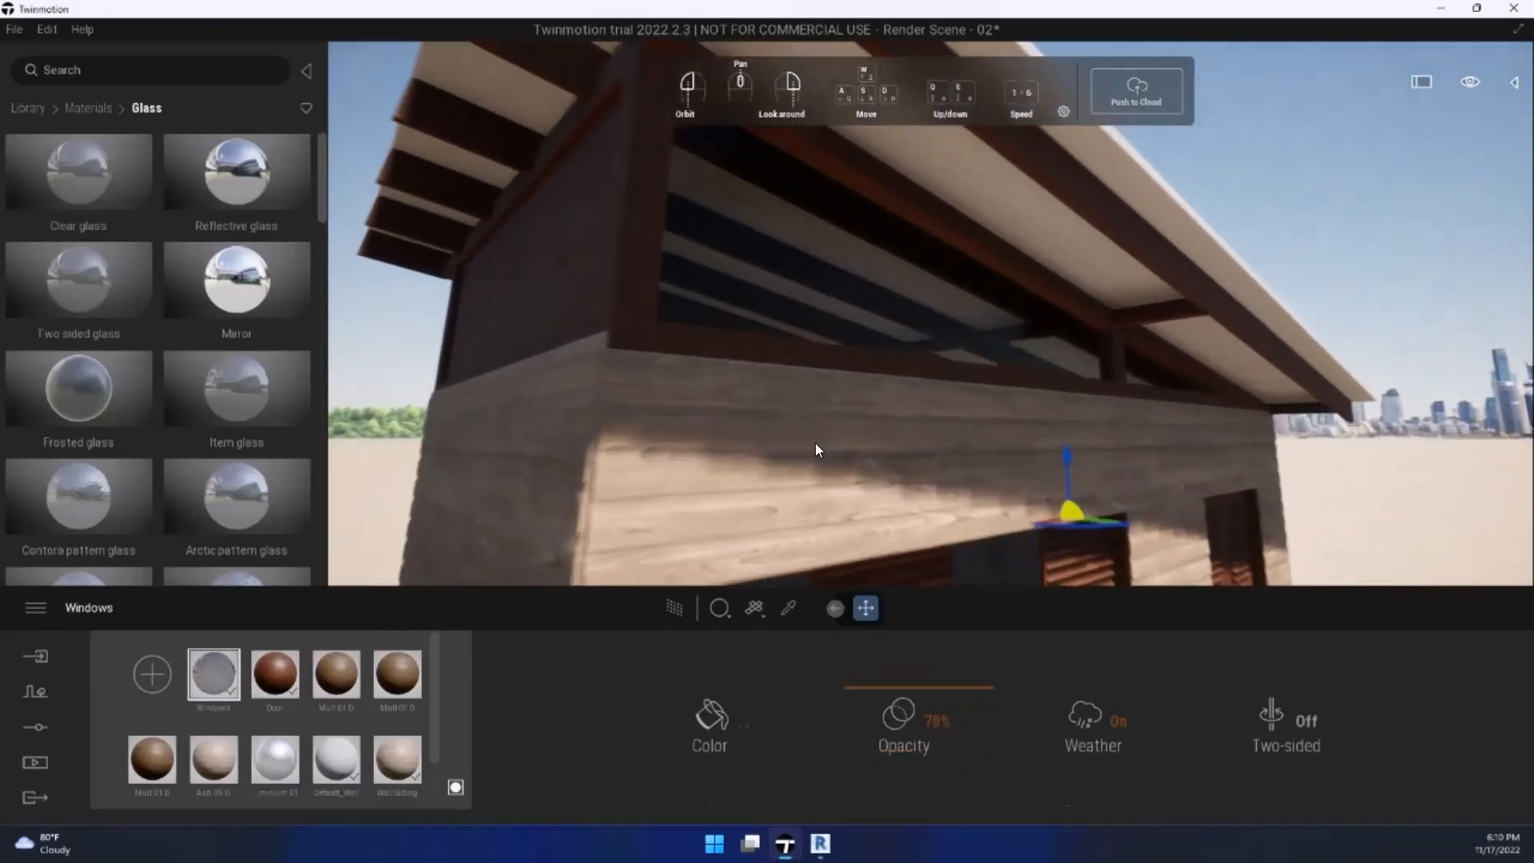
# Step: Apply the Oak 04 G wood material from the library to the corner post beside the triangular gable window
pyautogui.press('w')
pyautogui.press('a')
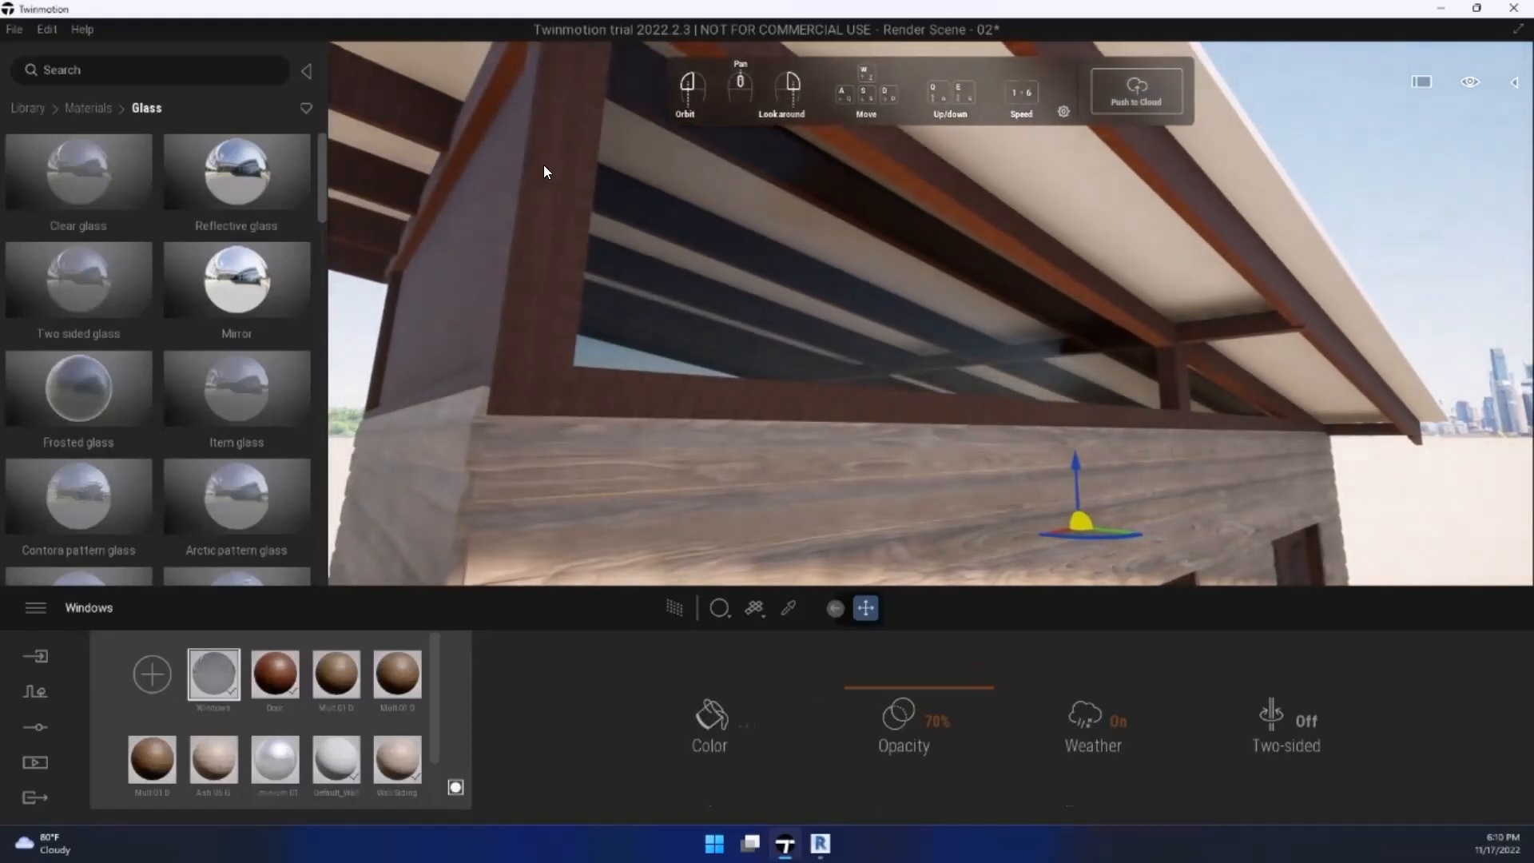
pyautogui.press('e')
pyautogui.press('q')
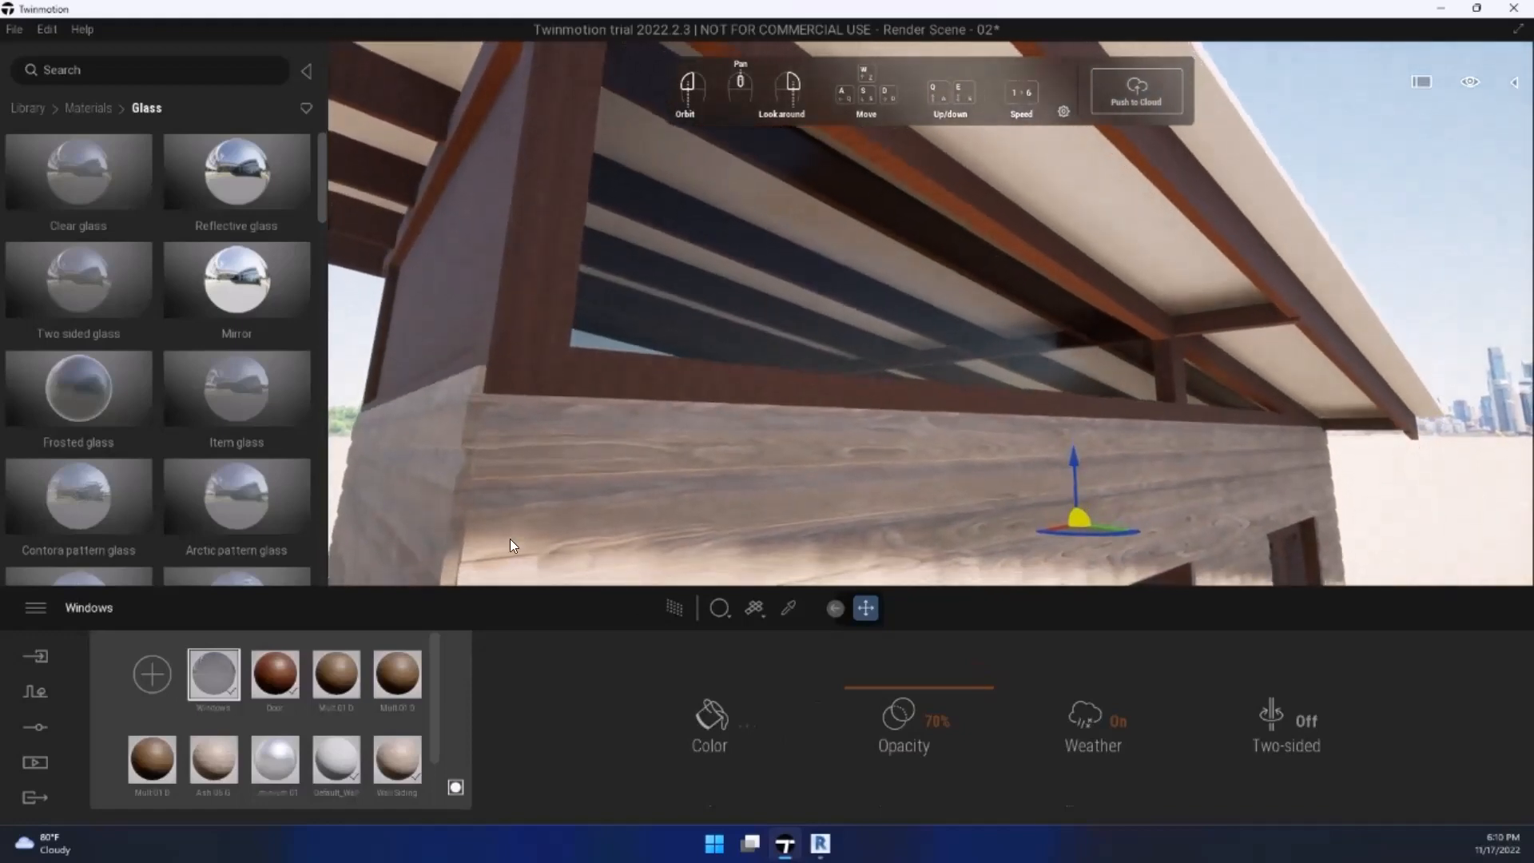
pyautogui.scroll(-5, 198, 352)
pyautogui.click(88, 108)
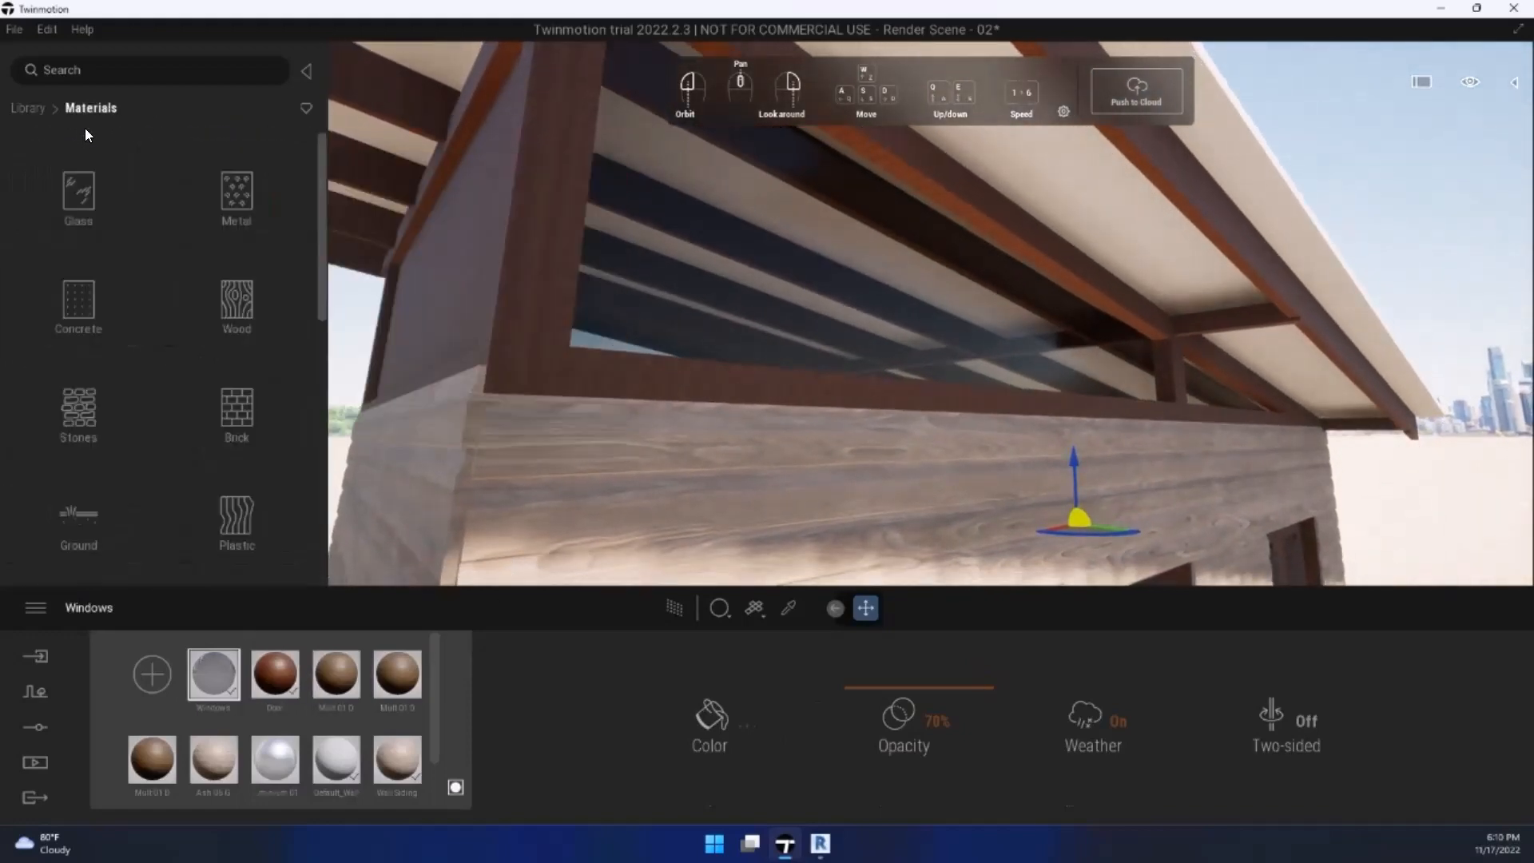
pyautogui.click(225, 159)
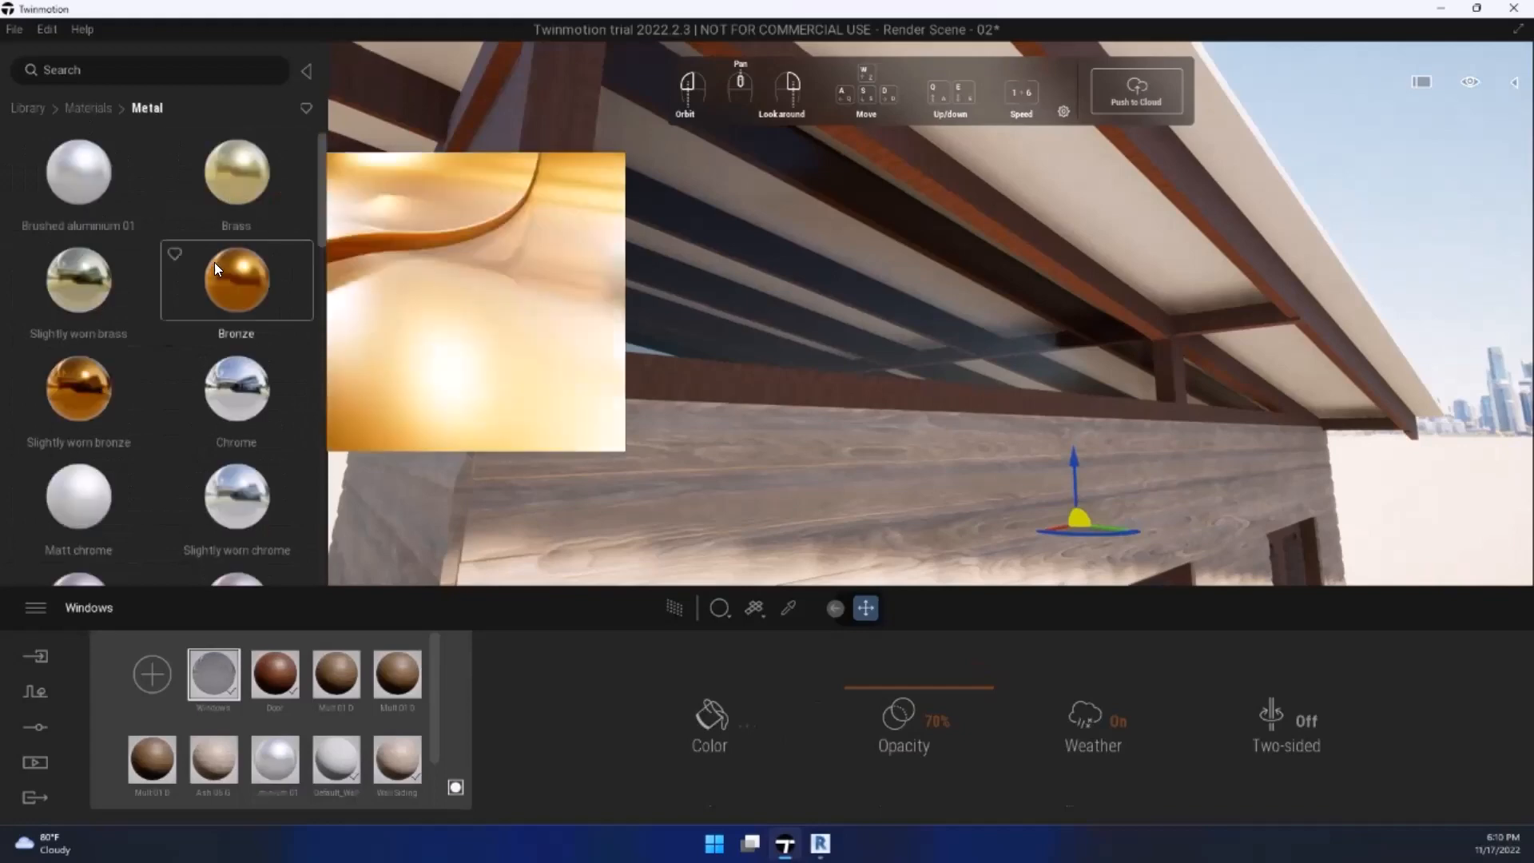
pyautogui.click(74, 111)
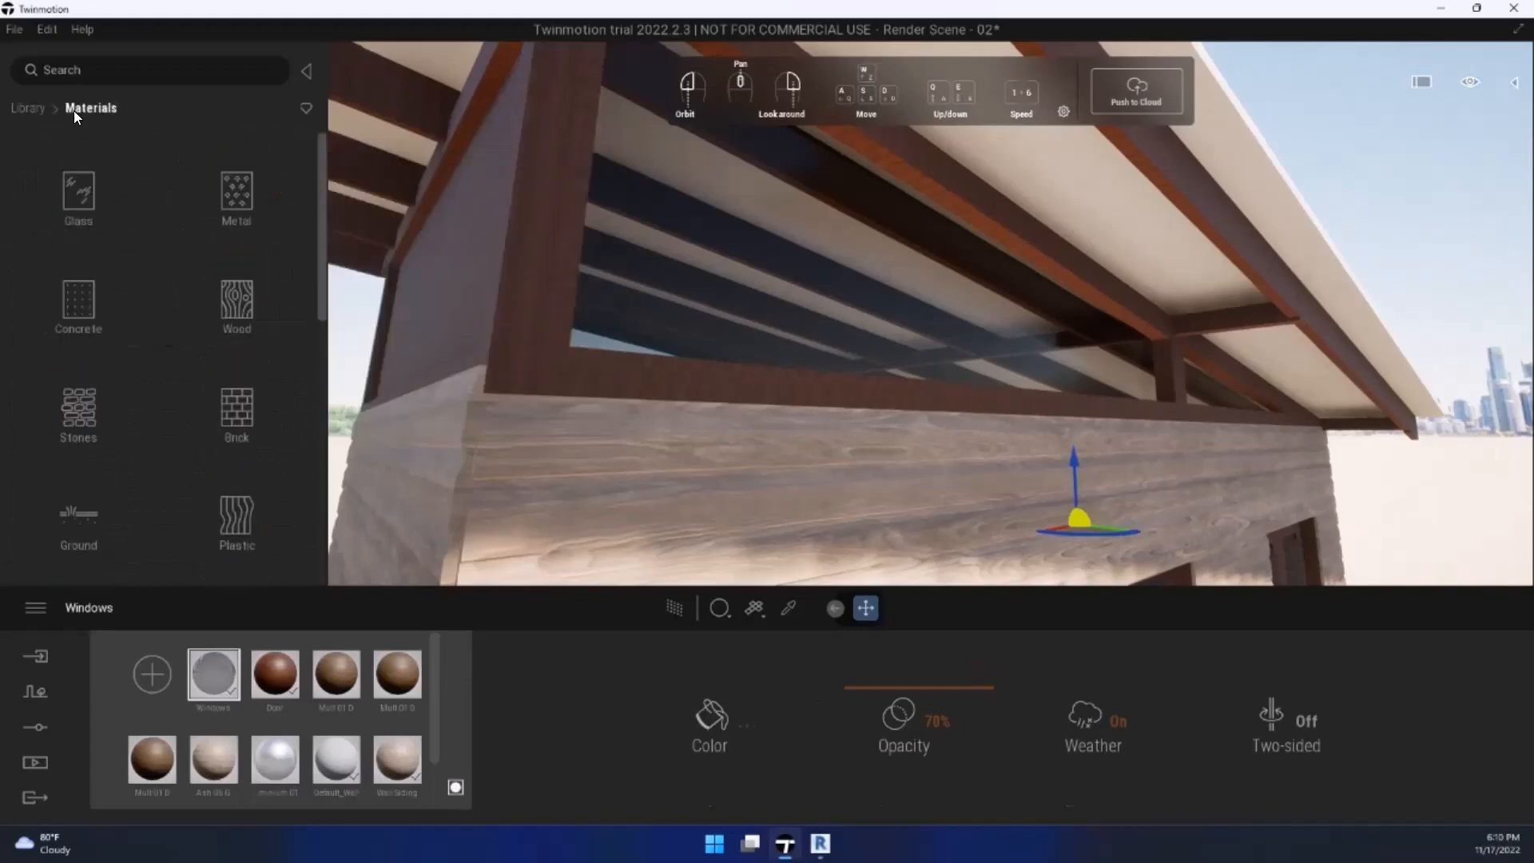
pyautogui.click(232, 296)
pyautogui.scroll(-5, 174, 441)
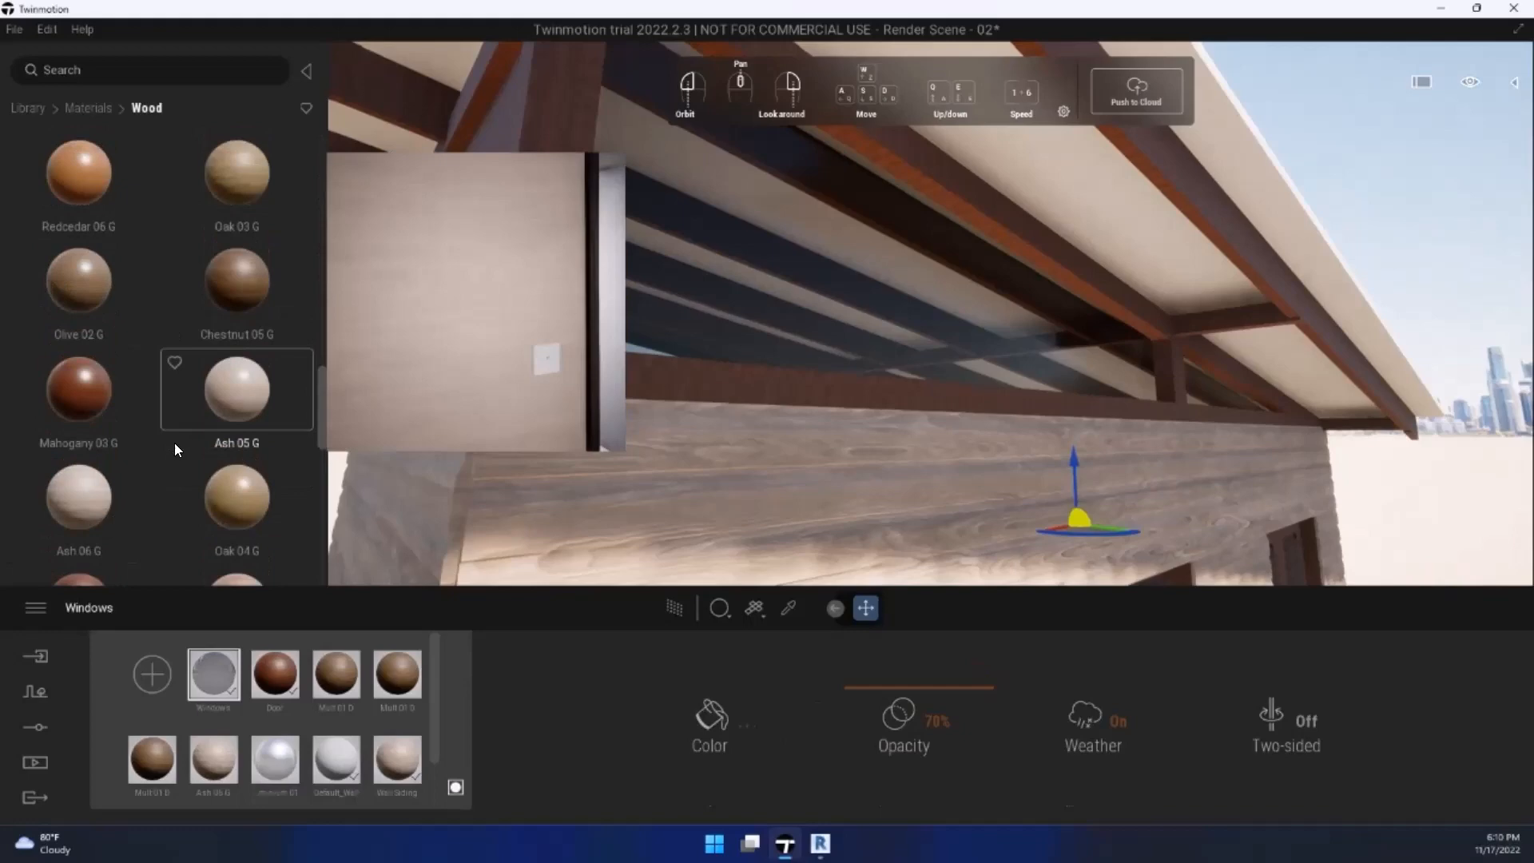
pyautogui.scroll(-1, 174, 443)
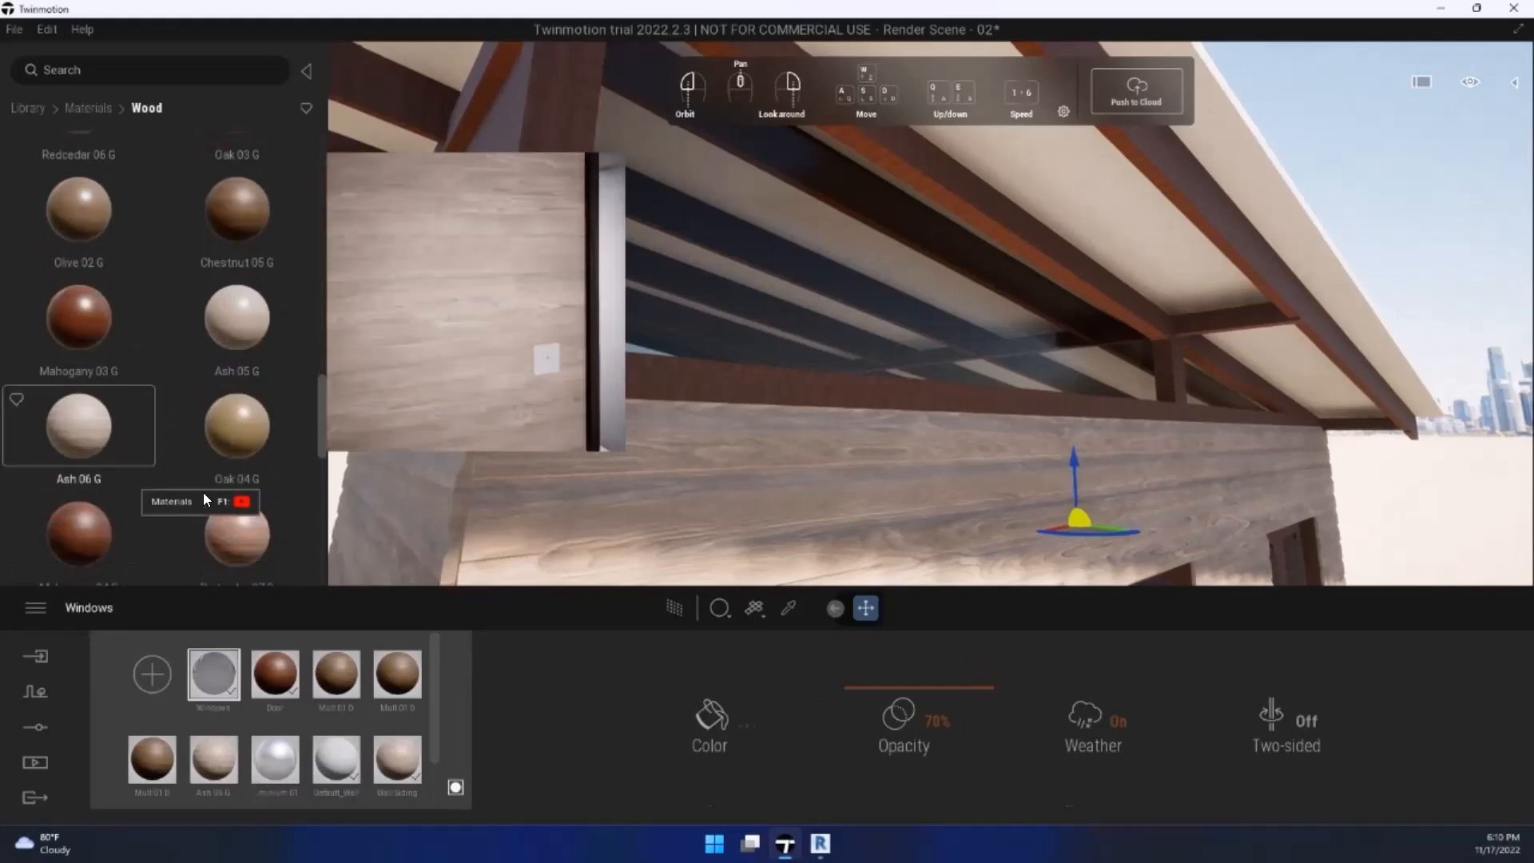
pyautogui.moveTo(216, 441); pyautogui.dragTo(548, 326)
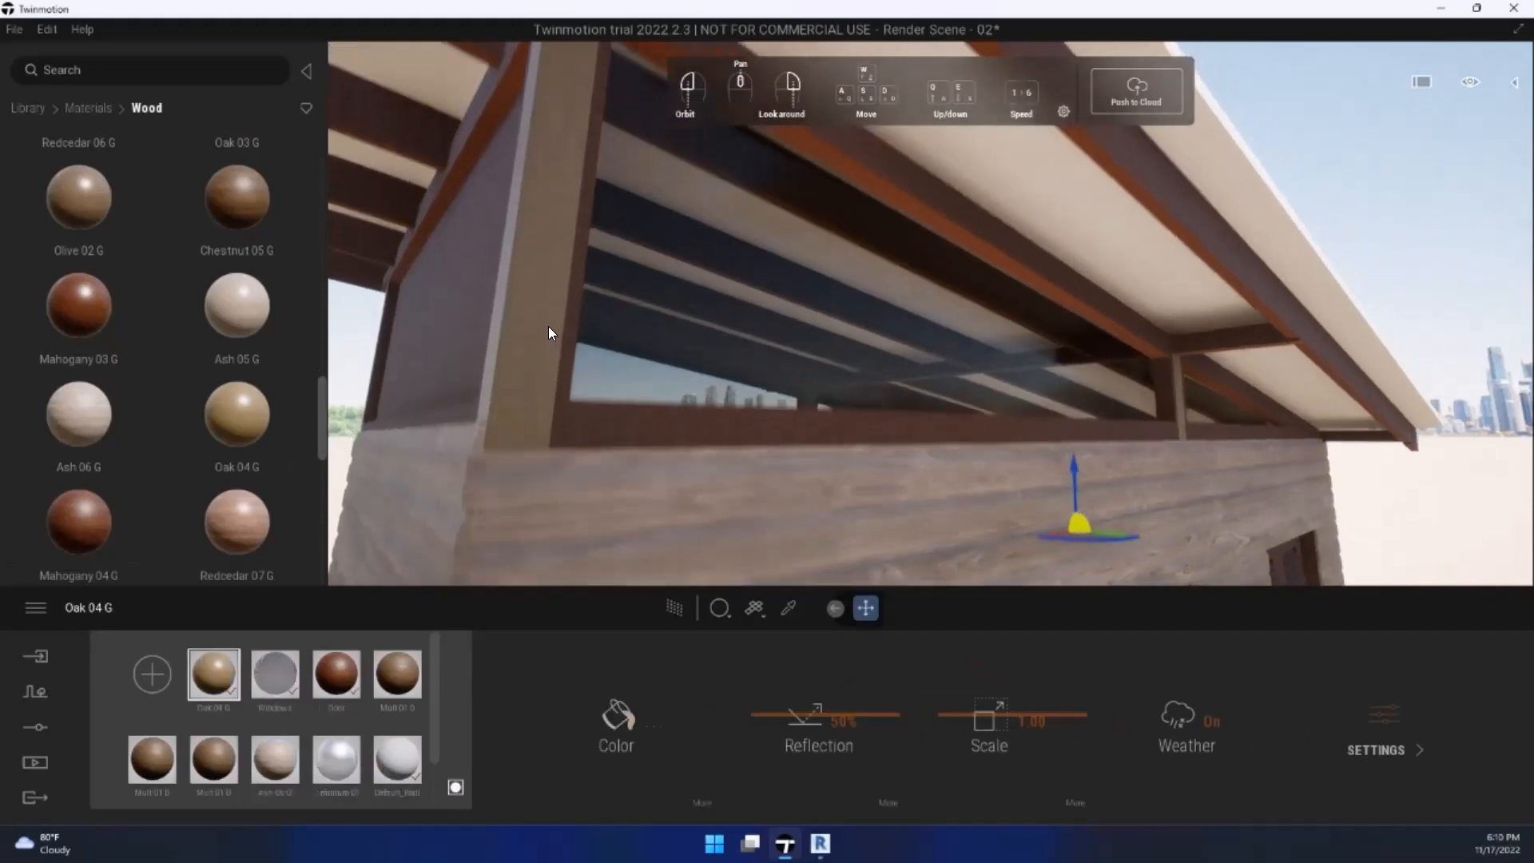
# Step: Apply the Oak 04 G material to the horizontal beam below the triangular gable window
pyautogui.moveTo(549, 326); pyautogui.dragTo(716, 404, button='middle')
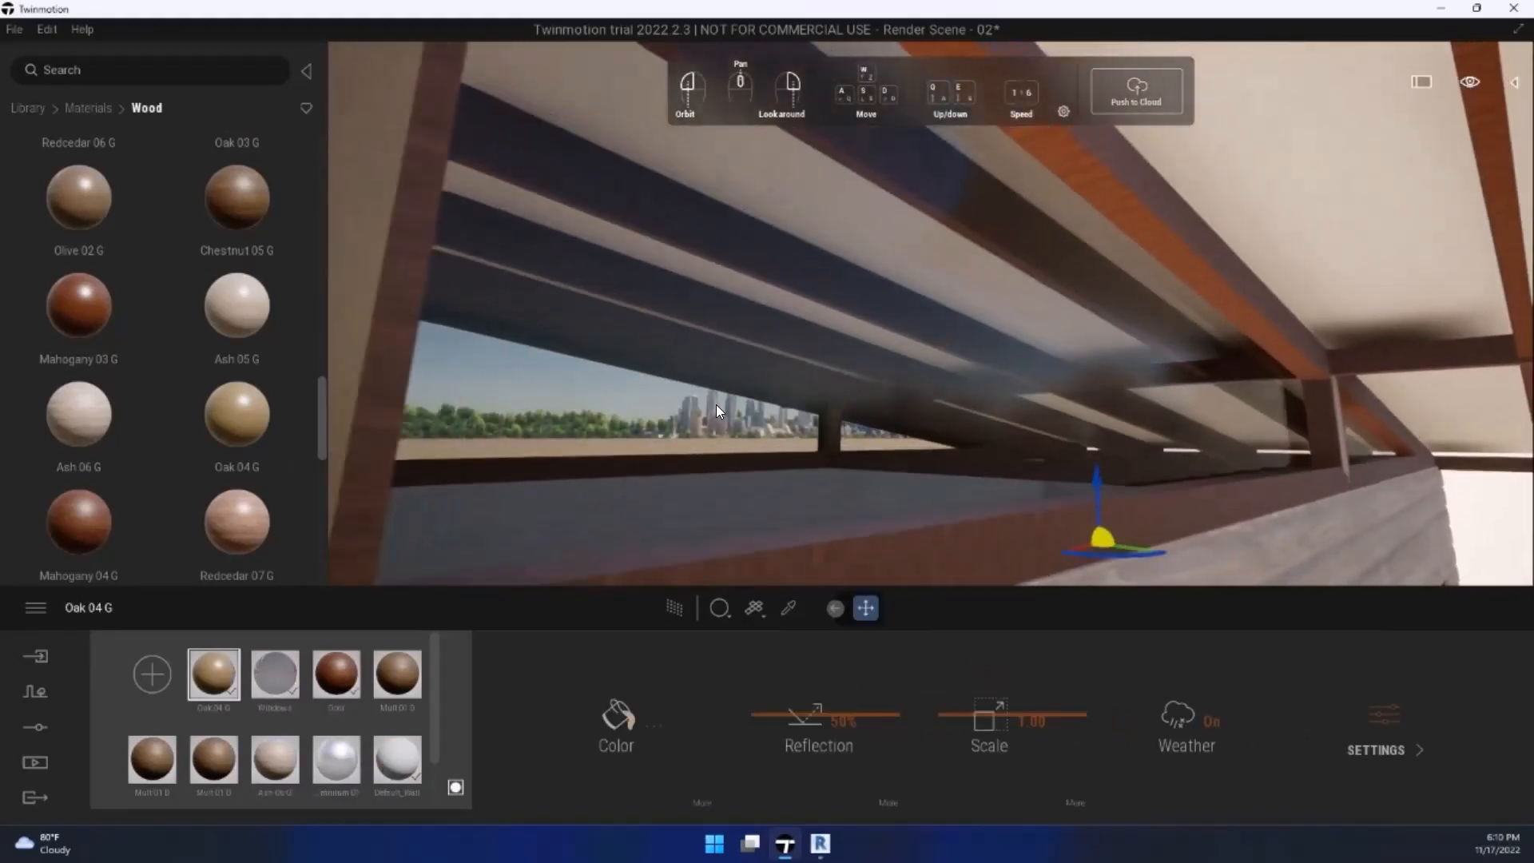
pyautogui.press('s')
pyautogui.press('e')
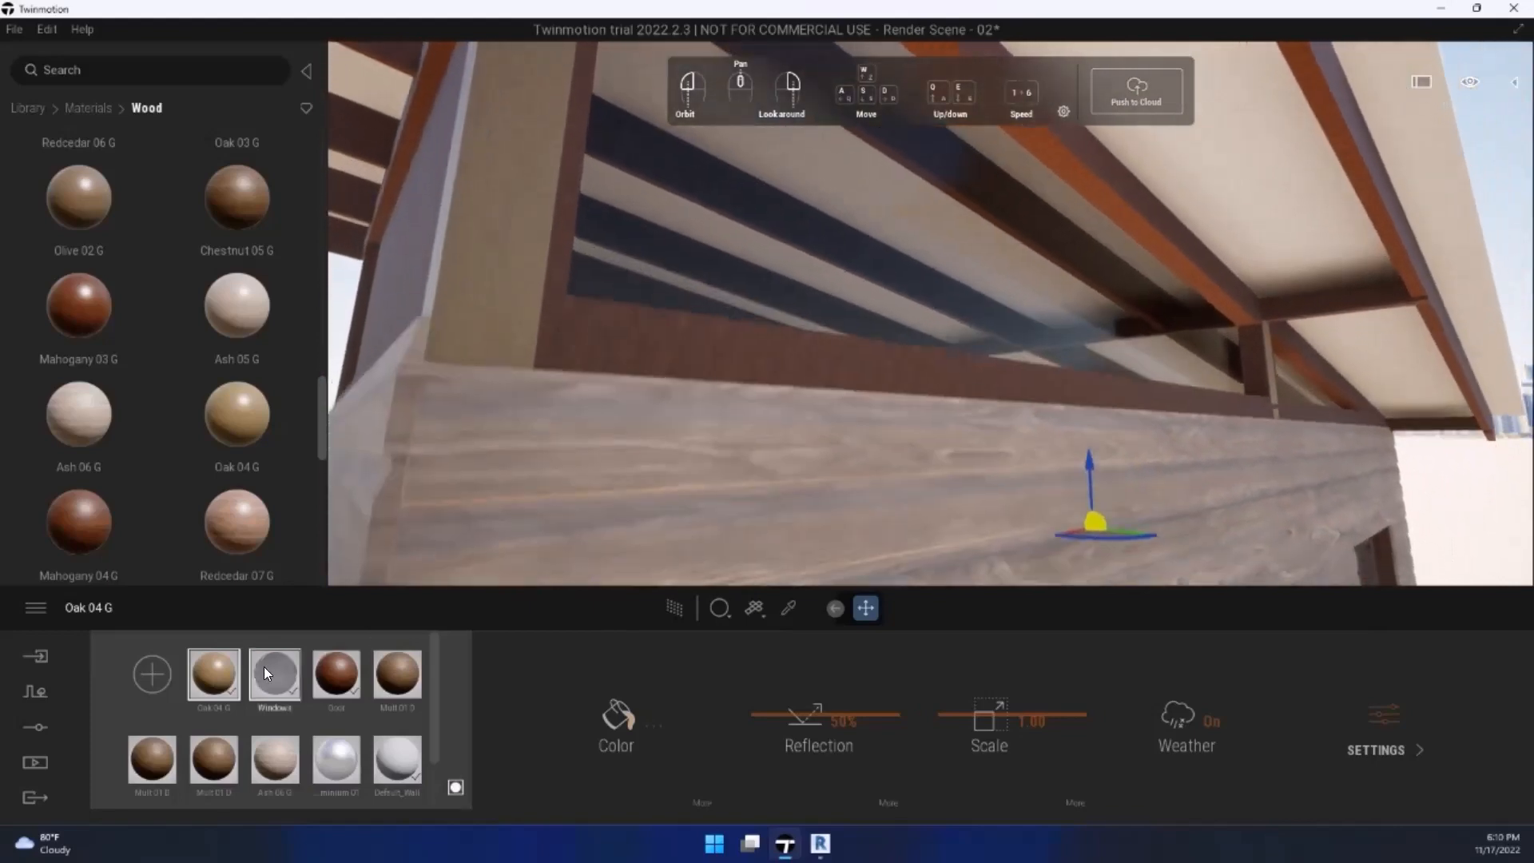
pyautogui.moveTo(214, 672); pyautogui.dragTo(696, 398)
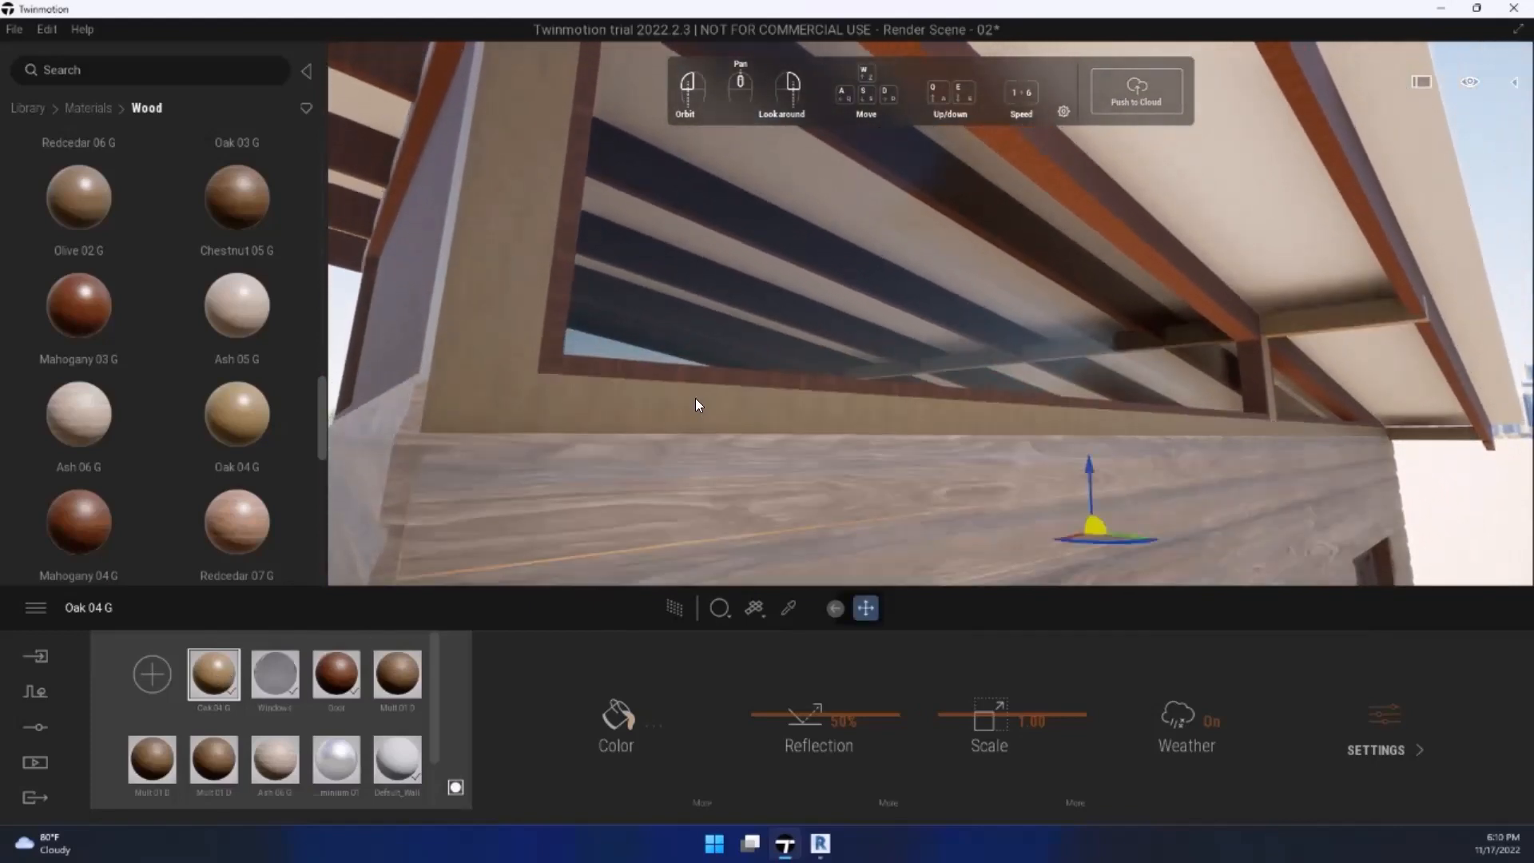
pyautogui.moveTo(695, 398); pyautogui.dragTo(606, 441, button='right')
pyautogui.press('w')
pyautogui.press('q')
pyautogui.press('s')
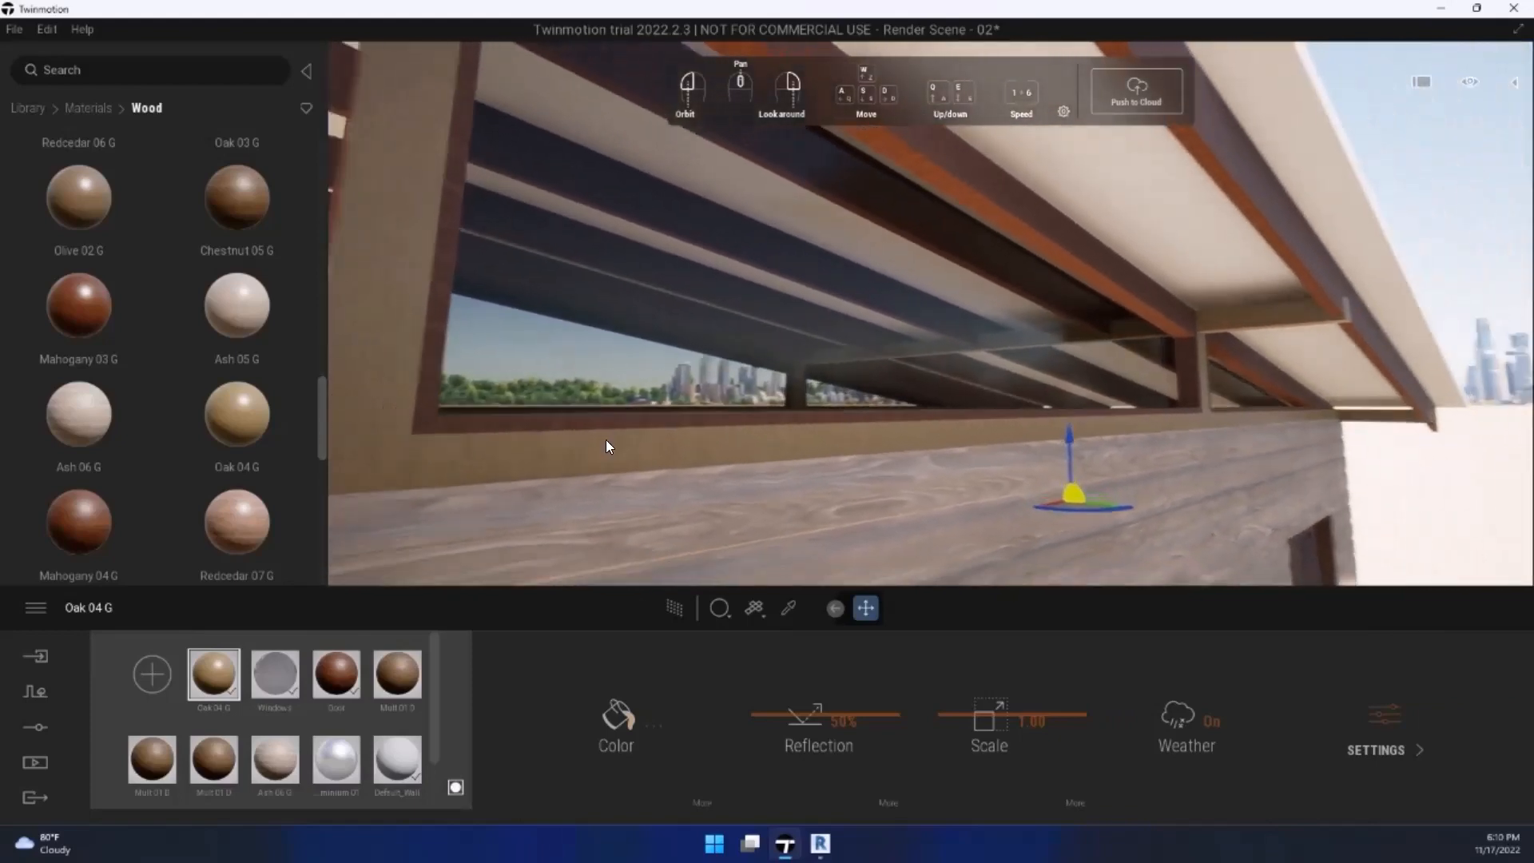
pyautogui.scroll(-3, 604, 440)
pyautogui.scroll(3, 658, 425)
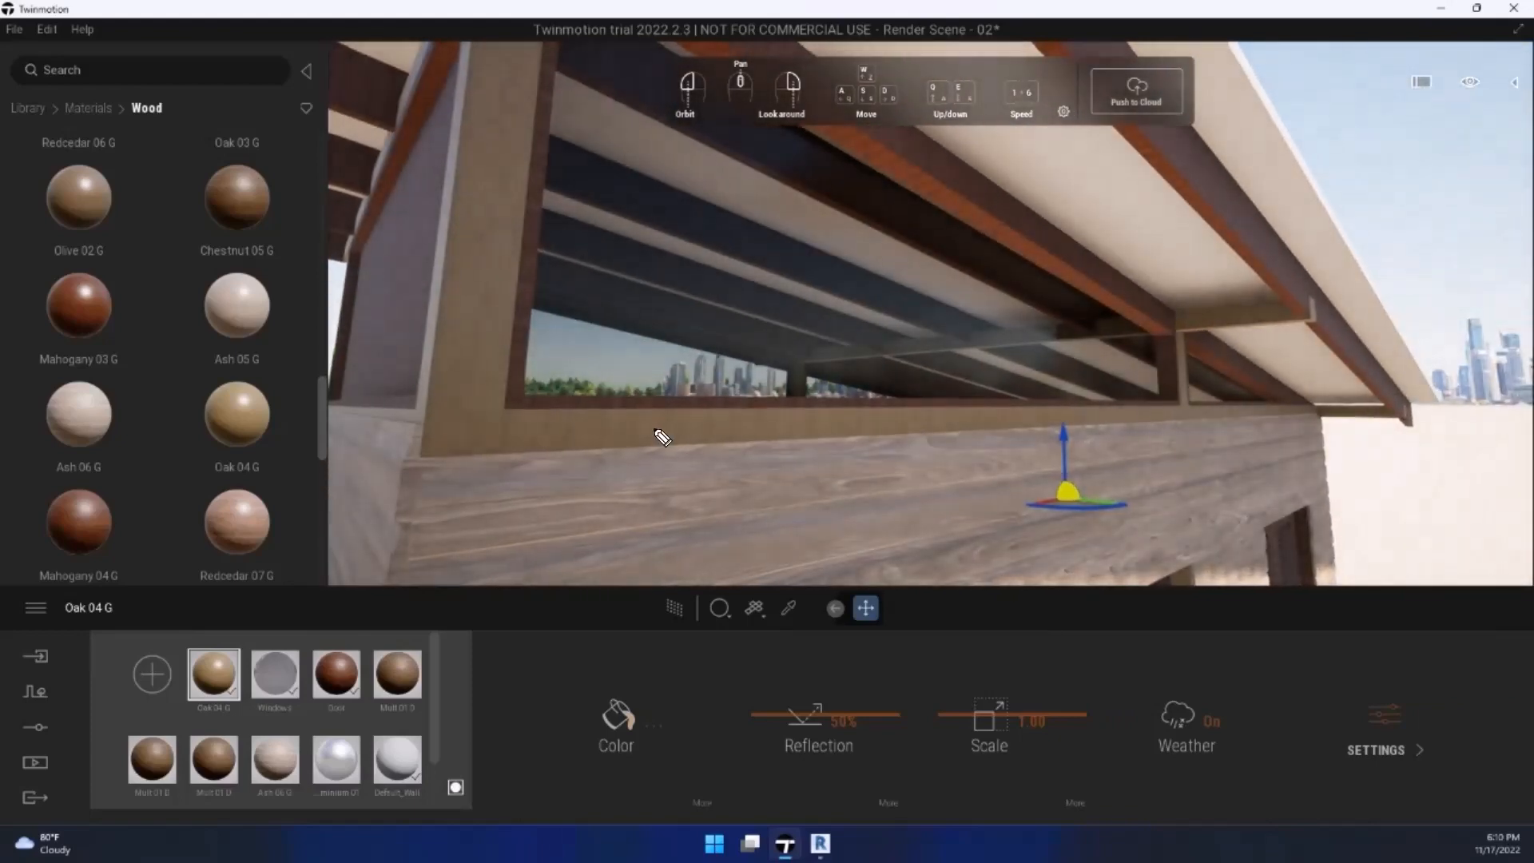
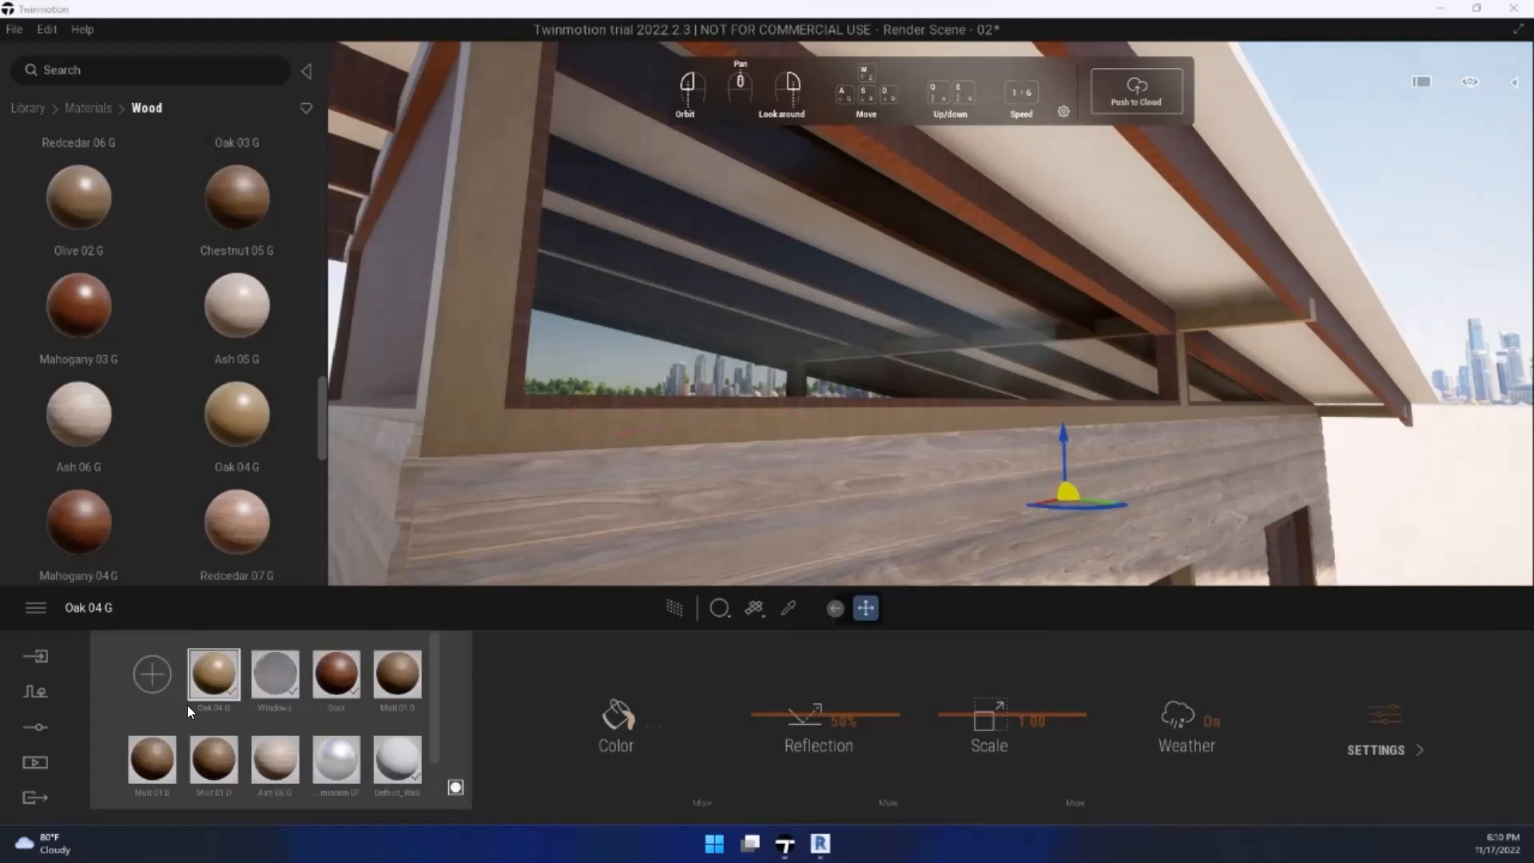
# Step: Rename the Oak 04 G scene material as Frame Virt
pyautogui.rightClick(213, 696)
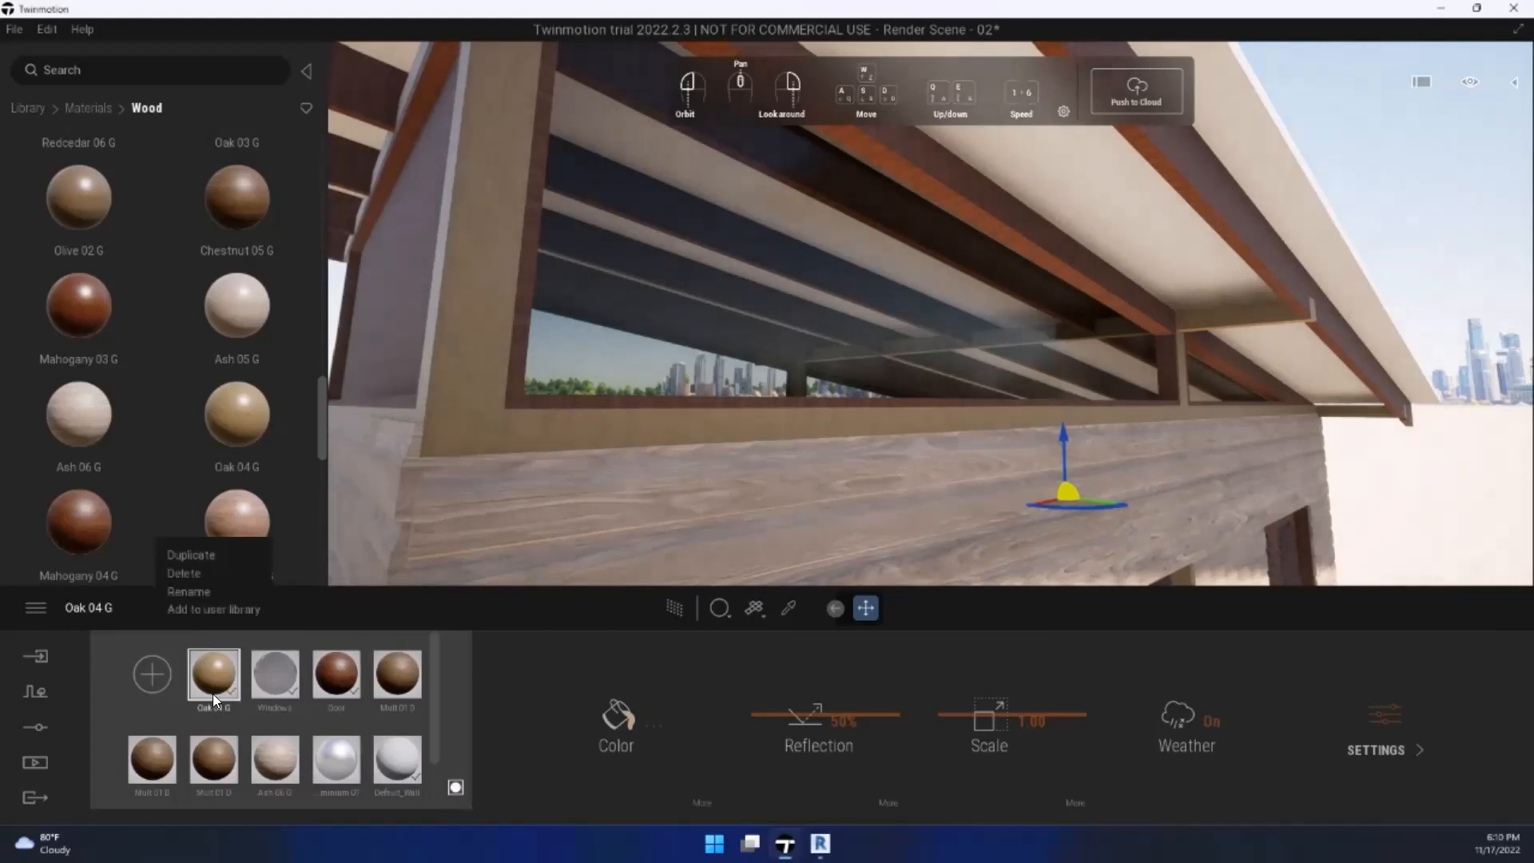
pyautogui.click(213, 591)
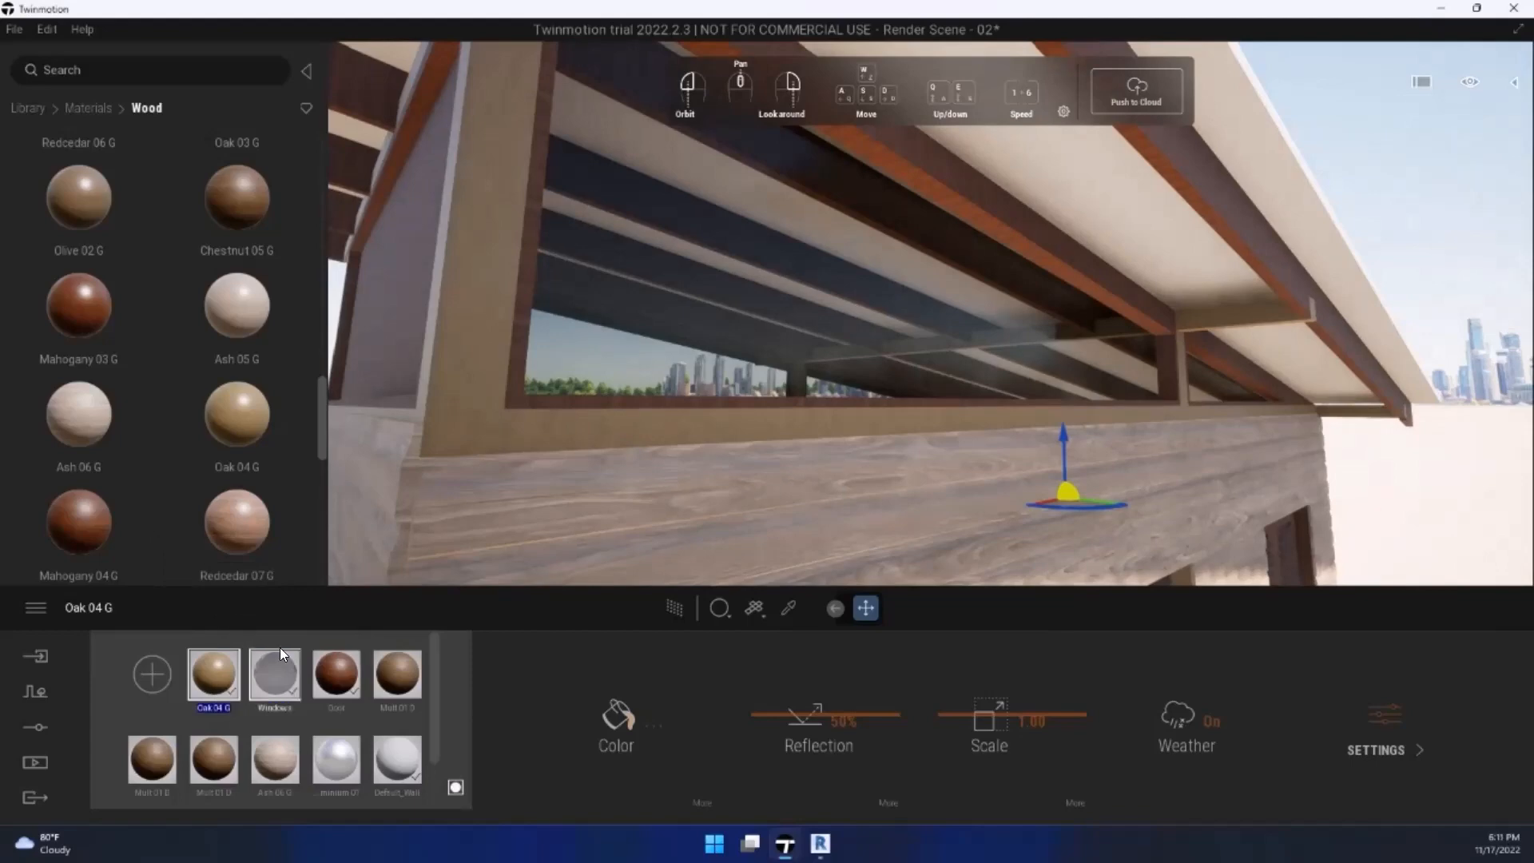
pyautogui.write('Frame')
pyautogui.press('Return')
pyautogui.write('Virt')
pyautogui.press('Return')
# Step: Duplicate the Frame Virt material and name the copy Frame Hori
pyautogui.rightClick(206, 673)
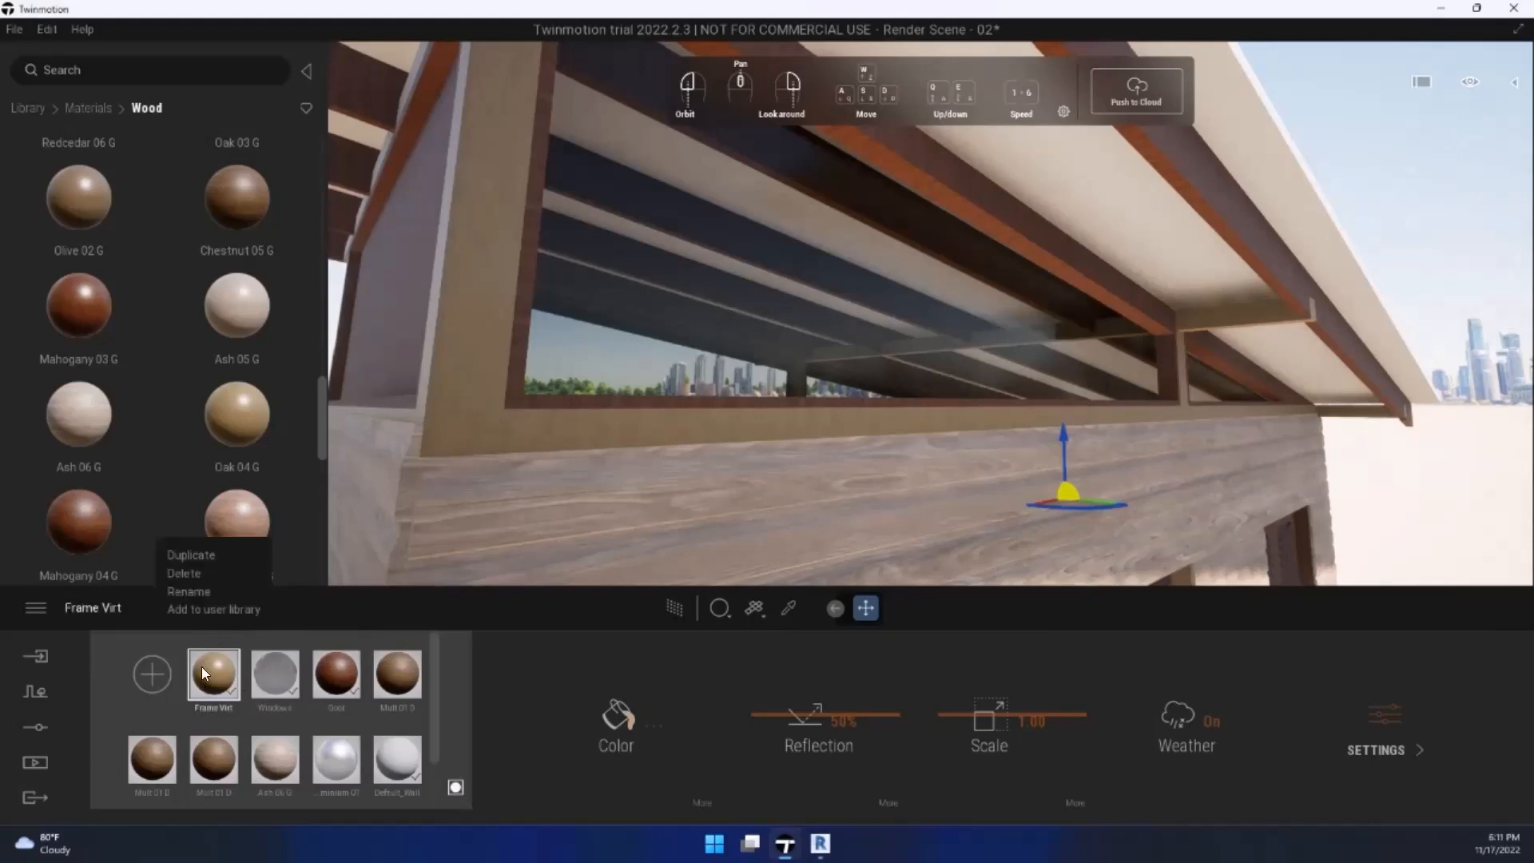
pyautogui.click(213, 557)
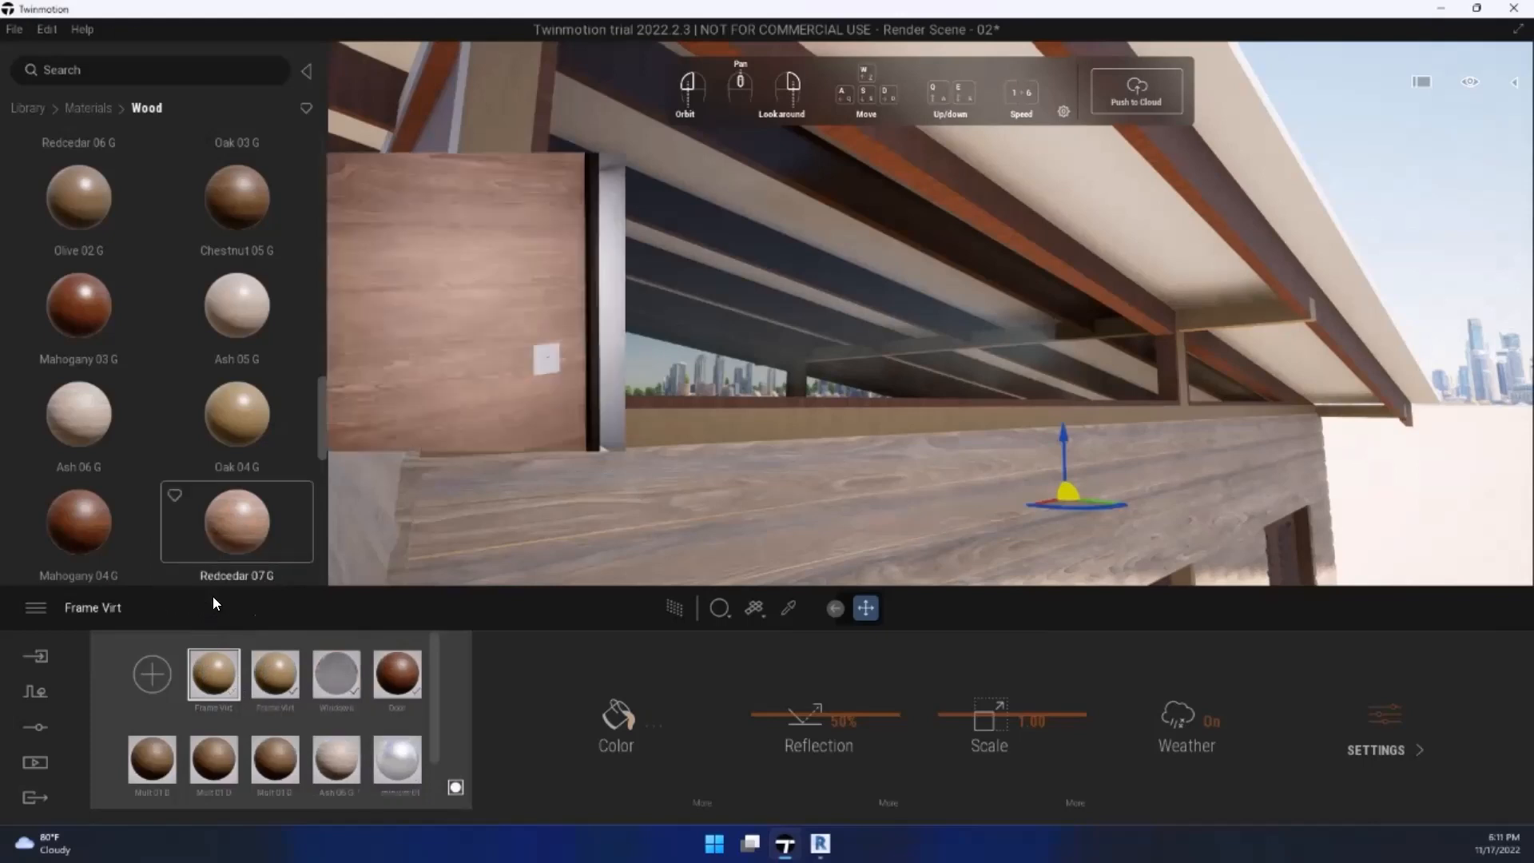
pyautogui.click(237, 701)
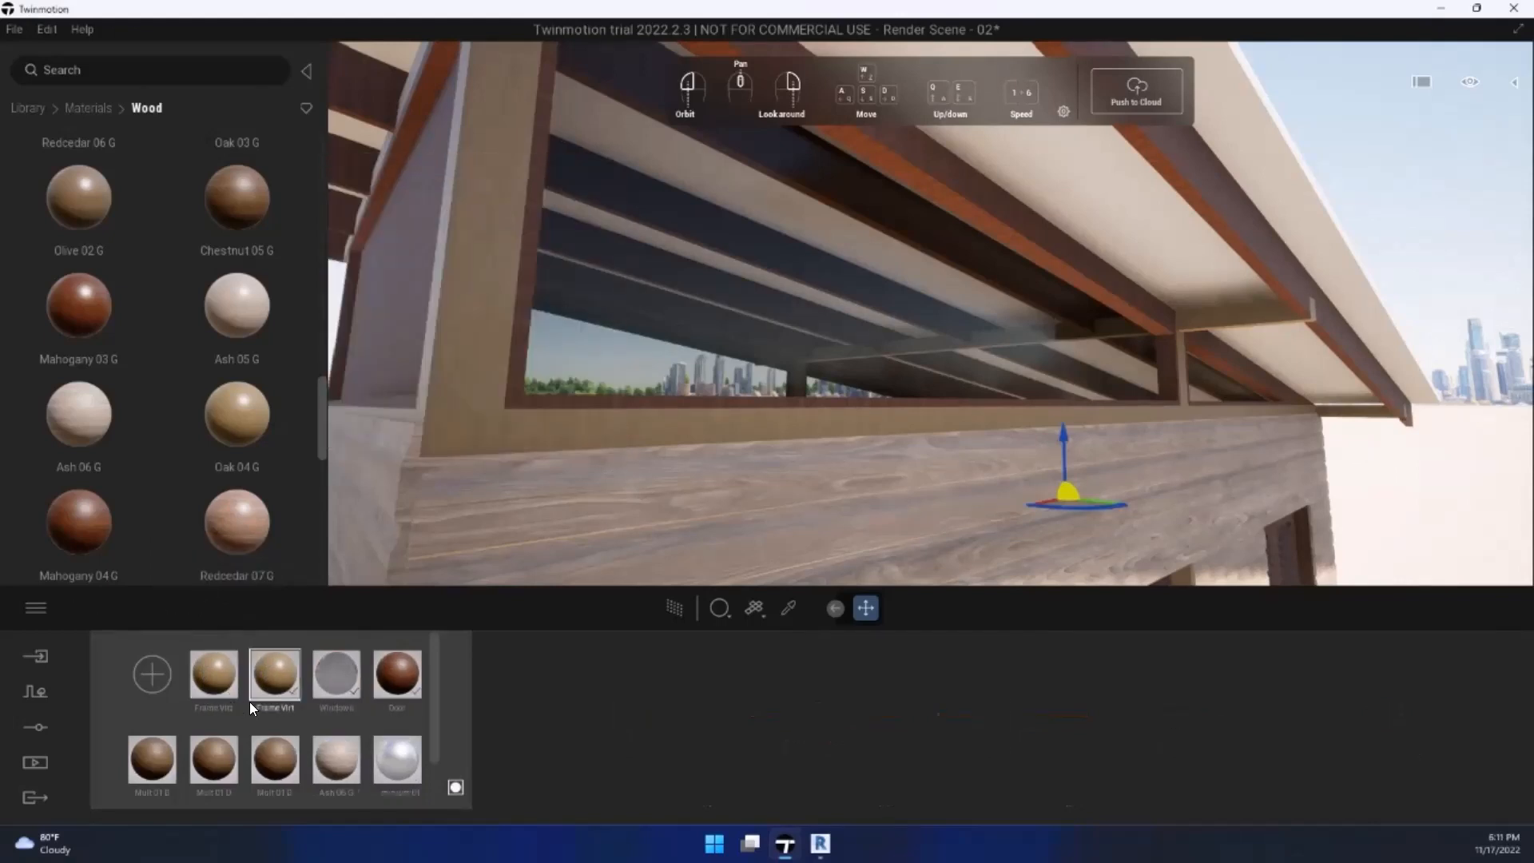
pyautogui.rightClick(214, 685)
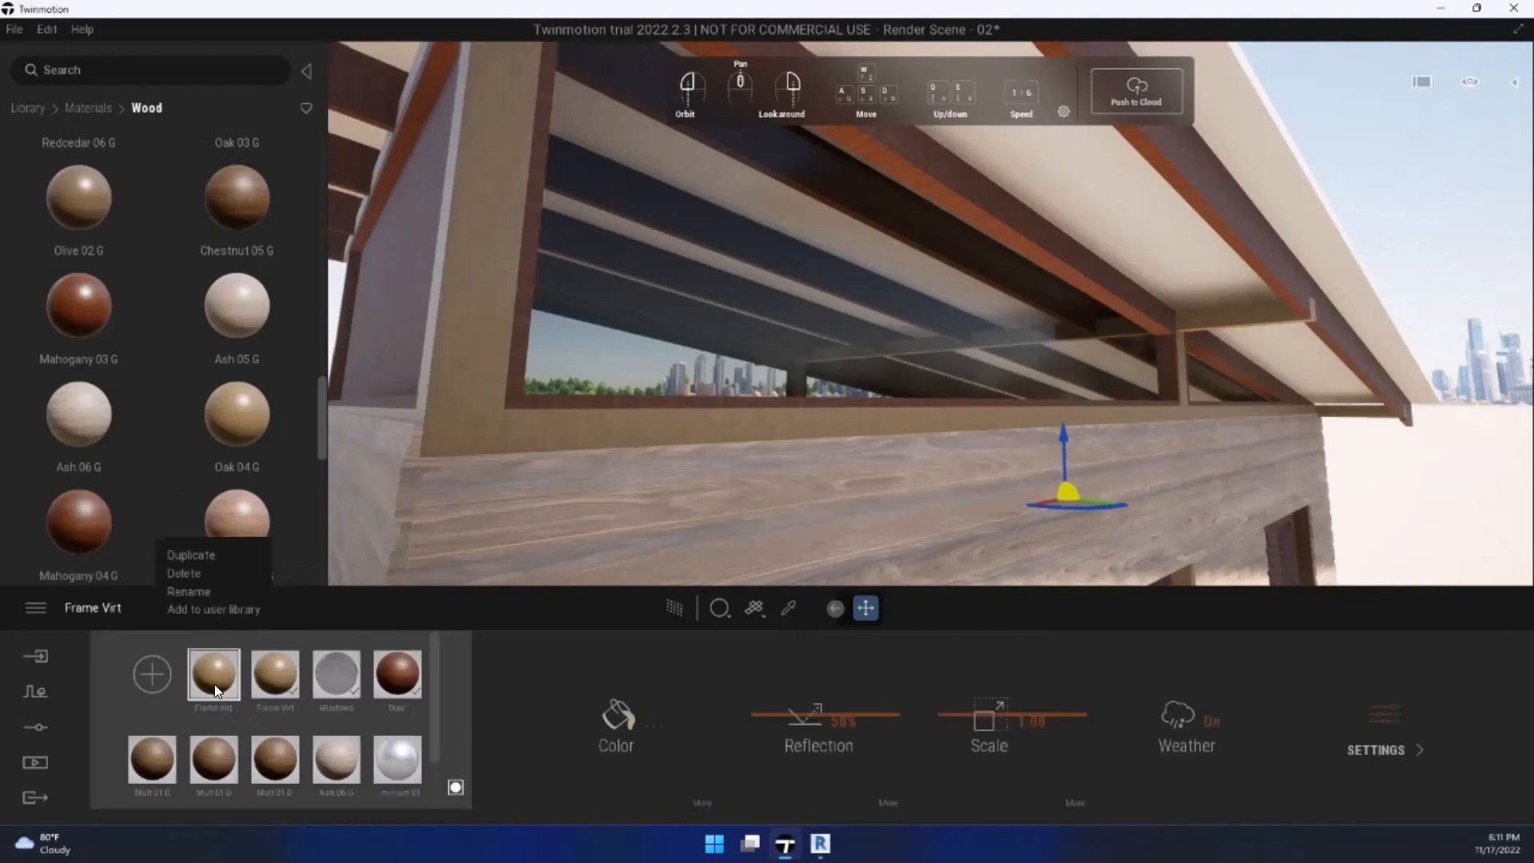
pyautogui.click(221, 595)
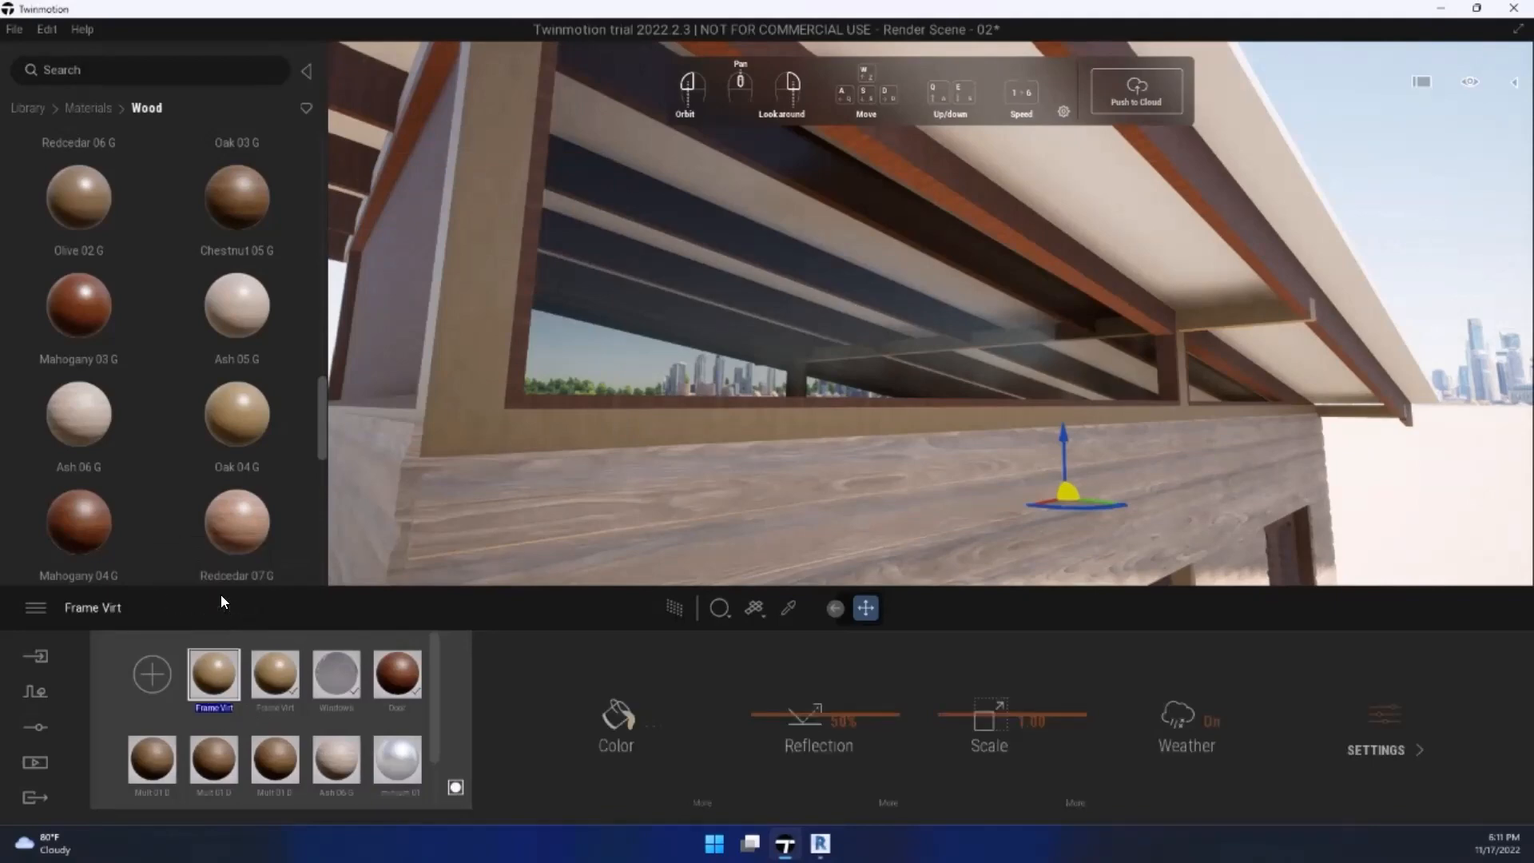
pyautogui.click(227, 705)
pyautogui.write('Hor')
pyautogui.press('Return')
pyautogui.write('i')
pyautogui.press('Return')
# Step: Apply the Frame Hori material to the horizontal beam below the triangular gable window
pyautogui.click(266, 649)
pyautogui.click(221, 680)
pyautogui.moveTo(220, 681); pyautogui.dragTo(661, 433)
pyautogui.moveTo(661, 432); pyautogui.dragTo(724, 452, button='middle')
pyautogui.scroll(3, 807, 447)
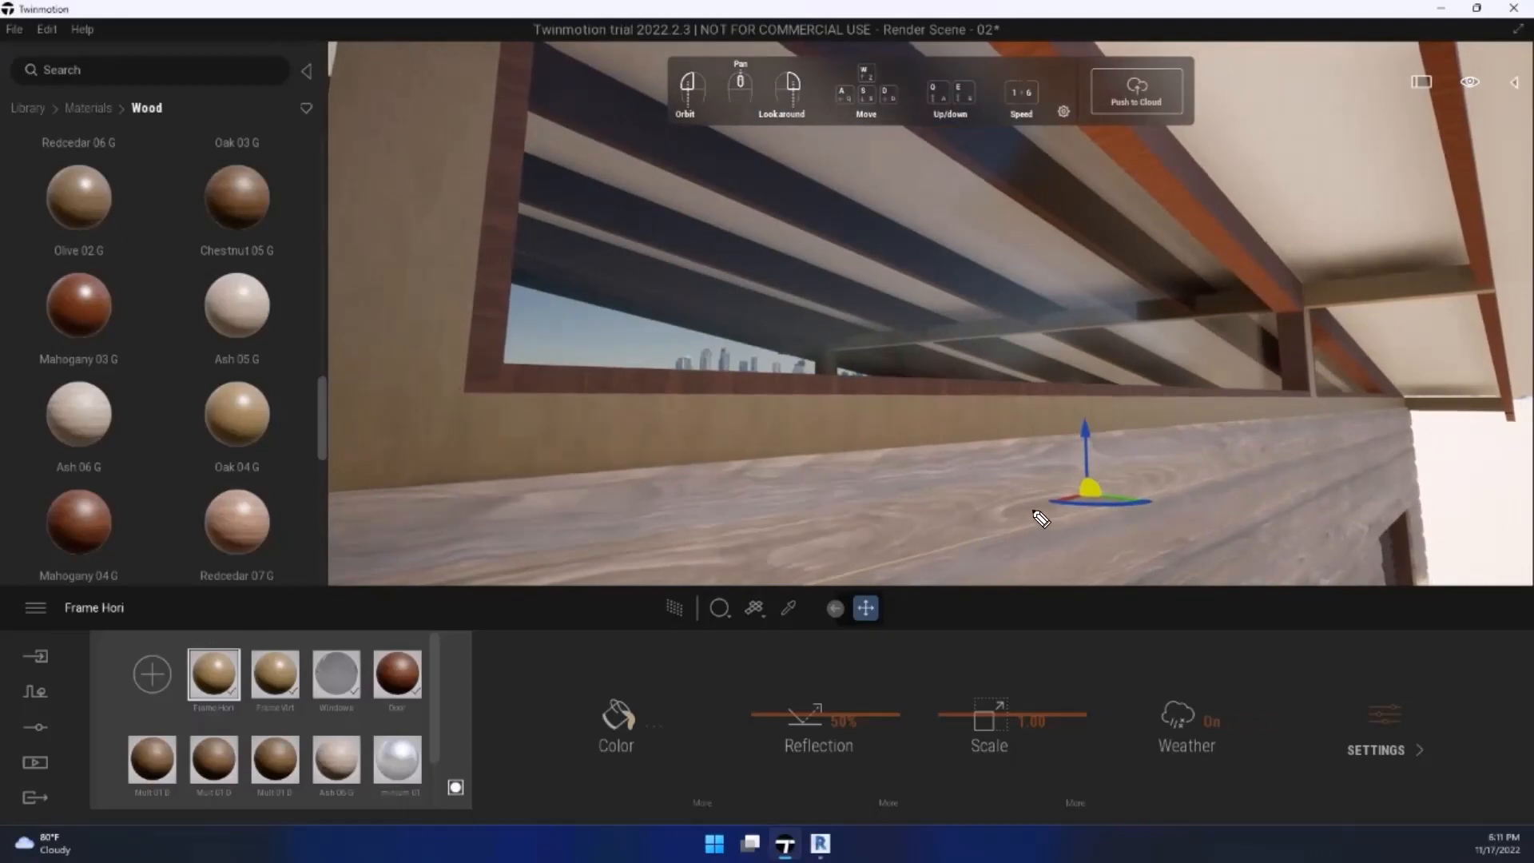
# Step: Set the texture rotation of the Frame Hori material to 90°
pyautogui.moveTo(1090, 592); pyautogui.dragTo(783, 668)
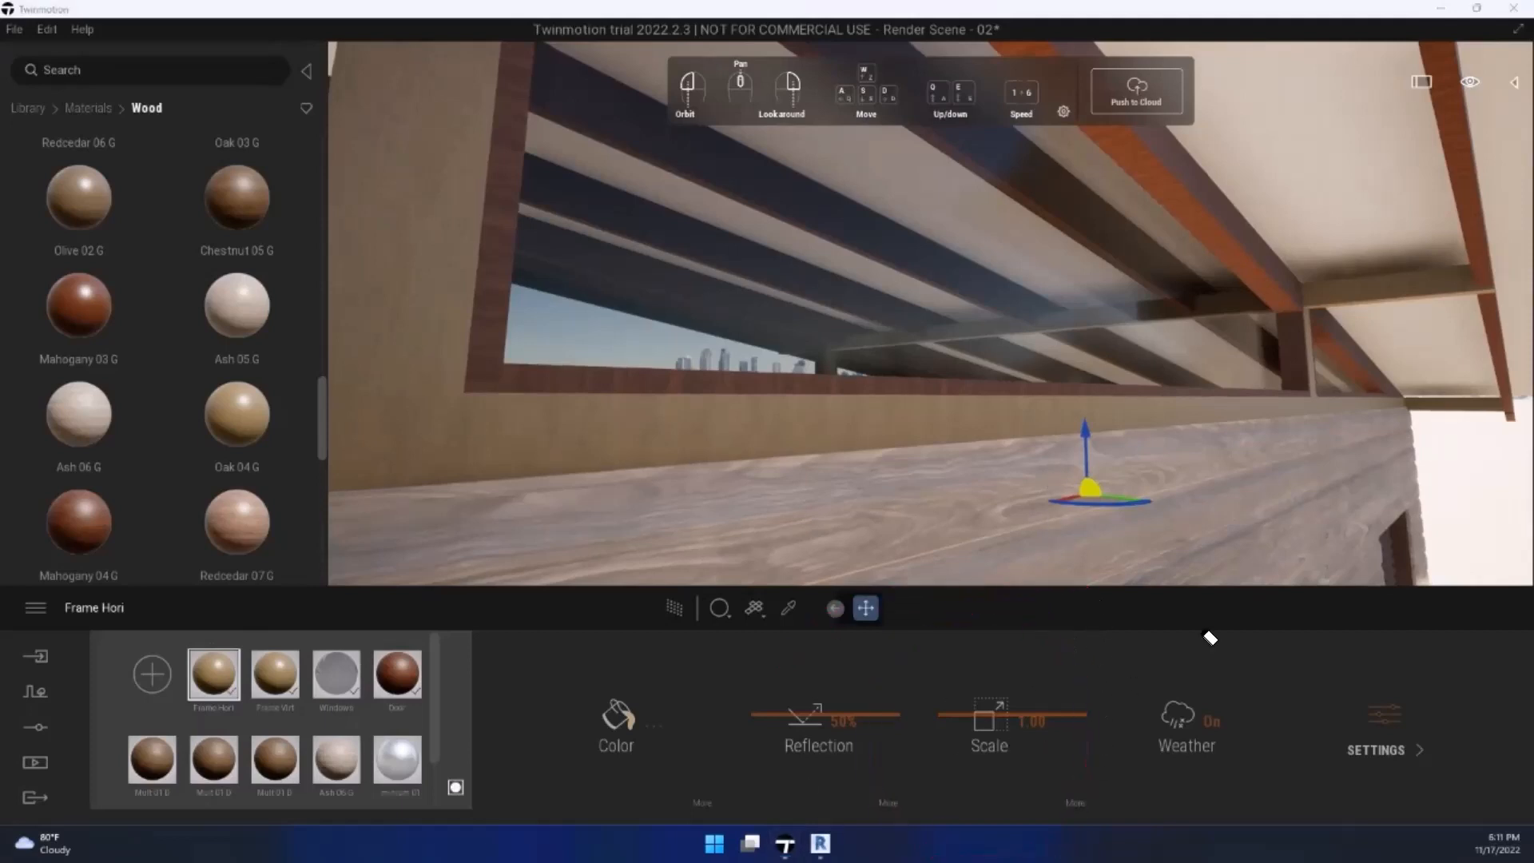
pyautogui.moveTo(1271, 431); pyautogui.dragTo(1085, 757)
pyautogui.click(1065, 803)
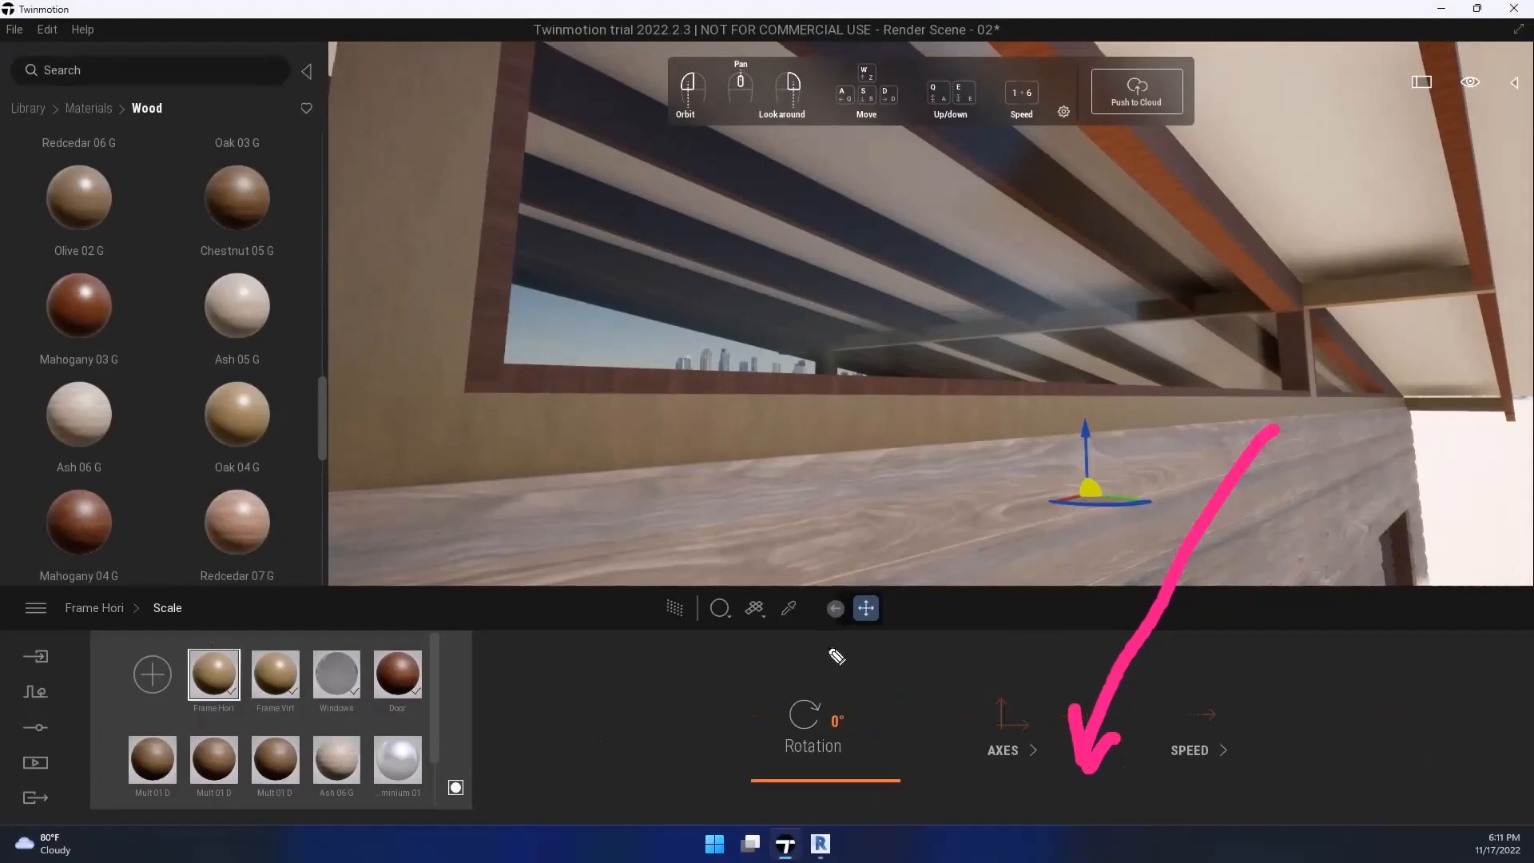
pyautogui.moveTo(837, 656)
pyautogui.mouseDown()
pyautogui.moveTo(608, 671)
pyautogui.moveTo(567, 704)
pyautogui.mouseUp()
pyautogui.hotkey('ctrl', 'shift', '7')
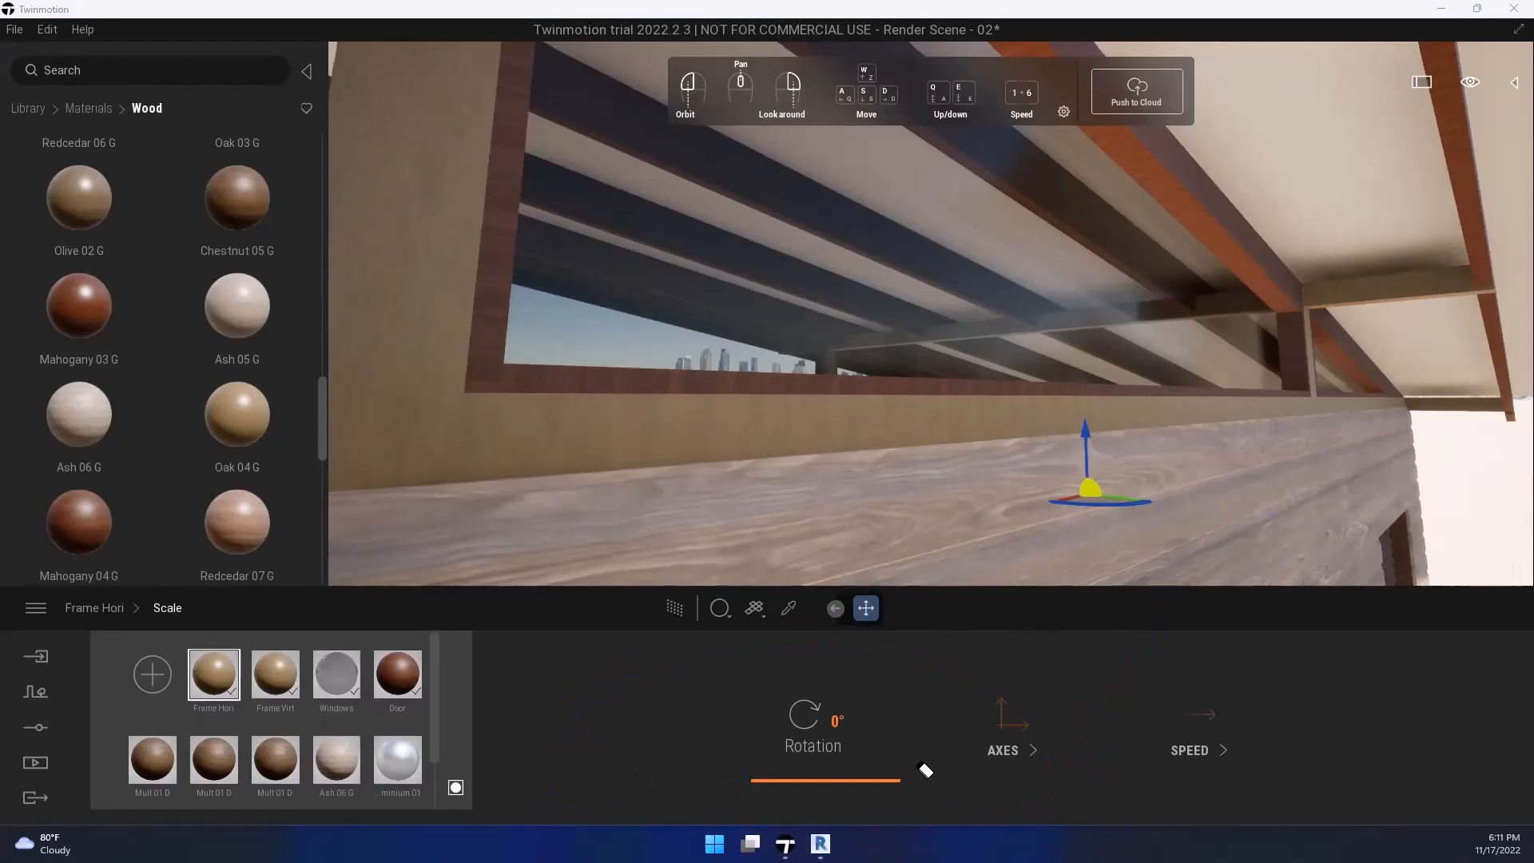
pyautogui.moveTo(809, 754); pyautogui.dragTo(821, 740)
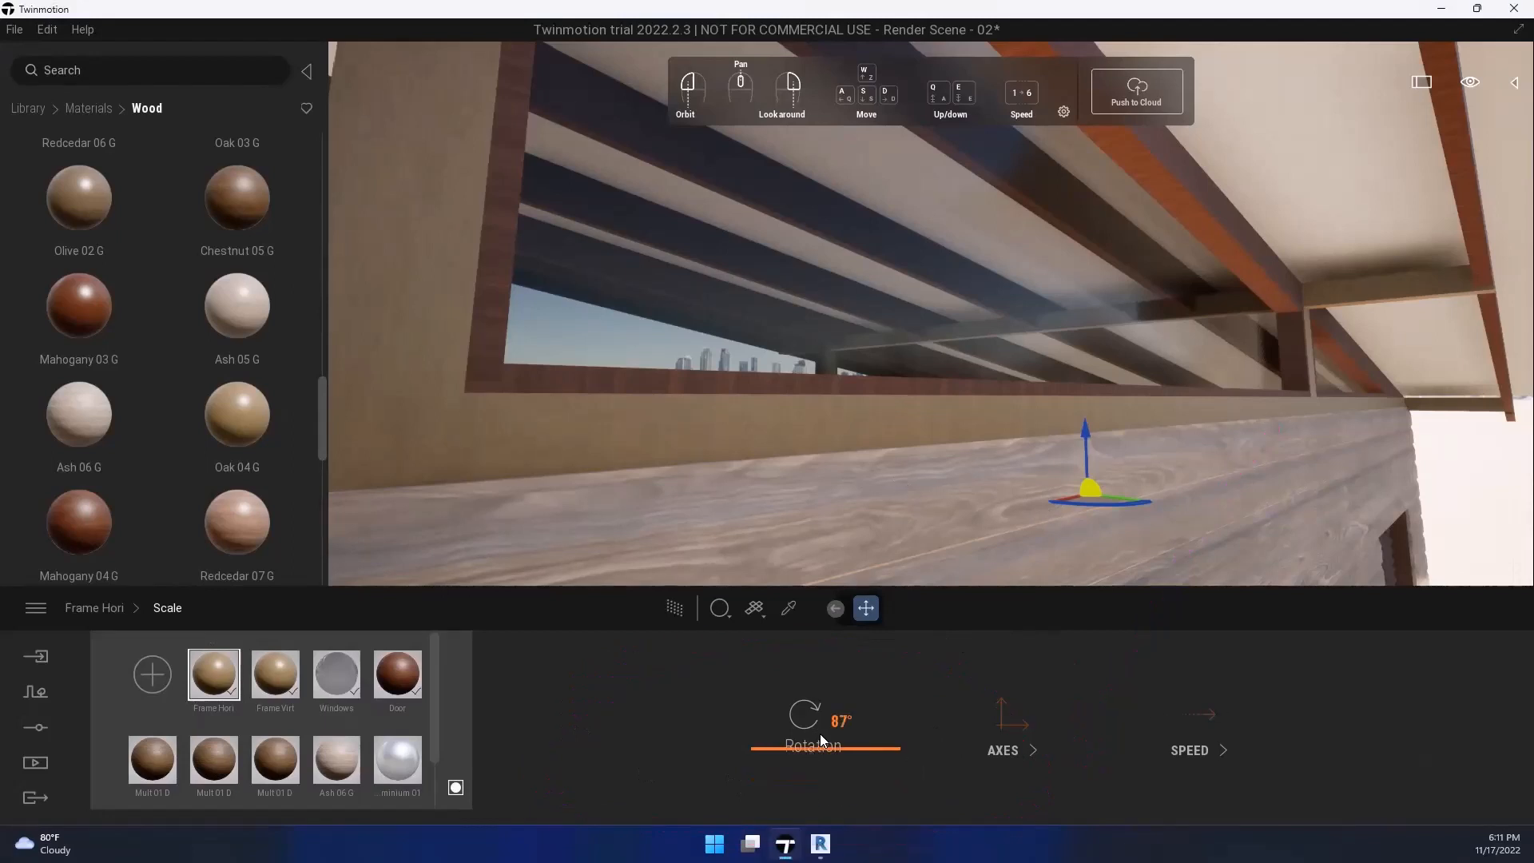
pyautogui.click(832, 725)
pyautogui.write('90')
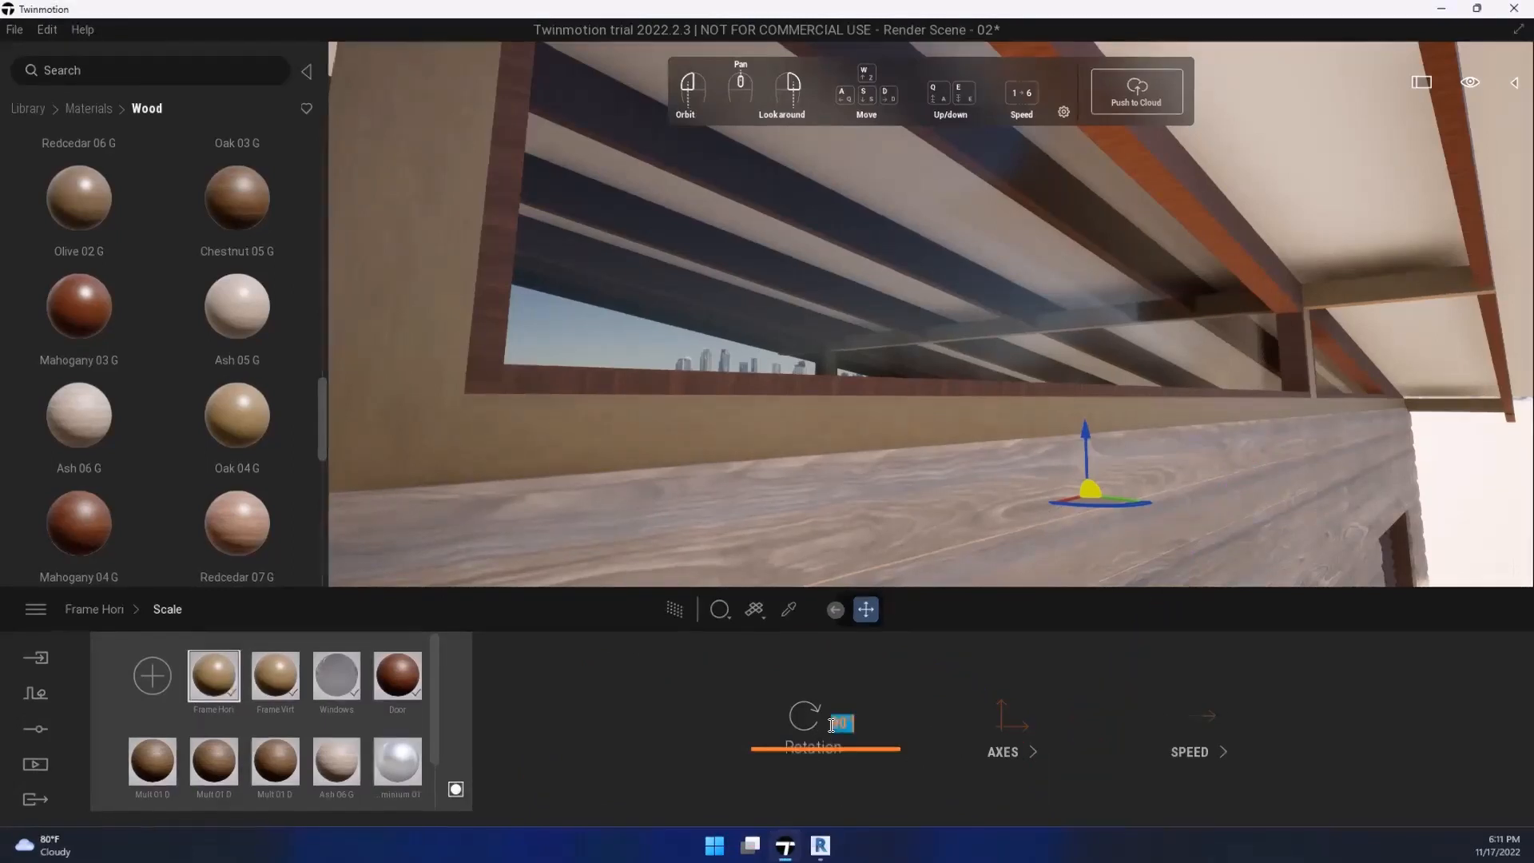
# Step: Set the texture scale of the Frame Hori material to 10.00
pyautogui.moveTo(601, 527); pyautogui.dragTo(702, 456)
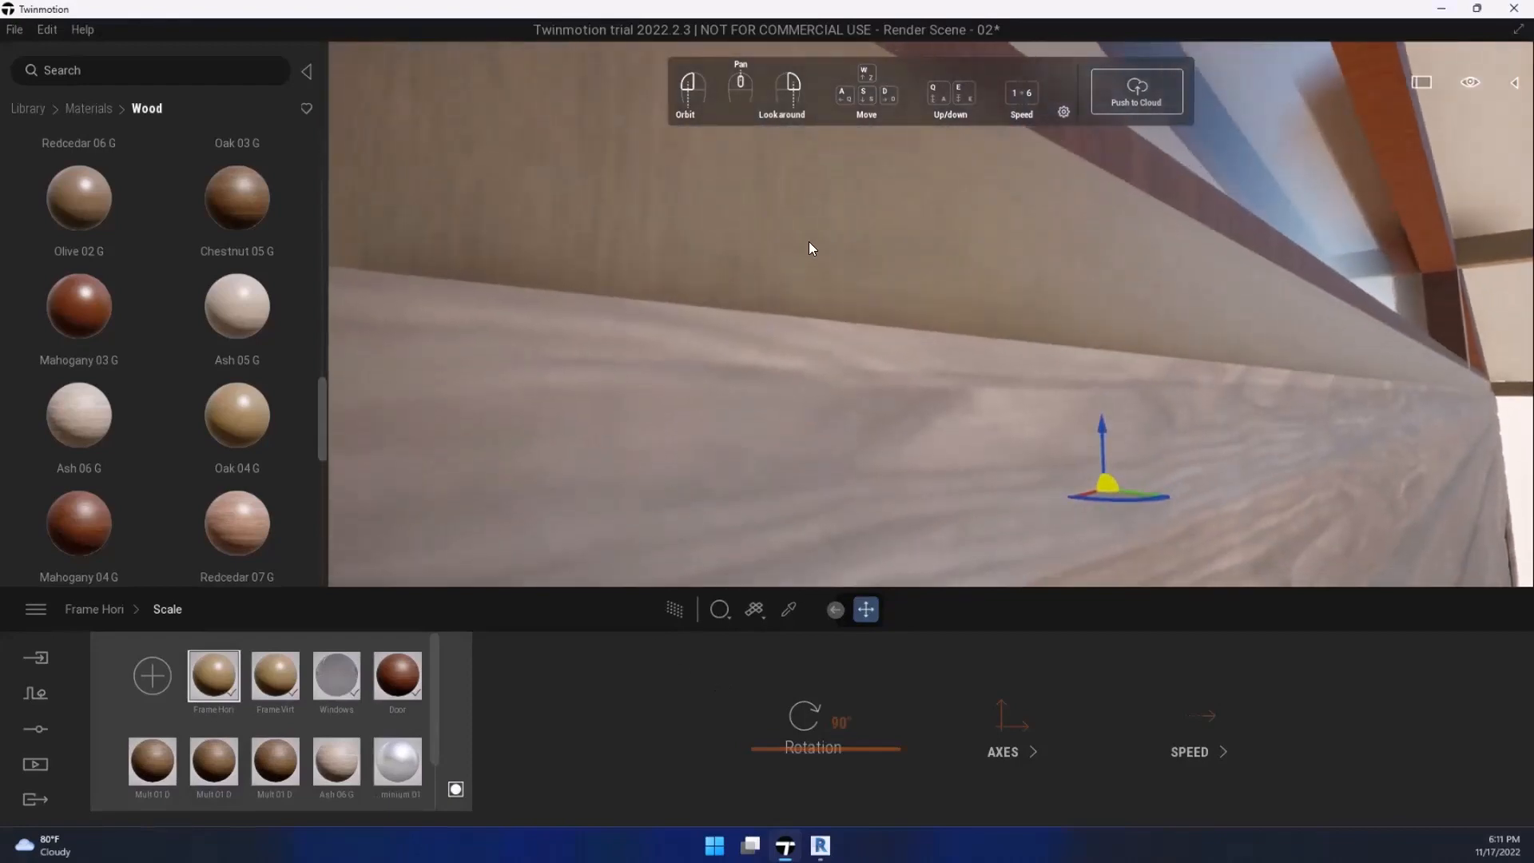
pyautogui.scroll(-5, 974, 276)
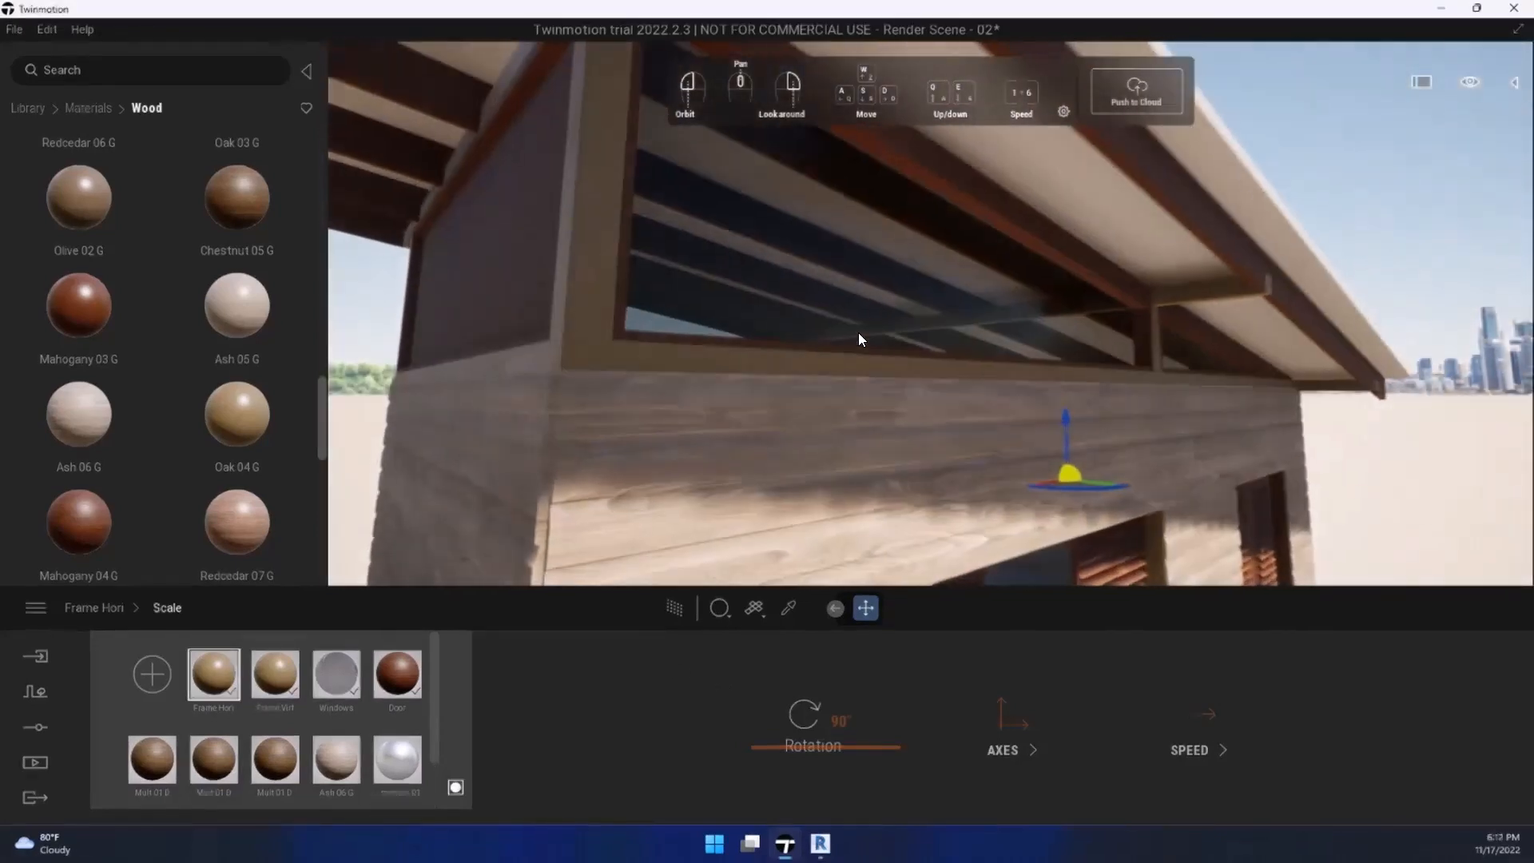
pyautogui.press('w')
pyautogui.press('e')
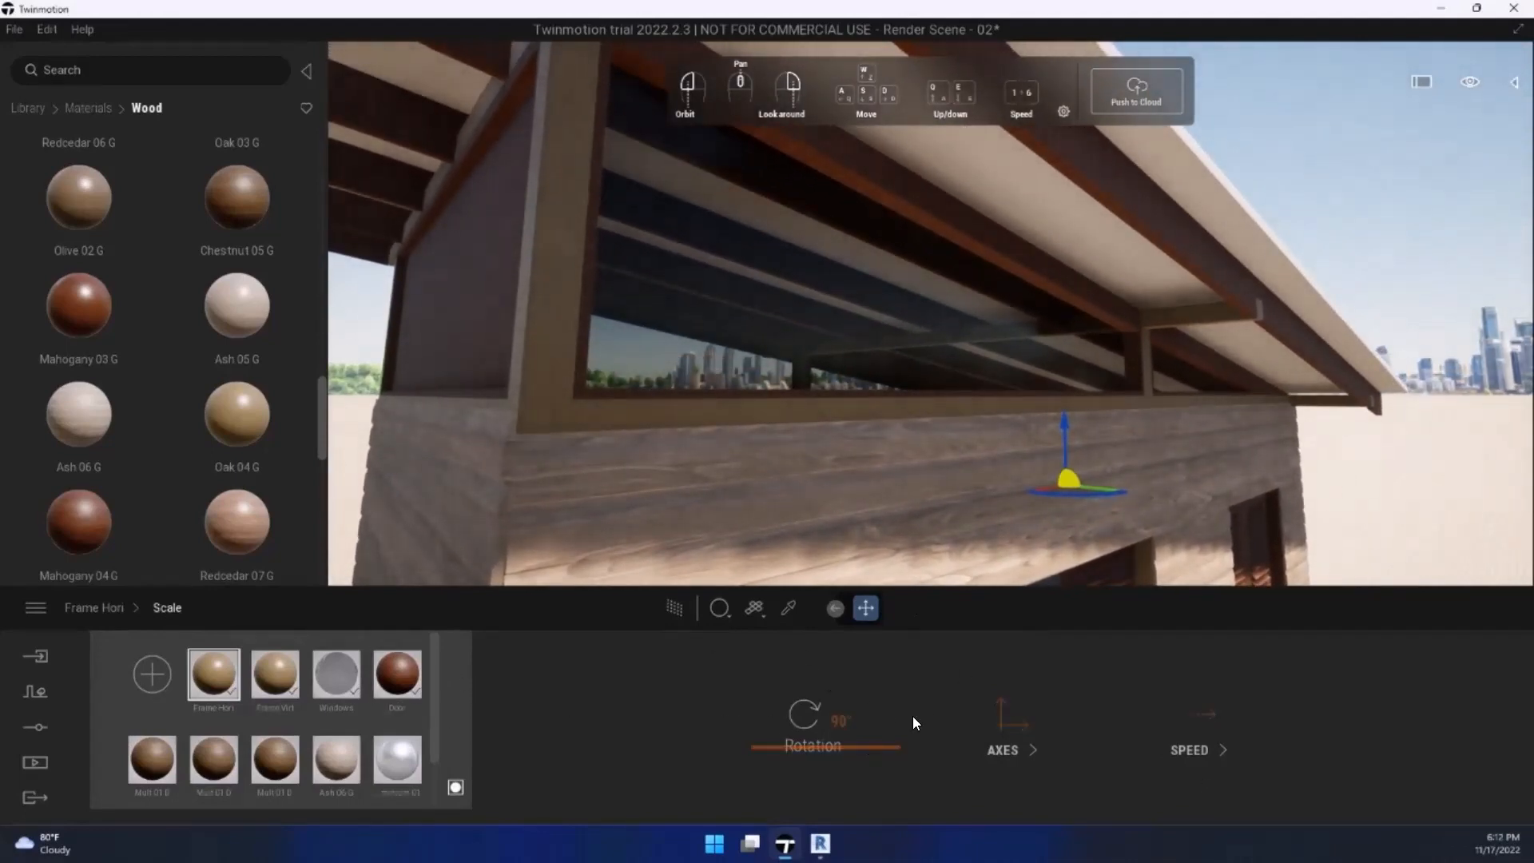
pyautogui.click(99, 612)
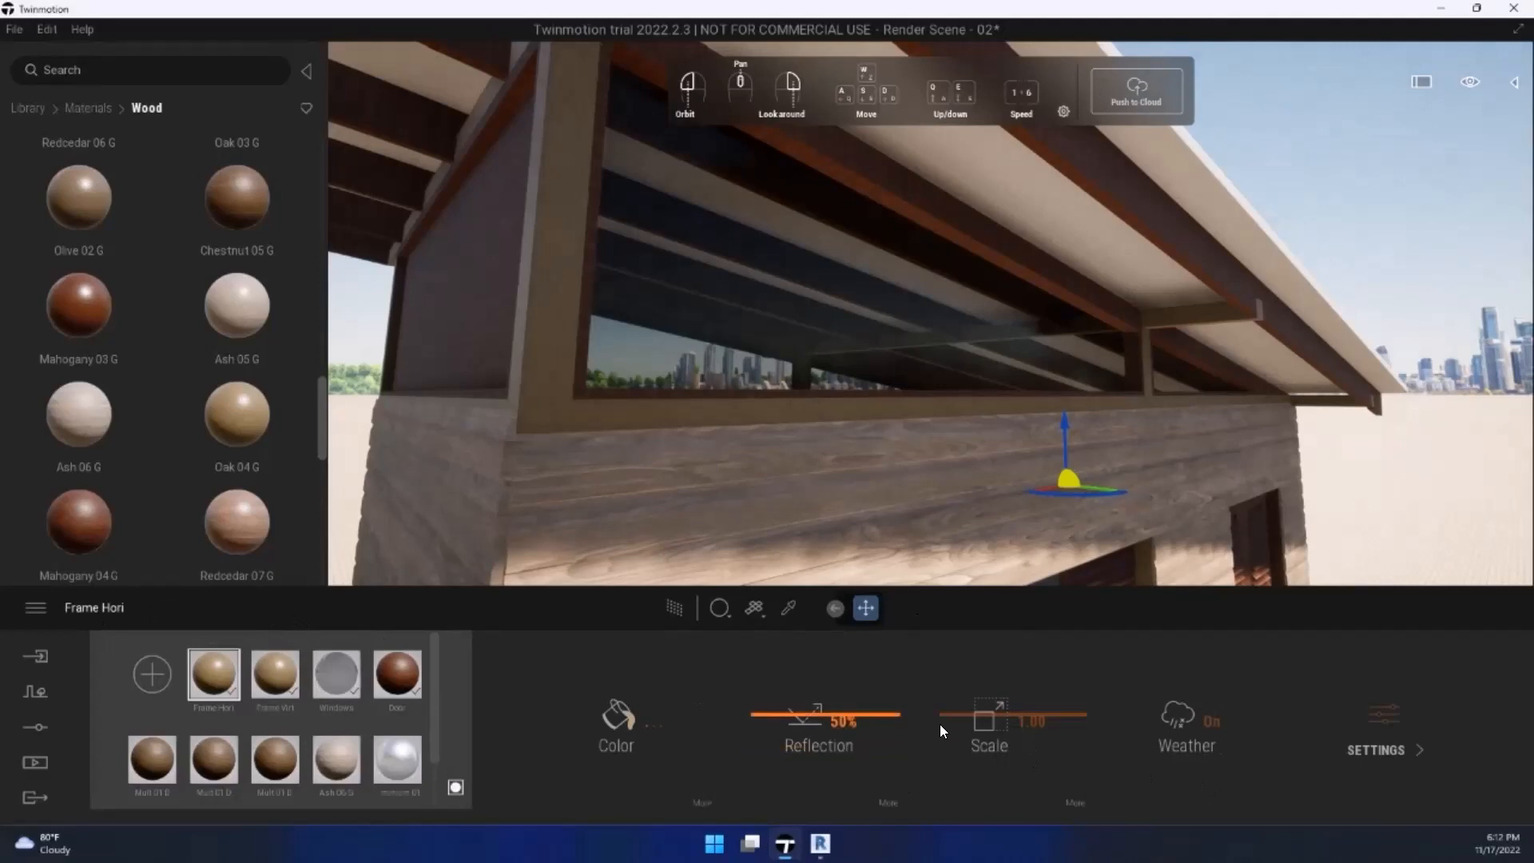
pyautogui.moveTo(1016, 706); pyautogui.dragTo(1058, 634)
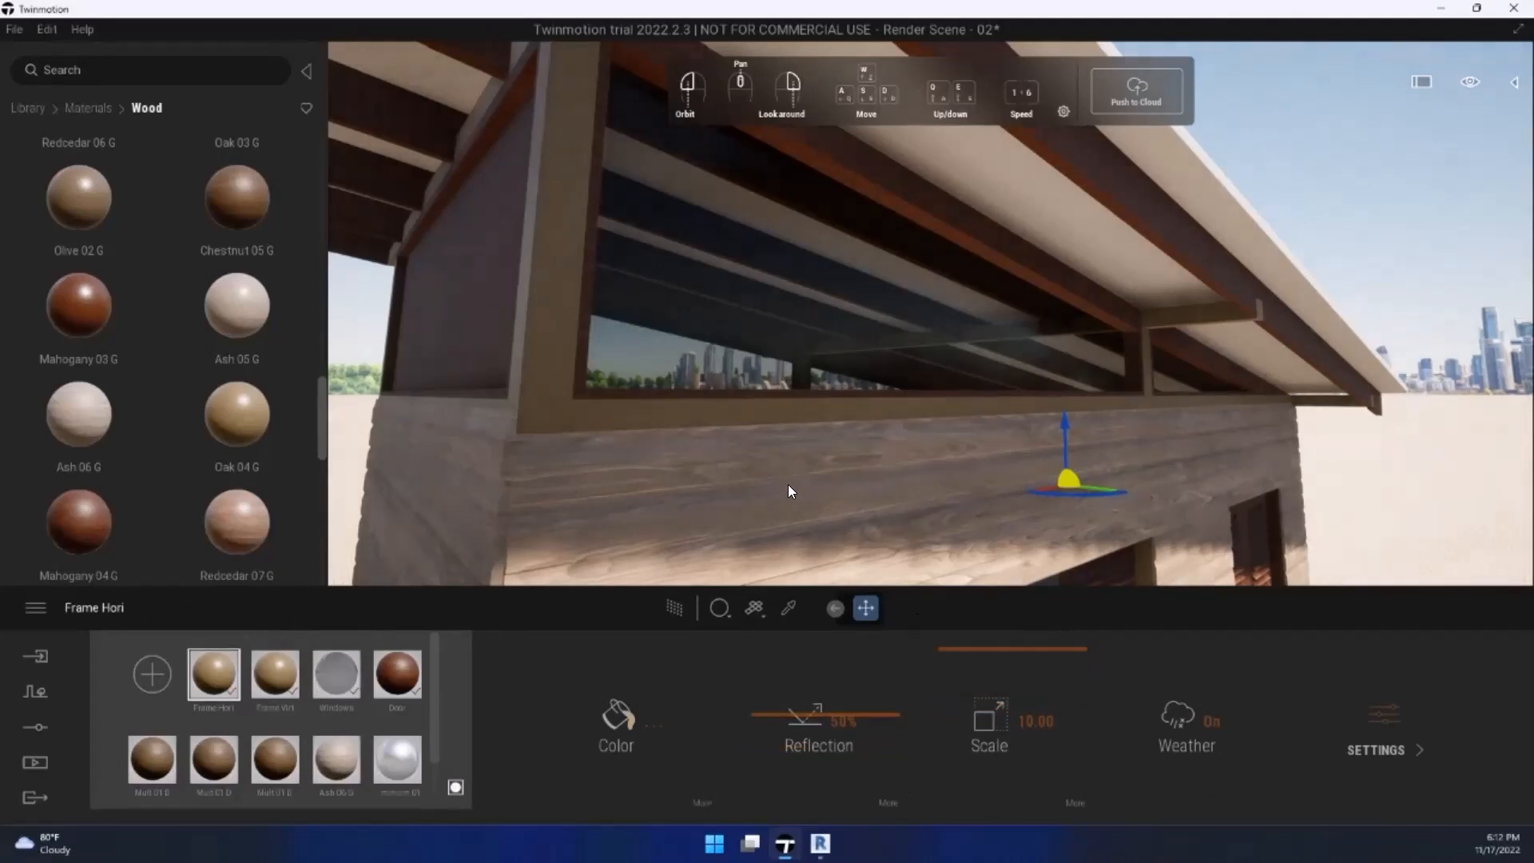
pyautogui.scroll(1, 630, 421)
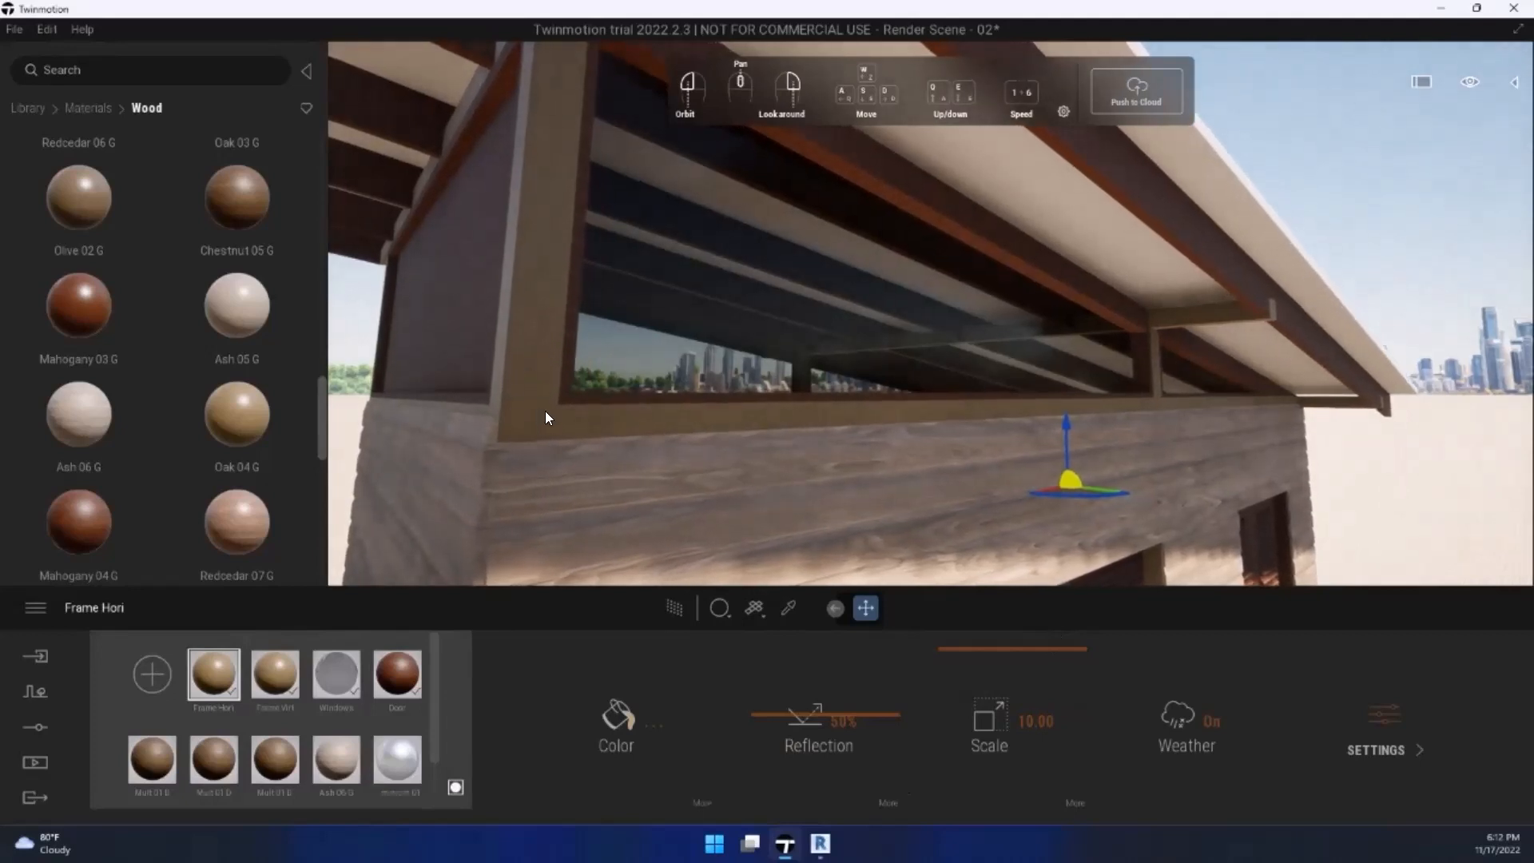
# Step: Set the texture scale of the Frame Virt material to 9.28
pyautogui.click(285, 681)
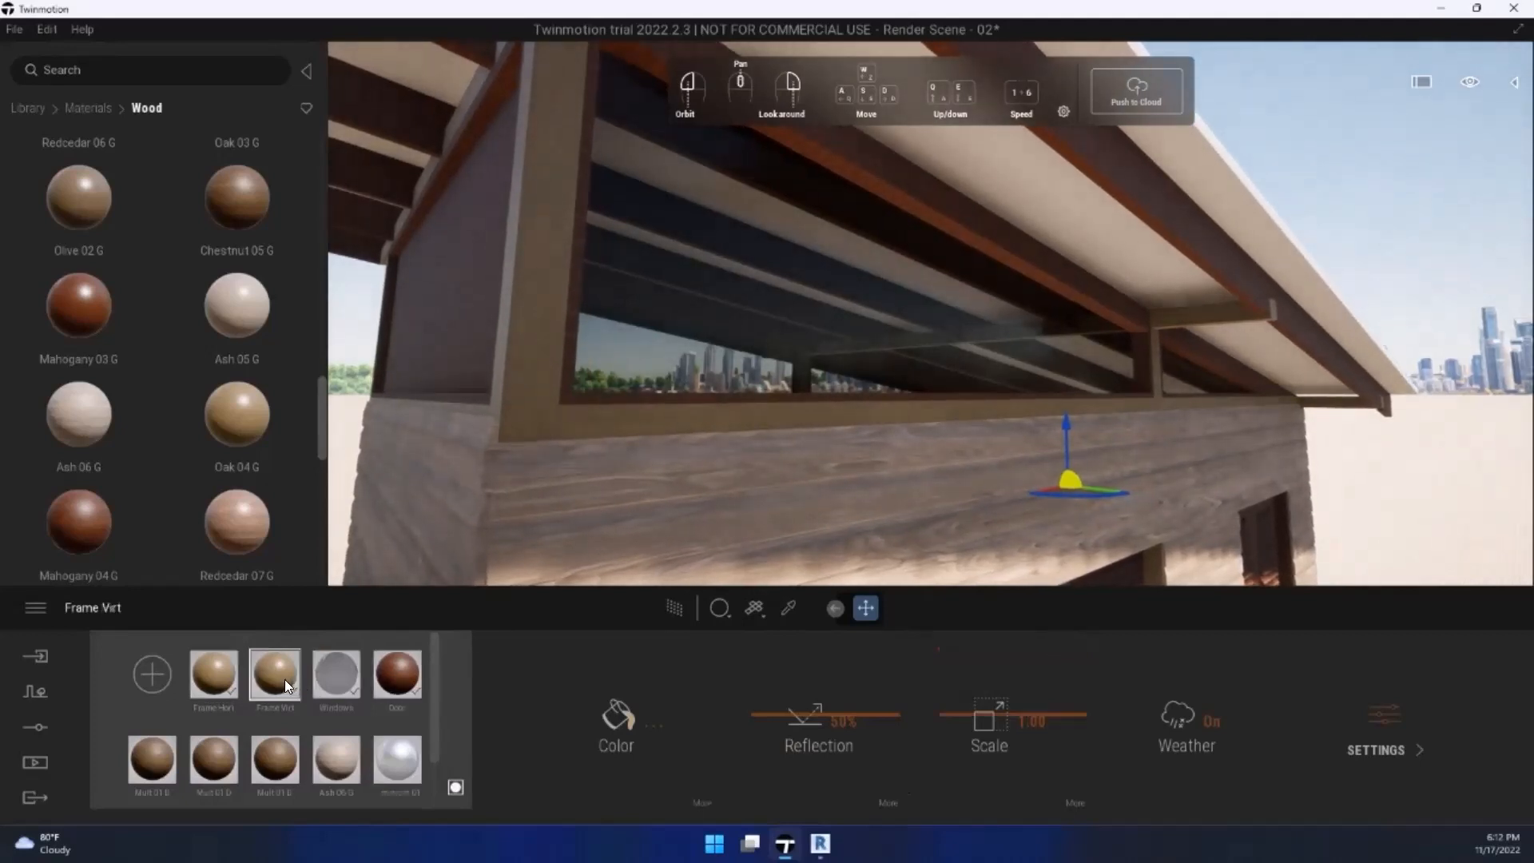
pyautogui.moveTo(998, 723); pyautogui.dragTo(1043, 656)
pyautogui.press('s')
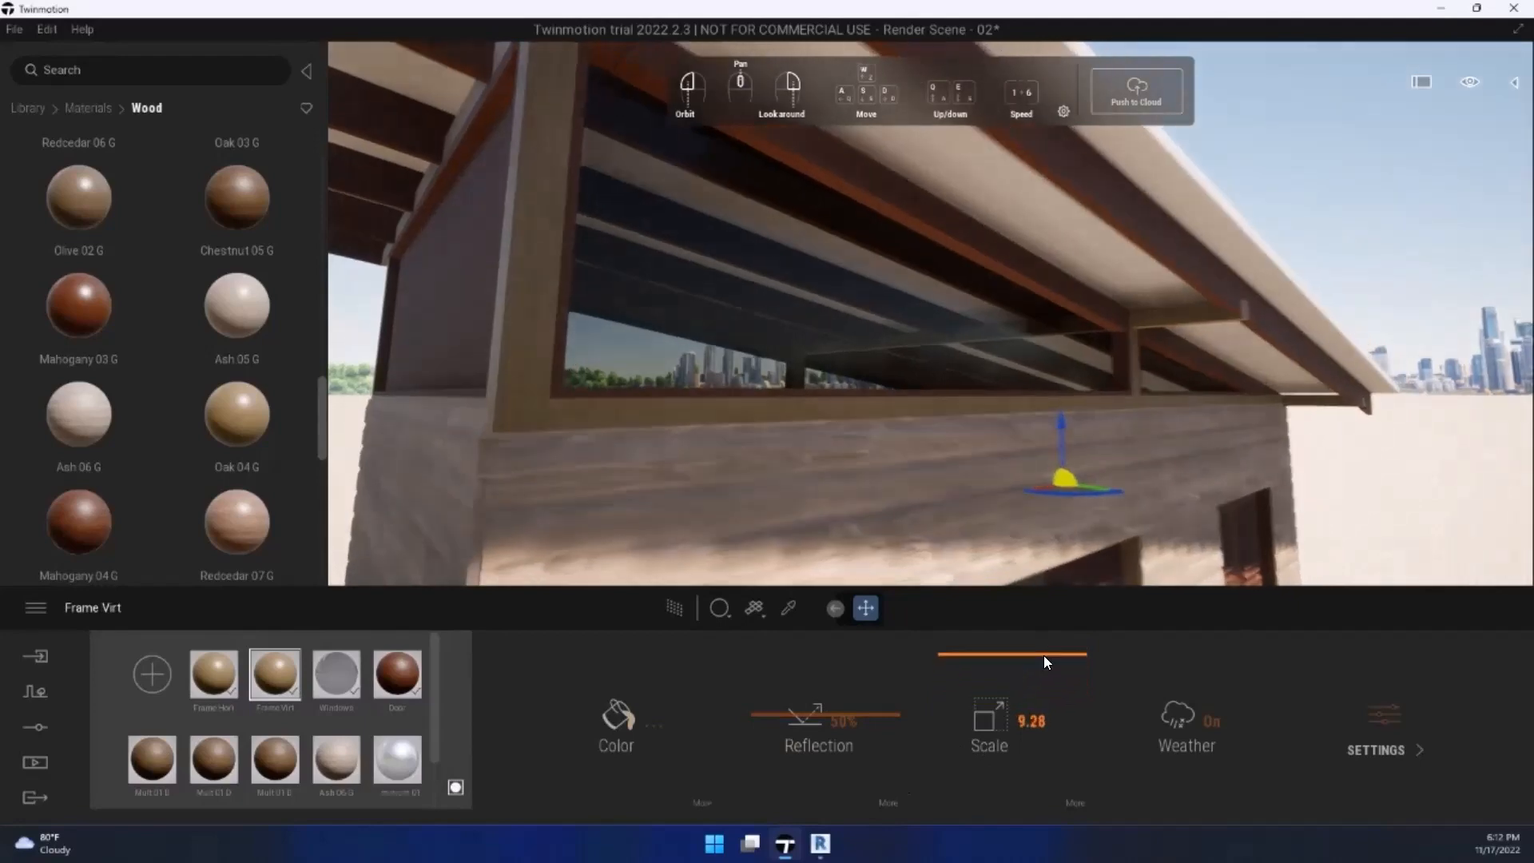
# Step: Examine the corner post and the overlapping beam and window frame surfaces under the roof from several angles
pyautogui.press('w')
pyautogui.press('a')
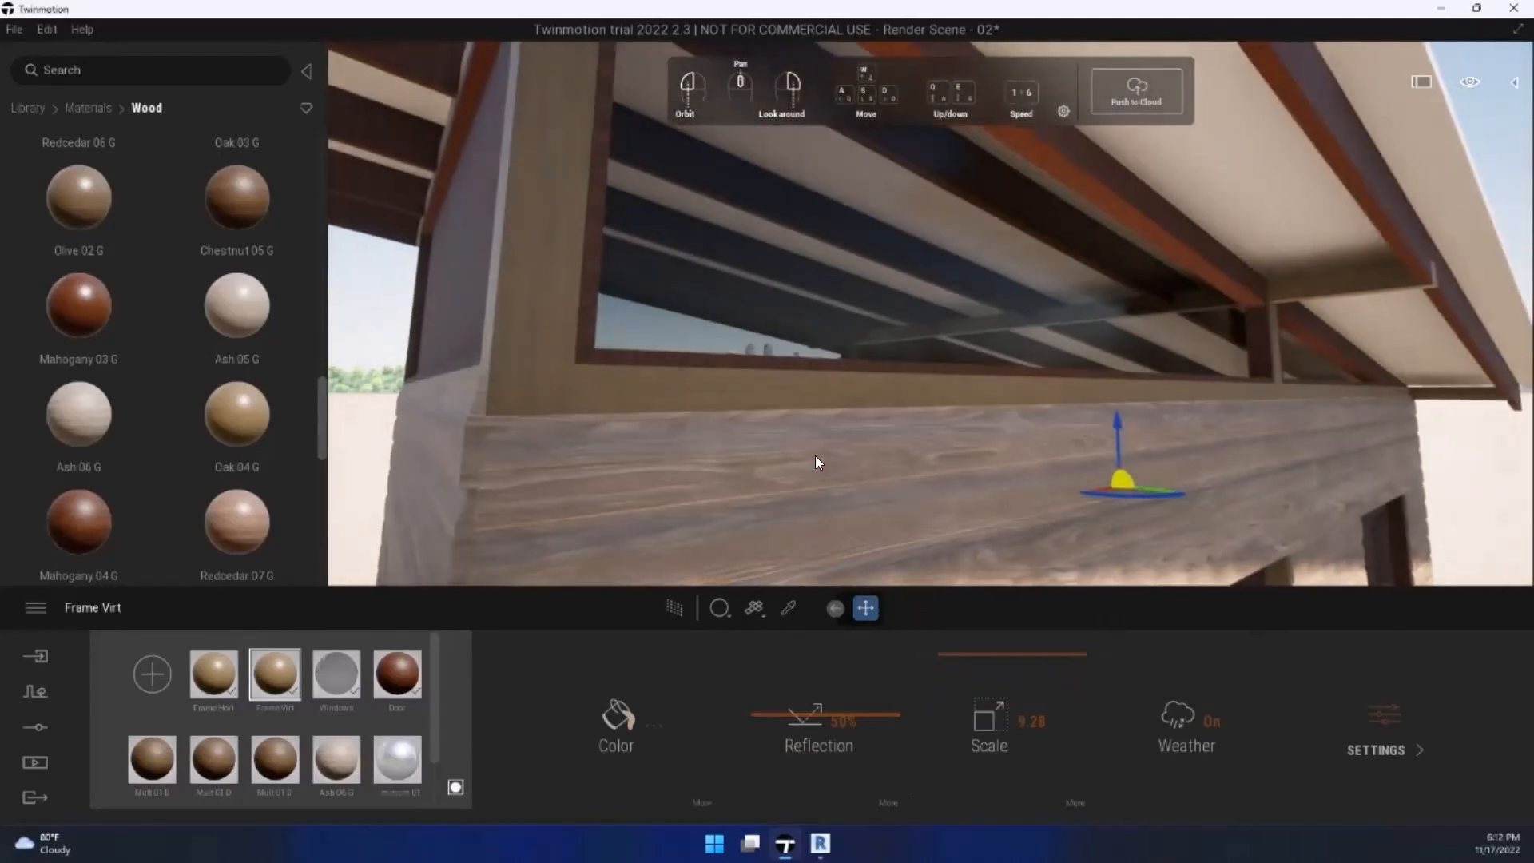
pyautogui.press('e')
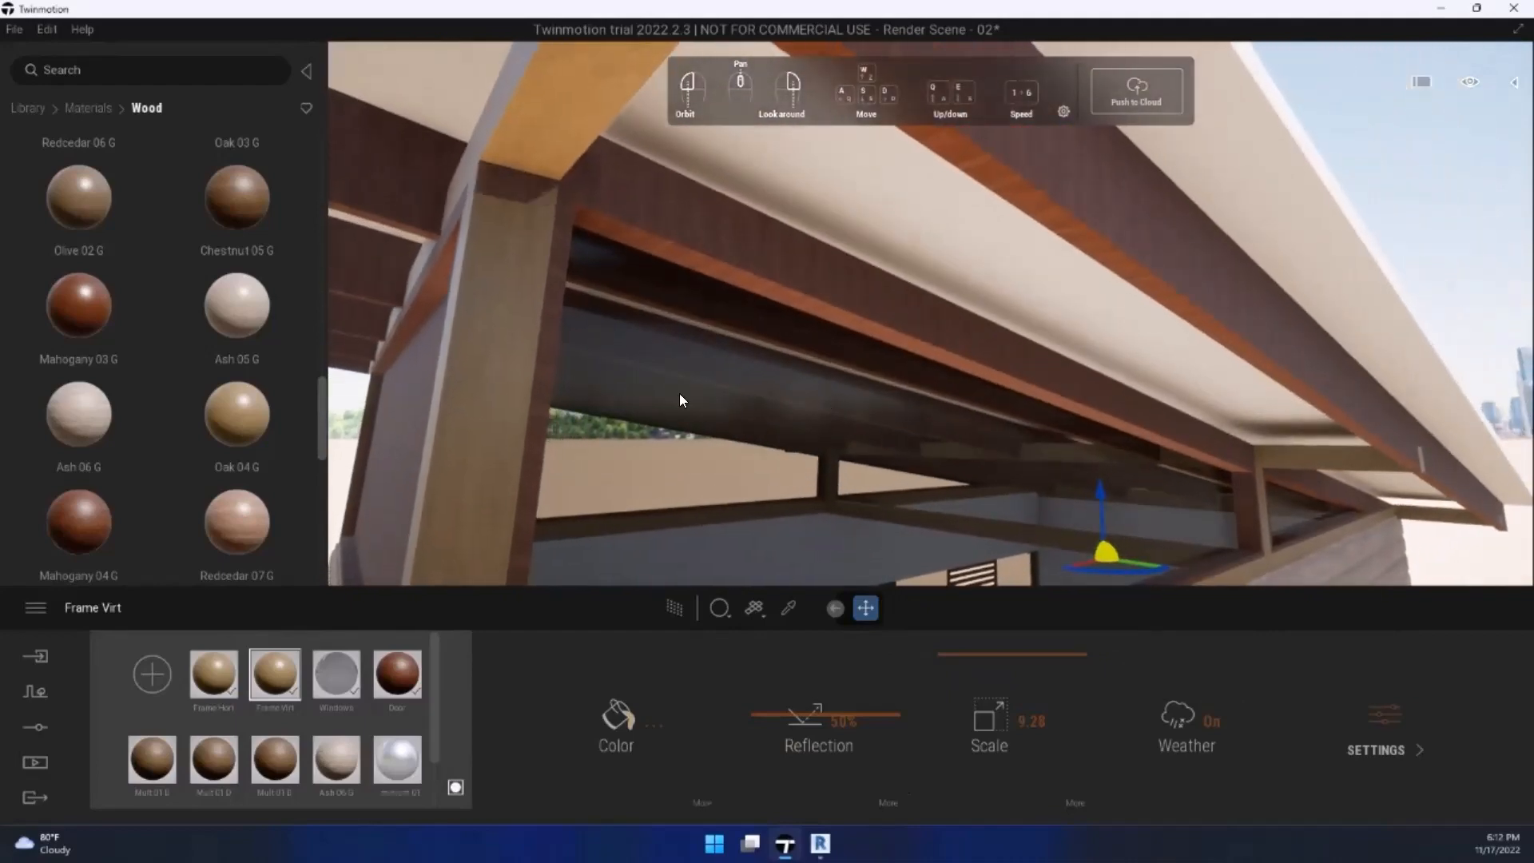
pyautogui.press('s')
pyautogui.press('a')
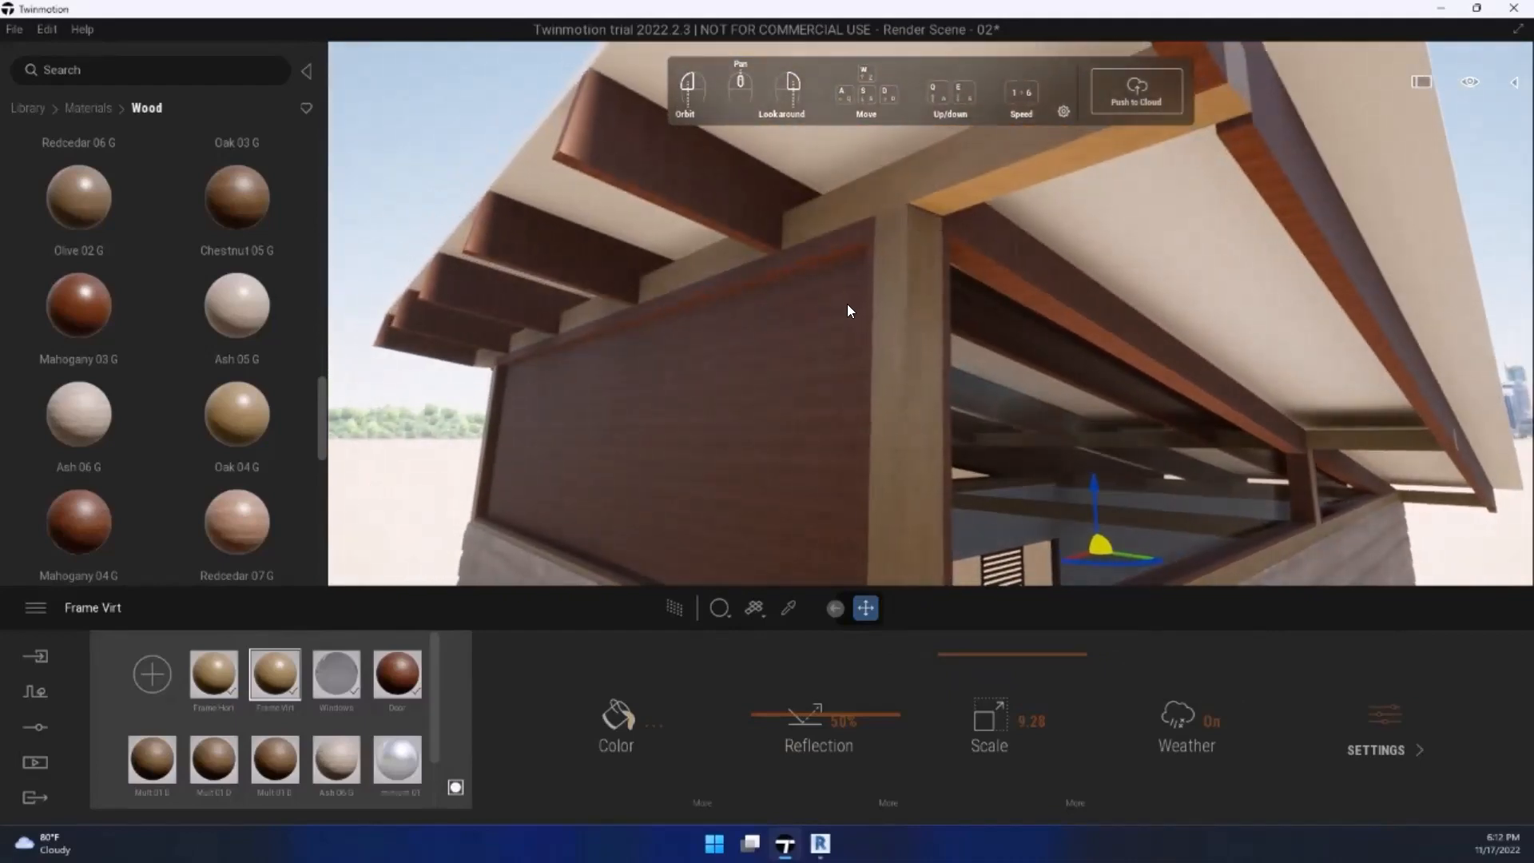
pyautogui.moveTo(848, 304); pyautogui.dragTo(910, 250, button='right')
pyautogui.moveTo(909, 249); pyautogui.dragTo(863, 243)
pyautogui.scroll(-5, 865, 250)
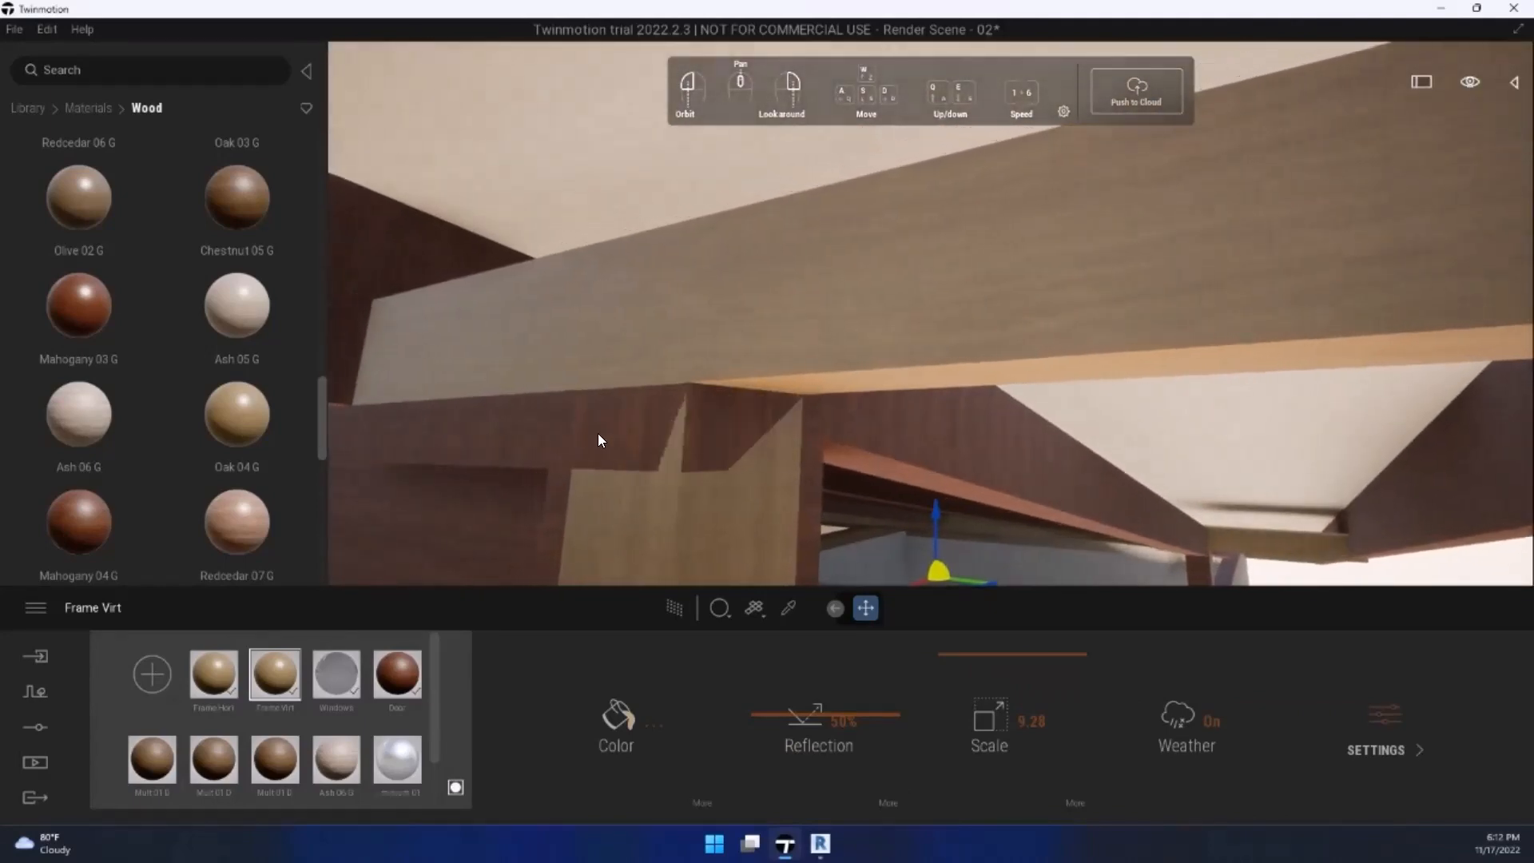
pyautogui.press('a')
pyautogui.press('q')
pyautogui.moveTo(601, 441); pyautogui.dragTo(739, 335)
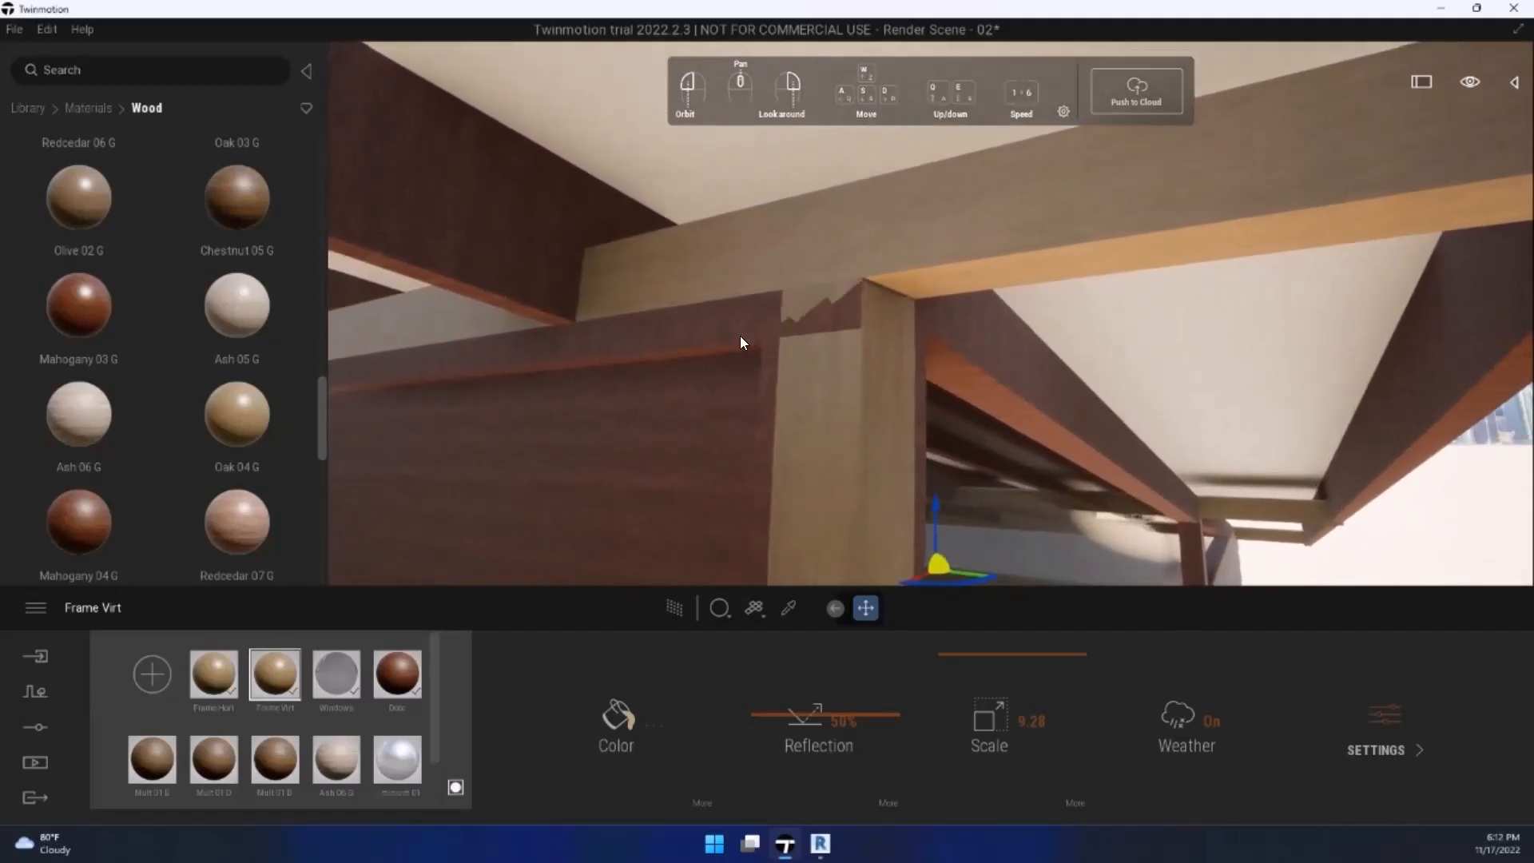
# Step: Apply the Frame Hori material to the horizontal framing member above the wide upper window beside the corner post
pyautogui.click(222, 680)
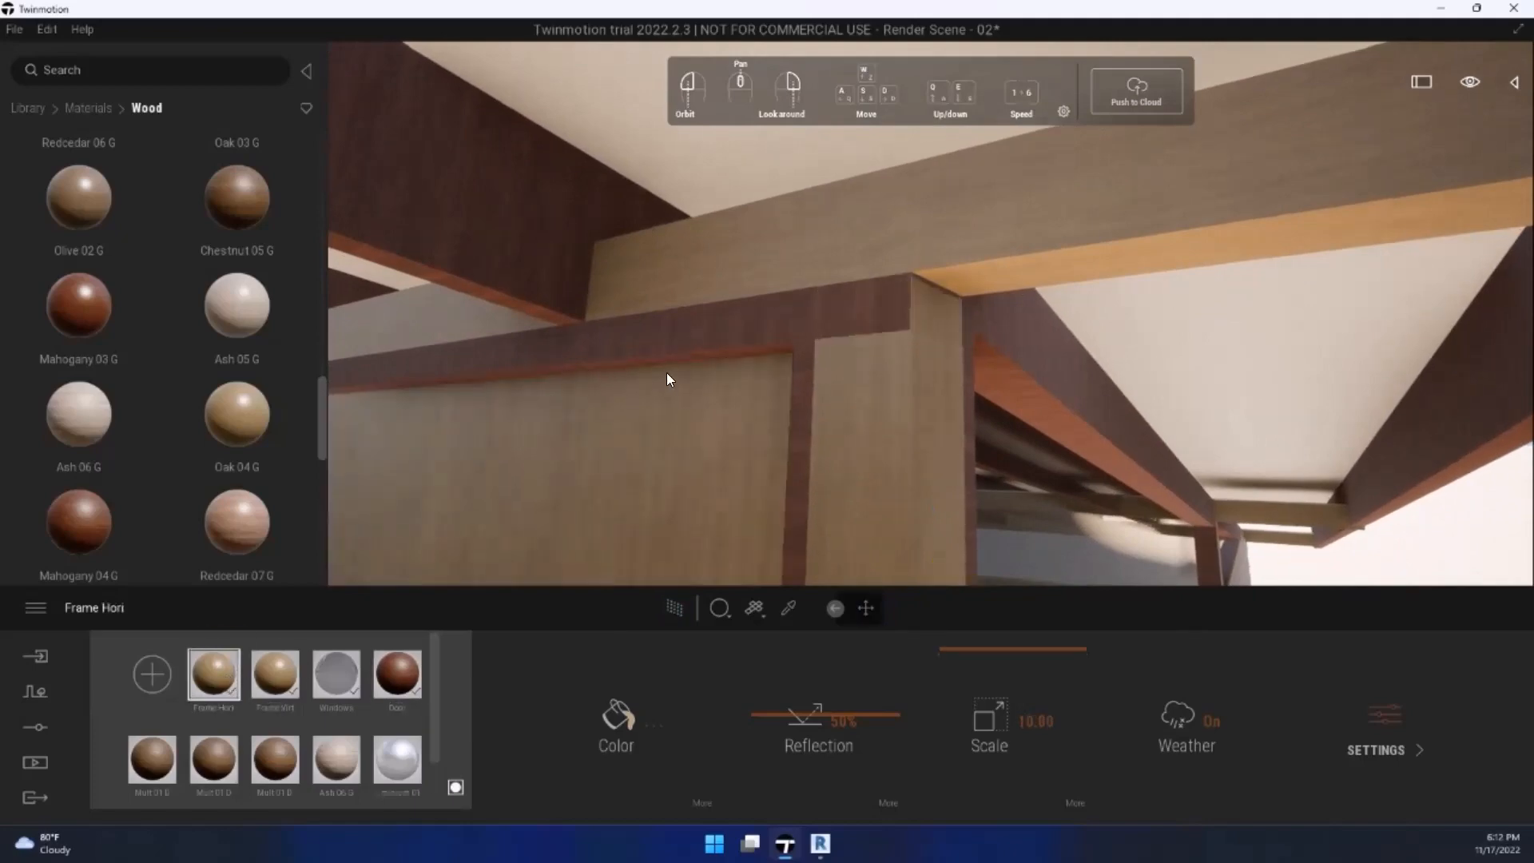
pyautogui.click(724, 345)
pyautogui.moveTo(744, 341); pyautogui.dragTo(931, 311)
pyautogui.moveTo(980, 162); pyautogui.dragTo(844, 206)
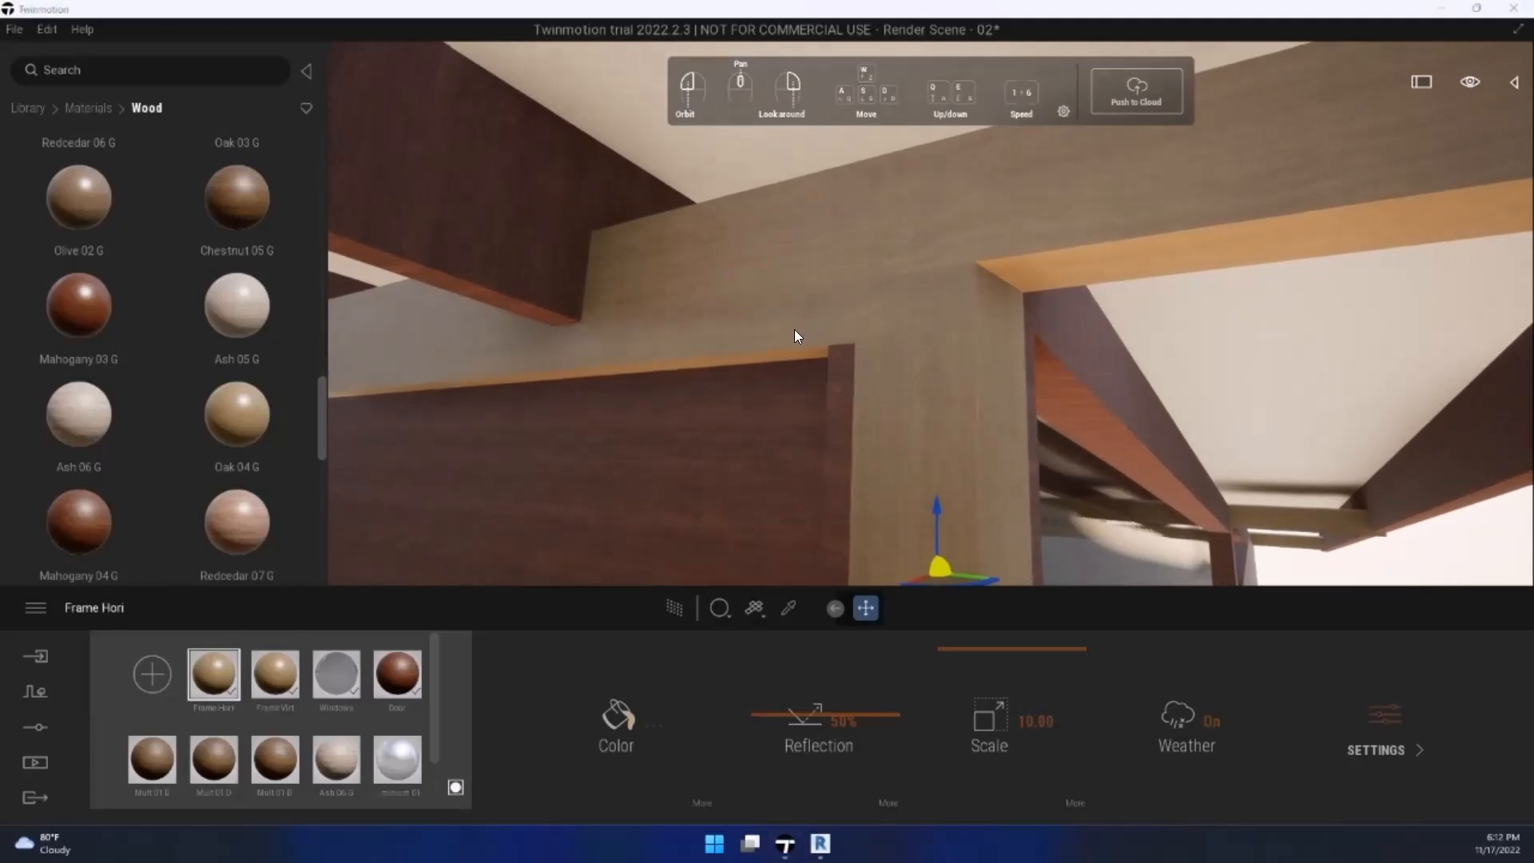
pyautogui.click(821, 385)
pyautogui.scroll(2, 831, 370)
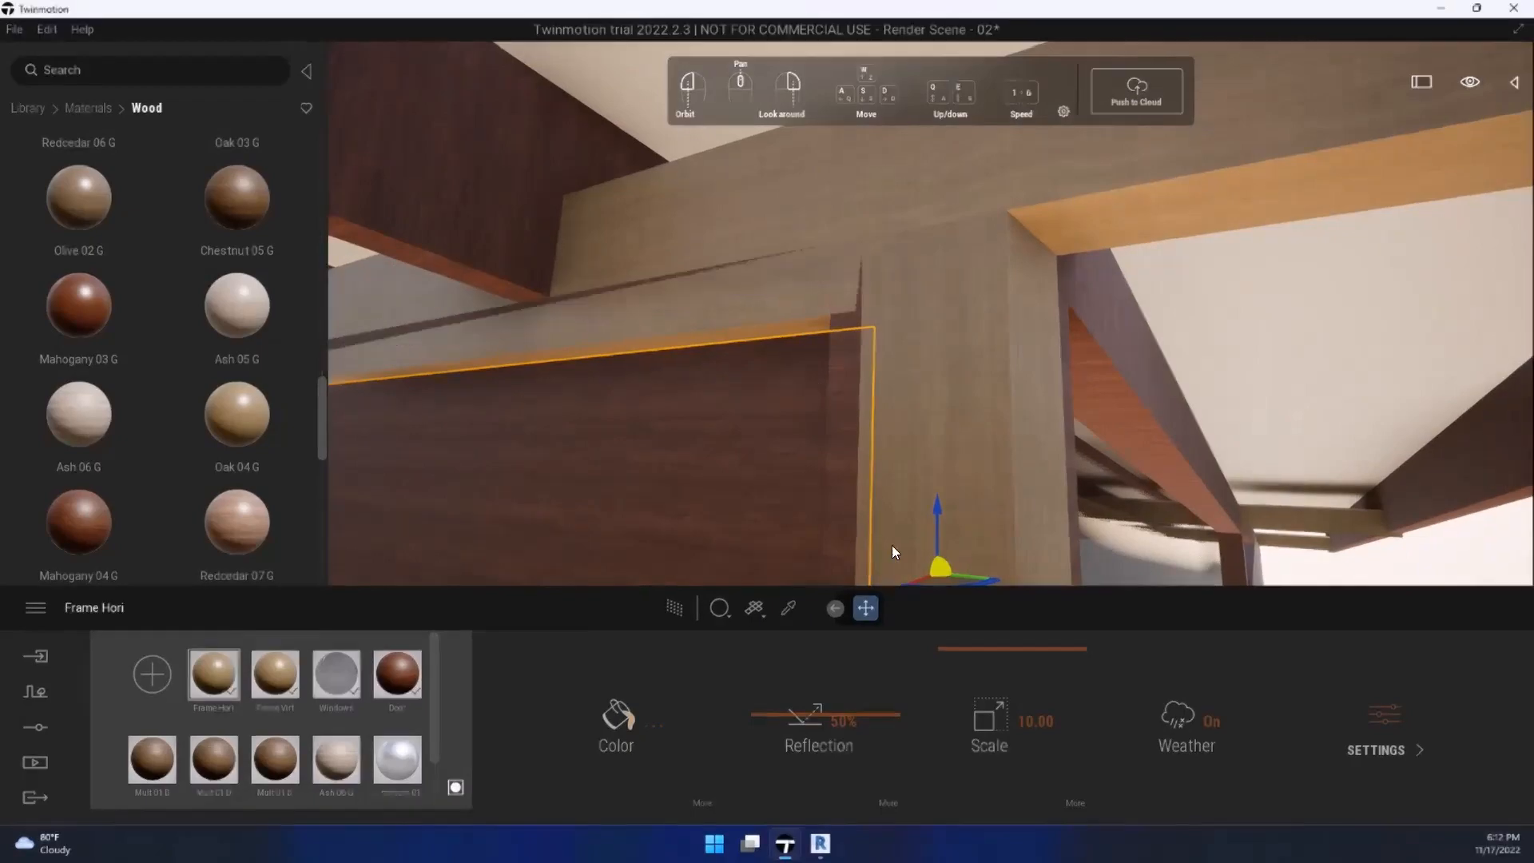
# Step: Switch to Revit and select the in-place structural framing around the flat upper window at the roof corner
pyautogui.click(822, 845)
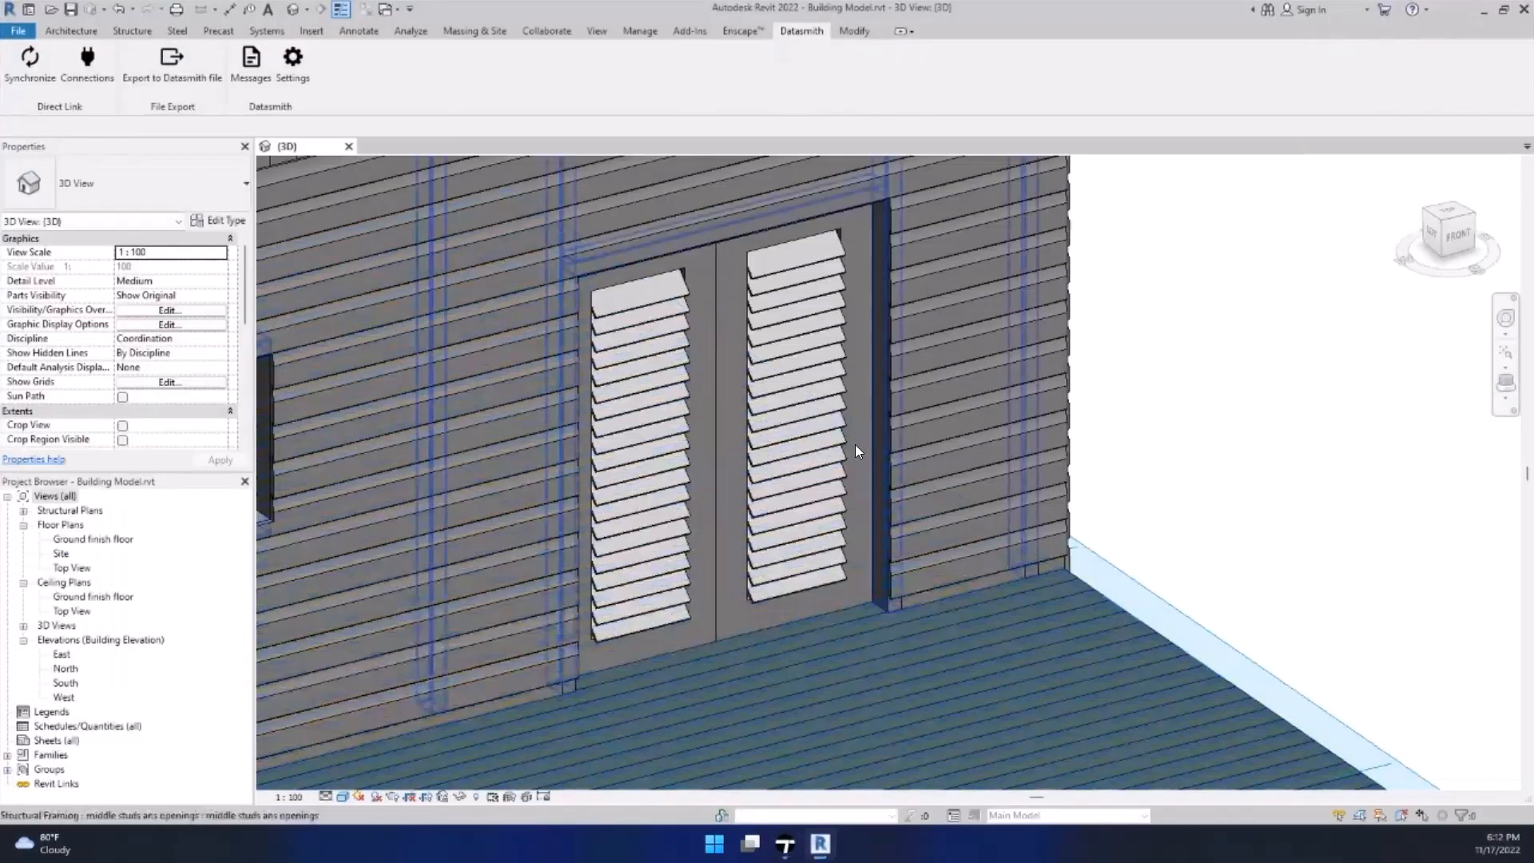
pyautogui.scroll(-2, 874, 294)
pyautogui.scroll(-2, 668, 322)
pyautogui.keyDown('shift'); pyautogui.moveTo(668, 322); pyautogui.dragTo(774, 247, button='middle'); pyautogui.keyUp('shift')
pyautogui.scroll(6, 569, 279)
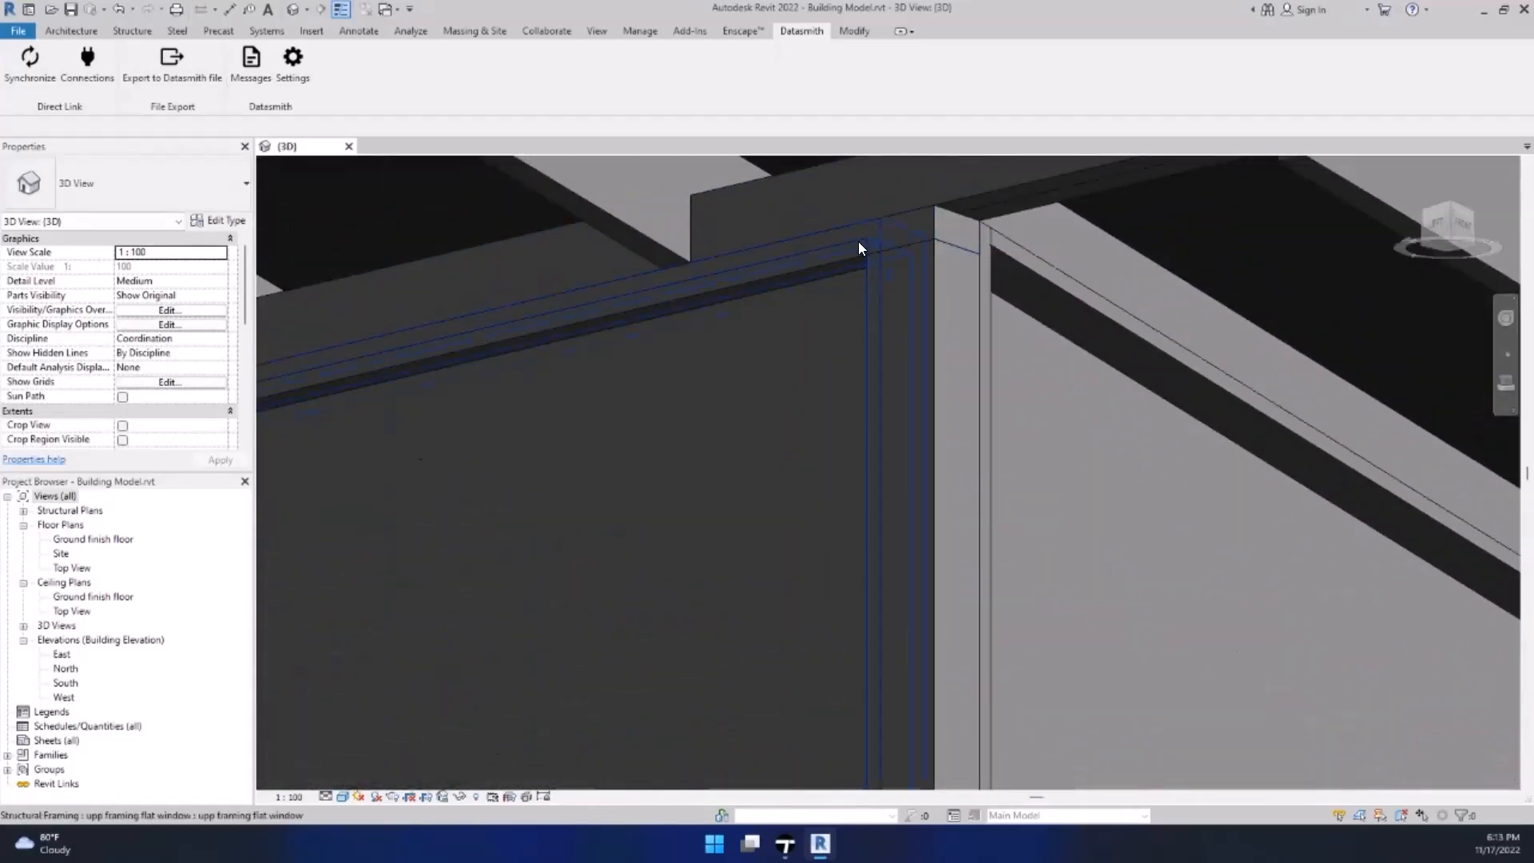
pyautogui.click(856, 247)
pyautogui.scroll(2, 852, 248)
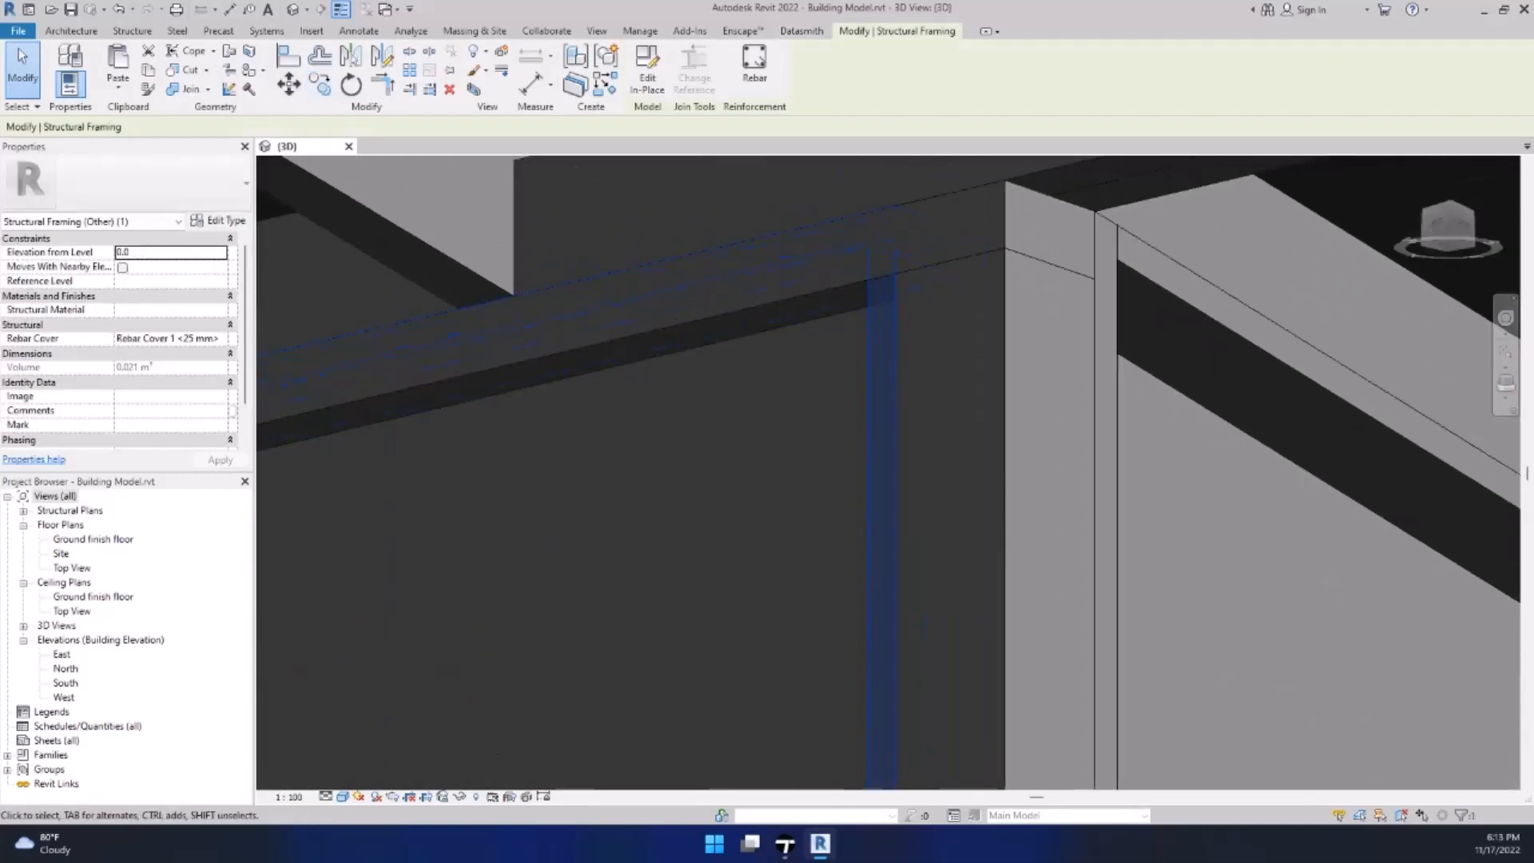
# Step: Change the 3D view's visual style to Hidden Line
pyautogui.click(341, 797)
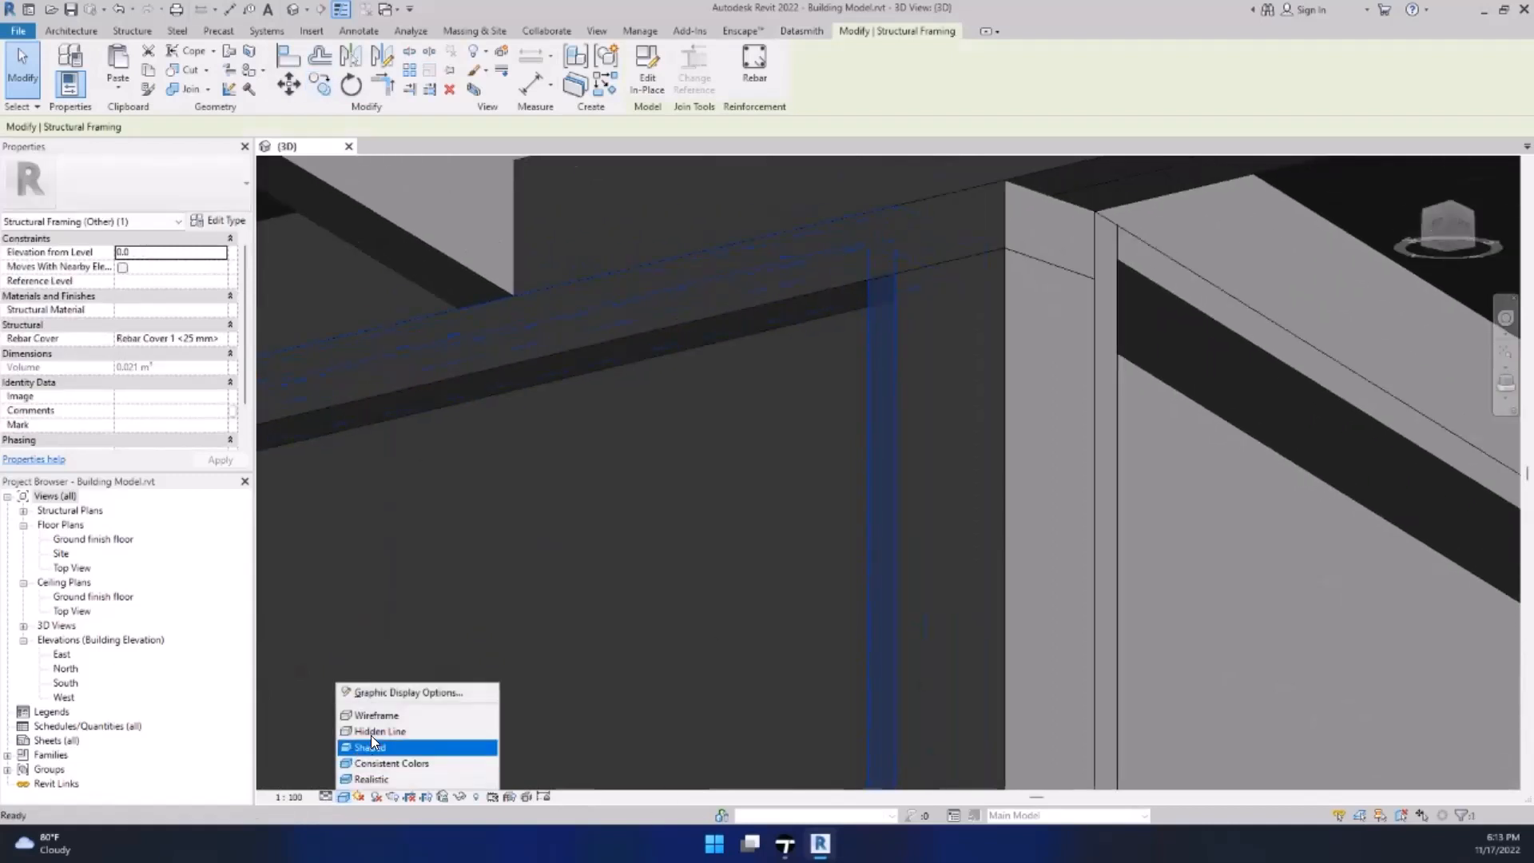
pyautogui.click(370, 733)
pyautogui.moveTo(924, 339); pyautogui.dragTo(877, 318, button='middle')
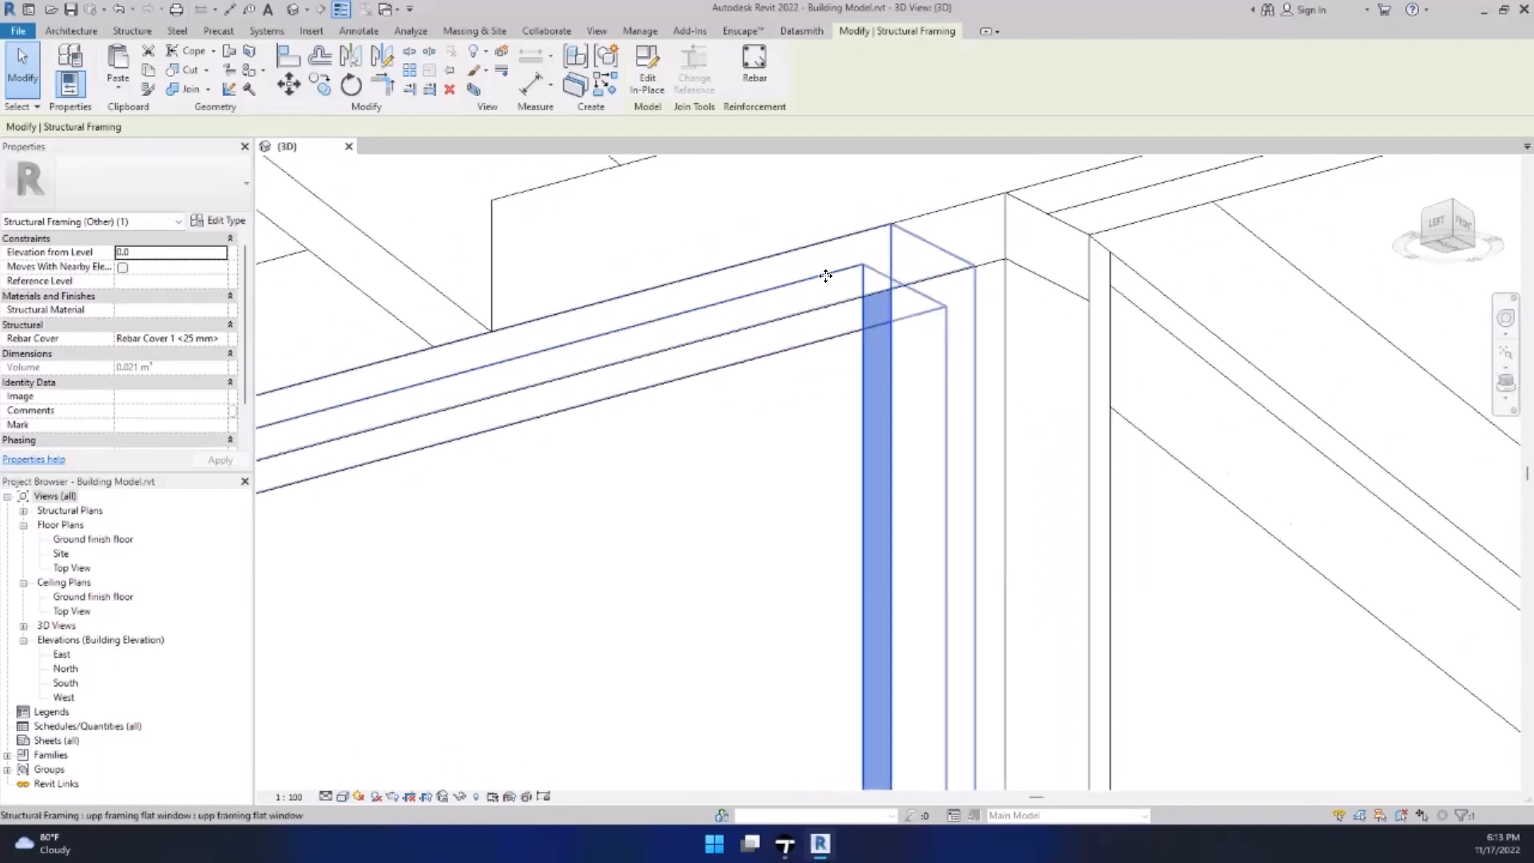
# Step: Edit the selected window framing in place and open its extrusion sketch
pyautogui.click(647, 80)
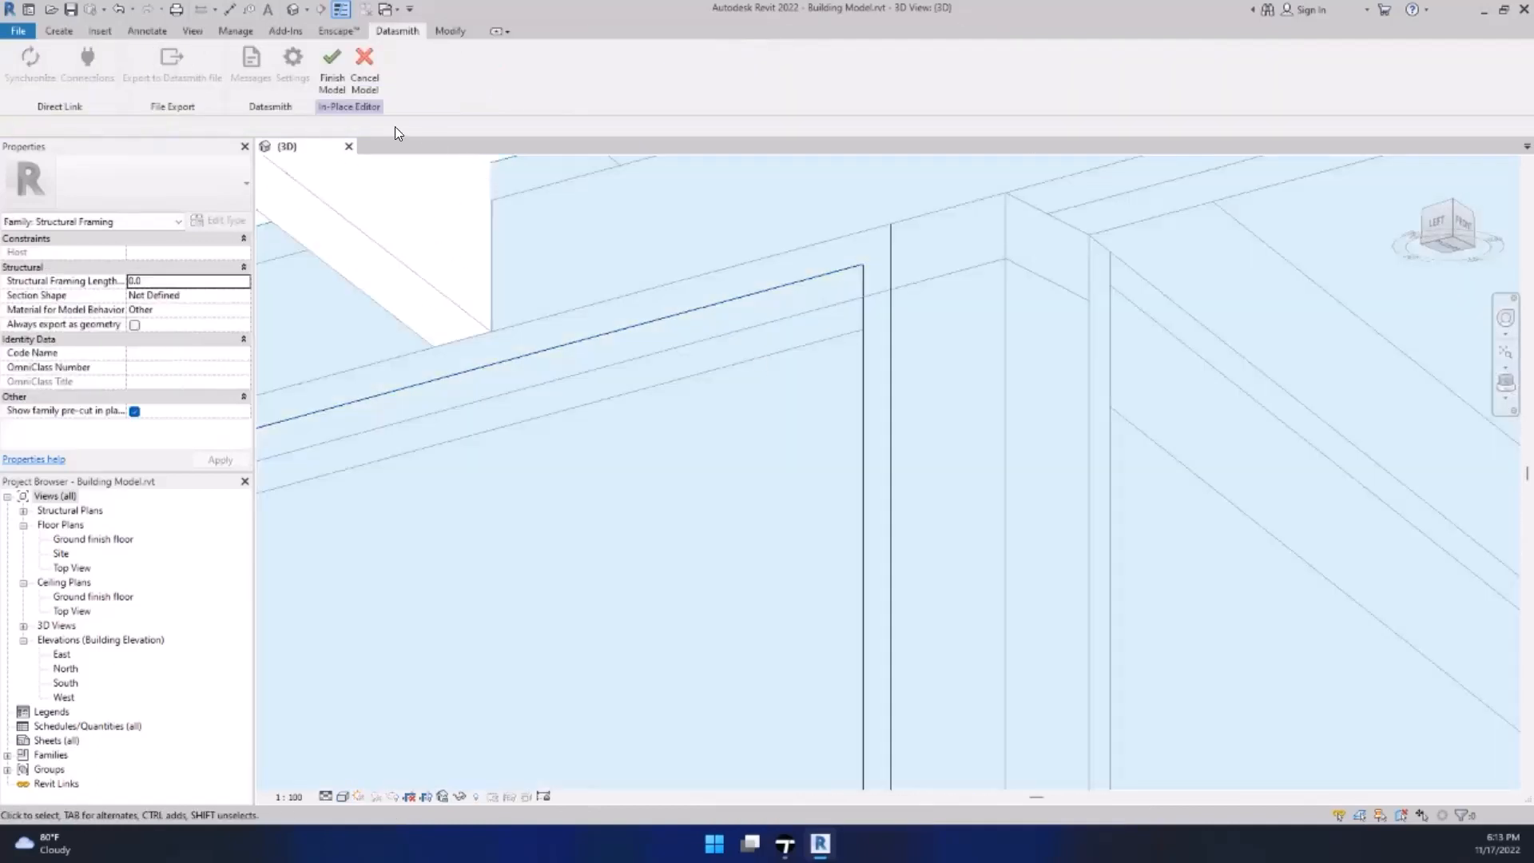
pyautogui.click(861, 276)
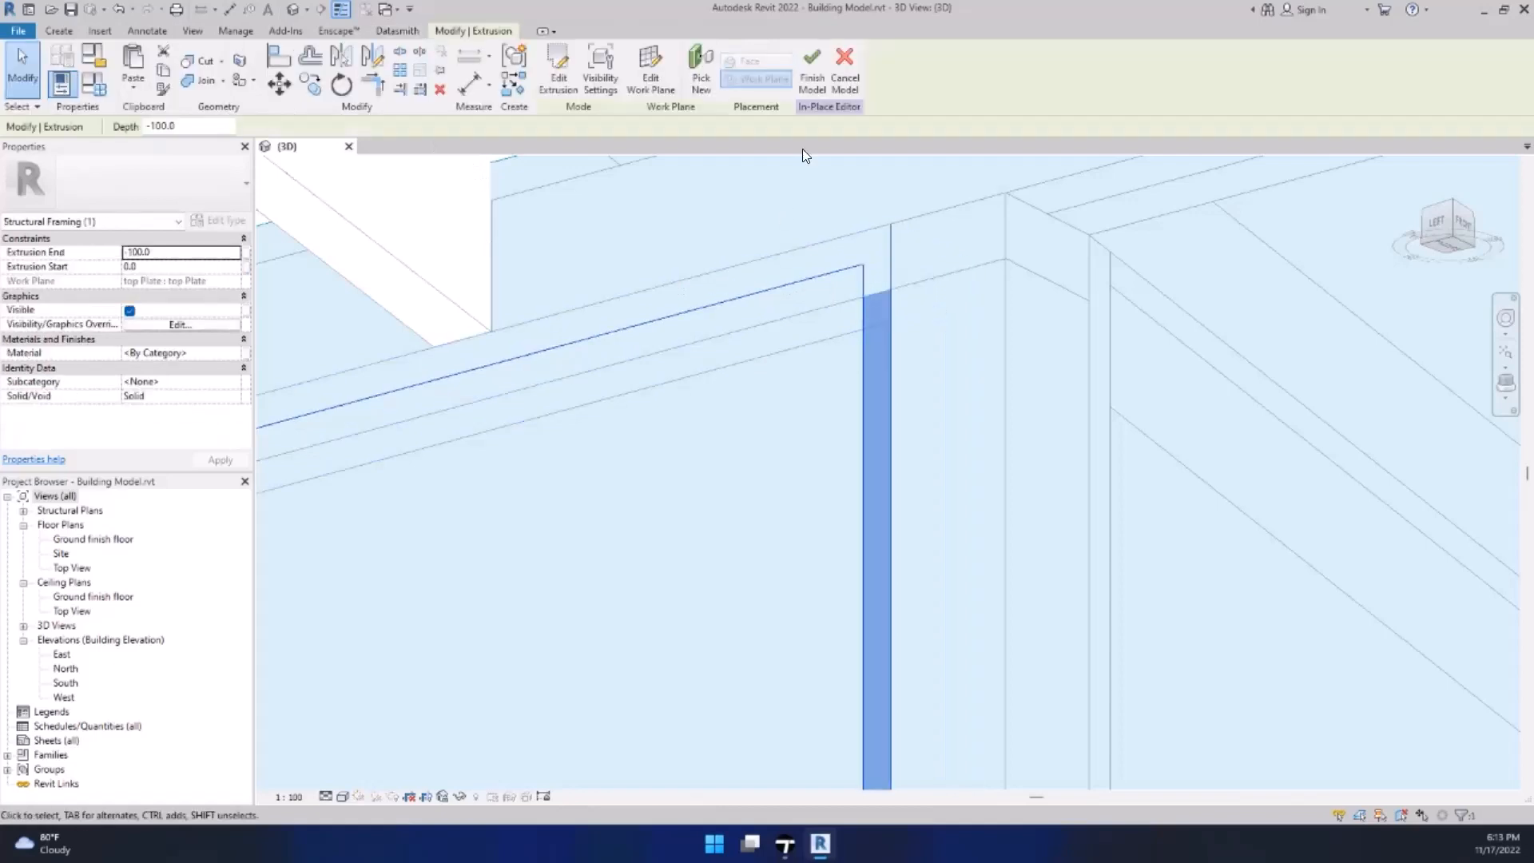
pyautogui.click(555, 80)
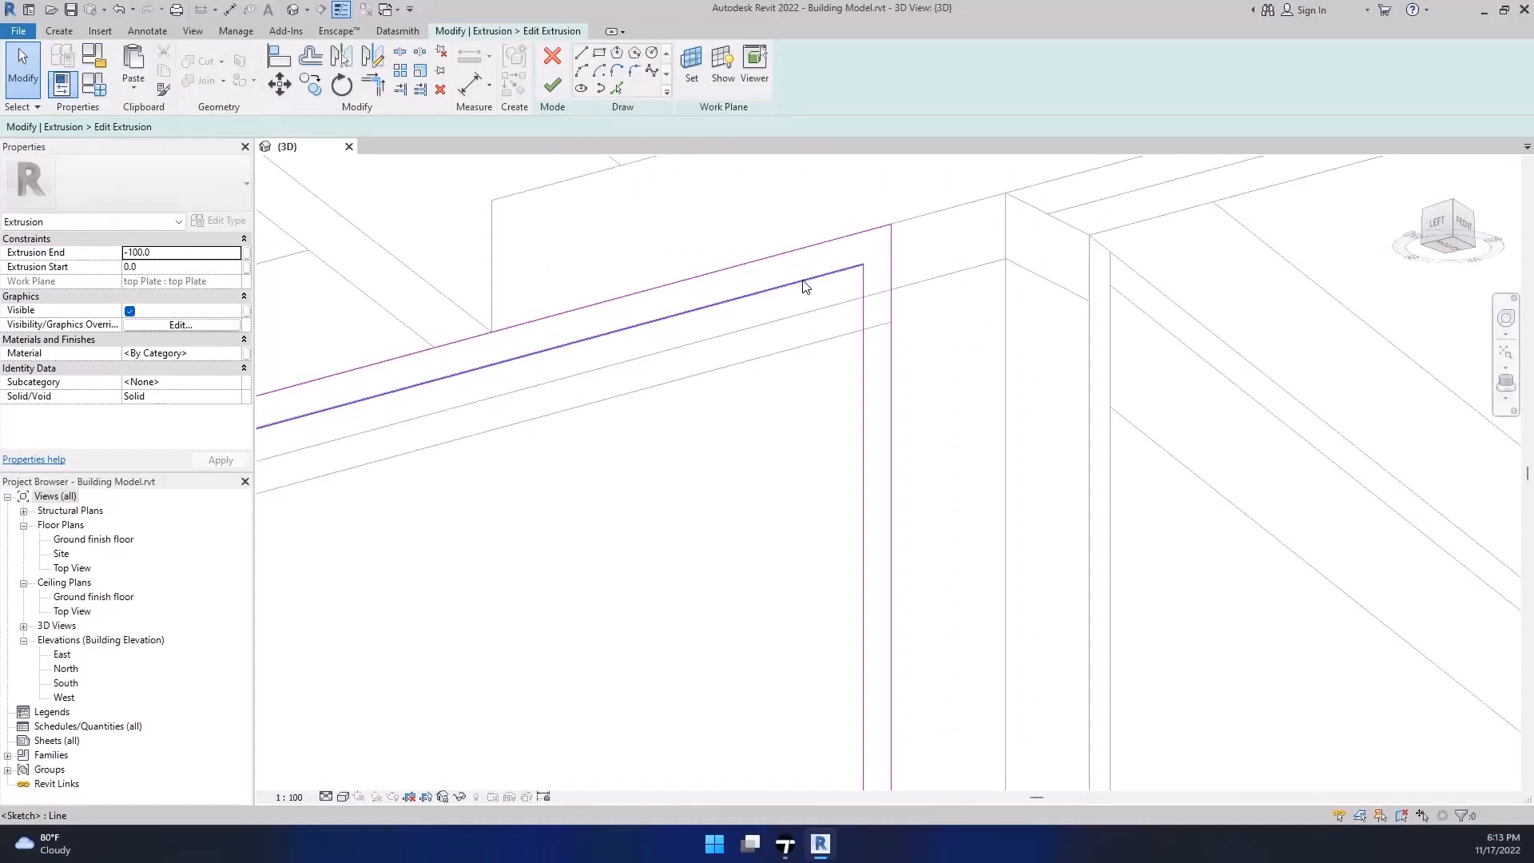
# Step: Align the inner top line of the frame sketch with the lower edge of the beam above it
pyautogui.press('a')
pyautogui.press('l')
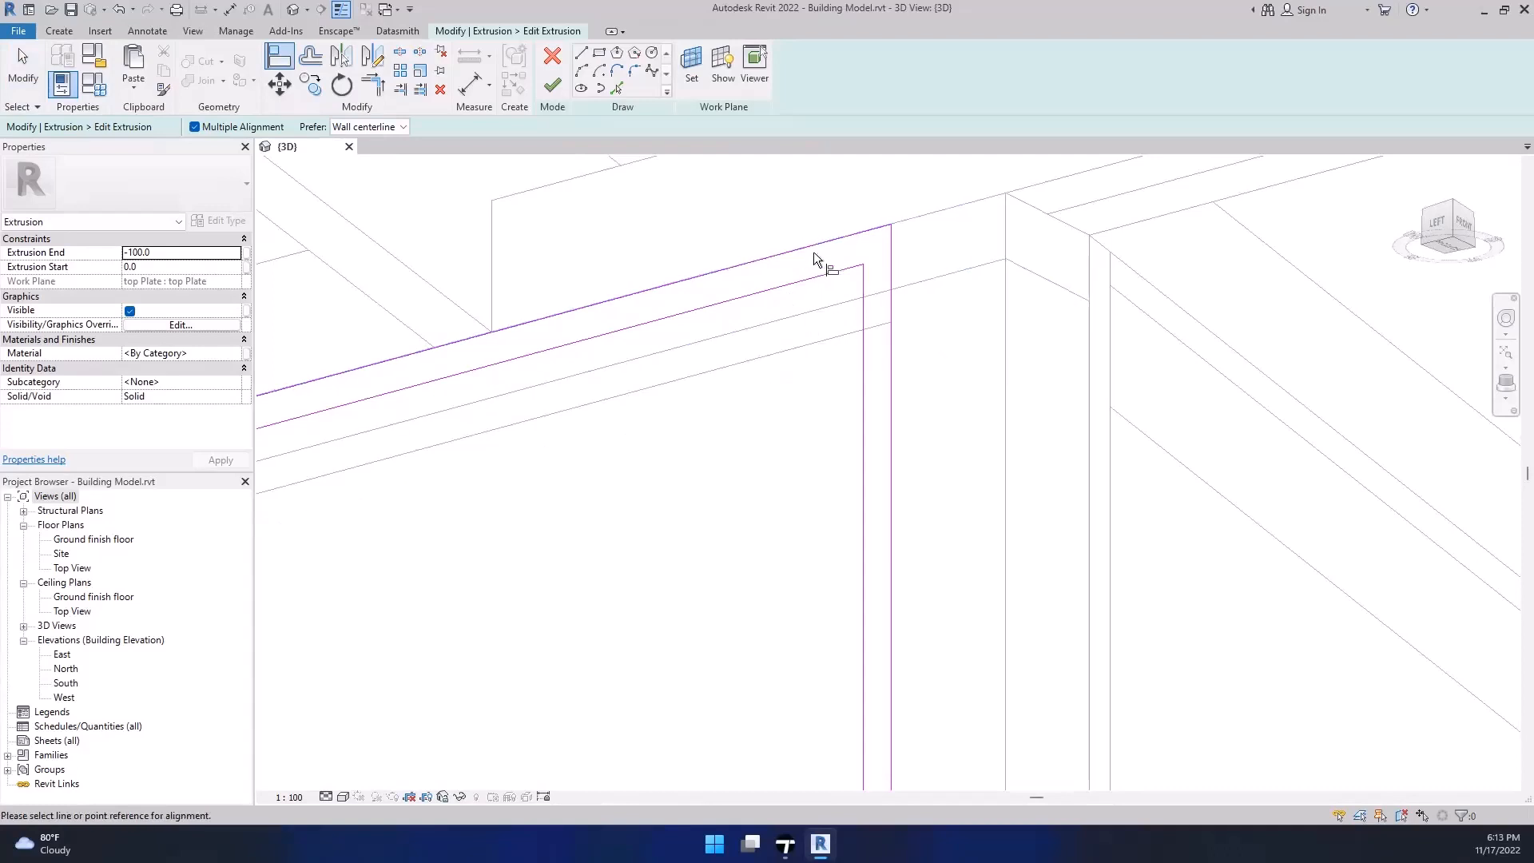
pyautogui.click(810, 313)
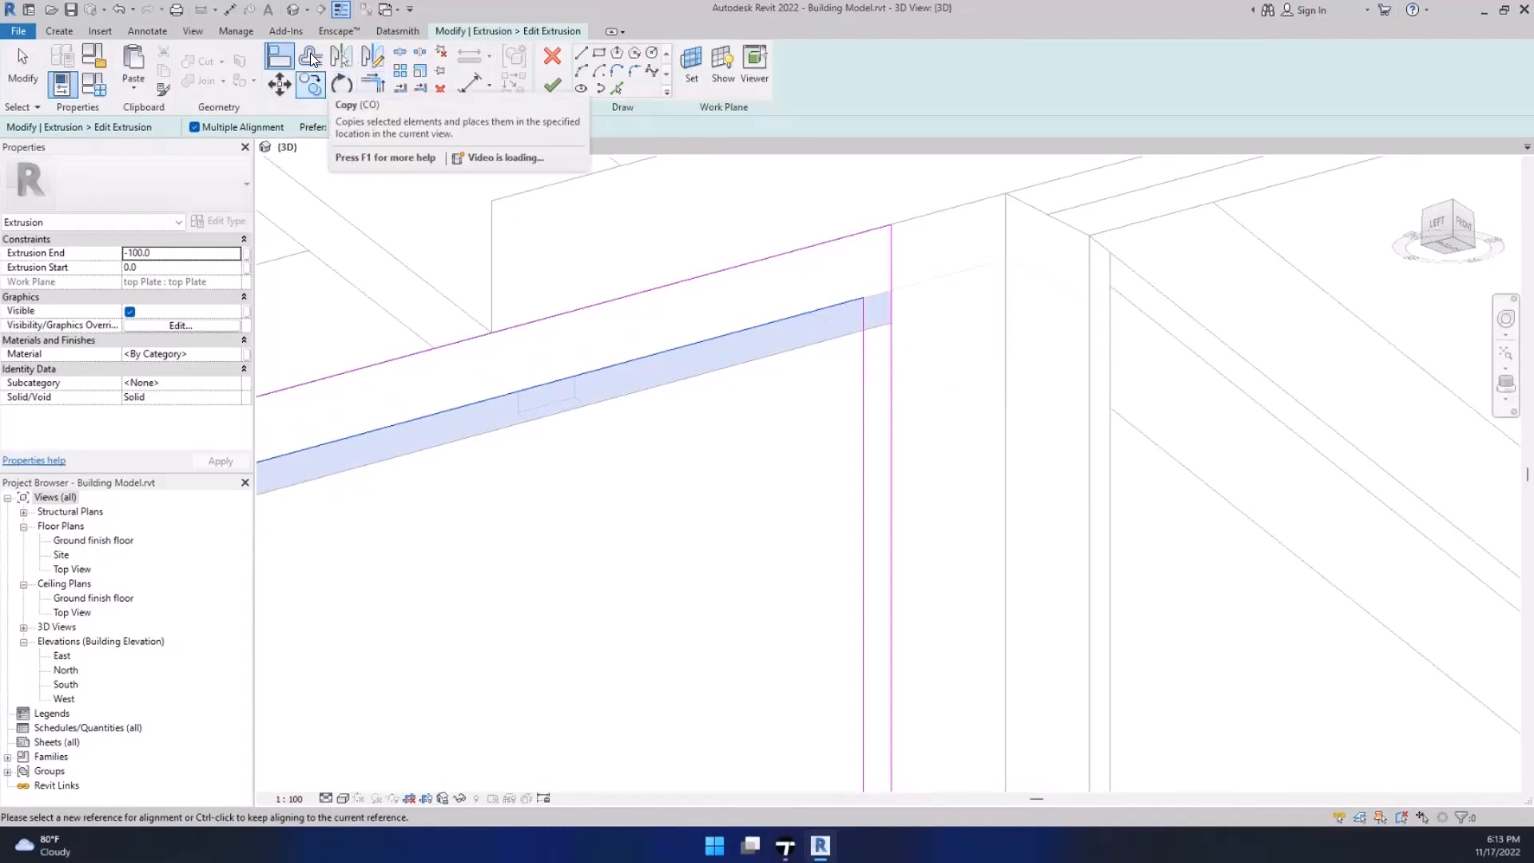
# Step: Offset a copy of the aligned top line 25 mm downward in the frame sketch
pyautogui.click(314, 62)
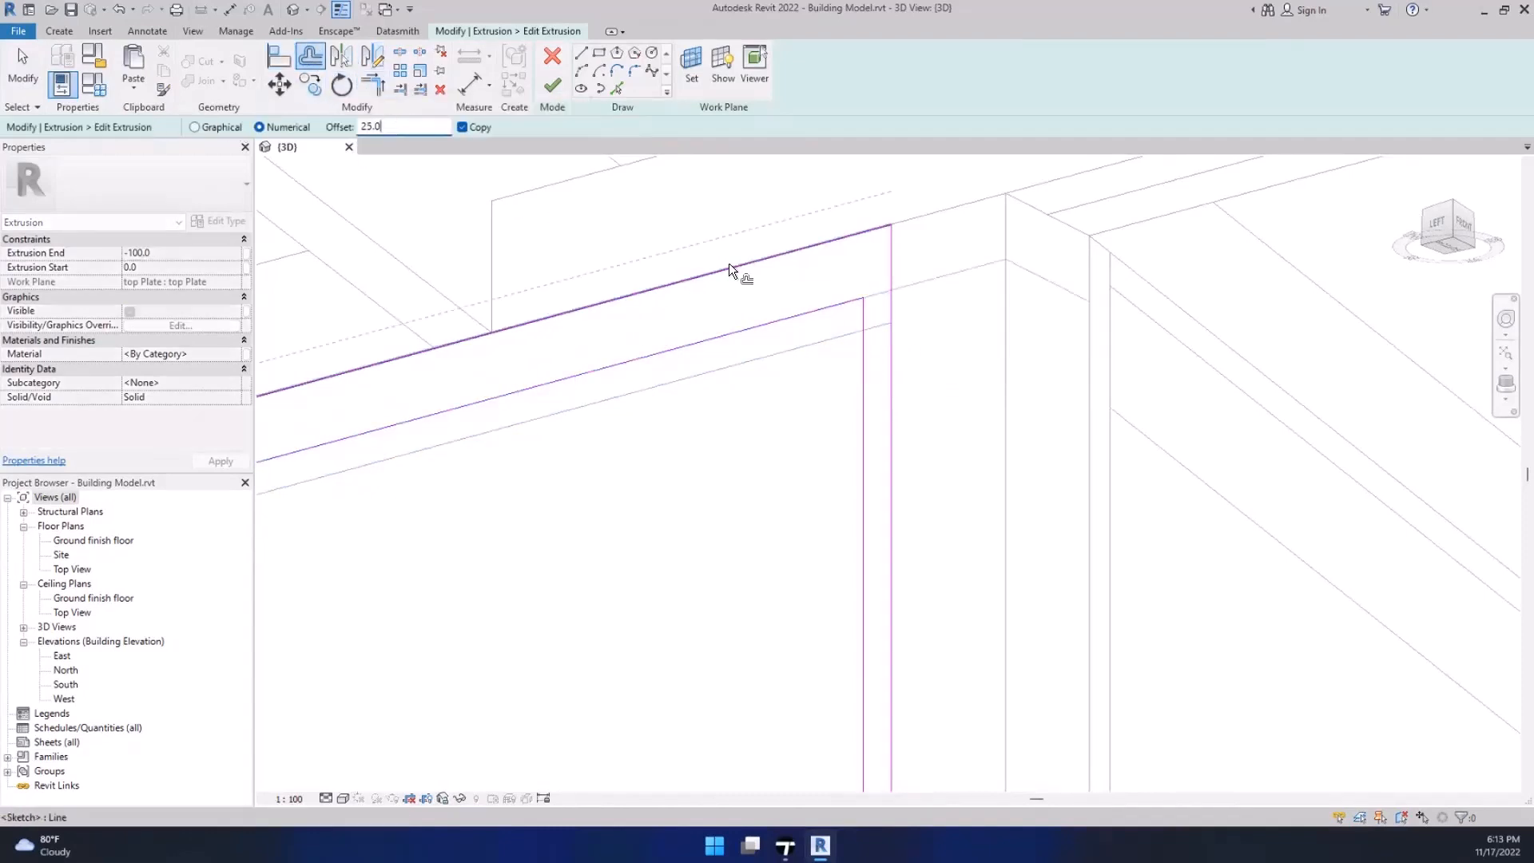
pyautogui.click(755, 325)
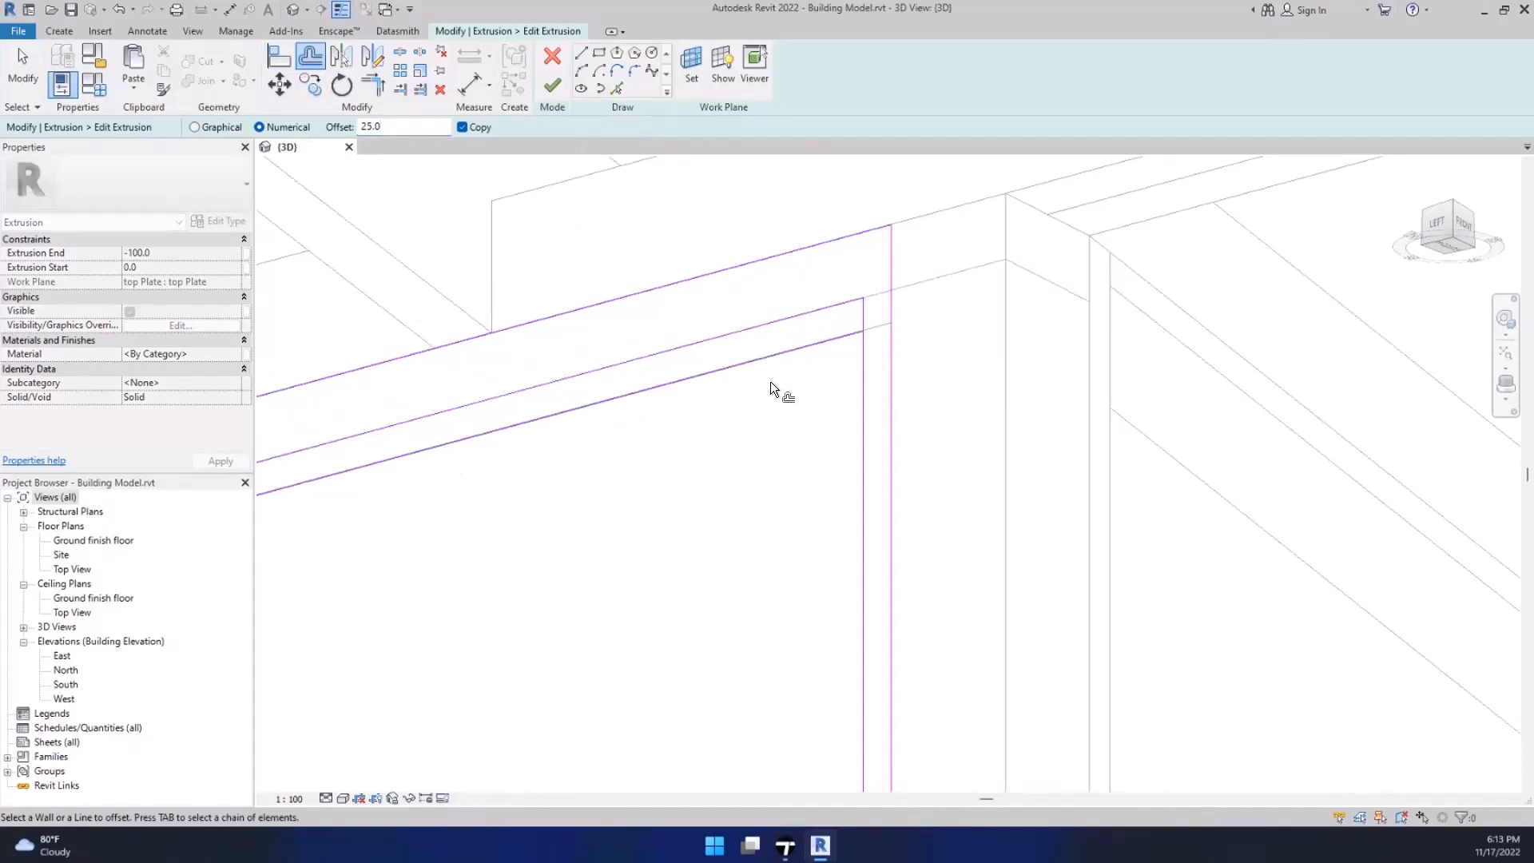
pyautogui.moveTo(775, 387)
pyautogui.keyDown('shift'); pyautogui.mouseDown(button='middle')
pyautogui.moveTo(811, 367)
pyautogui.moveTo(889, 387)
pyautogui.mouseUp(button='middle'); pyautogui.keyUp('shift')
pyautogui.moveTo(1222, 546); pyautogui.dragTo(1188, 509, button='middle')
pyautogui.press('Escape')
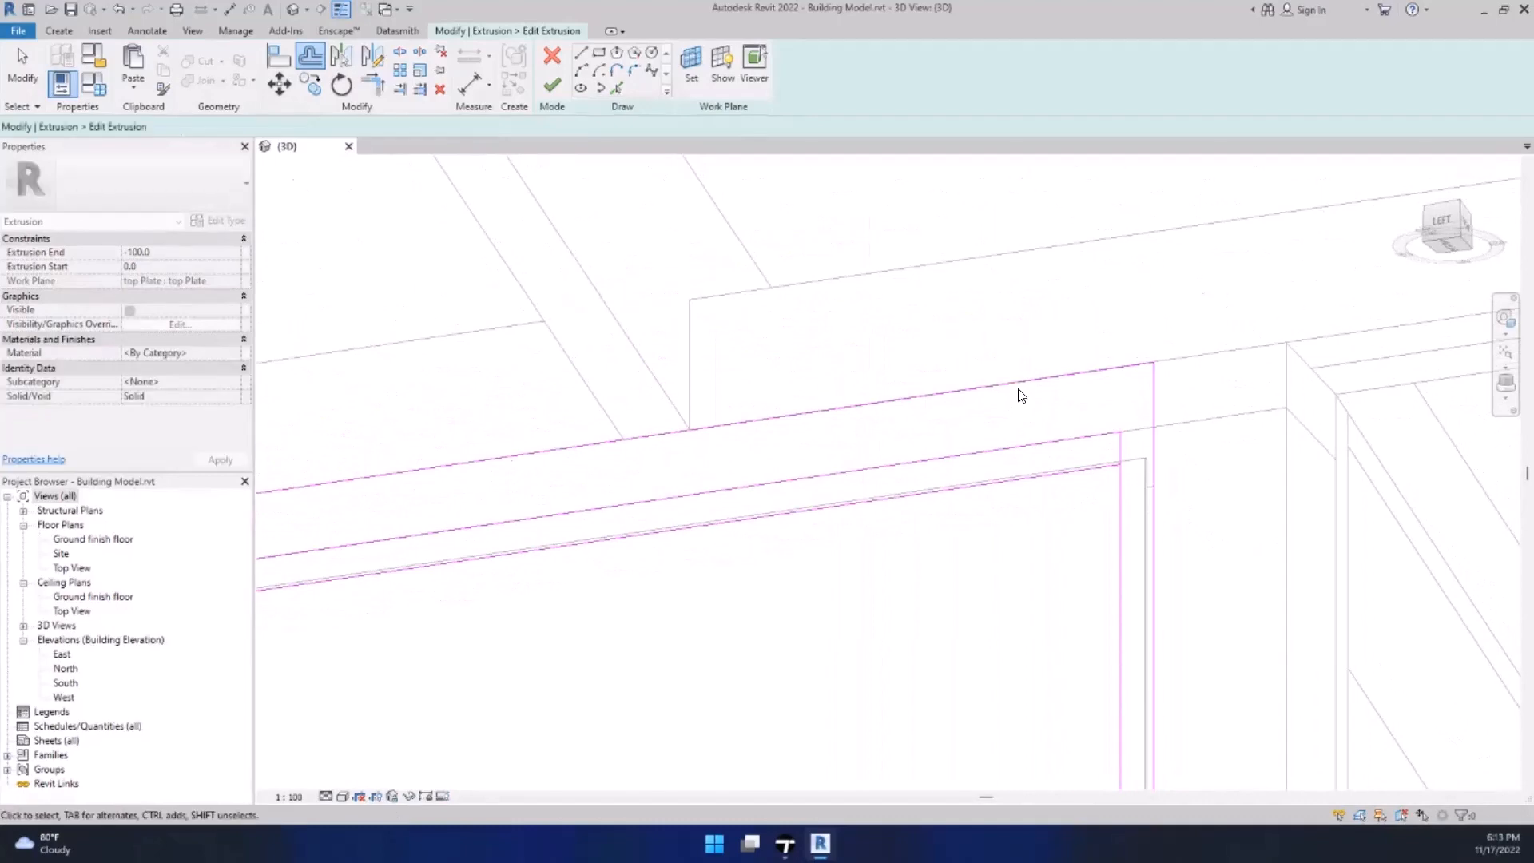
# Step: Delete the old outer top line and trim the new top lines to the frame's vertical lines at the corner nearest the front wall
pyautogui.click(1020, 391)
pyautogui.press('Delete')
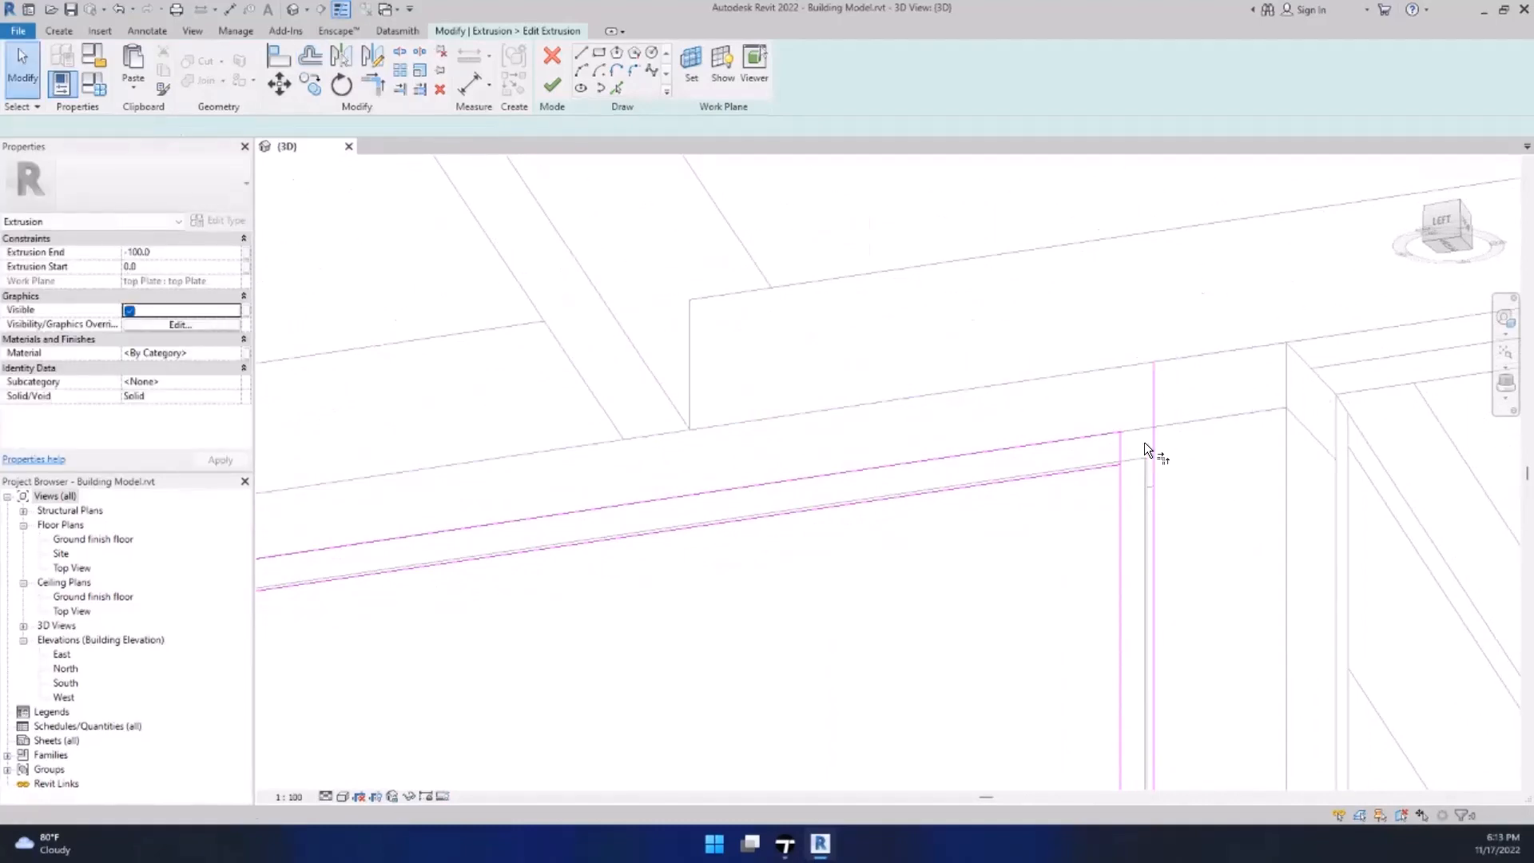
pyautogui.press('t')
pyautogui.press('r')
pyautogui.click(1092, 472)
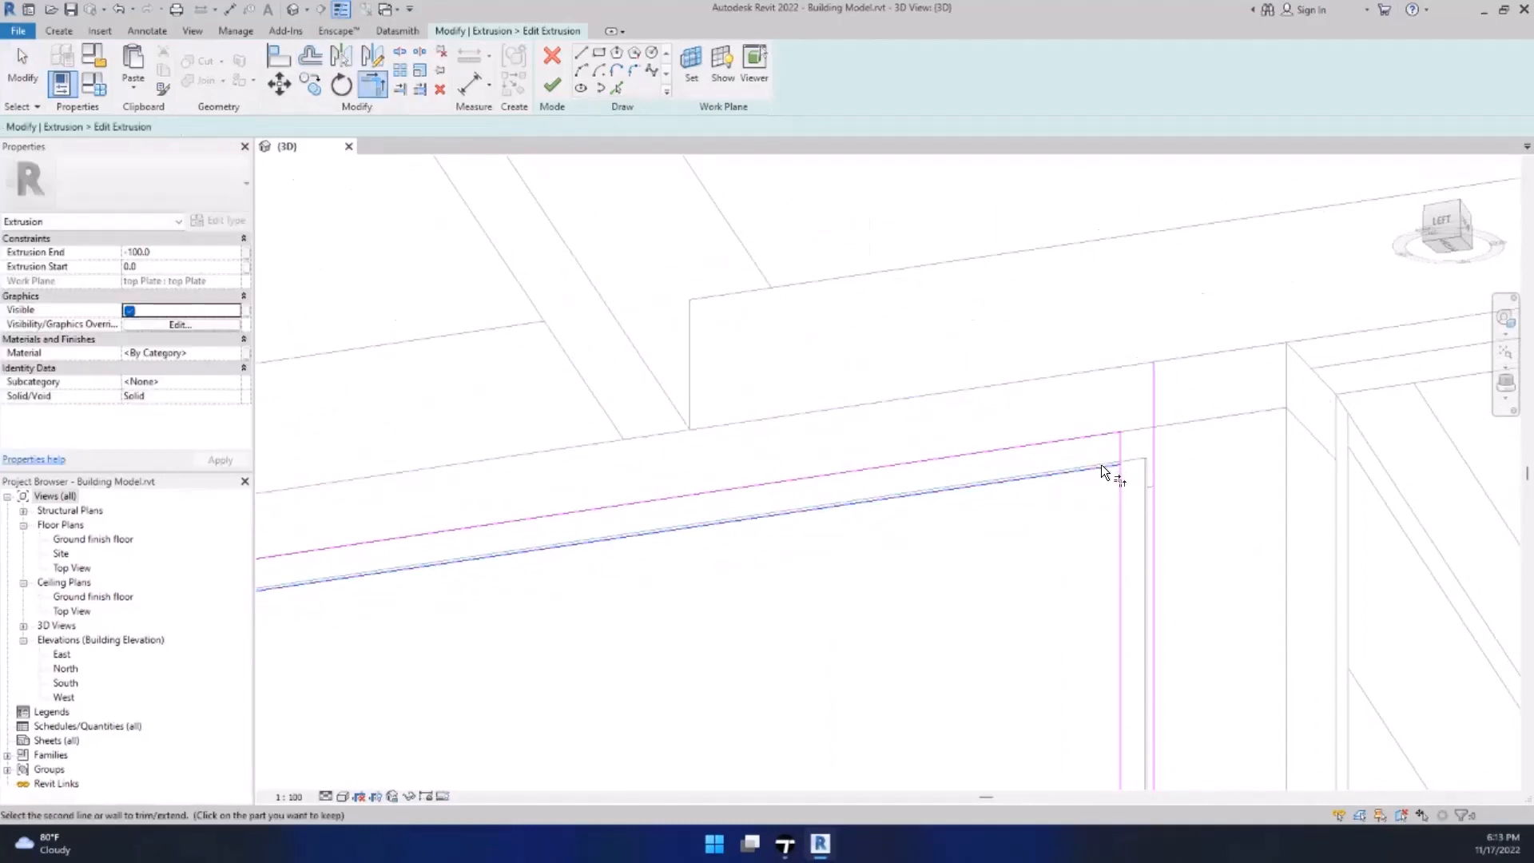
pyautogui.click(1121, 491)
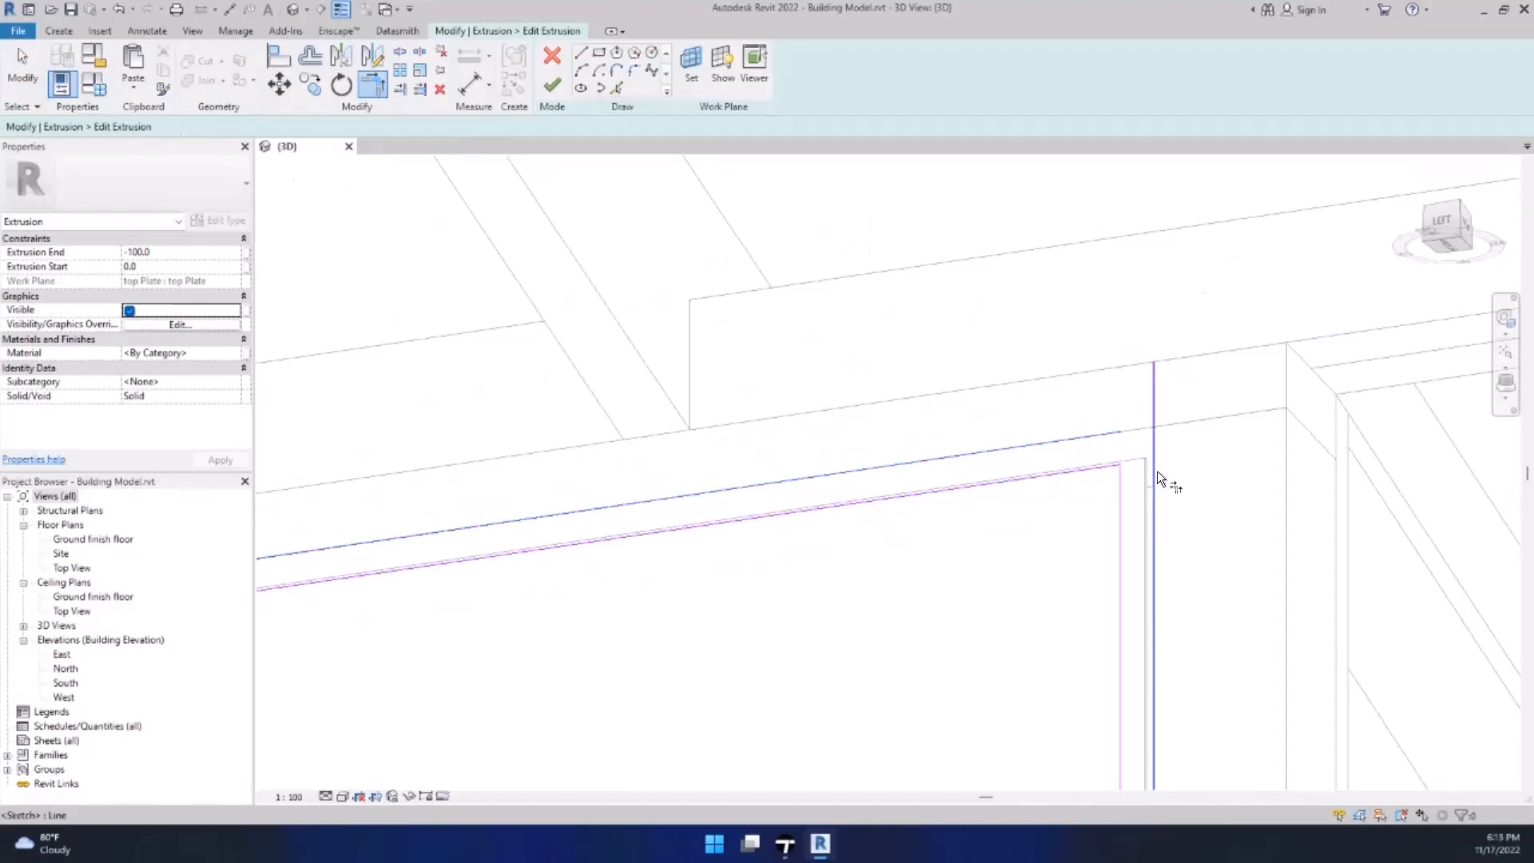
# Step: Trim the new top lines to the frame's vertical lines at the opposite end of the window
pyautogui.moveTo(1262, 552); pyautogui.dragTo(1138, 519, button='middle')
pyautogui.scroll(-5, 1050, 514)
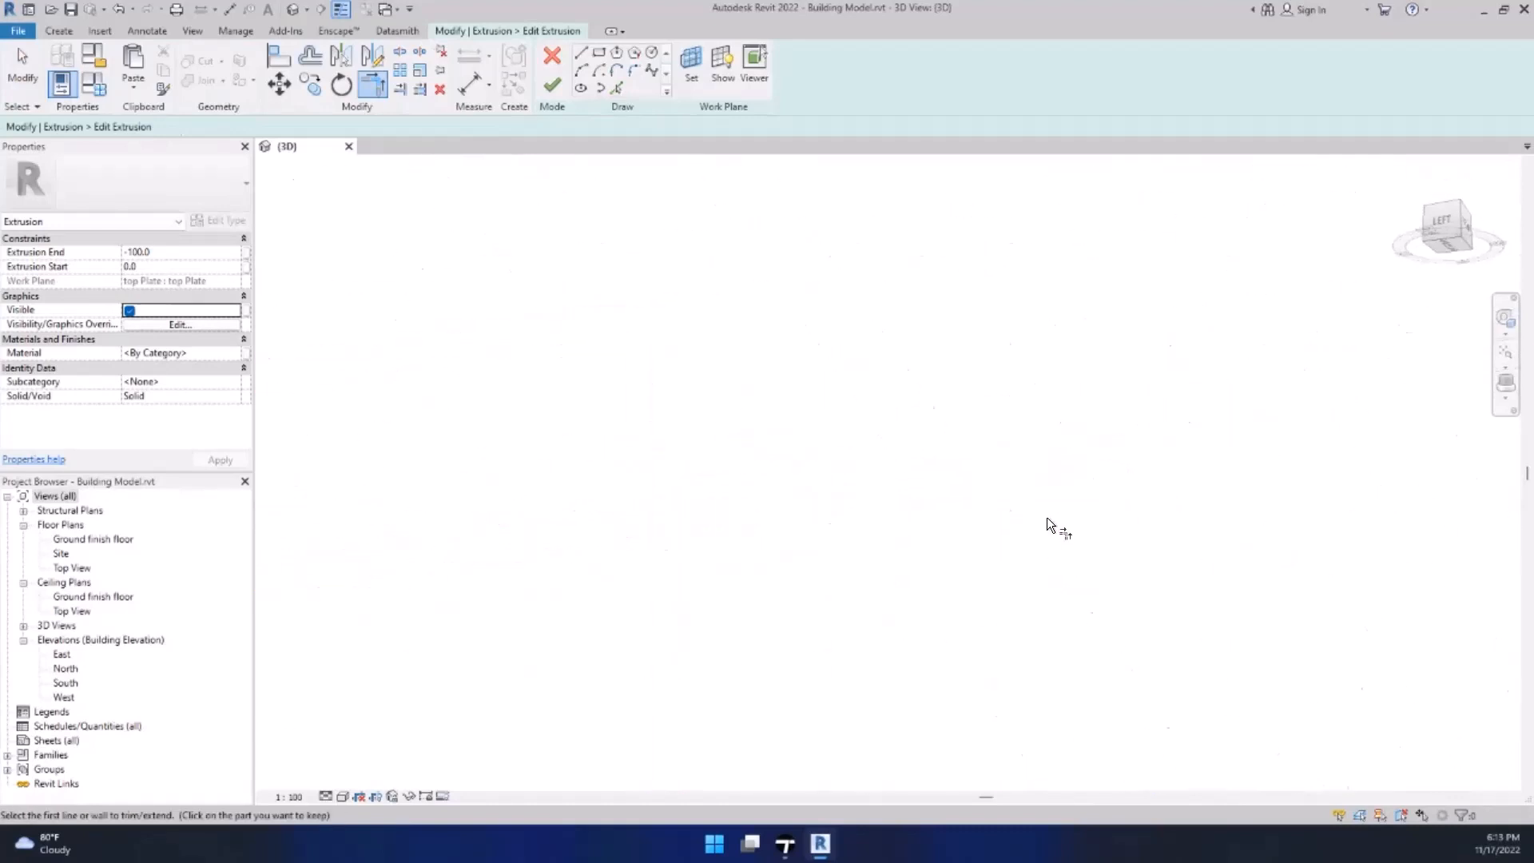
pyautogui.click(1417, 222)
pyautogui.scroll(5, 858, 352)
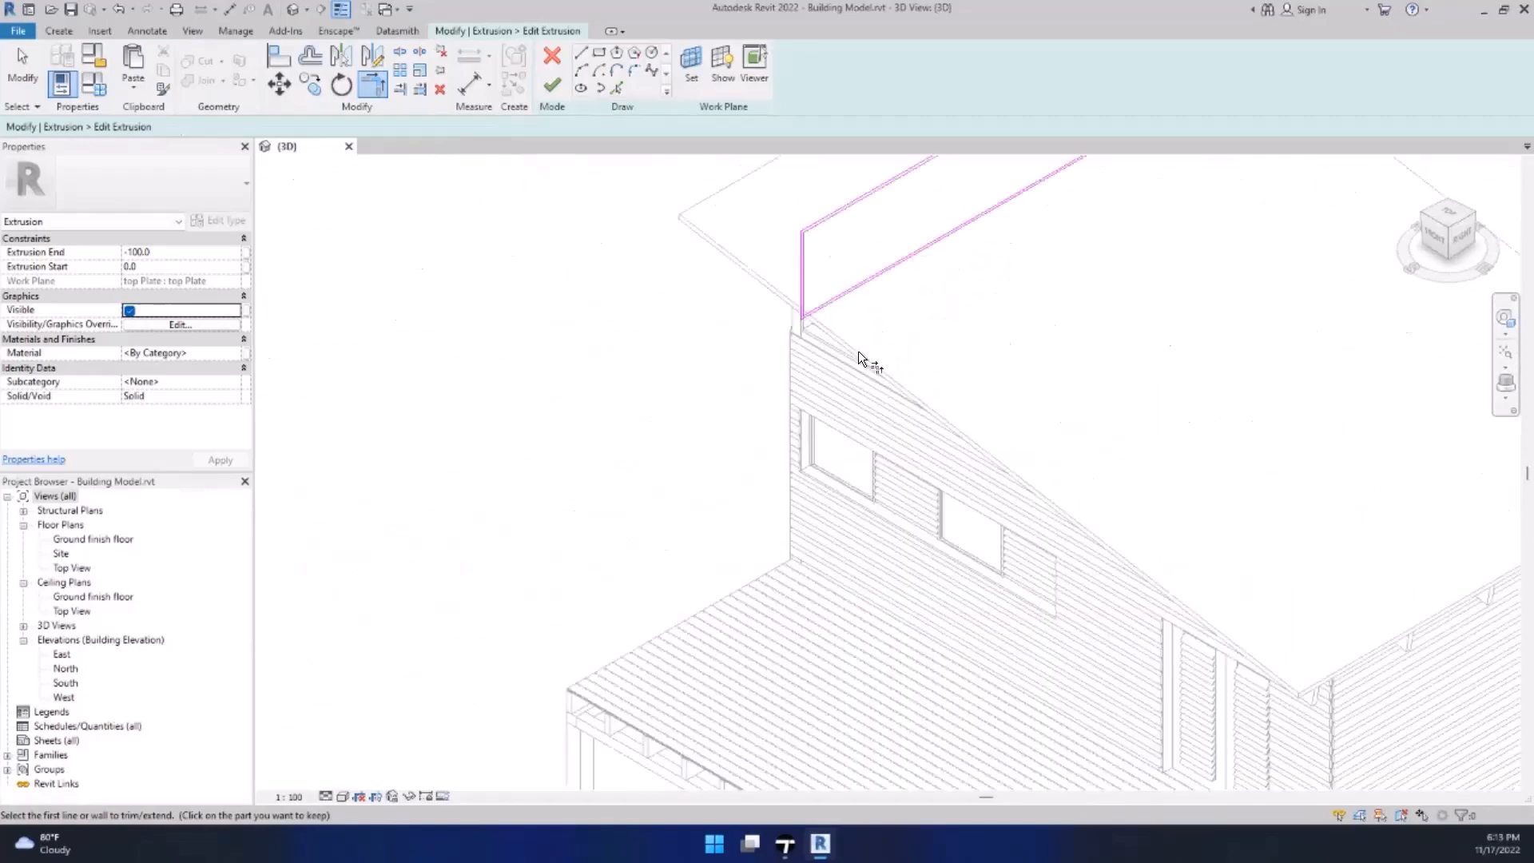
pyautogui.moveTo(859, 351)
pyautogui.keyDown('shift'); pyautogui.mouseDown(button='middle')
pyautogui.moveTo(1135, 357)
pyautogui.moveTo(1262, 324)
pyautogui.moveTo(1116, 423)
pyautogui.moveTo(1149, 354)
pyautogui.moveTo(1152, 282)
pyautogui.mouseUp(button='middle'); pyautogui.keyUp('shift')
pyautogui.scroll(4, 1119, 262)
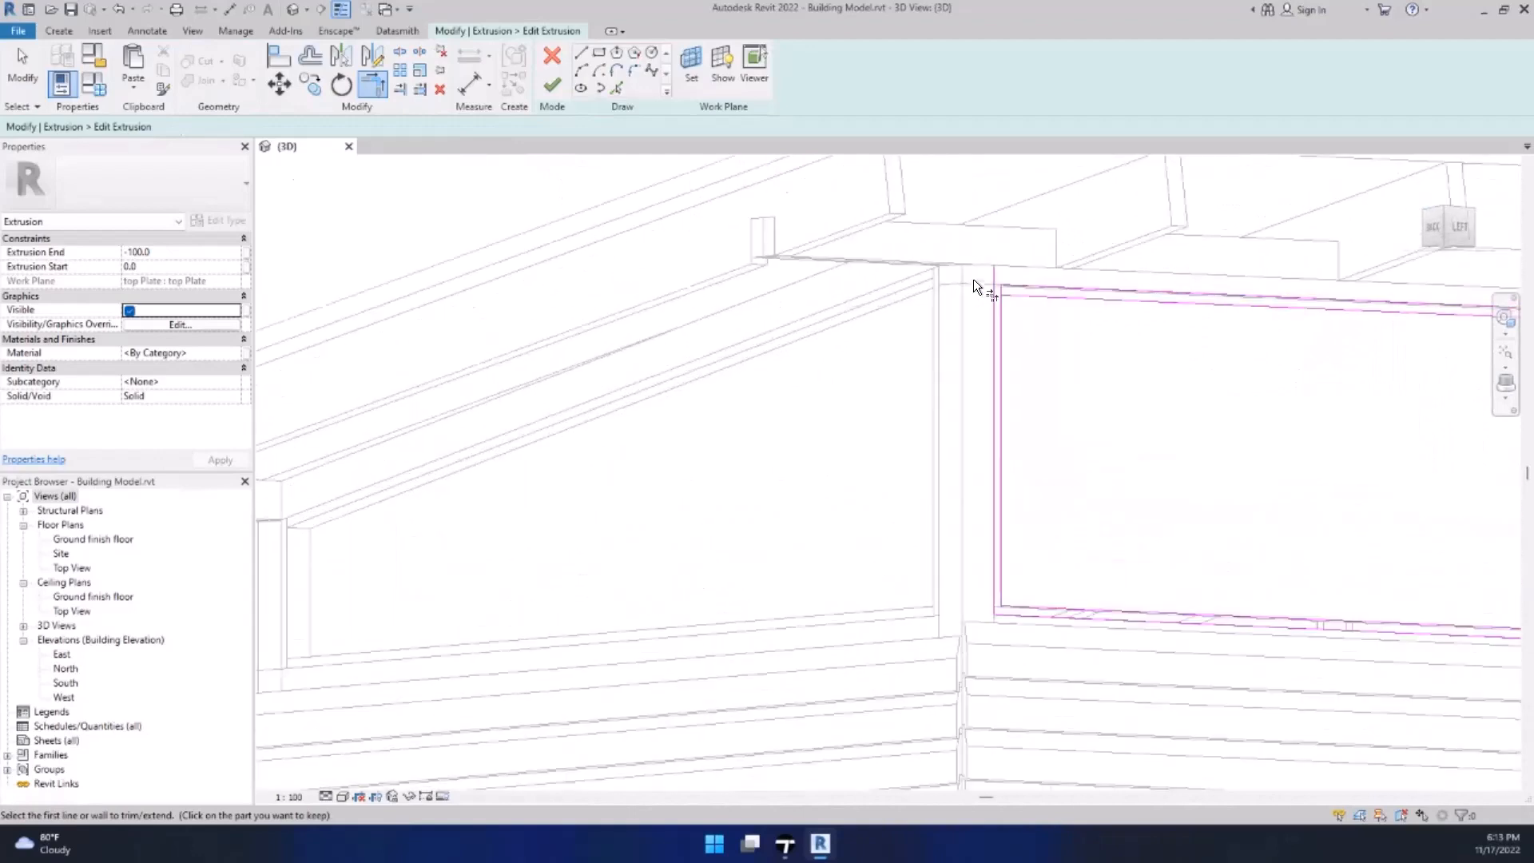
pyautogui.scroll(2, 973, 280)
pyautogui.click(1031, 308)
pyautogui.click(1020, 334)
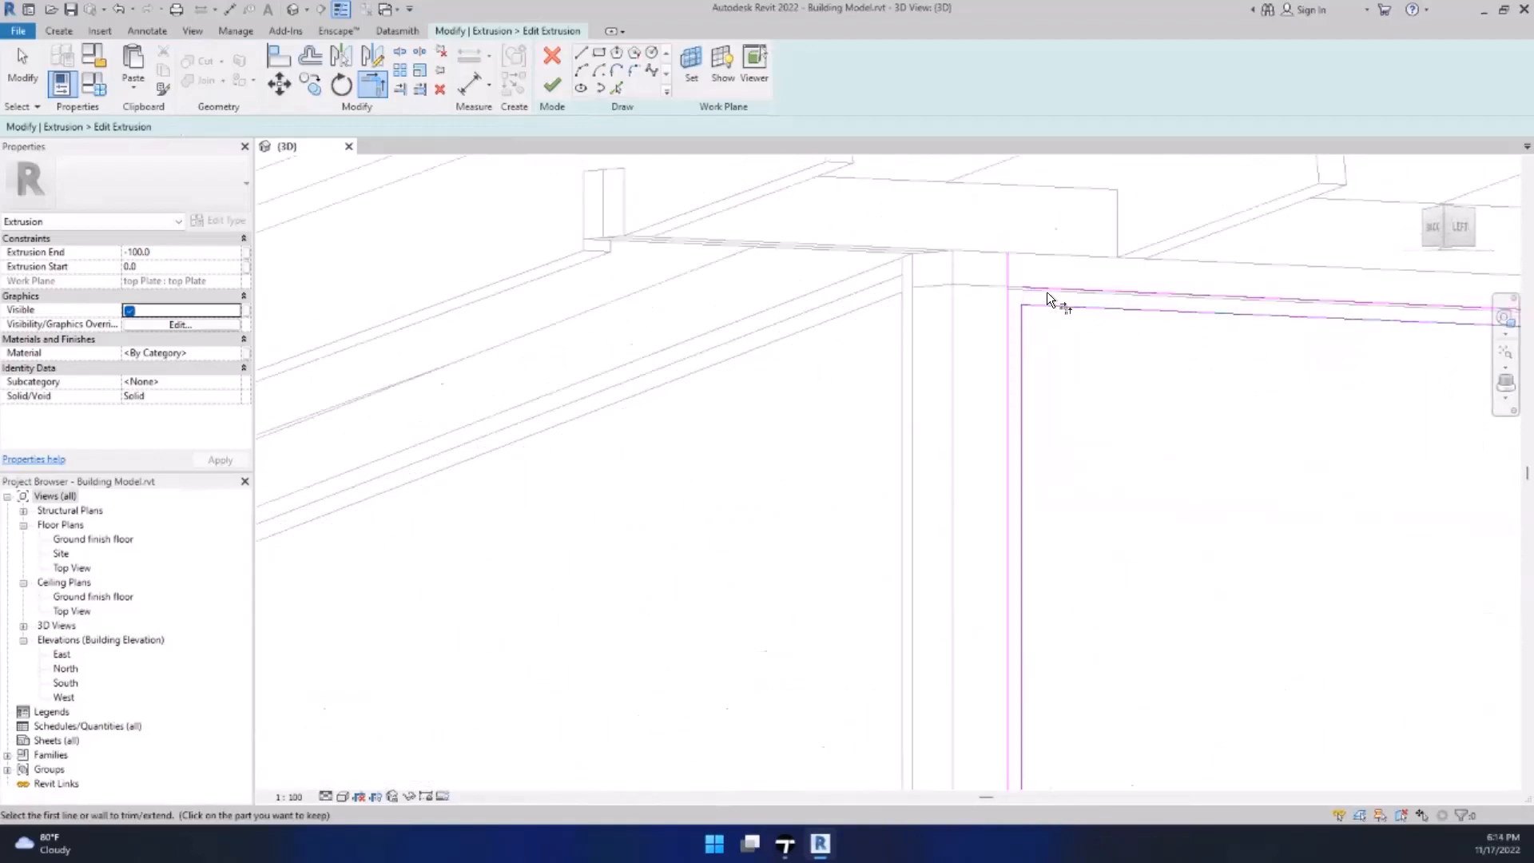
# Step: Finish editing the extrusion sketch of the window framing and check its corner against the beam
pyautogui.scroll(-5, 1010, 320)
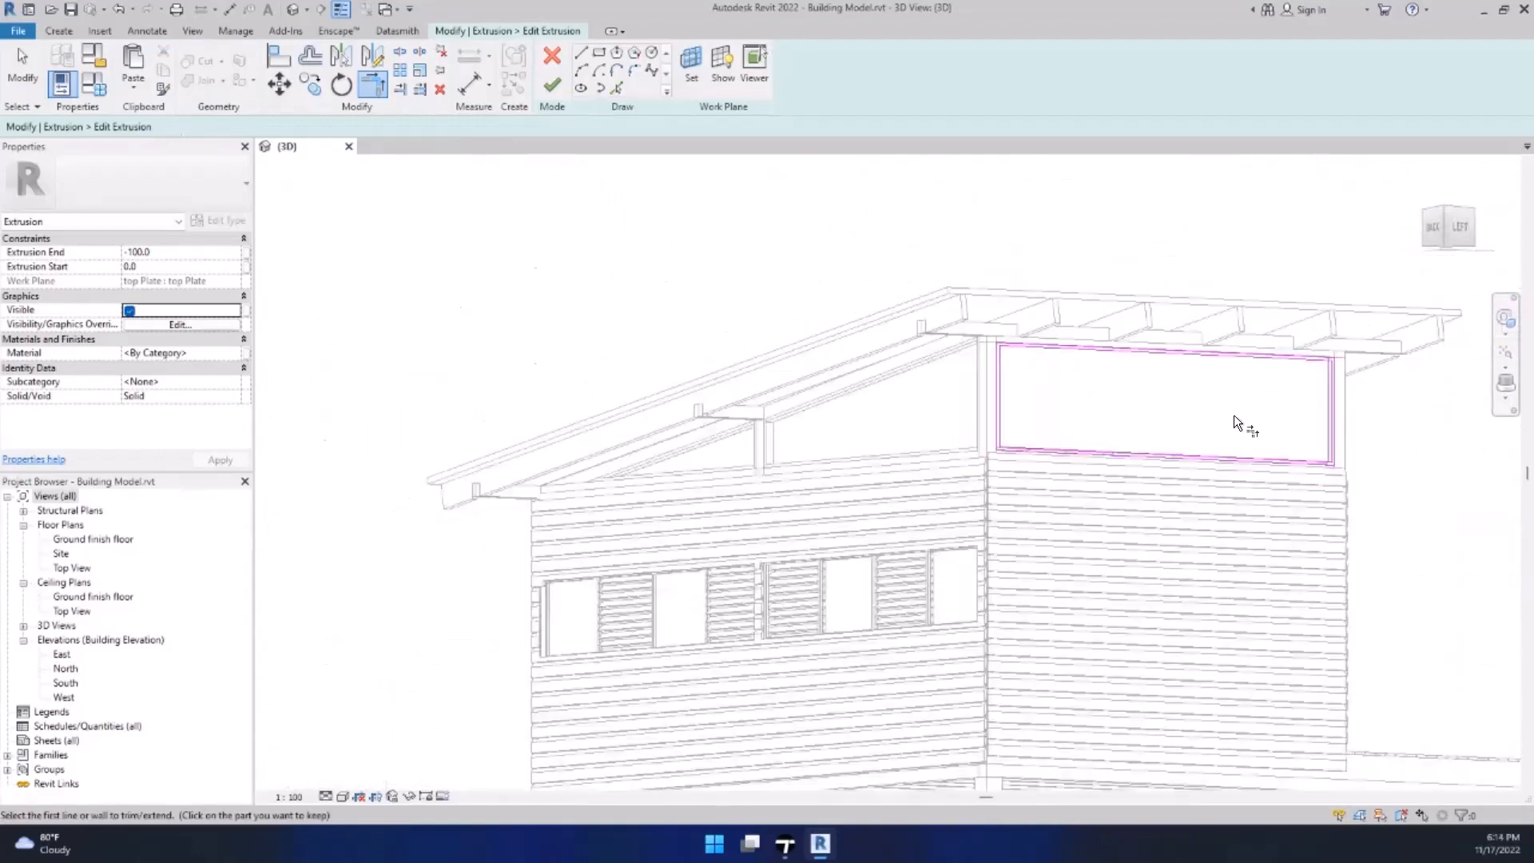
pyautogui.moveTo(1151, 425)
pyautogui.keyDown('shift'); pyautogui.mouseDown(button='middle')
pyautogui.moveTo(1023, 436)
pyautogui.moveTo(864, 338)
pyautogui.mouseUp(button='middle'); pyautogui.keyUp('shift')
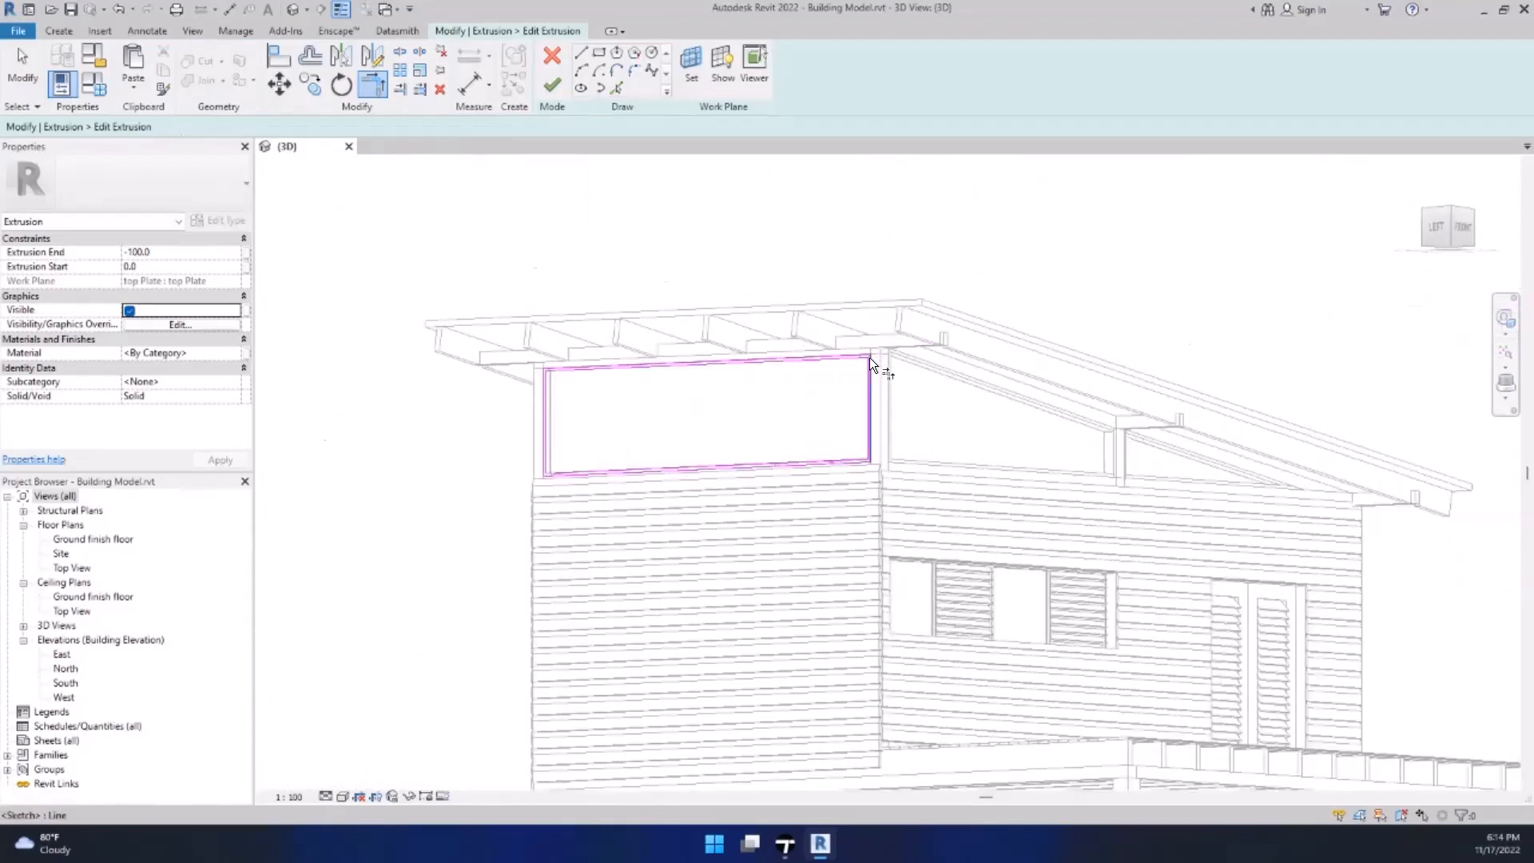
pyautogui.scroll(3, 872, 356)
pyautogui.click(553, 85)
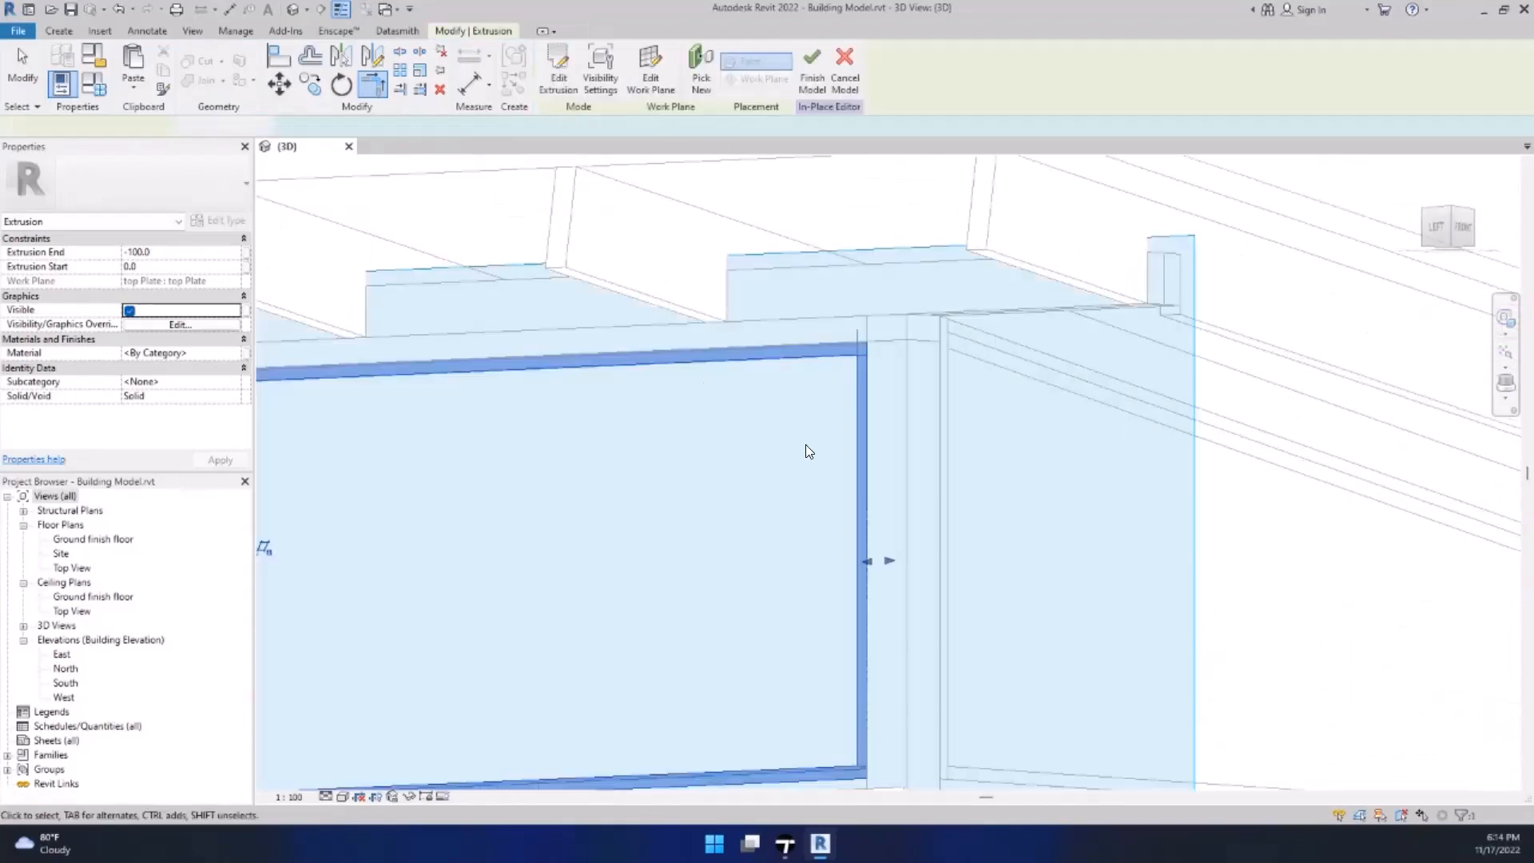
pyautogui.scroll(3, 847, 344)
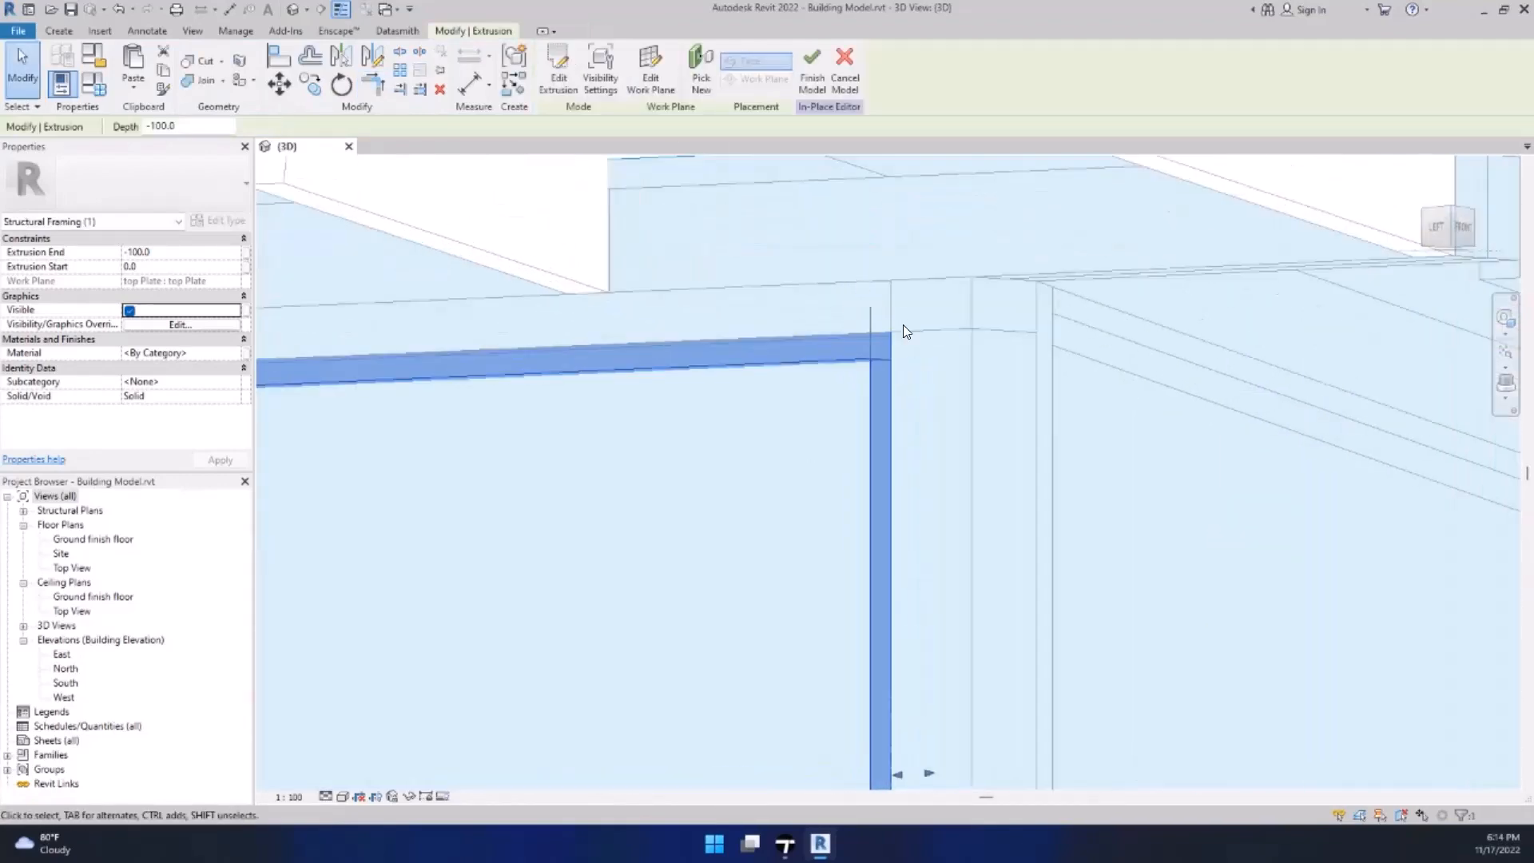
pyautogui.scroll(-3, 882, 315)
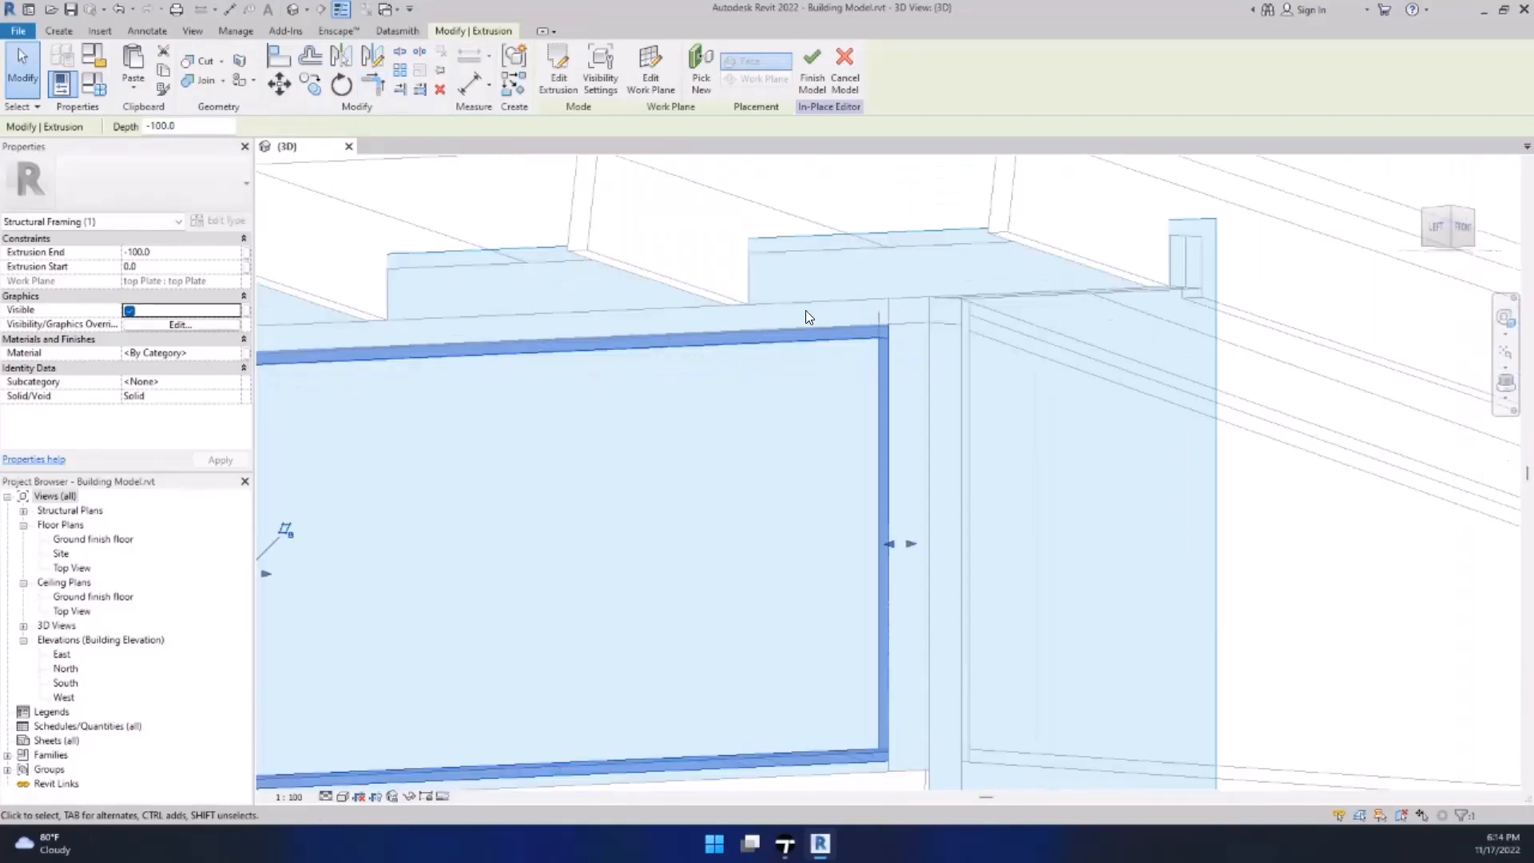
# Step: Finish the in-place window framing model, bring up the Datasmith synchronisation commands and switch to Twinmotion
pyautogui.click(814, 84)
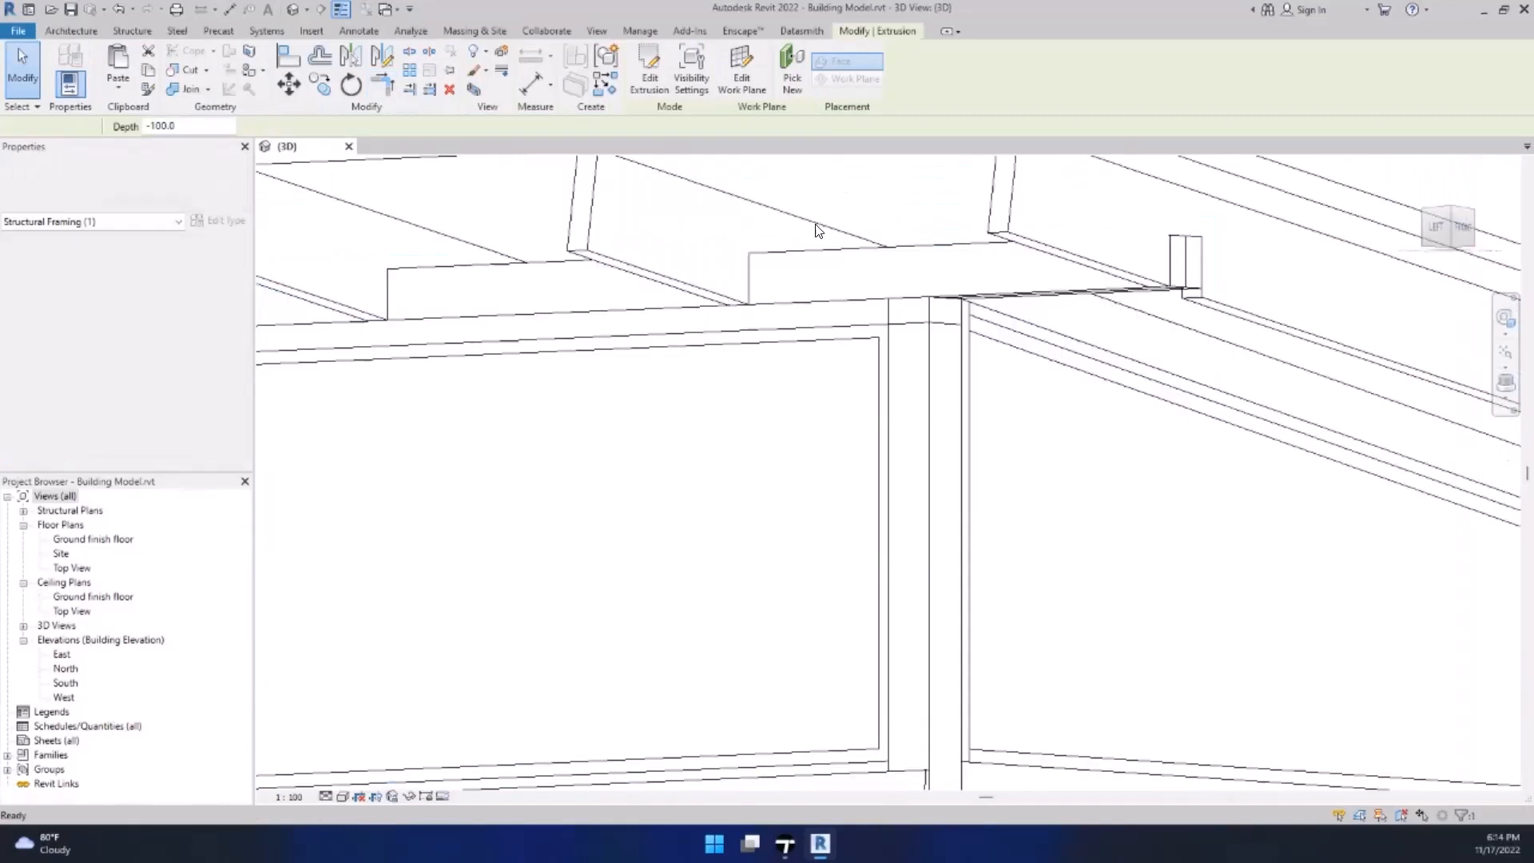
pyautogui.click(802, 30)
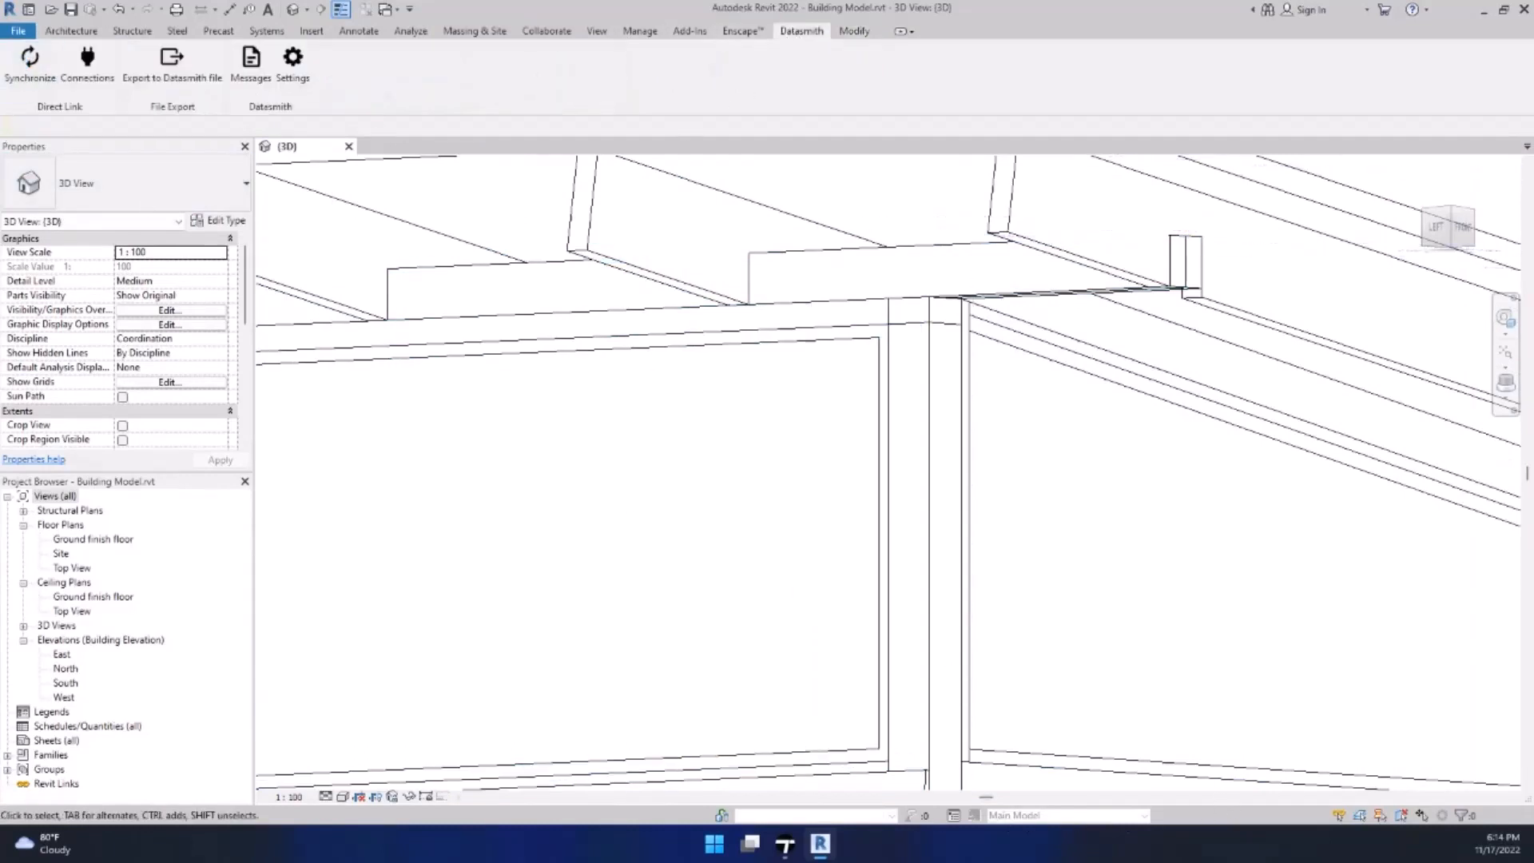
pyautogui.click(786, 844)
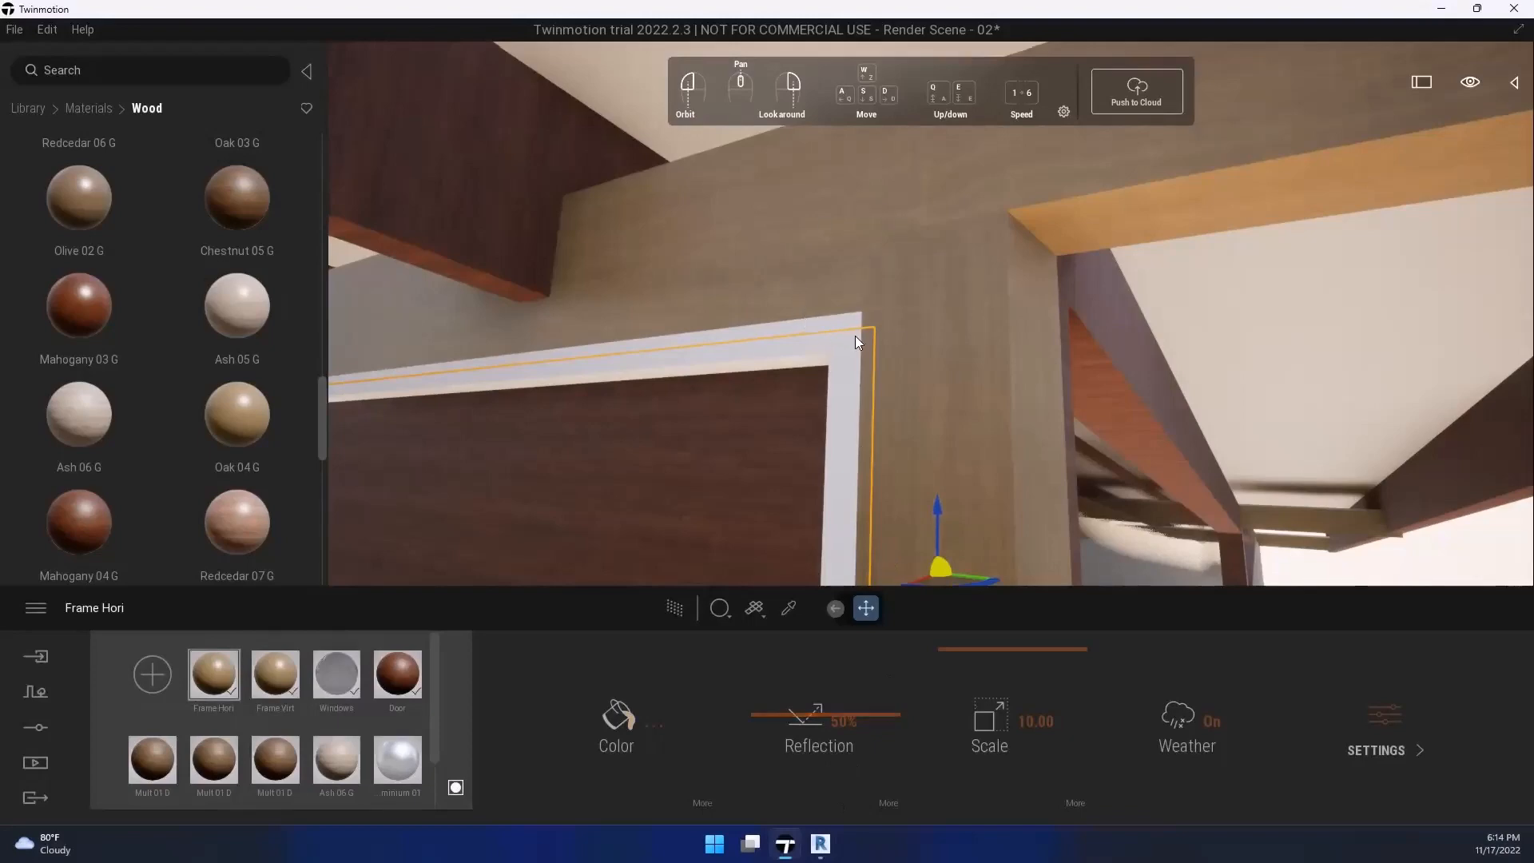
# Step: Examine how the upper window framing's corner meets the beam and the post
pyautogui.scroll(3, 915, 286)
pyautogui.scroll(-4, 915, 286)
pyautogui.scroll(1, 914, 286)
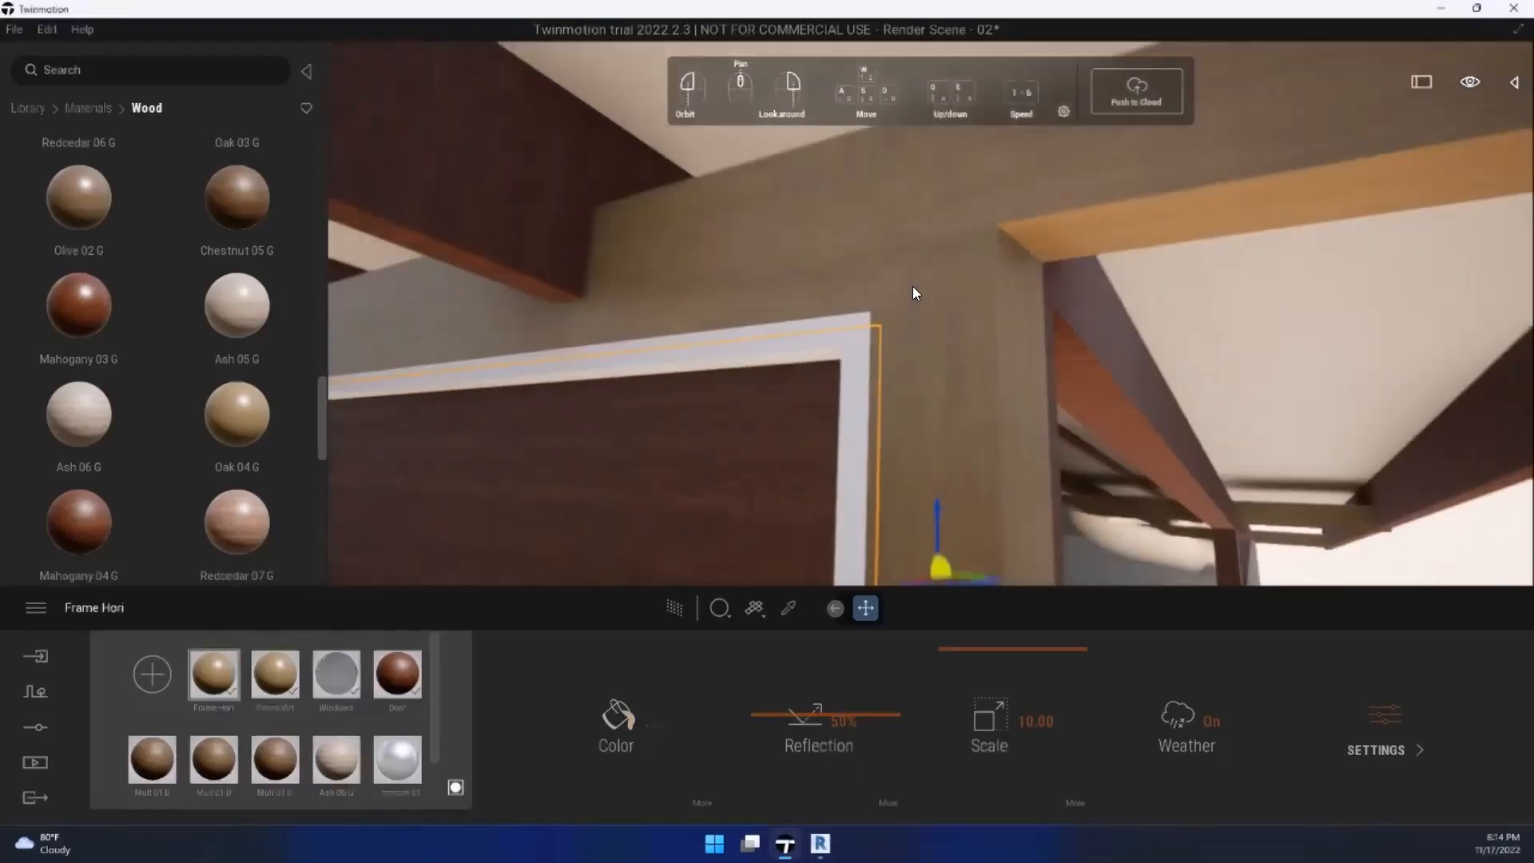
pyautogui.scroll(1, 912, 286)
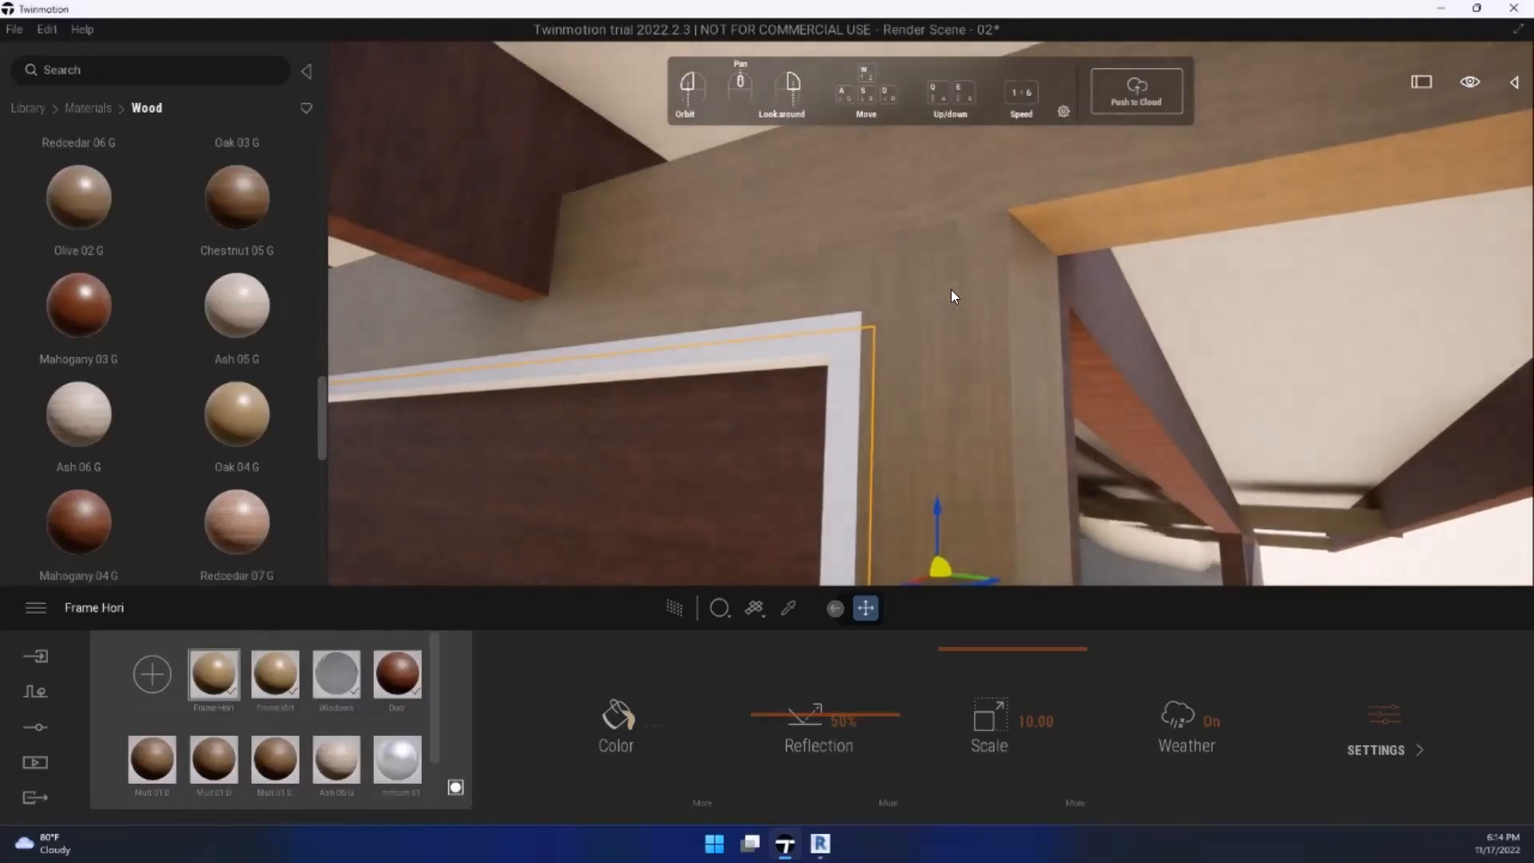
pyautogui.scroll(-2, 950, 292)
pyautogui.scroll(-3, 950, 297)
pyautogui.scroll(2, 856, 349)
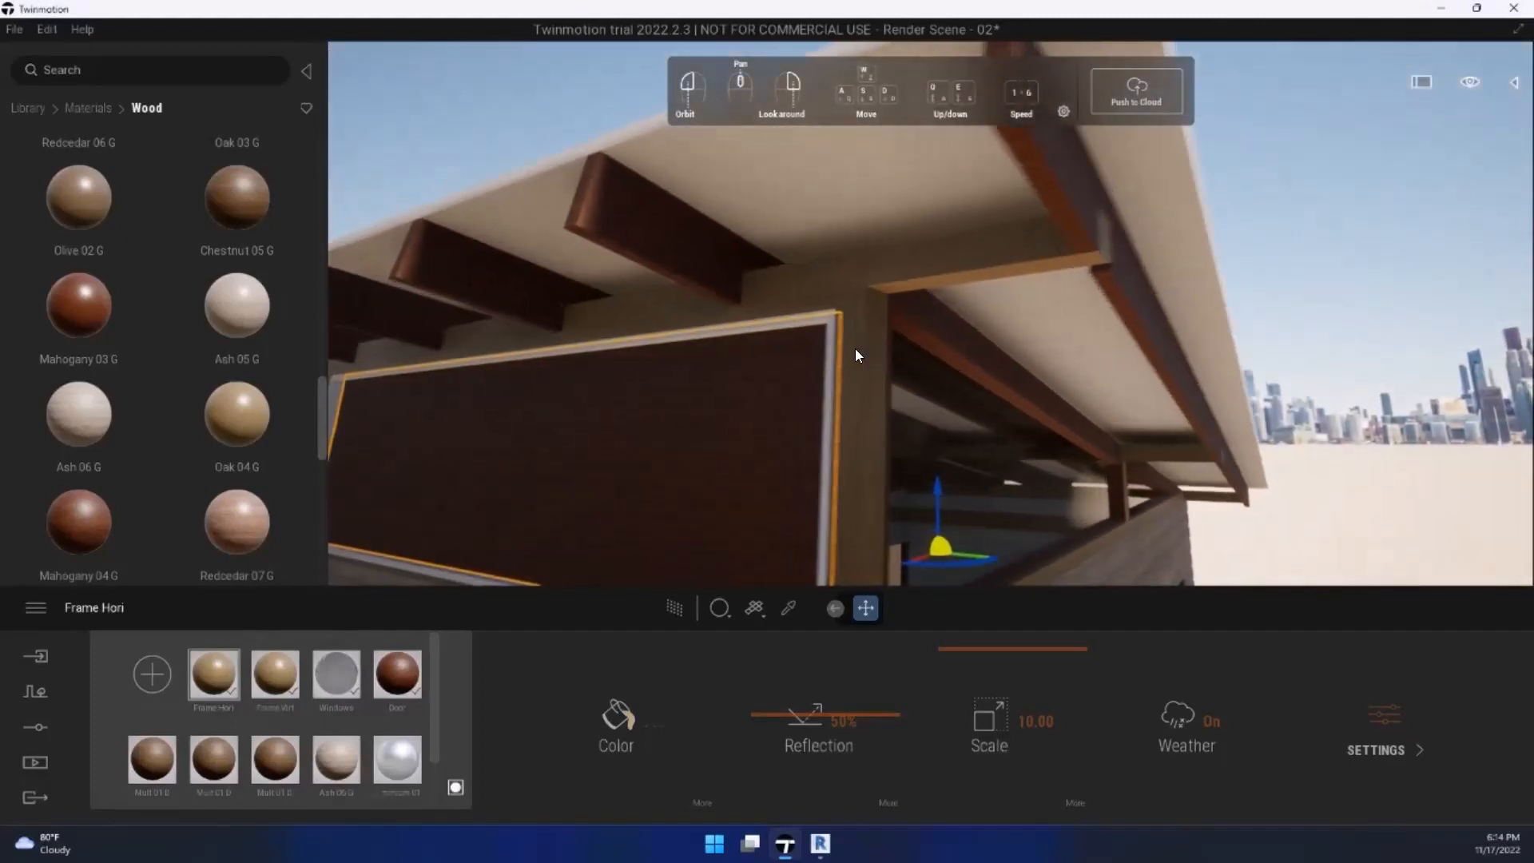
# Step: Apply the Brushed aluminium 01 metal material to the frame of the side wall's louvred window
pyautogui.moveTo(936, 428); pyautogui.dragTo(936, 438, button='middle')
pyautogui.scroll(-1, 935, 440)
pyautogui.scroll(-2, 934, 440)
pyautogui.moveTo(655, 373); pyautogui.dragTo(695, 449, button='middle')
pyautogui.moveTo(696, 455); pyautogui.dragTo(701, 472, button='right')
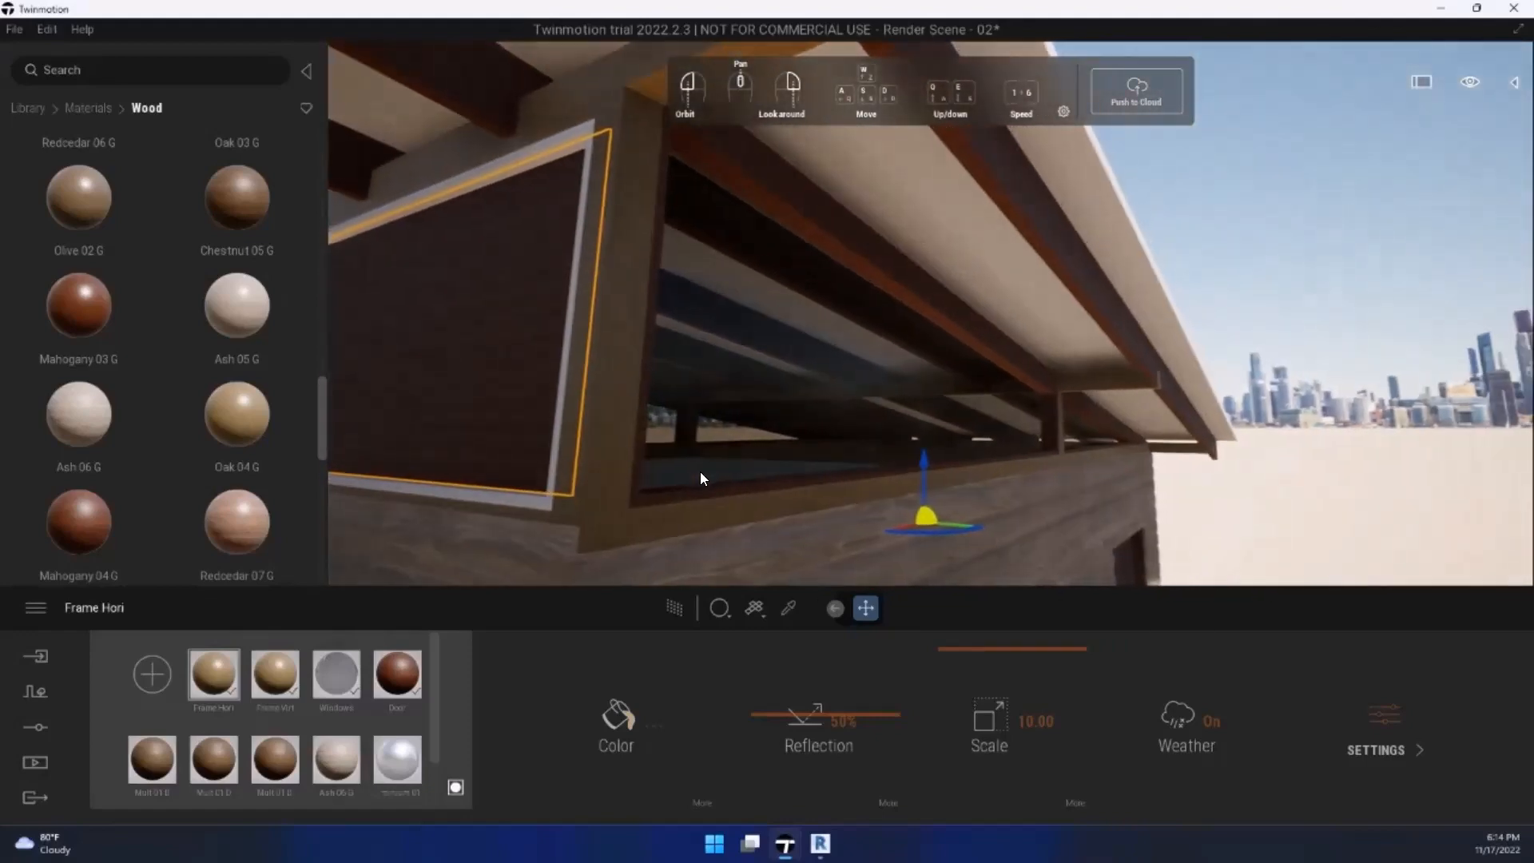
pyautogui.moveTo(701, 471); pyautogui.dragTo(744, 467, button='middle')
pyautogui.moveTo(744, 467); pyautogui.dragTo(393, 455, button='right')
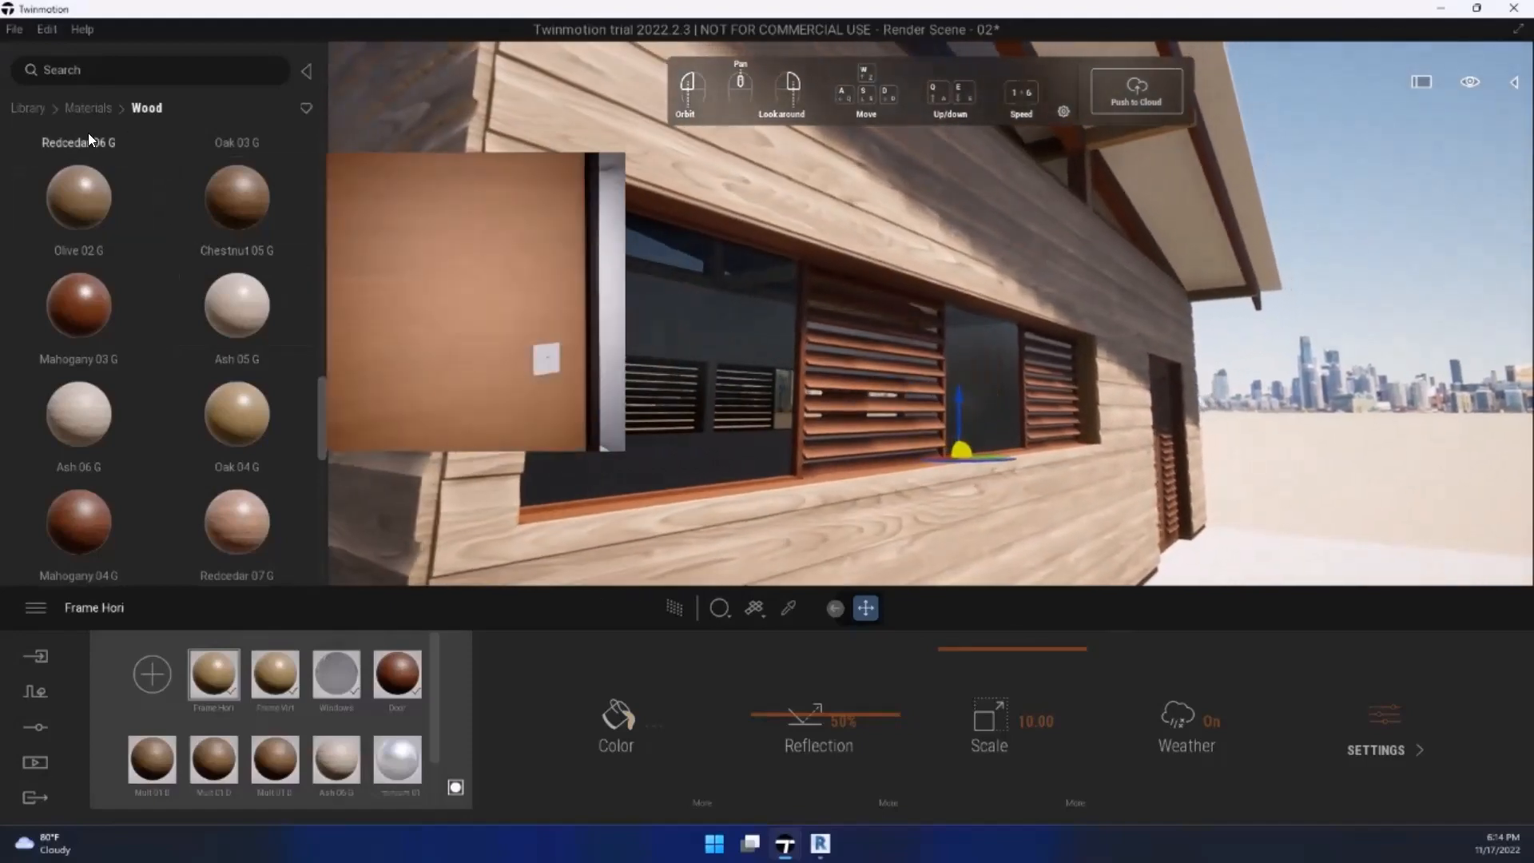
pyautogui.click(89, 112)
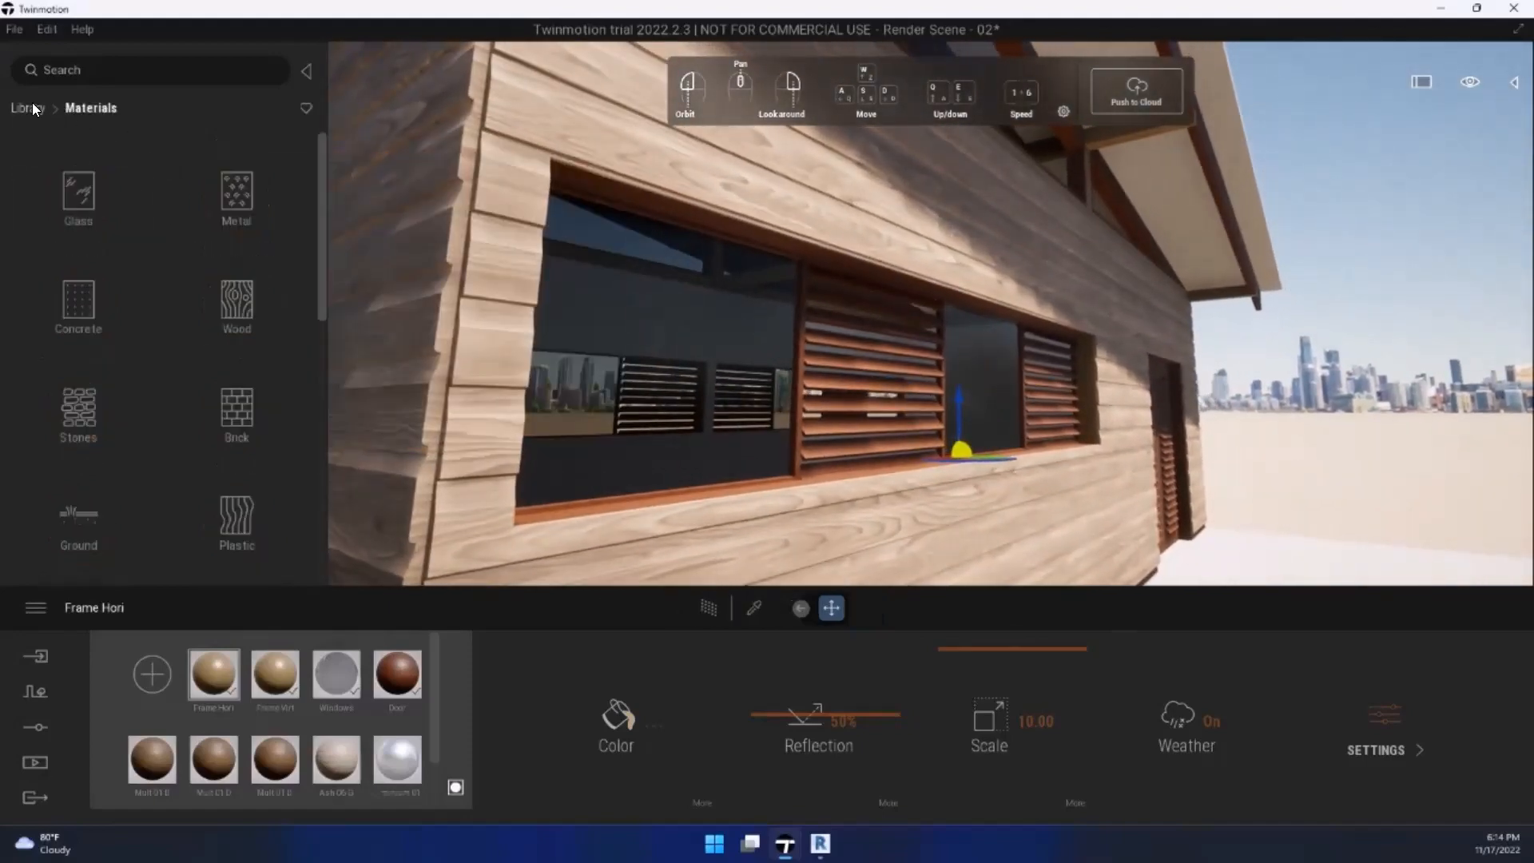
pyautogui.click(243, 203)
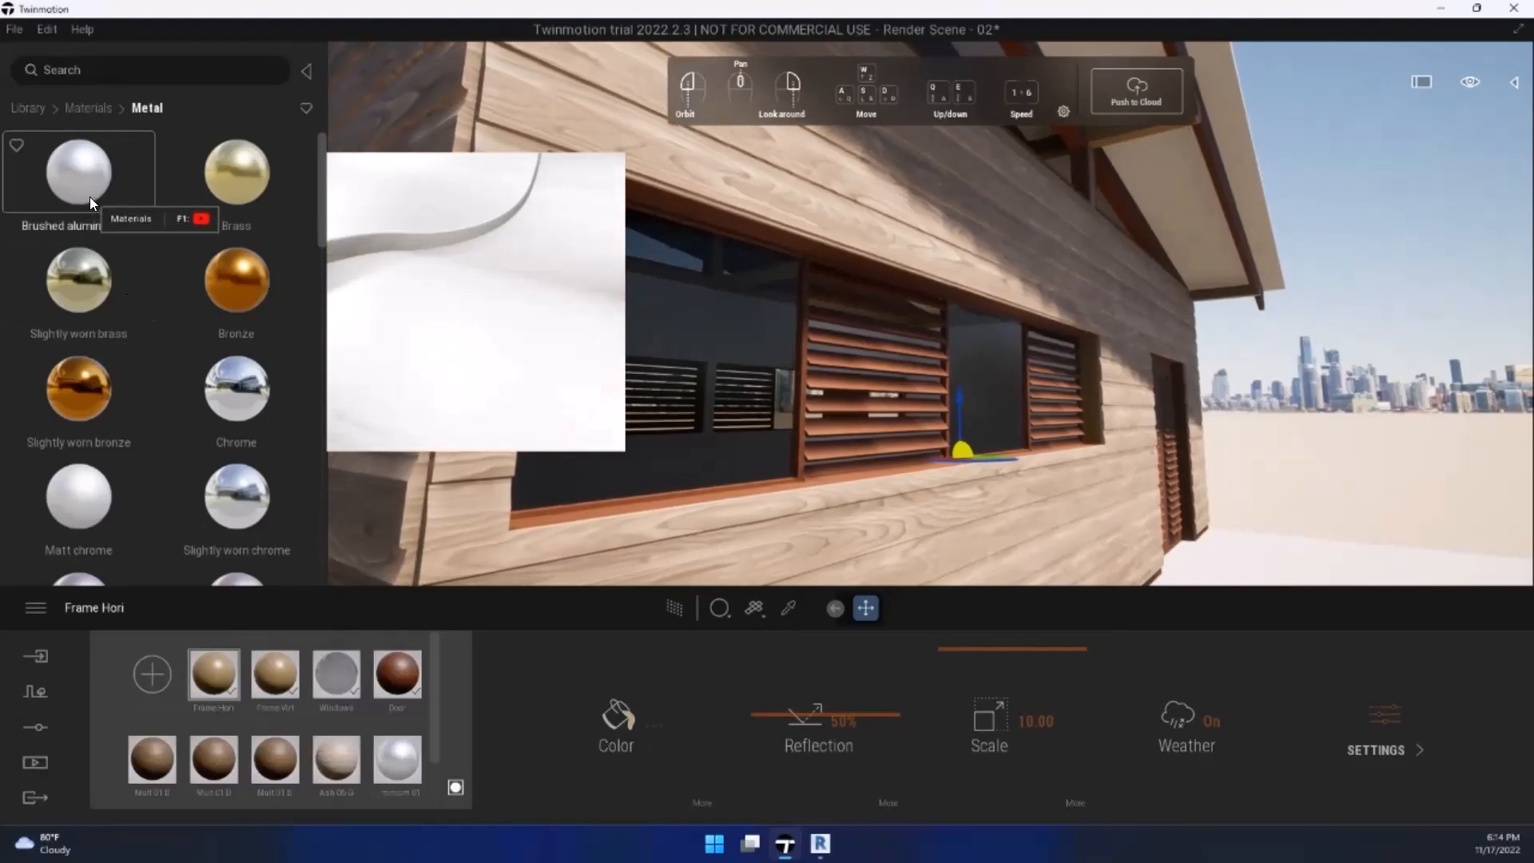
pyautogui.moveTo(91, 199)
pyautogui.mouseDown()
pyautogui.moveTo(417, 361)
pyautogui.moveTo(562, 516)
pyautogui.mouseUp()
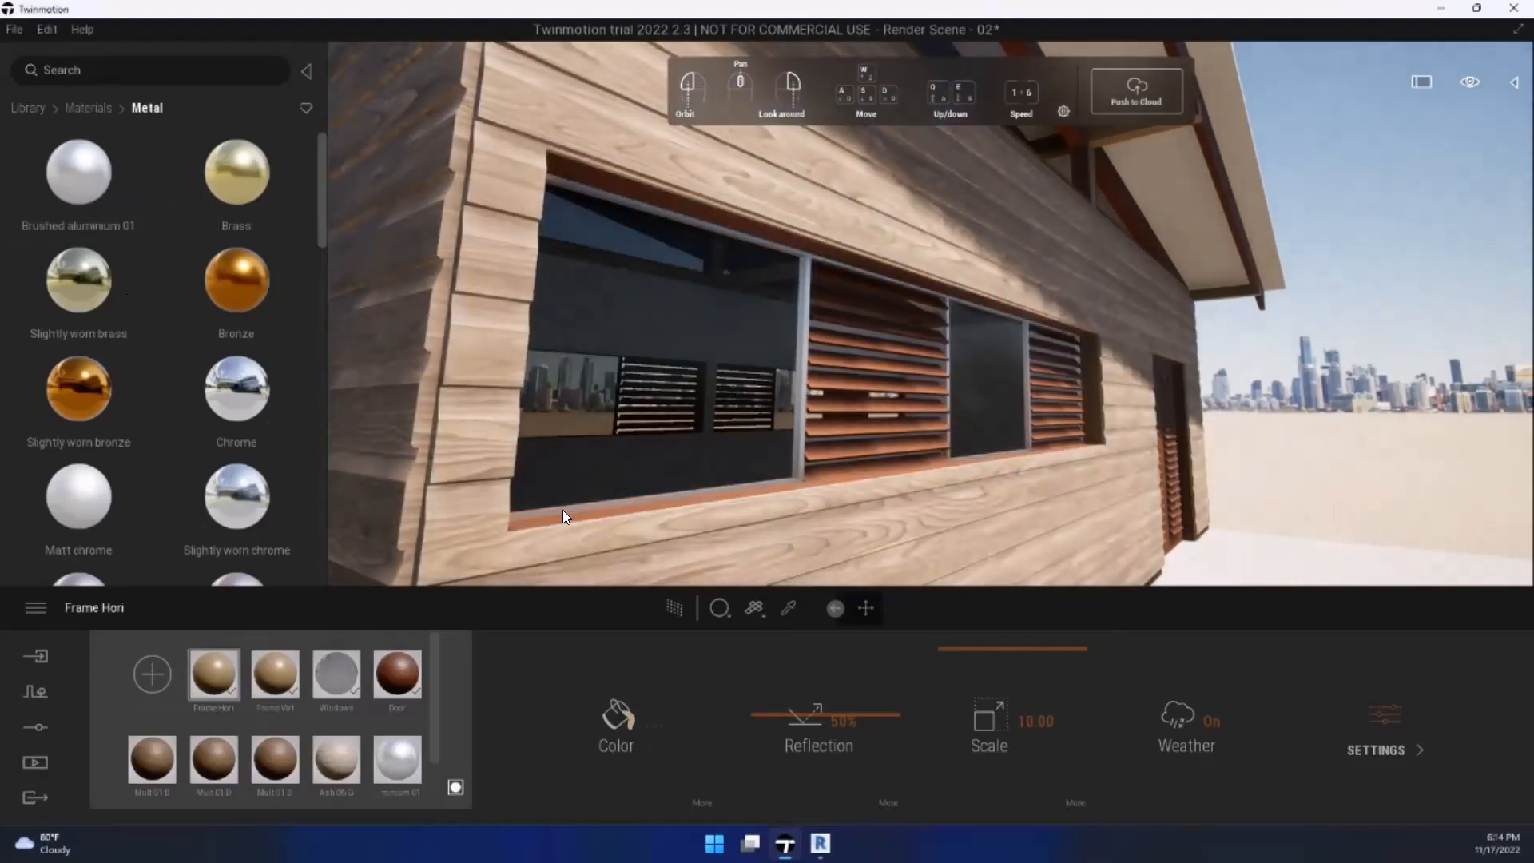
pyautogui.click(562, 511)
pyautogui.moveTo(561, 511); pyautogui.dragTo(579, 481, button='right')
pyautogui.scroll(-5, 579, 480)
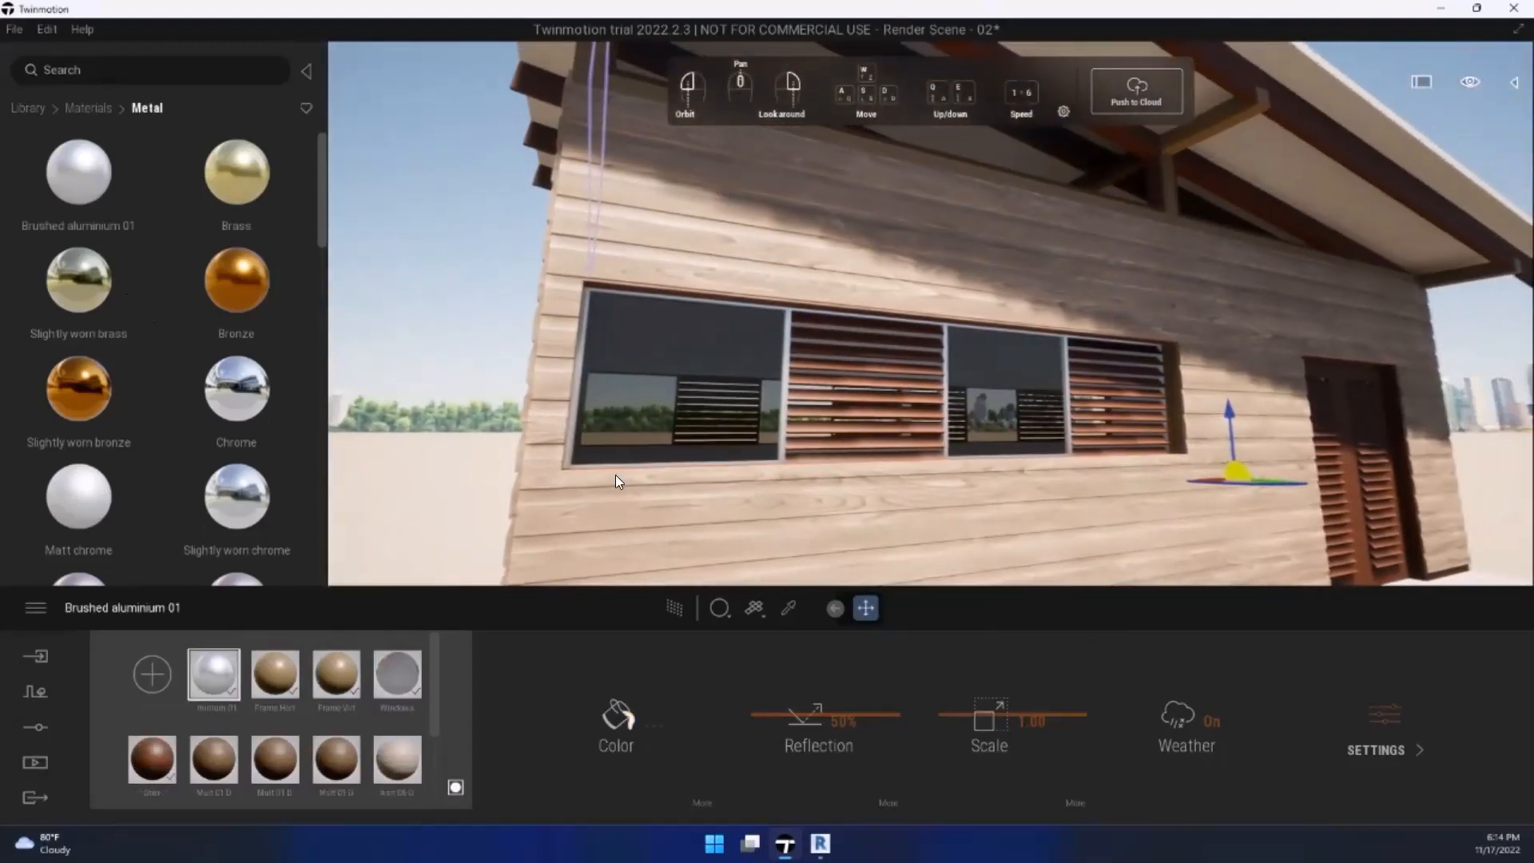
# Step: Rename the new aluminium material in the scene's material list to Metal Frames
pyautogui.scroll(4, 552, 479)
pyautogui.scroll(-4, 575, 478)
pyautogui.scroll(6, 778, 471)
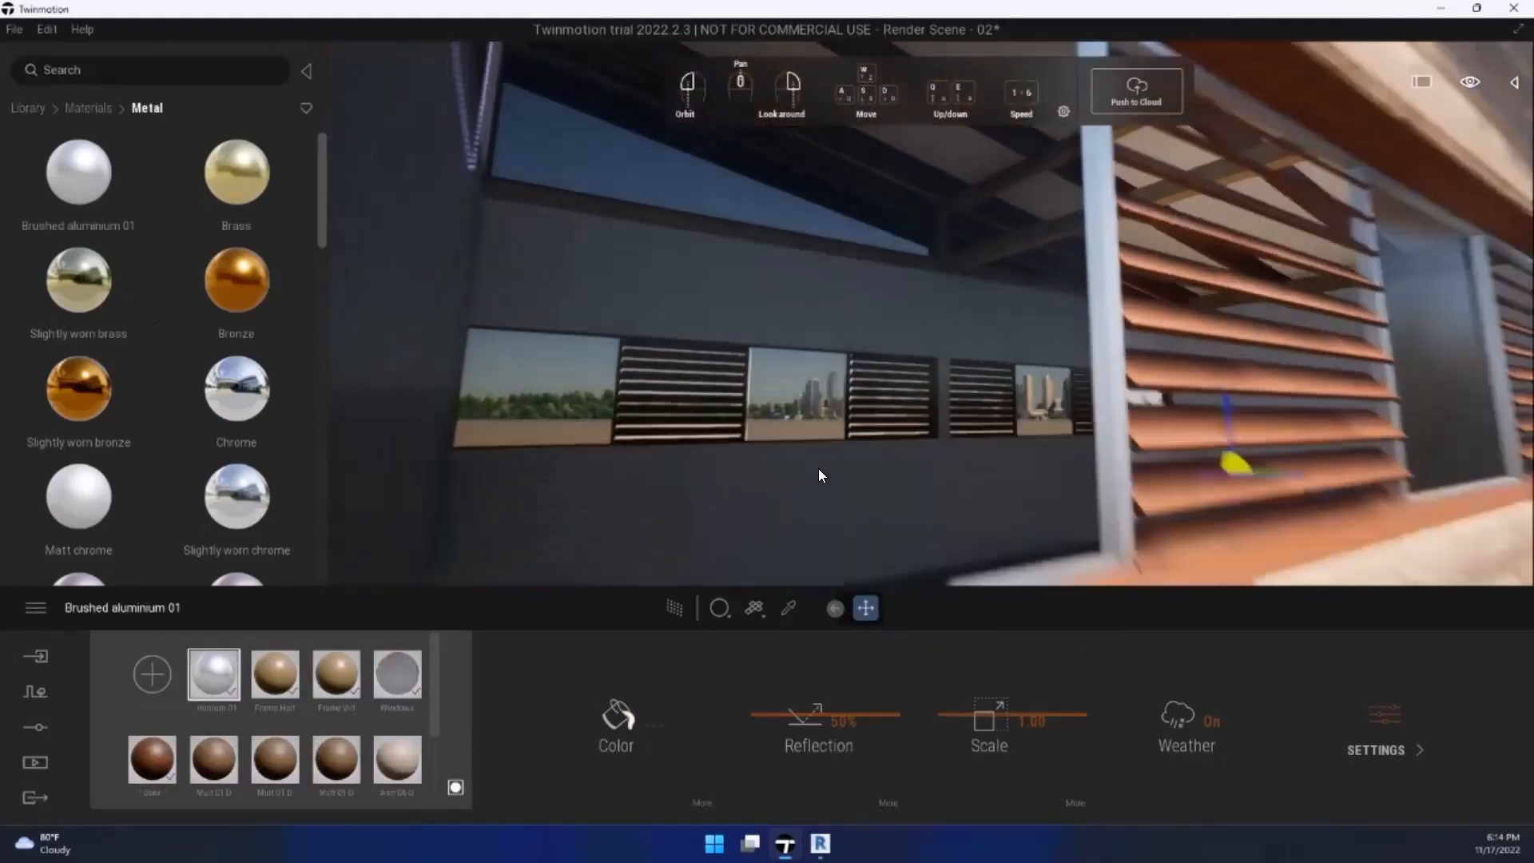
pyautogui.moveTo(1106, 409); pyautogui.dragTo(903, 453, button='middle')
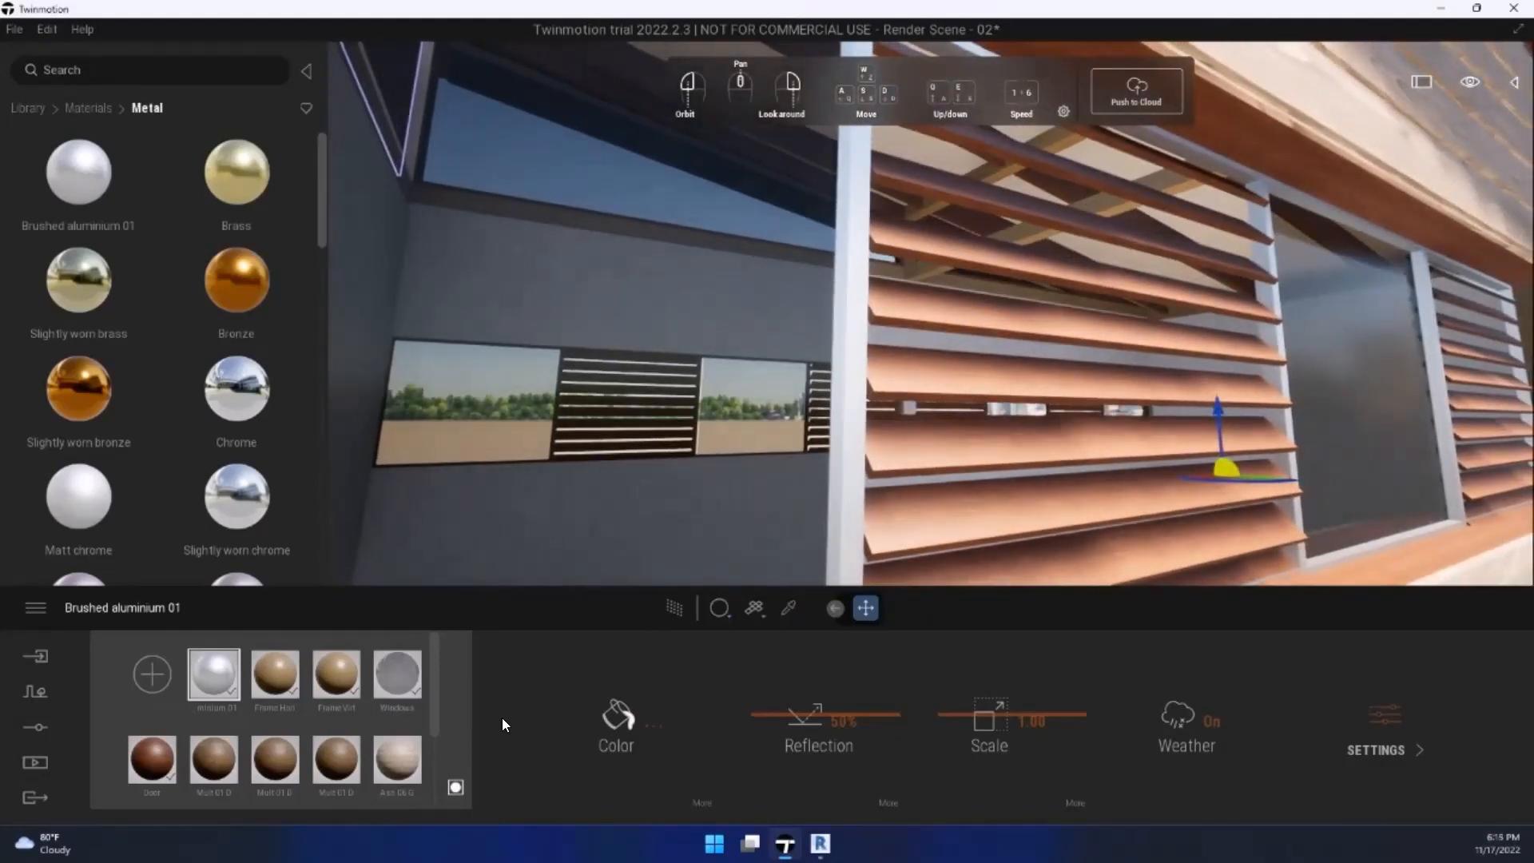
pyautogui.rightClick(231, 696)
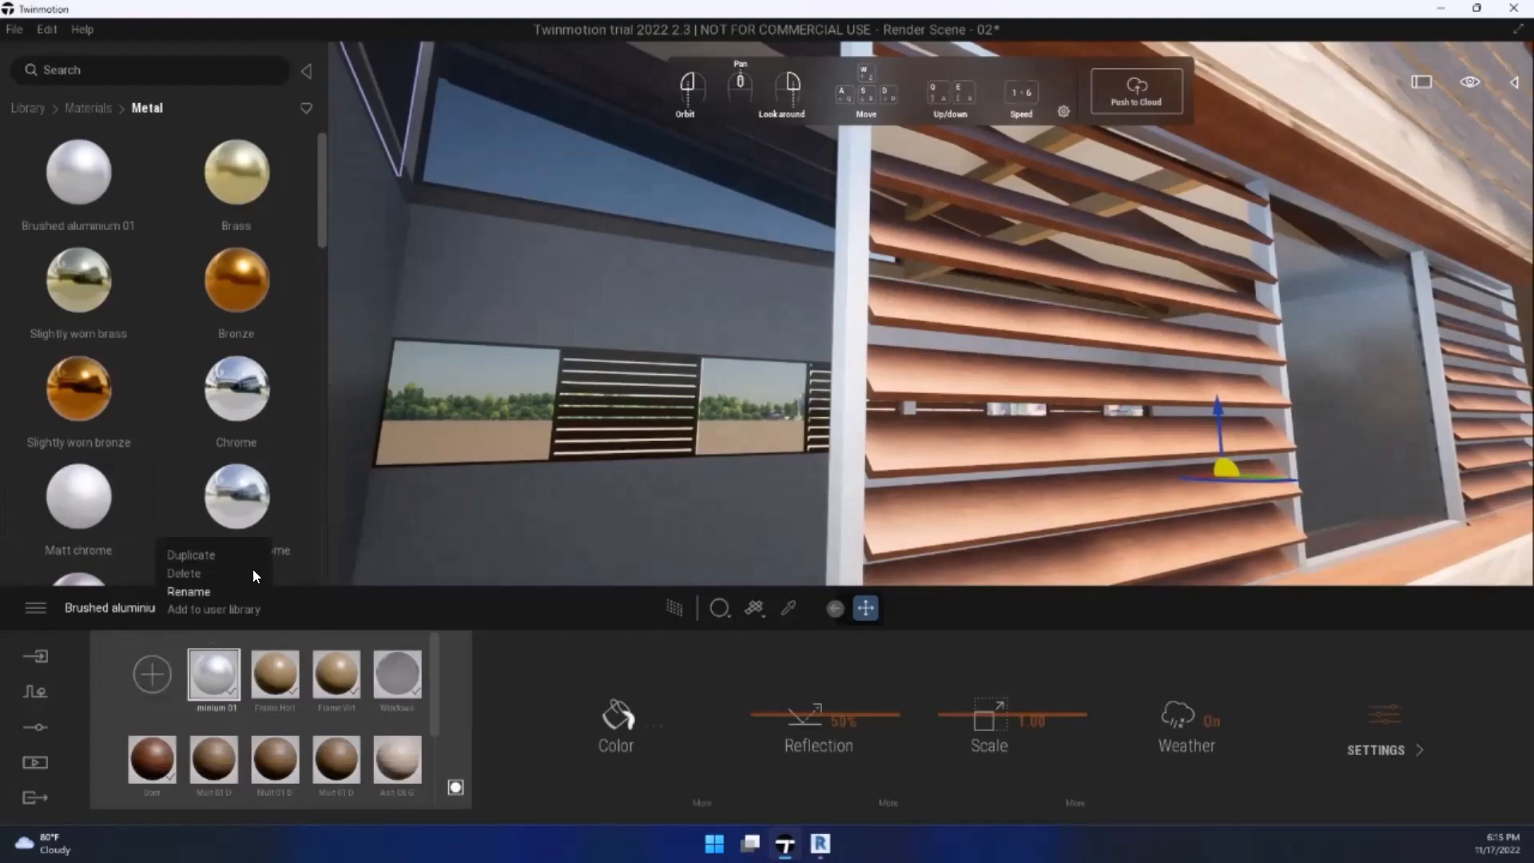
pyautogui.click(206, 589)
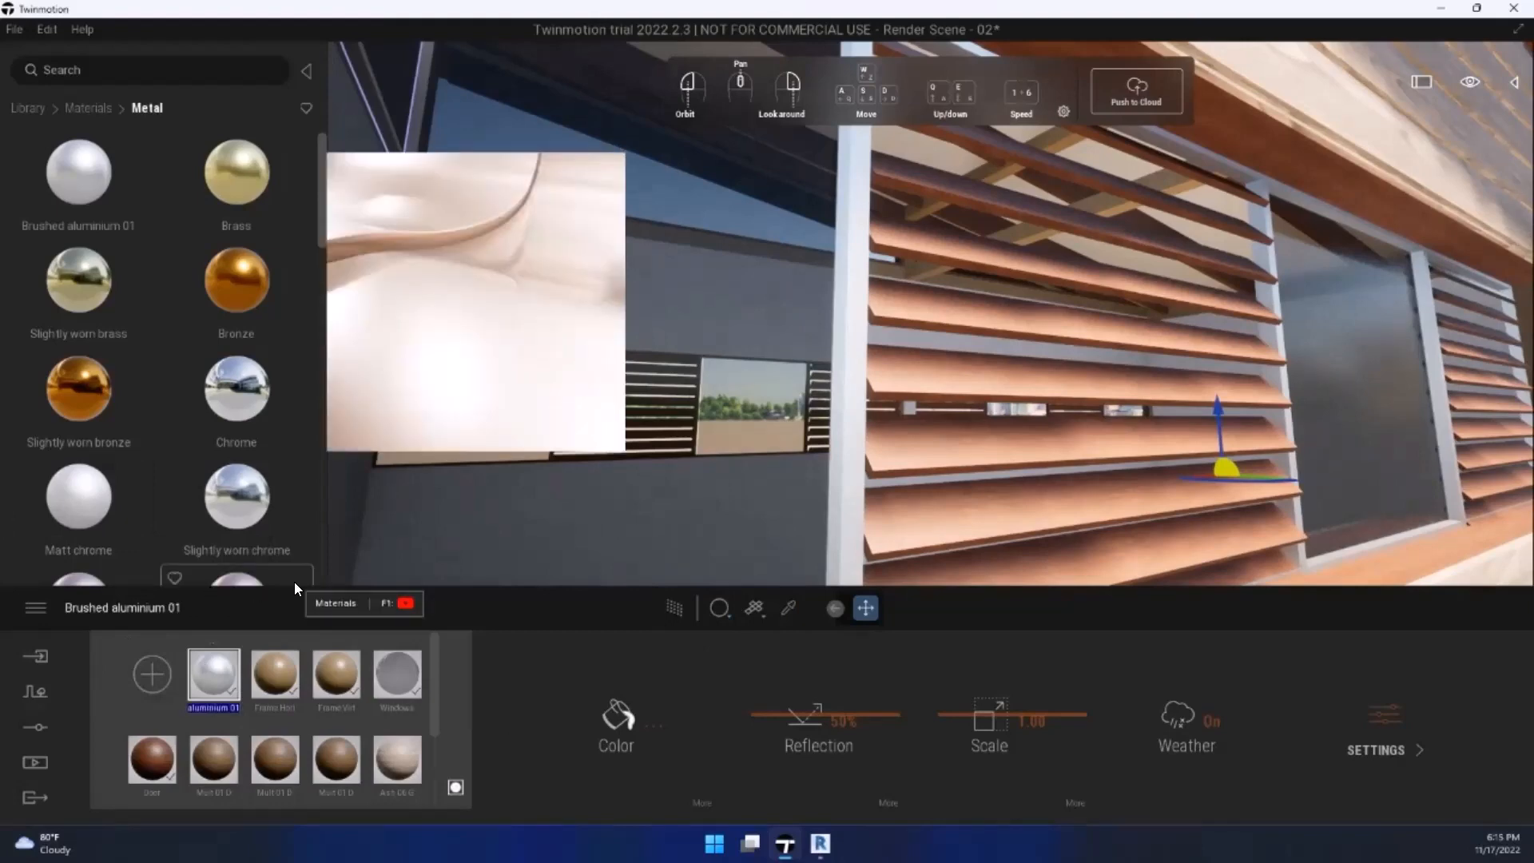
pyautogui.write('Metal Frames')
pyautogui.press('Return')
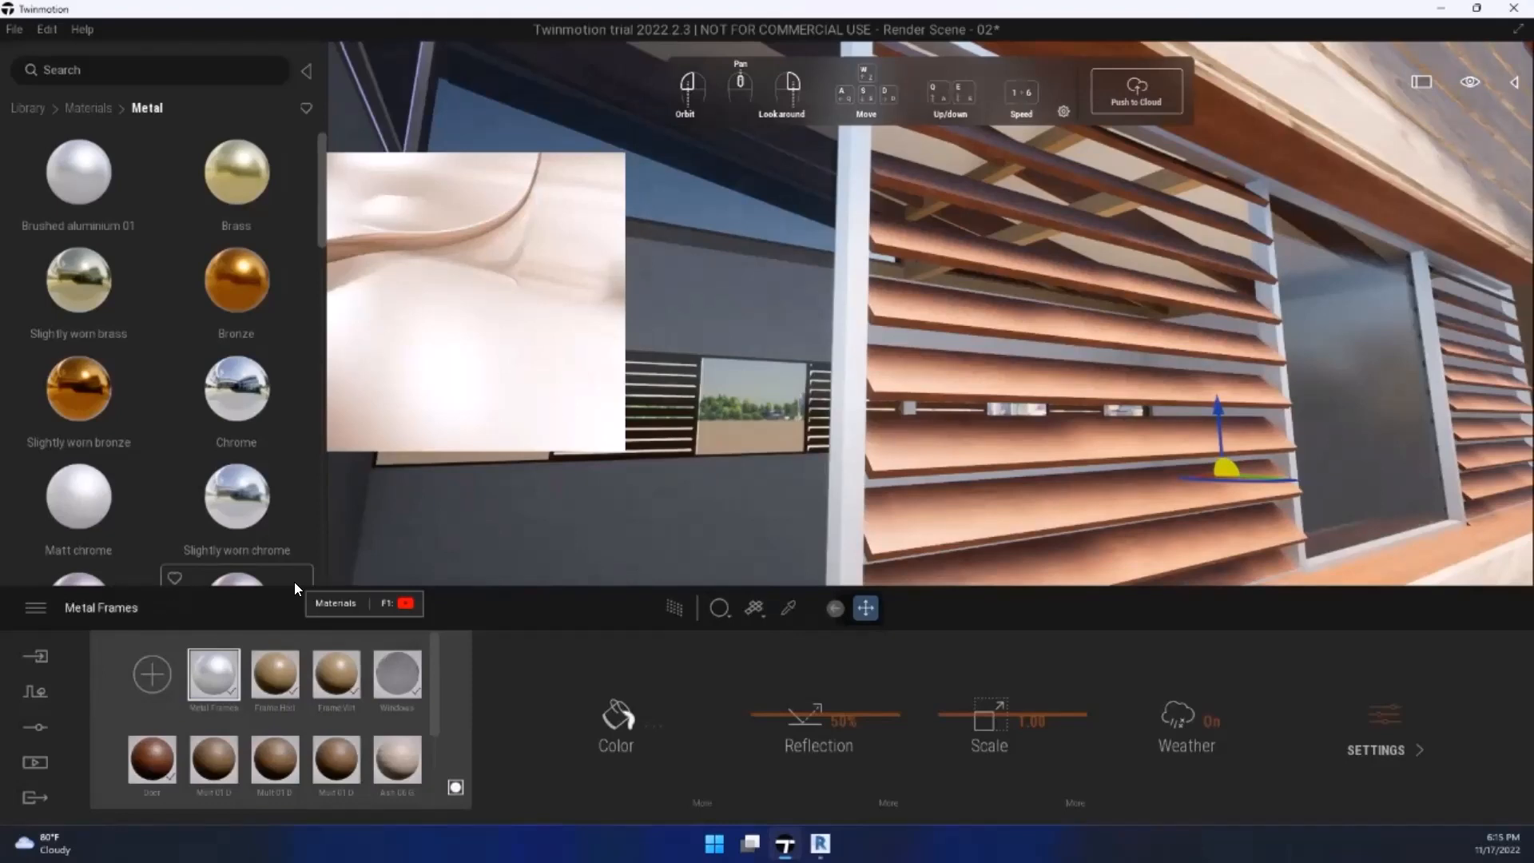
# Step: Set the Metal Frames material's colour to dark grey 383838
pyautogui.click(623, 731)
pyautogui.moveTo(756, 330); pyautogui.dragTo(767, 459)
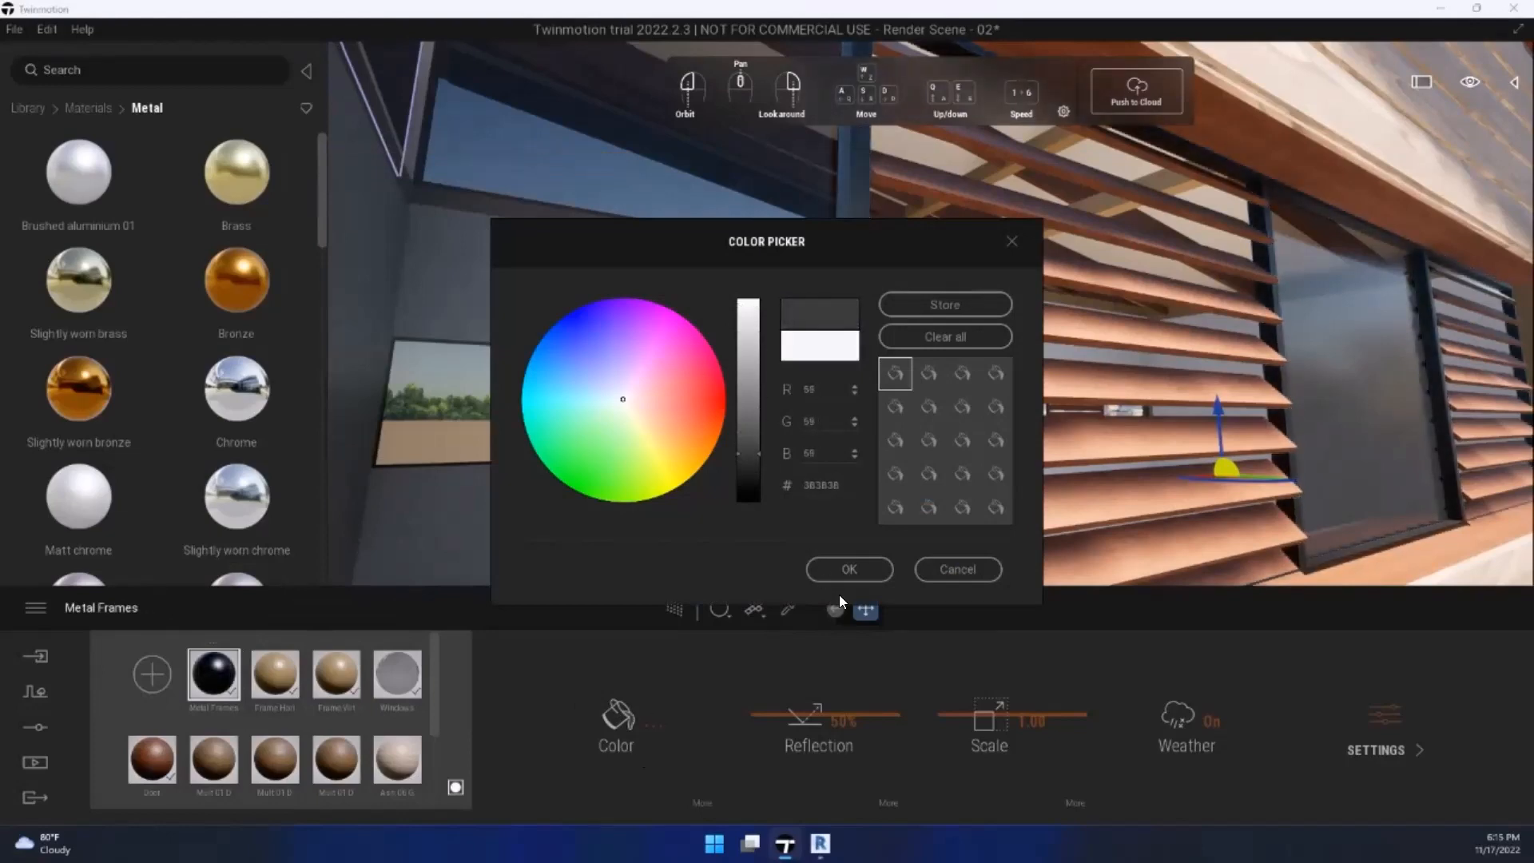
pyautogui.click(846, 576)
# Step: Apply the Metal Frames material to the framing of the upper windows on both sides of the corner post
pyautogui.press('w')
pyautogui.press('d')
pyautogui.press('s')
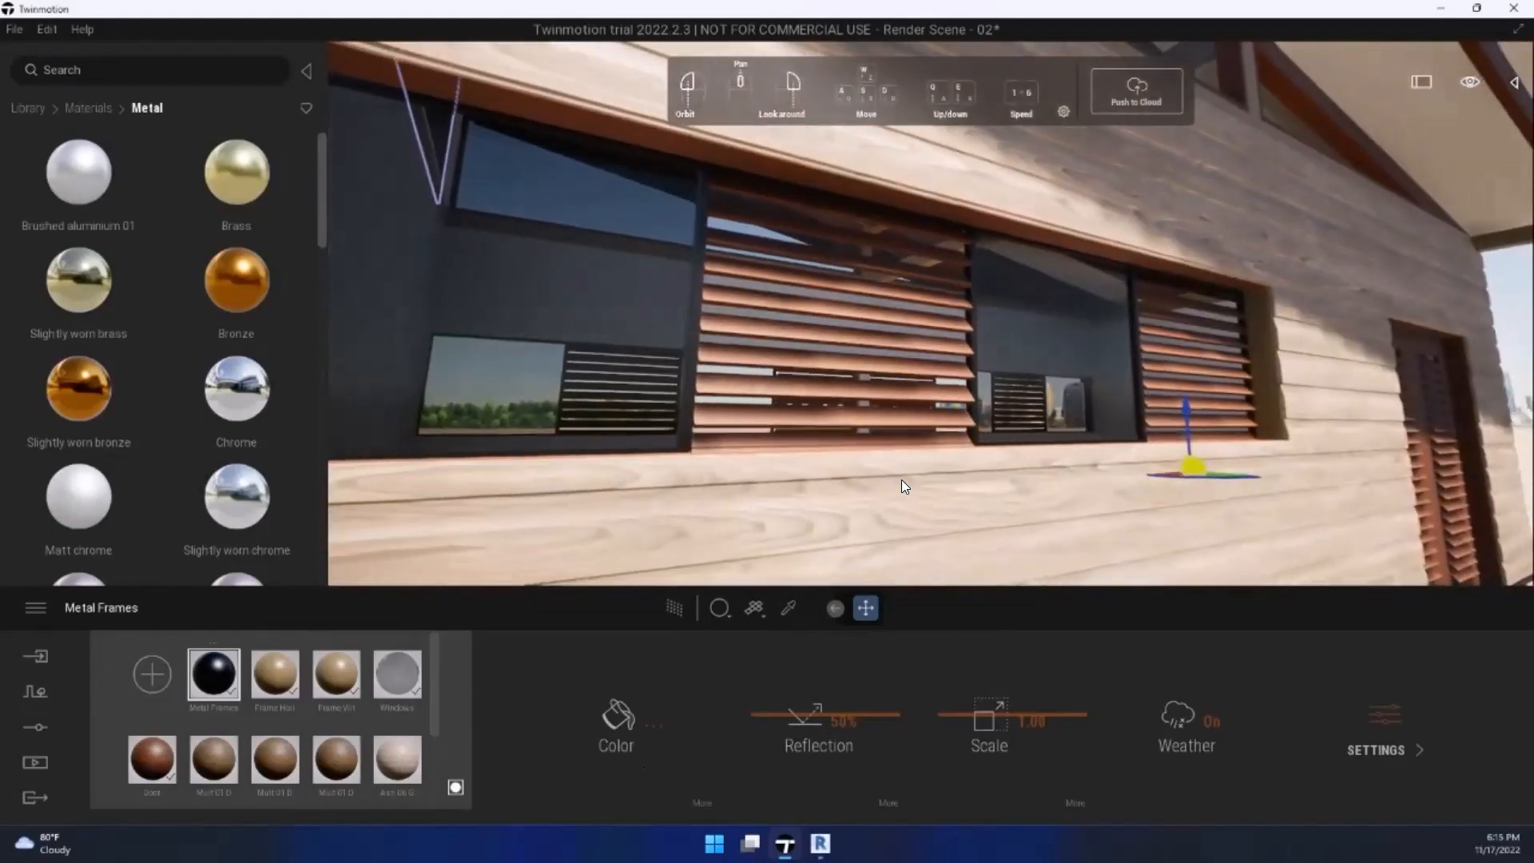
pyautogui.press('s')
pyautogui.press('a')
pyautogui.press('w')
pyautogui.press('q')
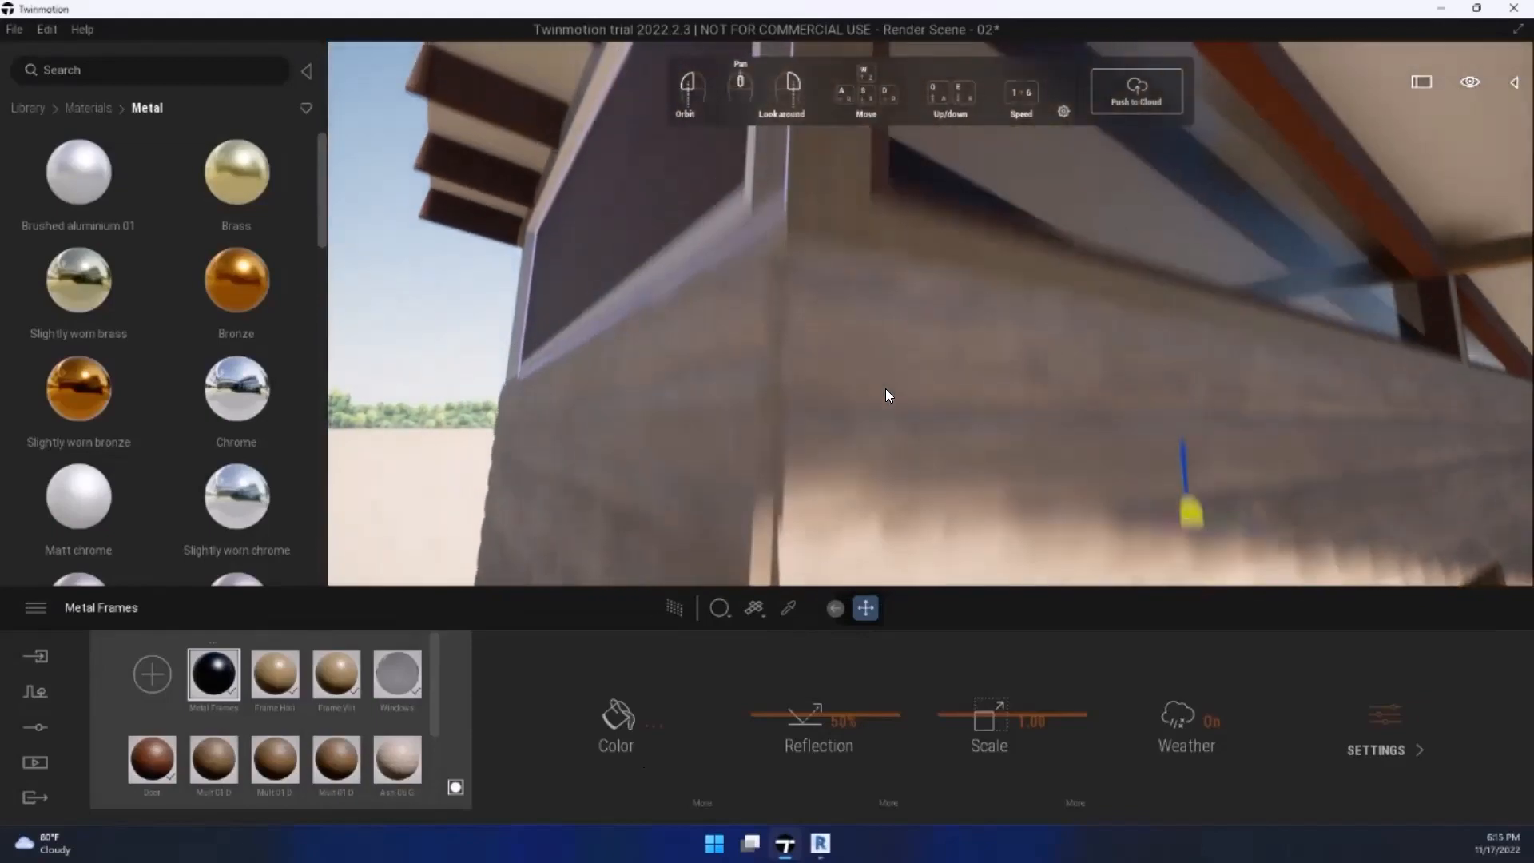
pyautogui.press('q')
pyautogui.press('a')
pyautogui.press('e')
pyautogui.moveTo(214, 673); pyautogui.dragTo(775, 398)
pyautogui.press('d')
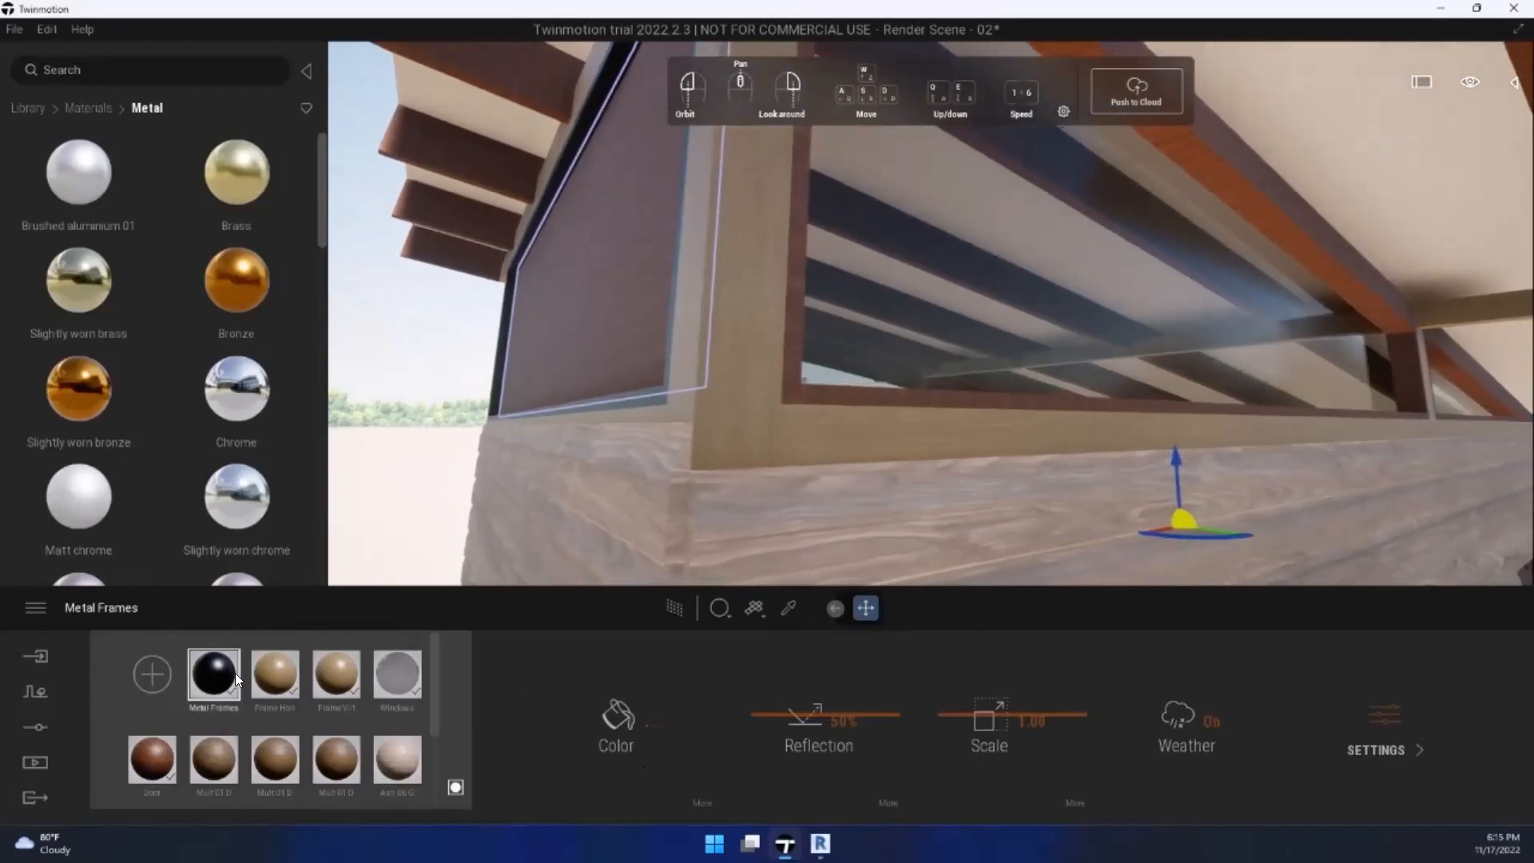
pyautogui.moveTo(235, 675); pyautogui.dragTo(818, 402)
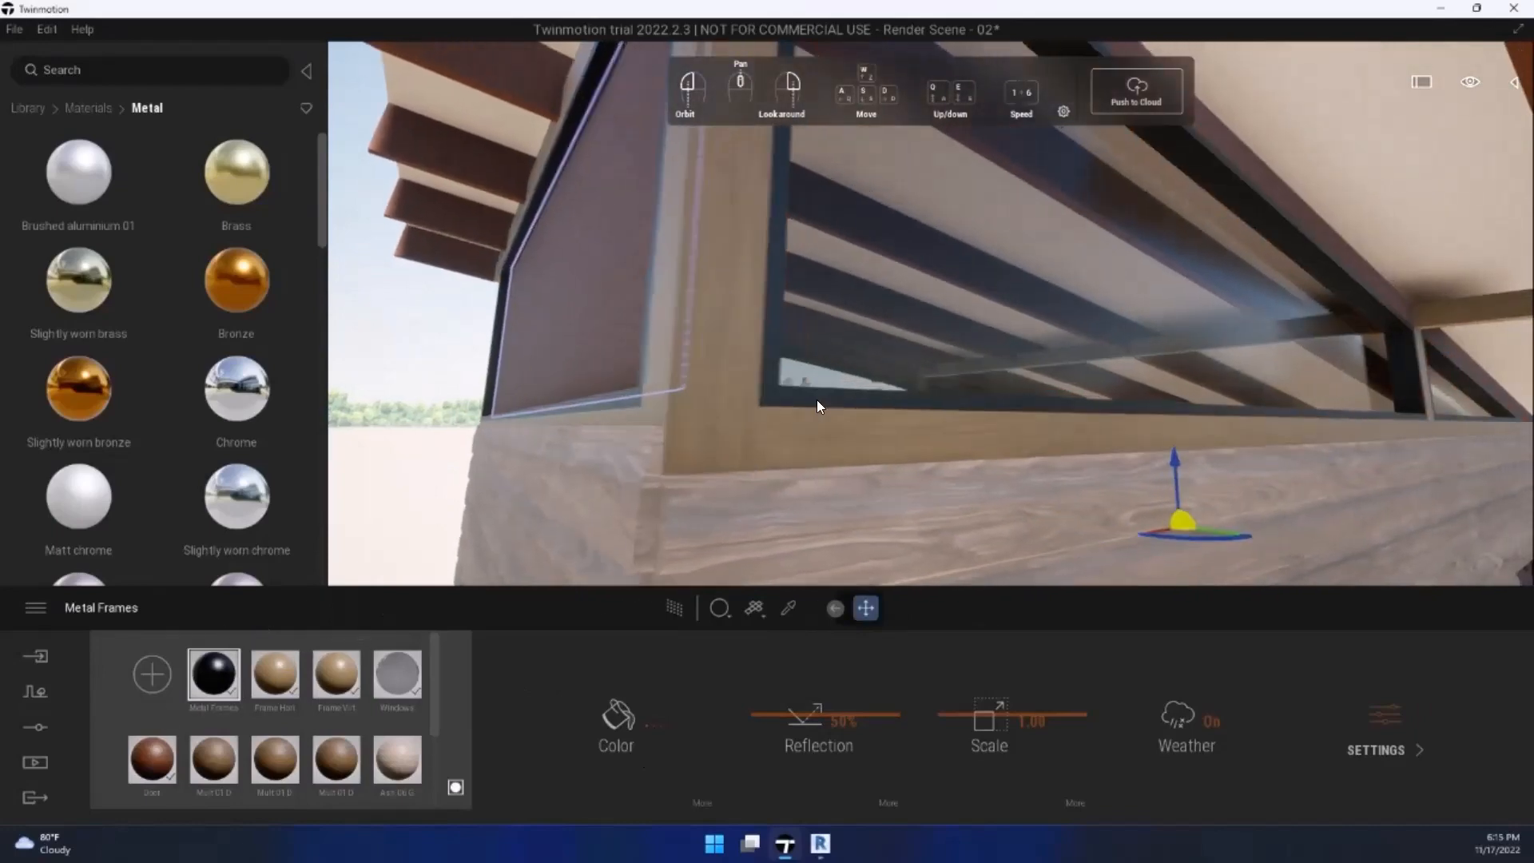
# Step: Examine the upper window frames under the sloping roof from a wider view of the house
pyautogui.press('e')
pyautogui.moveTo(816, 400); pyautogui.dragTo(734, 364, button='right')
pyautogui.press('q')
pyautogui.press('s')
pyautogui.press('q')
pyautogui.press('a')
pyautogui.press('s')
pyautogui.moveTo(730, 337); pyautogui.dragTo(633, 386)
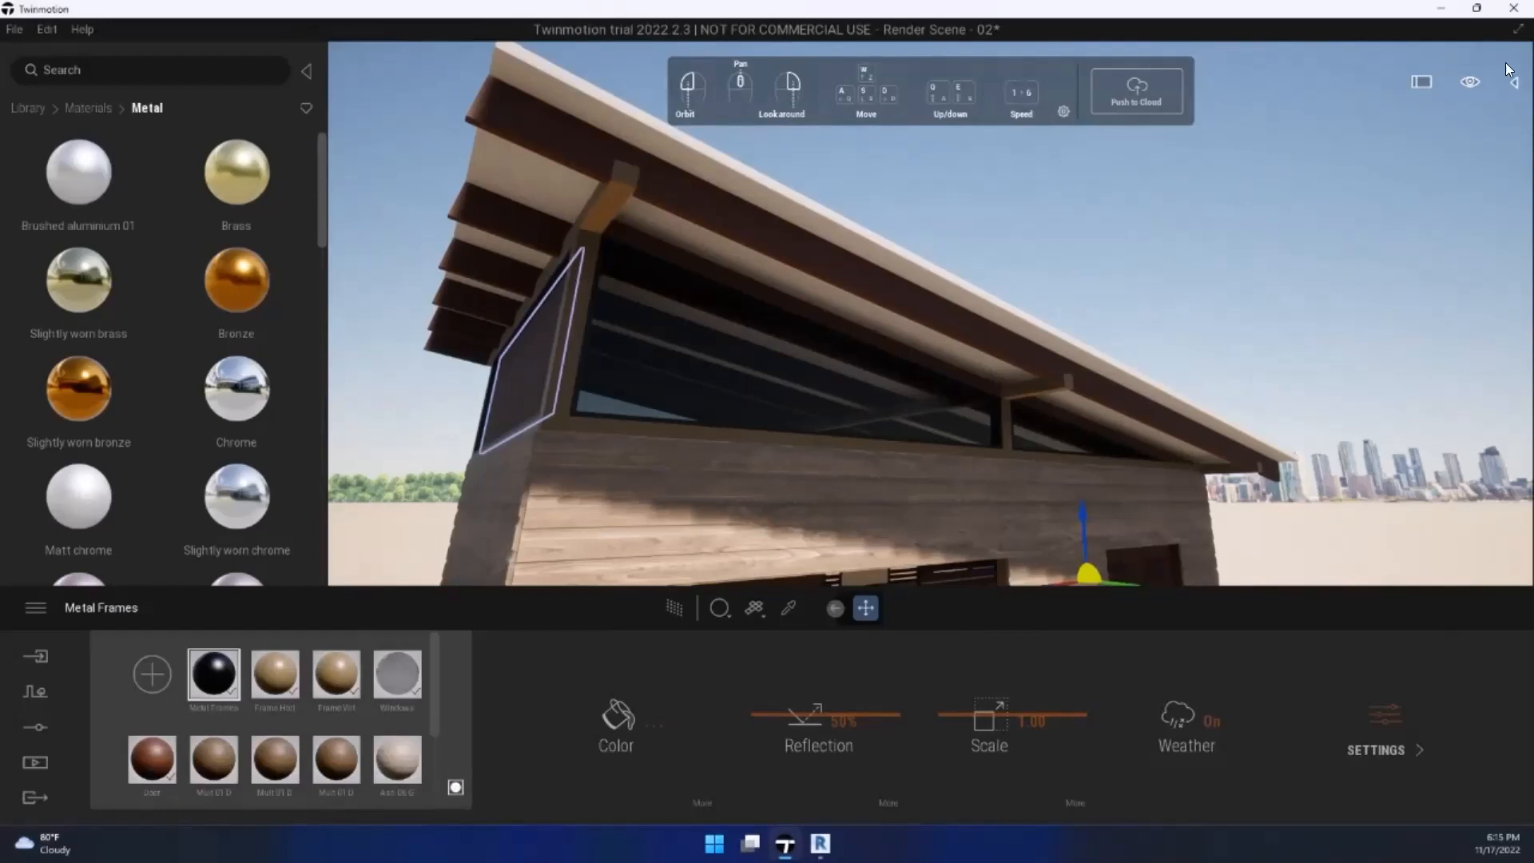
# Step: Adjust the time of day so direct sunlight falls on the wood panel beside the corner post
pyautogui.moveTo(1473, 85)
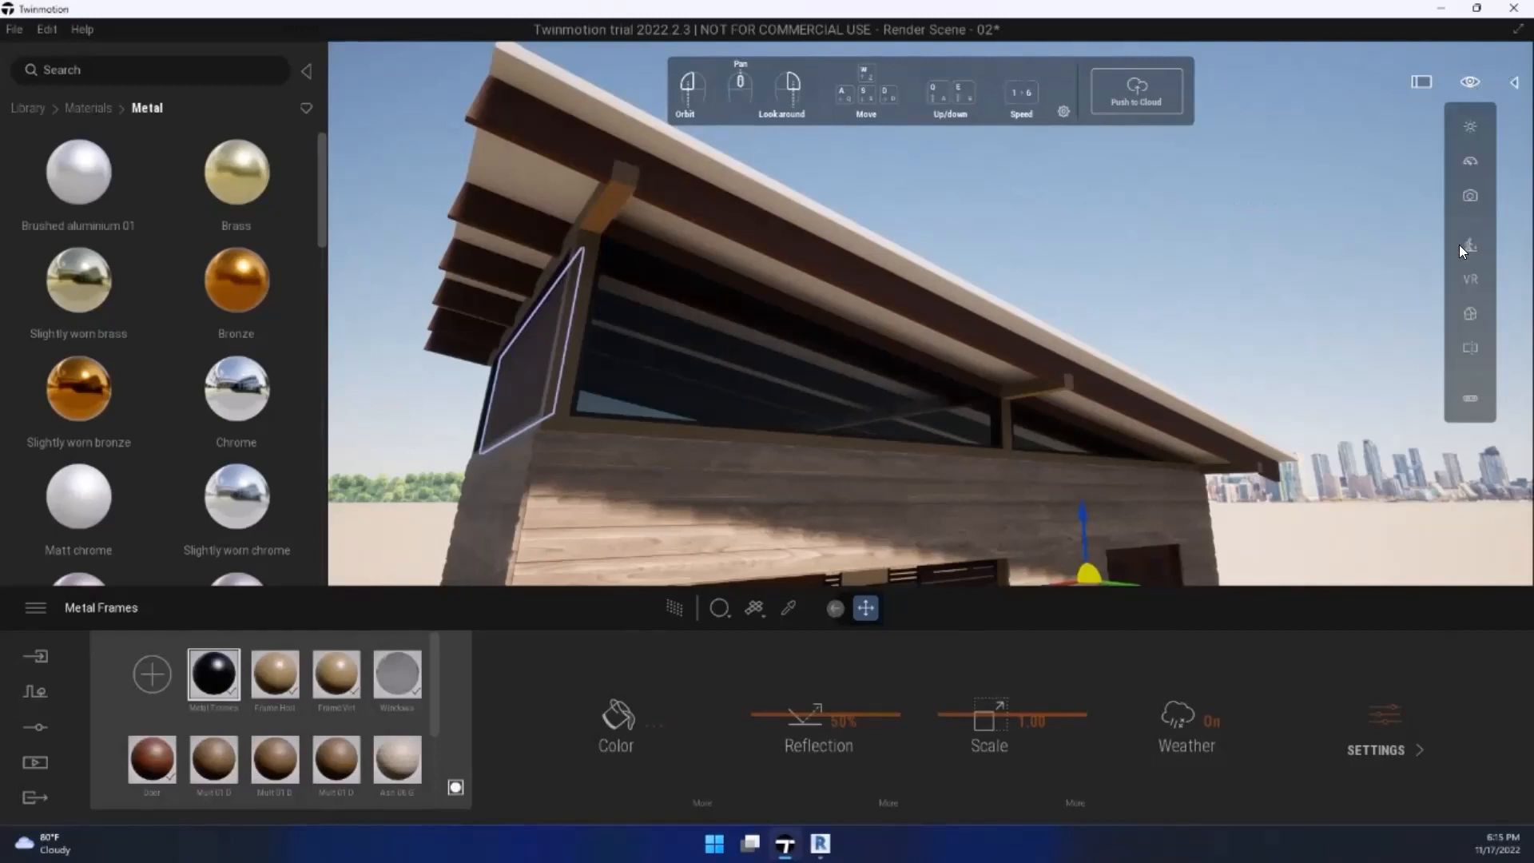
pyautogui.click(1471, 129)
pyautogui.click(1392, 217)
pyautogui.moveTo(1391, 220)
pyautogui.mouseDown()
pyautogui.moveTo(1394, 172)
pyautogui.moveTo(1395, 227)
pyautogui.mouseUp()
# Step: Sample the Frame Hori material from the horizontal beam above the corner post with the Material picker
pyautogui.moveTo(1255, 286); pyautogui.dragTo(810, 282, button='right')
pyautogui.press('w')
pyautogui.press('d')
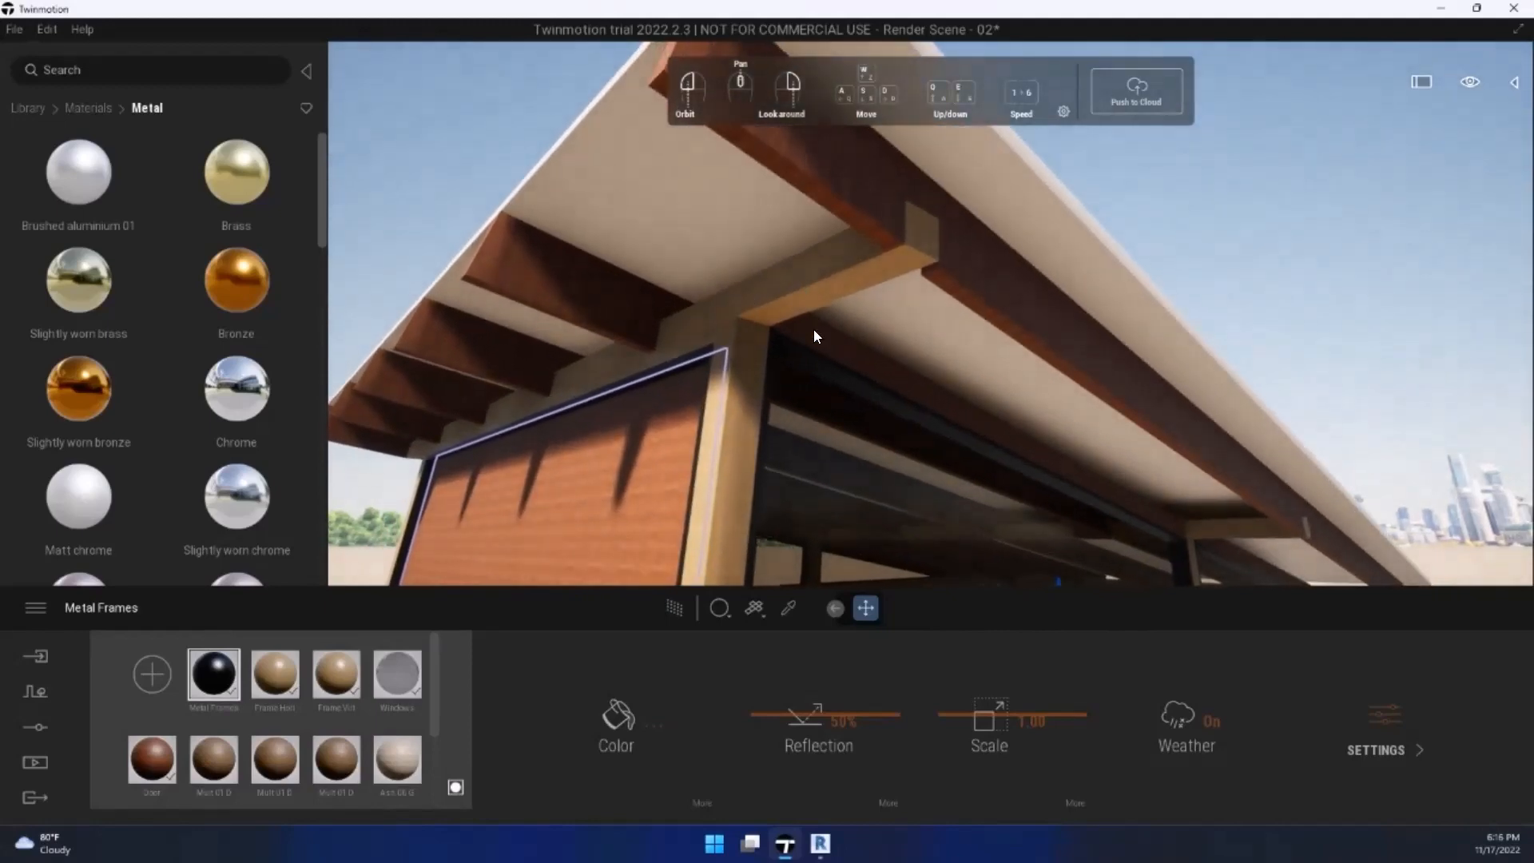
pyautogui.press('w')
pyautogui.press('a')
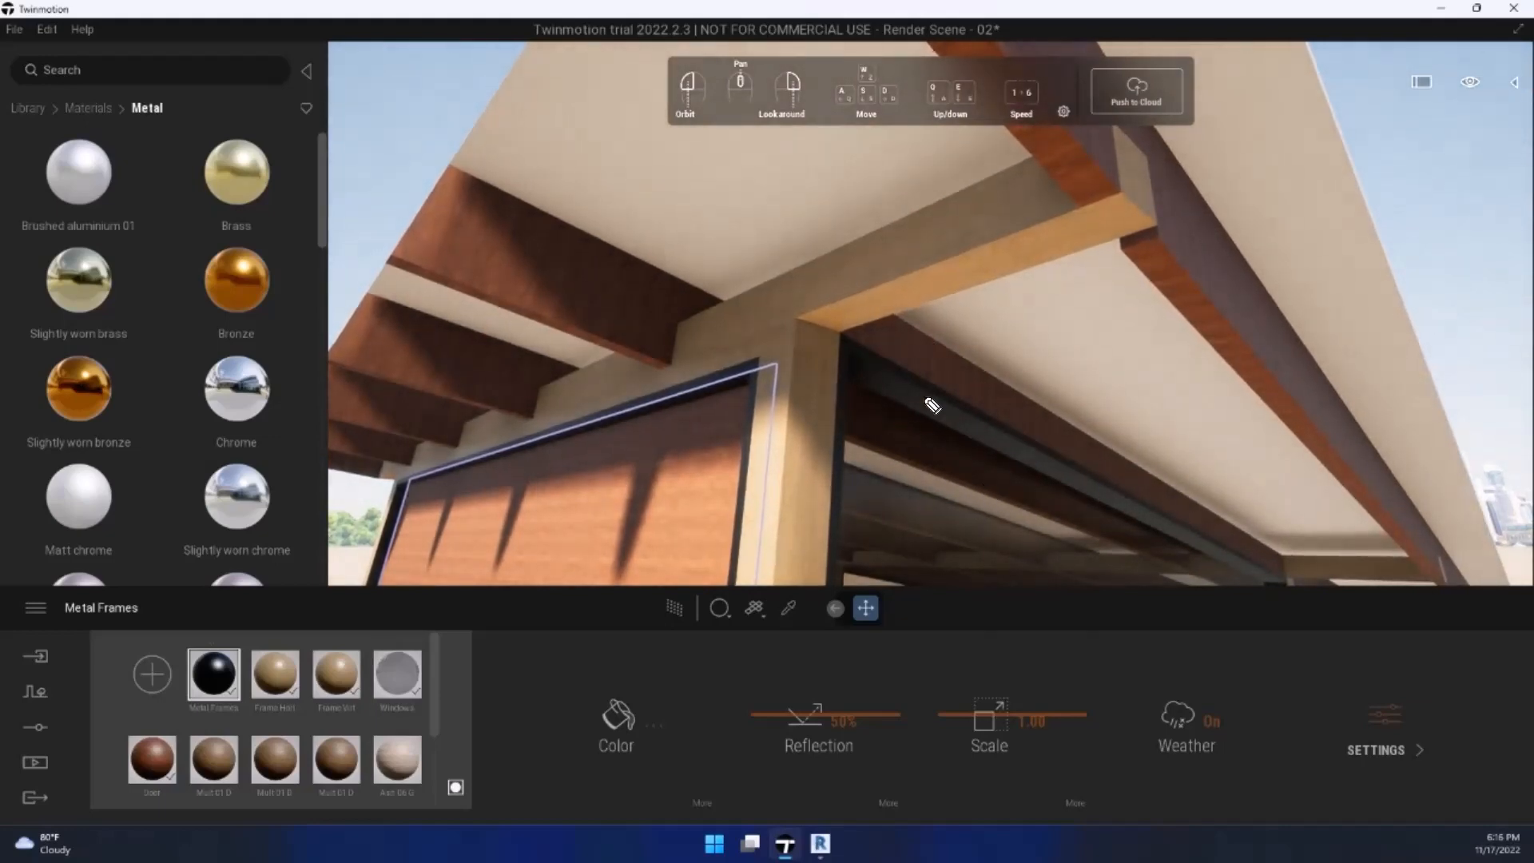
pyautogui.moveTo(970, 299)
pyautogui.mouseDown()
pyautogui.moveTo(802, 587)
pyautogui.moveTo(795, 545)
pyautogui.moveTo(857, 588)
pyautogui.mouseUp()
pyautogui.click(789, 608)
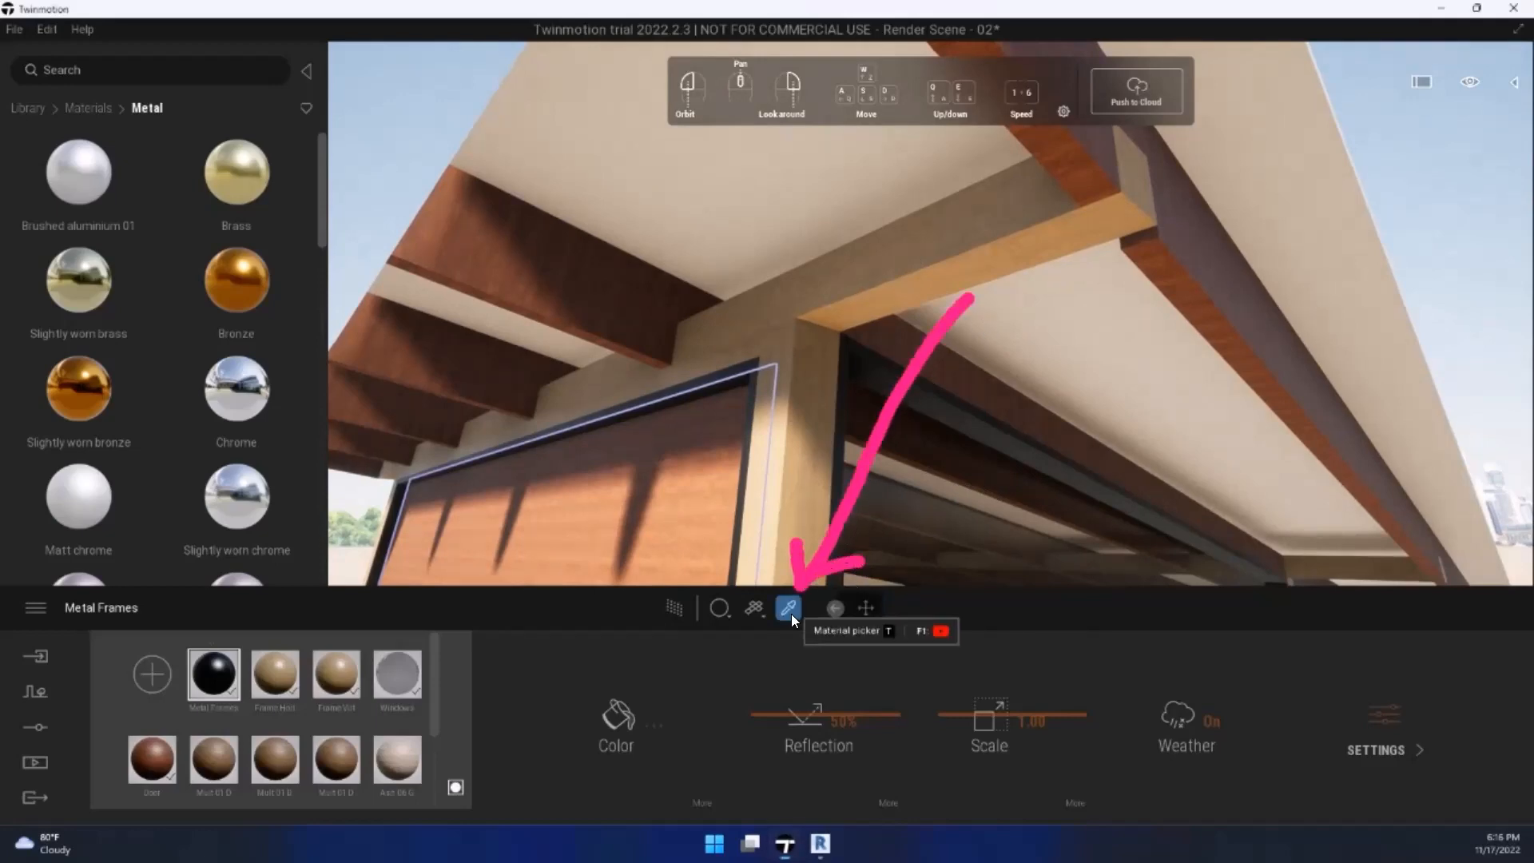
pyautogui.click(930, 247)
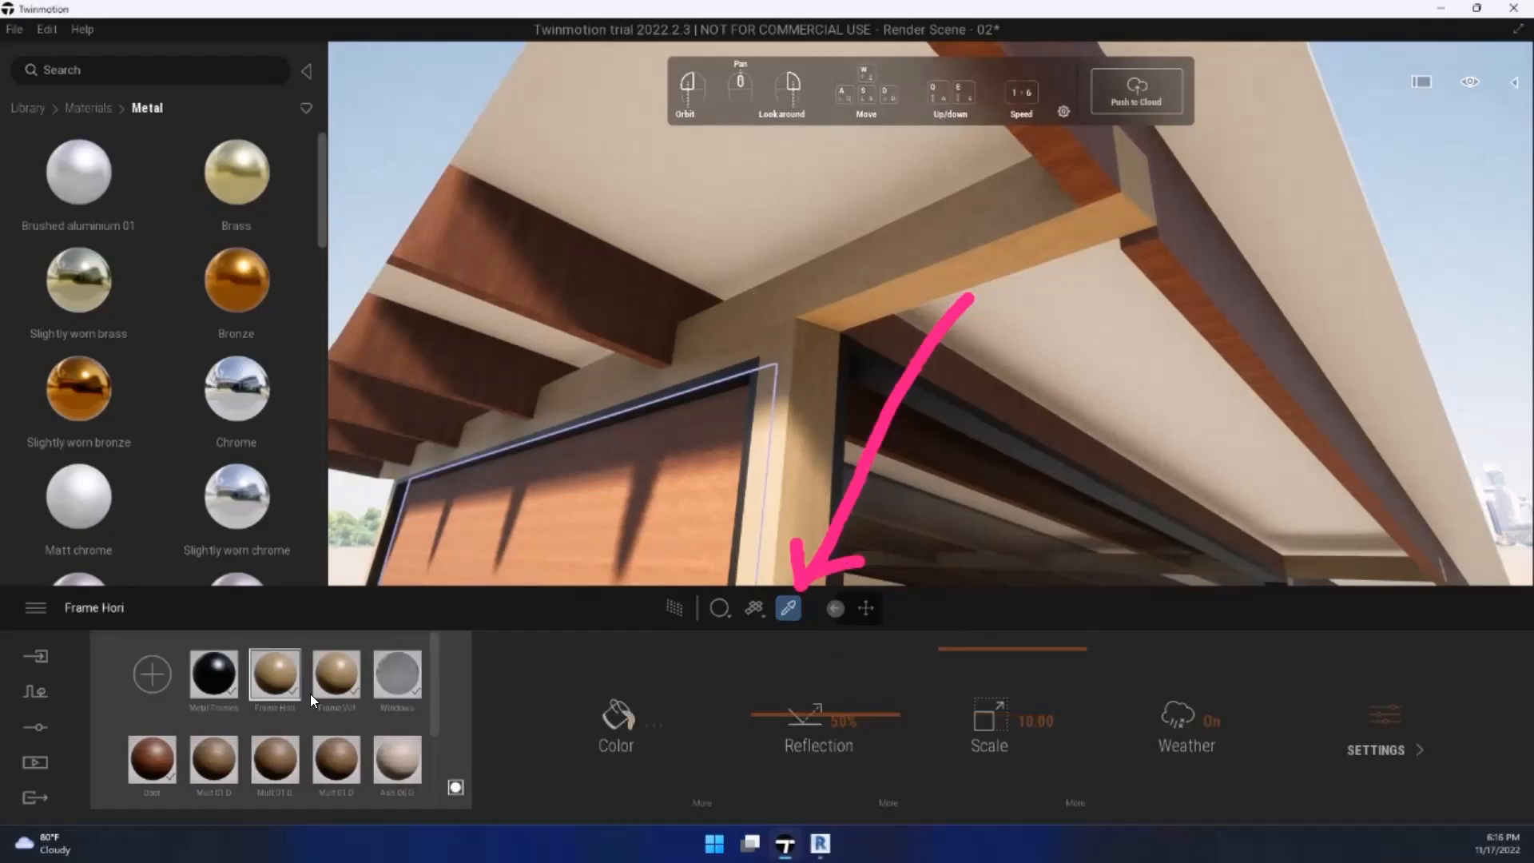
pyautogui.moveTo(624, 418)
pyautogui.mouseDown()
pyautogui.moveTo(312, 528)
pyautogui.moveTo(264, 652)
pyautogui.moveTo(244, 587)
pyautogui.moveTo(267, 651)
pyautogui.mouseUp()
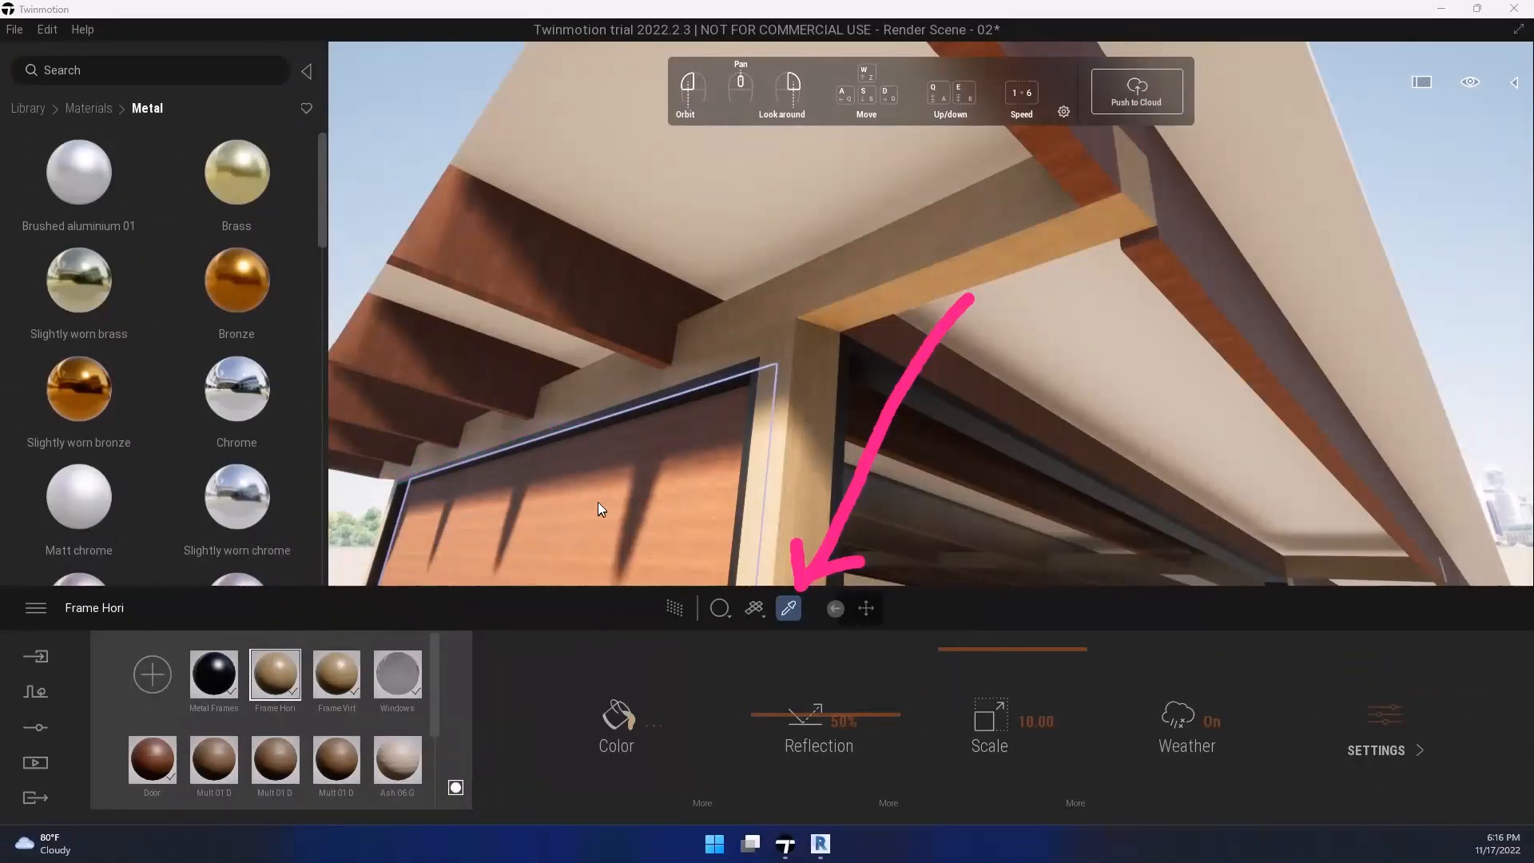
# Step: Apply the Frame Hori material to the outer sloping roof beam
pyautogui.click(277, 682)
pyautogui.press('s')
pyautogui.press('d')
pyautogui.press('e')
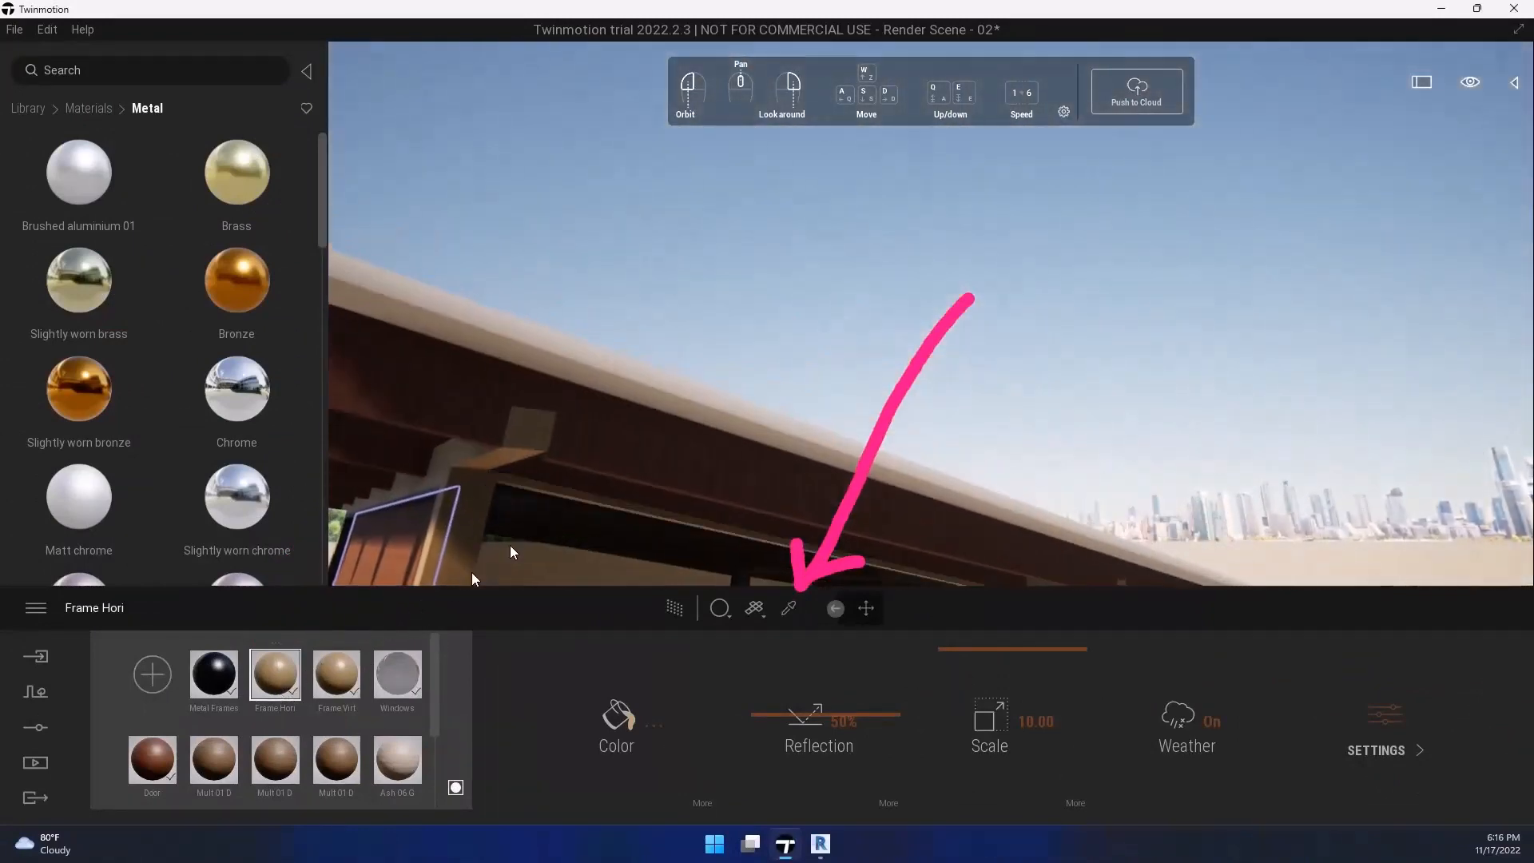
pyautogui.moveTo(599, 464)
pyautogui.mouseDown()
pyautogui.moveTo(574, 478)
pyautogui.moveTo(716, 352)
pyautogui.moveTo(675, 434)
pyautogui.mouseUp()
pyautogui.hotkey('ctrl', 'shift', '5')
pyautogui.moveTo(845, 439); pyautogui.dragTo(1031, 727)
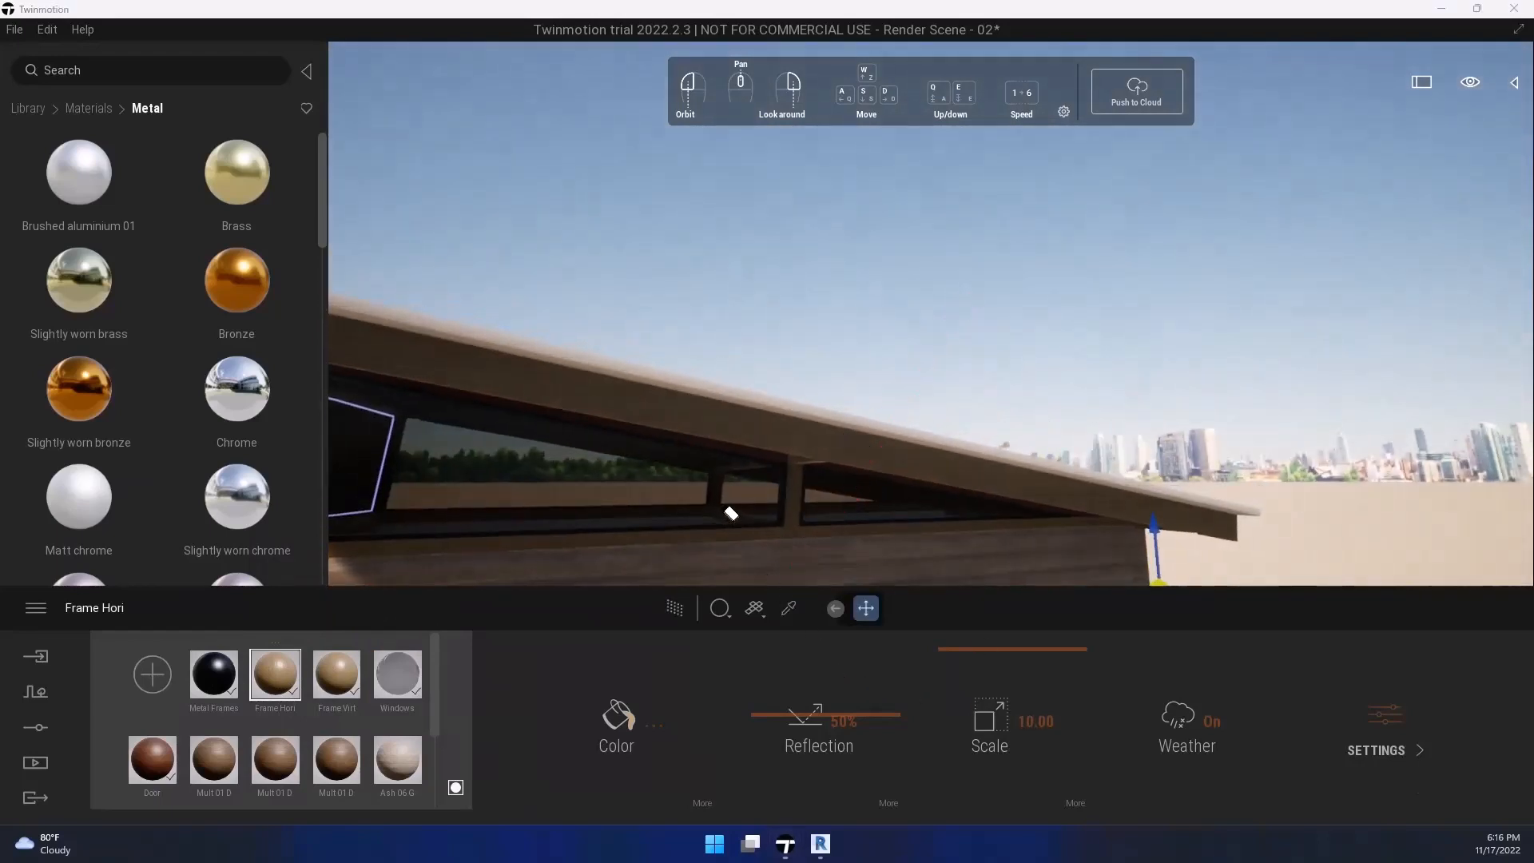
# Step: Examine the wood grain on the outer sloping roof beam up close
pyautogui.moveTo(667, 461); pyautogui.dragTo(721, 277)
pyautogui.scroll(4, 721, 264)
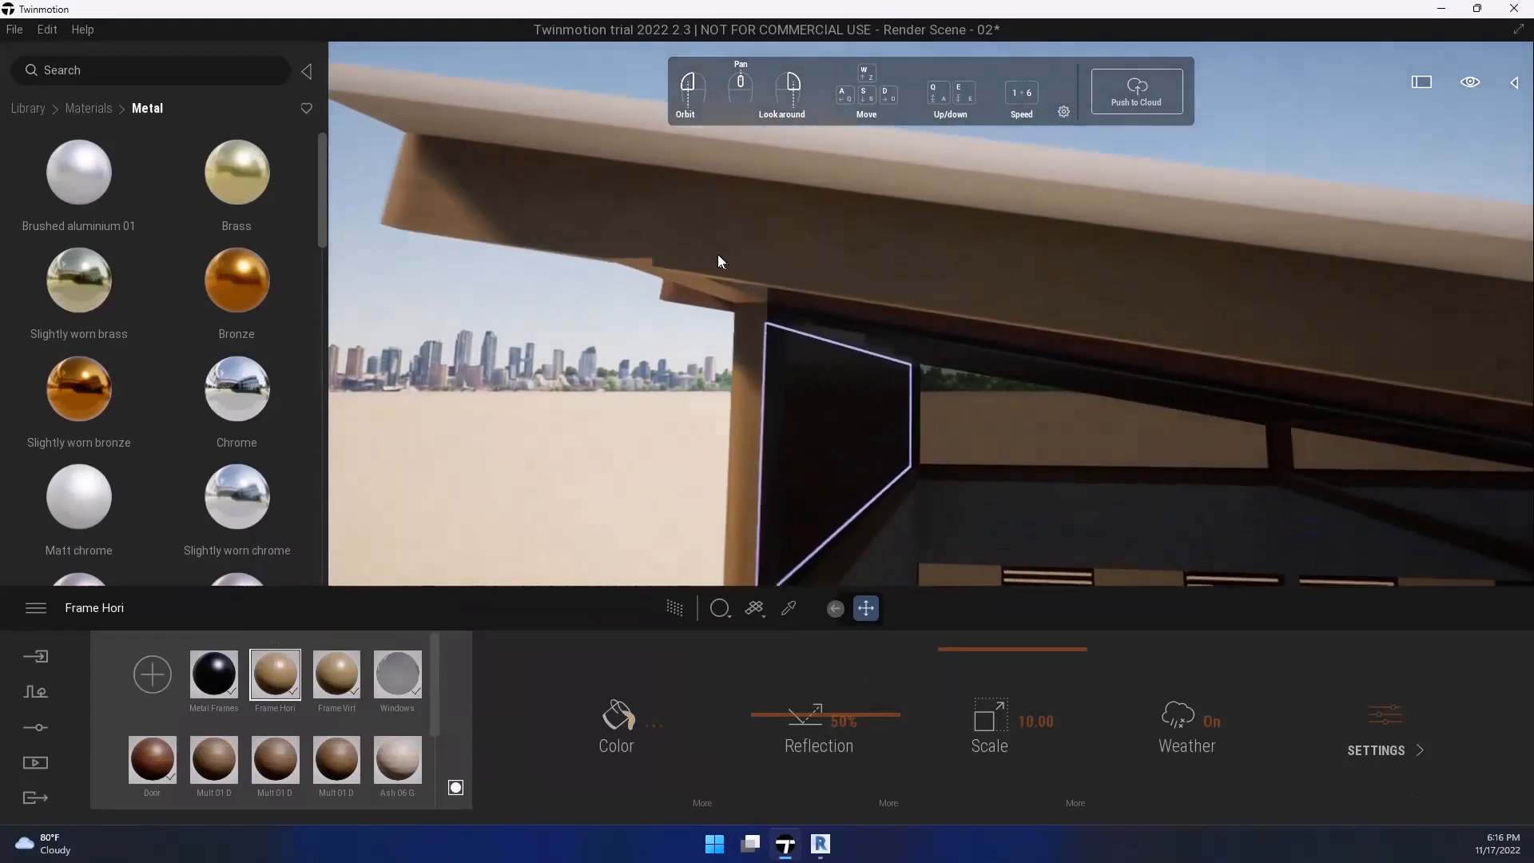
pyautogui.scroll(3, 691, 246)
pyautogui.scroll(3, 627, 219)
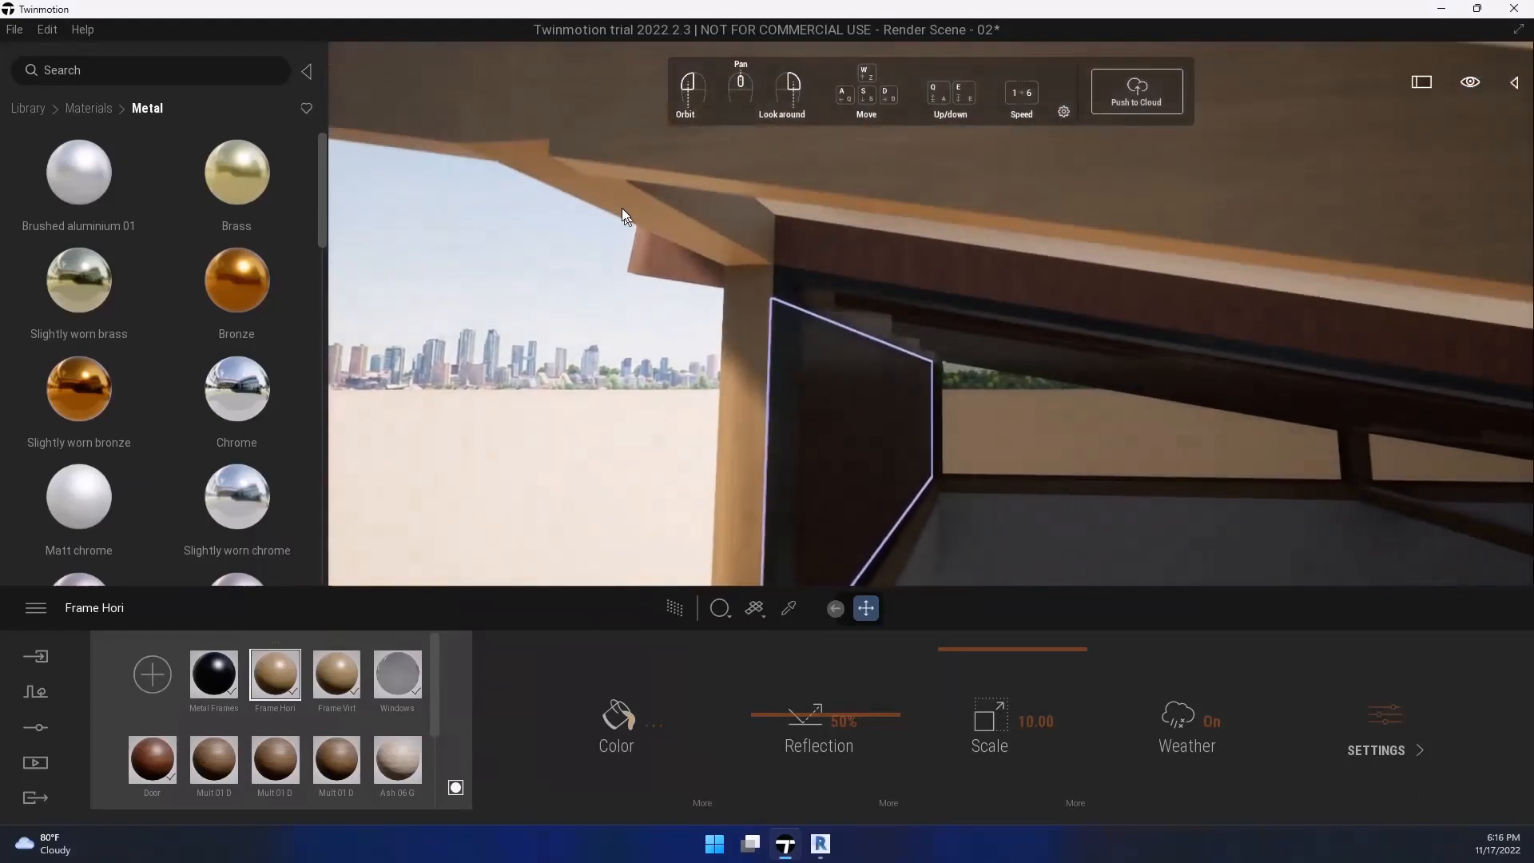
pyautogui.moveTo(625, 193); pyautogui.dragTo(488, 173, button='middle')
pyautogui.moveTo(1082, 291); pyautogui.dragTo(822, 317, button='middle')
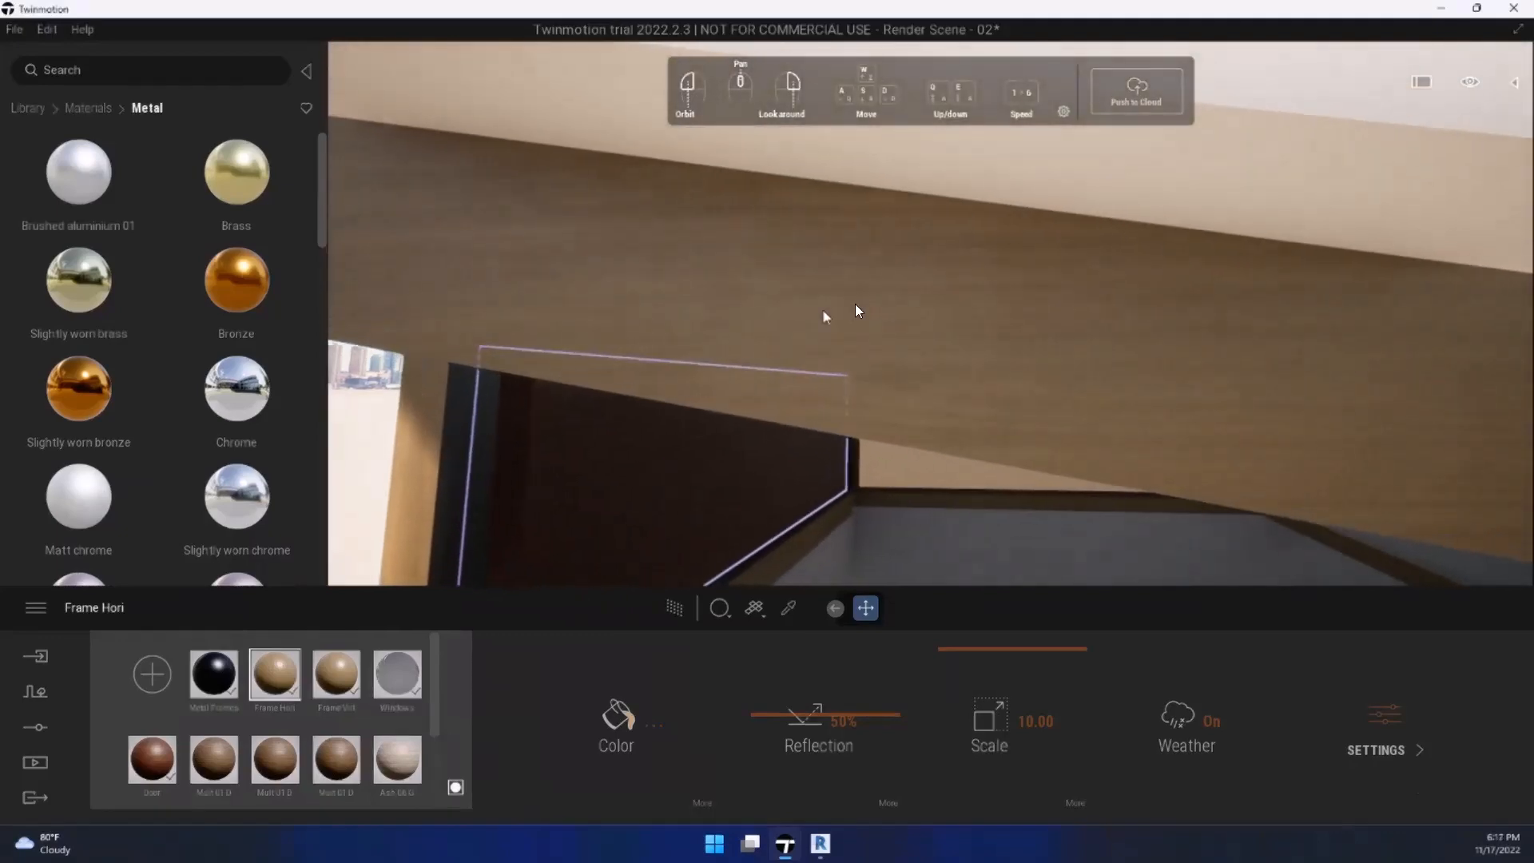
pyautogui.moveTo(1161, 339); pyautogui.dragTo(1016, 347, button='middle')
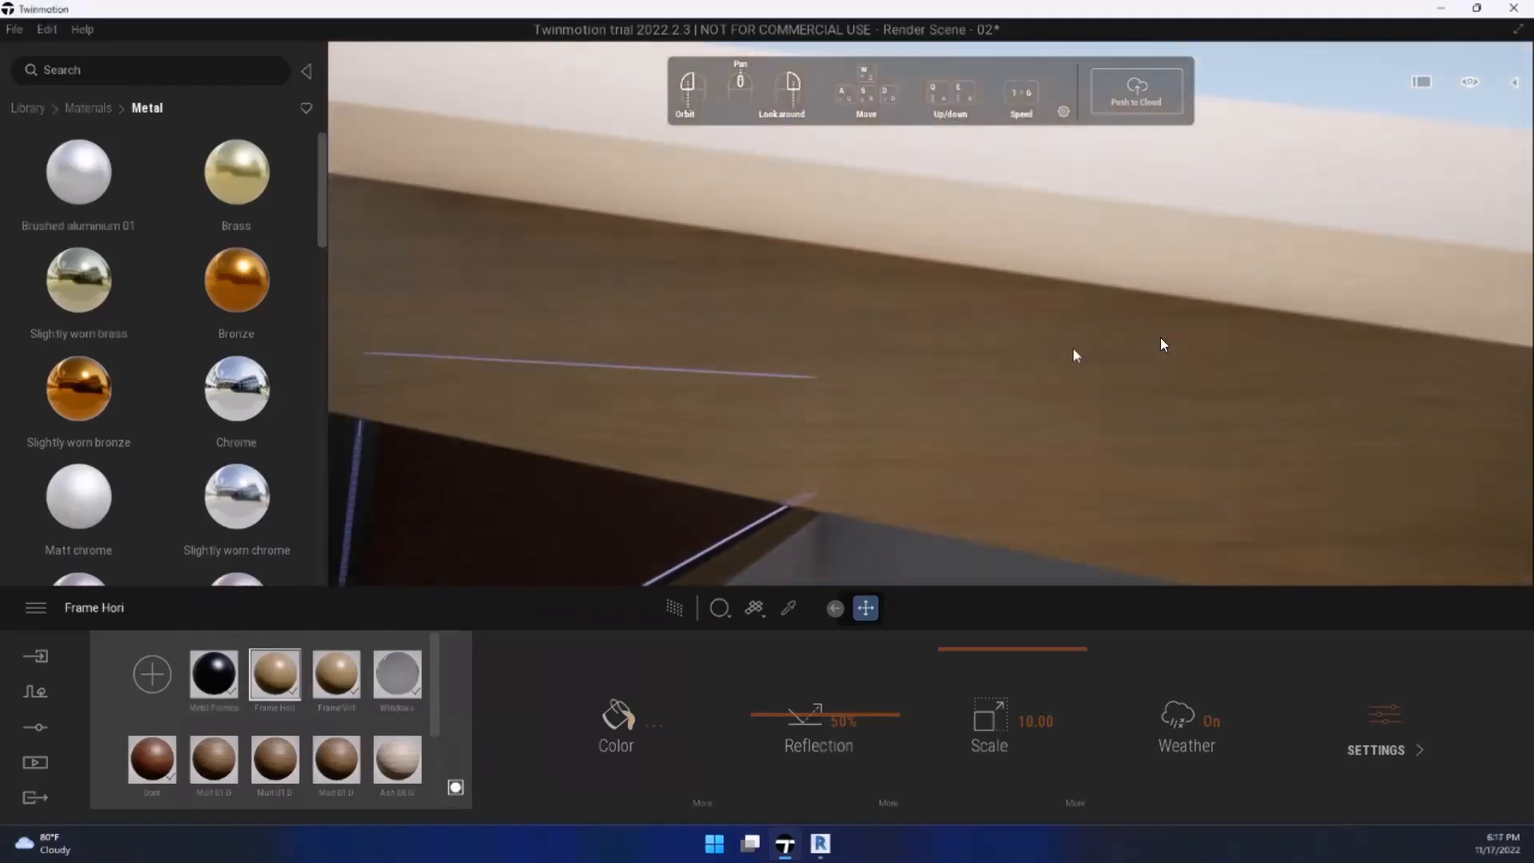
# Step: Set the bump strength of the Frame Hori material on the sloping roof beam to about 79%
pyautogui.moveTo(1016, 347); pyautogui.dragTo(910, 362)
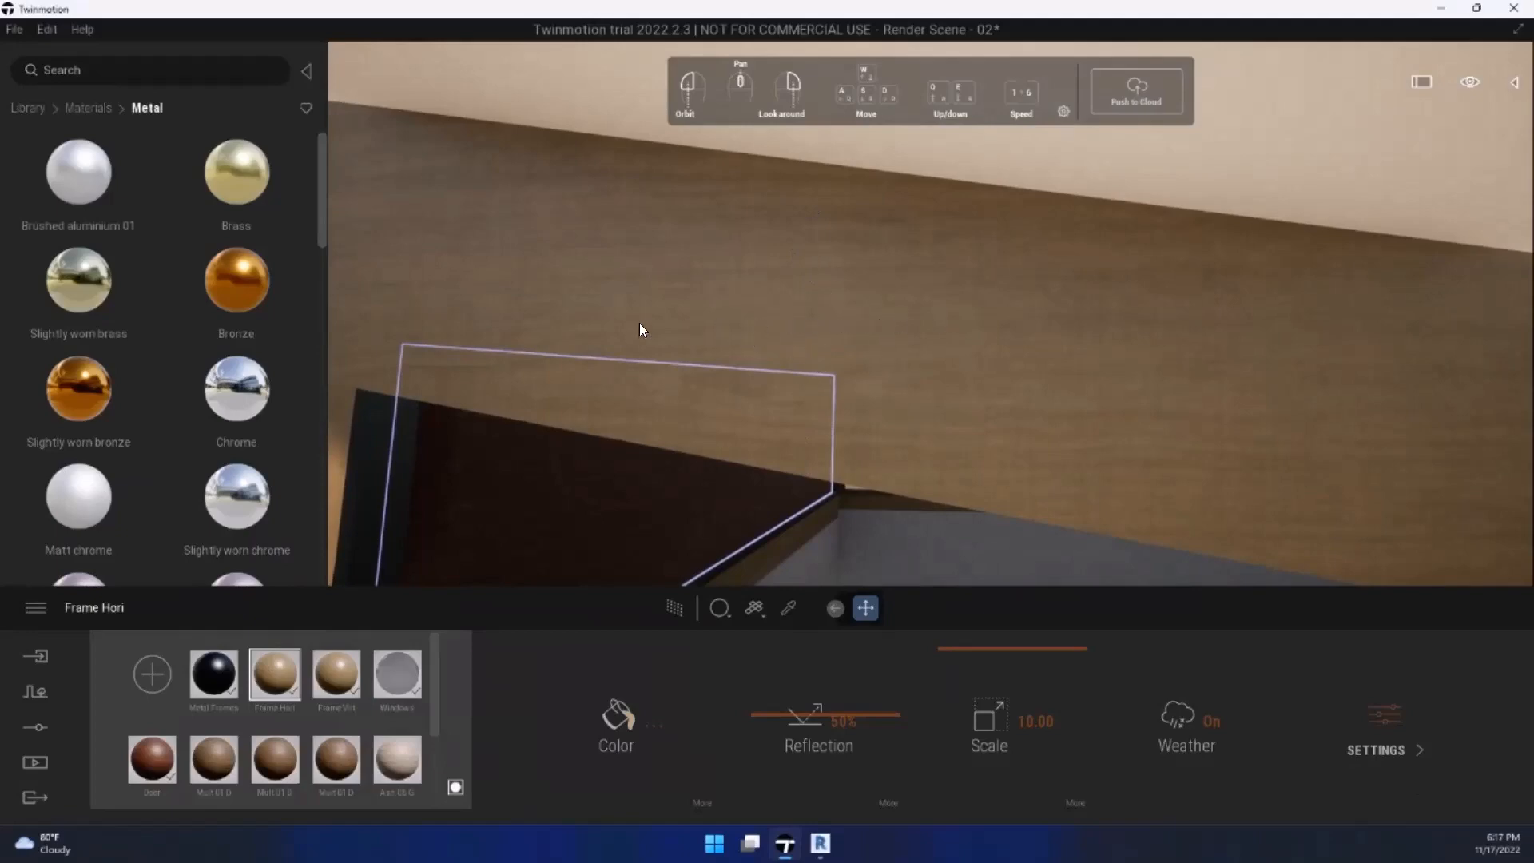
pyautogui.scroll(-5, 665, 318)
pyautogui.scroll(2, 682, 317)
pyautogui.moveTo(695, 361); pyautogui.dragTo(835, 356, button='middle')
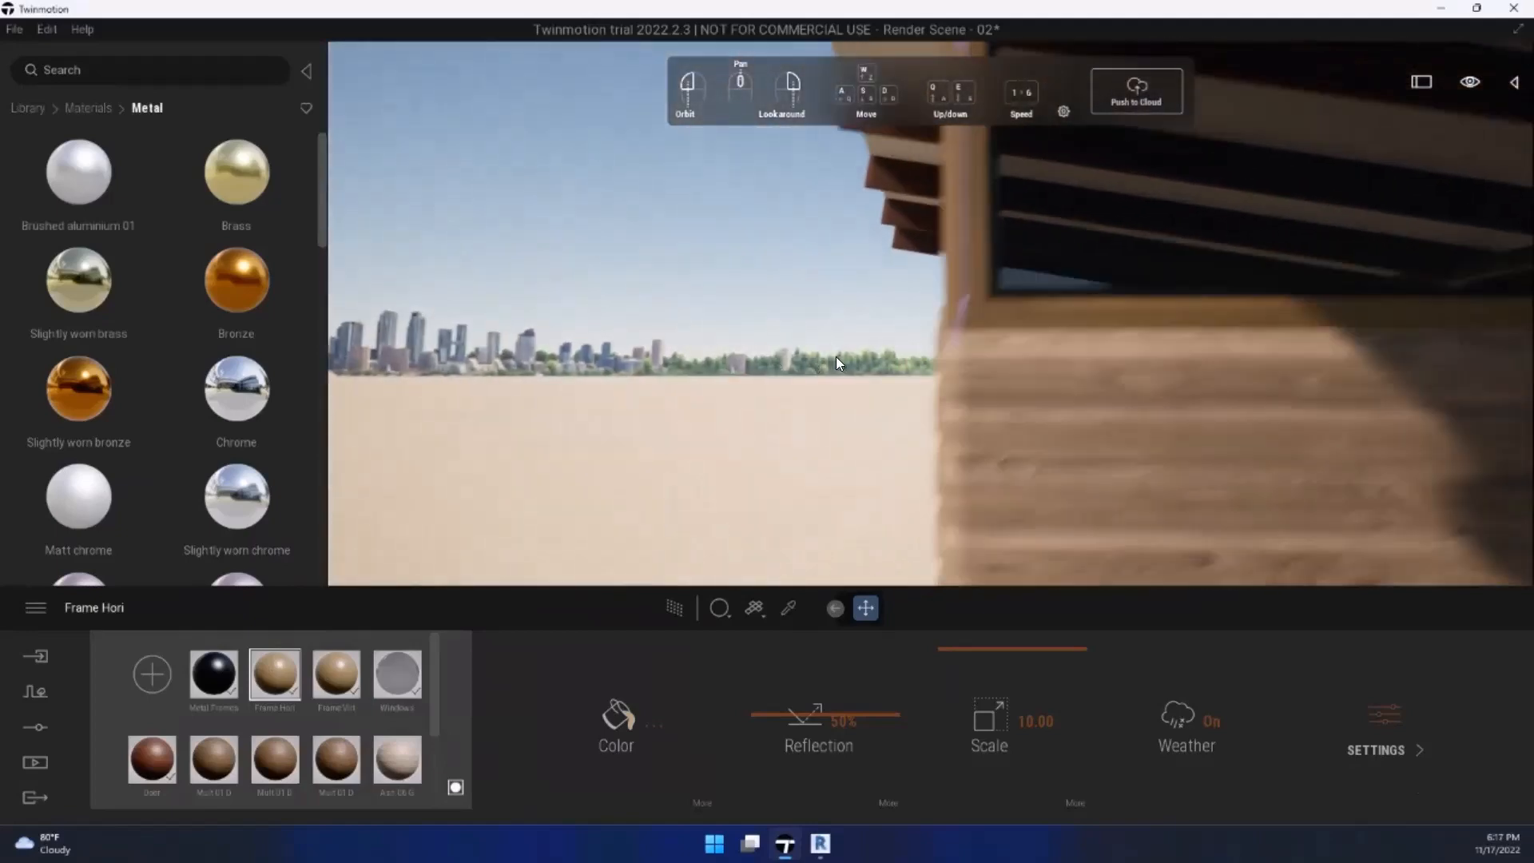
pyautogui.scroll(5, 836, 356)
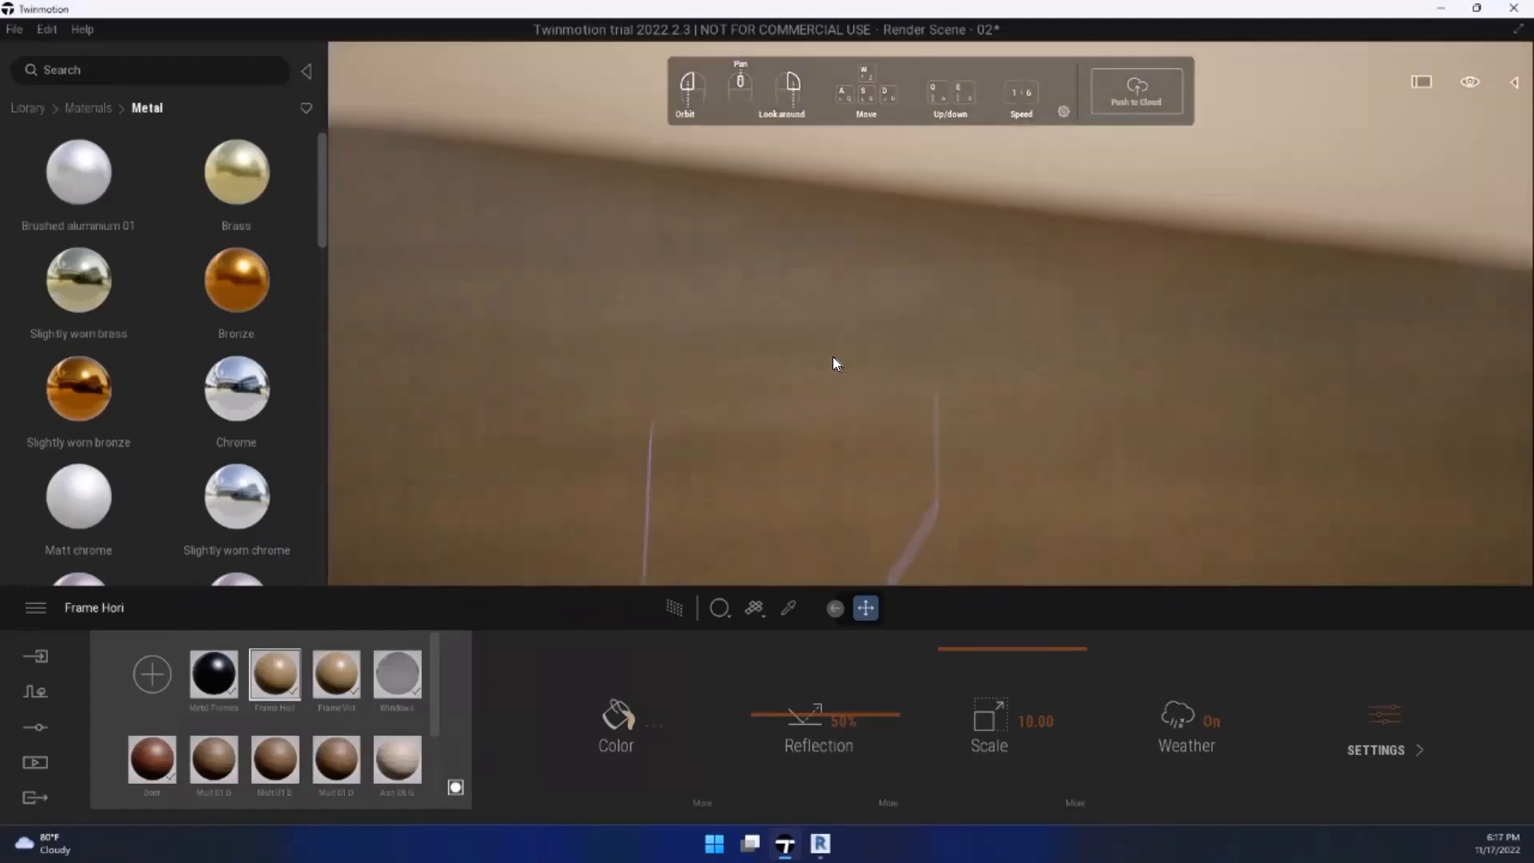
pyautogui.scroll(-3, 834, 356)
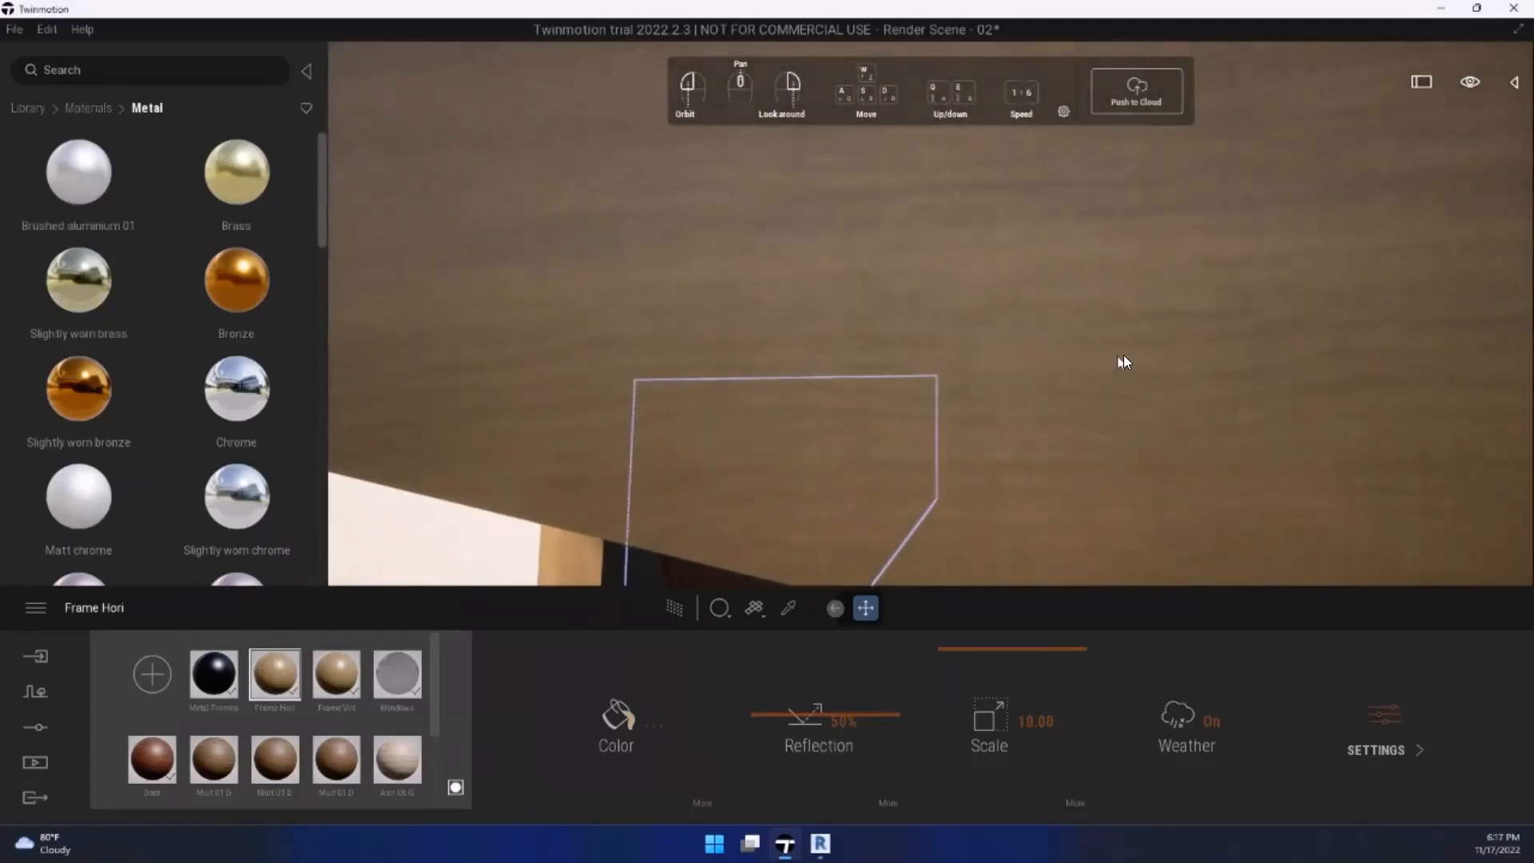
pyautogui.scroll(-2, 771, 337)
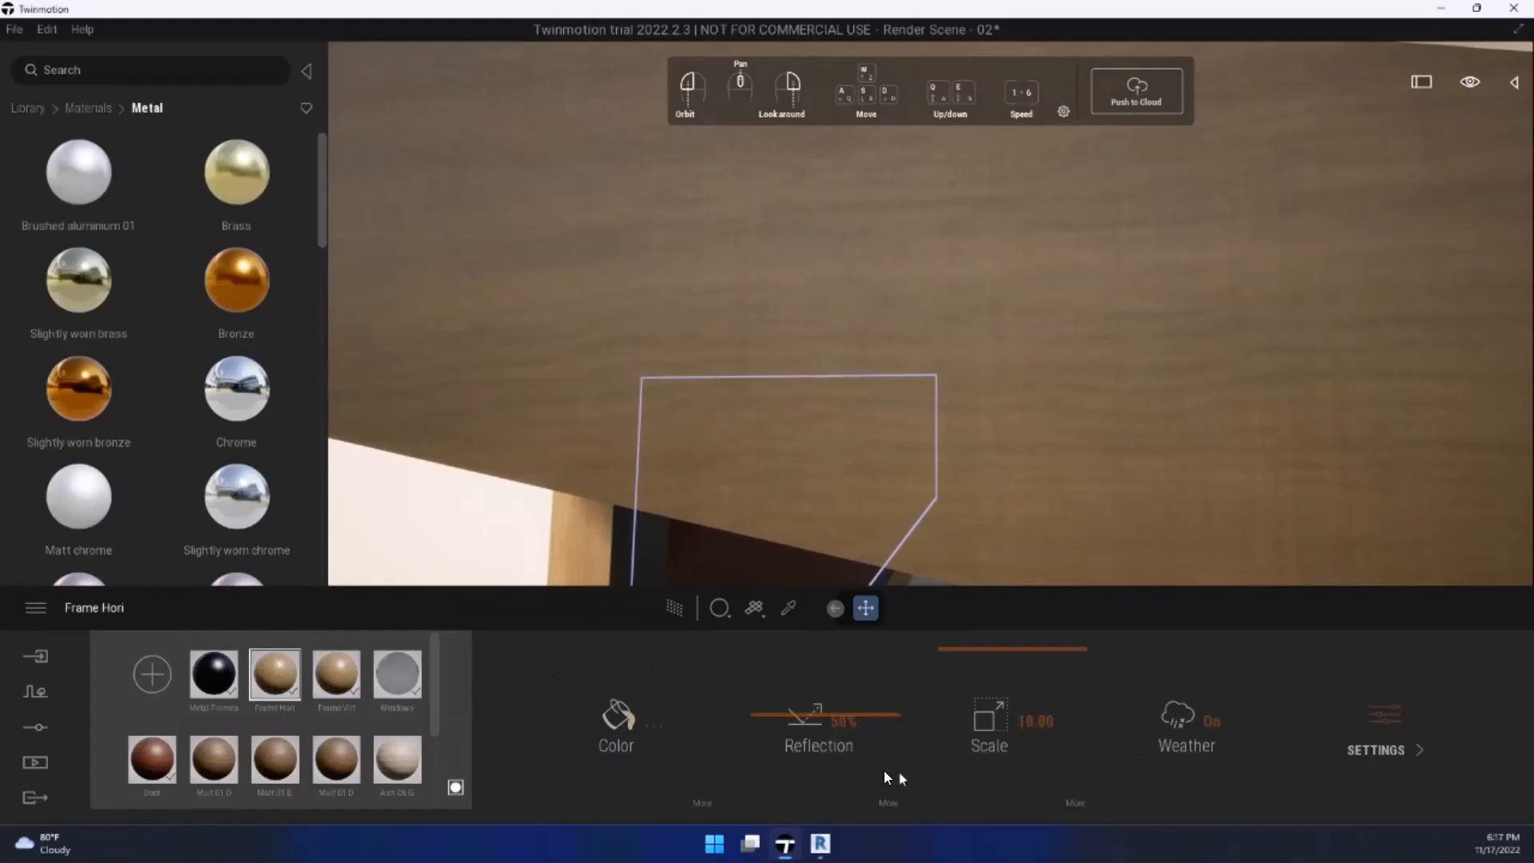
pyautogui.click(1411, 746)
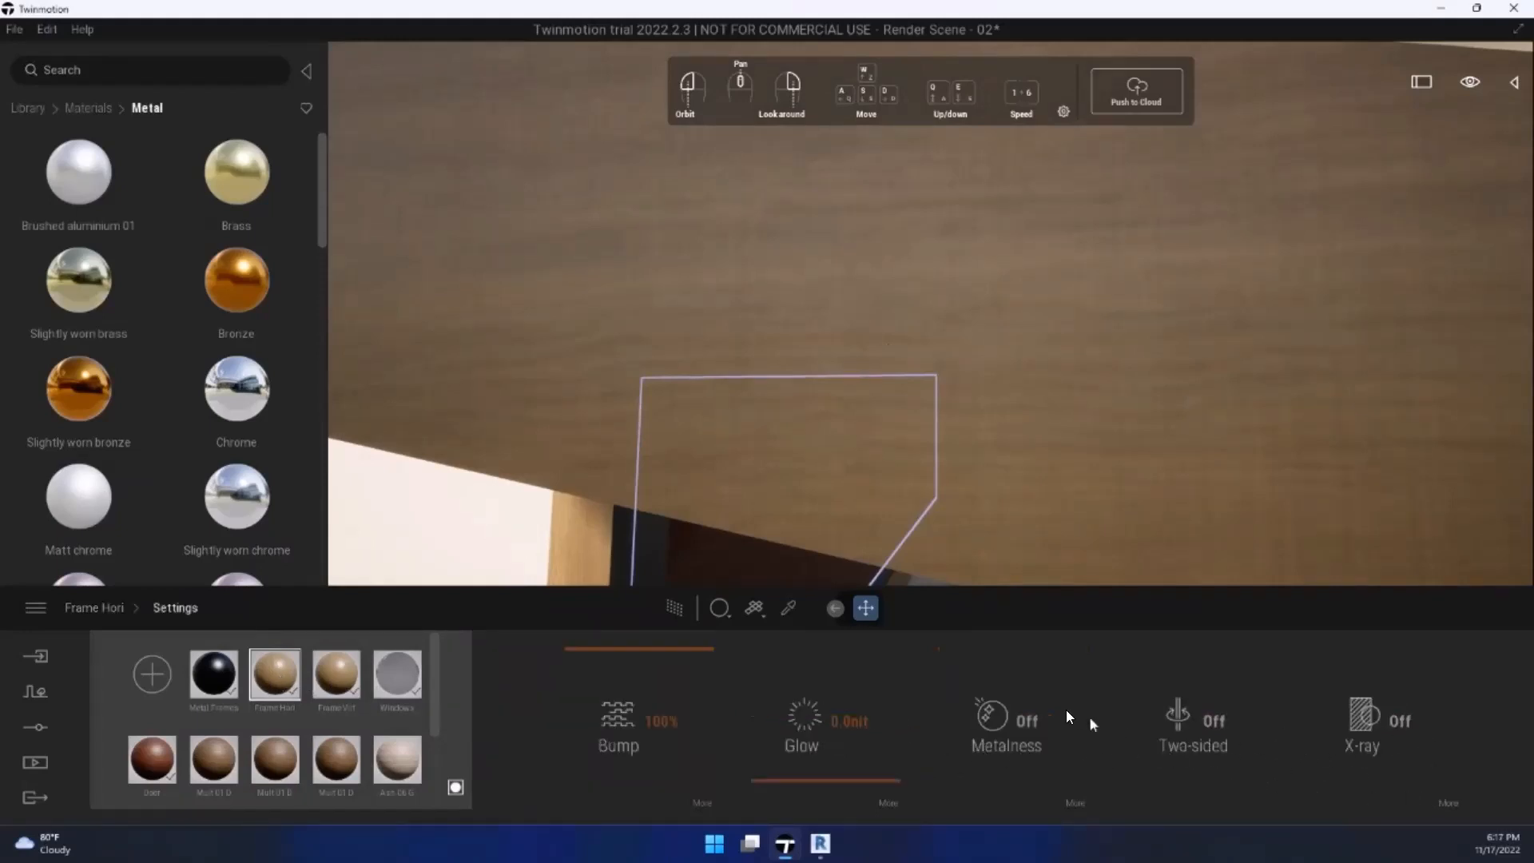
pyautogui.click(623, 733)
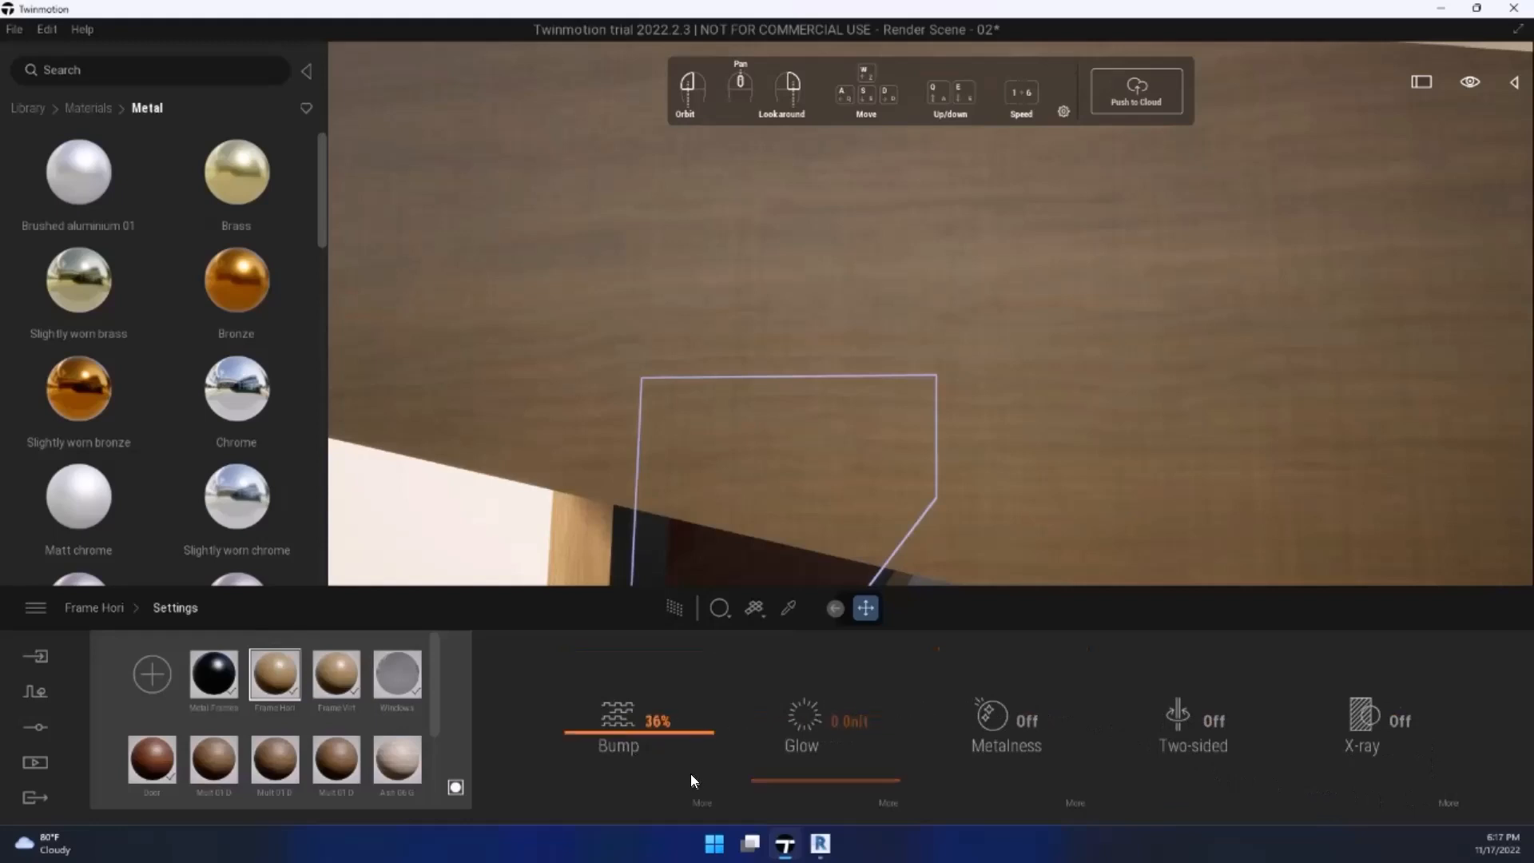
pyautogui.moveTo(646, 726); pyautogui.dragTo(657, 686)
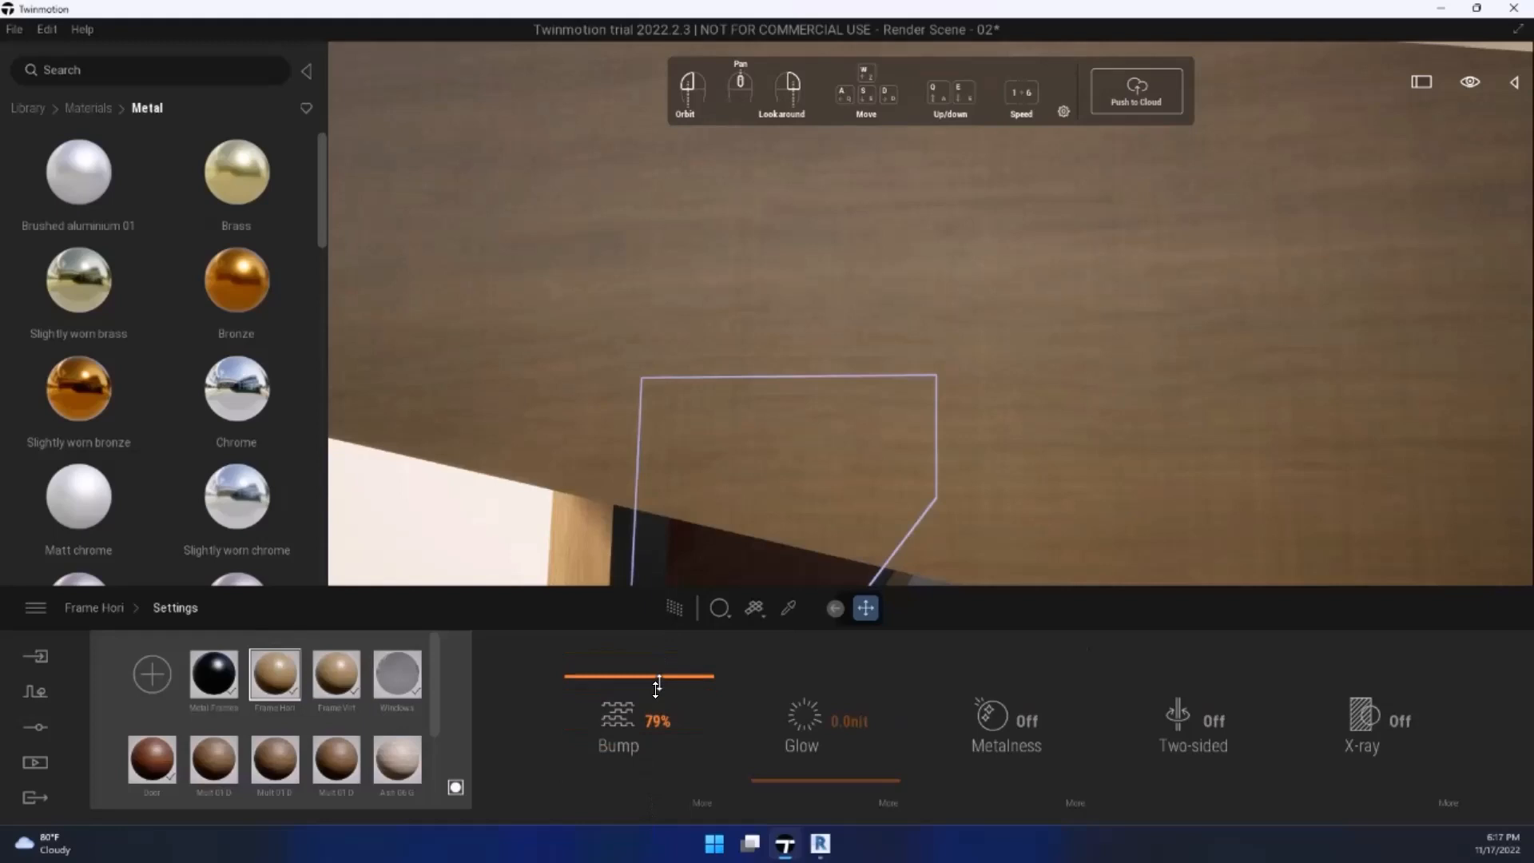
# Step: Check the normal map and parallax options of the Frame Hori bump settings against the sloping roof beam
pyautogui.click(693, 801)
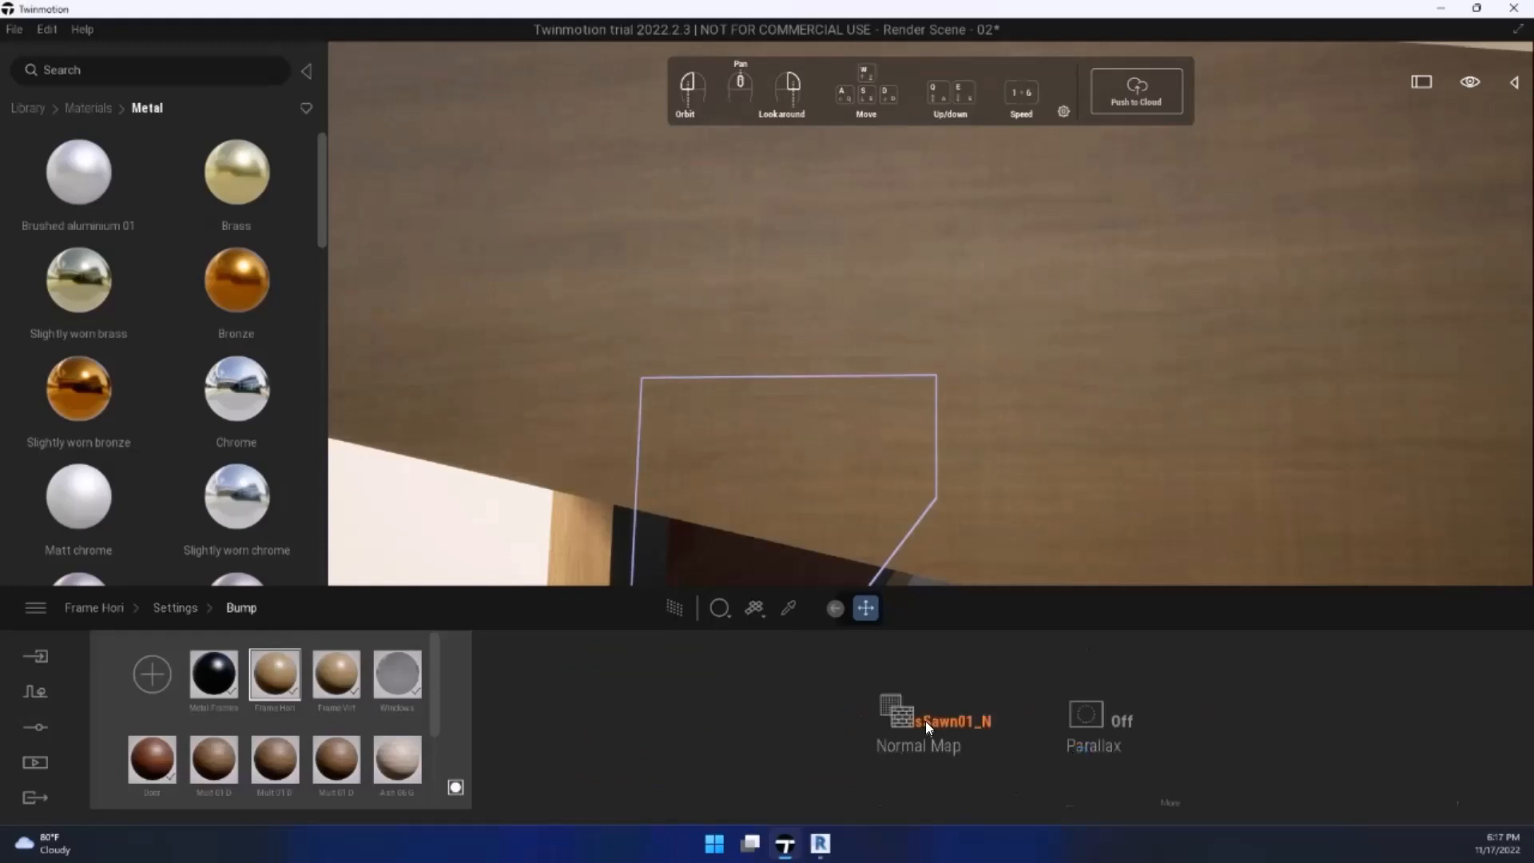
pyautogui.click(1169, 806)
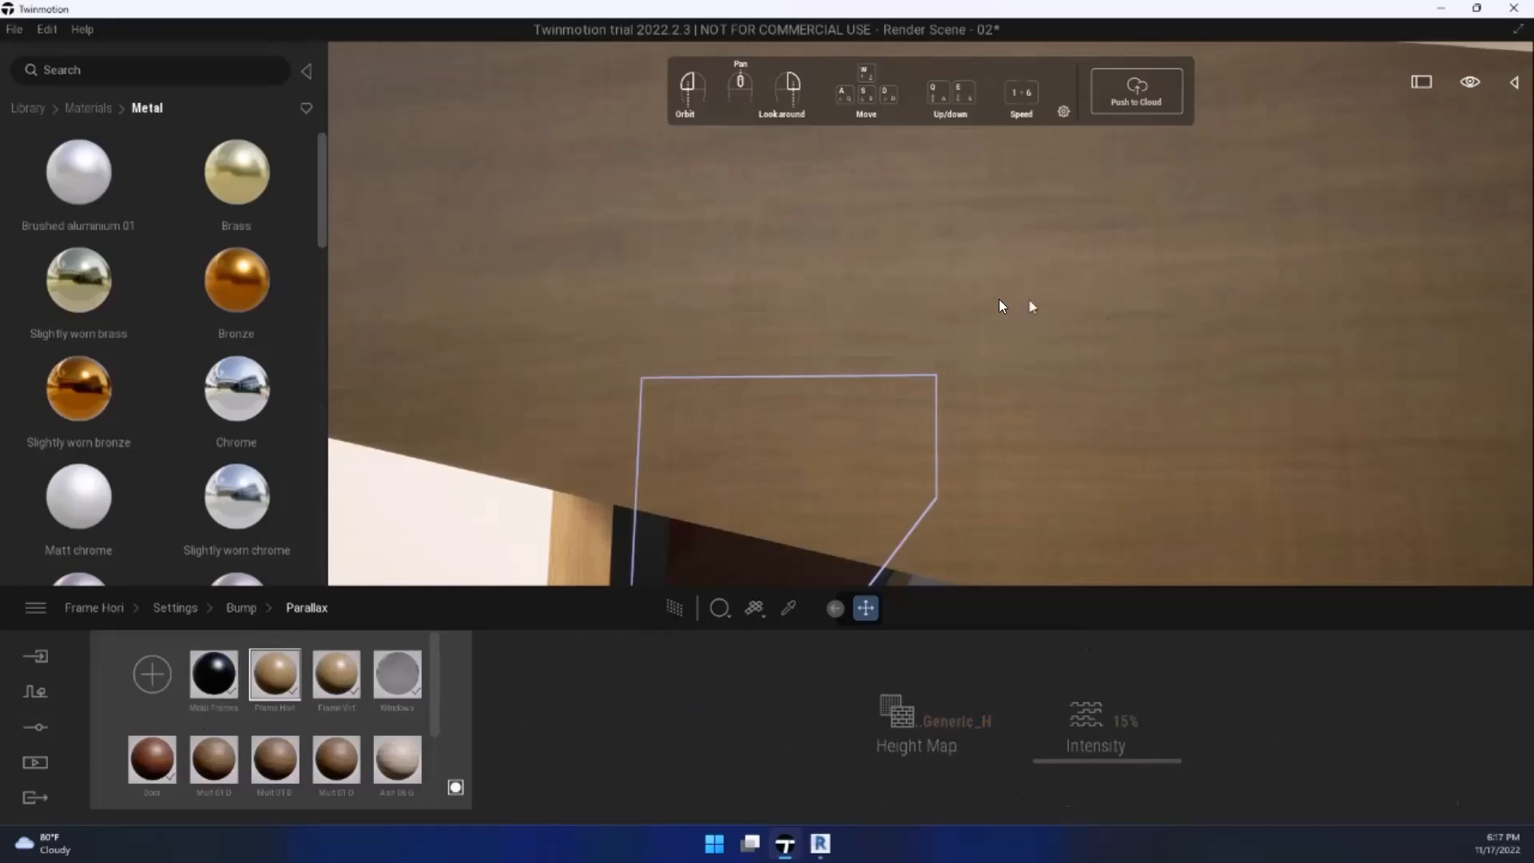
pyautogui.scroll(-3, 991, 317)
pyautogui.moveTo(992, 317); pyautogui.dragTo(530, 207)
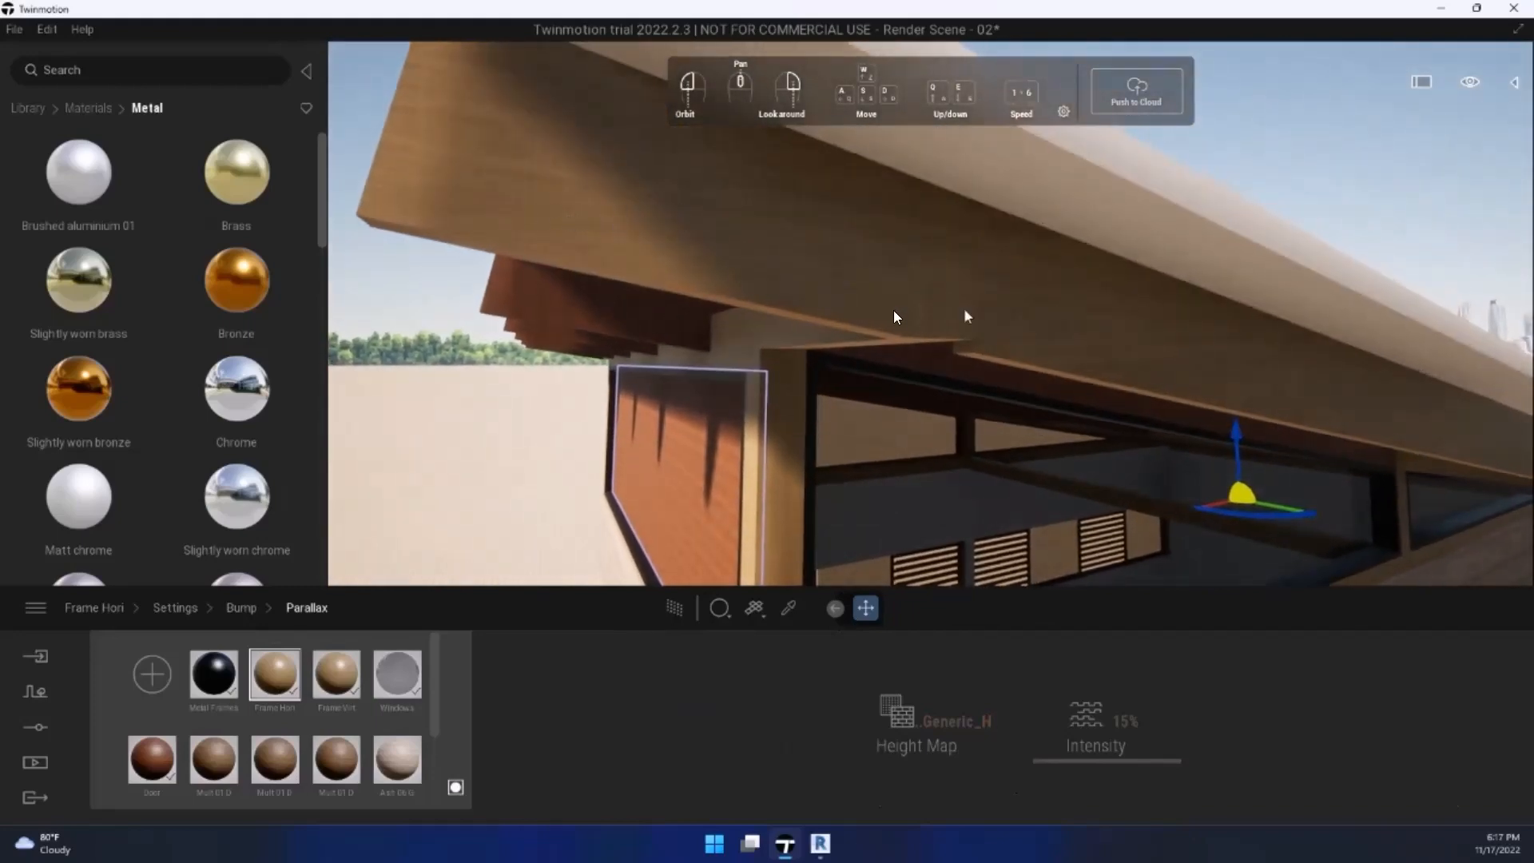
# Step: Duplicate the Frame Hori material and rename the copy as Frame Joinst
pyautogui.rightClick(277, 692)
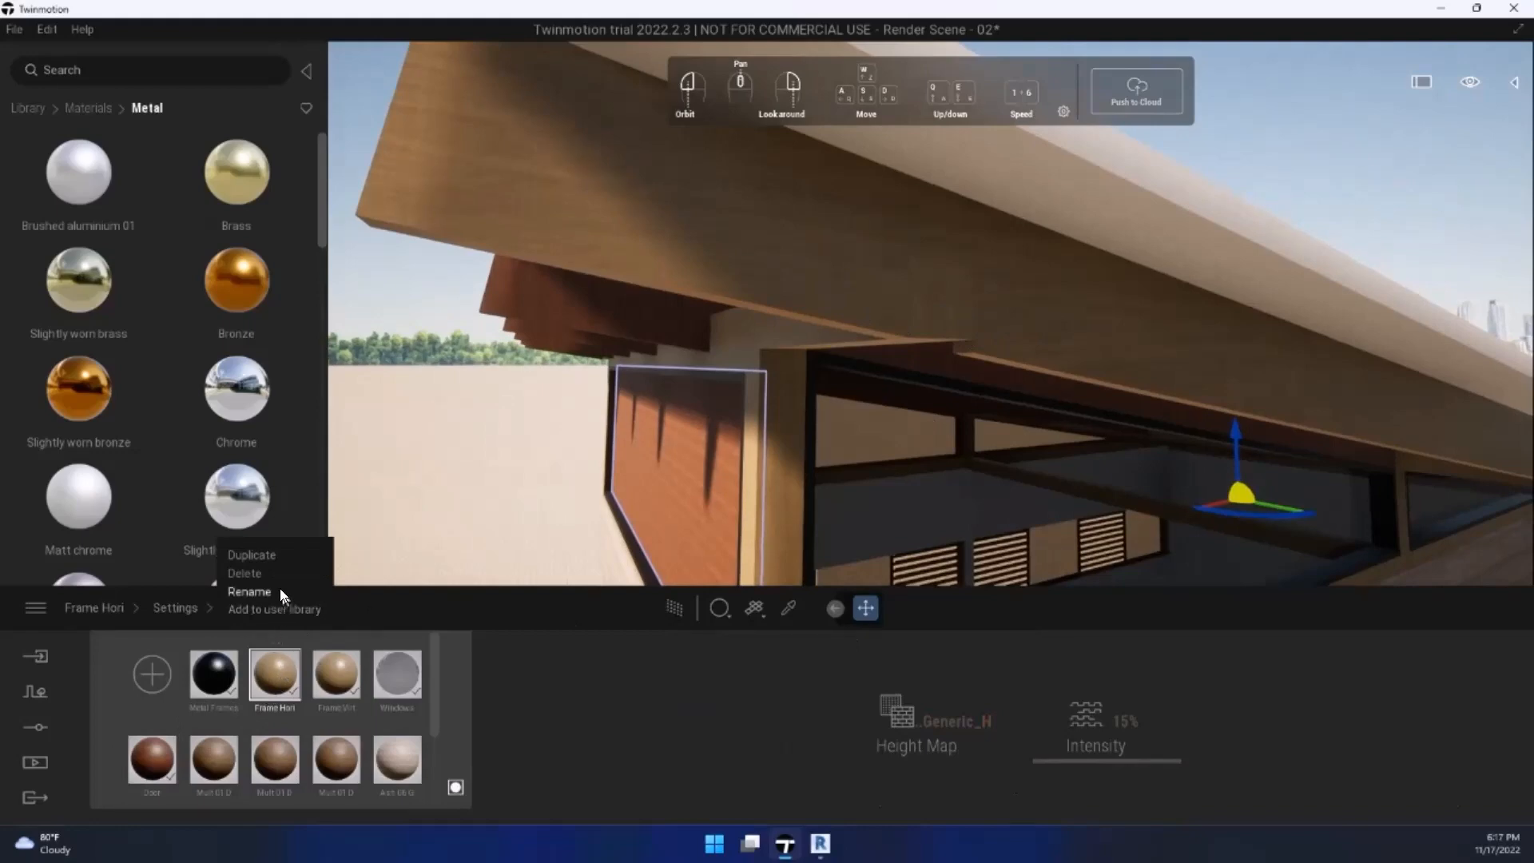
pyautogui.click(285, 560)
pyautogui.rightClick(215, 695)
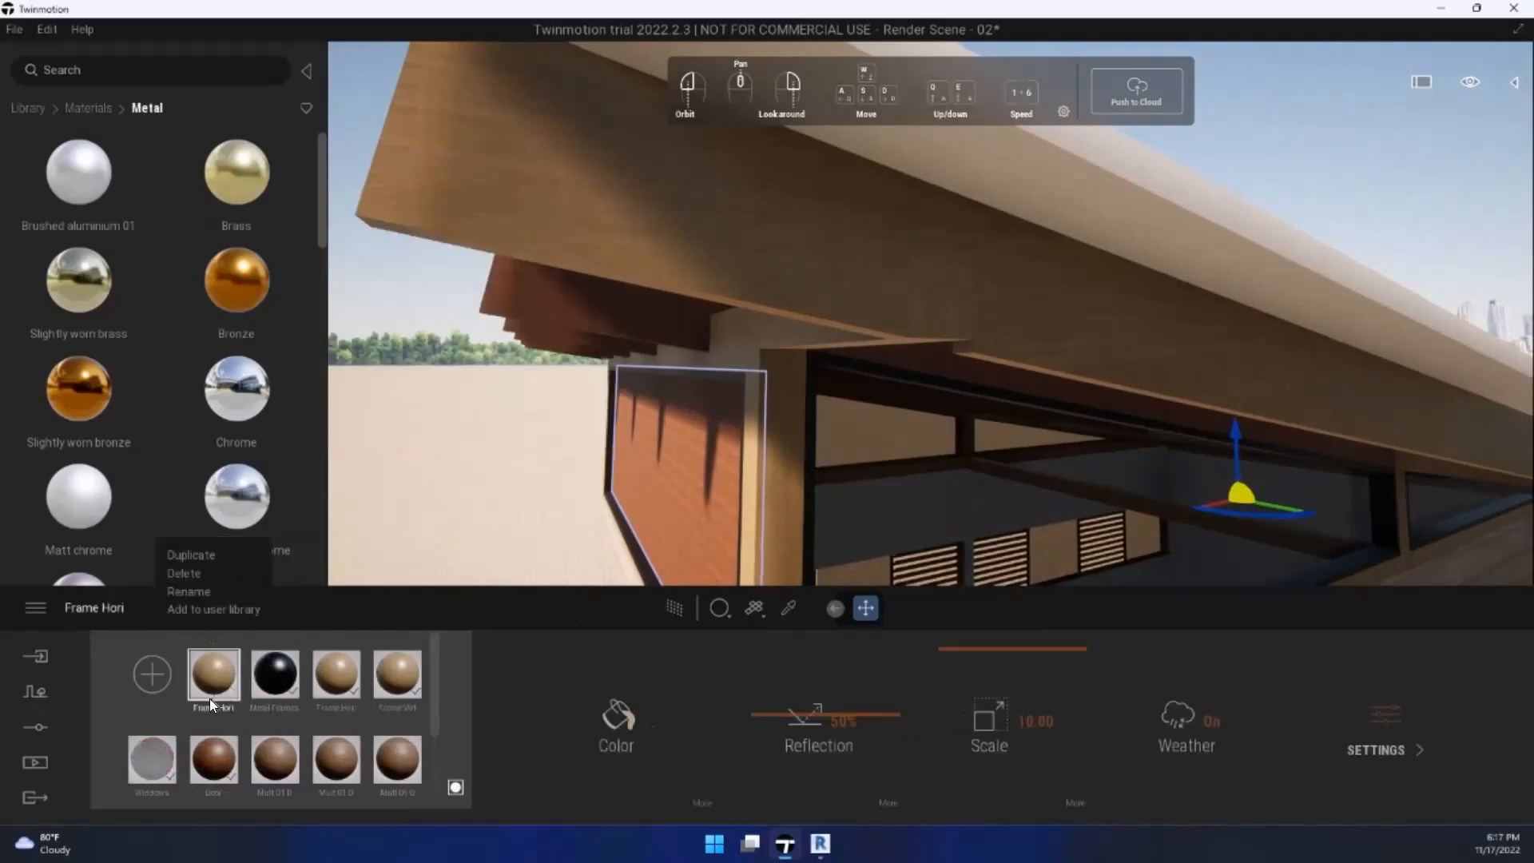
pyautogui.click(203, 592)
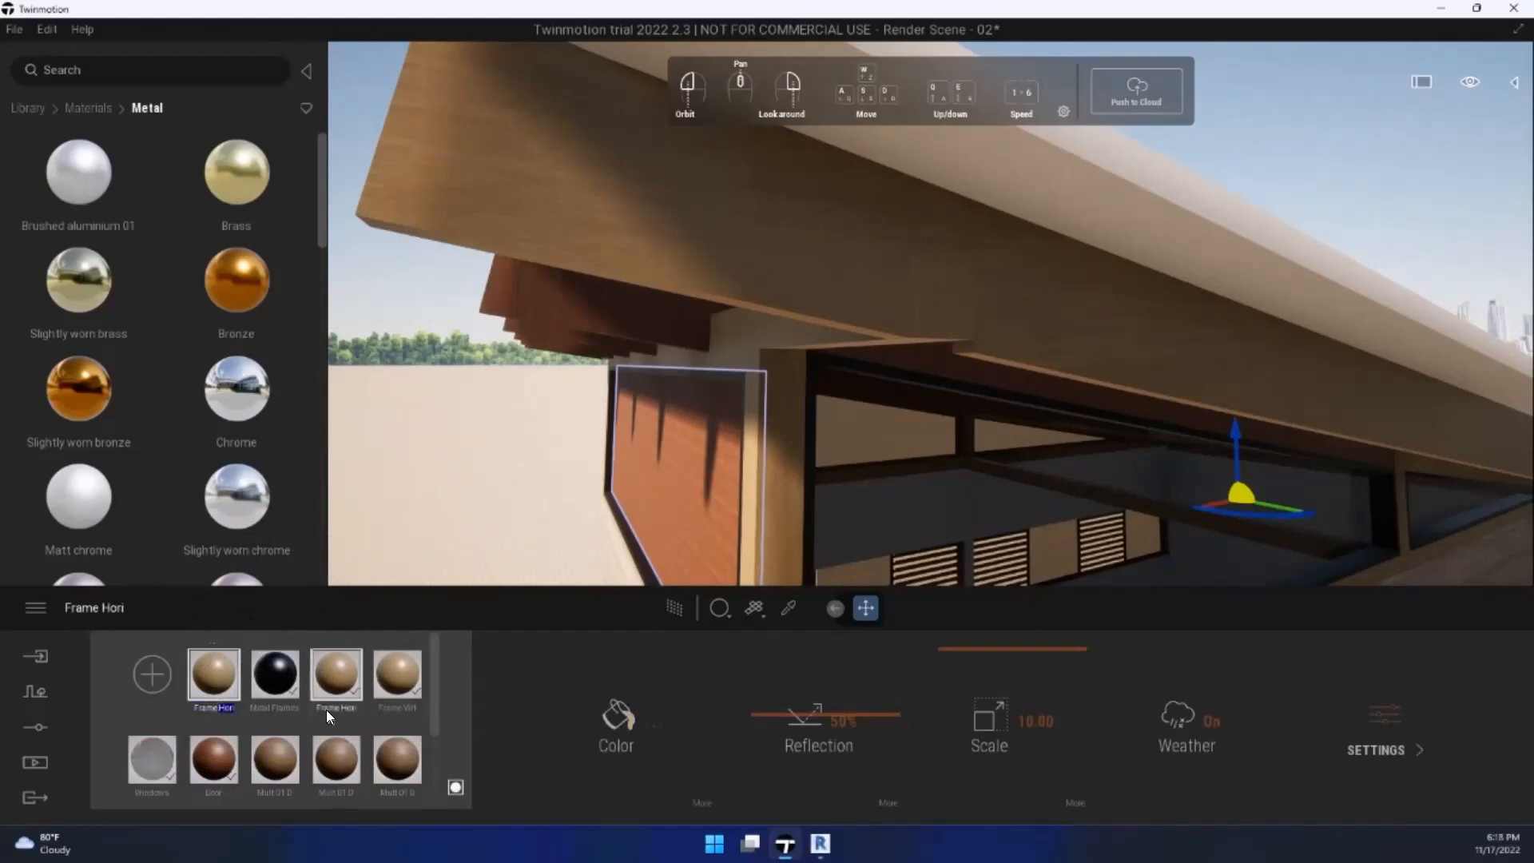
pyautogui.write('Joinst')
pyautogui.press('Return')
# Step: Apply Frame Joinst to the outer sloping roof beam and set the material's texture rotation to about 98°
pyautogui.moveTo(217, 691); pyautogui.dragTo(486, 206)
pyautogui.scroll(3, 742, 393)
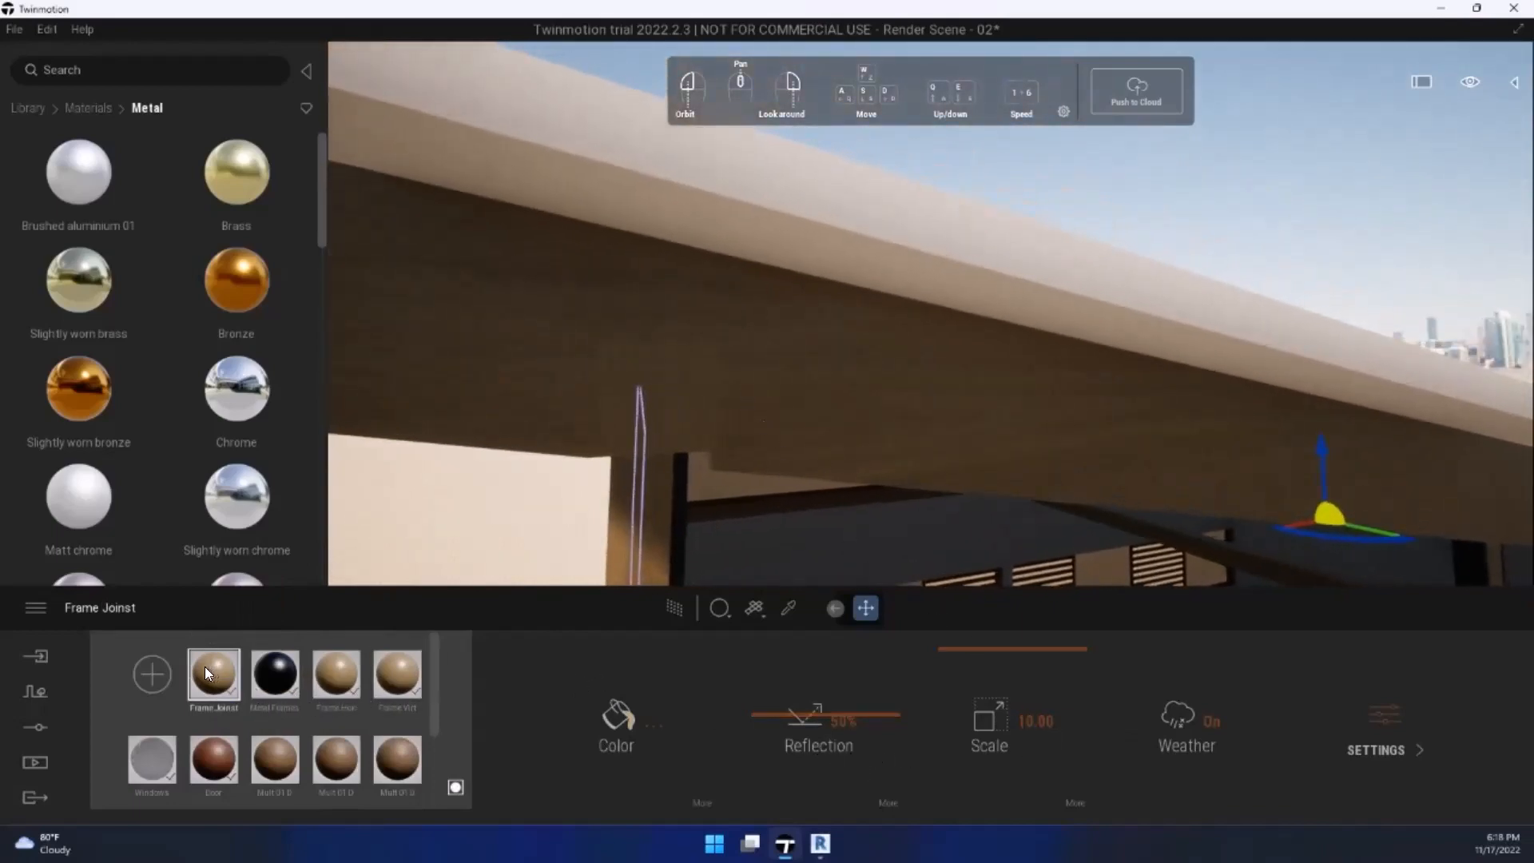
pyautogui.click(1073, 803)
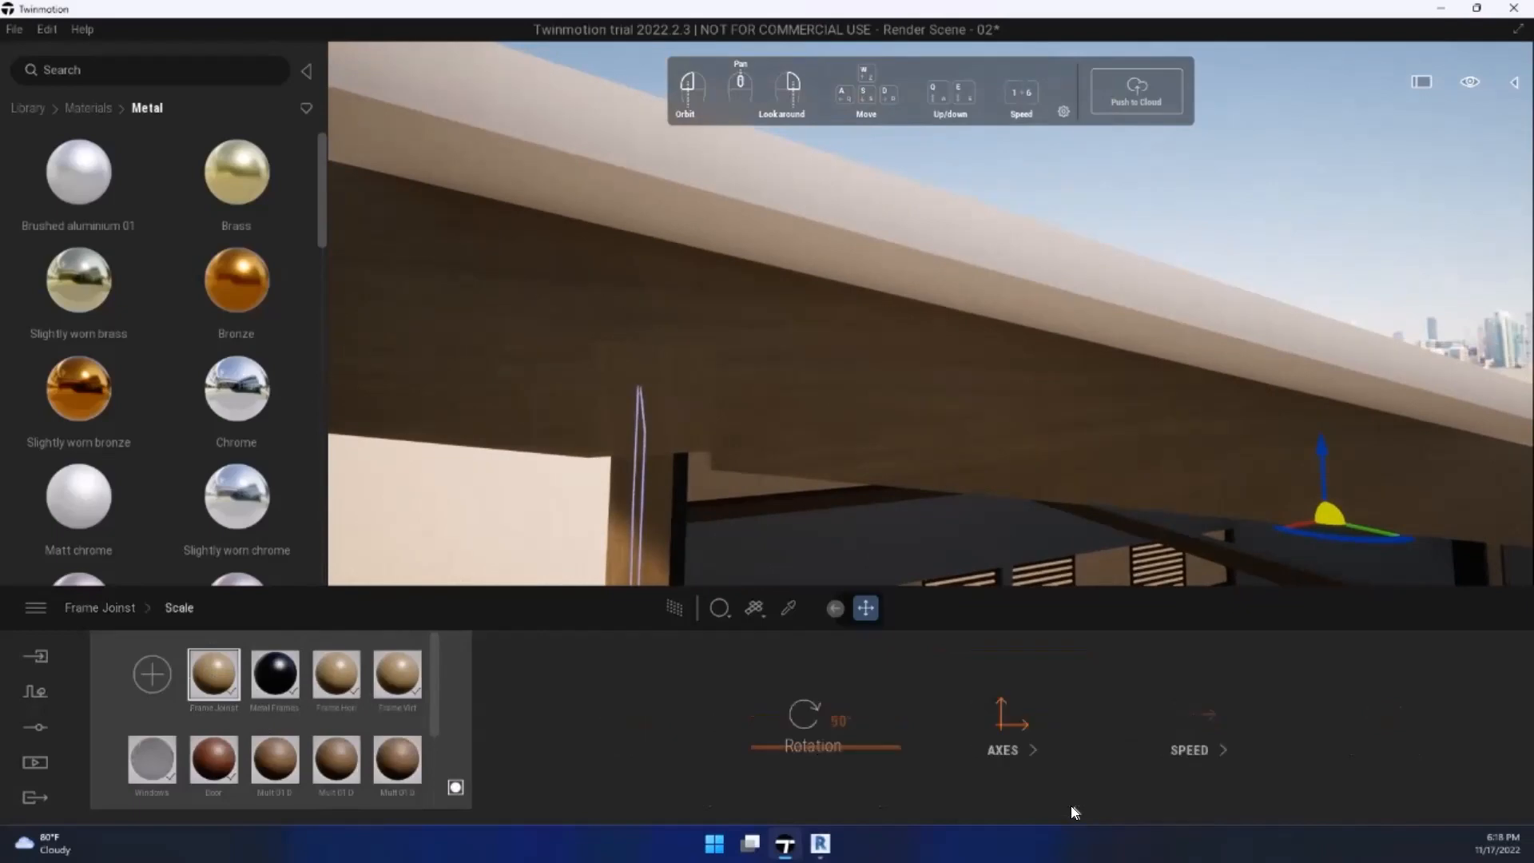
pyautogui.moveTo(849, 746); pyautogui.dragTo(853, 744)
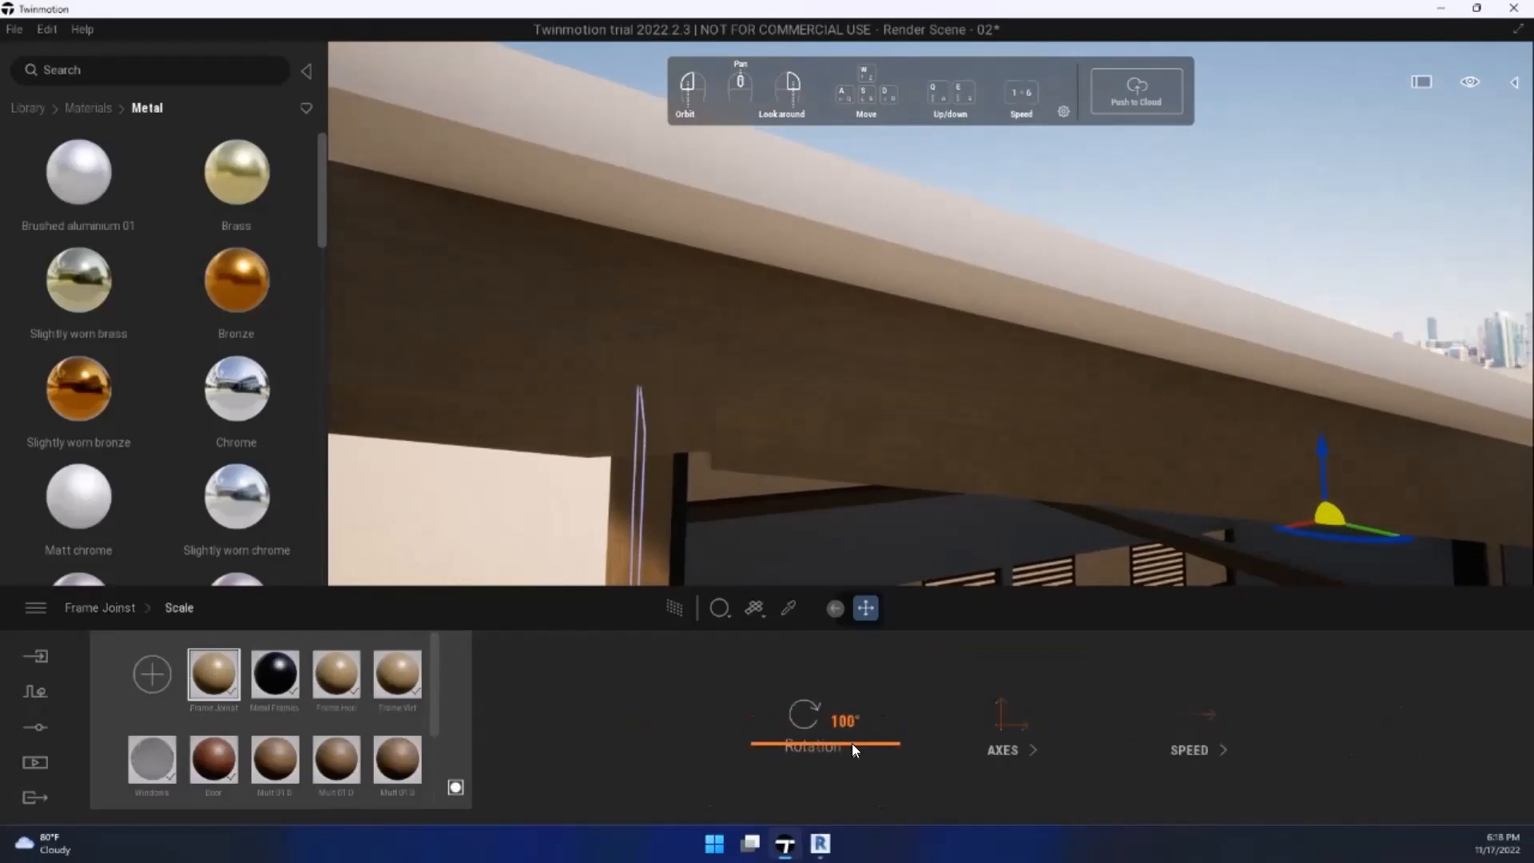
pyautogui.click(862, 725)
pyautogui.write('10')
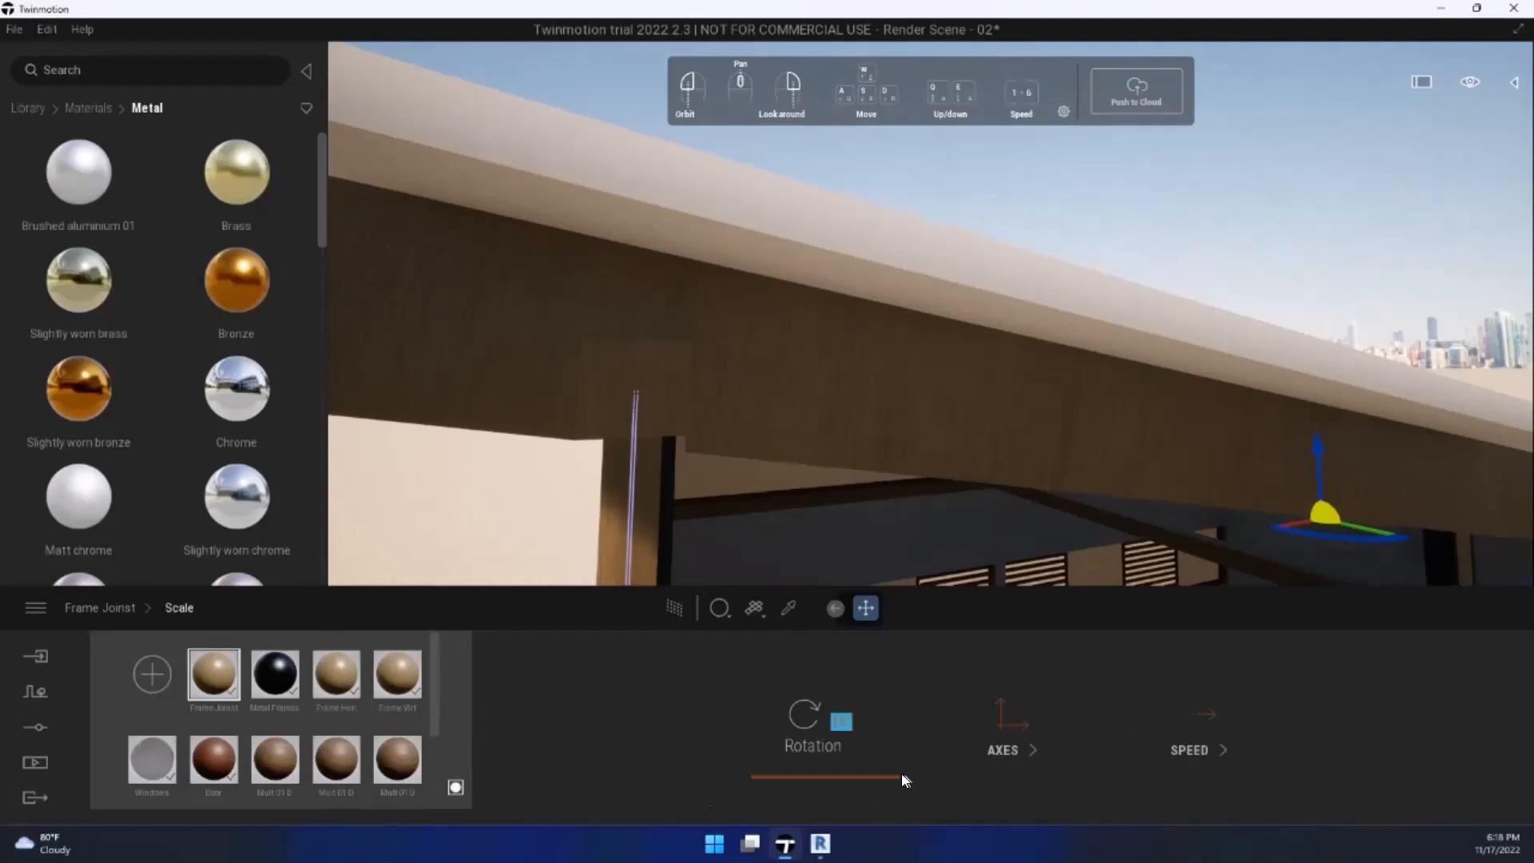
pyautogui.click(902, 773)
pyautogui.moveTo(858, 775); pyautogui.dragTo(879, 746)
pyautogui.press('s')
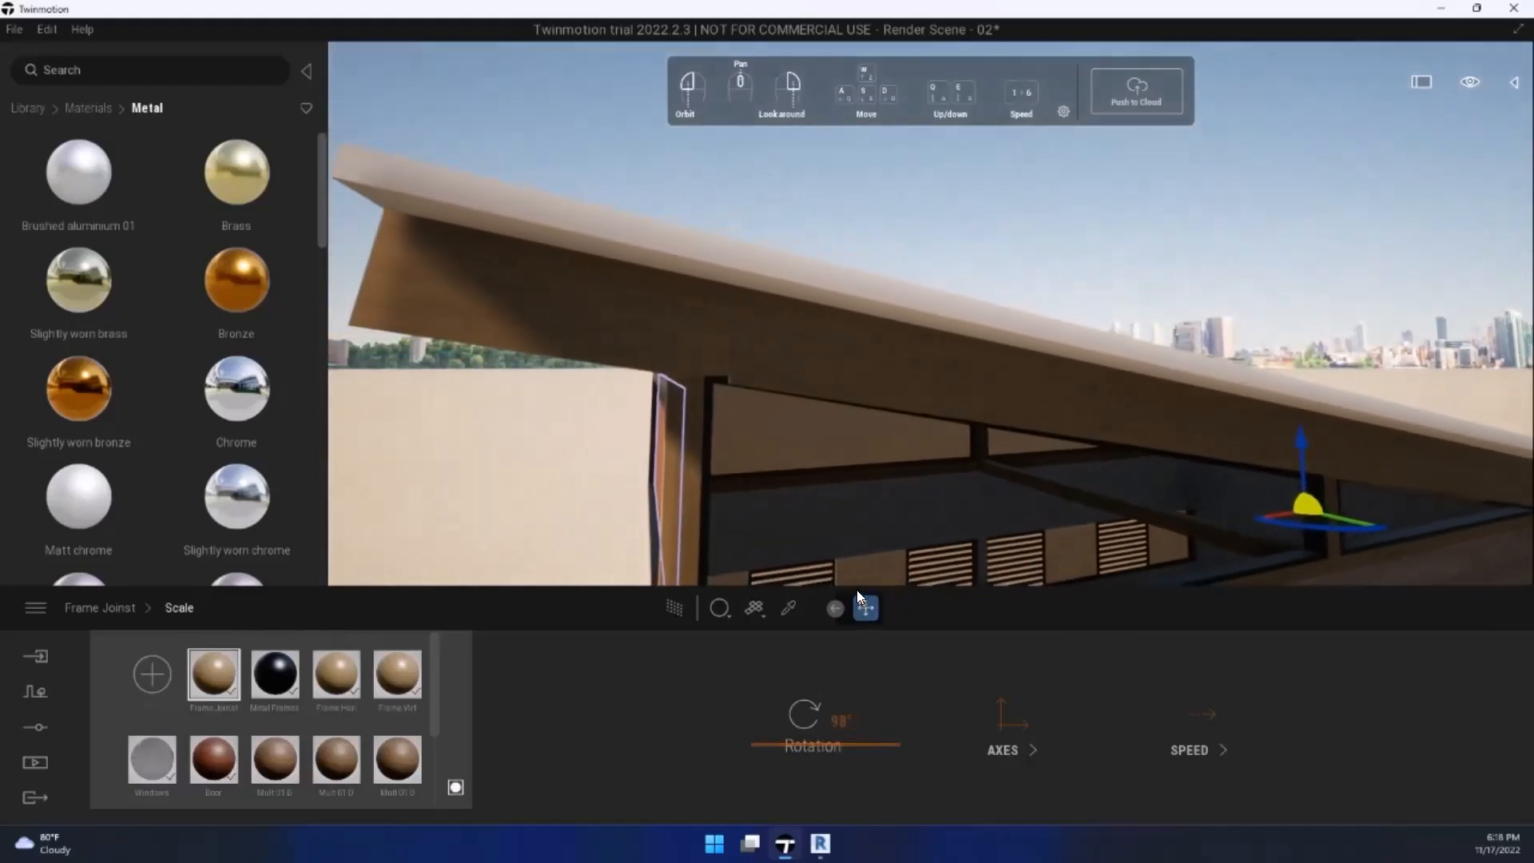
# Step: Apply the Frame Joinst material to the exposed joist ends above the shaded, windowless wood-sided wall
pyautogui.moveTo(857, 548); pyautogui.dragTo(713, 335)
pyautogui.press('q')
pyautogui.press('e')
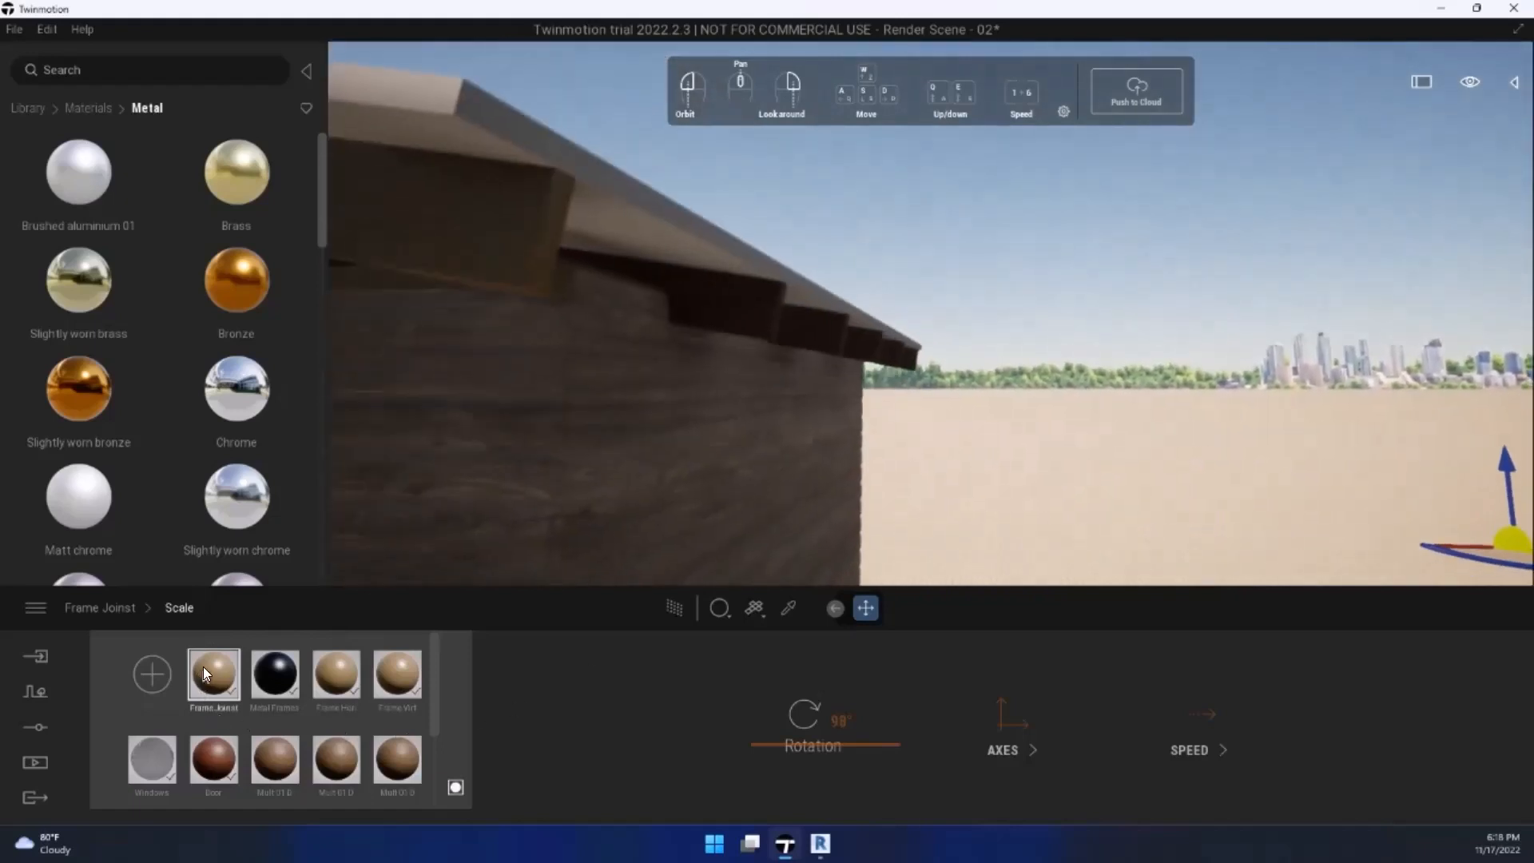
pyautogui.moveTo(208, 670); pyautogui.dragTo(729, 308)
pyautogui.press('w')
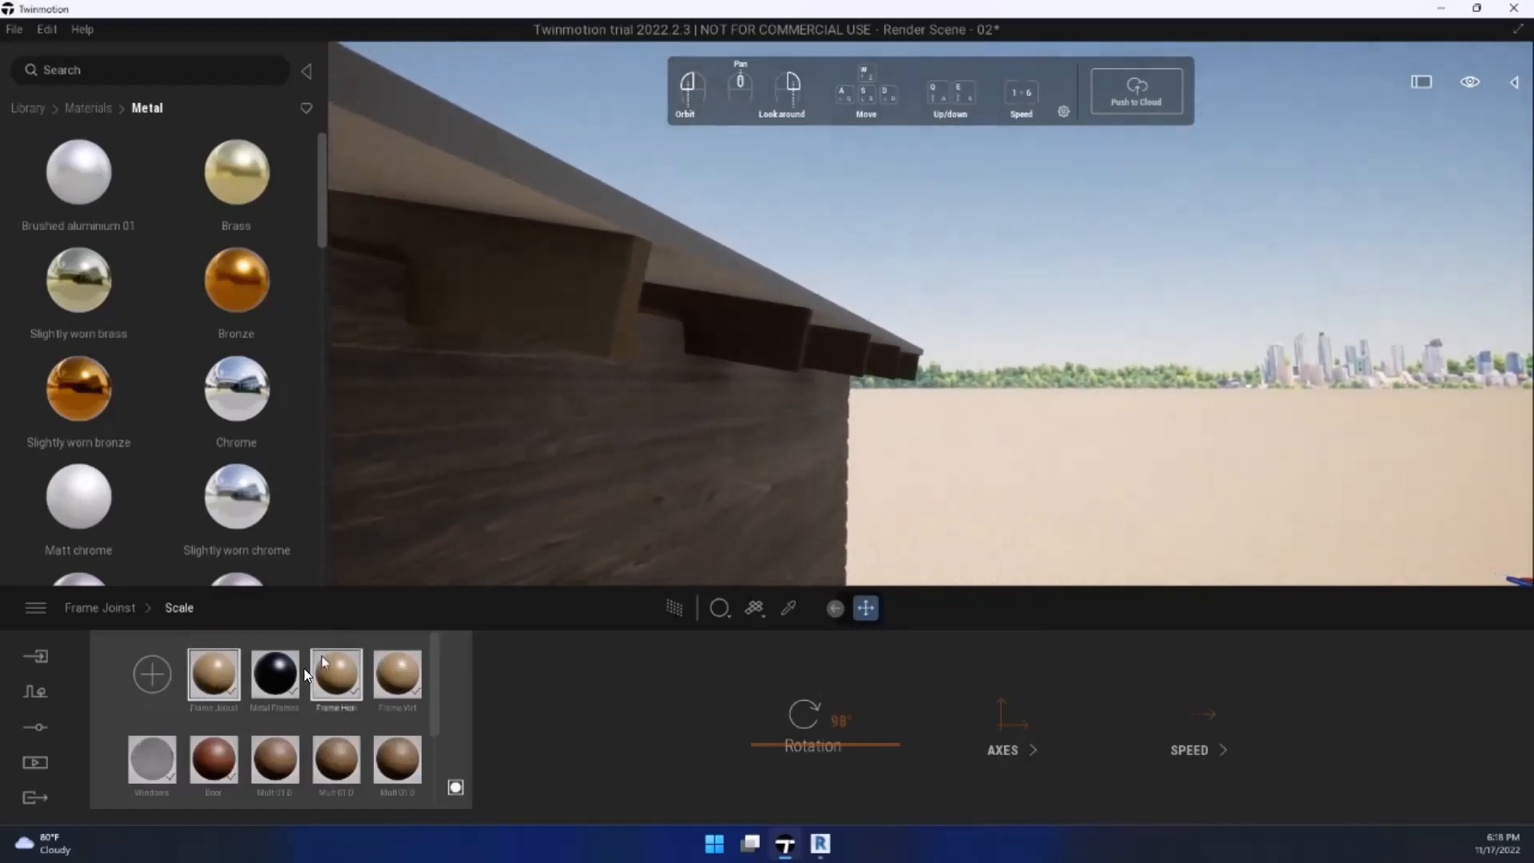
pyautogui.moveTo(216, 680); pyautogui.dragTo(776, 376)
# Step: Apply the Frame Joinst material to the remaining red-brown joists overhanging the red window panel
pyautogui.press('s')
pyautogui.press('a')
pyautogui.moveTo(777, 374); pyautogui.dragTo(852, 447, button='right')
pyautogui.press('w')
pyautogui.moveTo(212, 679); pyautogui.dragTo(1047, 251)
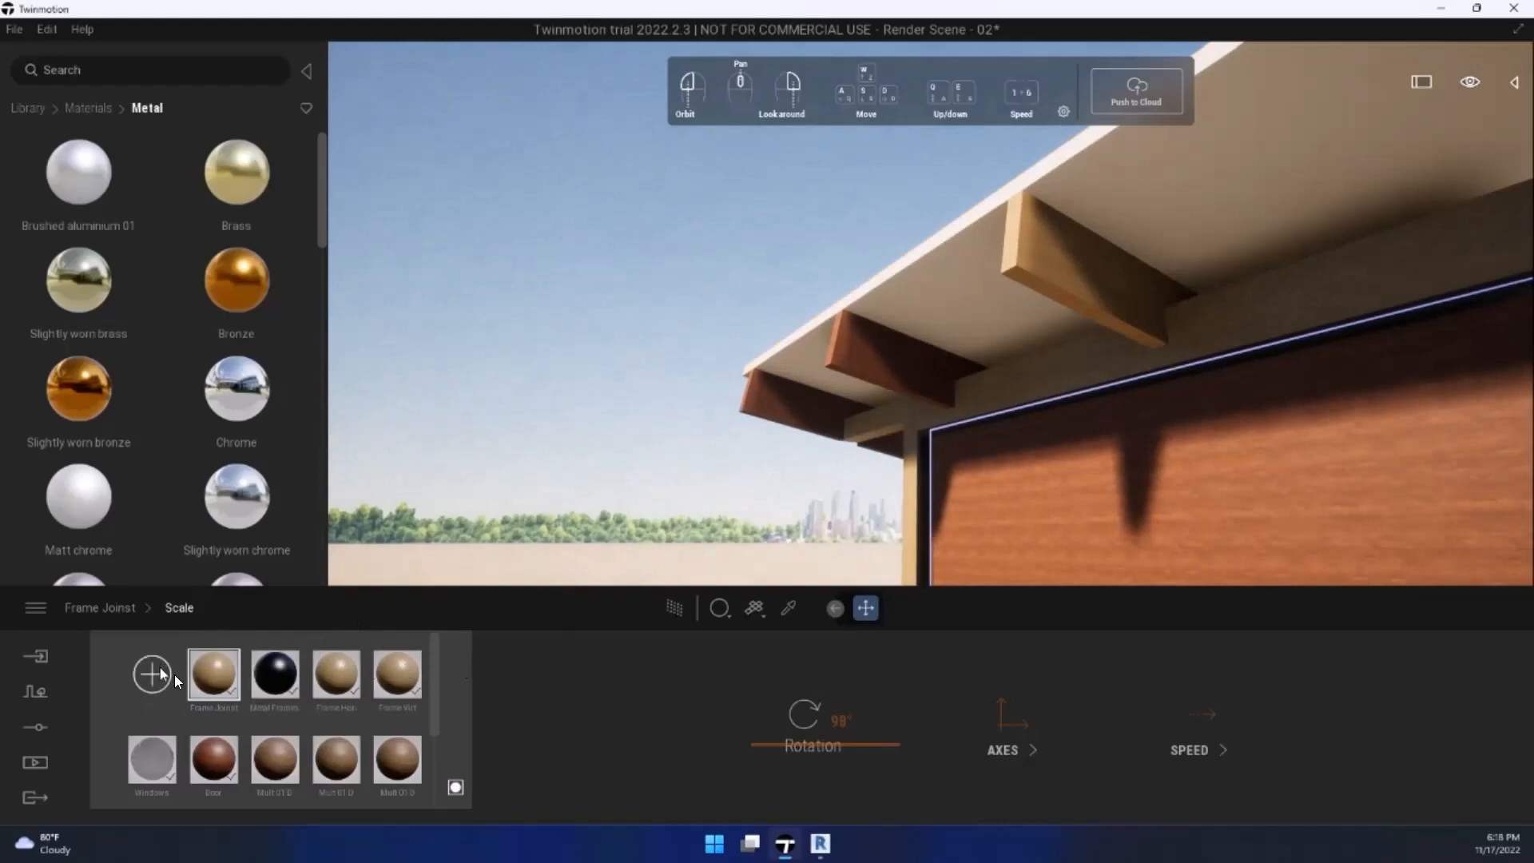
pyautogui.moveTo(213, 675); pyautogui.dragTo(961, 354)
pyautogui.moveTo(867, 325); pyautogui.dragTo(869, 365)
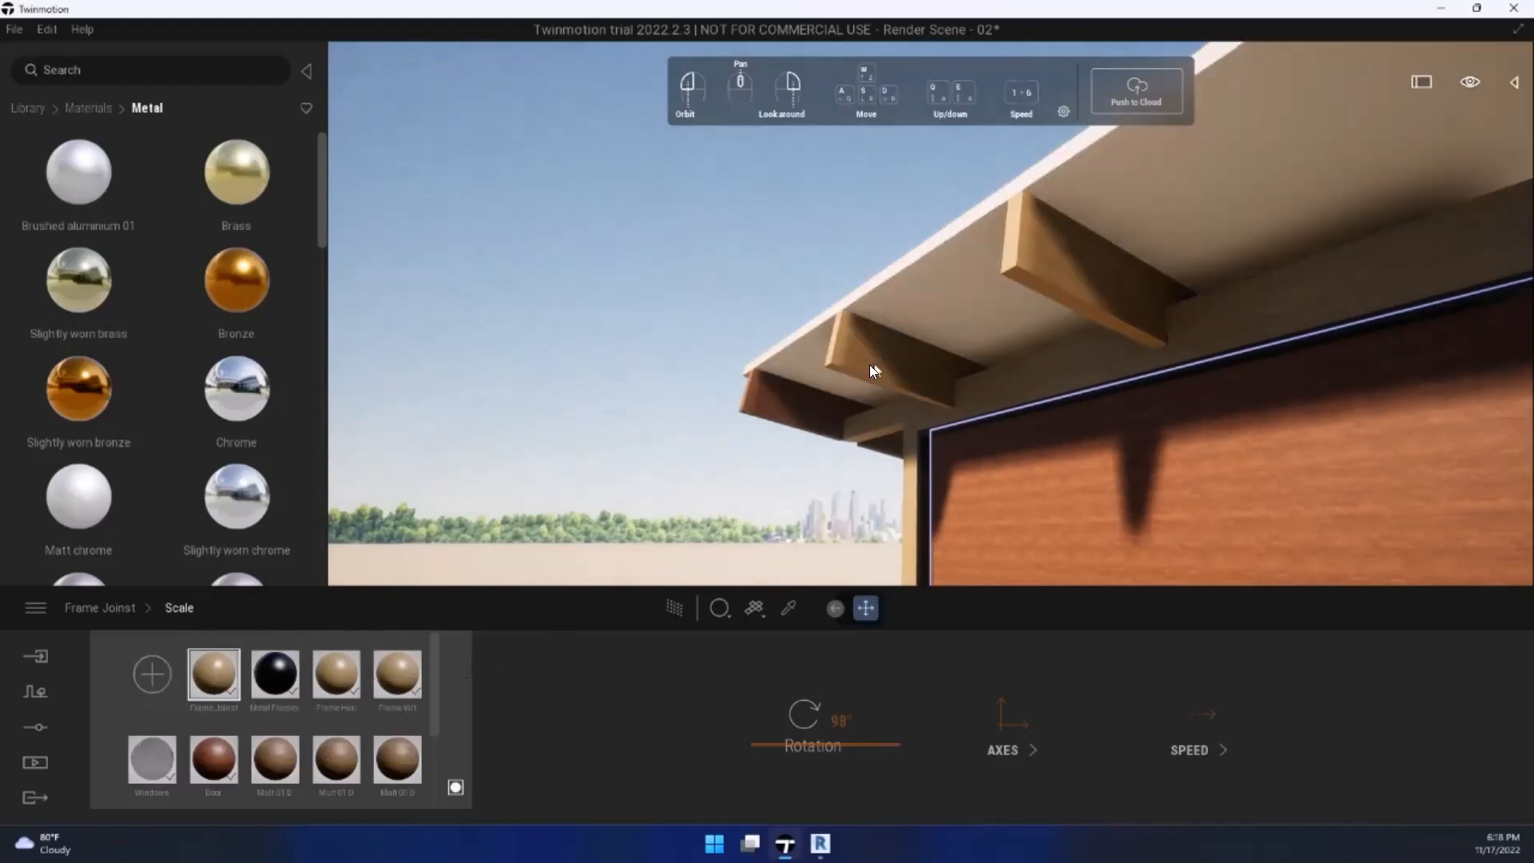
pyautogui.moveTo(216, 676); pyautogui.dragTo(760, 404)
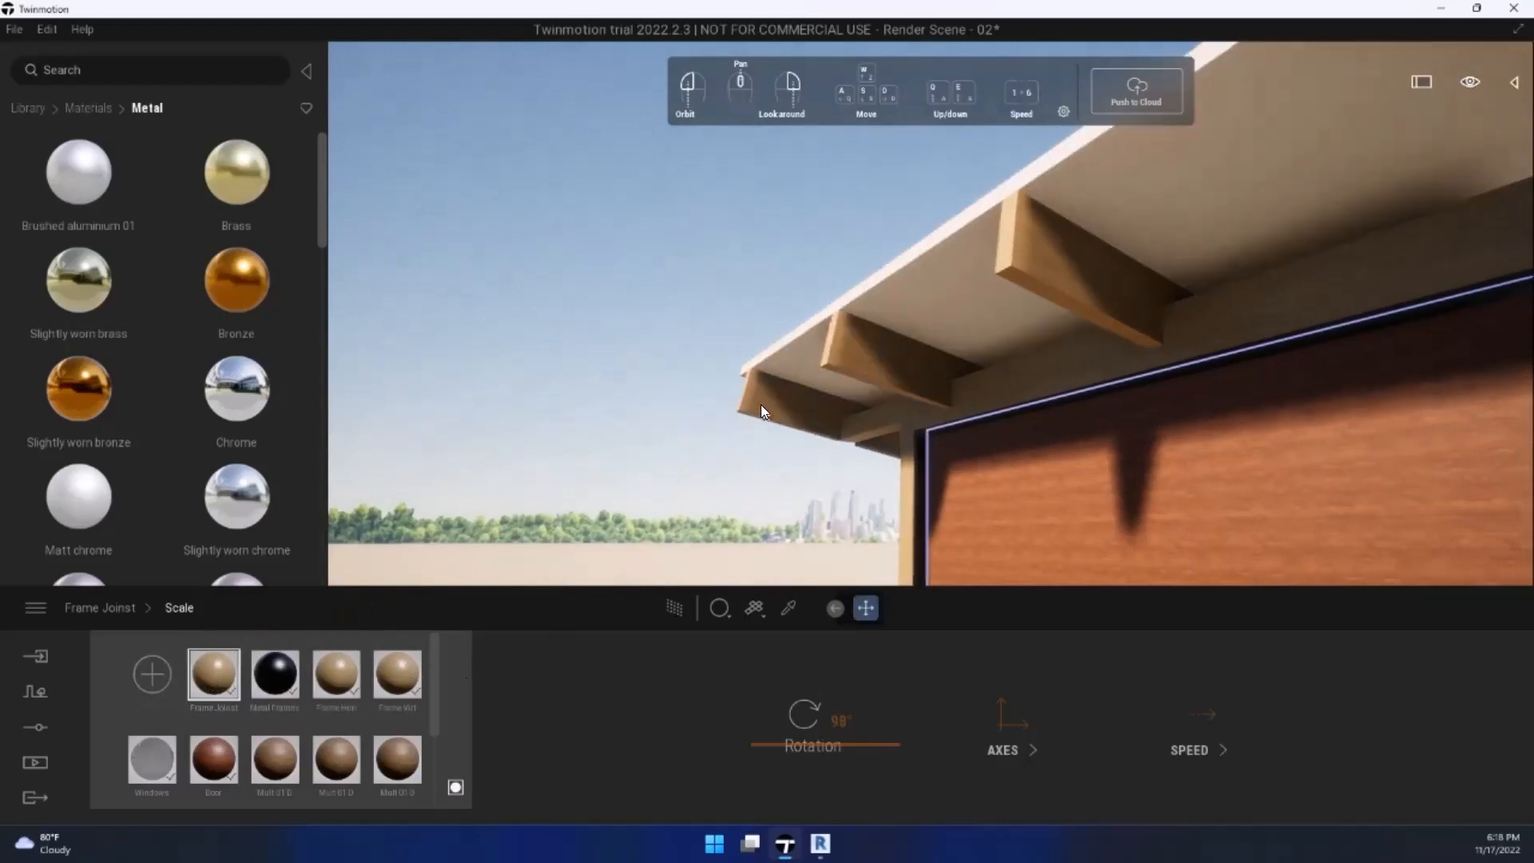
# Step: Apply the Windows material to the red panel inside the dark frame beneath the overhanging joists
pyautogui.moveTo(762, 404); pyautogui.dragTo(729, 471, button='right')
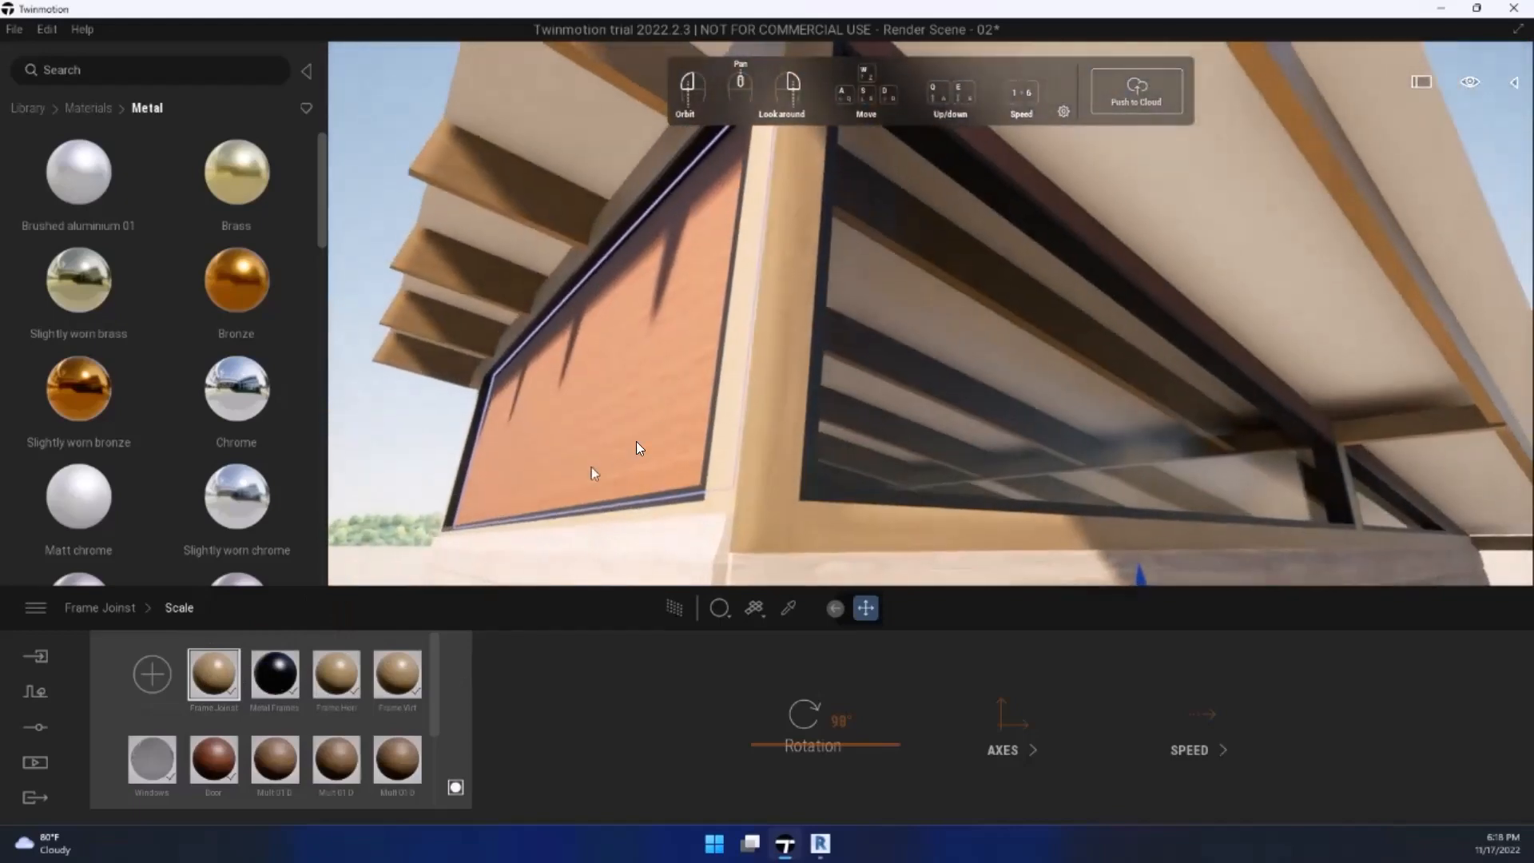
pyautogui.click(154, 768)
pyautogui.scroll(-5, 679, 429)
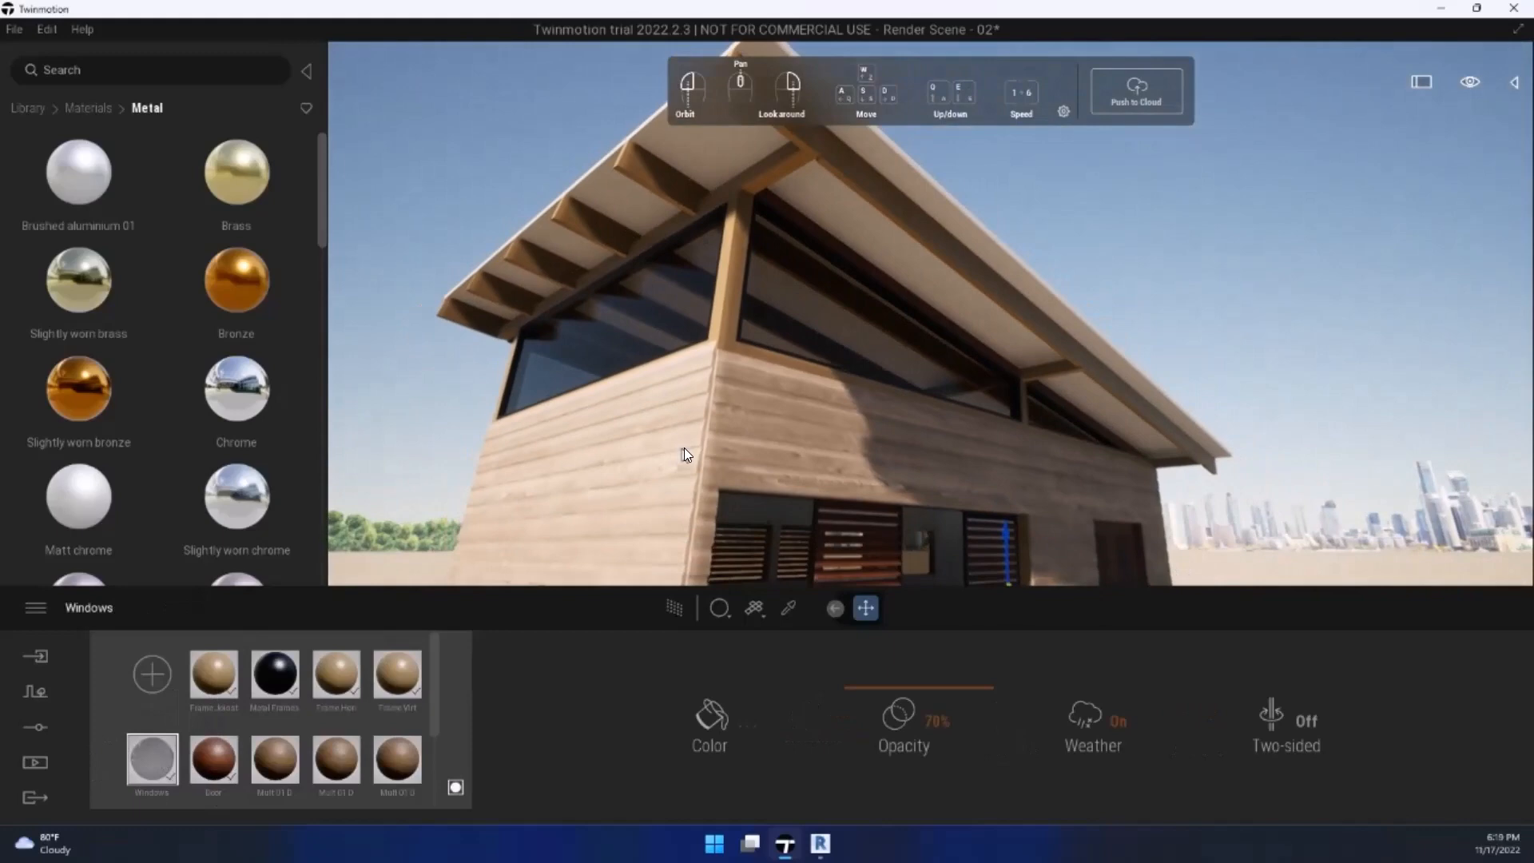
# Step: Apply the Metal Frames material to the red-brown frames of the upper windows on the building's opposite side
pyautogui.moveTo(684, 454); pyautogui.dragTo(906, 337)
pyautogui.scroll(5, 945, 318)
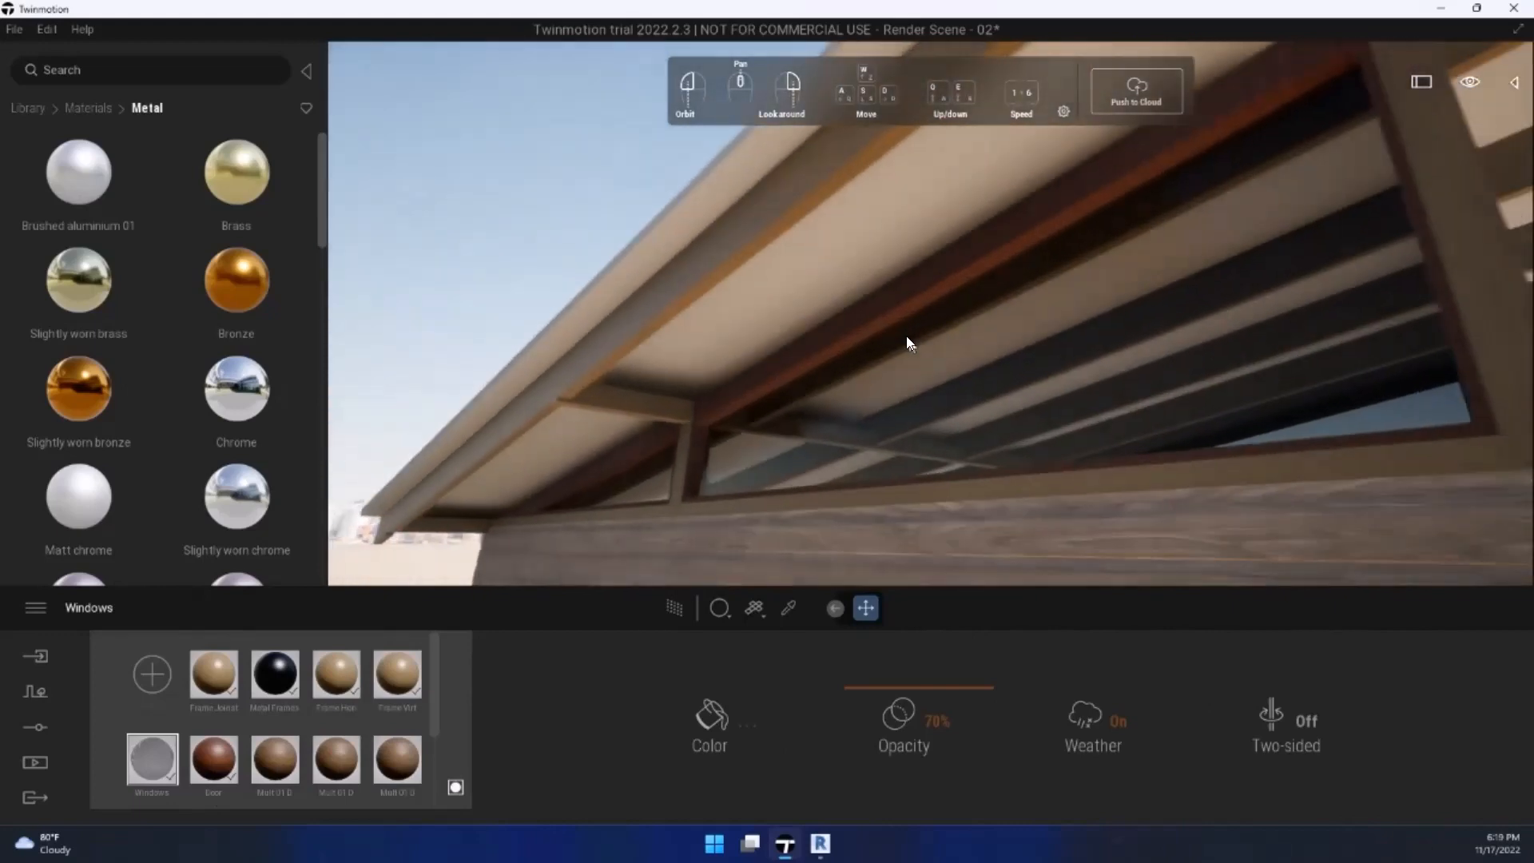
pyautogui.click(215, 678)
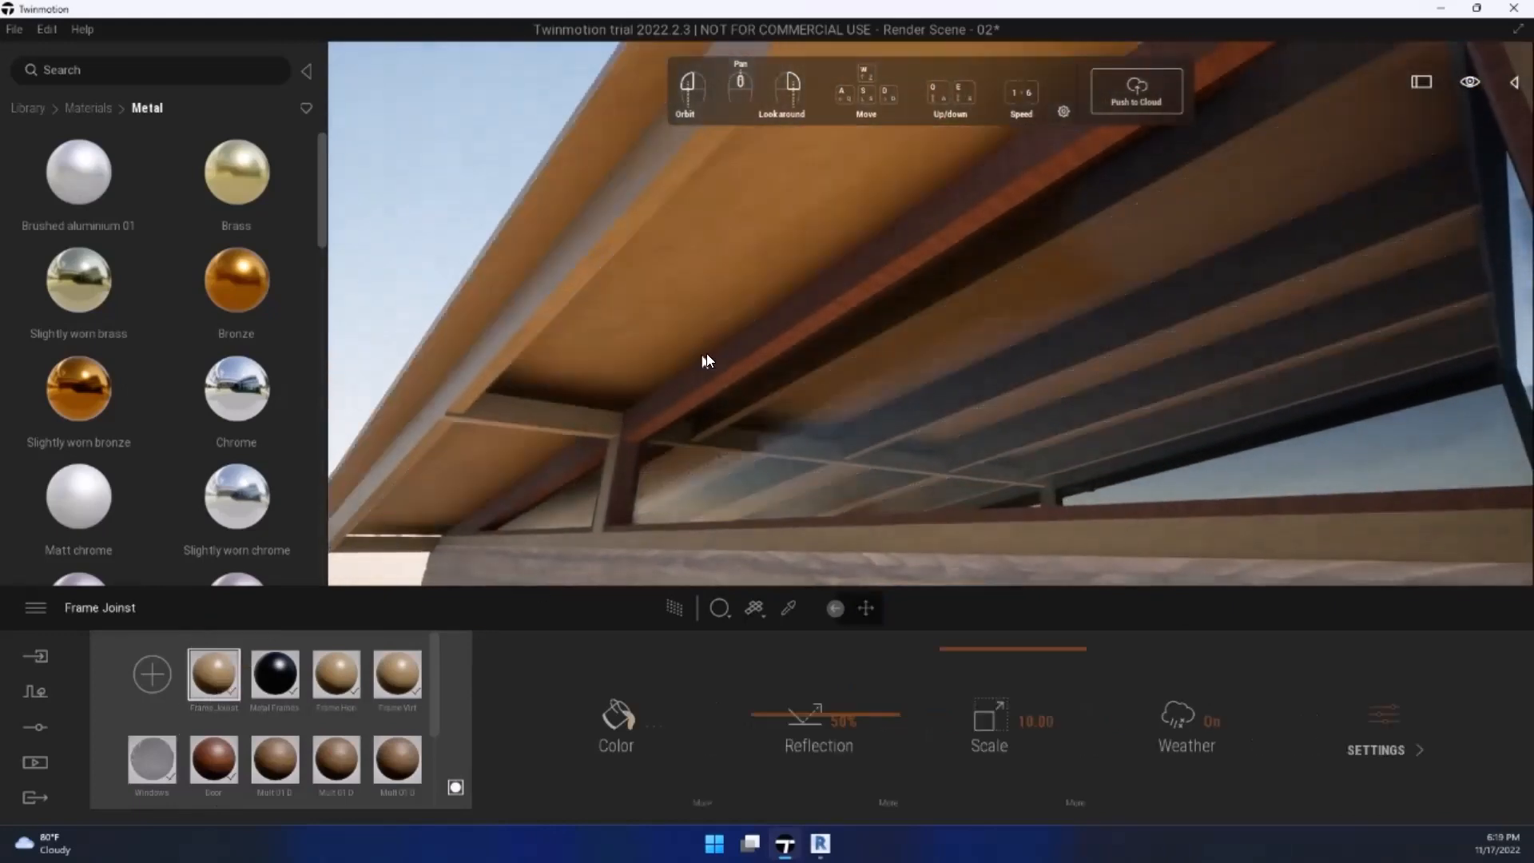
pyautogui.moveTo(786, 320); pyautogui.dragTo(809, 336)
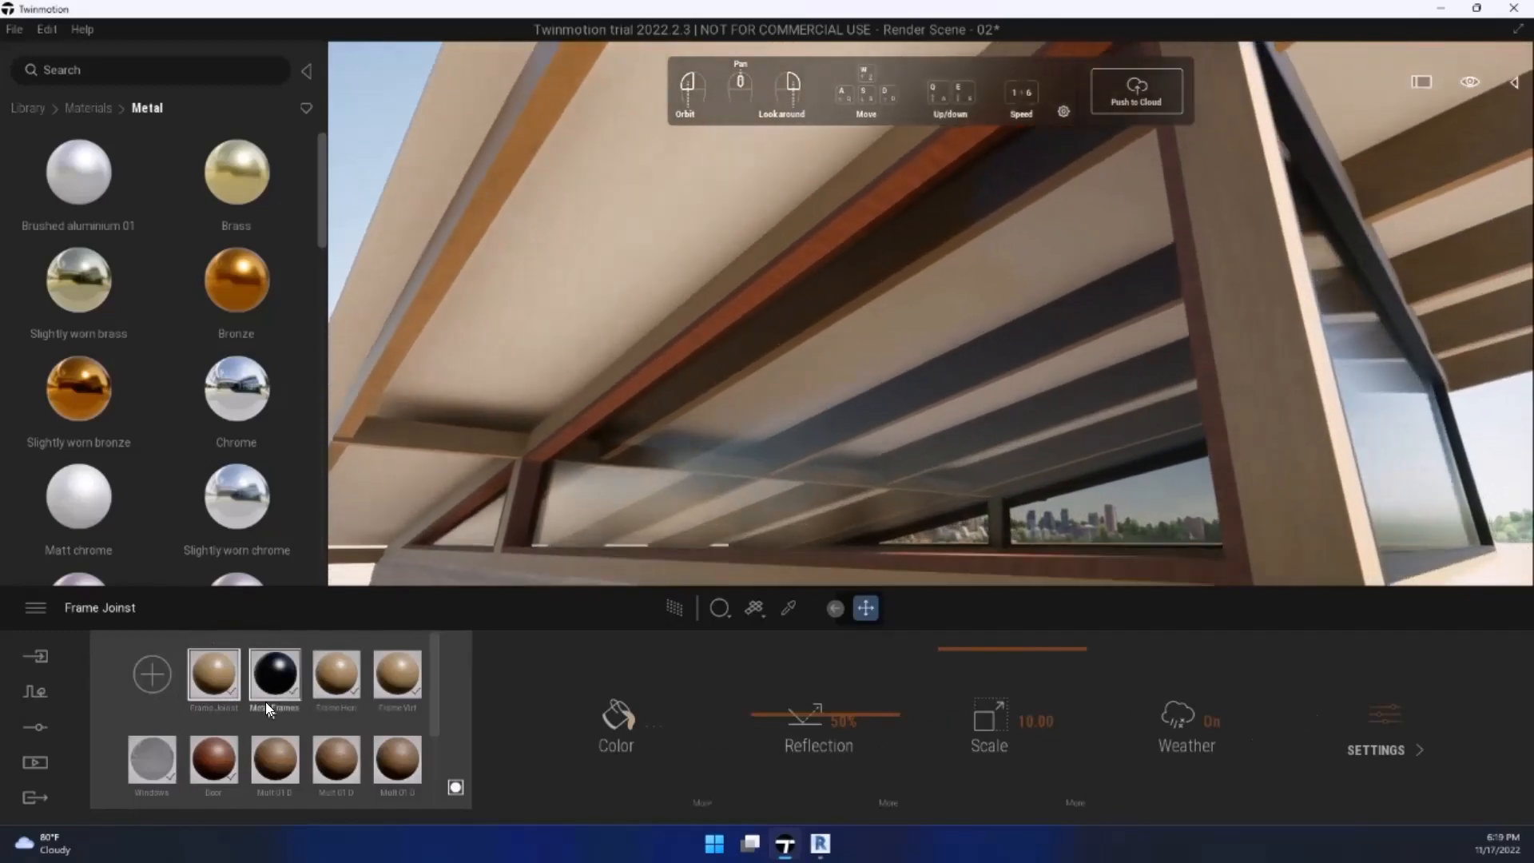
pyautogui.click(267, 692)
pyautogui.moveTo(547, 479); pyautogui.dragTo(618, 511)
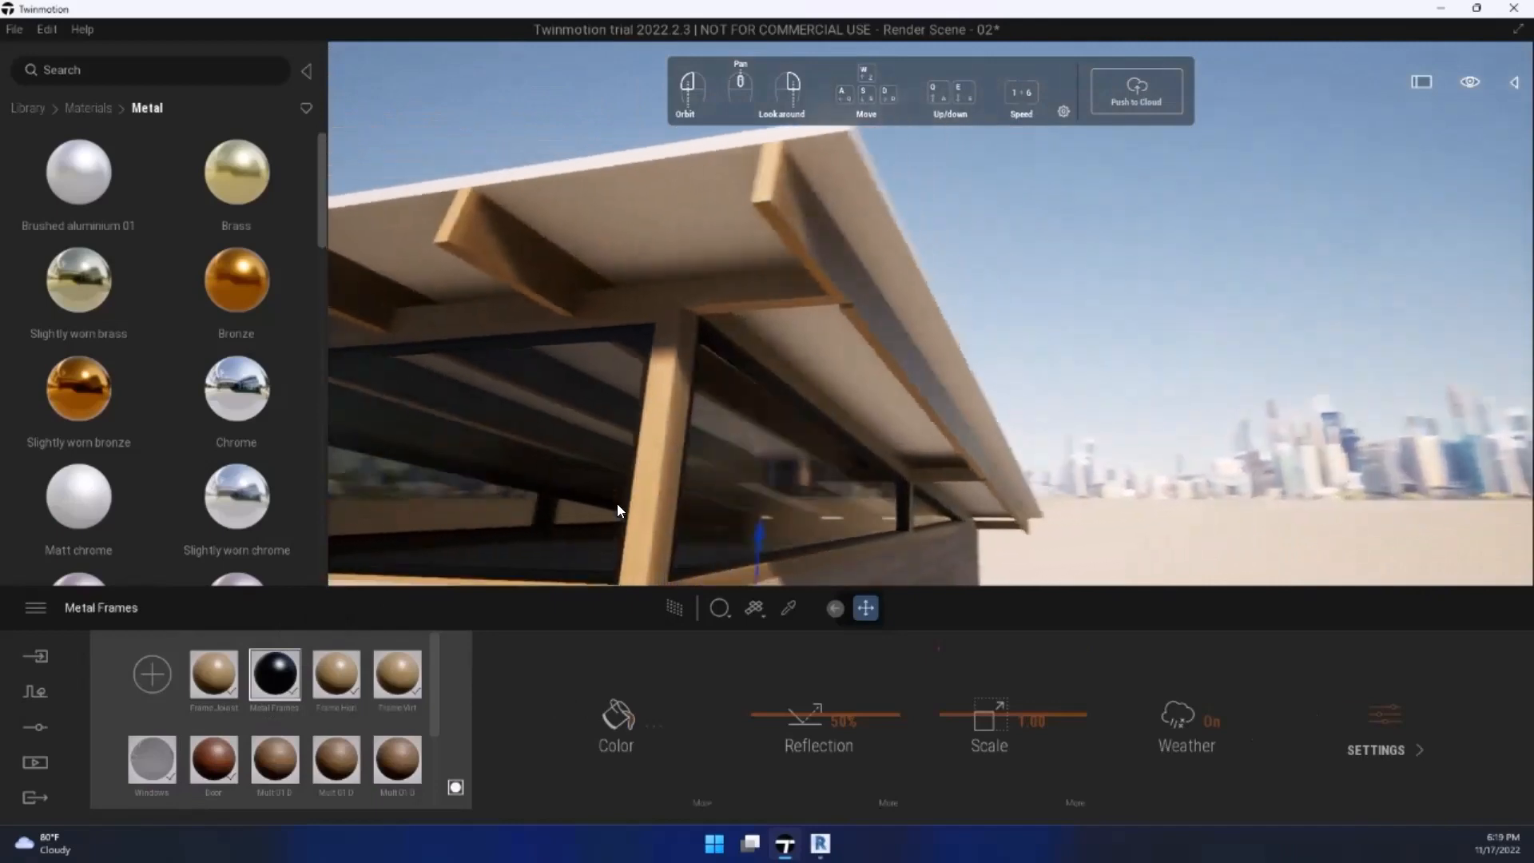
# Step: Open the Wood materials library with the front deck's red-brown framing in view
pyautogui.scroll(-5, 621, 512)
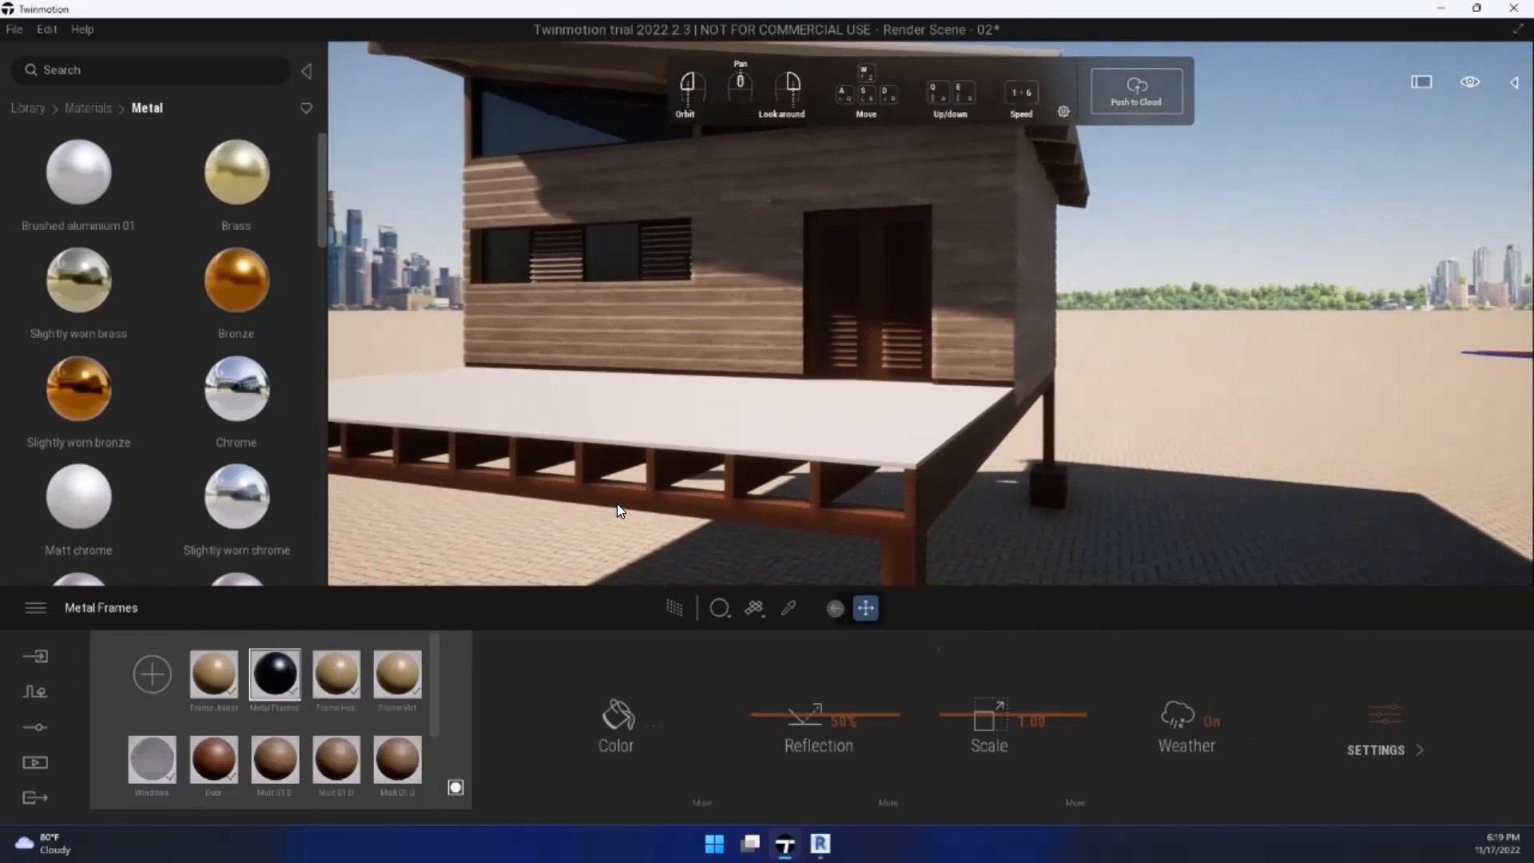
pyautogui.press('d')
pyautogui.press('s')
pyautogui.moveTo(526, 358); pyautogui.dragTo(521, 584, button='middle')
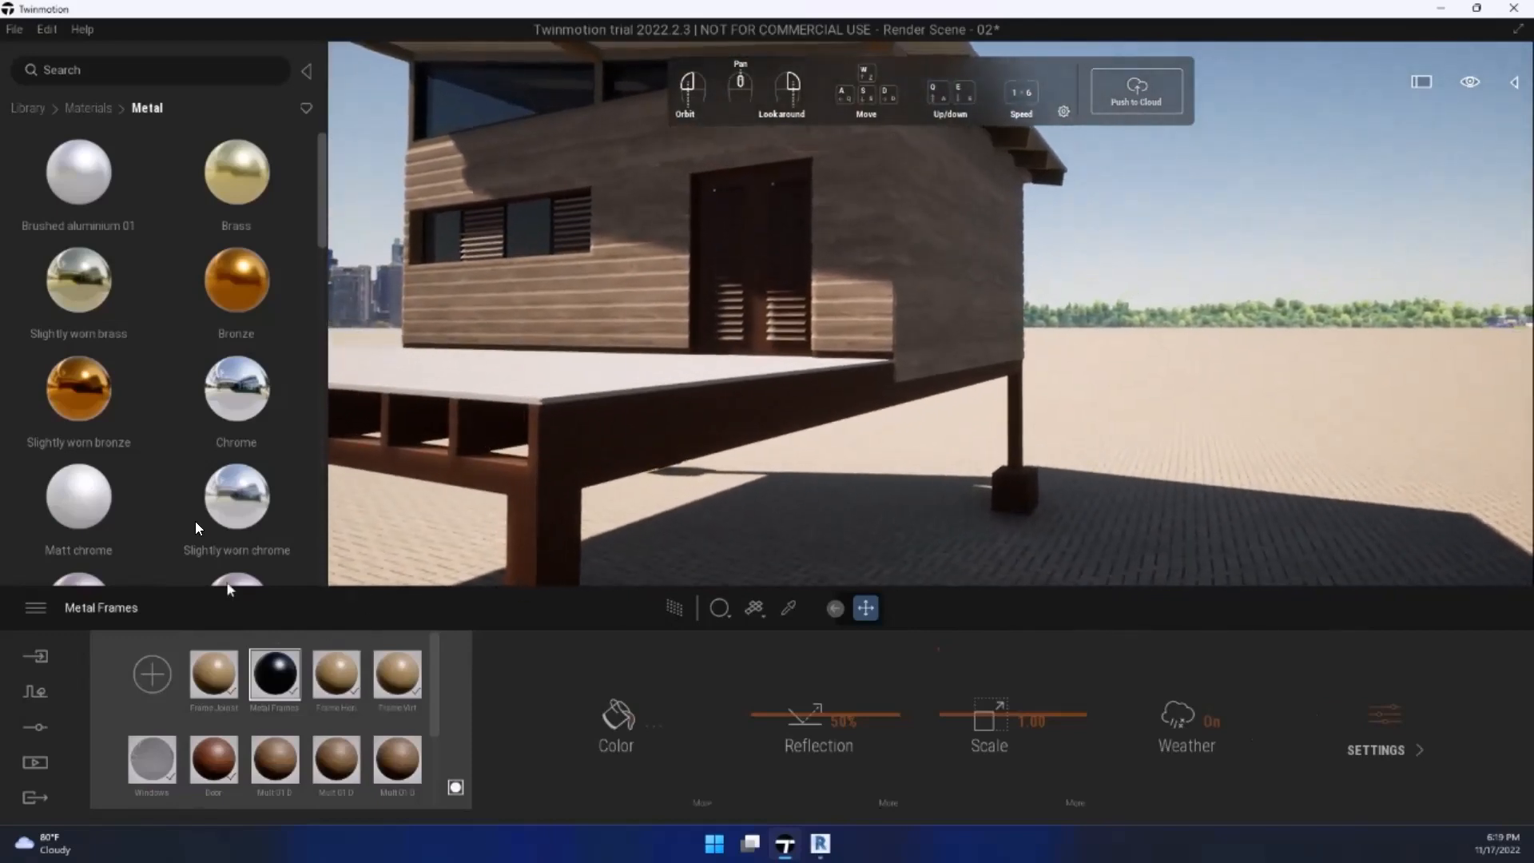
pyautogui.click(94, 107)
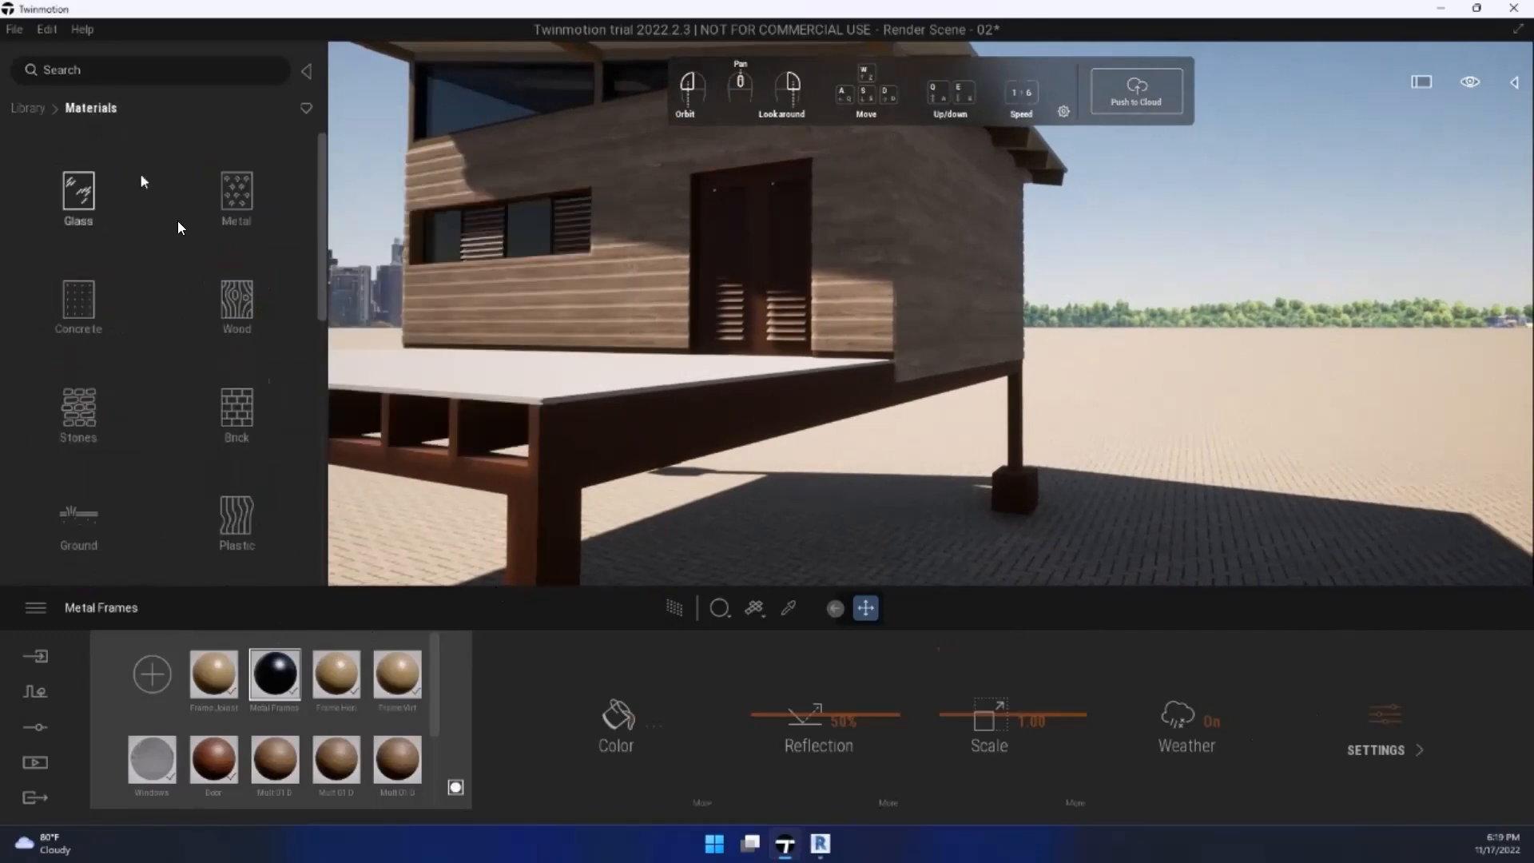
pyautogui.click(245, 323)
pyautogui.scroll(-10, 188, 365)
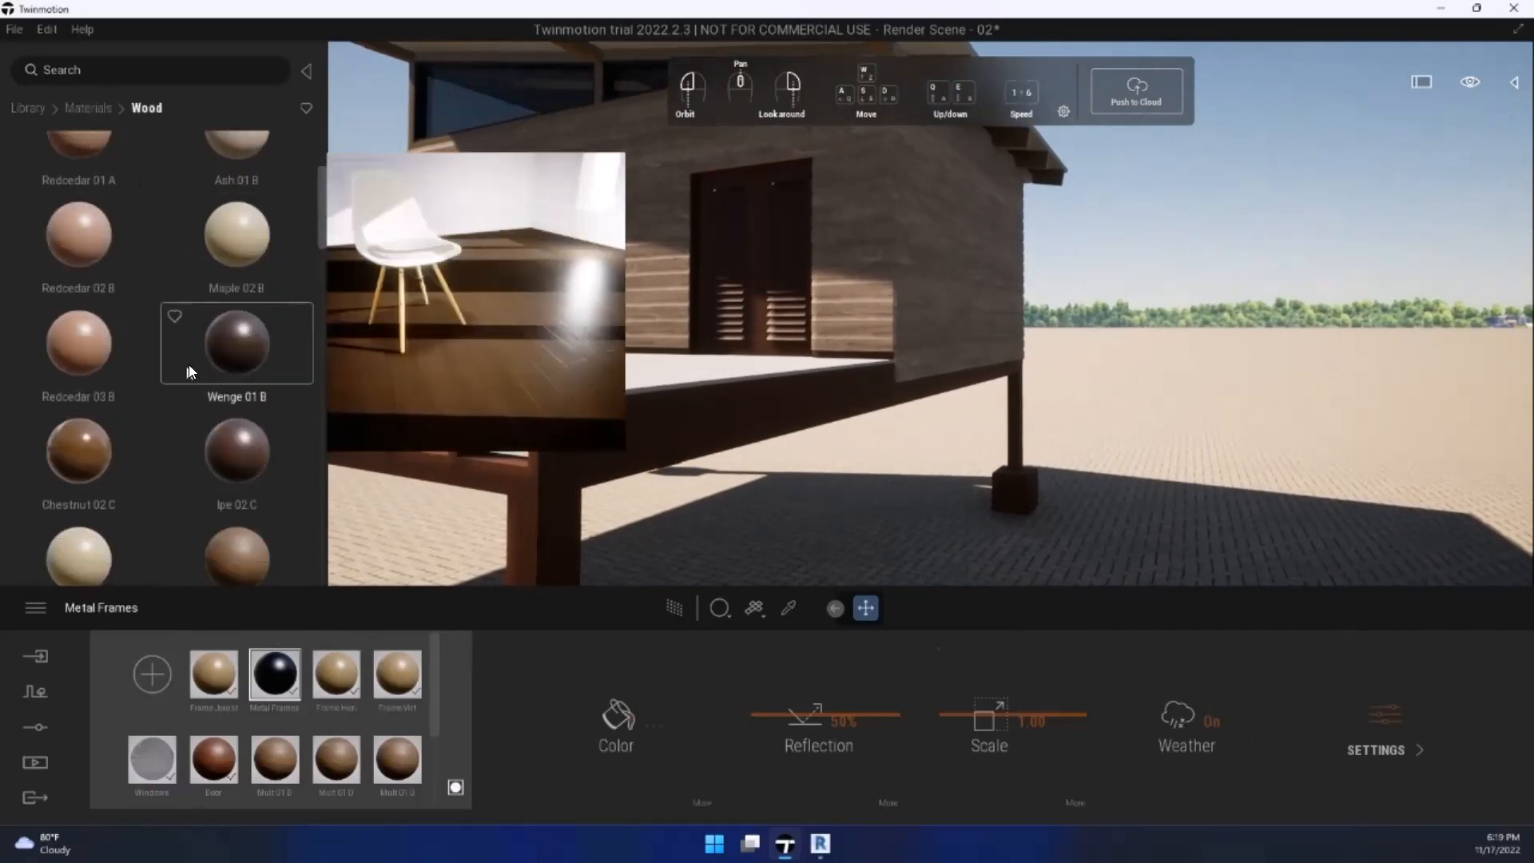
# Step: Try the Oak 03 G wood material on the deck's joists
pyautogui.scroll(-8, 179, 360)
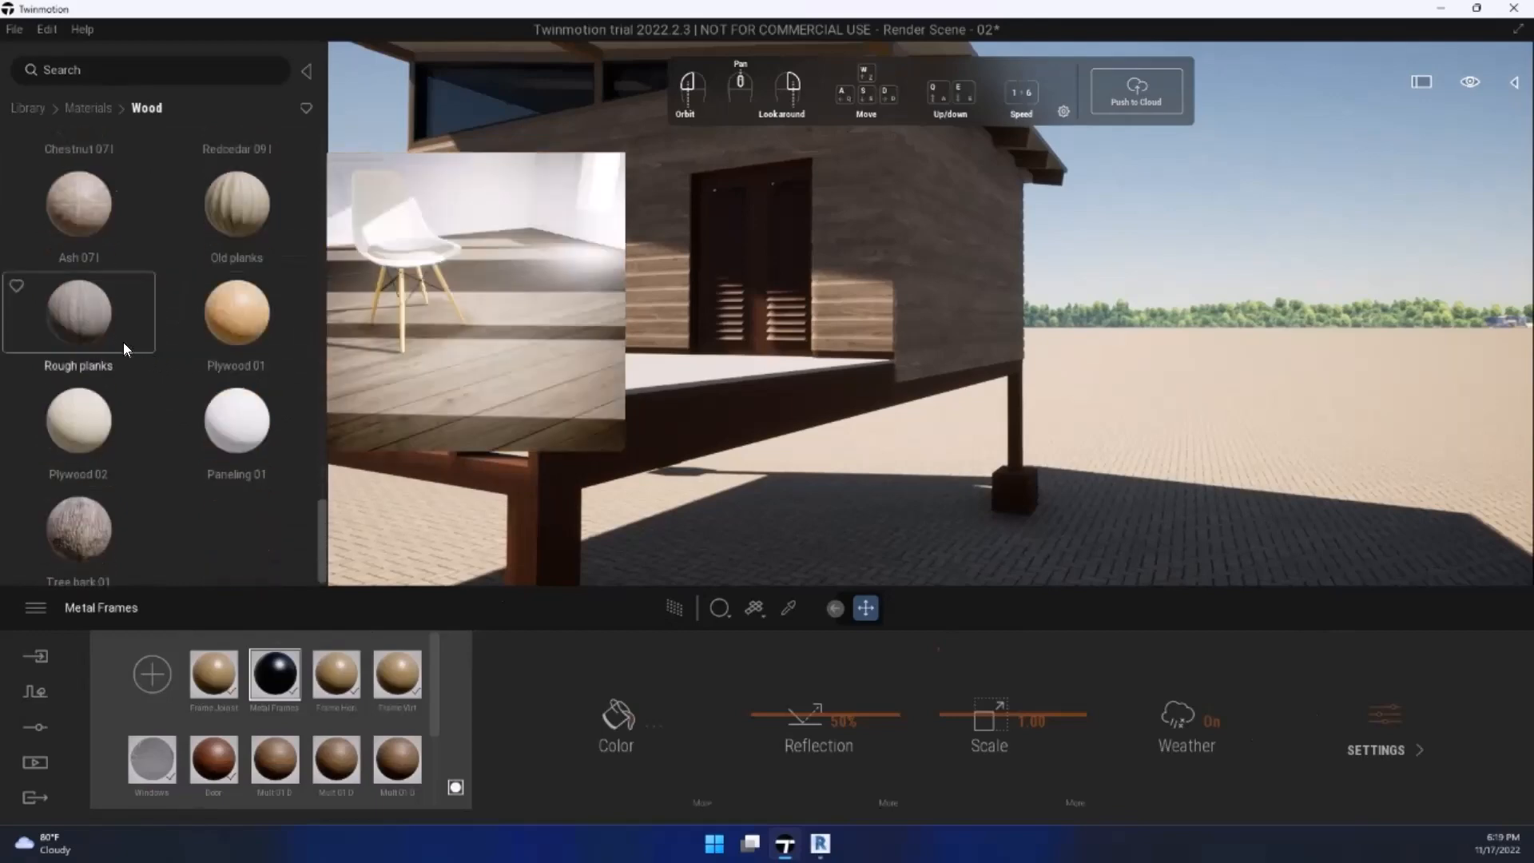
pyautogui.scroll(2, 128, 325)
pyautogui.scroll(5, 128, 323)
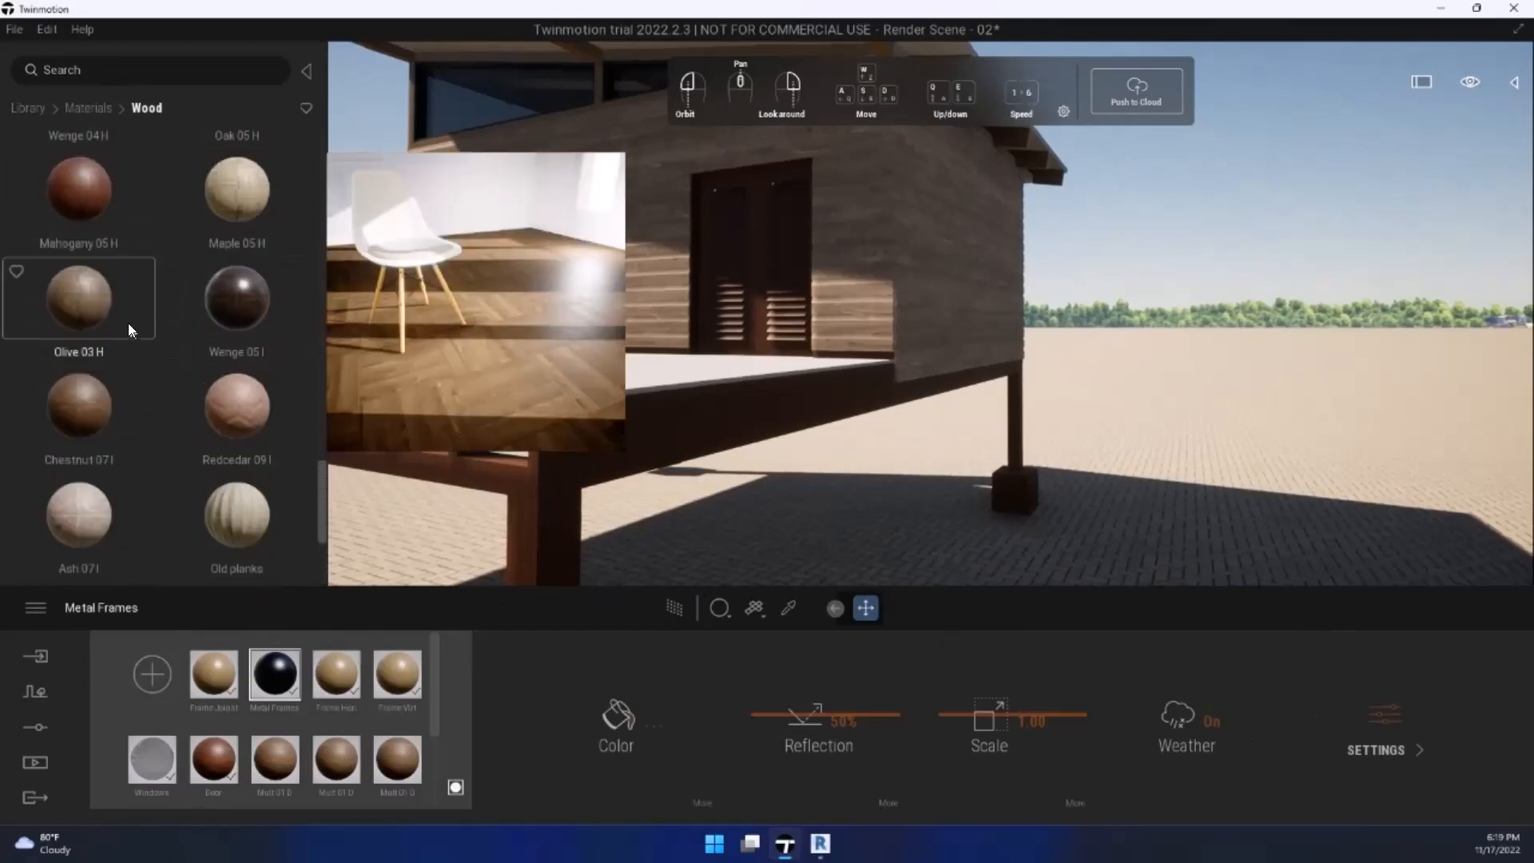
pyautogui.scroll(5, 130, 357)
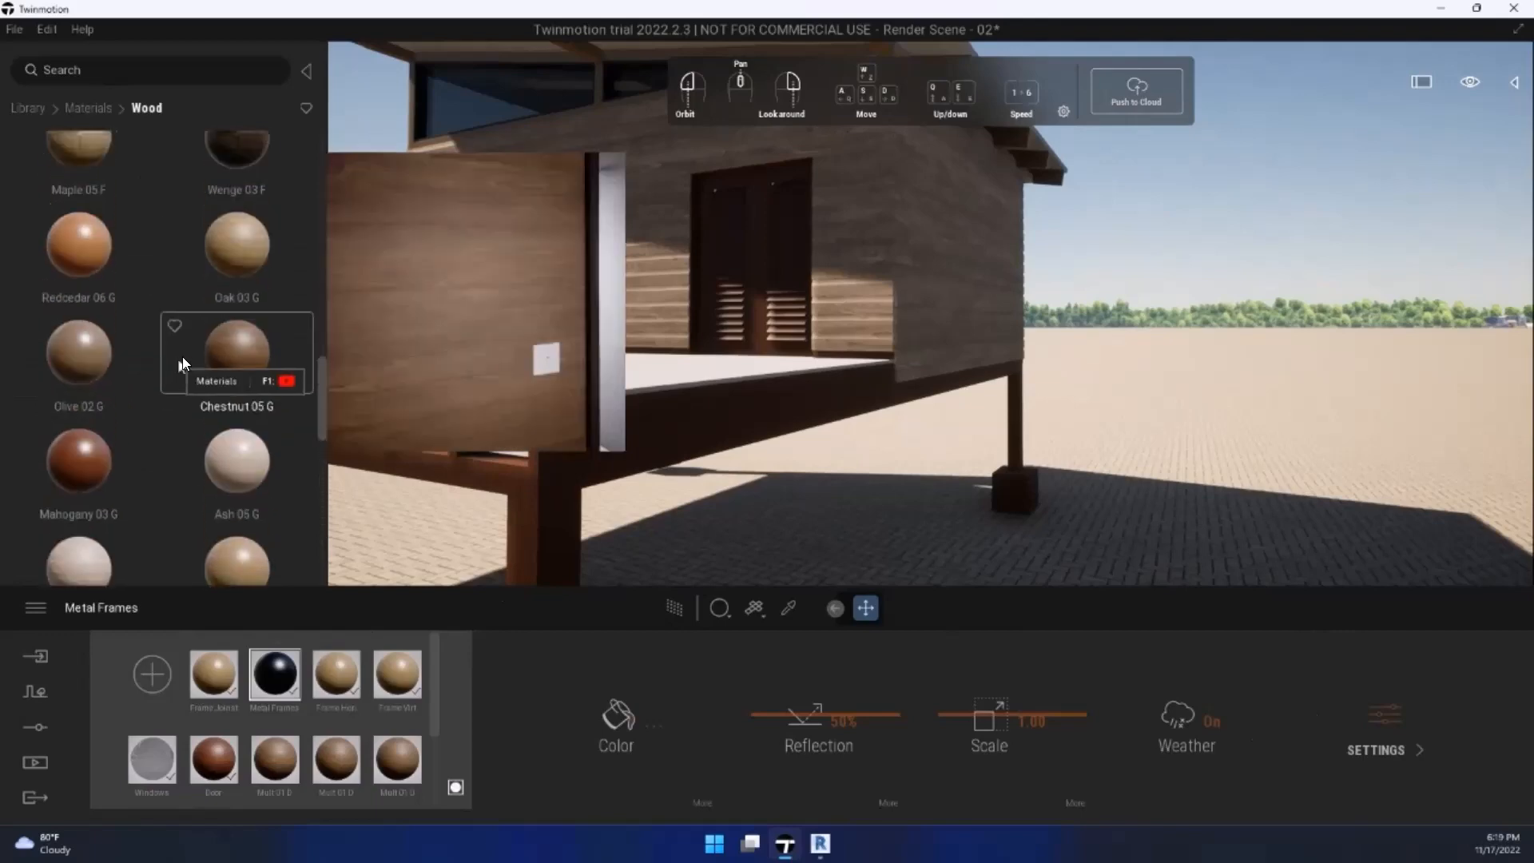
pyautogui.moveTo(243, 277)
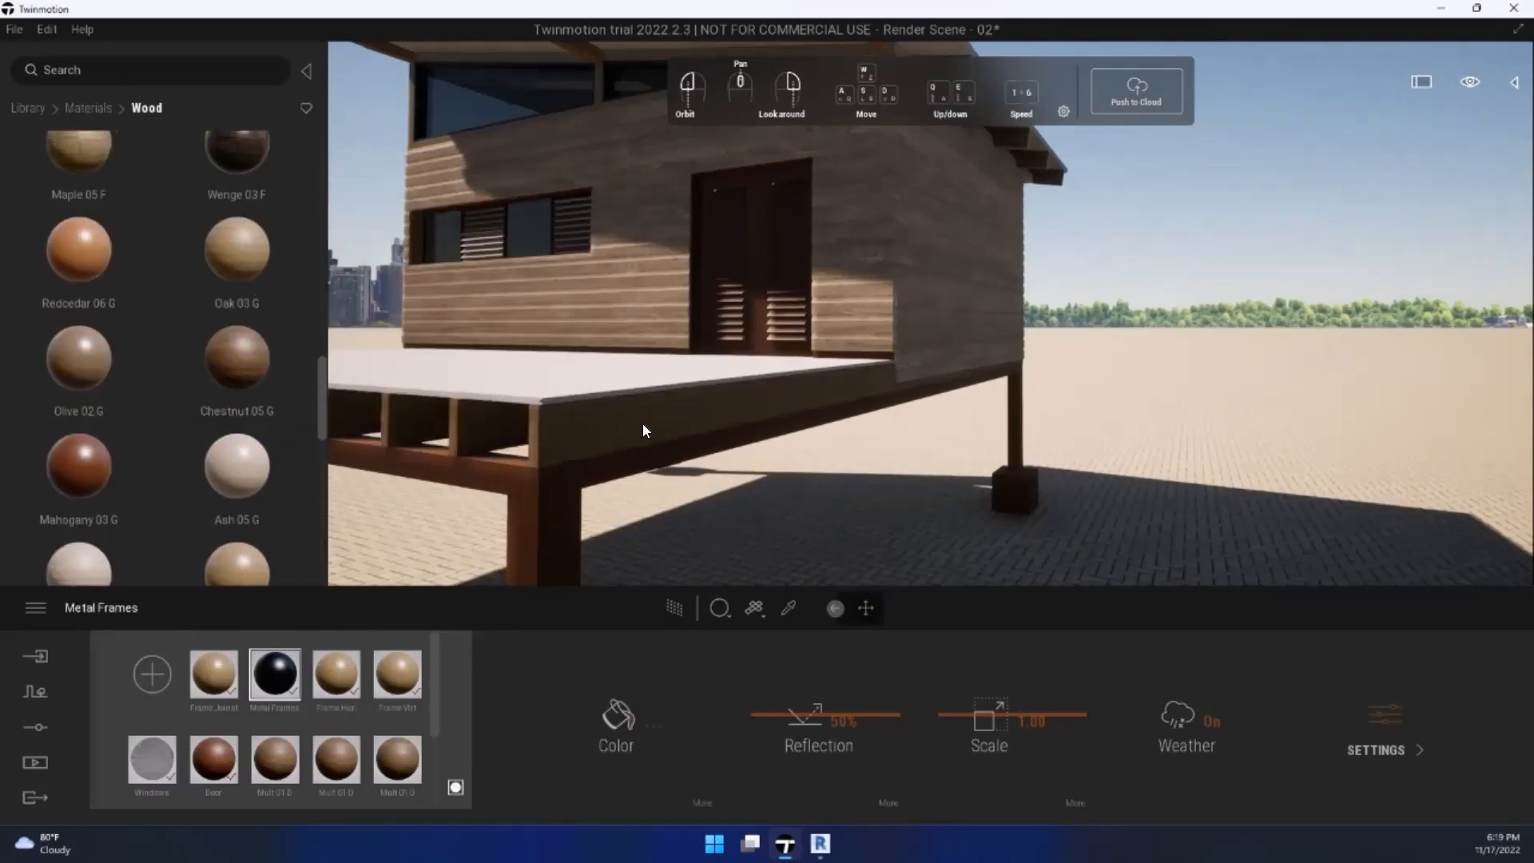
pyautogui.moveTo(657, 428); pyautogui.dragTo(585, 384)
pyautogui.moveTo(878, 348); pyautogui.dragTo(1030, 215)
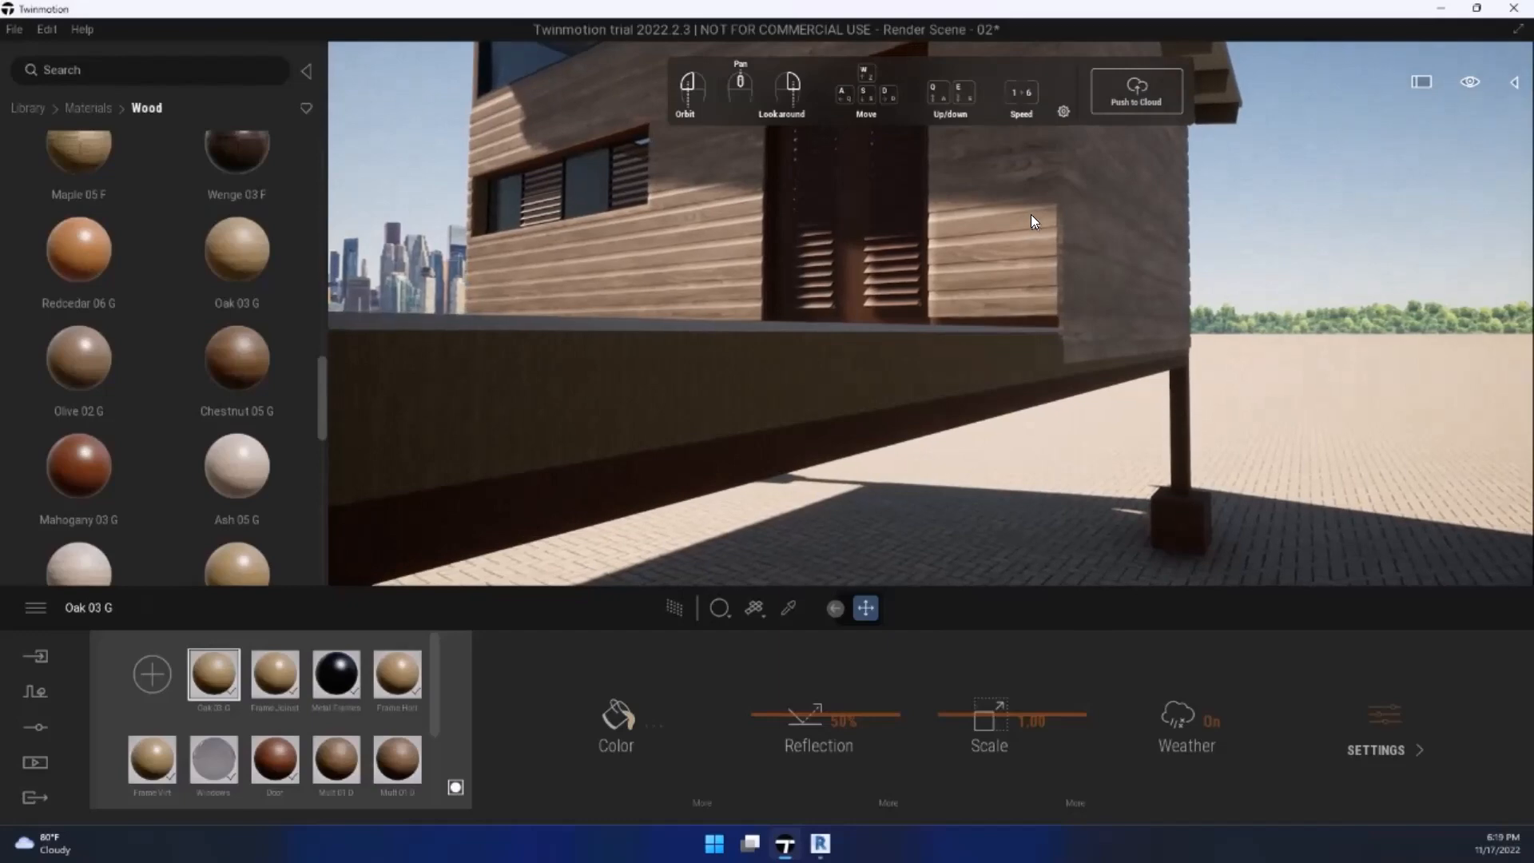
pyautogui.moveTo(232, 301); pyautogui.dragTo(546, 422)
pyautogui.moveTo(254, 263); pyautogui.dragTo(563, 440)
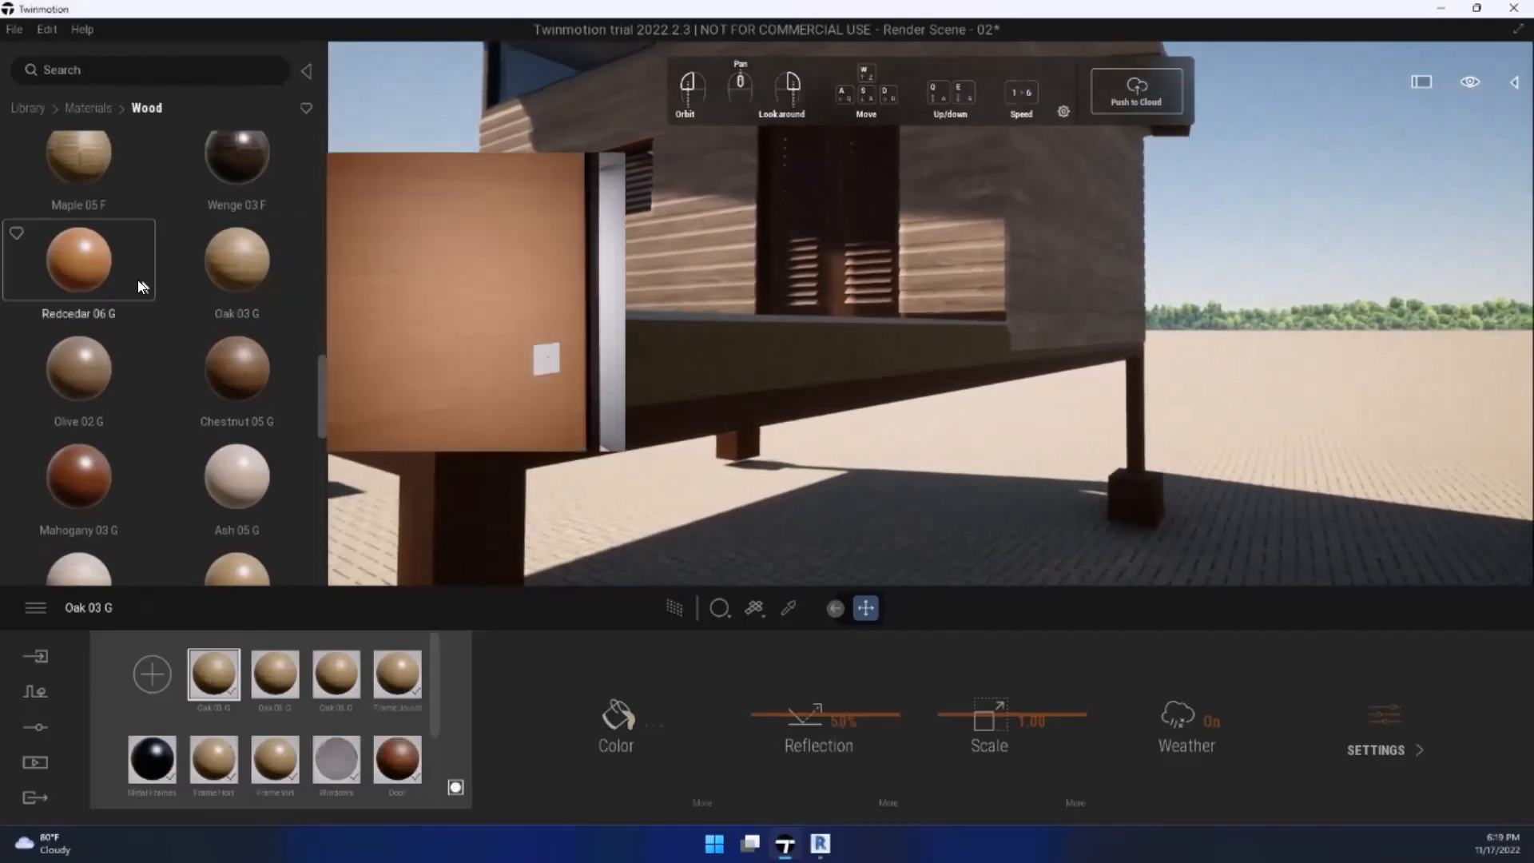
# Step: Try the Redcedar 06 G, Chestnut 05 G and Ash 06 G wood materials on the deck's joists
pyautogui.moveTo(138, 280); pyautogui.dragTo(653, 446)
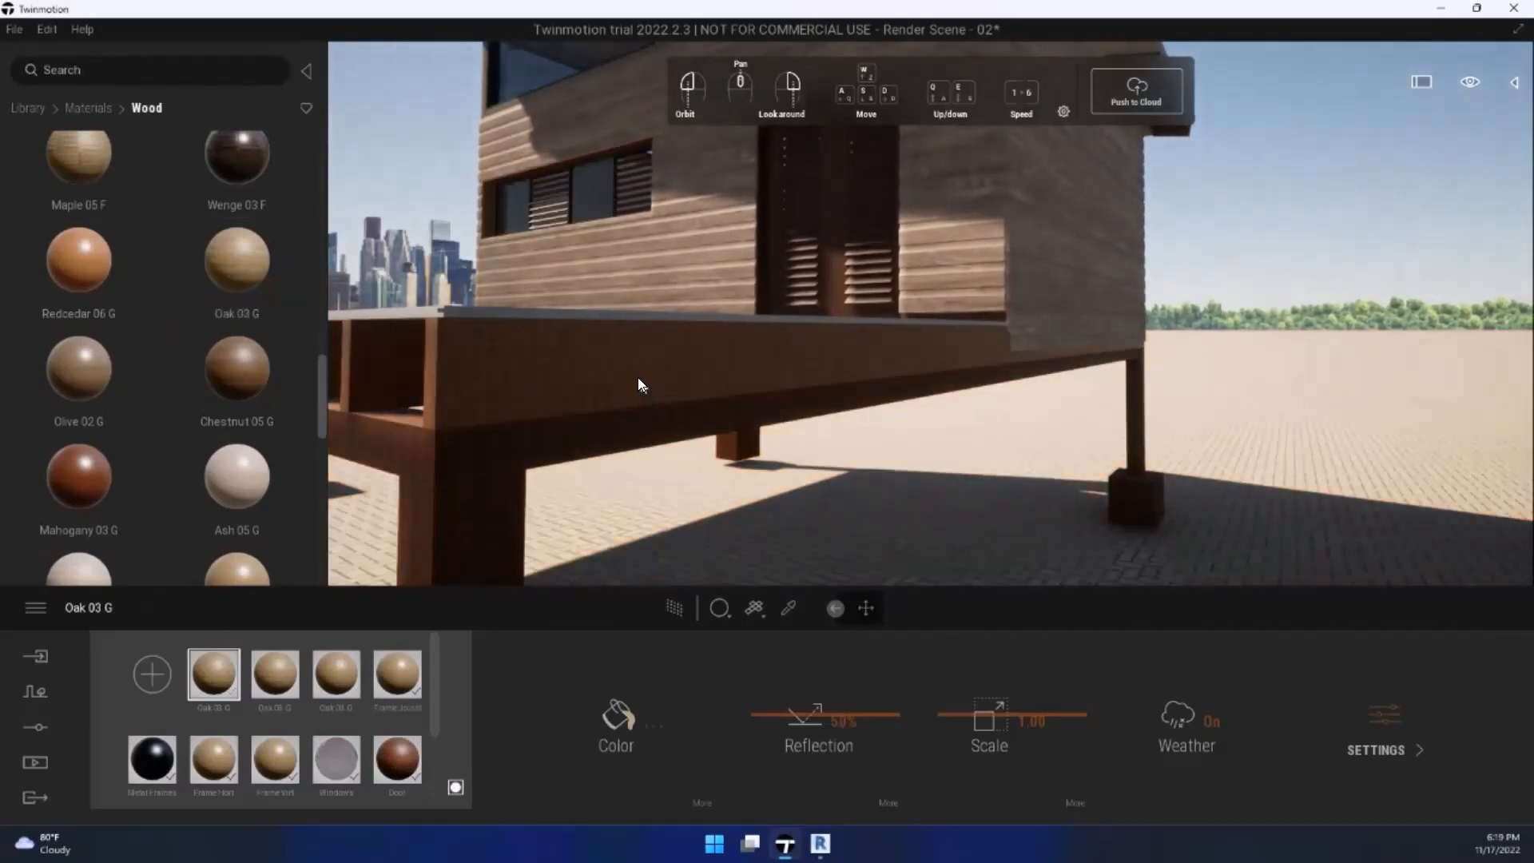
pyautogui.moveTo(68, 371); pyautogui.dragTo(634, 393)
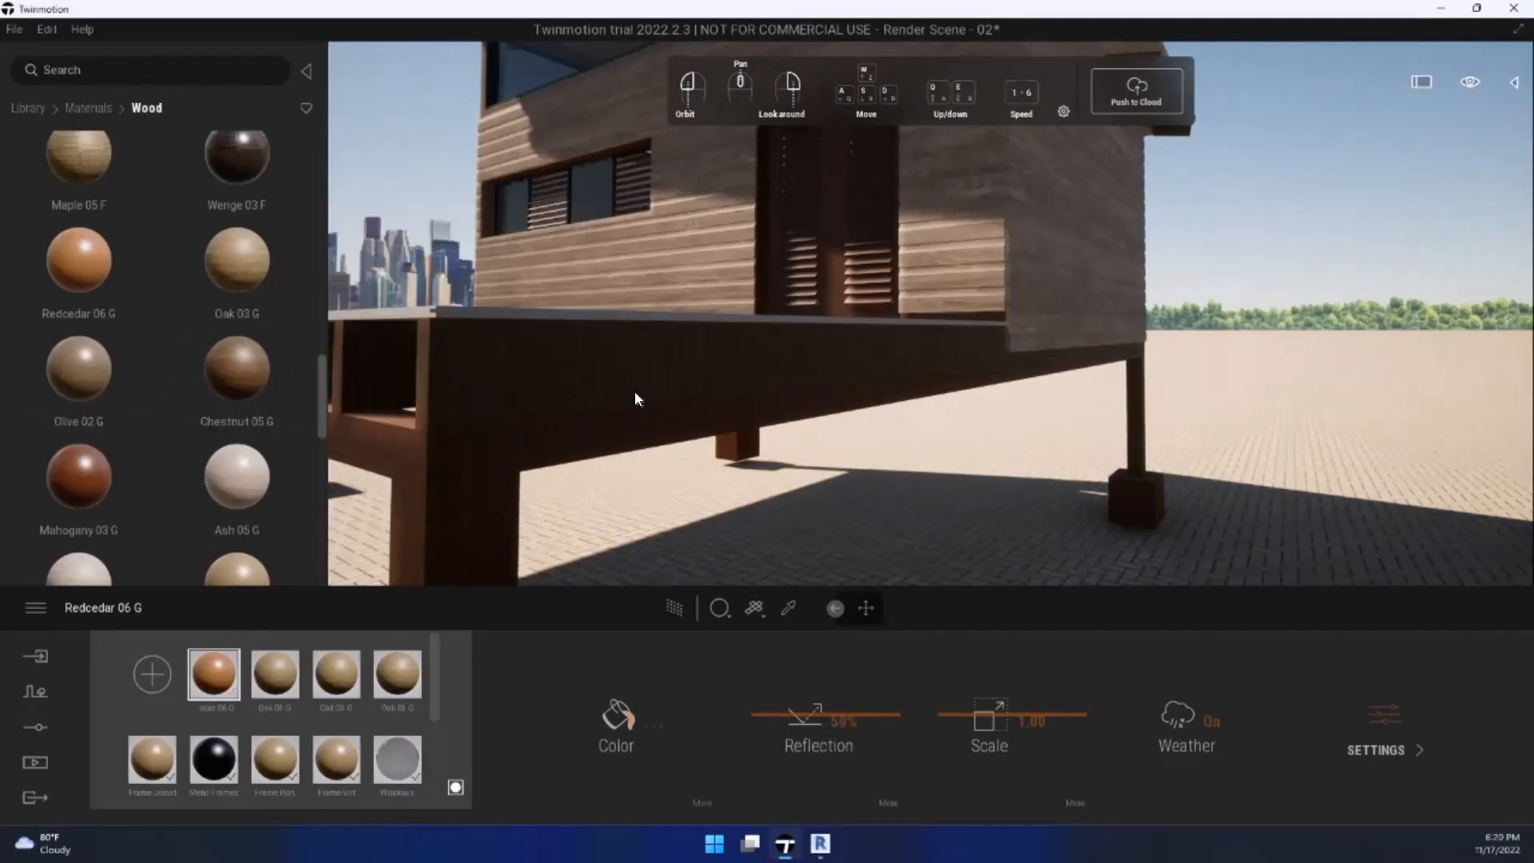
pyautogui.scroll(-2, 190, 376)
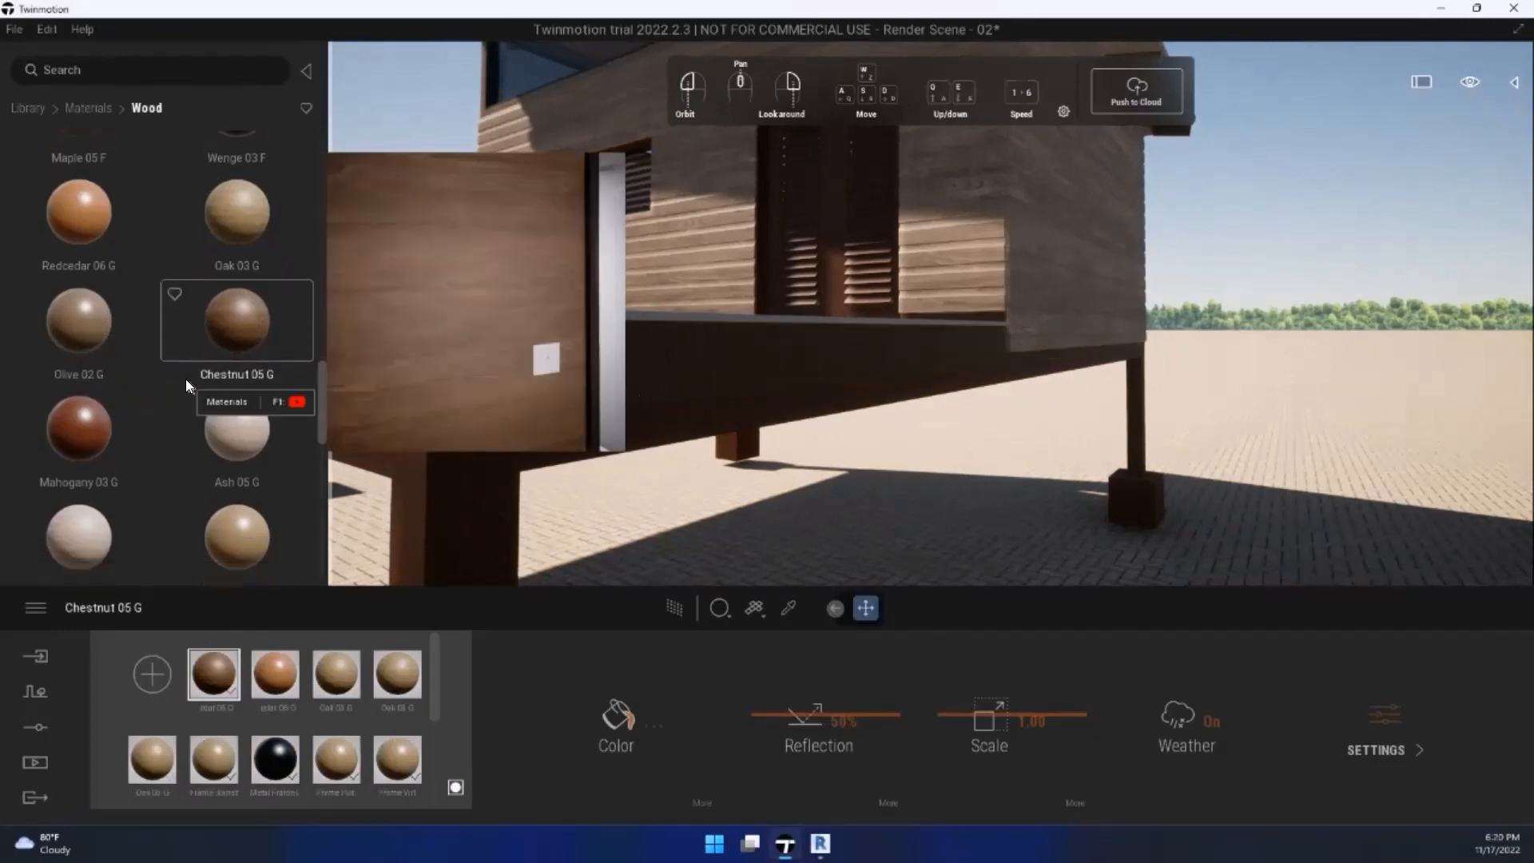
pyautogui.moveTo(107, 527); pyautogui.dragTo(691, 358)
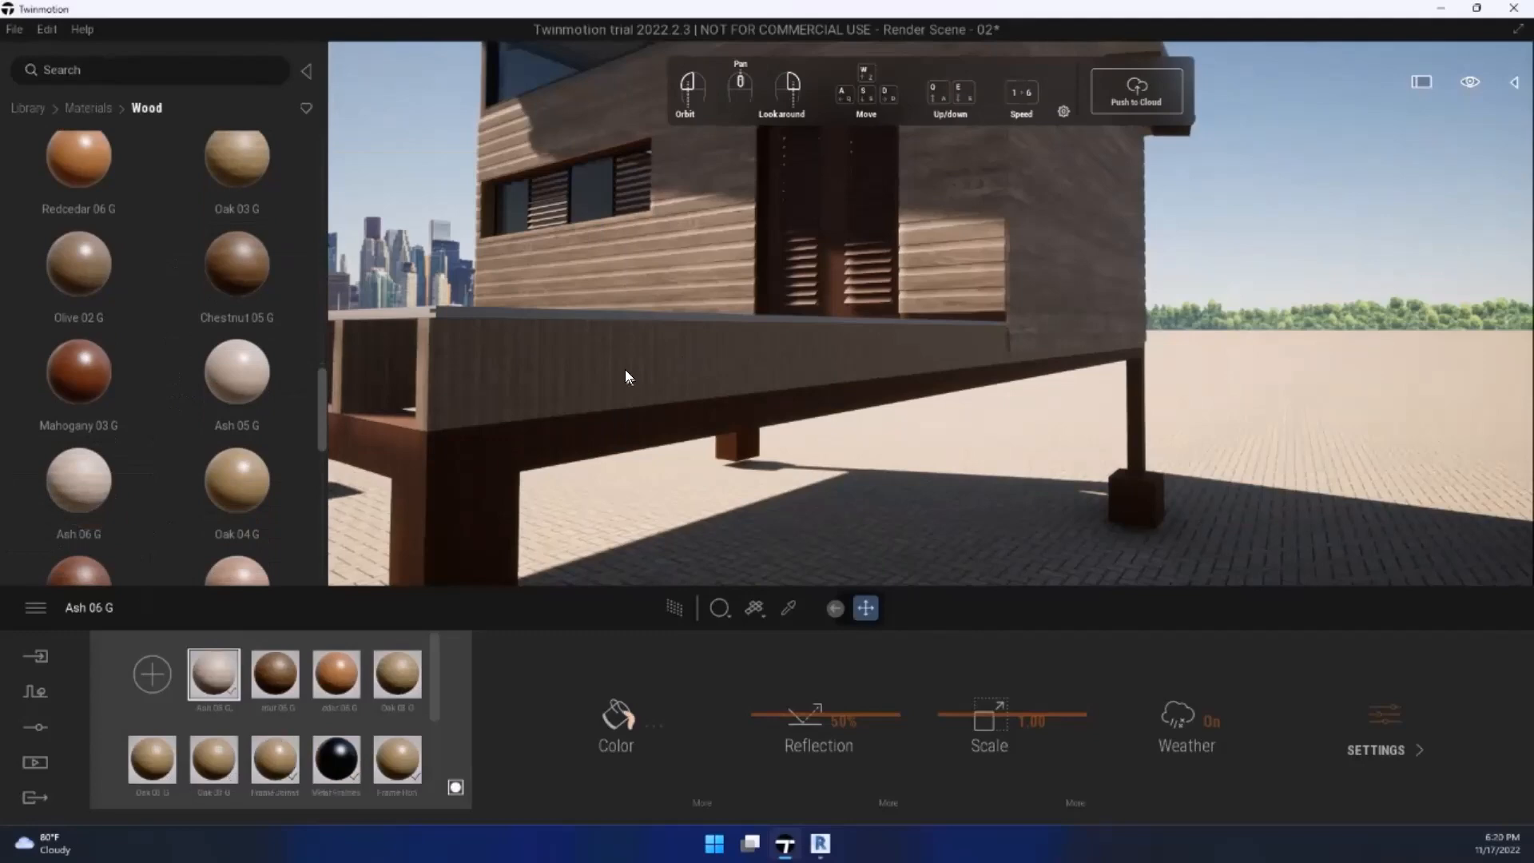
# Step: Rotate the Ash 06 G texture on the deck joists to 90° so its grain runs along the boards
pyautogui.press('w')
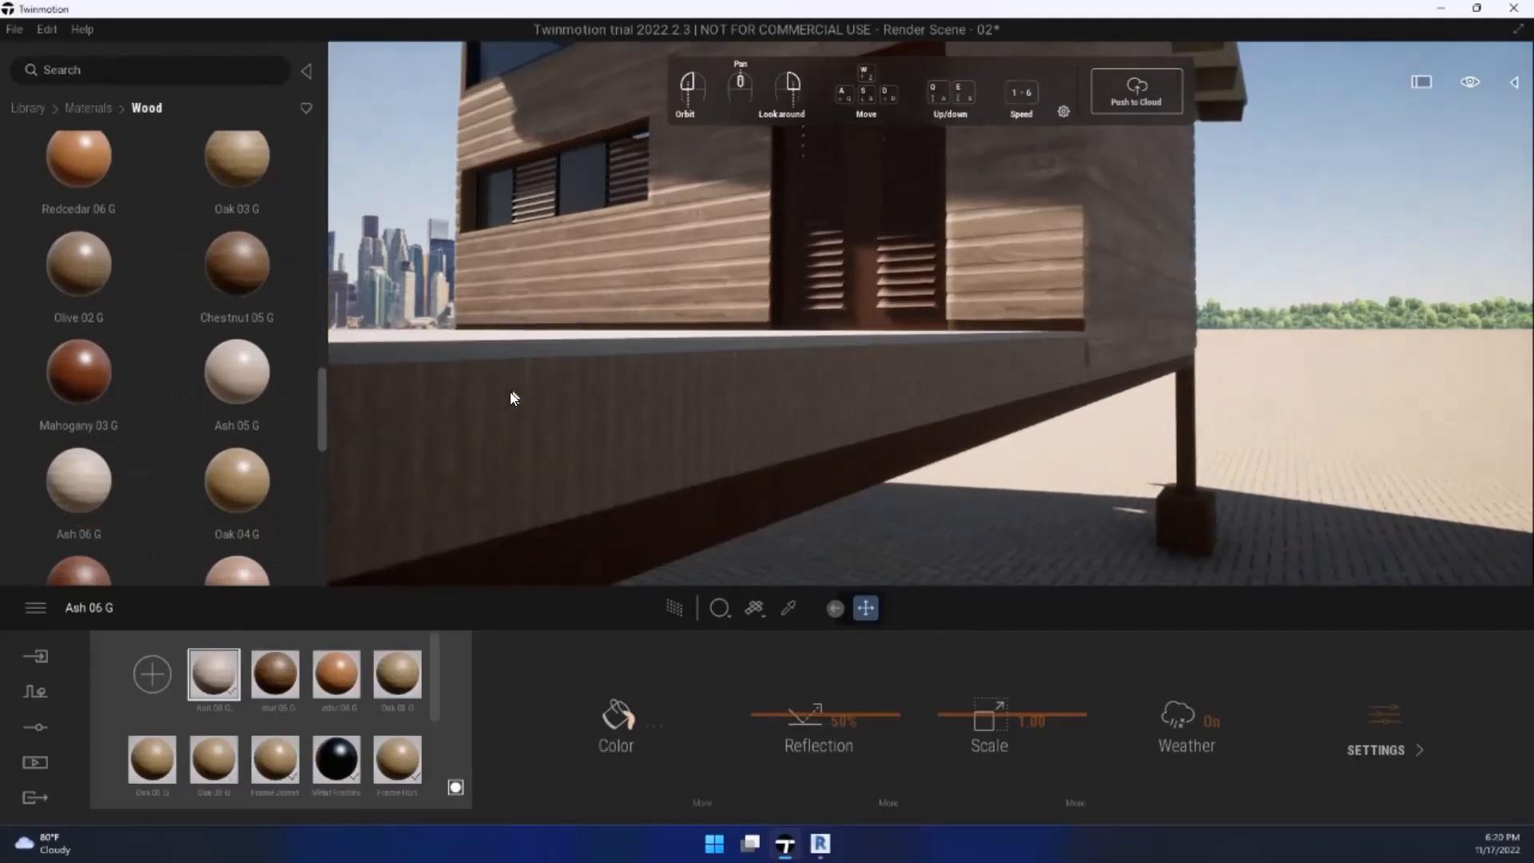
pyautogui.press('a')
pyautogui.moveTo(490, 423); pyautogui.dragTo(659, 360, button='middle')
pyautogui.scroll(3, 770, 364)
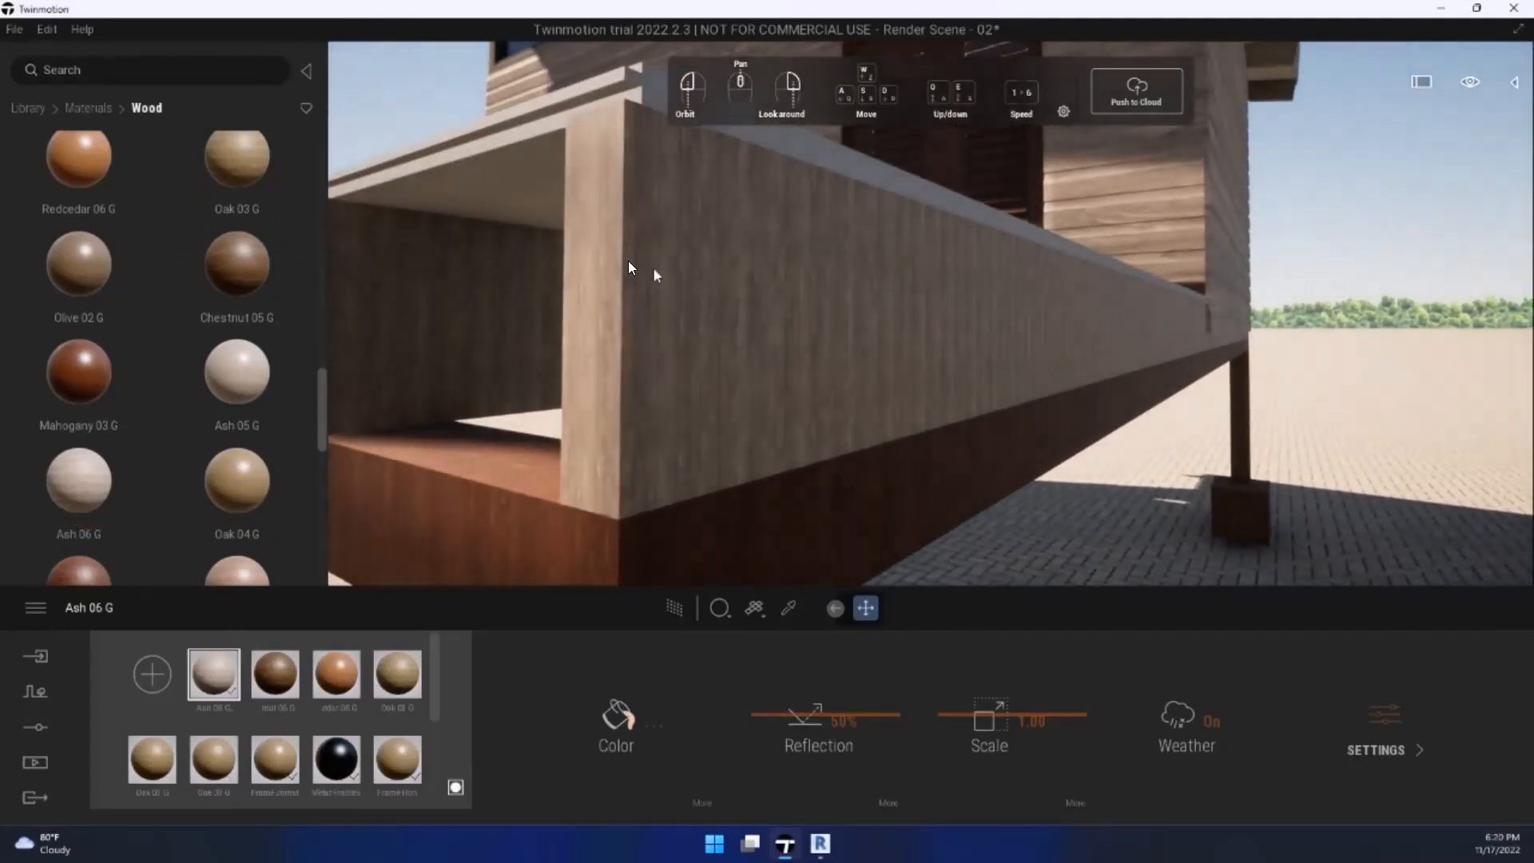
pyautogui.scroll(3, 652, 205)
pyautogui.scroll(-3, 671, 309)
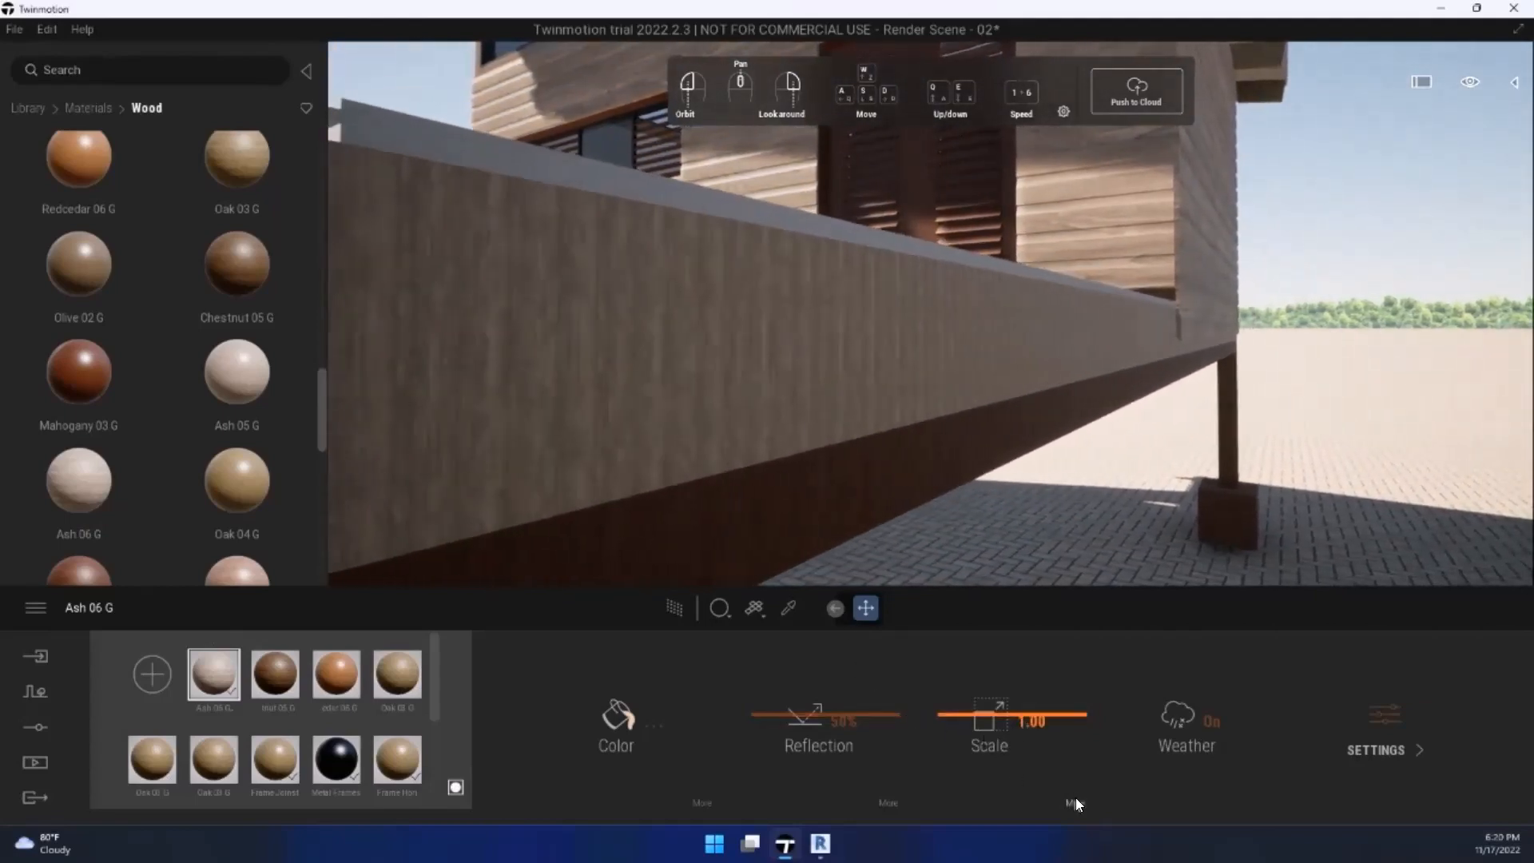
pyautogui.click(1074, 802)
pyautogui.click(835, 716)
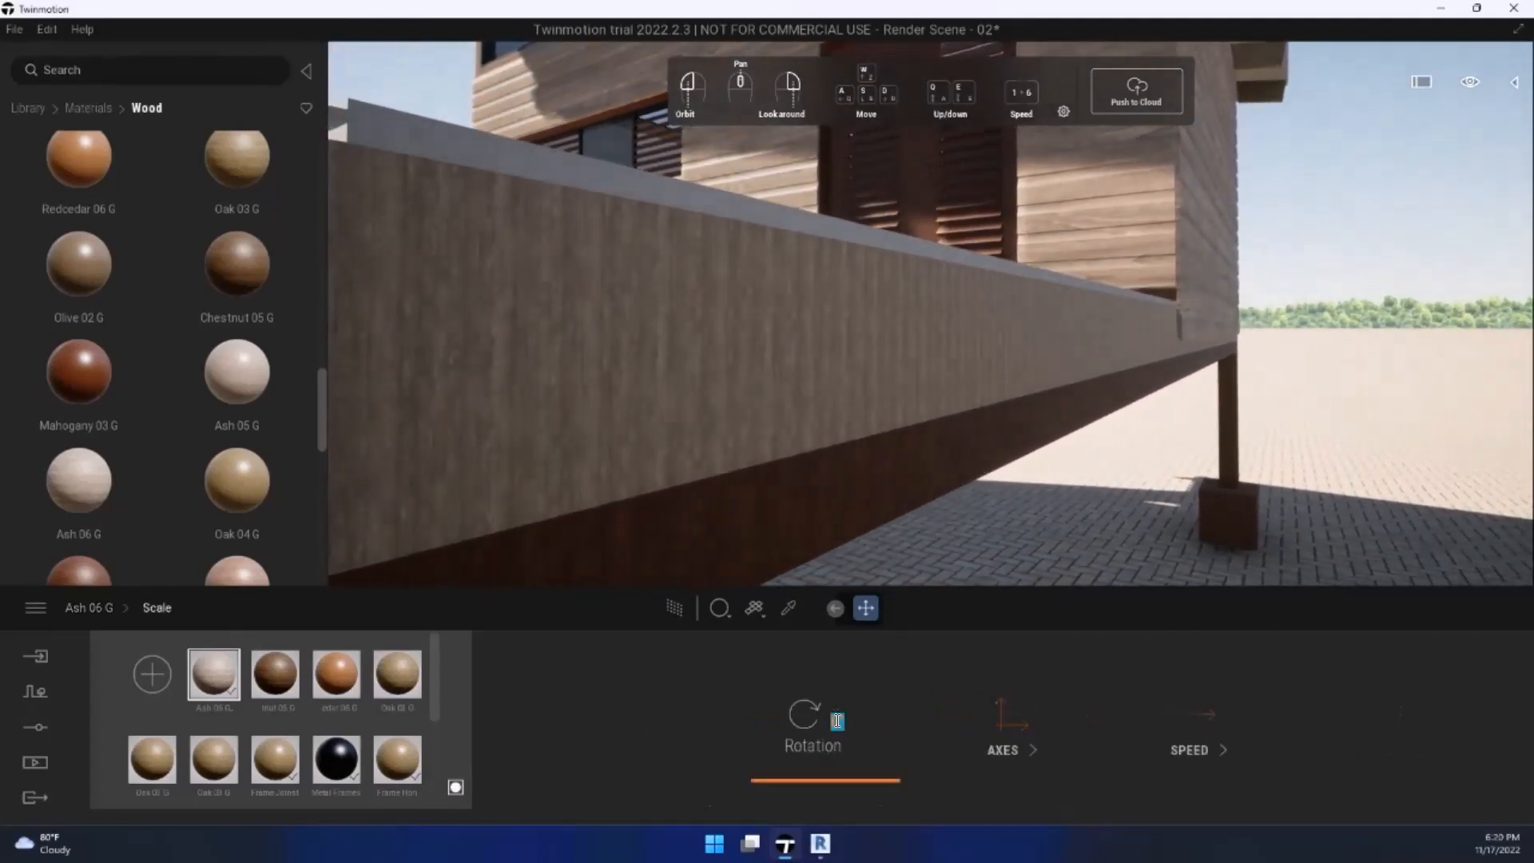
pyautogui.write('90')
pyautogui.press('Return')
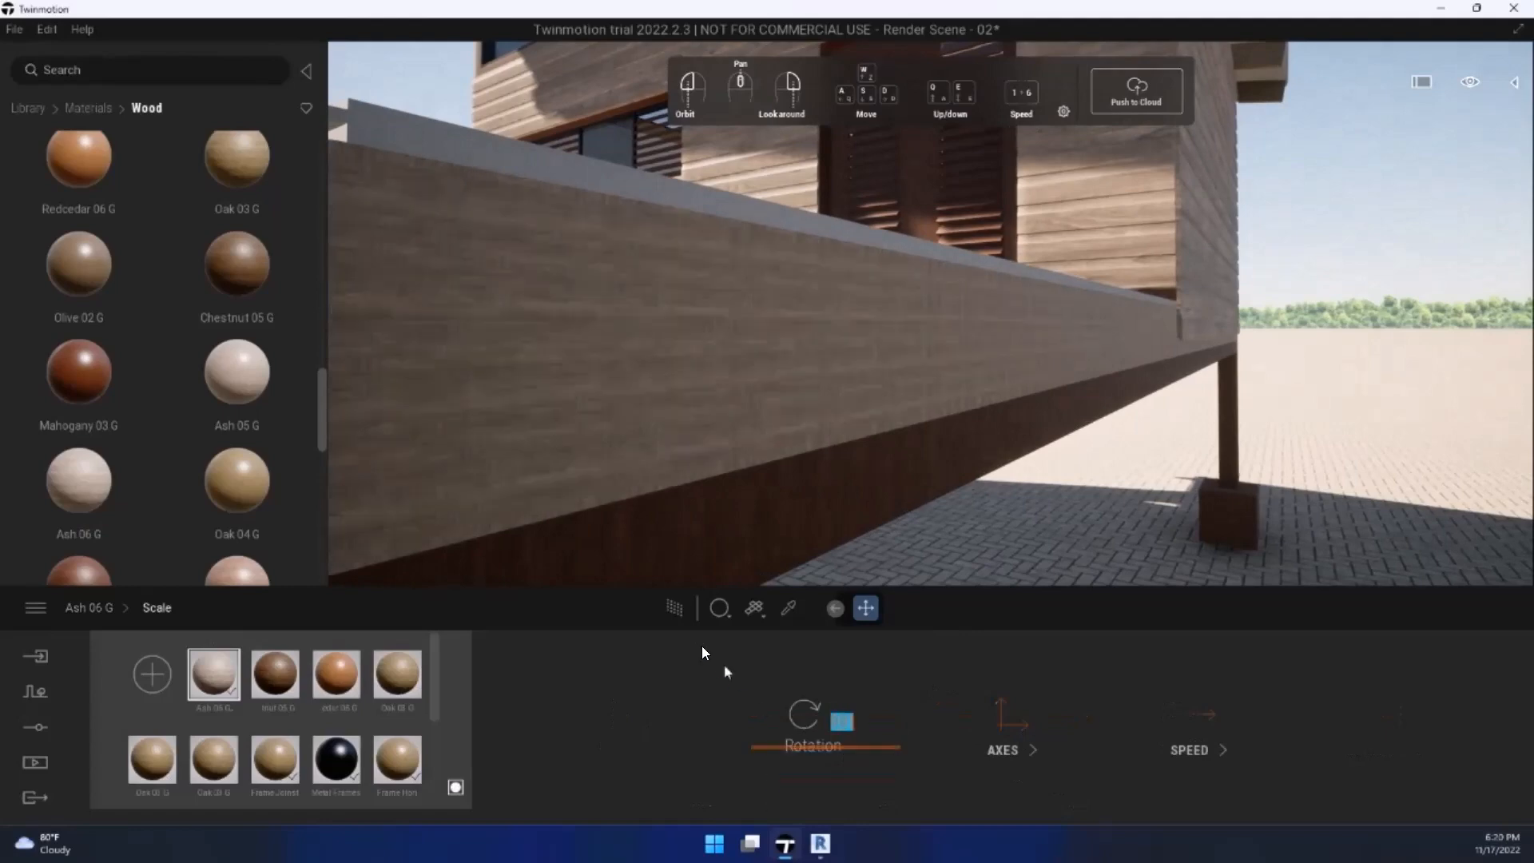
# Step: Set the Ash 06 G texture scale to 10.00
pyautogui.press('s')
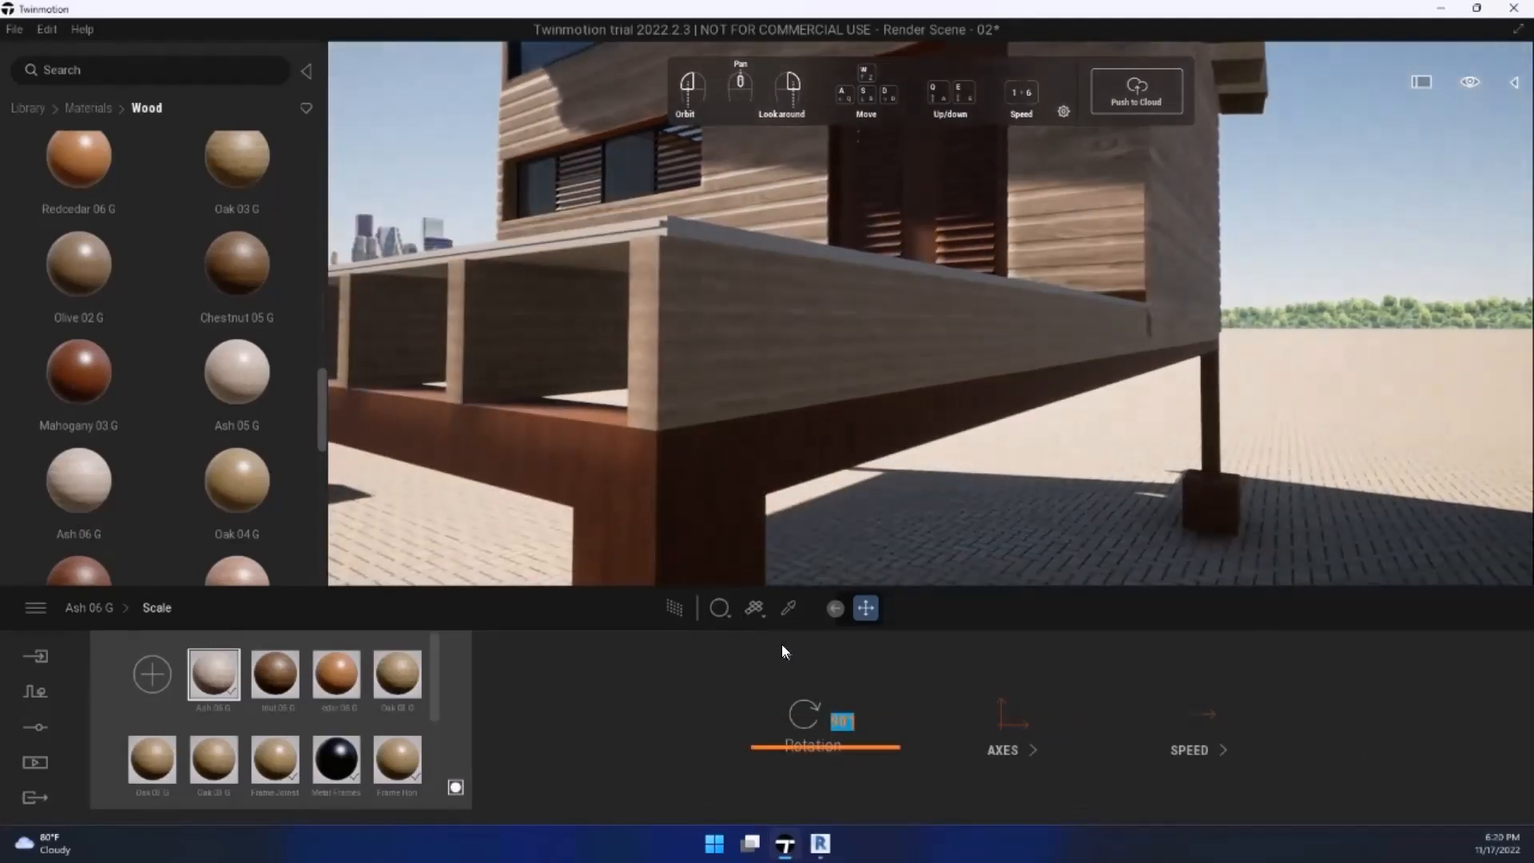
pyautogui.press('w')
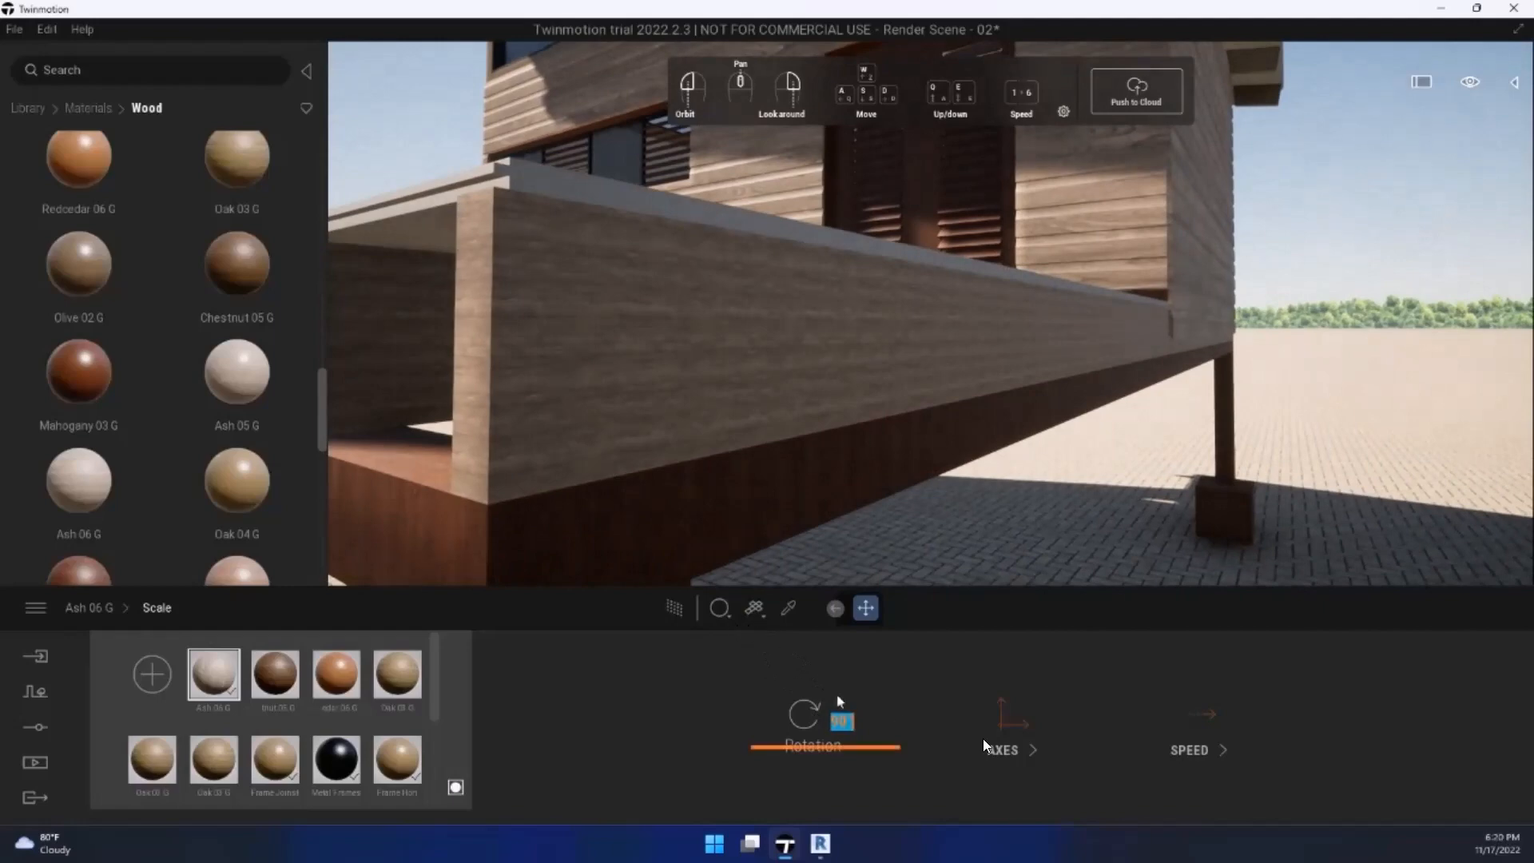
pyautogui.click(91, 615)
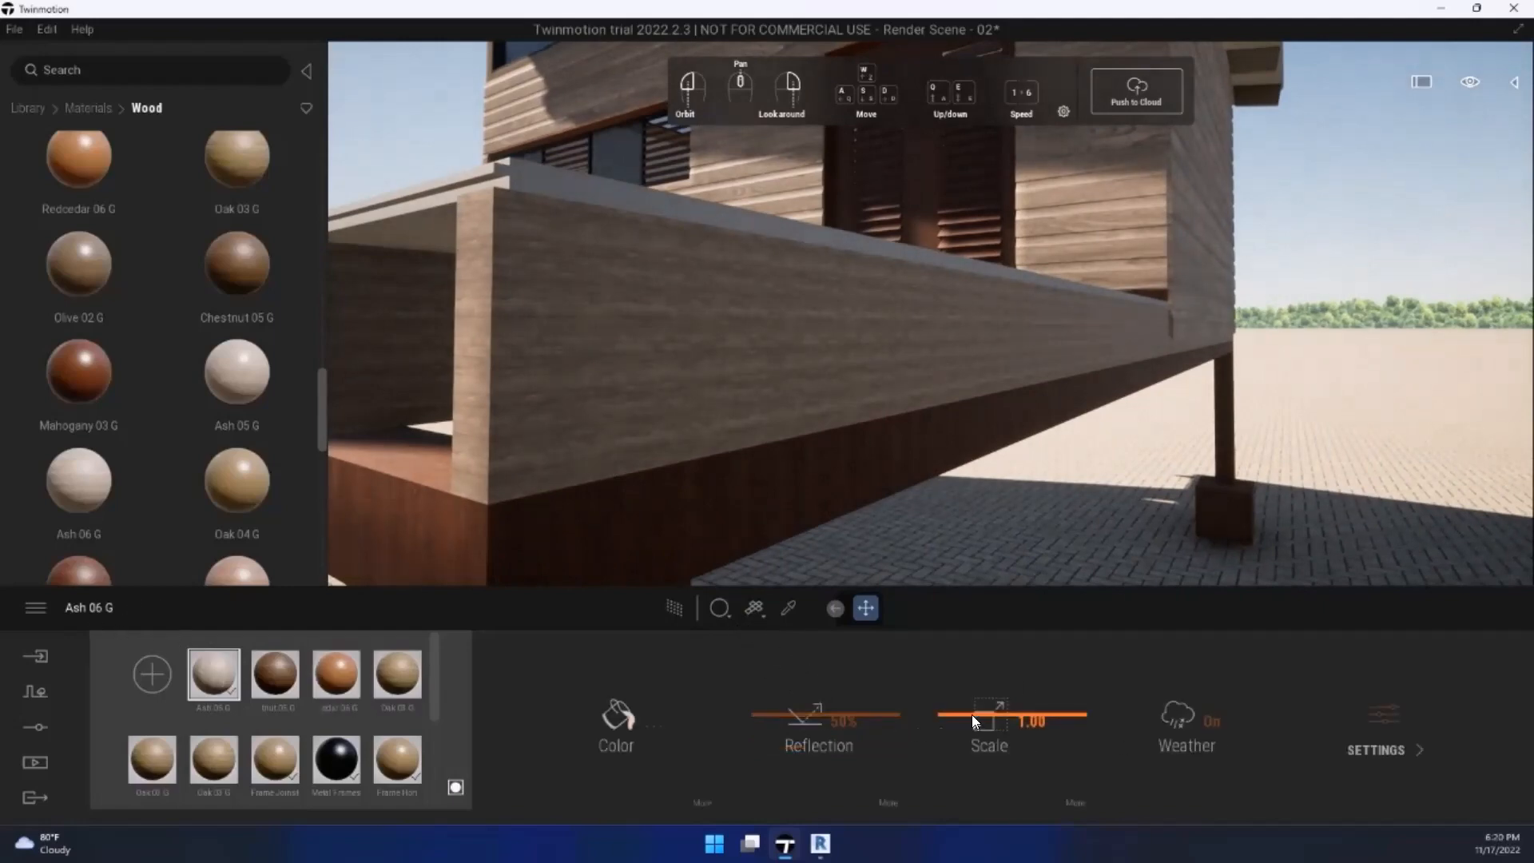
pyautogui.moveTo(974, 675); pyautogui.dragTo(976, 596)
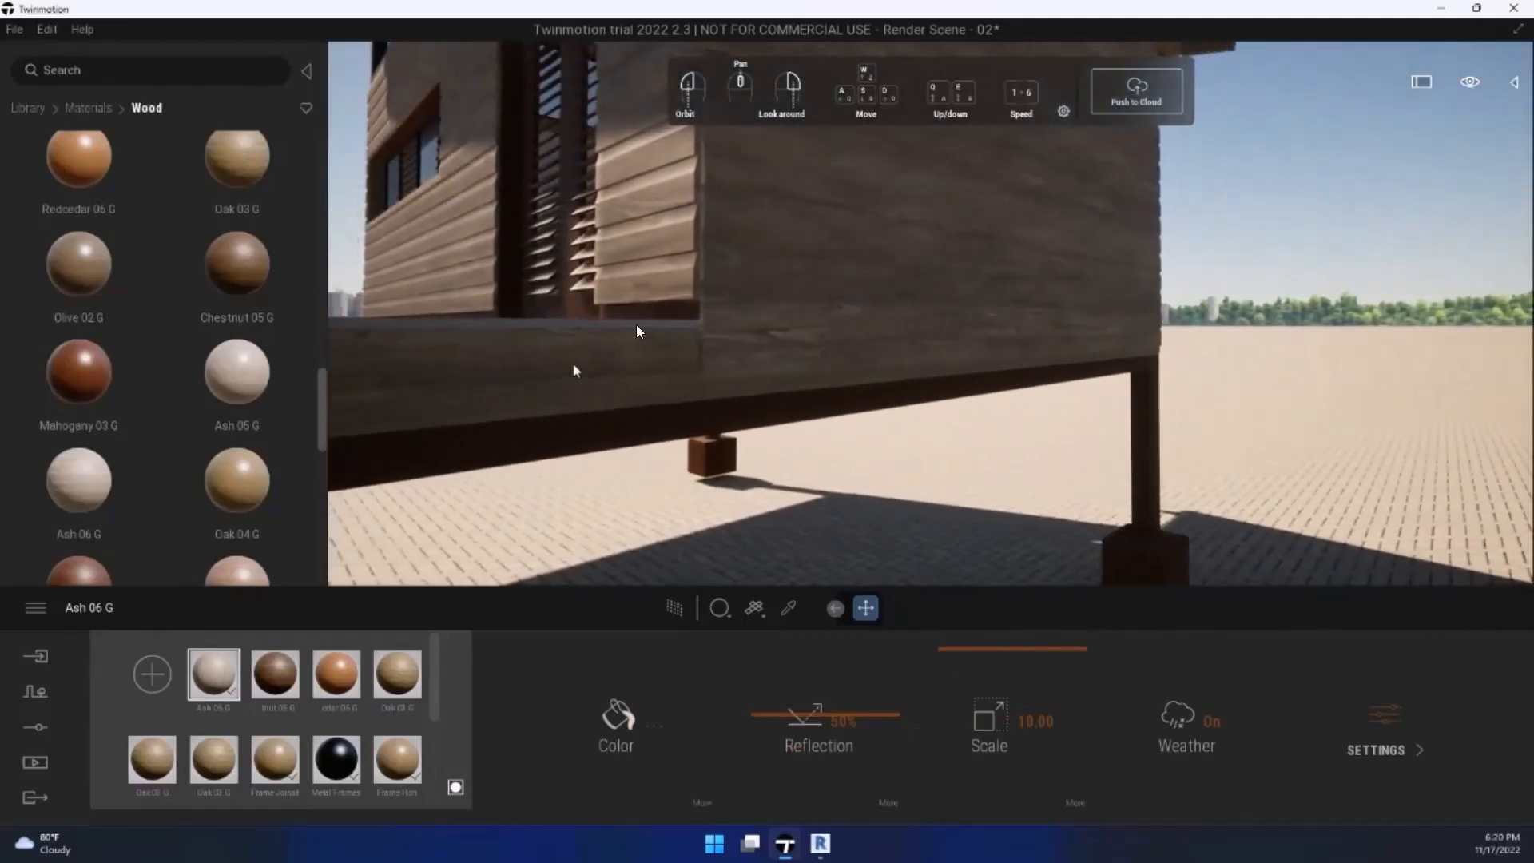
# Step: Replace the Ash 06 G material on the deck joists with Oak 03 G from the Wood library
pyautogui.press('a')
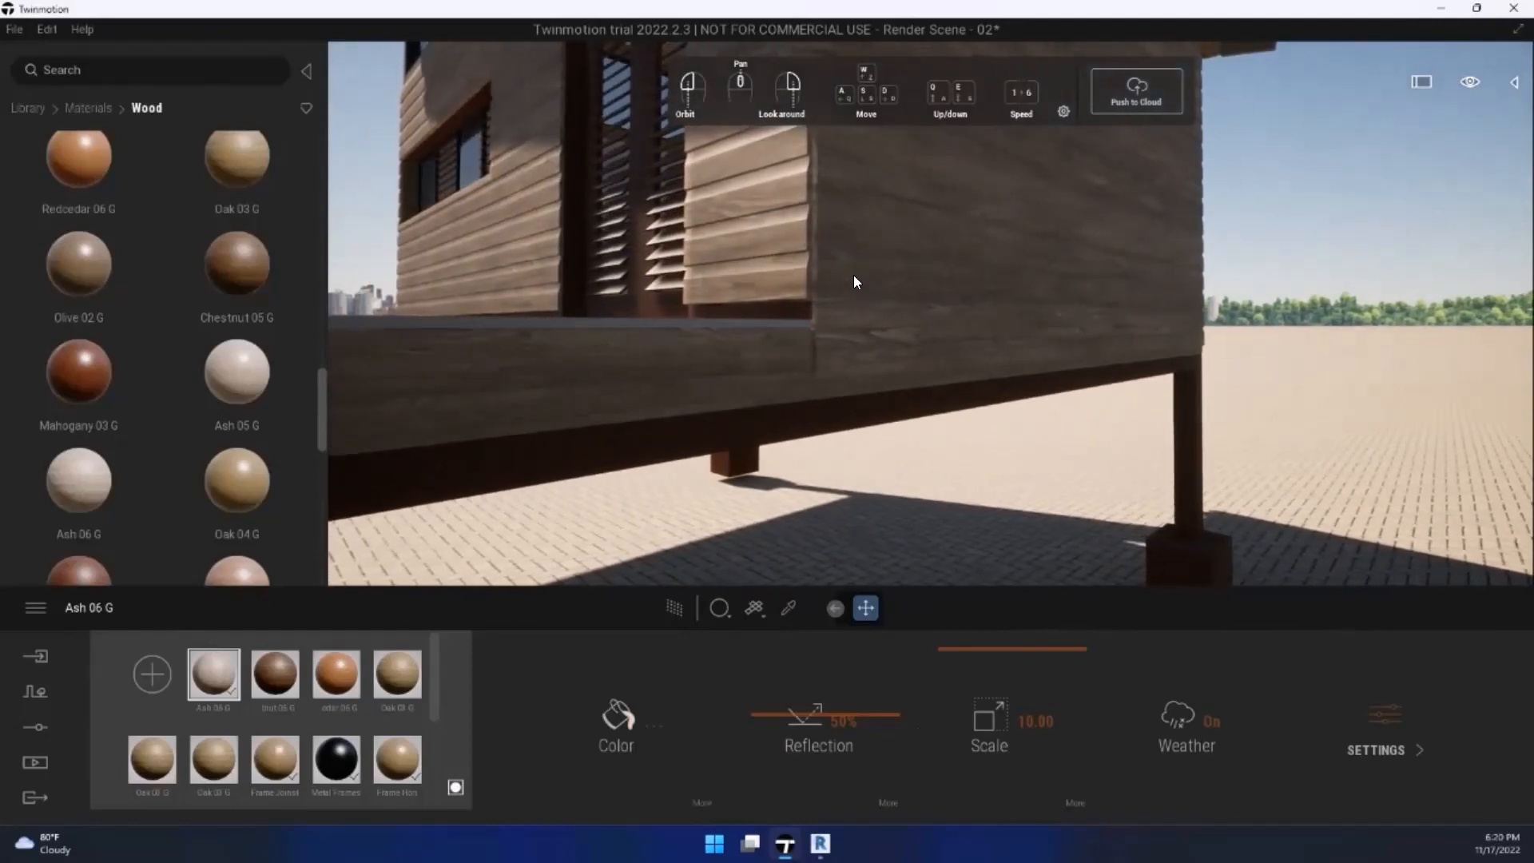
pyautogui.press('s')
pyautogui.moveTo(853, 274); pyautogui.dragTo(763, 323, button='right')
pyautogui.press('s')
pyautogui.press('w')
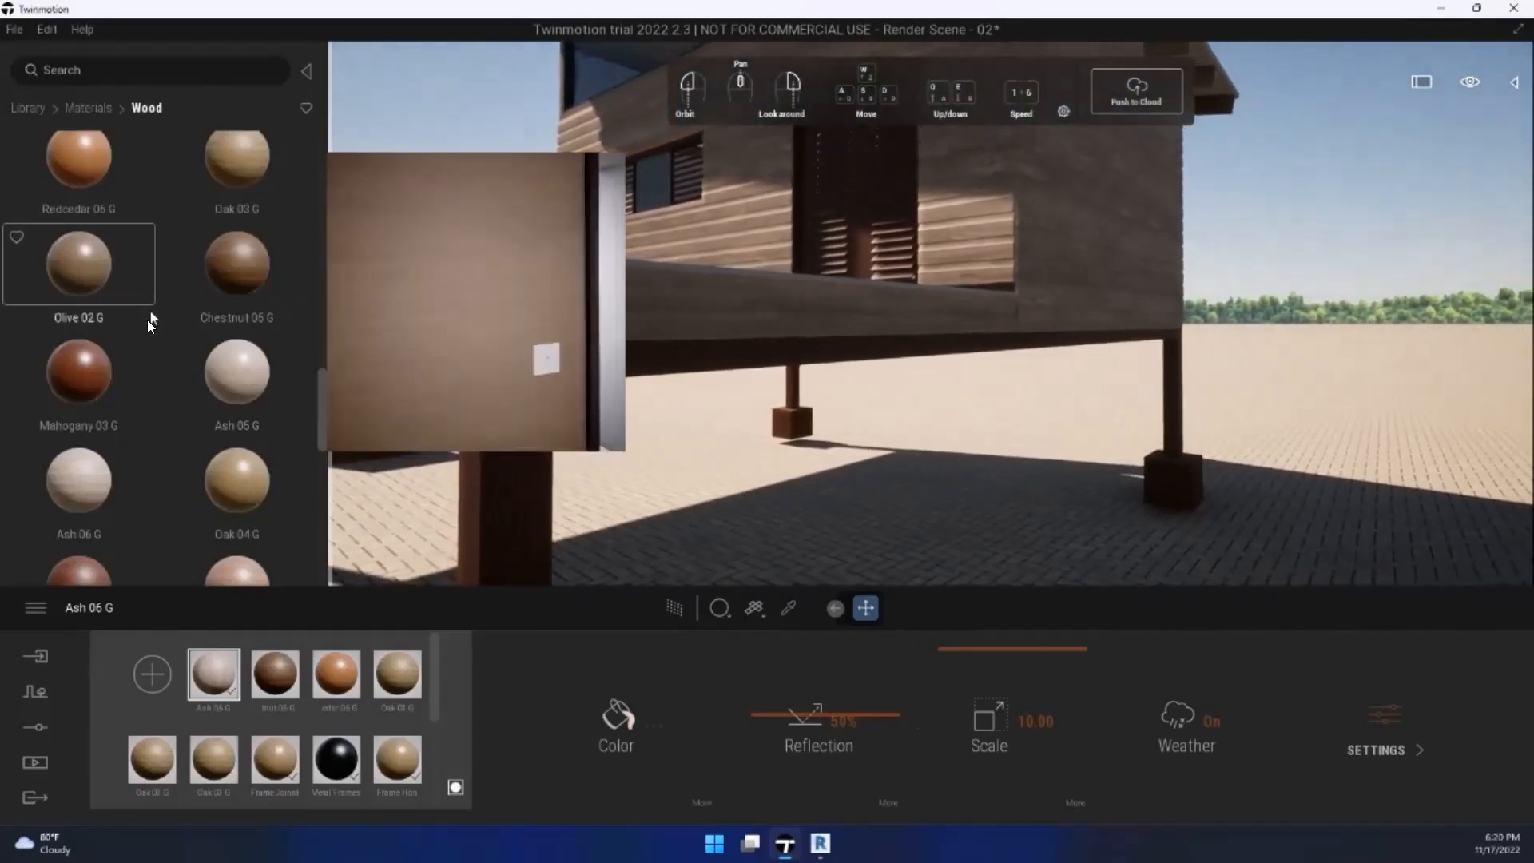
pyautogui.scroll(2, 144, 344)
pyautogui.scroll(2, 140, 359)
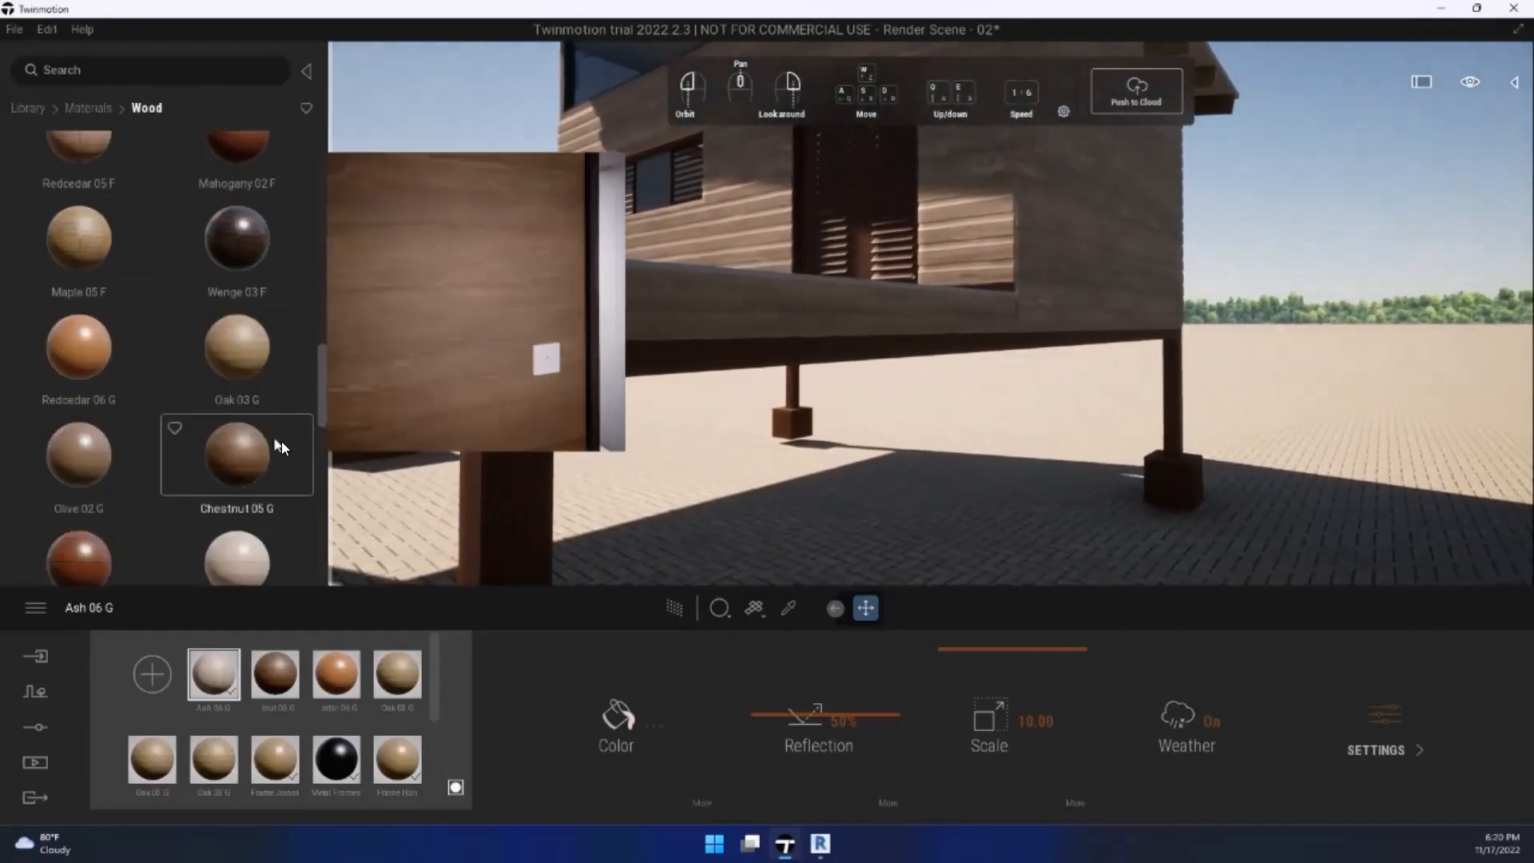
pyautogui.moveTo(231, 359); pyautogui.dragTo(723, 317)
# Step: Rotate the Oak 03 G texture on the deck joists to 90°
pyautogui.press('w')
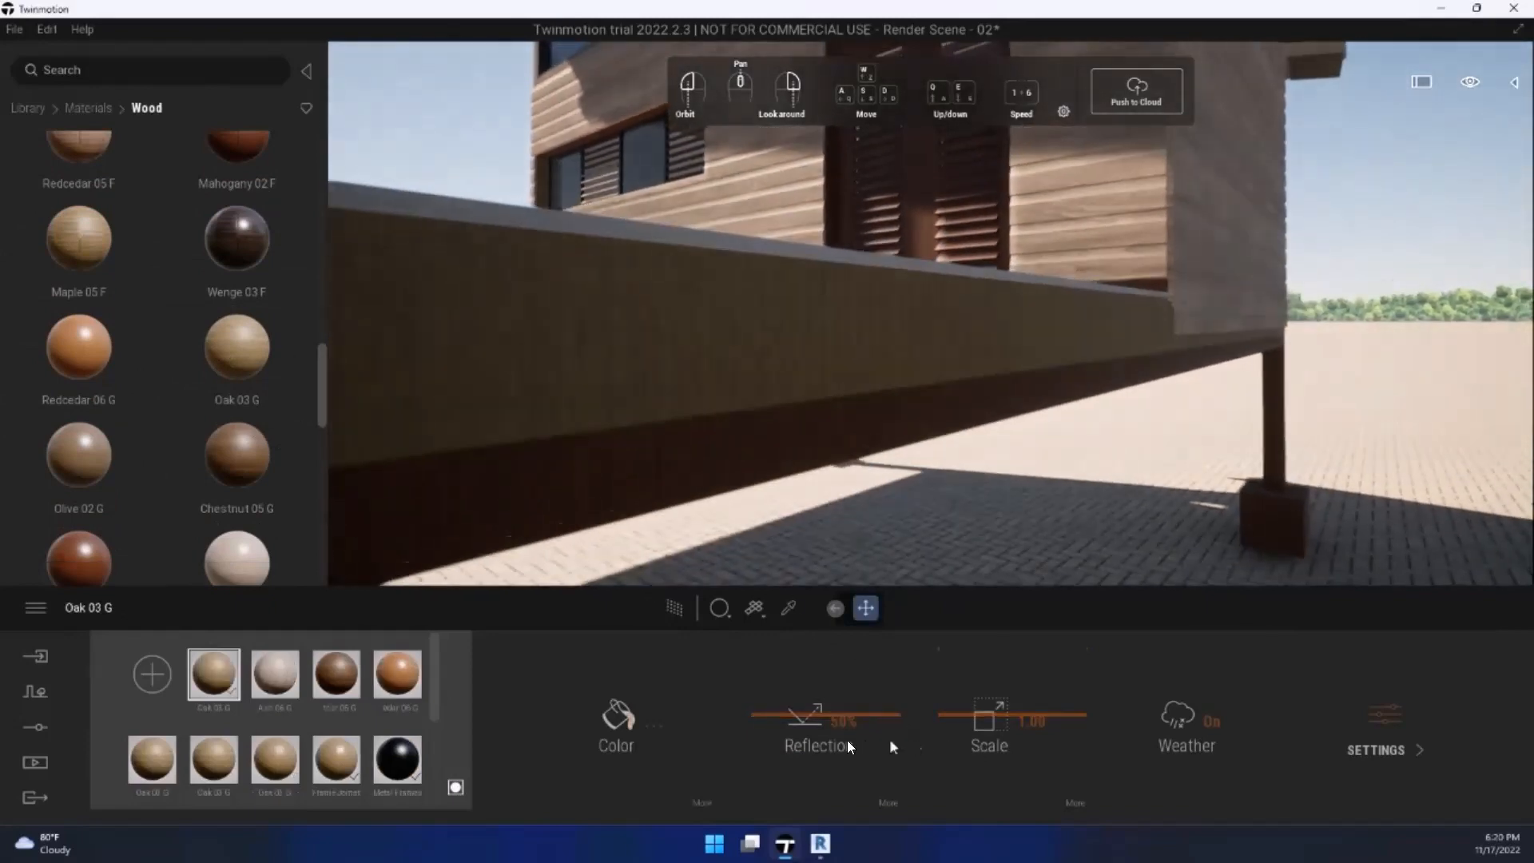
pyautogui.click(887, 802)
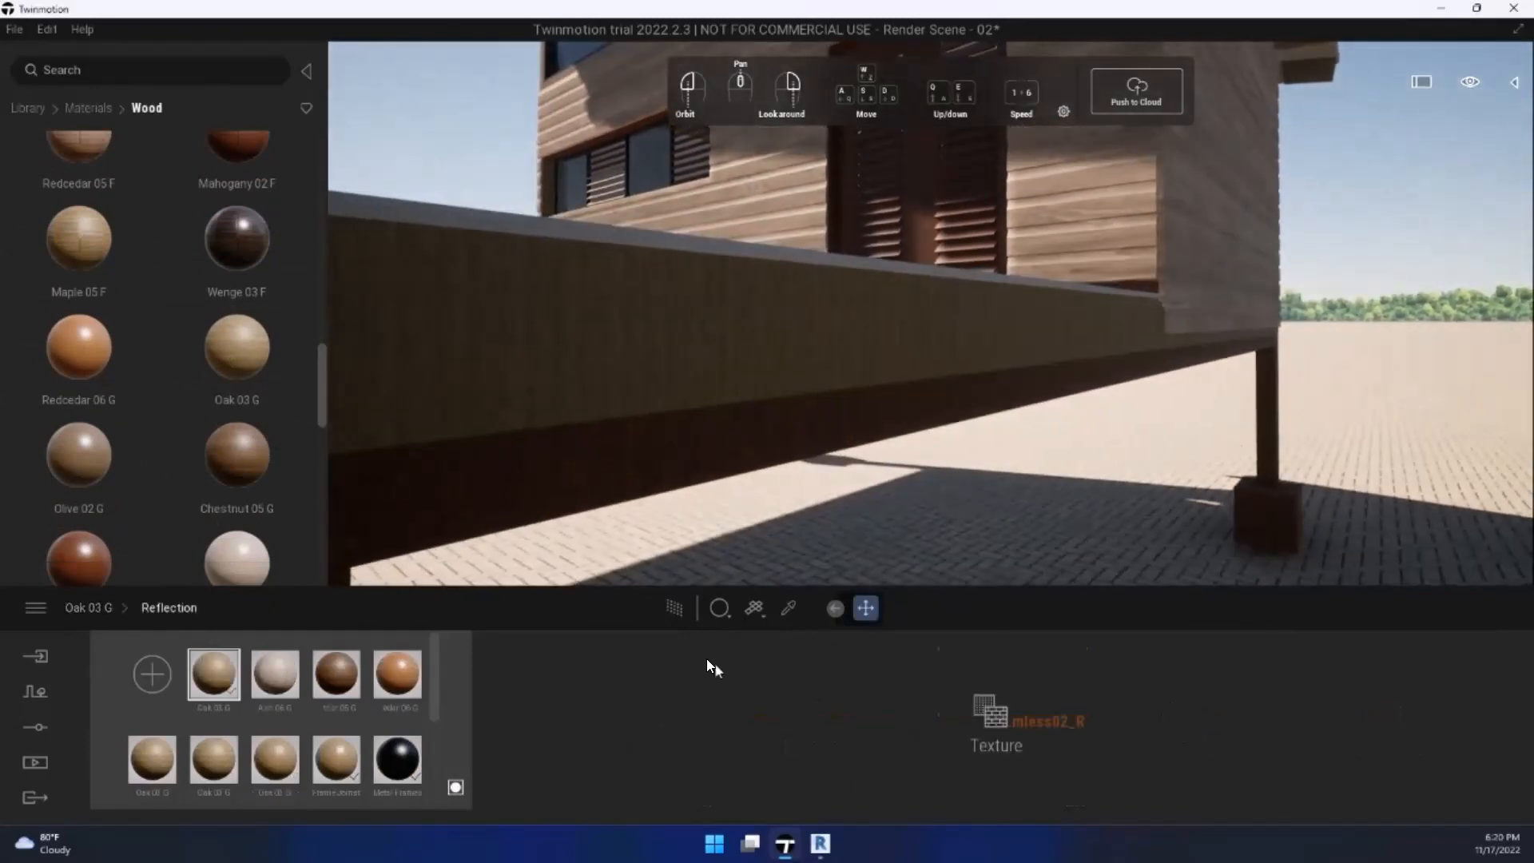
pyautogui.click(100, 608)
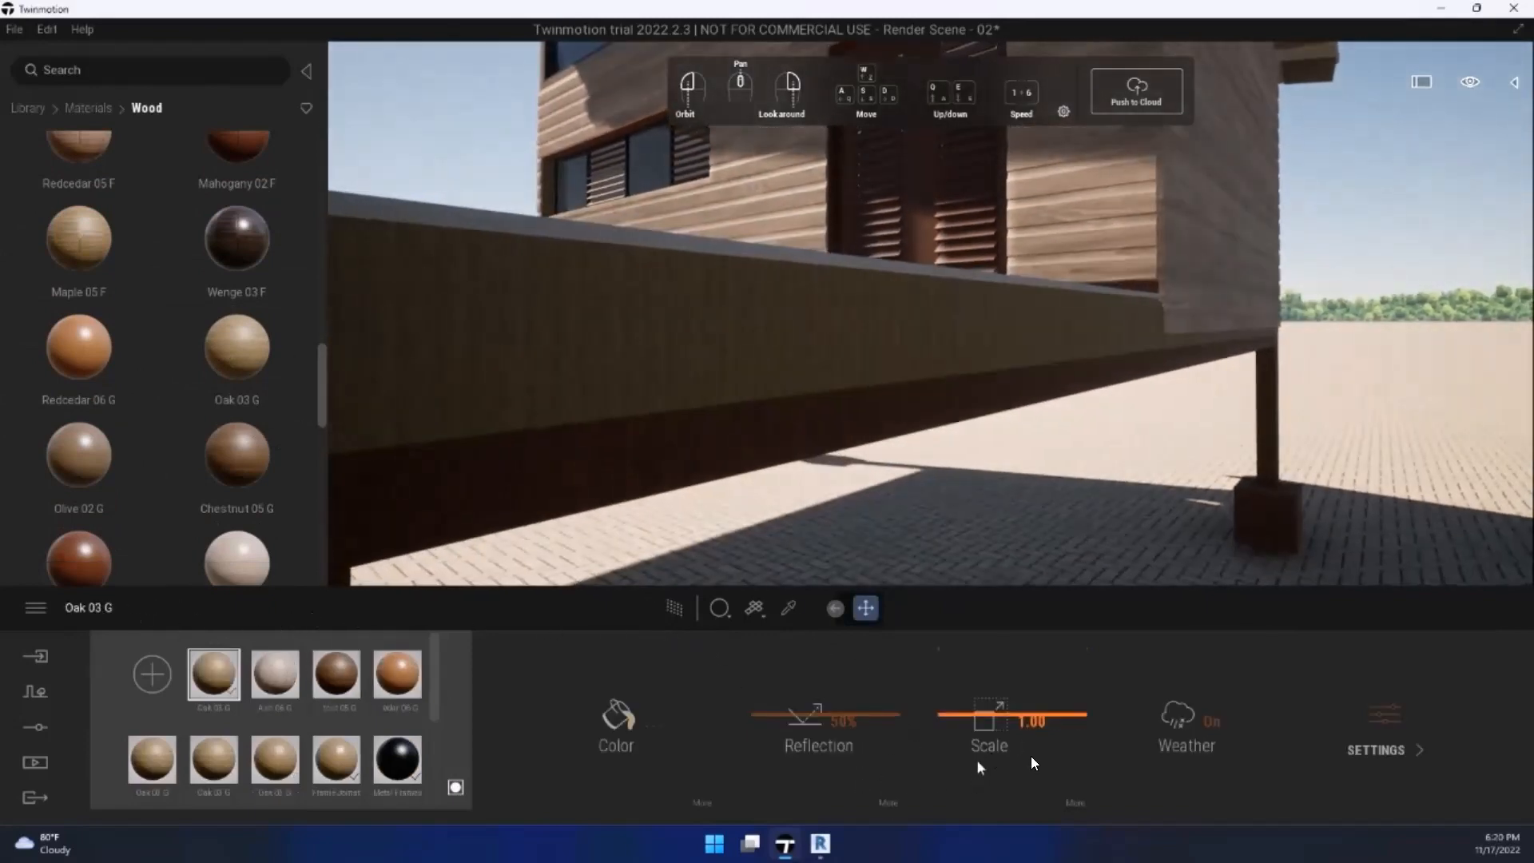
pyautogui.click(1079, 805)
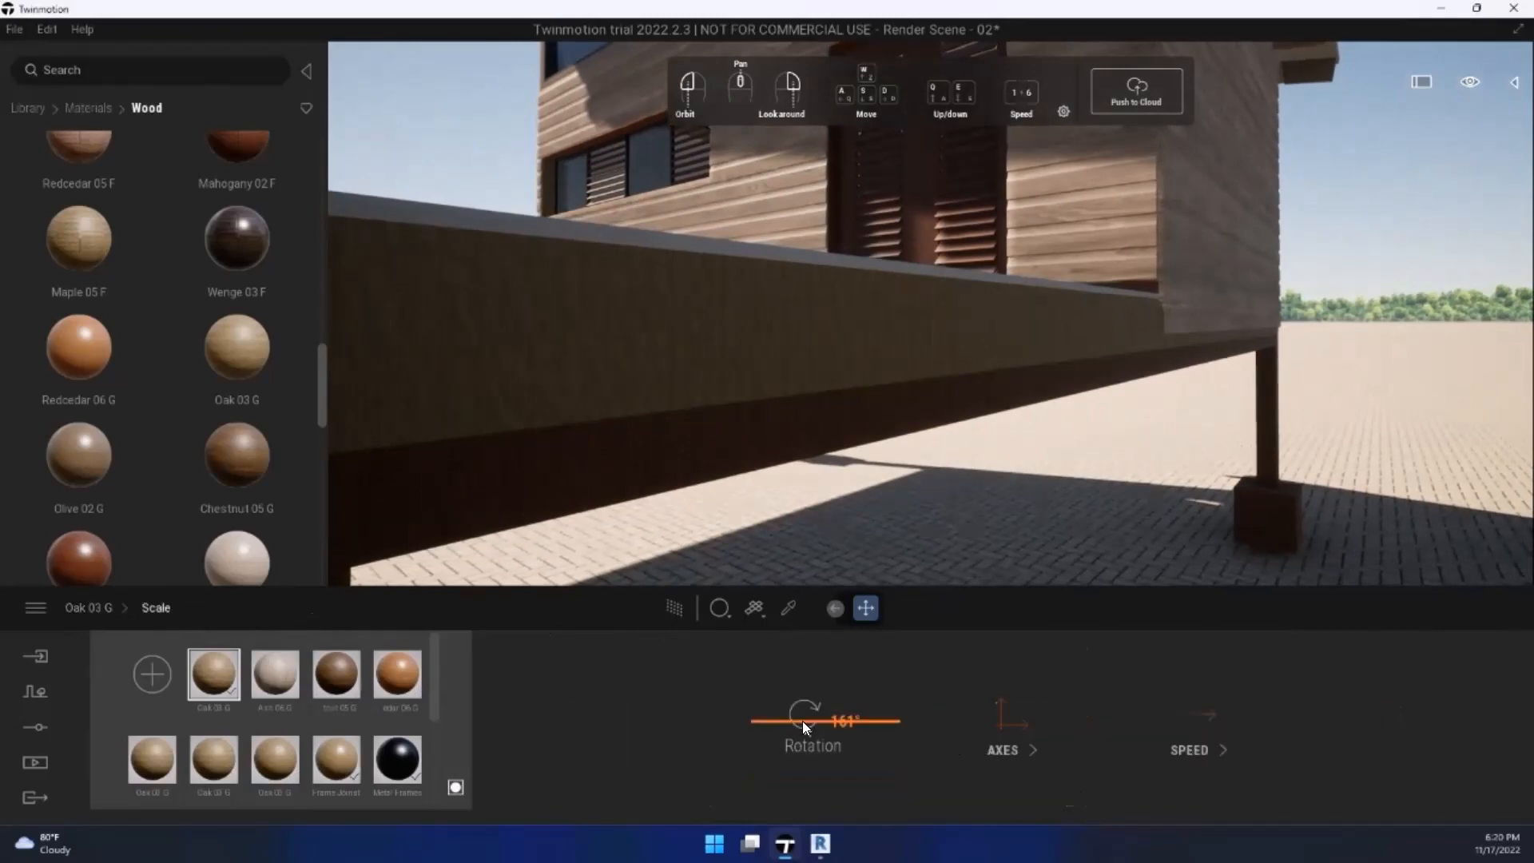
pyautogui.click(836, 722)
pyautogui.write('90')
pyautogui.press('Return')
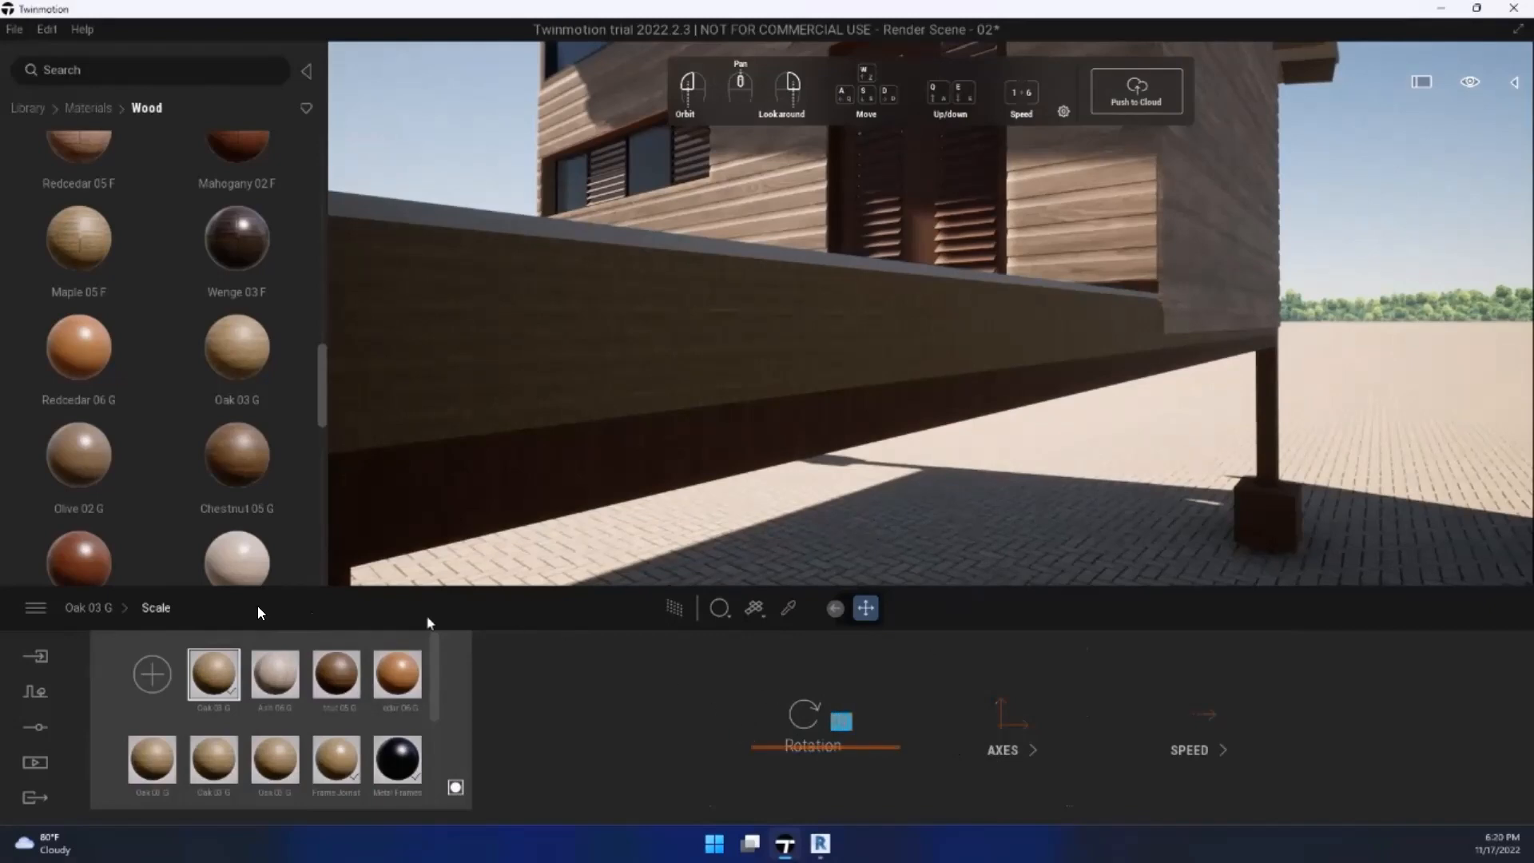
# Step: Set the Oak 03 G texture scale to 10.00 and check the grain around the sunlit deck corner
pyautogui.click(93, 608)
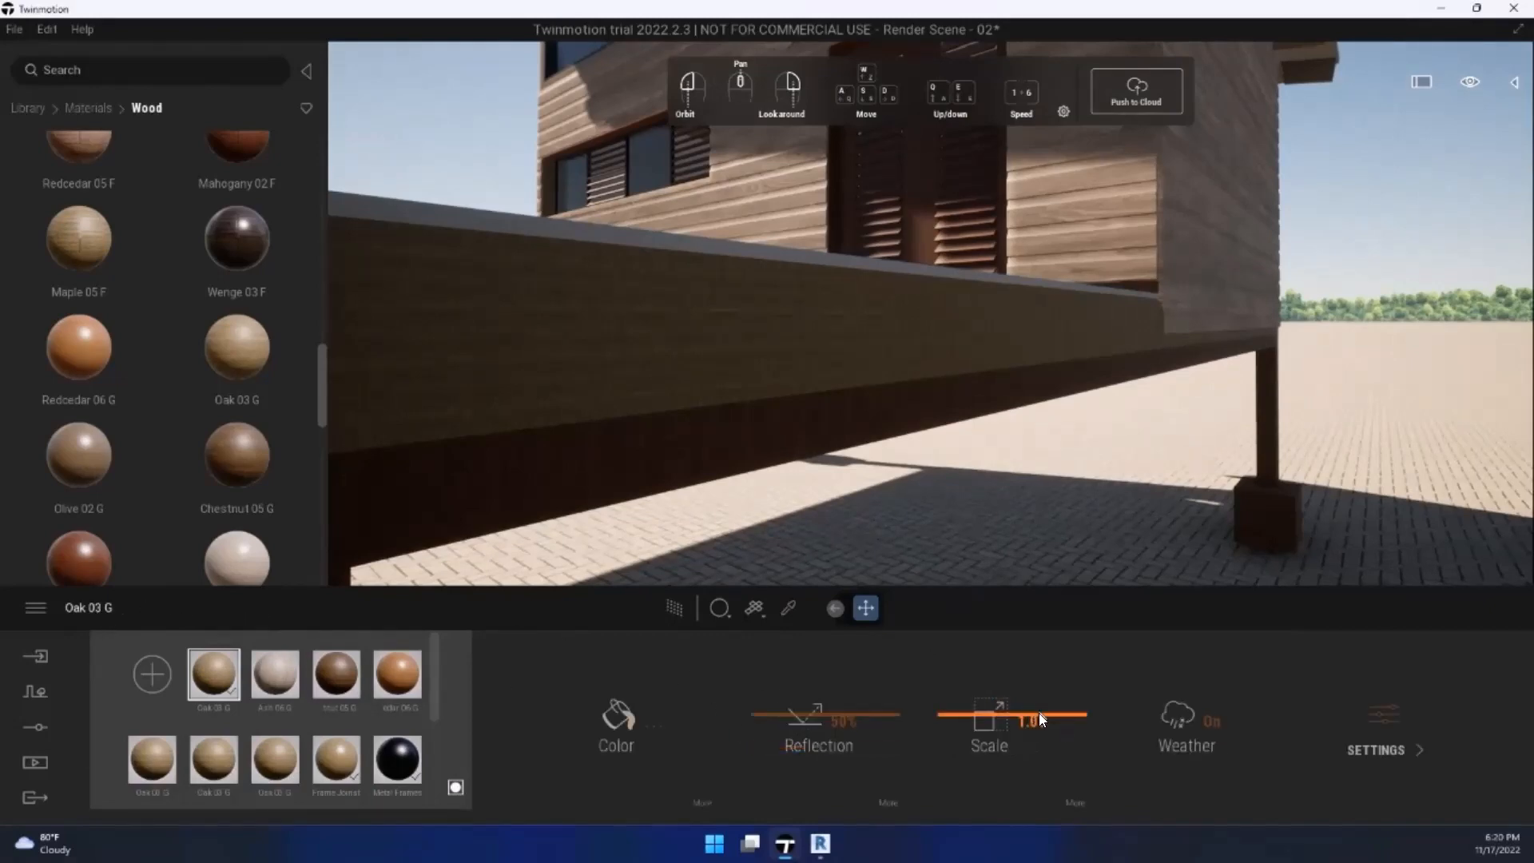
pyautogui.moveTo(1039, 713); pyautogui.dragTo(1048, 607)
pyautogui.scroll(-3, 834, 455)
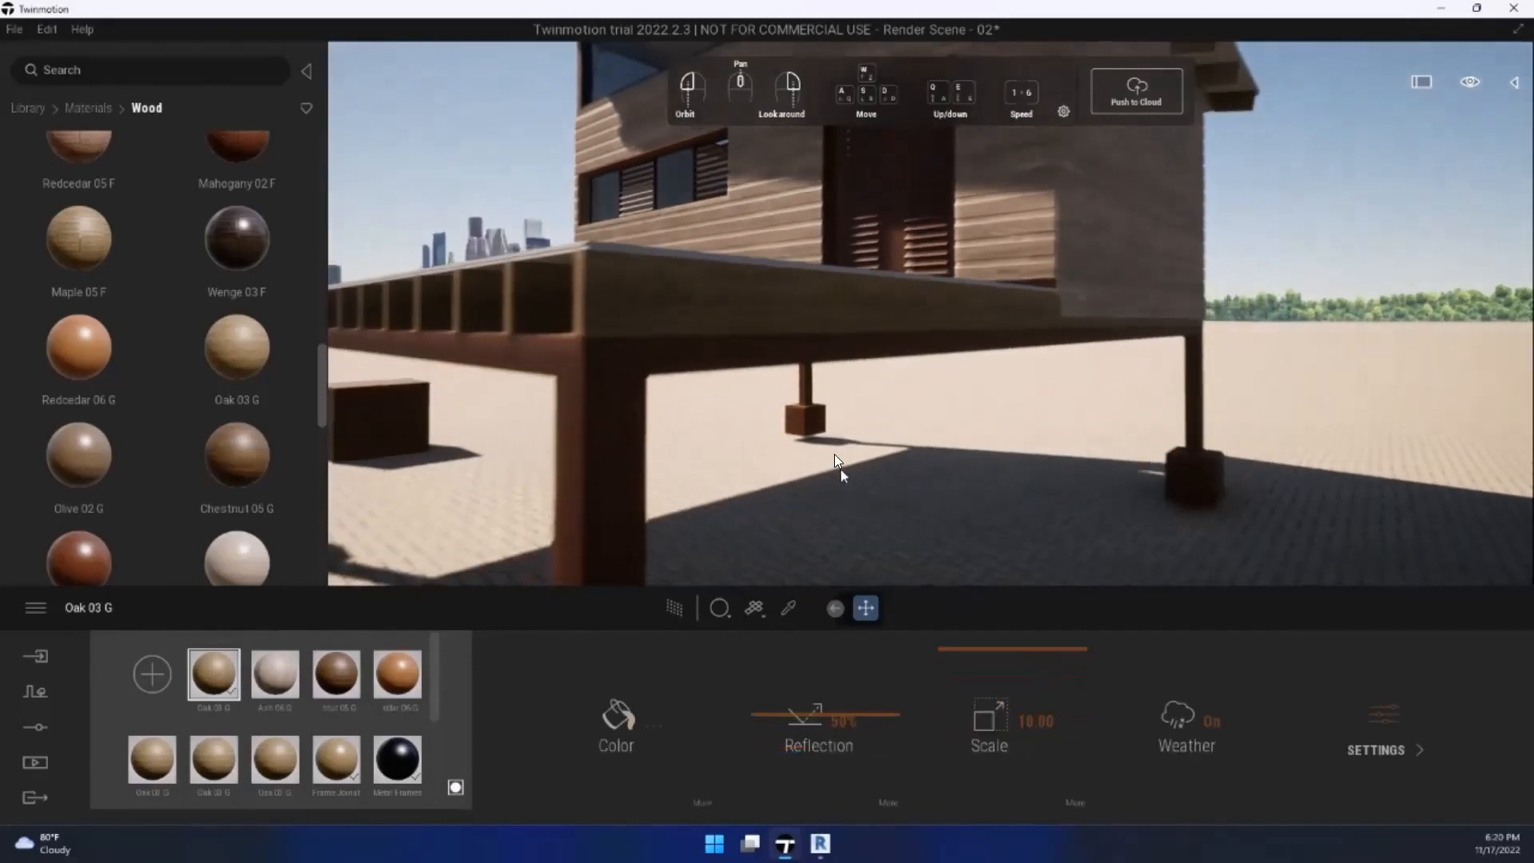
pyautogui.scroll(-3, 834, 455)
pyautogui.moveTo(753, 373); pyautogui.dragTo(929, 361)
pyautogui.scroll(3, 905, 362)
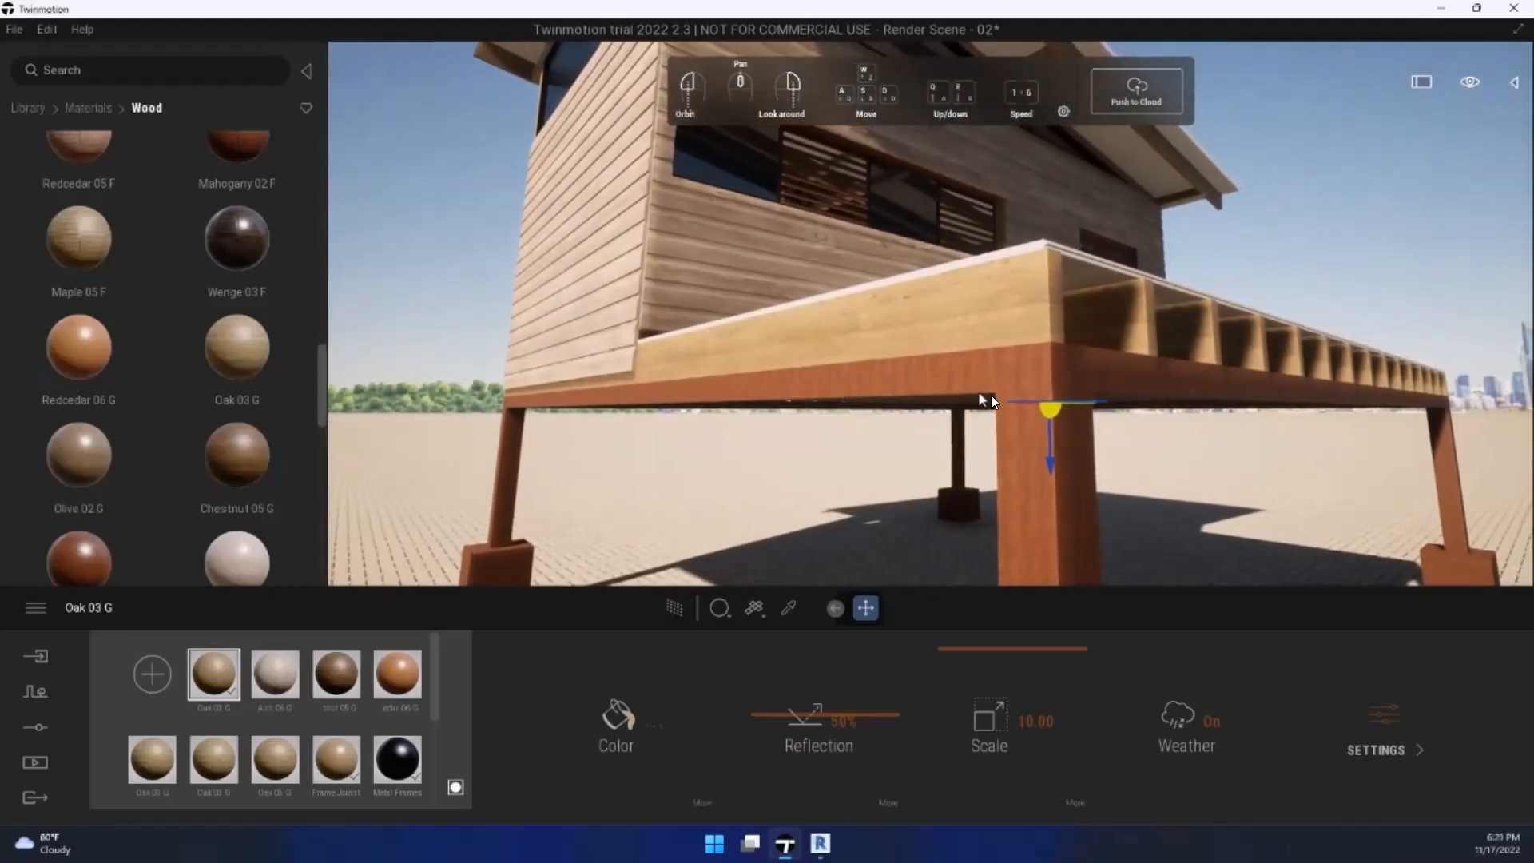
pyautogui.scroll(2, 920, 399)
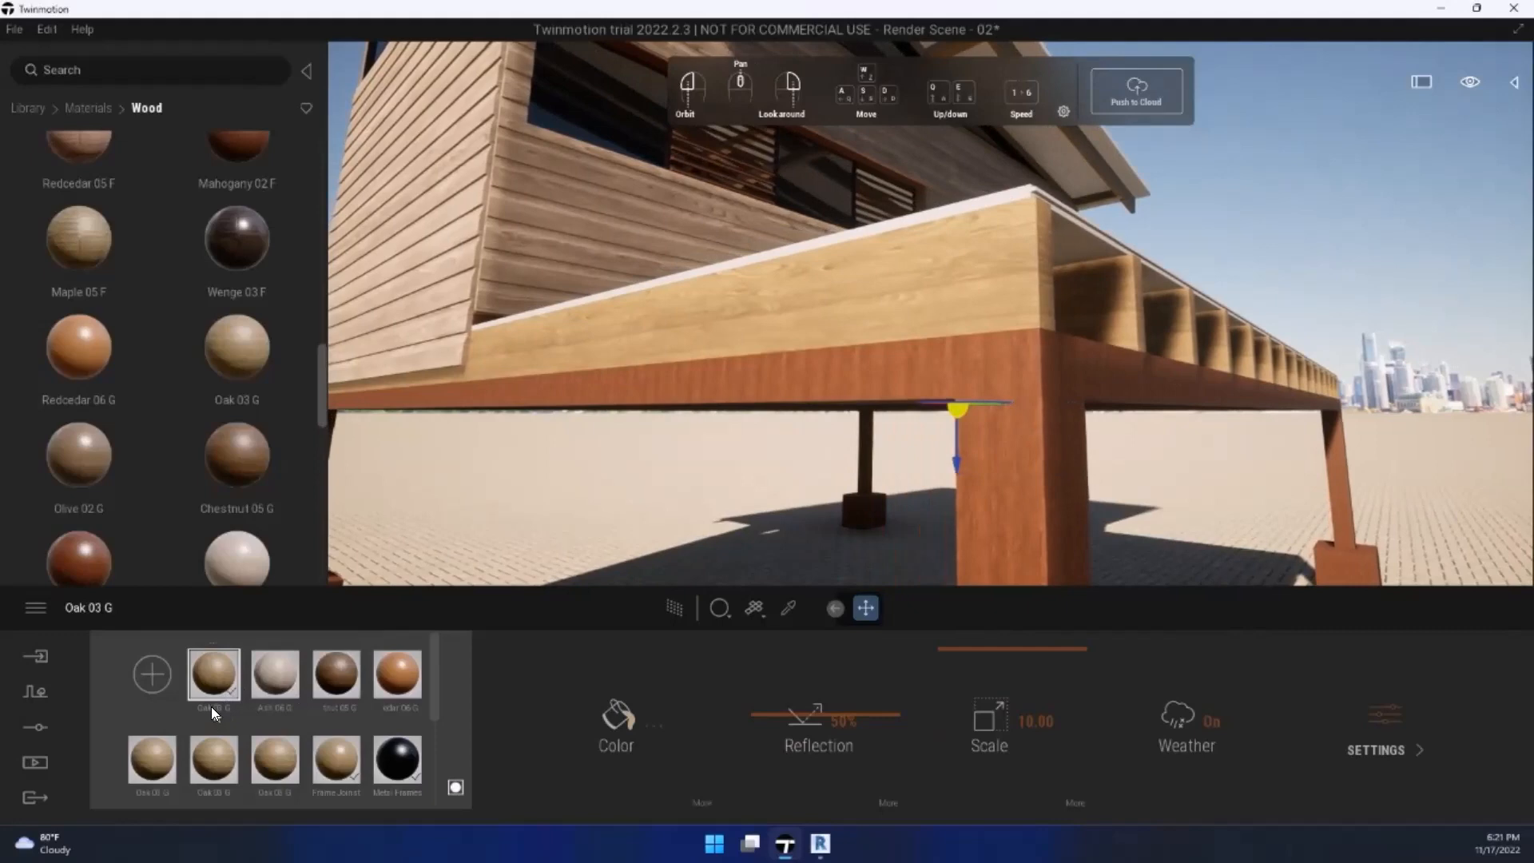
# Step: Rename the Oak 03 G deck joist material as Floor J
pyautogui.rightClick(217, 686)
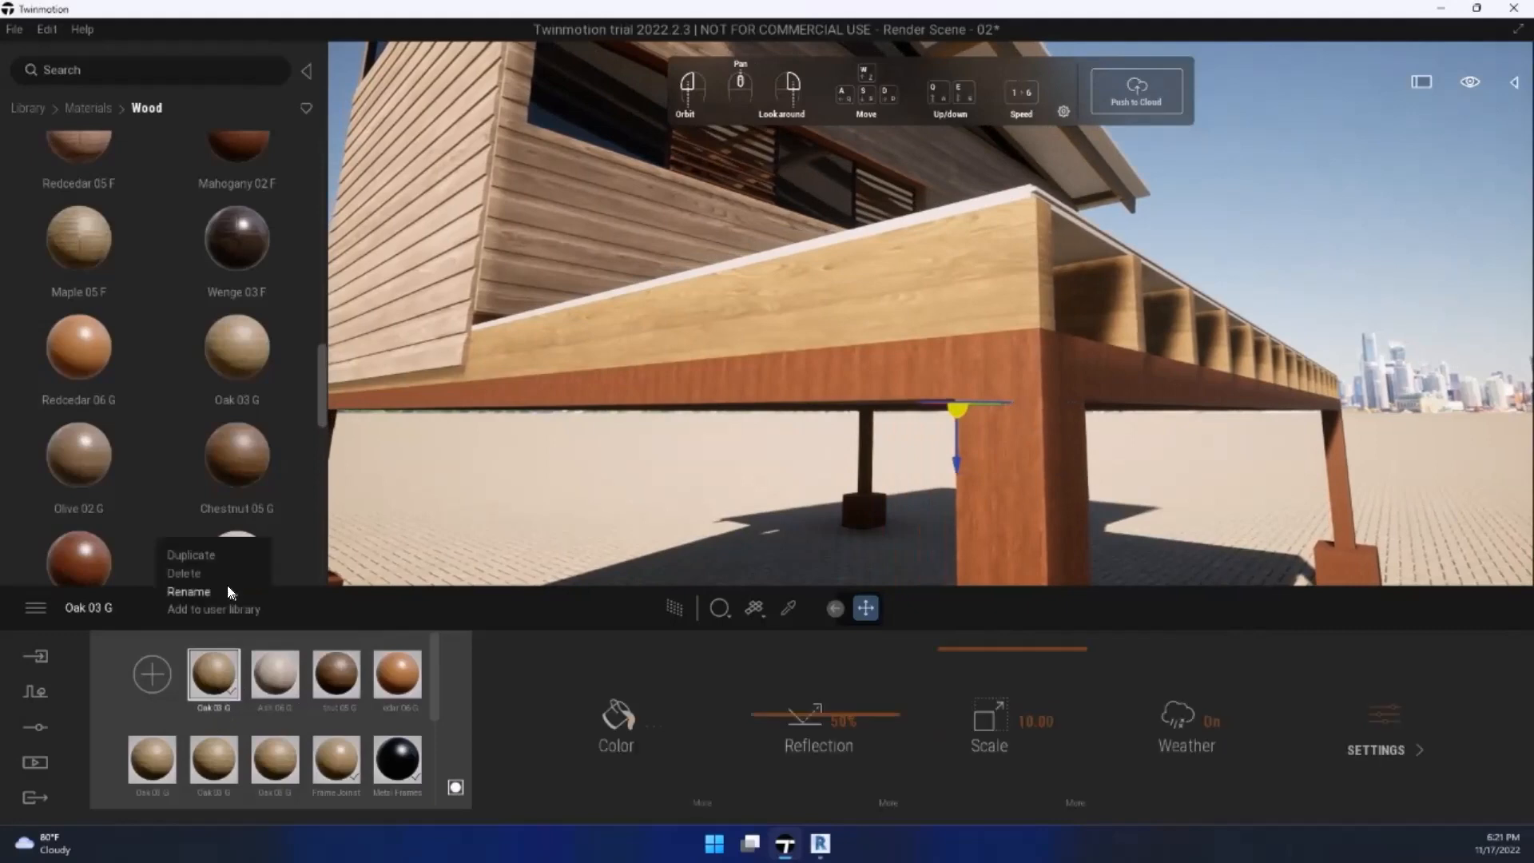
pyautogui.click(217, 591)
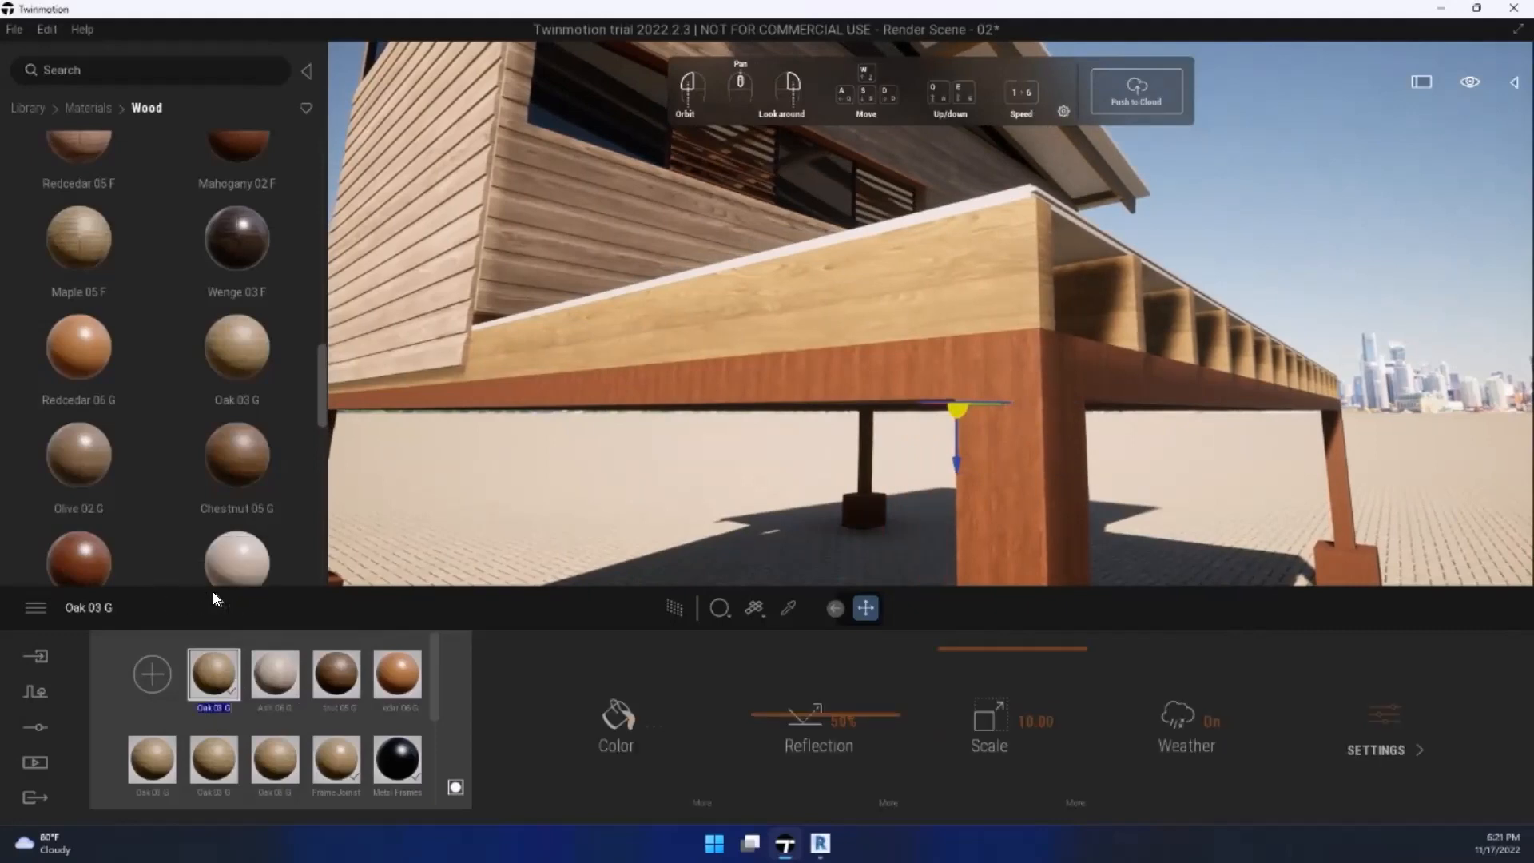
pyautogui.write('Floor J')
pyautogui.press('Return')
# Step: Try the Floor J material on the perimeter beam beneath the deck joists and check it around the corner
pyautogui.moveTo(730, 441); pyautogui.dragTo(747, 375)
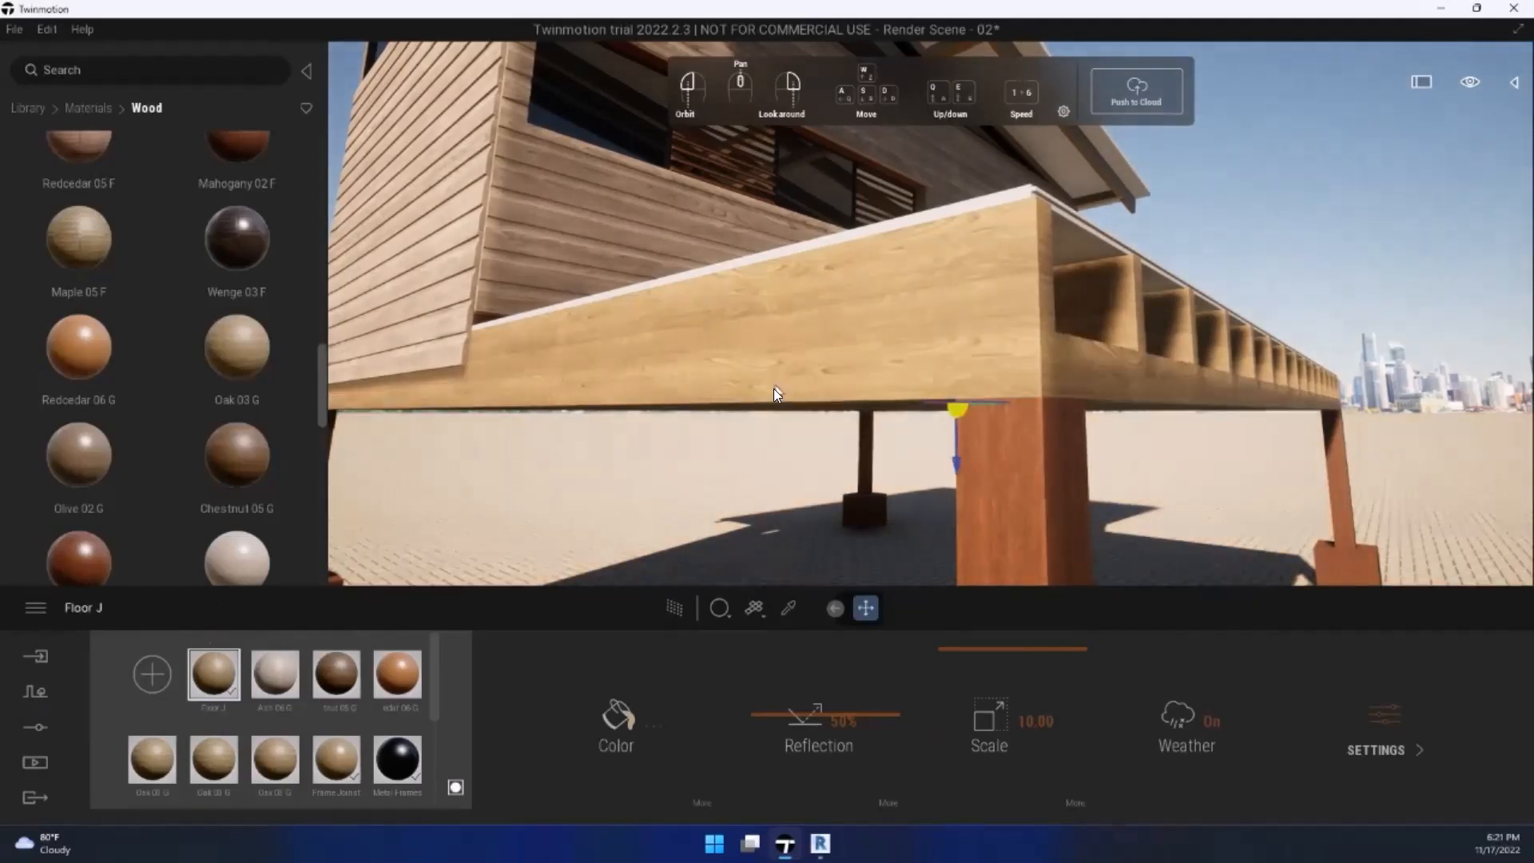
pyautogui.moveTo(774, 388); pyautogui.dragTo(740, 429, button='middle')
pyautogui.scroll(5, 695, 385)
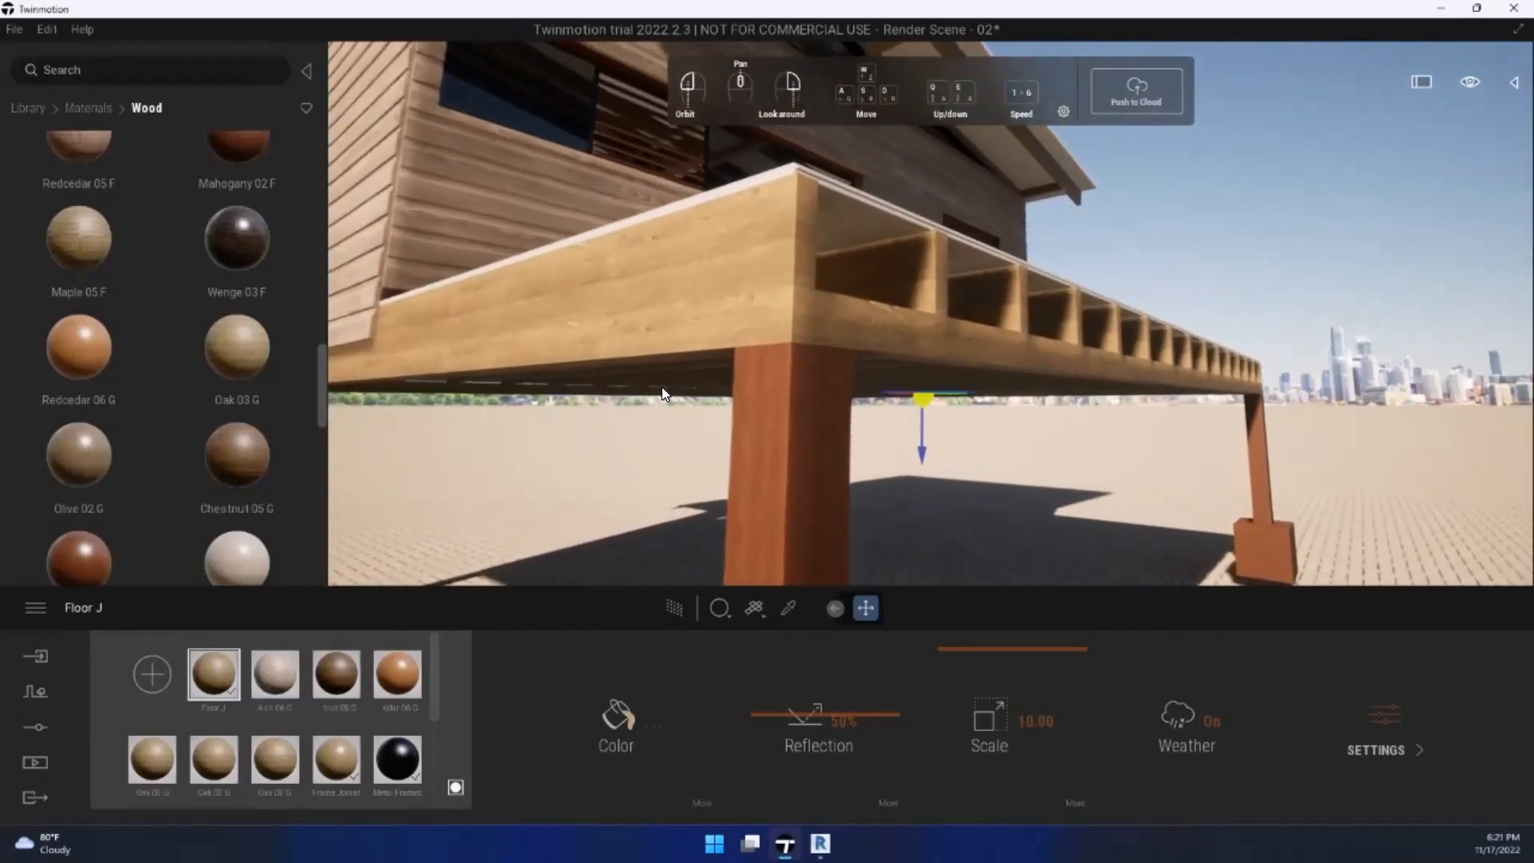
pyautogui.moveTo(662, 387); pyautogui.dragTo(623, 397, button='middle')
pyautogui.moveTo(623, 398); pyautogui.dragTo(599, 408)
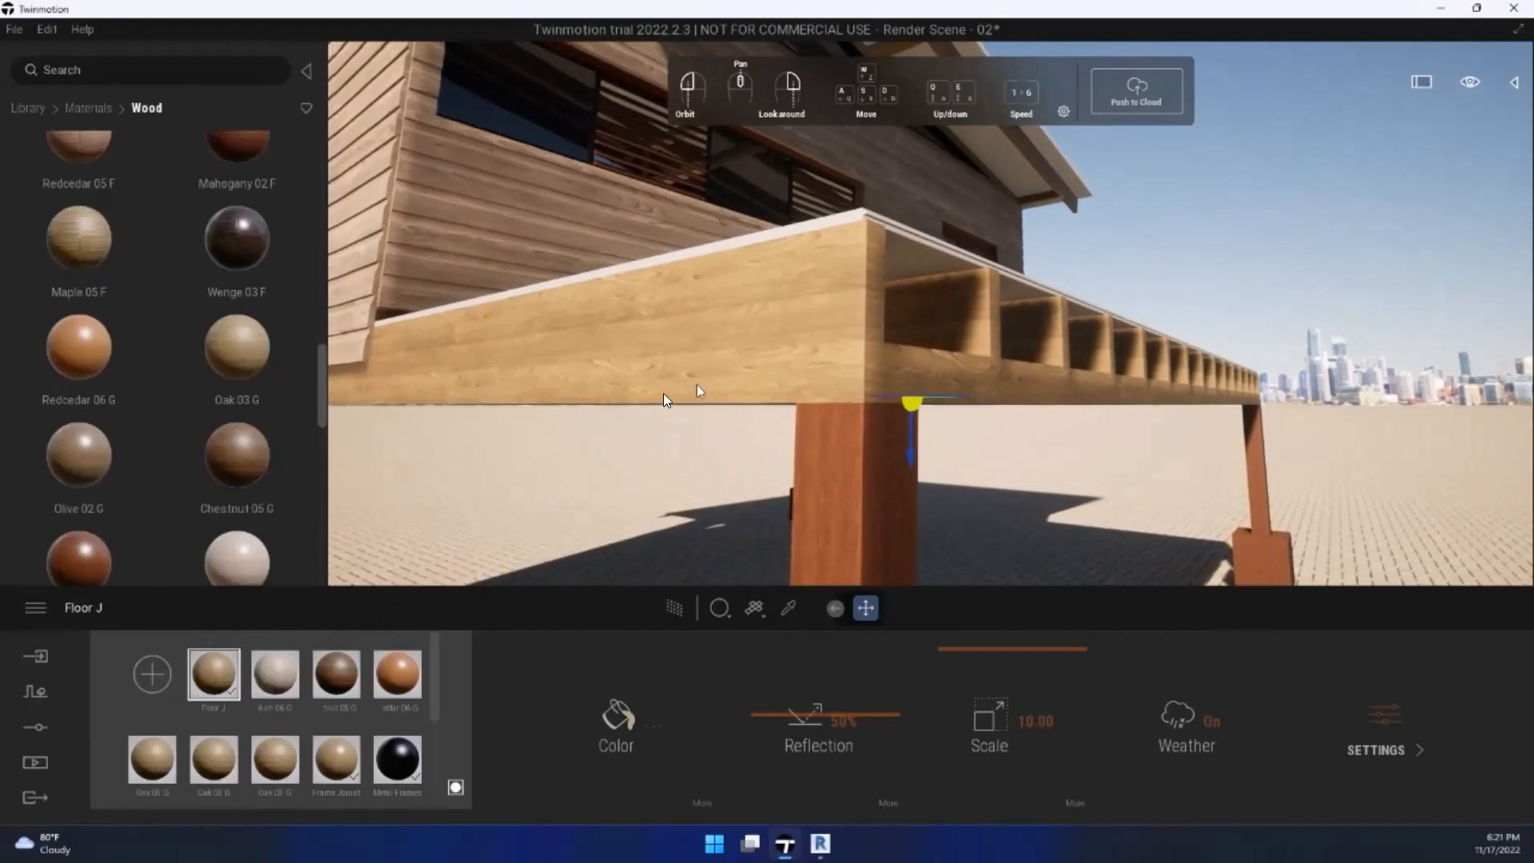
pyautogui.moveTo(694, 387); pyautogui.dragTo(648, 398)
# Step: Apply Chestnut 05 G from the Wood library to the beam beneath the joists, with texture scale 10.00 and rotation 90°
pyautogui.moveTo(240, 461); pyautogui.dragTo(704, 375)
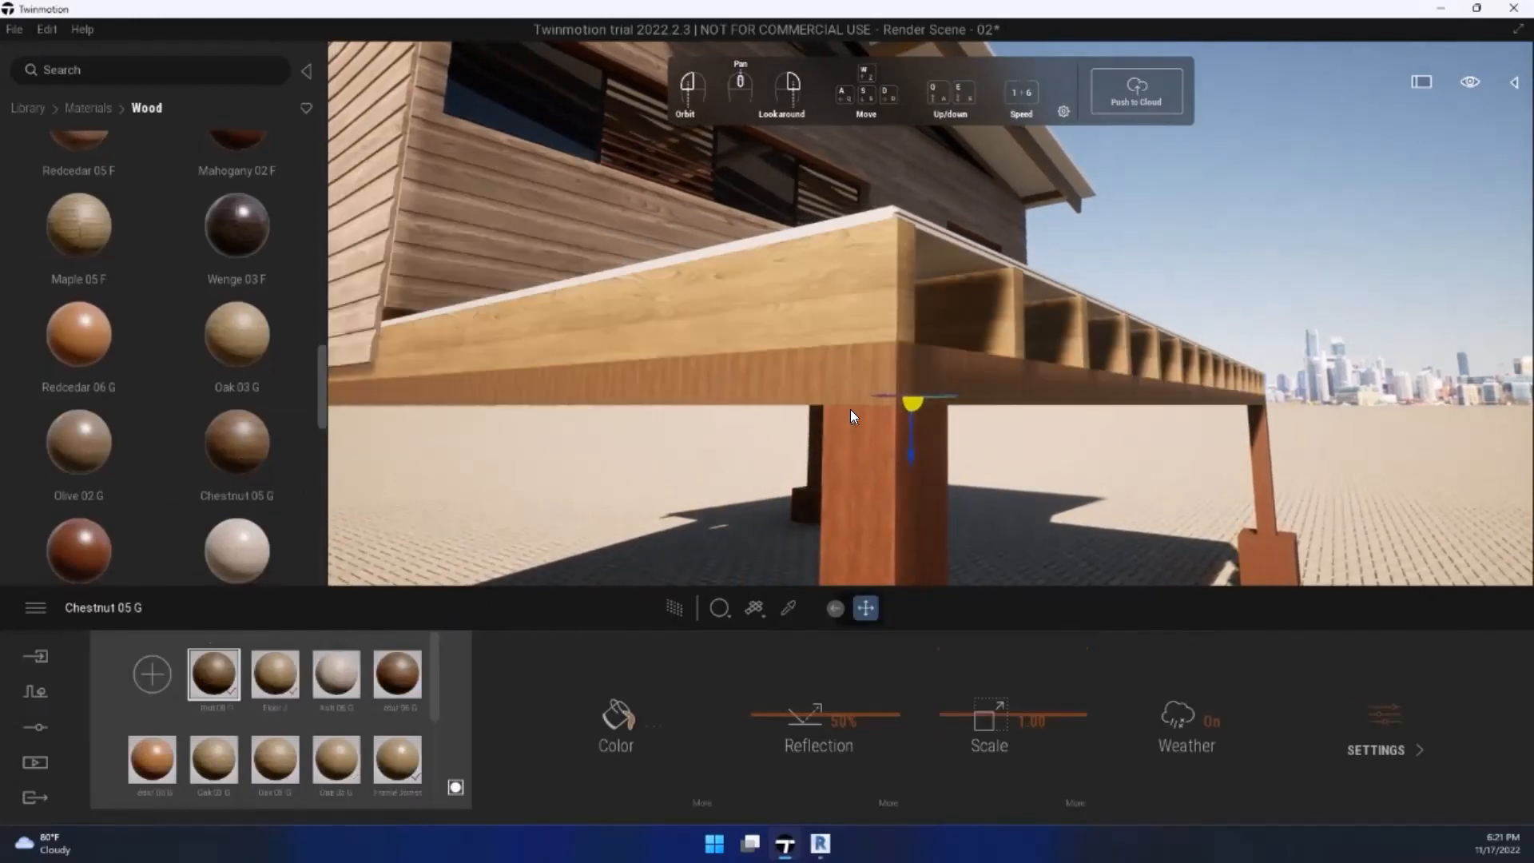
pyautogui.click(998, 706)
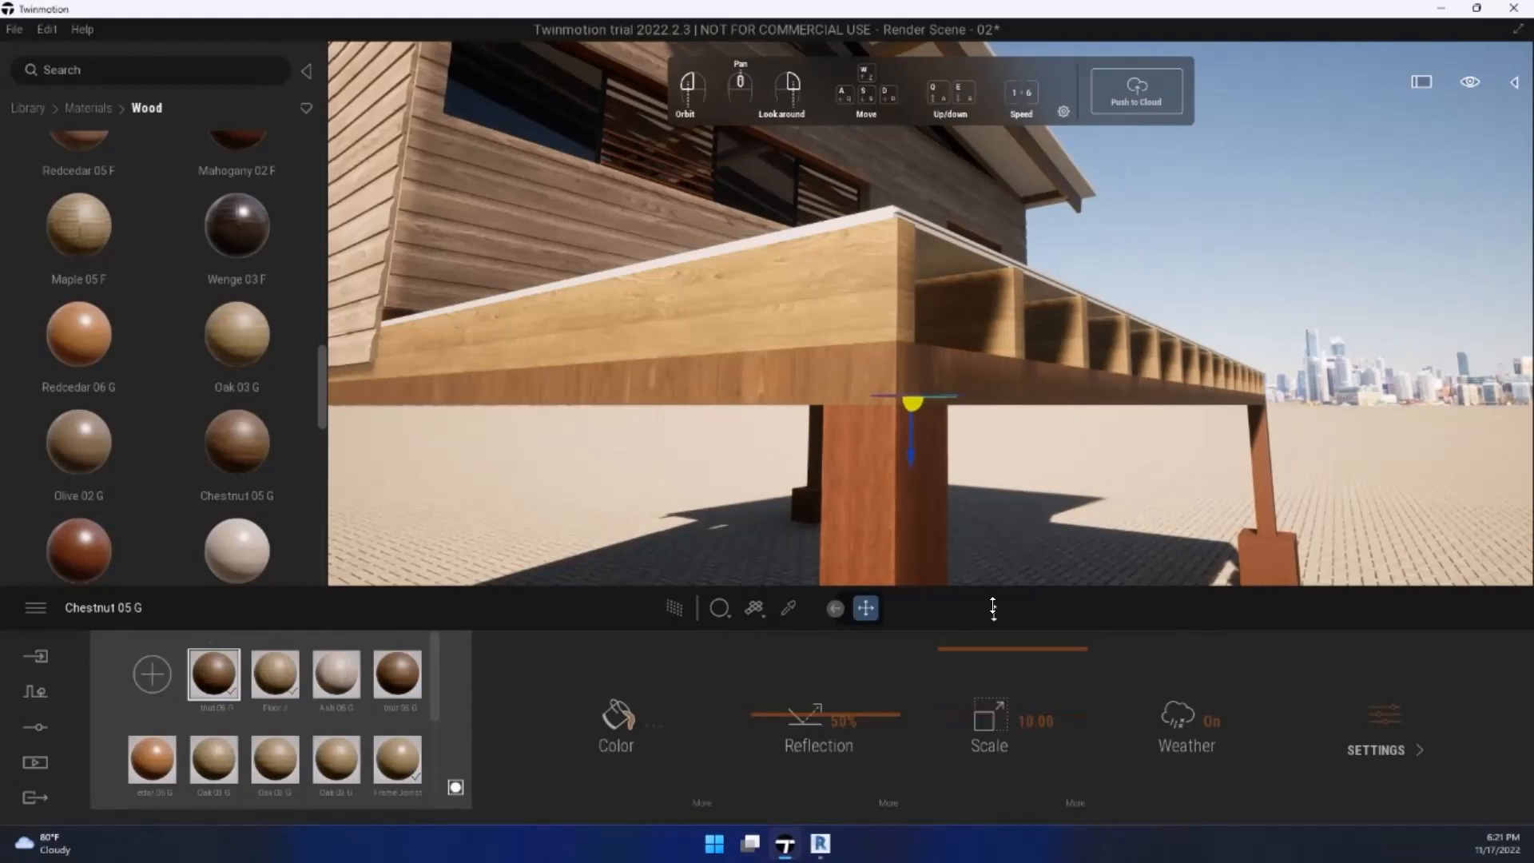
pyautogui.click(1079, 799)
pyautogui.click(811, 715)
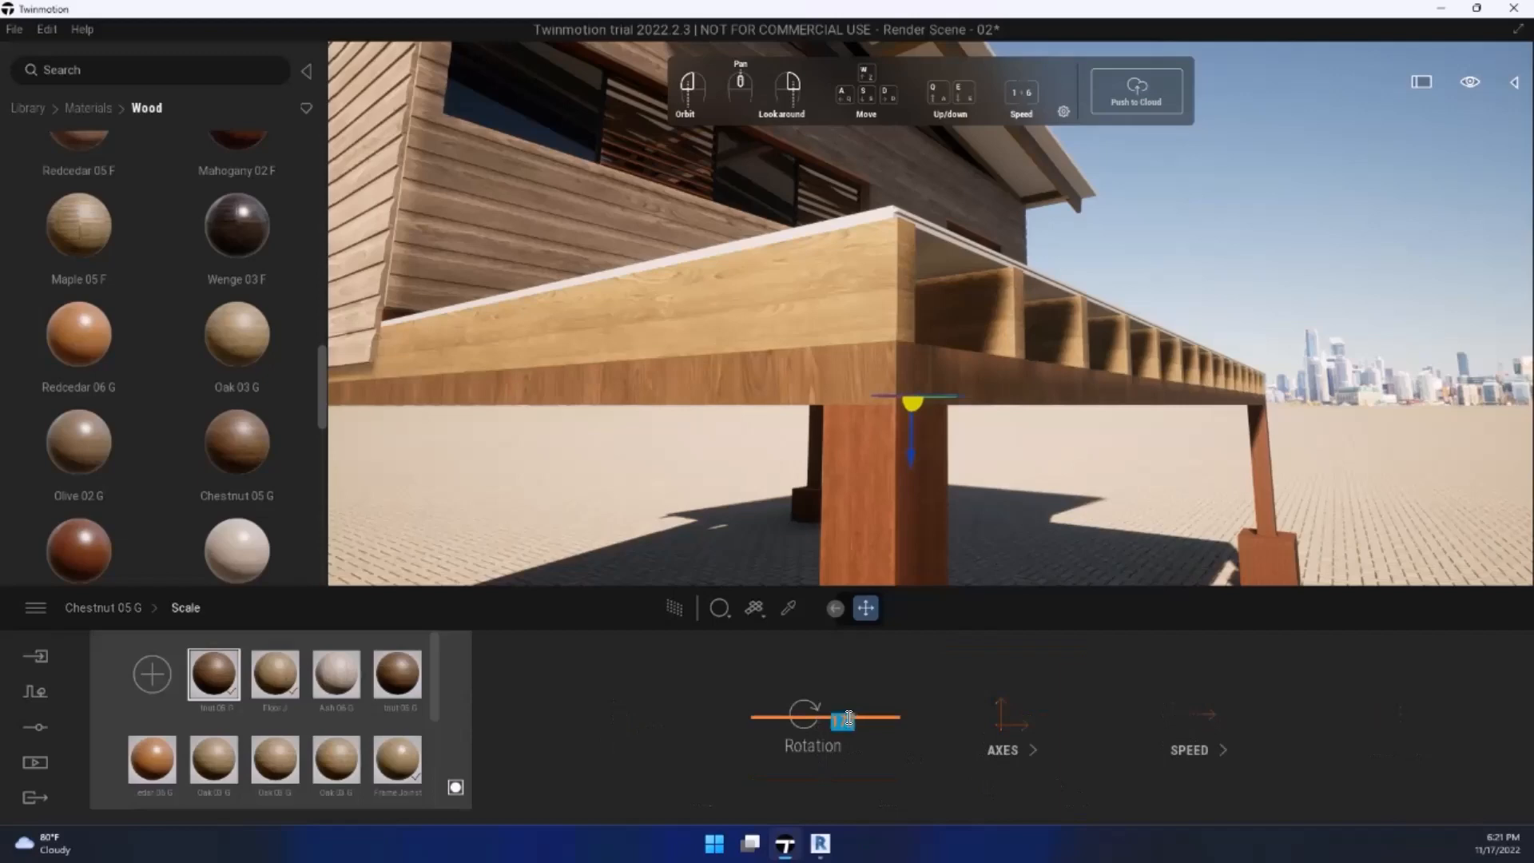
pyautogui.moveTo(691, 510); pyautogui.dragTo(676, 475)
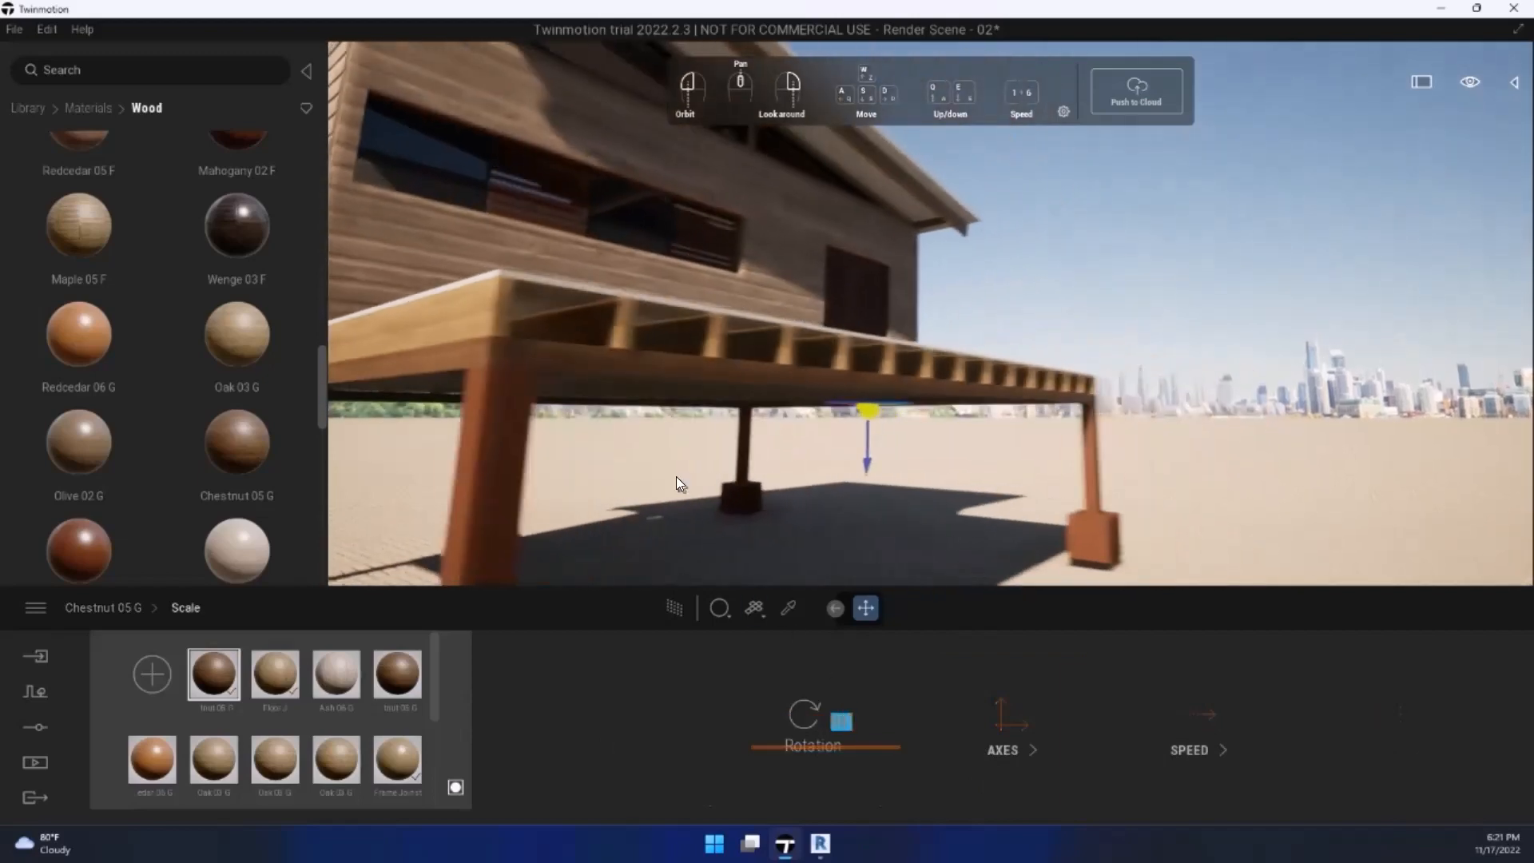
pyautogui.scroll(-5, 676, 477)
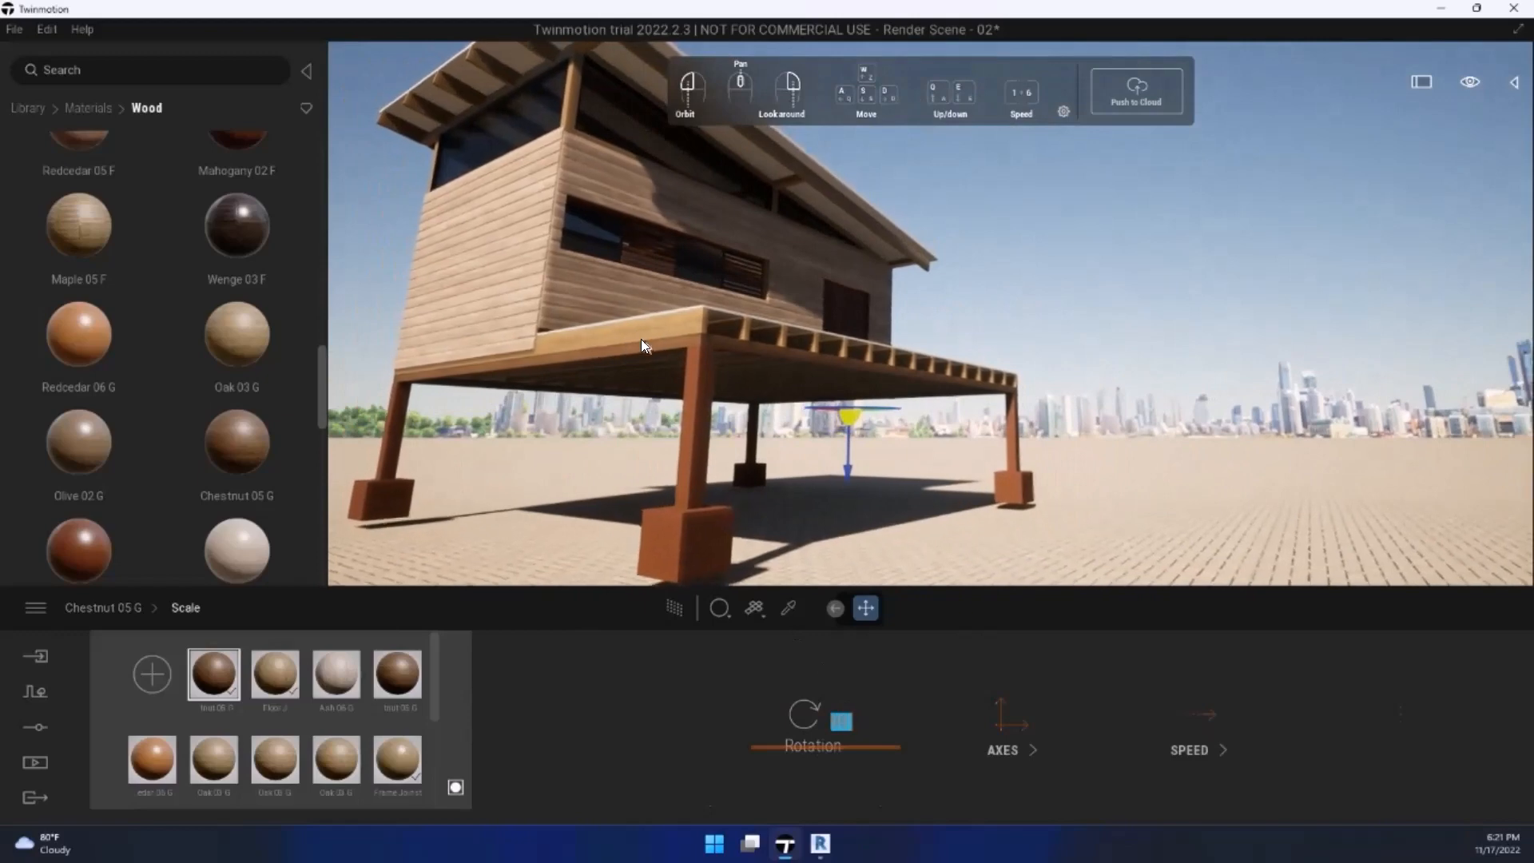
pyautogui.scroll(8, 642, 339)
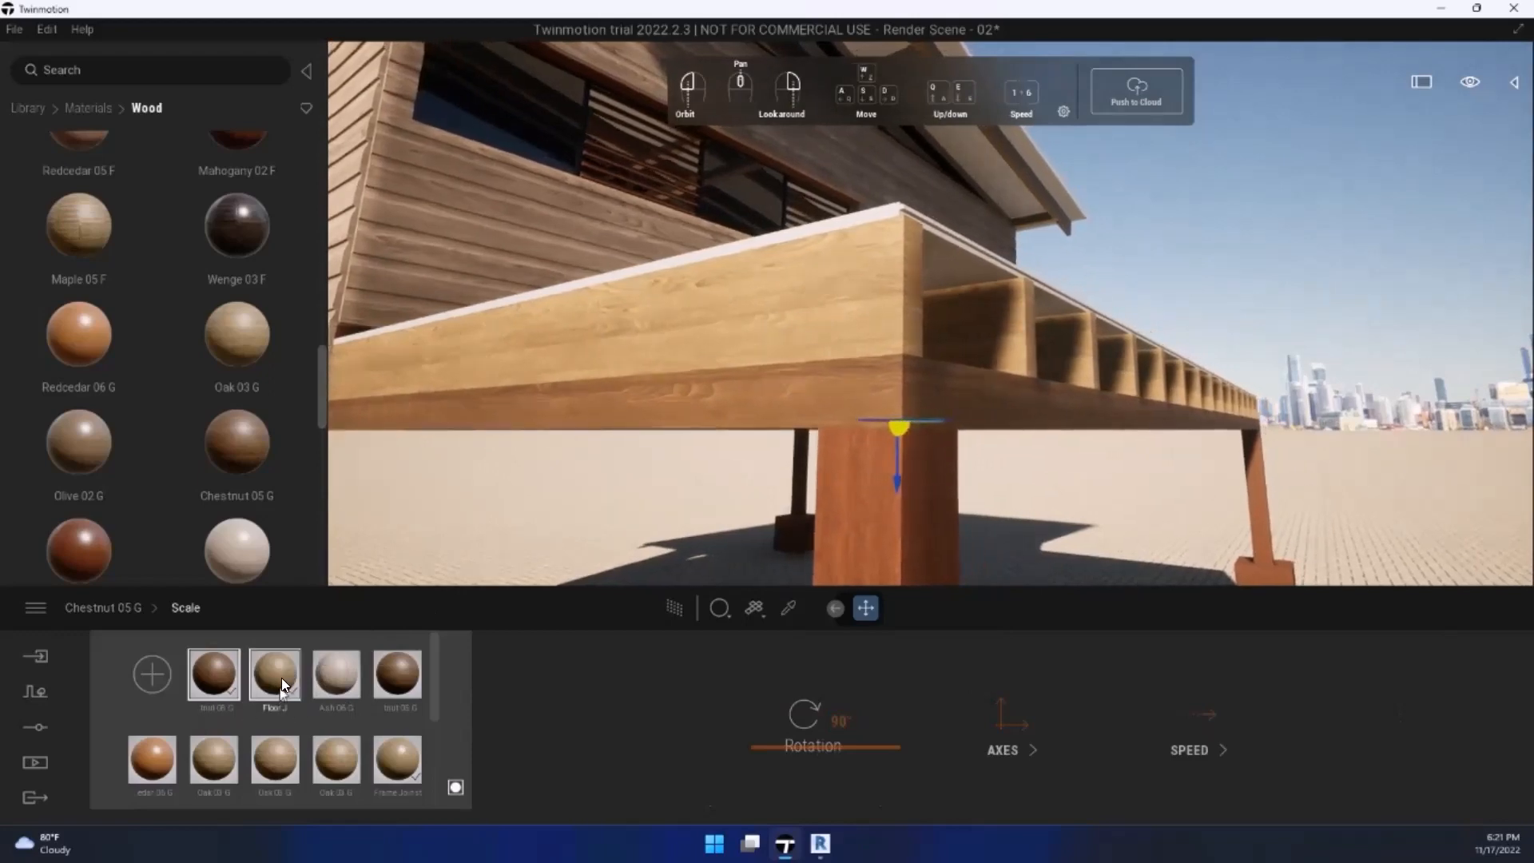
# Step: Rename the Chestnut 05 G beam material as Found. J H
pyautogui.rightClick(224, 690)
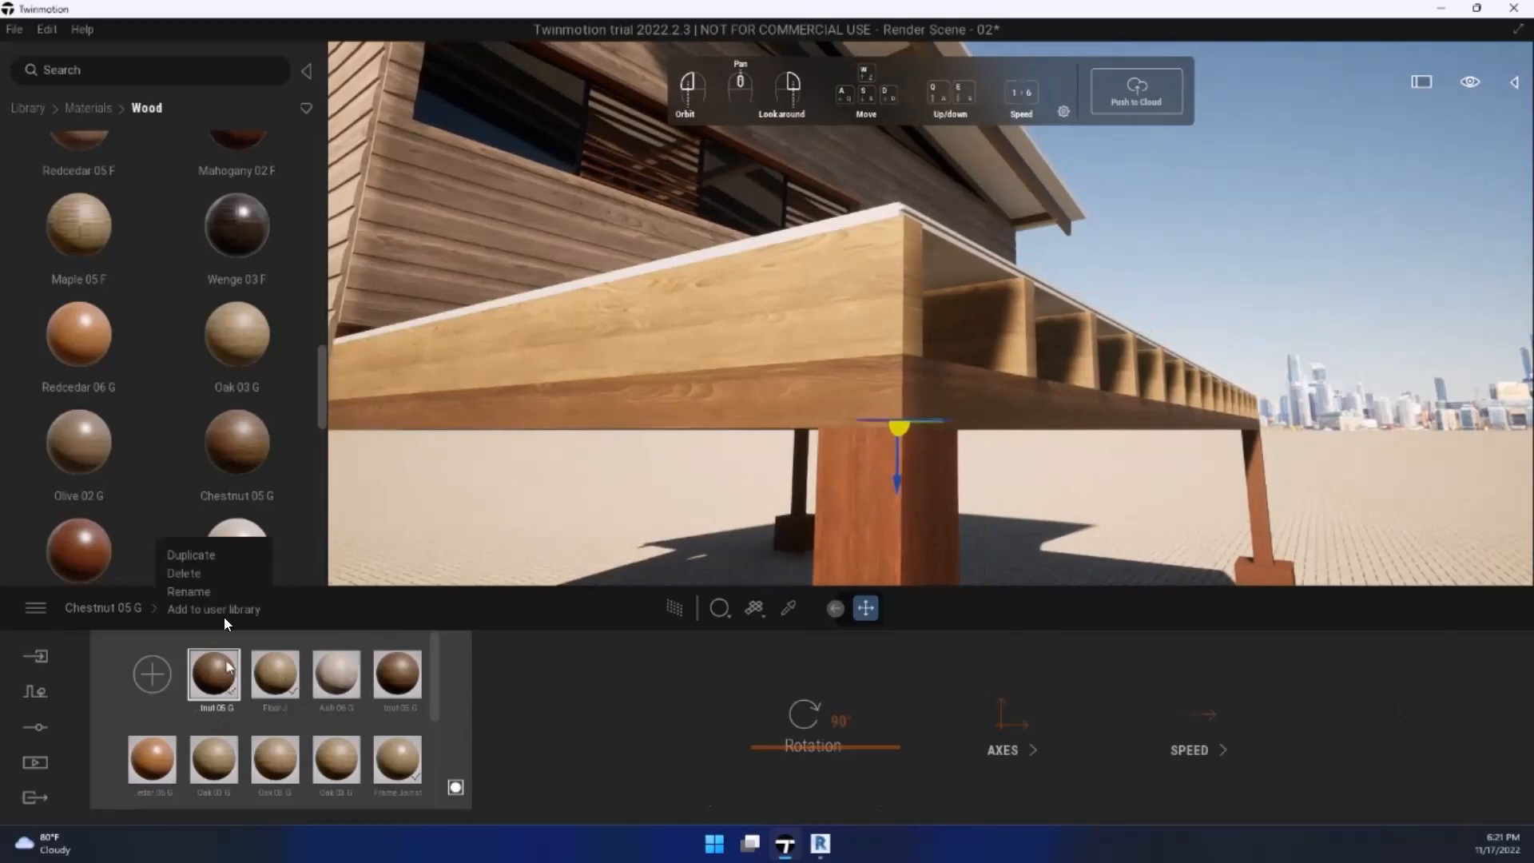
pyautogui.click(192, 591)
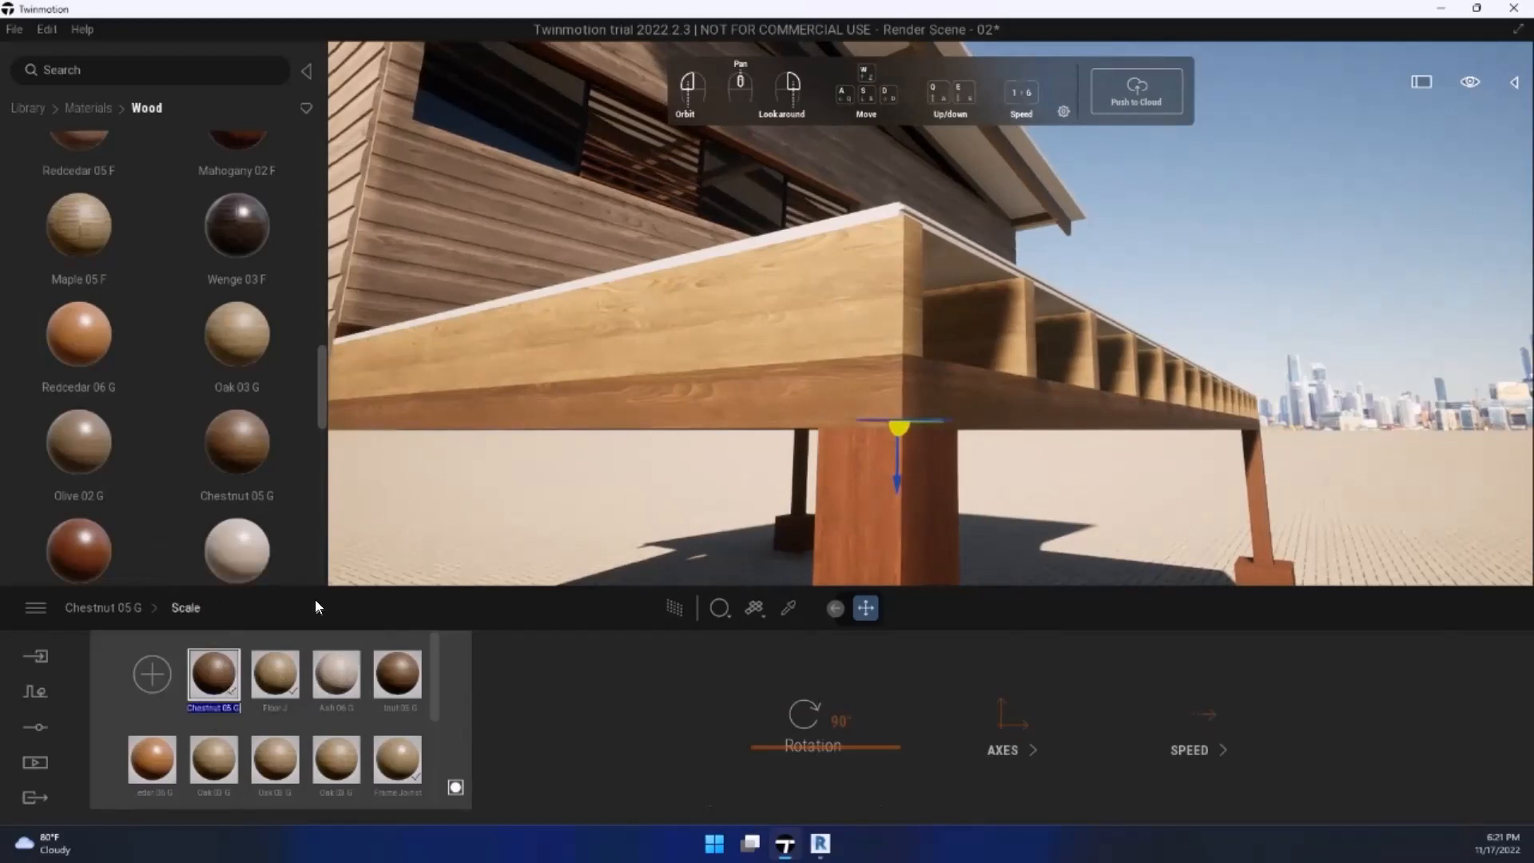
pyautogui.write('Found J H')
pyautogui.press('Return')
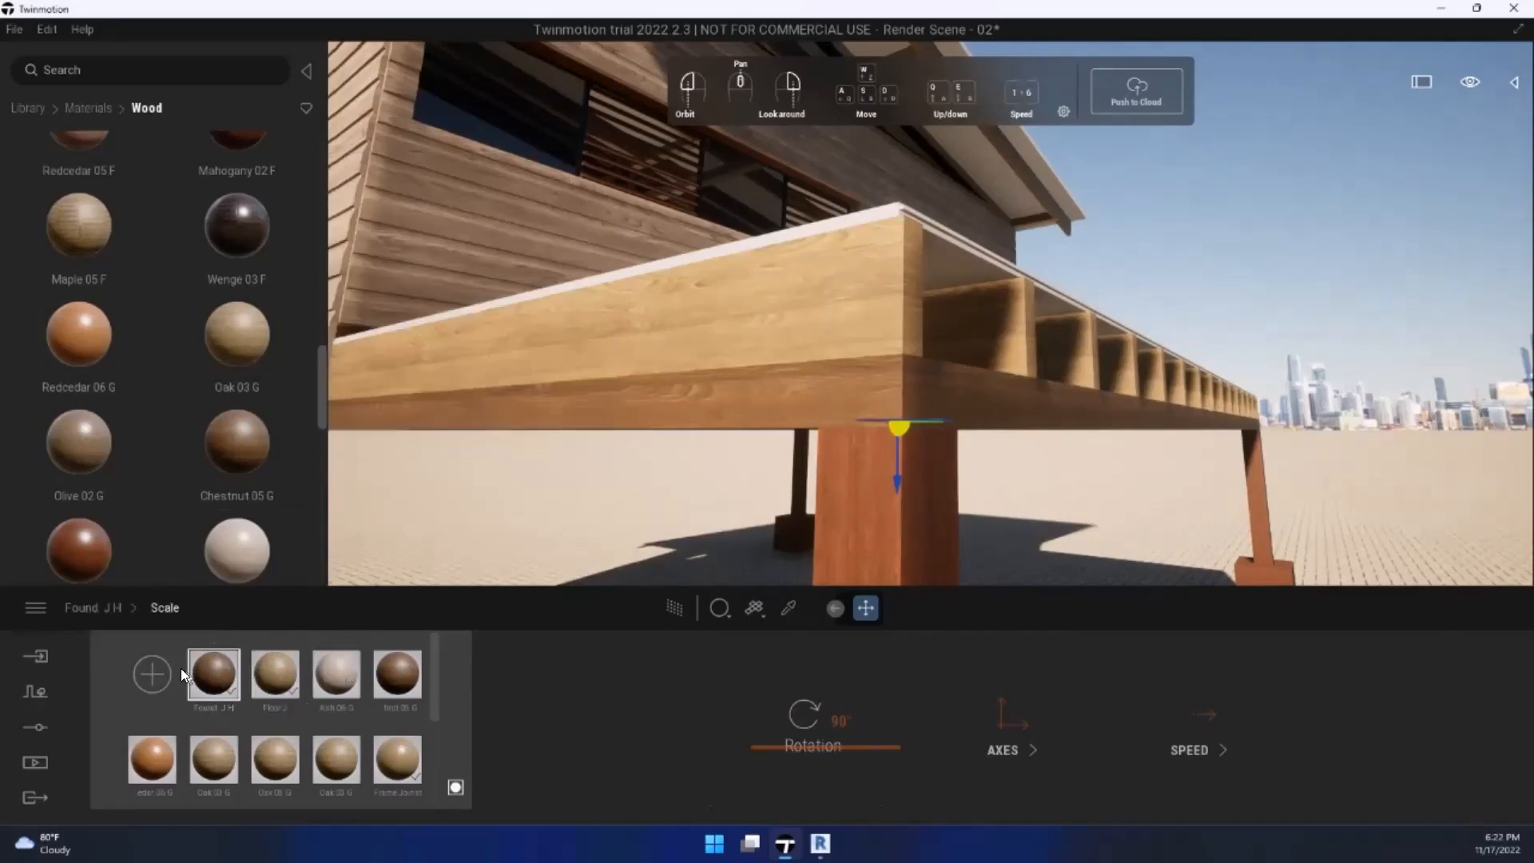
# Step: Try the Found. J H material on the corner deck post and check its grain direction from below
pyautogui.press('d')
pyautogui.press('q')
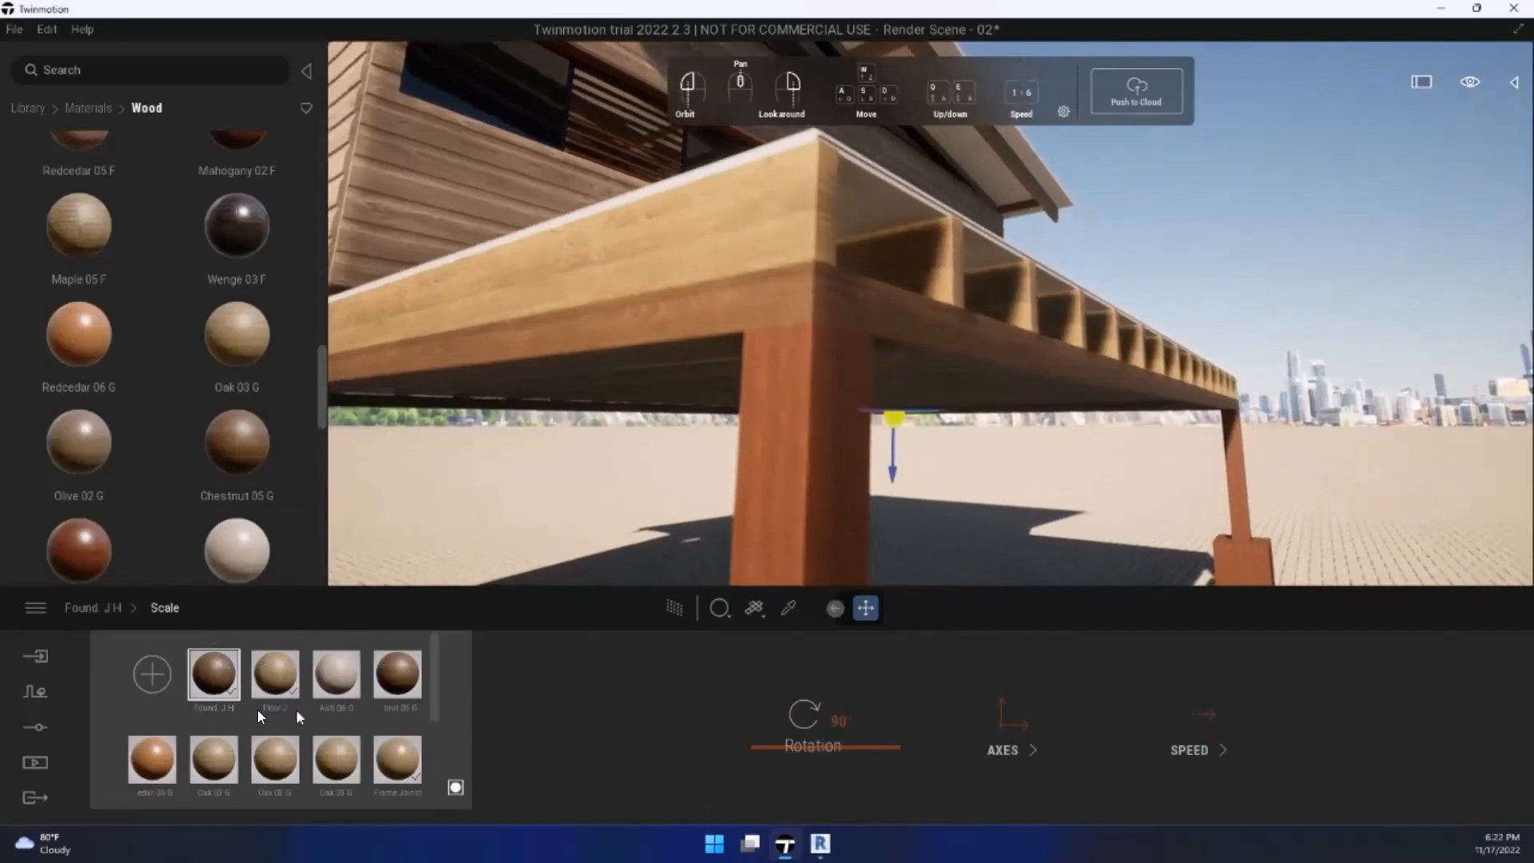
pyautogui.moveTo(200, 679); pyautogui.dragTo(806, 475)
pyautogui.click(806, 475)
pyautogui.press('d')
pyautogui.press('q')
pyautogui.press('s')
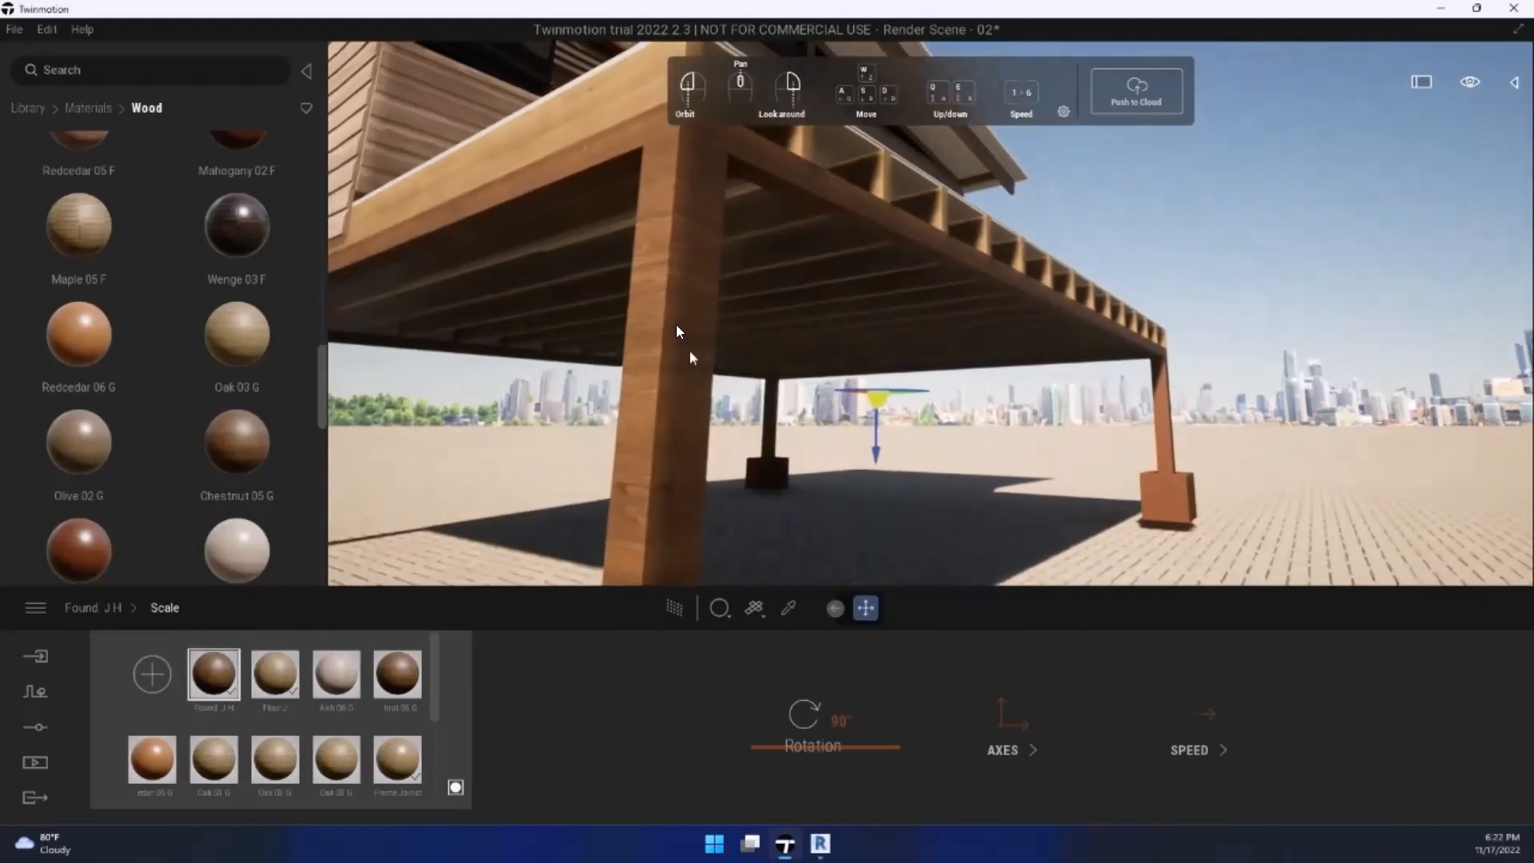
pyautogui.press('a')
pyautogui.press('d')
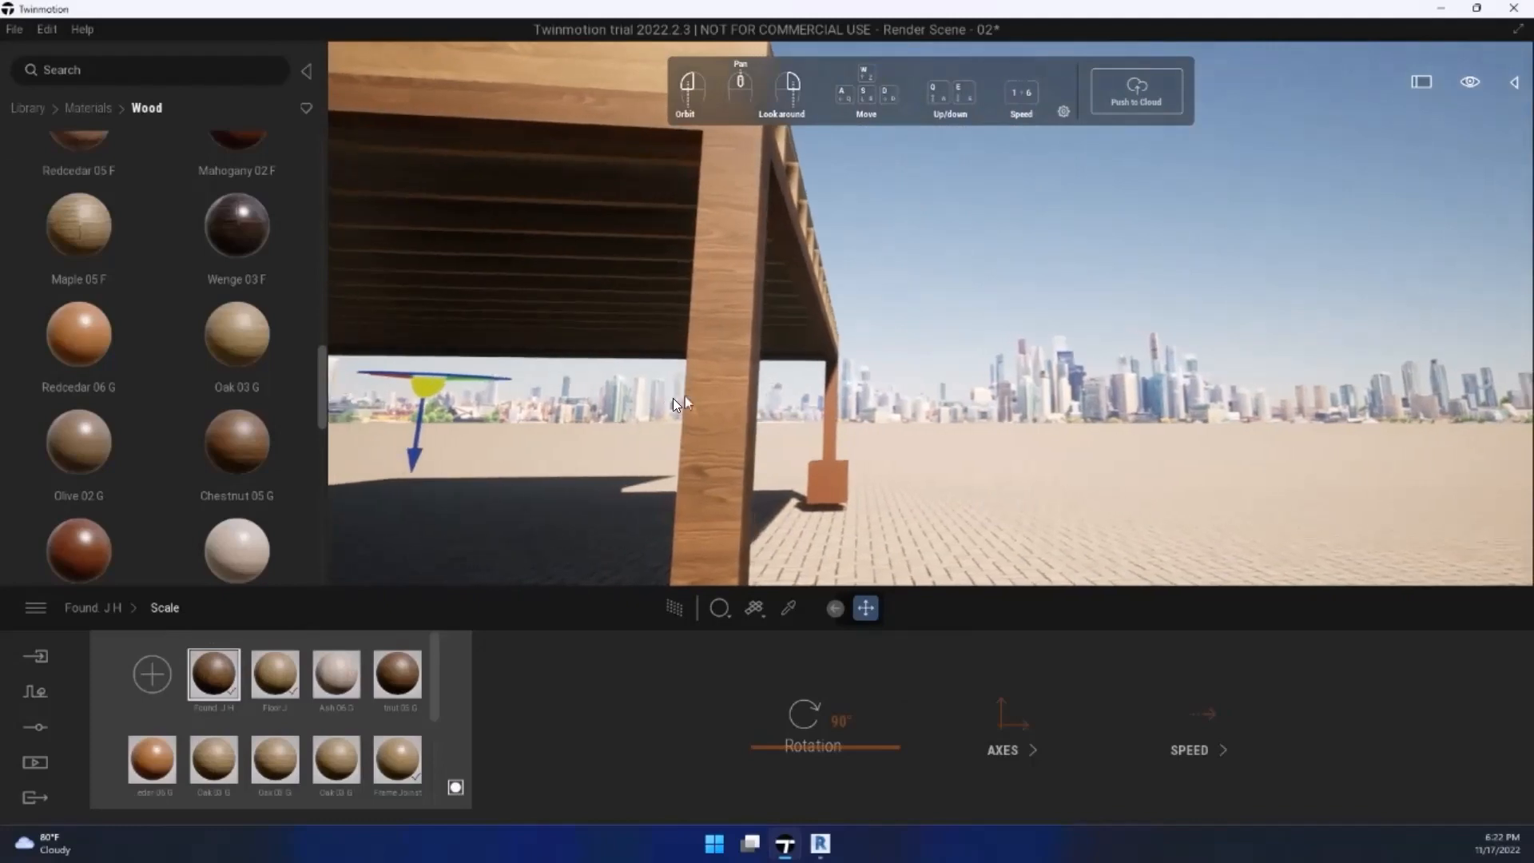
# Step: Duplicate the Found. J H material and rename the copy as Found. J V
pyautogui.rightClick(226, 680)
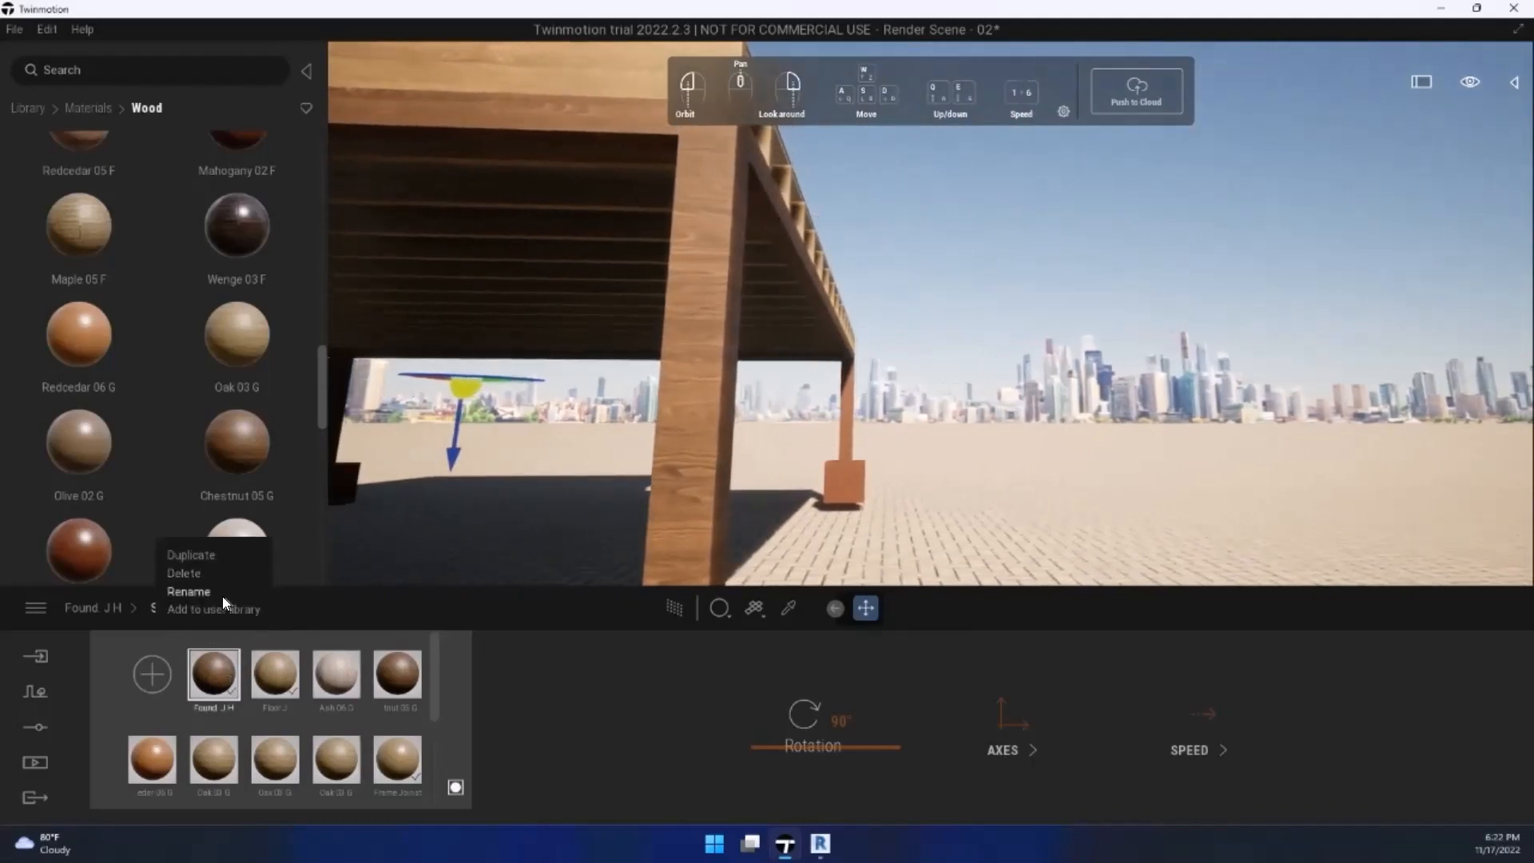
pyautogui.click(222, 555)
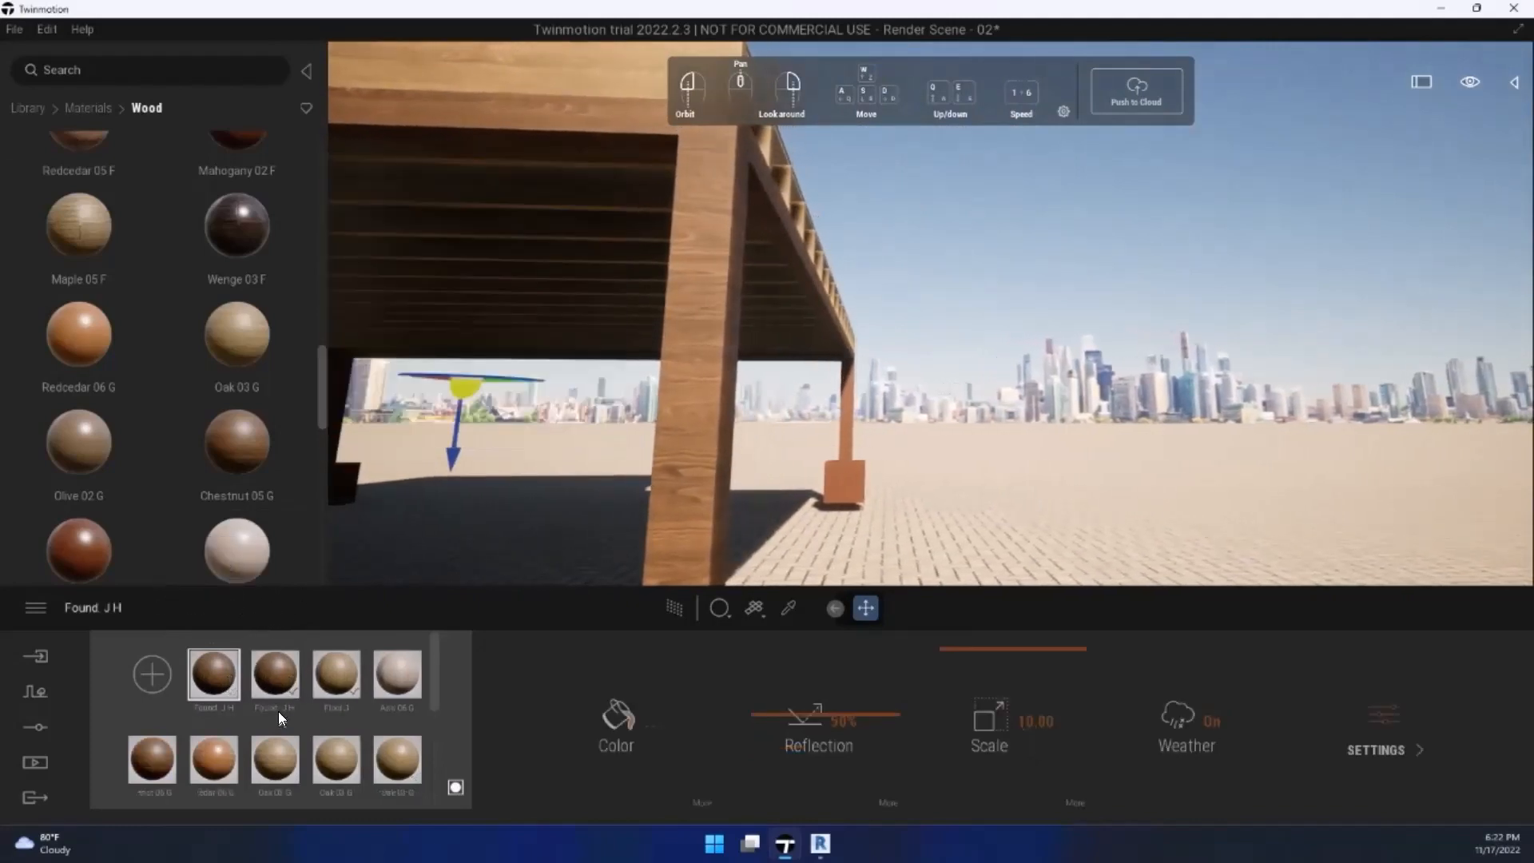
pyautogui.click(226, 704)
pyautogui.rightClick(216, 682)
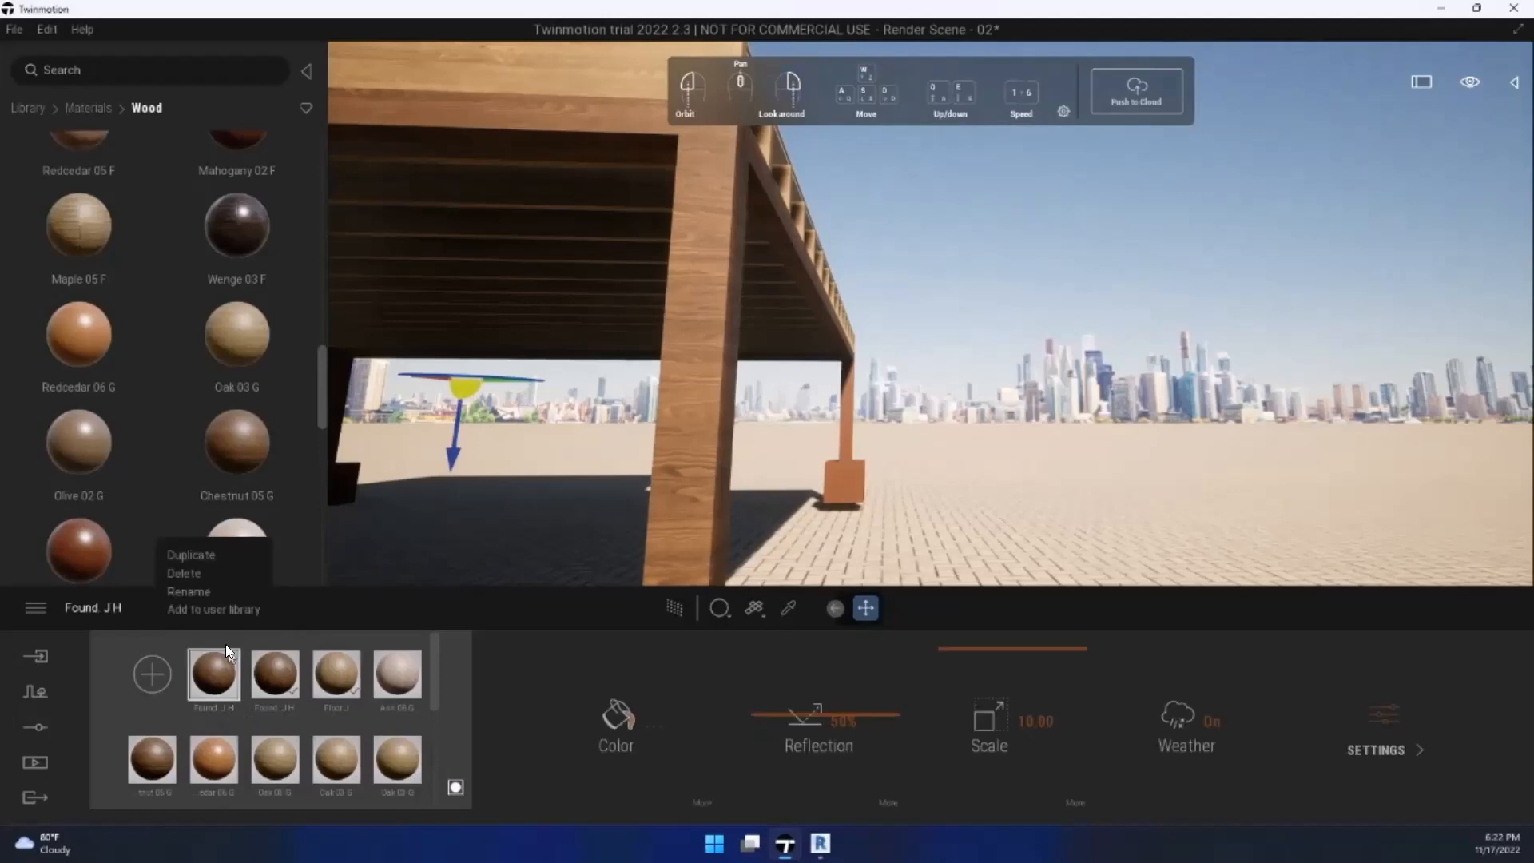
pyautogui.click(227, 594)
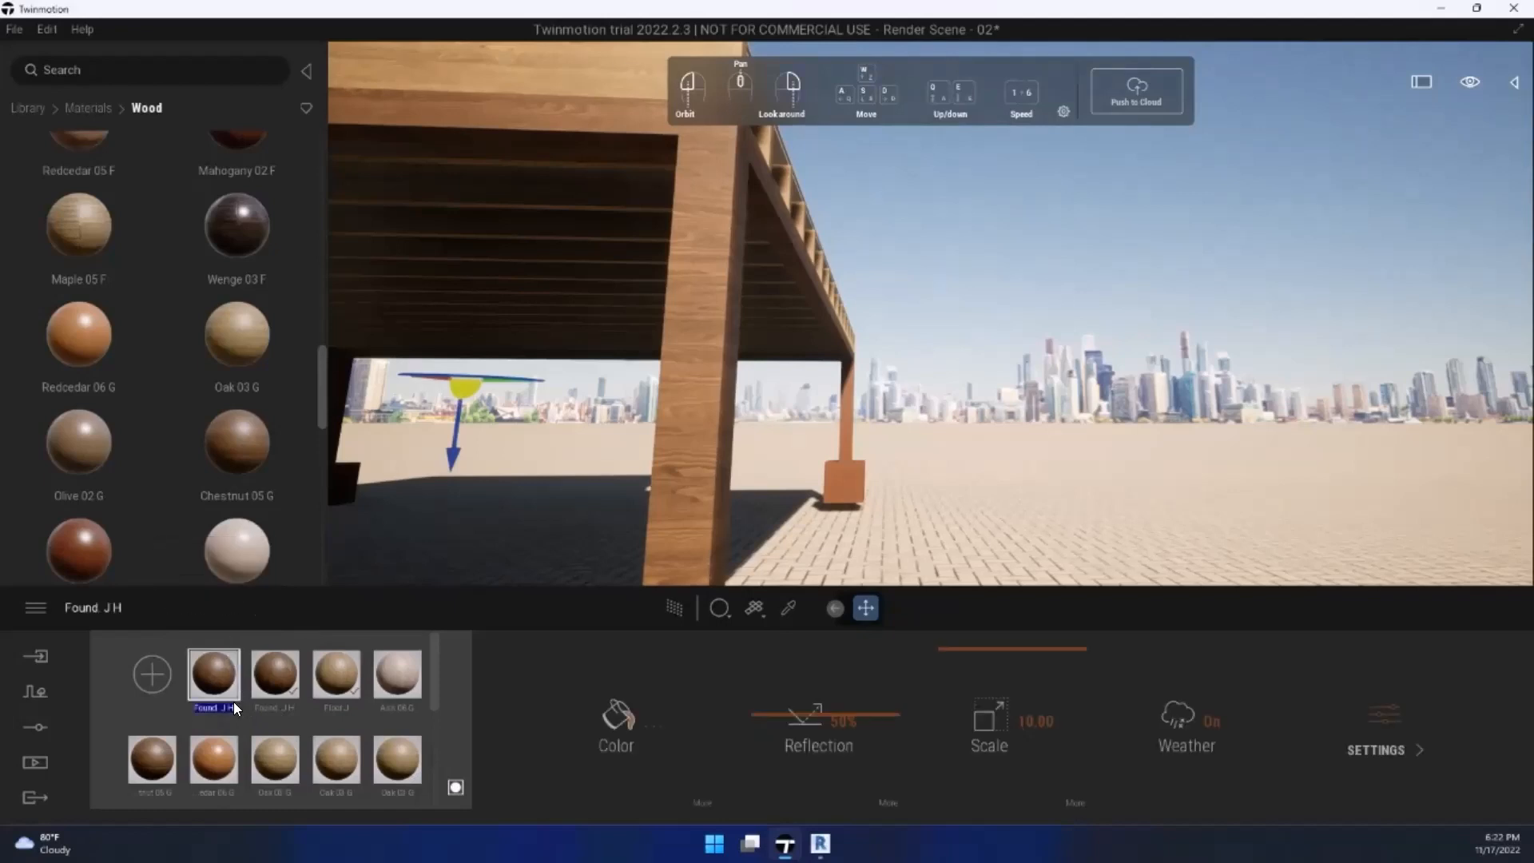
pyautogui.write('V')
pyautogui.press('Return')
# Step: Set the Found. J V texture rotation to 0°, apply the material to the corner deck post and check the grain at the beam joint
pyautogui.click(1060, 792)
pyautogui.click(862, 721)
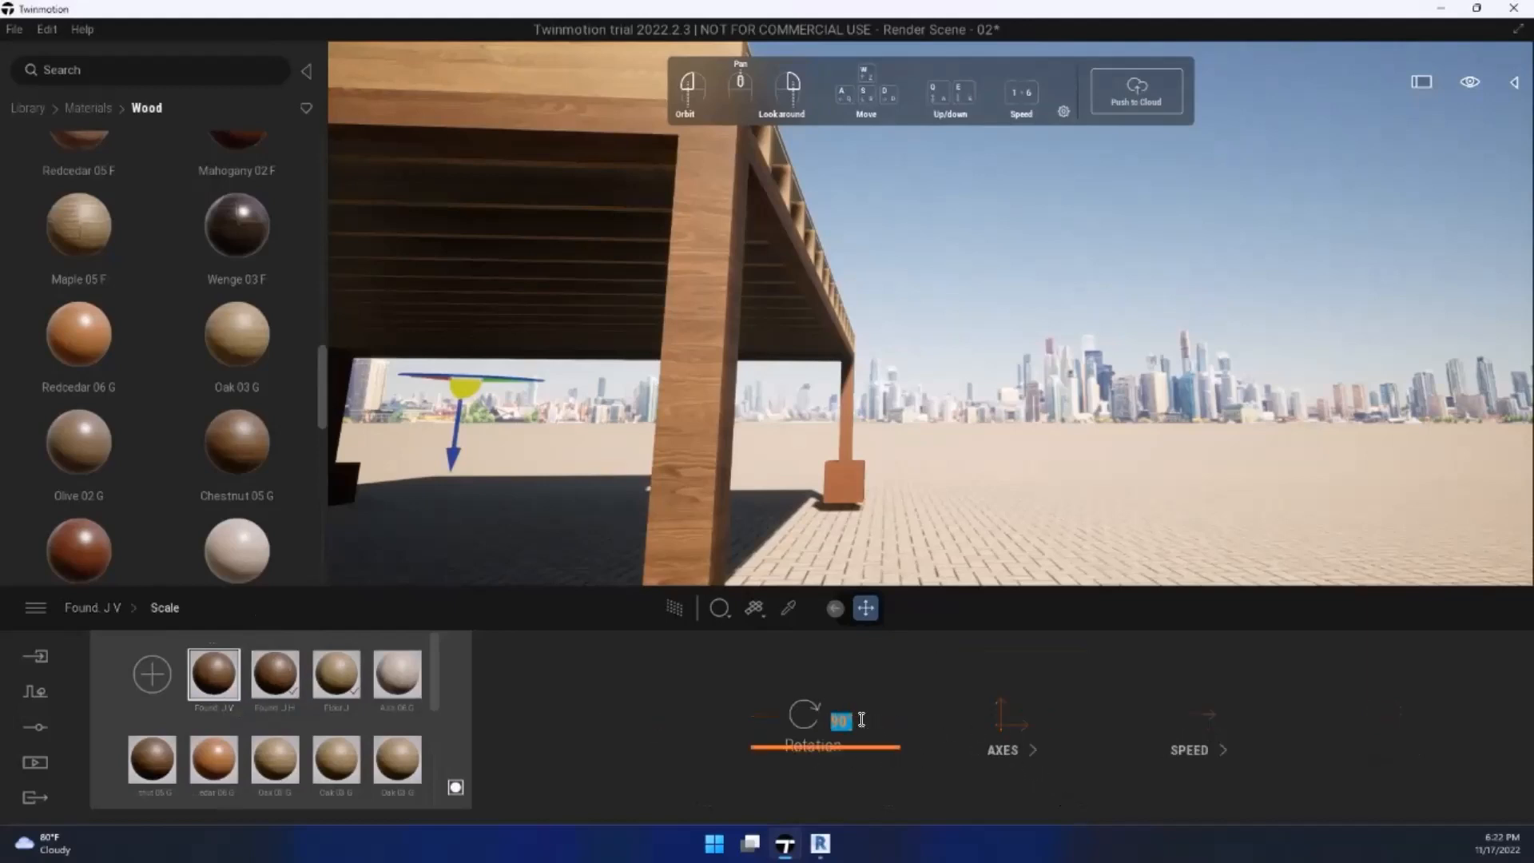
pyautogui.write('0')
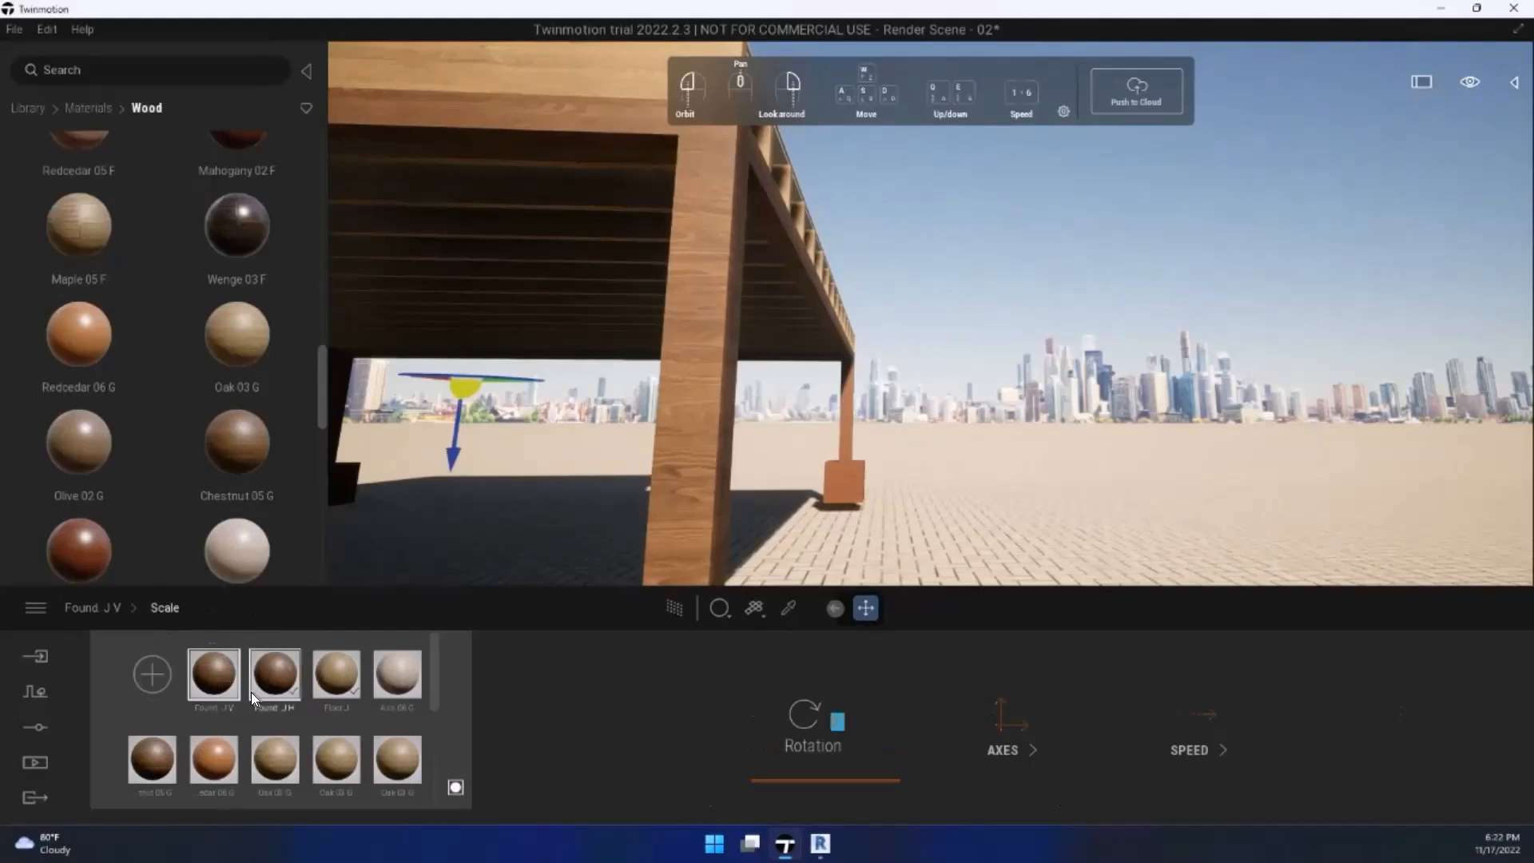
pyautogui.press('Return')
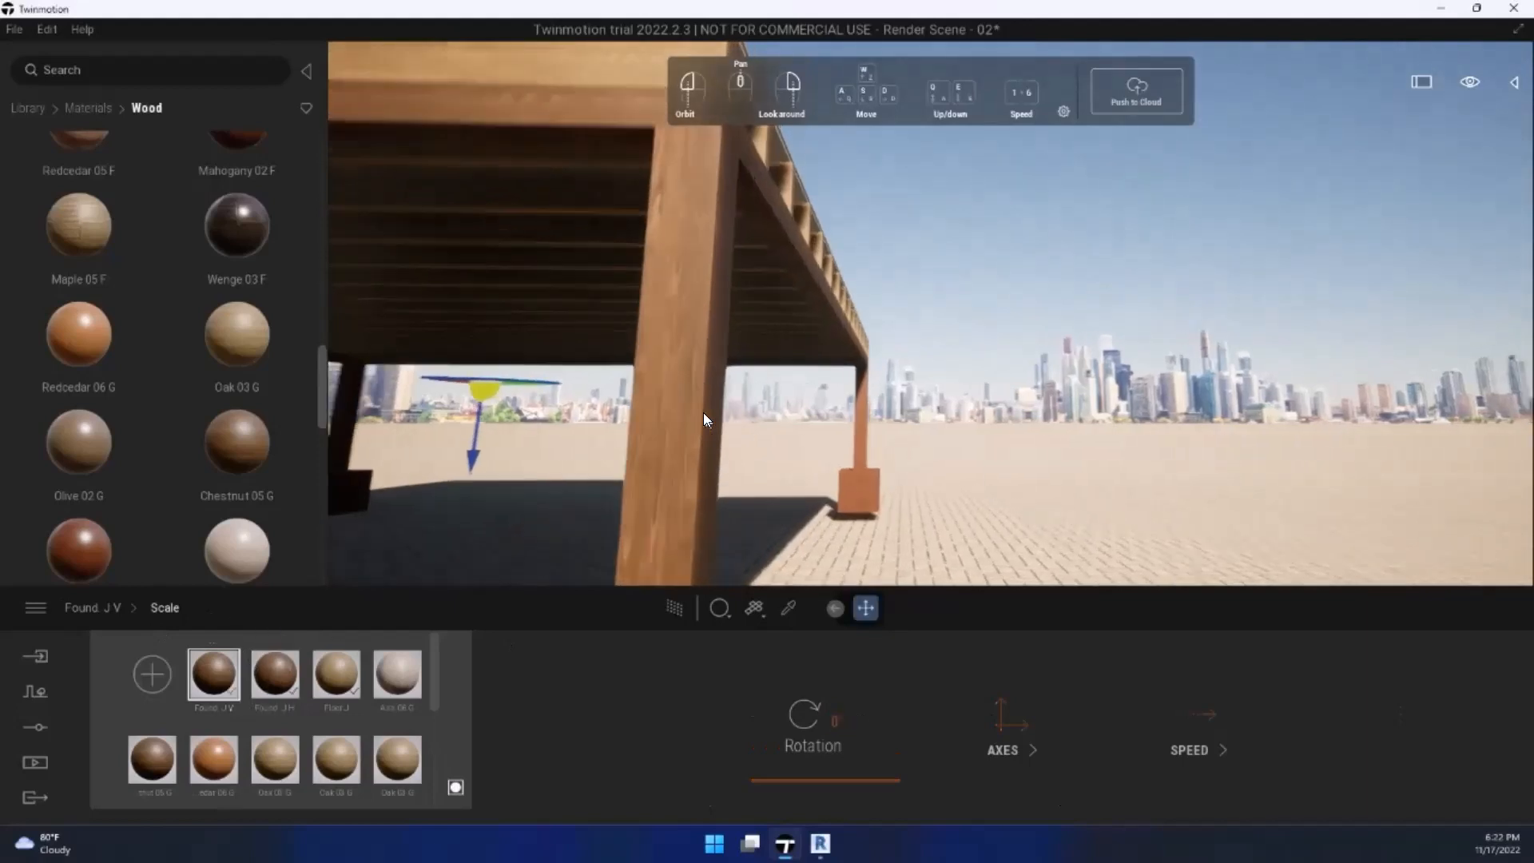
pyautogui.press('q')
pyautogui.moveTo(704, 412); pyautogui.dragTo(681, 436, button='right')
pyautogui.press('e')
pyautogui.press('a')
pyautogui.press('w')
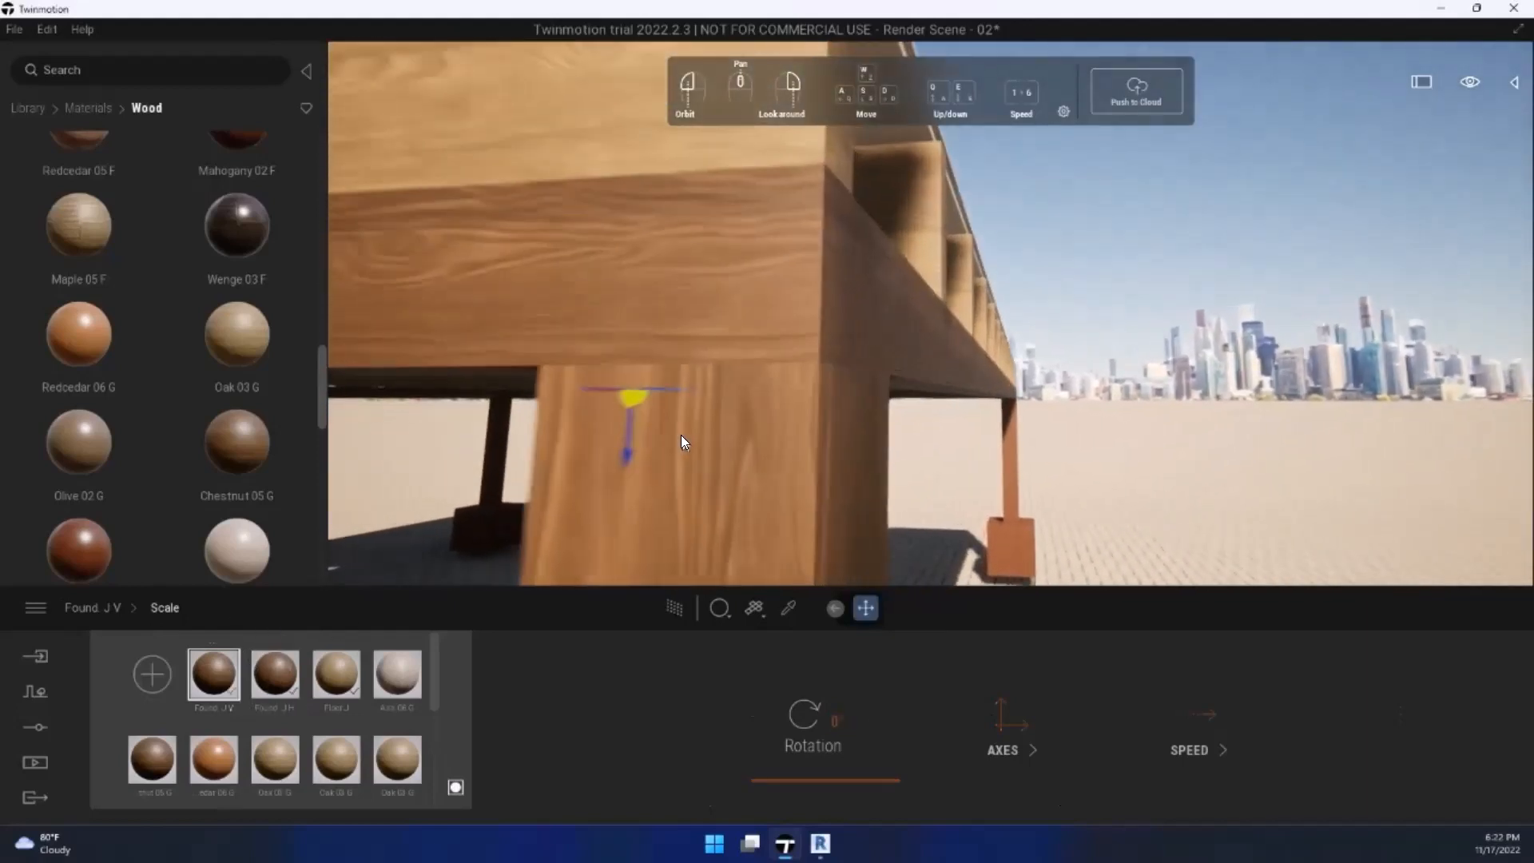
pyautogui.press('s')
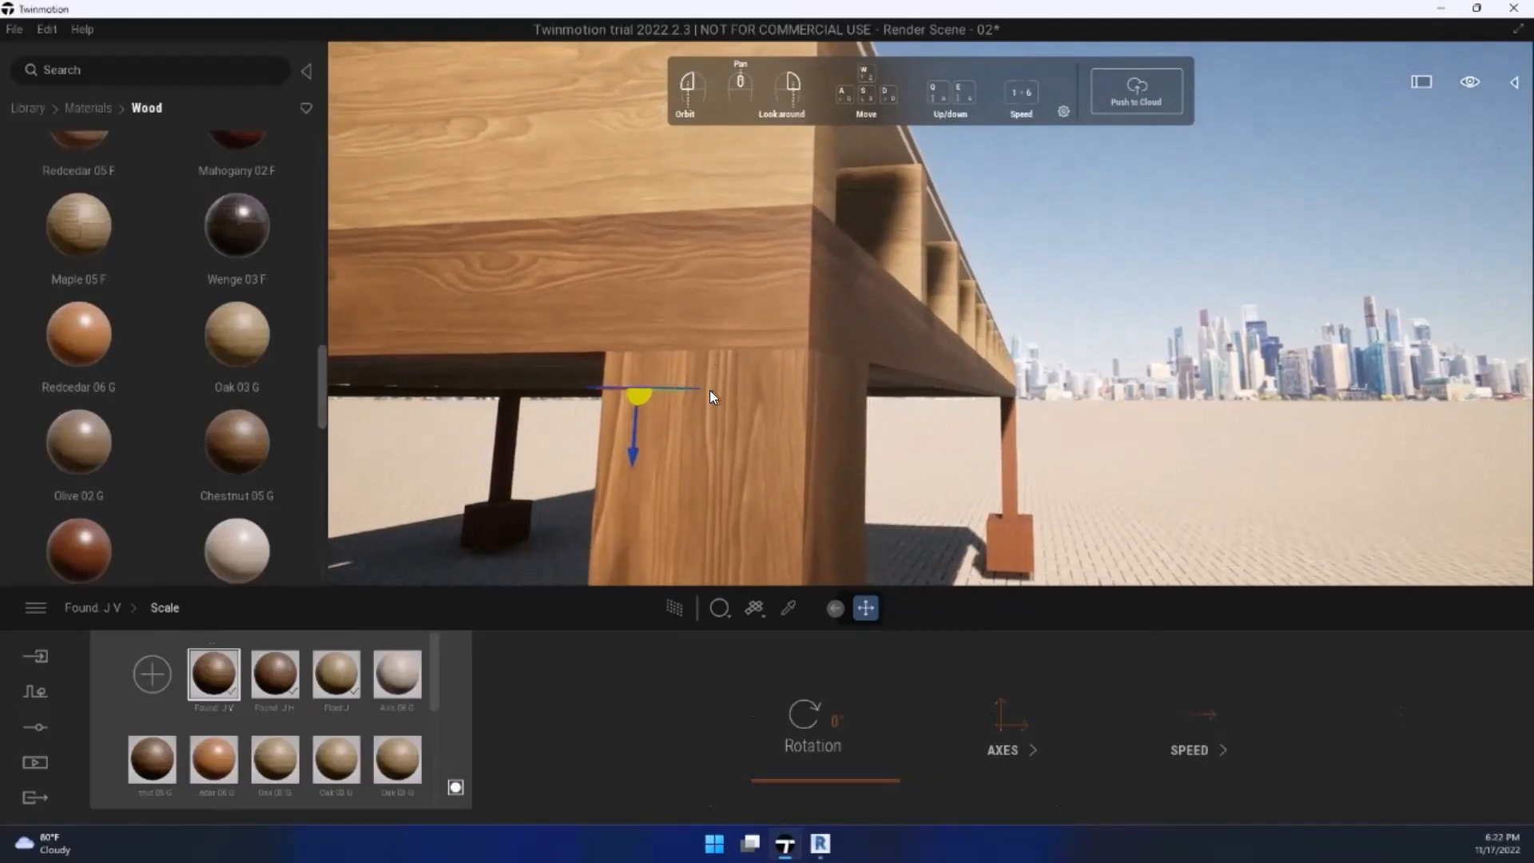
pyautogui.press('s')
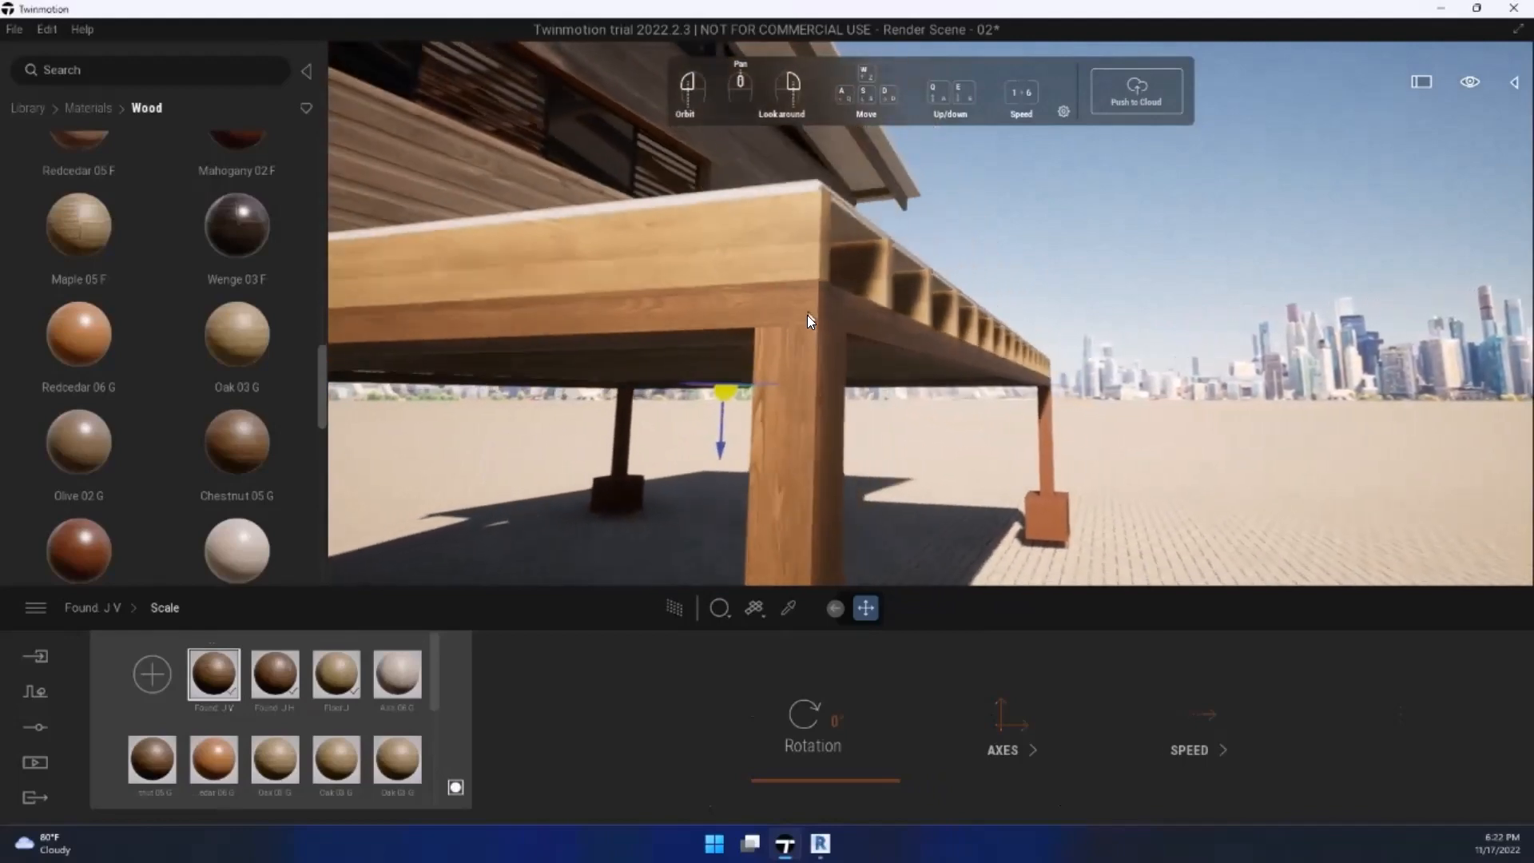
# Step: Apply the Found. J V material to the post under the sided corner of the building
pyautogui.press('s')
pyautogui.press('a')
pyautogui.moveTo(879, 417); pyautogui.dragTo(869, 425, button='right')
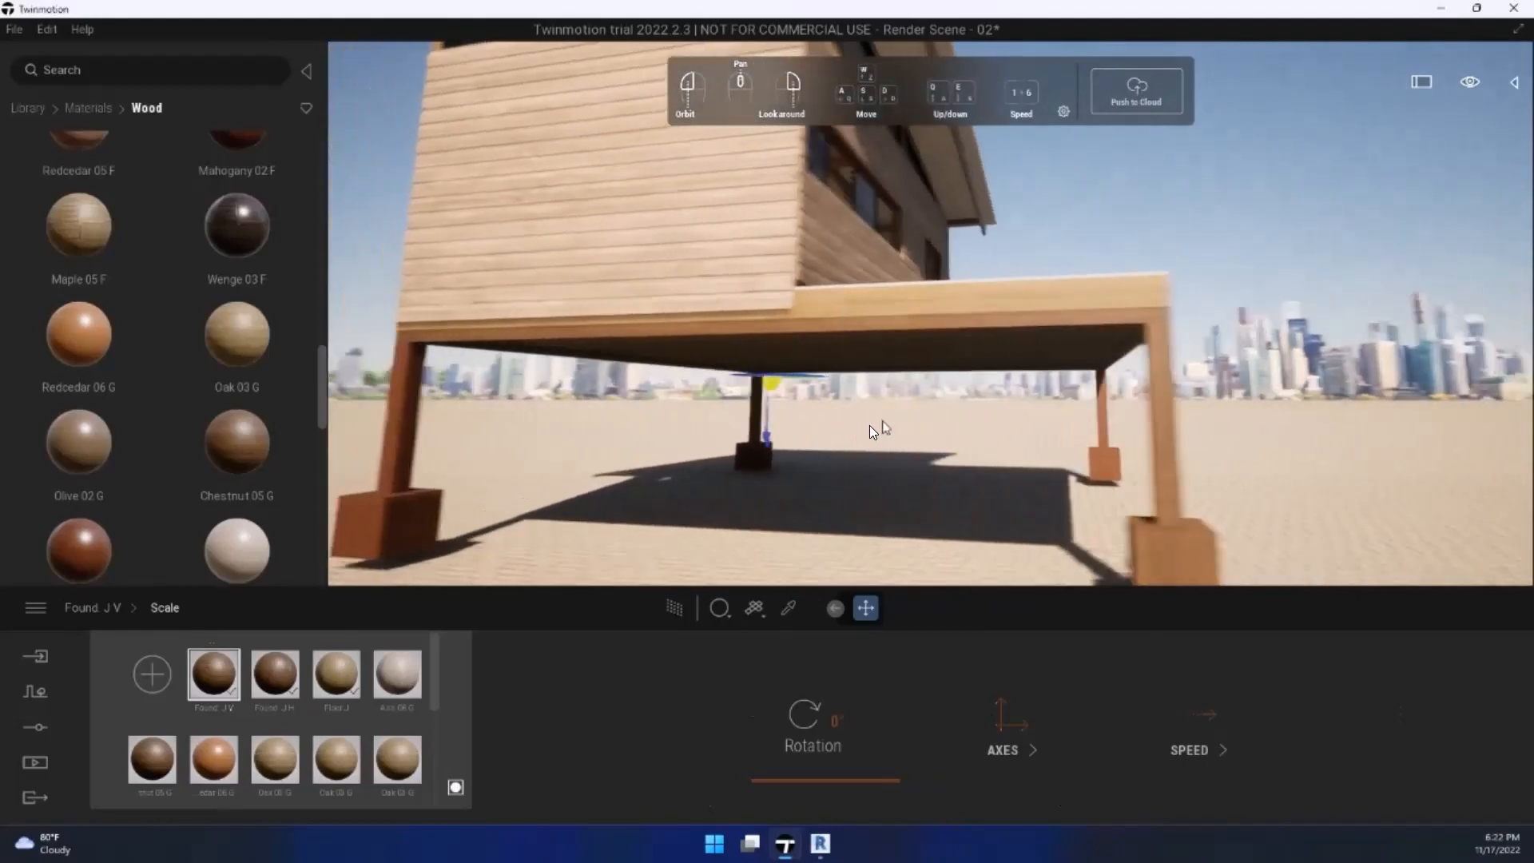
pyautogui.press('a')
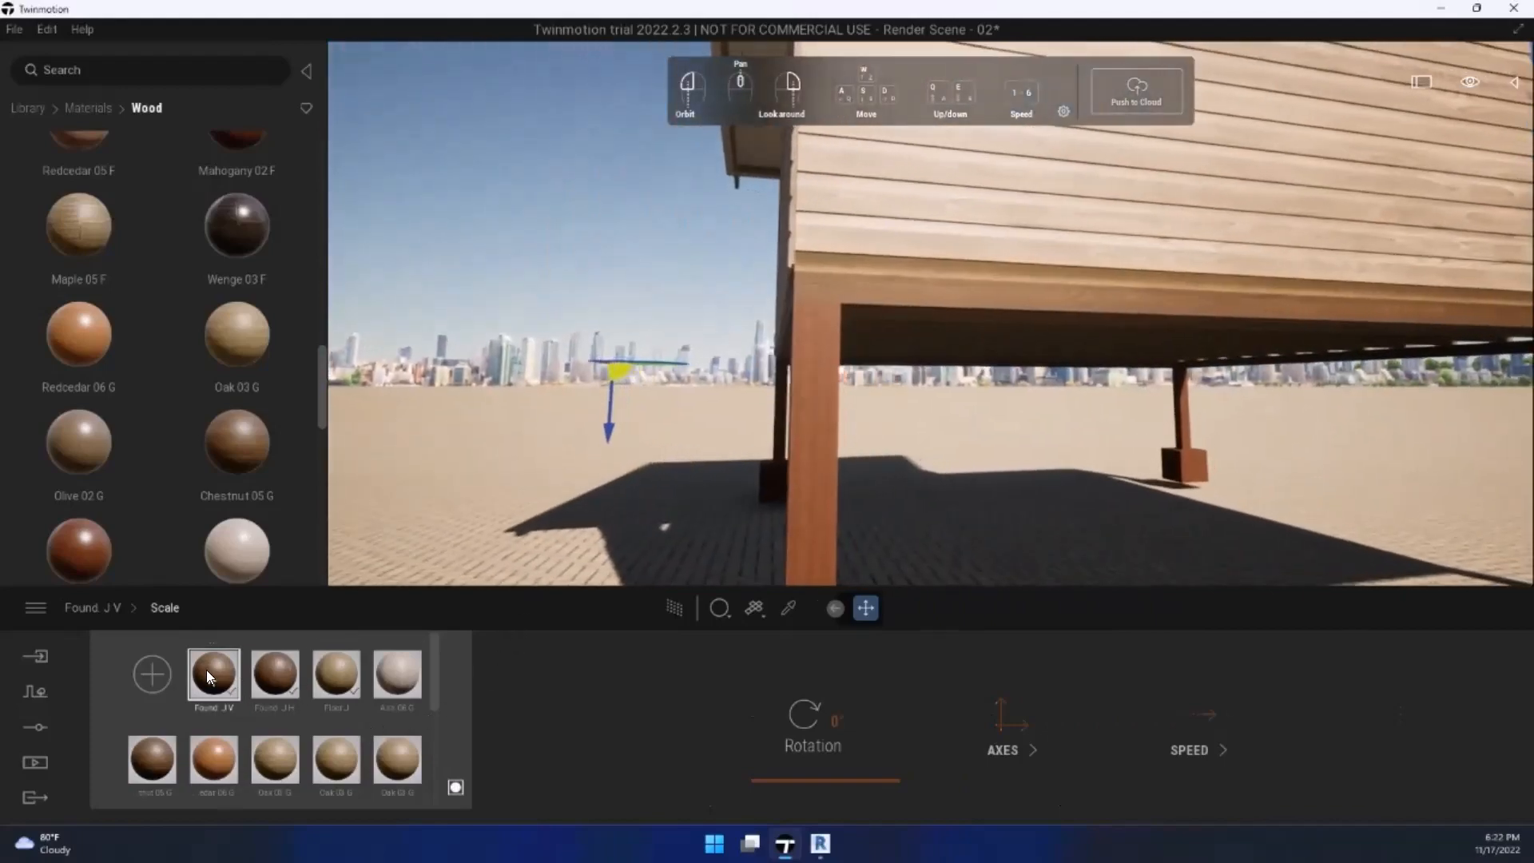
pyautogui.press('s')
pyautogui.press('a')
pyautogui.moveTo(820, 436); pyautogui.dragTo(815, 441, button='right')
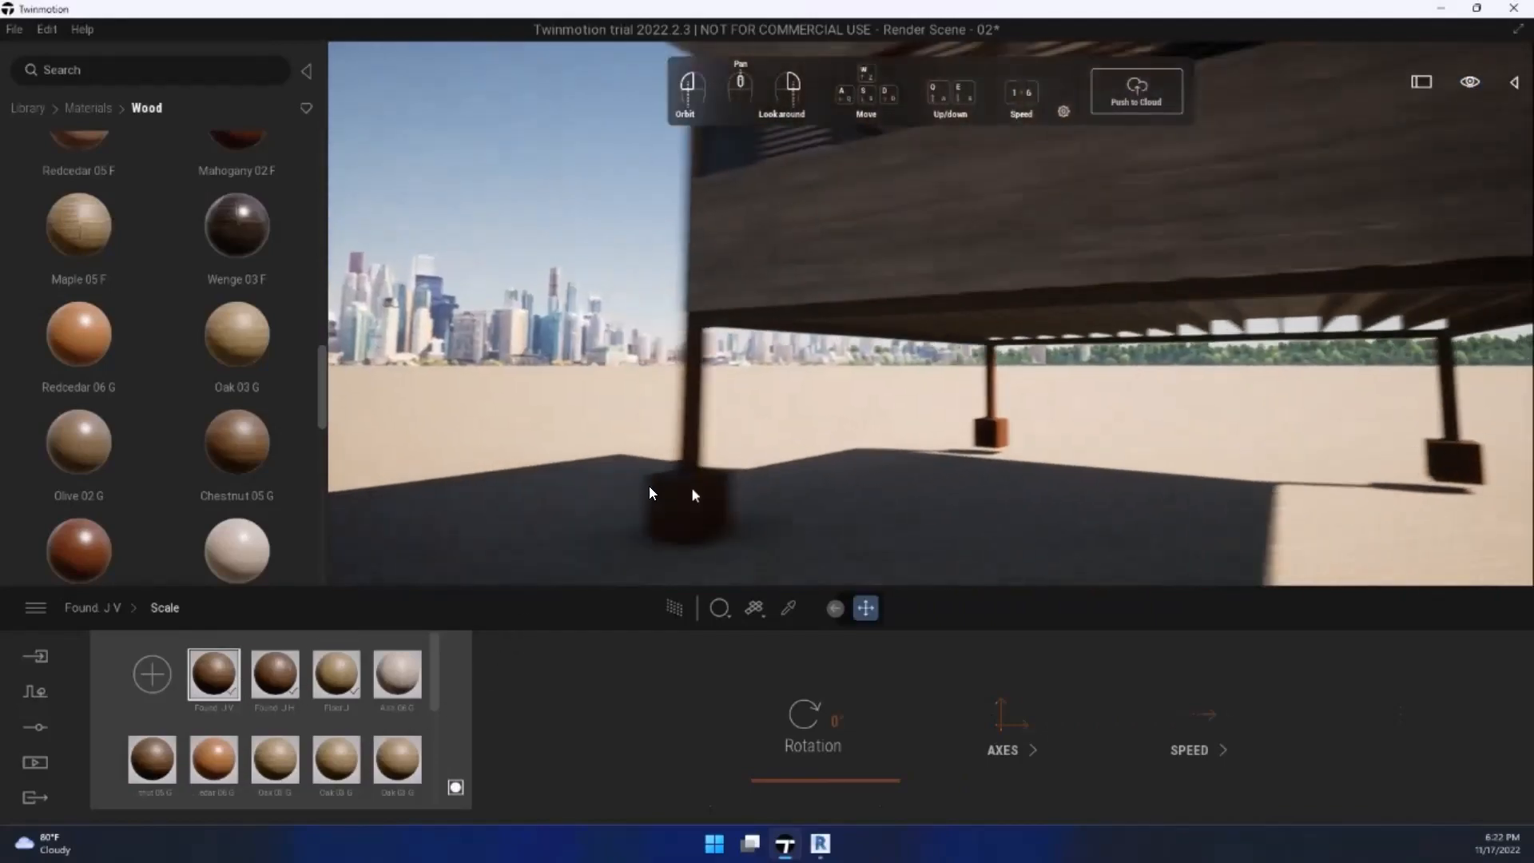
# Step: Apply the Found. J V material to the shaded rear post and the last post below the open joist ends
pyautogui.press('w')
pyautogui.moveTo(649, 485); pyautogui.dragTo(632, 441, button='right')
pyautogui.press('e')
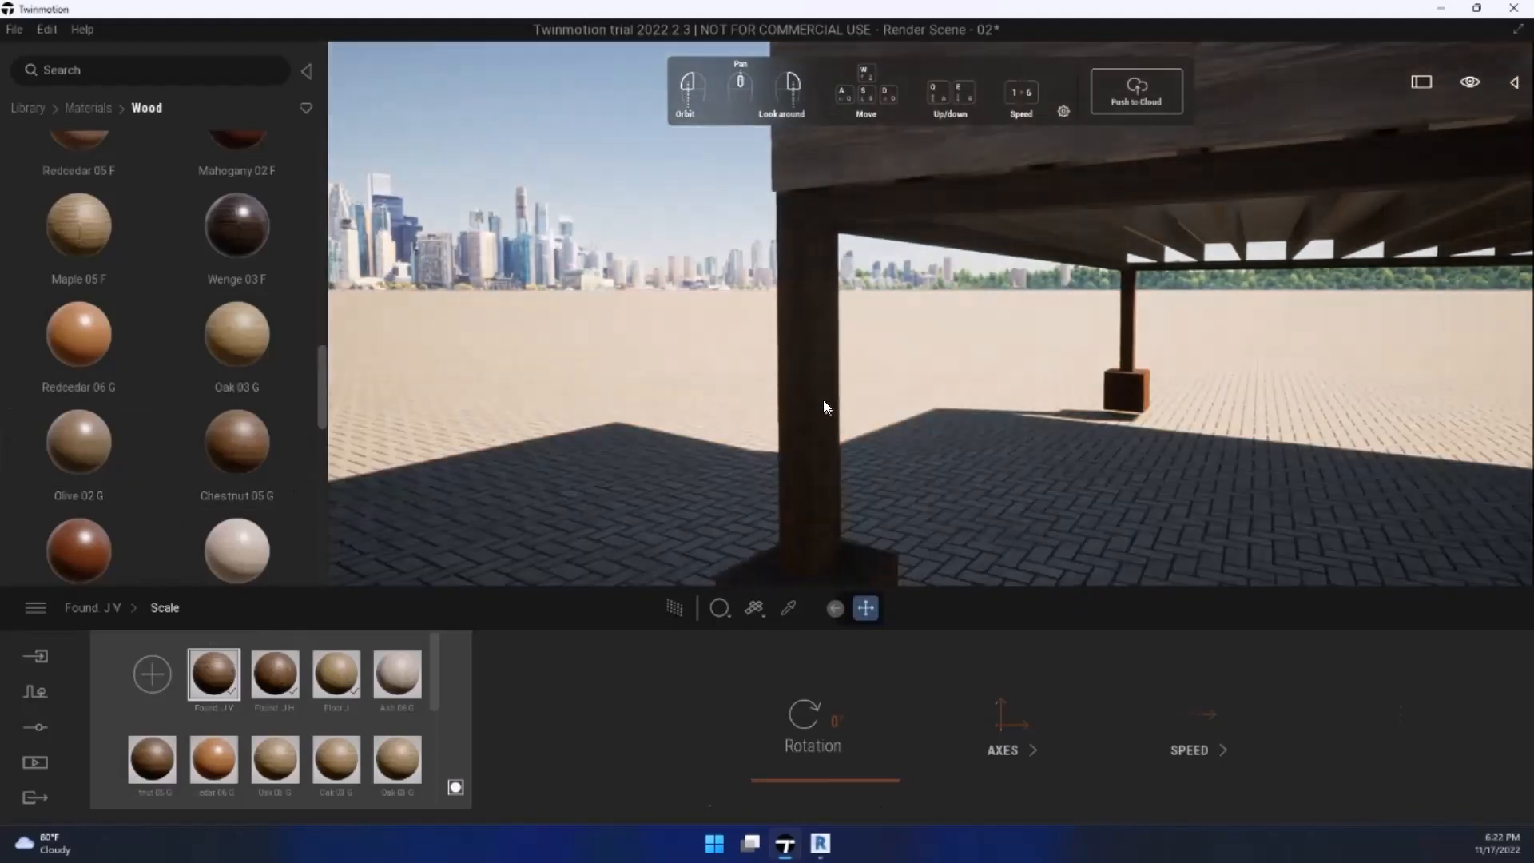
pyautogui.moveTo(824, 399); pyautogui.dragTo(851, 379)
pyautogui.press('e')
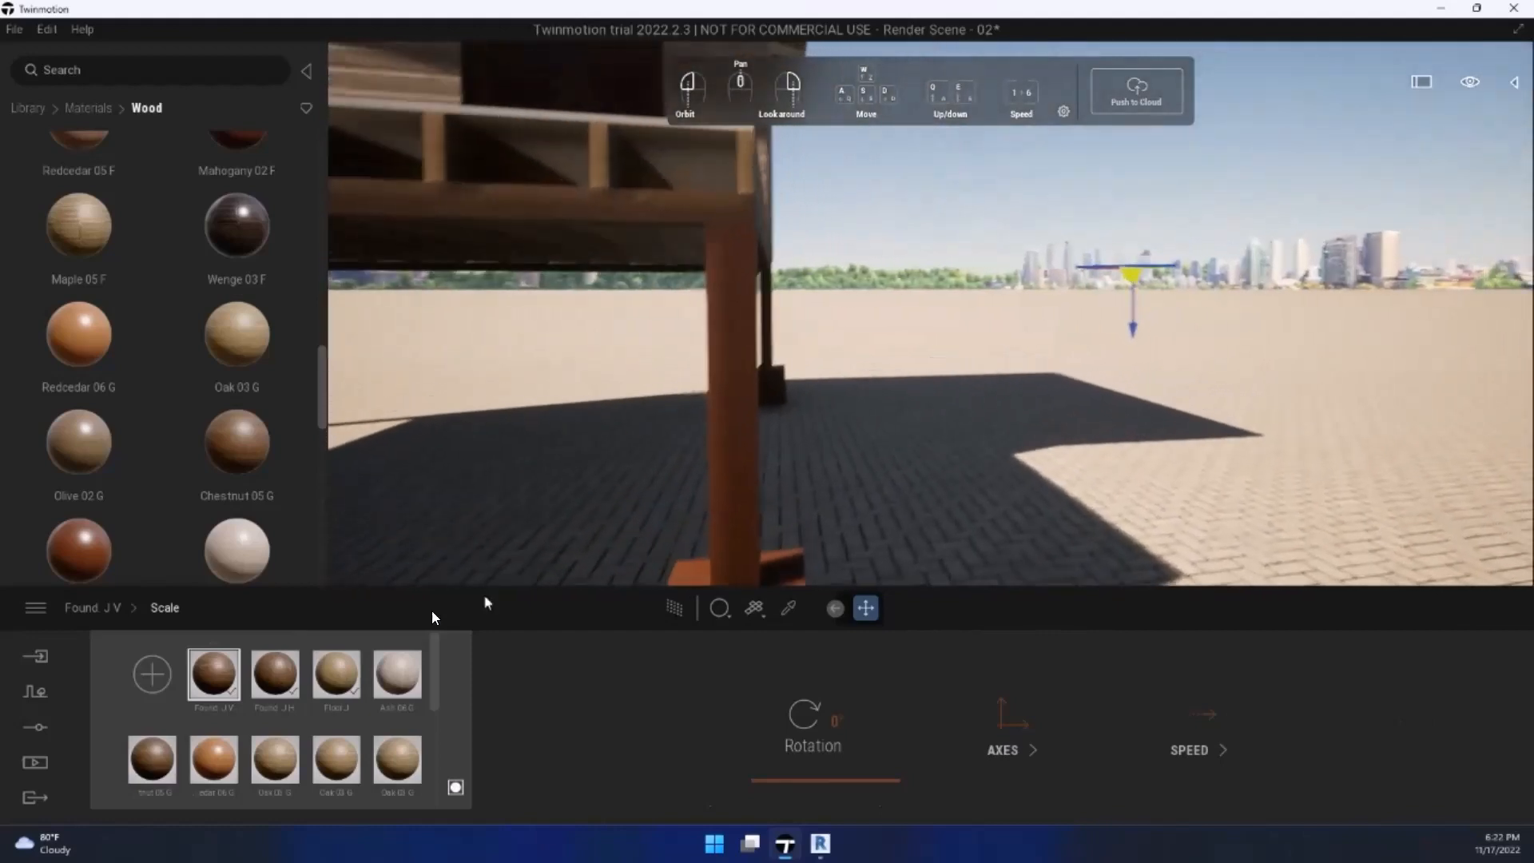
pyautogui.click(707, 430)
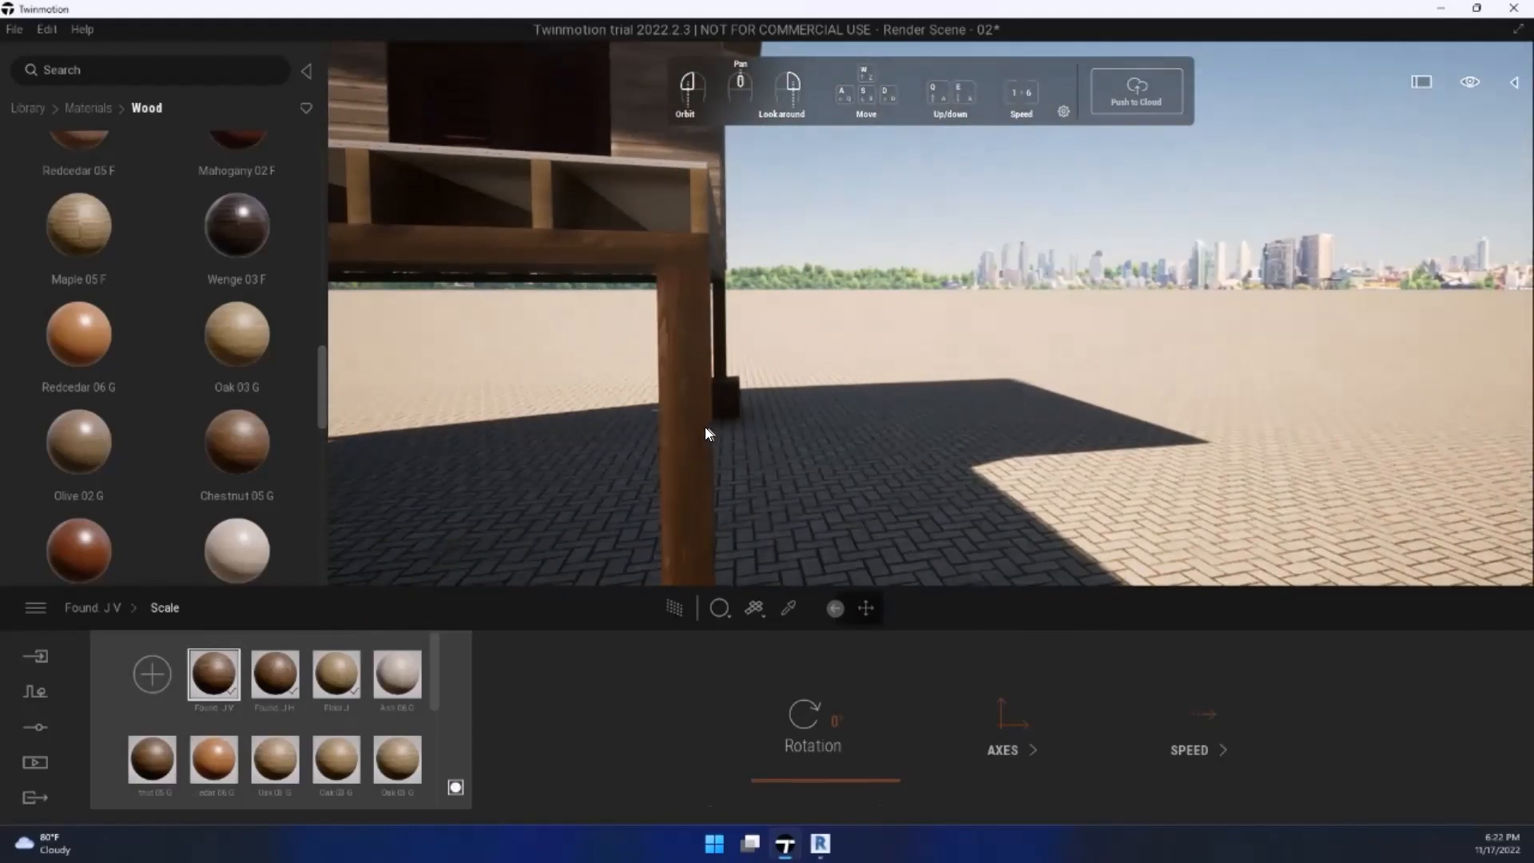
# Step: Examine the louvred doors, their frame and the surrounding siding at deck level
pyautogui.press('s')
pyautogui.moveTo(708, 425); pyautogui.dragTo(748, 372, button='right')
pyautogui.press('a')
pyautogui.press('q')
pyautogui.press('d')
pyautogui.press('w')
pyautogui.press('d')
pyautogui.press('s')
pyautogui.press('q')
pyautogui.press('d')
pyautogui.press('s')
pyautogui.press('e')
pyautogui.press('w')
pyautogui.press('w')
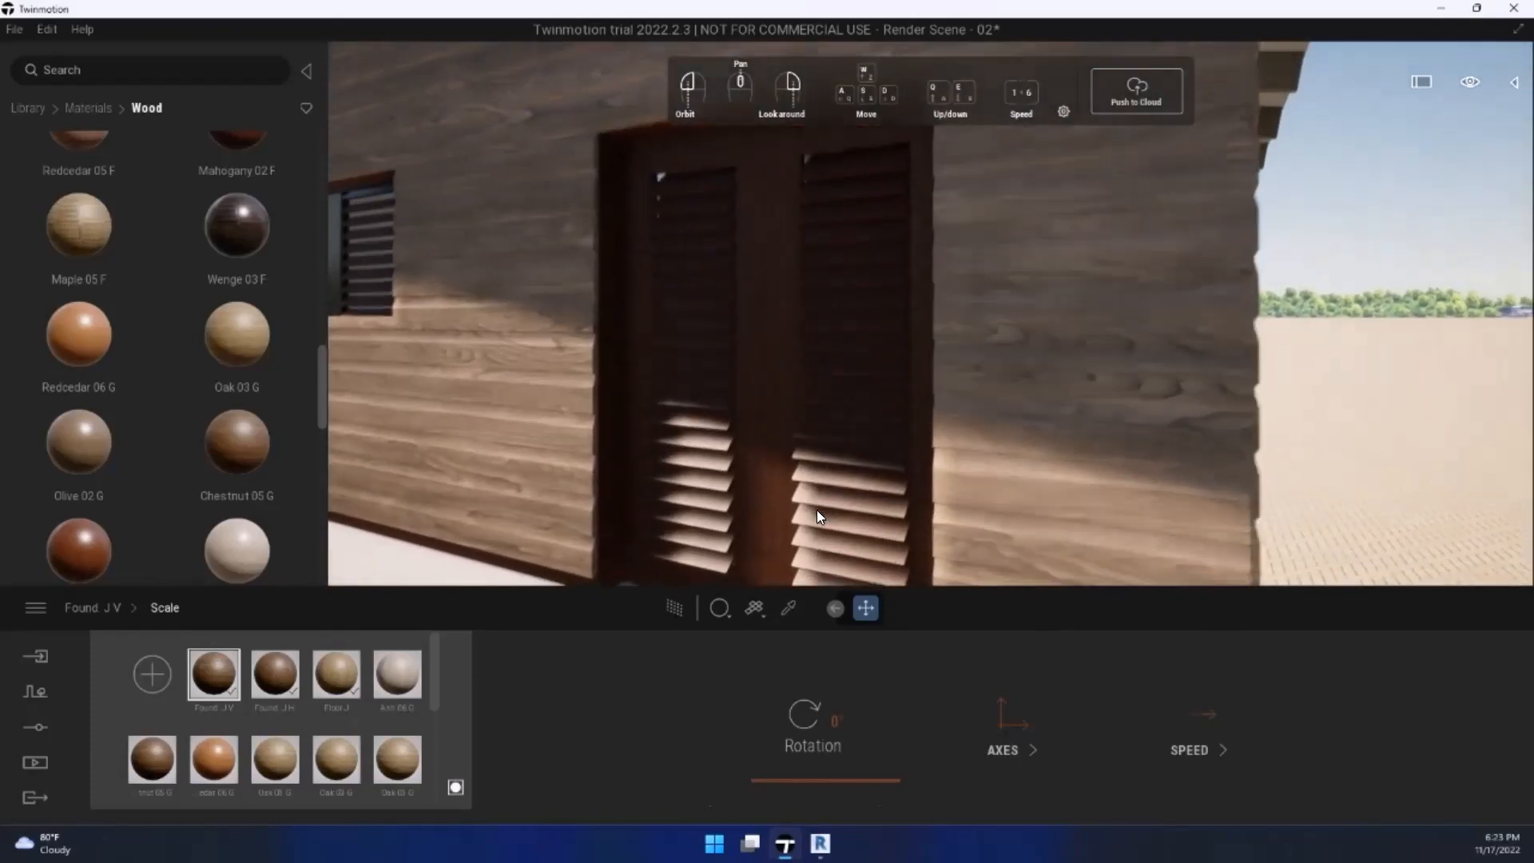
pyautogui.press('w')
pyautogui.moveTo(817, 509); pyautogui.dragTo(787, 432, button='right')
pyautogui.press('s')
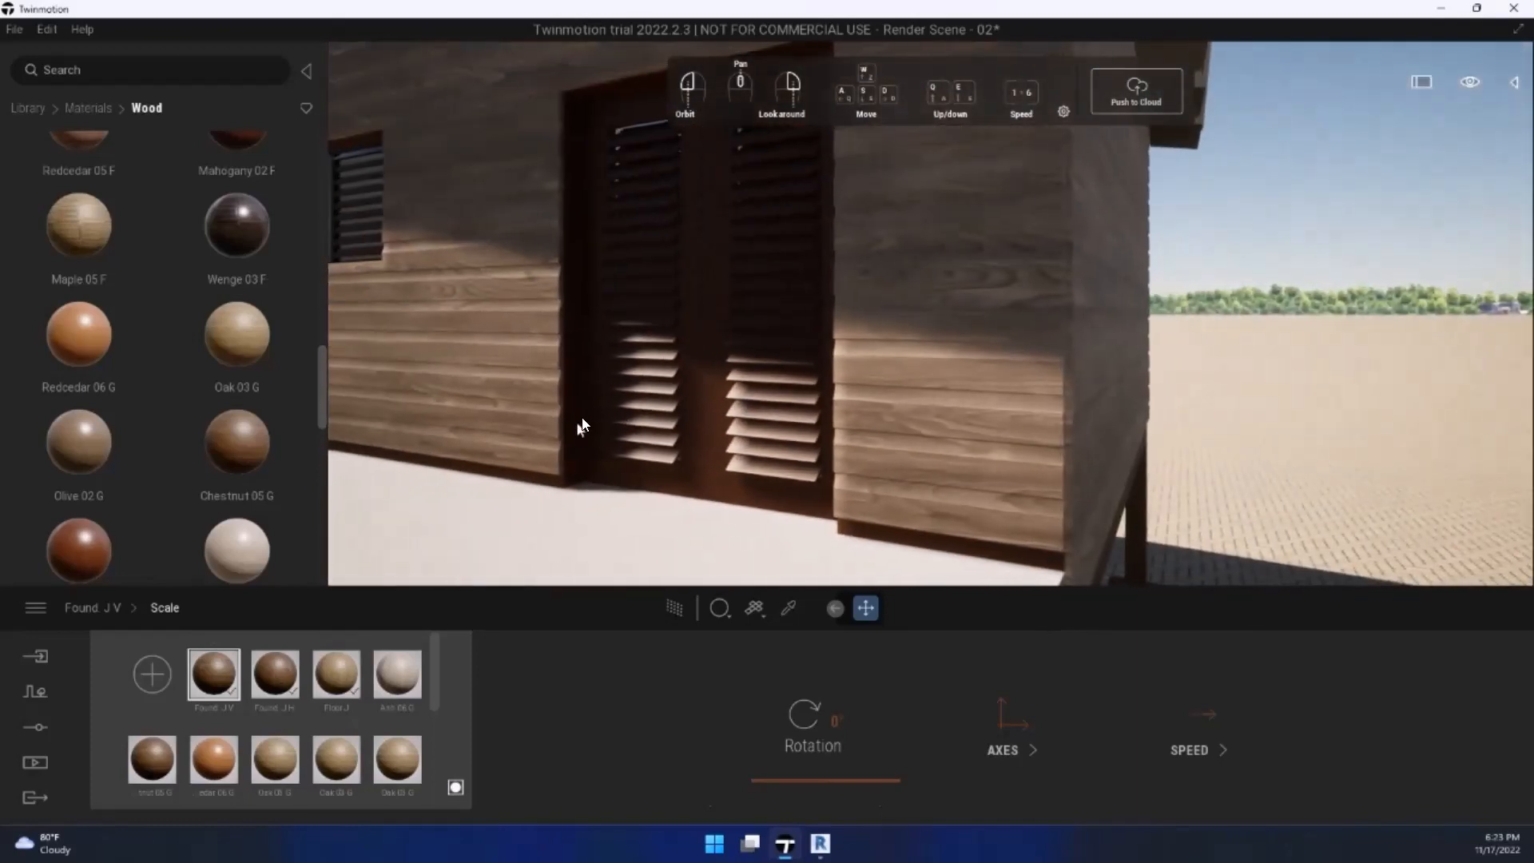
# Step: Apply the Ash 05 G wood material to both leaves of the louvred doors at deck level
pyautogui.scroll(-2, 191, 375)
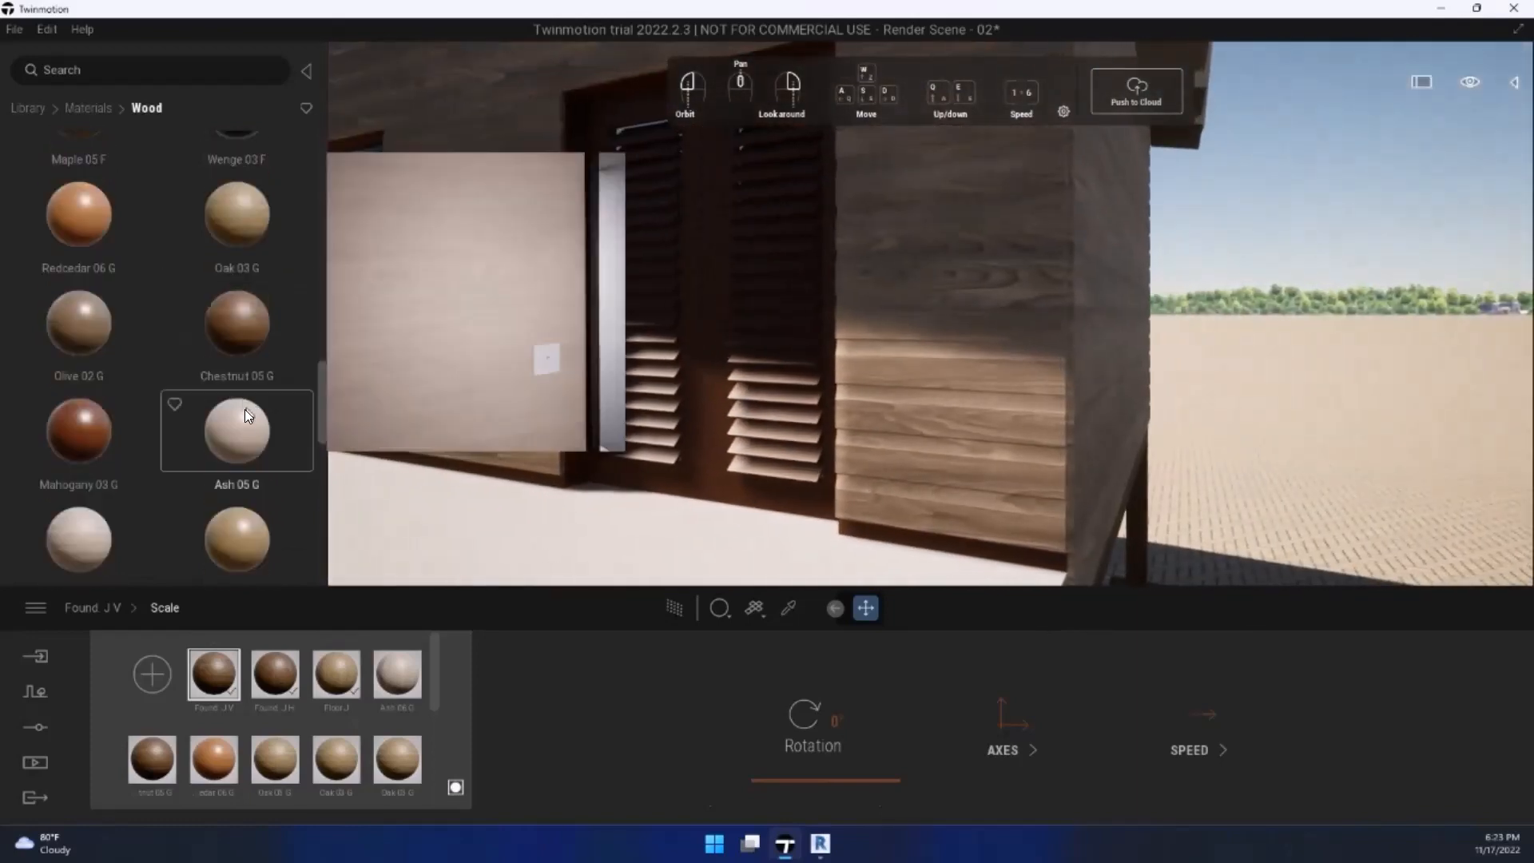
pyautogui.press('w')
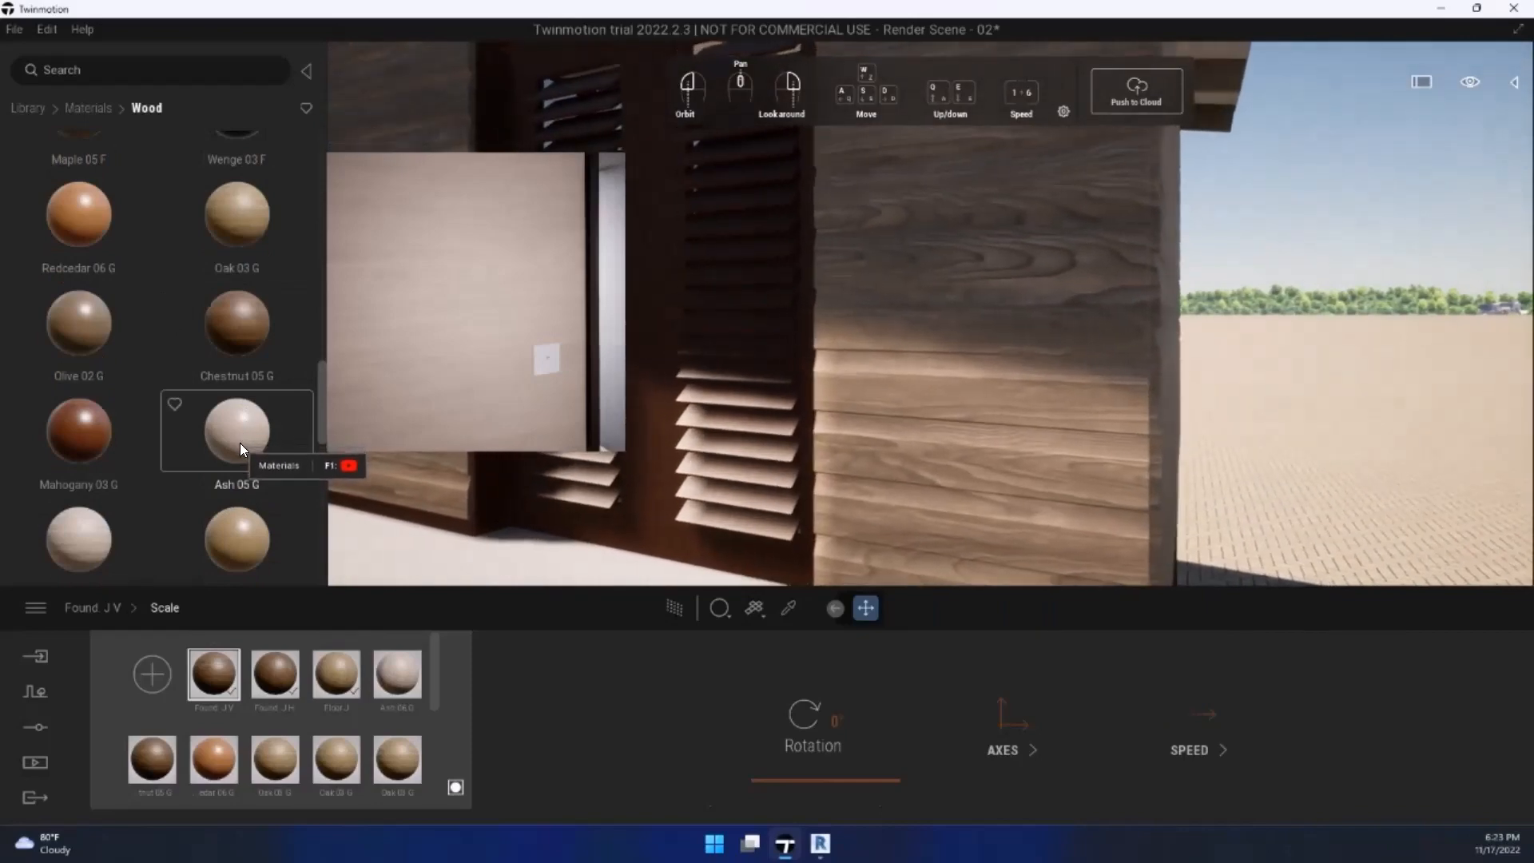
pyautogui.moveTo(240, 443); pyautogui.dragTo(594, 517)
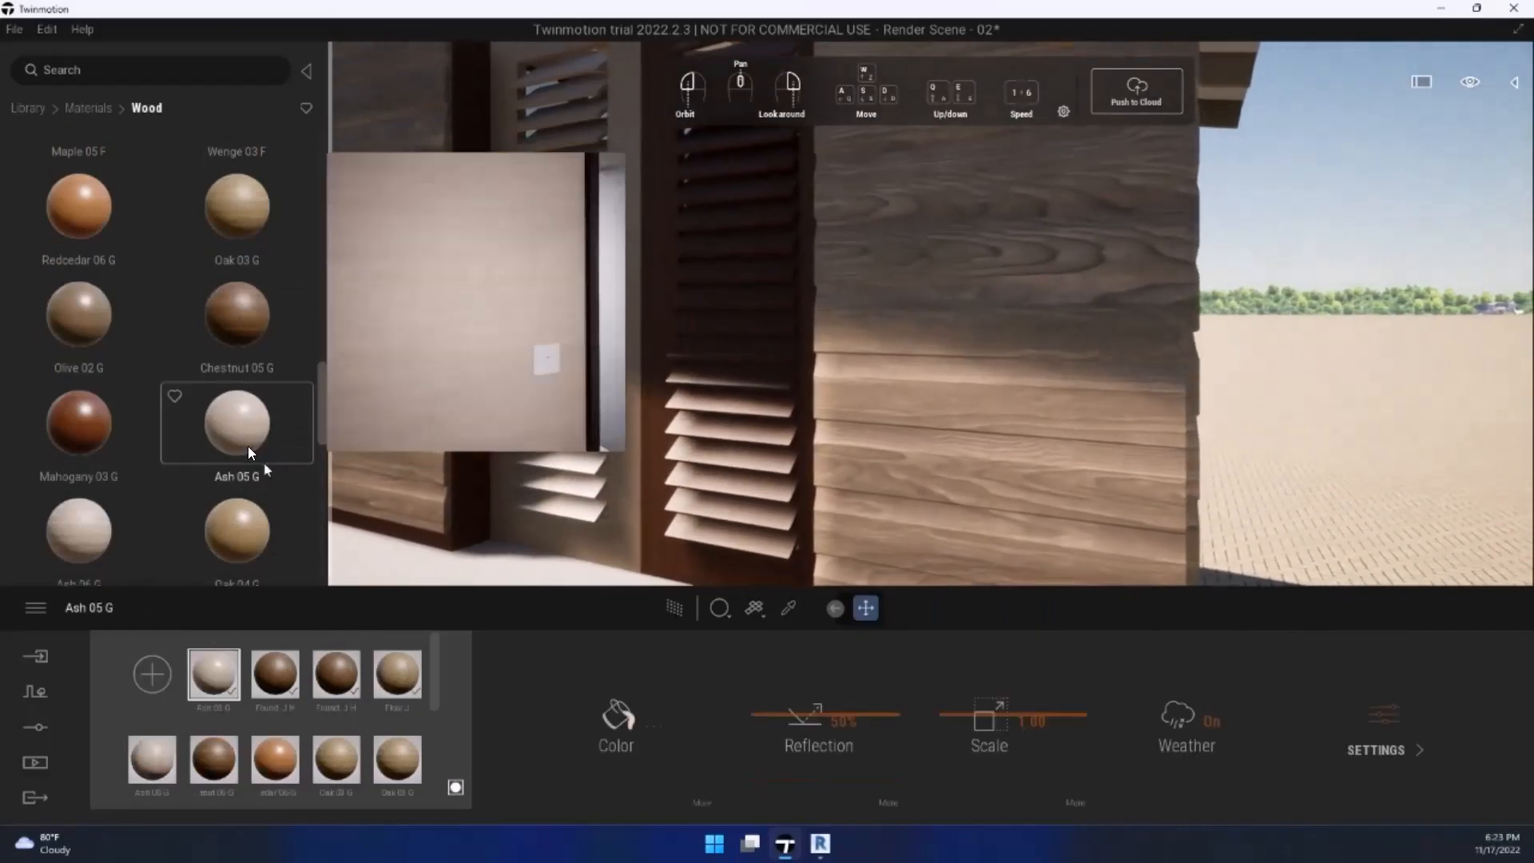
pyautogui.moveTo(249, 446); pyautogui.dragTo(664, 508)
pyautogui.press('s')
pyautogui.press('d')
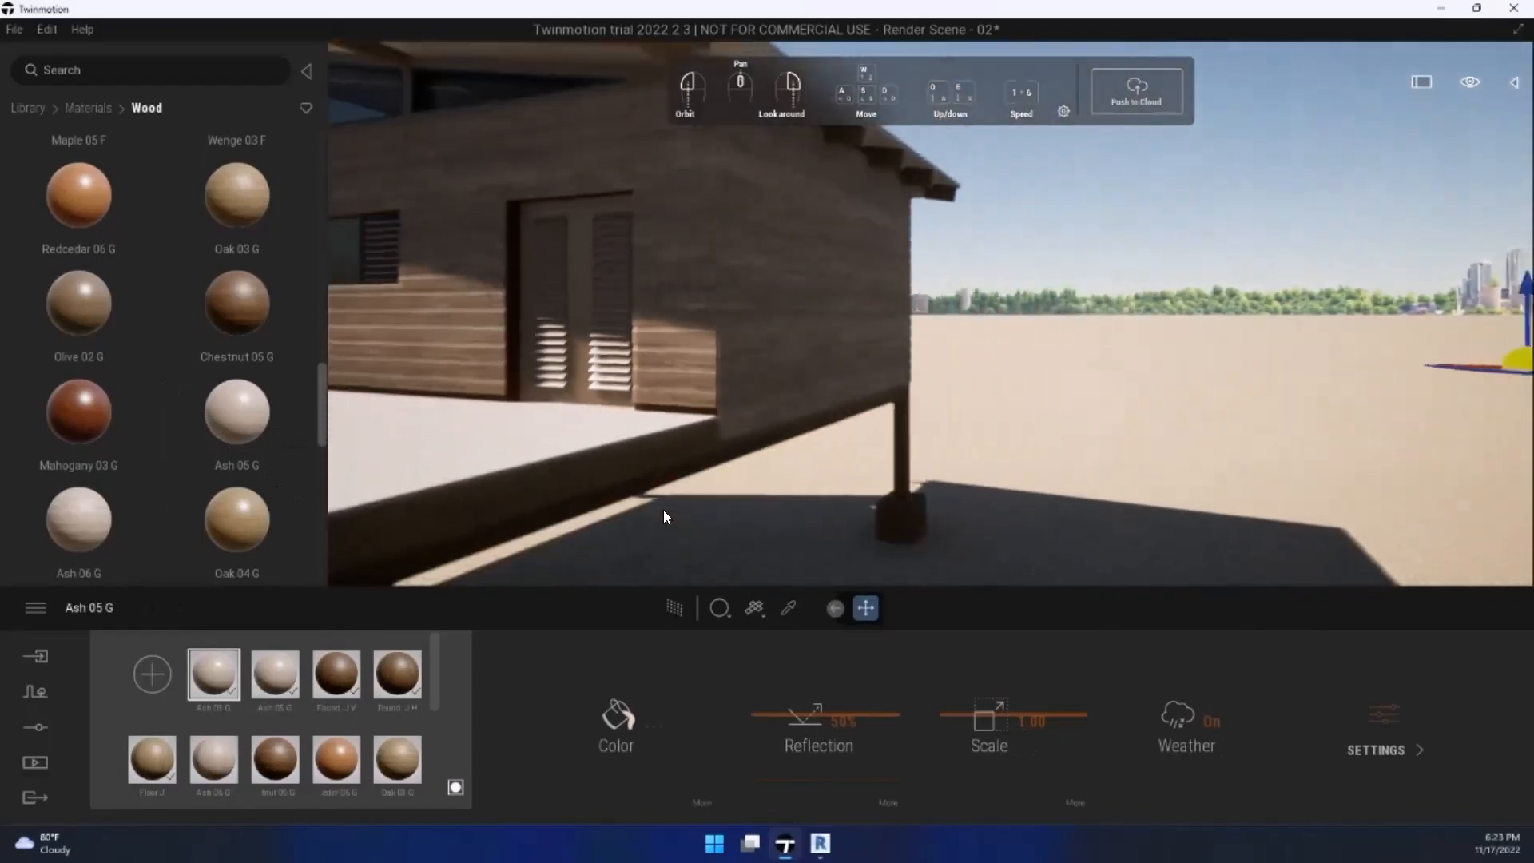
pyautogui.press('a')
pyautogui.press('w')
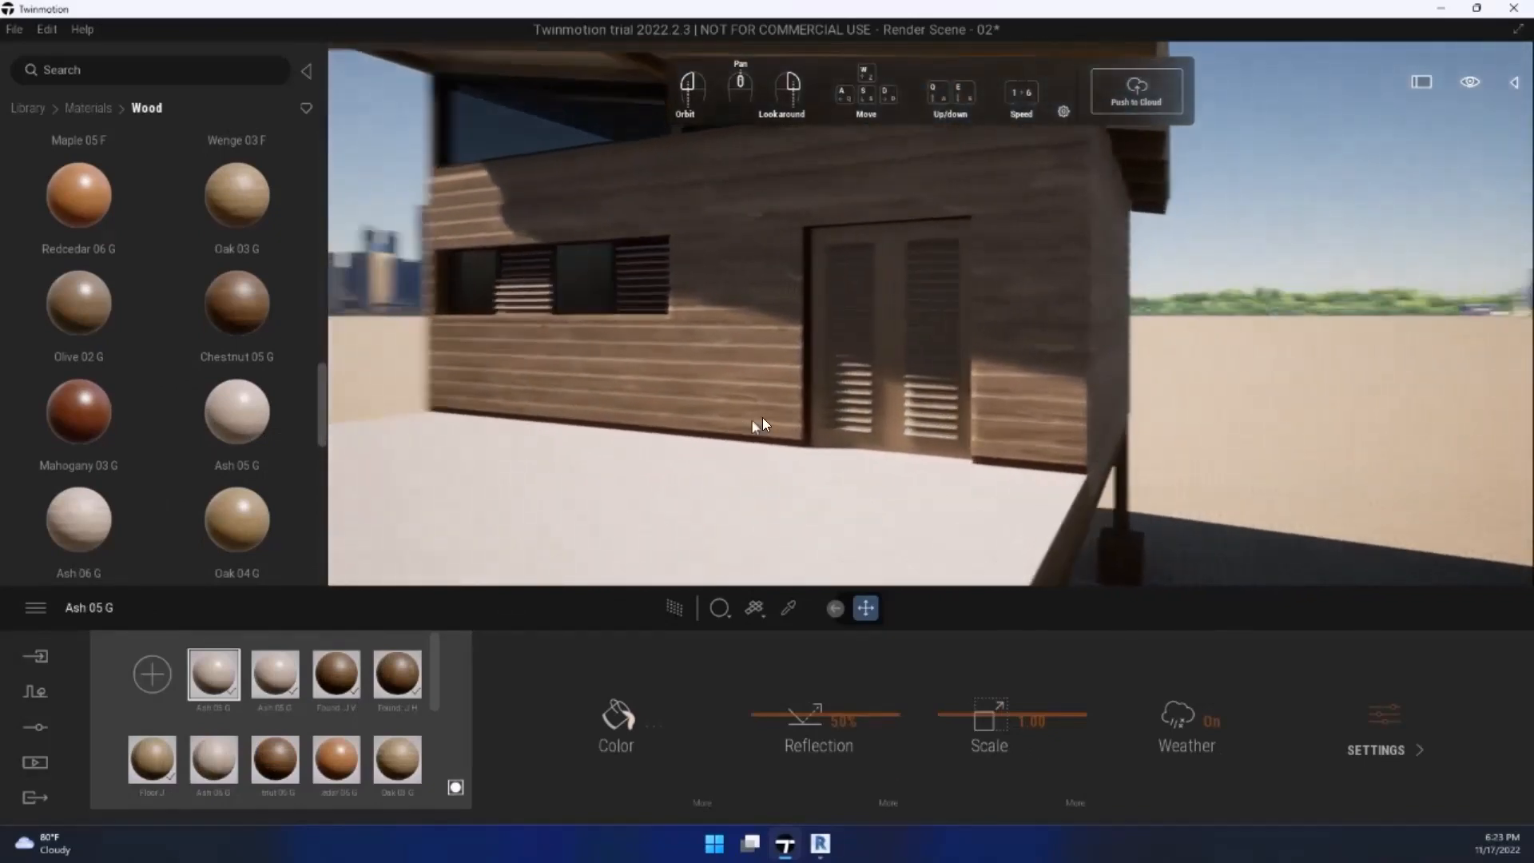
# Step: Inspect the door grain up close and rename the current Ash 05 G material as Doors Ash
pyautogui.moveTo(762, 418); pyautogui.dragTo(788, 432, button='right')
pyautogui.press('w')
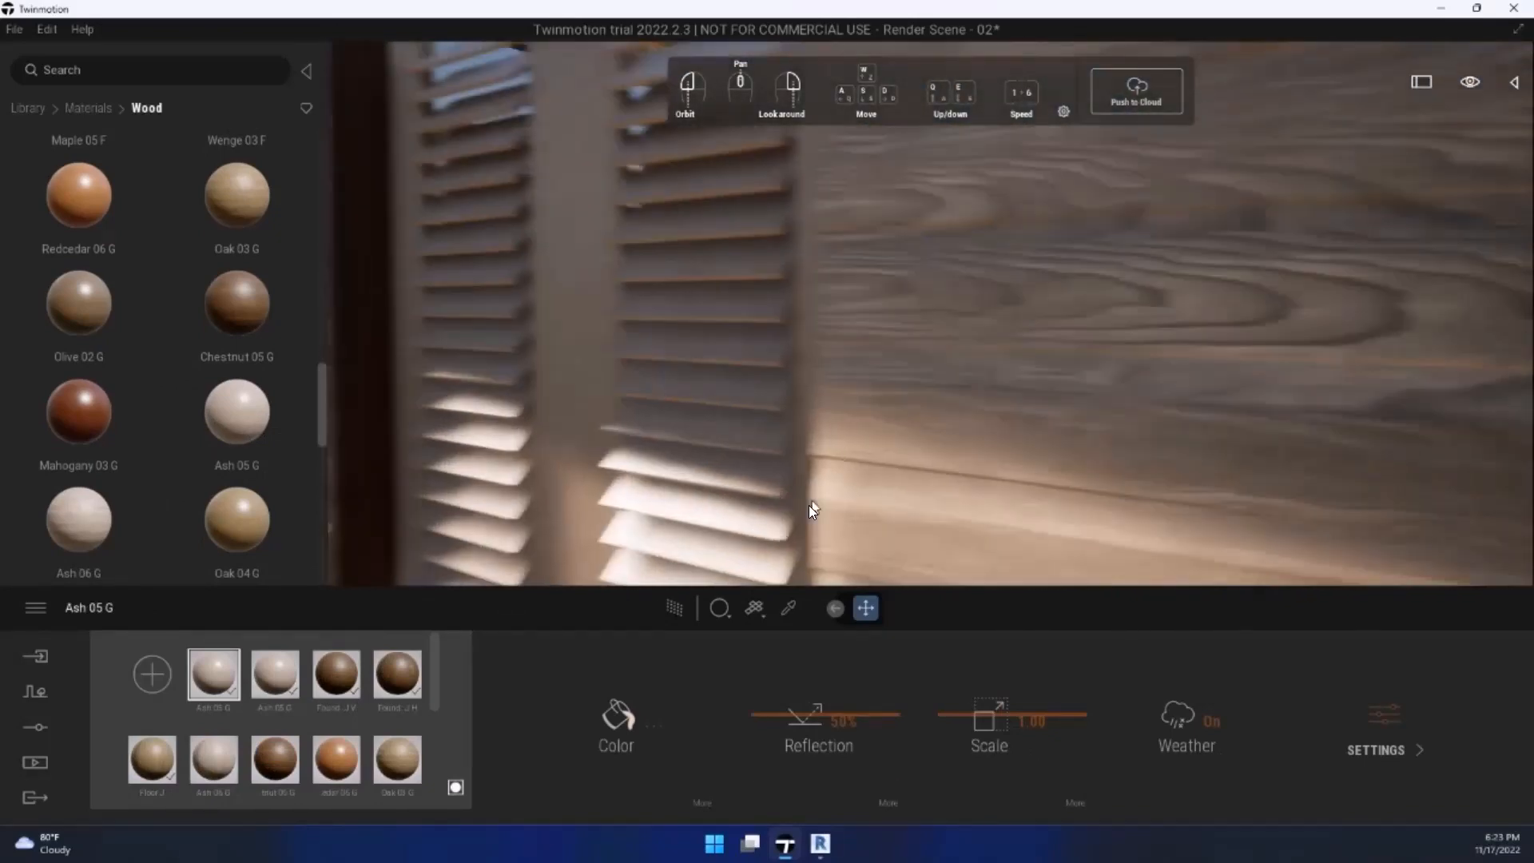
pyautogui.moveTo(810, 504); pyautogui.dragTo(791, 520, button='right')
pyautogui.press('s')
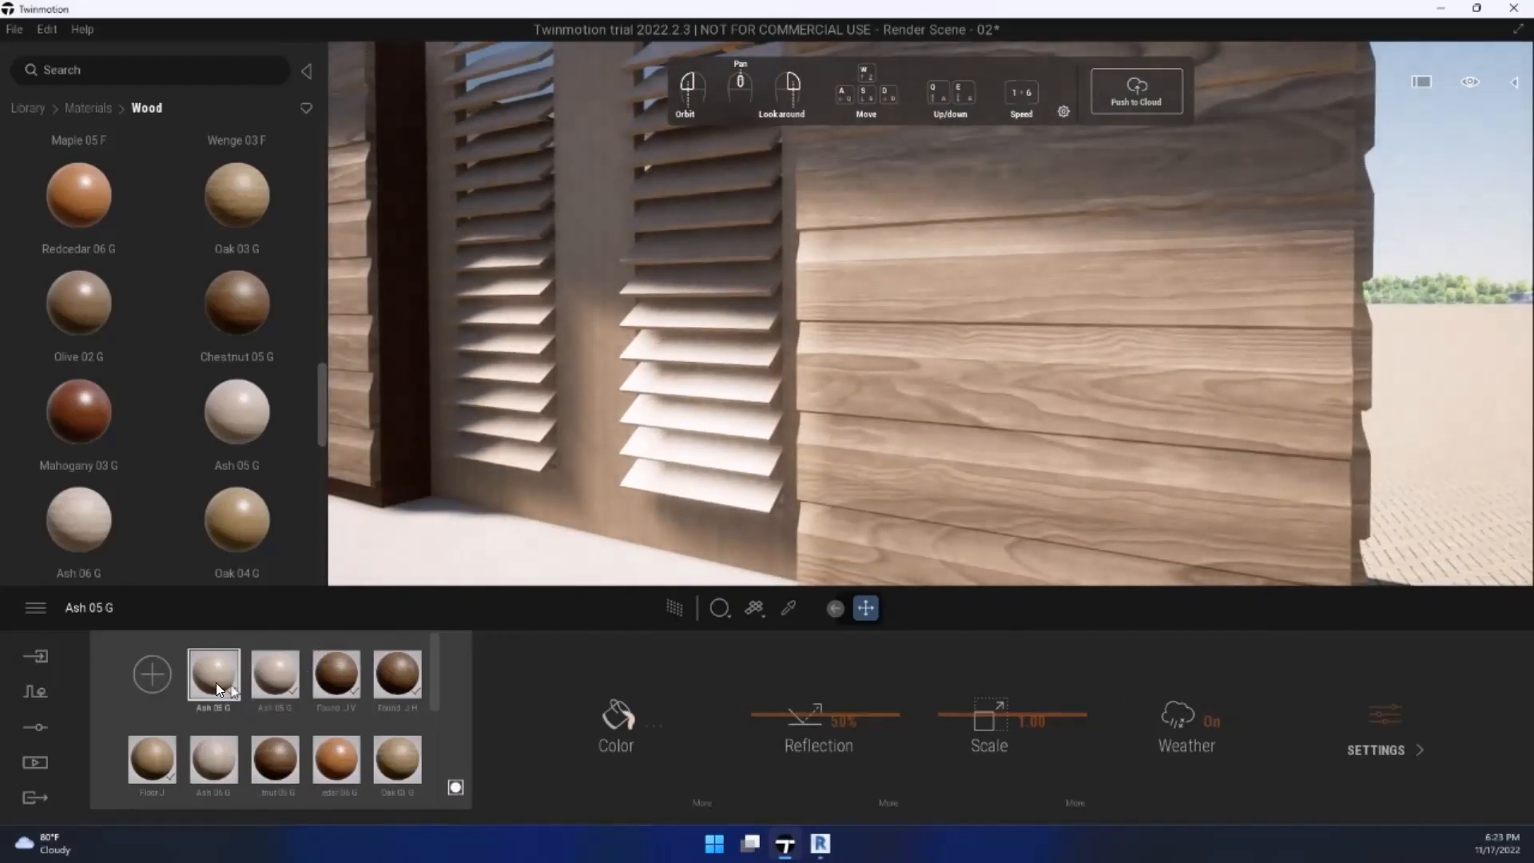
pyautogui.rightClick(224, 681)
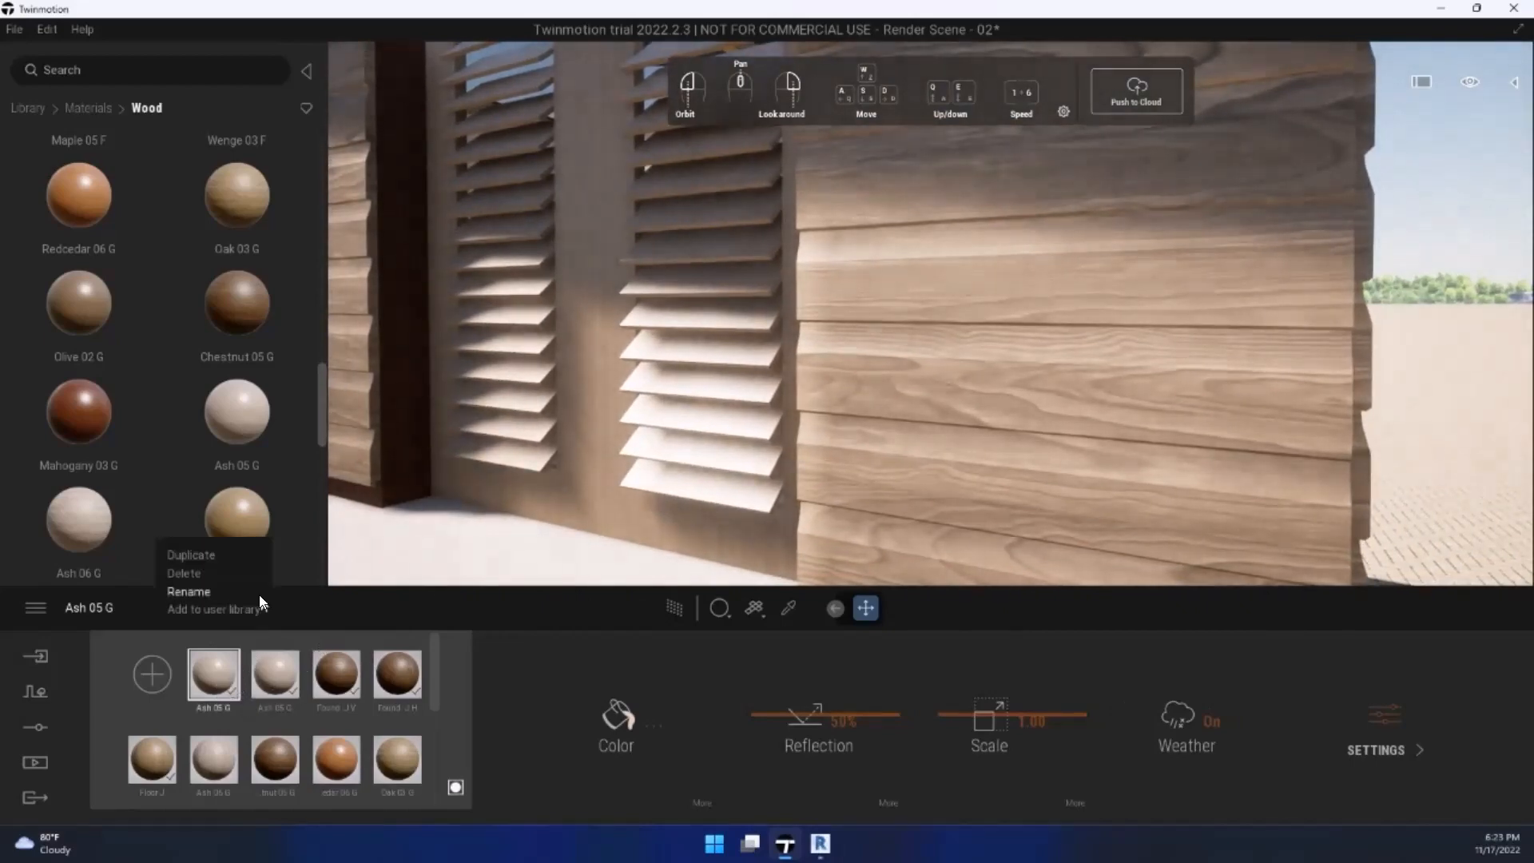
pyautogui.click(217, 590)
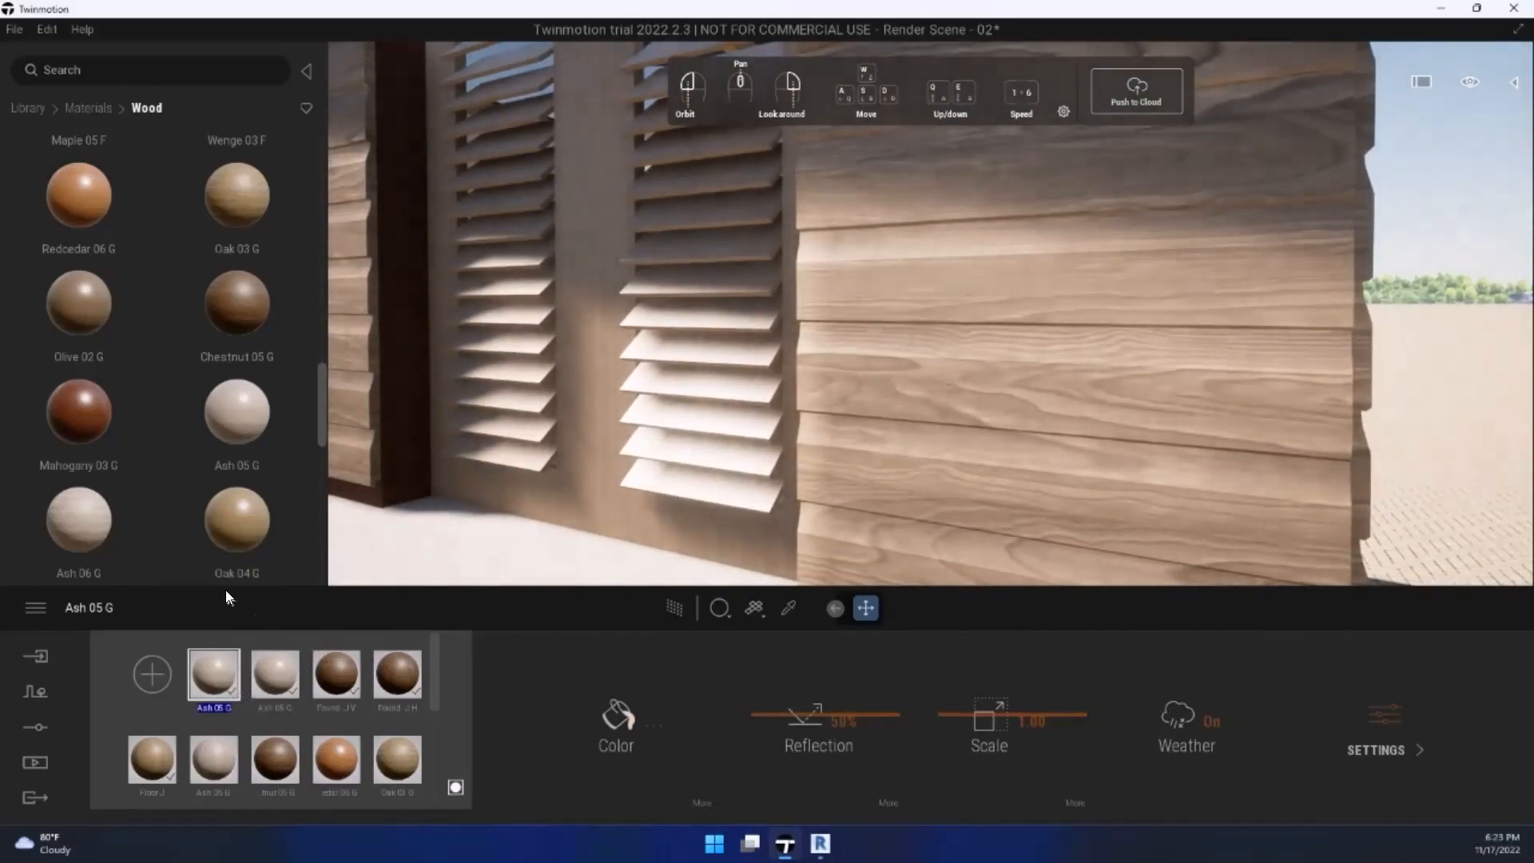
pyautogui.write('Doors Ash')
pyautogui.press('Return')
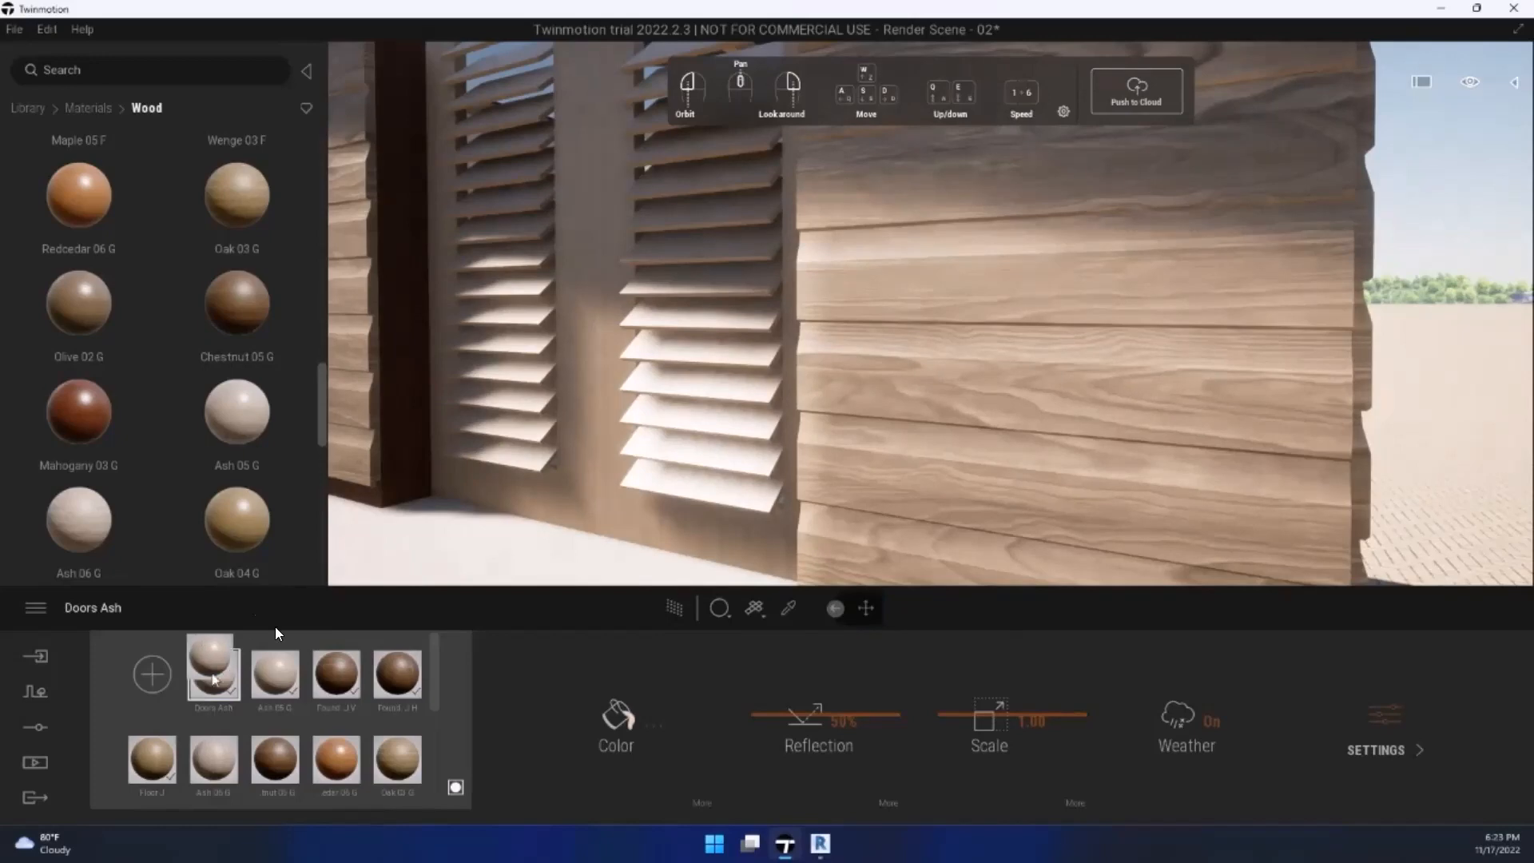
# Step: Apply the Doors Ash material to the other door leaf and set its texture scale to 10
pyautogui.moveTo(274, 628); pyautogui.dragTo(566, 443)
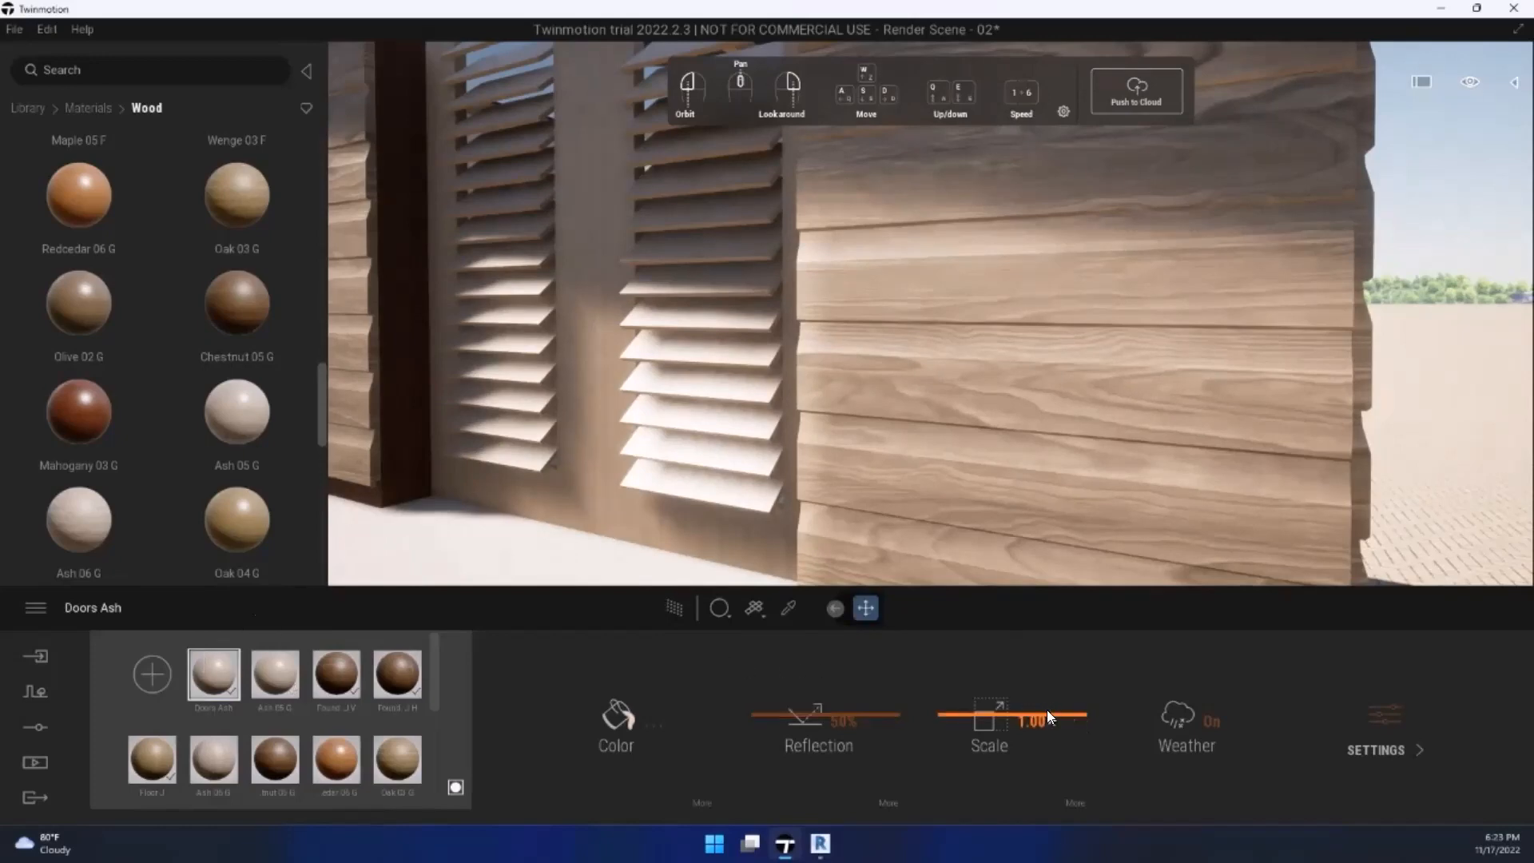
pyautogui.moveTo(1054, 710); pyautogui.dragTo(1069, 635)
pyautogui.scroll(-8, 732, 262)
pyautogui.moveTo(732, 263); pyautogui.dragTo(725, 357, button='middle')
pyautogui.moveTo(725, 357); pyautogui.dragTo(724, 361)
pyautogui.press('a')
pyautogui.moveTo(725, 360); pyautogui.dragTo(1031, 392, button='right')
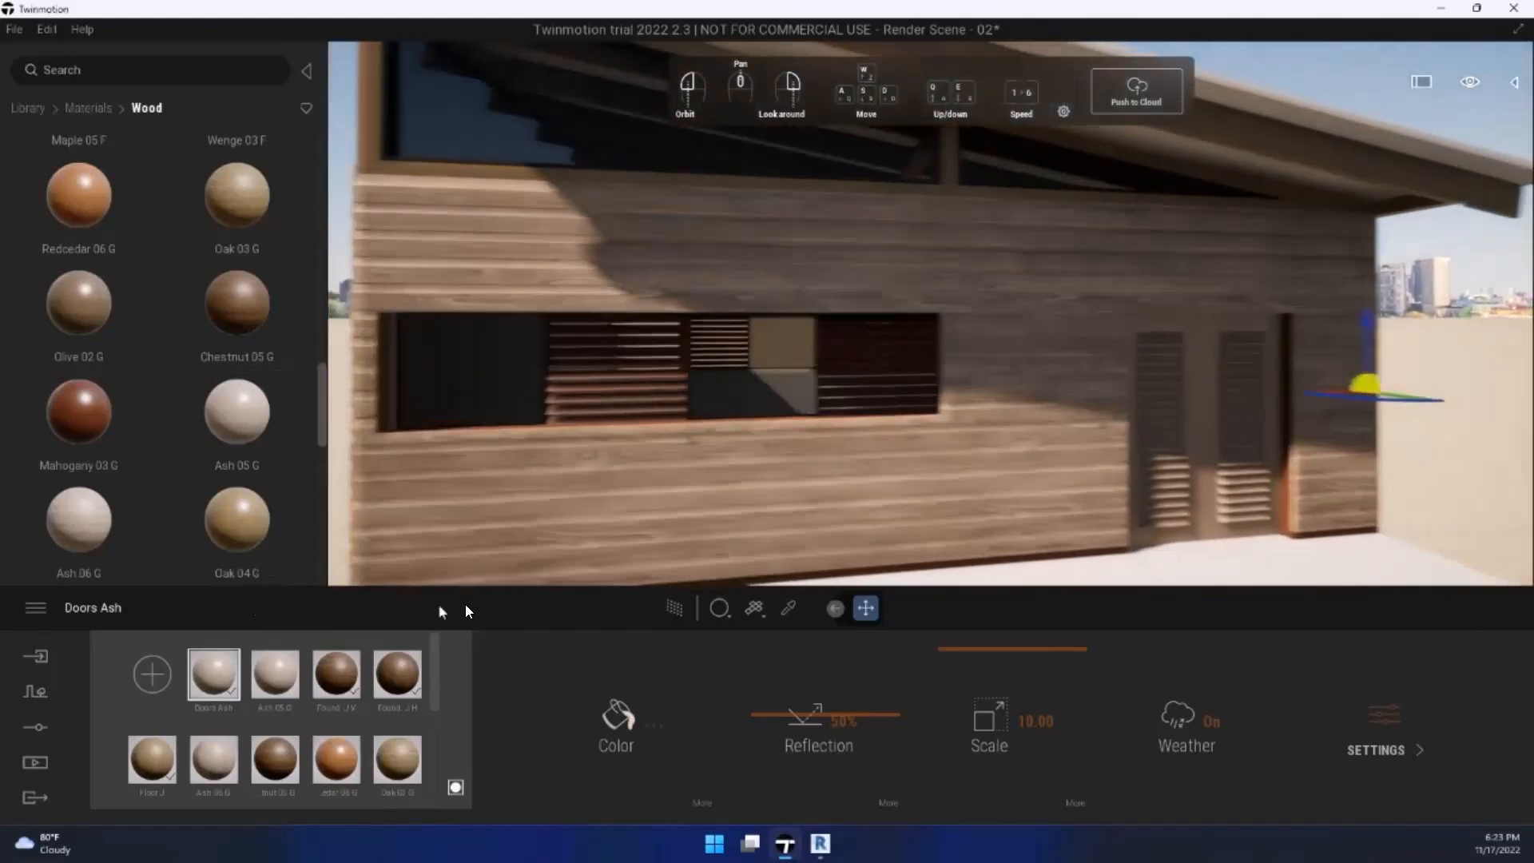
# Step: Delete the stray block standing on the ground beside the deck's corner footing
pyautogui.press('w')
pyautogui.moveTo(466, 611); pyautogui.dragTo(547, 636, button='right')
pyautogui.press('s')
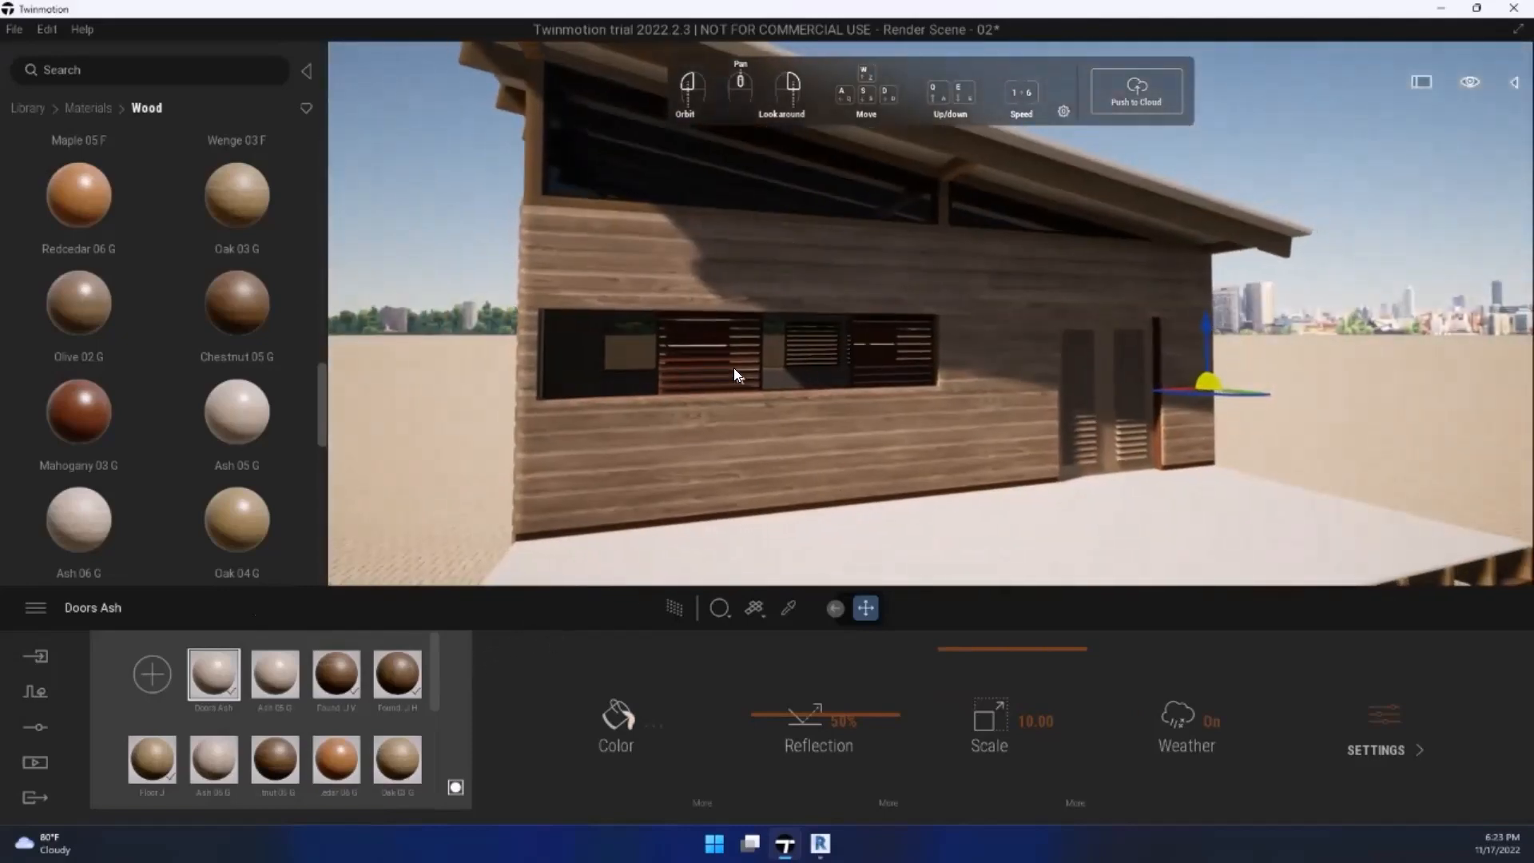
pyautogui.moveTo(735, 368); pyautogui.dragTo(736, 362)
pyautogui.press('s')
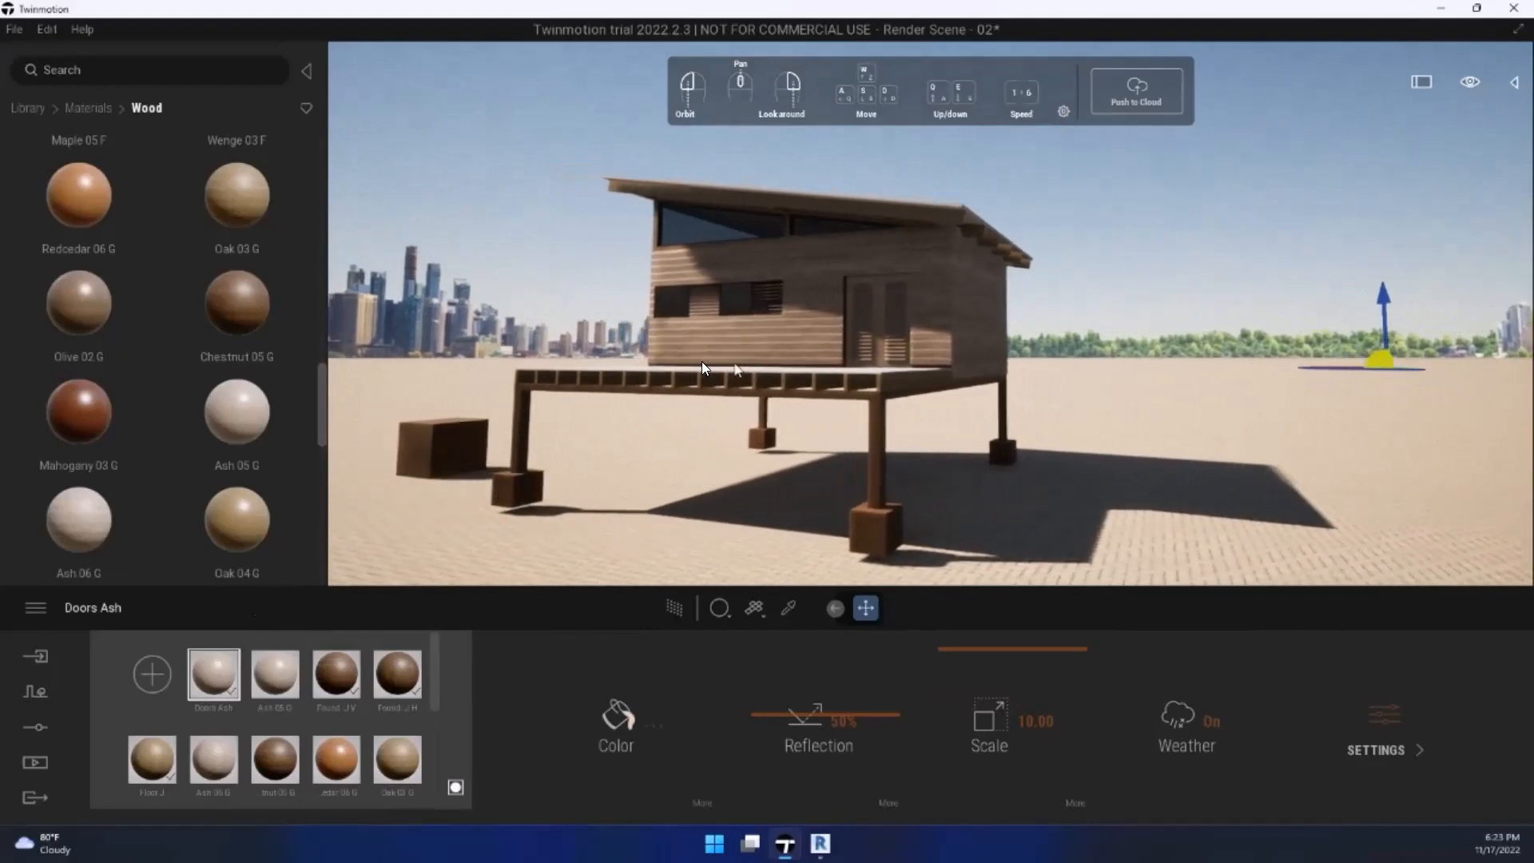
pyautogui.press('w')
pyautogui.click(484, 462)
pyautogui.press('Delete')
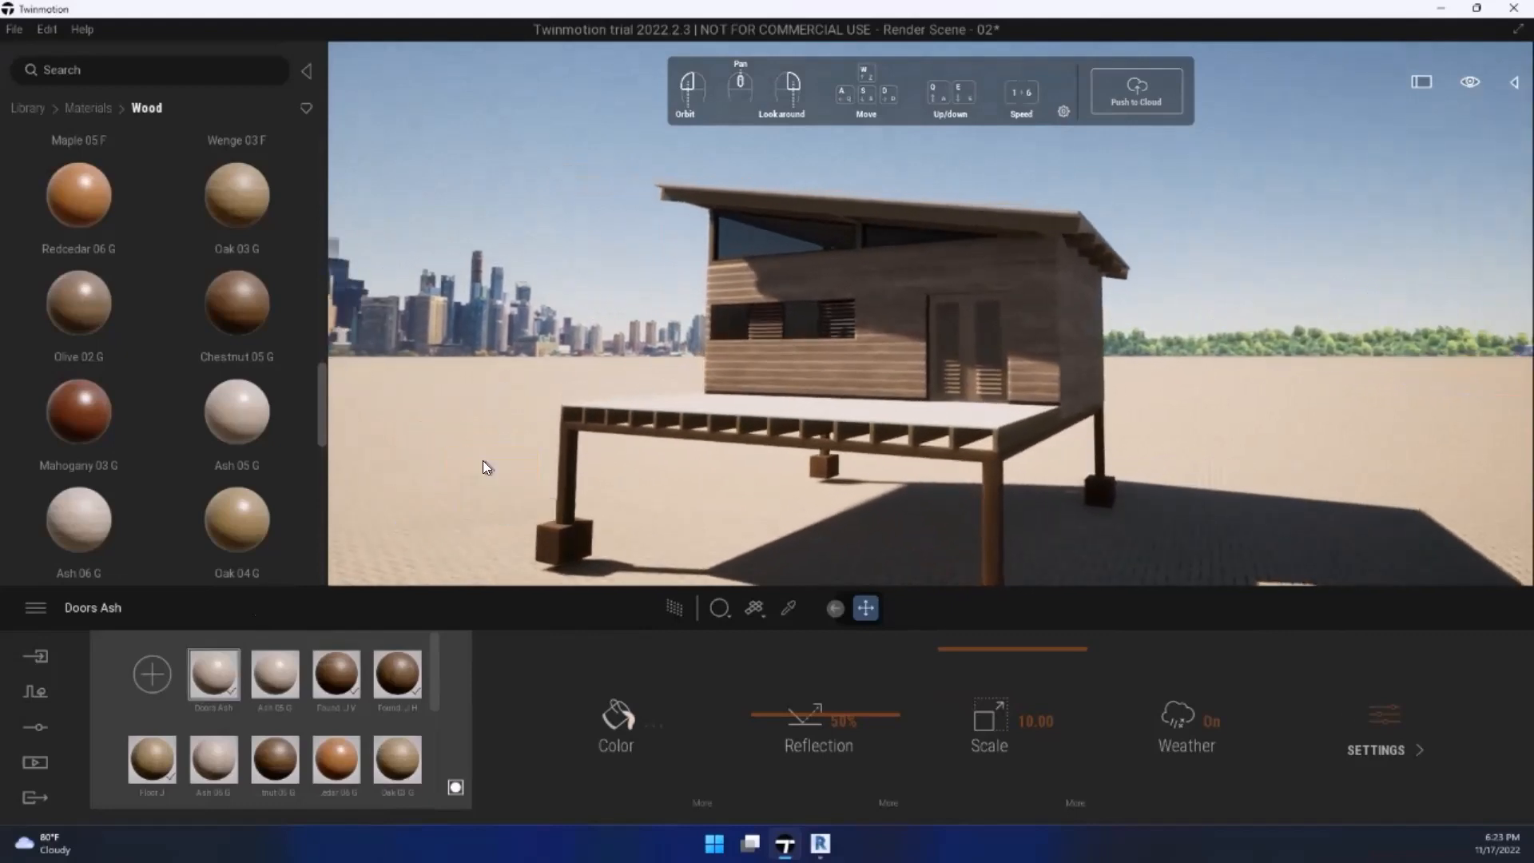
# Step: Bring the roof overhang into view and open the Roof coverings category of the materials library
pyautogui.press('w')
pyautogui.moveTo(750, 457); pyautogui.dragTo(749, 457)
pyautogui.press('d')
pyautogui.moveTo(749, 457); pyautogui.dragTo(739, 208, button='right')
pyautogui.press('a')
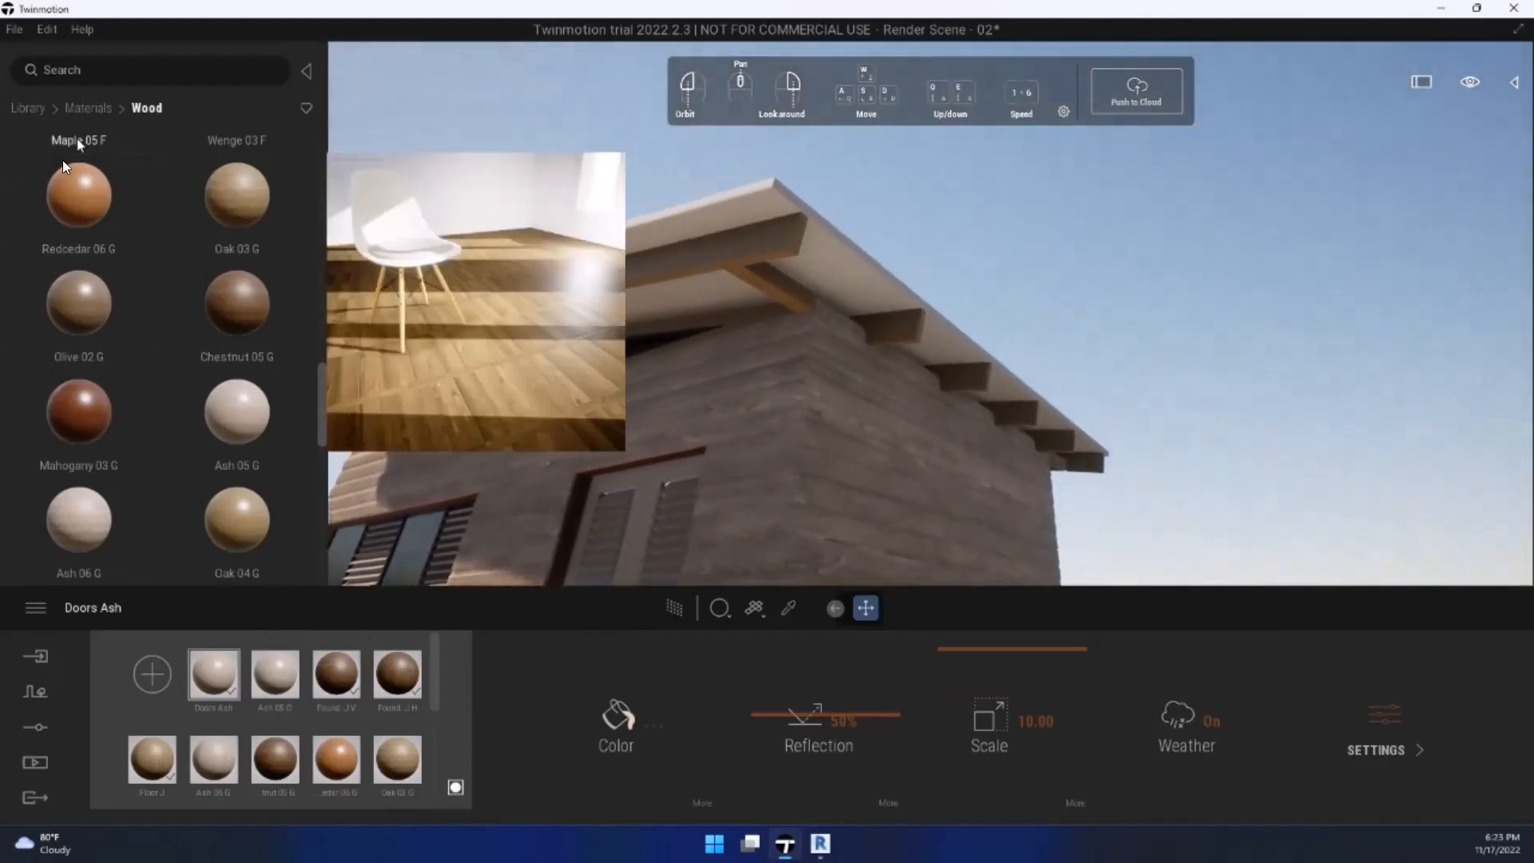
pyautogui.click(88, 107)
pyautogui.scroll(-2, 126, 319)
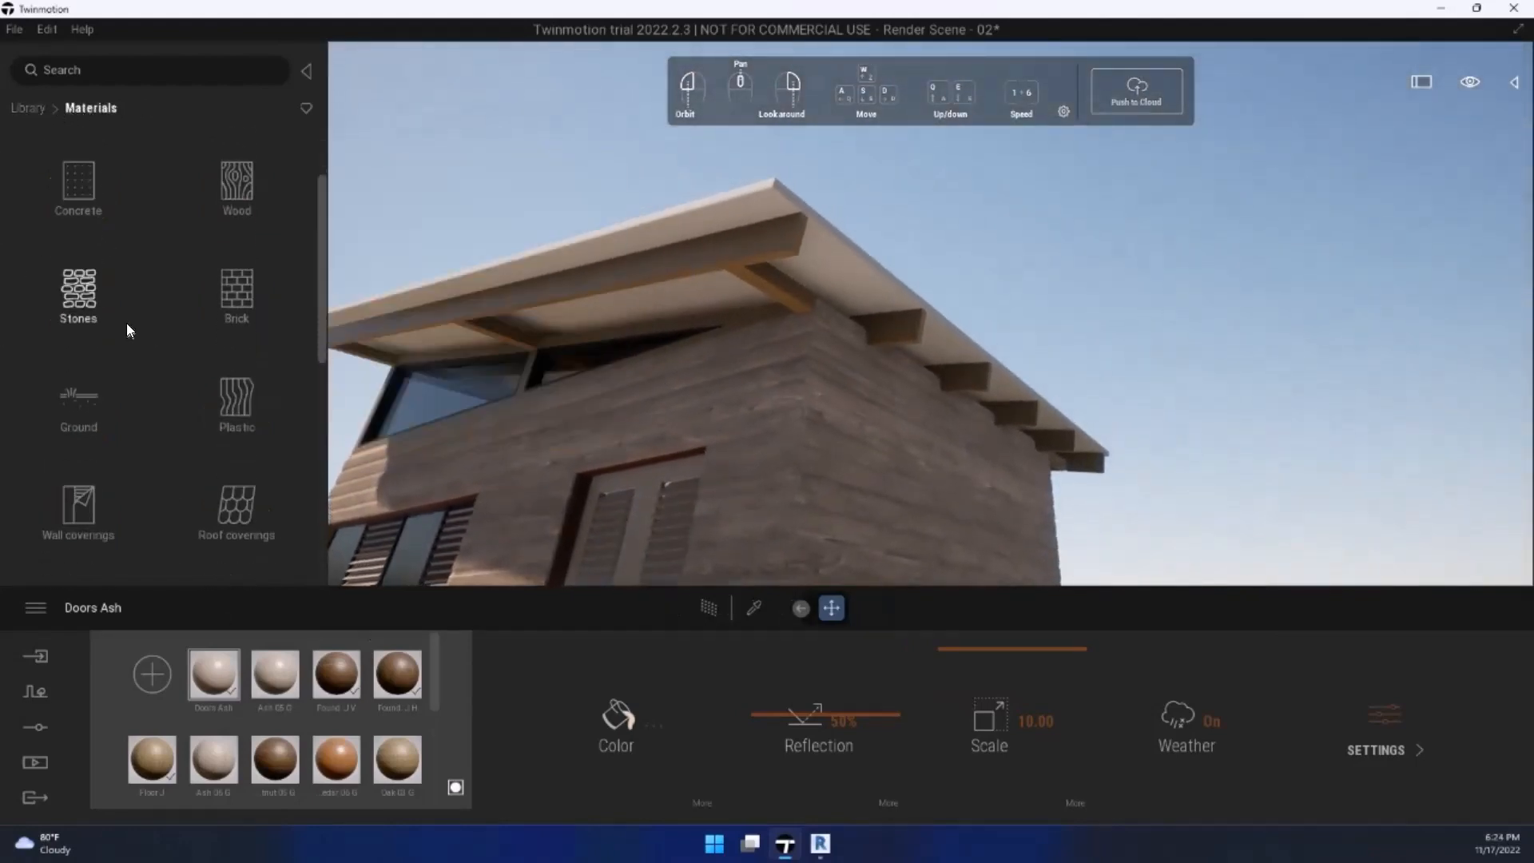
pyautogui.scroll(-3, 179, 289)
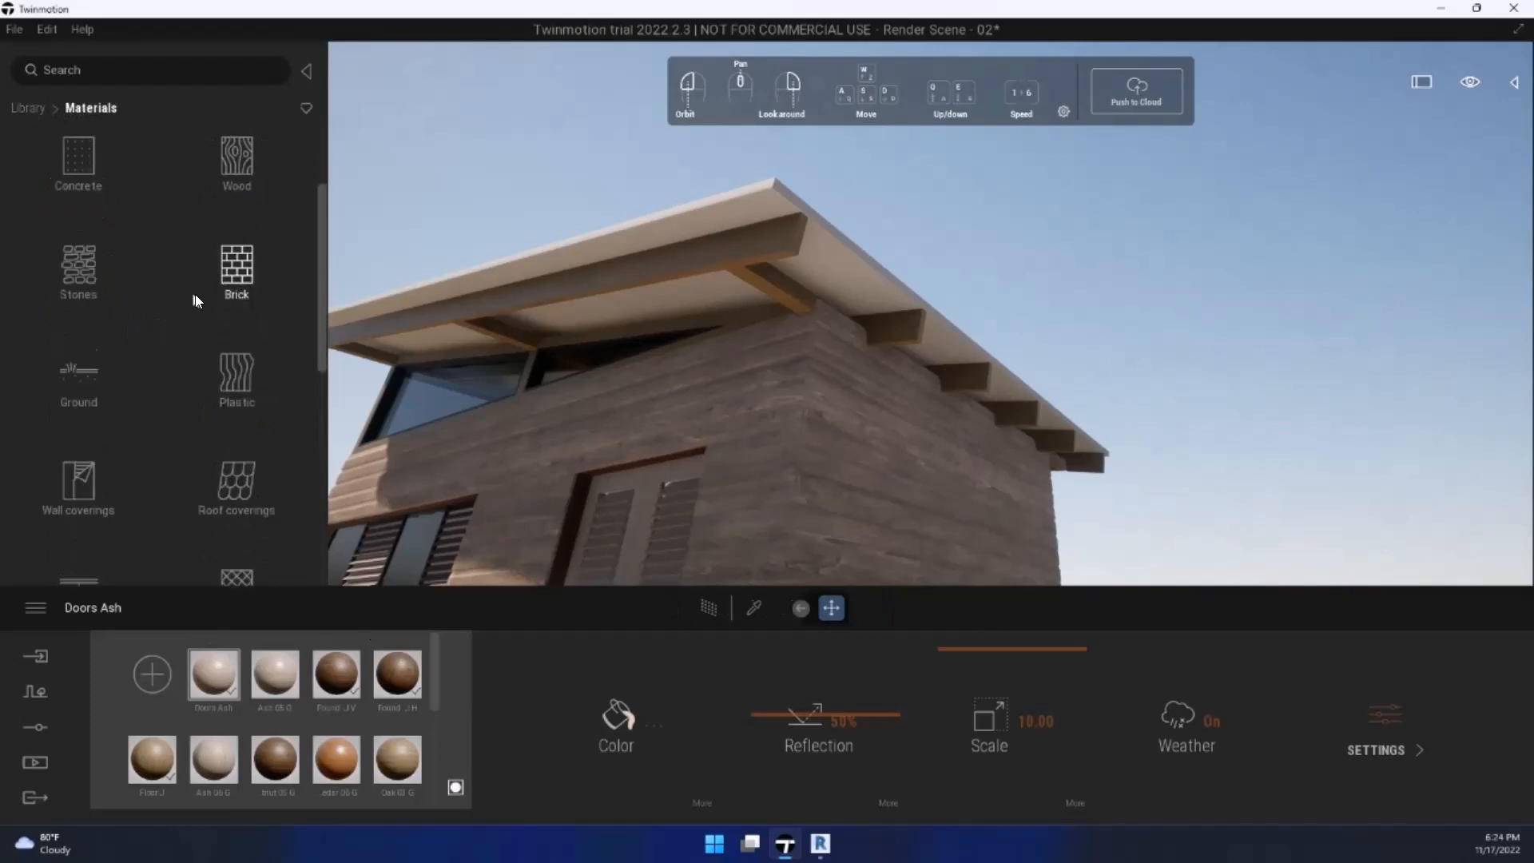
pyautogui.click(216, 379)
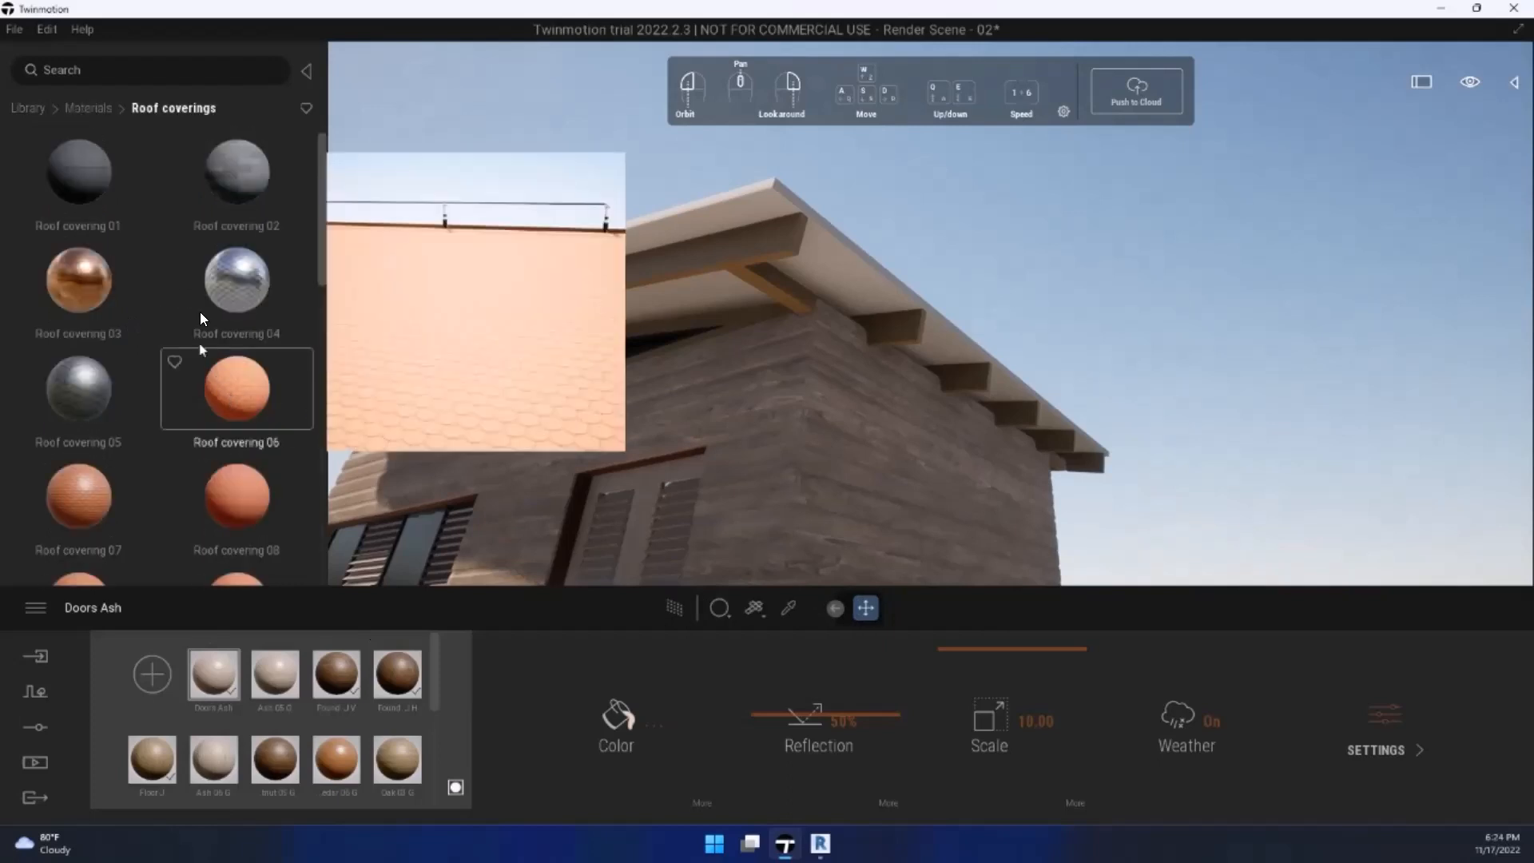
# Step: Try Roof covering 02 on the roof and inspect the underside of the overhang
pyautogui.moveTo(652, 379); pyautogui.dragTo(664, 408, button='right')
pyautogui.moveTo(663, 406); pyautogui.dragTo(662, 406)
pyautogui.moveTo(231, 209); pyautogui.dragTo(978, 340)
pyautogui.scroll(3, 762, 270)
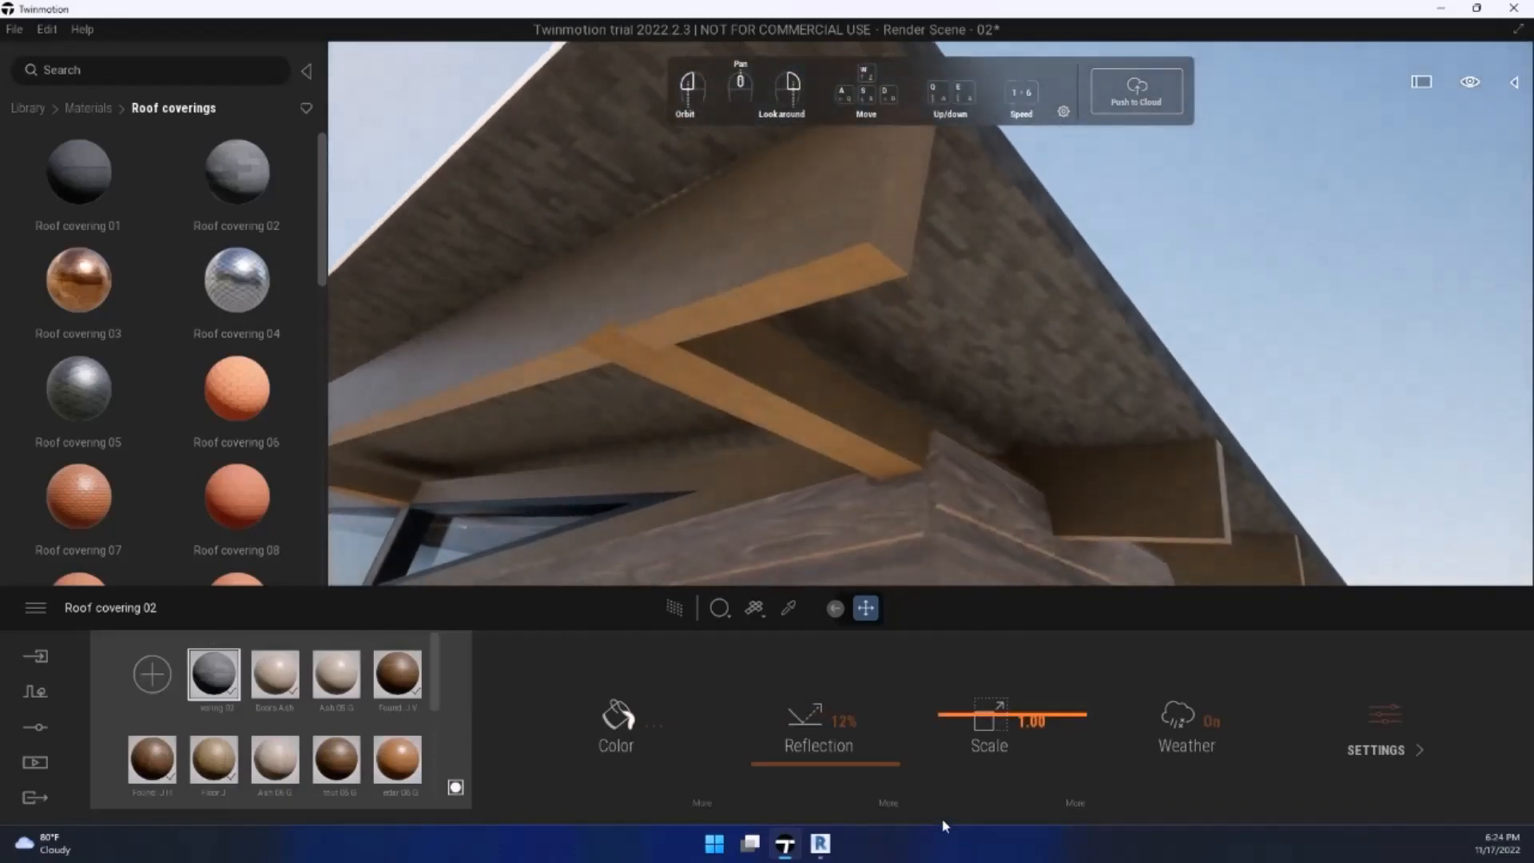
# Step: Switch to Revit and select the roof slab above the rafters in the 3D view
pyautogui.click(820, 850)
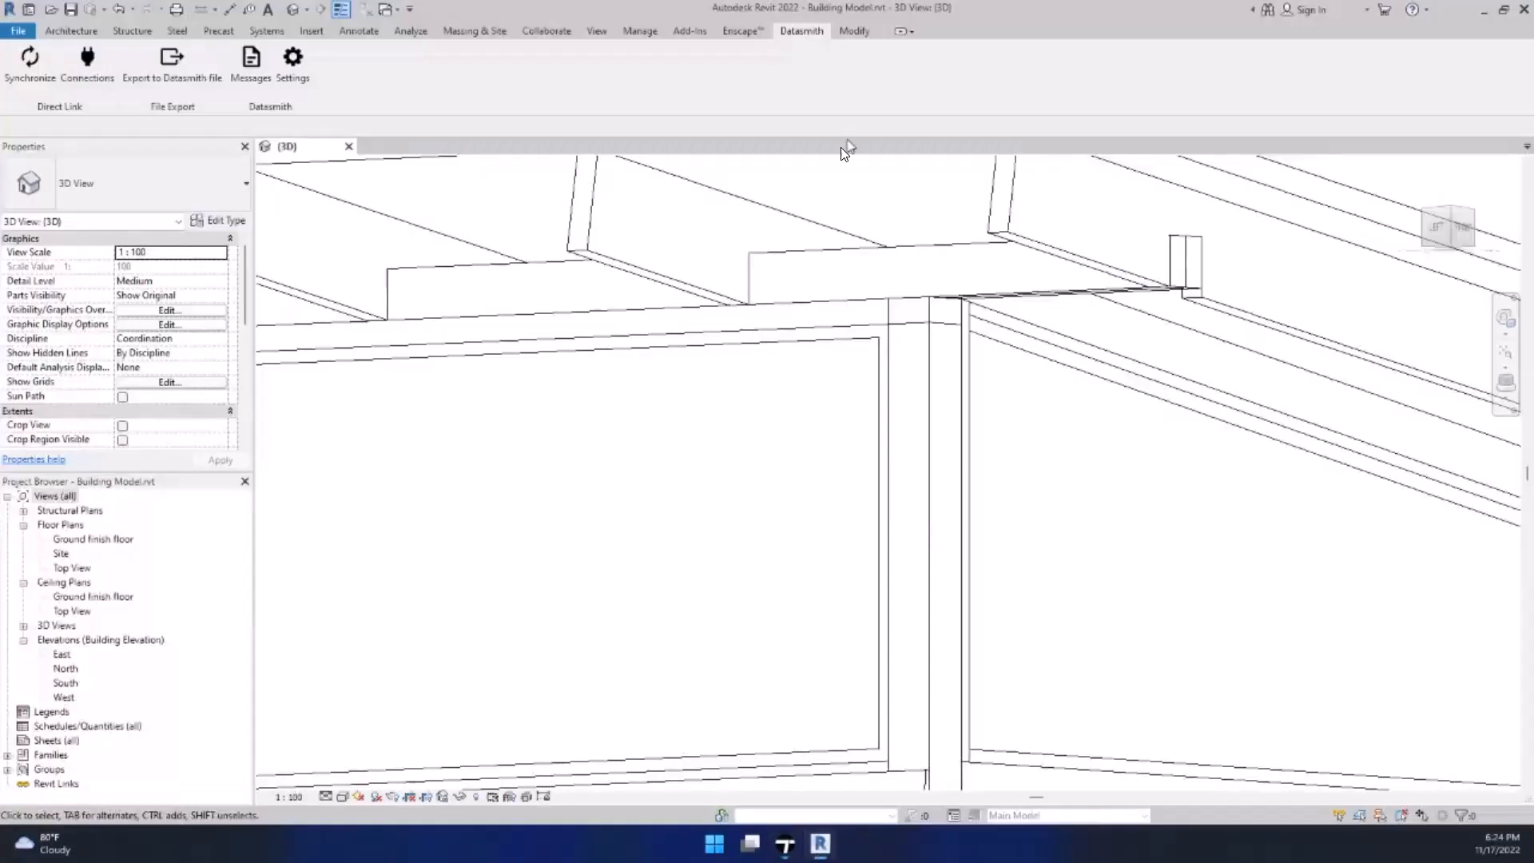
pyautogui.scroll(2, 850, 366)
pyautogui.moveTo(850, 366); pyautogui.dragTo(846, 530, button='middle')
pyautogui.scroll(-5, 847, 479)
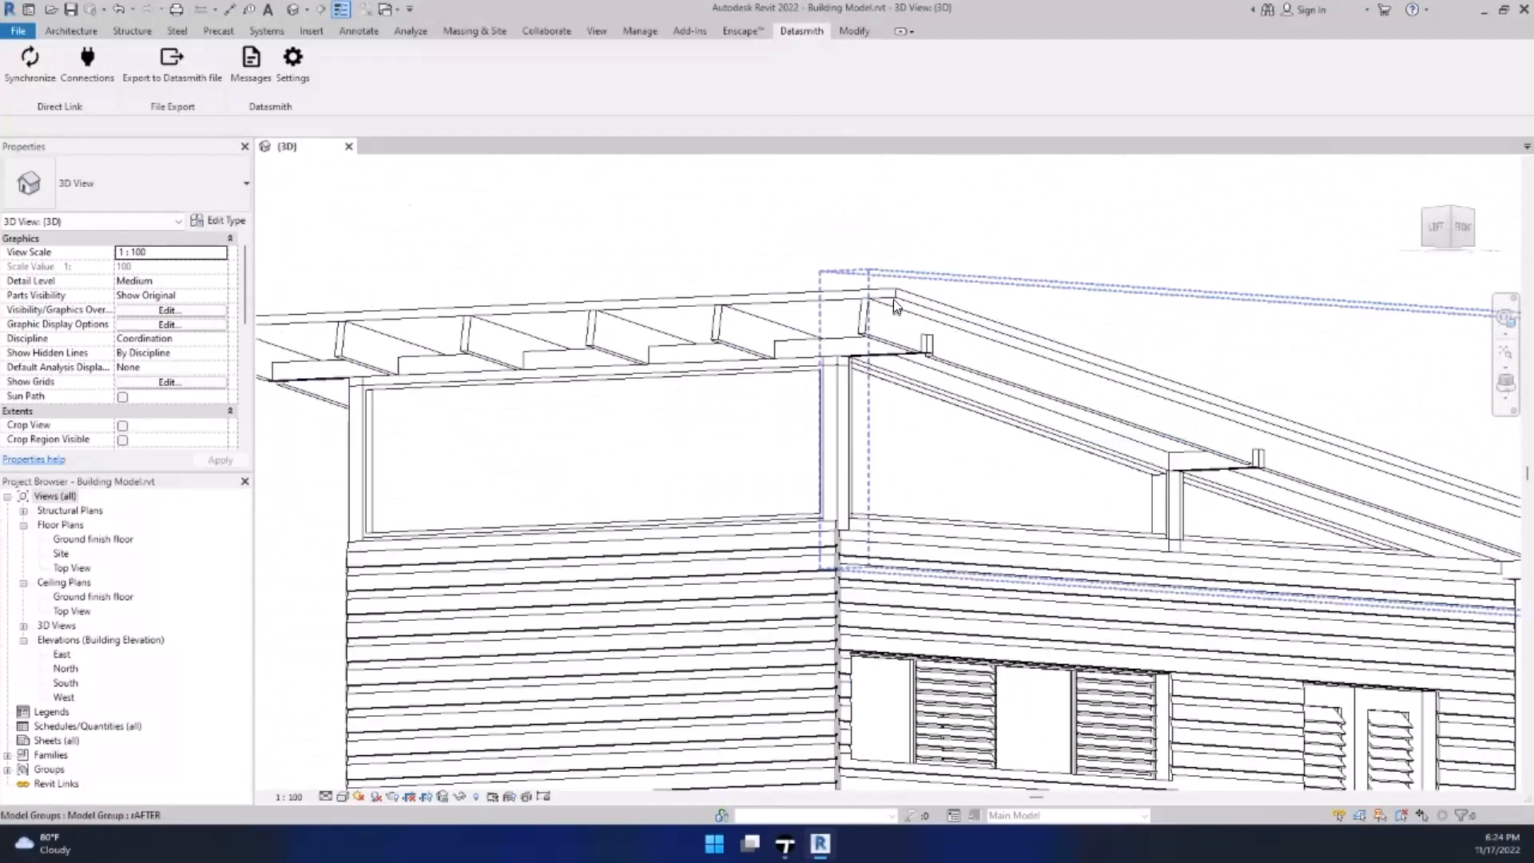
pyautogui.scroll(1, 893, 299)
pyautogui.click(898, 293)
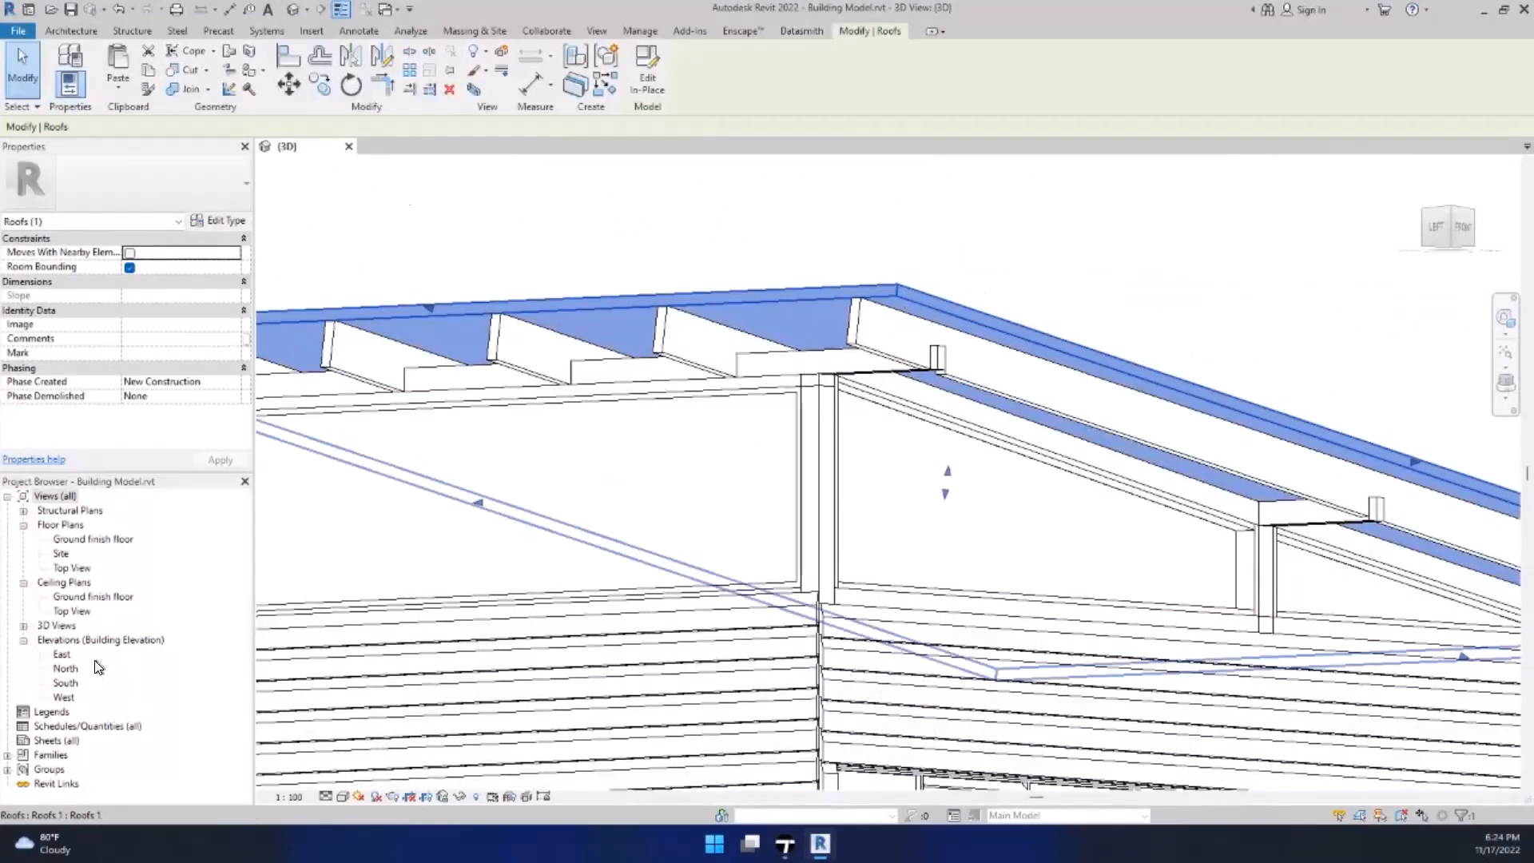
# Step: Open the North elevation and set its visual style to Hidden Line around the roof's upper end
pyautogui.doubleClick(67, 668)
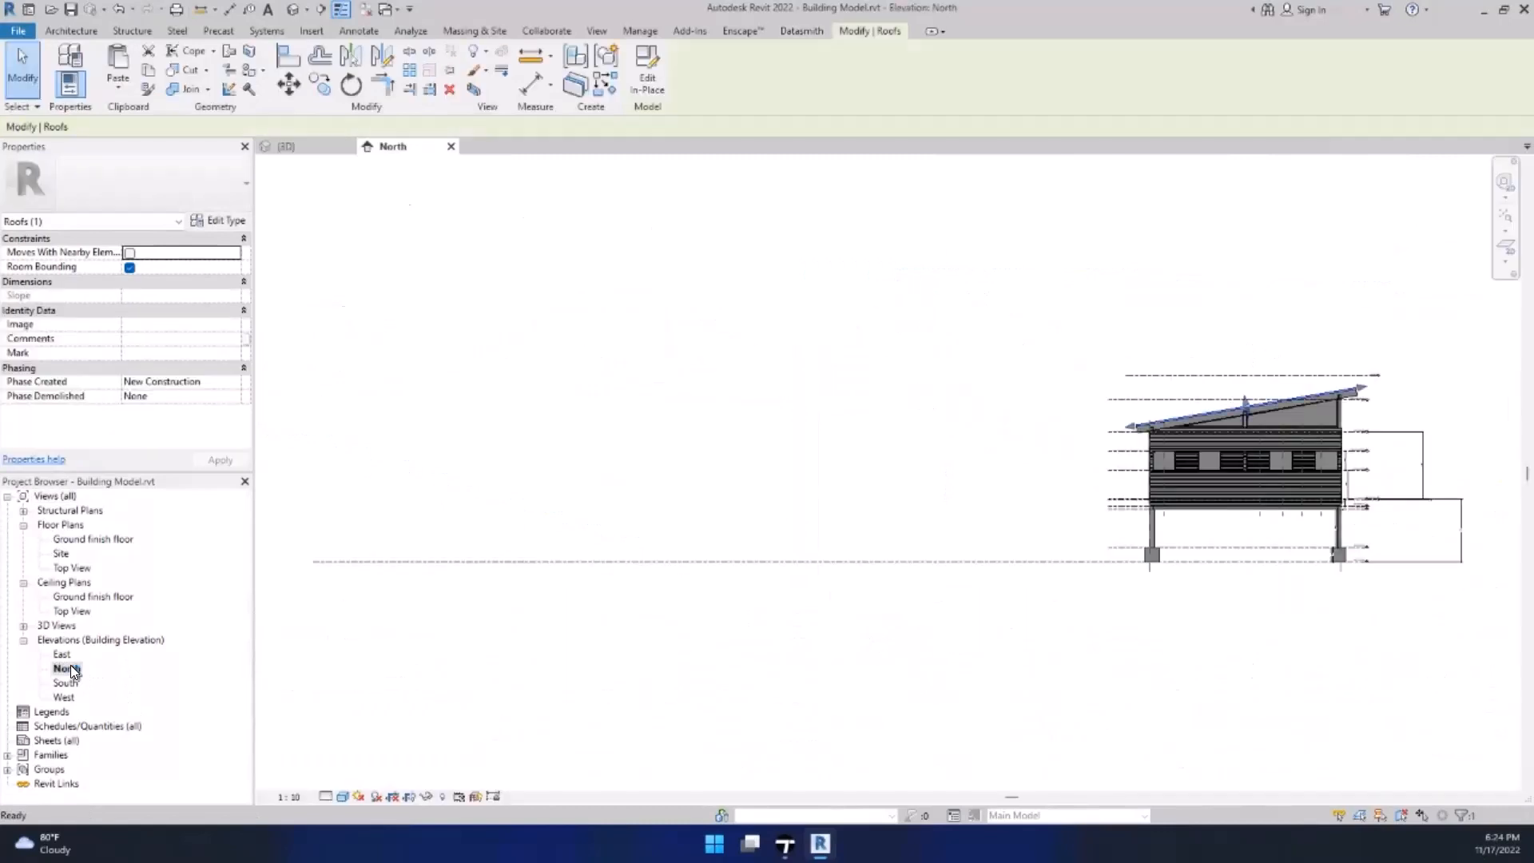
pyautogui.scroll(5, 1335, 383)
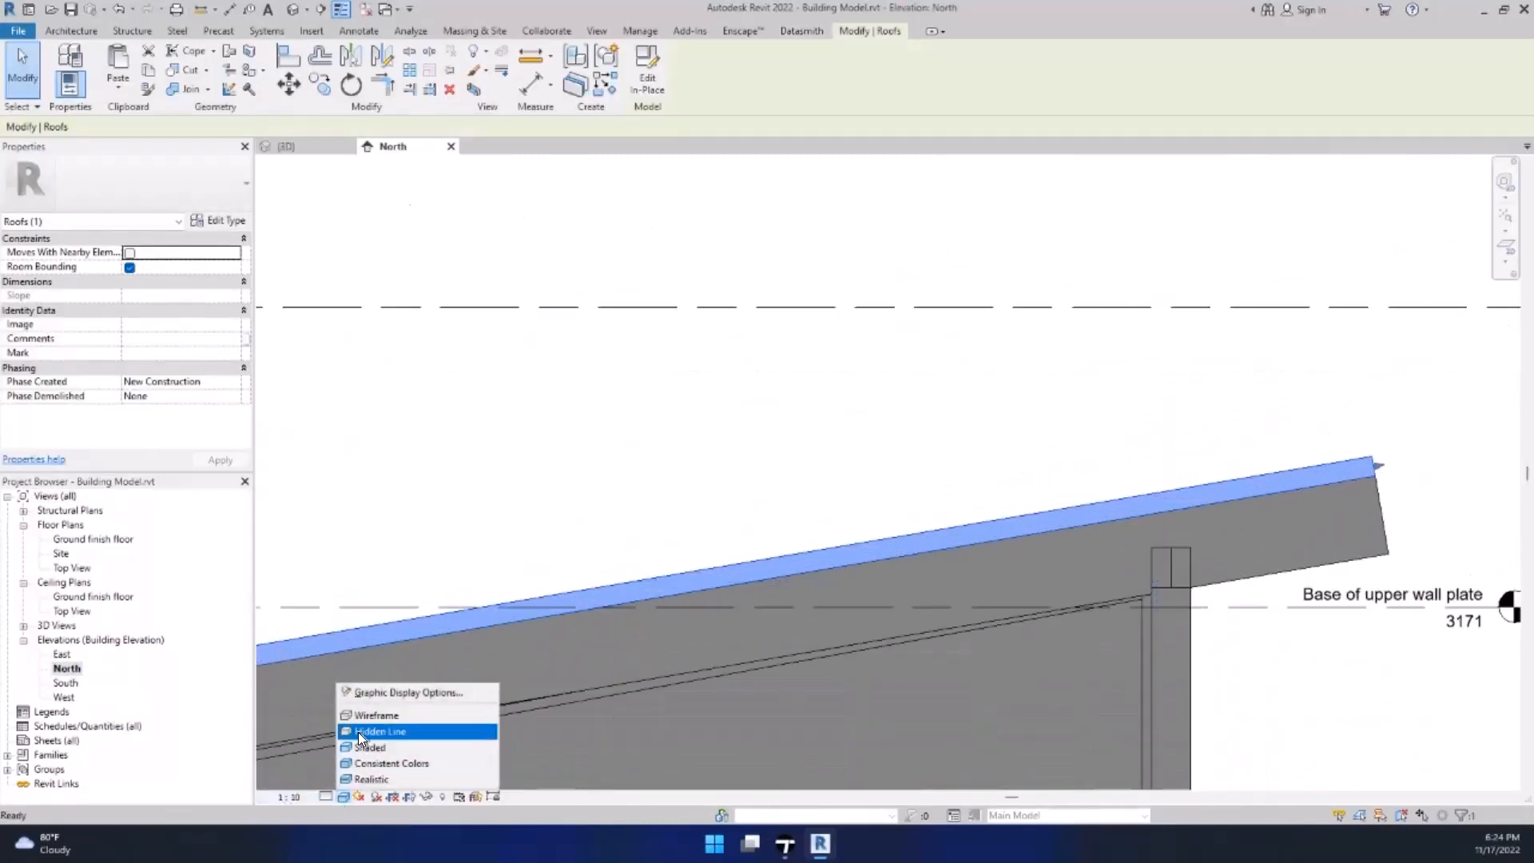
pyautogui.click(360, 733)
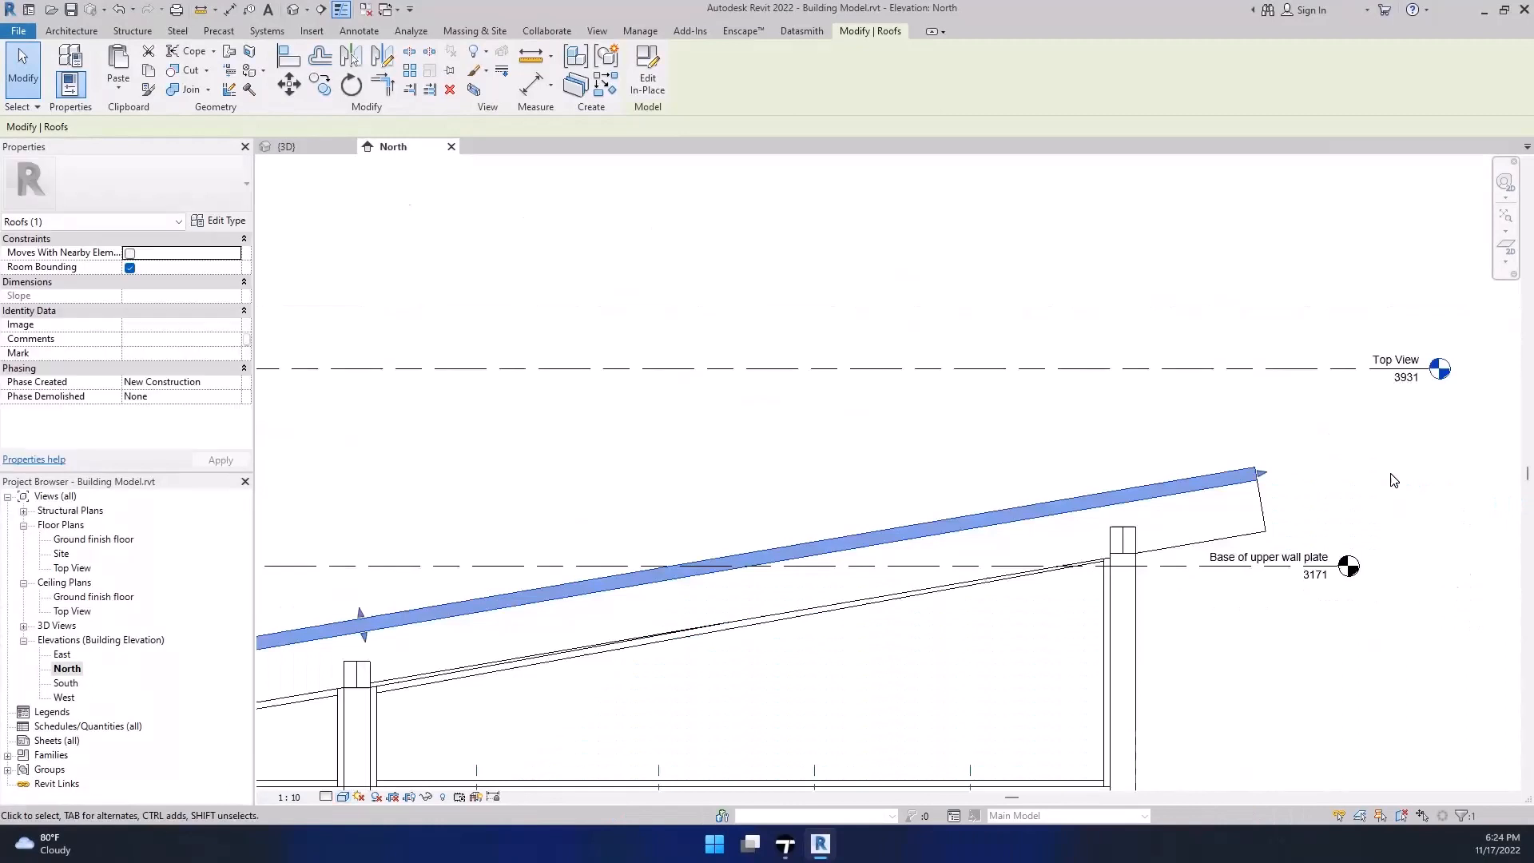
# Step: Duplicate the selected roof slab by pasting a copy aligned to the same place
pyautogui.scroll(3, 1413, 471)
pyautogui.click(1278, 500)
pyautogui.click(1080, 470)
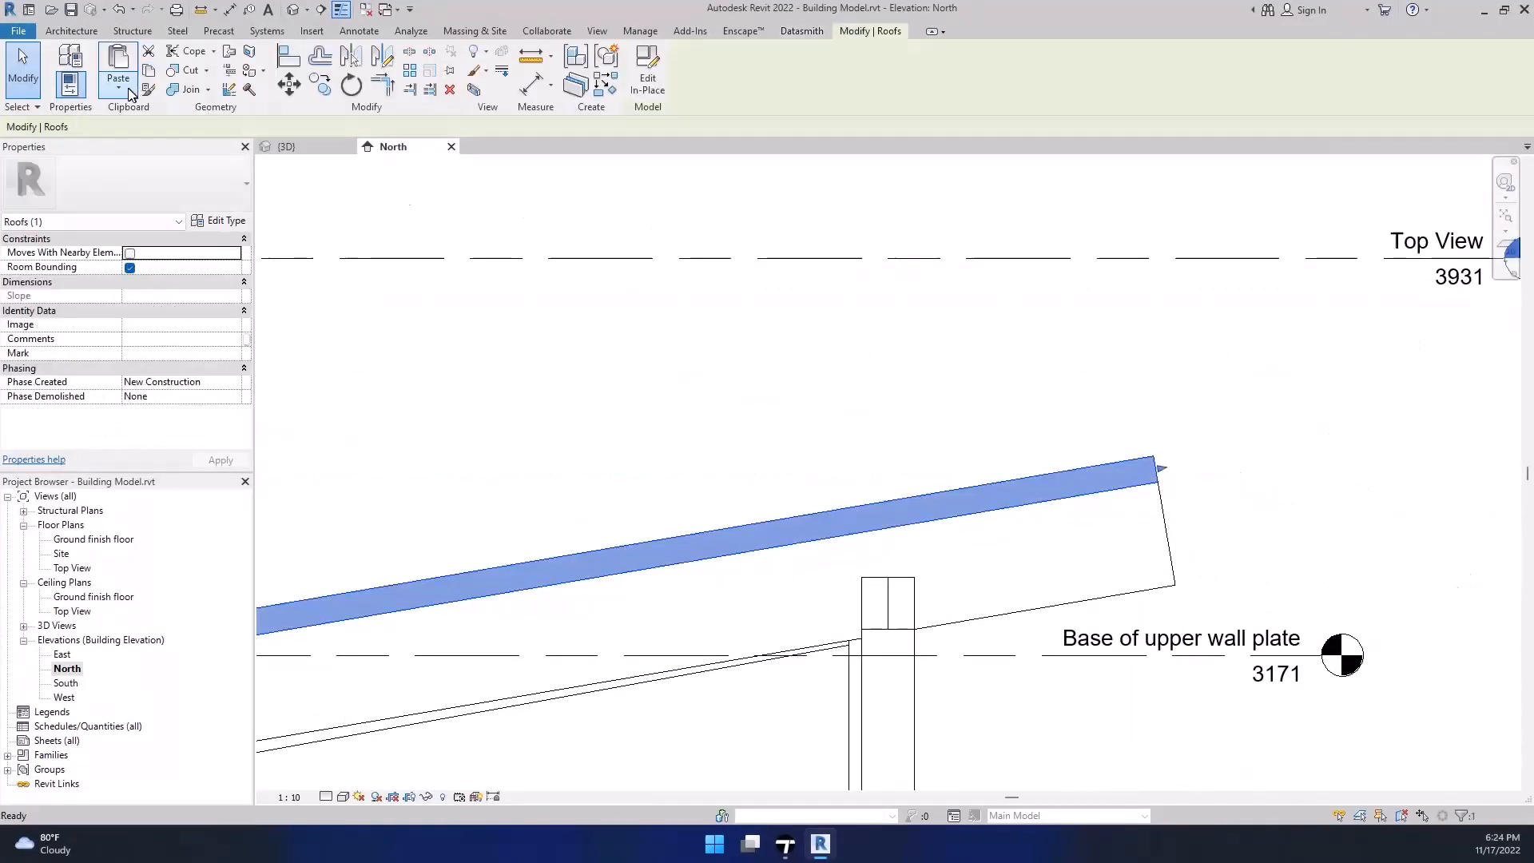
pyautogui.click(120, 88)
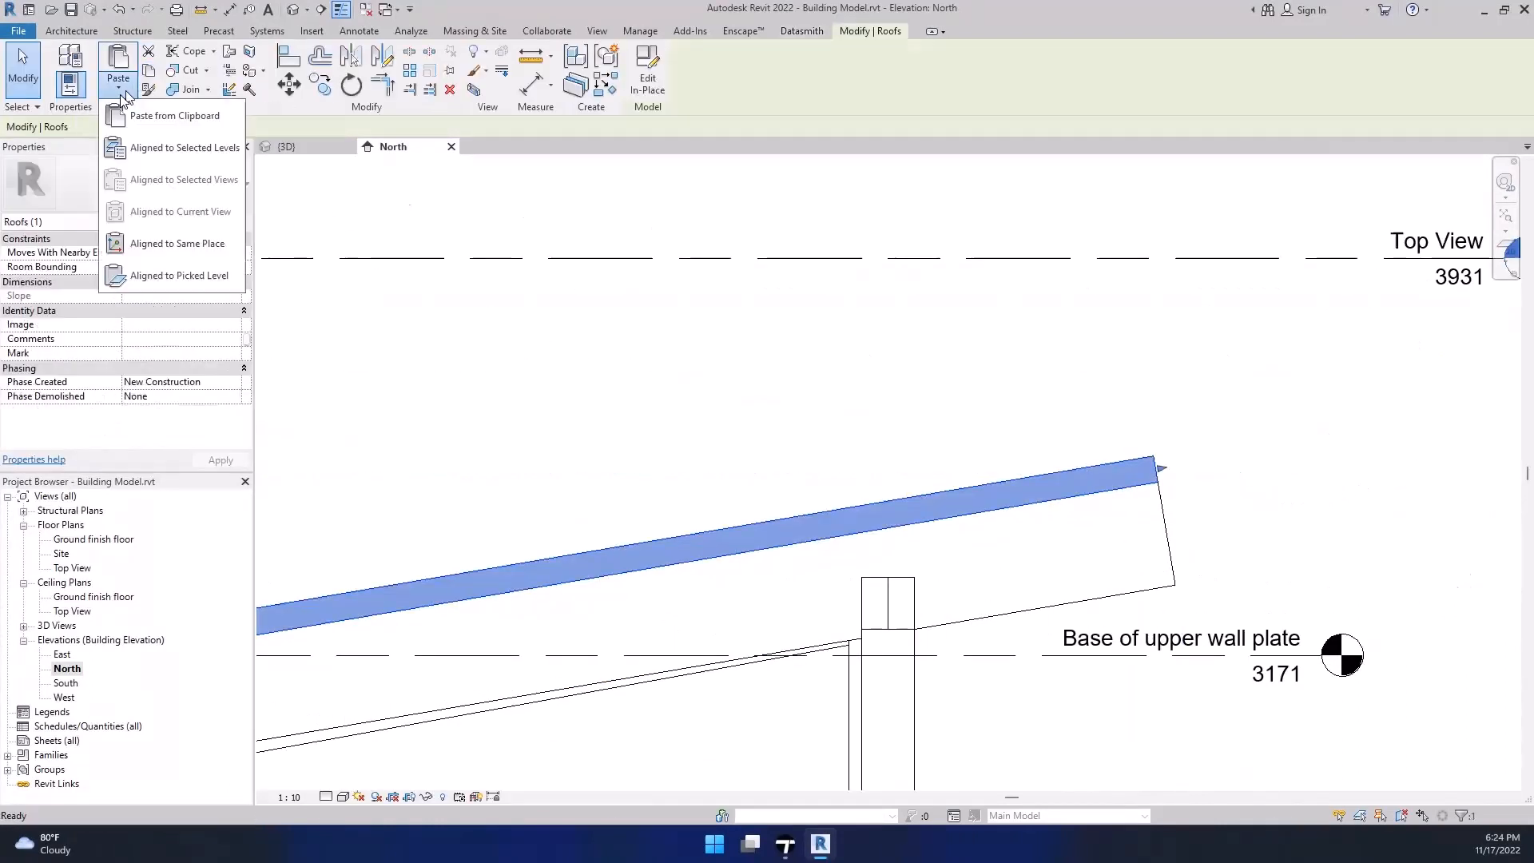
pyautogui.click(170, 250)
# Step: Raise the underside of the pasted roof slab to about the middle of the original thickness
pyautogui.scroll(-5, 1117, 464)
pyautogui.scroll(6, 307, 642)
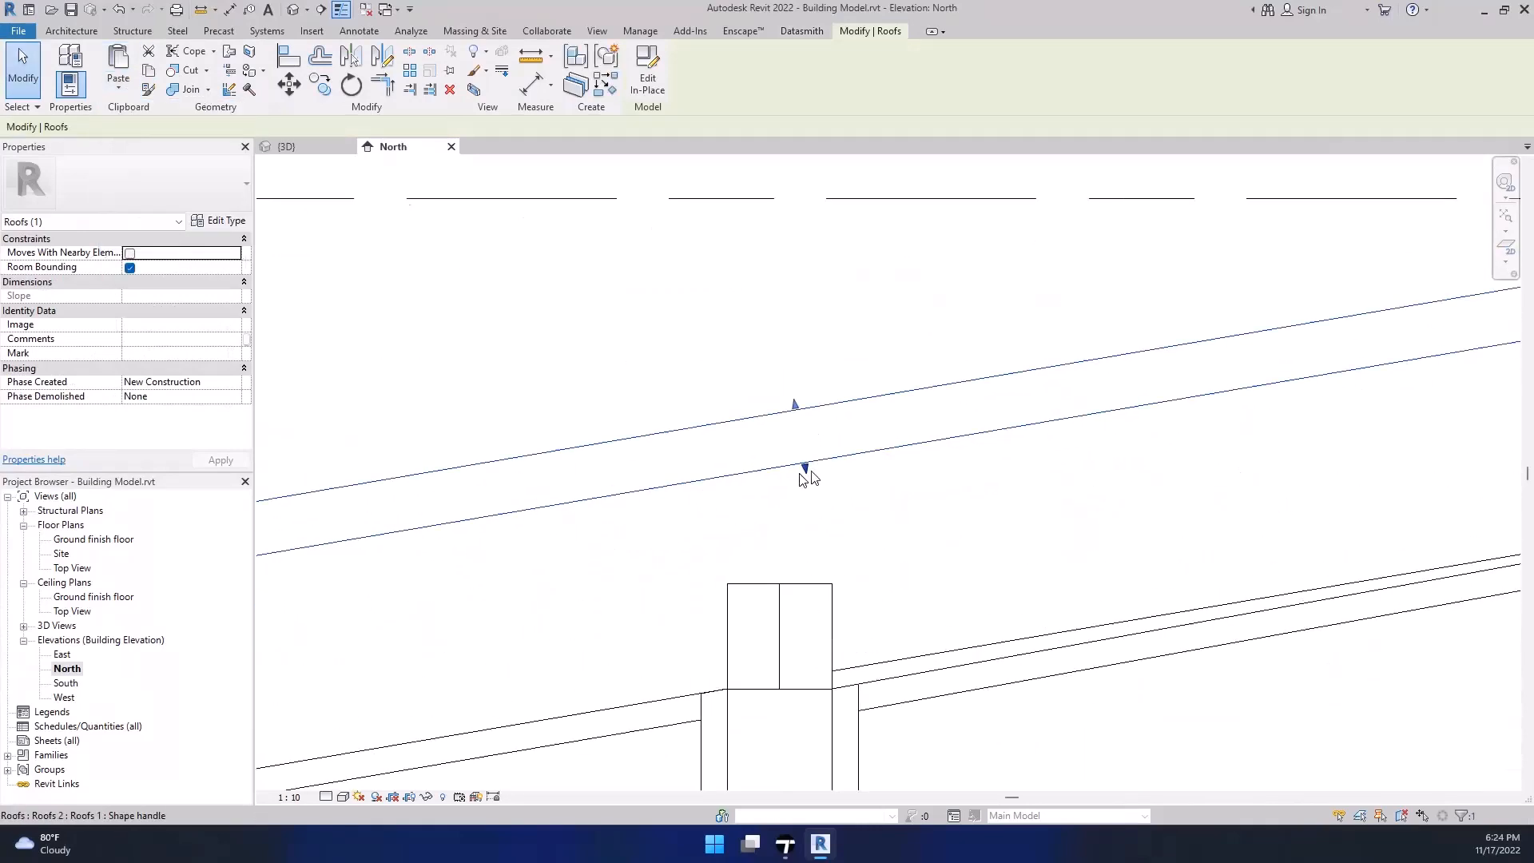
pyautogui.moveTo(805, 469); pyautogui.dragTo(804, 431)
pyautogui.press('Escape')
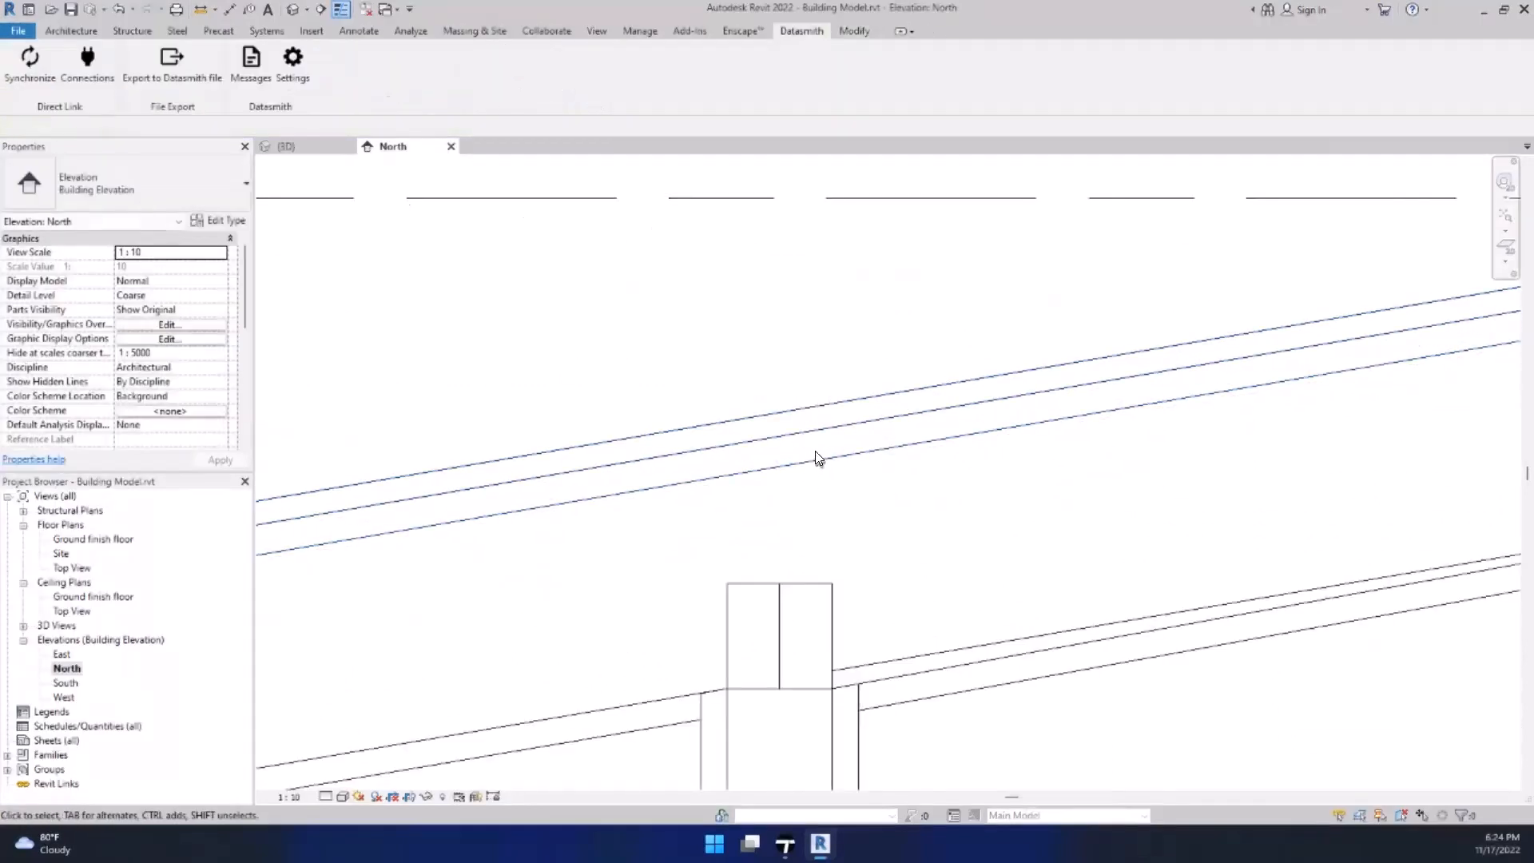
# Step: Lower the top of the original roof slab to meet the underside of the pasted slab
pyautogui.click(817, 460)
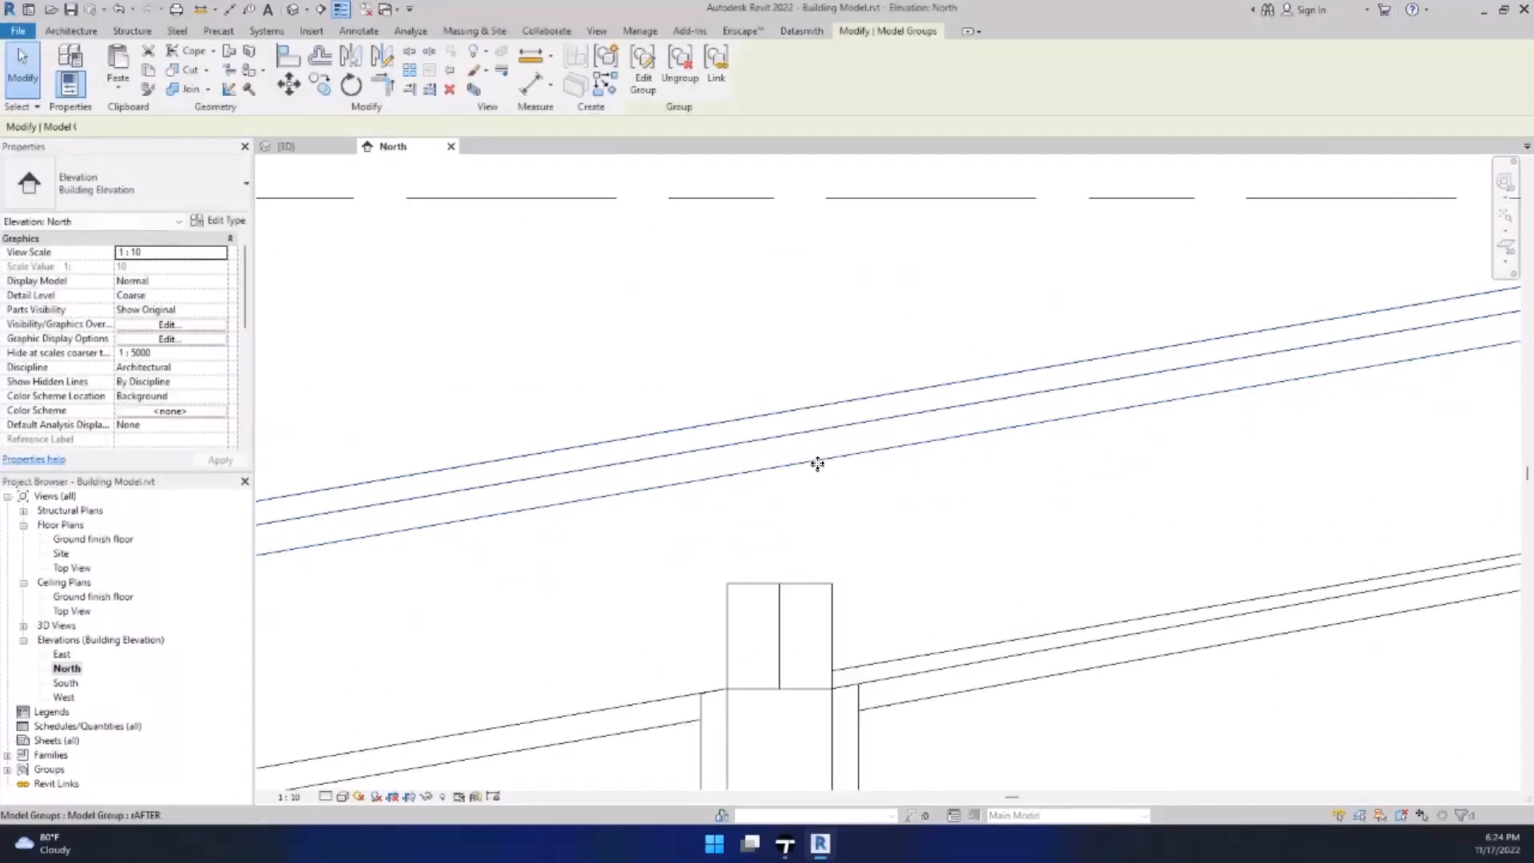
pyautogui.click(811, 403)
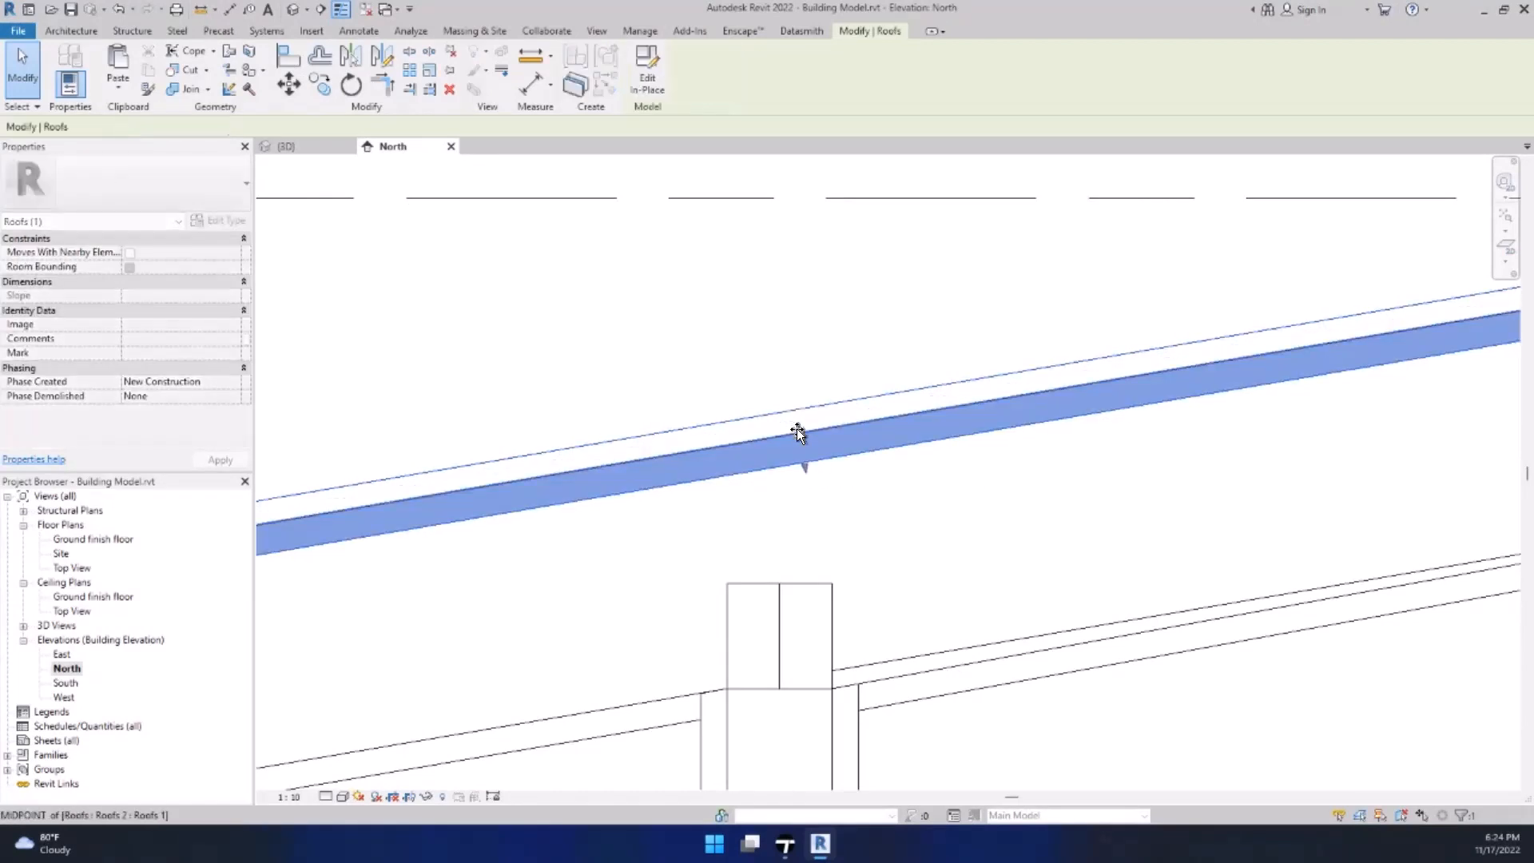
pyautogui.click(800, 391)
pyautogui.scroll(-3, 781, 449)
pyautogui.scroll(1, 456, 467)
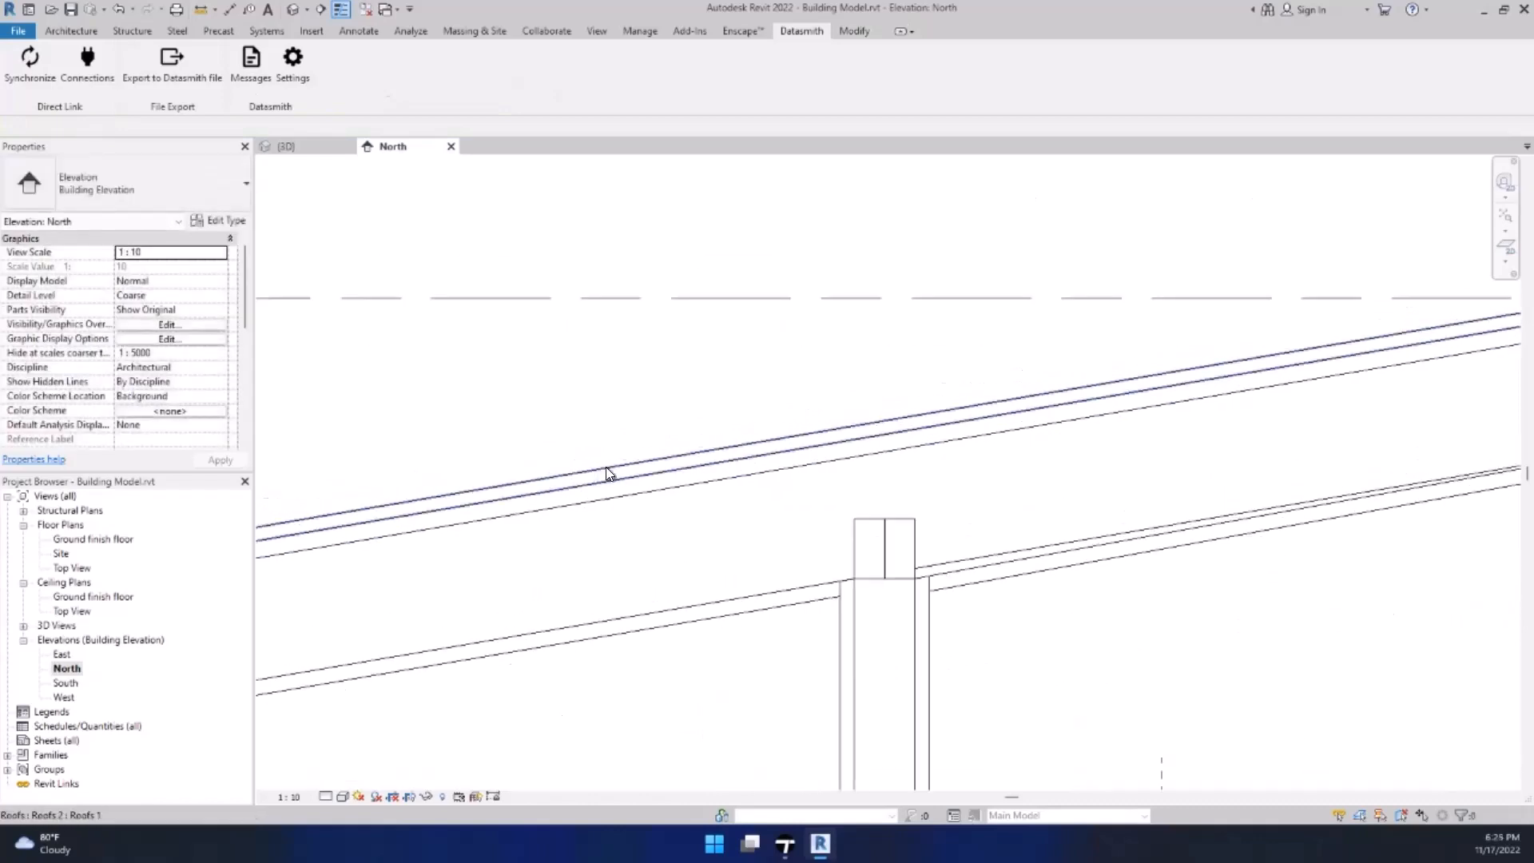
# Step: Return to the 3D view, synchronize the two-layer roof through Datasmith Direct Link and switch back to Twinmotion
pyautogui.click(297, 147)
pyautogui.scroll(4, 962, 265)
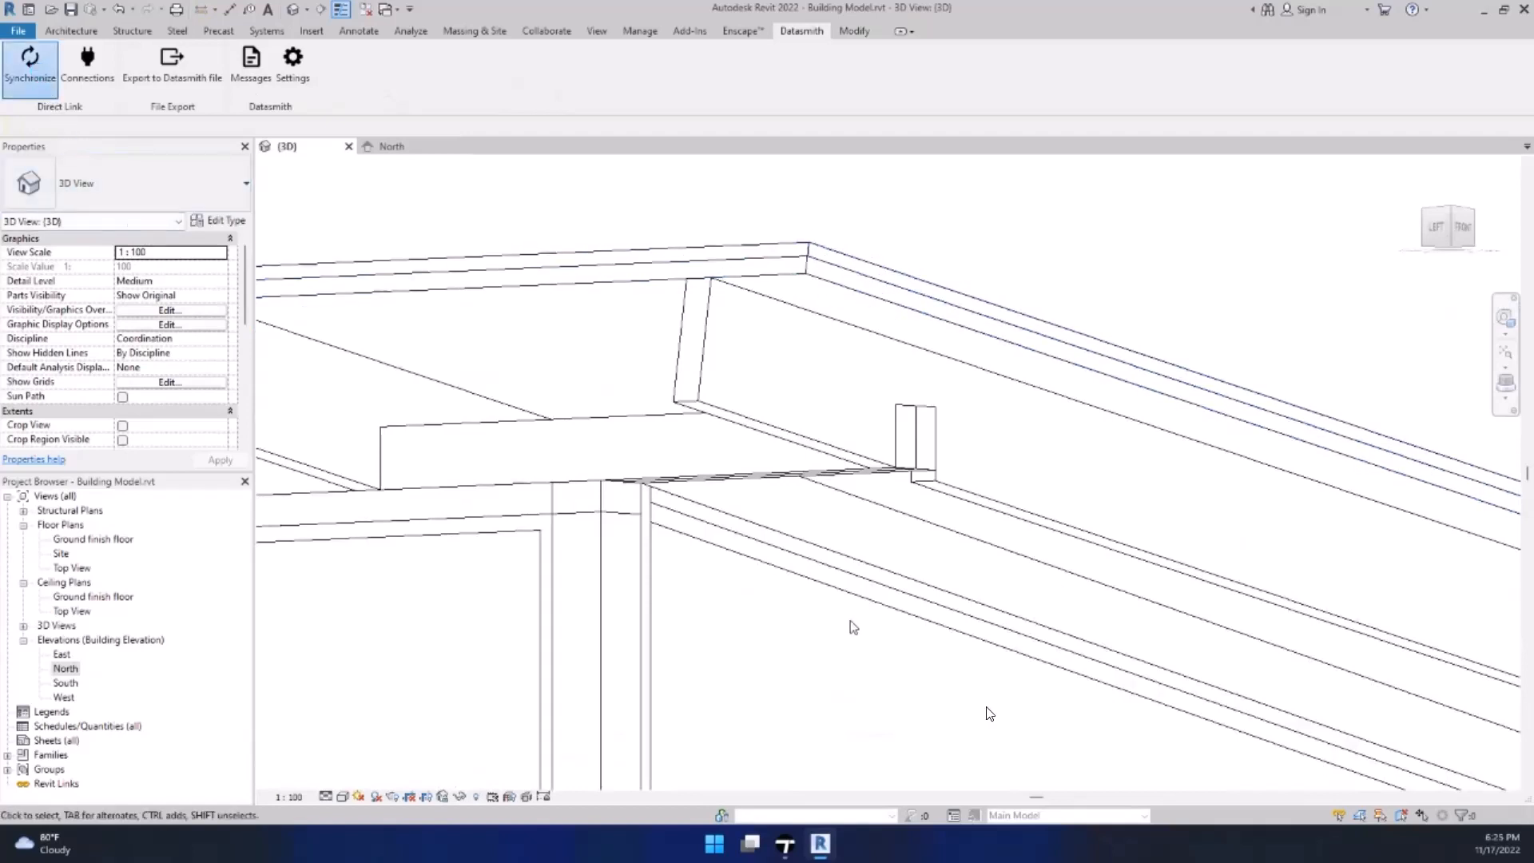
pyautogui.click(818, 848)
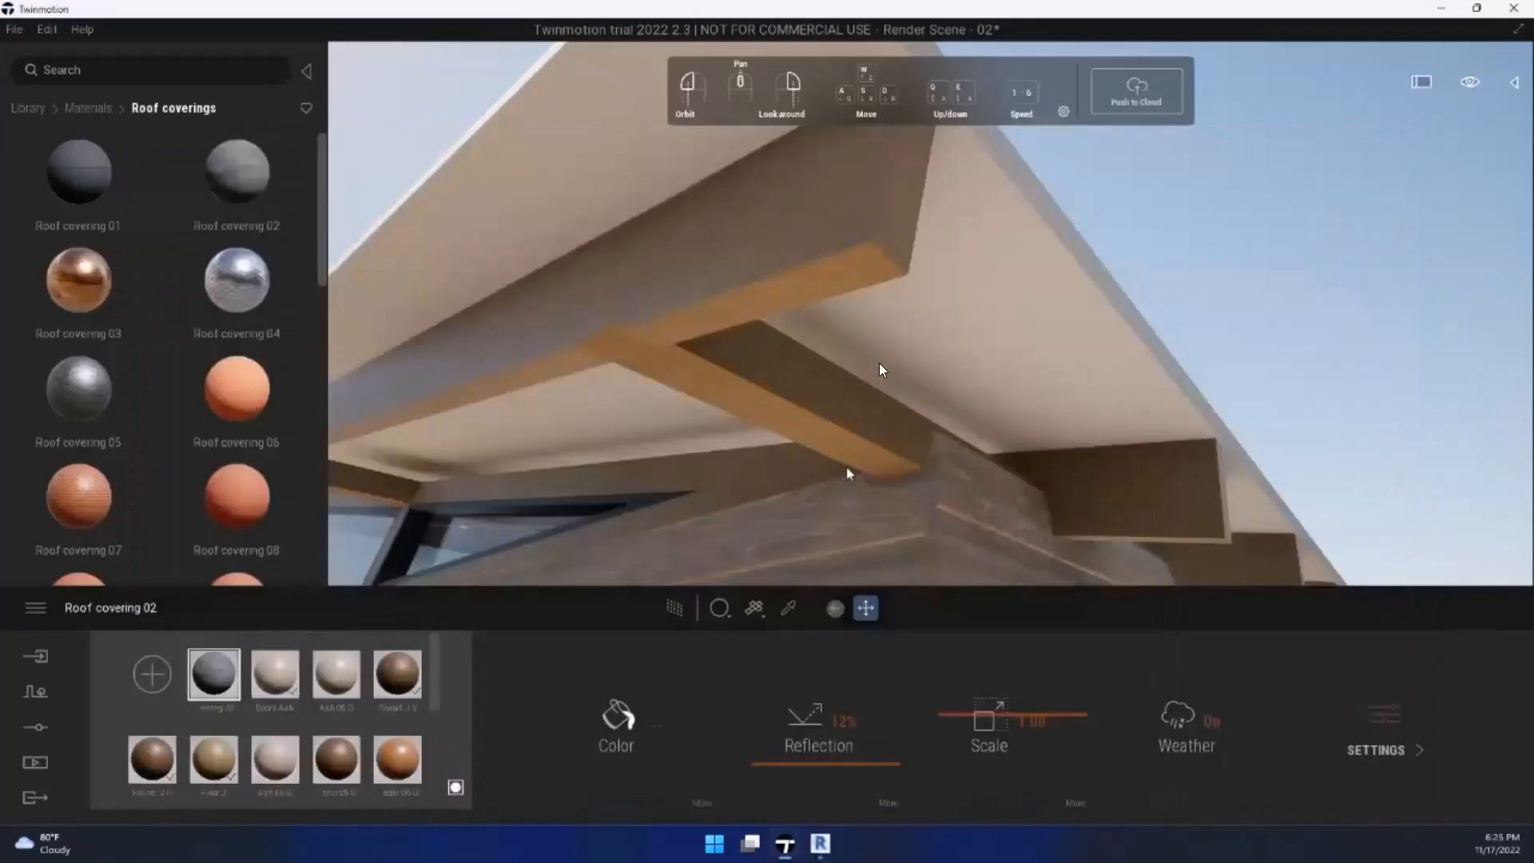
# Step: Apply Roof covering 02 to the top roof layer and set its scale to 8.52
pyautogui.scroll(-5, 1061, 238)
pyautogui.moveTo(1054, 245); pyautogui.dragTo(406, 484, button='middle')
pyautogui.scroll(-5, 406, 488)
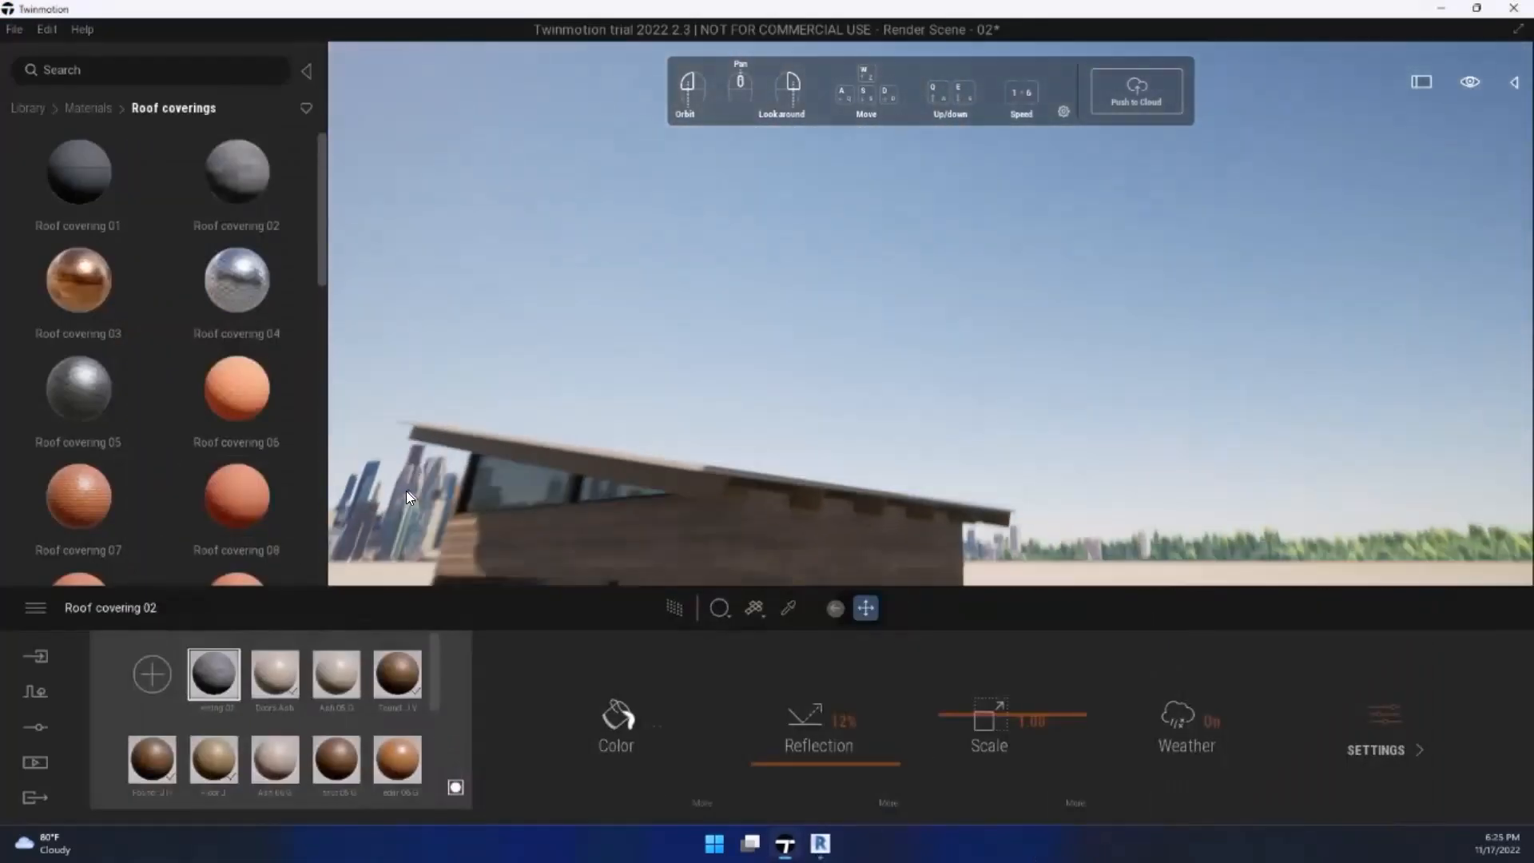
pyautogui.moveTo(406, 490); pyautogui.dragTo(413, 506)
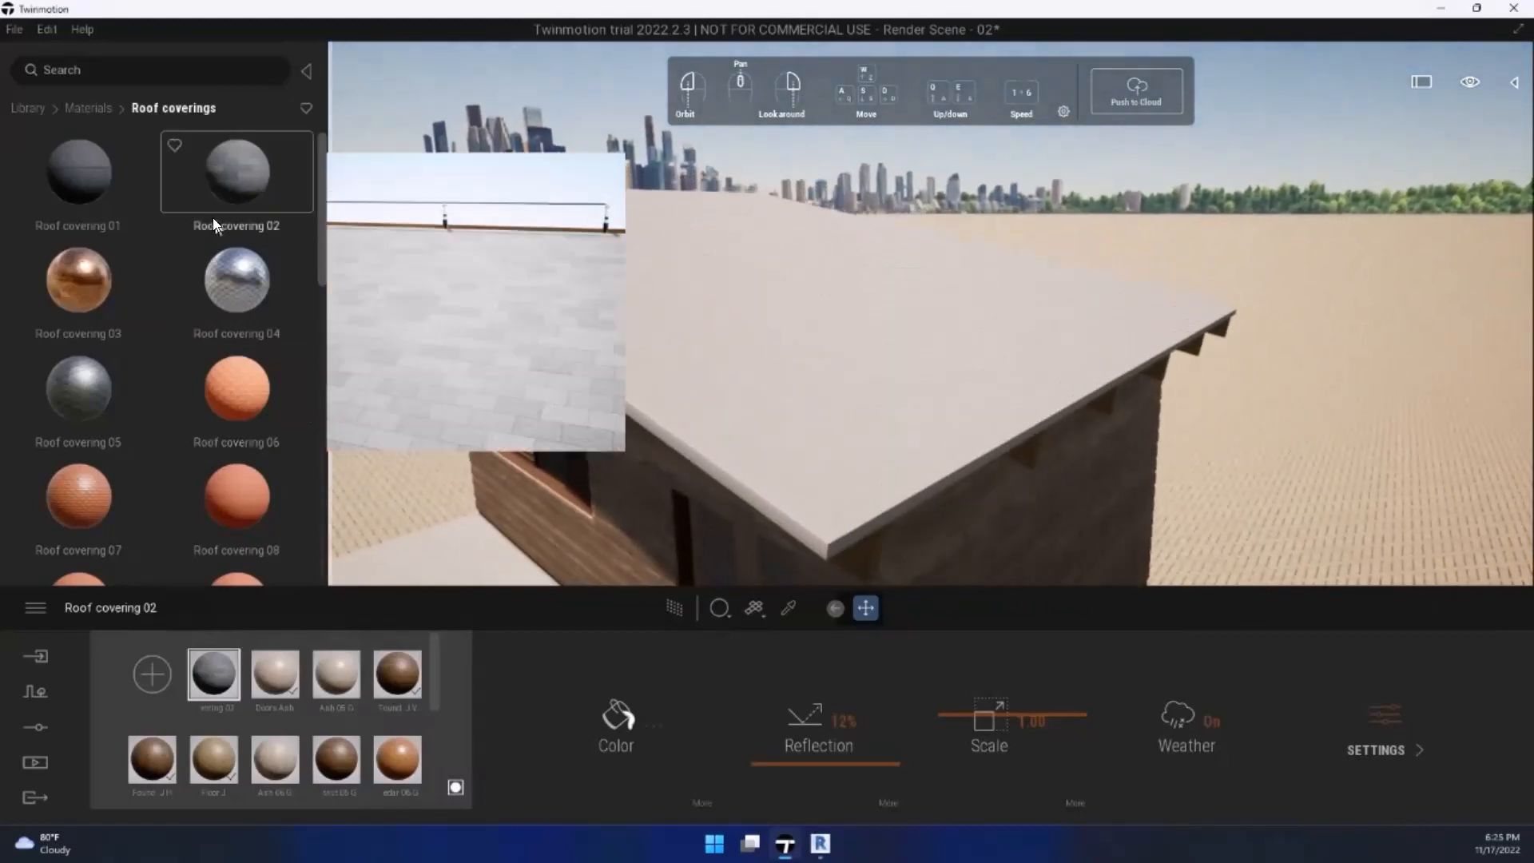
pyautogui.moveTo(213, 217); pyautogui.dragTo(845, 613)
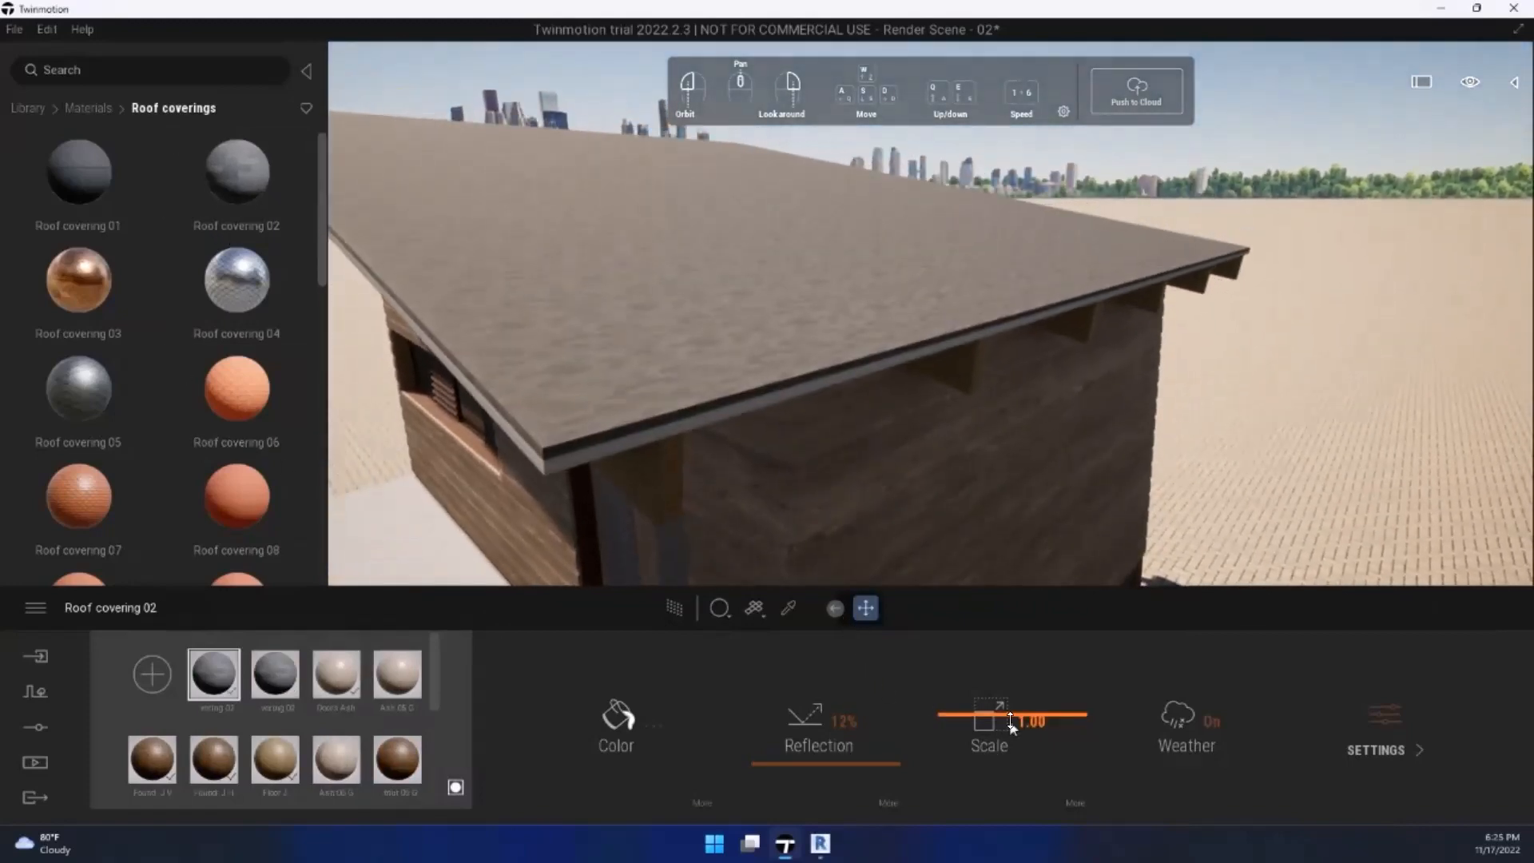
pyautogui.moveTo(1002, 632)
pyautogui.mouseDown()
pyautogui.moveTo(1006, 674)
pyautogui.moveTo(1009, 656)
pyautogui.mouseUp()
# Step: Apply the existing Floor J wood material to the underside of the roof
pyautogui.press('q')
pyautogui.moveTo(852, 436); pyautogui.dragTo(743, 392, button='right')
pyautogui.press('q')
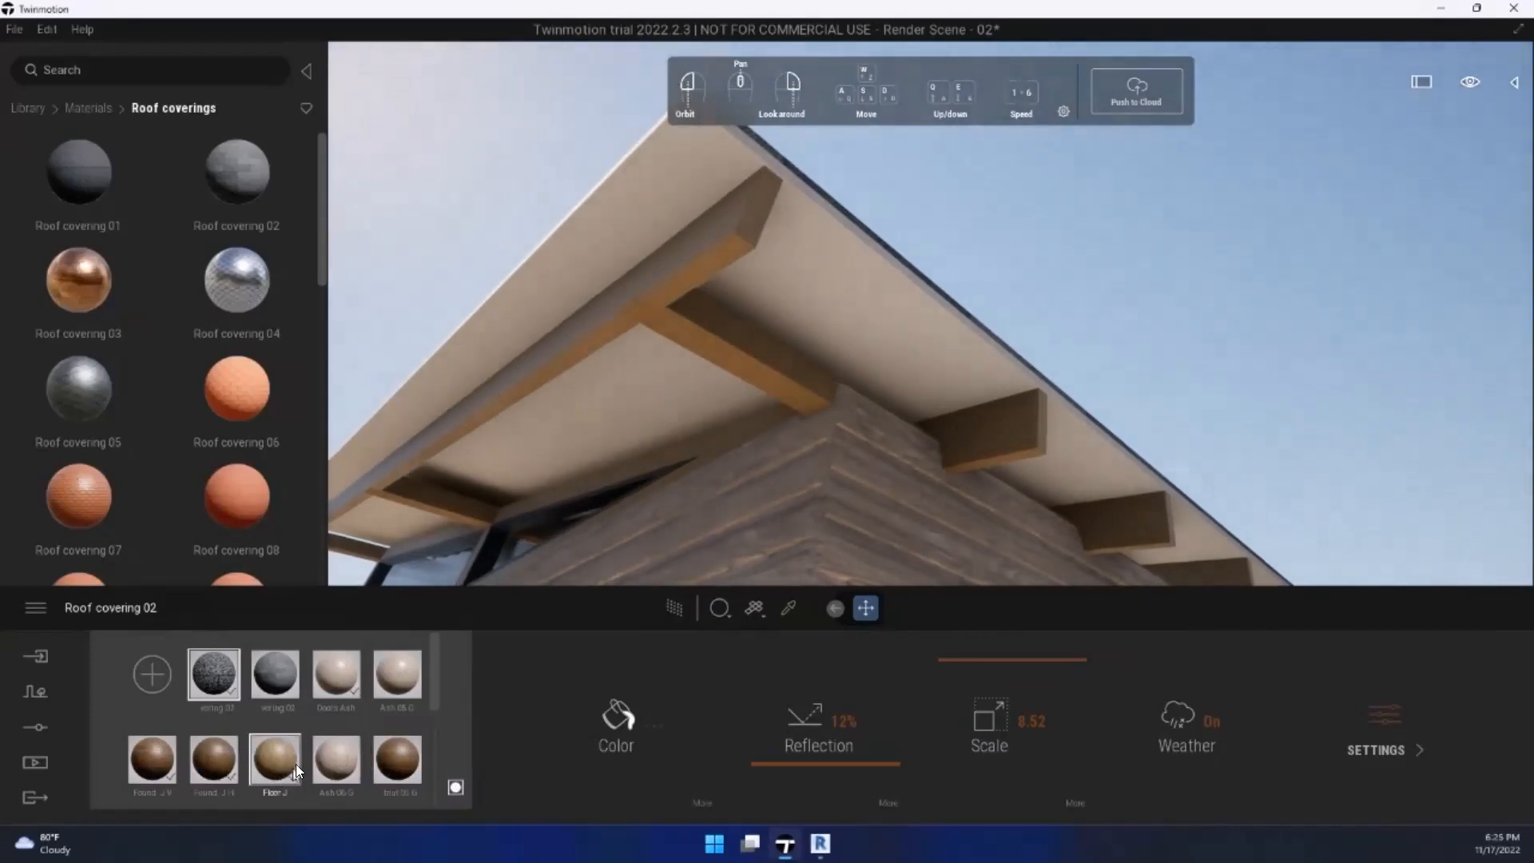
pyautogui.moveTo(288, 768); pyautogui.dragTo(819, 524)
pyautogui.press('s')
pyautogui.moveTo(818, 523); pyautogui.dragTo(845, 629, button='right')
pyautogui.press('e')
pyautogui.moveTo(845, 628); pyautogui.dragTo(782, 508)
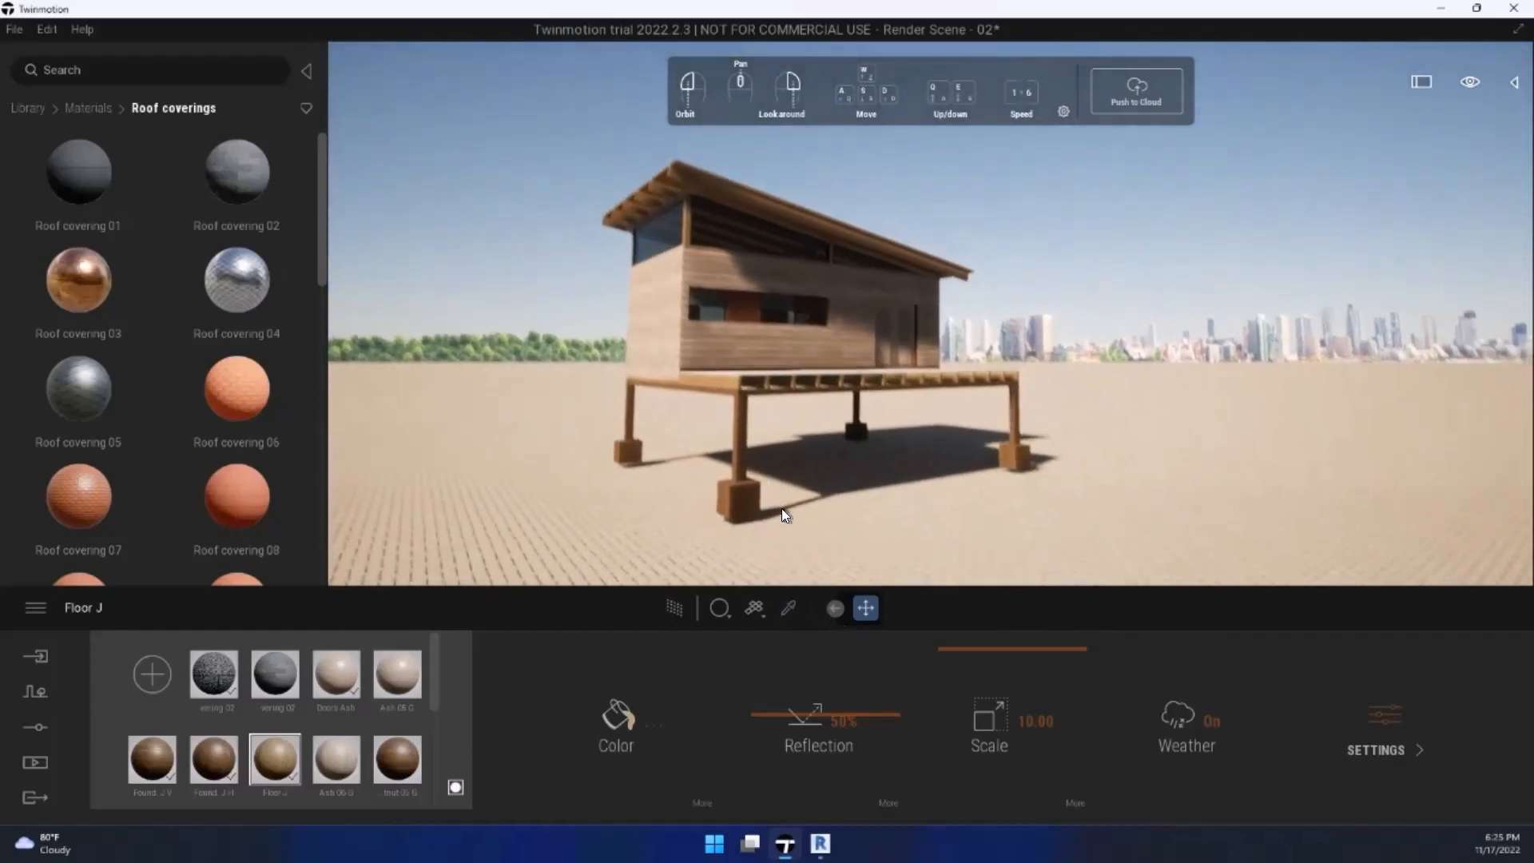
# Step: Apply the scene's Wall Siding material to the dark strip along the base of the exterior wall above the deck
pyautogui.scroll(10, 783, 510)
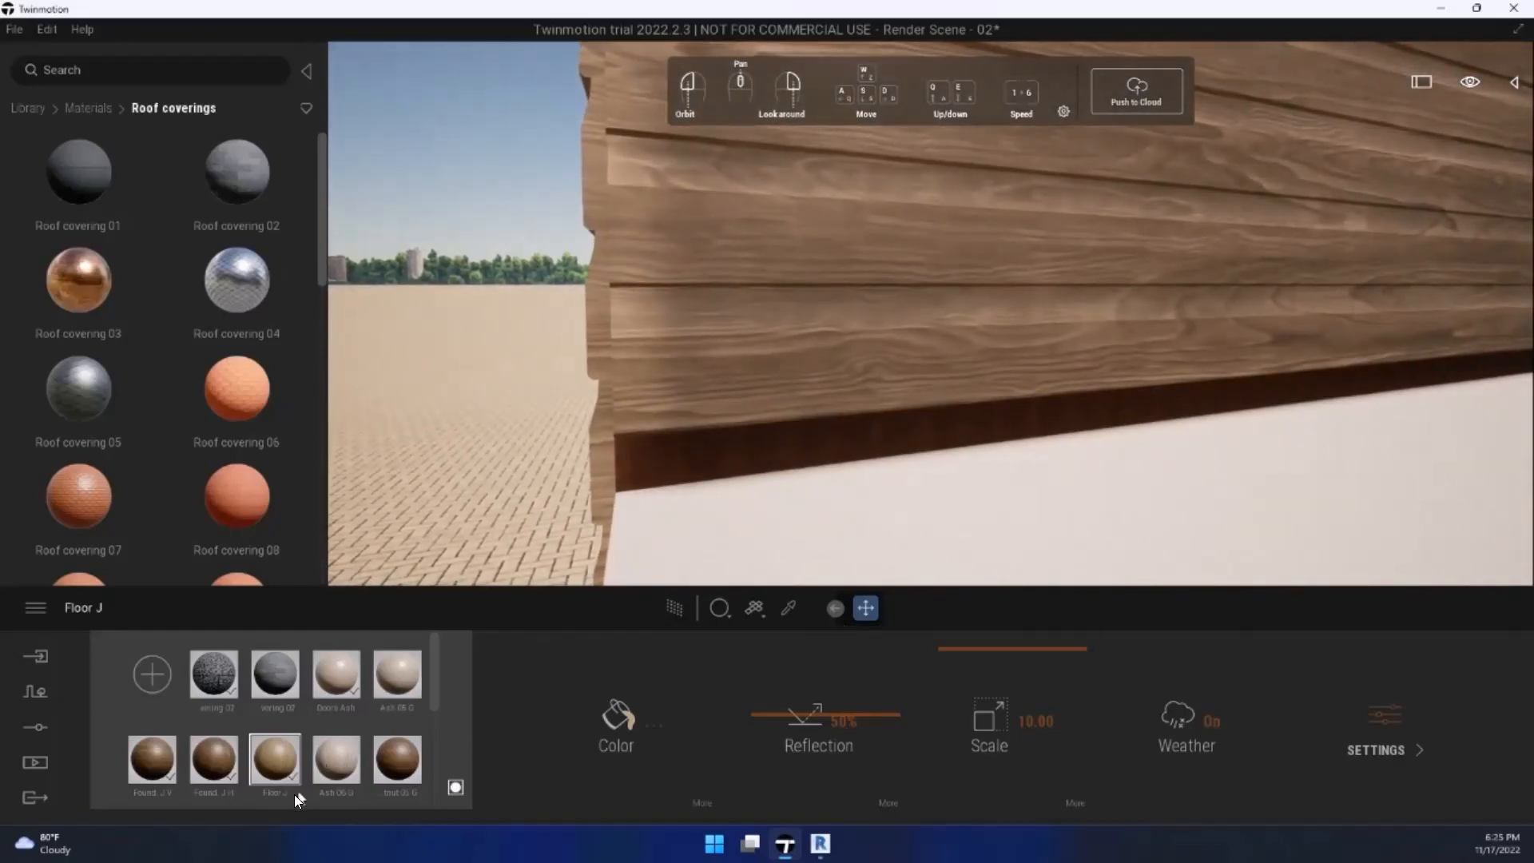
pyautogui.scroll(-4, 364, 739)
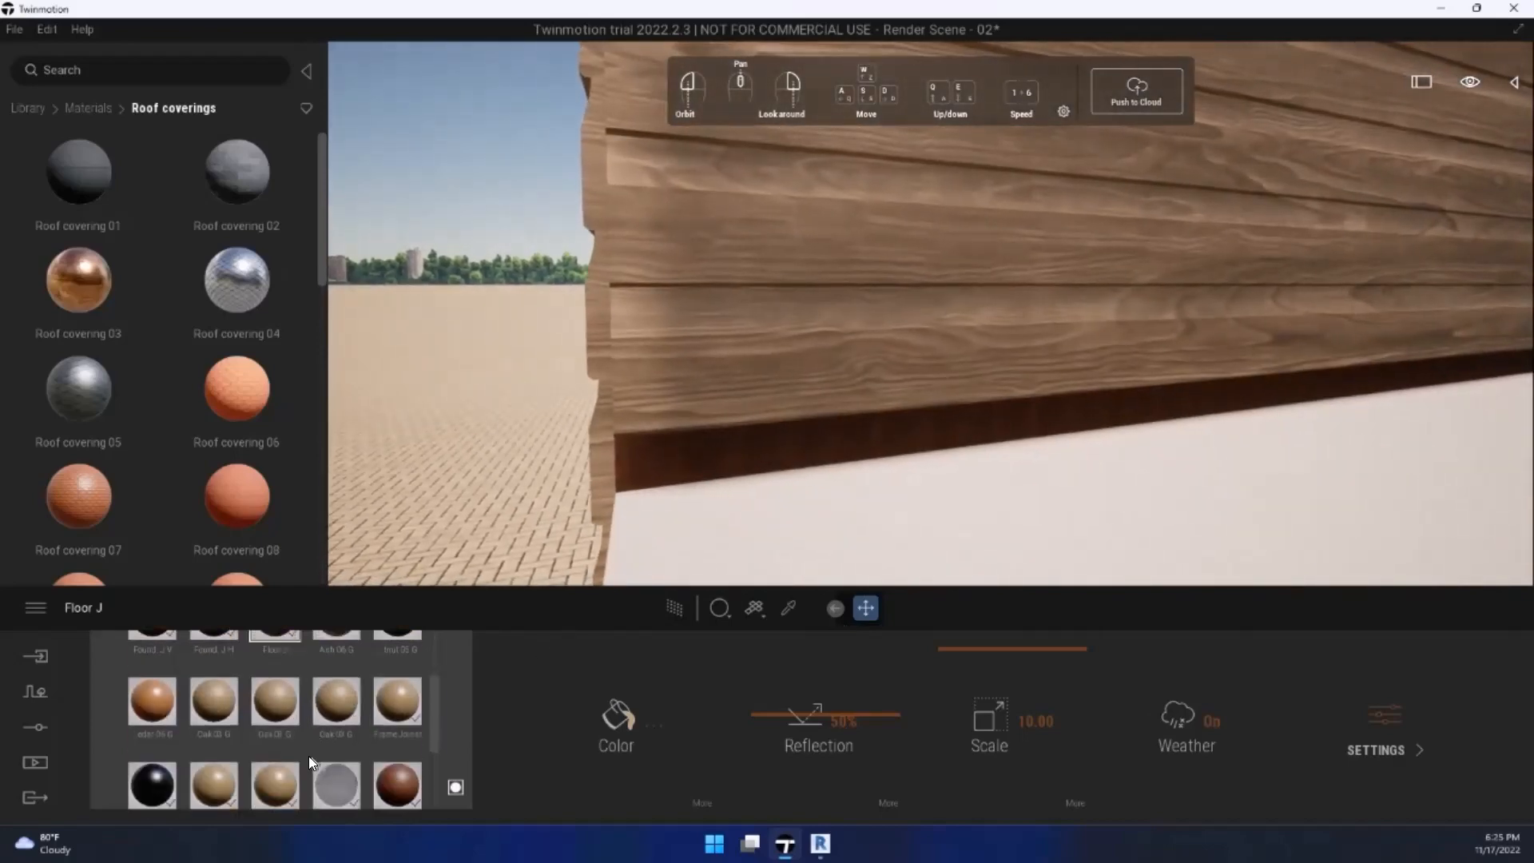
pyautogui.scroll(-3, 335, 756)
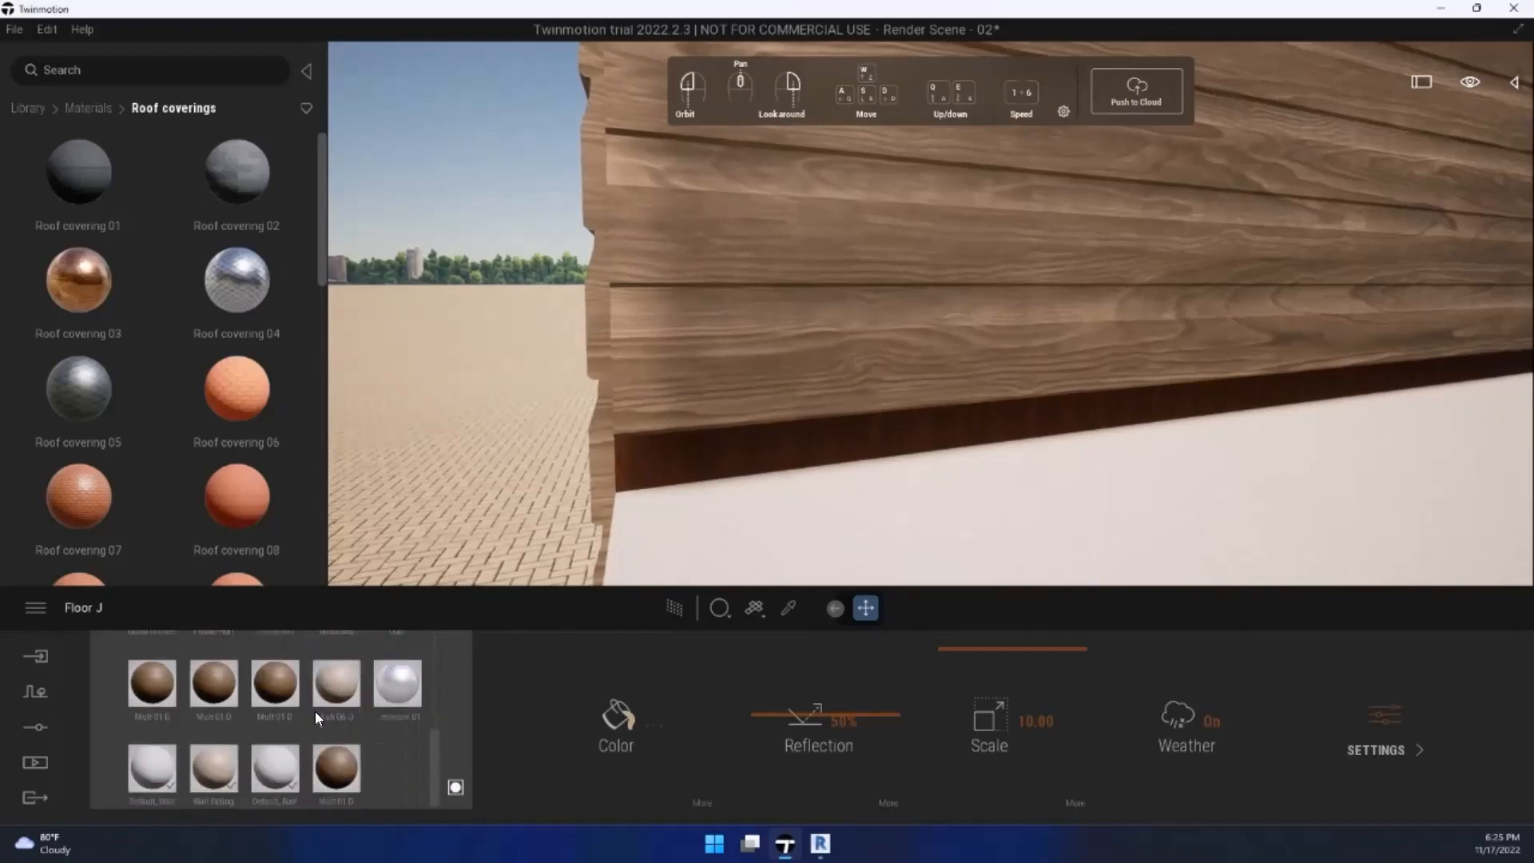
pyautogui.click(220, 780)
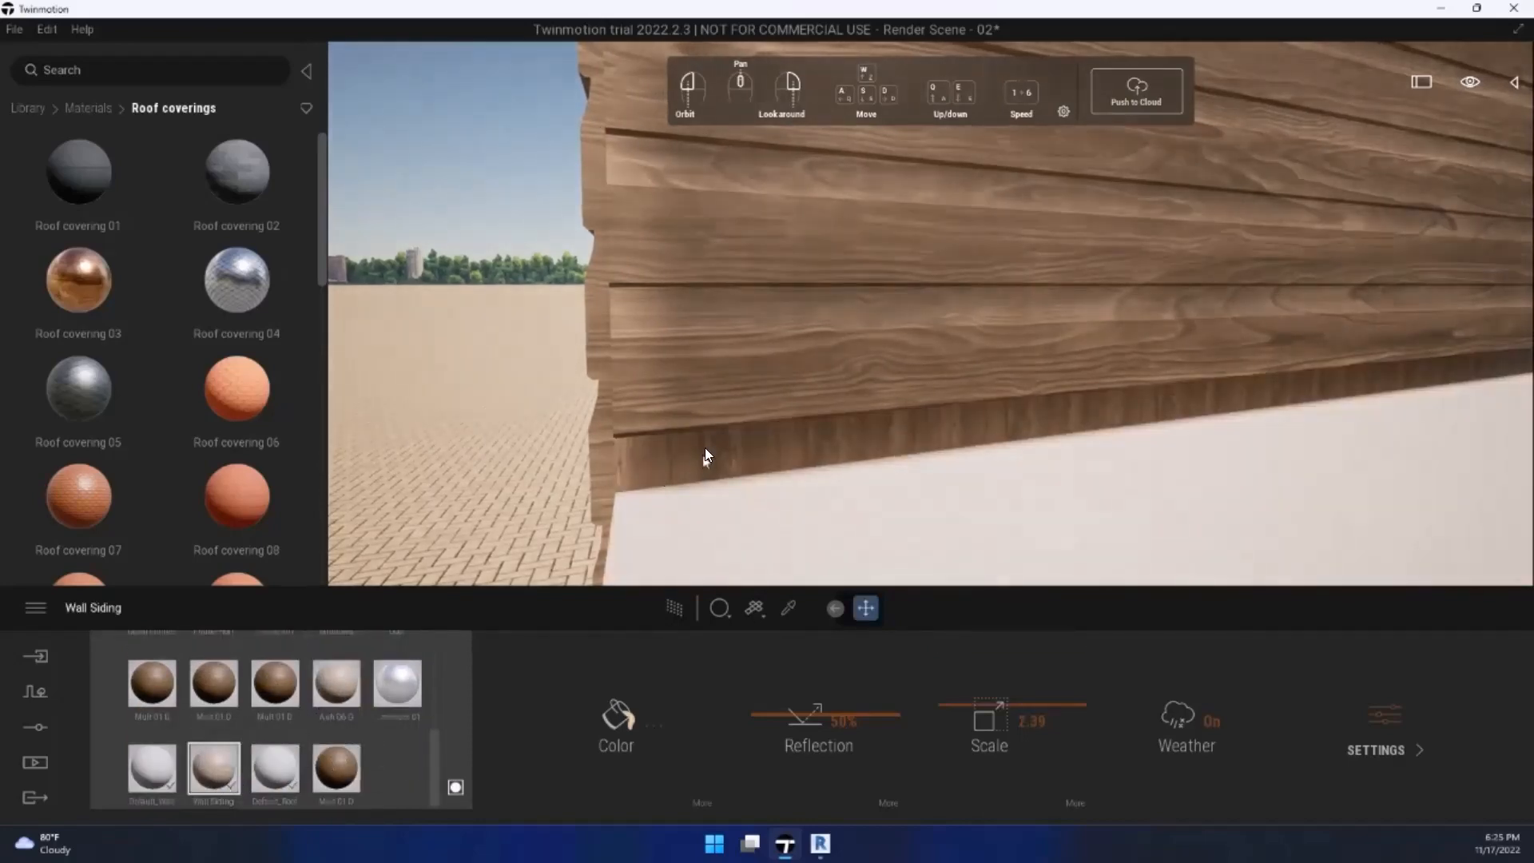
pyautogui.moveTo(706, 447); pyautogui.dragTo(743, 440)
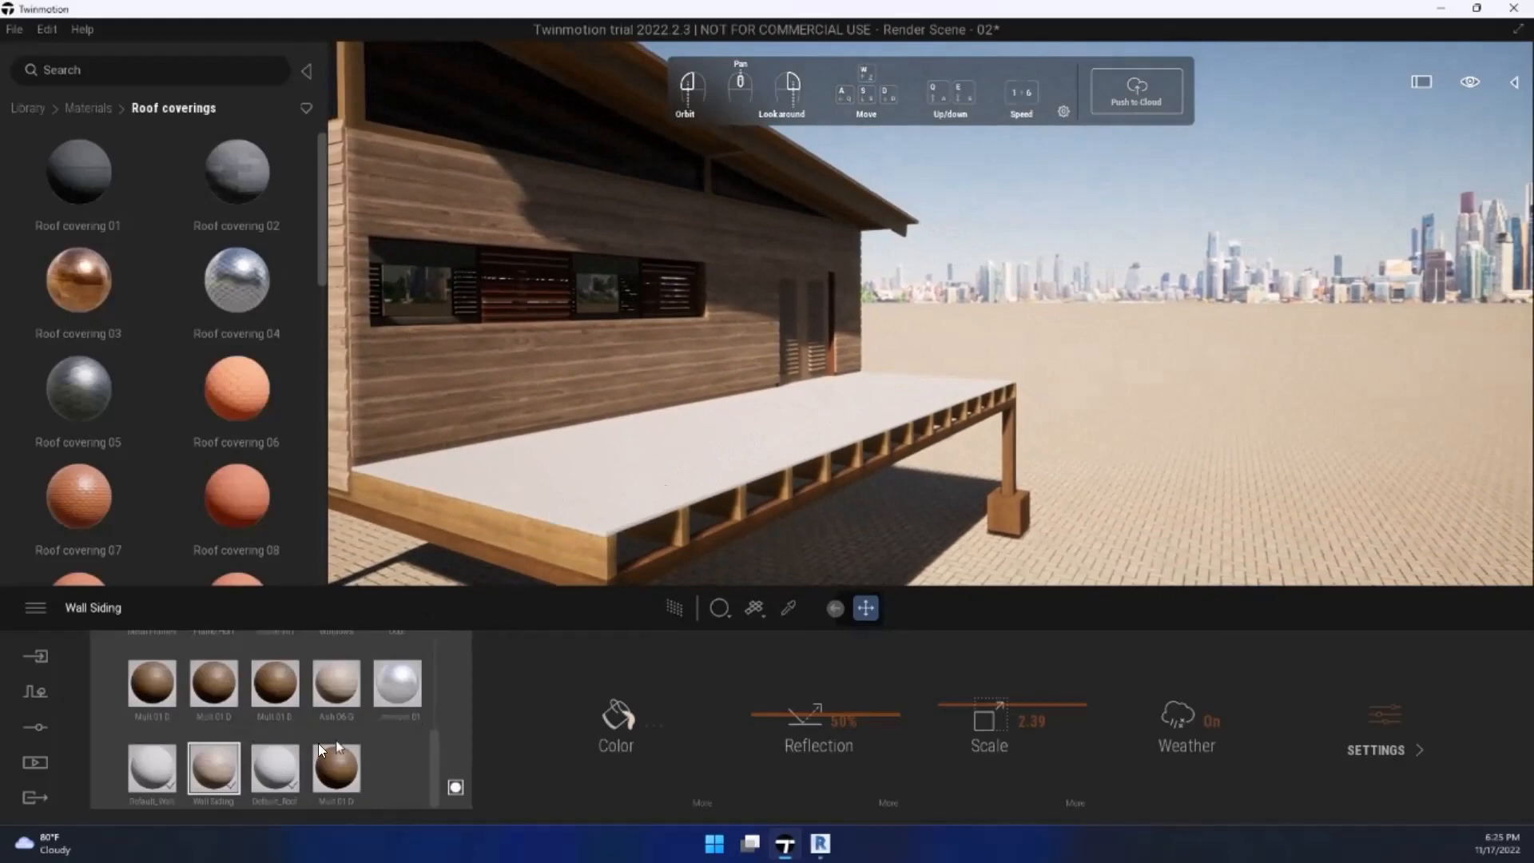
# Step: Apply the Rough planks wood material to the white deck floor and set its scale to 10.00
pyautogui.scroll(-5, 178, 466)
pyautogui.click(76, 109)
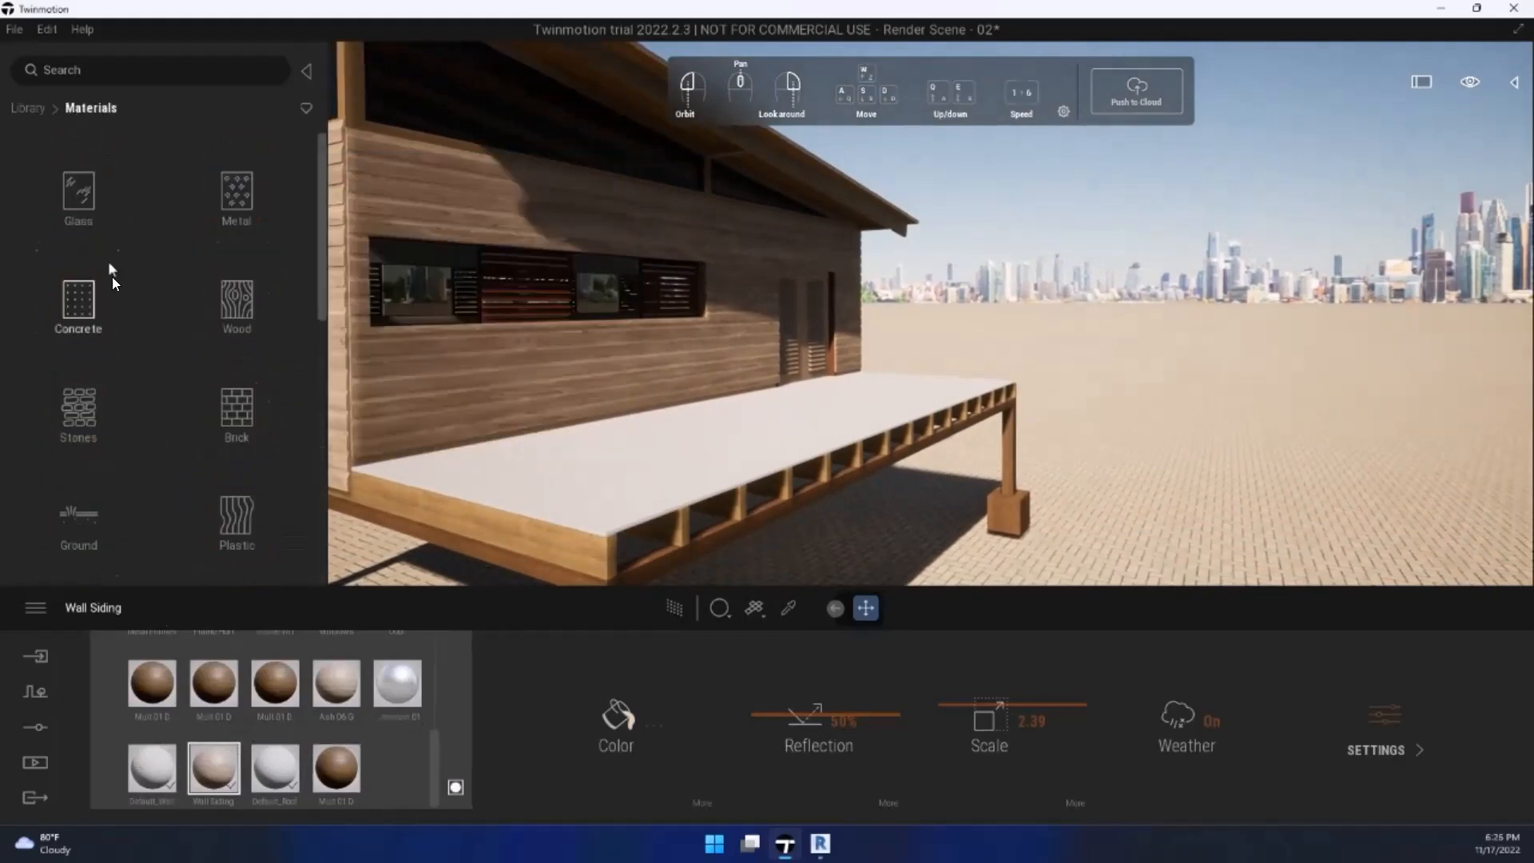
pyautogui.click(234, 303)
pyautogui.scroll(-5, 216, 315)
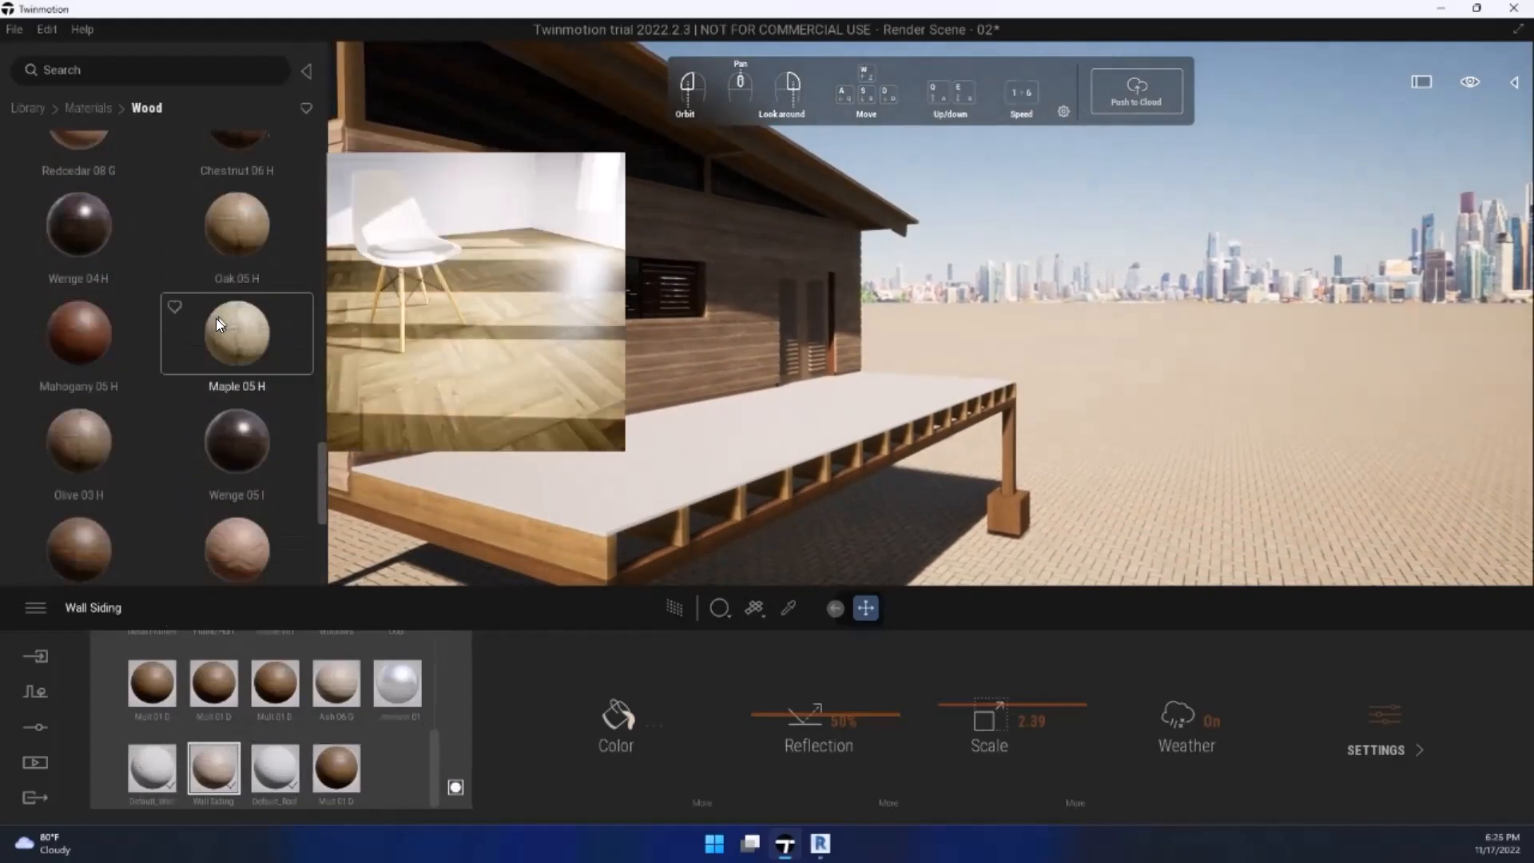
pyautogui.scroll(-5, 216, 335)
pyautogui.moveTo(102, 321); pyautogui.dragTo(682, 537)
pyautogui.scroll(5, 682, 531)
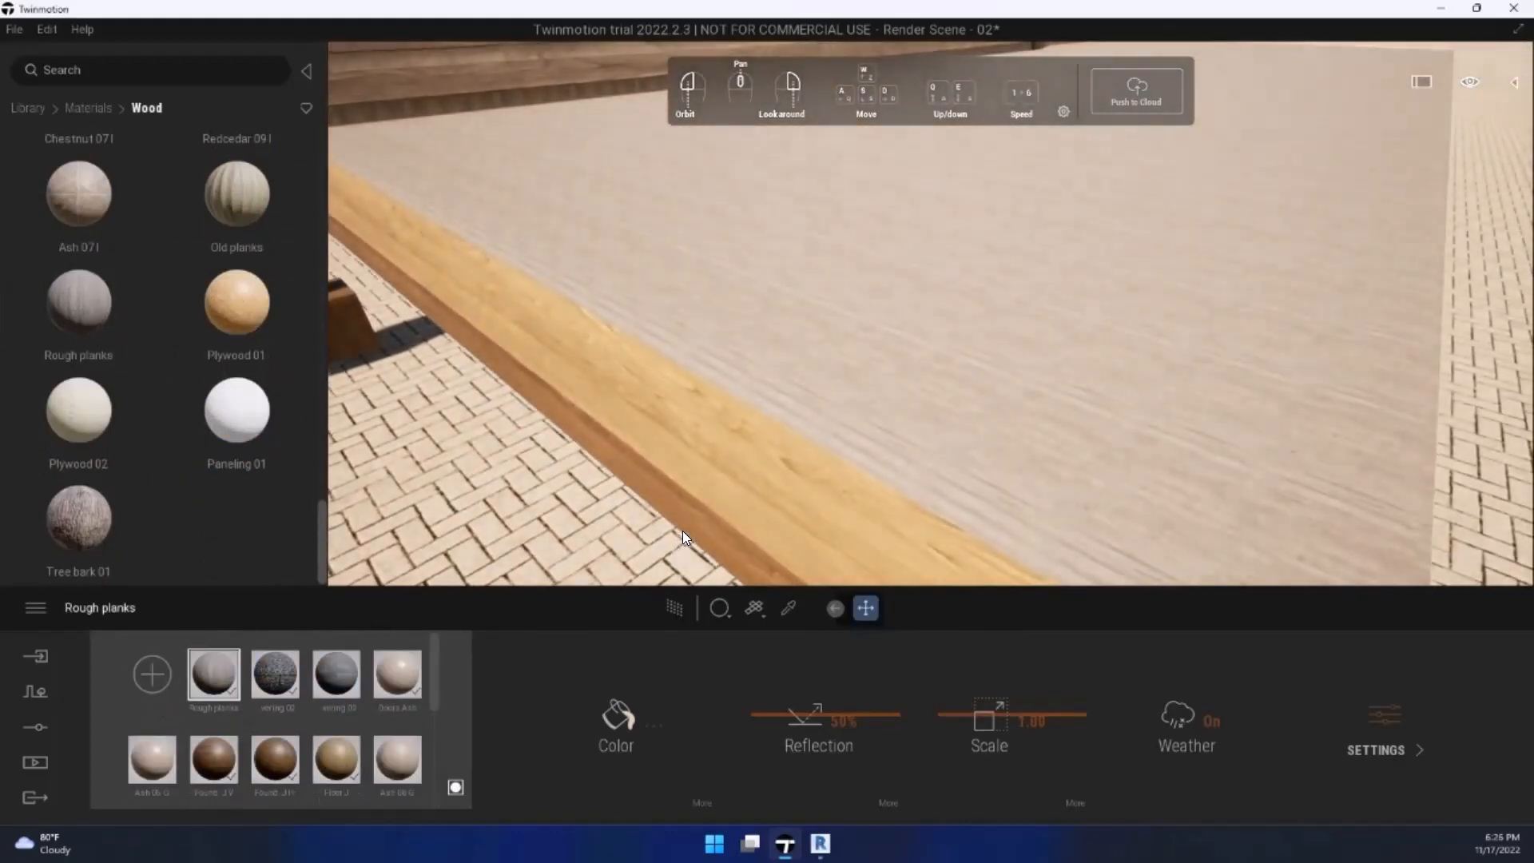
pyautogui.press('d')
pyautogui.moveTo(1020, 706); pyautogui.dragTo(1044, 564)
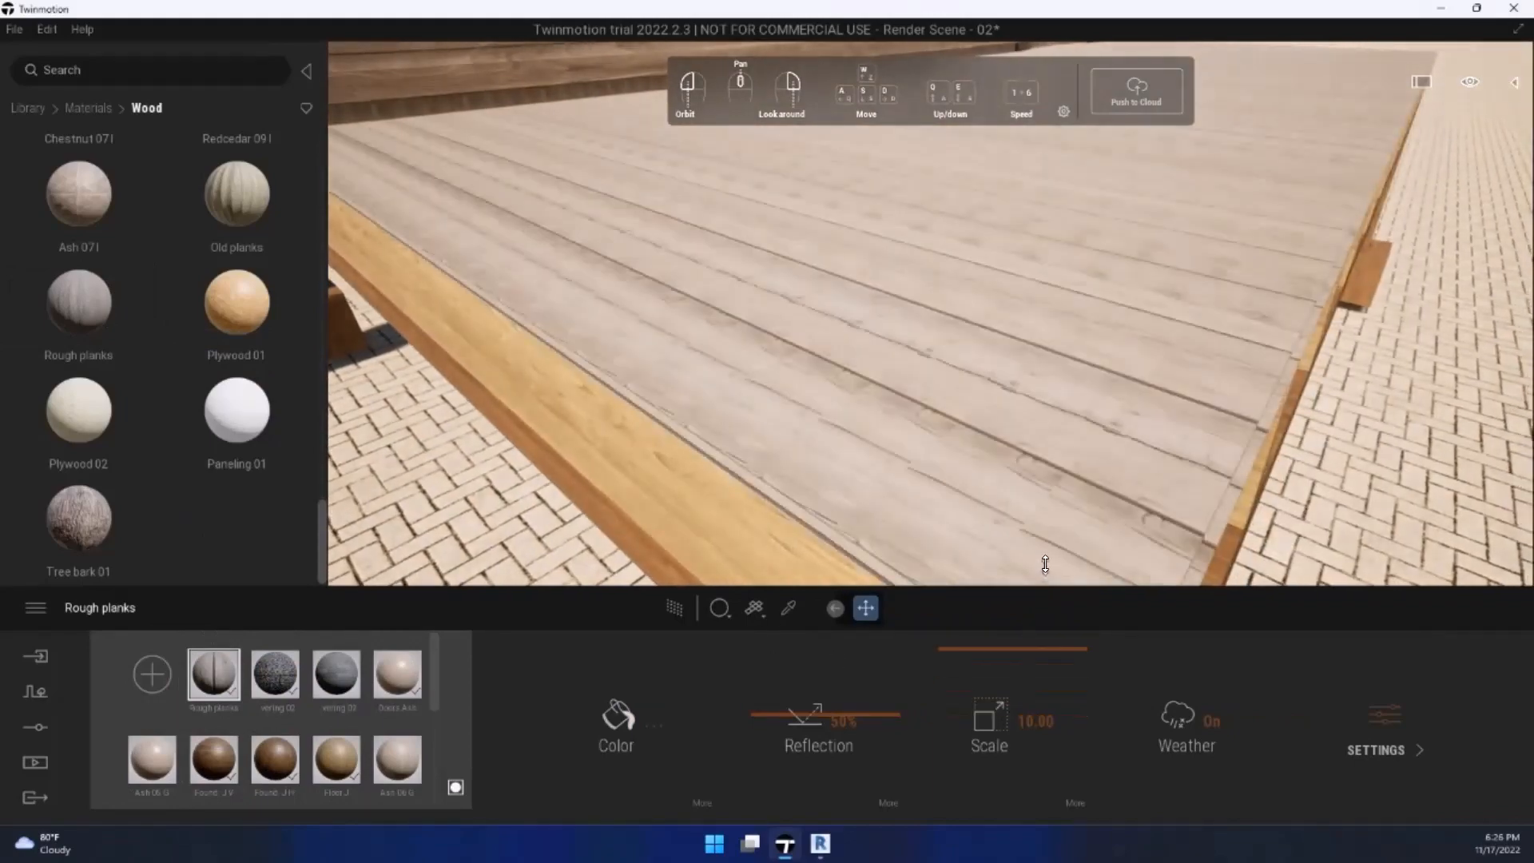
# Step: Examine the plank size and texture repetition across the deck floor
pyautogui.press('d')
pyautogui.press('s')
pyautogui.press('a')
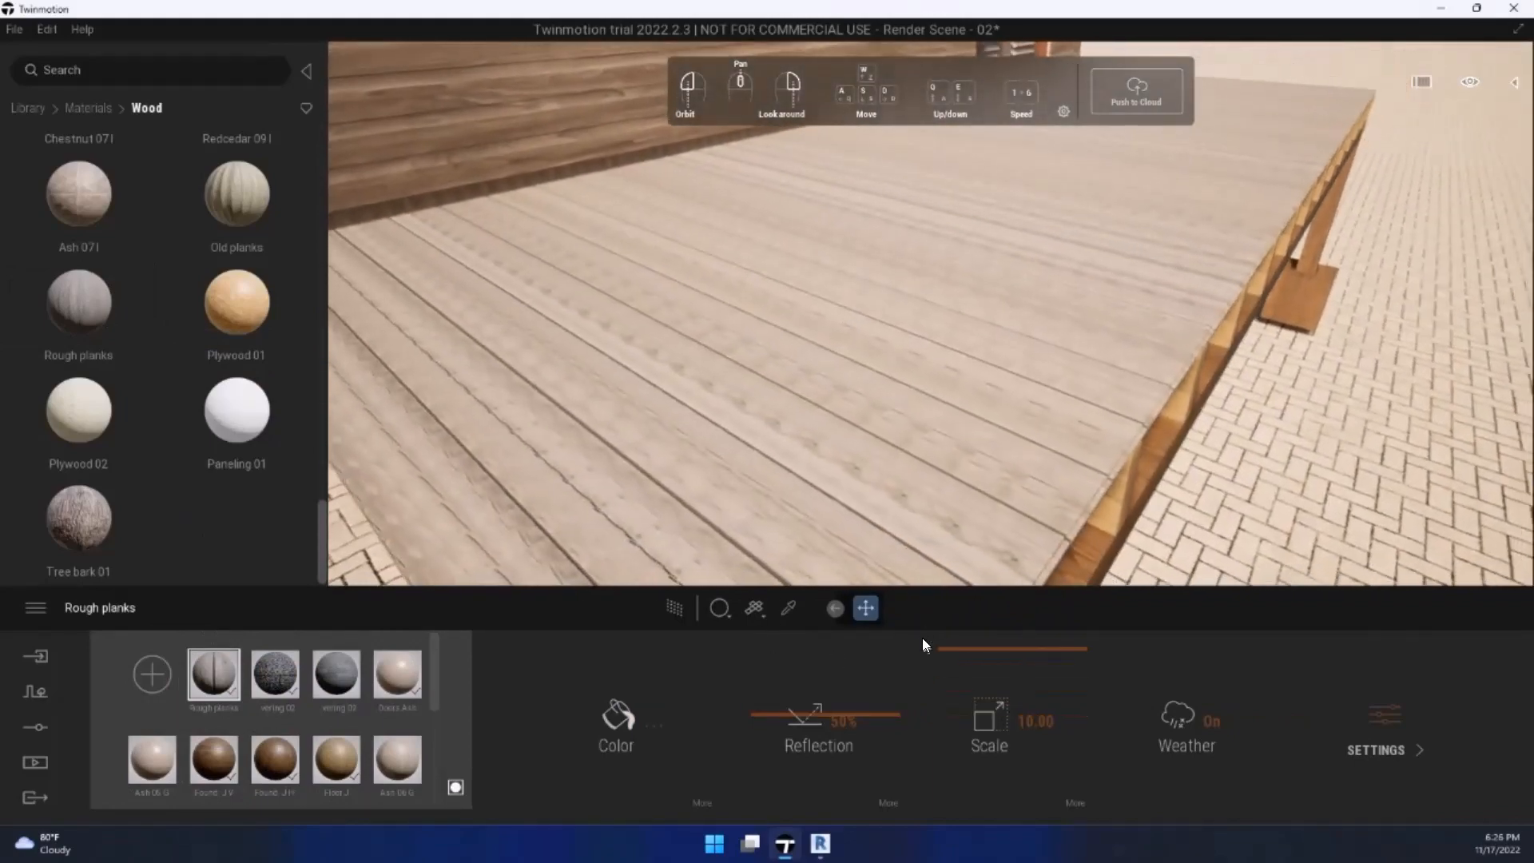
pyautogui.press('d')
pyautogui.press('d')
pyautogui.press('a')
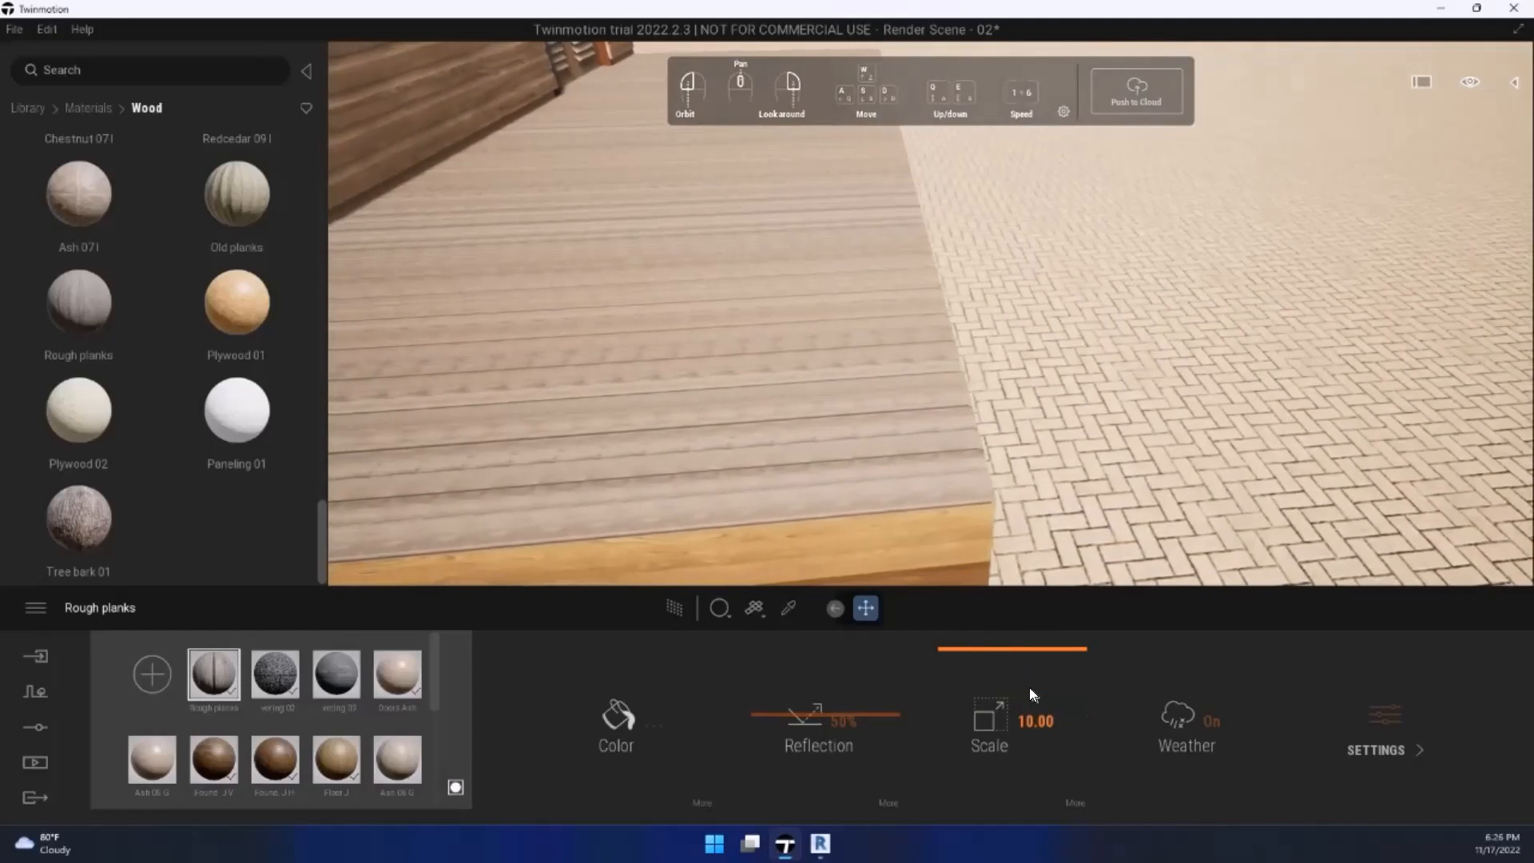
pyautogui.press('a')
pyautogui.press('w')
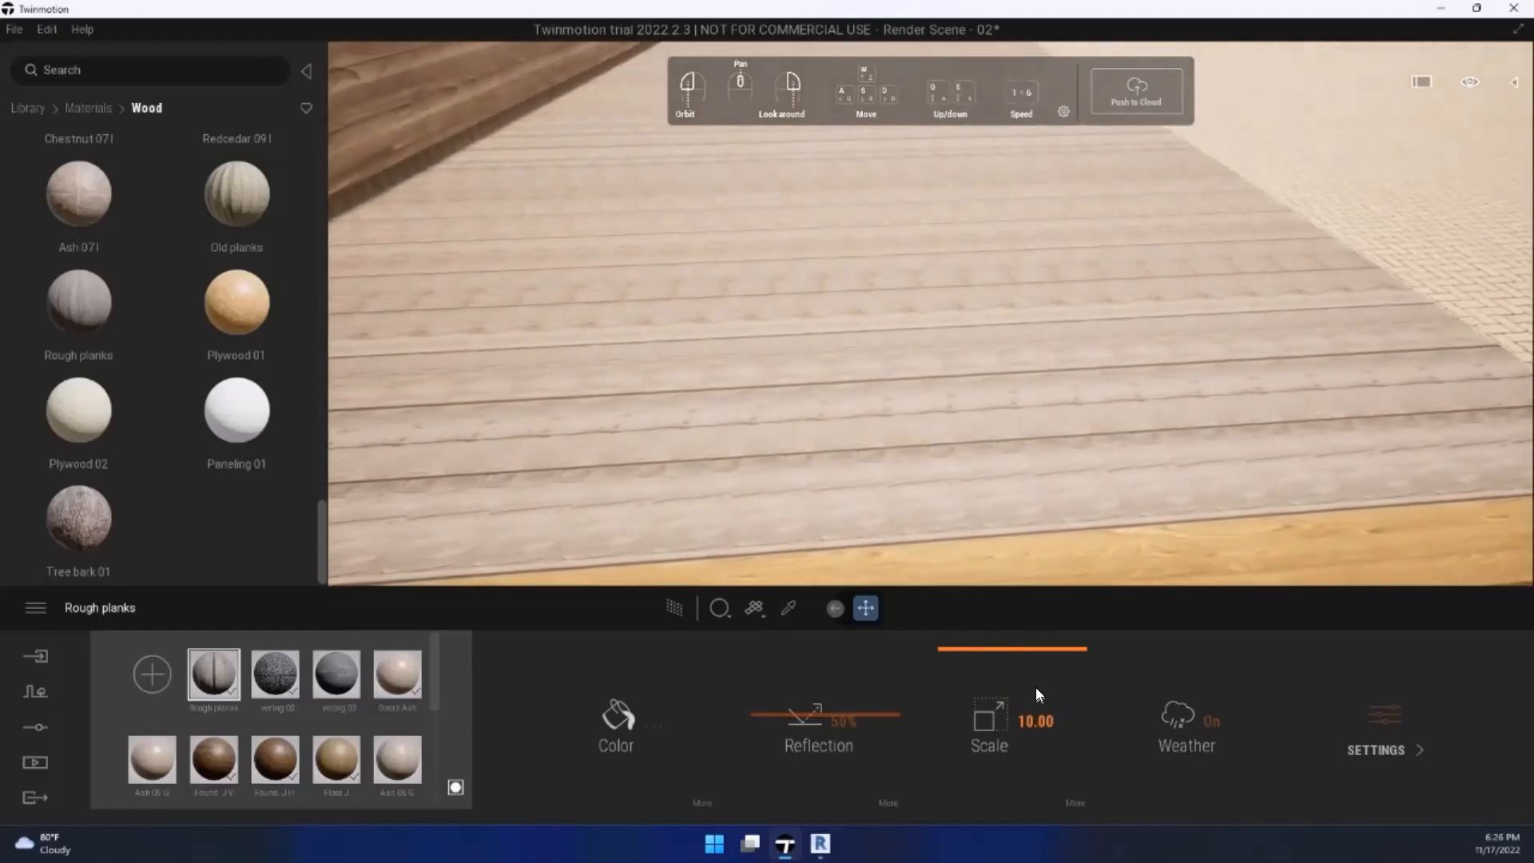
pyautogui.press('w')
pyautogui.press('d')
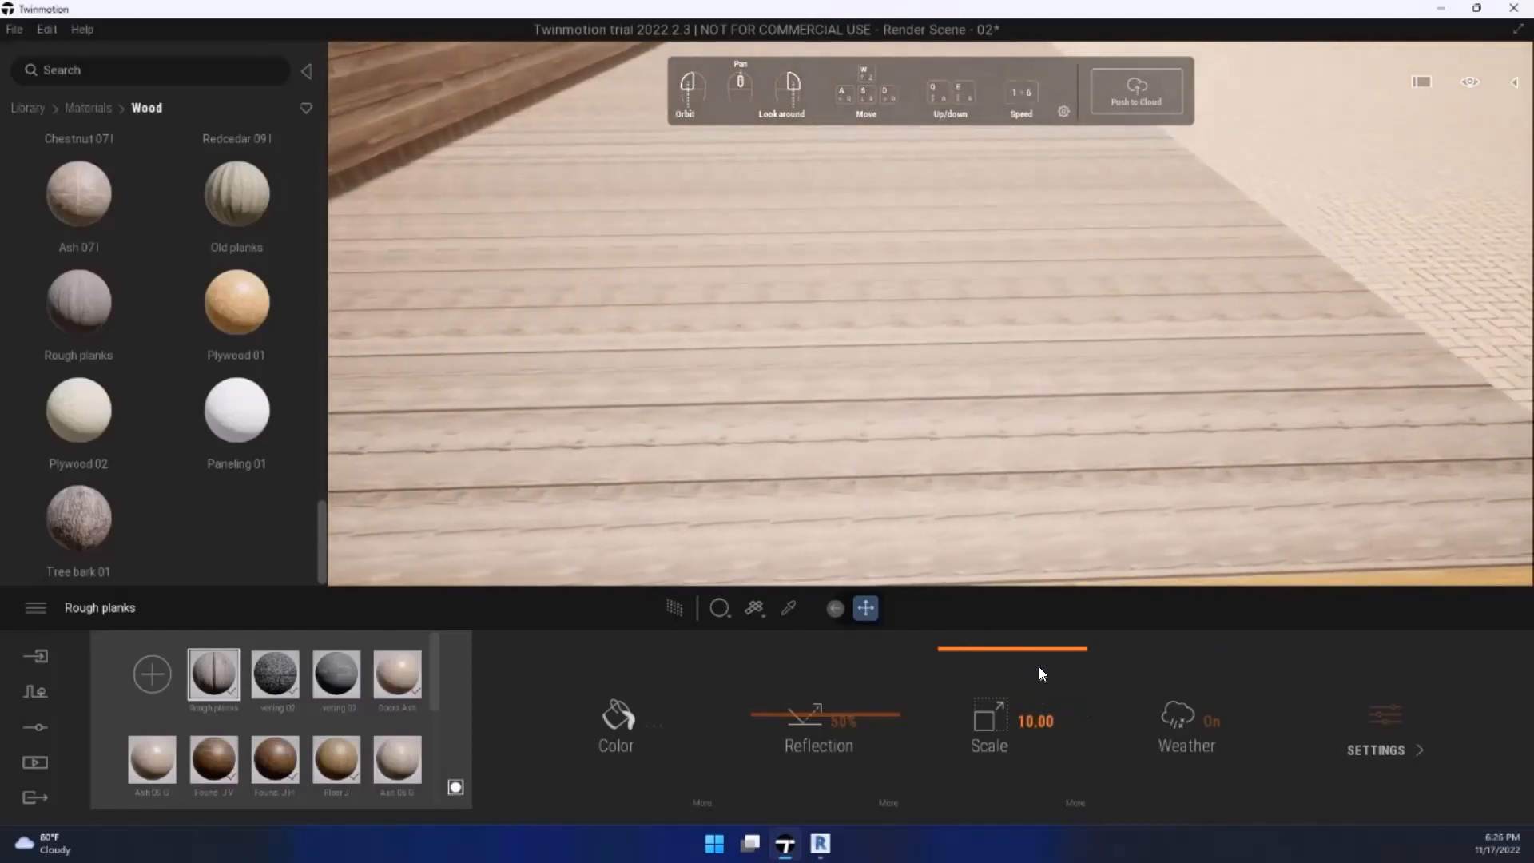
# Step: Stretch the Rough planks texture to 3.95 on X and 6.41 on Y
pyautogui.moveTo(1040, 668); pyautogui.dragTo(1059, 639)
pyautogui.press('d')
pyautogui.press('w')
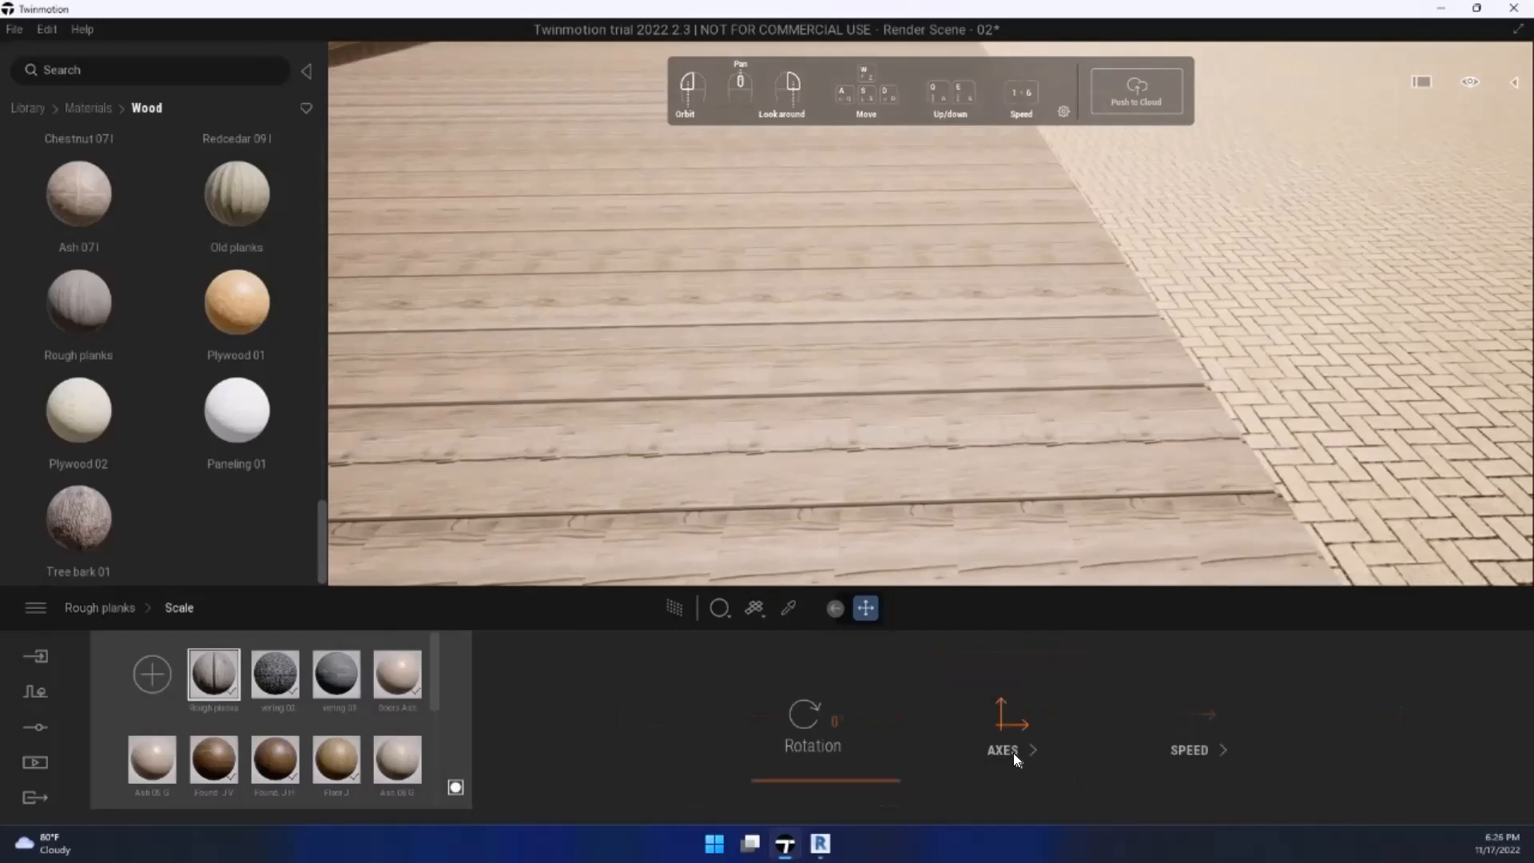
pyautogui.click(1013, 740)
pyautogui.moveTo(982, 747); pyautogui.dragTo(969, 736)
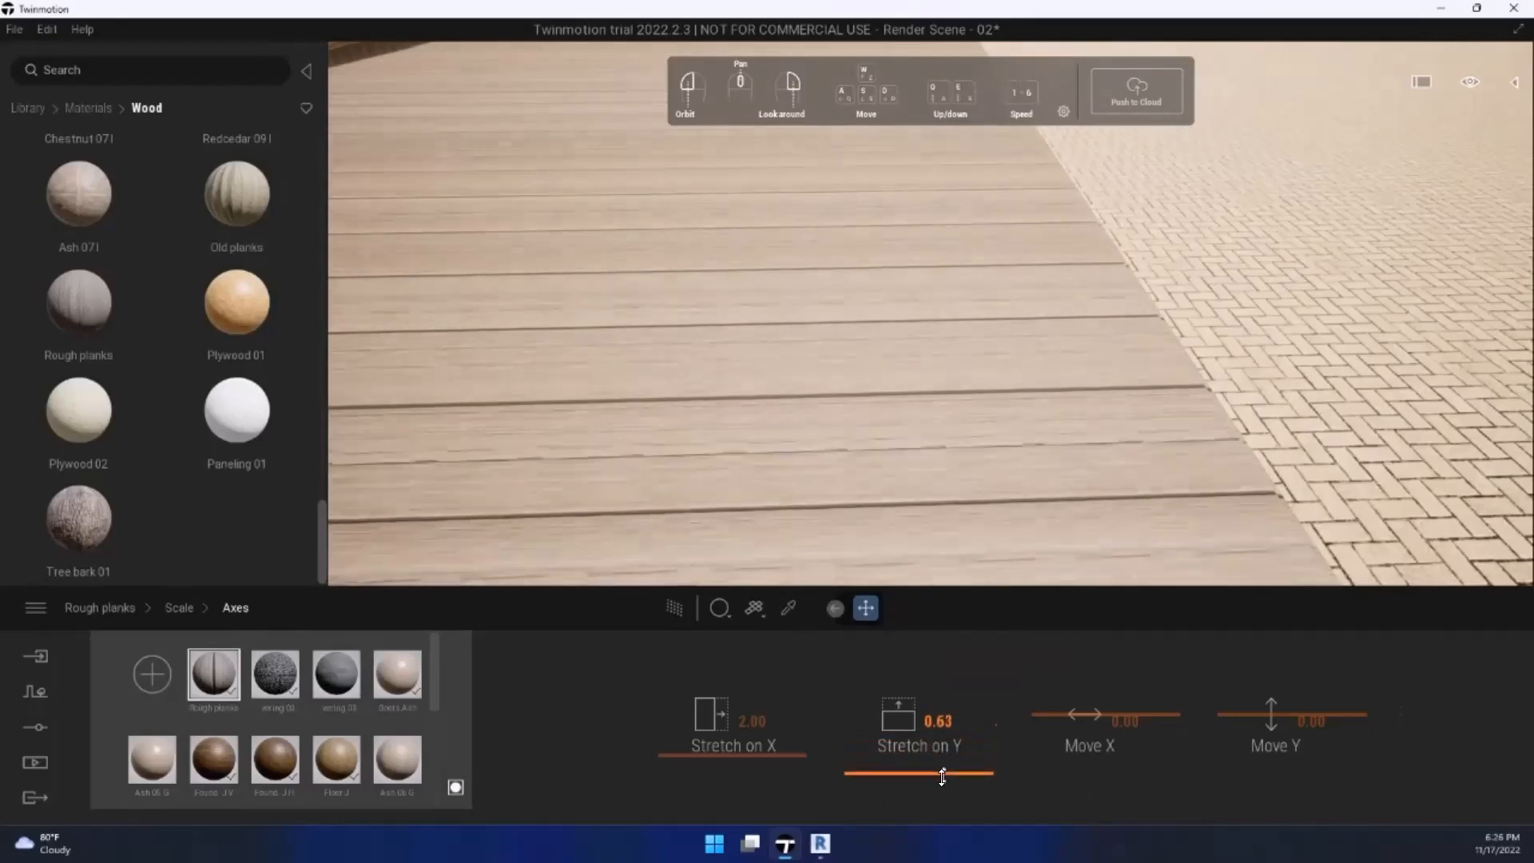
pyautogui.moveTo(942, 778); pyautogui.dragTo(1003, 740)
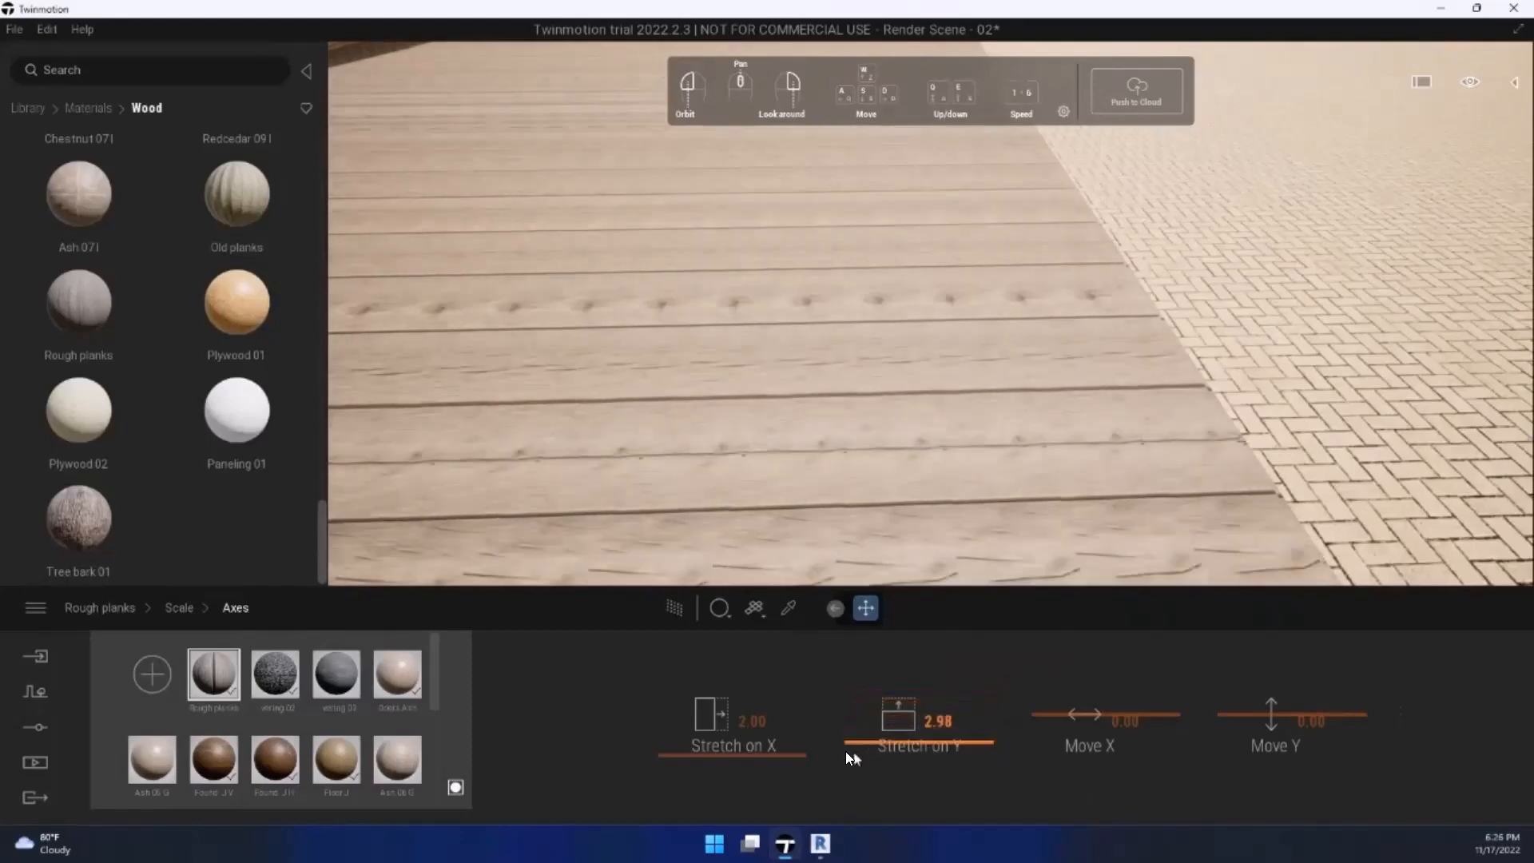
pyautogui.moveTo(768, 758); pyautogui.dragTo(896, 724)
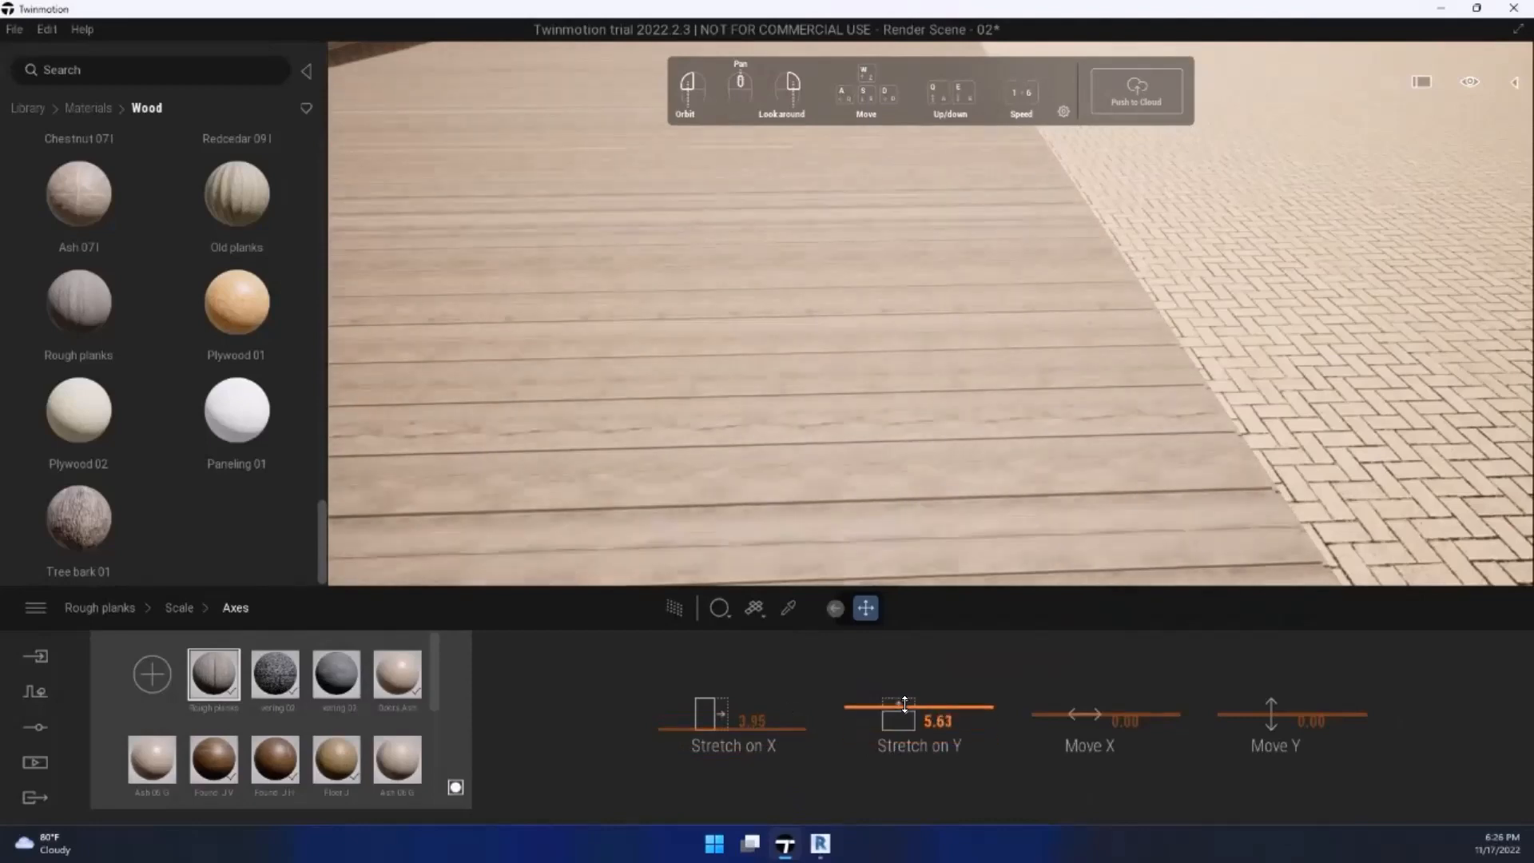
# Step: Replace the deck floor material with Old planks and set its scale to 7.20
pyautogui.press('s')
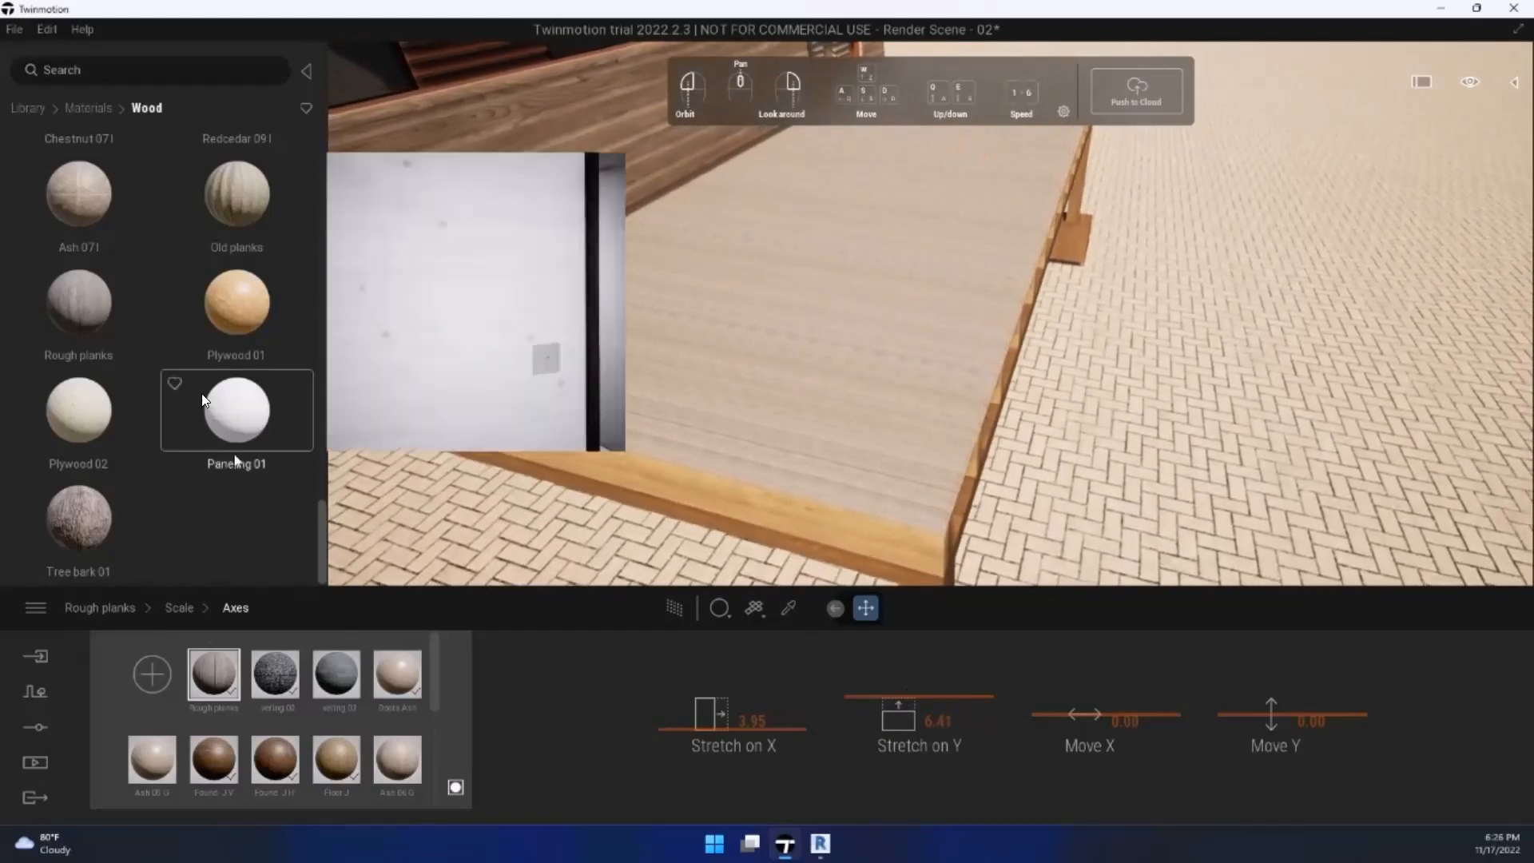
pyautogui.scroll(1, 240, 240)
pyautogui.moveTo(246, 235); pyautogui.dragTo(713, 356)
pyautogui.press('e')
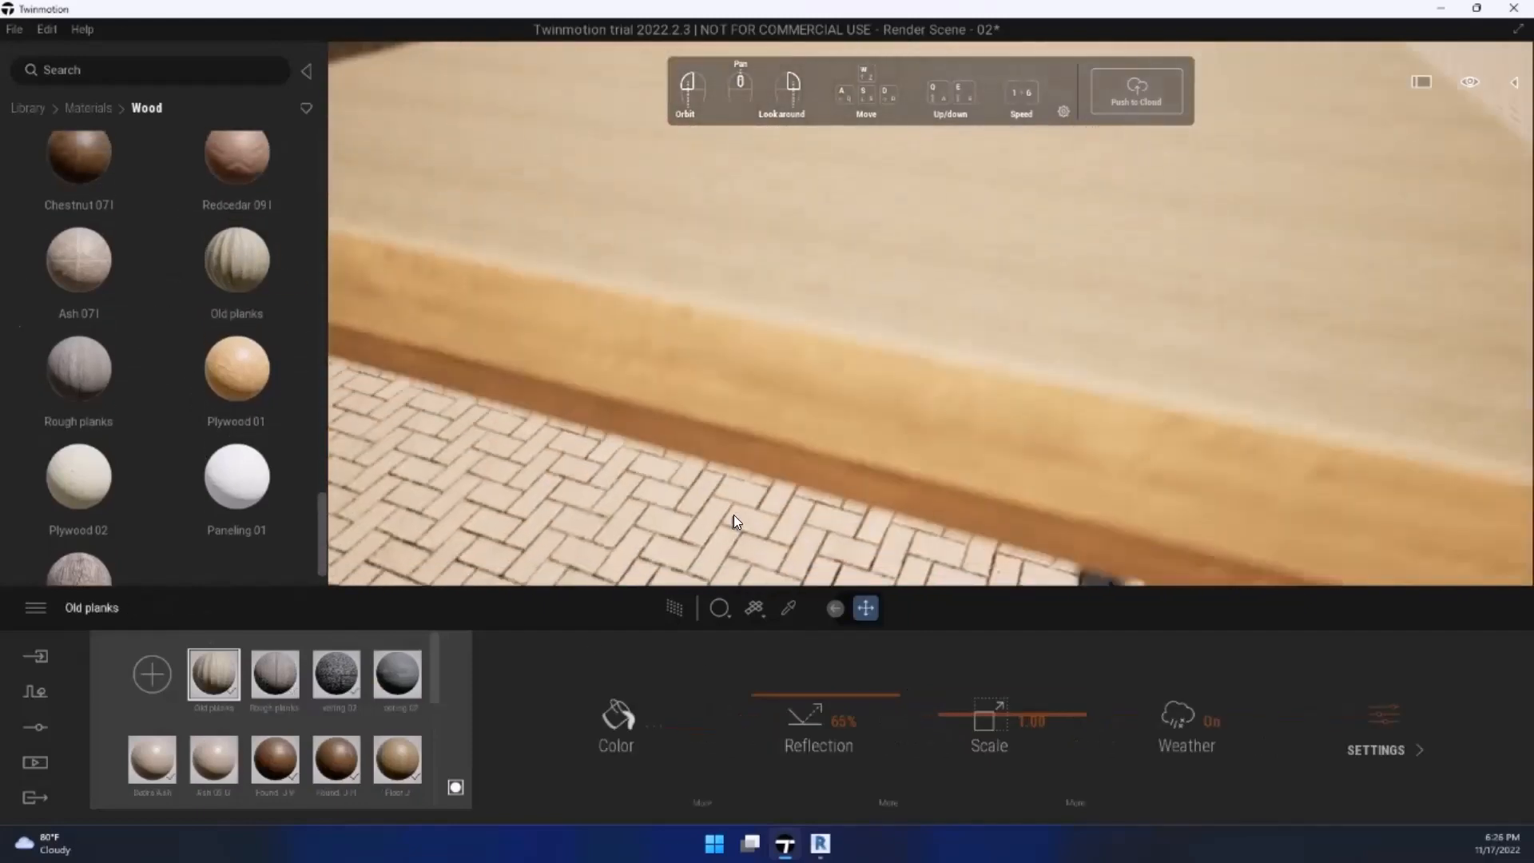
pyautogui.press('q')
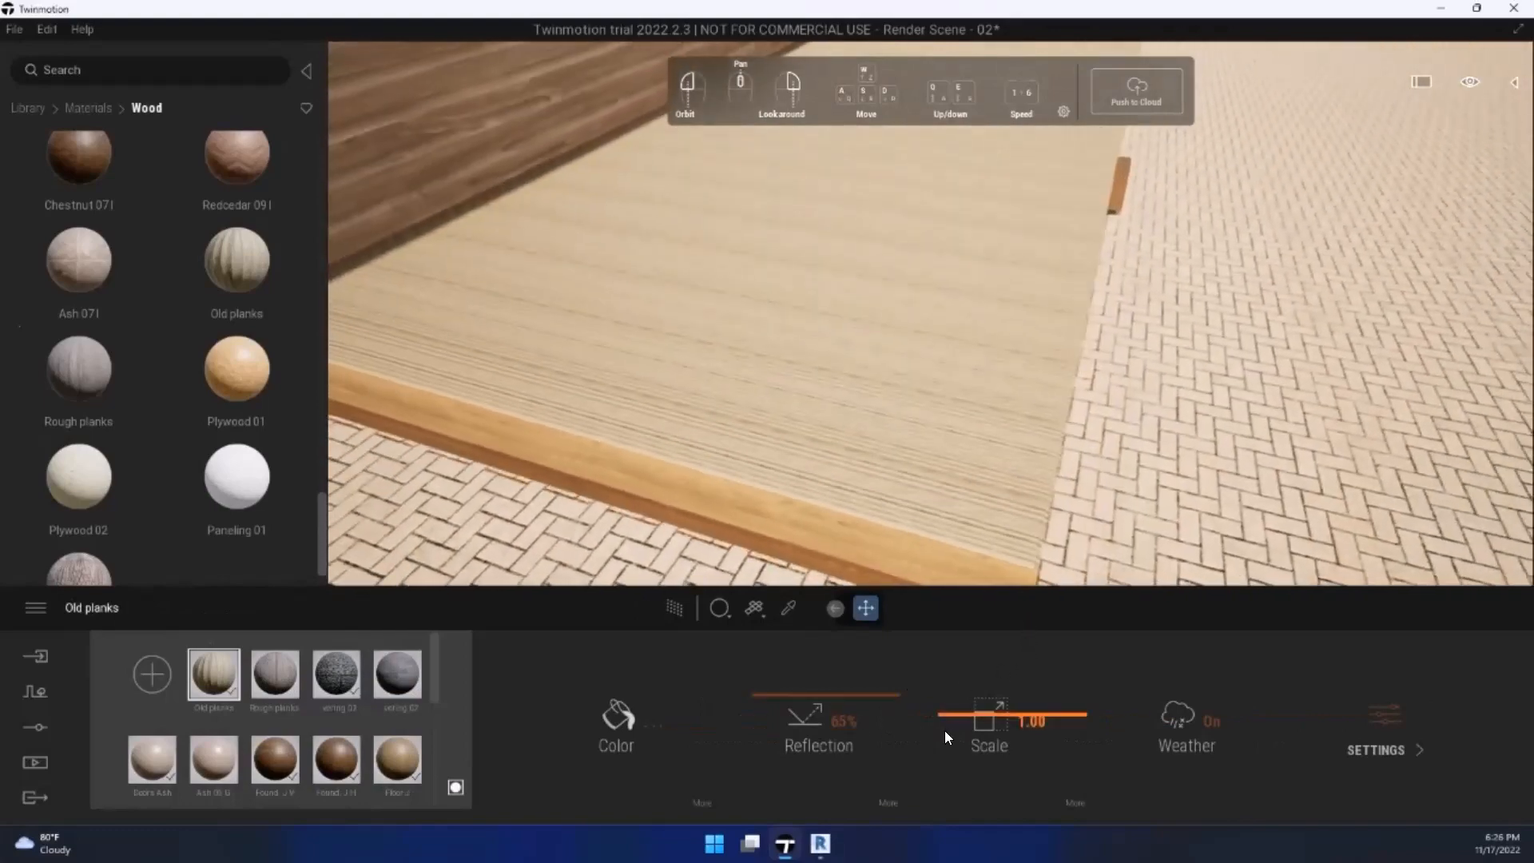
pyautogui.moveTo(946, 730); pyautogui.dragTo(973, 668)
pyautogui.press('e')
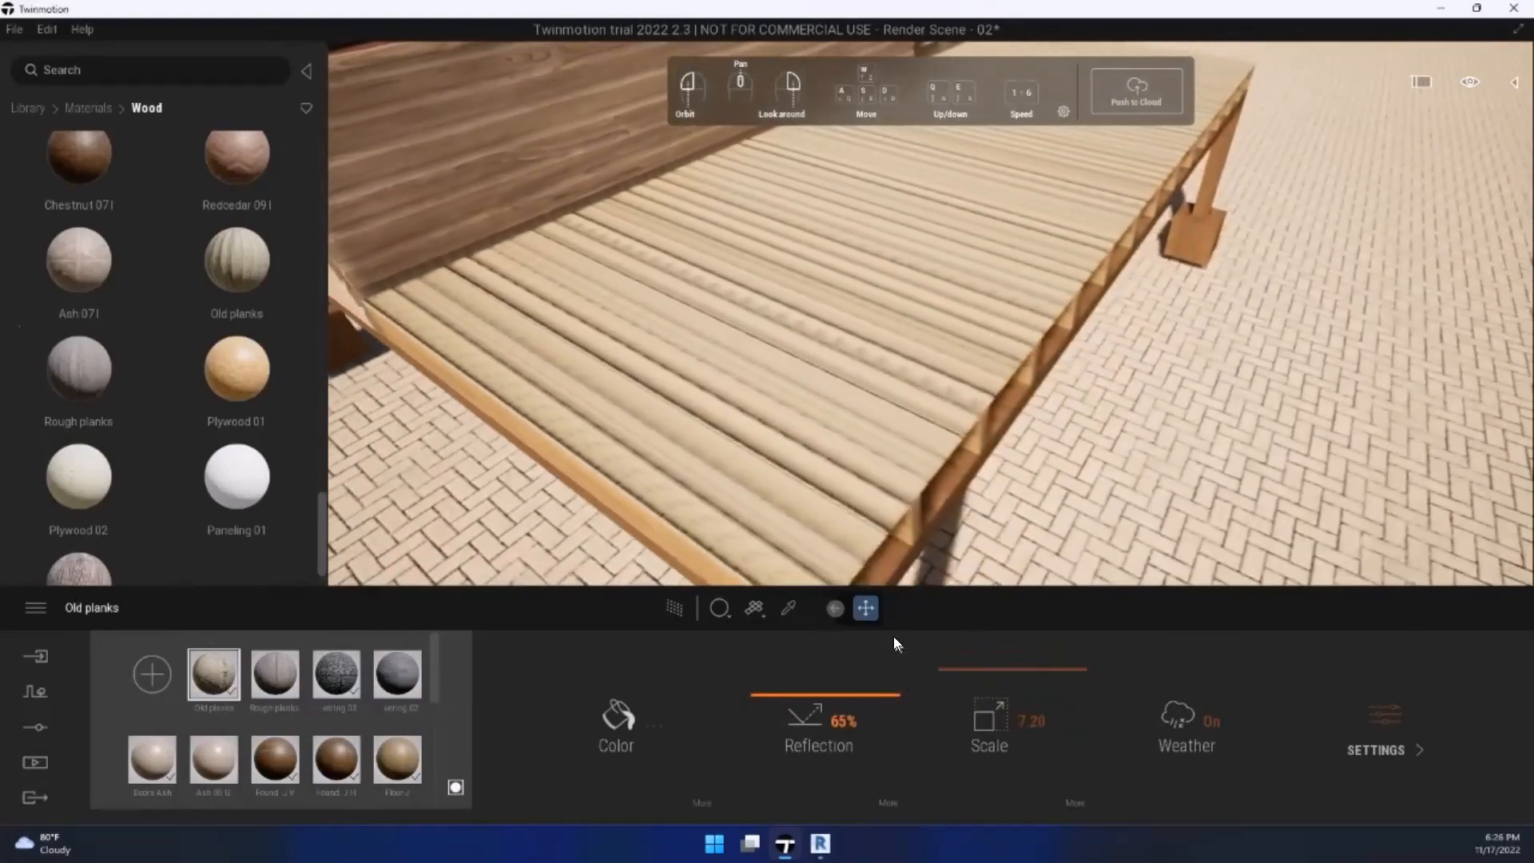
# Step: Rotate the Old planks texture by 90° and inspect the plank direction on the deck up close
pyautogui.press('d')
pyautogui.press('s')
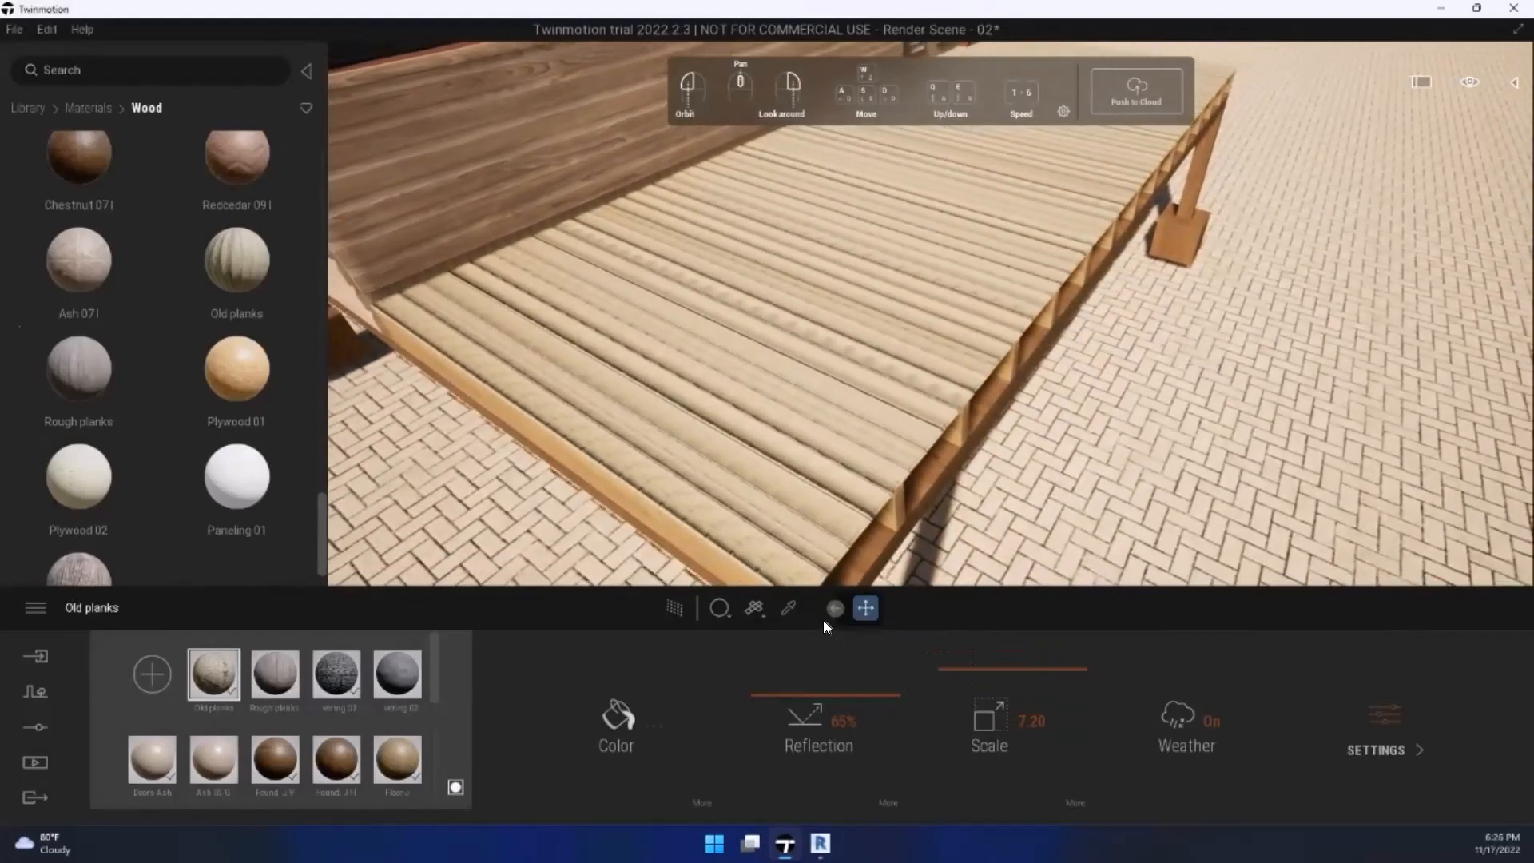
pyautogui.press('d')
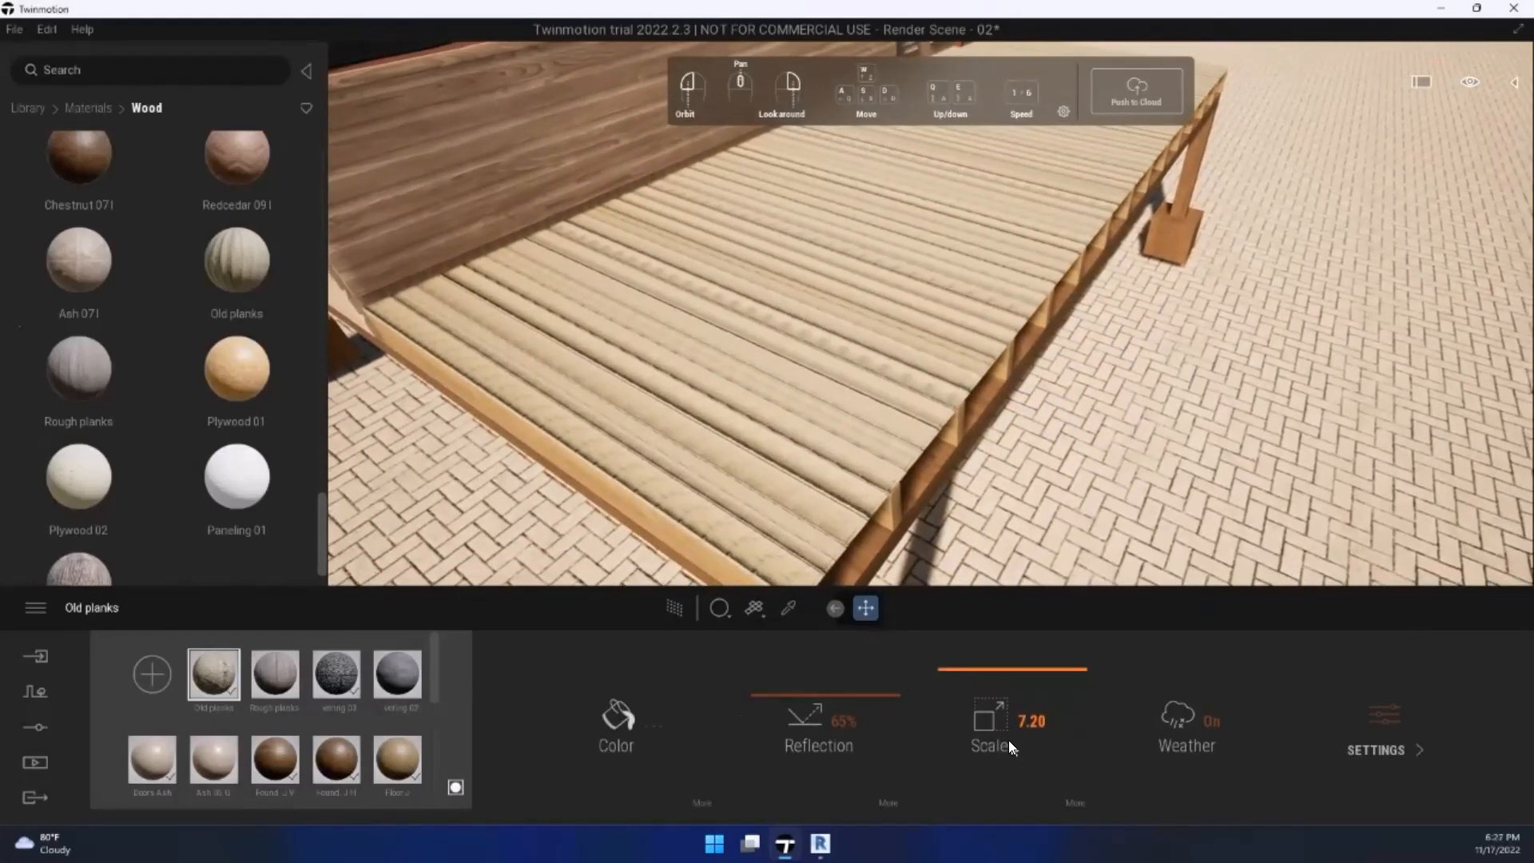
pyautogui.click(1066, 801)
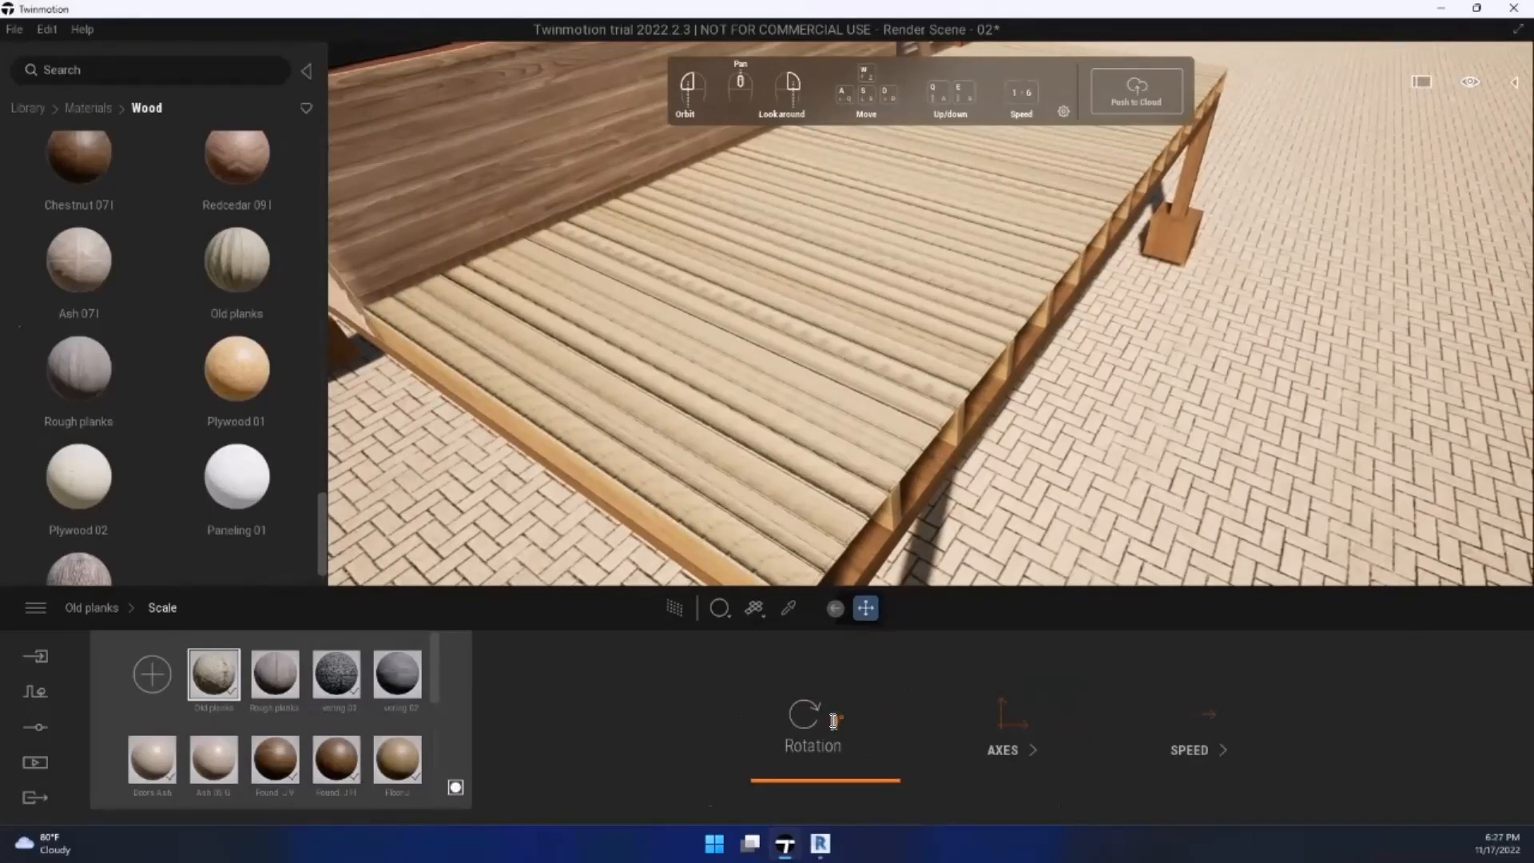
pyautogui.press('Return')
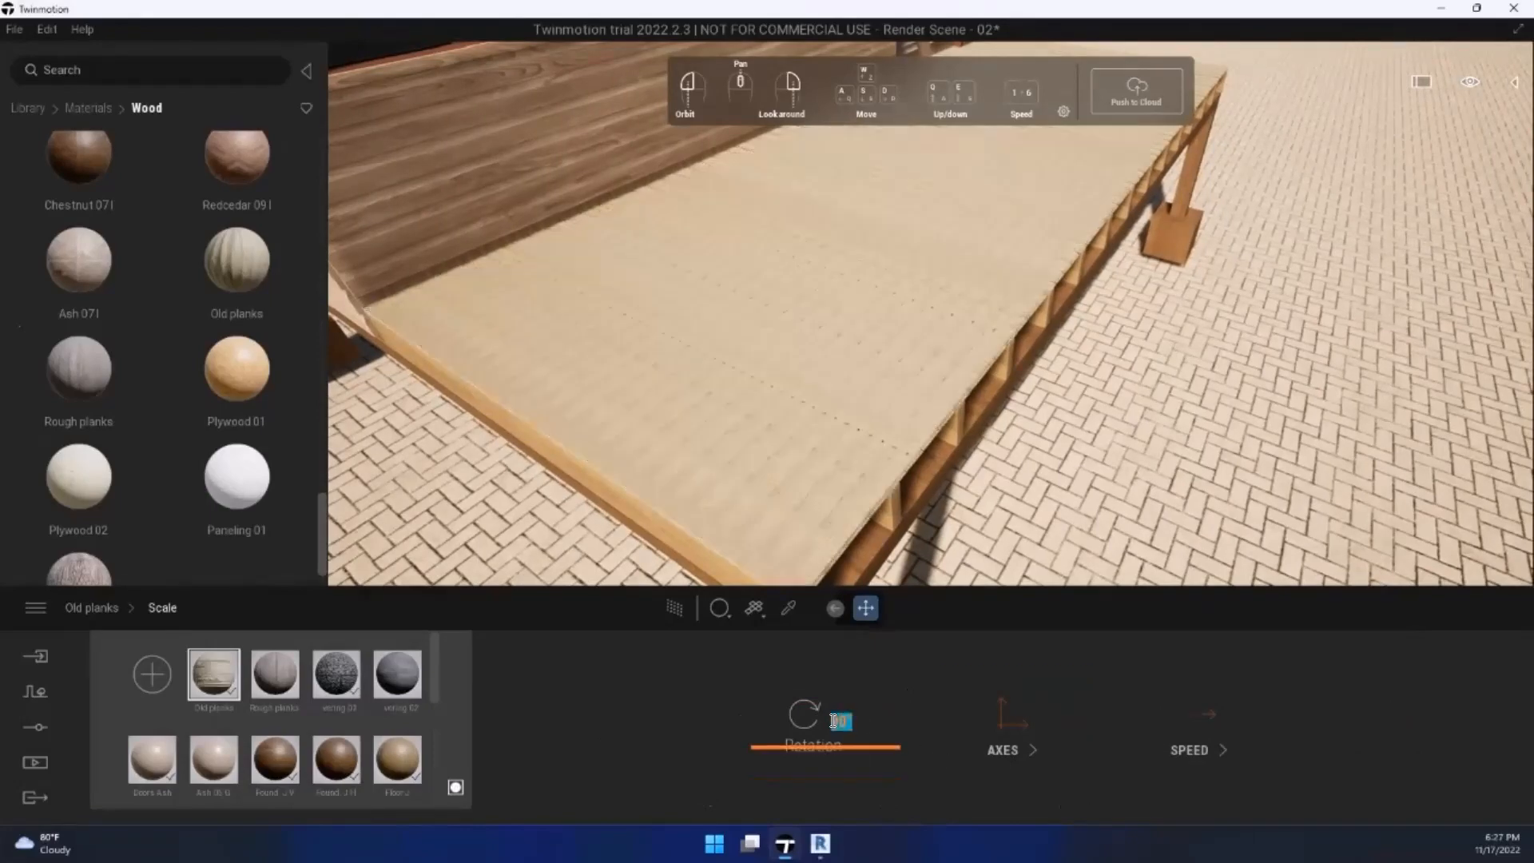
pyautogui.press('s')
pyautogui.press('a')
pyautogui.press('w')
pyautogui.press('w')
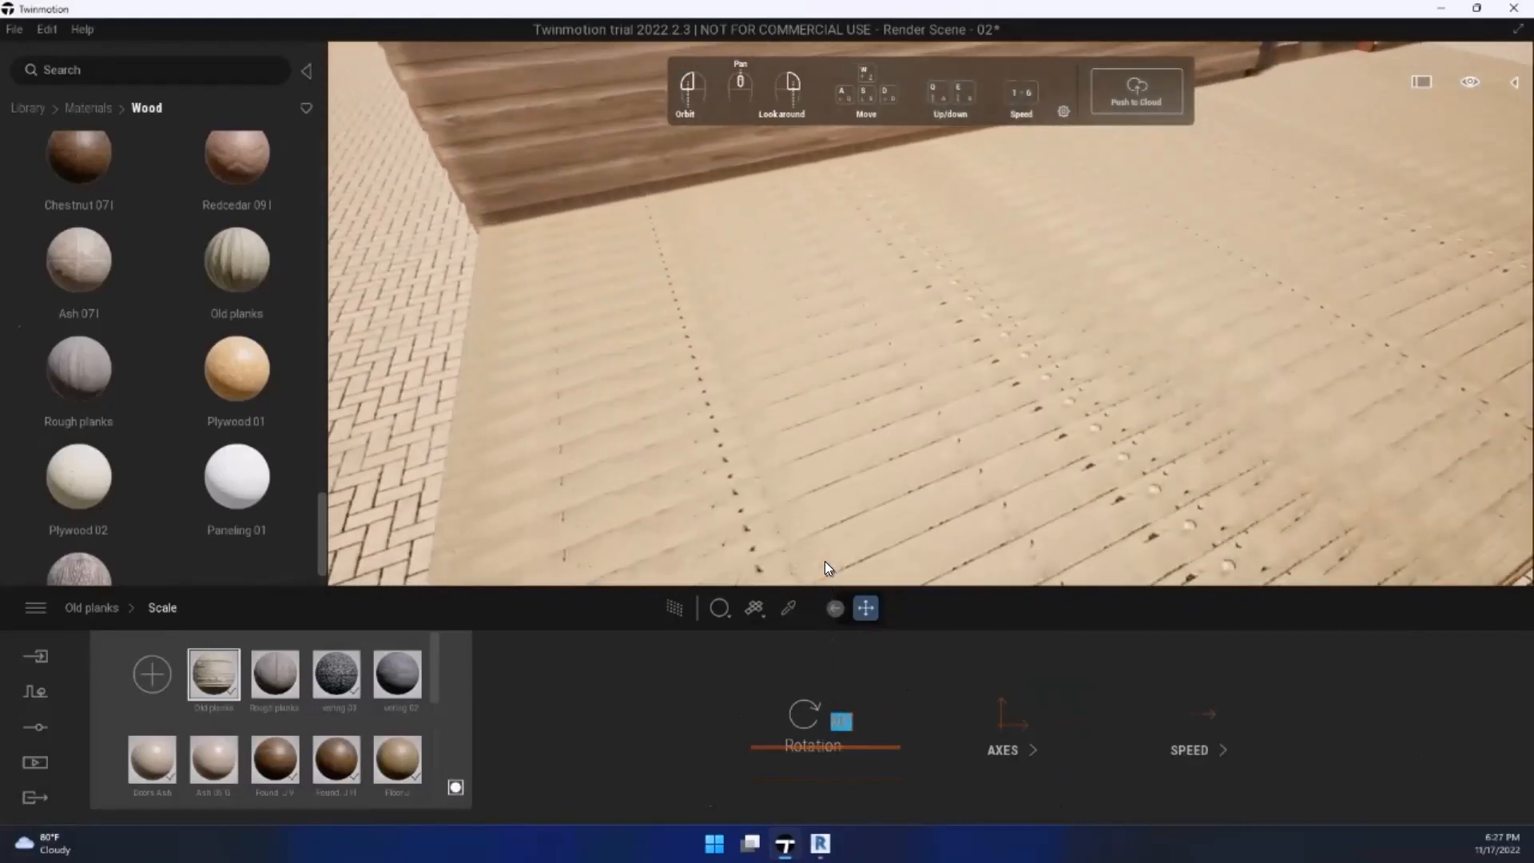
# Step: Browse the Wood materials for an alternative plank finish and apply Maple 04 D to the deck floor
pyautogui.scroll(5, 115, 326)
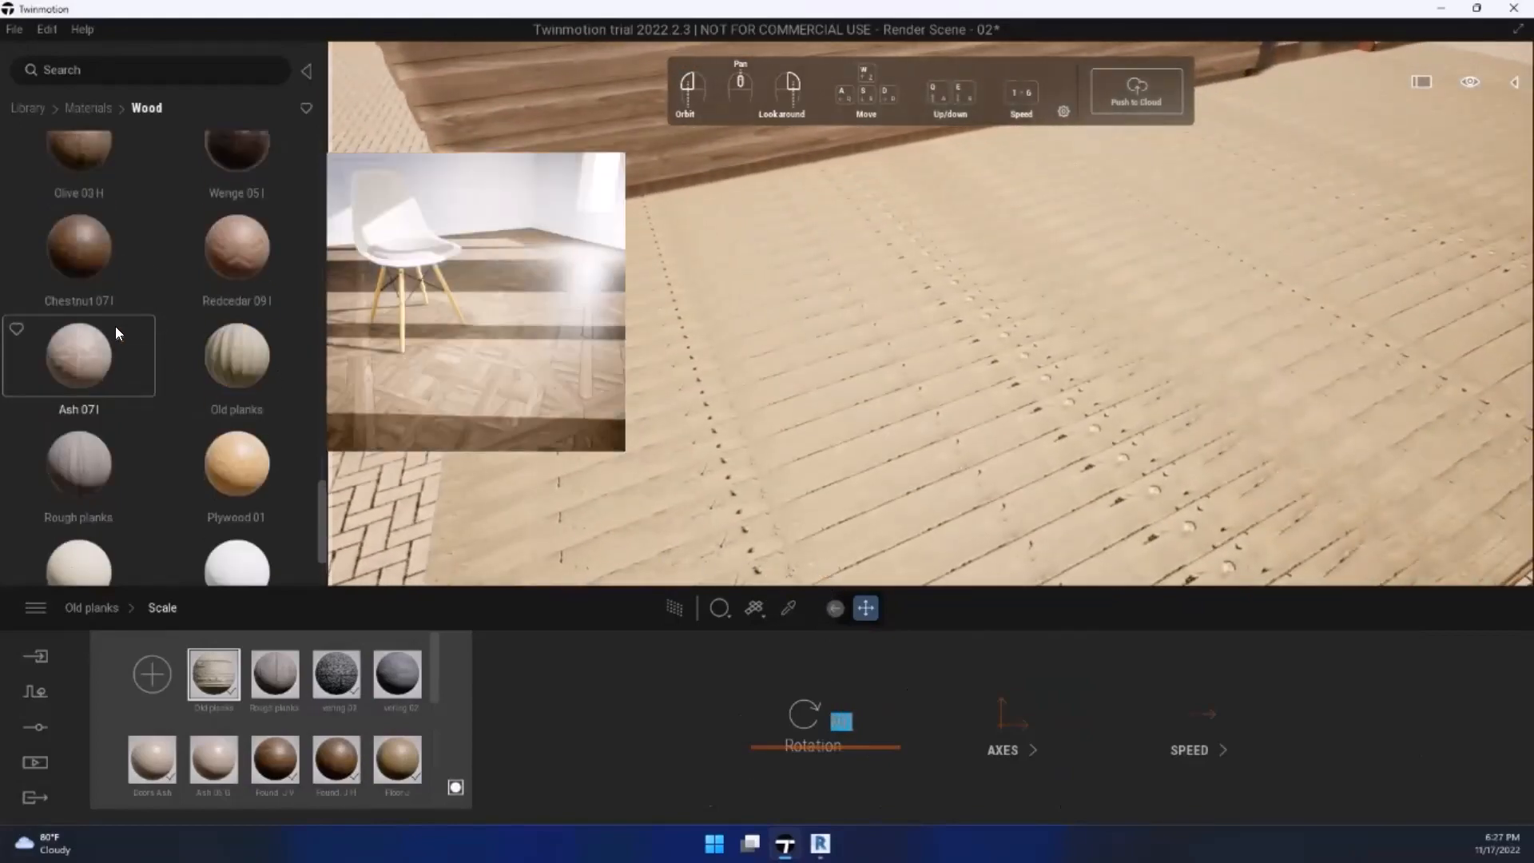
pyautogui.scroll(5, 122, 330)
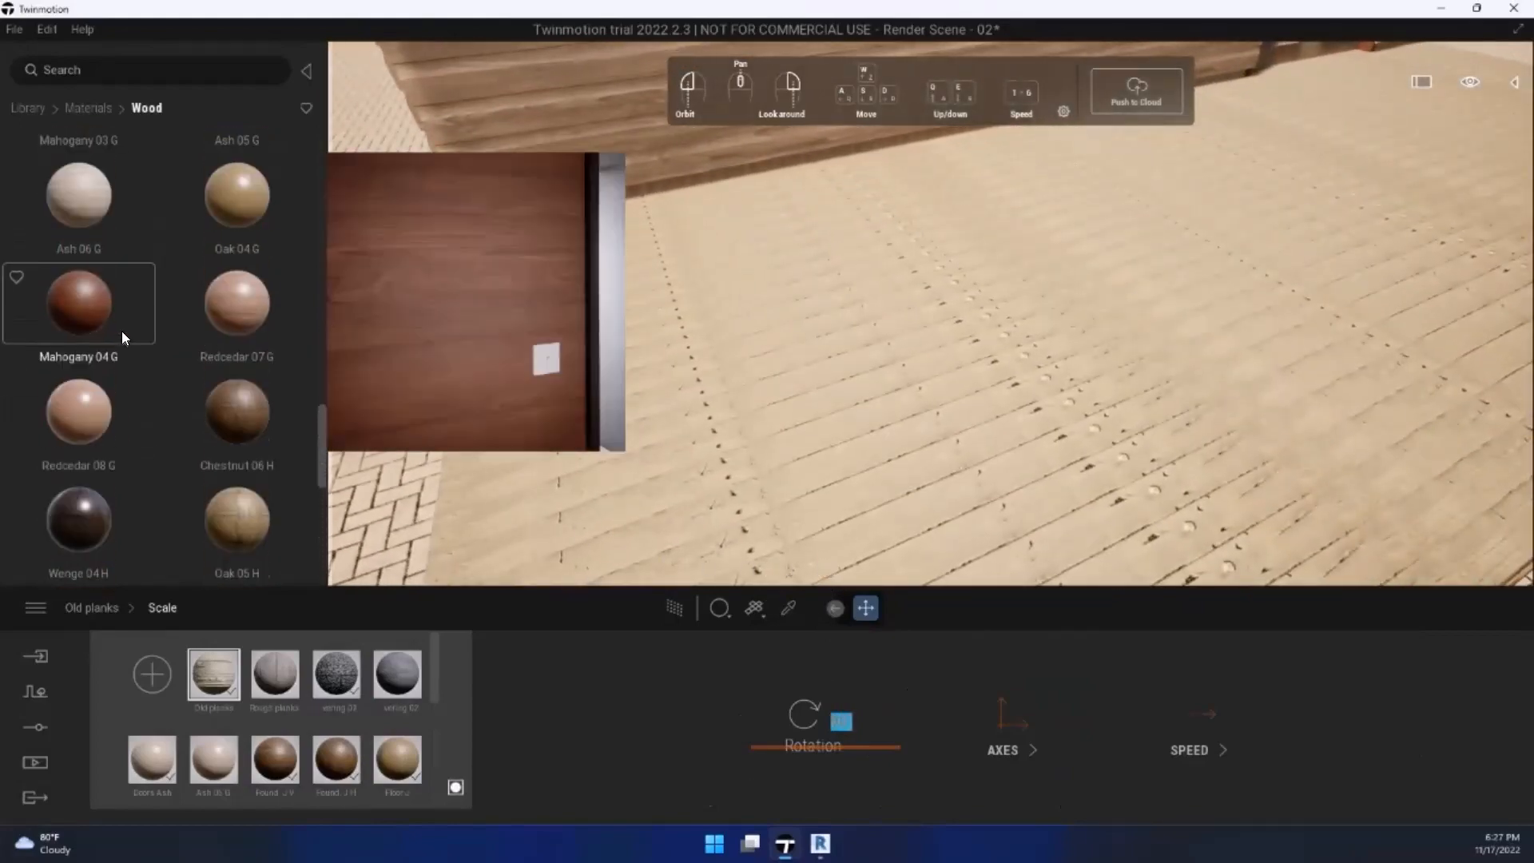
pyautogui.scroll(5, 124, 332)
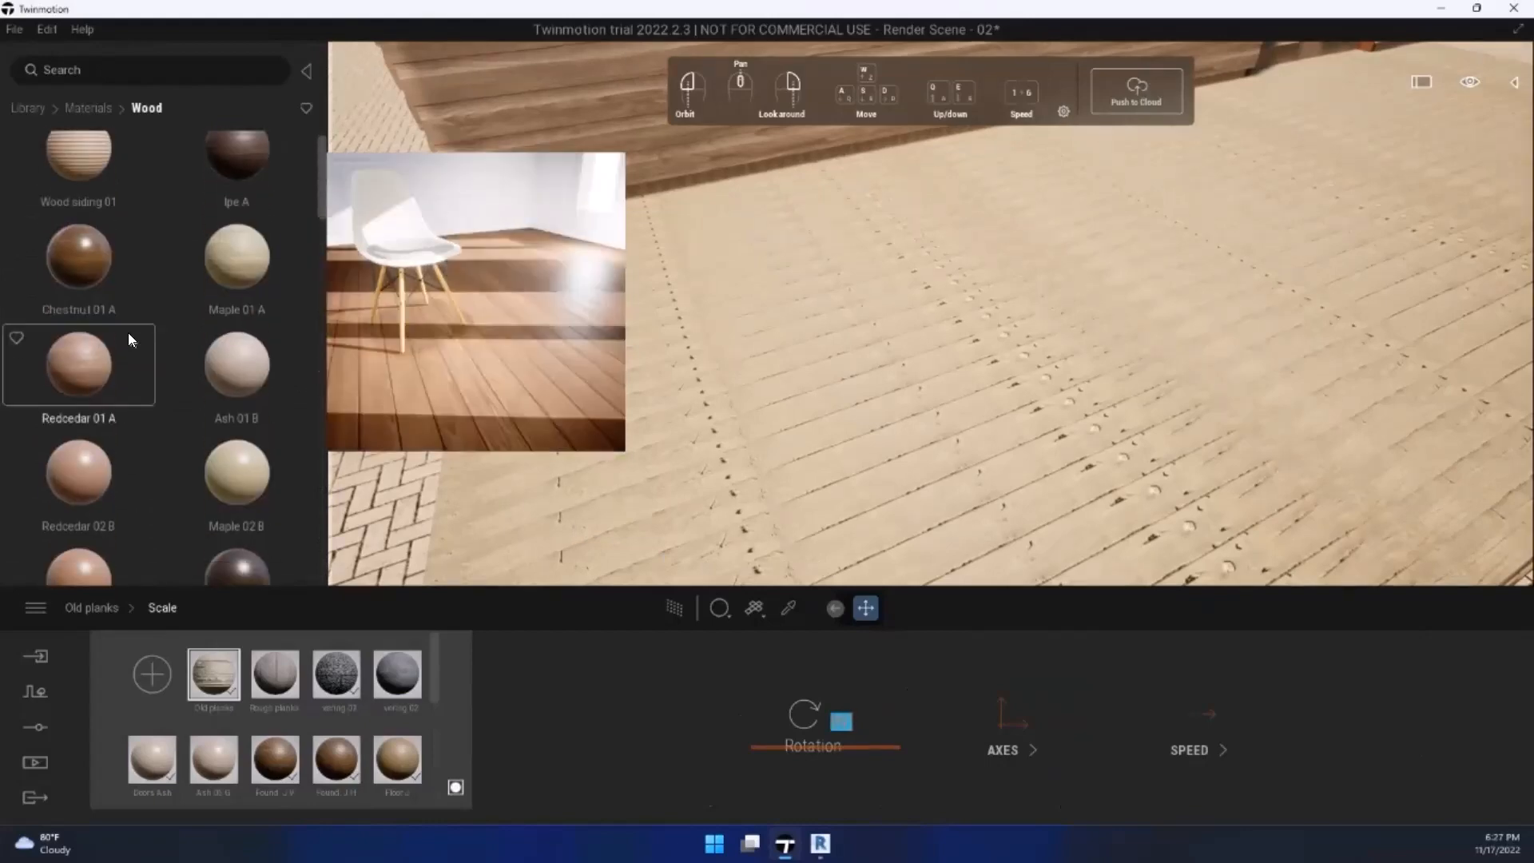
pyautogui.scroll(-1, 126, 288)
pyautogui.scroll(-10, 126, 301)
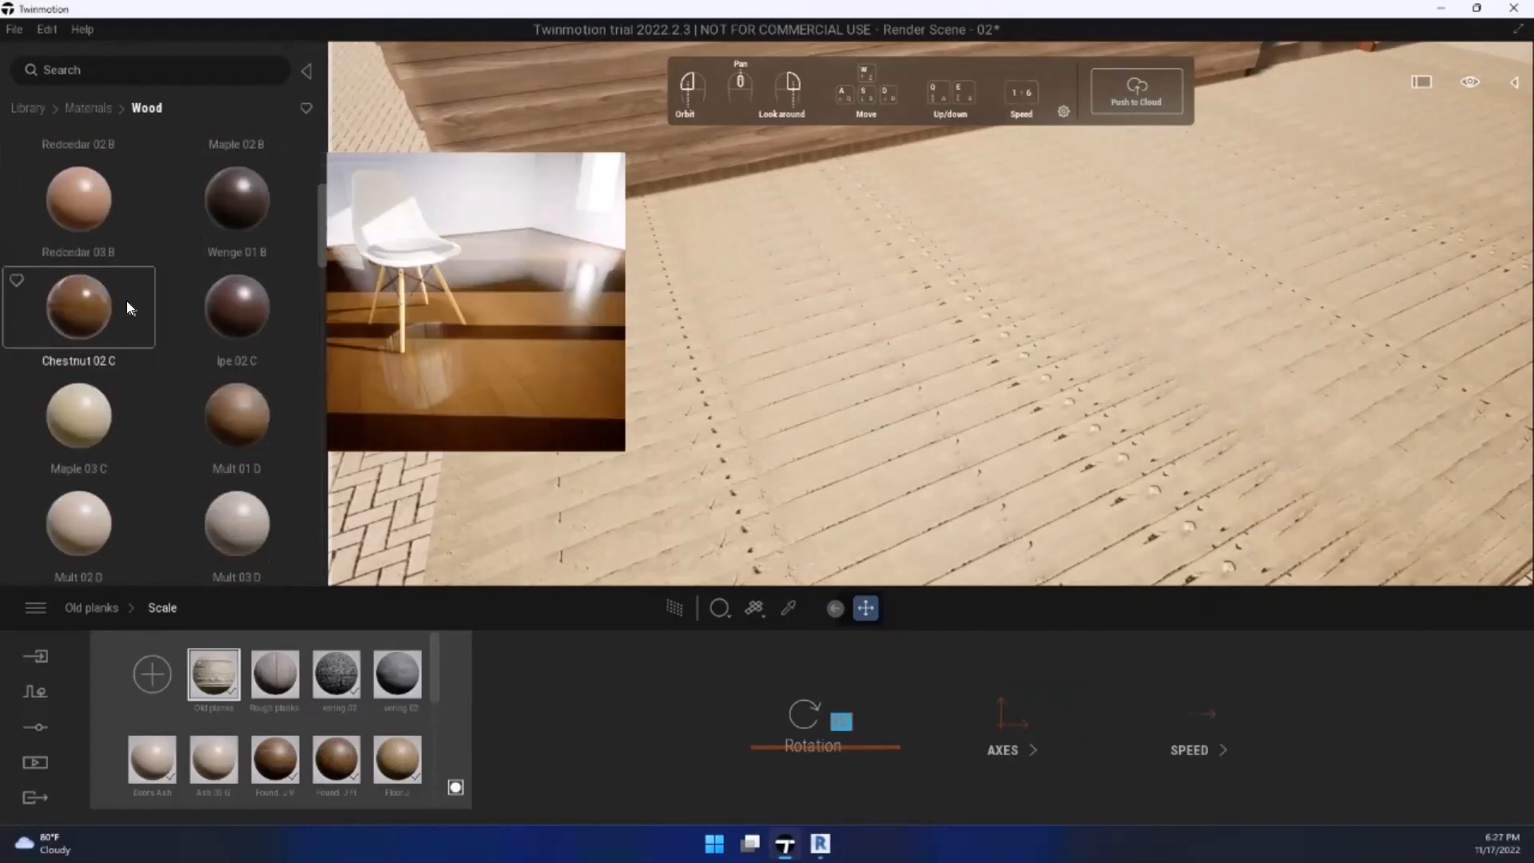
pyautogui.scroll(-4, 109, 312)
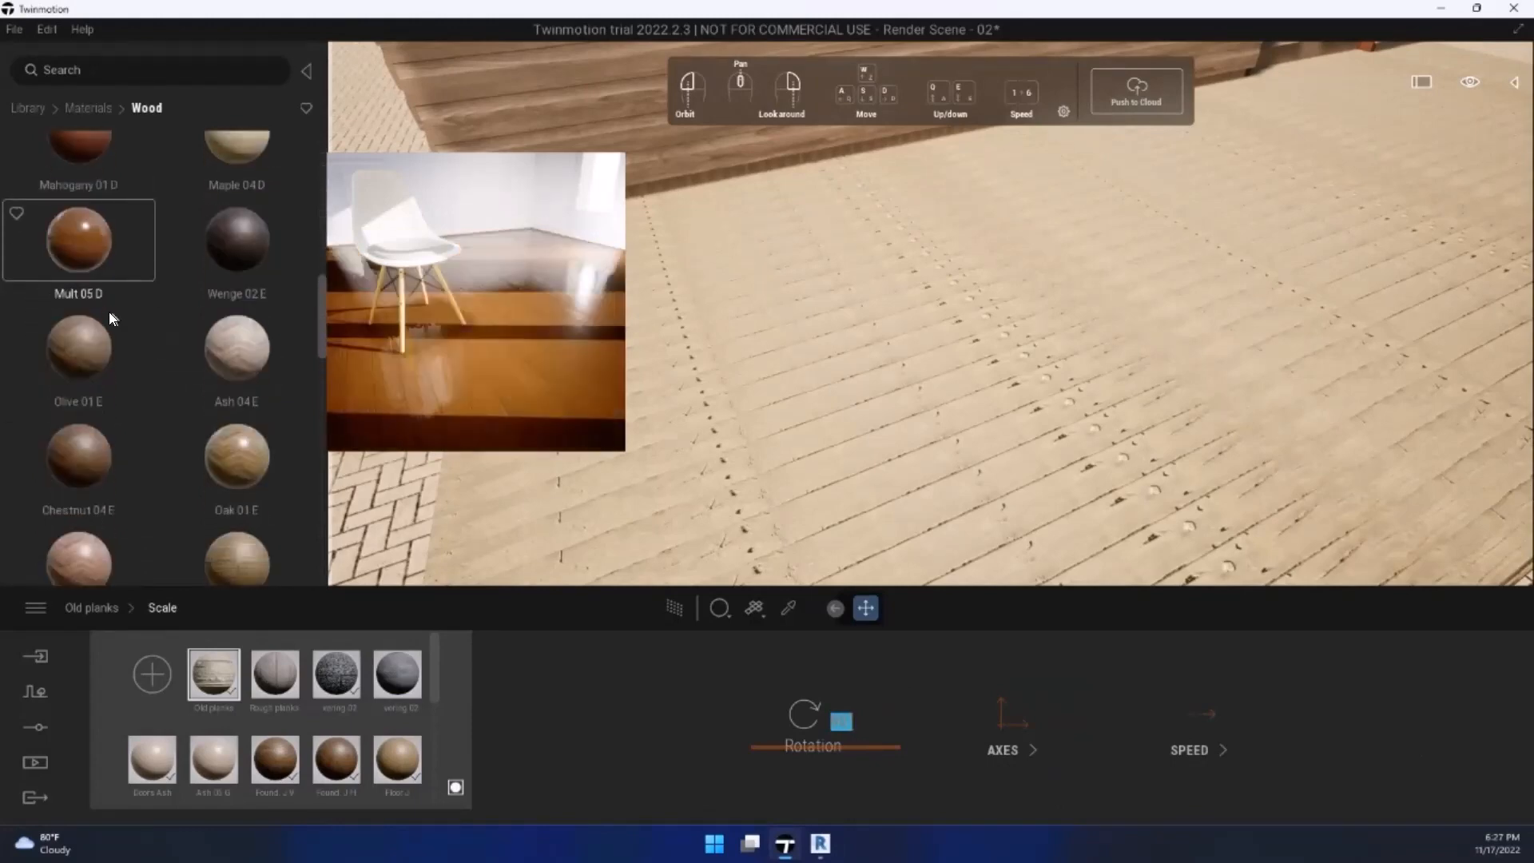
pyautogui.scroll(2, 110, 321)
pyautogui.scroll(1, 102, 312)
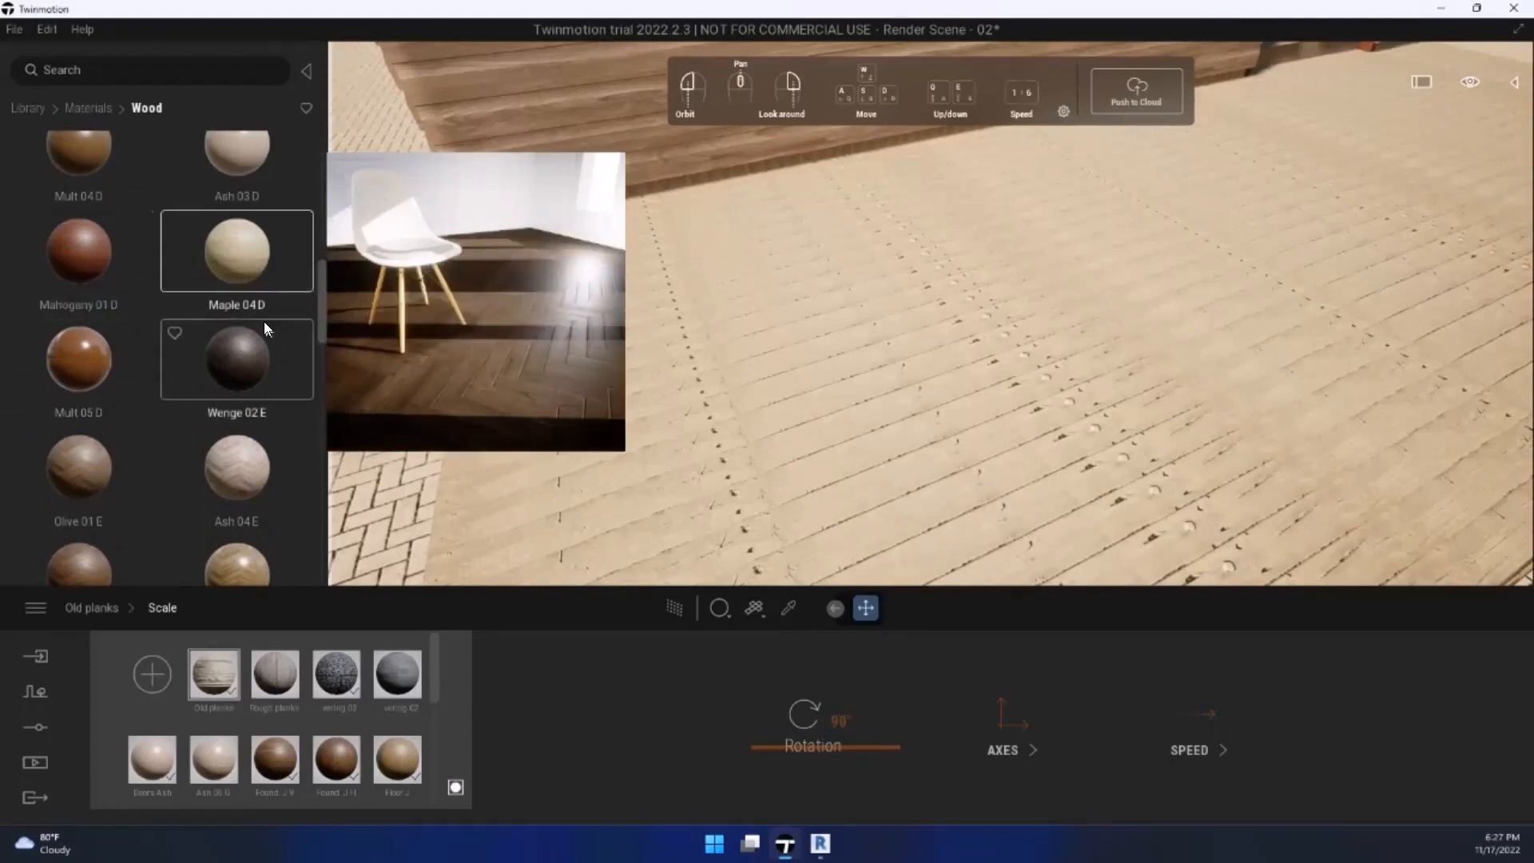
pyautogui.moveTo(244, 238); pyautogui.dragTo(807, 400)
# Step: Set the scale of the Maple 04 D deck material to 8.63 and check the plank size
pyautogui.moveTo(807, 399); pyautogui.dragTo(876, 564, button='middle')
pyautogui.moveTo(969, 695); pyautogui.dragTo(984, 564)
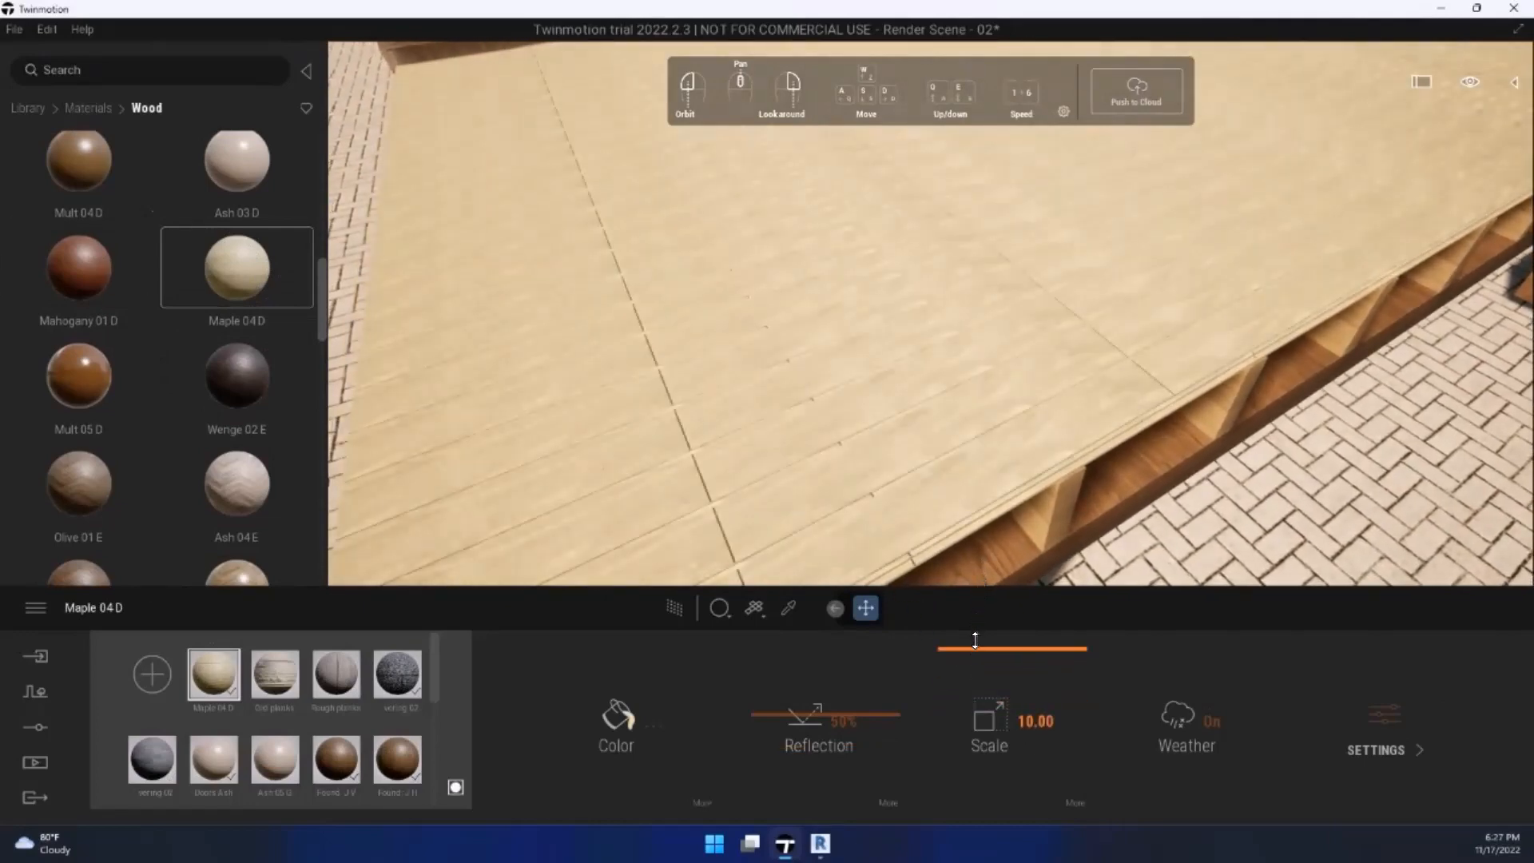
pyautogui.moveTo(975, 640); pyautogui.dragTo(979, 657)
pyautogui.press('s')
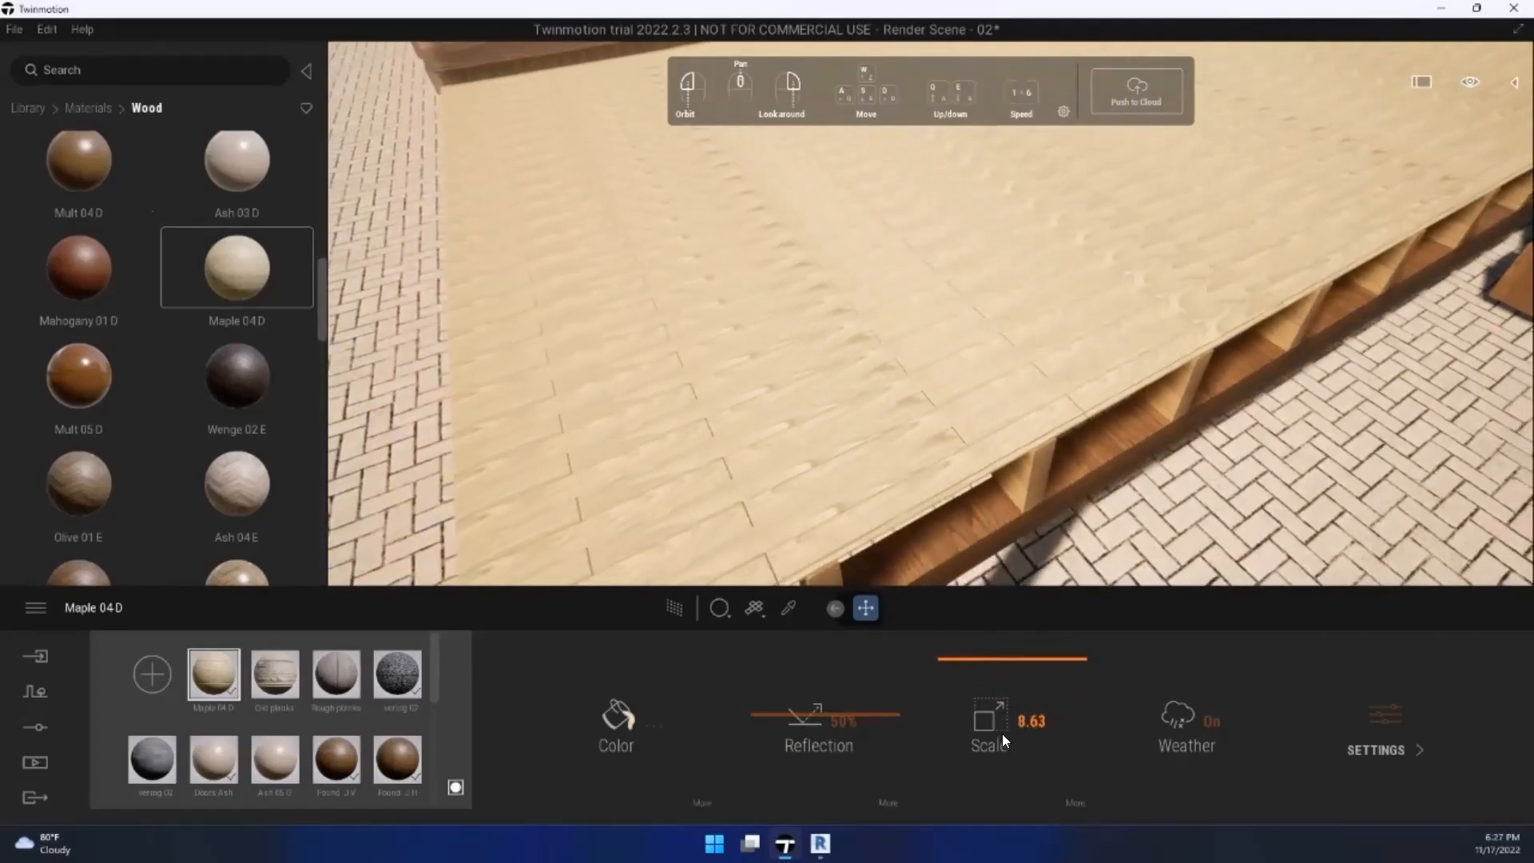
pyautogui.moveTo(844, 551); pyautogui.dragTo(733, 486)
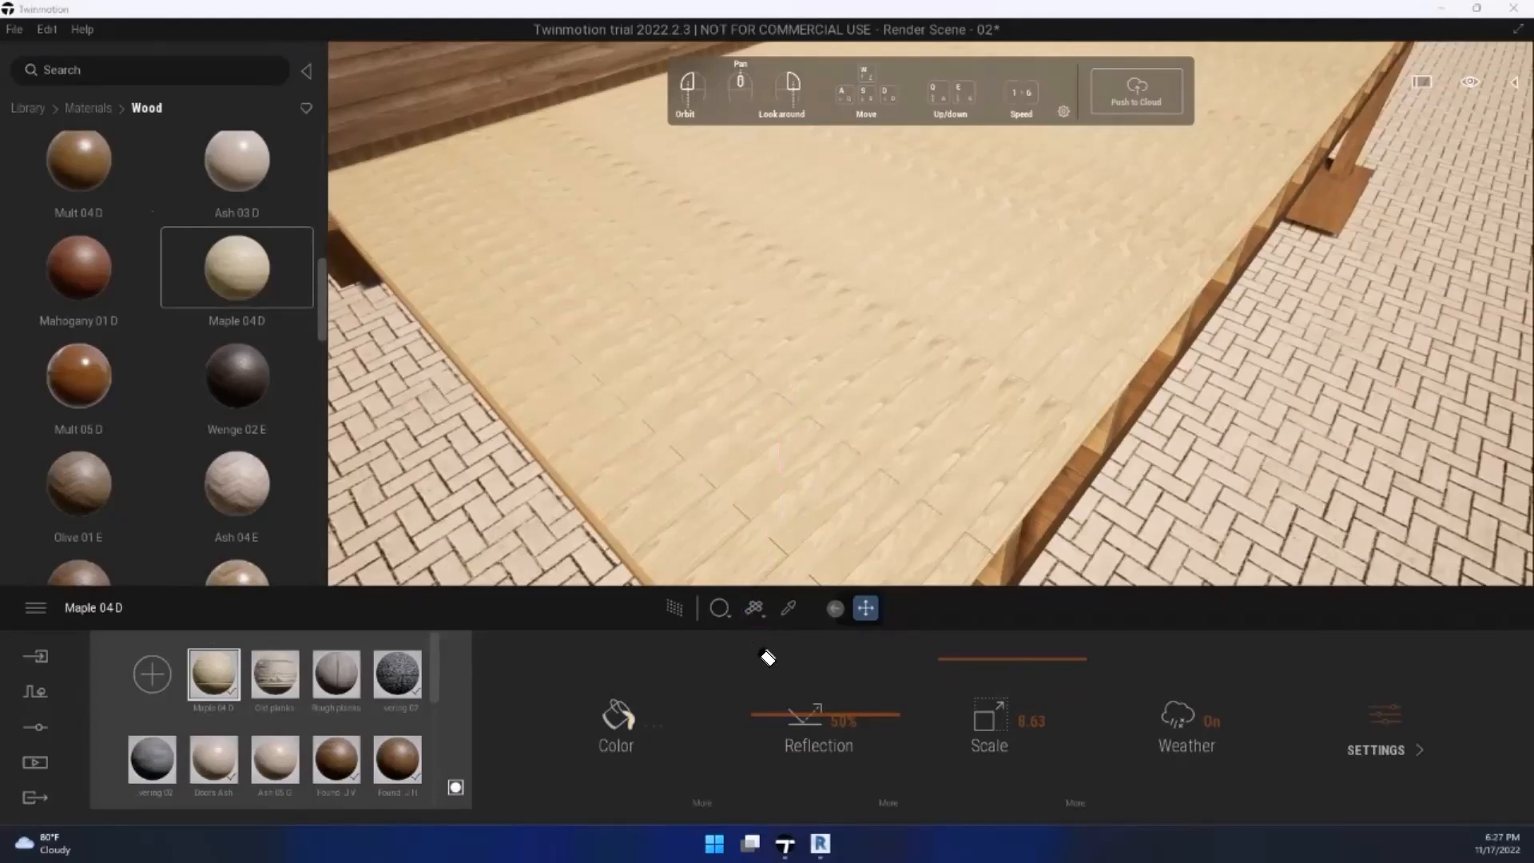
# Step: Change the deck floor's texture mapping to Cubic UVs and replace its material with Rough planks
pyautogui.click(756, 614)
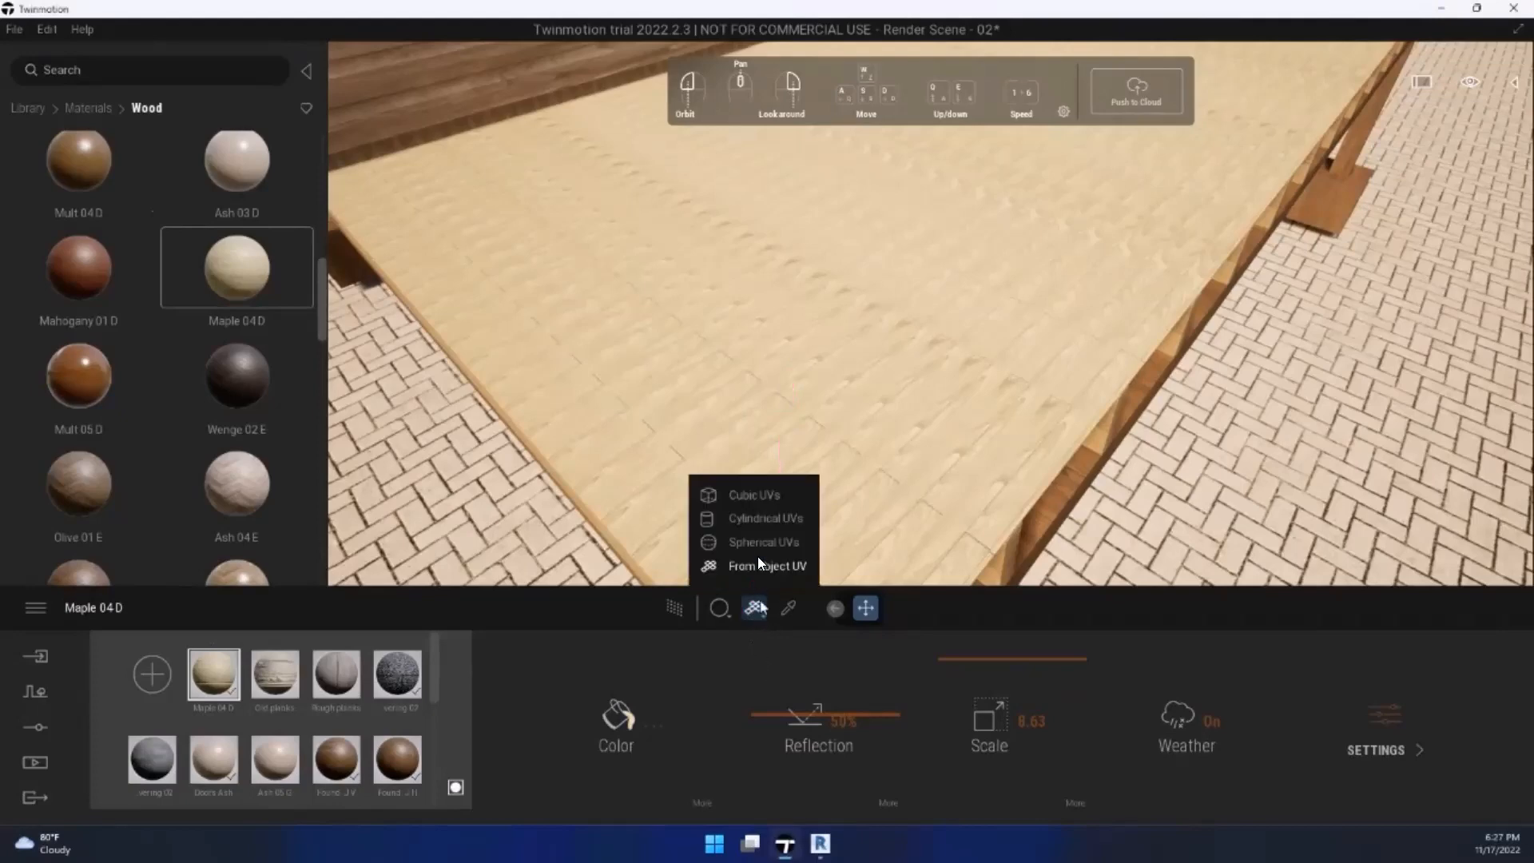
pyautogui.click(748, 497)
pyautogui.moveTo(258, 376)
pyautogui.scroll(-1, 258, 371)
pyautogui.scroll(-5, 259, 364)
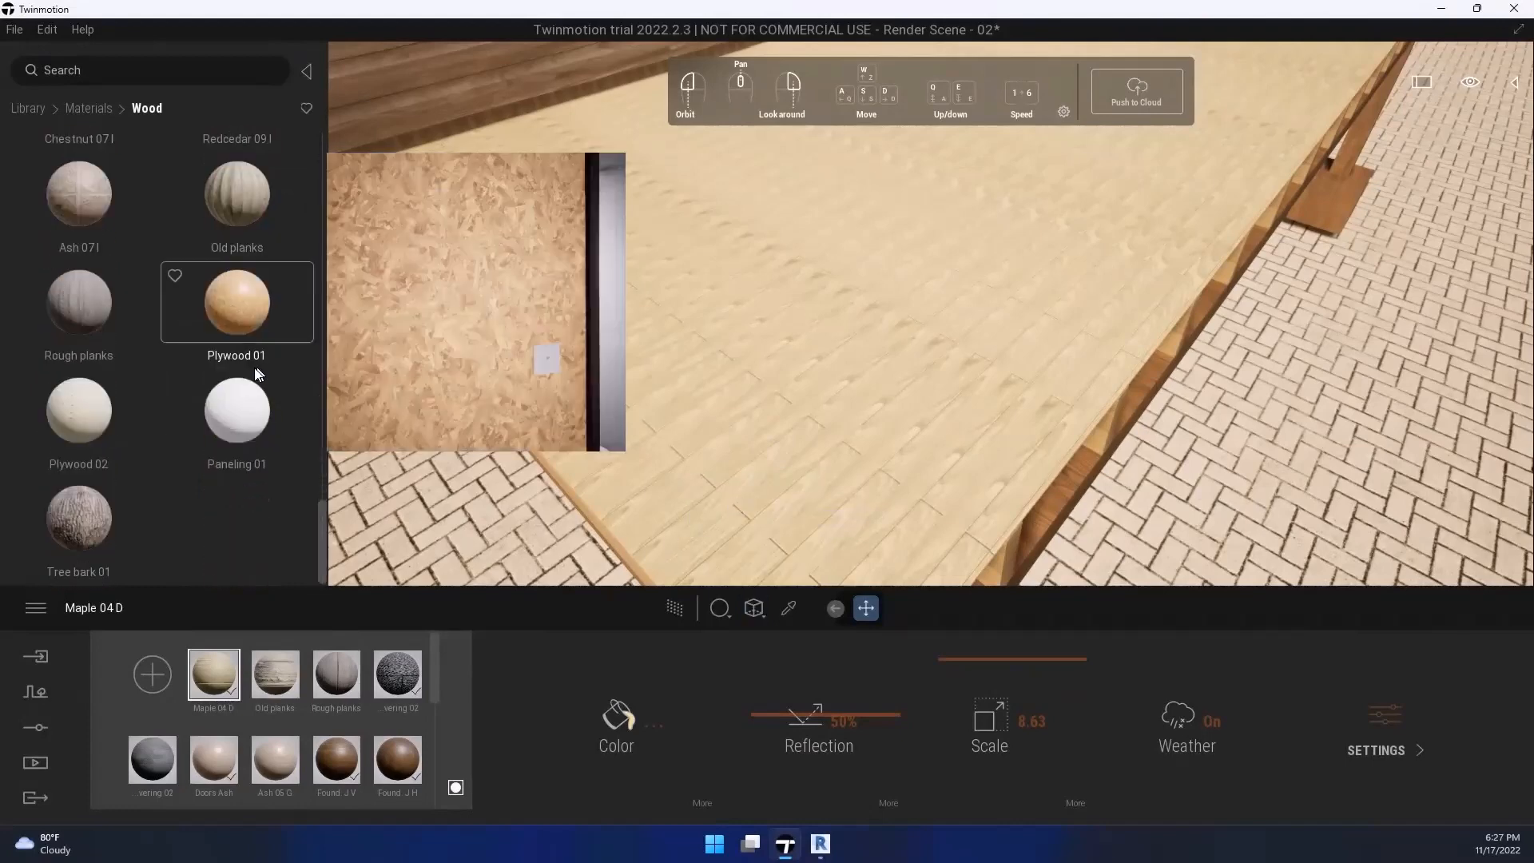
pyautogui.moveTo(95, 339)
pyautogui.moveTo(94, 335); pyautogui.dragTo(815, 400)
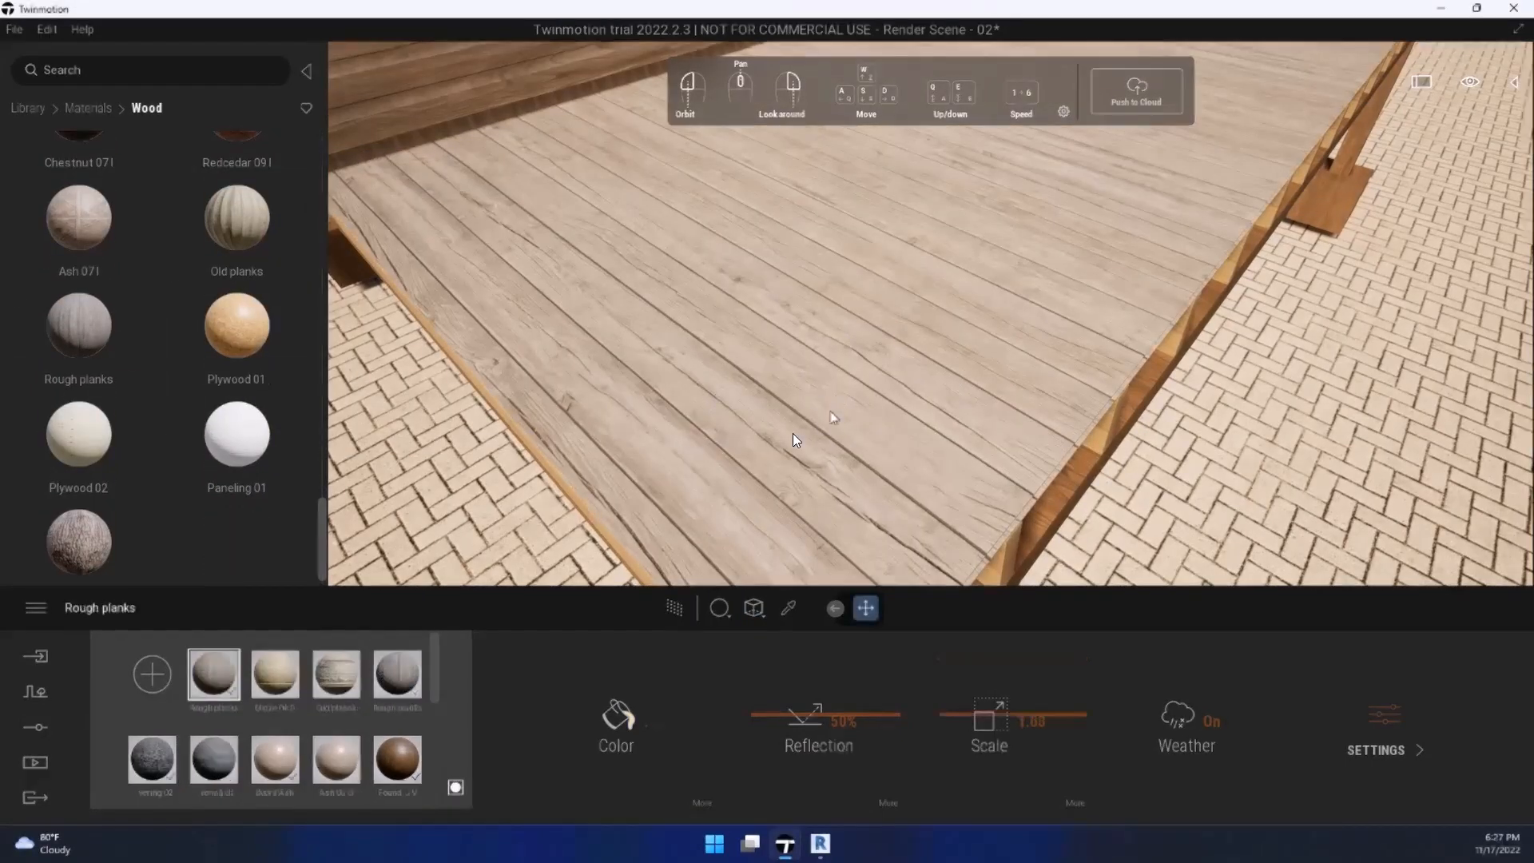
# Step: Rotate the Rough planks texture on the deck floor by 90°
pyautogui.moveTo(735, 299); pyautogui.dragTo(807, 516)
pyautogui.scroll(3, 806, 517)
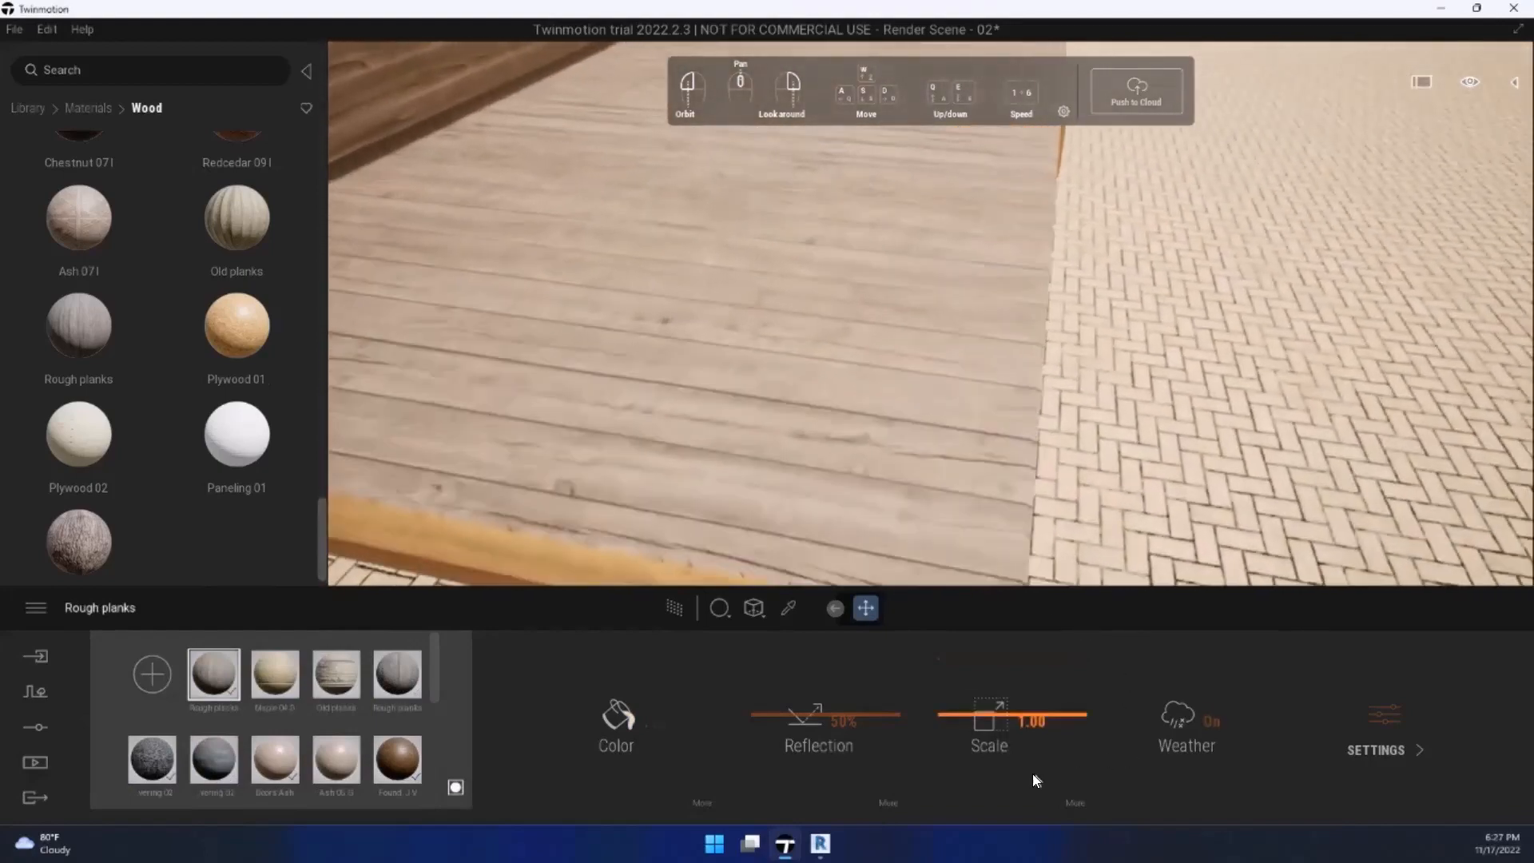
pyautogui.click(1065, 793)
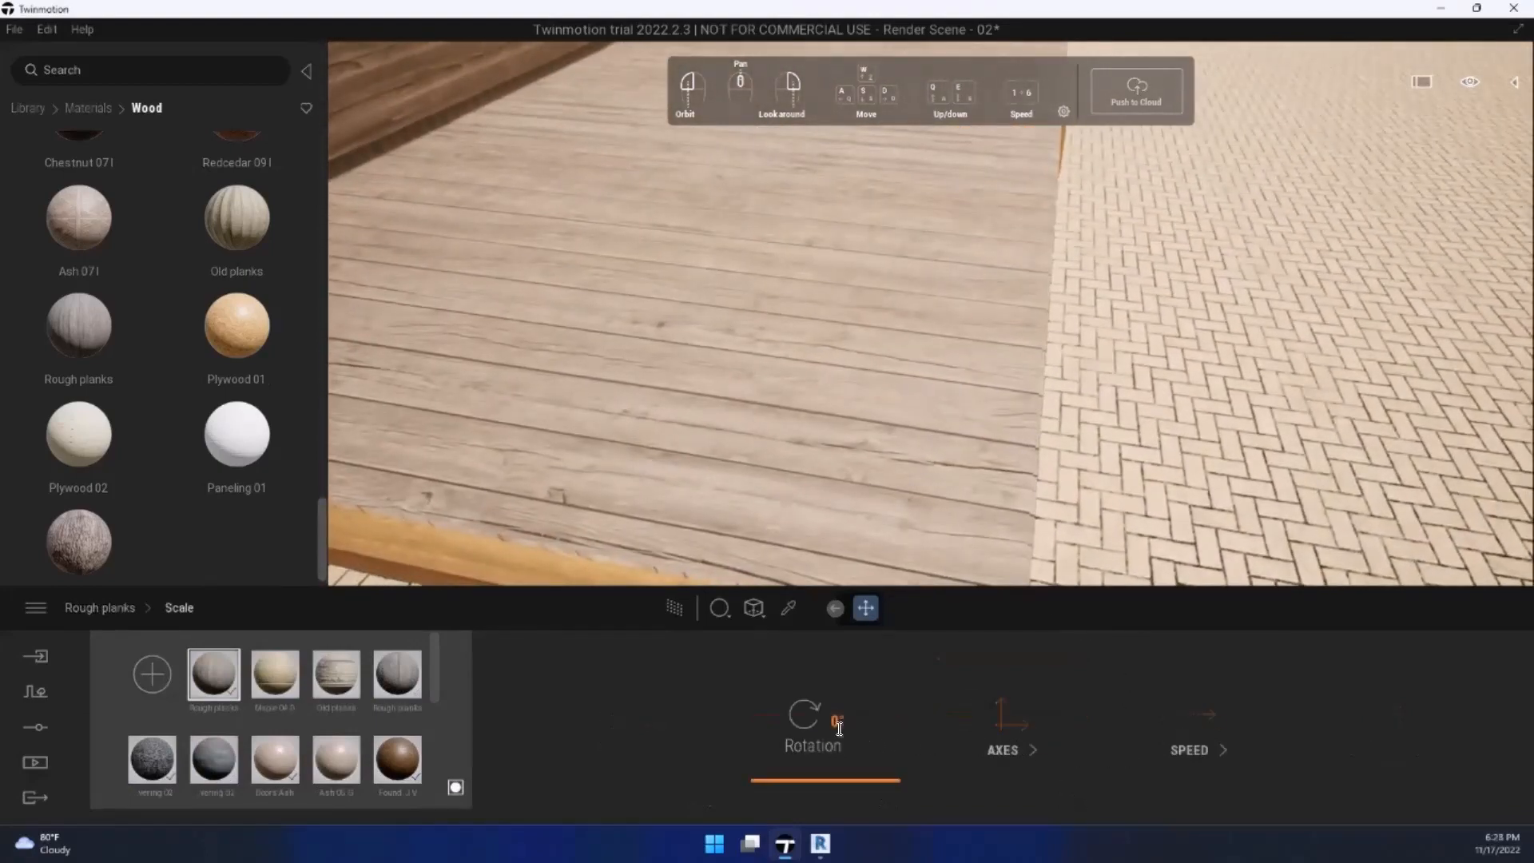
pyautogui.write('90')
pyautogui.press('Return')
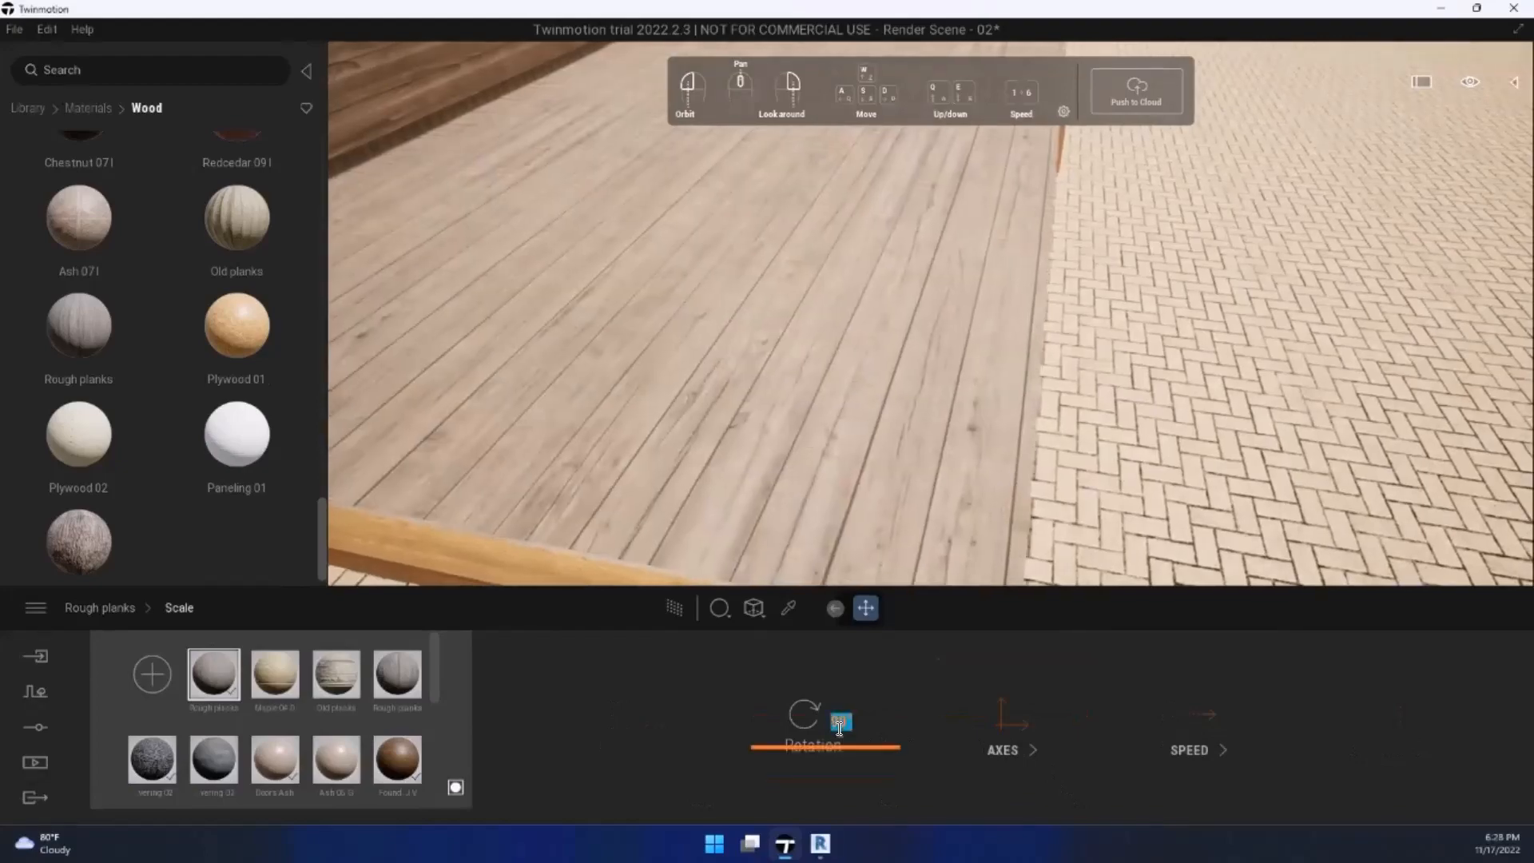
# Step: Inspect the deck planks, then the whole building's materials from a distance on the deck side
pyautogui.scroll(-3, 817, 488)
pyautogui.moveTo(816, 488)
pyautogui.mouseDown()
pyautogui.moveTo(776, 356)
pyautogui.moveTo(701, 363)
pyautogui.mouseUp()
pyautogui.scroll(5, 776, 356)
pyautogui.scroll(-5, 701, 365)
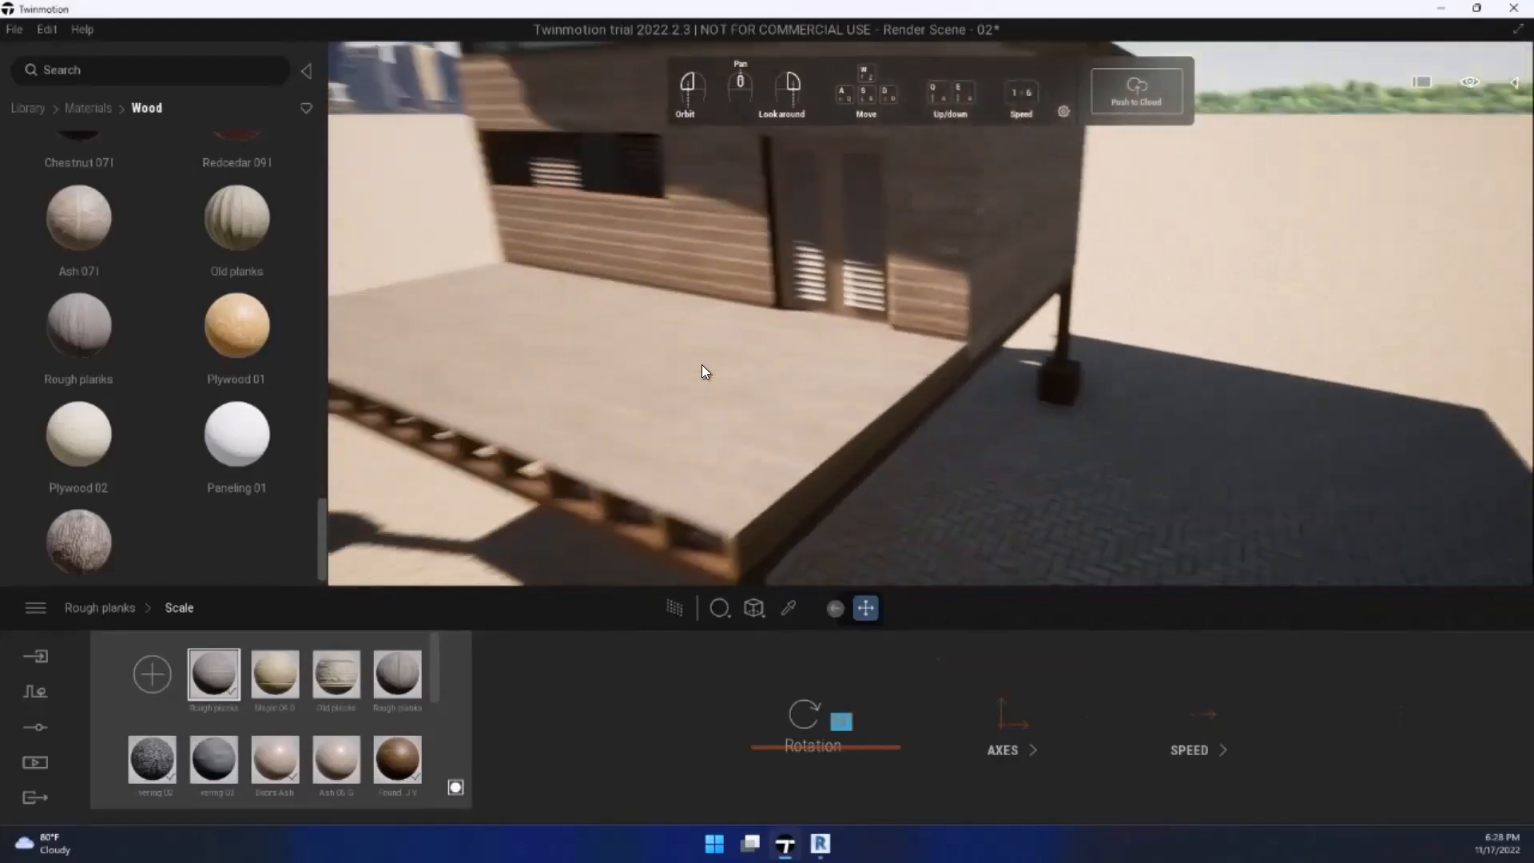
pyautogui.moveTo(701, 364); pyautogui.dragTo(838, 312, button='right')
pyautogui.press('s')
pyautogui.press('a')
pyautogui.press('a')
pyautogui.press('e')
pyautogui.press('a')
pyautogui.press('e')
pyautogui.press('a')
pyautogui.press('q')
pyautogui.press('a')
pyautogui.press('q')
pyautogui.press('a')
pyautogui.press('e')
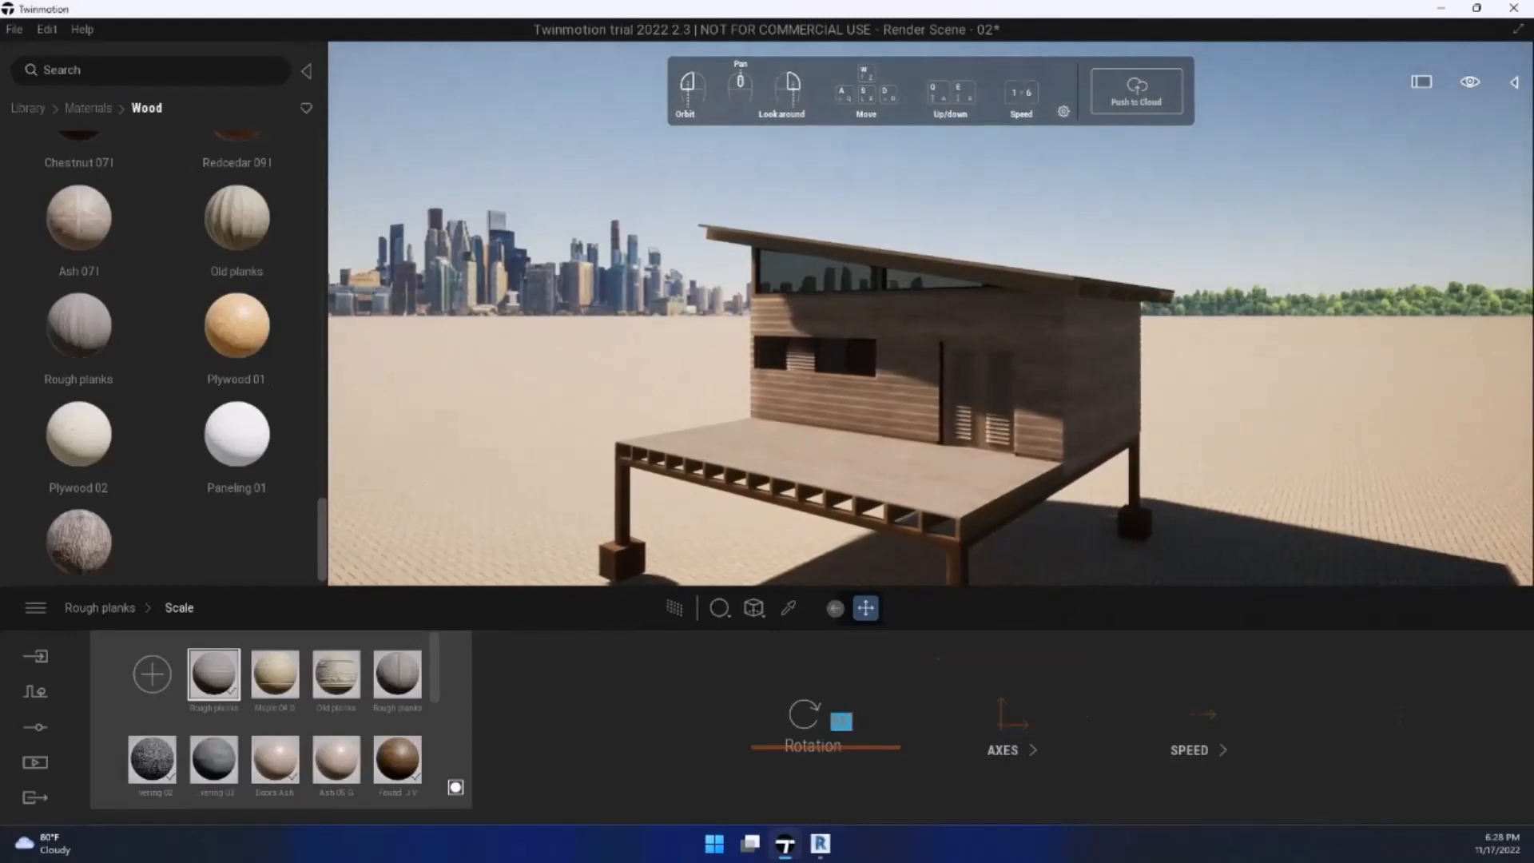
# Step: Save the scene as a new Twinmotion file named Render Scene - 03 in the Major Project folder
pyautogui.click(15, 27)
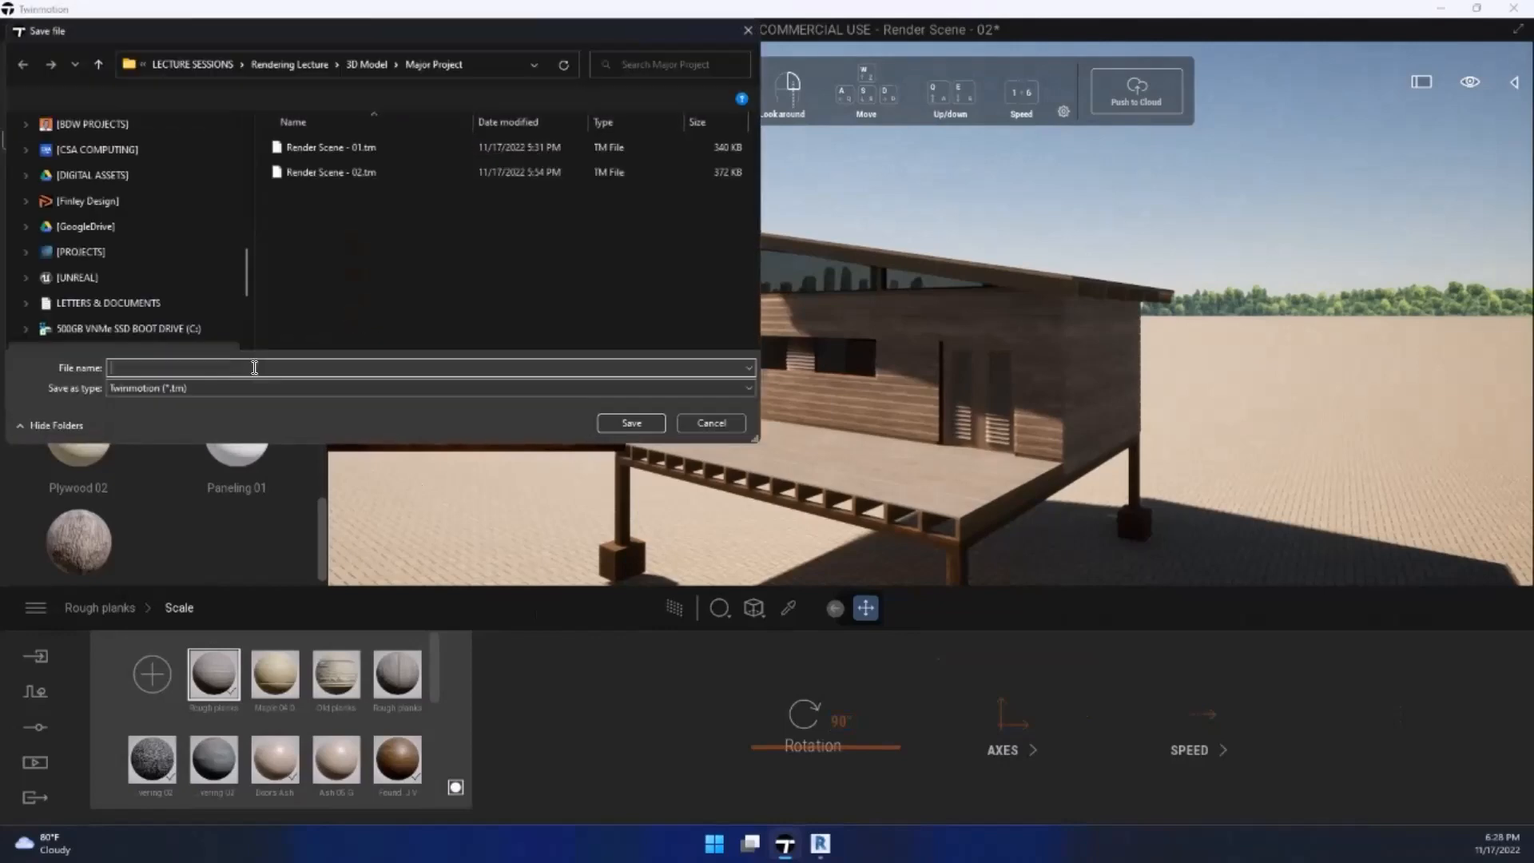
pyautogui.click(359, 172)
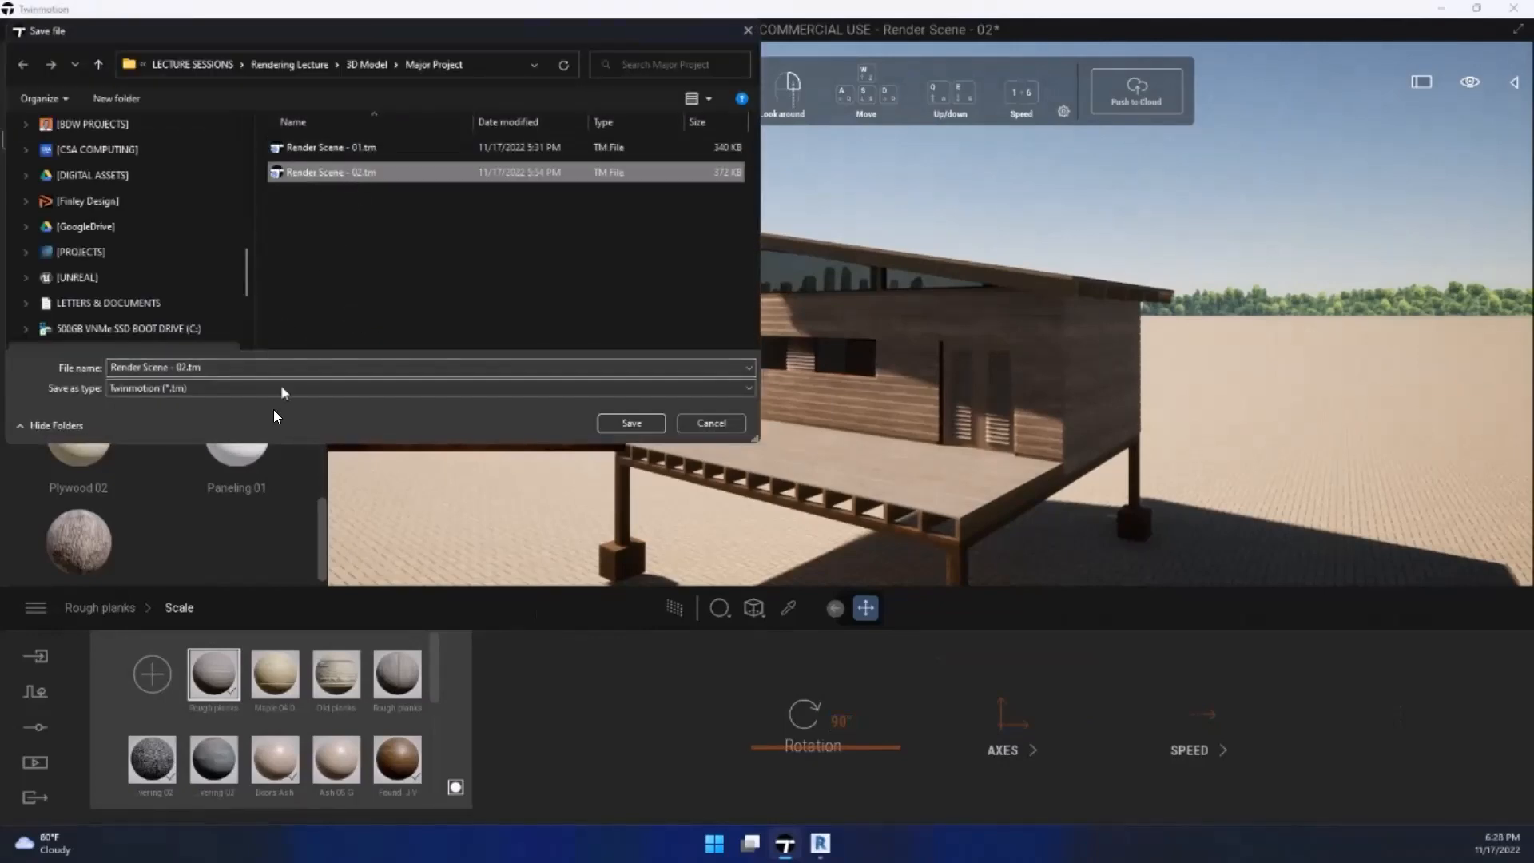
pyautogui.doubleClick(277, 365)
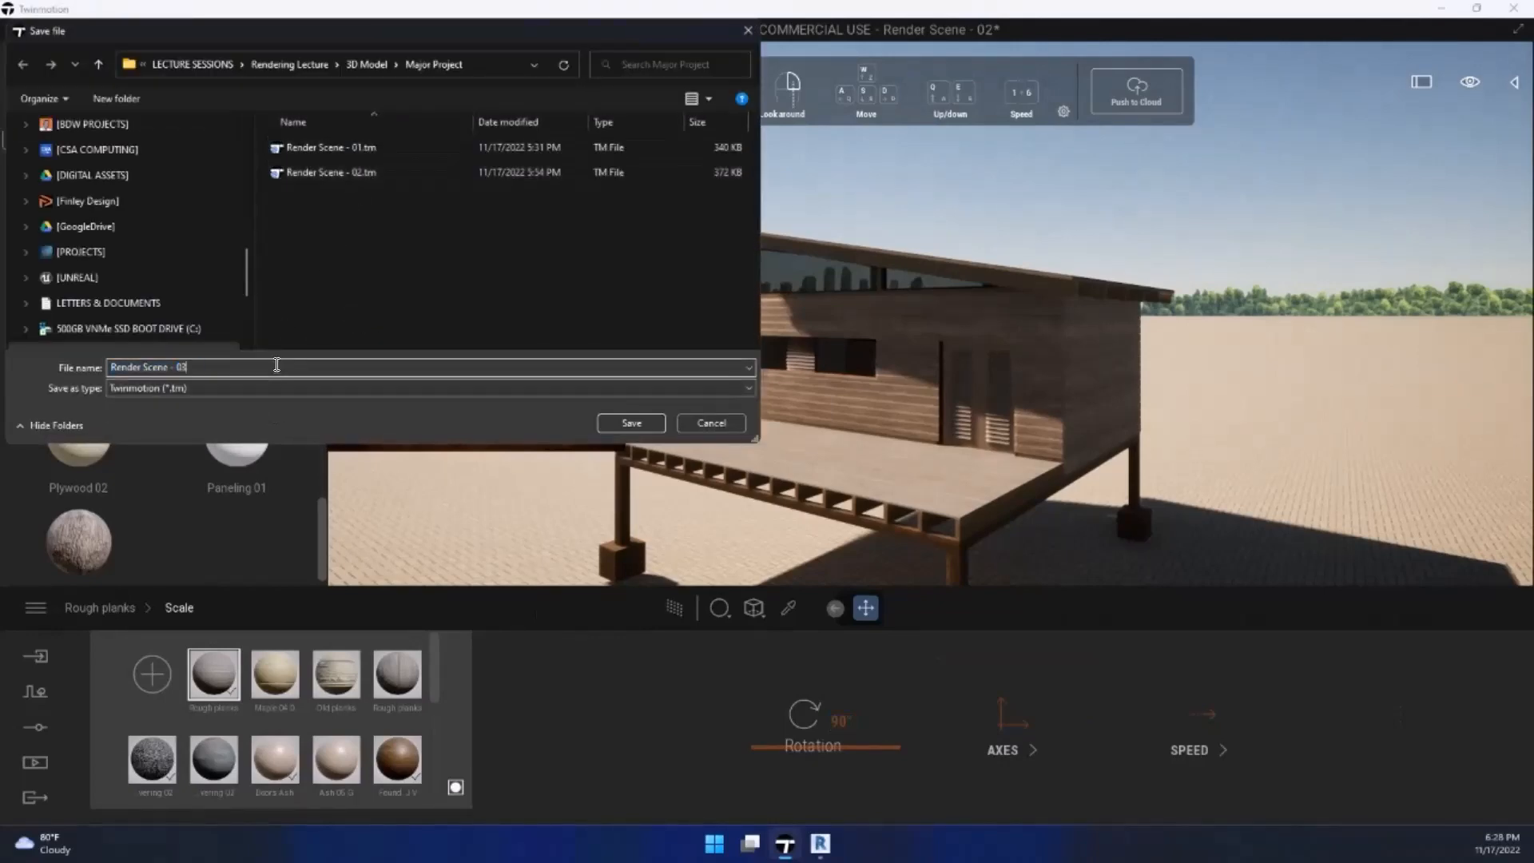
pyautogui.press('Return')
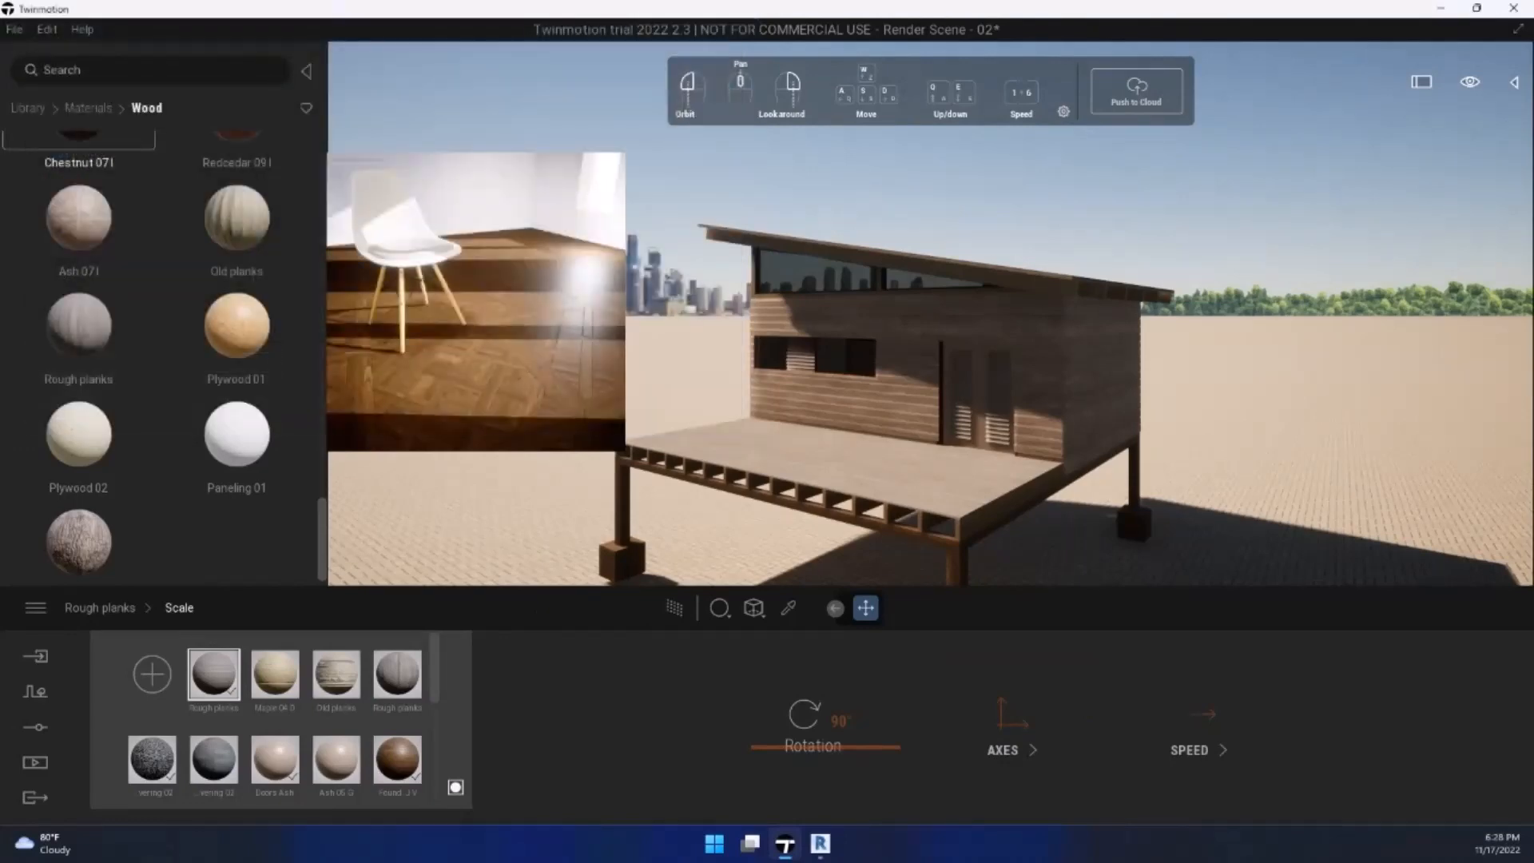
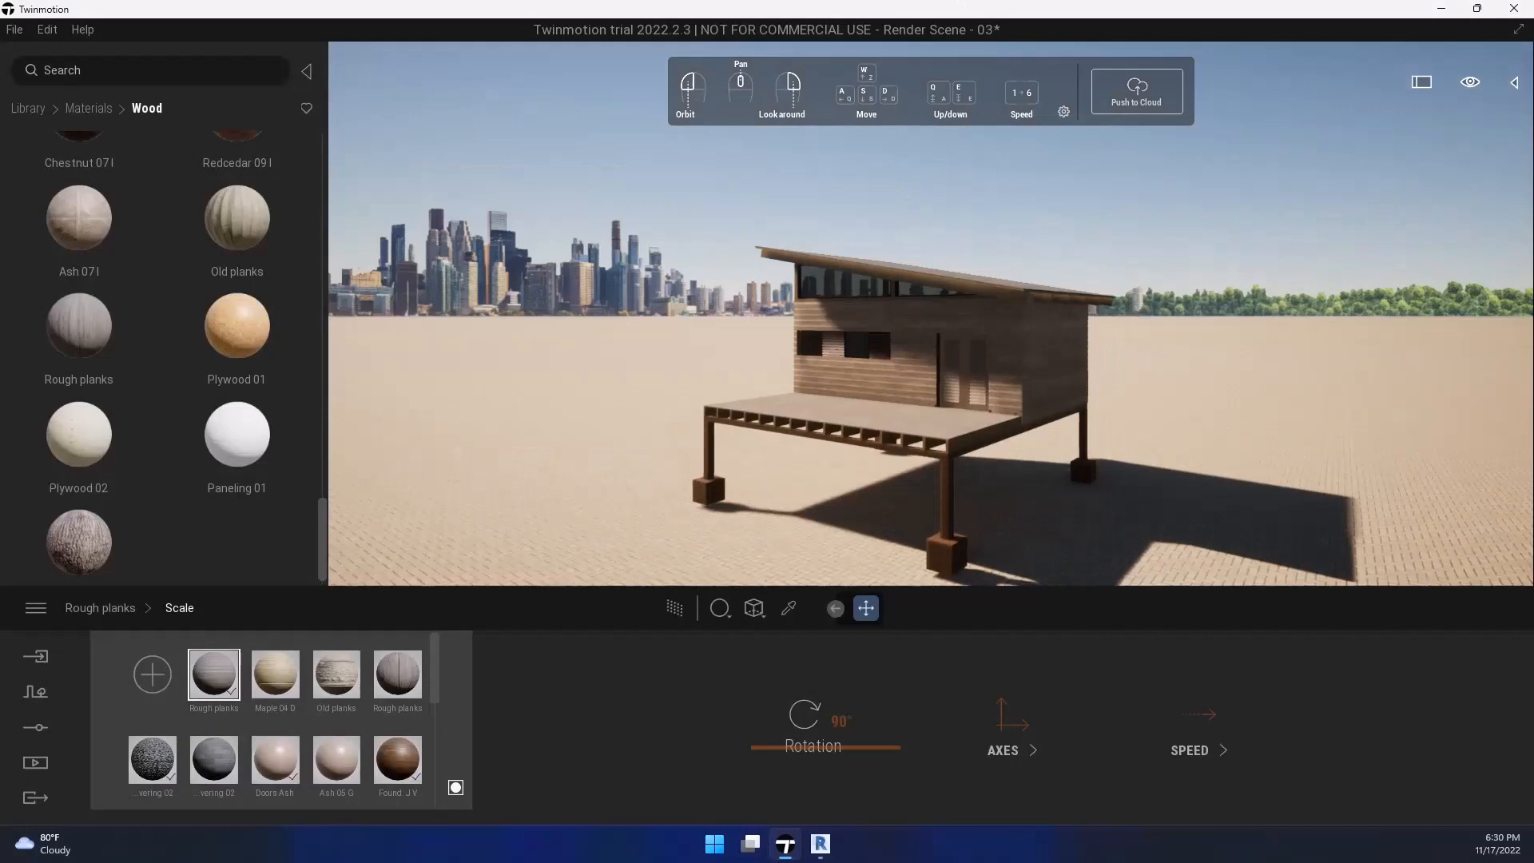
# Step: Switch to Revit and open the recent project Site Model.rvt, dismissing the reminder without saving
pyautogui.moveTo(931, 316); pyautogui.dragTo(931, 302, button='right')
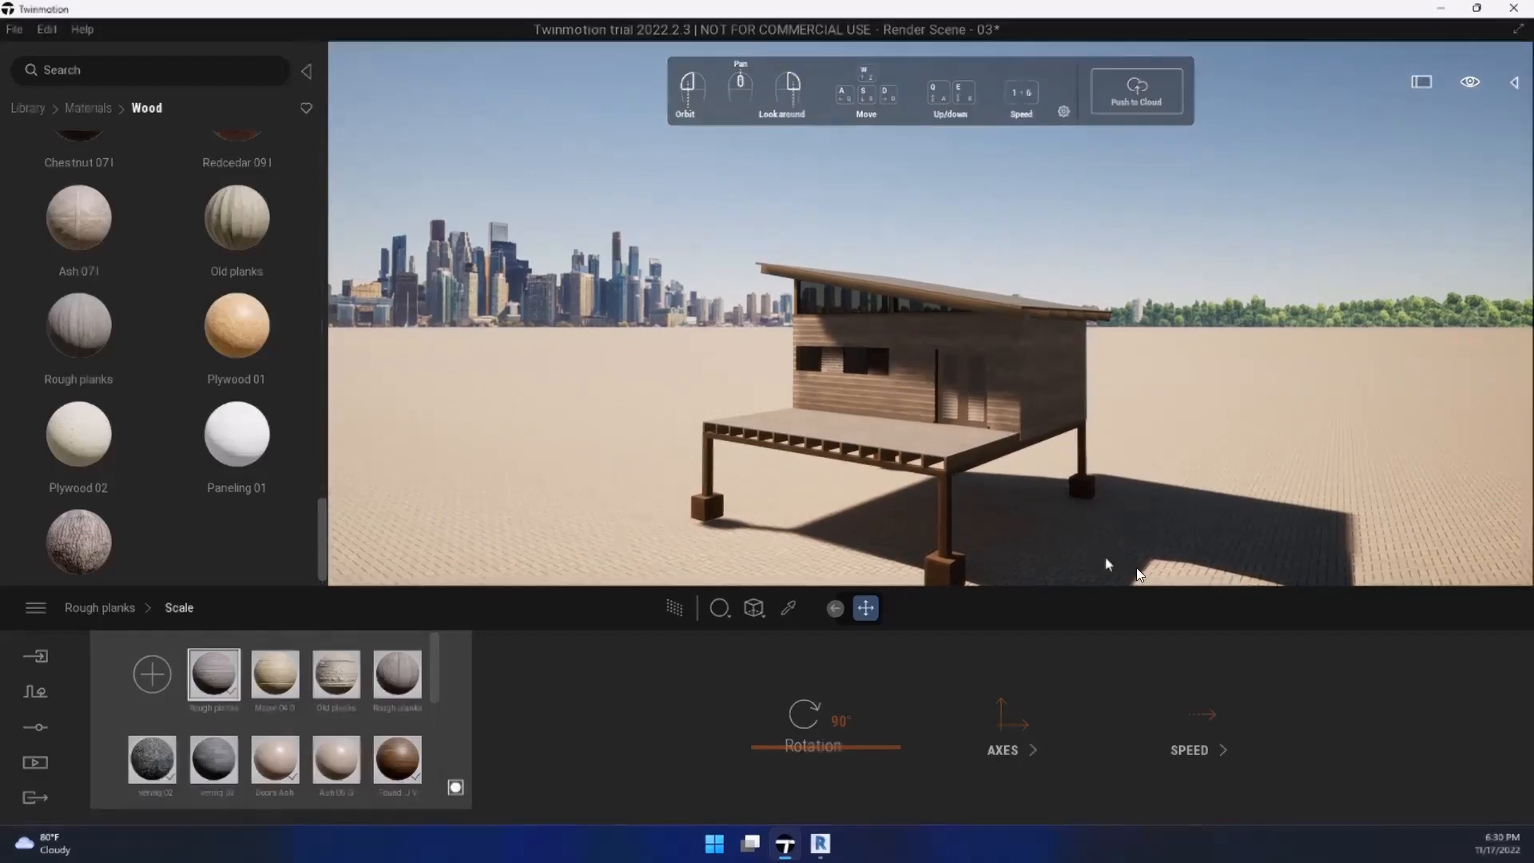
pyautogui.click(805, 849)
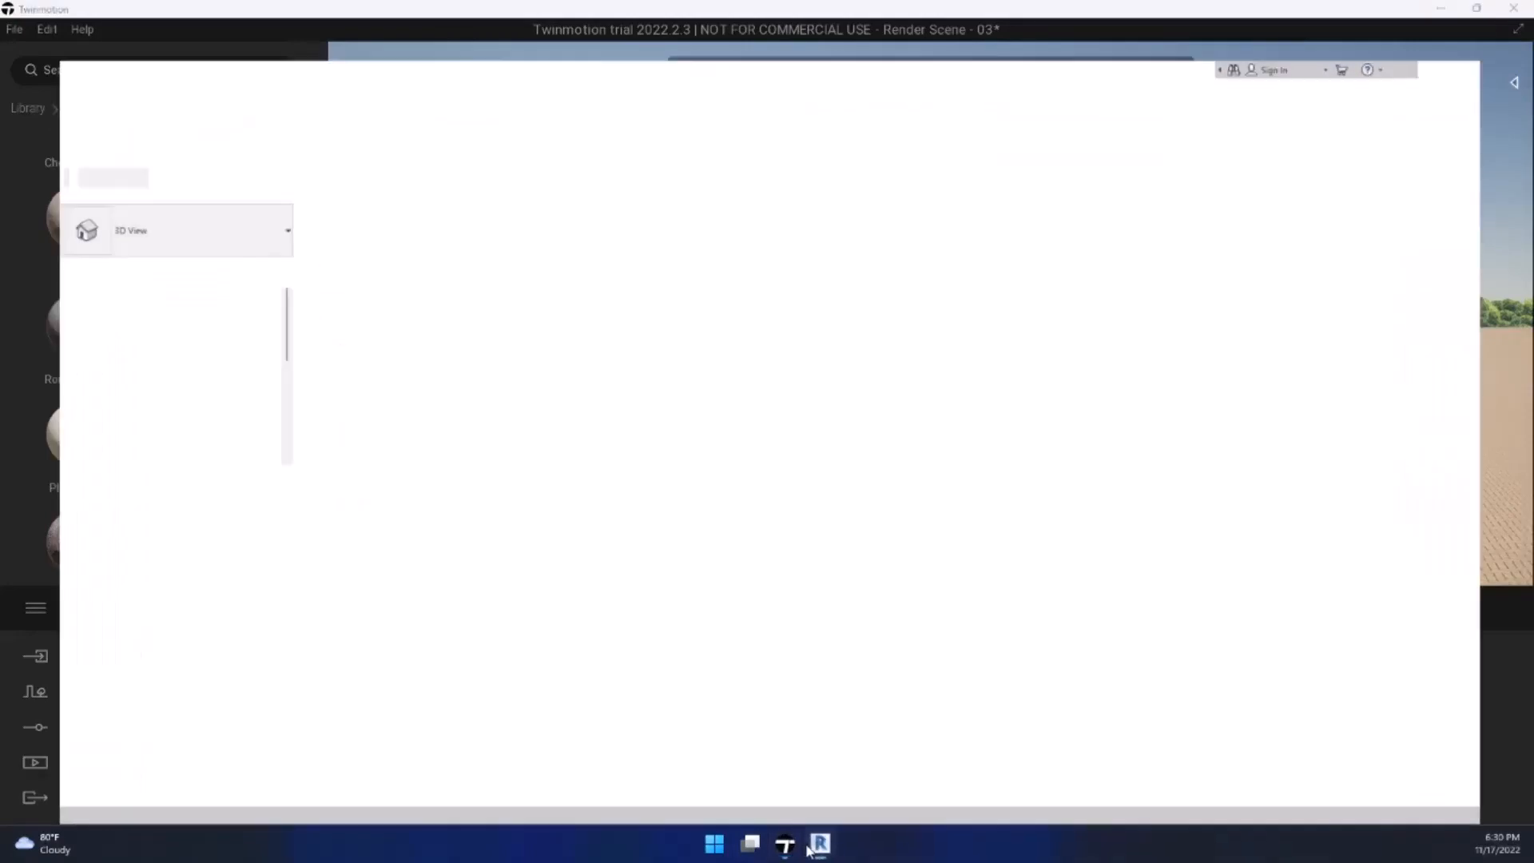
pyautogui.keyDown('shift'); pyautogui.moveTo(743, 375); pyautogui.dragTo(820, 418, button='middle'); pyautogui.keyUp('shift')
pyautogui.scroll(-3, 819, 419)
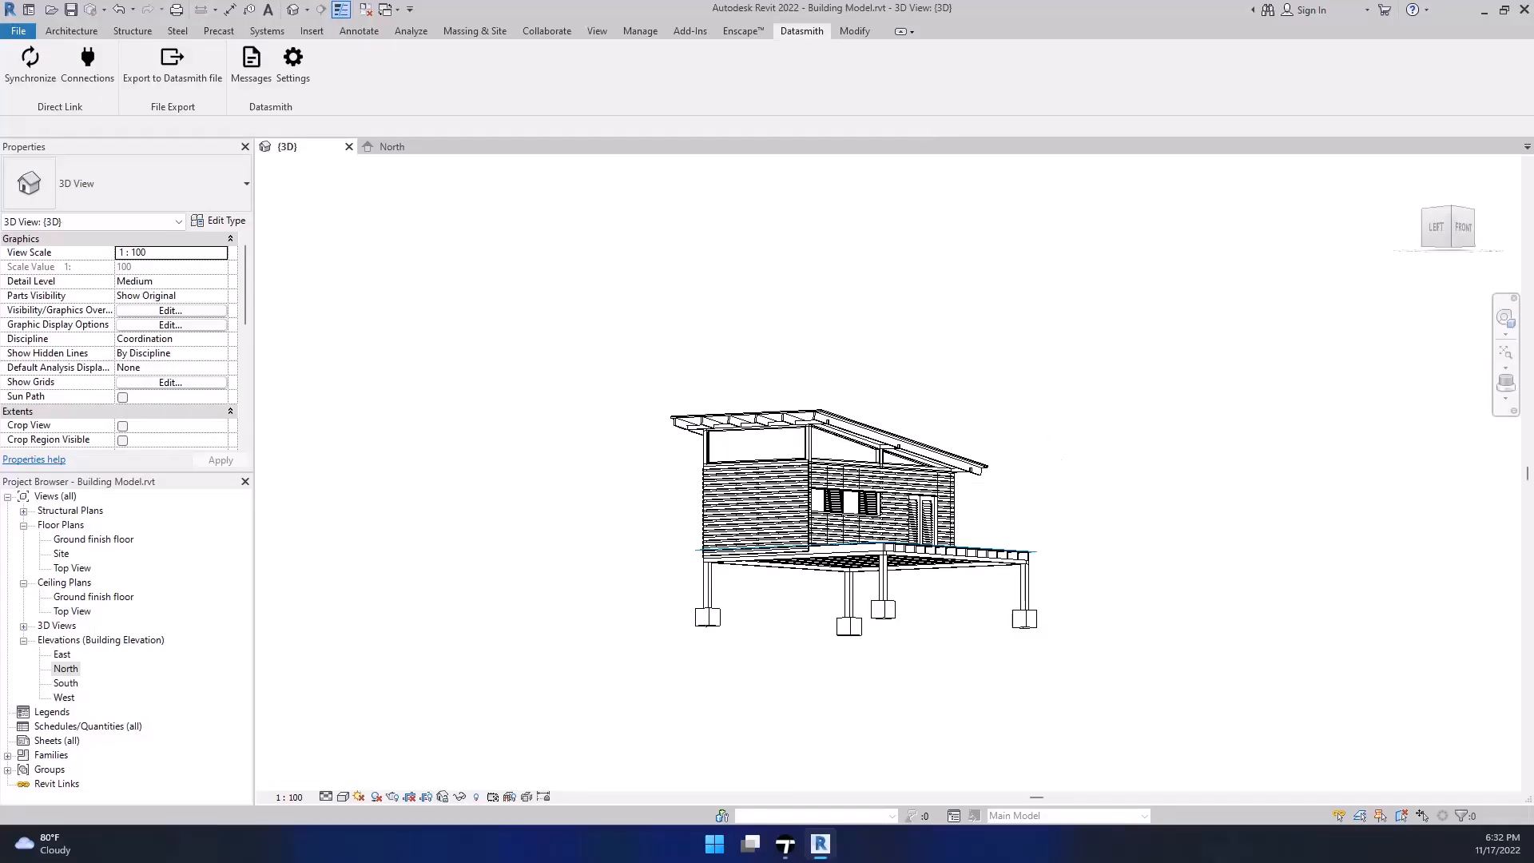
pyautogui.click(18, 32)
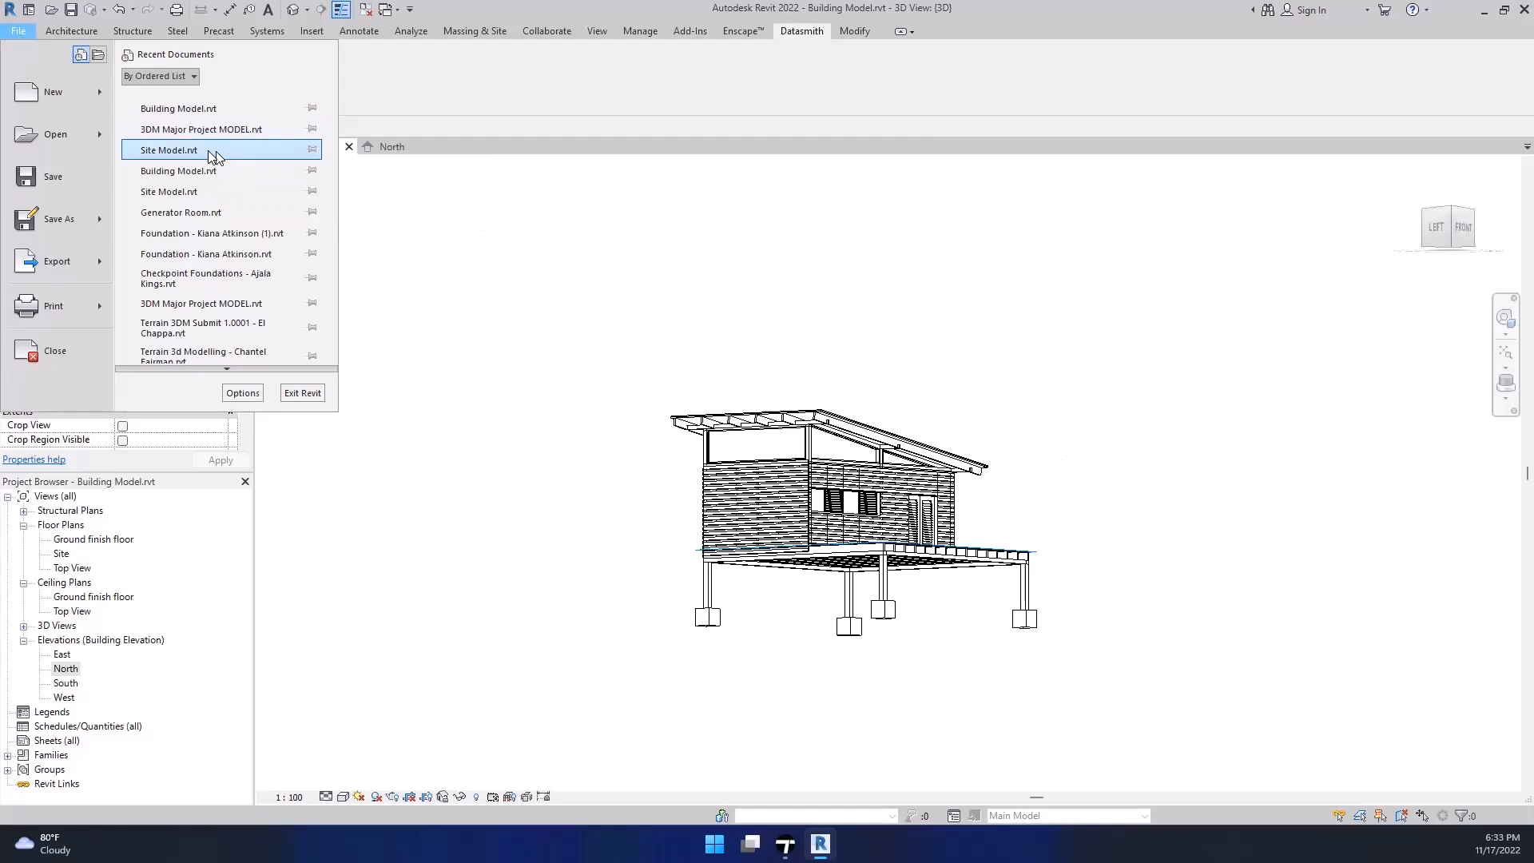
pyautogui.click(186, 152)
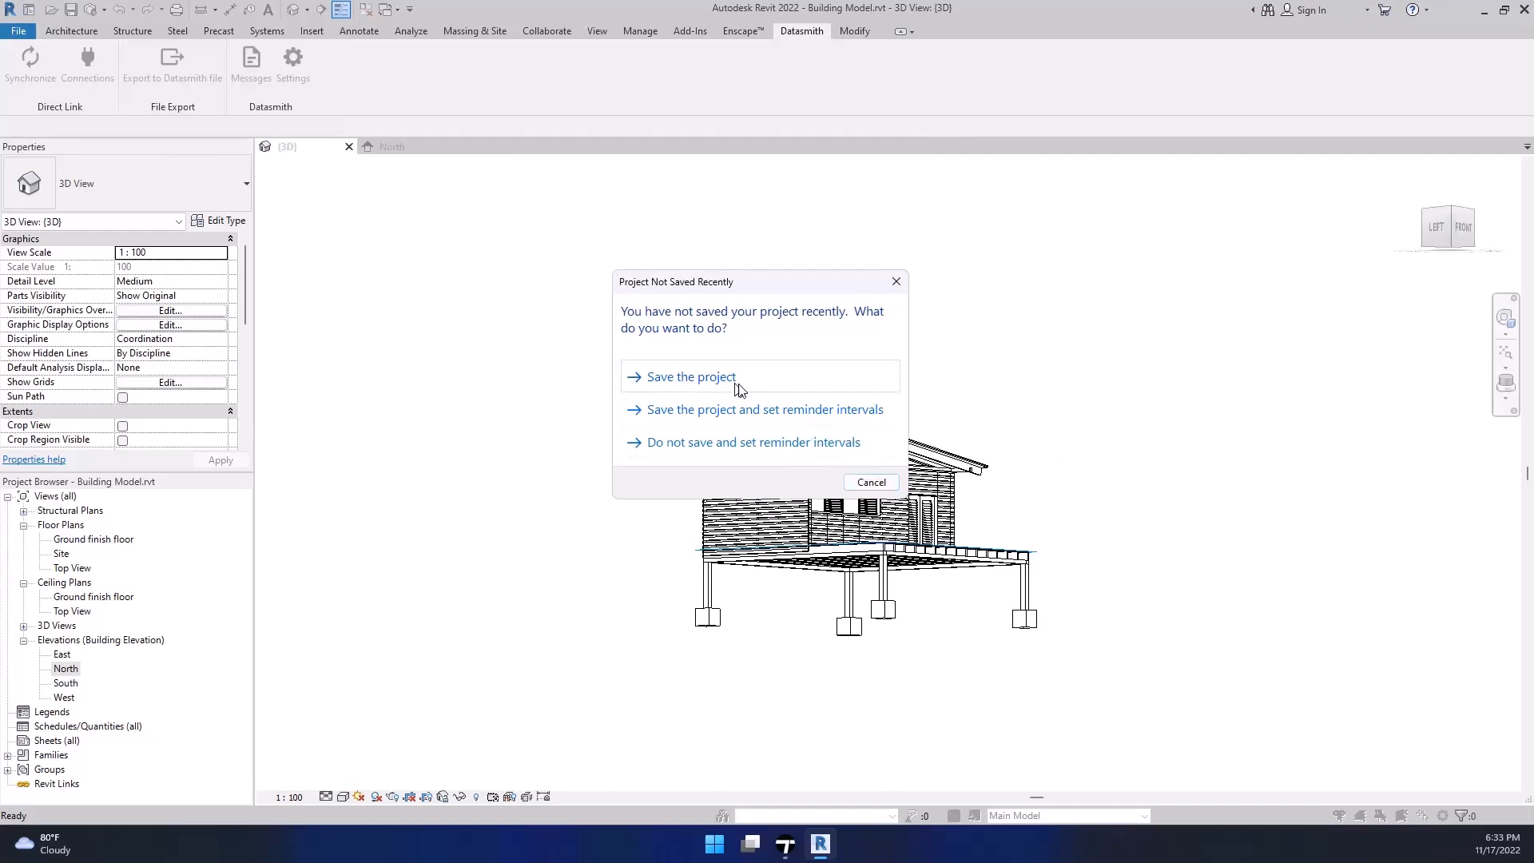
pyautogui.click(871, 484)
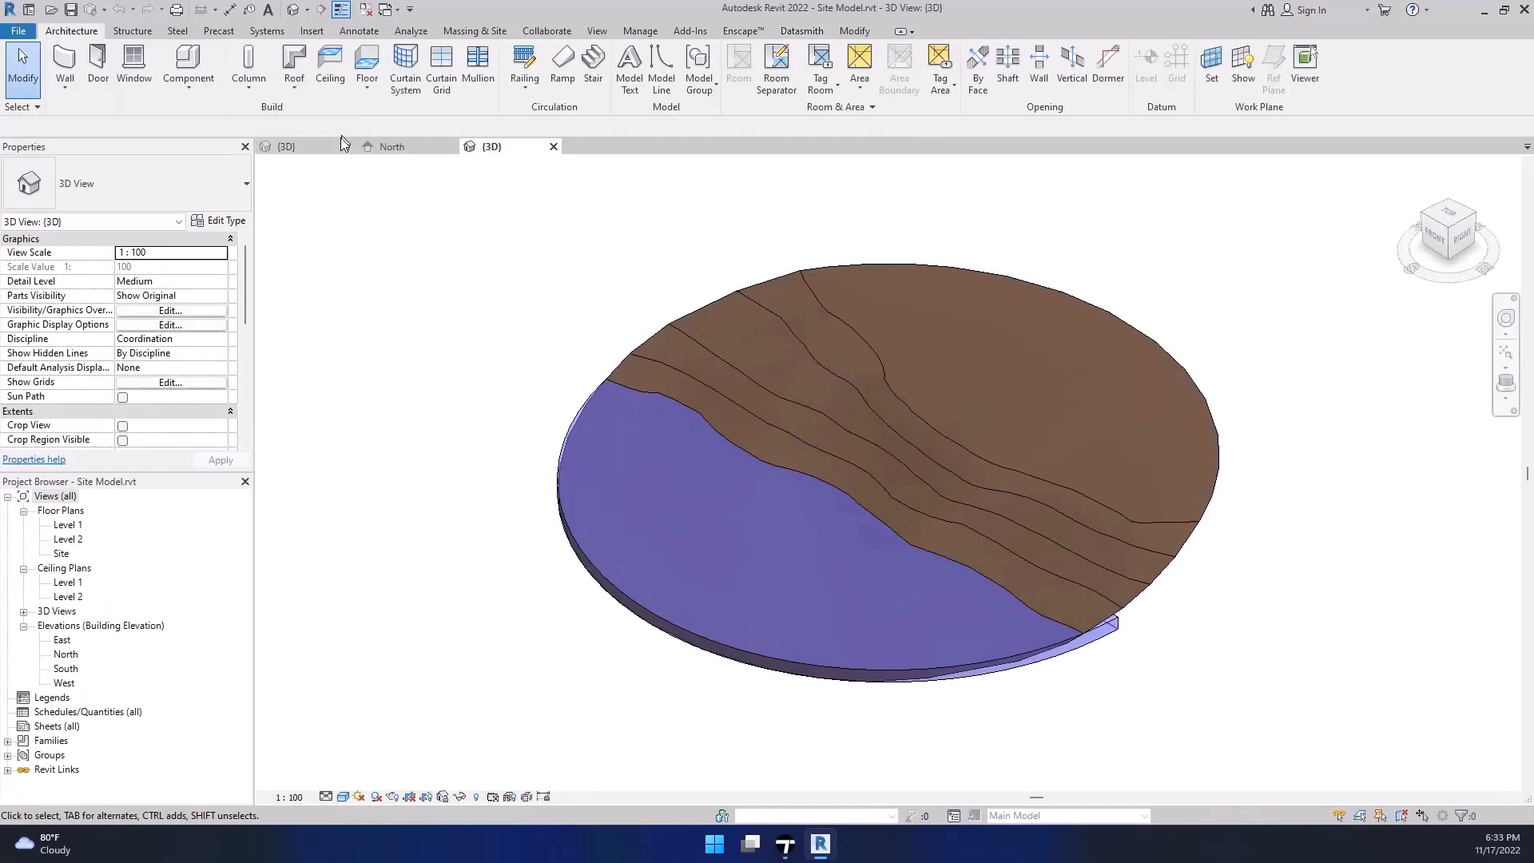
# Step: Close the North elevation view and save the Building Model project from its 3D view
pyautogui.click(391, 154)
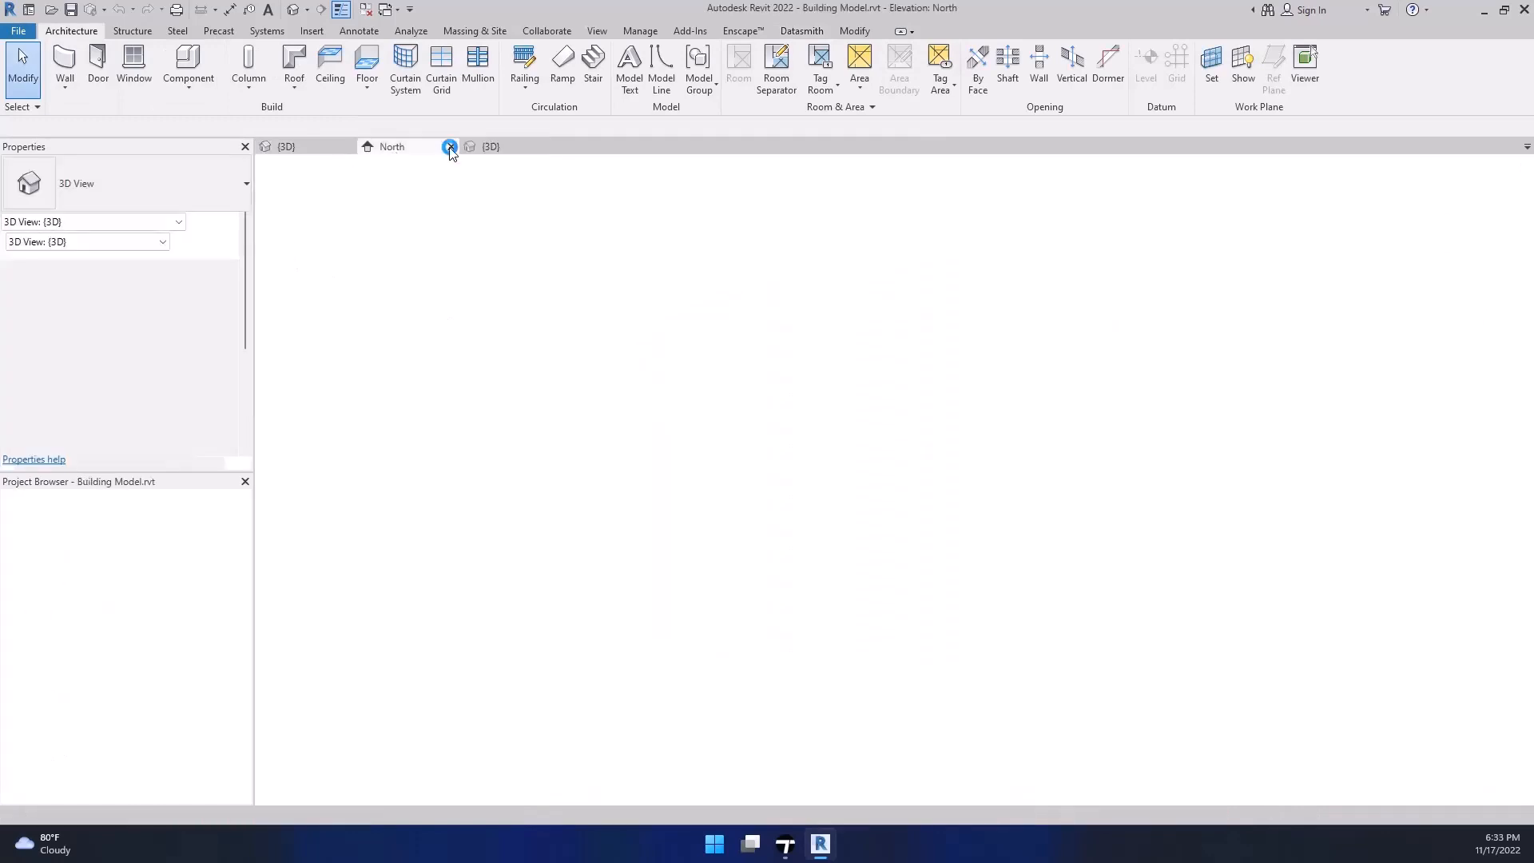
pyautogui.click(451, 147)
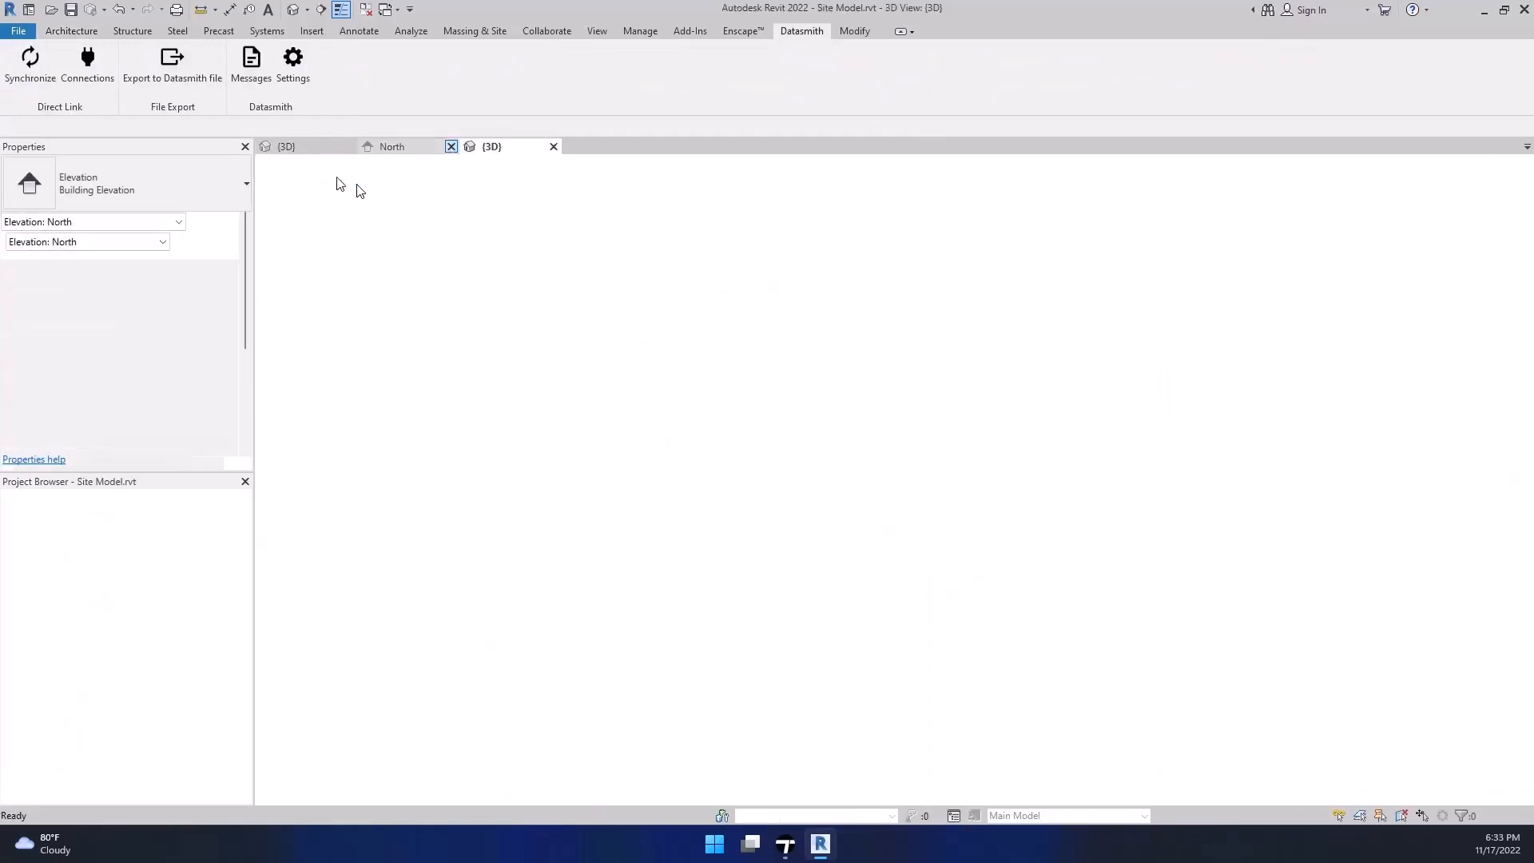
pyautogui.click(307, 147)
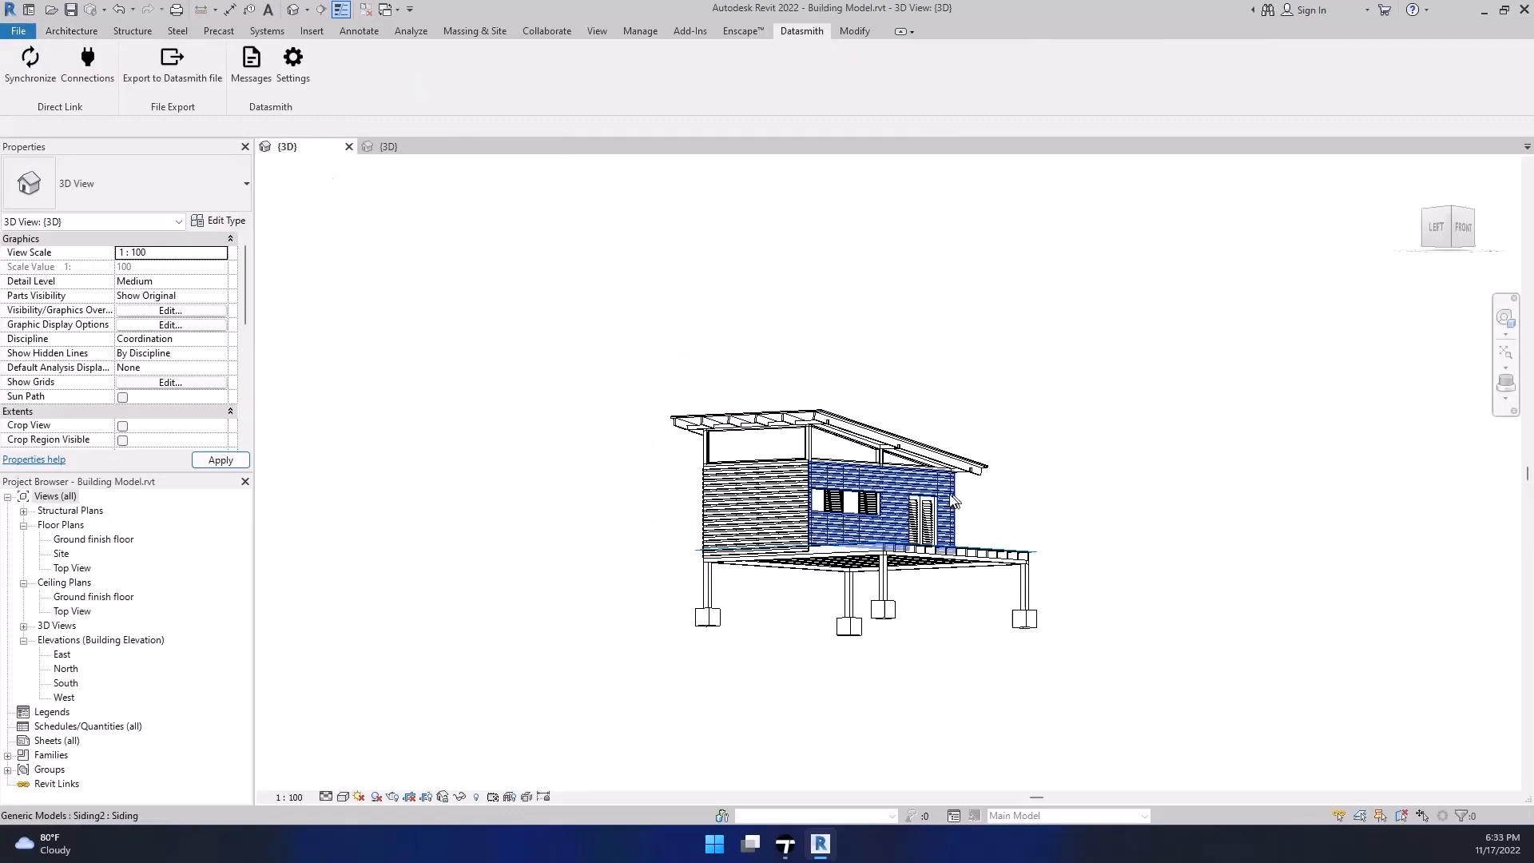
pyautogui.keyDown('shift'); pyautogui.moveTo(866, 536); pyautogui.dragTo(670, 535, button='middle'); pyautogui.keyUp('shift')
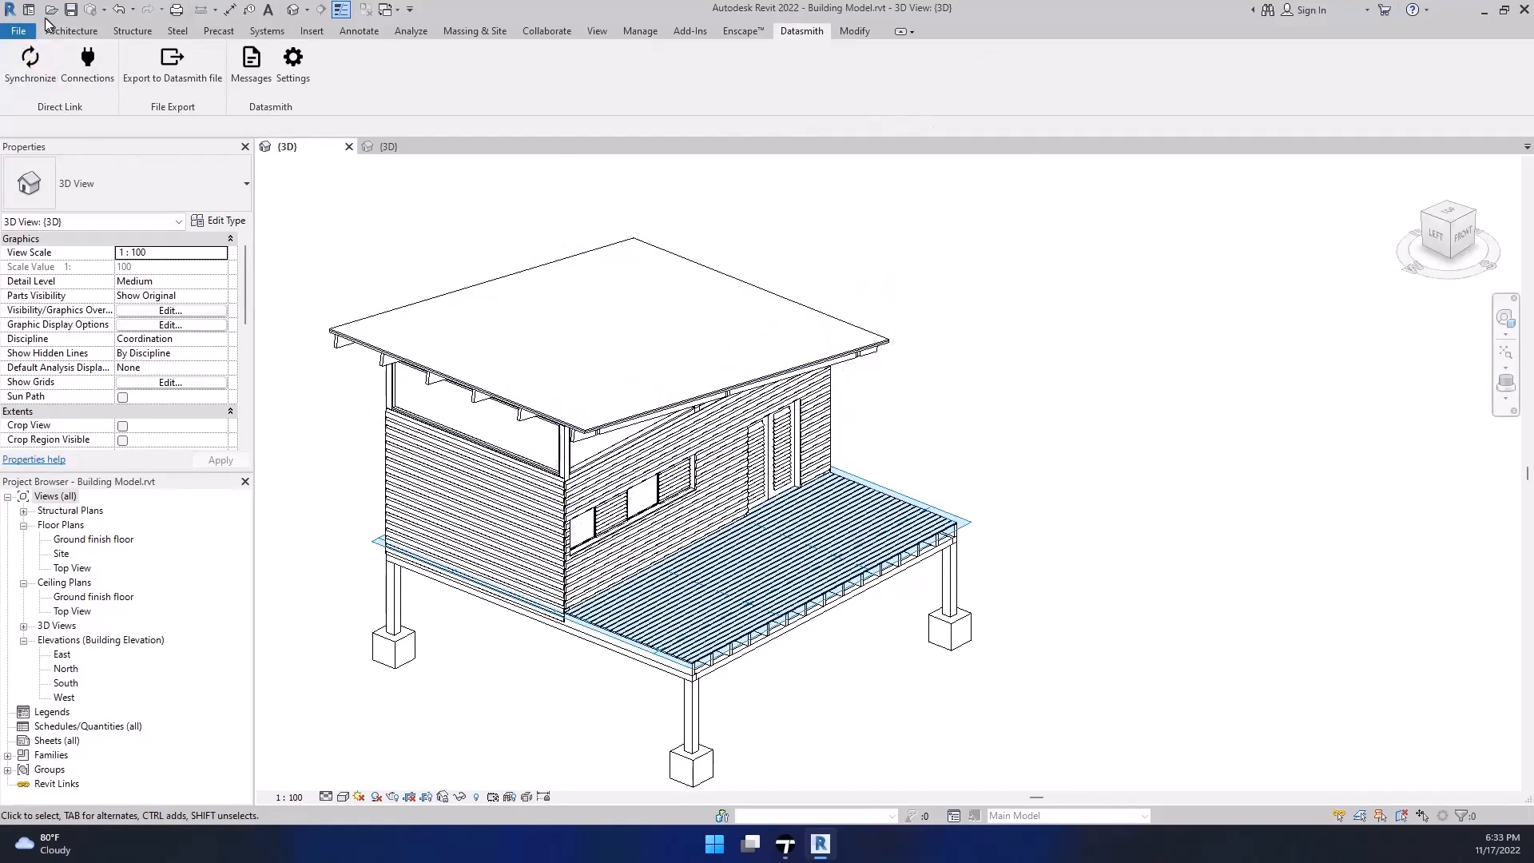
pyautogui.click(71, 9)
# Step: Close the site model's 3D view and reopen Site Model.rvt from the recent documents
pyautogui.click(452, 147)
pyautogui.click(17, 30)
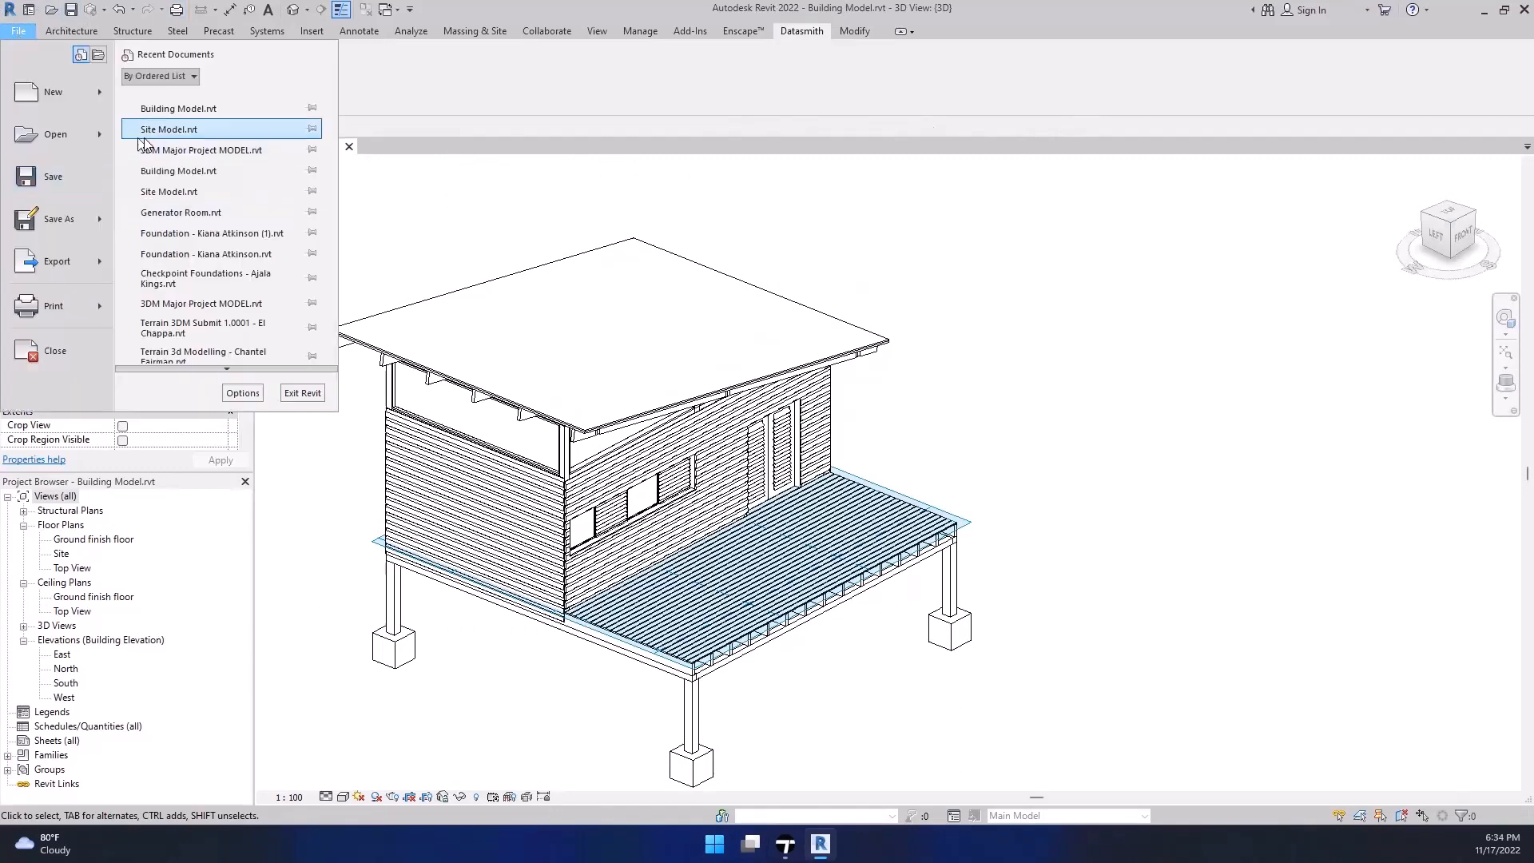
pyautogui.click(156, 131)
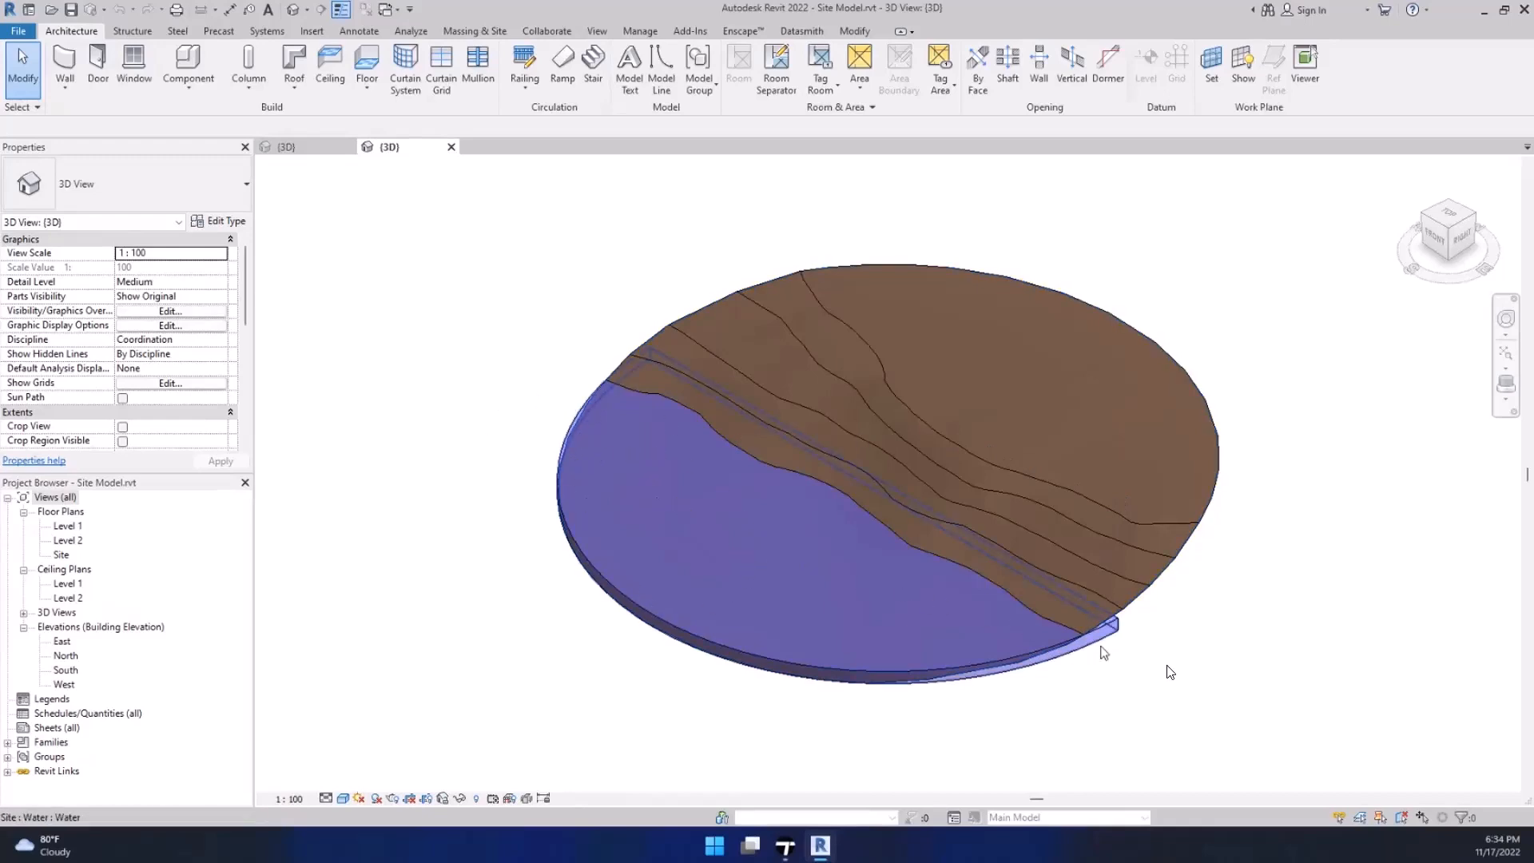
# Step: Delete the blue water body beside the terrain in the site model
pyautogui.scroll(3, 1156, 644)
pyautogui.scroll(-3, 1085, 665)
pyautogui.click(684, 591)
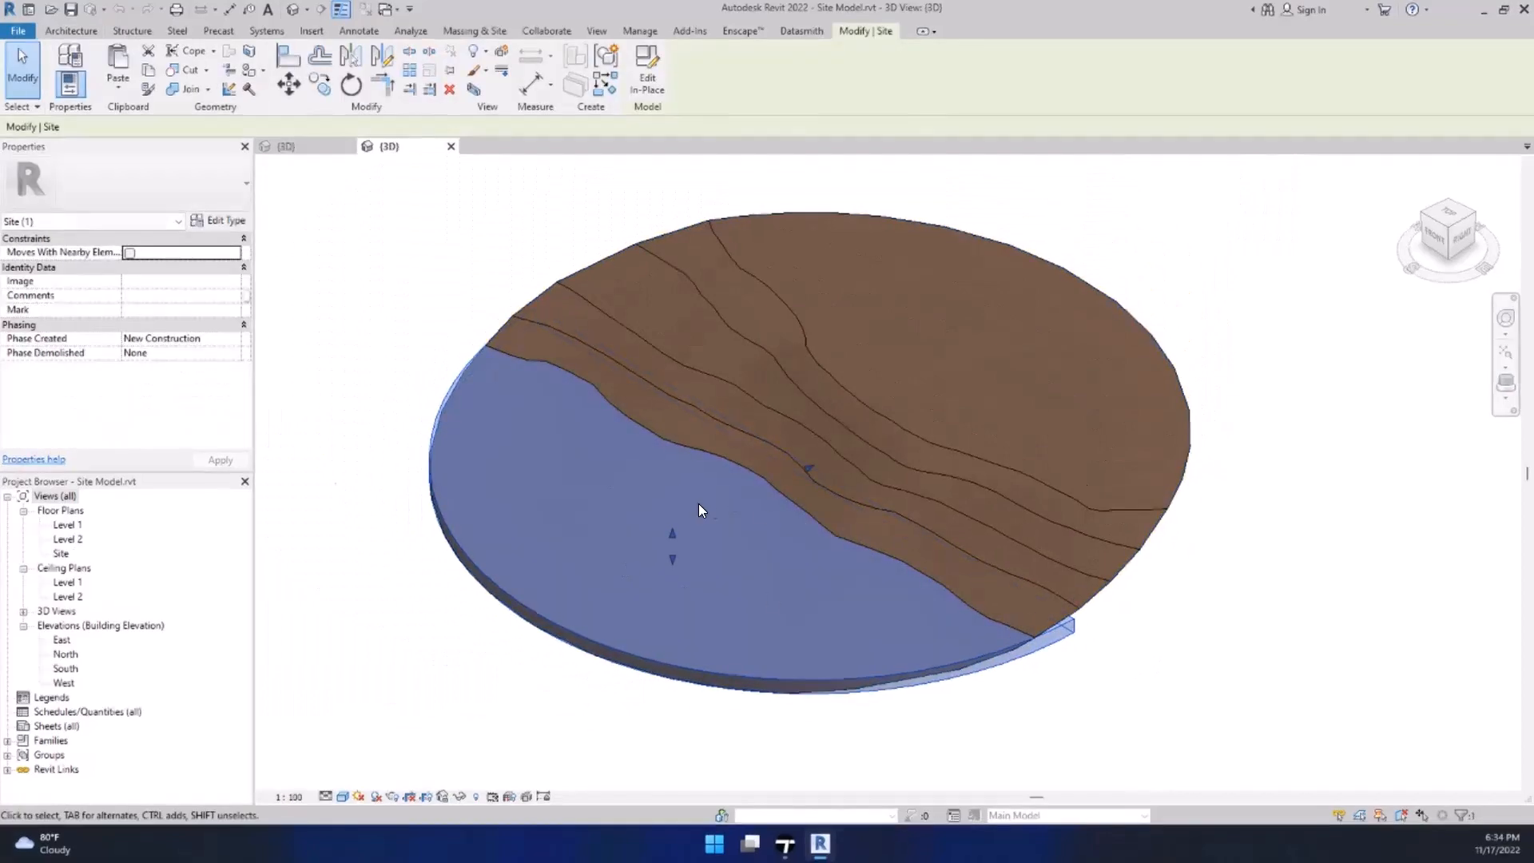
pyautogui.press('Escape')
# Step: Examine the slope and contour lines of the terrain surface from several sides
pyautogui.scroll(5, 810, 465)
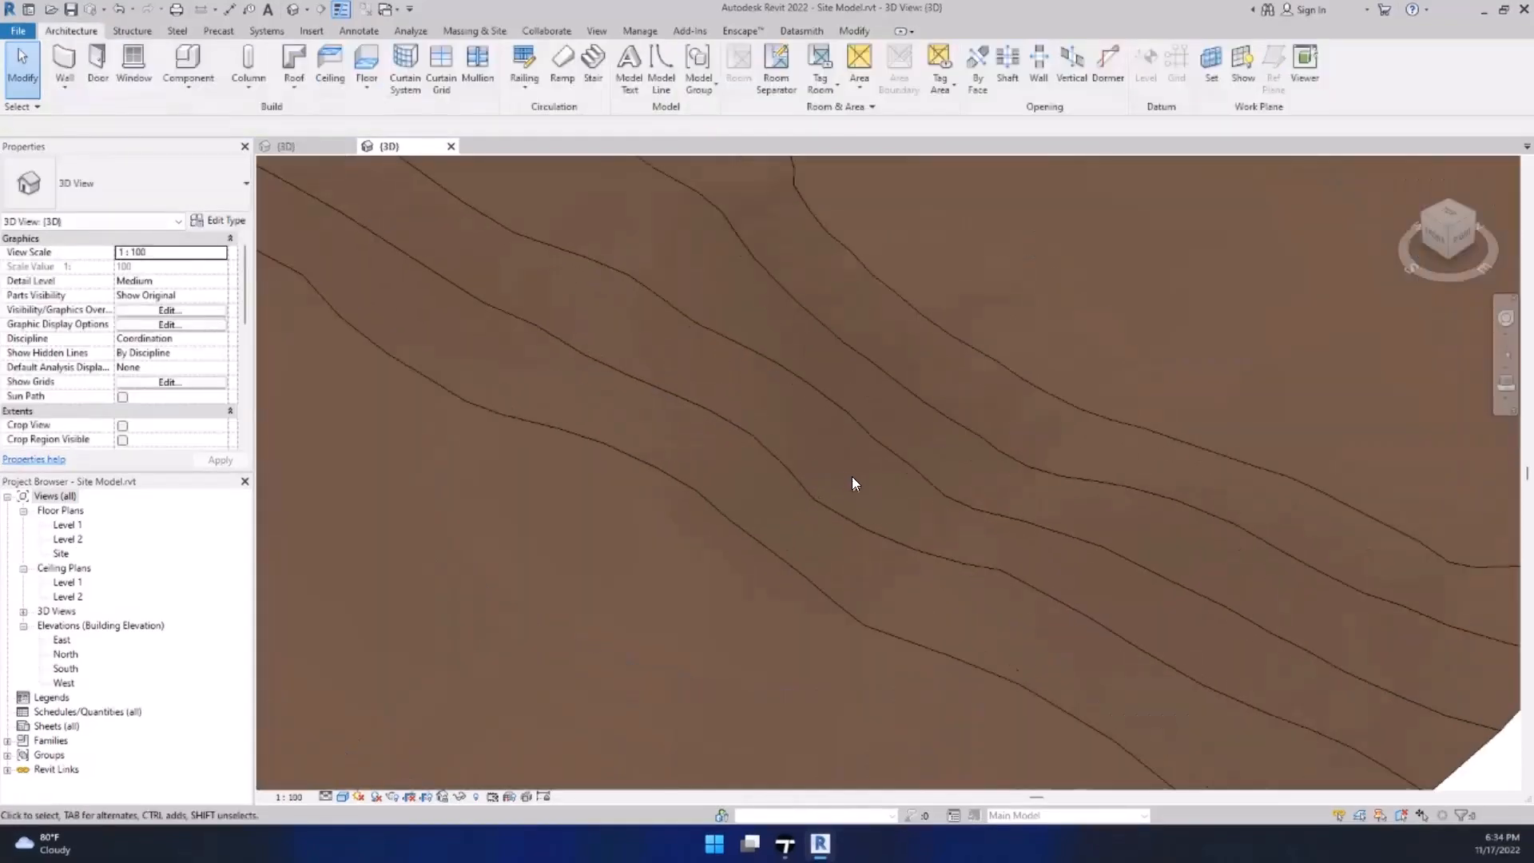
pyautogui.scroll(-5, 851, 476)
pyautogui.keyDown('shift'); pyautogui.moveTo(856, 520); pyautogui.dragTo(751, 307, button='middle'); pyautogui.keyUp('shift')
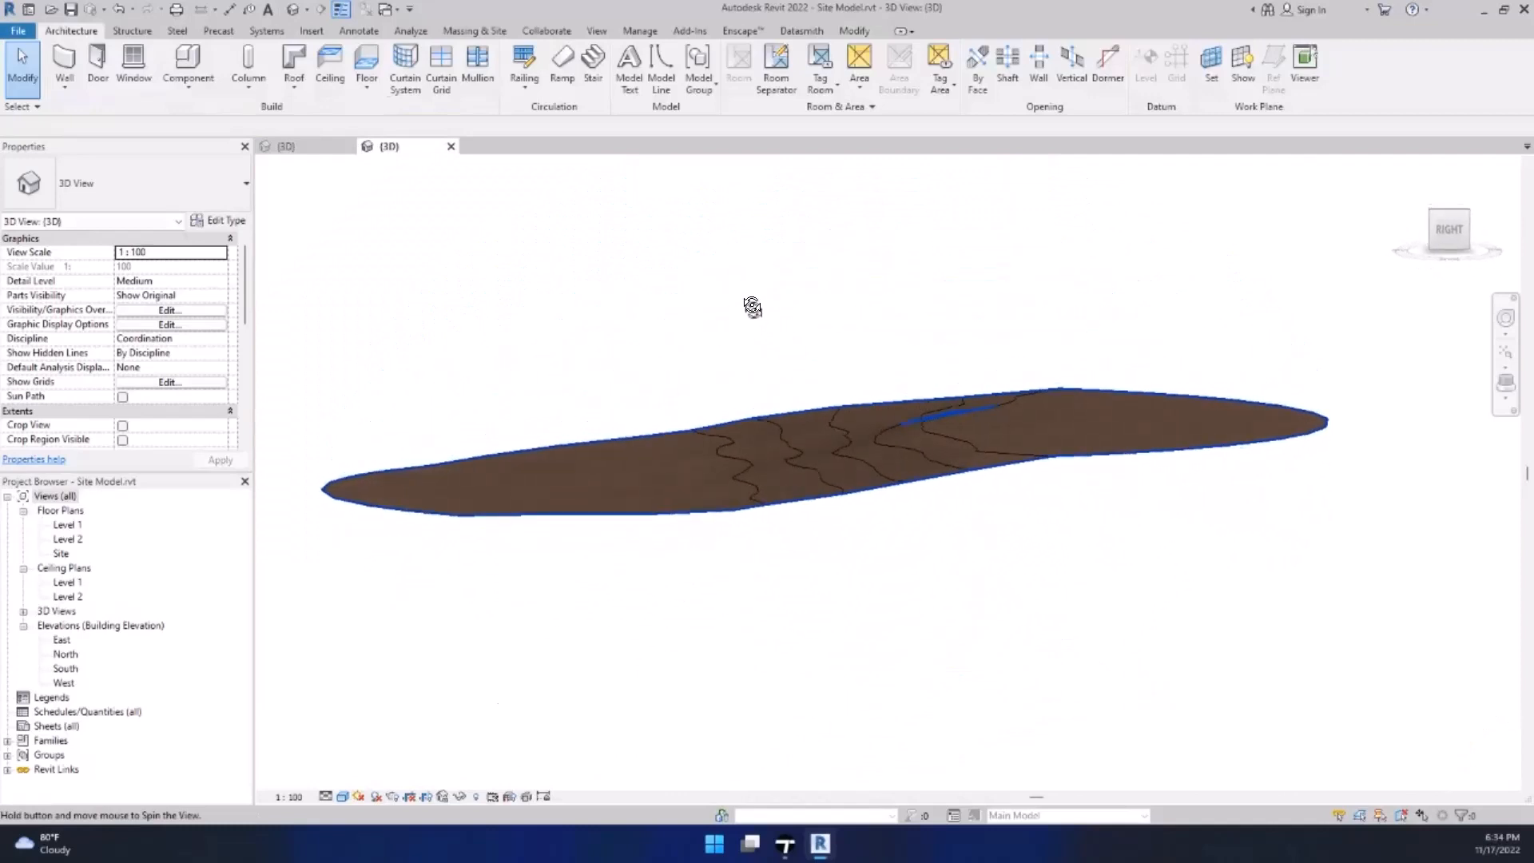
pyautogui.keyDown('shift'); pyautogui.moveTo(839, 538); pyautogui.dragTo(1216, 554, button='middle'); pyautogui.keyUp('shift')
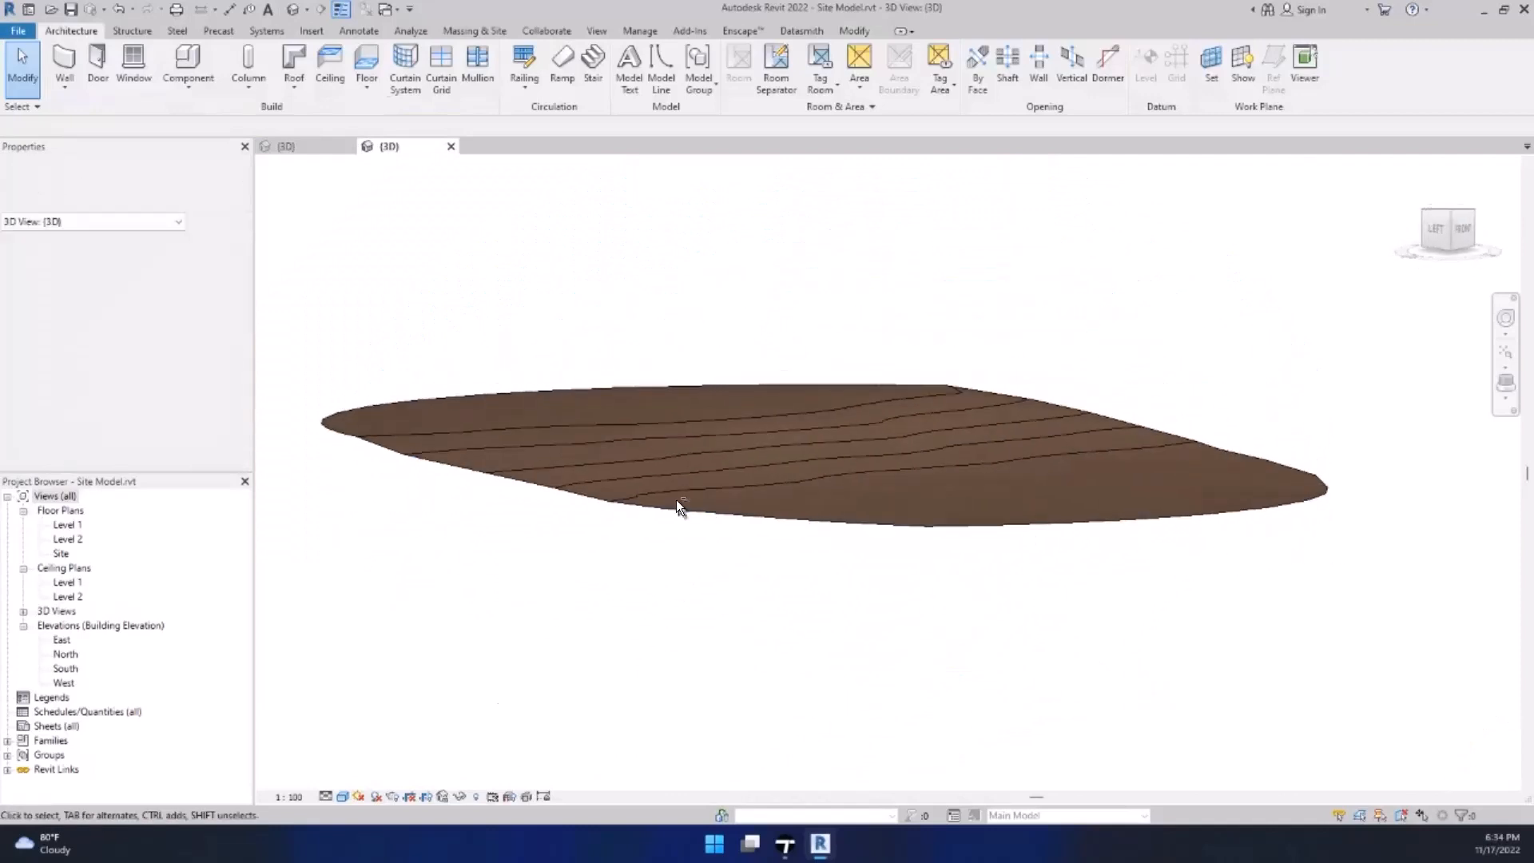
pyautogui.keyDown('shift'); pyautogui.moveTo(677, 507); pyautogui.dragTo(818, 520, button='middle'); pyautogui.keyUp('shift')
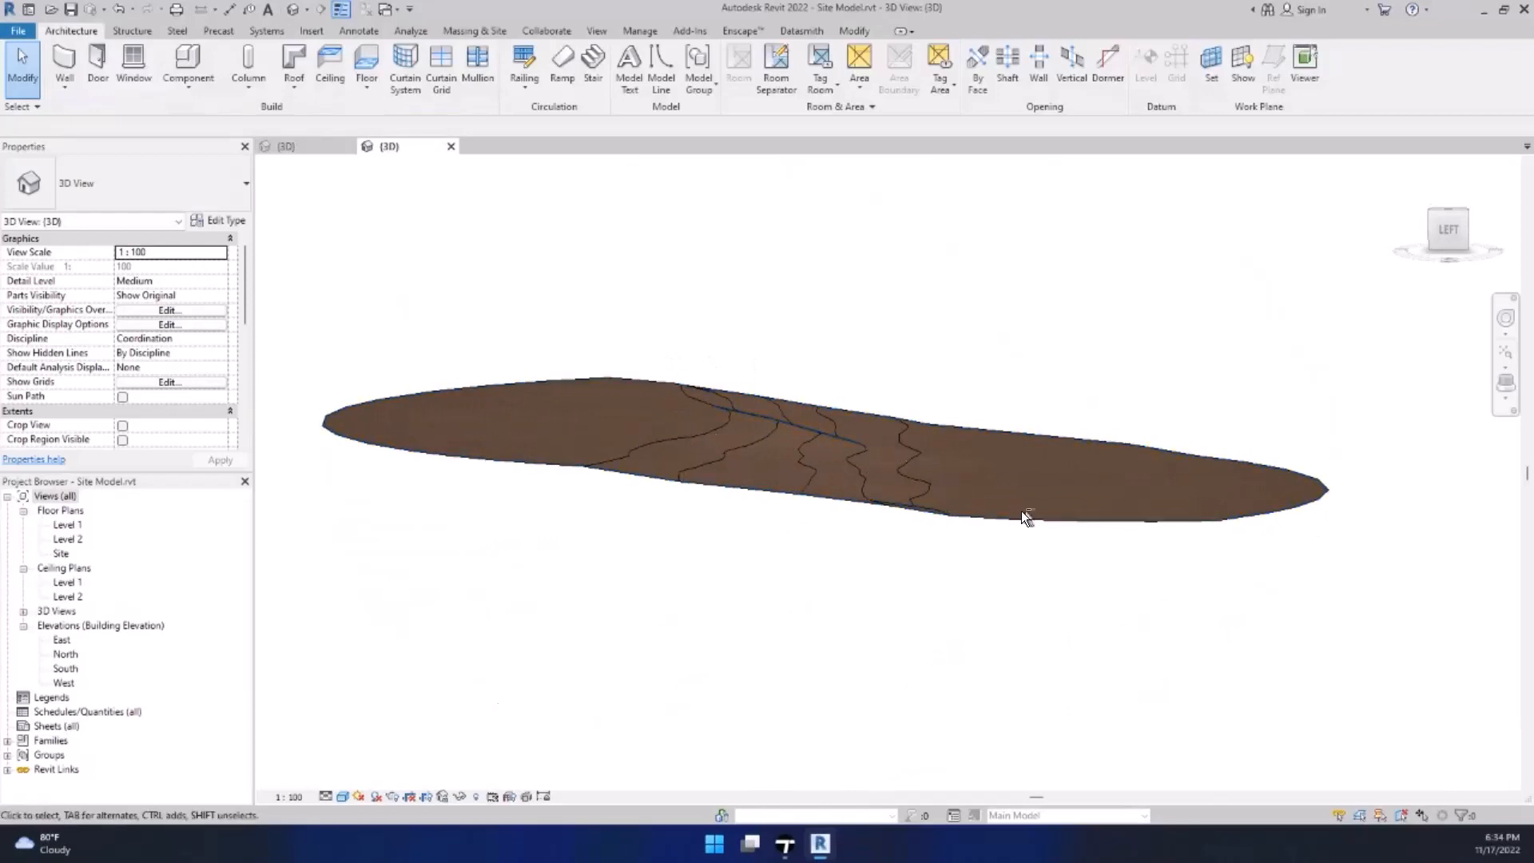
pyautogui.keyDown('shift'); pyautogui.moveTo(1021, 510); pyautogui.dragTo(970, 601, button='middle'); pyautogui.keyUp('shift')
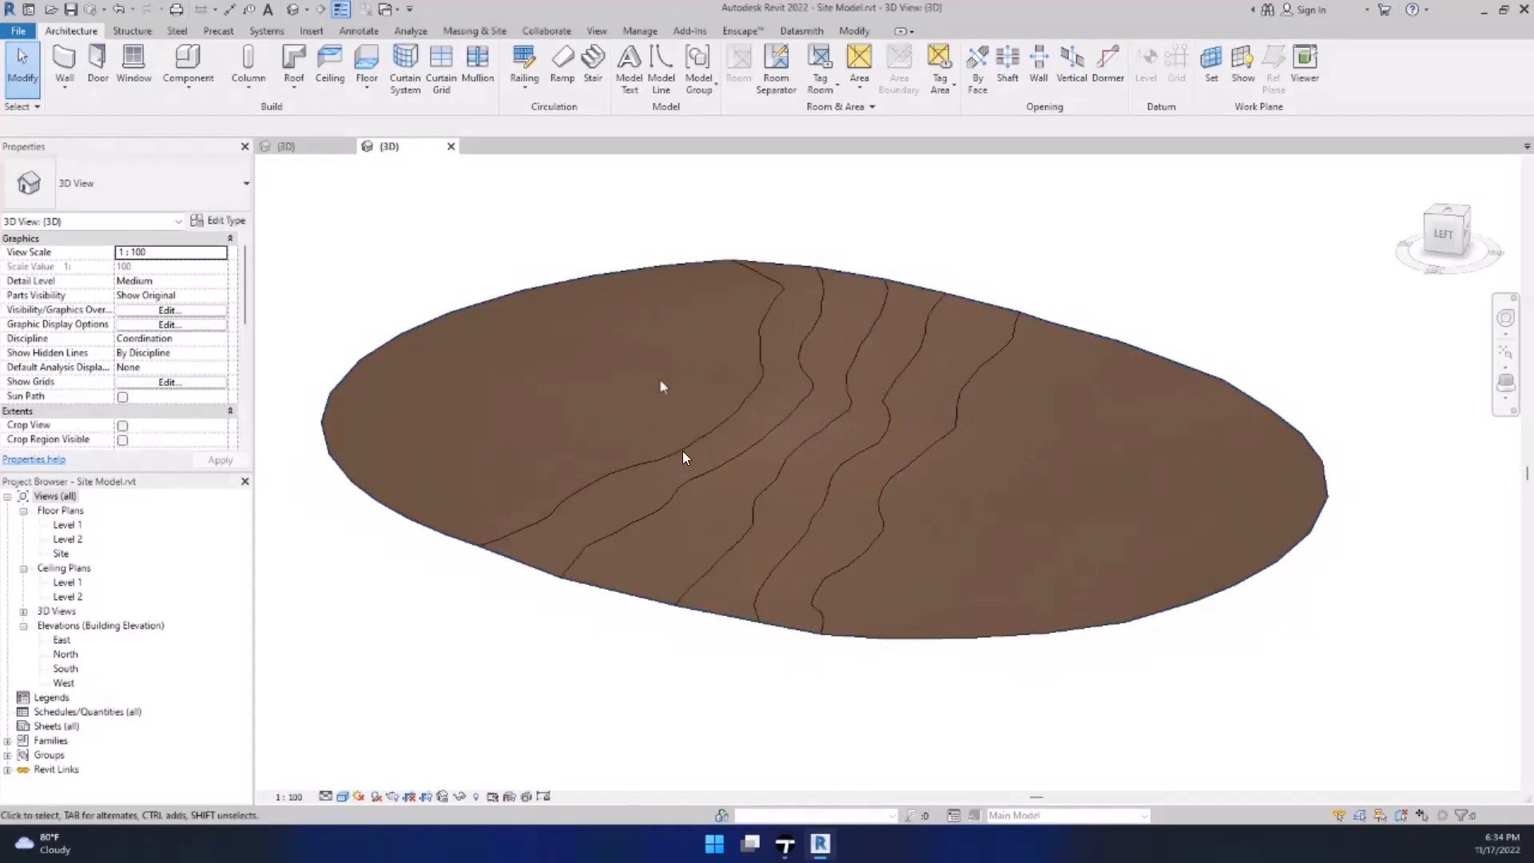
pyautogui.keyDown('shift'); pyautogui.moveTo(898, 433); pyautogui.dragTo(651, 496, button='middle'); pyautogui.keyUp('shift')
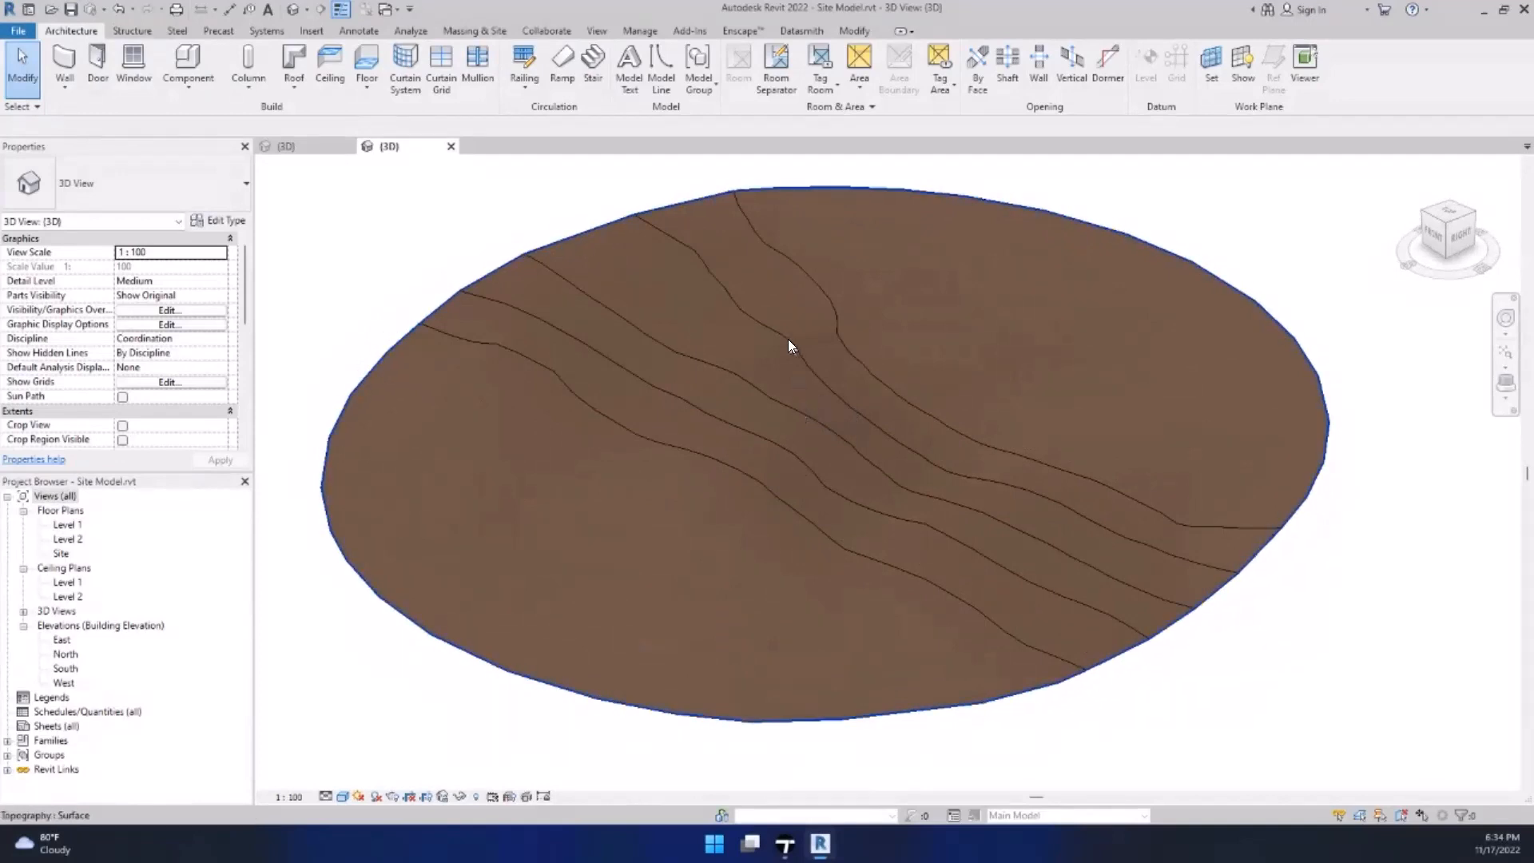
pyautogui.scroll(2, 811, 318)
pyautogui.scroll(-3, 812, 318)
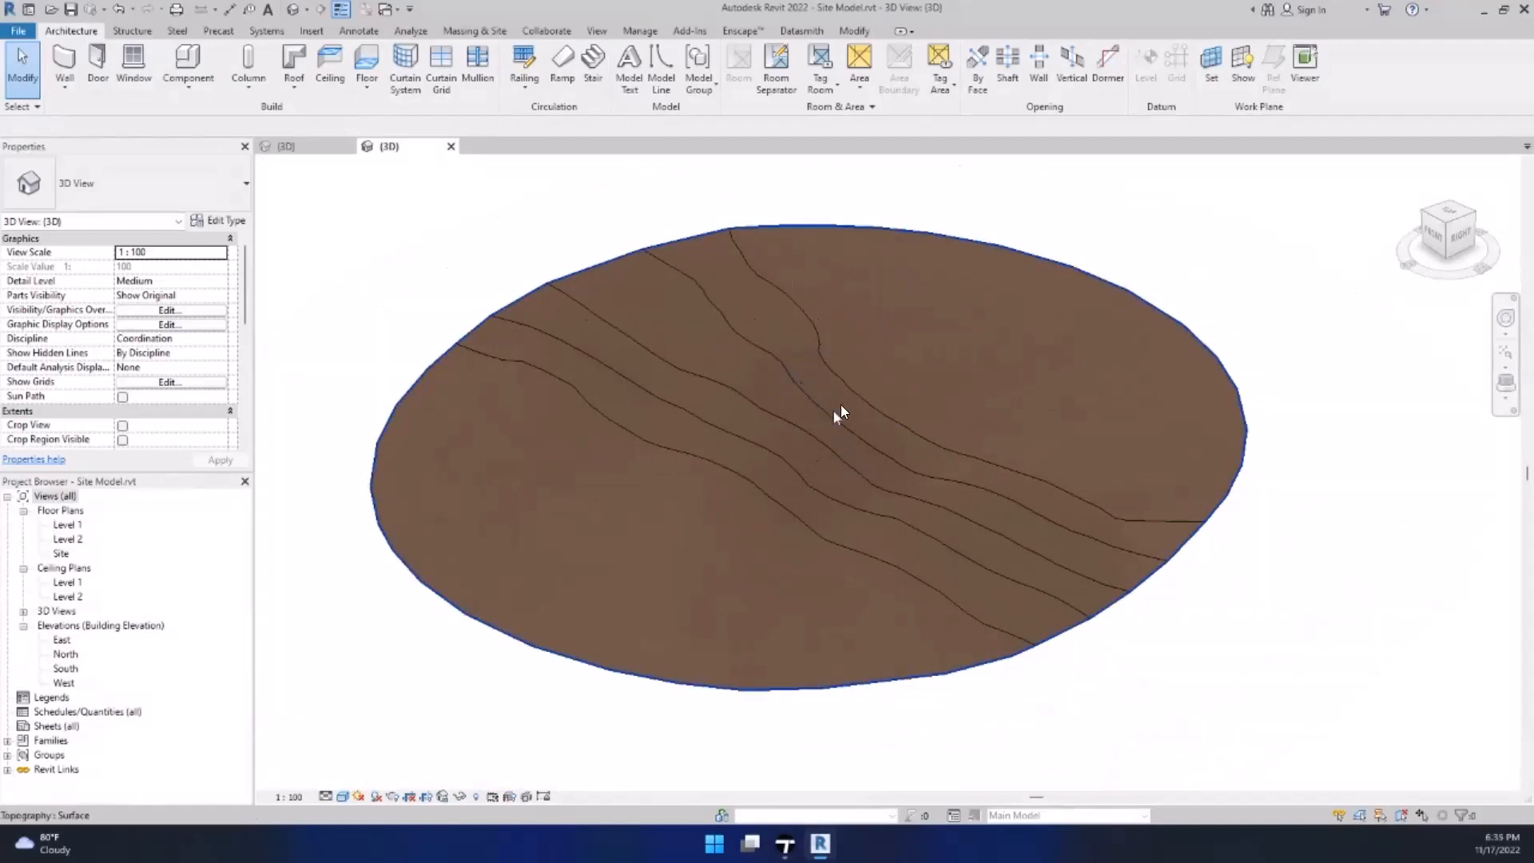
pyautogui.moveTo(791, 383)
pyautogui.mouseDown(button='middle')
pyautogui.moveTo(823, 416)
pyautogui.moveTo(767, 401)
pyautogui.moveTo(774, 418)
pyautogui.moveTo(789, 409)
pyautogui.mouseUp(button='middle')
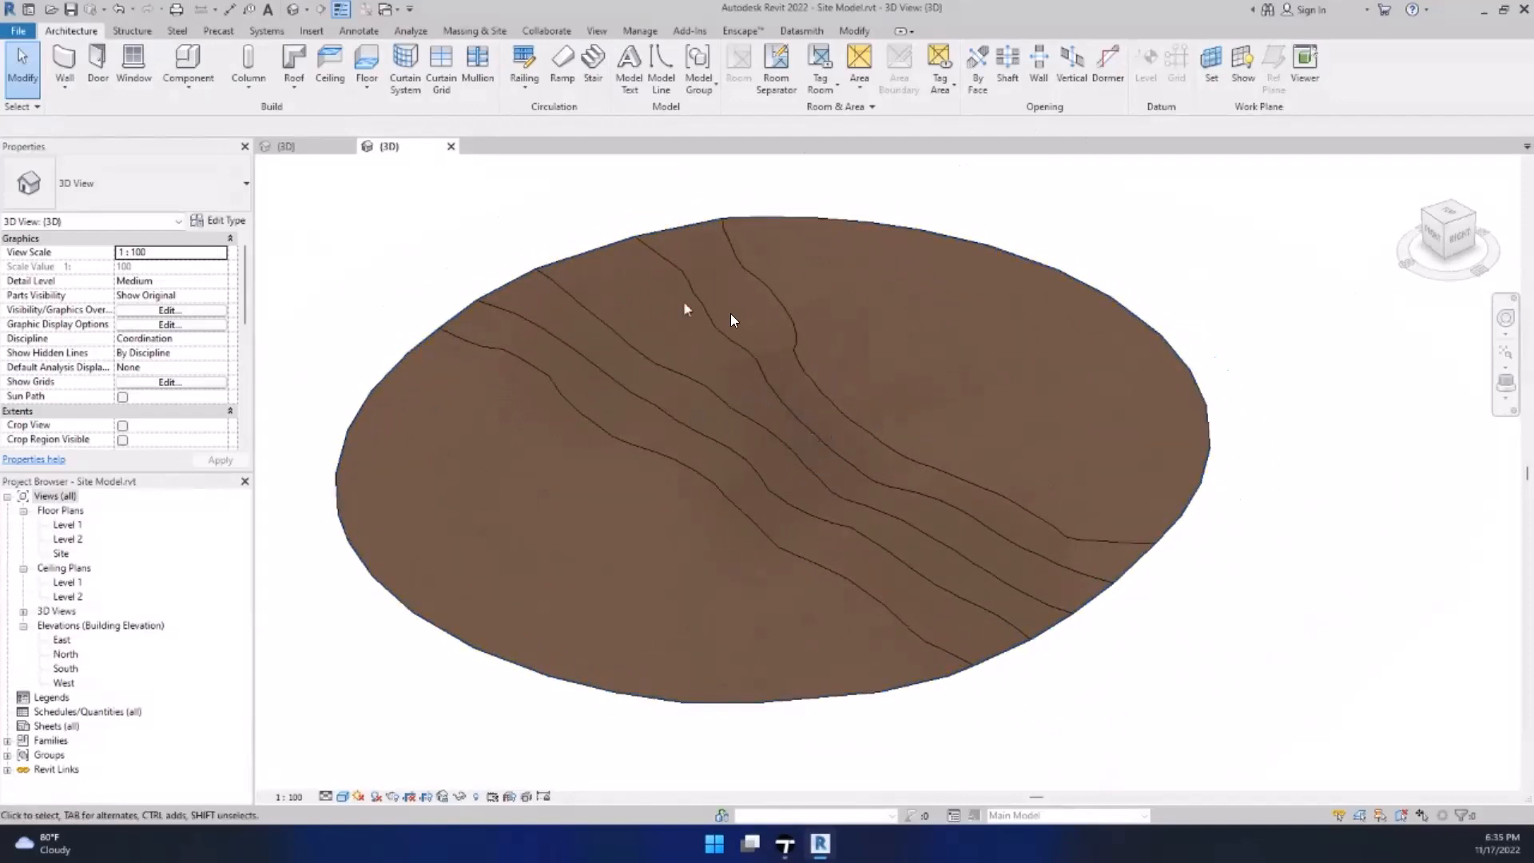
pyautogui.click(20, 34)
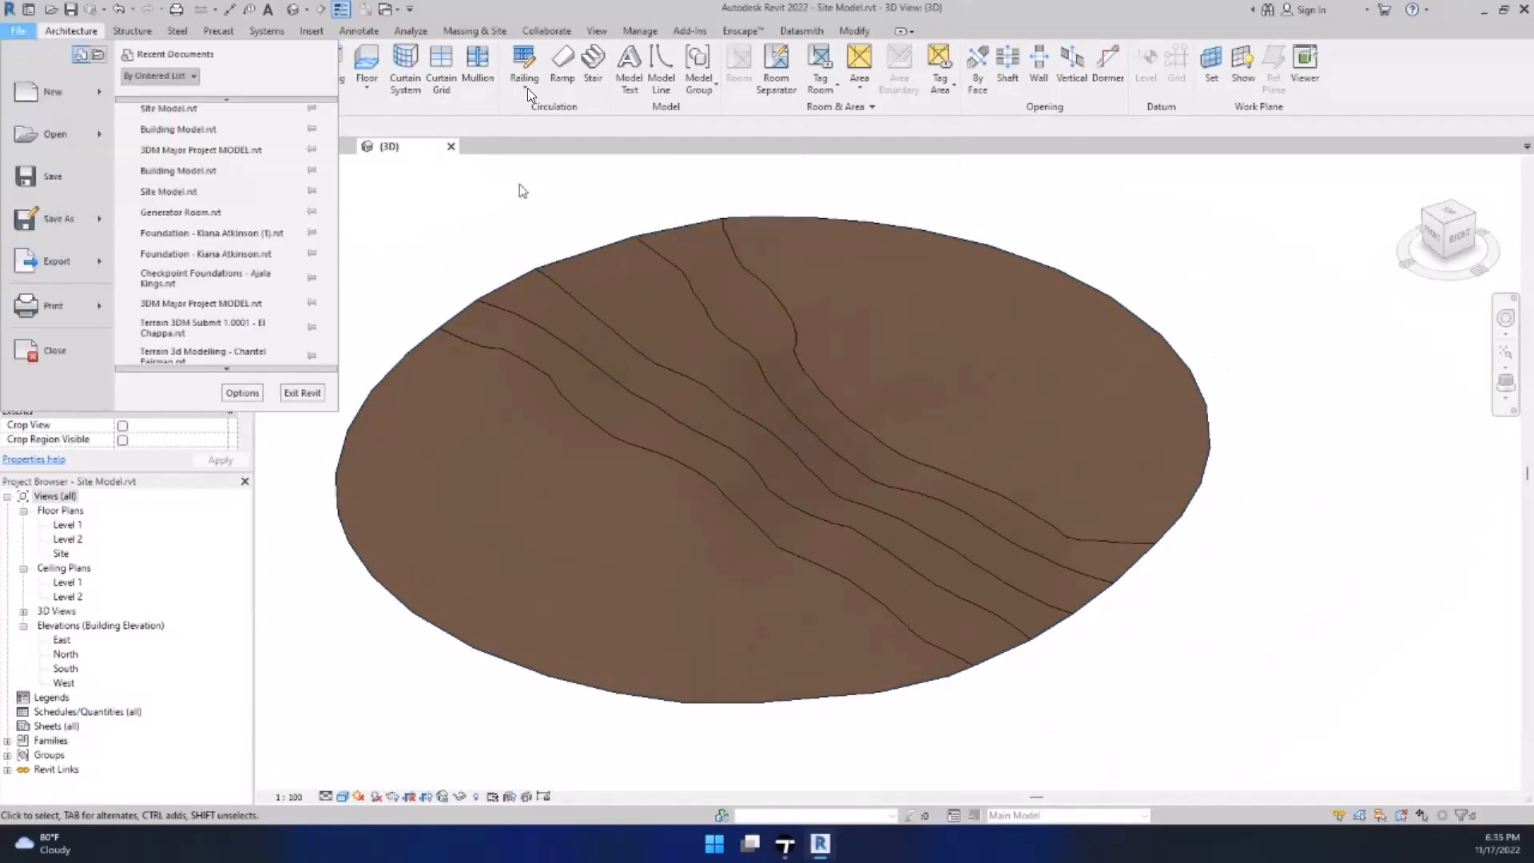
pyautogui.click(652, 16)
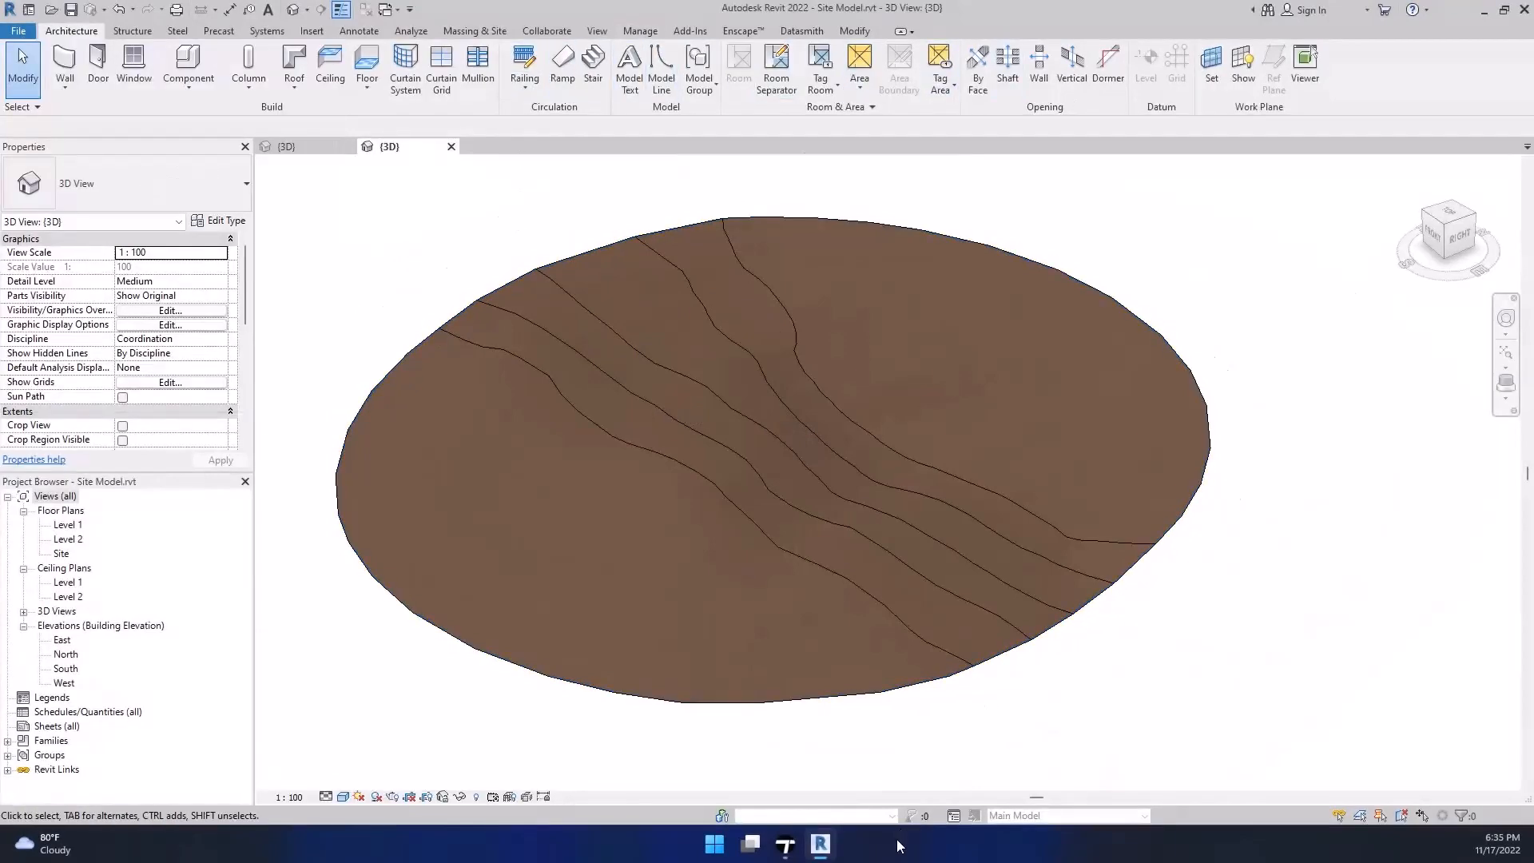
# Step: Switch to Twinmotion and import the Revit Site_Model through Direct Link with Keep hierarchy
pyautogui.click(785, 844)
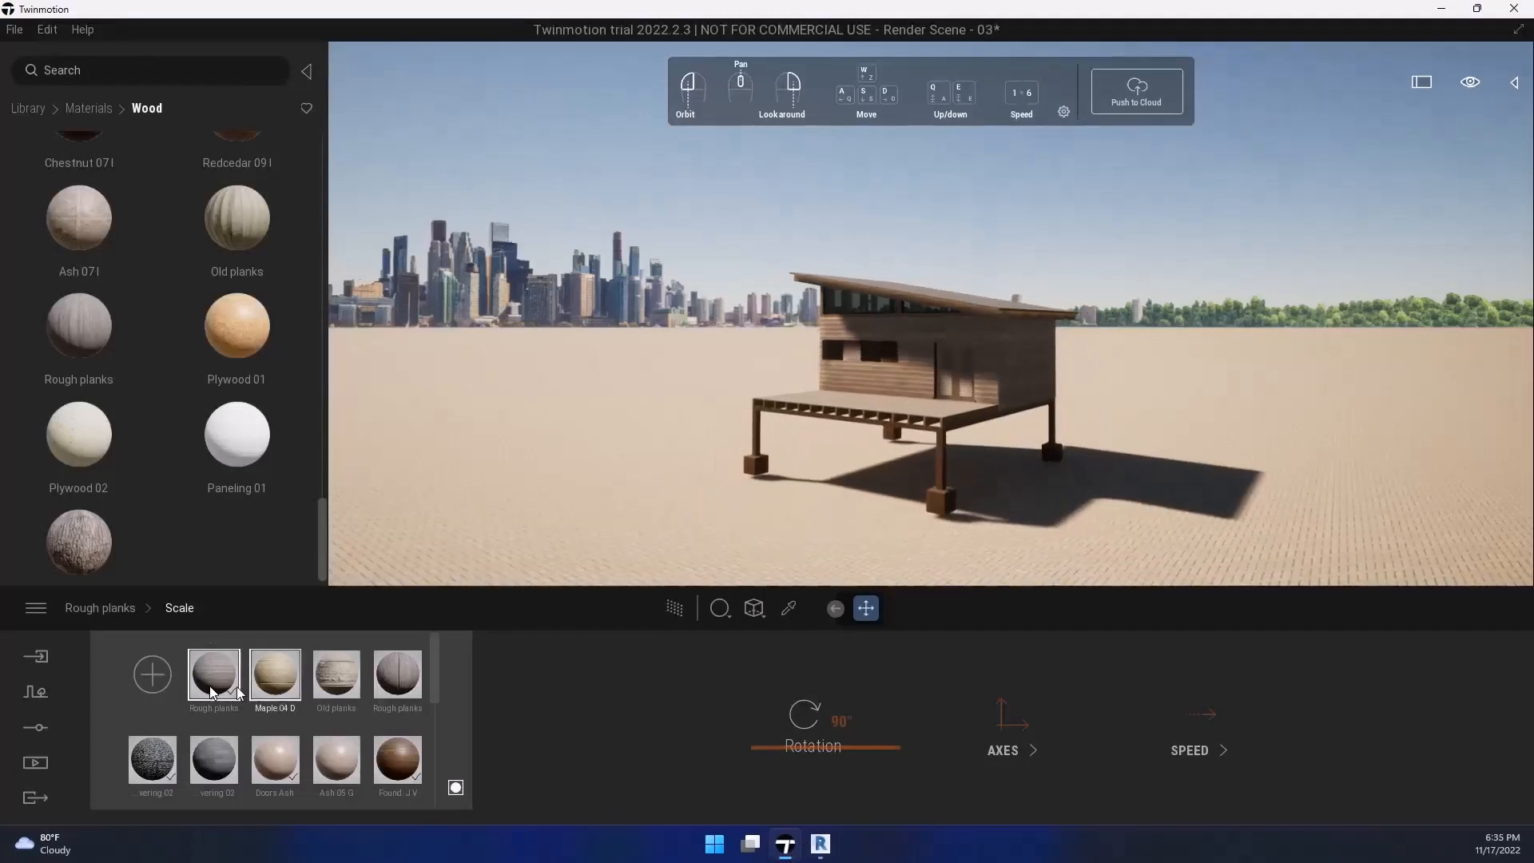
pyautogui.click(35, 656)
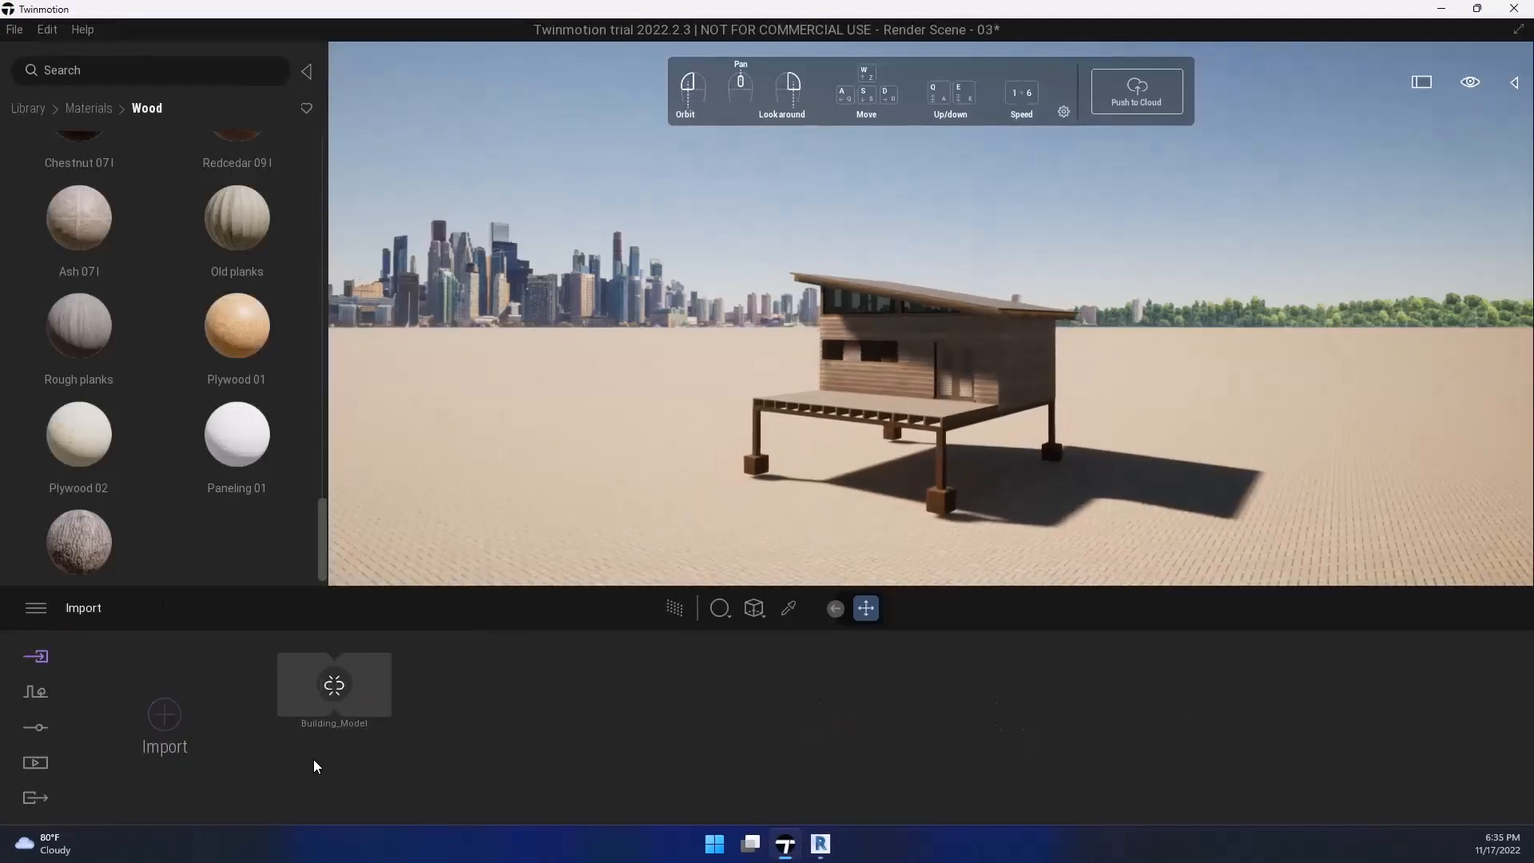
pyautogui.click(165, 714)
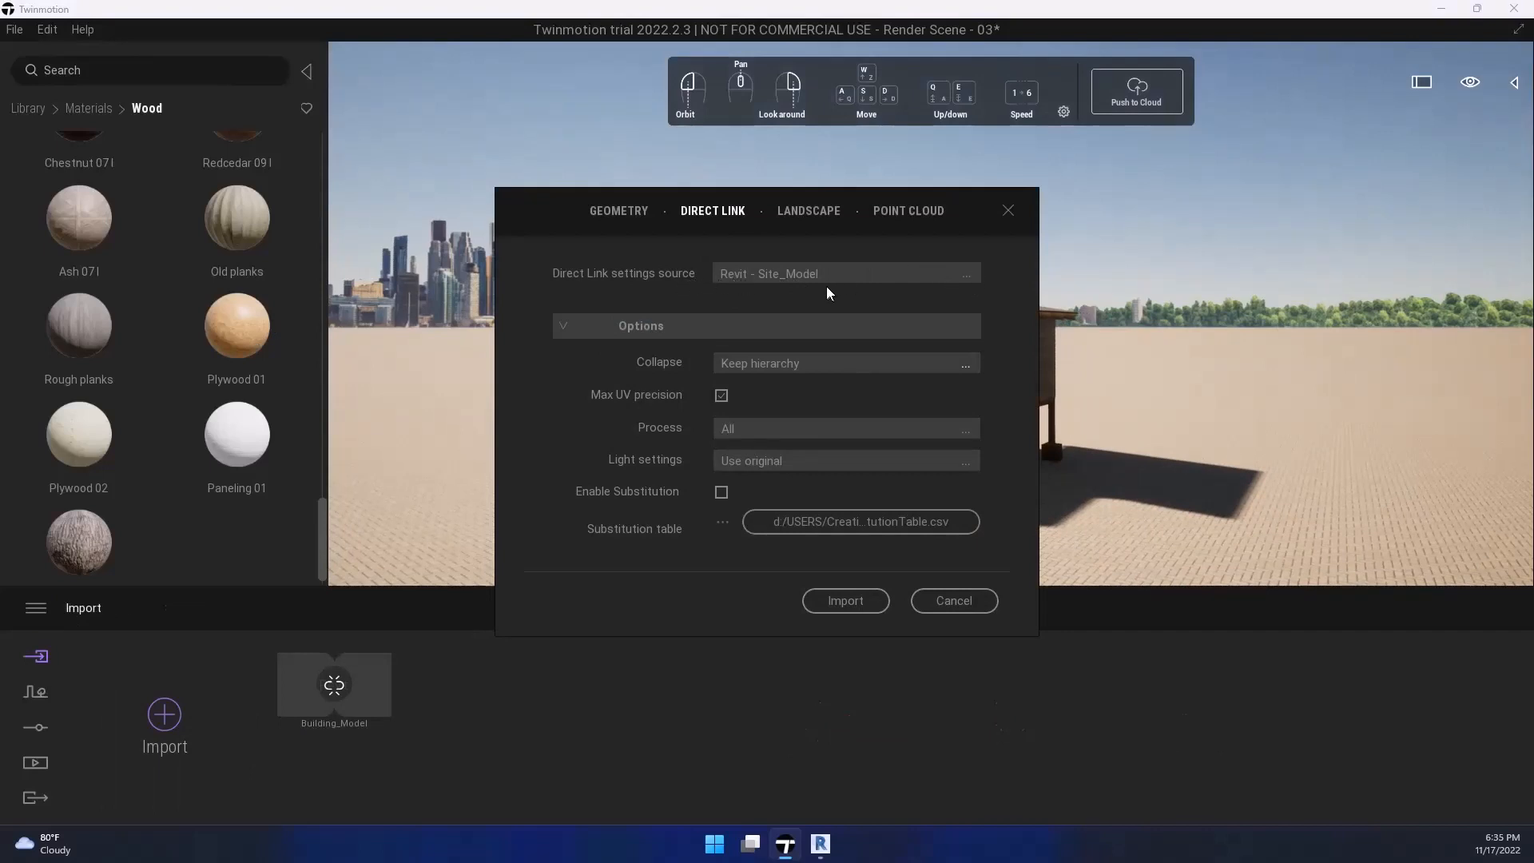
pyautogui.hotkey('ctrl', 'shift', '3')
pyautogui.moveTo(762, 136)
pyautogui.mouseDown()
pyautogui.moveTo(698, 216)
pyautogui.moveTo(737, 195)
pyautogui.mouseUp()
pyautogui.moveTo(656, 245)
pyautogui.mouseDown()
pyautogui.moveTo(588, 248)
pyautogui.moveTo(710, 295)
pyautogui.moveTo(1006, 275)
pyautogui.moveTo(623, 233)
pyautogui.mouseUp()
pyautogui.moveTo(1358, 391)
pyautogui.mouseDown()
pyautogui.moveTo(975, 340)
pyautogui.moveTo(823, 276)
pyautogui.moveTo(755, 276)
pyautogui.moveTo(808, 276)
pyautogui.mouseUp()
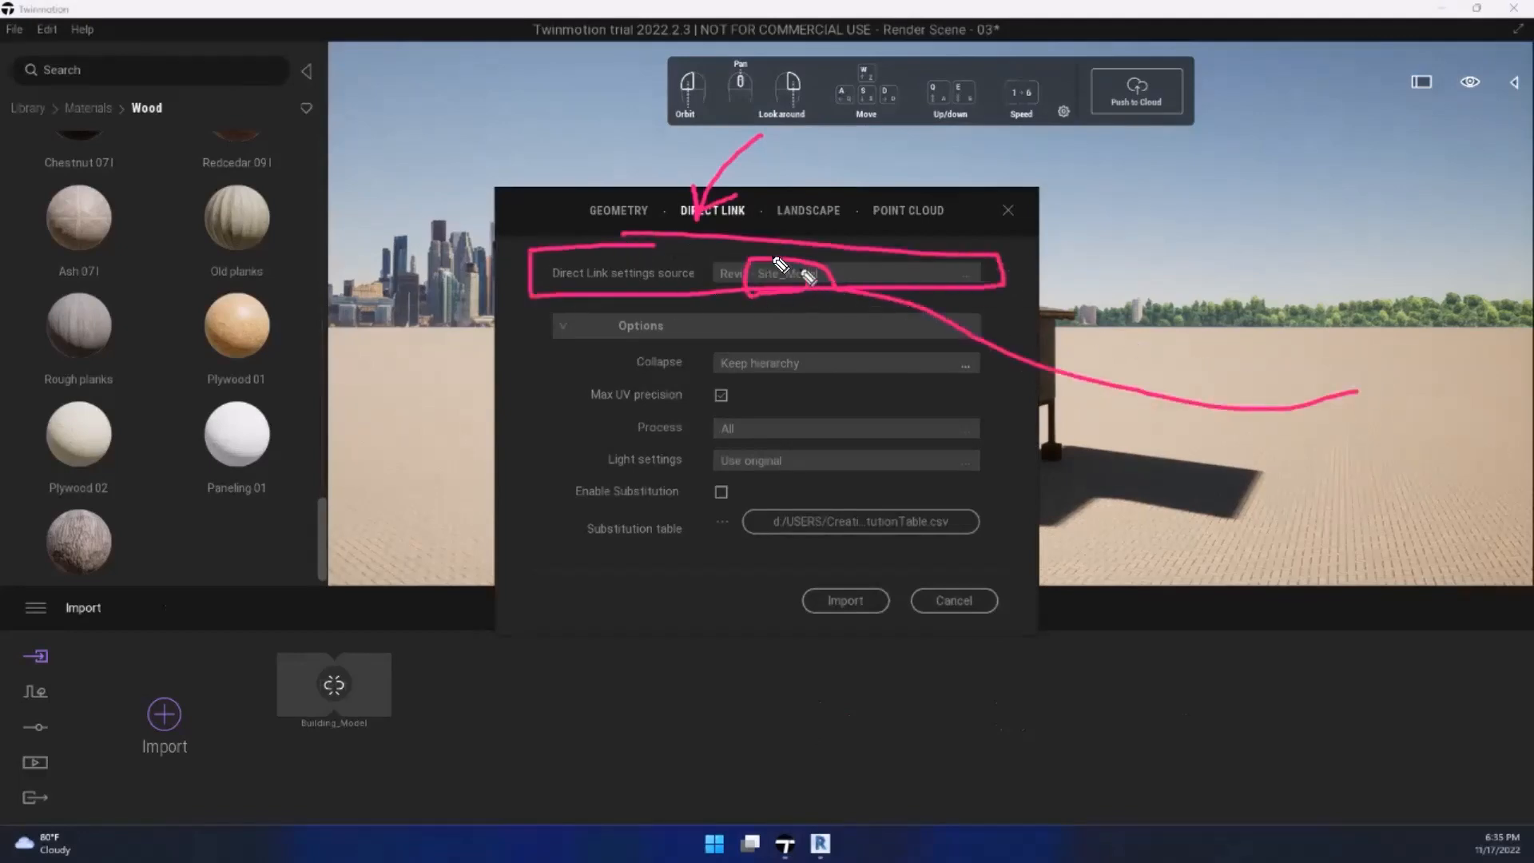
pyautogui.moveTo(809, 222)
pyautogui.mouseDown()
pyautogui.moveTo(768, 336)
pyautogui.moveTo(686, 179)
pyautogui.mouseUp()
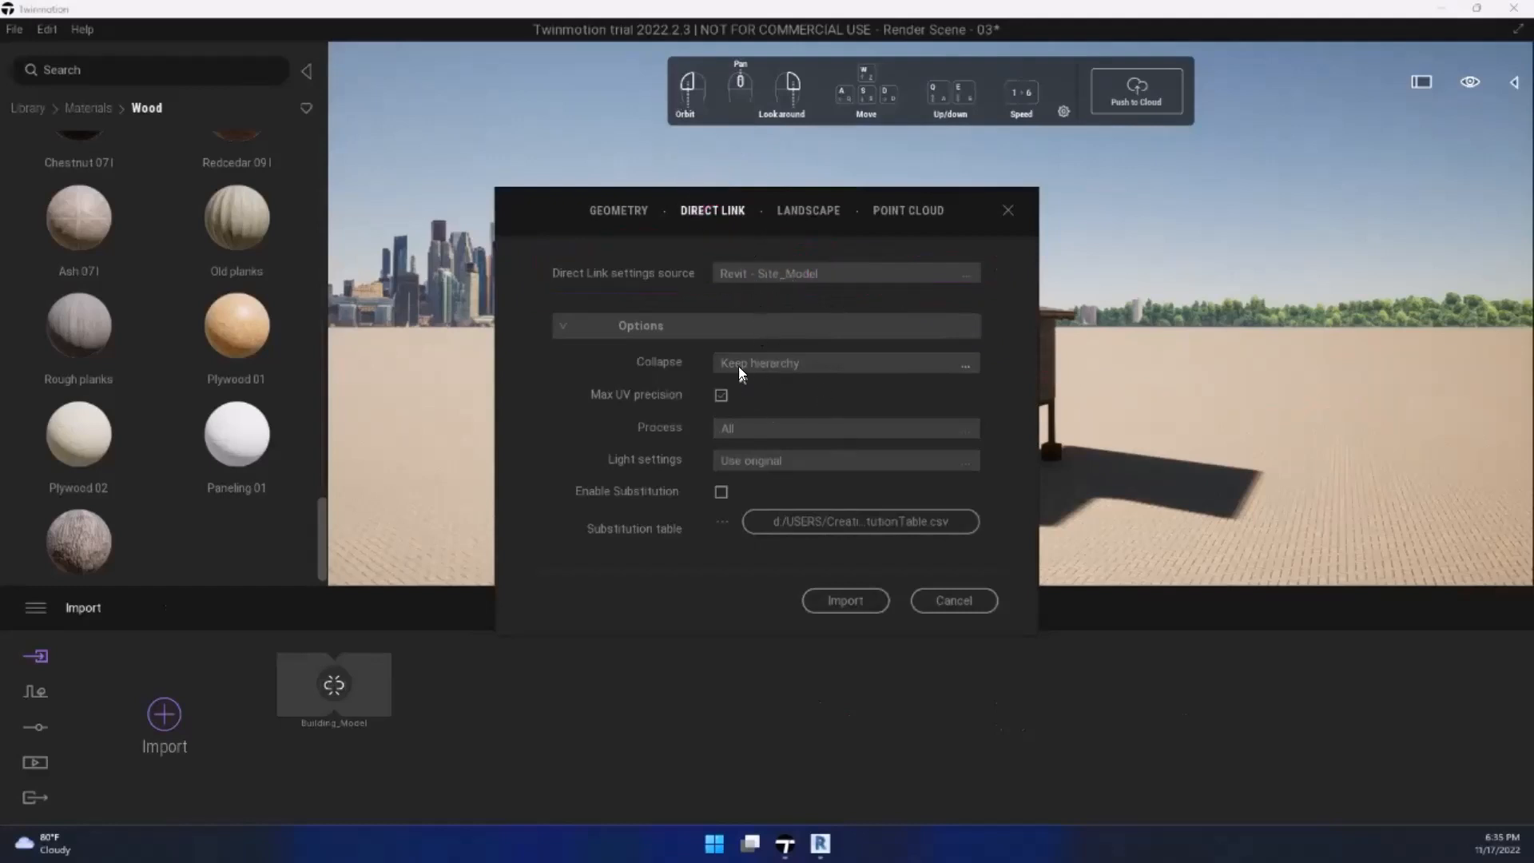
pyautogui.click(849, 598)
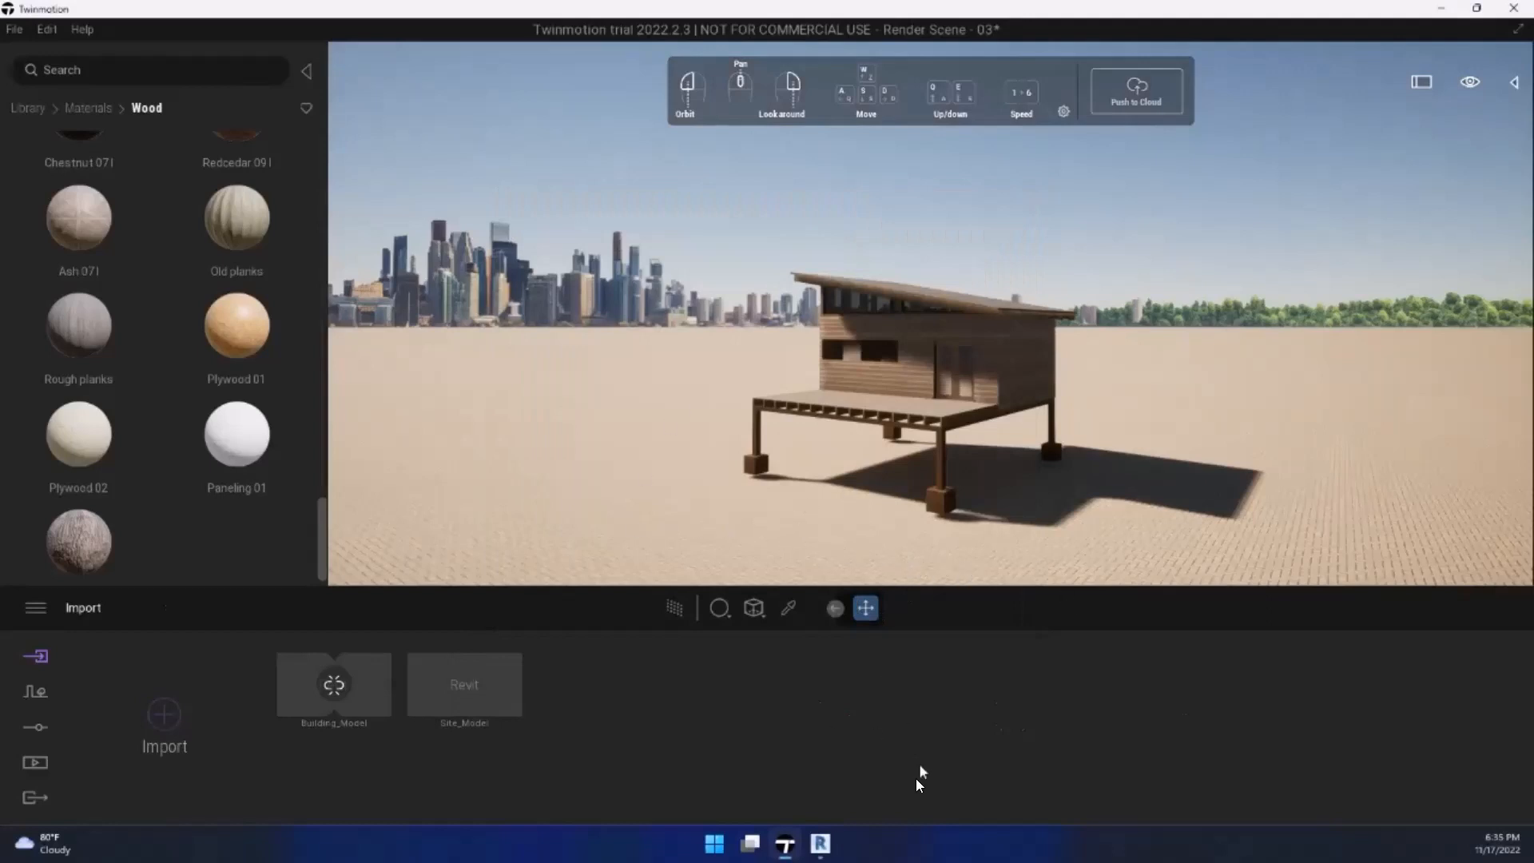
# Step: Synchronize the site model from Revit through the Datasmith Direct Link and return to Twinmotion
pyautogui.click(813, 850)
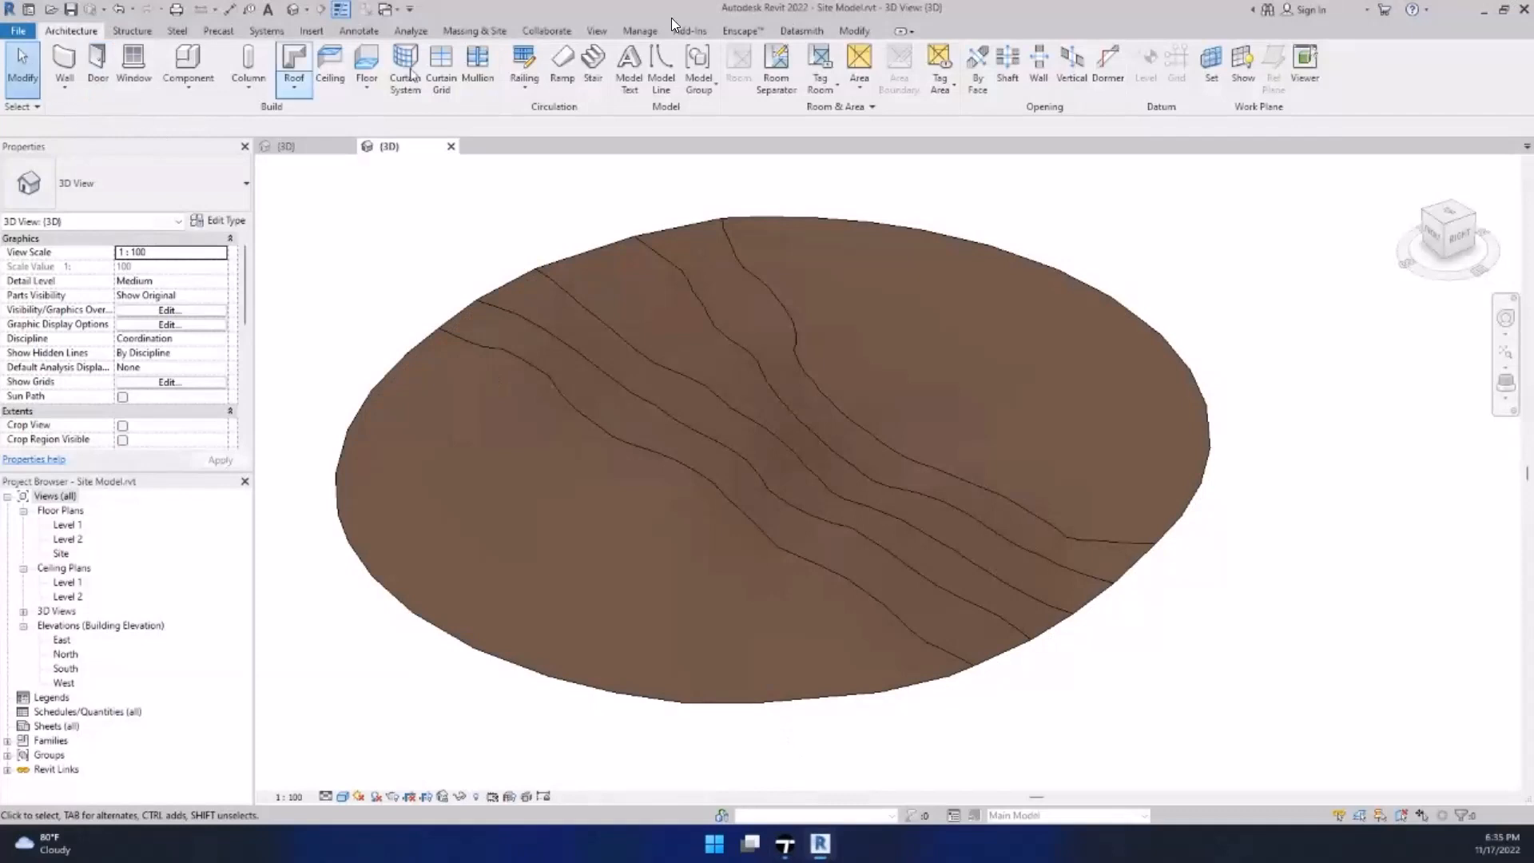
pyautogui.click(804, 32)
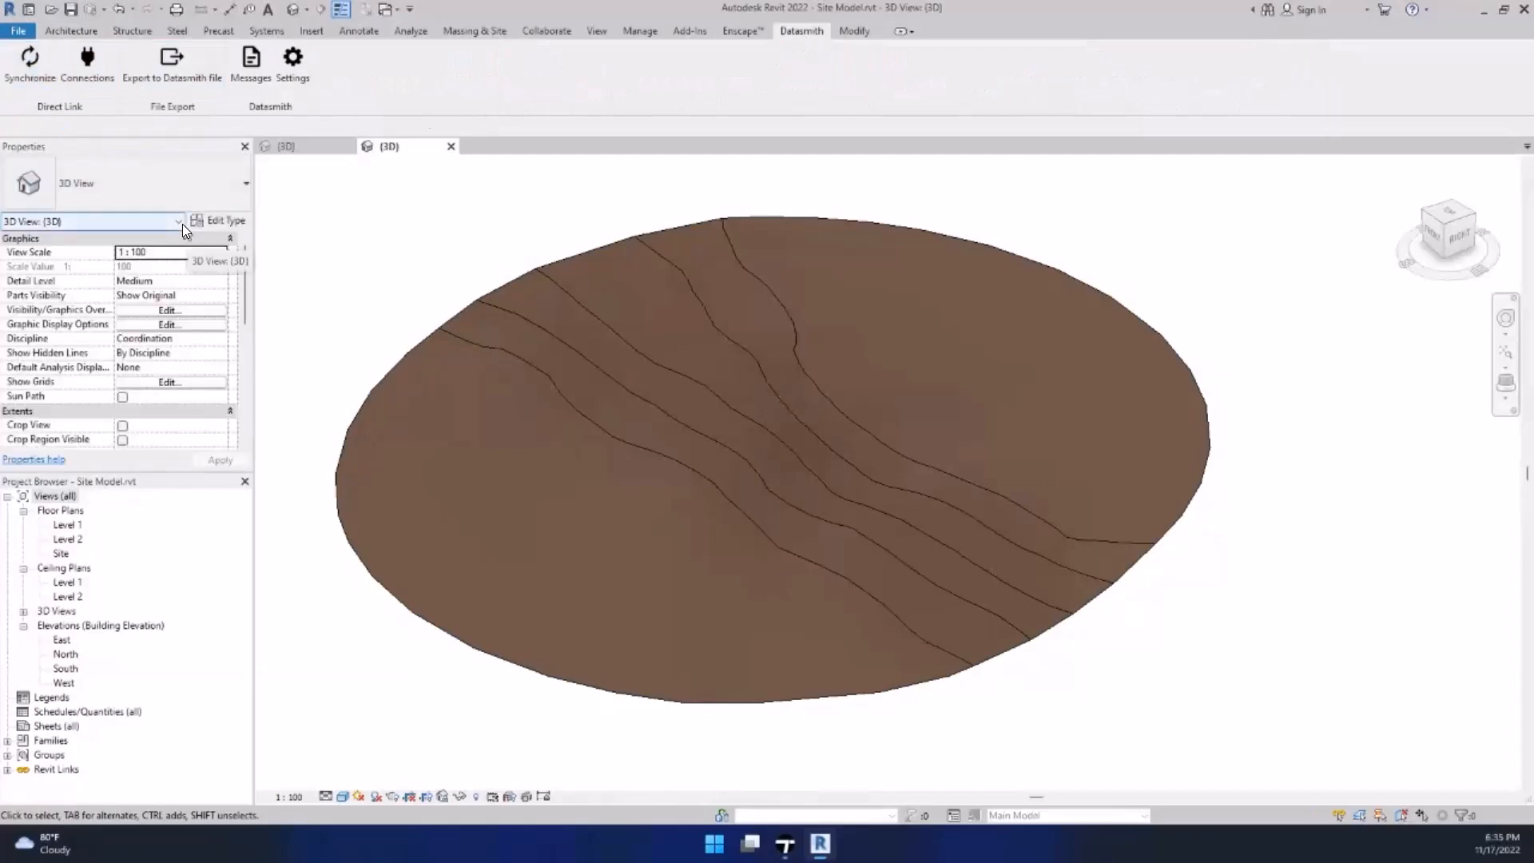
pyautogui.click(784, 845)
# Step: Examine from several angles how the imported terrain sits against the building and the ground plane
pyautogui.scroll(-3, 744, 367)
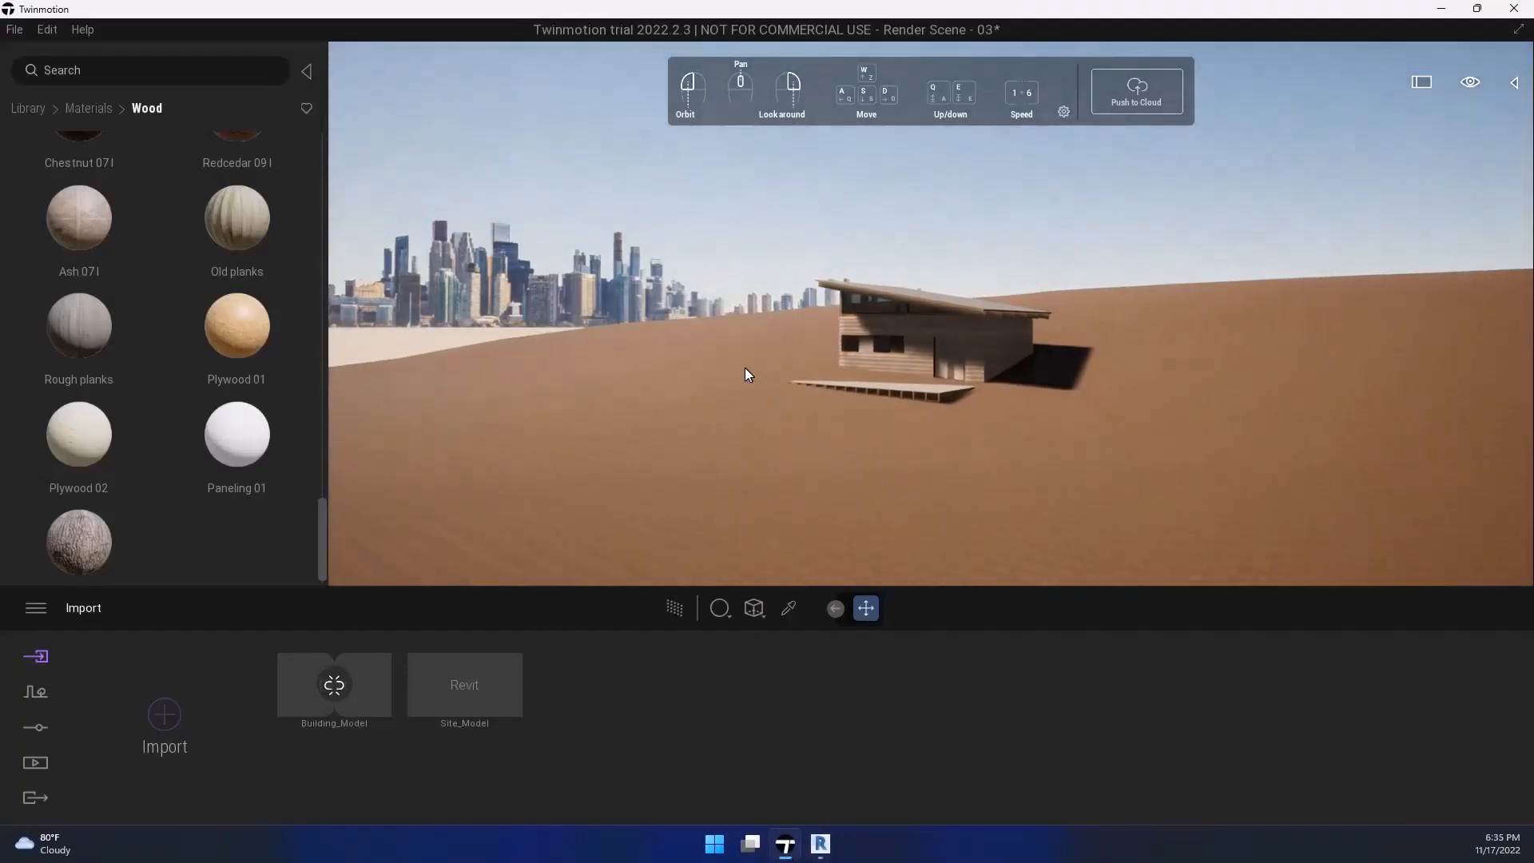
pyautogui.moveTo(484, 308); pyautogui.dragTo(531, 288)
pyautogui.scroll(-5, 532, 289)
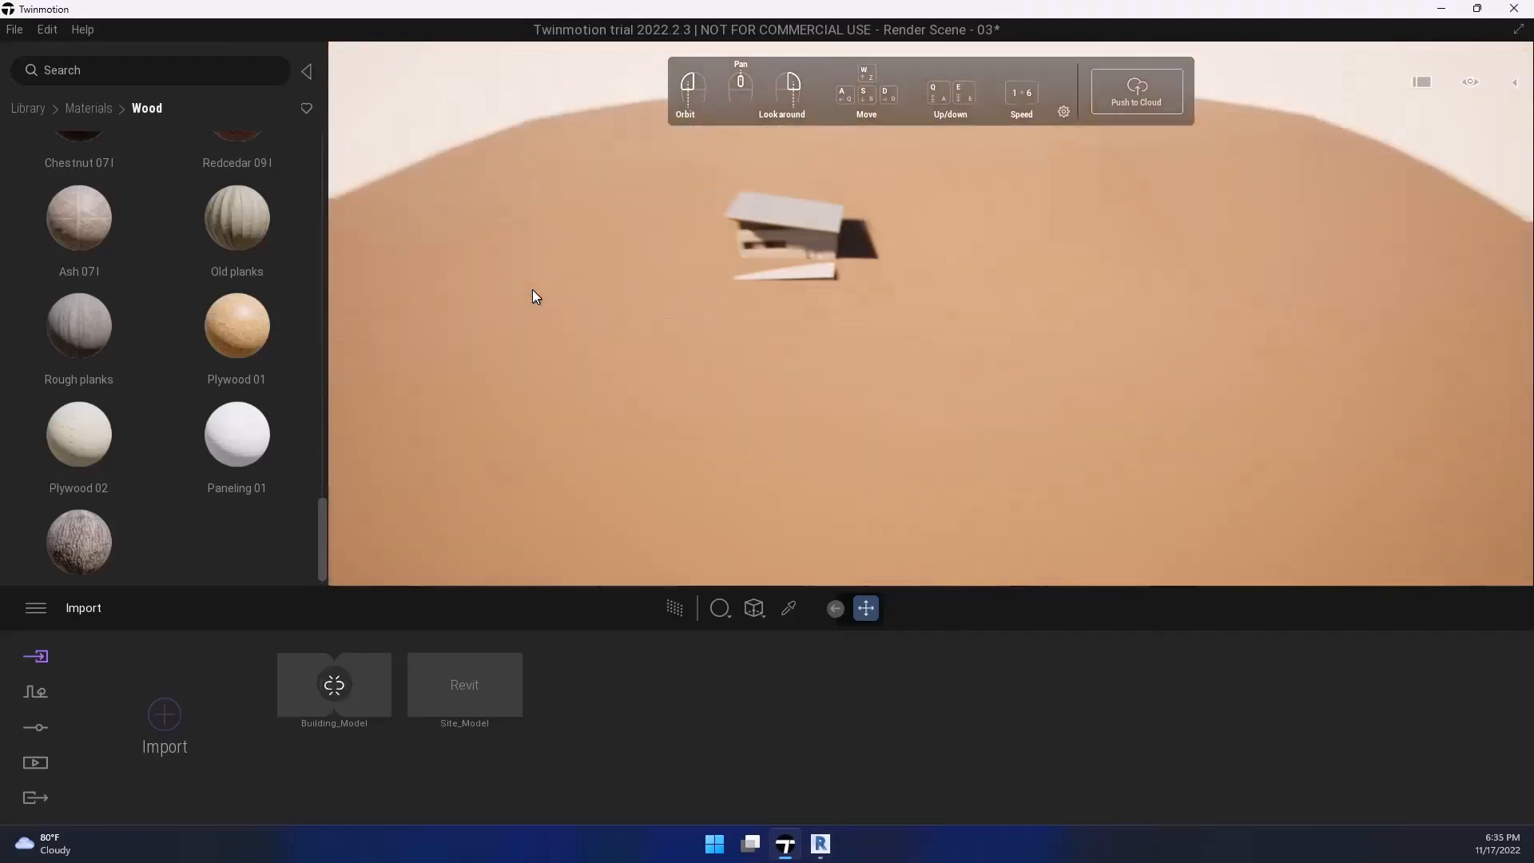
pyautogui.moveTo(690, 331); pyautogui.dragTo(819, 232)
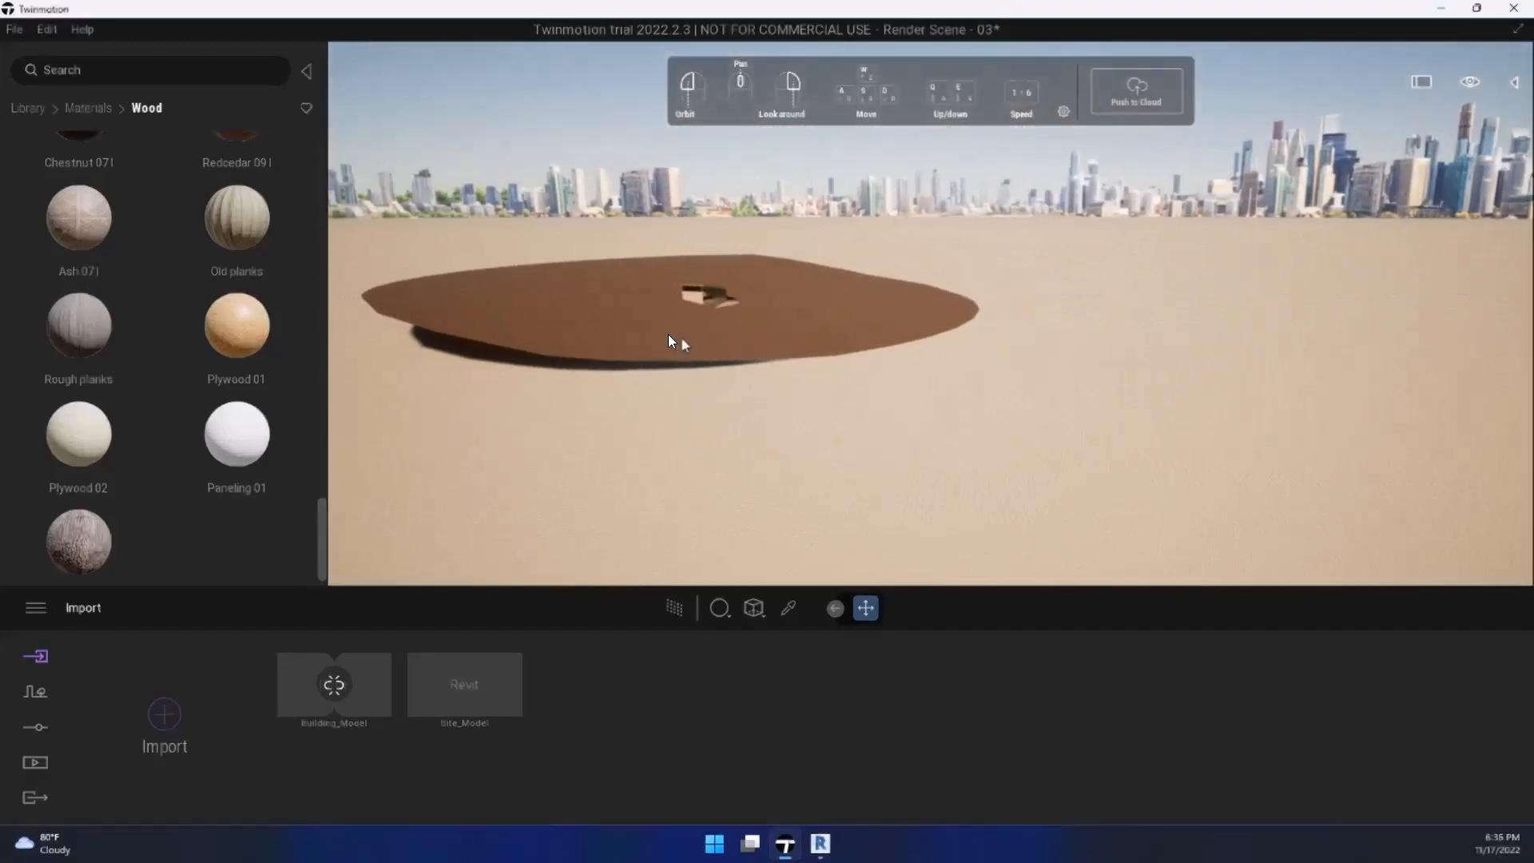
pyautogui.scroll(1, 636, 295)
pyautogui.moveTo(724, 269)
pyautogui.mouseDown()
pyautogui.moveTo(739, 359)
pyautogui.moveTo(811, 251)
pyautogui.moveTo(737, 267)
pyautogui.mouseUp()
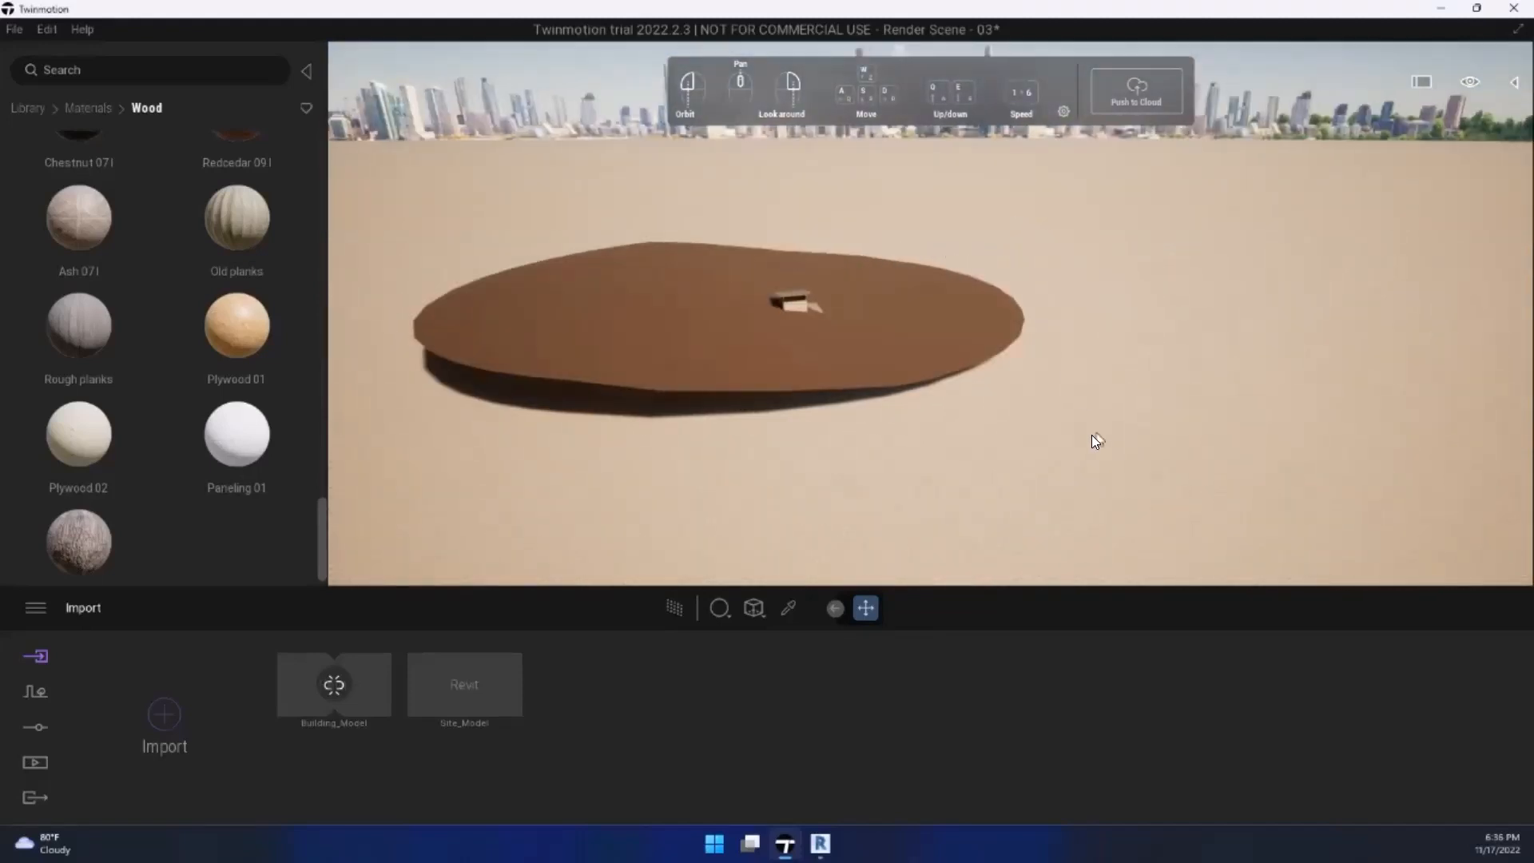
# Step: Delete the default flat ground plane that surrounds the imported terrain, and leave nothing selected
pyautogui.click(878, 386)
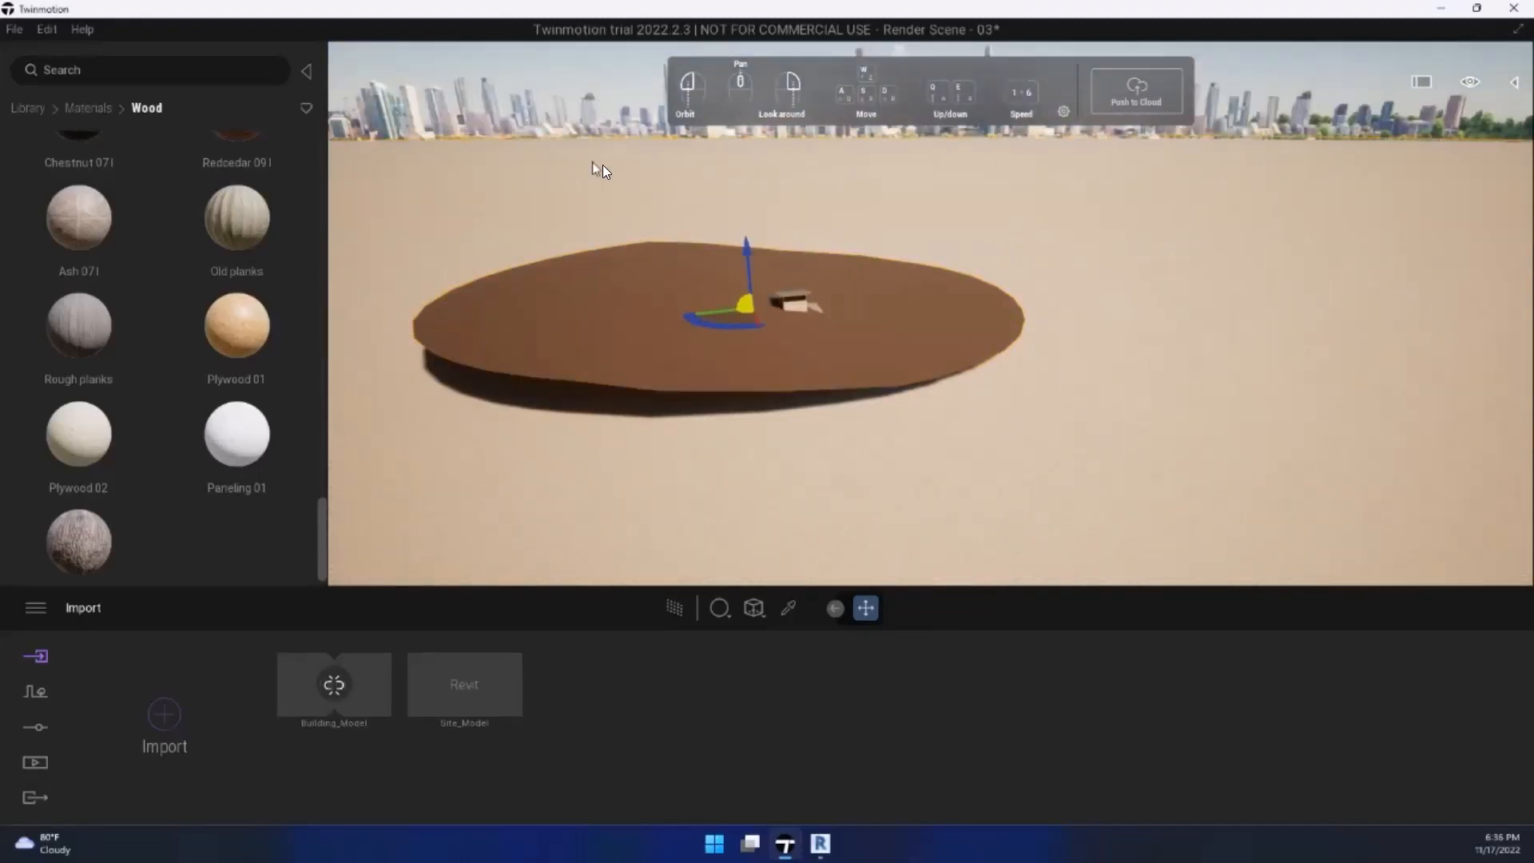
pyautogui.press('Delete')
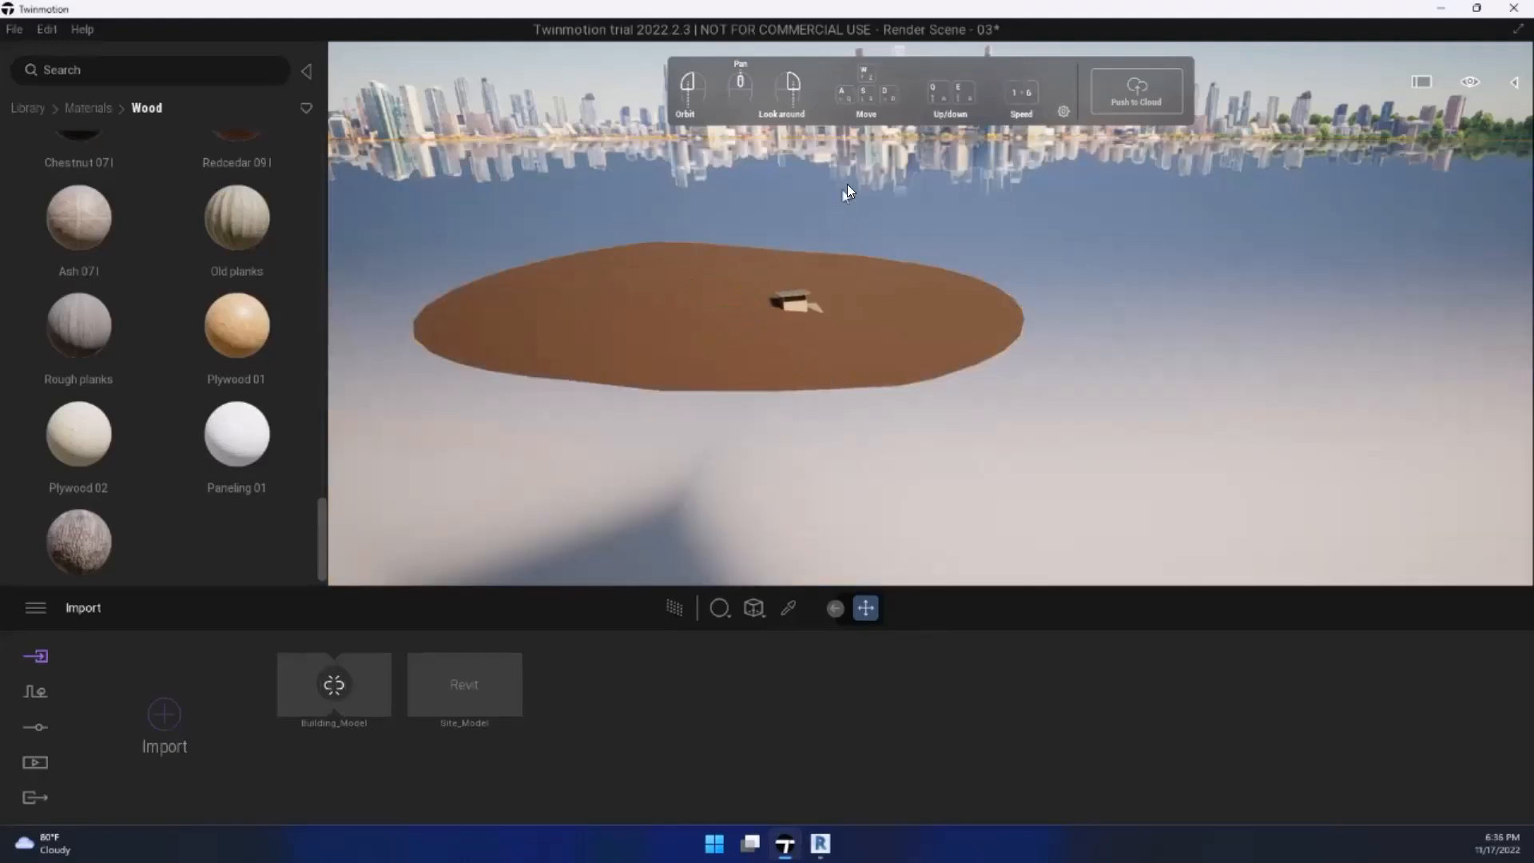
pyautogui.moveTo(847, 186); pyautogui.dragTo(1019, 174, button='middle')
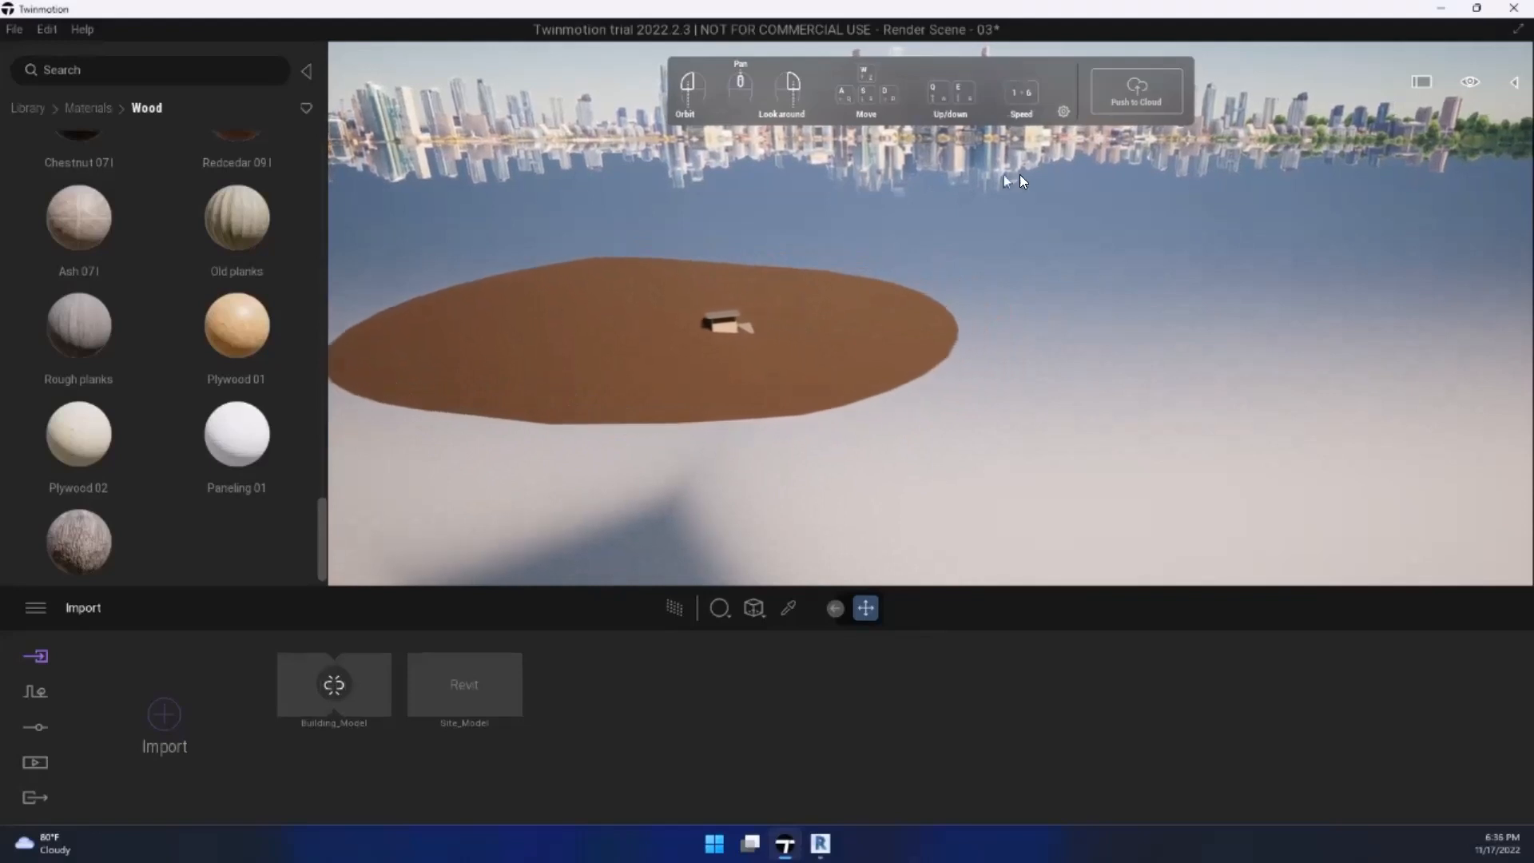
pyautogui.scroll(3, 649, 291)
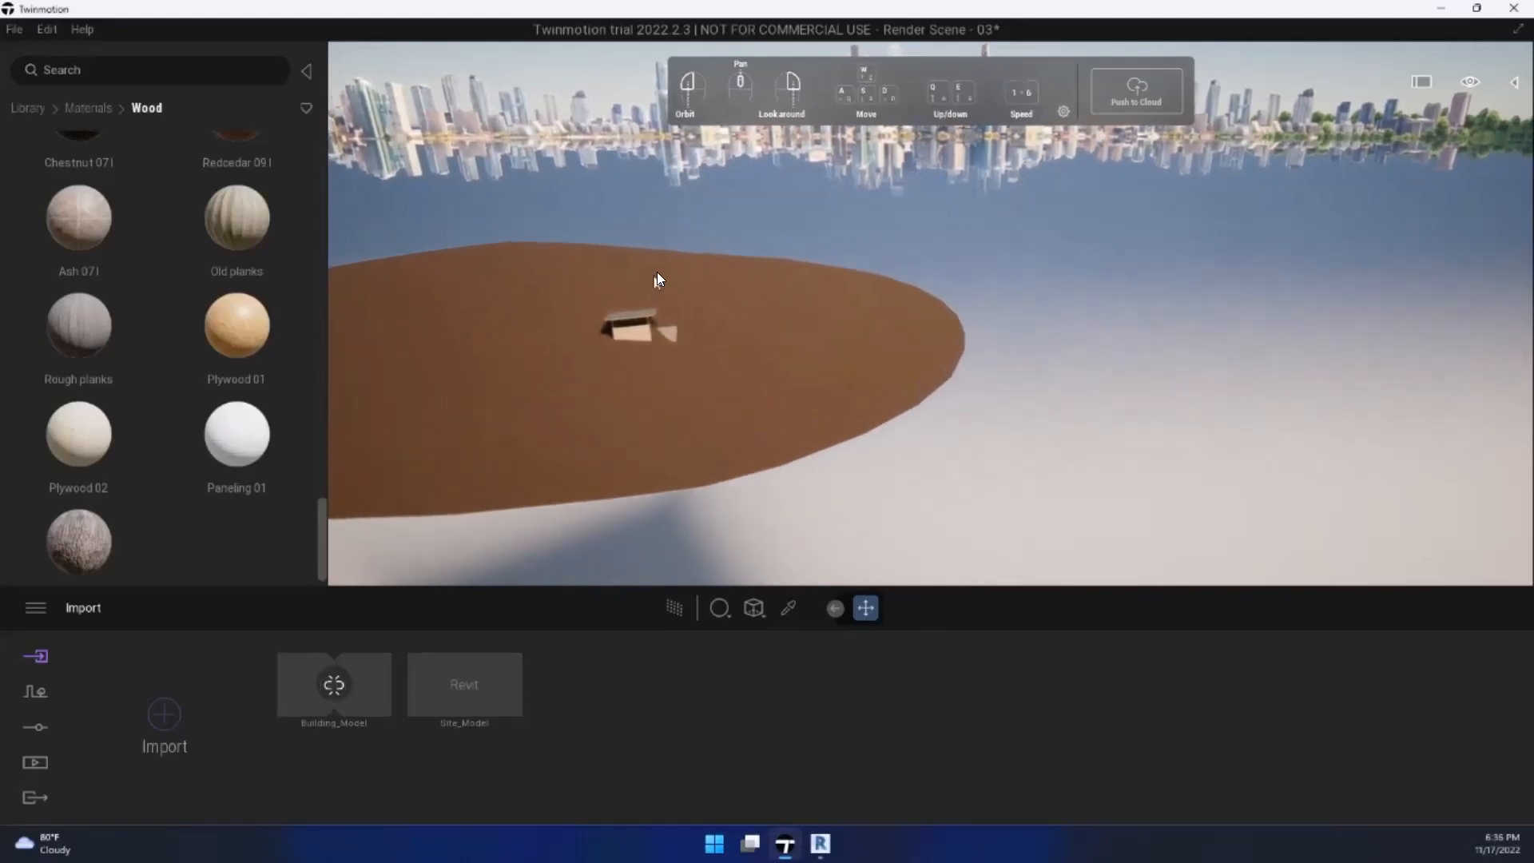
pyautogui.moveTo(657, 278); pyautogui.dragTo(562, 342, button='middle')
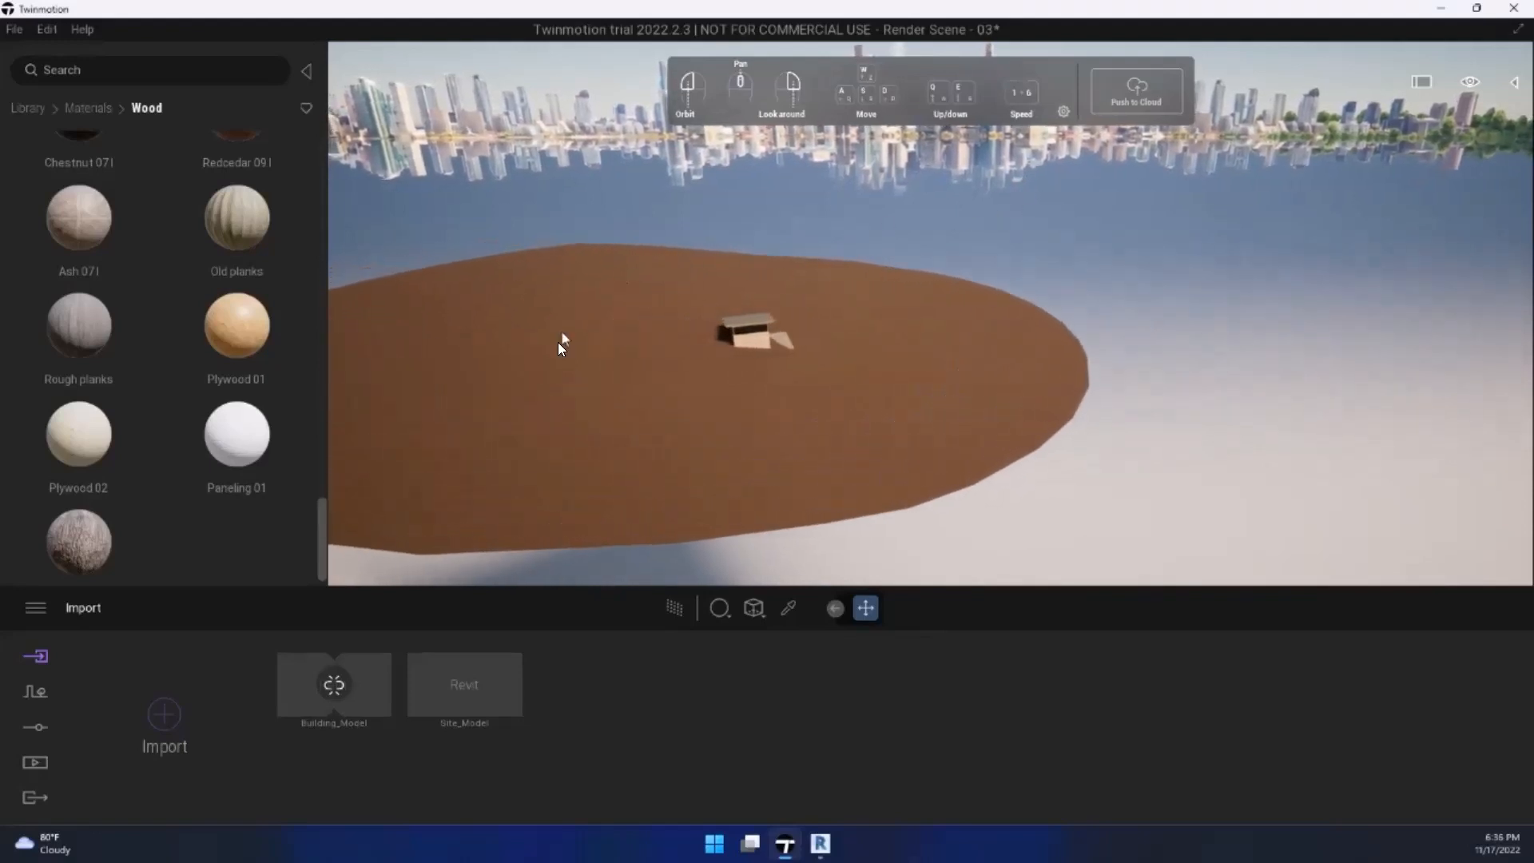
pyautogui.click(751, 331)
pyautogui.moveTo(832, 346); pyautogui.dragTo(767, 324)
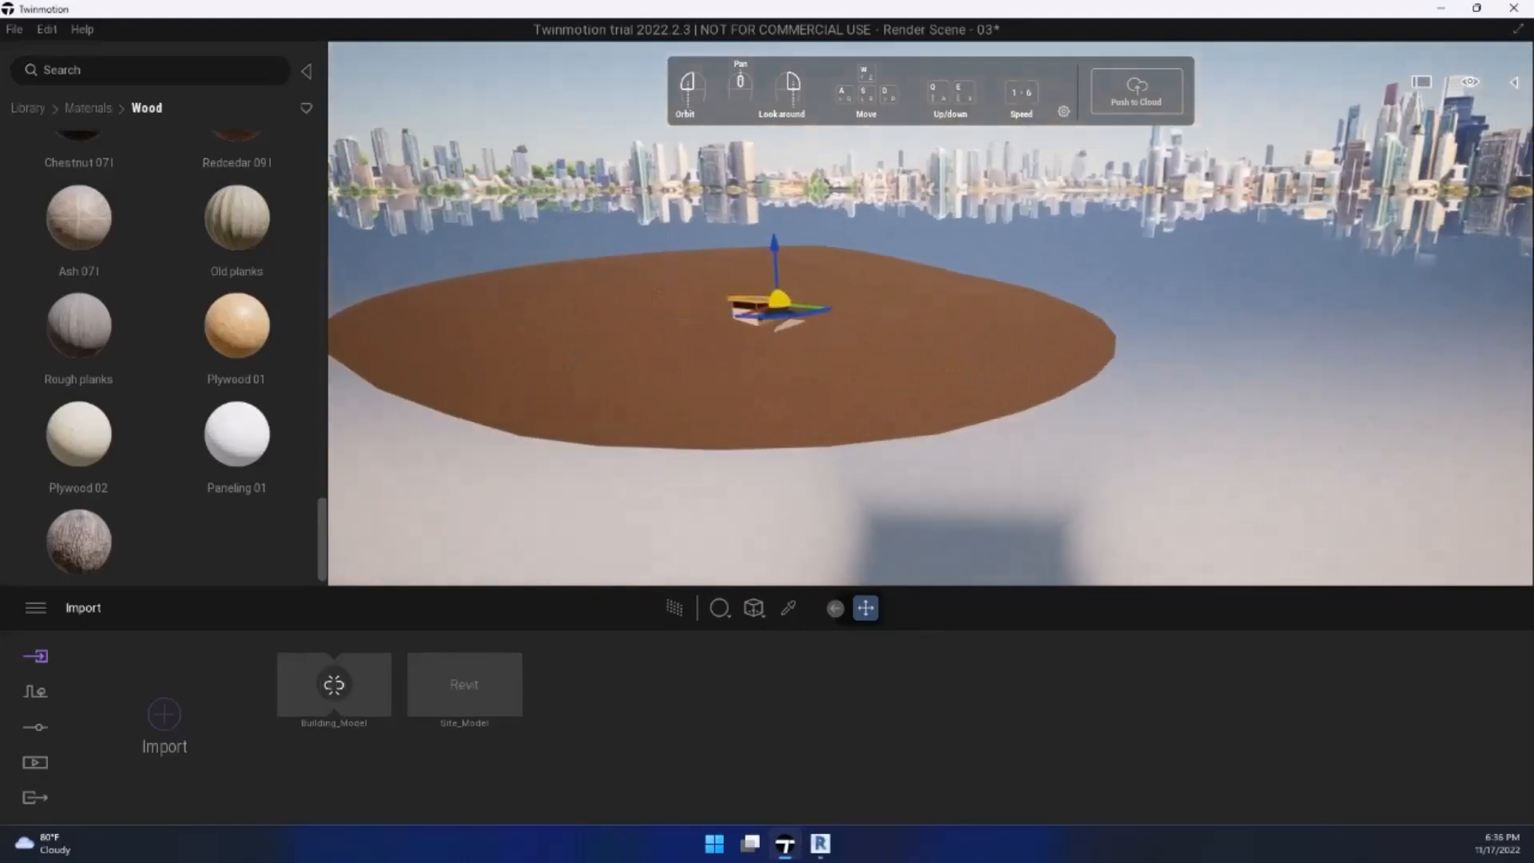
pyautogui.click(878, 203)
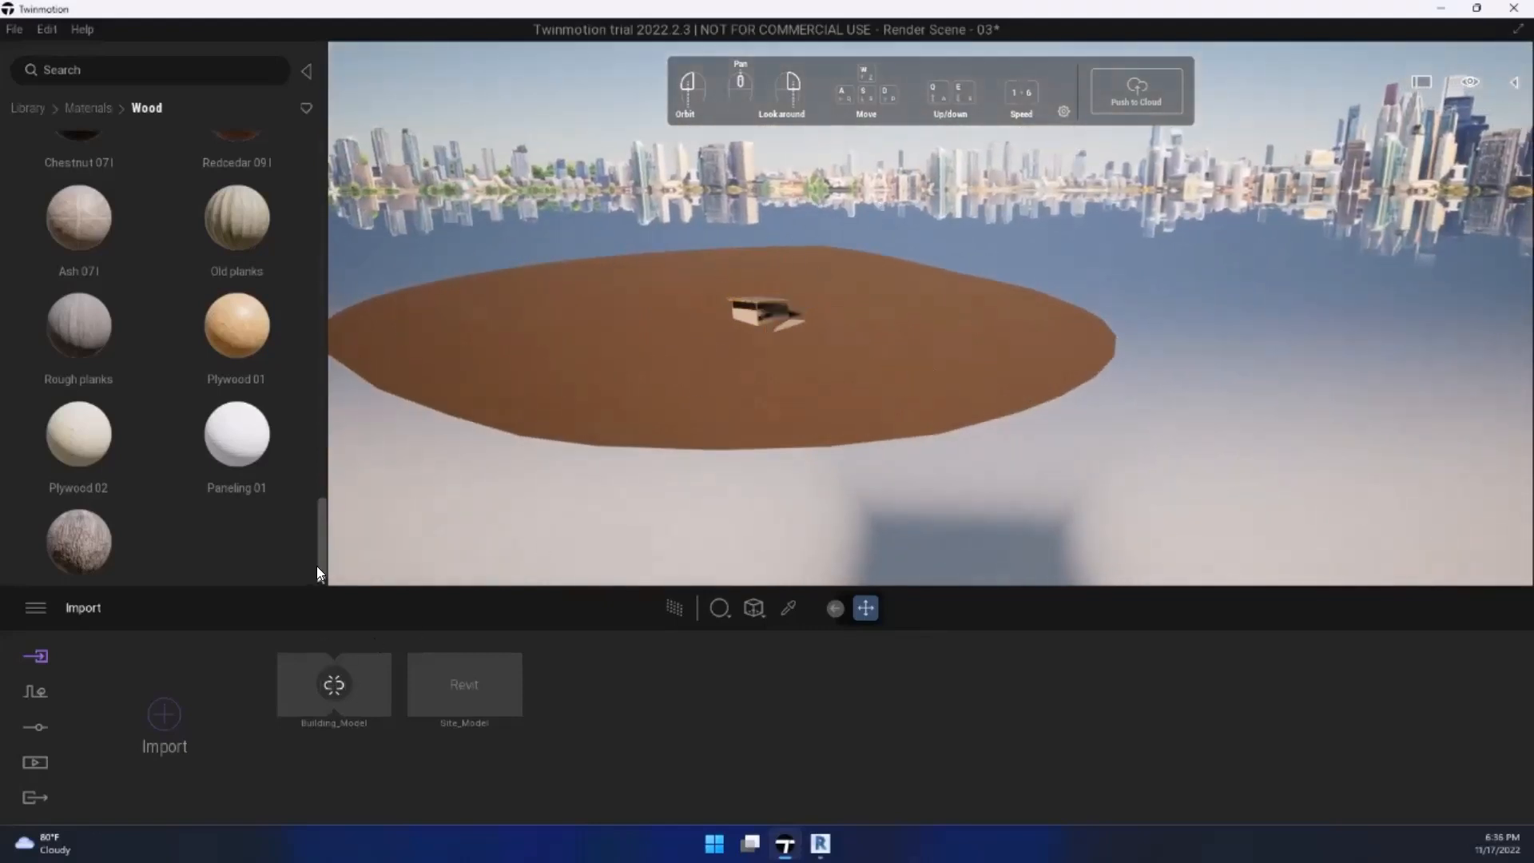
# Step: Try the Countryside picture in the location's background settings, and set the background picture to None
pyautogui.click(45, 722)
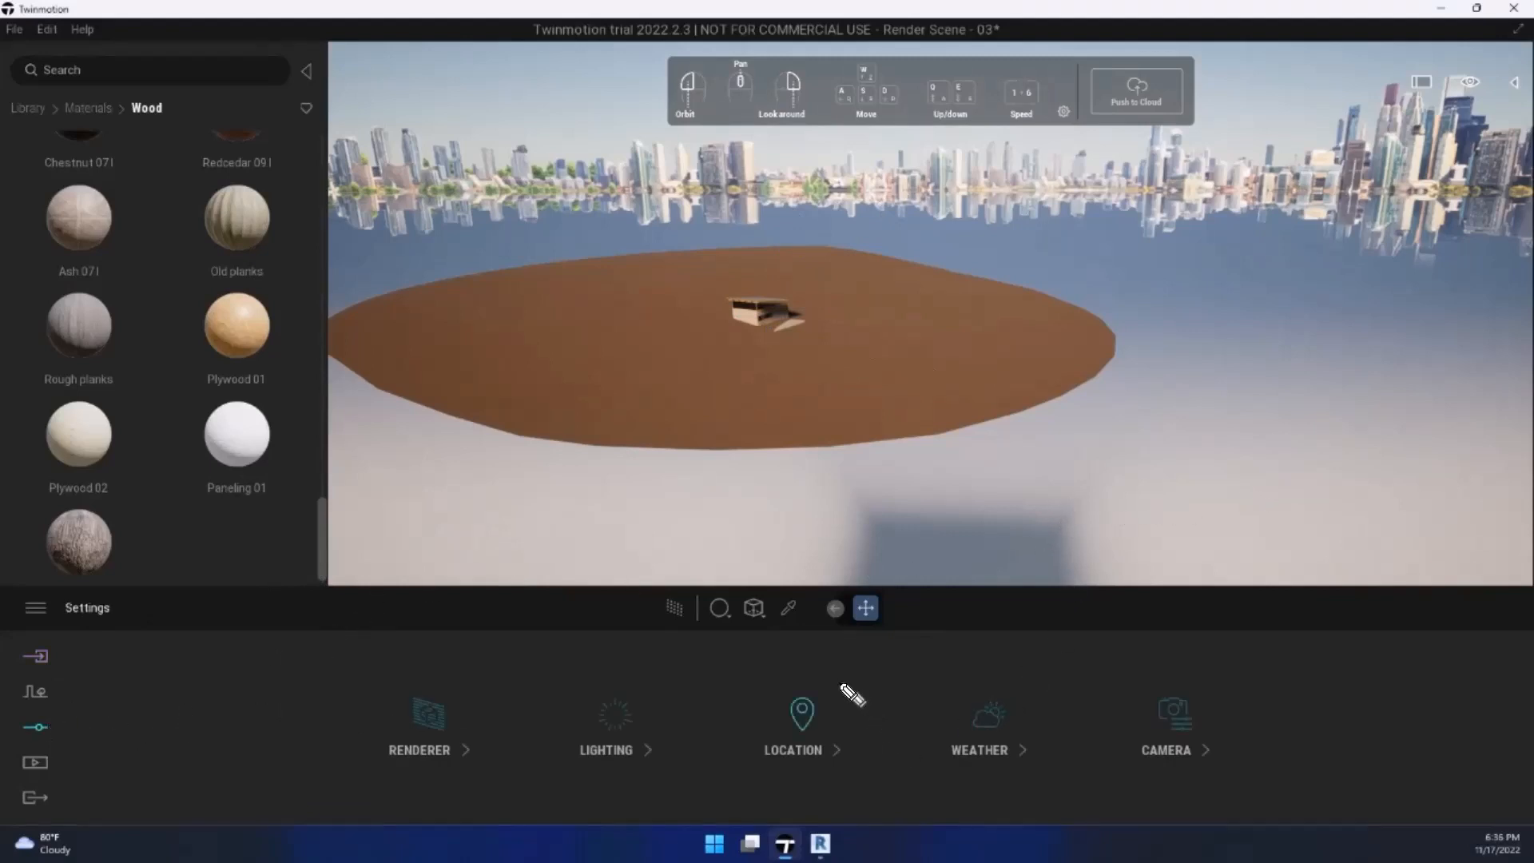
pyautogui.moveTo(850, 688)
pyautogui.mouseDown()
pyautogui.moveTo(740, 791)
pyautogui.moveTo(857, 703)
pyautogui.moveTo(1227, 514)
pyautogui.moveTo(1289, 177)
pyautogui.mouseUp()
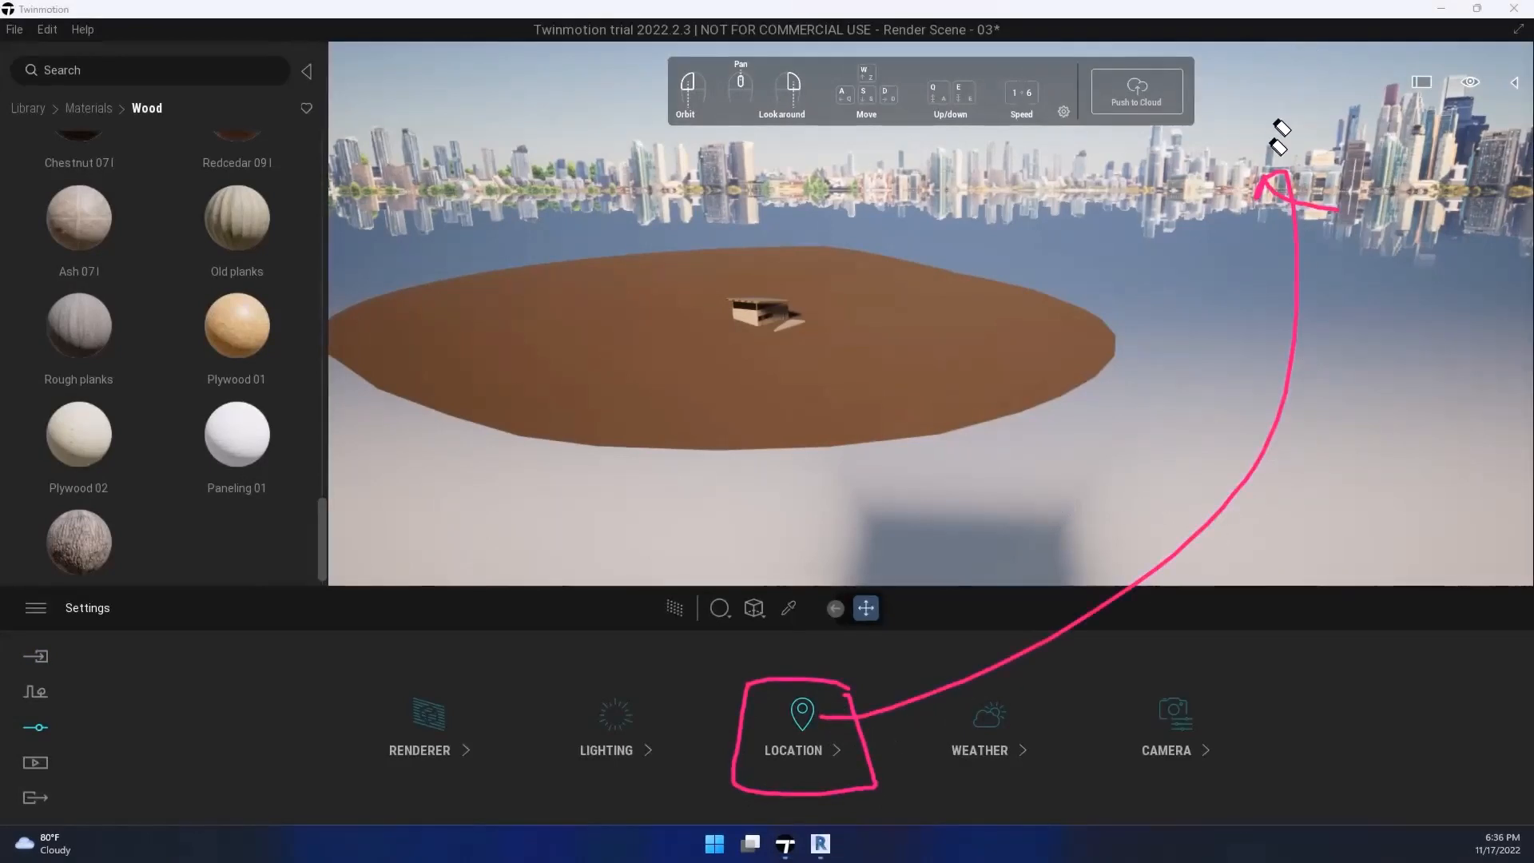
pyautogui.moveTo(1281, 137); pyautogui.dragTo(829, 777)
pyautogui.click(791, 733)
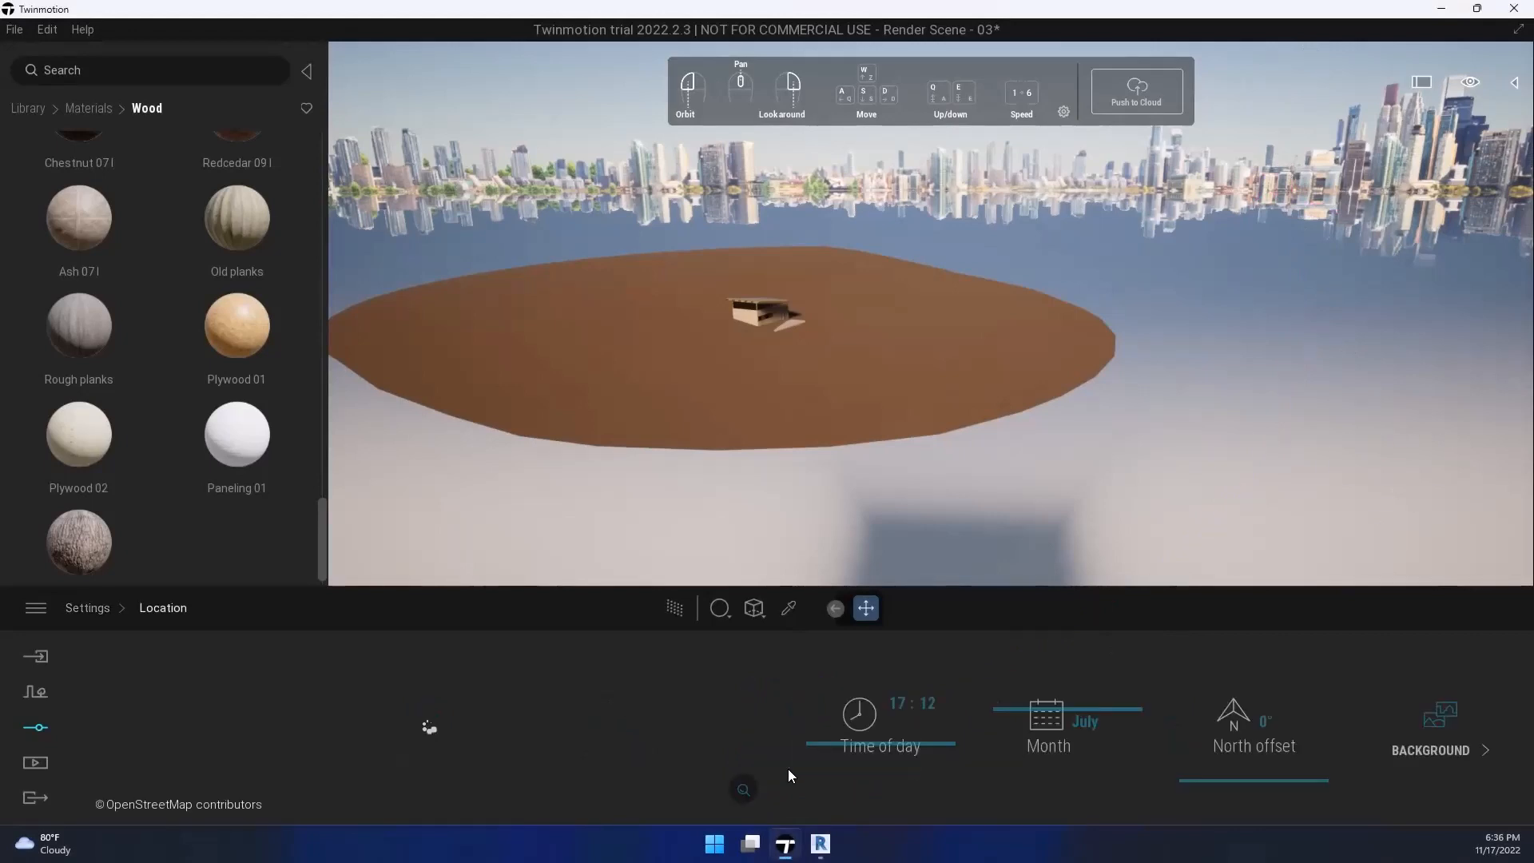
pyautogui.click(1444, 729)
pyautogui.click(726, 720)
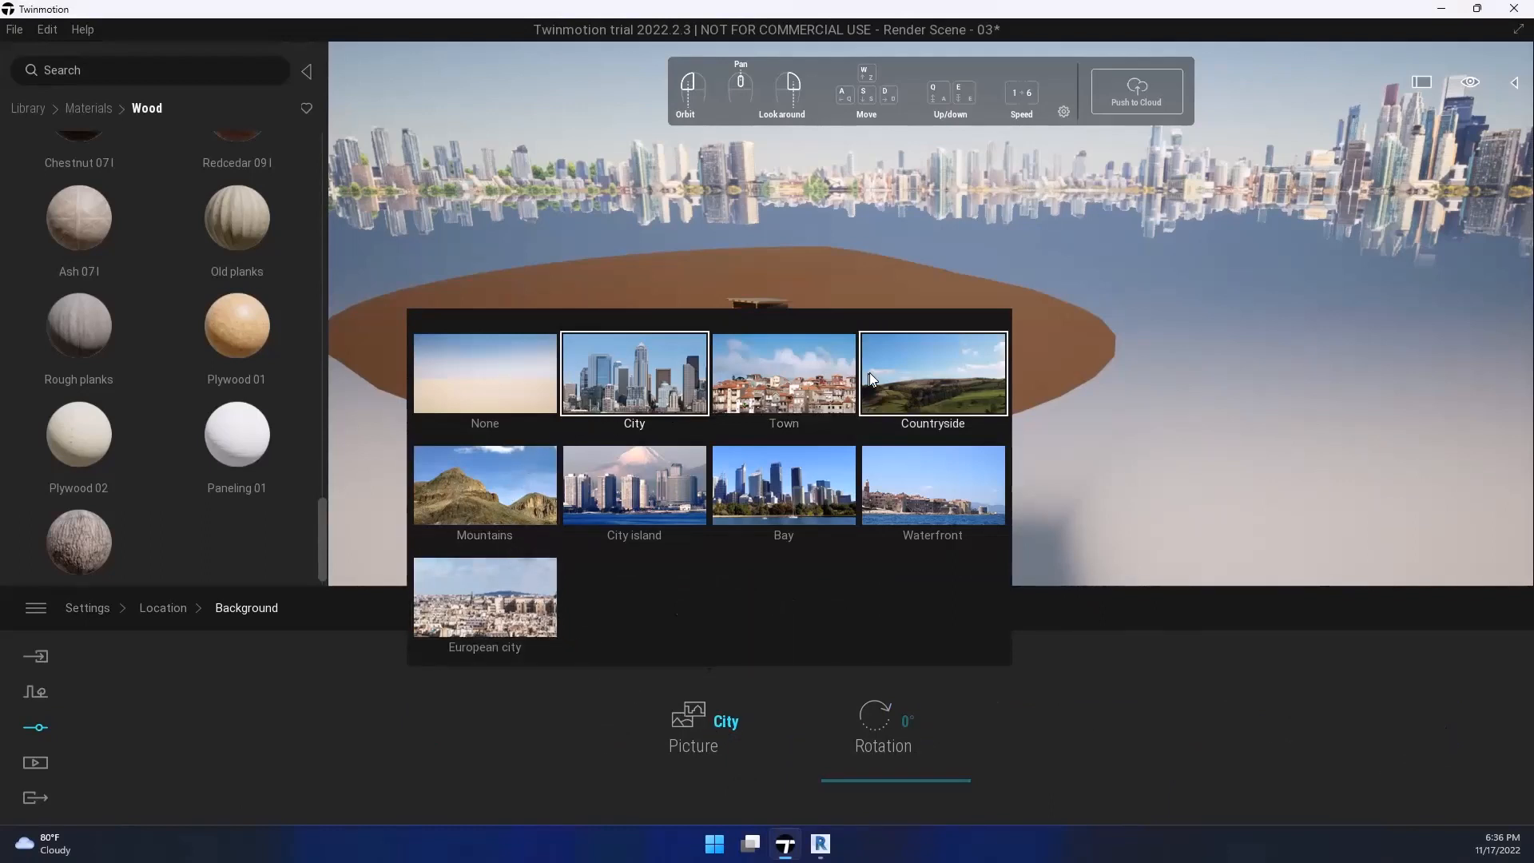
pyautogui.click(915, 367)
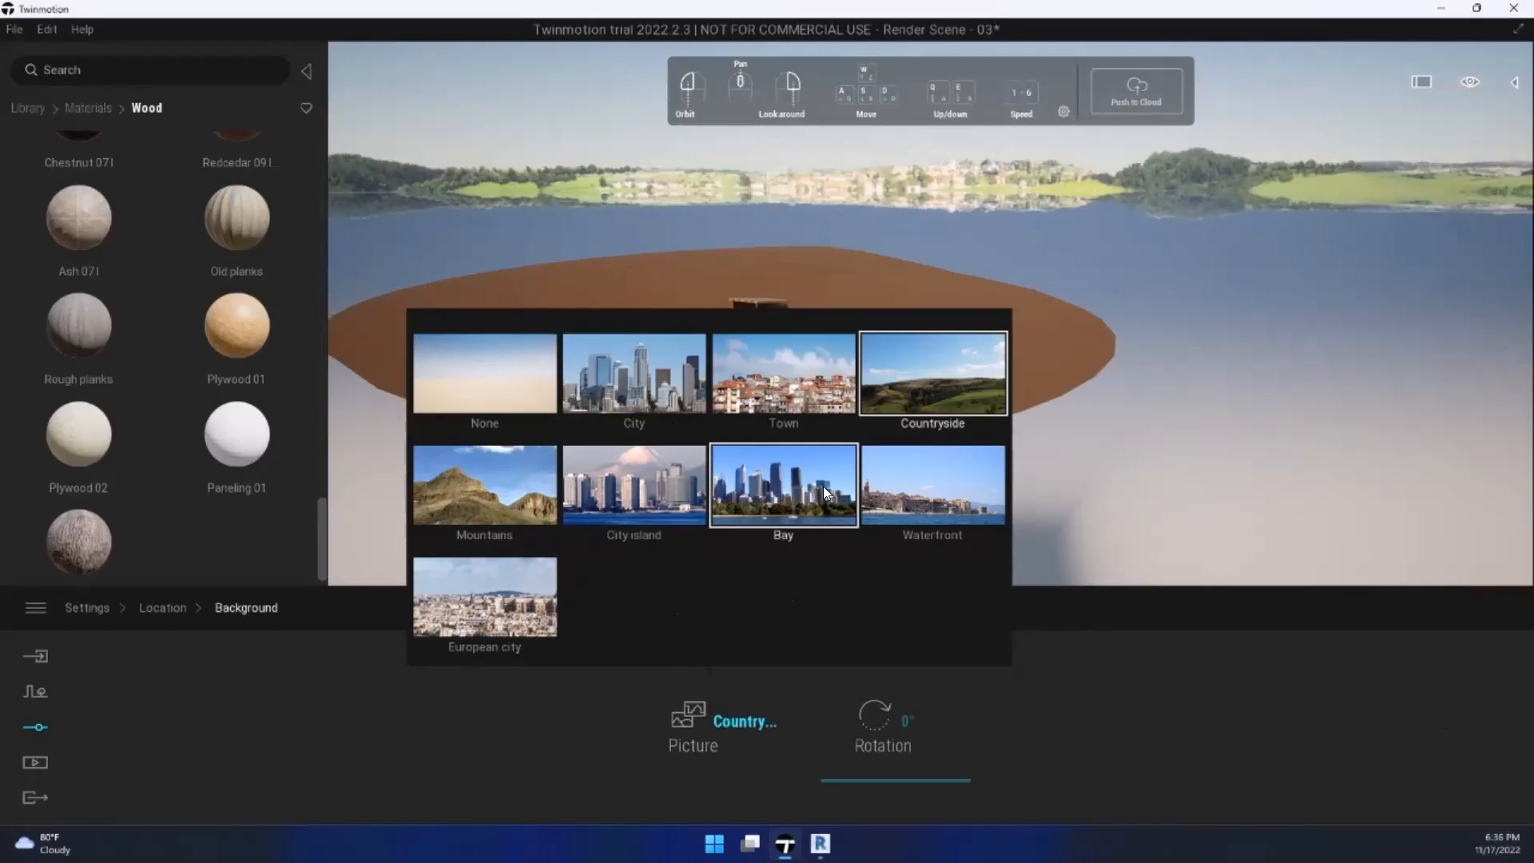
pyautogui.click(479, 376)
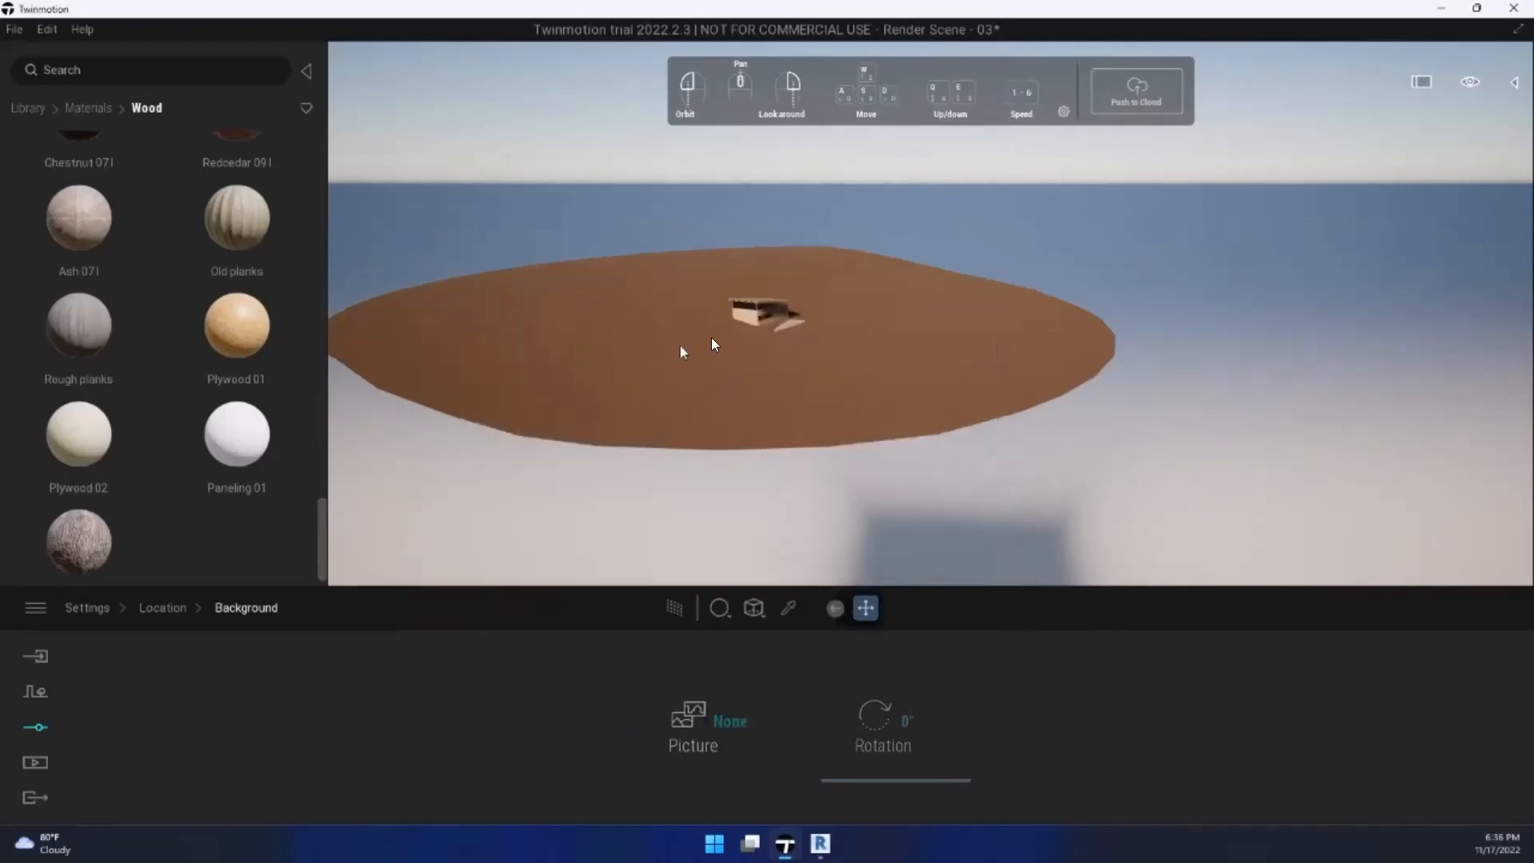
# Step: Select the terrain and examine from low, close and overhead viewpoints how the building sits on the slope
pyautogui.click(821, 244)
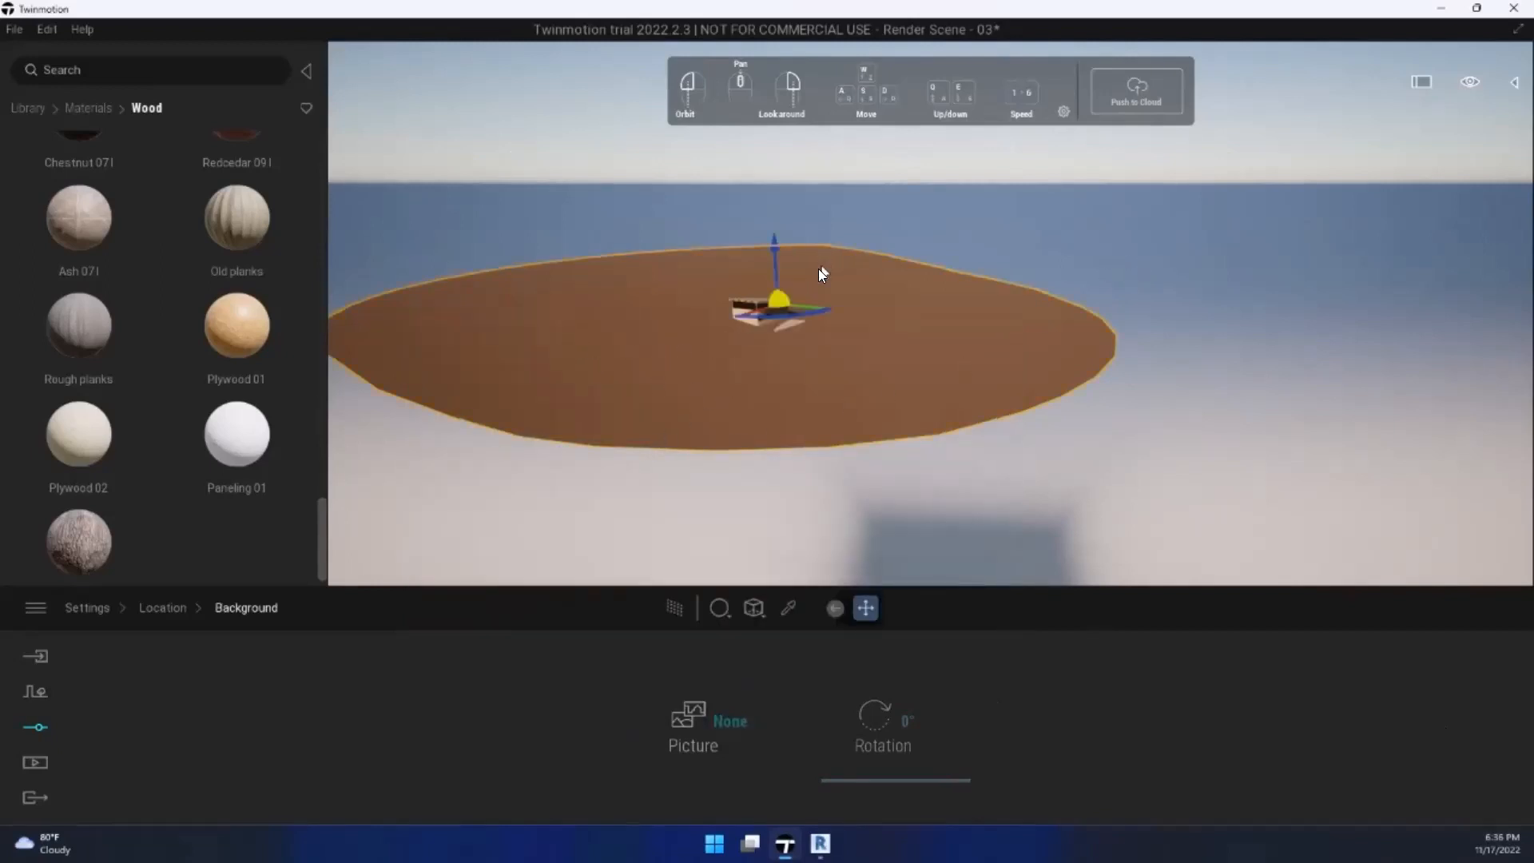
pyautogui.scroll(3, 757, 291)
pyautogui.moveTo(748, 318)
pyautogui.mouseDown()
pyautogui.moveTo(731, 192)
pyautogui.moveTo(735, 318)
pyautogui.mouseUp()
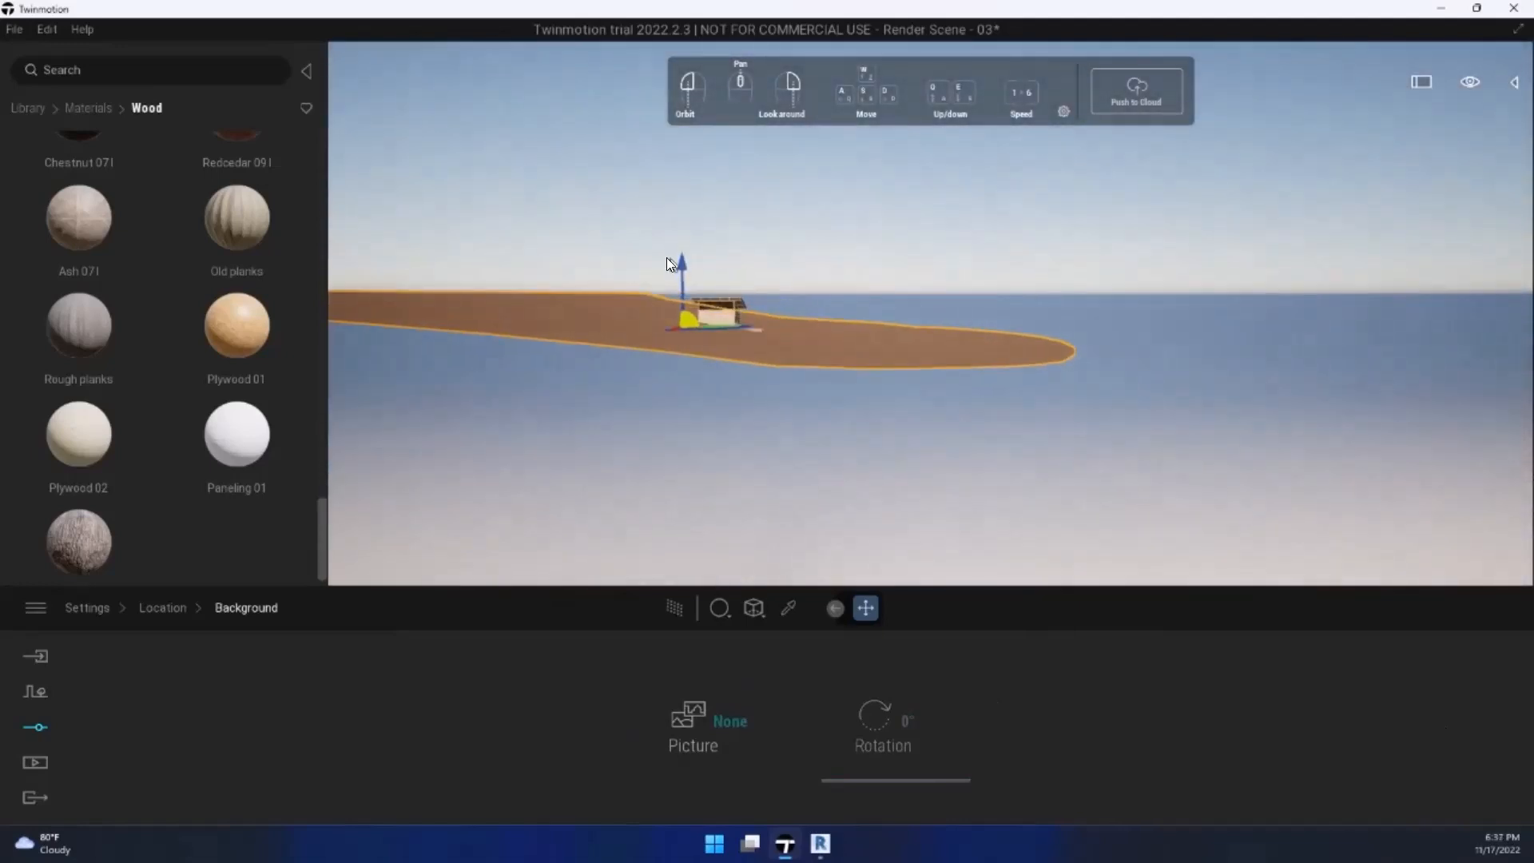
pyautogui.scroll(2, 652, 286)
pyautogui.moveTo(652, 239)
pyautogui.mouseDown()
pyautogui.moveTo(649, 267)
pyautogui.moveTo(645, 220)
pyautogui.moveTo(653, 231)
pyautogui.mouseUp()
pyautogui.moveTo(829, 230); pyautogui.dragTo(987, 163)
pyautogui.moveTo(987, 164); pyautogui.dragTo(894, 254, button='middle')
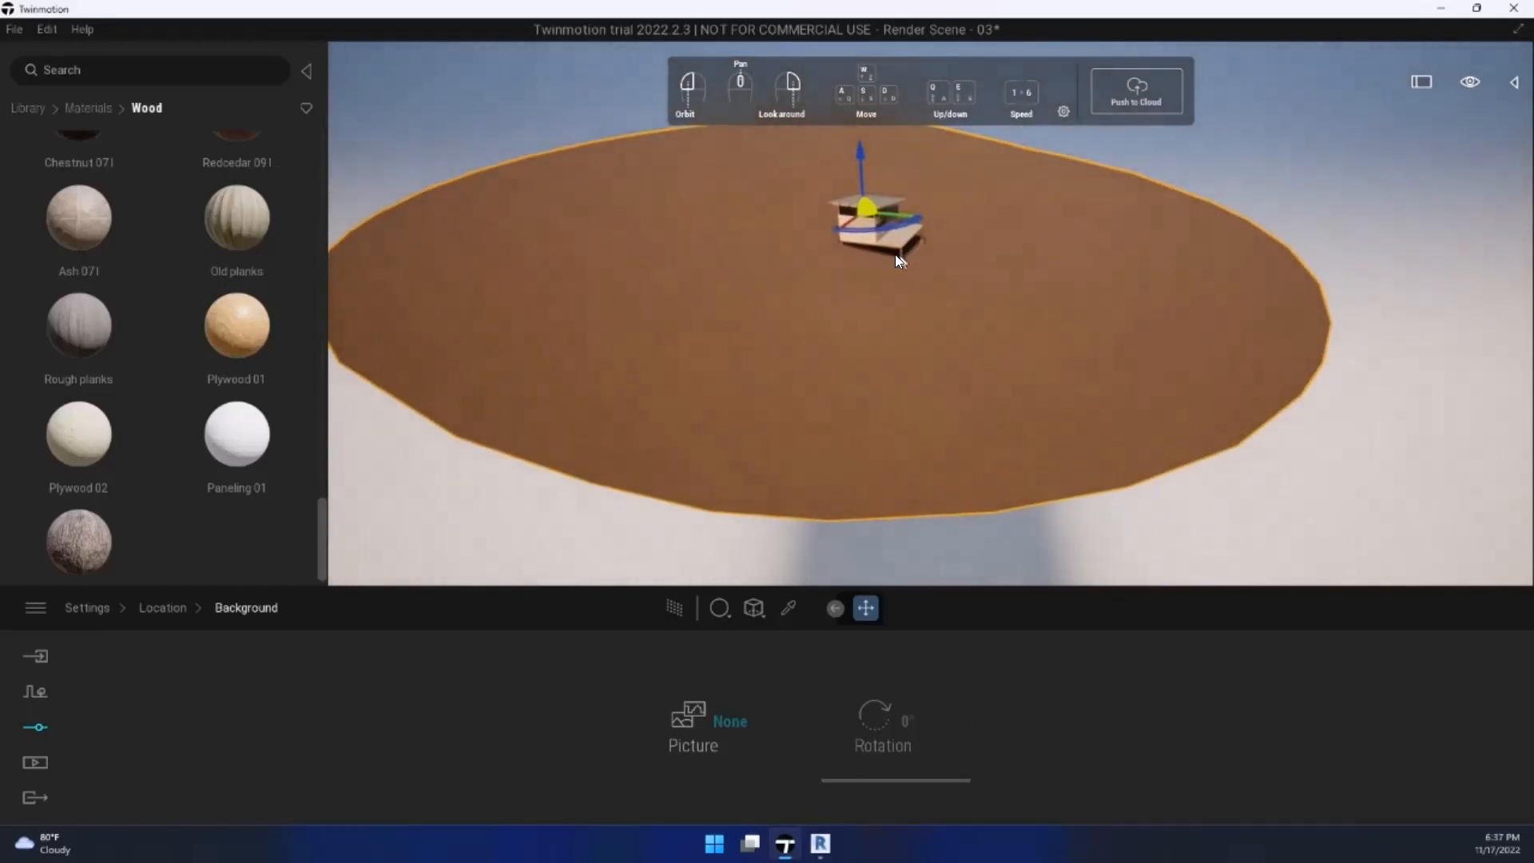
pyautogui.scroll(10, 895, 247)
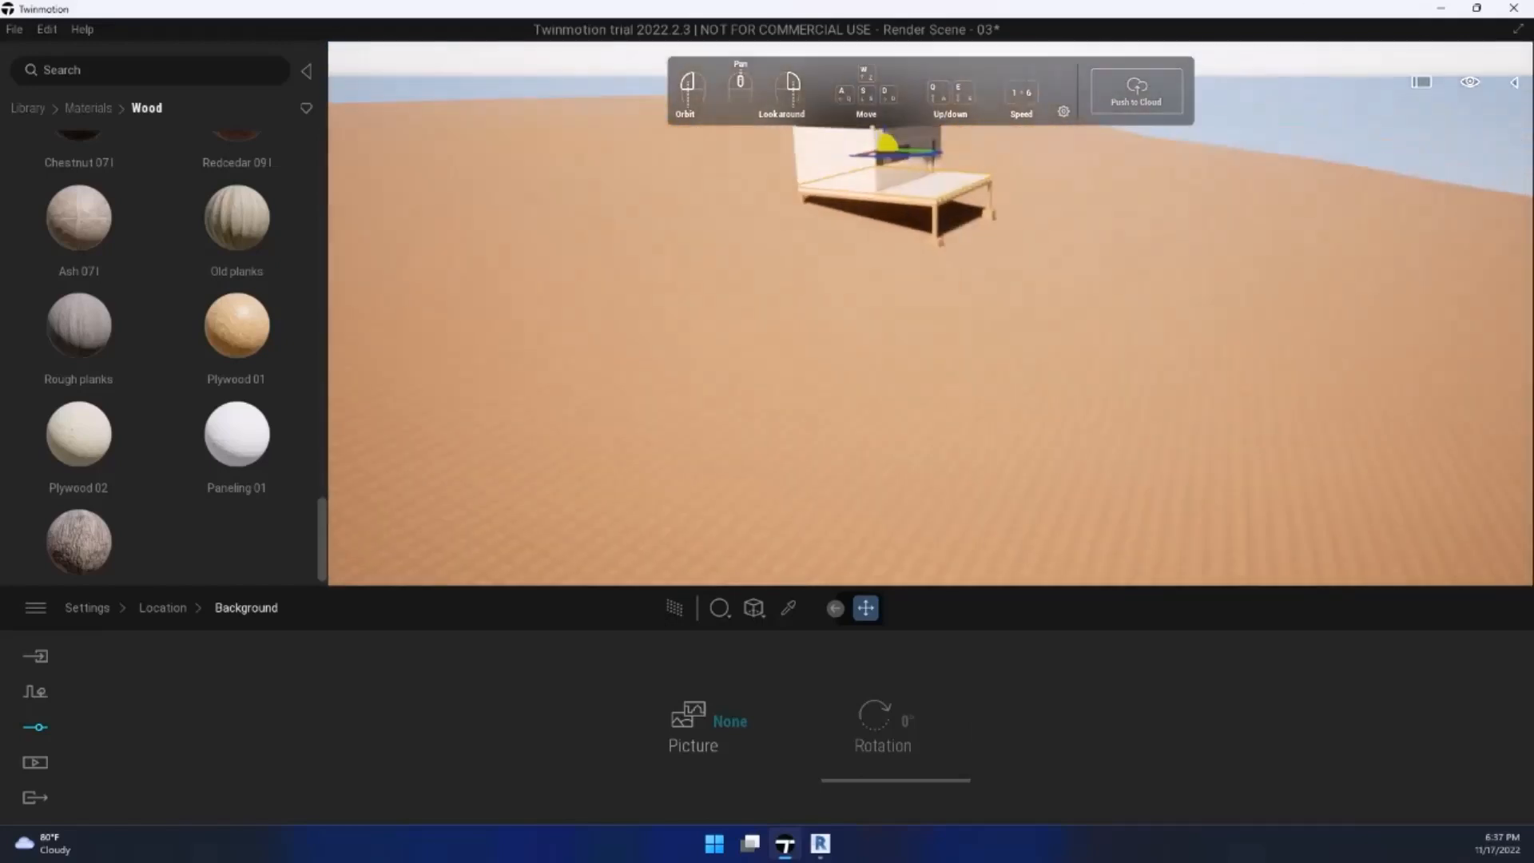
pyautogui.moveTo(866, 169); pyautogui.dragTo(1014, 100)
pyautogui.scroll(5, 1014, 279)
pyautogui.moveTo(1015, 280); pyautogui.dragTo(867, 415)
pyautogui.scroll(-10, 968, 323)
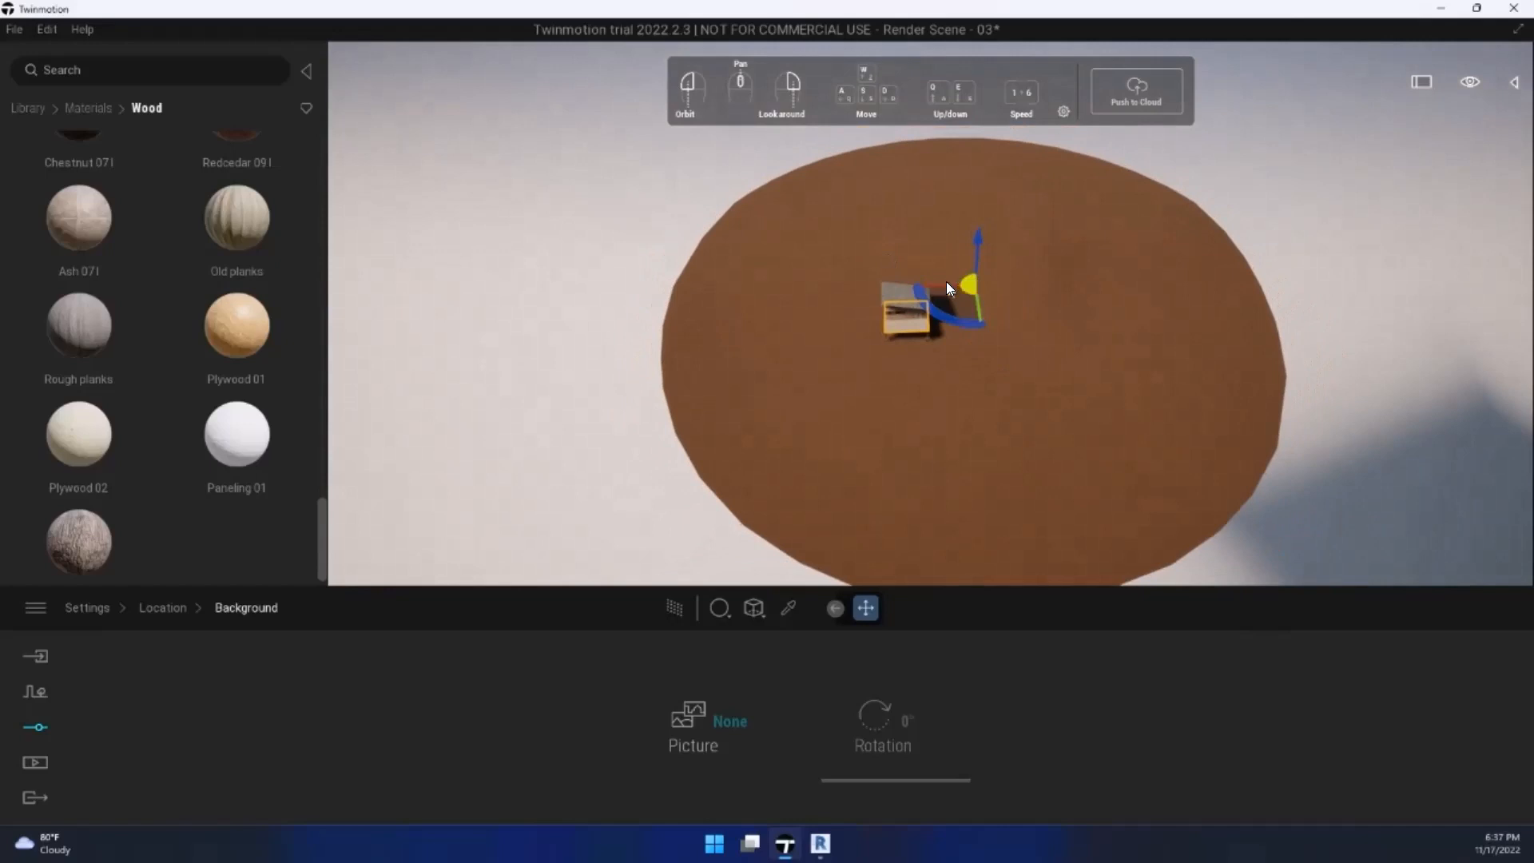
# Step: Try to shift the terrain sideways beneath the building and undo the move
pyautogui.moveTo(943, 284); pyautogui.dragTo(895, 308)
pyautogui.hotkey('ctrl', 'z')
pyautogui.click(1036, 310)
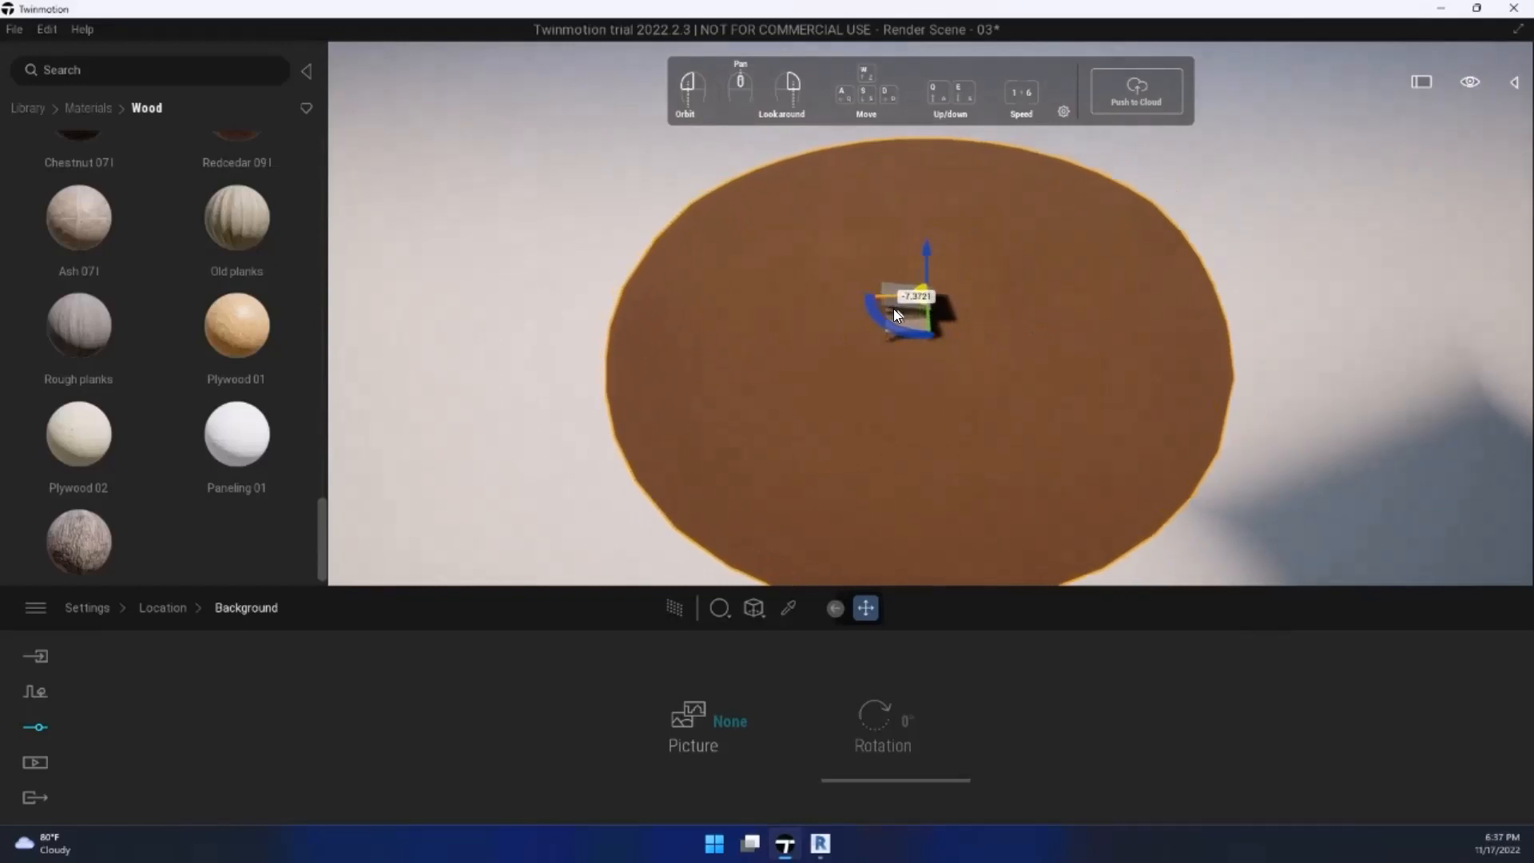
# Step: Examine the building's deck and footings on the slope up close, and the full extent of the terrain around it
pyautogui.press('w')
pyautogui.click(912, 327)
pyautogui.write('wwwwwwwwwwwwwwwdw')
pyautogui.moveTo(912, 327)
pyautogui.mouseDown(button='right')
pyautogui.moveTo(882, 264)
pyautogui.moveTo(827, 224)
pyautogui.moveTo(795, 225)
pyautogui.moveTo(915, 272)
pyautogui.moveTo(909, 326)
pyautogui.mouseUp(button='right')
pyautogui.press('d')
pyautogui.press('w')
pyautogui.press('s')
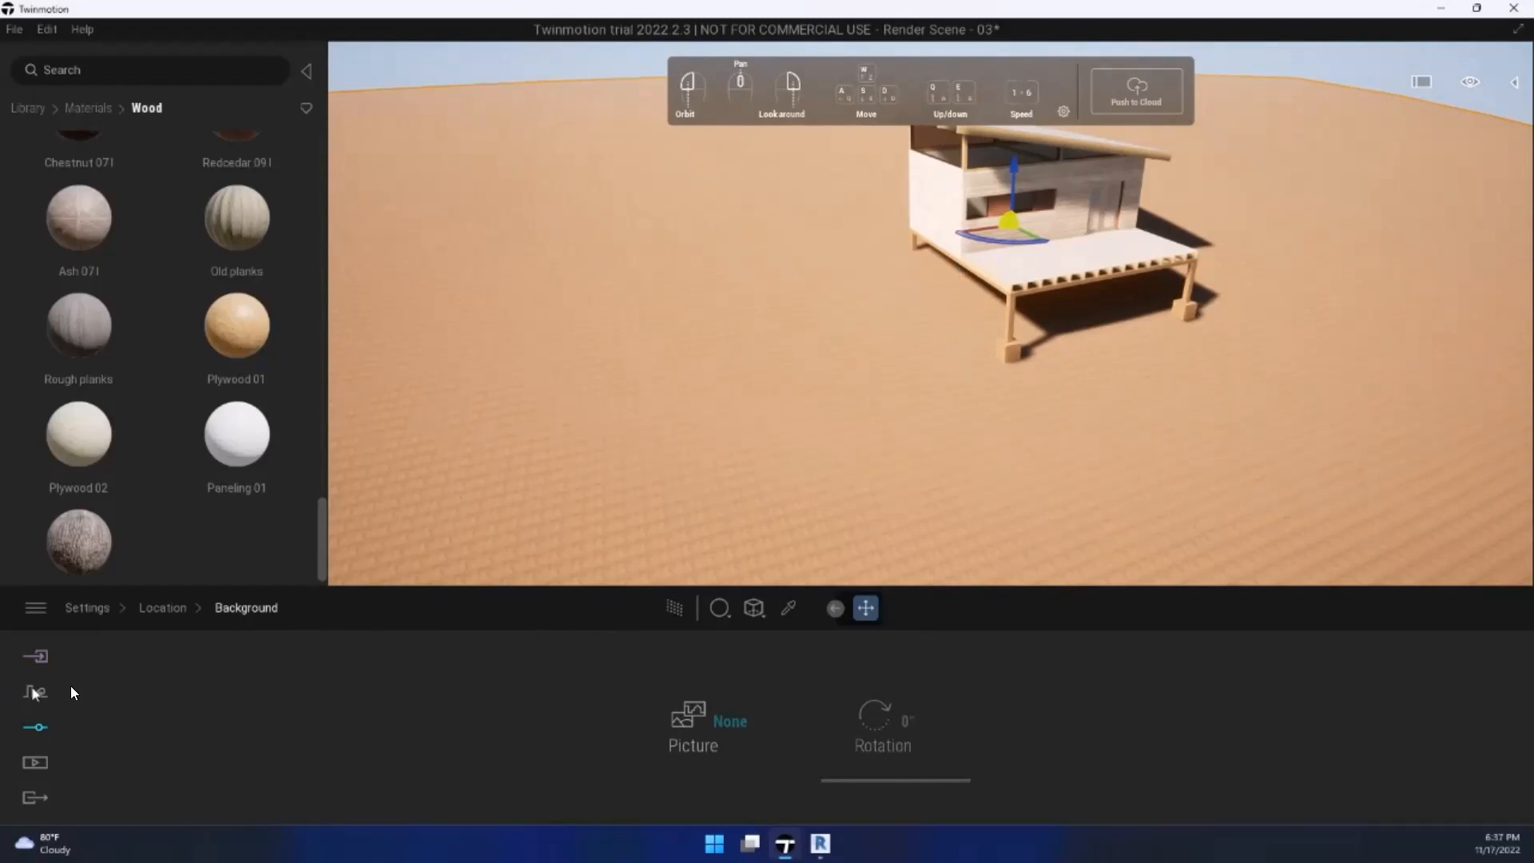
pyautogui.press('s')
pyautogui.moveTo(897, 288); pyautogui.dragTo(816, 296, button='right')
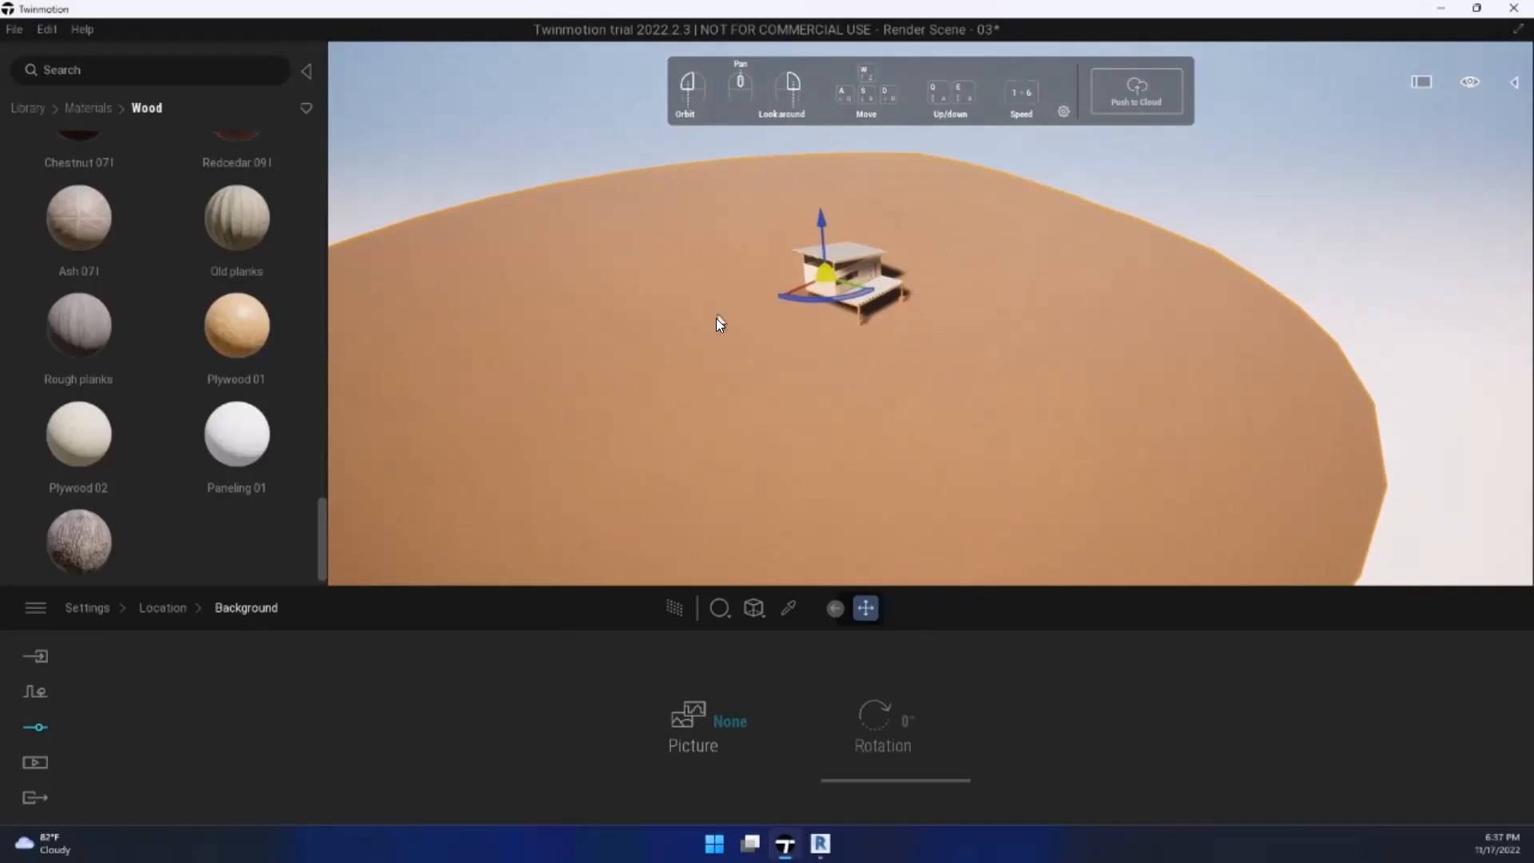
pyautogui.moveTo(576, 324); pyautogui.dragTo(678, 297, button='middle')
pyautogui.scroll(-5, 678, 297)
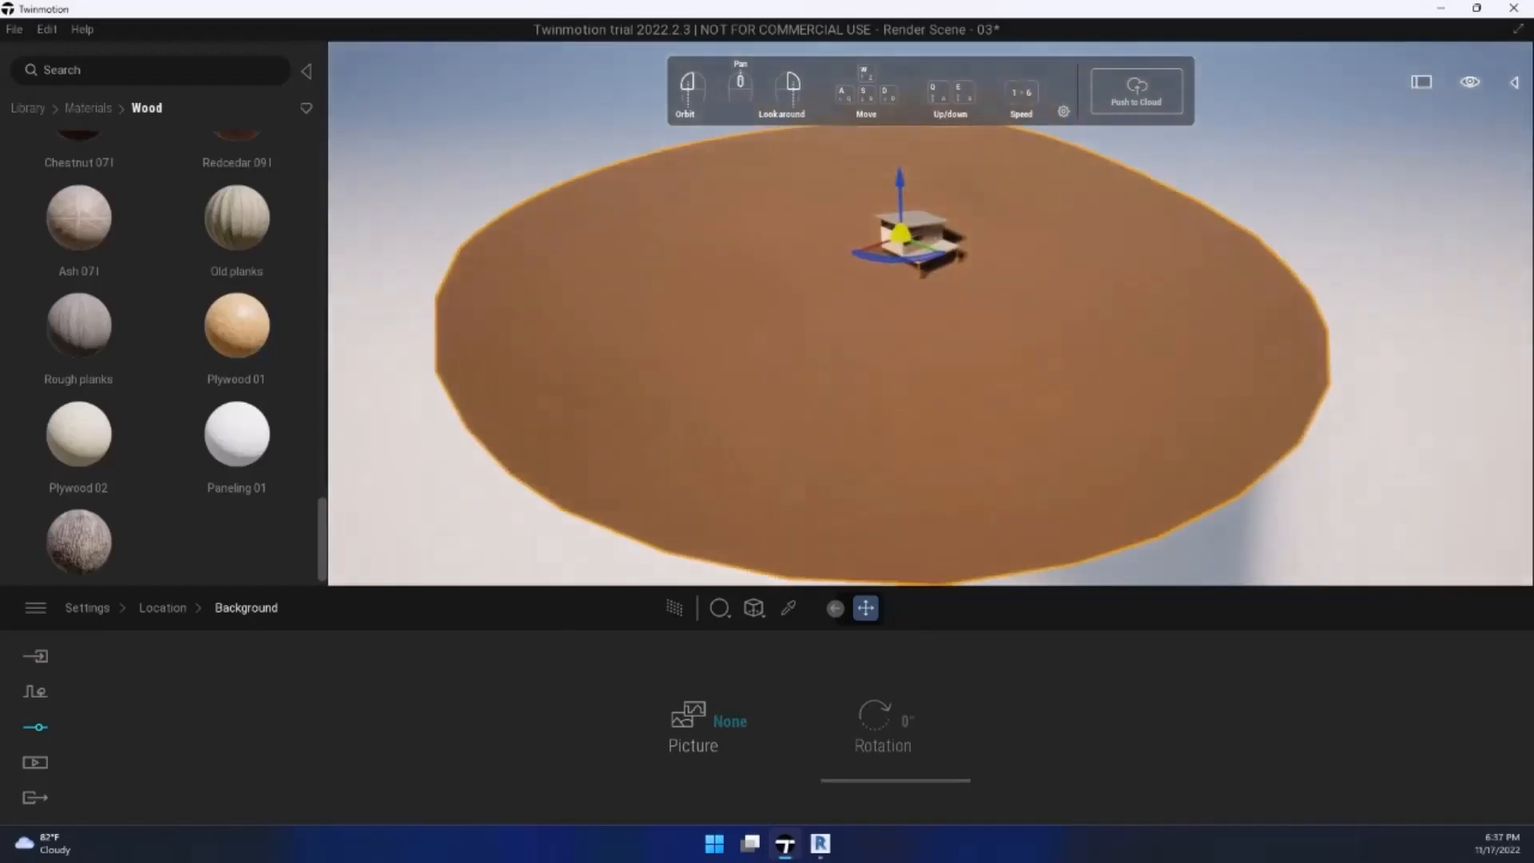
pyautogui.scroll(3, 677, 297)
pyautogui.scroll(3, 616, 339)
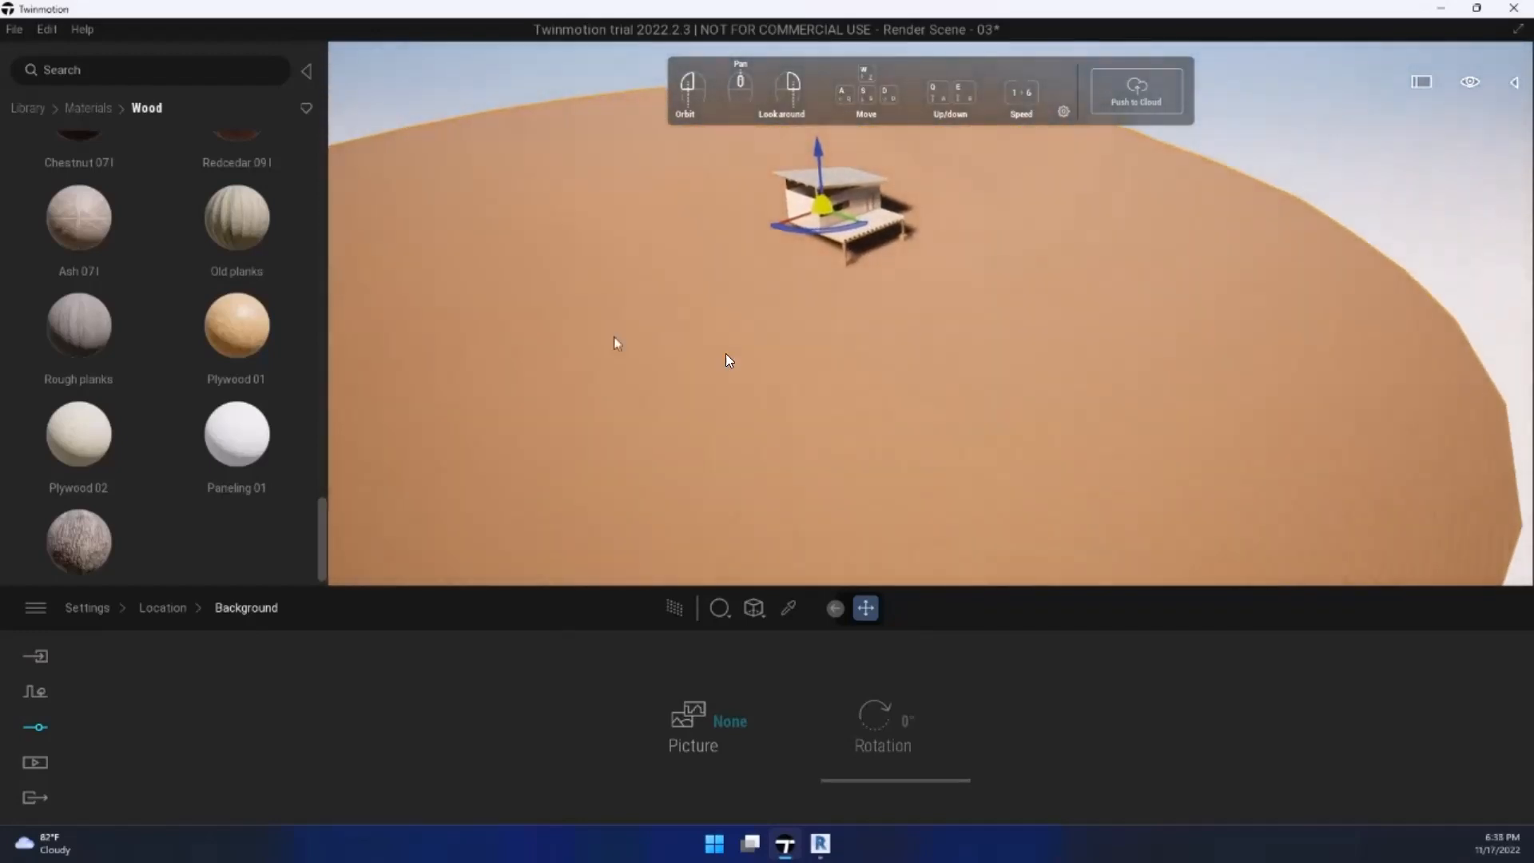
pyautogui.moveTo(676, 269); pyautogui.dragTo(583, 287)
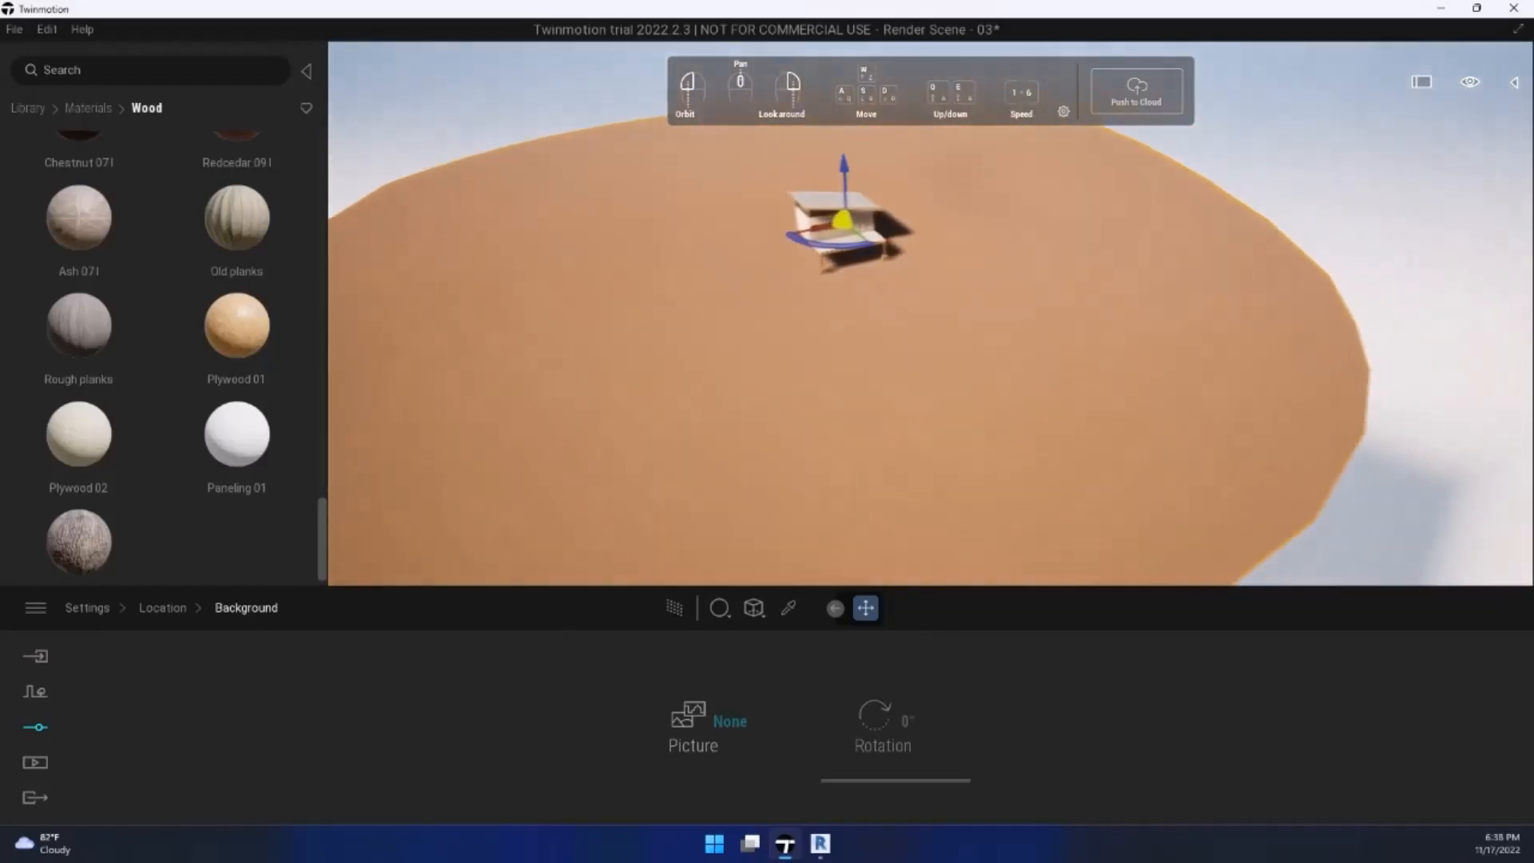
pyautogui.moveTo(661, 278); pyautogui.dragTo(733, 280, button='middle')
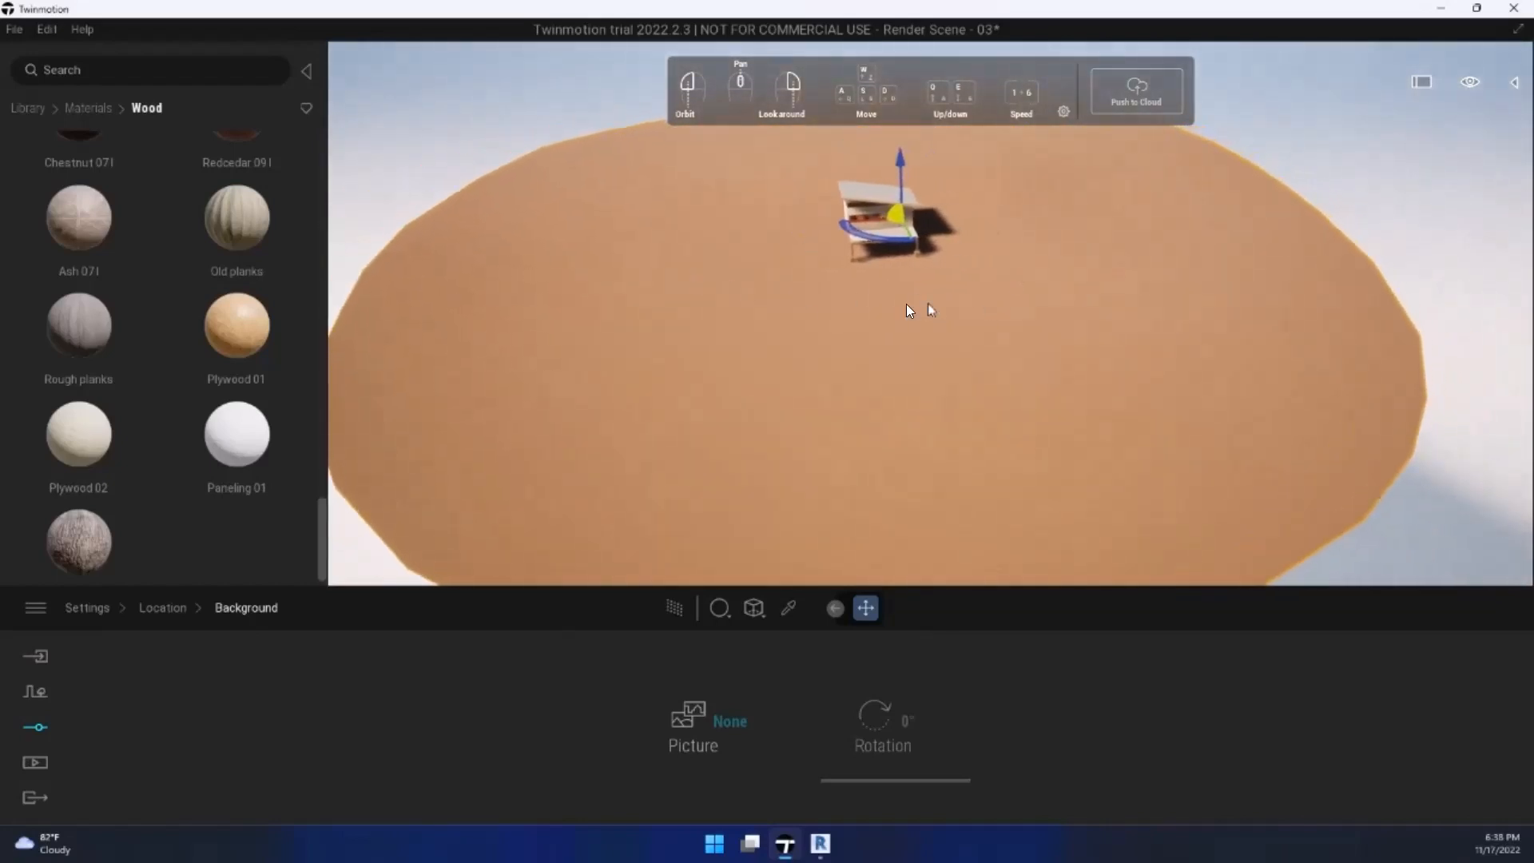
# Step: Find the Nature ground materials in the library and apply Grass 1 to the terrain
pyautogui.scroll(3, 79, 129)
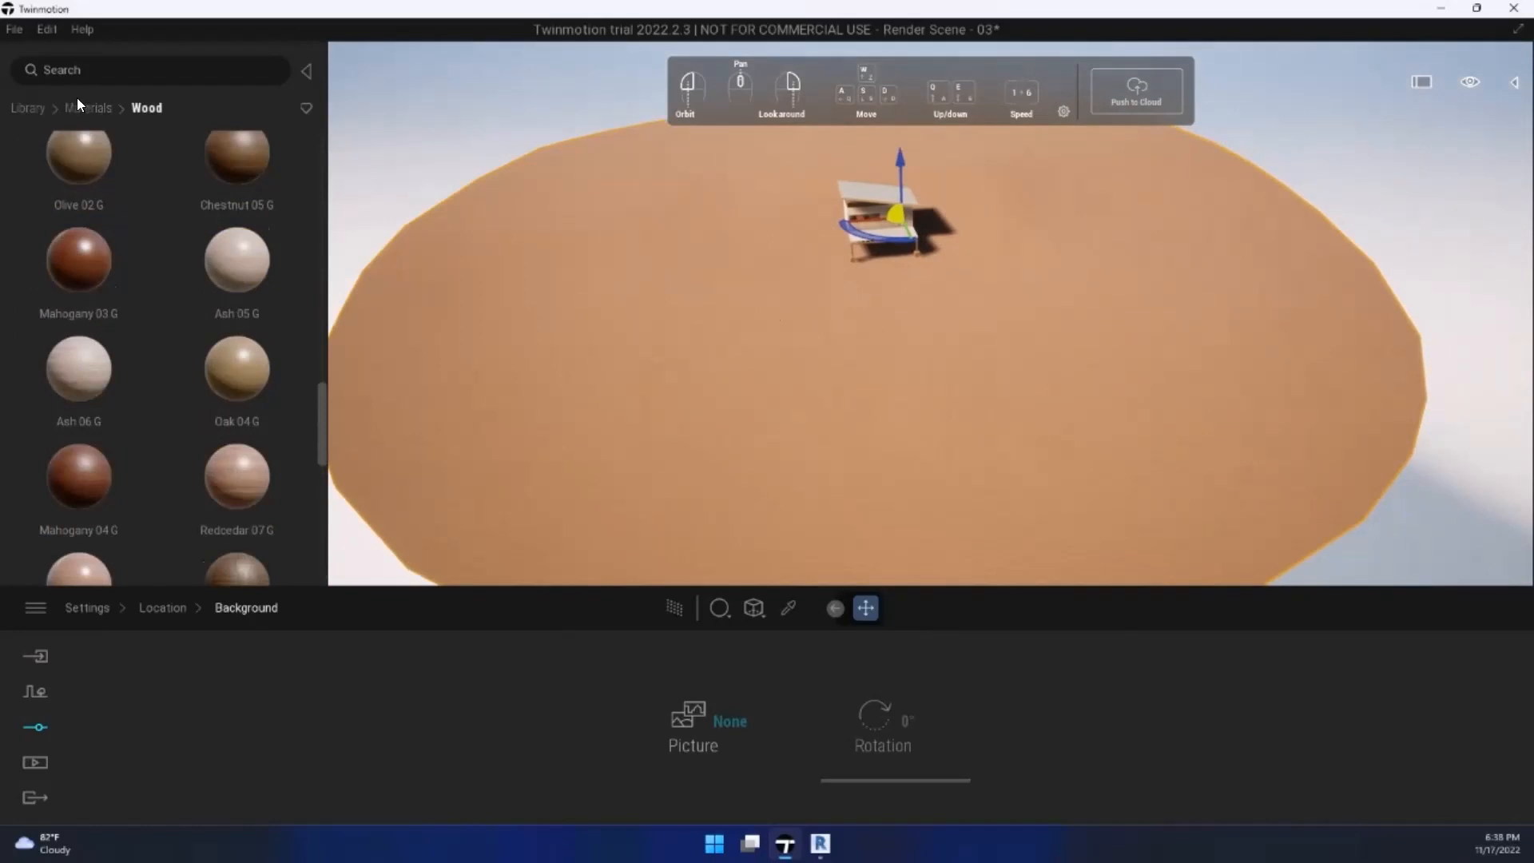
pyautogui.click(77, 107)
pyautogui.click(25, 107)
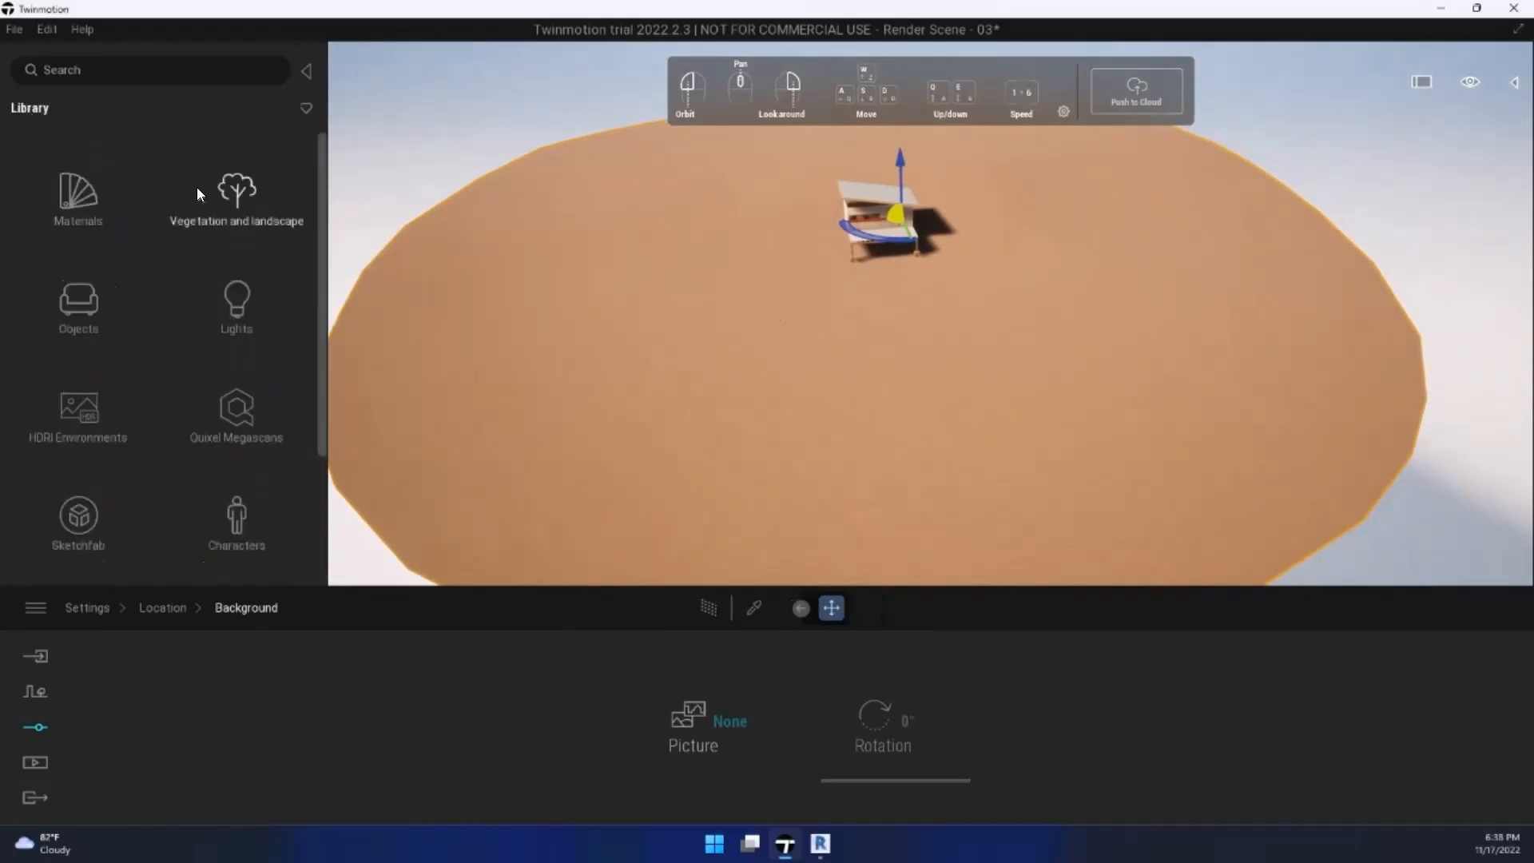
pyautogui.click(88, 205)
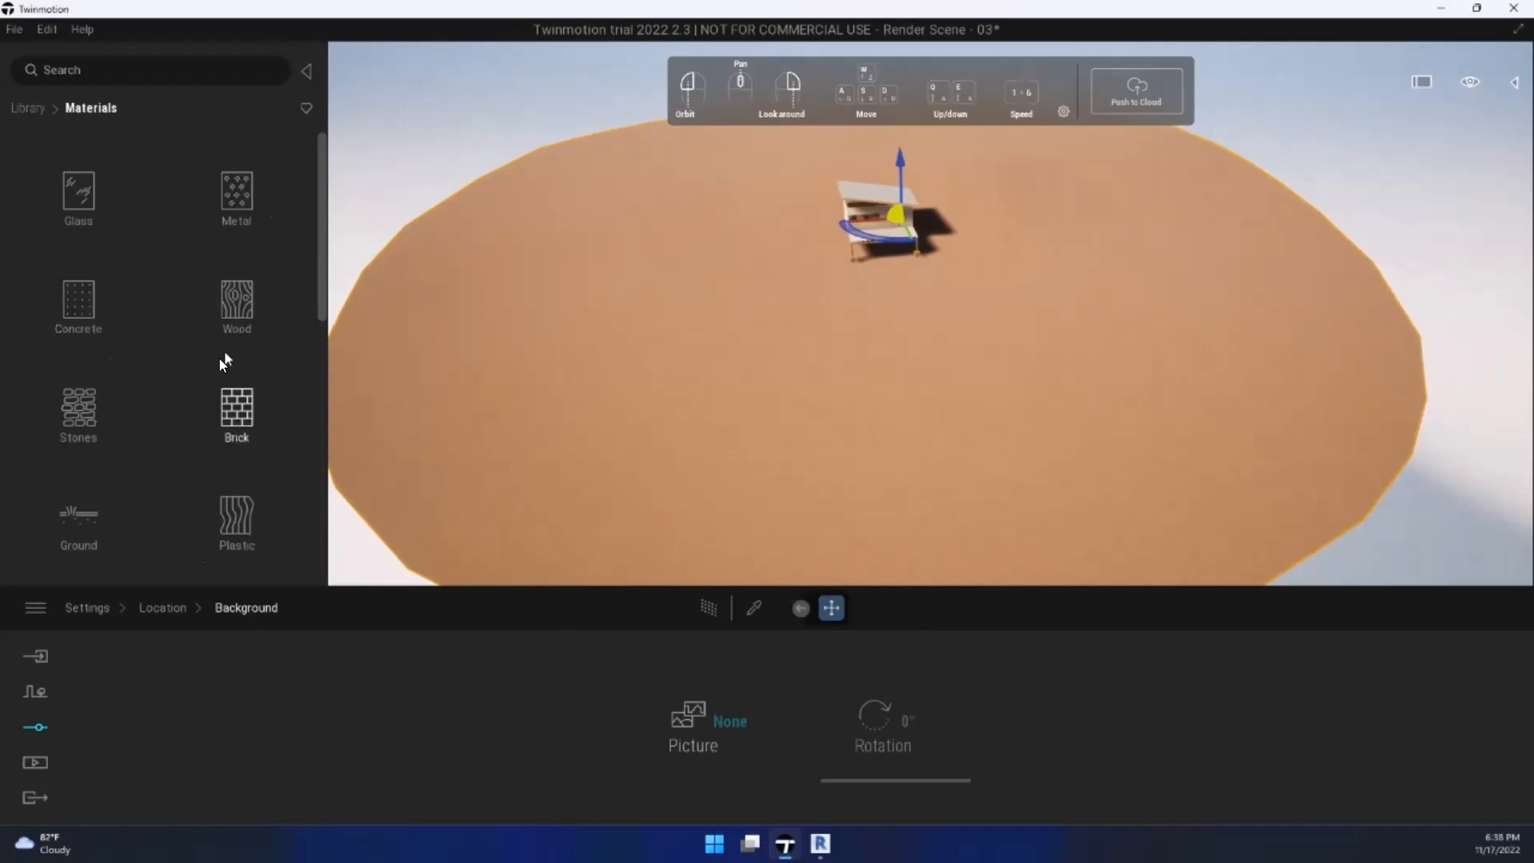
pyautogui.scroll(-1, 192, 390)
pyautogui.click(80, 471)
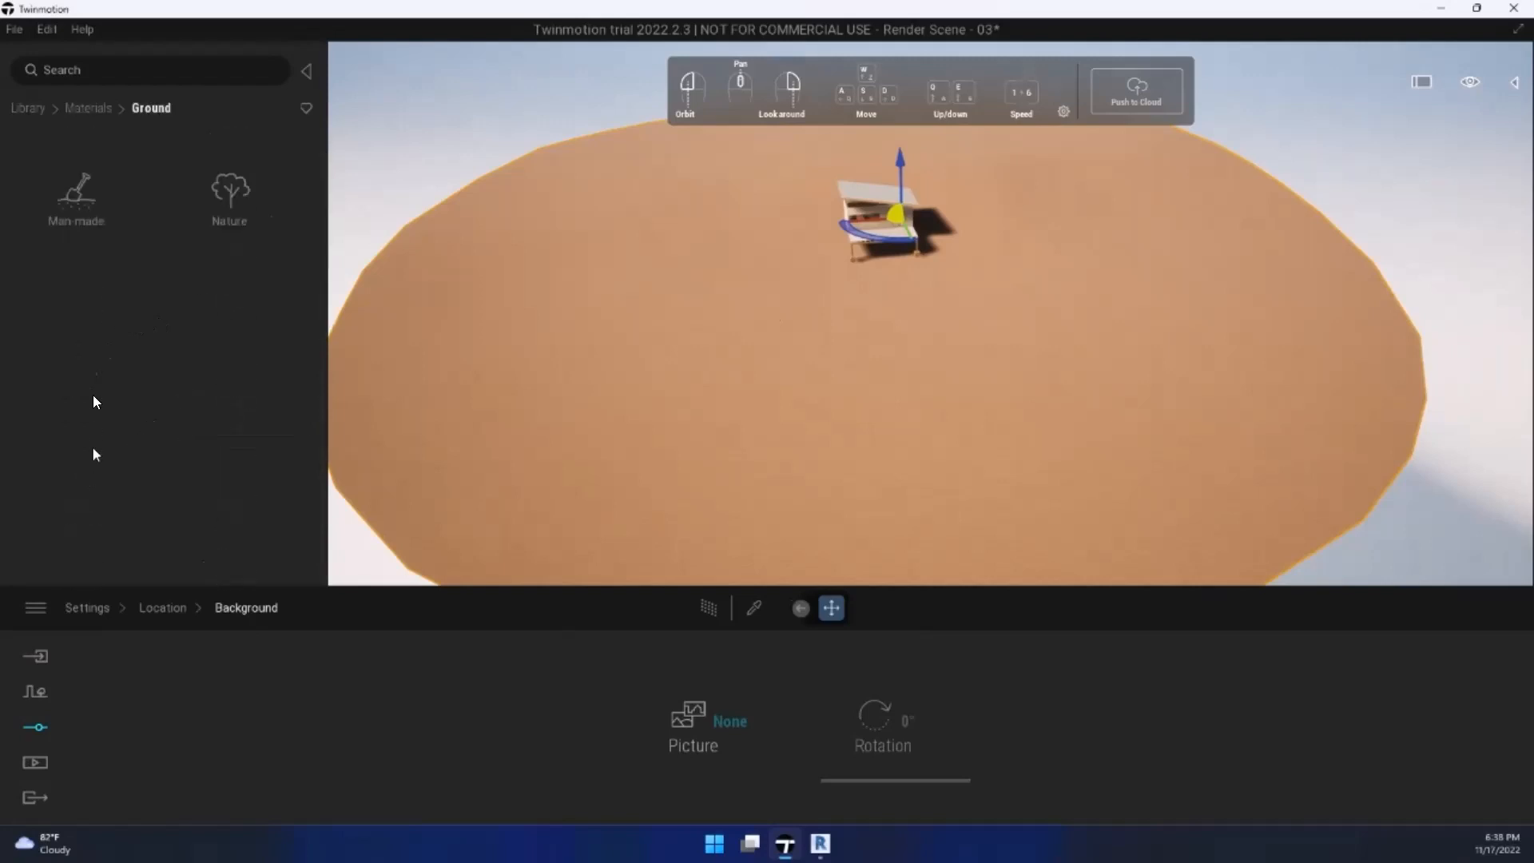
pyautogui.click(230, 189)
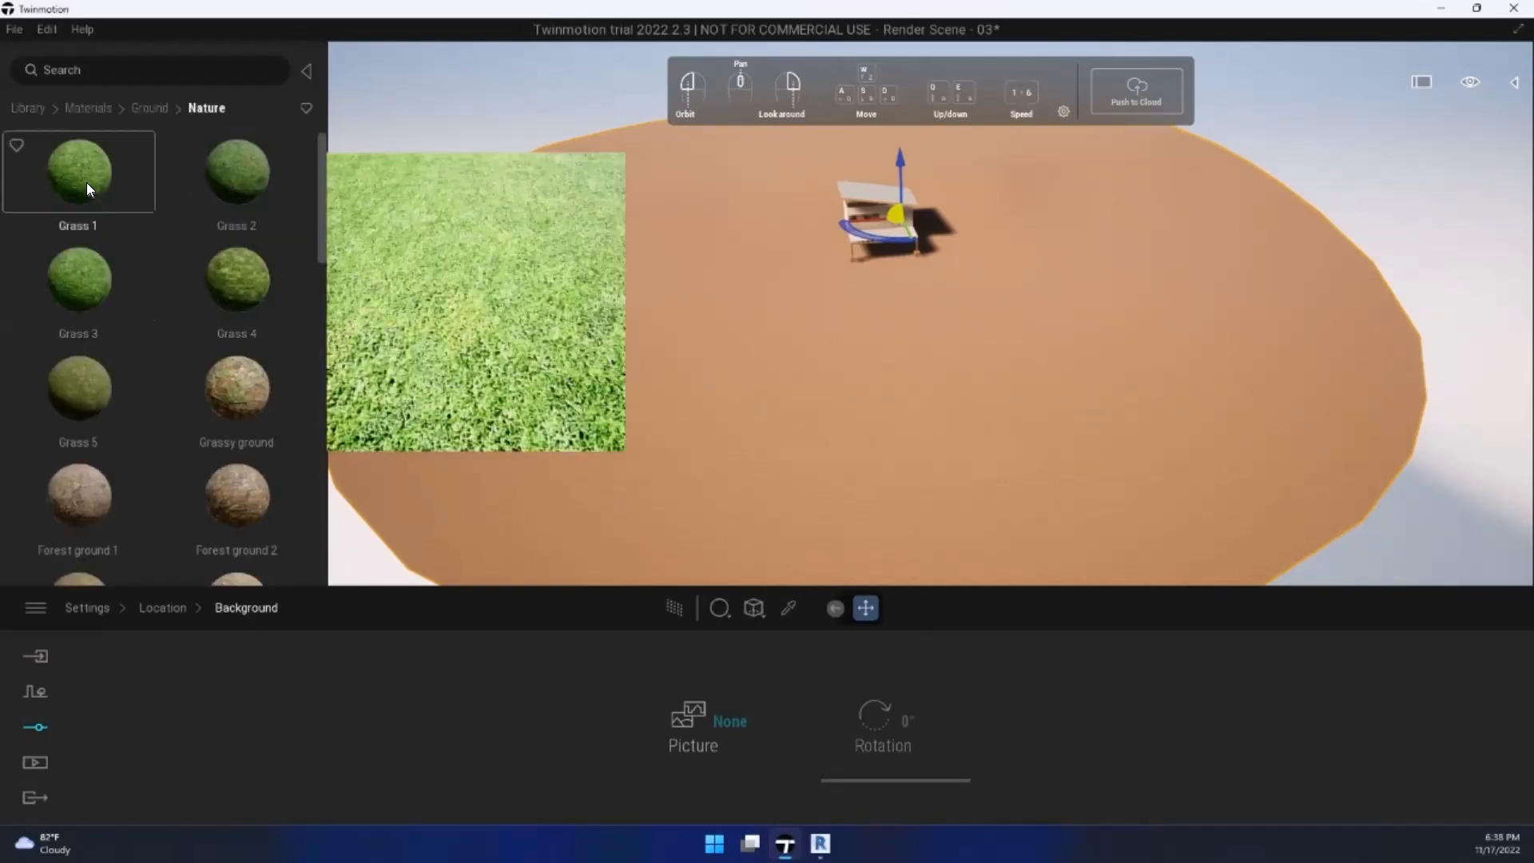
pyautogui.moveTo(86, 182); pyautogui.dragTo(942, 338)
# Step: Set the scale of the Grass 1 material to 3.04 and check the texture around the building
pyautogui.moveTo(850, 433); pyautogui.dragTo(978, 395, button='right')
pyautogui.press('w')
pyautogui.press('w')
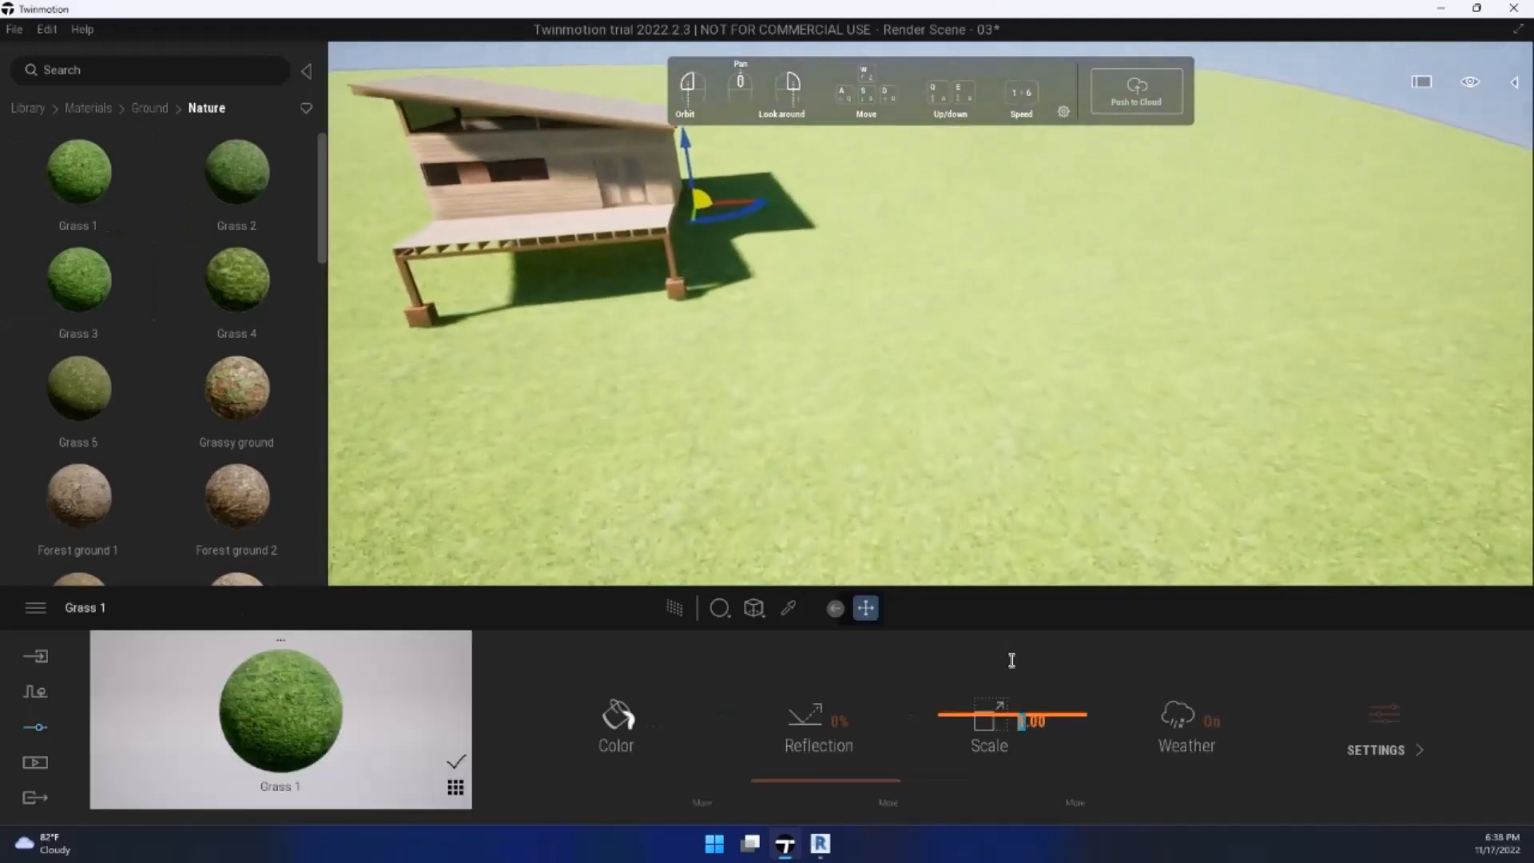
pyautogui.write('5.34')
pyautogui.press('Return')
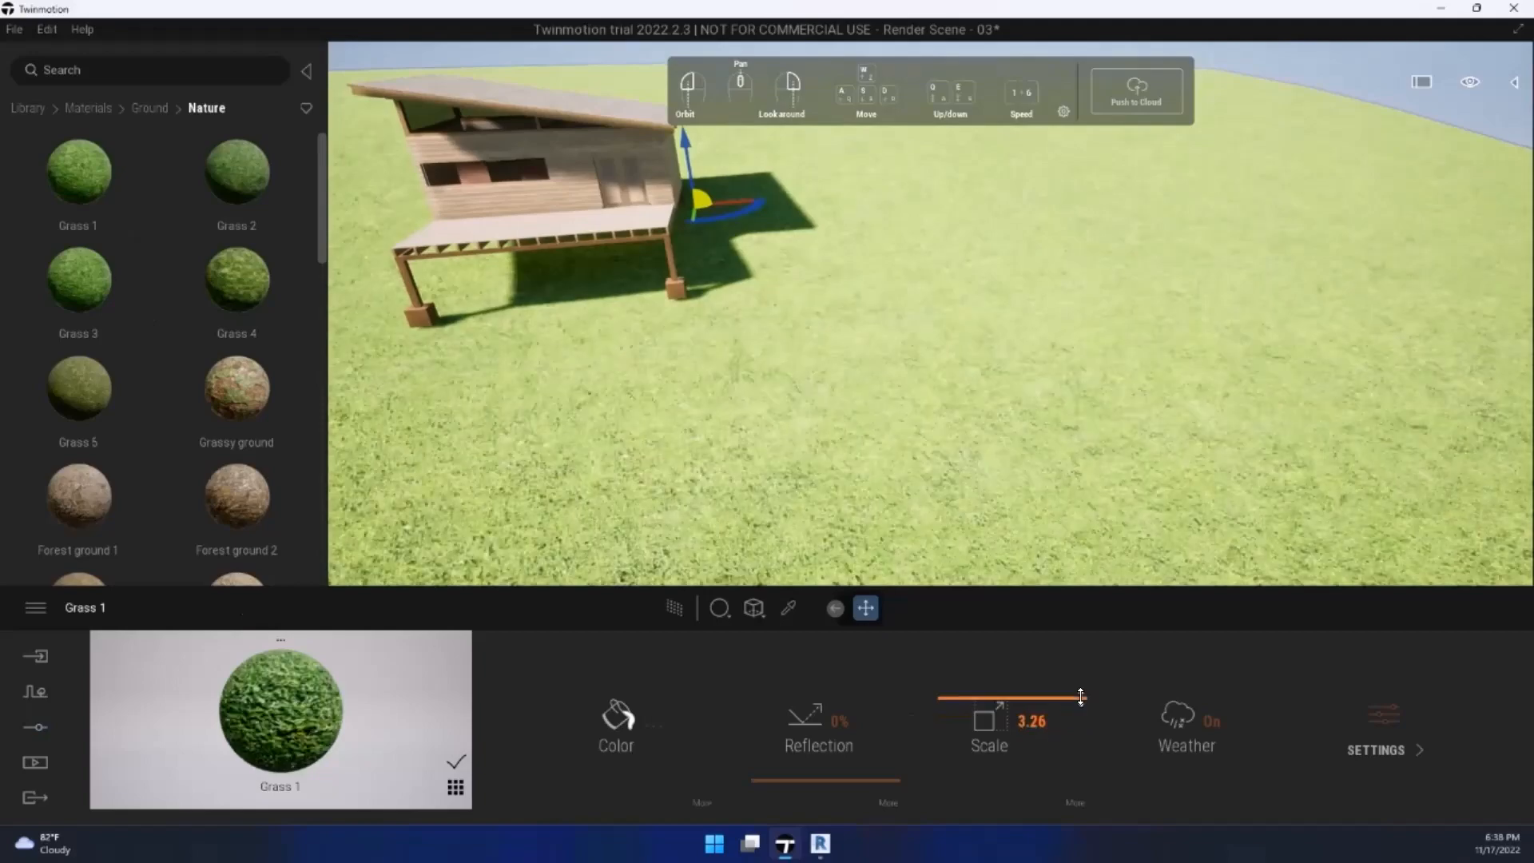
pyautogui.moveTo(1075, 683); pyautogui.dragTo(1072, 700)
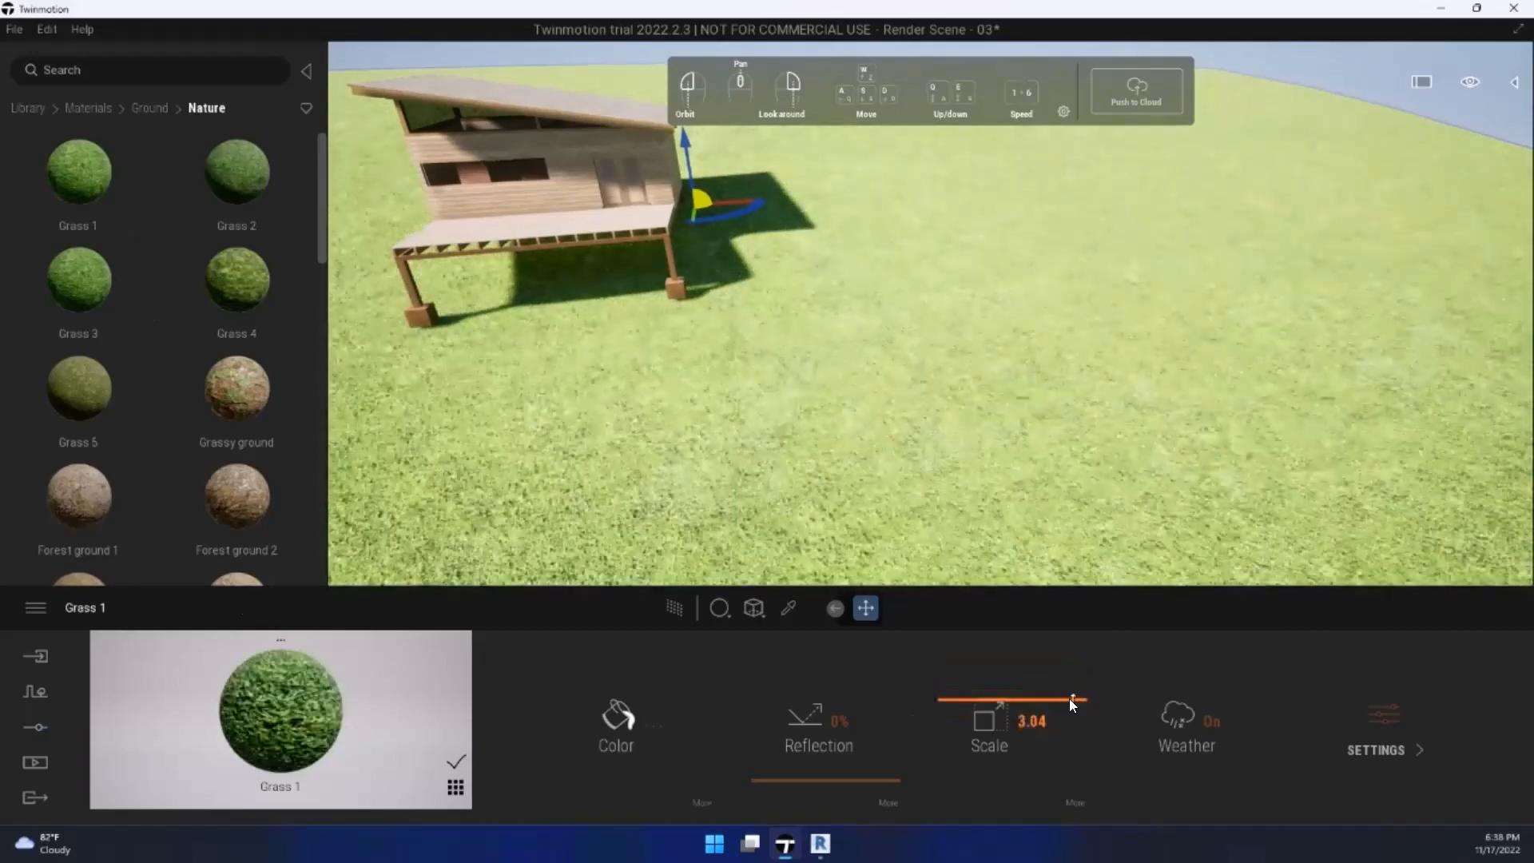
pyautogui.moveTo(935, 368); pyautogui.dragTo(823, 276)
pyautogui.moveTo(927, 326); pyautogui.dragTo(546, 206)
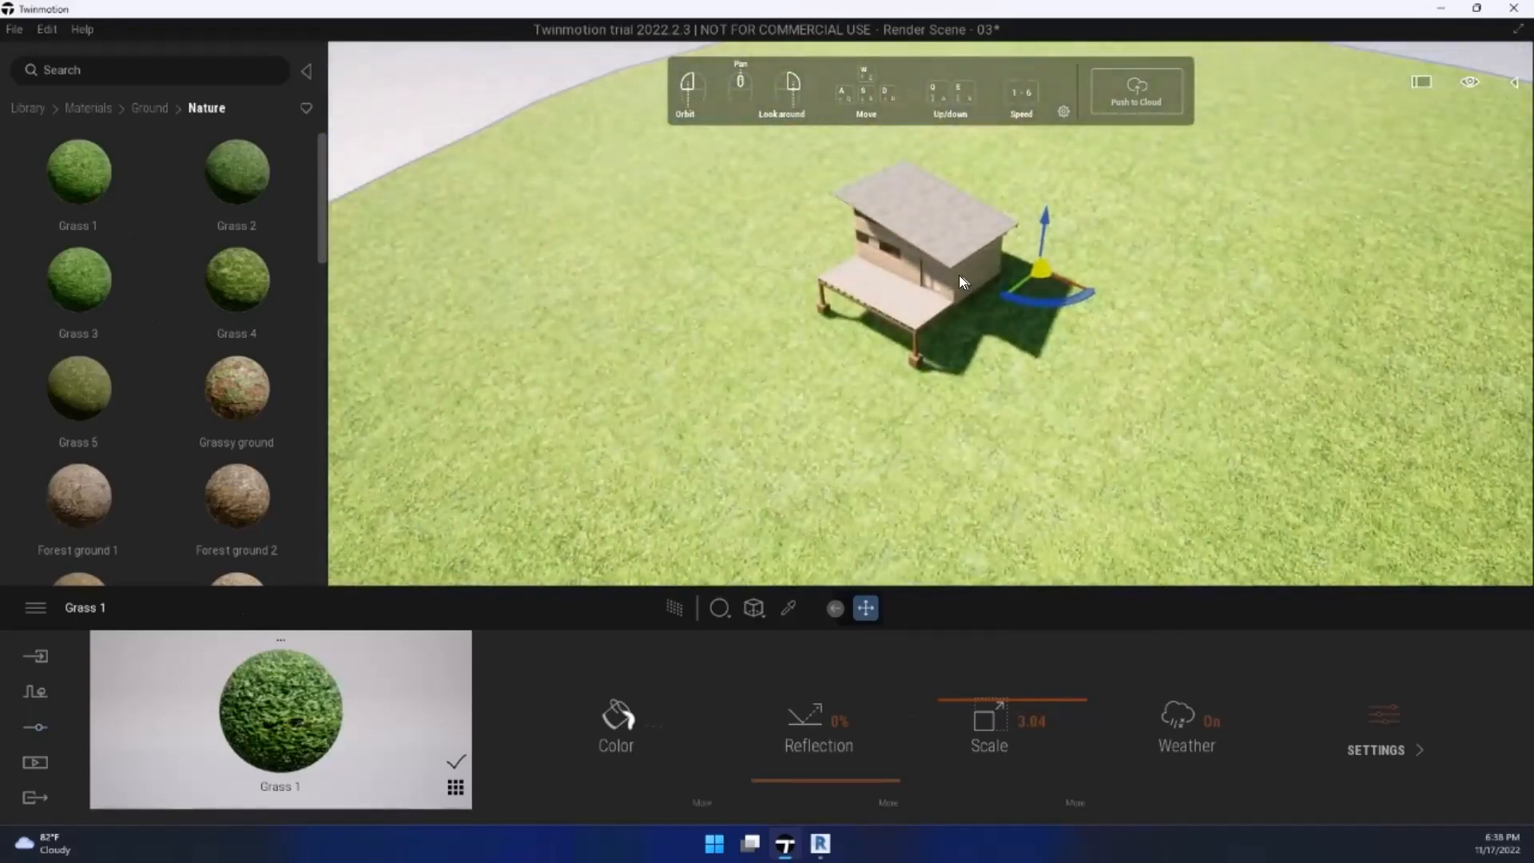
pyautogui.moveTo(959, 280); pyautogui.dragTo(711, 239)
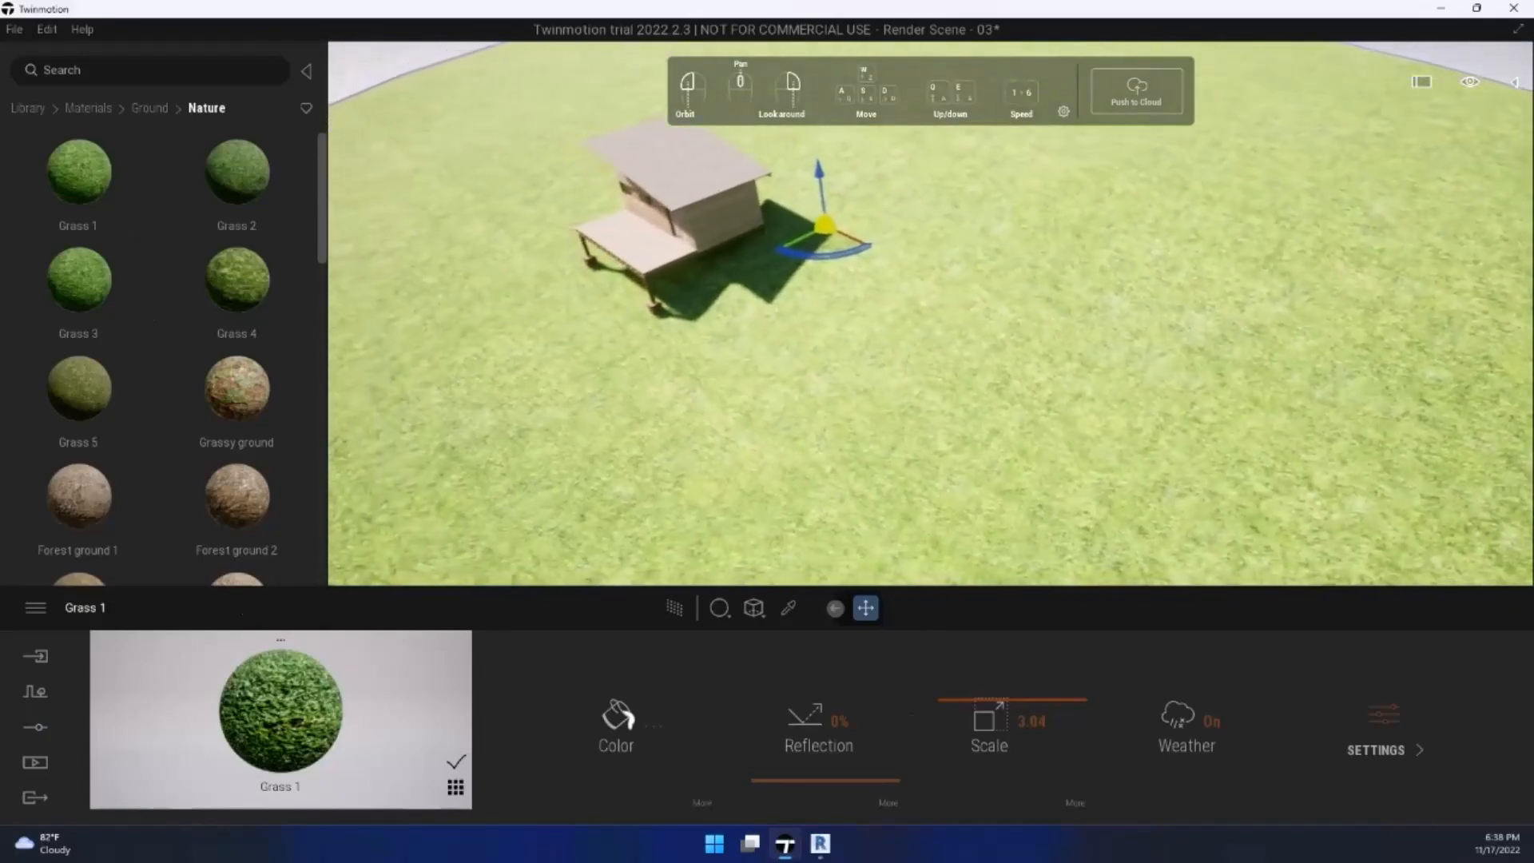
# Step: Try shifting the grass terrain sideways beneath the building and check how the building sits on it
pyautogui.scroll(-5, 960, 274)
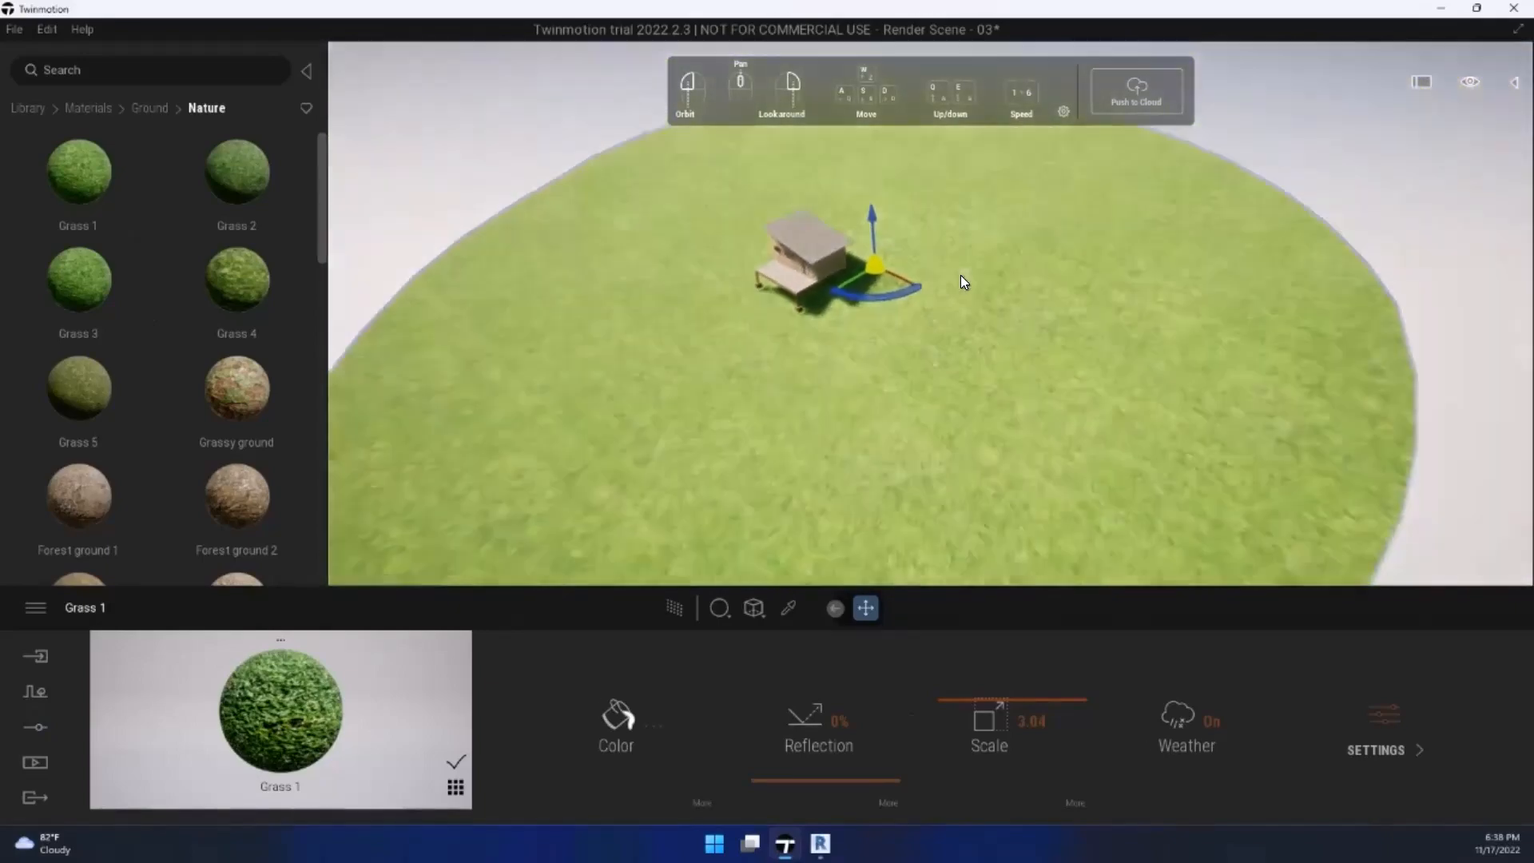
pyautogui.scroll(-3, 961, 275)
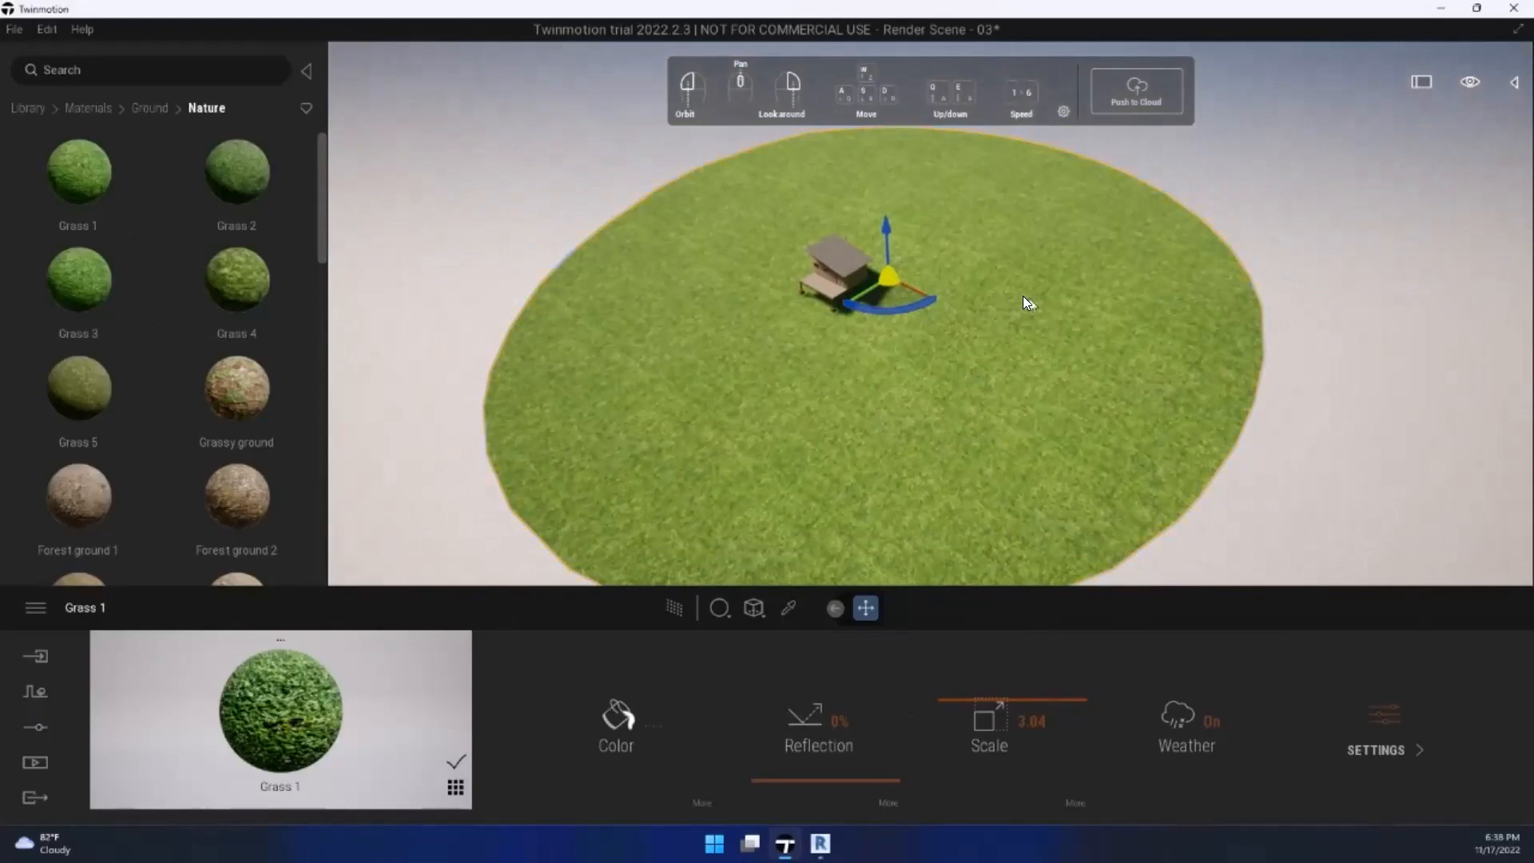
pyautogui.moveTo(914, 289); pyautogui.dragTo(884, 270)
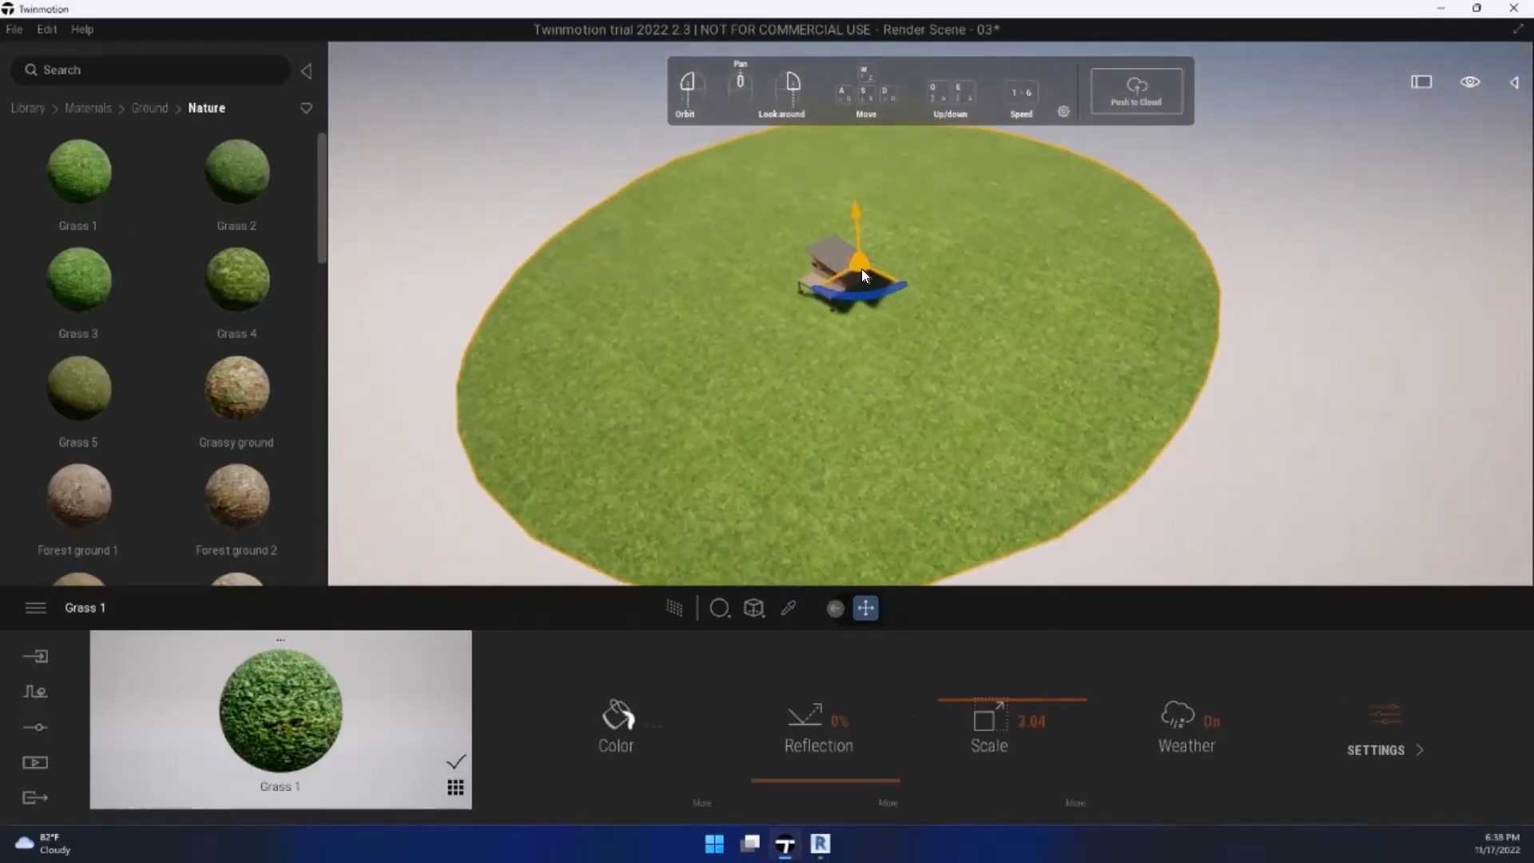
pyautogui.scroll(4, 720, 165)
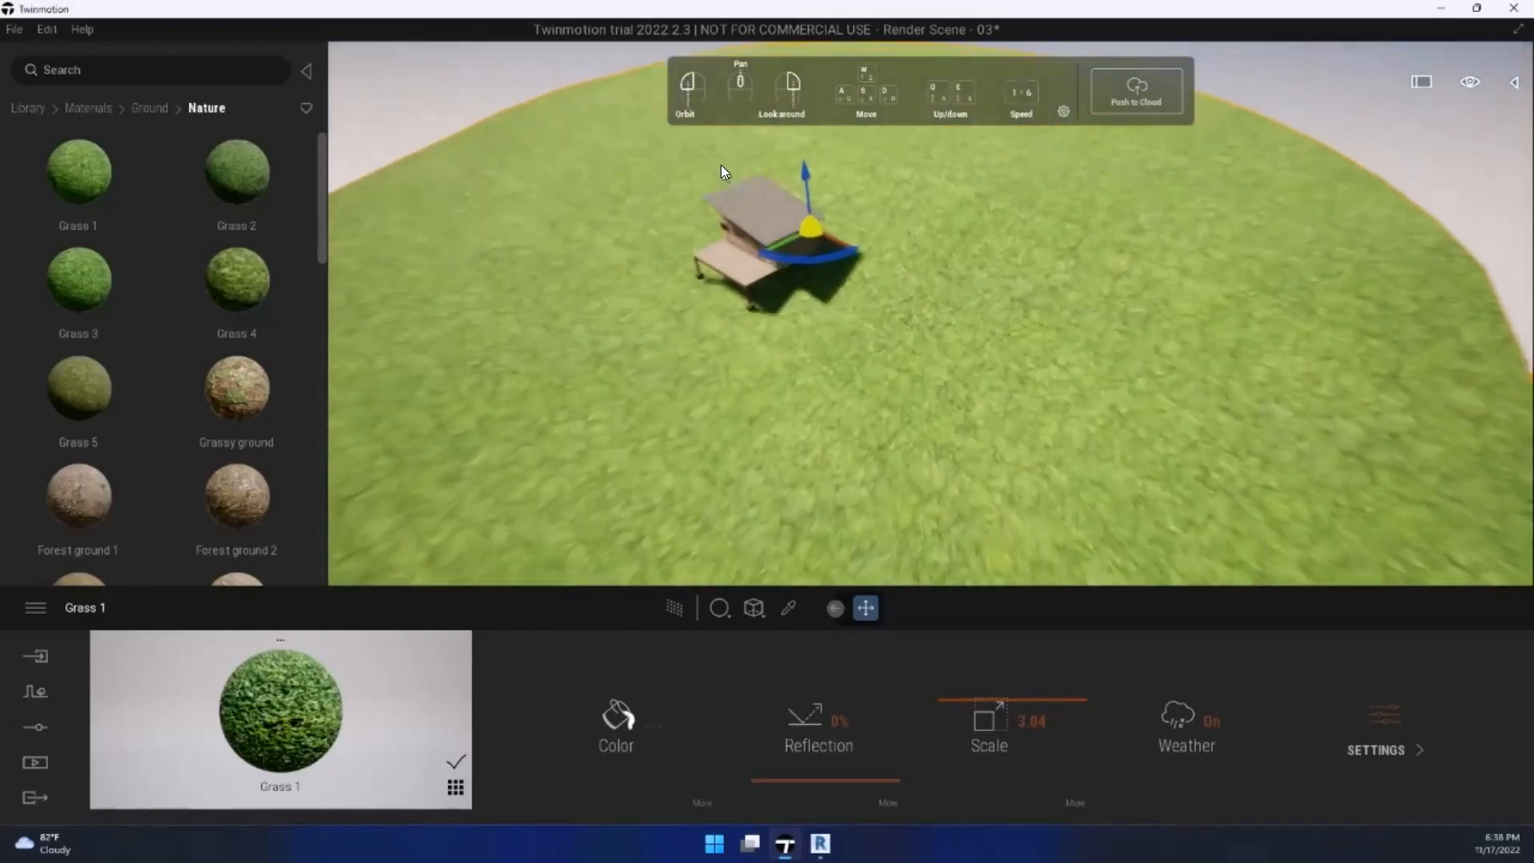
pyautogui.scroll(2, 717, 165)
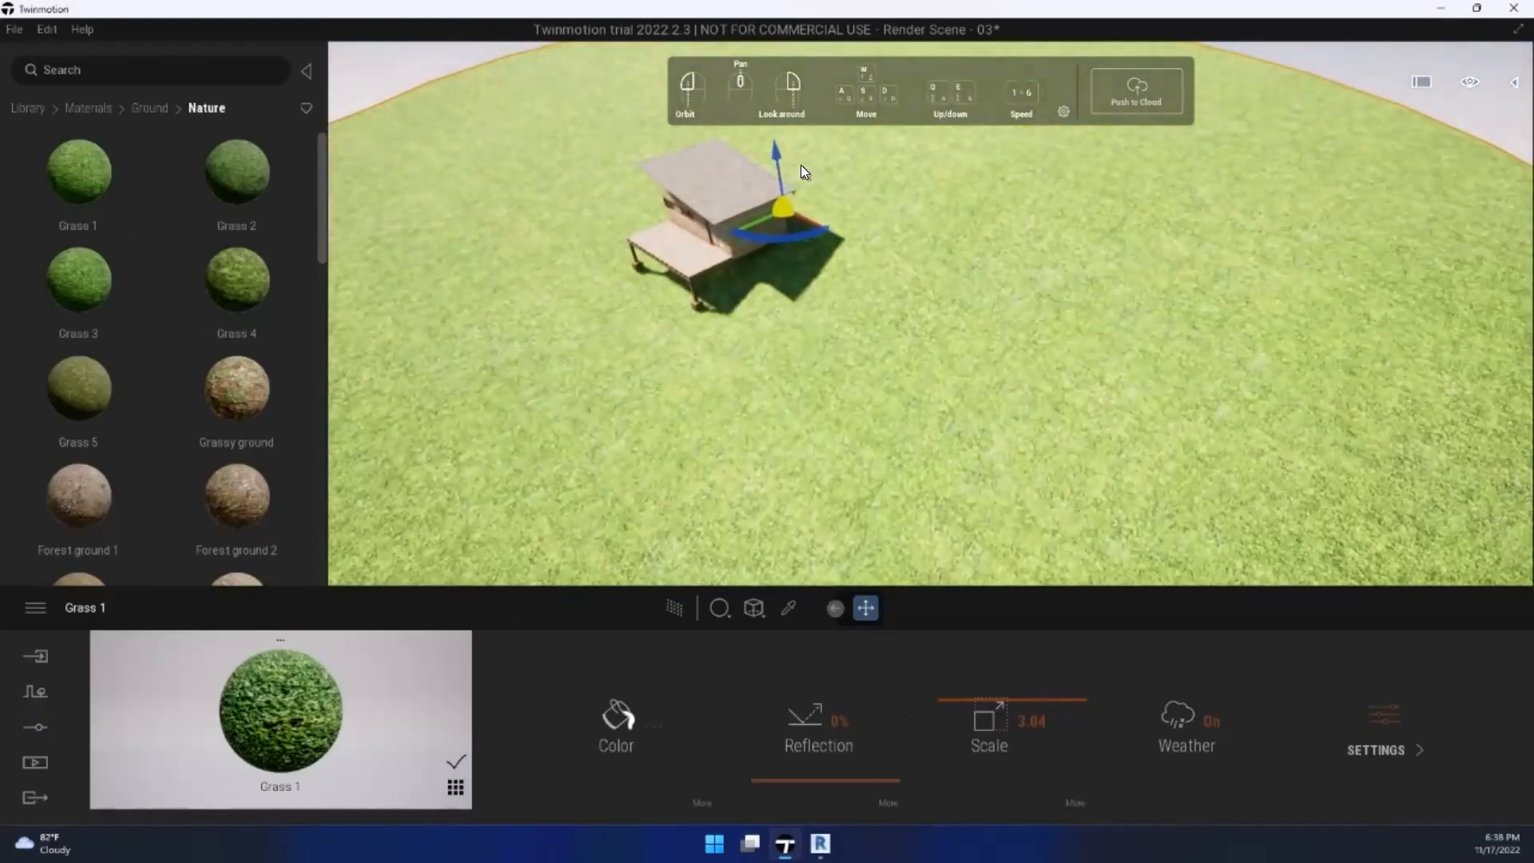
pyautogui.scroll(-1, 919, 288)
pyautogui.scroll(-4, 813, 208)
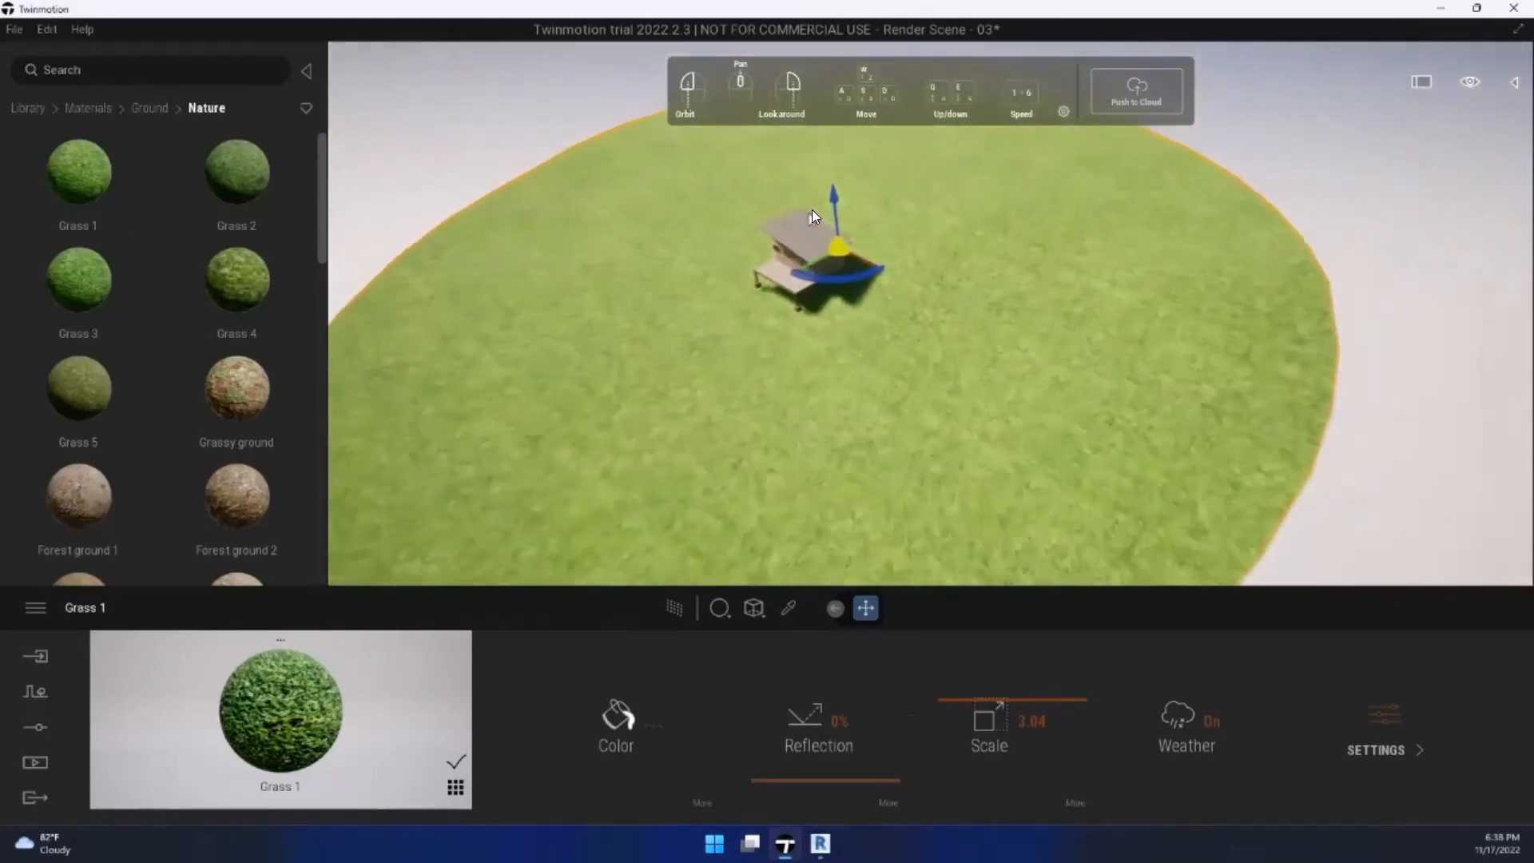
pyautogui.scroll(1, 796, 295)
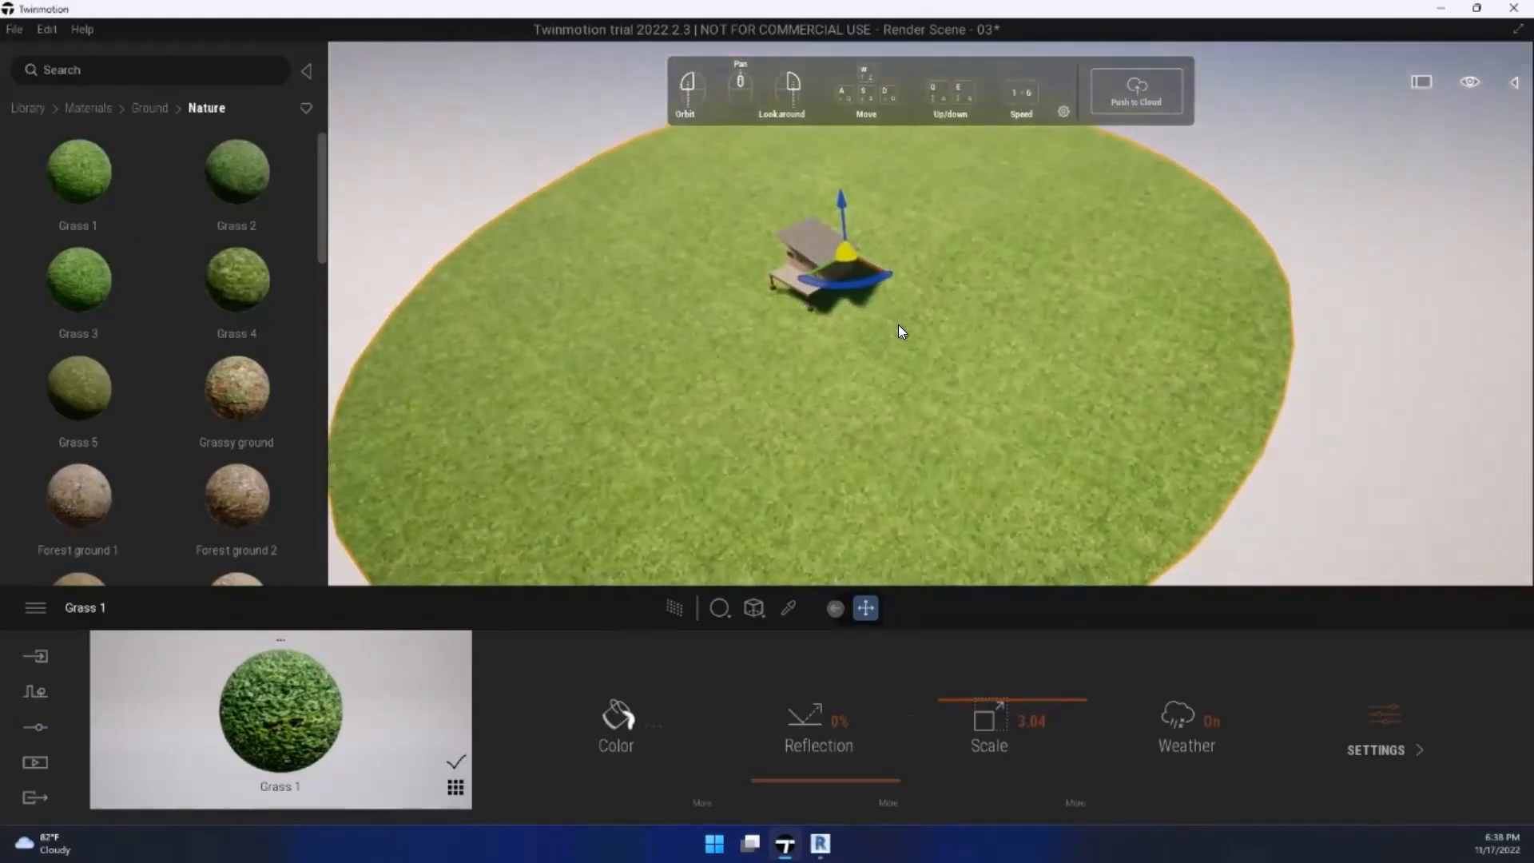
pyautogui.moveTo(898, 325); pyautogui.dragTo(867, 285, button='right')
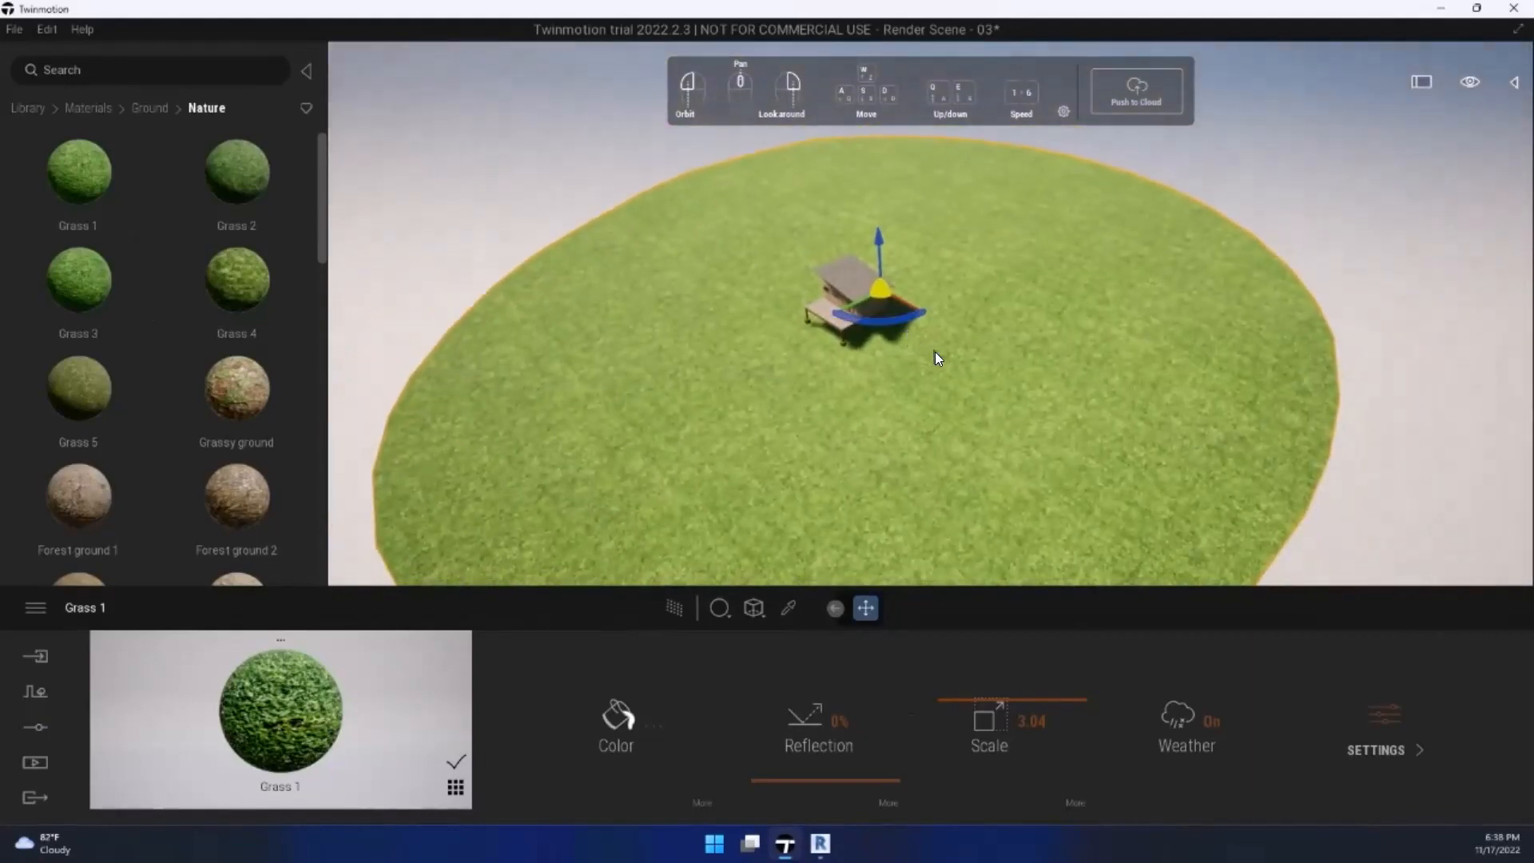
pyautogui.moveTo(953, 406); pyautogui.dragTo(932, 343, button='middle')
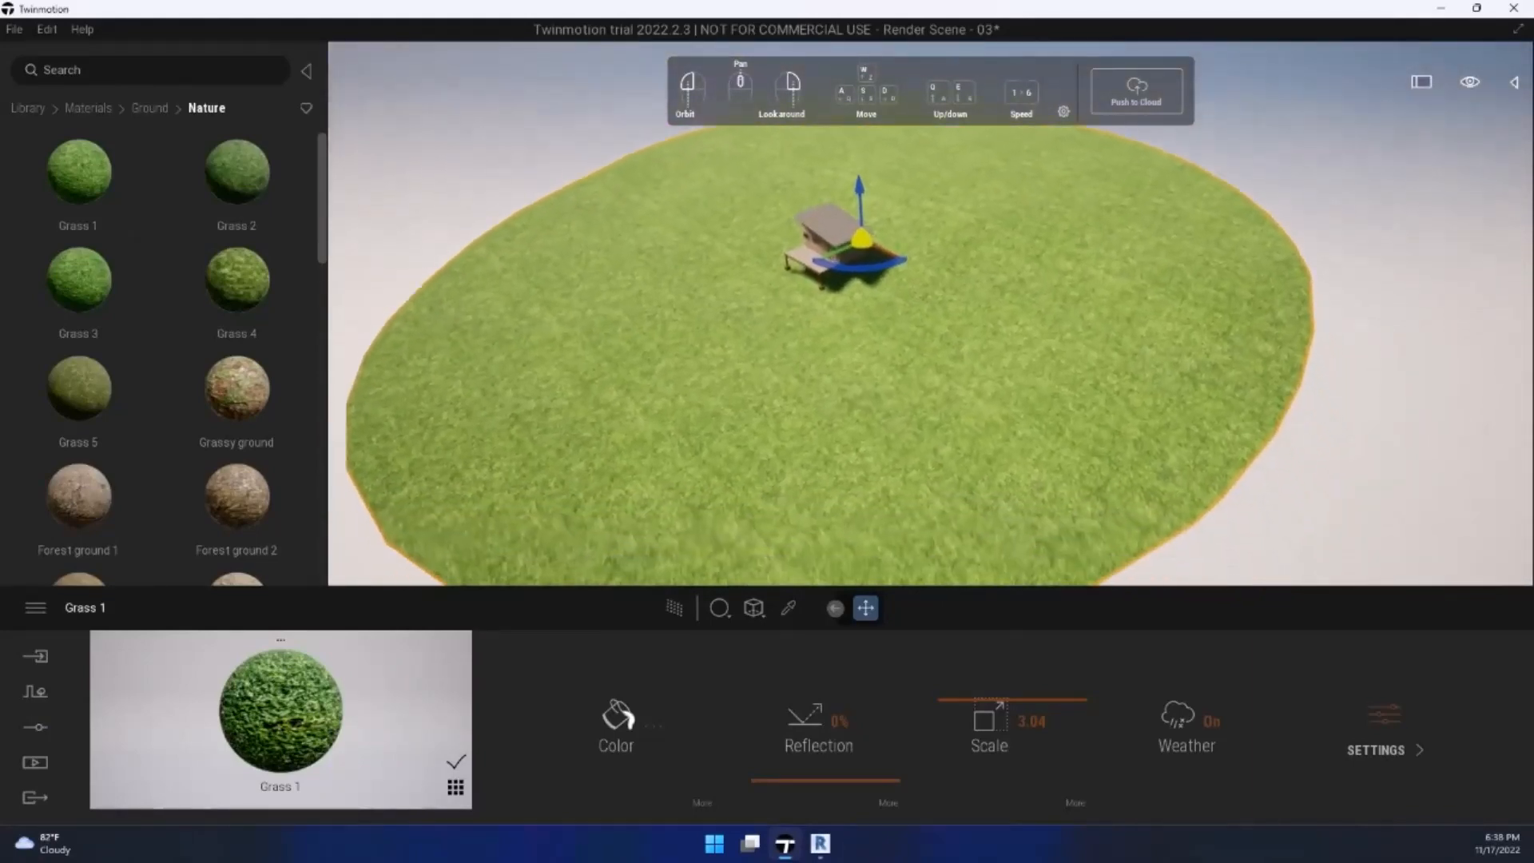
pyautogui.click(1320, 557)
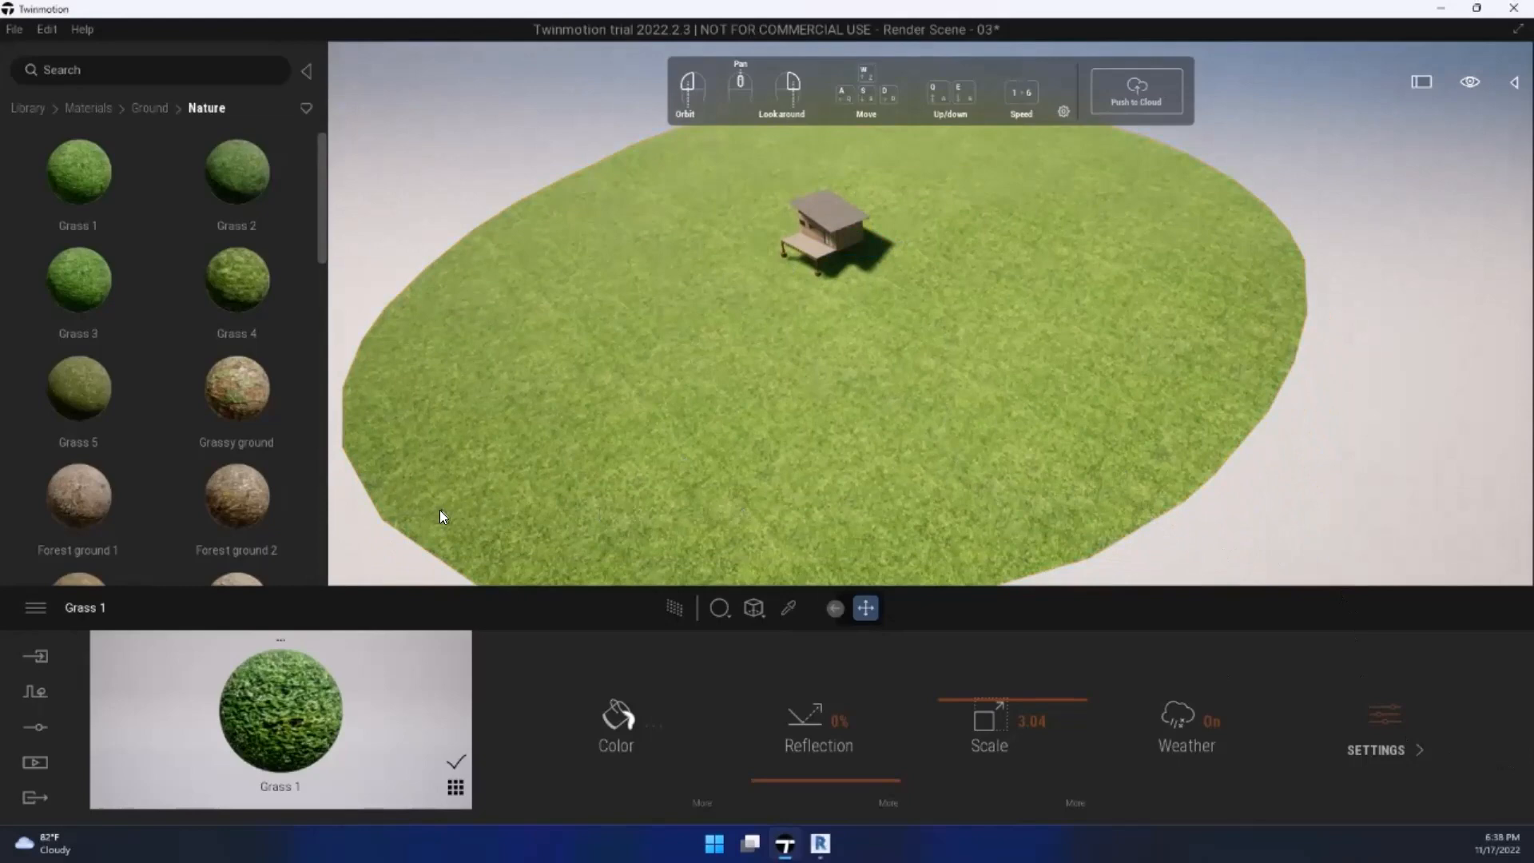
# Step: Replace the terrain's grass with a plain brown ground surface and shift the terrain sideways beneath the building
pyautogui.moveTo(139, 476); pyautogui.dragTo(889, 390)
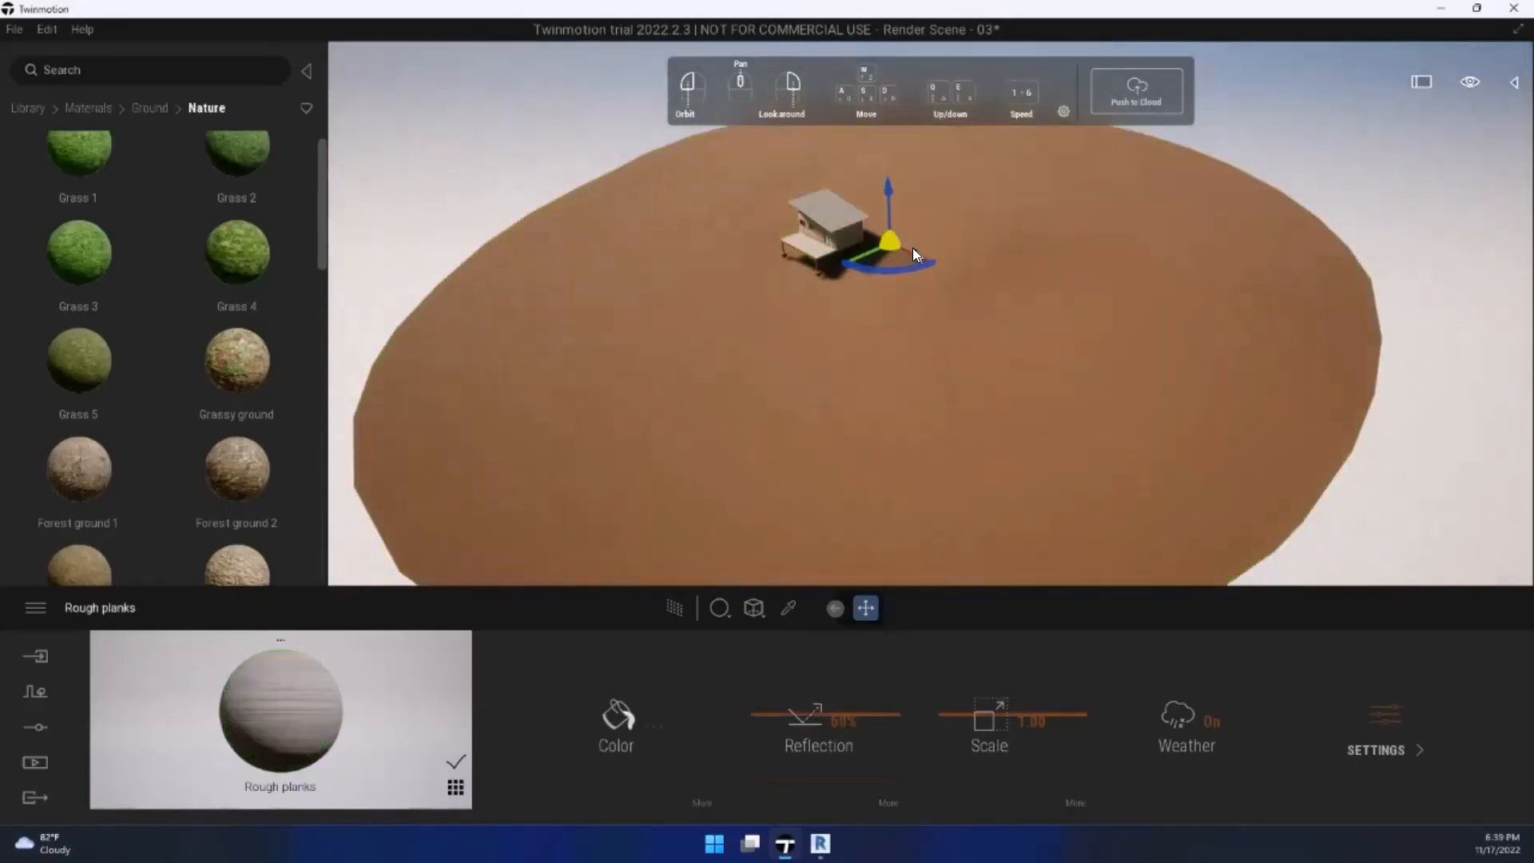
pyautogui.moveTo(913, 249); pyautogui.dragTo(866, 249)
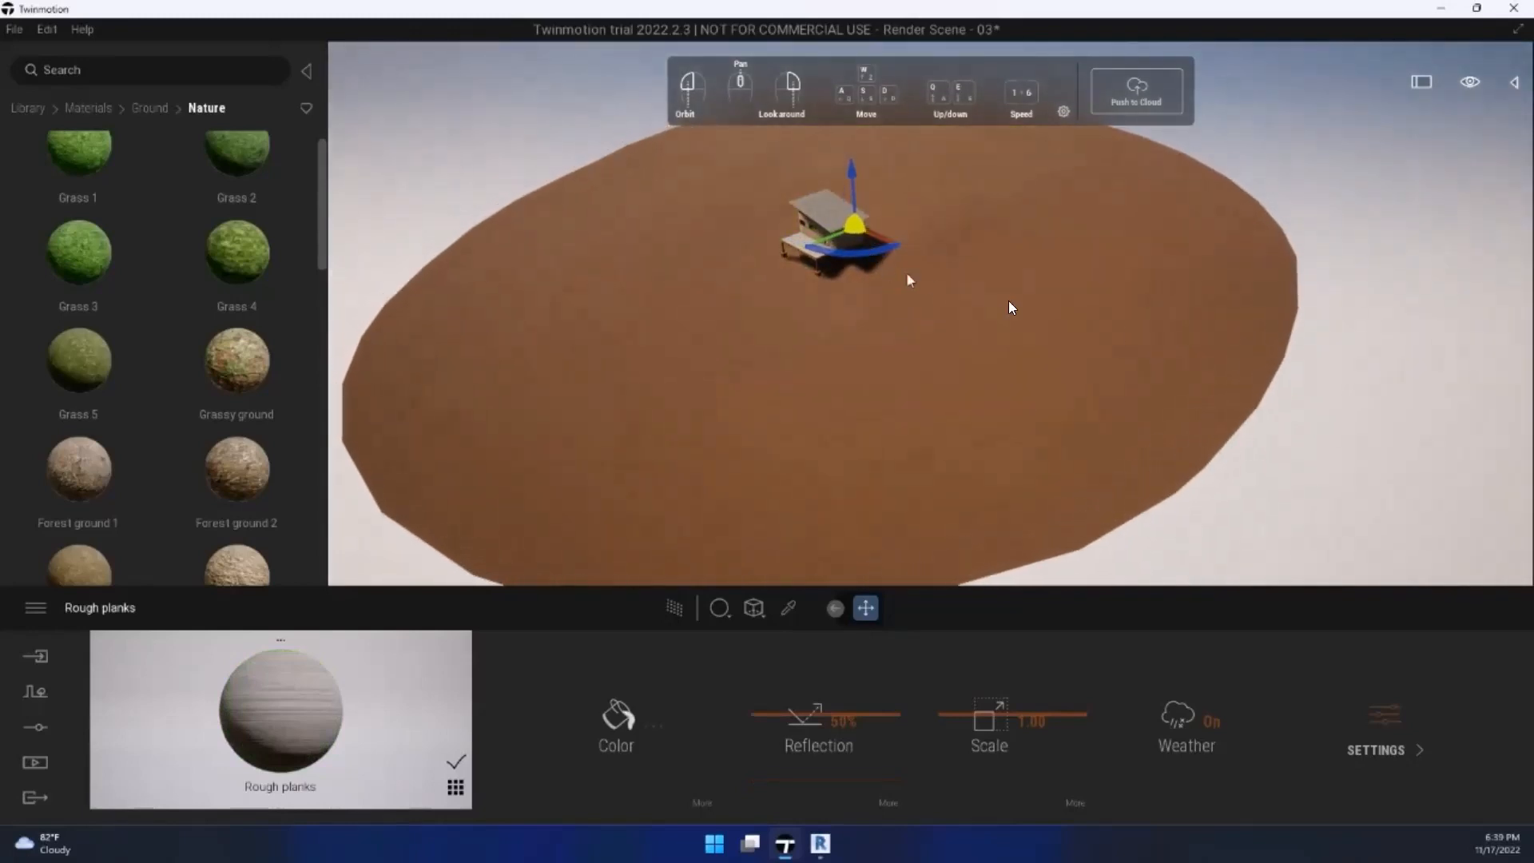
pyautogui.click(1357, 355)
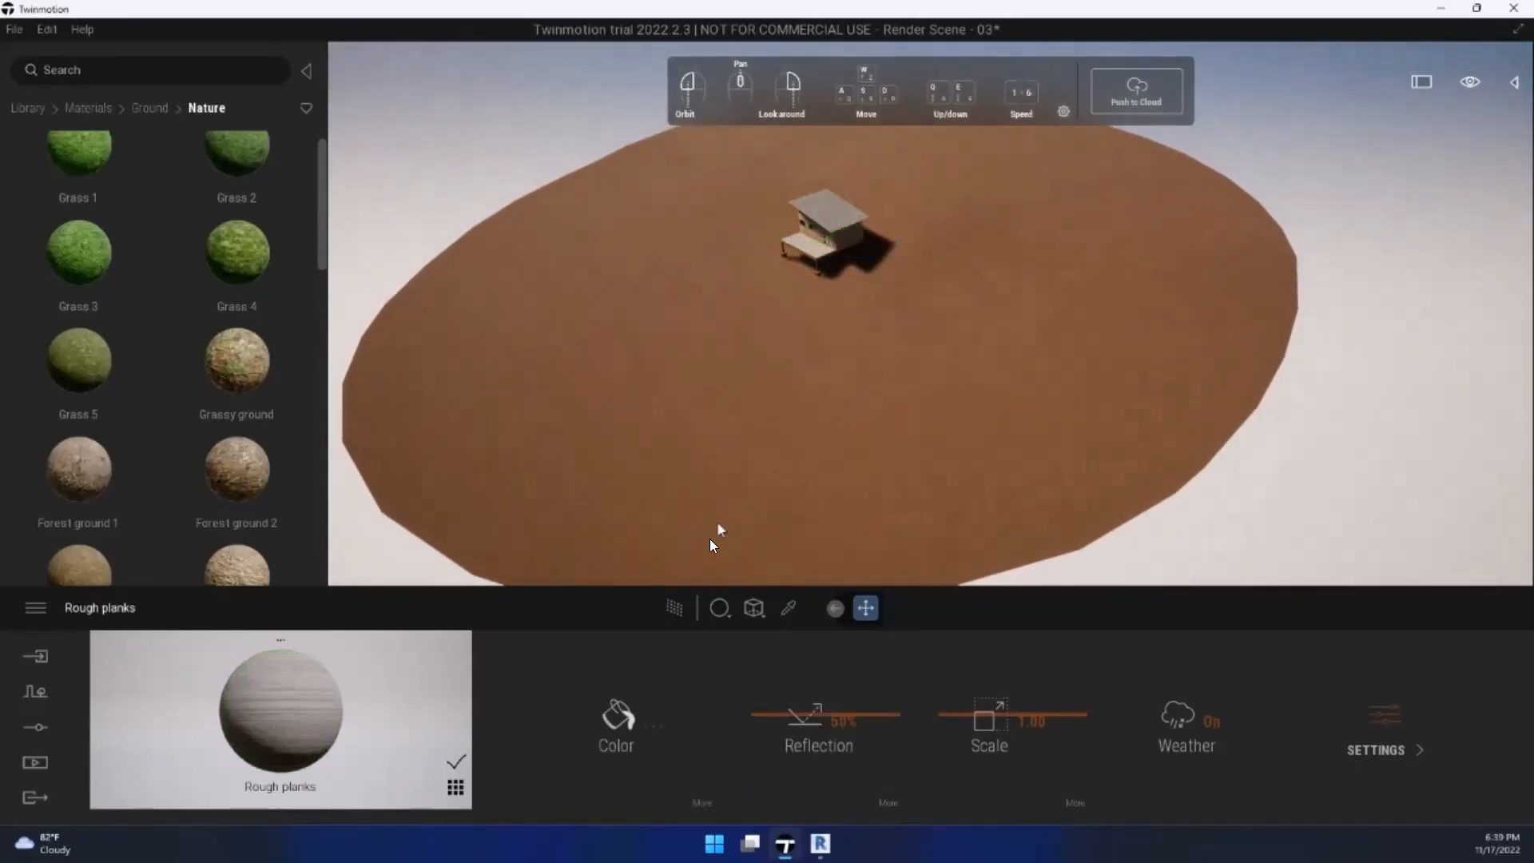
# Step: Check the imported models, switch to Revit and start an FBX export of the site model's 3D view
pyautogui.click(36, 653)
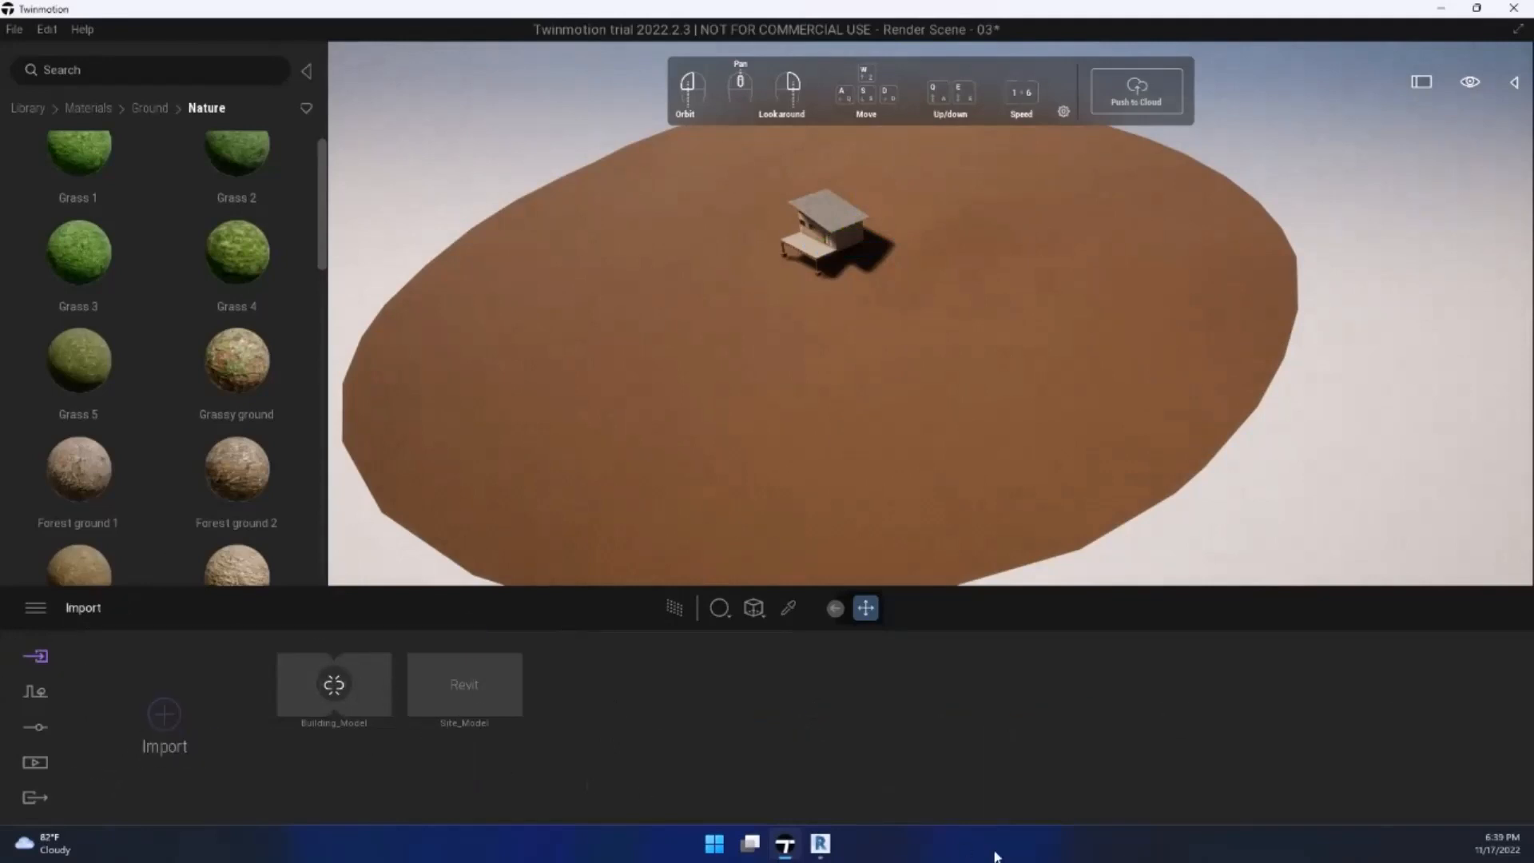
pyautogui.click(838, 852)
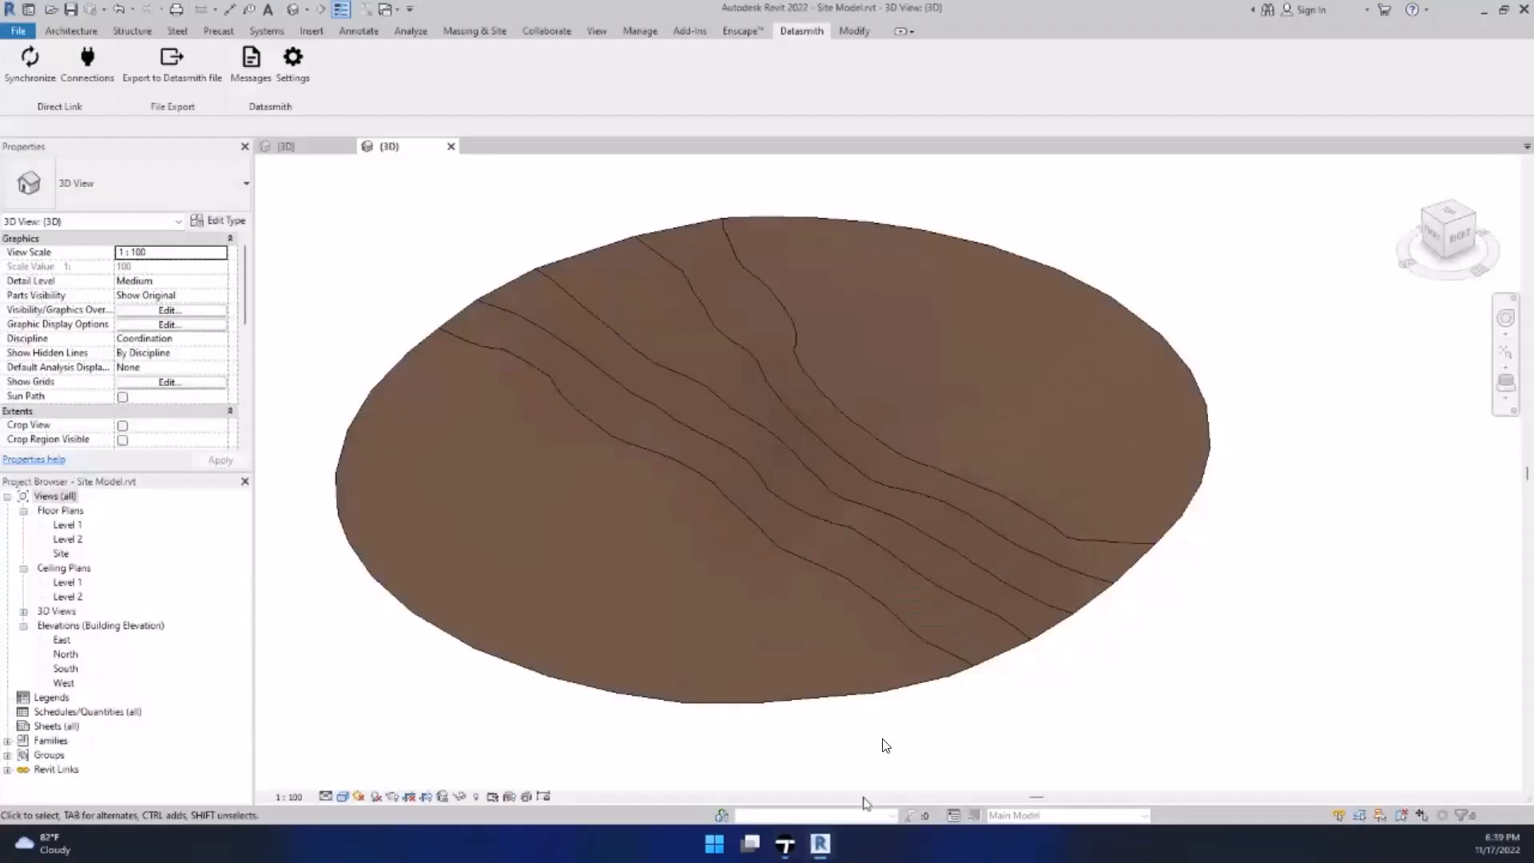
pyautogui.click(18, 31)
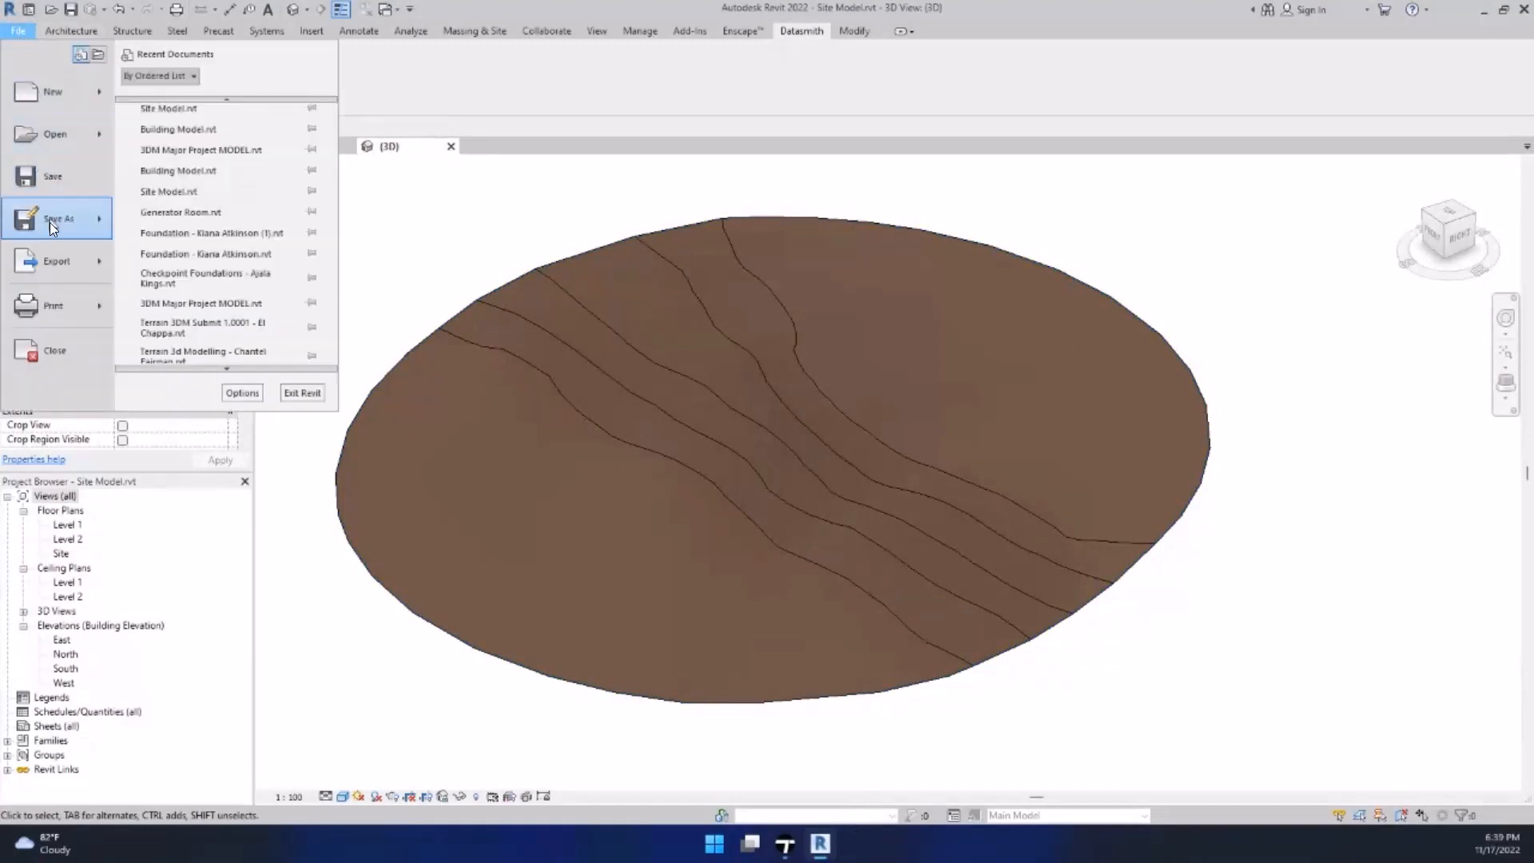
pyautogui.moveTo(79, 251)
pyautogui.click(163, 224)
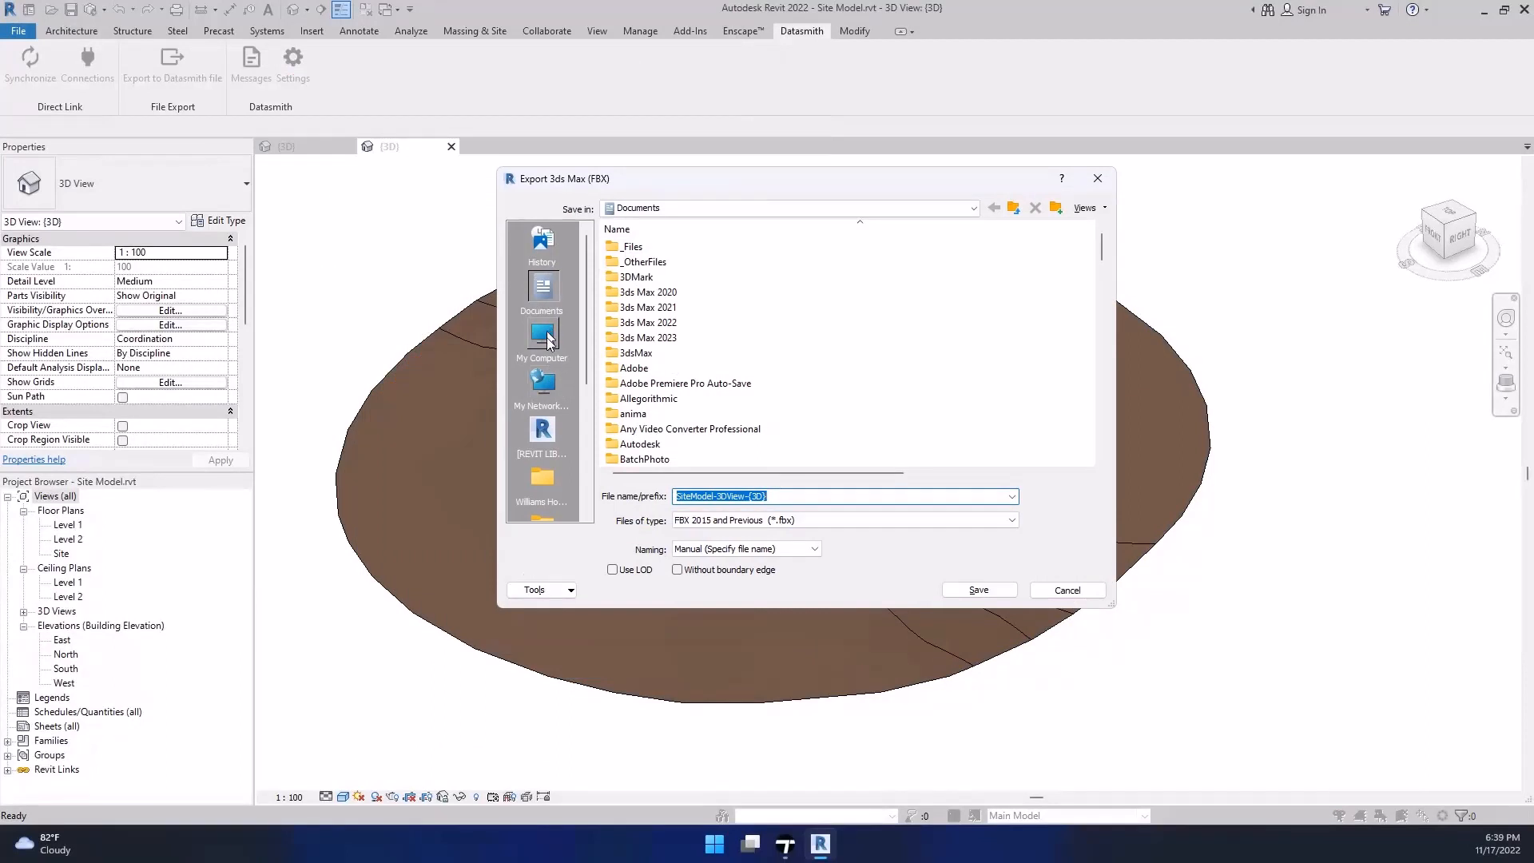
# Step: Choose the Major Project folder as the export location, via the Rendering Lecture shortcut on the Desktop and its 3D Model folder
pyautogui.scroll(-5, 550, 359)
pyautogui.click(541, 335)
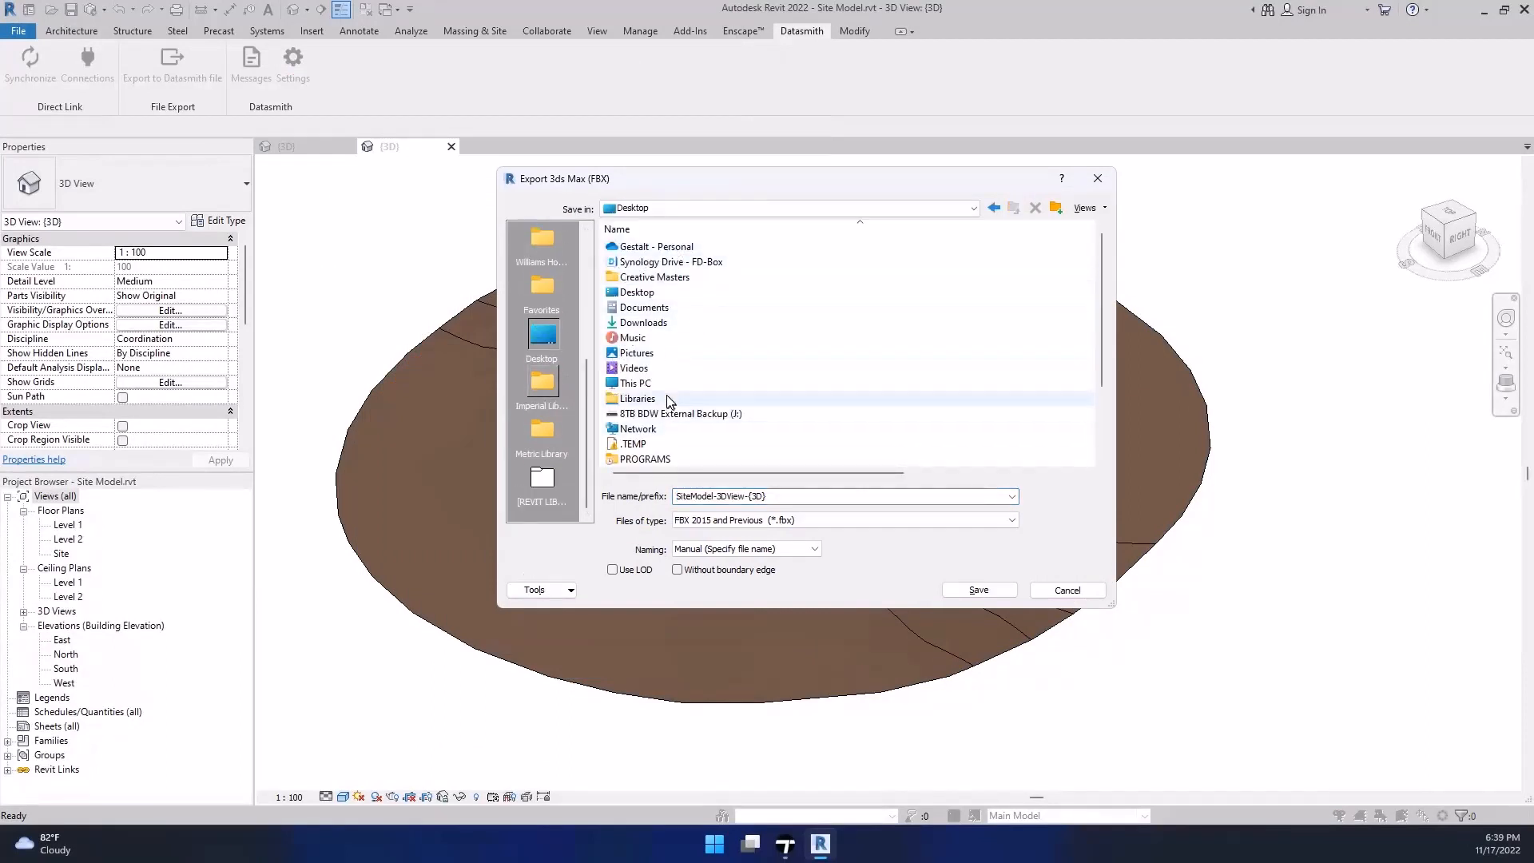
pyautogui.scroll(-2, 648, 399)
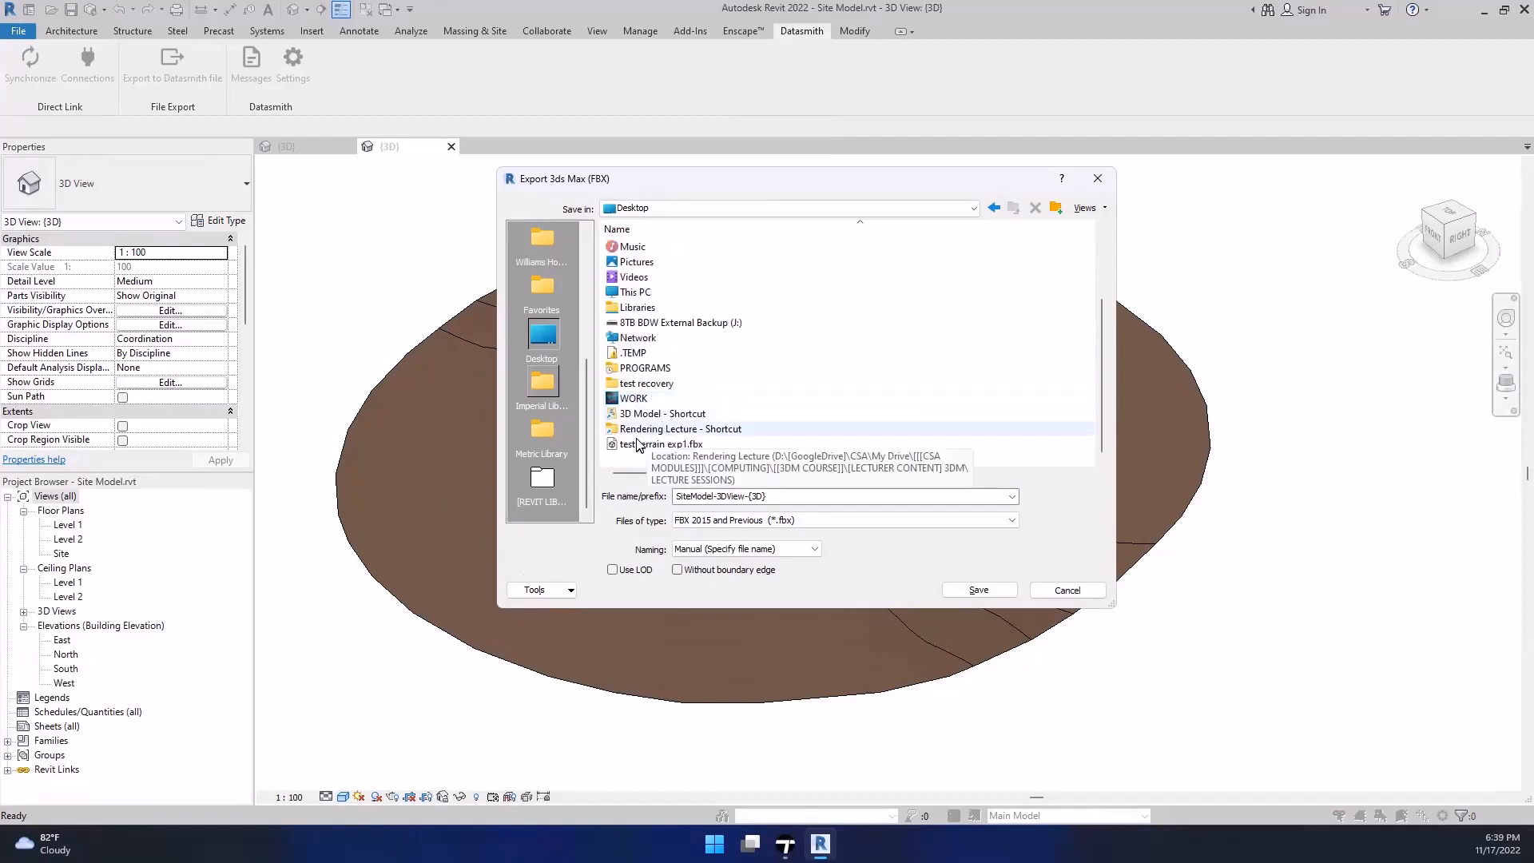
pyautogui.doubleClick(669, 432)
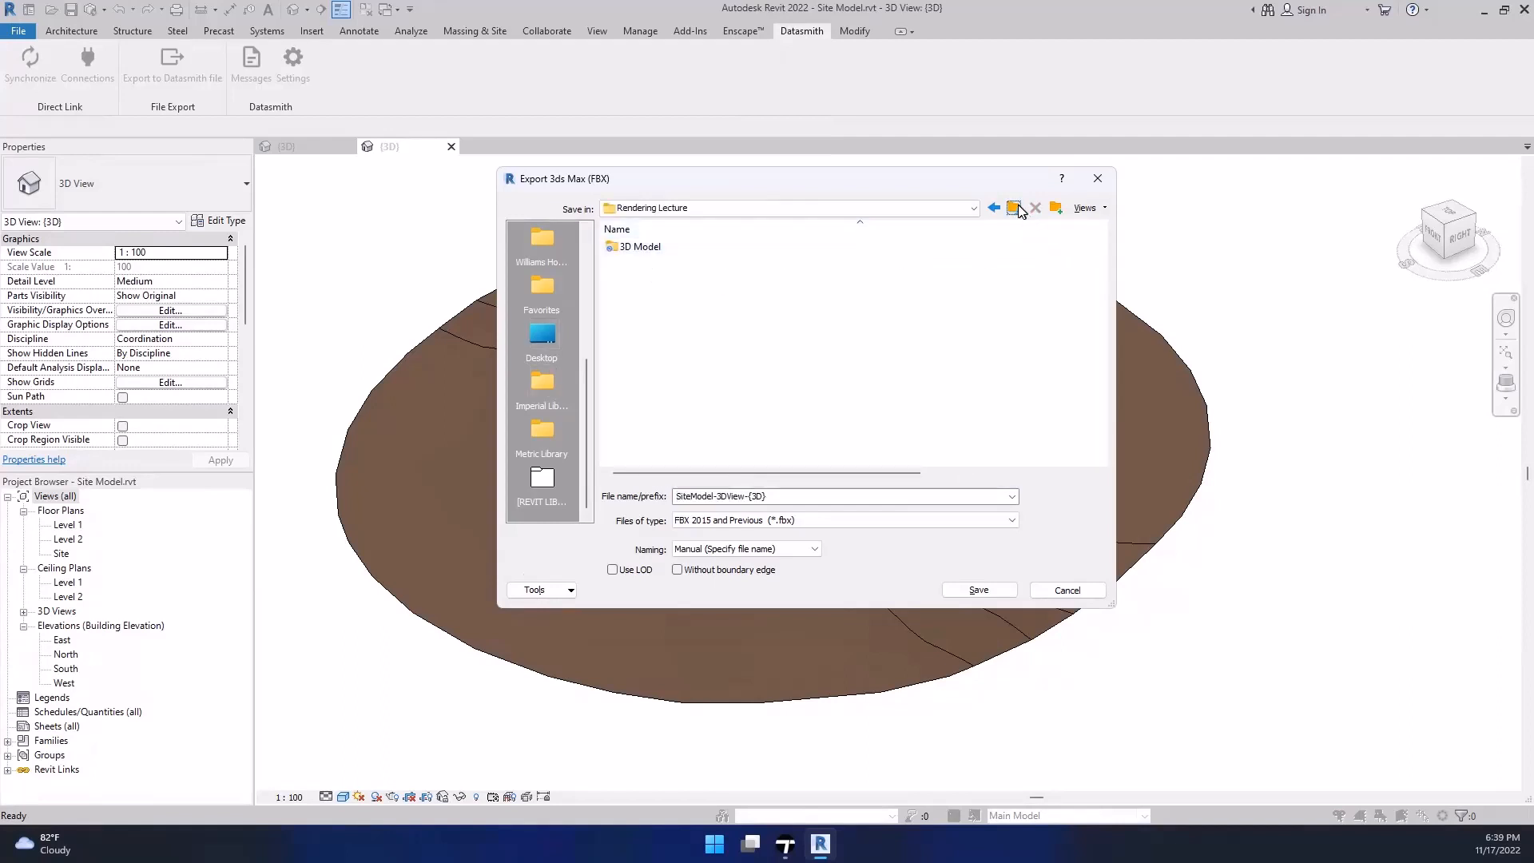
pyautogui.click(671, 249)
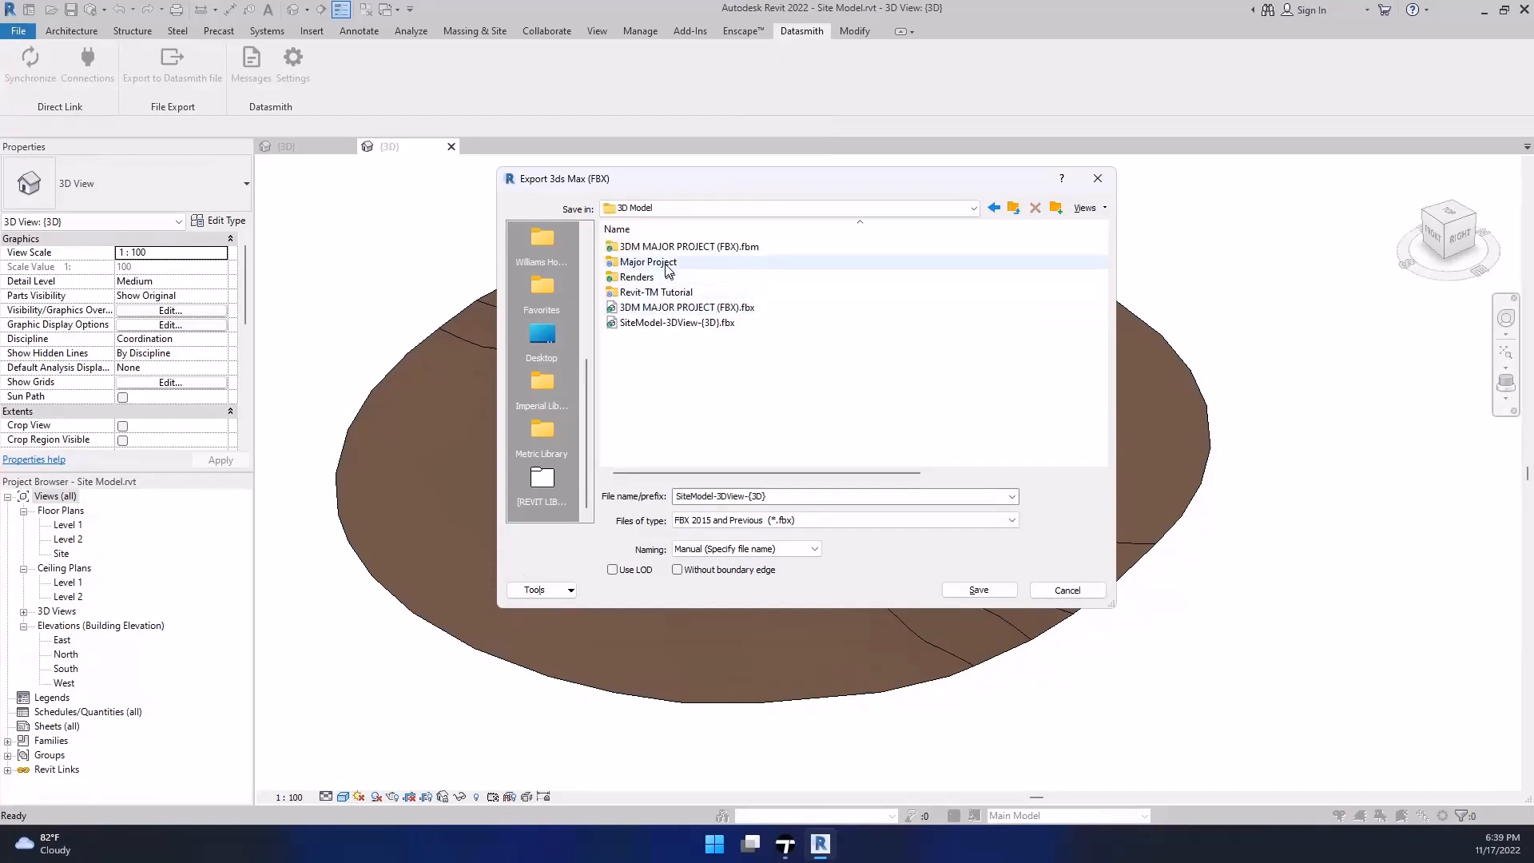
pyautogui.doubleClick(648, 262)
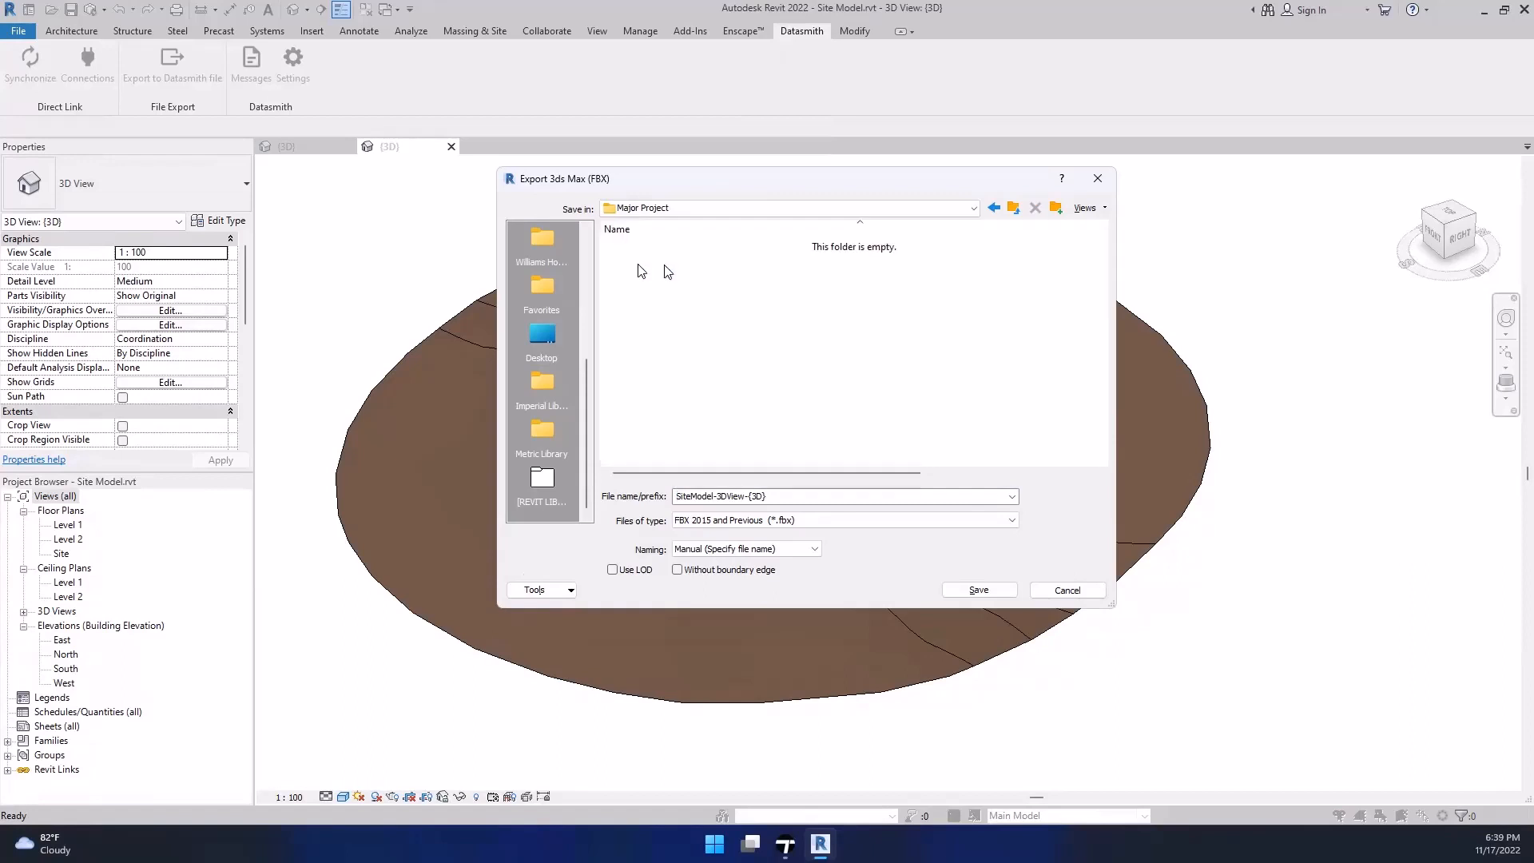
# Step: Name the FBX export Site Mesh and save it
pyautogui.click(792, 497)
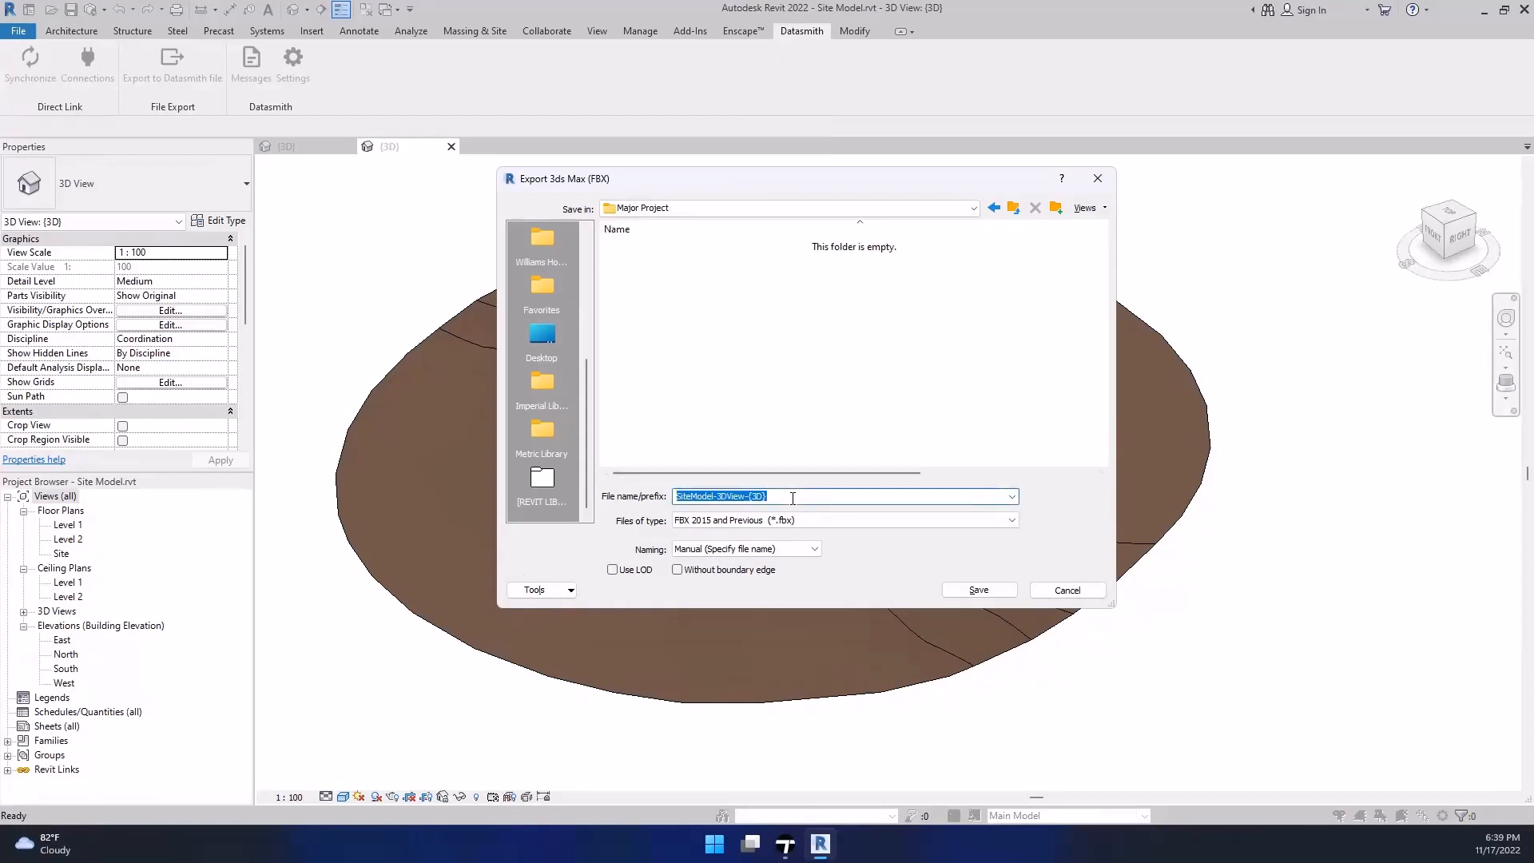
pyautogui.write('Site Mesh')
pyautogui.press('Return')
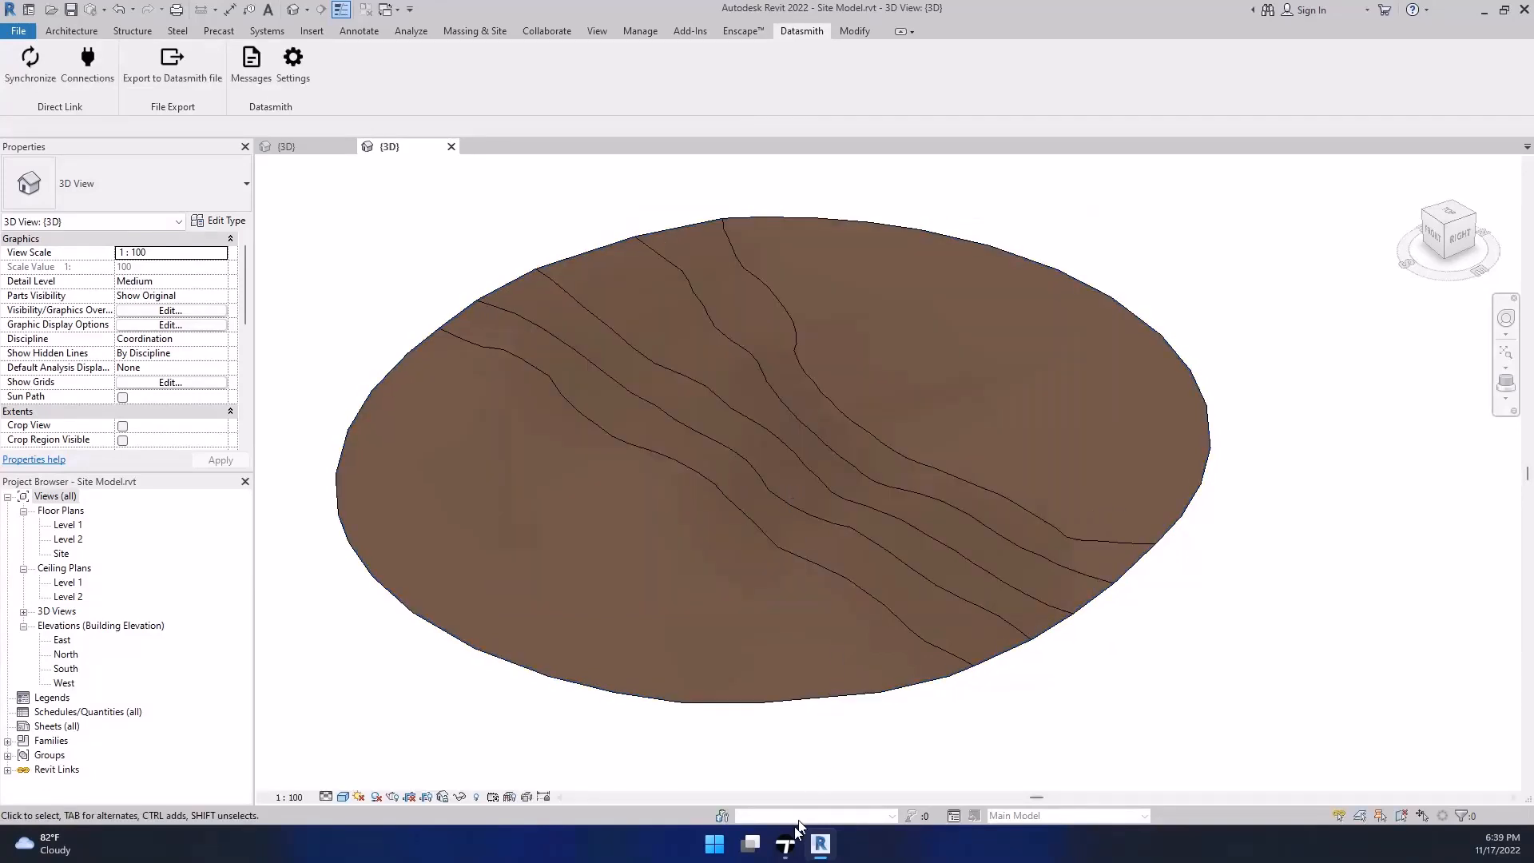
# Step: Switch back to Twinmotion and look at the library's Landscapes within Vegetation and landscape
pyautogui.click(786, 847)
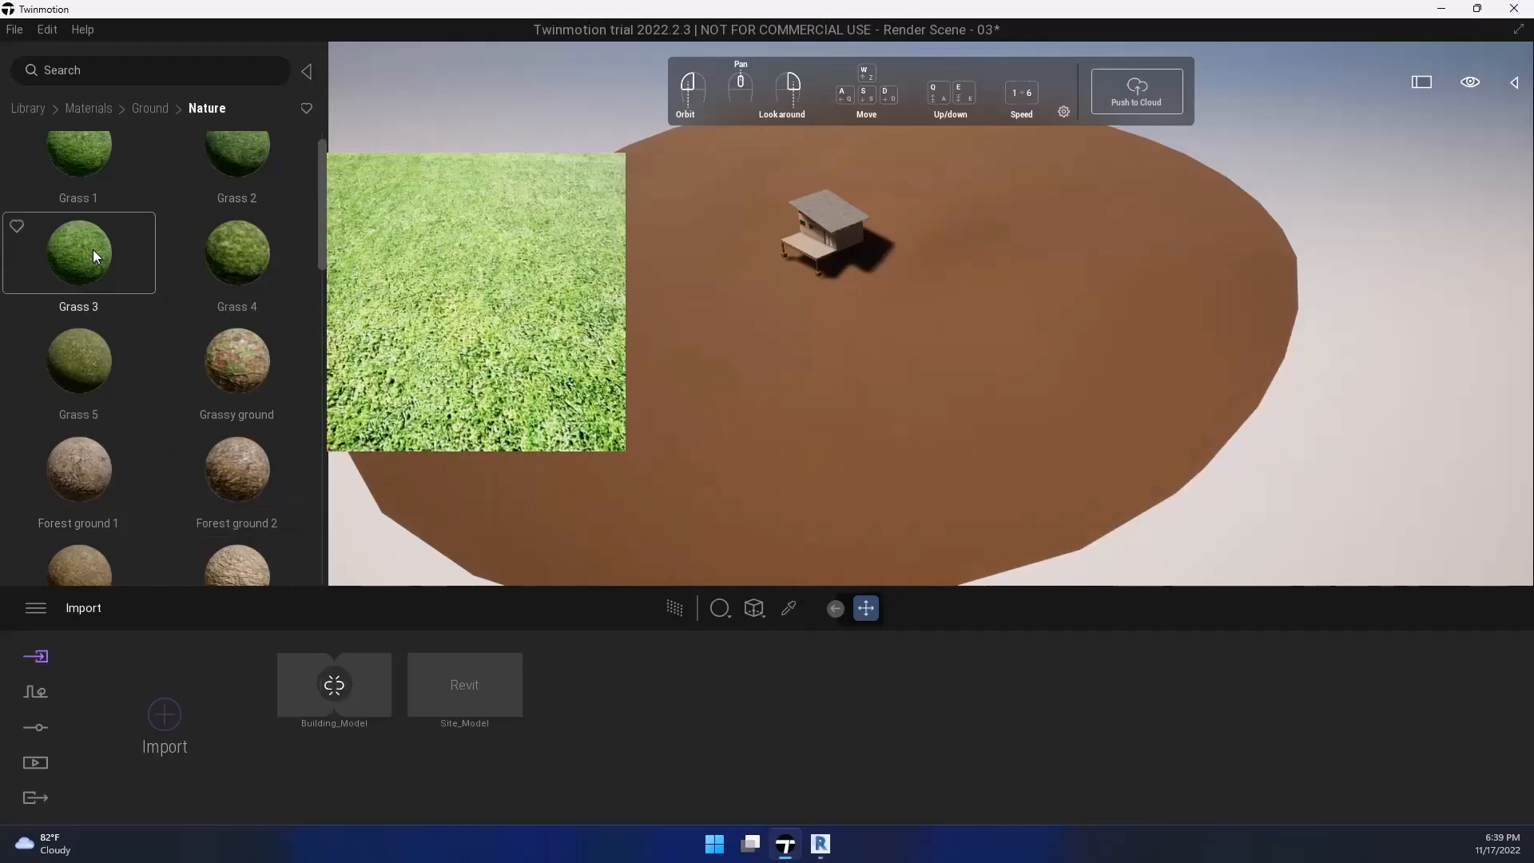
pyautogui.click(40, 110)
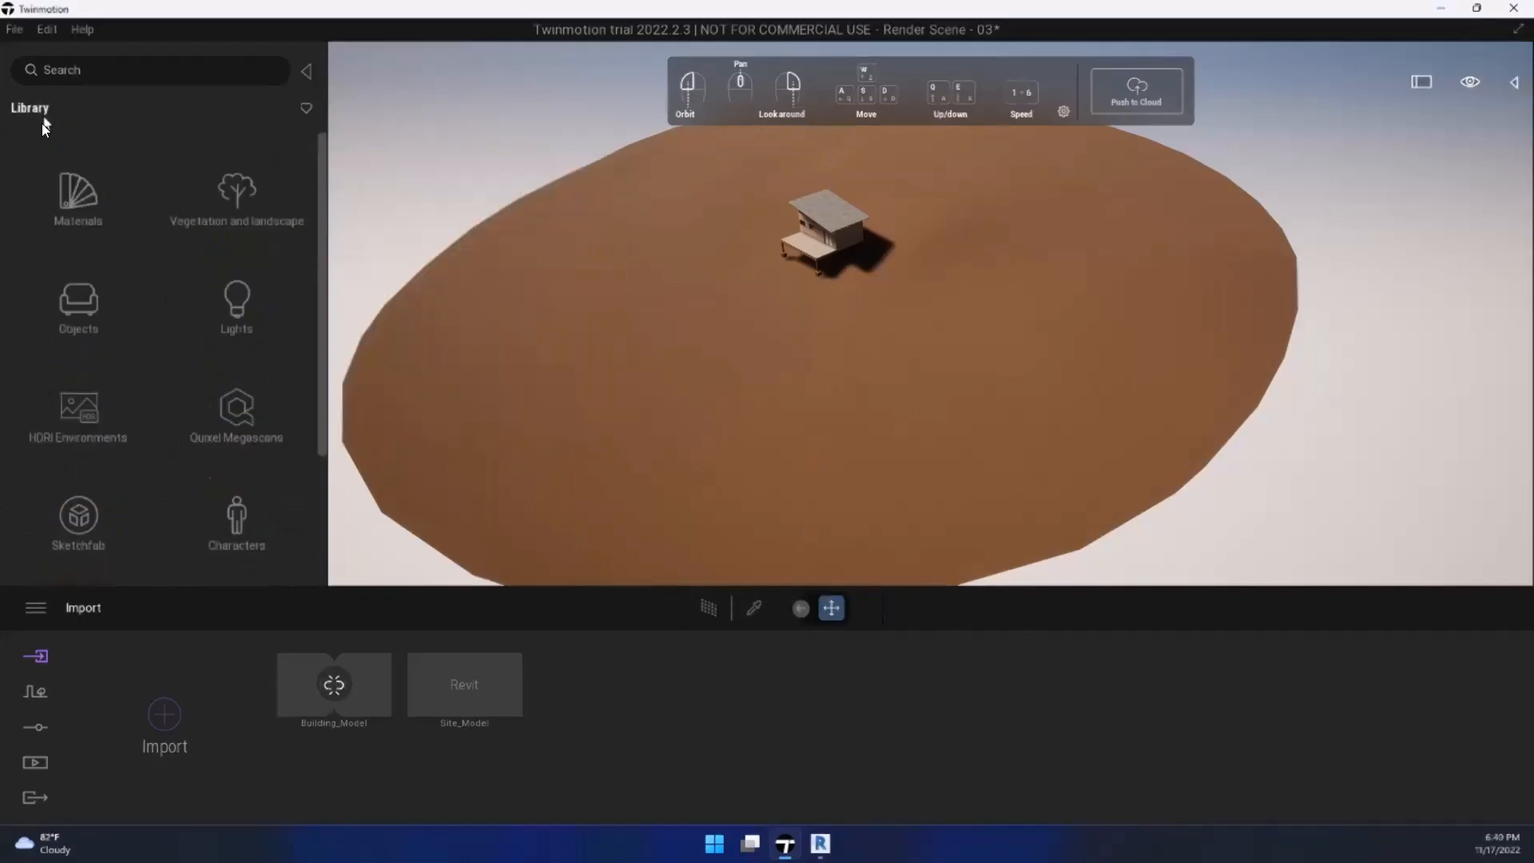
pyautogui.click(235, 189)
pyautogui.click(118, 209)
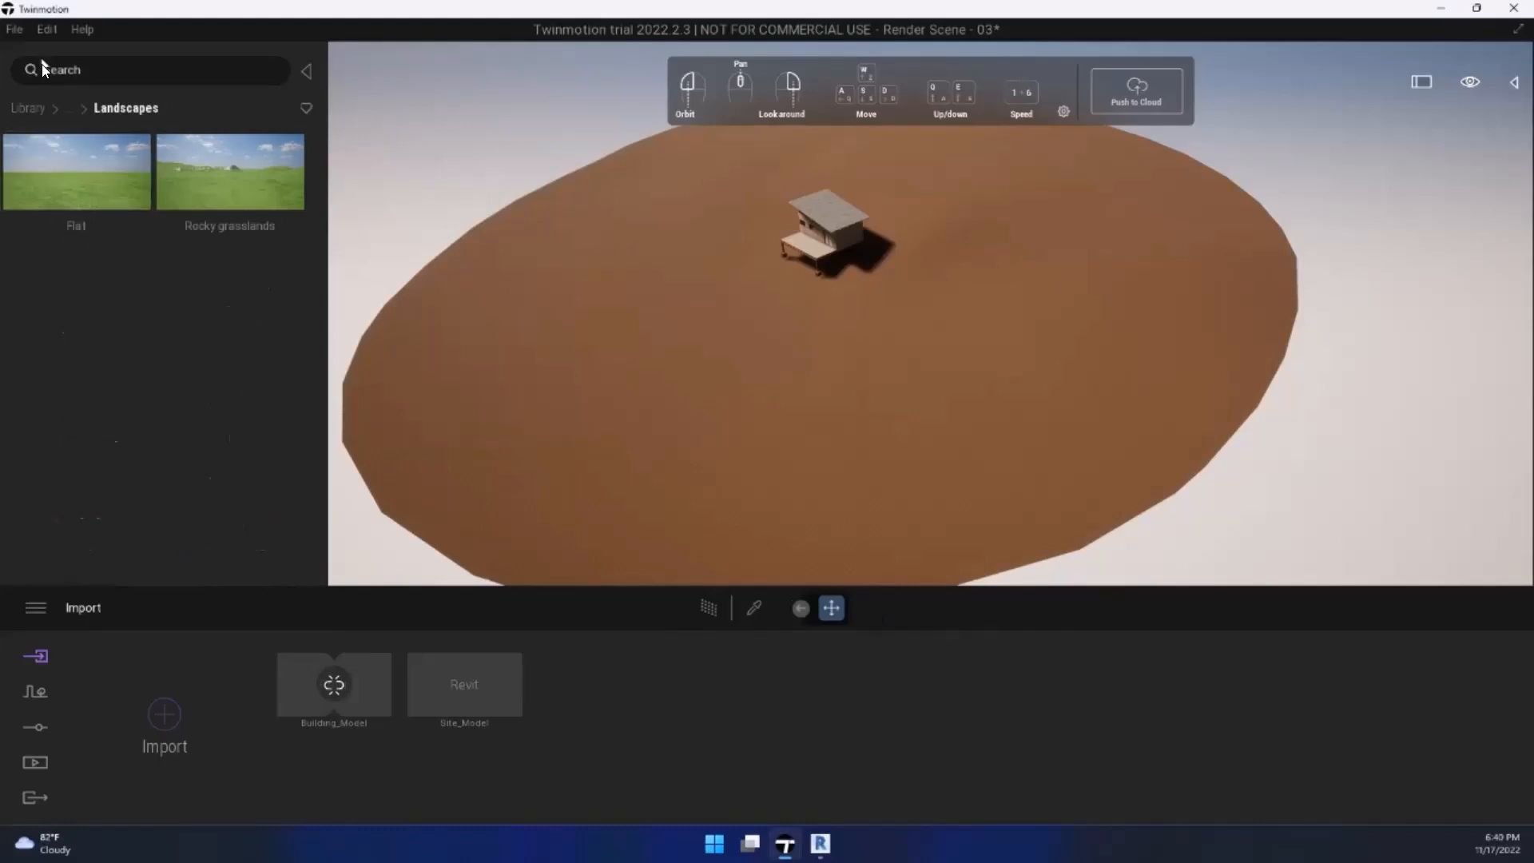
pyautogui.click(27, 108)
# Step: Start a landscape import and choose Site Mesh.fbx from Major Project, reached through the Rendering Lecture shortcut and its 3D Model folder
pyautogui.click(164, 739)
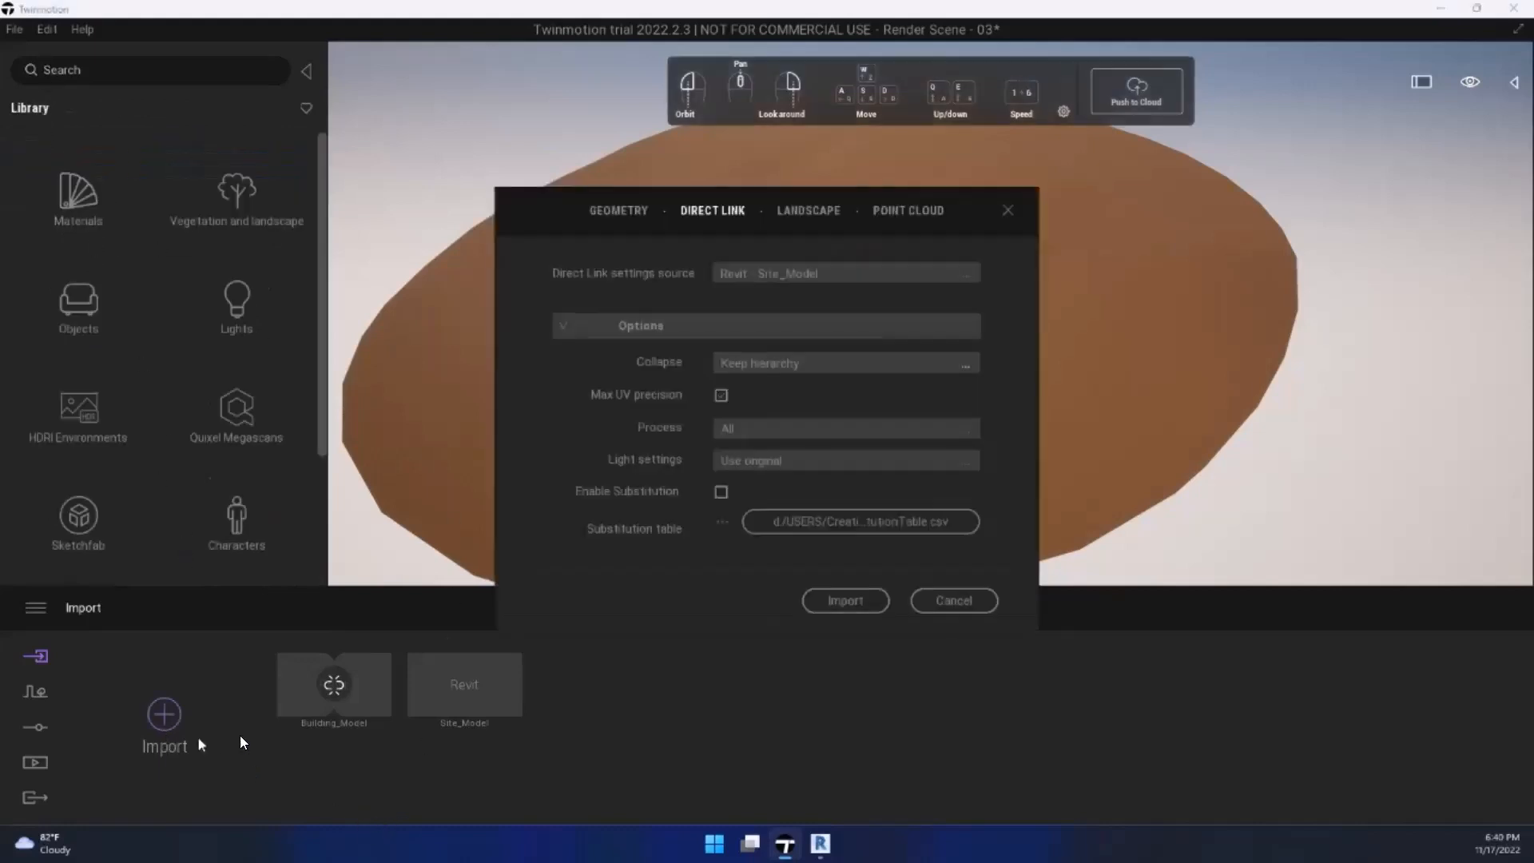
pyautogui.click(791, 211)
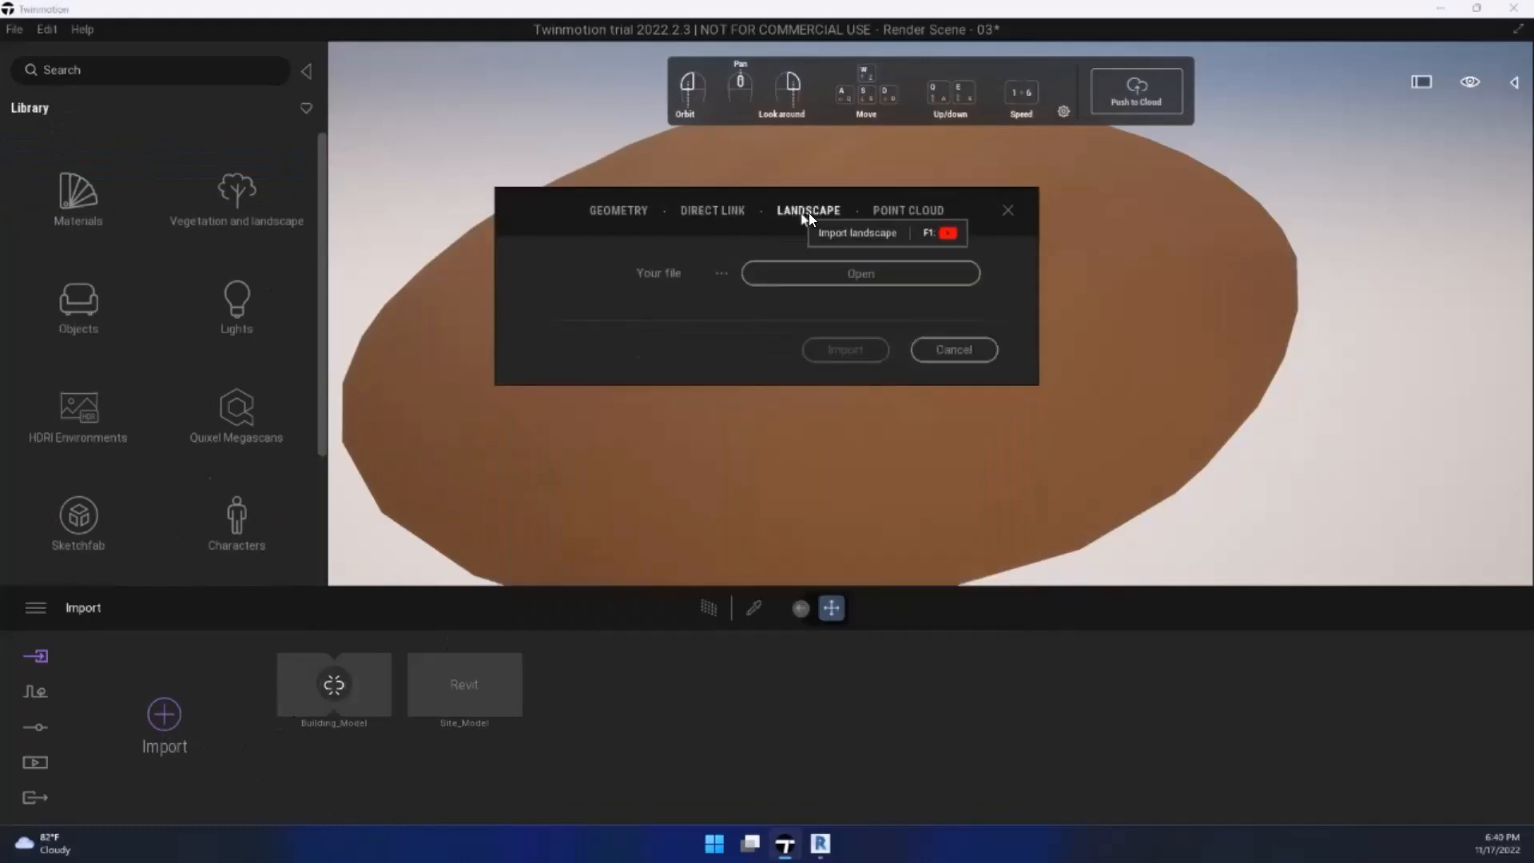
pyautogui.click(806, 272)
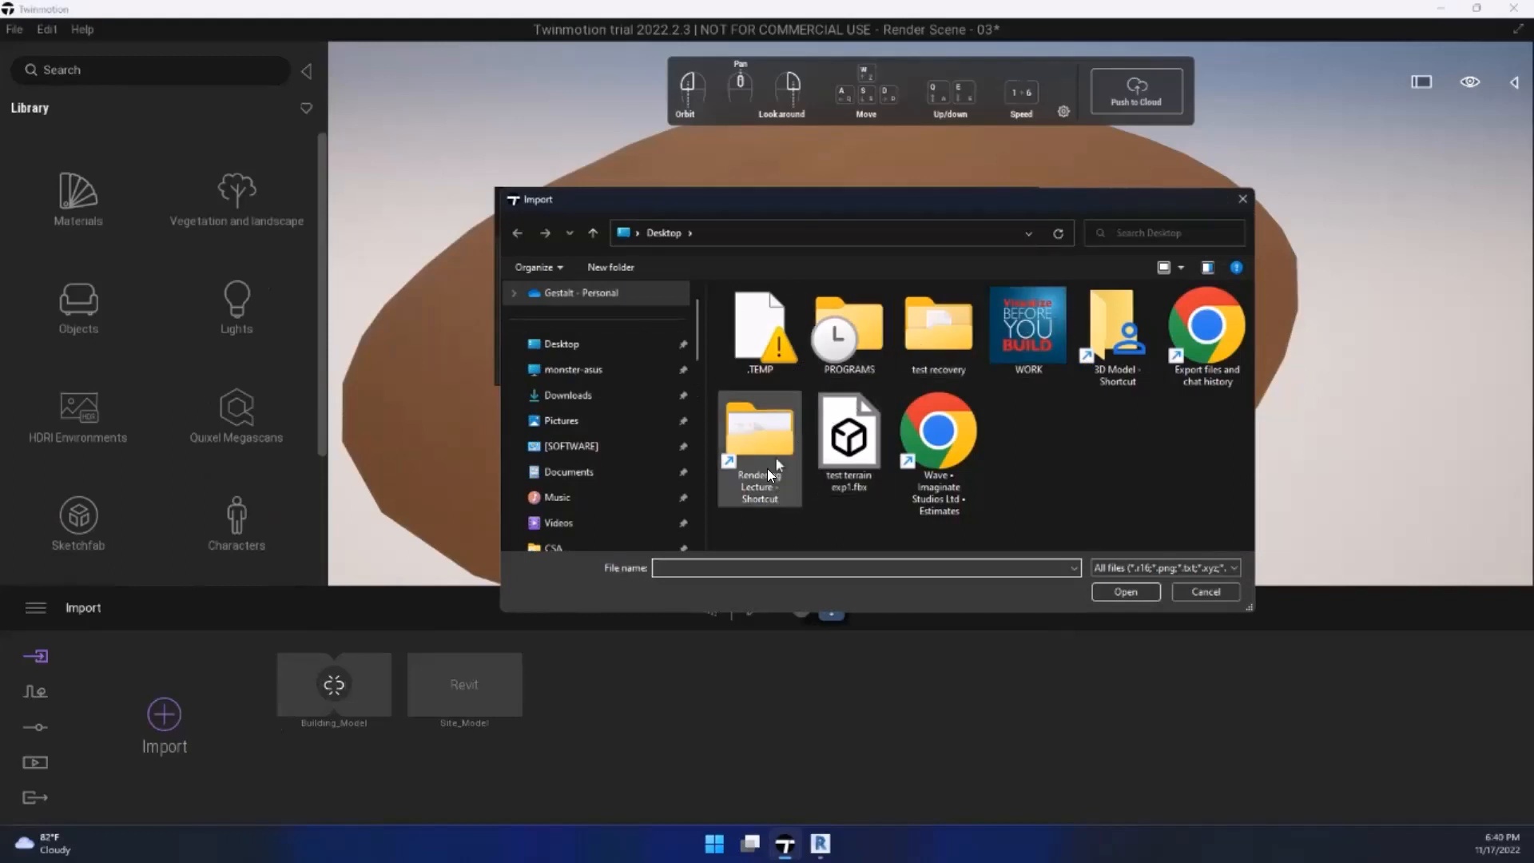
pyautogui.doubleClick(767, 437)
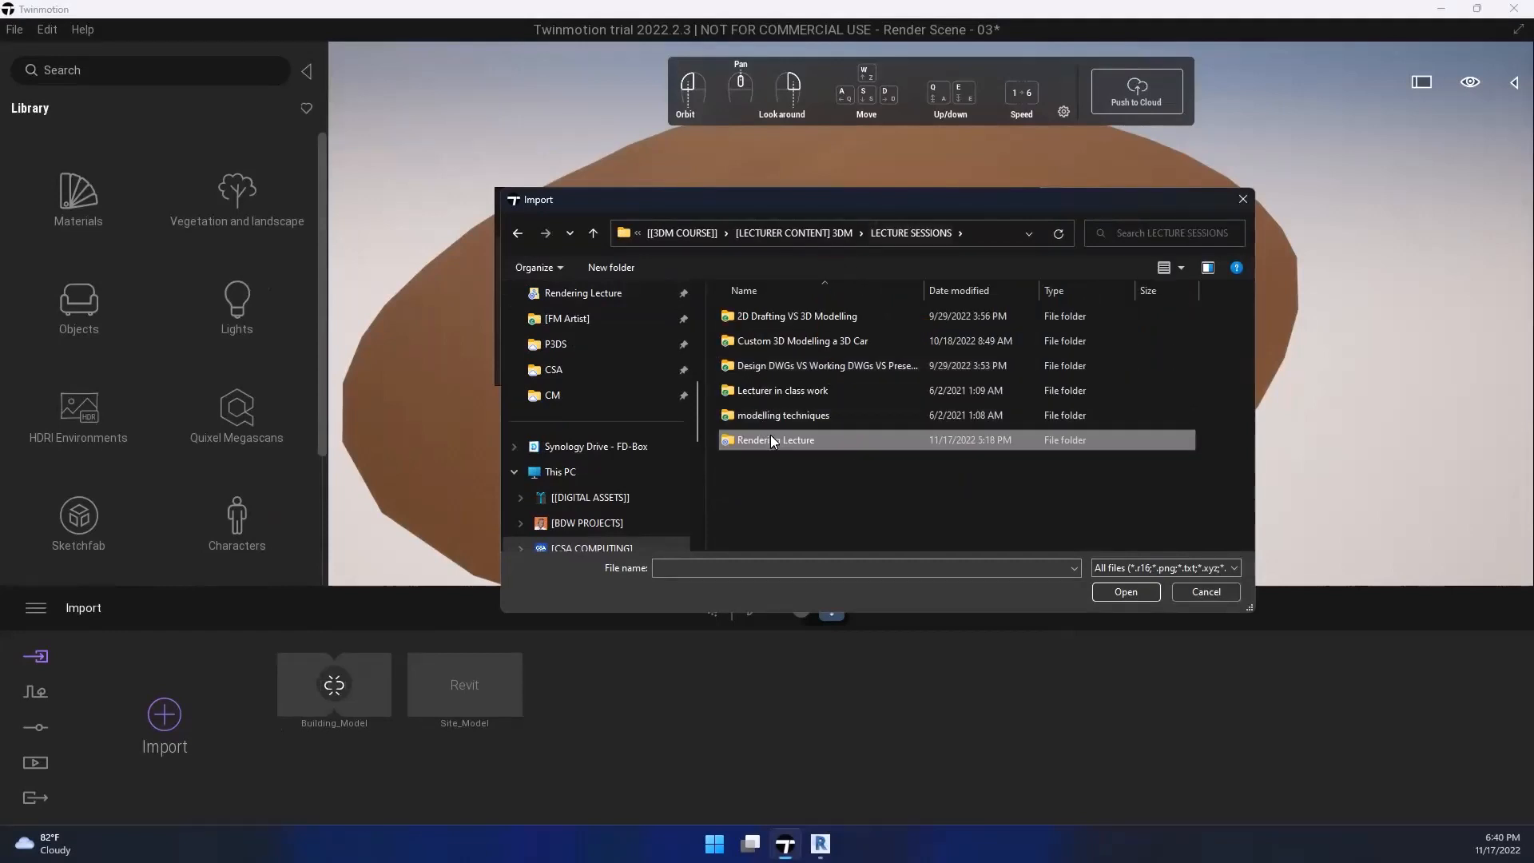
pyautogui.doubleClick(771, 438)
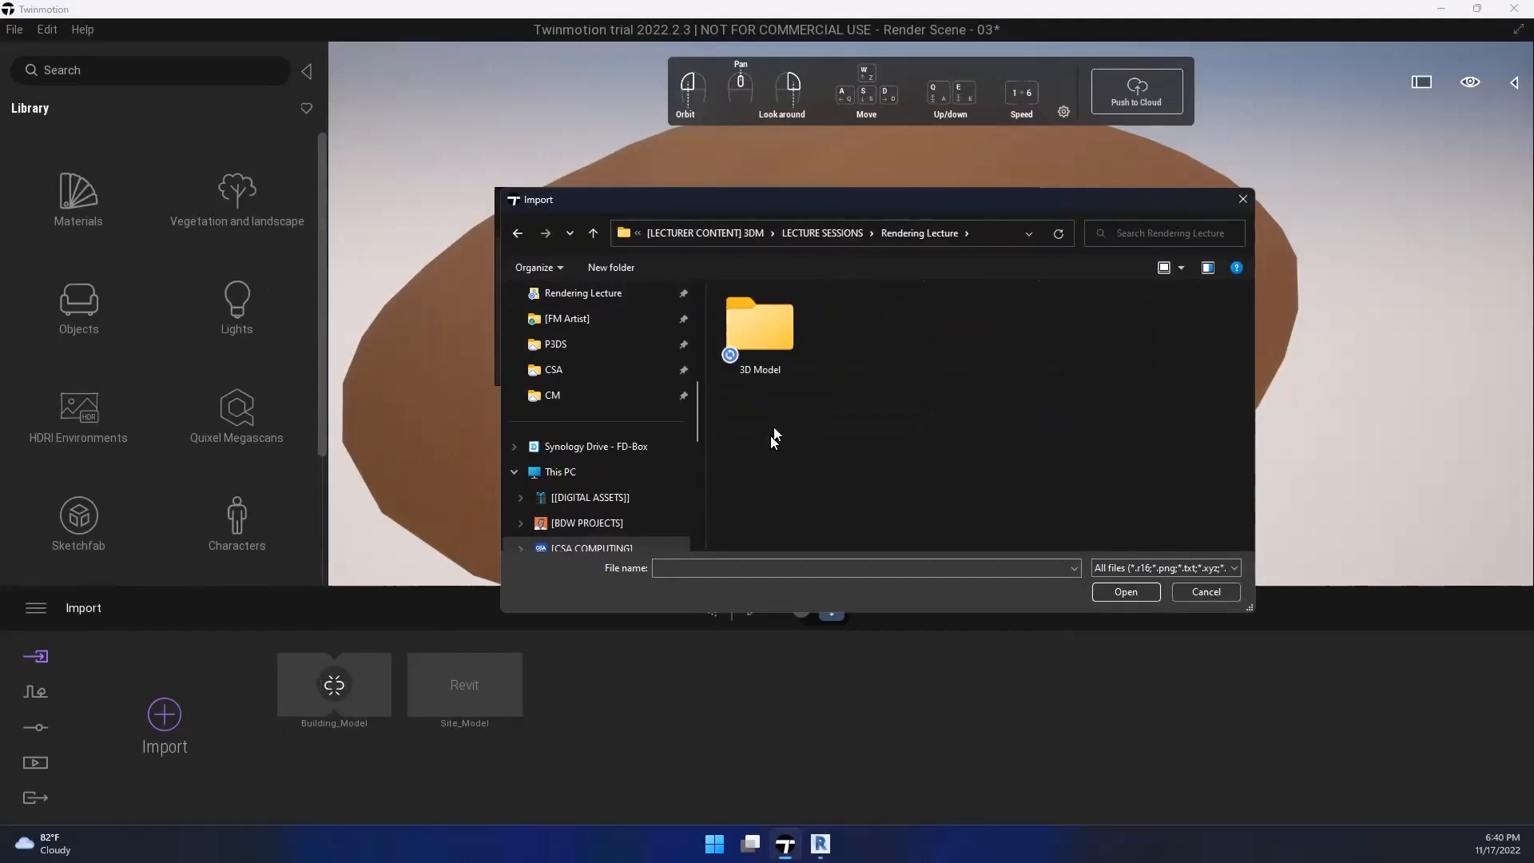
pyautogui.doubleClick(759, 331)
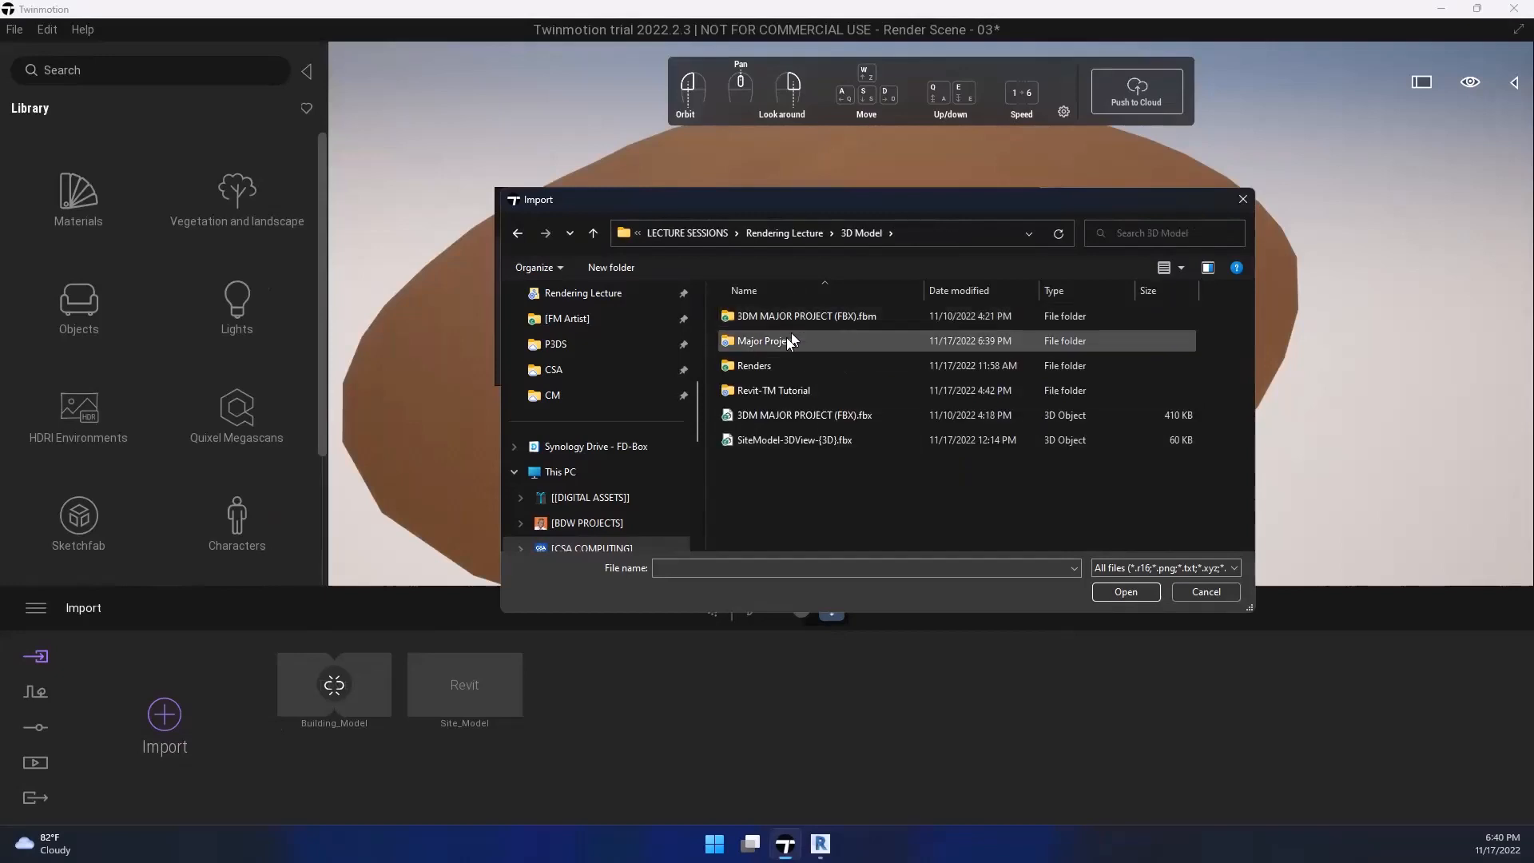
pyautogui.click(755, 365)
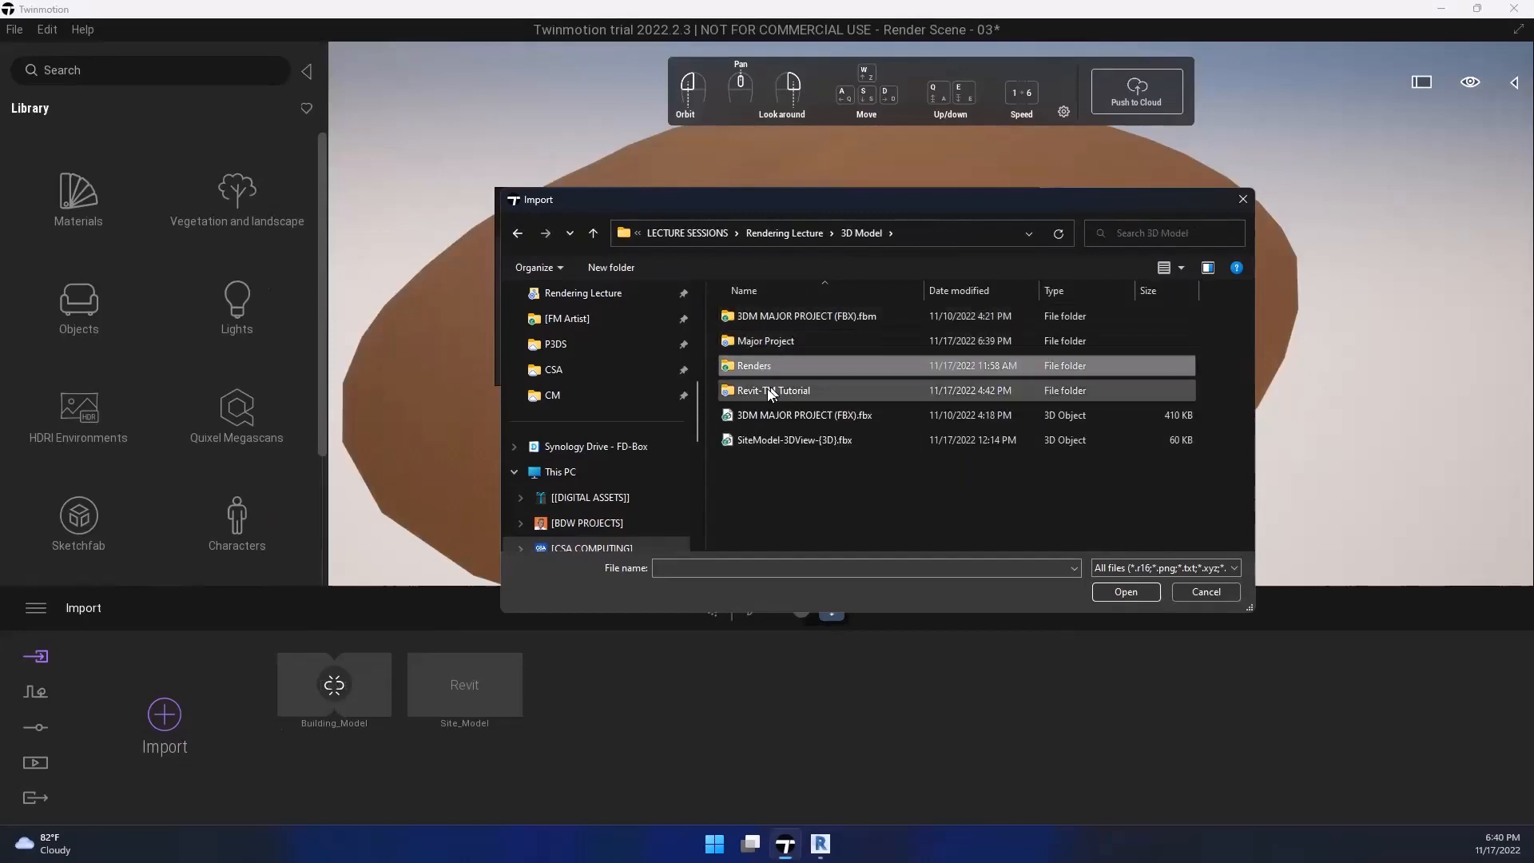
pyautogui.click(776, 344)
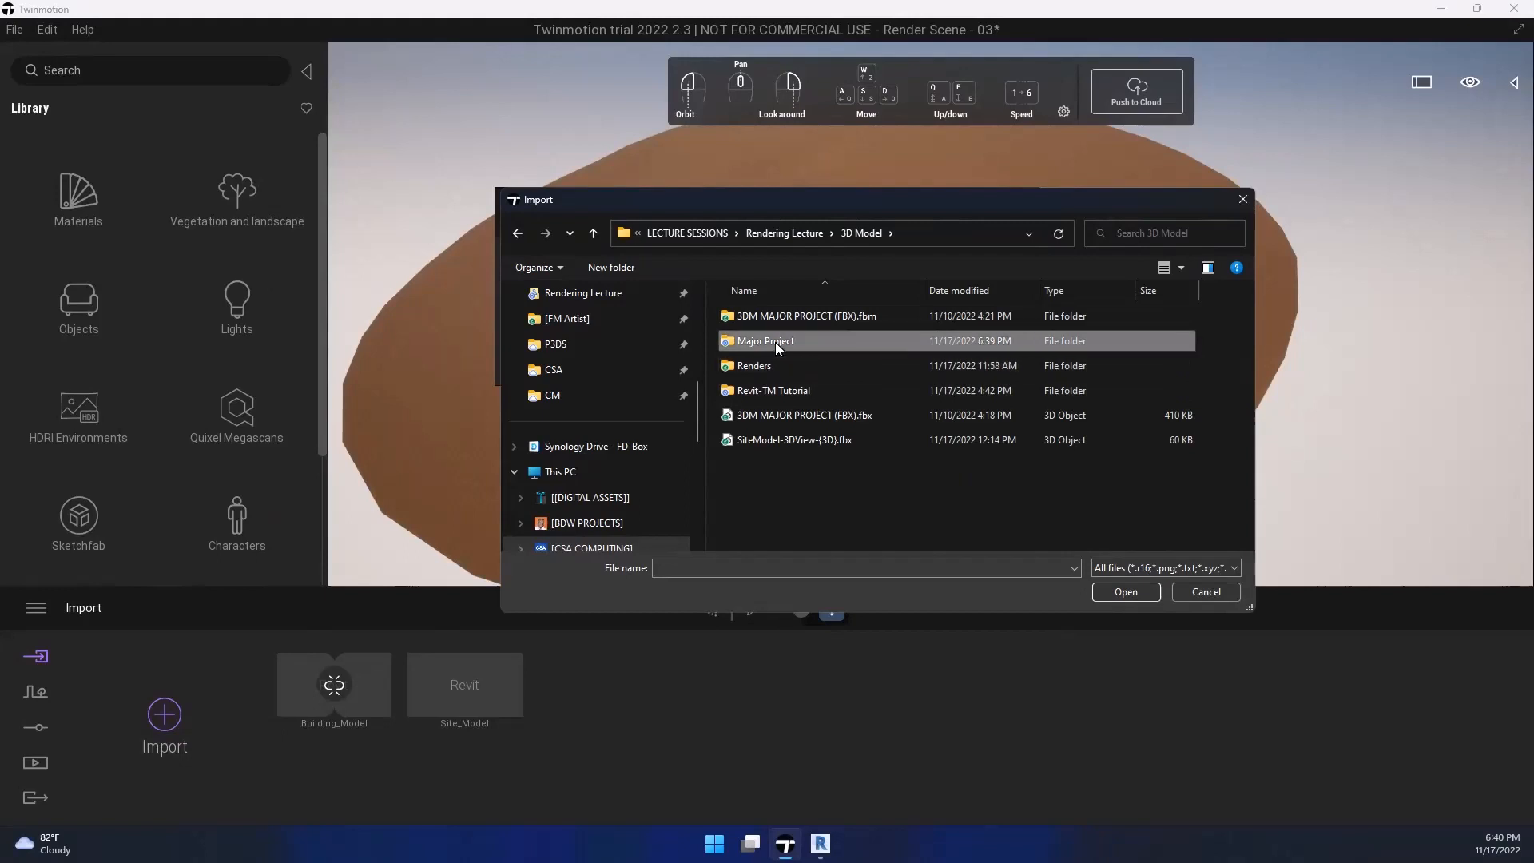
pyautogui.doubleClick(775, 341)
pyautogui.click(743, 320)
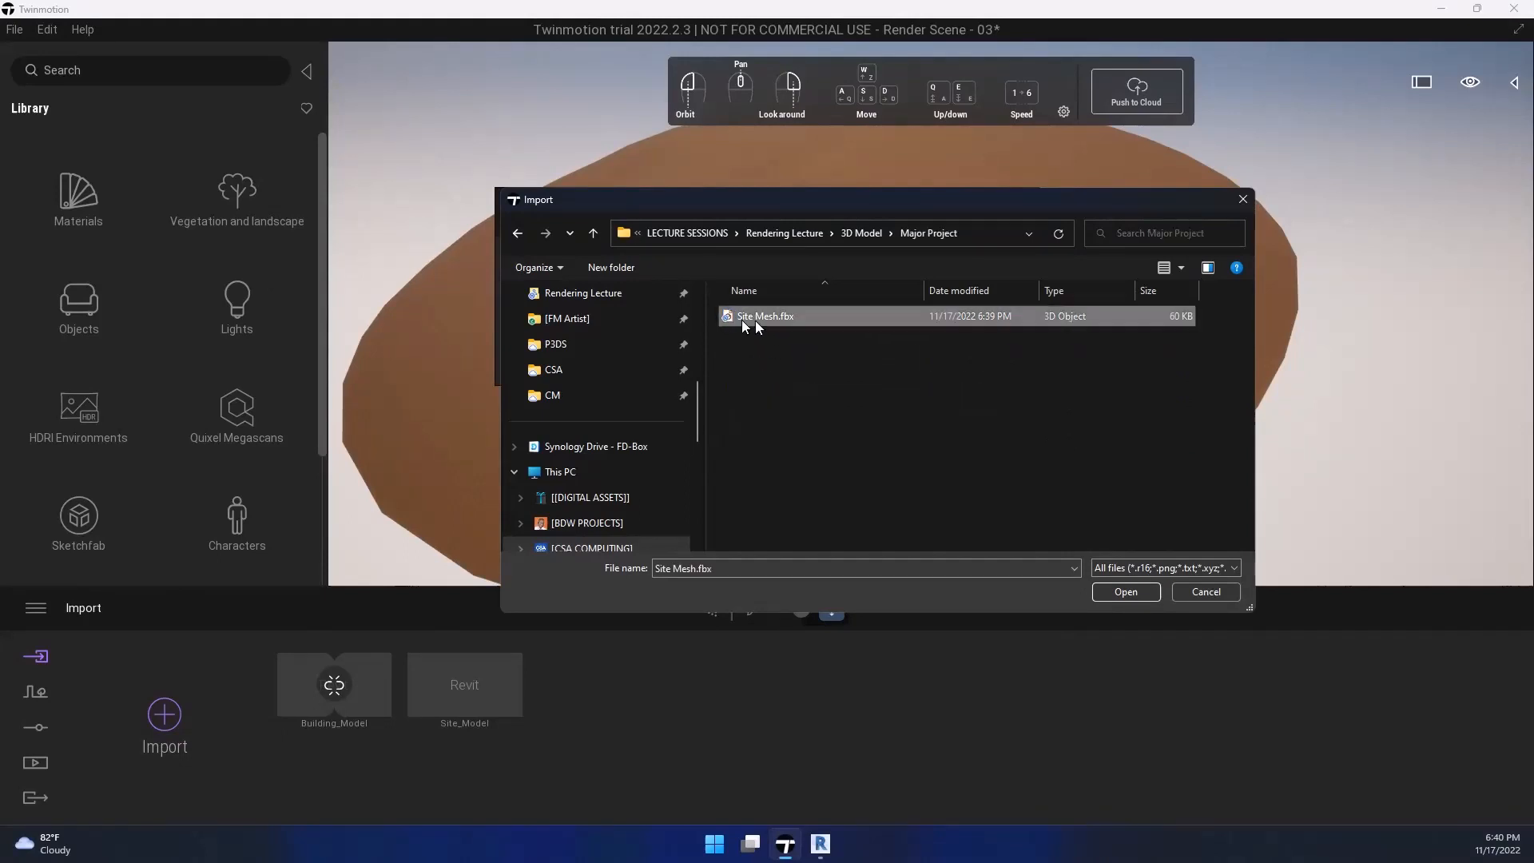
pyautogui.click(1128, 592)
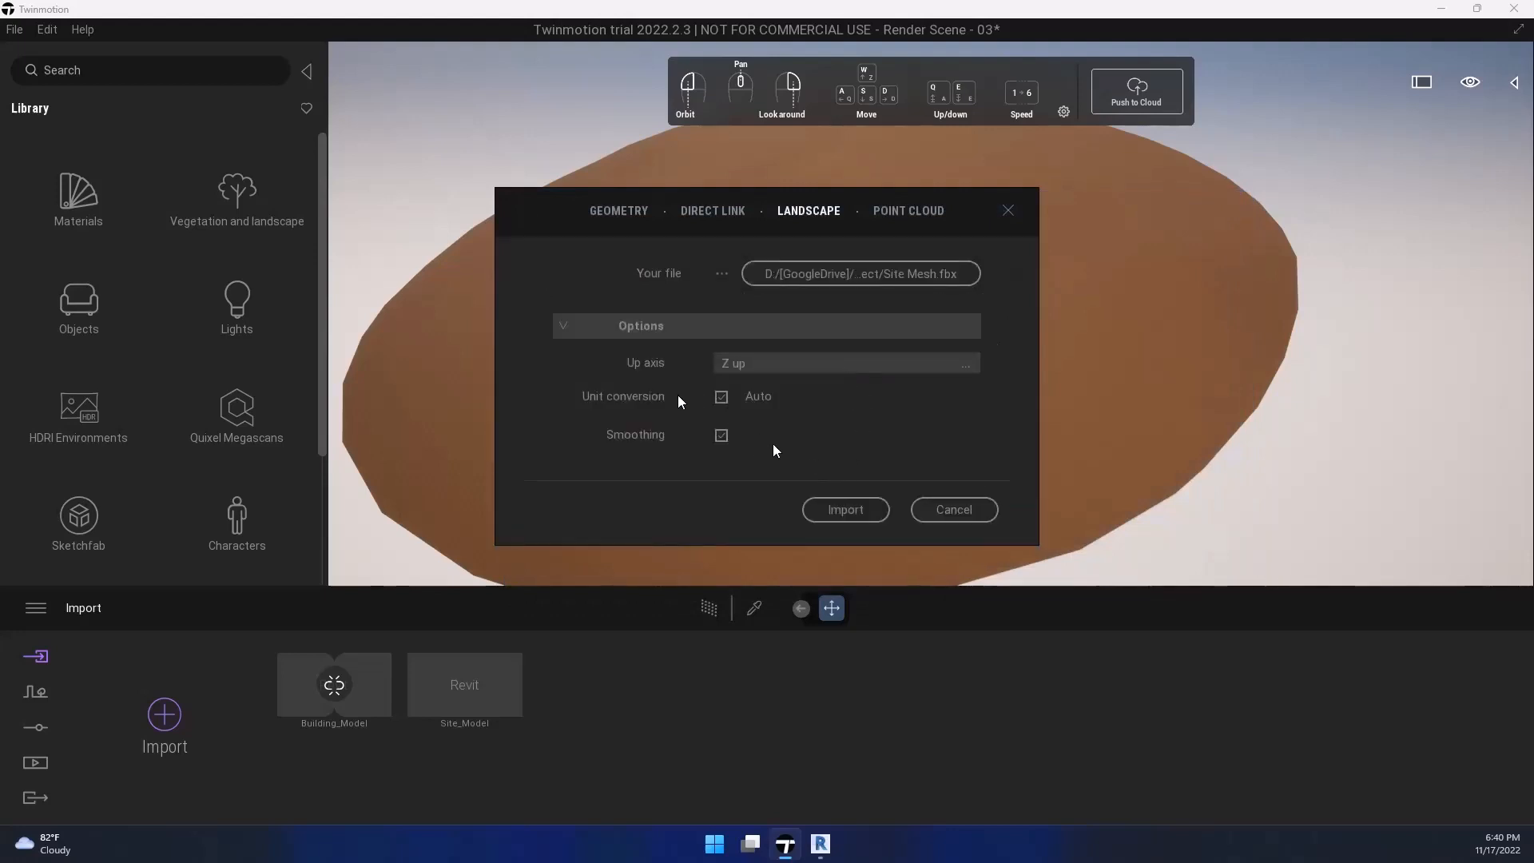
# Step: Check the landscape import options and import Site Mesh with Z up, automatic unit conversion and smoothing
pyautogui.click(573, 327)
pyautogui.click(572, 327)
pyautogui.click(836, 505)
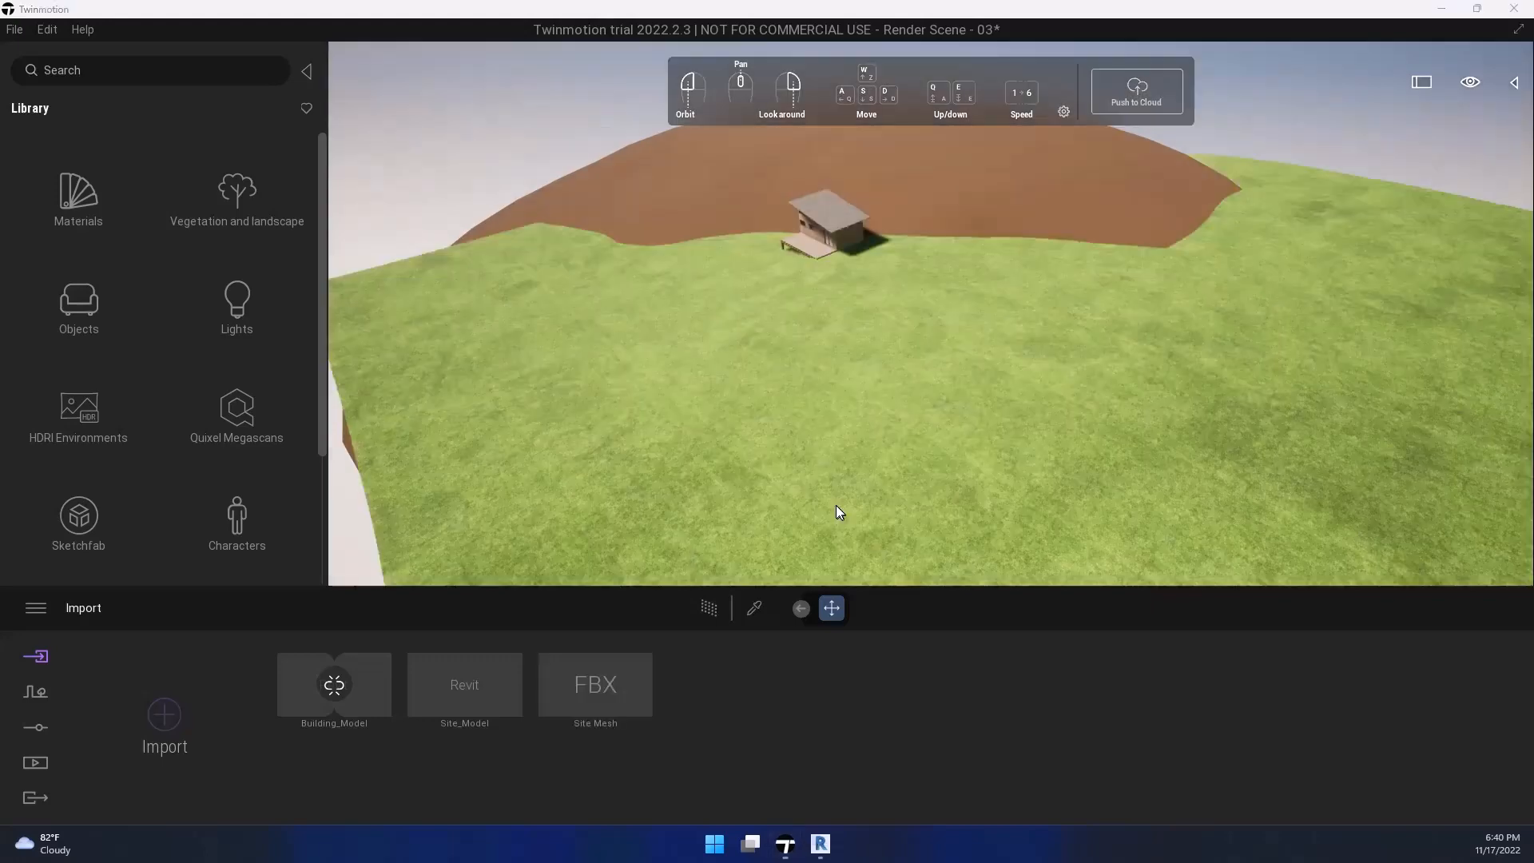
# Step: Move the imported grass landscape aside so it lies clear of the round brown site model
pyautogui.scroll(-5, 906, 301)
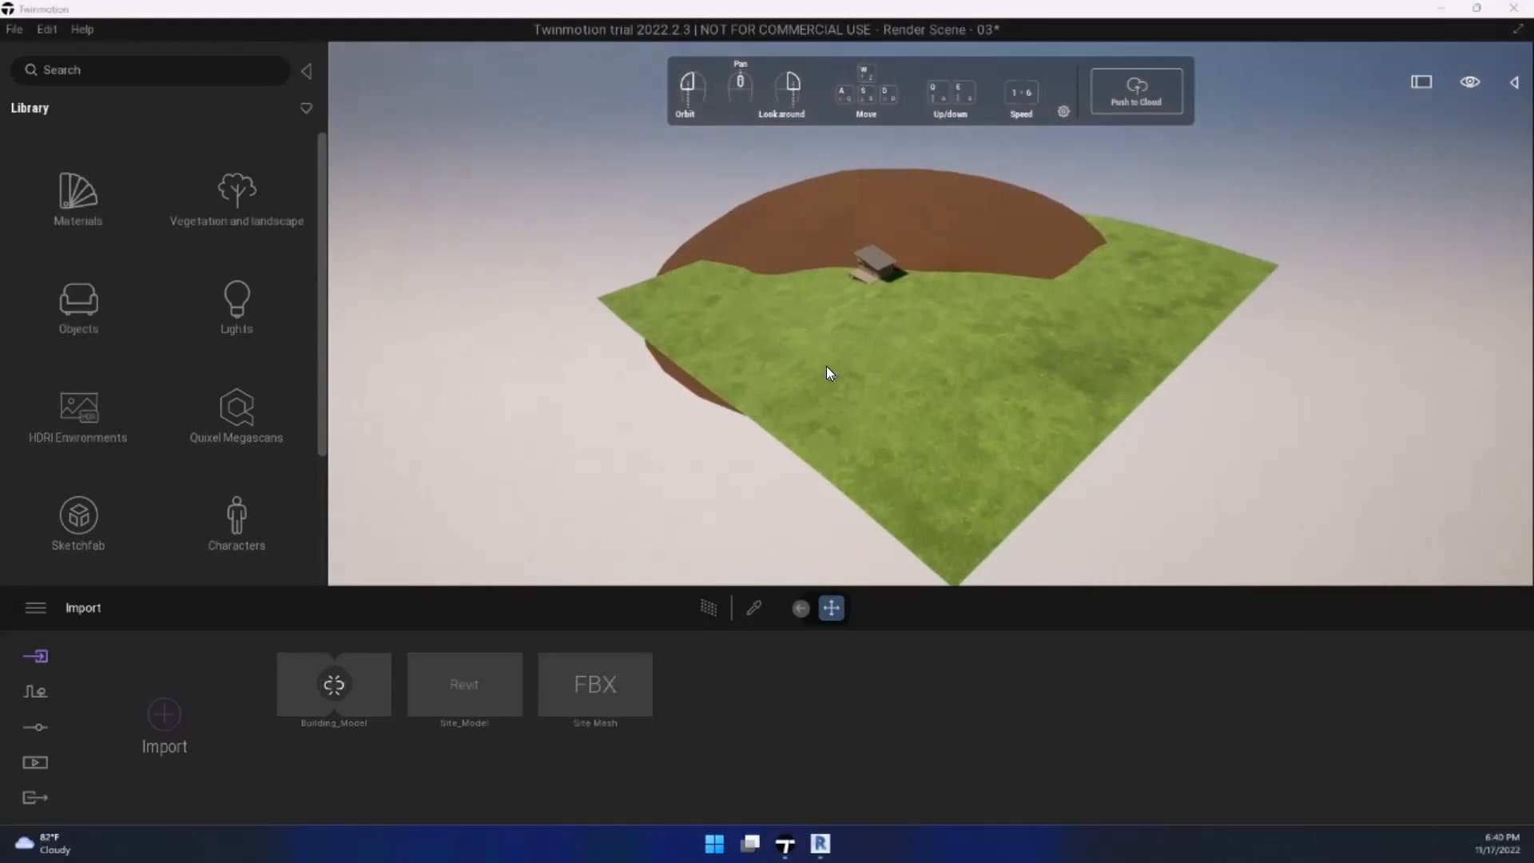
pyautogui.moveTo(826, 366)
pyautogui.mouseDown()
pyautogui.moveTo(927, 276)
pyautogui.moveTo(959, 328)
pyautogui.moveTo(838, 366)
pyautogui.mouseUp()
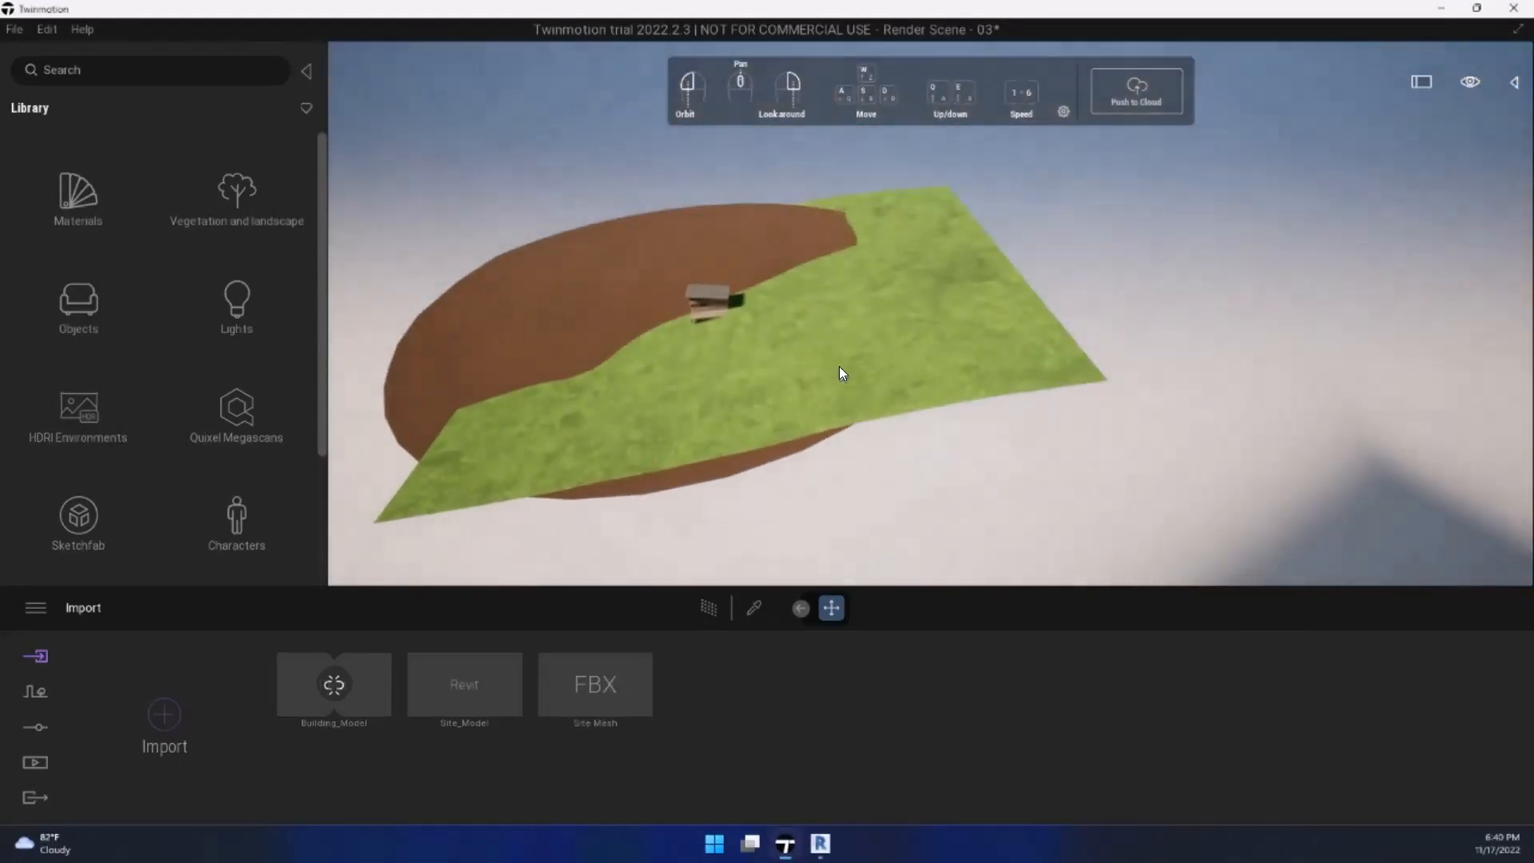
pyautogui.click(912, 316)
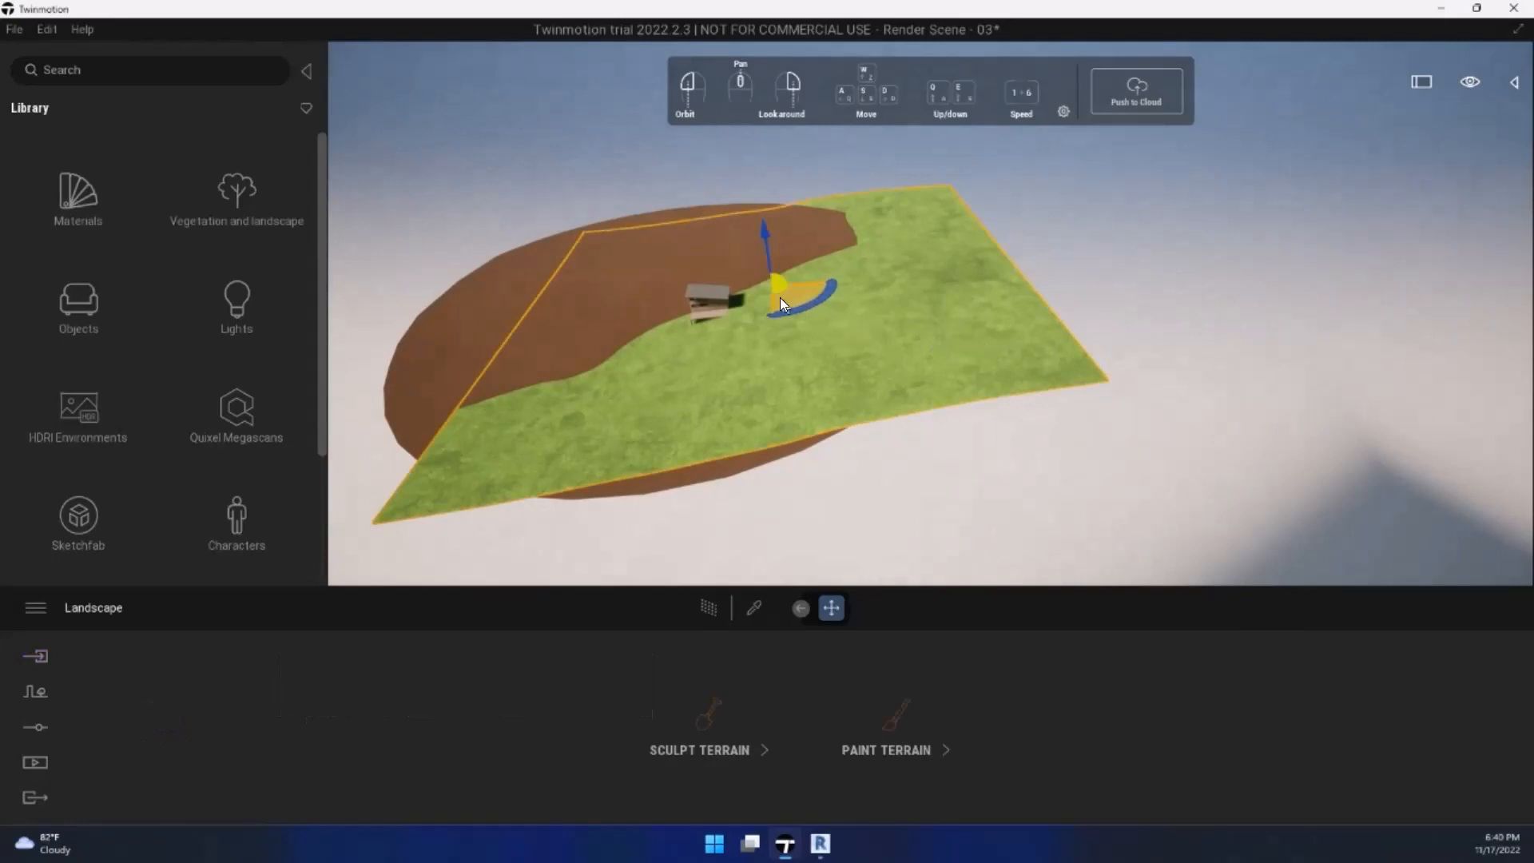
pyautogui.moveTo(787, 298); pyautogui.dragTo(1194, 348)
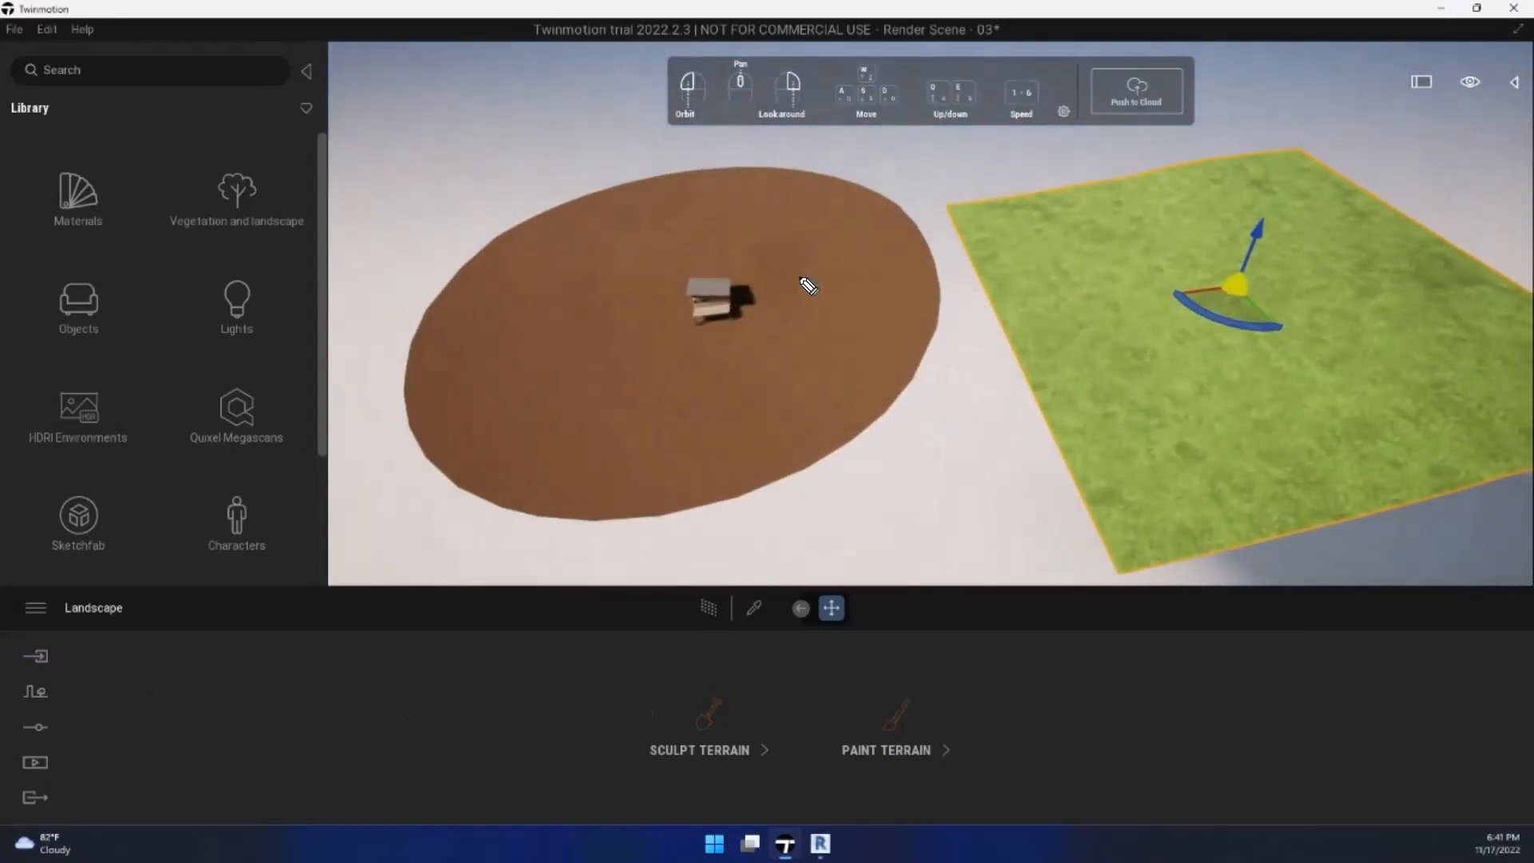
pyautogui.moveTo(424, 77); pyautogui.dragTo(559, 278)
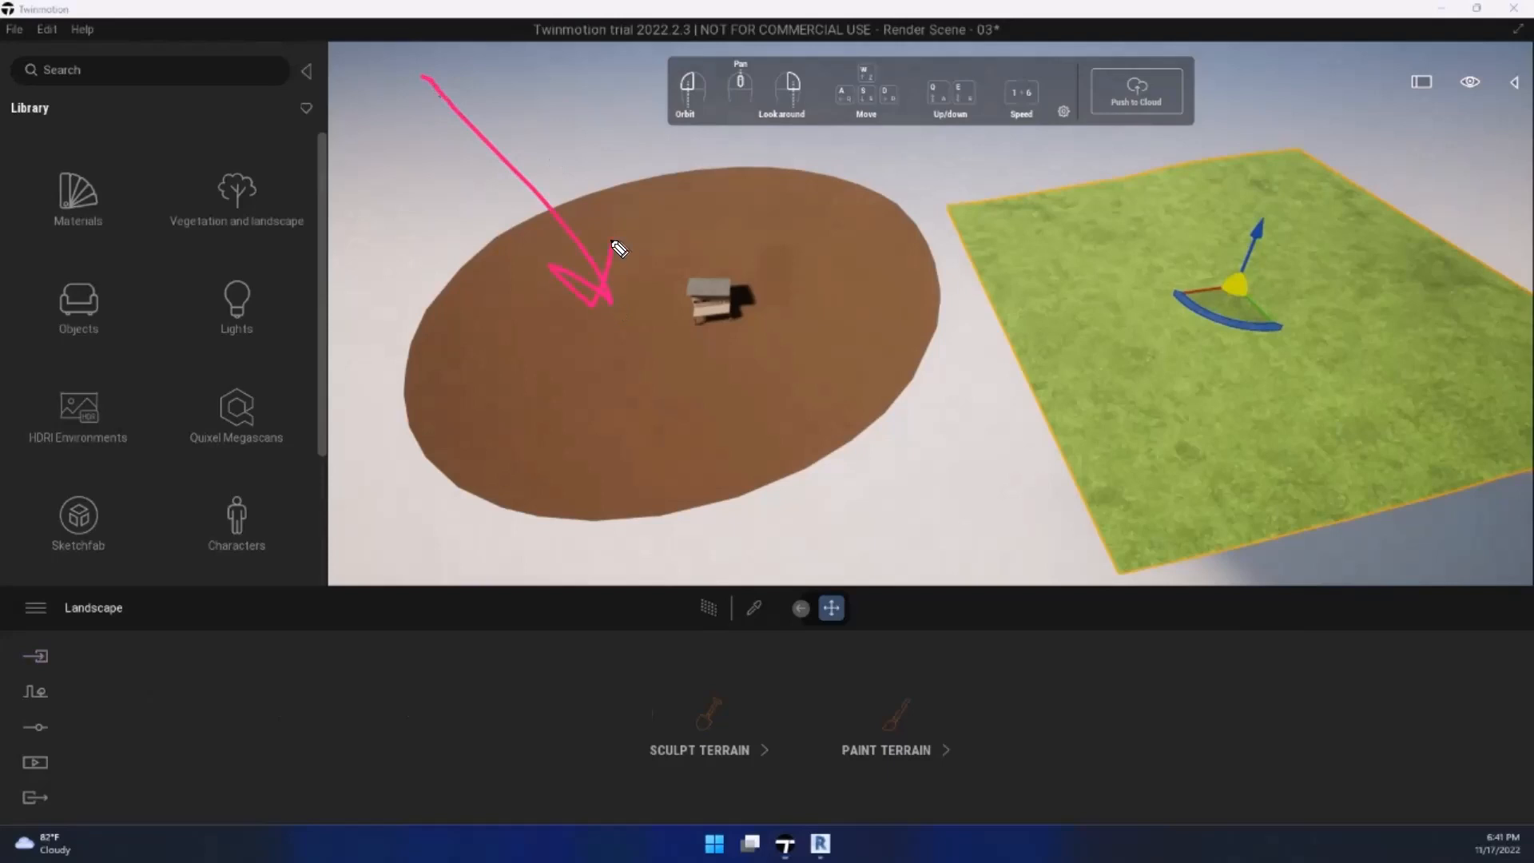
pyautogui.moveTo(726, 227)
pyautogui.mouseDown()
pyautogui.moveTo(991, 80)
pyautogui.moveTo(1181, 230)
pyautogui.moveTo(1197, 195)
pyautogui.mouseUp()
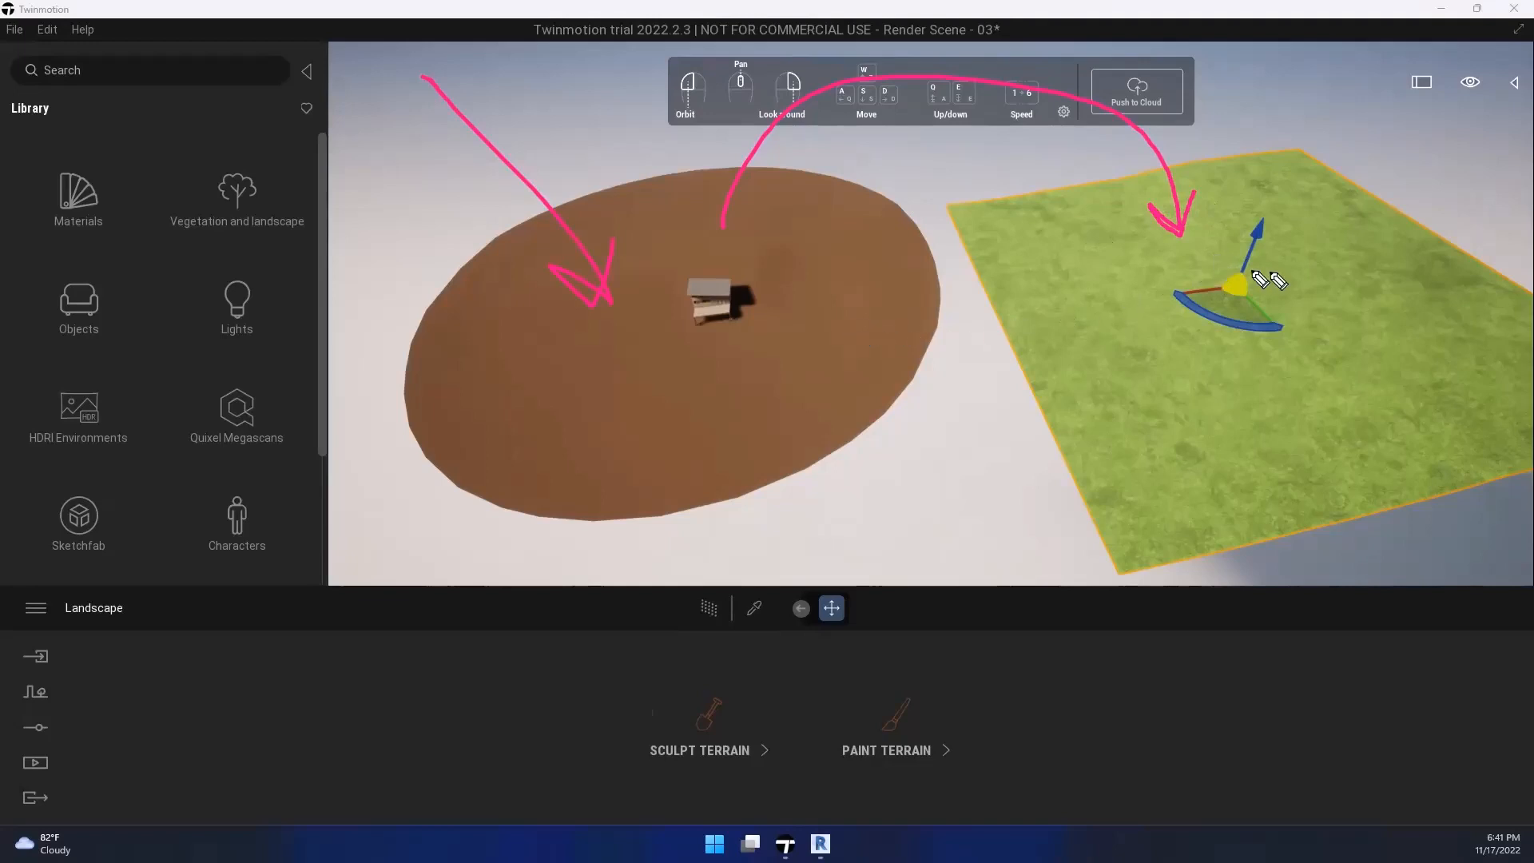
pyautogui.moveTo(1152, 298)
pyautogui.mouseDown()
pyautogui.moveTo(914, 213)
pyautogui.moveTo(843, 269)
pyautogui.mouseUp()
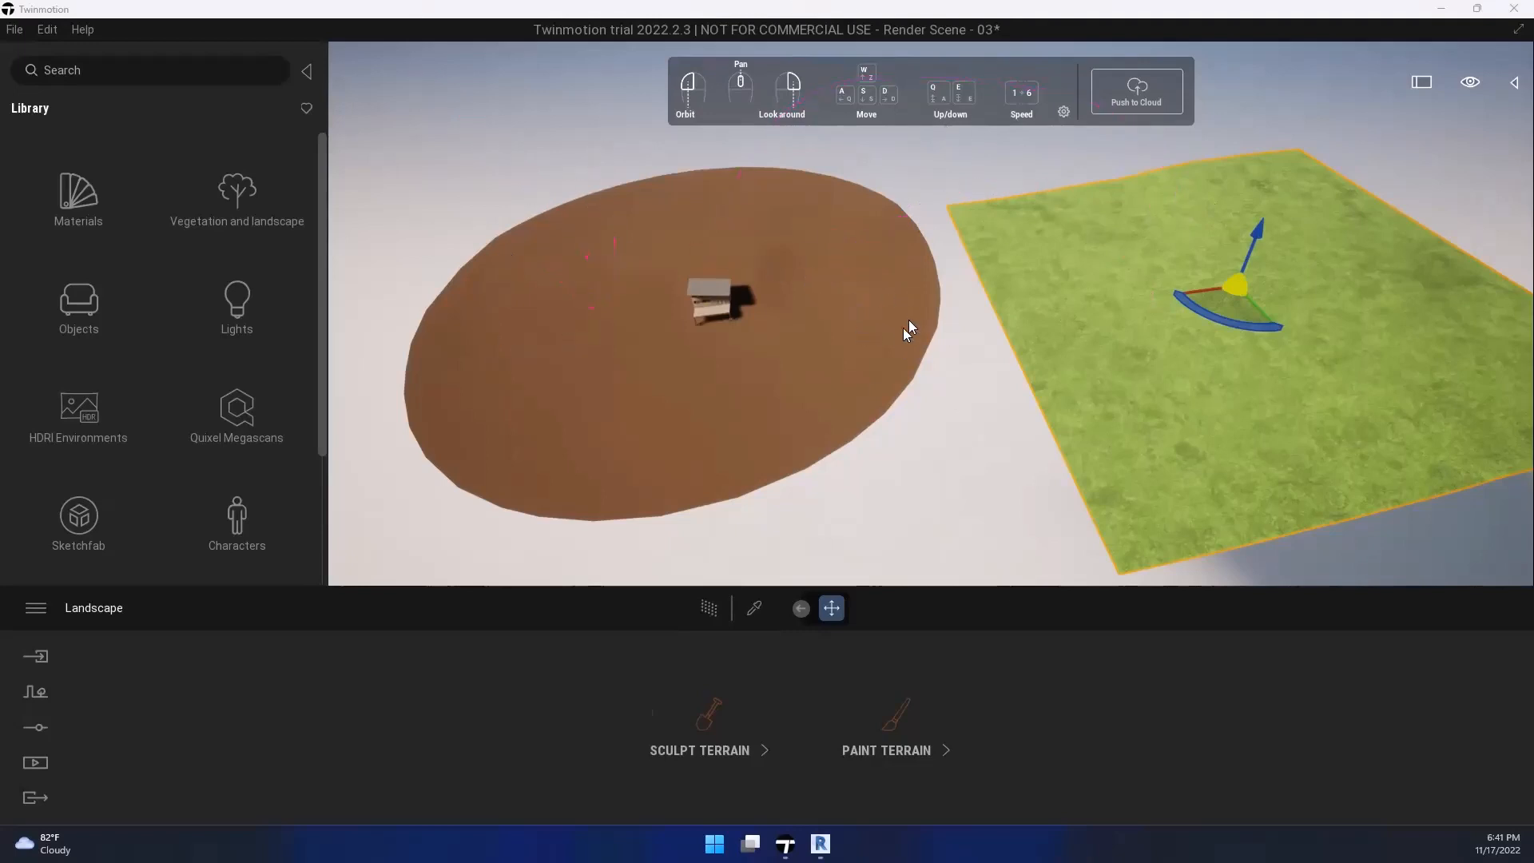
# Step: In the top view, rotate the grass landscape by -90 degrees and align it over the round brown site model
pyautogui.click(1473, 83)
pyautogui.click(1472, 320)
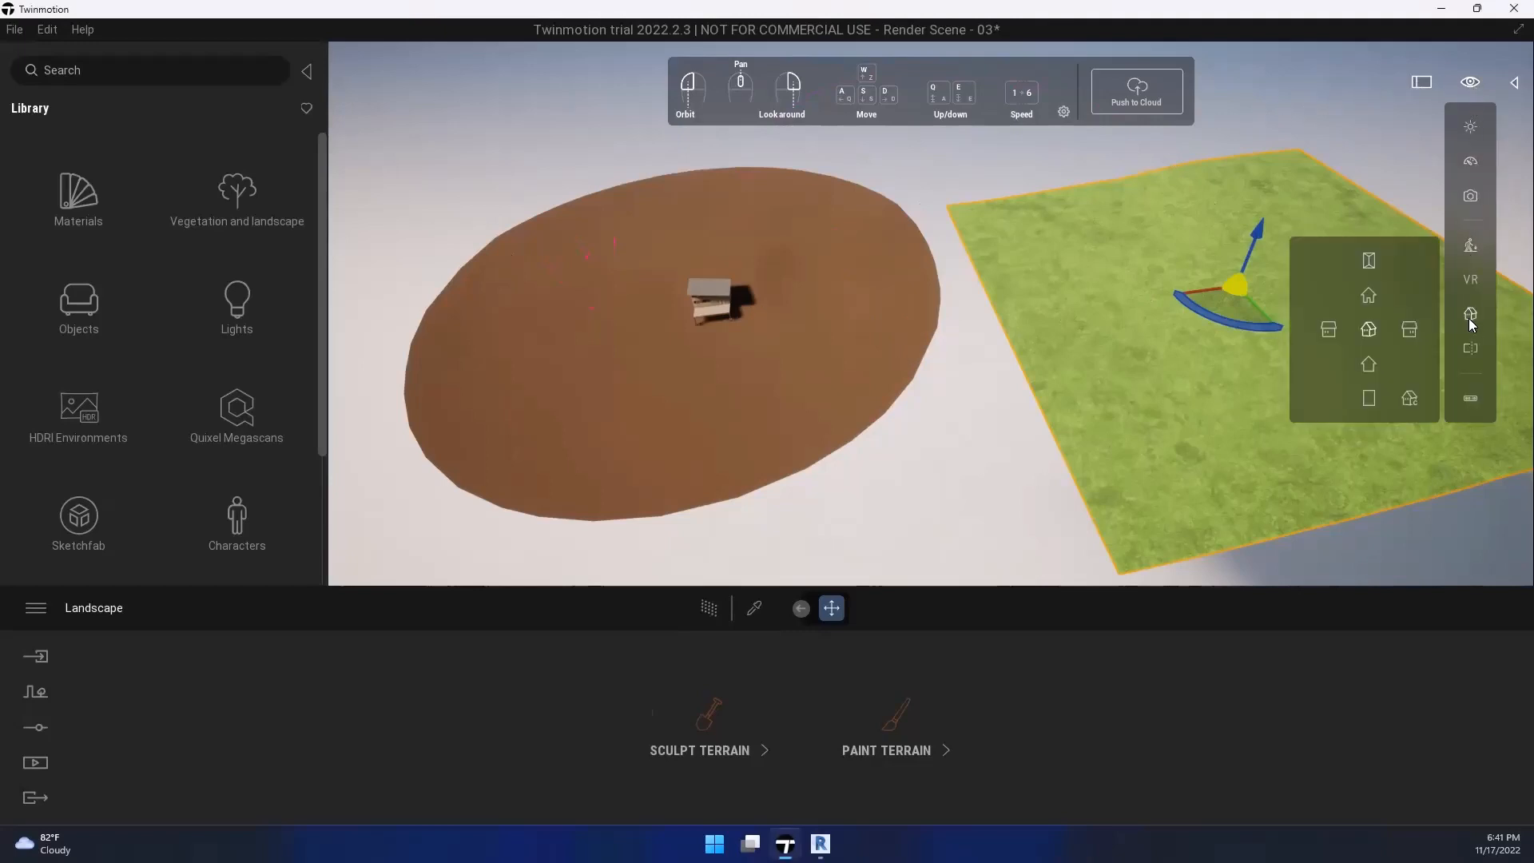
pyautogui.click(1368, 260)
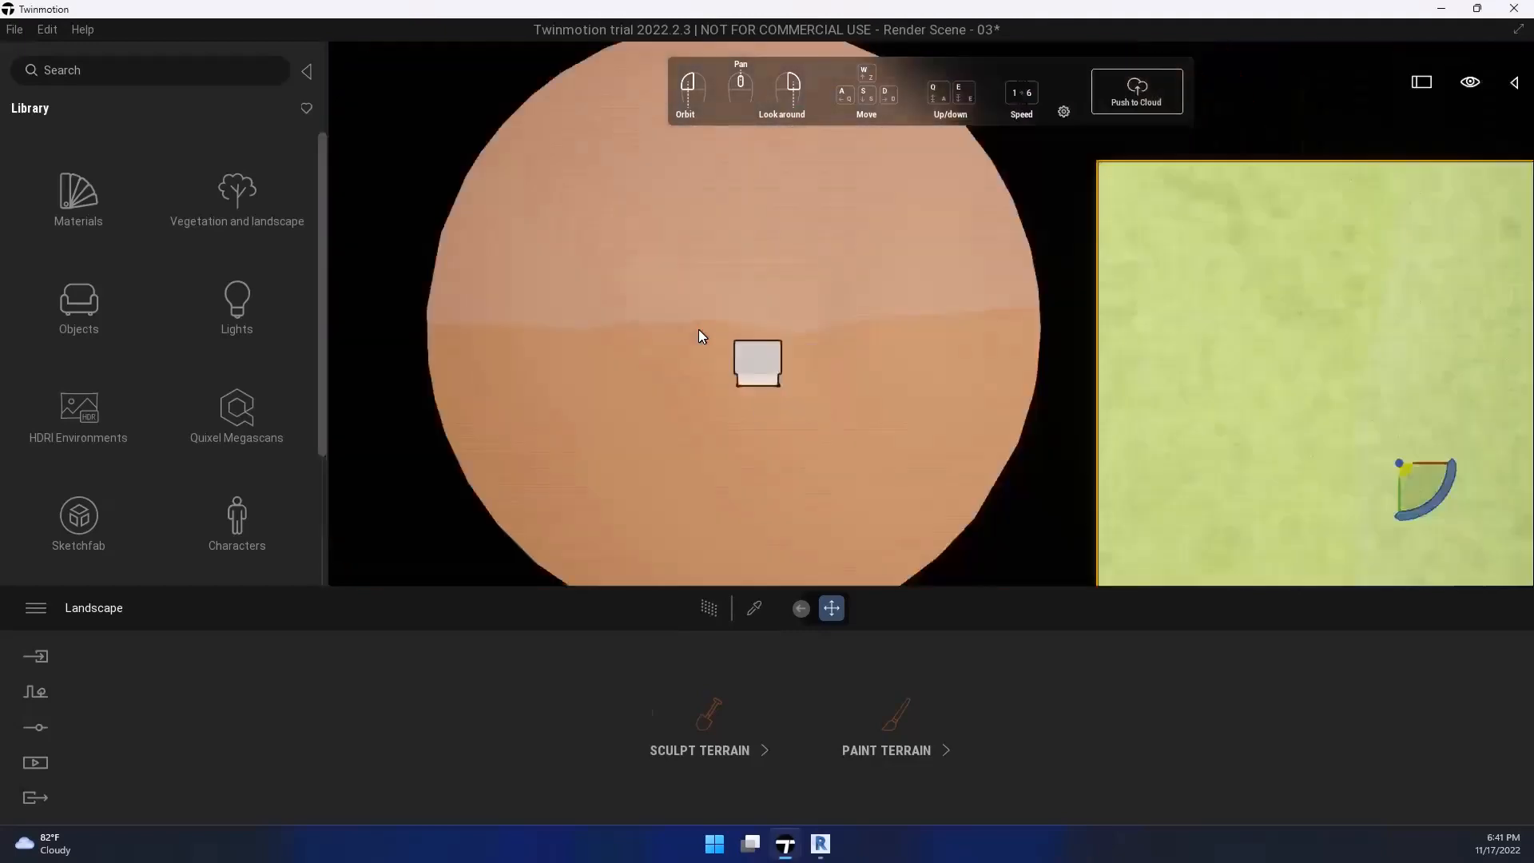
pyautogui.scroll(5, 812, 334)
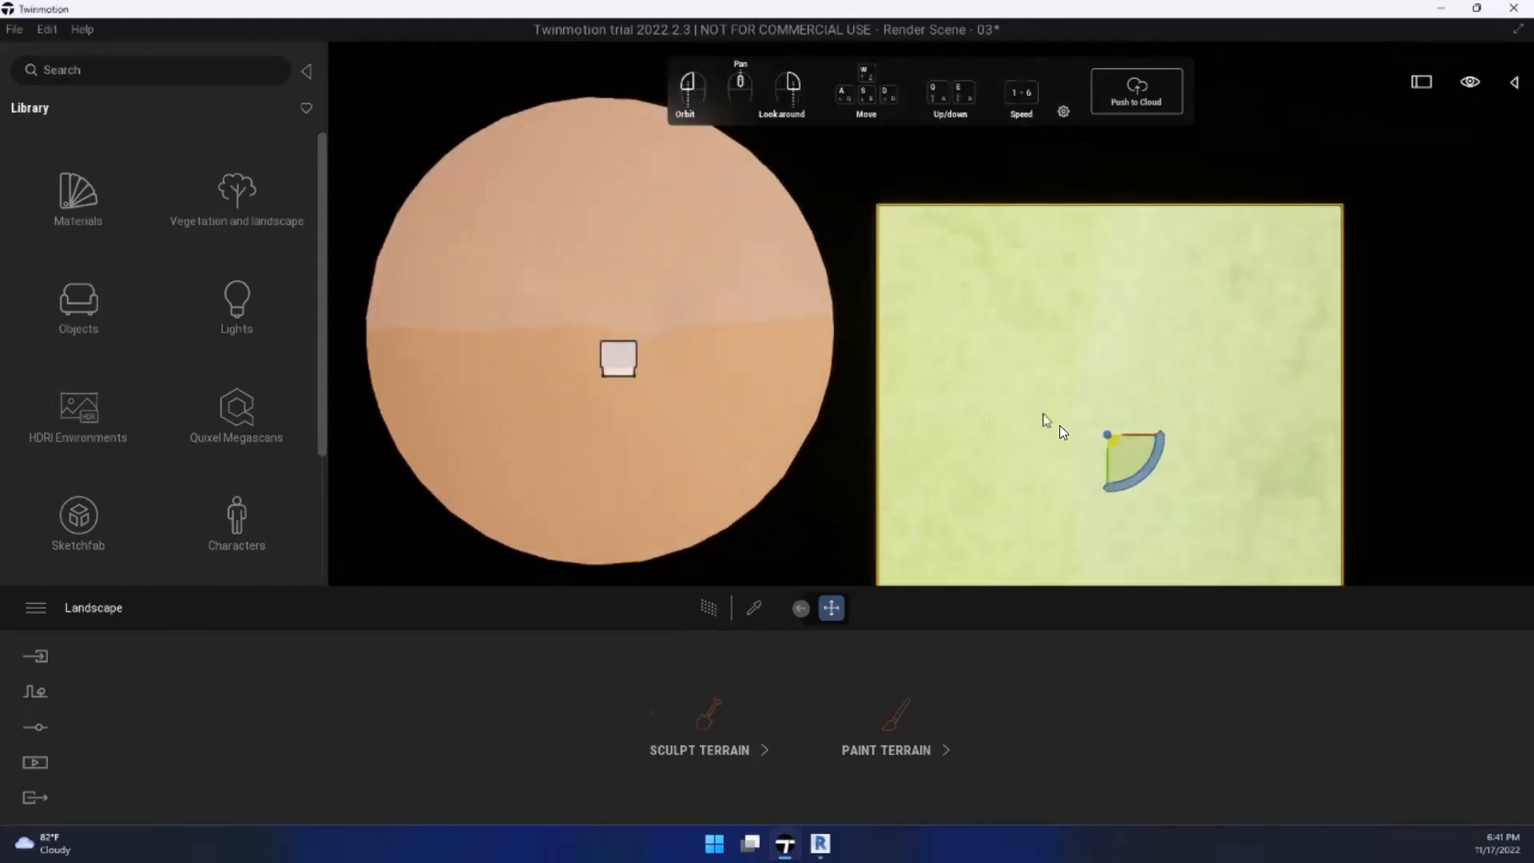
pyautogui.moveTo(1132, 462); pyautogui.dragTo(685, 256)
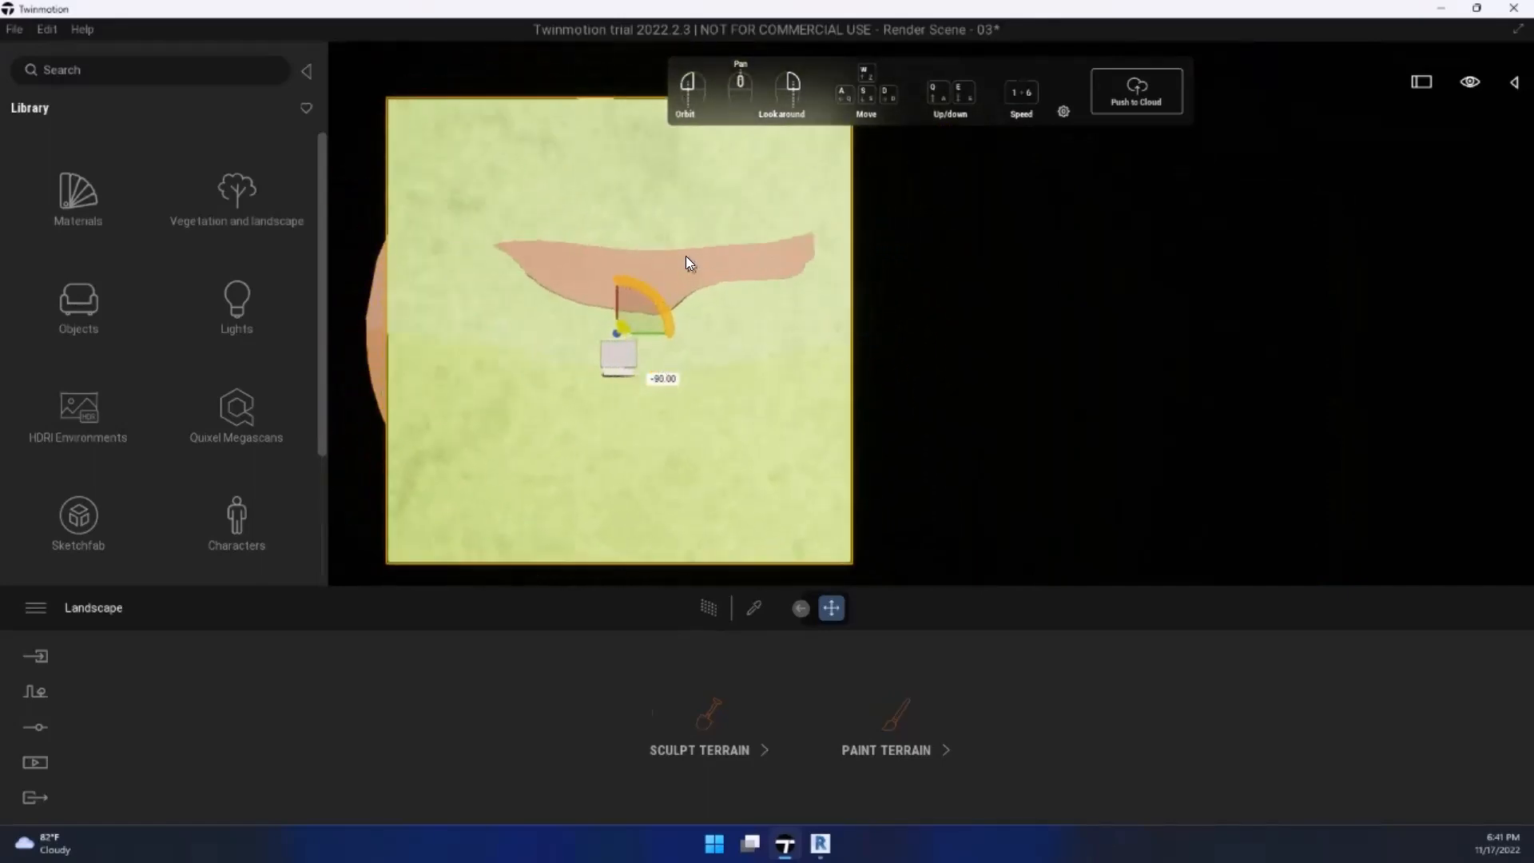
pyautogui.moveTo(624, 315)
pyautogui.mouseDown()
pyautogui.moveTo(599, 293)
pyautogui.moveTo(620, 320)
pyautogui.mouseUp()
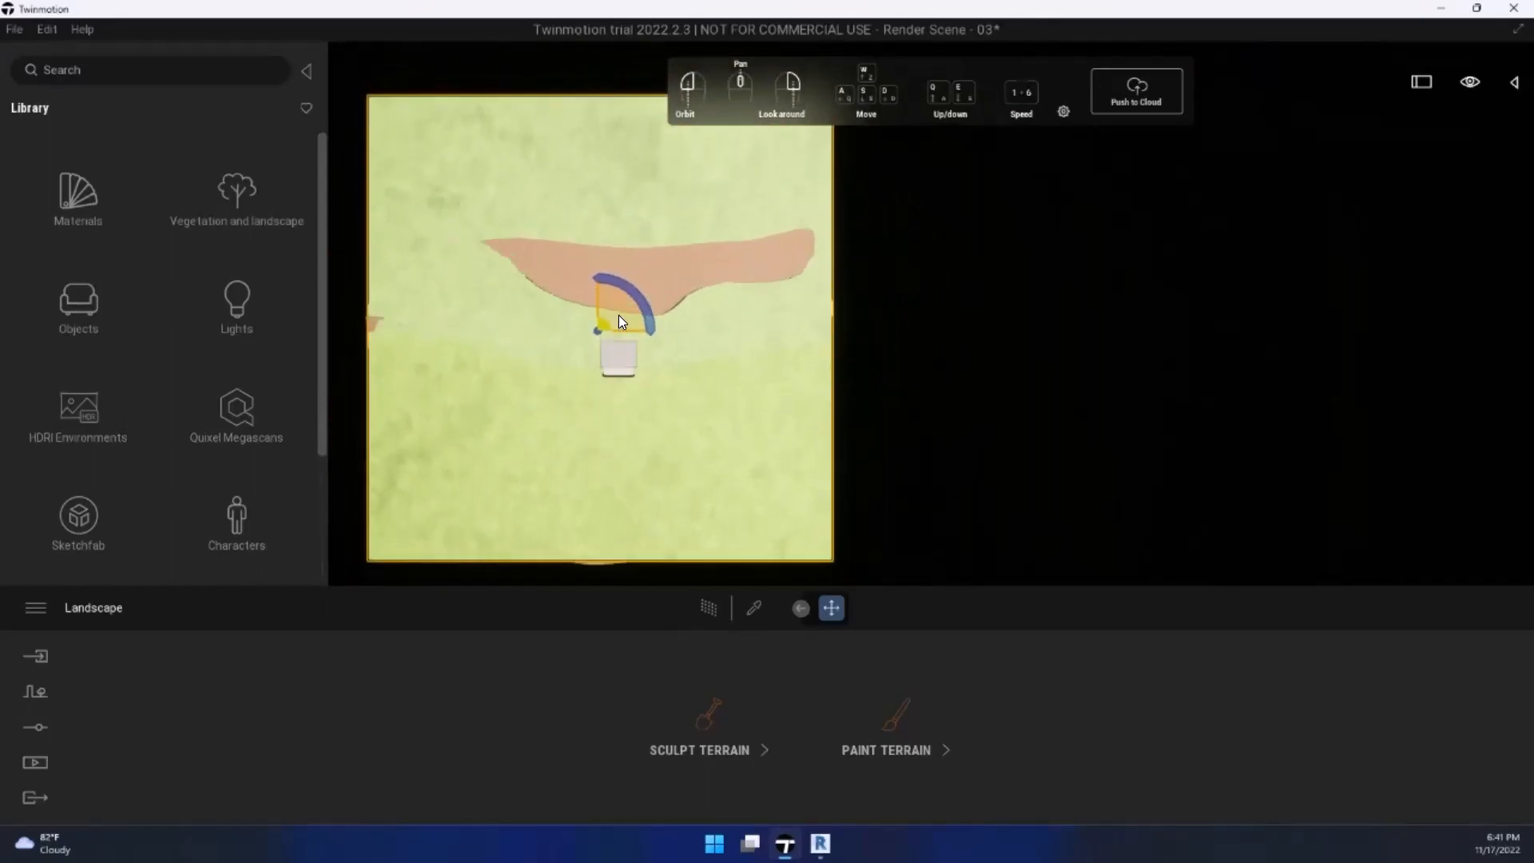
# Step: Return to the perspective view and lower the landscape slightly along its vertical axis so the building stands clear of the grass
pyautogui.click(1474, 86)
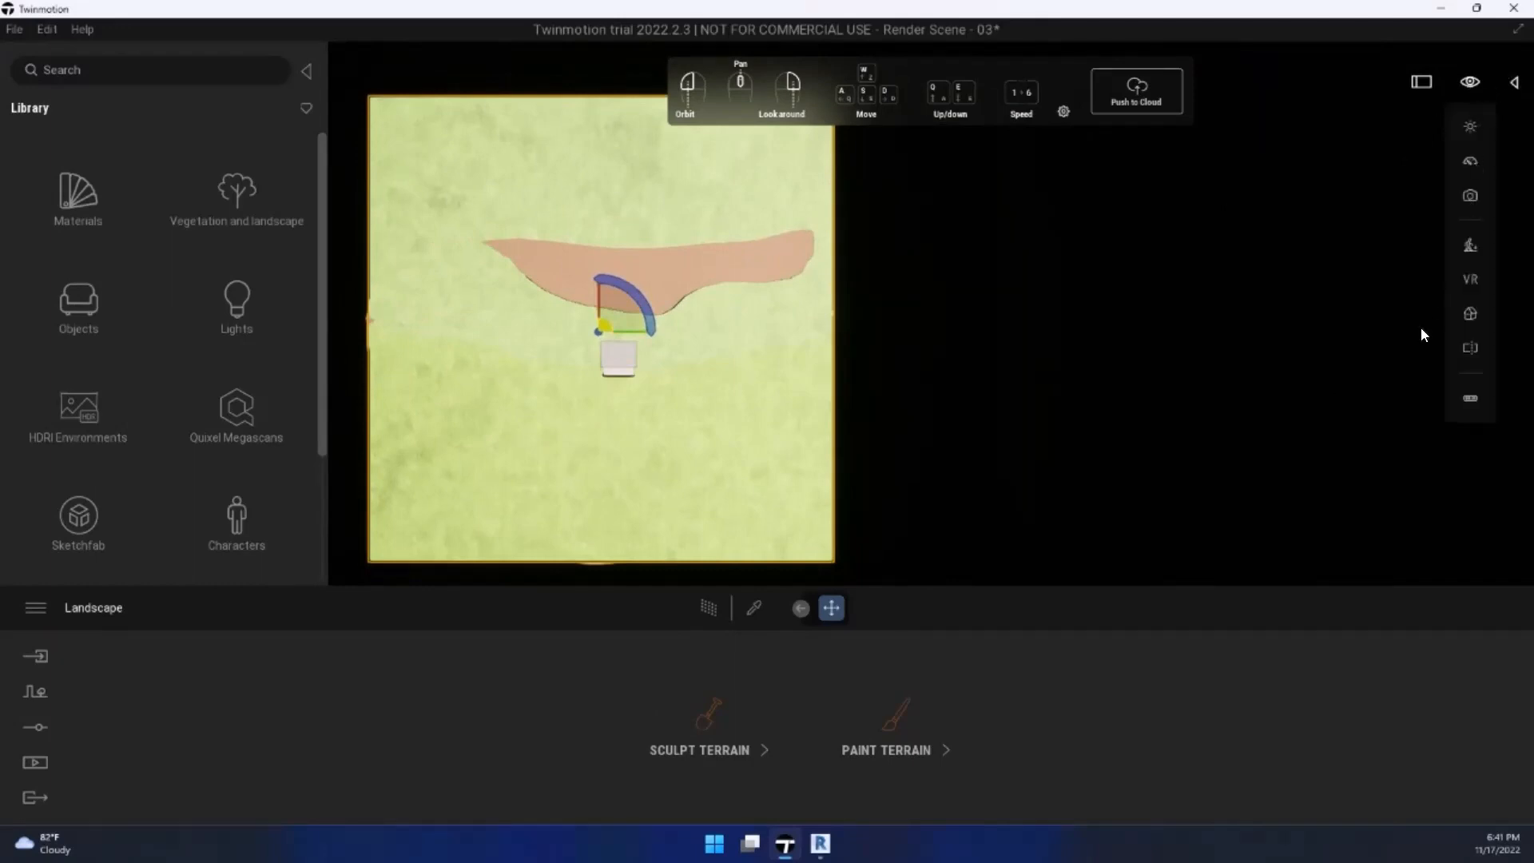
pyautogui.moveTo(1471, 318)
pyautogui.click(1368, 329)
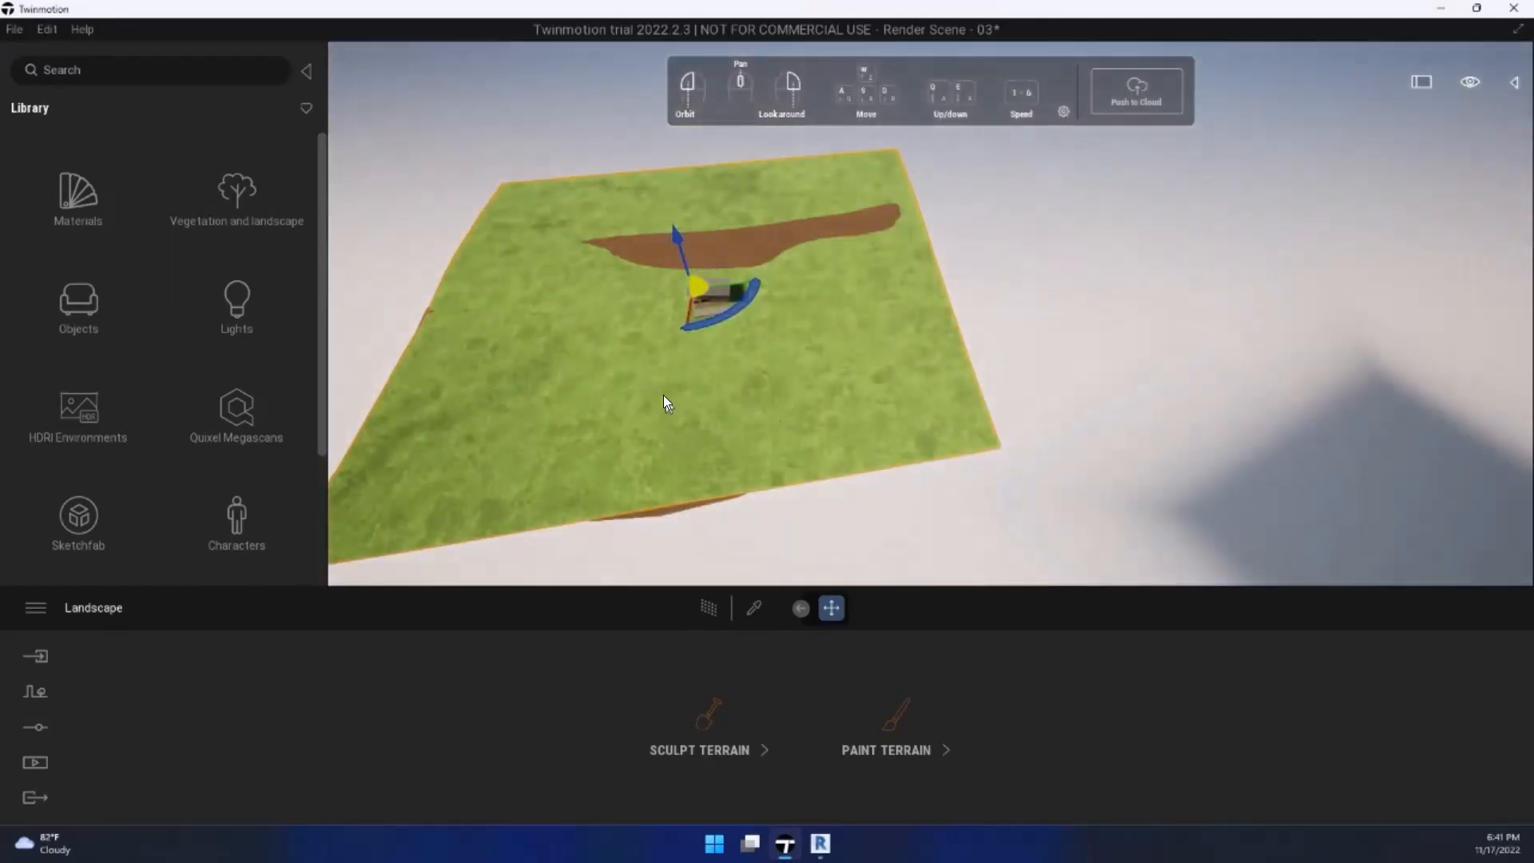
pyautogui.moveTo(882, 397); pyautogui.dragTo(792, 233, button='right')
pyautogui.press('w')
pyautogui.press('s')
pyautogui.press('d')
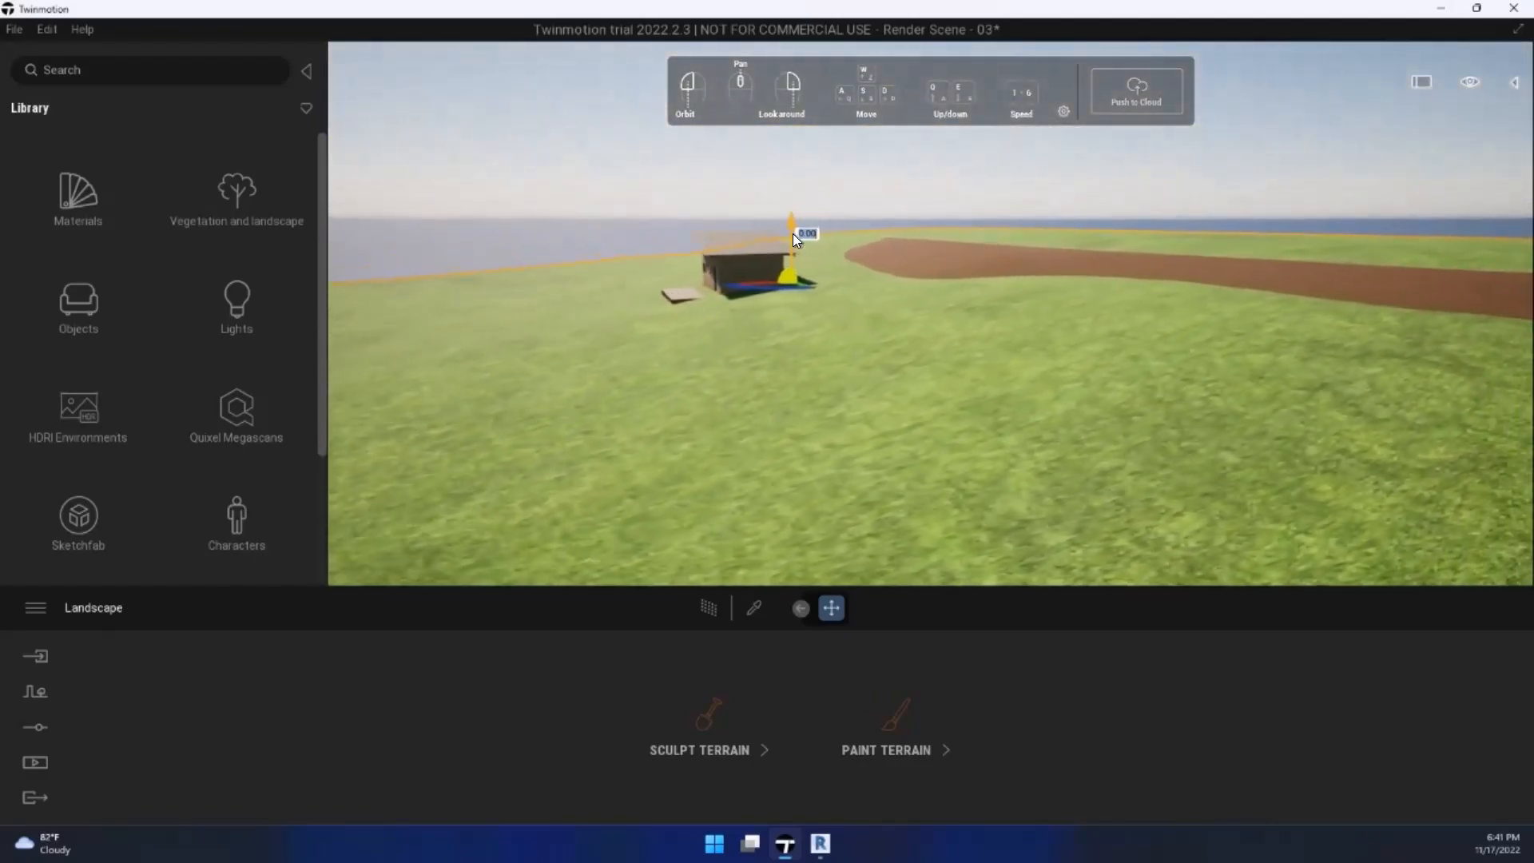
pyautogui.moveTo(790, 235); pyautogui.dragTo(793, 247)
# Step: Examine how the building's legs and deck meet the lowered landscape
pyautogui.press('s')
pyautogui.moveTo(792, 247); pyautogui.dragTo(925, 410, button='right')
pyautogui.press('q')
pyautogui.press('q')
pyautogui.press('e')
pyautogui.press('e')
pyautogui.press('e')
pyautogui.press('w')
pyautogui.press('d')
pyautogui.press('w')
pyautogui.press('a')
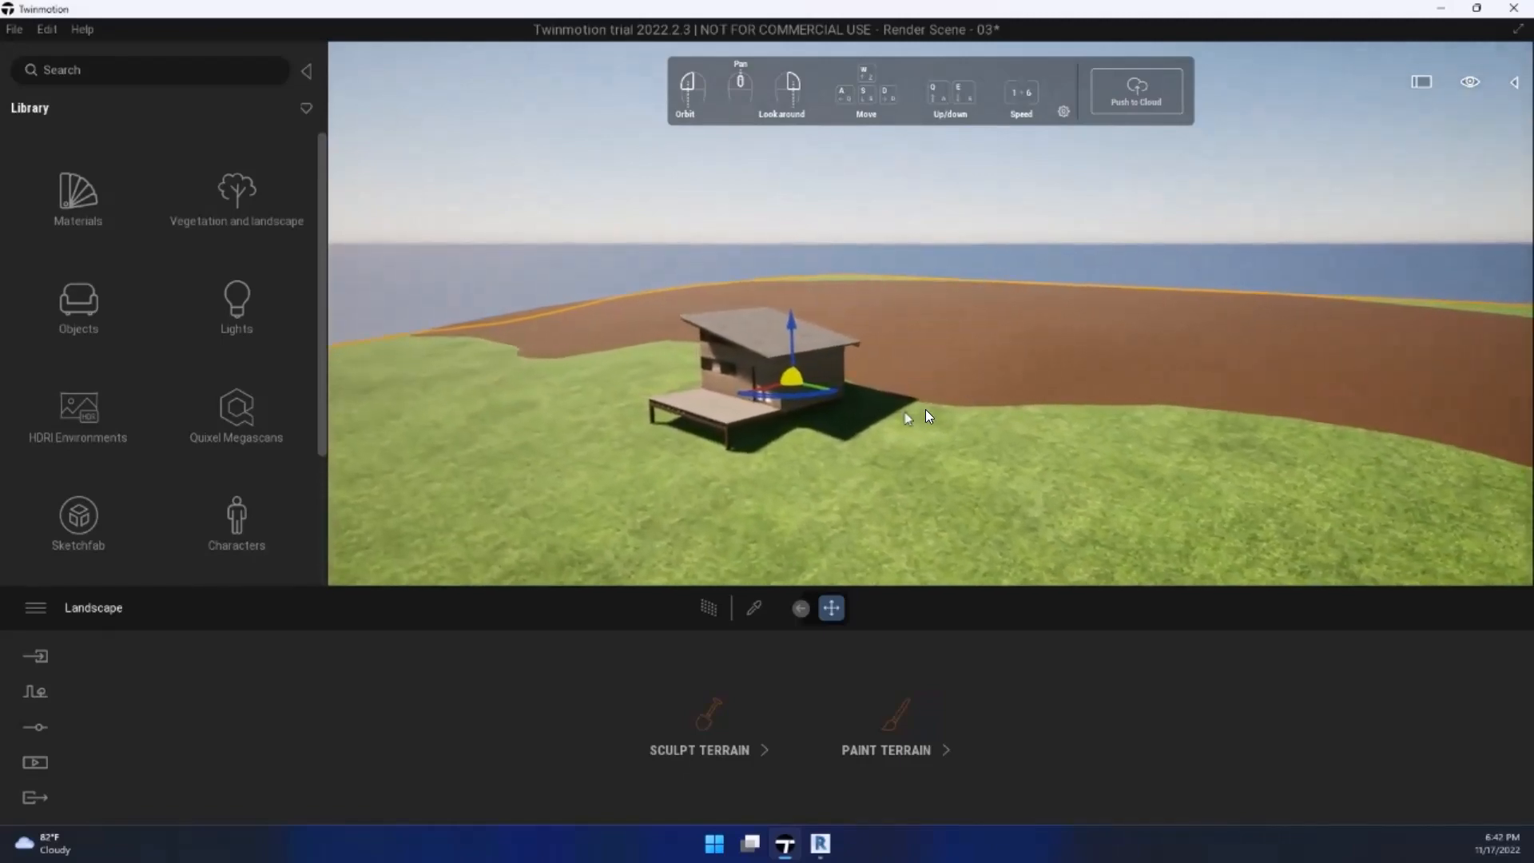
# Step: Delete the brown site model terrain behind the building, keeping the grass landscape
pyautogui.press('a')
pyautogui.moveTo(569, 461); pyautogui.dragTo(1109, 439, button='right')
pyautogui.press('a')
pyautogui.moveTo(678, 299); pyautogui.dragTo(1001, 248, button='right')
pyautogui.press('q')
pyautogui.click(1001, 249)
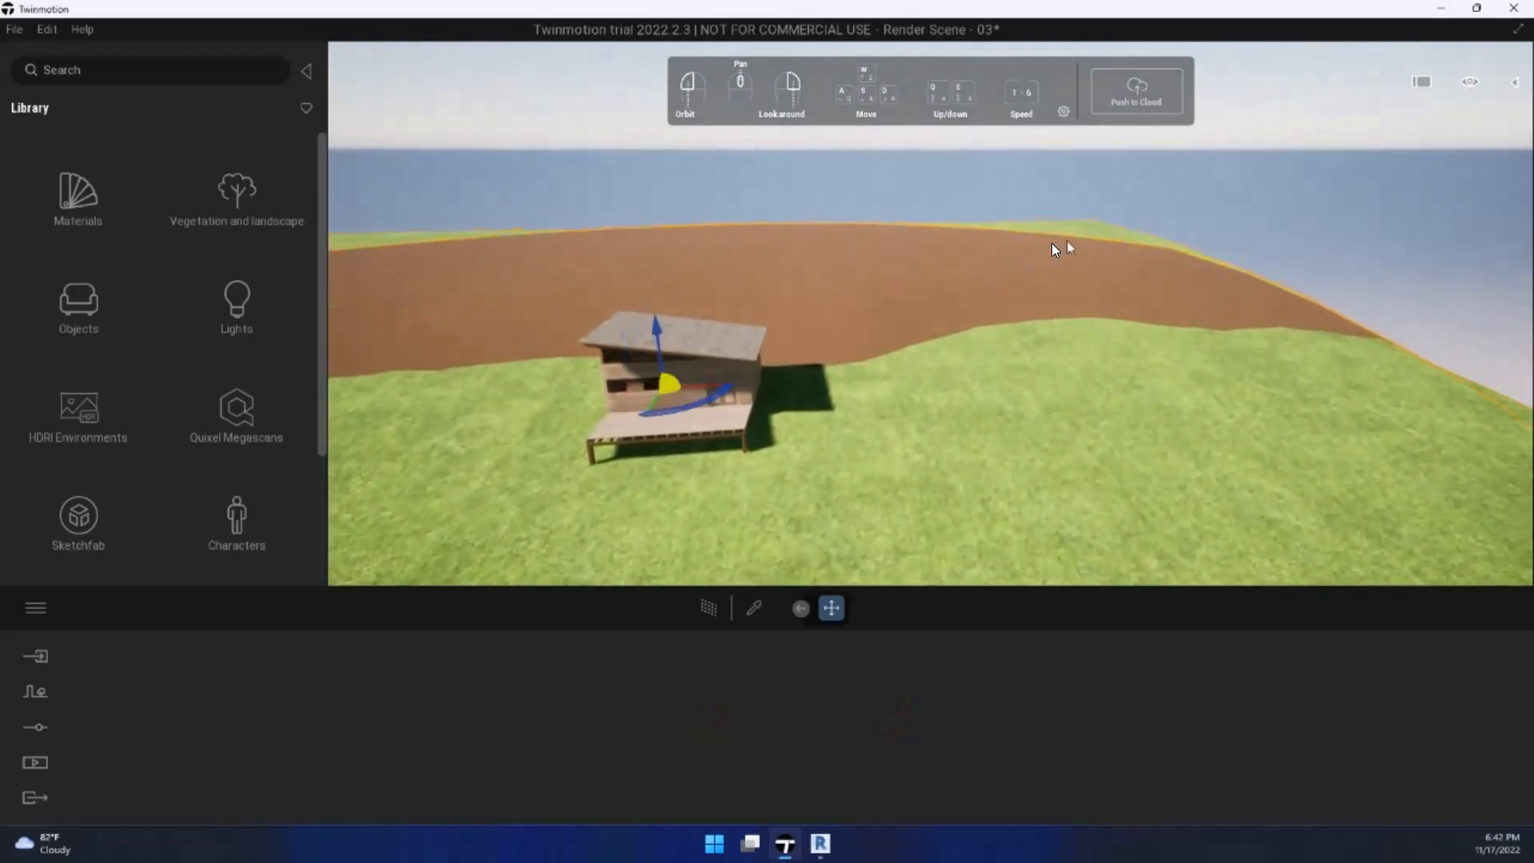
pyautogui.press('Delete')
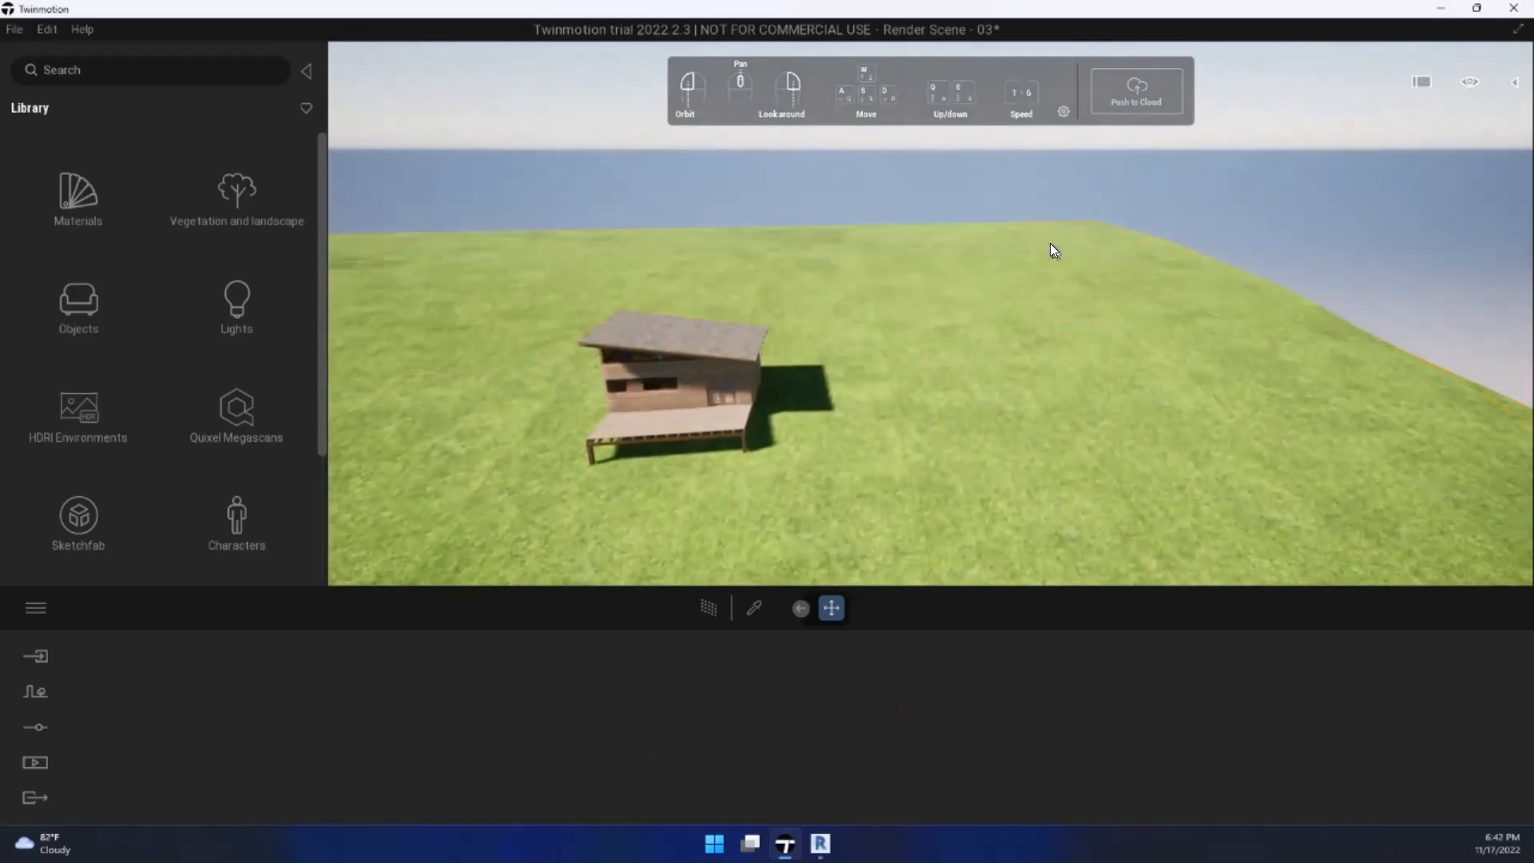
# Step: Select the grass landscape and inspect how the building sits on it from several sides
pyautogui.press('a')
pyautogui.press('d')
pyautogui.press('e')
pyautogui.moveTo(950, 307); pyautogui.dragTo(710, 359, button='right')
pyautogui.moveTo(608, 337); pyautogui.dragTo(929, 337, button='right')
pyautogui.click(676, 289)
pyautogui.press('d')
pyautogui.moveTo(929, 337); pyautogui.dragTo(893, 372)
pyautogui.press('a')
pyautogui.moveTo(894, 373); pyautogui.dragTo(790, 487, button='right')
pyautogui.press('w')
pyautogui.press('q')
pyautogui.press('s')
pyautogui.press('s')
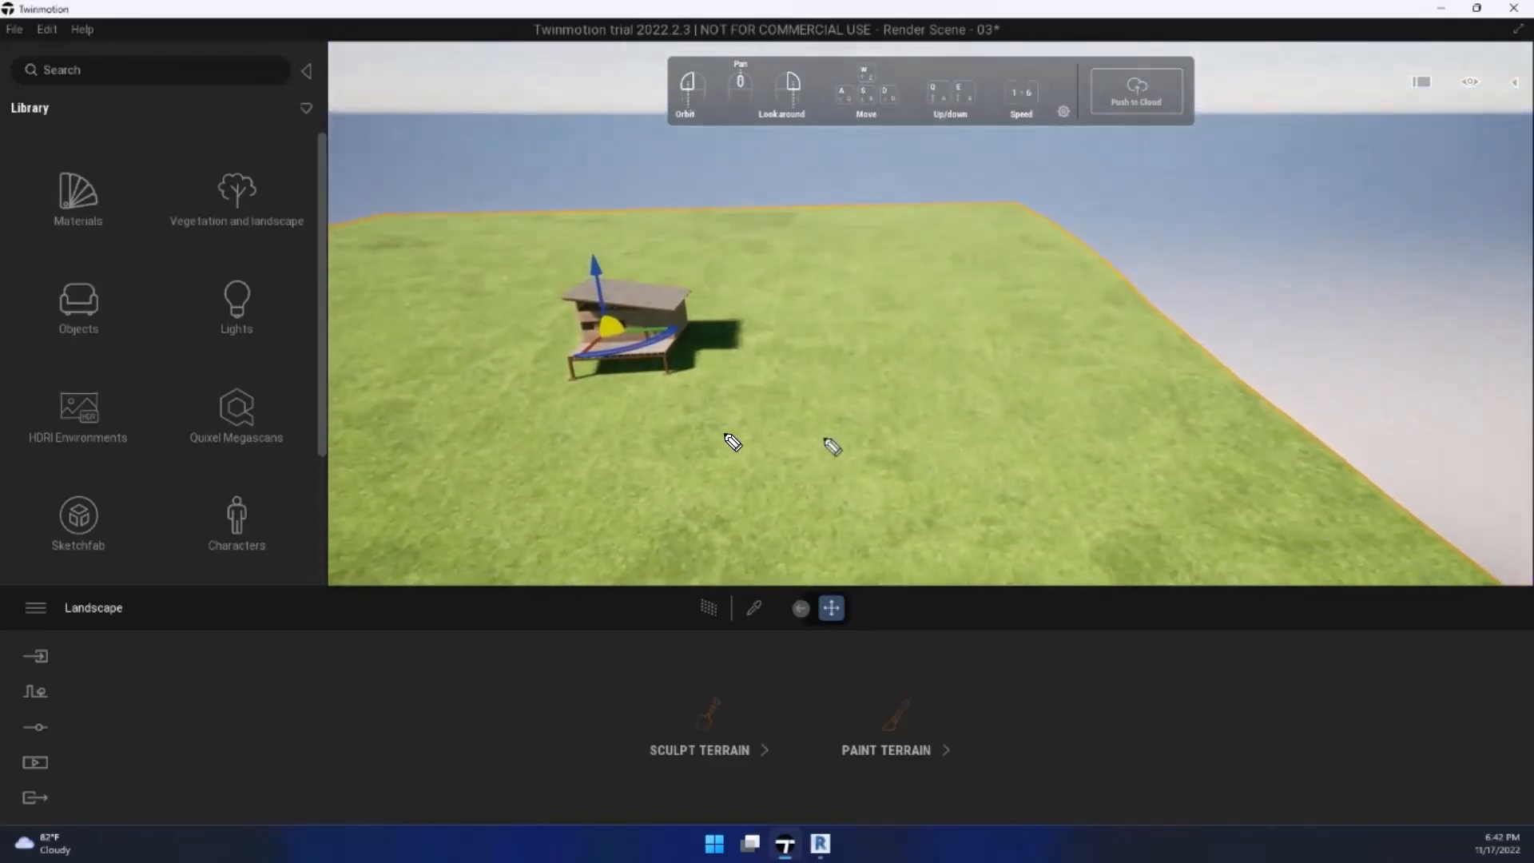
pyautogui.moveTo(1045, 261); pyautogui.dragTo(882, 601)
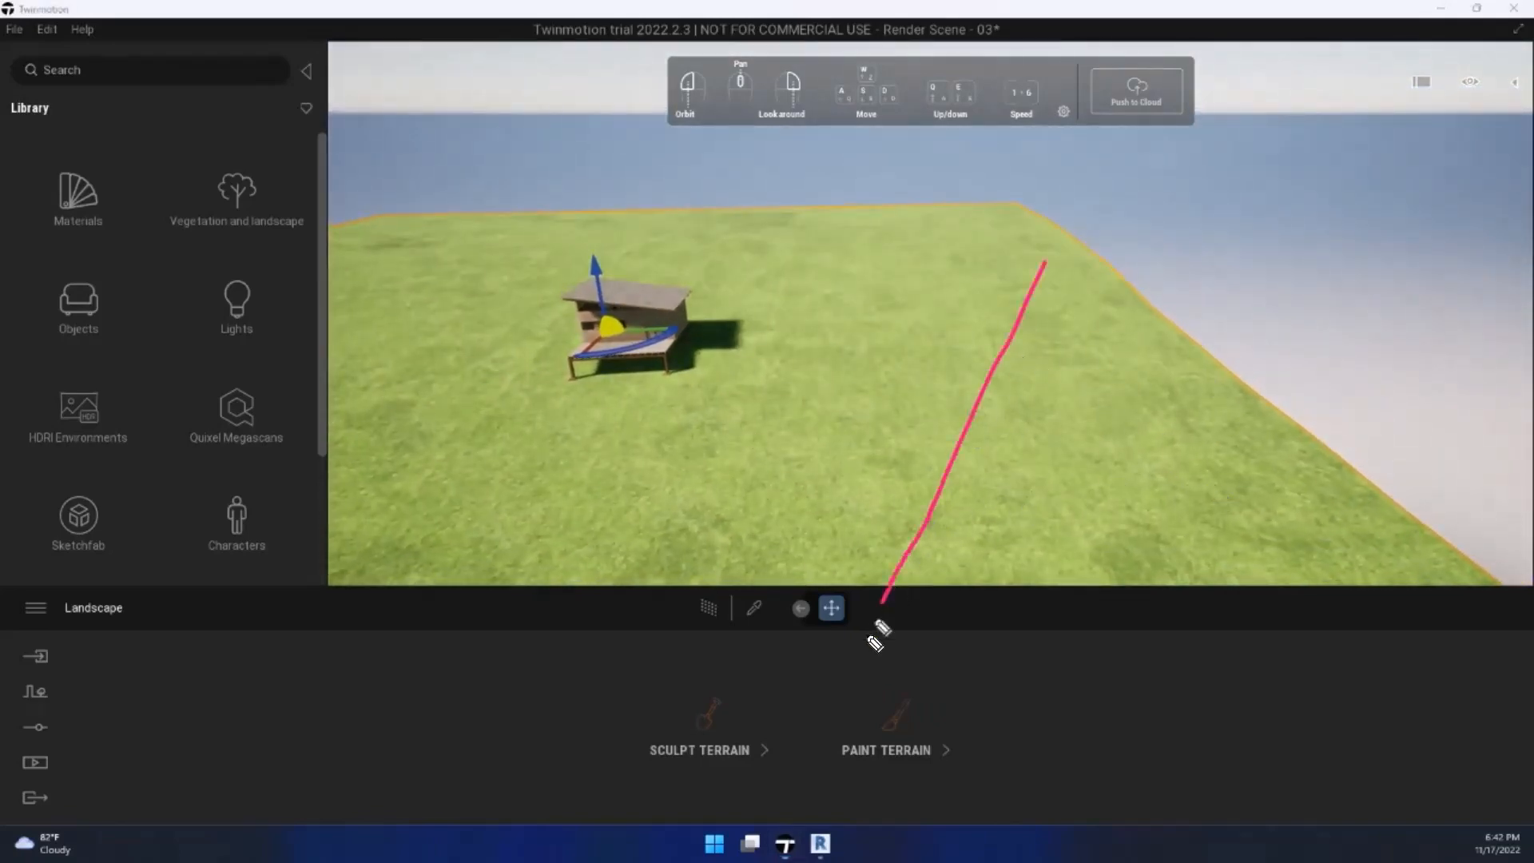
pyautogui.moveTo(969, 674)
pyautogui.mouseDown()
pyautogui.moveTo(558, 764)
pyautogui.moveTo(1018, 823)
pyautogui.moveTo(1007, 657)
pyautogui.mouseUp()
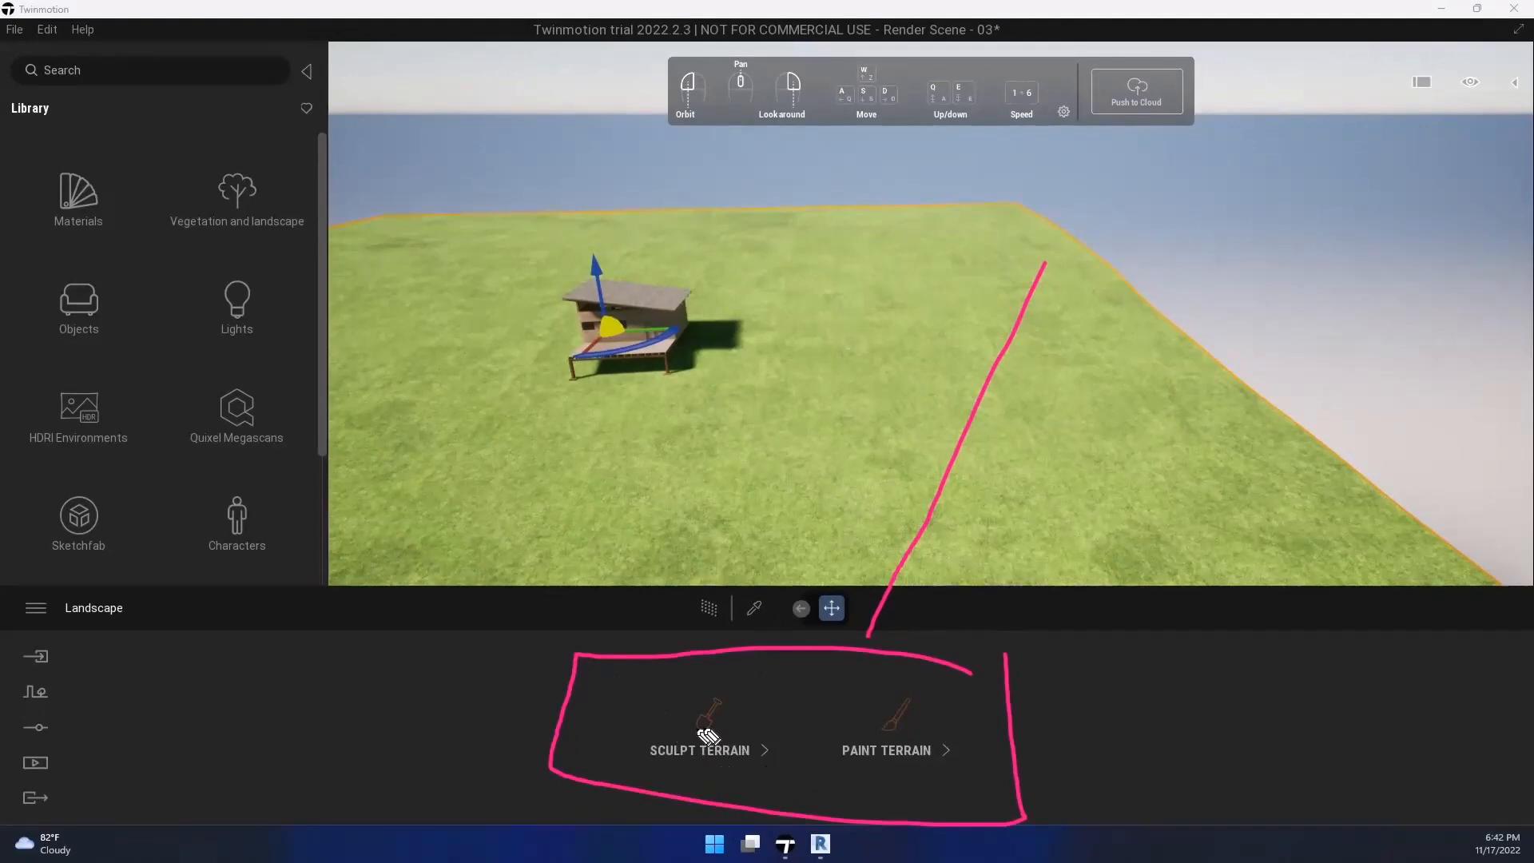
pyautogui.moveTo(865, 527); pyautogui.dragTo(1032, 695)
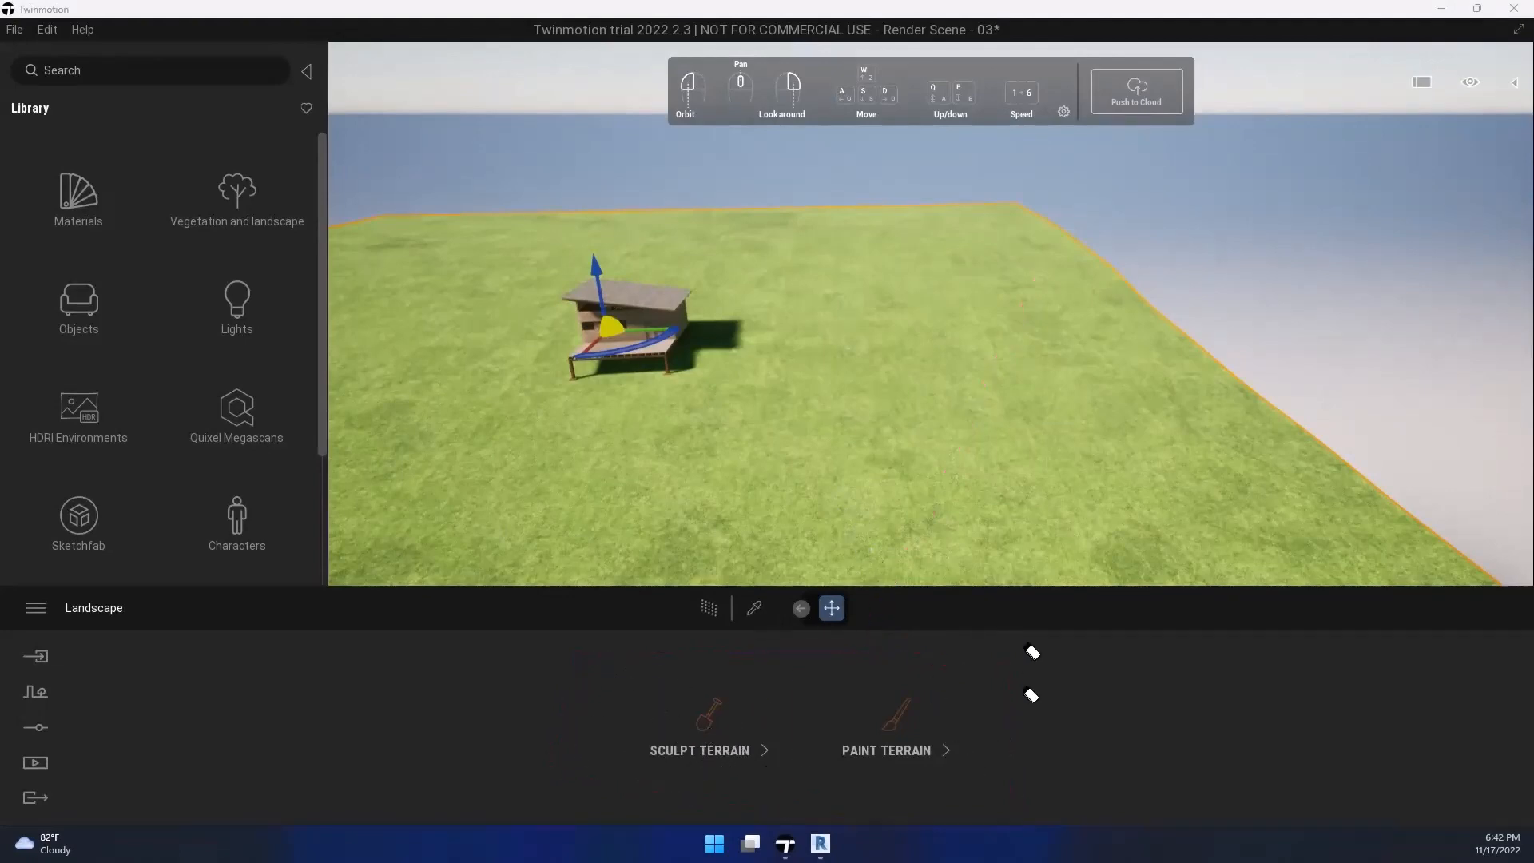
# Step: Sculpt raised ground near the landscape's far edge behind the building, using a circular raise brush with a 23 m diameter
pyautogui.click(695, 719)
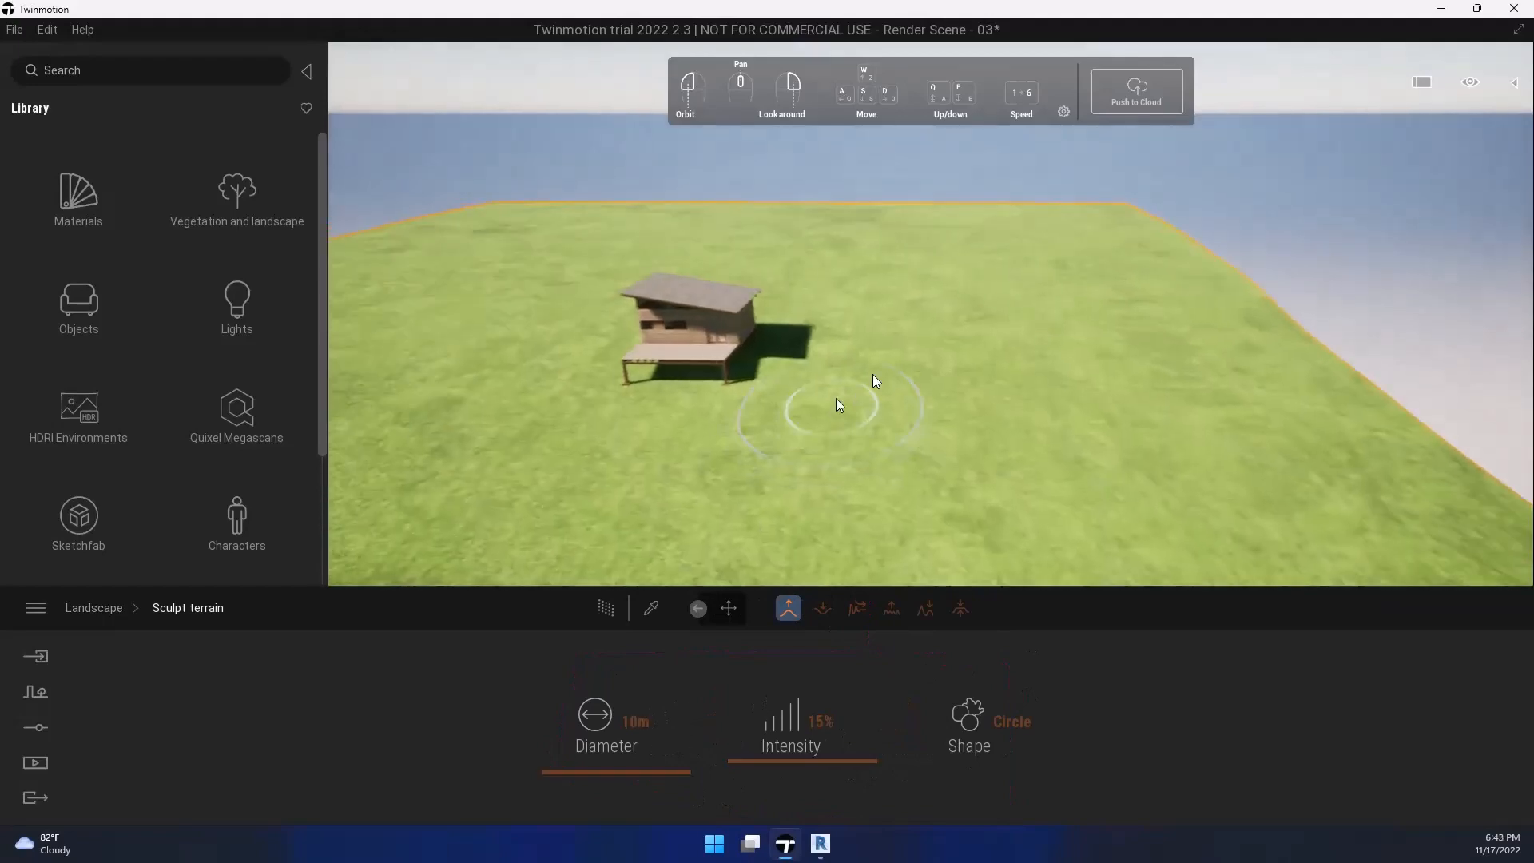
pyautogui.moveTo(836, 398); pyautogui.dragTo(932, 334, button='right')
pyautogui.press('w')
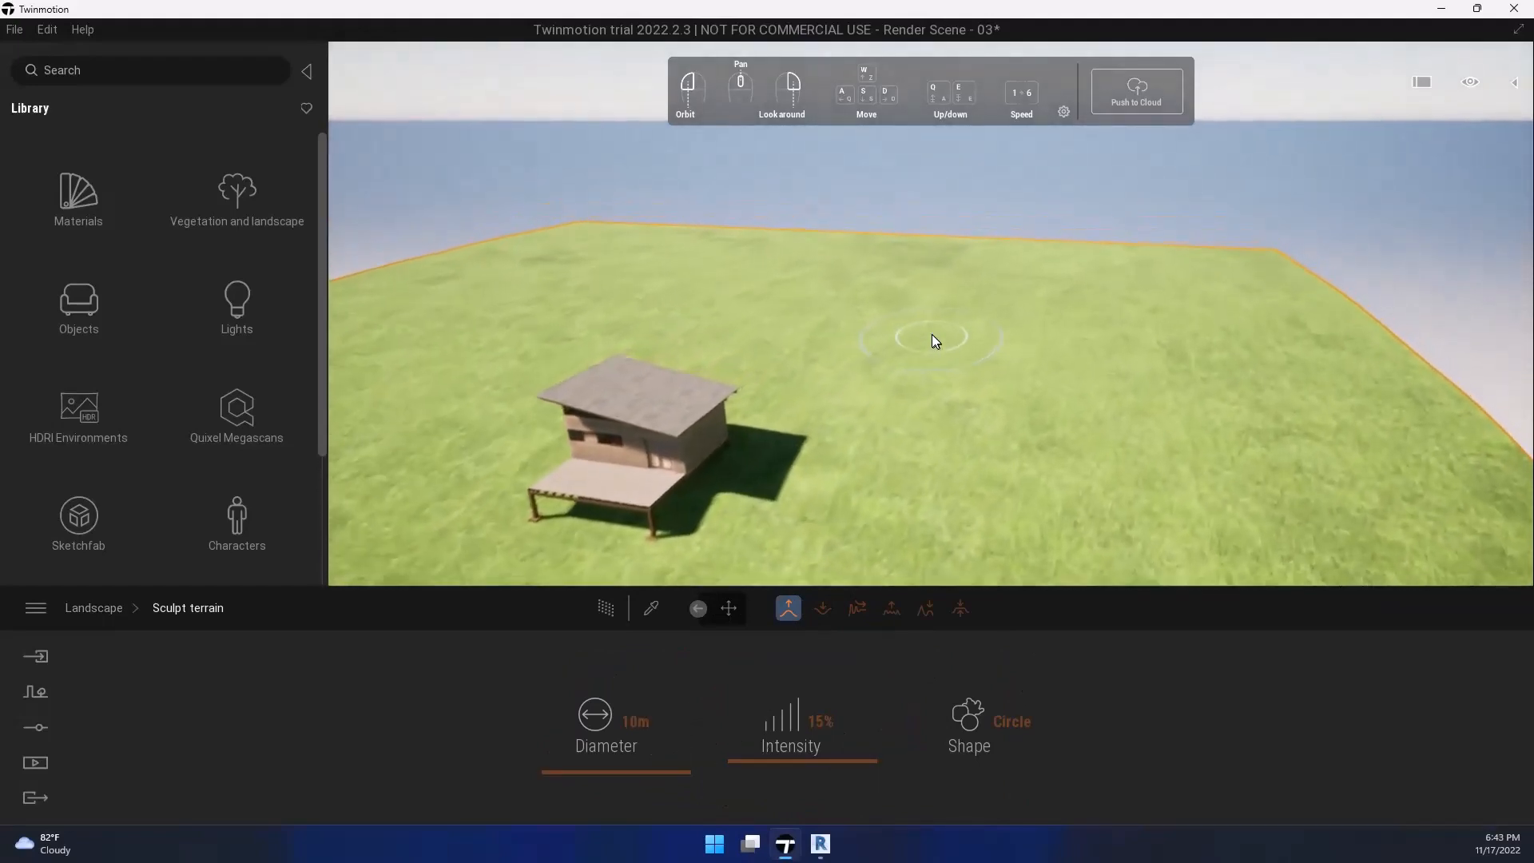
pyautogui.press('w')
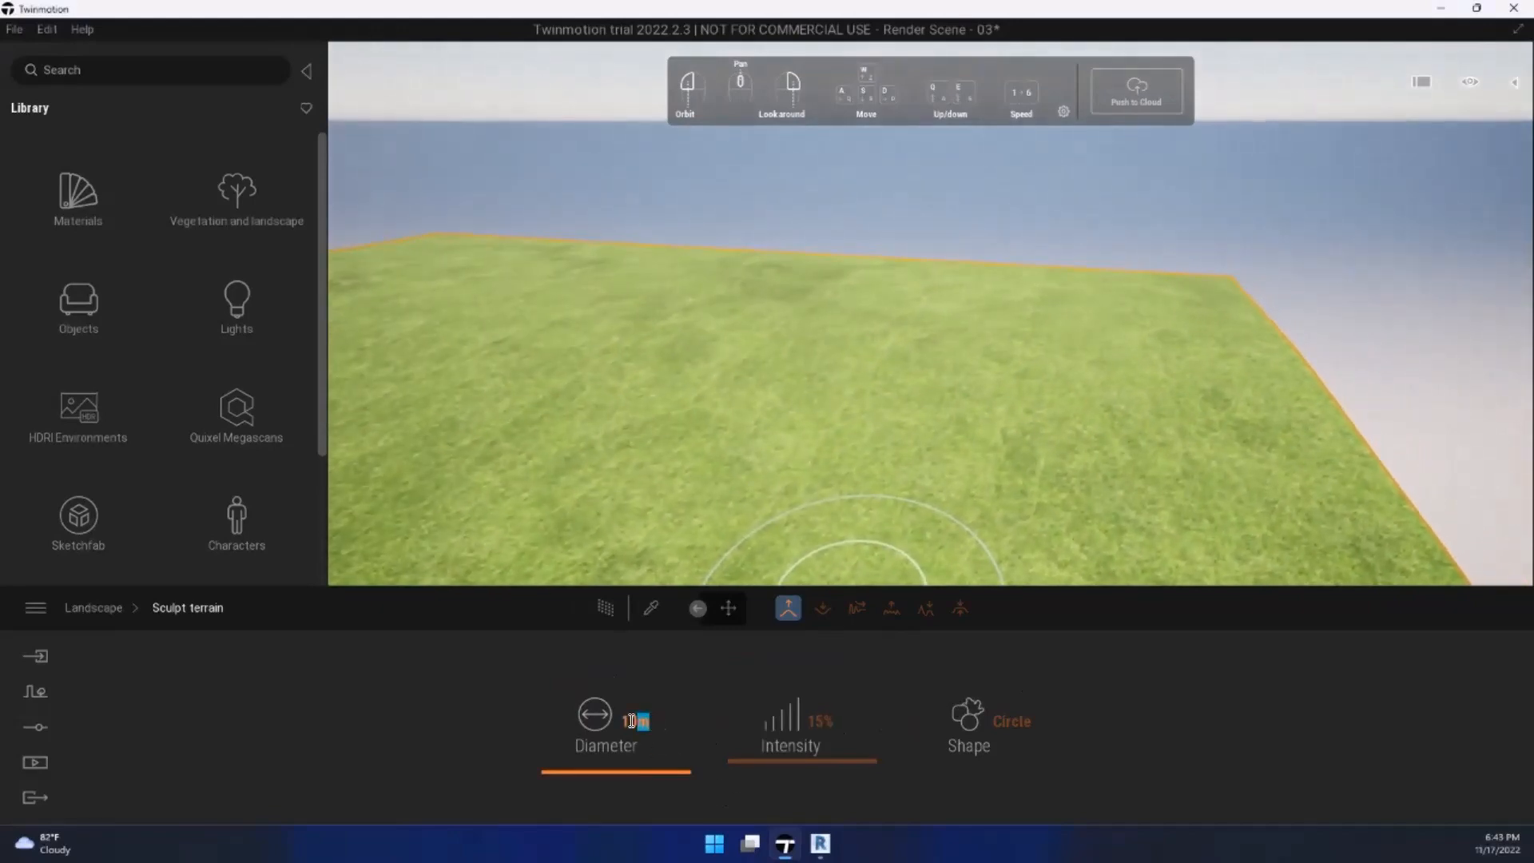
pyautogui.moveTo(621, 738)
pyautogui.mouseDown()
pyautogui.moveTo(664, 749)
pyautogui.moveTo(611, 729)
pyautogui.moveTo(613, 771)
pyautogui.mouseUp()
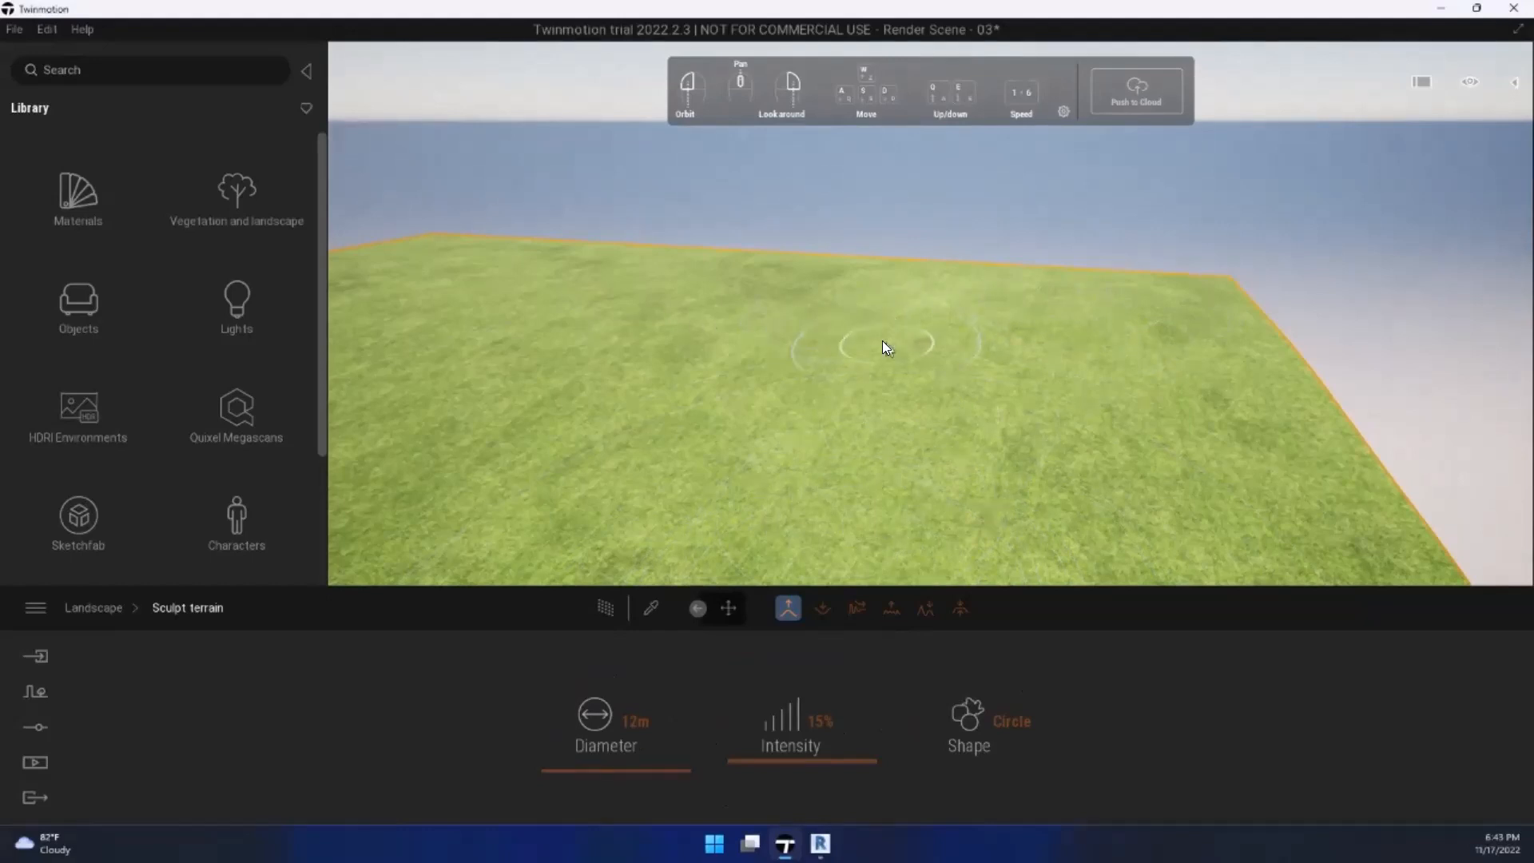
pyautogui.click(667, 762)
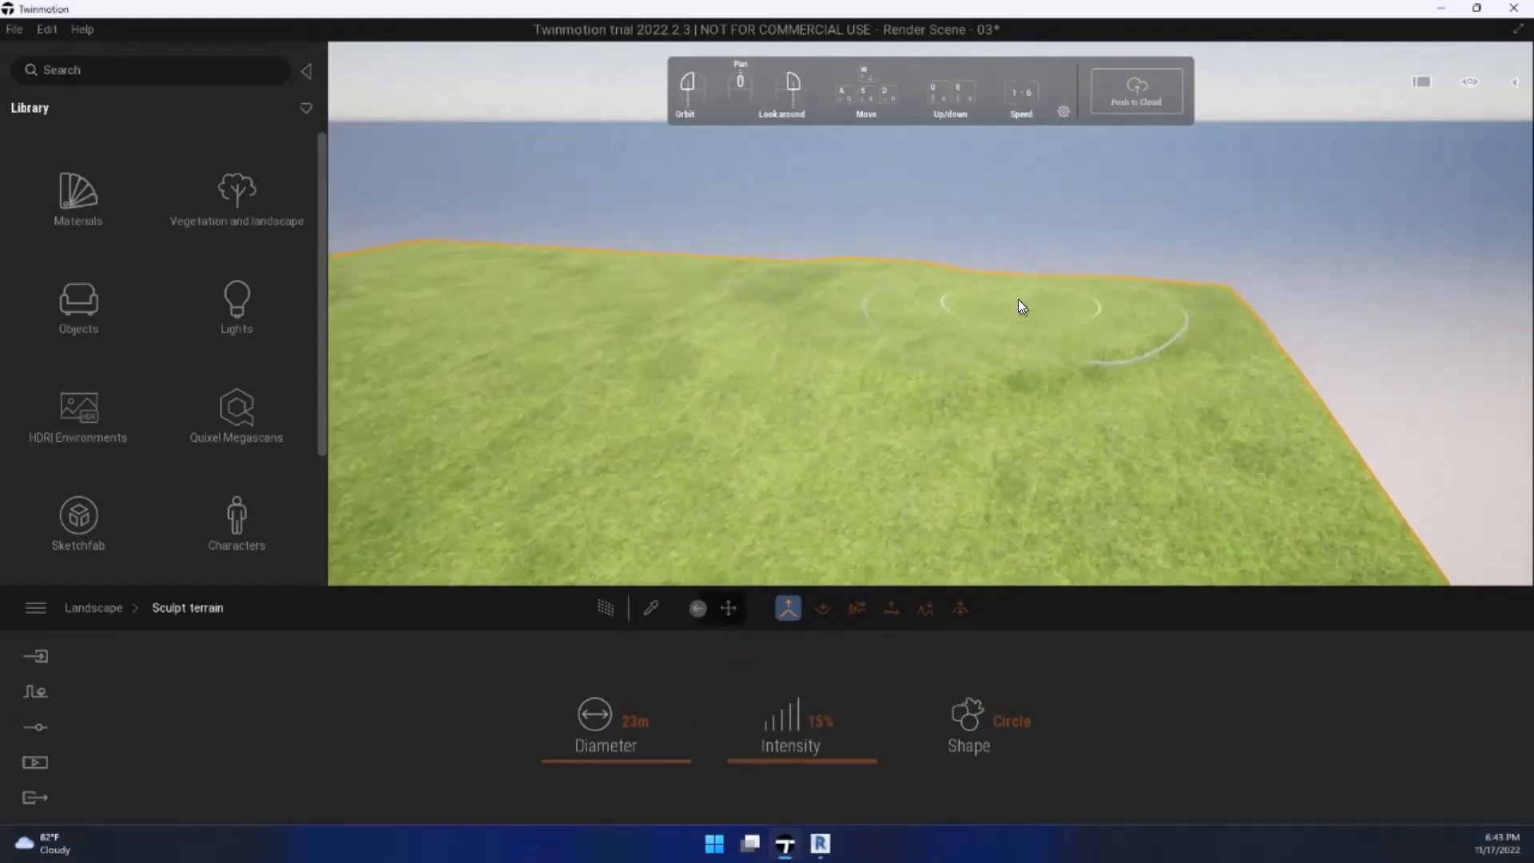
# Step: Examine the raised ground along the landscape's far edge from low and high viewpoints
pyautogui.press('w')
pyautogui.moveTo(1018, 299); pyautogui.dragTo(943, 483, button='right')
pyautogui.press('e')
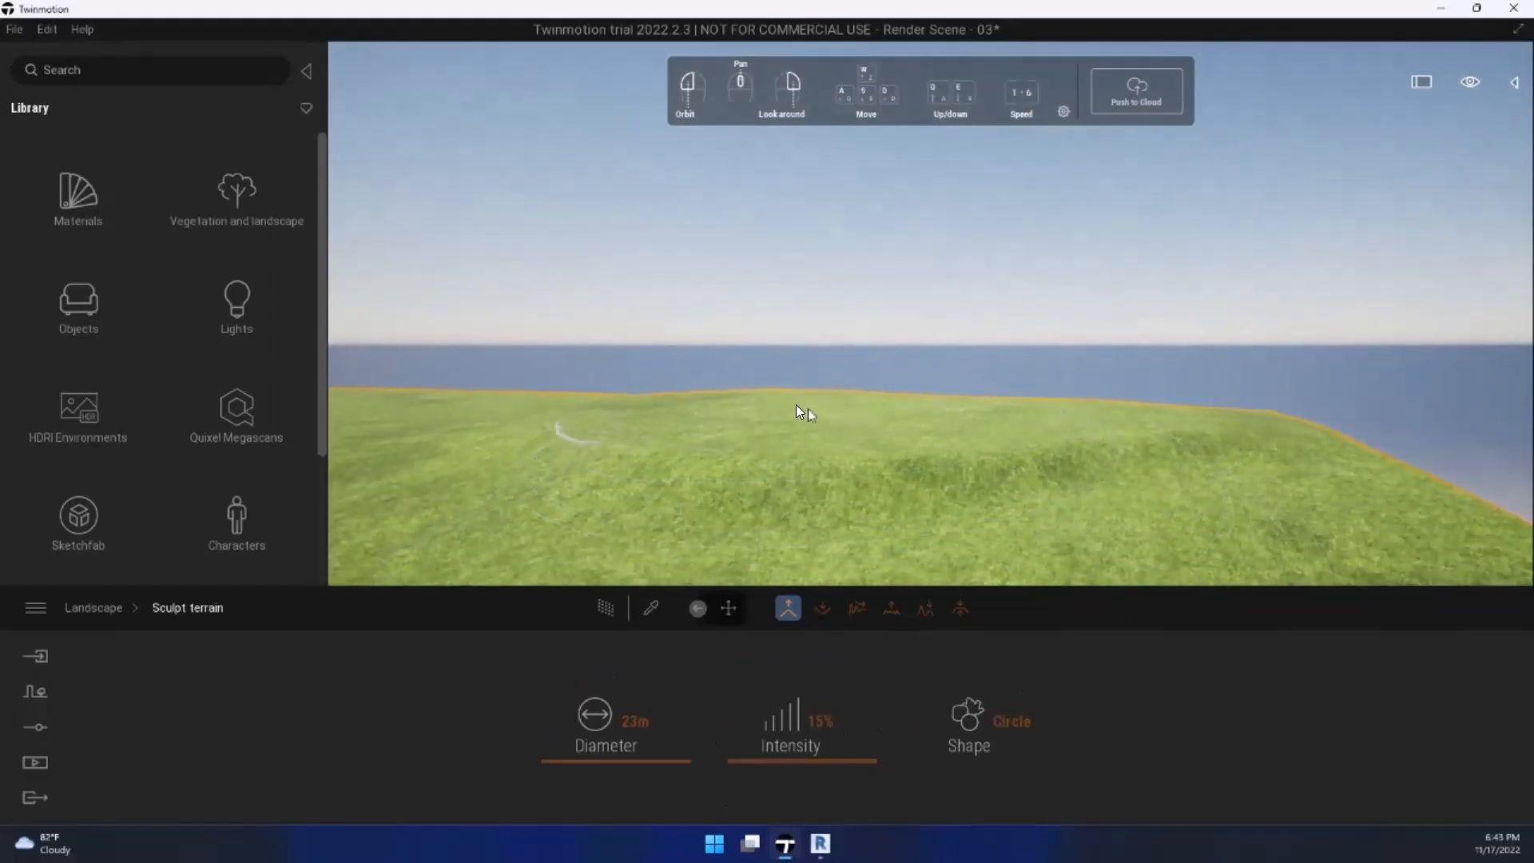
pyautogui.press('a')
pyautogui.press('q')
pyautogui.moveTo(822, 462); pyautogui.dragTo(827, 515, button='right')
pyautogui.press('q')
pyautogui.press('a')
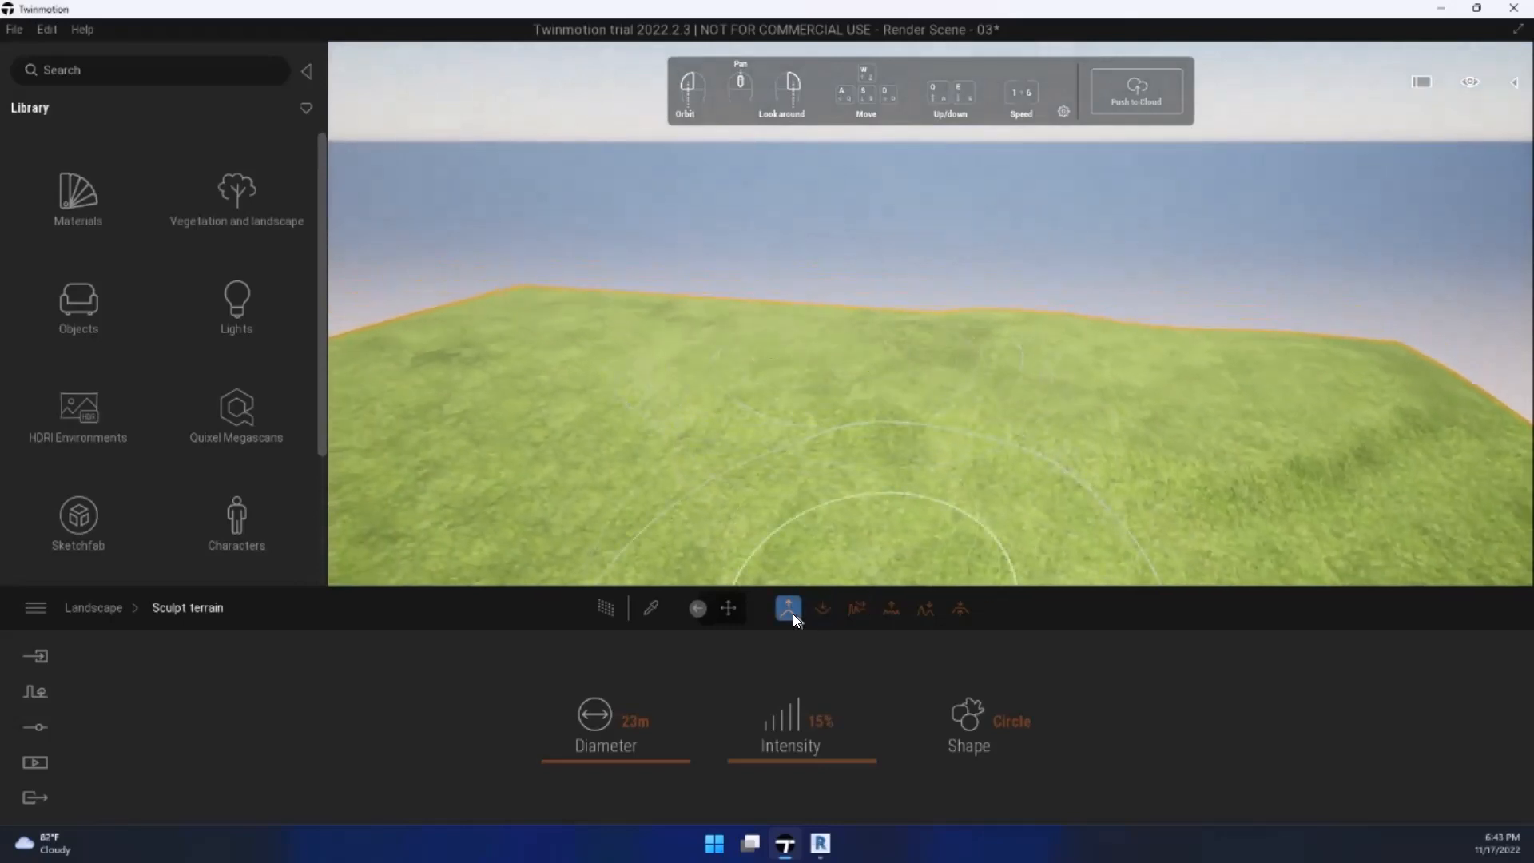
# Step: Set the sculpting brush intensity to 28%, build up the hill behind the building, and check its slopes up close
pyautogui.moveTo(830, 764); pyautogui.dragTo(828, 752)
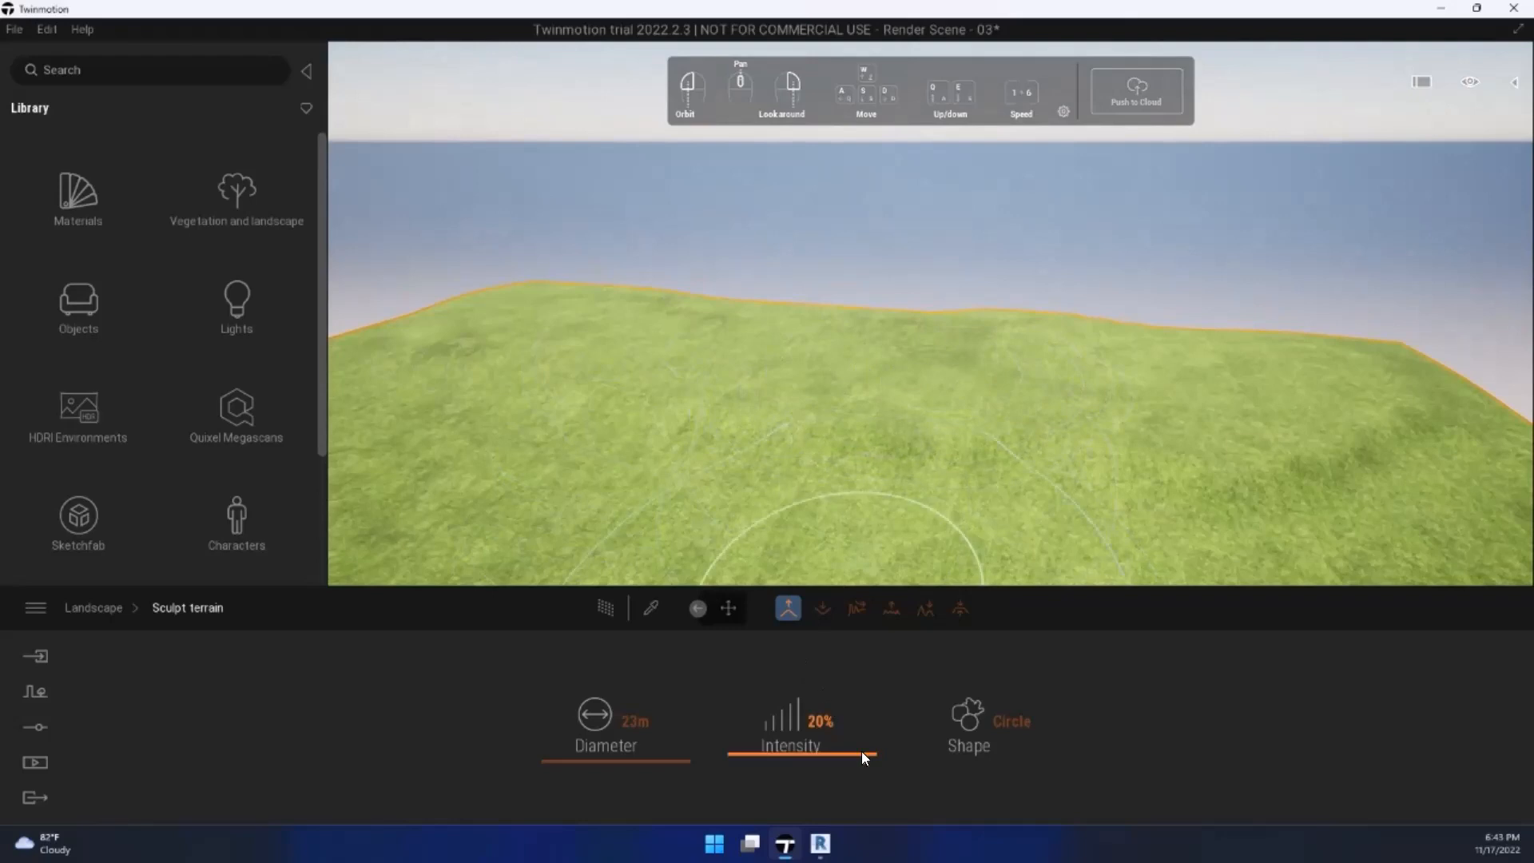
pyautogui.moveTo(863, 756); pyautogui.dragTo(864, 744)
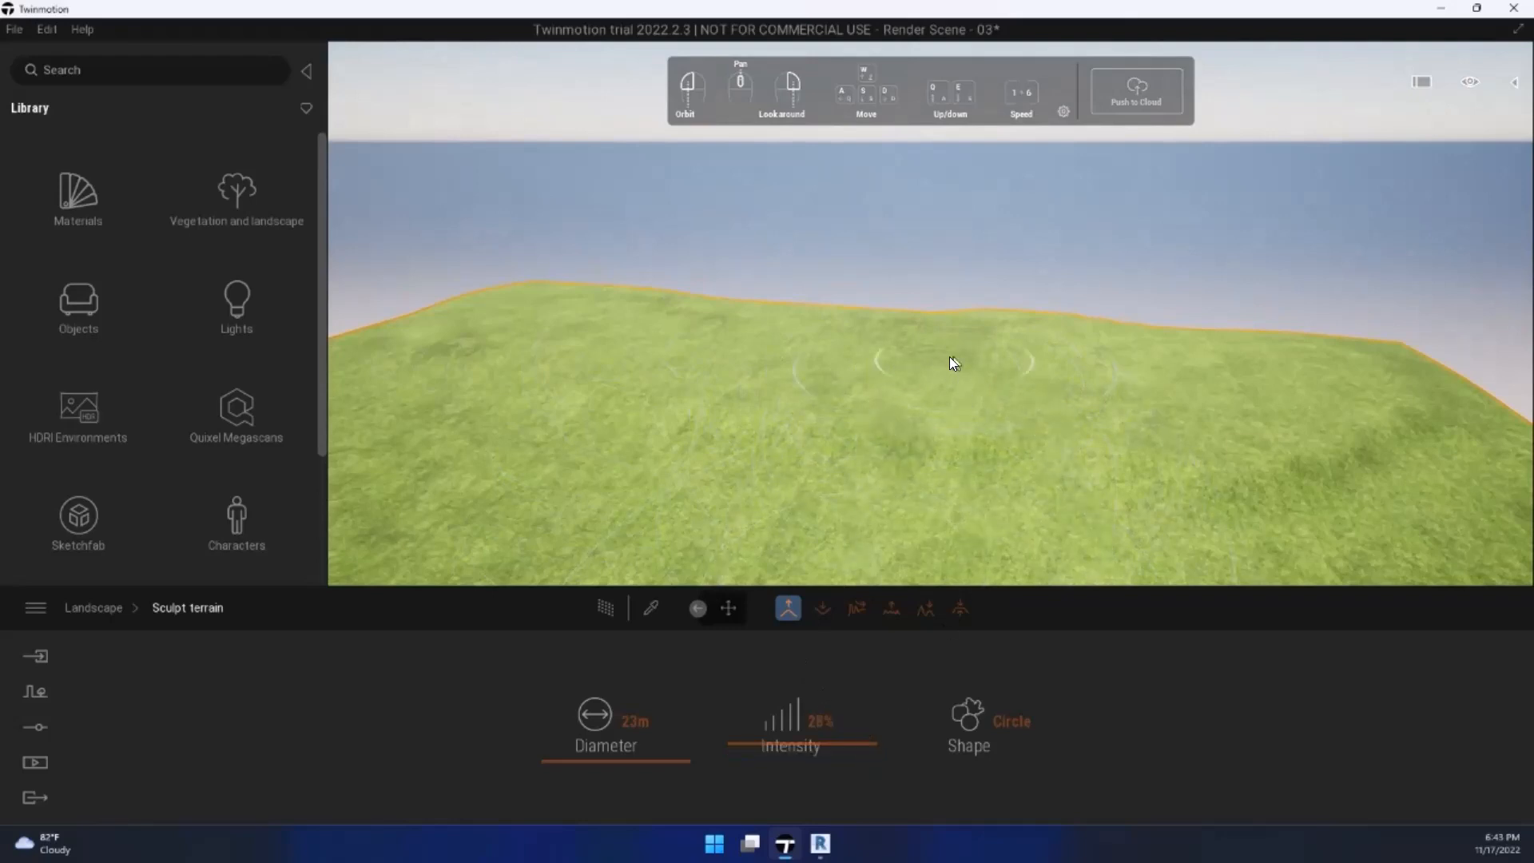
pyautogui.keyDown('shift'); pyautogui.moveTo(977, 391); pyautogui.dragTo(941, 424, button='middle'); pyautogui.keyUp('shift')
pyautogui.press('e')
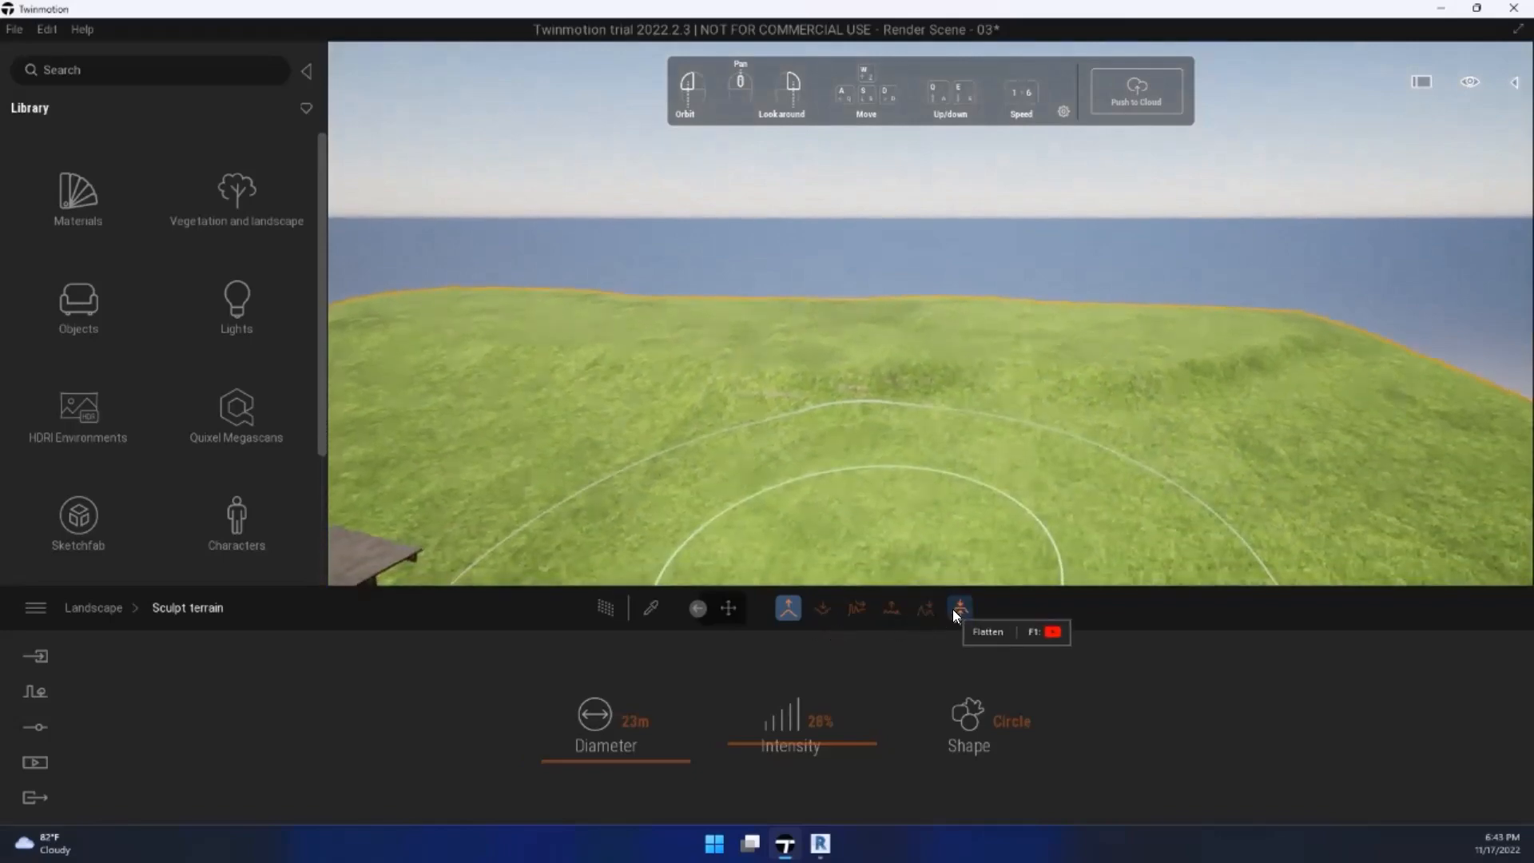
pyautogui.press('e')
pyautogui.press('e')
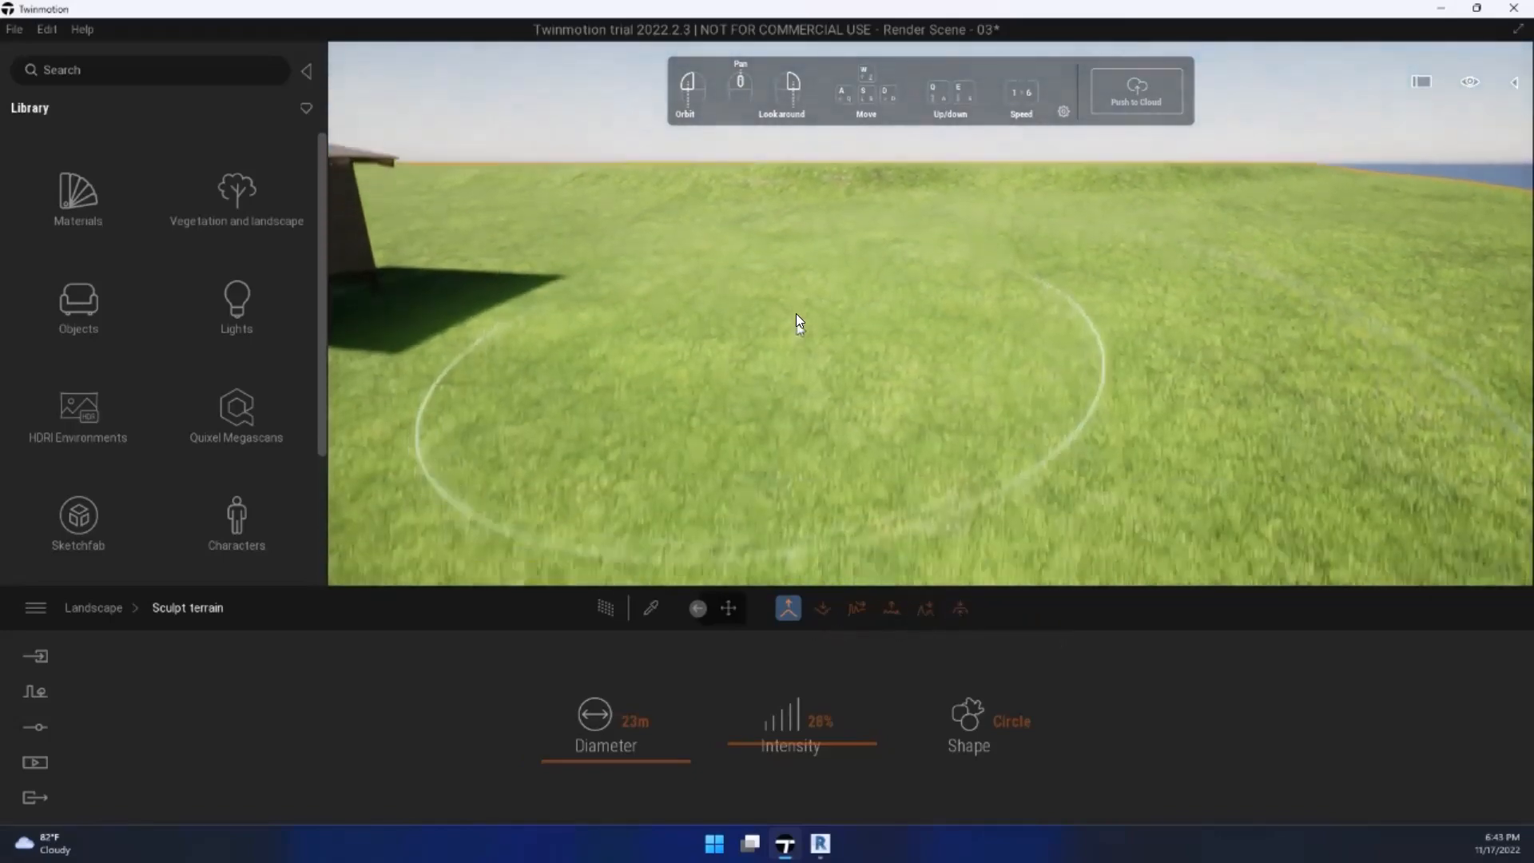
pyautogui.press('w')
pyautogui.moveTo(826, 171)
pyautogui.mouseDown(button='right')
pyautogui.moveTo(798, 237)
pyautogui.moveTo(789, 441)
pyautogui.moveTo(652, 519)
pyautogui.moveTo(679, 486)
pyautogui.moveTo(589, 475)
pyautogui.mouseUp(button='right')
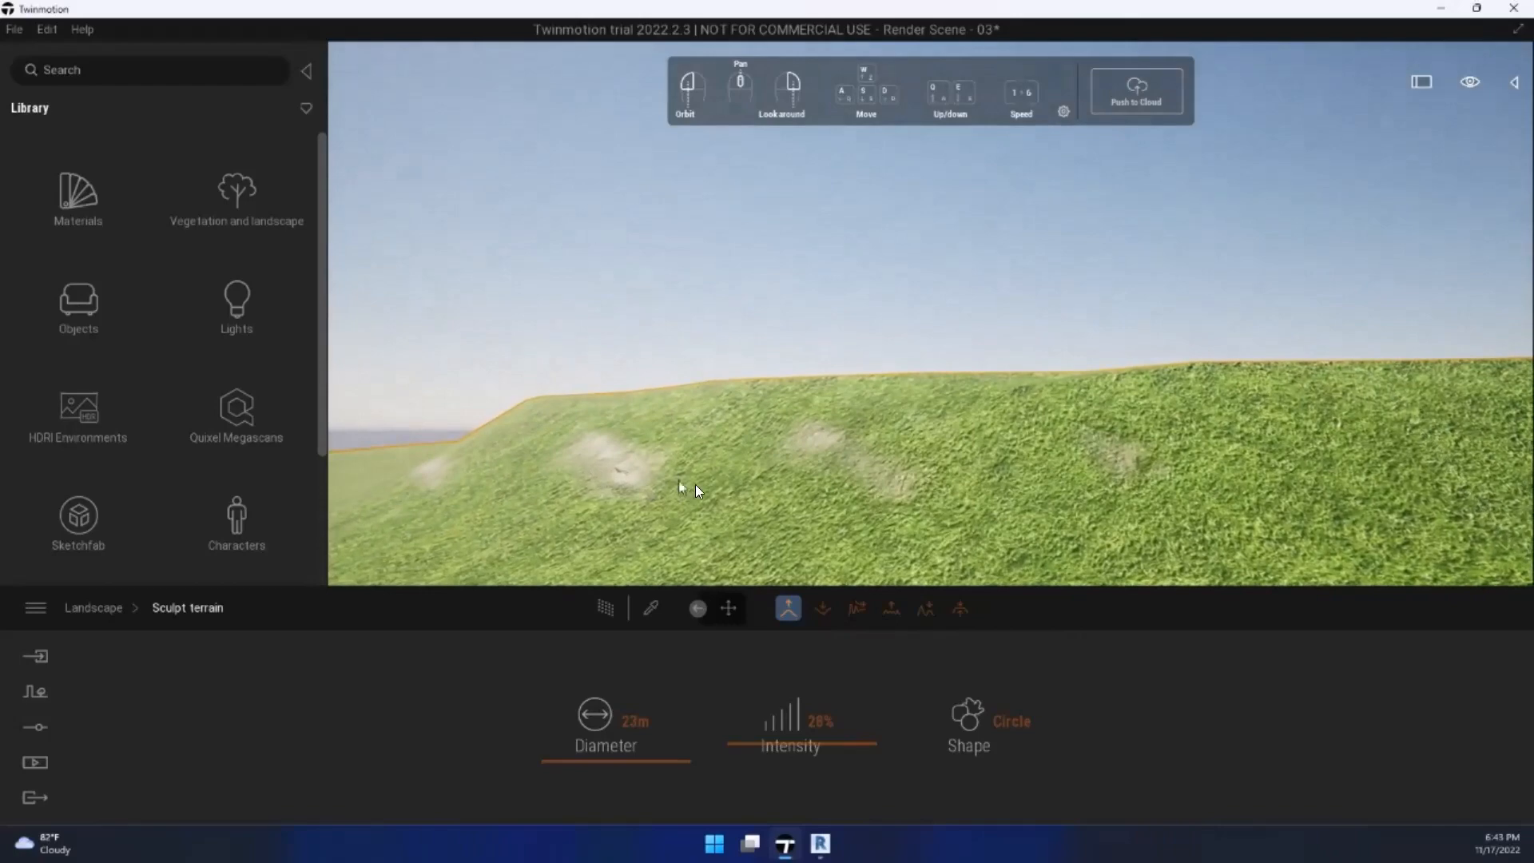
pyautogui.moveTo(695, 486); pyautogui.dragTo(622, 737, button='right')
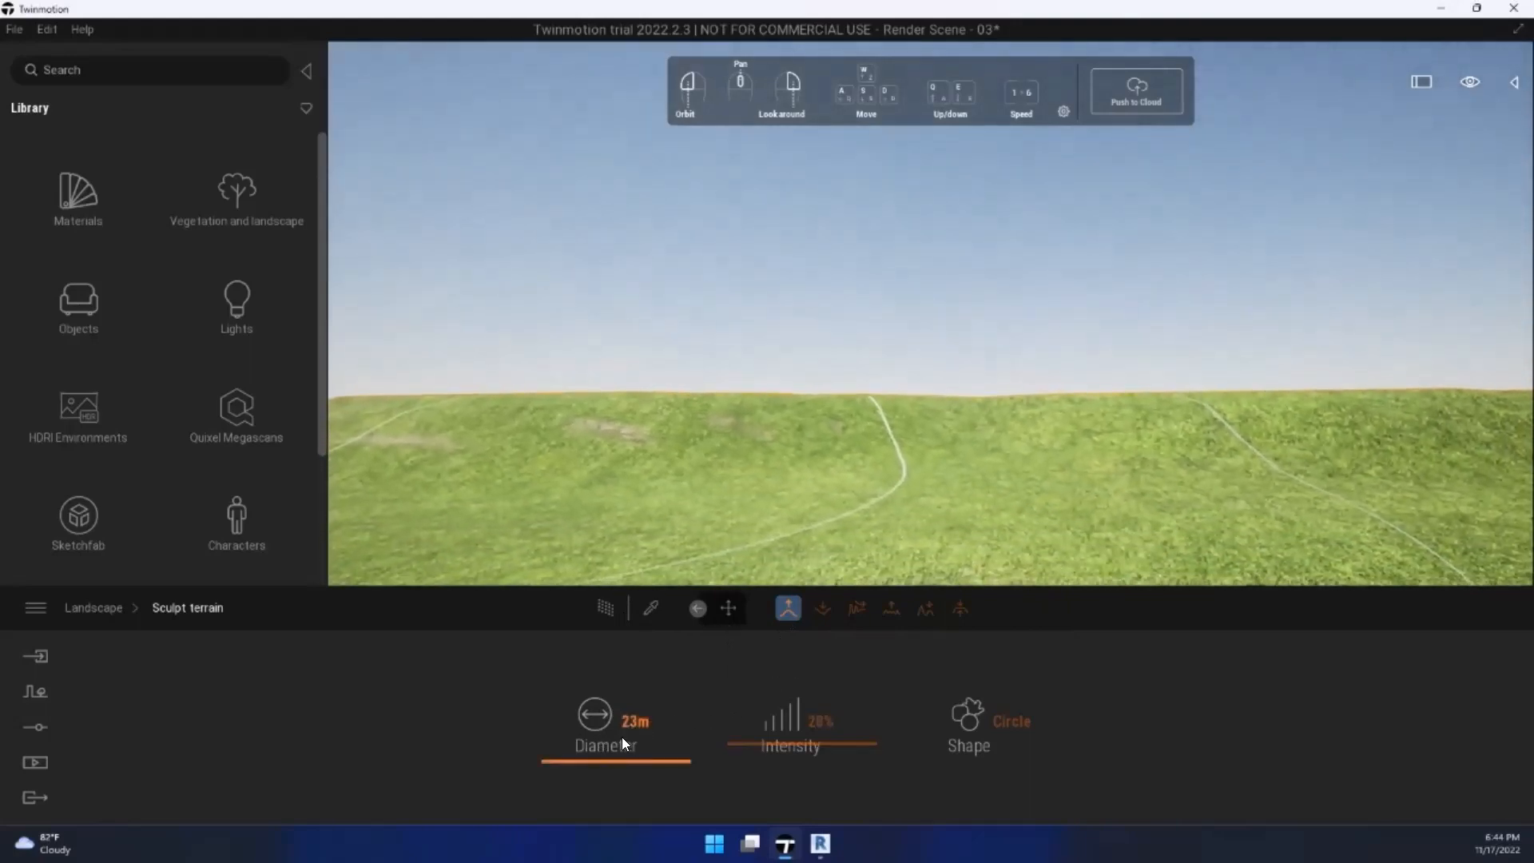
# Step: Switch the landscape from sculpting to terrain painting, with an overview of the grass in front of the hill
pyautogui.click(88, 608)
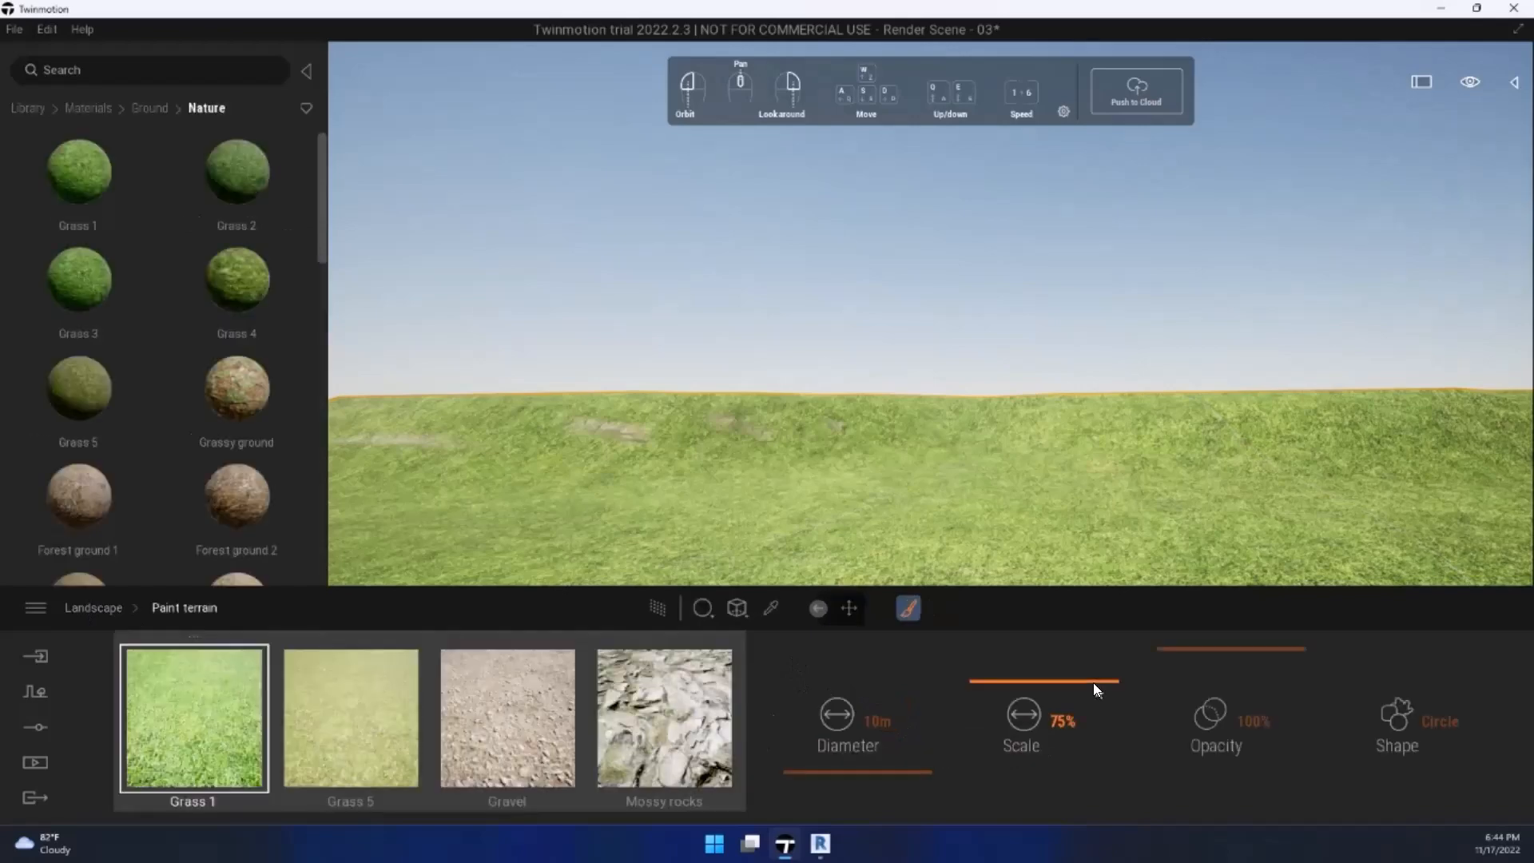
pyautogui.press('s')
pyautogui.press('e')
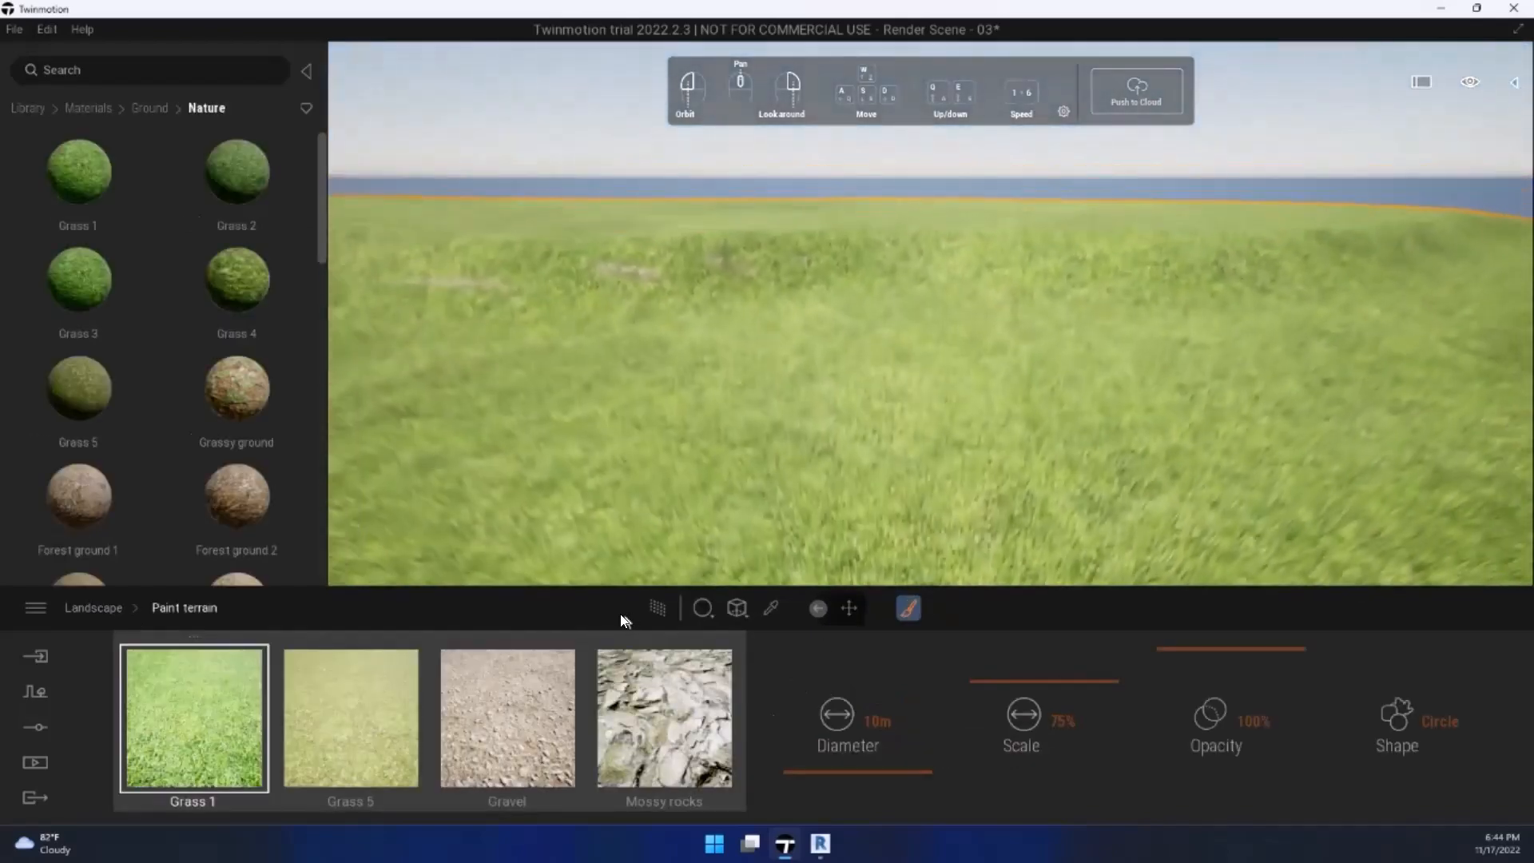
pyautogui.press('a')
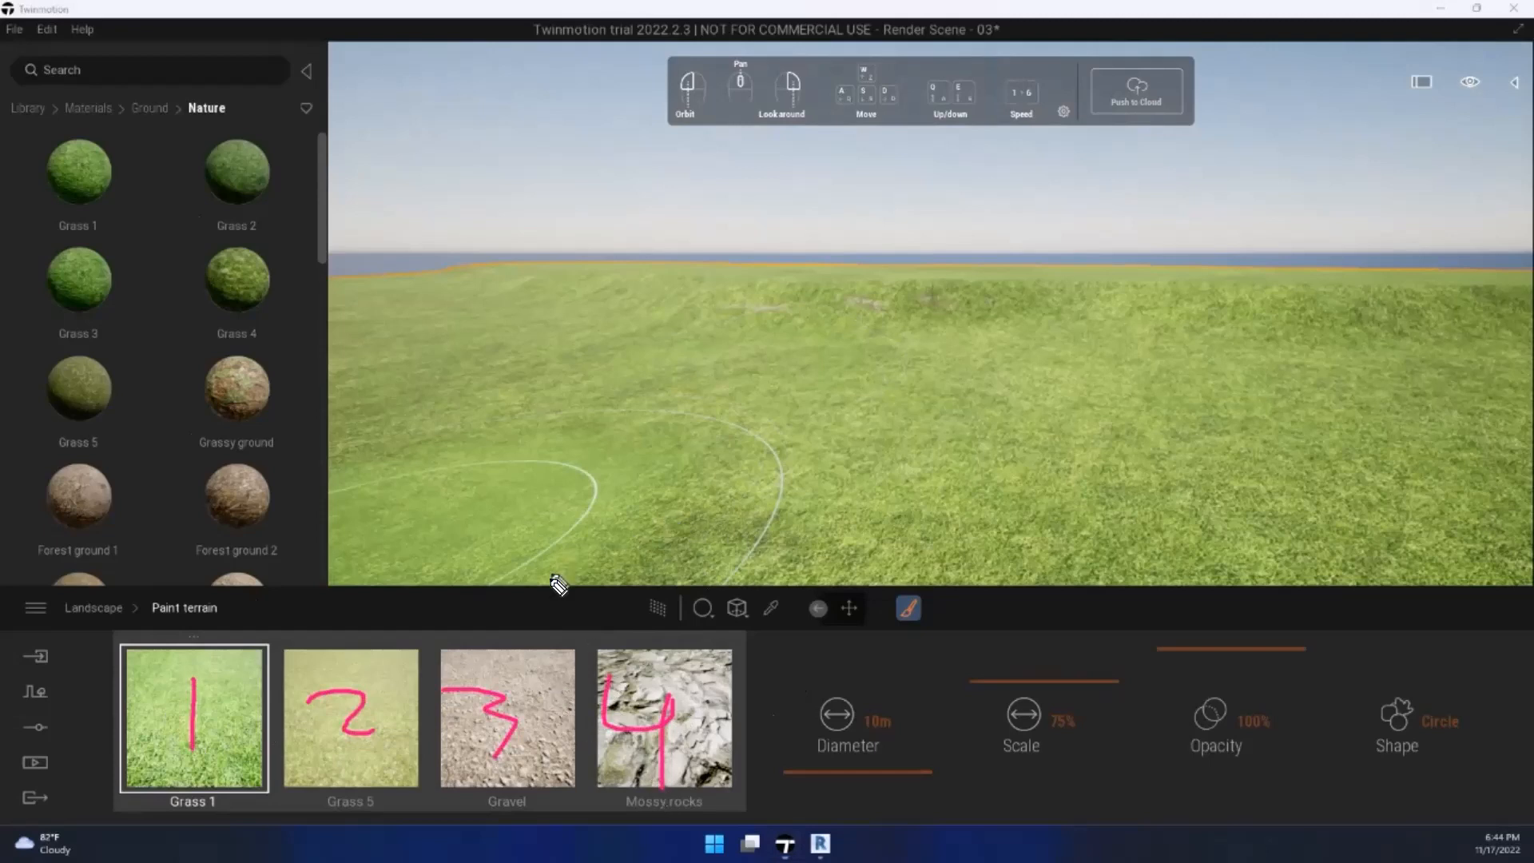
pyautogui.moveTo(590, 471)
pyautogui.mouseDown()
pyautogui.moveTo(183, 612)
pyautogui.moveTo(114, 687)
pyautogui.moveTo(181, 637)
pyautogui.mouseUp()
pyautogui.moveTo(1089, 400)
pyautogui.mouseDown()
pyautogui.moveTo(623, 635)
pyautogui.moveTo(739, 711)
pyautogui.mouseUp()
pyautogui.moveTo(458, 390); pyautogui.dragTo(1089, 522)
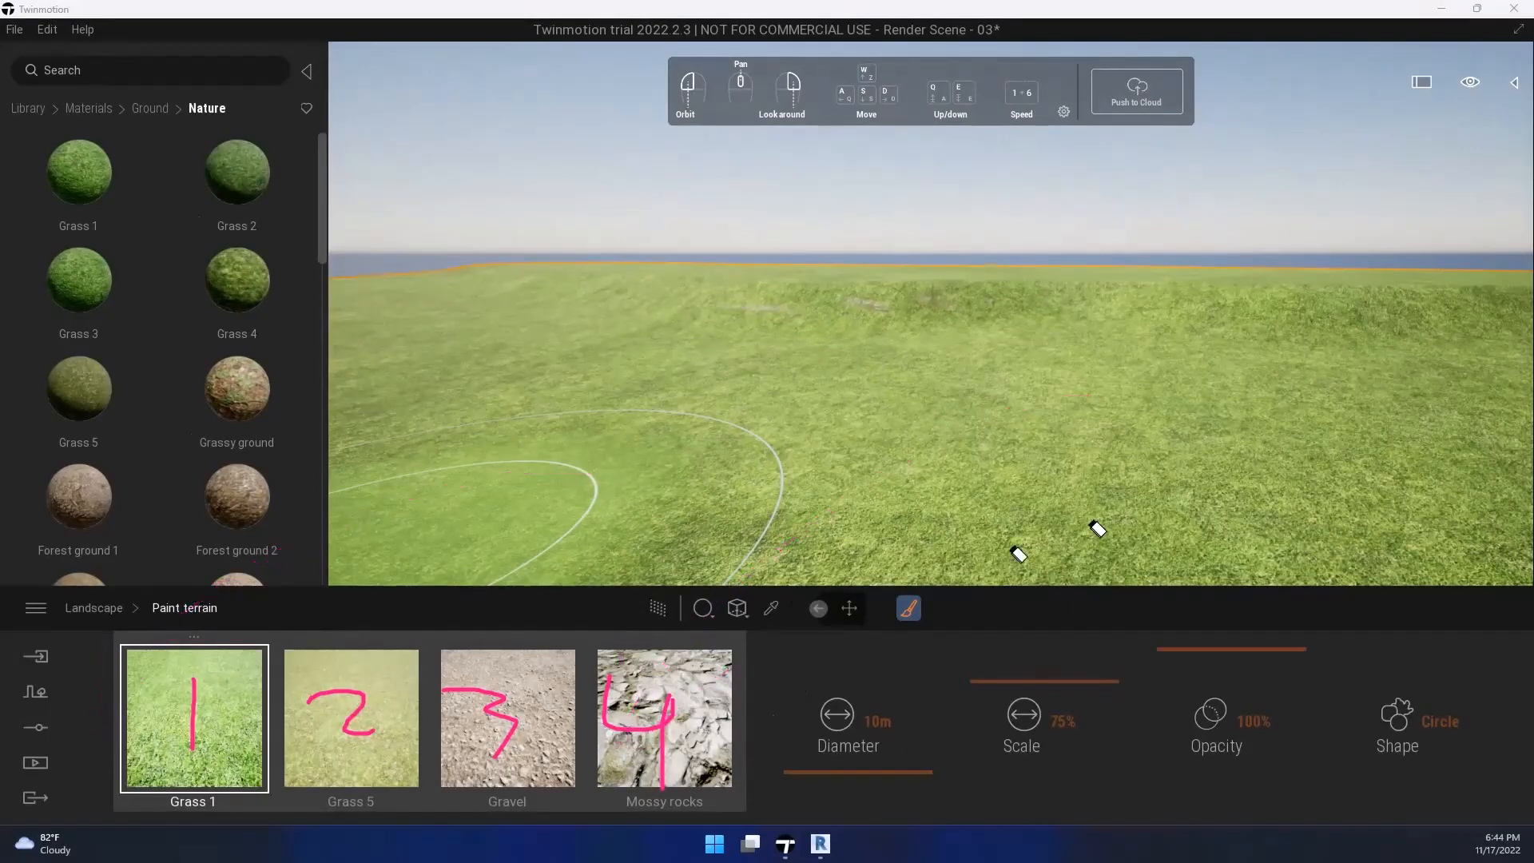
pyautogui.moveTo(464, 764)
pyautogui.mouseDown()
pyautogui.moveTo(387, 737)
pyautogui.moveTo(671, 719)
pyautogui.mouseUp()
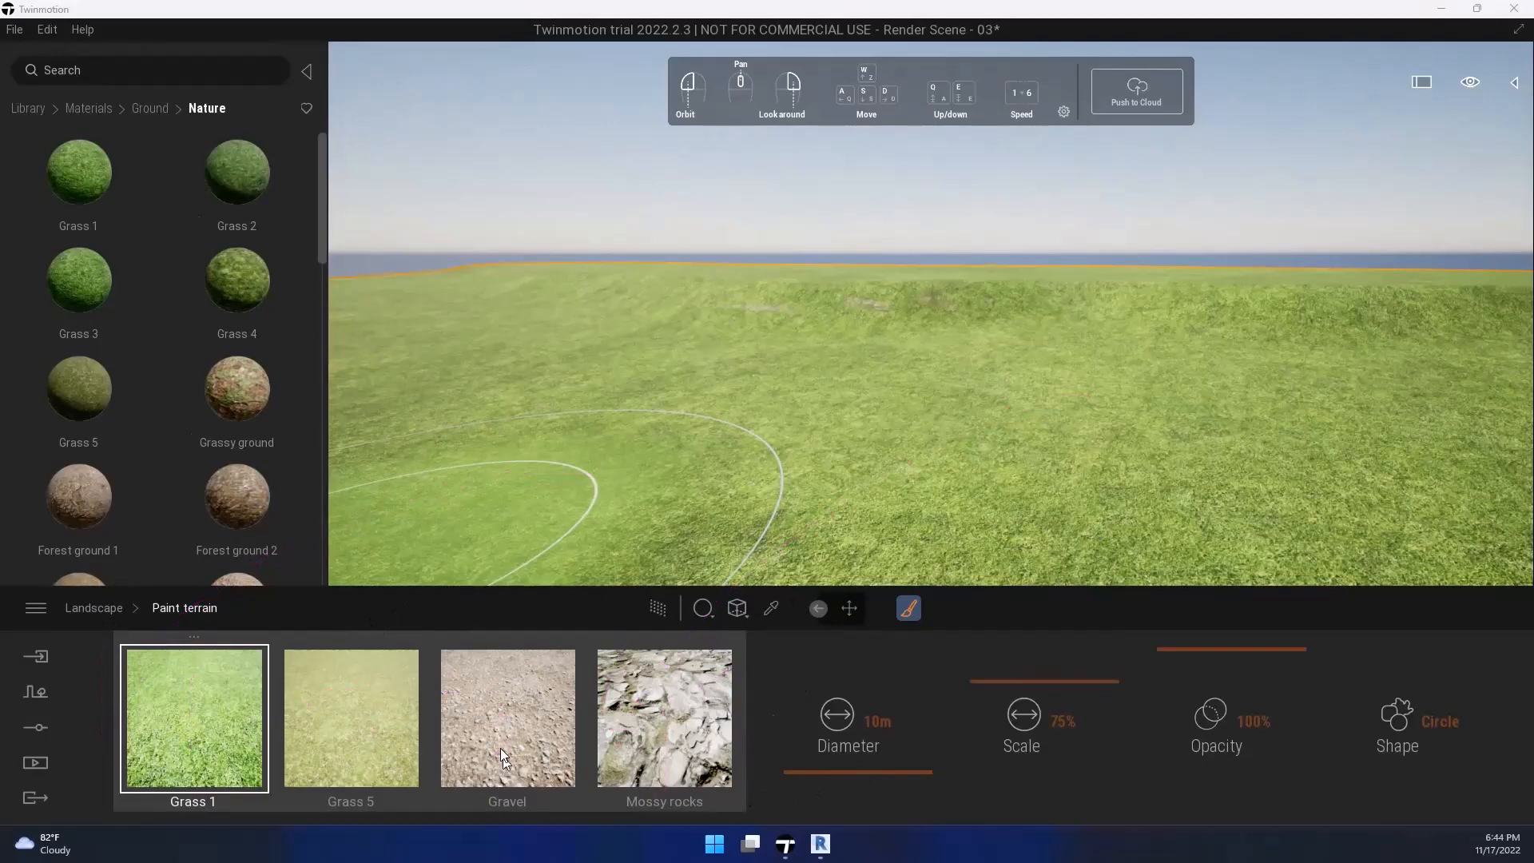
# Step: Paint a patch of Gravel on the grass between the building and the hill with the 10 m circular brush
pyautogui.click(525, 731)
pyautogui.scroll(5, 959, 491)
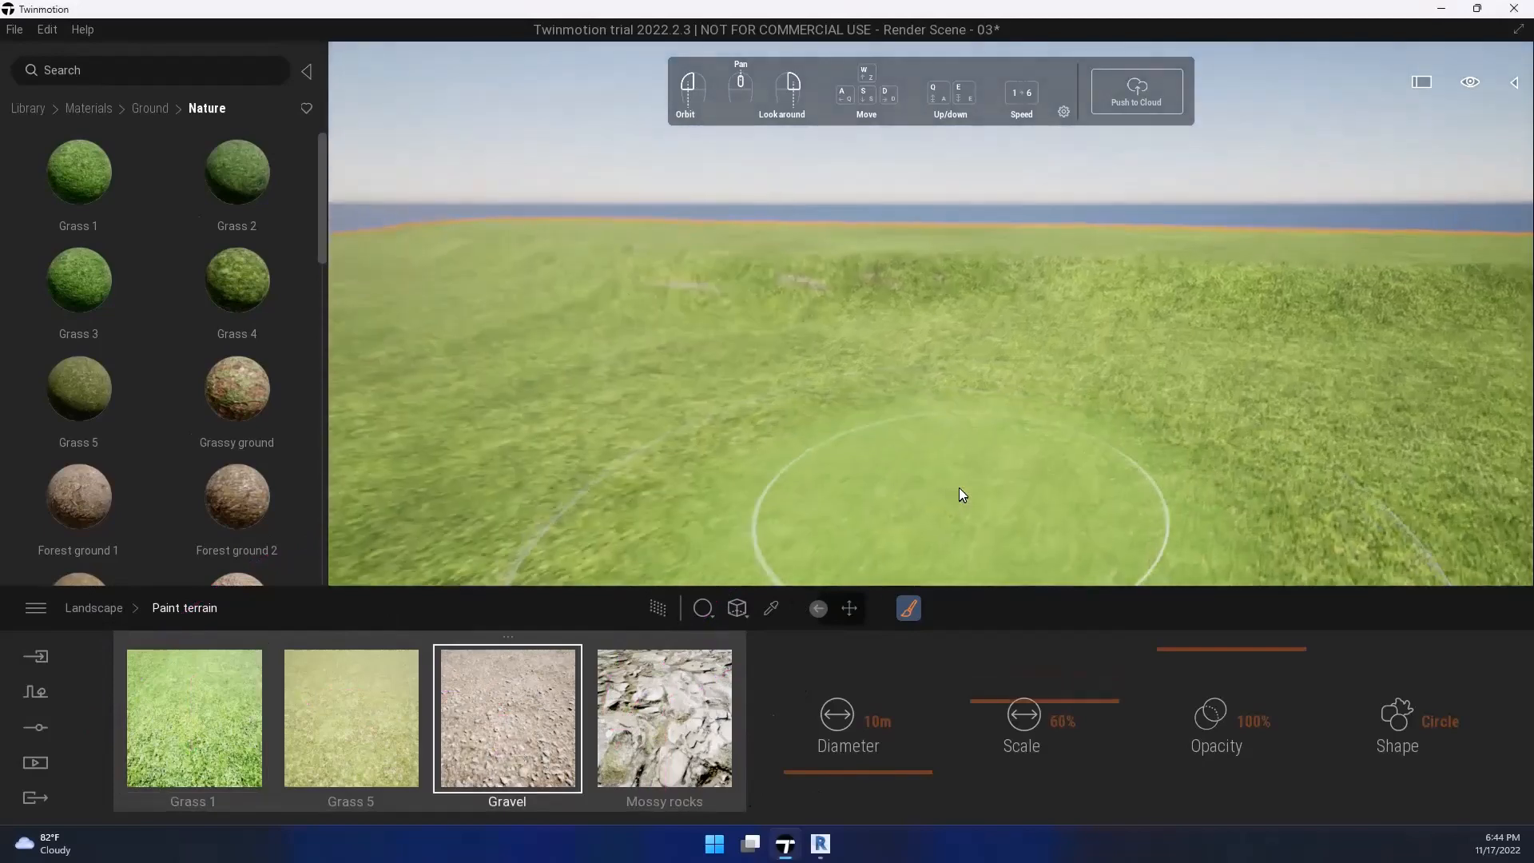
pyautogui.moveTo(1082, 397)
pyautogui.mouseDown()
pyautogui.moveTo(804, 381)
pyautogui.moveTo(1186, 411)
pyautogui.mouseUp()
# Step: Paint Gravel on the ground beside the building, covering its shadow area and the grass just beyond
pyautogui.moveTo(998, 402)
pyautogui.mouseDown(button='right')
pyautogui.moveTo(973, 430)
pyautogui.moveTo(923, 411)
pyautogui.mouseUp(button='right')
pyautogui.scroll(-4, 922, 410)
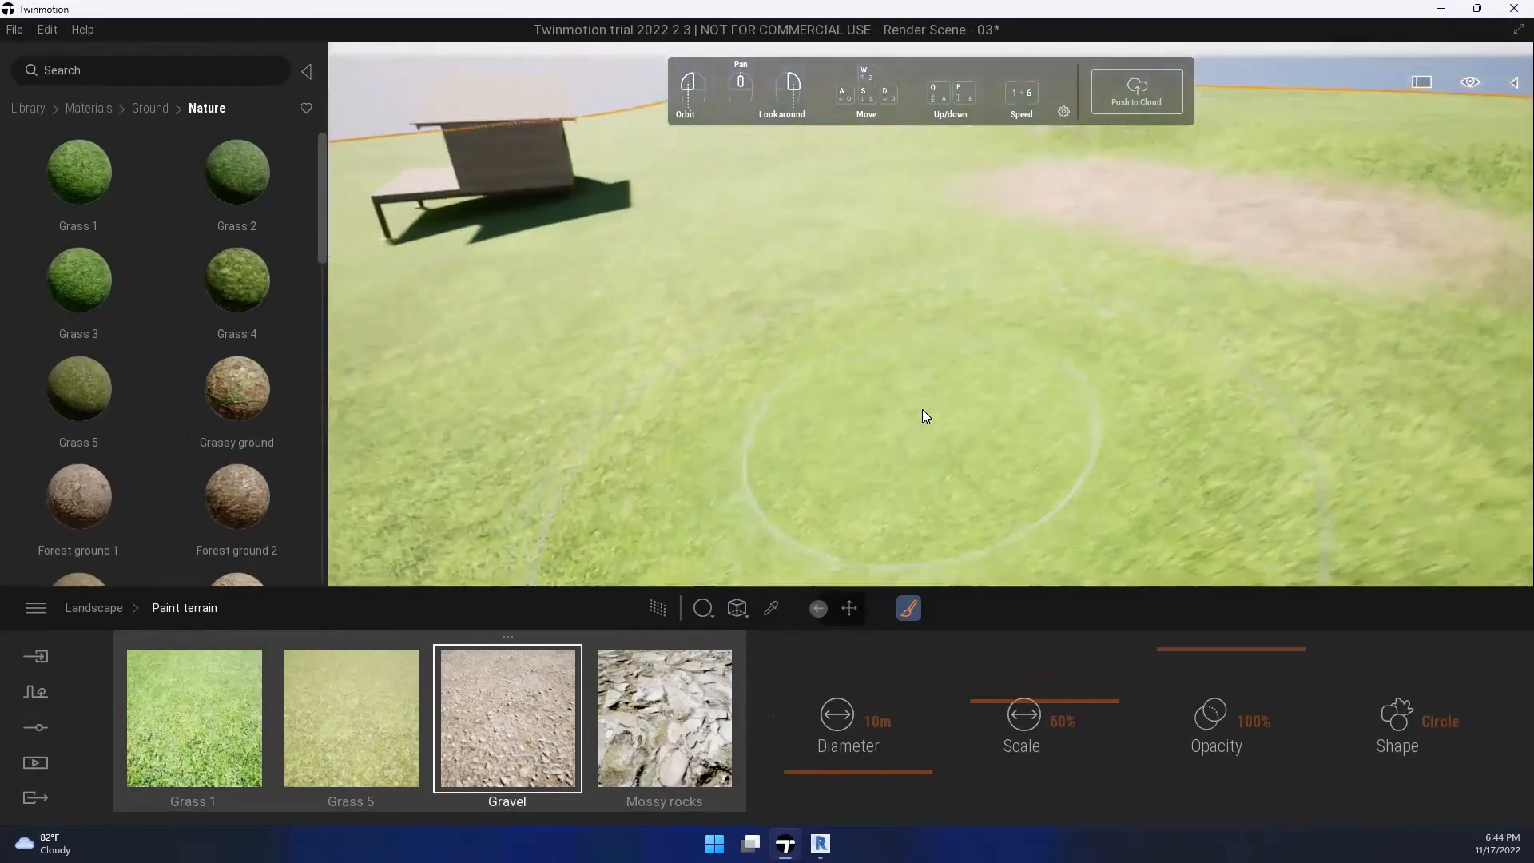
pyautogui.moveTo(753, 406); pyautogui.dragTo(887, 266, button='middle')
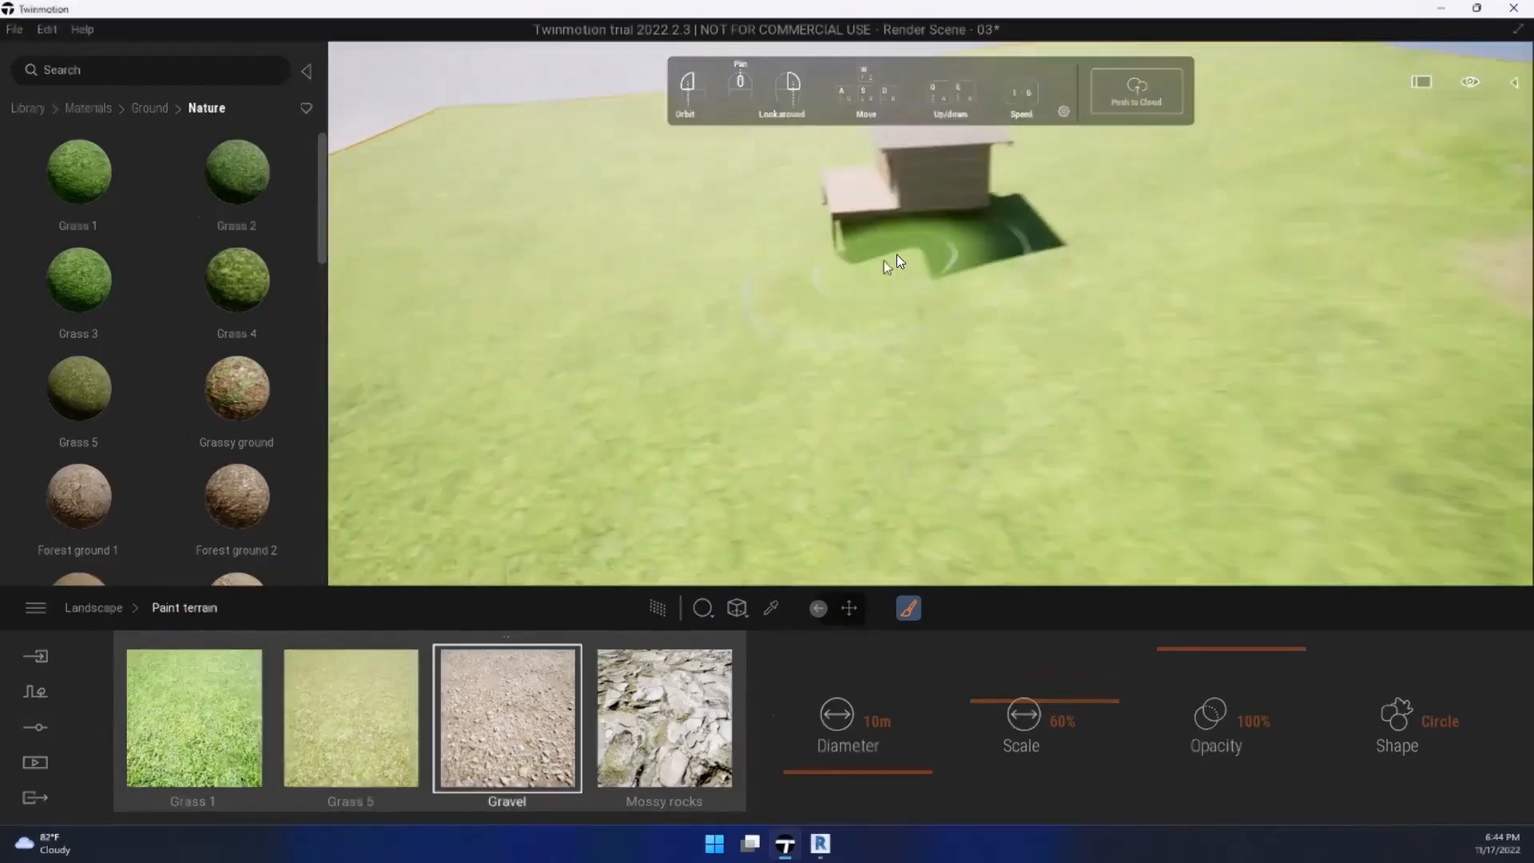
pyautogui.scroll(3, 1010, 238)
pyautogui.moveTo(1010, 231); pyautogui.dragTo(1037, 259, button='middle')
pyautogui.moveTo(1037, 259)
pyautogui.mouseDown()
pyautogui.moveTo(1097, 260)
pyautogui.moveTo(1113, 295)
pyautogui.mouseUp()
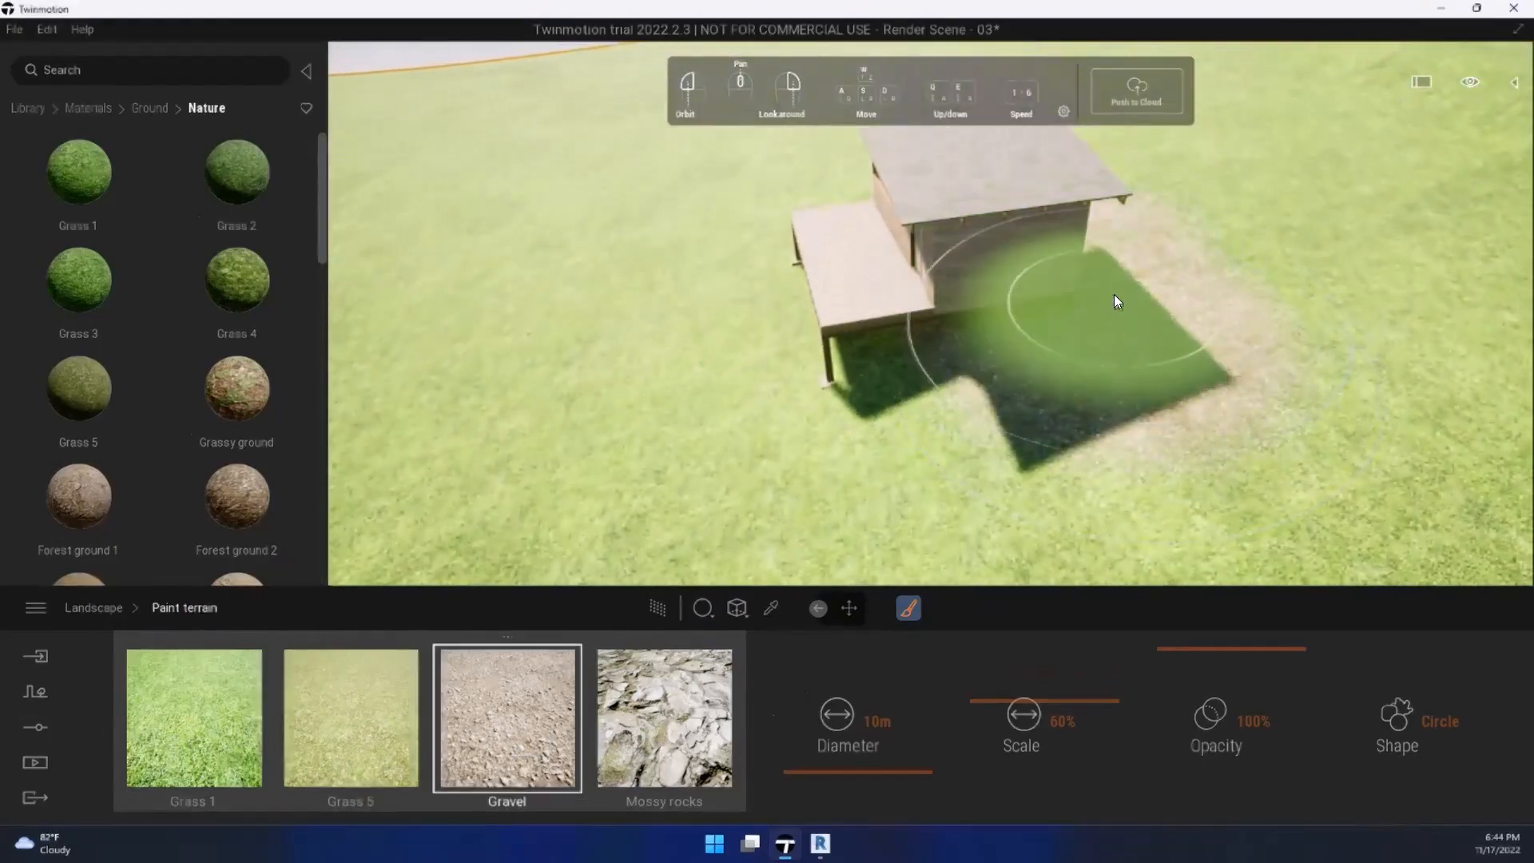
pyautogui.moveTo(1114, 294)
pyautogui.mouseDown(button='right')
pyautogui.moveTo(1261, 330)
pyautogui.moveTo(1289, 380)
pyautogui.moveTo(1219, 409)
pyautogui.moveTo(1140, 398)
pyautogui.moveTo(1104, 359)
pyautogui.moveTo(1147, 251)
pyautogui.moveTo(1127, 241)
pyautogui.moveTo(1140, 279)
pyautogui.moveTo(1087, 315)
pyautogui.moveTo(1047, 372)
pyautogui.mouseUp(button='right')
pyautogui.moveTo(1047, 372)
pyautogui.mouseDown()
pyautogui.moveTo(1079, 311)
pyautogui.moveTo(1211, 401)
pyautogui.mouseUp()
pyautogui.press('d')
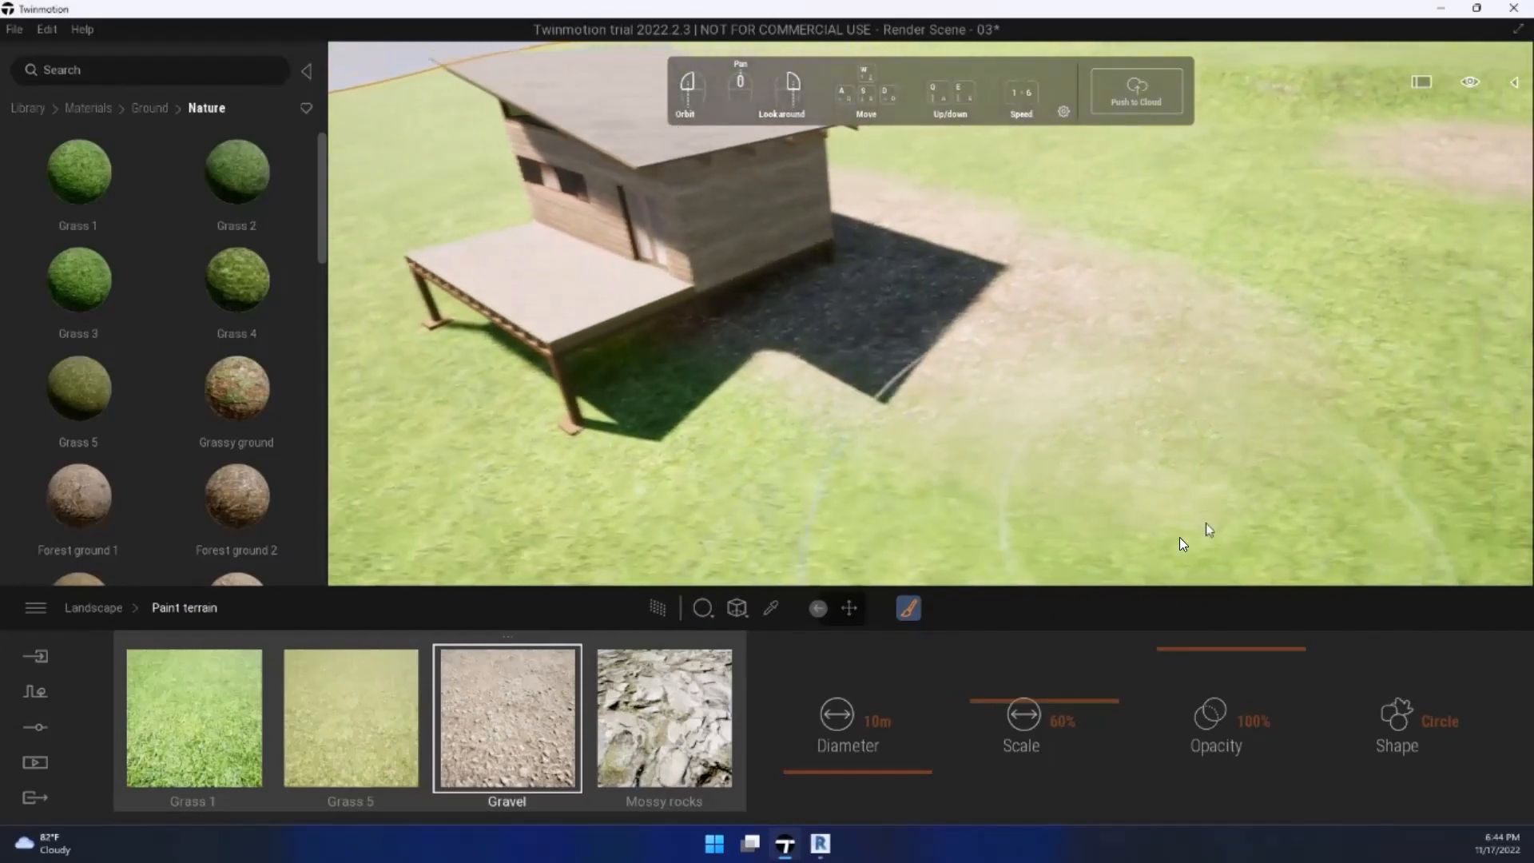
# Step: Paint Grass 1 over the outer part of the gravel beside the building to trim its edge
pyautogui.click(193, 734)
pyautogui.press('d')
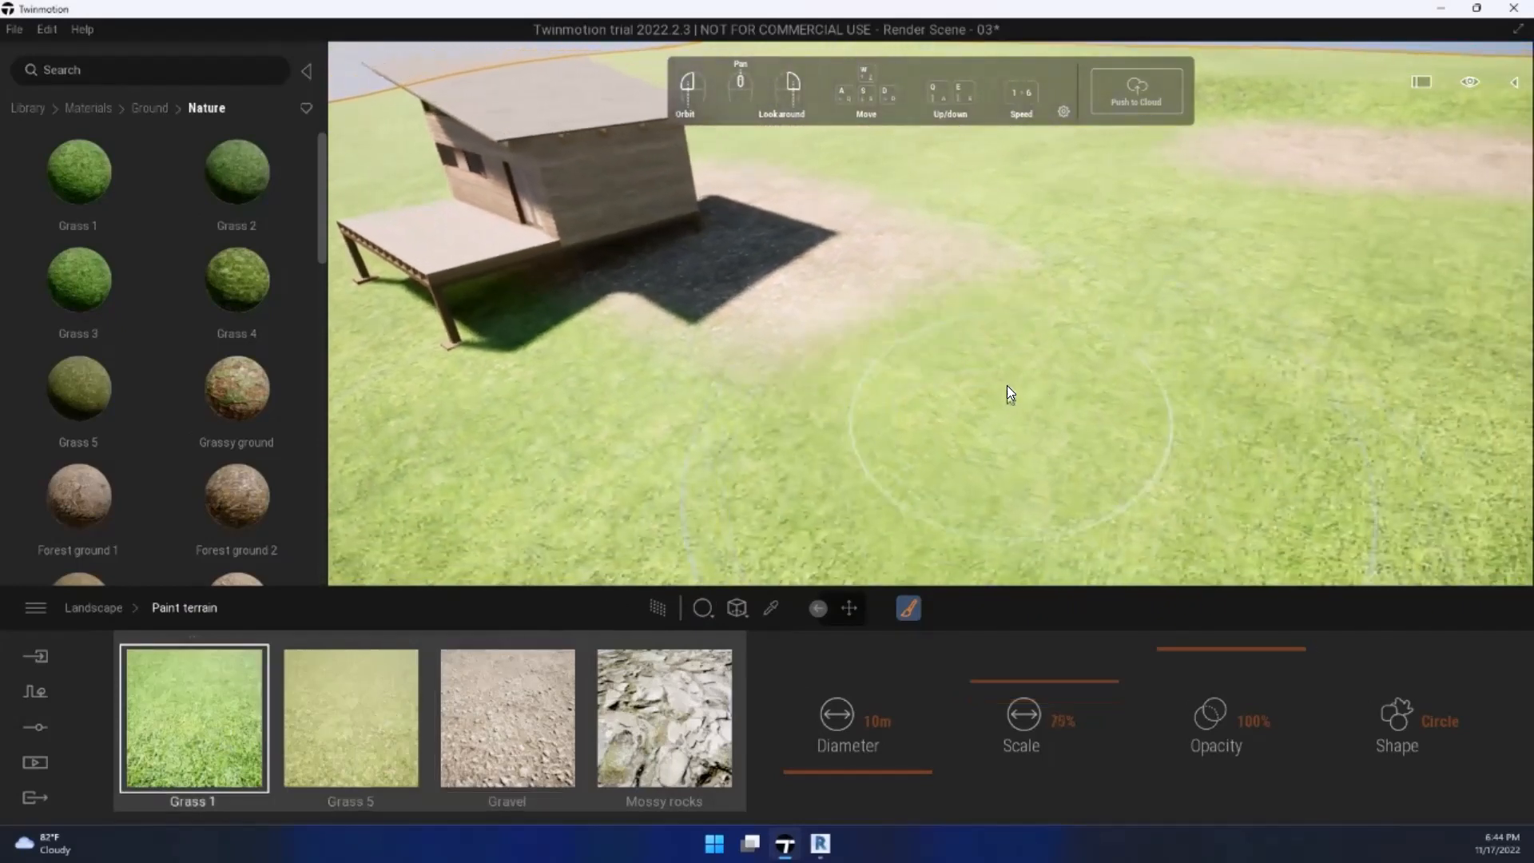
pyautogui.moveTo(918, 411)
pyautogui.mouseDown()
pyautogui.moveTo(1070, 238)
pyautogui.moveTo(1019, 222)
pyautogui.mouseUp()
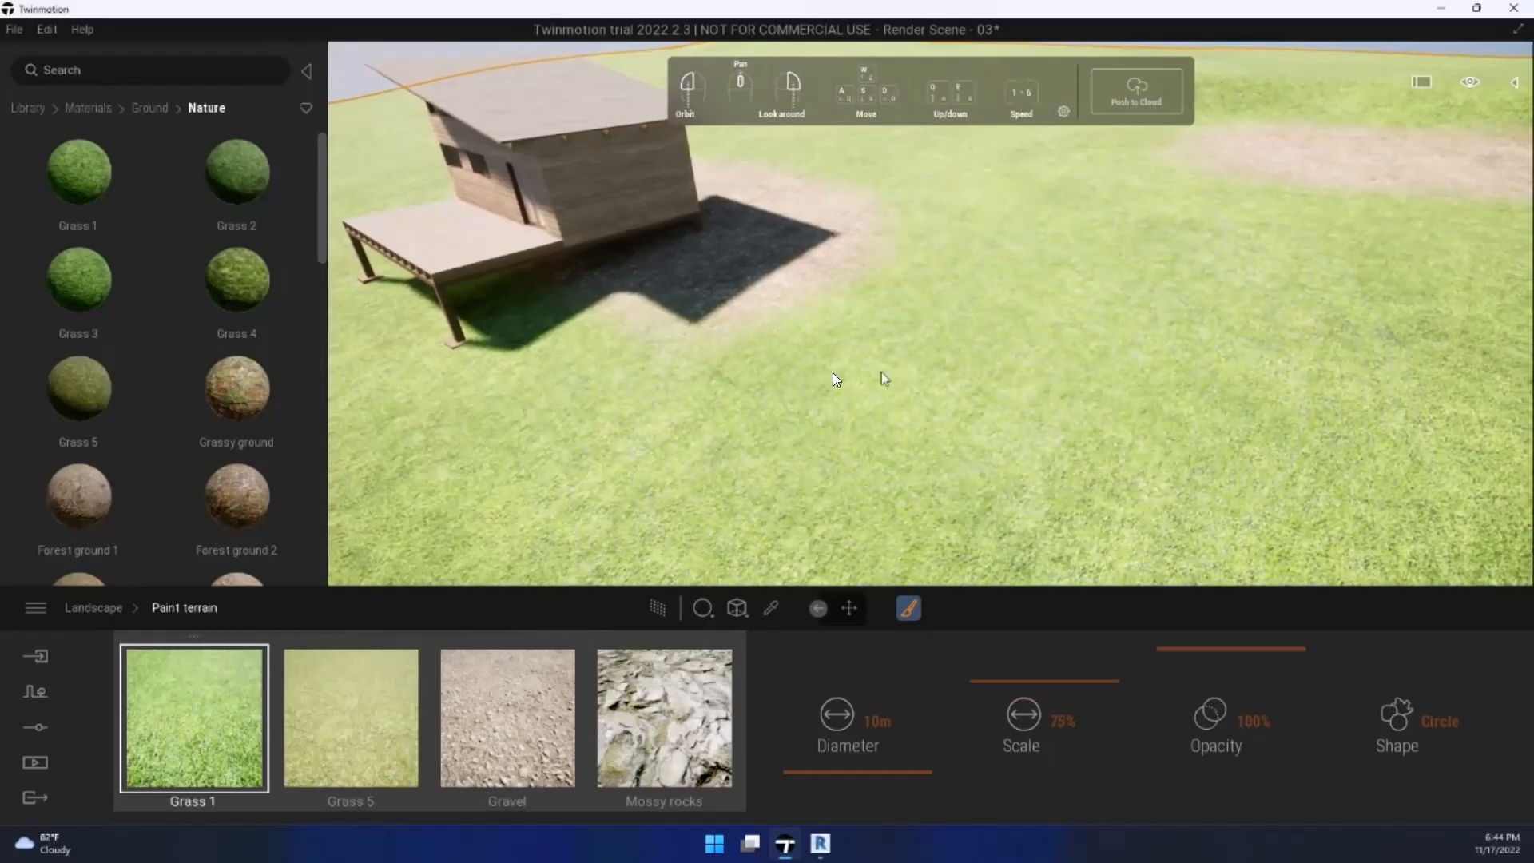
pyautogui.press('w')
pyautogui.press('e')
pyautogui.moveTo(870, 457); pyautogui.dragTo(855, 460)
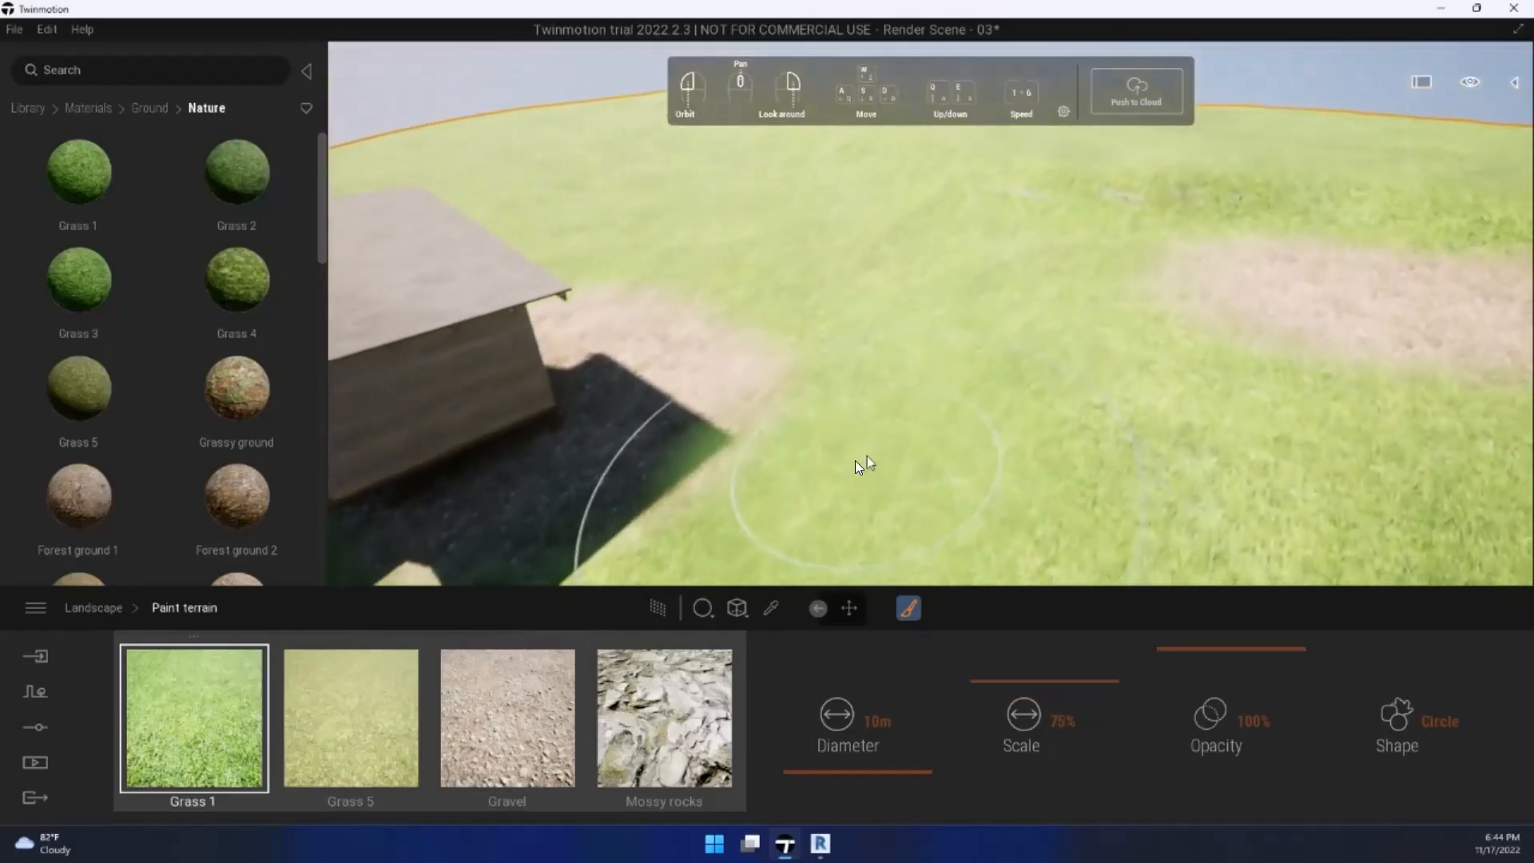
pyautogui.press('e')
# Step: Reduce the paint brush diameter to 4 m and paint a winding Gravel path linking the two gravel patches
pyautogui.click(507, 719)
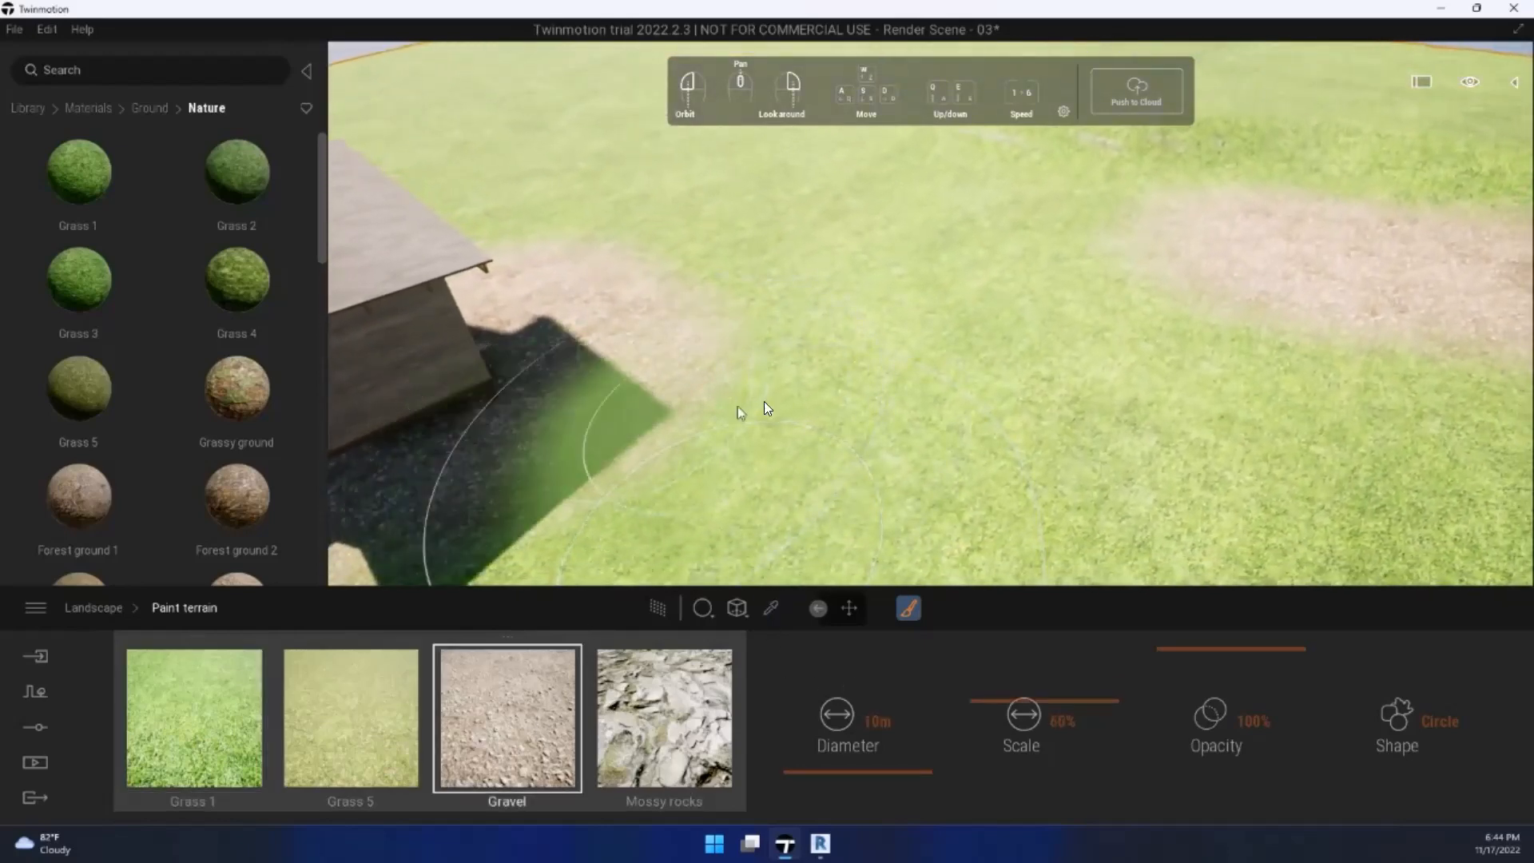
pyautogui.press('d')
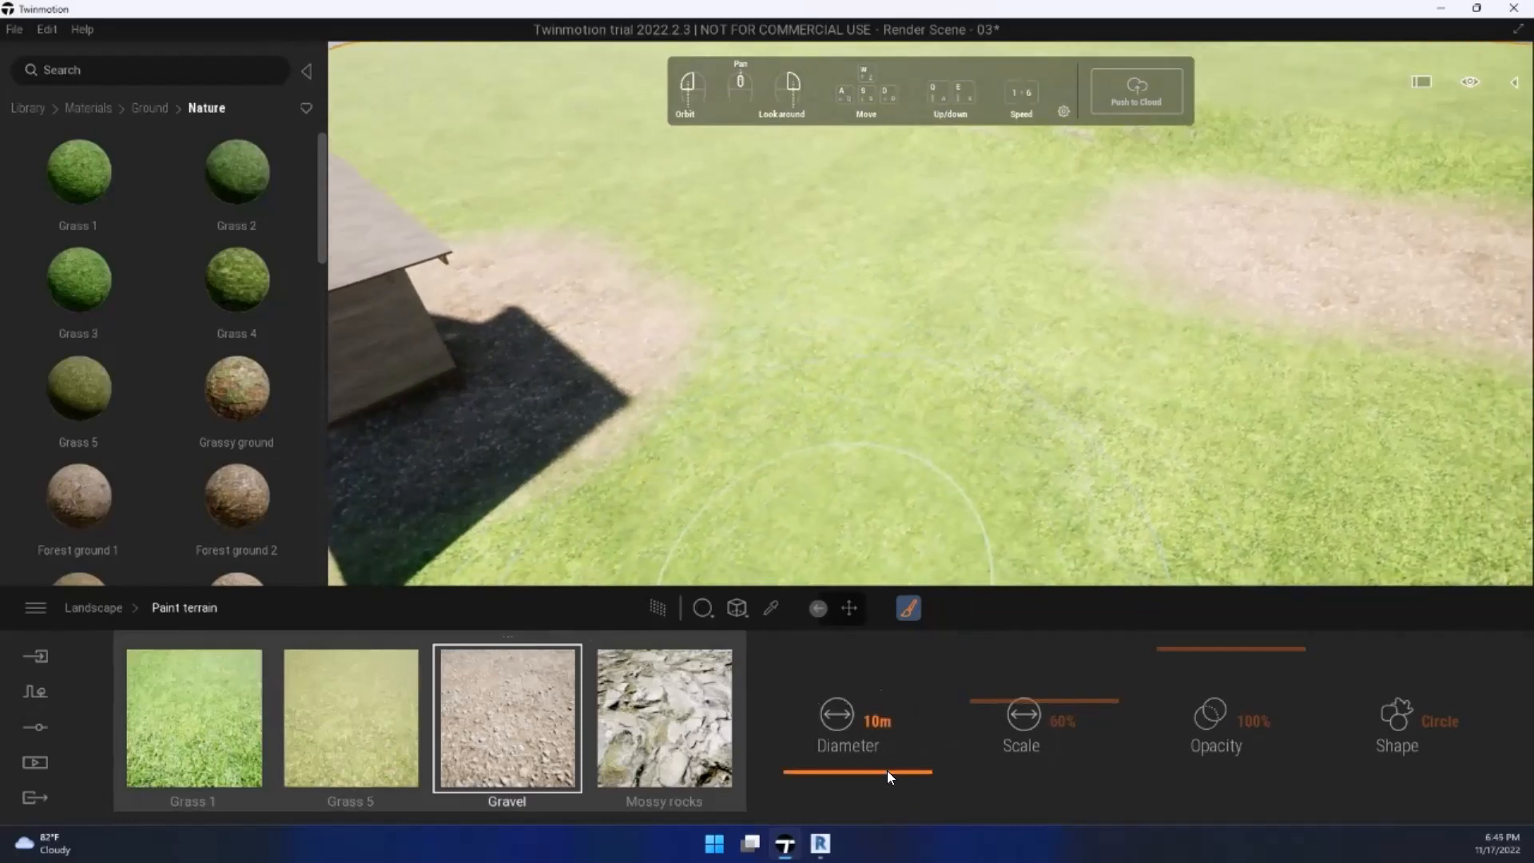
pyautogui.moveTo(887, 770); pyautogui.dragTo(890, 781)
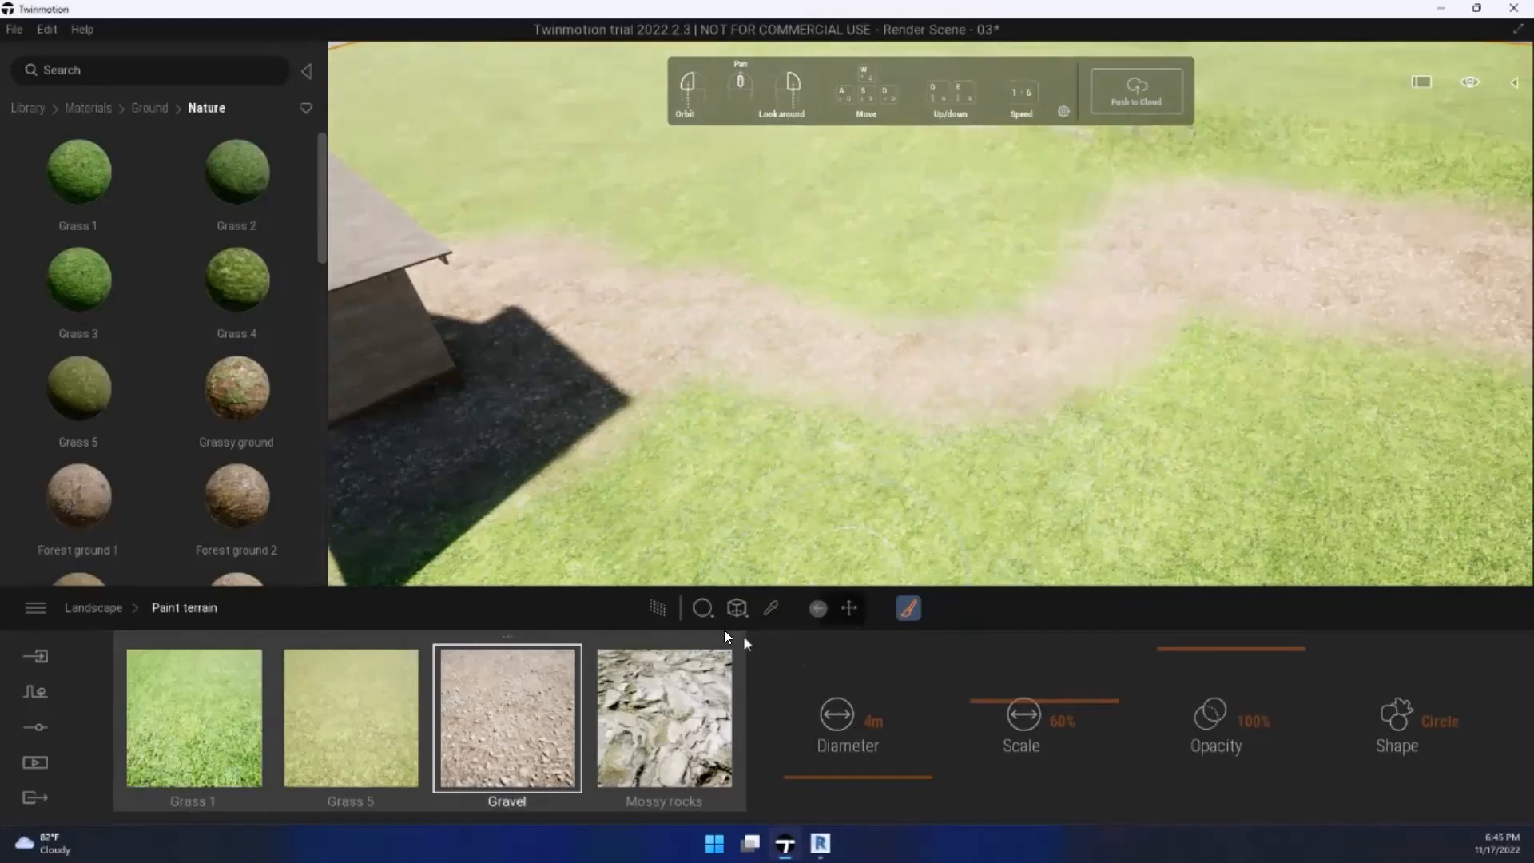
# Step: Lower the terrain along the gravel path with the sculpting brush set to a 7 m diameter
pyautogui.click(92, 609)
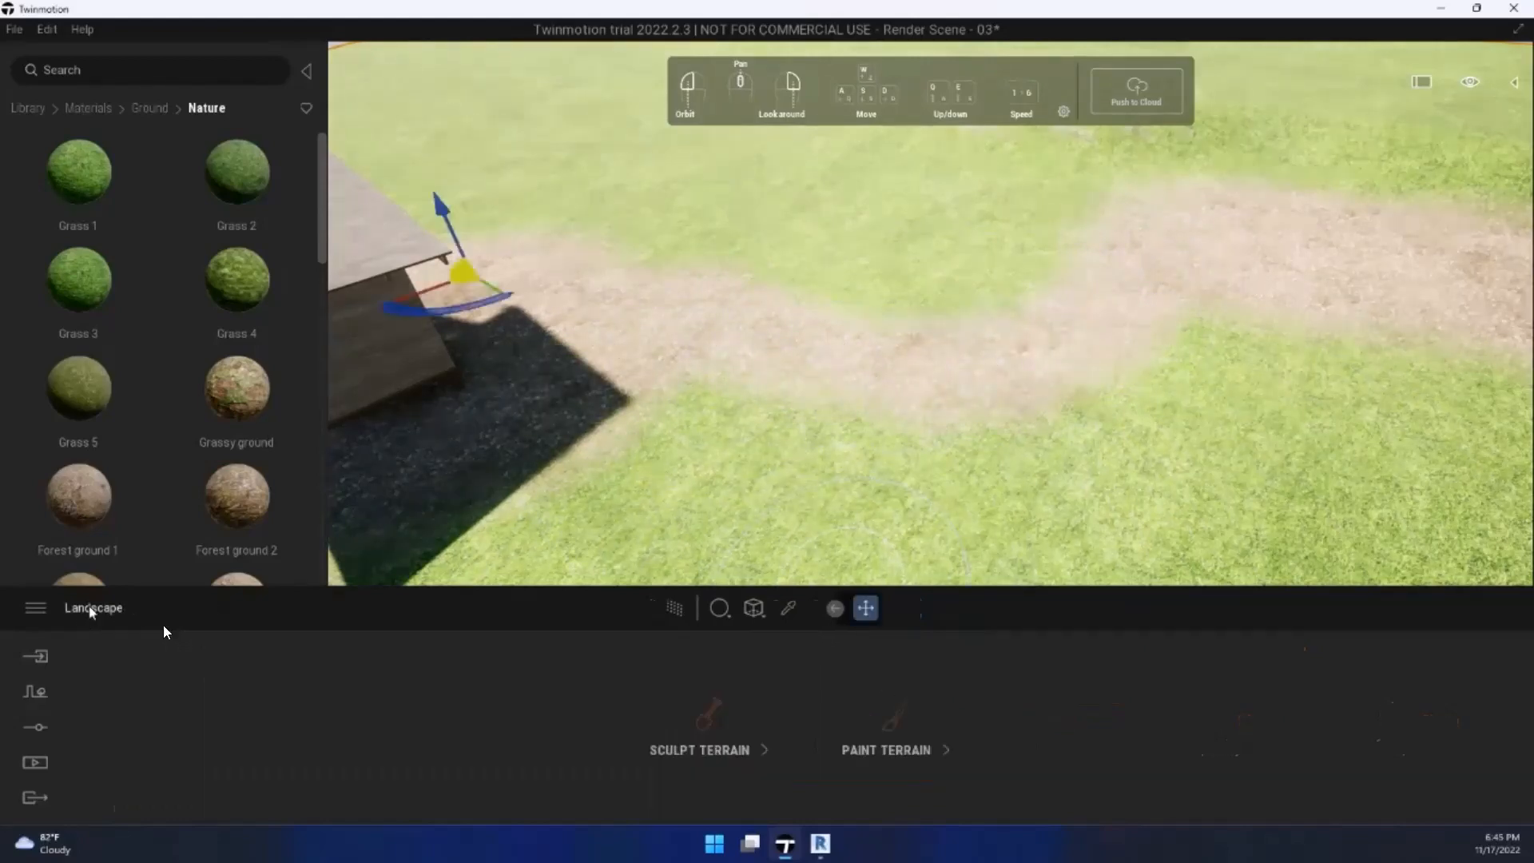
pyautogui.click(701, 711)
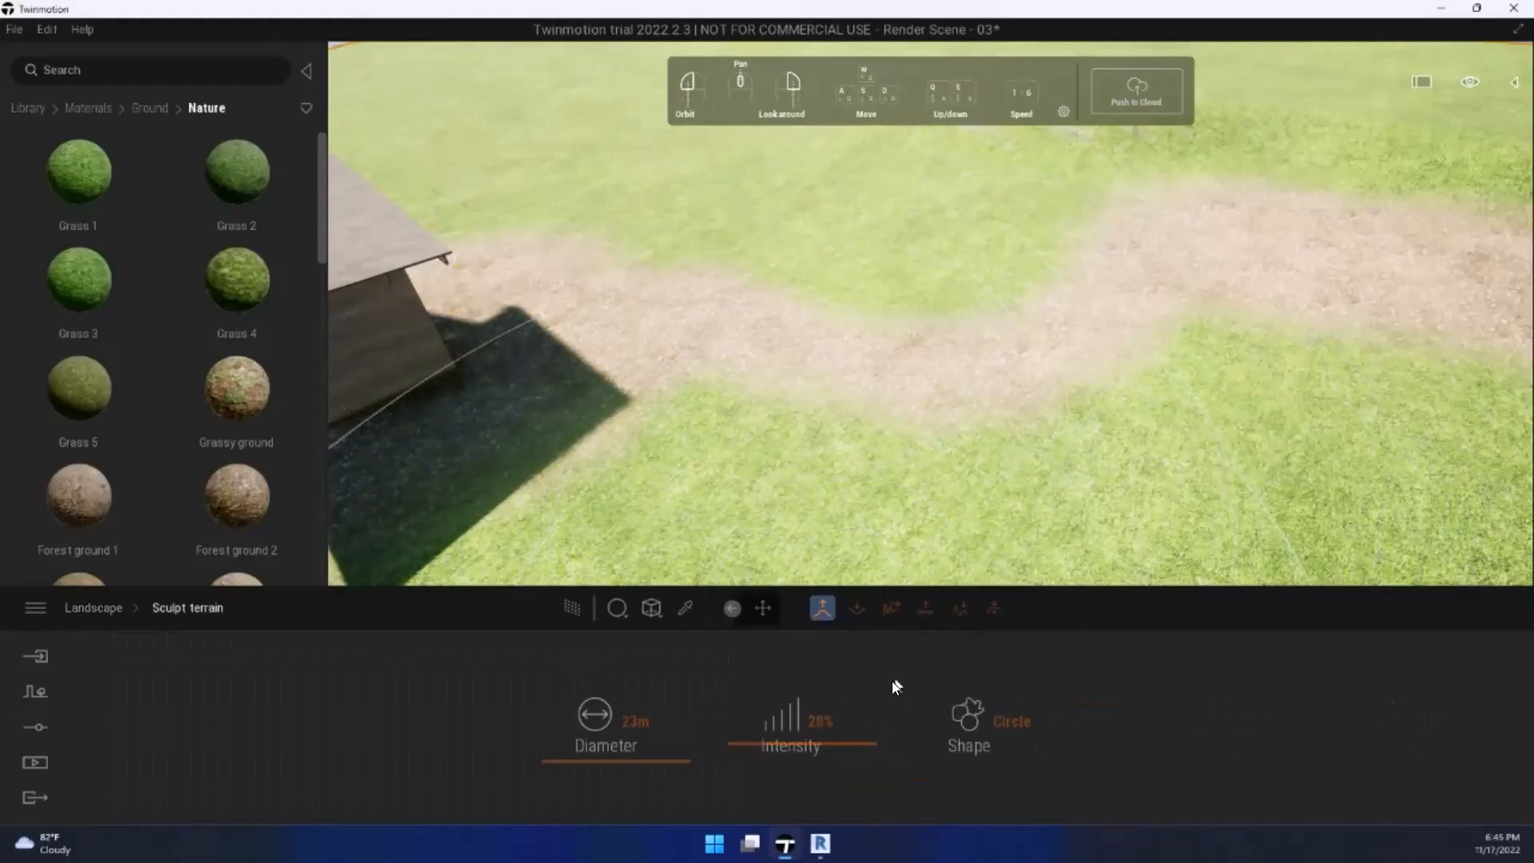
pyautogui.moveTo(679, 761)
pyautogui.mouseDown()
pyautogui.moveTo(679, 740)
pyautogui.moveTo(672, 776)
pyautogui.mouseUp()
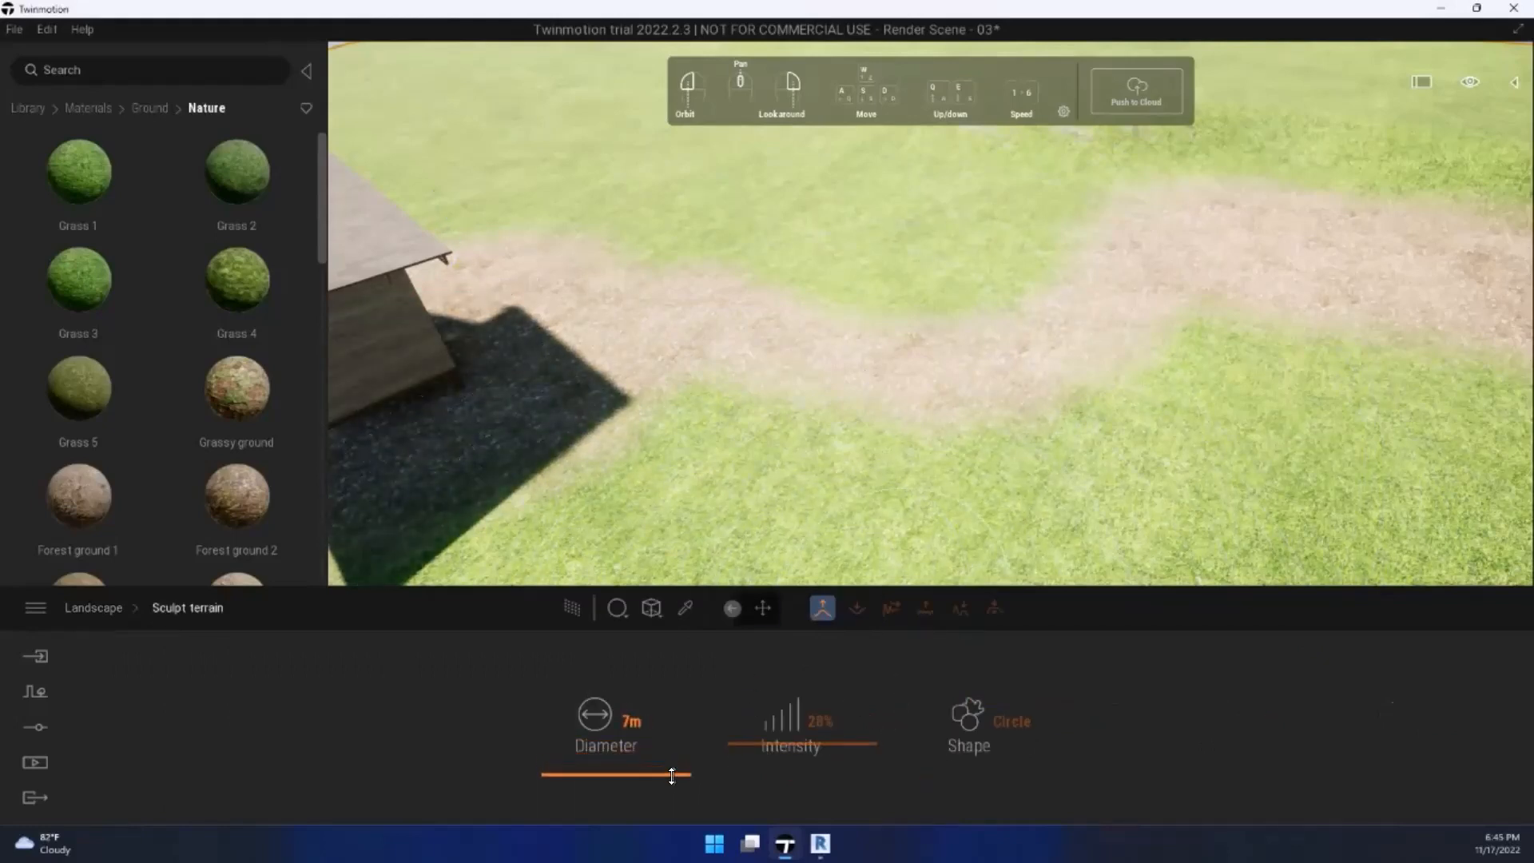
pyautogui.press('d')
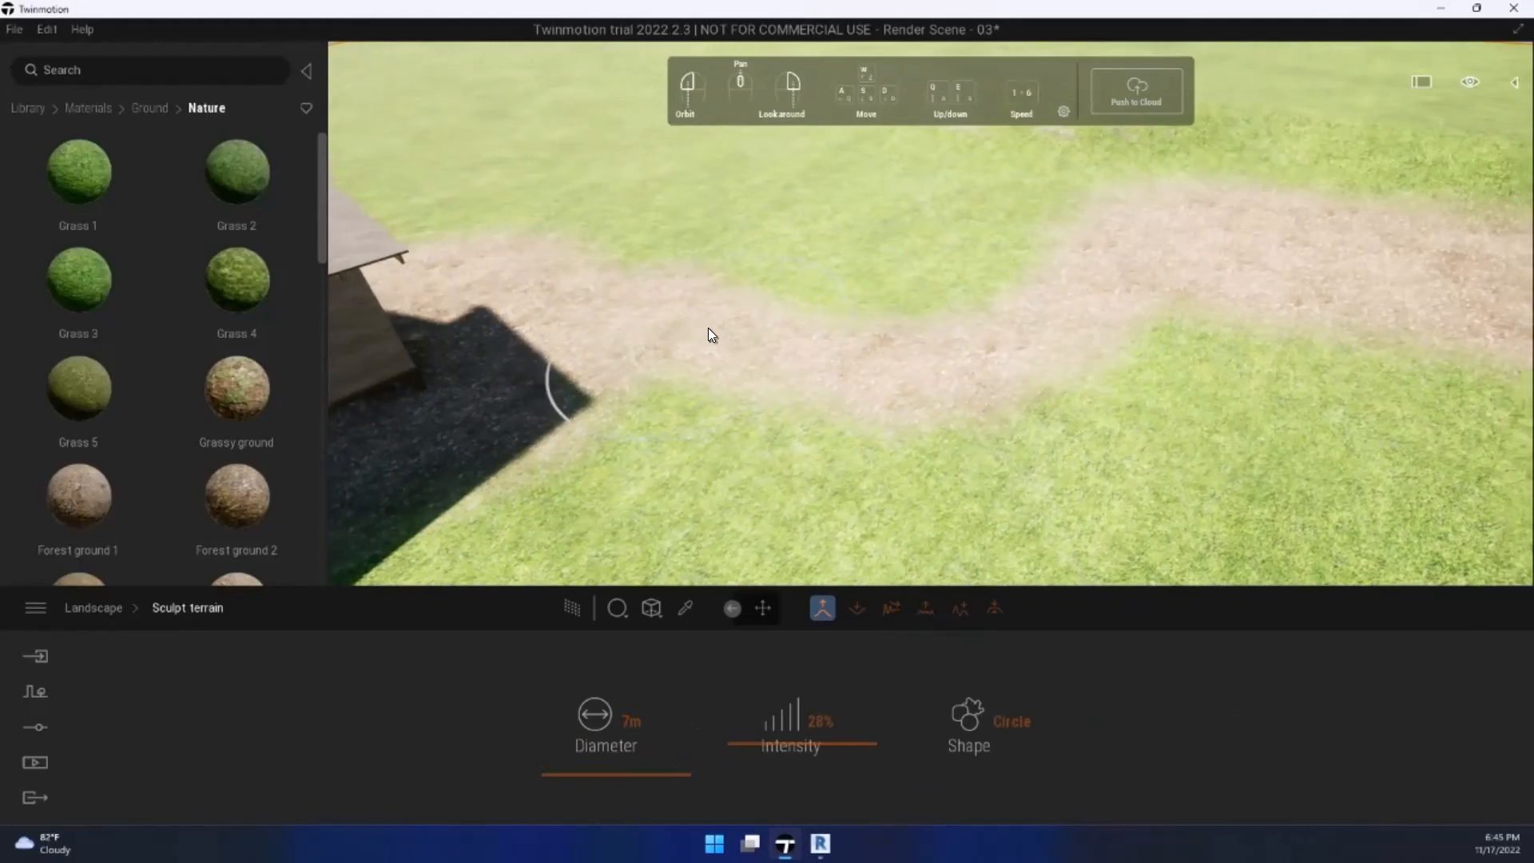
pyautogui.click(856, 609)
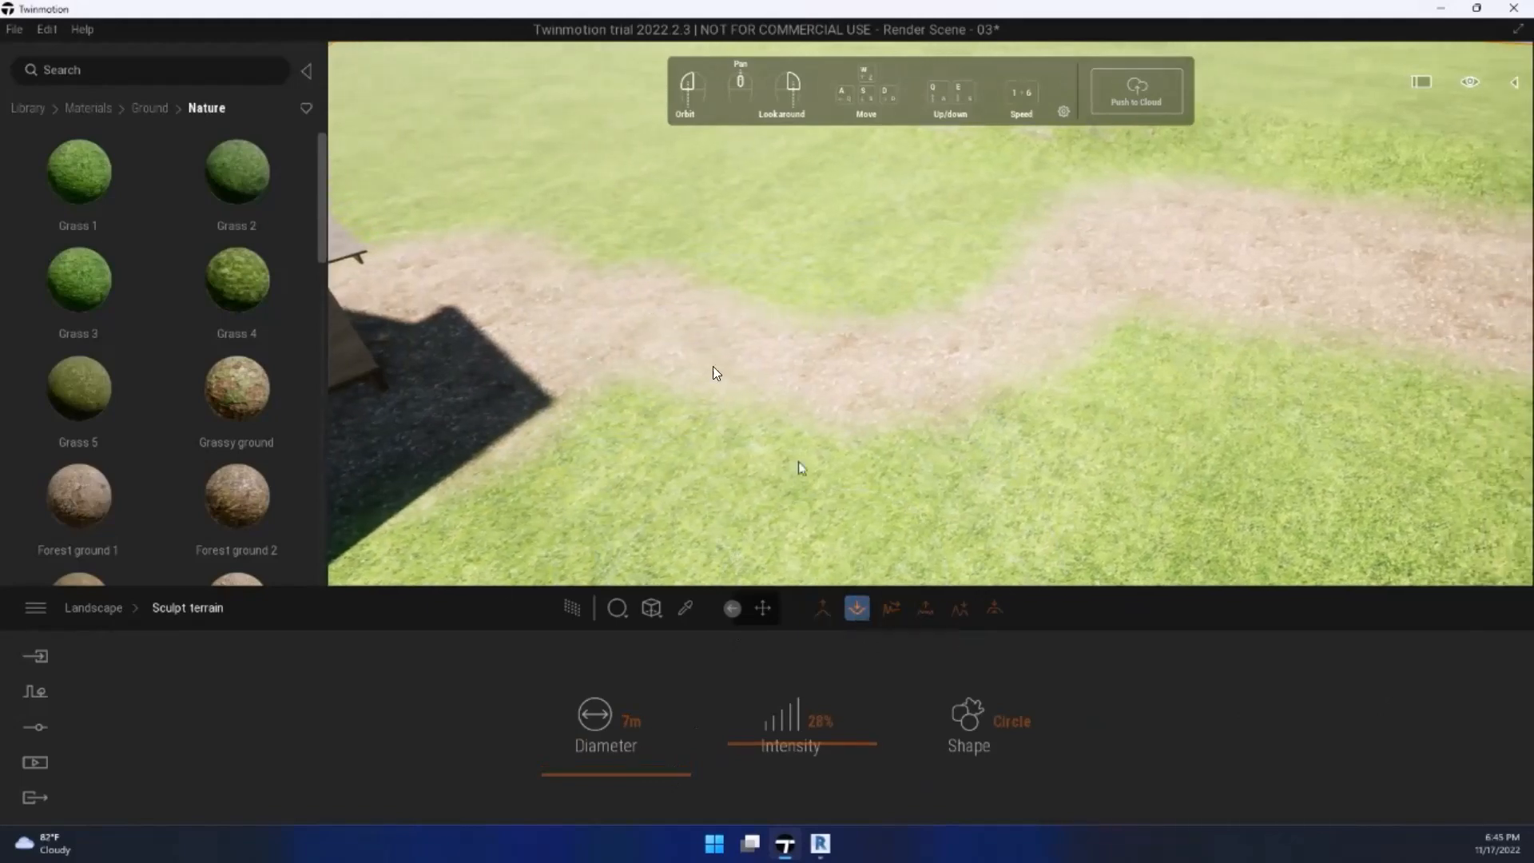
pyautogui.moveTo(661, 302)
pyautogui.mouseDown()
pyautogui.moveTo(736, 365)
pyautogui.moveTo(952, 390)
pyautogui.moveTo(1058, 294)
pyautogui.mouseUp()
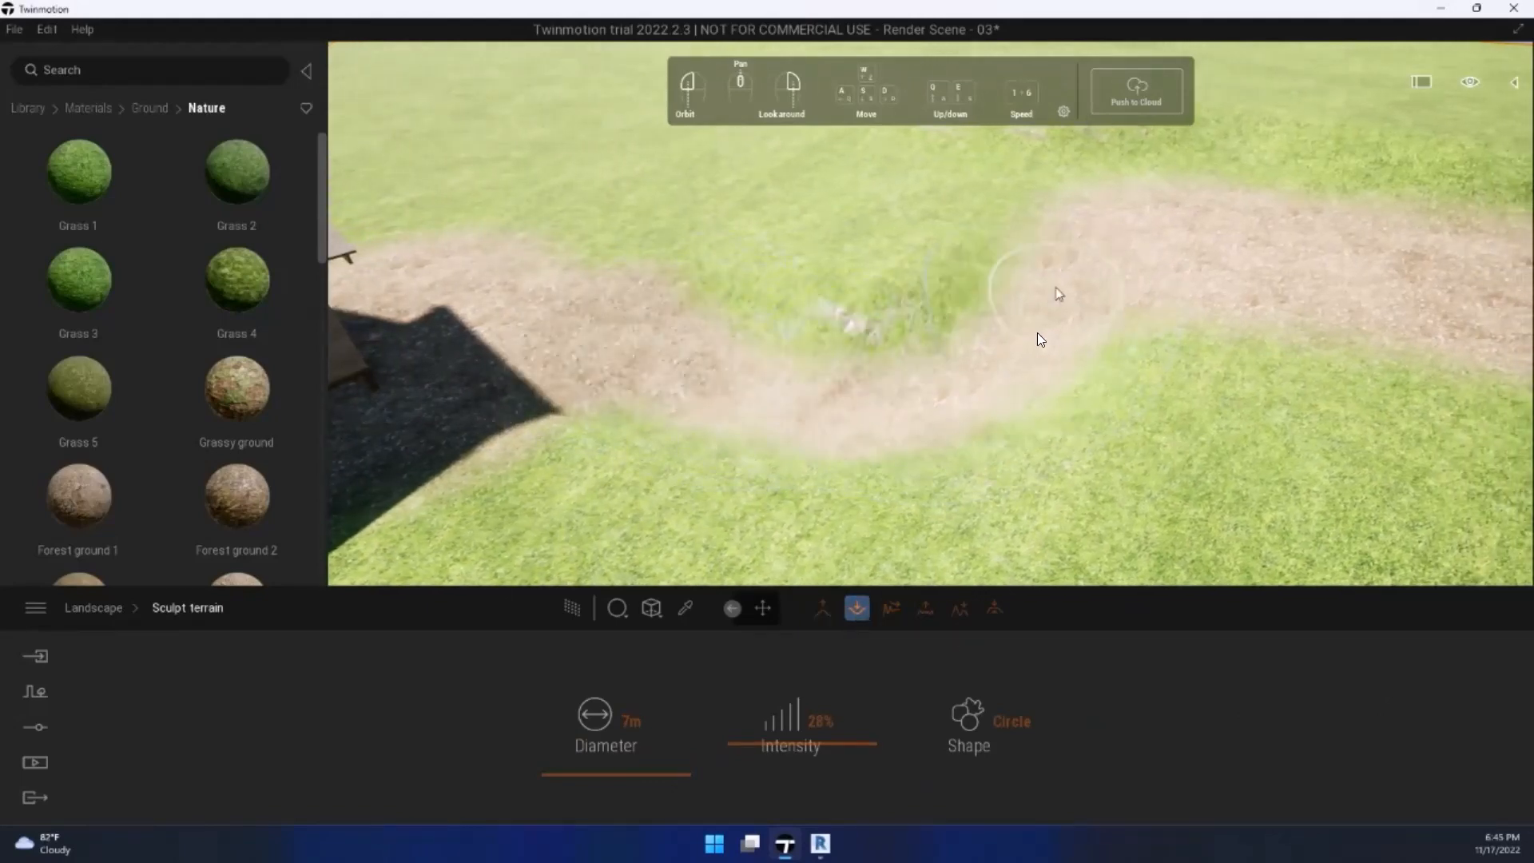
# Step: Undo the last terrain-lowering stroke on the gravel path and reduce the sculpting intensity to 3%
pyautogui.hotkey('ctrl', 'z')
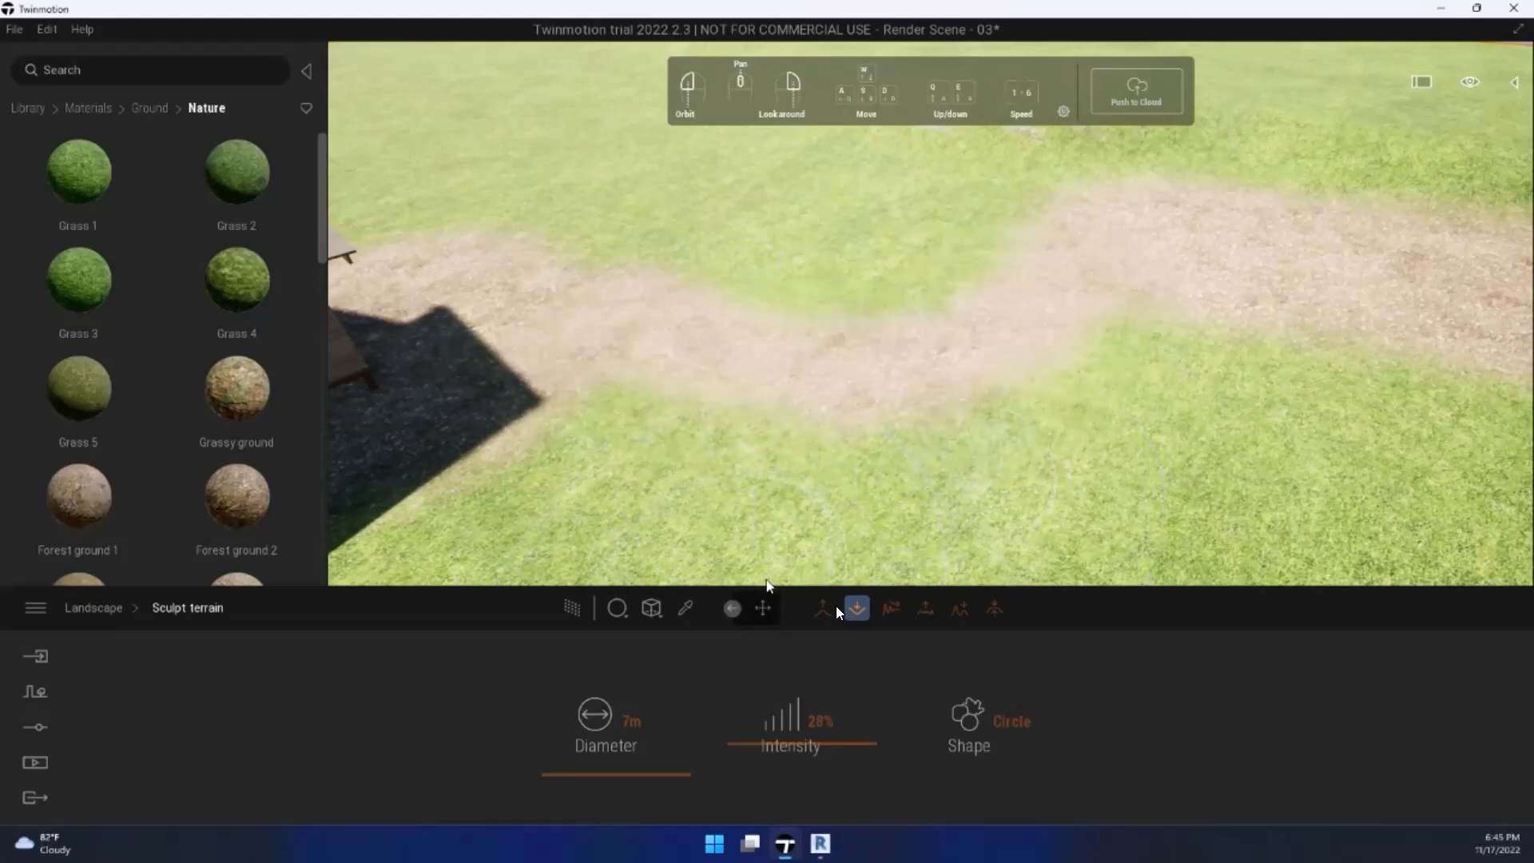
pyautogui.moveTo(814, 747)
pyautogui.mouseDown()
pyautogui.moveTo(818, 803)
pyautogui.moveTo(827, 777)
pyautogui.mouseUp()
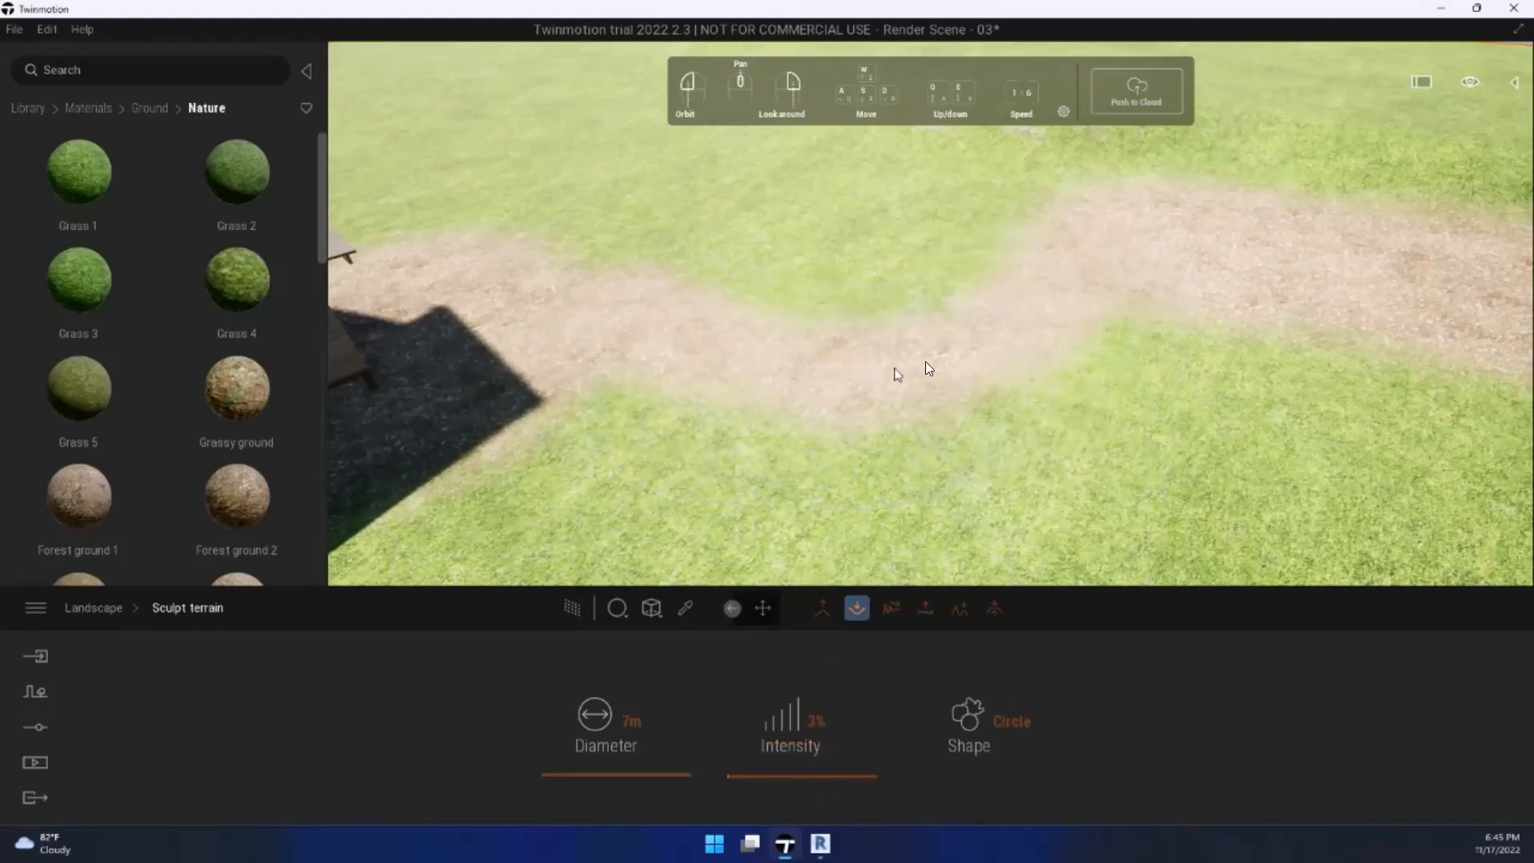
# Step: Inspect the house, the gravel path and the surrounding terrain from ground level and from above
pyautogui.moveTo(666, 320)
pyautogui.mouseDown(button='right')
pyautogui.moveTo(756, 380)
pyautogui.moveTo(791, 434)
pyautogui.mouseUp(button='right')
pyautogui.press('a')
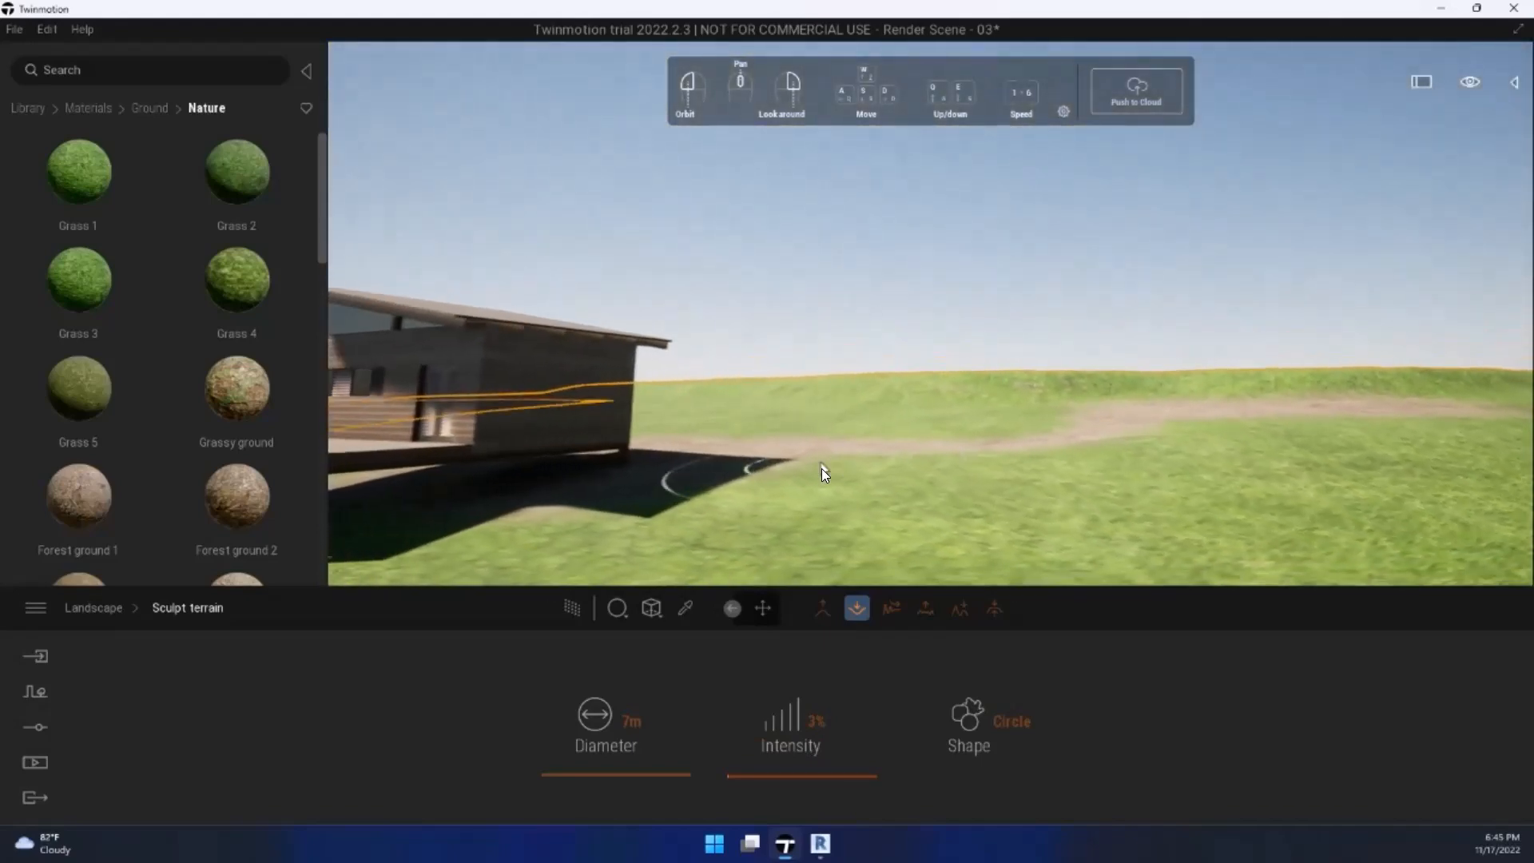
pyautogui.moveTo(627, 485); pyautogui.dragTo(764, 534, button='middle')
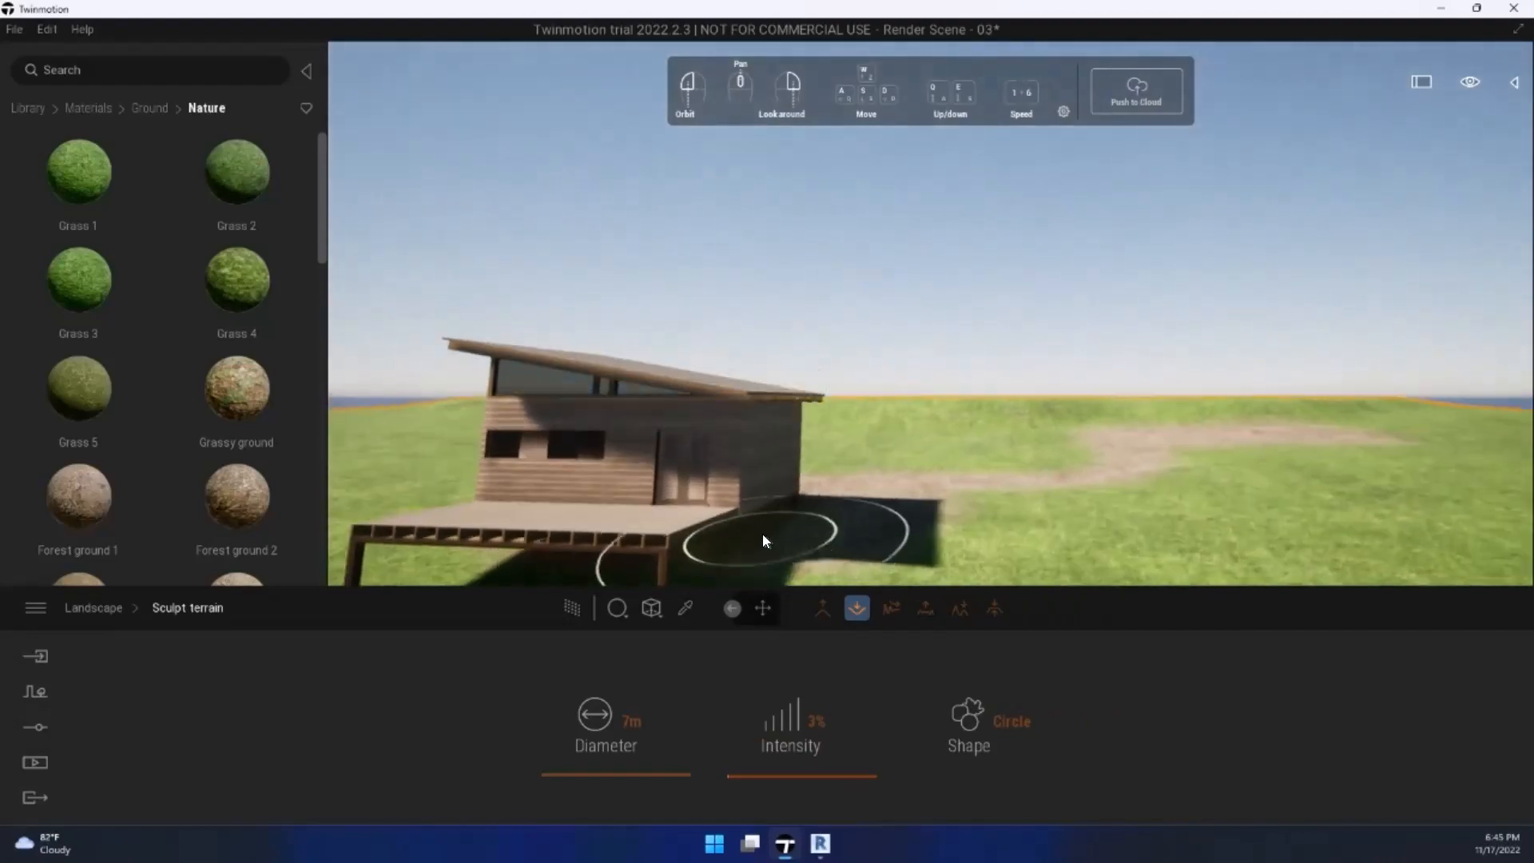
pyautogui.moveTo(764, 534); pyautogui.dragTo(681, 472, button='right')
pyautogui.press('s')
pyautogui.press('d')
pyautogui.press('s')
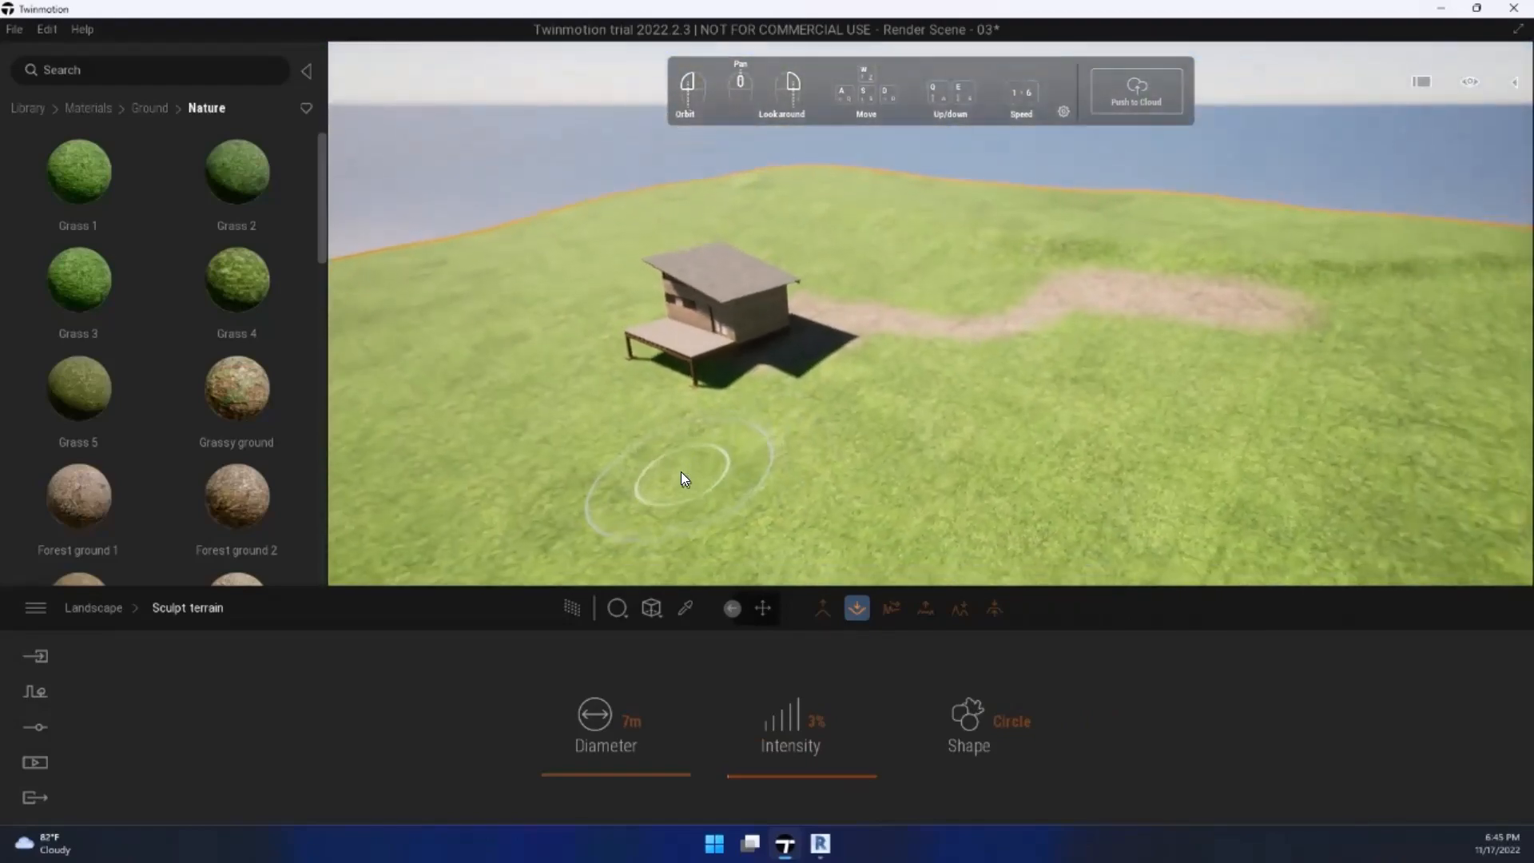
pyautogui.press('a')
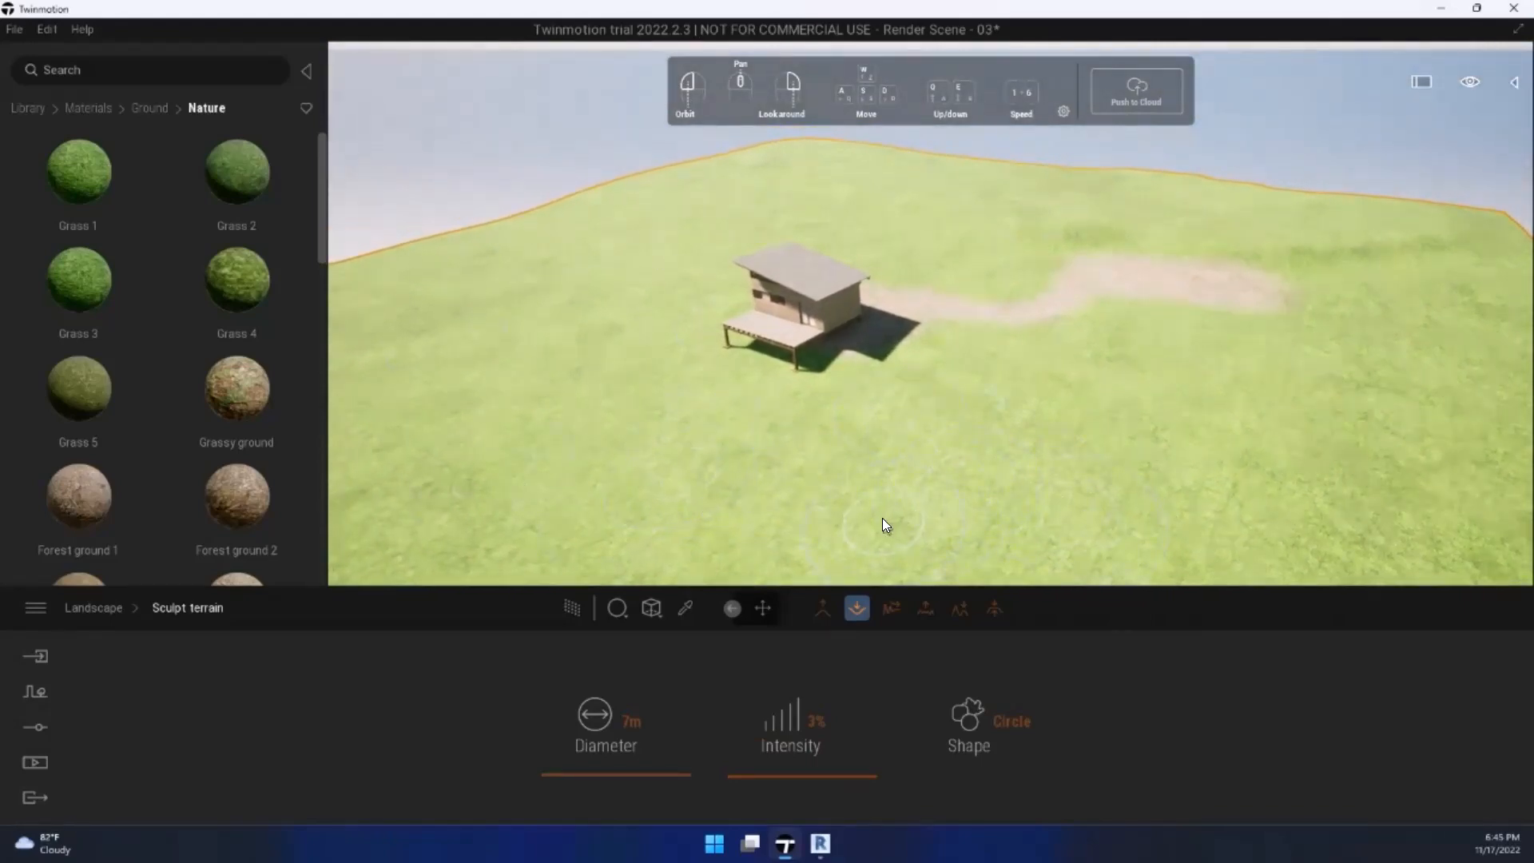
pyautogui.press('a')
pyautogui.moveTo(750, 478); pyautogui.dragTo(860, 401, button='right')
pyautogui.moveTo(80, 185)
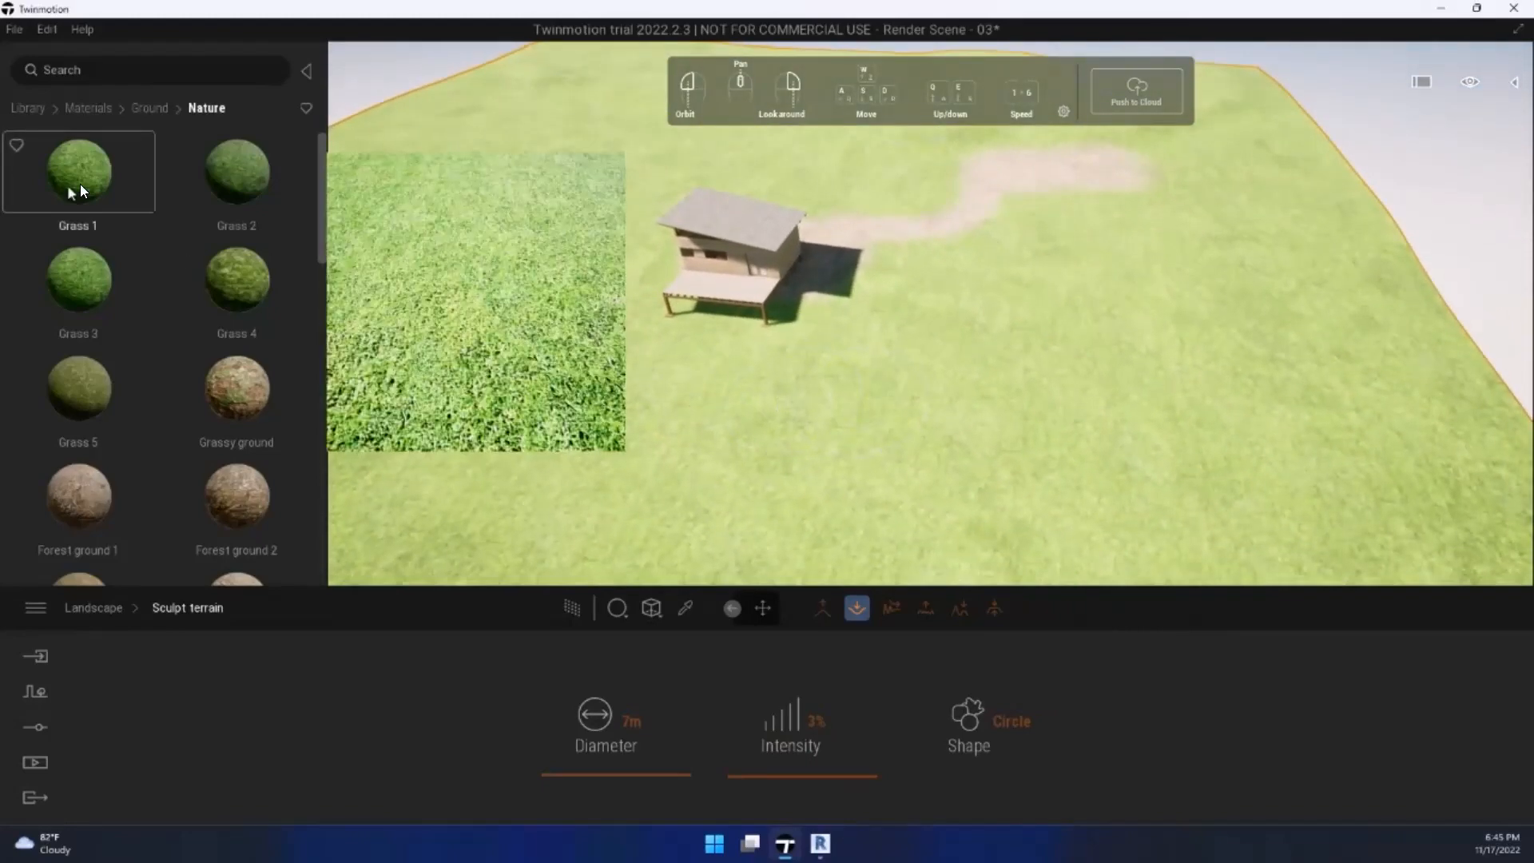
# Step: Browse the library categories and open the Primitives collection under Objects
pyautogui.click(17, 106)
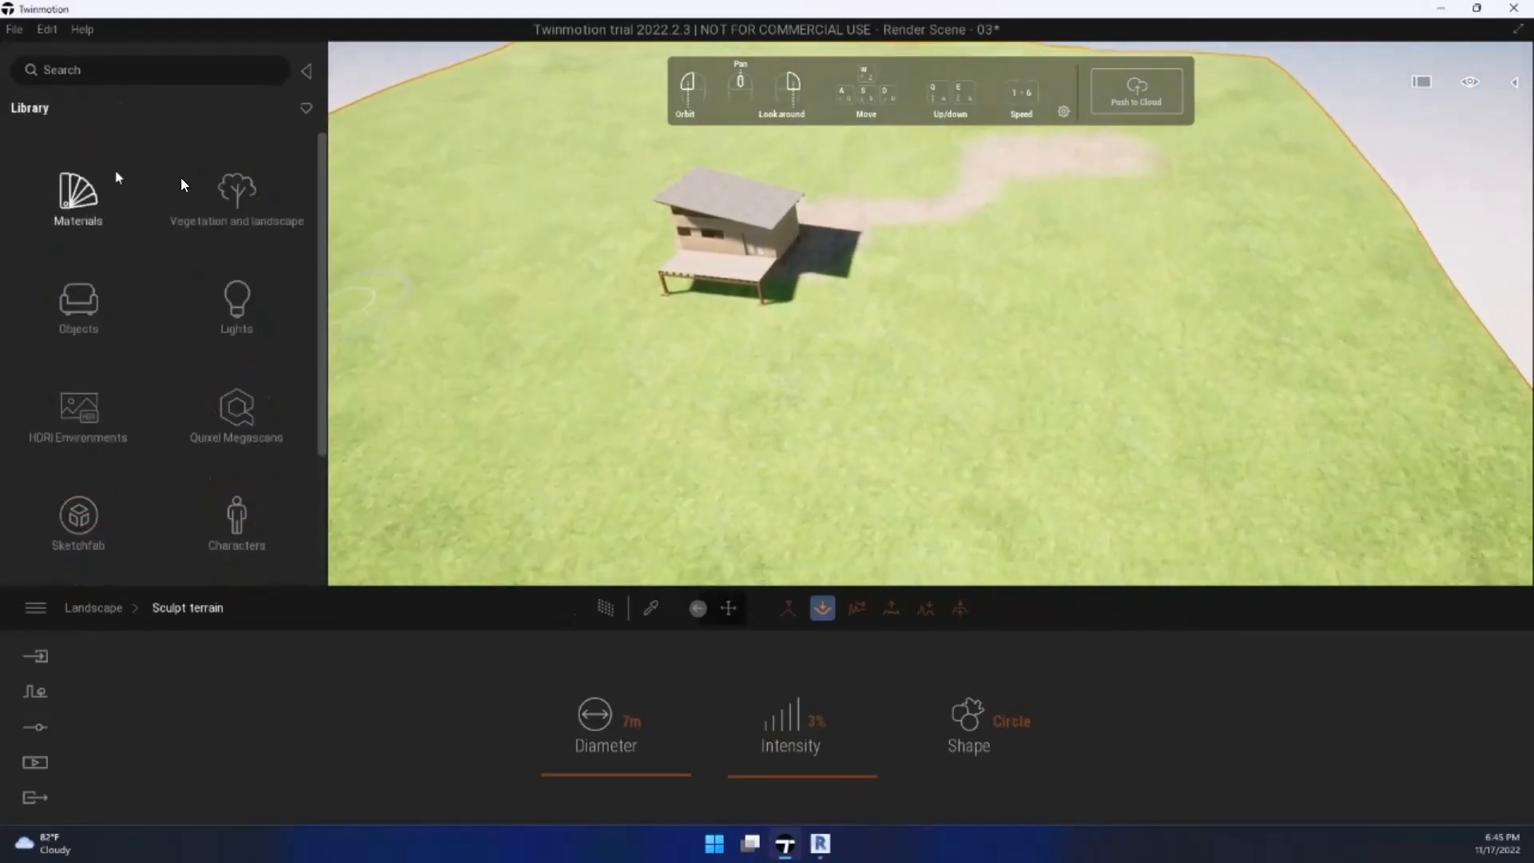
pyautogui.scroll(-3, 188, 455)
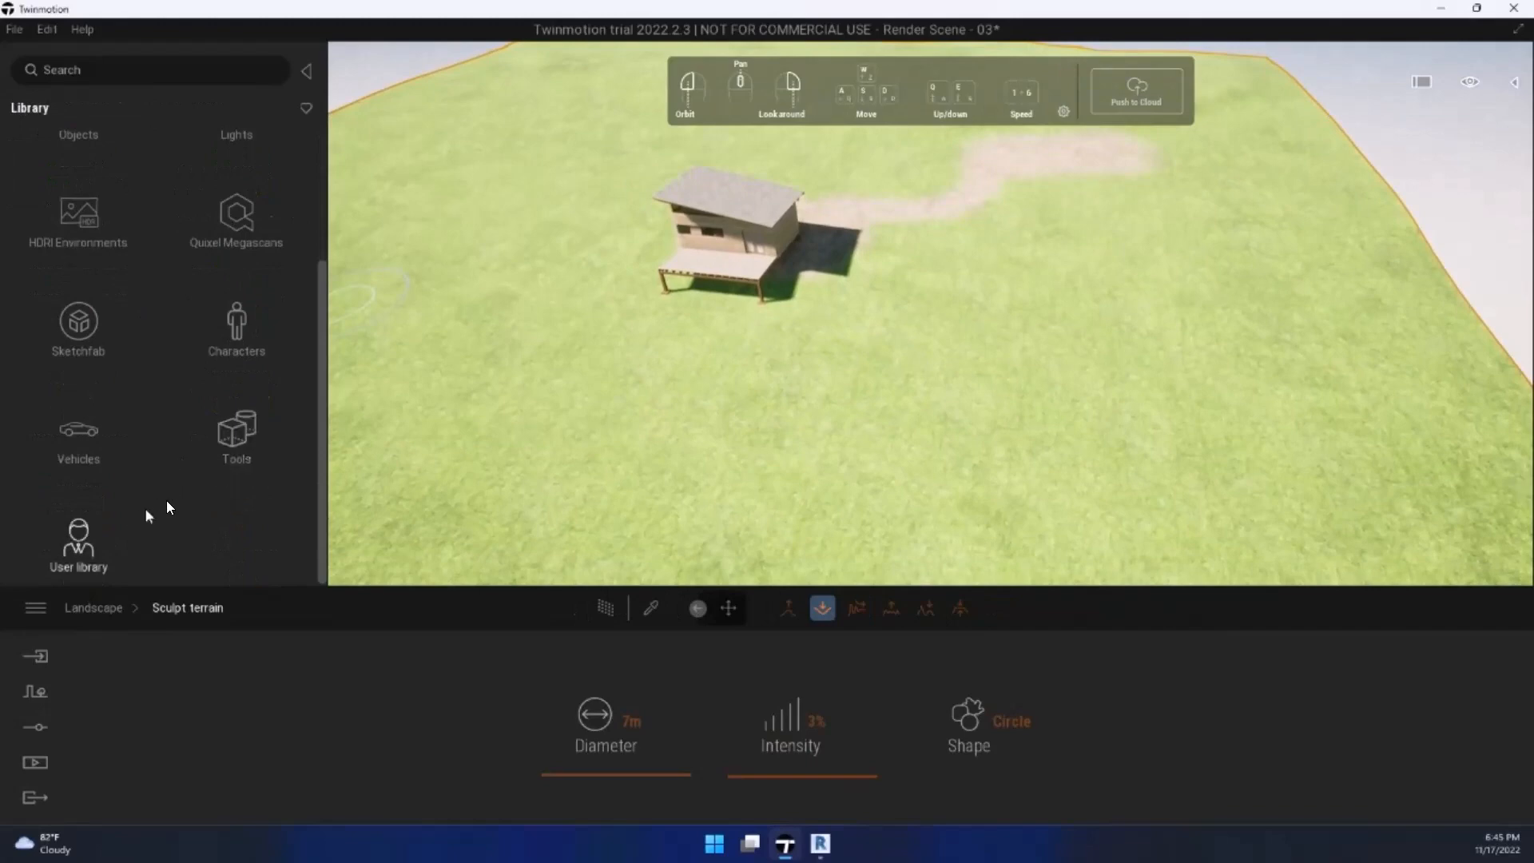
pyautogui.click(232, 437)
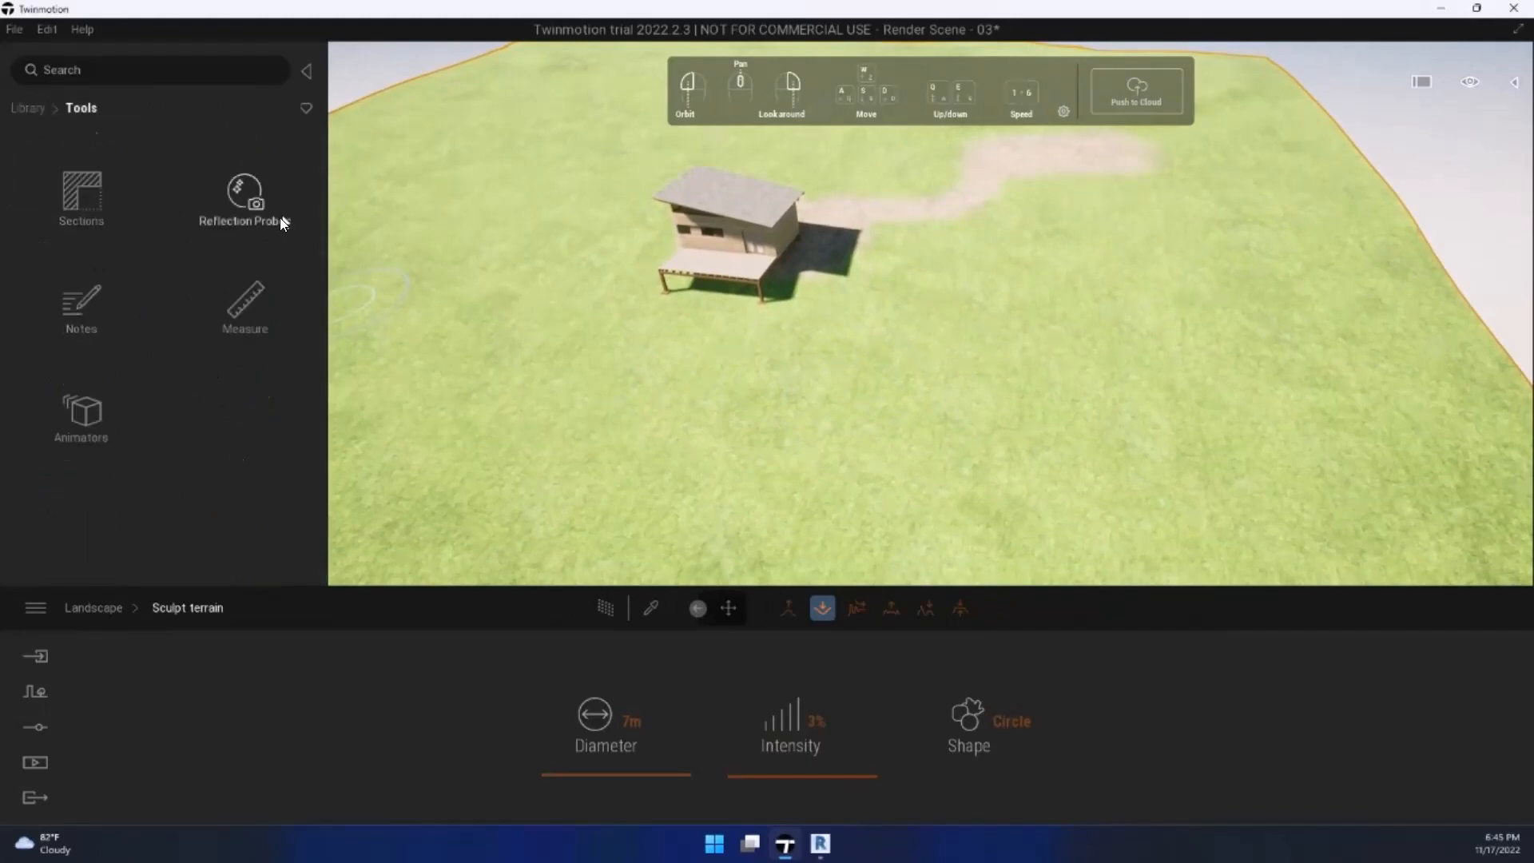
pyautogui.click(29, 108)
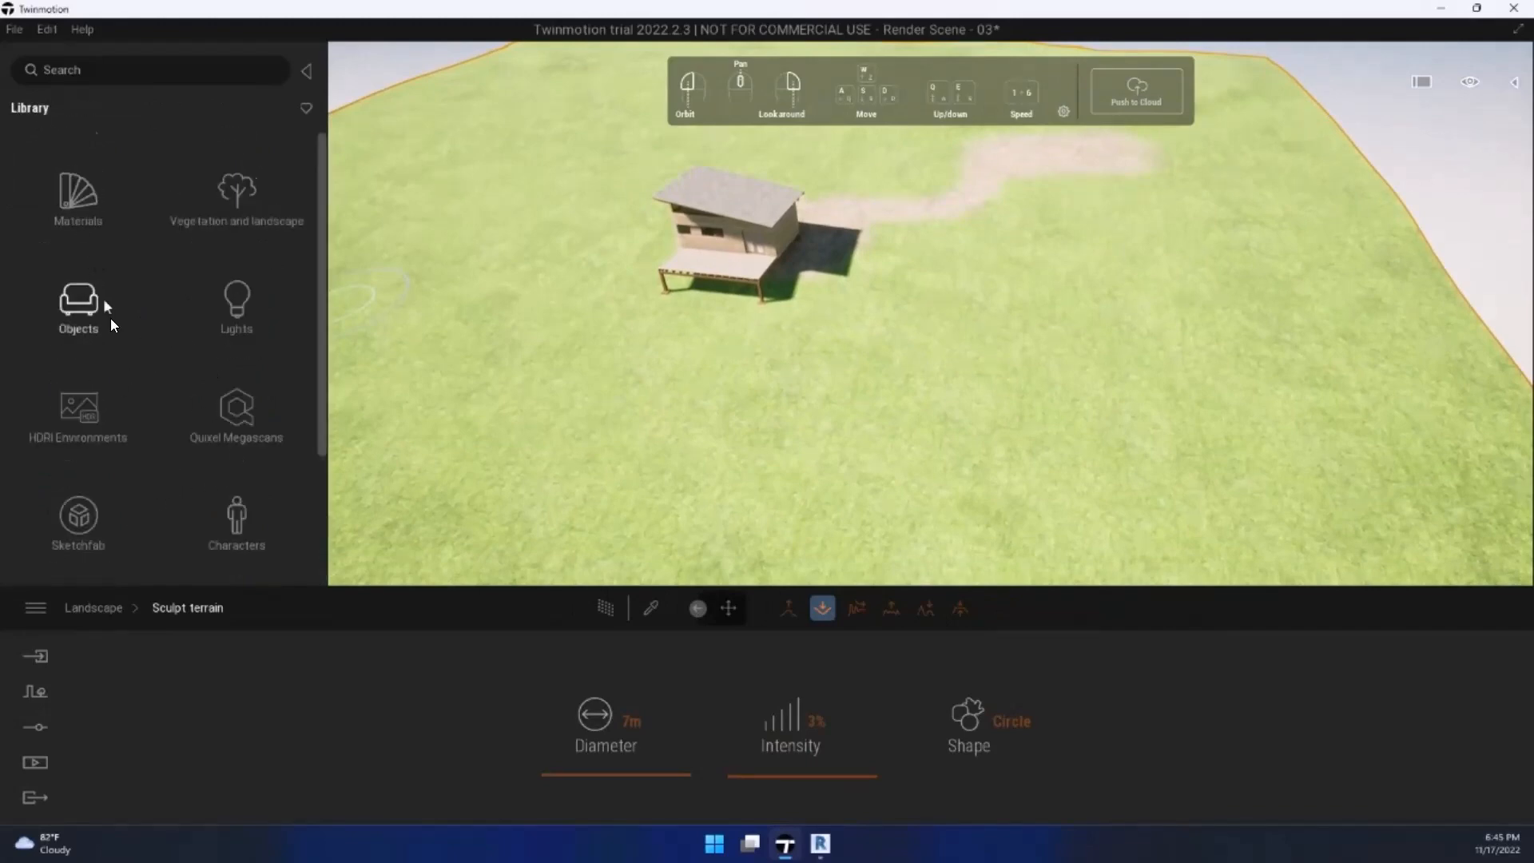
pyautogui.scroll(-3, 176, 390)
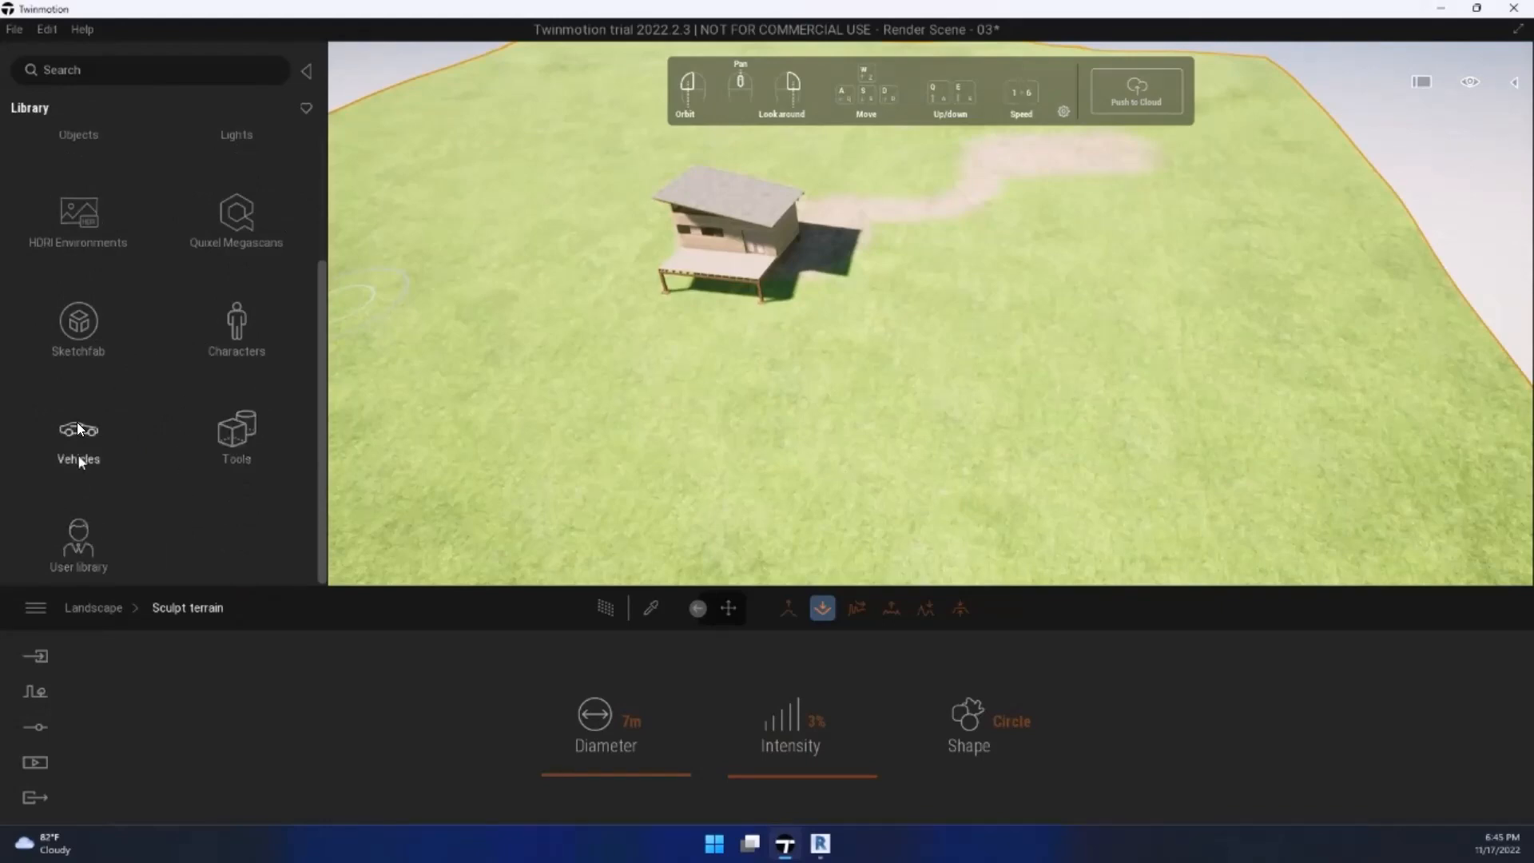
pyautogui.scroll(3, 82, 312)
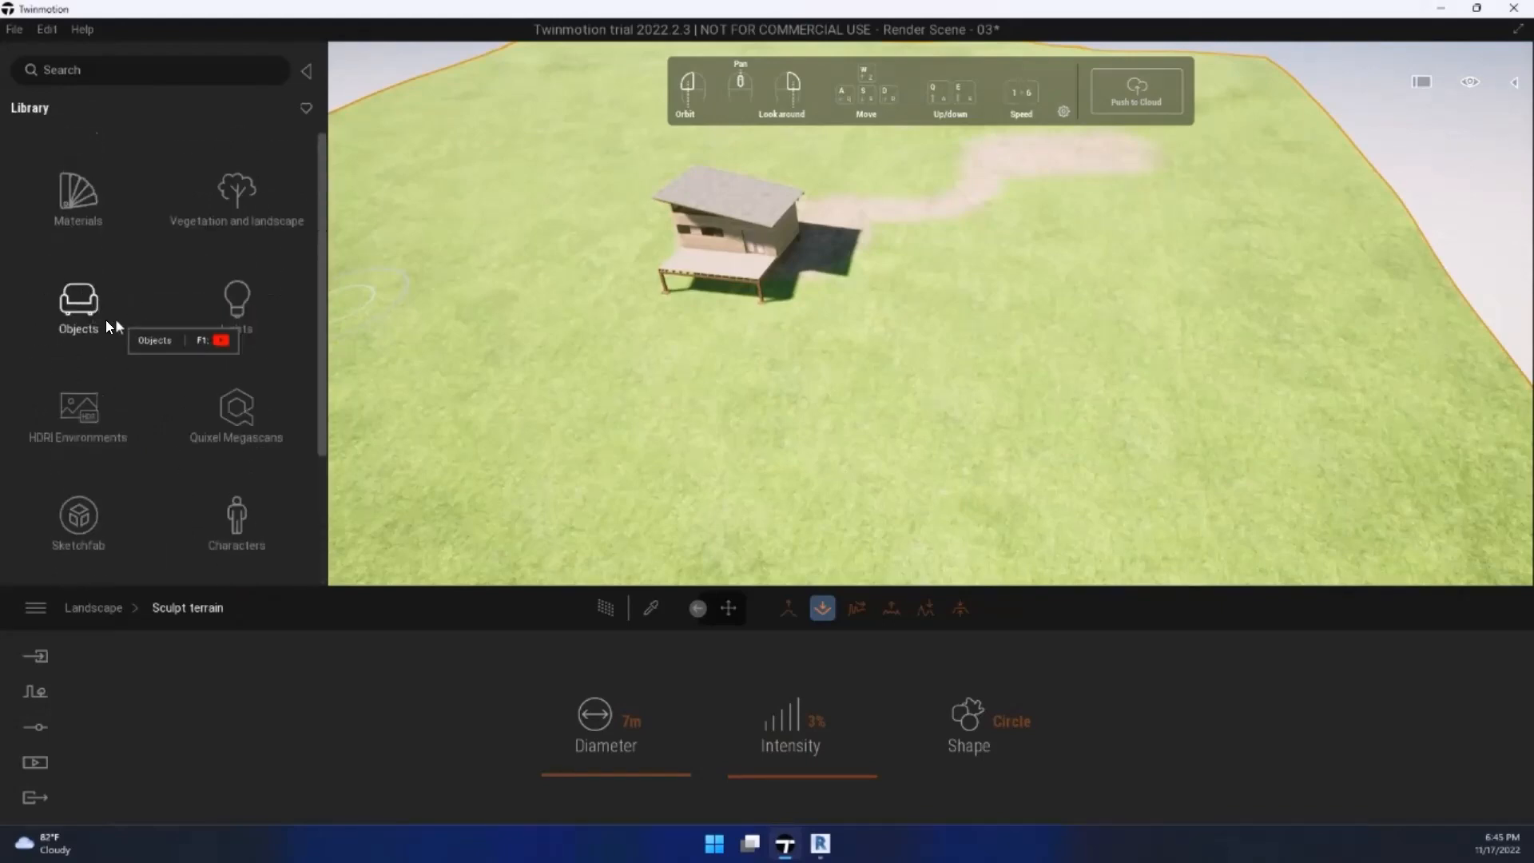
pyautogui.click(53, 326)
pyautogui.click(88, 300)
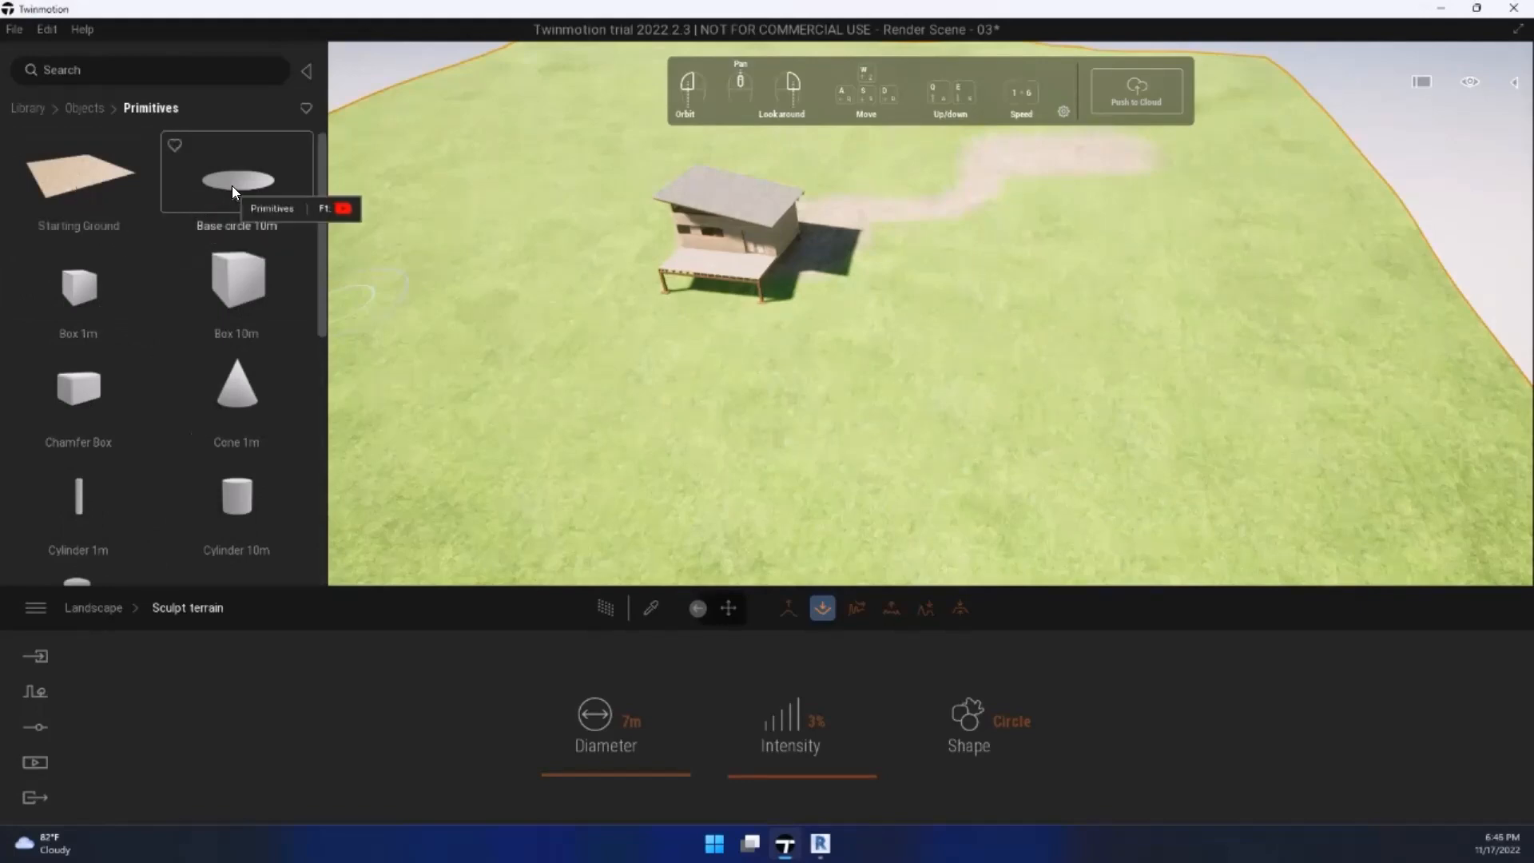
# Step: Place a Base circle 10m primitive on the grass in front of the house and raise it above the ground
pyautogui.moveTo(250, 195); pyautogui.dragTo(628, 515)
pyautogui.moveTo(1312, 391); pyautogui.dragTo(1459, 362)
pyautogui.moveTo(1459, 361); pyautogui.dragTo(1283, 352, button='right')
pyautogui.moveTo(1237, 334); pyautogui.dragTo(366, 595)
pyautogui.moveTo(474, 545); pyautogui.dragTo(630, 315)
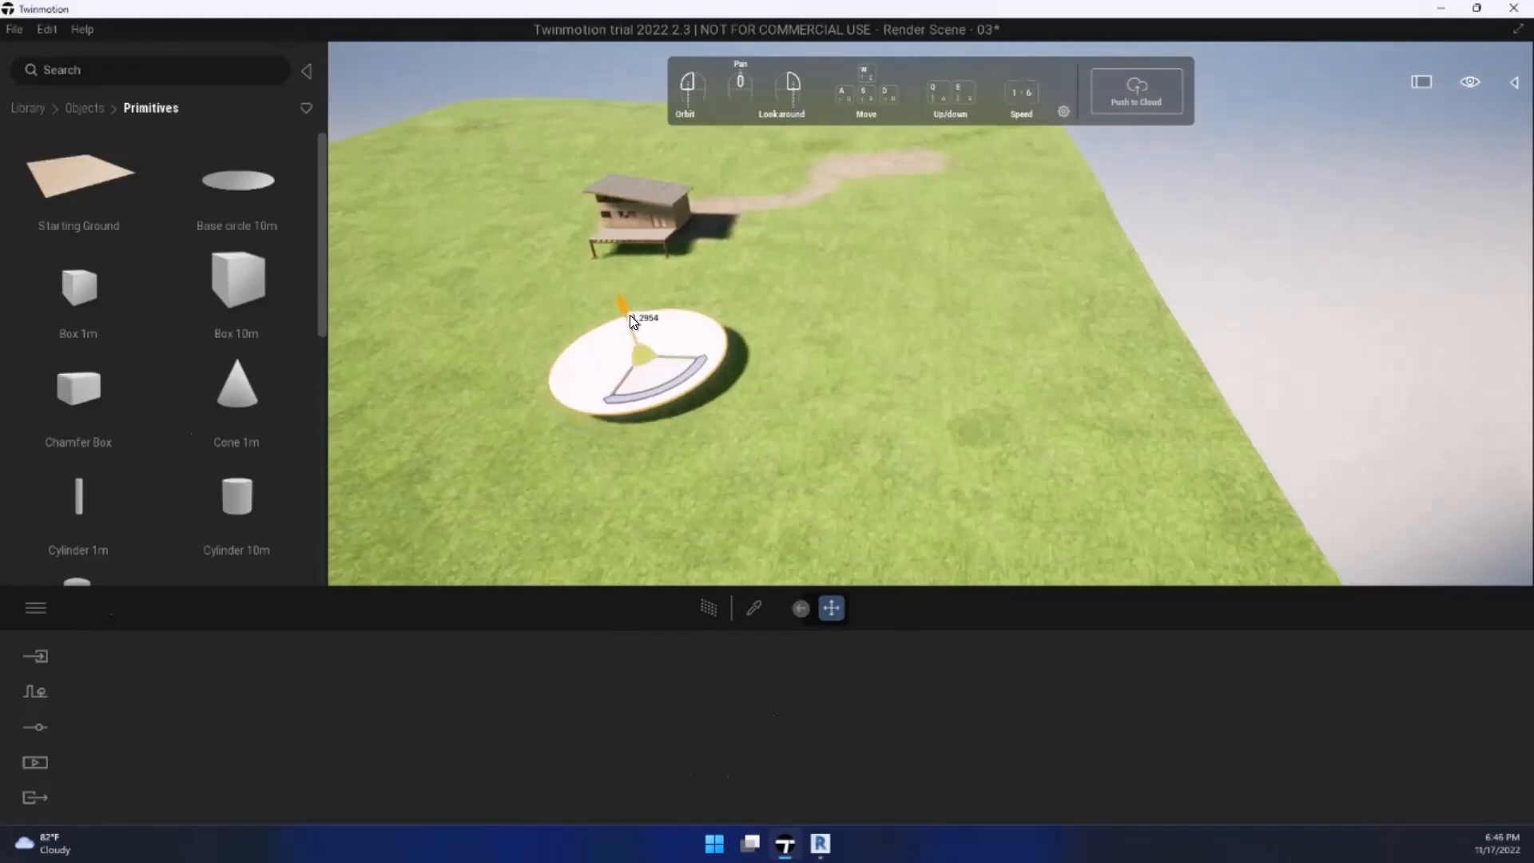
pyautogui.scroll(2, 668, 464)
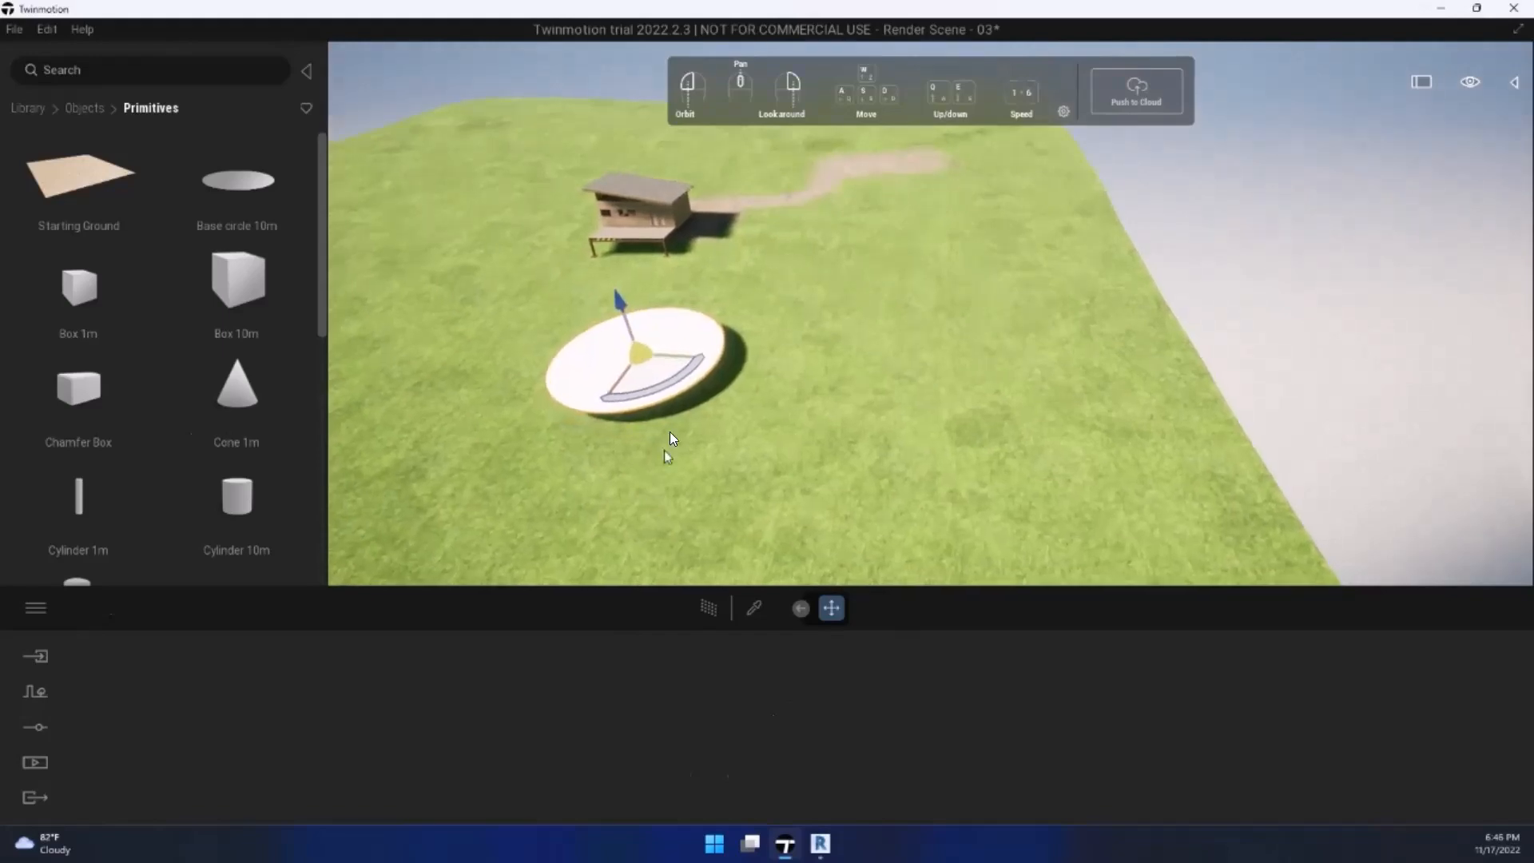
pyautogui.scroll(2, 615, 456)
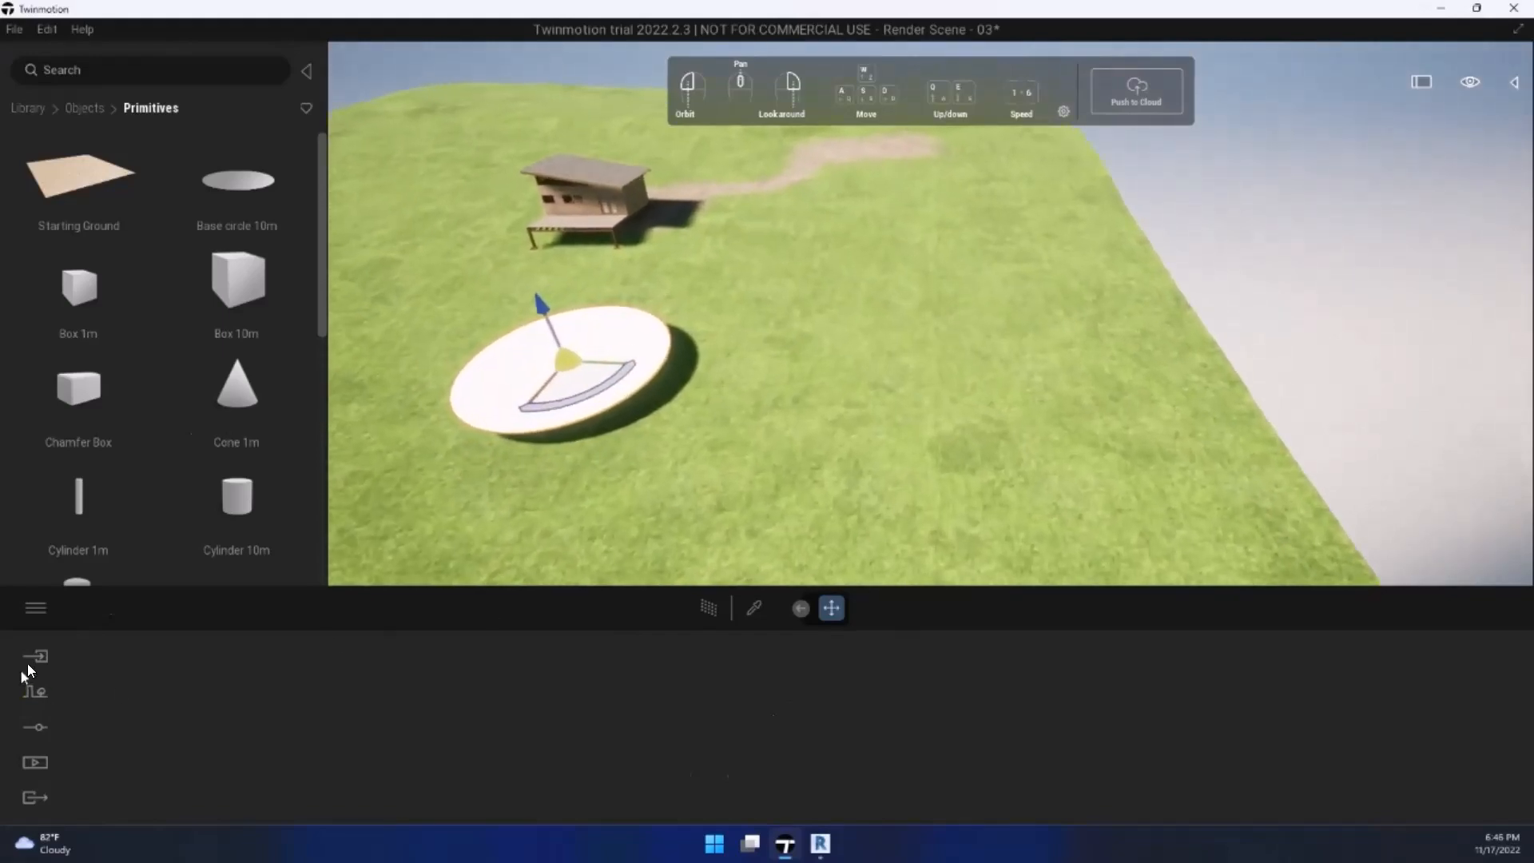
pyautogui.moveTo(796, 607)
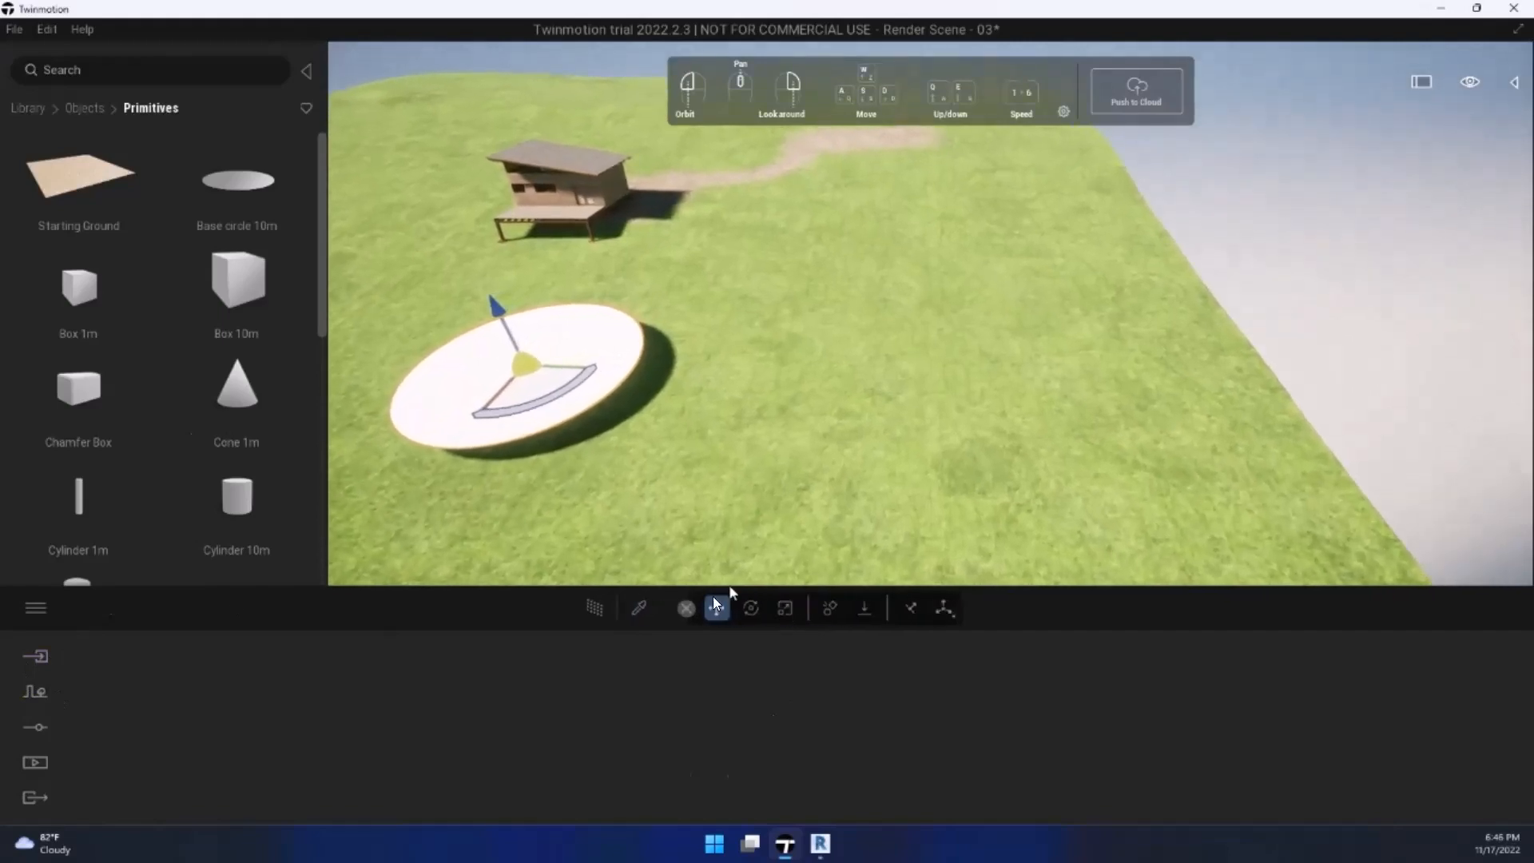
# Step: Scale the base circle up uniformly until it covers most of the terrain and extends past its edge
pyautogui.click(785, 608)
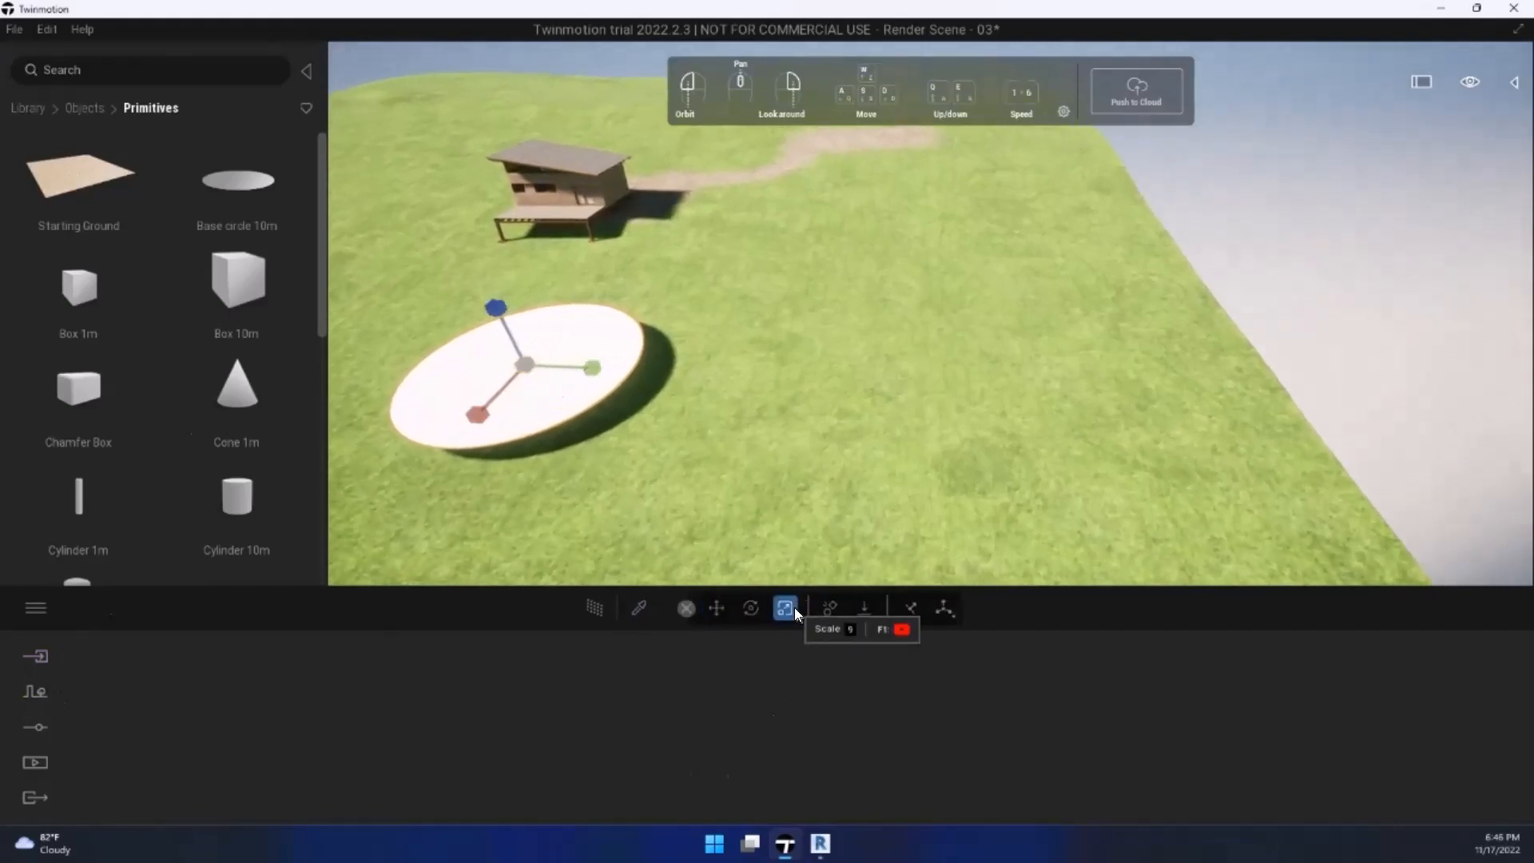
pyautogui.scroll(-2, 558, 434)
pyautogui.moveTo(587, 313); pyautogui.dragTo(550, 71)
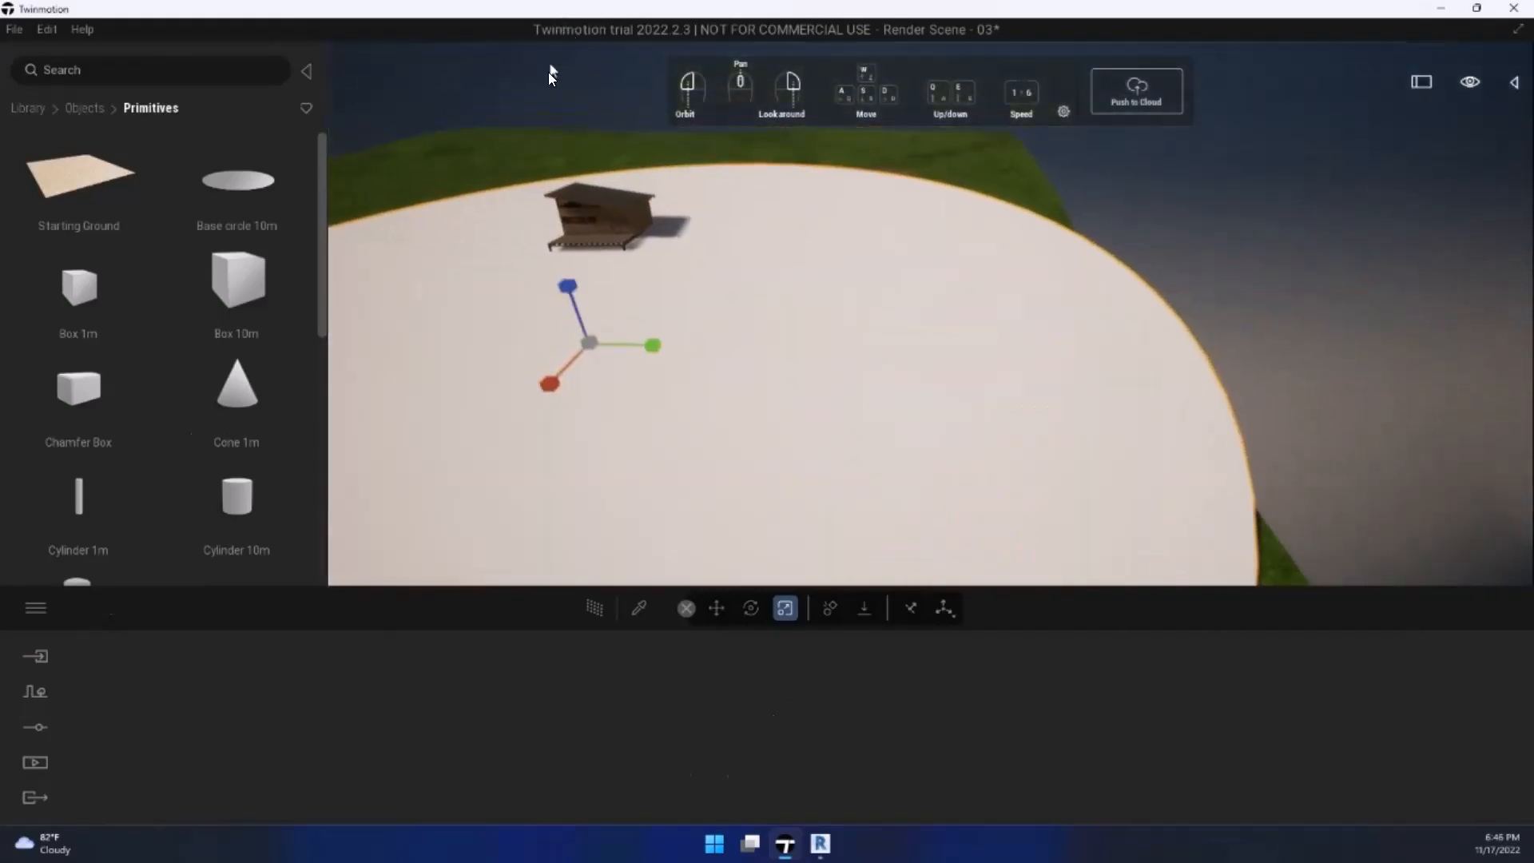
pyautogui.scroll(-3, 511, 233)
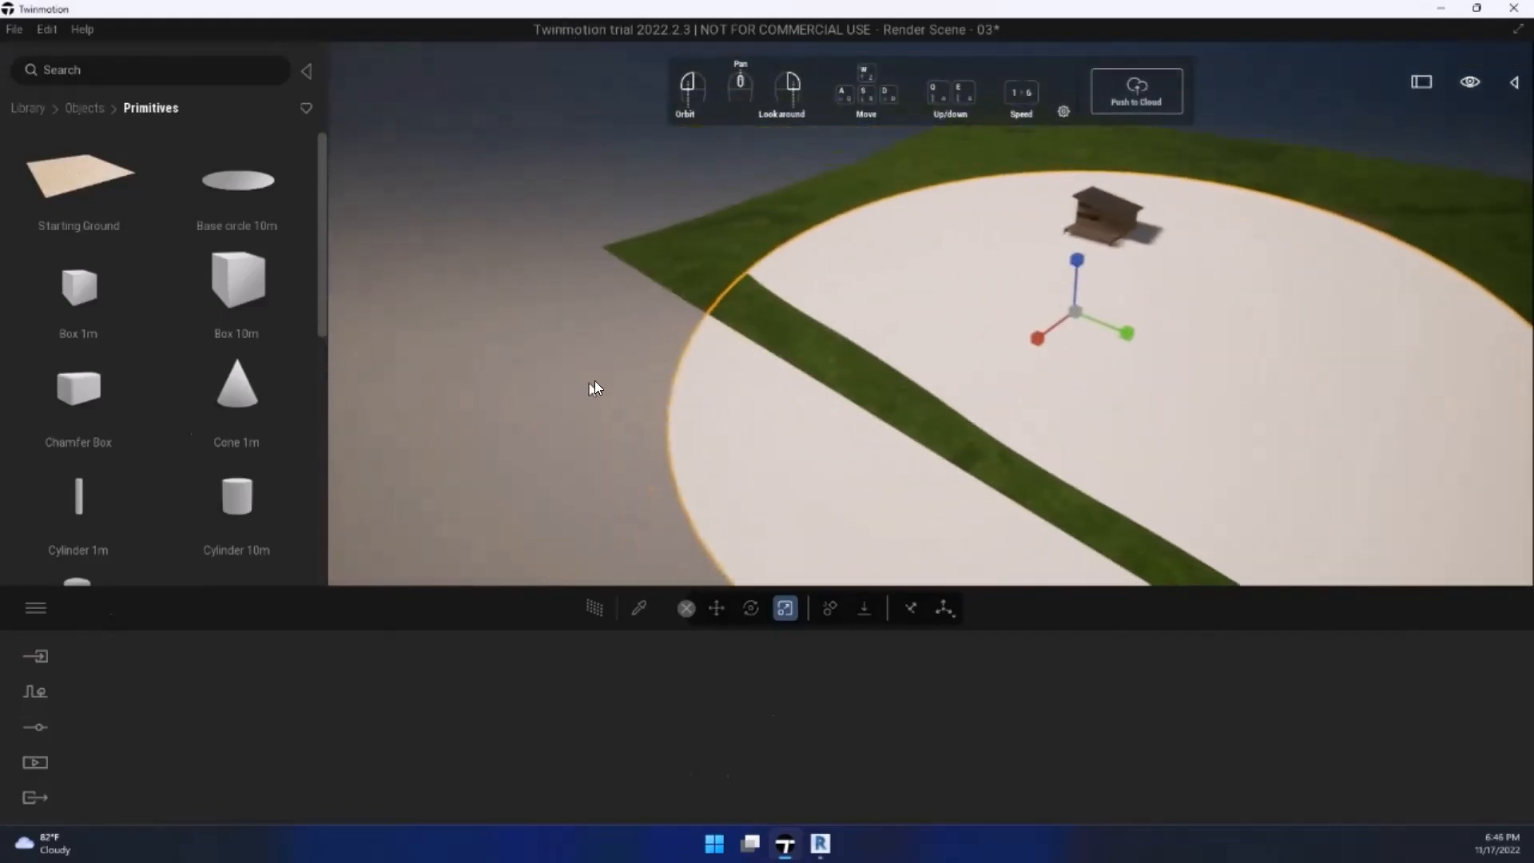
pyautogui.scroll(-1, 958, 328)
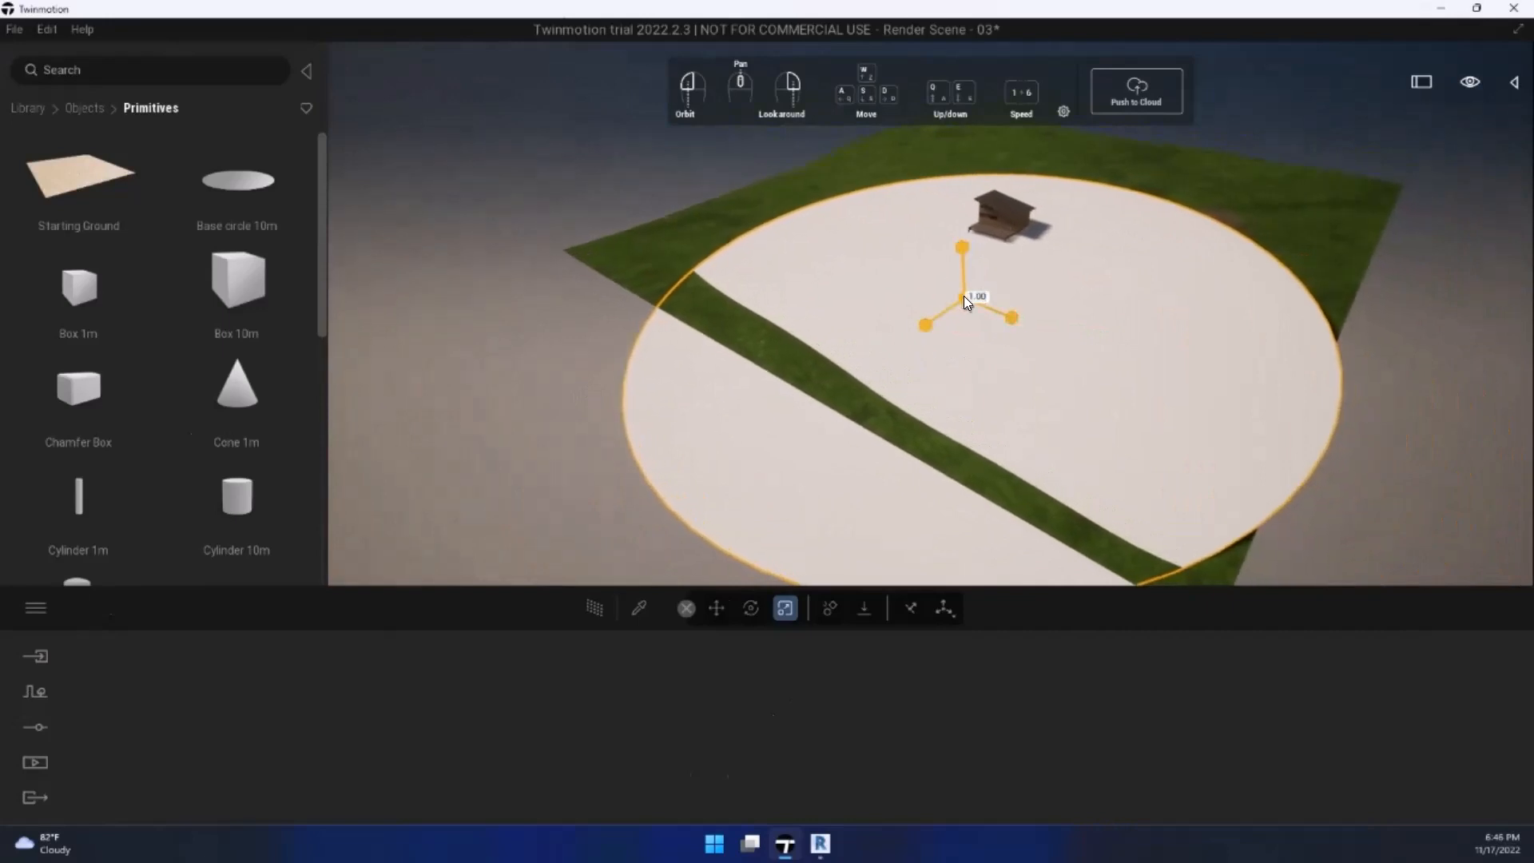
pyautogui.moveTo(964, 295); pyautogui.dragTo(759, 611)
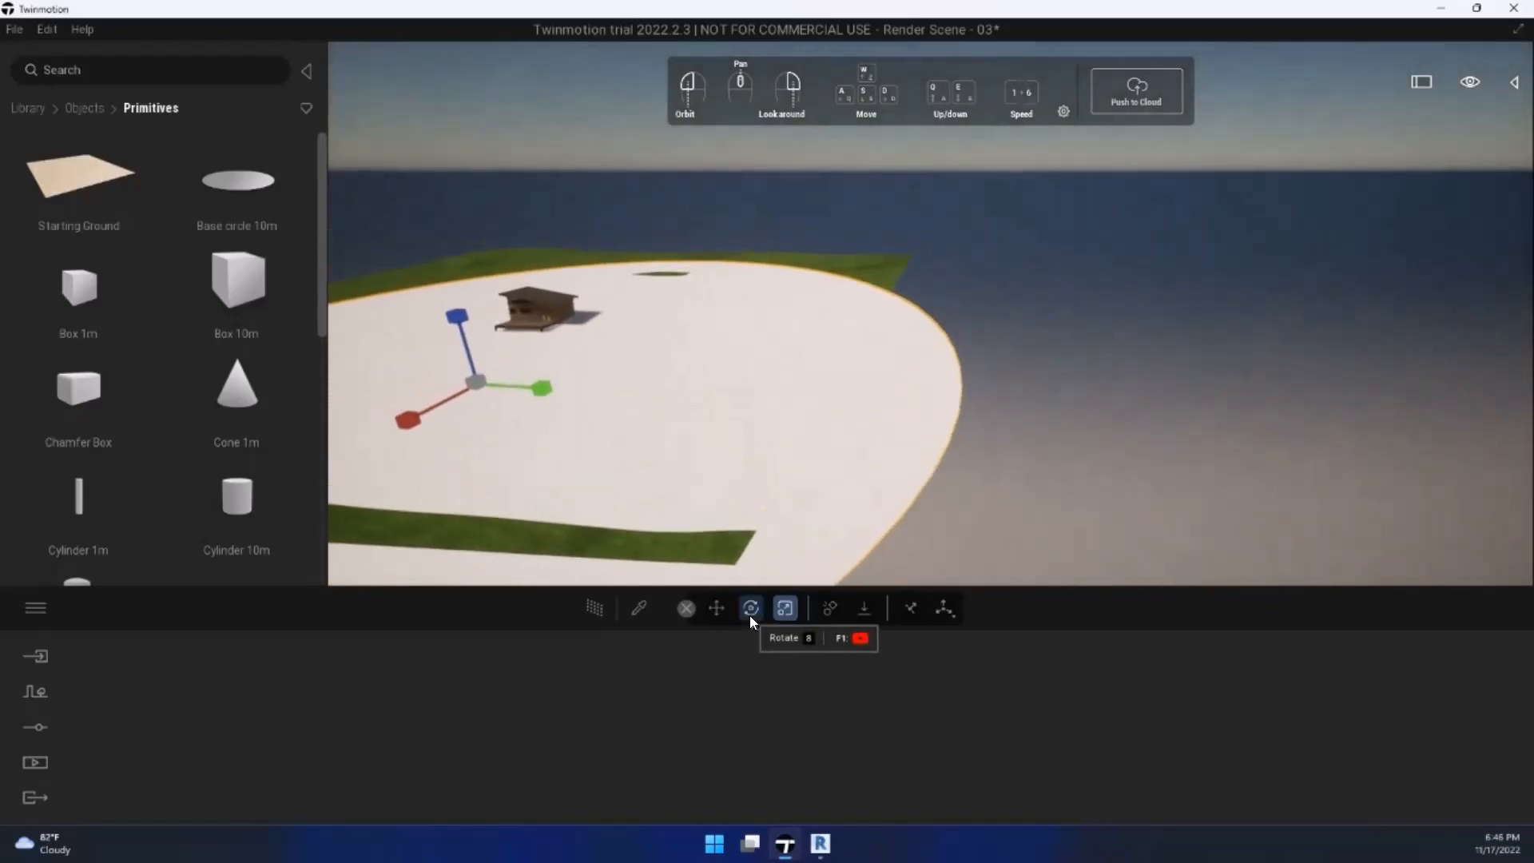
# Step: Try to tilt the enlarged circle with the Rotate tool, toggling between local and world axes, and delete the circle
pyautogui.click(750, 615)
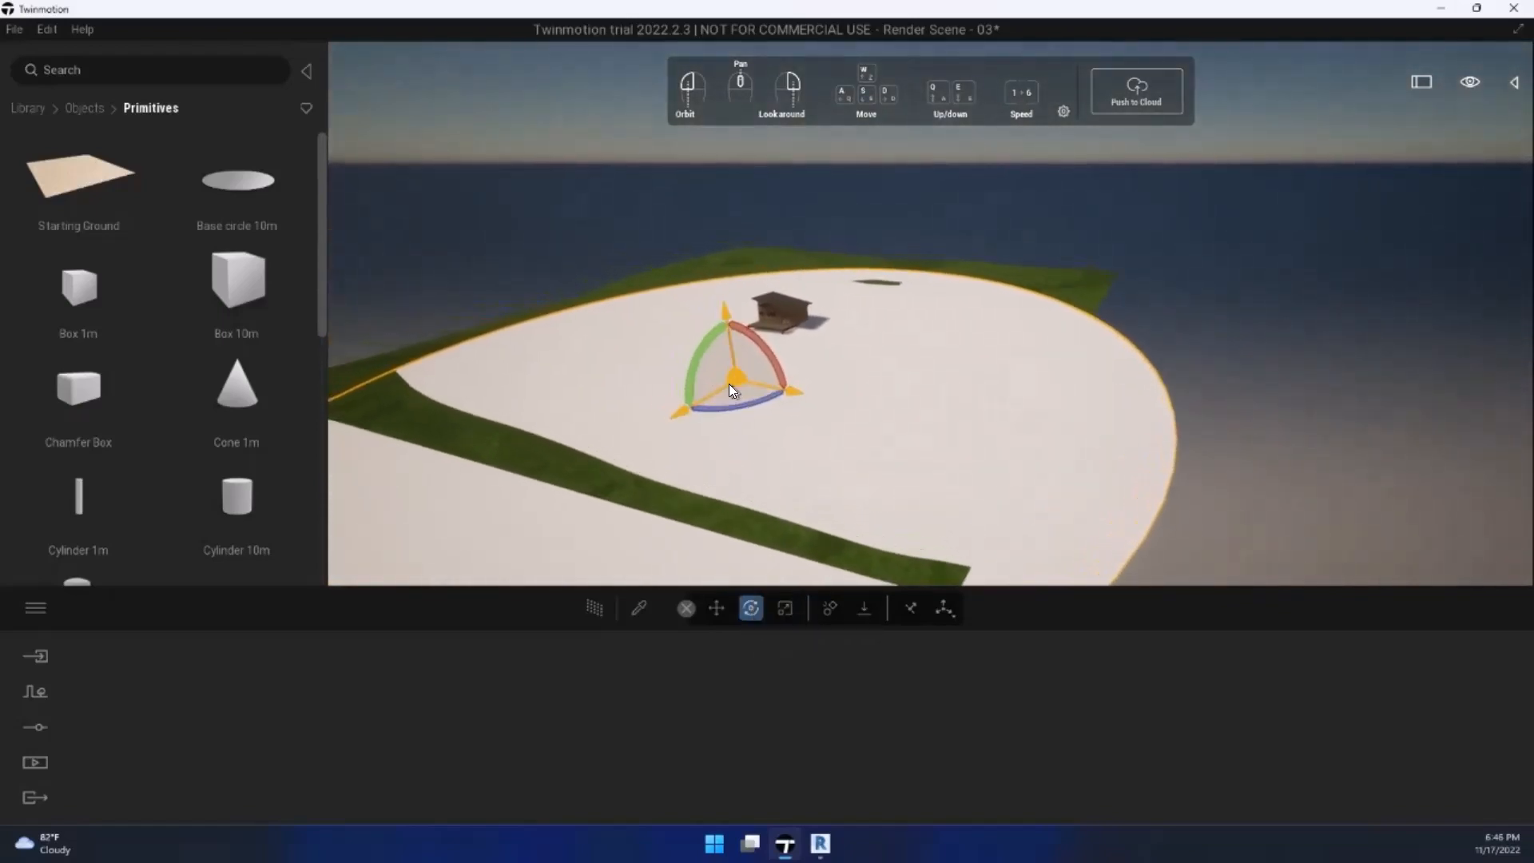
pyautogui.click(695, 372)
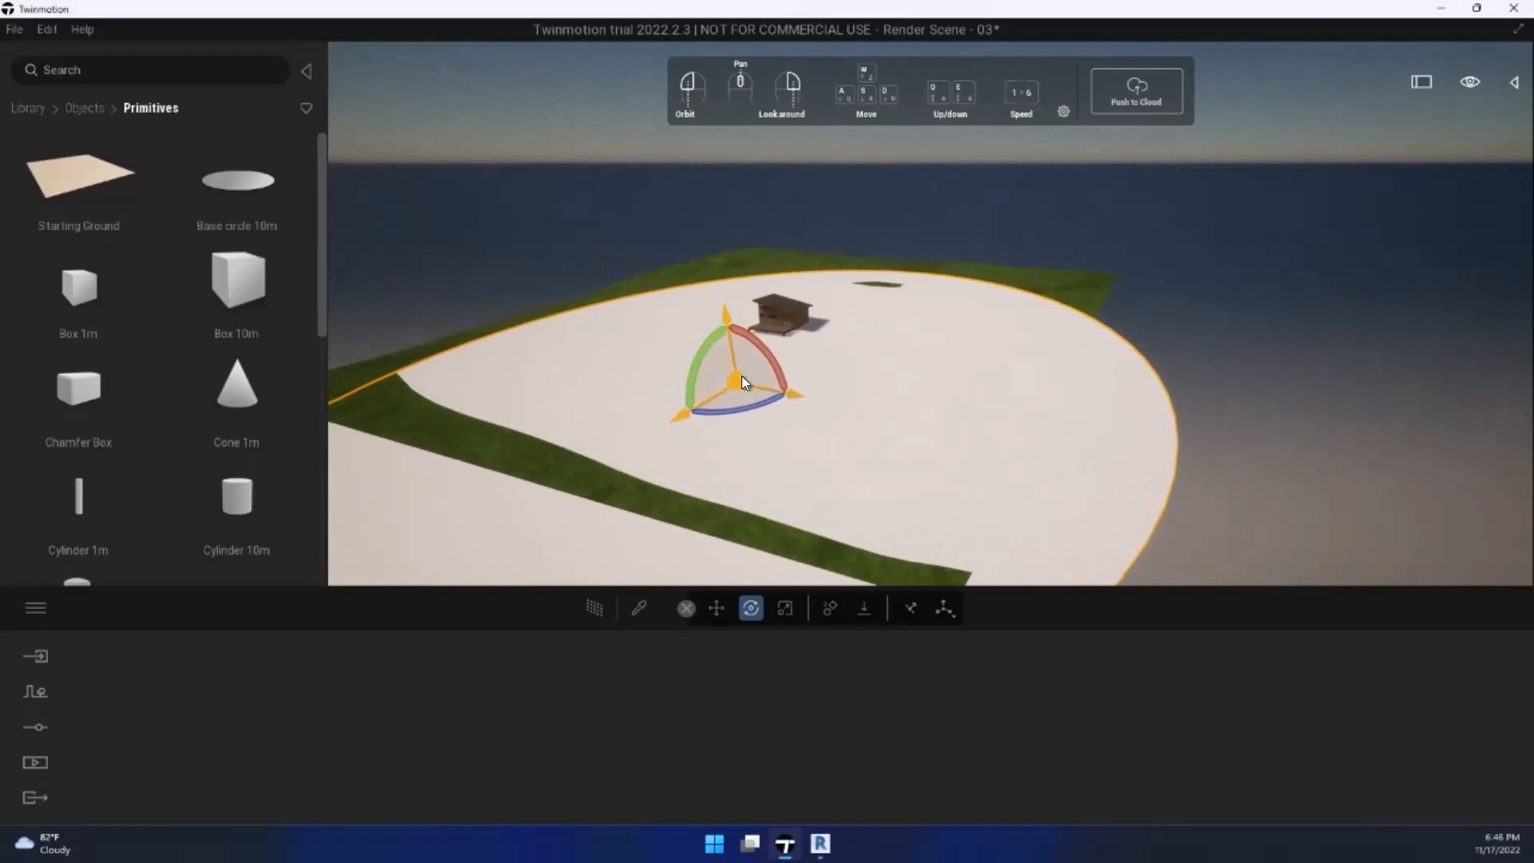
pyautogui.moveTo(762, 534); pyautogui.dragTo(763, 642)
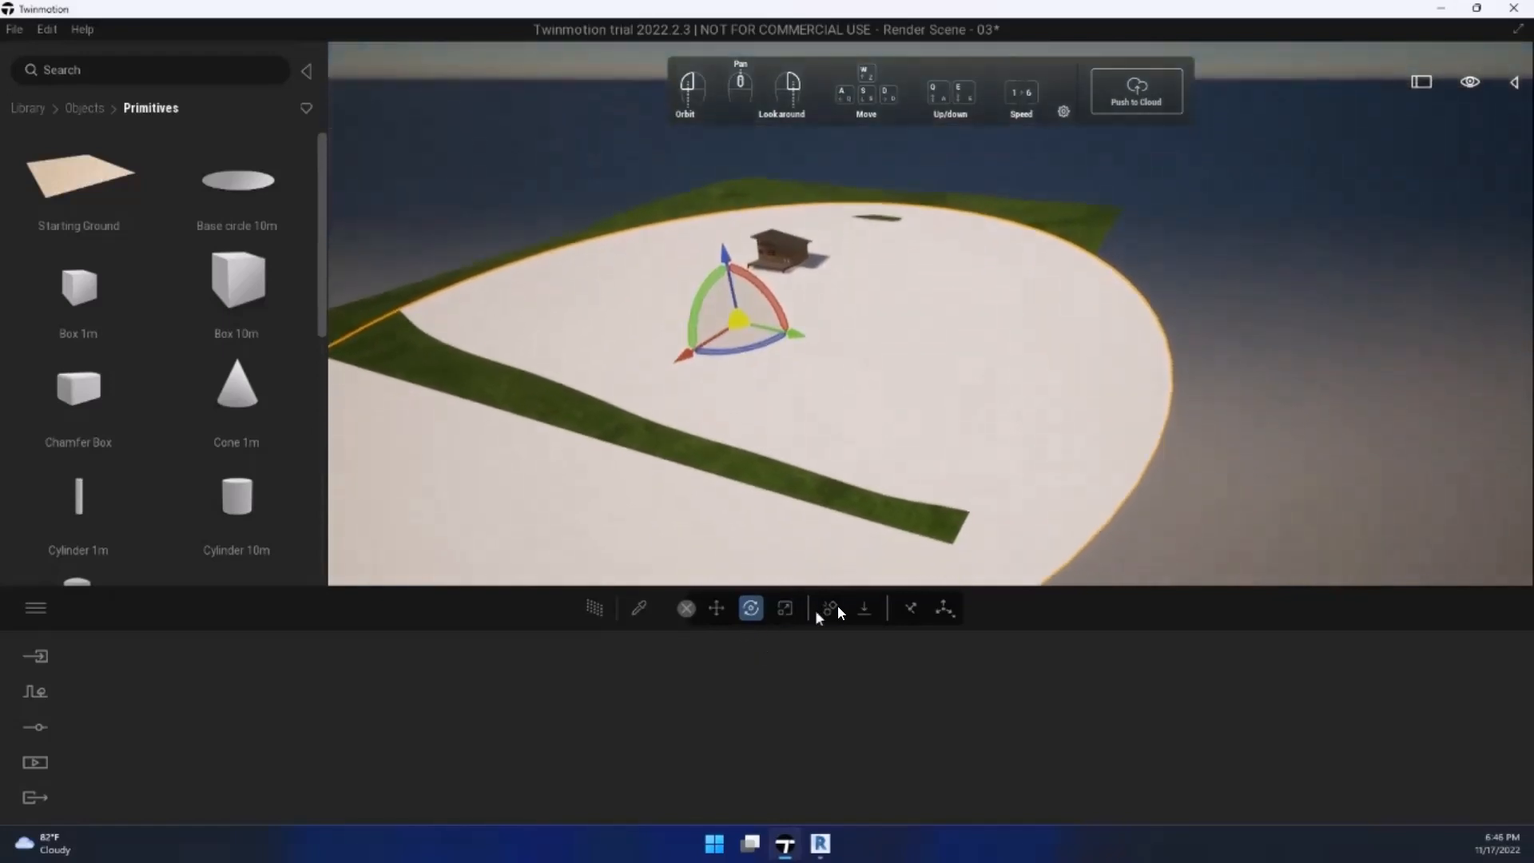
pyautogui.click(915, 609)
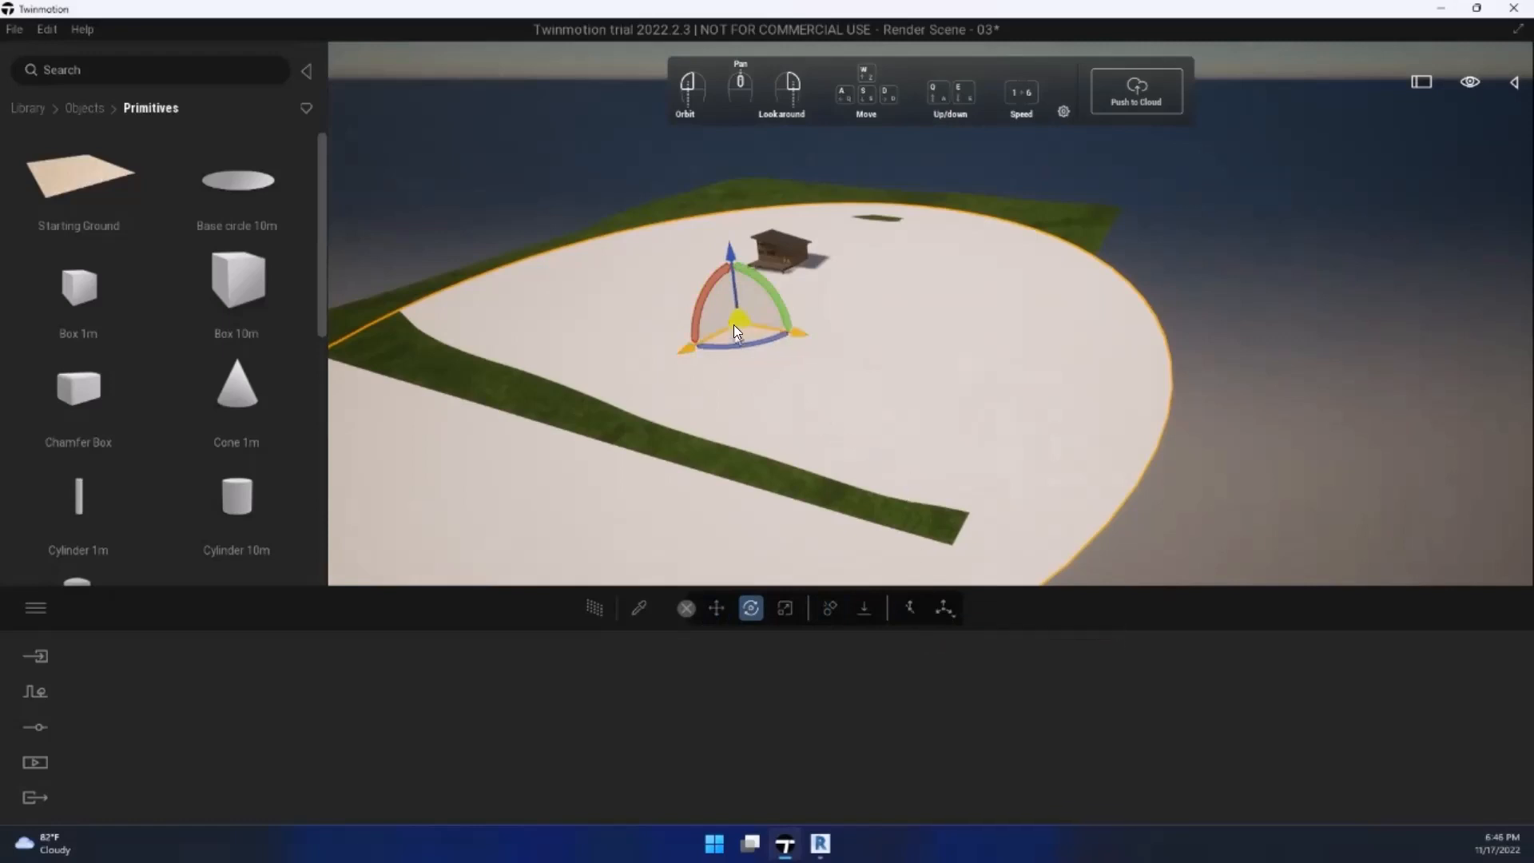
pyautogui.click(910, 606)
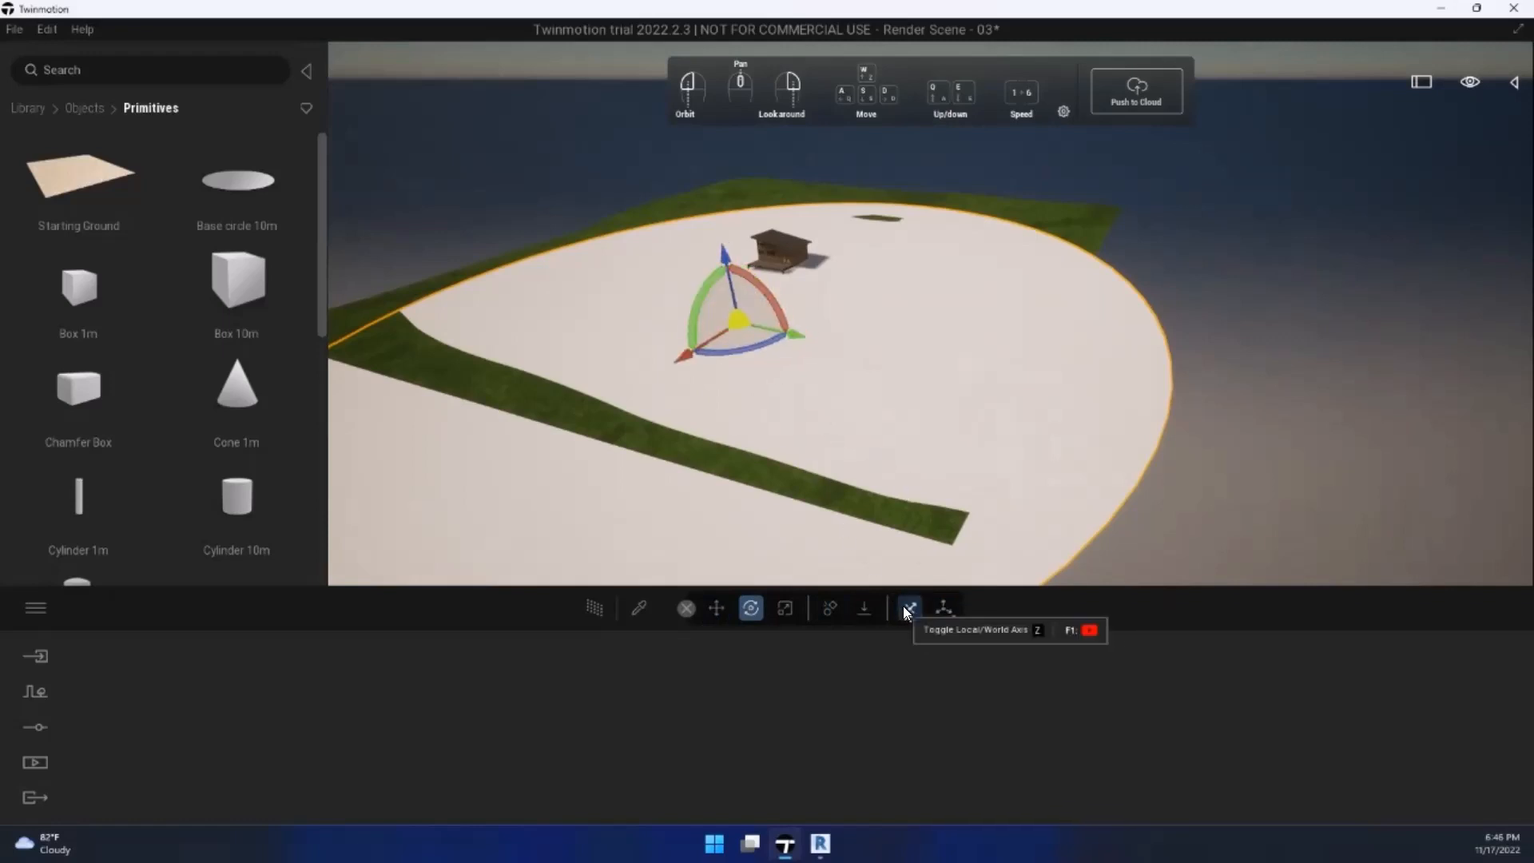
pyautogui.moveTo(719, 298)
pyautogui.mouseDown()
pyautogui.moveTo(694, 308)
pyautogui.moveTo(731, 285)
pyautogui.mouseUp()
pyautogui.moveTo(731, 285); pyautogui.dragTo(741, 299, button='right')
pyautogui.moveTo(694, 281); pyautogui.dragTo(702, 294)
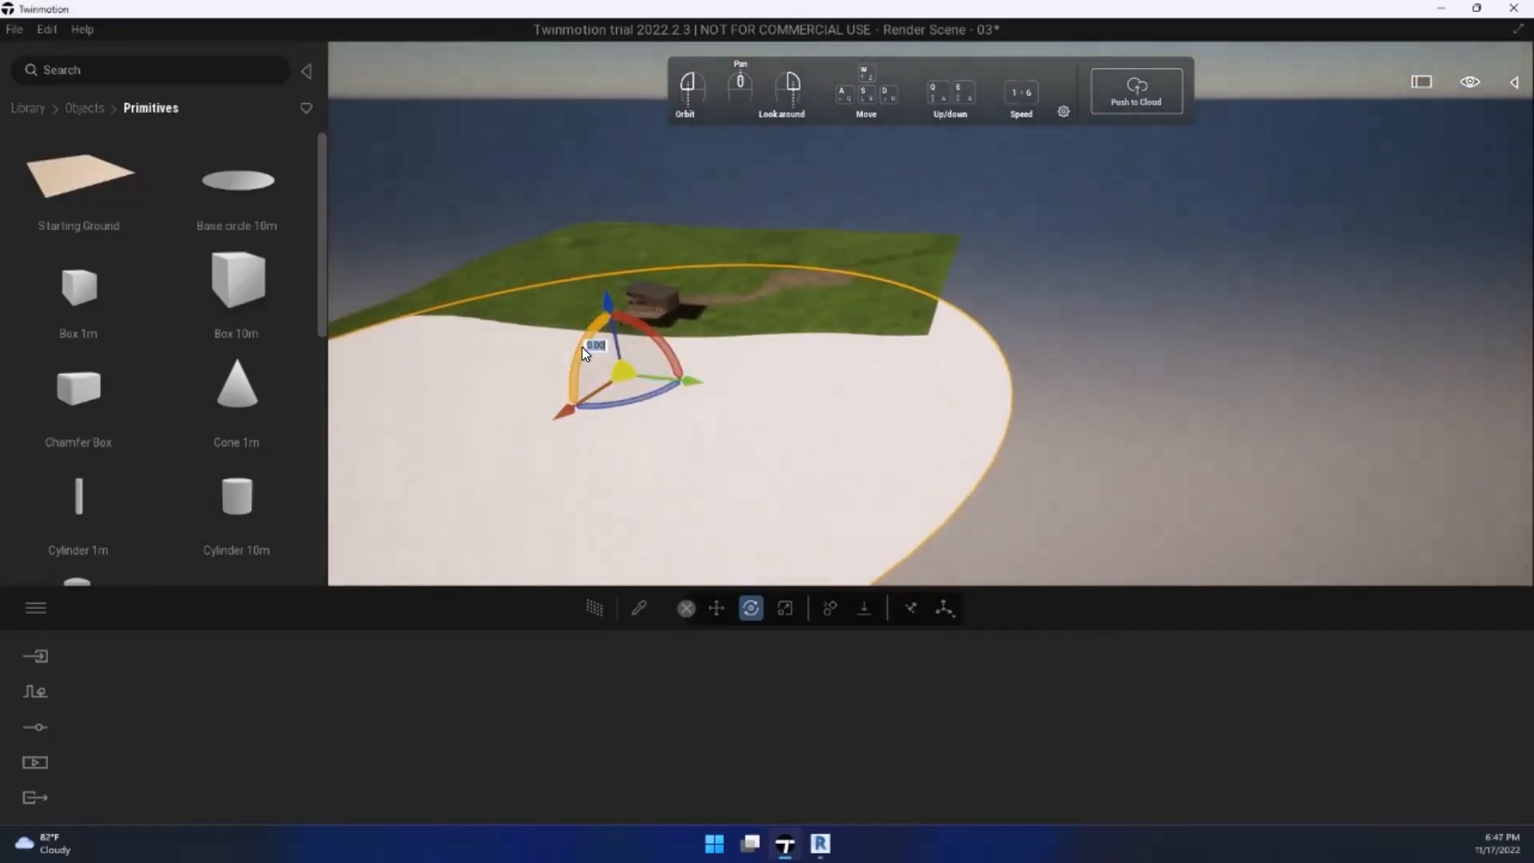
pyautogui.press('Delete')
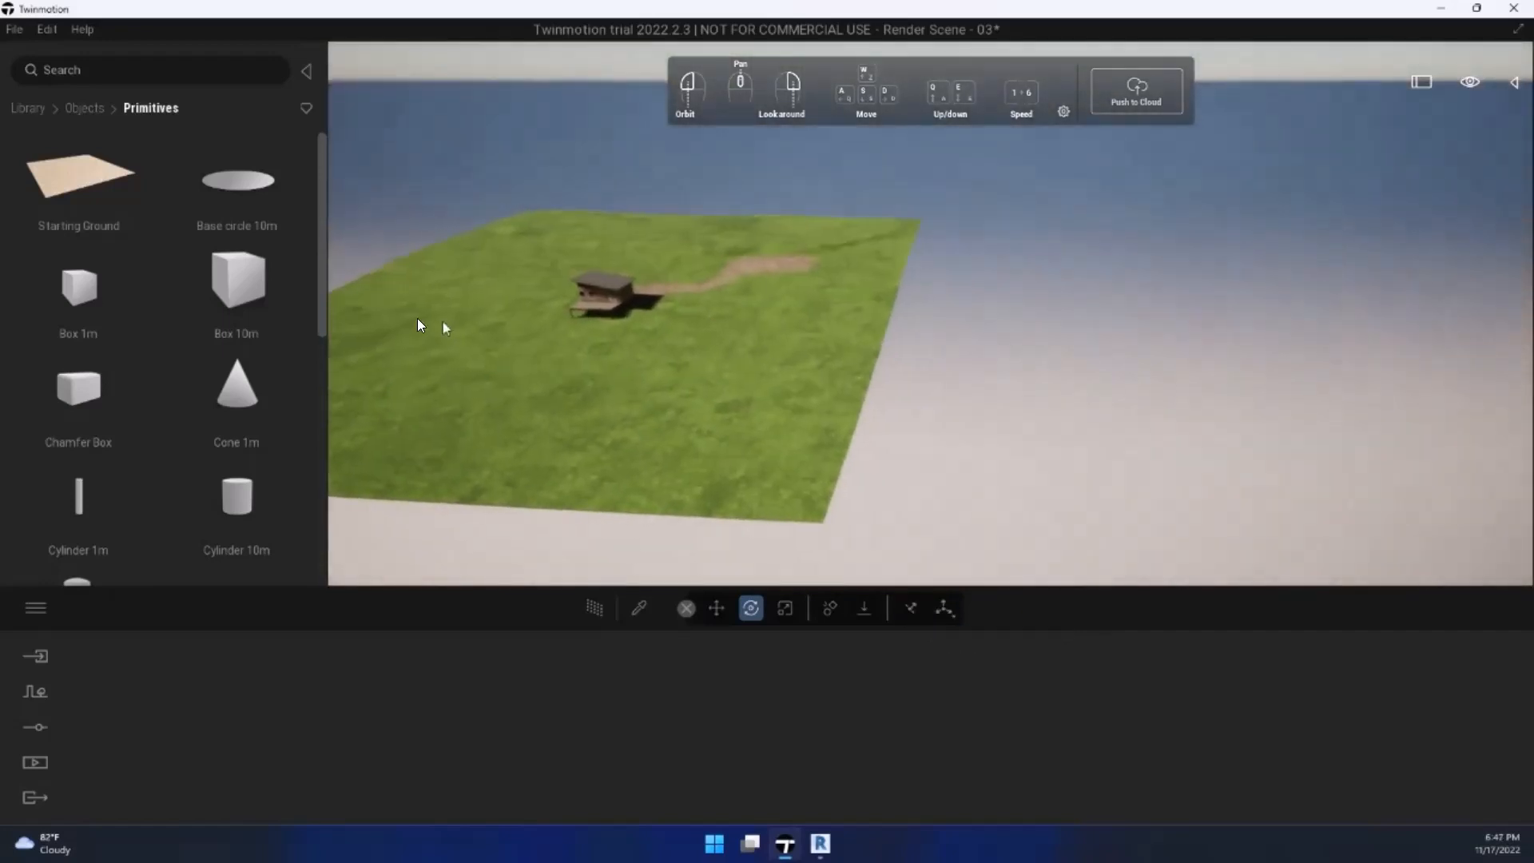
# Step: Place a new Base circle 10m primitive and move it above the terrain close to the house
pyautogui.moveTo(258, 210); pyautogui.dragTo(642, 465)
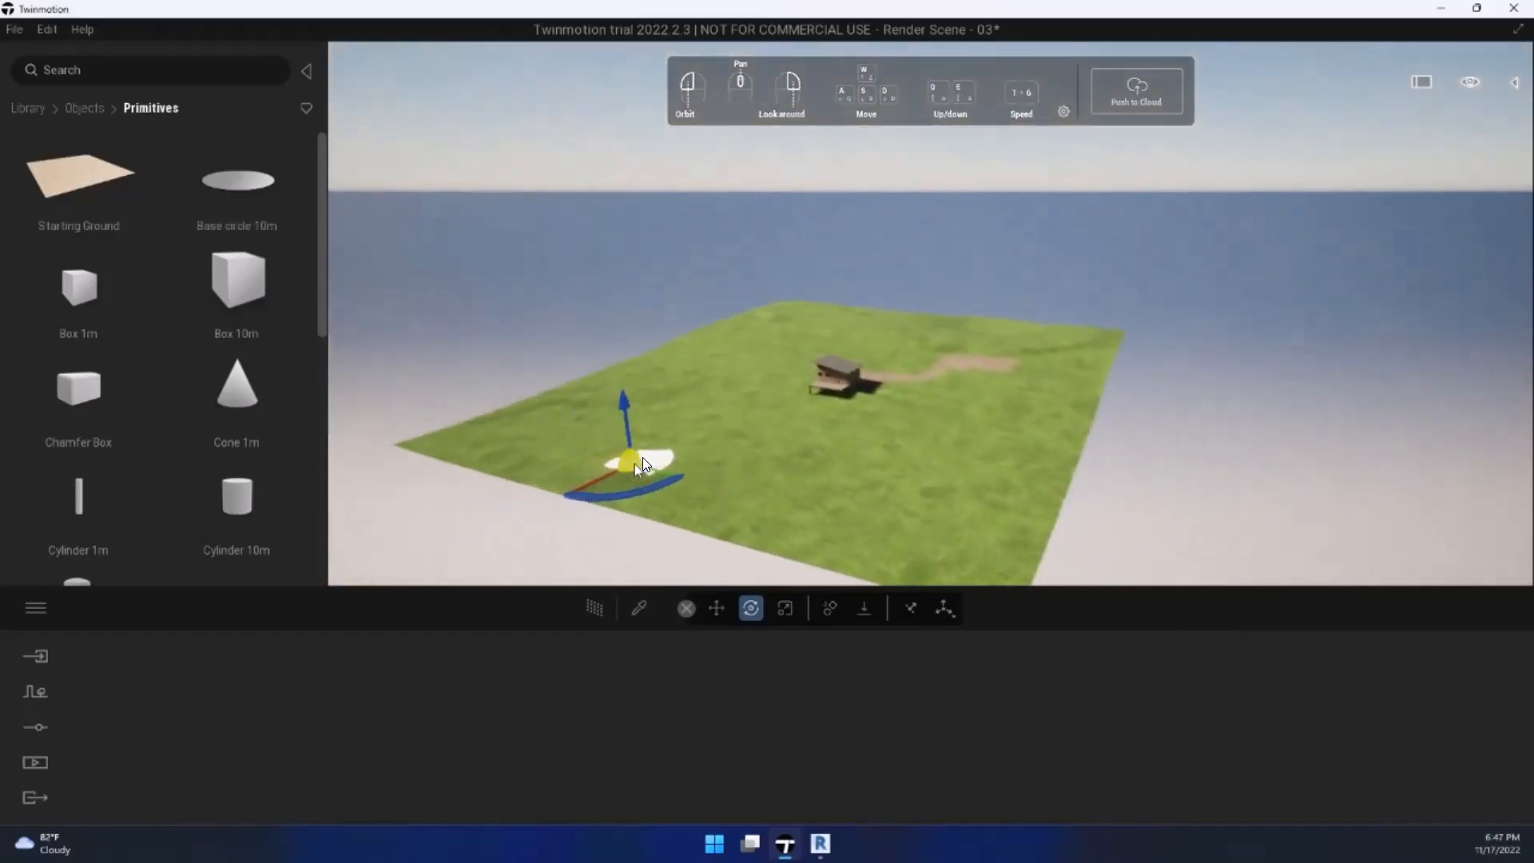
pyautogui.moveTo(777, 348); pyautogui.dragTo(492, 498)
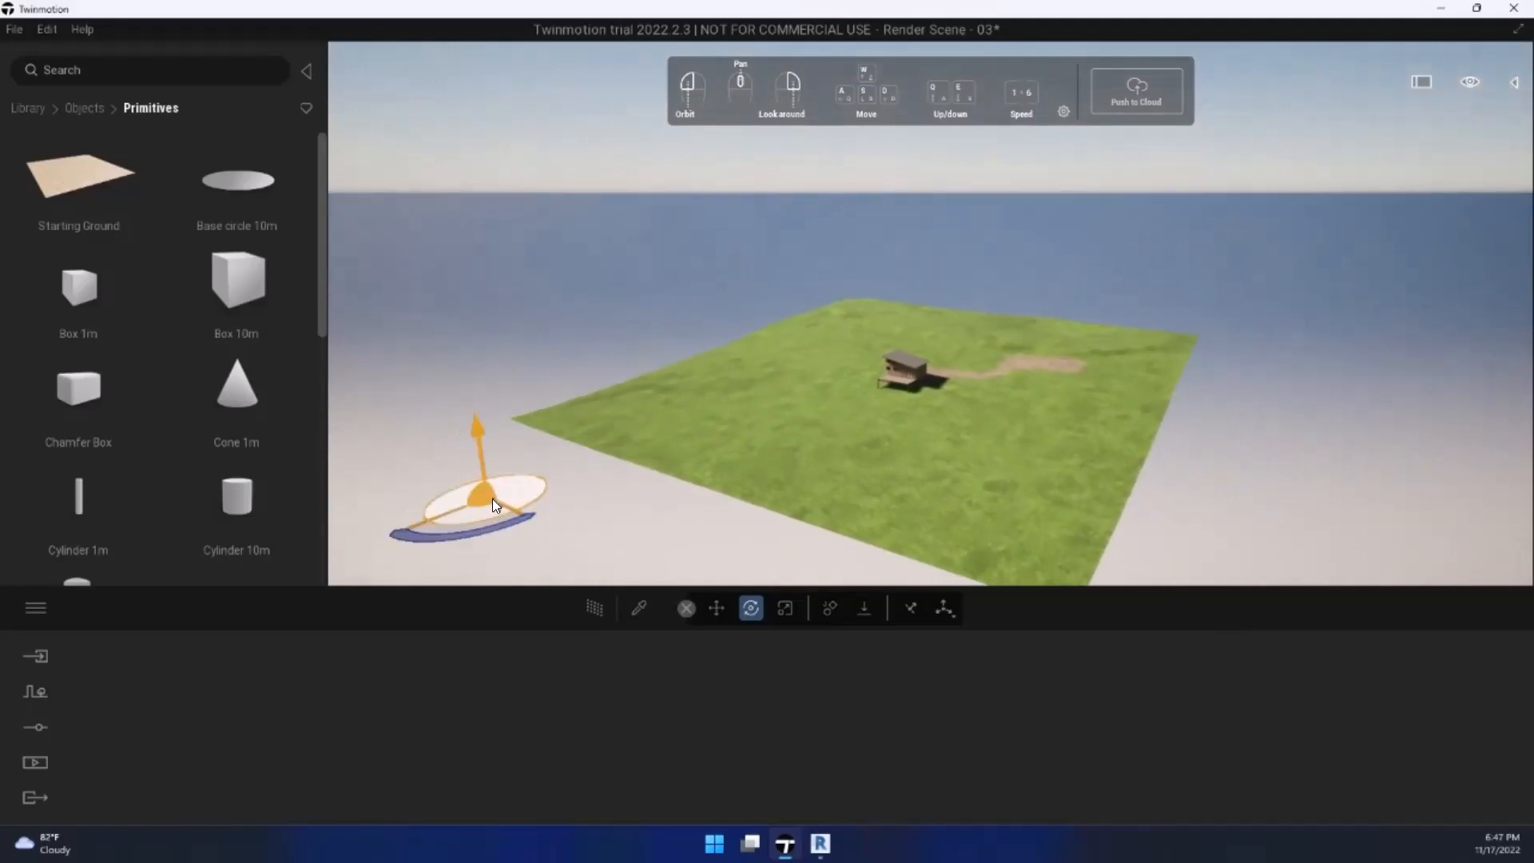
pyautogui.moveTo(492, 498); pyautogui.dragTo(512, 513, button='right')
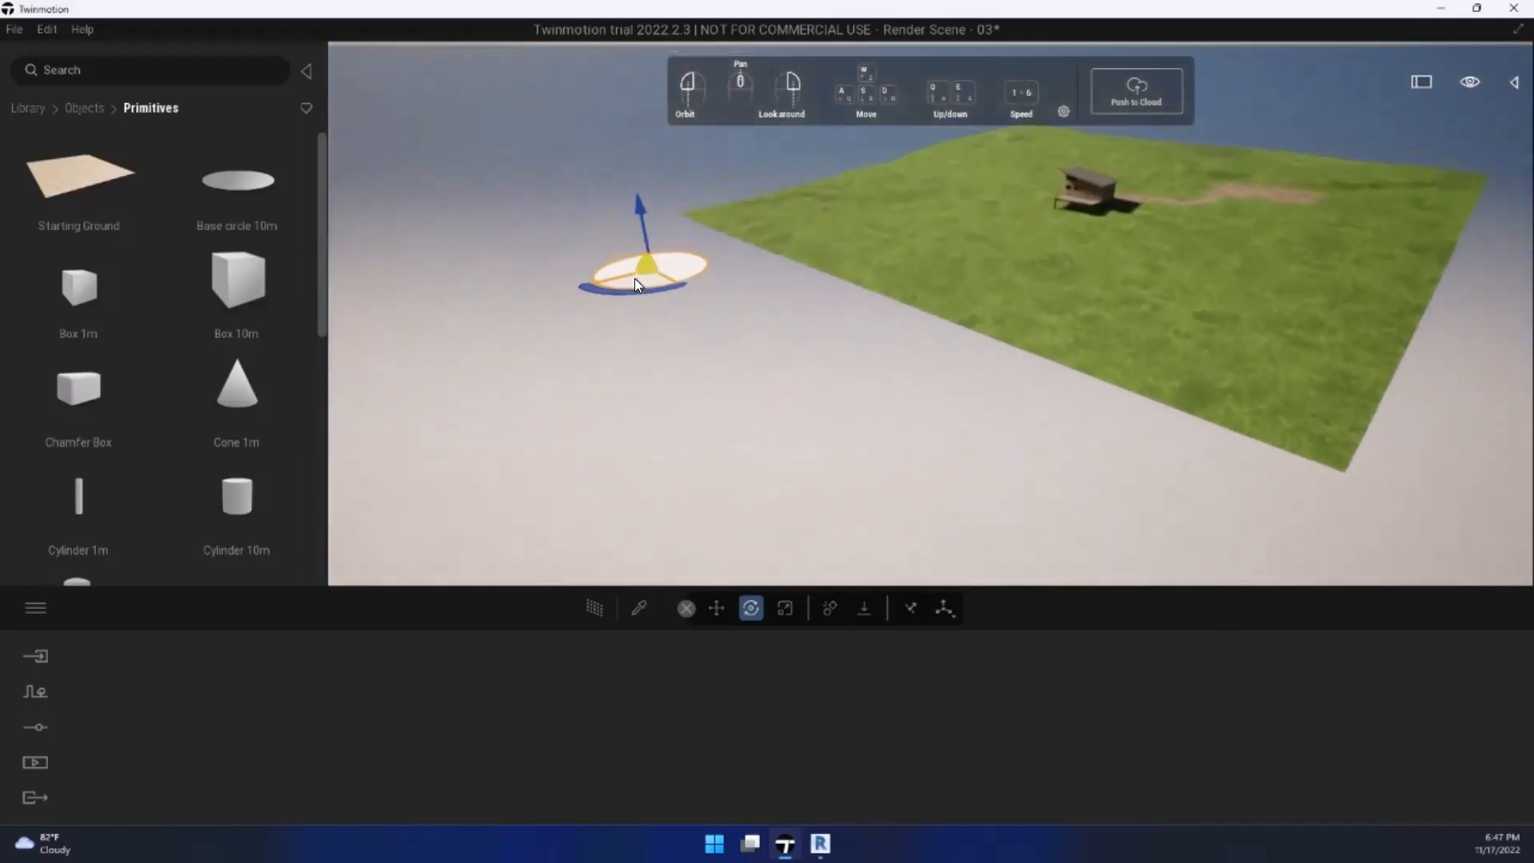
pyautogui.moveTo(634, 279); pyautogui.dragTo(971, 270)
pyautogui.moveTo(1016, 217); pyautogui.dragTo(1022, 211)
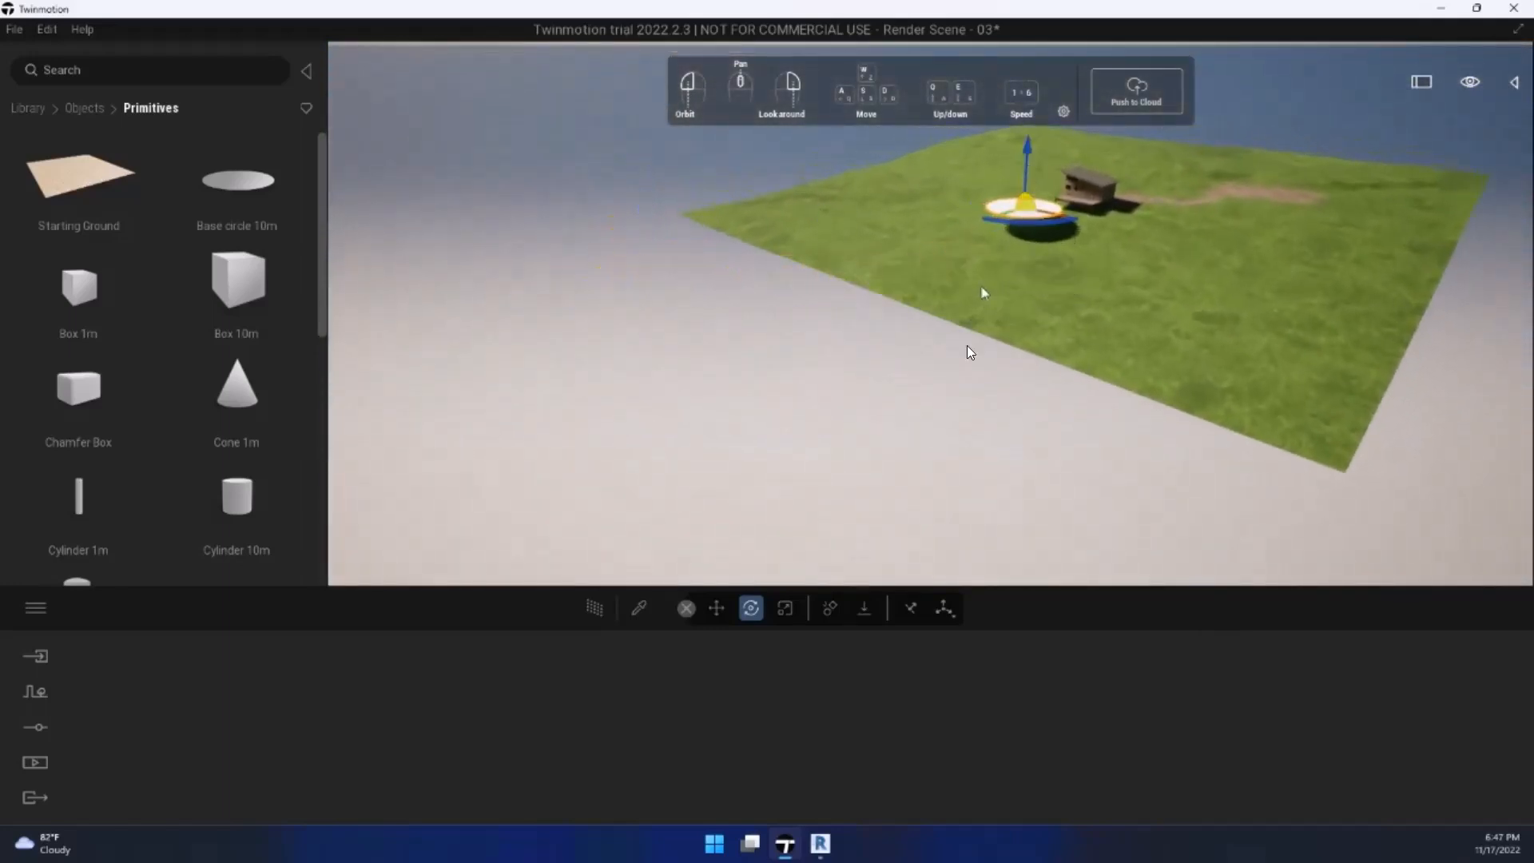
# Step: Scale the new base circle up uniformly until it spans a large part of the terrain and extends past its edge
pyautogui.click(784, 608)
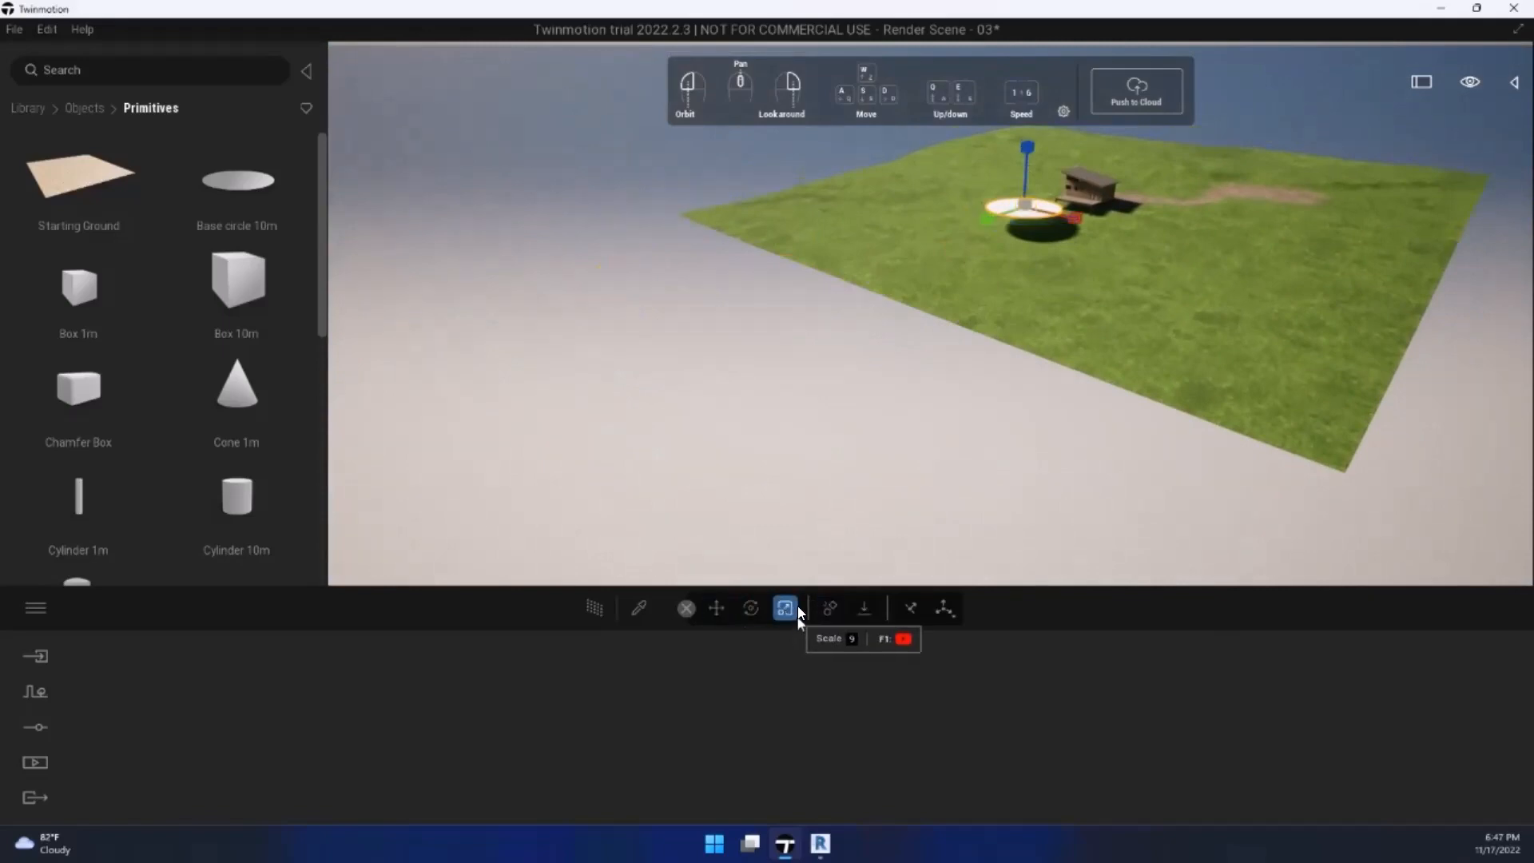
pyautogui.click(689, 608)
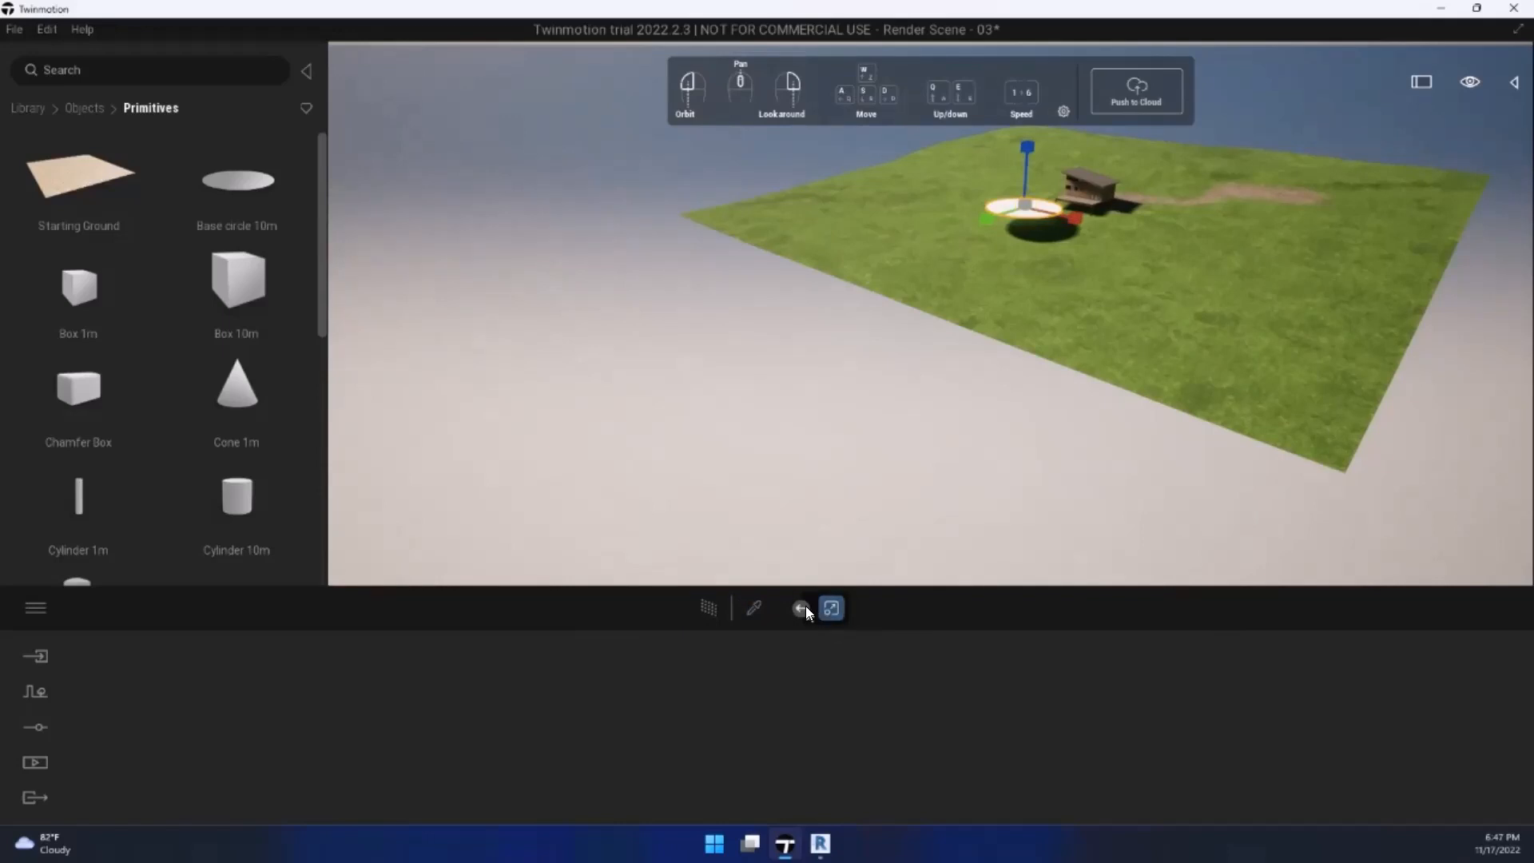
pyautogui.click(803, 607)
pyautogui.click(716, 609)
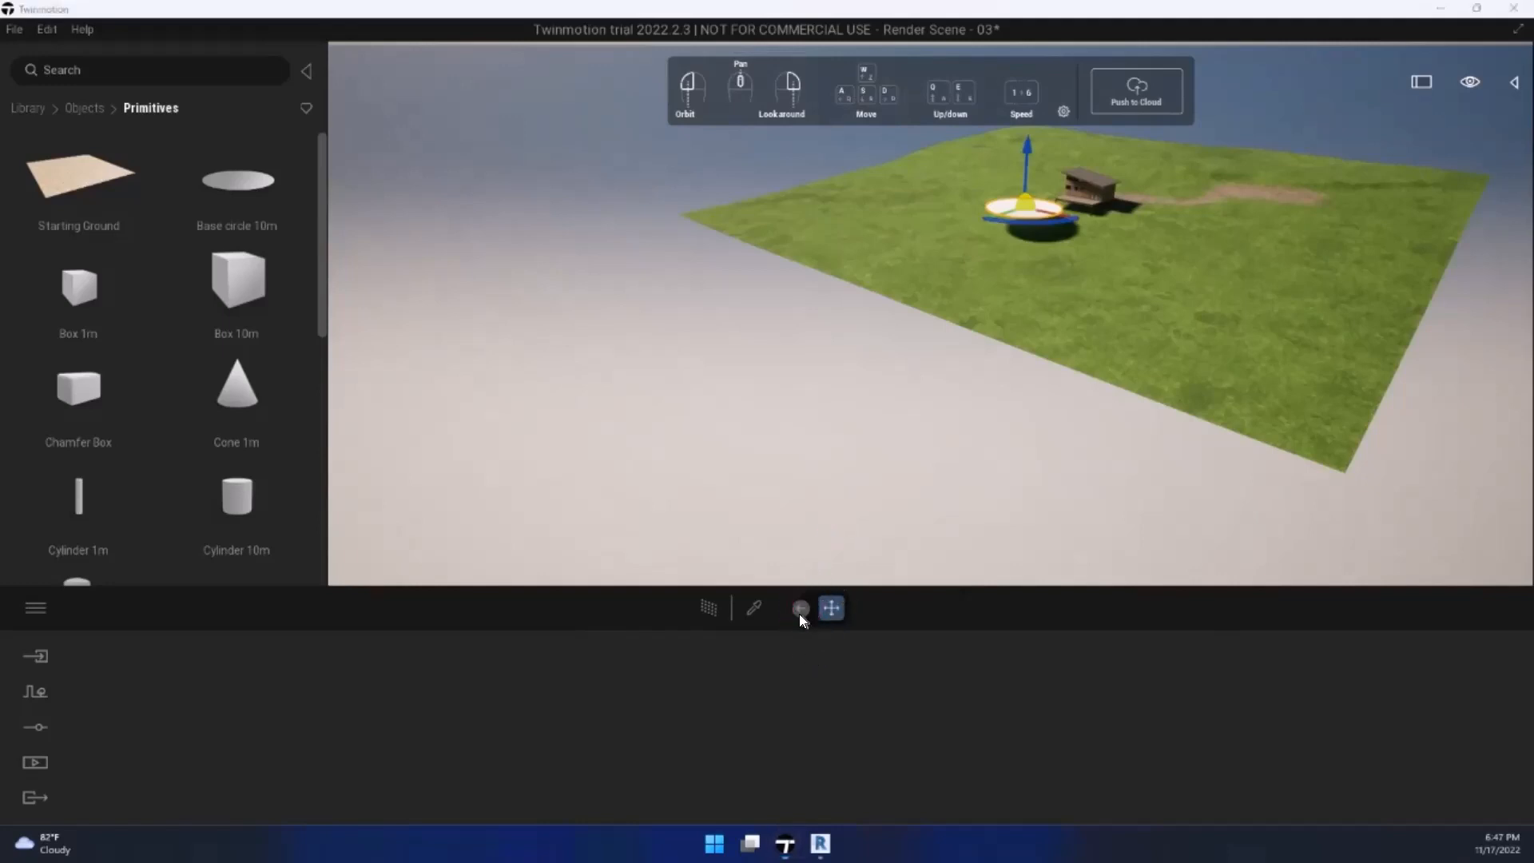
pyautogui.click(799, 610)
pyautogui.click(785, 611)
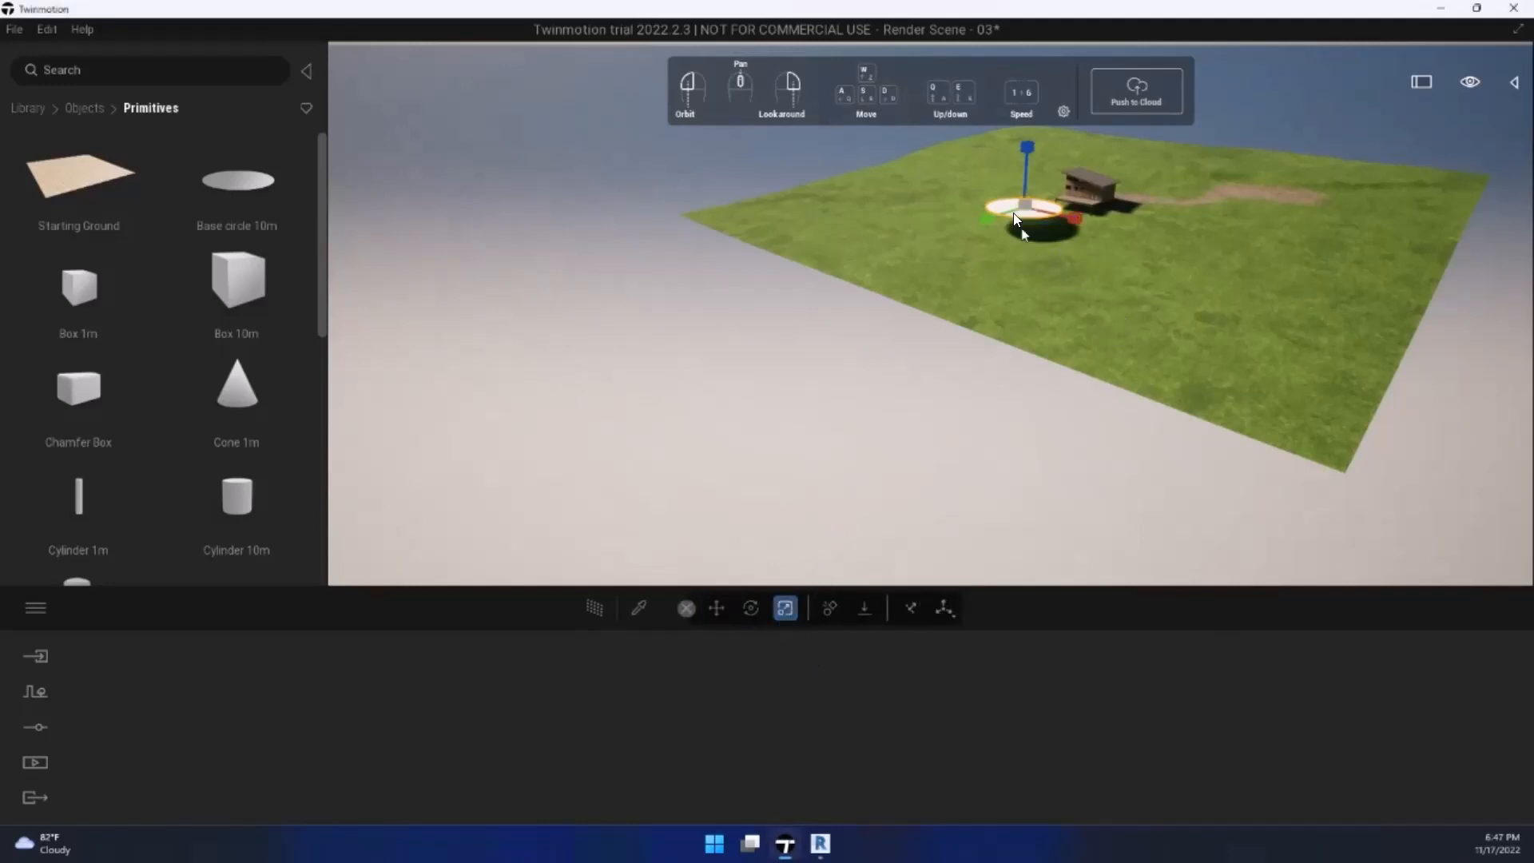
pyautogui.moveTo(1015, 210); pyautogui.dragTo(1174, 336)
pyautogui.moveTo(979, 189); pyautogui.dragTo(1021, 149)
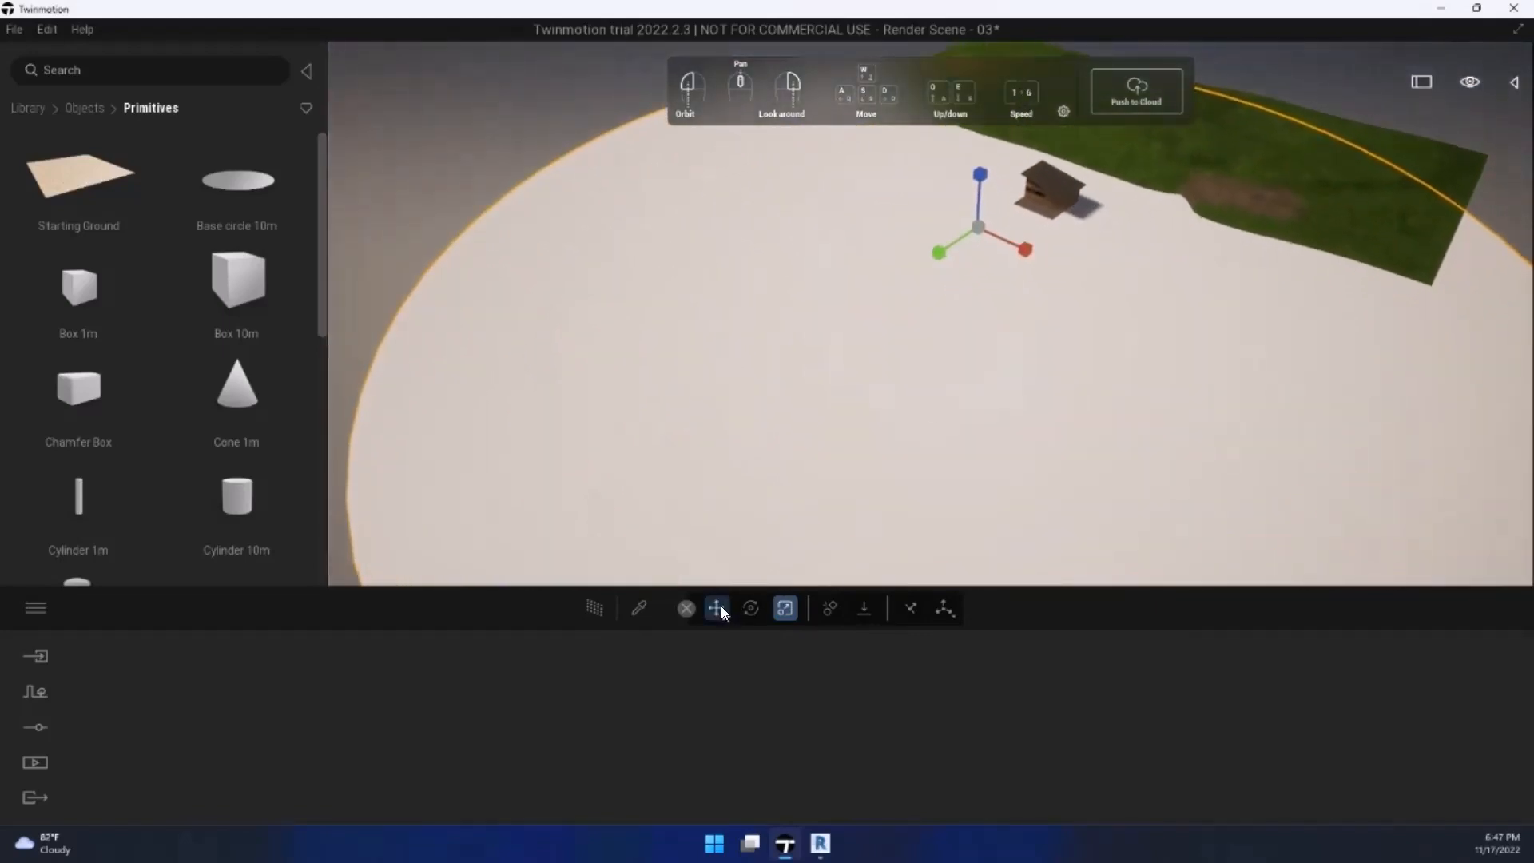
# Step: Adjust the enlarged circle's height along the vertical axis so its surface meets the slope beneath the house's raised deck
pyautogui.moveTo(974, 204)
pyautogui.mouseDown()
pyautogui.moveTo(980, 182)
pyautogui.moveTo(978, 219)
pyautogui.moveTo(985, 197)
pyautogui.mouseUp()
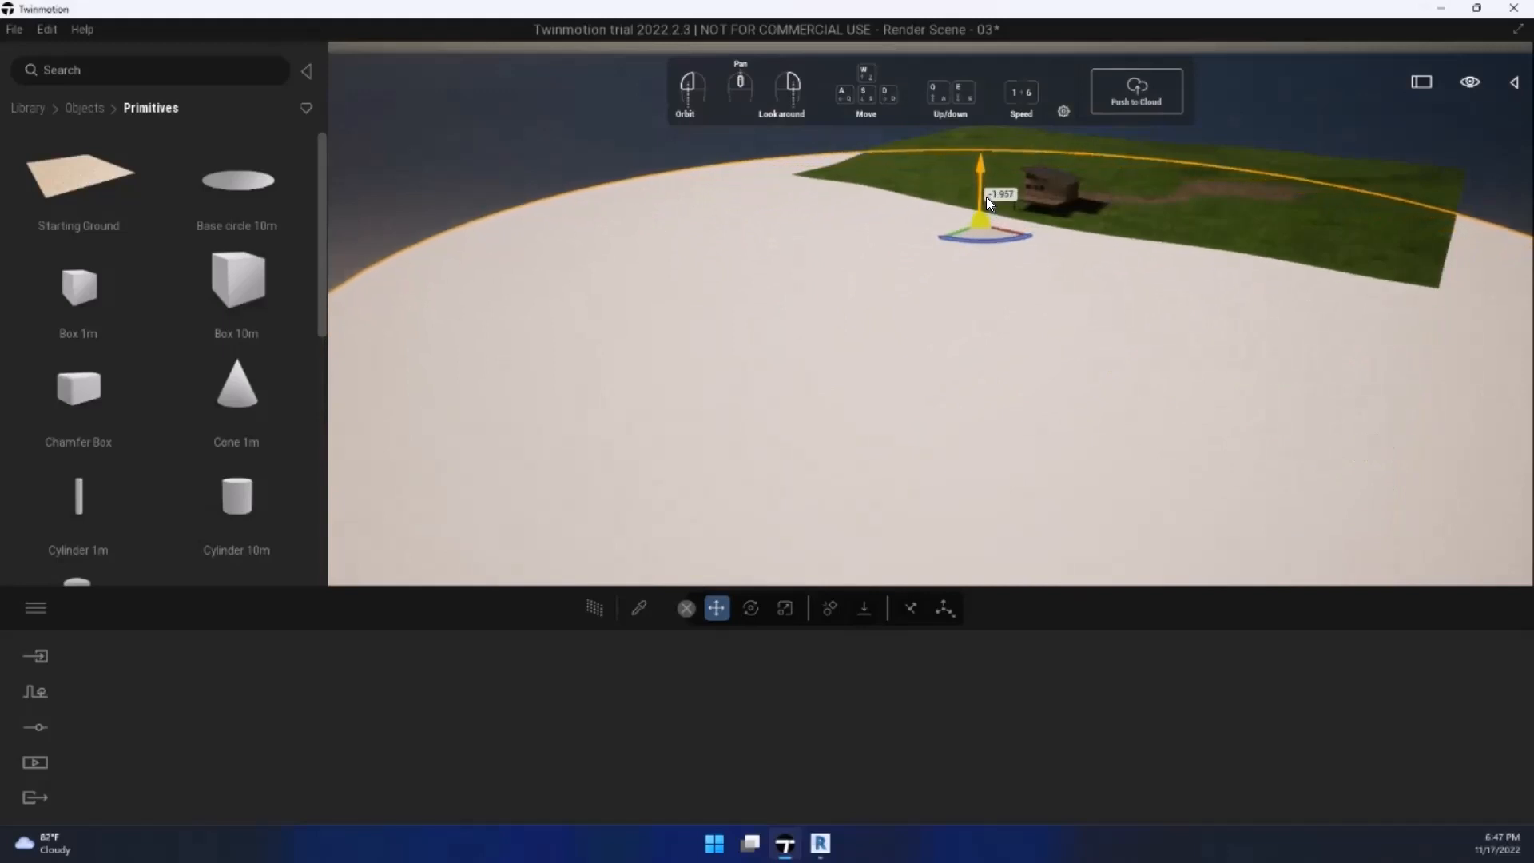
pyautogui.scroll(3, 985, 197)
pyautogui.scroll(3, 982, 197)
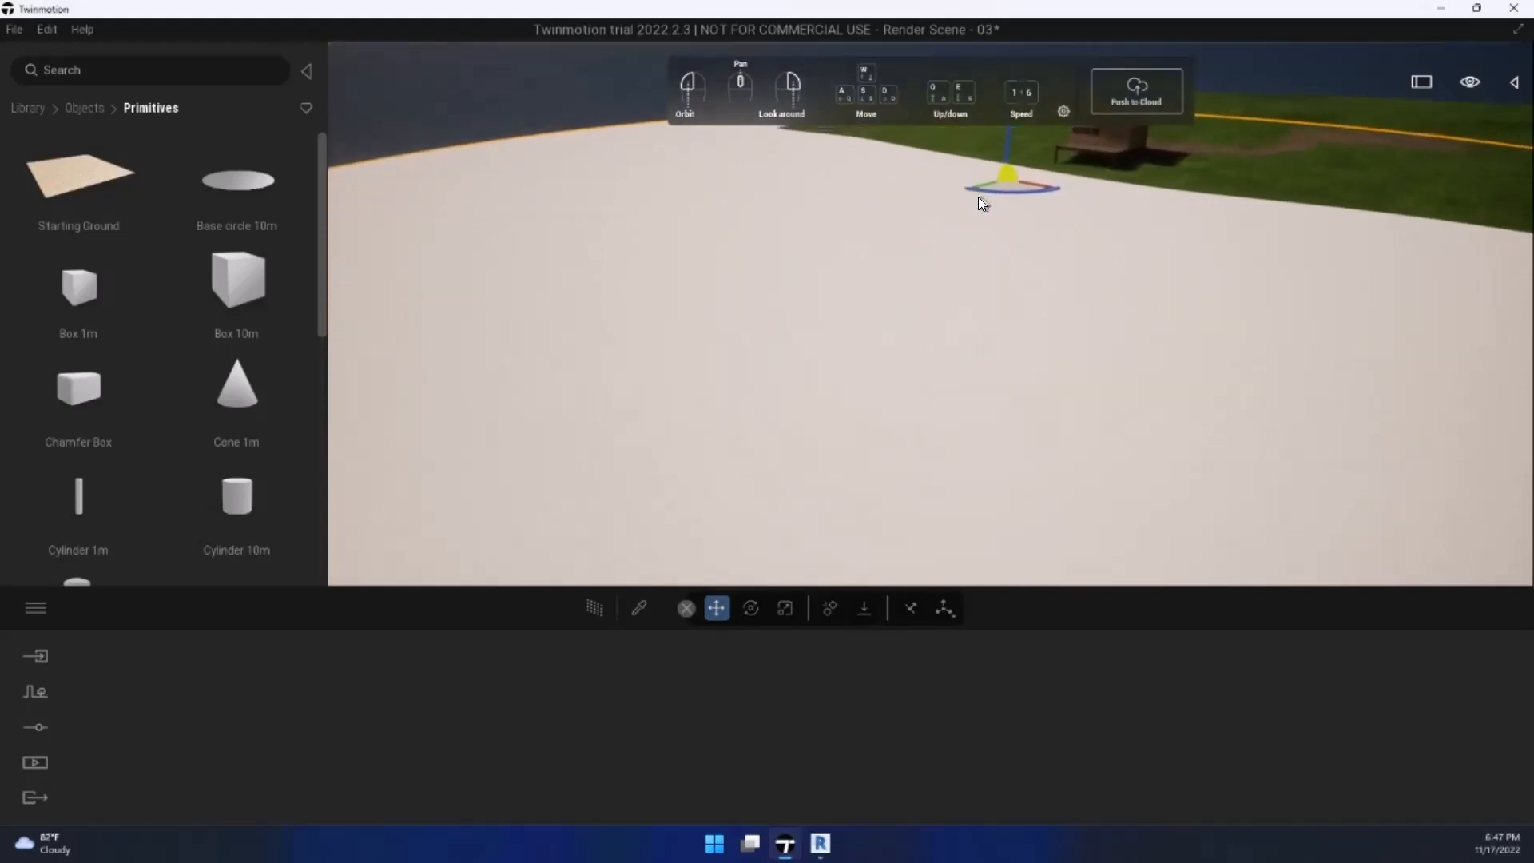
pyautogui.moveTo(979, 197); pyautogui.dragTo(968, 374, button='right')
pyautogui.press('w')
pyautogui.press('e')
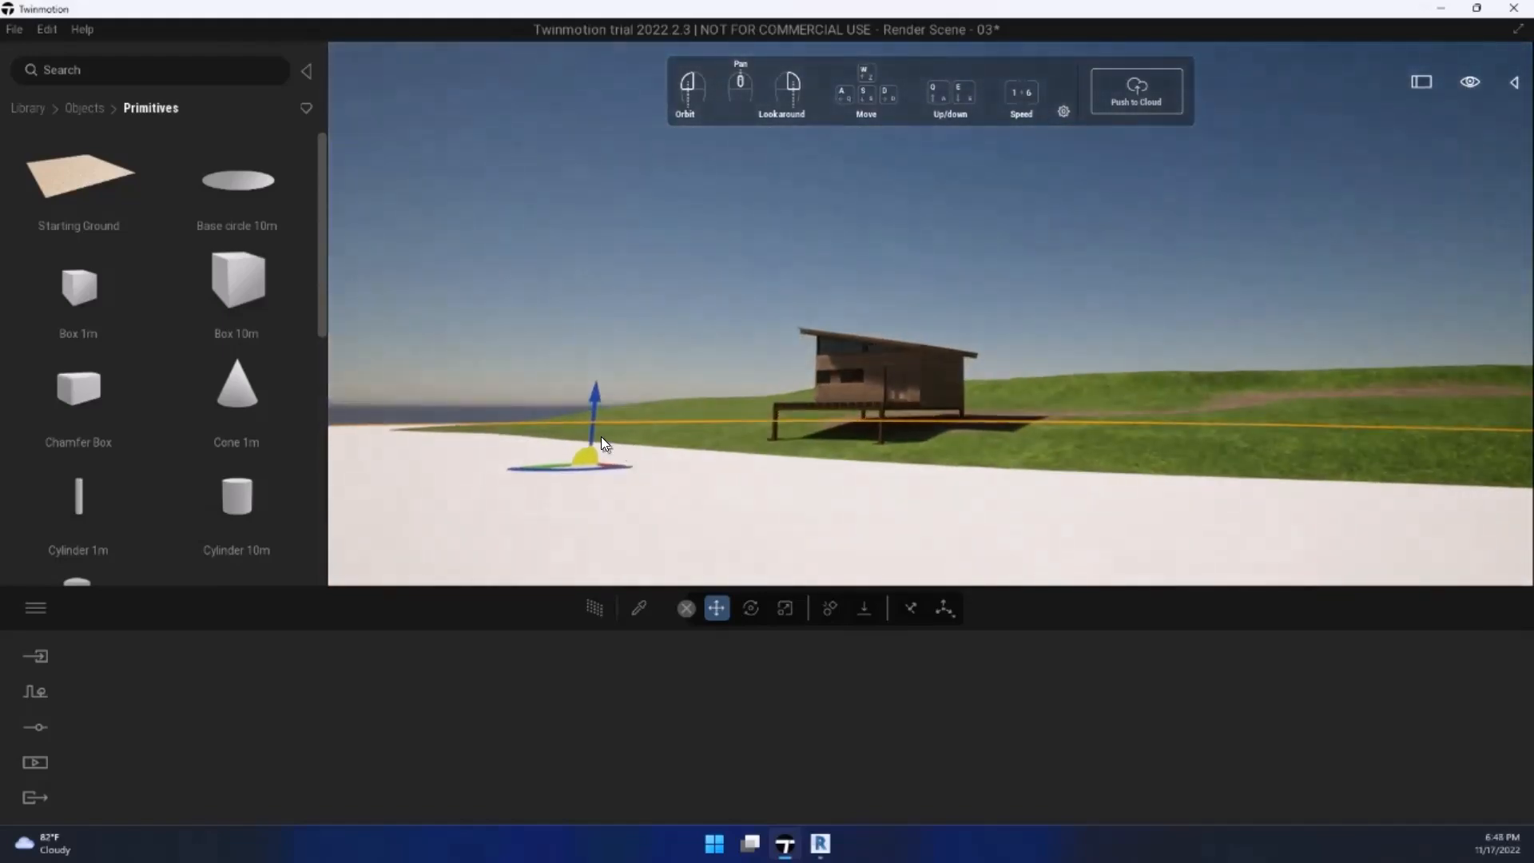
pyautogui.moveTo(591, 432); pyautogui.dragTo(606, 403)
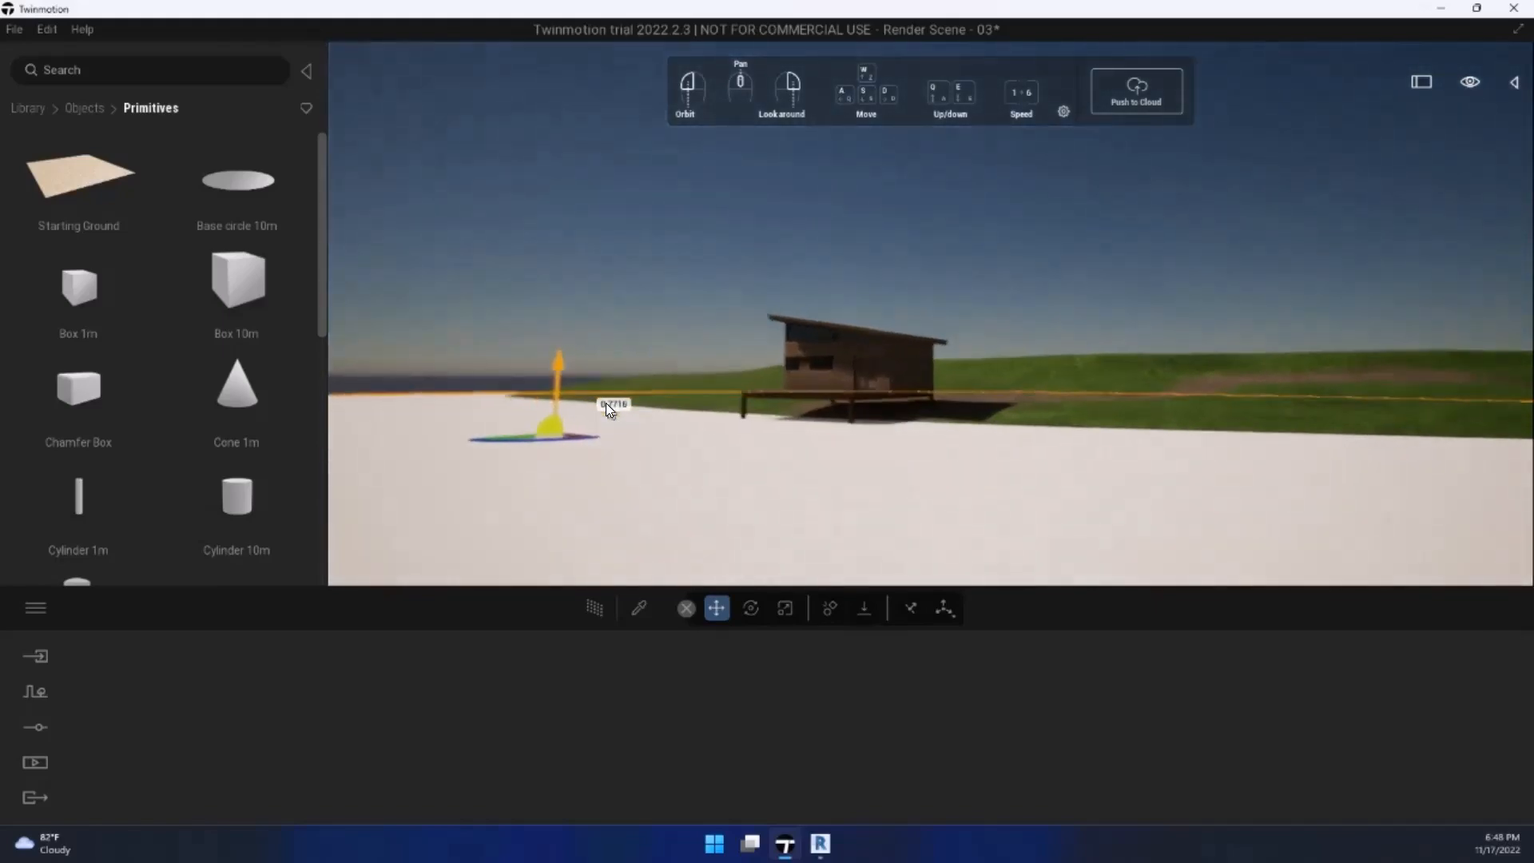
pyautogui.press('q')
pyautogui.moveTo(606, 402); pyautogui.dragTo(503, 510, button='right')
pyautogui.press('s')
# Step: Apply the Lake 02 water material from the library to the enlarged base circle
pyautogui.click(14, 110)
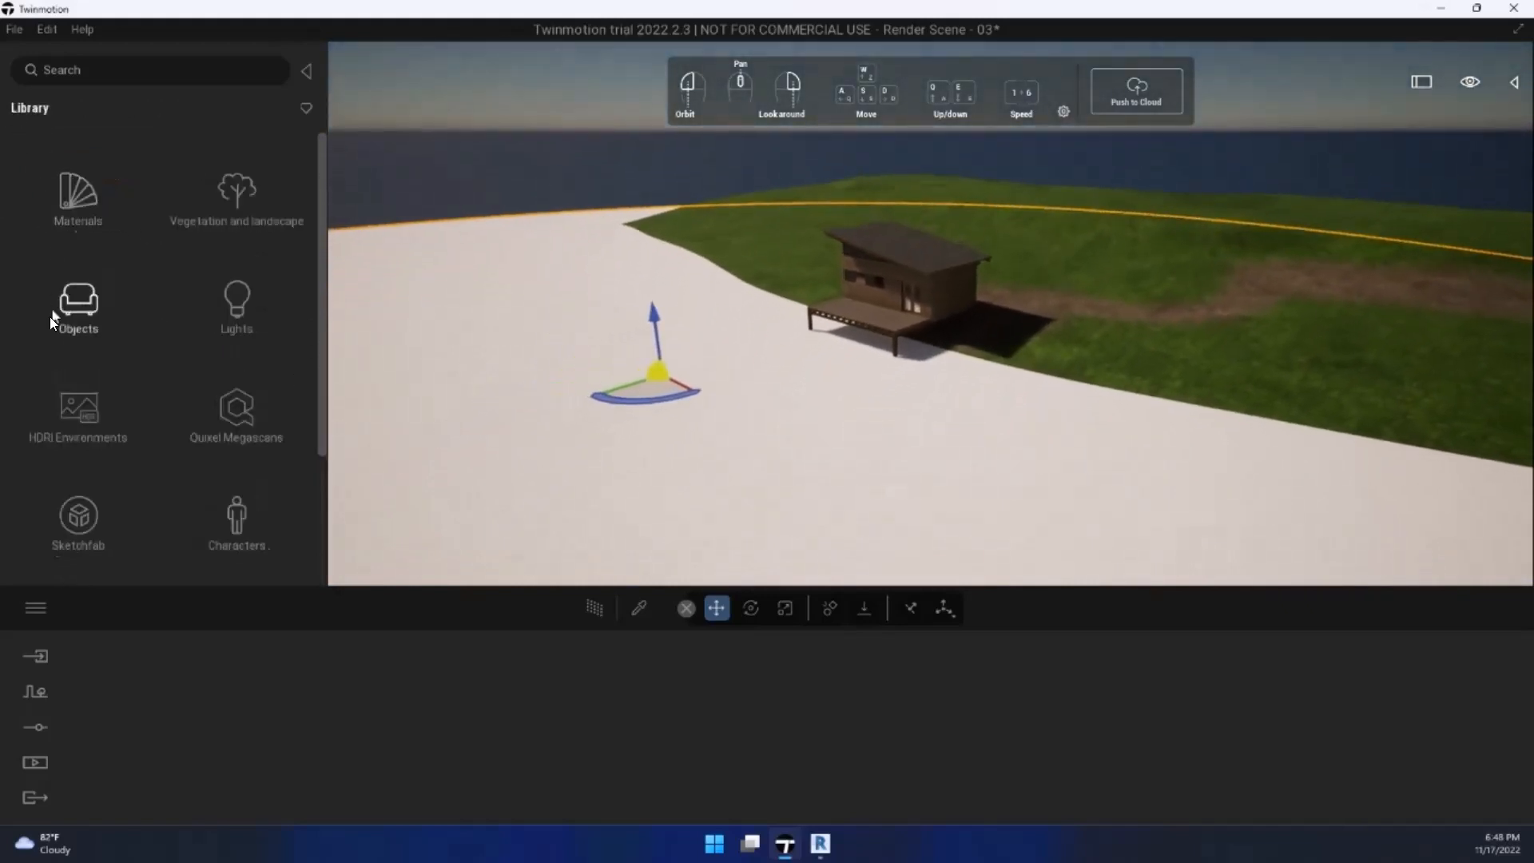
pyautogui.scroll(-1, 156, 384)
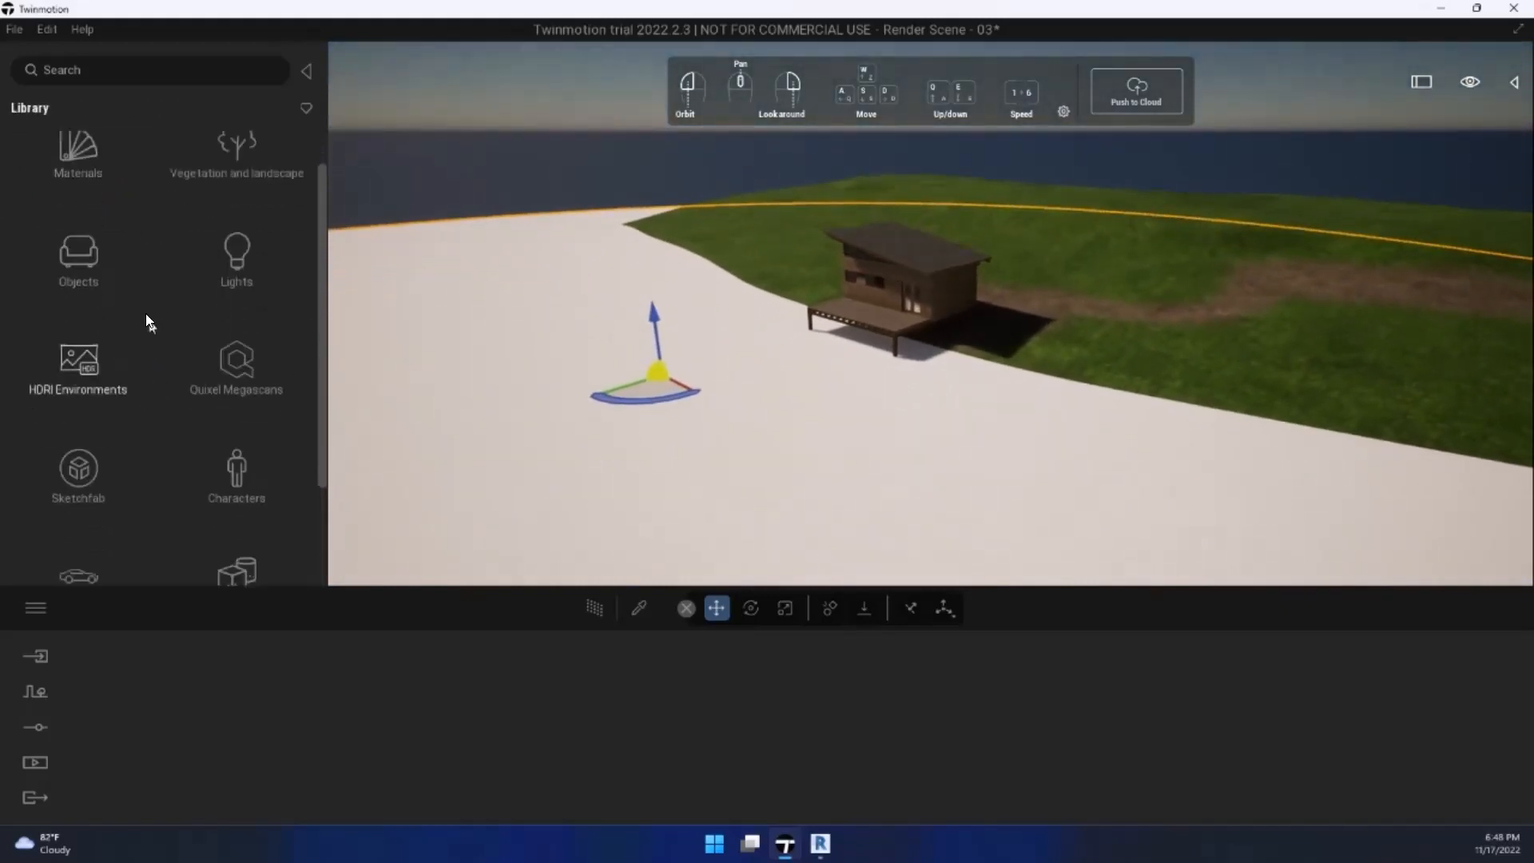
pyautogui.scroll(-3, 168, 300)
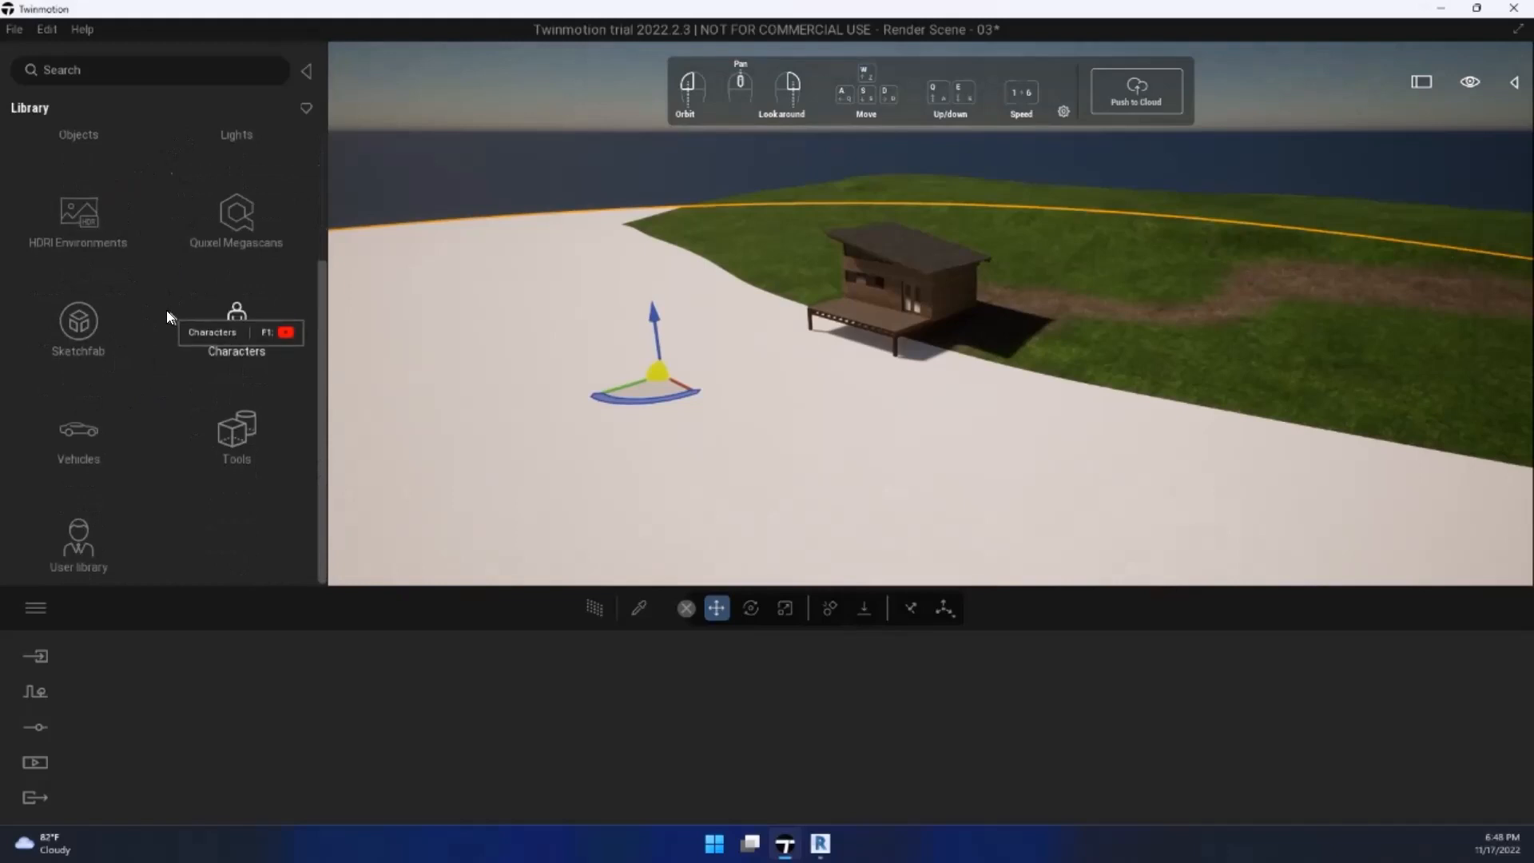
pyautogui.scroll(4, 151, 247)
pyautogui.click(83, 204)
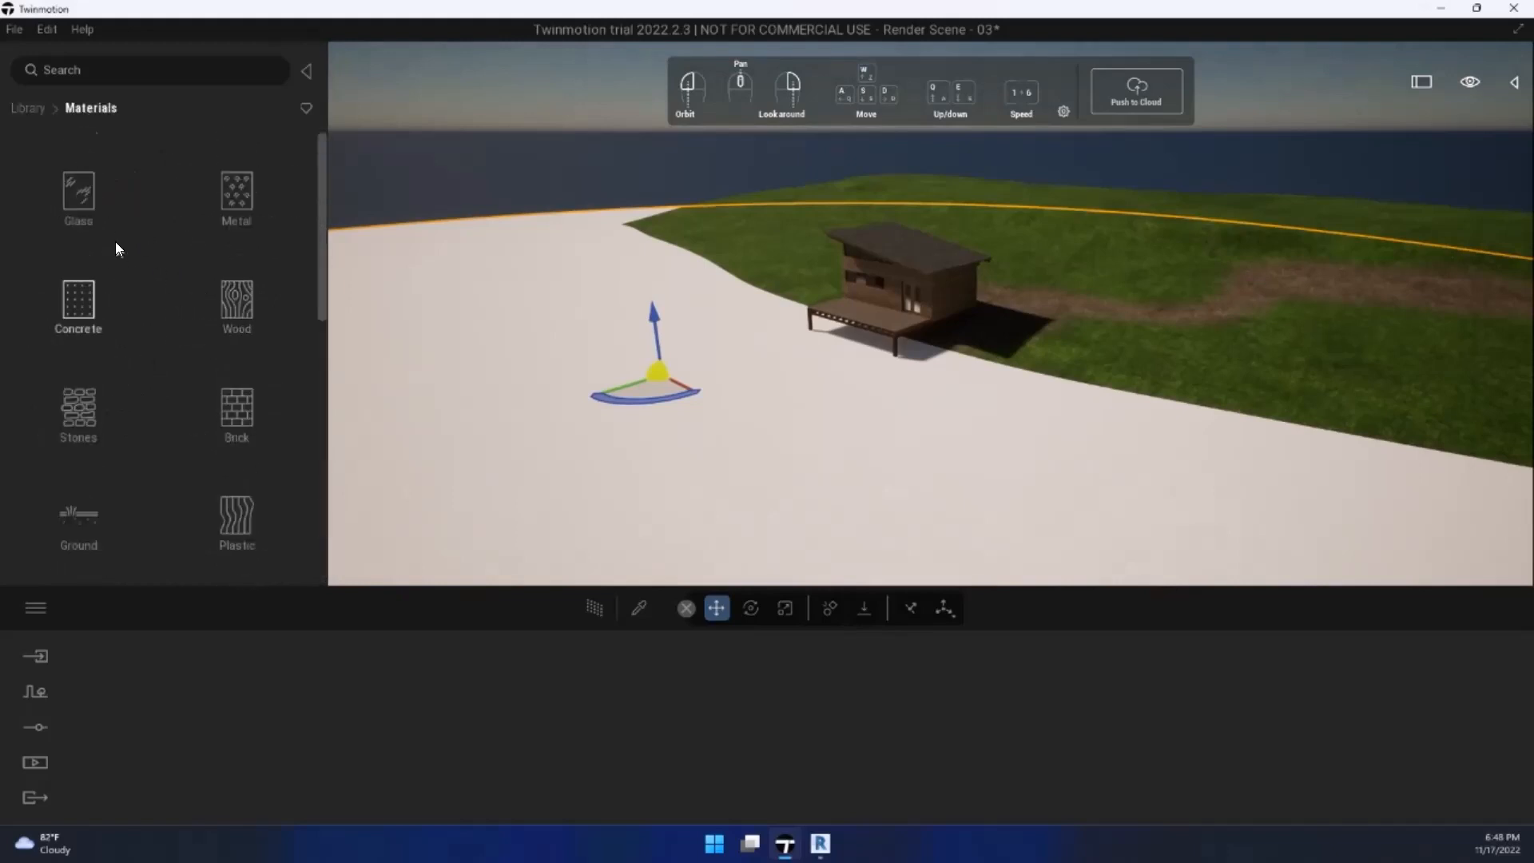
pyautogui.scroll(-10, 128, 335)
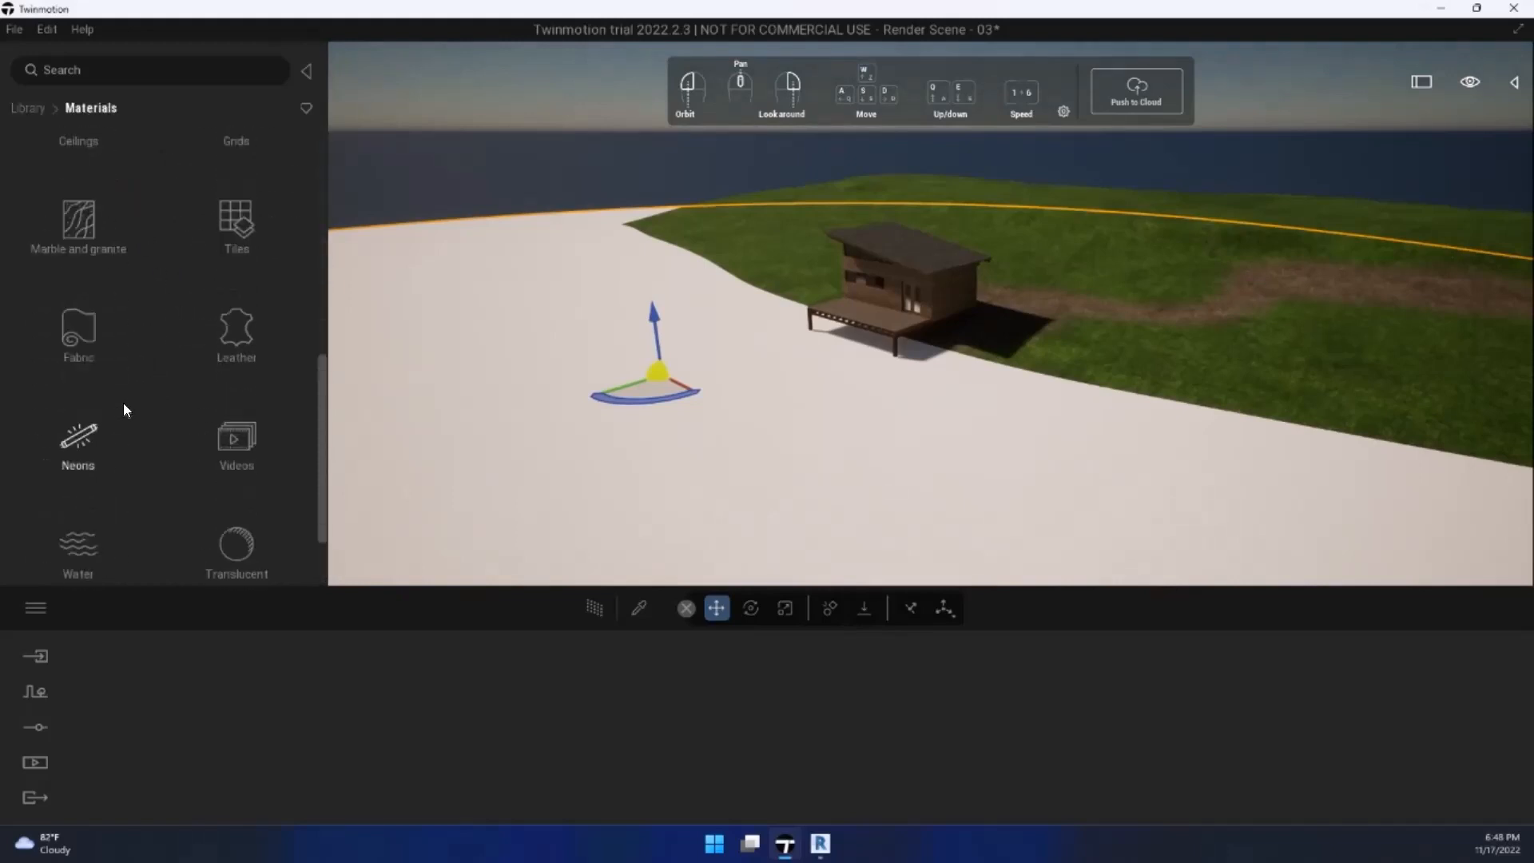
pyautogui.scroll(-2, 123, 403)
pyautogui.click(105, 431)
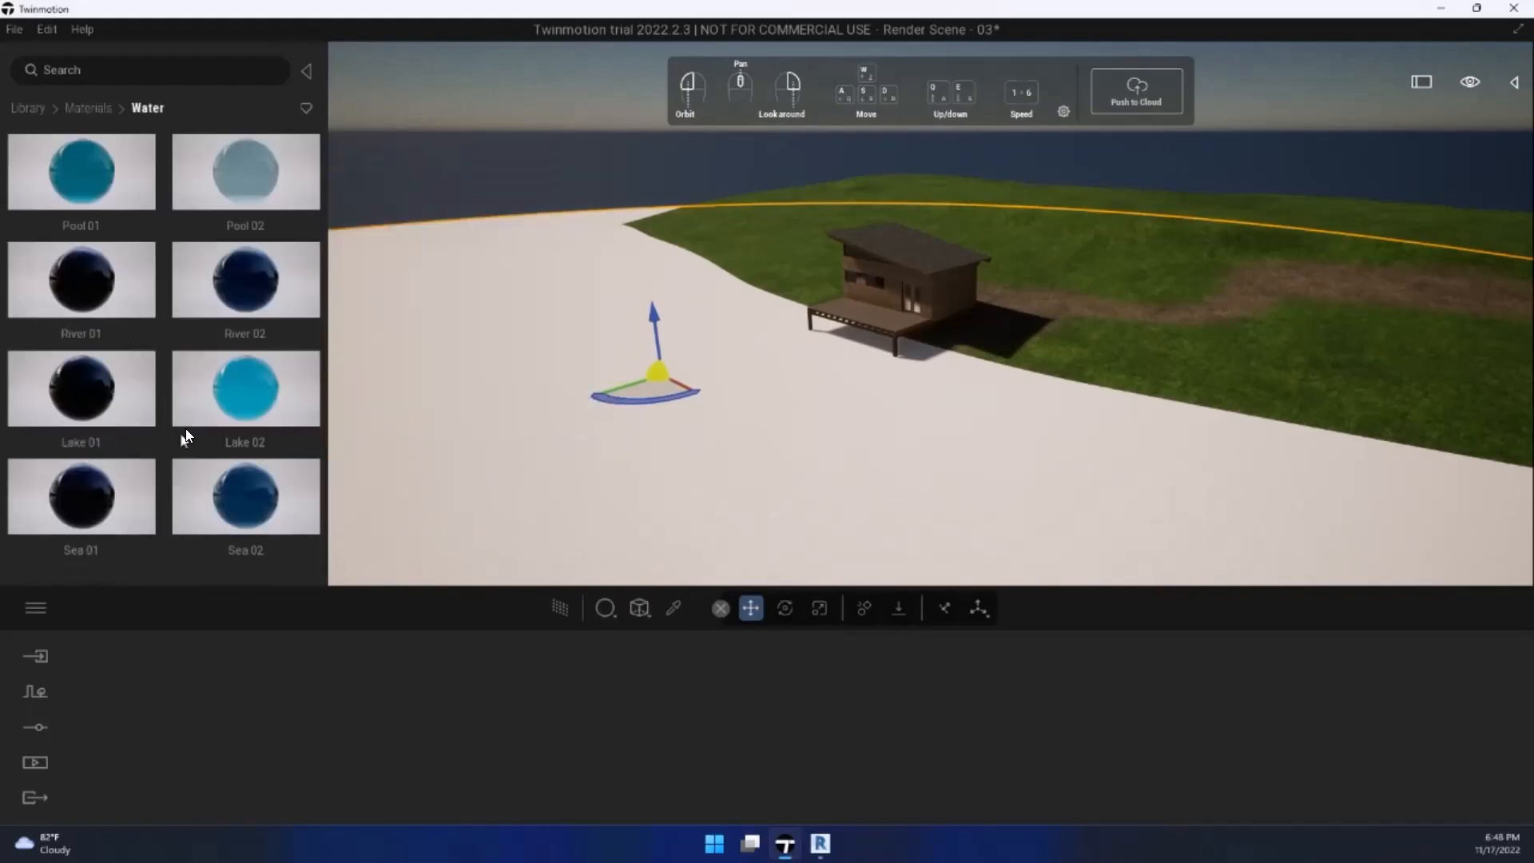
pyautogui.moveTo(233, 401)
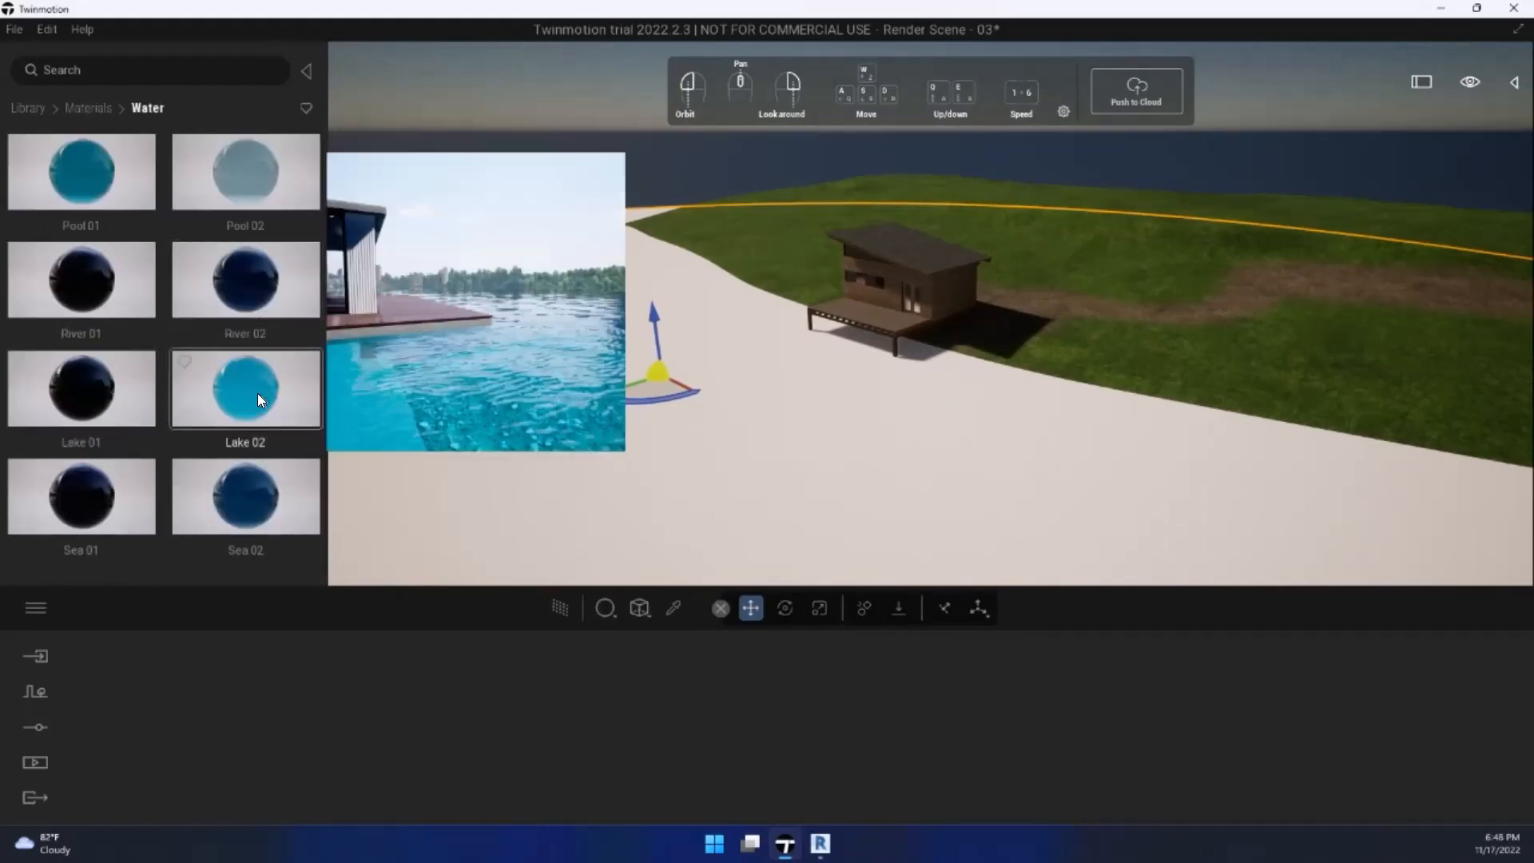
pyautogui.moveTo(257, 393); pyautogui.dragTo(861, 473)
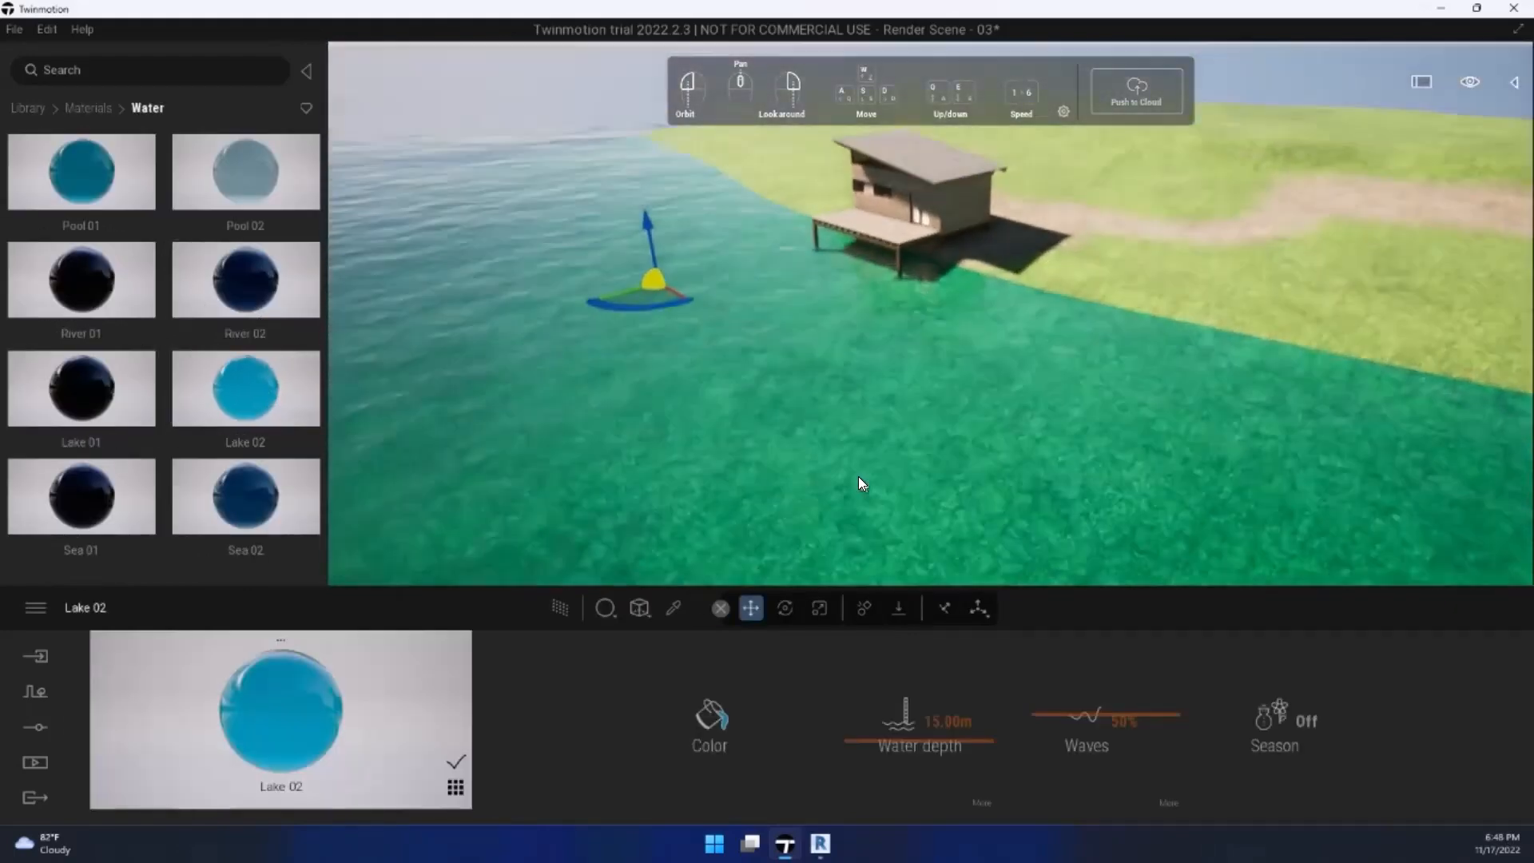
# Step: Examine the lake surface from around the house, checking the shoreline, the deck and the submerged terrain's edges
pyautogui.press('w')
pyautogui.moveTo(858, 476); pyautogui.dragTo(855, 476, button='right')
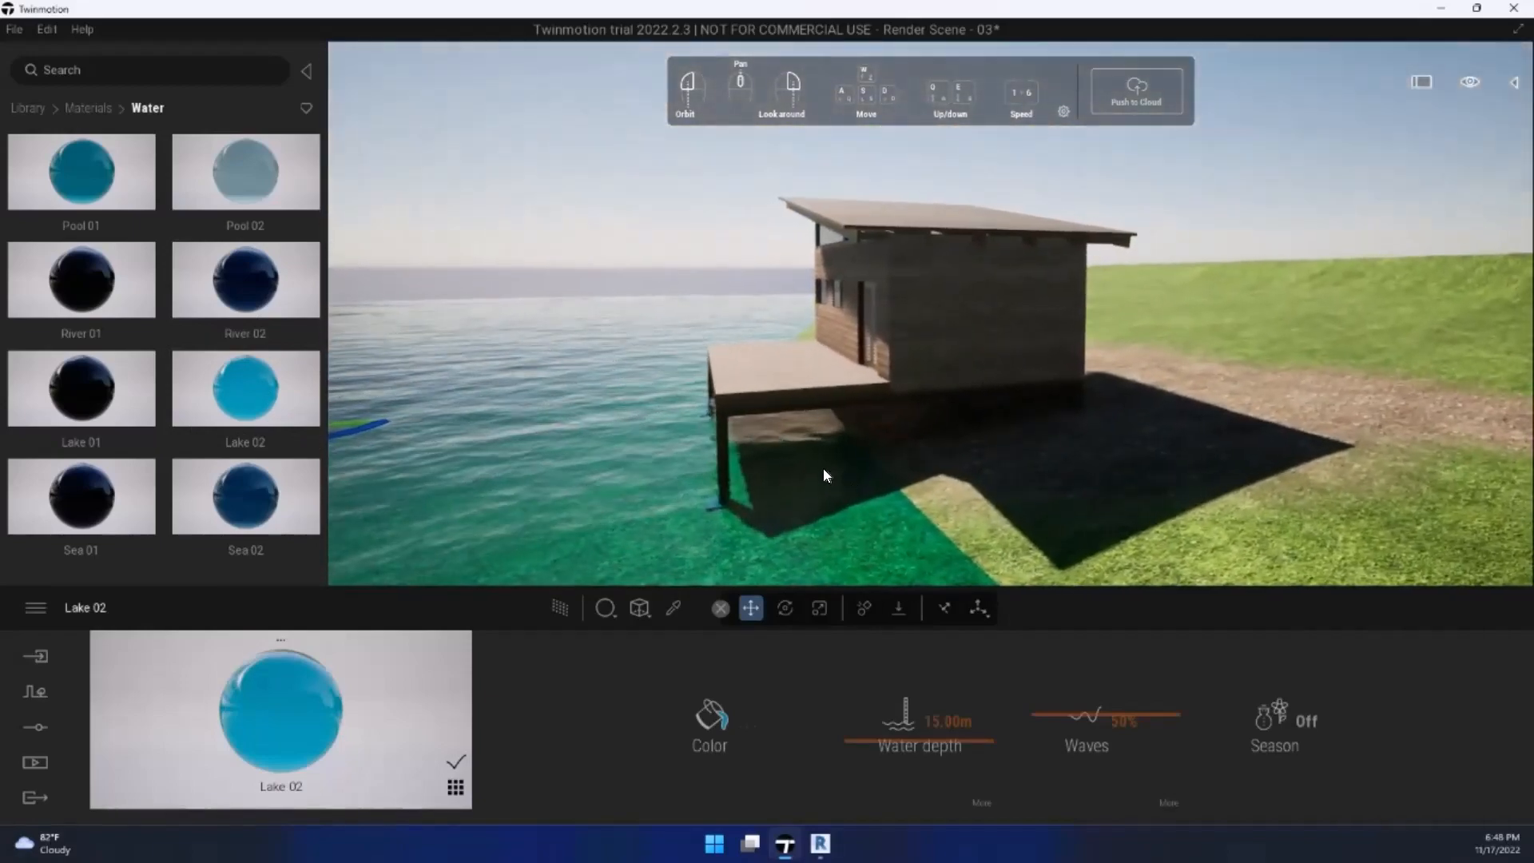
pyautogui.moveTo(823, 473); pyautogui.dragTo(1319, 464)
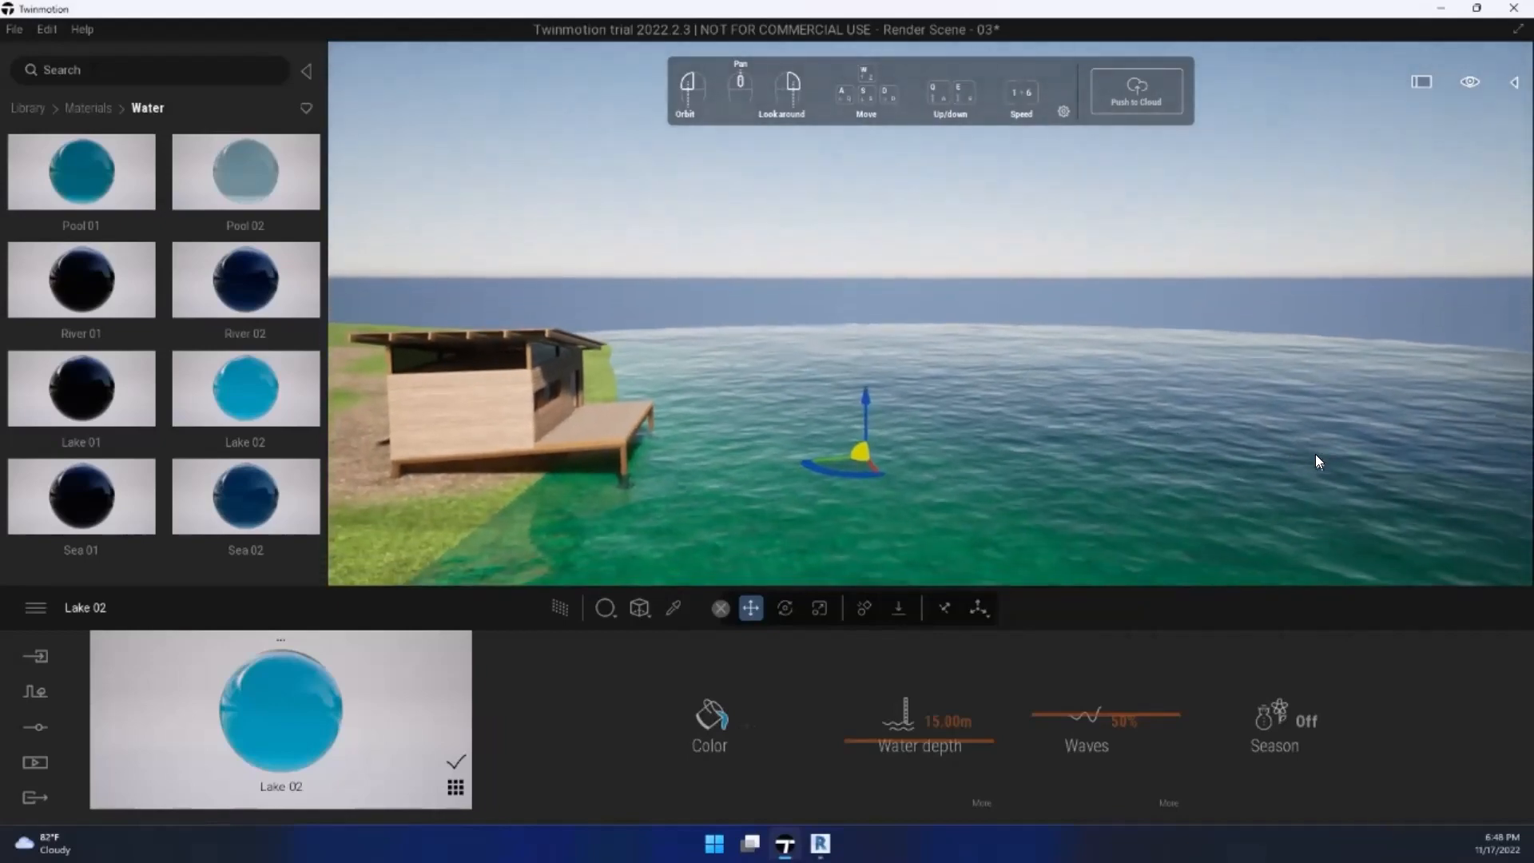
pyautogui.moveTo(1315, 454); pyautogui.dragTo(928, 403, button='right')
pyautogui.press('a')
pyautogui.press('d')
pyautogui.press('d')
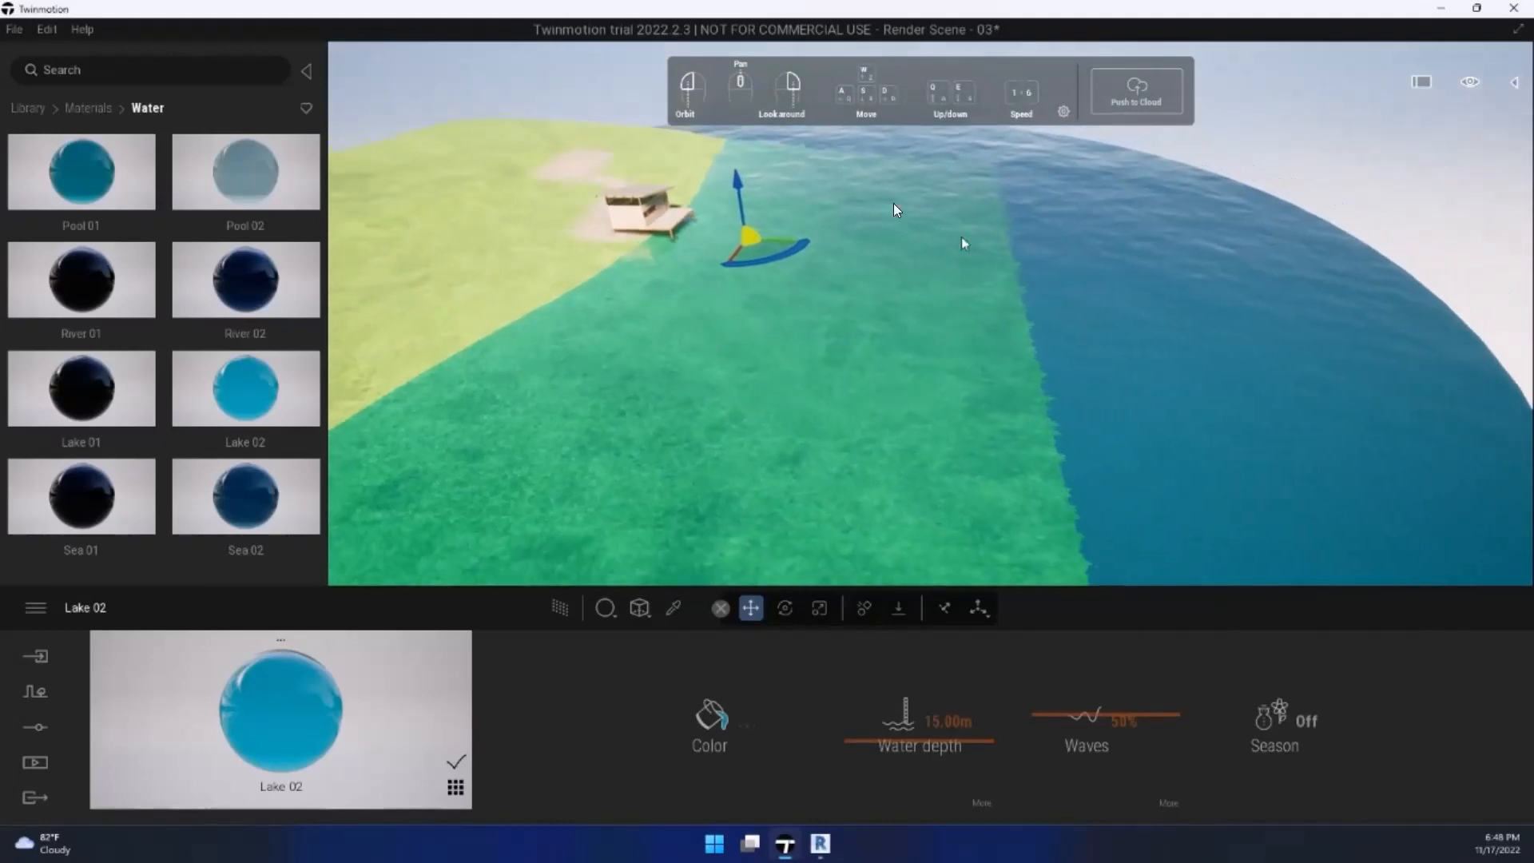
pyautogui.press('s')
pyautogui.moveTo(893, 203); pyautogui.dragTo(924, 163, button='right')
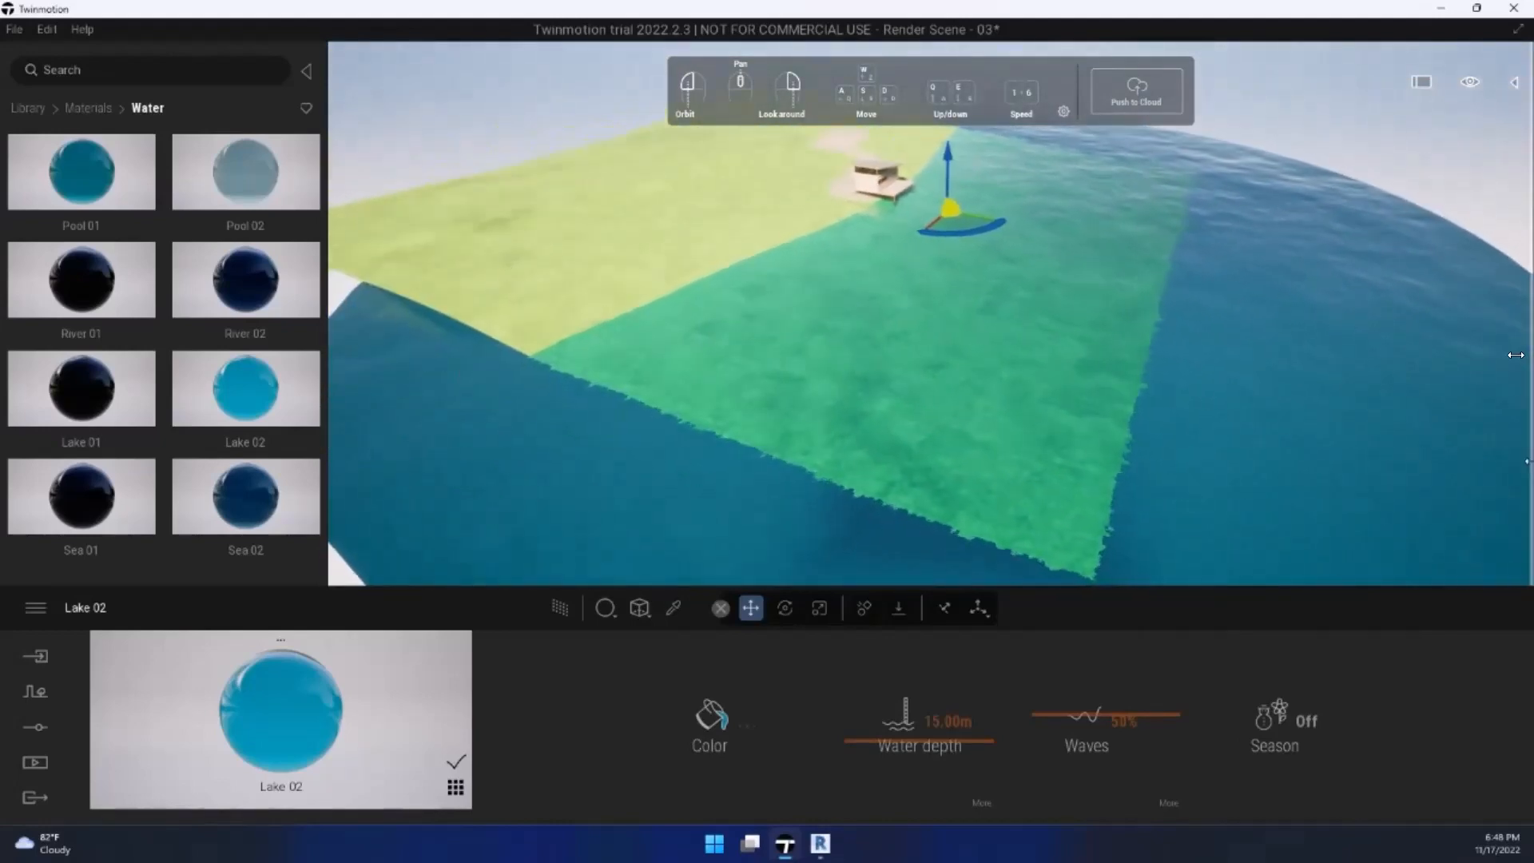
pyautogui.moveTo(972, 400); pyautogui.dragTo(1157, 200, button='right')
pyautogui.press('w')
pyautogui.moveTo(1008, 235); pyautogui.dragTo(965, 530, button='right')
pyautogui.press('e')
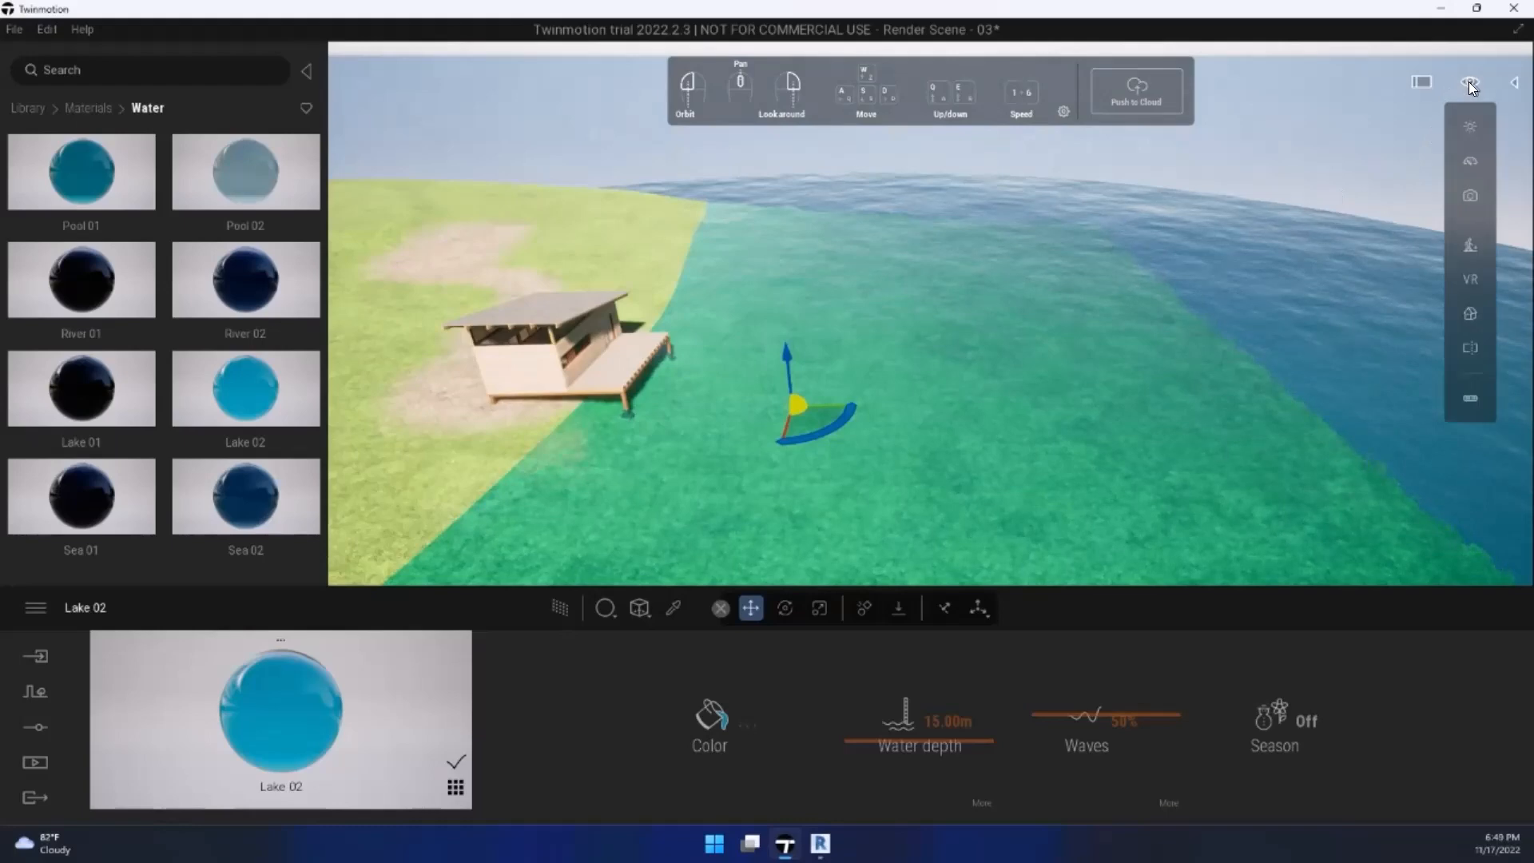
# Step: Hide the Base circle 10m object in the scene
pyautogui.click(1510, 82)
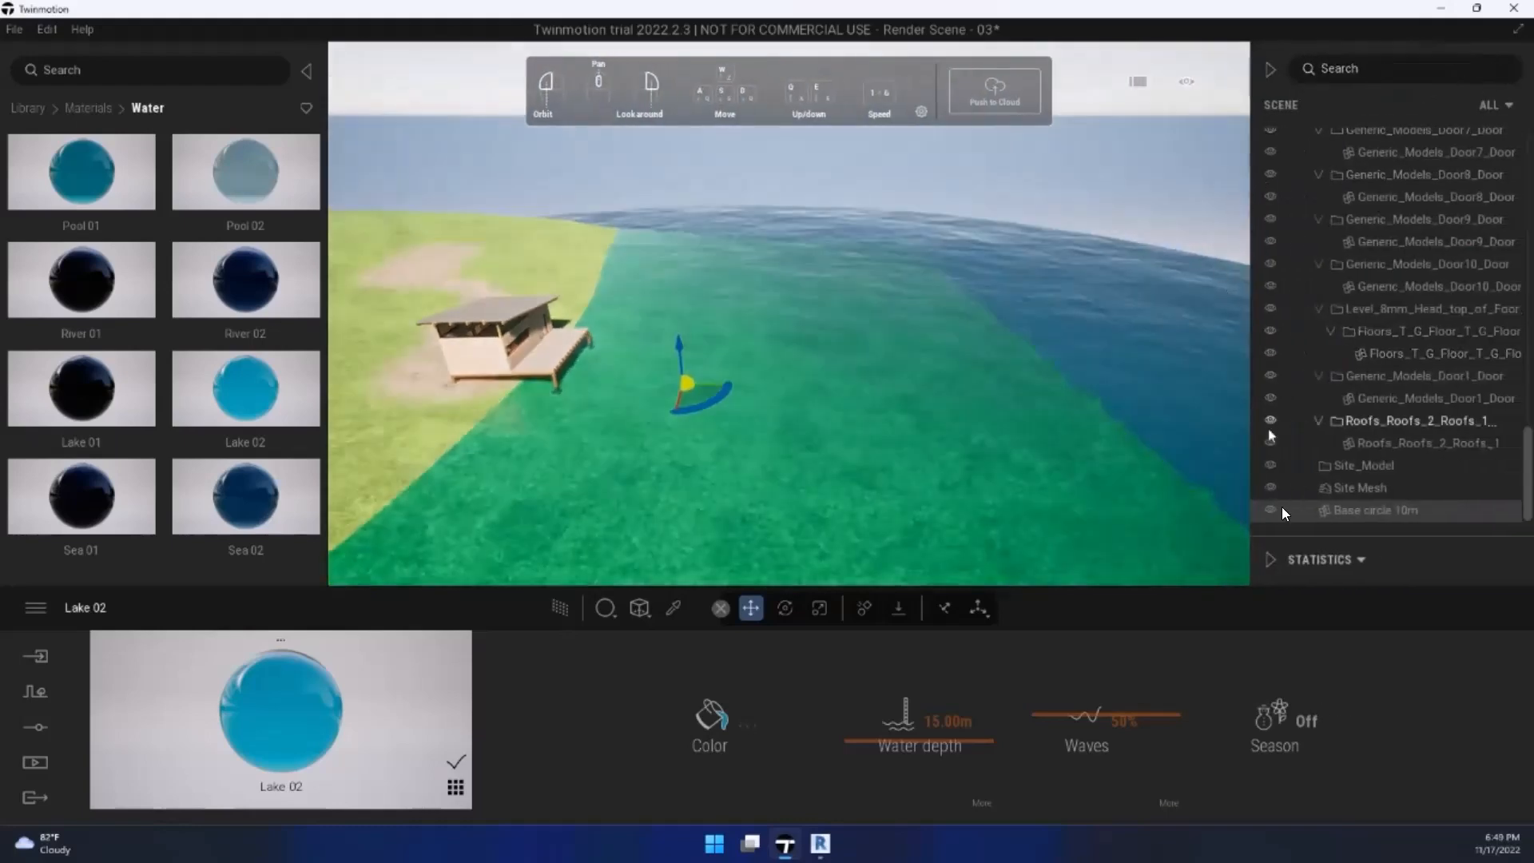
pyautogui.click(1270, 510)
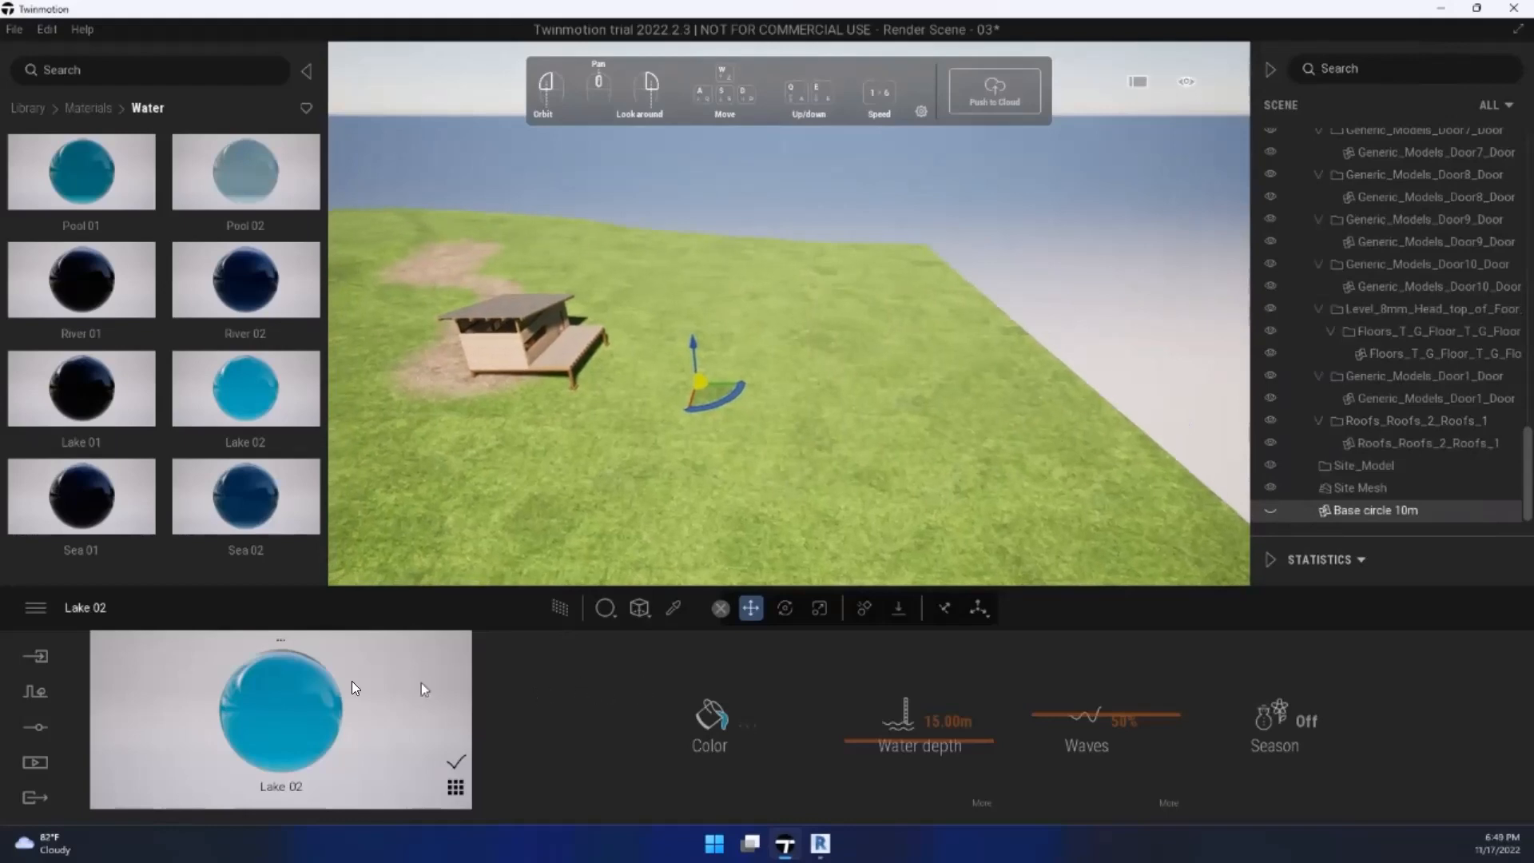
# Step: Enable the ocean in the scene's weather effects settings
pyautogui.click(36, 730)
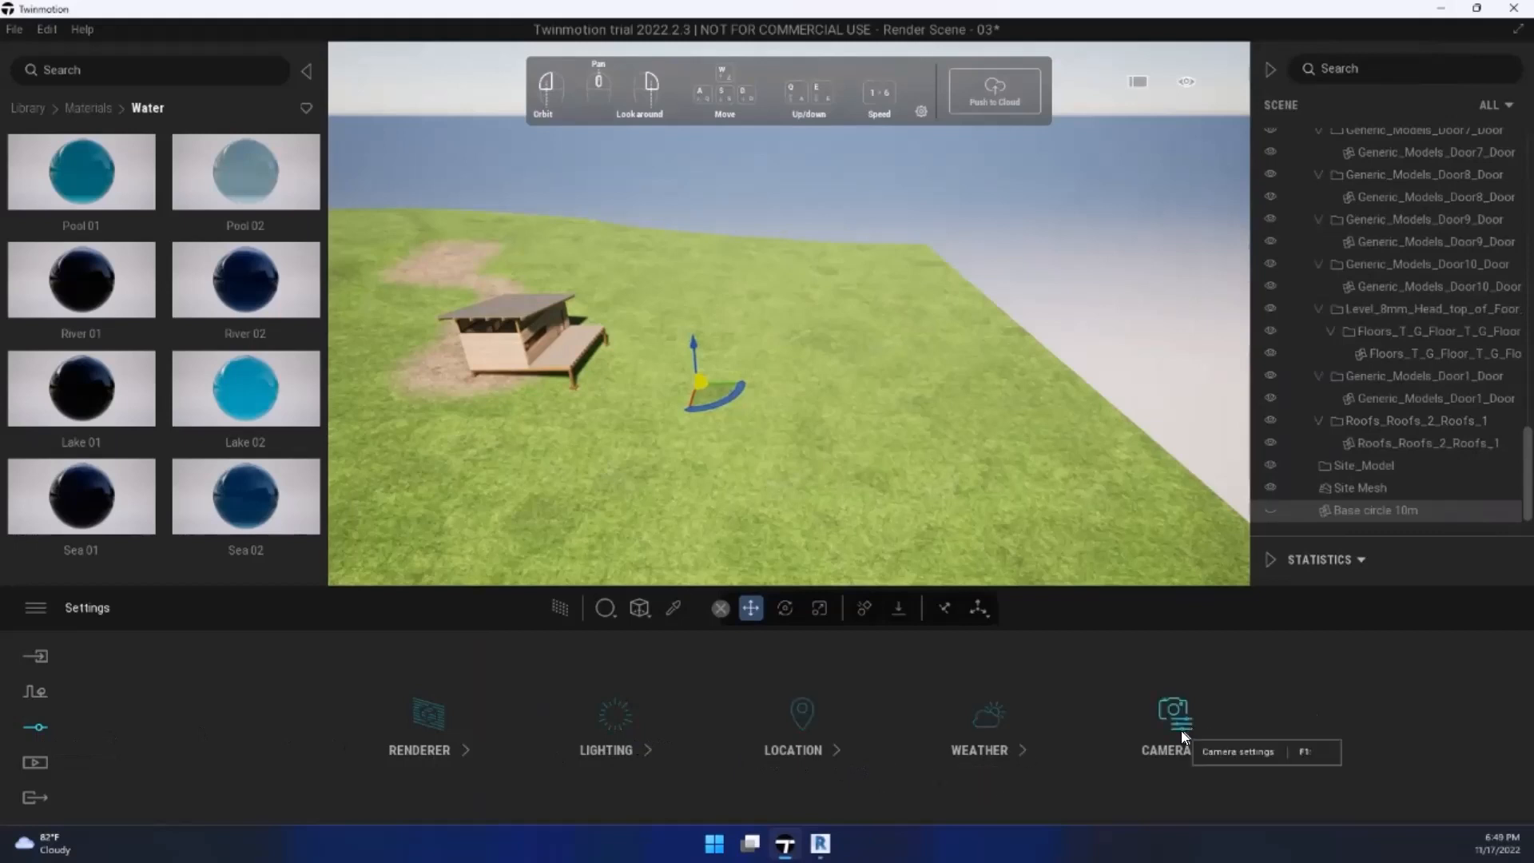
pyautogui.click(973, 728)
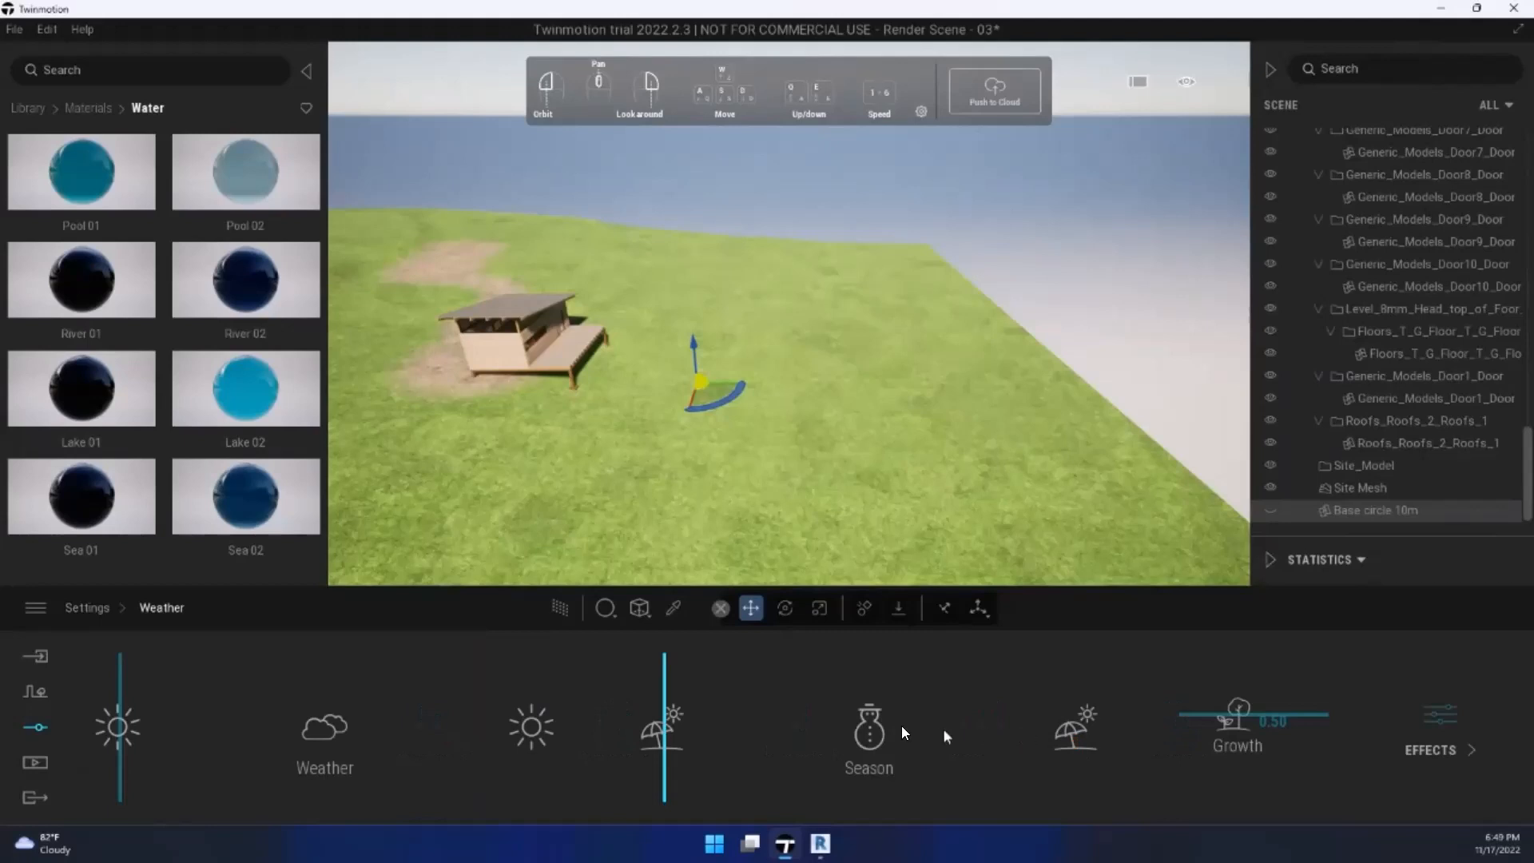
pyautogui.click(94, 607)
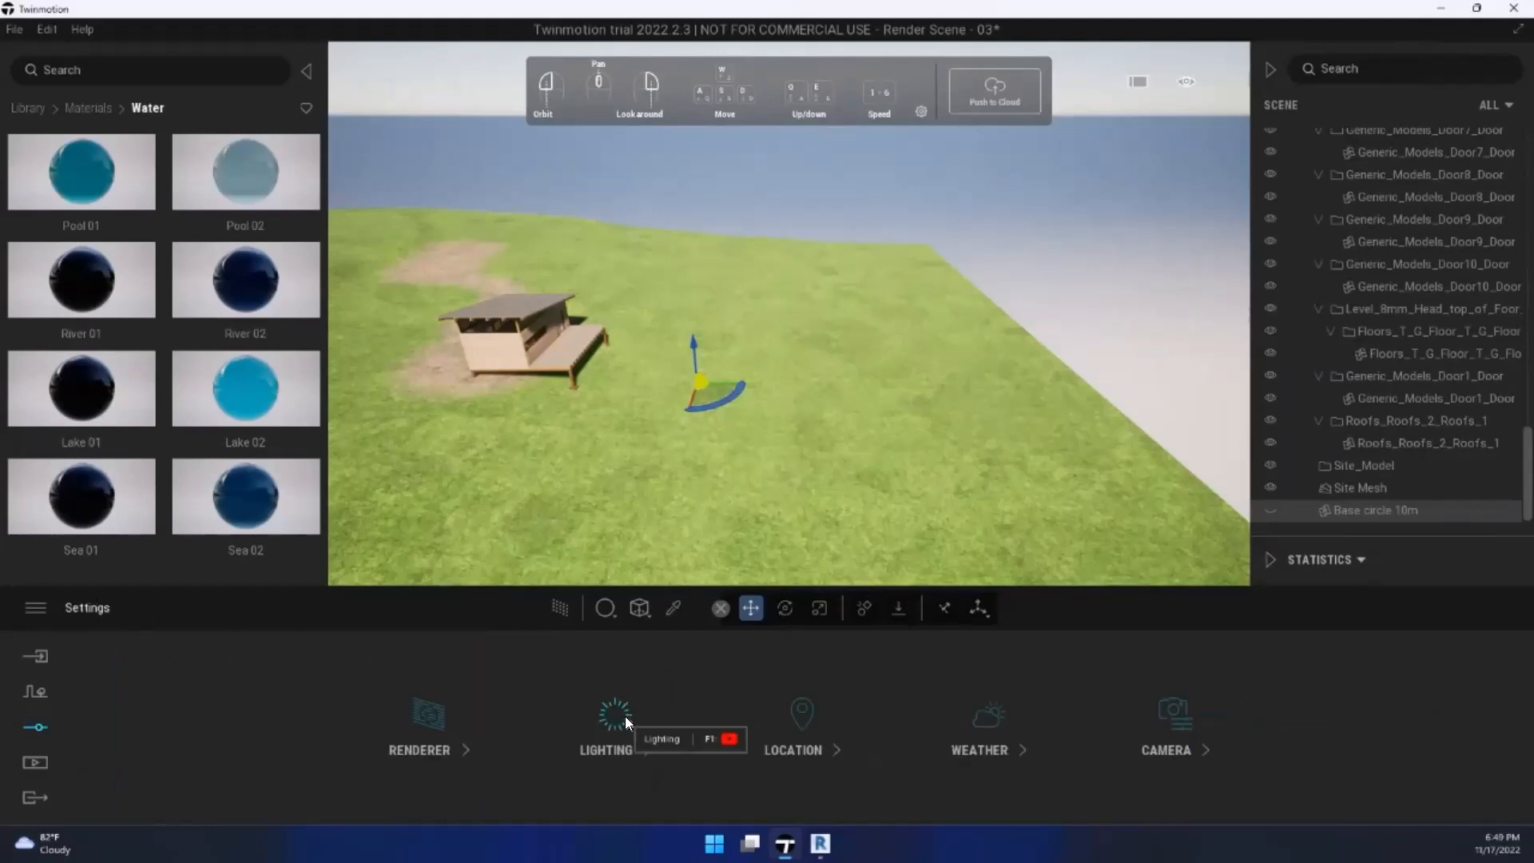
pyautogui.click(788, 718)
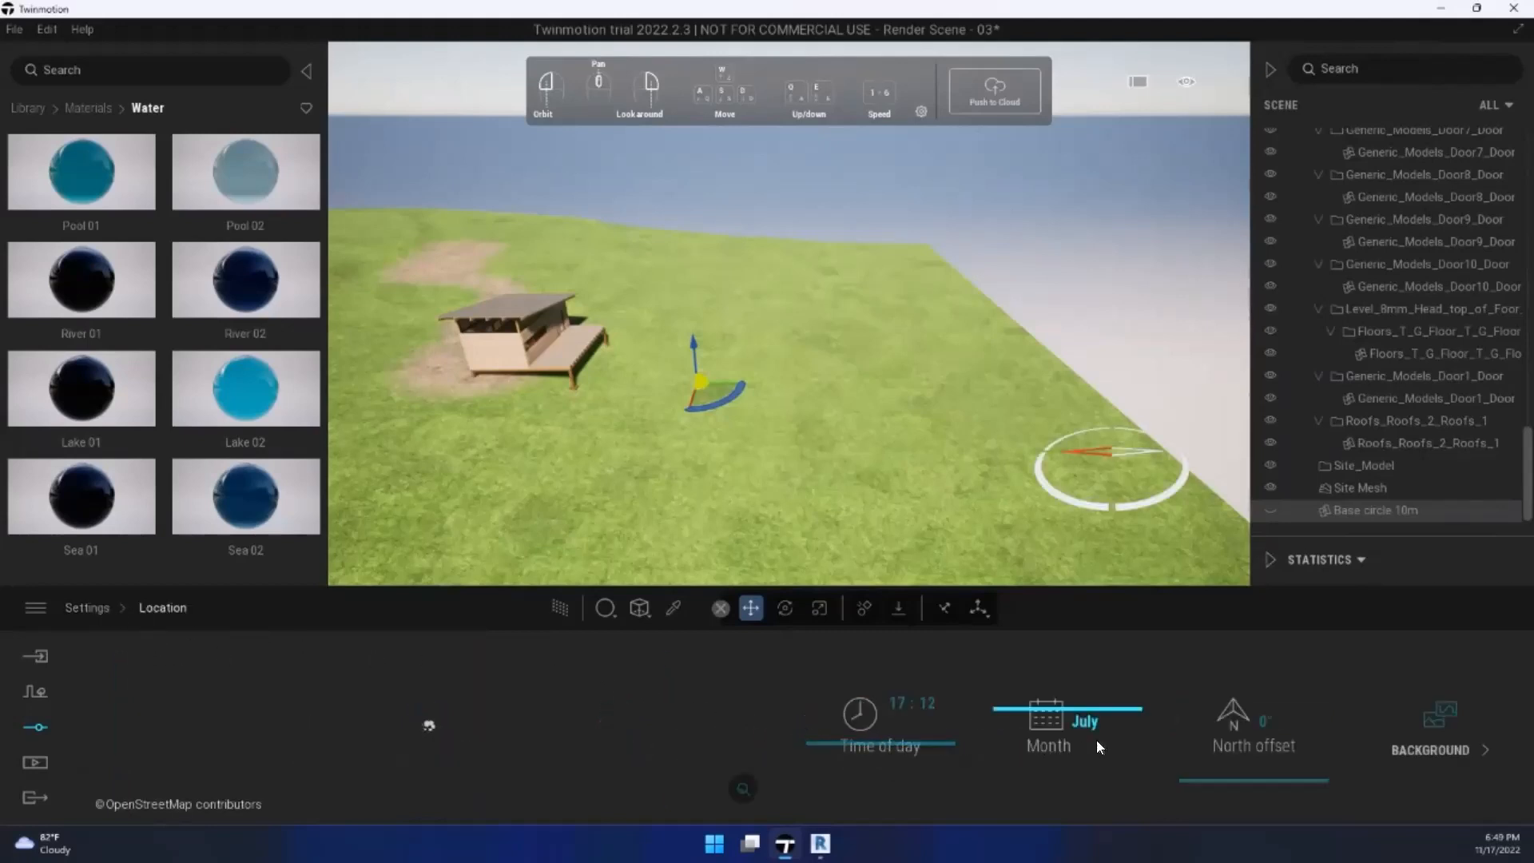
pyautogui.click(1429, 716)
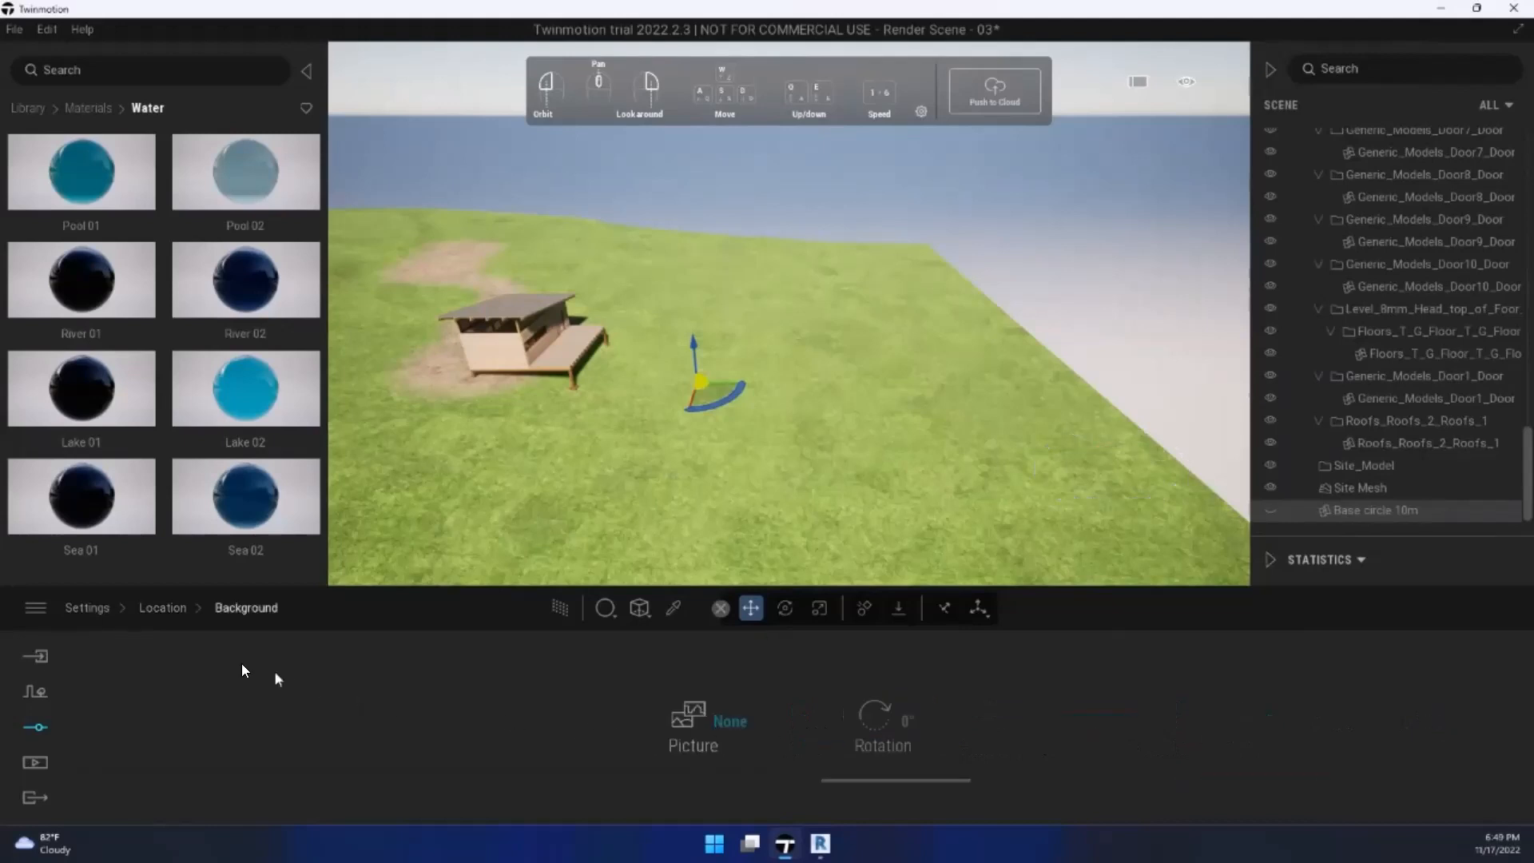
pyautogui.click(105, 615)
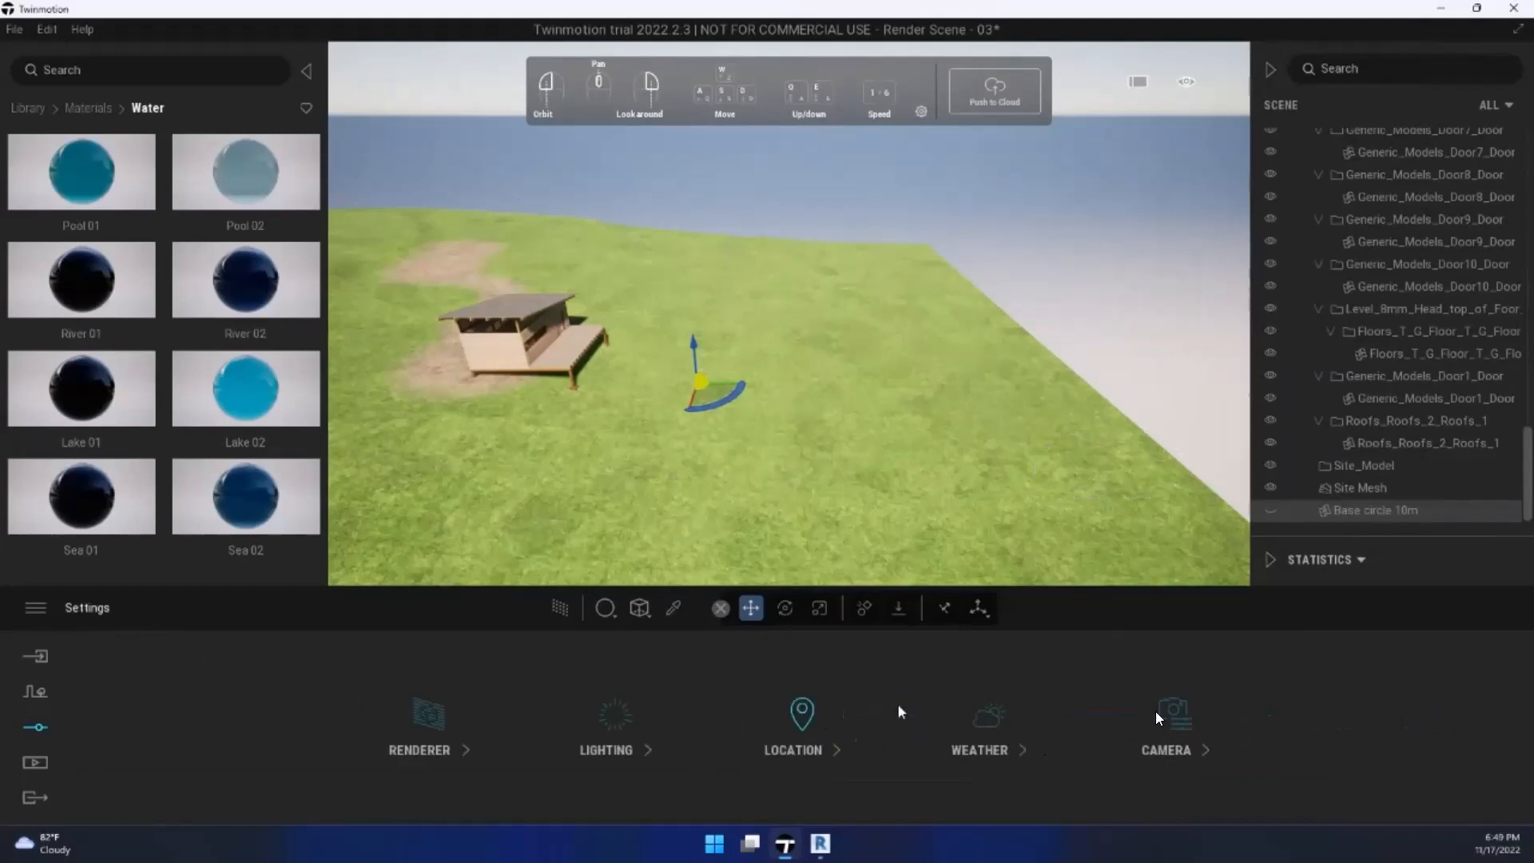
pyautogui.click(1007, 728)
pyautogui.click(1408, 750)
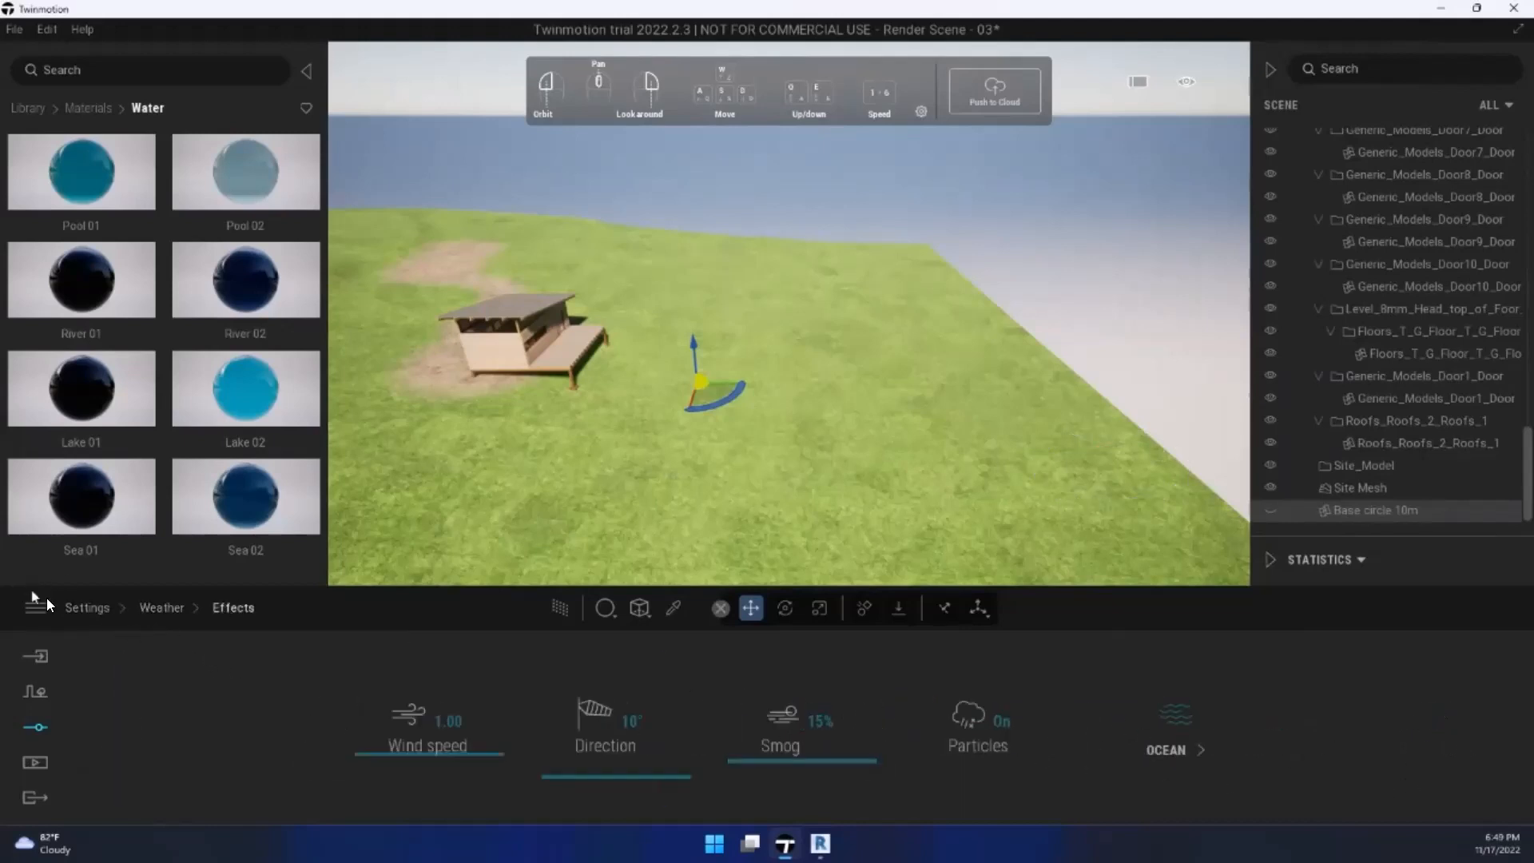
pyautogui.click(98, 613)
pyautogui.click(1020, 722)
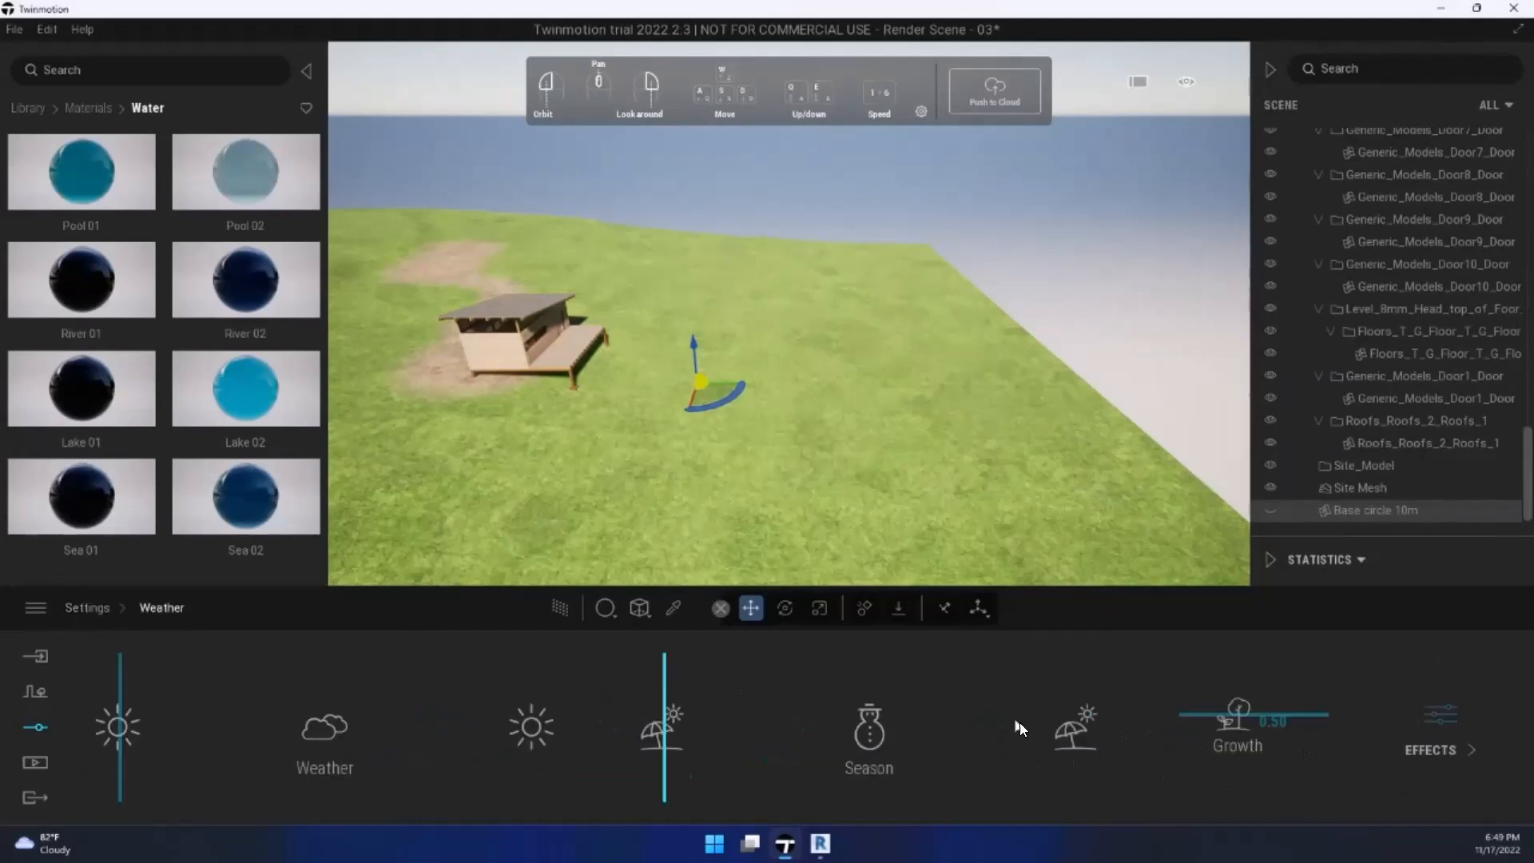
pyautogui.click(1451, 707)
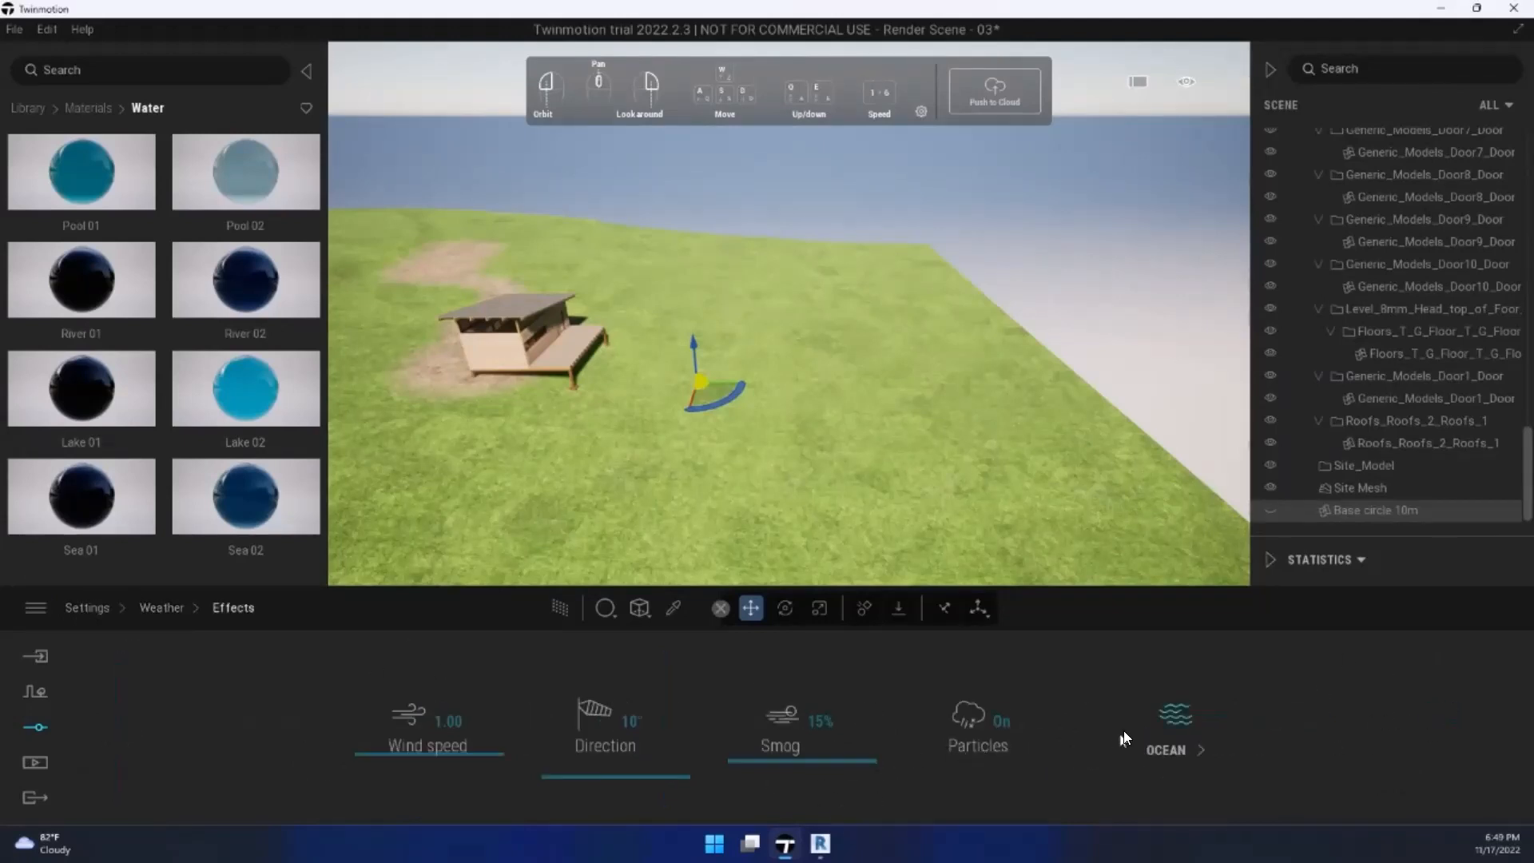
pyautogui.click(1169, 735)
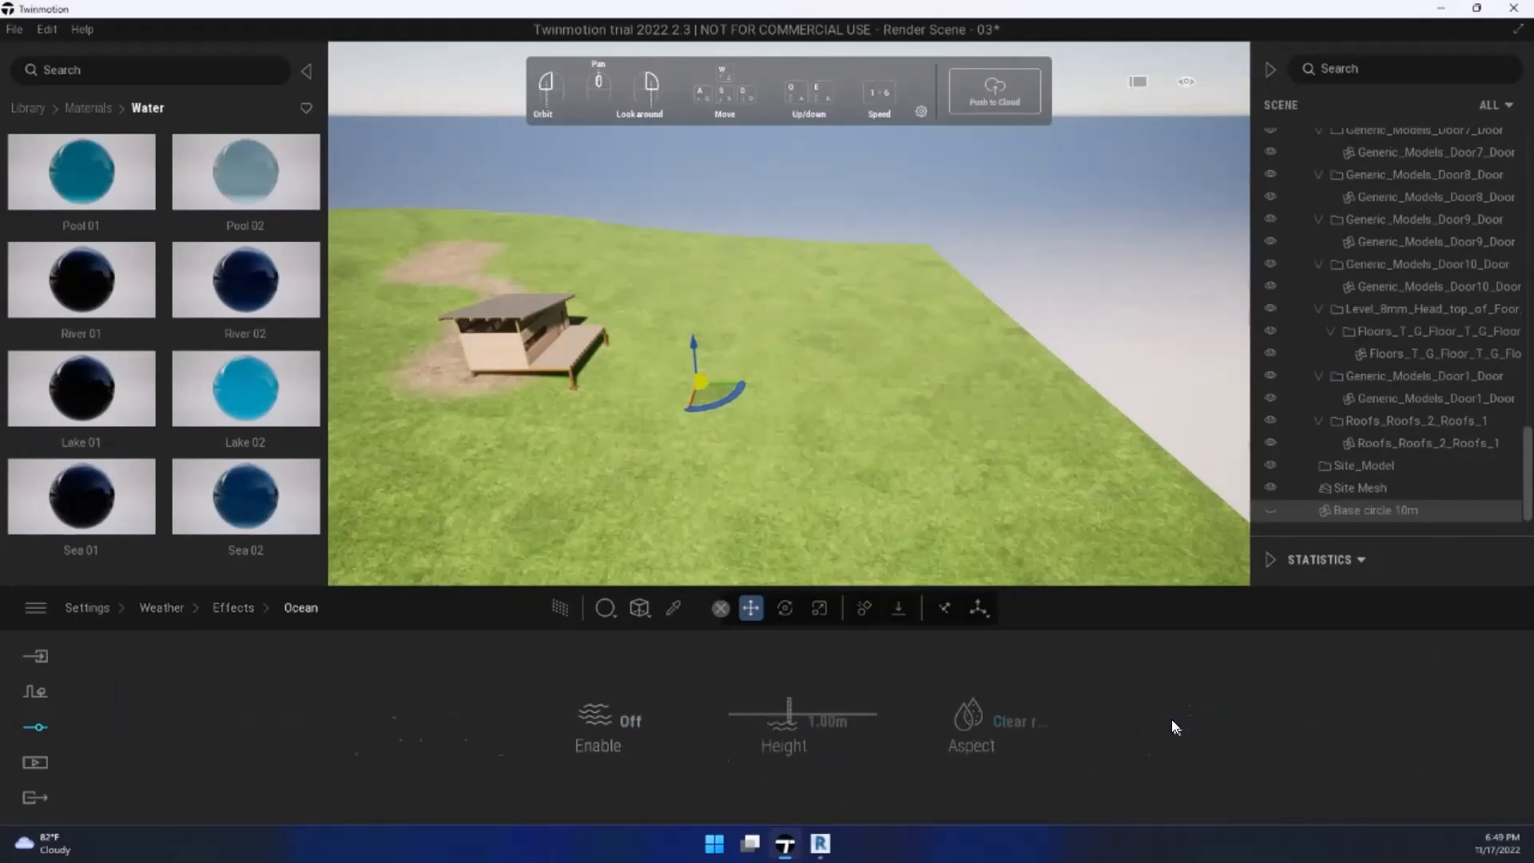
pyautogui.click(625, 723)
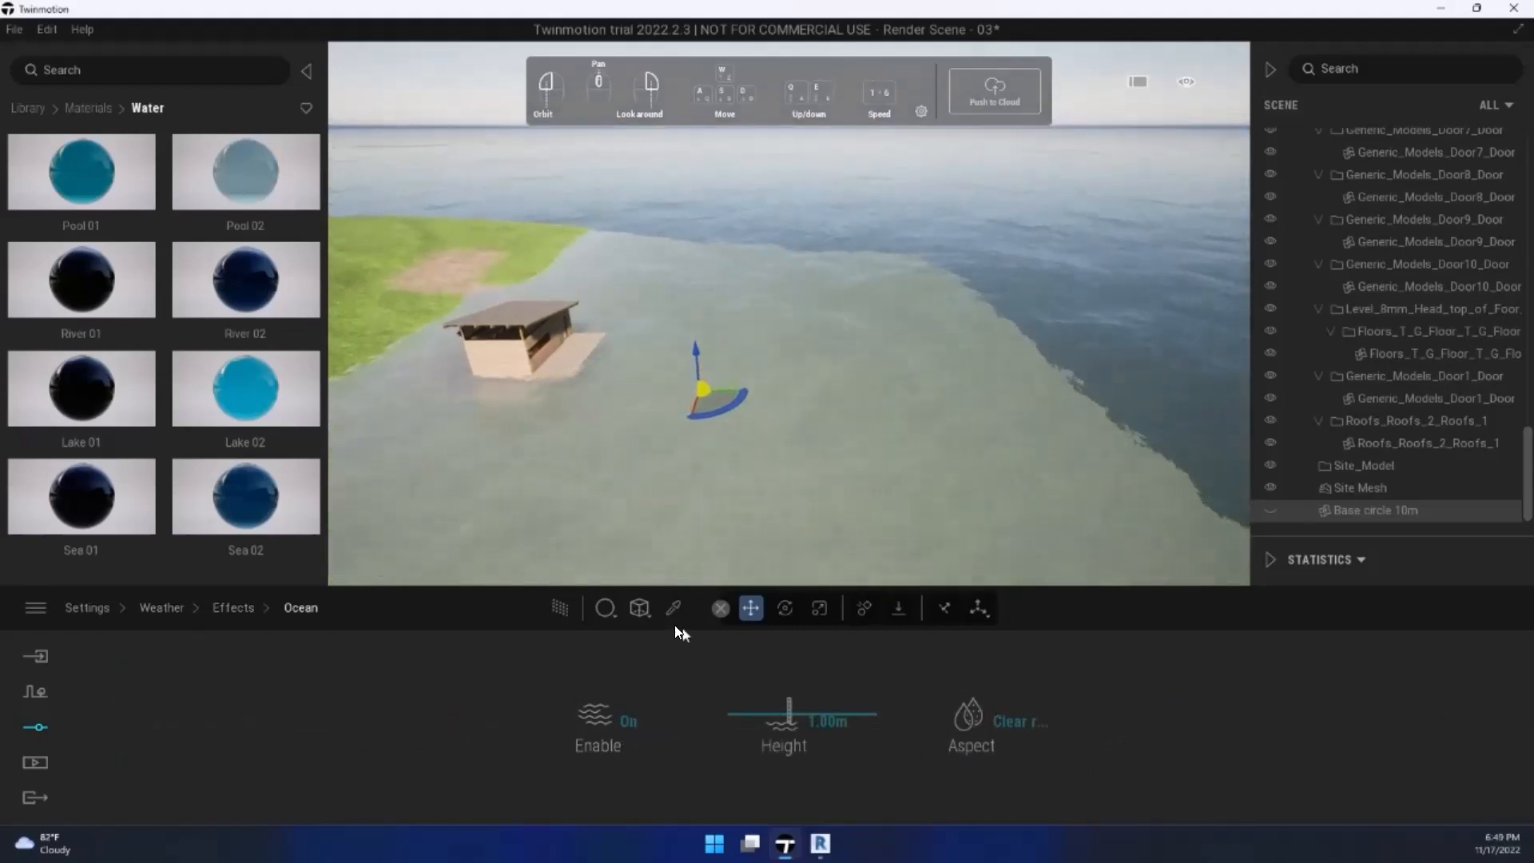
# Step: Try ocean heights of -5 m and -2 m against the terrain around the house
pyautogui.moveTo(620, 562); pyautogui.dragTo(703, 524, button='right')
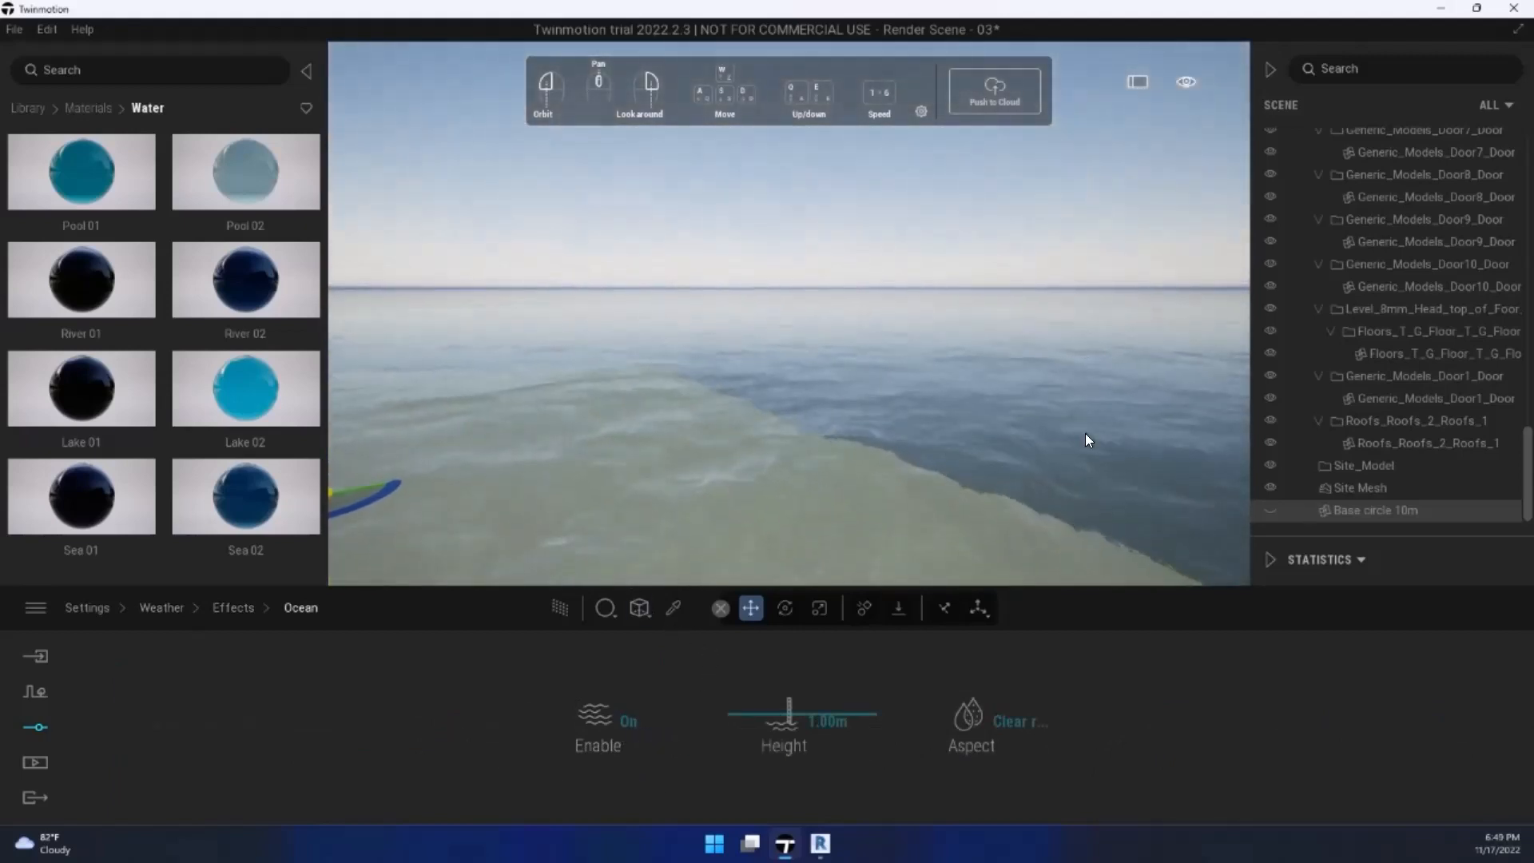
pyautogui.moveTo(1085, 439); pyautogui.dragTo(1012, 405, button='right')
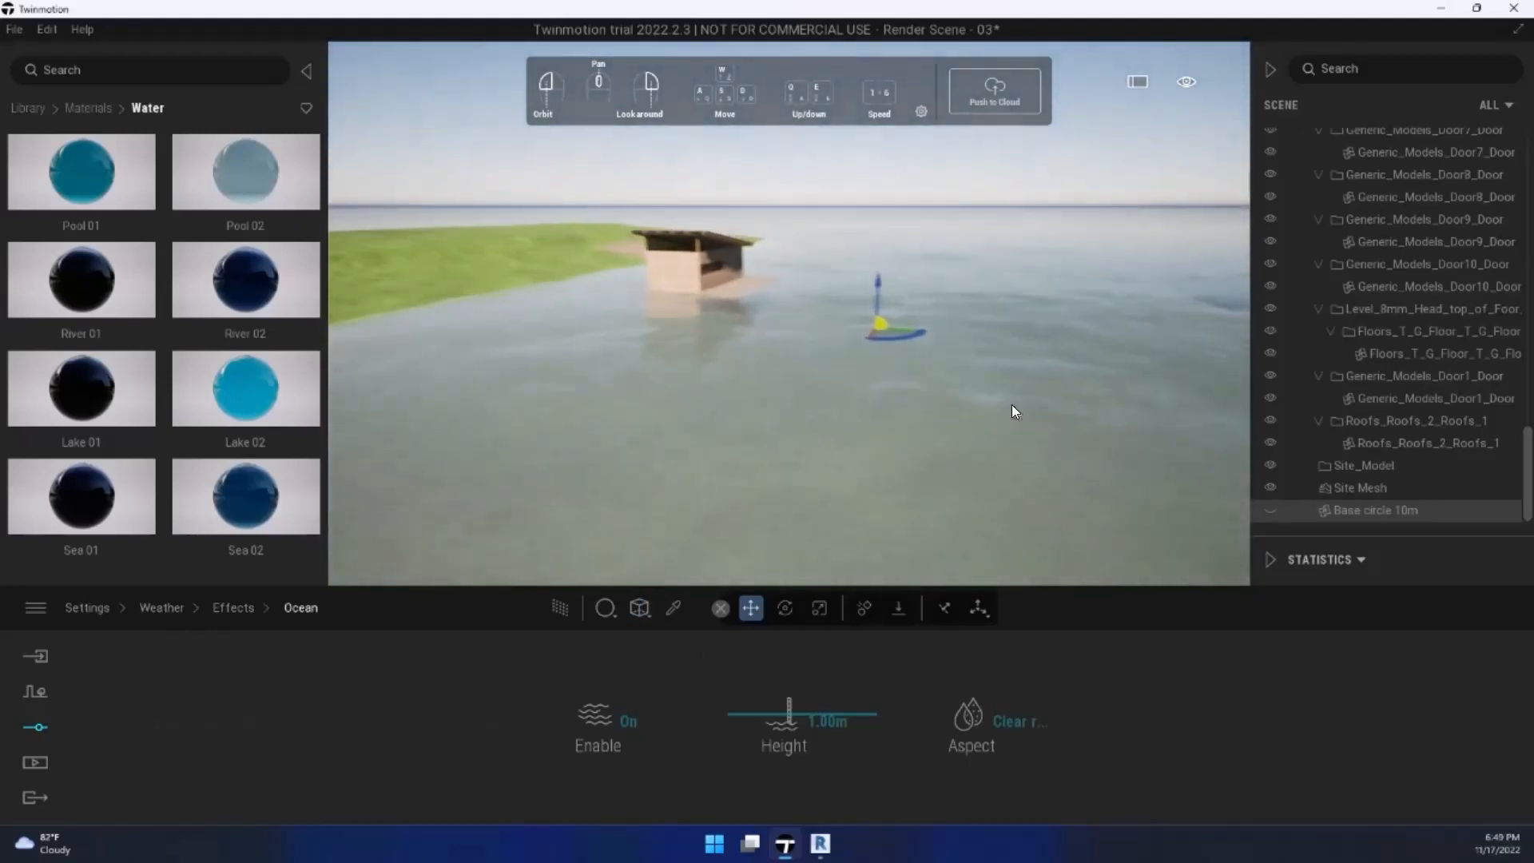
pyautogui.moveTo(780, 700); pyautogui.dragTo(789, 710)
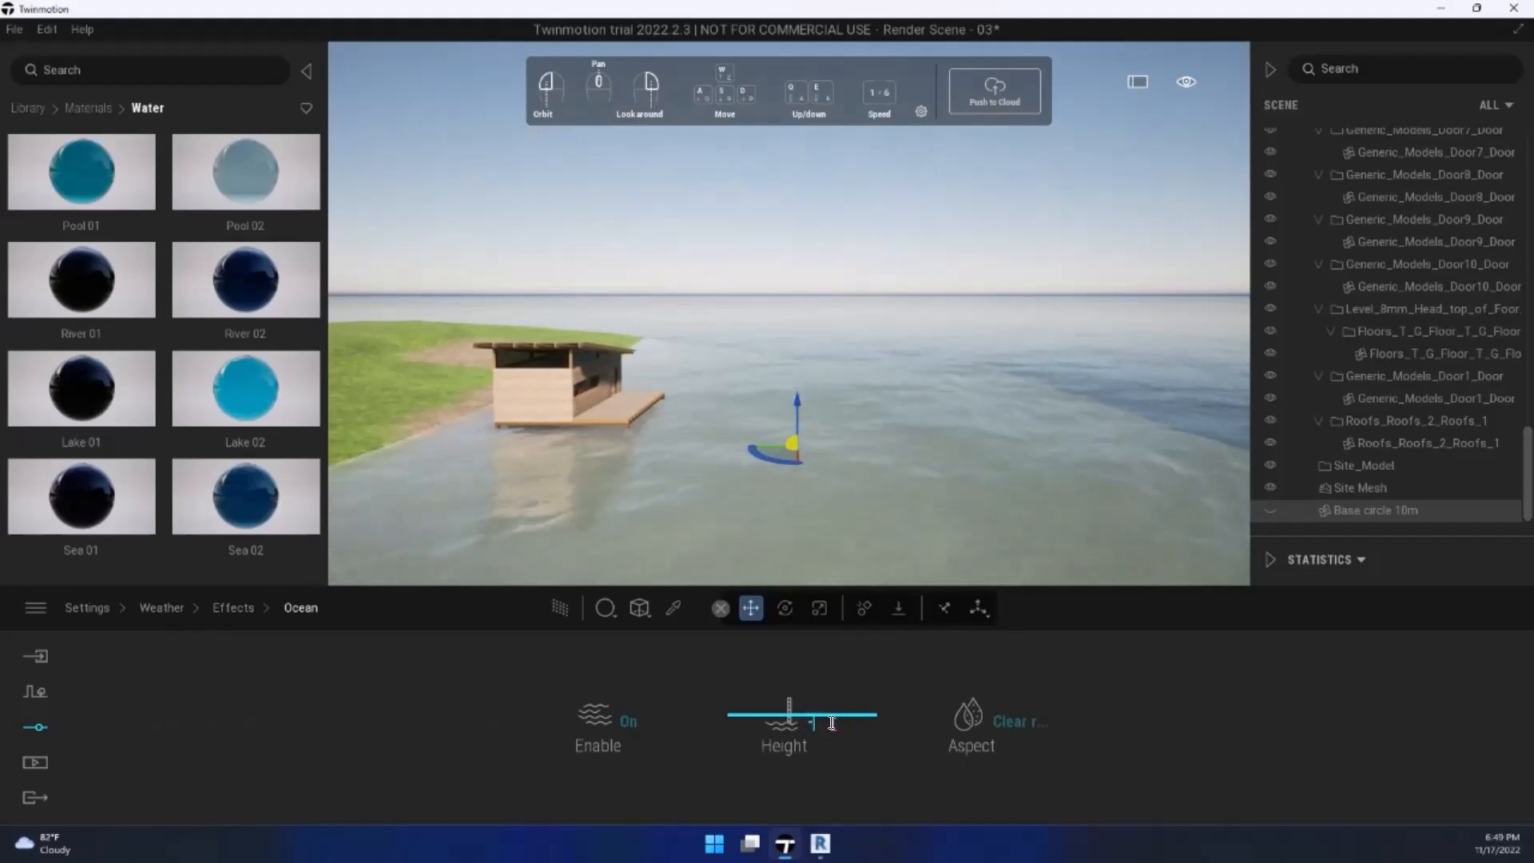
pyautogui.press('Return')
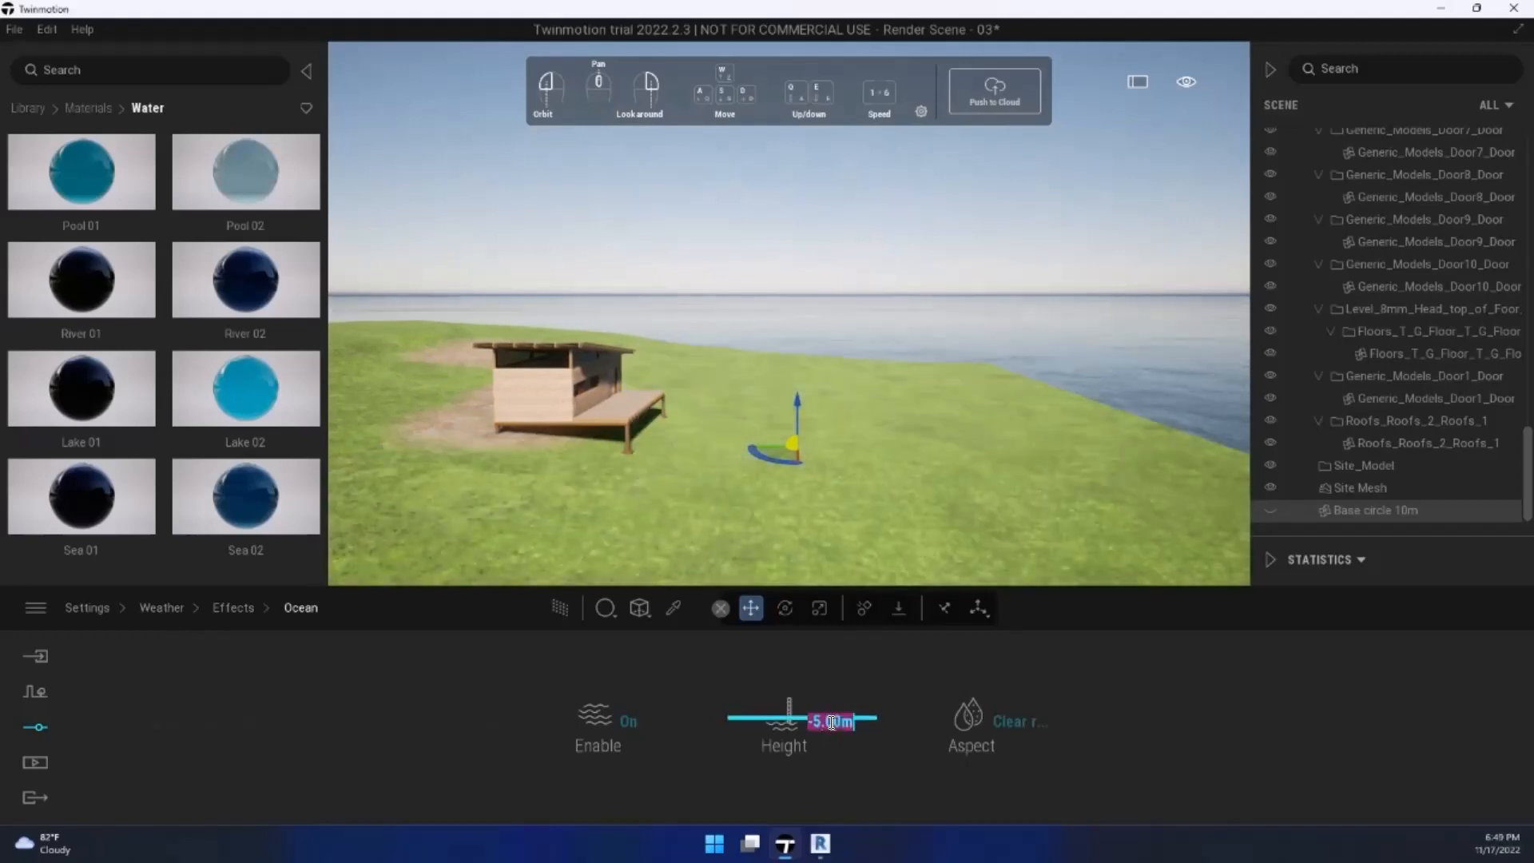
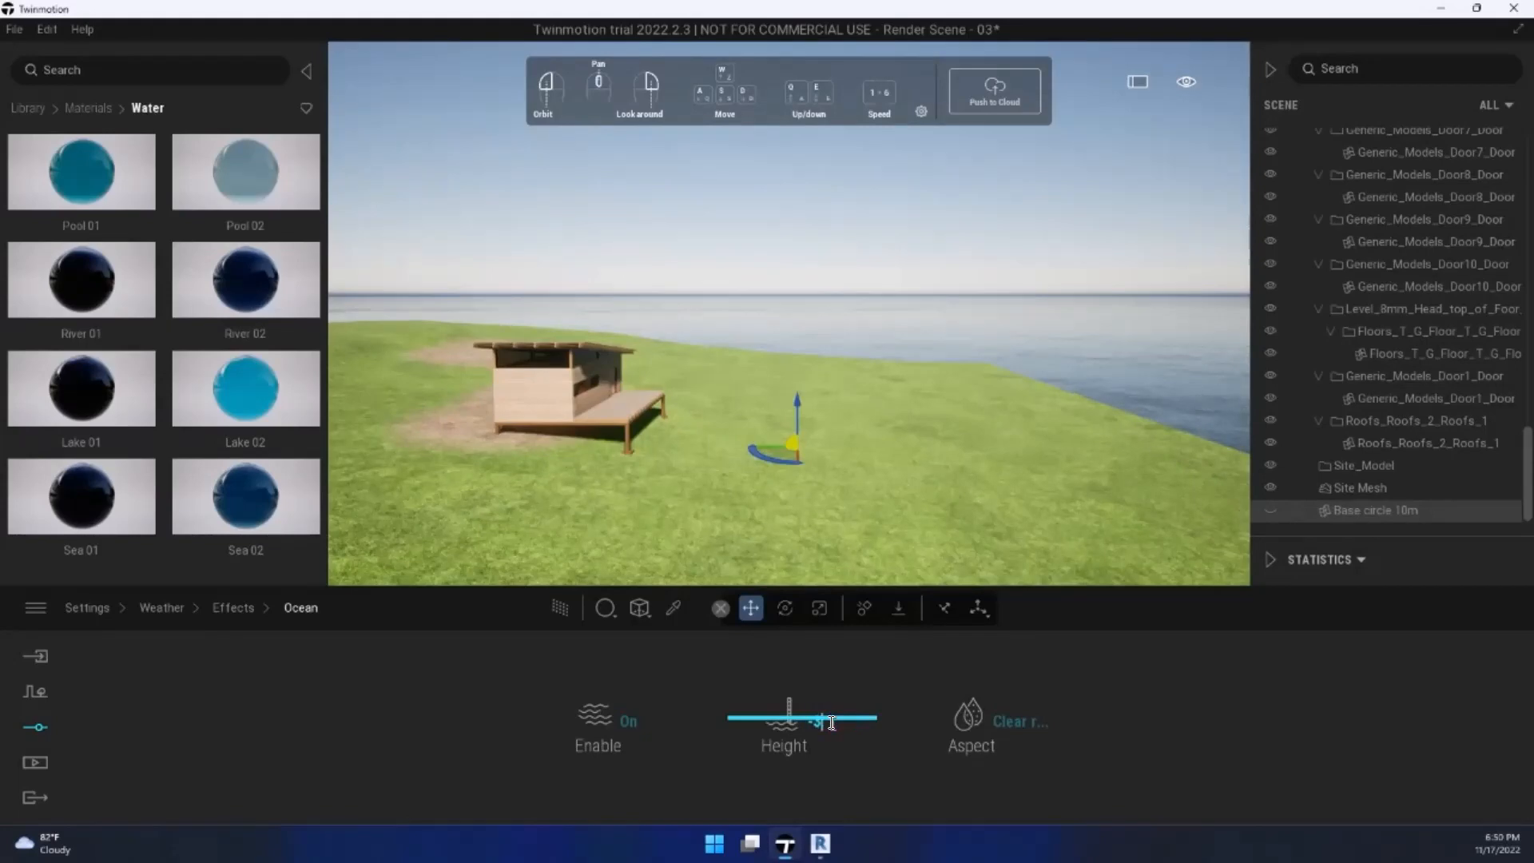
pyautogui.click(831, 723)
pyautogui.write('-2')
pyautogui.press('Return')
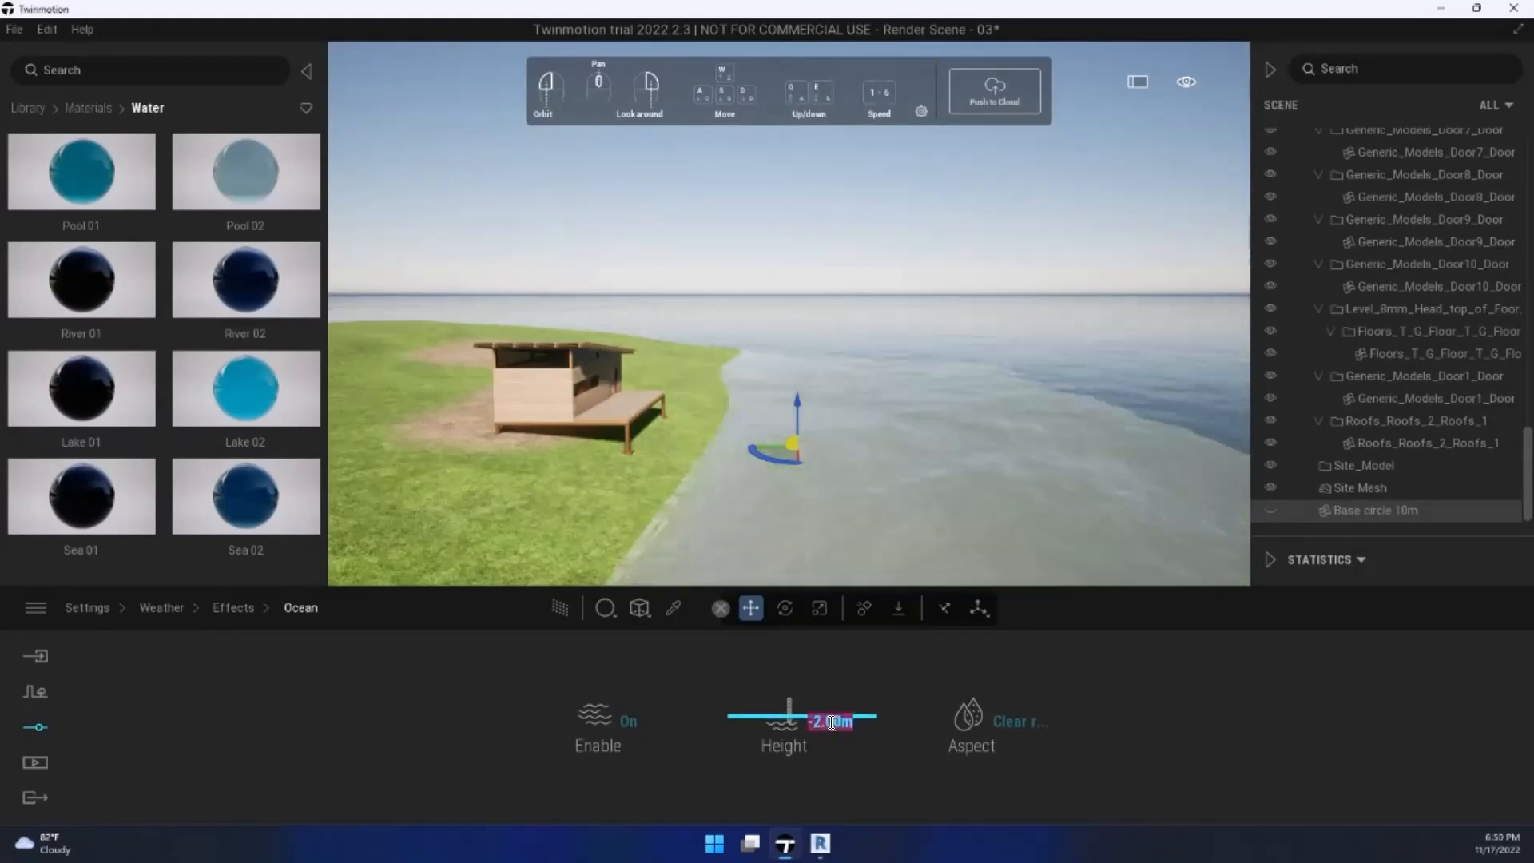
# Step: Set the ocean height to -1 m and check the water level at the house deck from above and below the surface
pyautogui.write('-1')
pyautogui.press('Return')
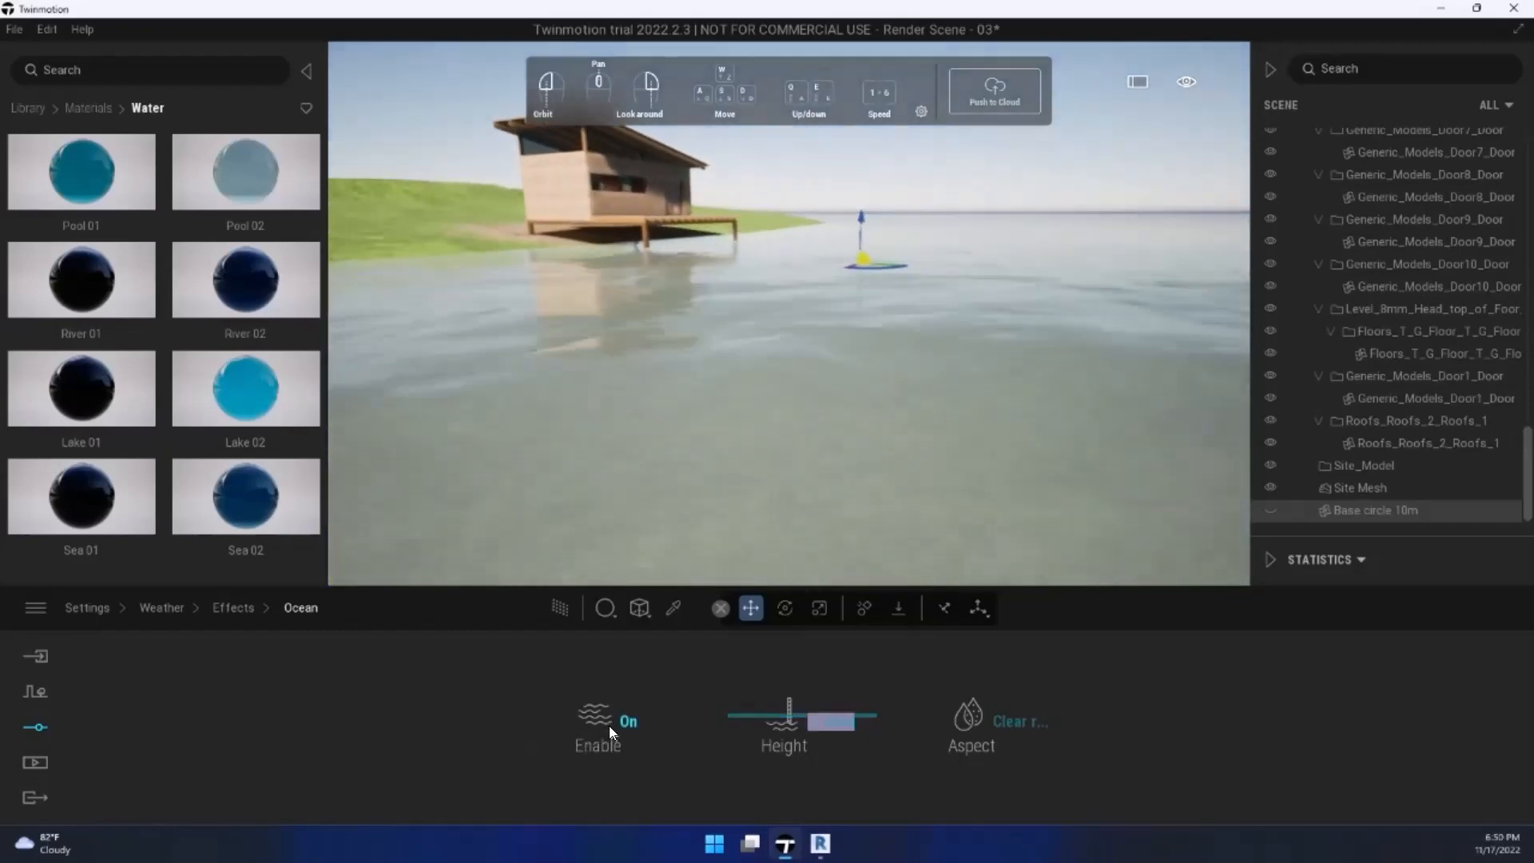
pyautogui.click(609, 725)
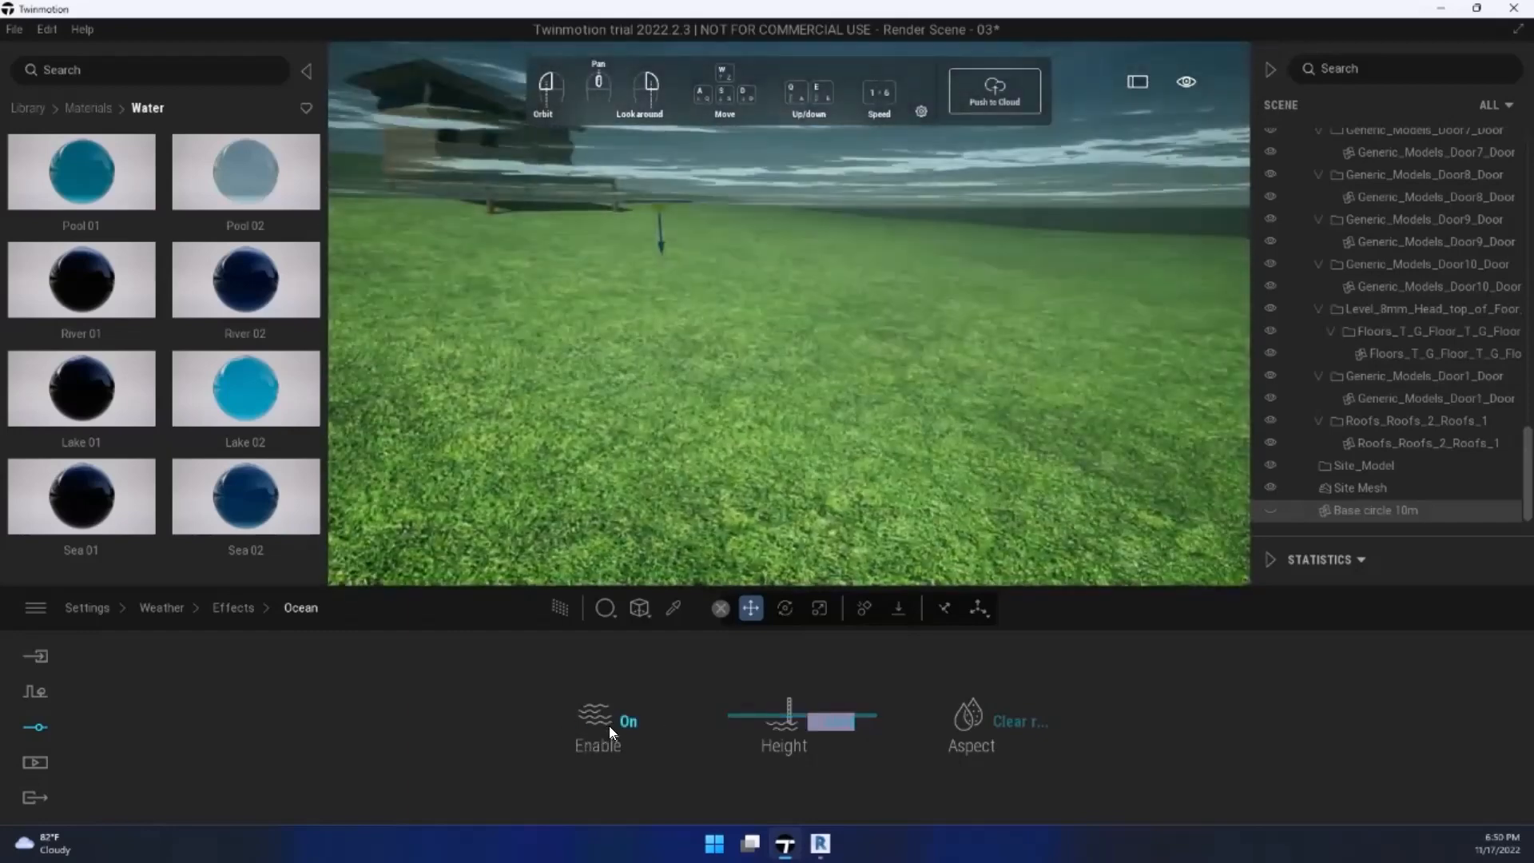
pyautogui.moveTo(560, 560); pyautogui.dragTo(1020, 393, button='right')
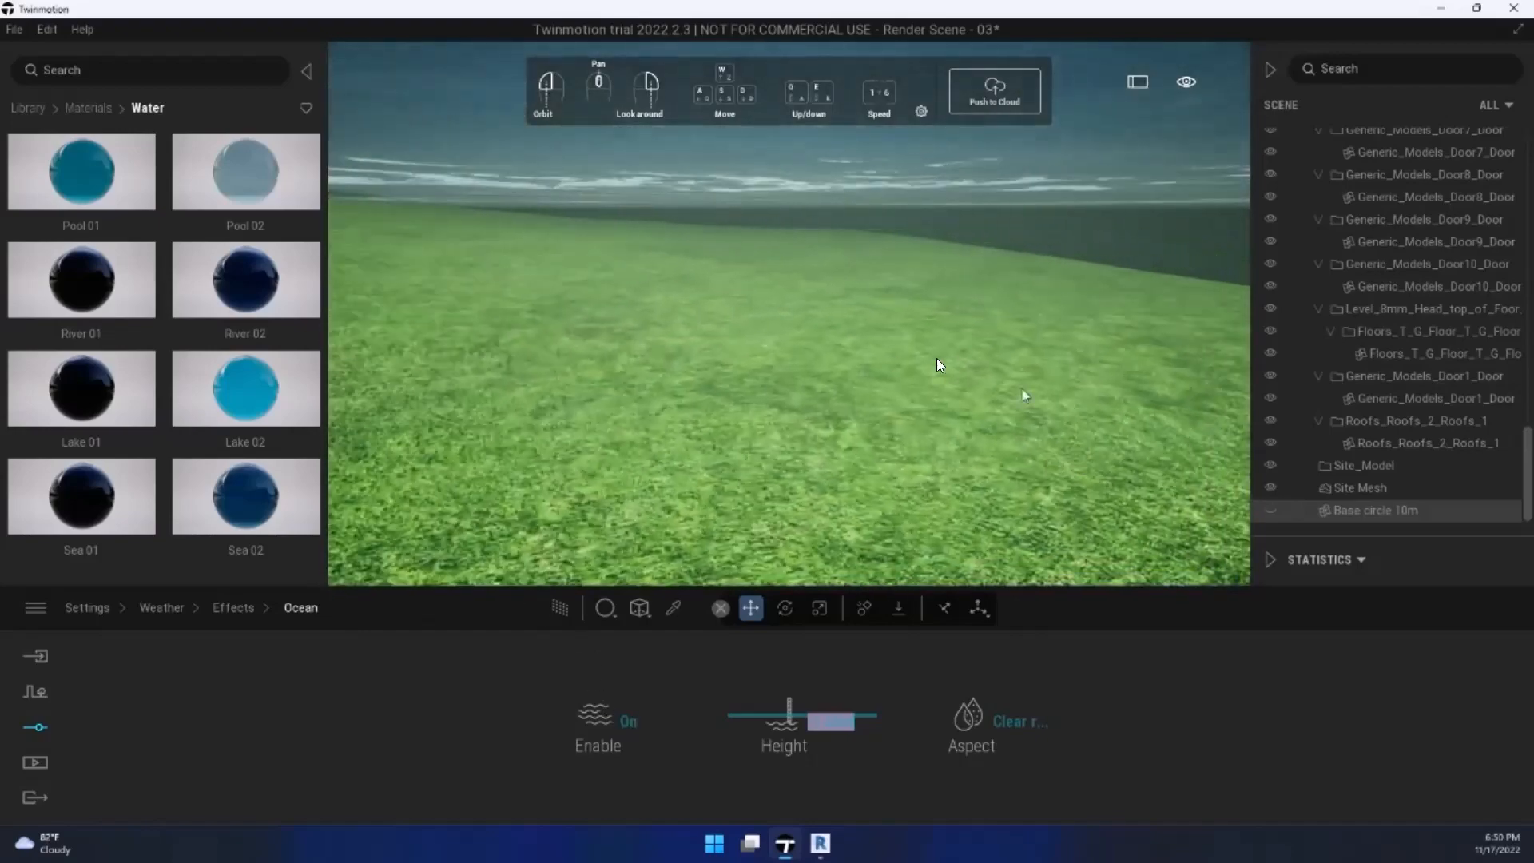
pyautogui.moveTo(925, 330)
pyautogui.mouseDown(button='right')
pyautogui.moveTo(840, 306)
pyautogui.moveTo(479, 316)
pyautogui.mouseUp(button='right')
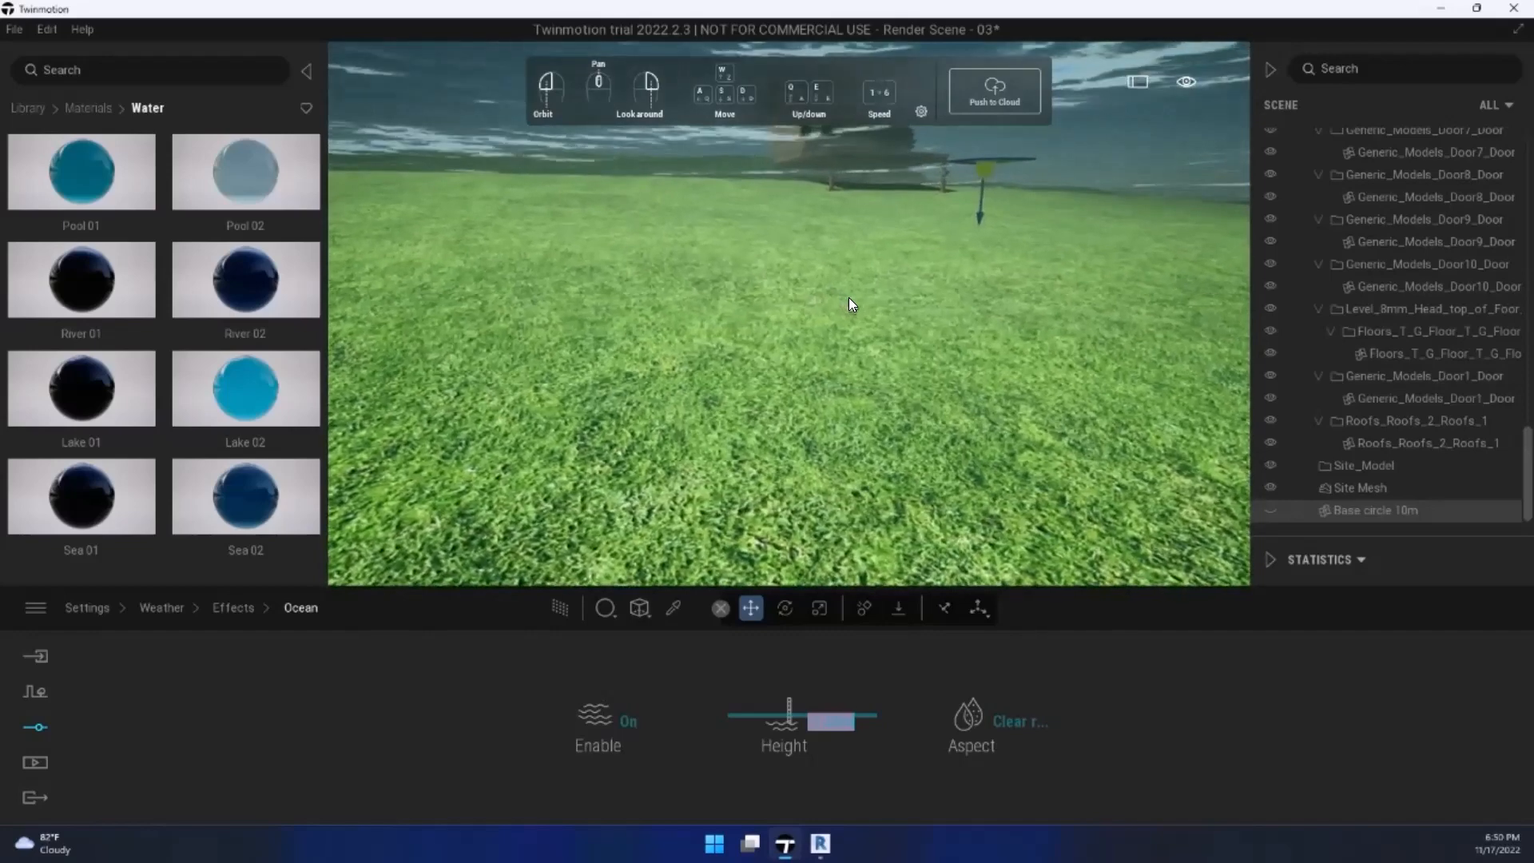
pyautogui.moveTo(849, 297); pyautogui.dragTo(867, 394, button='middle')
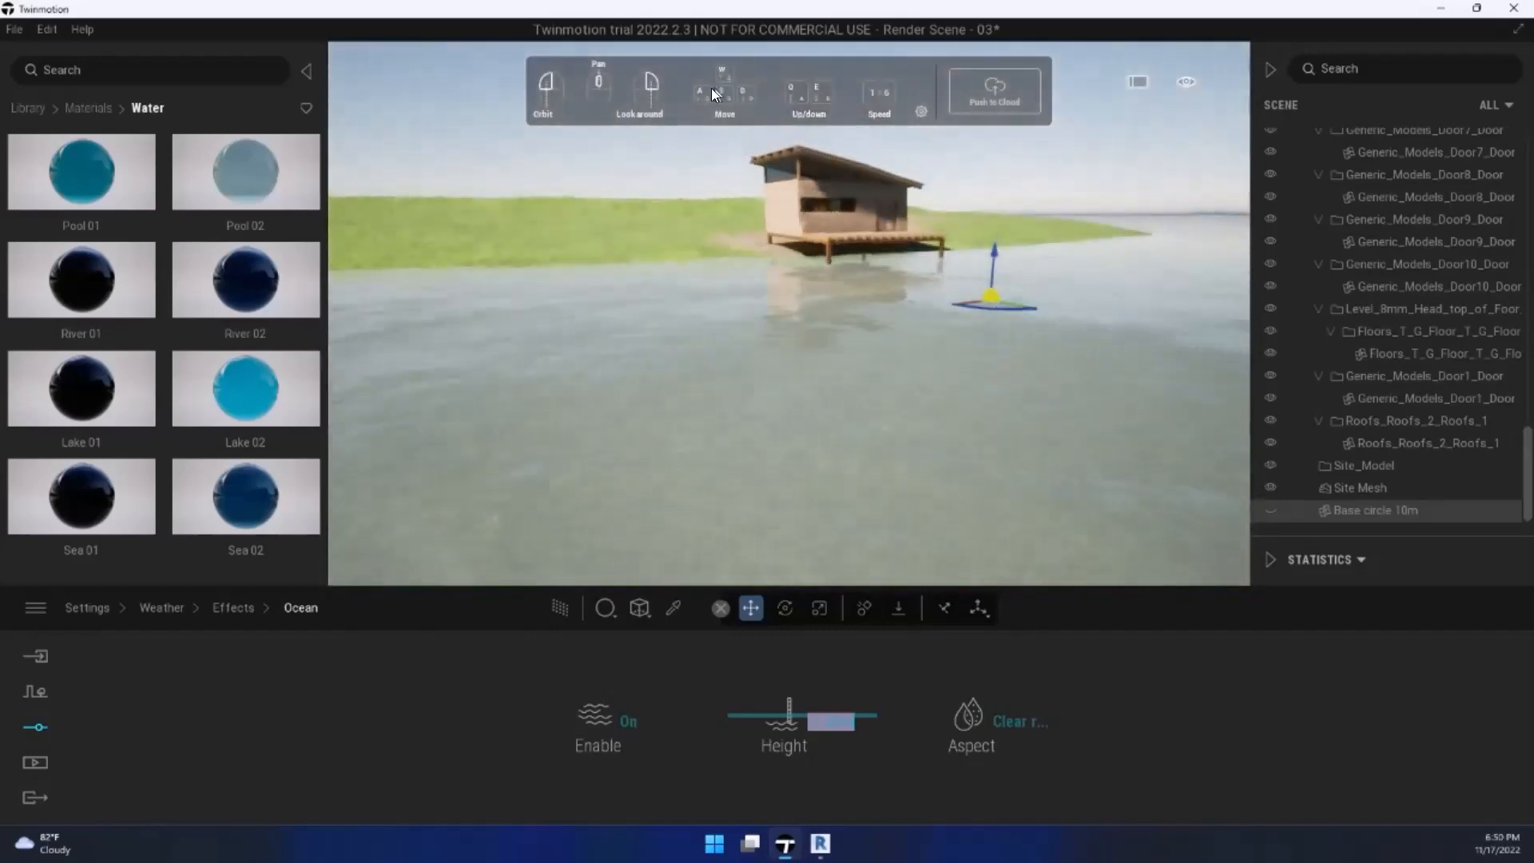
pyautogui.moveTo(859, 307); pyautogui.dragTo(689, 550, button='right')
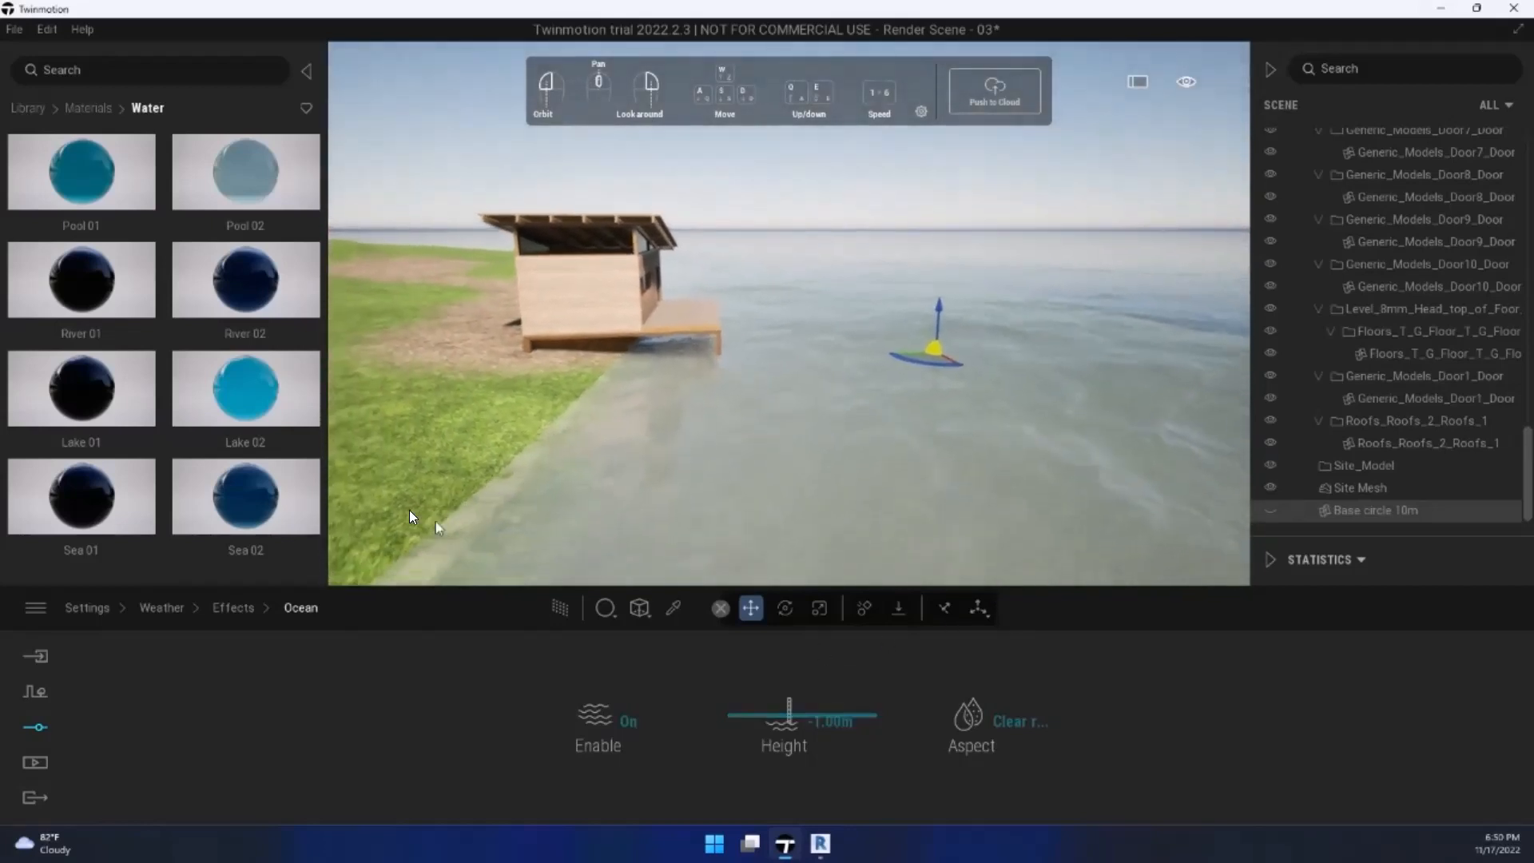
# Step: Try to apply the Lake 02 water material from the library to the ocean surface
pyautogui.moveTo(239, 409)
pyautogui.moveTo(238, 402); pyautogui.dragTo(945, 499)
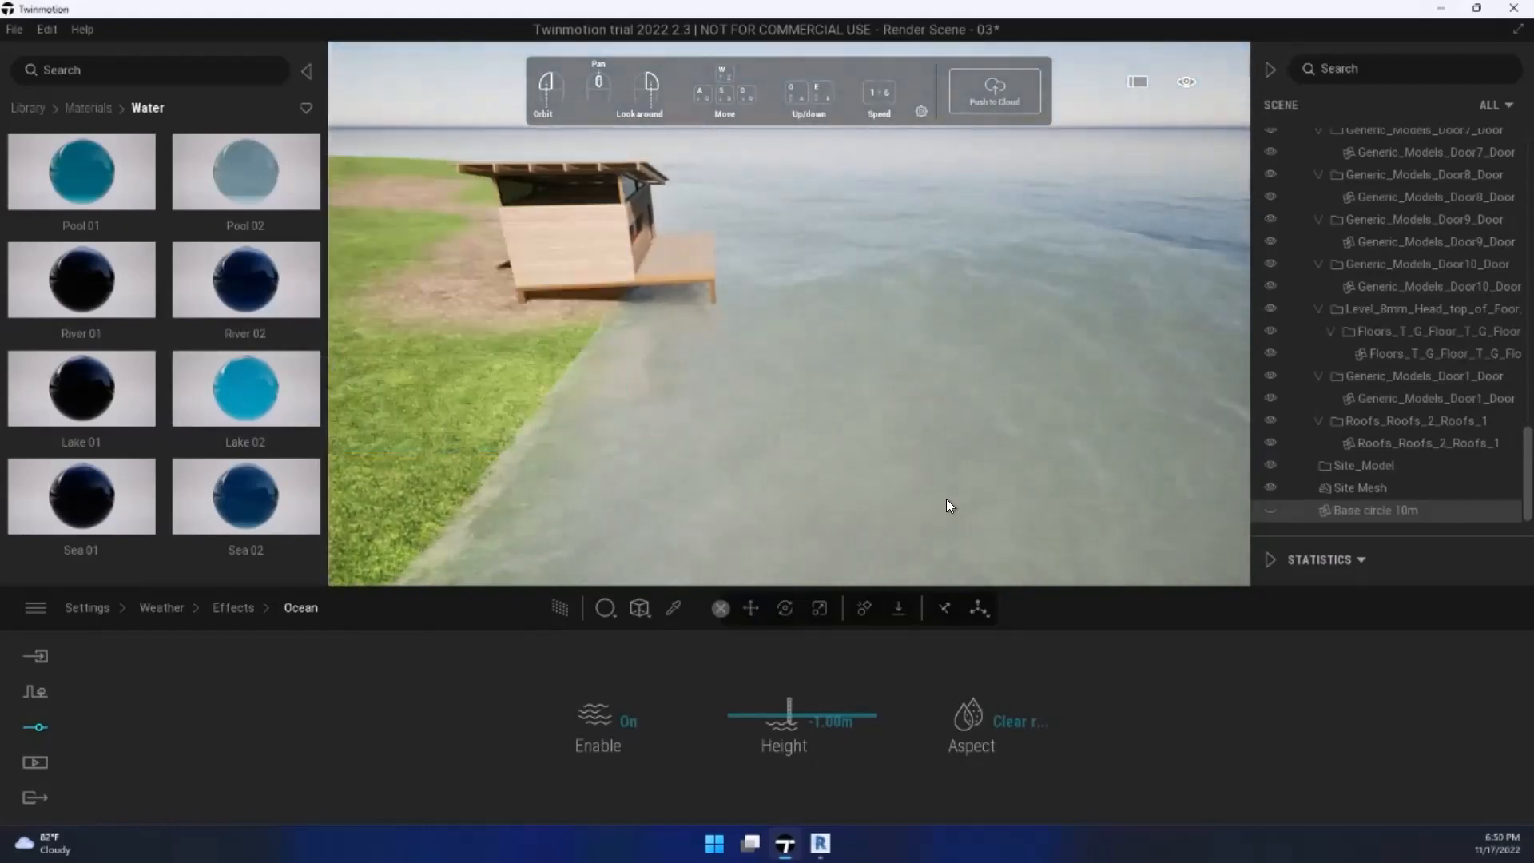
pyautogui.moveTo(227, 431); pyautogui.dragTo(1098, 469)
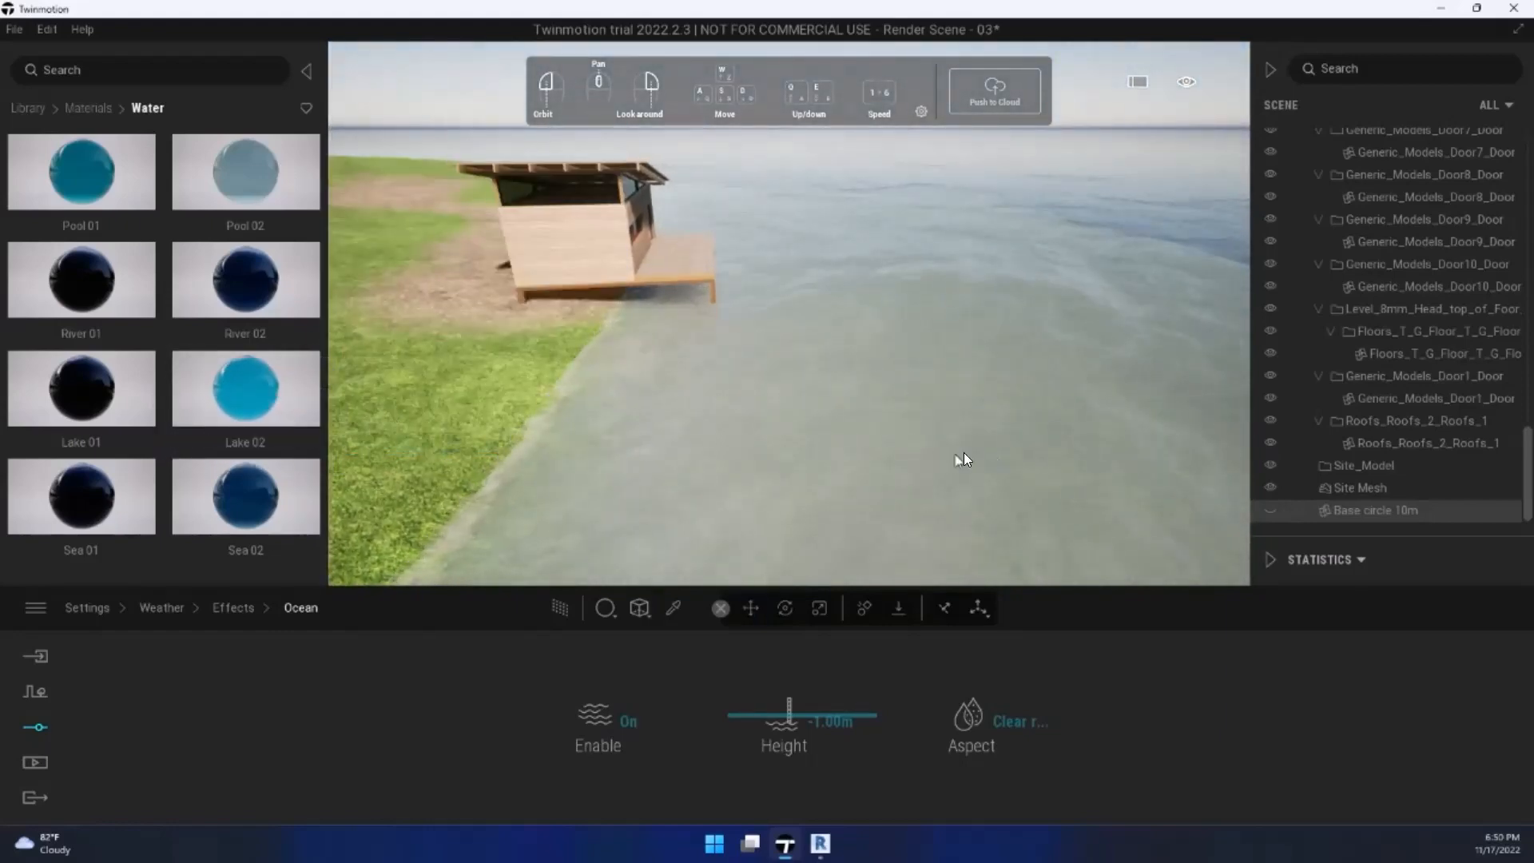
# Step: Examine the ocean surface and the shoreline beside the house and its deck from several viewpoints
pyautogui.moveTo(964, 461); pyautogui.dragTo(1082, 548, button='right')
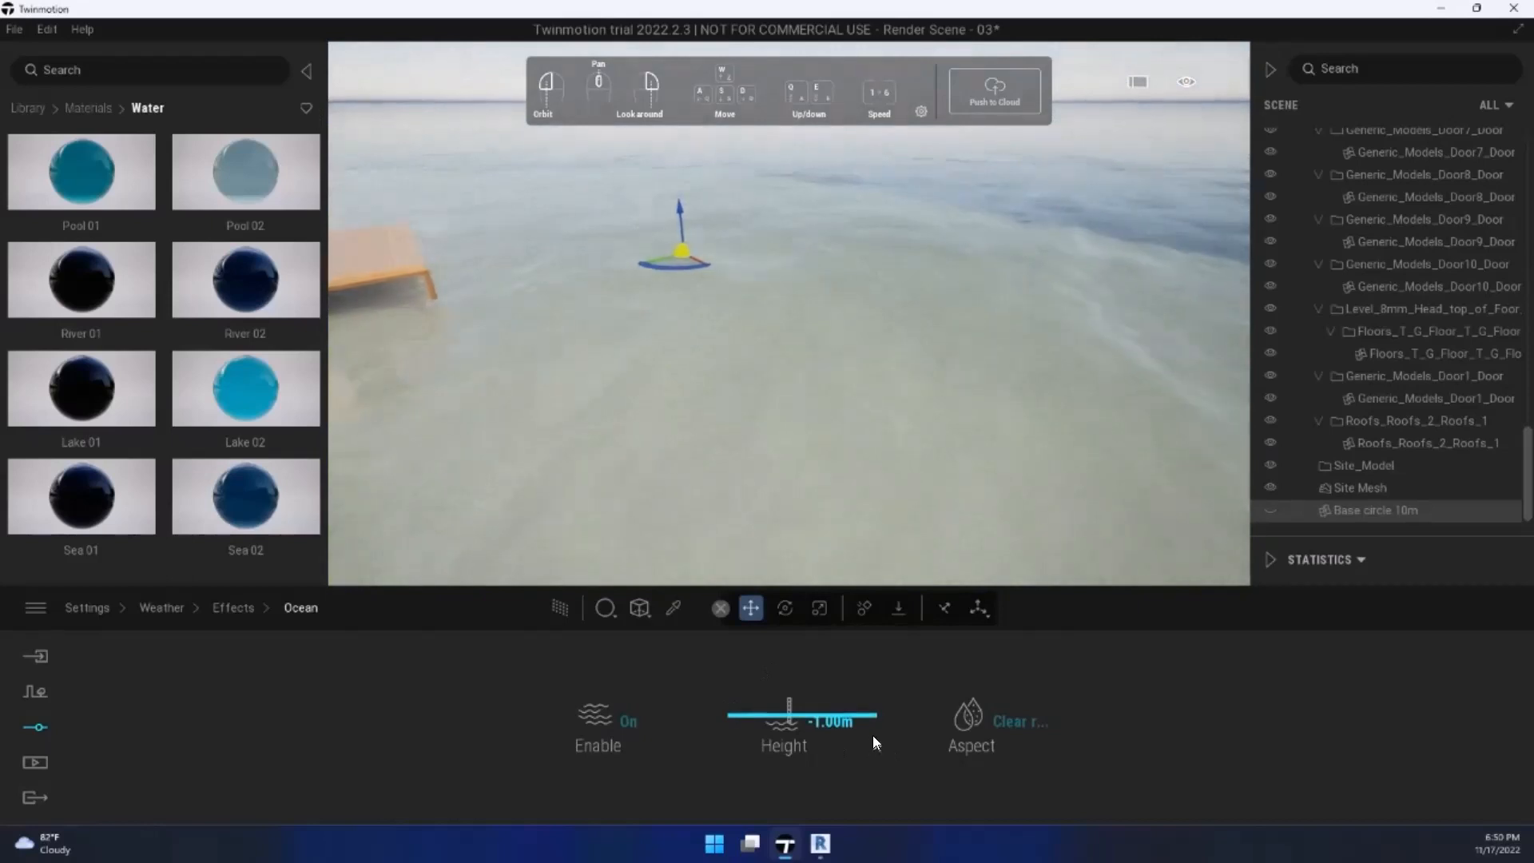
pyautogui.press('d')
pyautogui.moveTo(1102, 483); pyautogui.dragTo(916, 452, button='right')
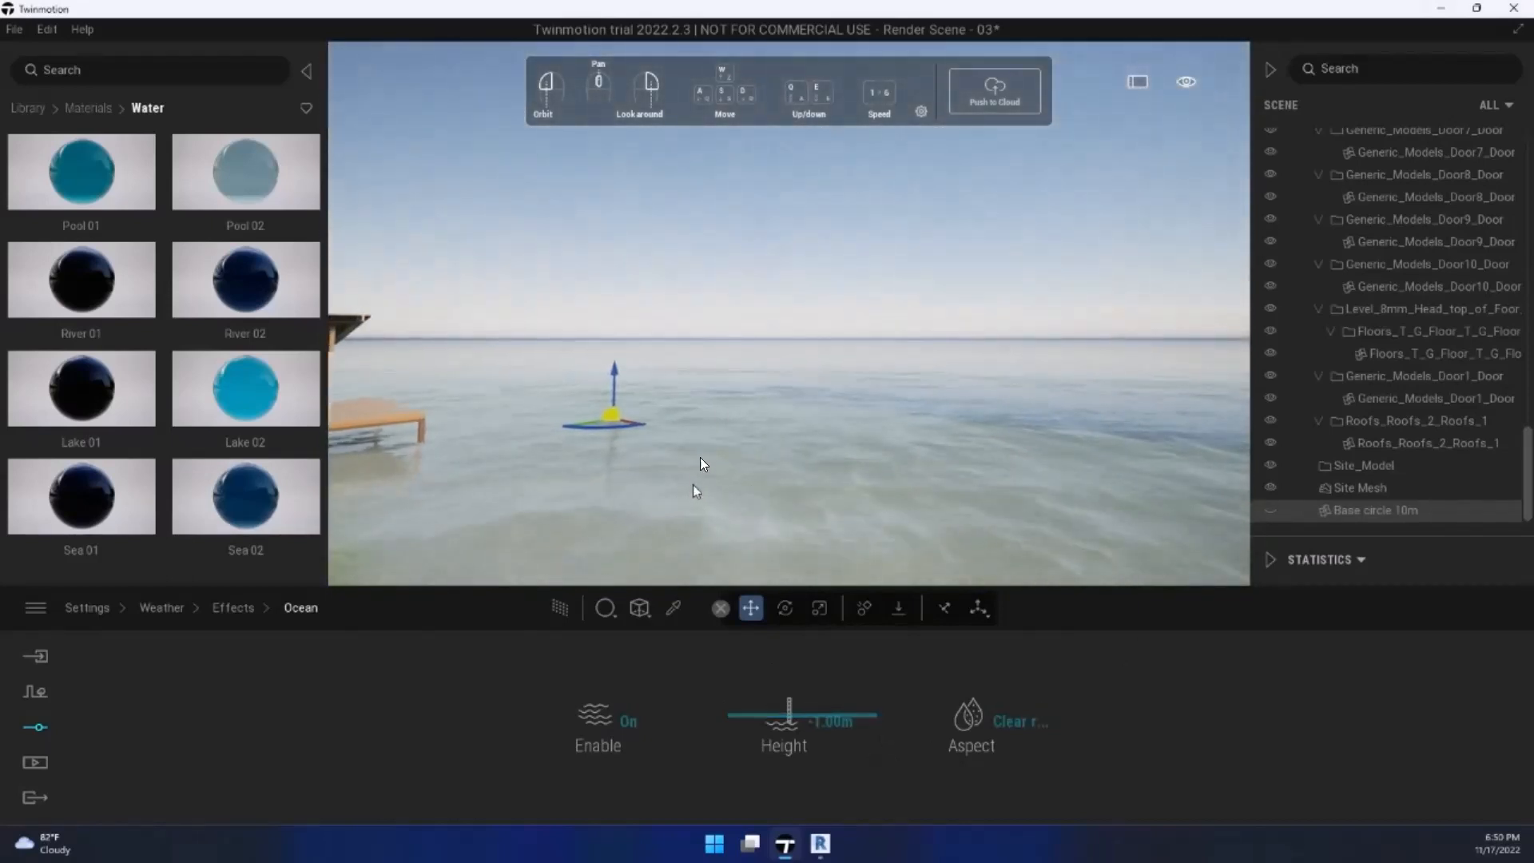
pyautogui.click(762, 330)
pyautogui.click(750, 425)
pyautogui.moveTo(981, 484); pyautogui.dragTo(768, 520, button='right')
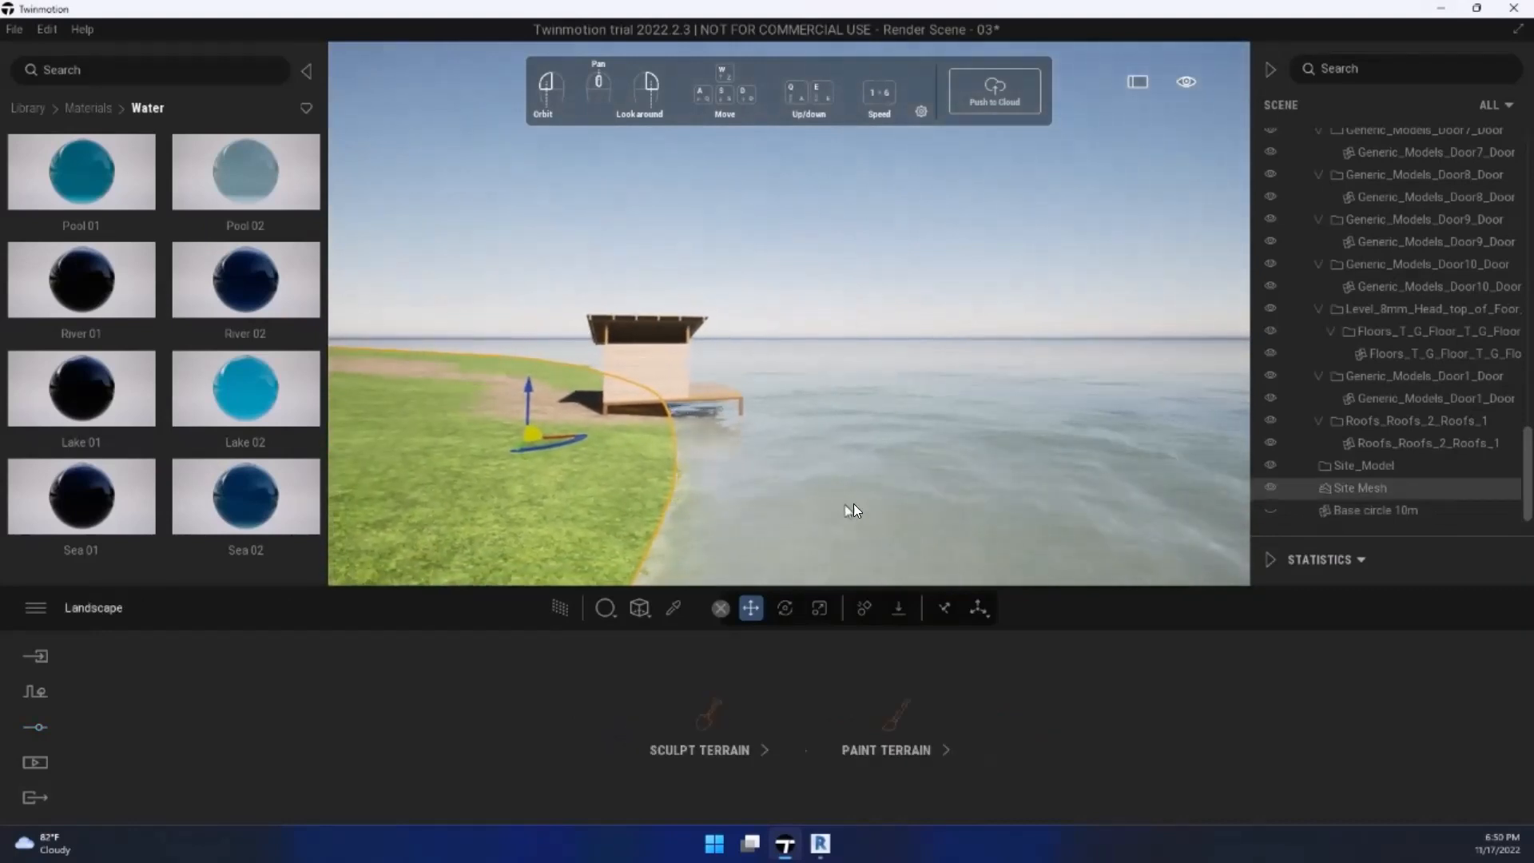
pyautogui.press('w')
pyautogui.moveTo(935, 547); pyautogui.dragTo(803, 515, button='right')
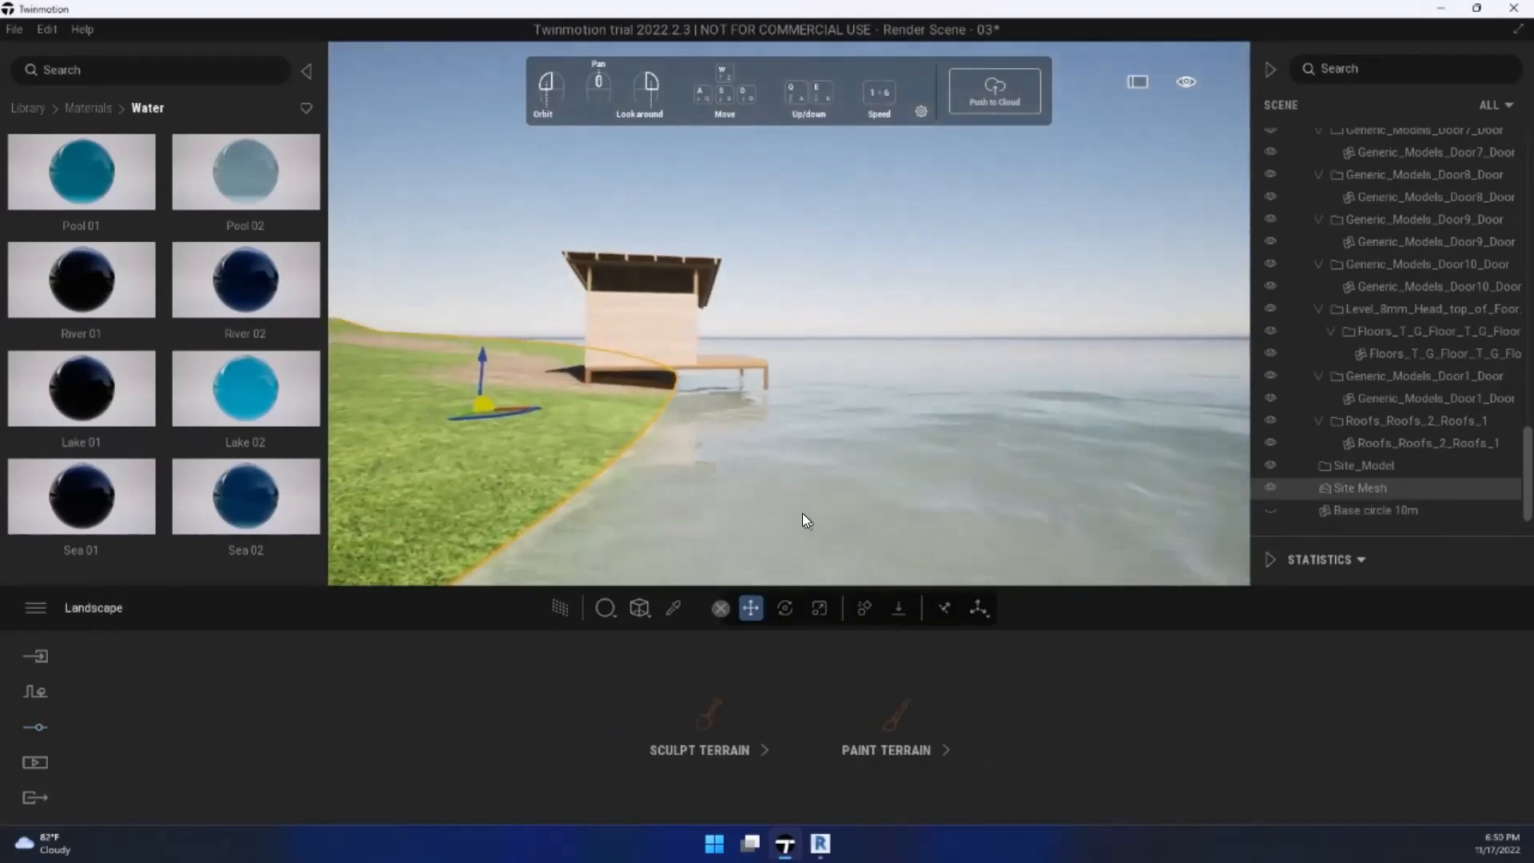
pyautogui.moveTo(572, 456); pyautogui.dragTo(733, 435, button='right')
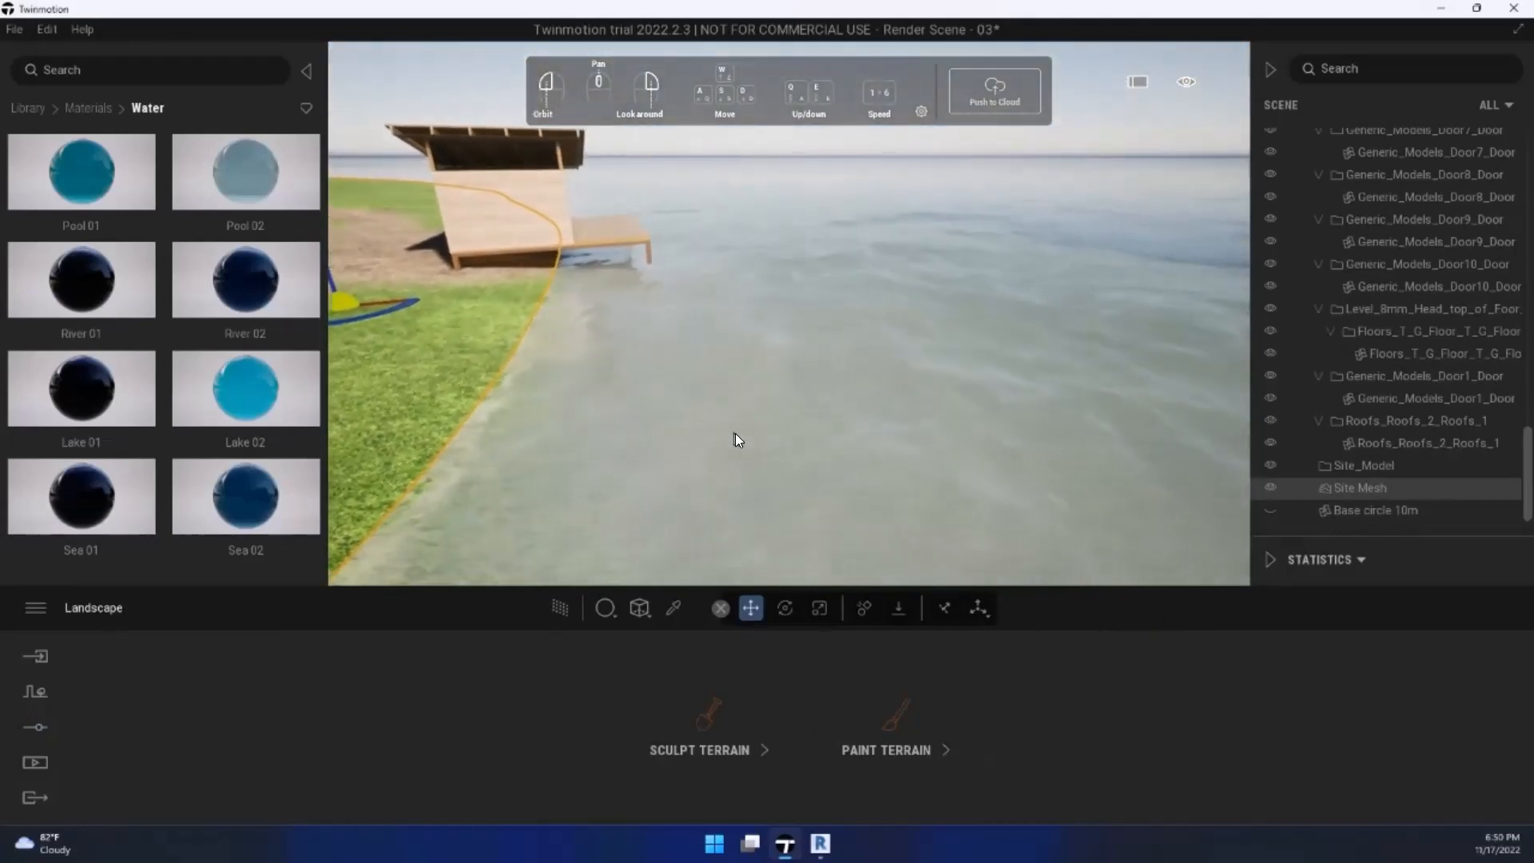
# Step: Disable the ocean in the scene's weather effects settings
pyautogui.click(31, 725)
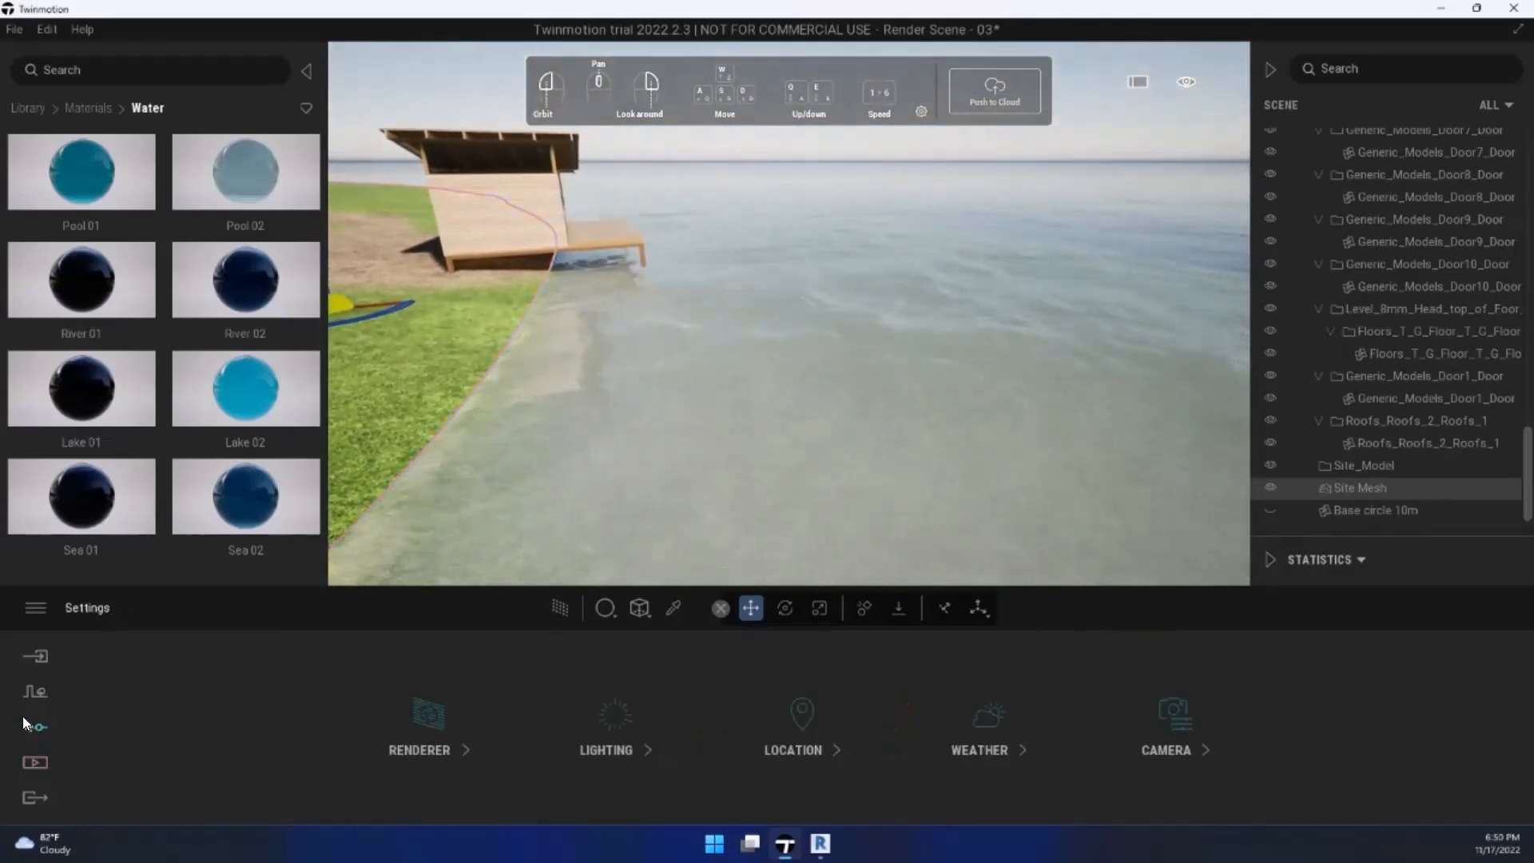
pyautogui.click(1168, 715)
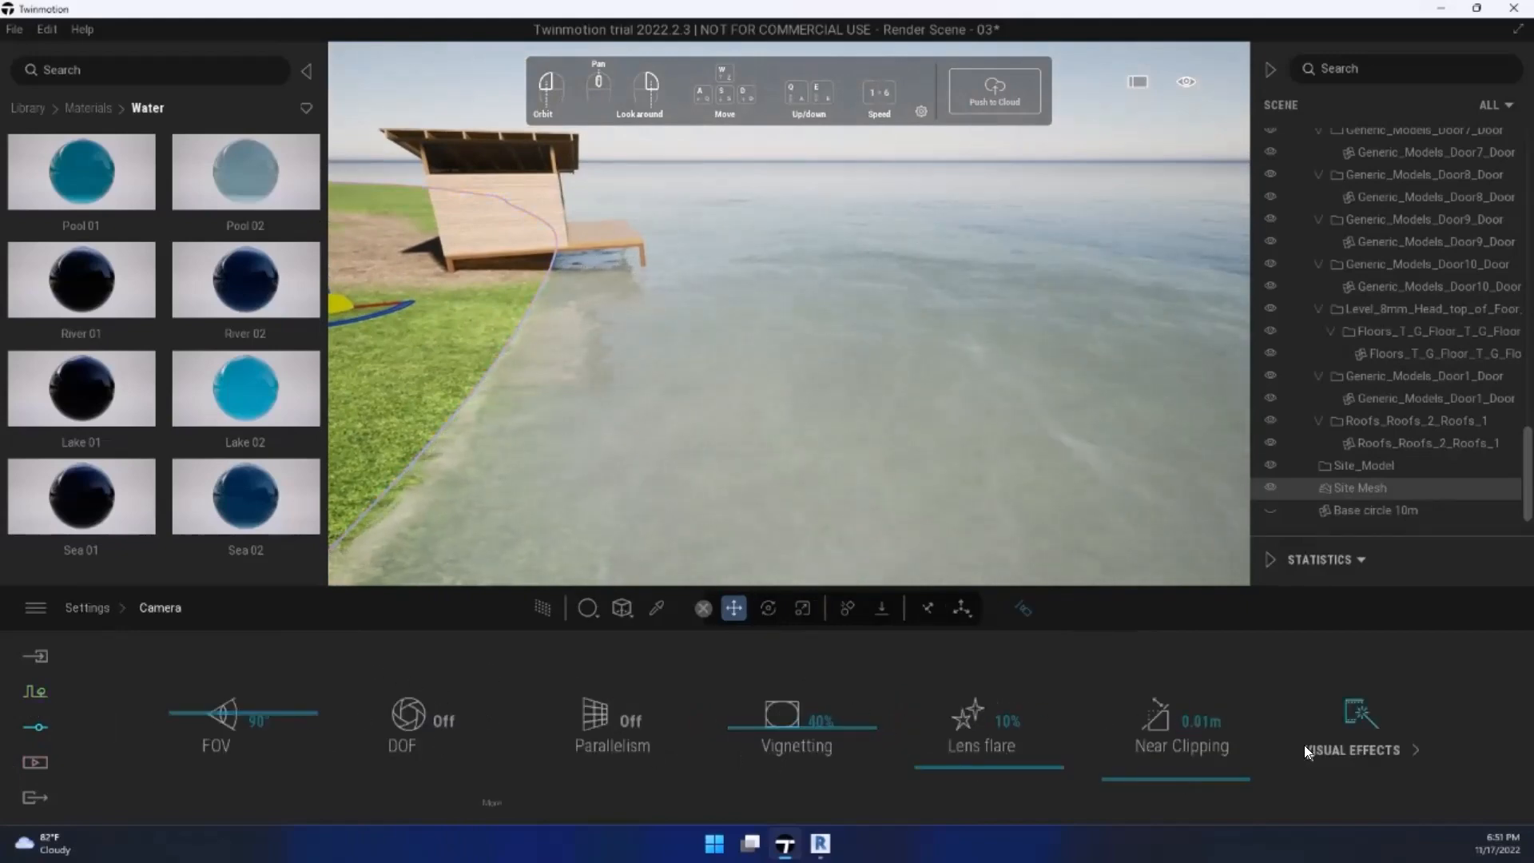
pyautogui.click(68, 612)
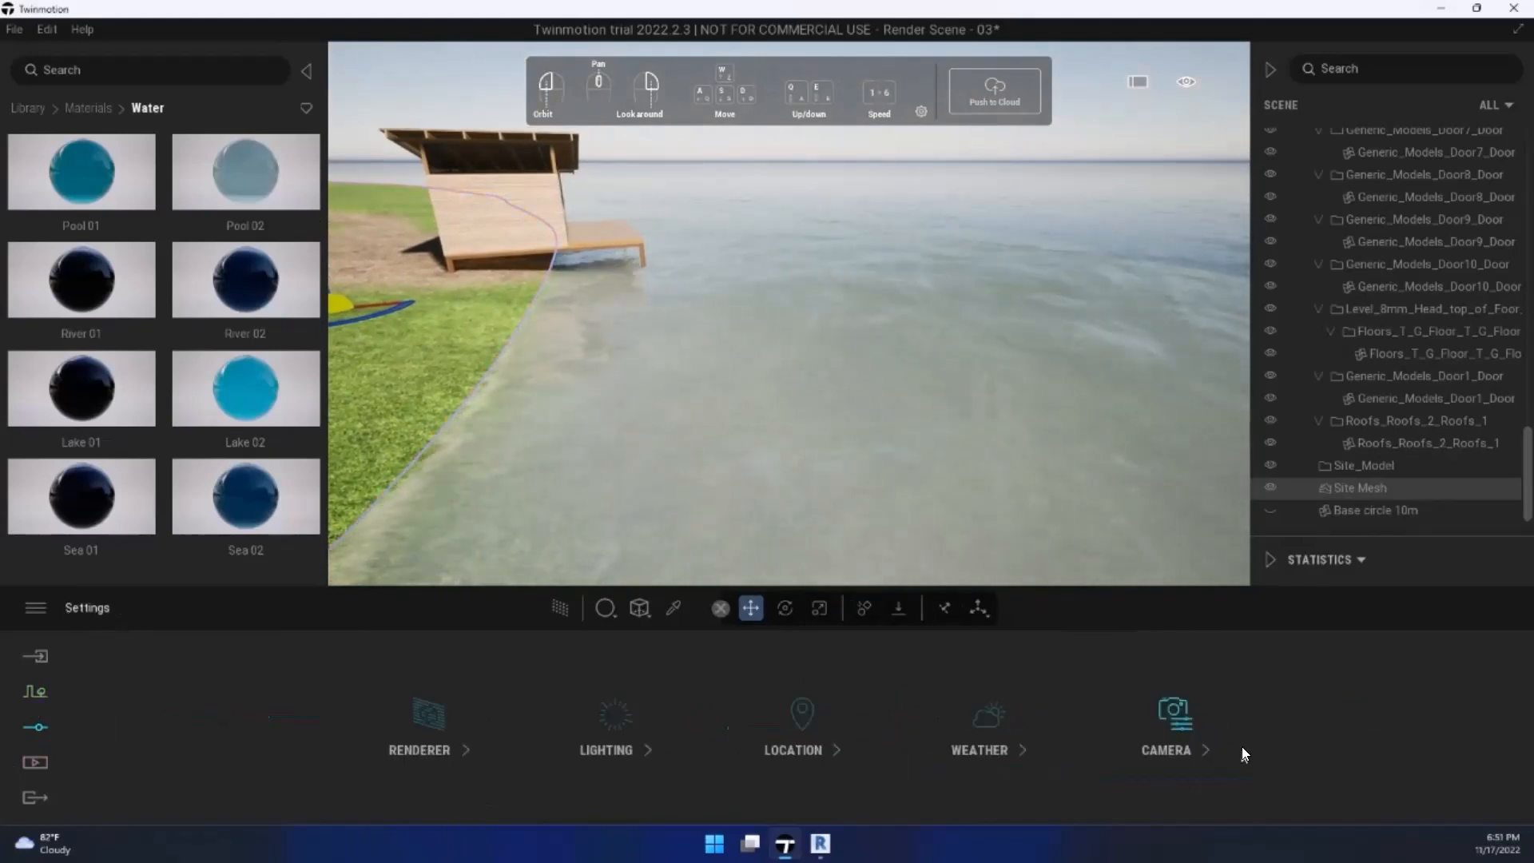
pyautogui.click(1003, 730)
pyautogui.click(1372, 735)
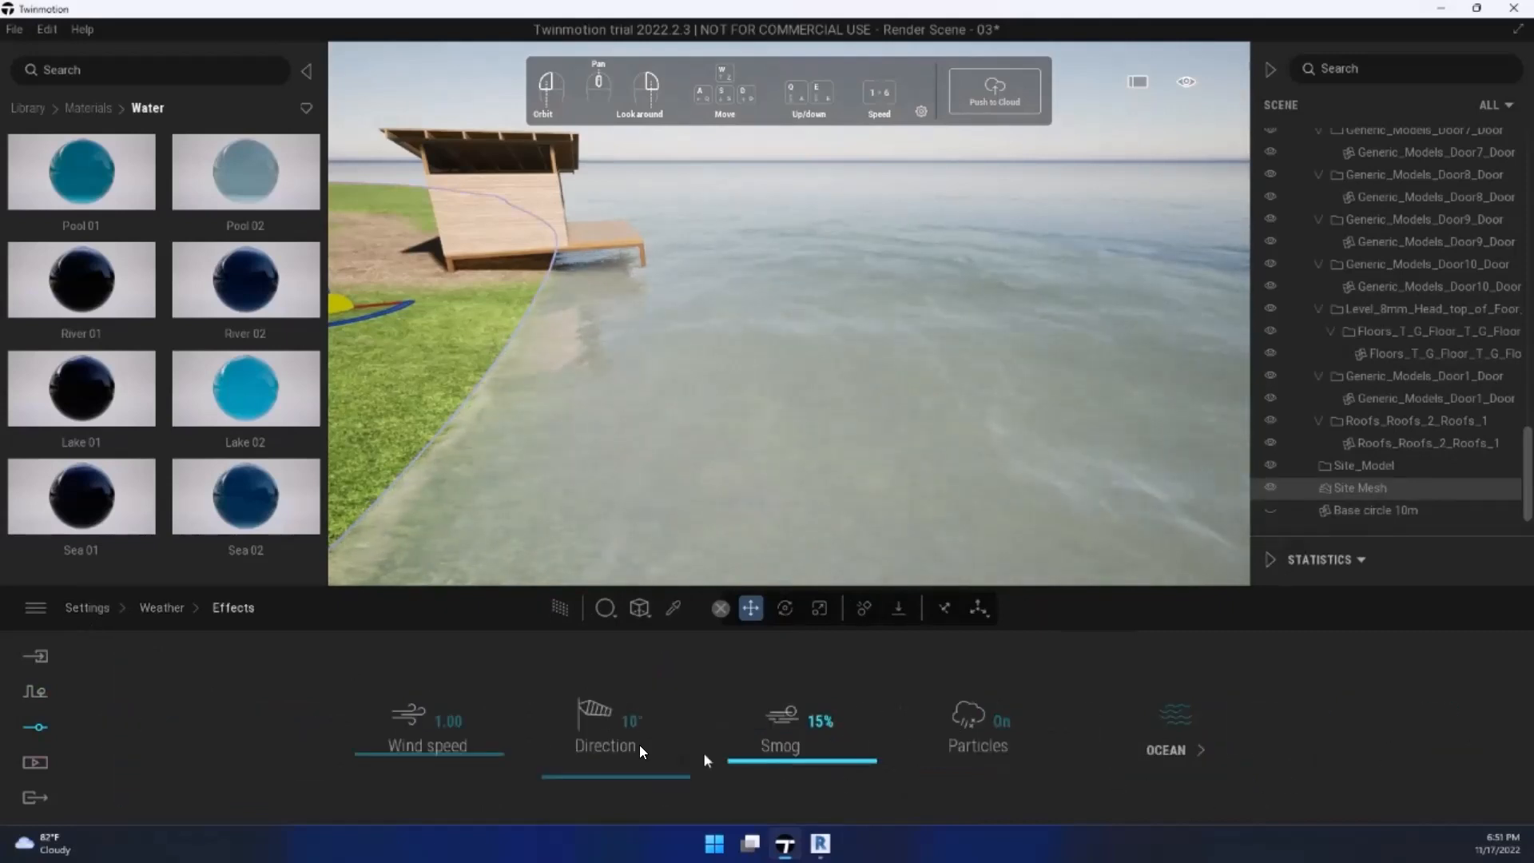
pyautogui.click(1152, 728)
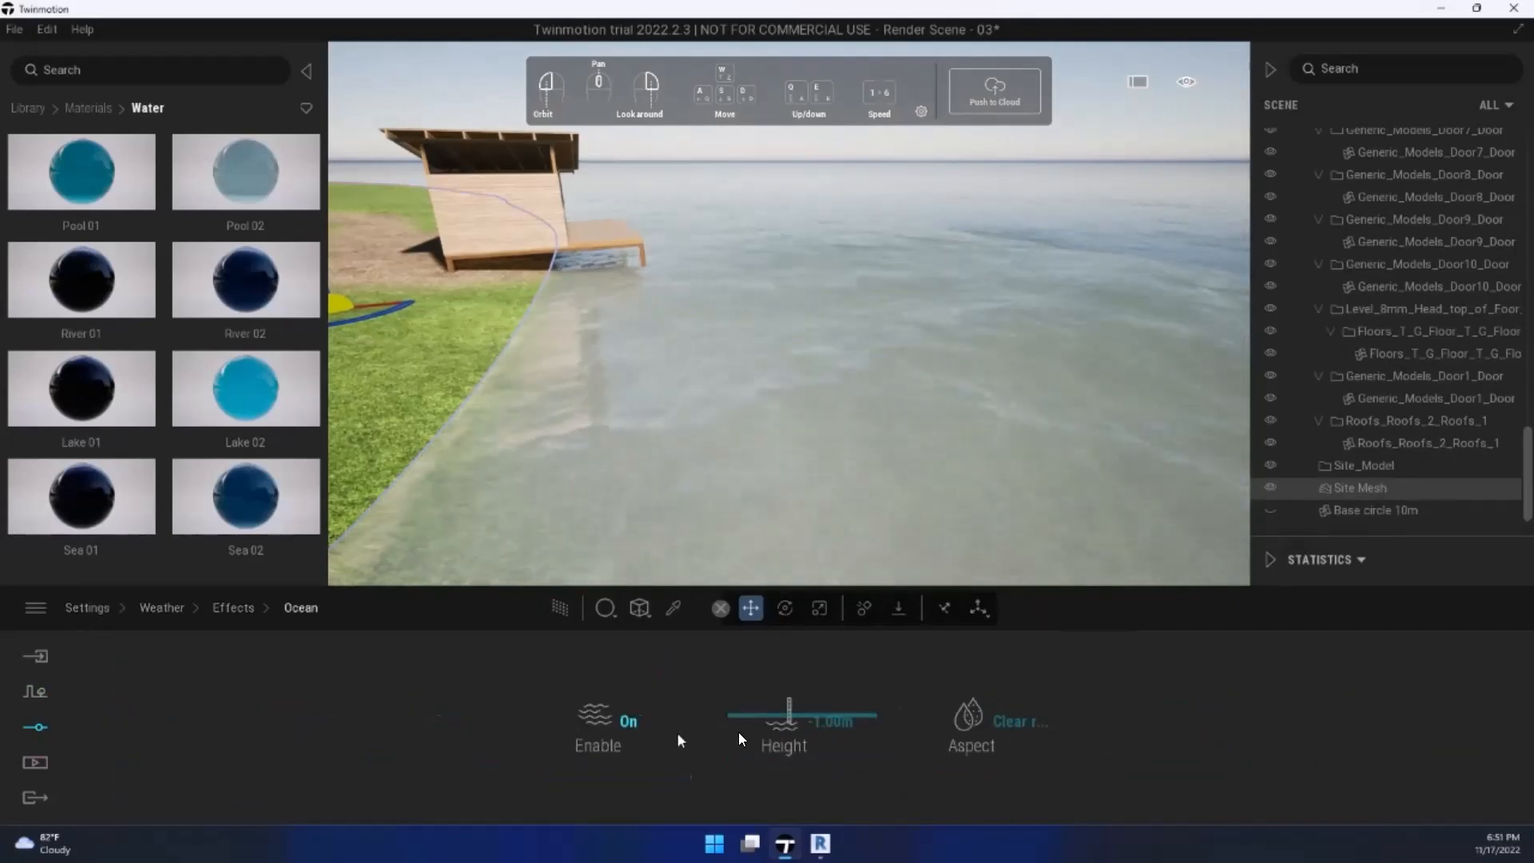
pyautogui.click(599, 718)
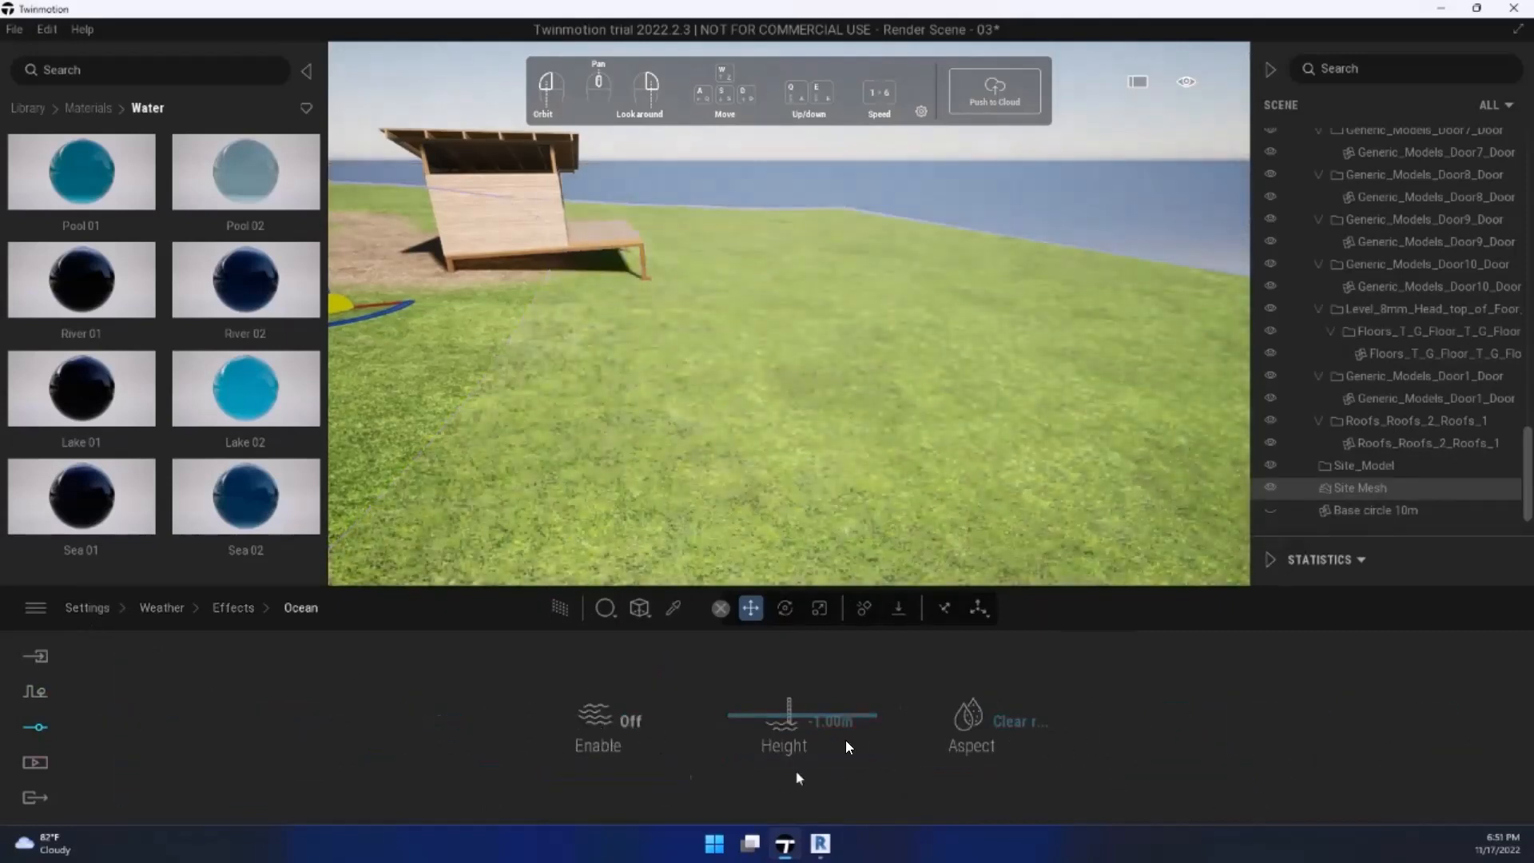
# Step: Make the Base circle 10m water object visible in the scene again, keeping the Site Mesh shown
pyautogui.click(1269, 489)
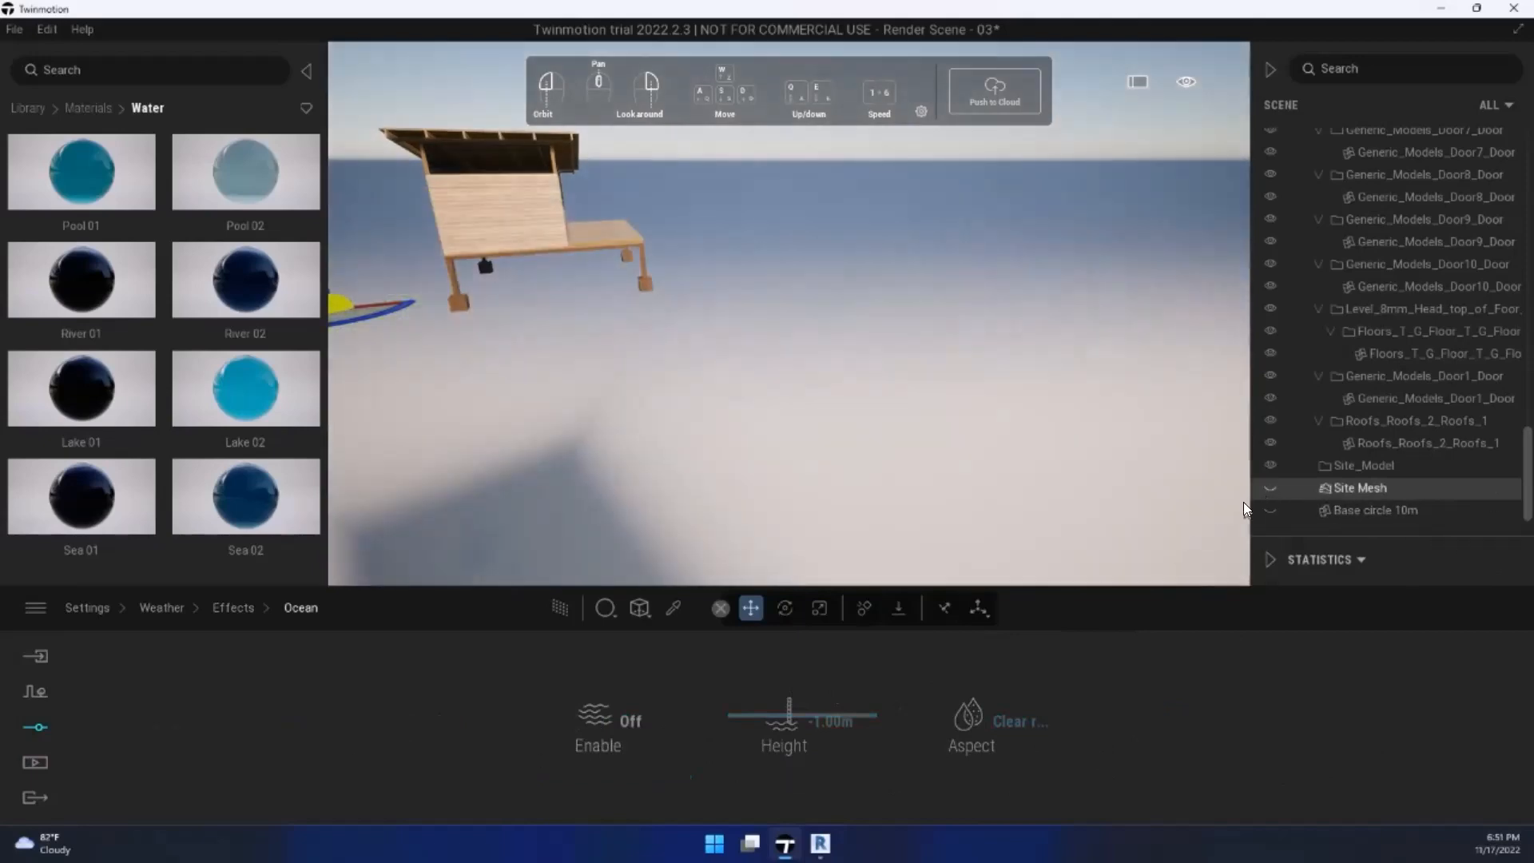
pyautogui.click(1271, 487)
pyautogui.click(1269, 510)
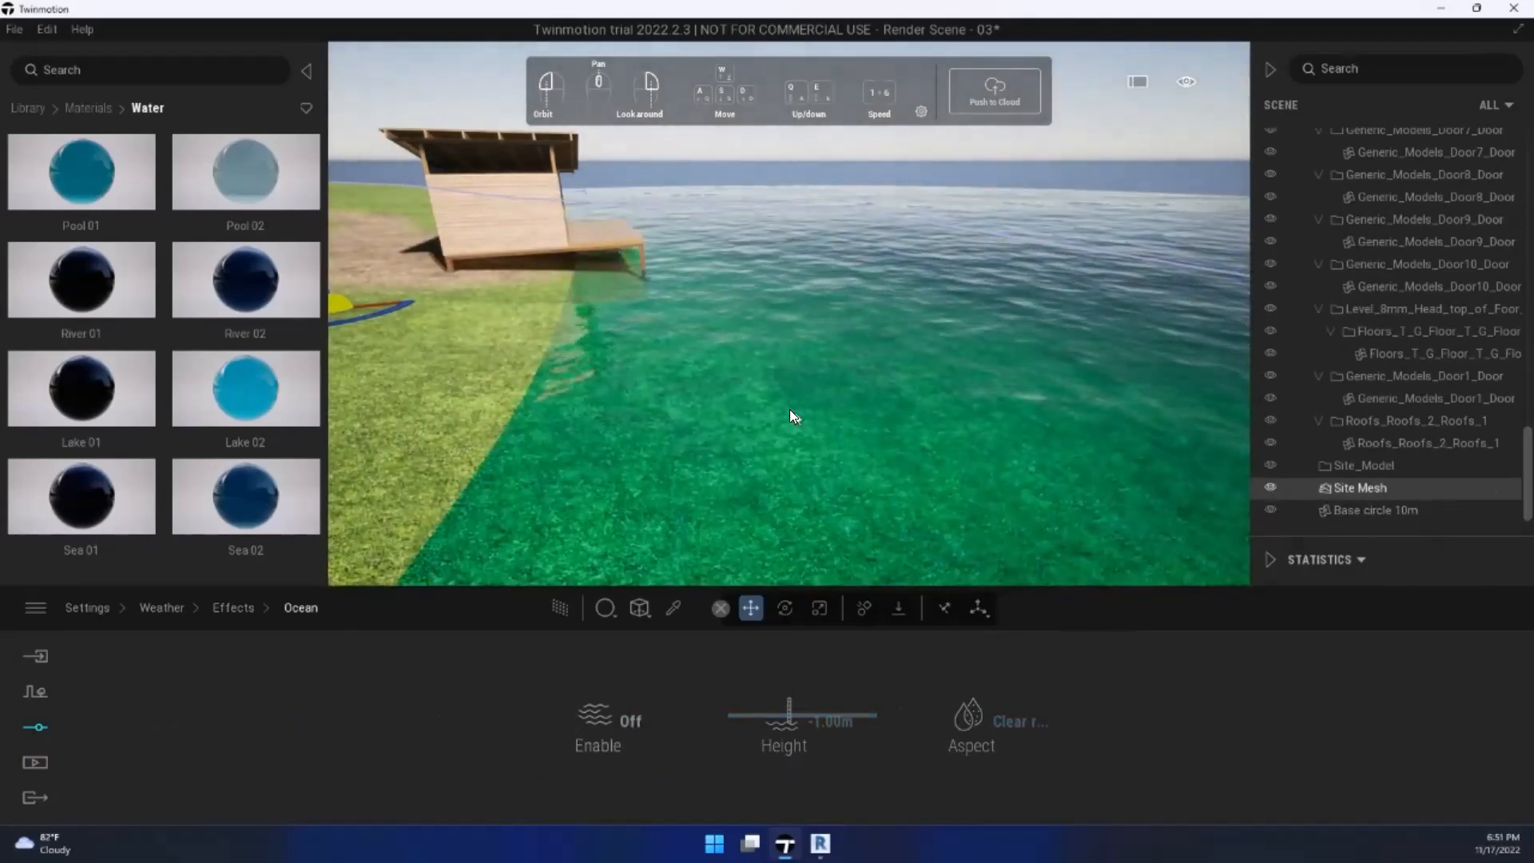
# Step: Try the Sea 02, Lake 01 and Pool 02 water materials on the base circle, and reapply Lake 02
pyautogui.press('w')
pyautogui.moveTo(746, 394); pyautogui.dragTo(715, 380, button='right')
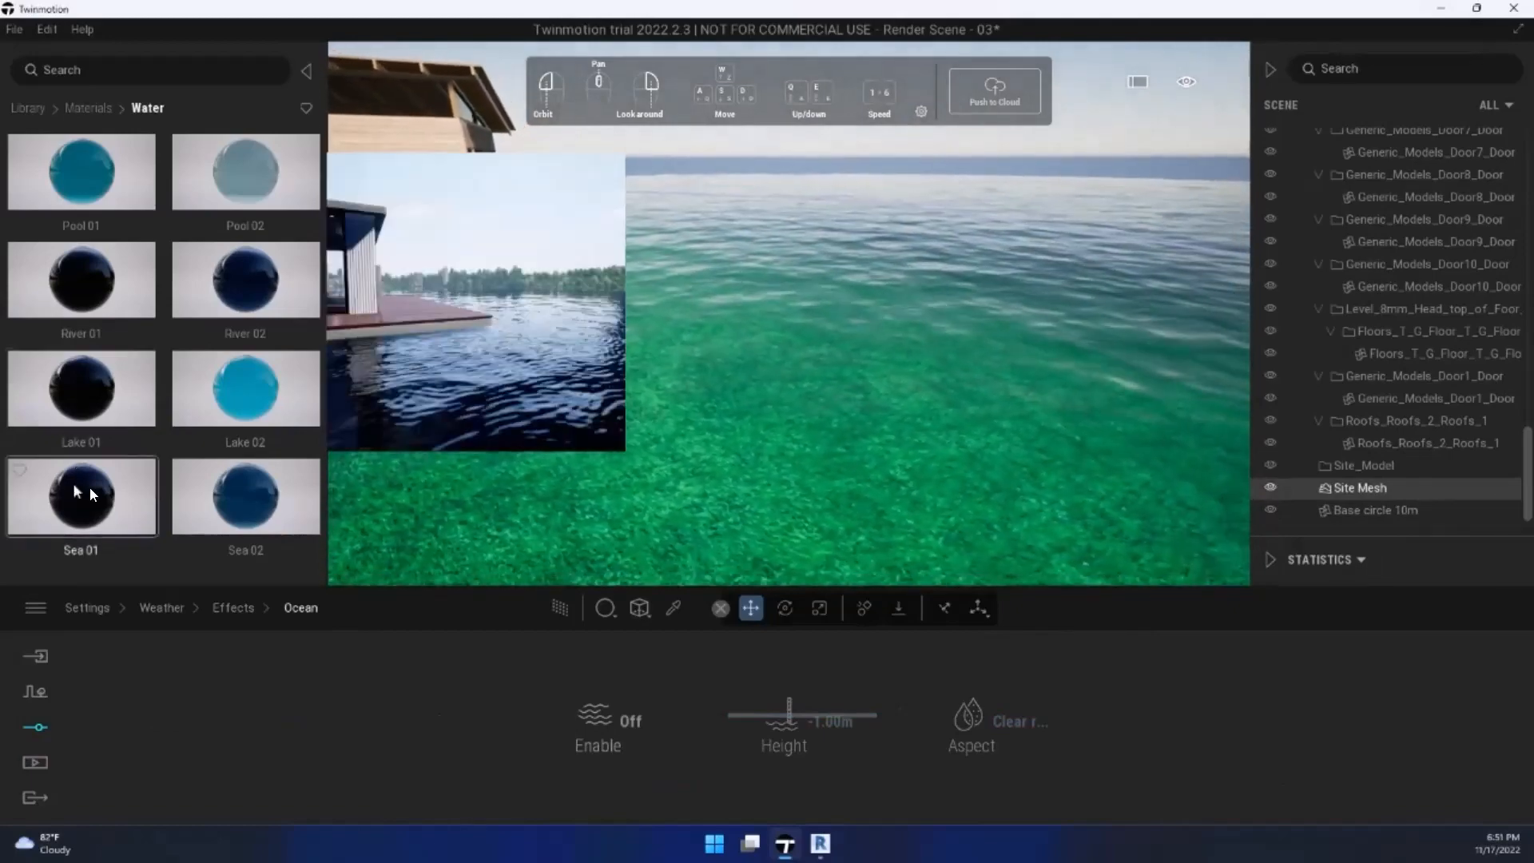
pyautogui.moveTo(240, 503)
pyautogui.moveTo(242, 512); pyautogui.dragTo(456, 469)
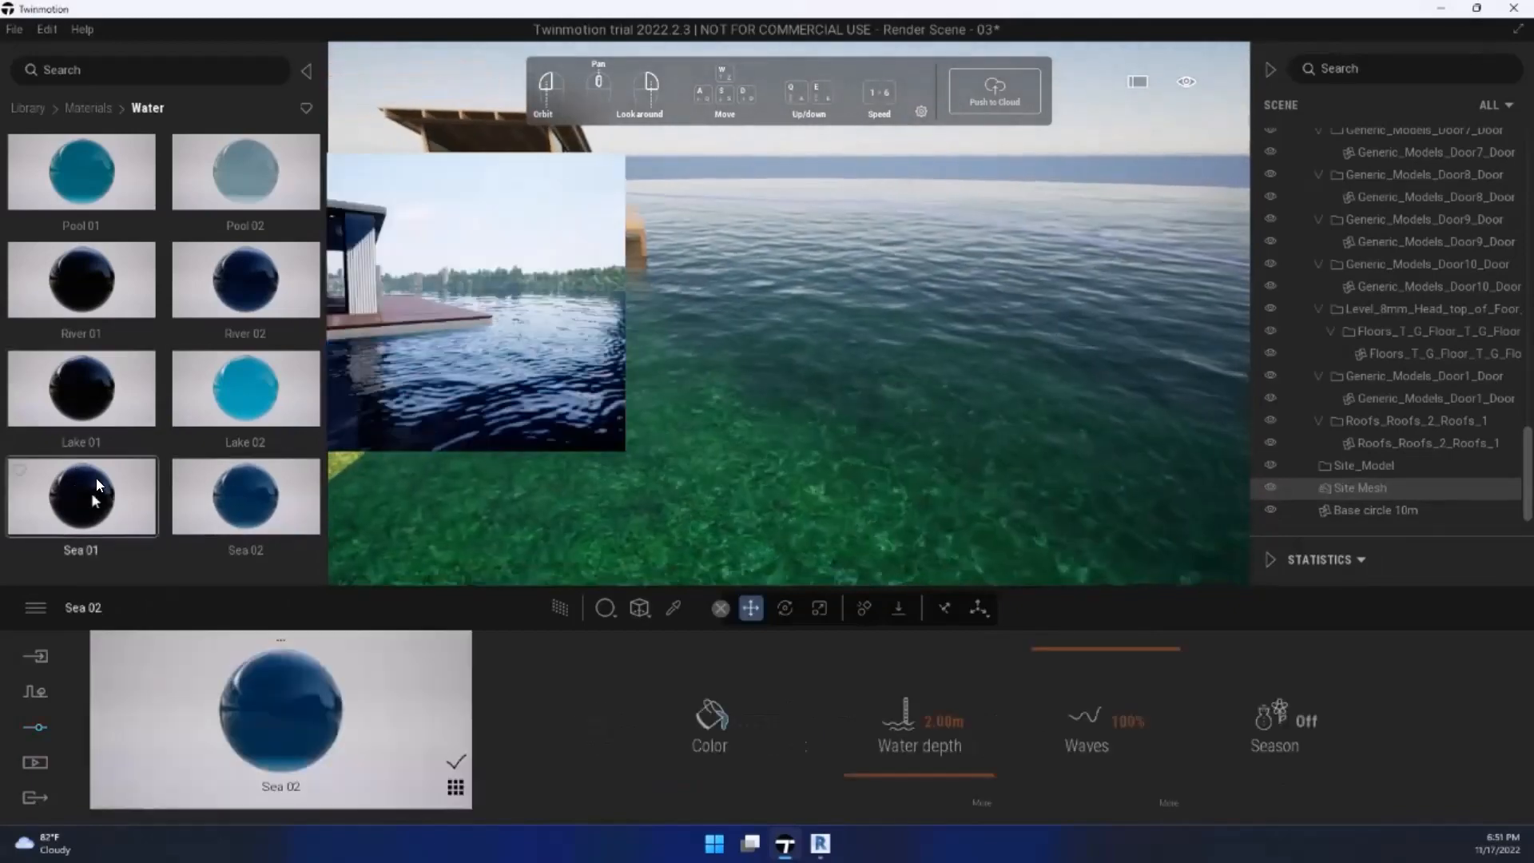
pyautogui.moveTo(82, 393); pyautogui.dragTo(802, 481)
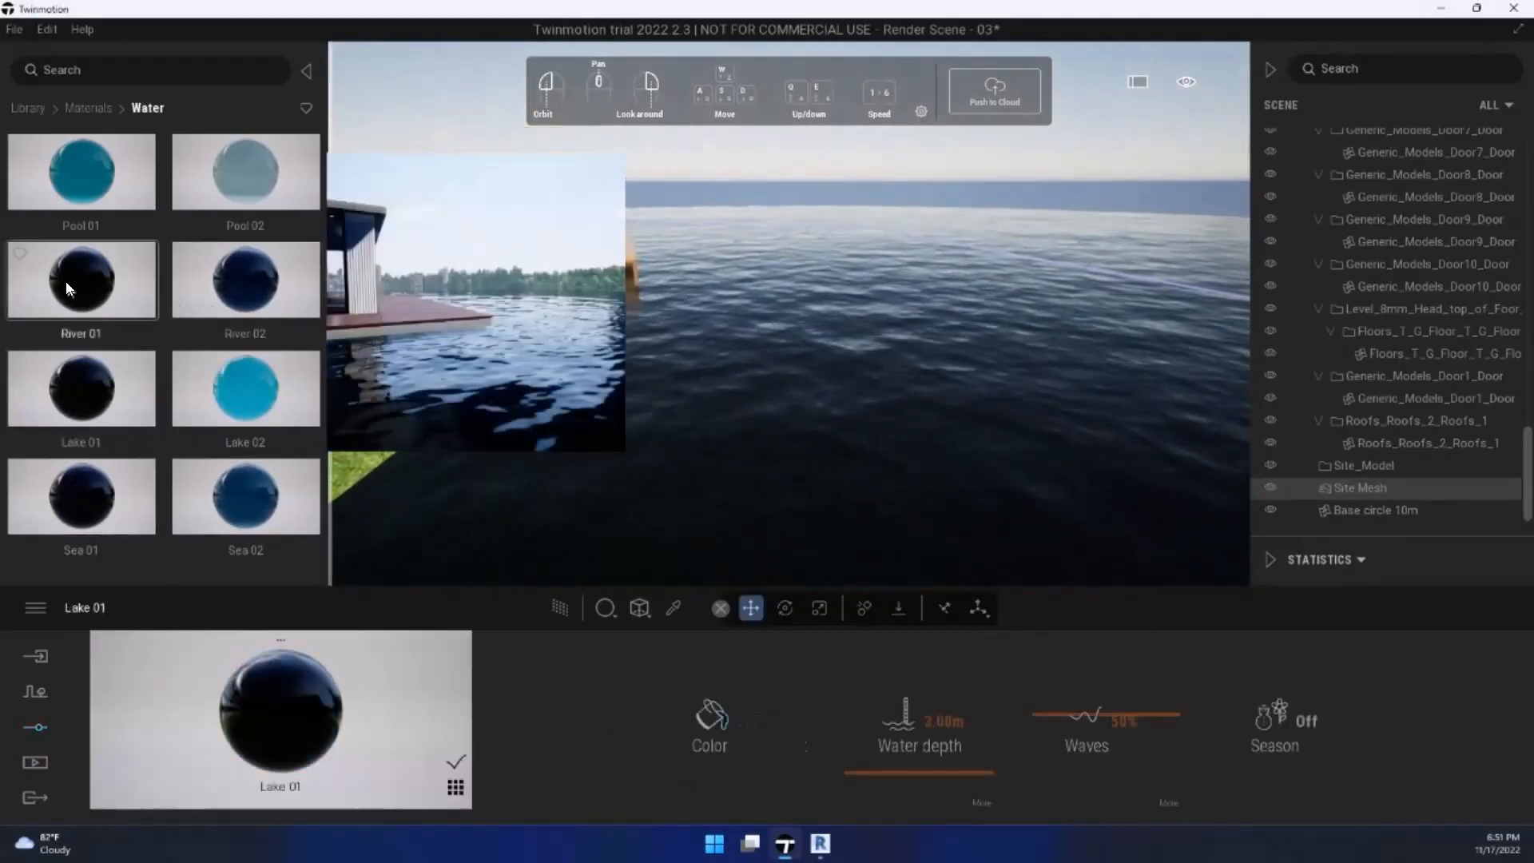
pyautogui.moveTo(751, 399); pyautogui.dragTo(773, 395, button='right')
pyautogui.moveTo(250, 223); pyautogui.dragTo(931, 527)
pyautogui.moveTo(239, 407); pyautogui.dragTo(833, 477)
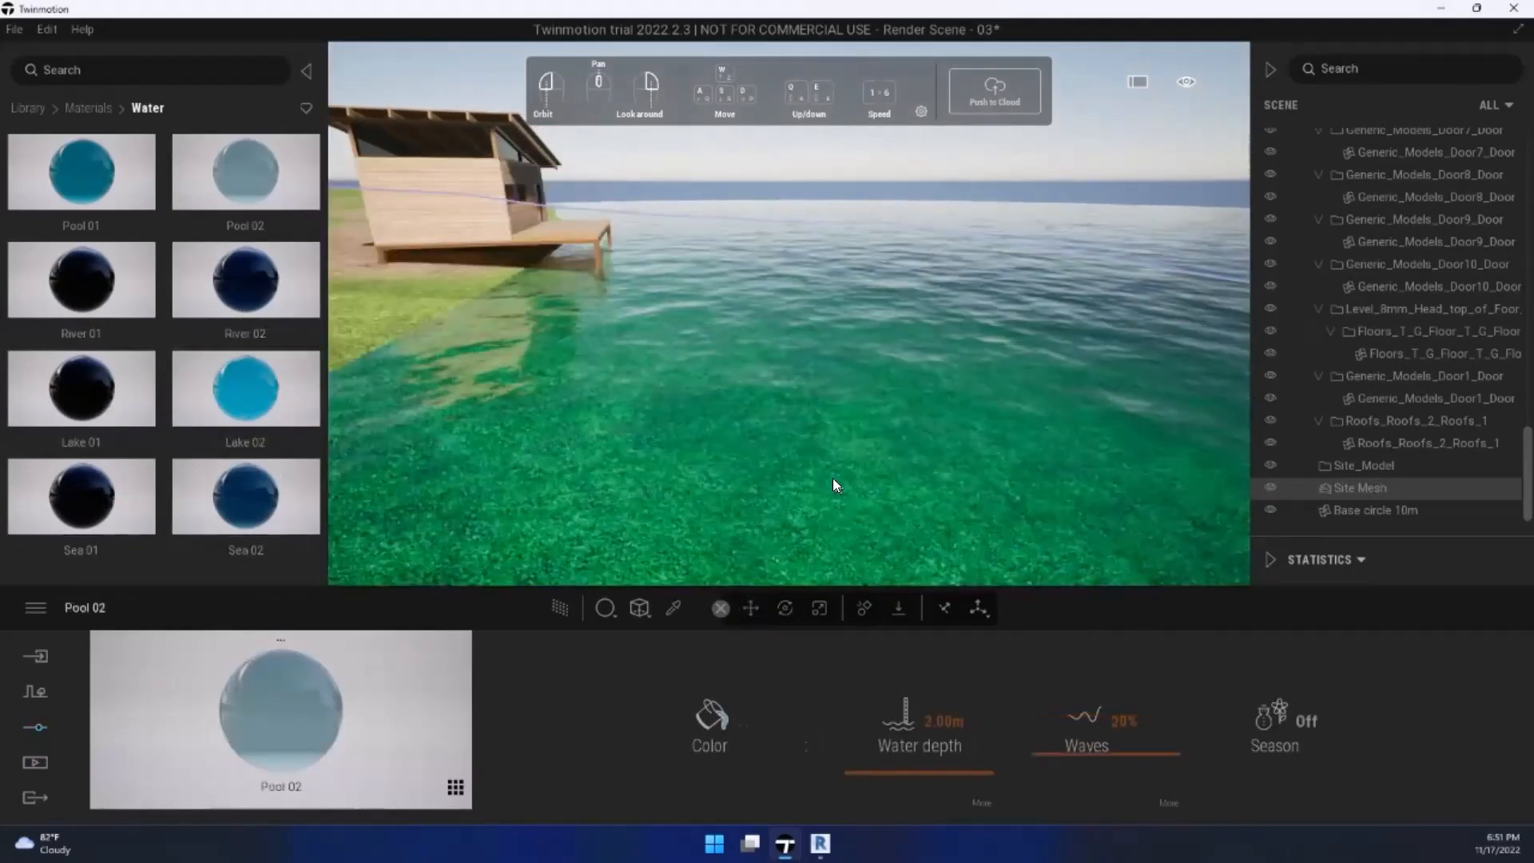
# Step: Examine the Lake 02 water around the house and the grassy terrain inland beside the gravel area
pyautogui.press('s')
pyautogui.moveTo(852, 488); pyautogui.dragTo(646, 541, button='right')
pyautogui.press('d')
pyautogui.press('d')
pyautogui.press('d')
pyautogui.press('a')
pyautogui.press('d')
pyautogui.press('e')
pyautogui.press('w')
pyautogui.press('w')
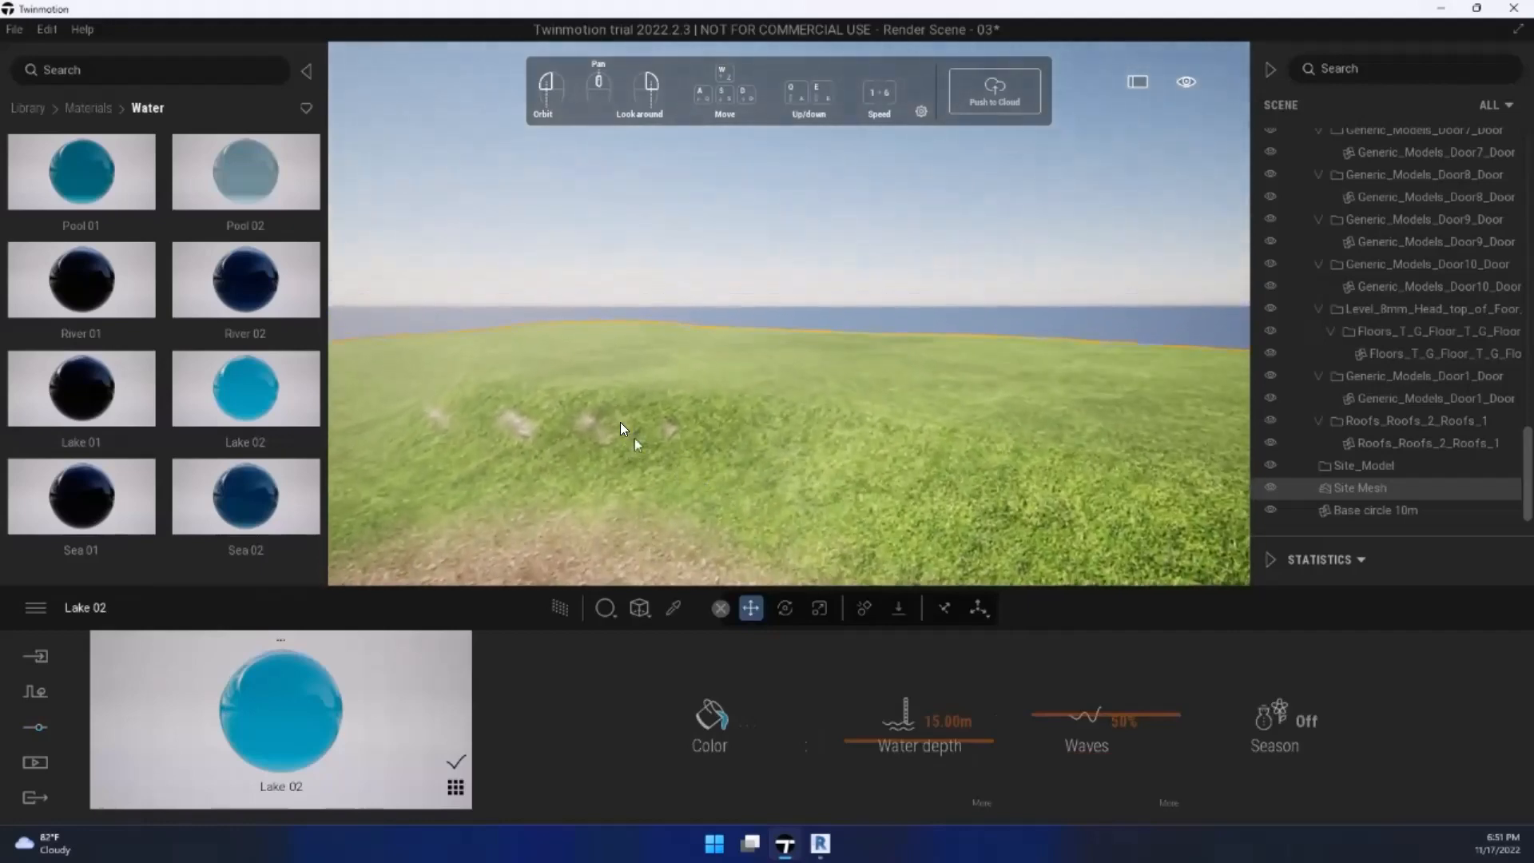
pyautogui.click(36, 658)
pyautogui.click(36, 690)
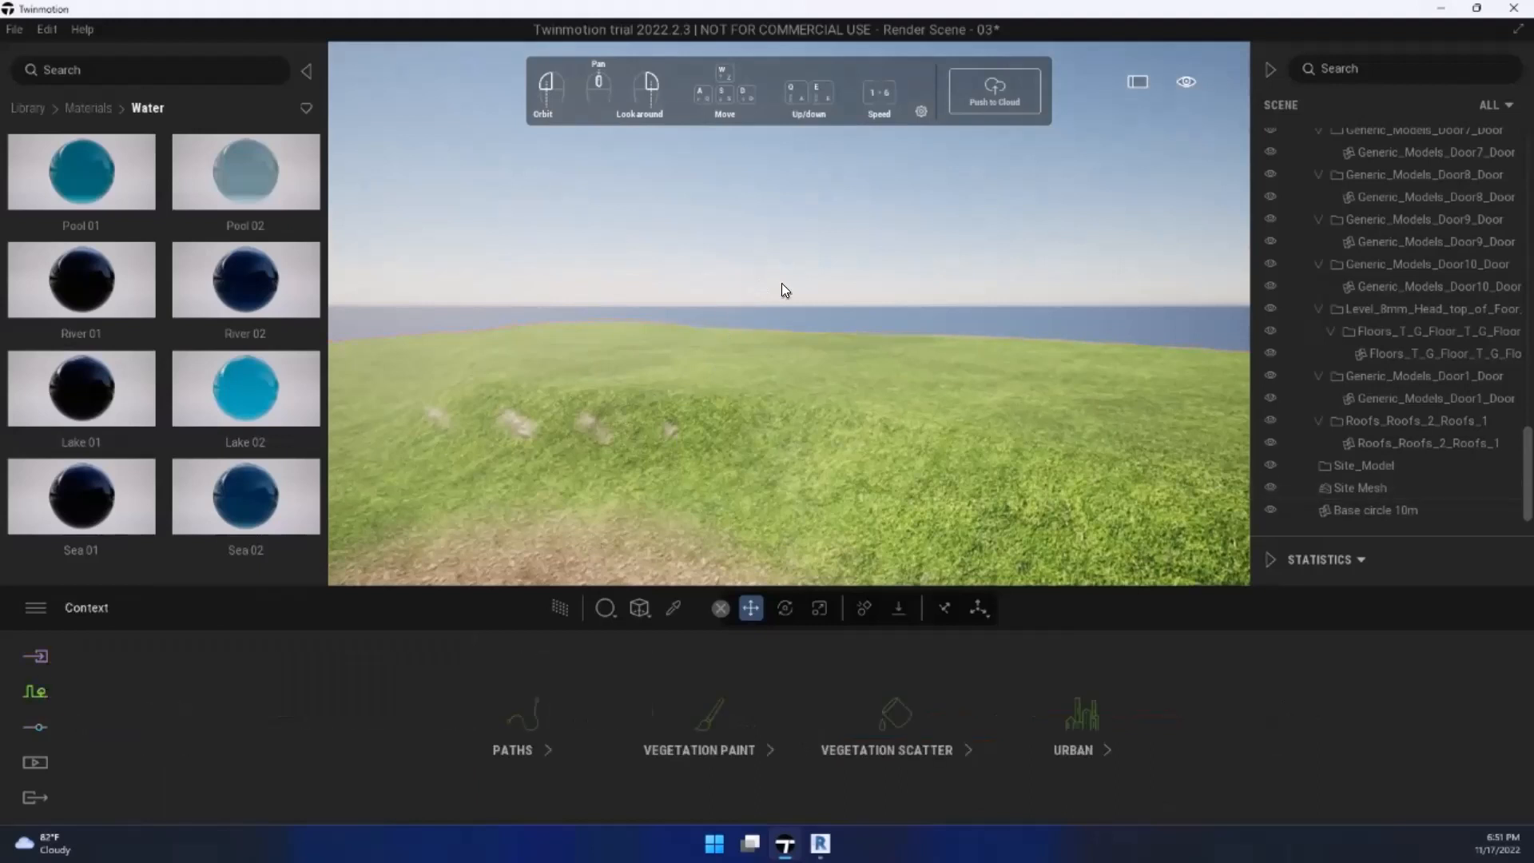
pyautogui.moveTo(834, 531); pyautogui.dragTo(639, 449, button='right')
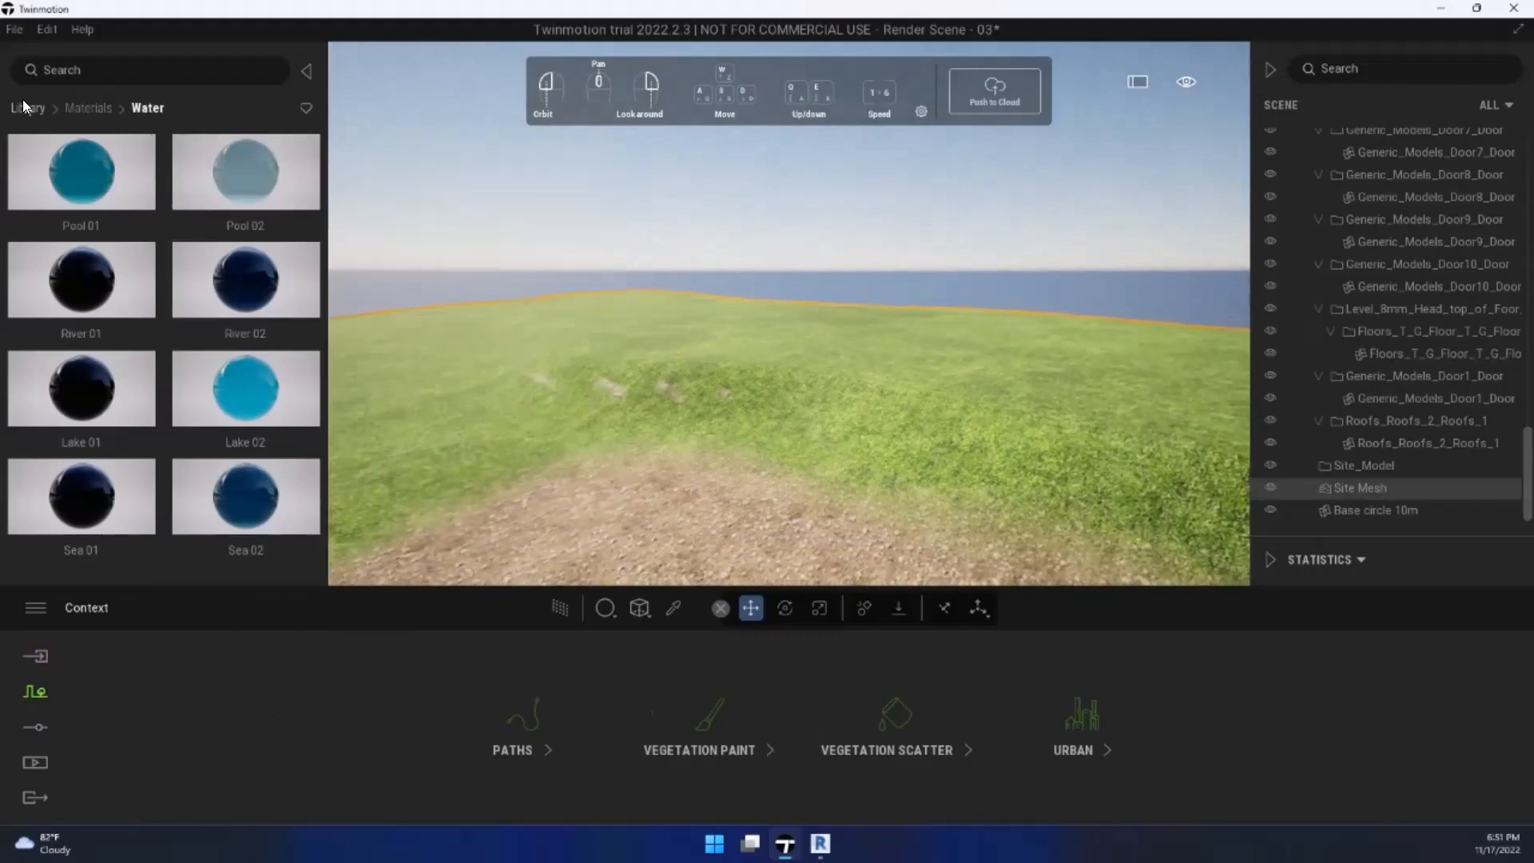
pyautogui.click(24, 107)
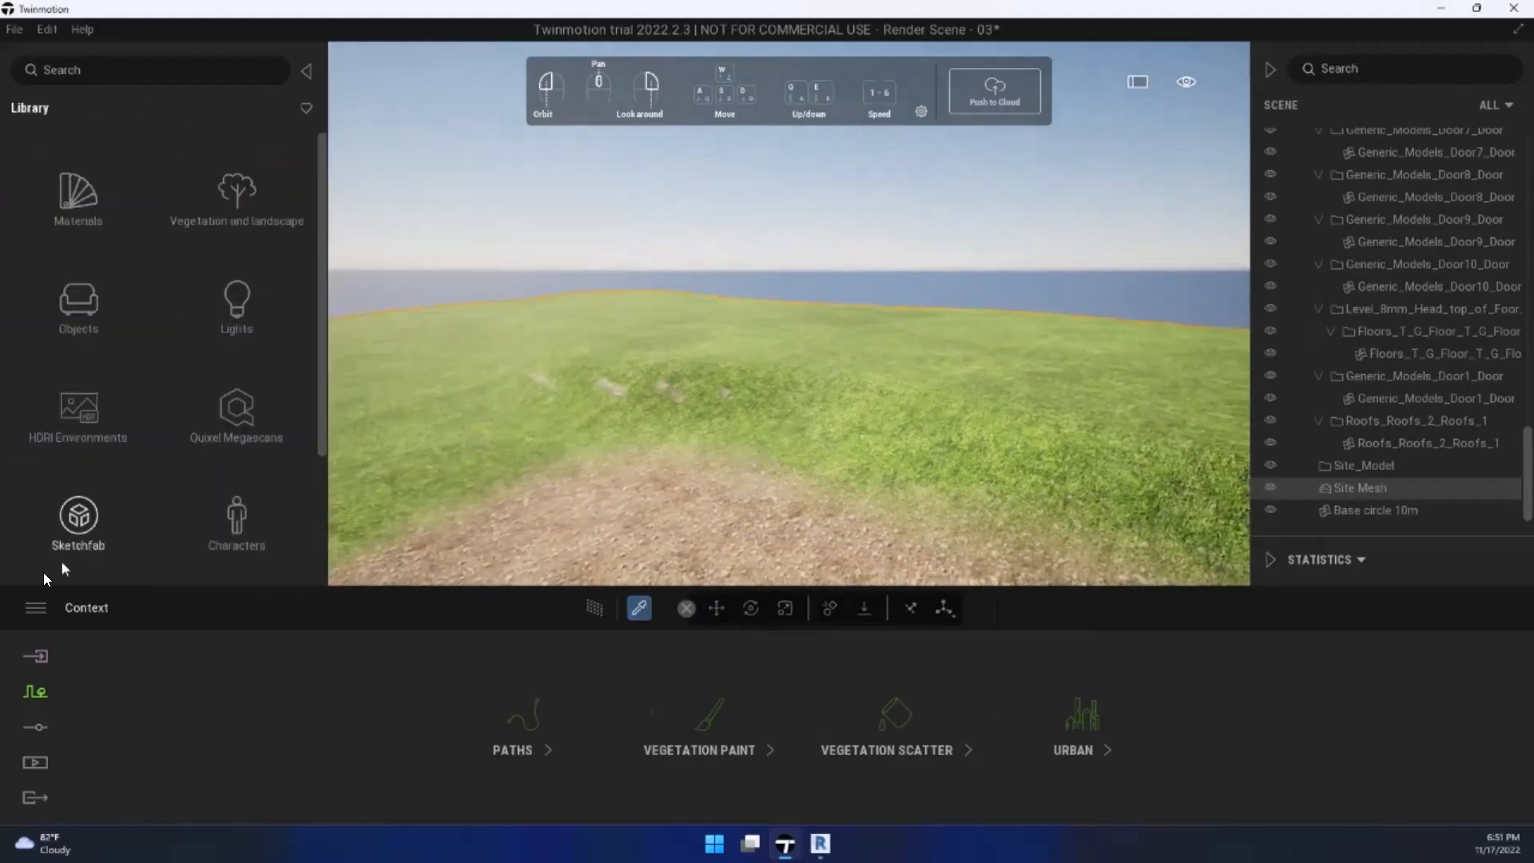
pyautogui.click(40, 724)
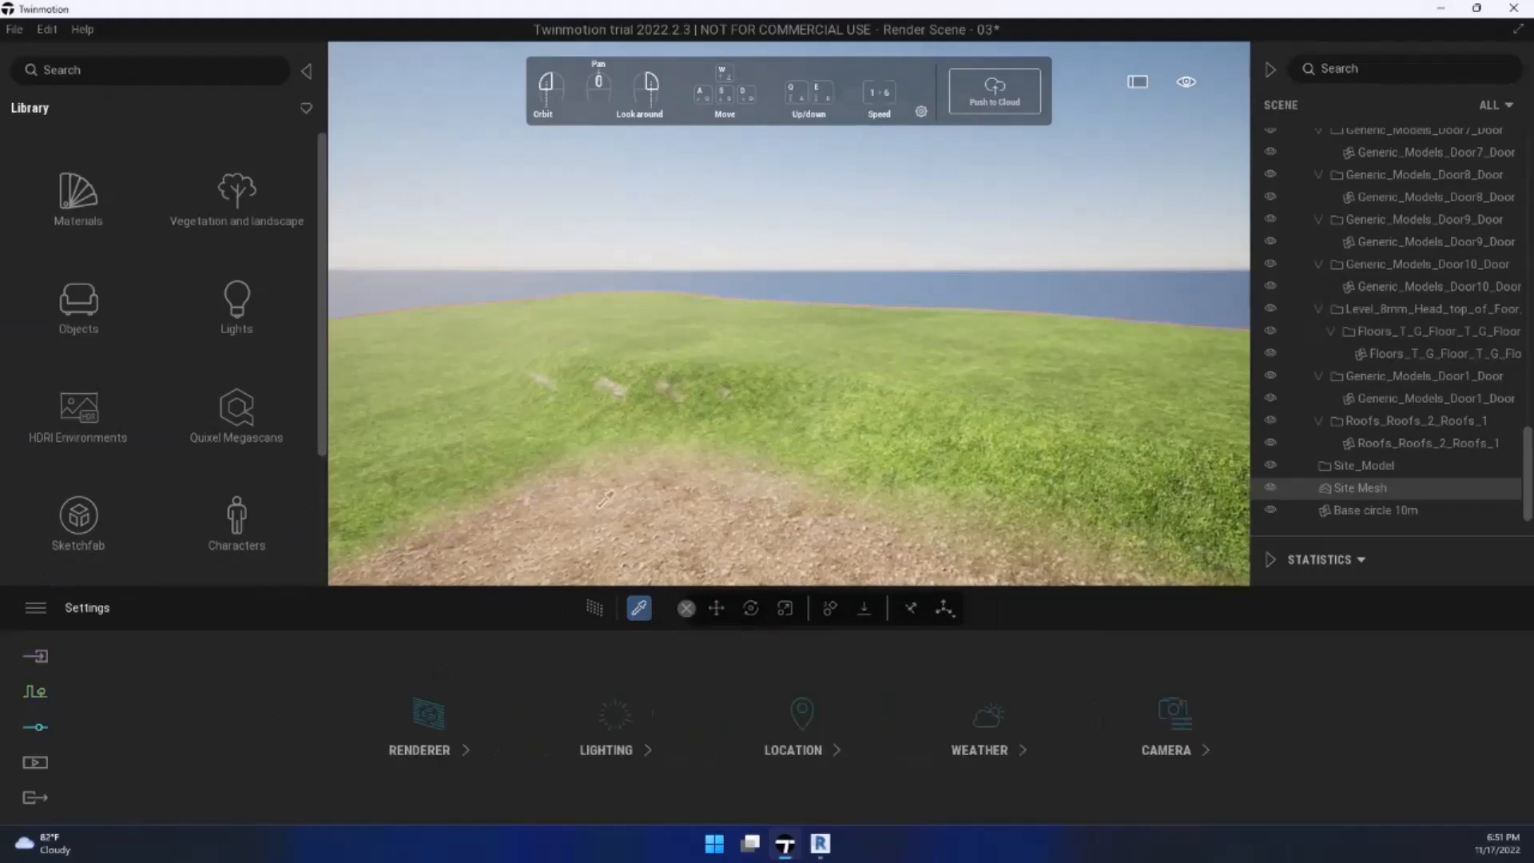
pyautogui.moveTo(656, 426); pyautogui.dragTo(85, 624, button='right')
pyautogui.moveTo(1040, 480); pyautogui.dragTo(694, 616, button='right')
# Step: Select the Site Mesh landscape as the object to edit and bring the grassy bank beside the gravel area into view
pyautogui.click(715, 608)
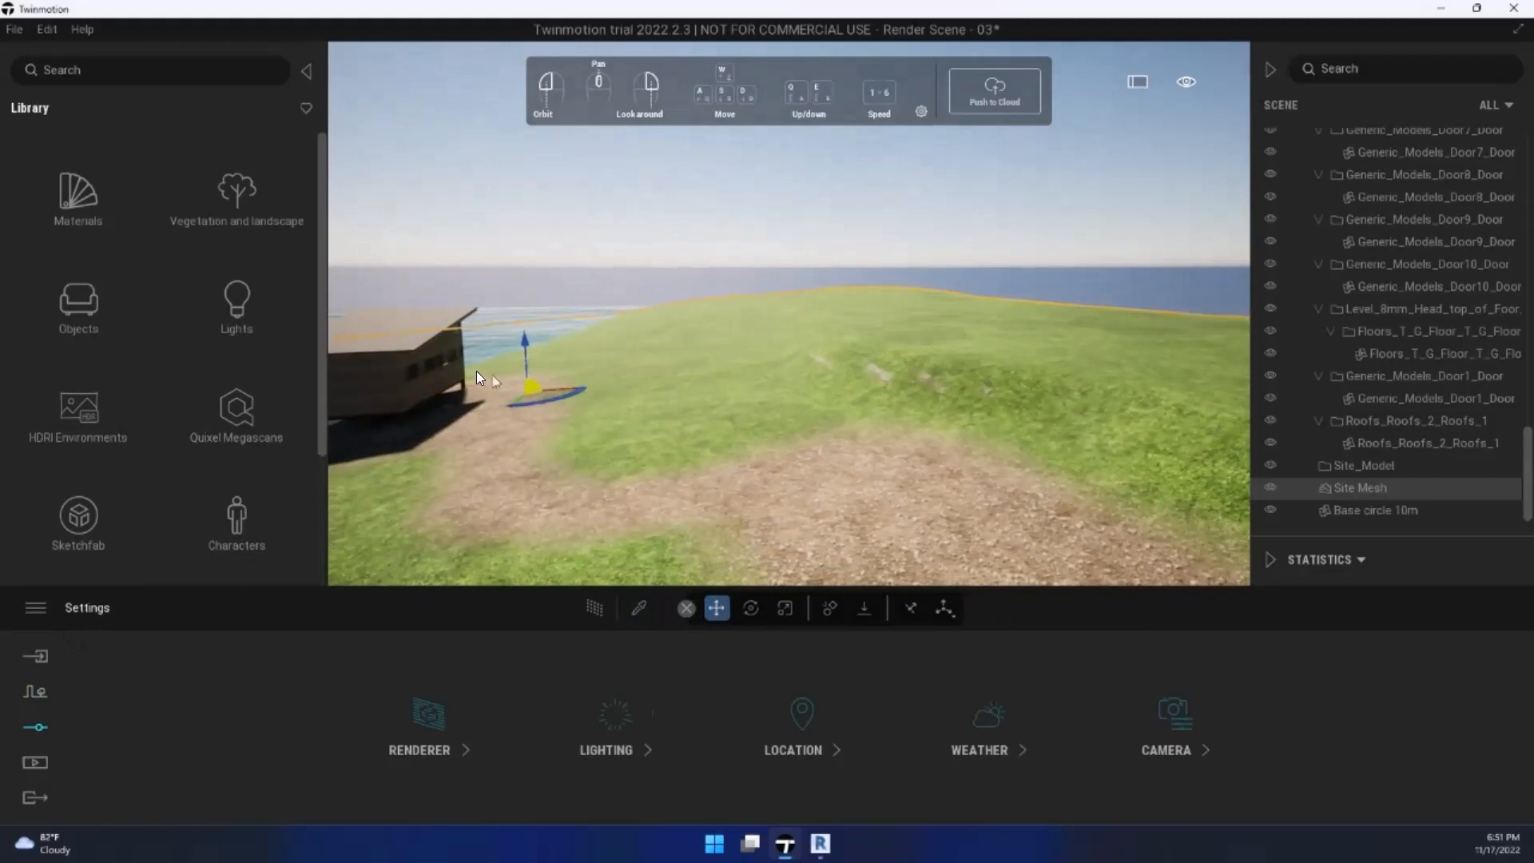
pyautogui.click(408, 356)
pyautogui.click(857, 442)
pyautogui.click(1367, 496)
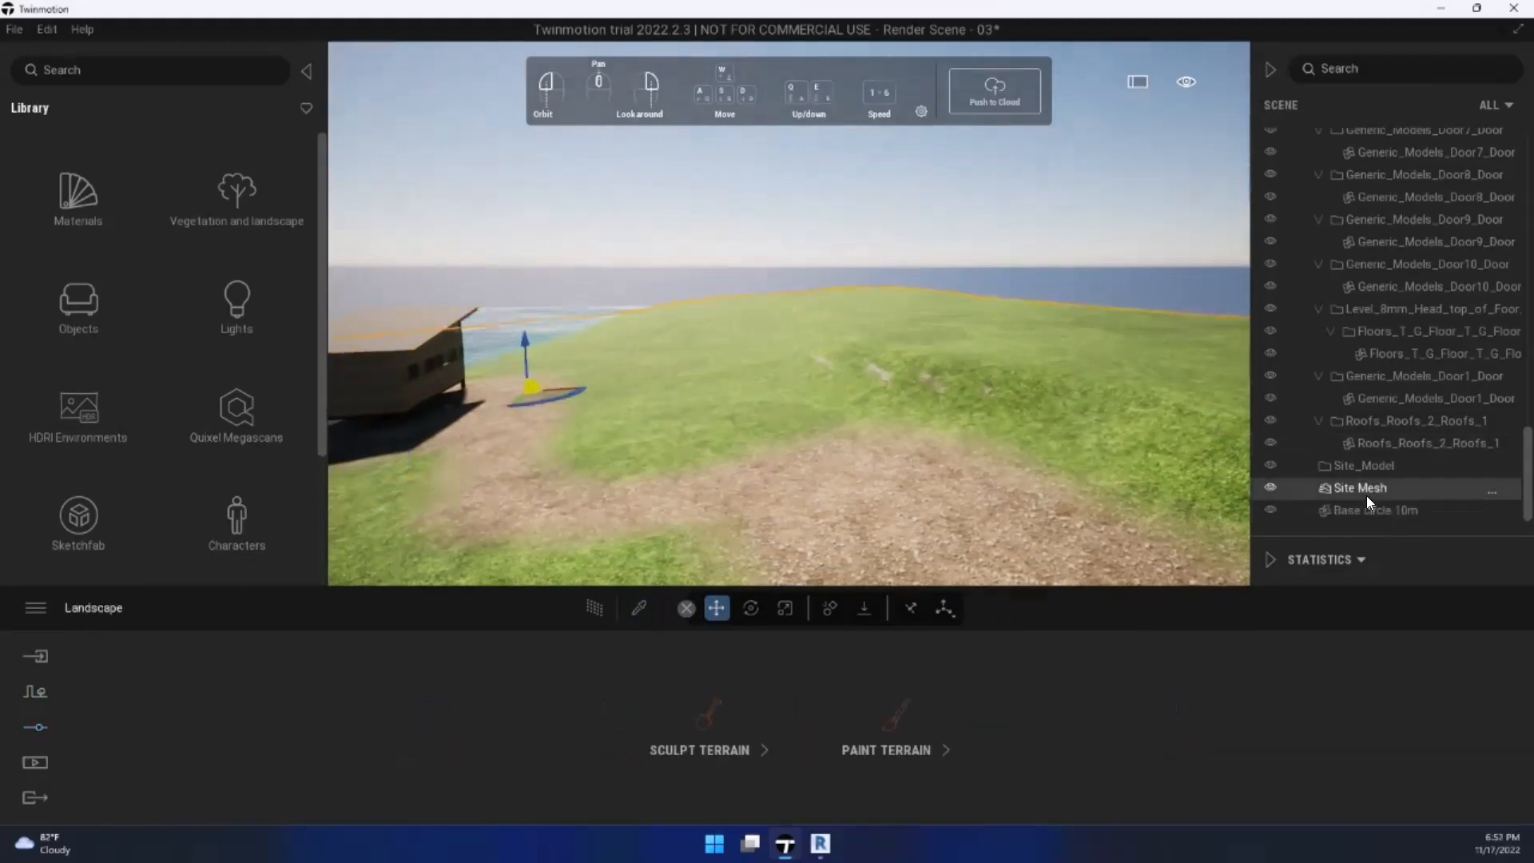
pyautogui.press('s')
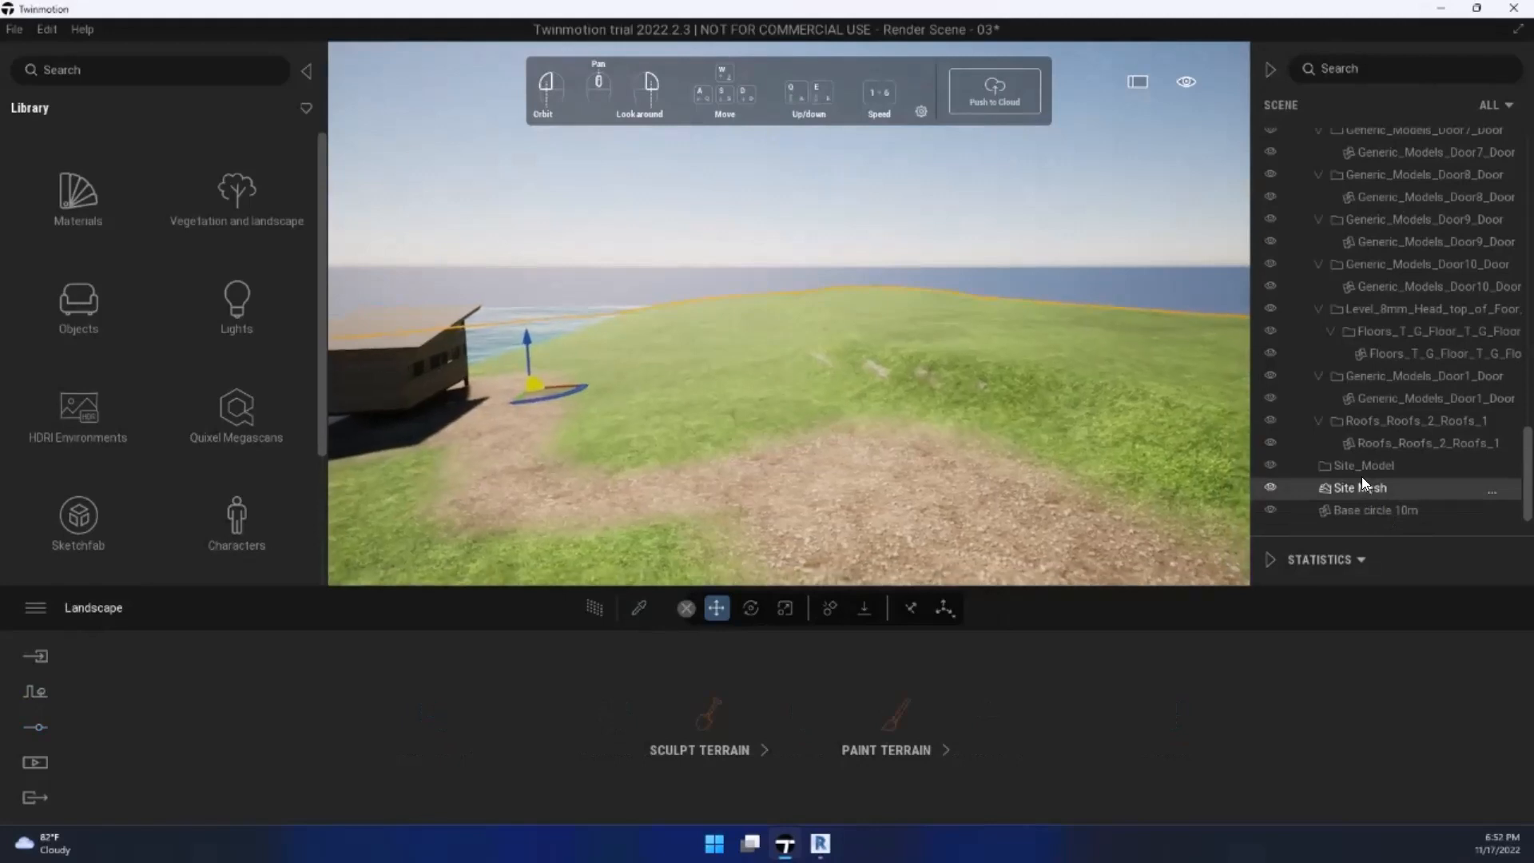
pyautogui.click(1361, 466)
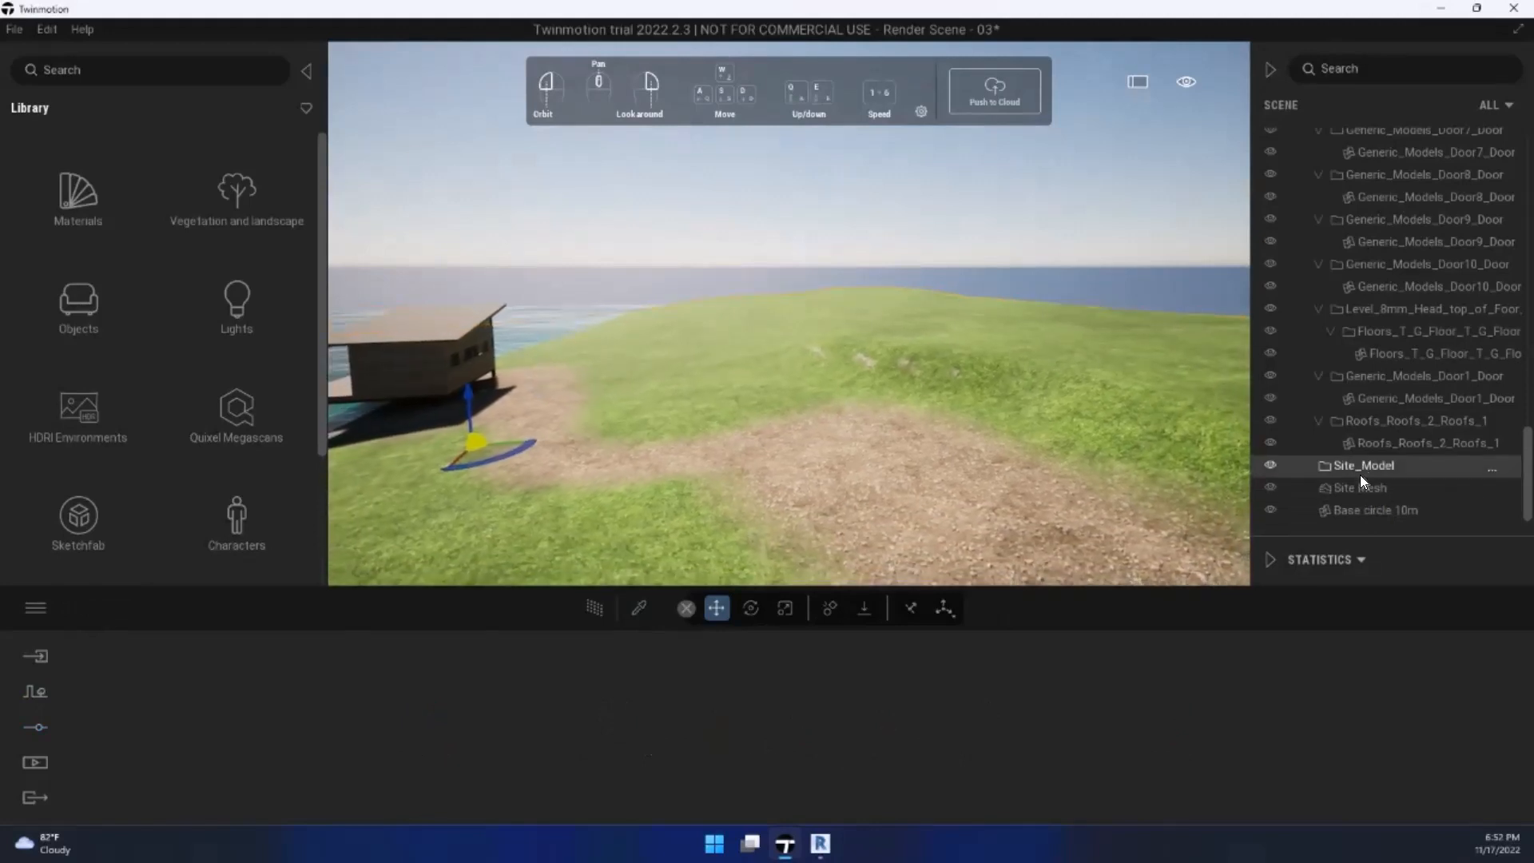
pyautogui.click(1361, 488)
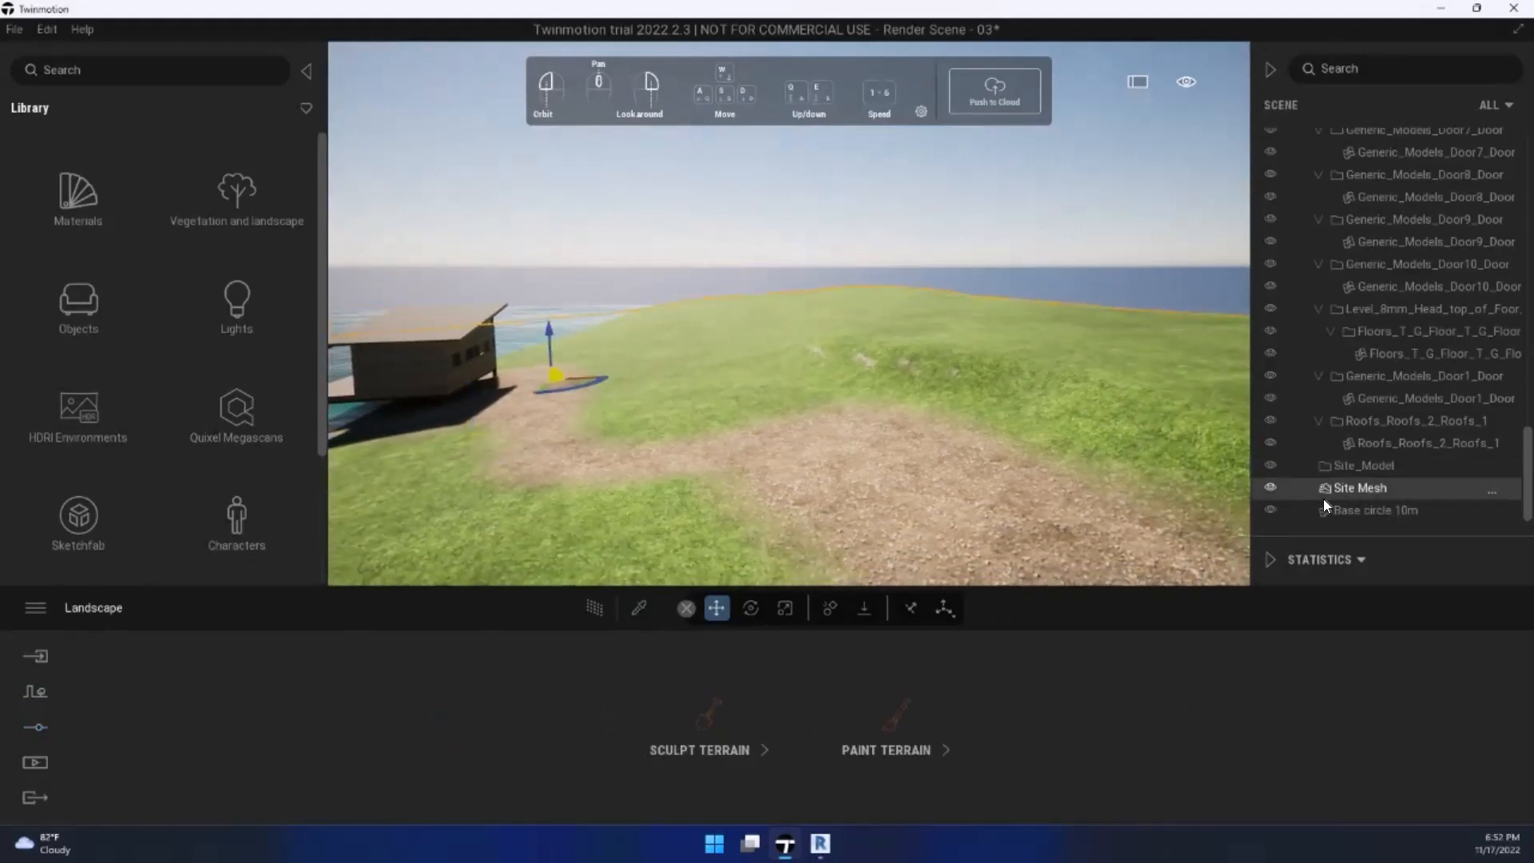
pyautogui.click(941, 236)
pyautogui.click(932, 359)
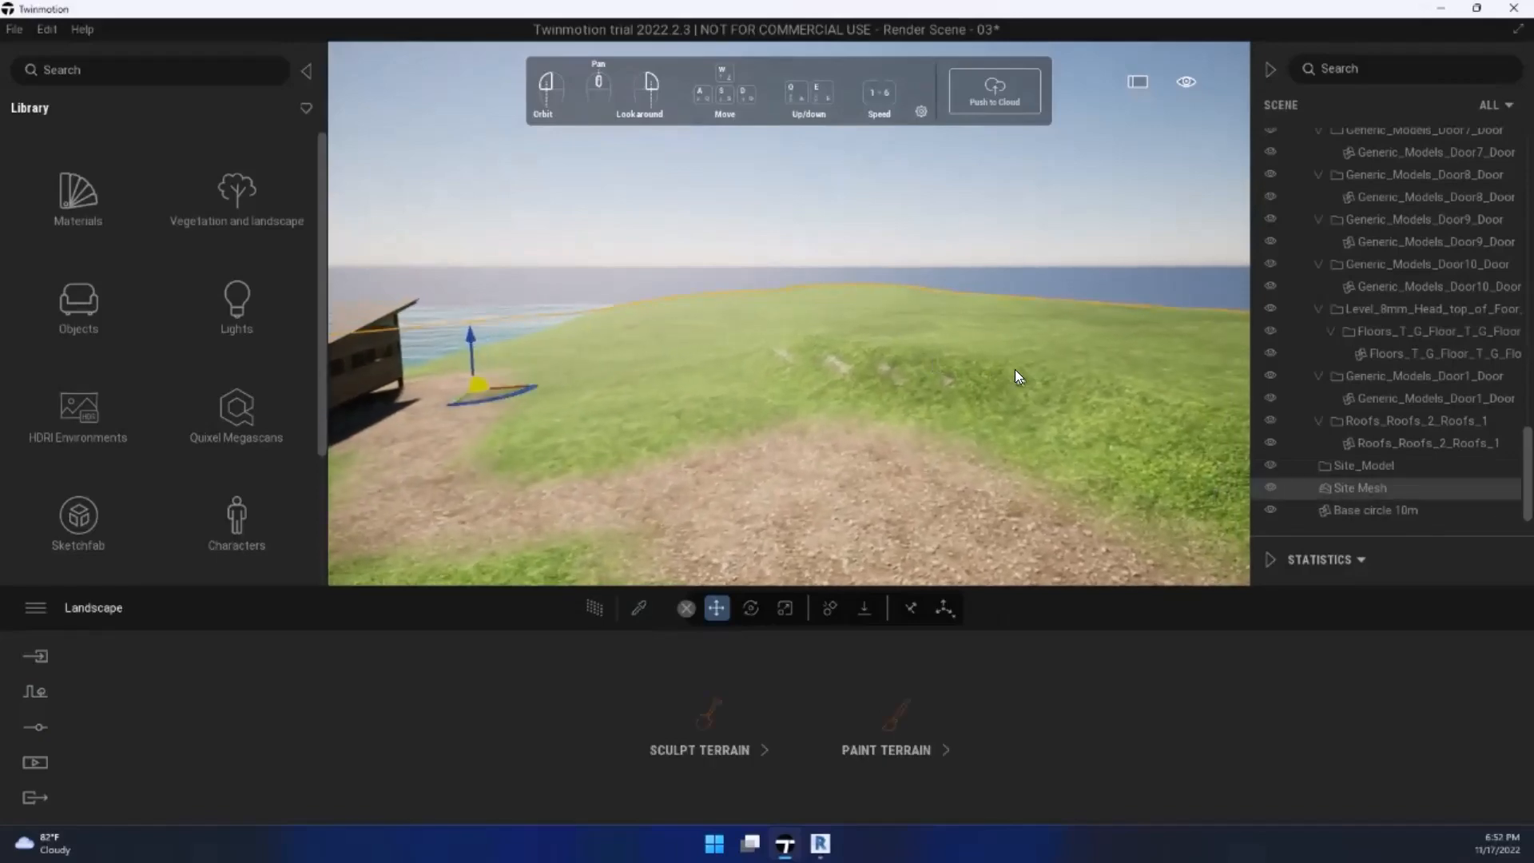
pyautogui.press('d')
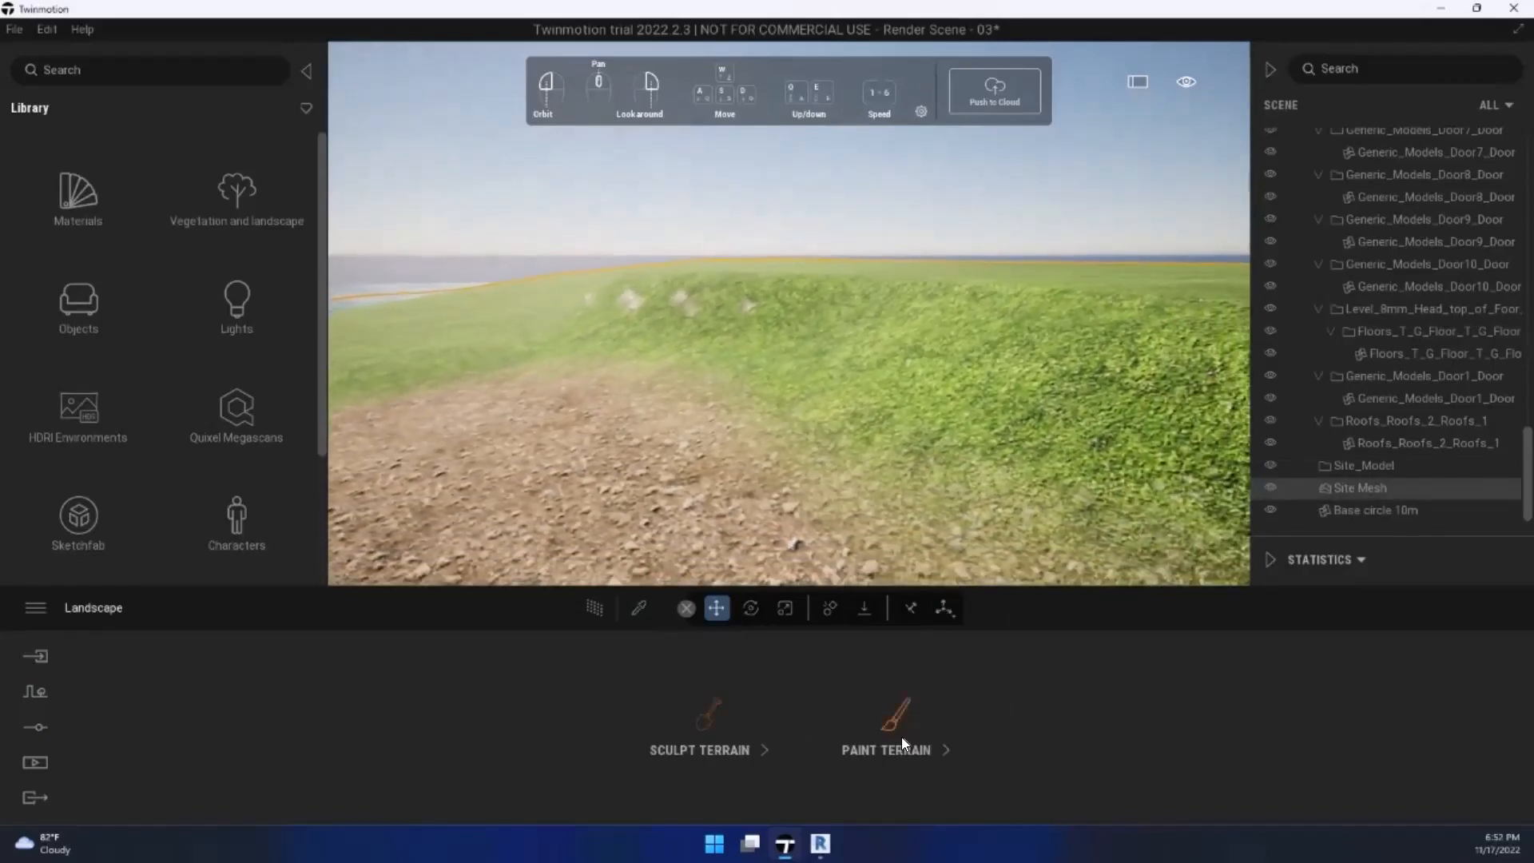
# Step: Set up terrain painting with the Mossy rocks material and a brush diameter of 2 m
pyautogui.click(898, 732)
pyautogui.click(629, 734)
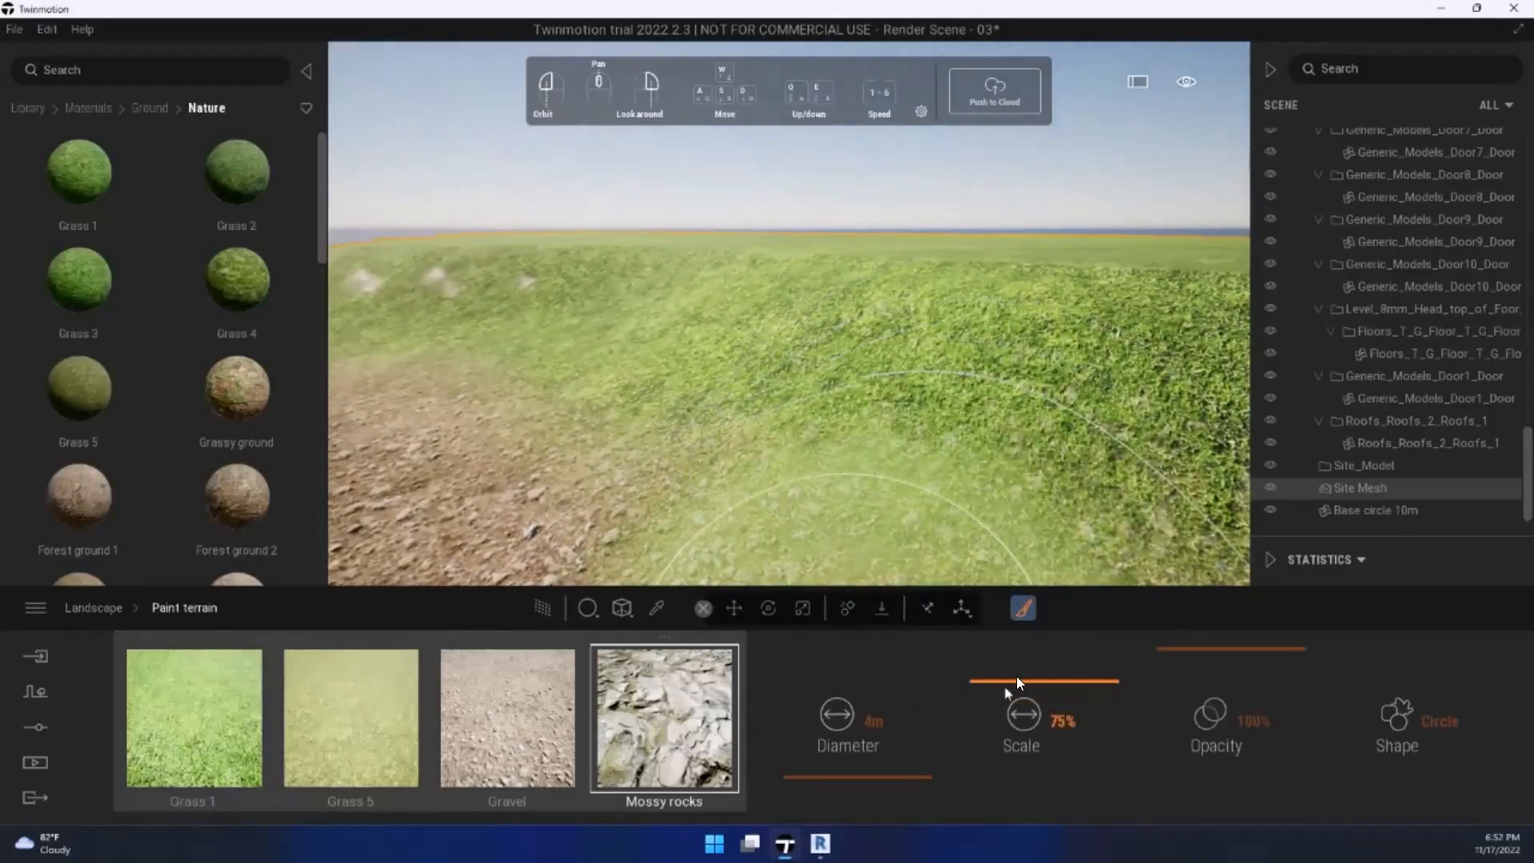
pyautogui.click(861, 781)
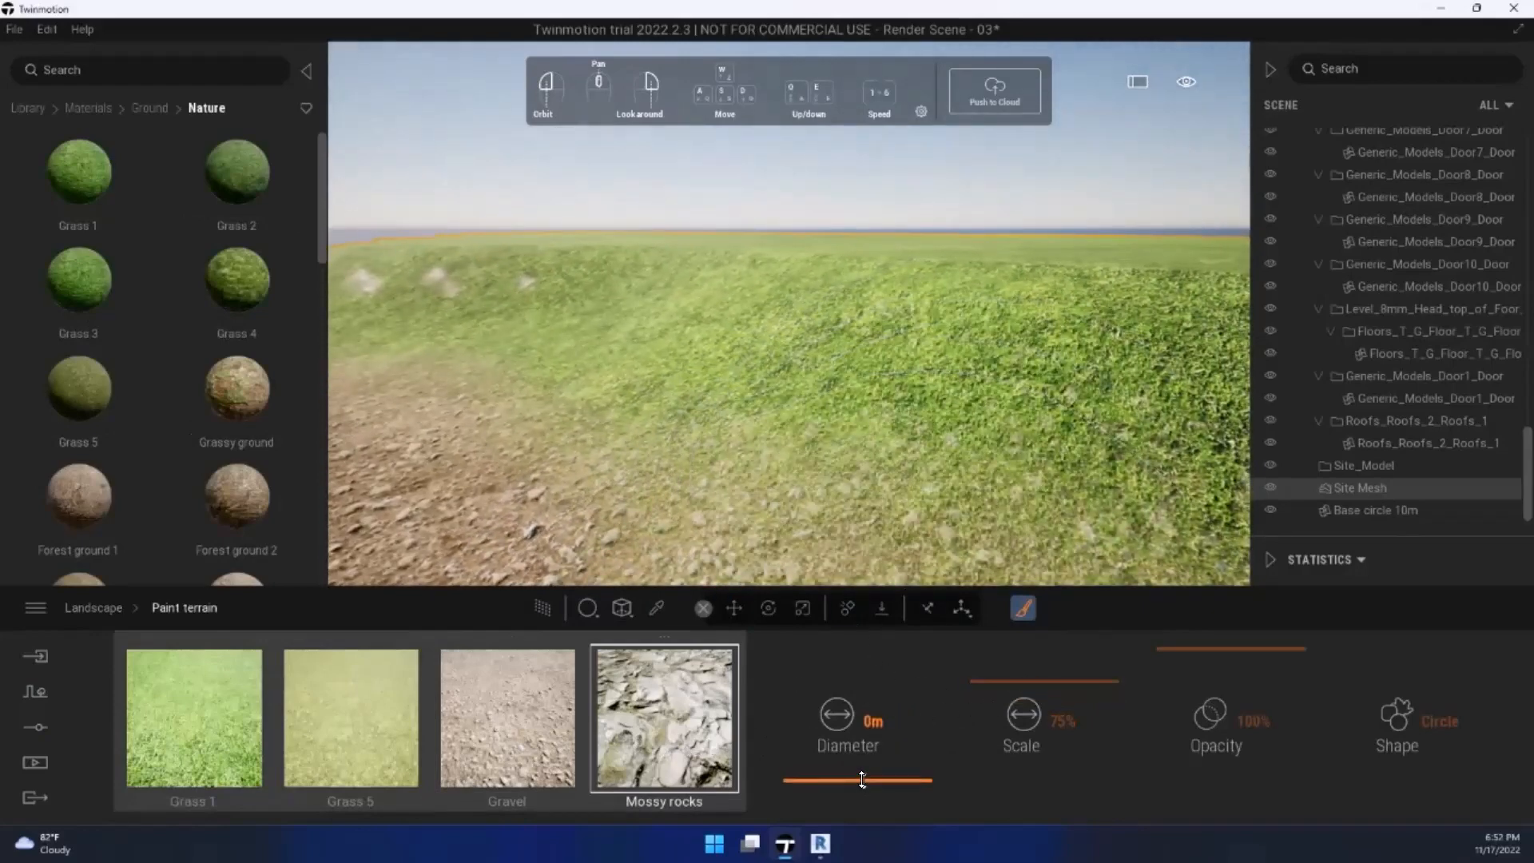
# Step: Paint a band of Mossy rocks along the grassy bank behind the gravel area, undoing the first trial stroke
pyautogui.moveTo(1016, 433)
pyautogui.mouseDown()
pyautogui.moveTo(982, 385)
pyautogui.moveTo(667, 314)
pyautogui.moveTo(985, 368)
pyautogui.moveTo(810, 336)
pyautogui.moveTo(1007, 355)
pyautogui.moveTo(870, 345)
pyautogui.mouseUp()
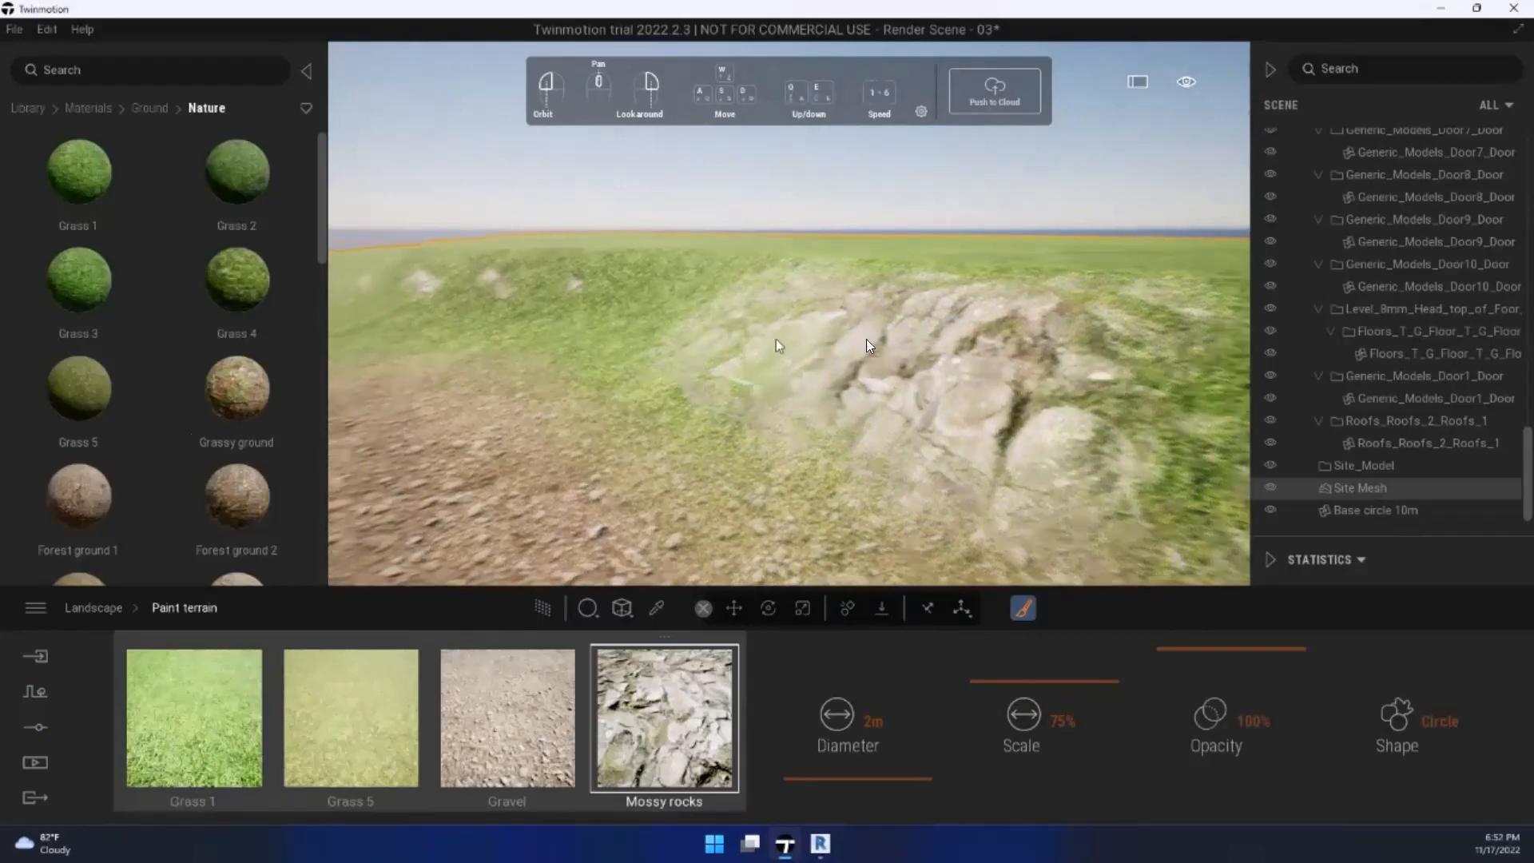
pyautogui.hotkey('ctrl', 'z')
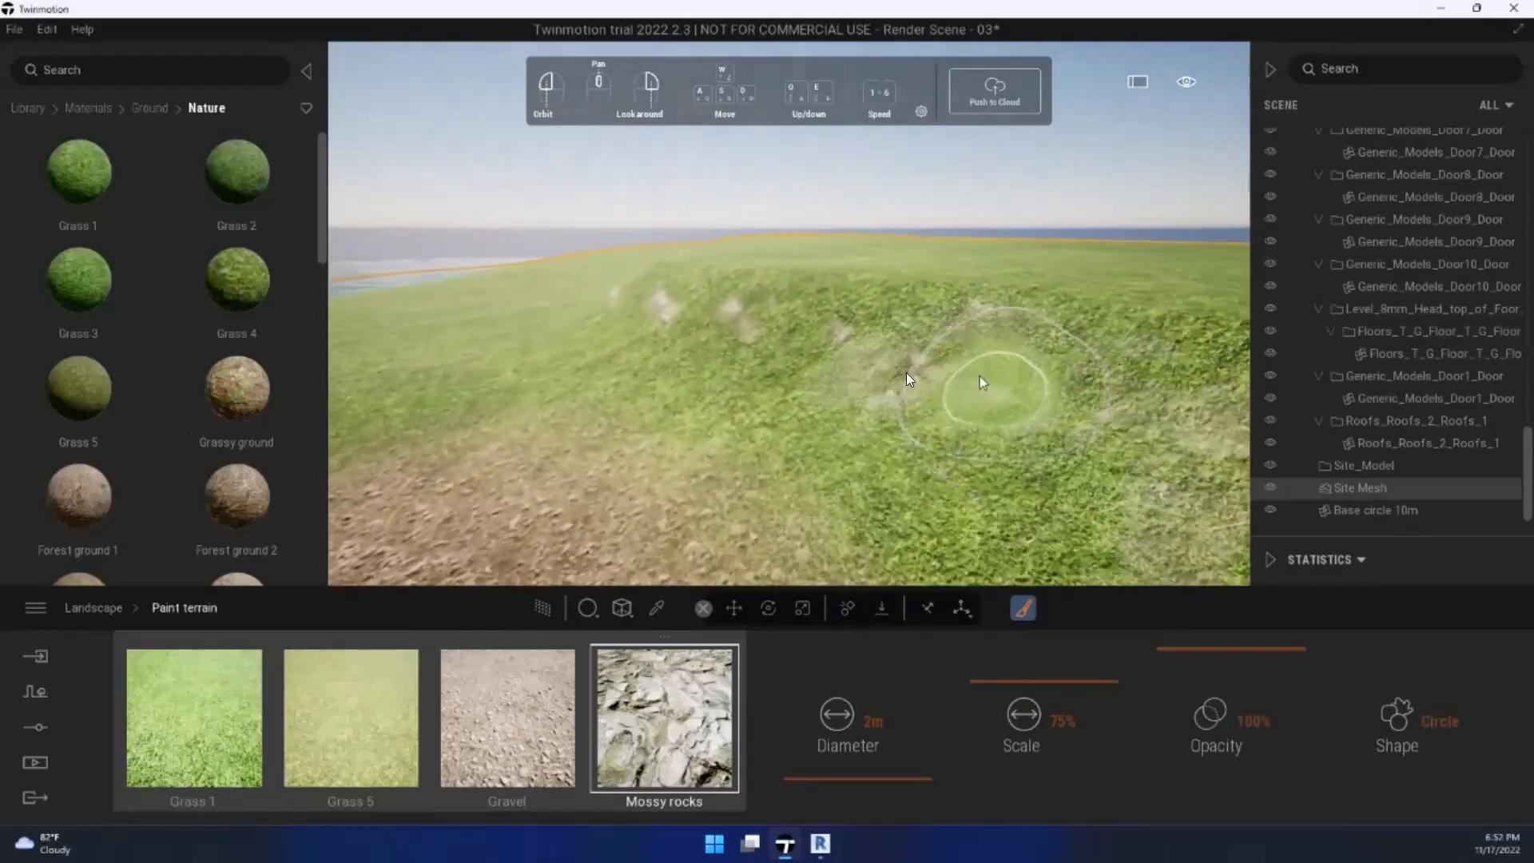
pyautogui.moveTo(984, 382)
pyautogui.mouseDown()
pyautogui.moveTo(905, 394)
pyautogui.moveTo(695, 336)
pyautogui.moveTo(854, 384)
pyautogui.moveTo(818, 430)
pyautogui.moveTo(883, 447)
pyautogui.moveTo(787, 411)
pyautogui.mouseUp()
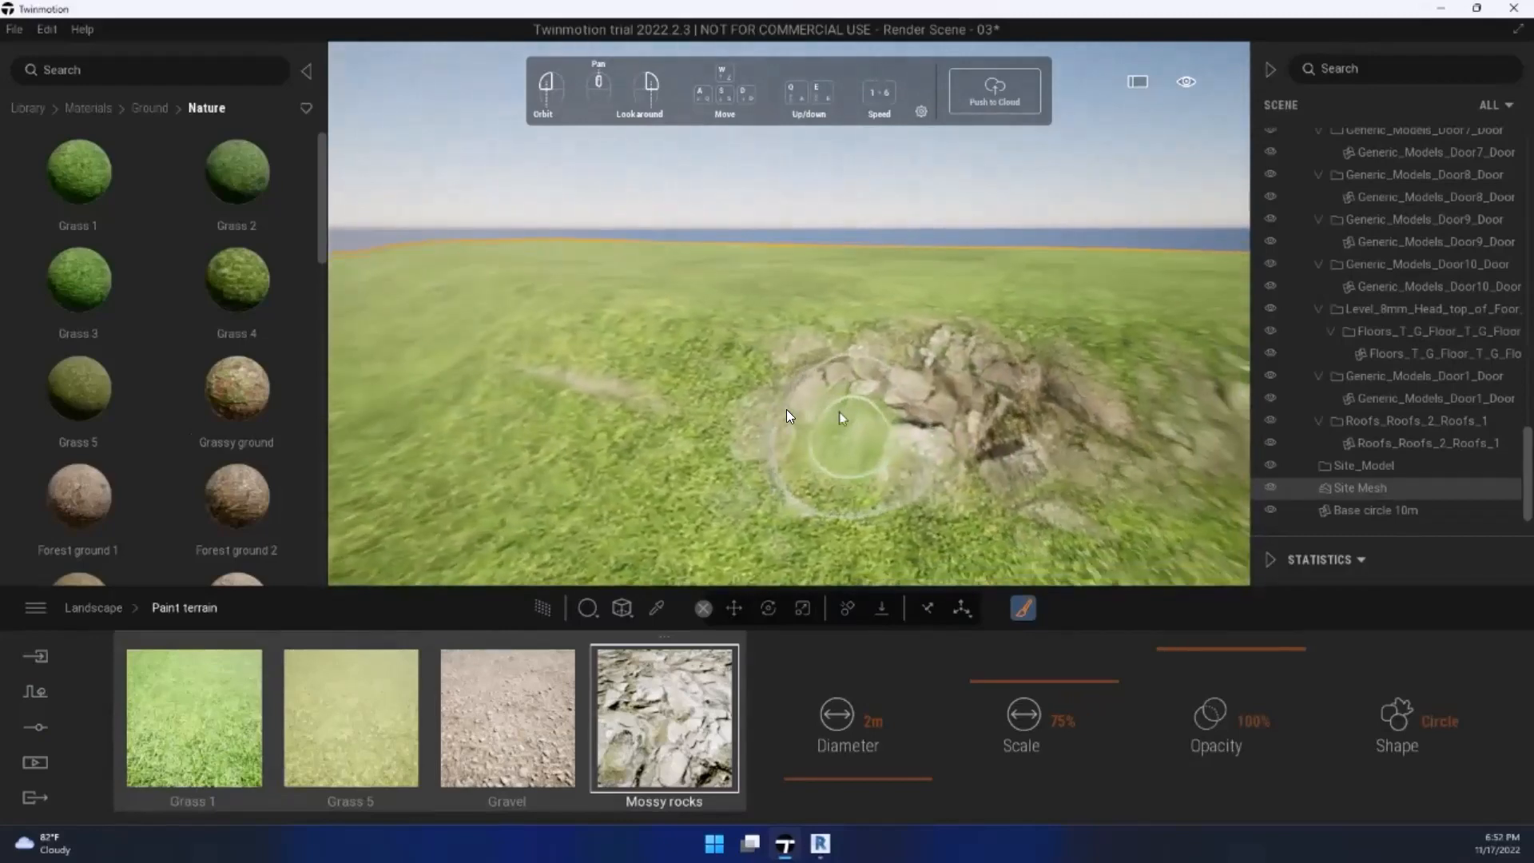
pyautogui.moveTo(786, 409)
pyautogui.keyDown('shift'); pyautogui.mouseDown(button='middle')
pyautogui.moveTo(913, 427)
pyautogui.moveTo(696, 403)
pyautogui.mouseUp(button='middle'); pyautogui.keyUp('shift')
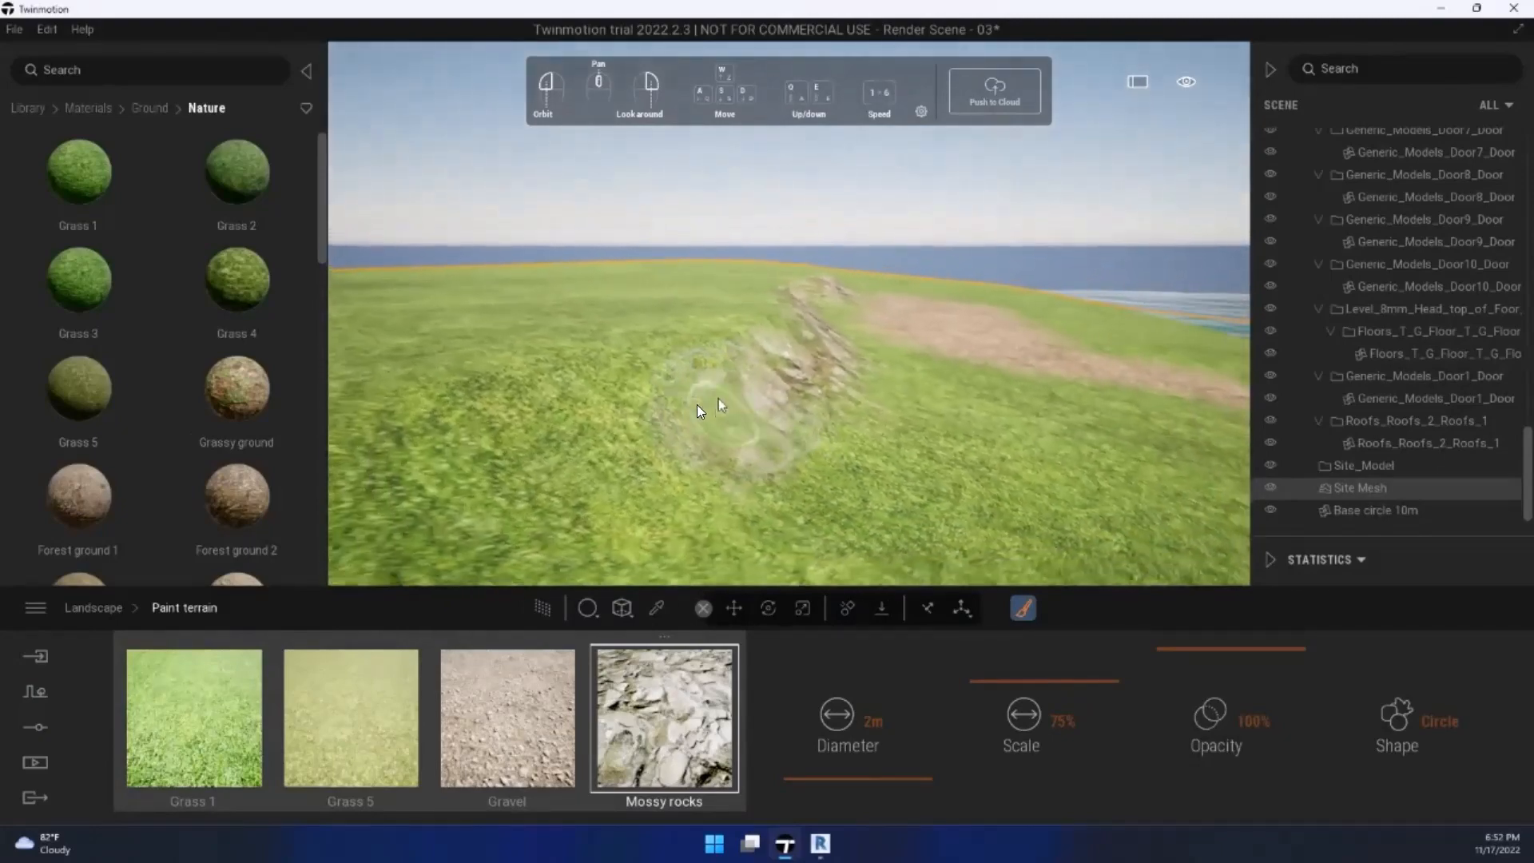
pyautogui.moveTo(697, 403)
pyautogui.mouseDown()
pyautogui.moveTo(871, 330)
pyautogui.moveTo(844, 327)
pyautogui.moveTo(1079, 307)
pyautogui.mouseUp()
# Step: Examine the painted rock band, gravel path, house and shoreline from the water side and from above
pyautogui.press('s')
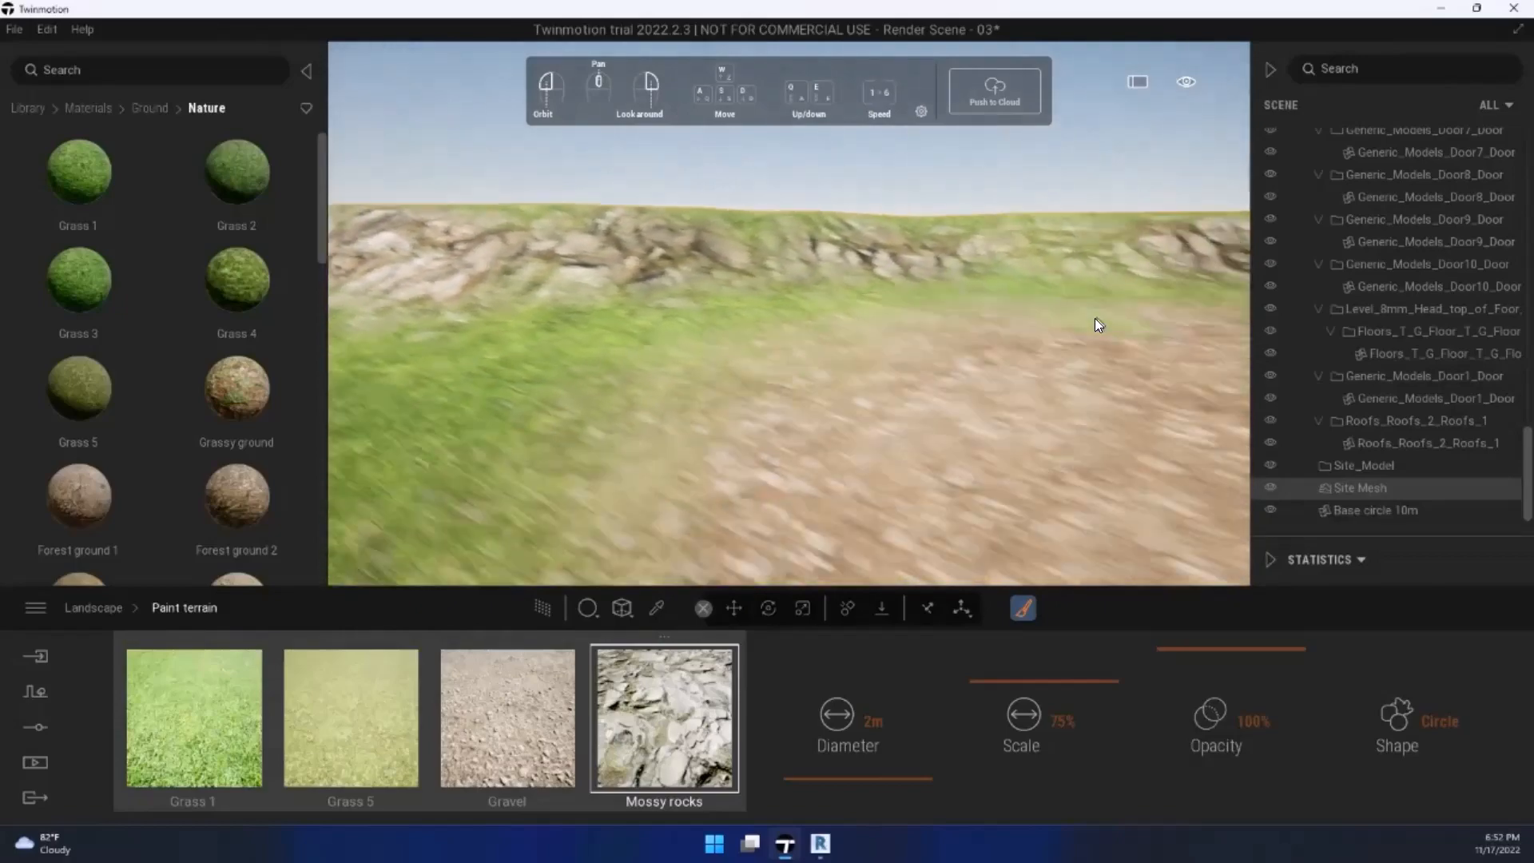
pyautogui.press('s')
pyautogui.moveTo(1095, 317); pyautogui.dragTo(983, 320, button='right')
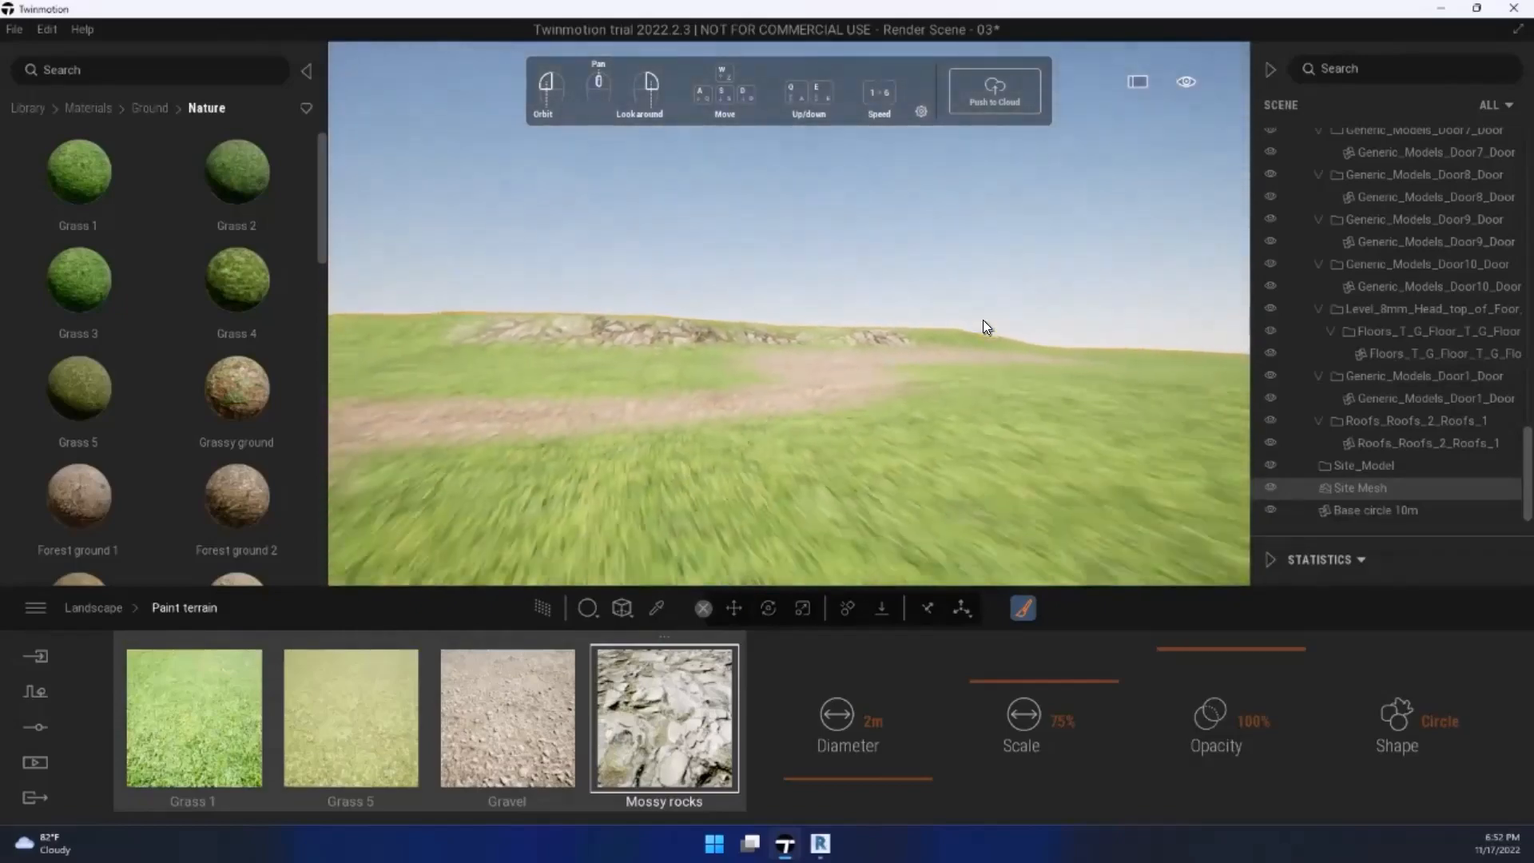
pyautogui.press('s')
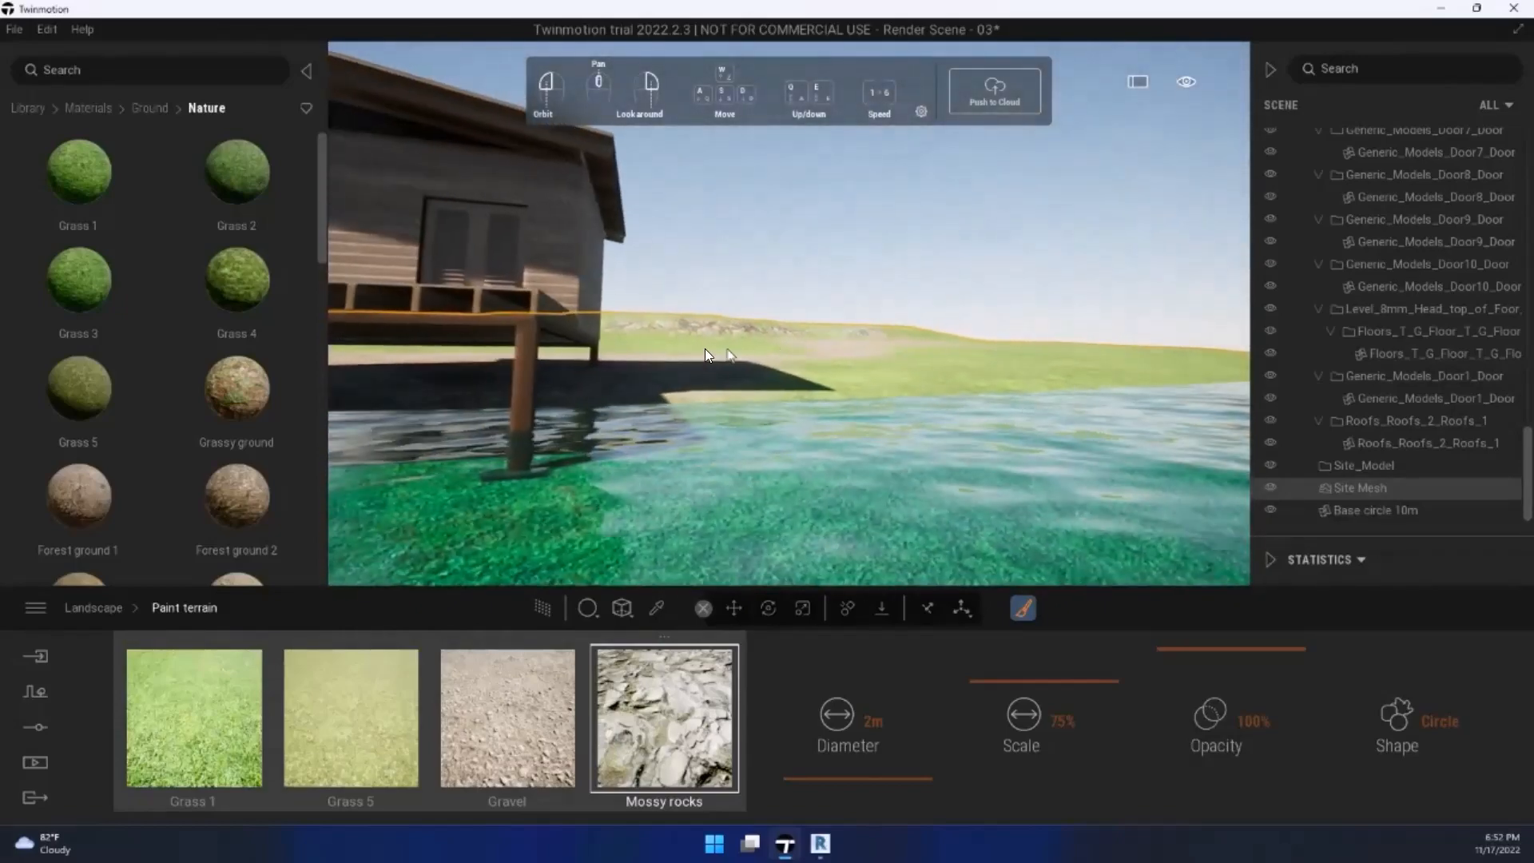
pyautogui.press('w')
pyautogui.press('e')
pyautogui.moveTo(710, 359); pyautogui.dragTo(1006, 527, button='right')
pyautogui.press('s')
pyautogui.press('s')
pyautogui.press('e')
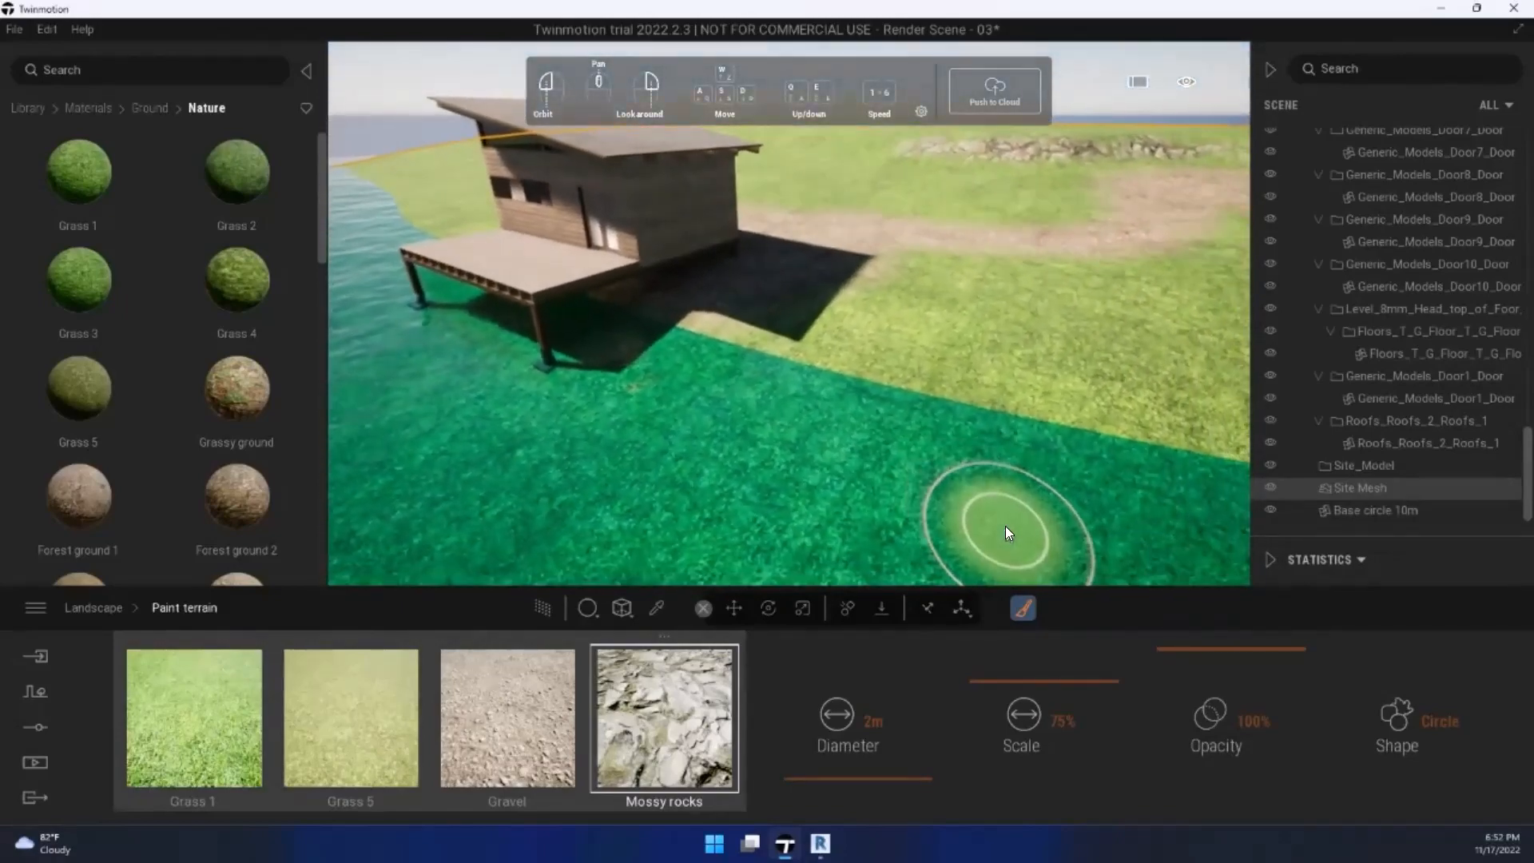
pyautogui.press('d')
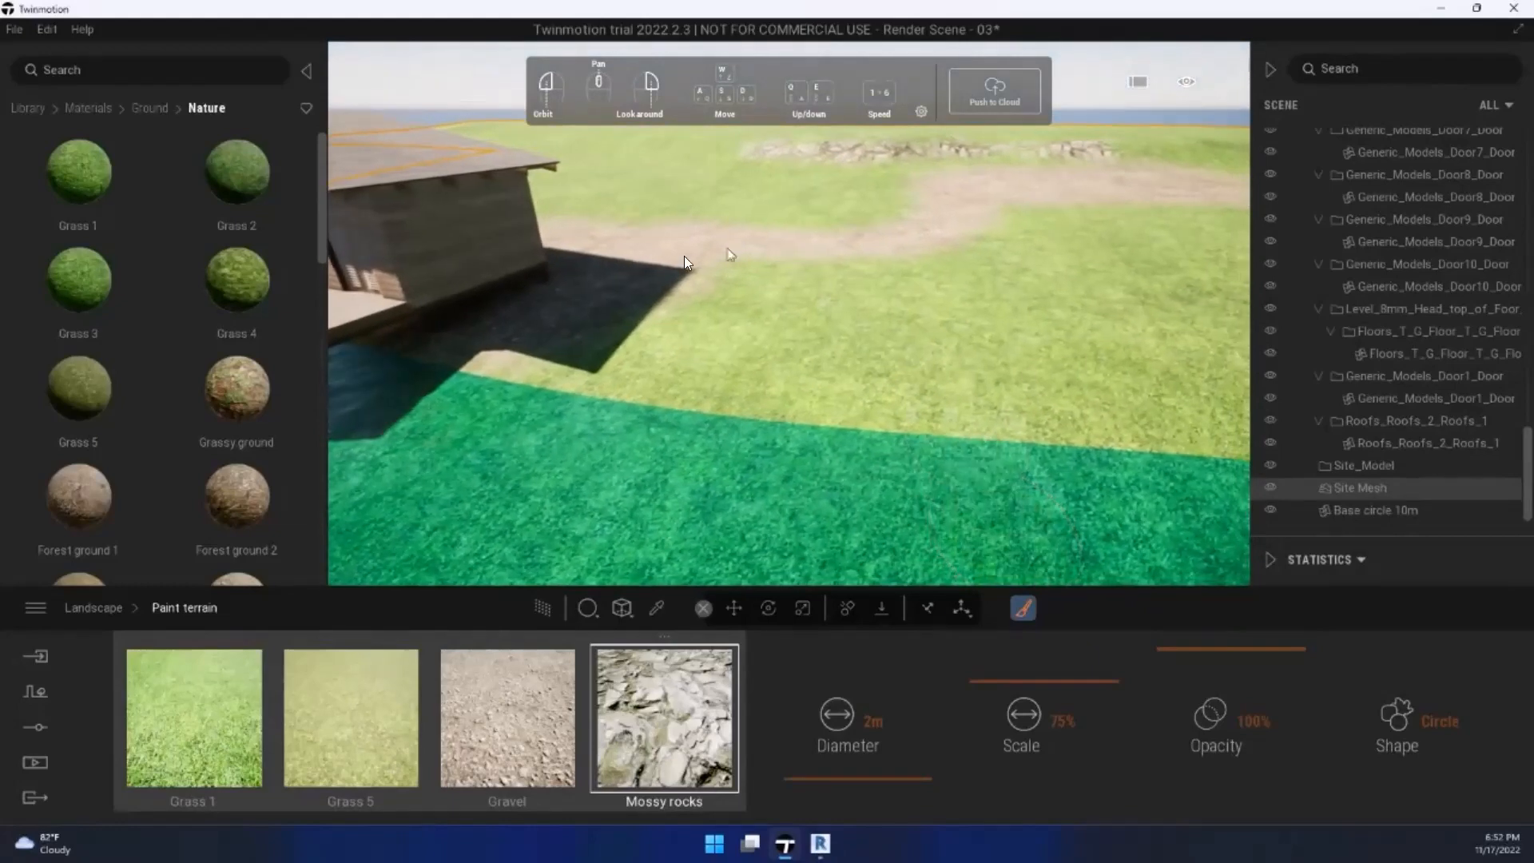
pyautogui.press('w')
pyautogui.press('s')
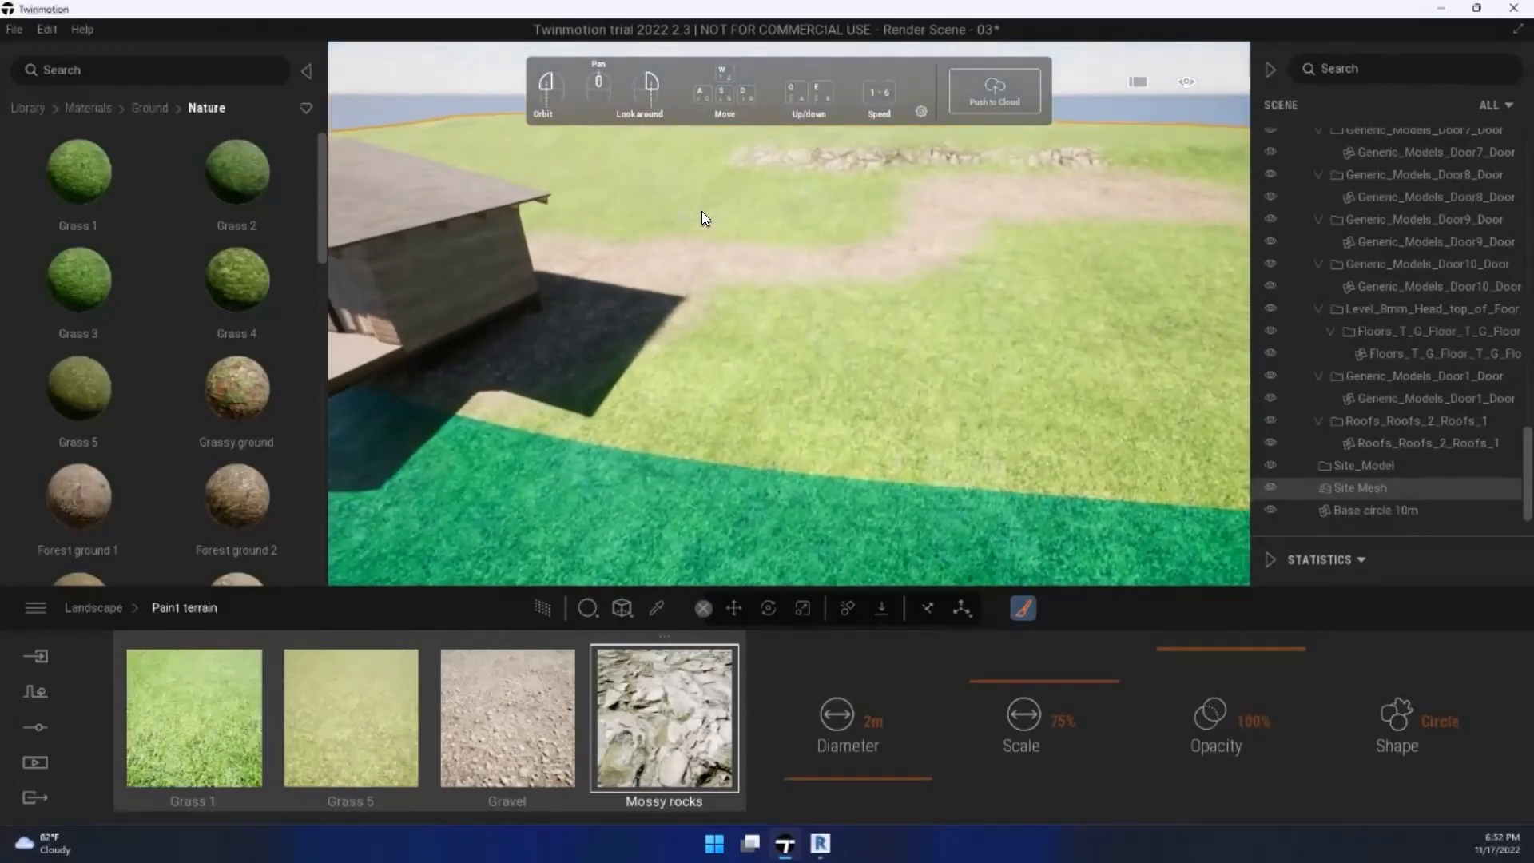
# Step: Place a Littleleaf Linden tree from the vegetation library on the grass beside the gravel path behind the house
pyautogui.click(18, 110)
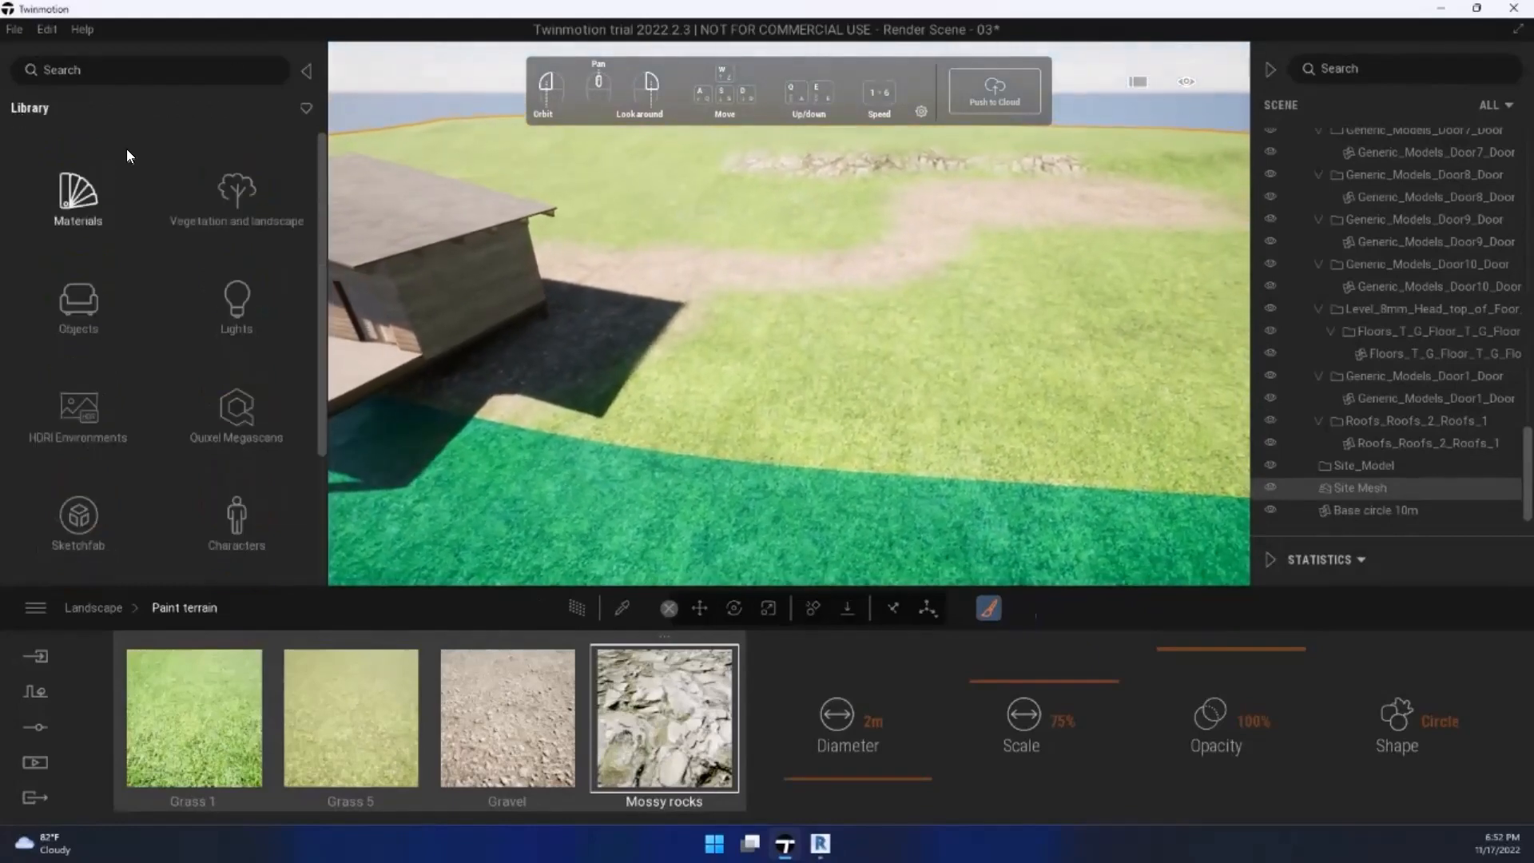
pyautogui.click(212, 209)
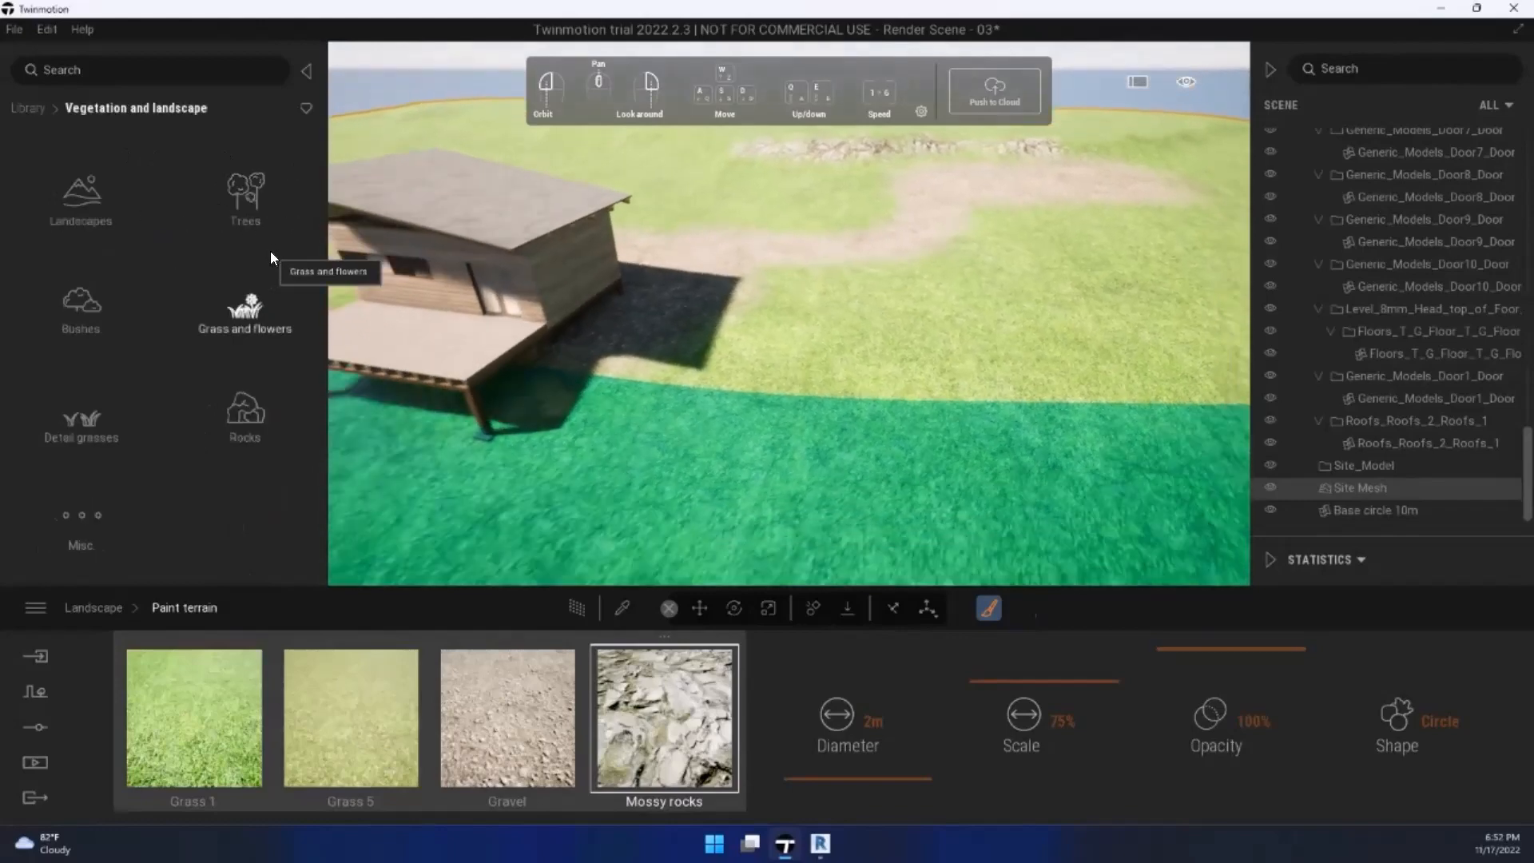
pyautogui.press('s')
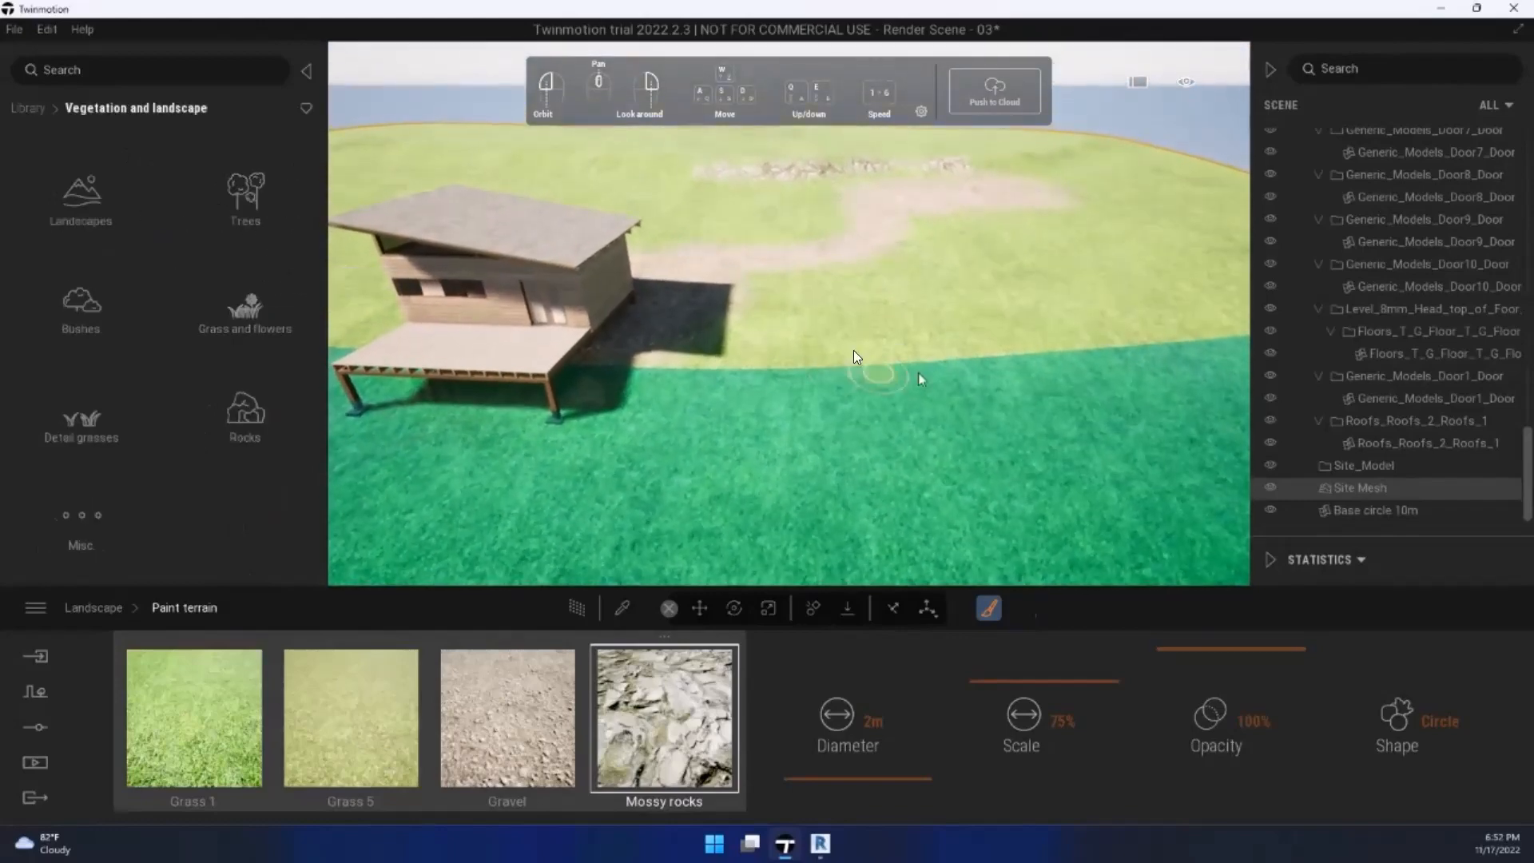
pyautogui.moveTo(854, 350); pyautogui.dragTo(737, 318, button='right')
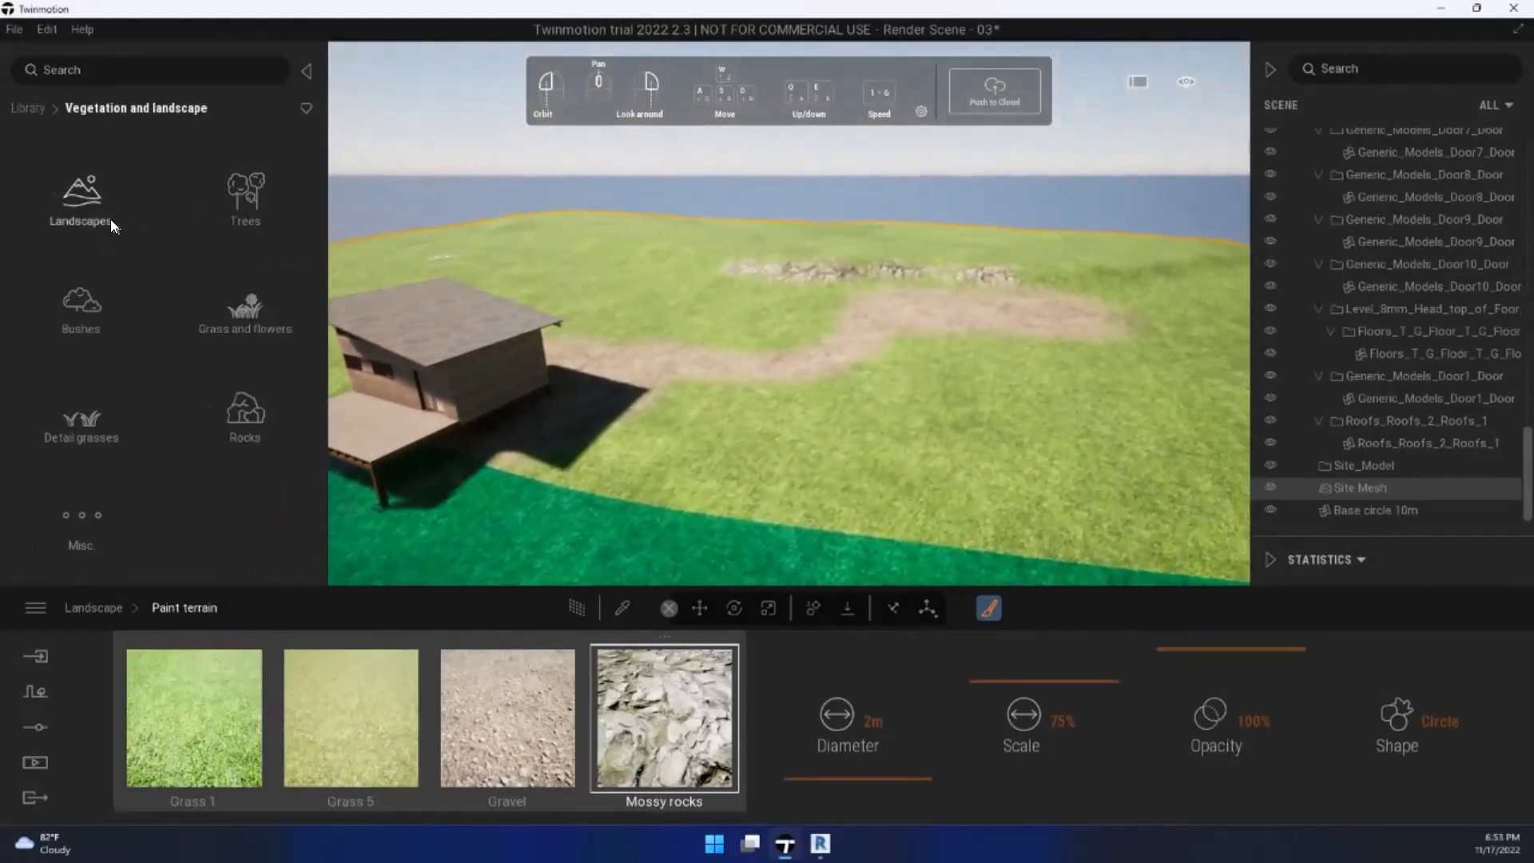
pyautogui.click(194, 186)
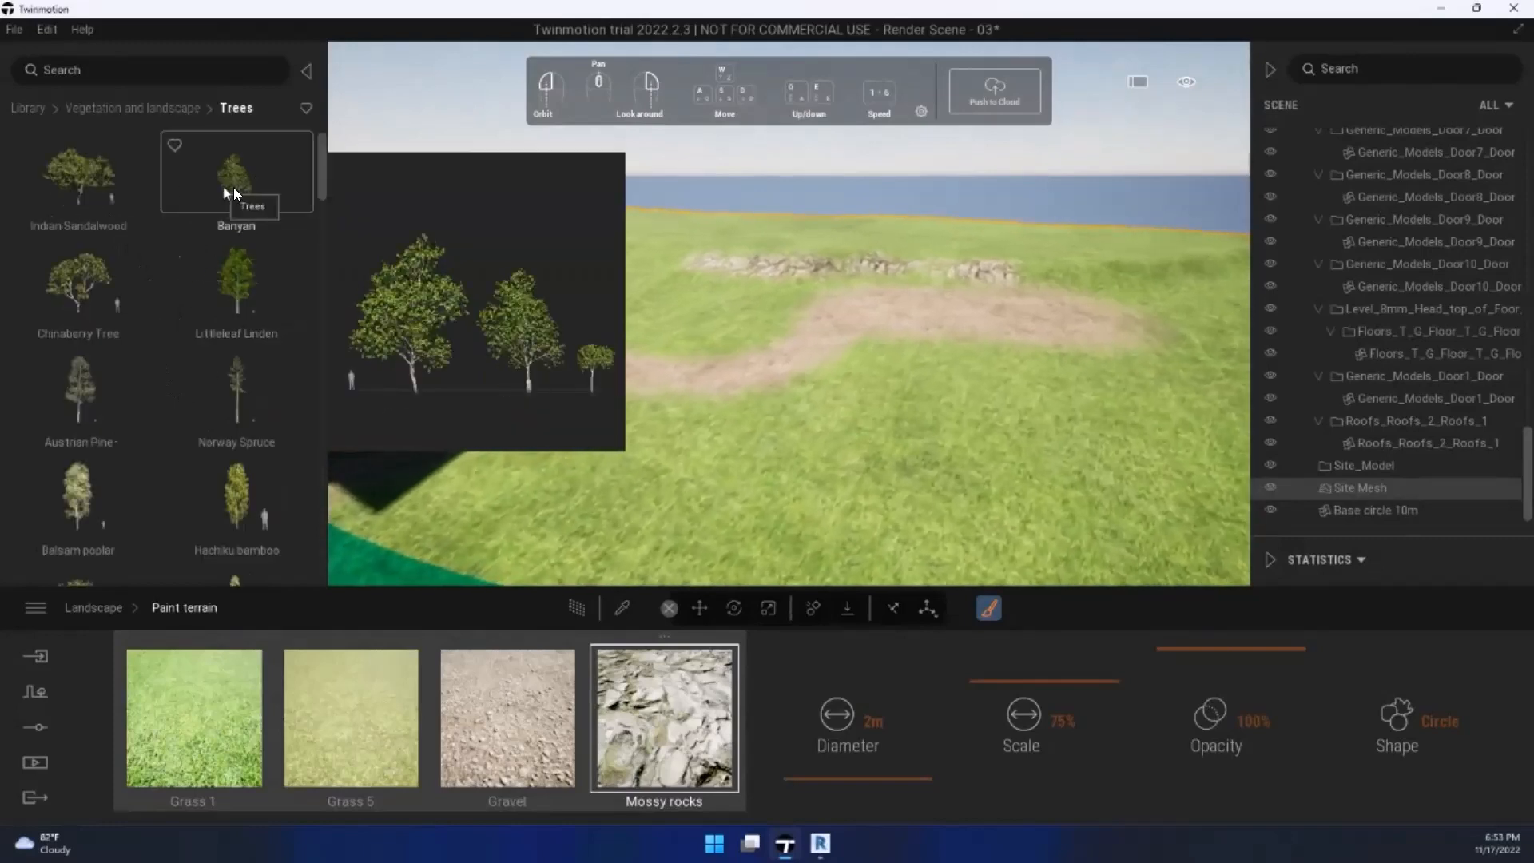
pyautogui.scroll(-1, 252, 388)
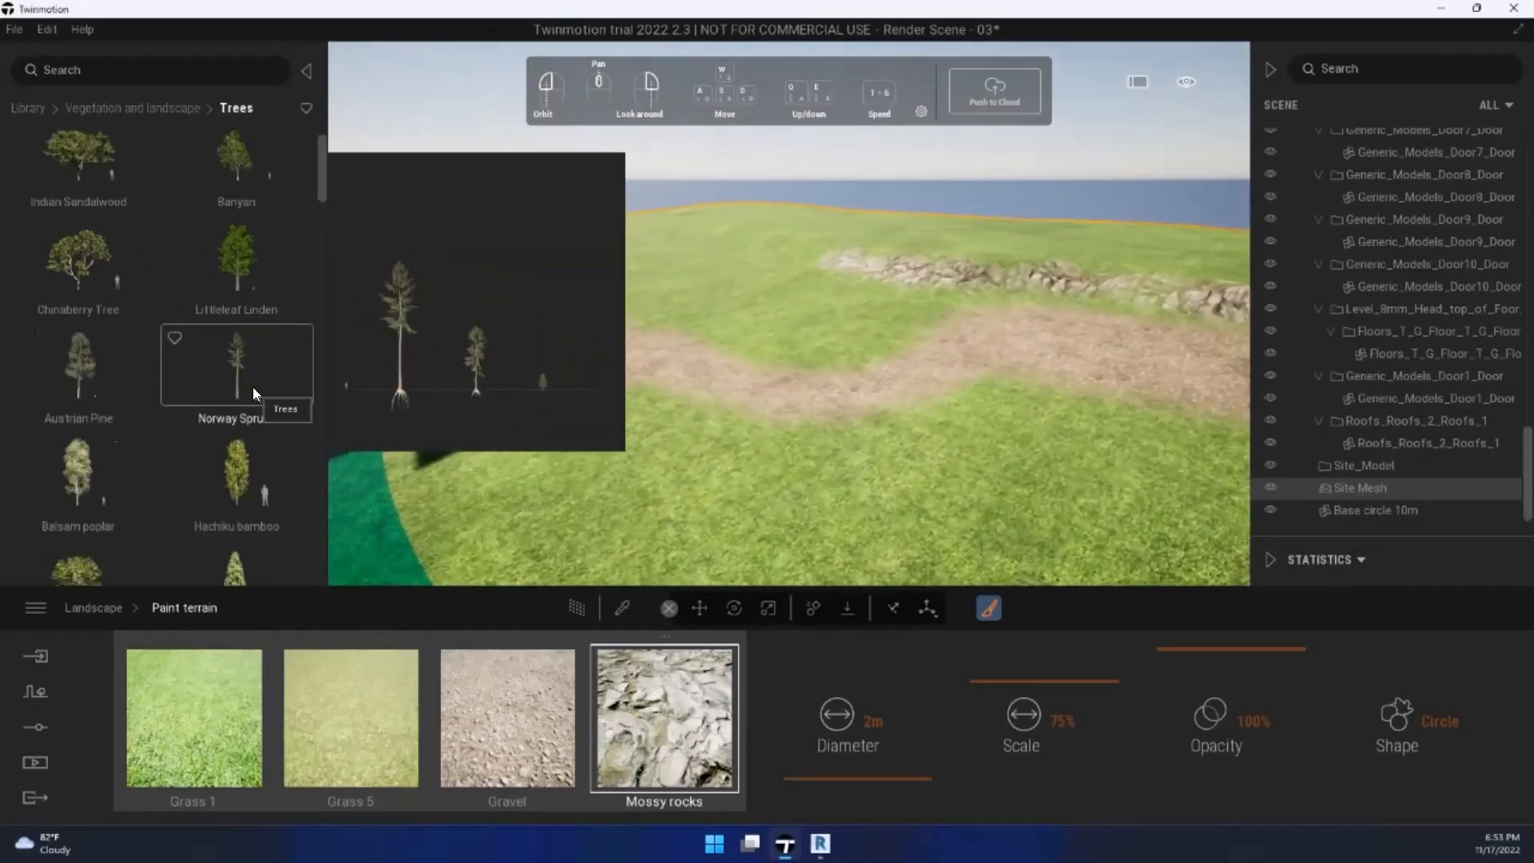
pyautogui.moveTo(226, 256); pyautogui.dragTo(778, 322)
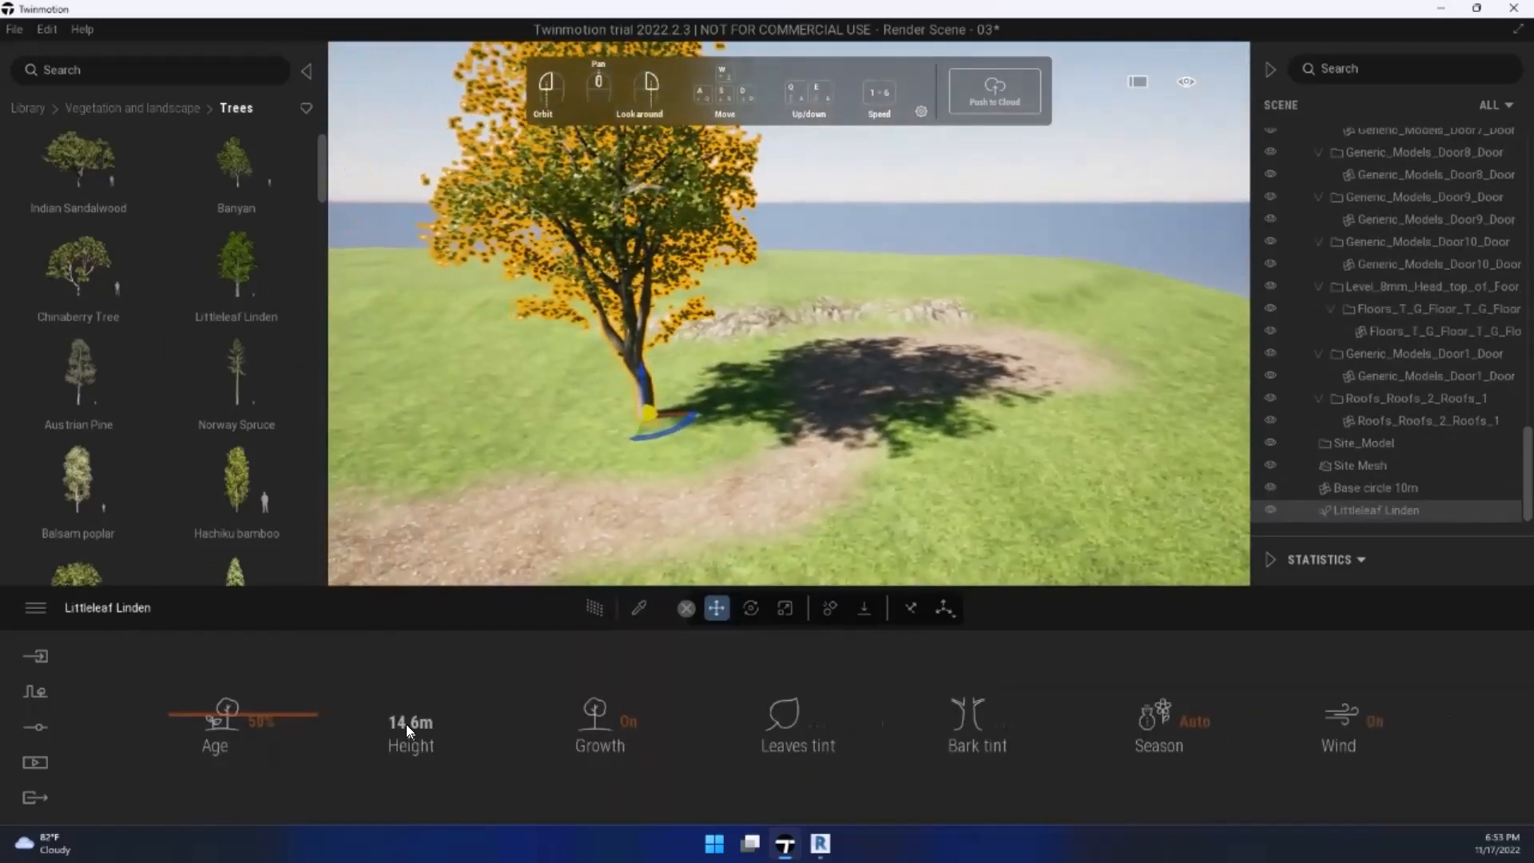
# Step: Scale the Littleleaf Linden tree beside the gravel path down uniformly on all axes
pyautogui.click(601, 451)
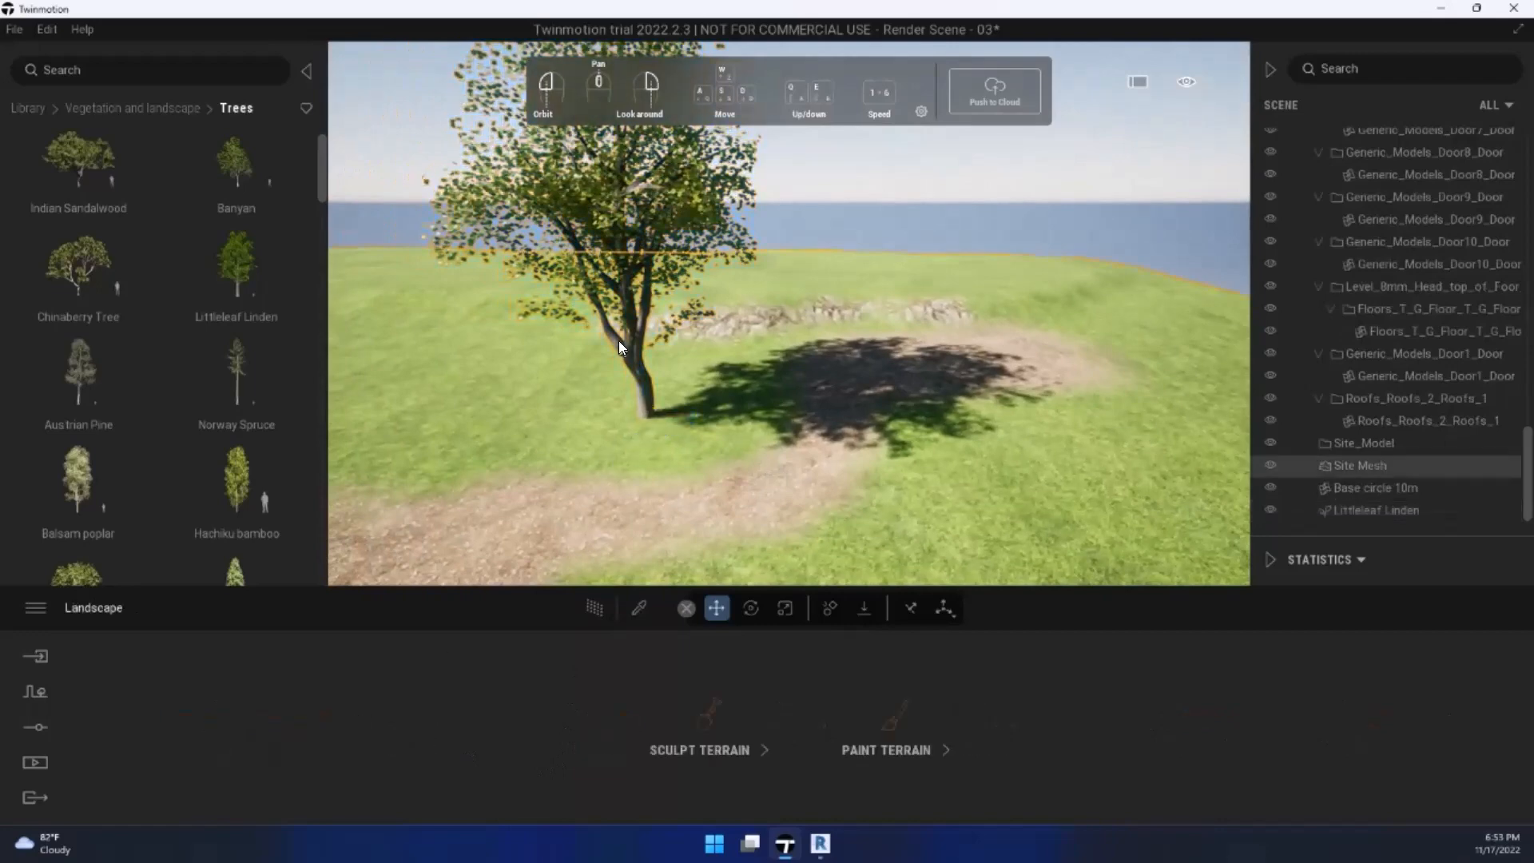
pyautogui.click(620, 346)
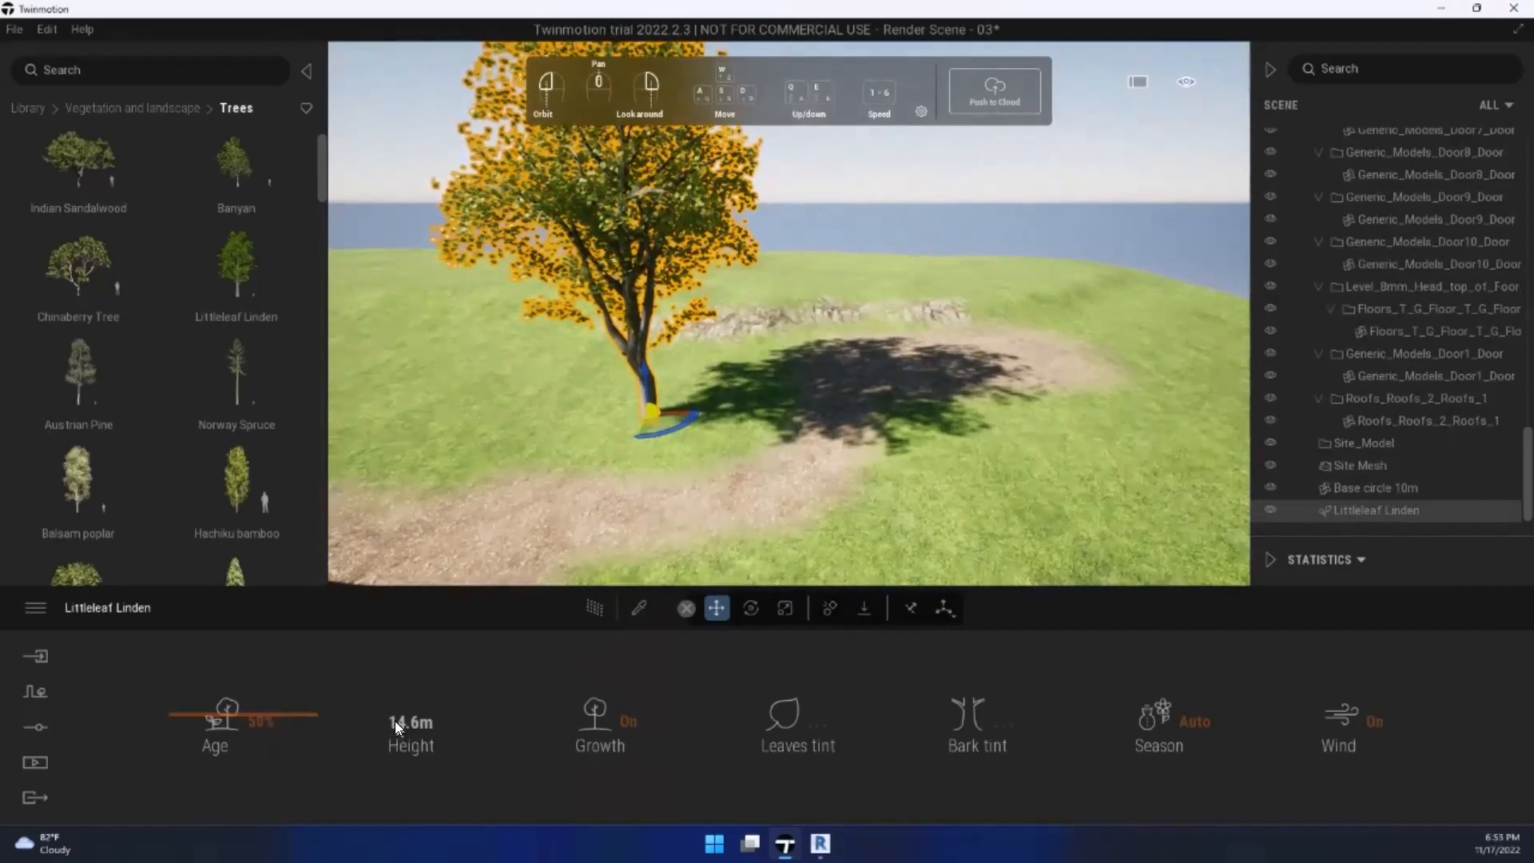
pyautogui.press('d')
pyautogui.press('s')
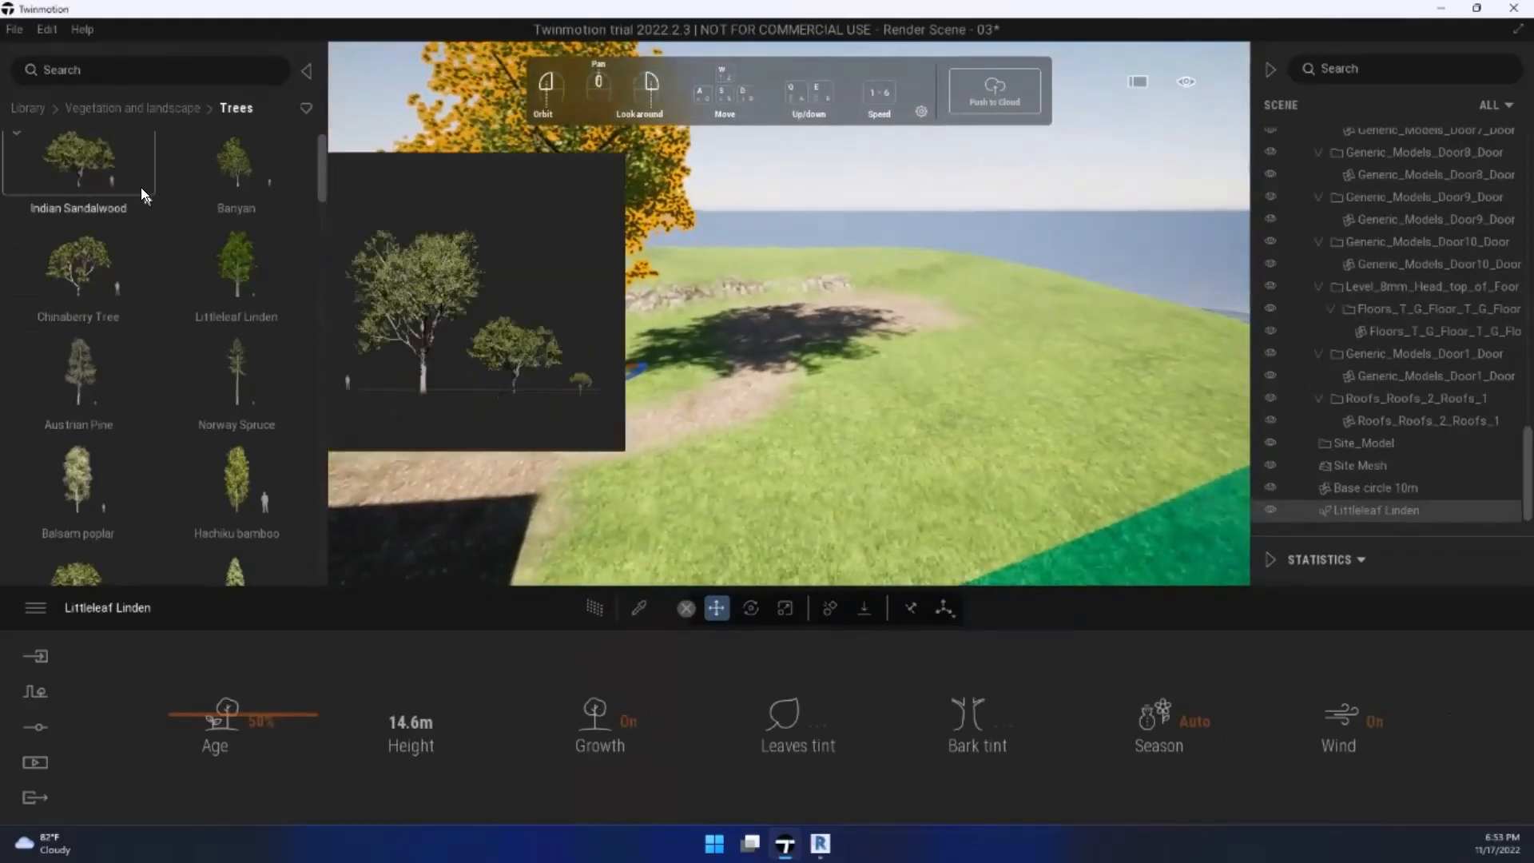
pyautogui.press('s')
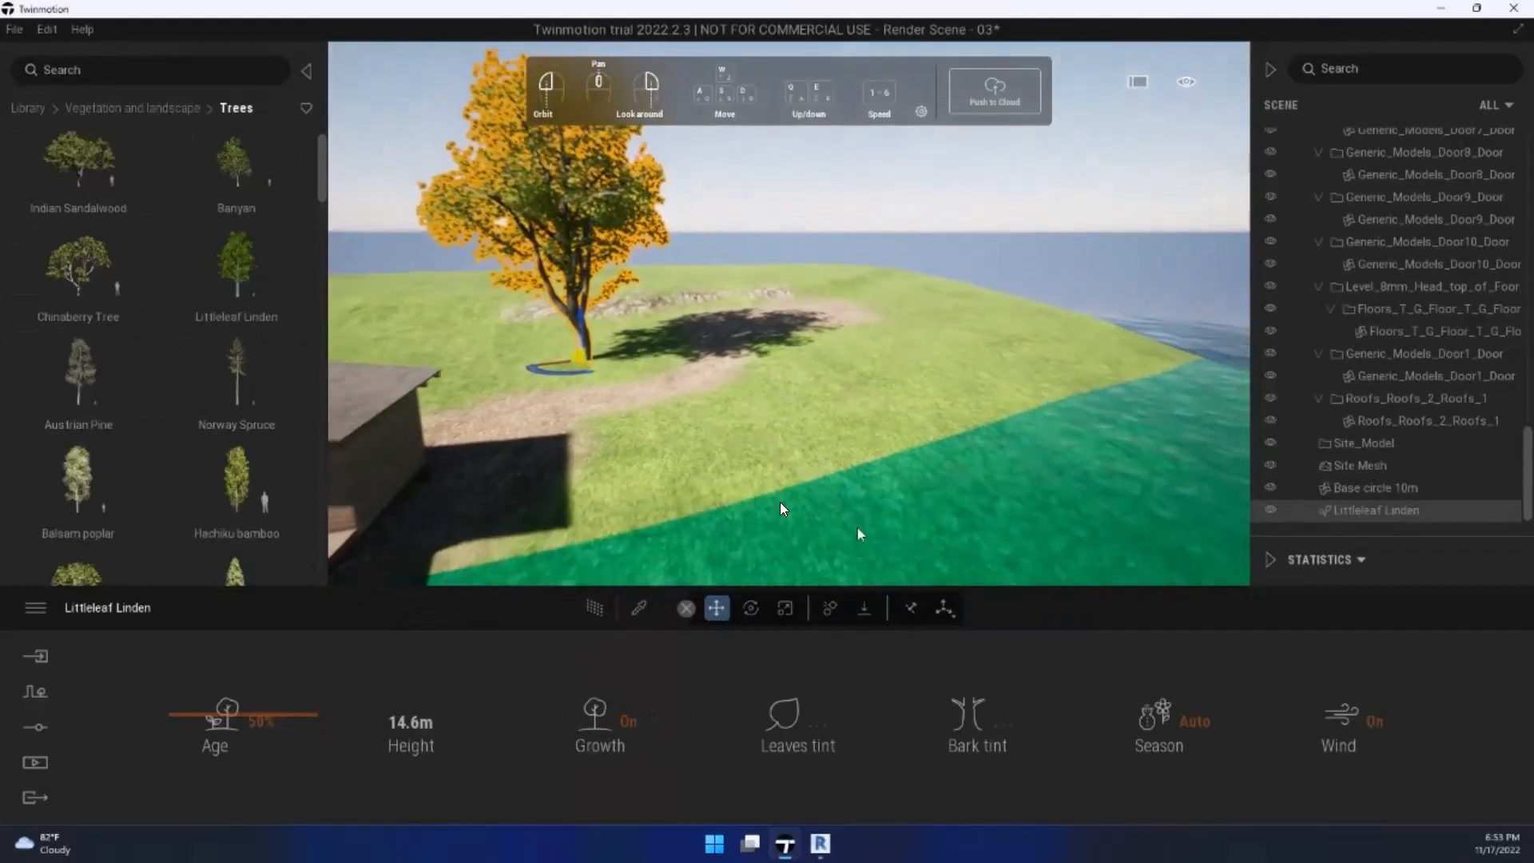
pyautogui.click(786, 609)
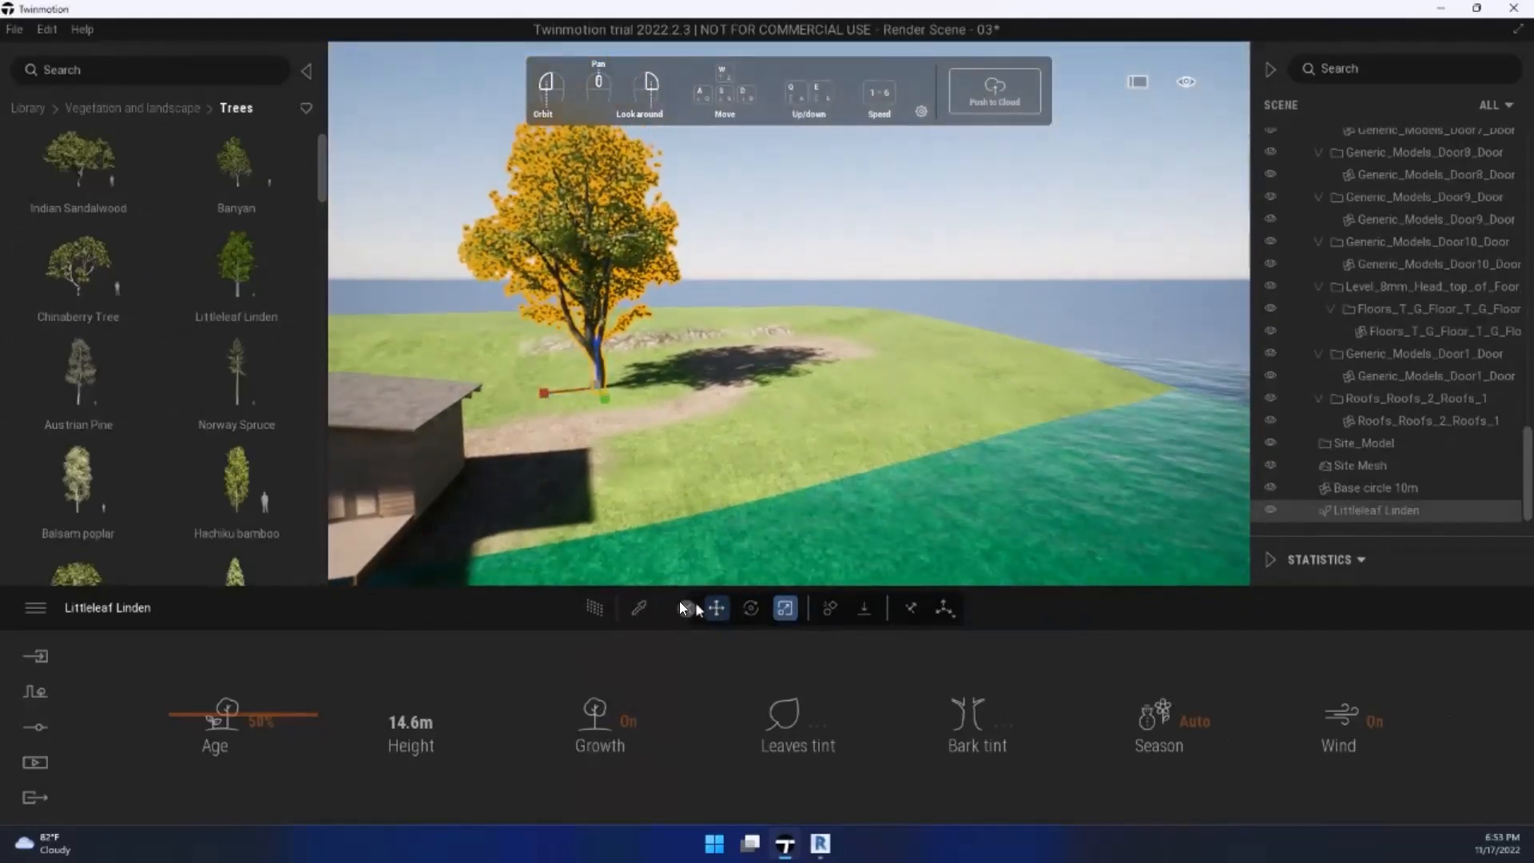
pyautogui.click(594, 394)
pyautogui.click(595, 371)
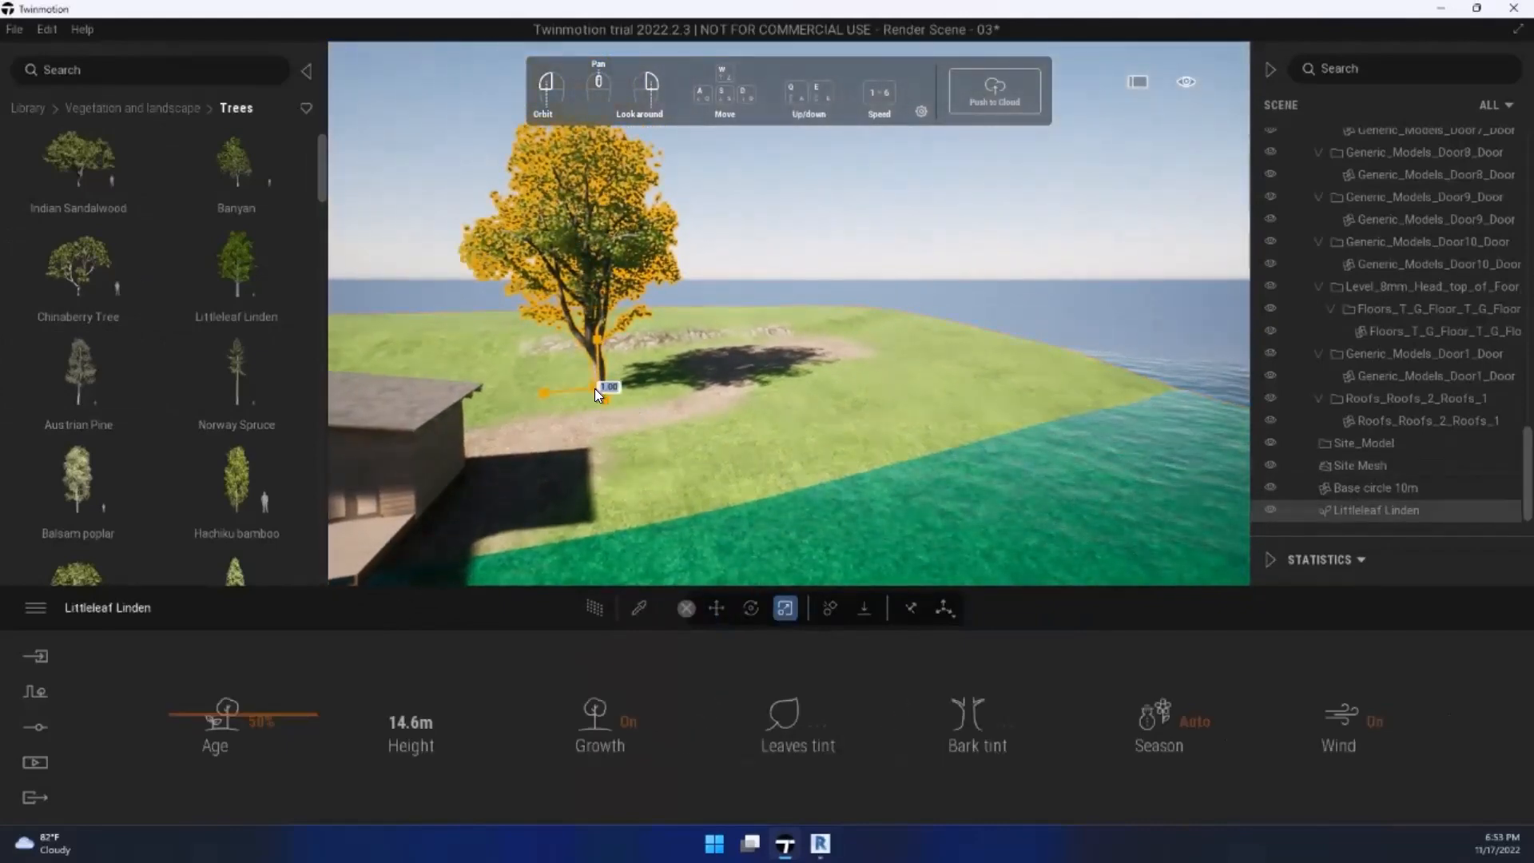
pyautogui.moveTo(595, 388); pyautogui.dragTo(526, 461)
pyautogui.click(691, 264)
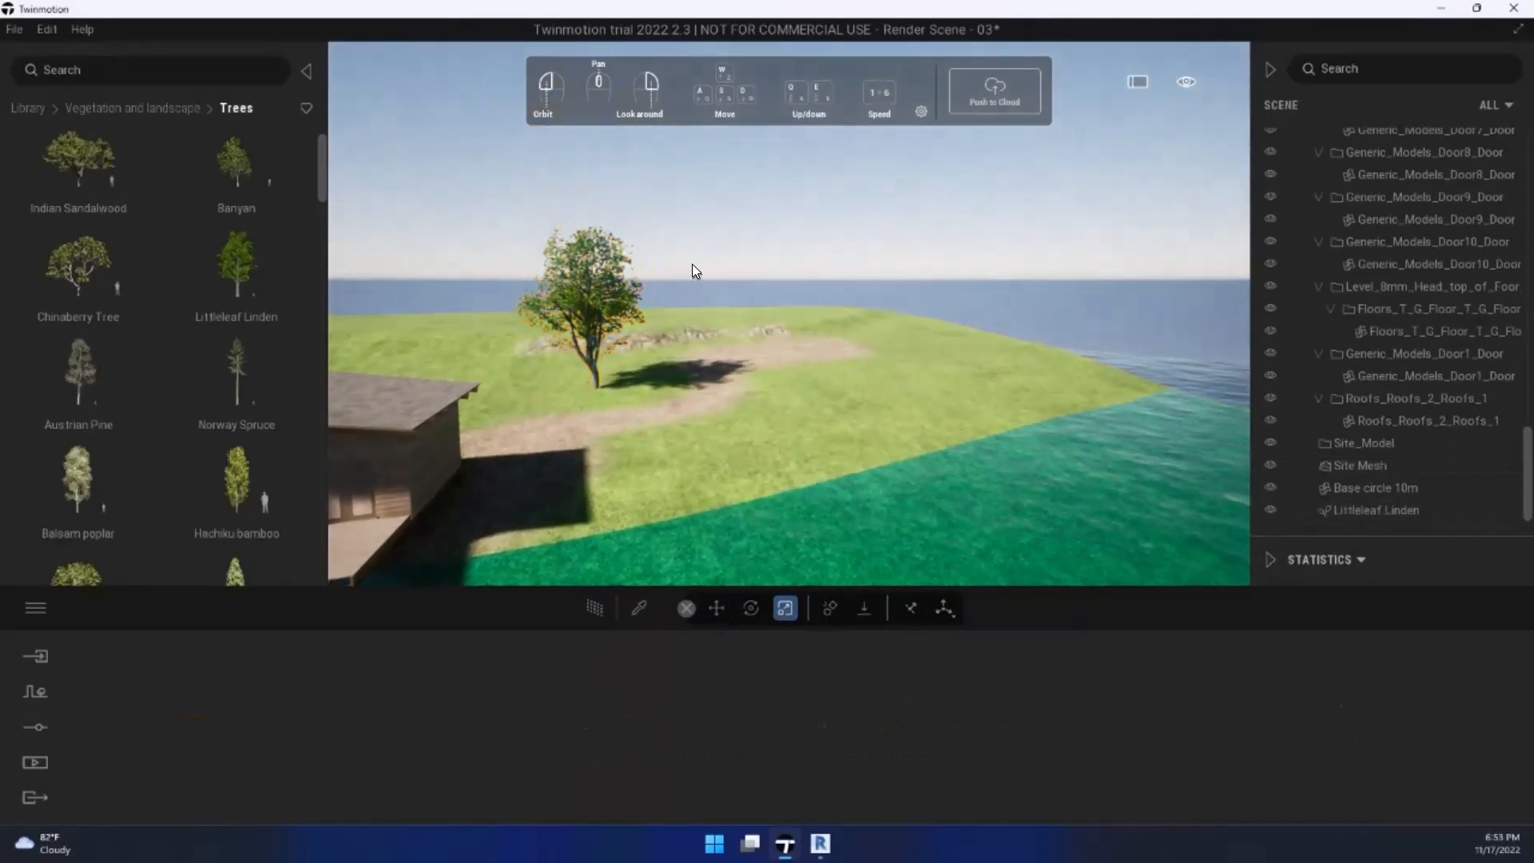
# Step: Check the resized tree against the house, and open the Vegetation paint tool
pyautogui.moveTo(692, 265); pyautogui.dragTo(606, 312)
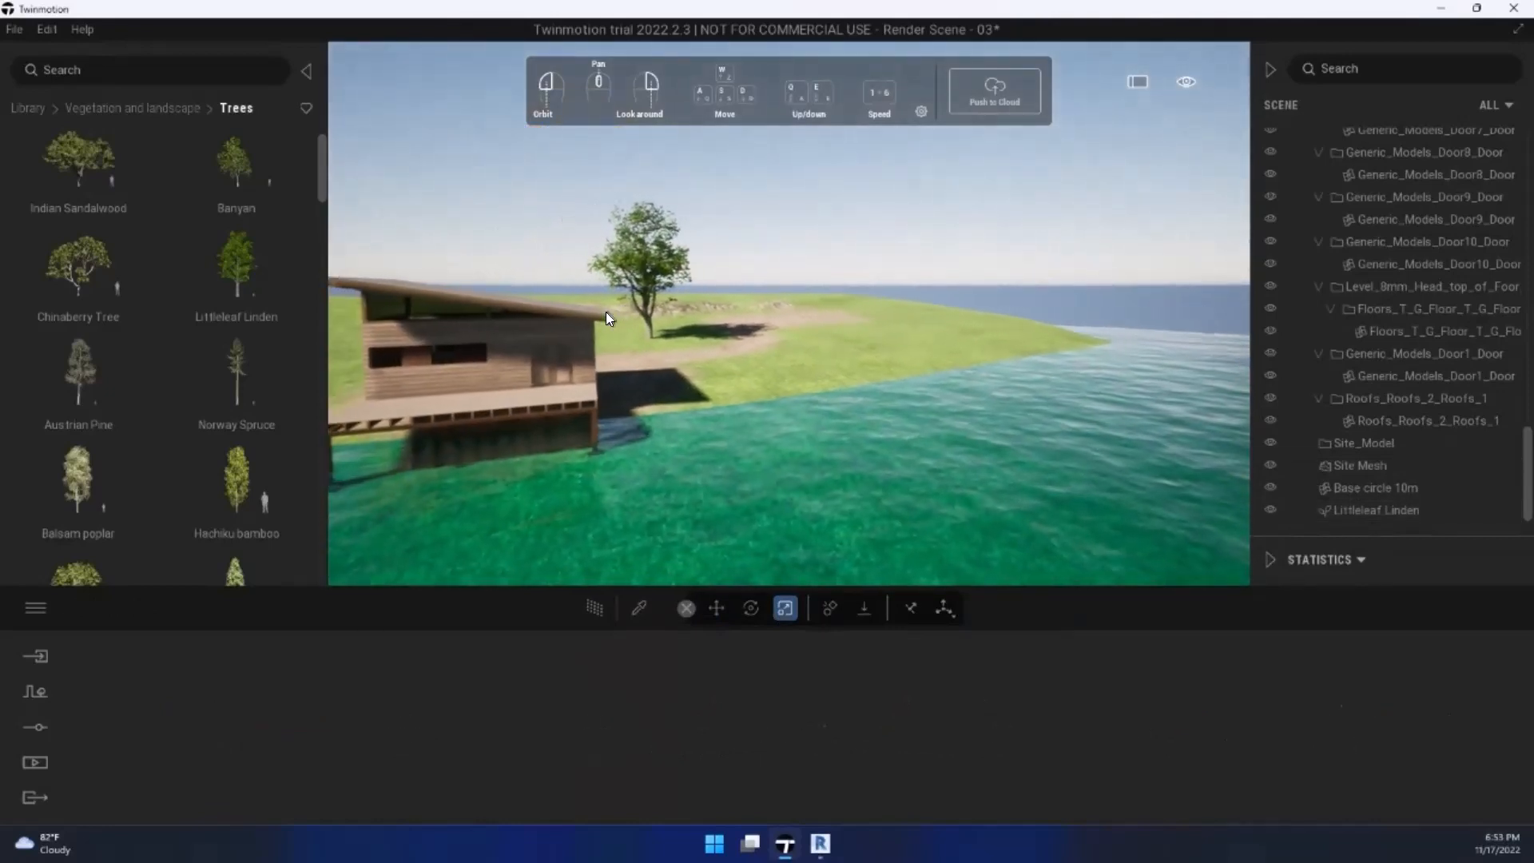
pyautogui.press('w')
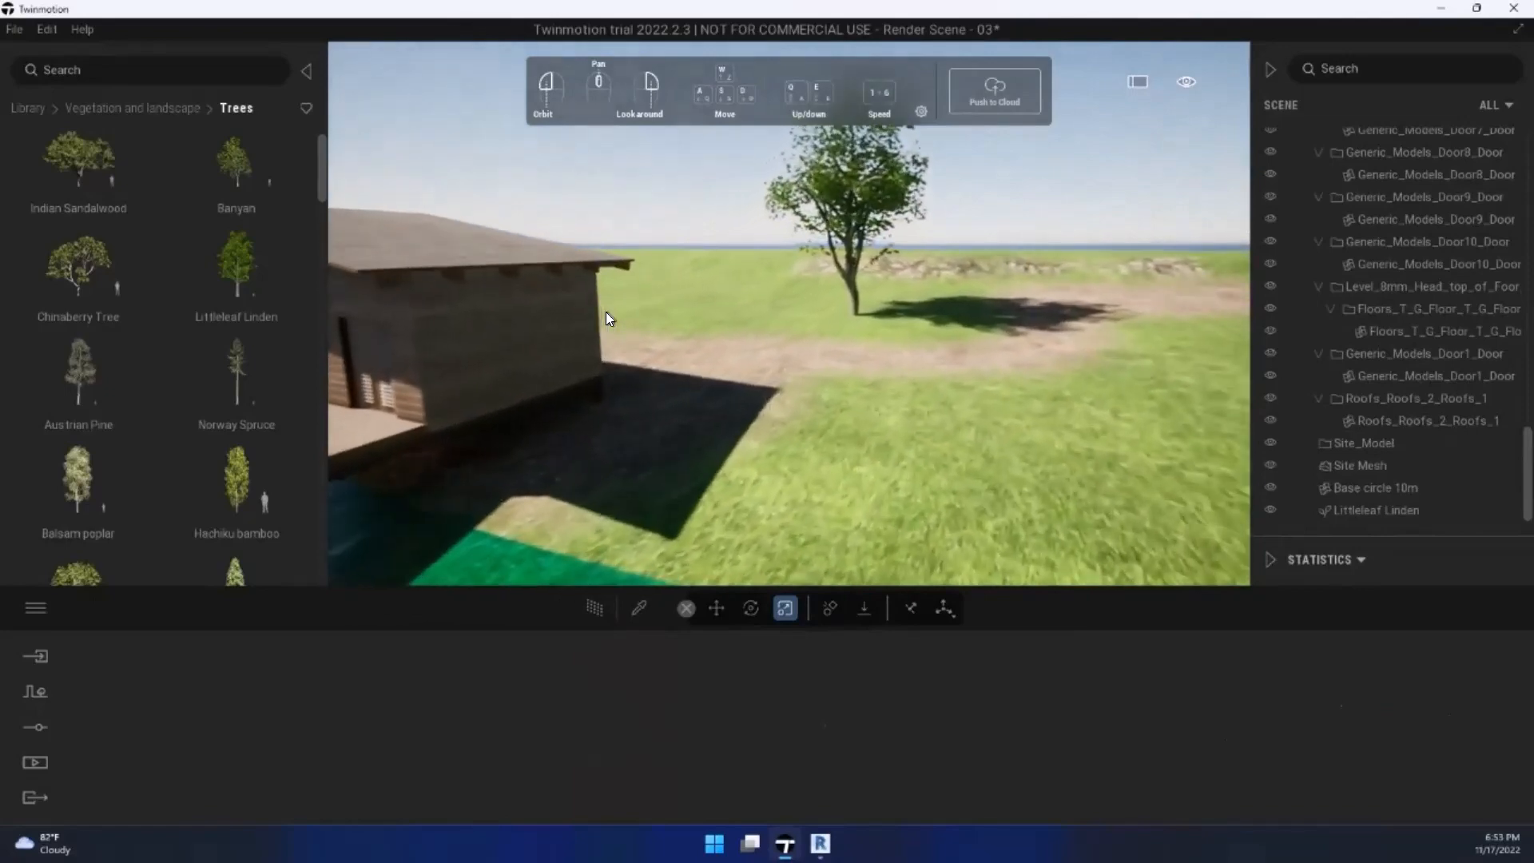
pyautogui.press('e')
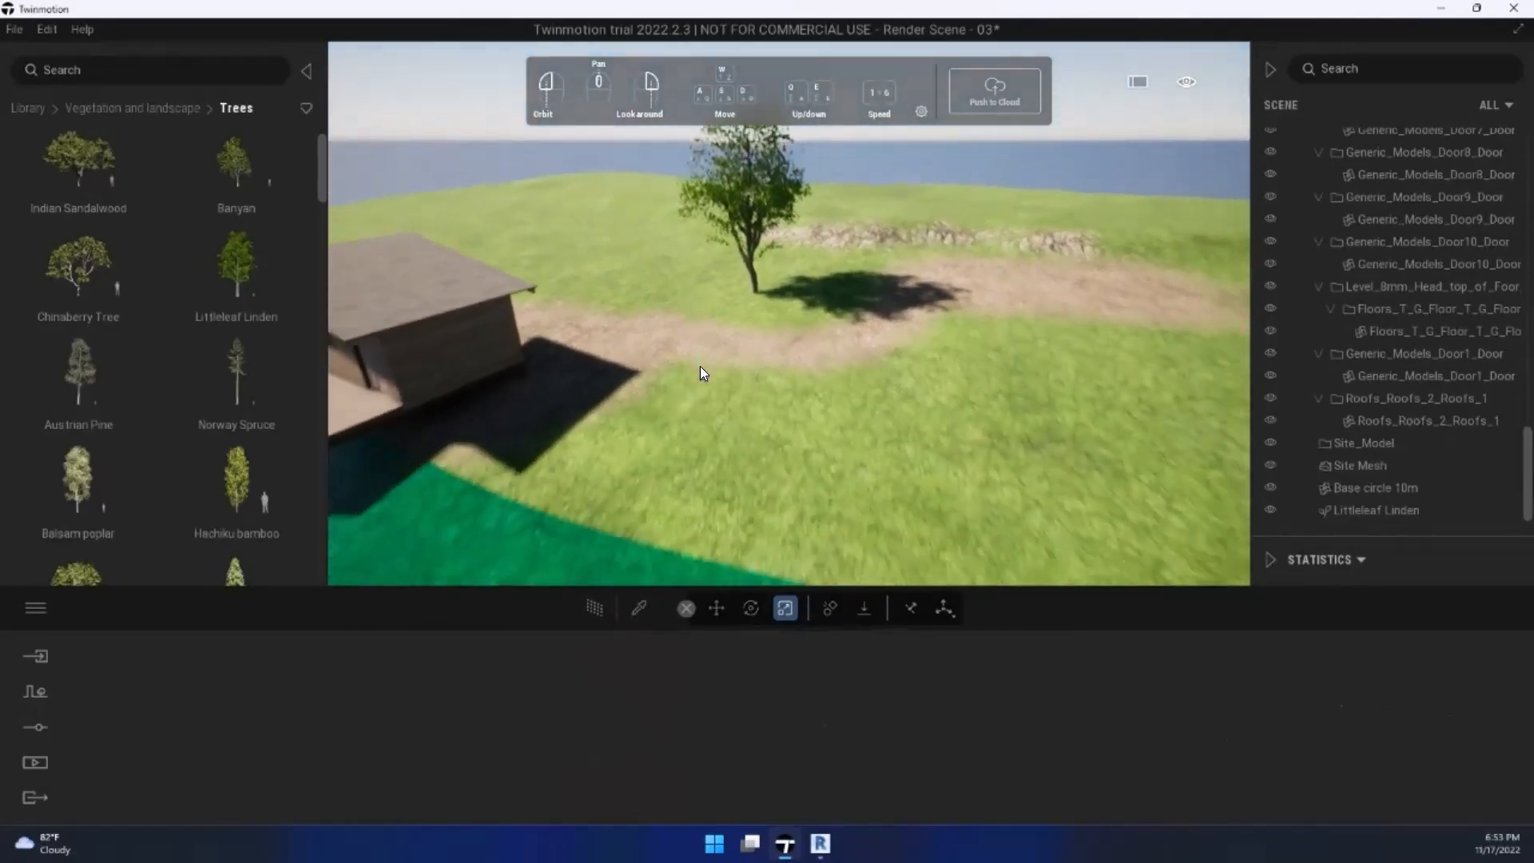
pyautogui.moveTo(64, 188)
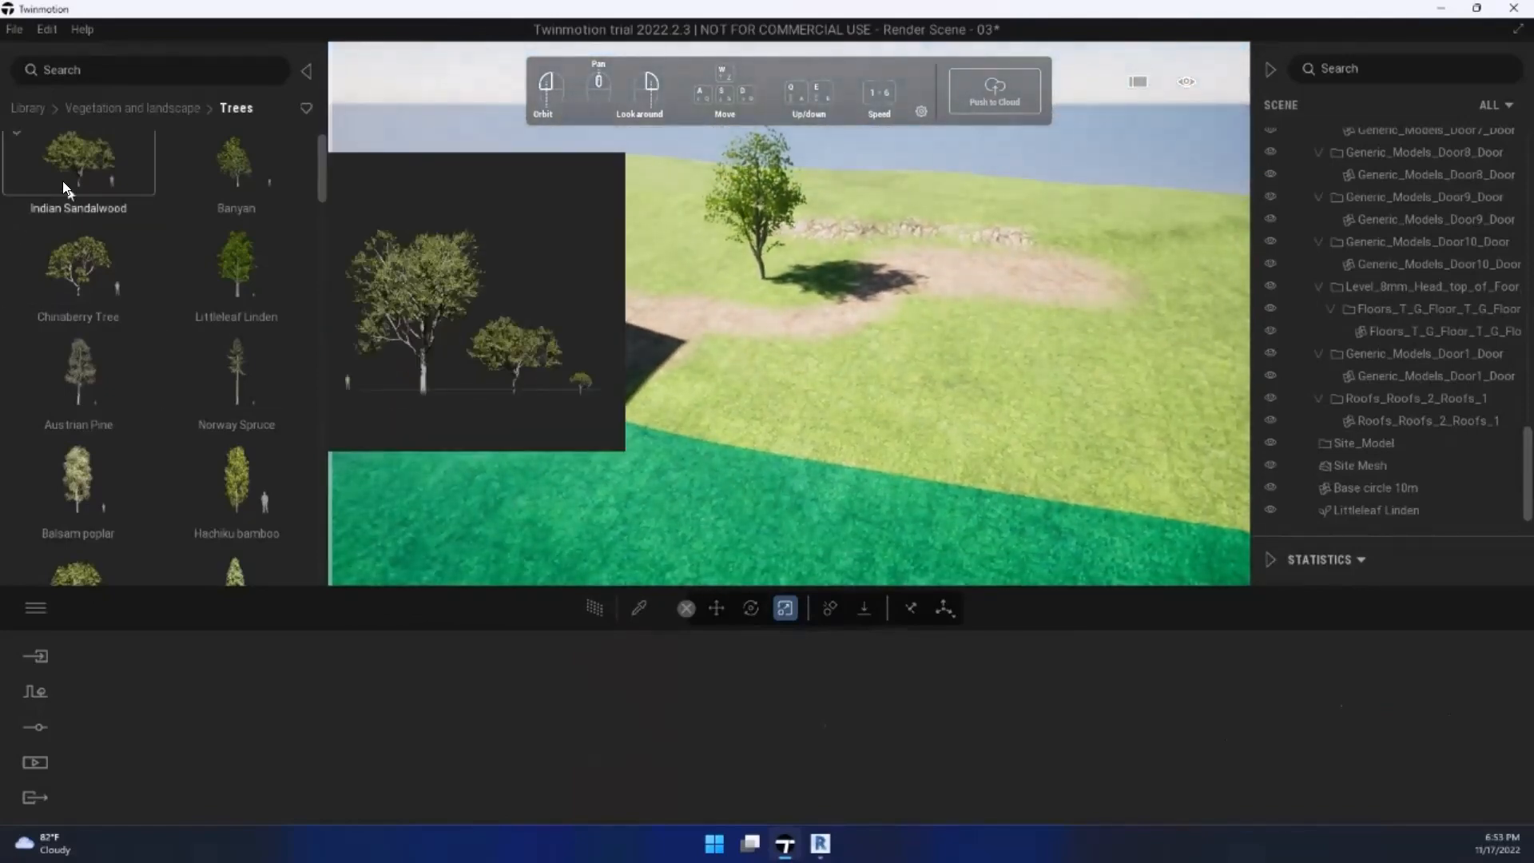
pyautogui.click(36, 111)
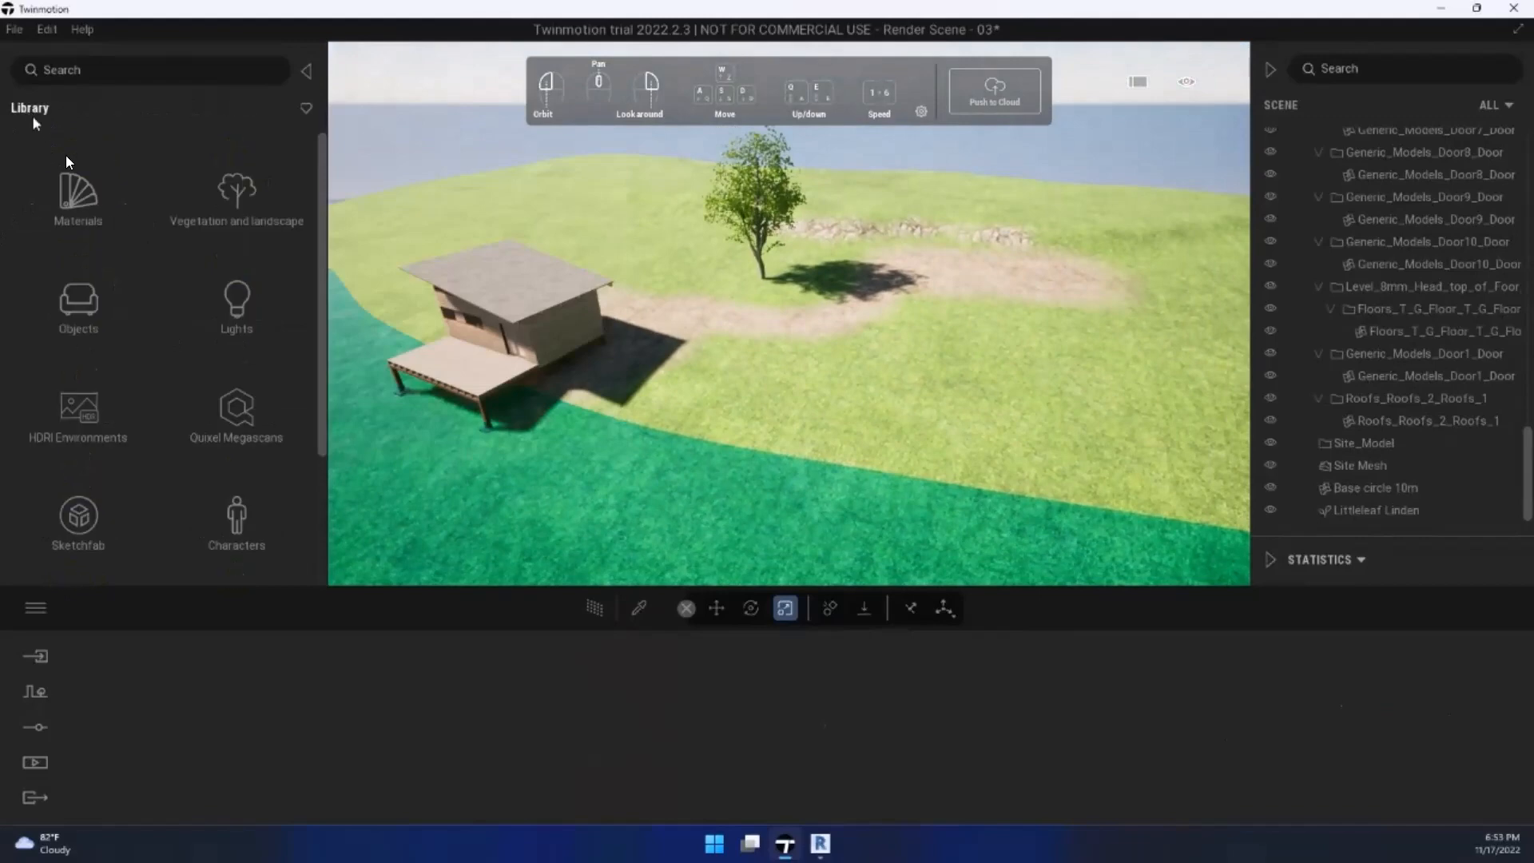
pyautogui.click(28, 723)
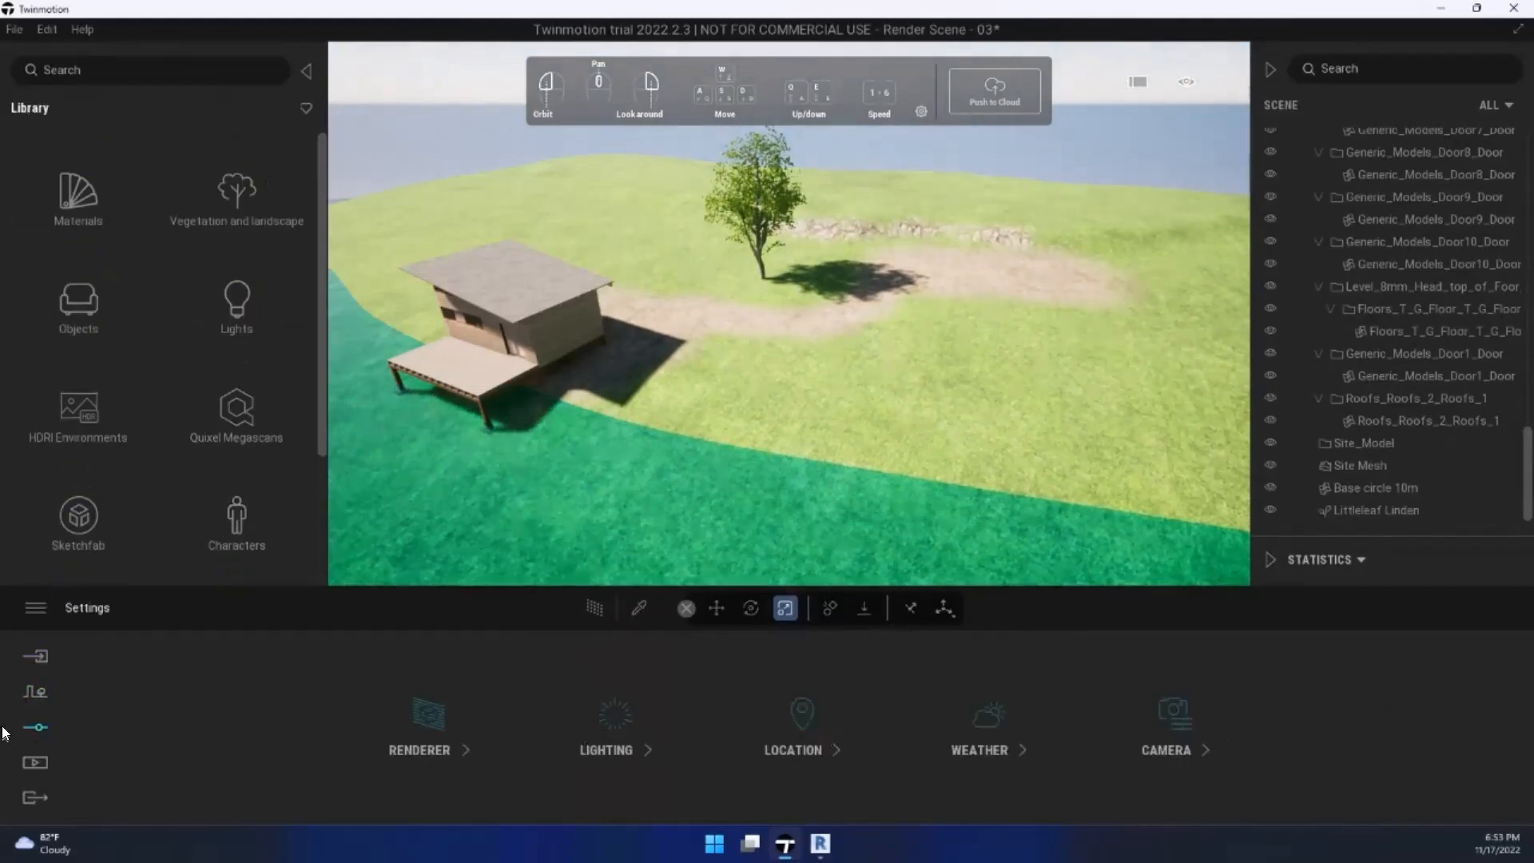
pyautogui.click(35, 691)
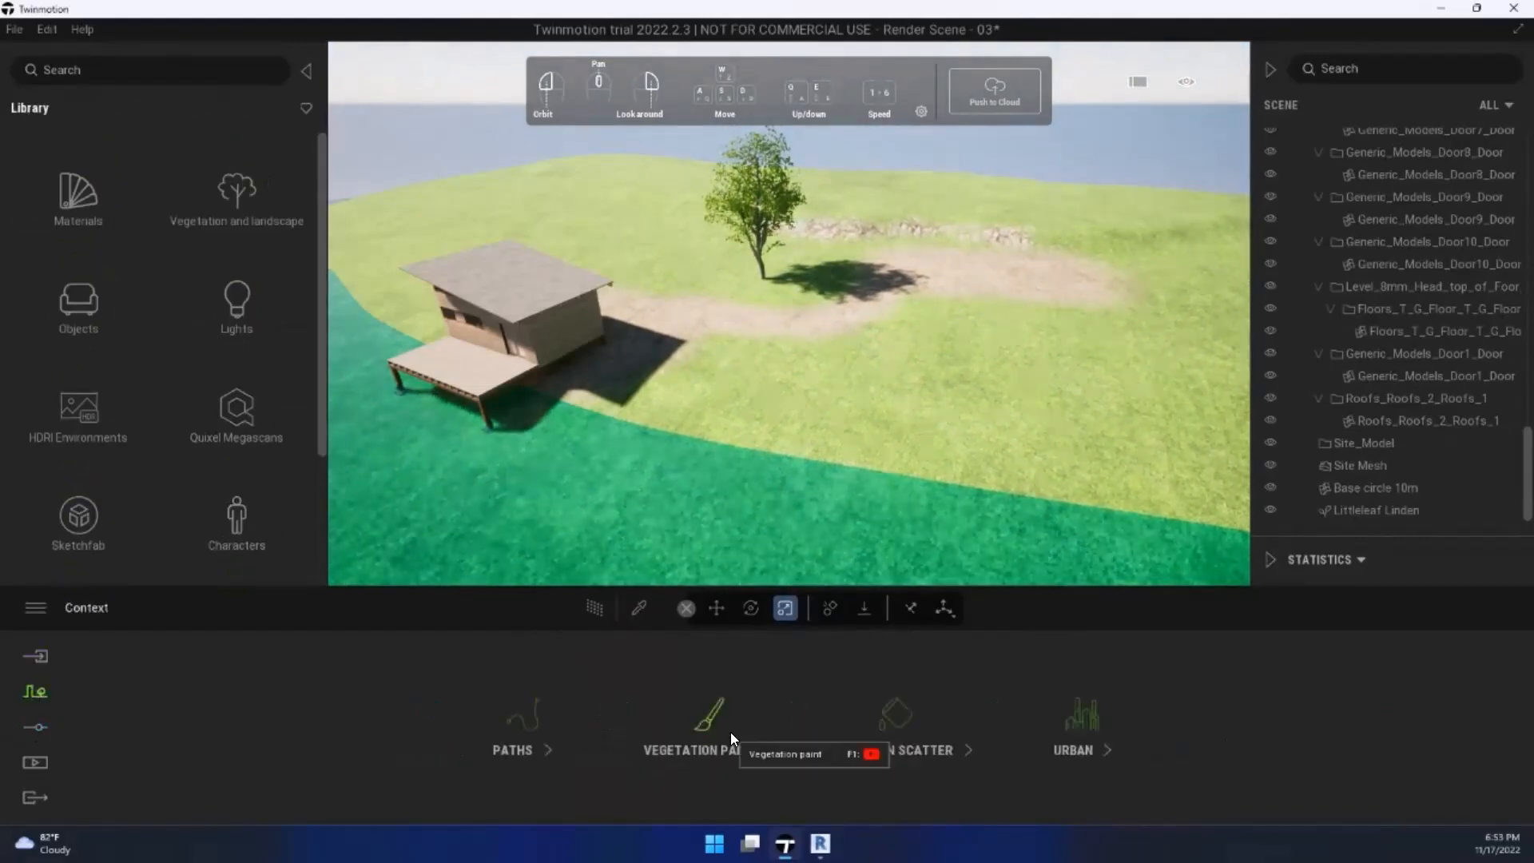
pyautogui.click(729, 732)
# Step: Add Common Rhododendron, Tropical Almond and Palmetto from the tree library to the vegetation paint palette
pyautogui.scroll(-10, 203, 452)
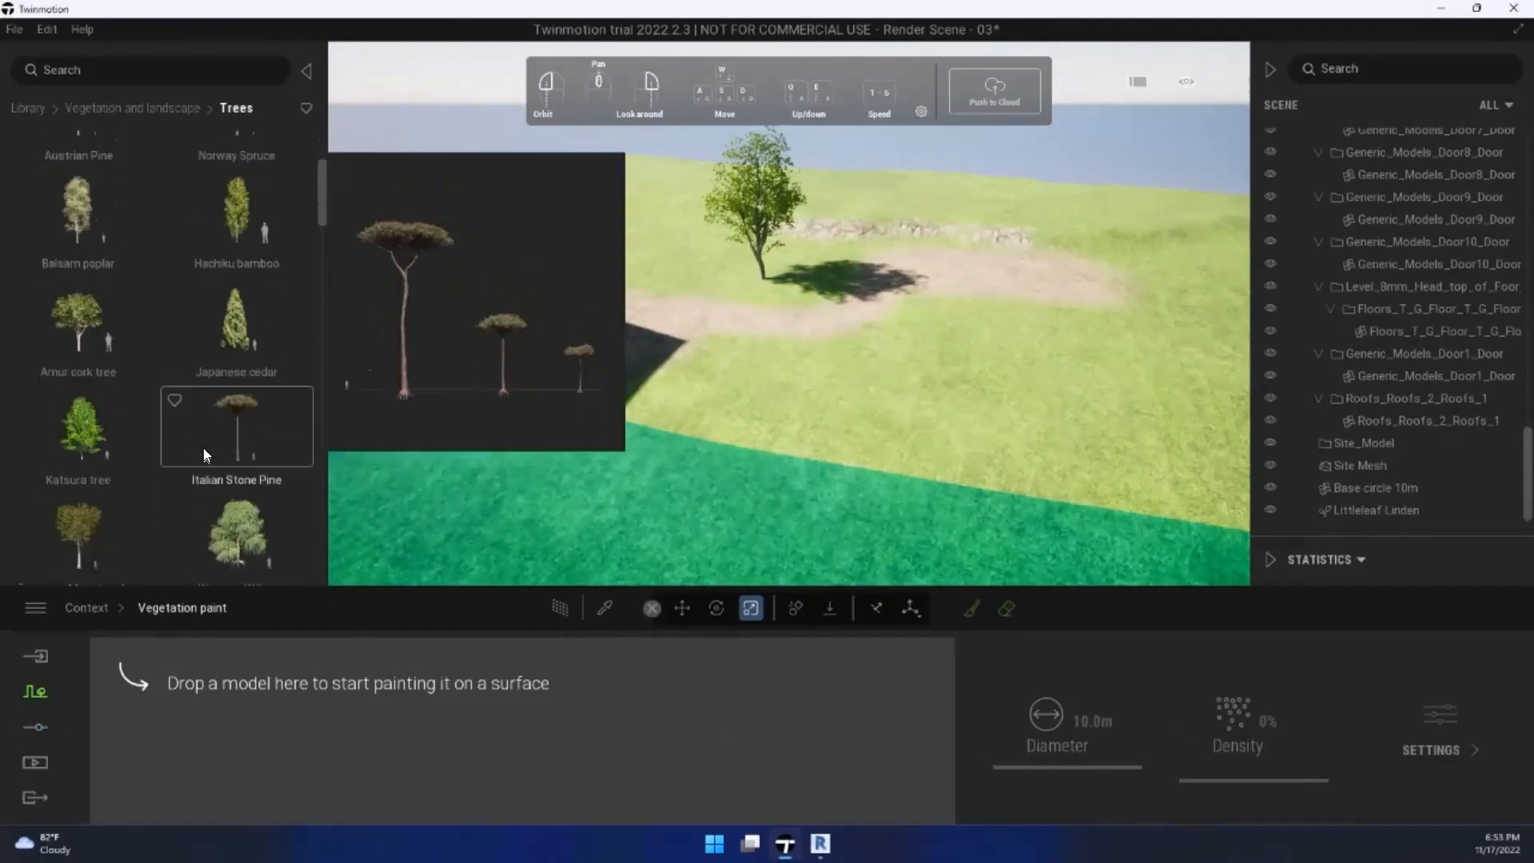
pyautogui.scroll(-10, 200, 471)
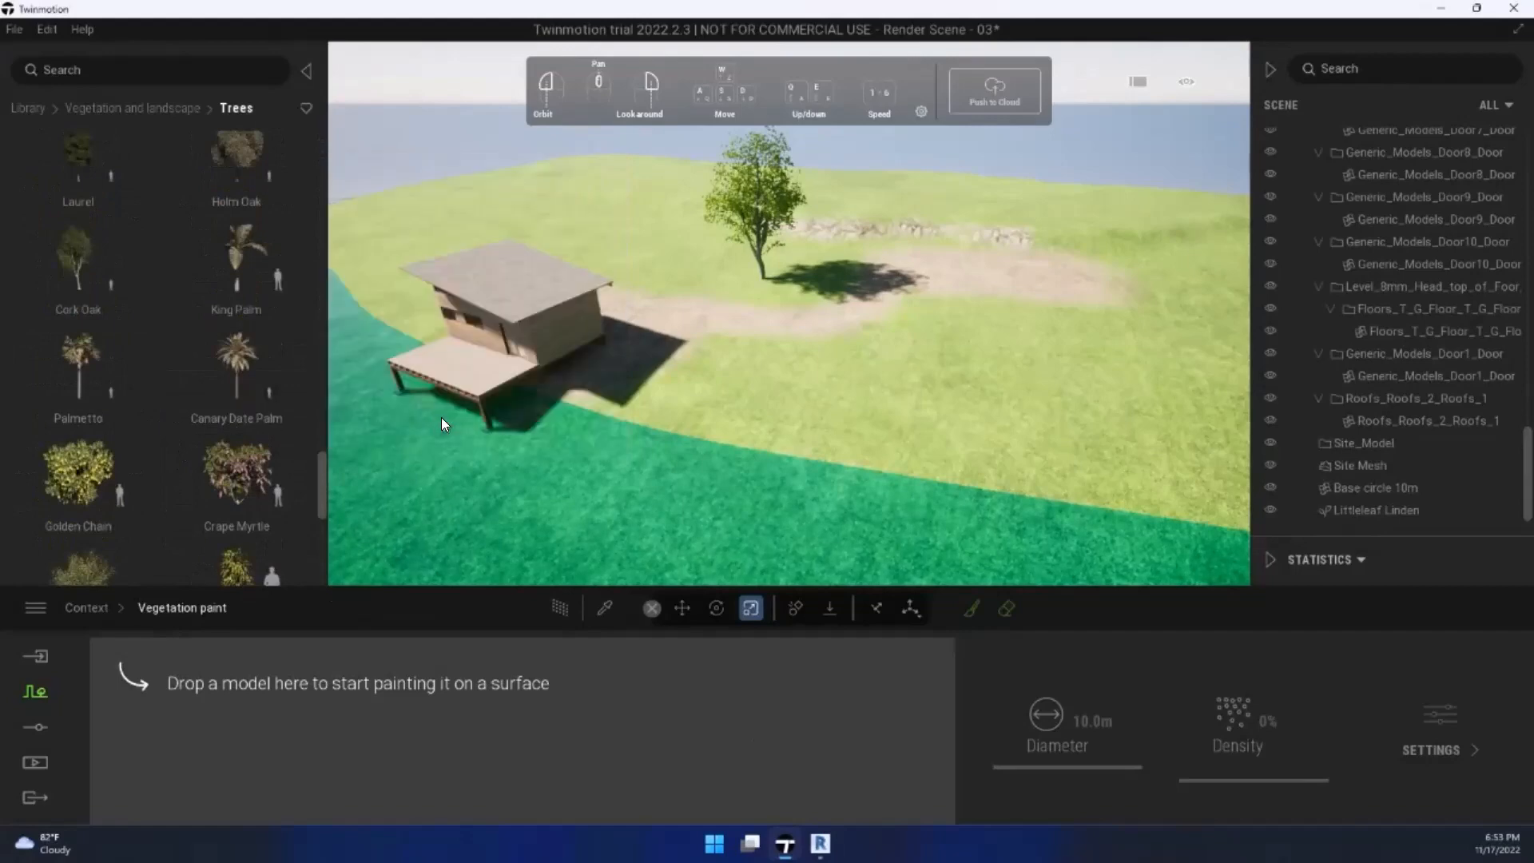
pyautogui.scroll(-10, 155, 476)
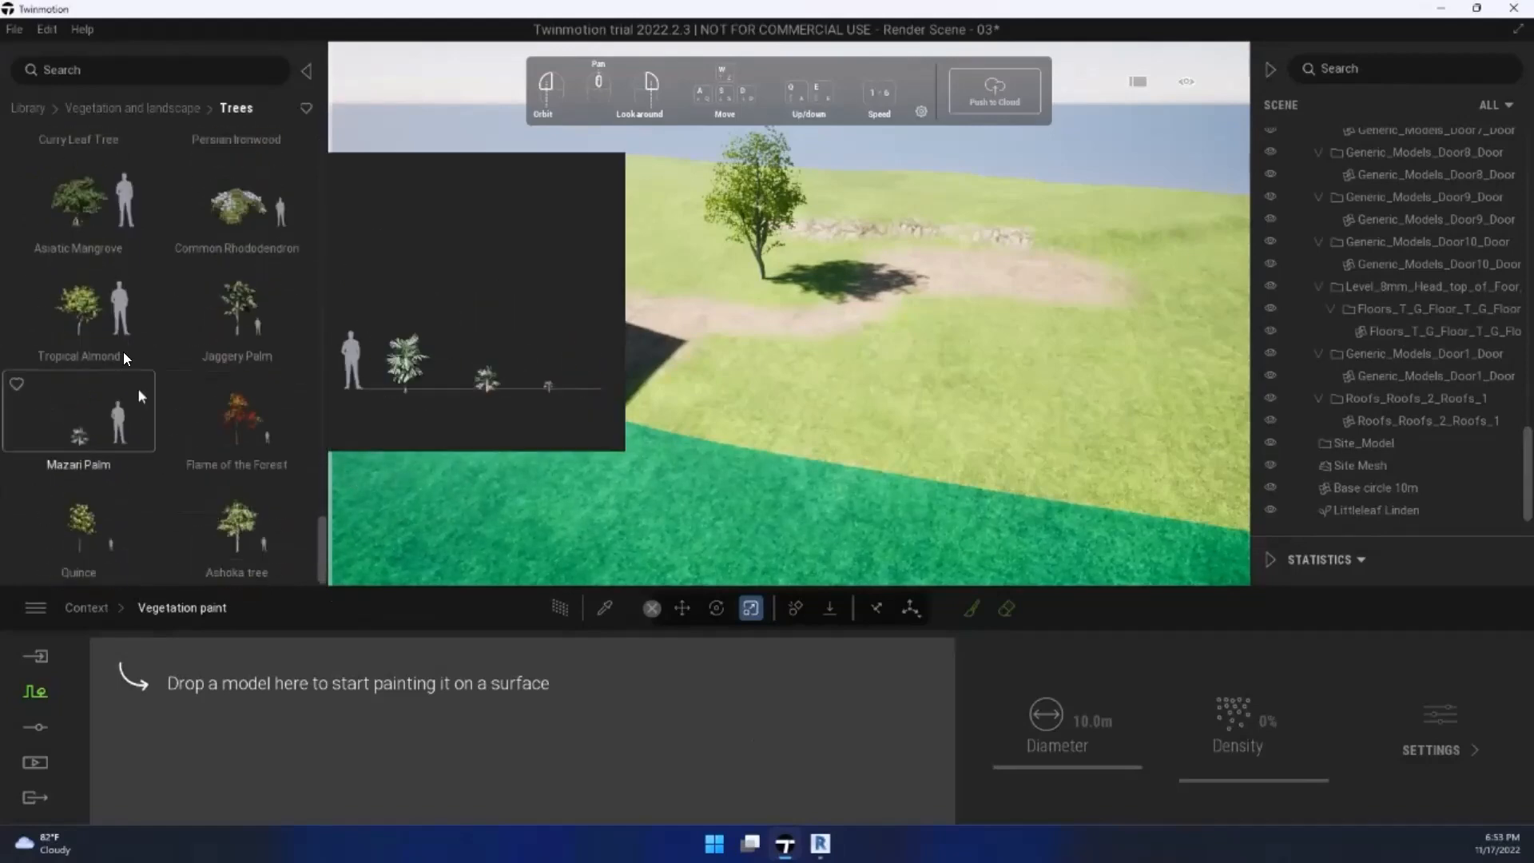
pyautogui.moveTo(217, 254)
pyautogui.mouseDown()
pyautogui.moveTo(414, 746)
pyautogui.moveTo(279, 753)
pyautogui.mouseUp()
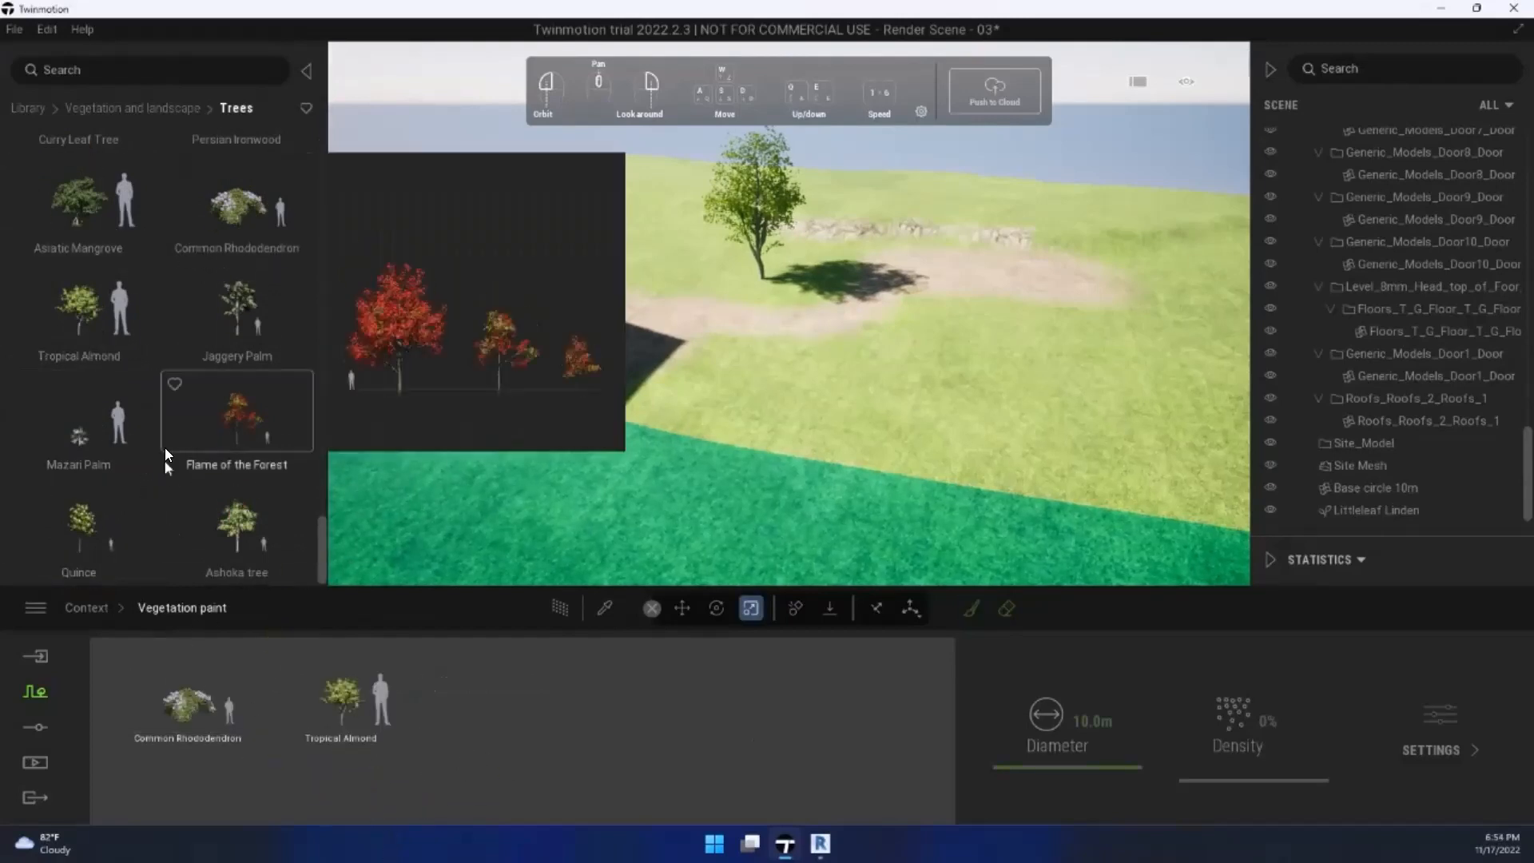
pyautogui.scroll(5, 152, 504)
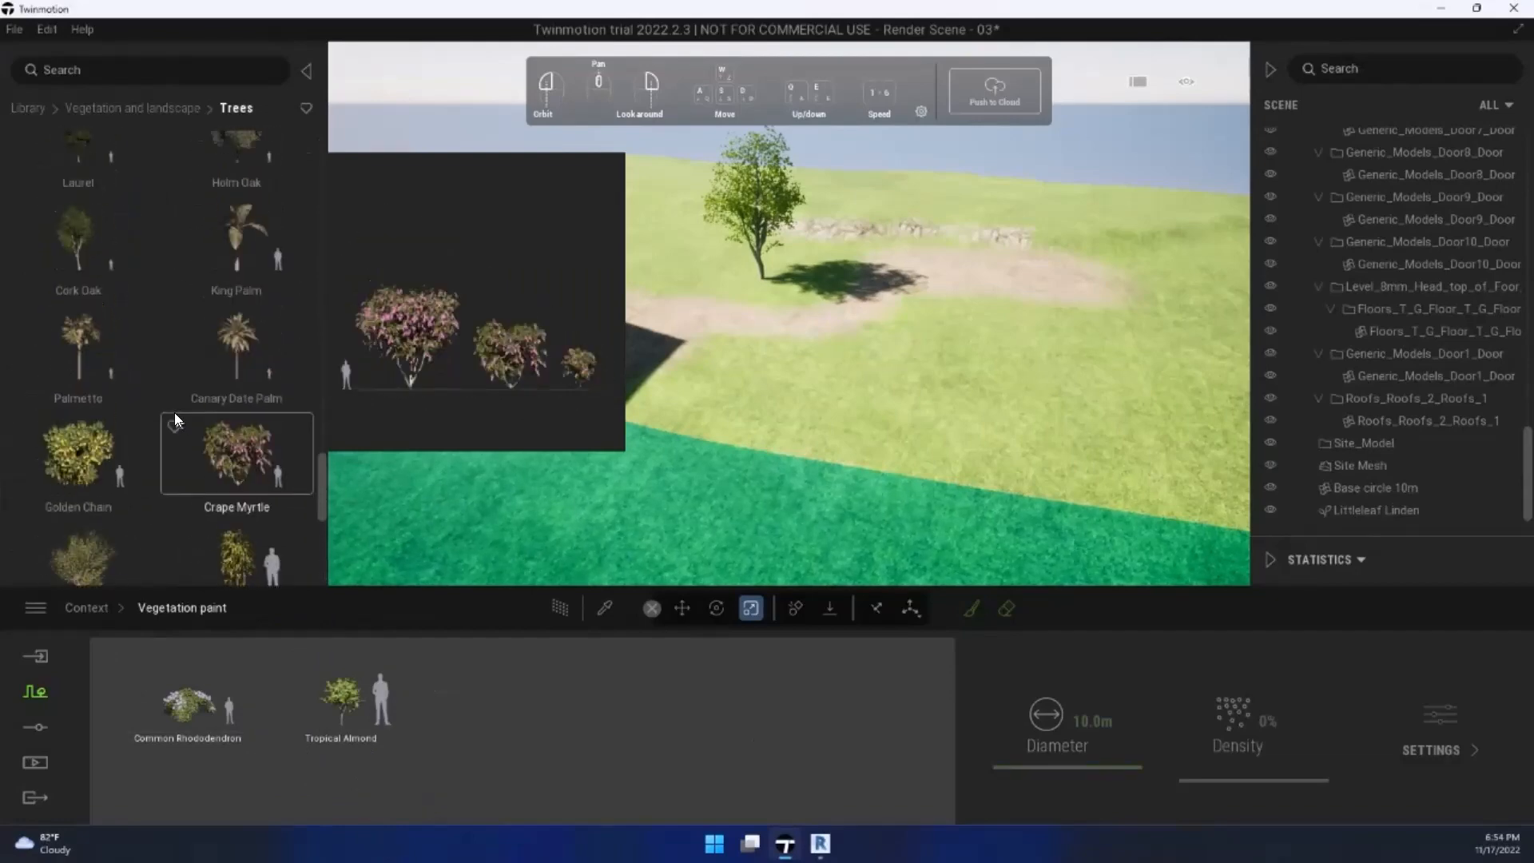
pyautogui.moveTo(340, 706); pyautogui.dragTo(340, 706)
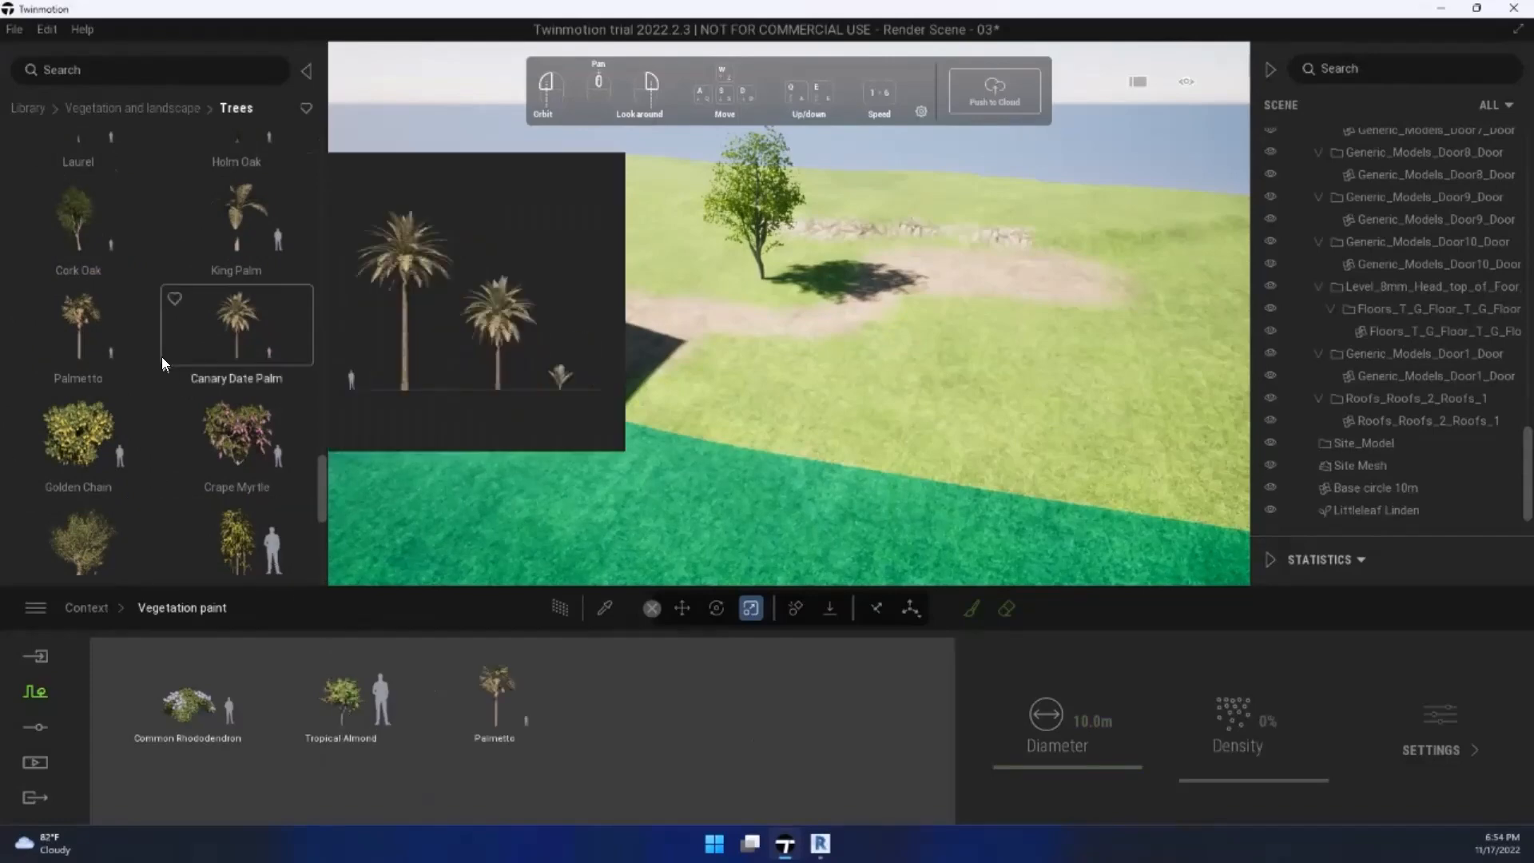
# Step: Add Plum Tree, Mexican Lime and Sweet Birch to the vegetation paint palette
pyautogui.scroll(8, 158, 344)
pyautogui.scroll(-1, 200, 312)
pyautogui.scroll(8, 211, 243)
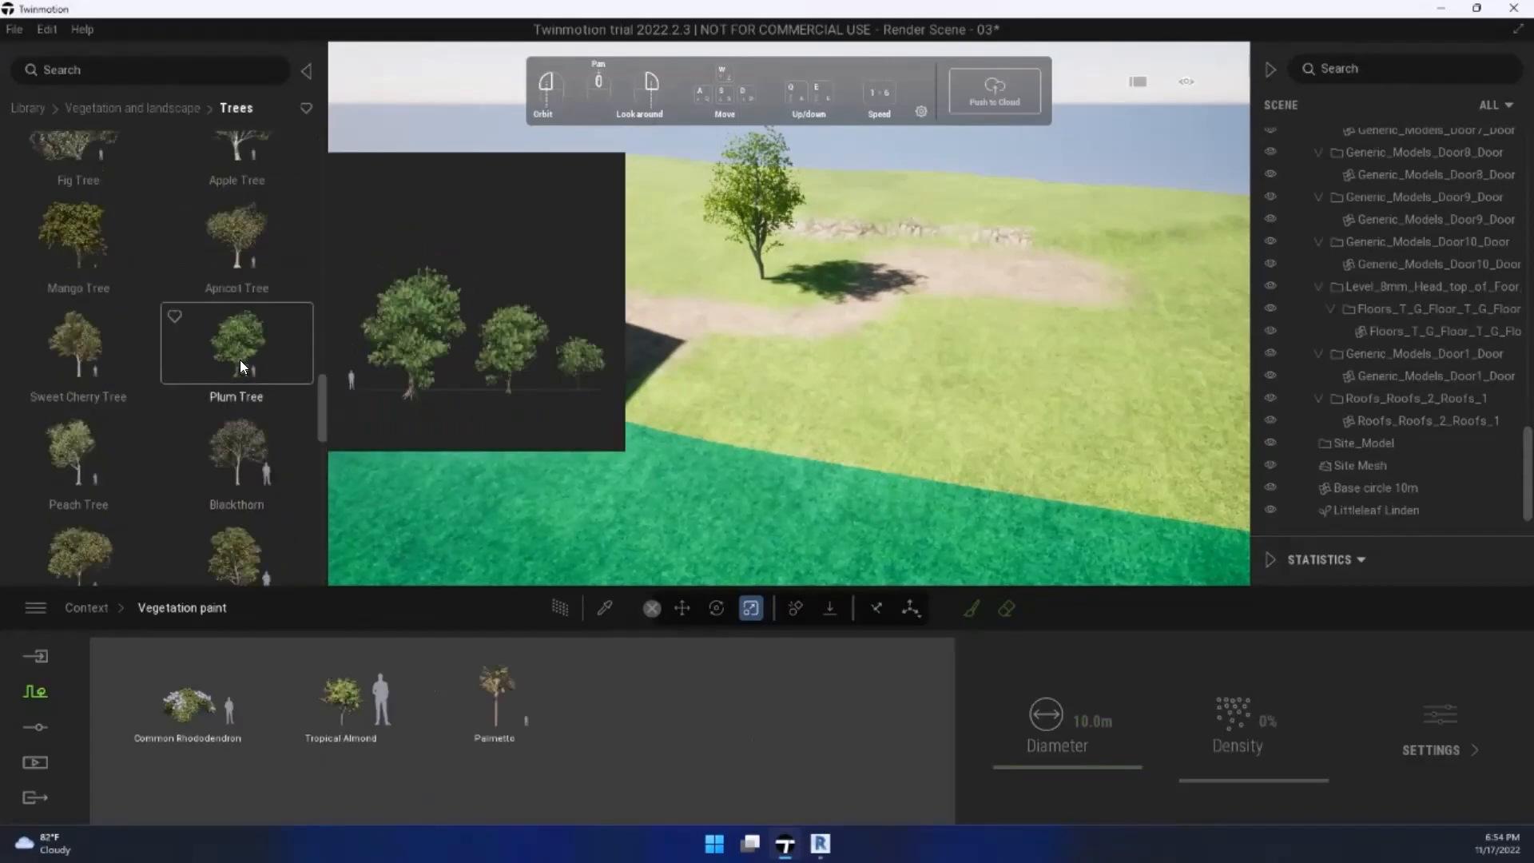
pyautogui.moveTo(239, 361); pyautogui.dragTo(312, 786)
pyautogui.scroll(-5, 150, 285)
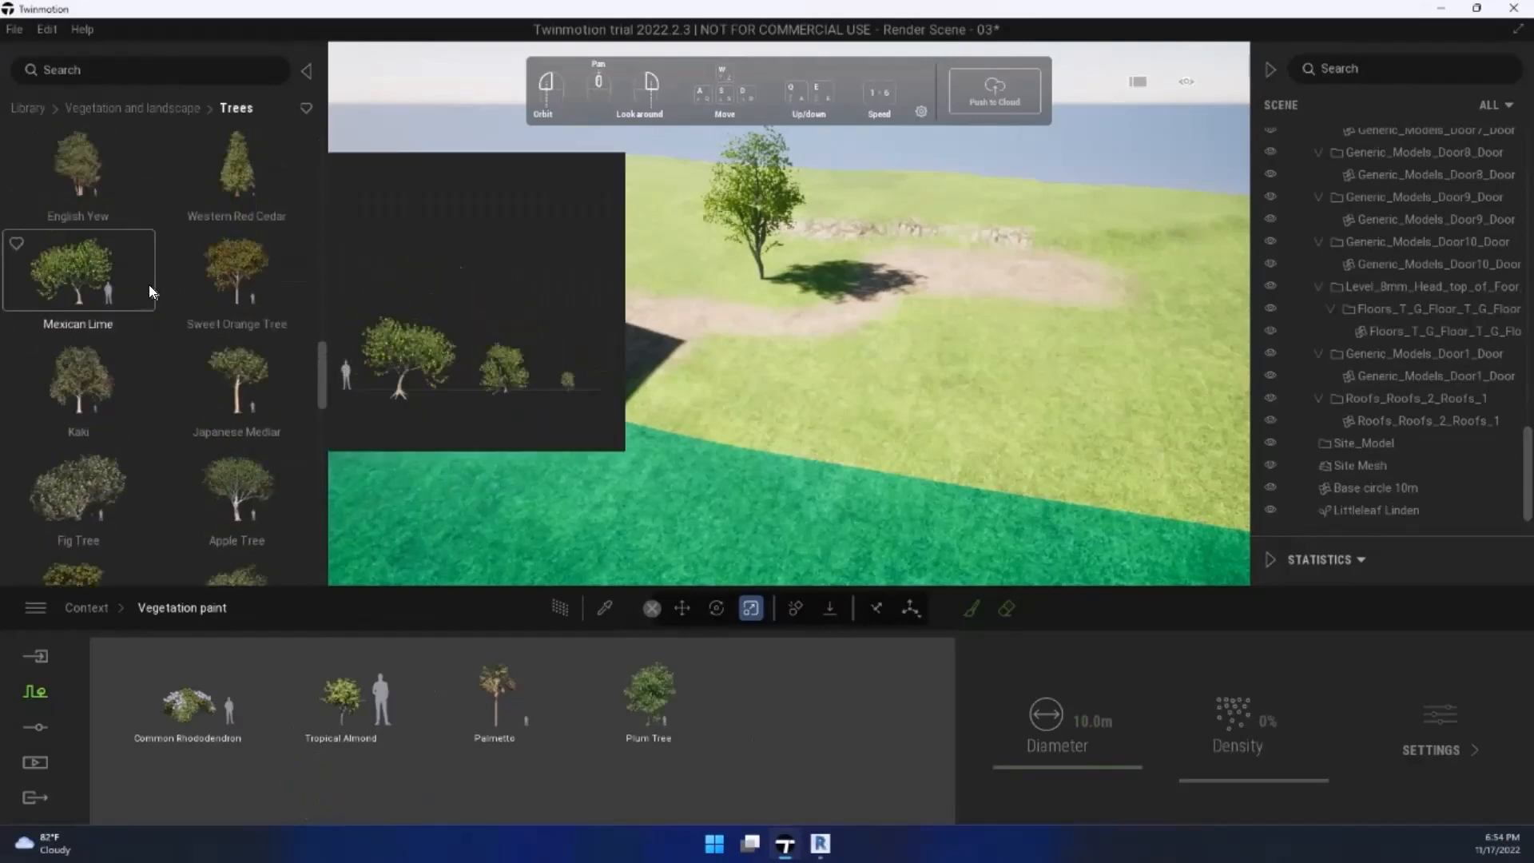
pyautogui.moveTo(80, 393); pyautogui.dragTo(436, 773)
pyautogui.scroll(3, 132, 380)
pyautogui.scroll(6, 133, 383)
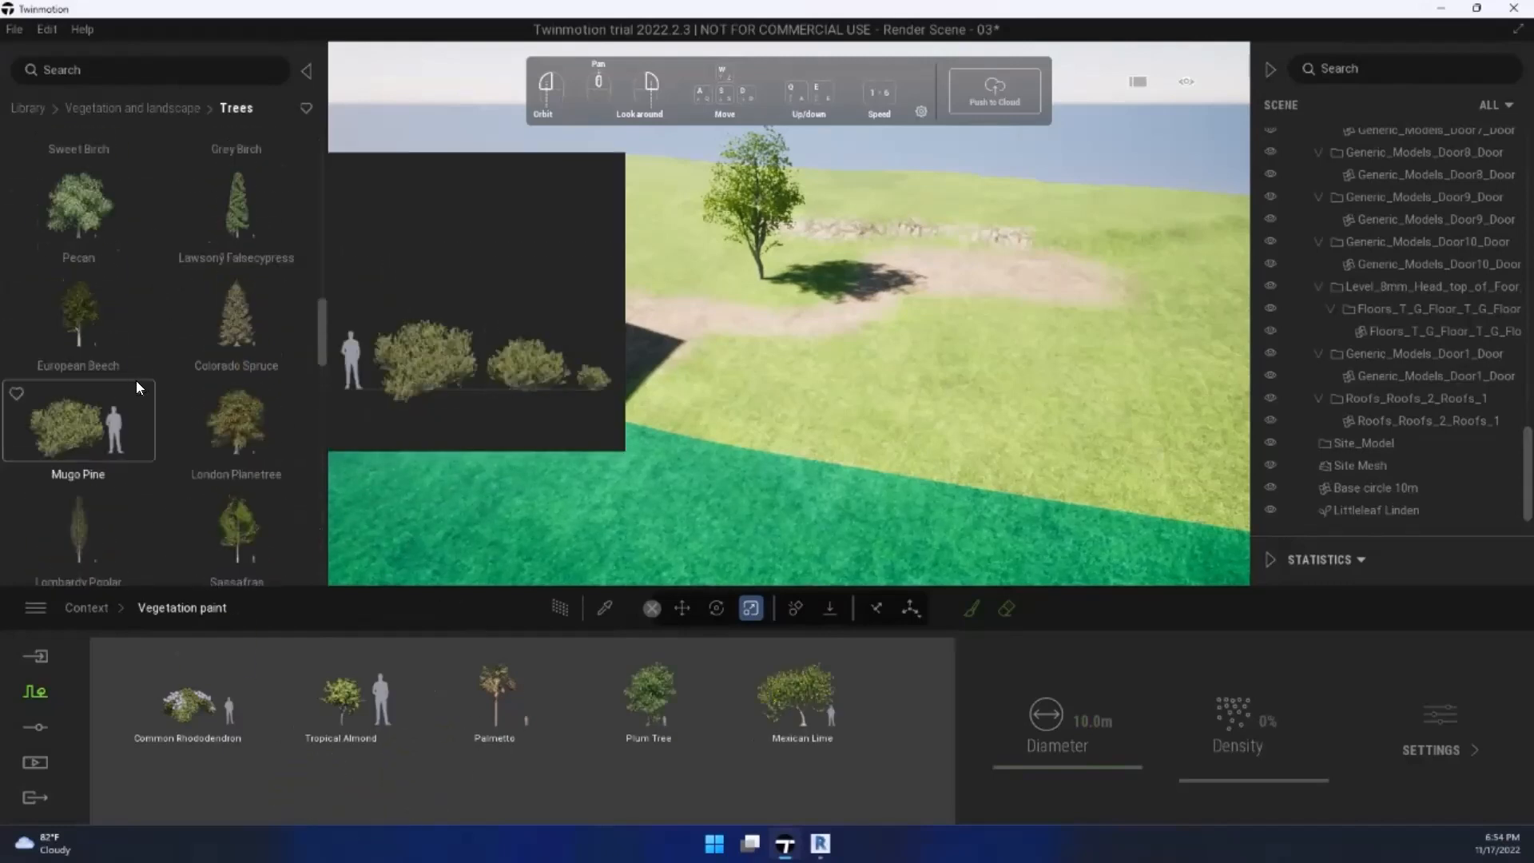
pyautogui.scroll(-1, 130, 411)
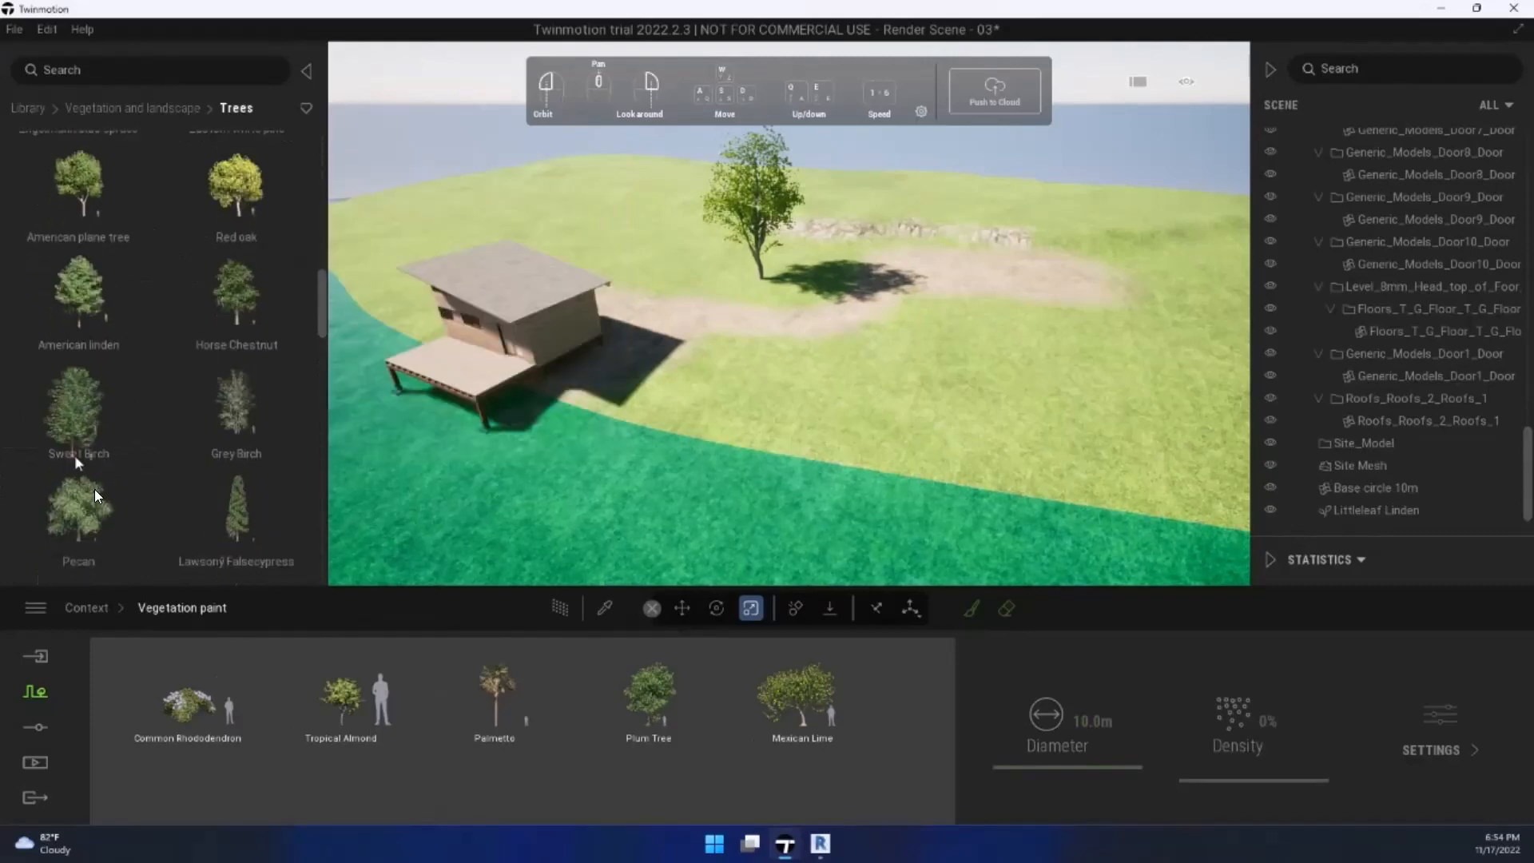
pyautogui.moveTo(75, 455)
pyautogui.mouseDown()
pyautogui.moveTo(355, 768)
pyautogui.moveTo(416, 759)
pyautogui.mouseUp()
# Step: Paint the mixed vegetation across the grass behind the rock band with a 10 m brush
pyautogui.moveTo(722, 587); pyautogui.dragTo(719, 623)
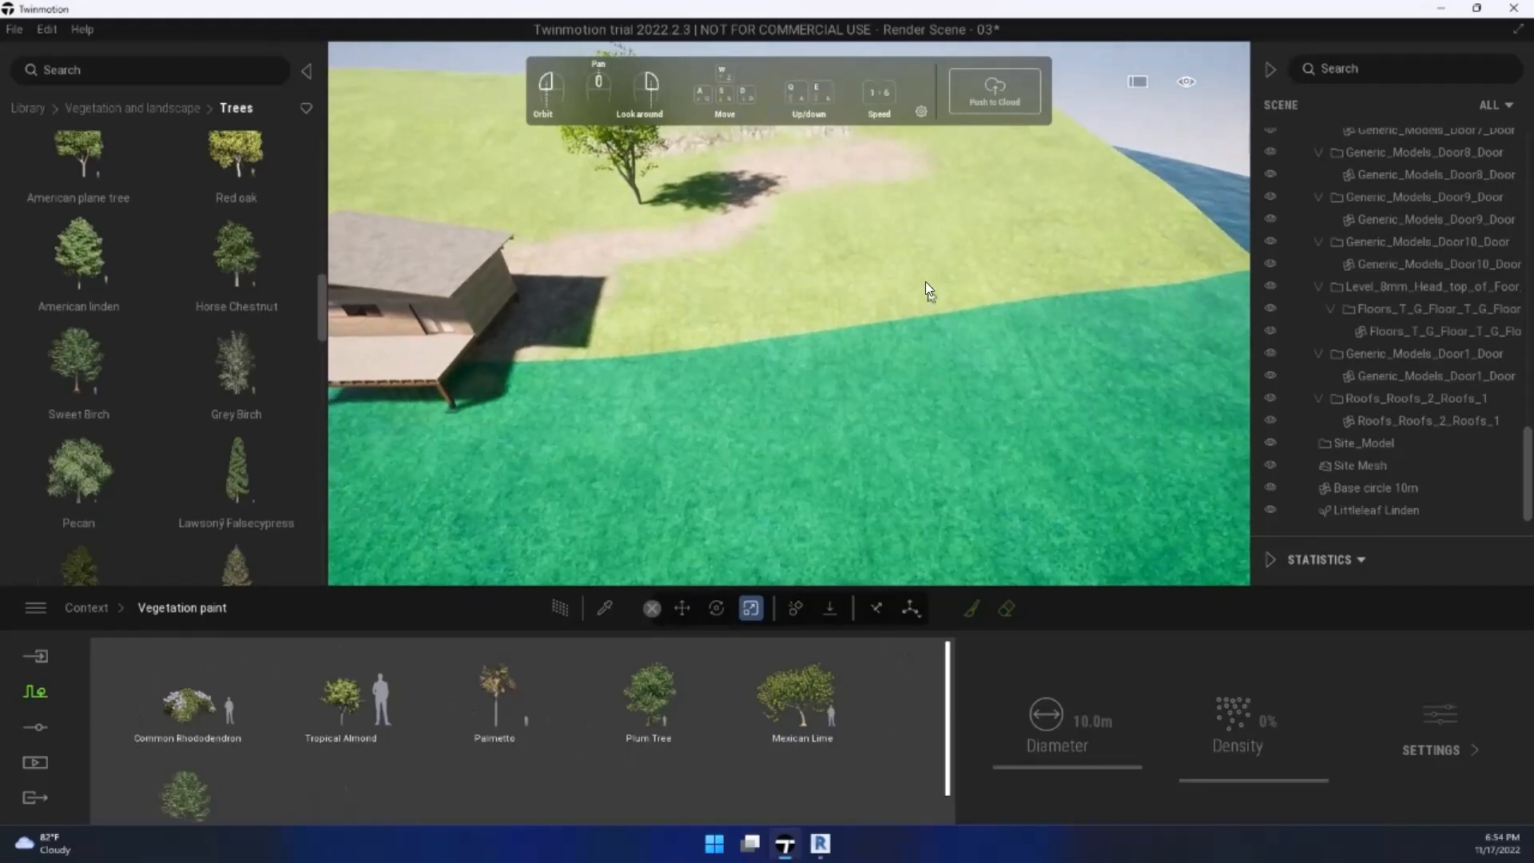
pyautogui.moveTo(925, 284)
pyautogui.mouseDown(button='middle')
pyautogui.moveTo(837, 471)
pyautogui.moveTo(878, 543)
pyautogui.mouseUp(button='middle')
pyautogui.click(971, 605)
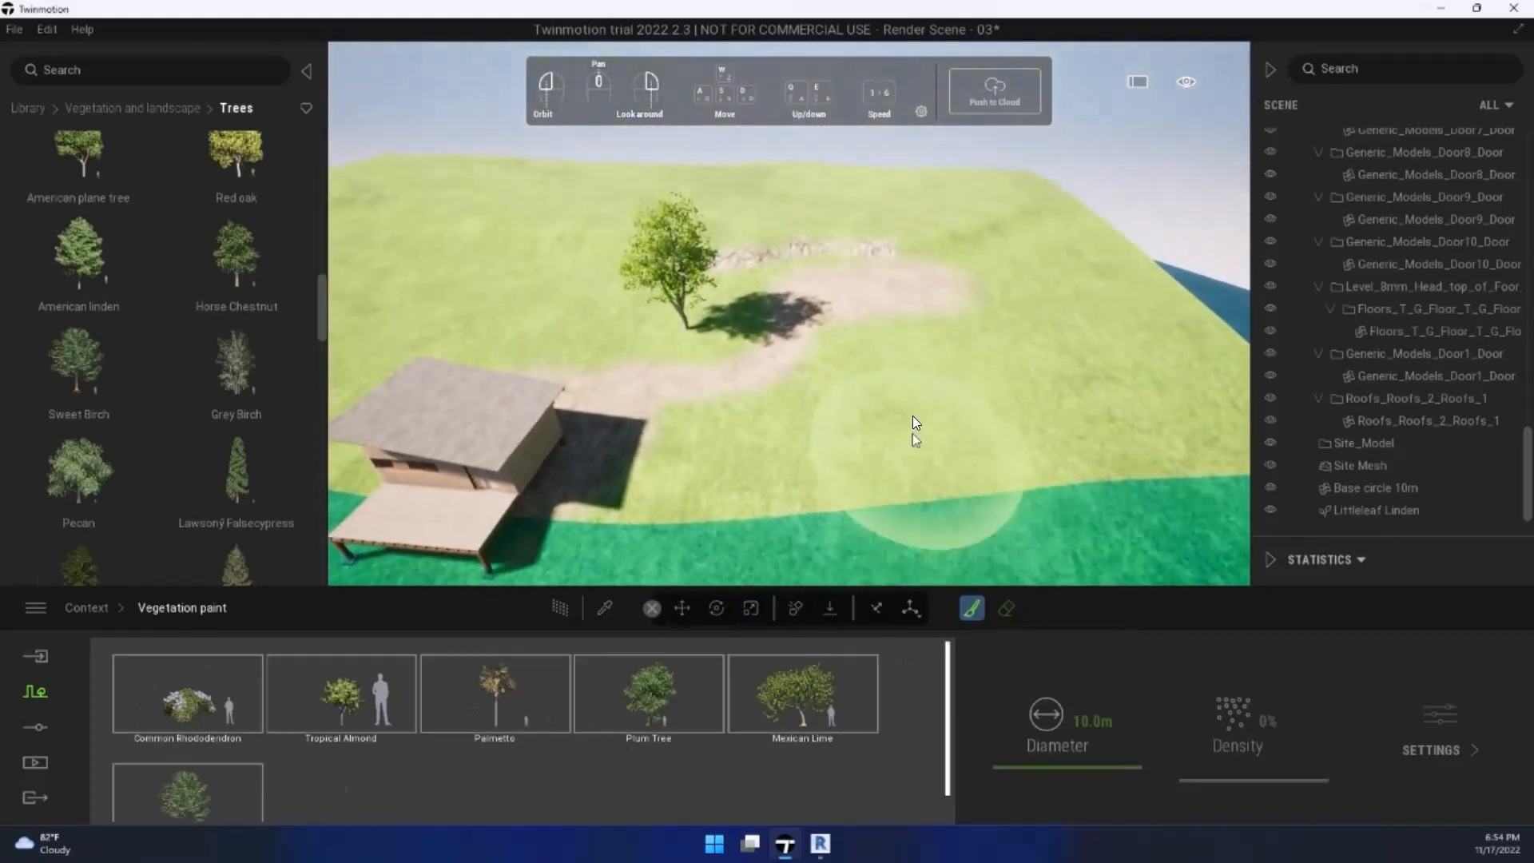
pyautogui.scroll(5, 988, 341)
pyautogui.moveTo(1065, 313)
pyautogui.mouseDown()
pyautogui.moveTo(1011, 273)
pyautogui.moveTo(814, 220)
pyautogui.moveTo(566, 226)
pyautogui.moveTo(922, 240)
pyautogui.moveTo(830, 237)
pyautogui.mouseUp()
pyautogui.press('w')
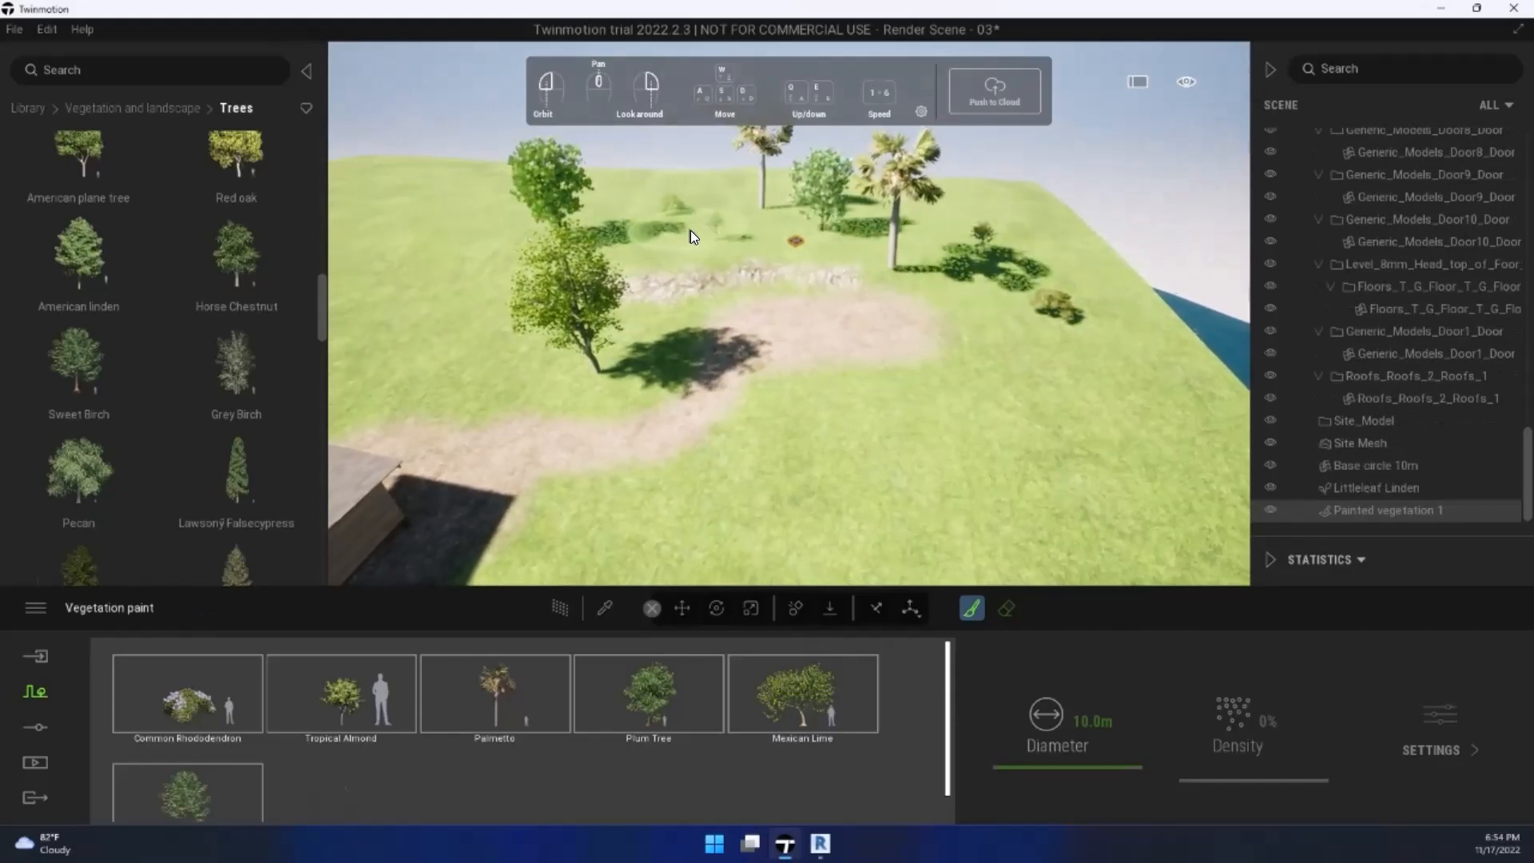
pyautogui.press('w')
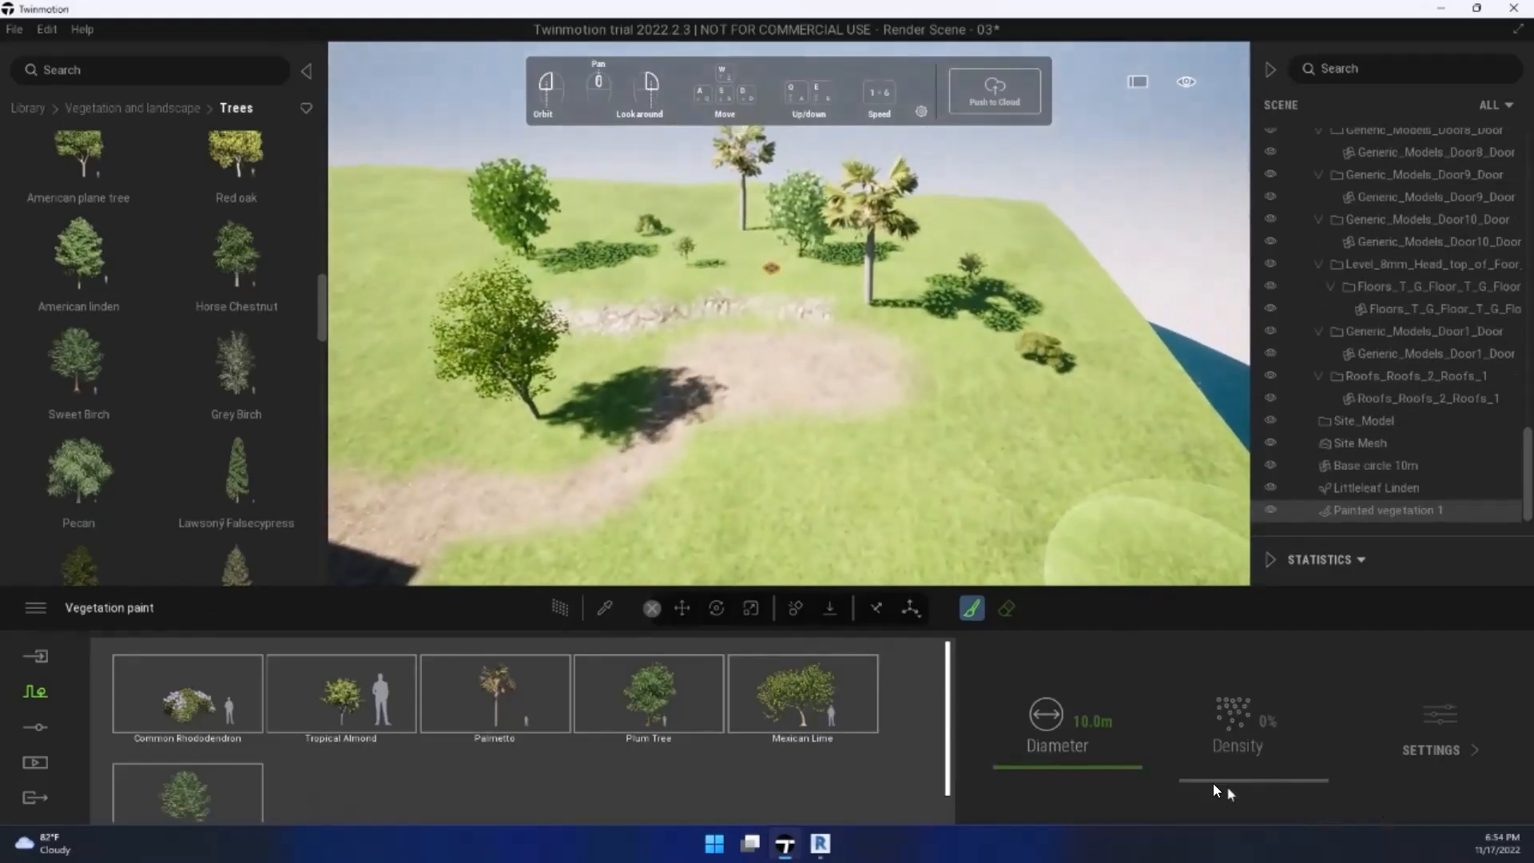
# Step: Set the vegetation brush diameter to 16.3 m and paint more trees and shrubs across the grassy hill behind the house
pyautogui.moveTo(1117, 763); pyautogui.dragTo(1176, 762)
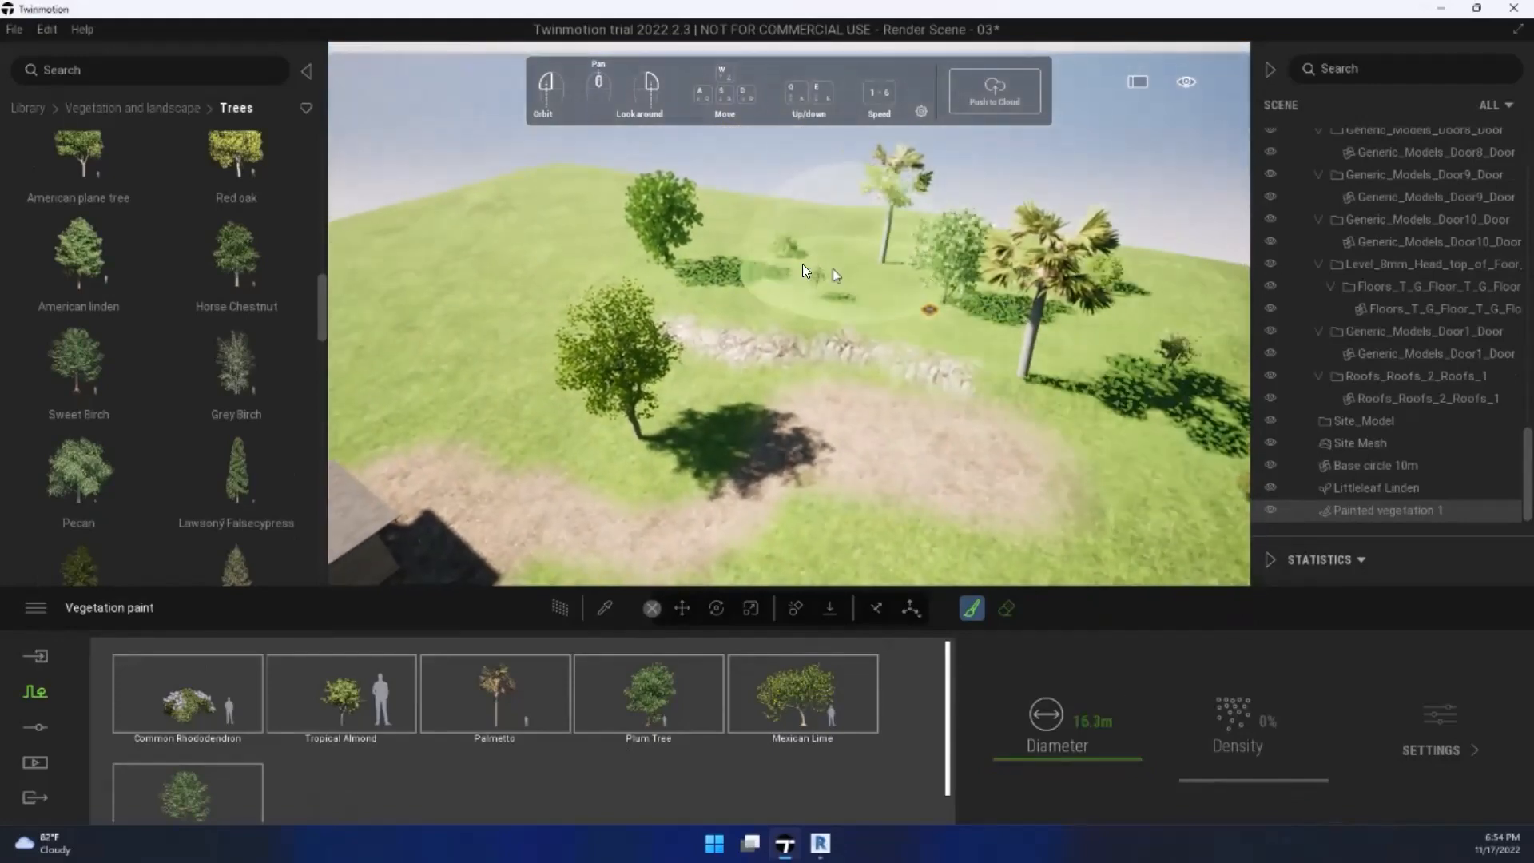
pyautogui.moveTo(802, 264); pyautogui.dragTo(590, 255, button='right')
pyautogui.click(696, 243)
pyautogui.moveTo(867, 213); pyautogui.dragTo(949, 251)
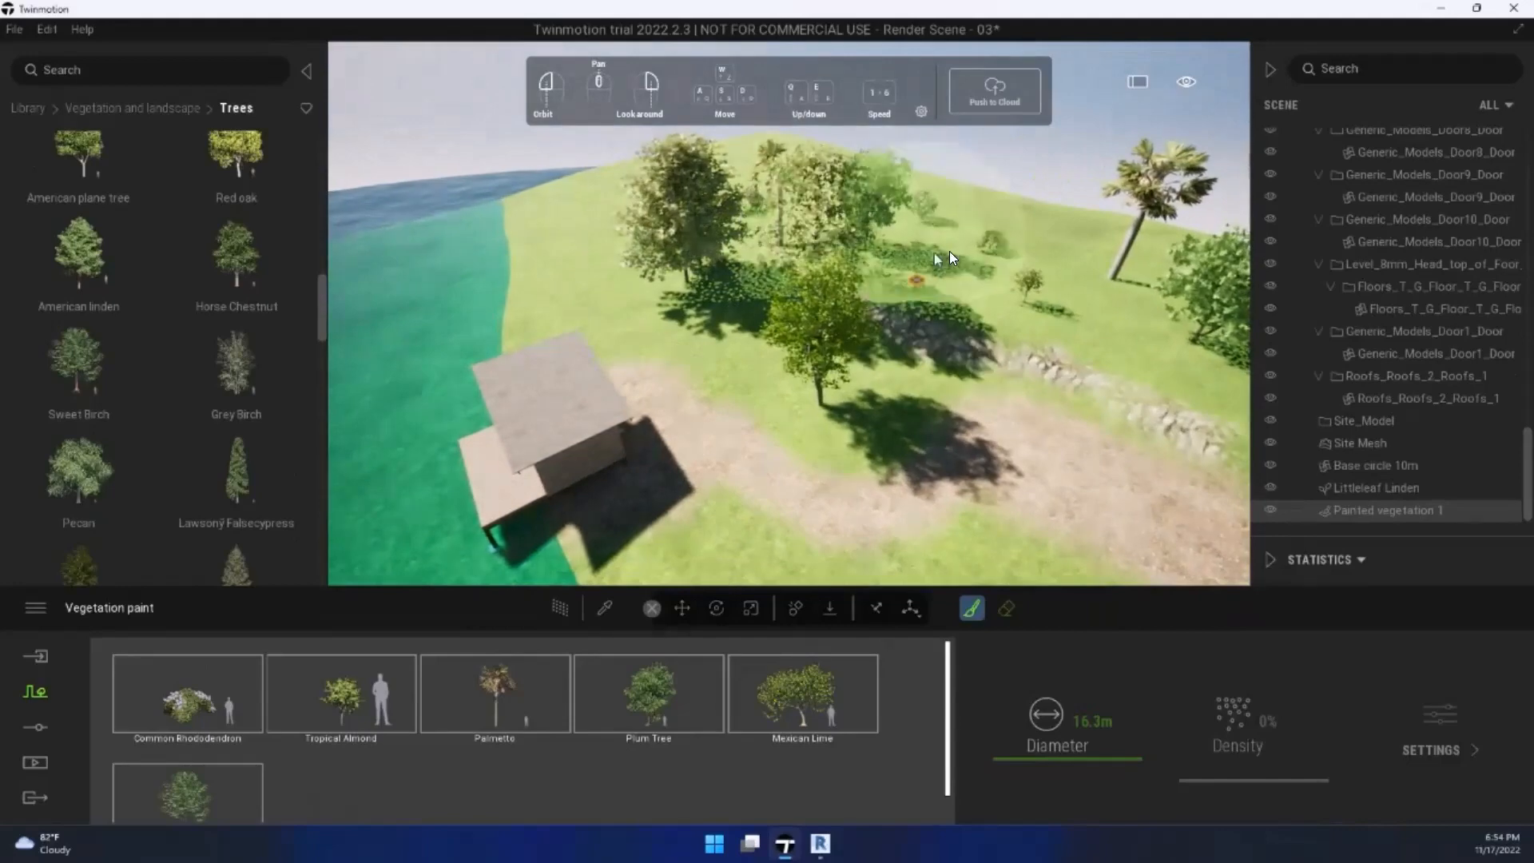
pyautogui.press('w')
pyautogui.moveTo(1071, 297)
pyautogui.mouseDown(button='right')
pyautogui.moveTo(1114, 312)
pyautogui.moveTo(1067, 298)
pyautogui.moveTo(749, 325)
pyautogui.mouseUp(button='right')
pyautogui.moveTo(864, 447)
pyautogui.mouseDown(button='right')
pyautogui.moveTo(618, 359)
pyautogui.moveTo(982, 466)
pyautogui.mouseUp(button='right')
pyautogui.moveTo(845, 392); pyautogui.dragTo(905, 656, button='right')
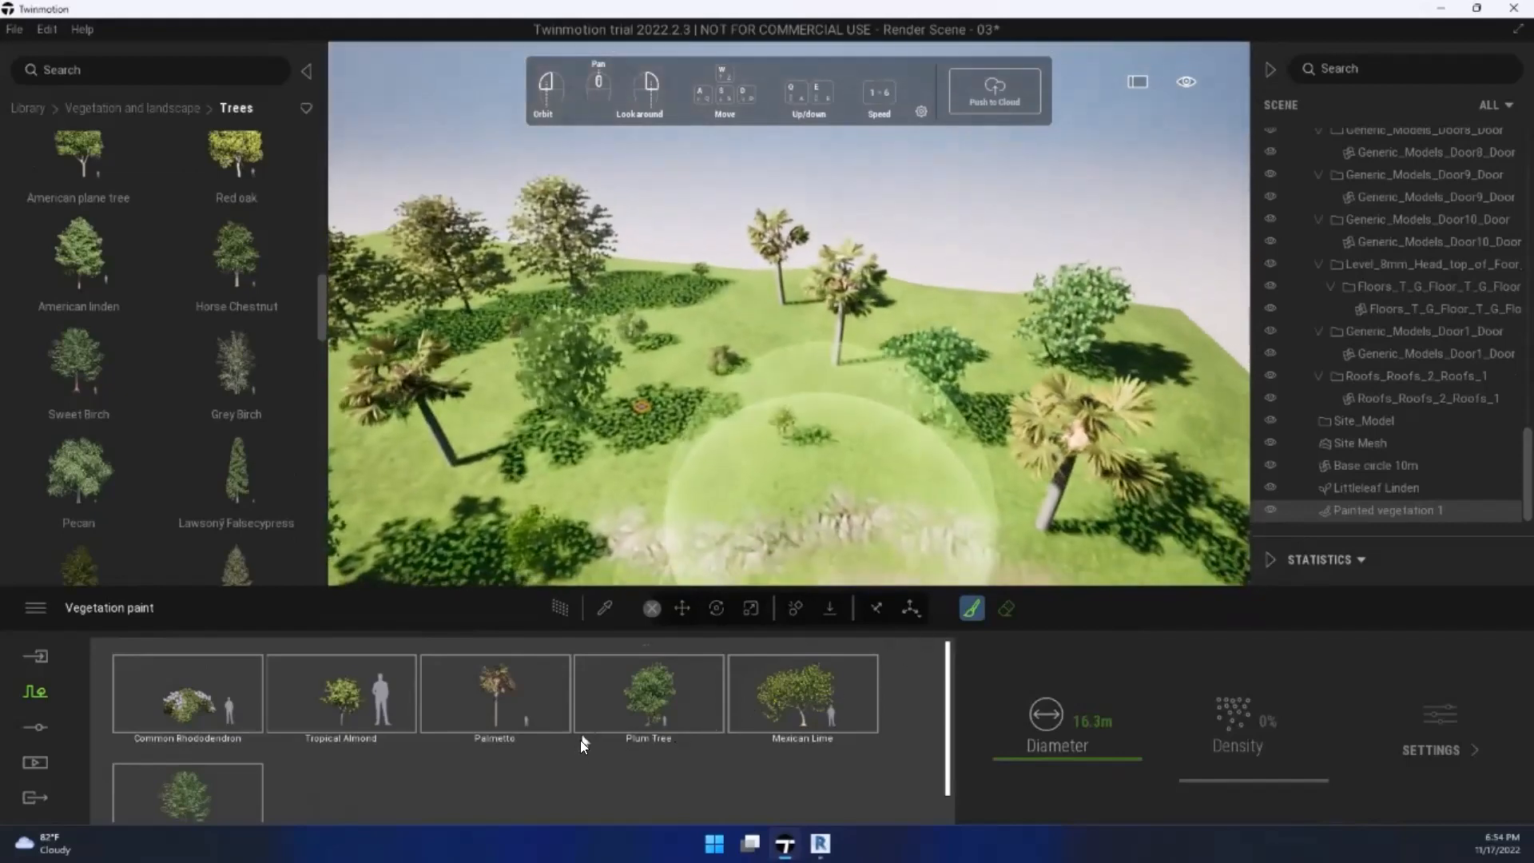
# Step: Raise the painted density of the Palmetto, Mexican Lime and Sweet Birch individually, setting the Sweet Birch to 83%
pyautogui.click(384, 711)
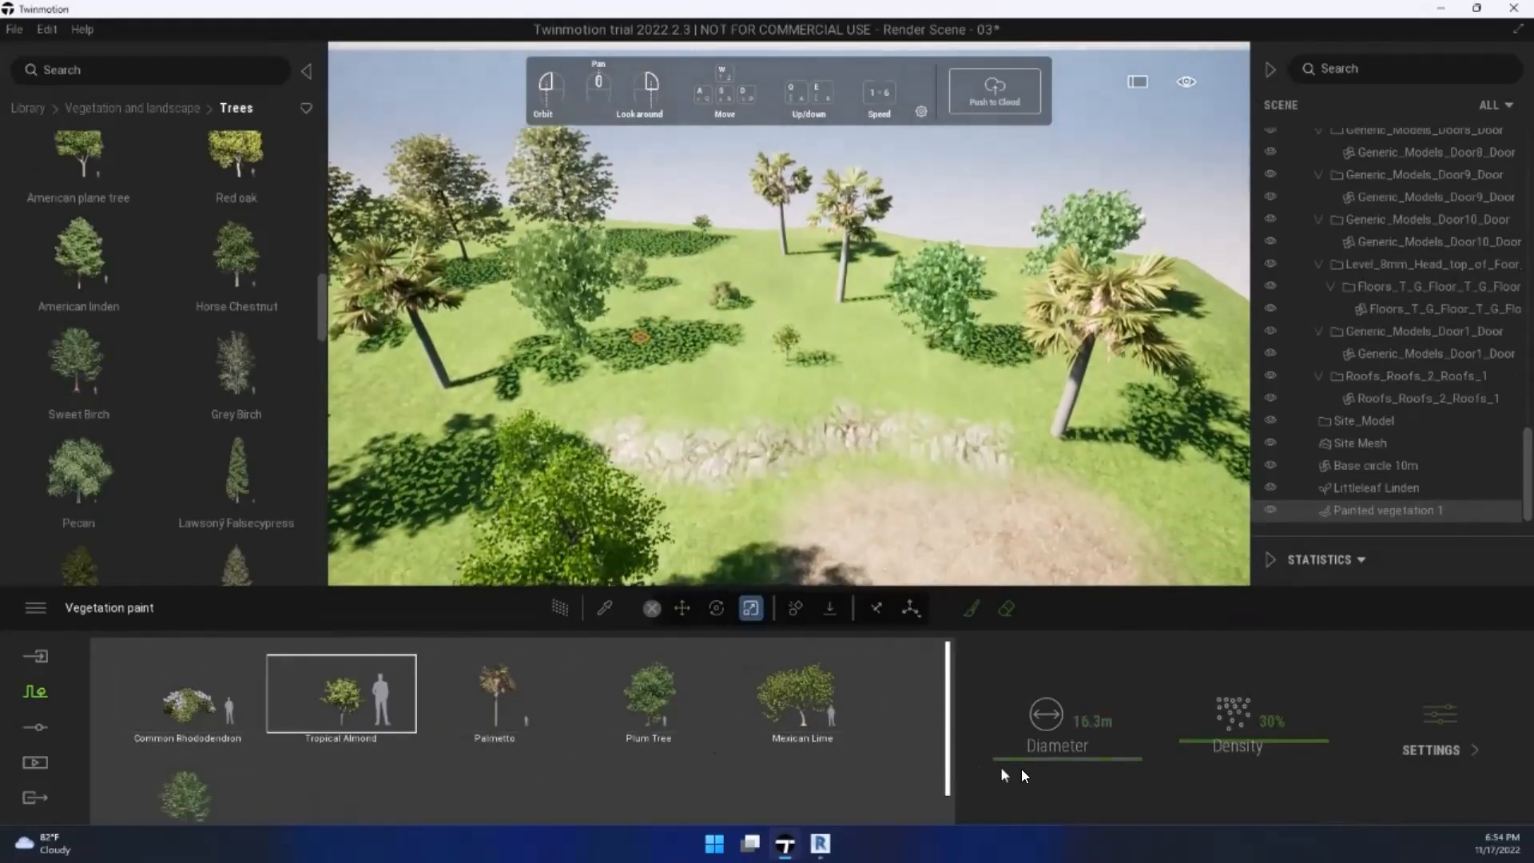
pyautogui.press('s')
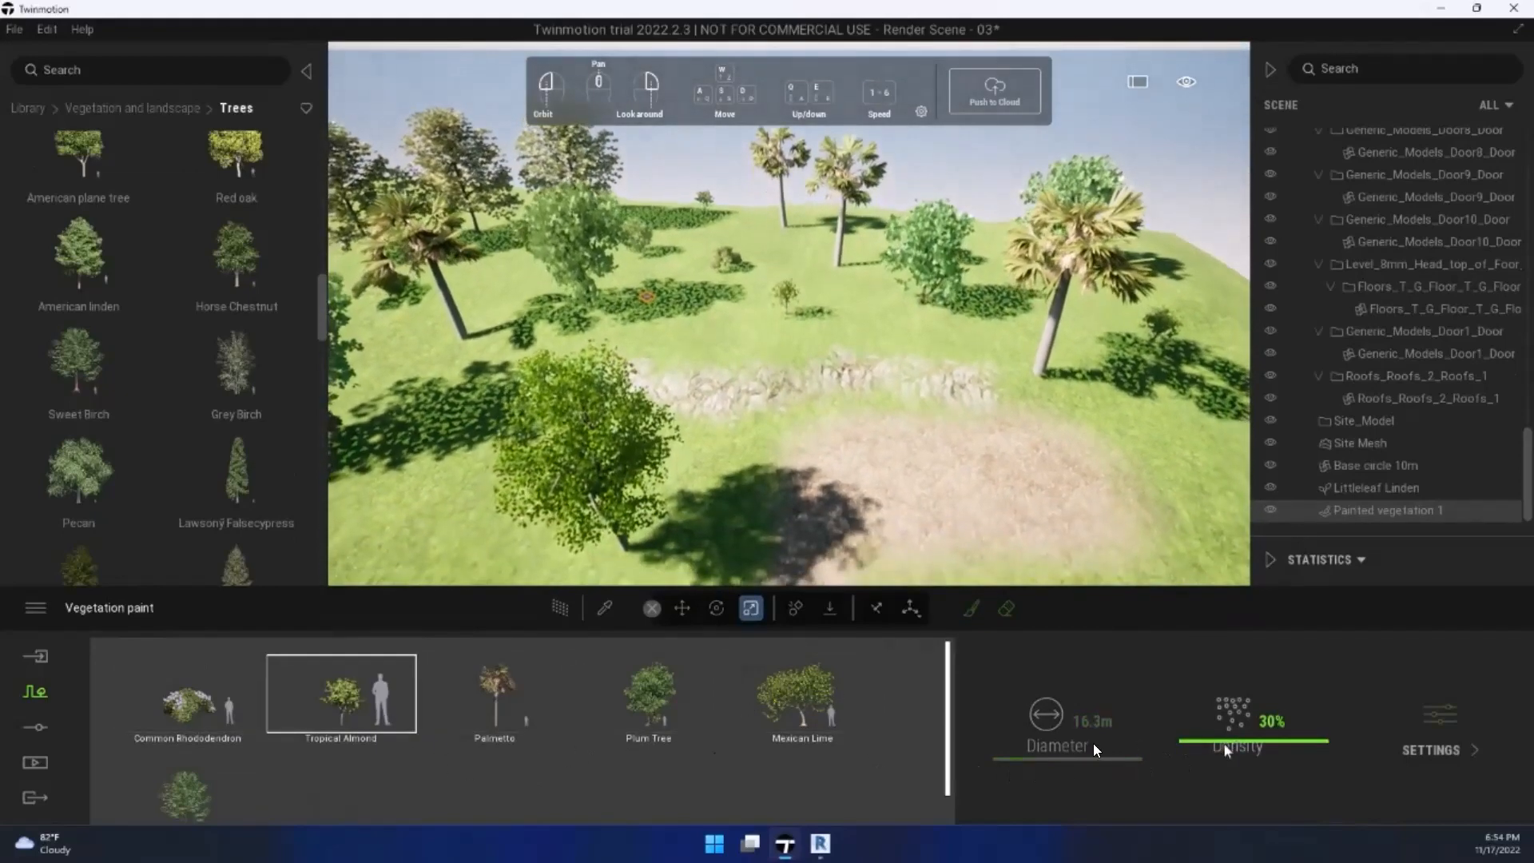
pyautogui.click(481, 706)
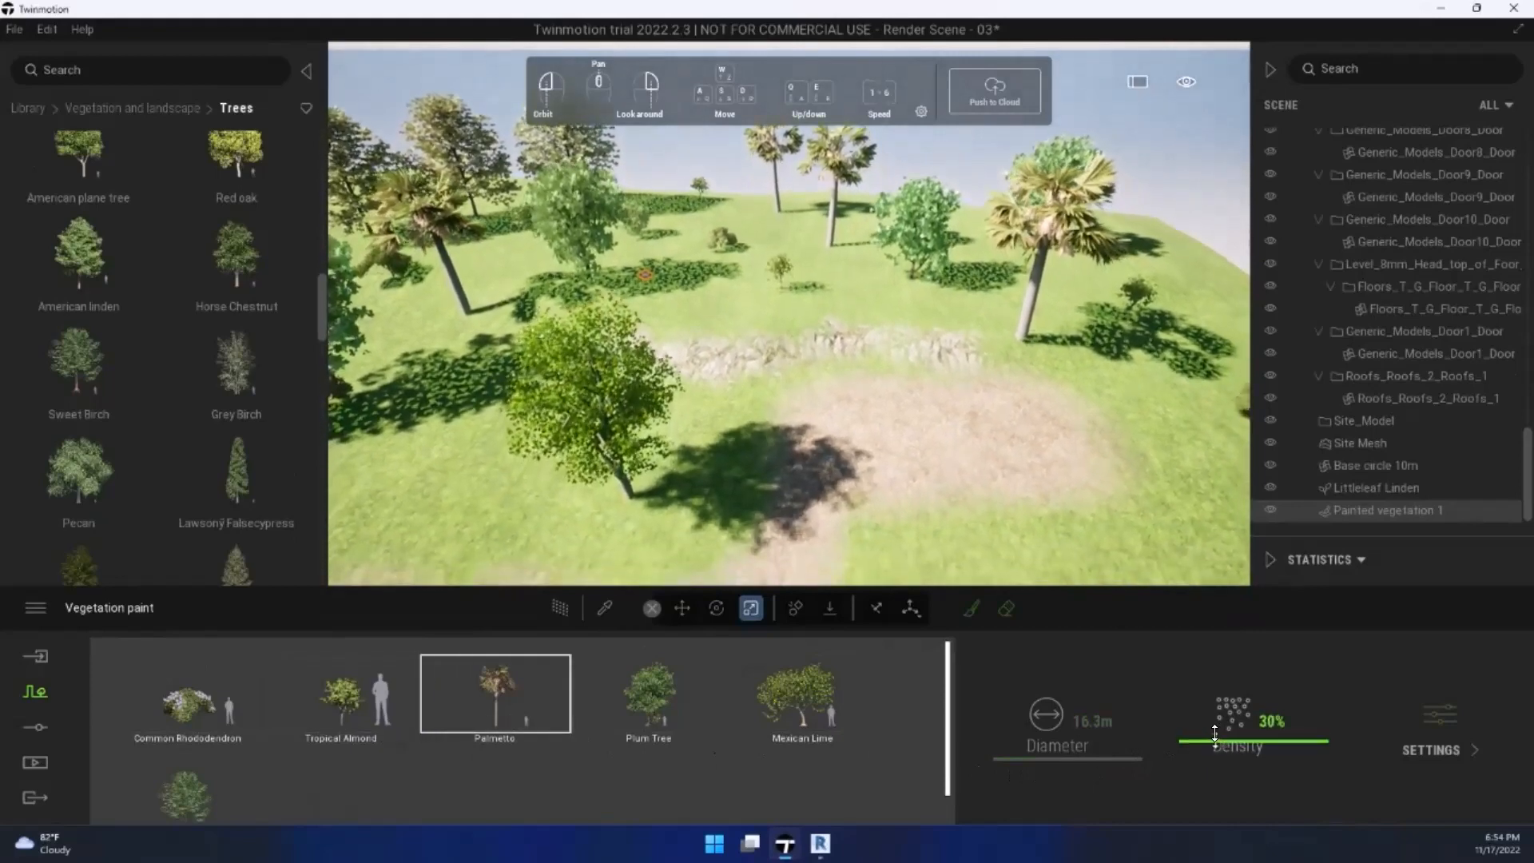
pyautogui.moveTo(1199, 751)
pyautogui.mouseDown()
pyautogui.moveTo(1215, 723)
pyautogui.moveTo(1221, 773)
pyautogui.moveTo(1229, 650)
pyautogui.moveTo(1229, 704)
pyautogui.moveTo(1205, 728)
pyautogui.moveTo(1206, 644)
pyautogui.moveTo(1205, 780)
pyautogui.moveTo(1211, 761)
pyautogui.moveTo(1212, 781)
pyautogui.moveTo(1311, 733)
pyautogui.moveTo(1282, 748)
pyautogui.moveTo(1285, 670)
pyautogui.mouseUp()
pyautogui.click(763, 704)
pyautogui.click(198, 781)
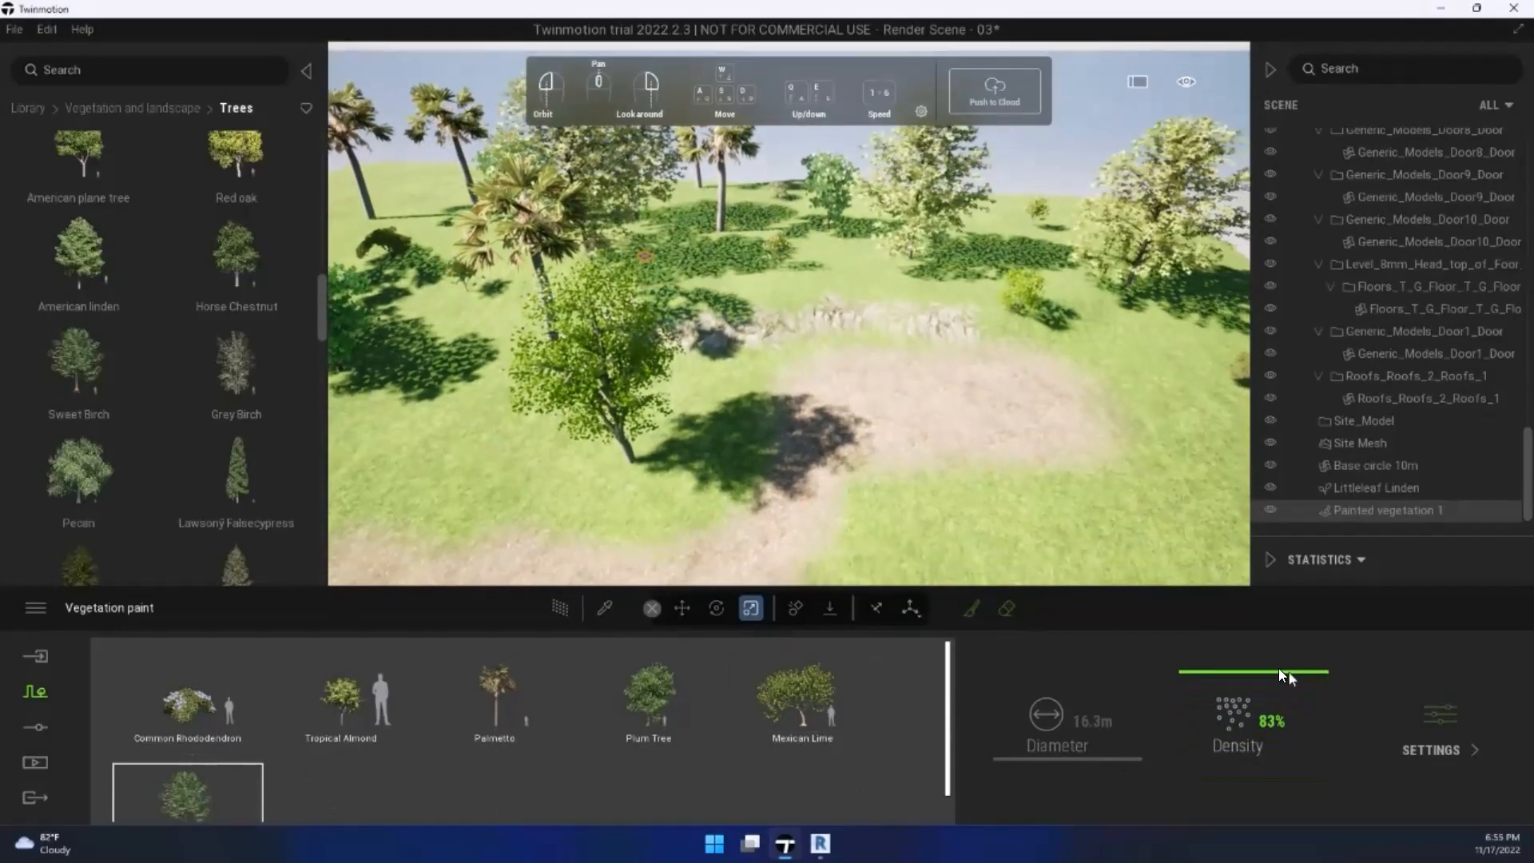
# Step: Erase stray painted vegetation from the grass around the bare path and rock-painted area with the 16.3 m brush
pyautogui.moveTo(399, 322); pyautogui.dragTo(963, 639, button='right')
pyautogui.click(972, 608)
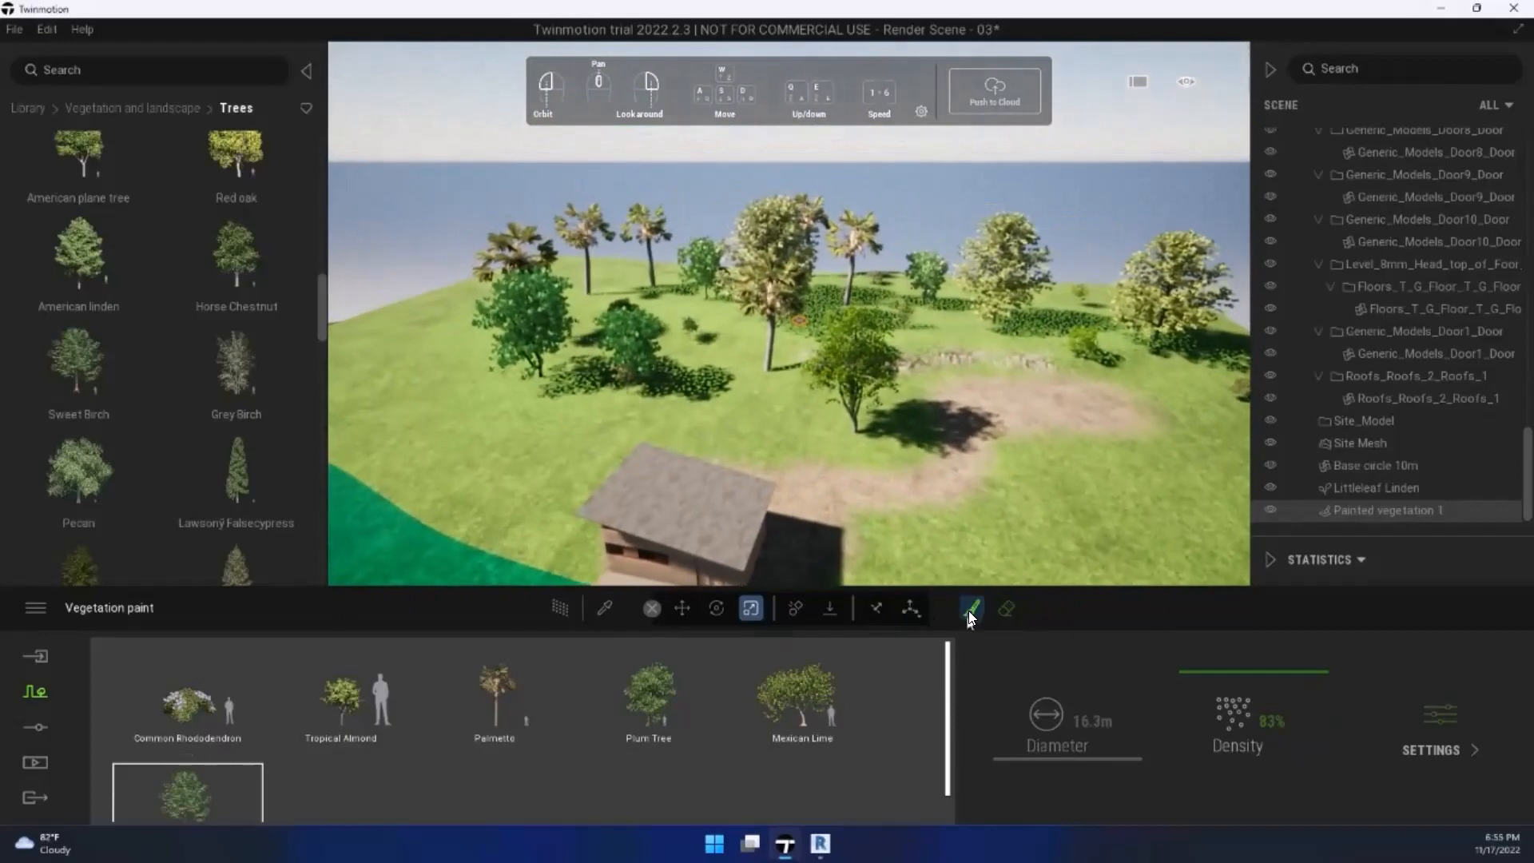
pyautogui.moveTo(473, 361)
pyautogui.mouseDown(button='right')
pyautogui.moveTo(1049, 423)
pyautogui.moveTo(932, 366)
pyautogui.moveTo(931, 310)
pyautogui.moveTo(639, 325)
pyautogui.moveTo(621, 249)
pyautogui.moveTo(552, 226)
pyautogui.moveTo(699, 265)
pyautogui.moveTo(798, 369)
pyautogui.moveTo(709, 323)
pyautogui.moveTo(988, 284)
pyautogui.moveTo(1017, 262)
pyautogui.moveTo(974, 354)
pyautogui.moveTo(637, 298)
pyautogui.moveTo(710, 288)
pyautogui.moveTo(862, 503)
pyautogui.moveTo(1068, 570)
pyautogui.moveTo(836, 528)
pyautogui.moveTo(694, 432)
pyautogui.moveTo(1072, 684)
pyautogui.mouseUp(button='right')
pyautogui.click(1006, 607)
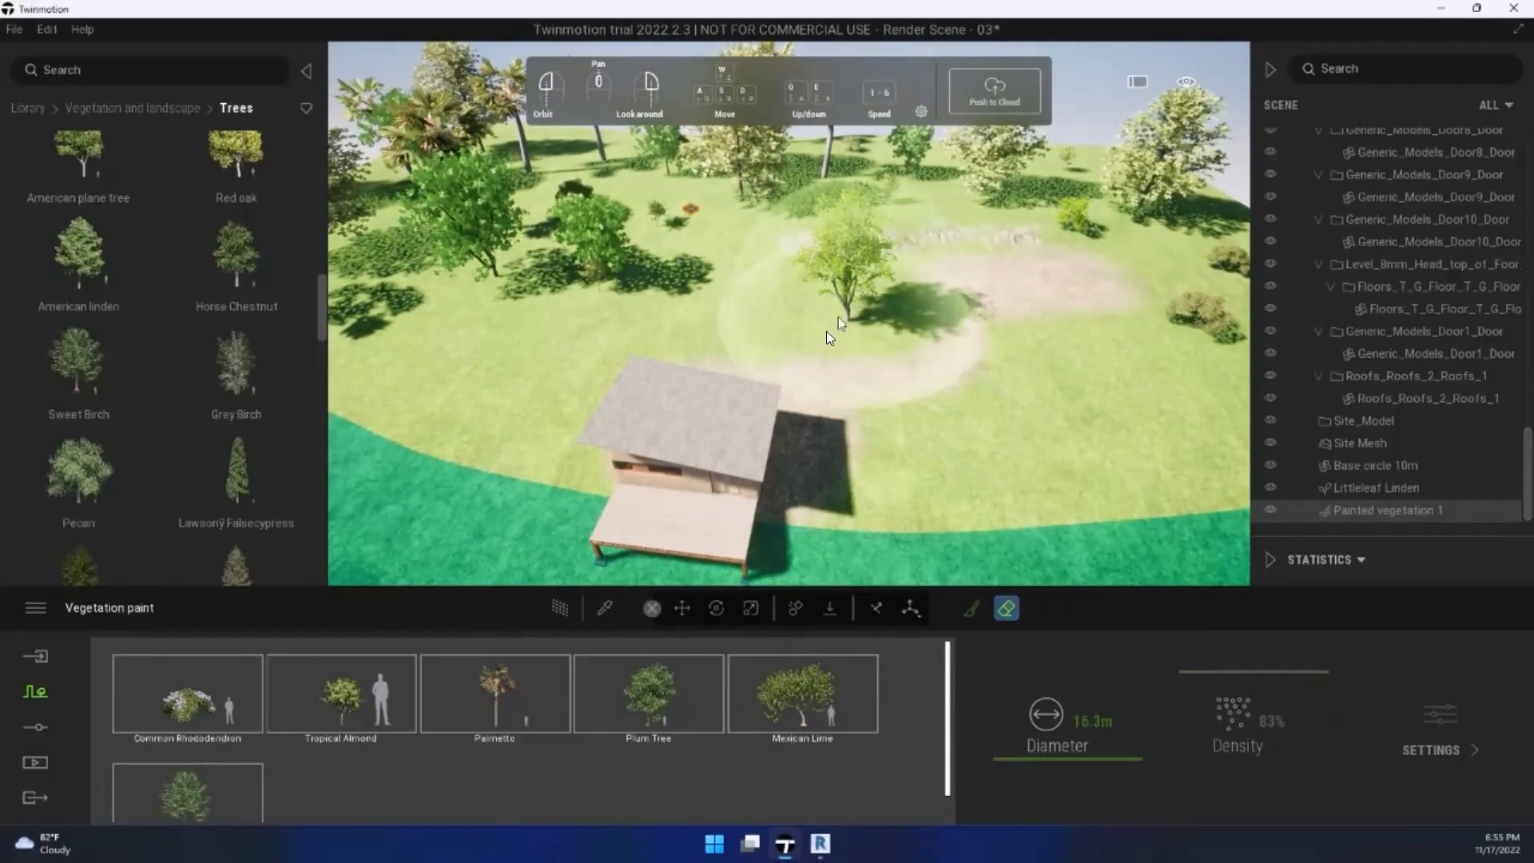
pyautogui.moveTo(1229, 612); pyautogui.dragTo(1045, 681, button='right')
pyautogui.moveTo(879, 312); pyautogui.dragTo(785, 399, button='middle')
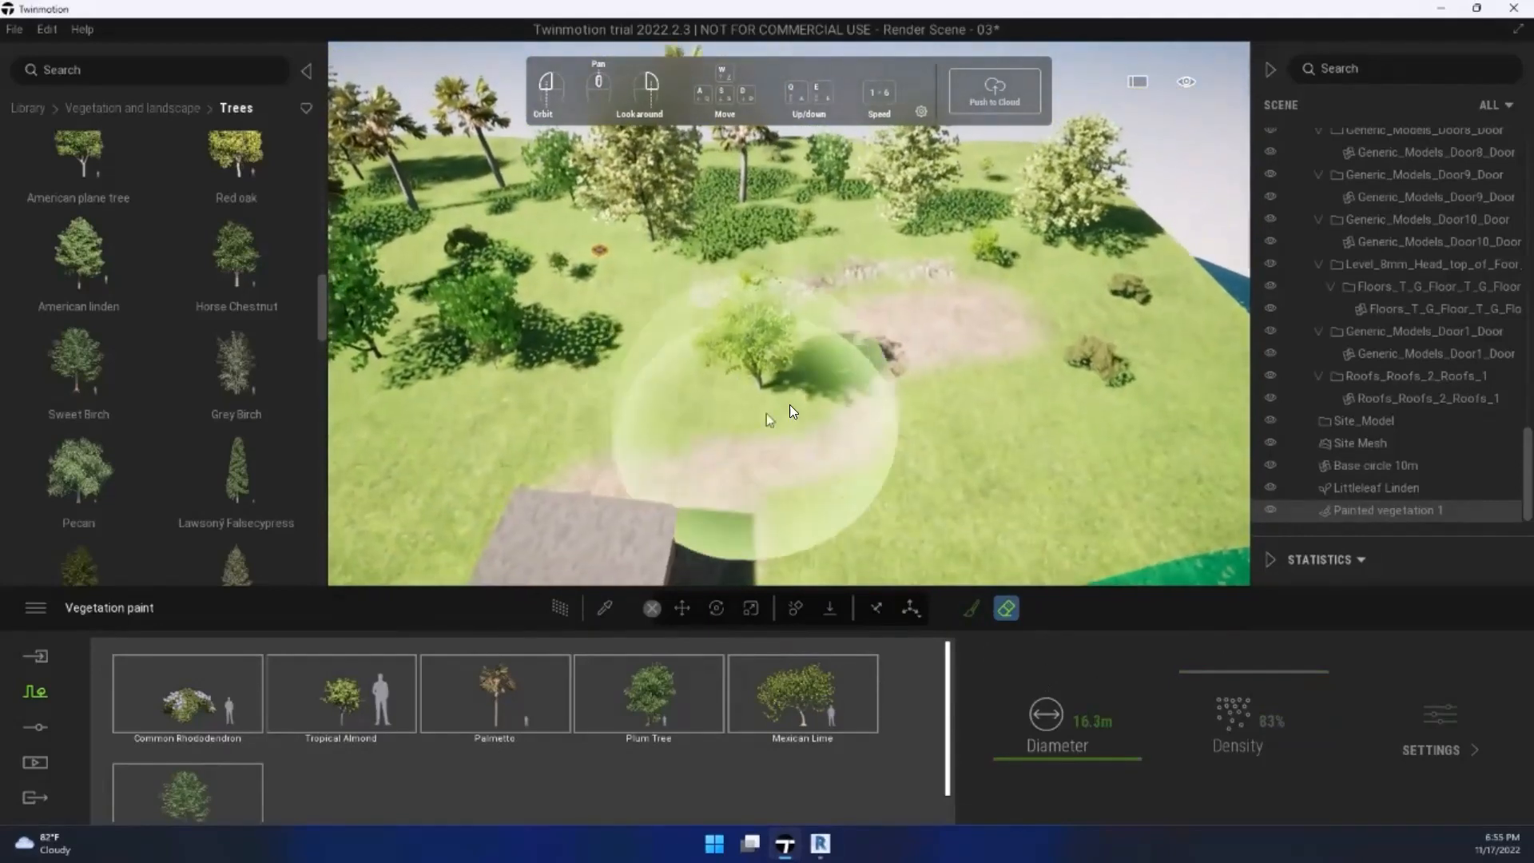
pyautogui.moveTo(775, 399); pyautogui.dragTo(699, 239)
pyautogui.moveTo(940, 446); pyautogui.dragTo(1045, 366)
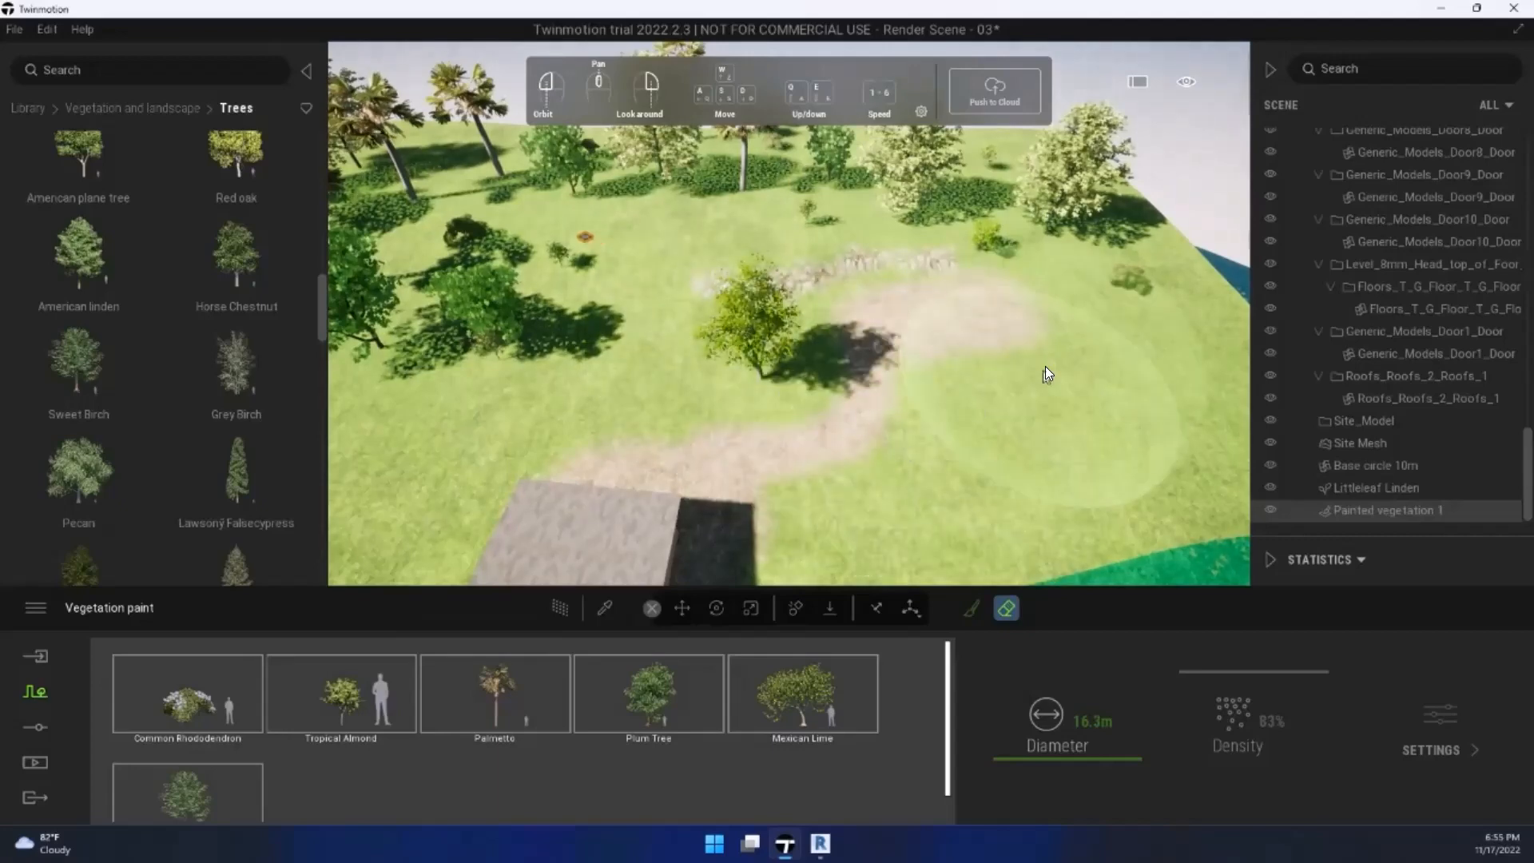
pyautogui.keyDown('shift'); pyautogui.moveTo(844, 480); pyautogui.dragTo(787, 483, button='middle'); pyautogui.keyUp('shift')
pyautogui.press('e')
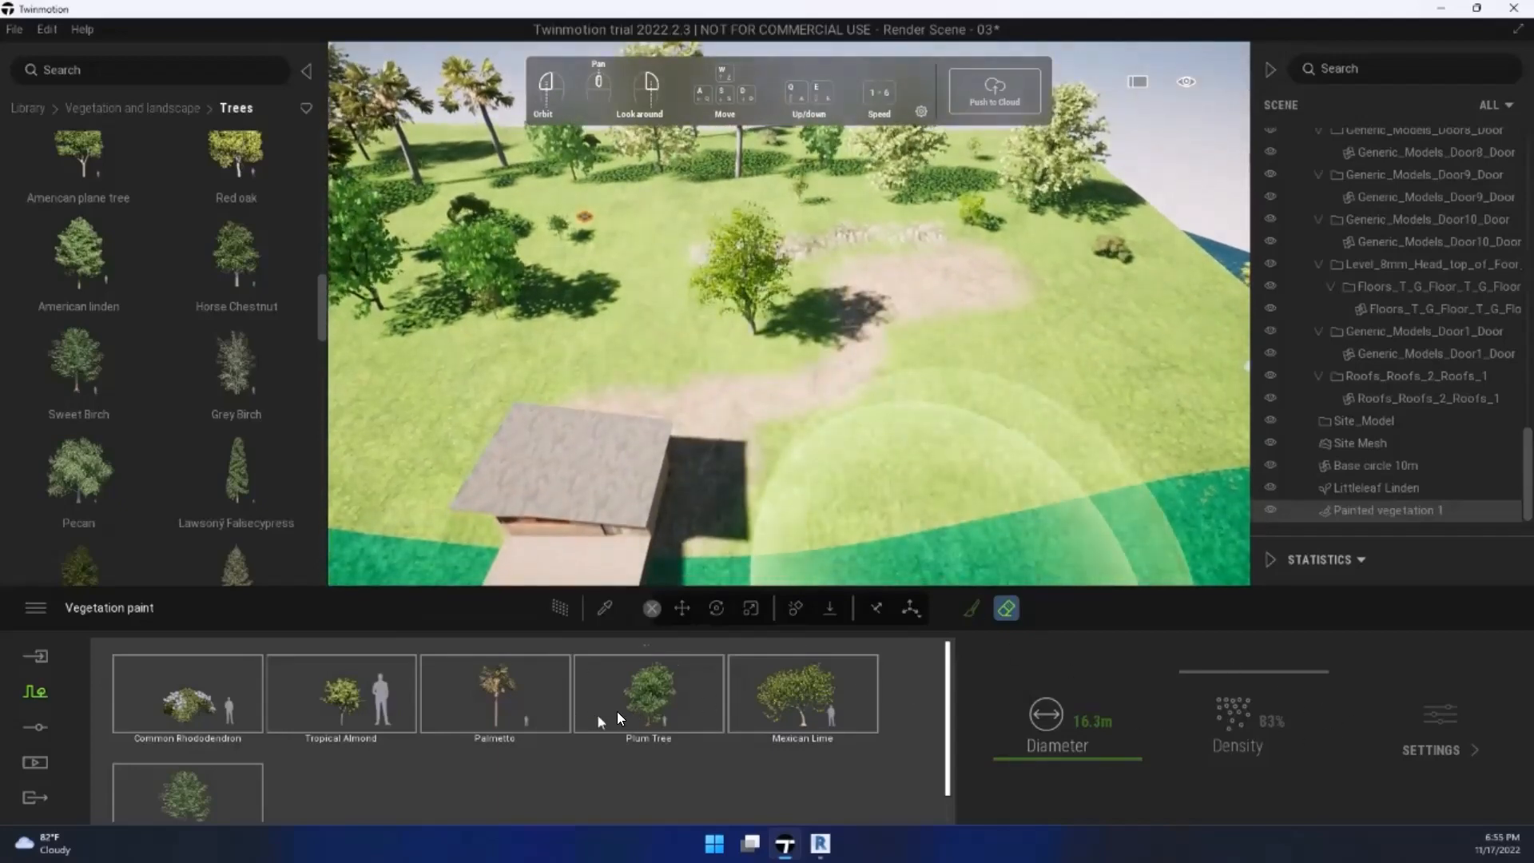
# Step: Paint a few more mixed plants on the grass behind the house near the Littleleaf Linden
pyautogui.click(972, 608)
pyautogui.click(649, 217)
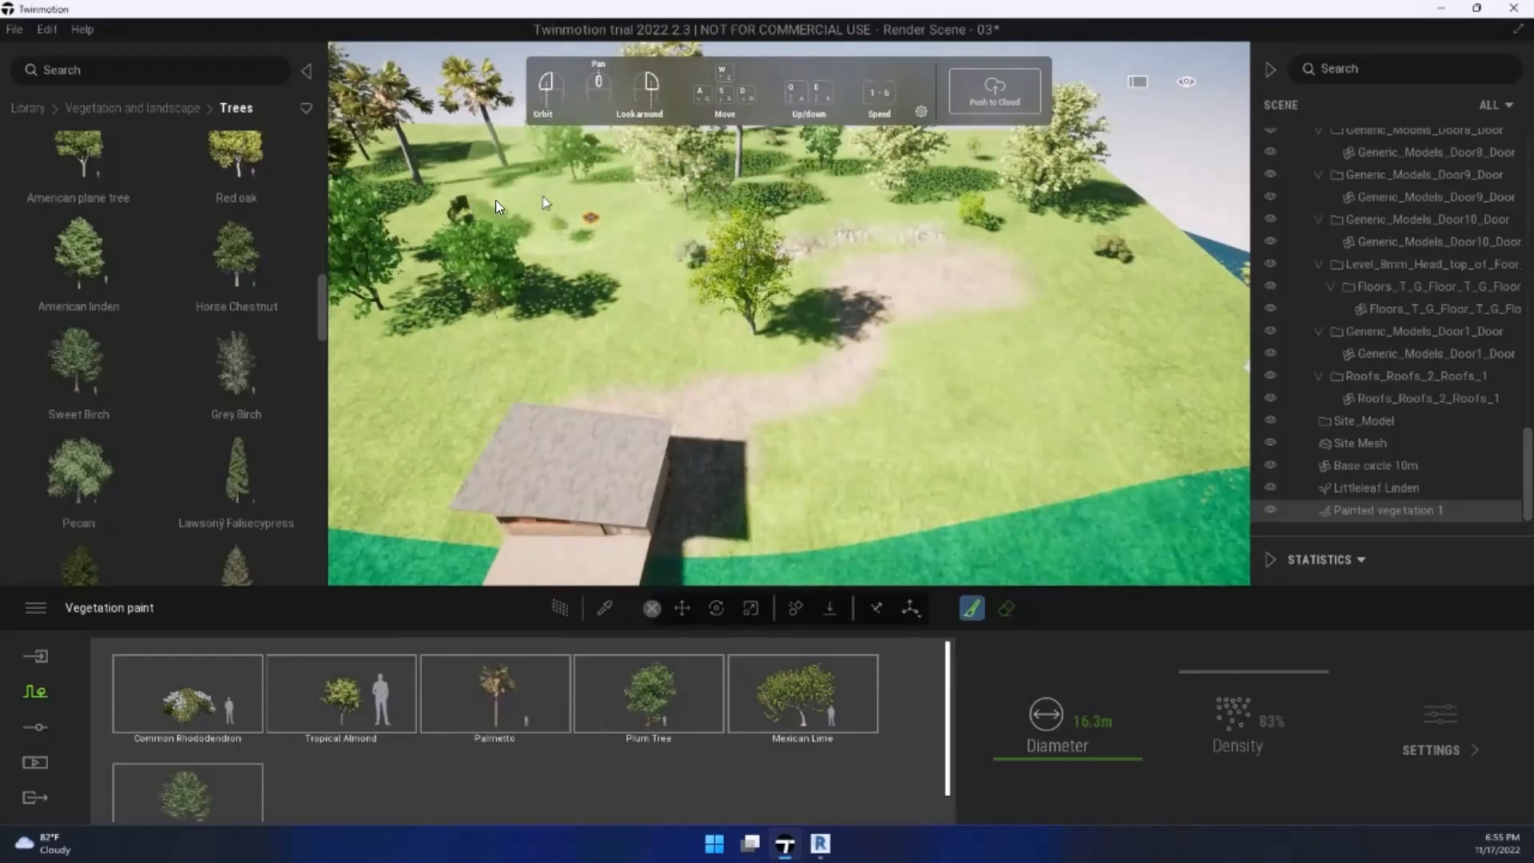
pyautogui.moveTo(1115, 436); pyautogui.dragTo(1190, 479, button='right')
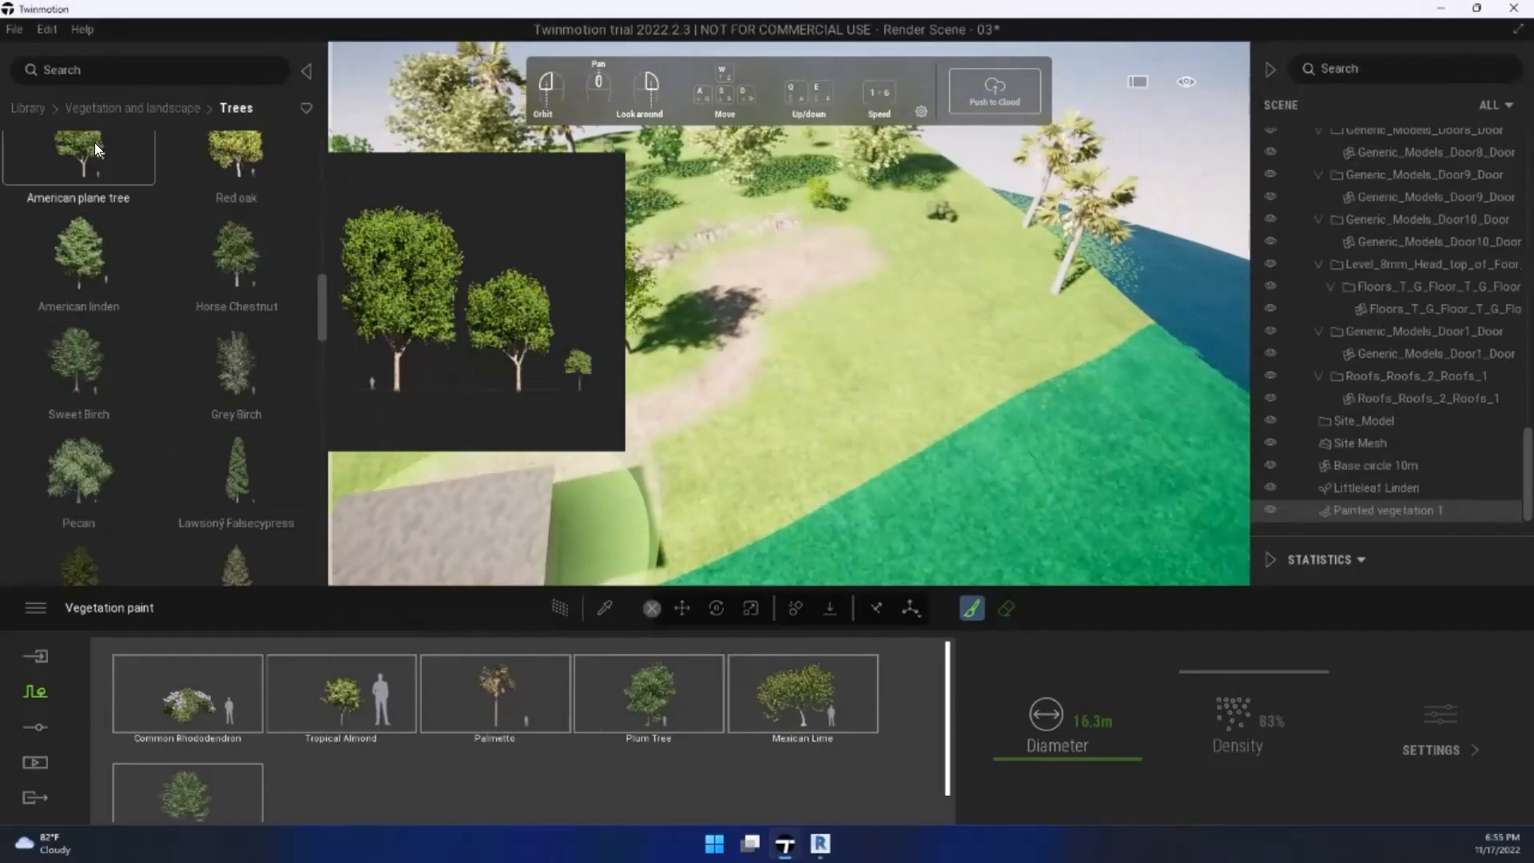
# Step: Place a cluster of Flame of the Forest trees from the tree library on the grass behind the house
pyautogui.click(128, 107)
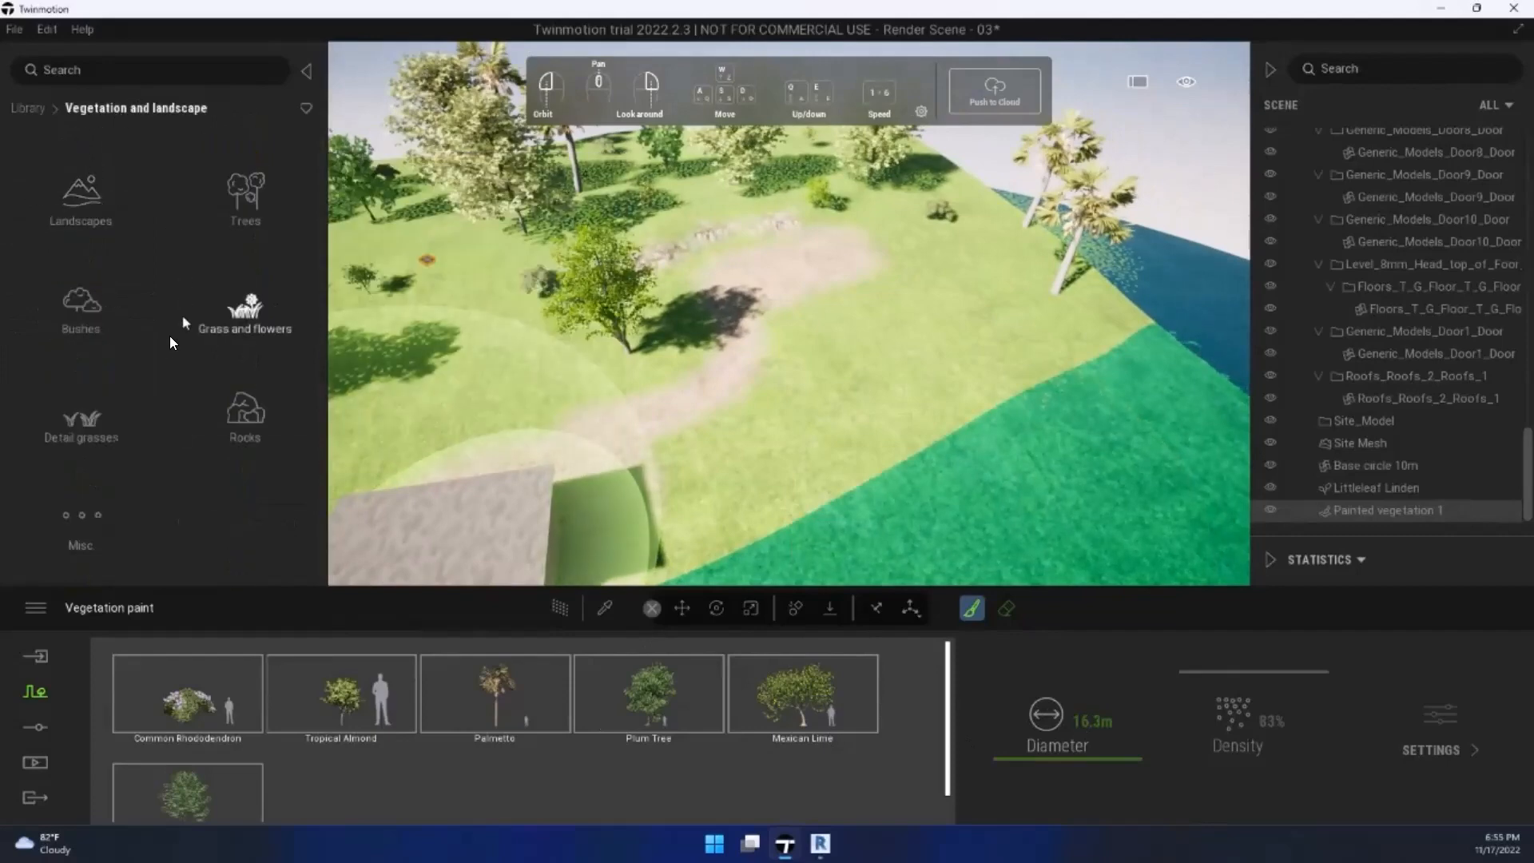
pyautogui.click(246, 201)
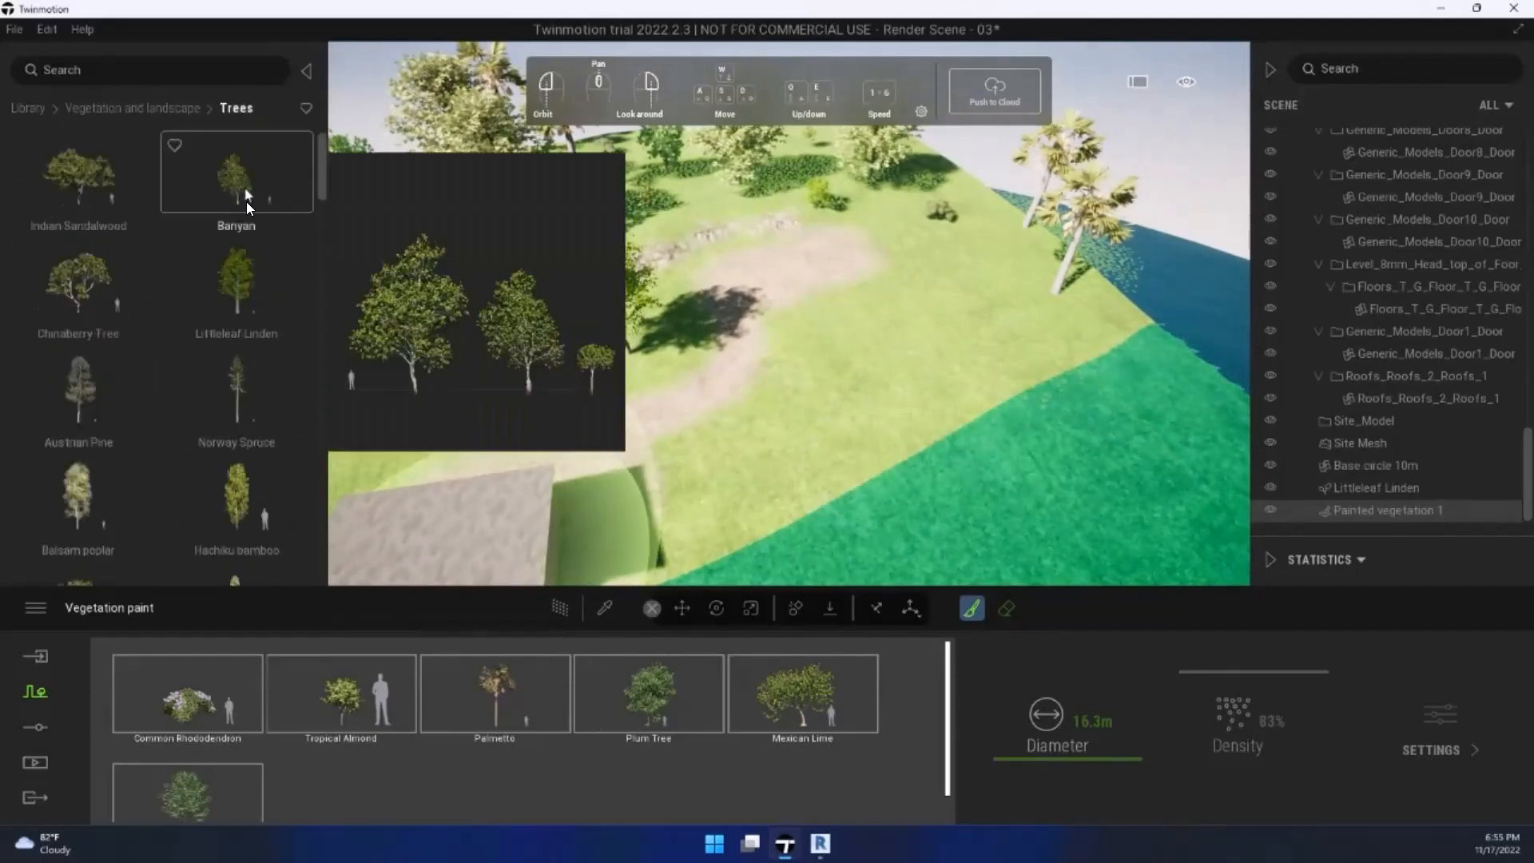
pyautogui.scroll(-8, 87, 239)
pyautogui.scroll(-8, 171, 312)
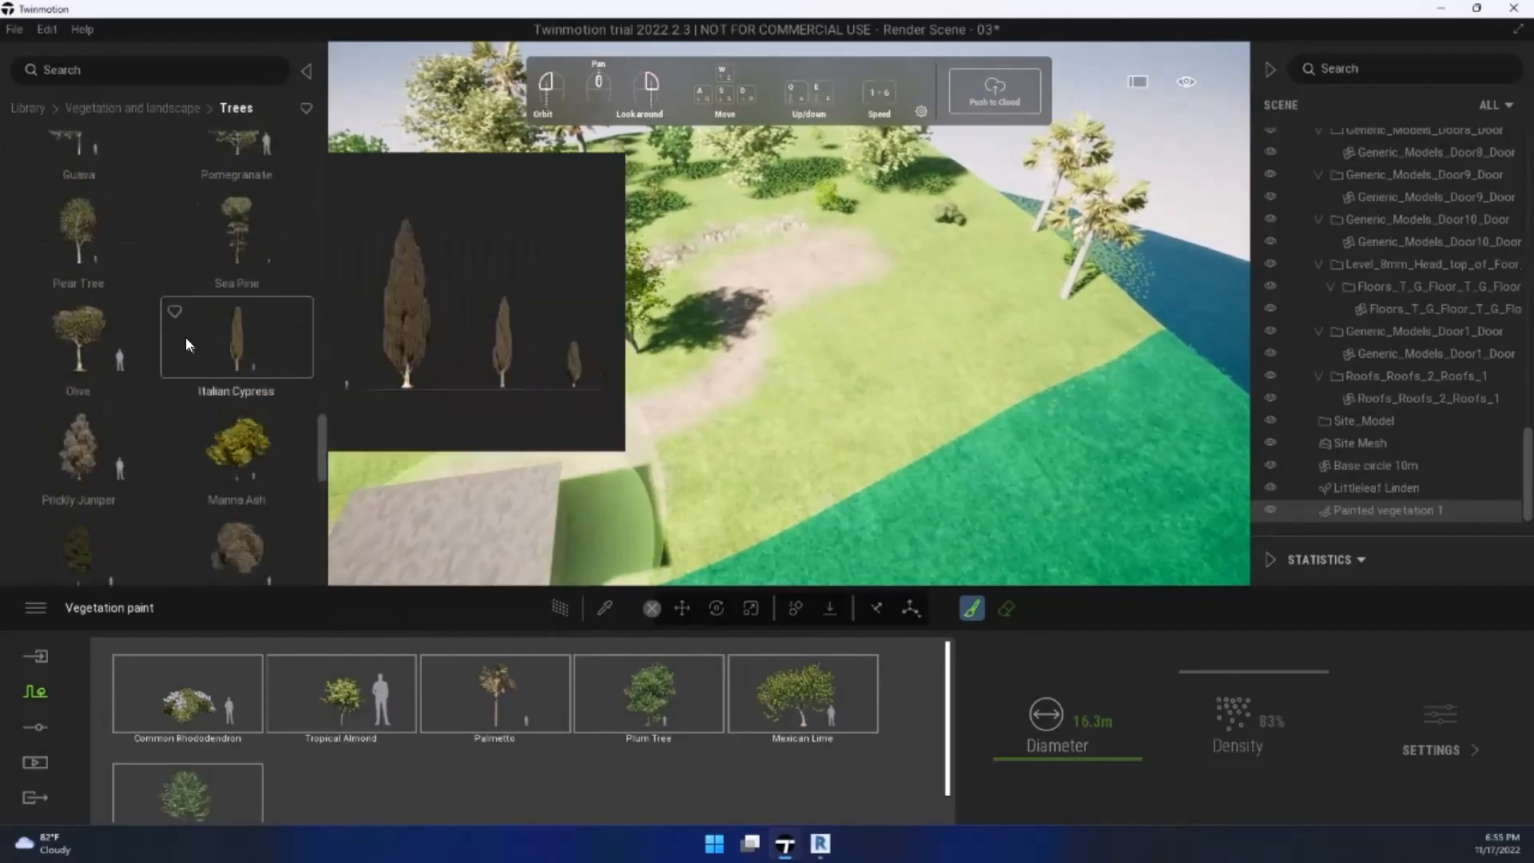
pyautogui.click(255, 446)
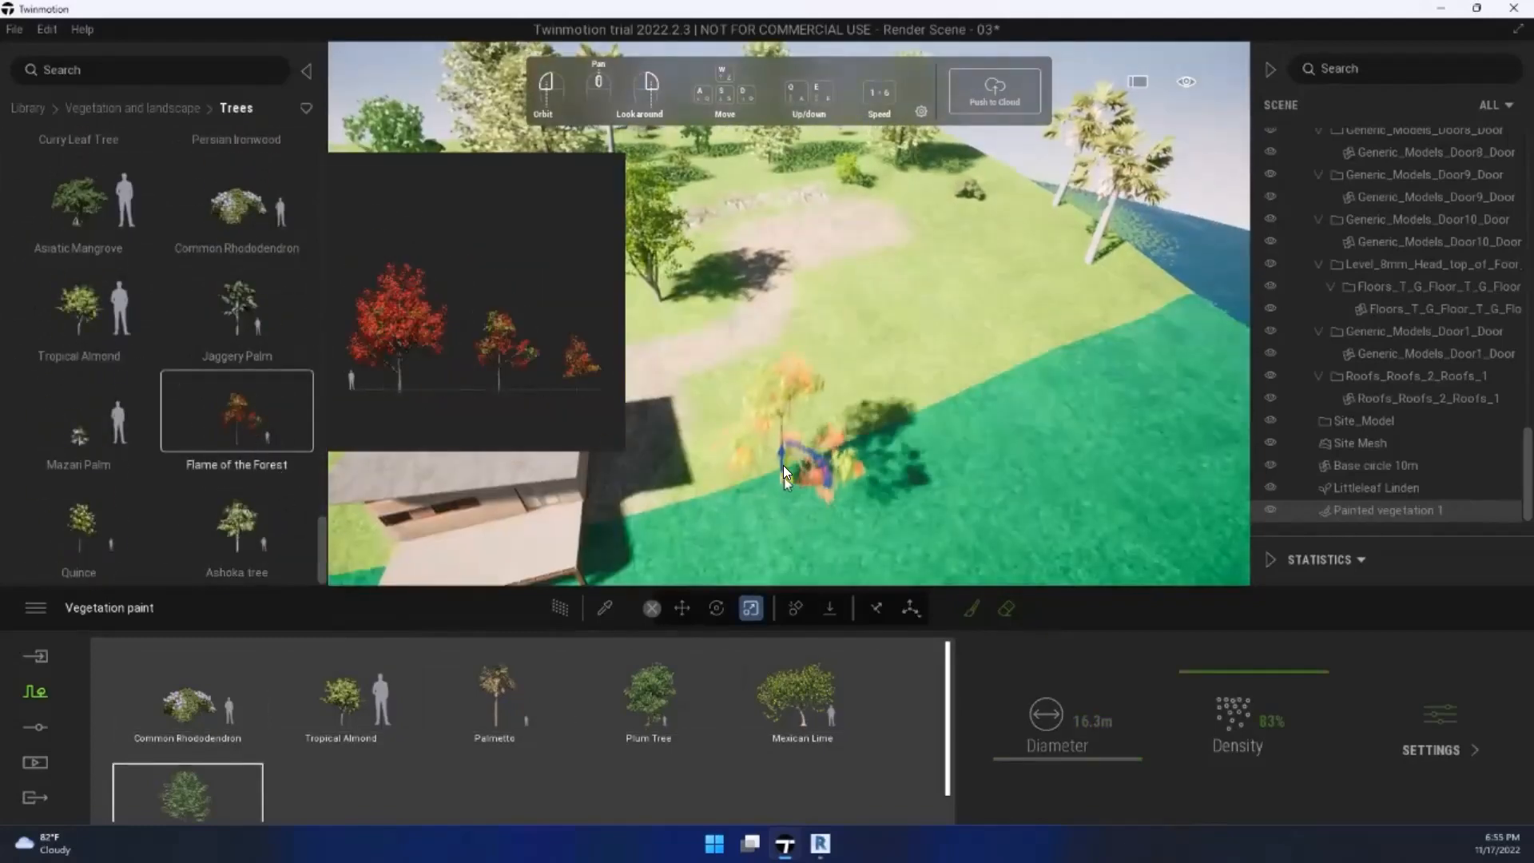
pyautogui.moveTo(783, 465); pyautogui.dragTo(716, 427)
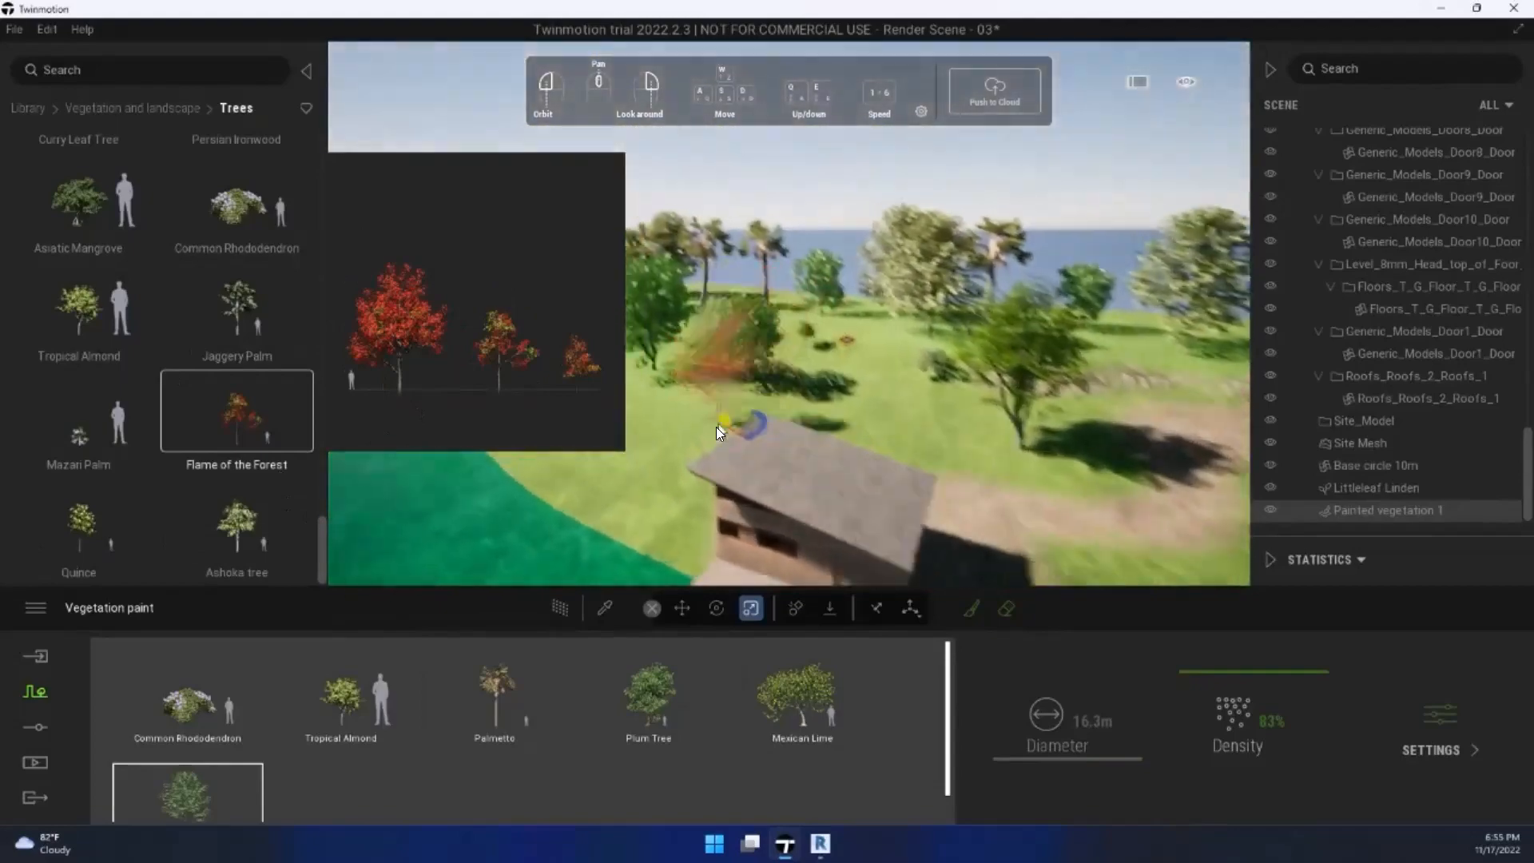
pyautogui.scroll(5, 777, 474)
pyautogui.scroll(4, 1018, 508)
pyautogui.moveTo(1016, 508); pyautogui.dragTo(788, 351)
pyautogui.click(815, 335)
pyautogui.moveTo(902, 318); pyautogui.dragTo(743, 342)
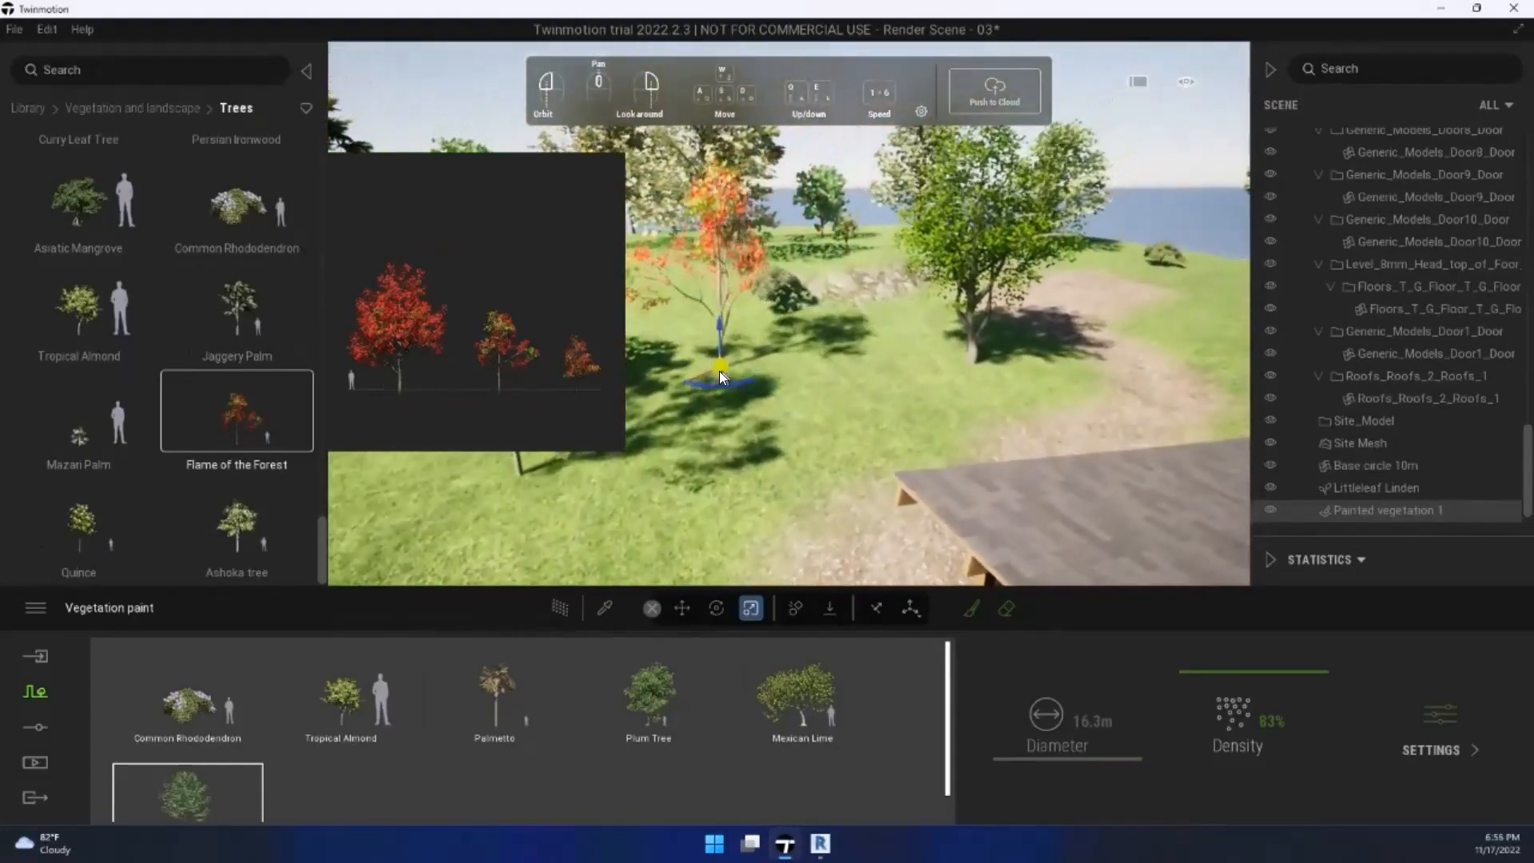
pyautogui.click(715, 432)
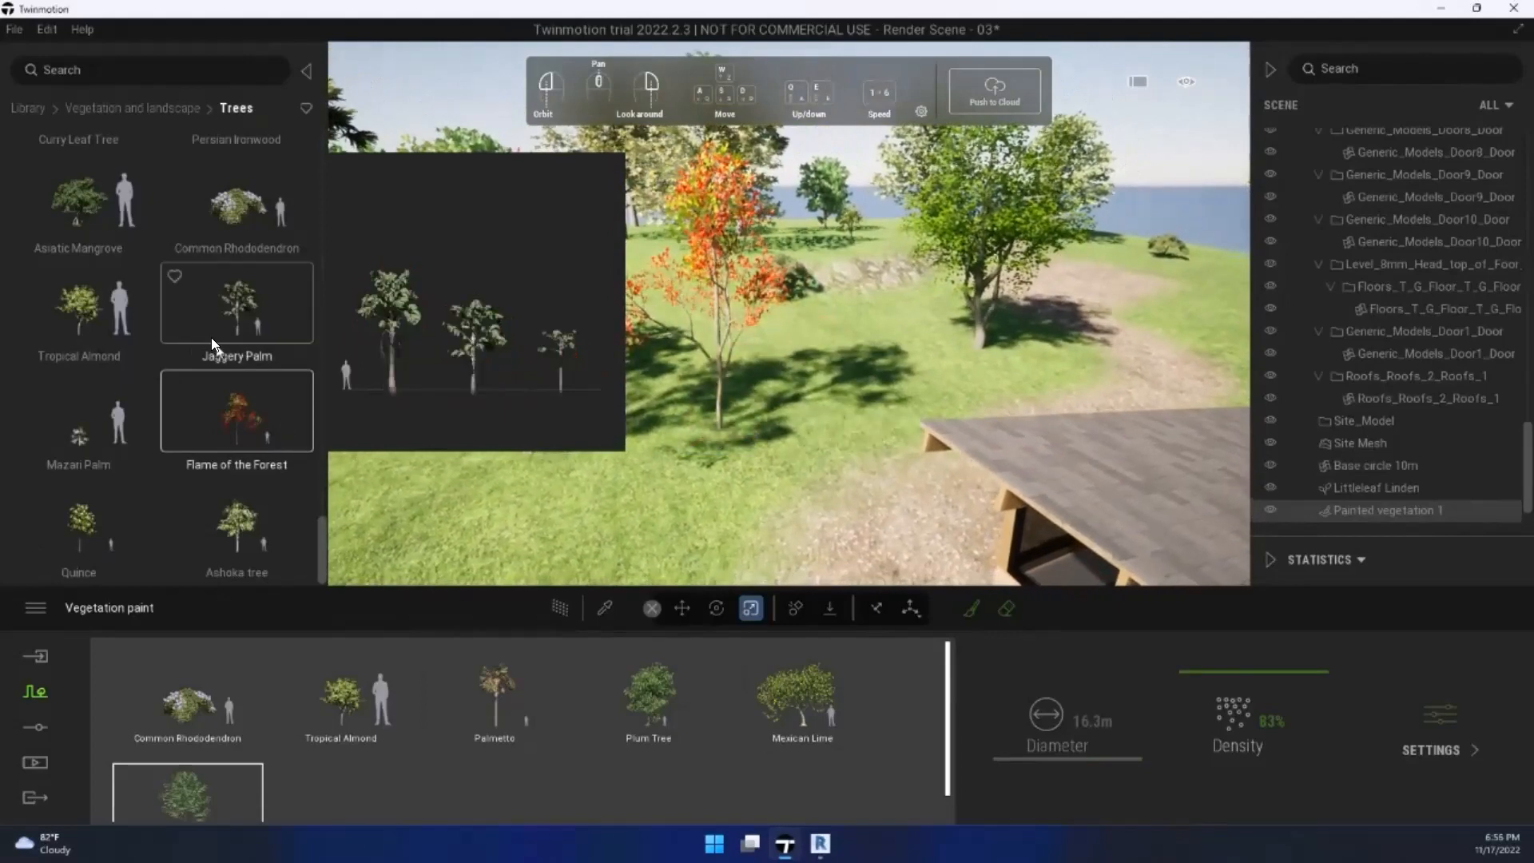
# Step: Place Colocasia caladium 2 bushes along the shaded side wall of the house and at the nearby shoreline
pyautogui.click(138, 111)
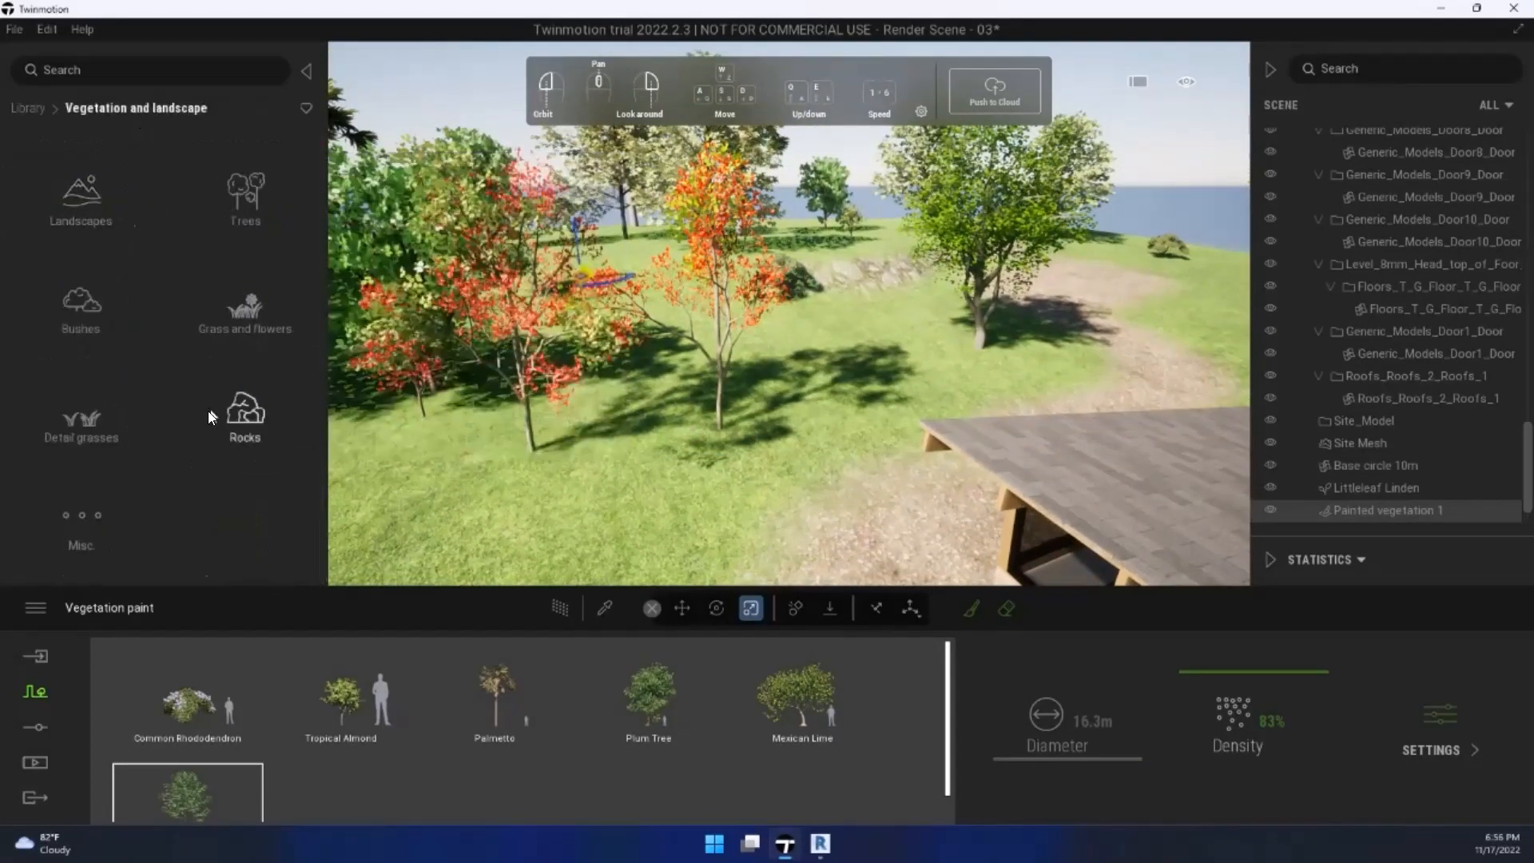
pyautogui.click(113, 311)
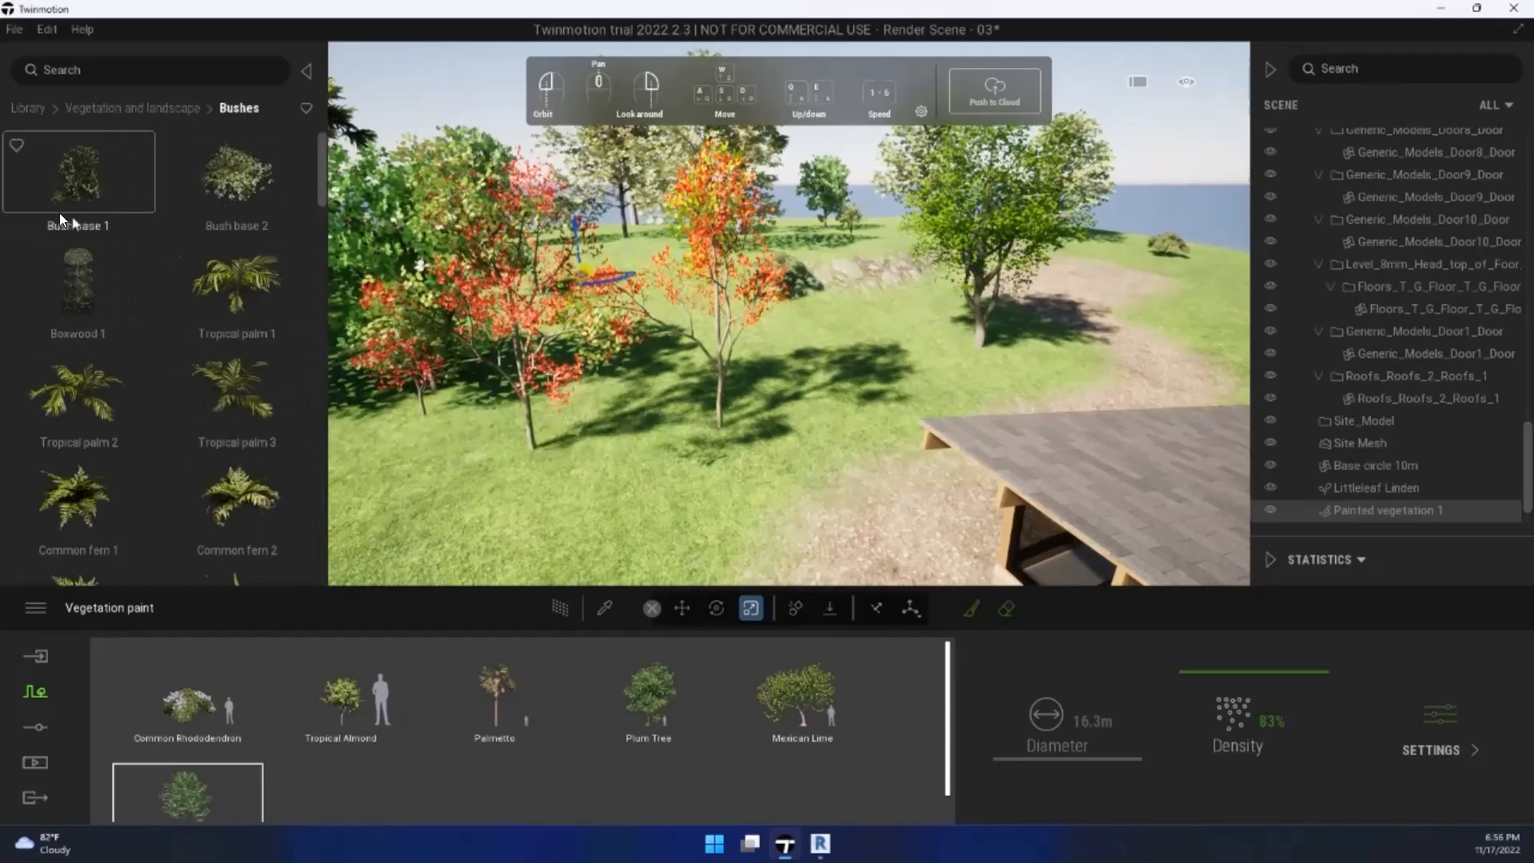
pyautogui.scroll(-6, 178, 429)
pyautogui.scroll(-5, 183, 426)
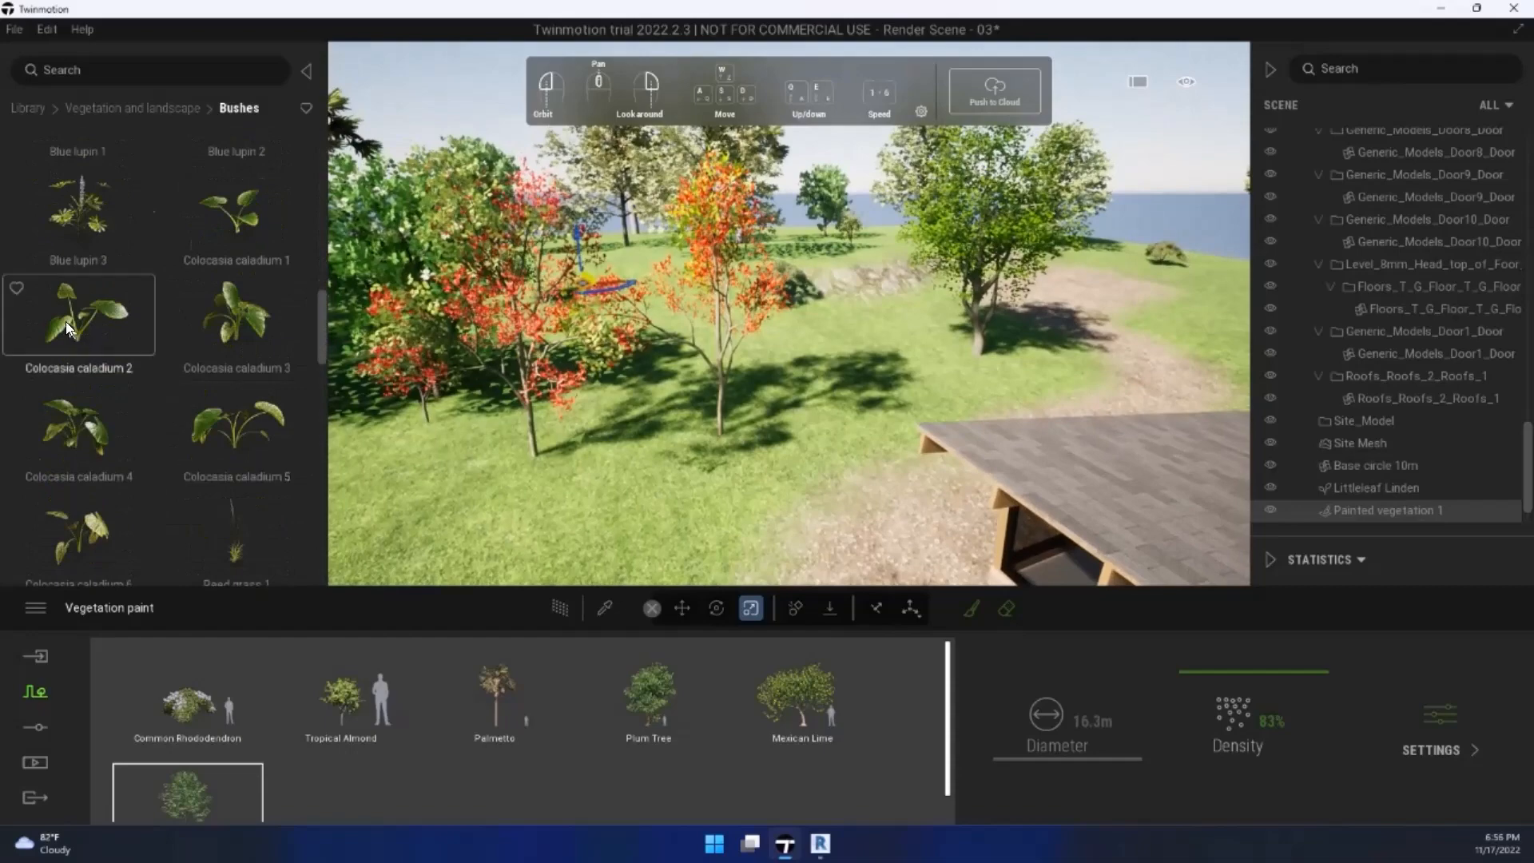
pyautogui.moveTo(66, 321); pyautogui.dragTo(729, 336)
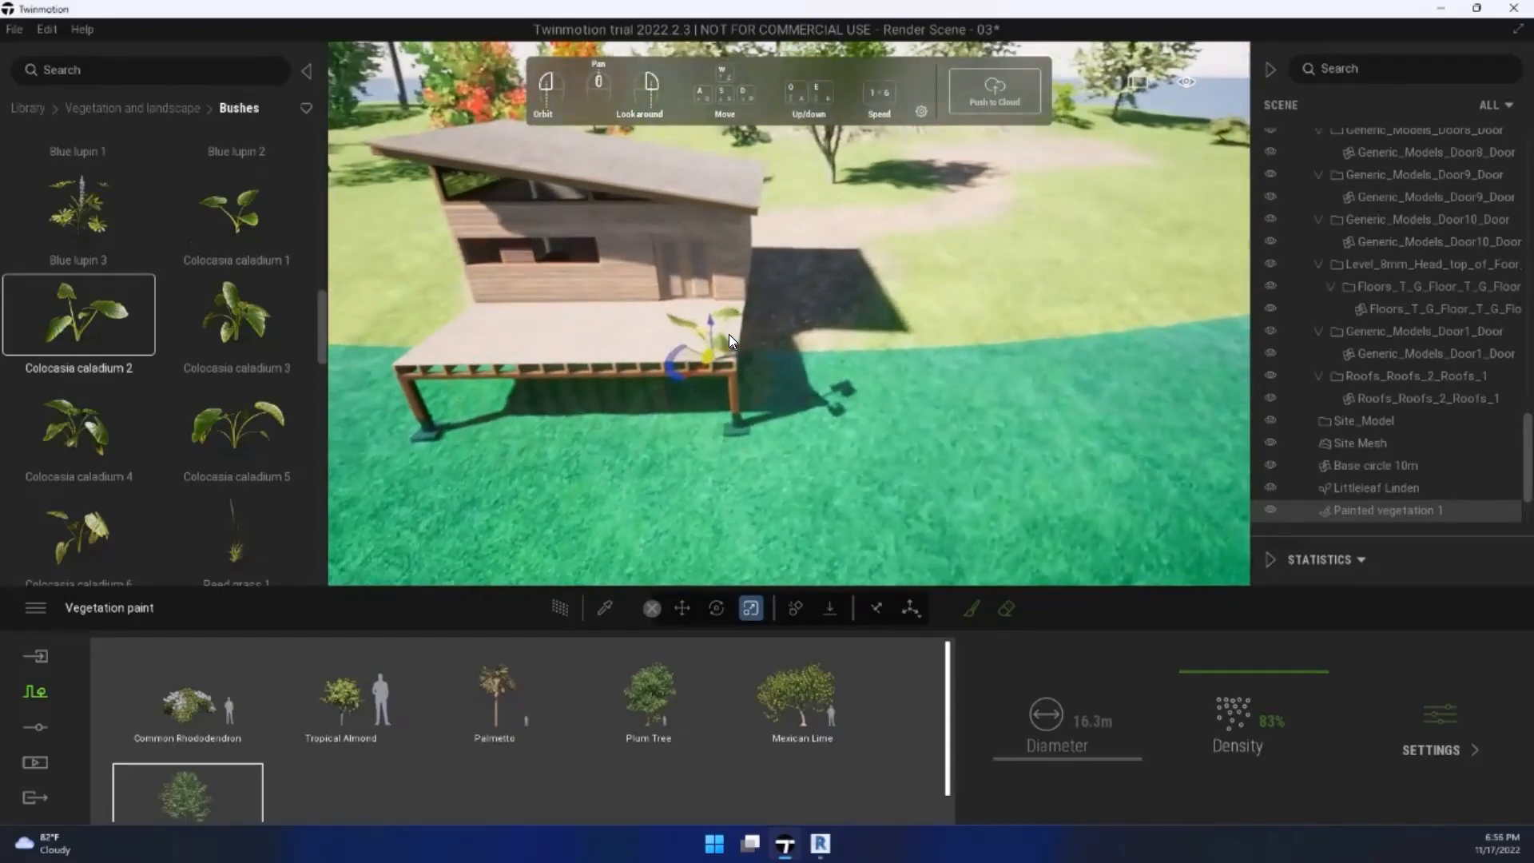
pyautogui.moveTo(729, 336); pyautogui.dragTo(729, 335, button='right')
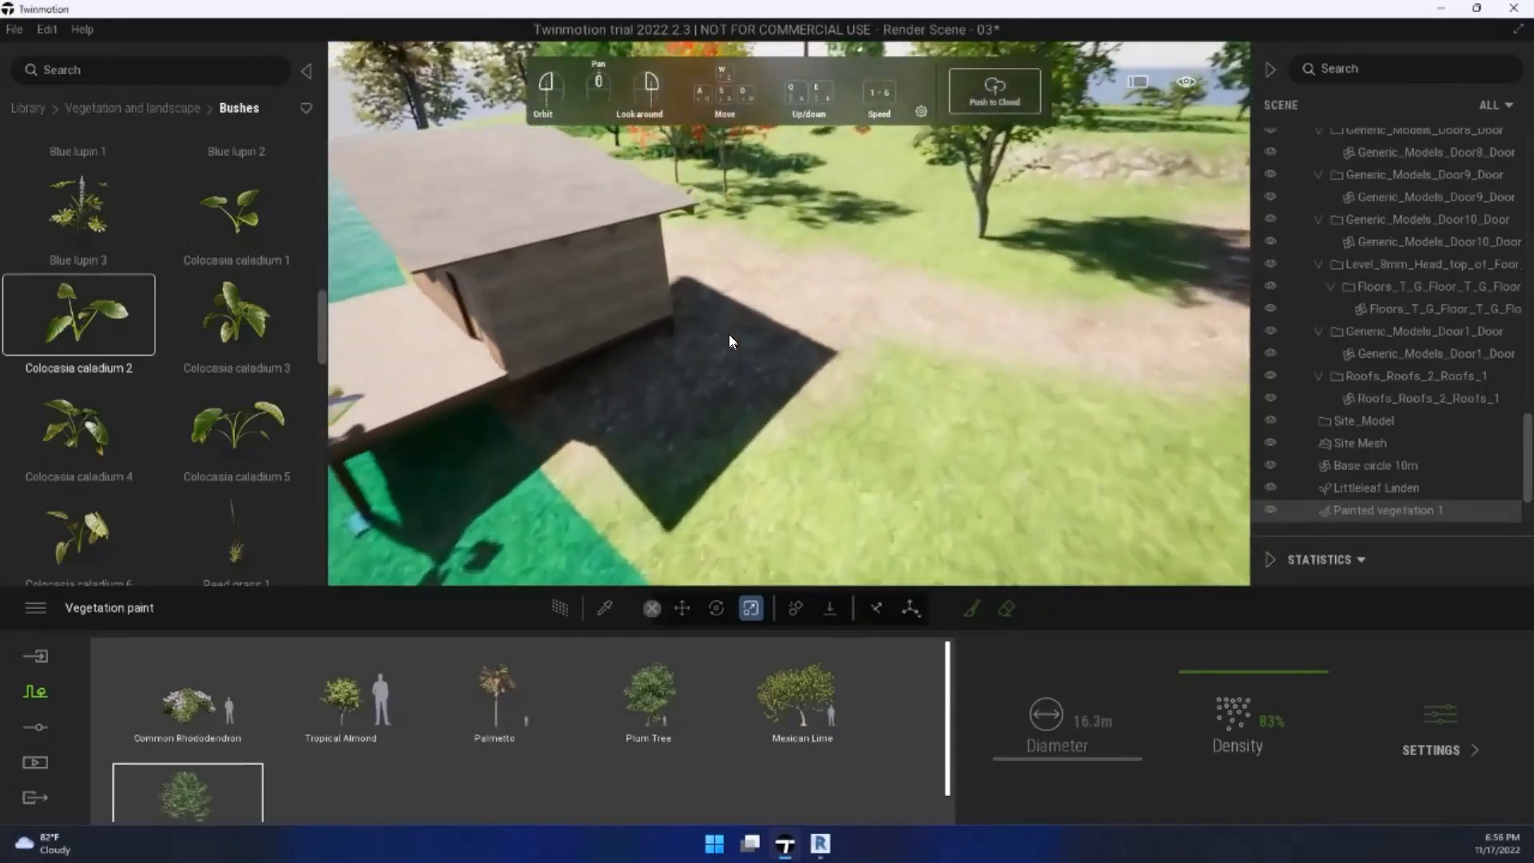
pyautogui.moveTo(729, 335); pyautogui.dragTo(581, 432)
pyautogui.click(581, 432)
pyautogui.moveTo(582, 432)
pyautogui.mouseDown(button='right')
pyautogui.moveTo(672, 479)
pyautogui.moveTo(572, 445)
pyautogui.mouseUp(button='right')
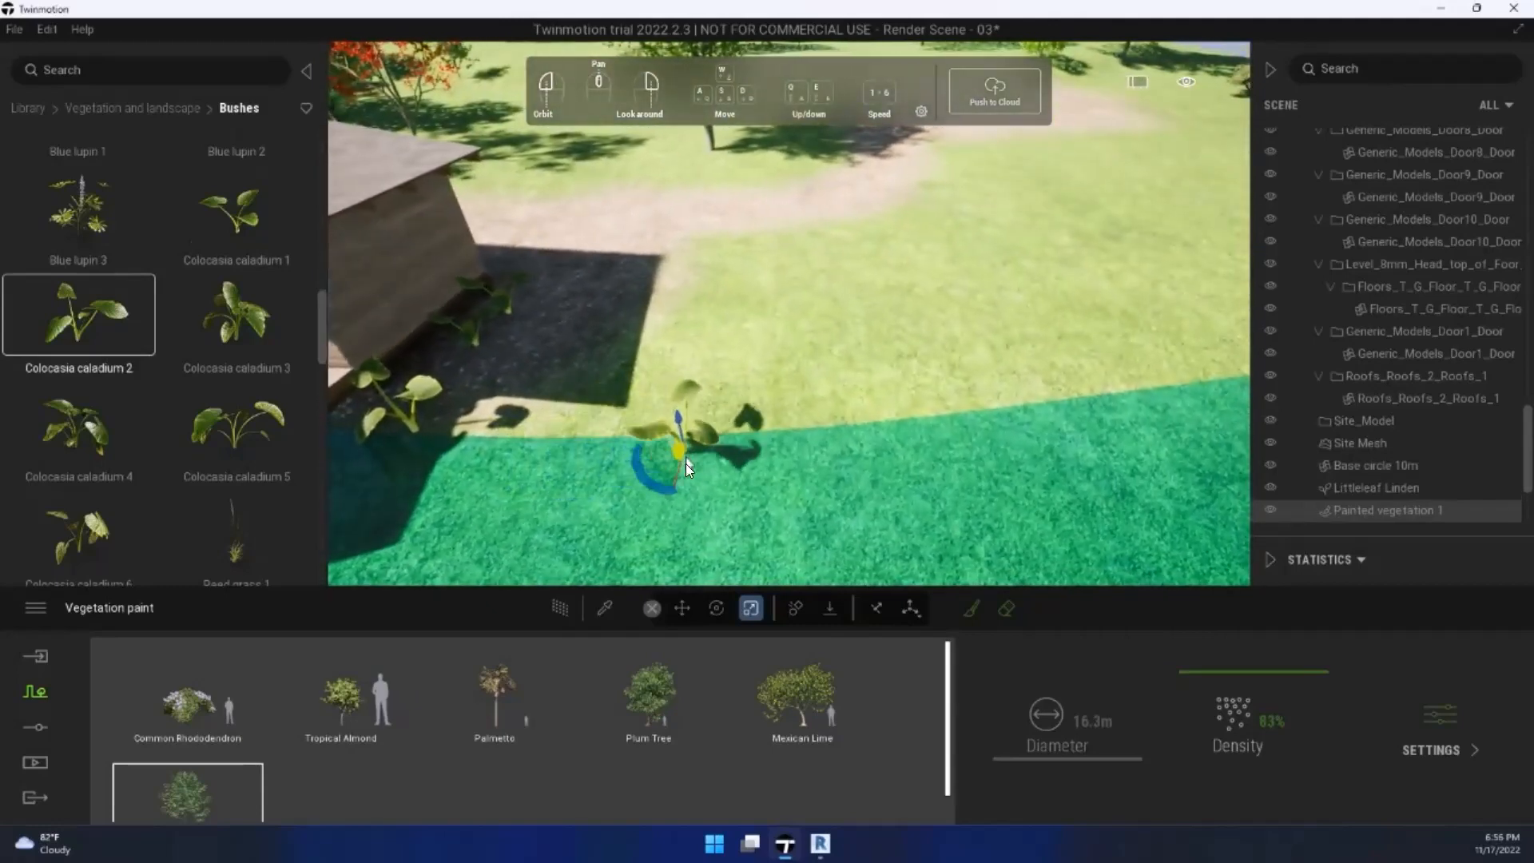
pyautogui.moveTo(686, 465); pyautogui.dragTo(685, 541, button='right')
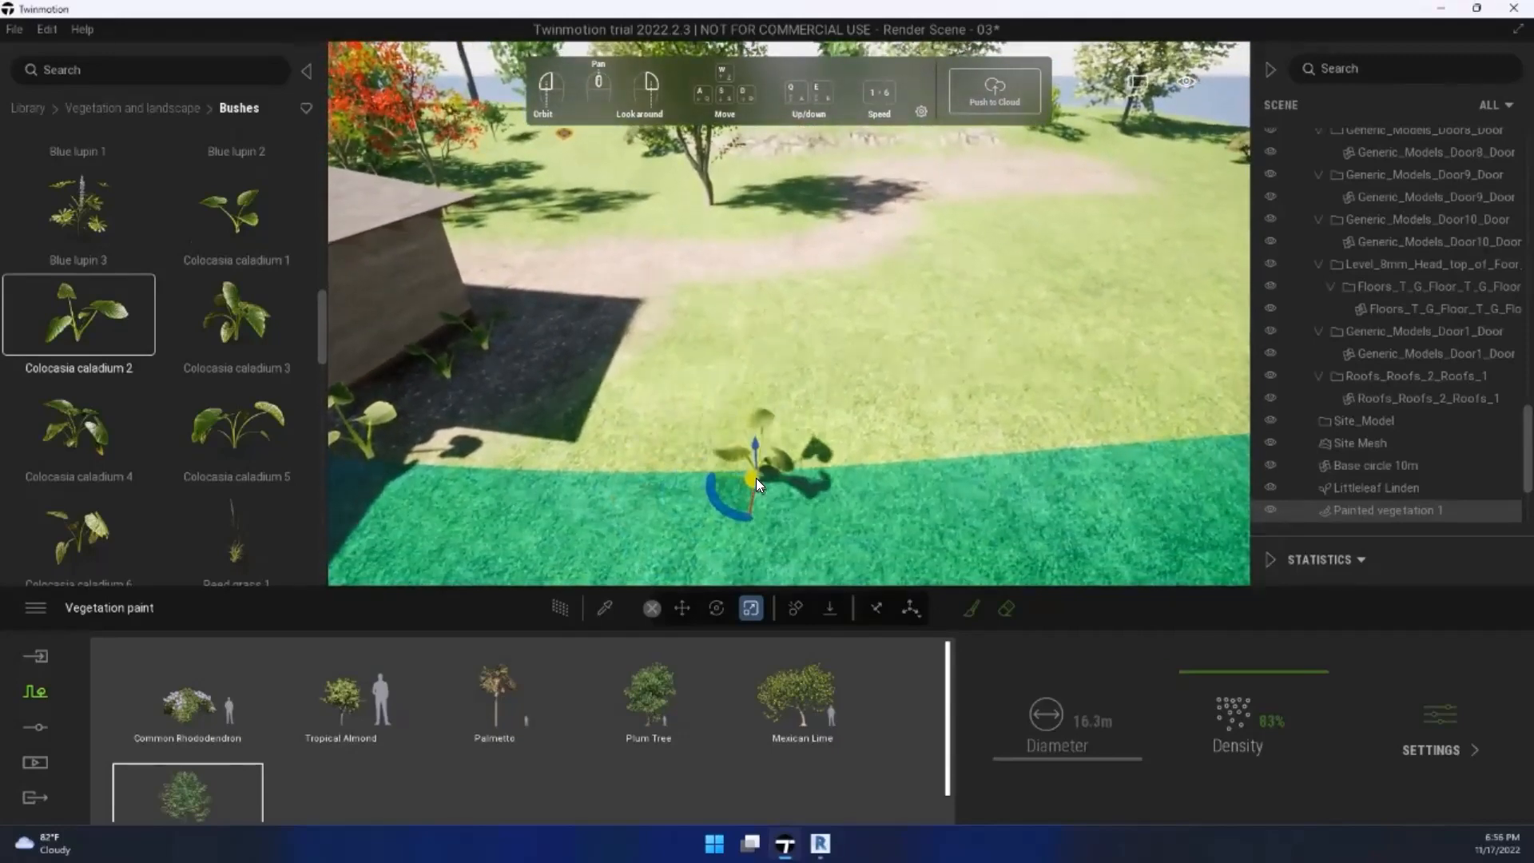
pyautogui.moveTo(756, 478); pyautogui.dragTo(595, 473, button='right')
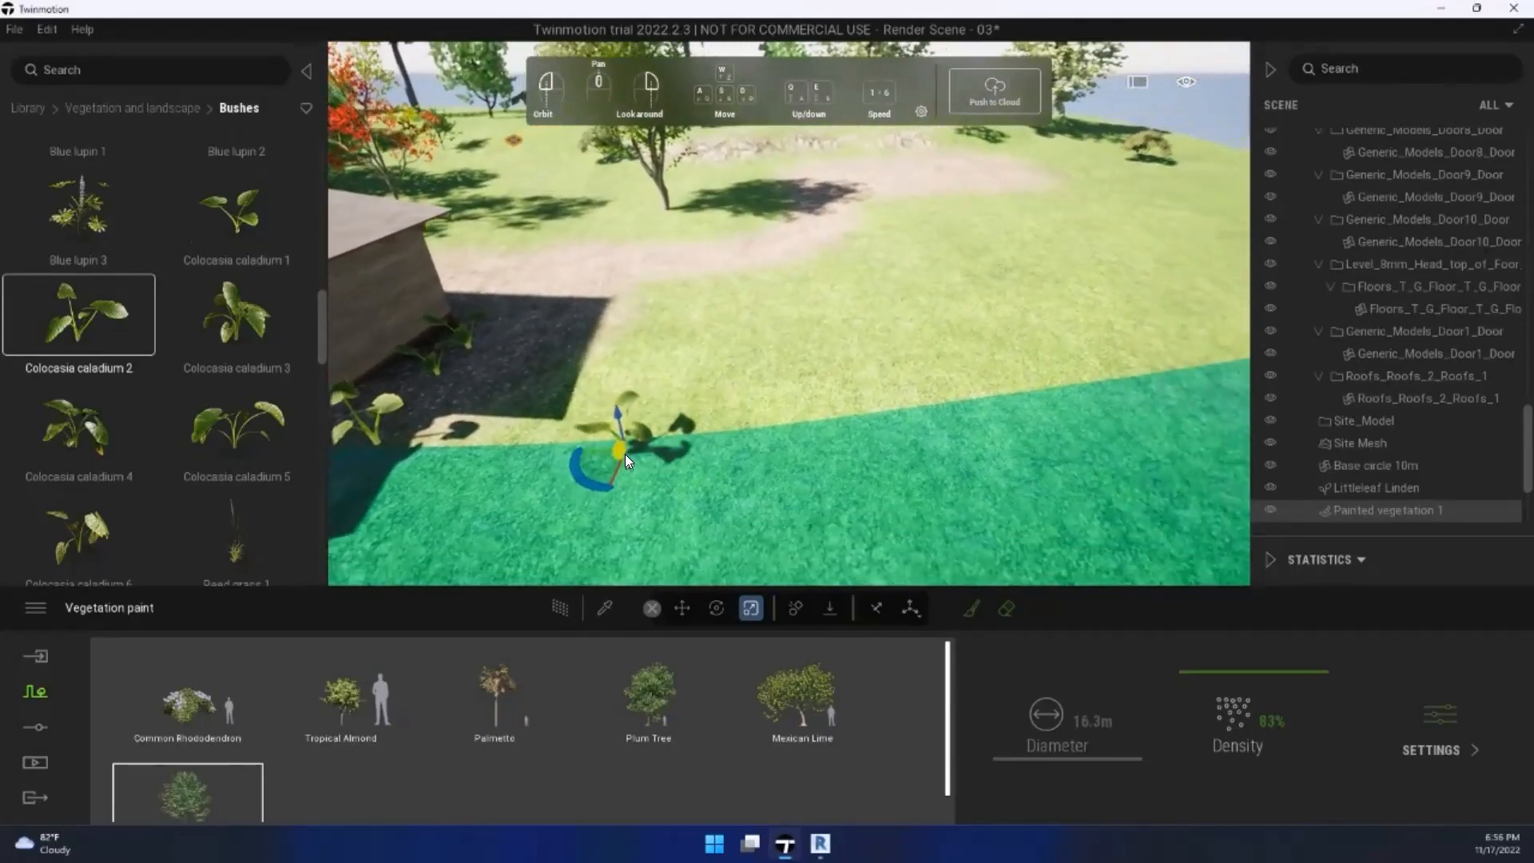
pyautogui.click(593, 443)
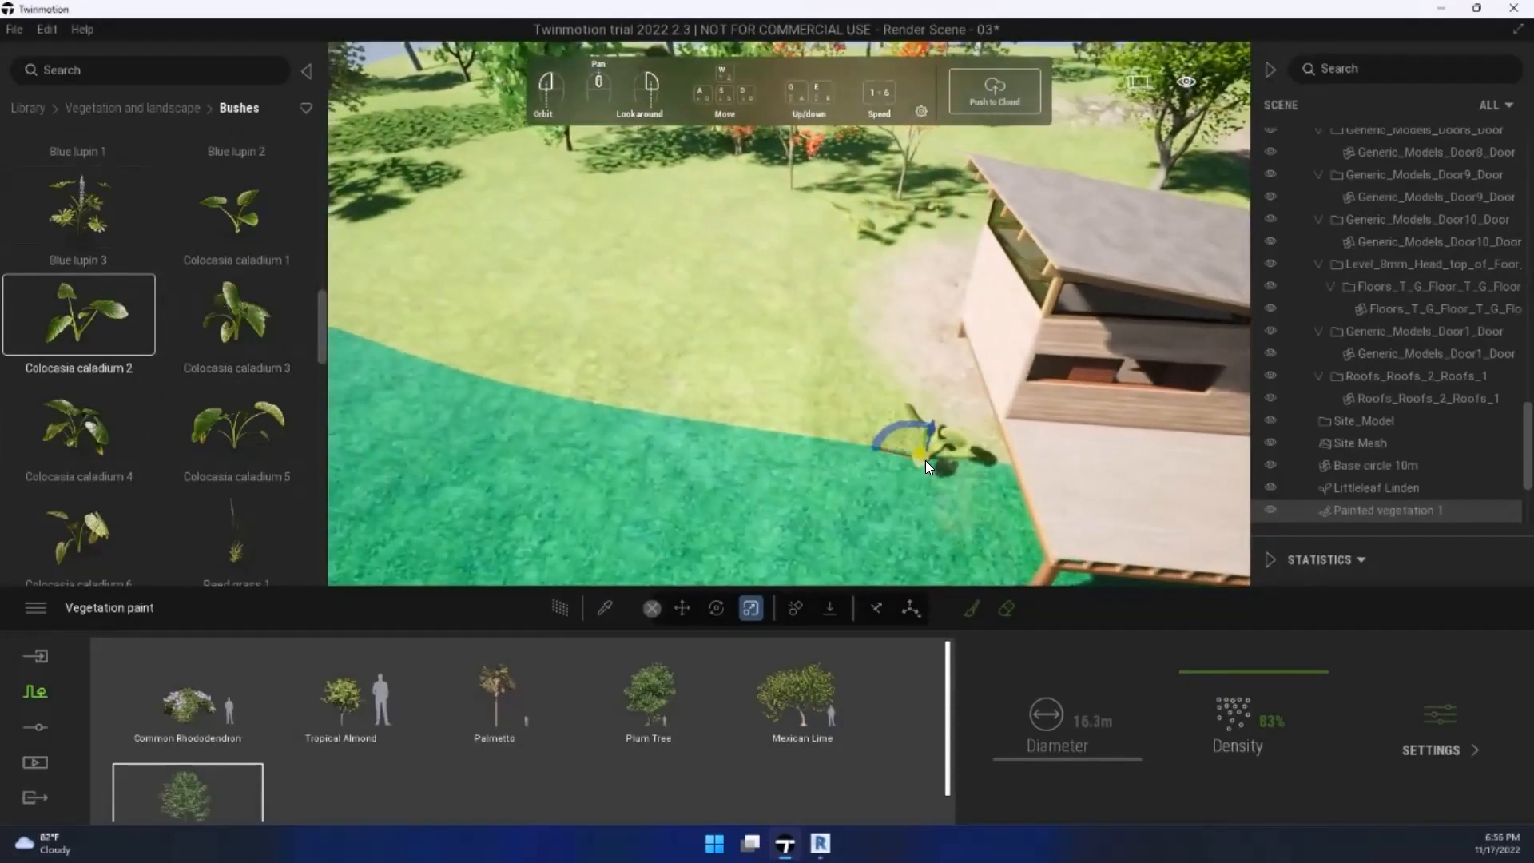
# Step: Place three Colocasia caladium 2 bushes along the shoreline on the opposite side of the deck
pyautogui.click(926, 457)
pyautogui.click(714, 427)
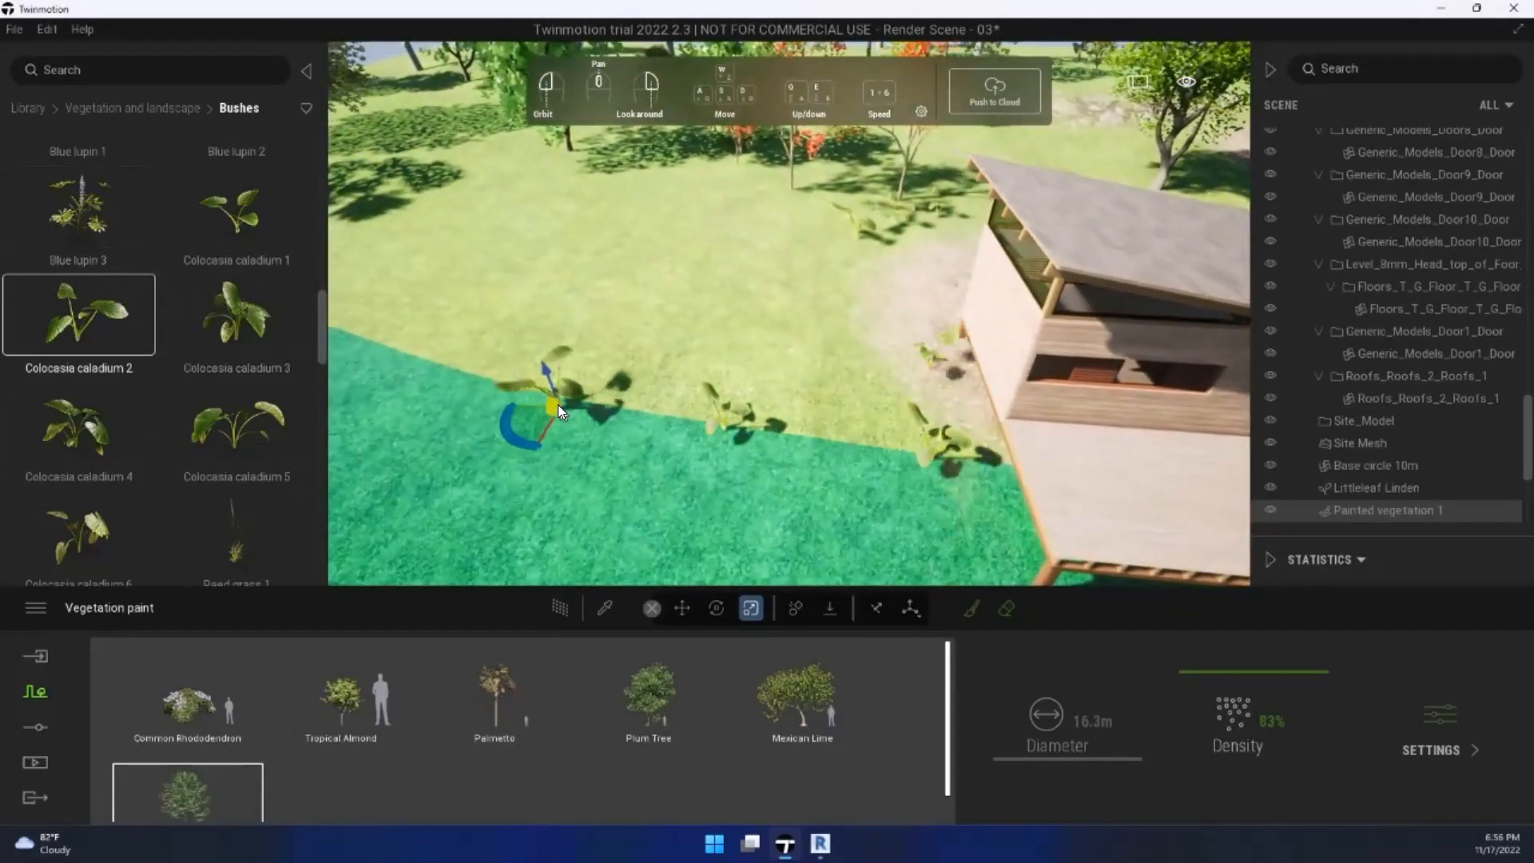
pyautogui.click(551, 400)
# Step: Place Leatherleaf fern 2 bushes among the Colocasia plants on both sides of the house and in its shaded ground
pyautogui.scroll(2, 102, 309)
pyautogui.scroll(1, 93, 339)
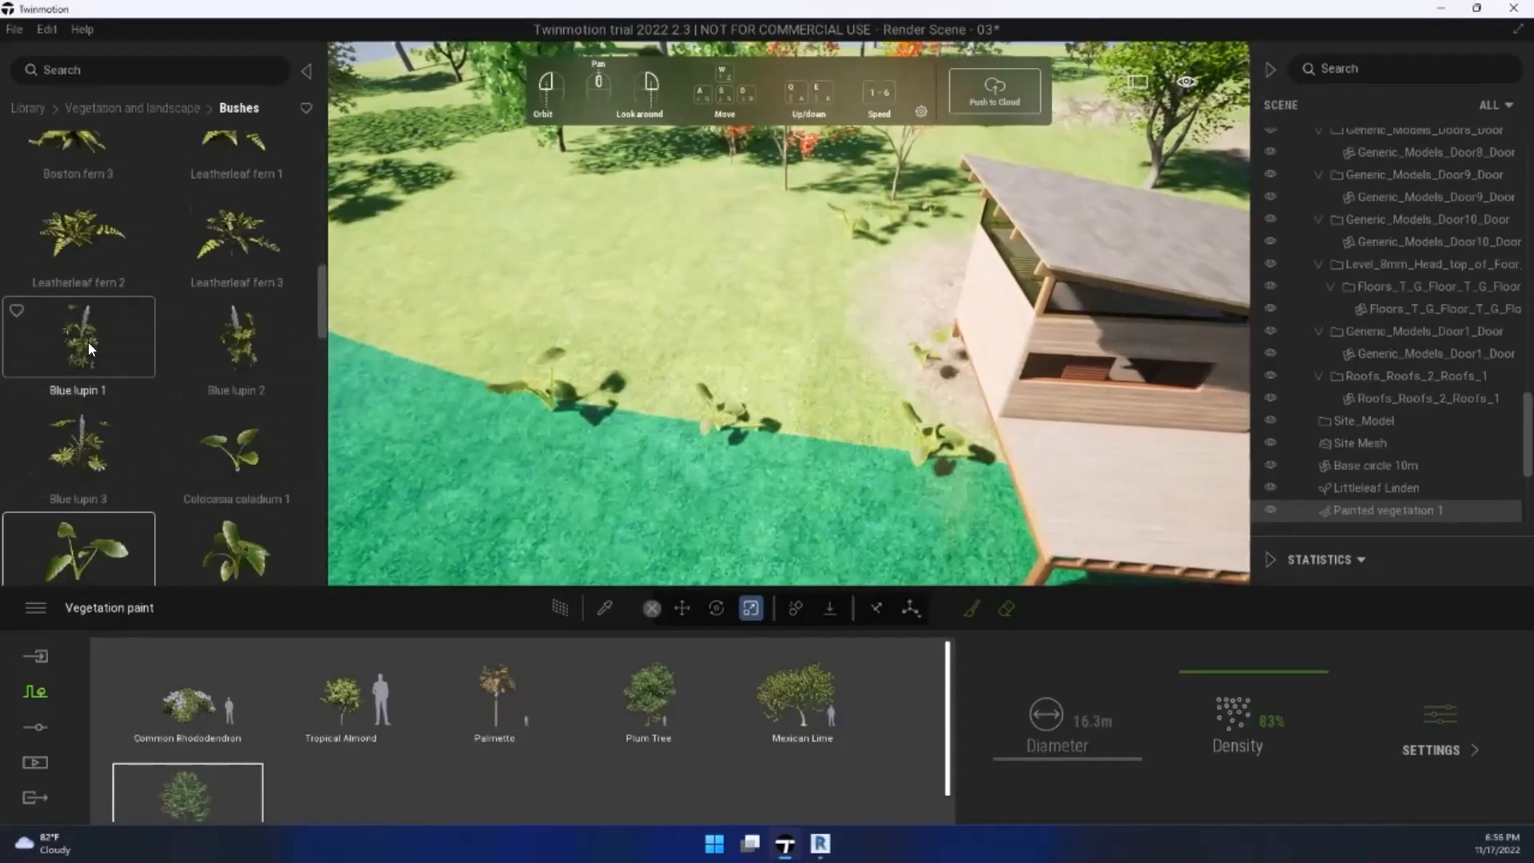
pyautogui.click(67, 264)
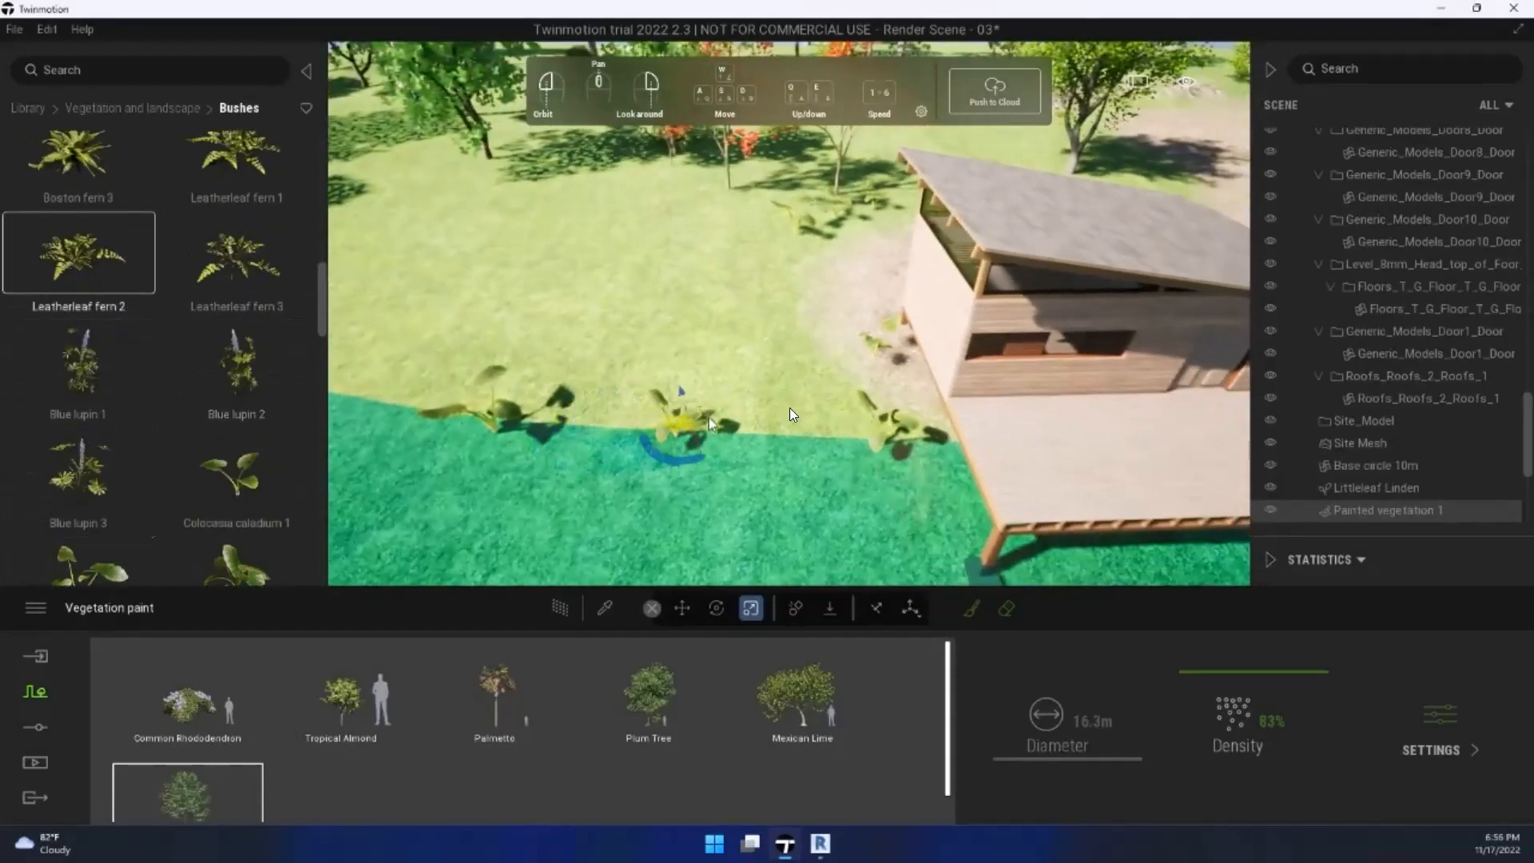
pyautogui.press('s')
pyautogui.press('d')
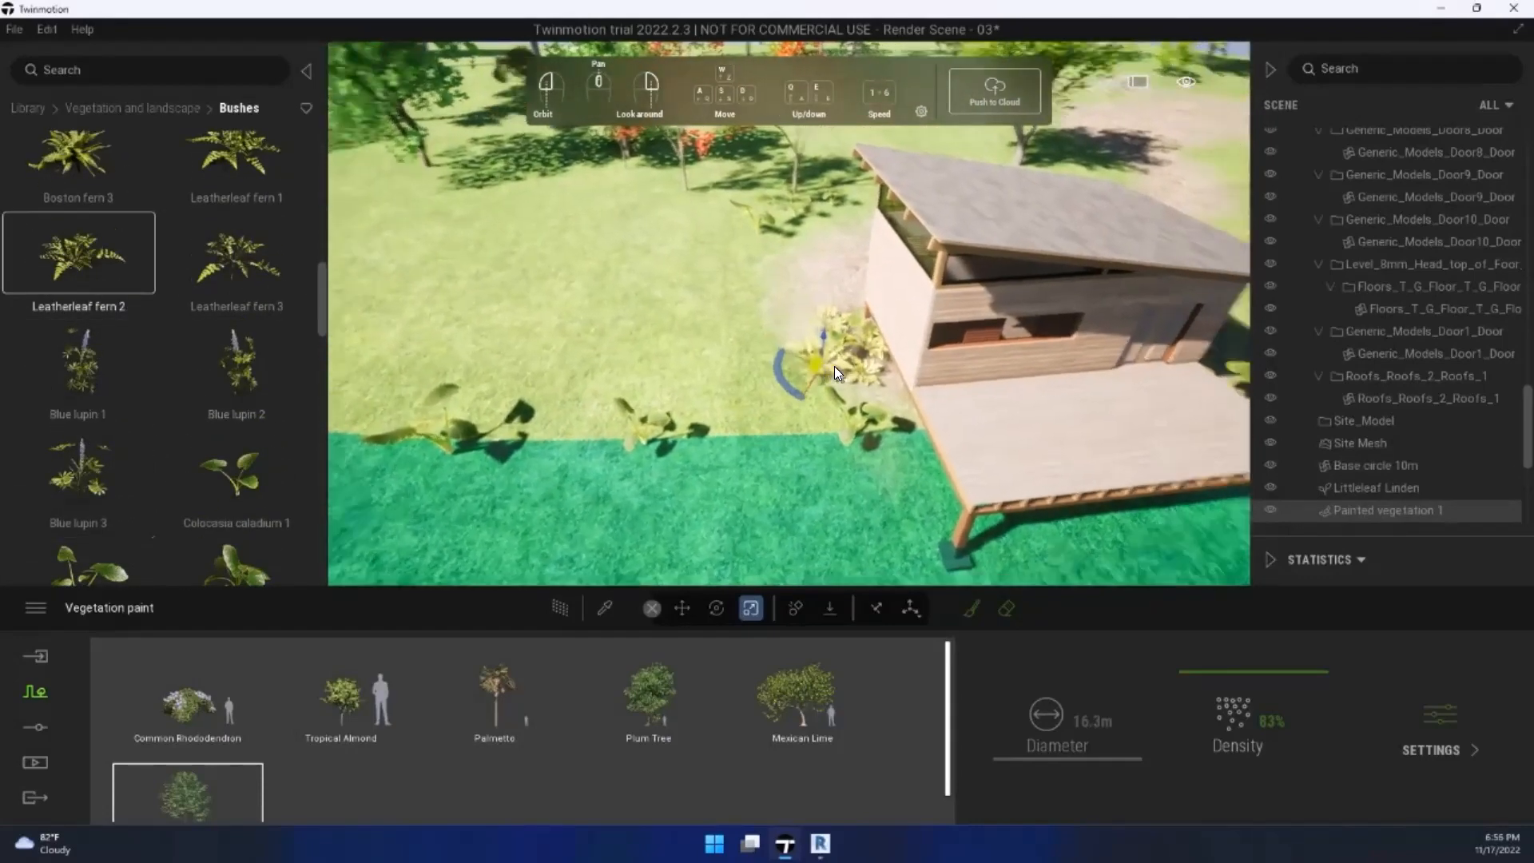
pyautogui.press('d')
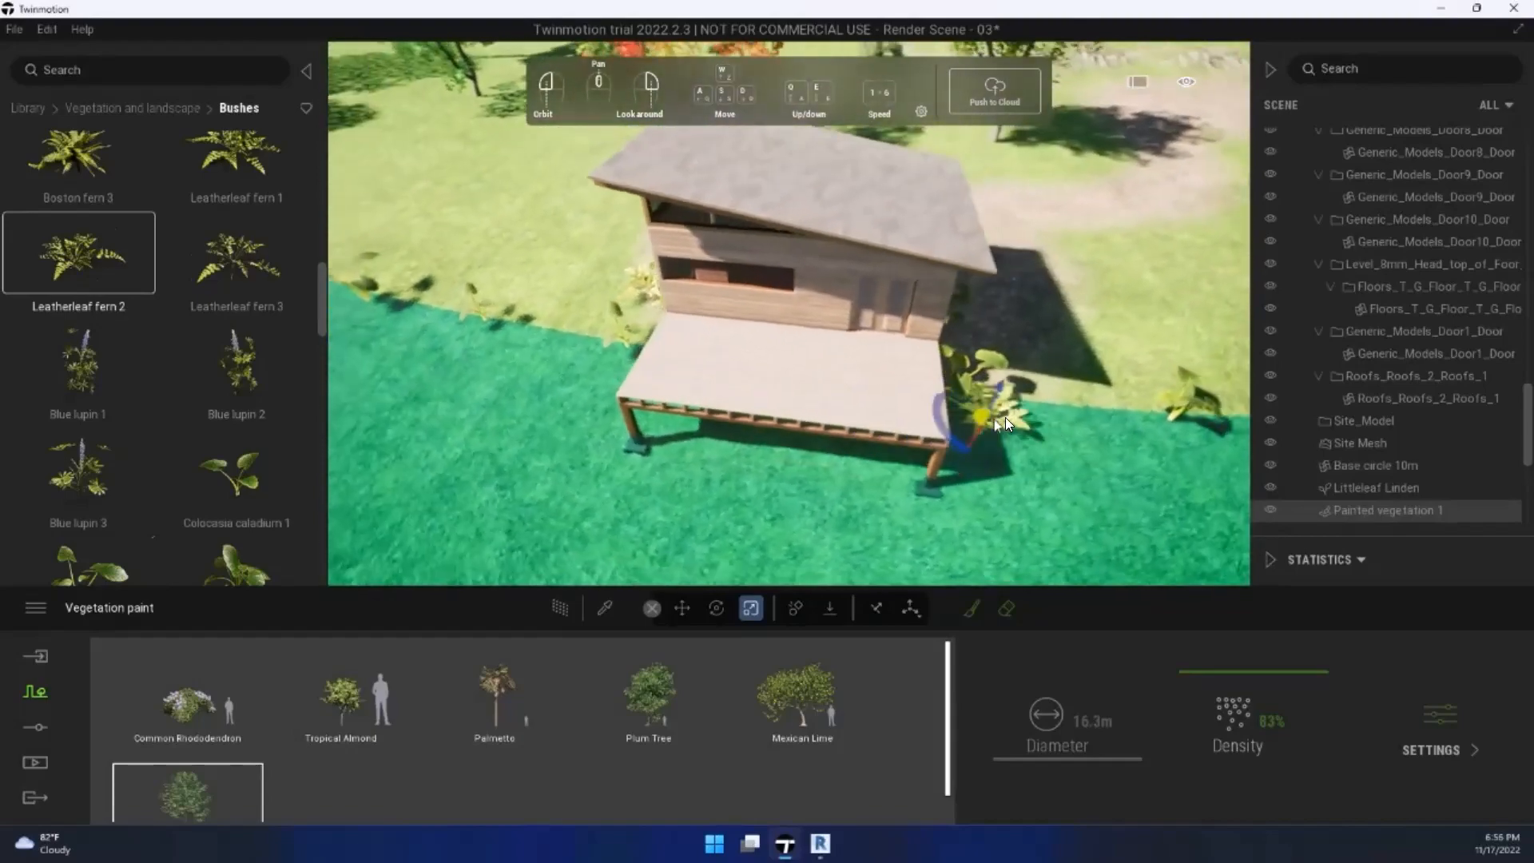
pyautogui.press('d')
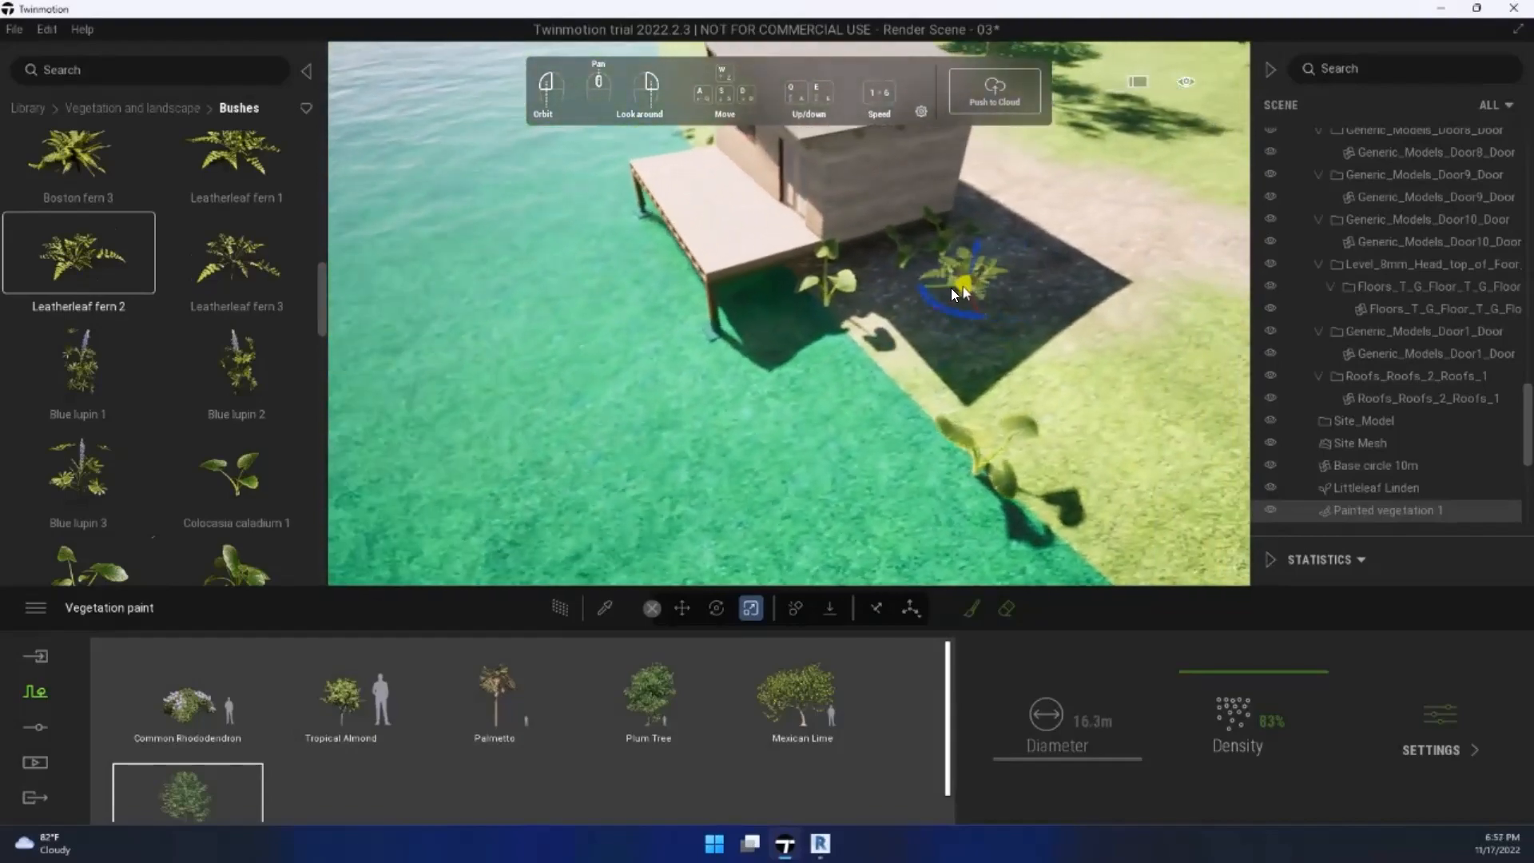
pyautogui.press('d')
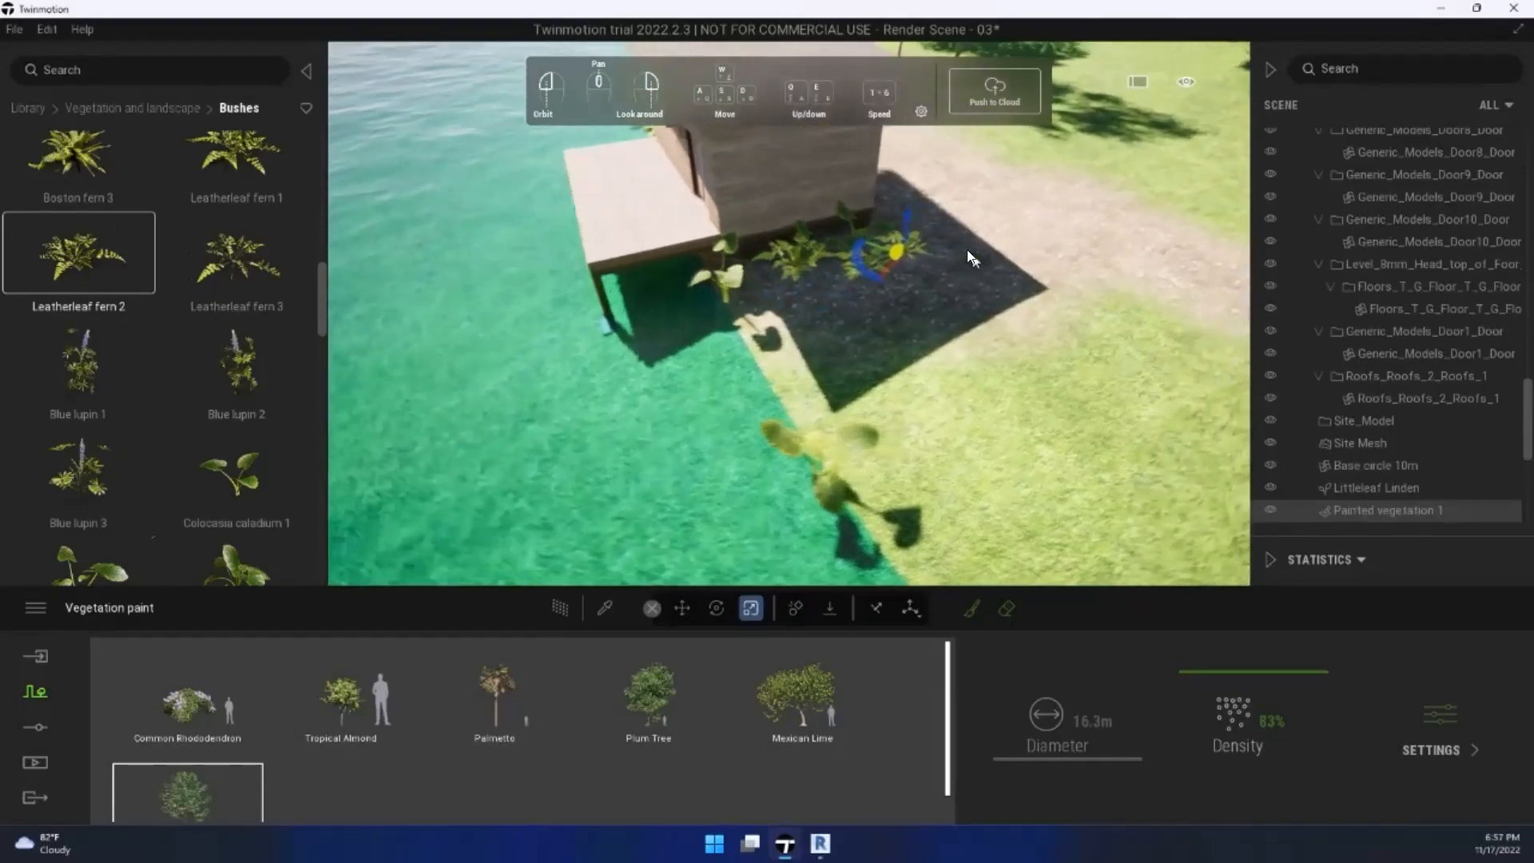
pyautogui.moveTo(968, 250)
pyautogui.mouseDown(button='right')
pyautogui.moveTo(892, 239)
pyautogui.moveTo(852, 279)
pyautogui.moveTo(960, 398)
pyautogui.moveTo(928, 550)
pyautogui.mouseUp(button='right')
pyautogui.press('d')
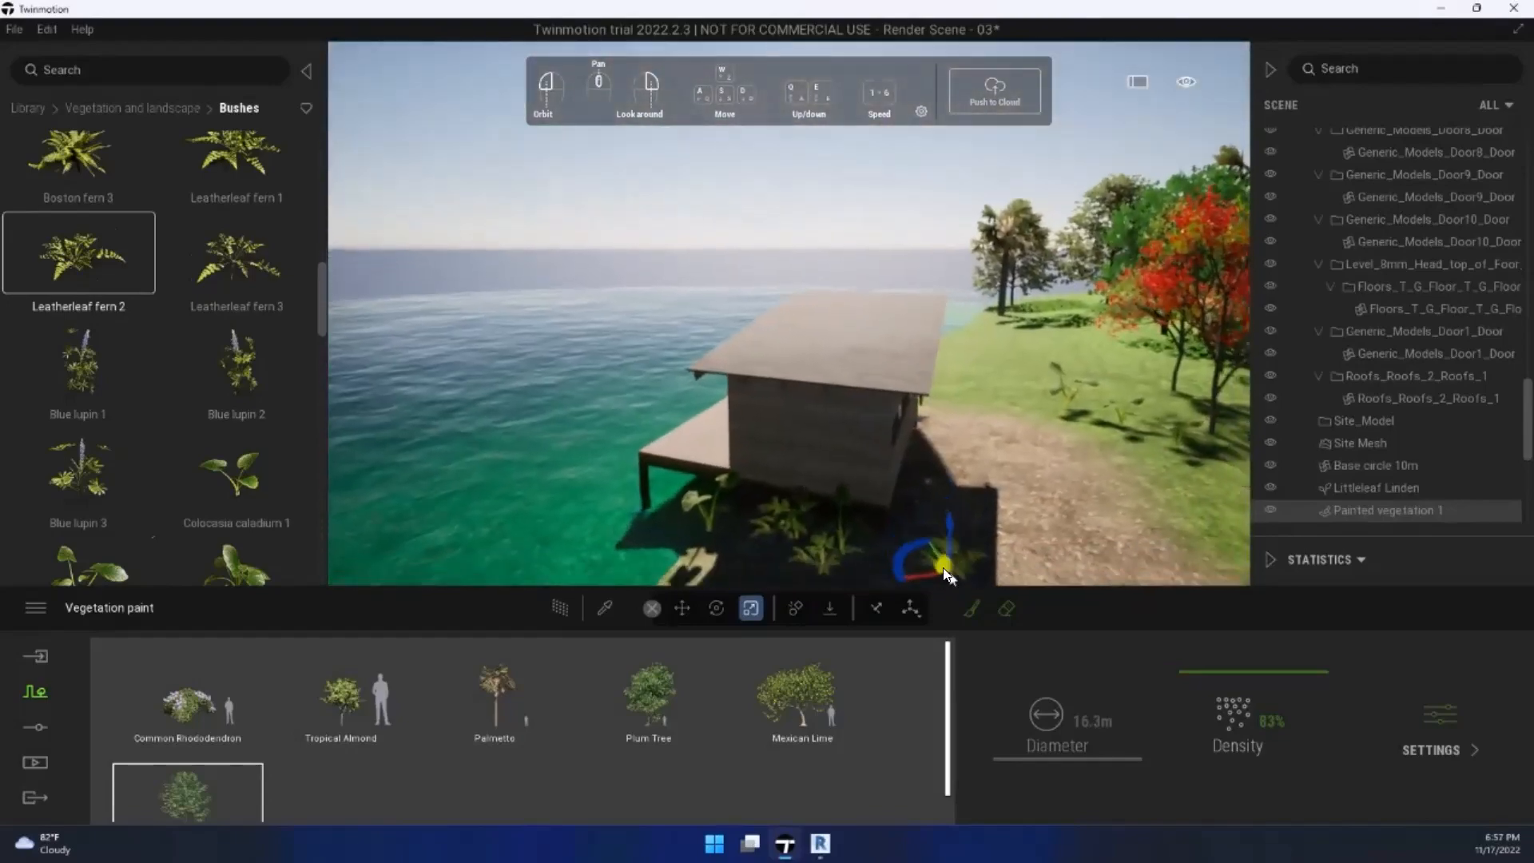
# Step: Place Iris tectorum 3 plants from the Bushes library along the shoreline beside the house
pyautogui.press('s')
pyautogui.press('a')
pyautogui.moveTo(887, 504); pyautogui.dragTo(728, 493, button='right')
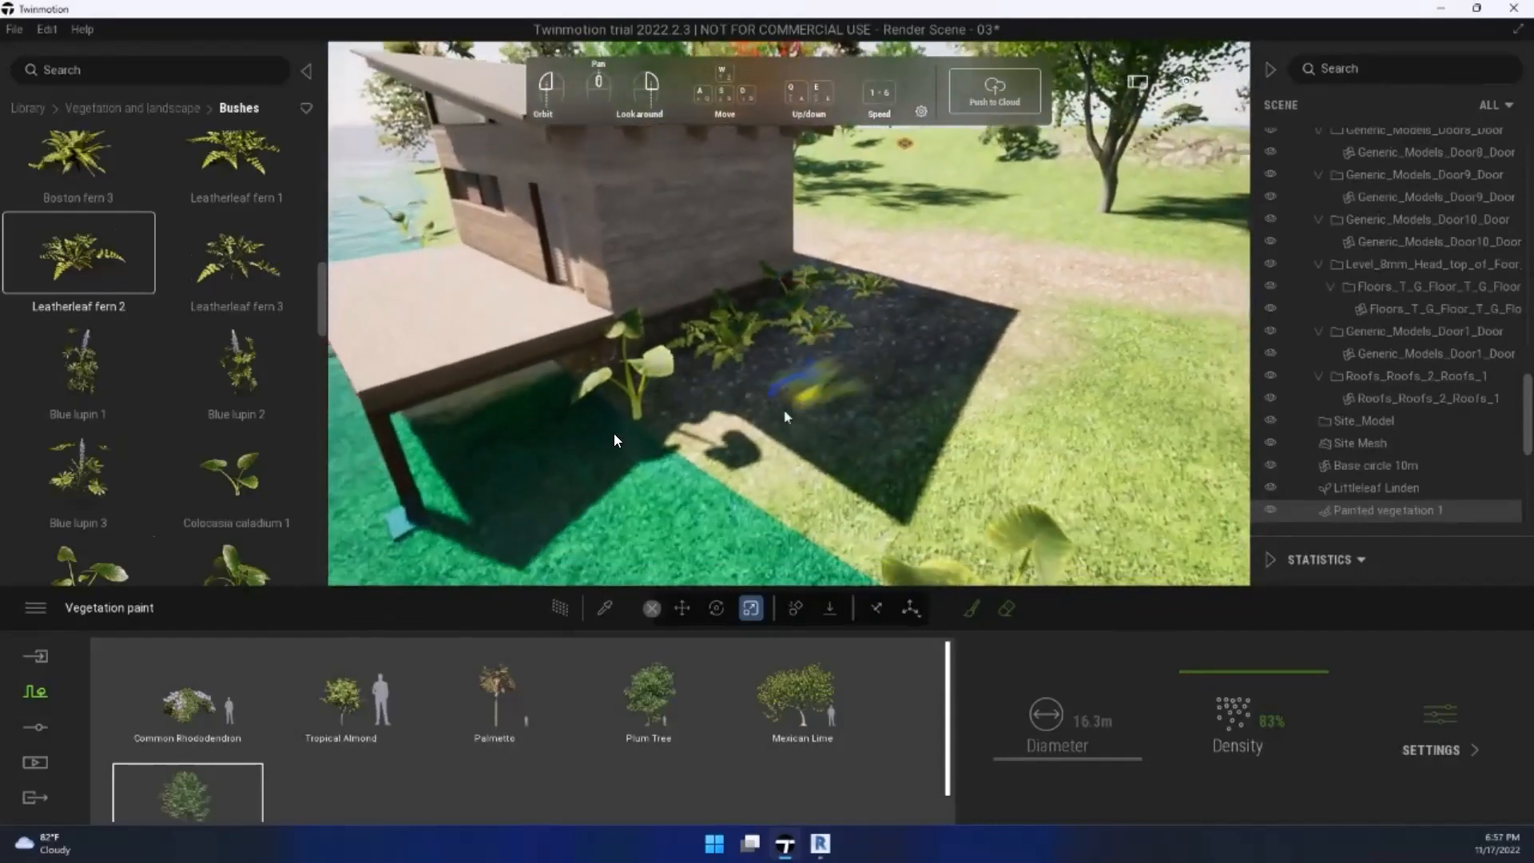
pyautogui.scroll(-3, 183, 400)
pyautogui.scroll(-5, 184, 401)
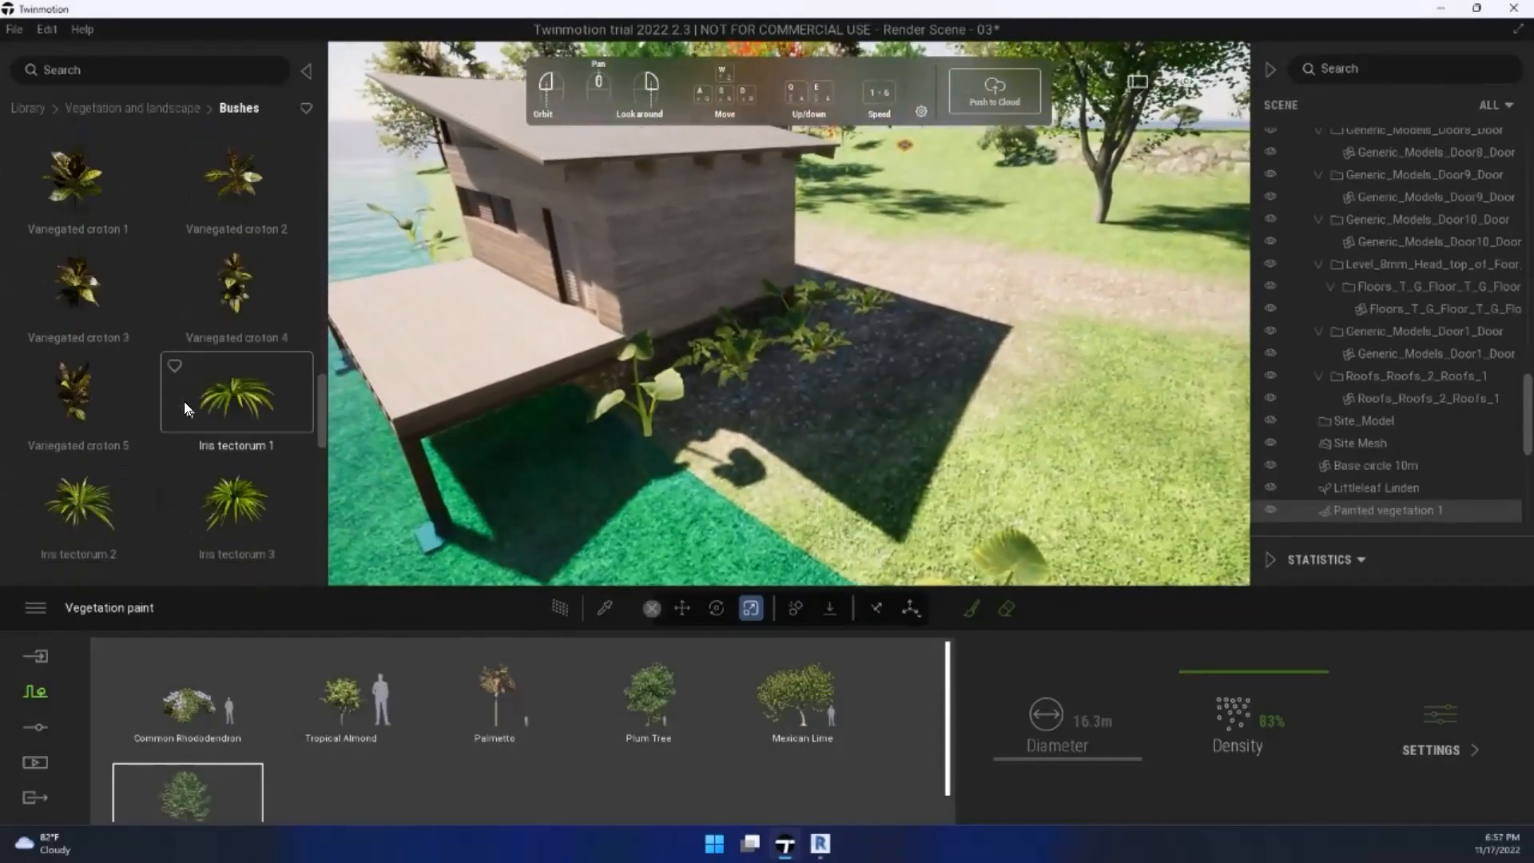
pyautogui.moveTo(245, 476); pyautogui.dragTo(826, 337)
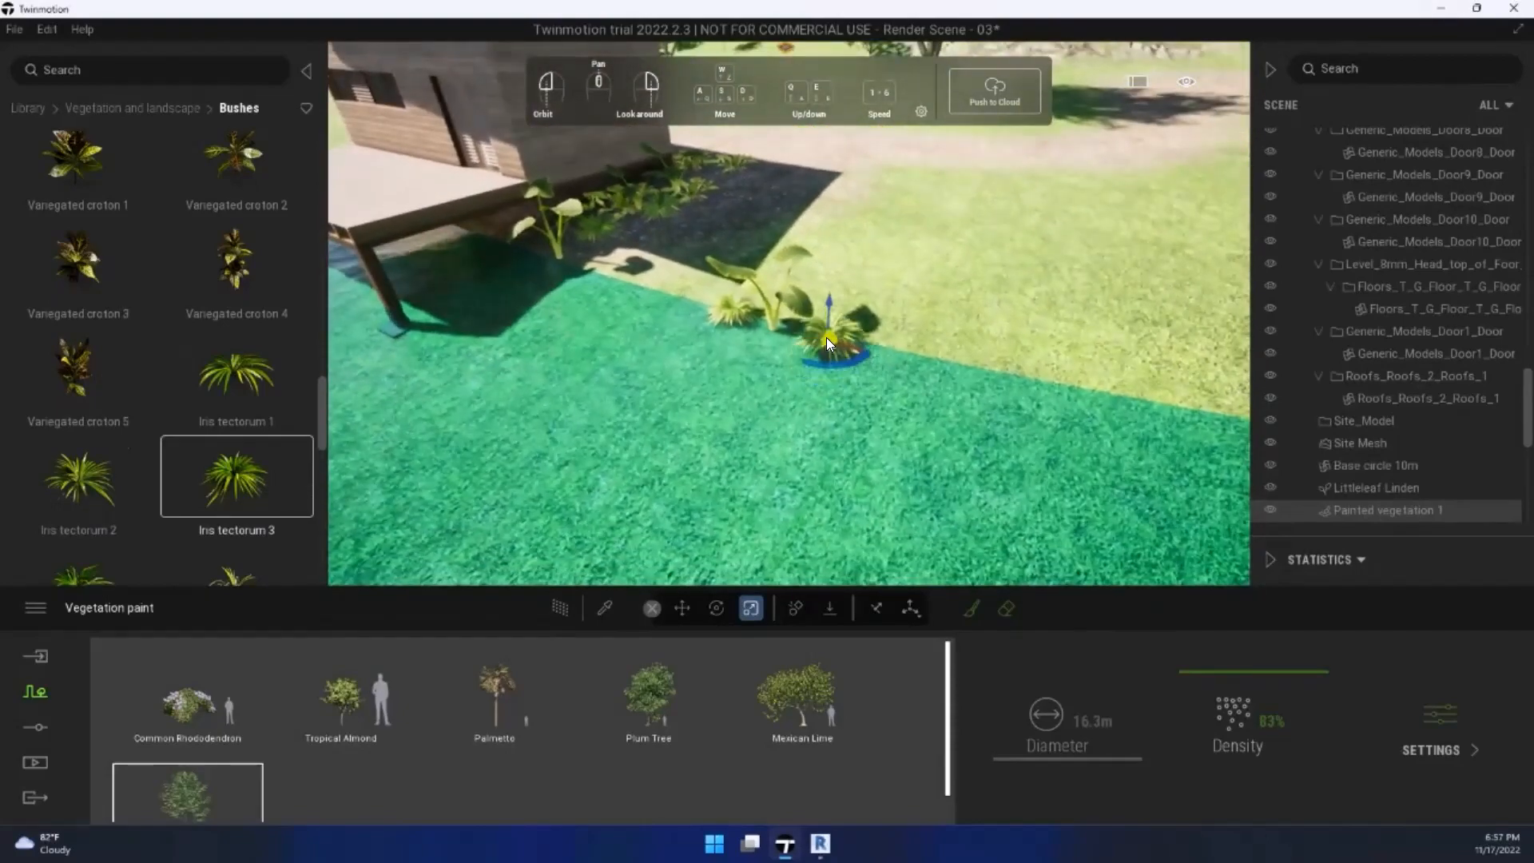
# Step: Place Tropical palm 1 bushes along the shoreline beside the house and farther along the water's edge
pyautogui.scroll(-4, 135, 400)
pyautogui.scroll(-10, 148, 400)
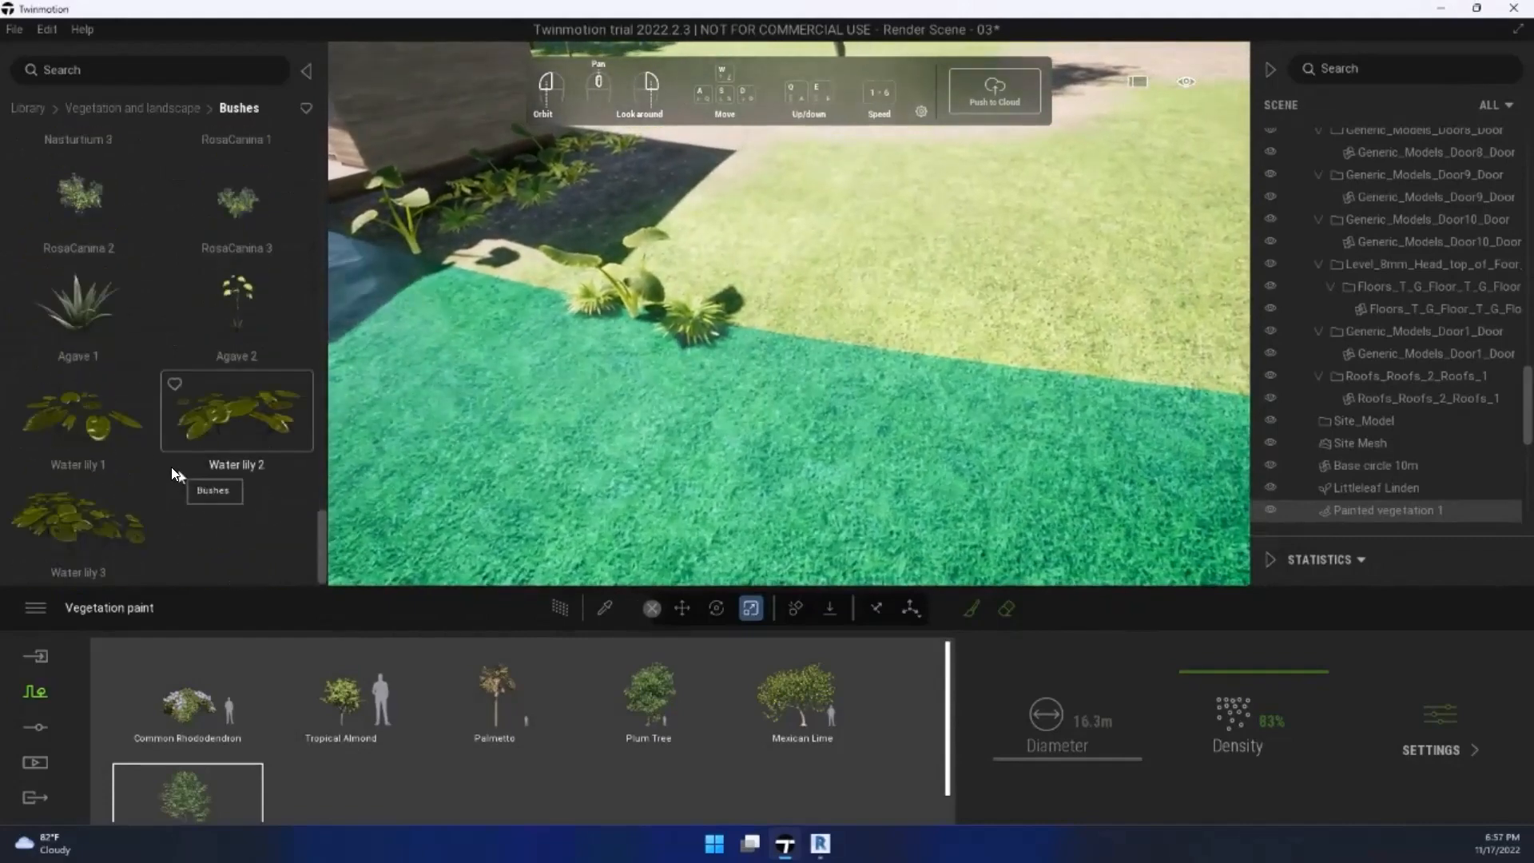
pyautogui.scroll(4, 189, 321)
pyautogui.scroll(6, 194, 320)
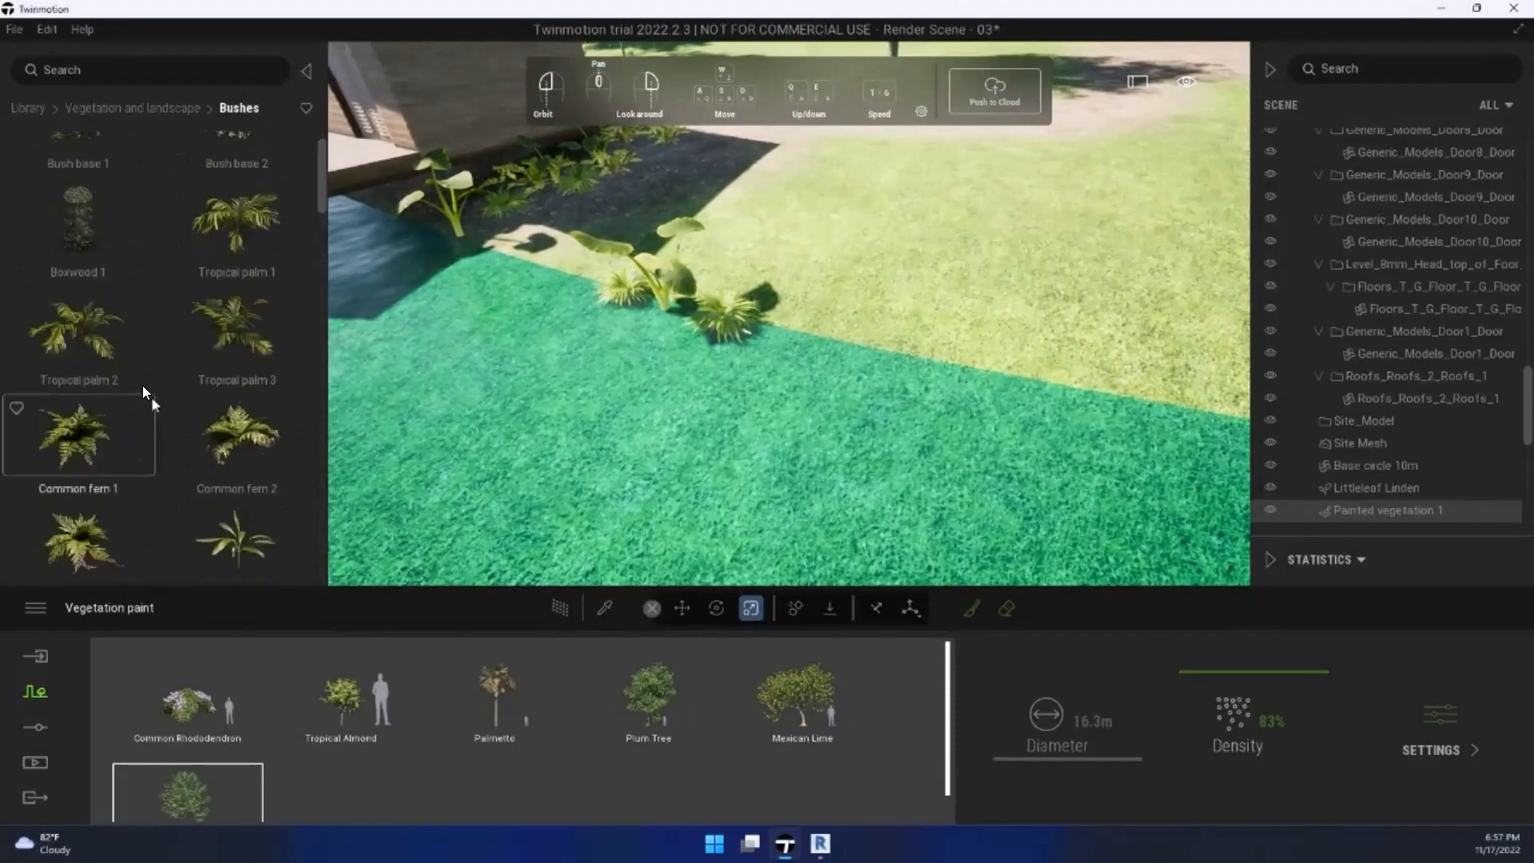
pyautogui.moveTo(239, 231); pyautogui.dragTo(814, 230)
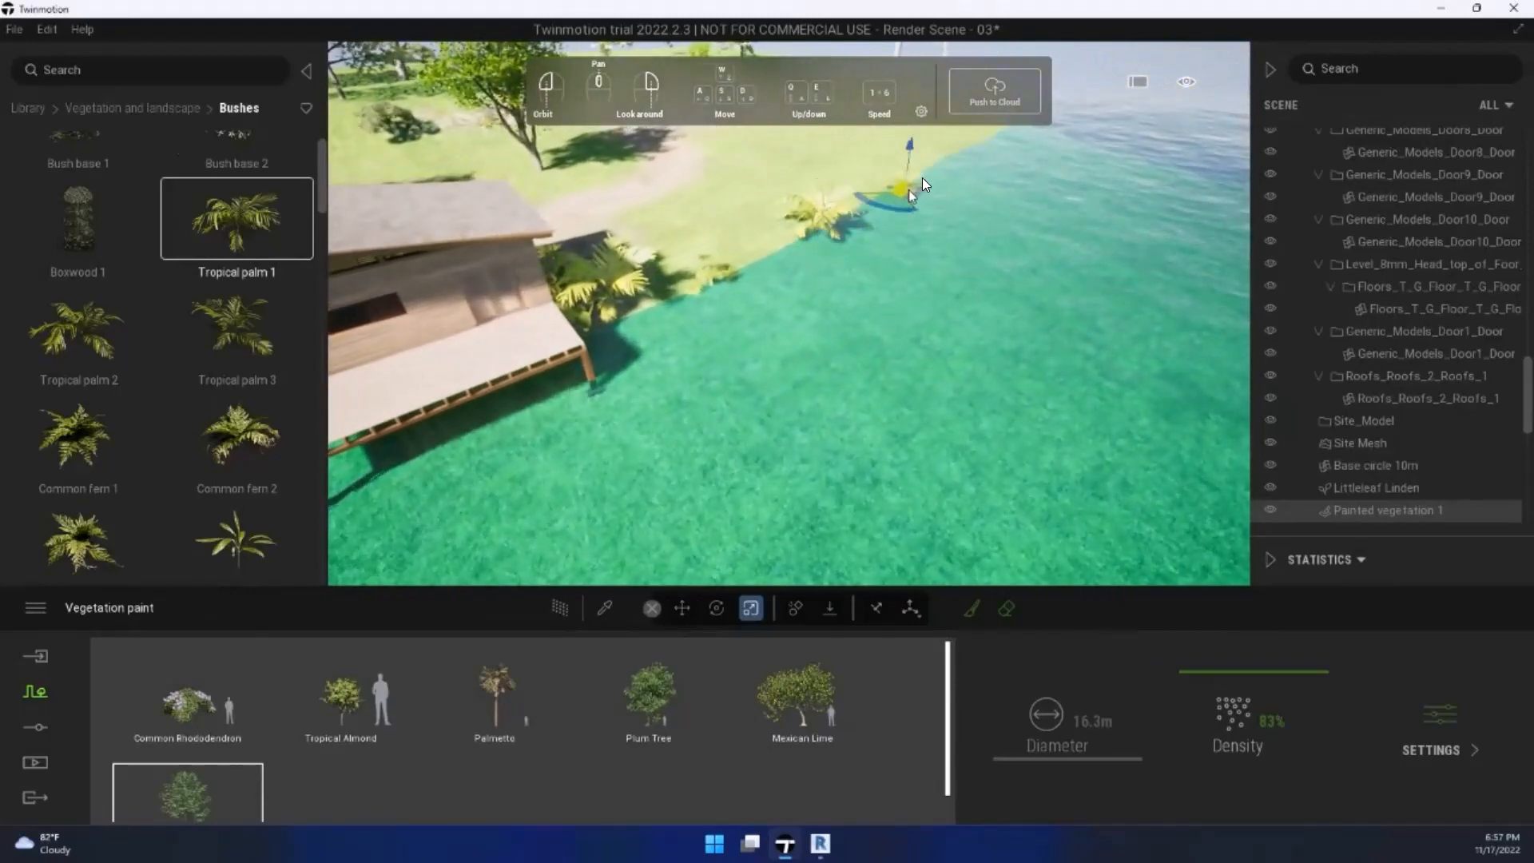
# Step: Browse the Rocks category of the Vegetation and landscape library with the shoreline in view
pyautogui.scroll(1, 124, 304)
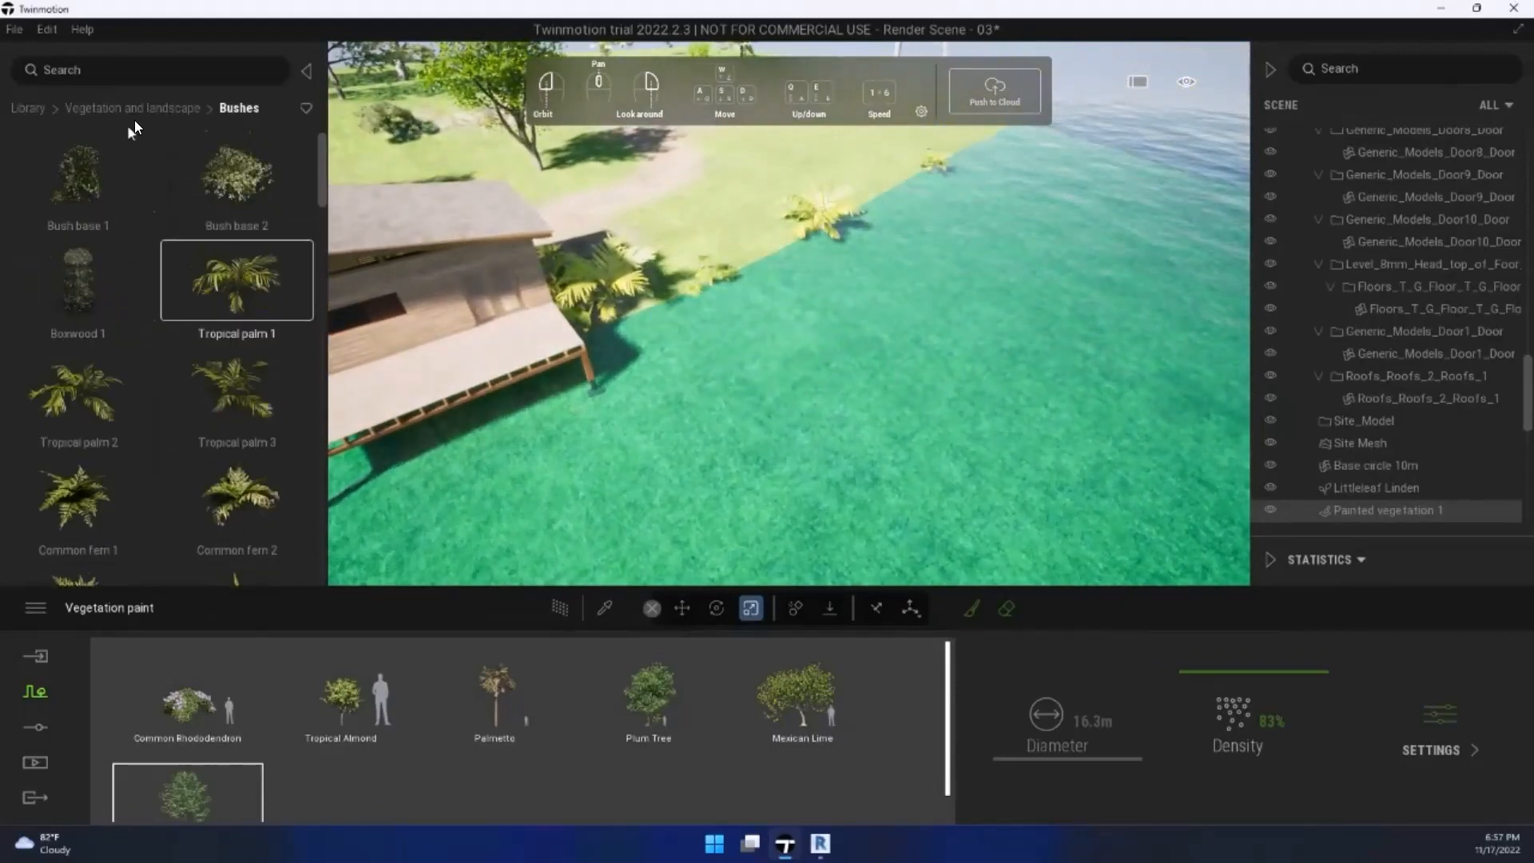
pyautogui.click(130, 109)
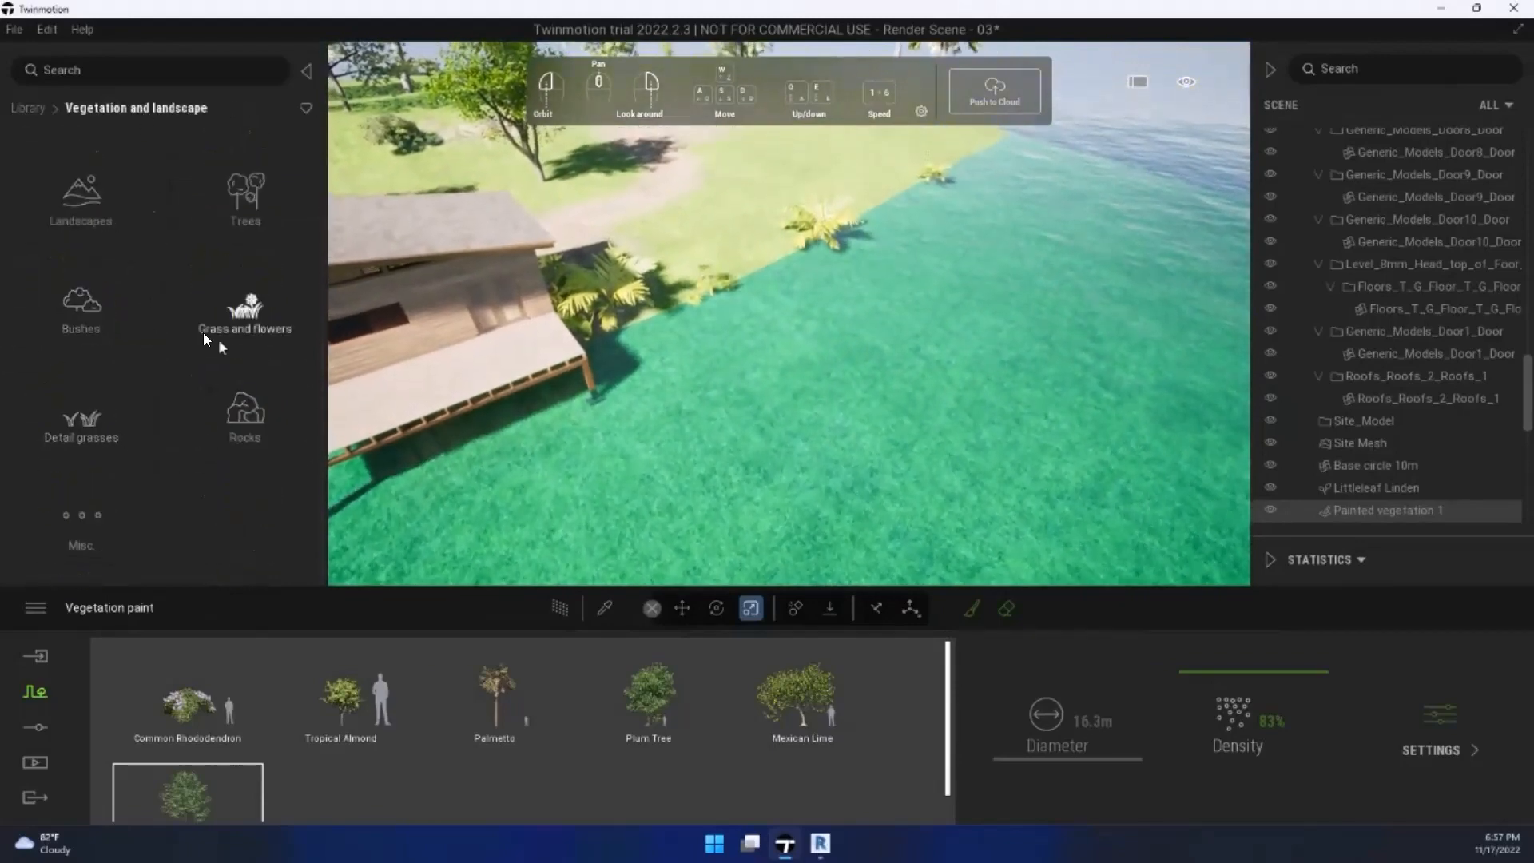
pyautogui.click(249, 420)
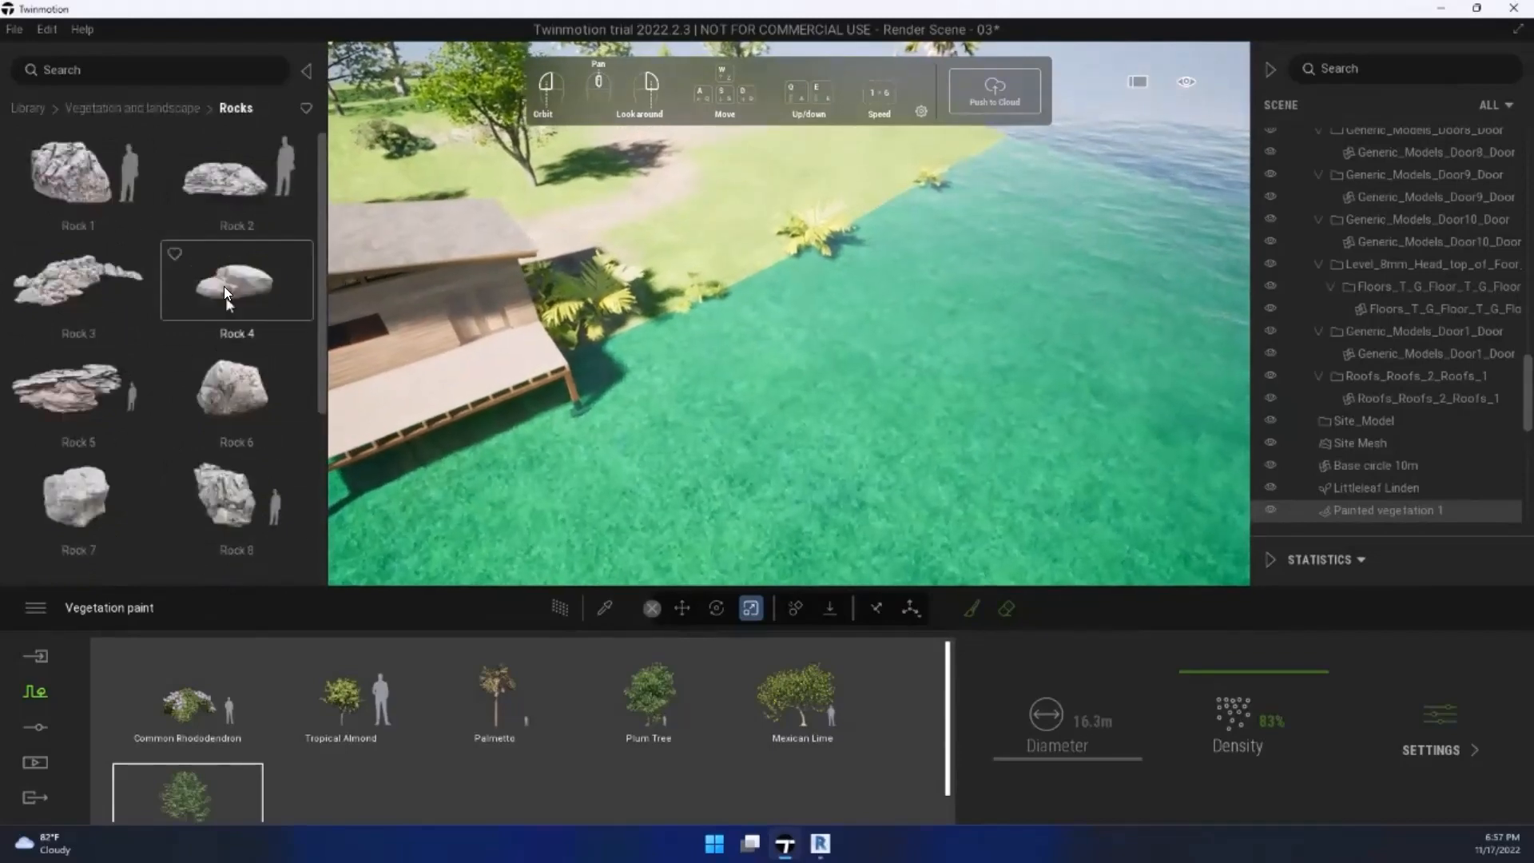
pyautogui.scroll(-3, 225, 291)
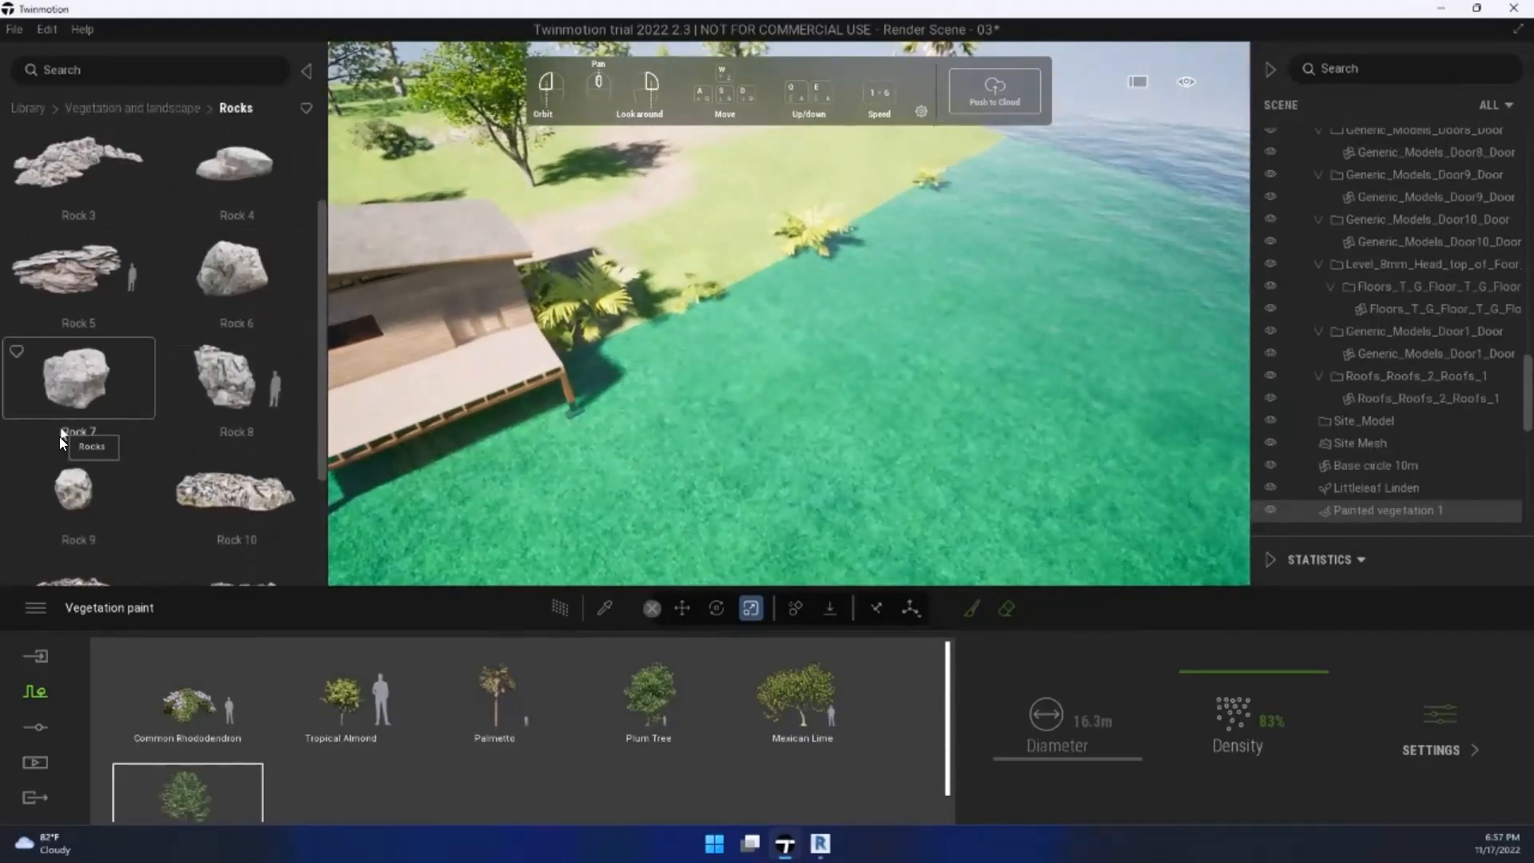
pyautogui.moveTo(656, 423); pyautogui.dragTo(523, 433, button='middle')
pyautogui.moveTo(524, 436); pyautogui.dragTo(694, 423, button='right')
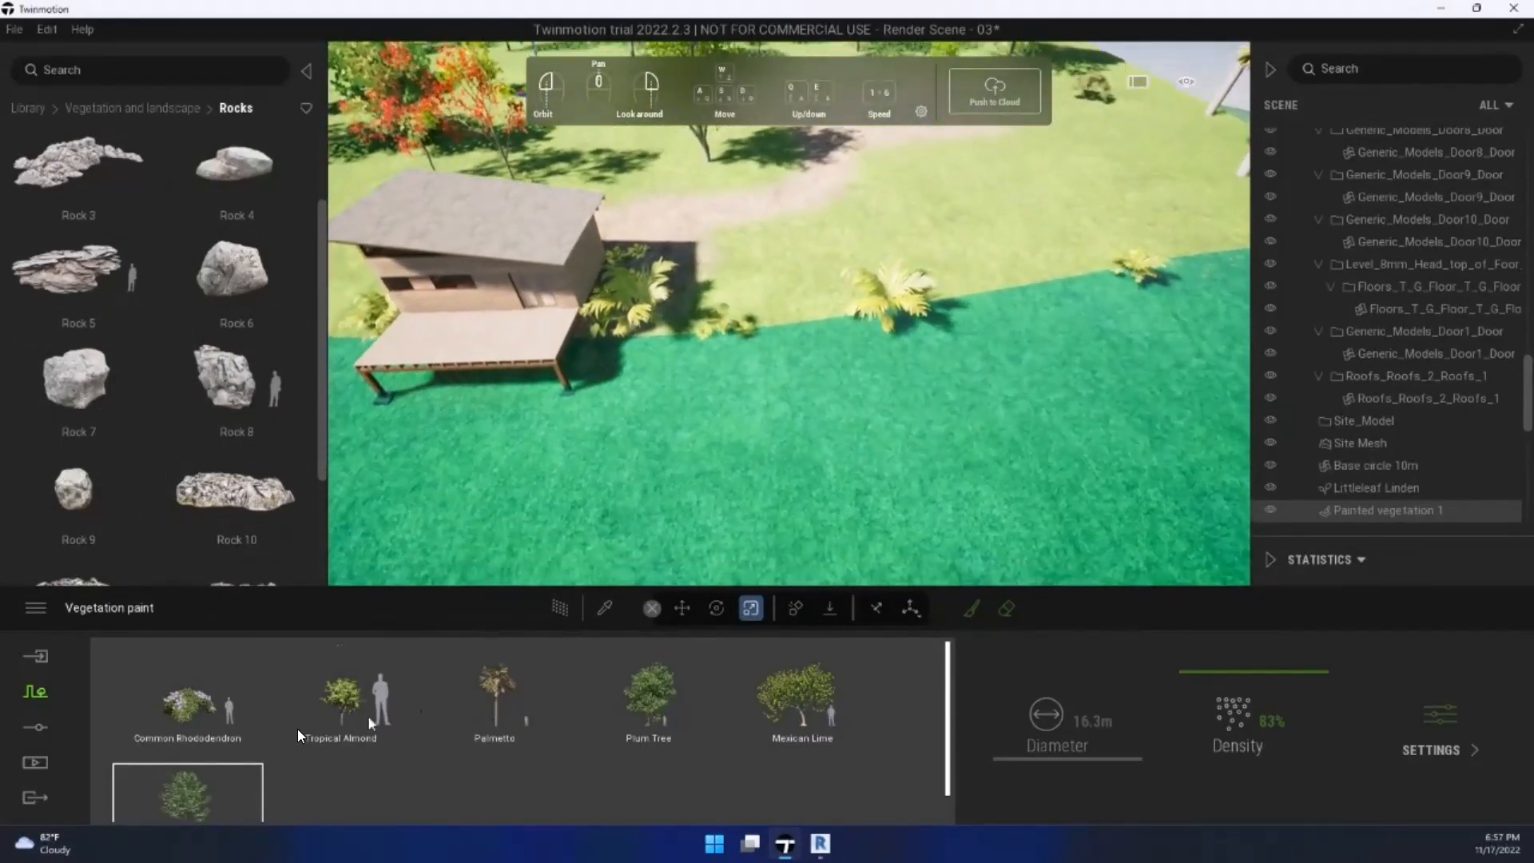
# Step: Remove all the species from the existing vegetation paint set, from Common Rhododendron to Sweet Birch
pyautogui.scroll(-1, 278, 709)
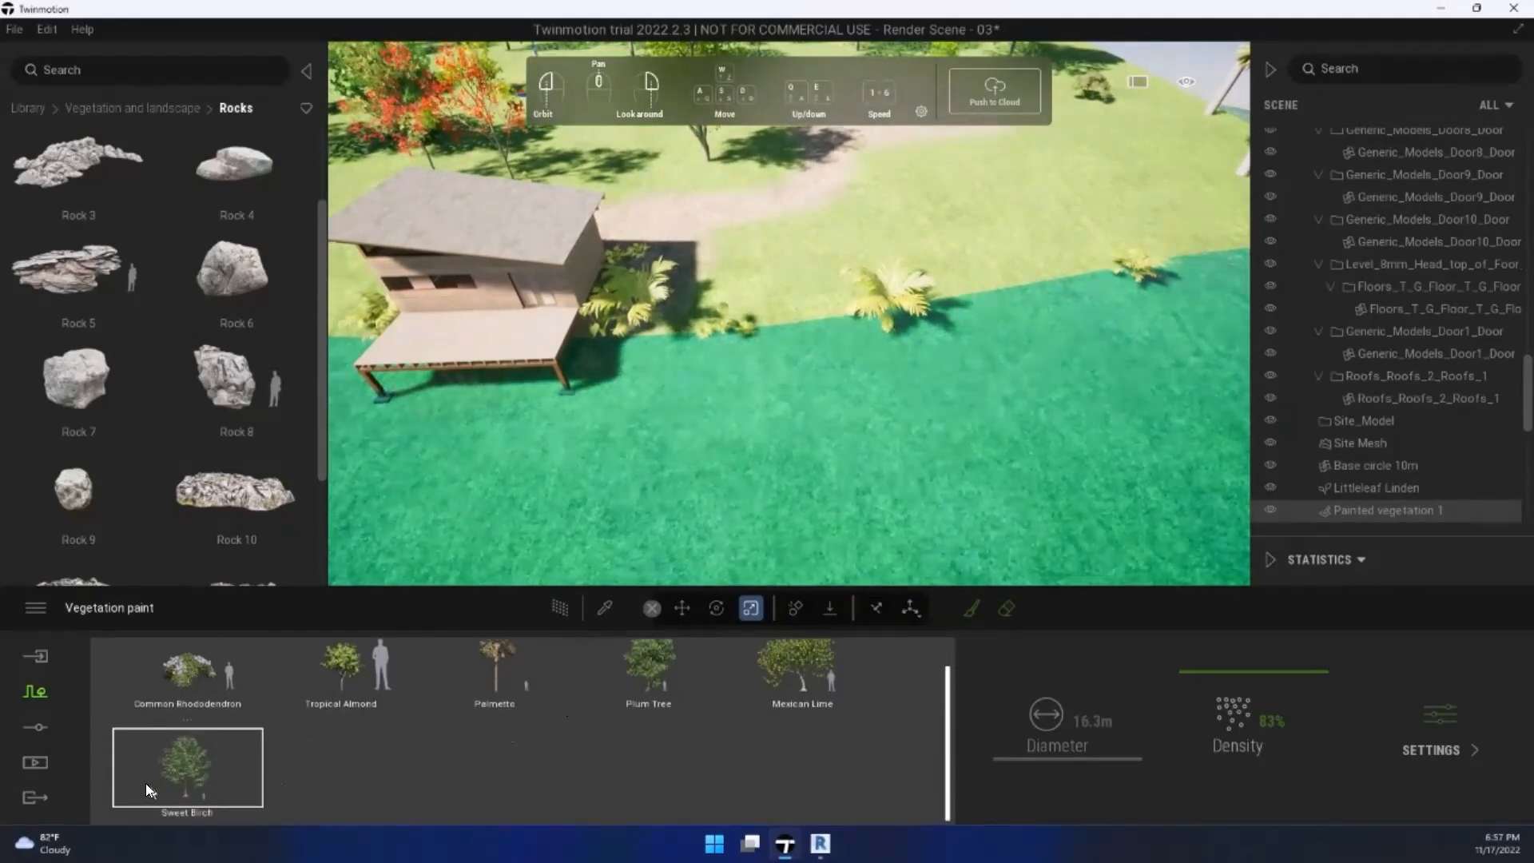
pyautogui.click(181, 701)
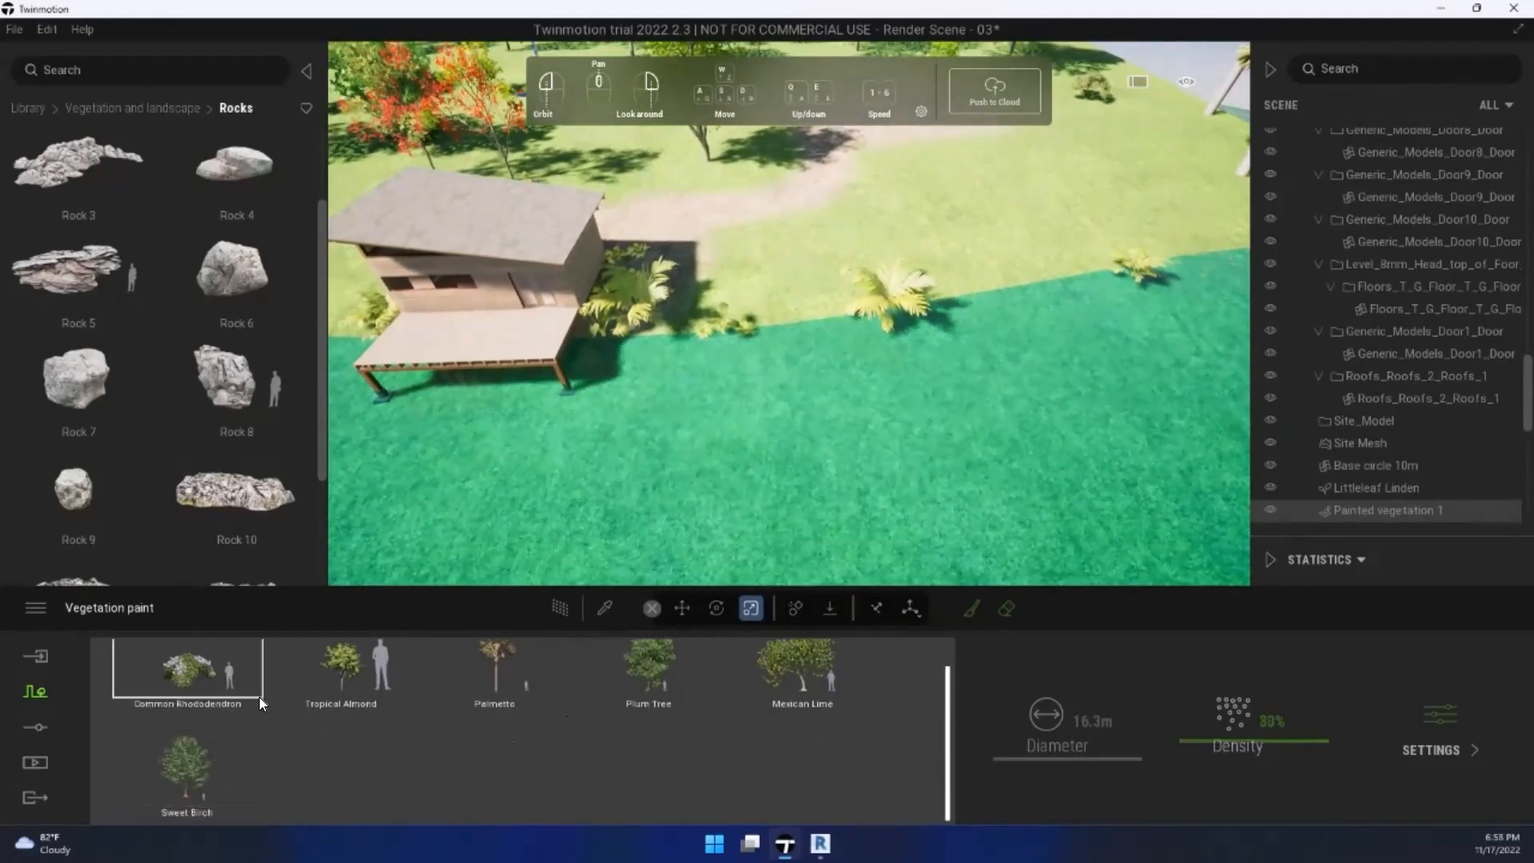
pyautogui.press('Delete')
pyautogui.click(350, 698)
pyautogui.press('Delete')
pyautogui.click(441, 706)
pyautogui.press('Delete')
pyautogui.click(500, 706)
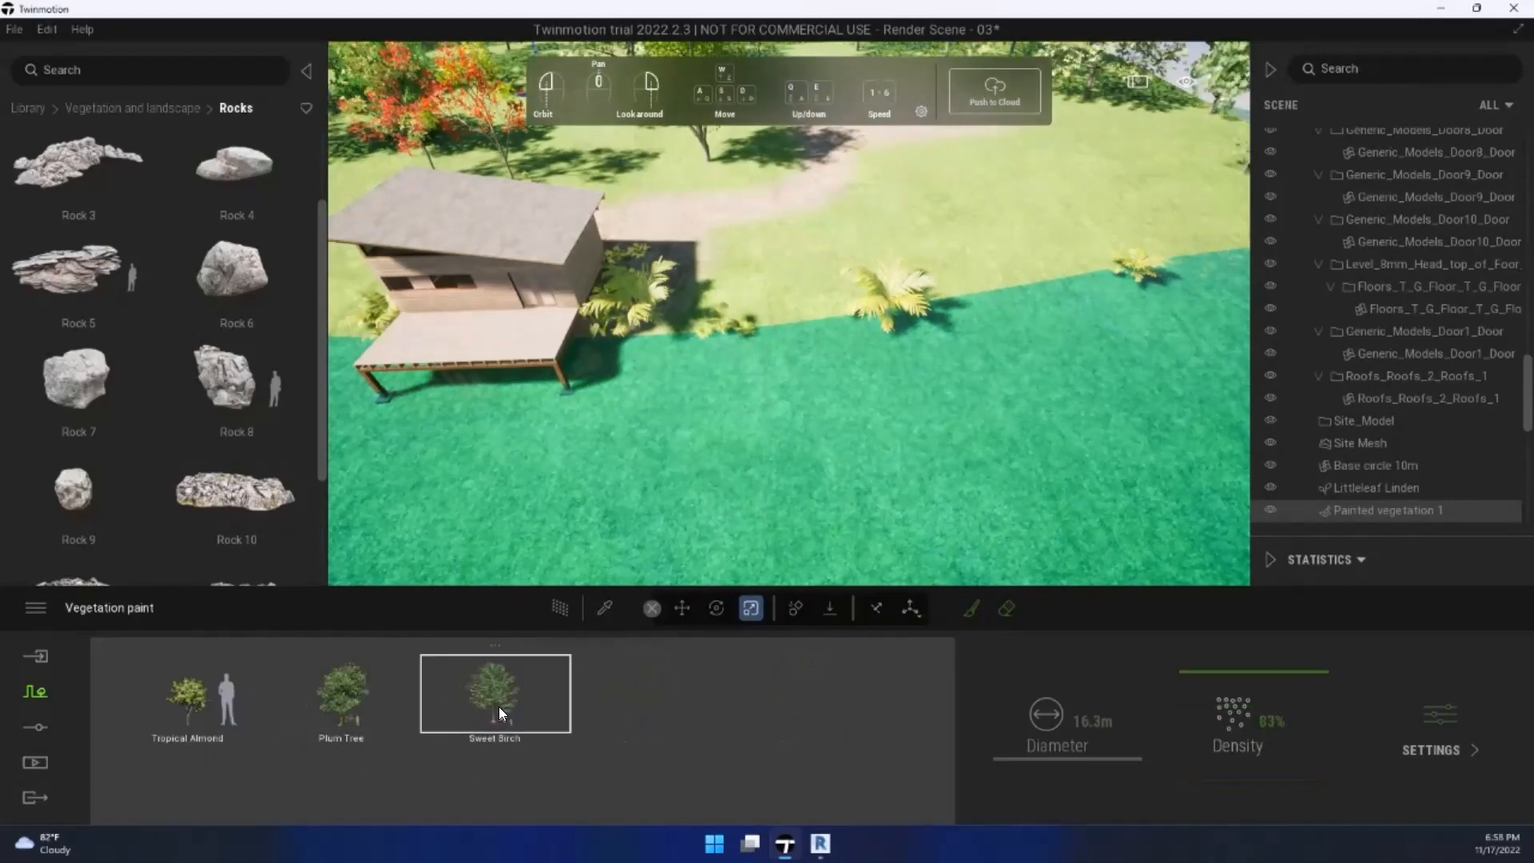
pyautogui.press('Delete')
pyautogui.click(356, 717)
pyautogui.press('Delete')
pyautogui.click(215, 710)
pyautogui.press('Delete')
# Step: Add Rock 9, Rock 6 and Rock 4 to the emptied vegetation paint set
pyautogui.moveTo(115, 532); pyautogui.dragTo(205, 700)
pyautogui.moveTo(232, 260); pyautogui.dragTo(260, 748)
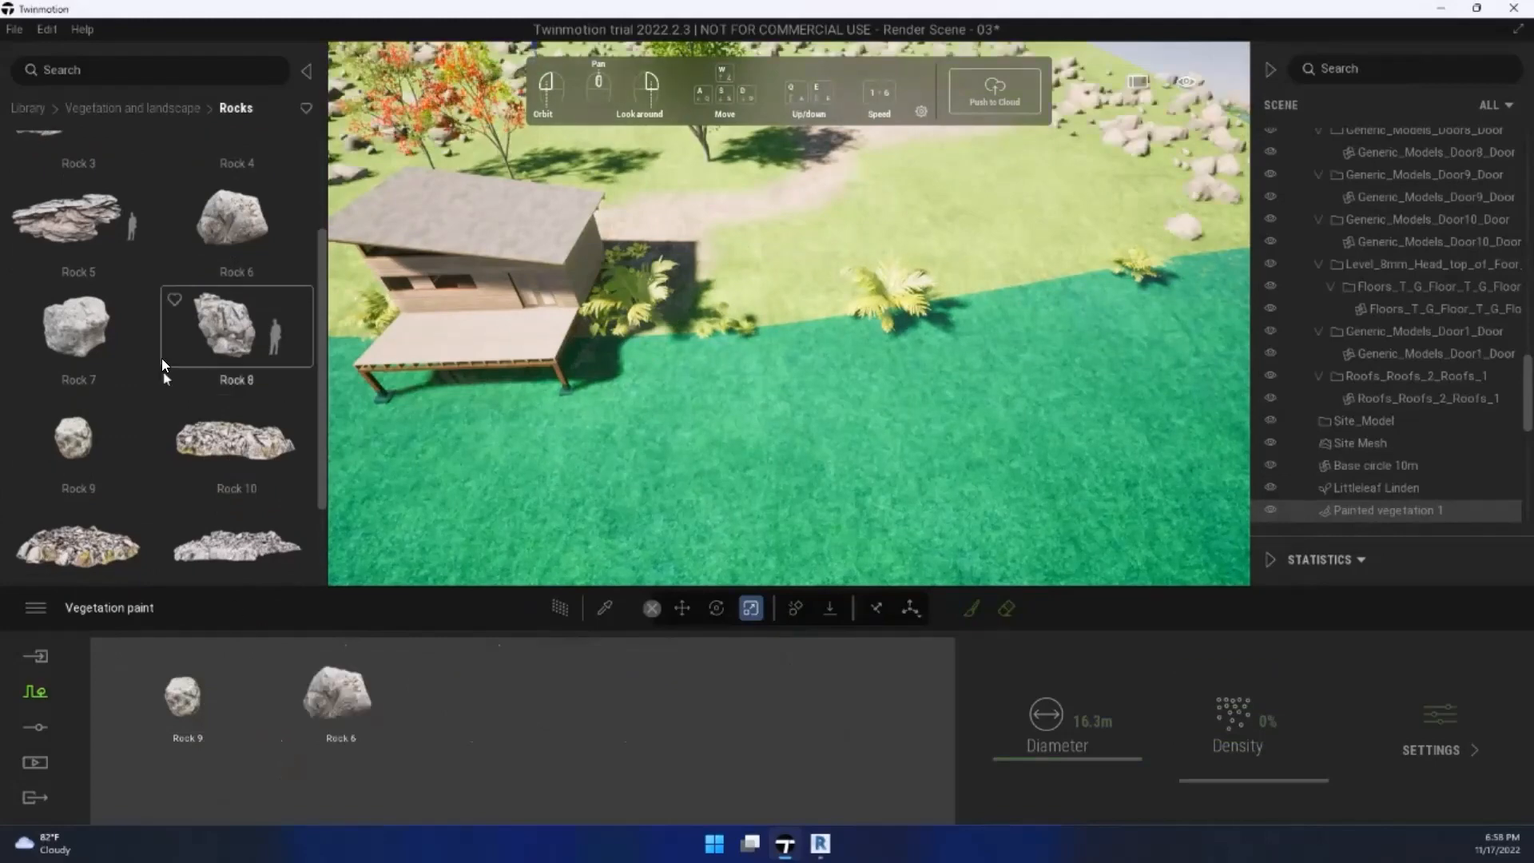
pyautogui.scroll(2, 161, 361)
pyautogui.moveTo(235, 241)
pyautogui.mouseDown()
pyautogui.moveTo(435, 681)
pyautogui.moveTo(593, 713)
pyautogui.mouseUp()
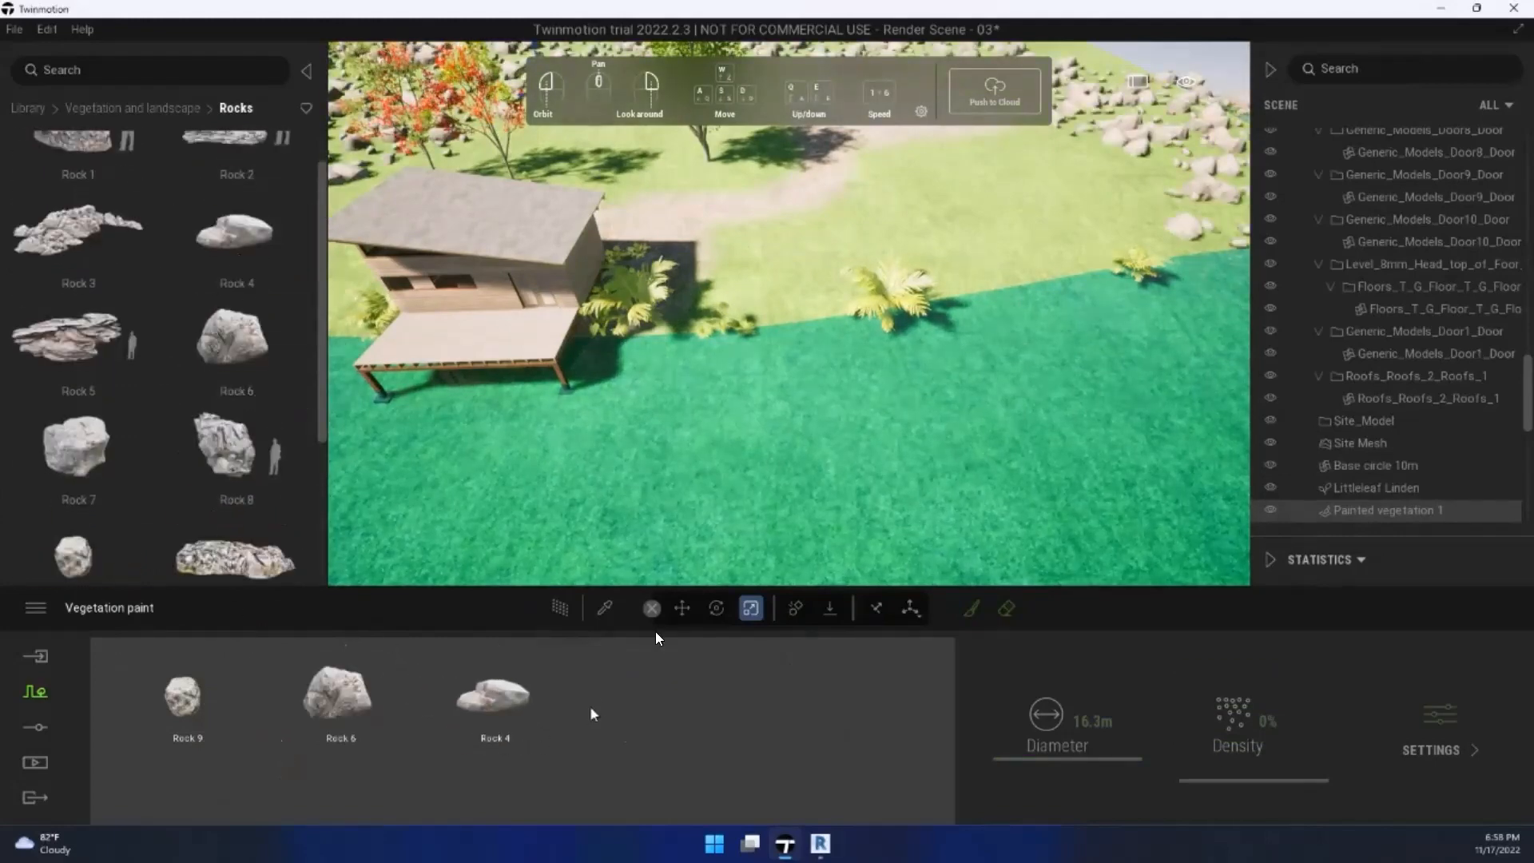
# Step: Try to paint the rocks along the shoreline with a 3.6 m brush diameter
pyautogui.click(972, 607)
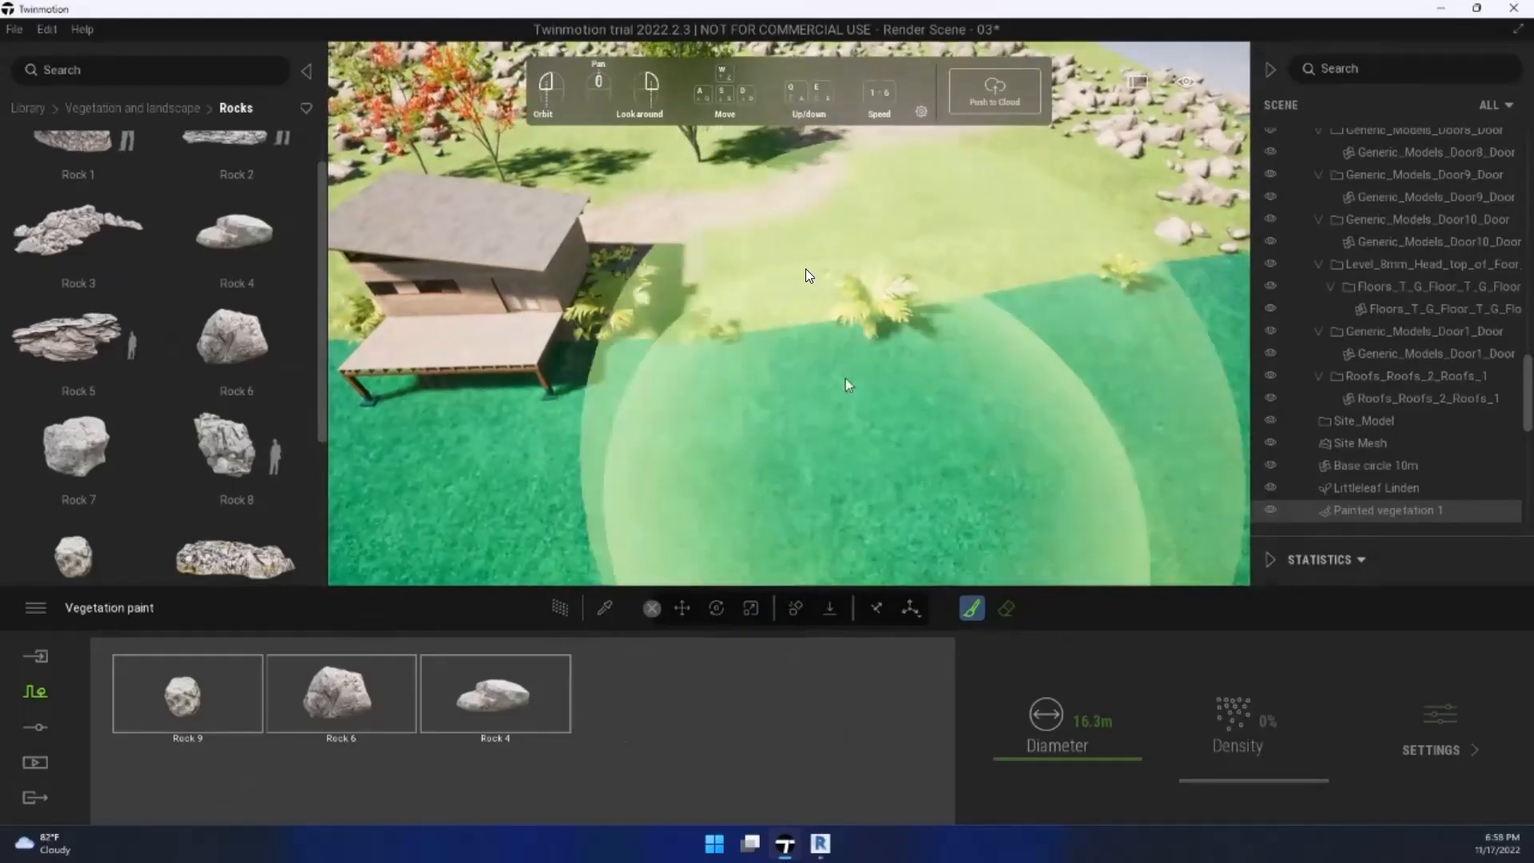
pyautogui.moveTo(1049, 764)
pyautogui.mouseDown()
pyautogui.moveTo(1051, 784)
pyautogui.moveTo(1046, 736)
pyautogui.moveTo(1057, 775)
pyautogui.mouseUp()
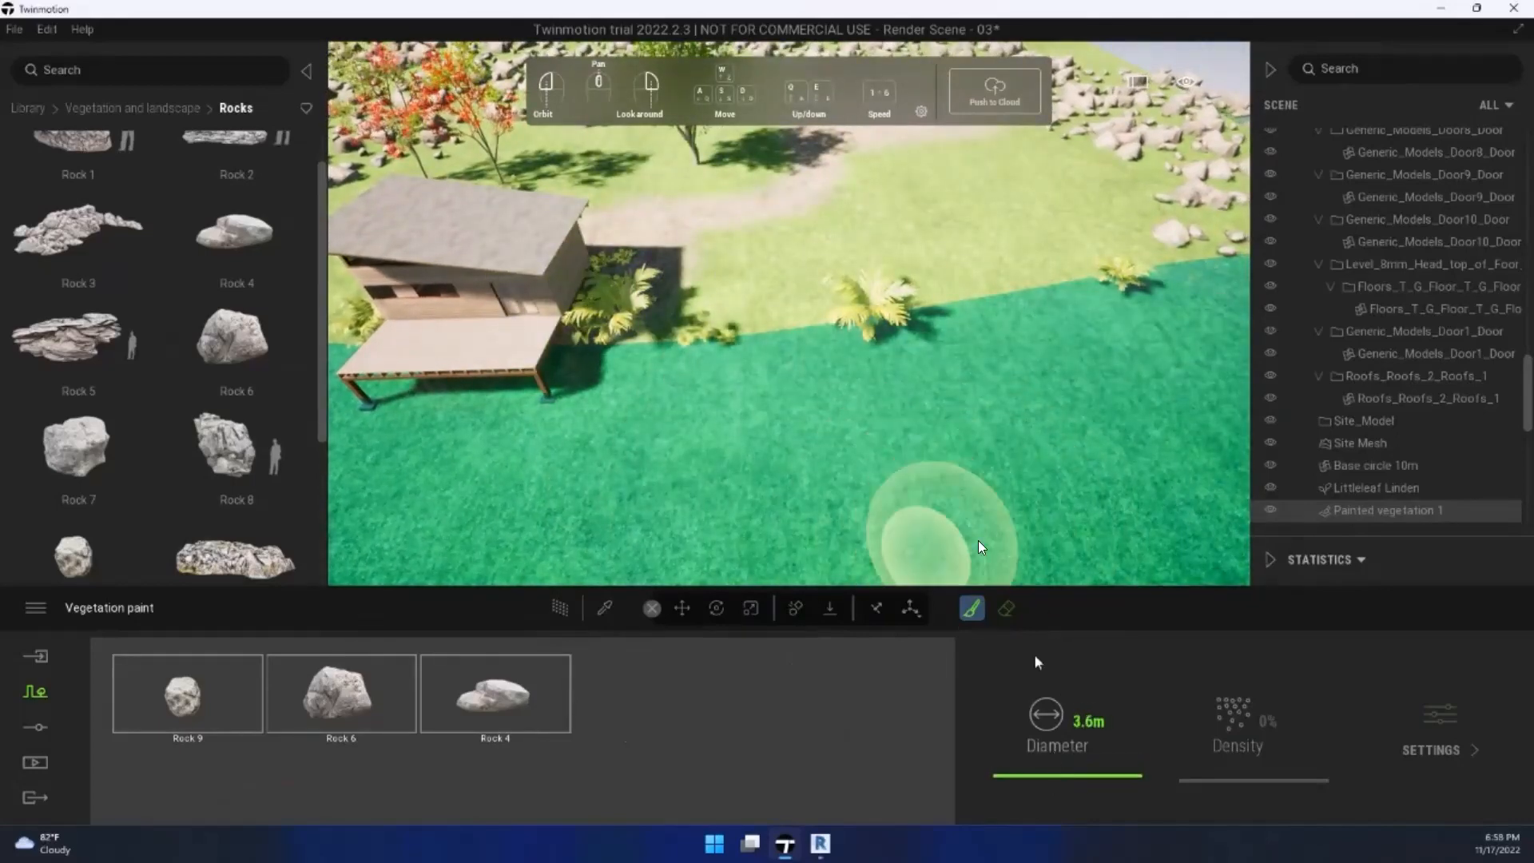
pyautogui.moveTo(597, 328)
pyautogui.mouseDown()
pyautogui.moveTo(781, 321)
pyautogui.moveTo(1101, 263)
pyautogui.mouseUp()
pyautogui.moveTo(980, 144); pyautogui.dragTo(896, 128, button='right')
# Step: Undo the rock painting, the added rocks and the species removals to restore the original vegetation paint set
pyautogui.hotkey('ctrl', 'z')
pyautogui.hotkey('ctrl', 'z')
pyautogui.hotkey('ctrl', 'z')
pyautogui.hotkey('ctrl', 'z')
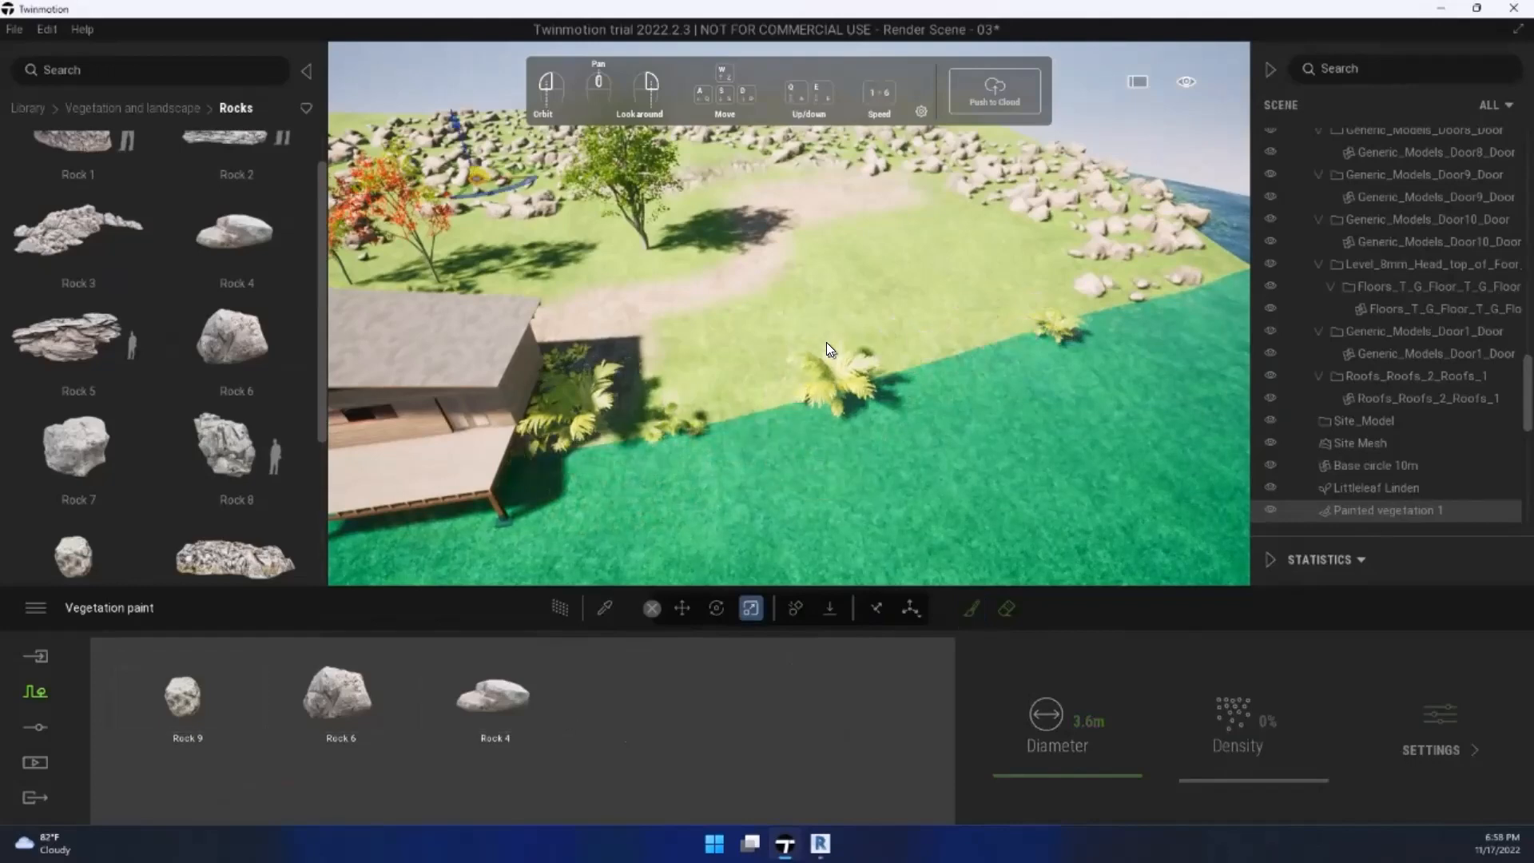
pyautogui.hotkey('ctrl', 'z')
pyautogui.hotkey('ctrl', 'z')
pyautogui.hotkey('ctrl', 'z')
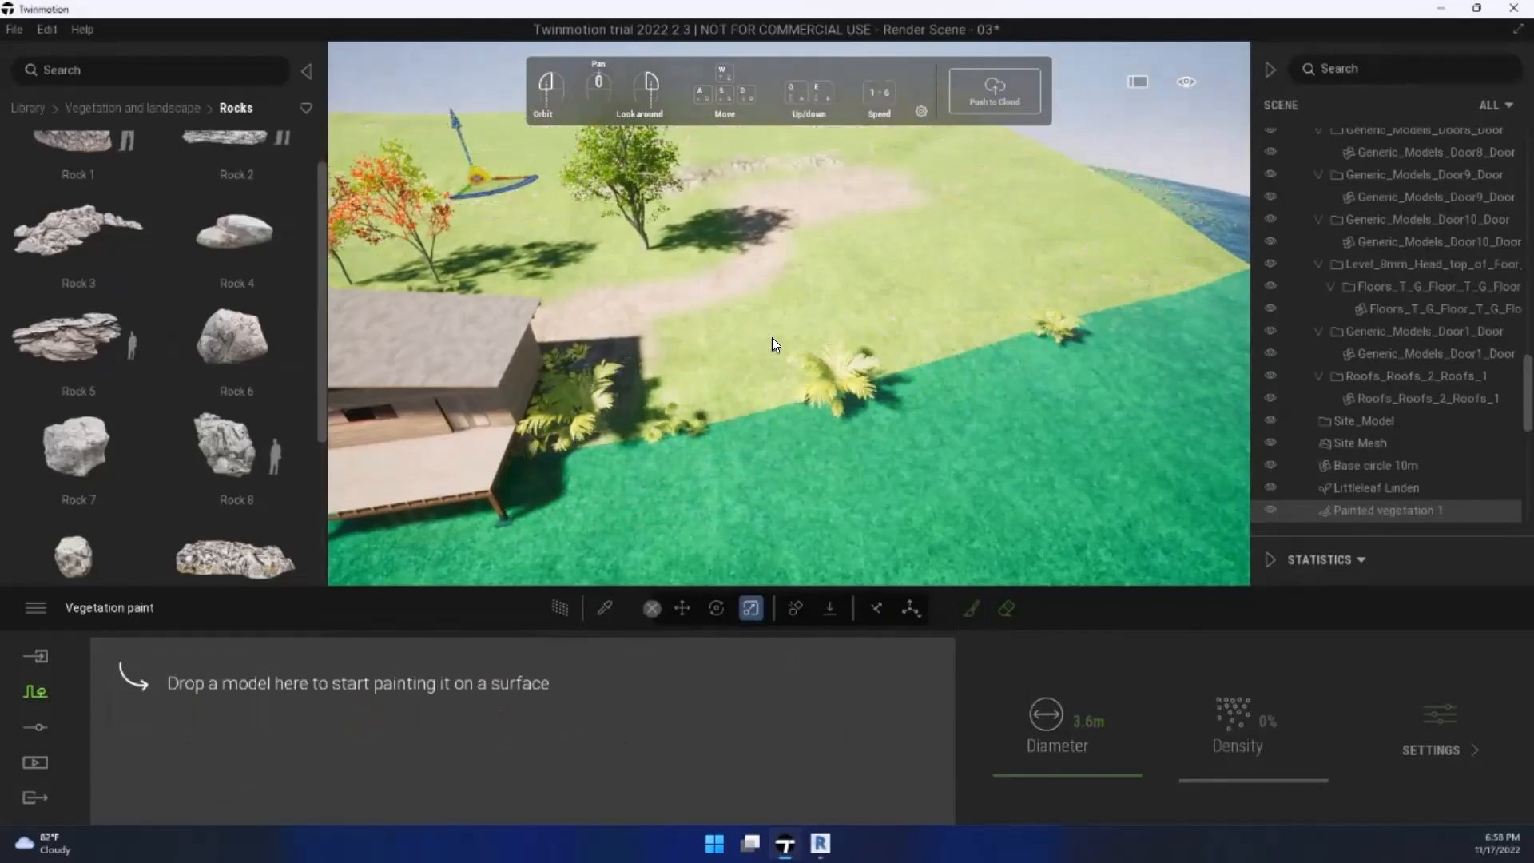
pyautogui.hotkey('ctrl', 'z')
pyautogui.hotkey('ctrl', 'z')
pyautogui.hotkey('ctrl', 'z')
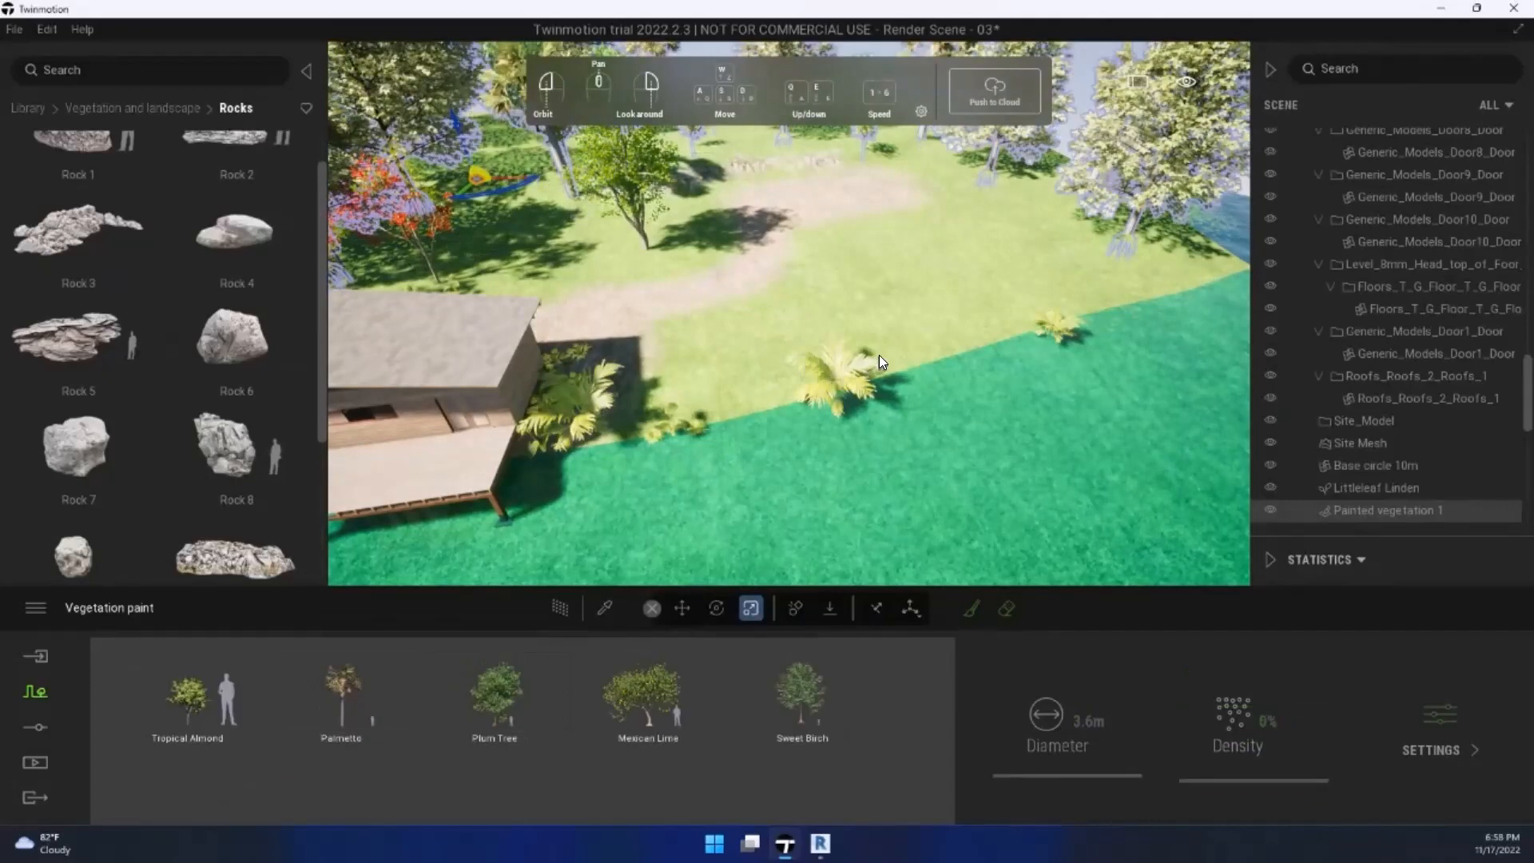
pyautogui.hotkey('ctrl', 'z')
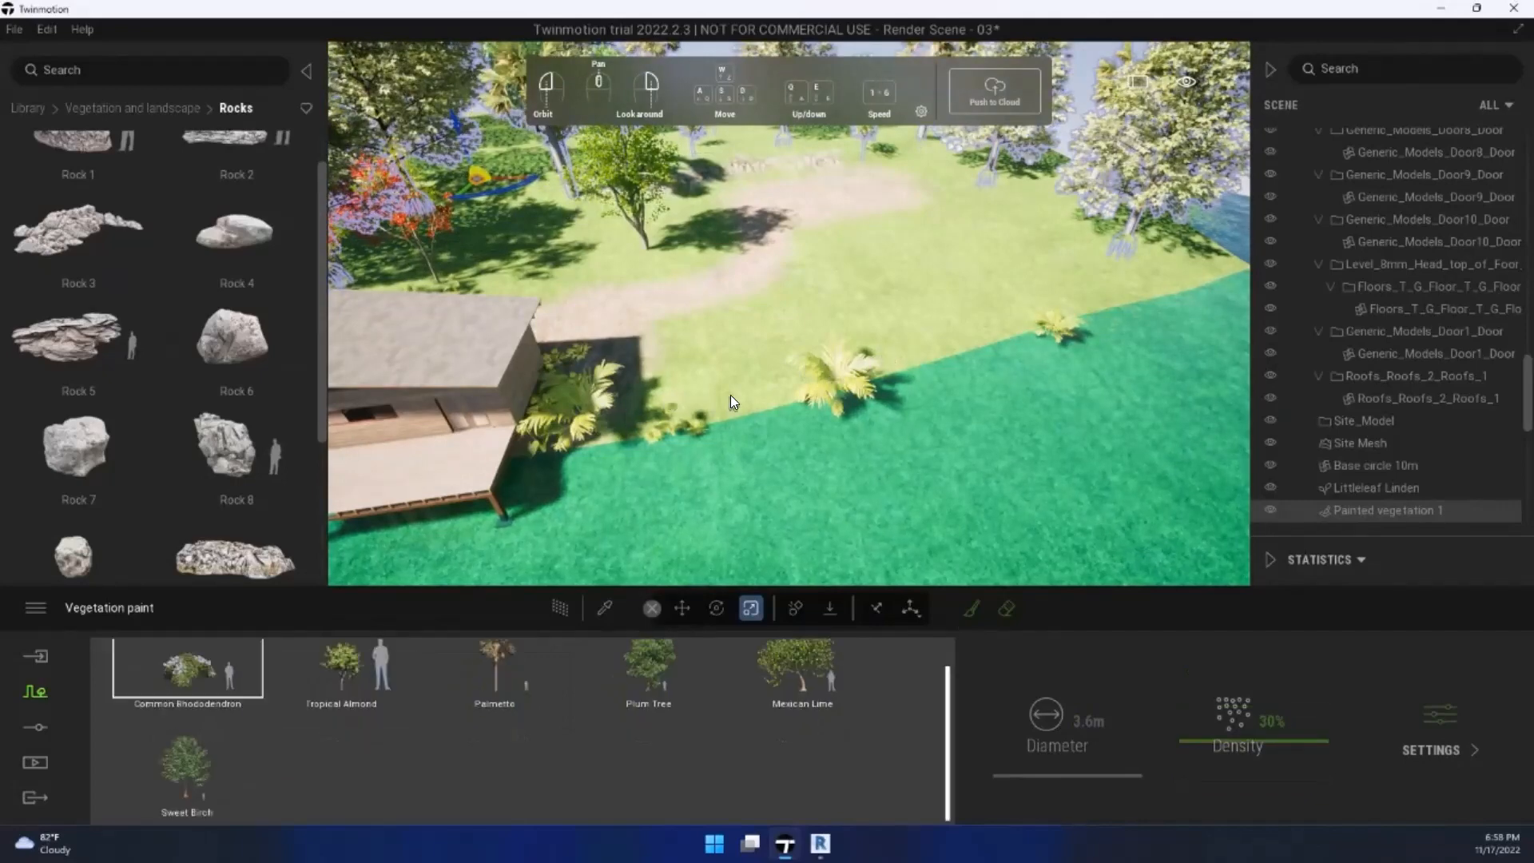
# Step: Examine the restored trees and the species in their painted vegetation set, leaving nothing selected
pyautogui.scroll(-3, 737, 392)
pyautogui.moveTo(739, 364); pyautogui.dragTo(734, 380, button='right')
pyautogui.moveTo(735, 380); pyautogui.dragTo(780, 346, button='middle')
pyautogui.click(824, 402)
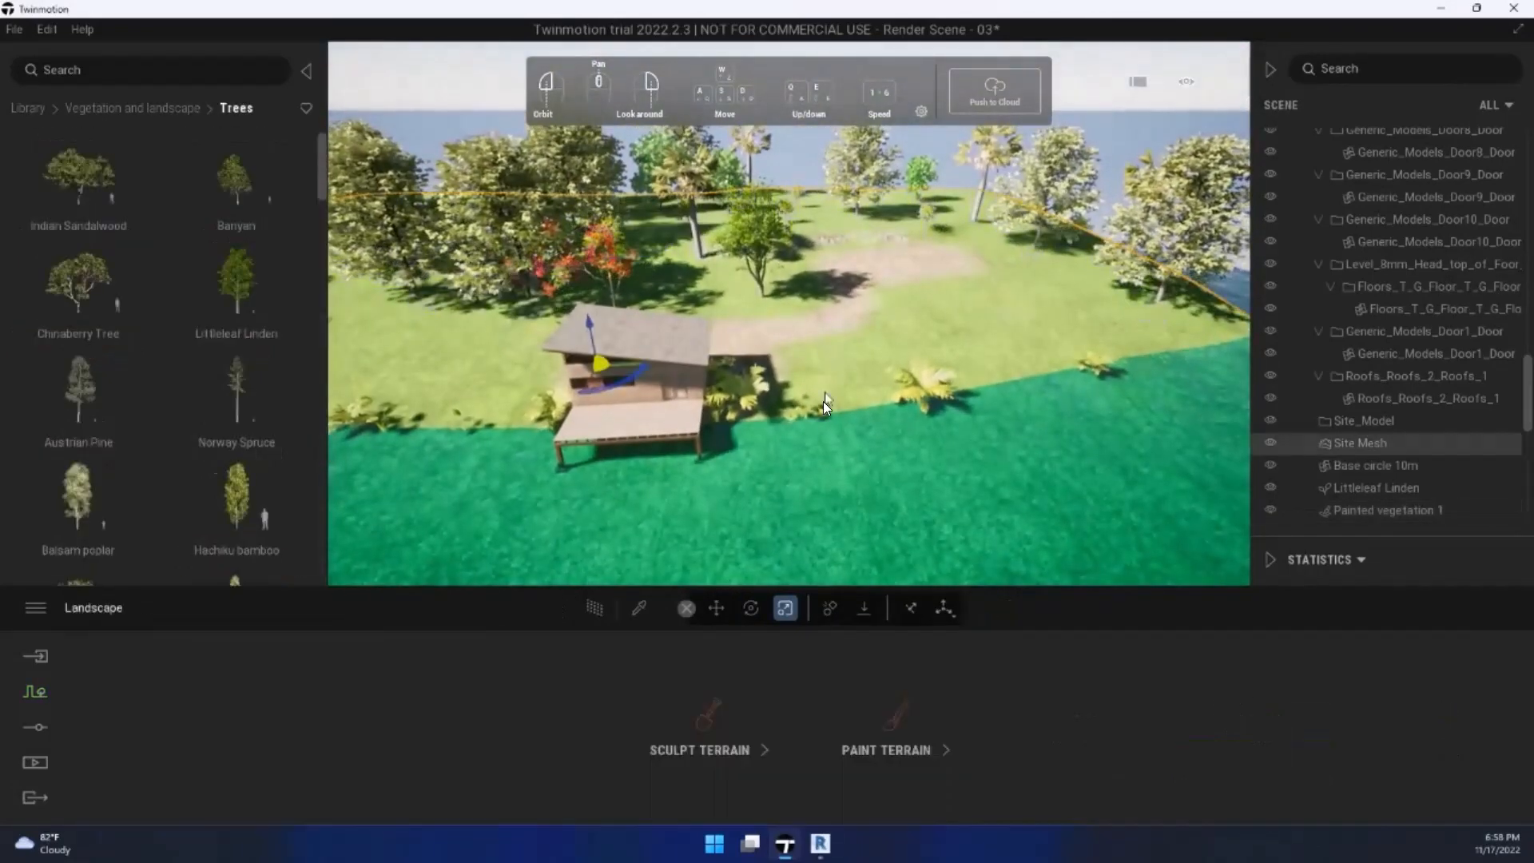
pyautogui.click(771, 231)
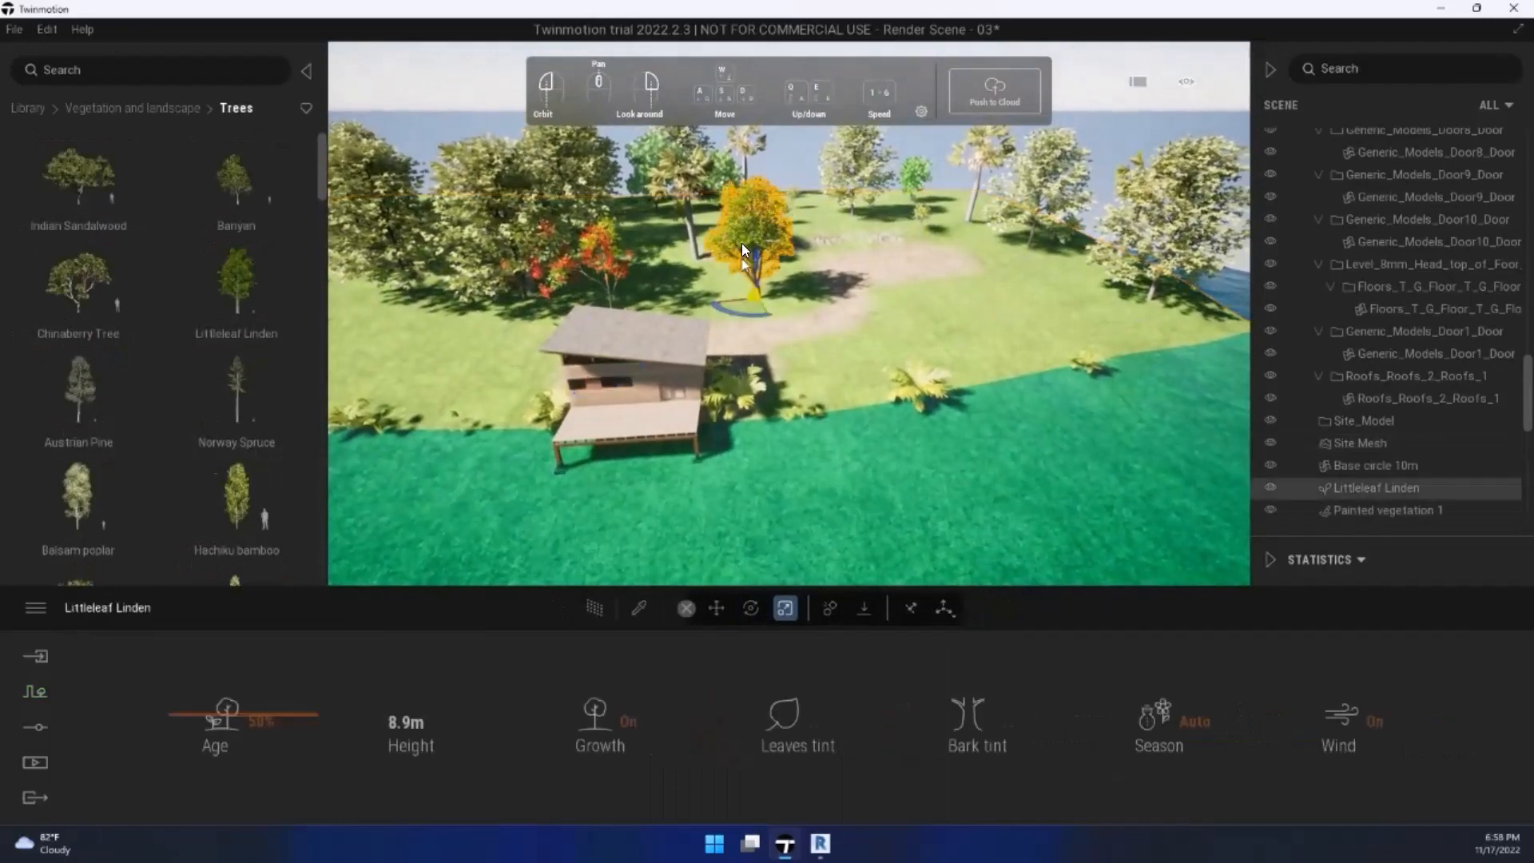
pyautogui.click(672, 187)
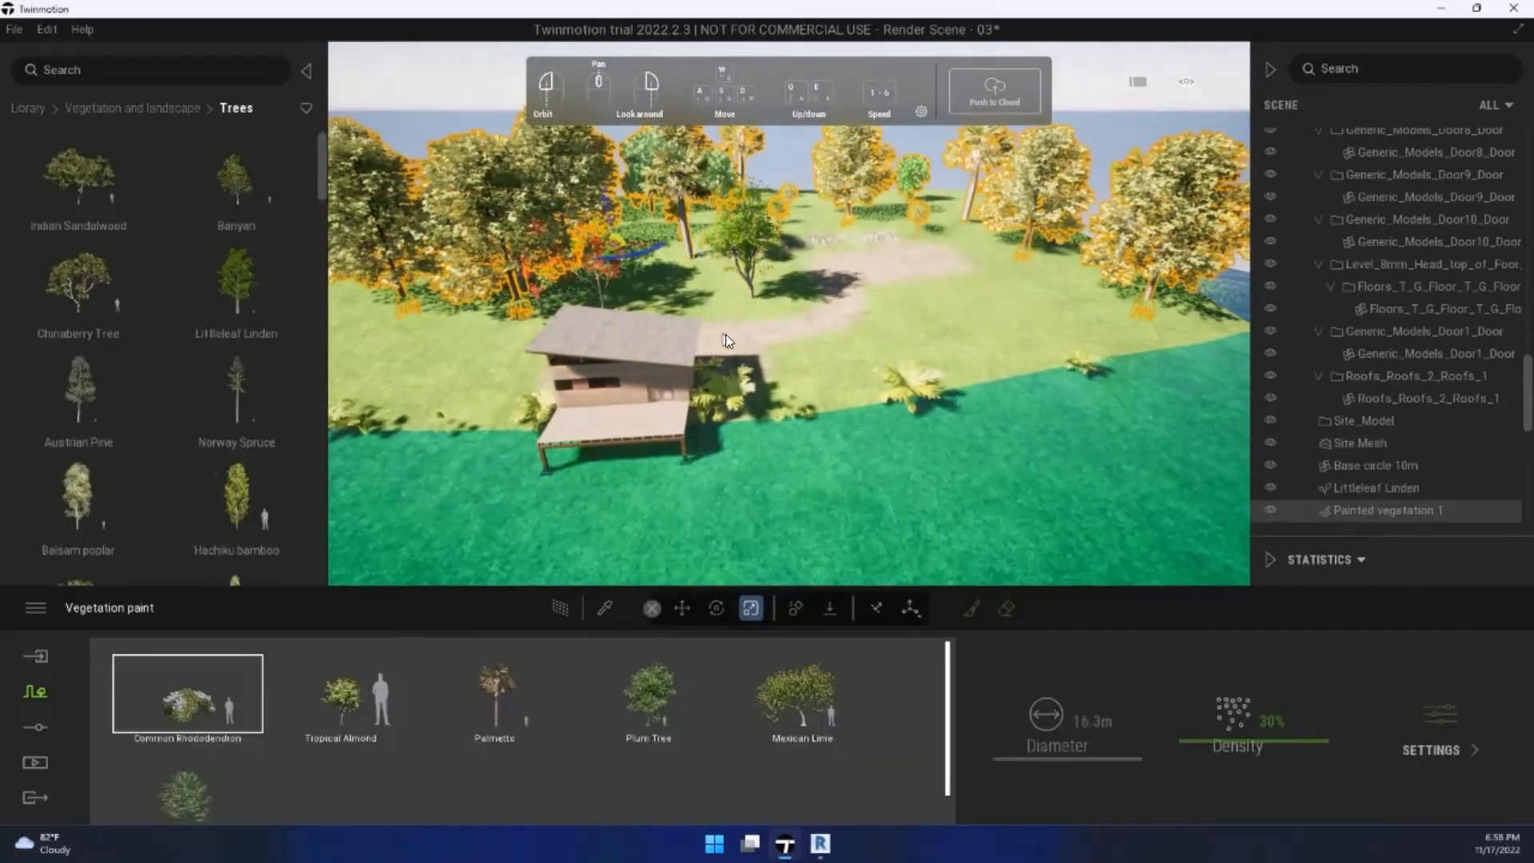
pyautogui.scroll(-2, 654, 384)
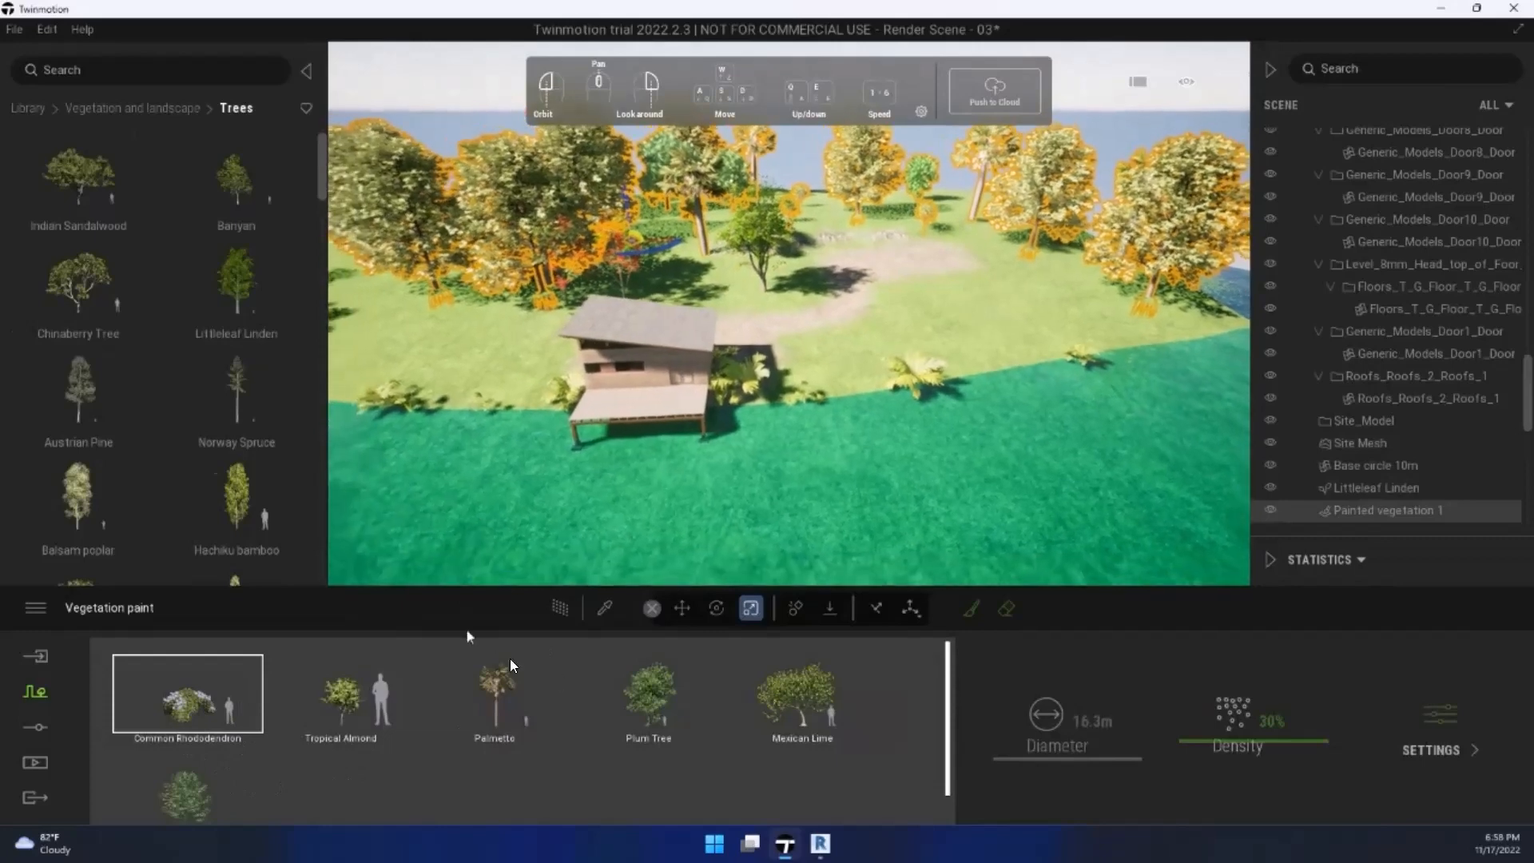
pyautogui.click(829, 172)
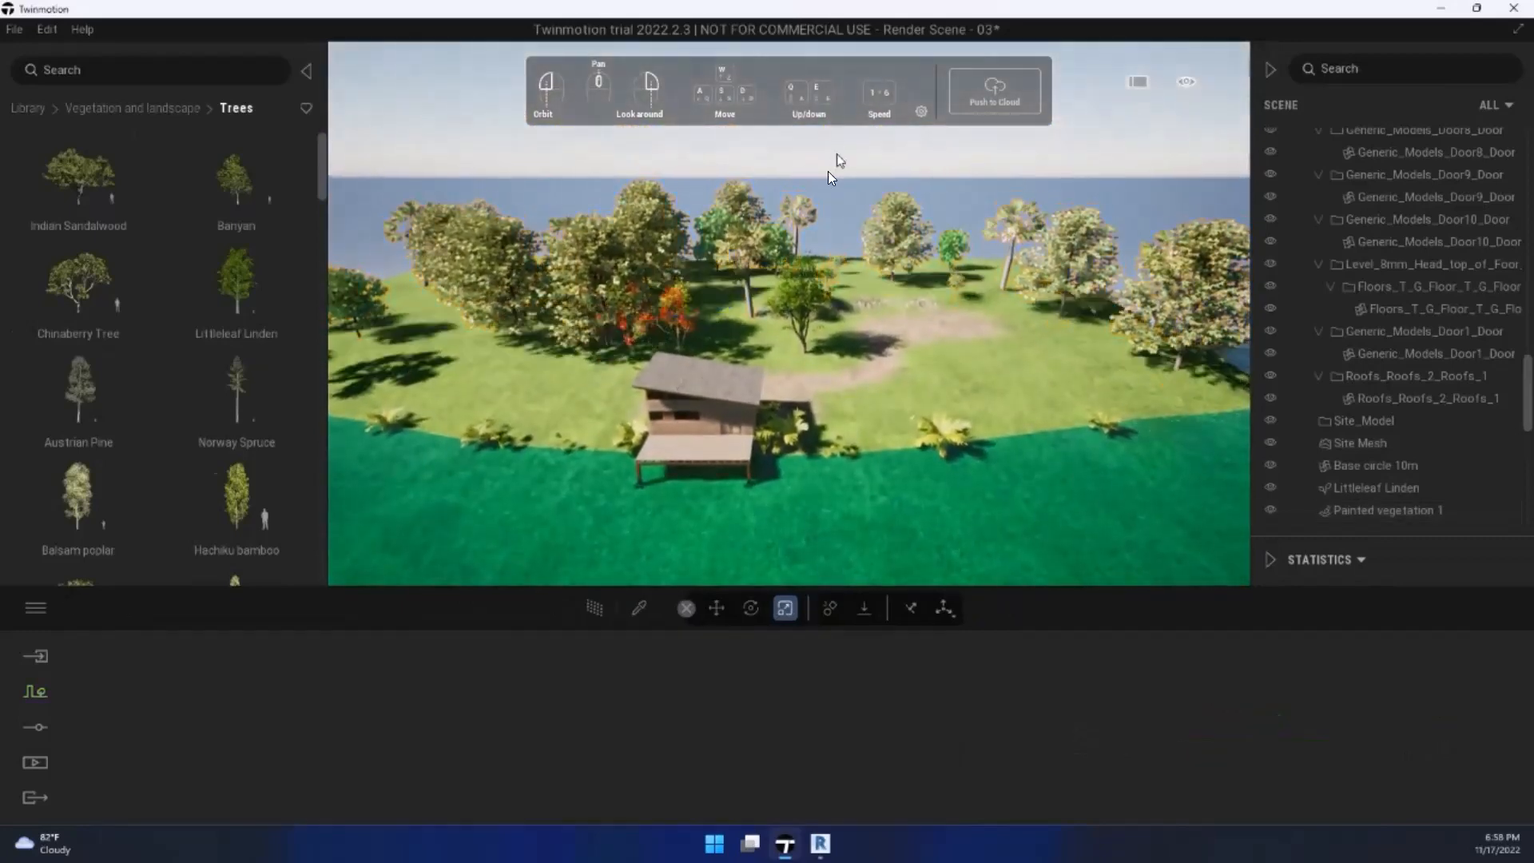
pyautogui.scroll(5, 858, 537)
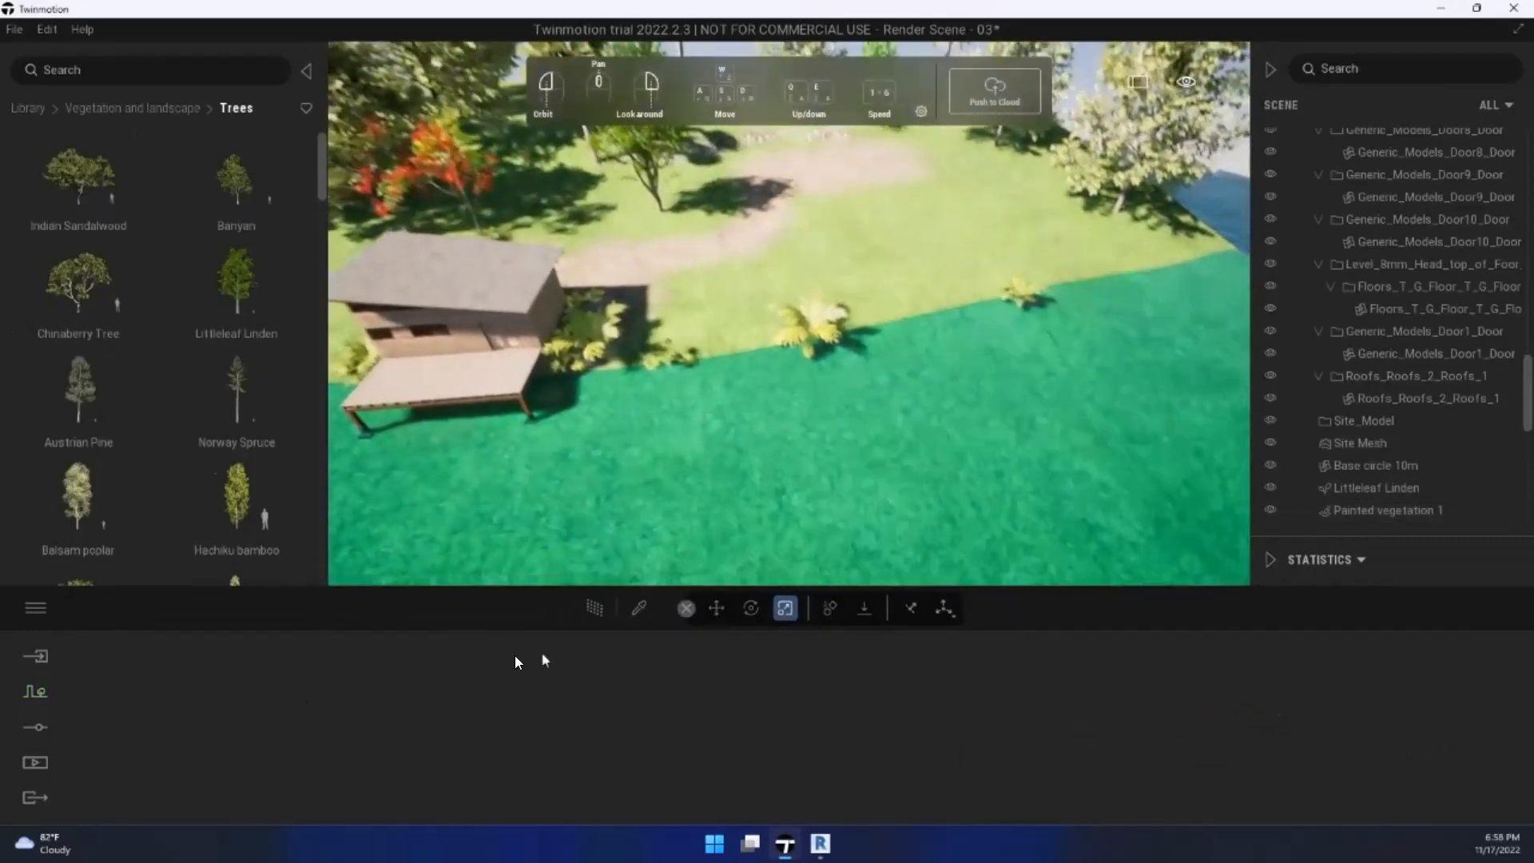
# Step: Start a new, empty vegetation paint set and open the Rocks category of the library
pyautogui.click(39, 695)
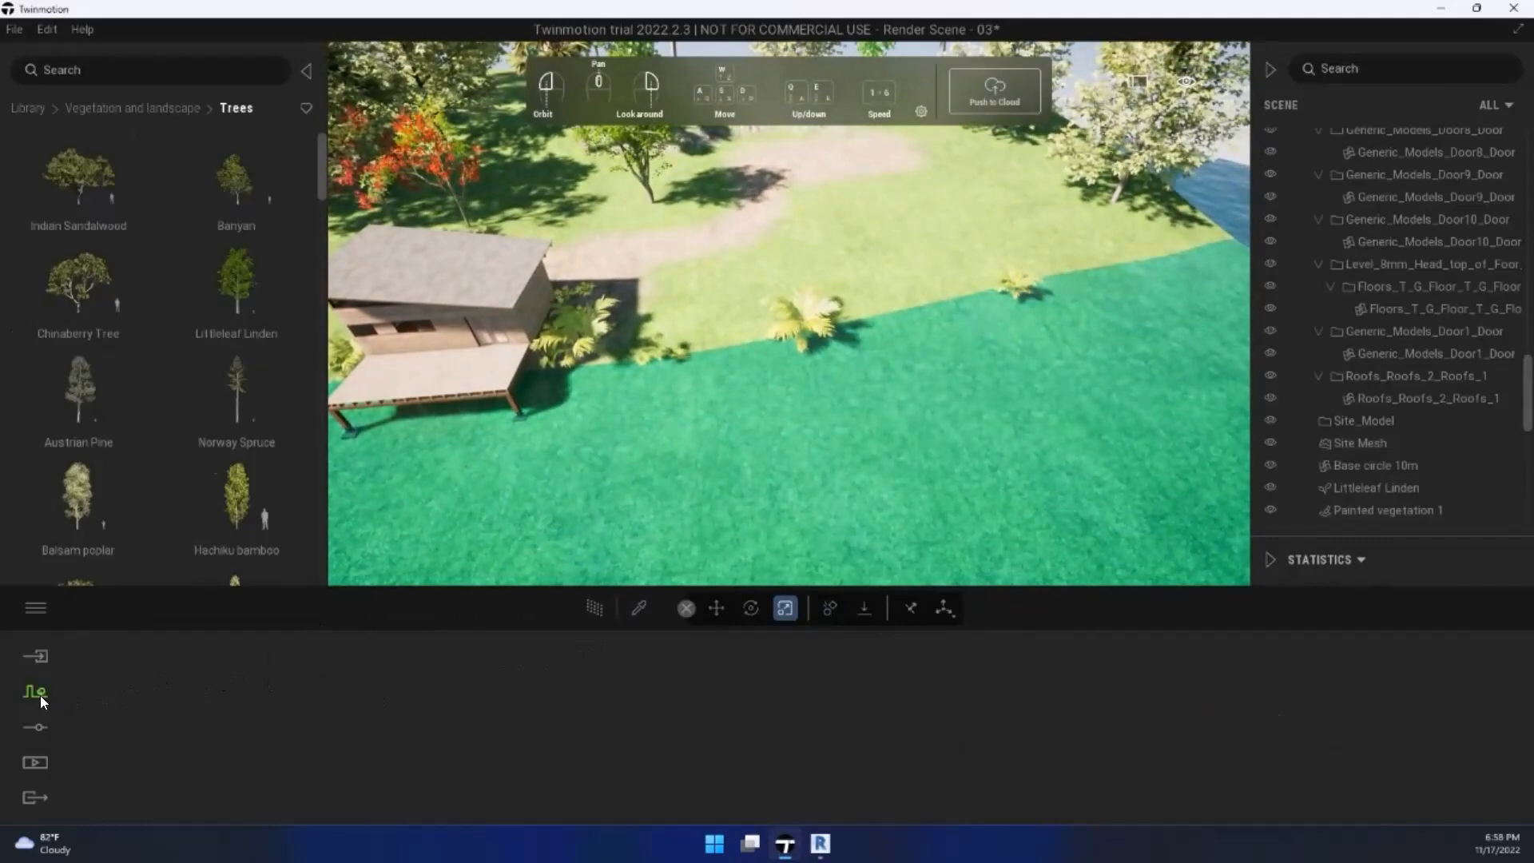
pyautogui.click(701, 718)
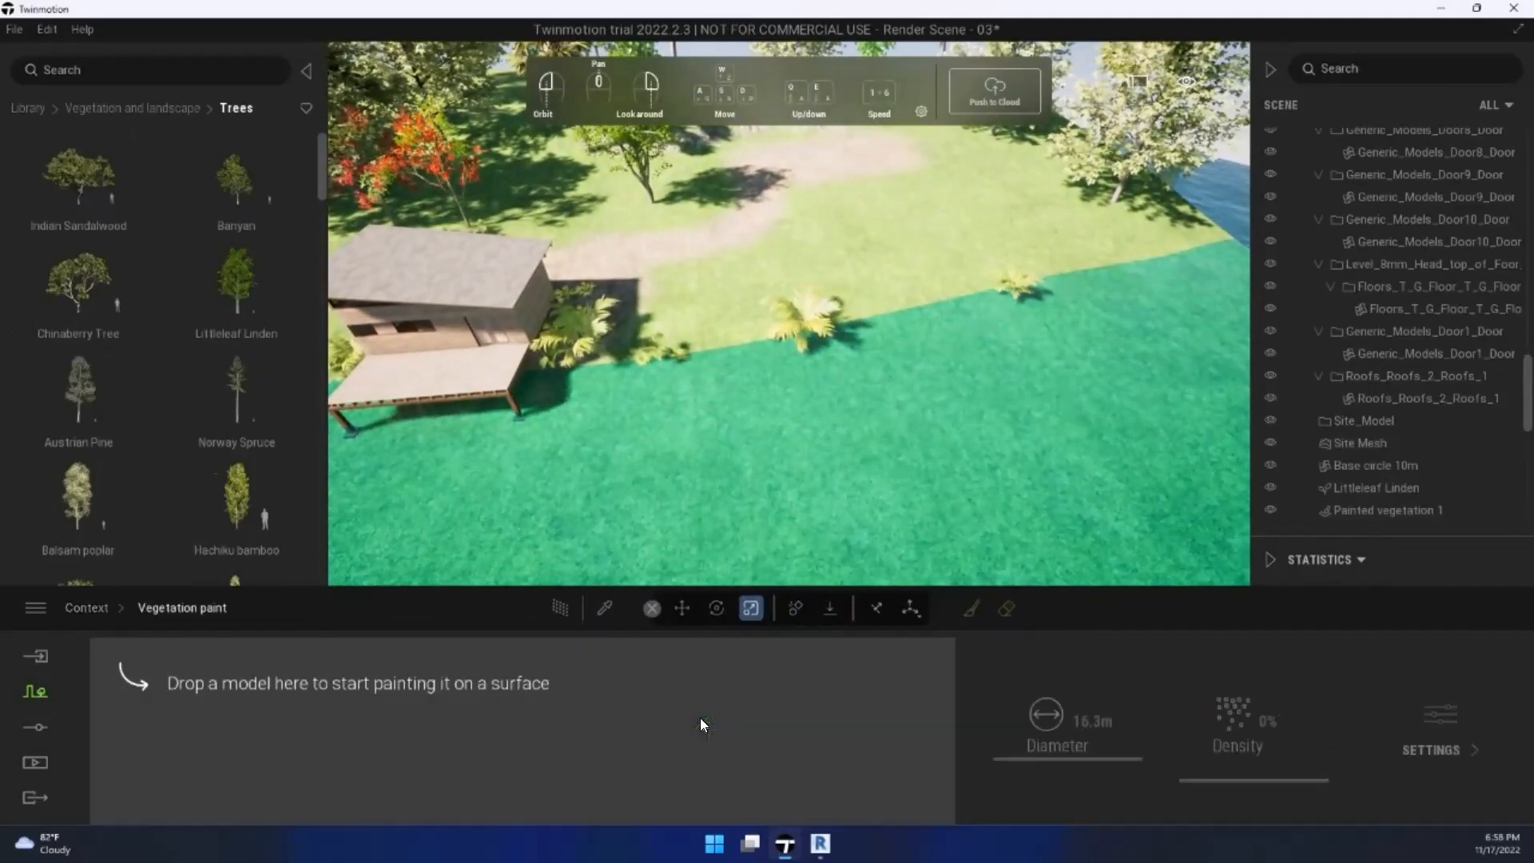
pyautogui.click(121, 106)
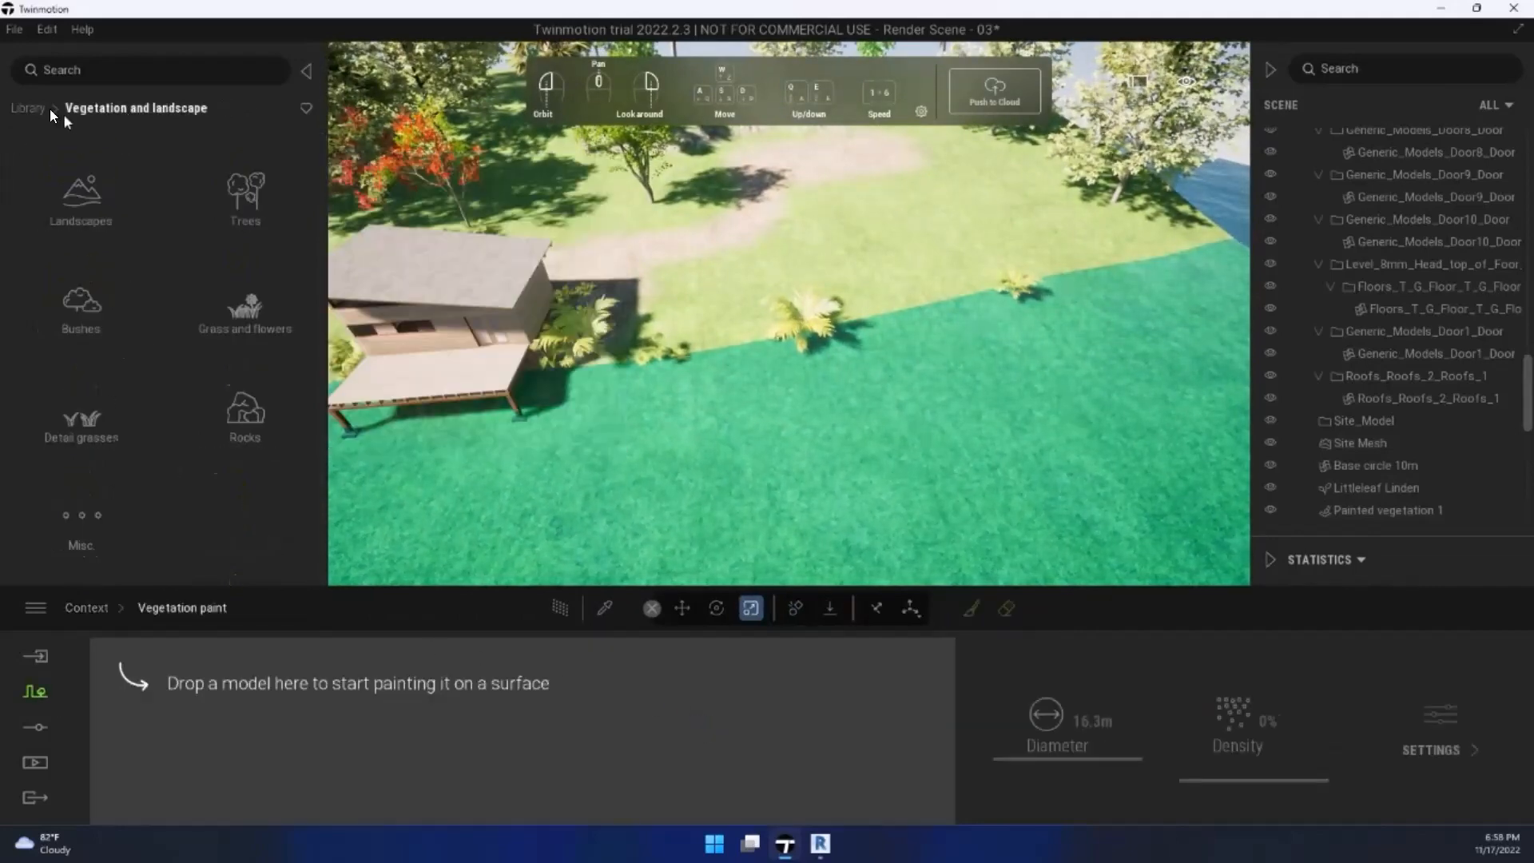
pyautogui.click(240, 188)
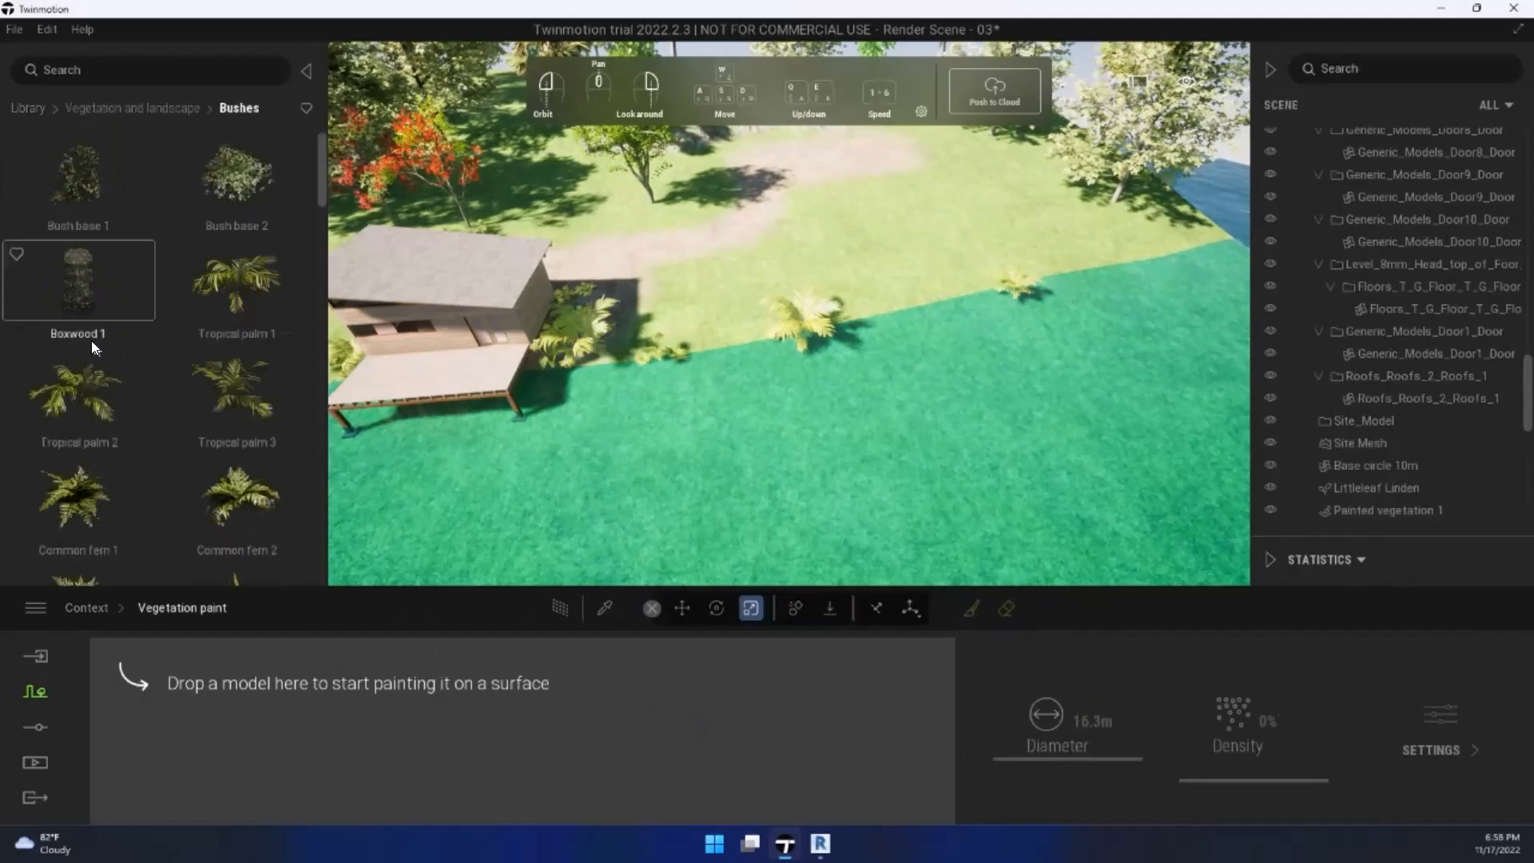
pyautogui.click(126, 107)
pyautogui.click(268, 402)
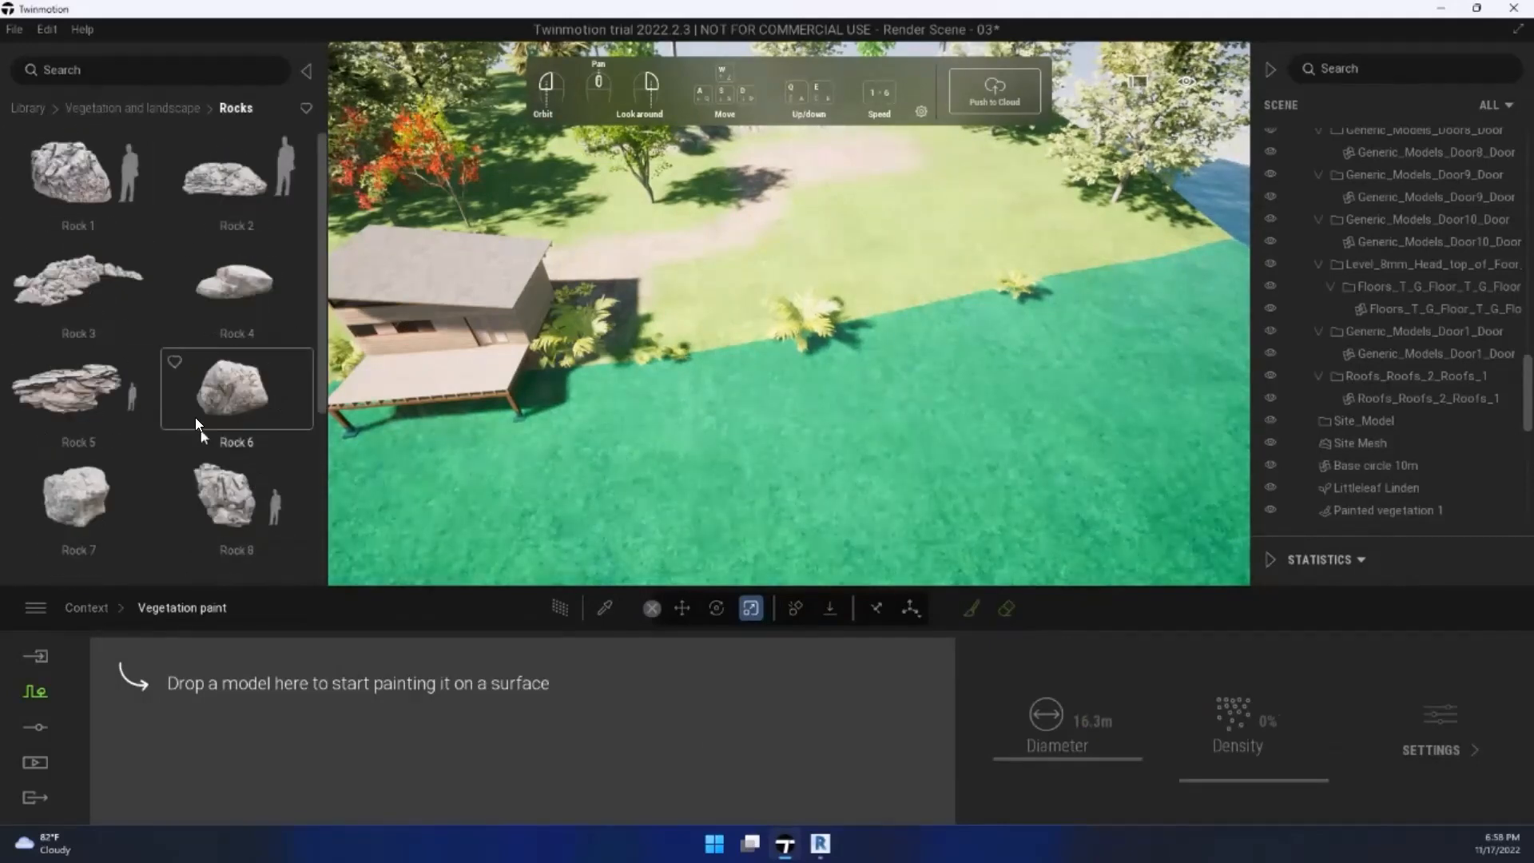
# Step: Add Rock 7, Rock 9 and Rock 4 to the new vegetation paint set
pyautogui.scroll(-2, 195, 417)
pyautogui.moveTo(120, 503); pyautogui.dragTo(318, 797)
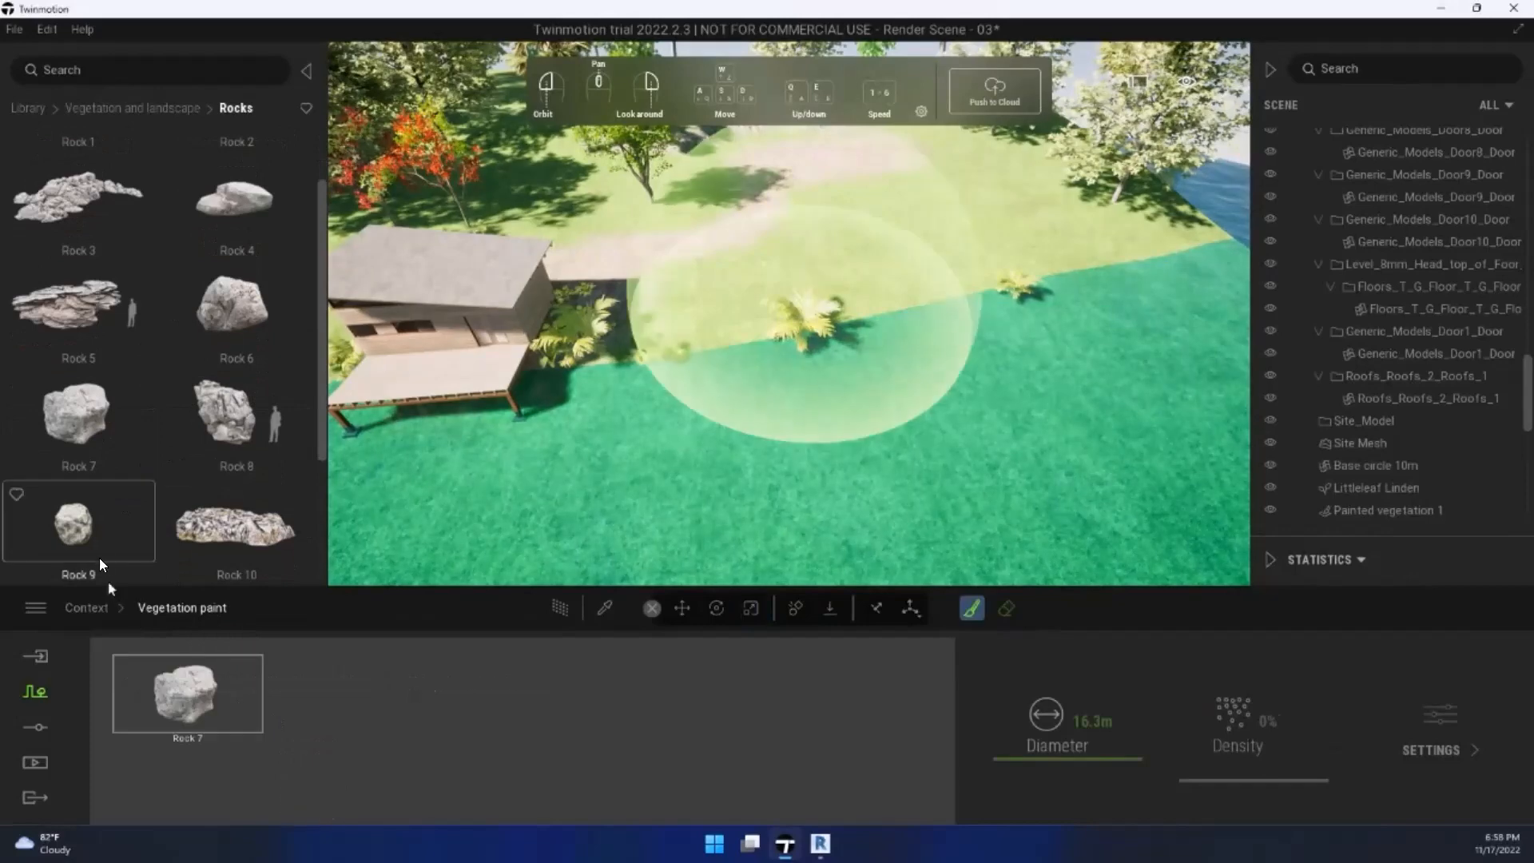
pyautogui.moveTo(101, 565); pyautogui.dragTo(350, 728)
pyautogui.moveTo(239, 210); pyautogui.dragTo(471, 729)
pyautogui.moveTo(761, 370); pyautogui.dragTo(769, 361, button='right')
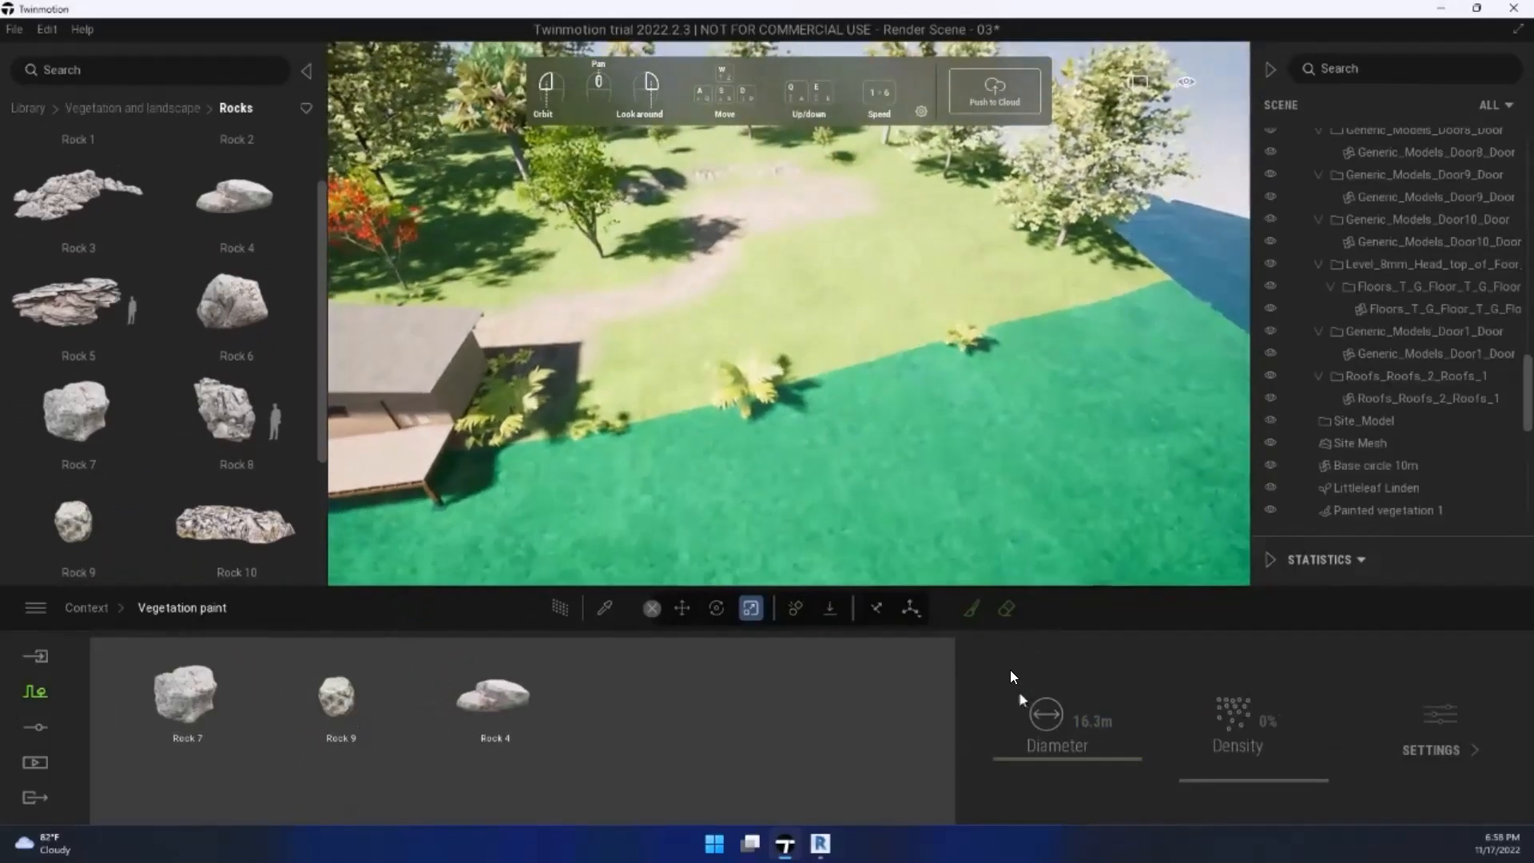
# Step: Set the vegetation brush diameter to 3.6 m and paint the rock set along the shoreline on both sides of the house
pyautogui.click(973, 608)
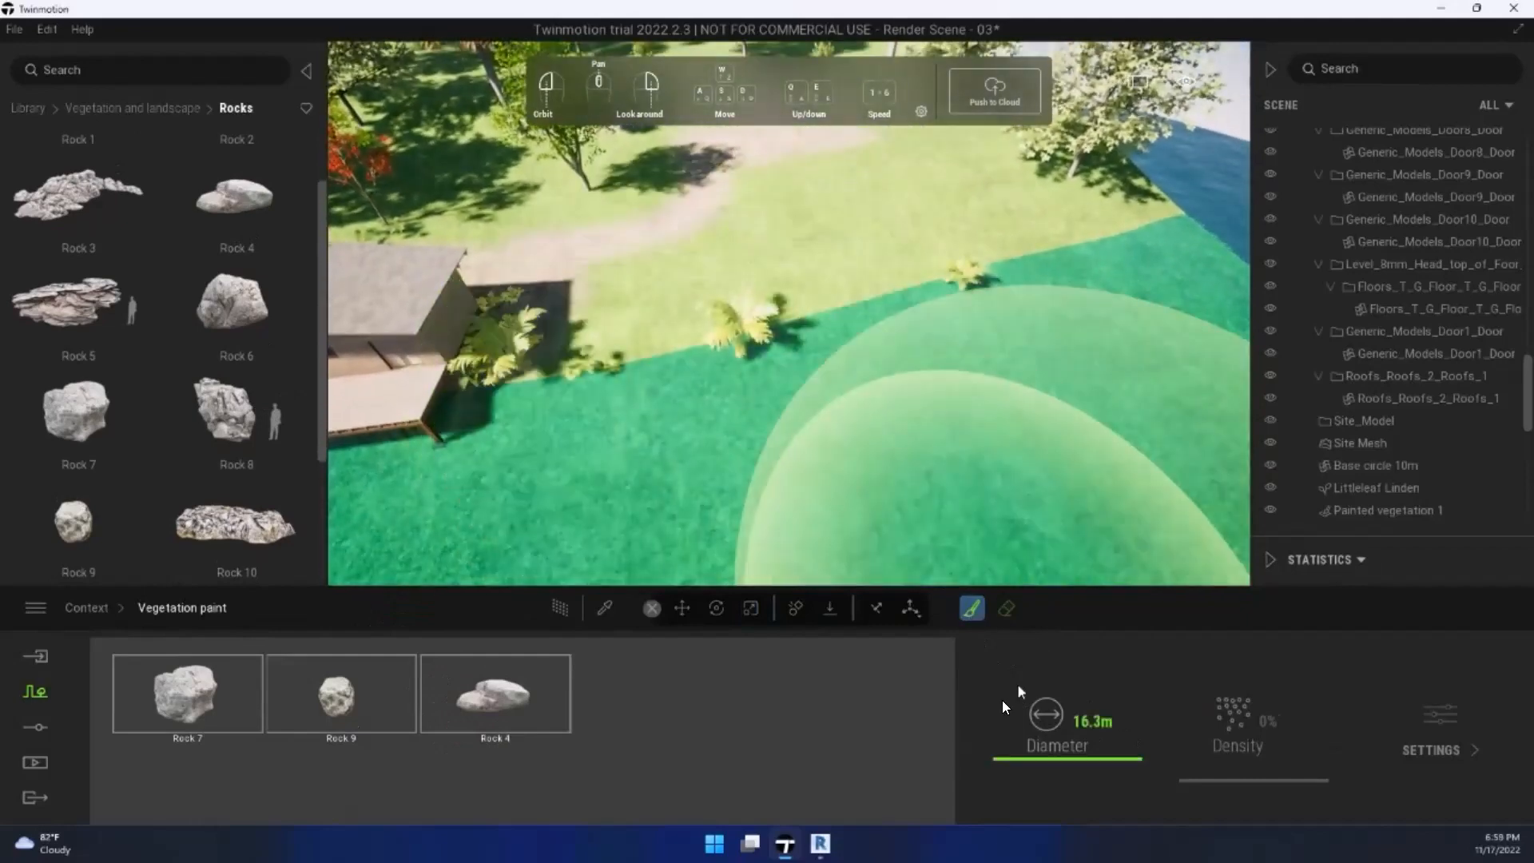
pyautogui.moveTo(1030, 775)
pyautogui.mouseDown()
pyautogui.moveTo(998, 775)
pyautogui.moveTo(1030, 775)
pyautogui.mouseUp()
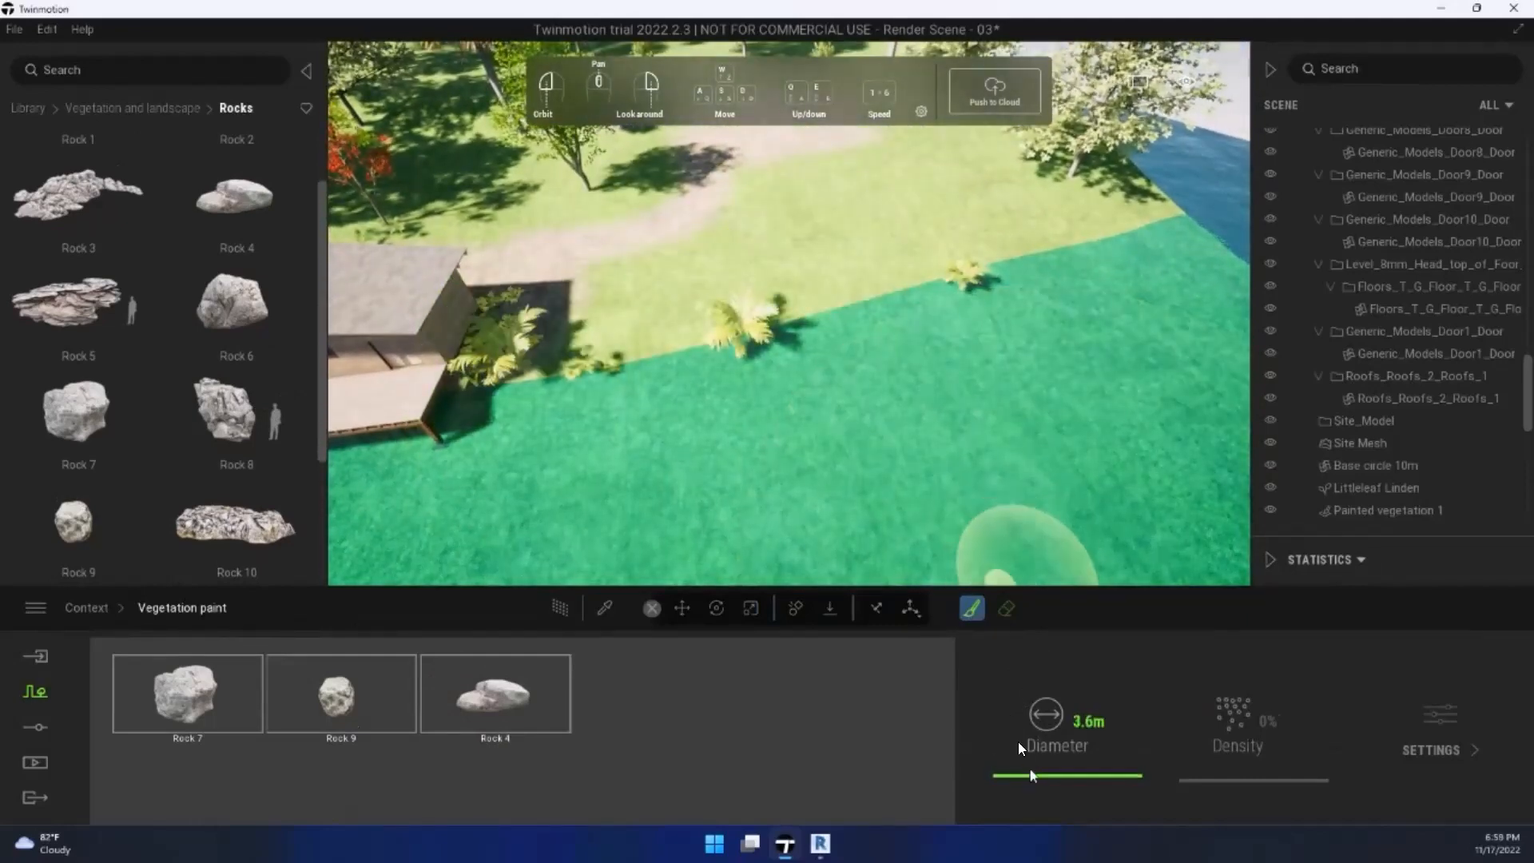
pyautogui.moveTo(670, 360)
pyautogui.mouseDown()
pyautogui.moveTo(595, 358)
pyautogui.moveTo(744, 341)
pyautogui.moveTo(1007, 253)
pyautogui.mouseUp()
pyautogui.press('a')
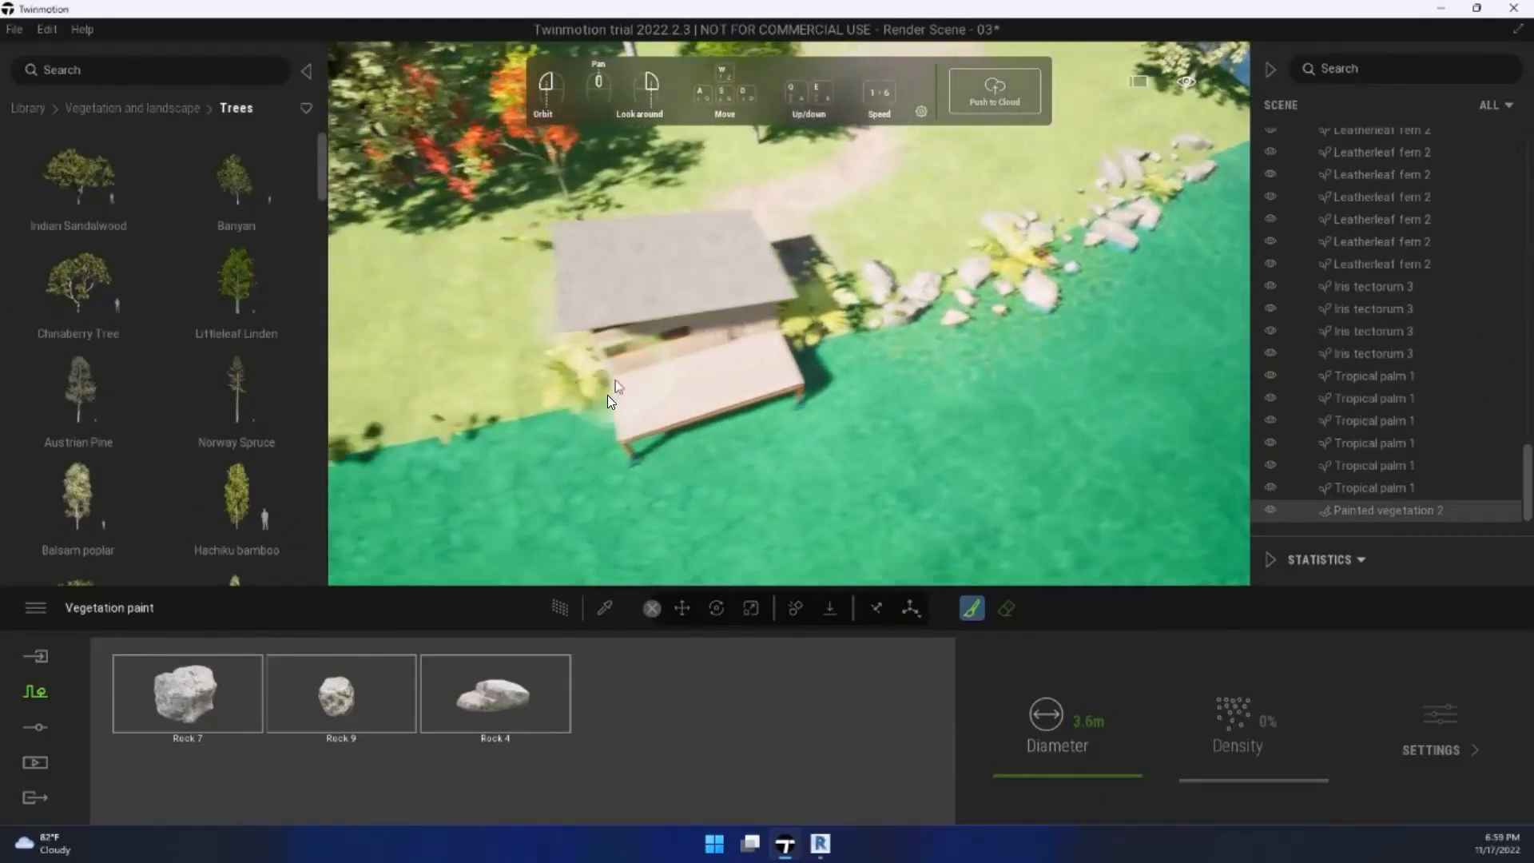
pyautogui.moveTo(830, 359); pyautogui.dragTo(452, 431)
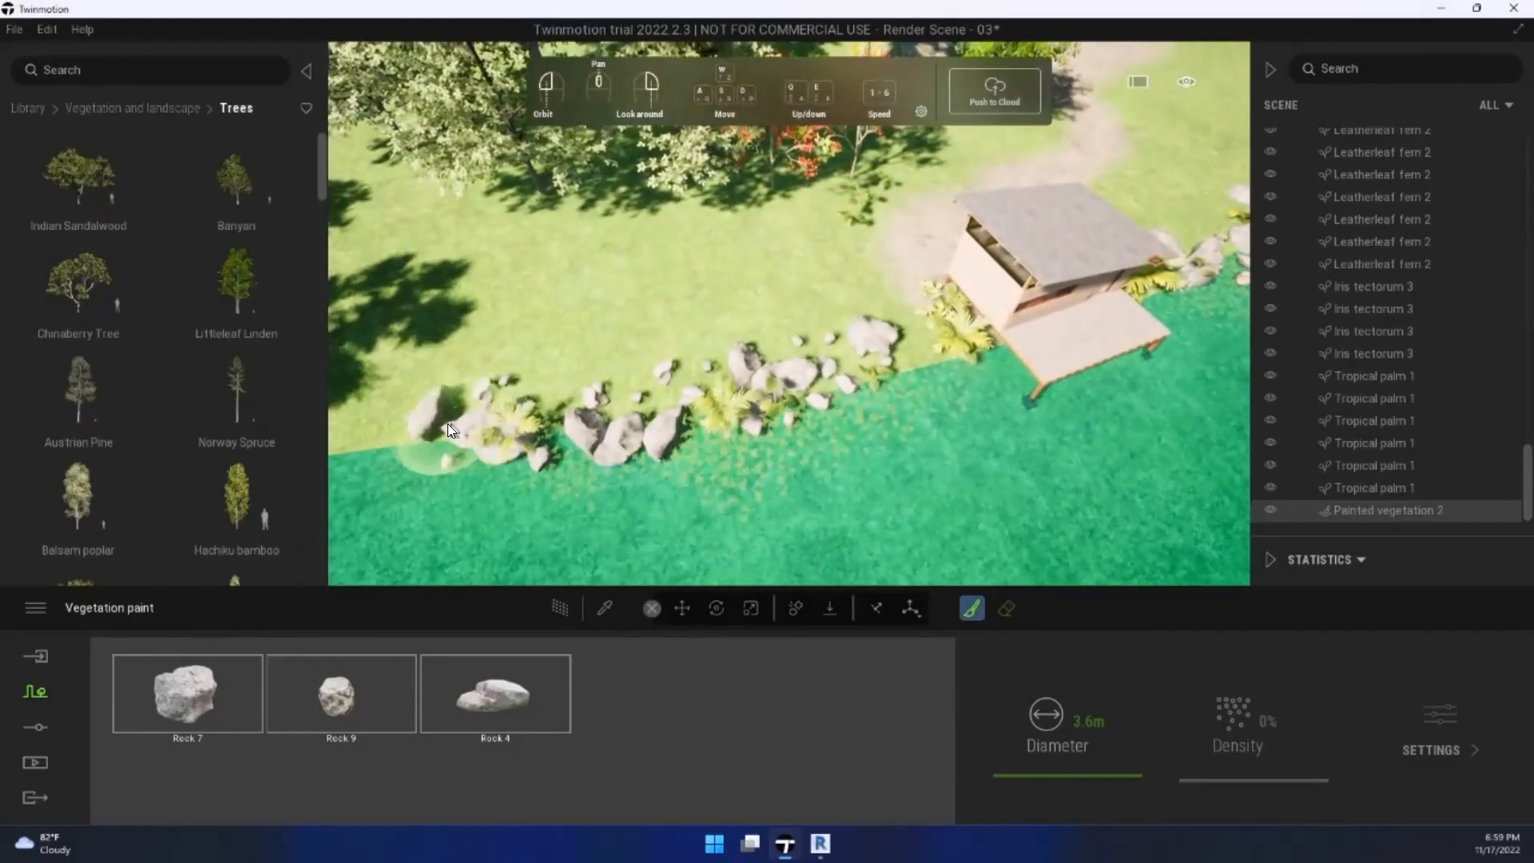
# Step: Paint rocks along both edges of the dirt path behind the house
pyautogui.press('d')
pyautogui.moveTo(1030, 307); pyautogui.dragTo(688, 277, button='right')
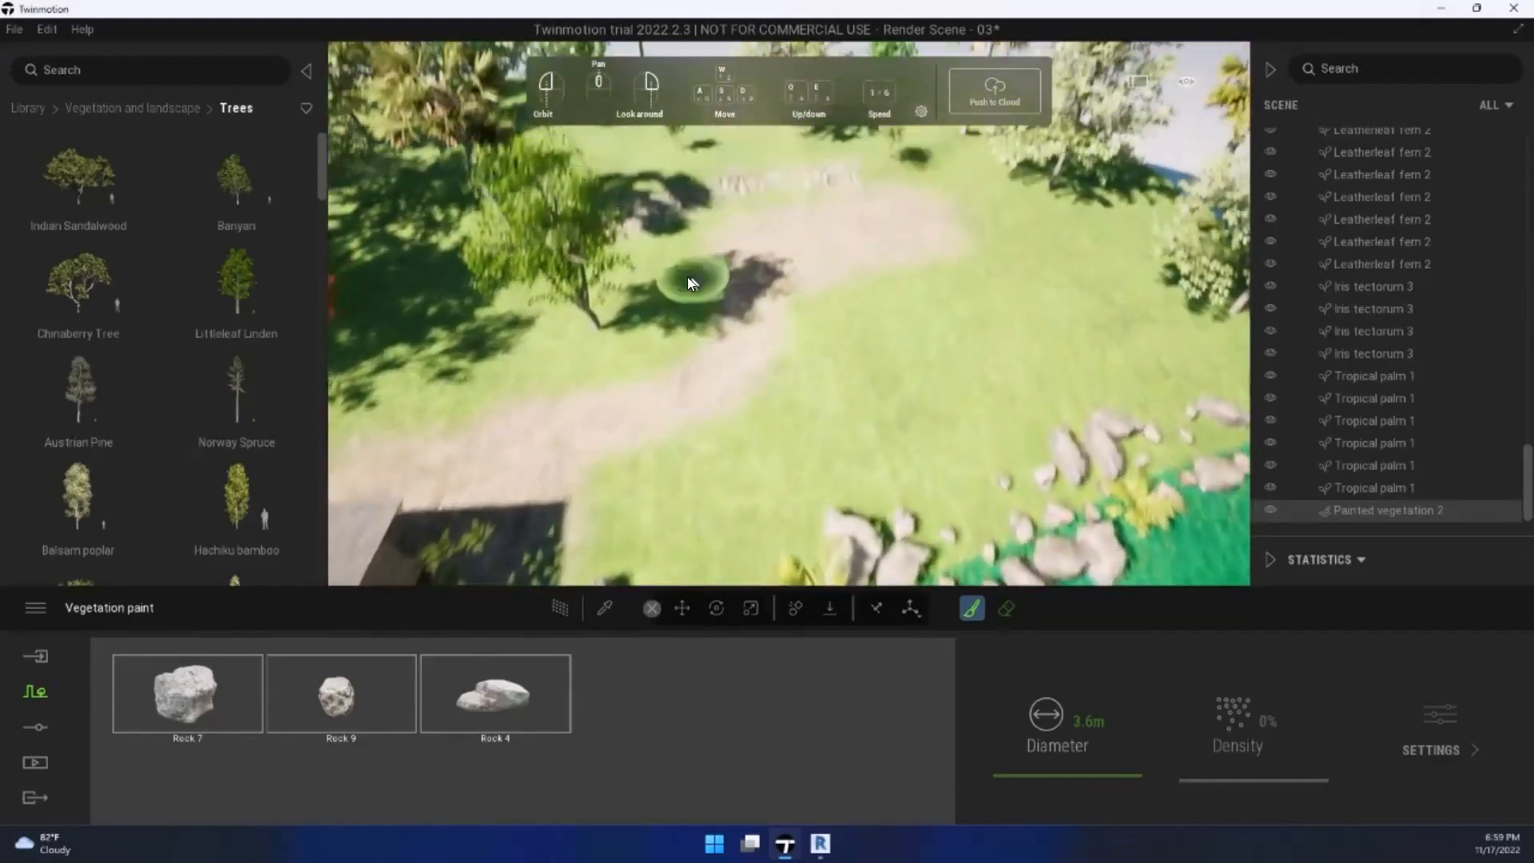
pyautogui.moveTo(662, 325)
pyautogui.mouseDown()
pyautogui.moveTo(681, 355)
pyautogui.moveTo(569, 419)
pyautogui.moveTo(452, 445)
pyautogui.mouseUp()
pyautogui.press('s')
pyautogui.moveTo(710, 478)
pyautogui.mouseDown()
pyautogui.moveTo(807, 364)
pyautogui.moveTo(900, 324)
pyautogui.mouseUp()
pyautogui.press('s')
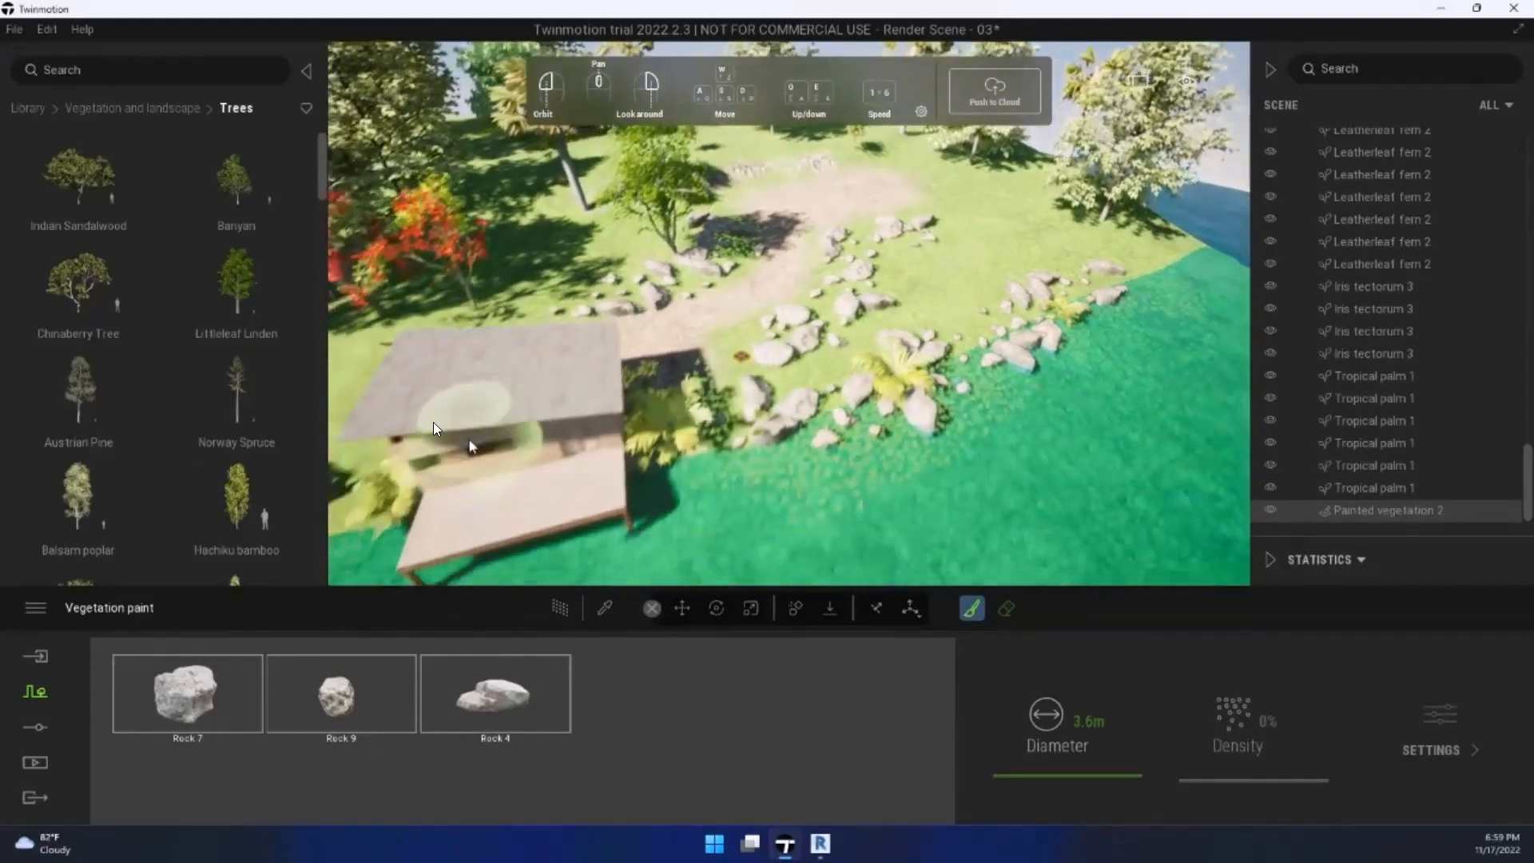
# Step: Examine the painted rocks around the house and shoreline, and look into the Bushes category of the library
pyautogui.moveTo(470, 445); pyautogui.dragTo(829, 524, button='right')
pyautogui.press('d')
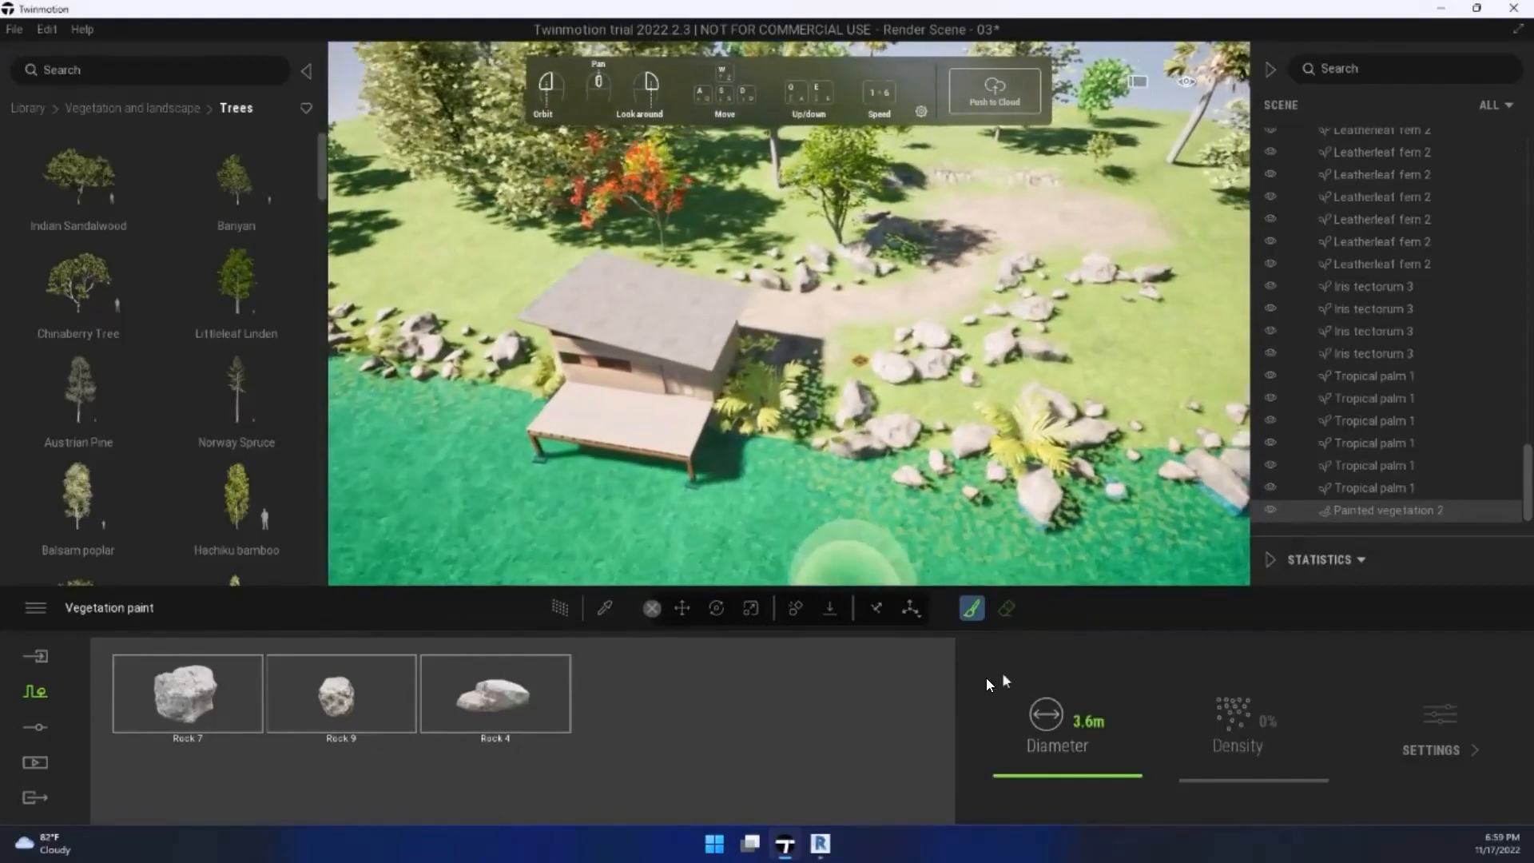
pyautogui.press('d')
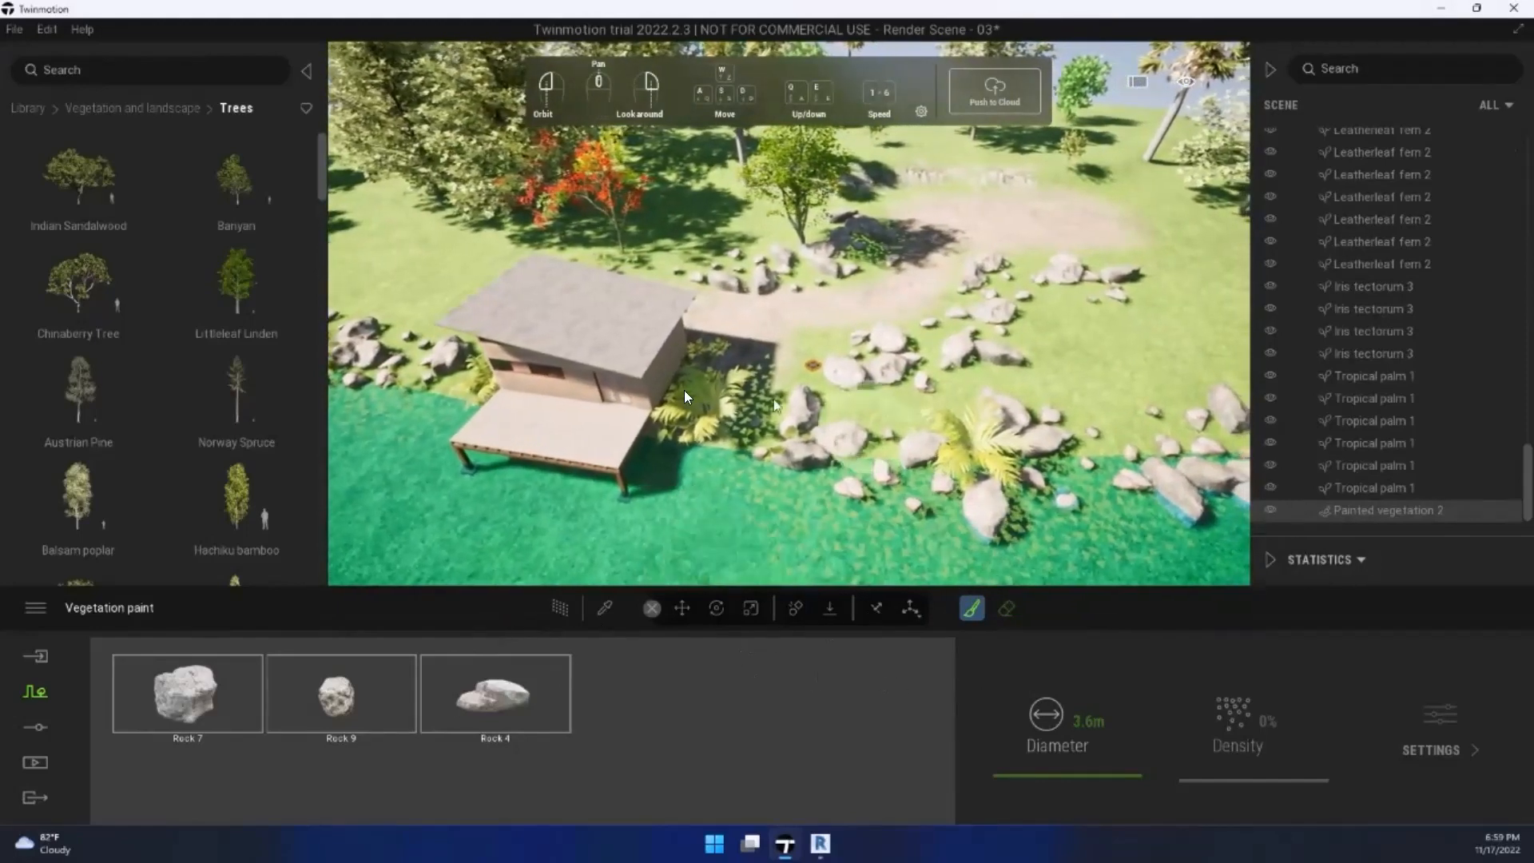
pyautogui.press('d')
pyautogui.press('q')
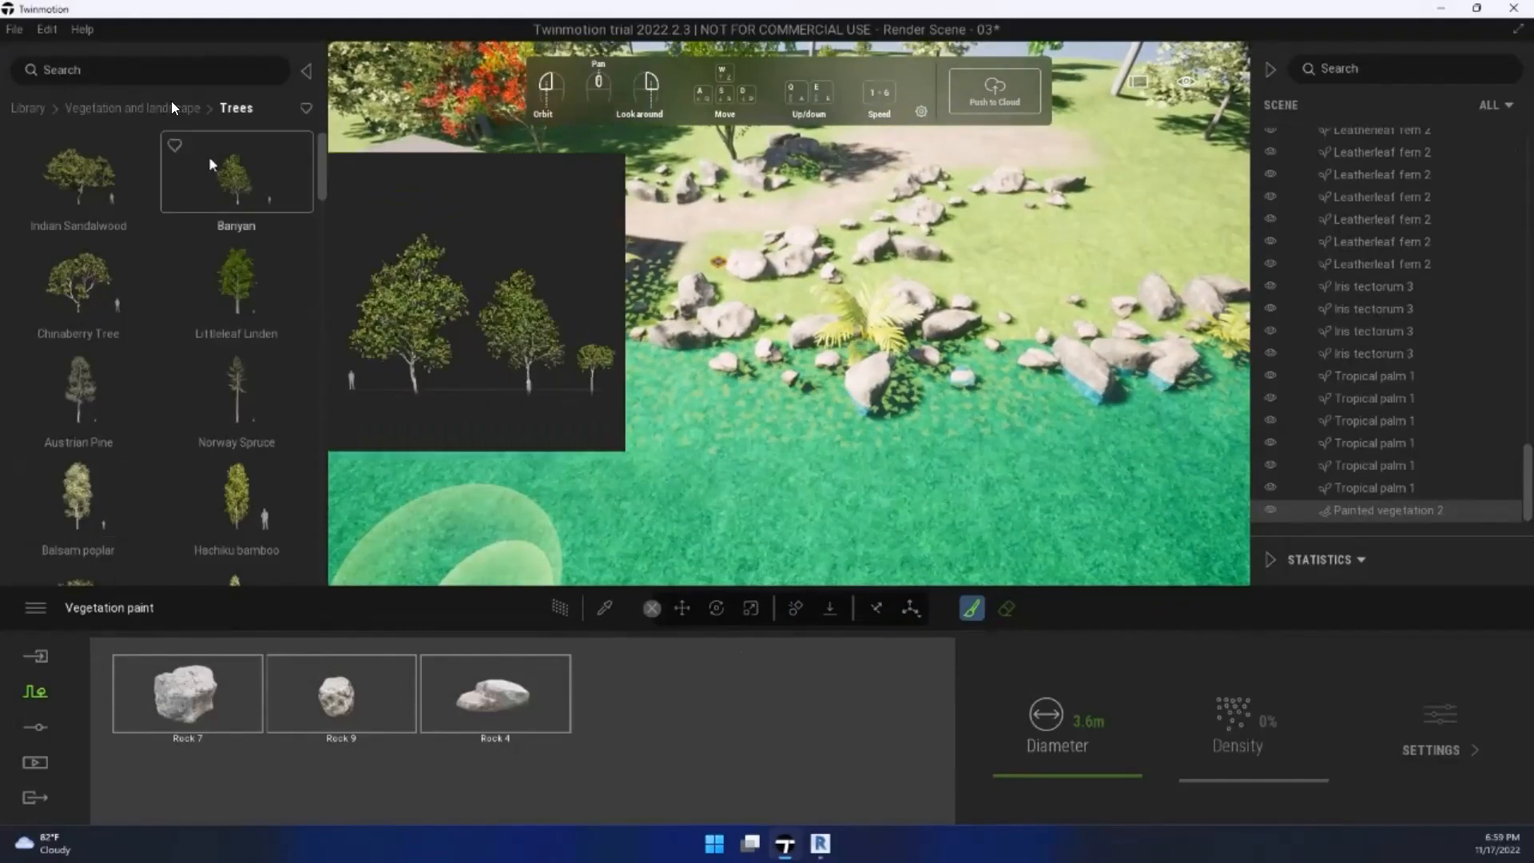
pyautogui.click(90, 110)
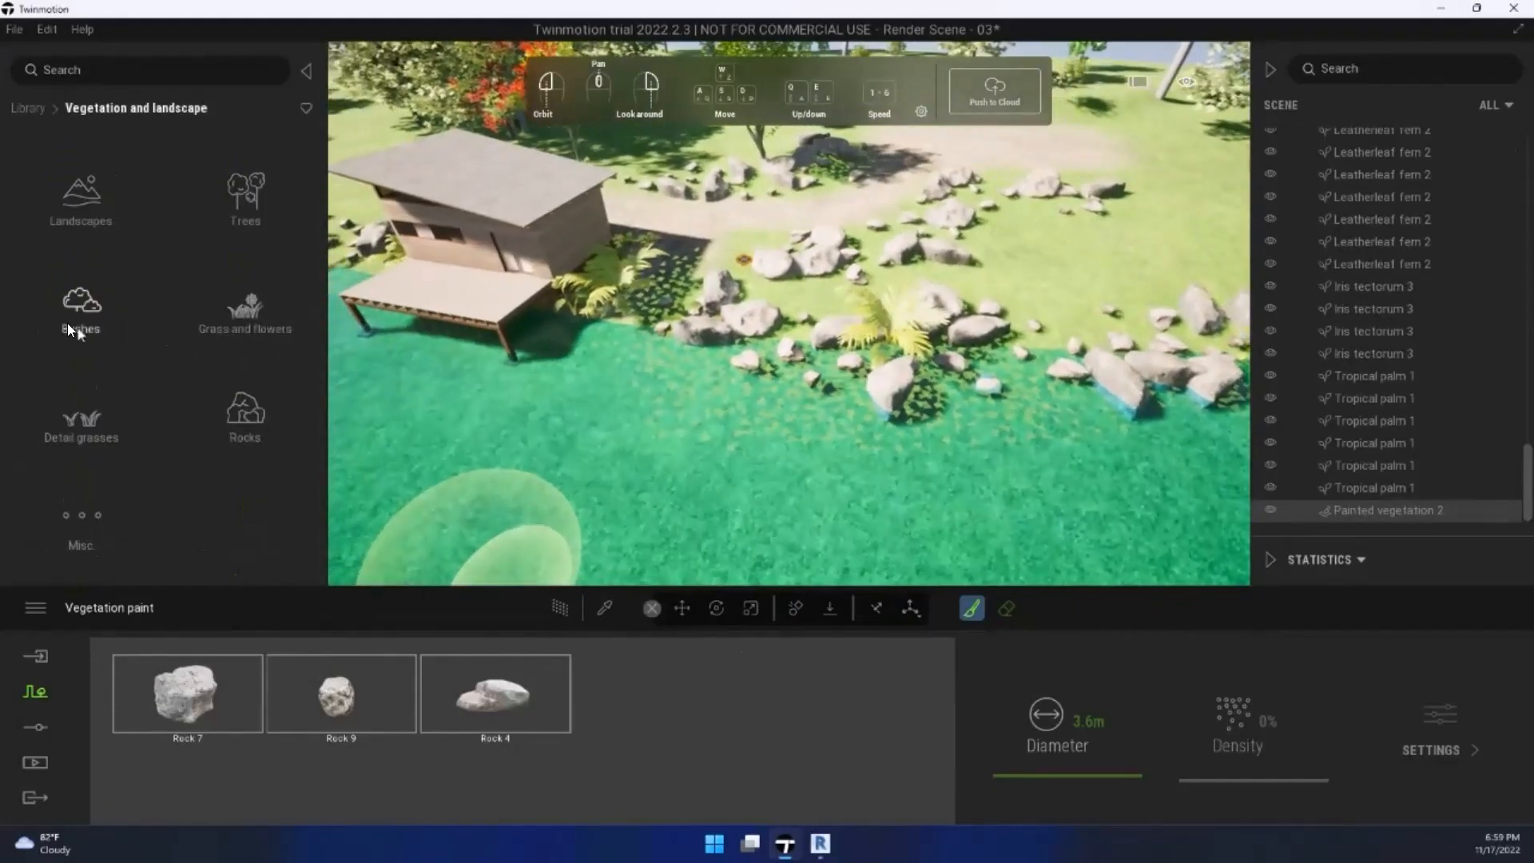
pyautogui.click(76, 315)
pyautogui.click(100, 107)
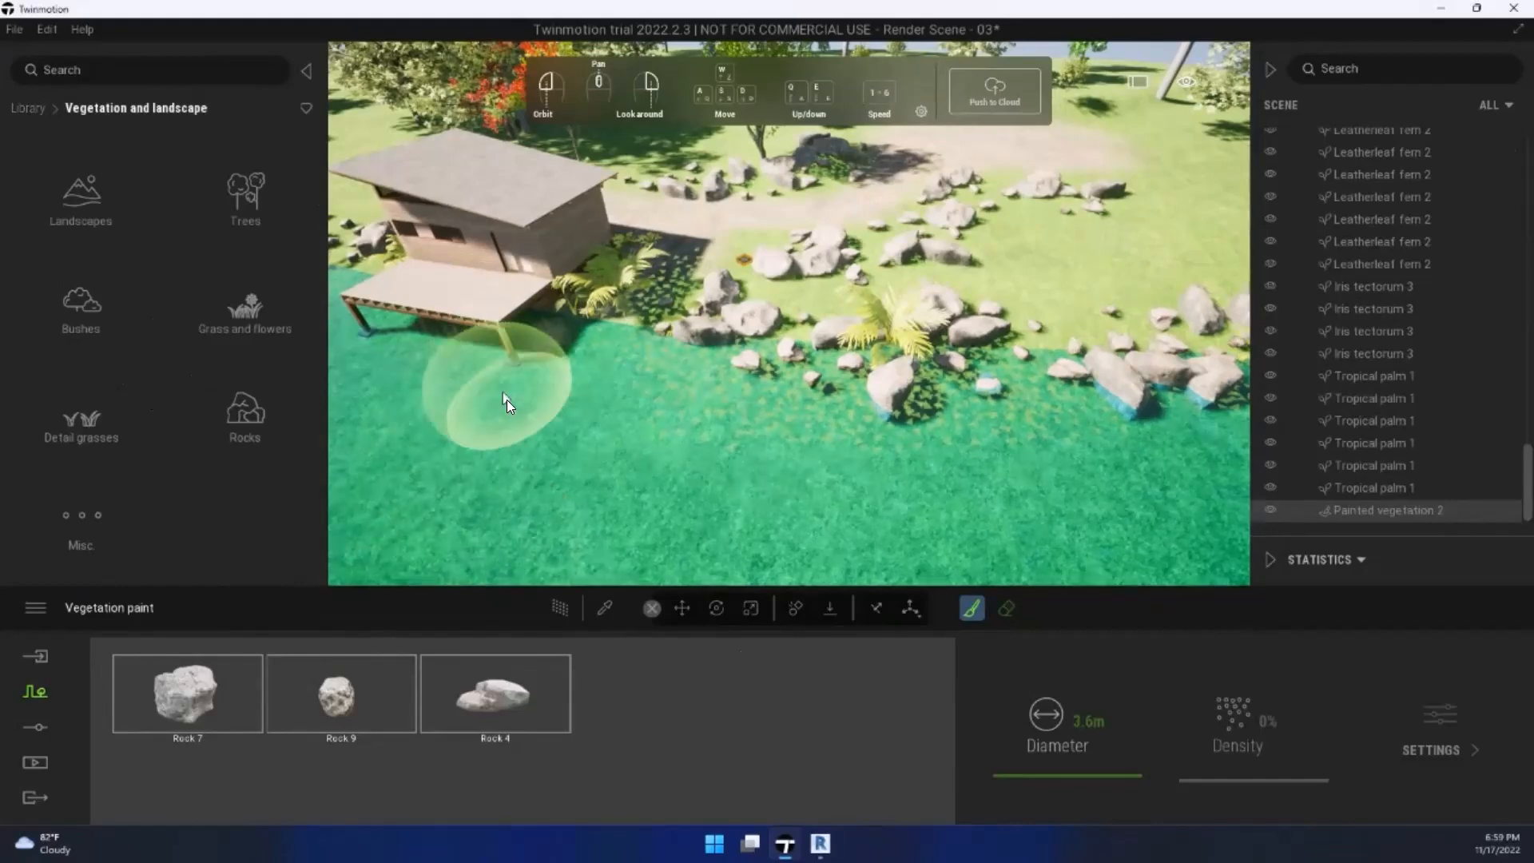
# Step: Leave vegetation painting and place a Rock 1 from the Rocks category among the shoreline rocks near the tropical palm beside the house
pyautogui.moveTo(545, 437); pyautogui.dragTo(644, 427, button='right')
pyautogui.press('Escape')
pyautogui.click(657, 416)
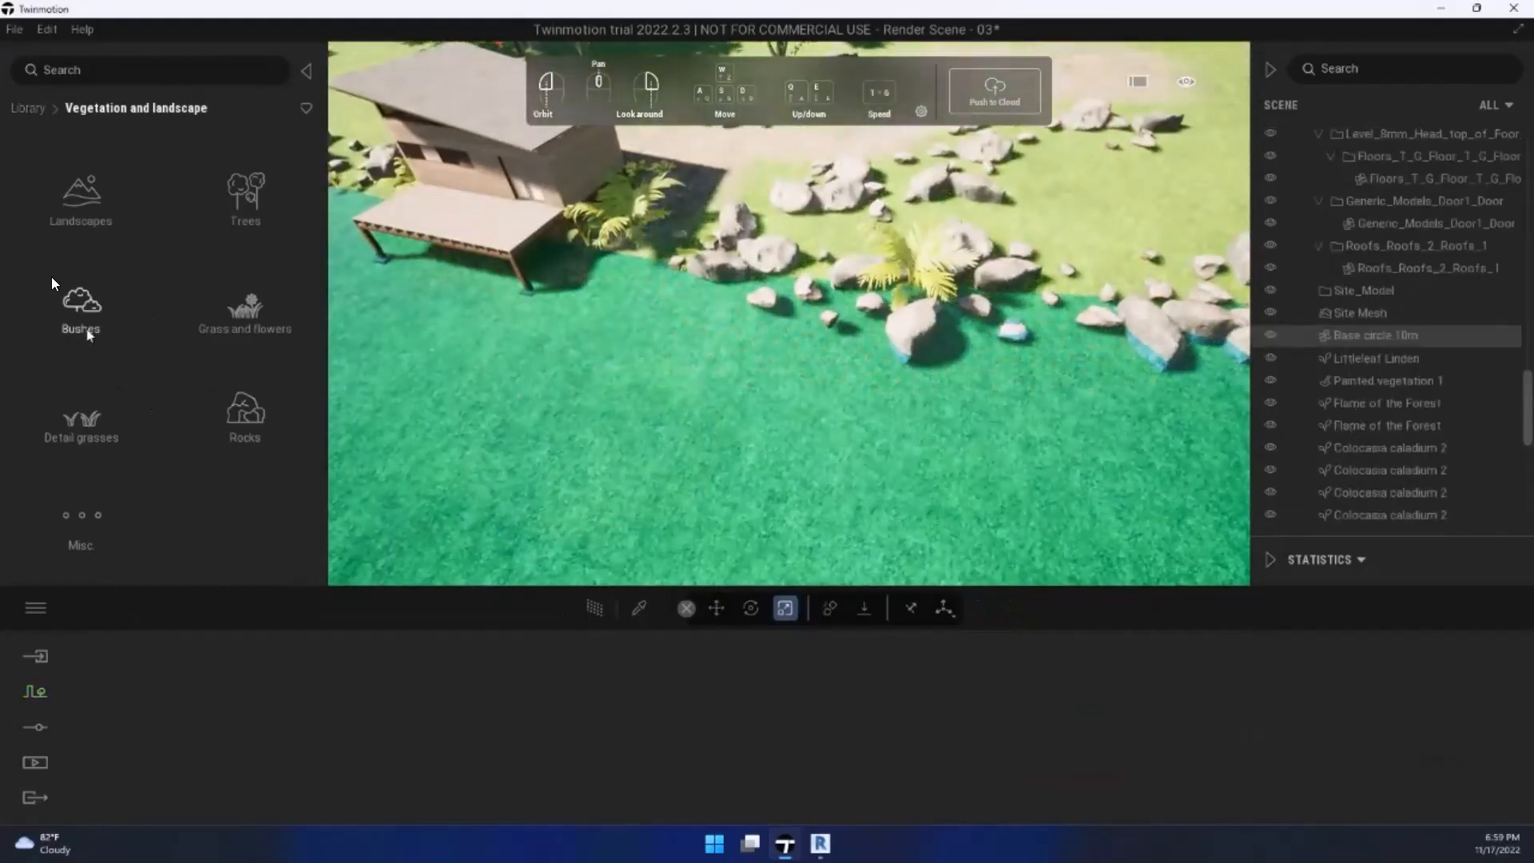
pyautogui.click(135, 328)
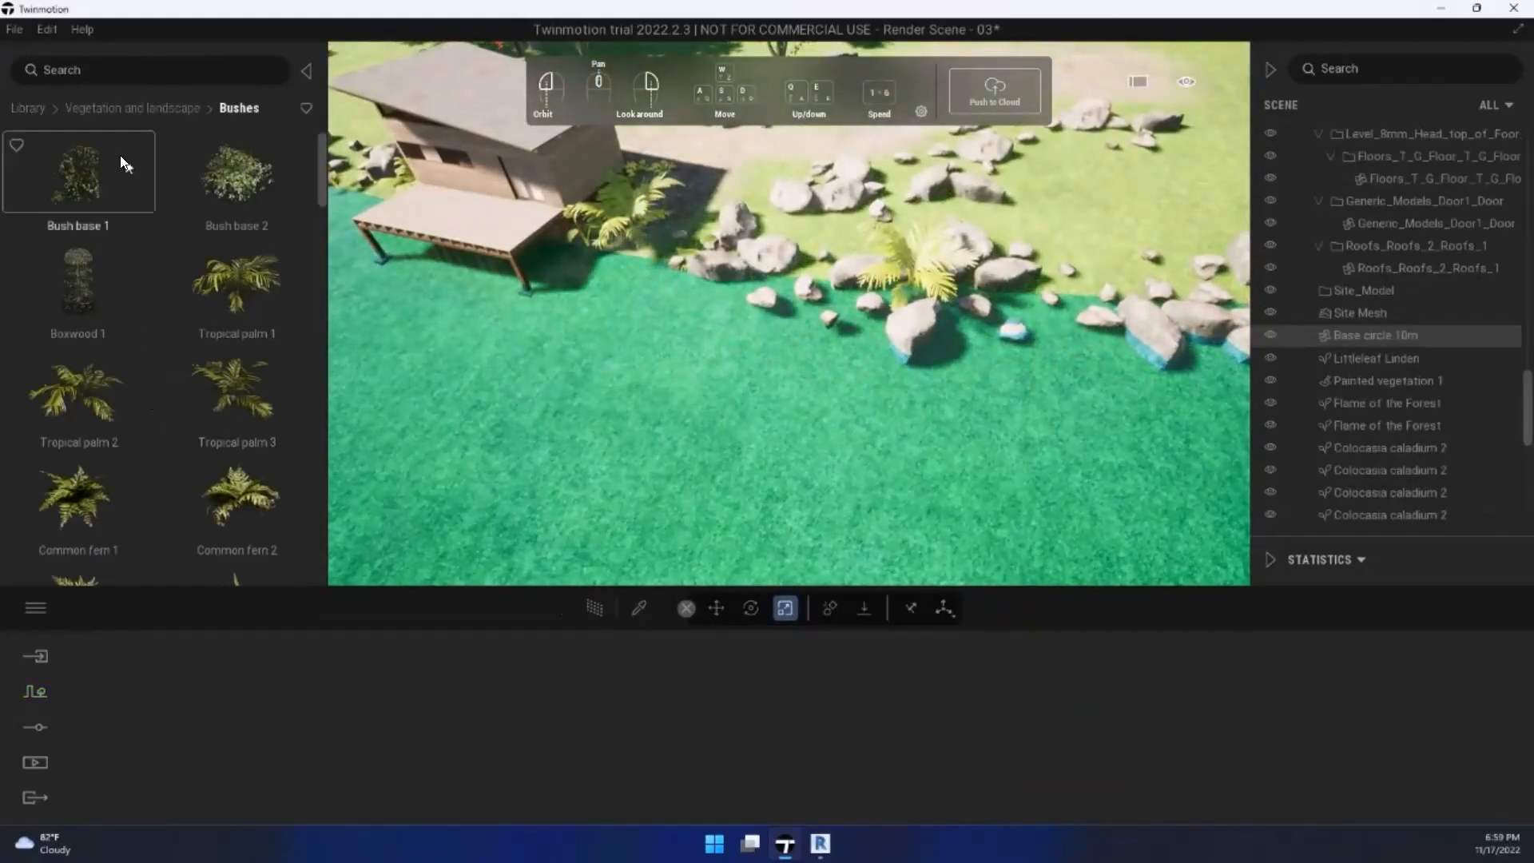
pyautogui.click(135, 108)
pyautogui.click(241, 412)
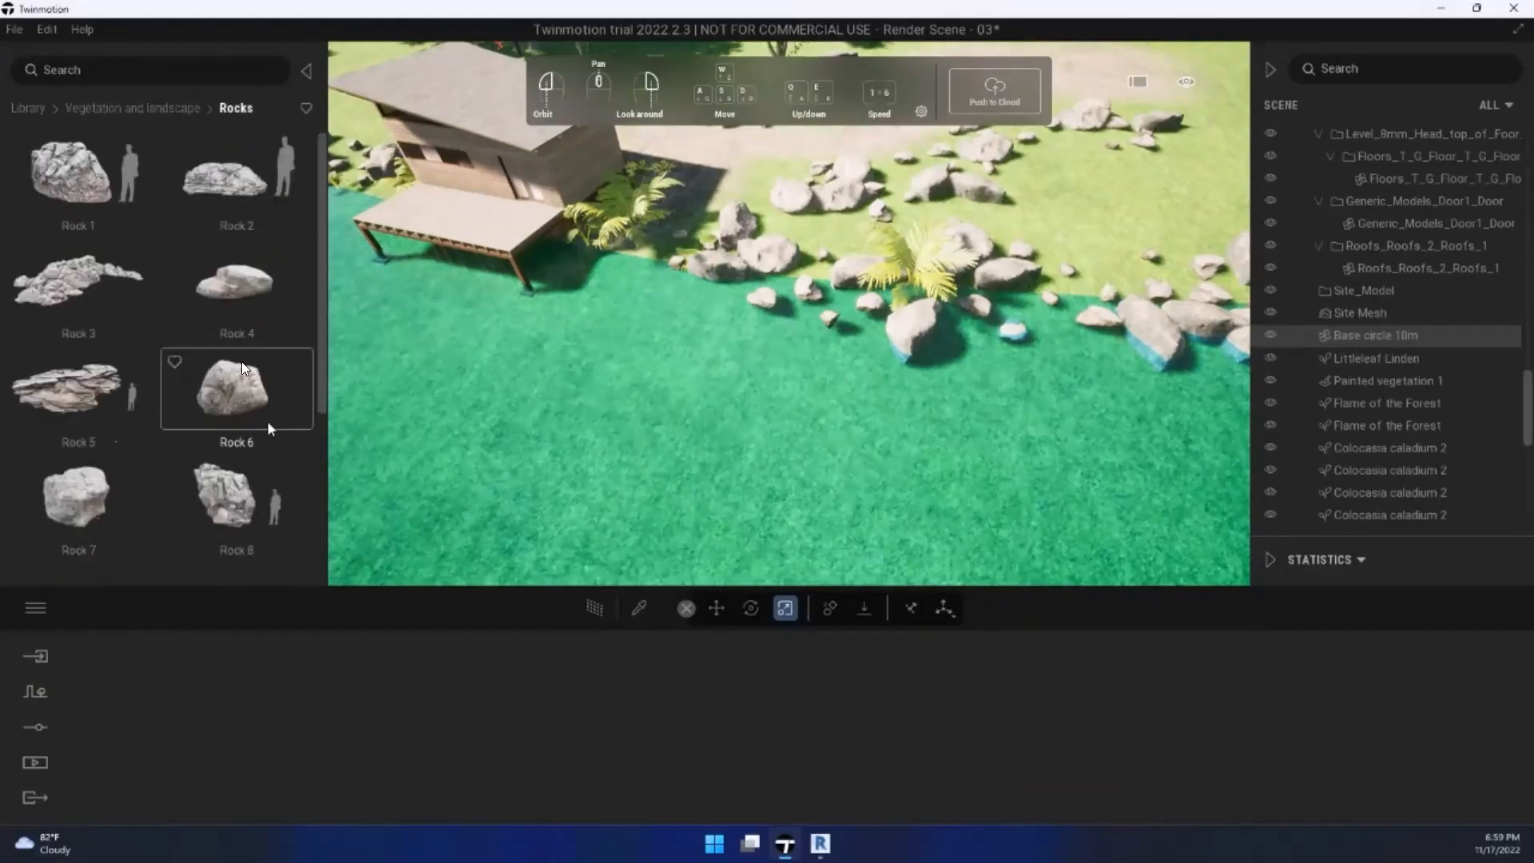
pyautogui.moveTo(83, 201); pyautogui.dragTo(748, 215)
pyautogui.moveTo(748, 214); pyautogui.dragTo(786, 385, button='right')
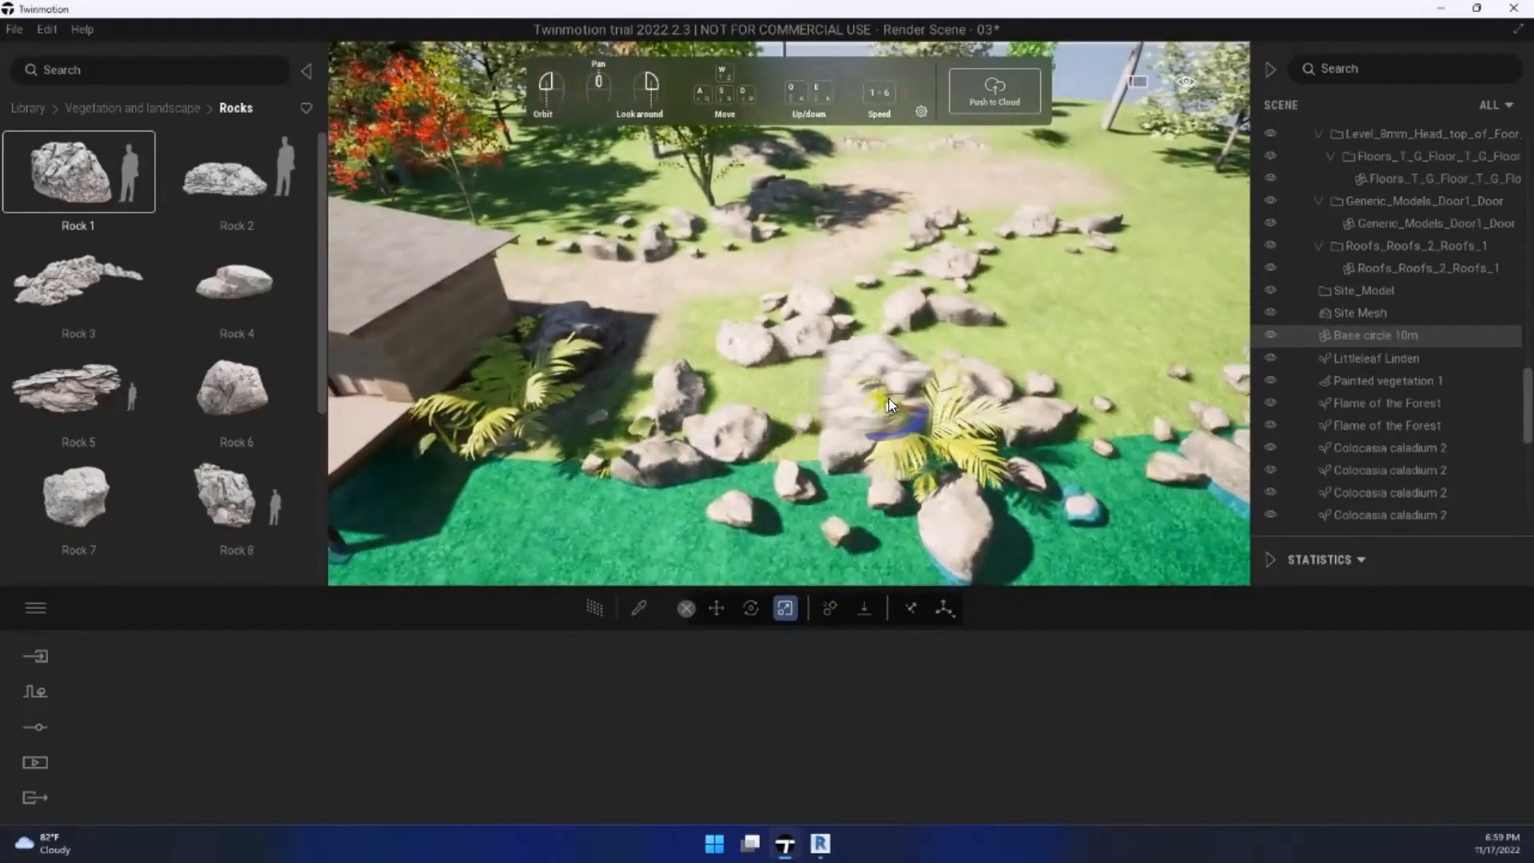
pyautogui.moveTo(1027, 385); pyautogui.dragTo(416, 492, button='right')
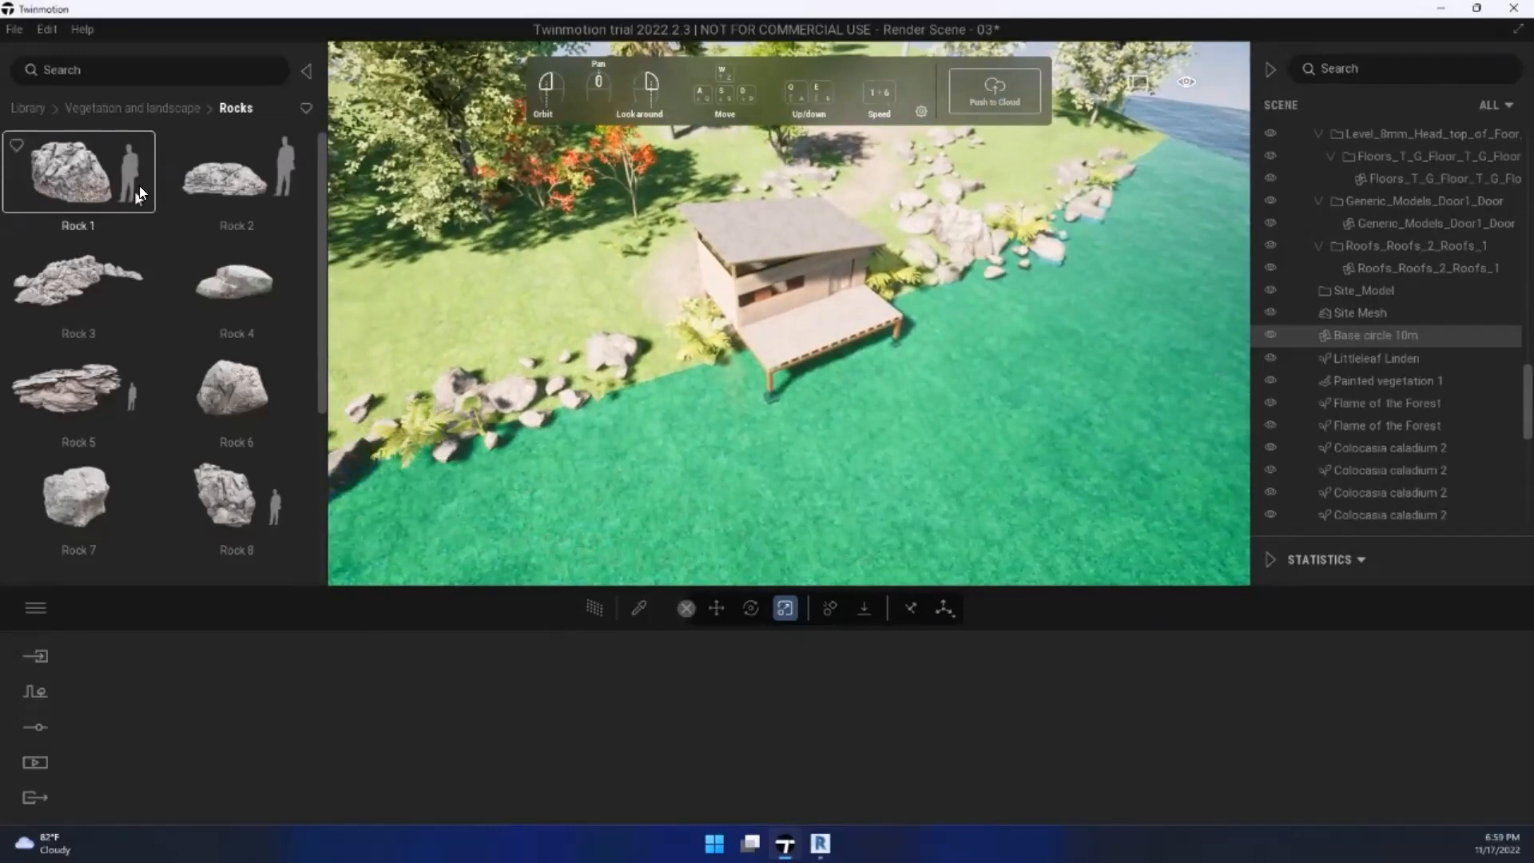
# Step: Open terrain painting for the site mesh and paint Gravel along the waterline beside the deck with a 2 m brush
pyautogui.click(30, 110)
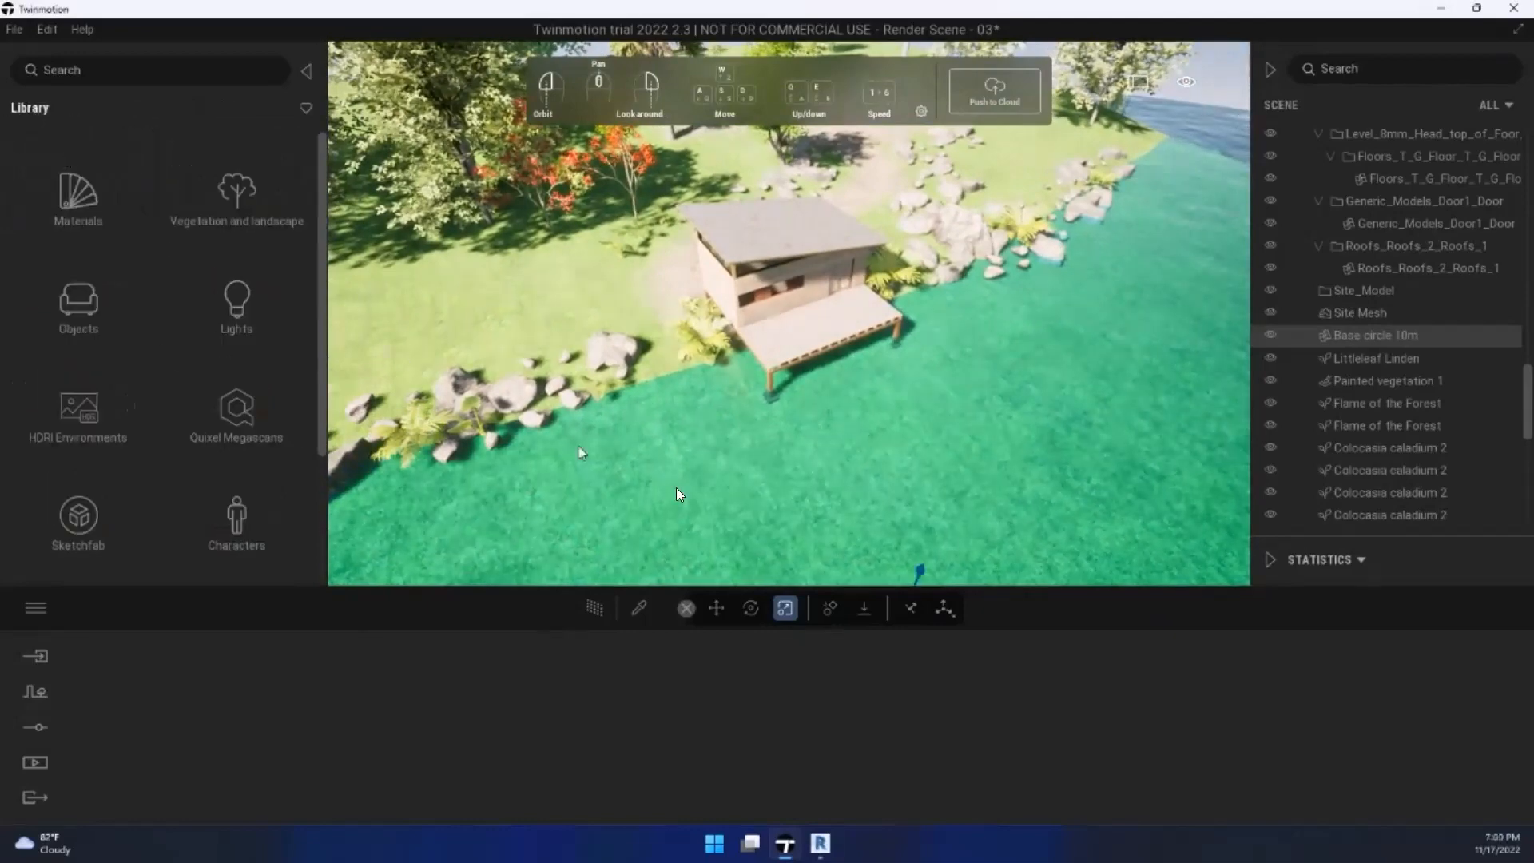
pyautogui.click(524, 302)
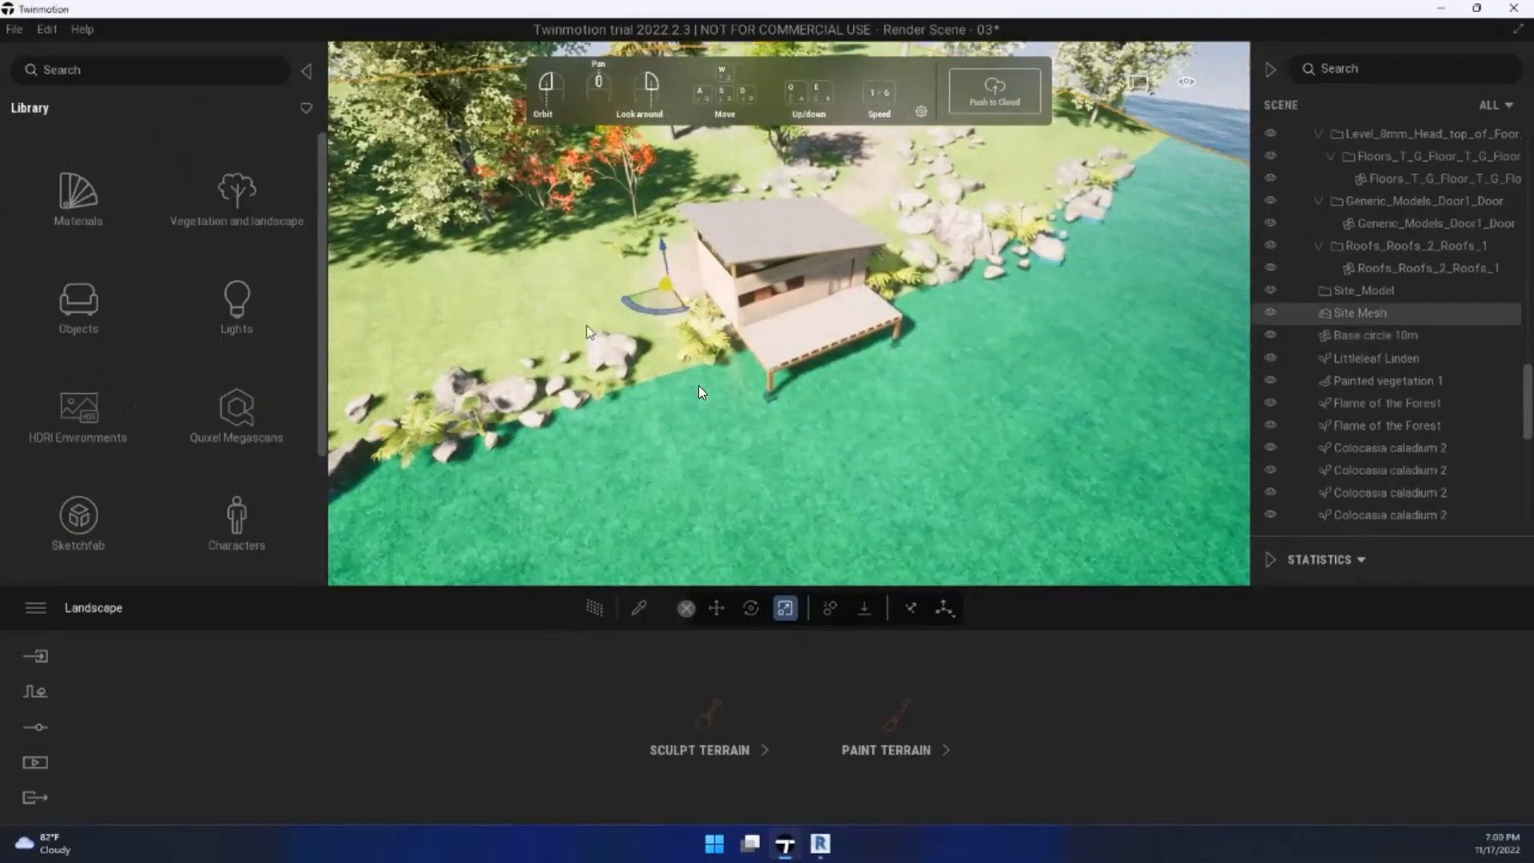
pyautogui.click(876, 710)
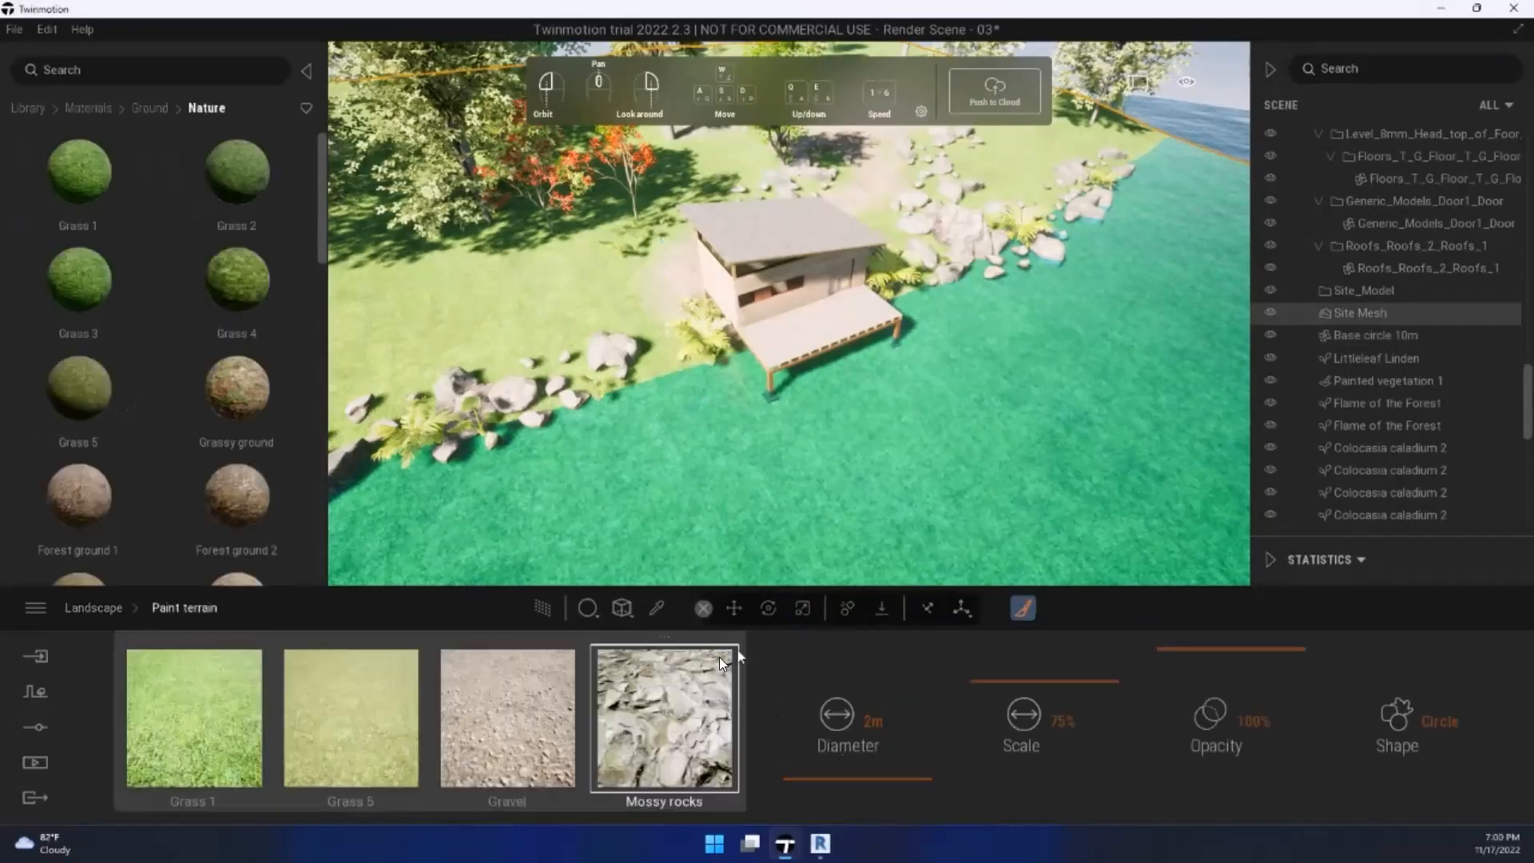
pyautogui.click(507, 729)
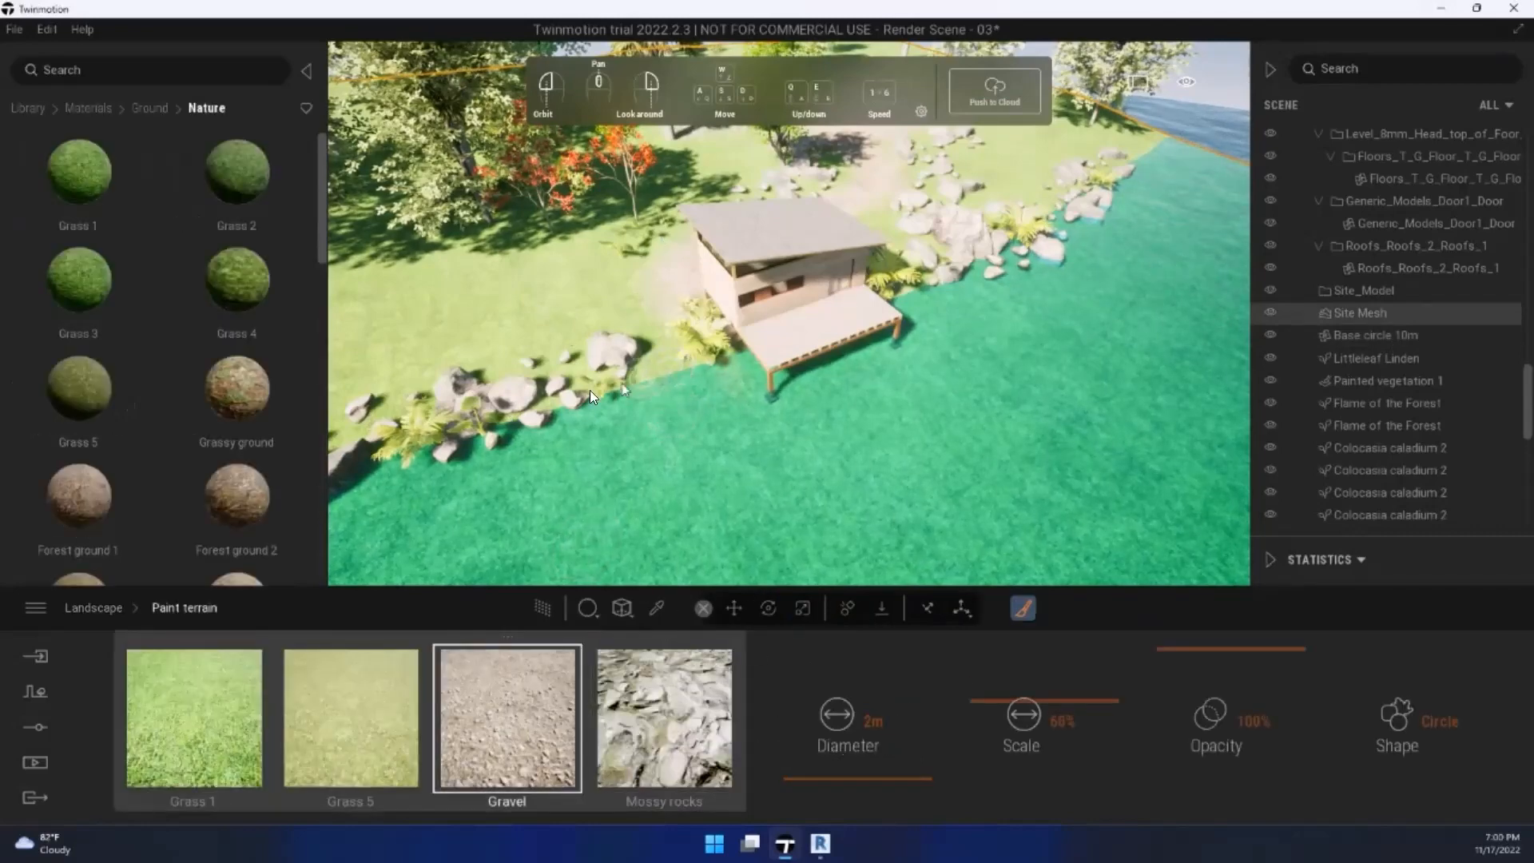
pyautogui.scroll(4, 641, 383)
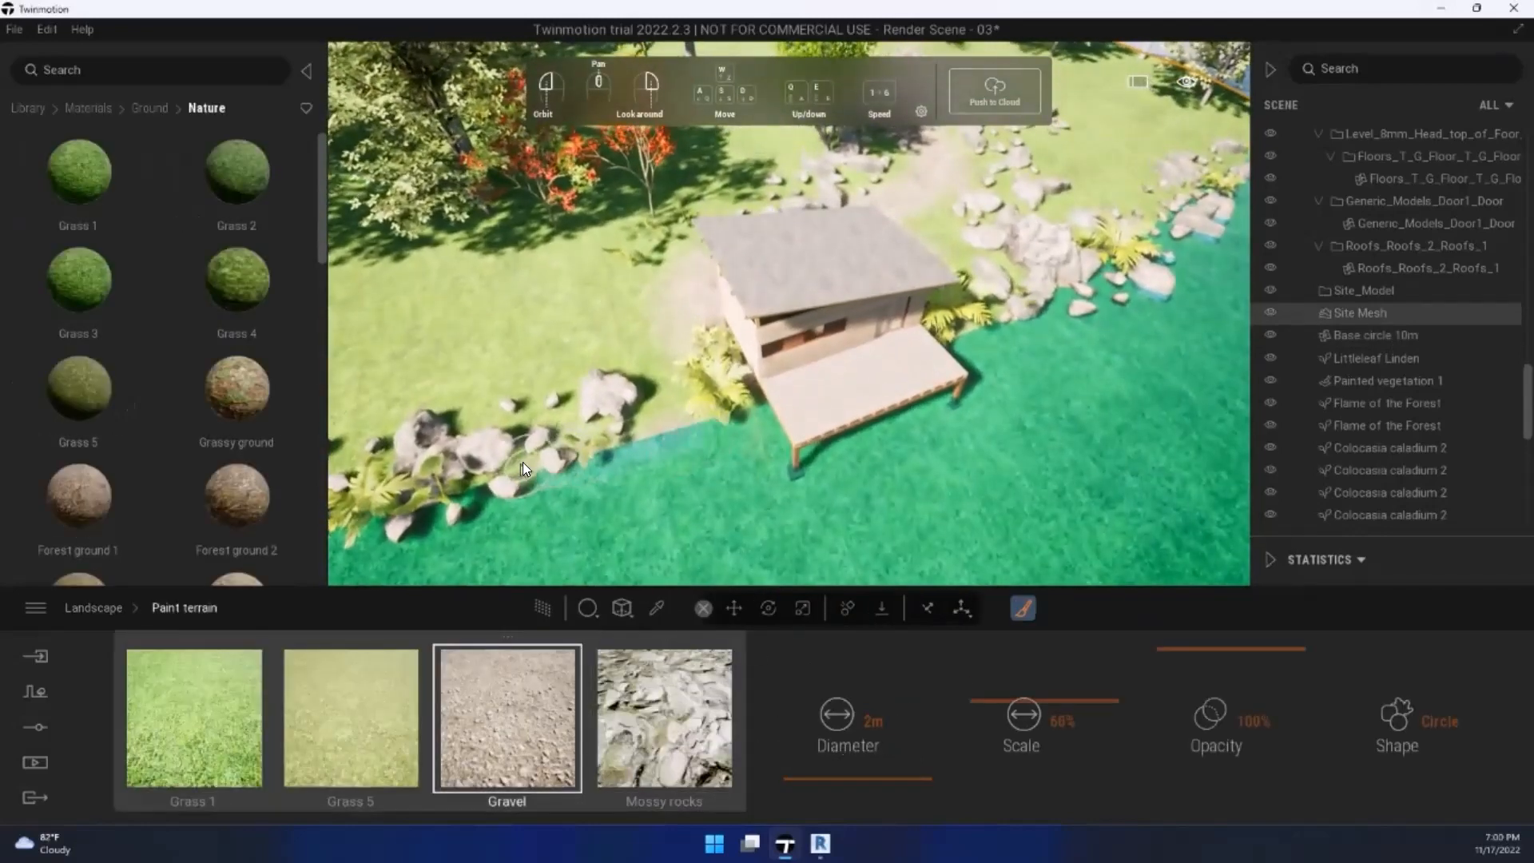
pyautogui.moveTo(555, 461); pyautogui.dragTo(732, 447, button='middle')
pyautogui.scroll(-3, 758, 504)
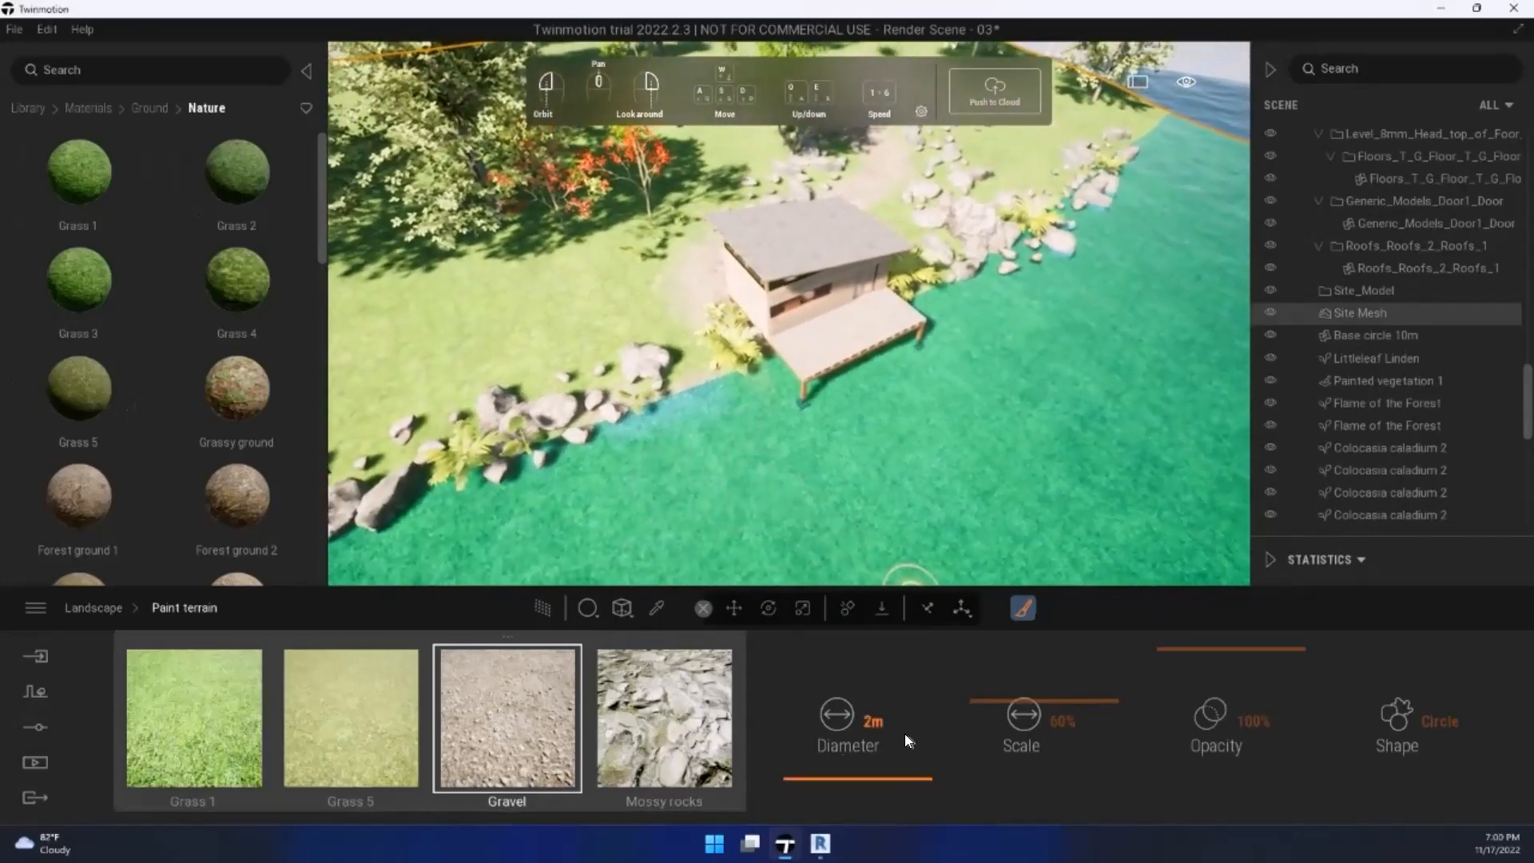
# Step: Set the terrain brush diameter to 9 m and paint Gravel along the shallows, past the deck and the shoreline rocks beyond it
pyautogui.moveTo(879, 778); pyautogui.dragTo(880, 773)
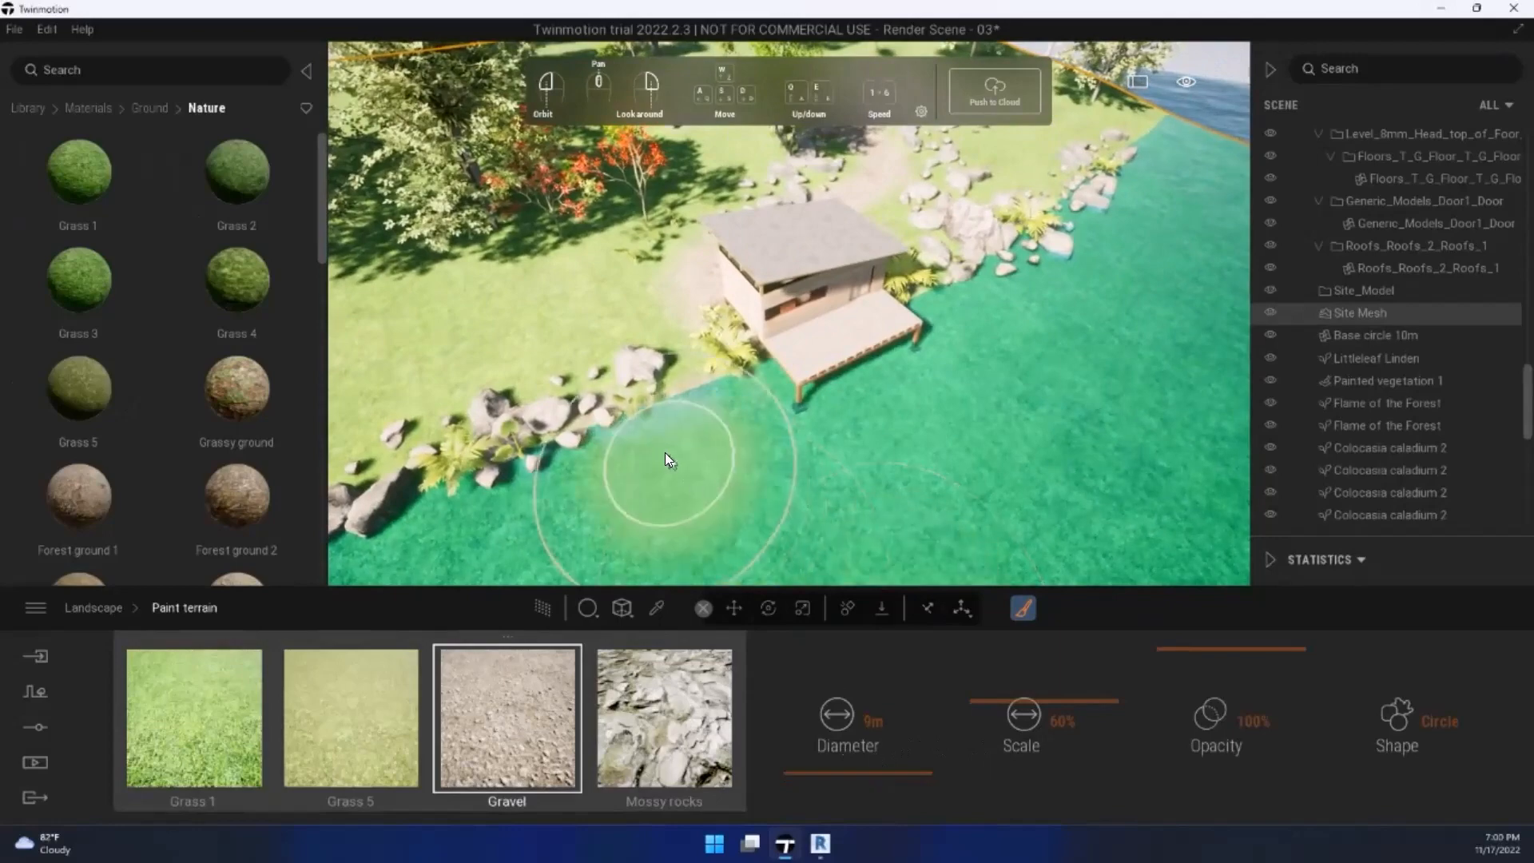
pyautogui.moveTo(665, 451); pyautogui.dragTo(860, 346)
pyautogui.press('d')
pyautogui.press('d')
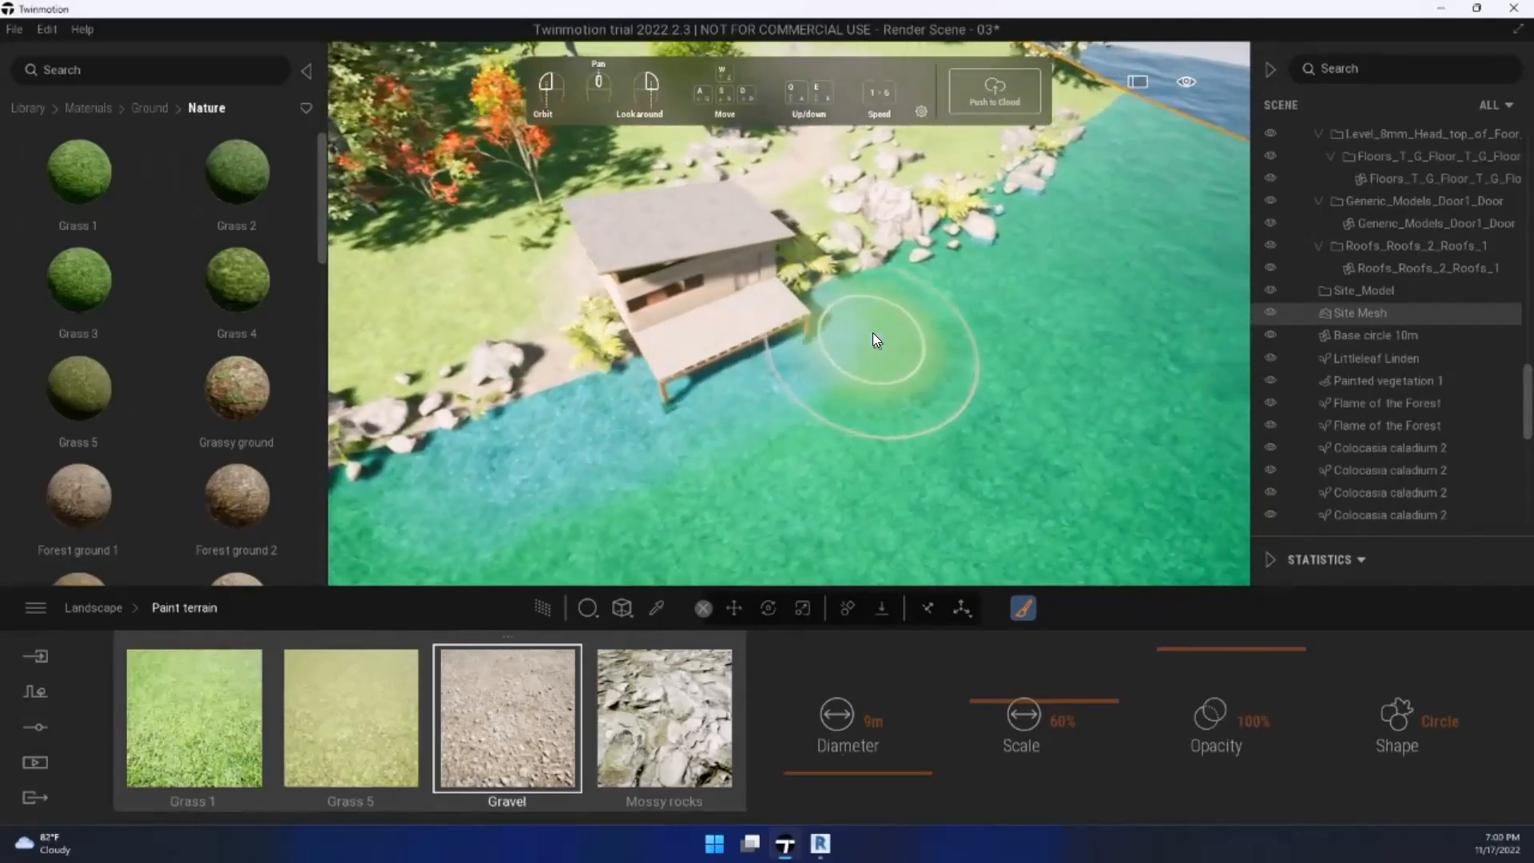
pyautogui.press('d')
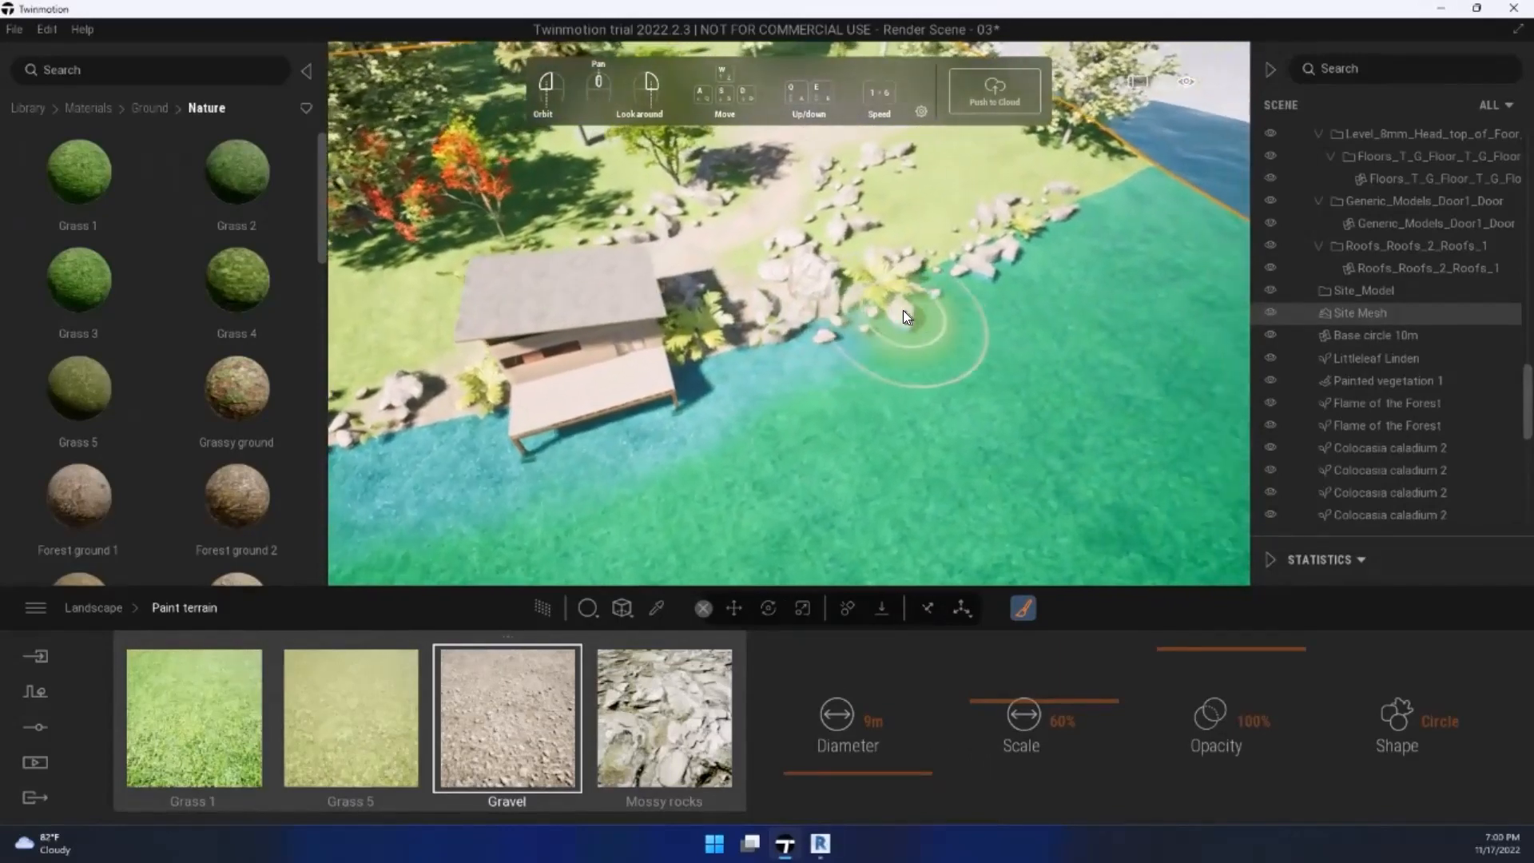
pyautogui.press('d')
pyautogui.moveTo(884, 253); pyautogui.dragTo(952, 237)
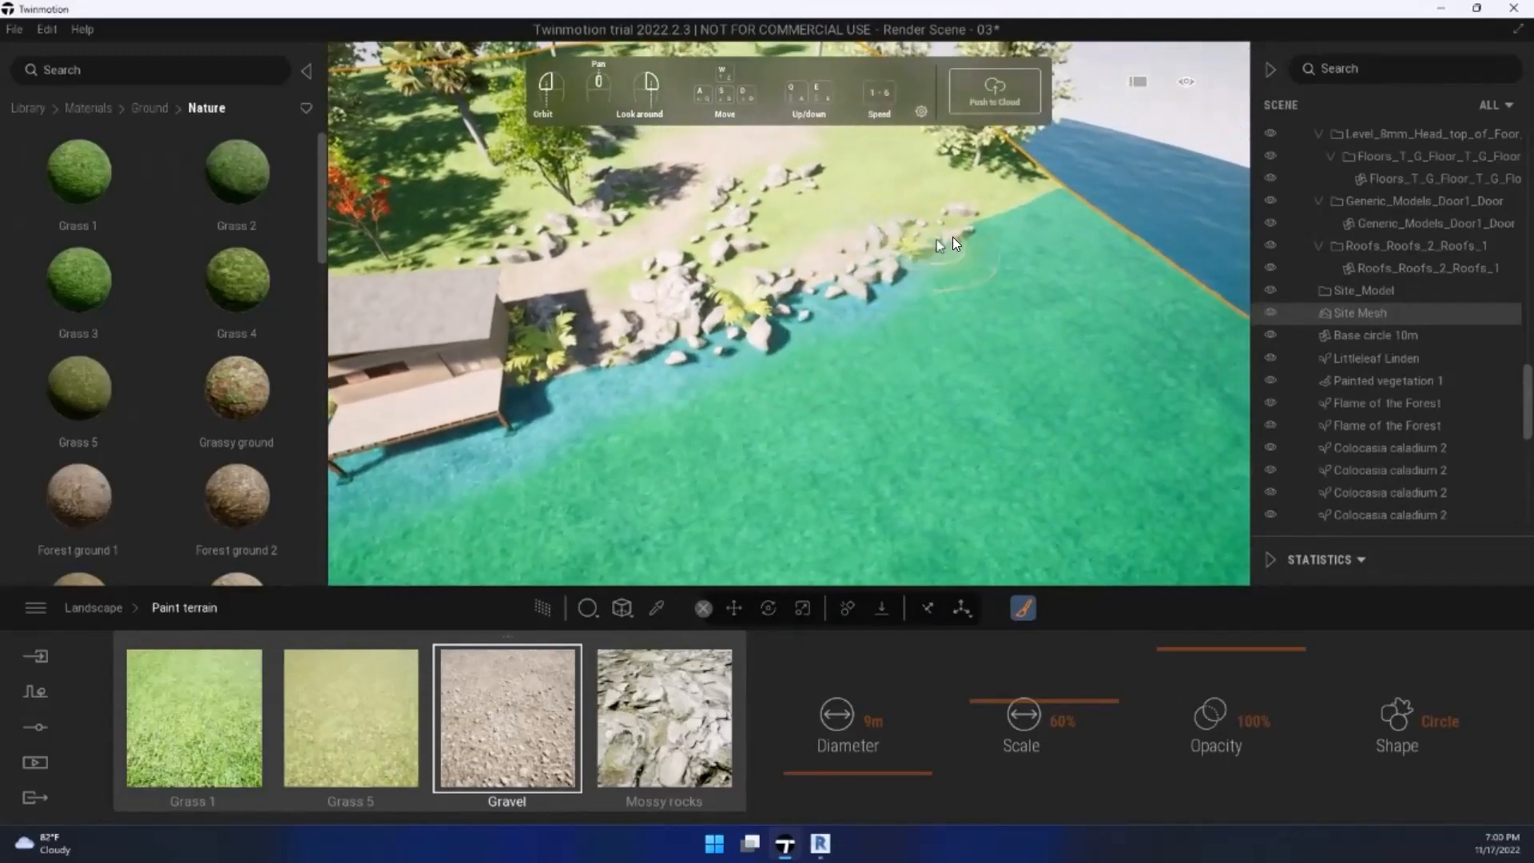
# Step: Examine the gravel-painted shoreline and the rocks around the house from closer and lower viewpoints
pyautogui.press('a')
pyautogui.press('a')
pyautogui.moveTo(806, 426); pyautogui.dragTo(811, 426, button='right')
pyautogui.moveTo(738, 370); pyautogui.dragTo(857, 550, button='right')
pyautogui.press('a')
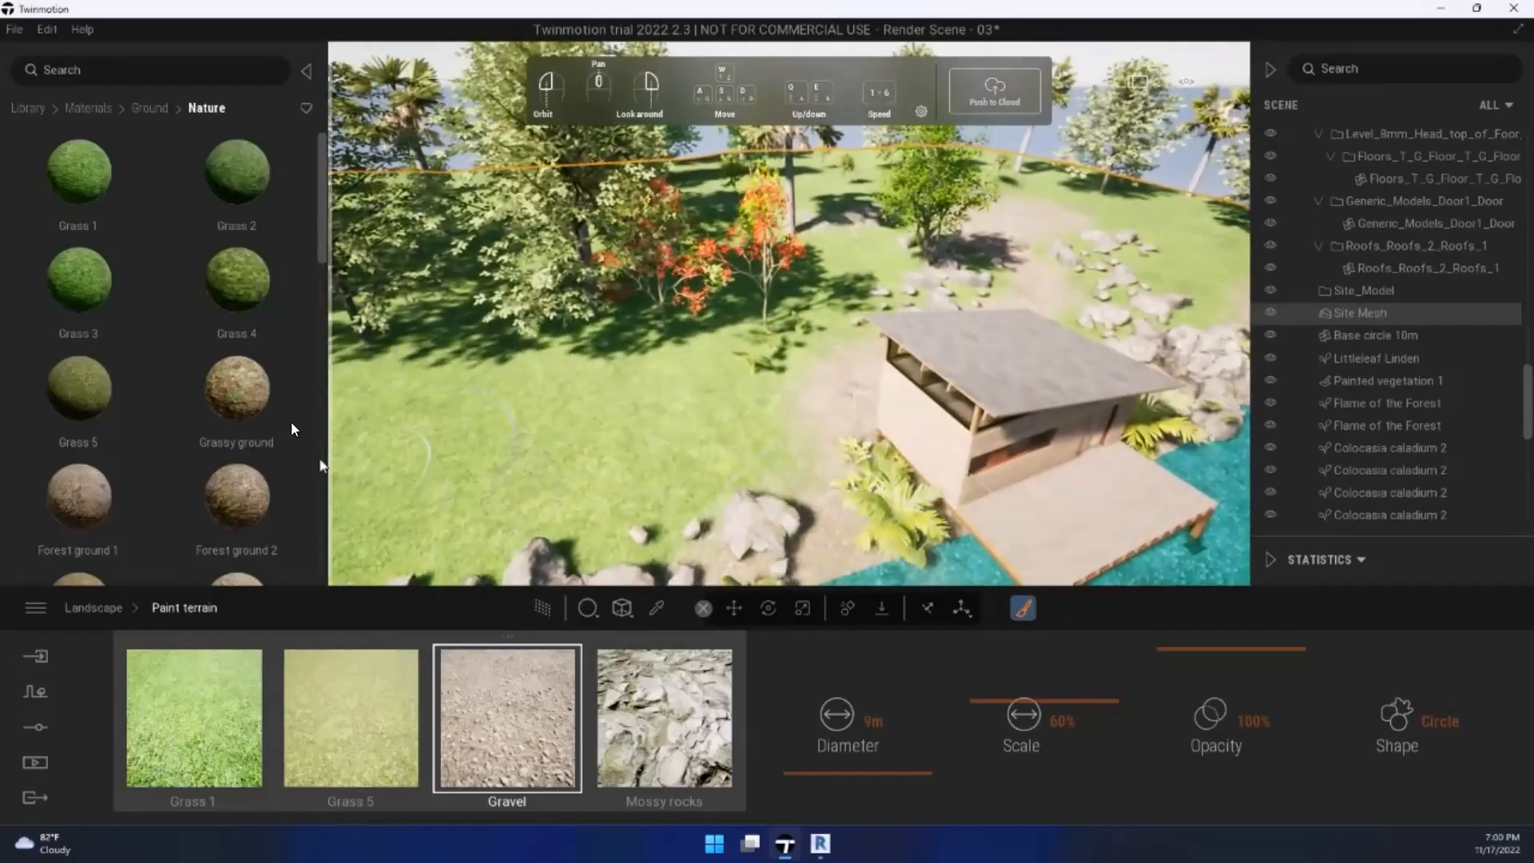
pyautogui.click(29, 112)
pyautogui.press('a')
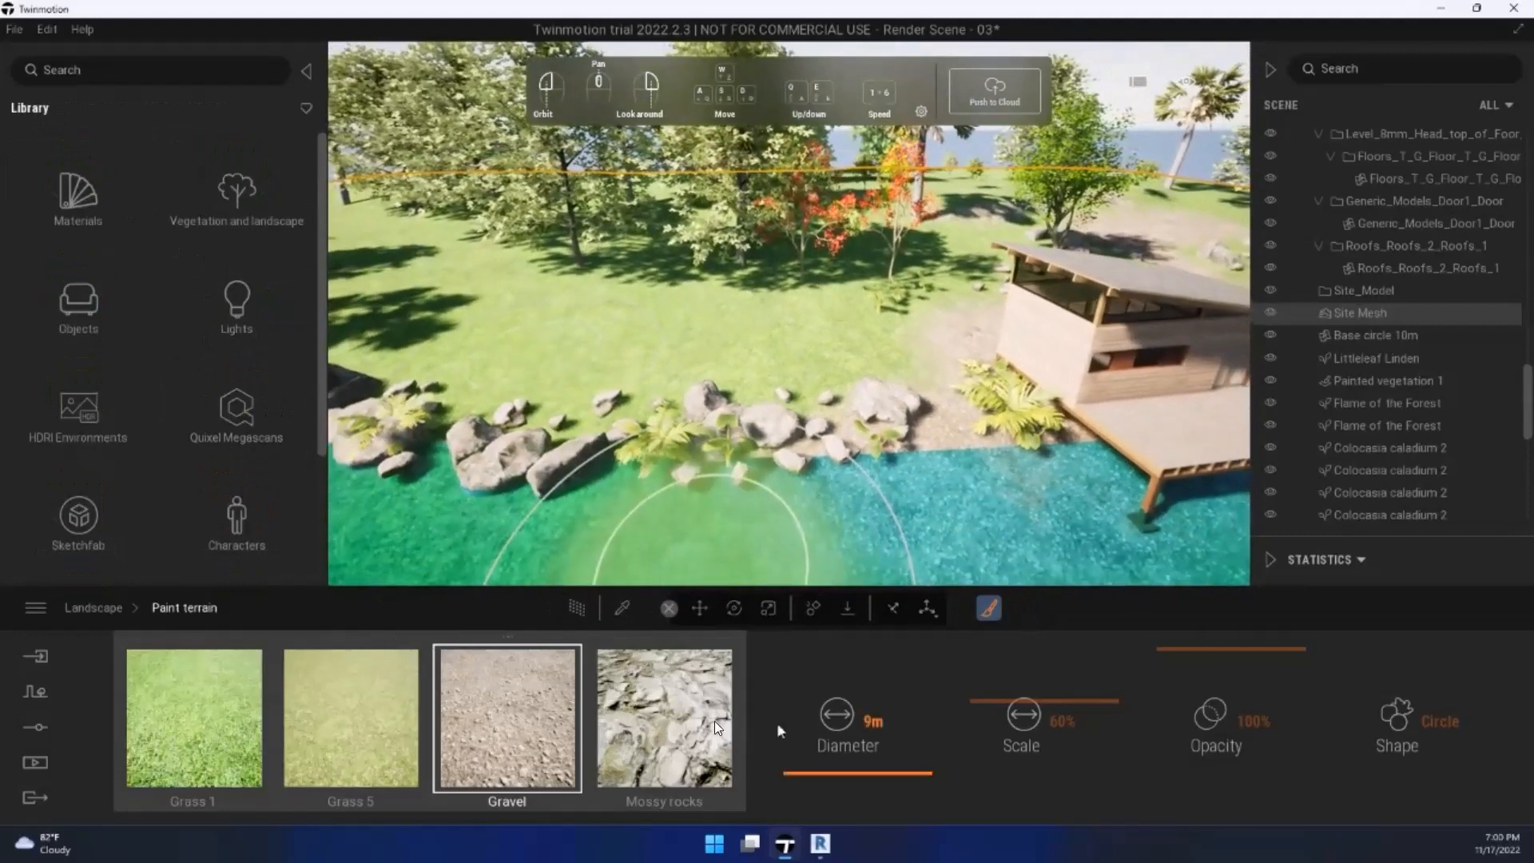
pyautogui.moveTo(848, 508)
pyautogui.mouseDown(button='right')
pyautogui.moveTo(824, 438)
pyautogui.moveTo(799, 511)
pyautogui.mouseUp(button='right')
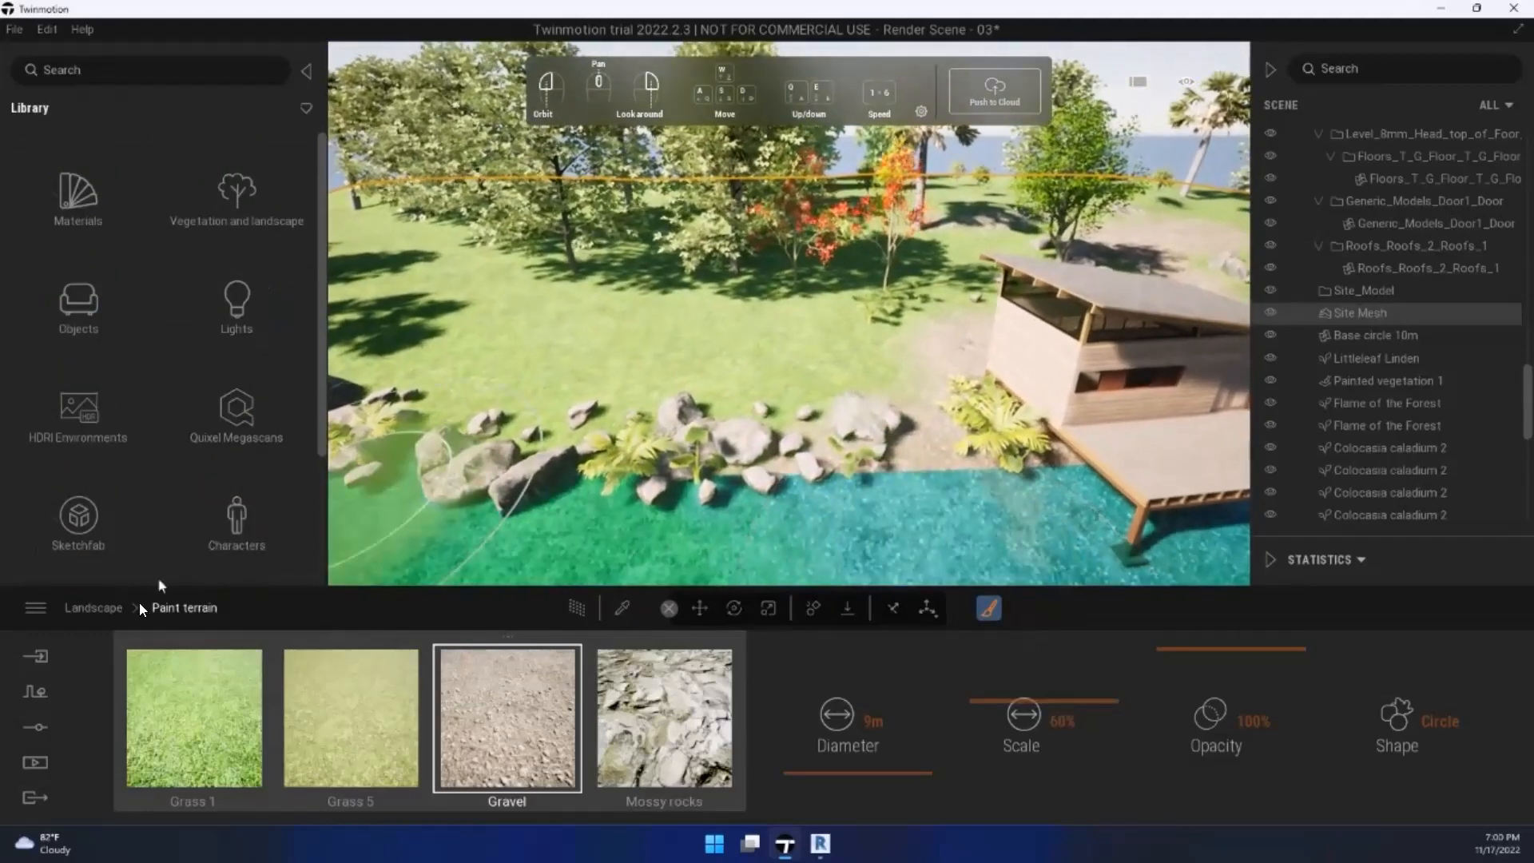
# Step: Leave terrain painting and open a new, empty vegetation paint set
pyautogui.click(93, 609)
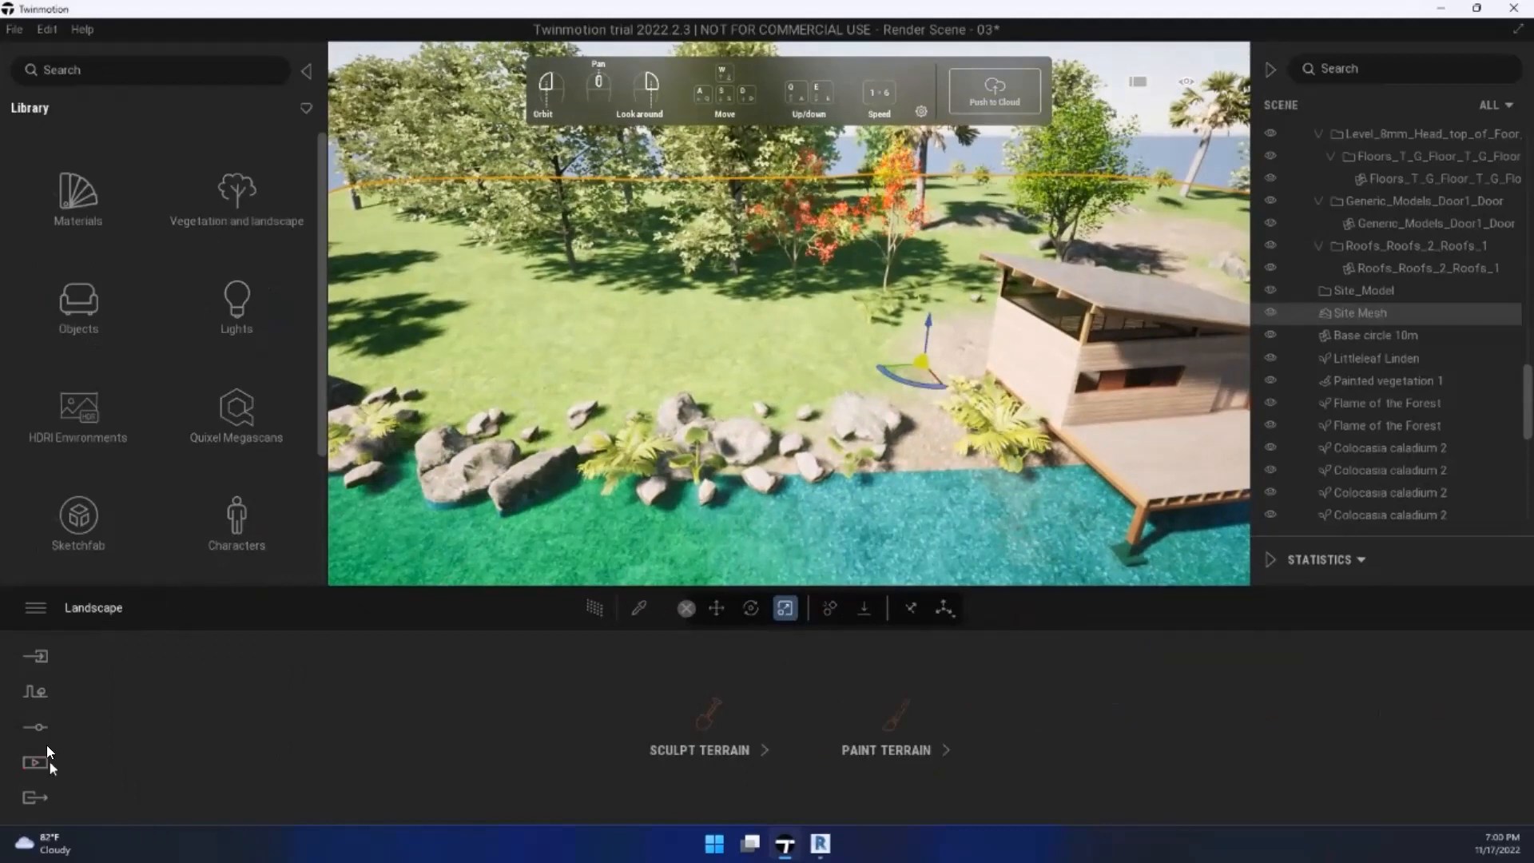
pyautogui.click(35, 692)
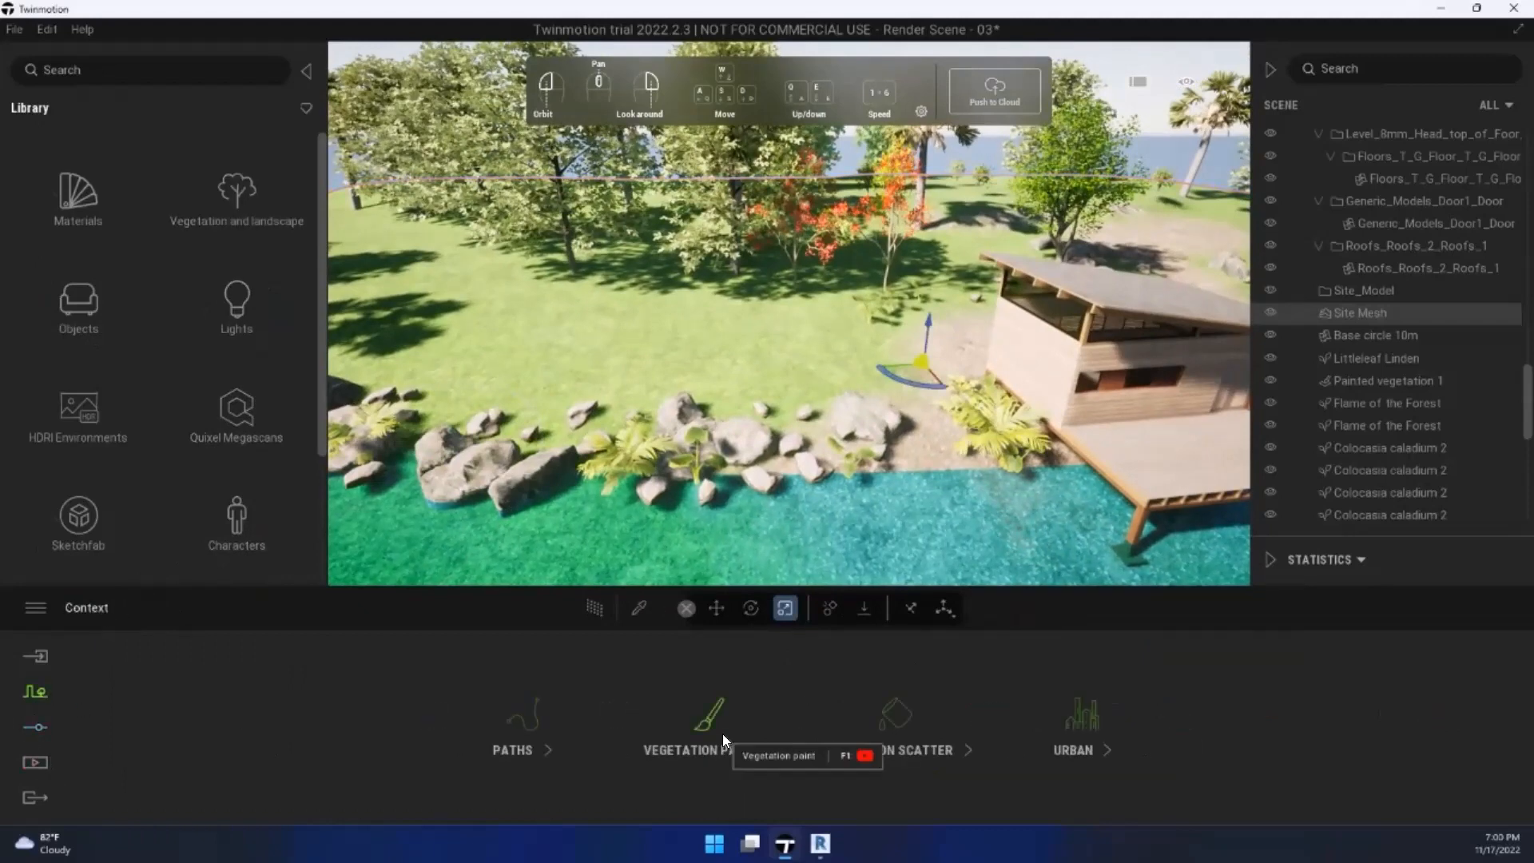
pyautogui.click(708, 719)
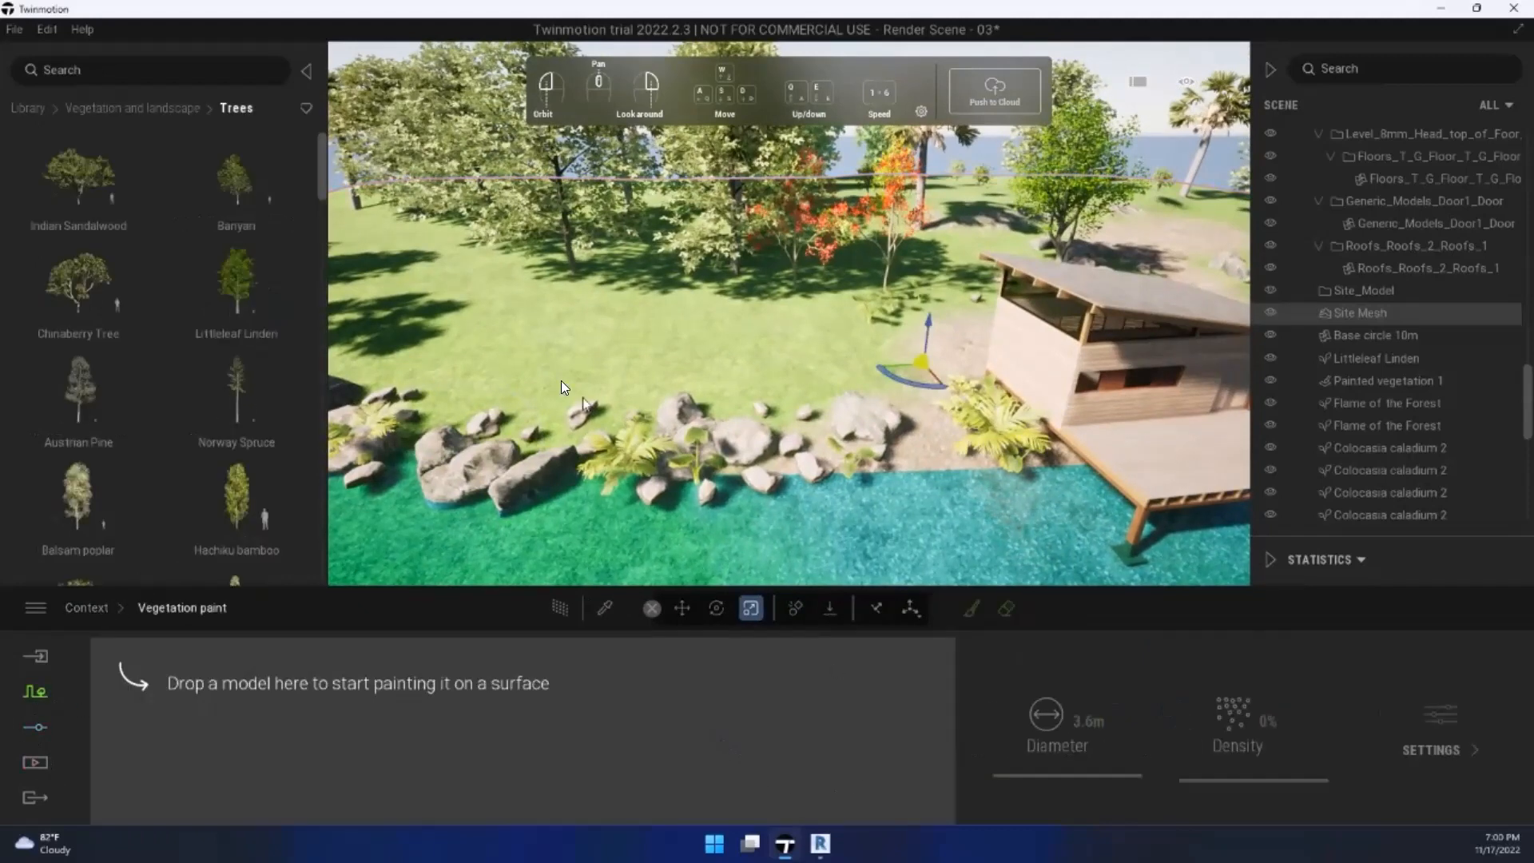
# Step: Save the scene as a new file named Render Scene - 04 in the Major Project folder
pyautogui.click(20, 32)
pyautogui.click(71, 180)
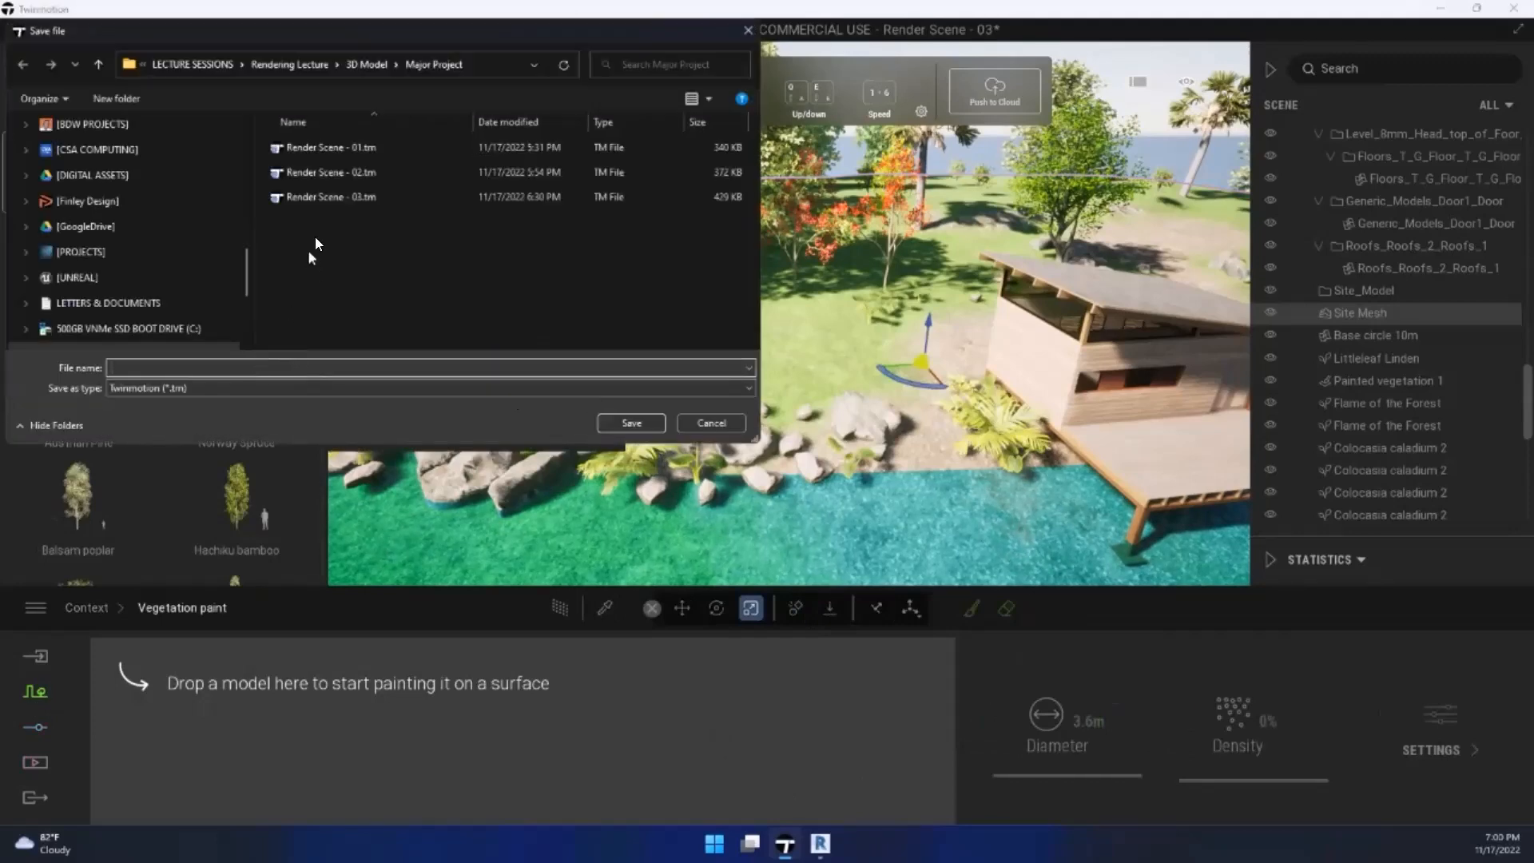
pyautogui.click(339, 199)
pyautogui.doubleClick(256, 367)
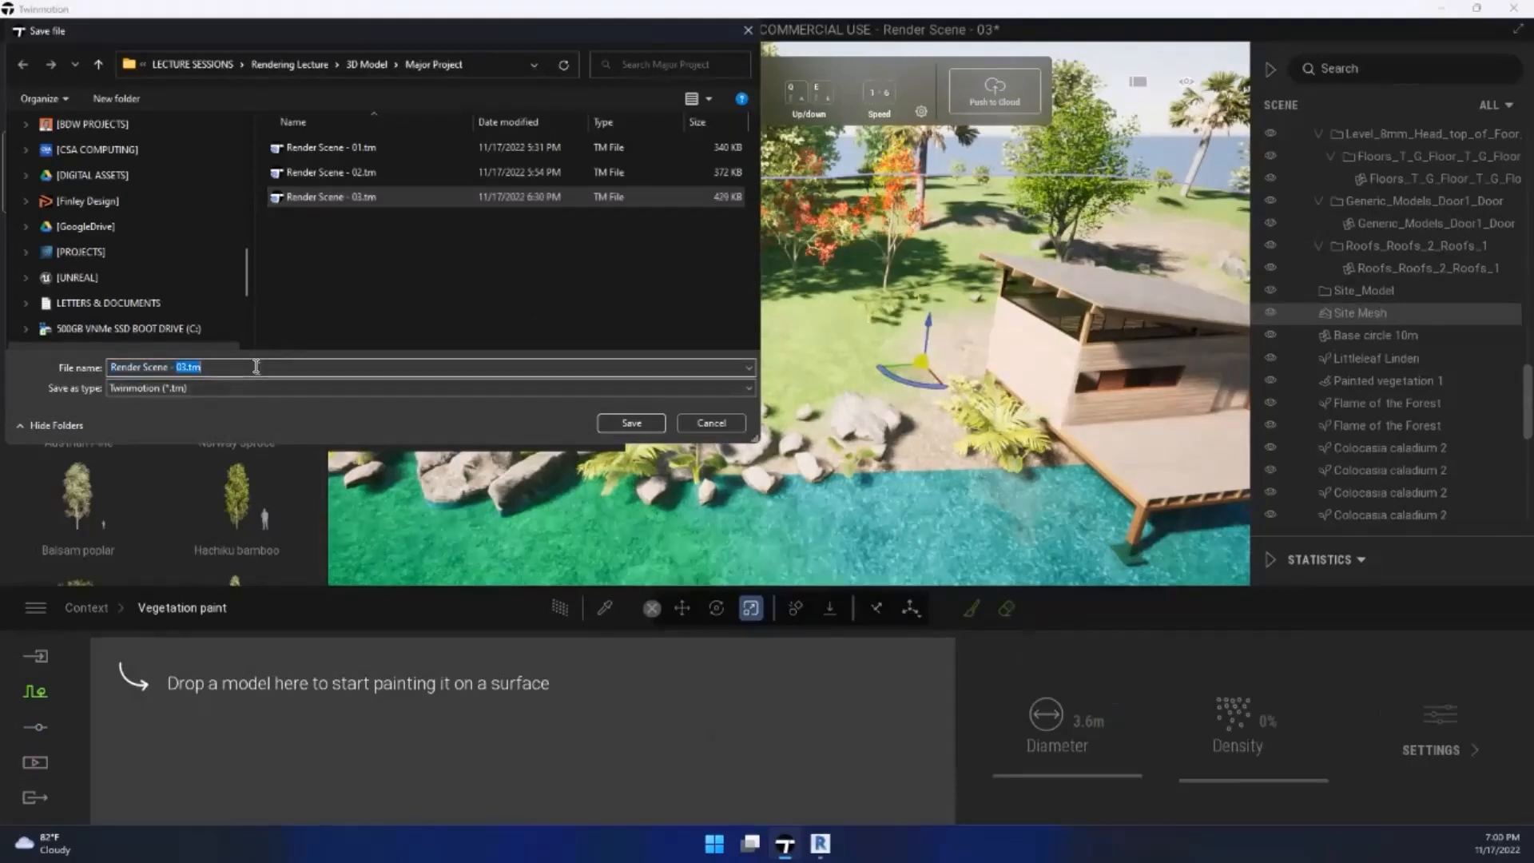
pyautogui.write('04')
pyautogui.press('Return')
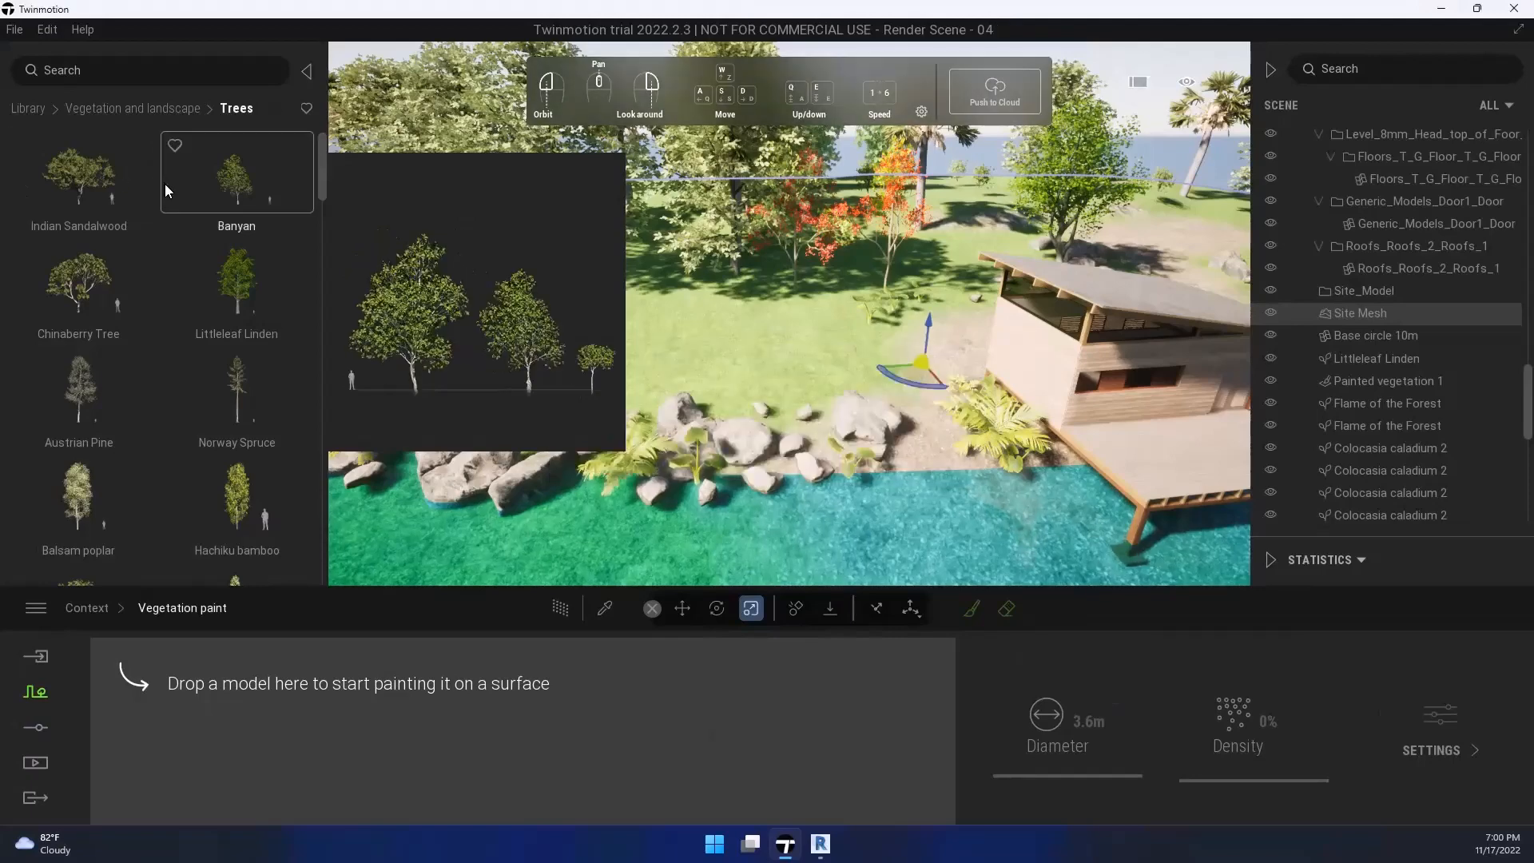
# Step: Try to add the Long grass borders 02 detail grass to the empty vegetation paint set
pyautogui.scroll(-1, 165, 156)
pyautogui.click(140, 111)
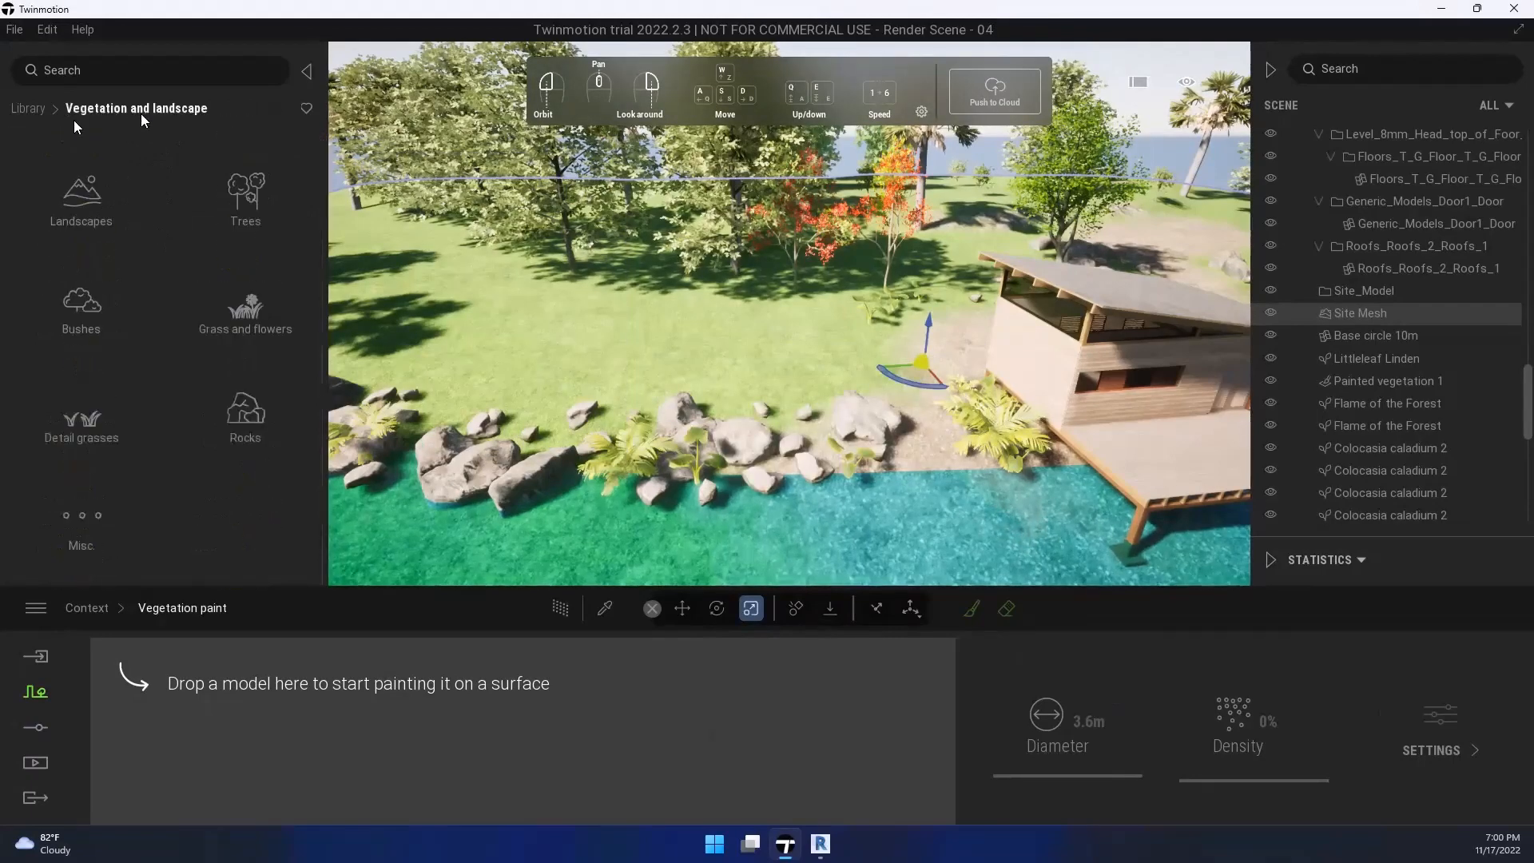
pyautogui.click(111, 417)
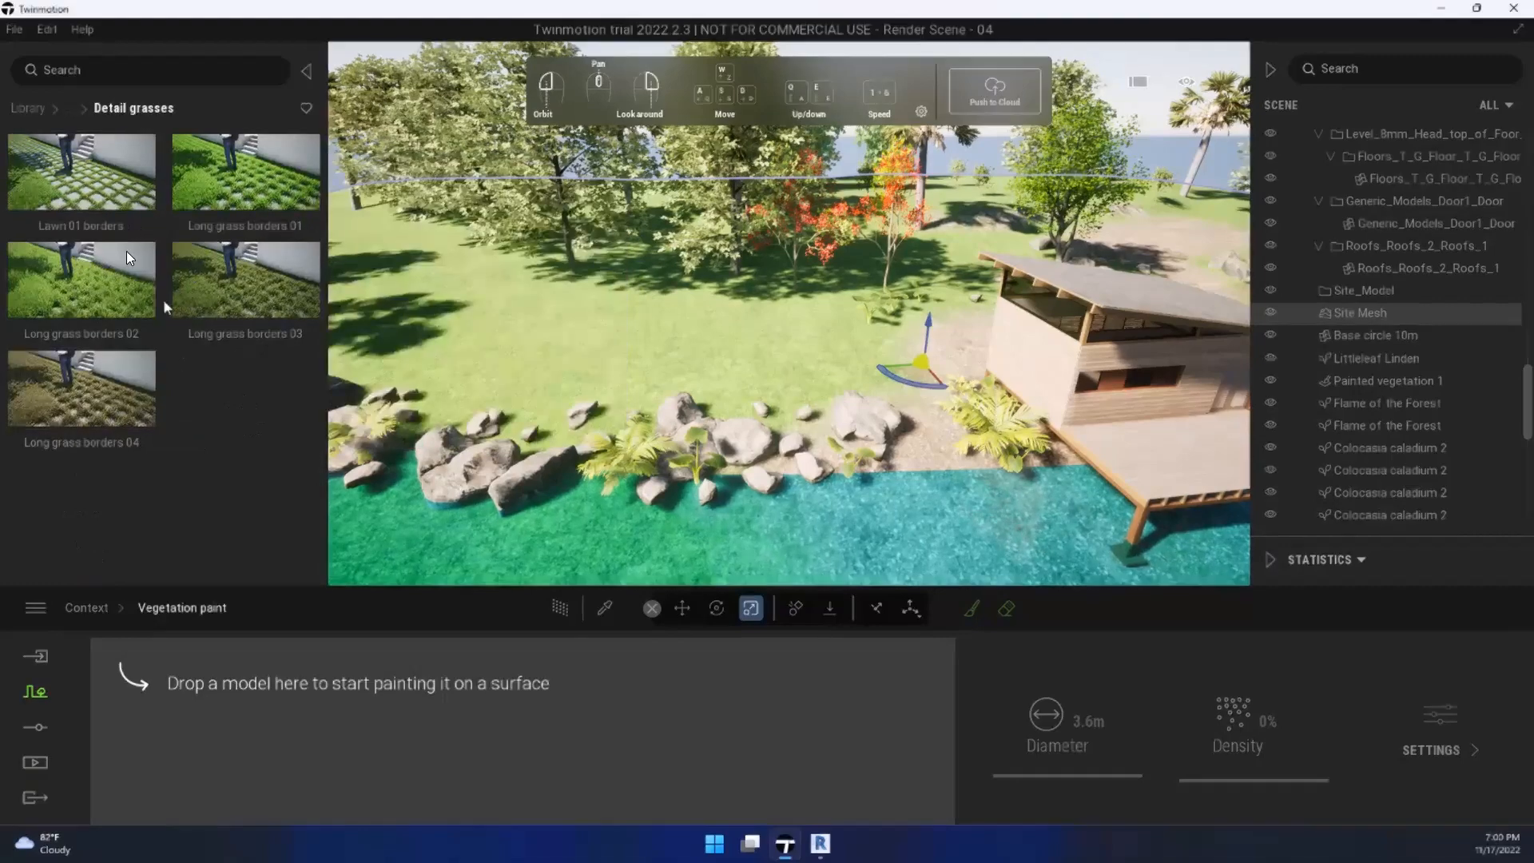
pyautogui.moveTo(91, 270)
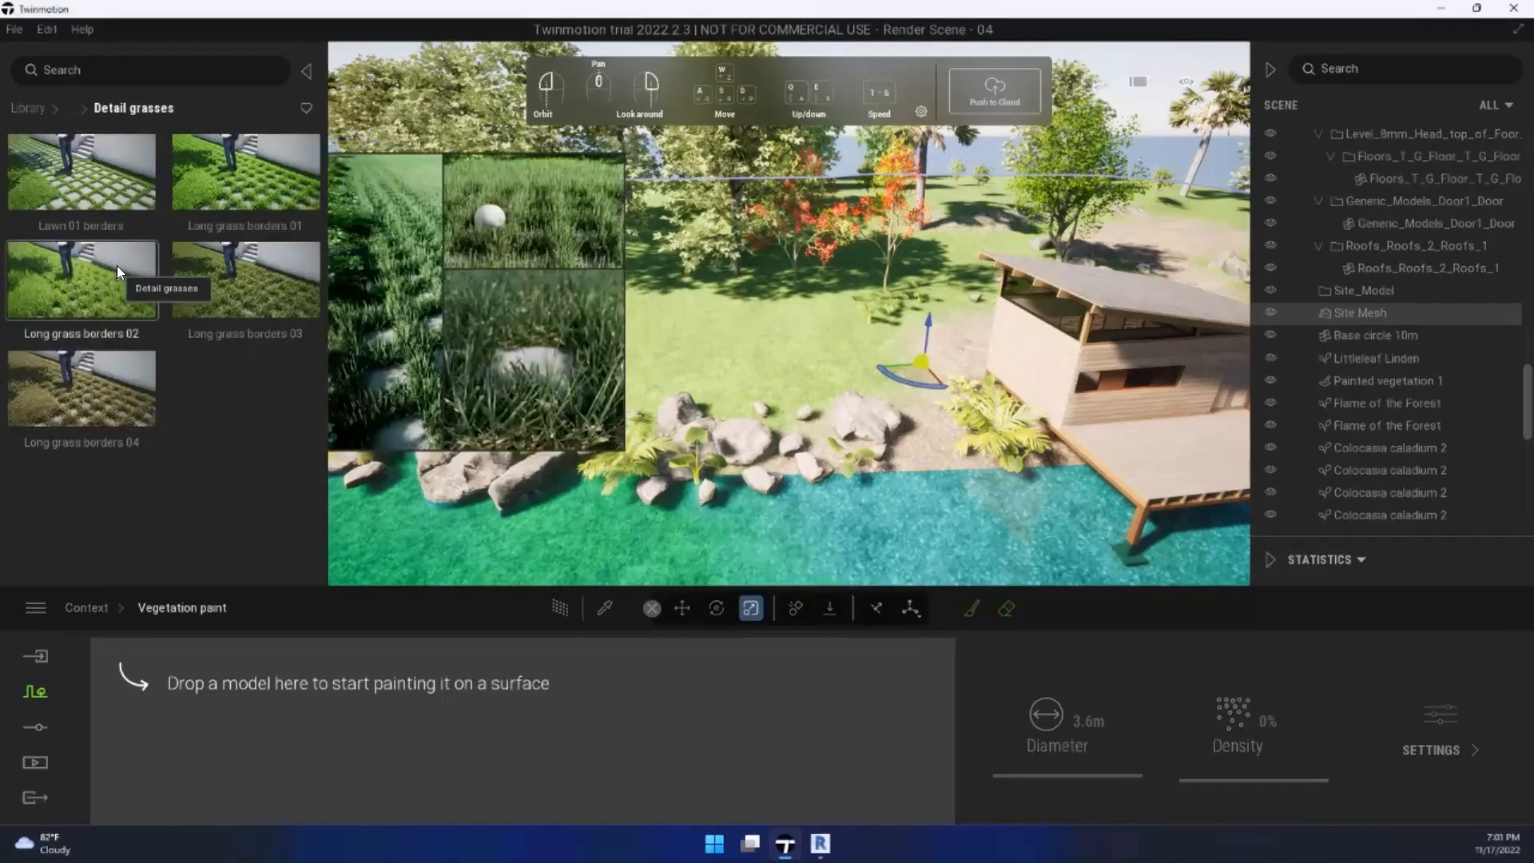
pyautogui.moveTo(240, 272)
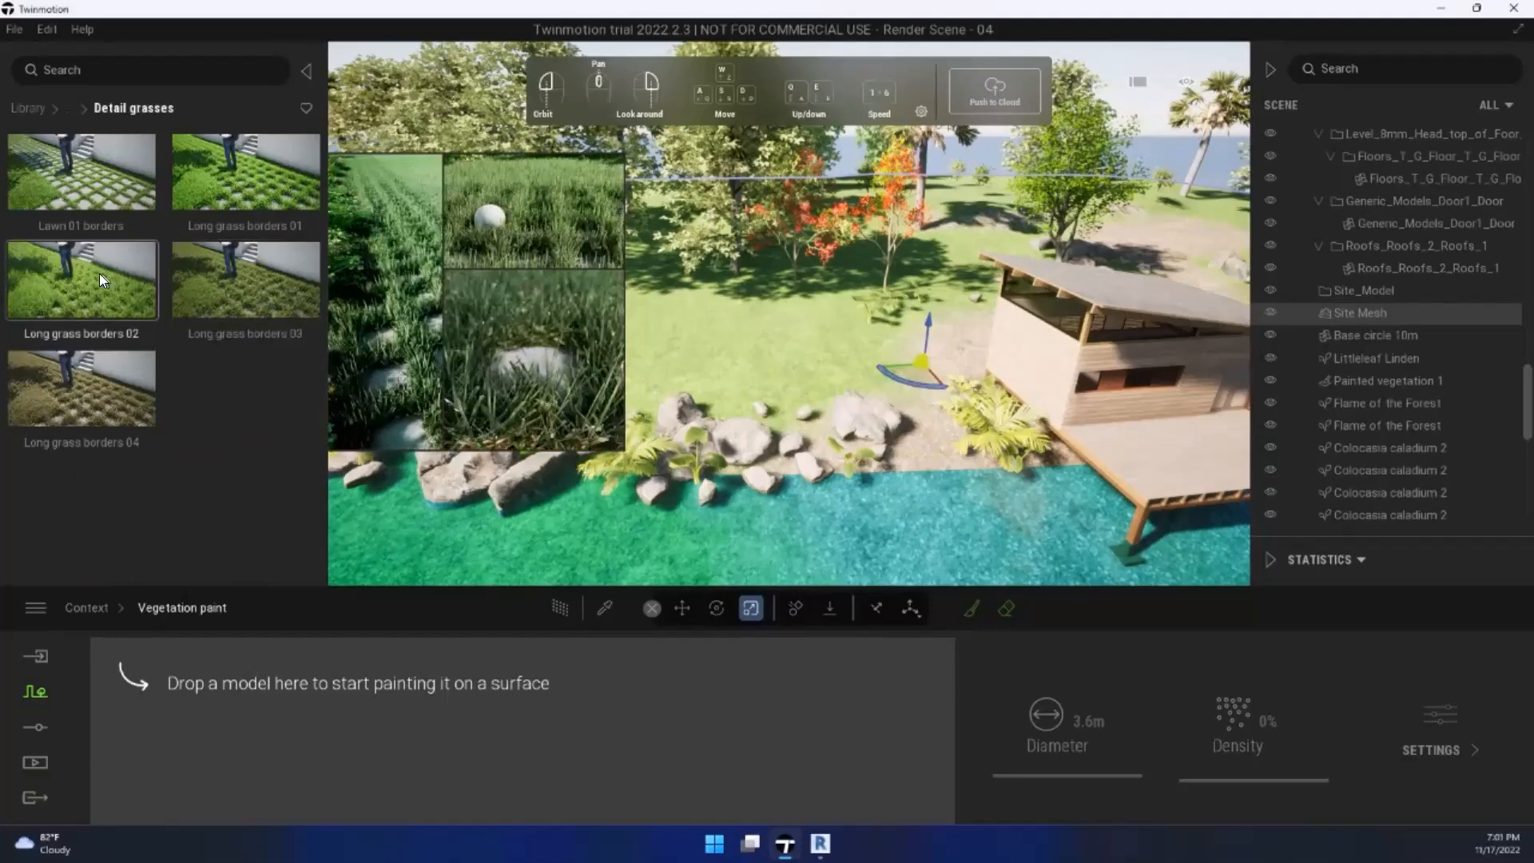
pyautogui.moveTo(103, 274)
pyautogui.mouseDown()
pyautogui.moveTo(329, 824)
pyautogui.moveTo(336, 779)
pyautogui.mouseUp()
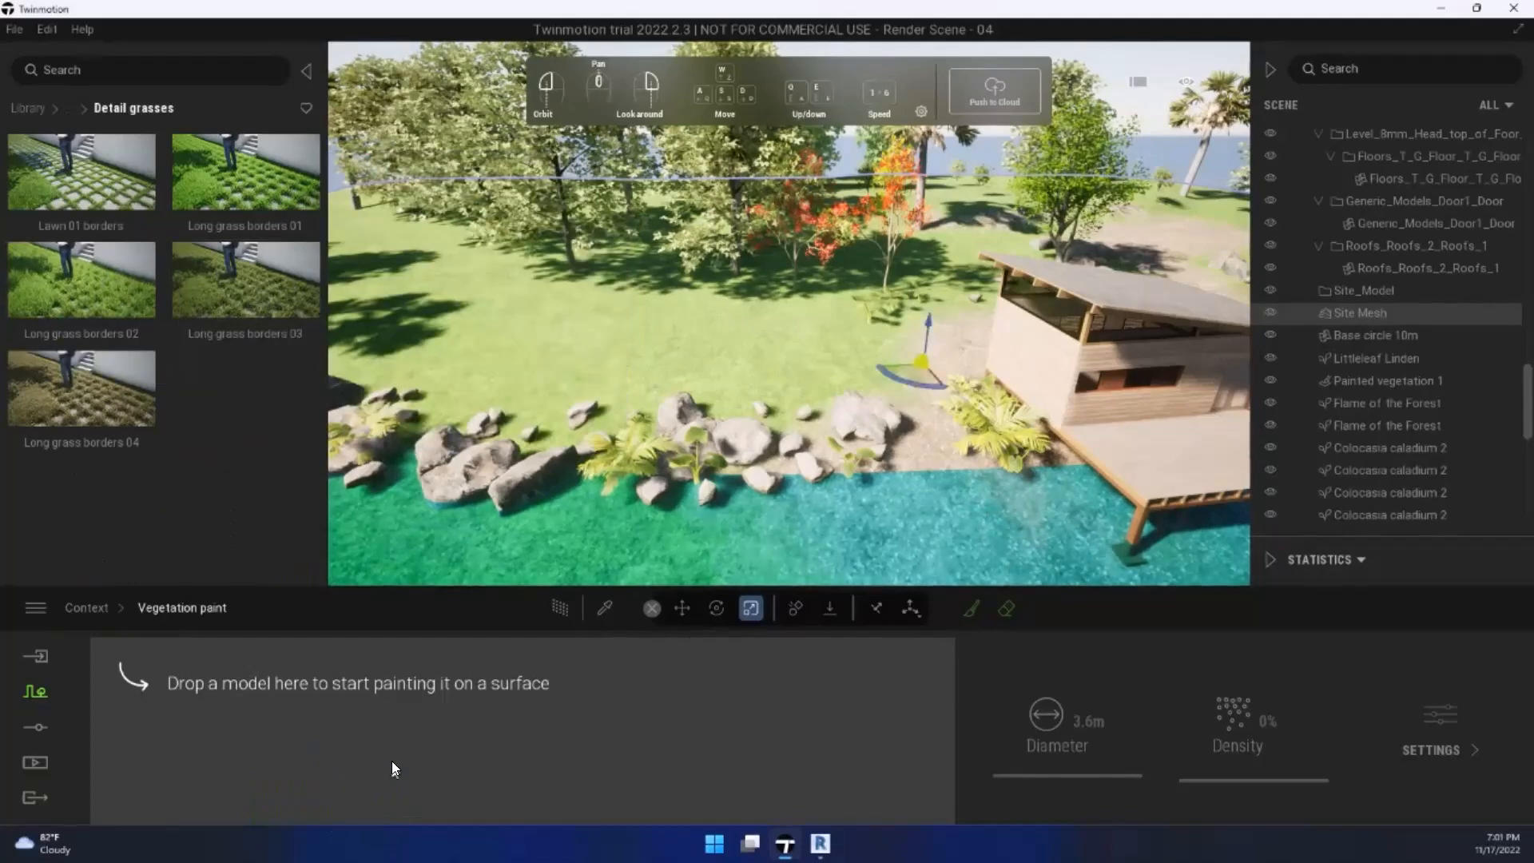
pyautogui.press('w')
pyautogui.press('d')
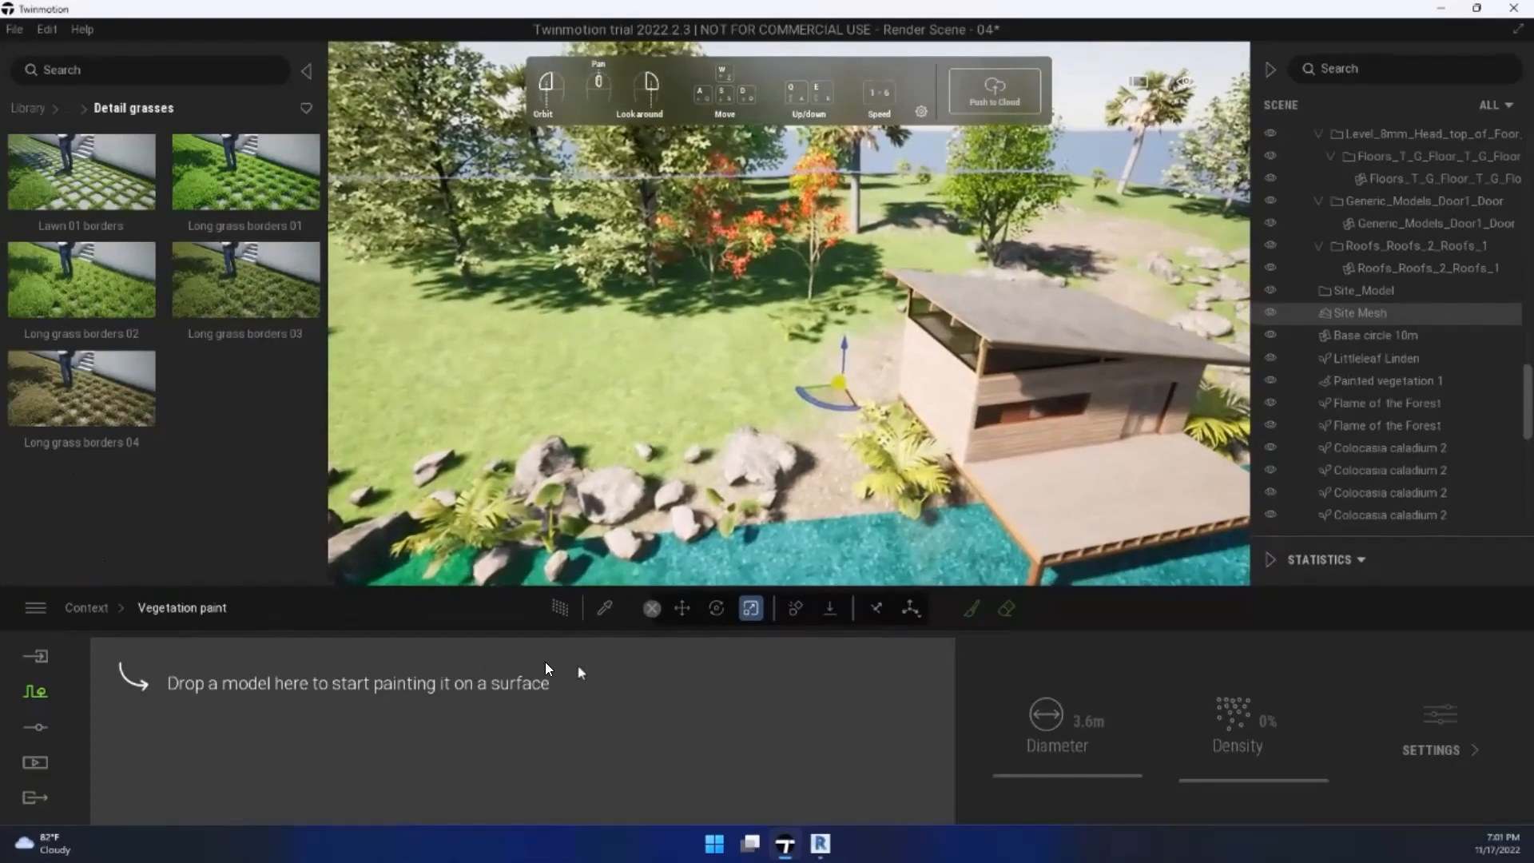
pyautogui.press('s')
pyautogui.moveTo(927, 551); pyautogui.dragTo(946, 656, button='right')
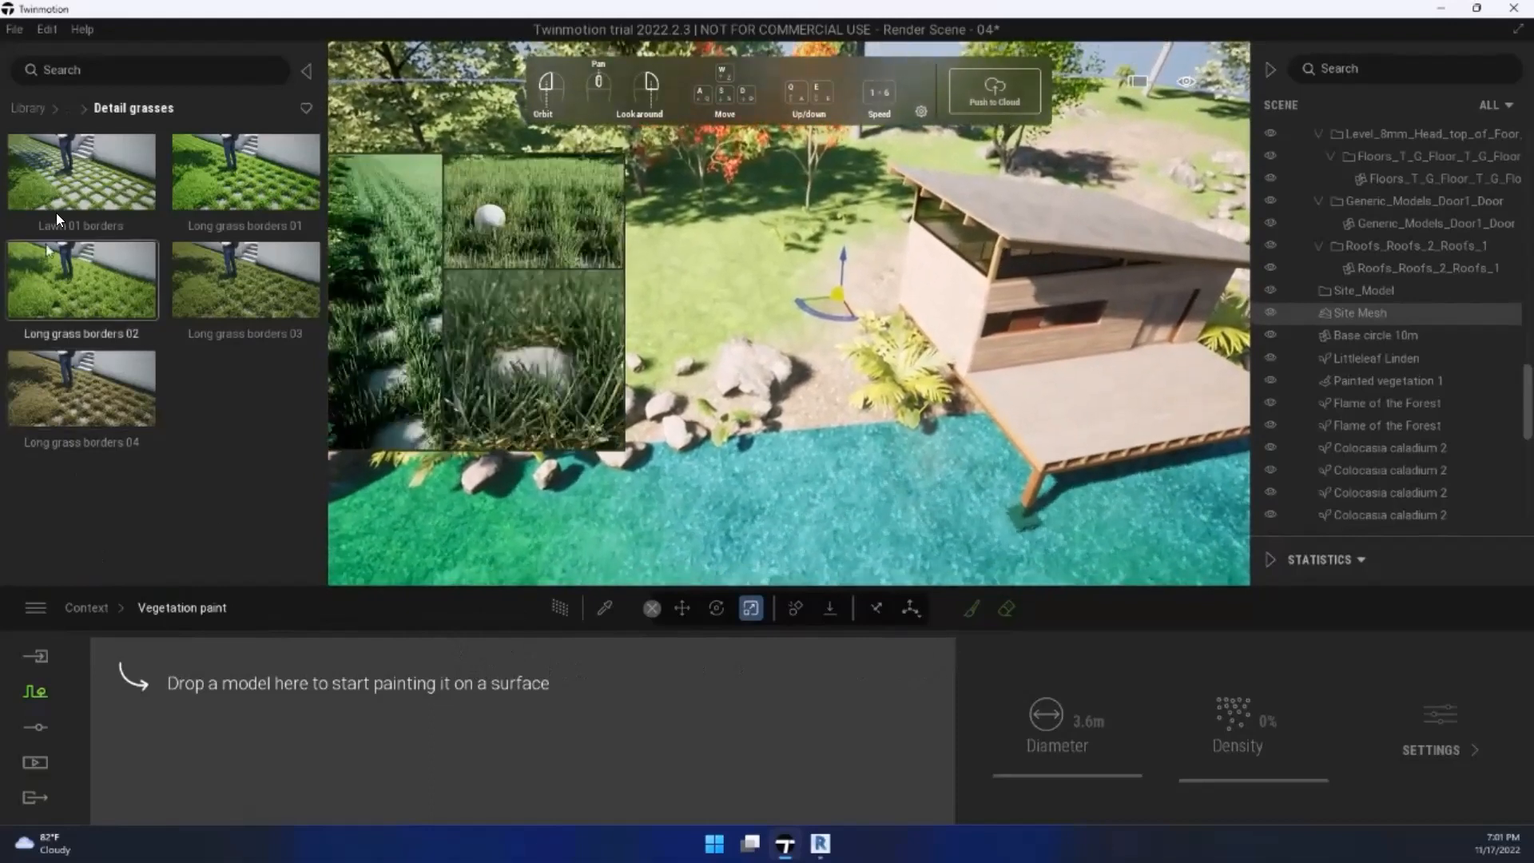
# Step: Add Weed 03 from the grass and flowers library to the vegetation paint set
pyautogui.click(31, 108)
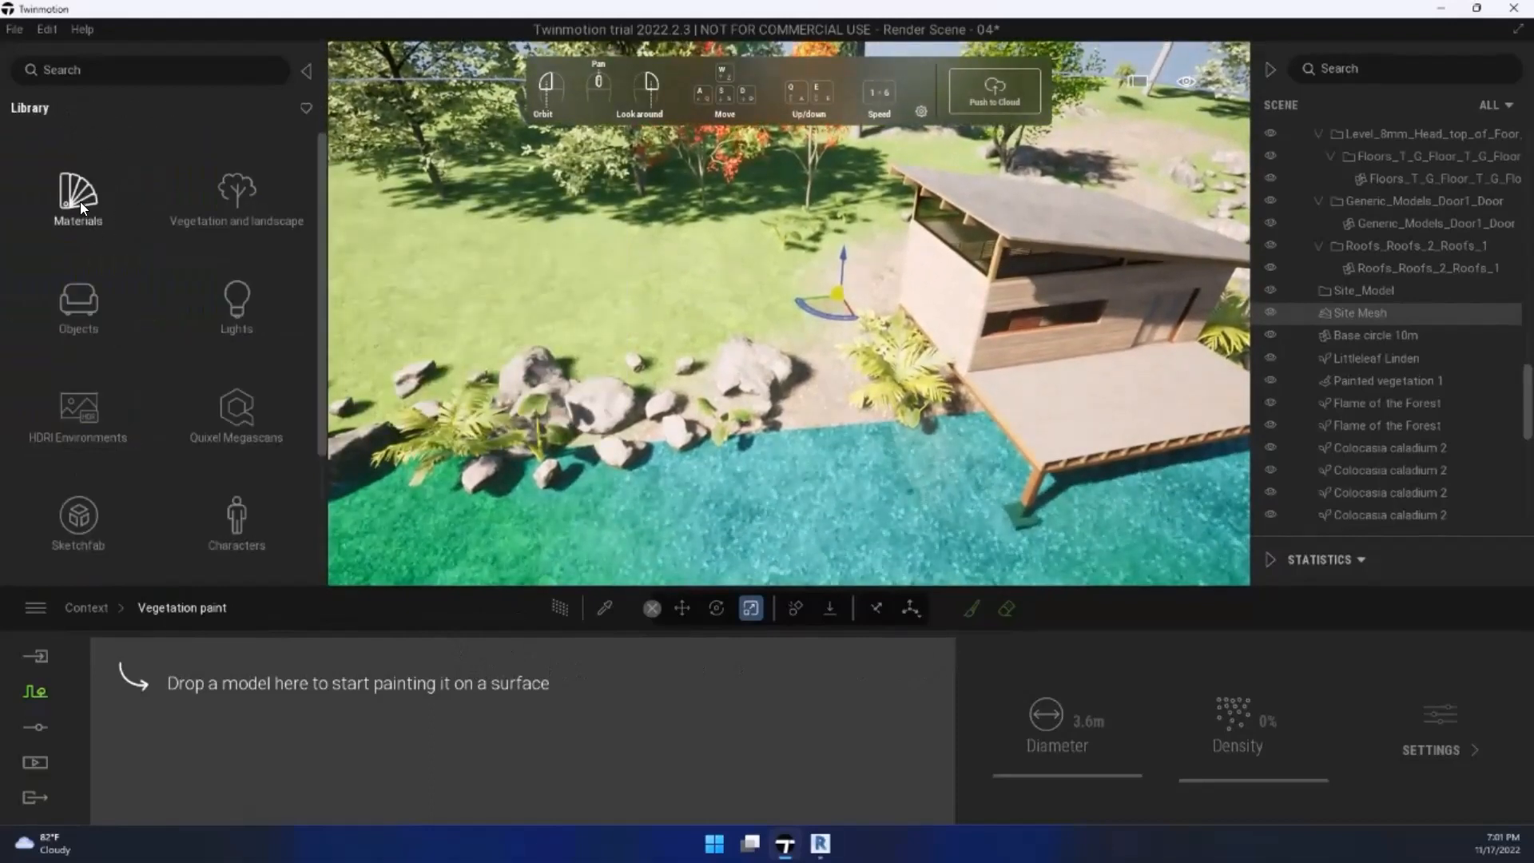
pyautogui.click(203, 187)
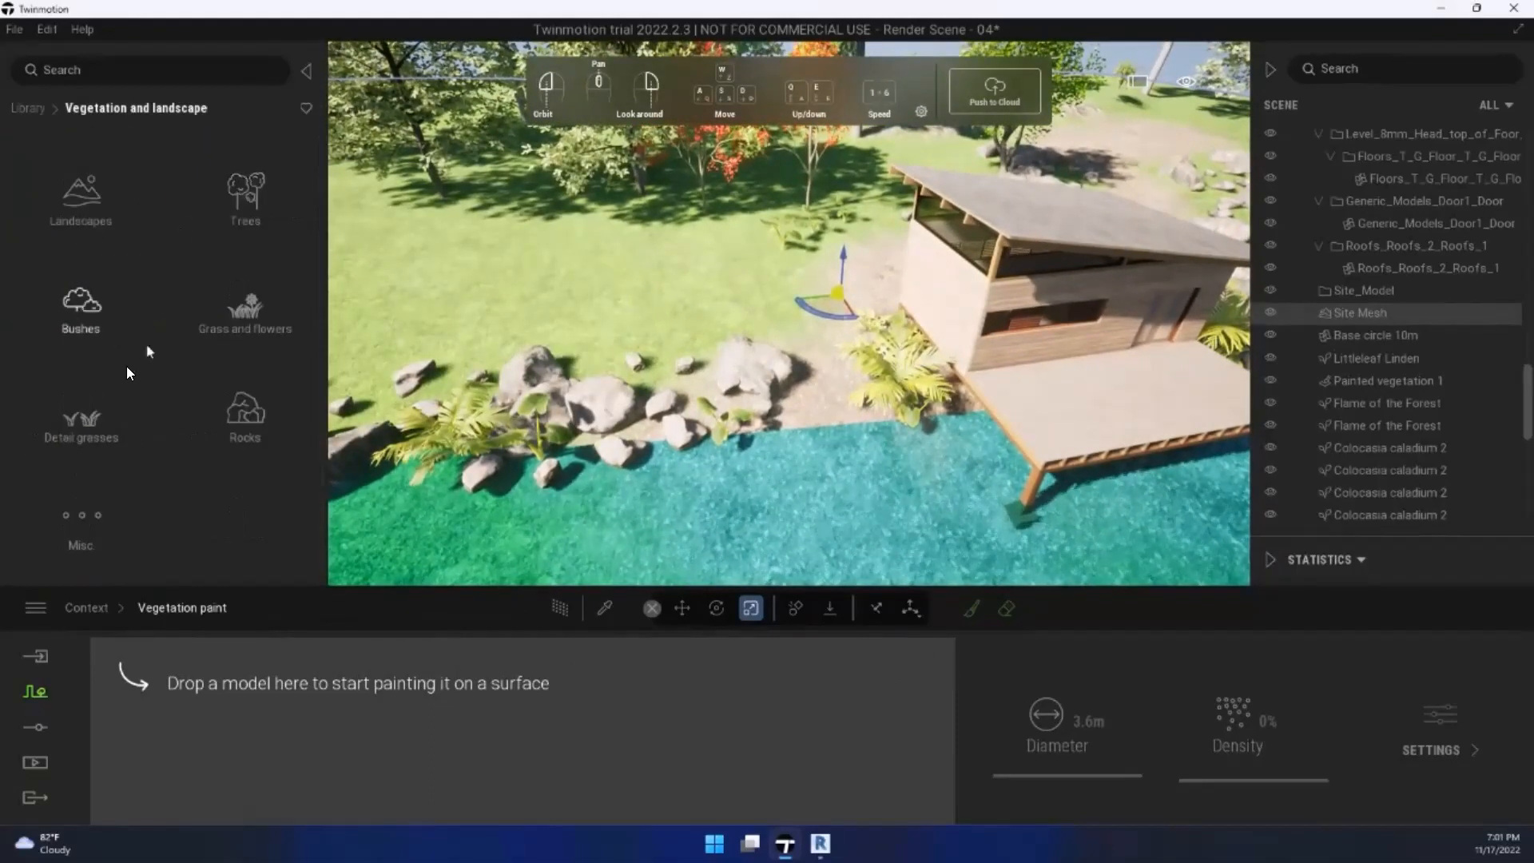
pyautogui.click(249, 313)
pyautogui.scroll(-3, 187, 449)
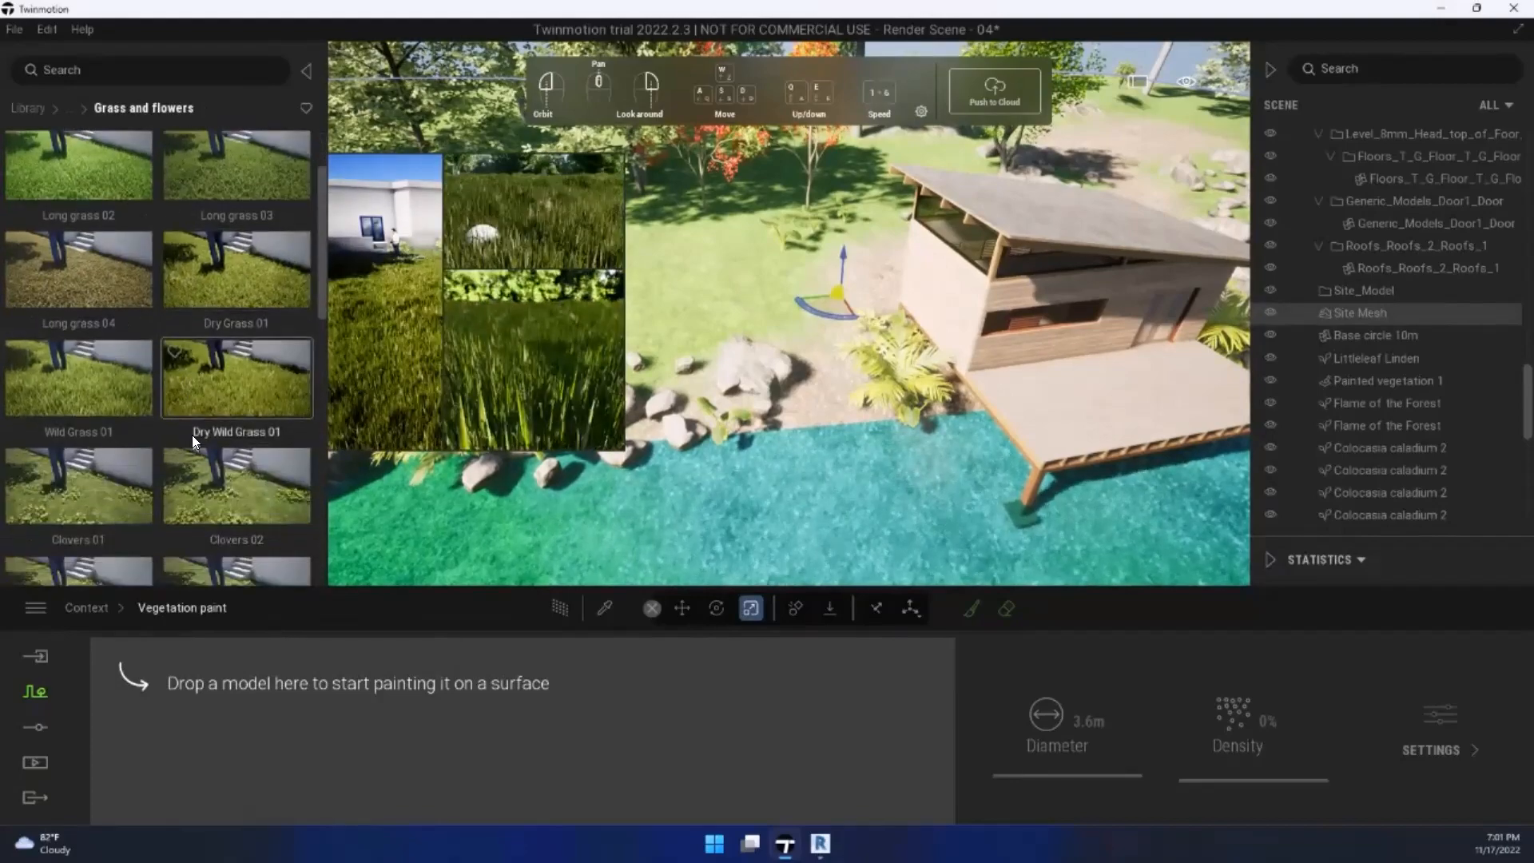
pyautogui.scroll(-3, 192, 437)
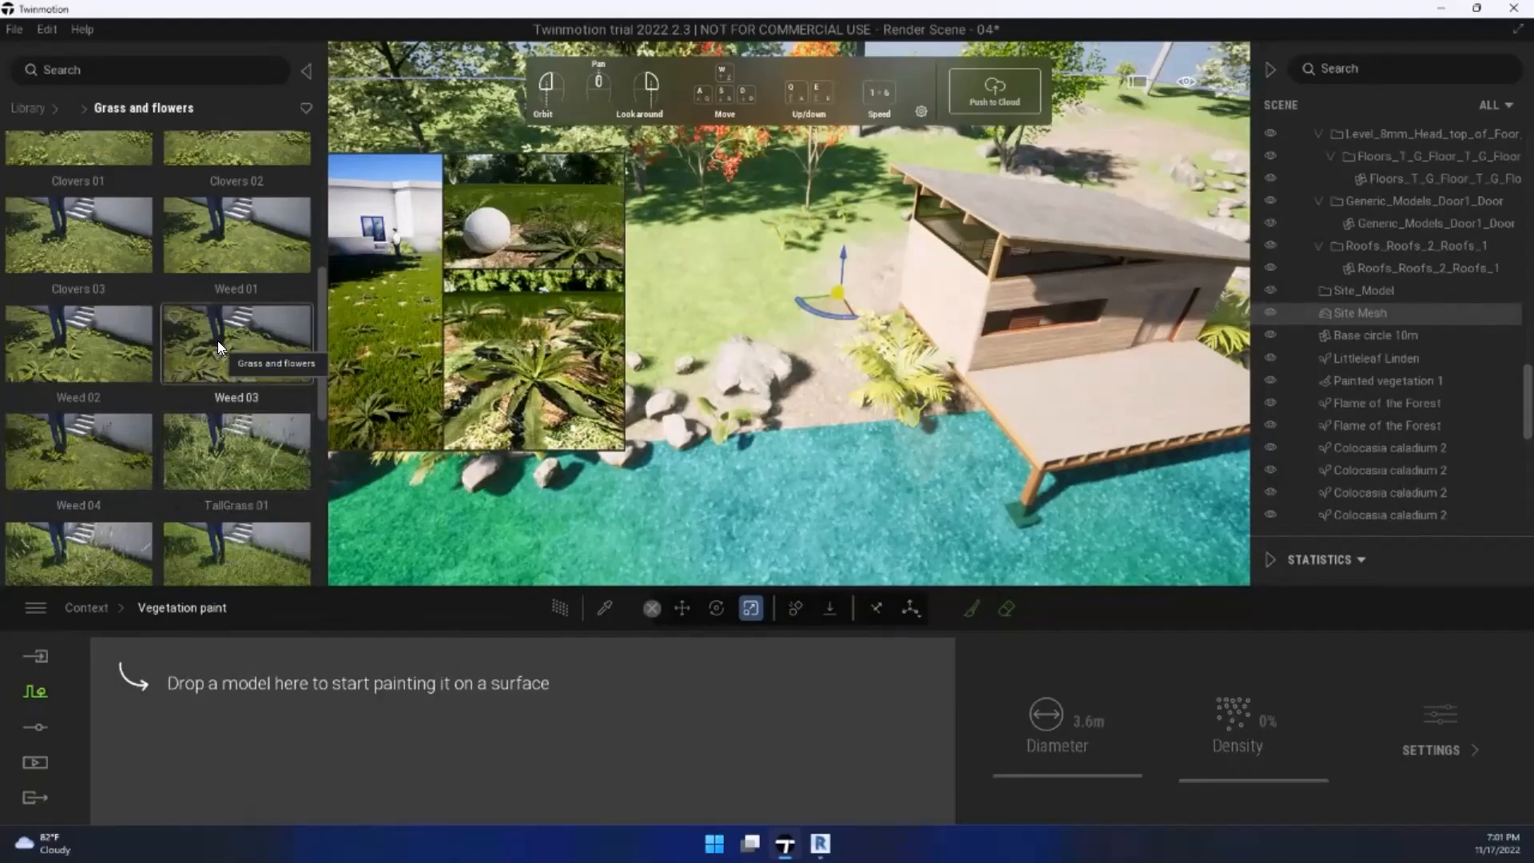
pyautogui.moveTo(216, 340)
pyautogui.mouseDown()
pyautogui.moveTo(374, 785)
pyautogui.moveTo(388, 740)
pyautogui.mouseUp()
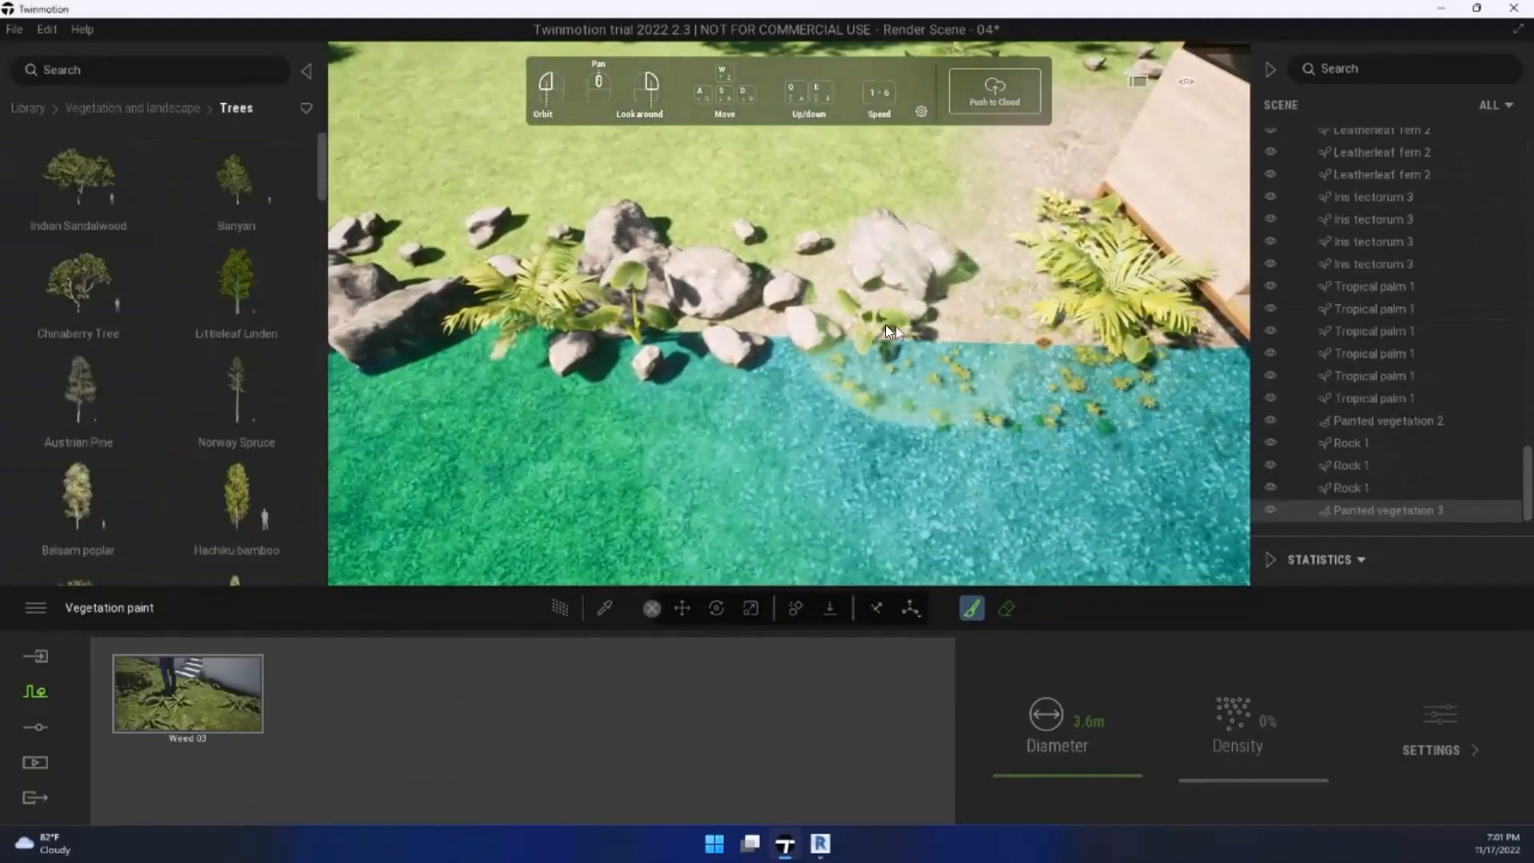
# Step: Paint Weed 03 with a 3.6 m brush along the waterline between the shoreline rocks and the deck
pyautogui.moveTo(886, 325); pyautogui.dragTo(665, 316)
pyautogui.moveTo(664, 314)
pyautogui.mouseDown(button='middle')
pyautogui.moveTo(1022, 268)
pyautogui.moveTo(1046, 288)
pyautogui.mouseUp(button='middle')
pyautogui.moveTo(917, 335)
pyautogui.mouseDown(button='right')
pyautogui.moveTo(954, 318)
pyautogui.moveTo(895, 471)
pyautogui.mouseUp(button='right')
pyautogui.moveTo(896, 472); pyautogui.dragTo(620, 404, button='middle')
pyautogui.scroll(5, 636, 472)
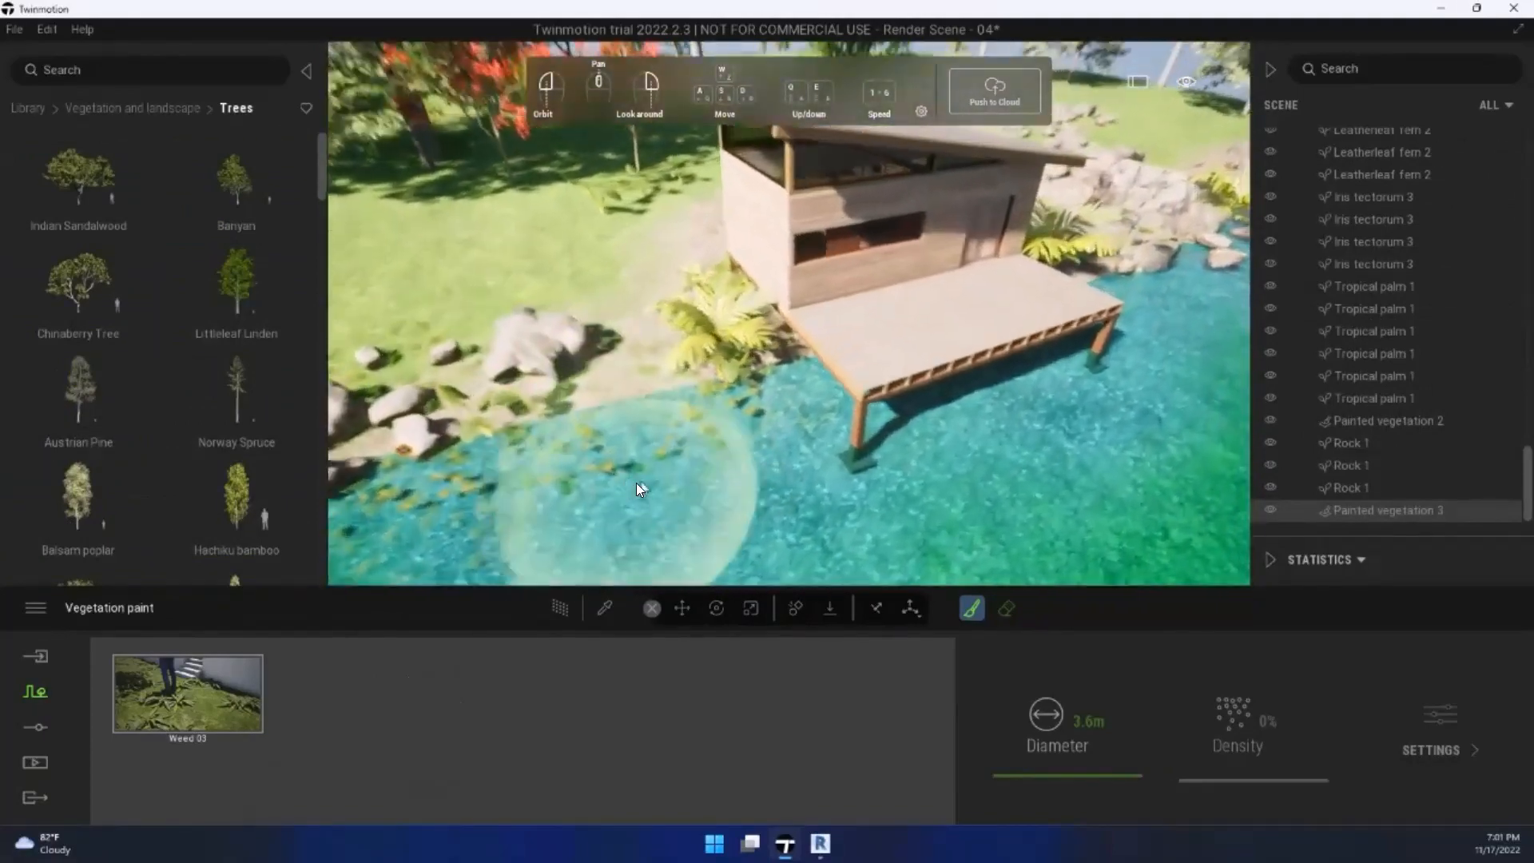
pyautogui.scroll(4, 541, 523)
pyautogui.moveTo(590, 462); pyautogui.dragTo(346, 356, button='right')
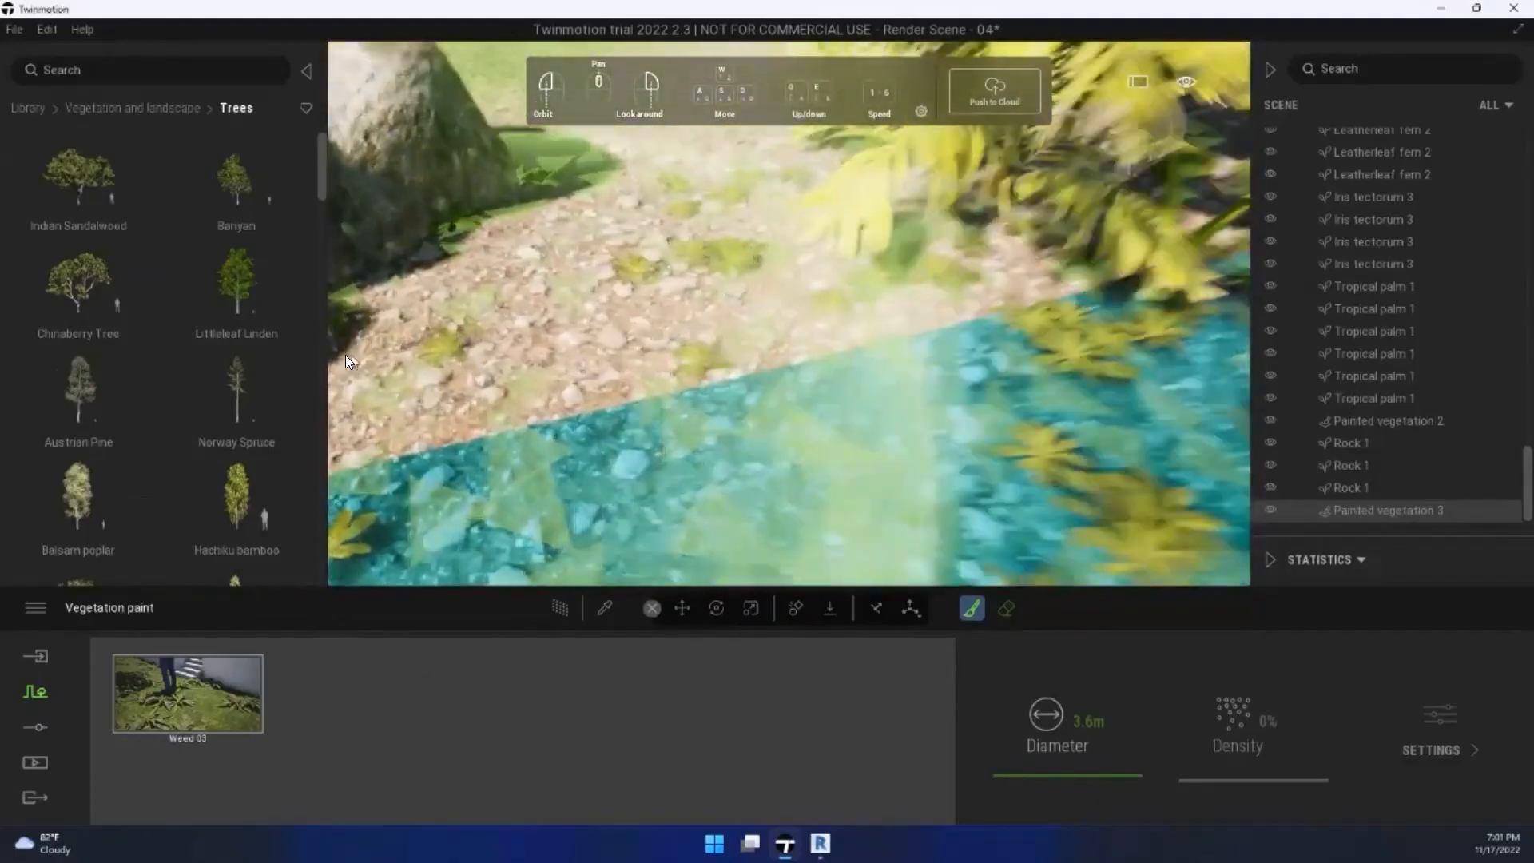
# Step: Paint more Weed 03 in the shallows beyond the deck beside the boulders, and around the palm and rocks before the house
pyautogui.moveTo(662, 358); pyautogui.dragTo(830, 347, button='right')
pyautogui.scroll(-5, 663, 359)
pyautogui.scroll(-5, 665, 358)
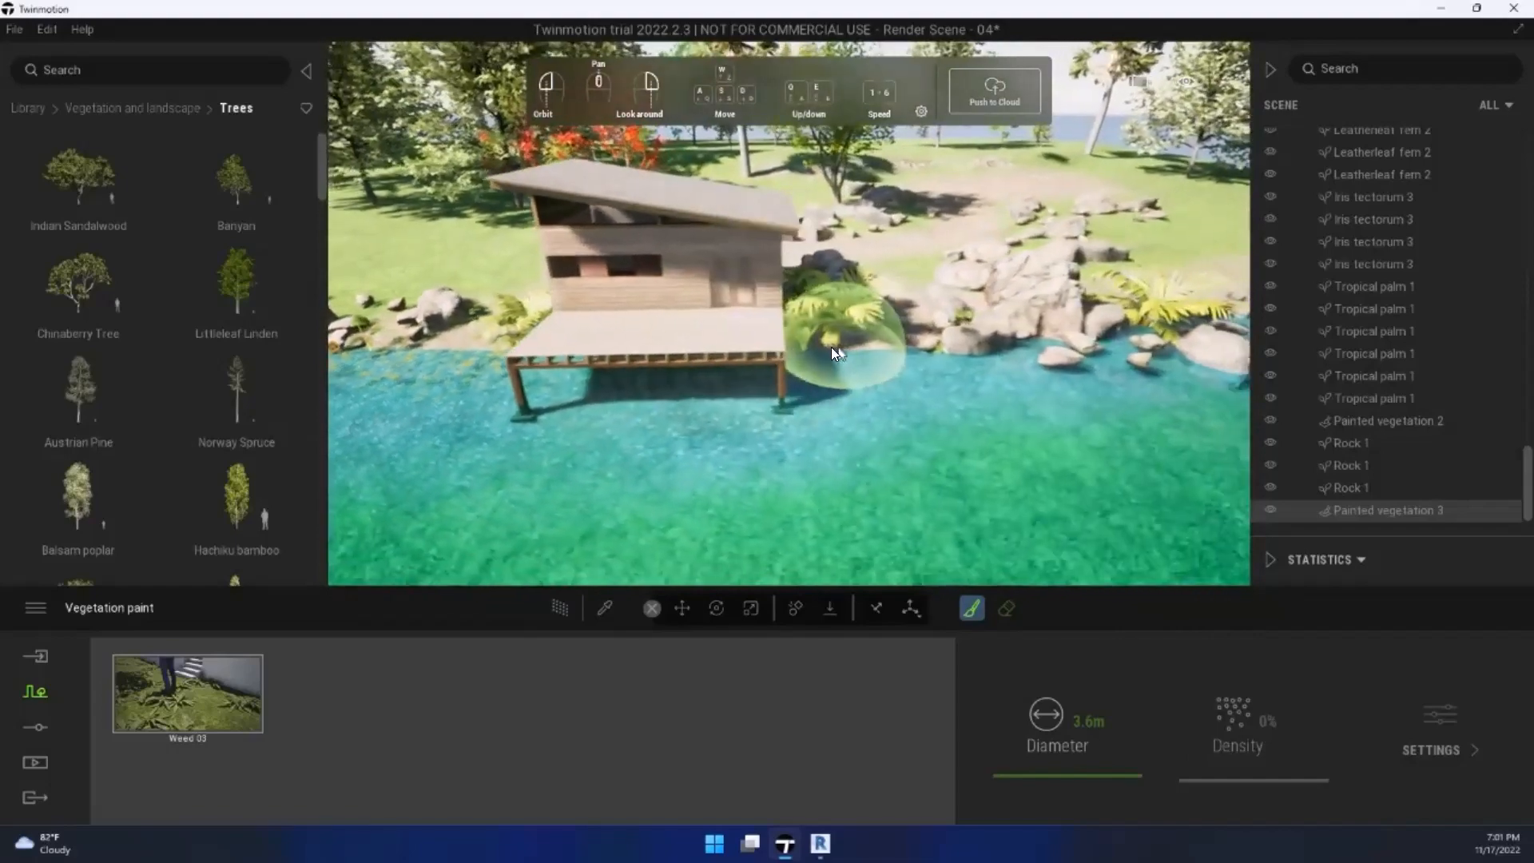
pyautogui.scroll(3, 817, 351)
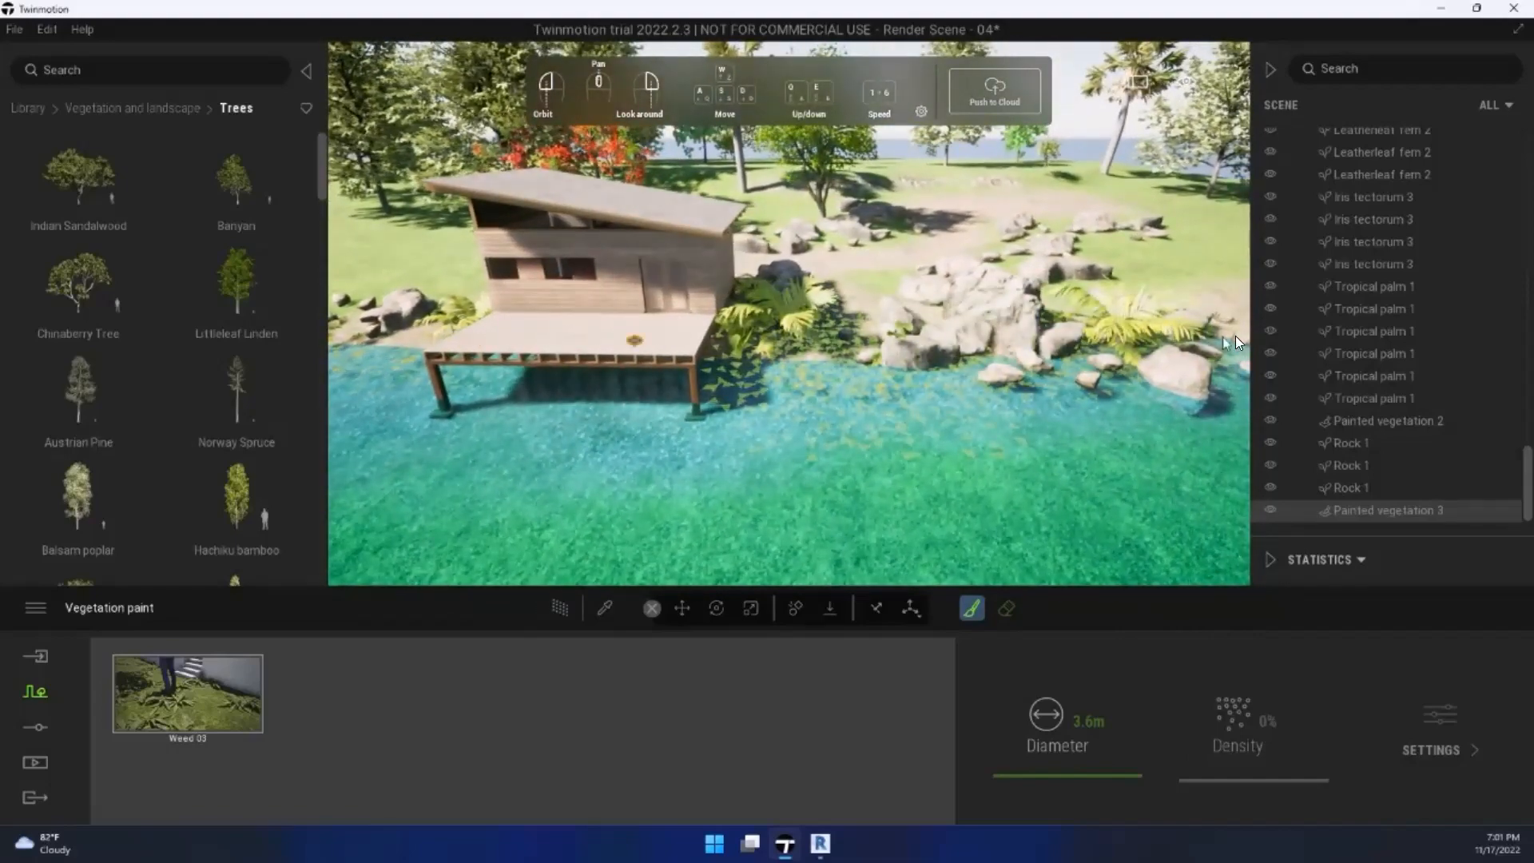
pyautogui.scroll(-2, 819, 358)
pyautogui.scroll(5, 627, 360)
pyautogui.moveTo(624, 362); pyautogui.dragTo(329, 460, button='right')
pyautogui.scroll(-6, 179, 474)
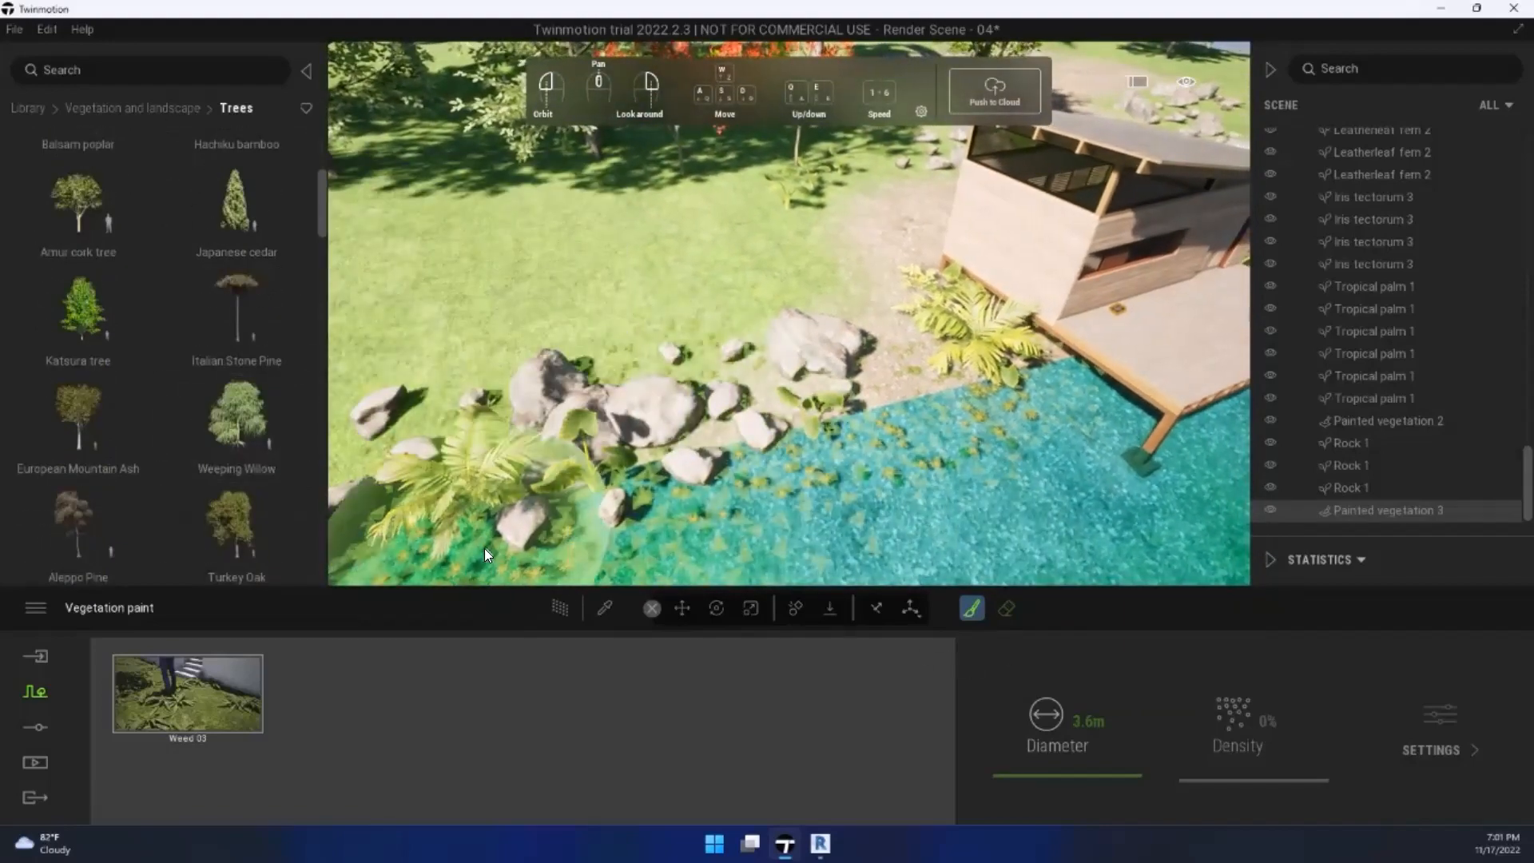
# Step: Finish painting the weeds and open a new, empty vegetation paint set
pyautogui.press('Escape')
pyautogui.click(663, 323)
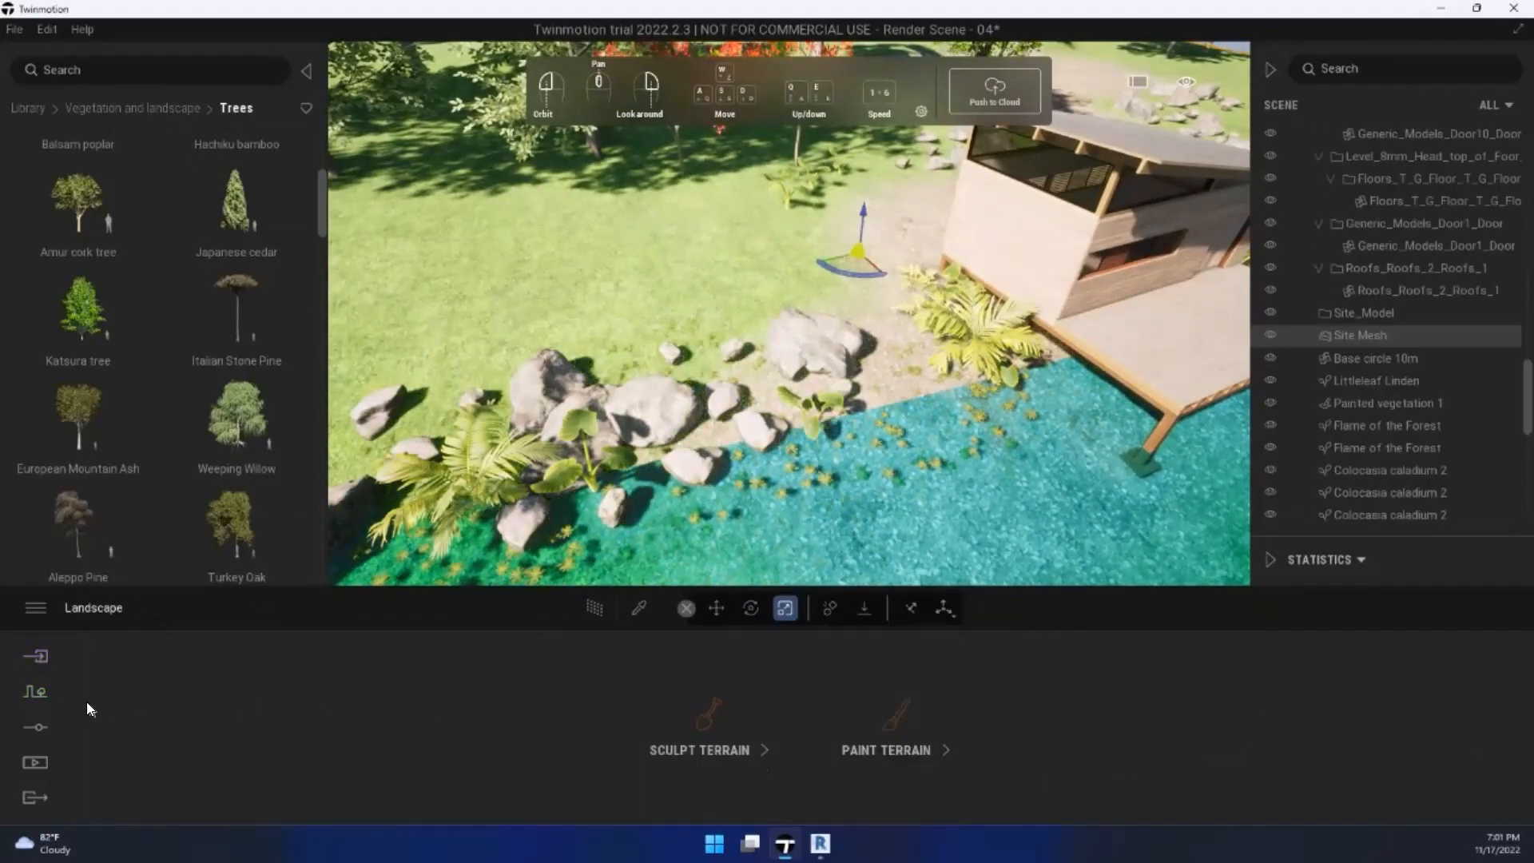
pyautogui.click(39, 696)
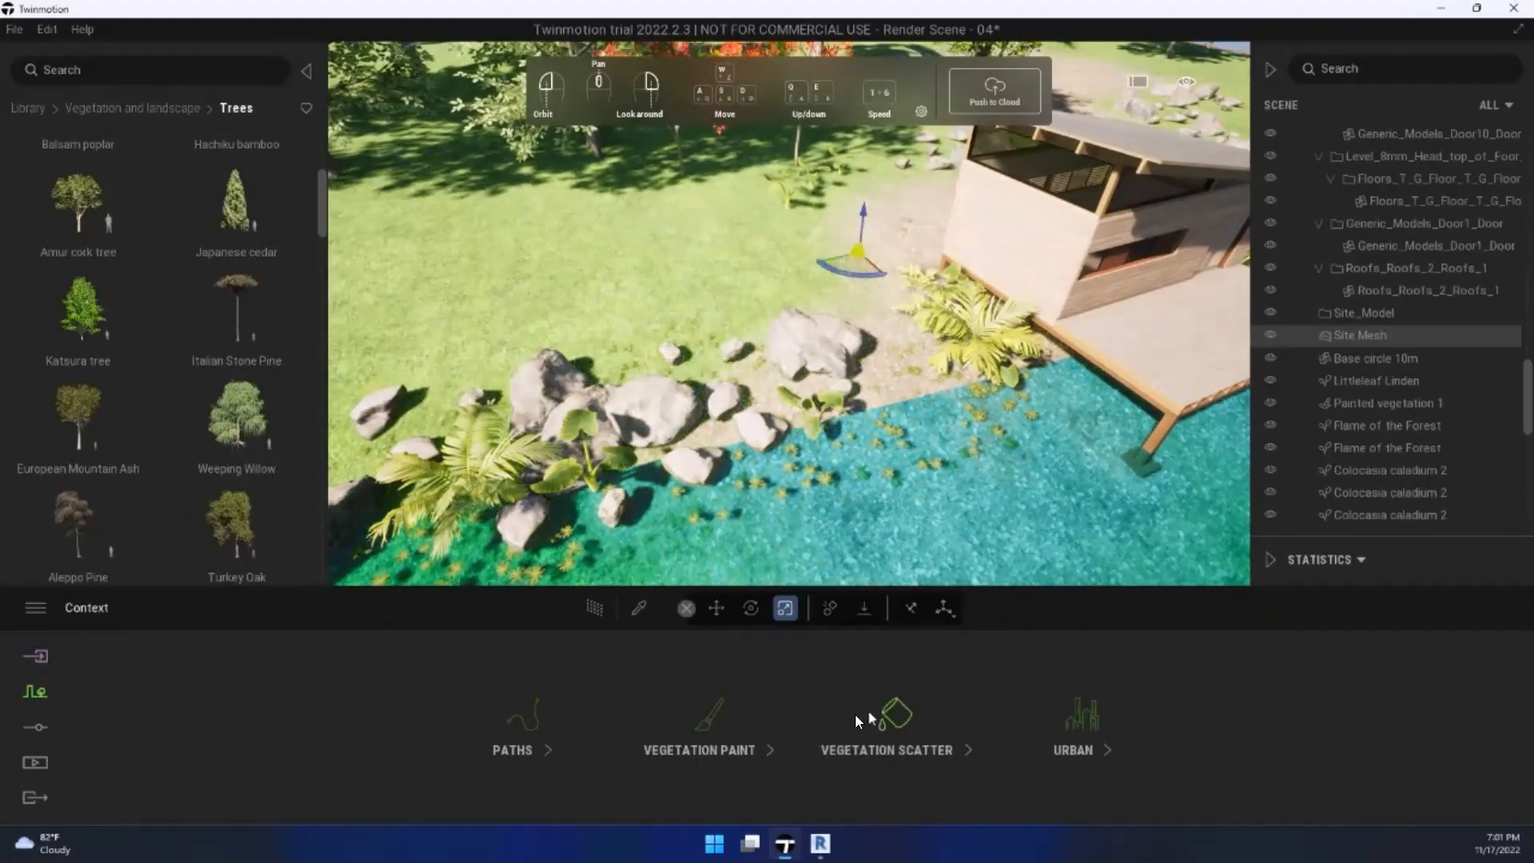
pyautogui.click(35, 728)
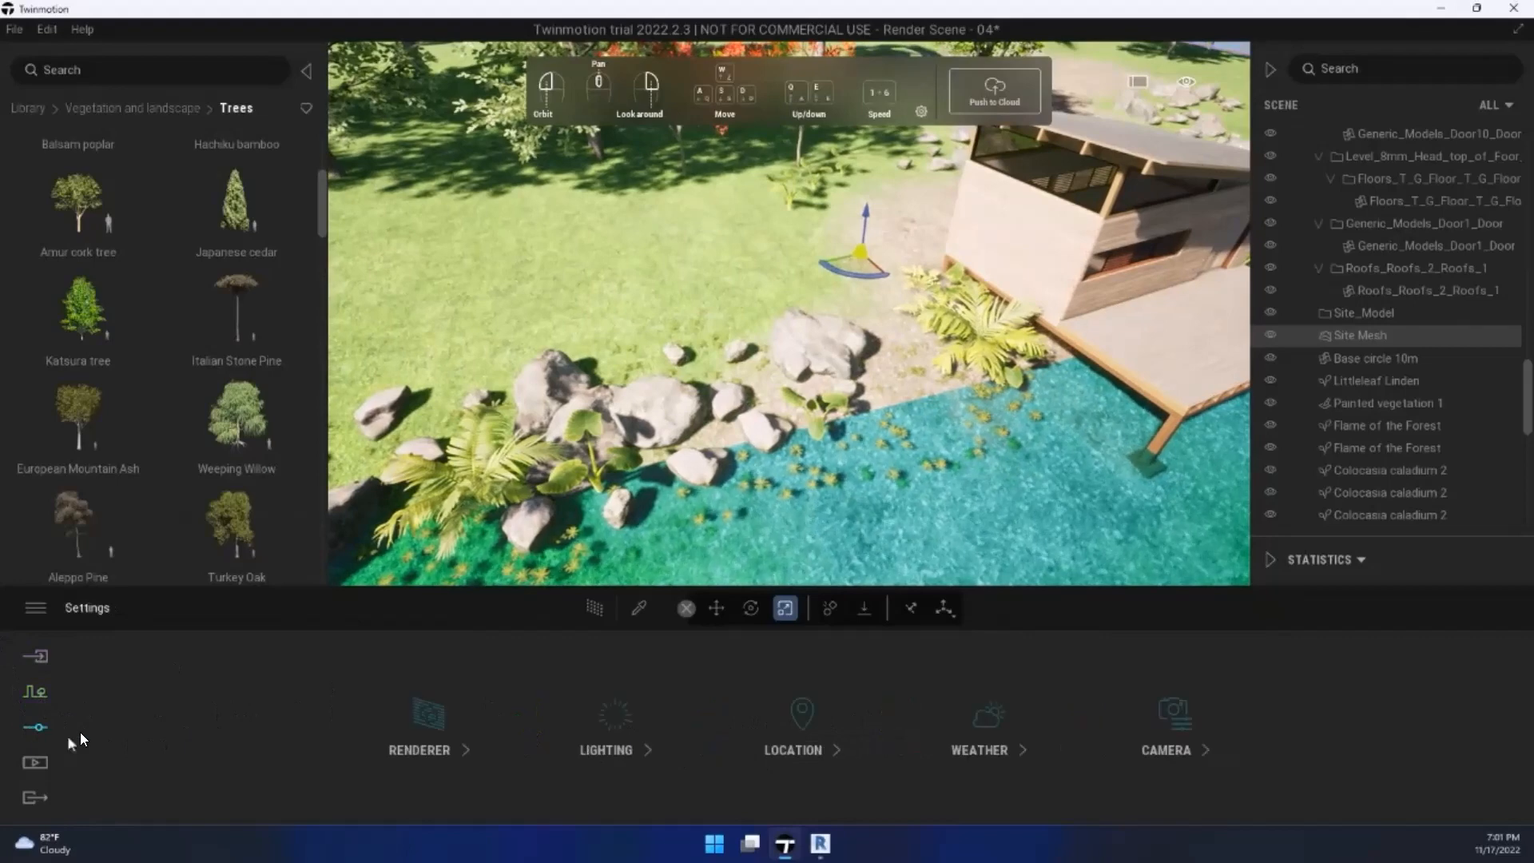
pyautogui.click(45, 686)
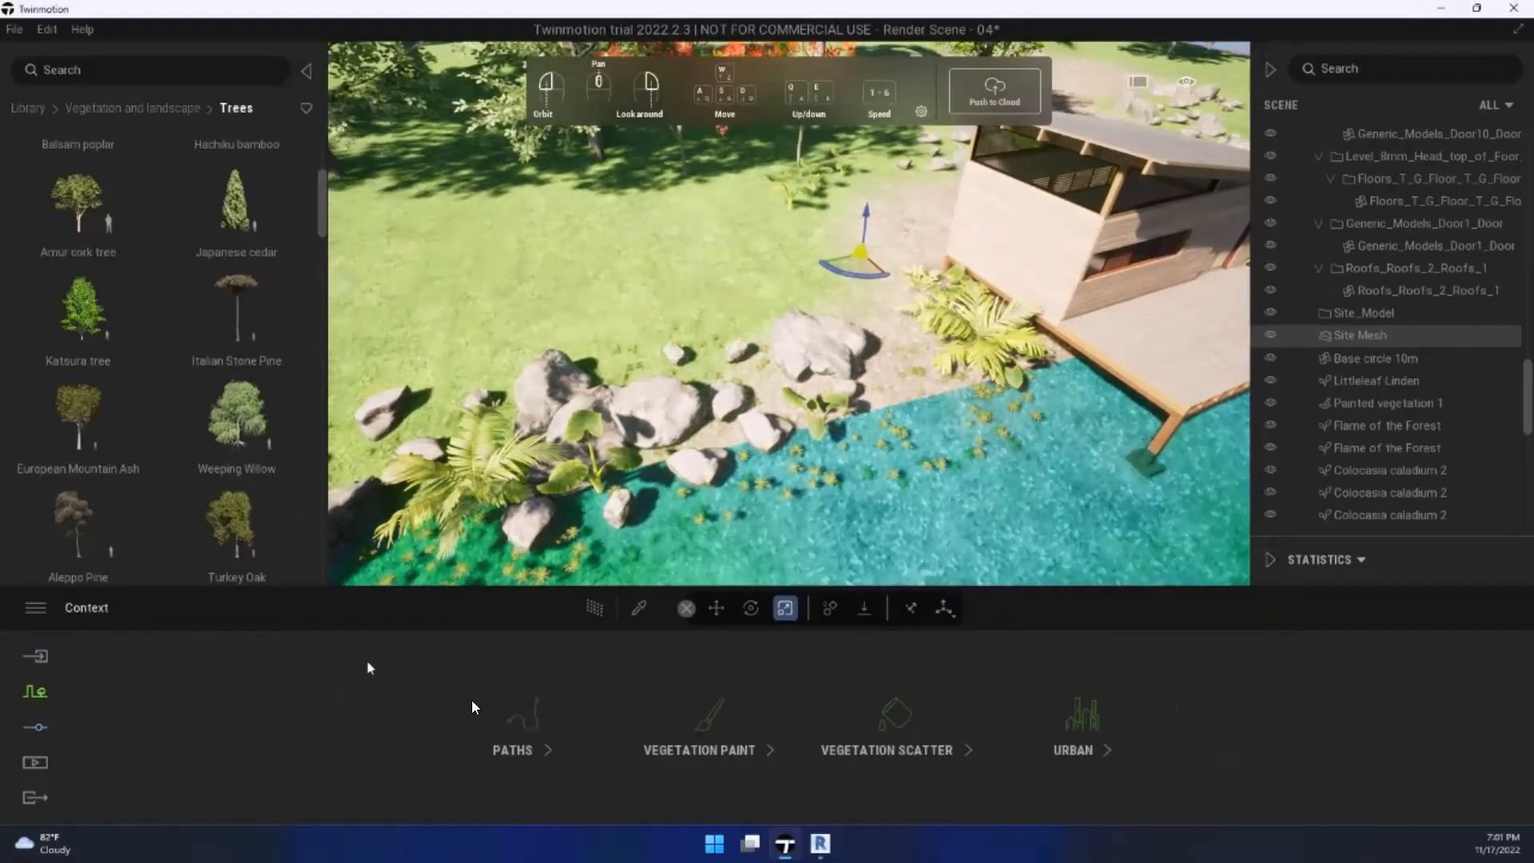
pyautogui.click(757, 738)
# Step: Add TallGrass 04 from the grass and flowers library to the new vegetation paint set
pyautogui.scroll(-2, 152, 316)
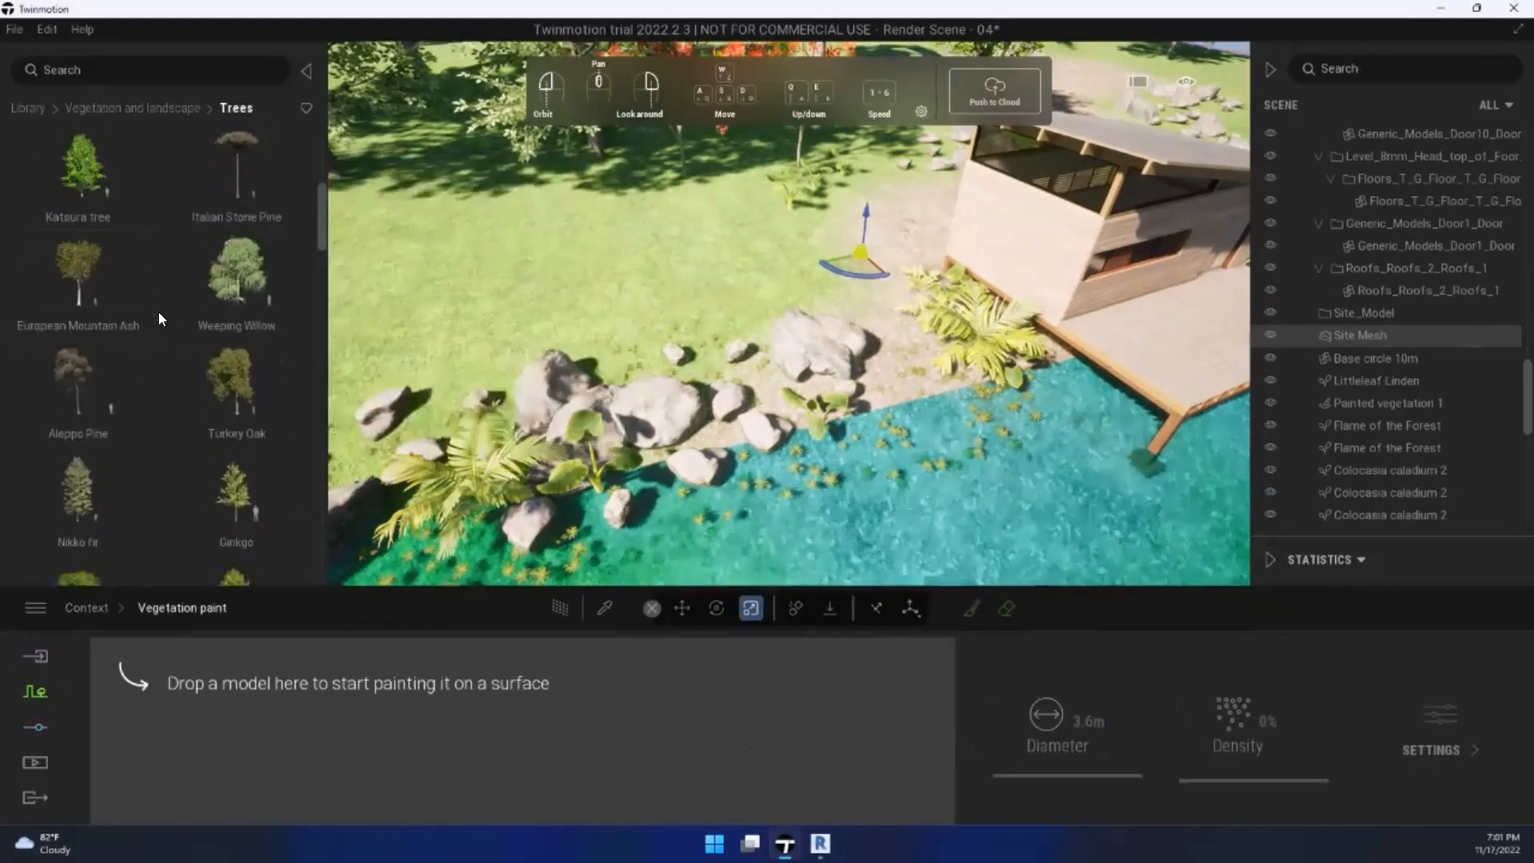
pyautogui.scroll(4, 112, 221)
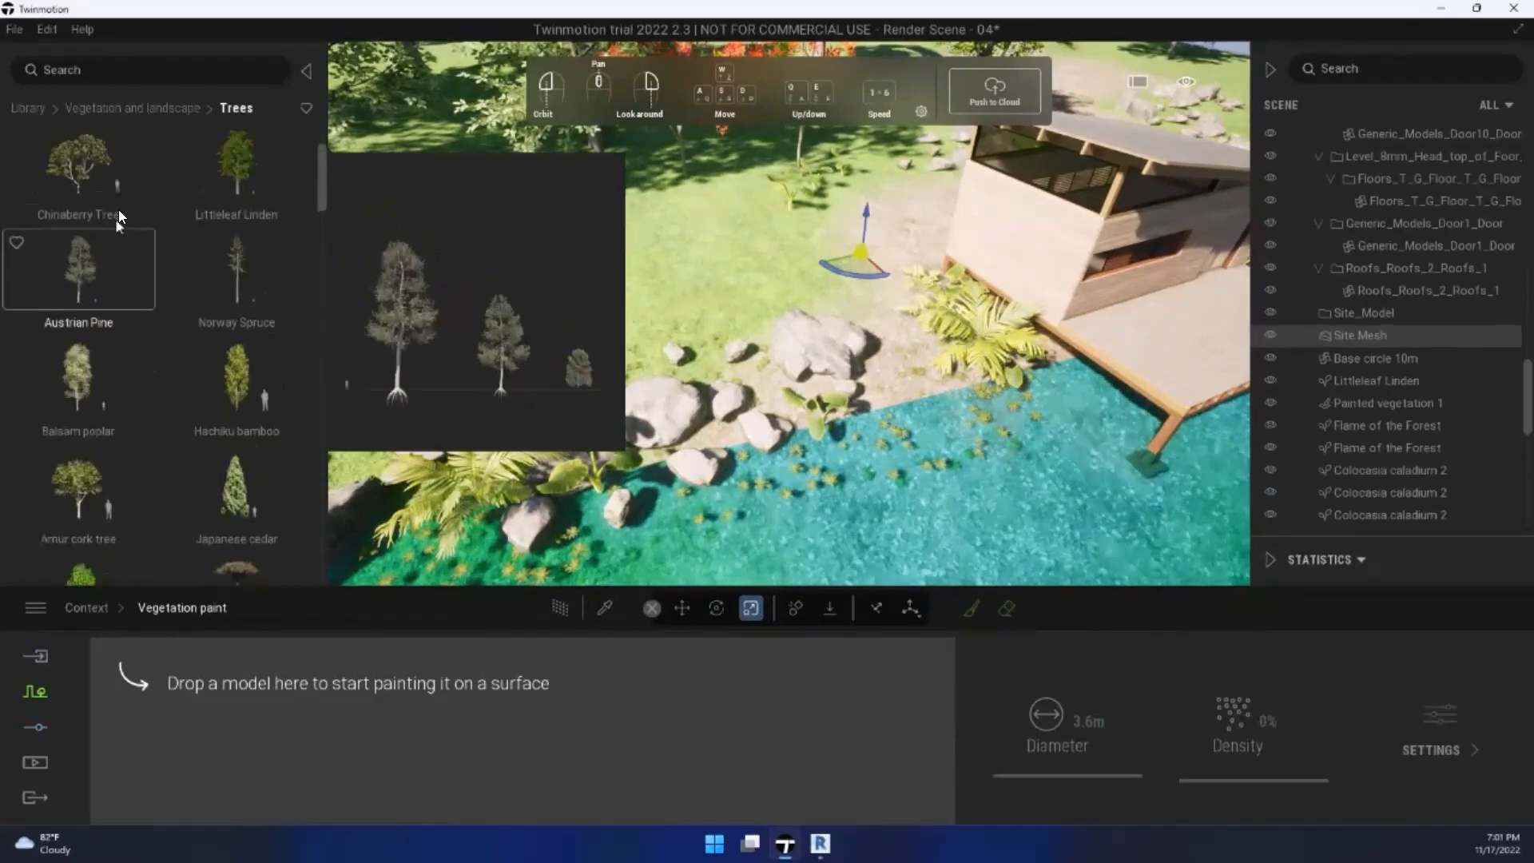
pyautogui.click(106, 111)
pyautogui.click(239, 317)
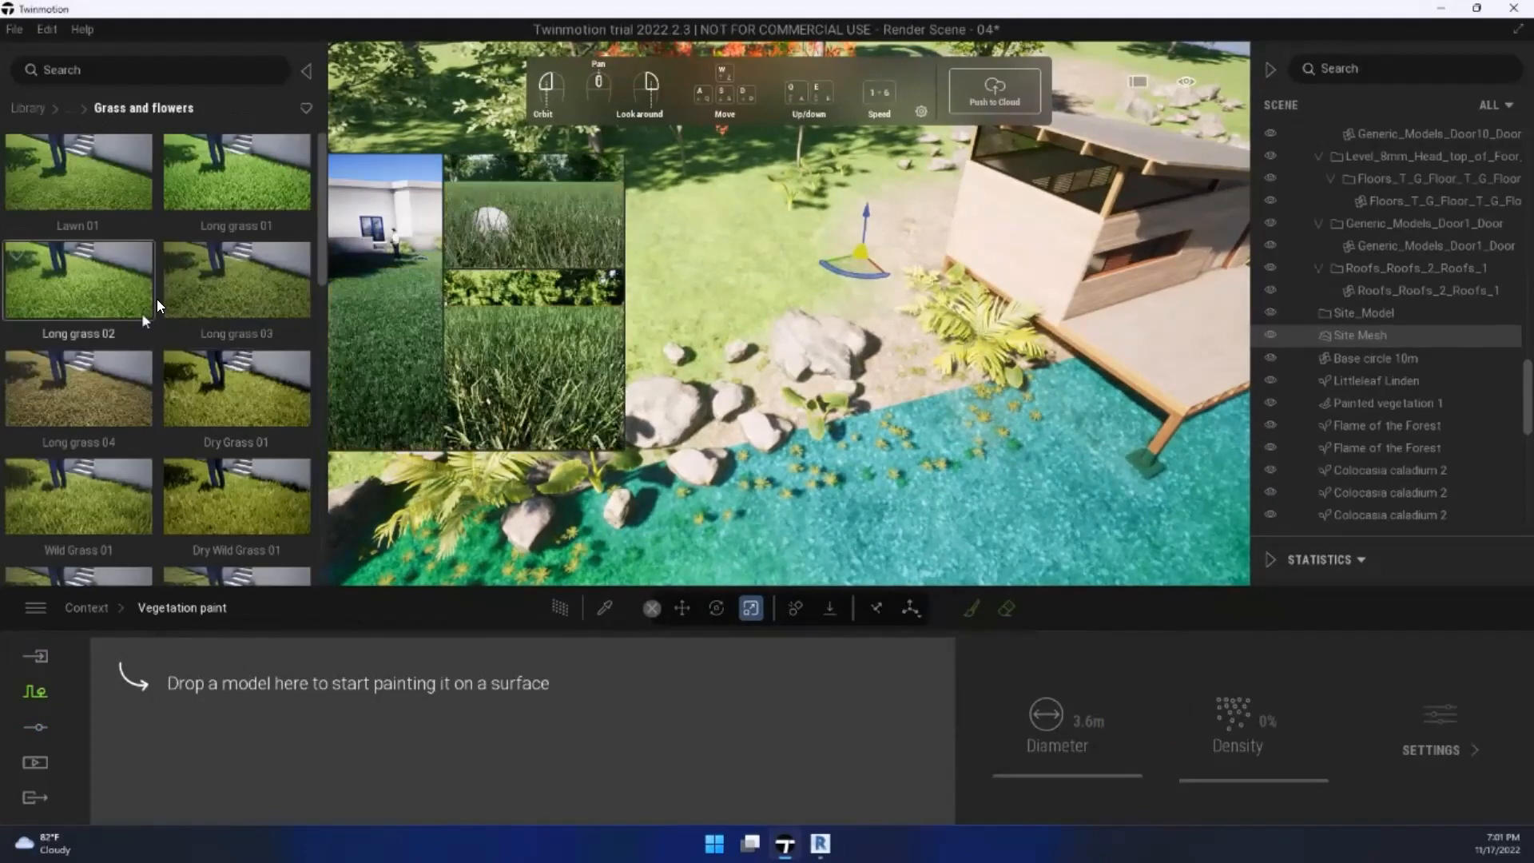
pyautogui.scroll(-1, 198, 307)
pyautogui.scroll(-5, 230, 377)
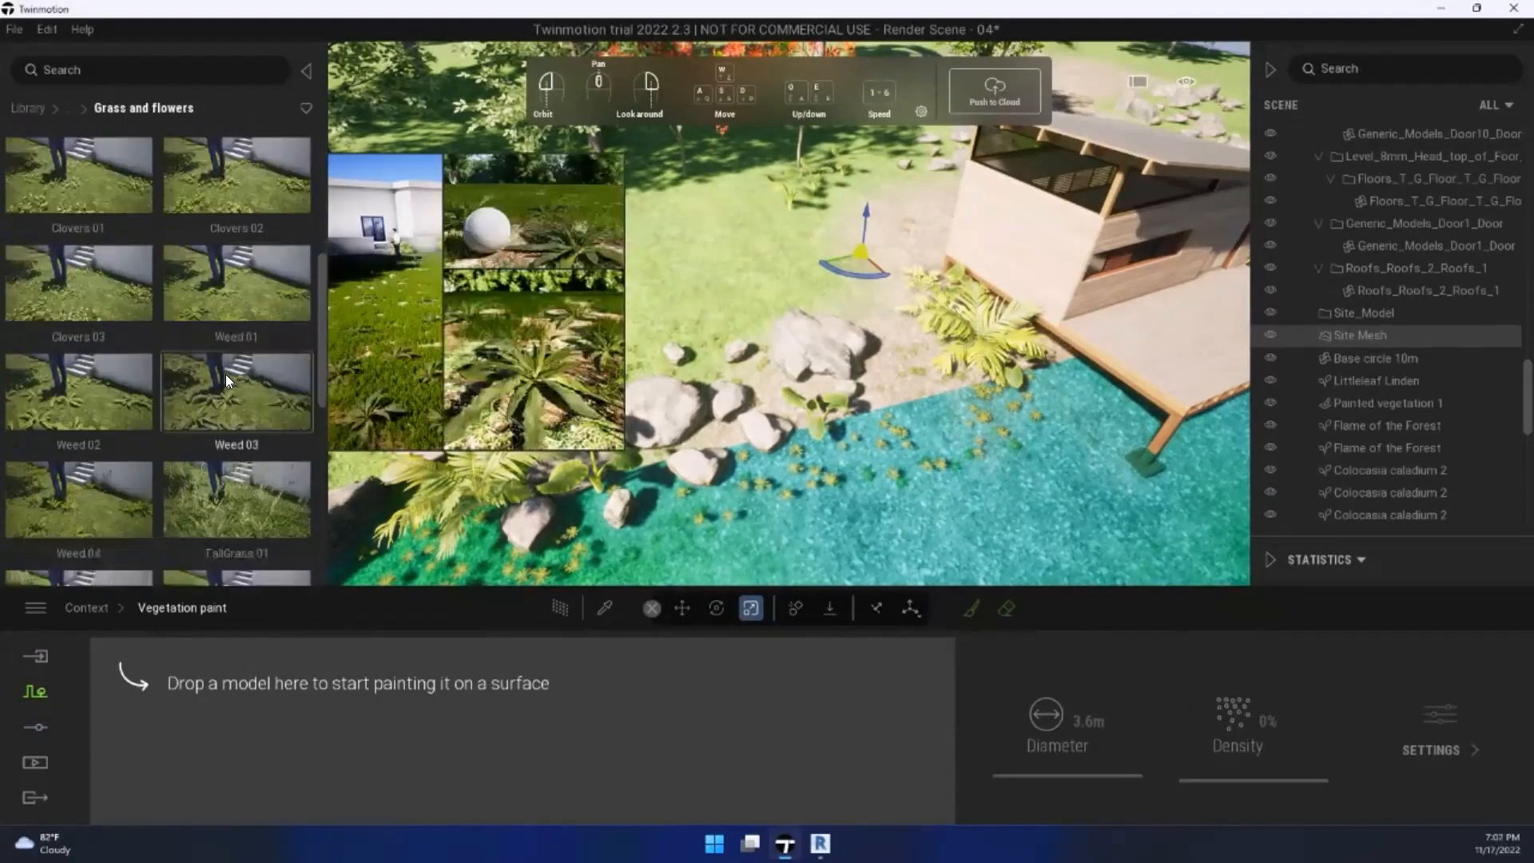
pyautogui.scroll(-2, 224, 374)
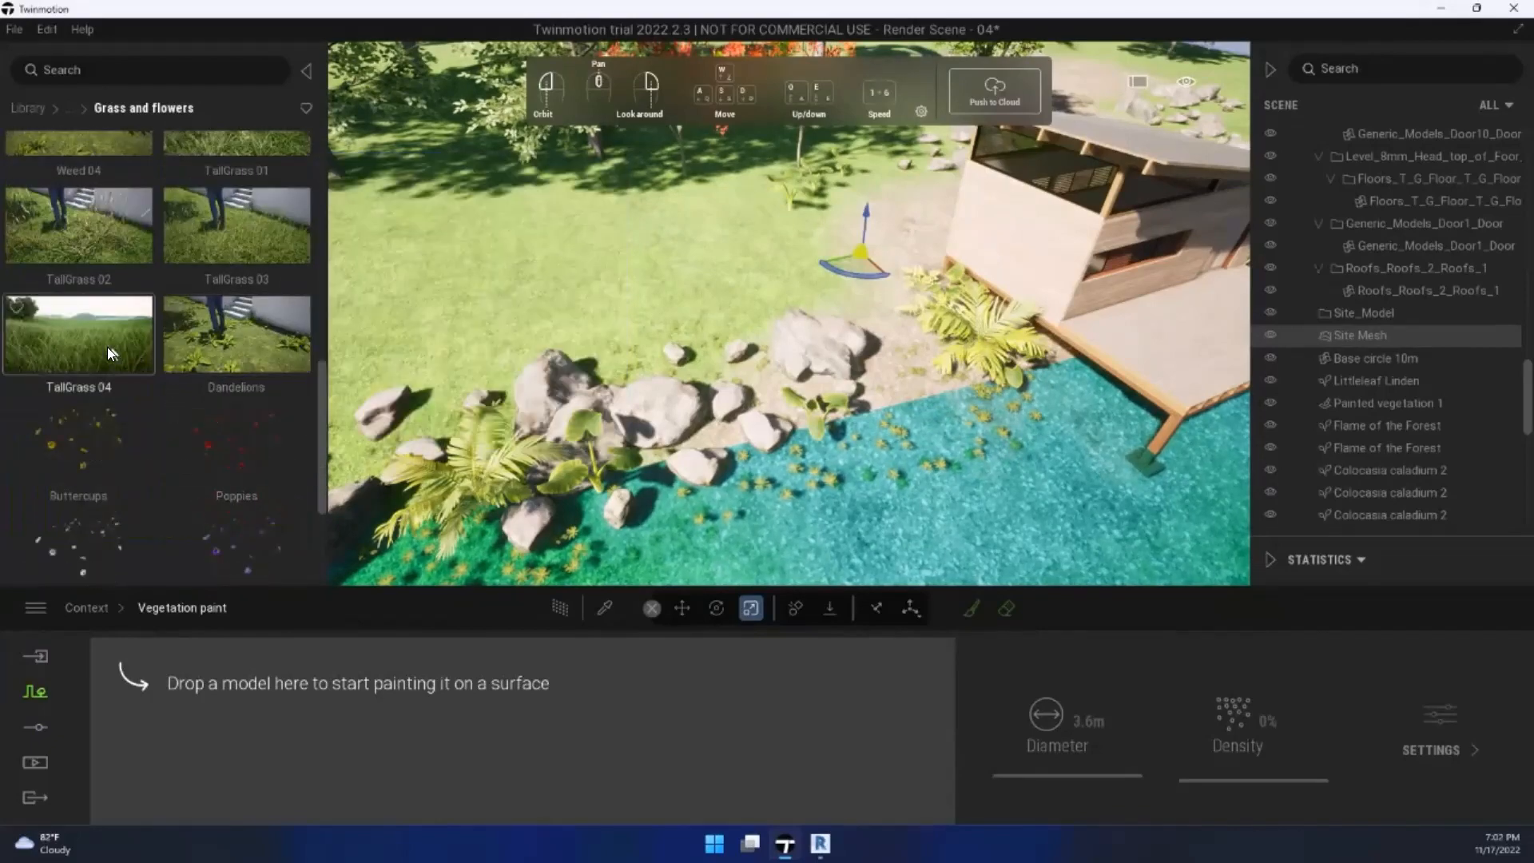
pyautogui.moveTo(101, 355); pyautogui.dragTo(767, 356)
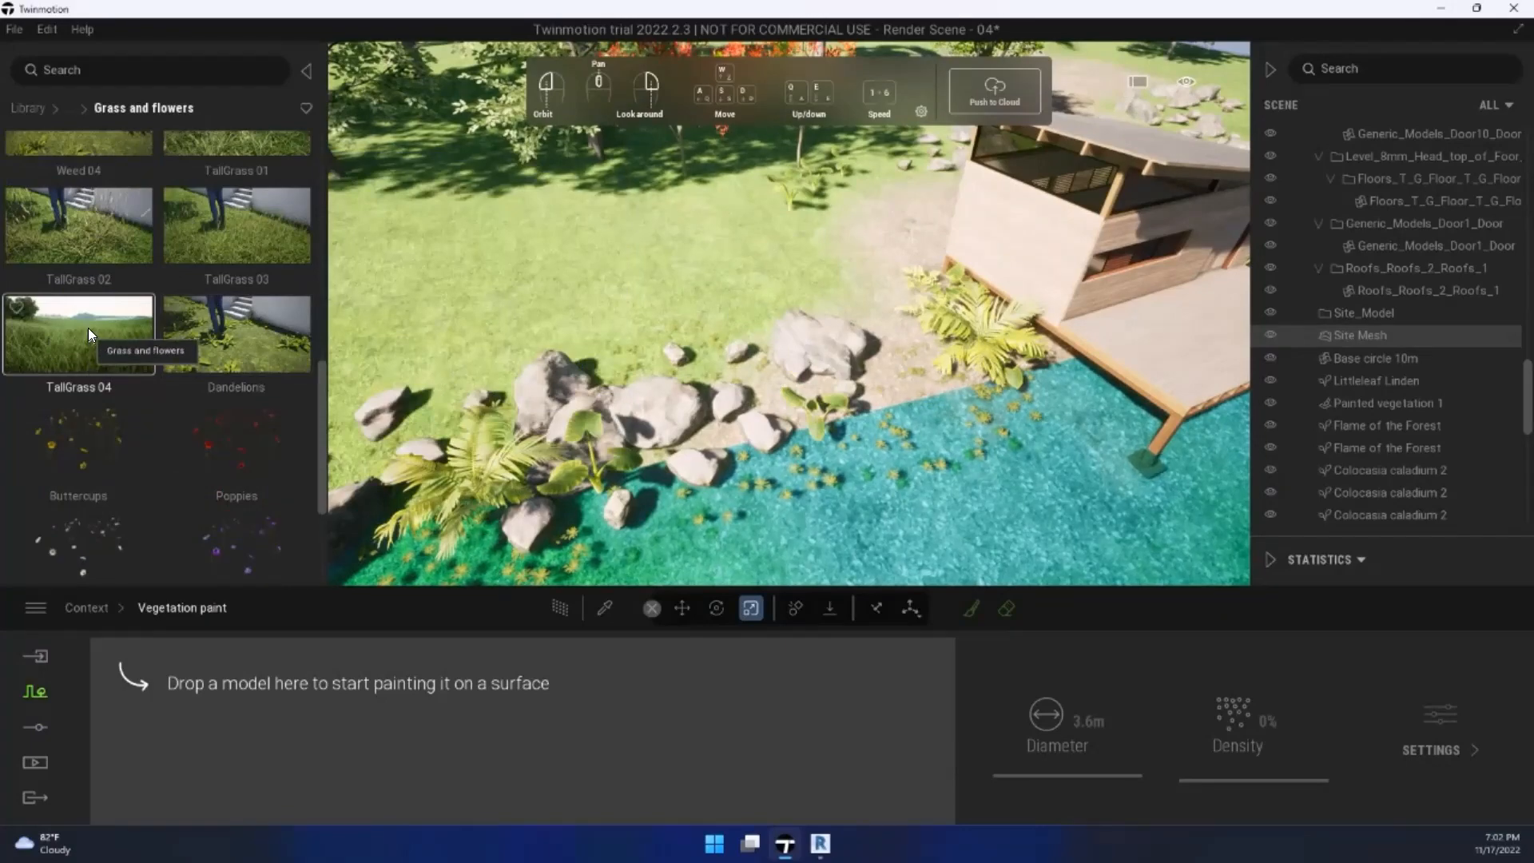
pyautogui.moveTo(88, 326)
pyautogui.mouseDown()
pyautogui.moveTo(259, 743)
pyautogui.moveTo(320, 719)
pyautogui.mouseUp()
# Step: Paint TallGrass 04 with a 3.6 m brush from the deck along the bank and among the shoreline rocks before the house
pyautogui.moveTo(830, 394)
pyautogui.mouseDown()
pyautogui.moveTo(930, 335)
pyautogui.moveTo(799, 395)
pyautogui.moveTo(586, 408)
pyautogui.mouseUp()
pyautogui.press('a')
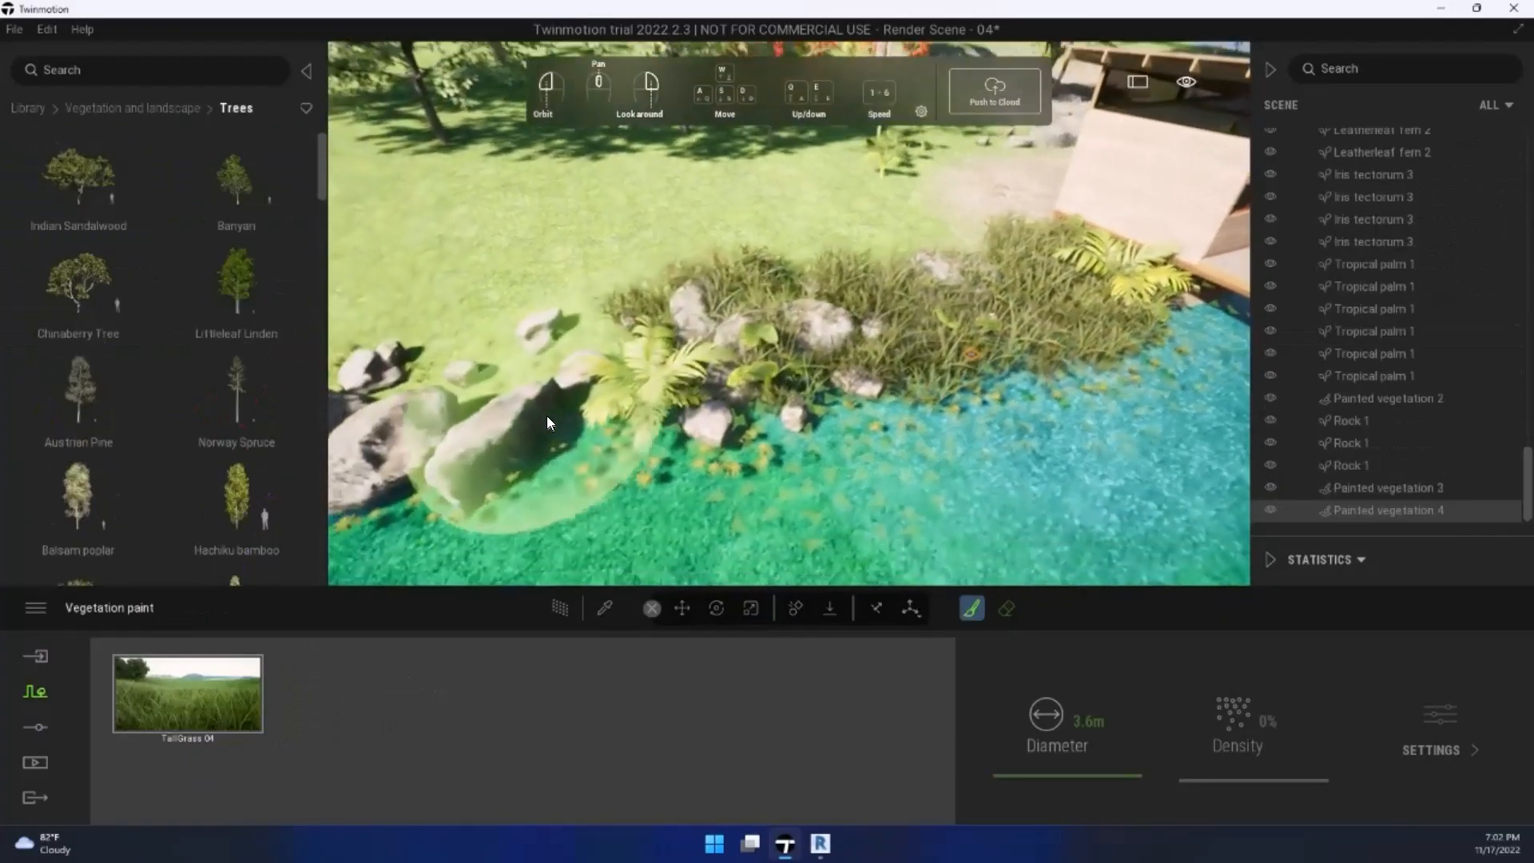
pyautogui.press('s')
pyautogui.moveTo(718, 373); pyautogui.dragTo(533, 396)
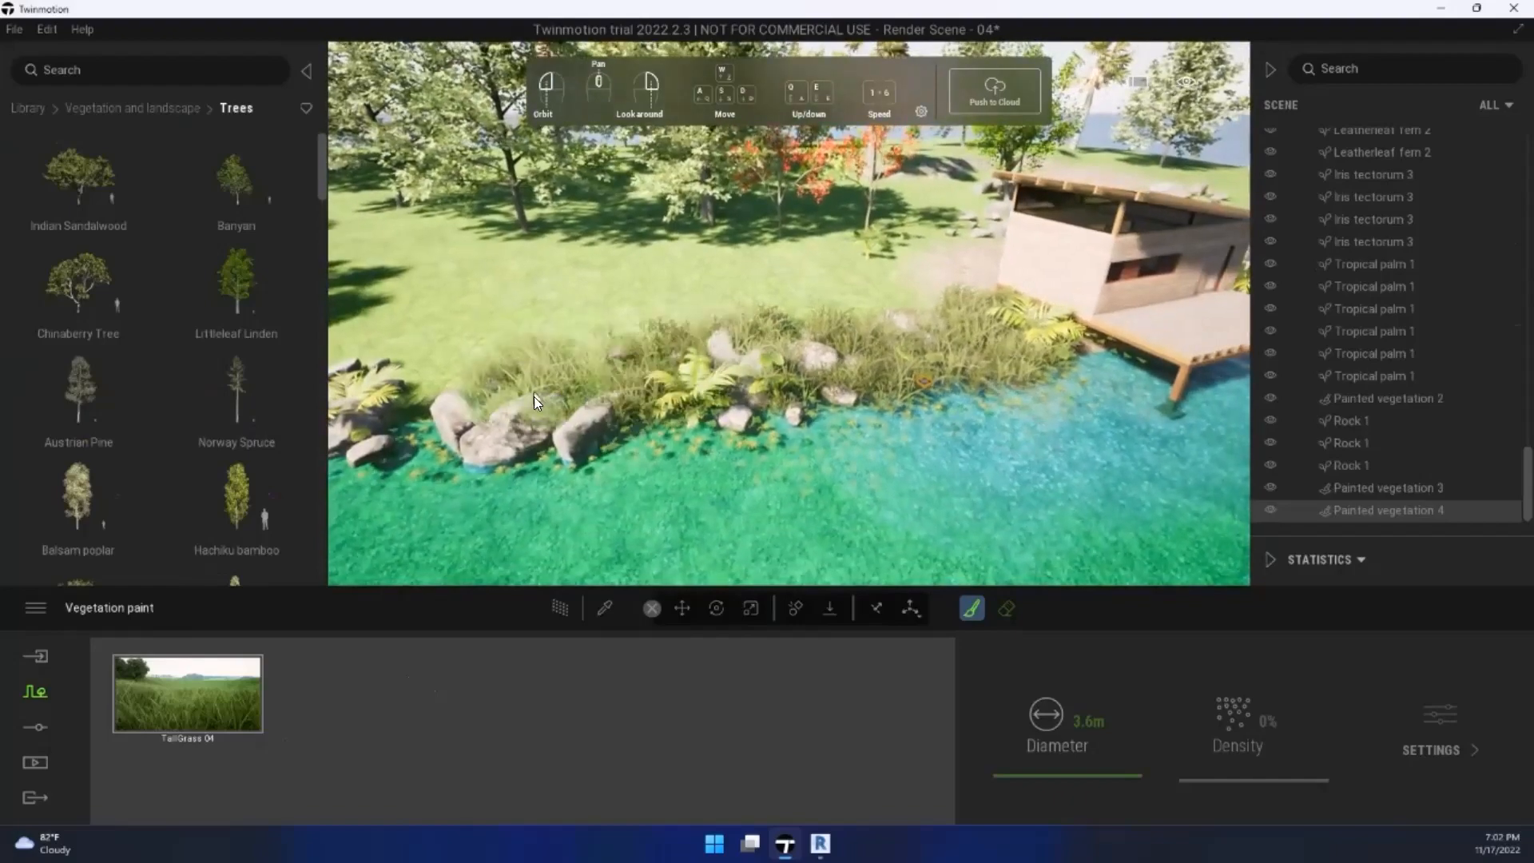
# Step: Paint TallGrass 04 along the shore on the far side of the deck, past the boulders and palm
pyautogui.press('d')
pyautogui.press('d')
pyautogui.moveTo(1011, 387)
pyautogui.mouseDown(button='right')
pyautogui.moveTo(1040, 387)
pyautogui.moveTo(1051, 408)
pyautogui.moveTo(1025, 417)
pyautogui.mouseUp(button='right')
pyautogui.press('e')
pyautogui.press('d')
pyautogui.press('w')
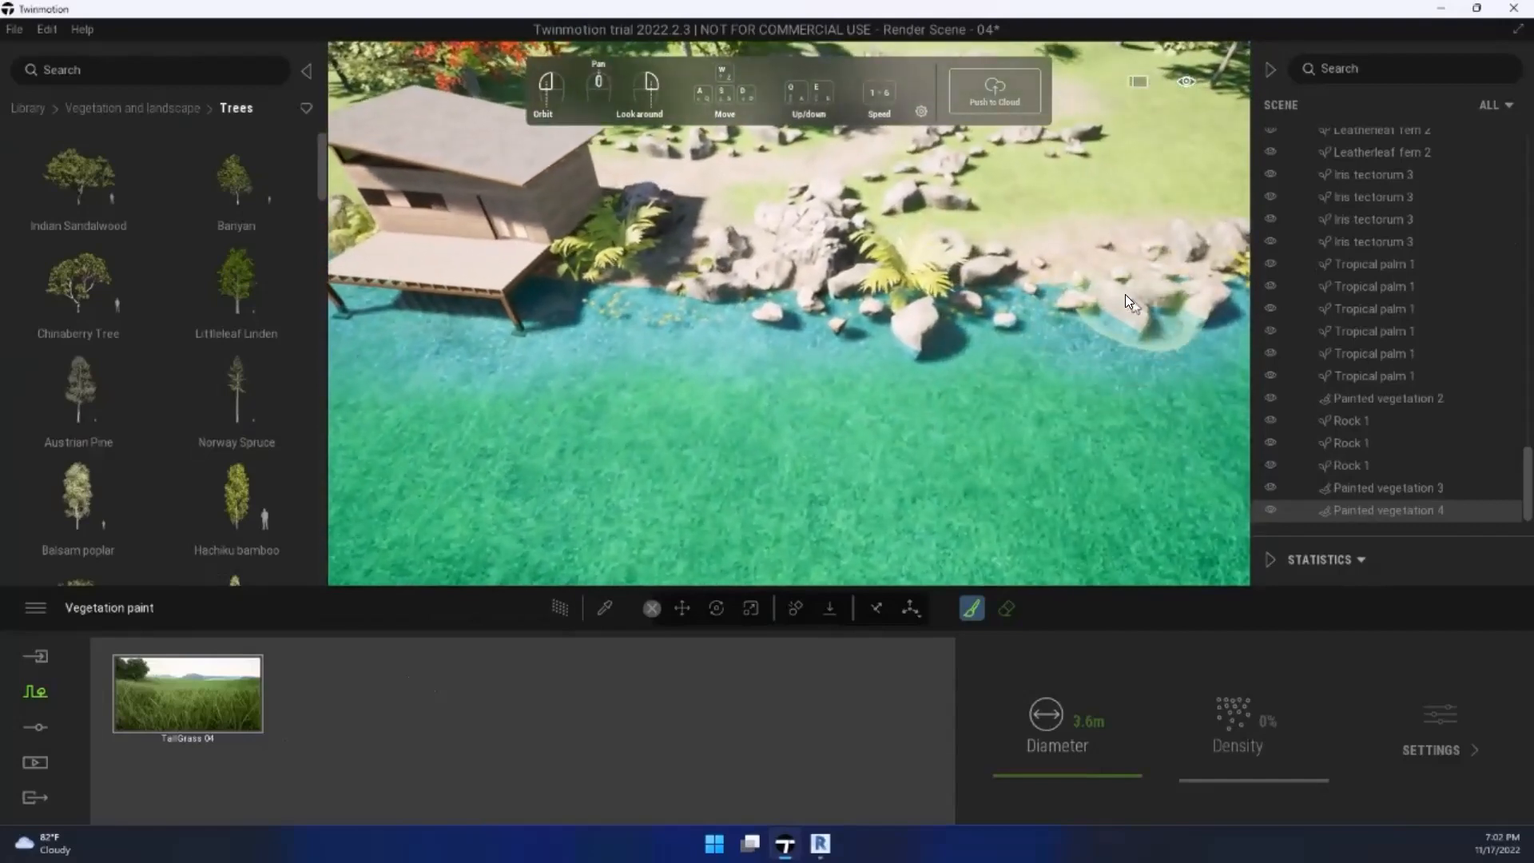
pyautogui.moveTo(1126, 296); pyautogui.dragTo(658, 308)
# Step: Leave vegetation painting and examine the tall grass along the shoreline and around the deck from high and closer viewpoints
pyautogui.press('a')
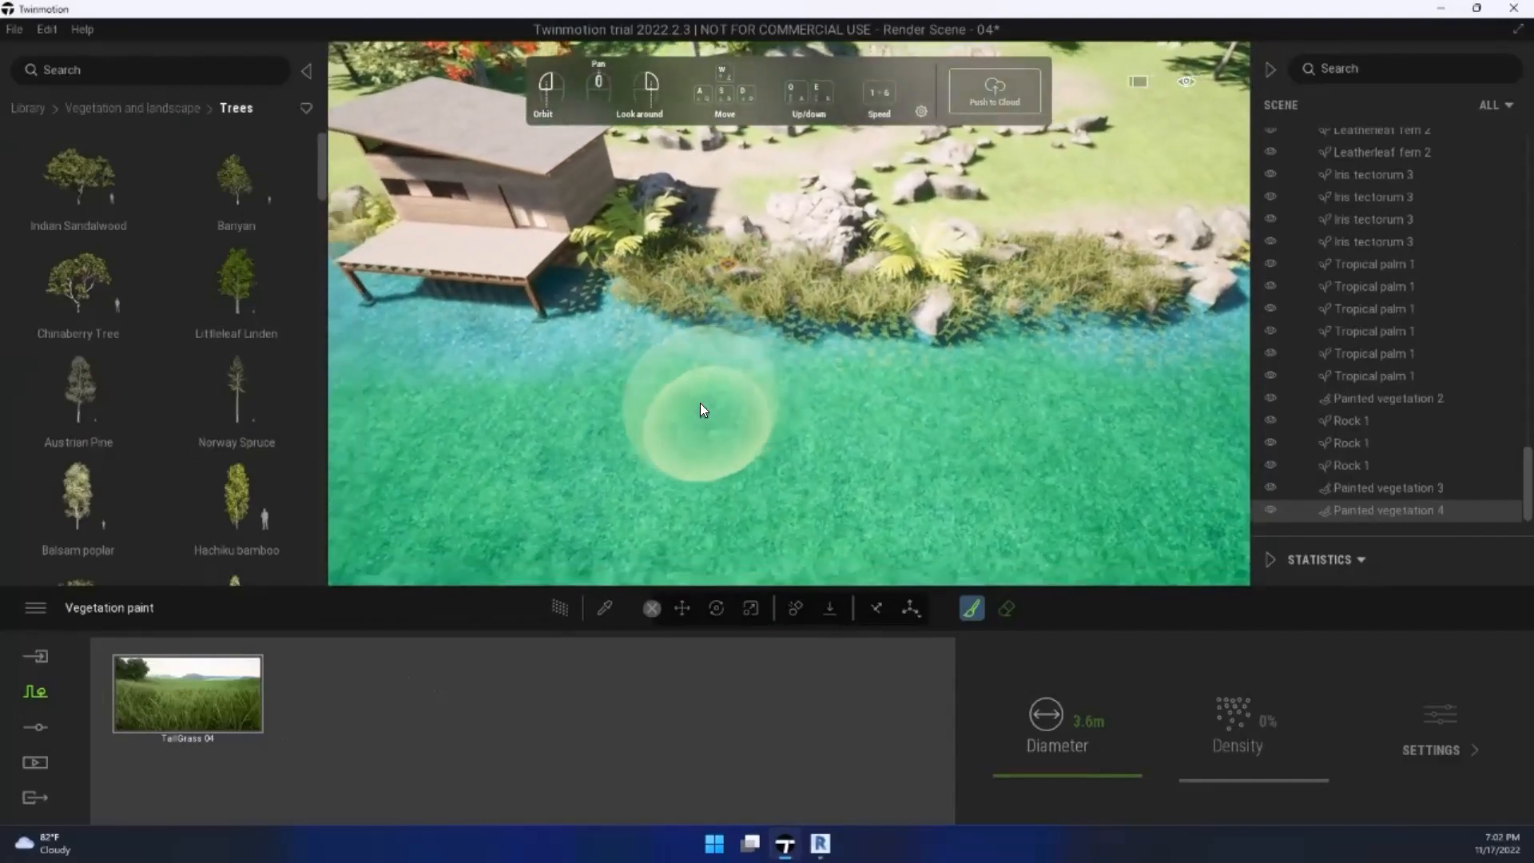
pyautogui.press('s')
pyautogui.press('a')
pyautogui.moveTo(629, 278); pyautogui.dragTo(632, 277, button='right')
pyautogui.press('w')
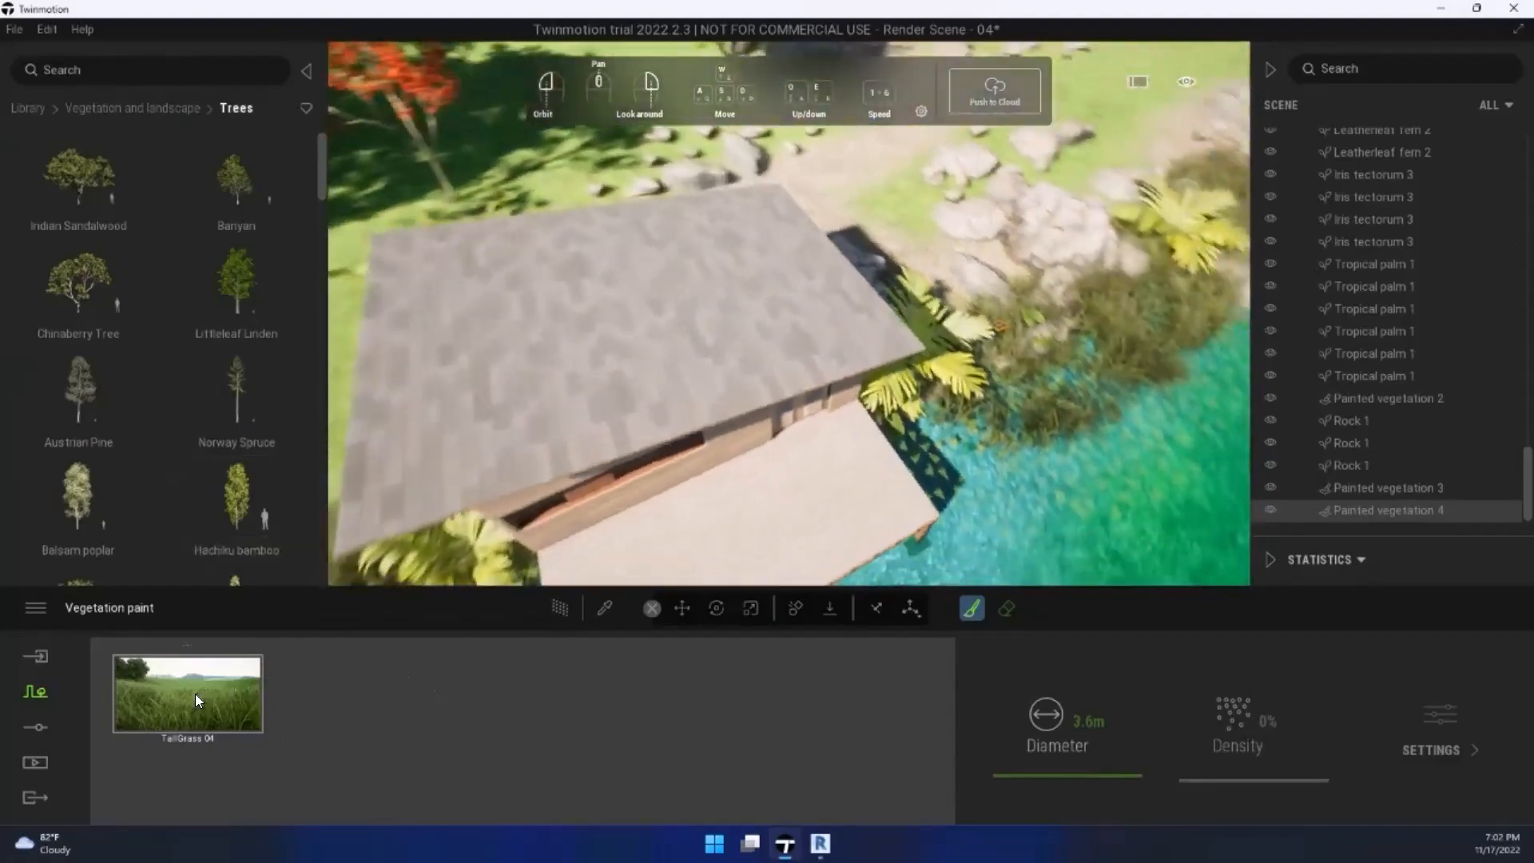
pyautogui.click(196, 699)
pyautogui.press('s')
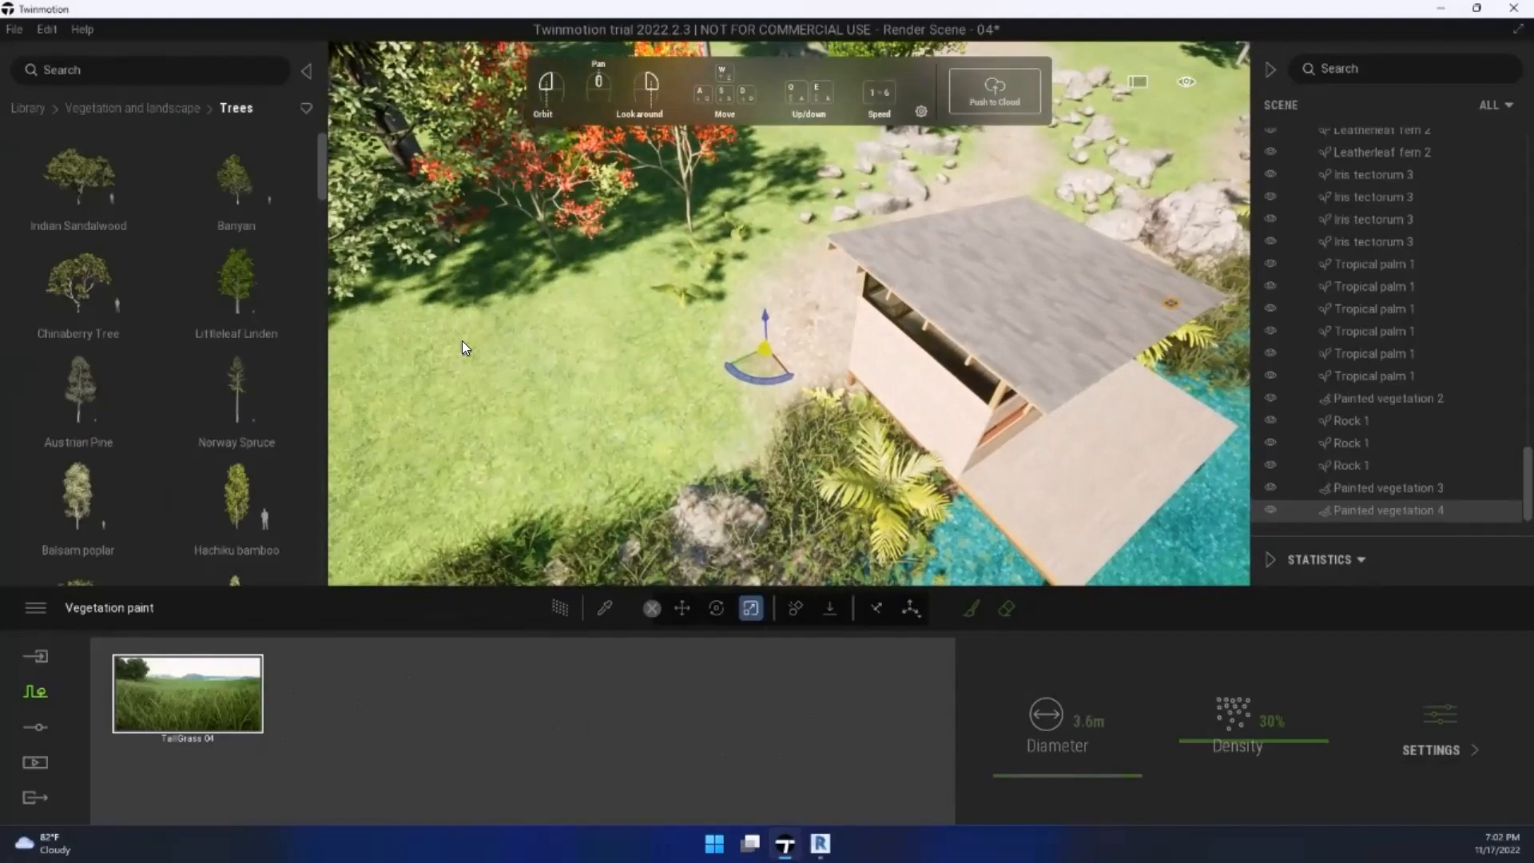
pyautogui.click(525, 378)
pyautogui.press('e')
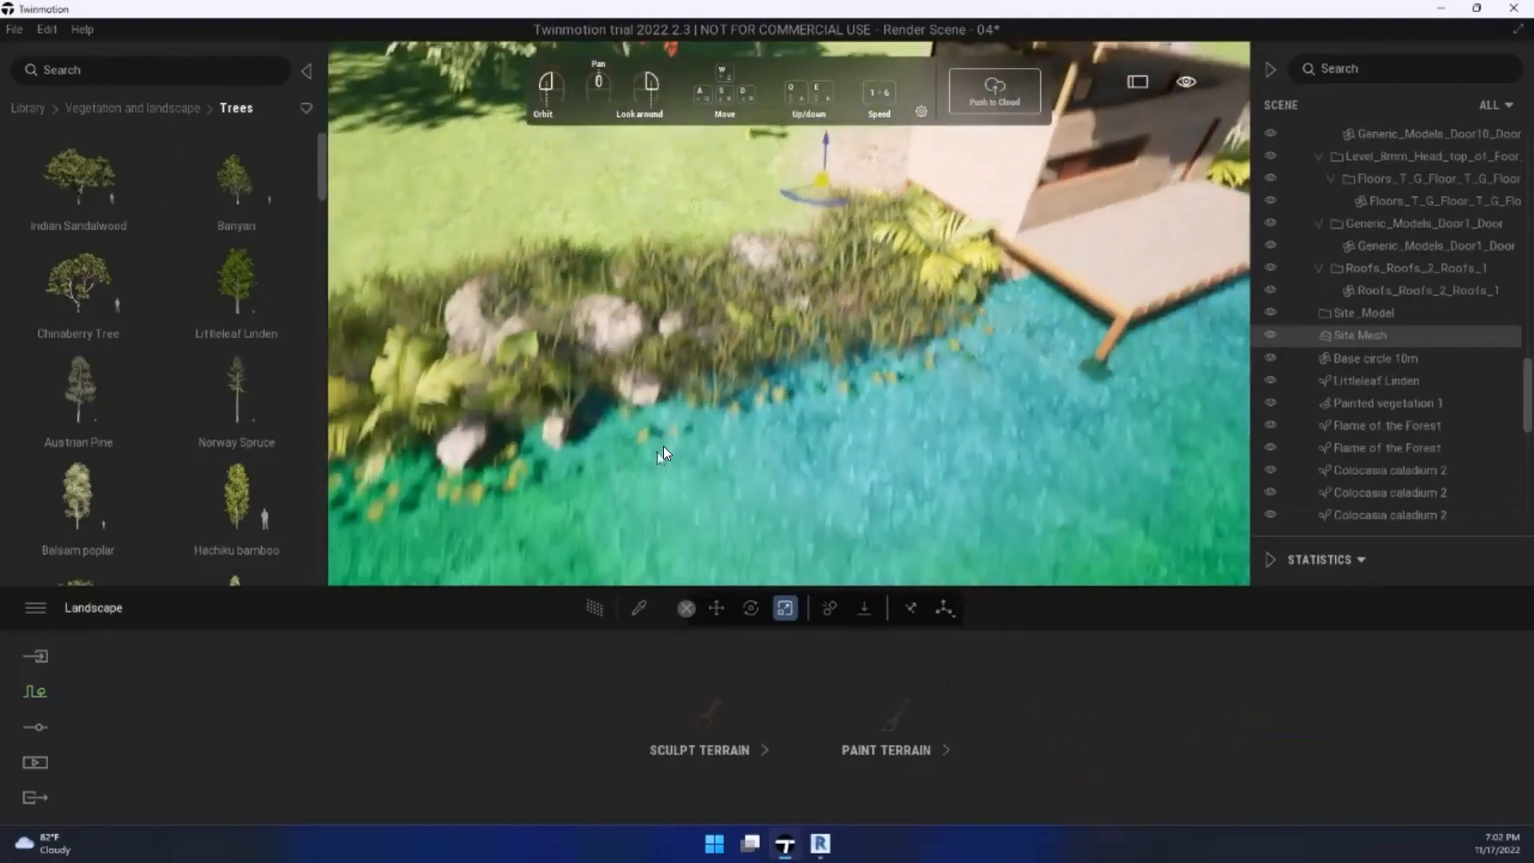
pyautogui.moveTo(747, 380); pyautogui.dragTo(771, 177, button='right')
pyautogui.press('a')
pyautogui.press('s')
pyautogui.press('d')
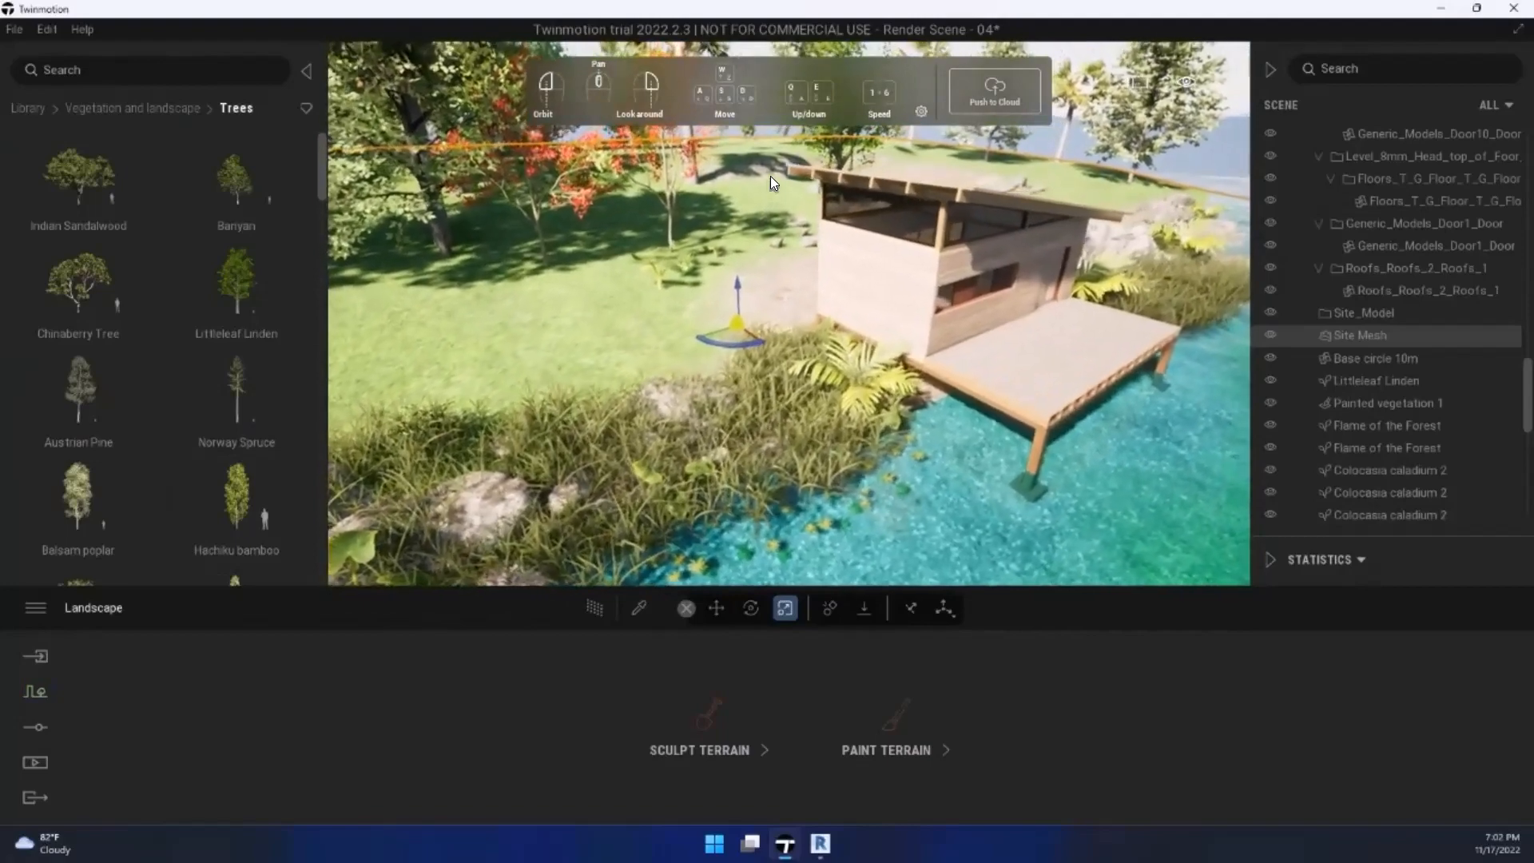
# Step: Return to the library's top level and examine the house, deck and planted shoreline from the water
pyautogui.press('s')
pyautogui.moveTo(706, 337); pyautogui.dragTo(1, 110, button='right')
pyautogui.click(25, 109)
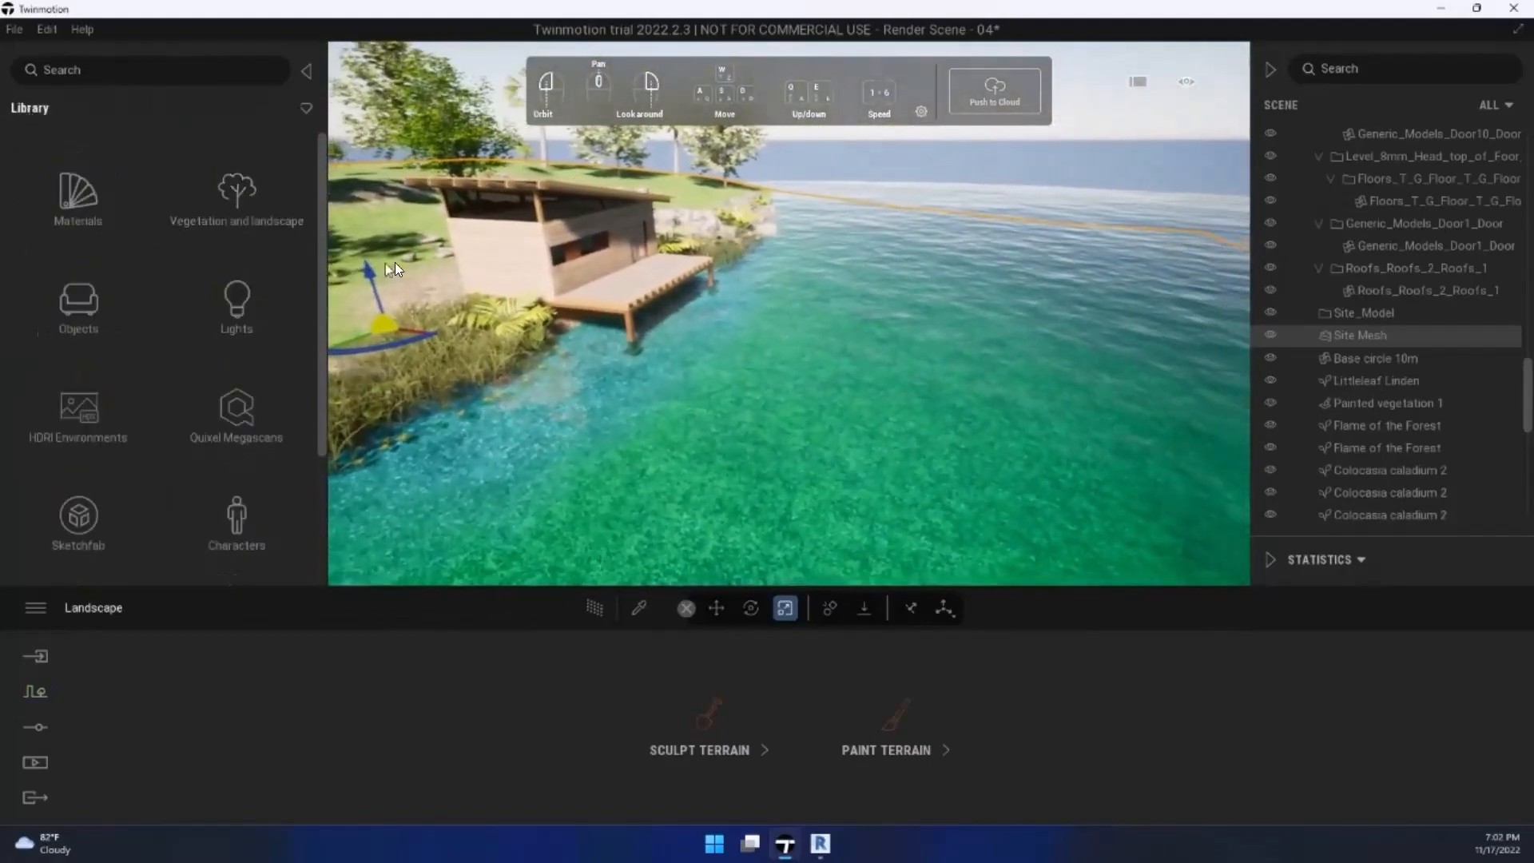
pyautogui.press('d')
pyautogui.moveTo(404, 264); pyautogui.dragTo(633, 357, button='right')
pyautogui.moveTo(634, 359); pyautogui.dragTo(988, 445)
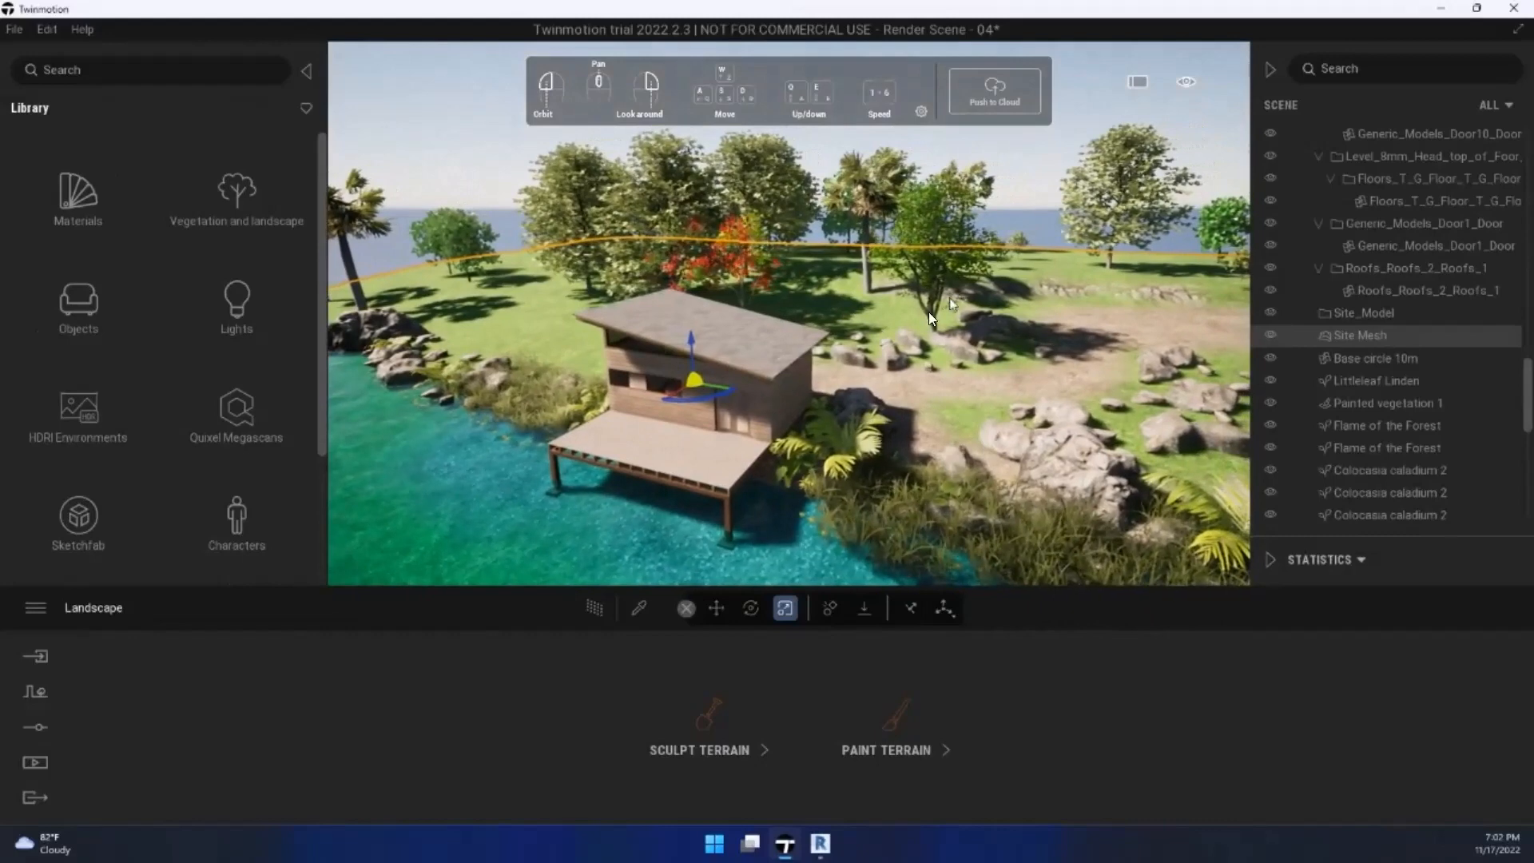
pyautogui.moveTo(711, 218); pyautogui.dragTo(323, 339)
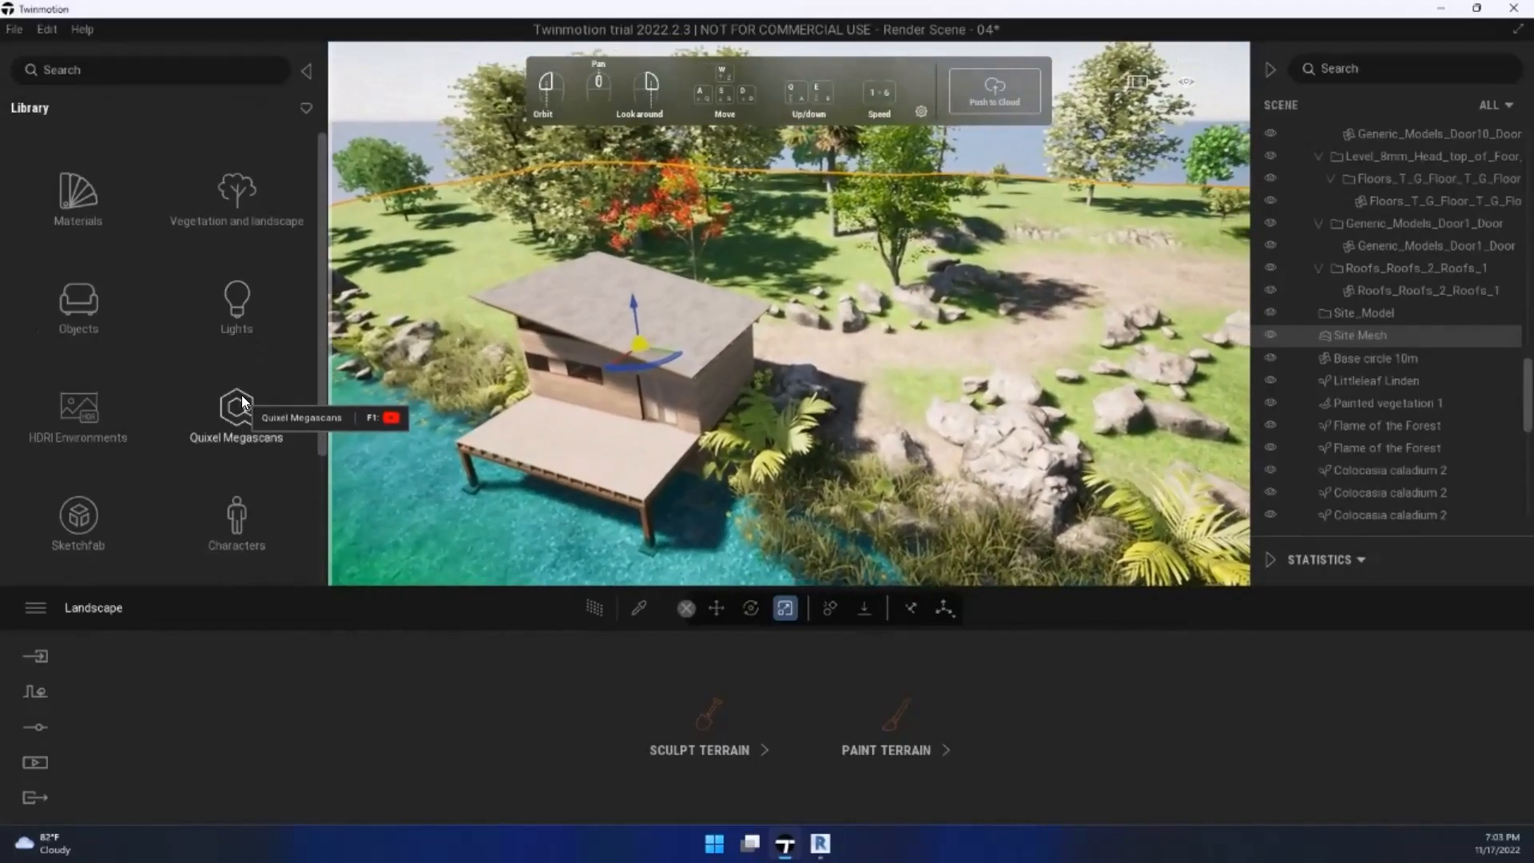
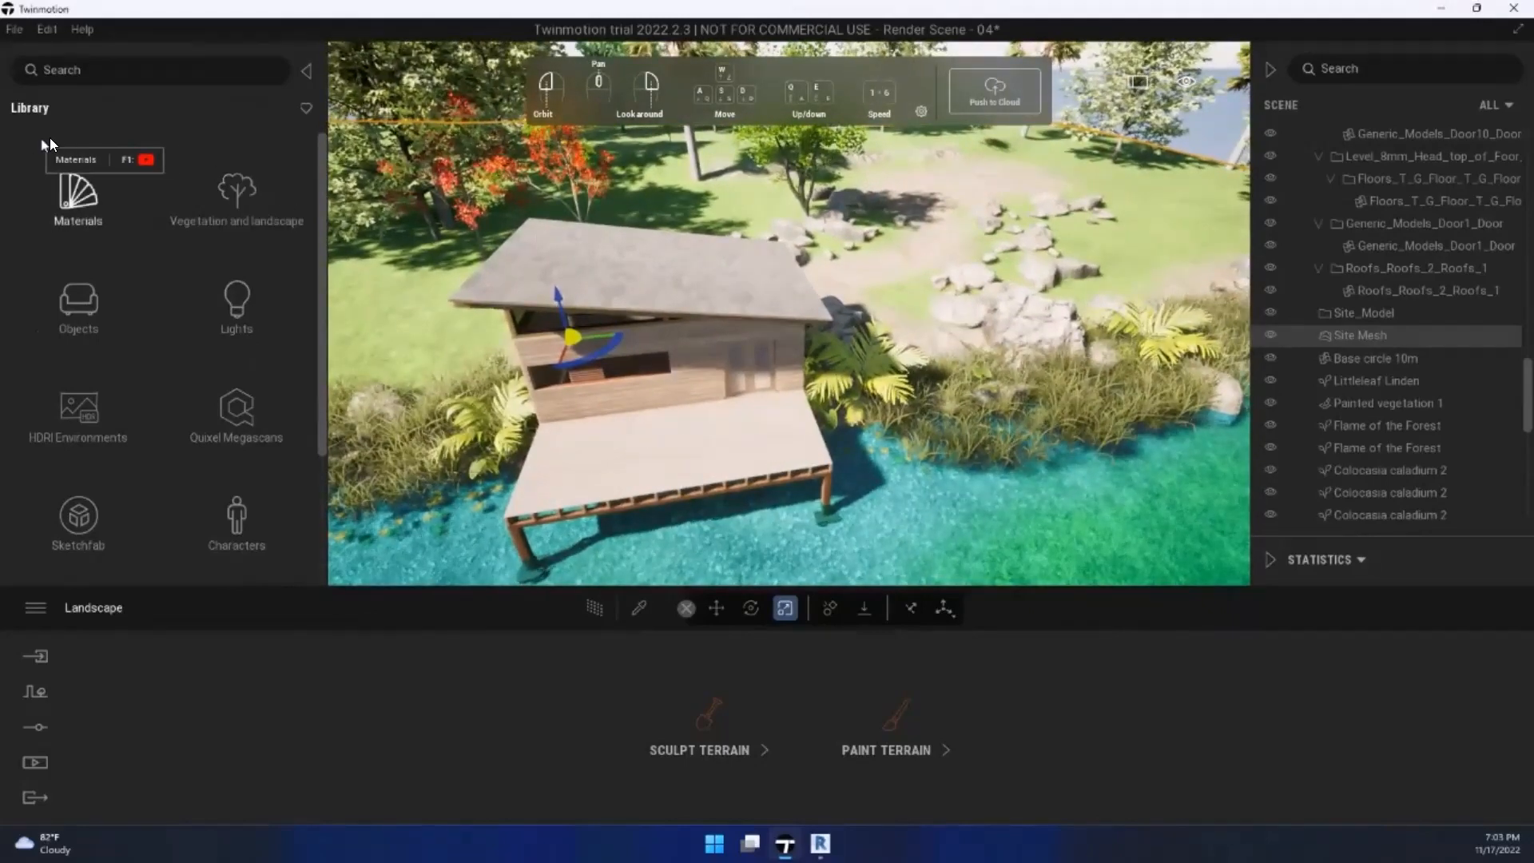
# Step: Sign in to Epic Games and check the account options for the signed-in profile
pyautogui.hotkey('ctrl', 'shift', 'd')
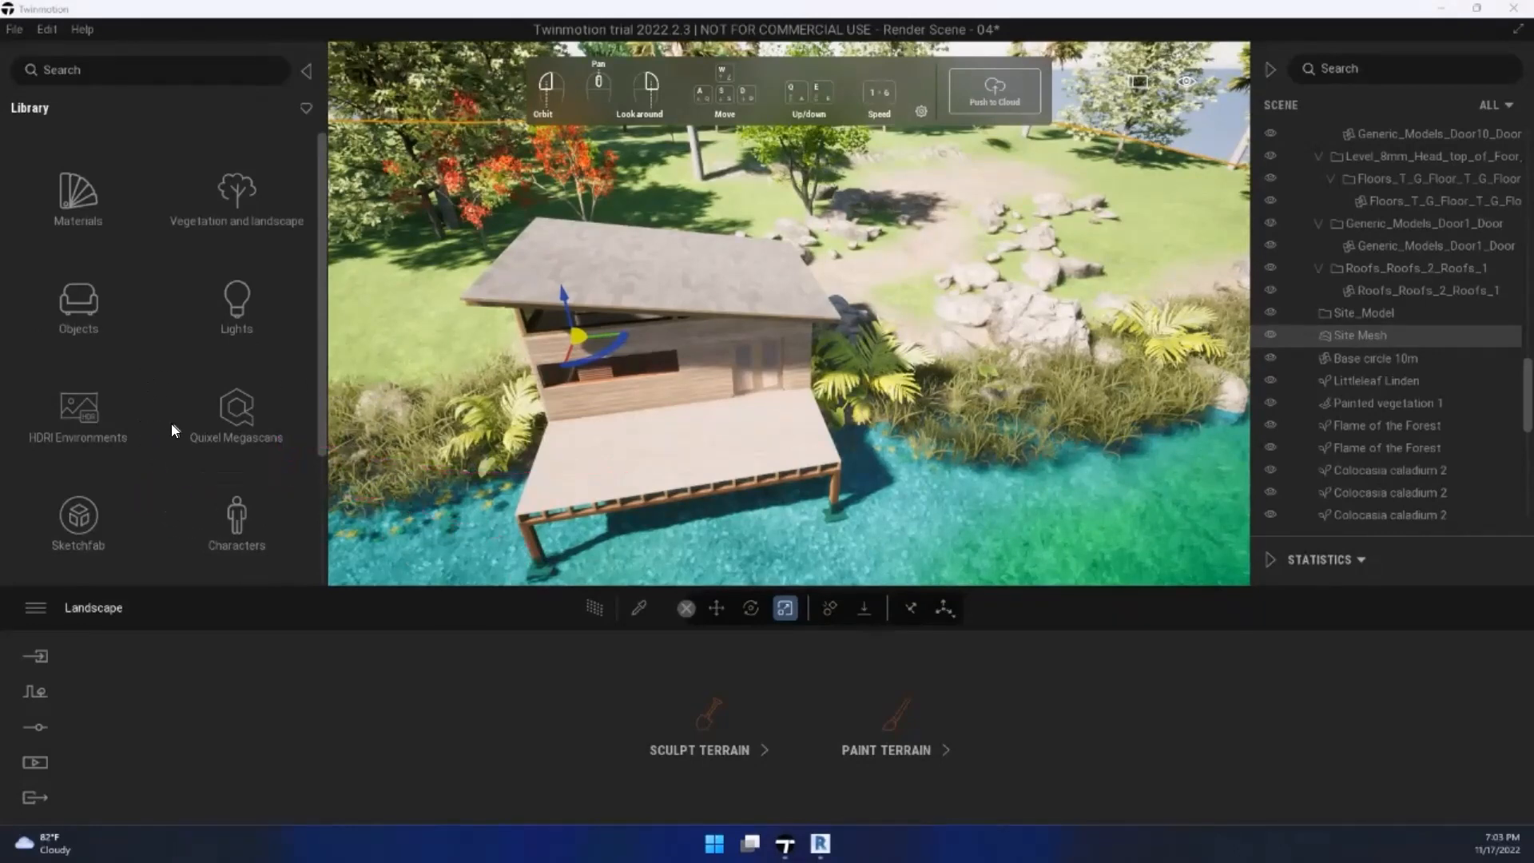
pyautogui.click(15, 30)
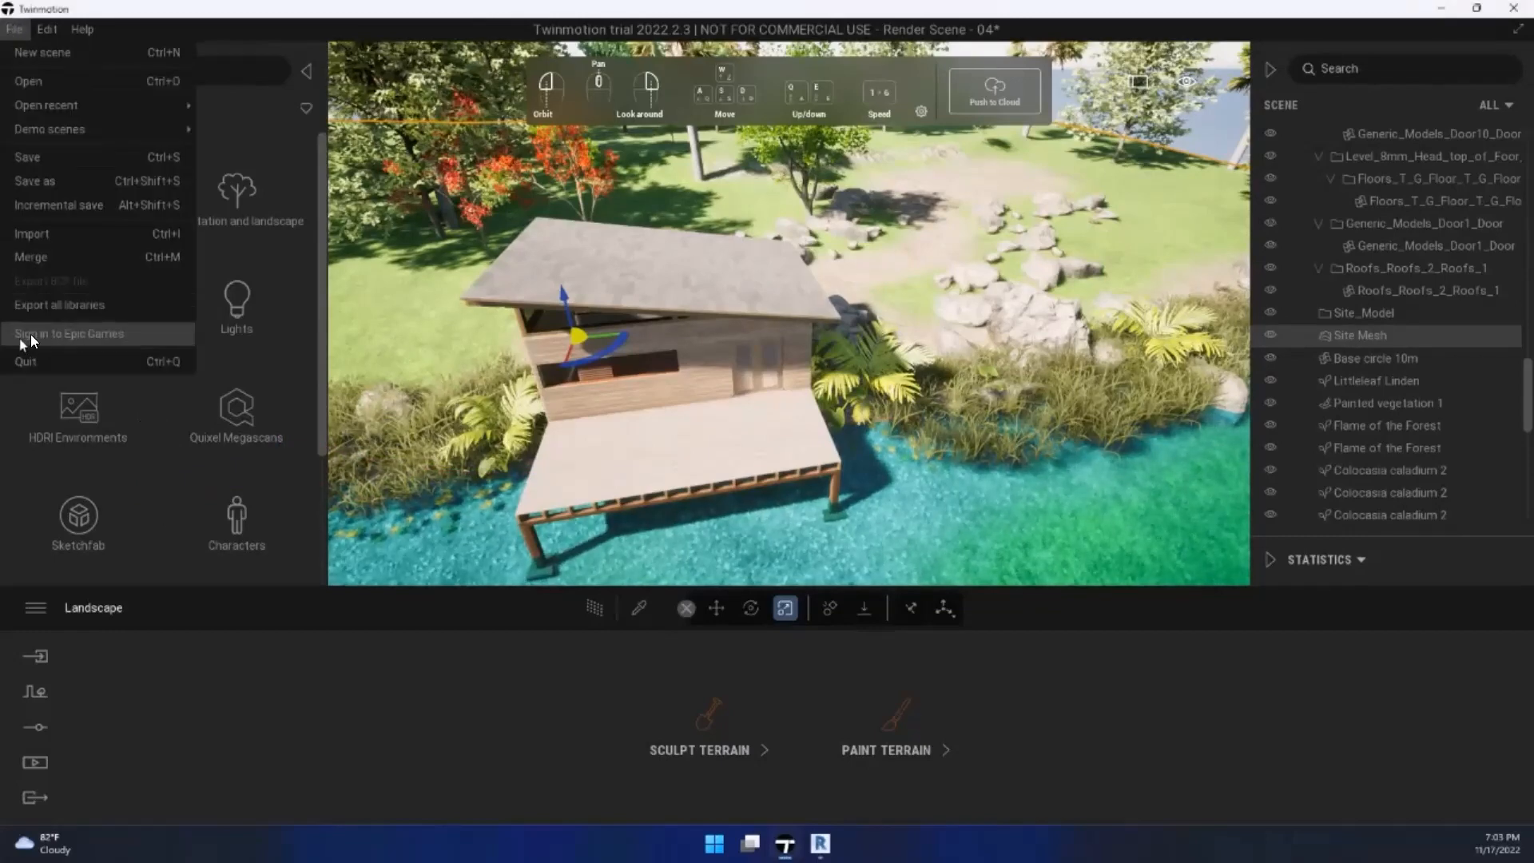
pyautogui.click(66, 332)
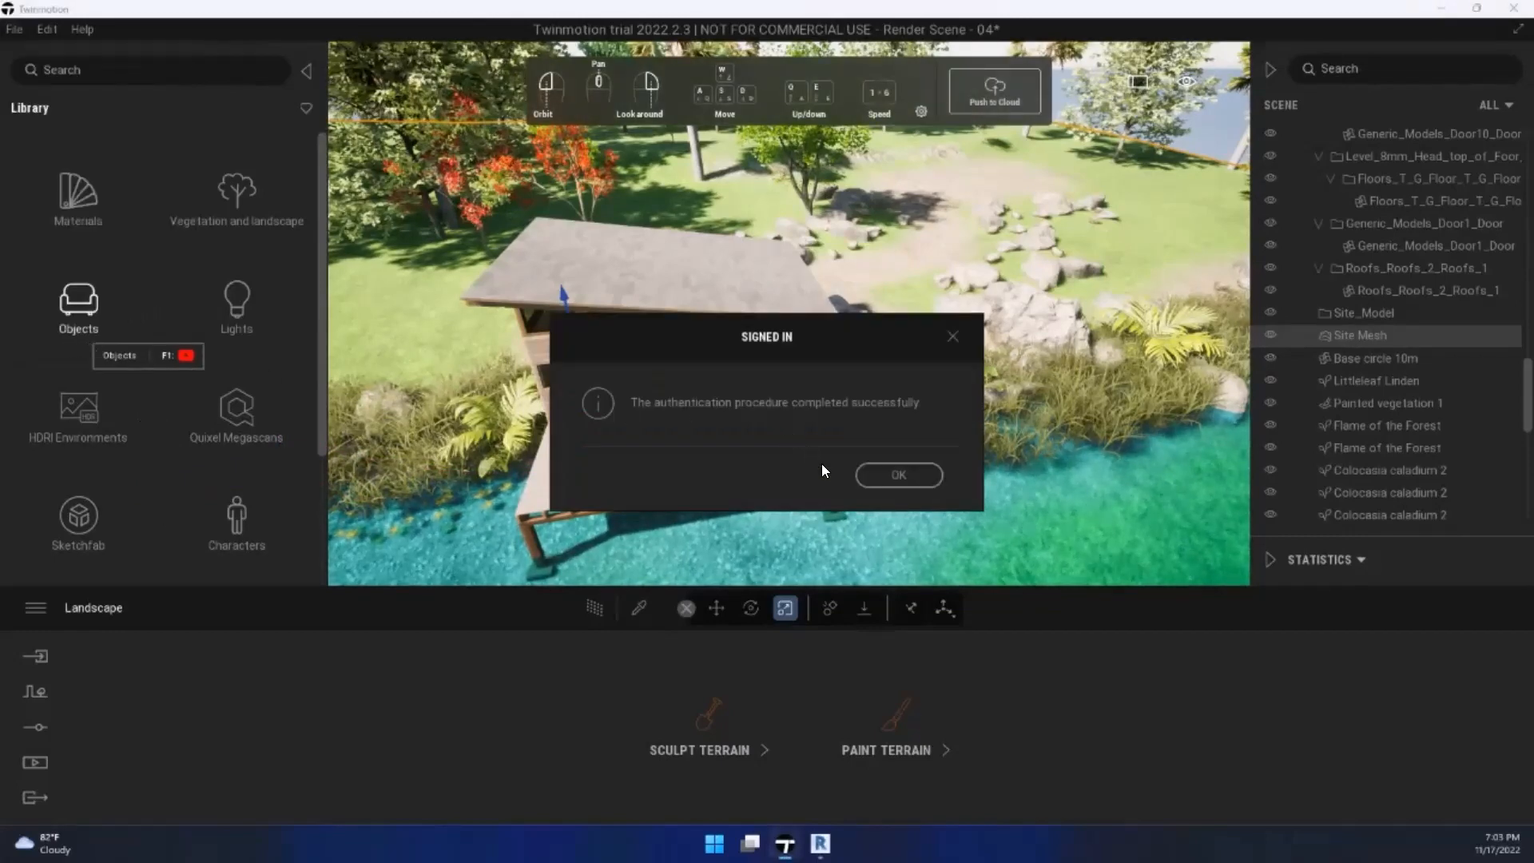
pyautogui.click(887, 476)
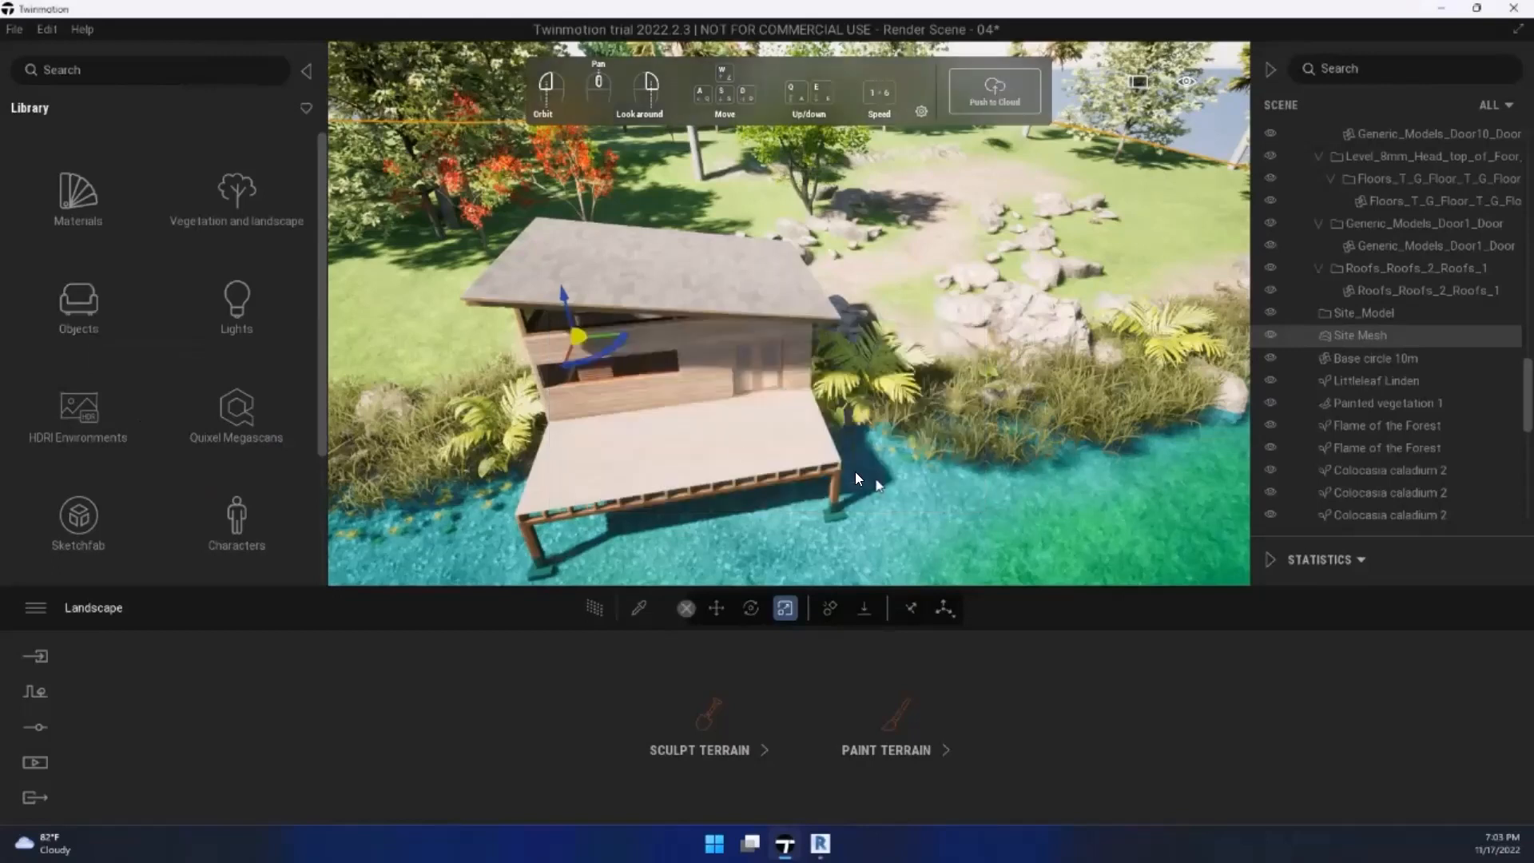
pyautogui.click(14, 31)
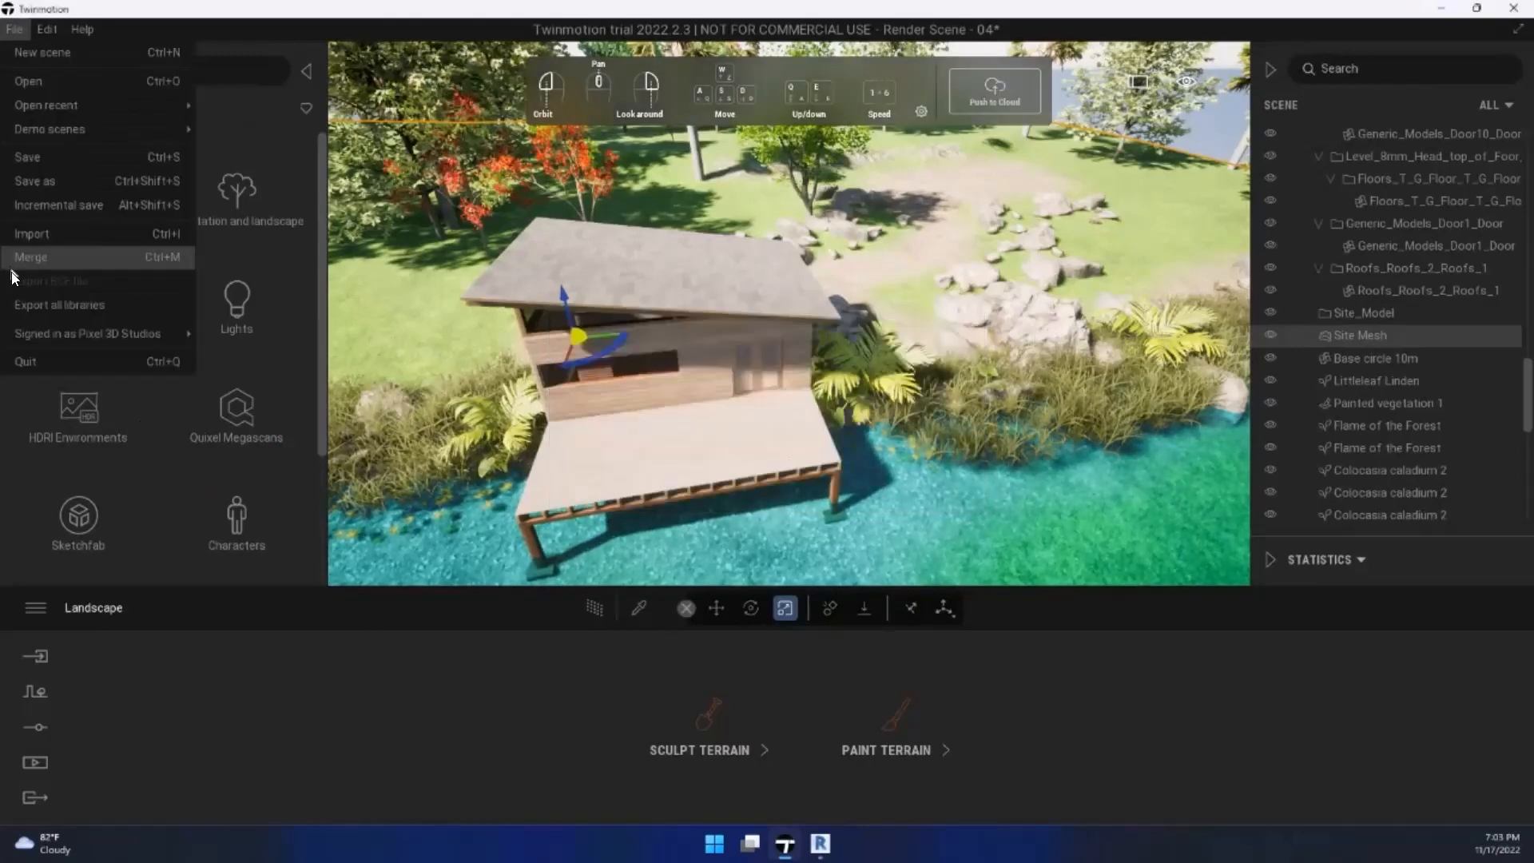
pyautogui.moveTo(71, 328)
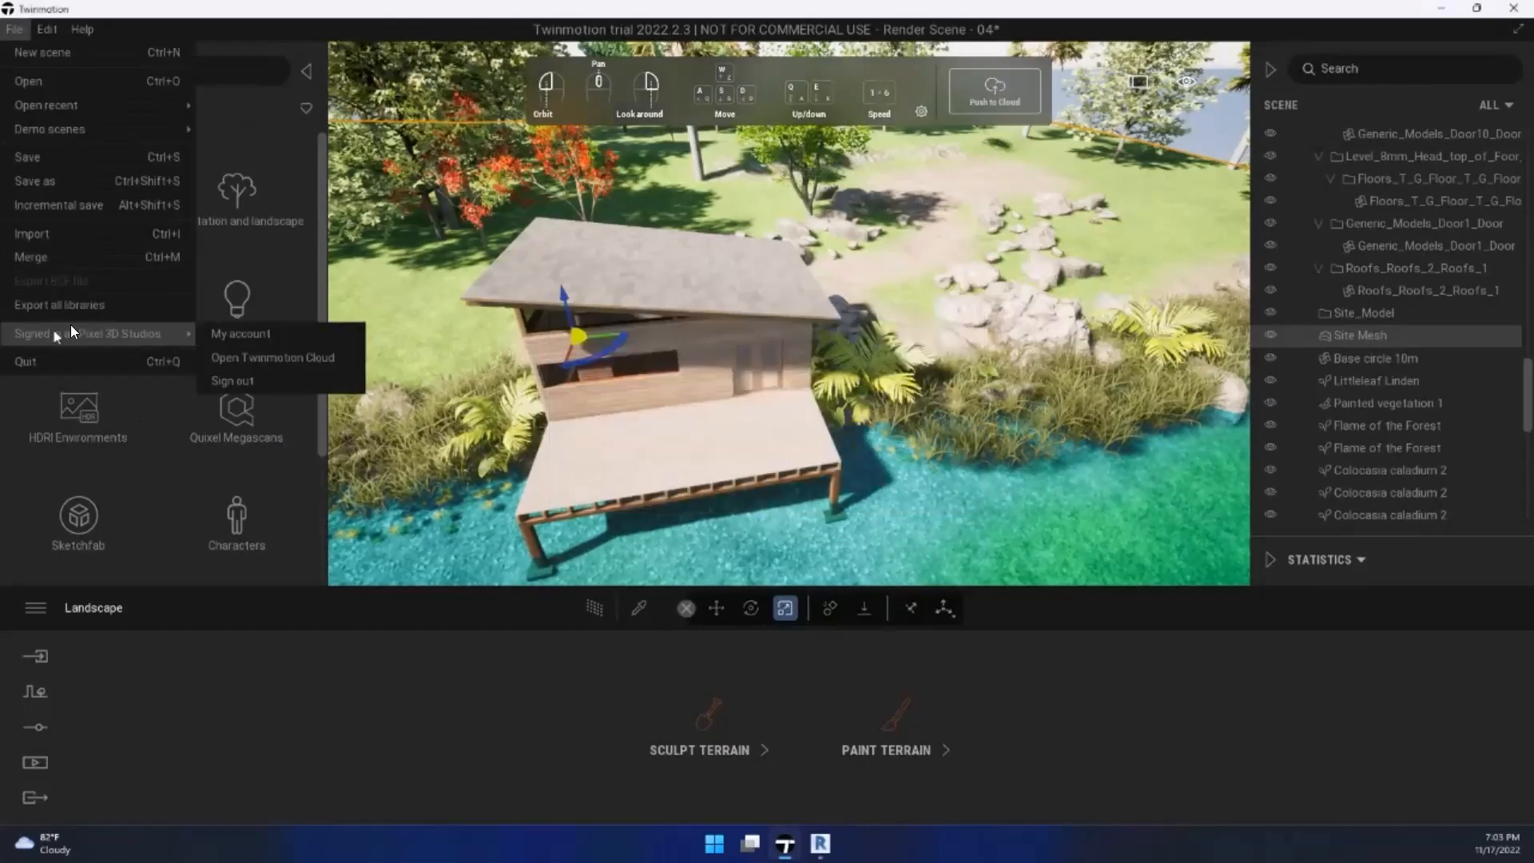
# Step: Look through the plant categories in the Quixel Megascans 3D Plants library
pyautogui.click(243, 424)
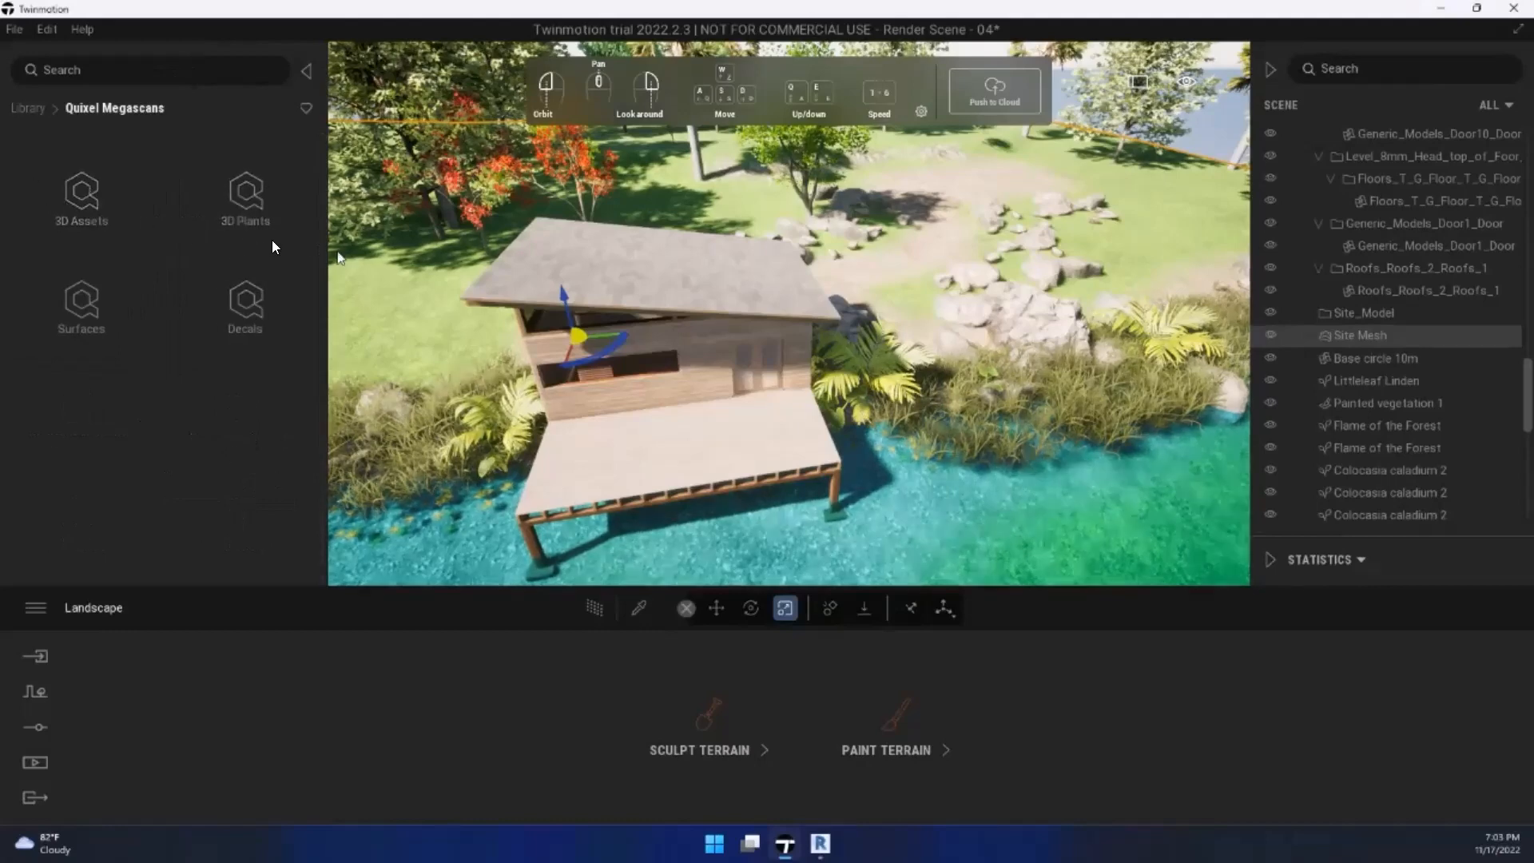
pyautogui.click(240, 217)
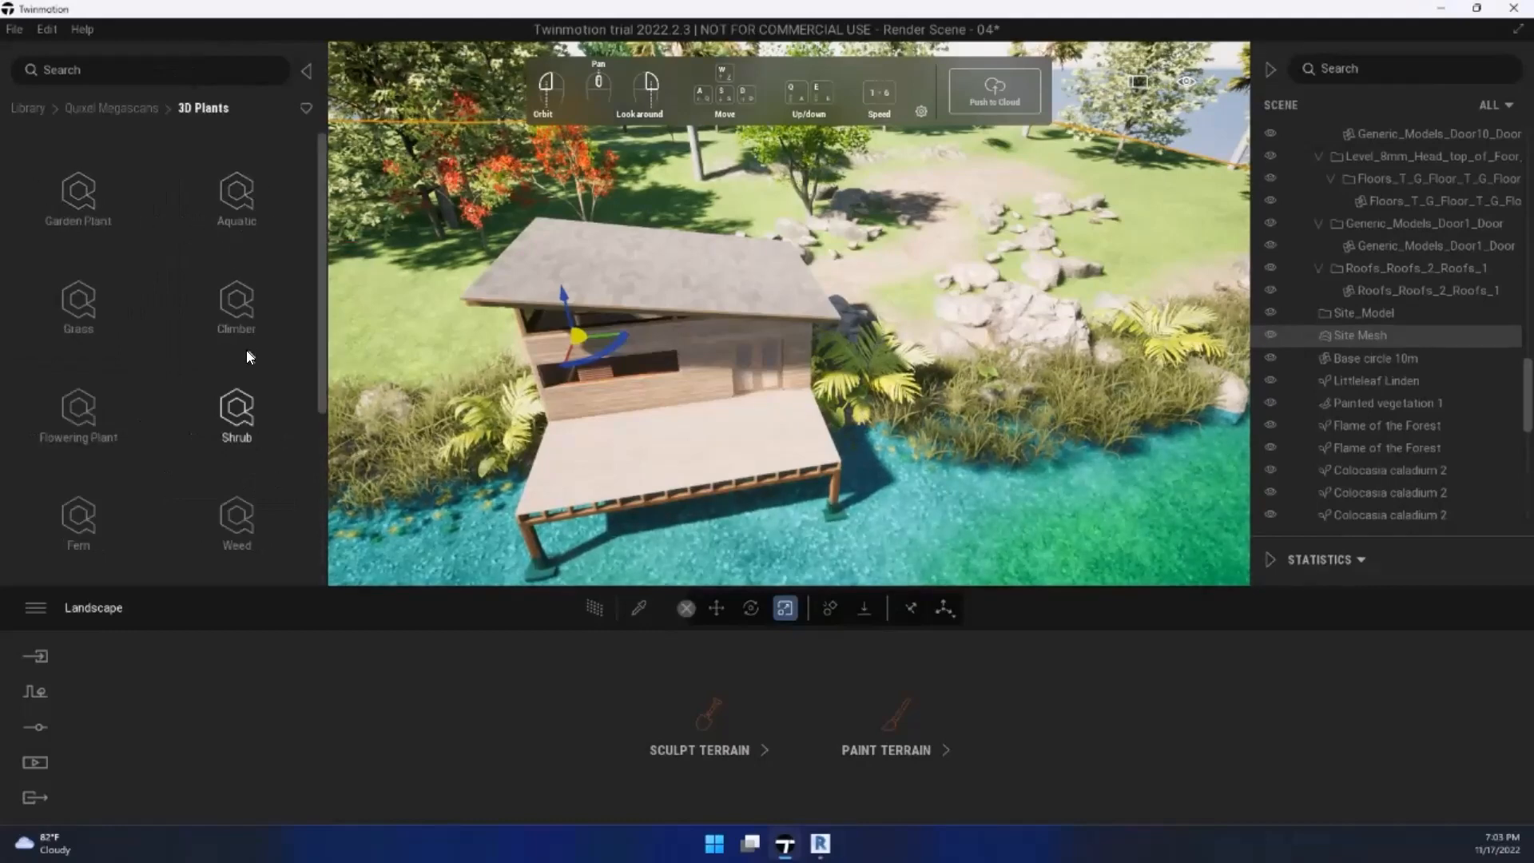
pyautogui.scroll(-1, 169, 240)
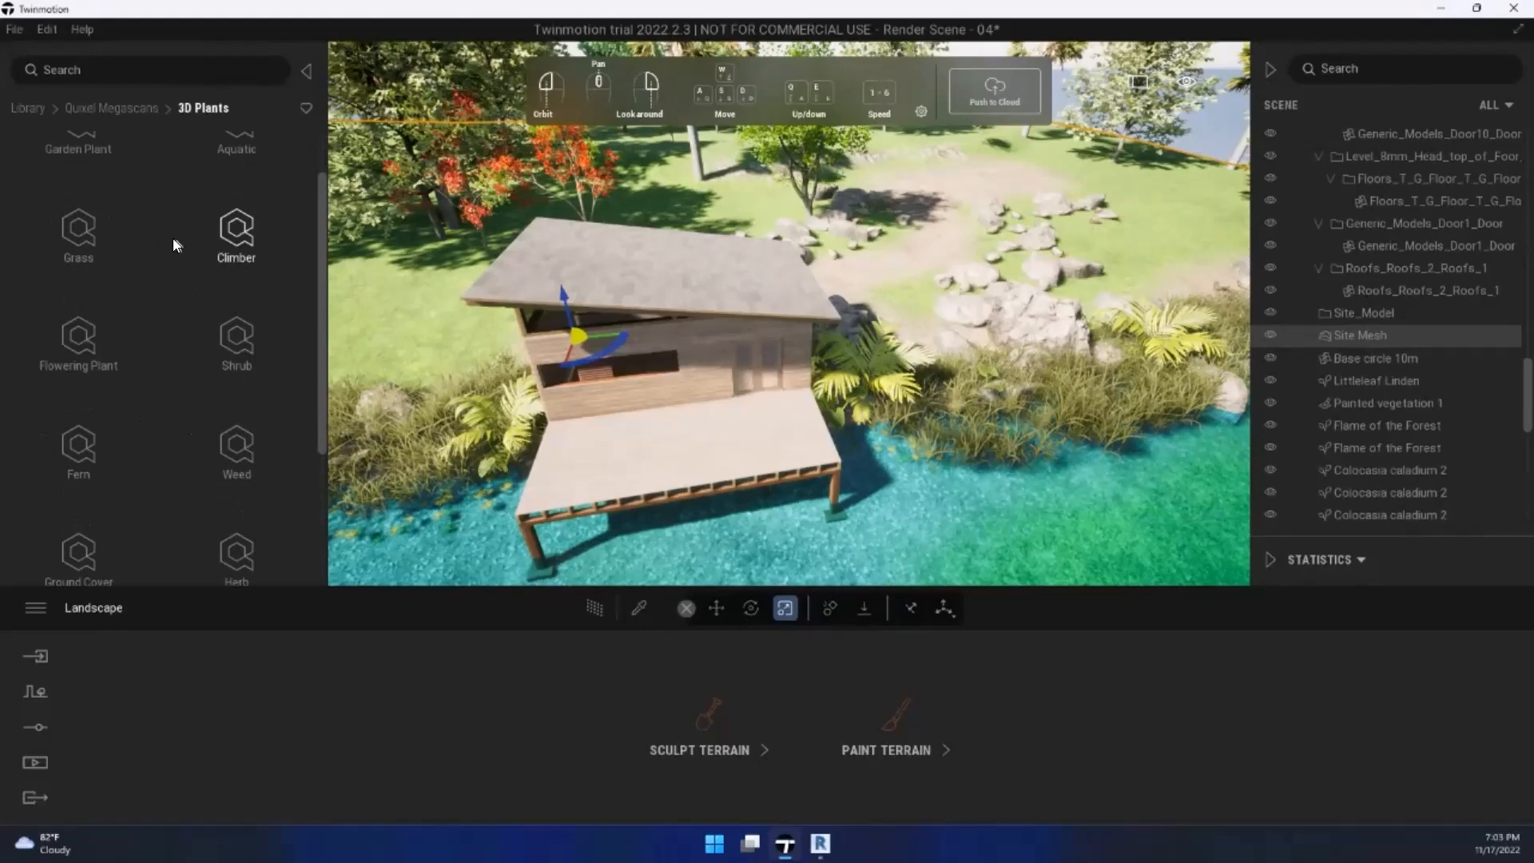
pyautogui.scroll(-3, 188, 280)
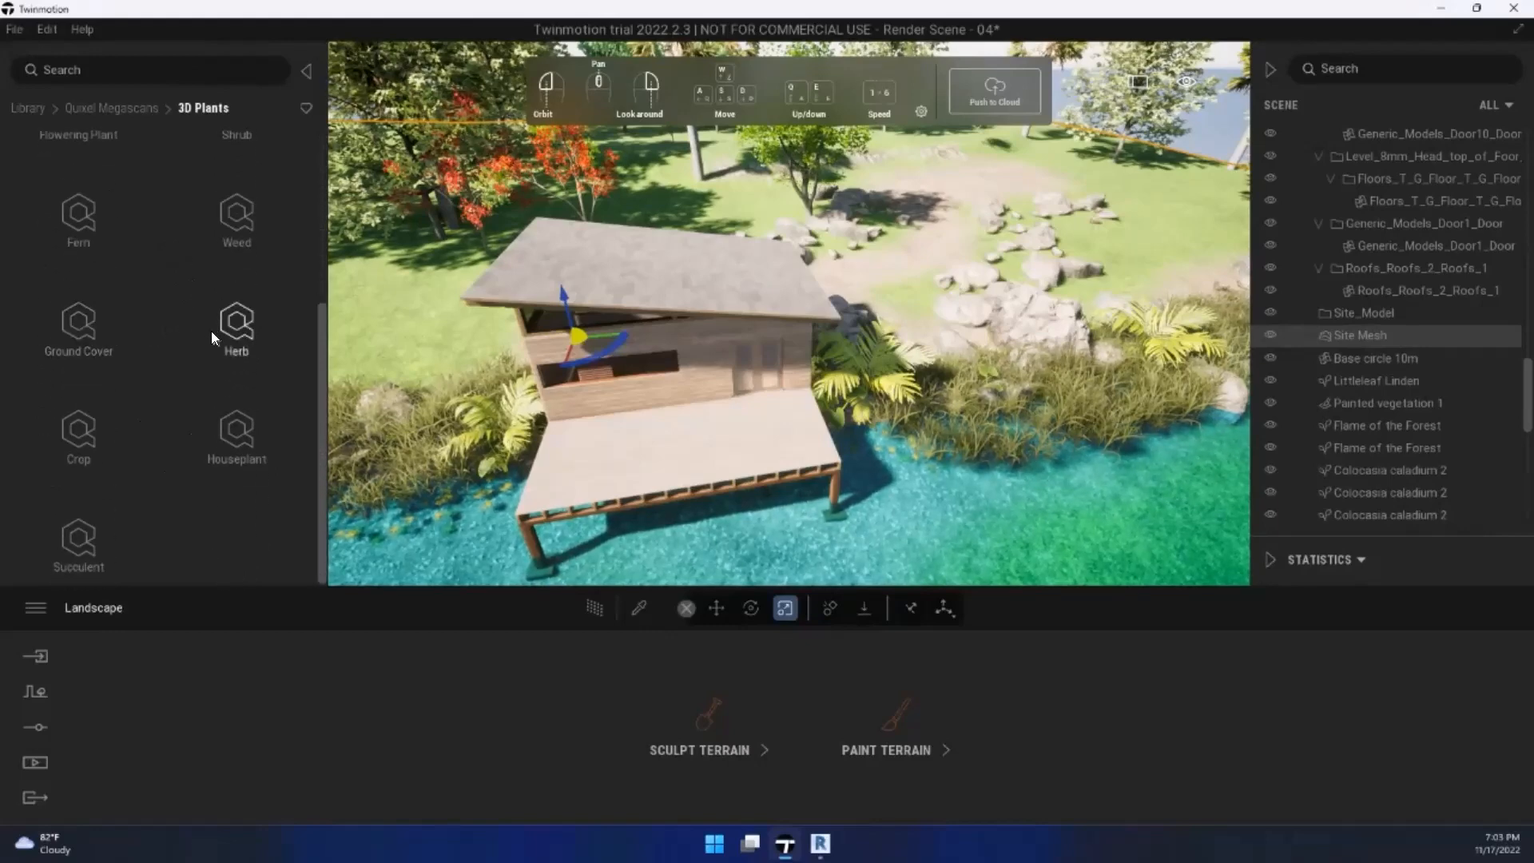
pyautogui.scroll(3, 152, 440)
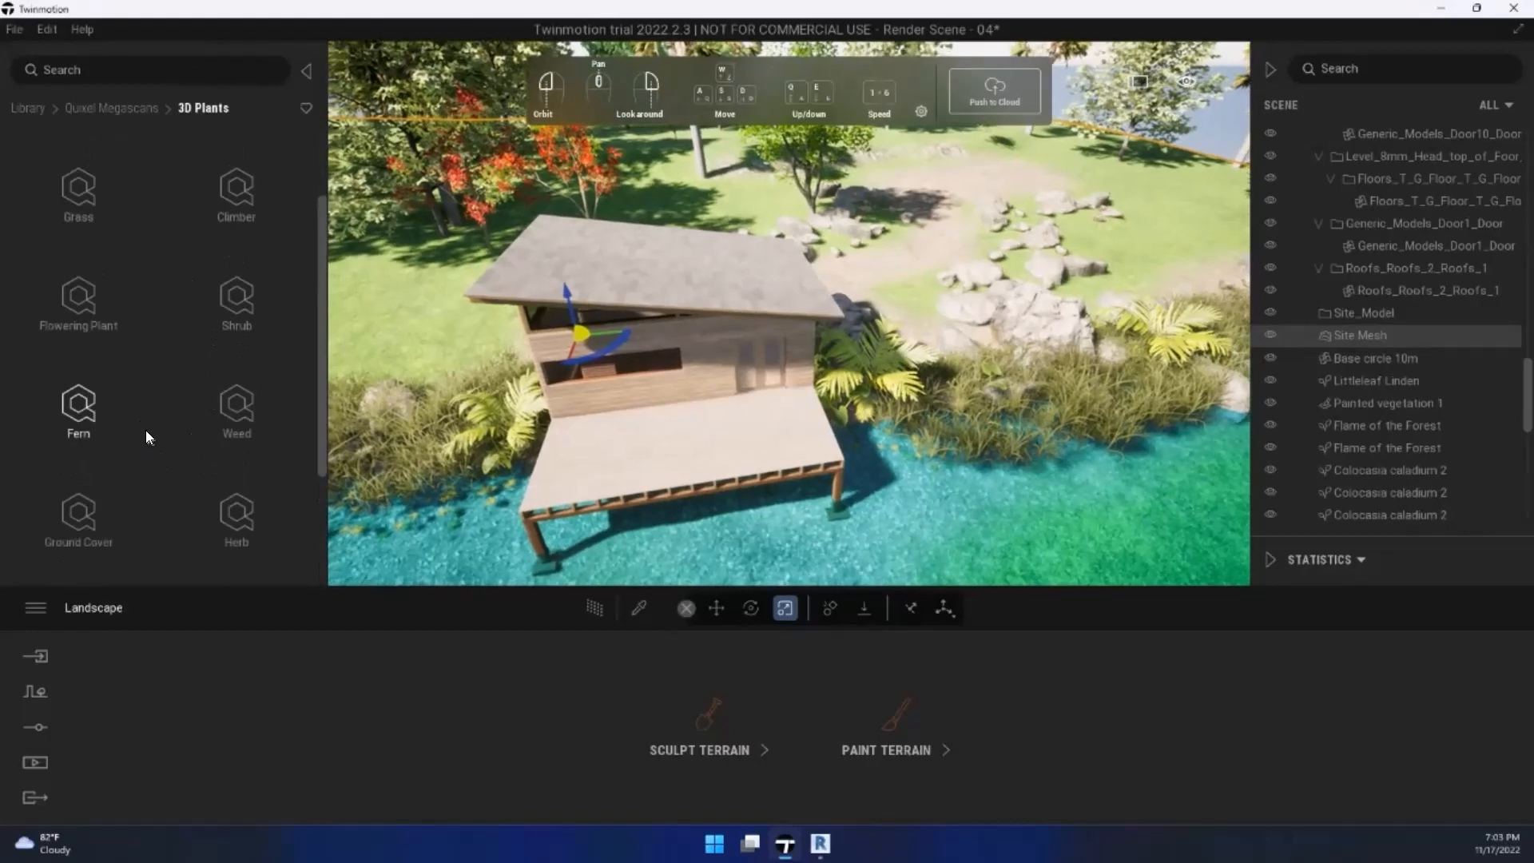
pyautogui.scroll(2, 150, 428)
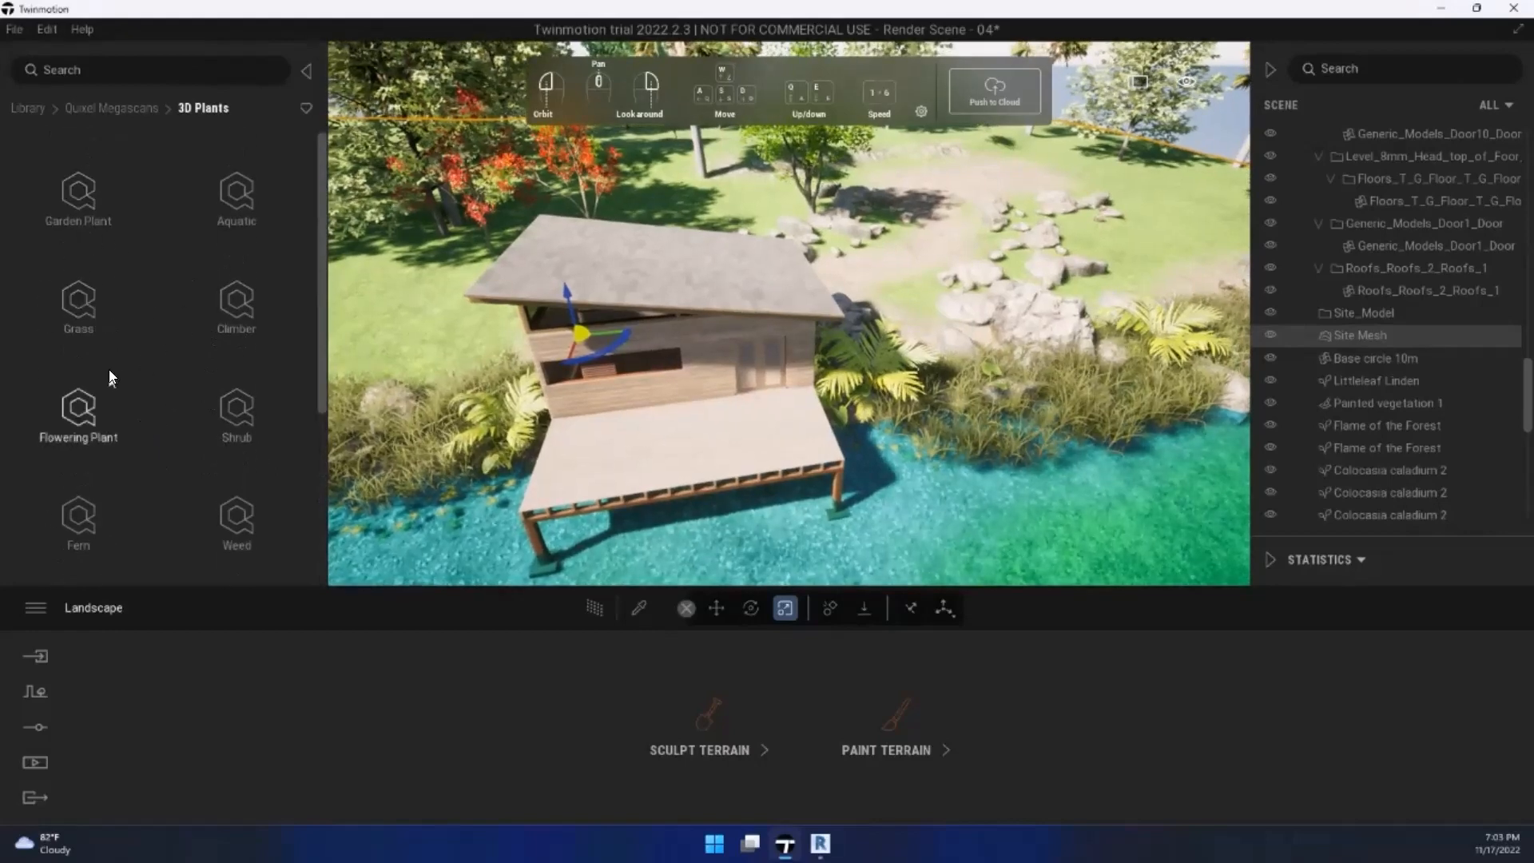
pyautogui.press('w')
pyautogui.press('a')
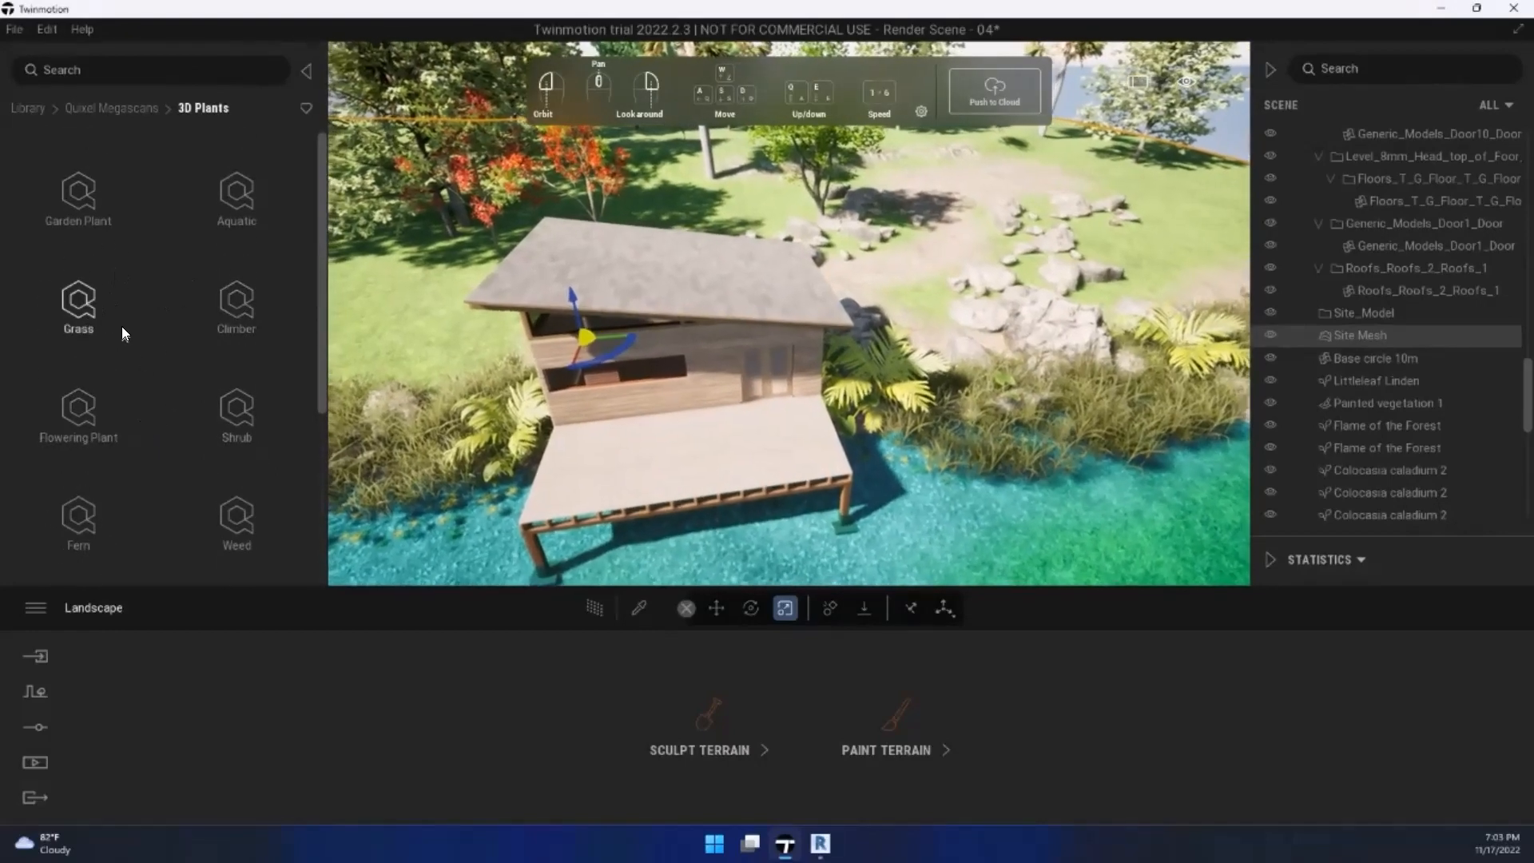
# Step: Browse the flowering garden plants in the 3D Plants library while viewing the bank beside the deck
pyautogui.click(67, 213)
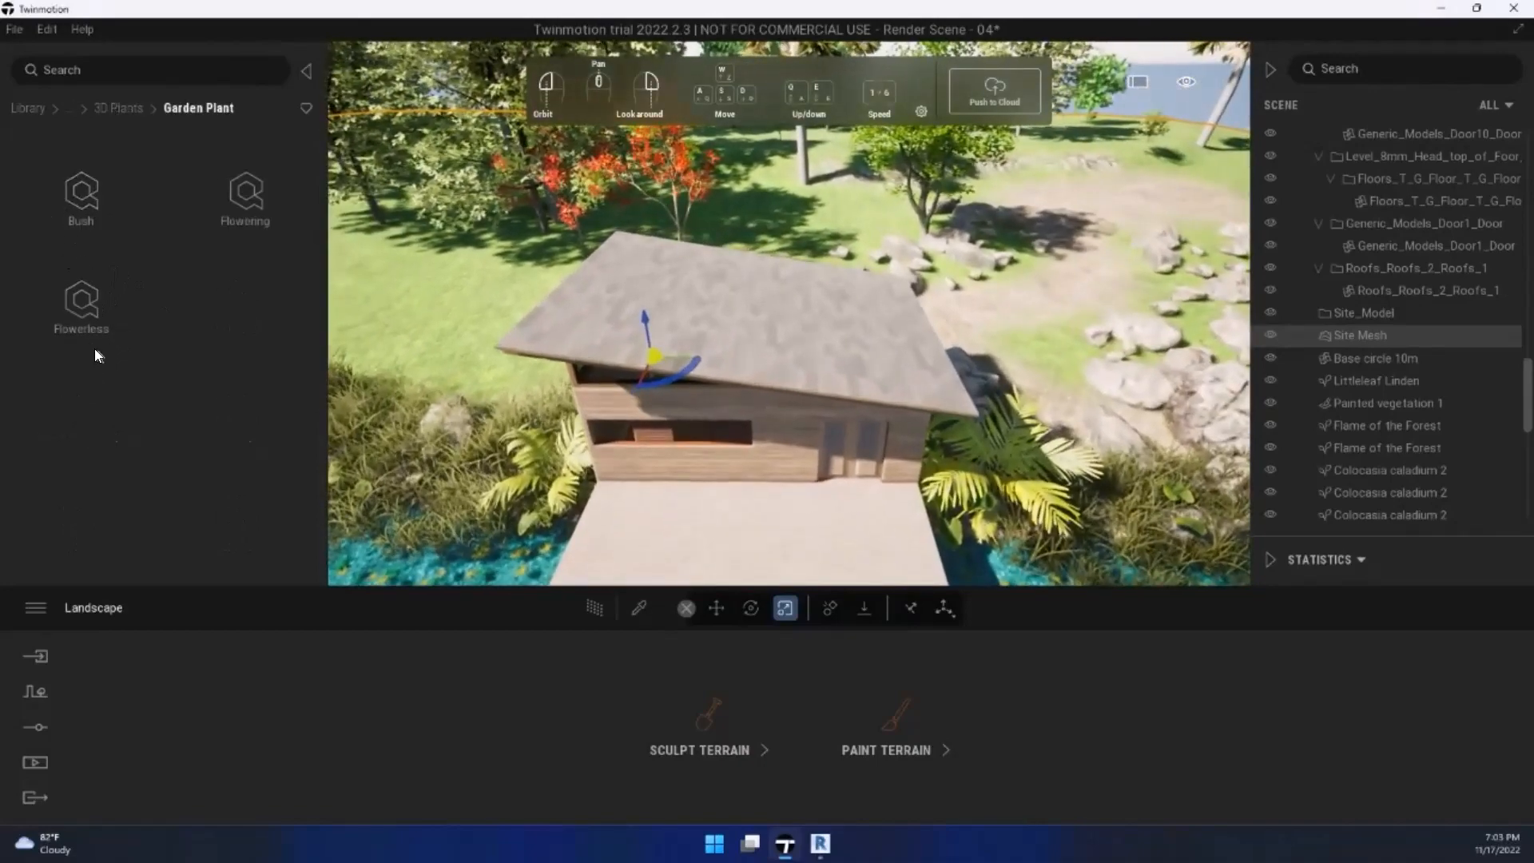
pyautogui.press('w')
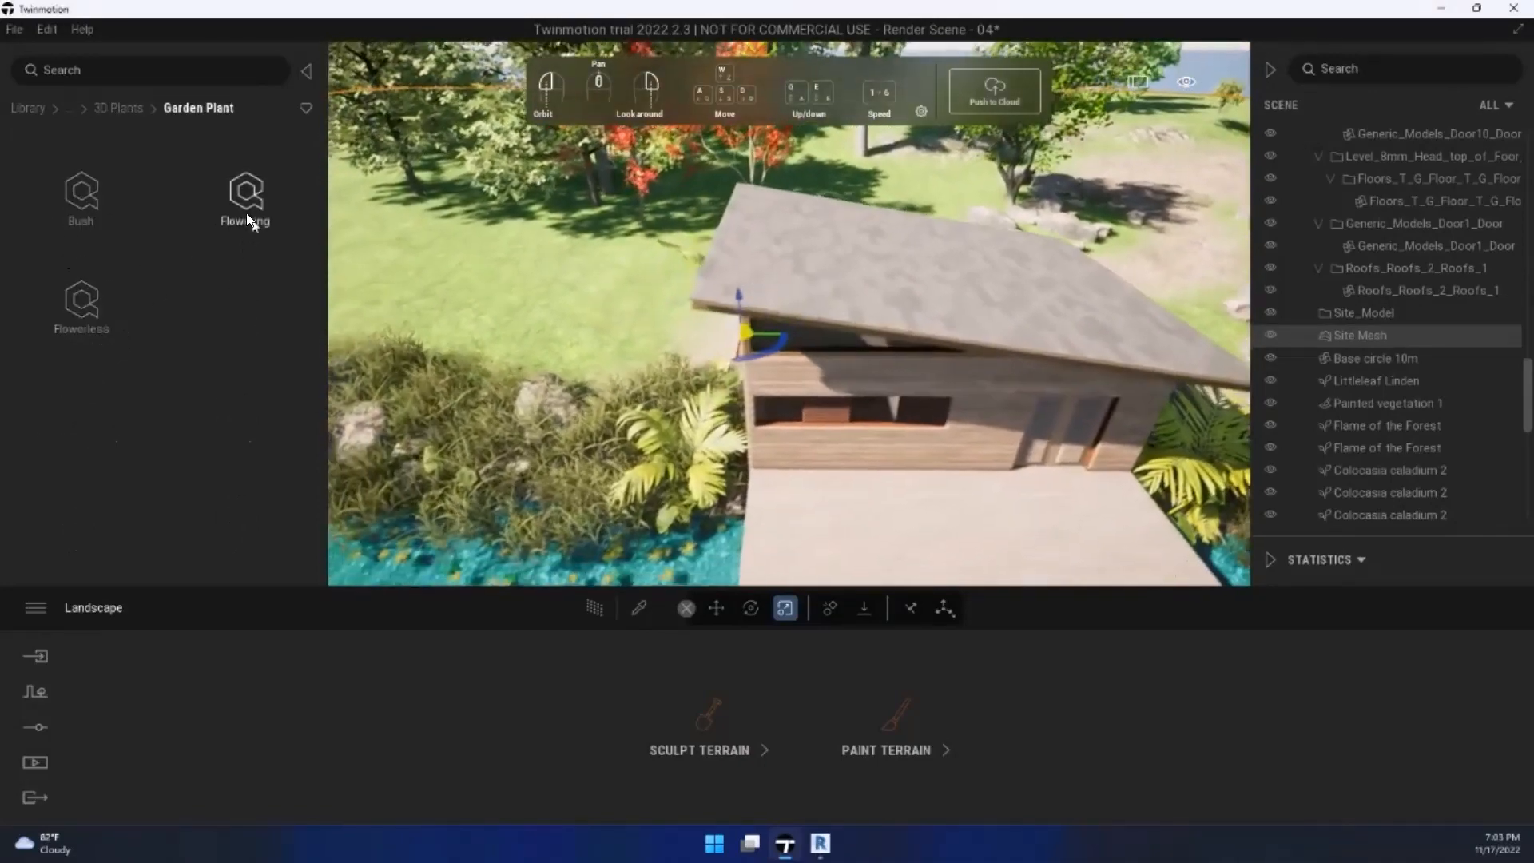
pyautogui.click(245, 211)
pyautogui.press('s')
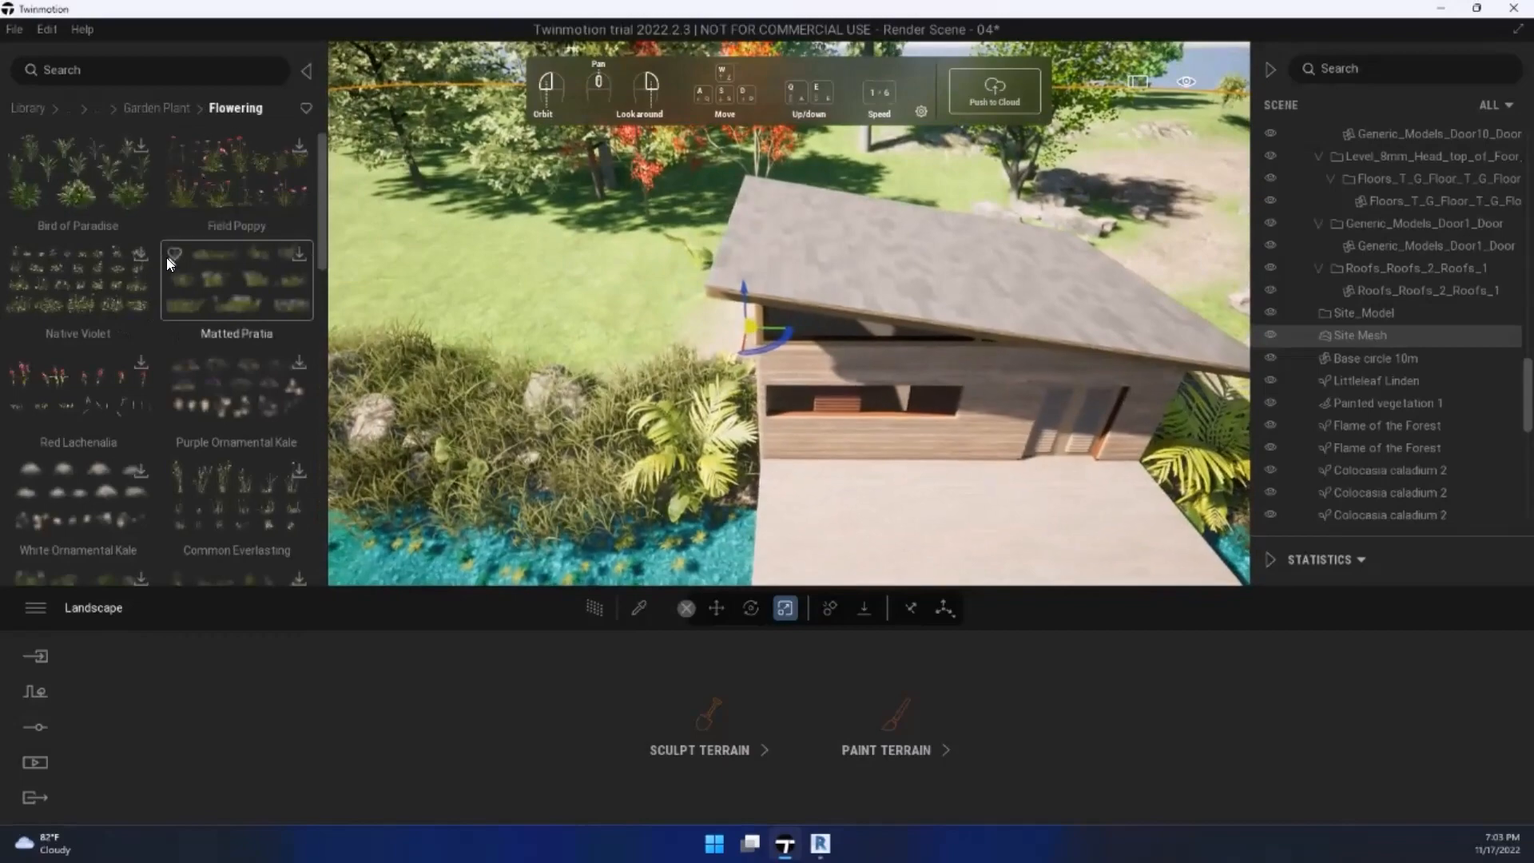
pyautogui.press('d')
pyautogui.press('w')
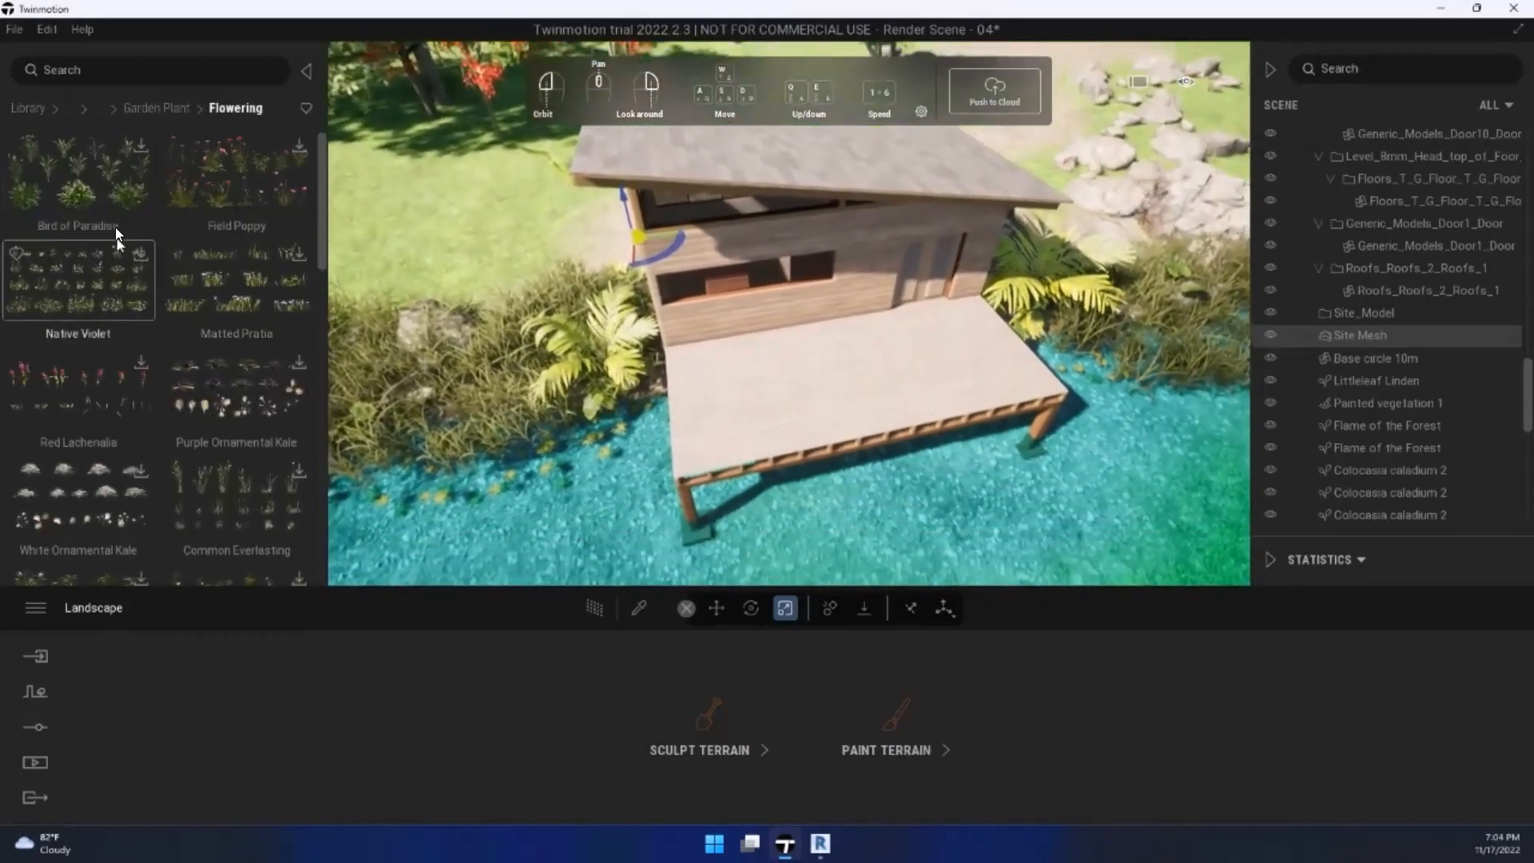
# Step: Try to place the Bird of Paradise plant on the ground where the lawn meets the gravel beside the house
pyautogui.click(64, 183)
pyautogui.press('w')
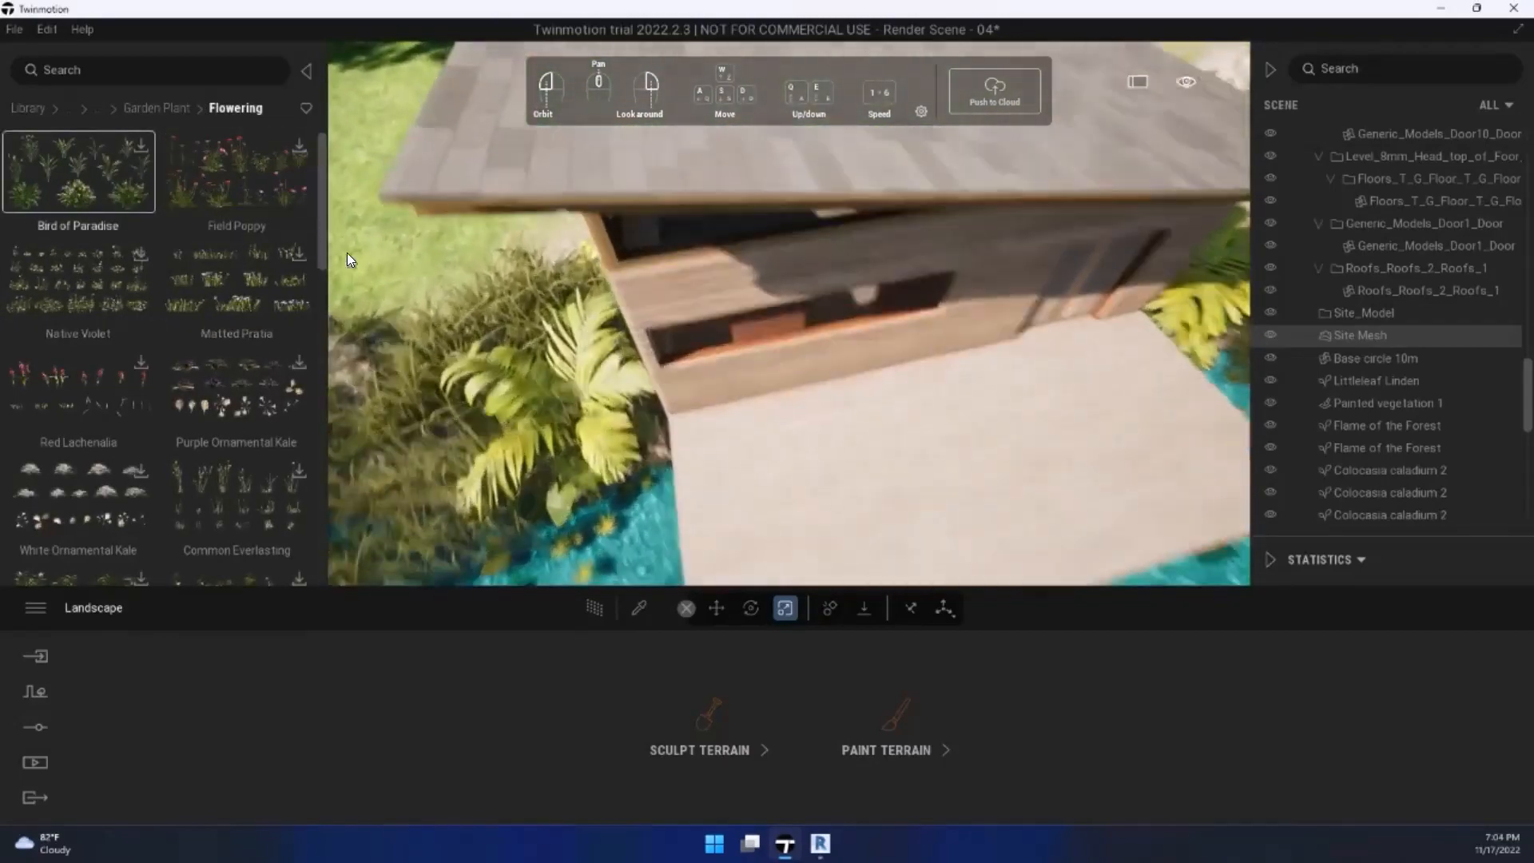
pyautogui.press('a')
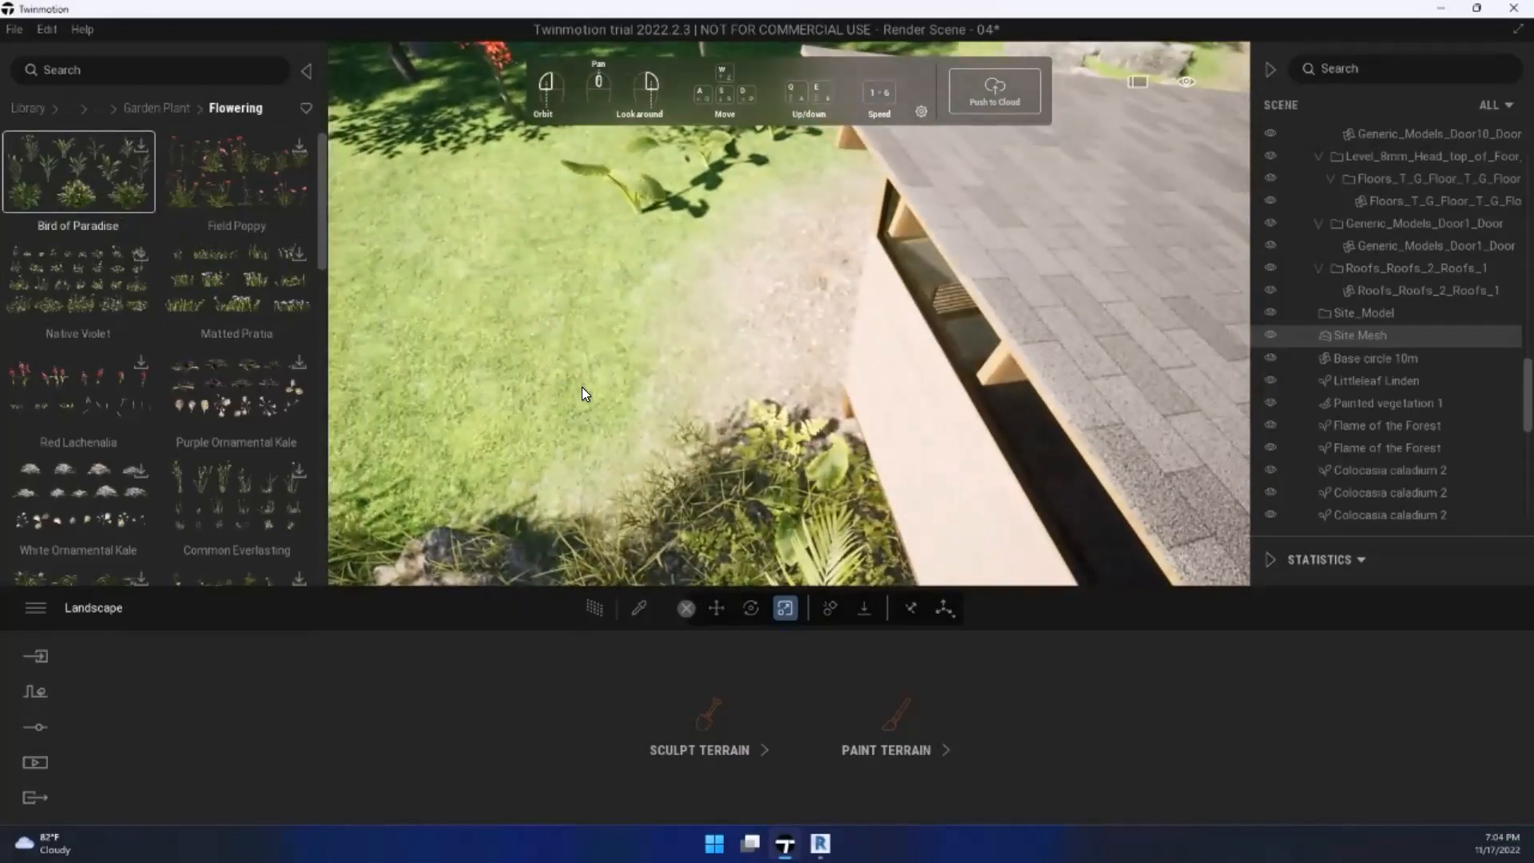
pyautogui.click(601, 398)
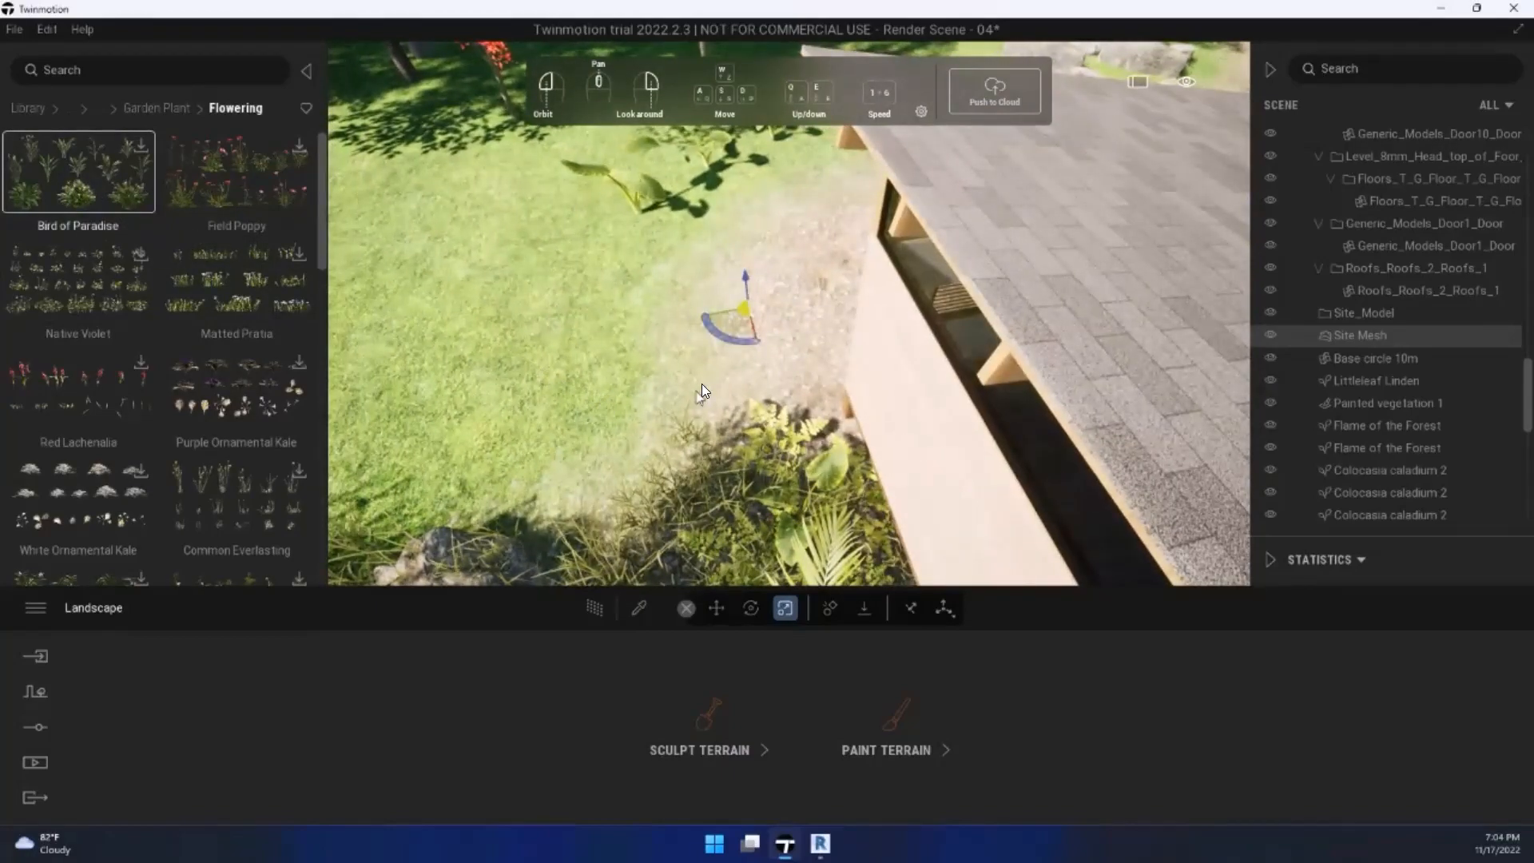
pyautogui.press('w')
pyautogui.moveTo(701, 383); pyautogui.dragTo(527, 351, button='right')
pyautogui.press('w')
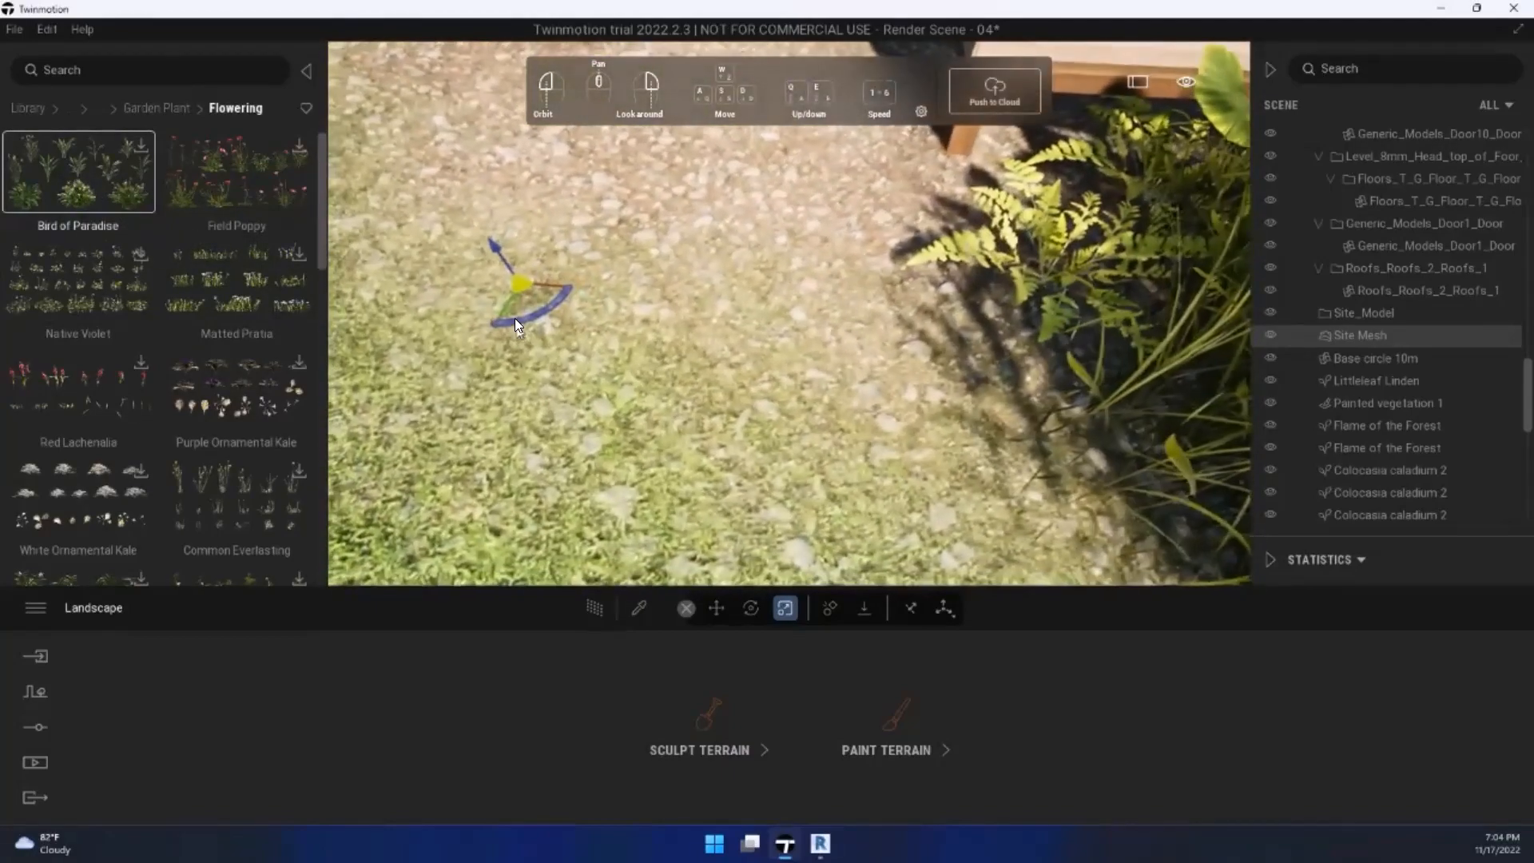
pyautogui.moveTo(508, 264); pyautogui.dragTo(491, 81, button='right')
pyautogui.press('s')
pyautogui.press('q')
pyautogui.hotkey('ctrl', 'z')
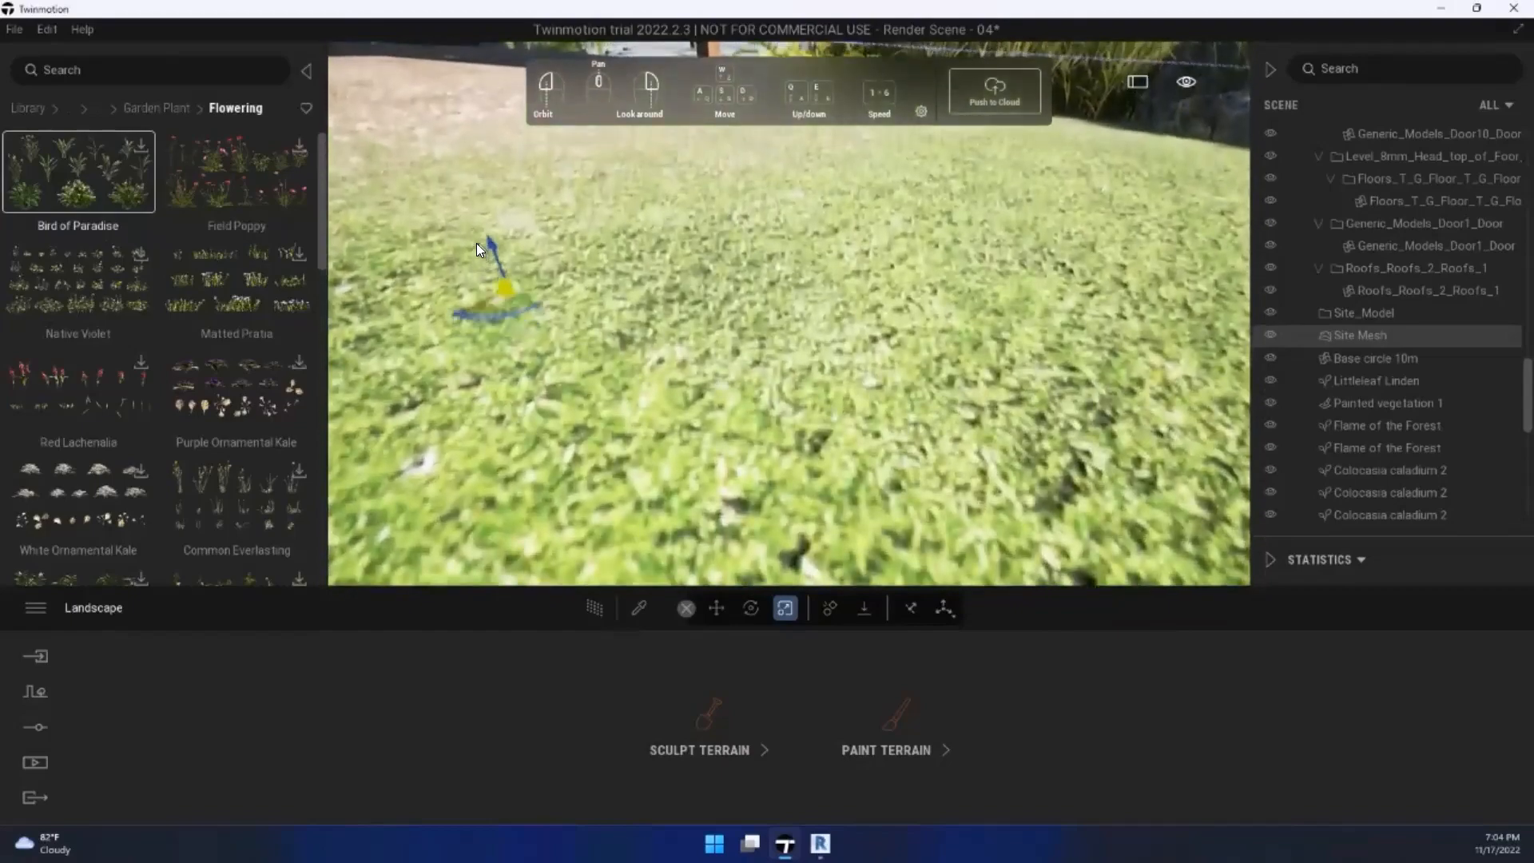
pyautogui.moveTo(488, 254); pyautogui.dragTo(429, 73)
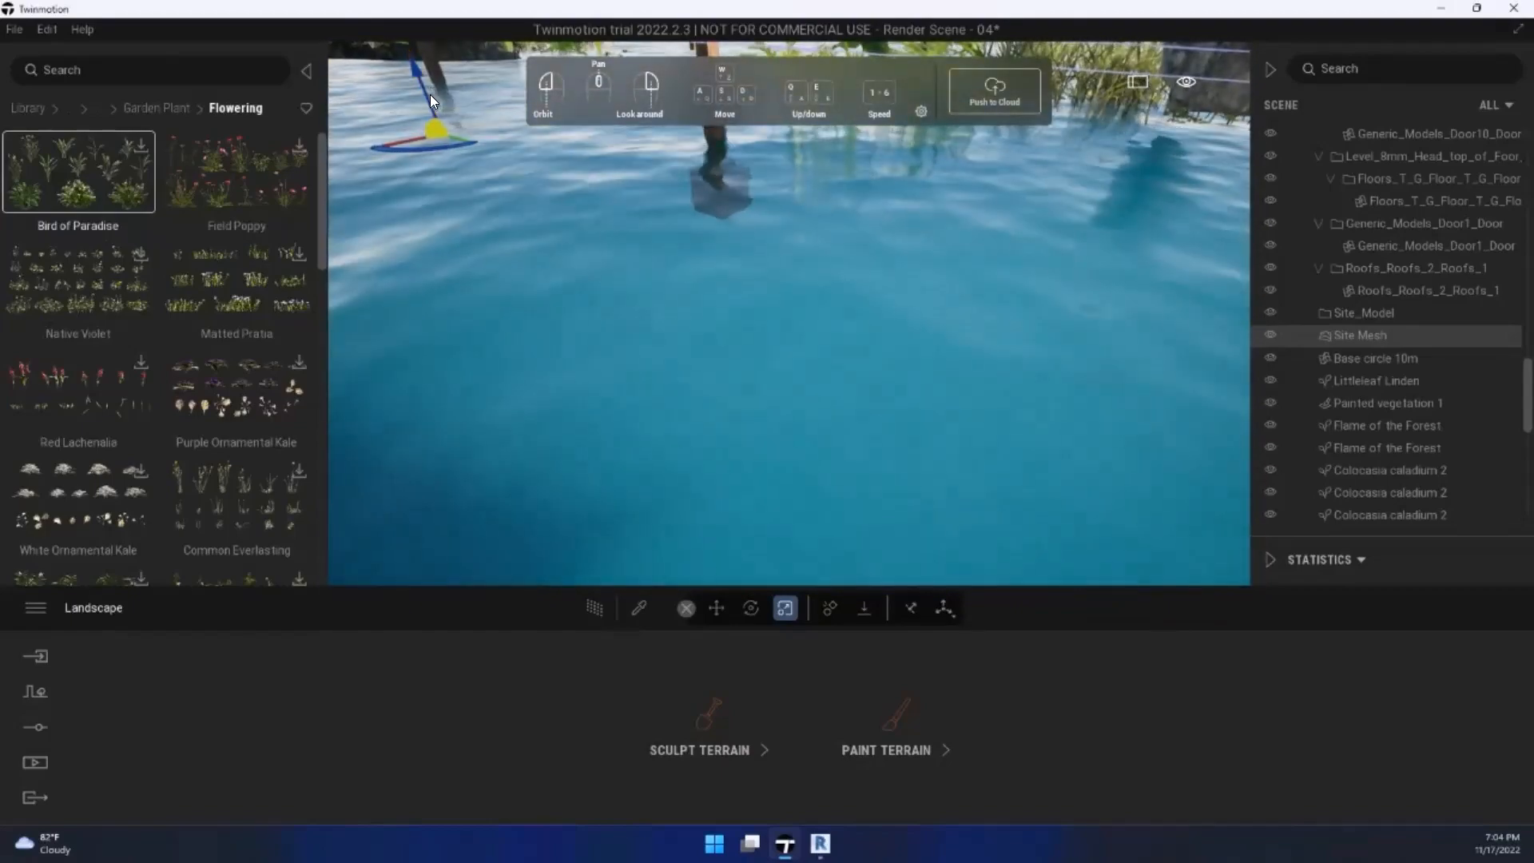
pyautogui.hotkey('ctrl', 'z')
# Step: Try again to add Bird of Paradise from the flowering plants to the lawn behind the shoreline grass
pyautogui.moveTo(537, 168); pyautogui.dragTo(237, 292, button='right')
pyautogui.moveTo(68, 164); pyautogui.dragTo(284, 349)
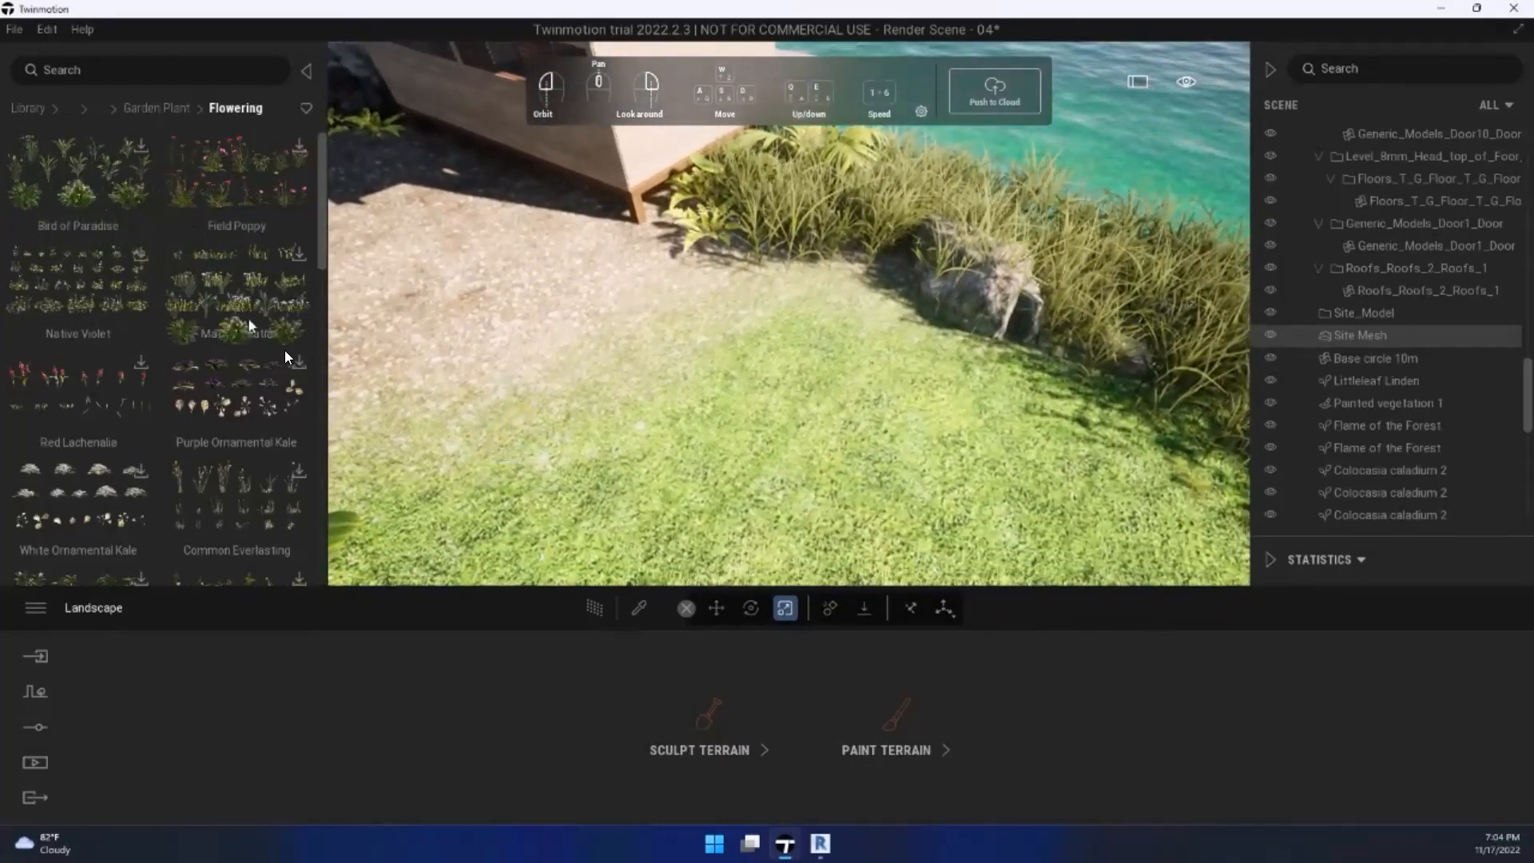
pyautogui.moveTo(453, 512); pyautogui.dragTo(504, 495)
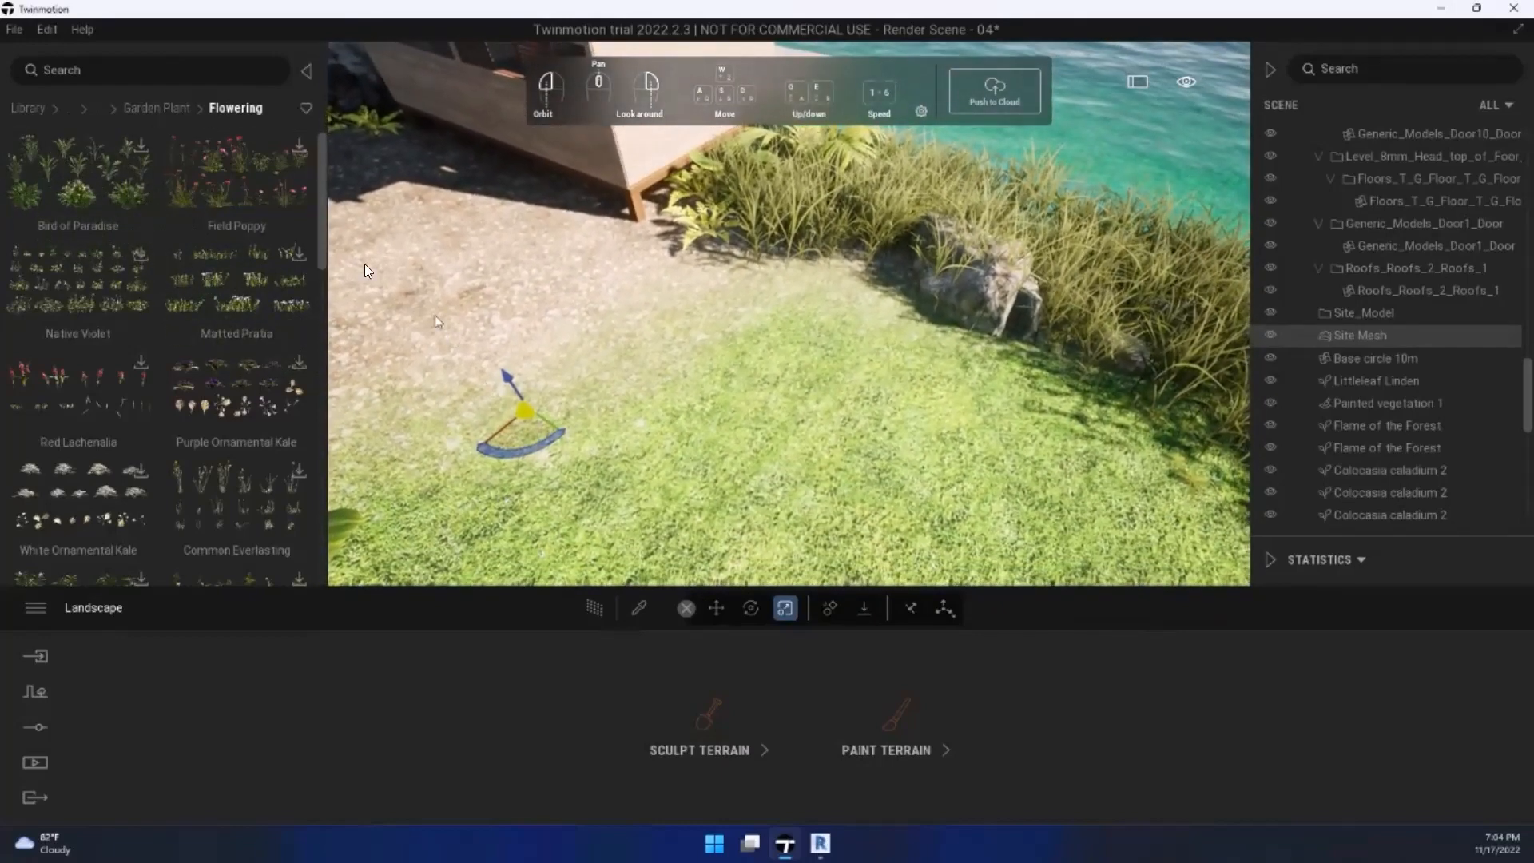
# Step: Download Silver Lady Fern from the Fern category of the Quixel Megascans 3D Plants
pyautogui.click(160, 107)
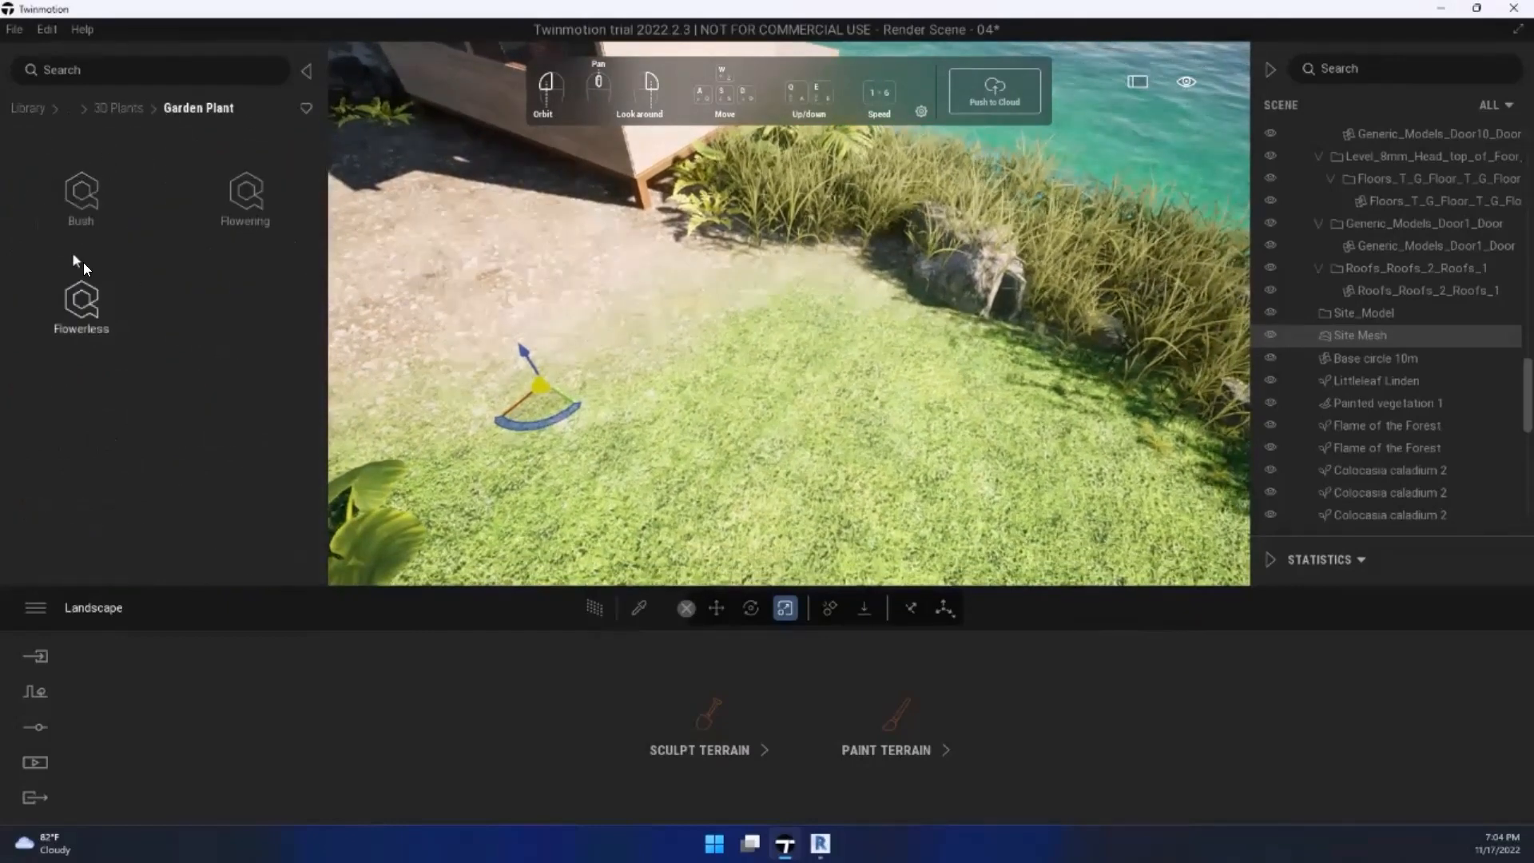
pyautogui.click(112, 109)
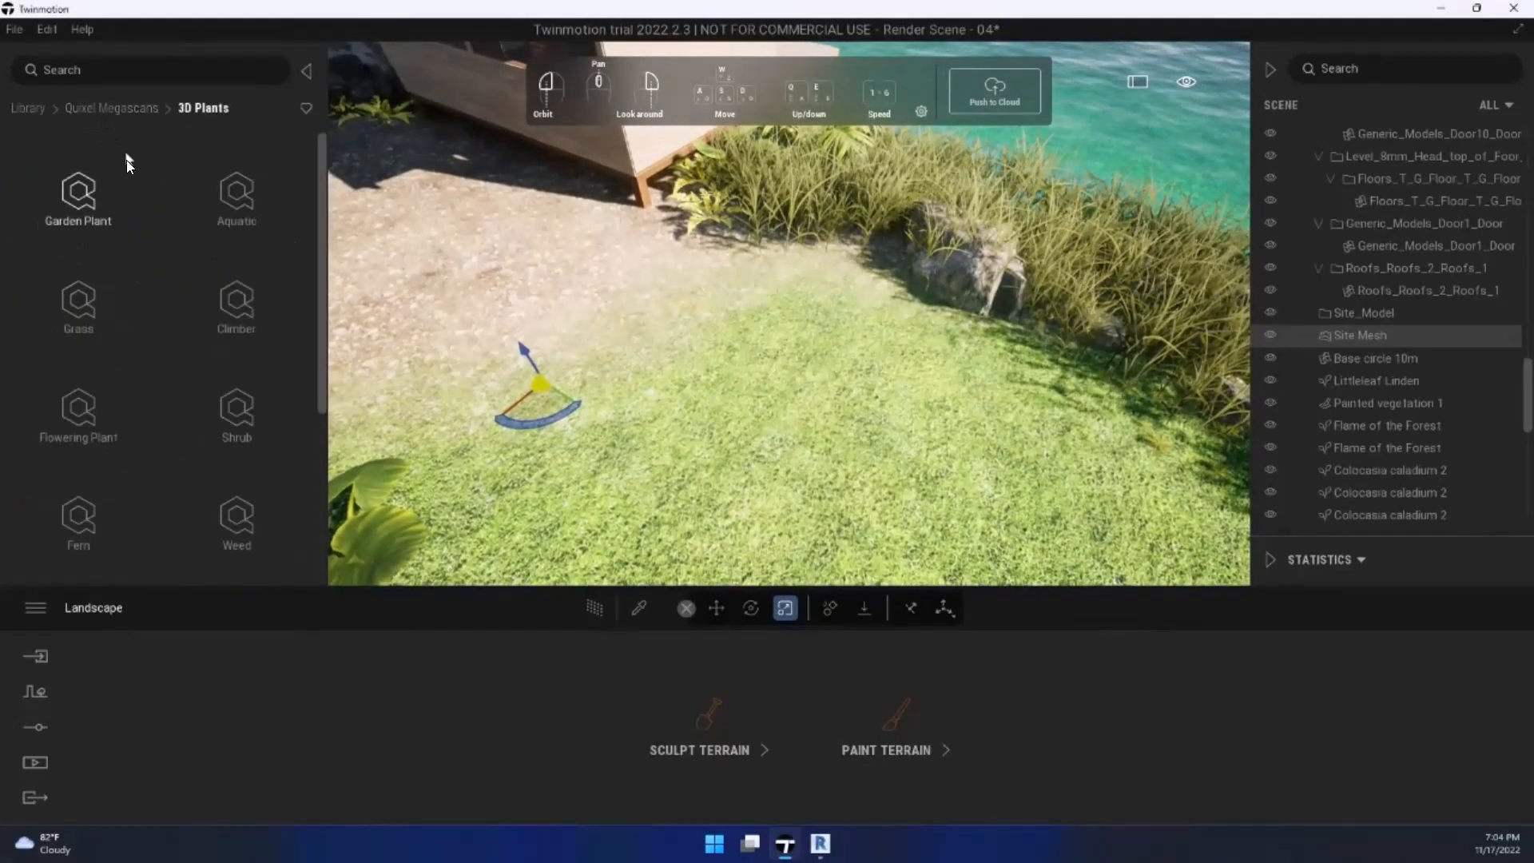
pyautogui.press('d')
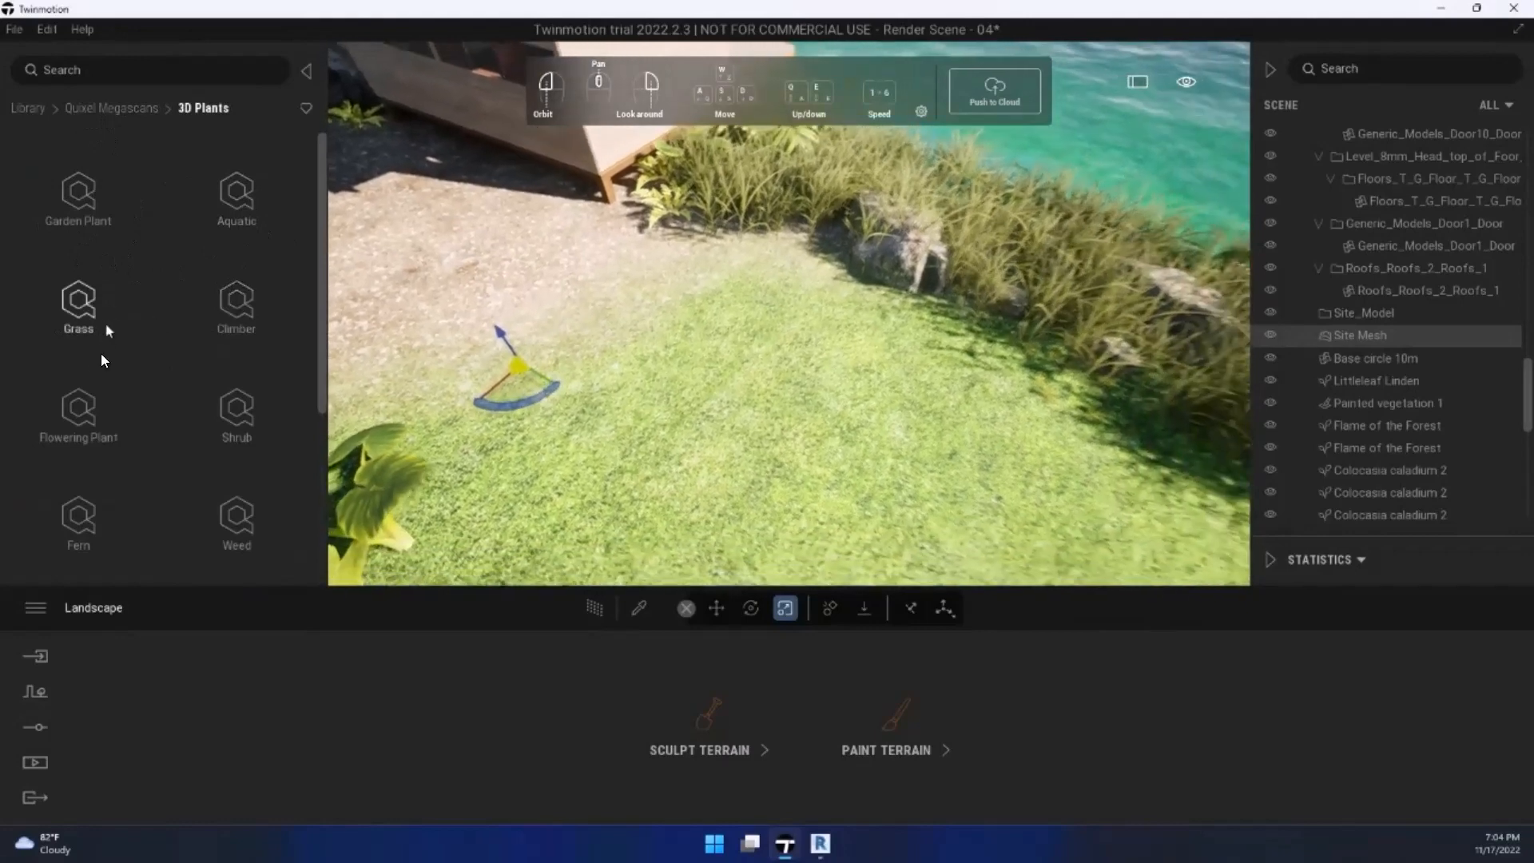
pyautogui.press('a')
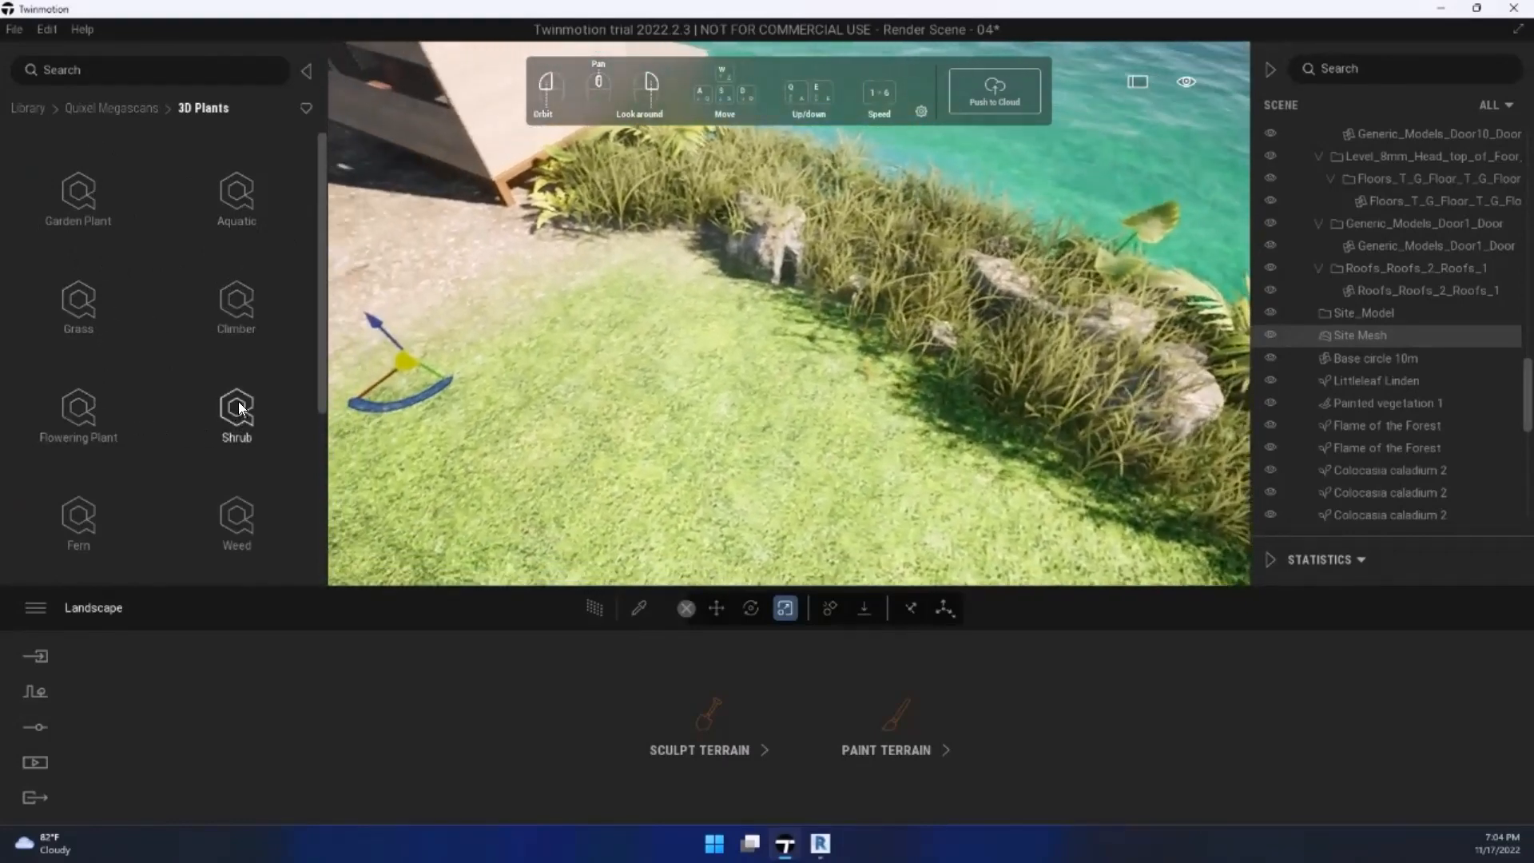
pyautogui.click(81, 515)
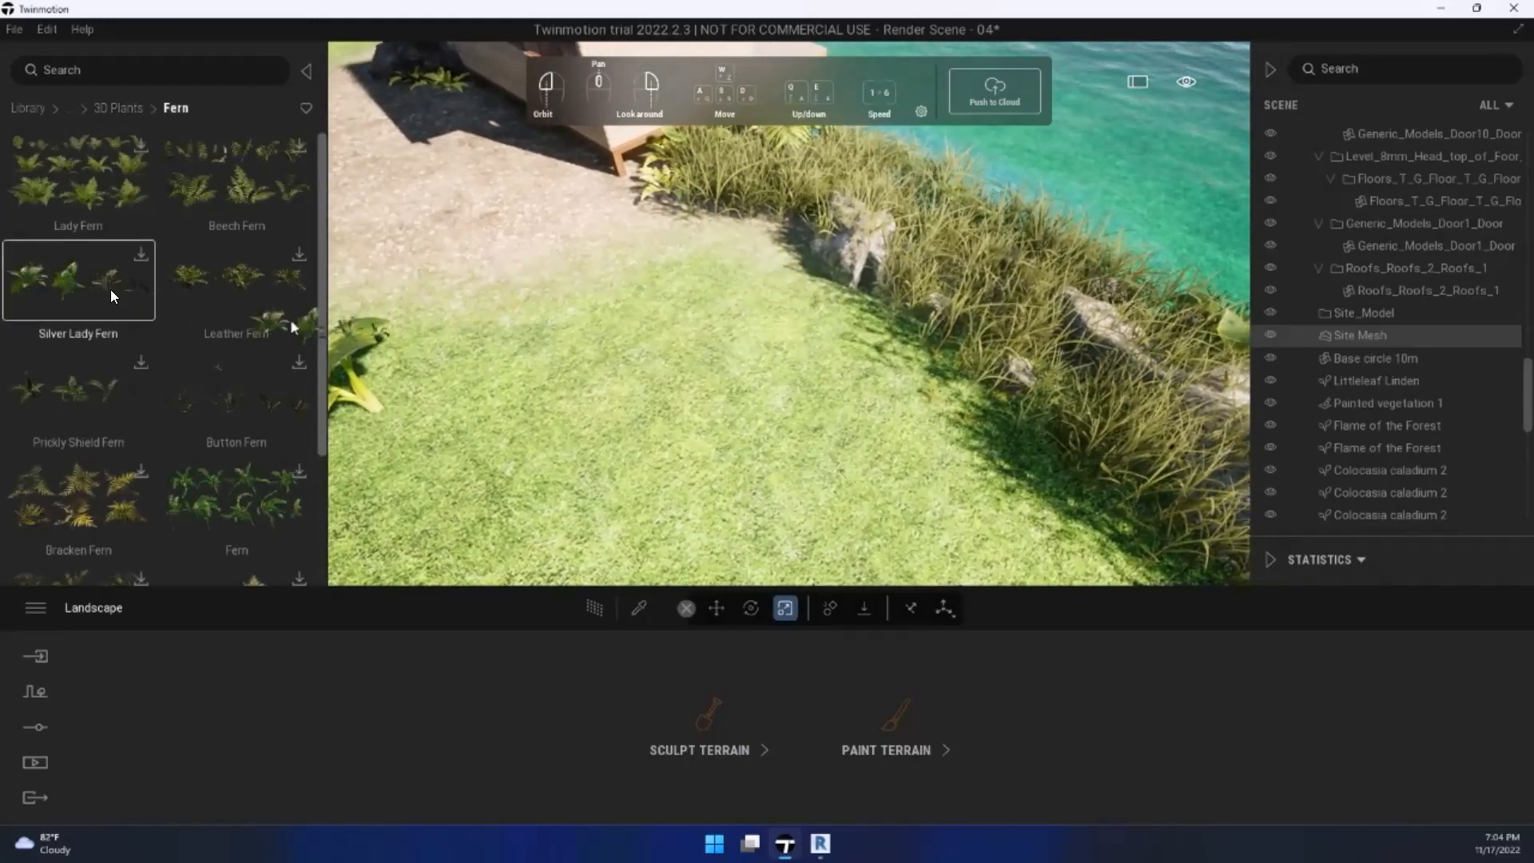
pyautogui.moveTo(20, 274); pyautogui.dragTo(33, 269)
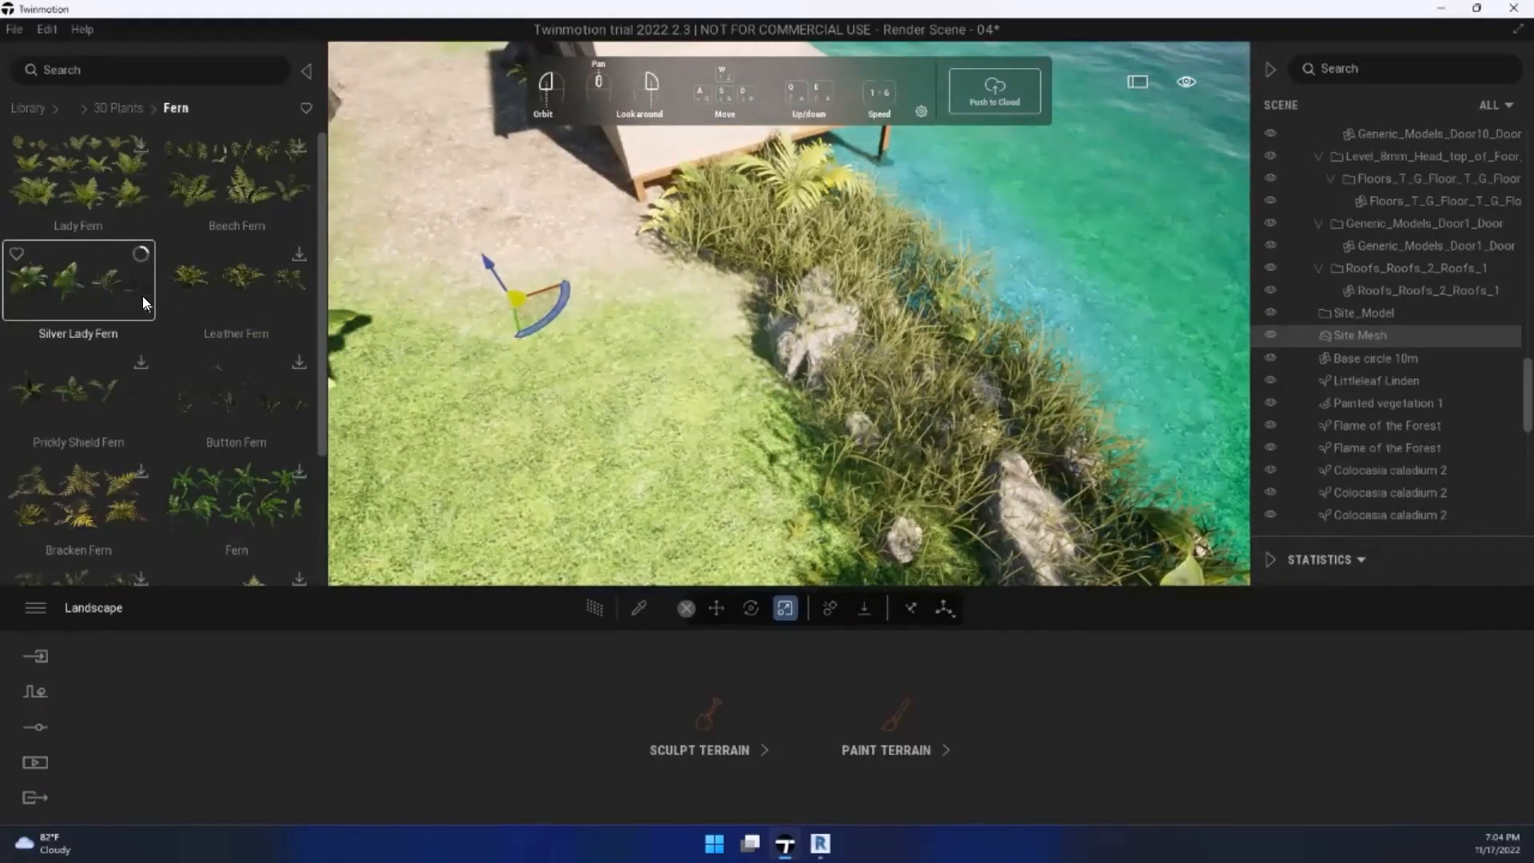
# Step: Create the Silver Lady Fern variations and place the fern set where the gravel meets the lawn beside the deck
pyautogui.click(143, 298)
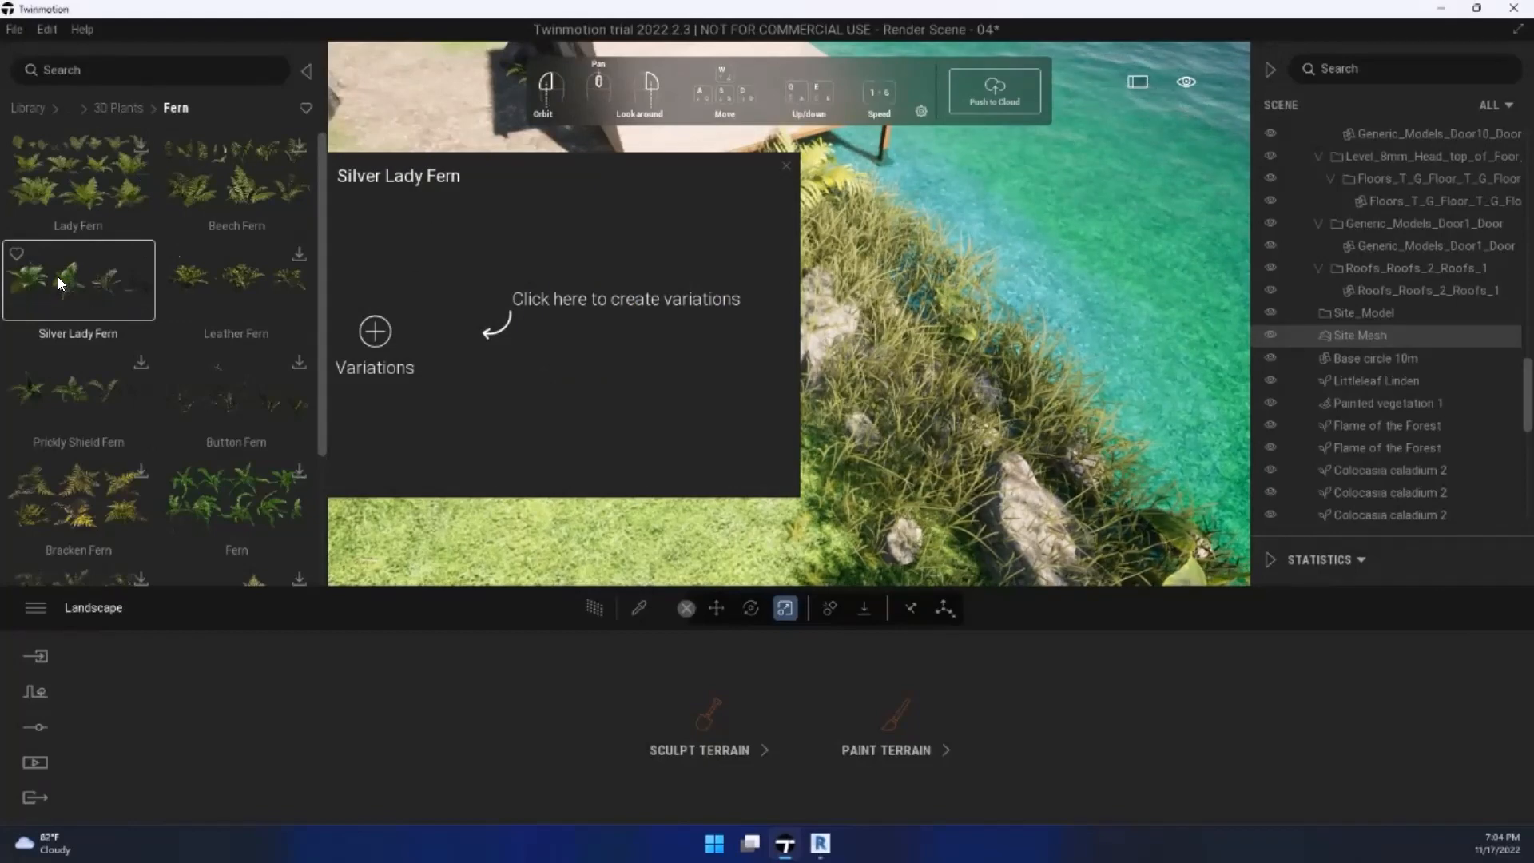
pyautogui.click(375, 333)
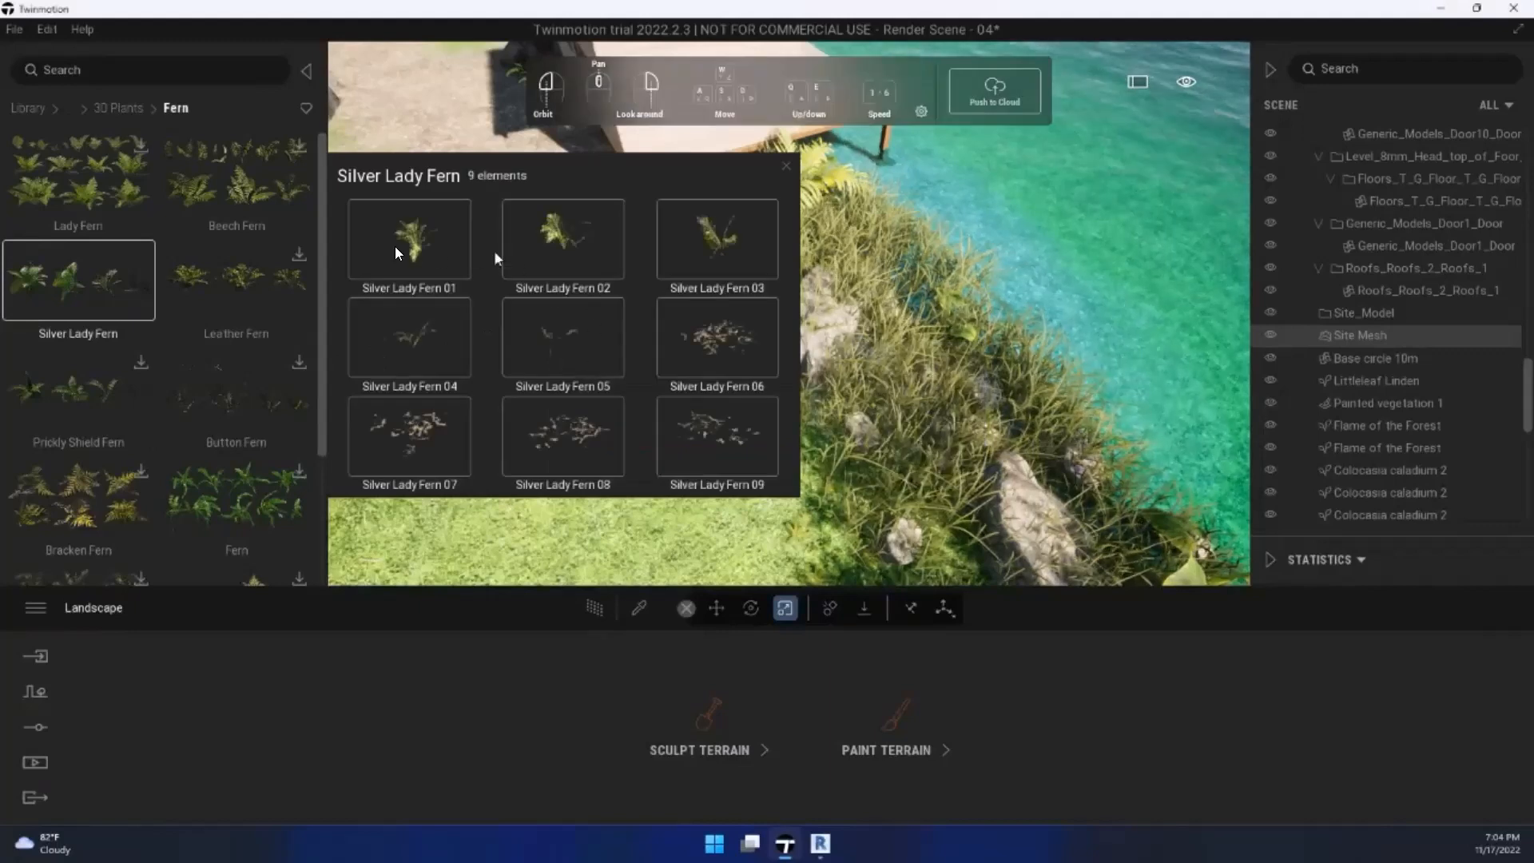
pyautogui.click(378, 255)
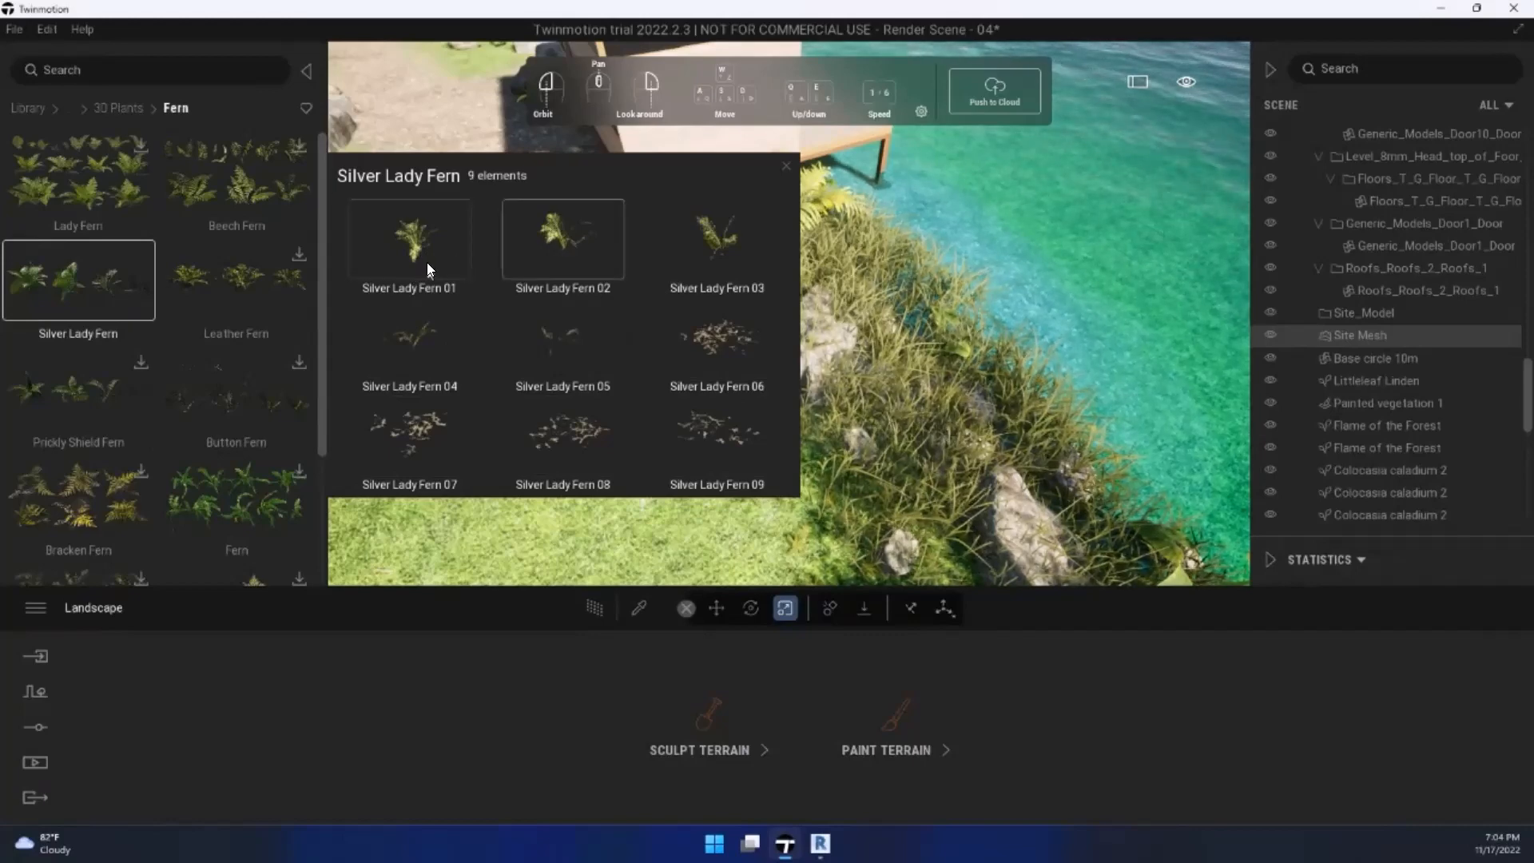
pyautogui.moveTo(104, 298); pyautogui.dragTo(494, 428)
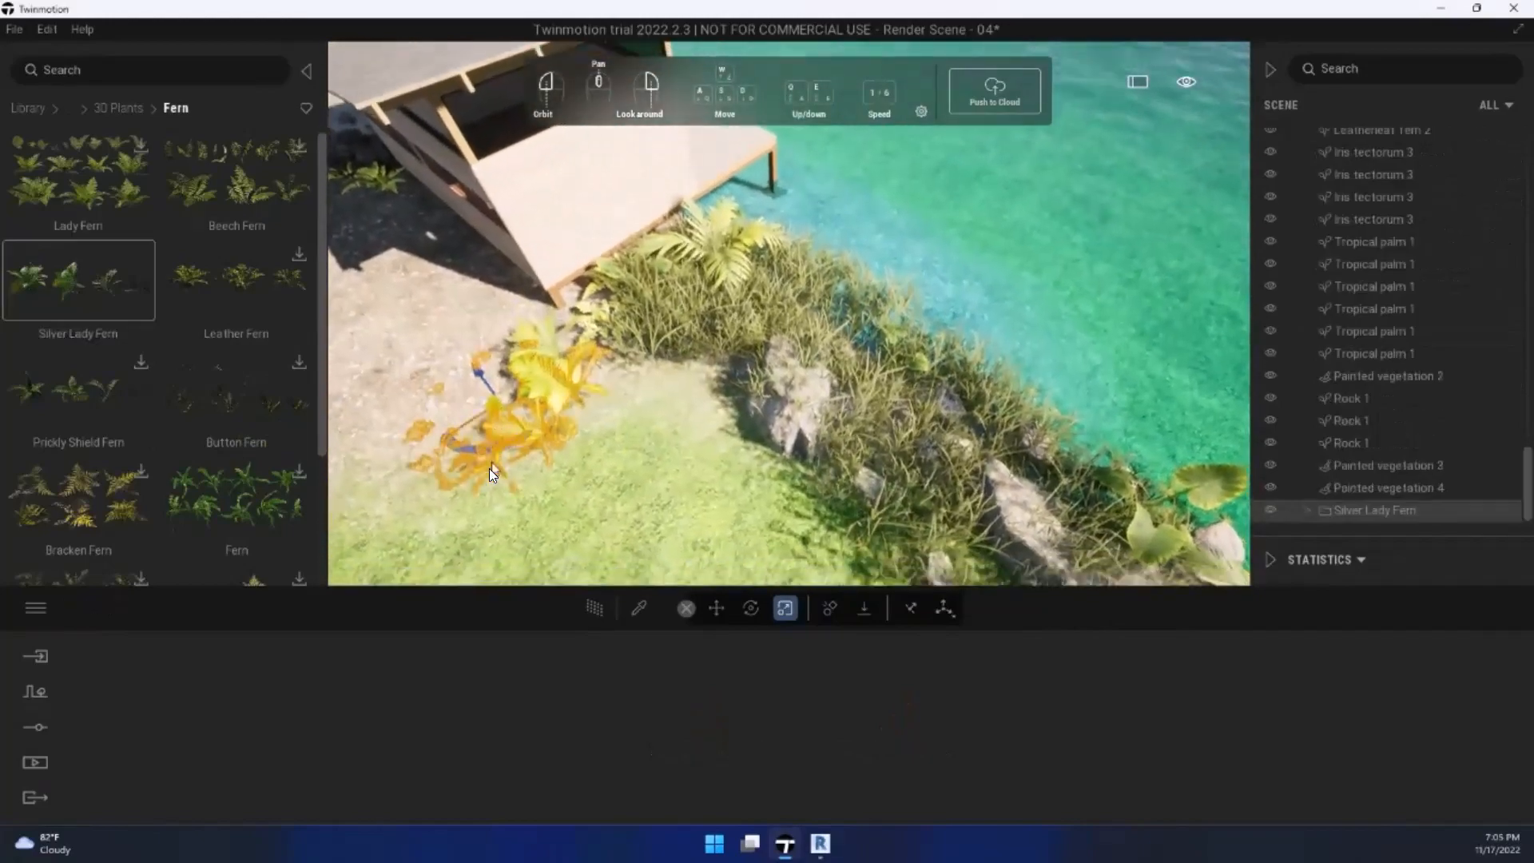
pyautogui.moveTo(489, 469)
pyautogui.mouseDown(button='right')
pyautogui.moveTo(864, 478)
pyautogui.moveTo(934, 294)
pyautogui.moveTo(797, 184)
pyautogui.moveTo(447, 187)
pyautogui.moveTo(368, 265)
pyautogui.moveTo(370, 341)
pyautogui.moveTo(446, 413)
pyautogui.moveTo(614, 219)
pyautogui.moveTo(950, 238)
pyautogui.moveTo(978, 404)
pyautogui.moveTo(925, 427)
pyautogui.moveTo(901, 355)
pyautogui.moveTo(340, 260)
pyautogui.mouseUp(button='right')
pyautogui.click(1008, 266)
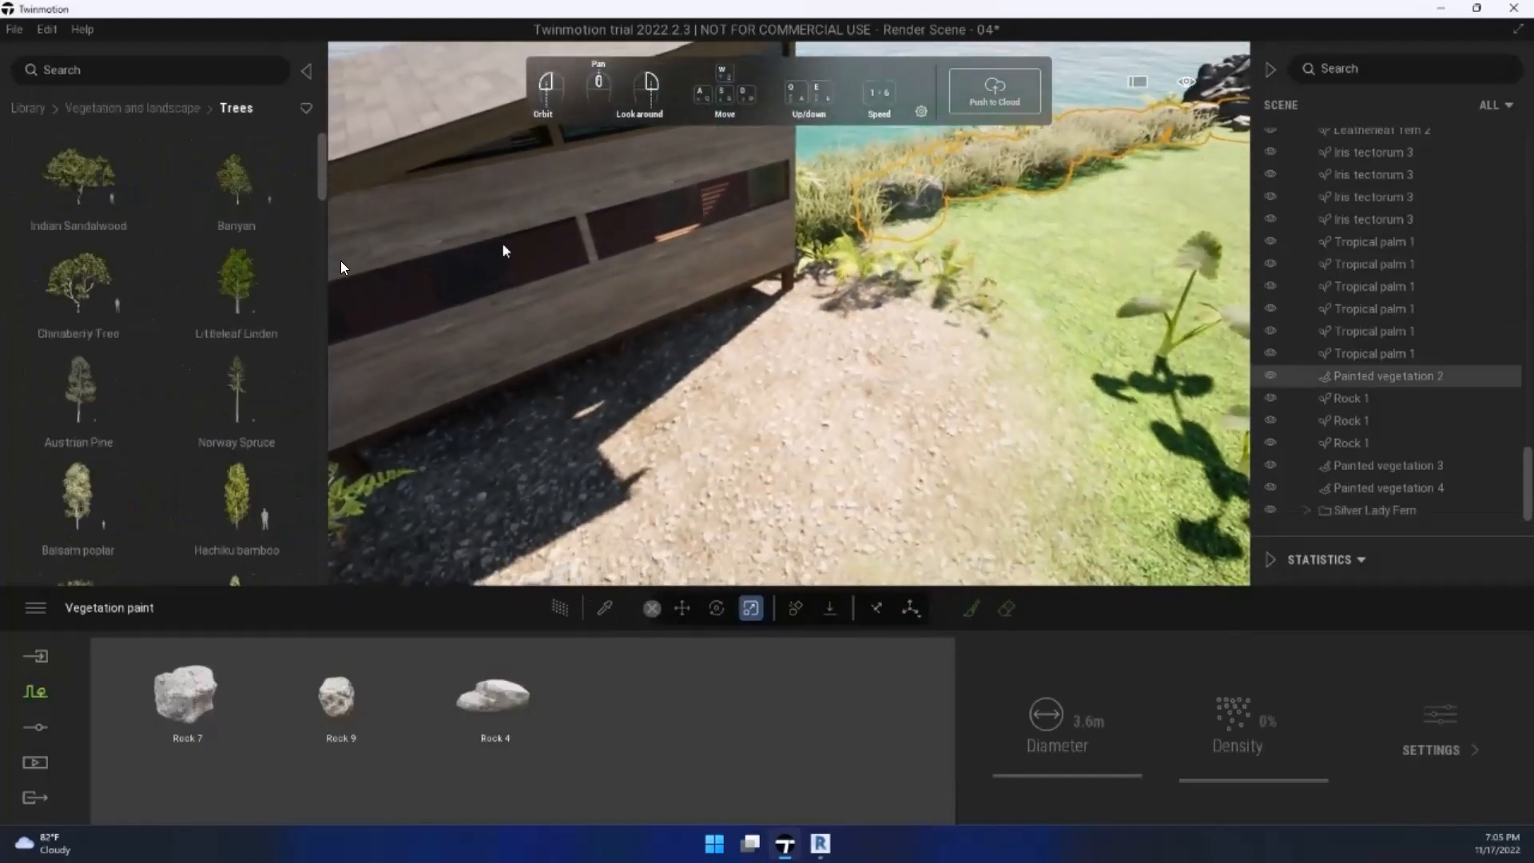
# Step: Look through the Nature & Plants models in the Sketchfab library for a rock
pyautogui.click(29, 107)
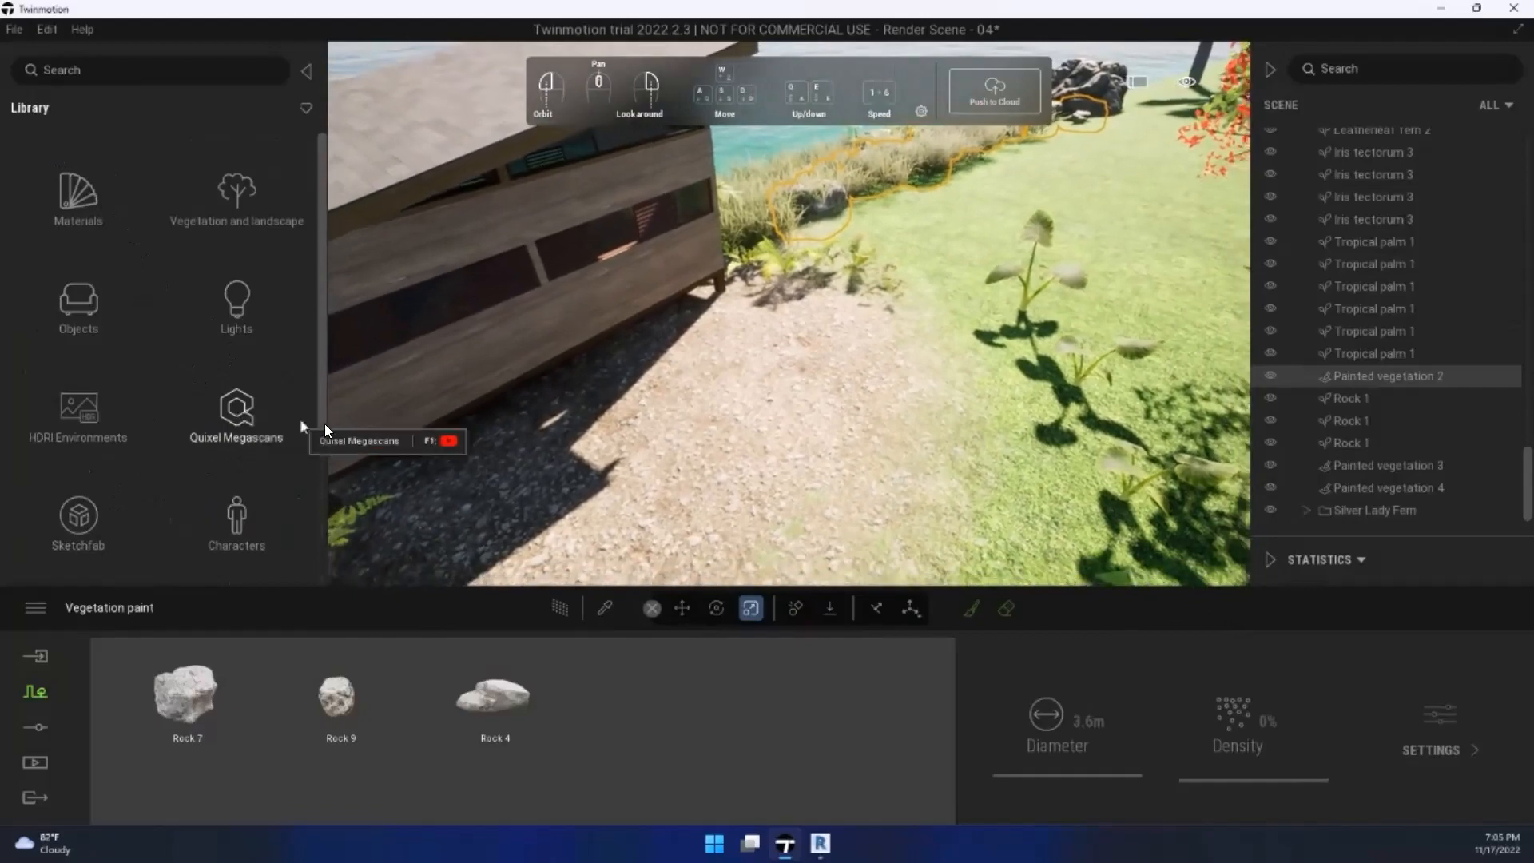
pyautogui.click(87, 523)
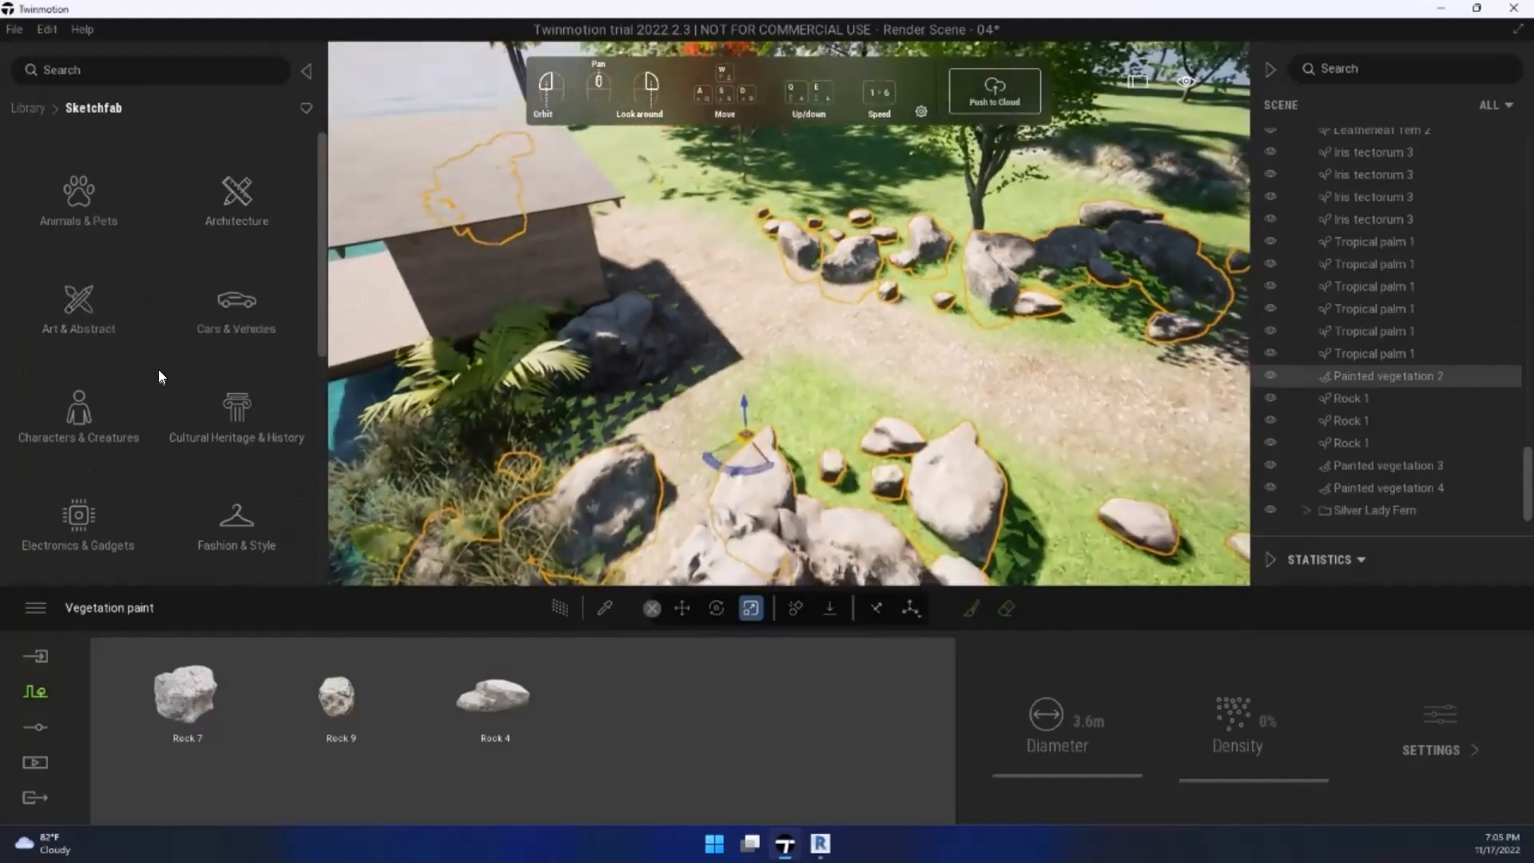
pyautogui.scroll(-3, 156, 385)
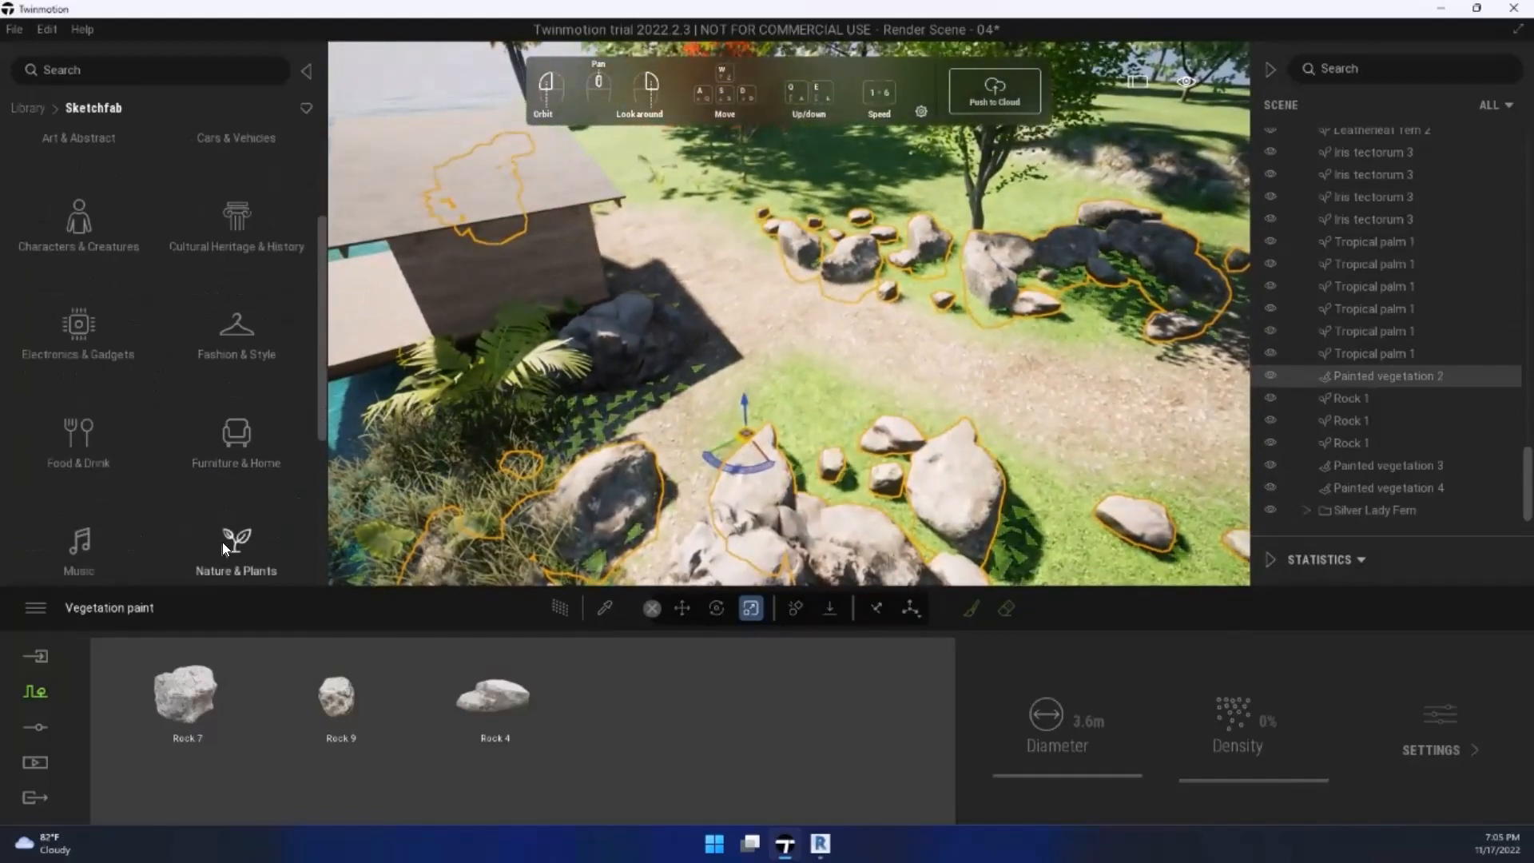
pyautogui.click(222, 542)
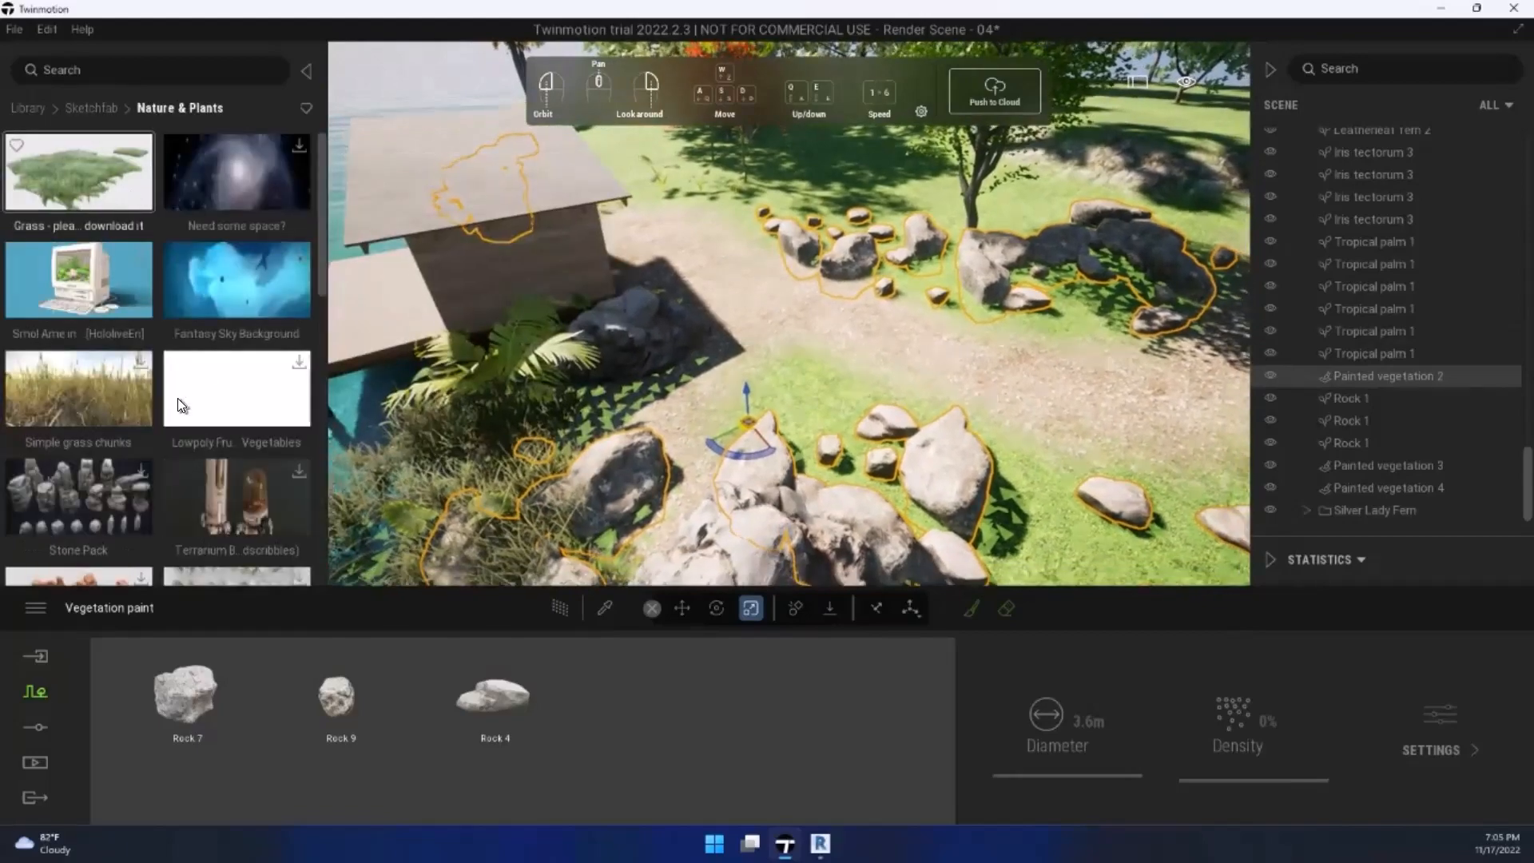
pyautogui.scroll(-5, 172, 404)
pyautogui.moveTo(78, 182)
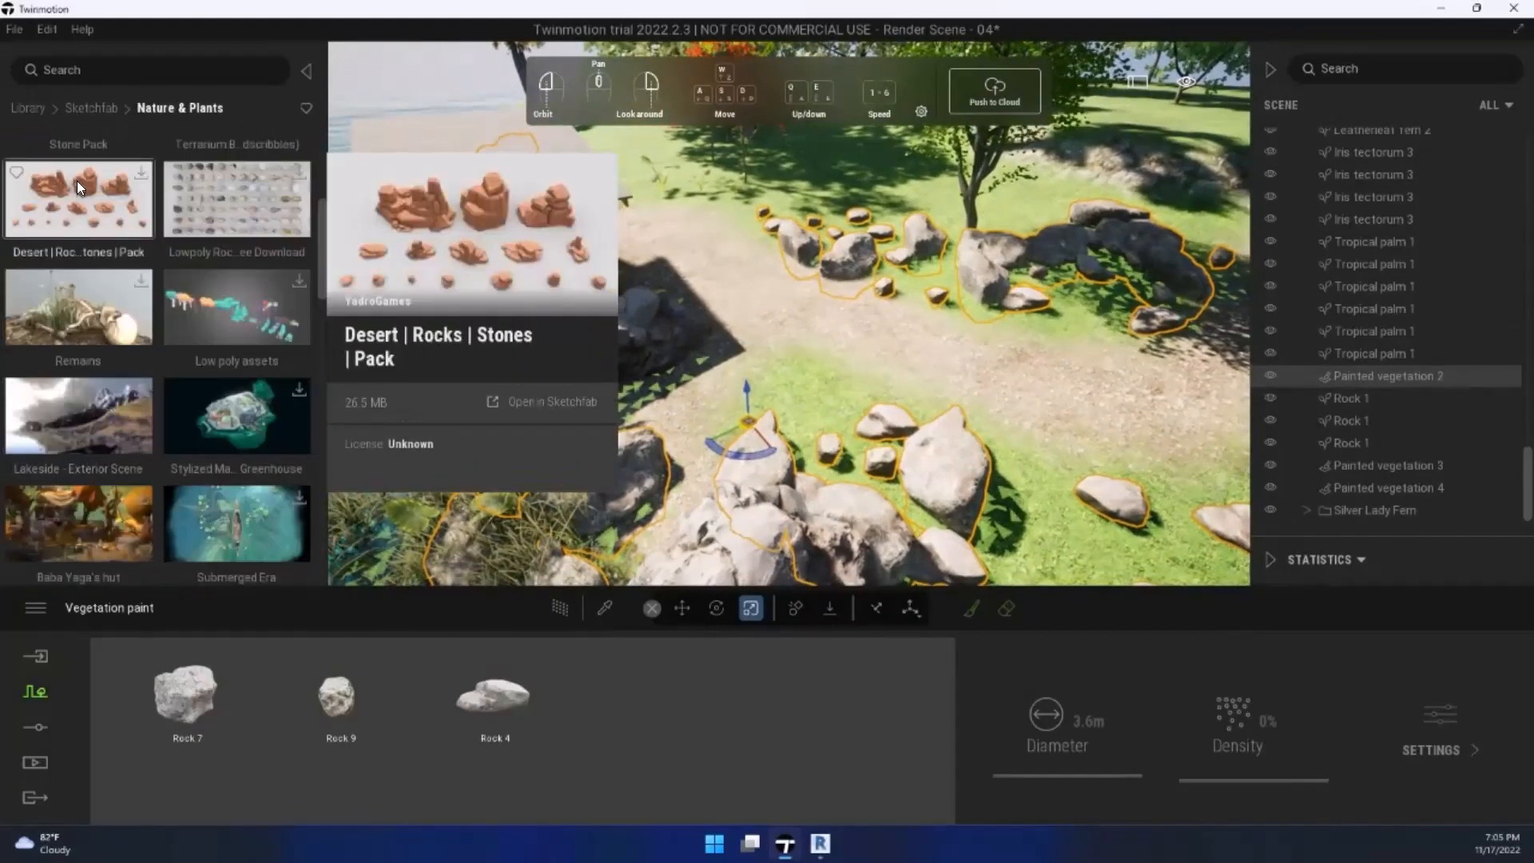
pyautogui.scroll(-1, 130, 385)
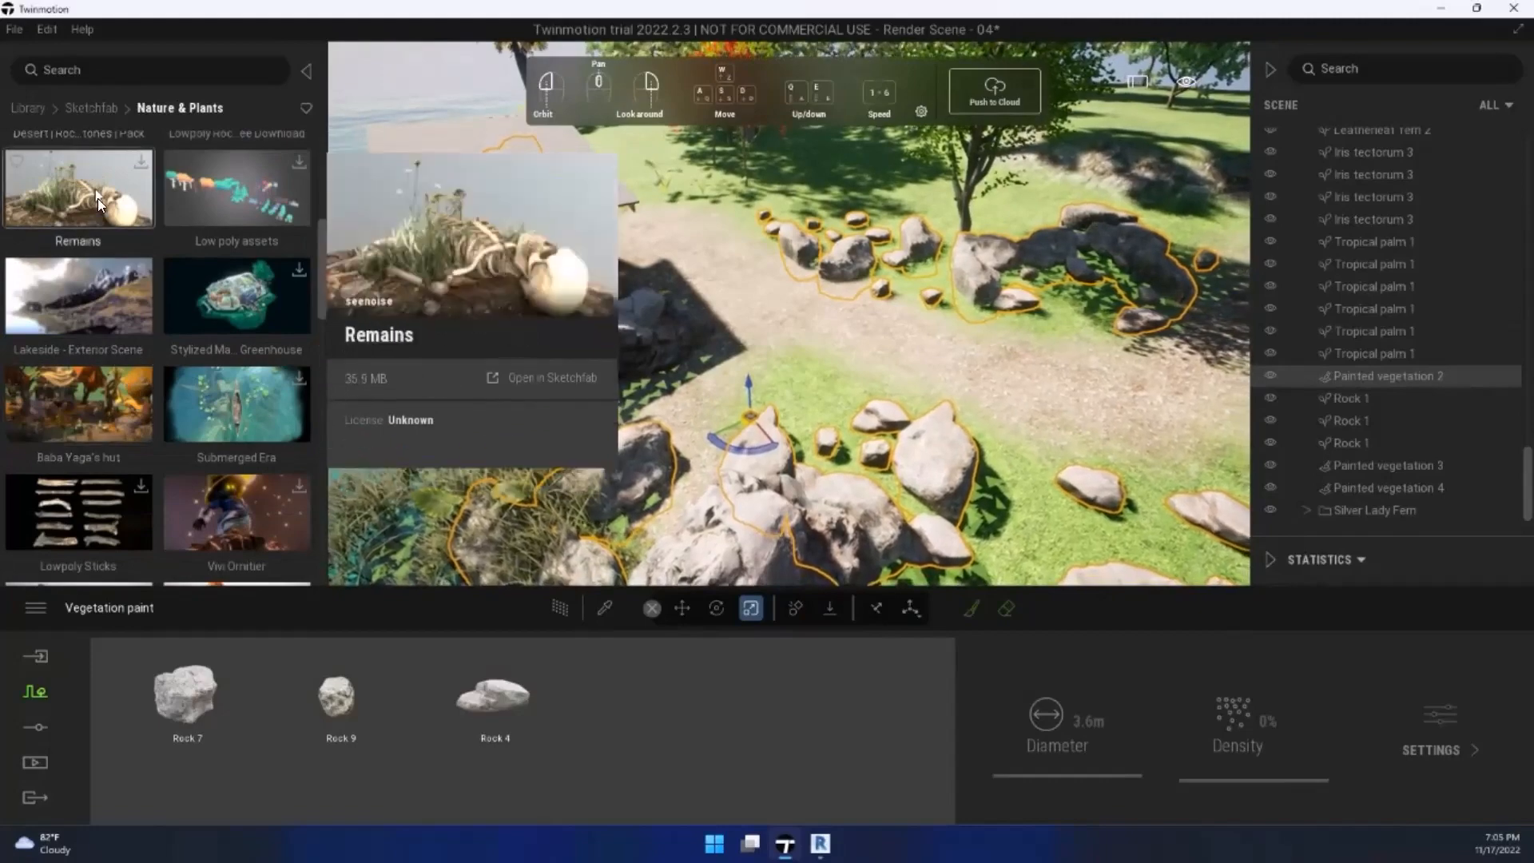
pyautogui.scroll(-4, 129, 289)
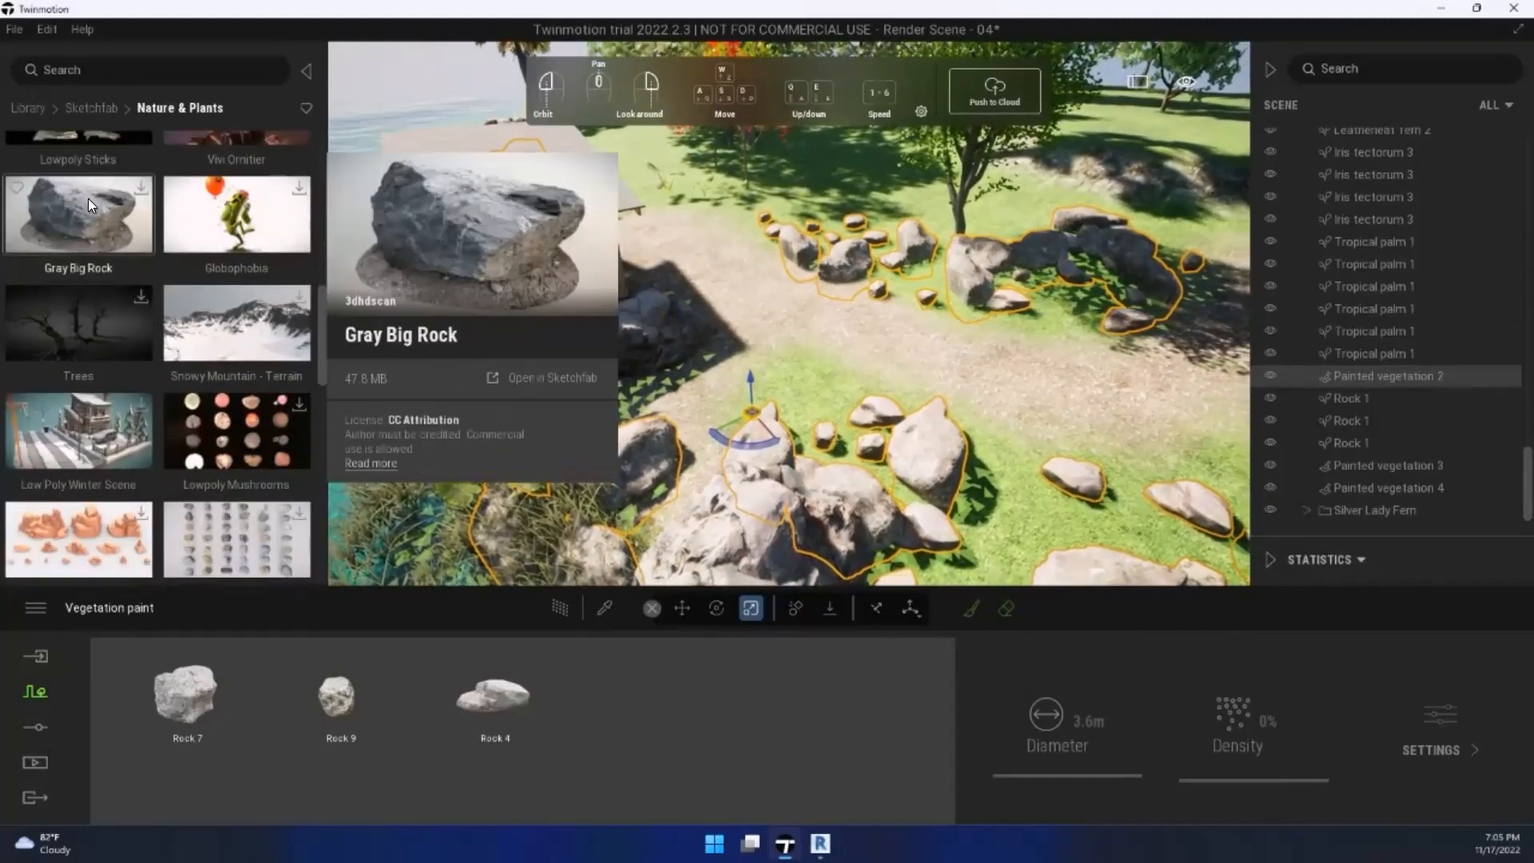
# Step: Download the Gray Big Rock model from the Sketchfab Nature & Plants collection
pyautogui.press('s')
pyautogui.press('a')
pyautogui.click(73, 220)
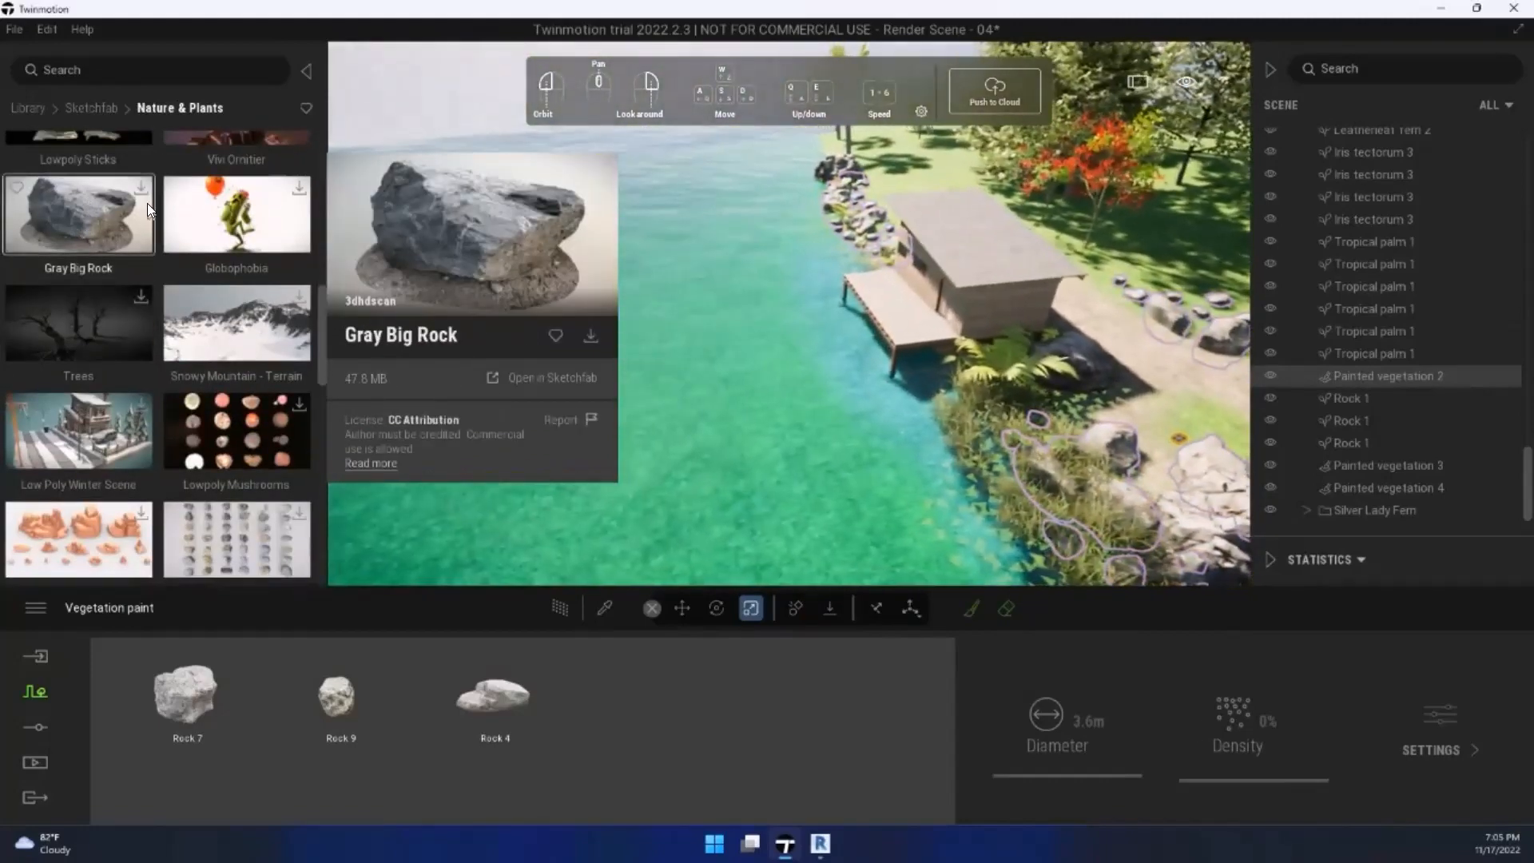
pyautogui.click(143, 190)
pyautogui.moveTo(221, 294)
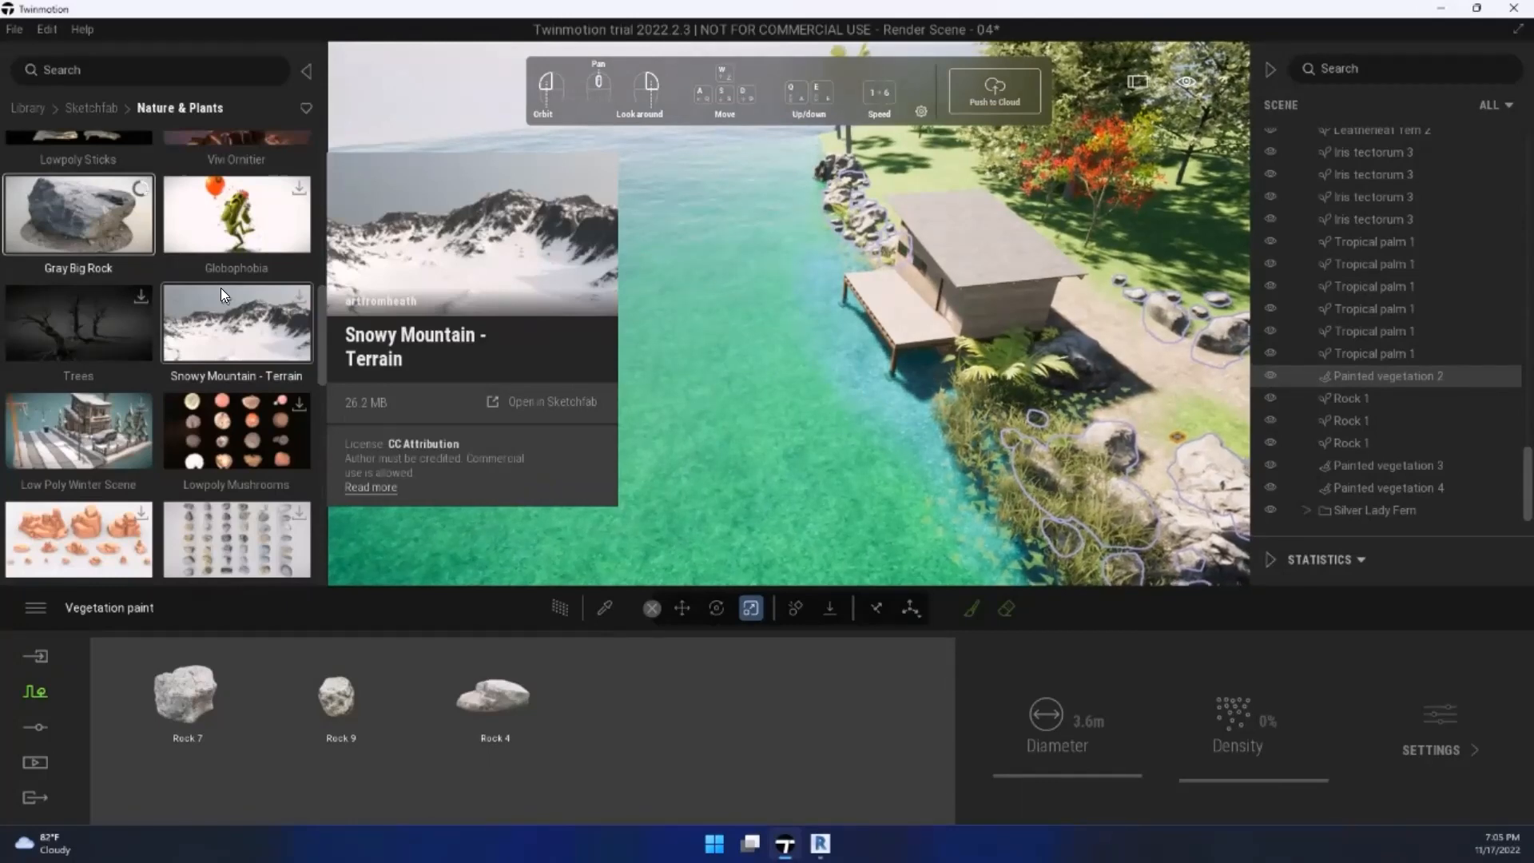
pyautogui.press('s')
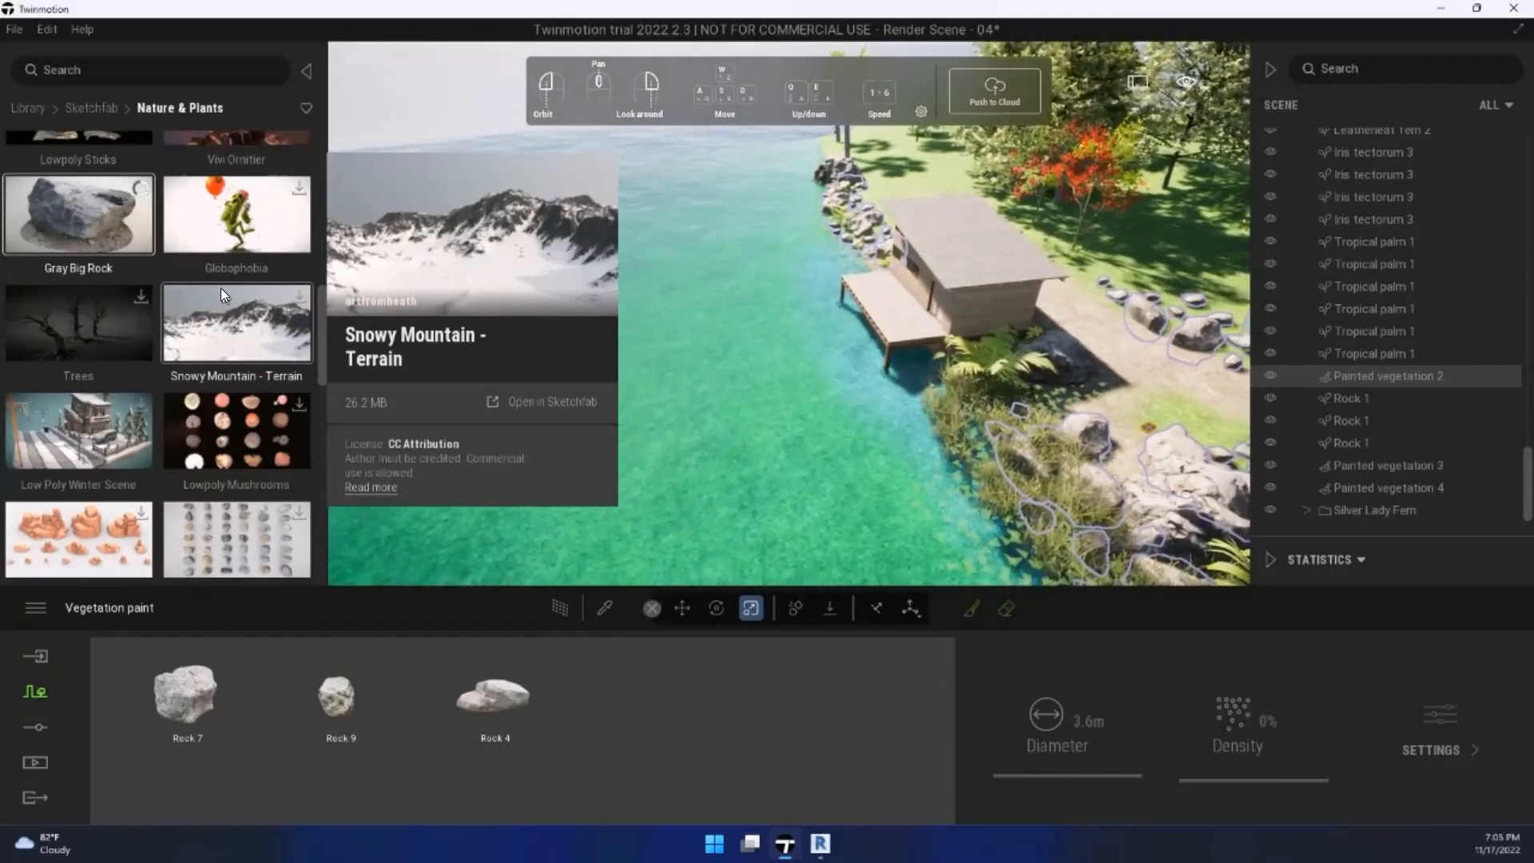
pyautogui.press('s')
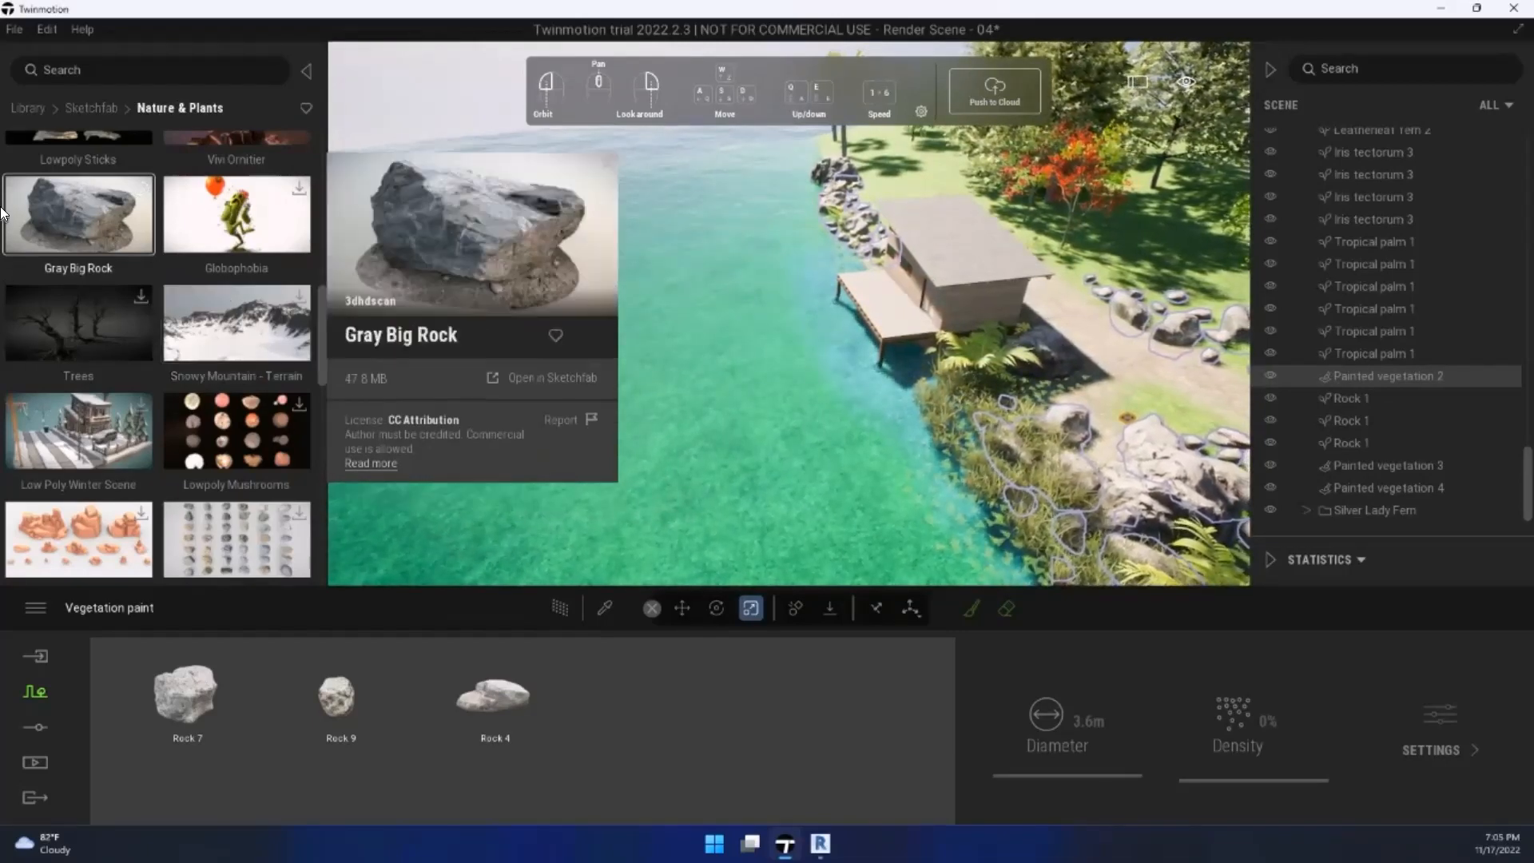
# Step: Place Gray Big Rock over the open water offshore from the house and check it from several sides
pyautogui.moveTo(81, 223); pyautogui.dragTo(600, 294)
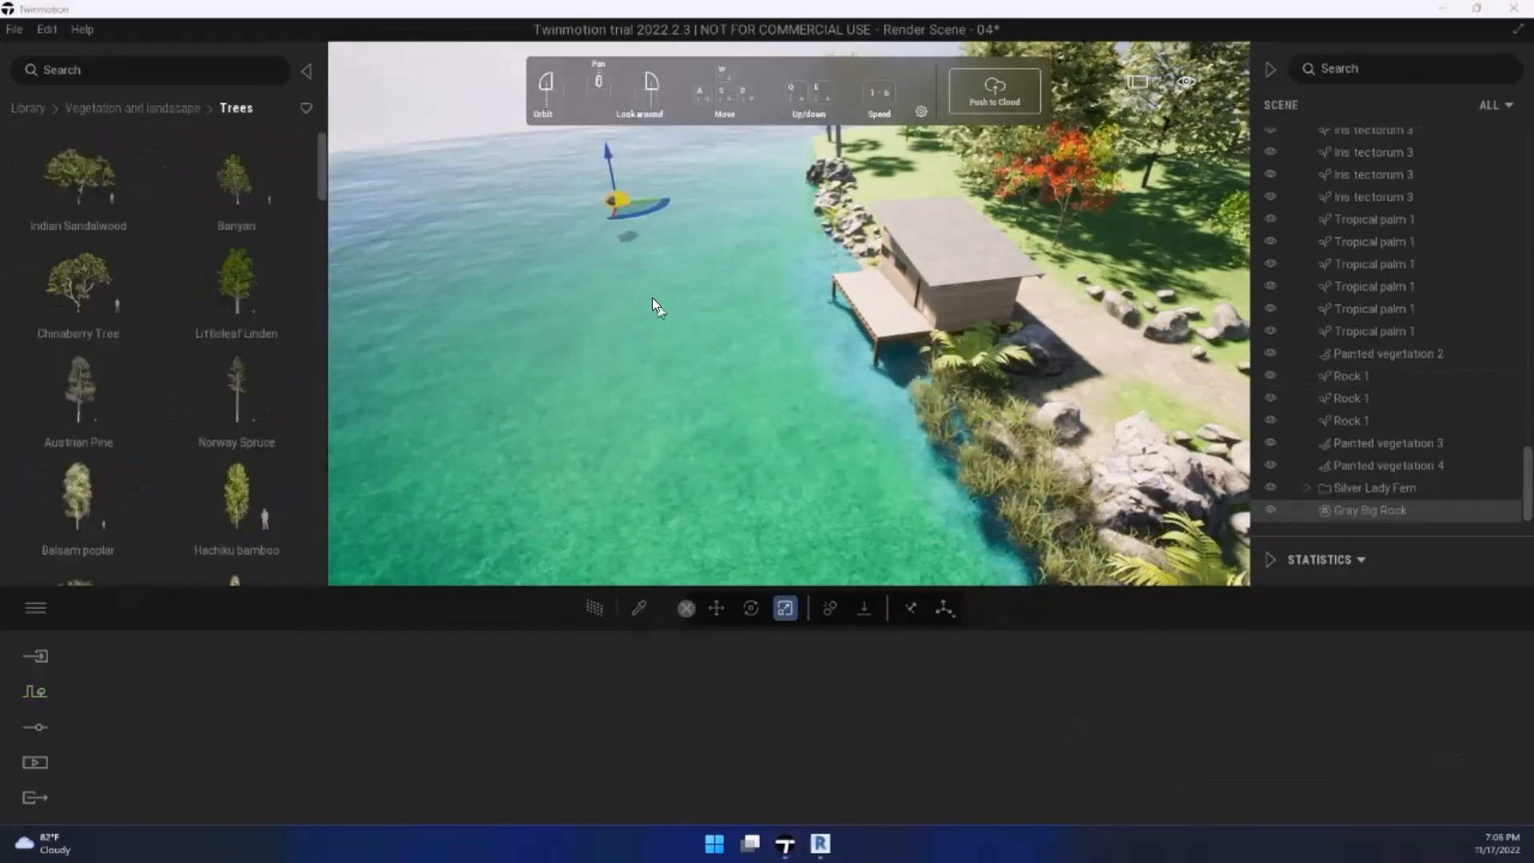
pyautogui.moveTo(553, 219); pyautogui.dragTo(557, 234, button='right')
pyautogui.scroll(3, 556, 233)
pyautogui.press('w')
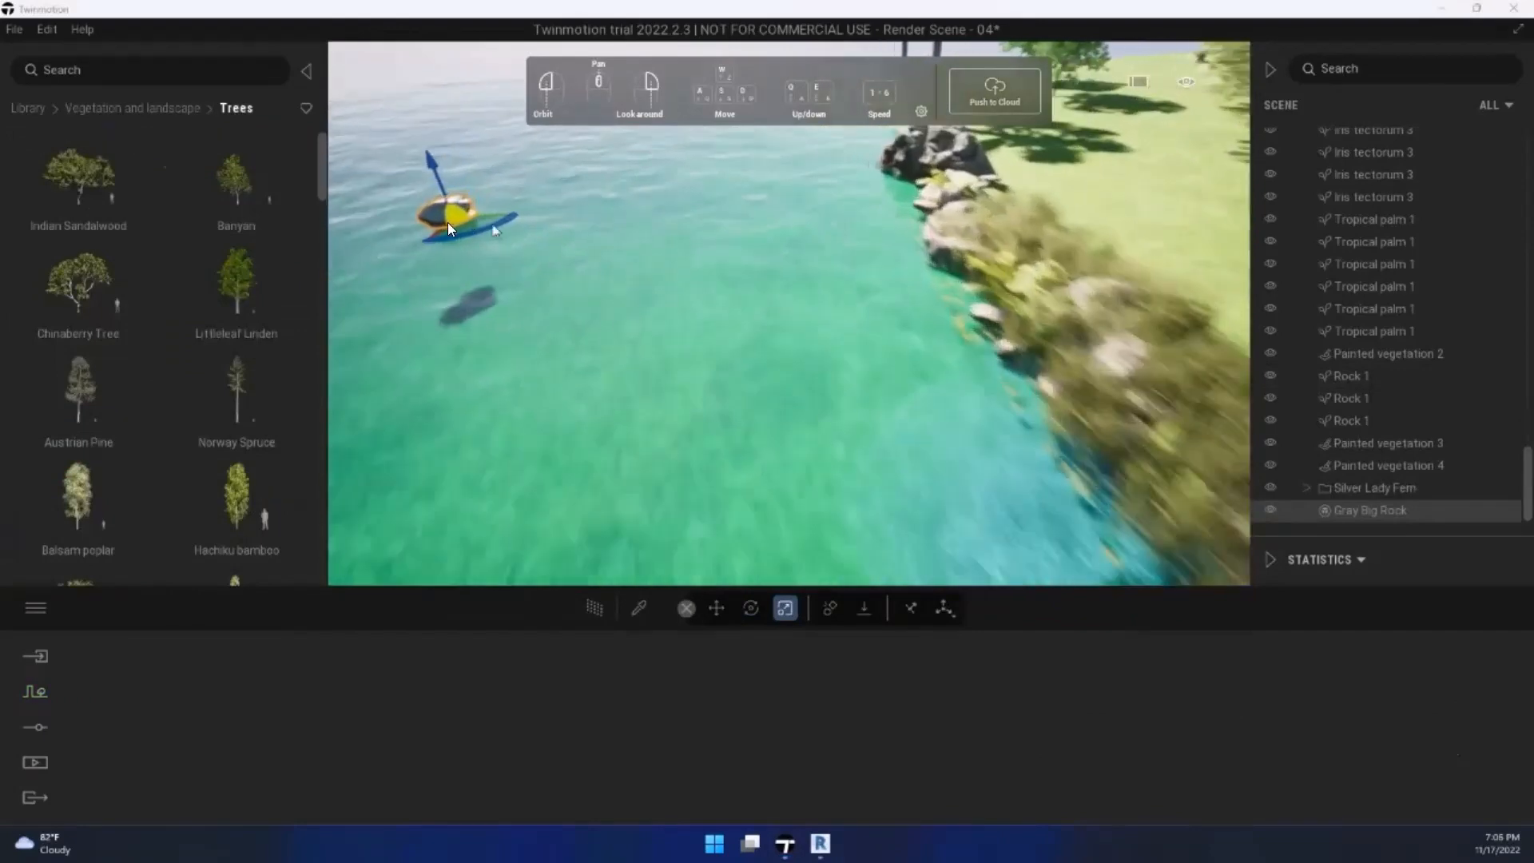
pyautogui.moveTo(447, 222); pyautogui.dragTo(647, 241, button='right')
pyautogui.moveTo(625, 385); pyautogui.dragTo(803, 277, button='right')
pyautogui.press('s')
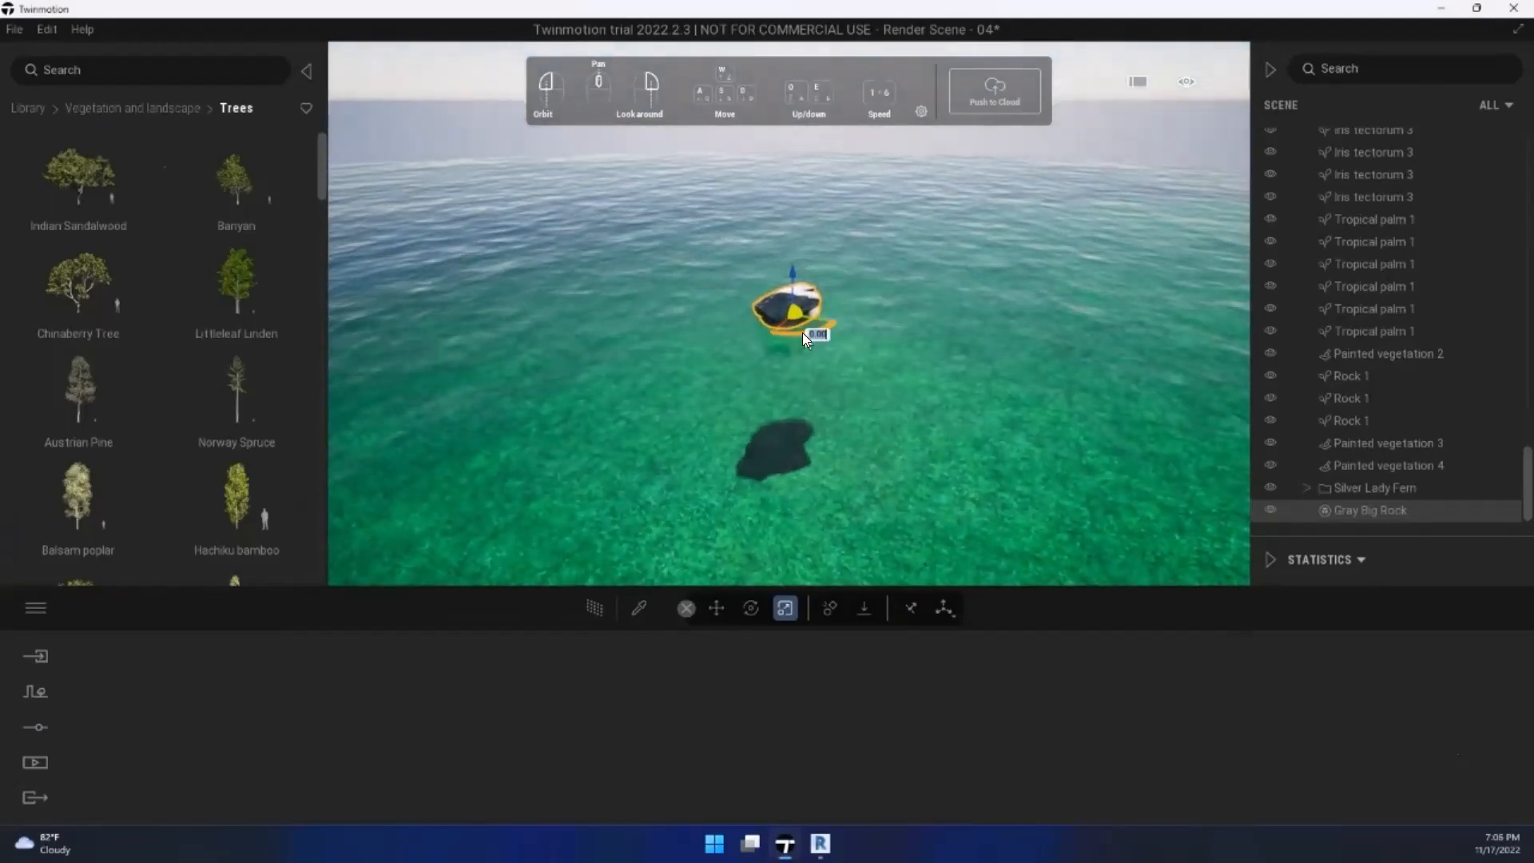
pyautogui.moveTo(802, 333); pyautogui.dragTo(809, 443, button='right')
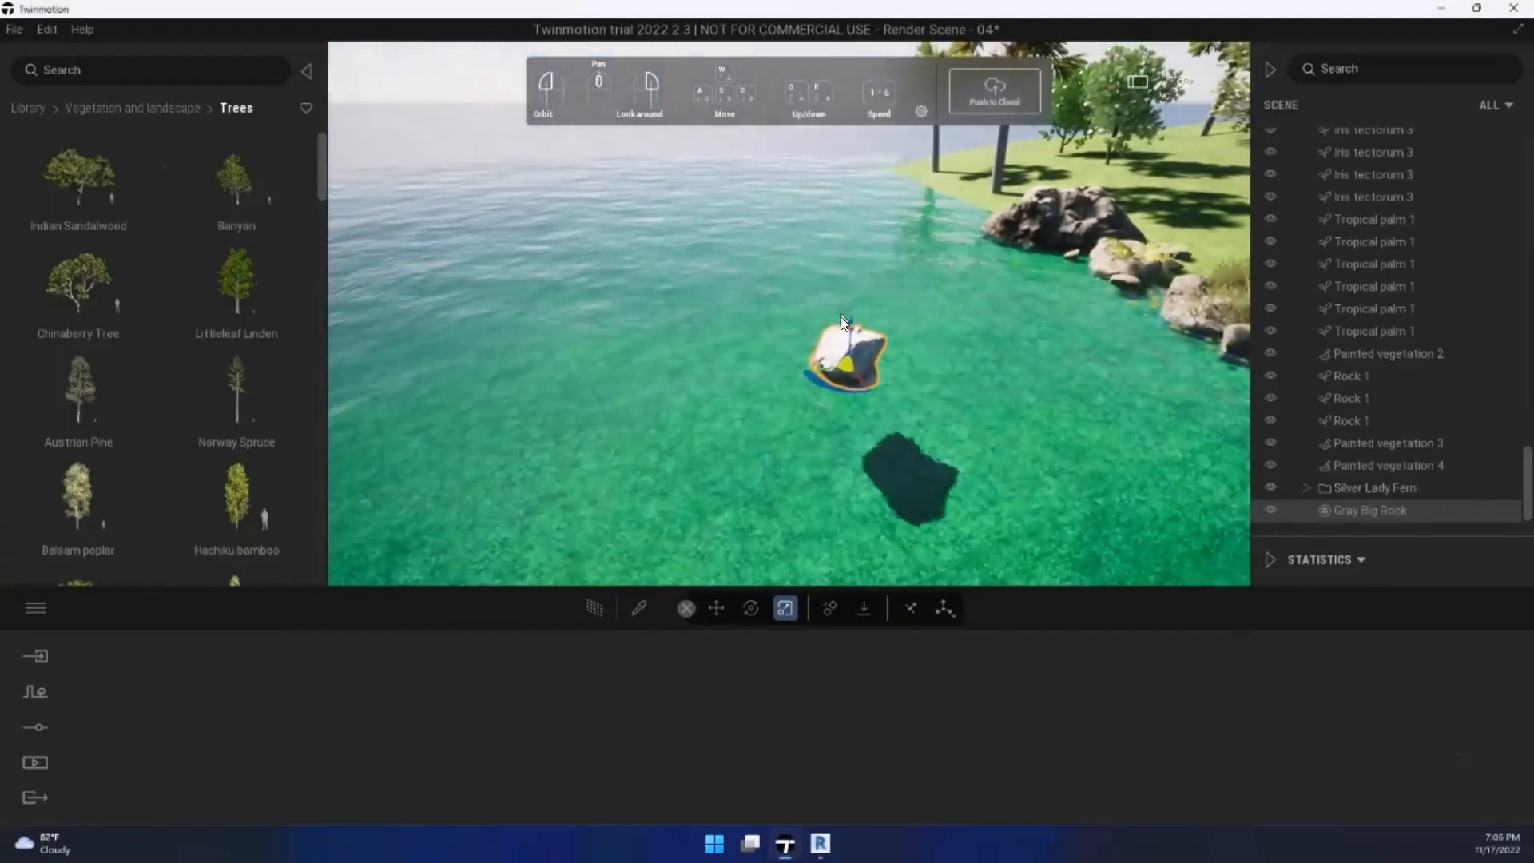
# Step: Scale Gray Big Rock up uniformly into a large boulder standing off the shoreline
pyautogui.moveTo(851, 336); pyautogui.dragTo(848, 402)
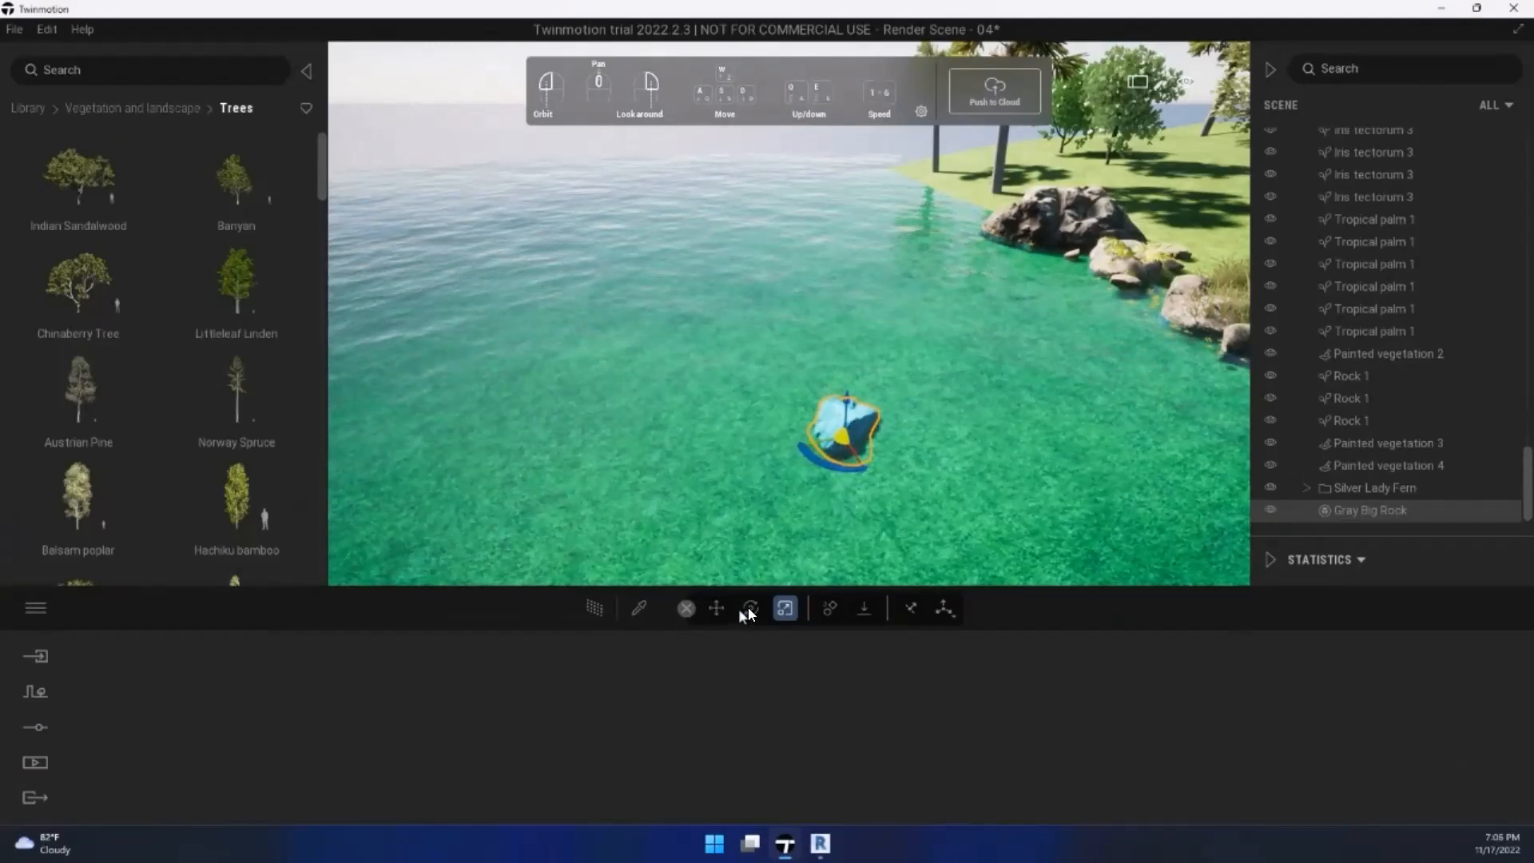
pyautogui.moveTo(841, 437); pyautogui.dragTo(663, 334)
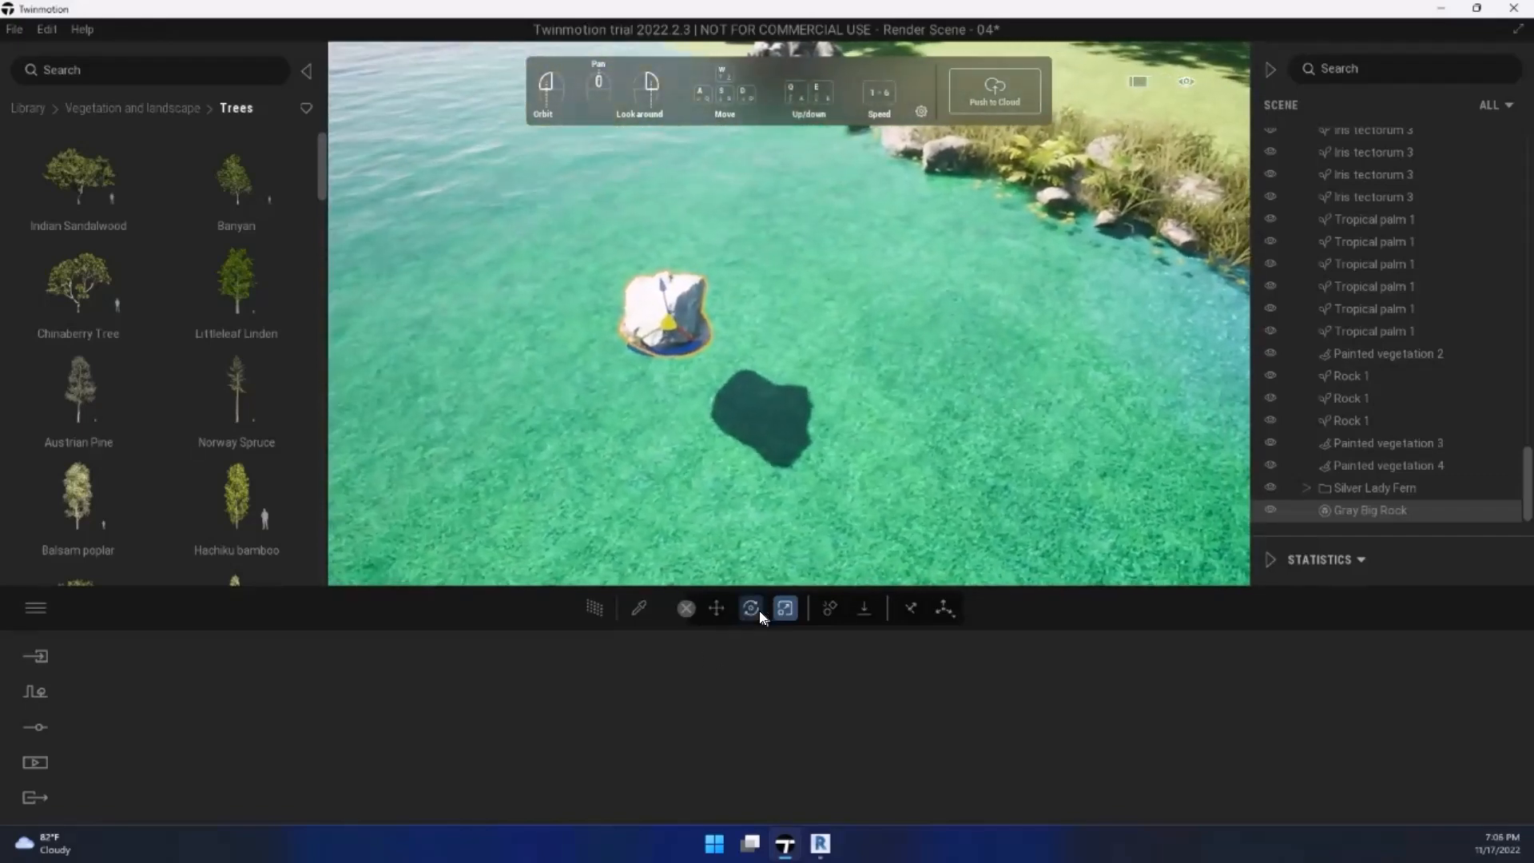
pyautogui.click(758, 610)
pyautogui.click(785, 610)
pyautogui.moveTo(677, 327); pyautogui.dragTo(721, 177)
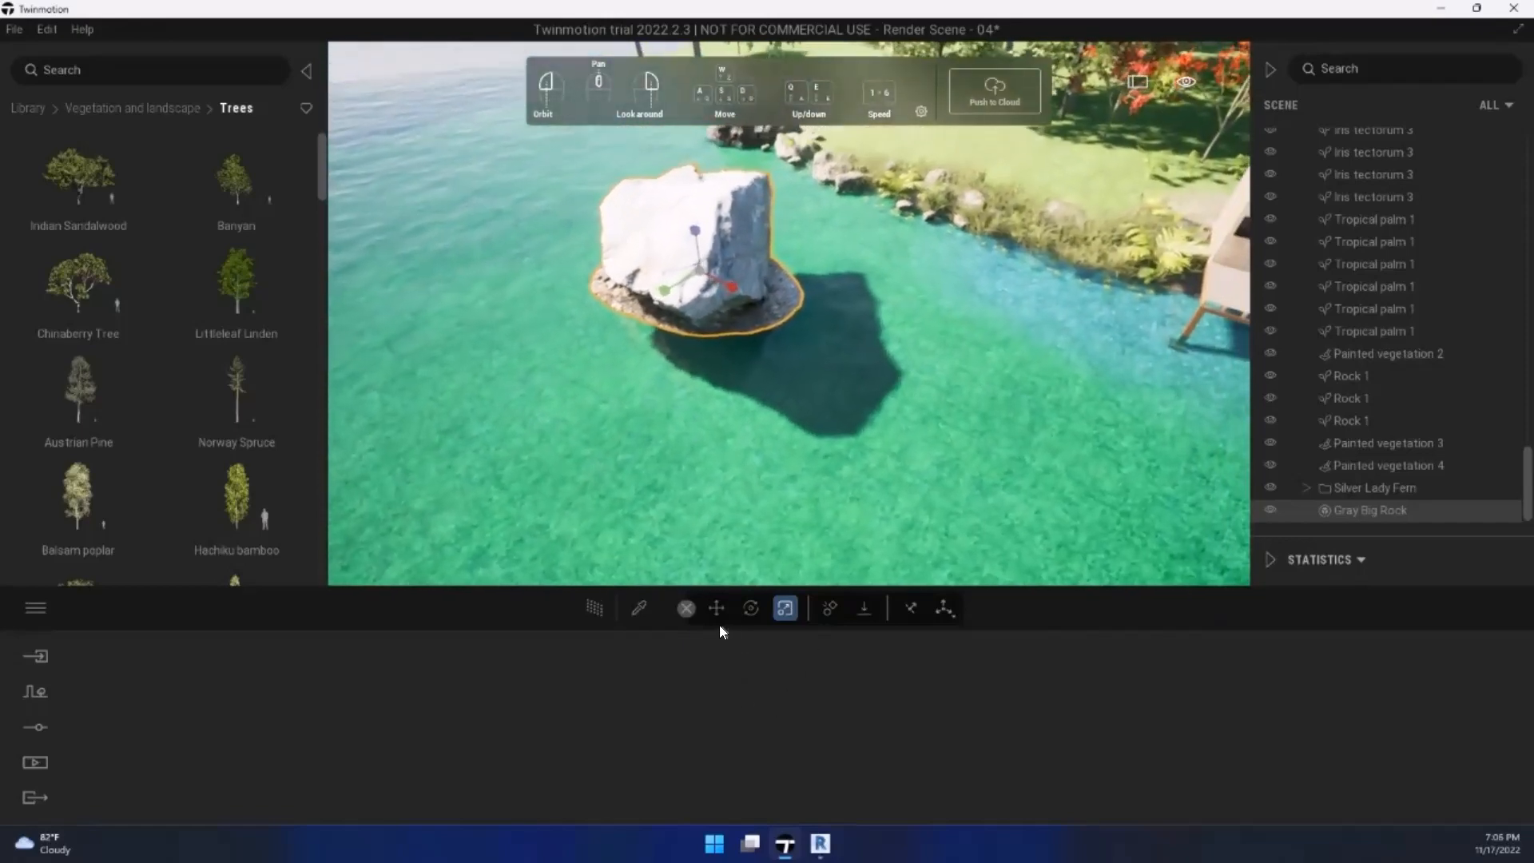
# Step: Lower the enlarged Gray Big Rock so that its base sits in the water
pyautogui.click(717, 608)
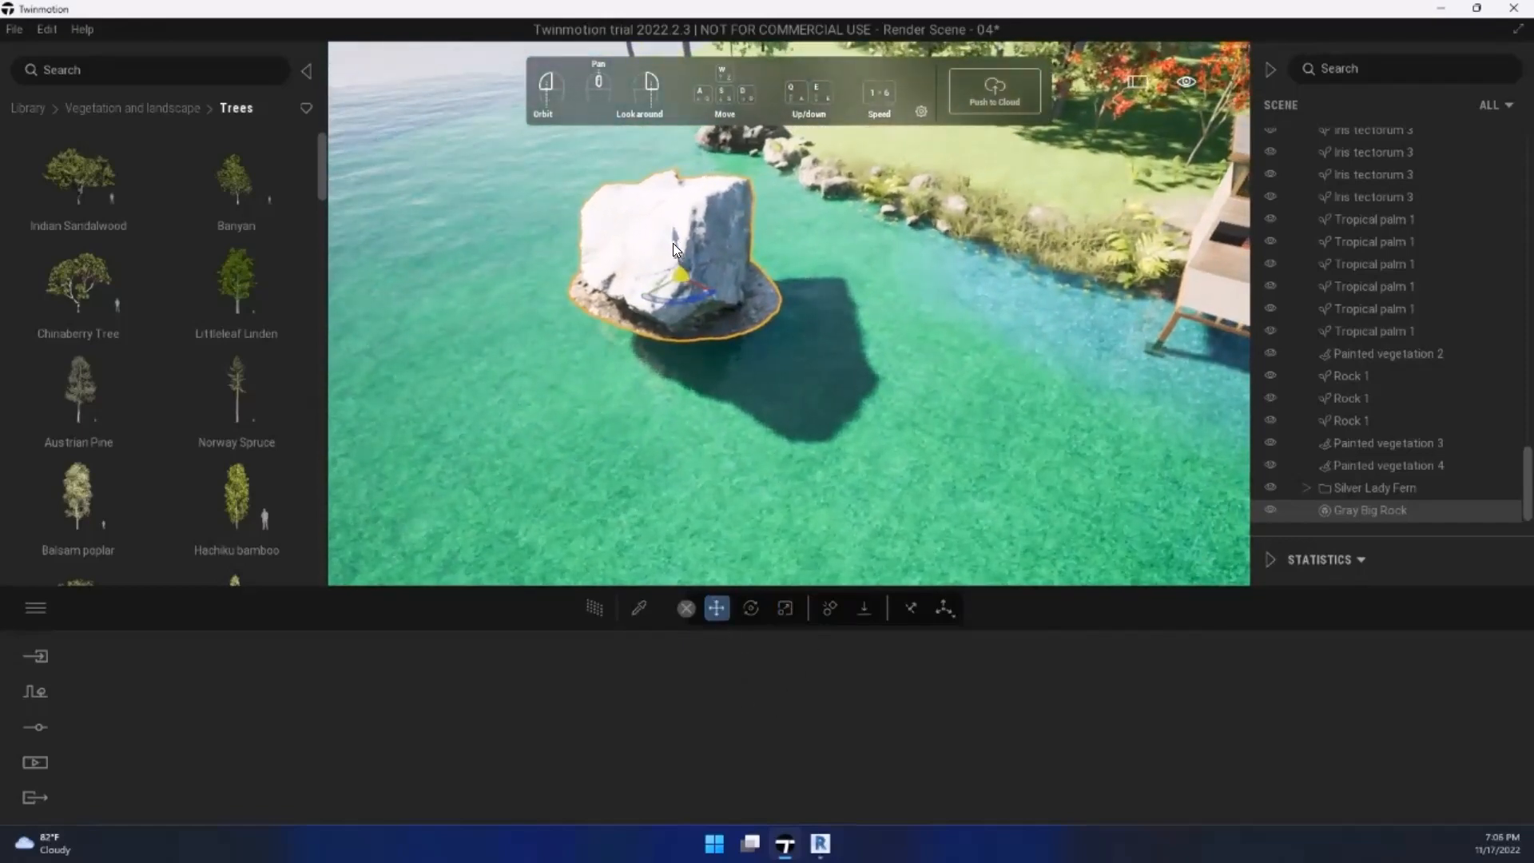
pyautogui.moveTo(673, 244); pyautogui.dragTo(685, 293)
pyautogui.moveTo(752, 351); pyautogui.dragTo(768, 267, button='right')
# Step: Open the Boats collection under Vehicles in the asset library
pyautogui.click(99, 112)
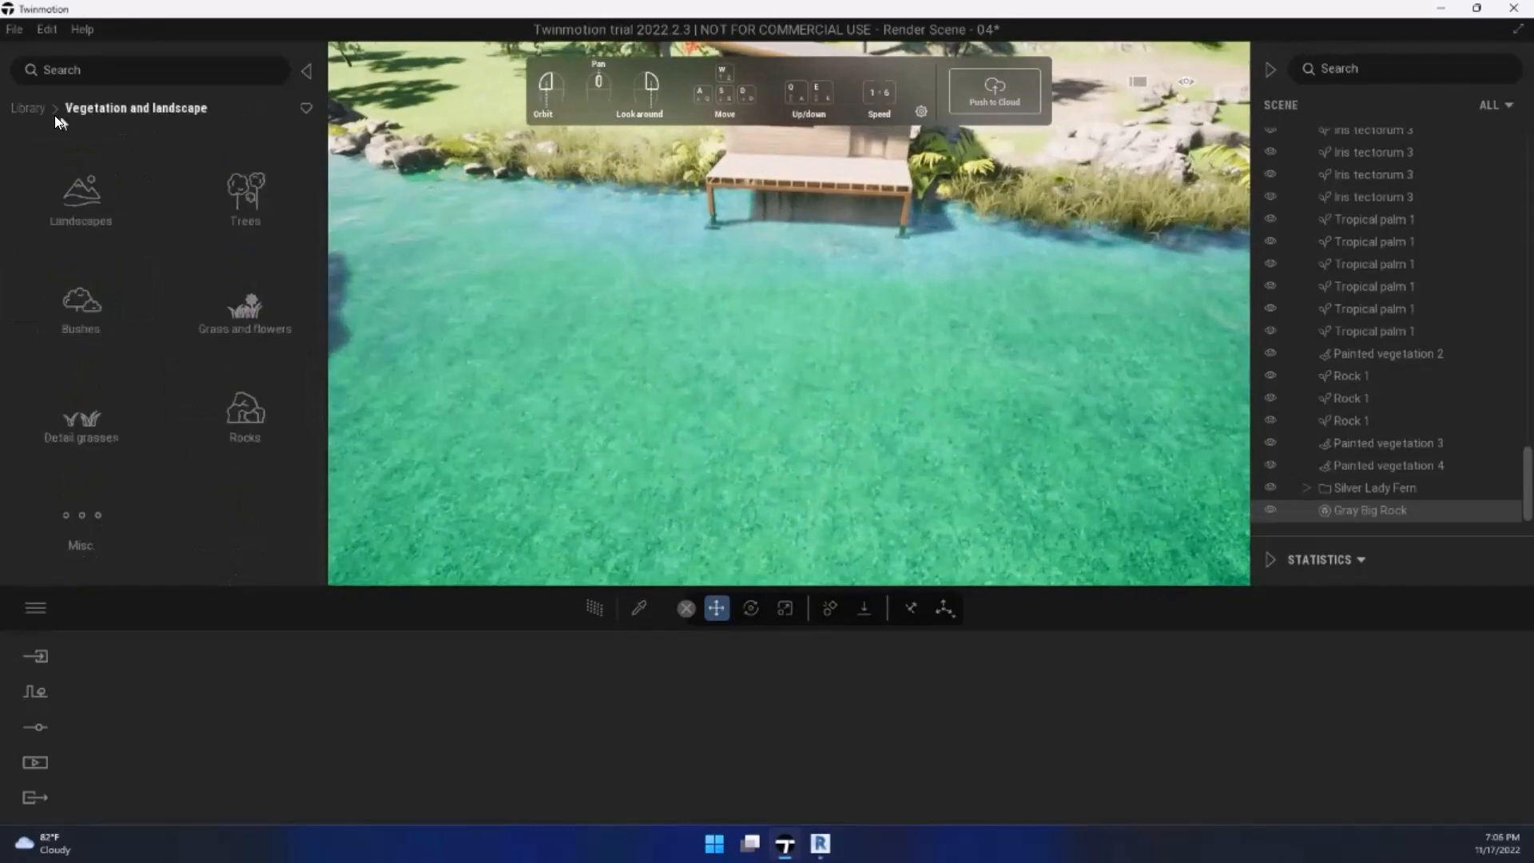
pyautogui.press('a')
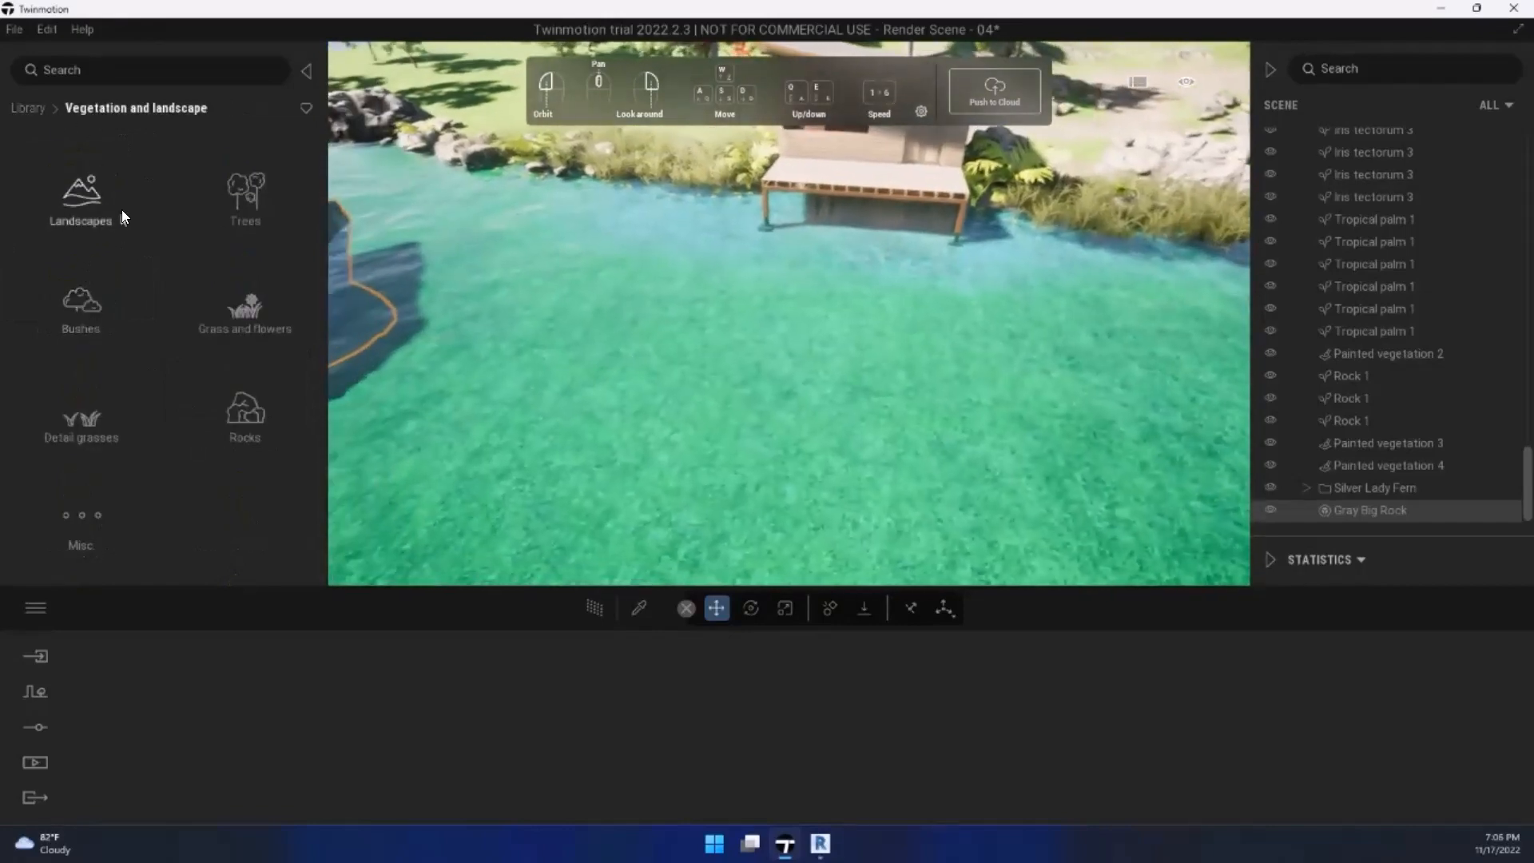
pyautogui.press('s')
pyautogui.click(28, 108)
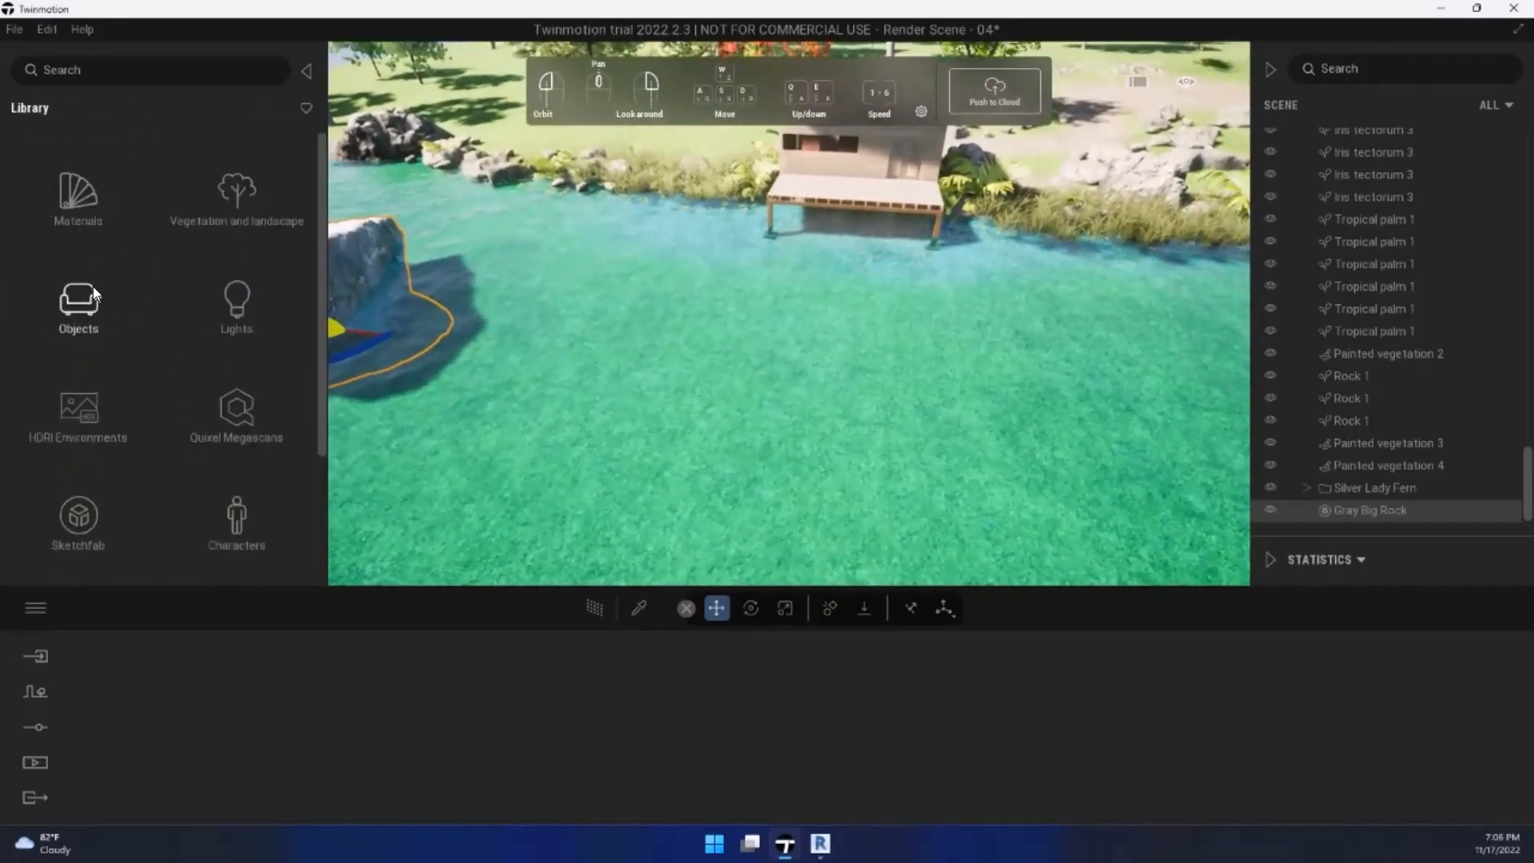
pyautogui.click(76, 313)
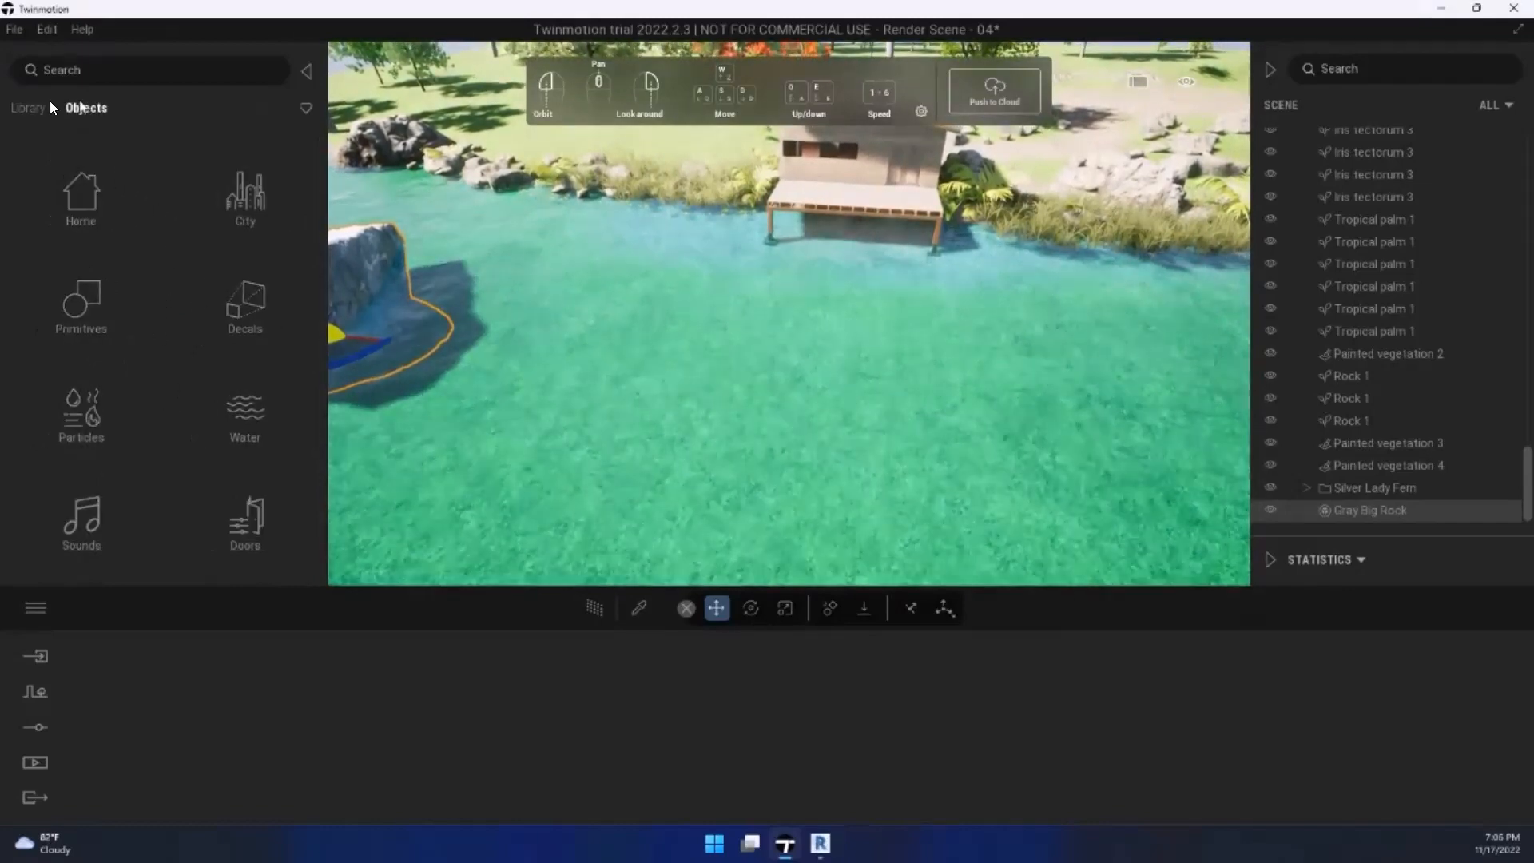
pyautogui.click(27, 108)
pyautogui.scroll(-3, 173, 398)
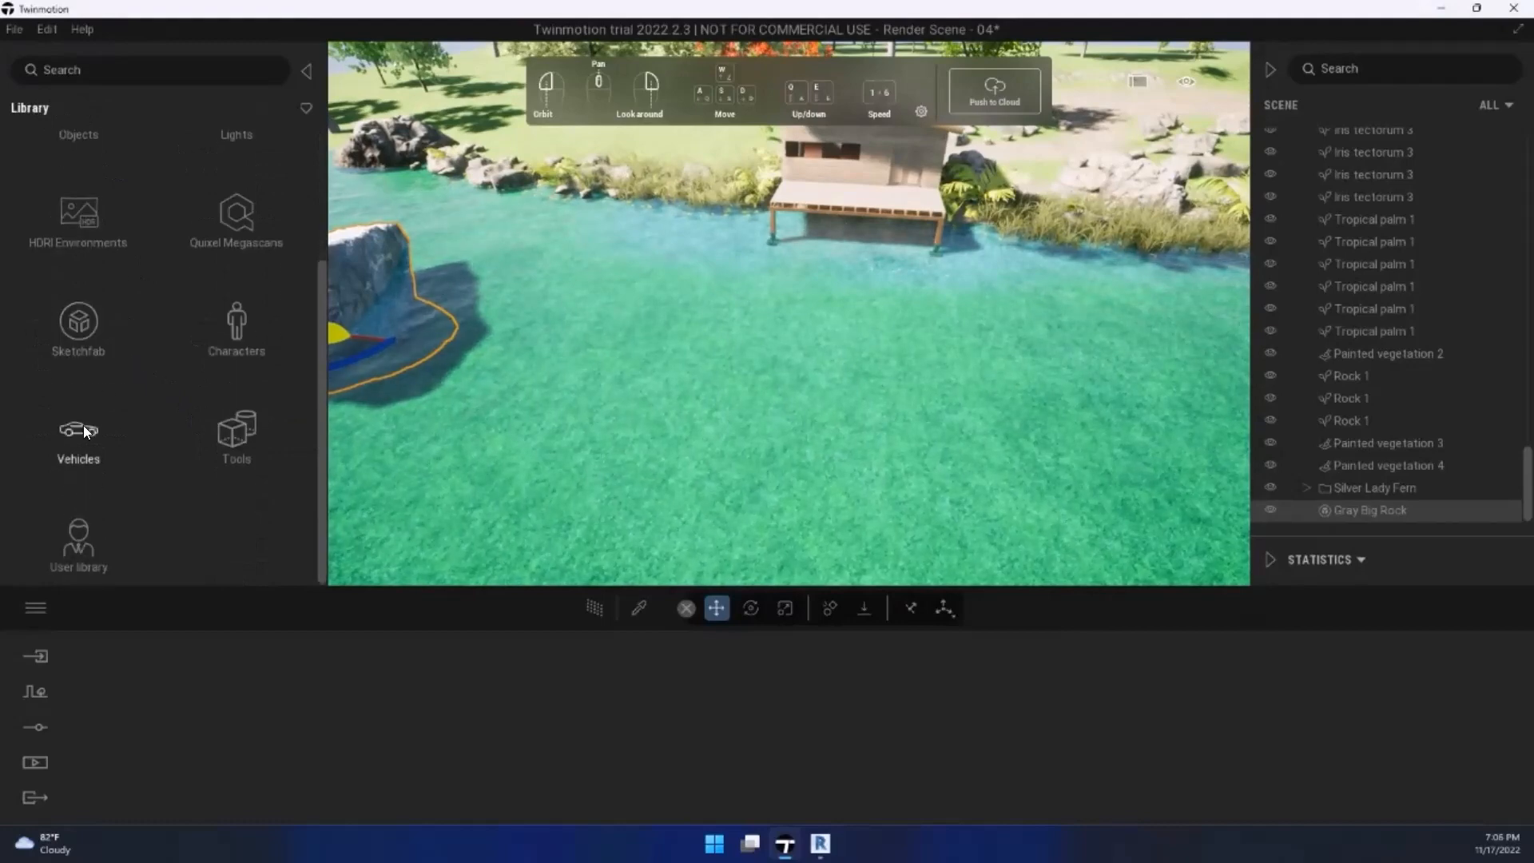
pyautogui.click(82, 442)
pyautogui.click(120, 333)
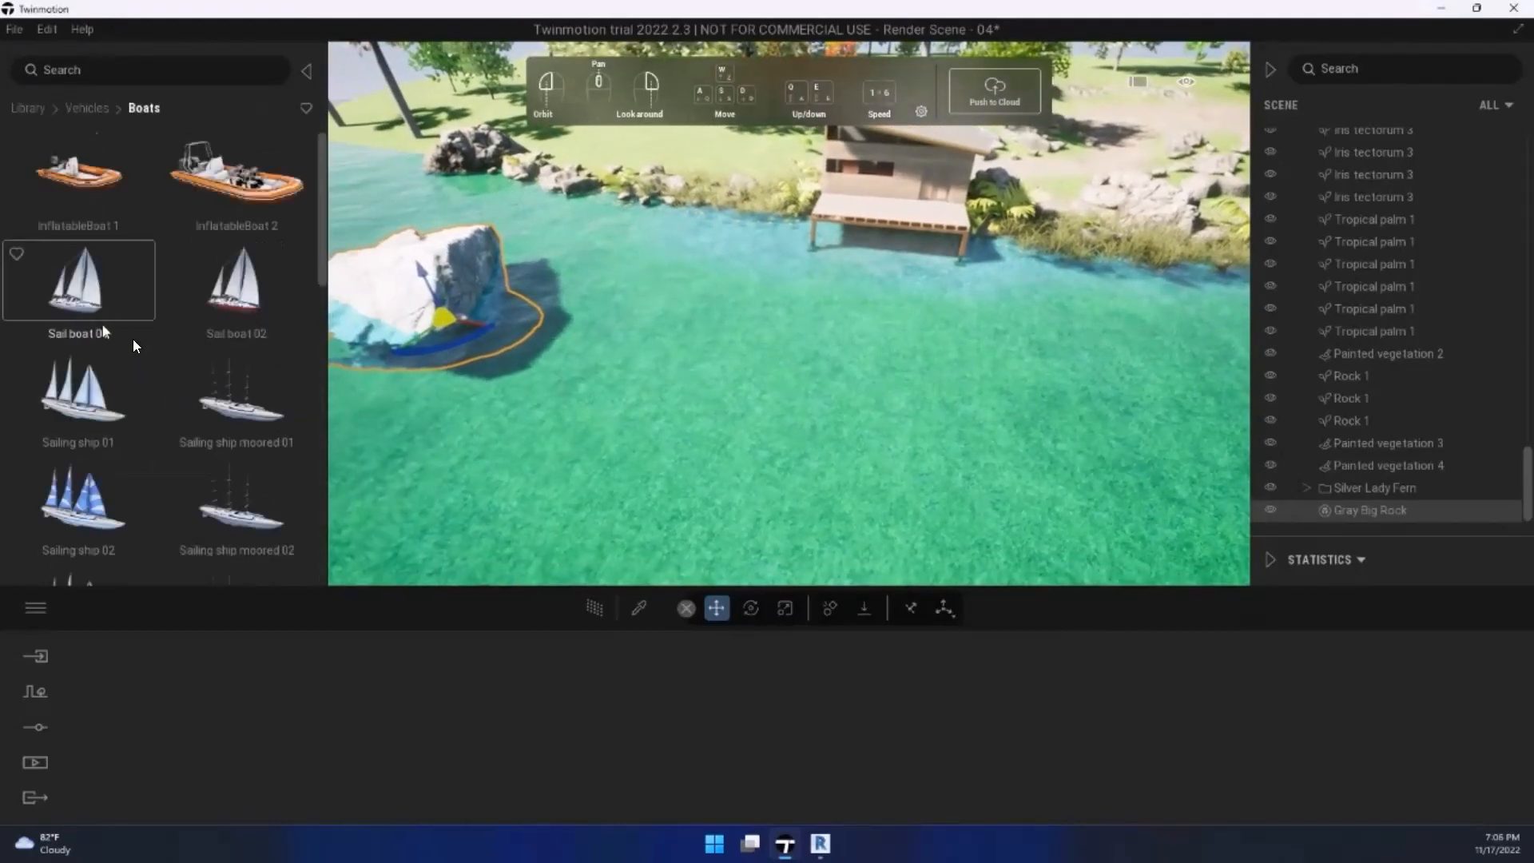
# Step: Browse the boat models and place InflatableBoat 1 on the water in front of the house's deck
pyautogui.scroll(-5, 240, 399)
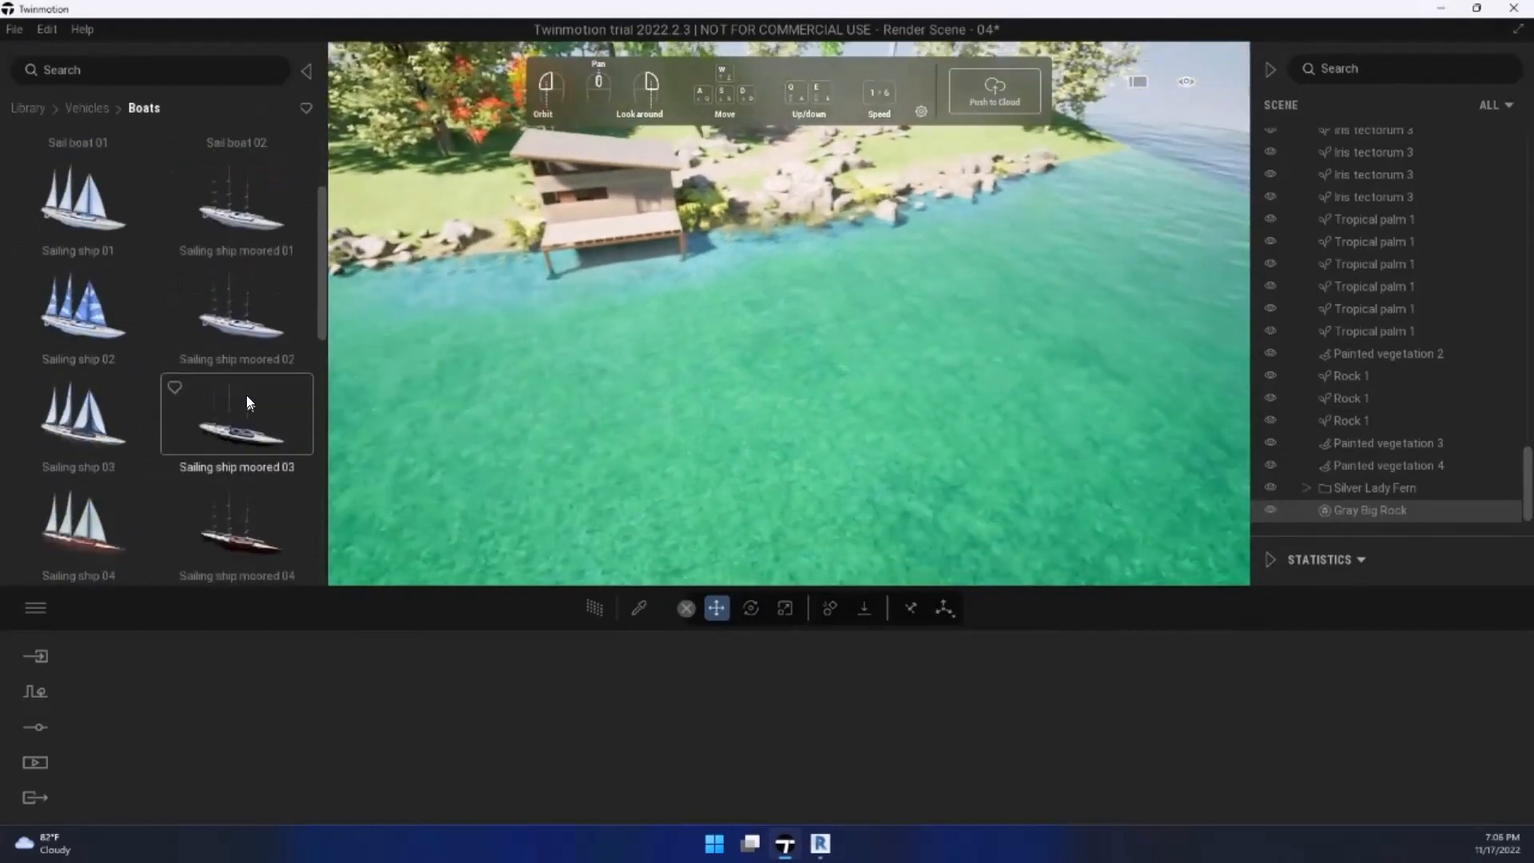
pyautogui.scroll(-3, 244, 401)
pyautogui.scroll(8, 243, 402)
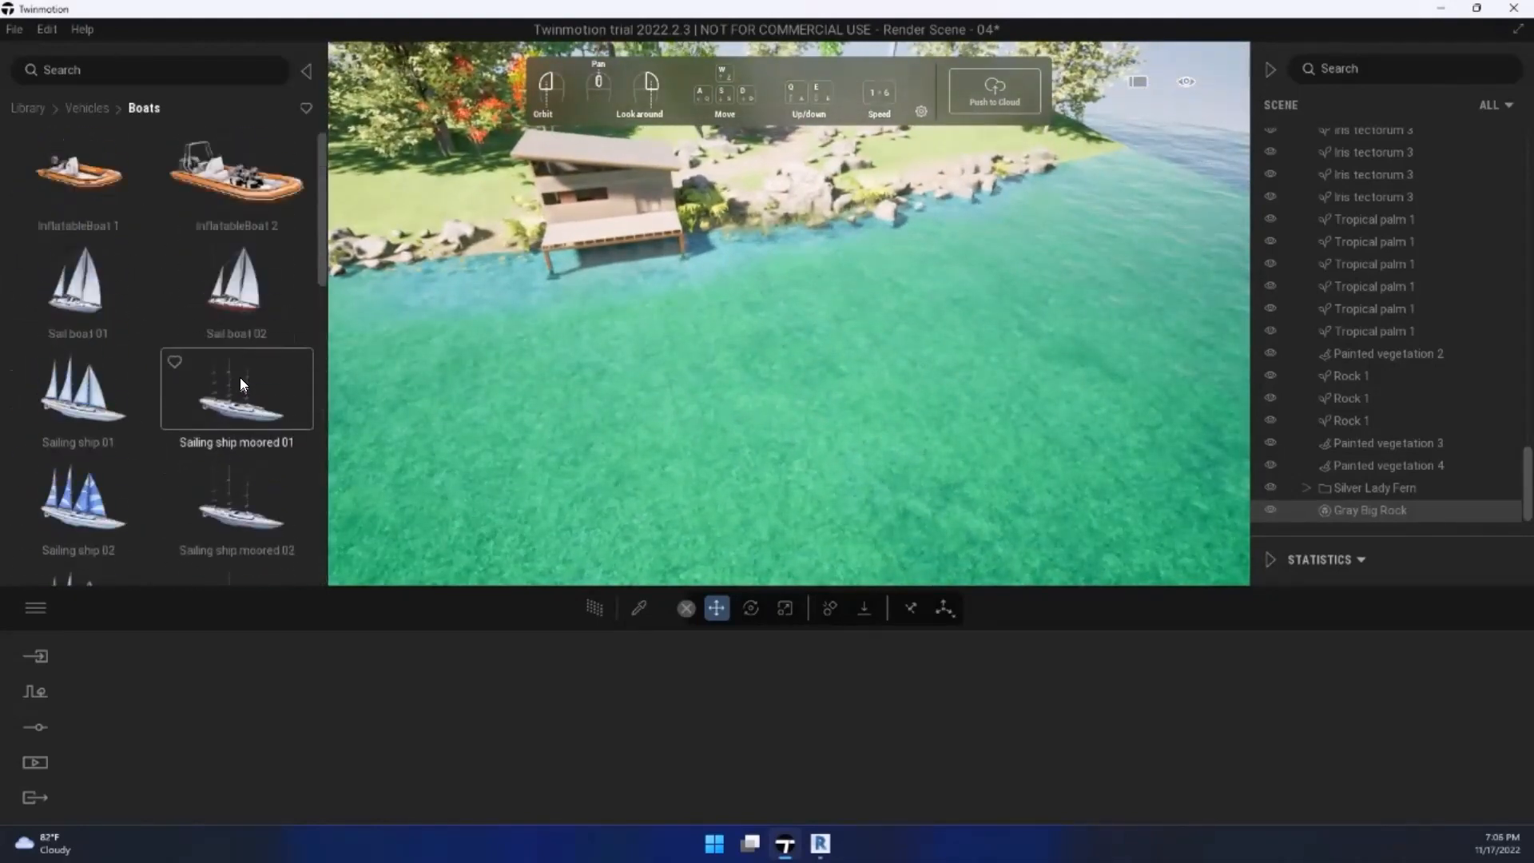
pyautogui.moveTo(77, 173); pyautogui.dragTo(495, 322)
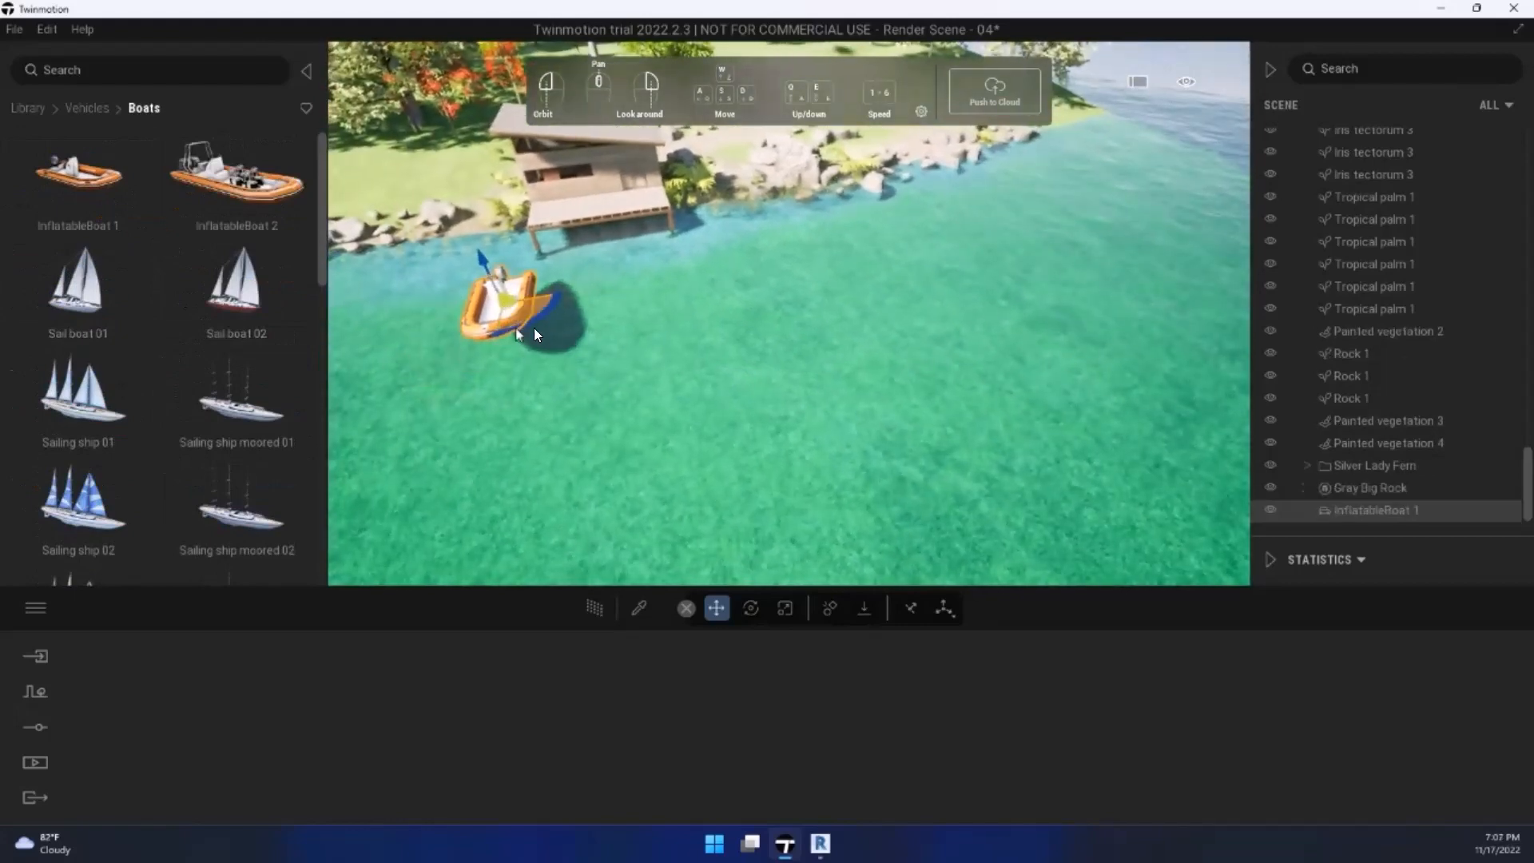
# Step: Move InflatableBoat 1 so that it floats close alongside the waterfront deck
pyautogui.moveTo(533, 327)
pyautogui.mouseDown(button='right')
pyautogui.moveTo(541, 303)
pyautogui.moveTo(527, 322)
pyautogui.moveTo(495, 200)
pyautogui.moveTo(348, 209)
pyautogui.moveTo(392, 354)
pyautogui.moveTo(555, 345)
pyautogui.mouseUp(button='right')
pyautogui.press('d')
pyautogui.press('w')
pyautogui.press('w')
pyautogui.moveTo(534, 345); pyautogui.dragTo(666, 361)
pyautogui.press('d')
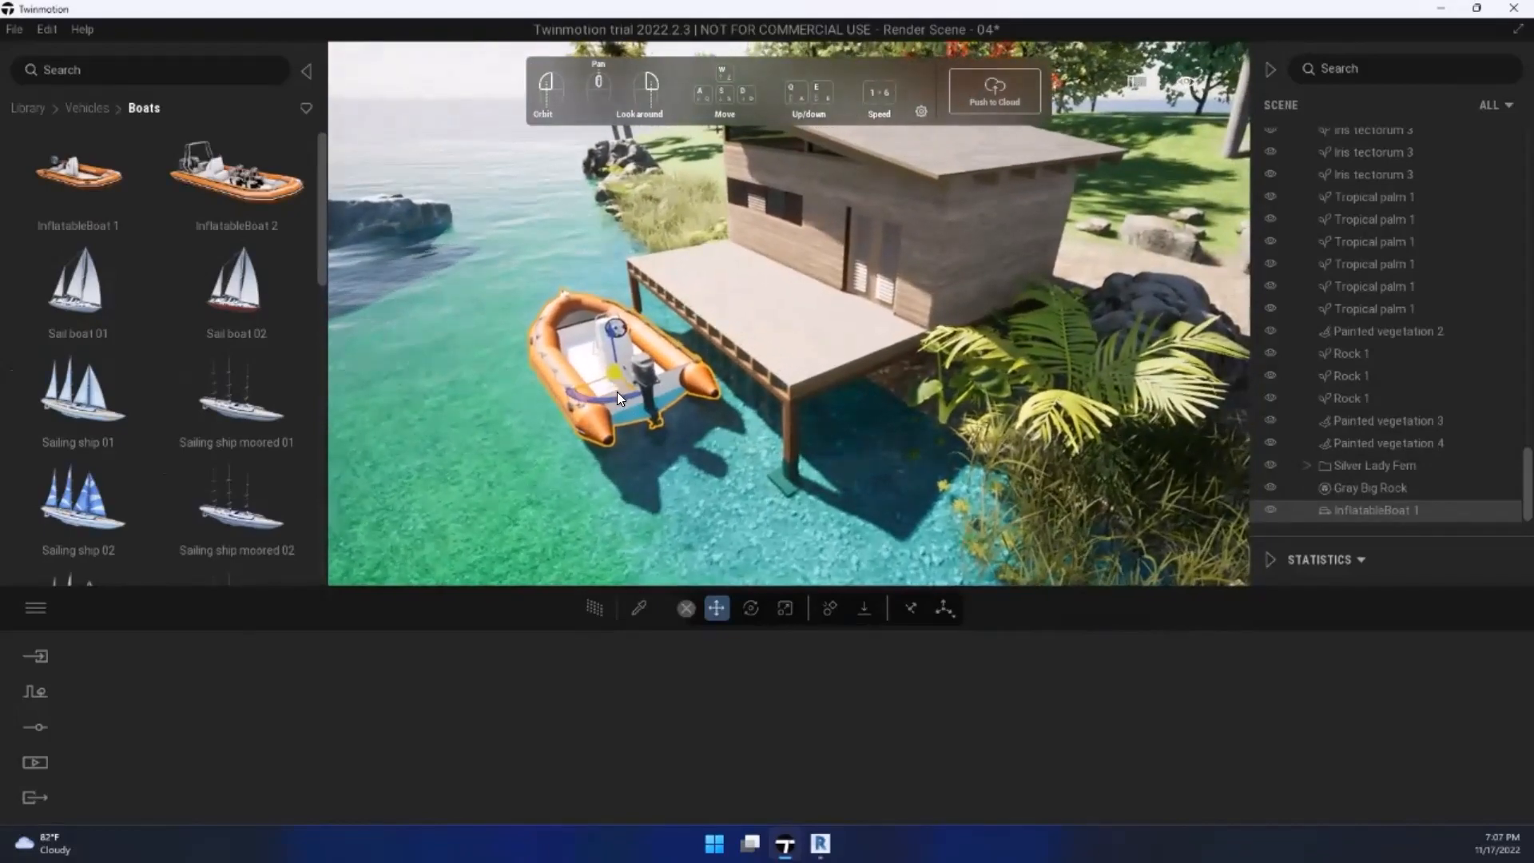
# Step: Place Sail boat 02 on the open water offshore, beyond the big rock
pyautogui.press('a')
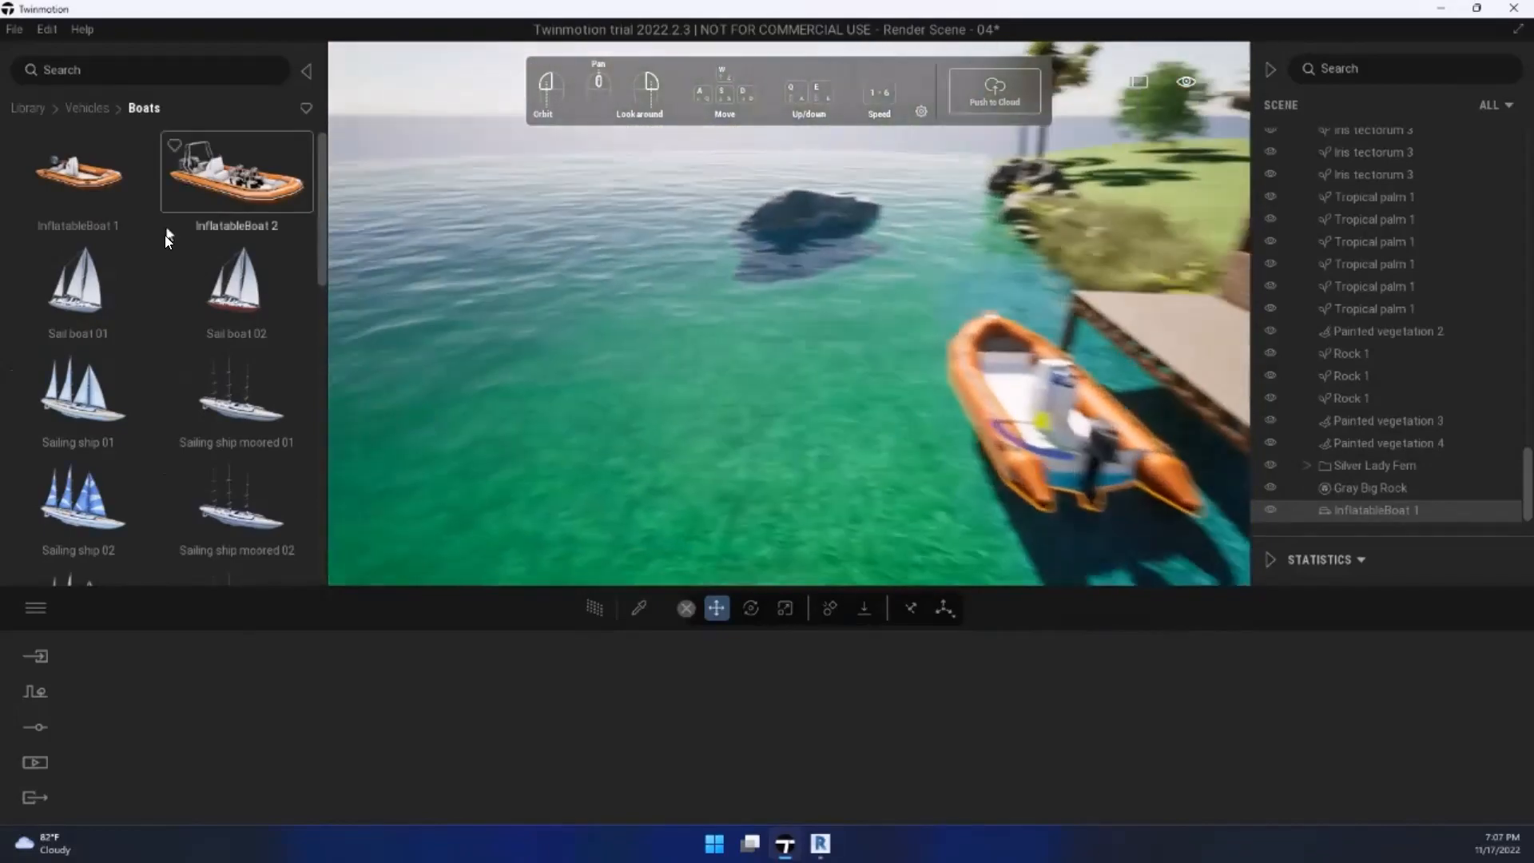
pyautogui.moveTo(236, 284); pyautogui.dragTo(533, 191)
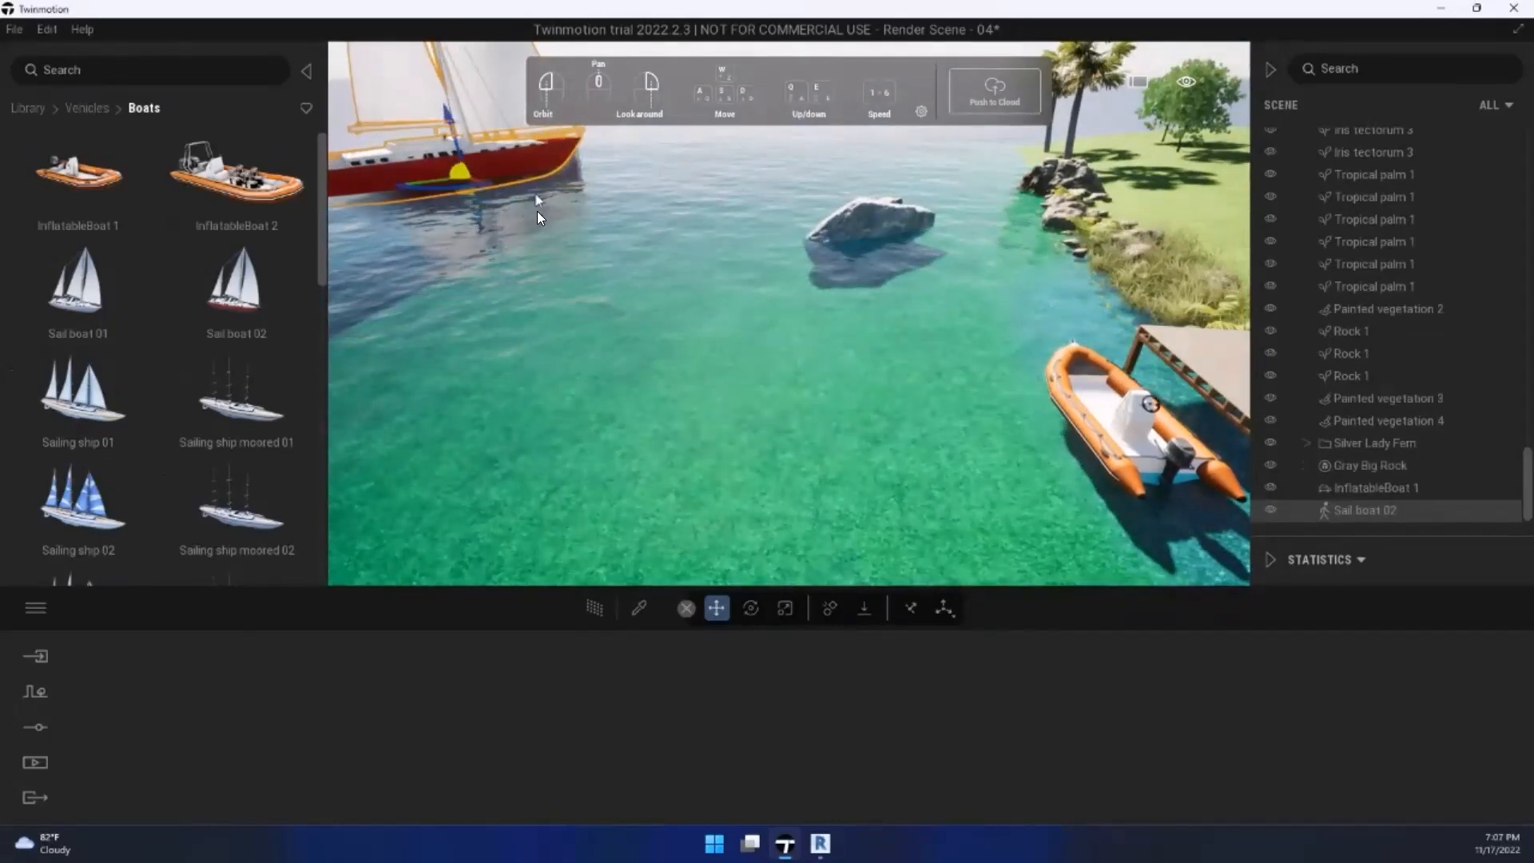
pyautogui.click(537, 304)
pyautogui.moveTo(537, 304); pyautogui.dragTo(980, 249)
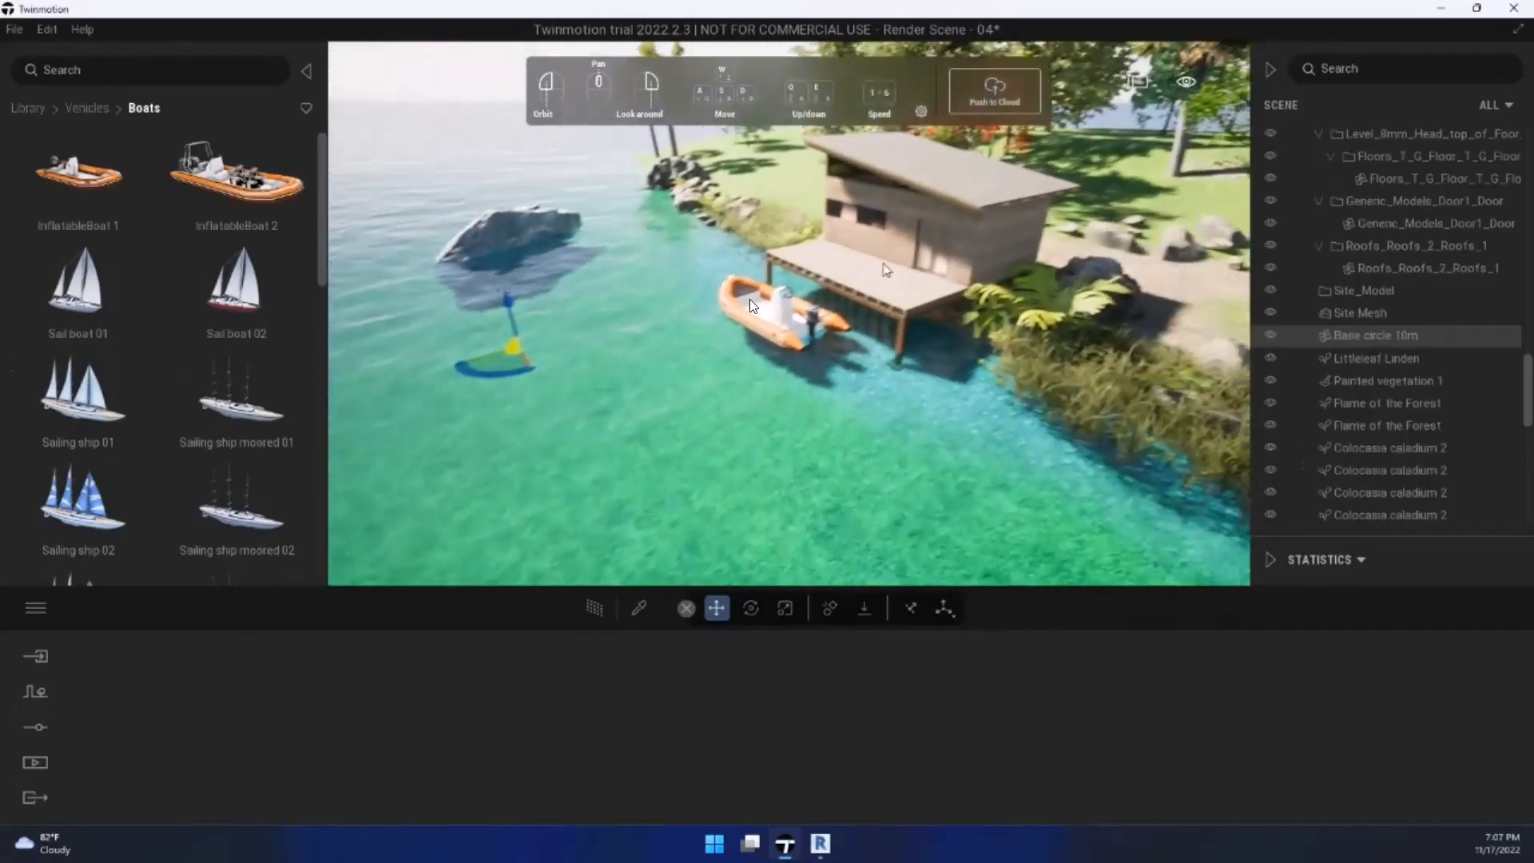
# Step: Browse the Cars and Two-wheeled vehicle collections for models that could suit the path beside the house
pyautogui.click(100, 105)
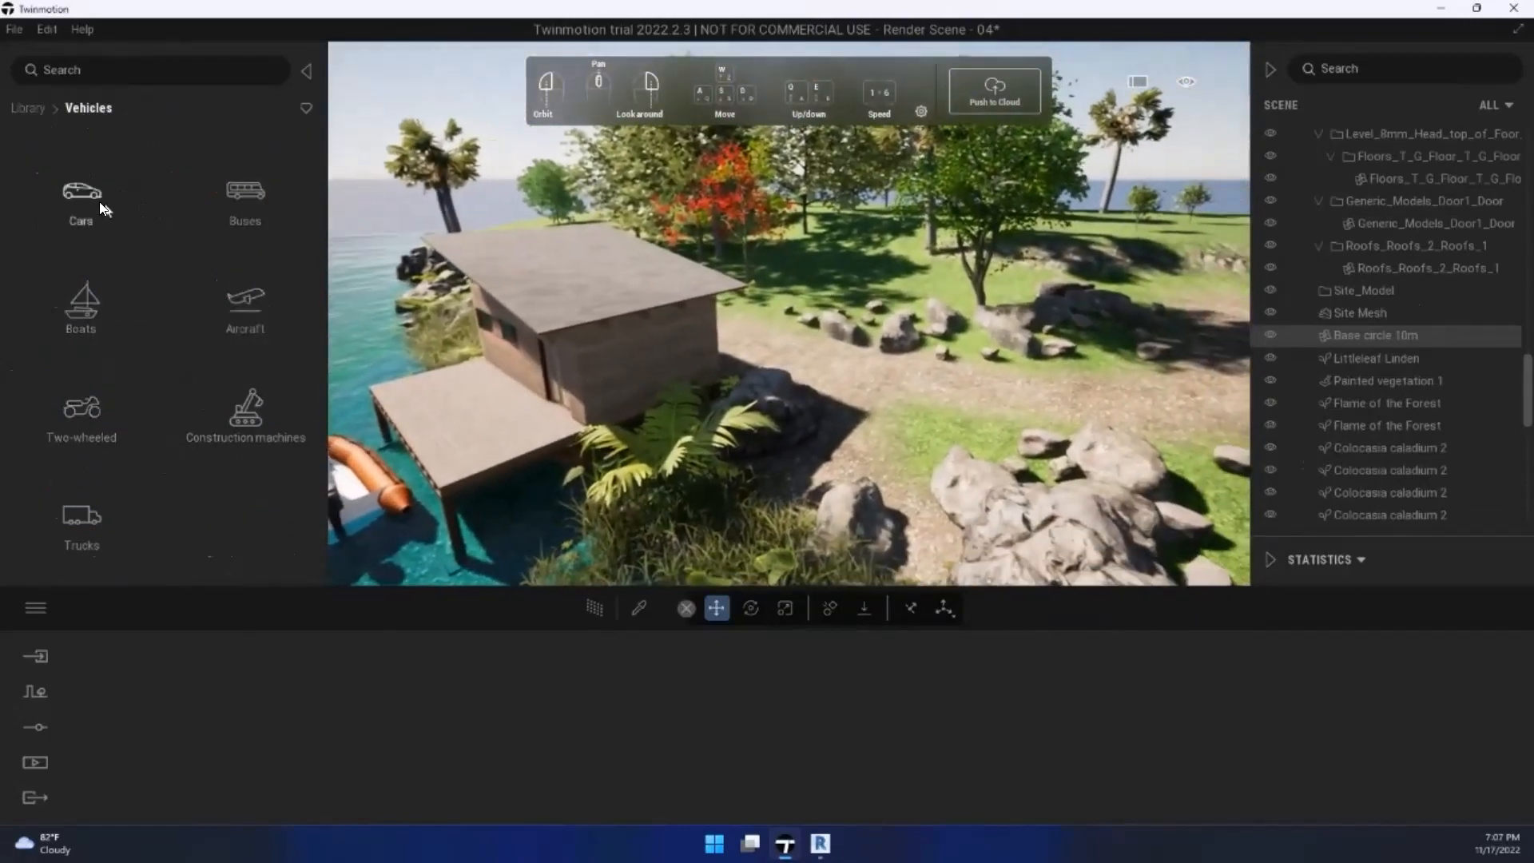
pyautogui.click(97, 202)
pyautogui.click(88, 109)
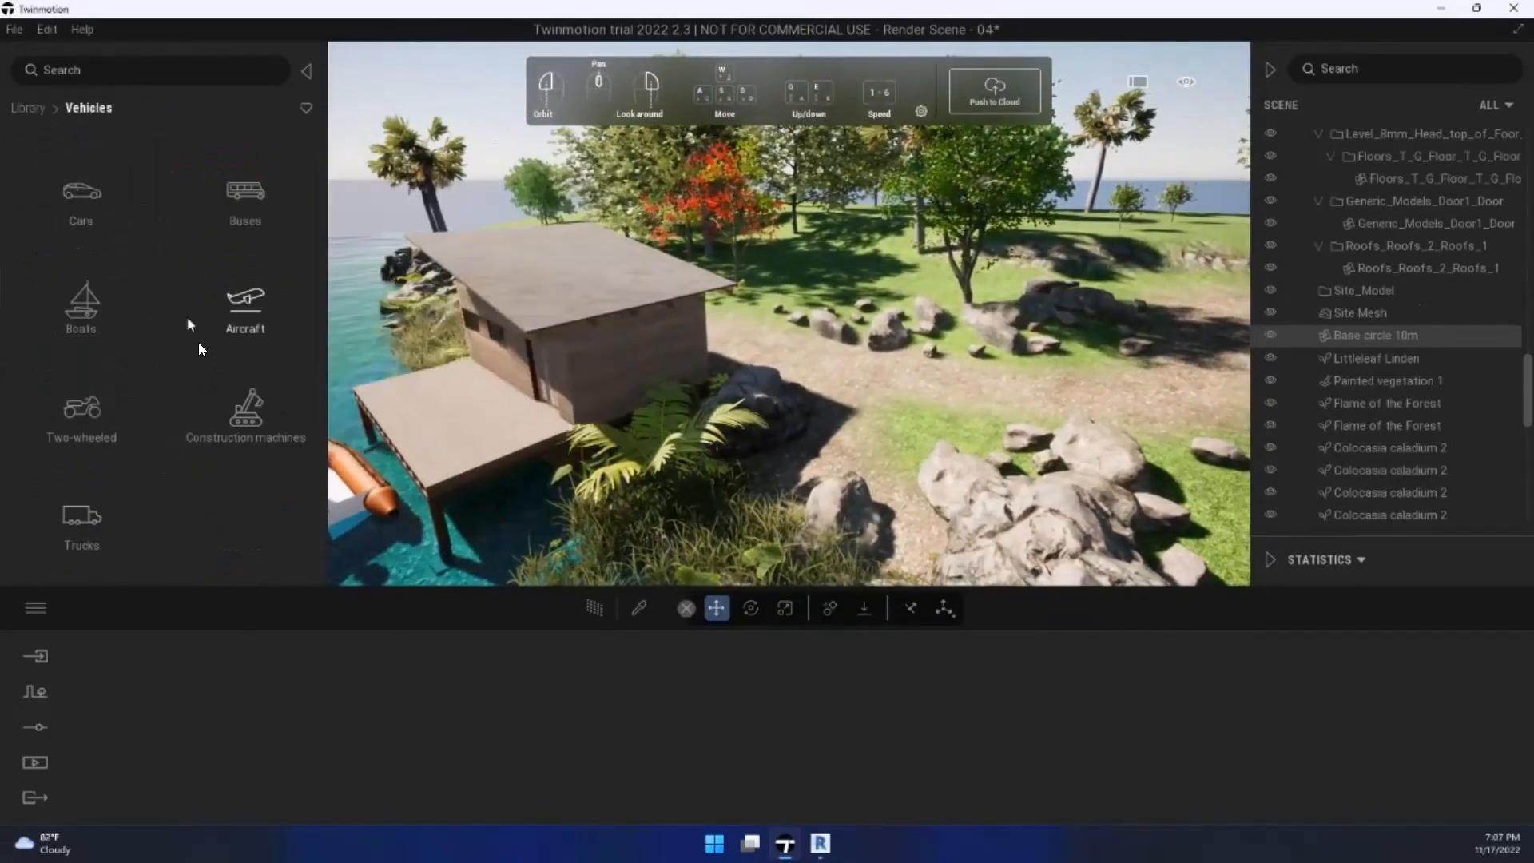
pyautogui.click(81, 408)
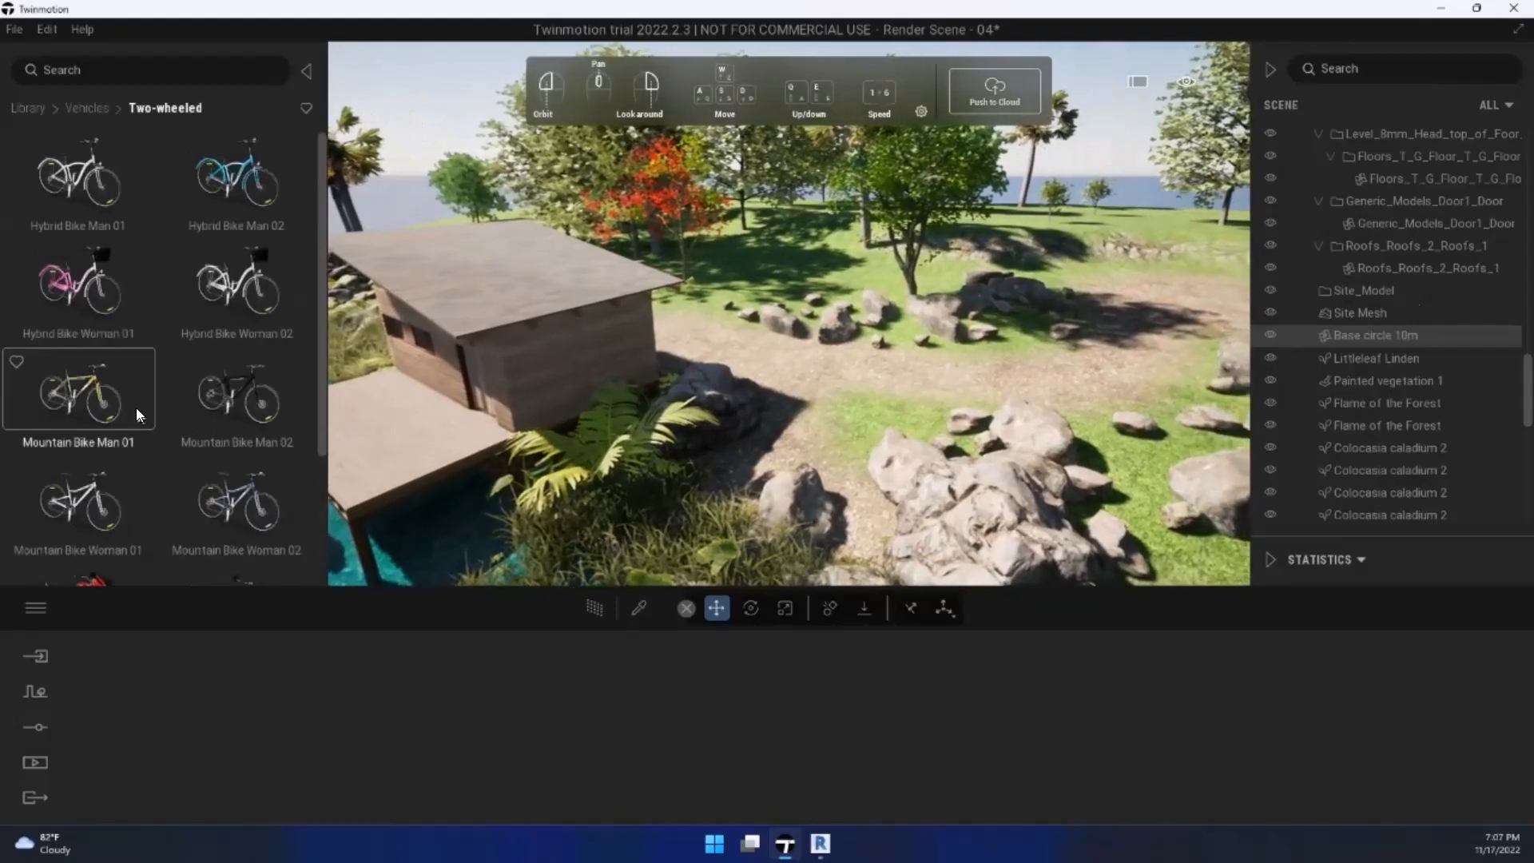
pyautogui.scroll(-3, 163, 339)
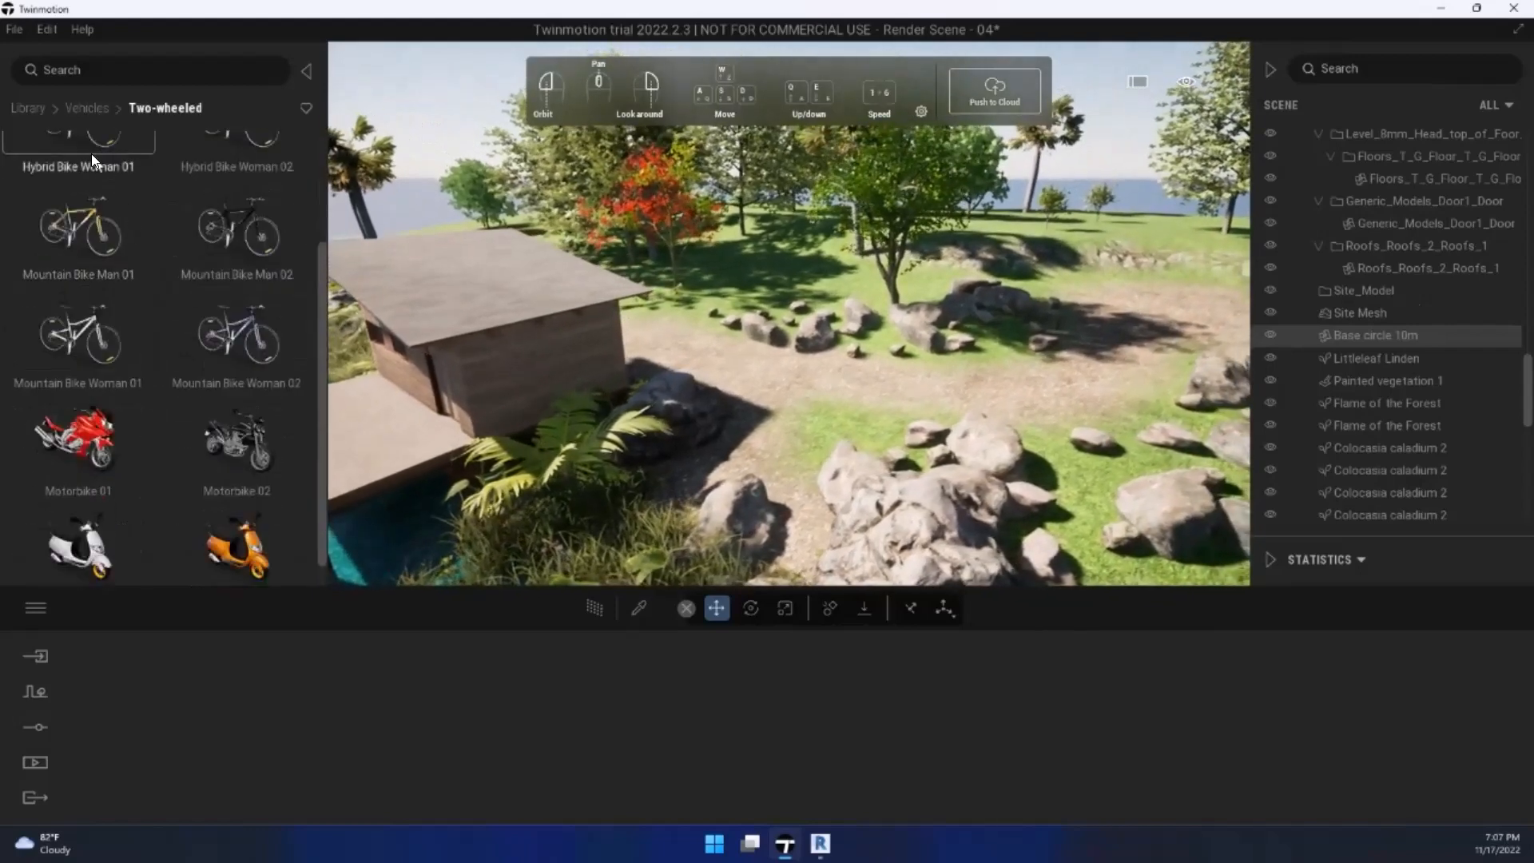
pyautogui.click(94, 108)
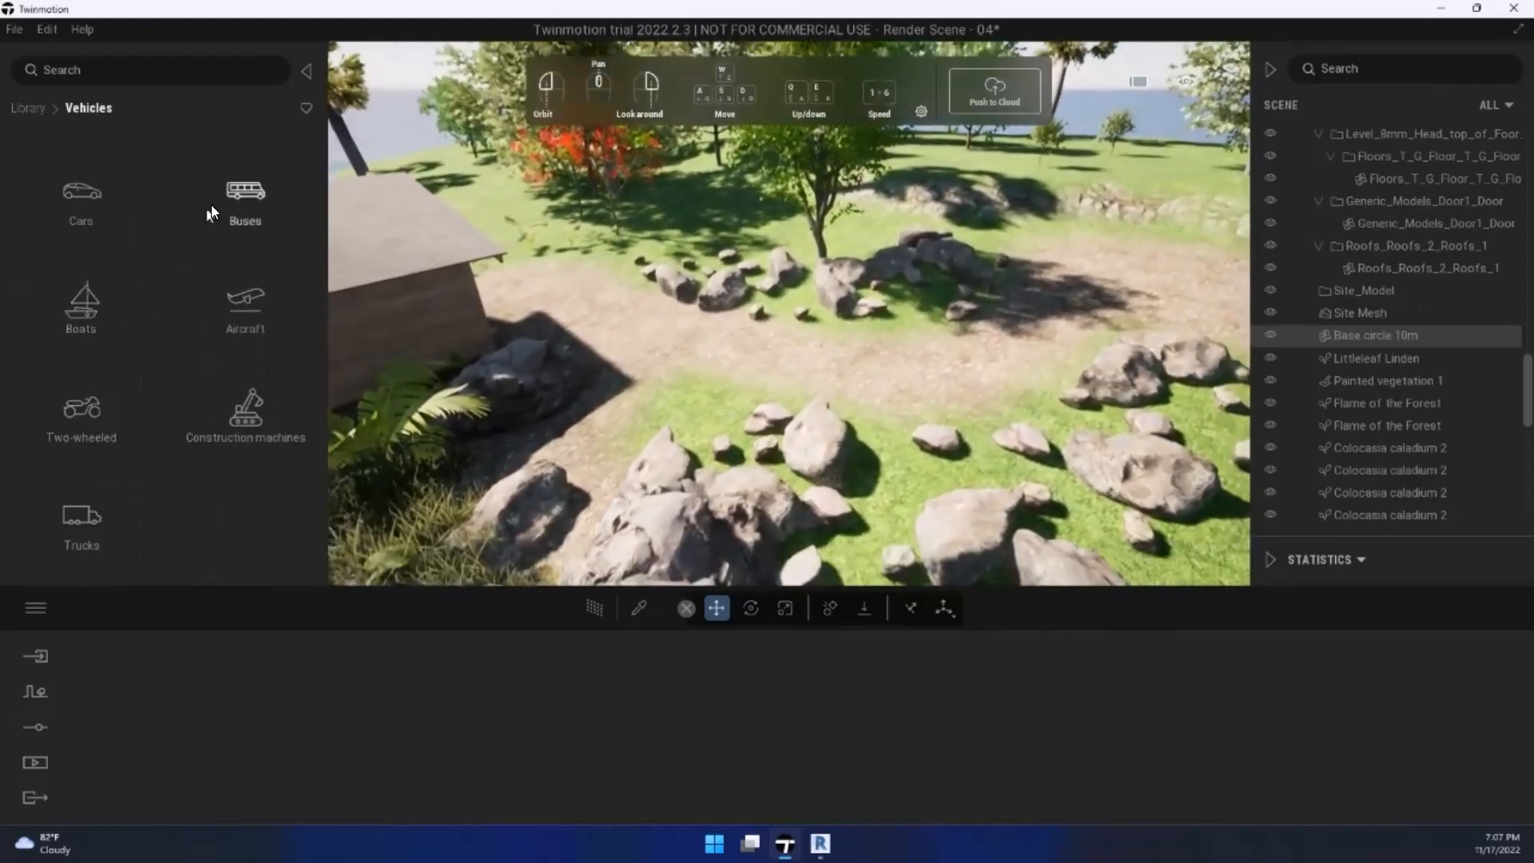
pyautogui.click(123, 193)
pyautogui.scroll(-2, 211, 291)
pyautogui.scroll(2, 145, 175)
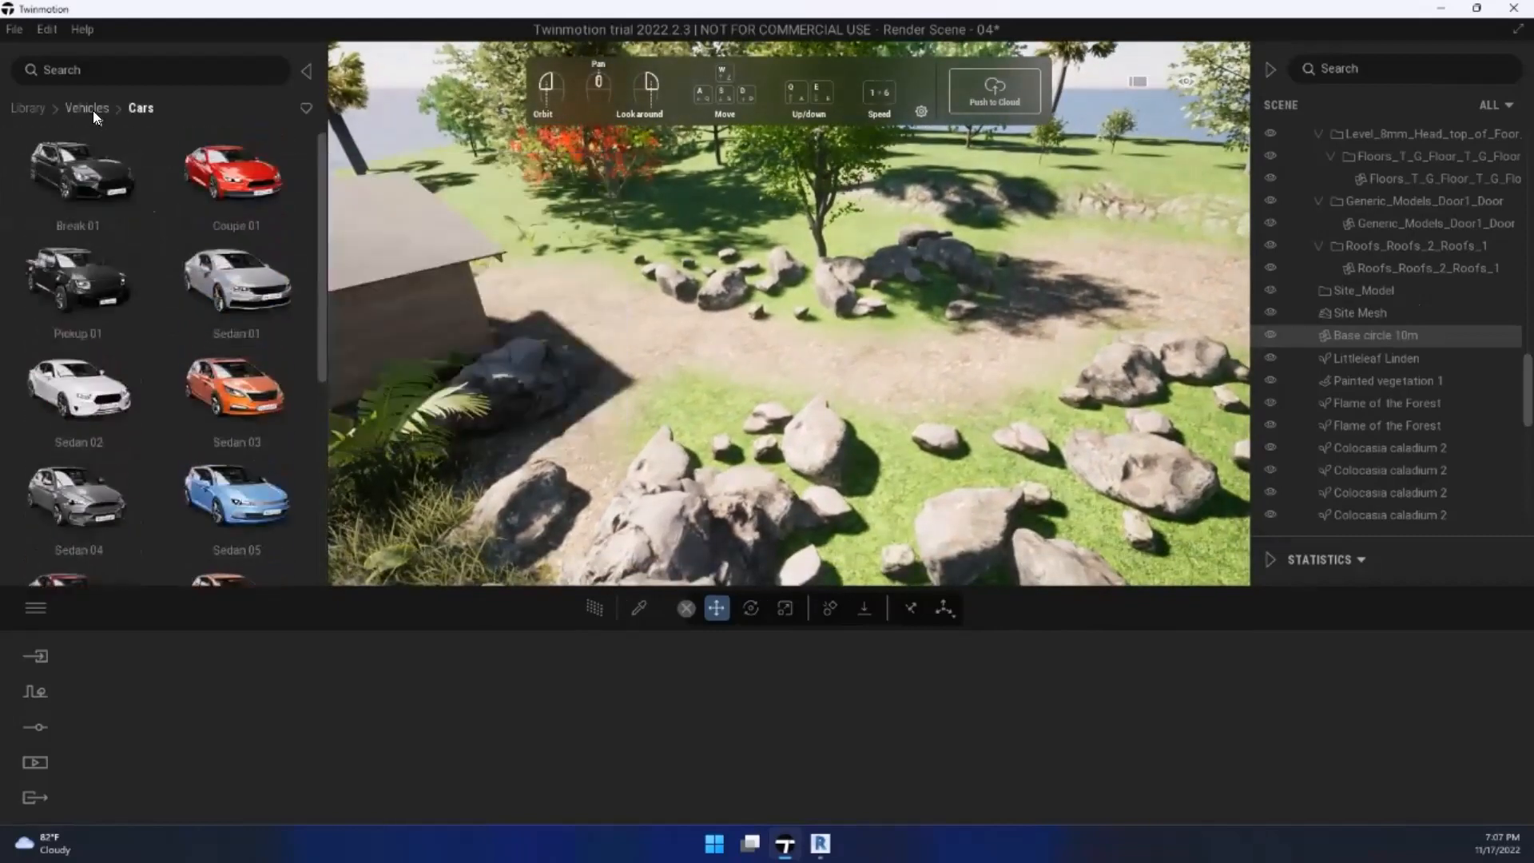
pyautogui.click(91, 109)
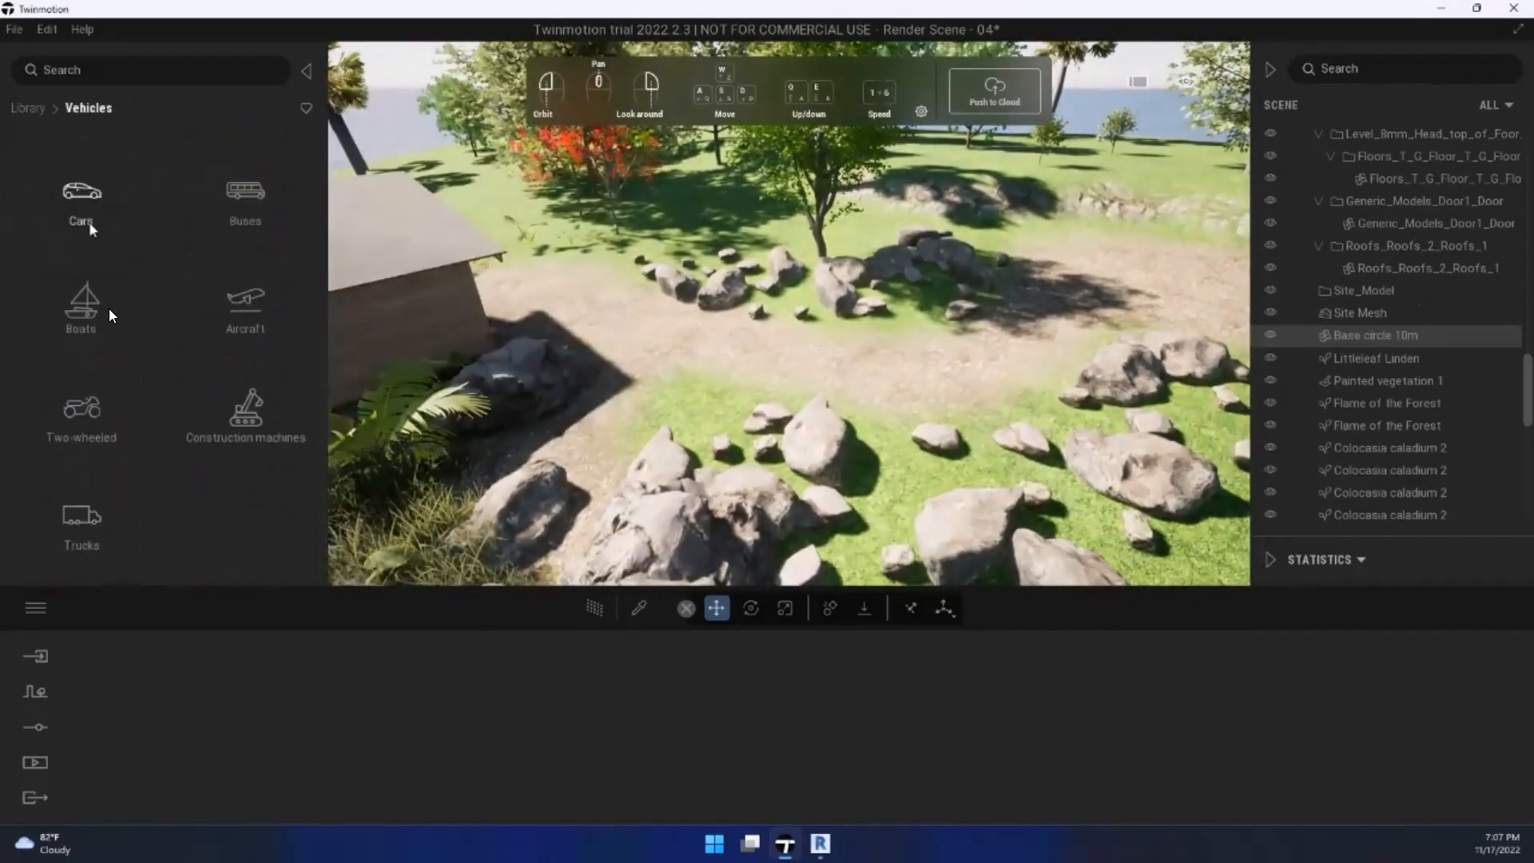
pyautogui.click(83, 431)
pyautogui.scroll(-3, 162, 356)
pyautogui.scroll(2, 163, 355)
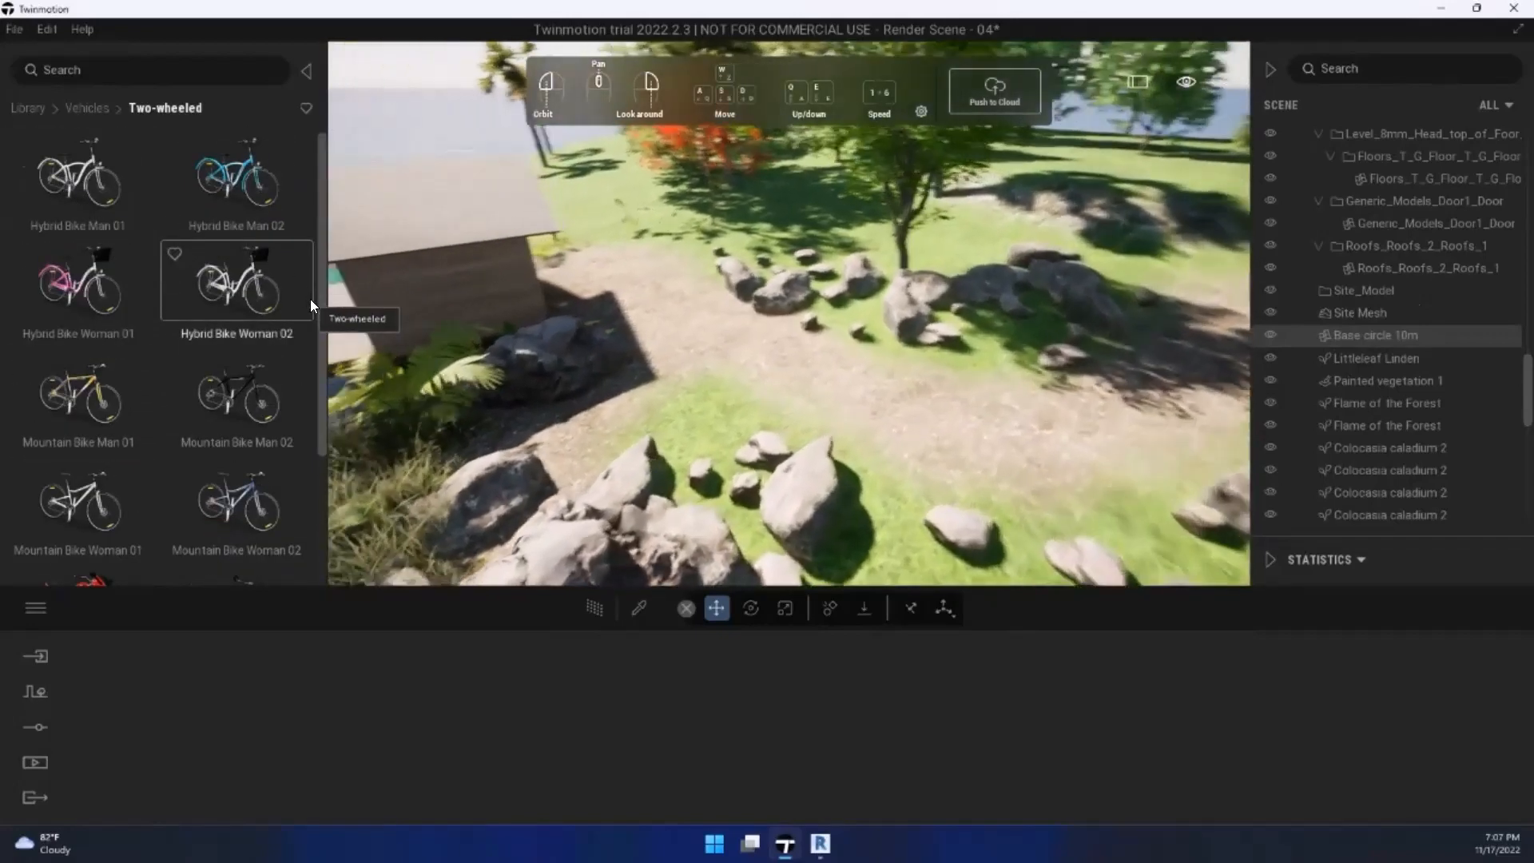
pyautogui.click(87, 109)
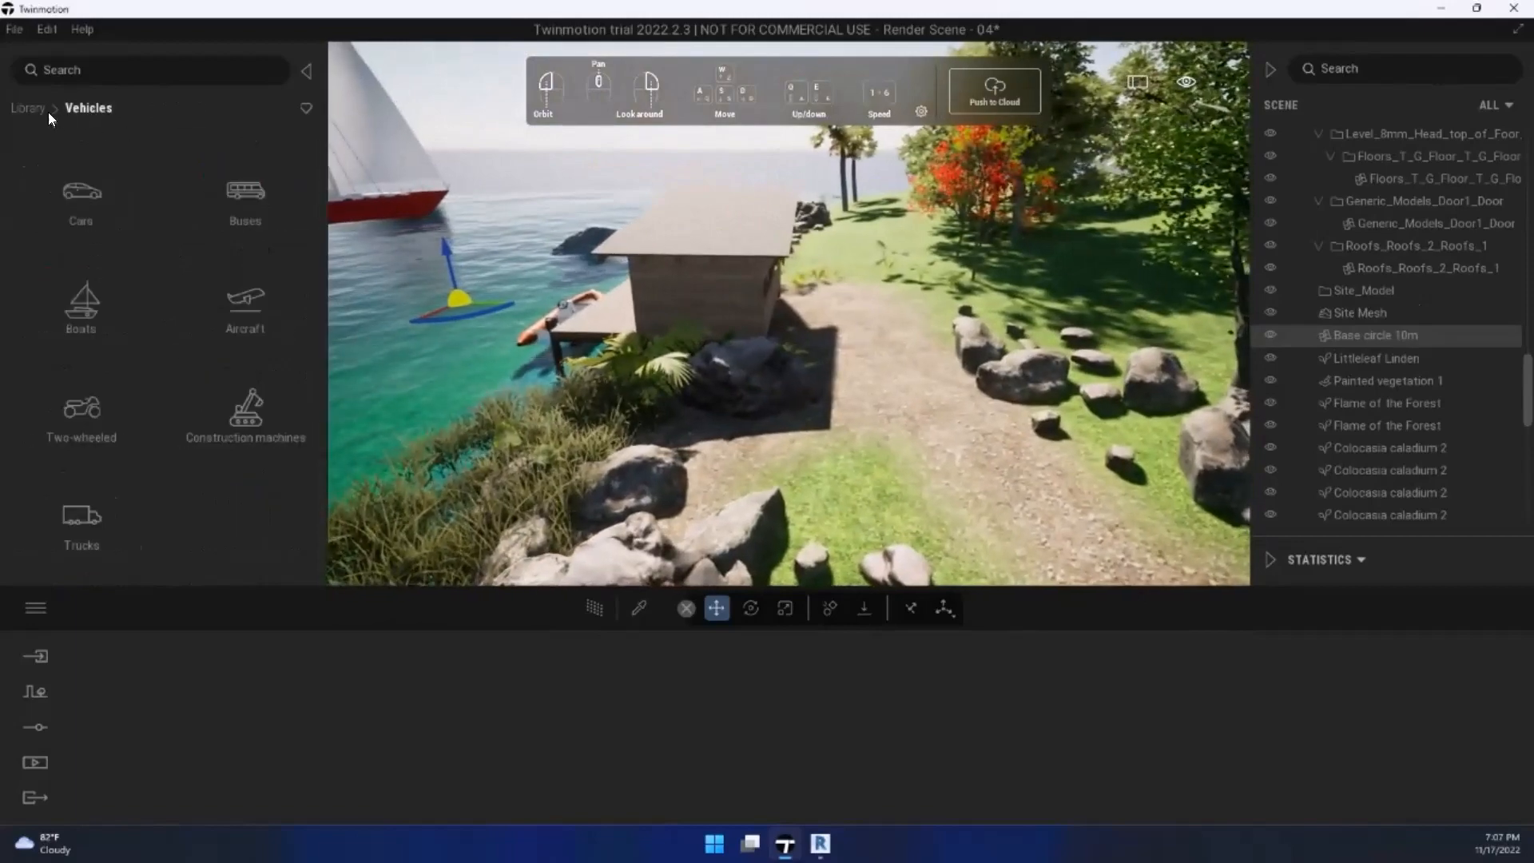
# Step: Open the Casual collection of posed humans and look through its characters for a seated figure
pyautogui.click(33, 107)
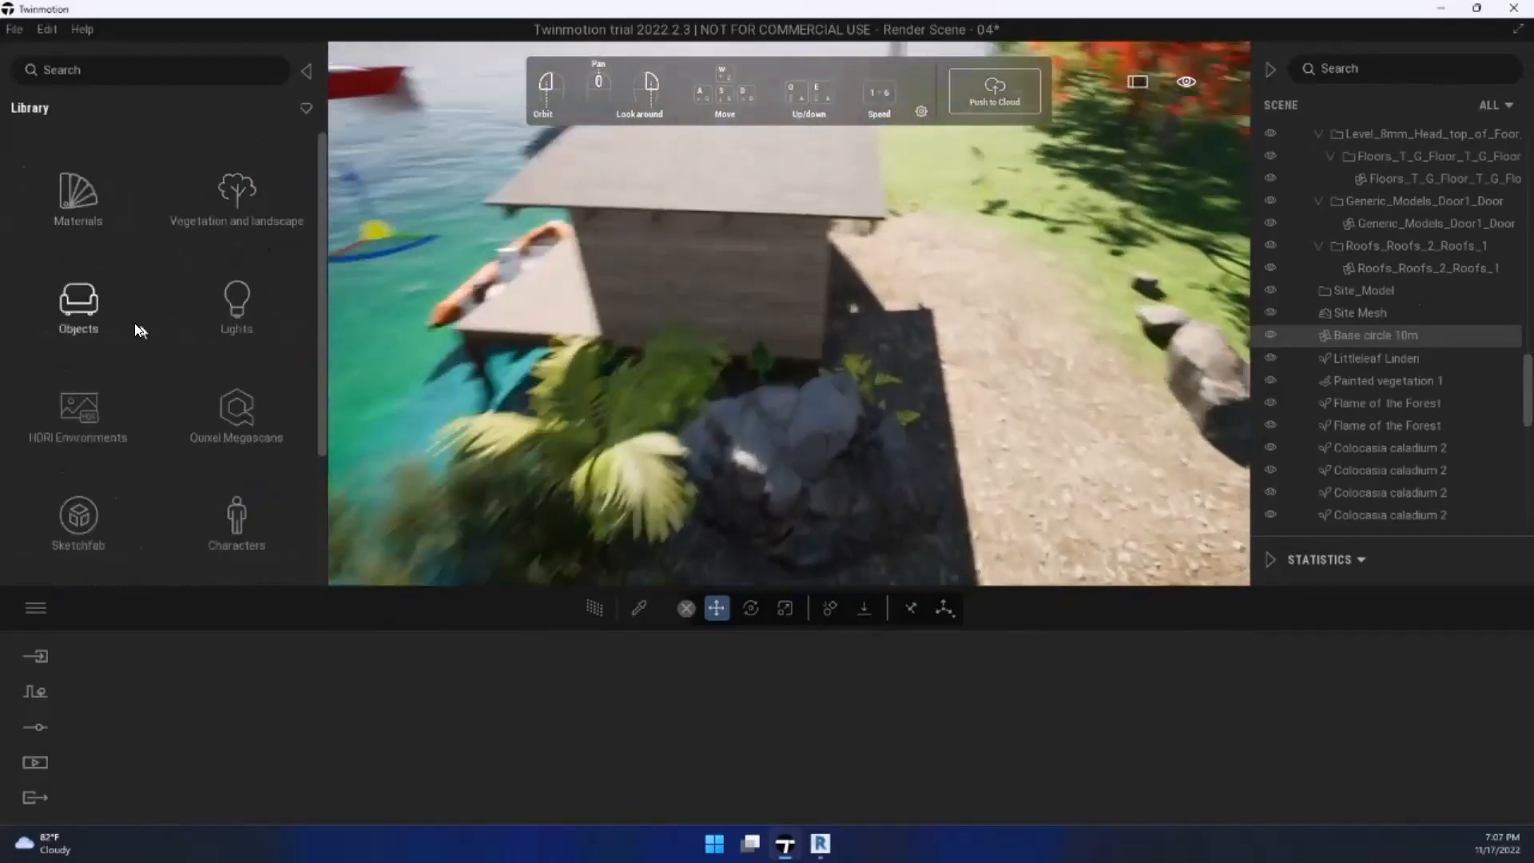
pyautogui.click(236, 543)
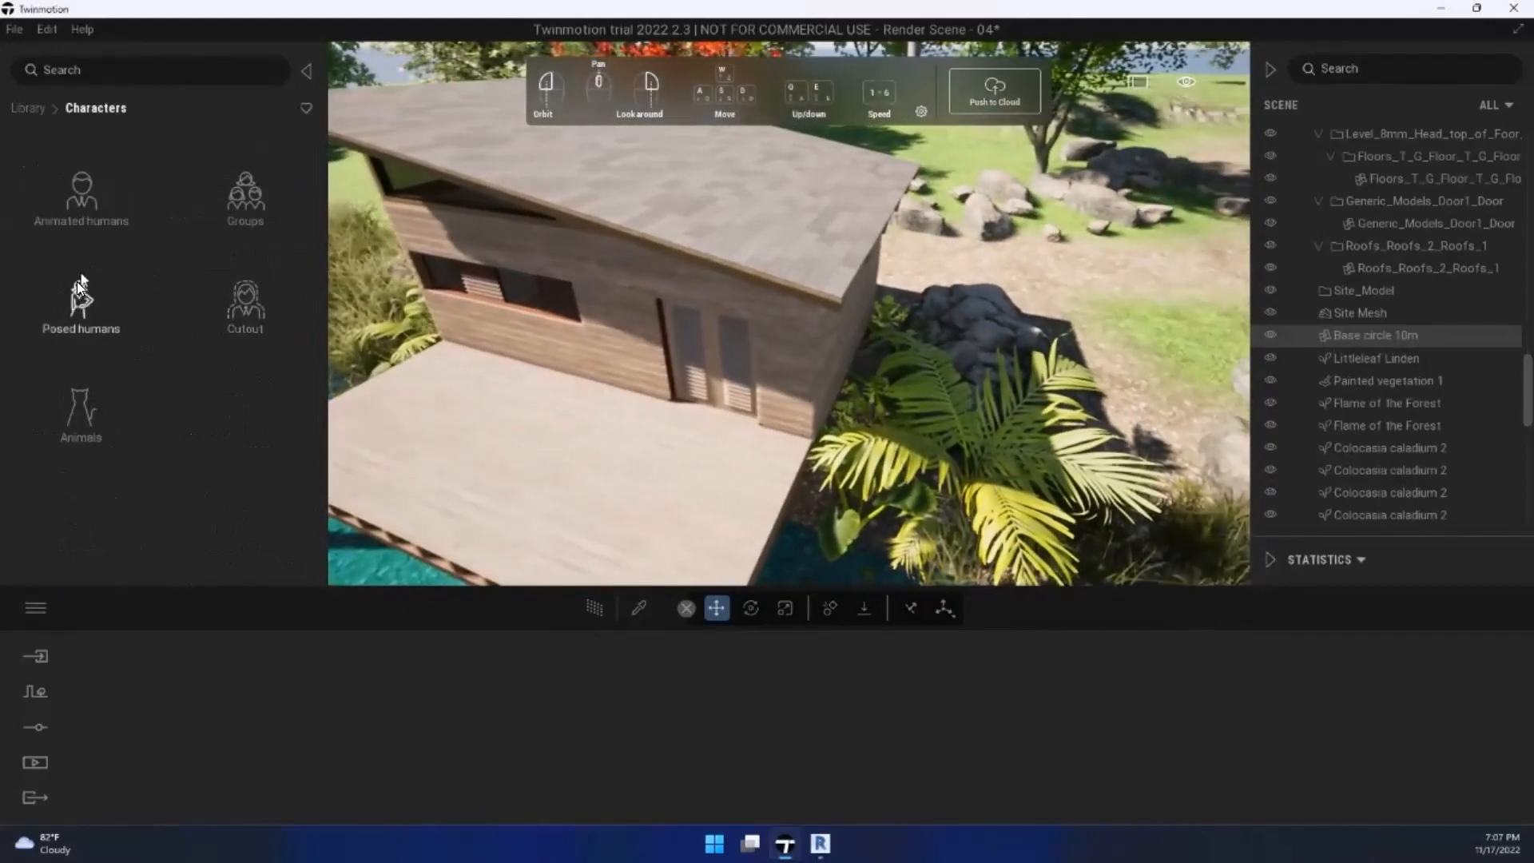
pyautogui.click(78, 302)
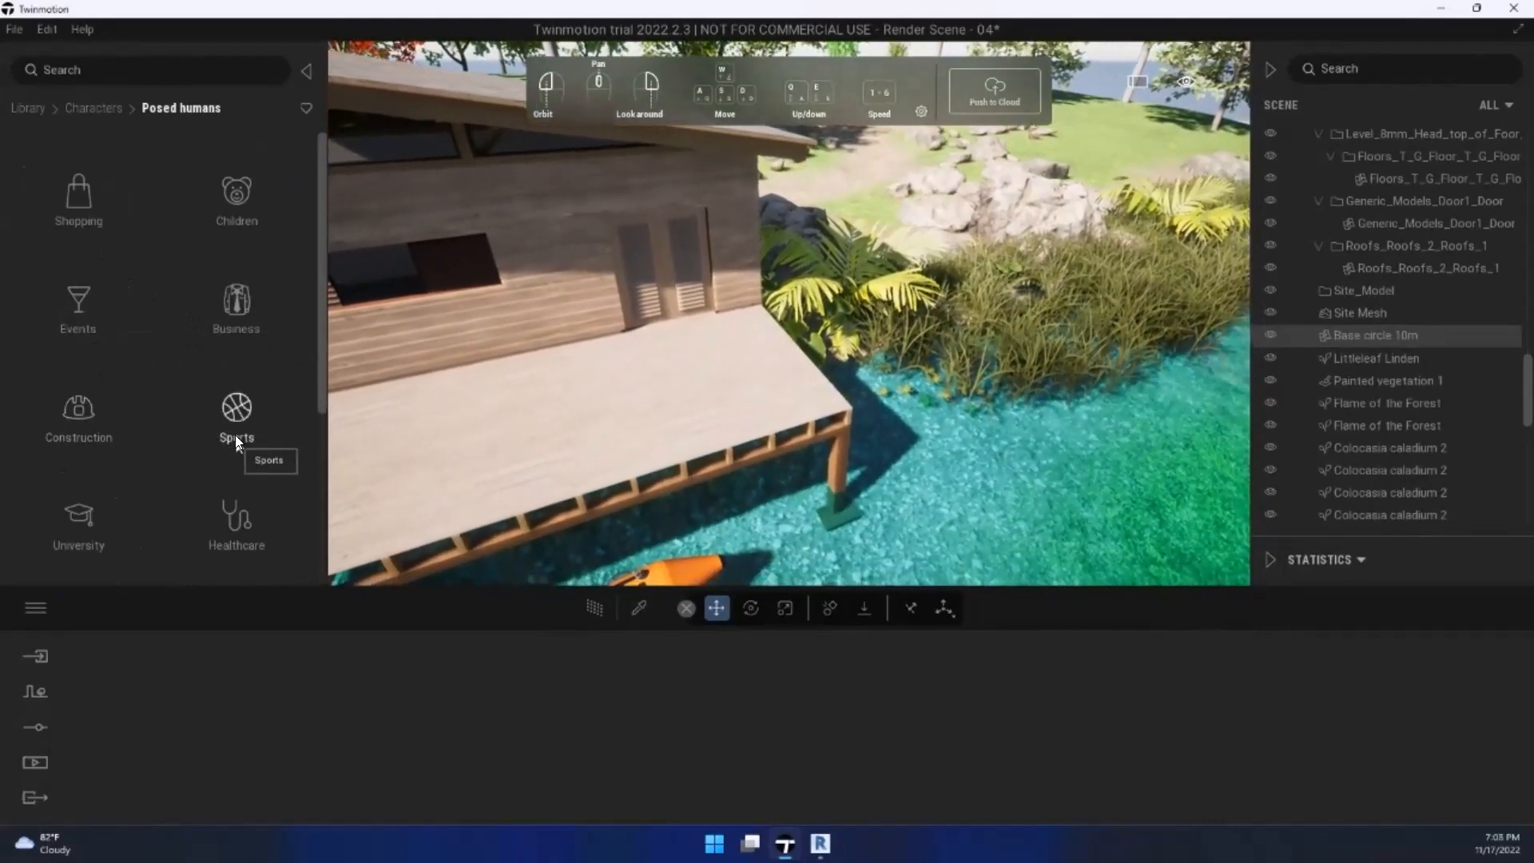
pyautogui.scroll(-4, 126, 397)
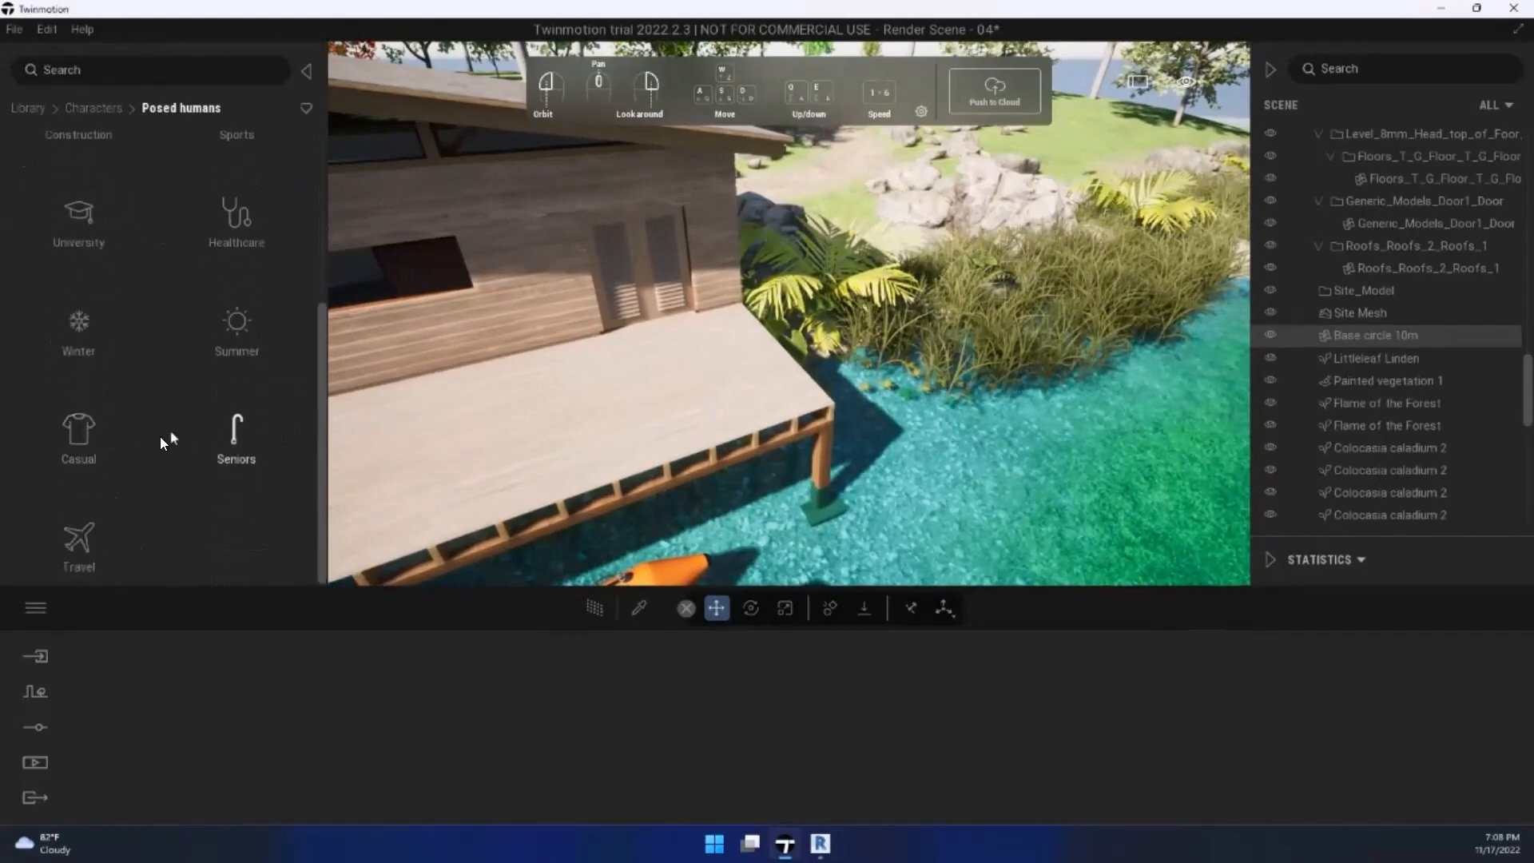
pyautogui.click(99, 442)
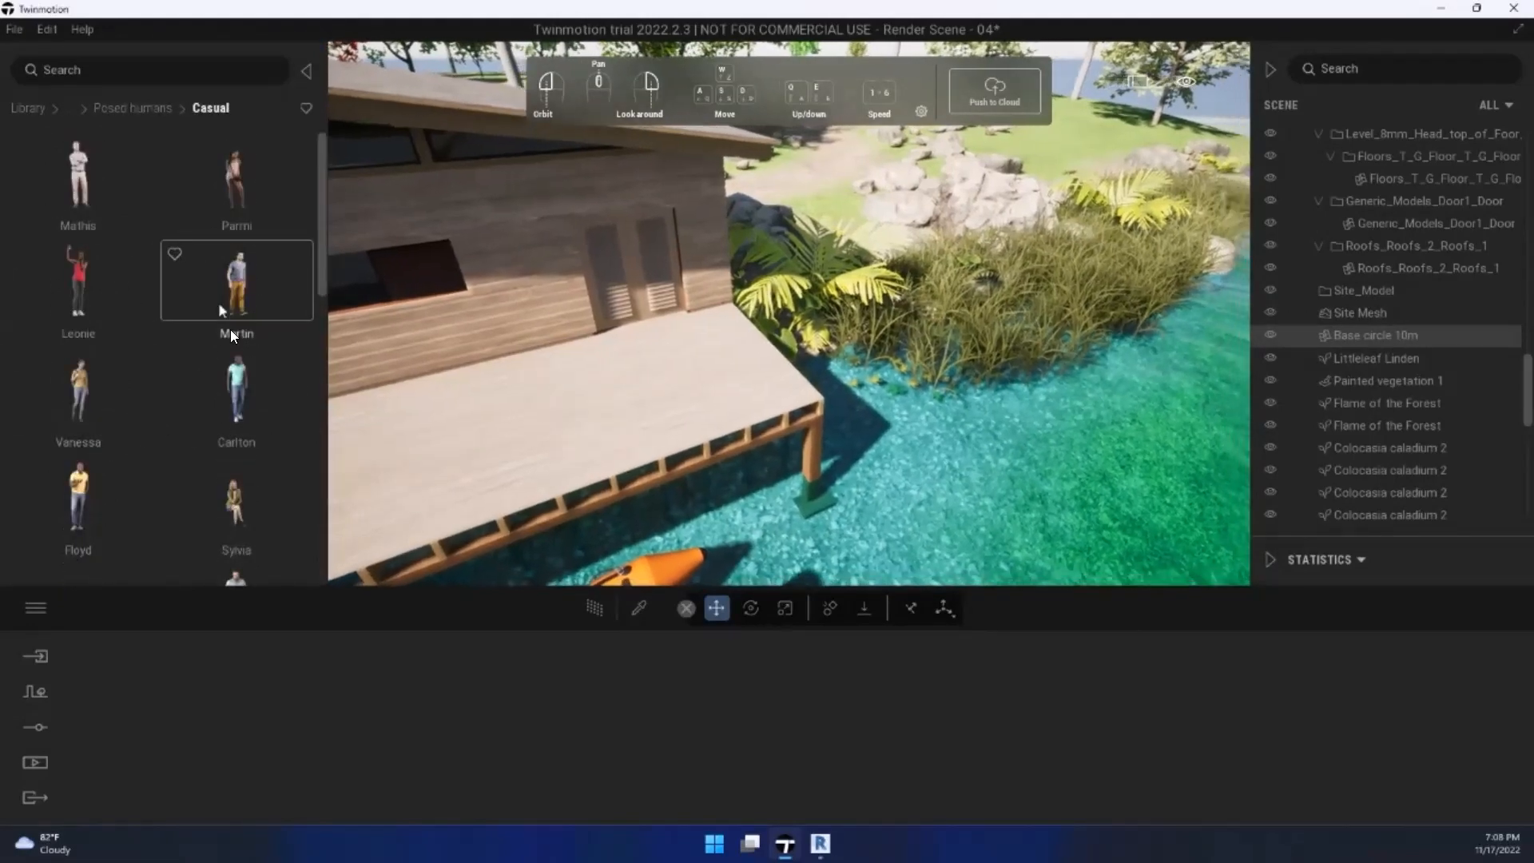
pyautogui.scroll(-3, 239, 436)
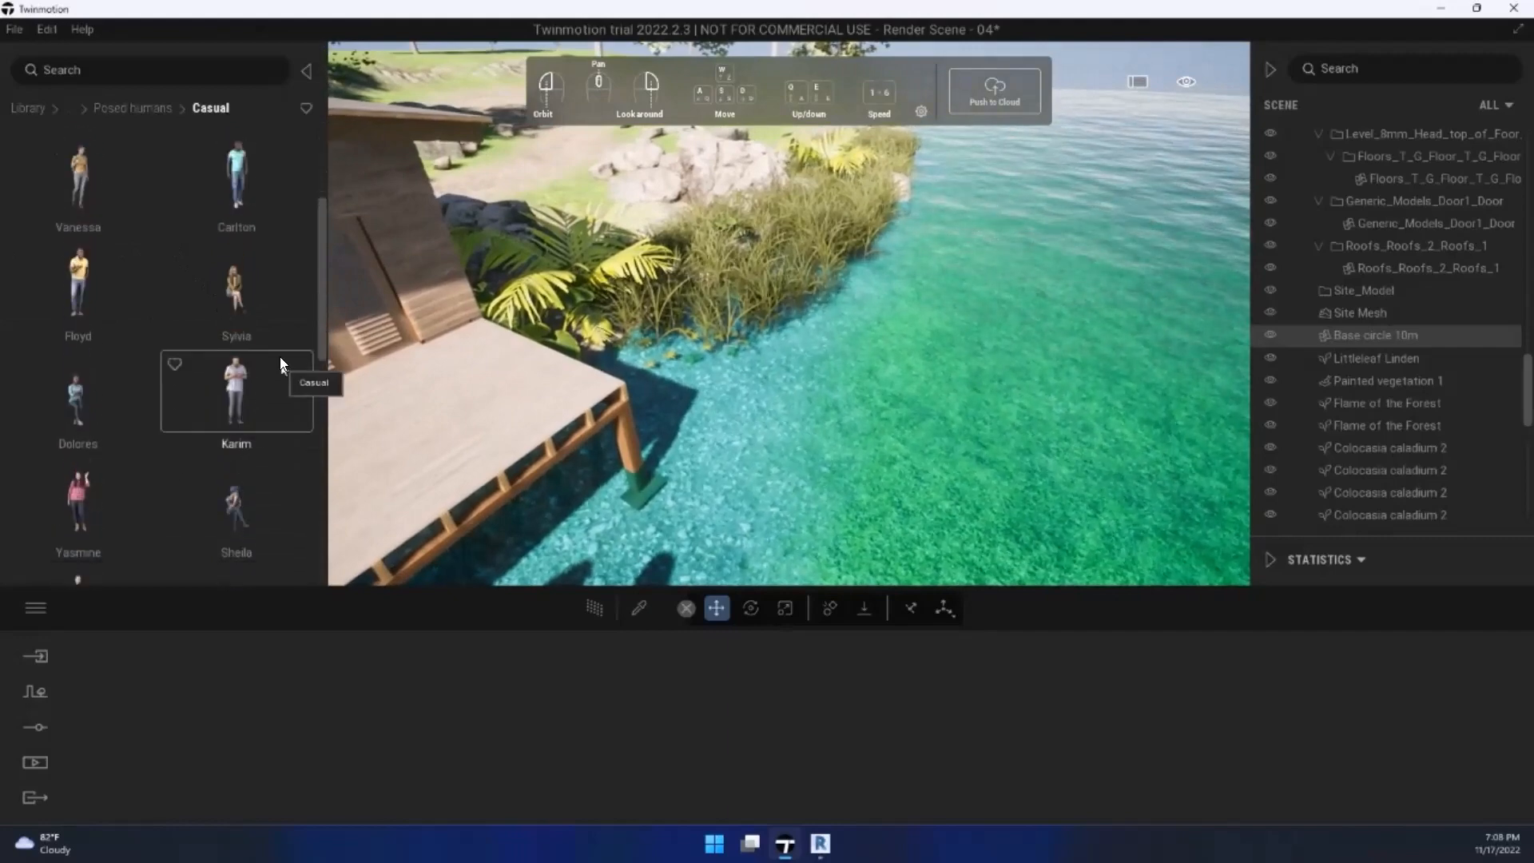
# Step: Place the seated Sylvia character on the deck's outer edge near the corner, rotated about 146 degrees to face the water
pyautogui.moveTo(231, 291); pyautogui.dragTo(523, 449)
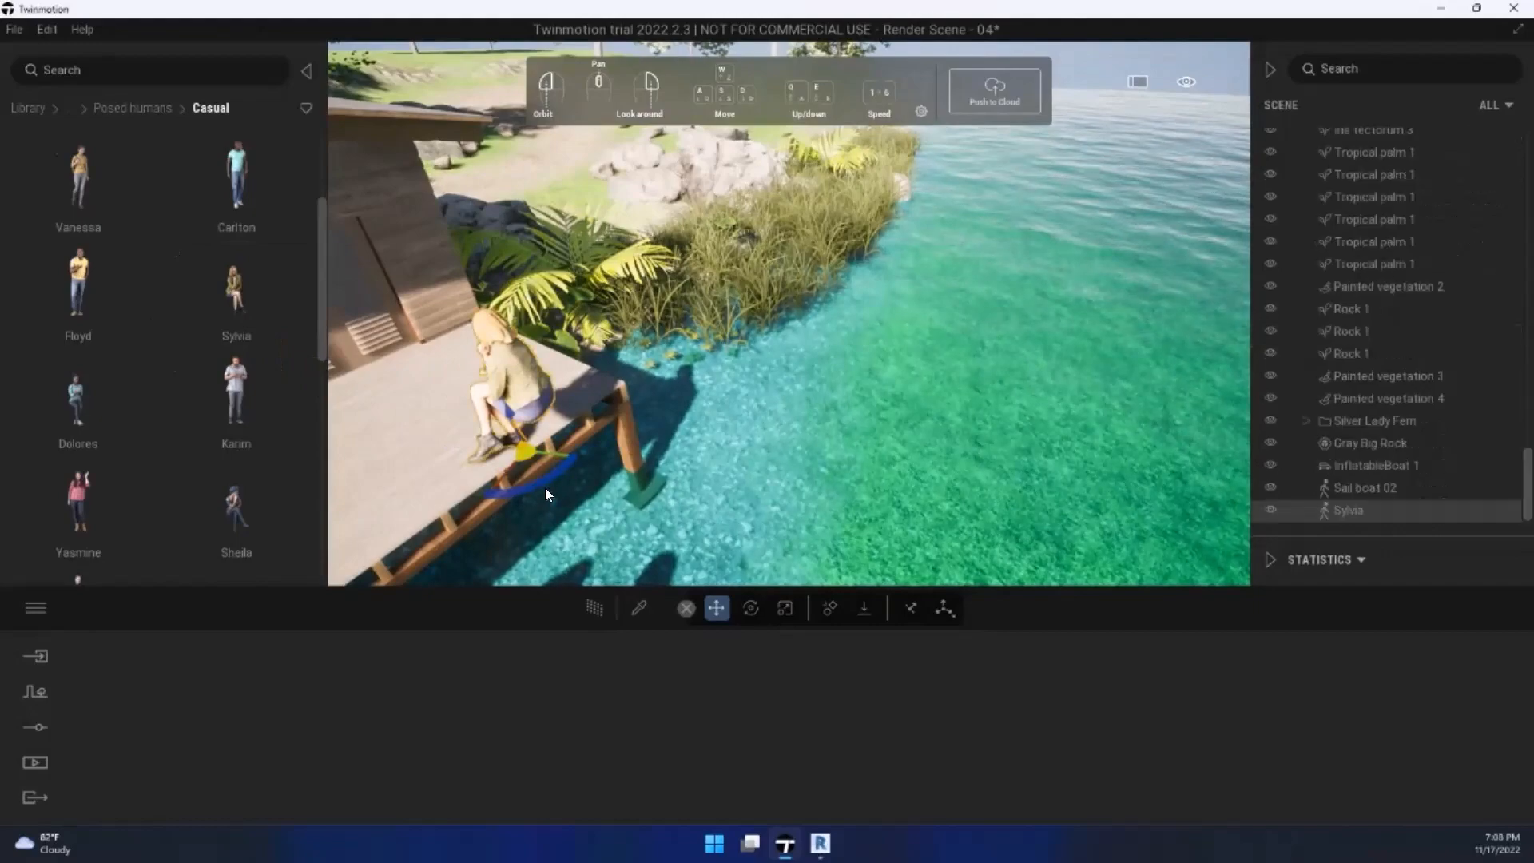
pyautogui.moveTo(523, 489); pyautogui.dragTo(681, 438)
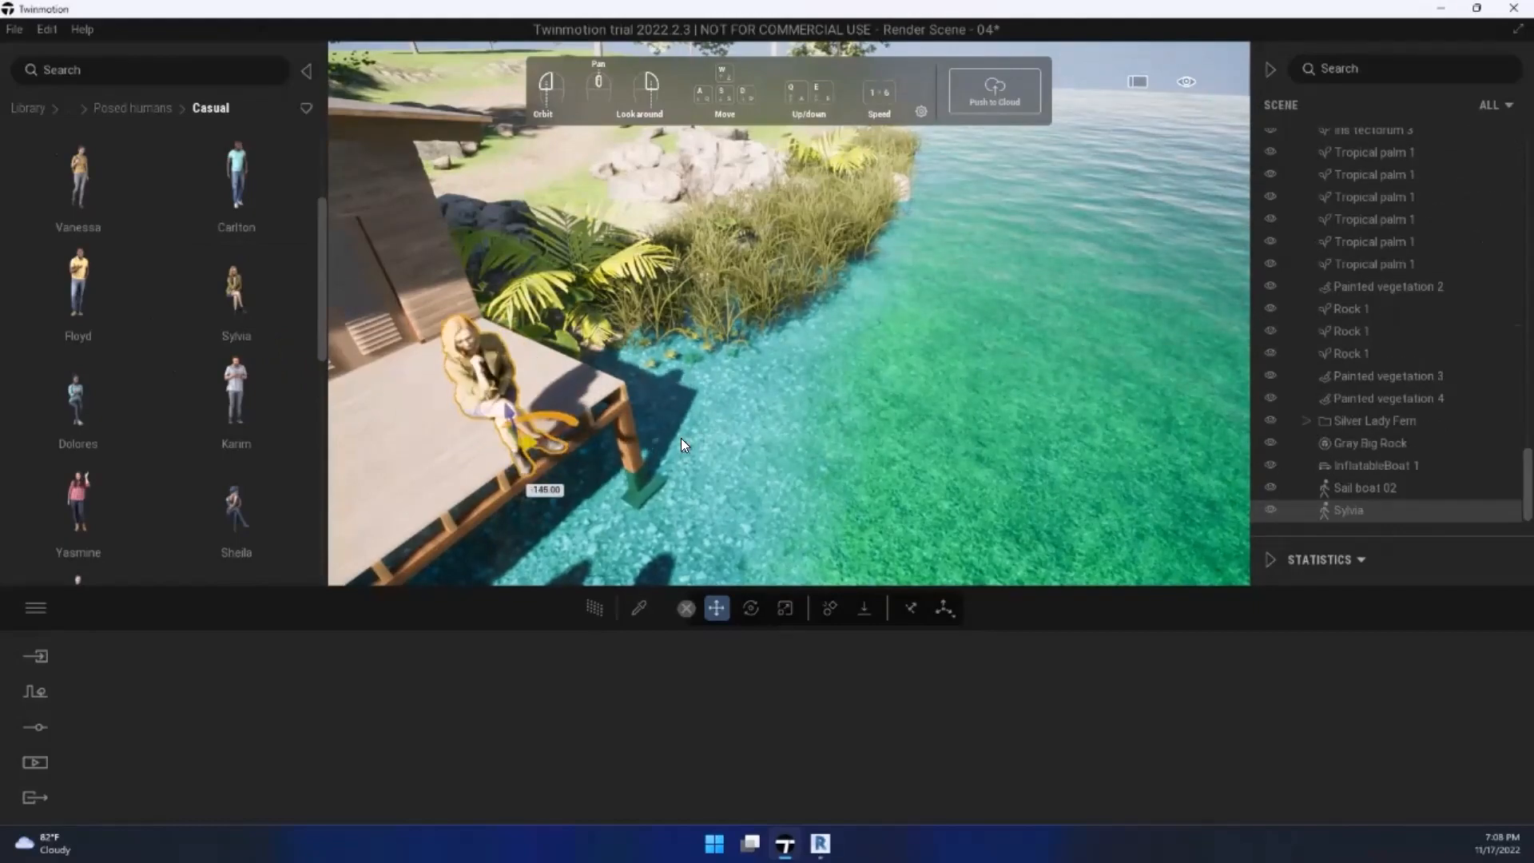
pyautogui.press('w')
pyautogui.moveTo(681, 437); pyautogui.dragTo(807, 462, button='right')
pyautogui.press('s')
pyautogui.moveTo(819, 388); pyautogui.dragTo(840, 531)
pyautogui.press('s')
pyautogui.moveTo(841, 532); pyautogui.dragTo(666, 470, button='right')
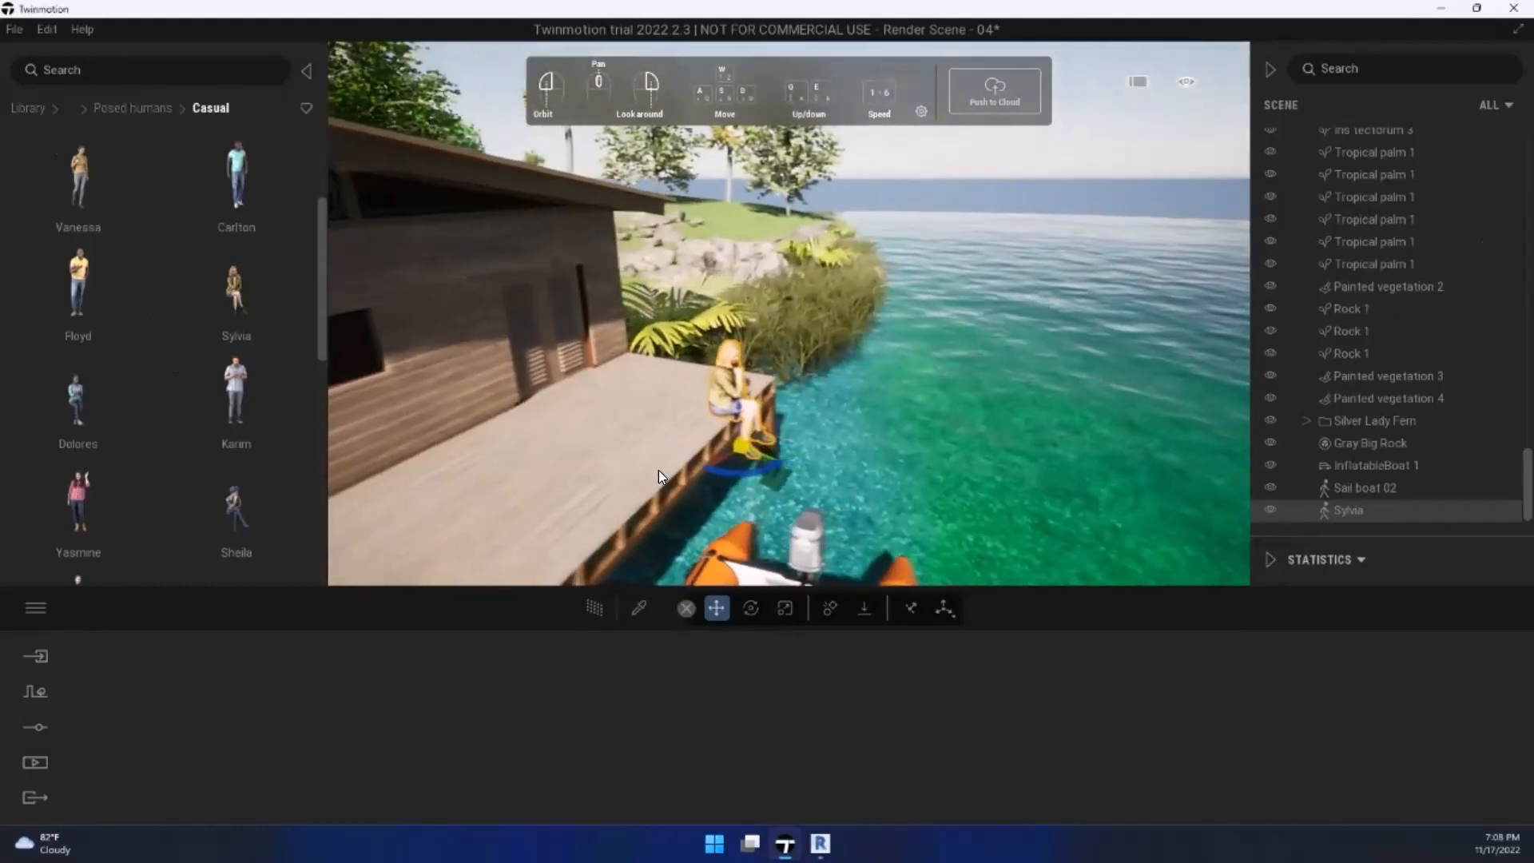
# Step: Look through the remaining casual characters and place the seated Dolores character at the deck edge near Sylvia
pyautogui.scroll(-4, 136, 387)
pyautogui.scroll(-4, 209, 365)
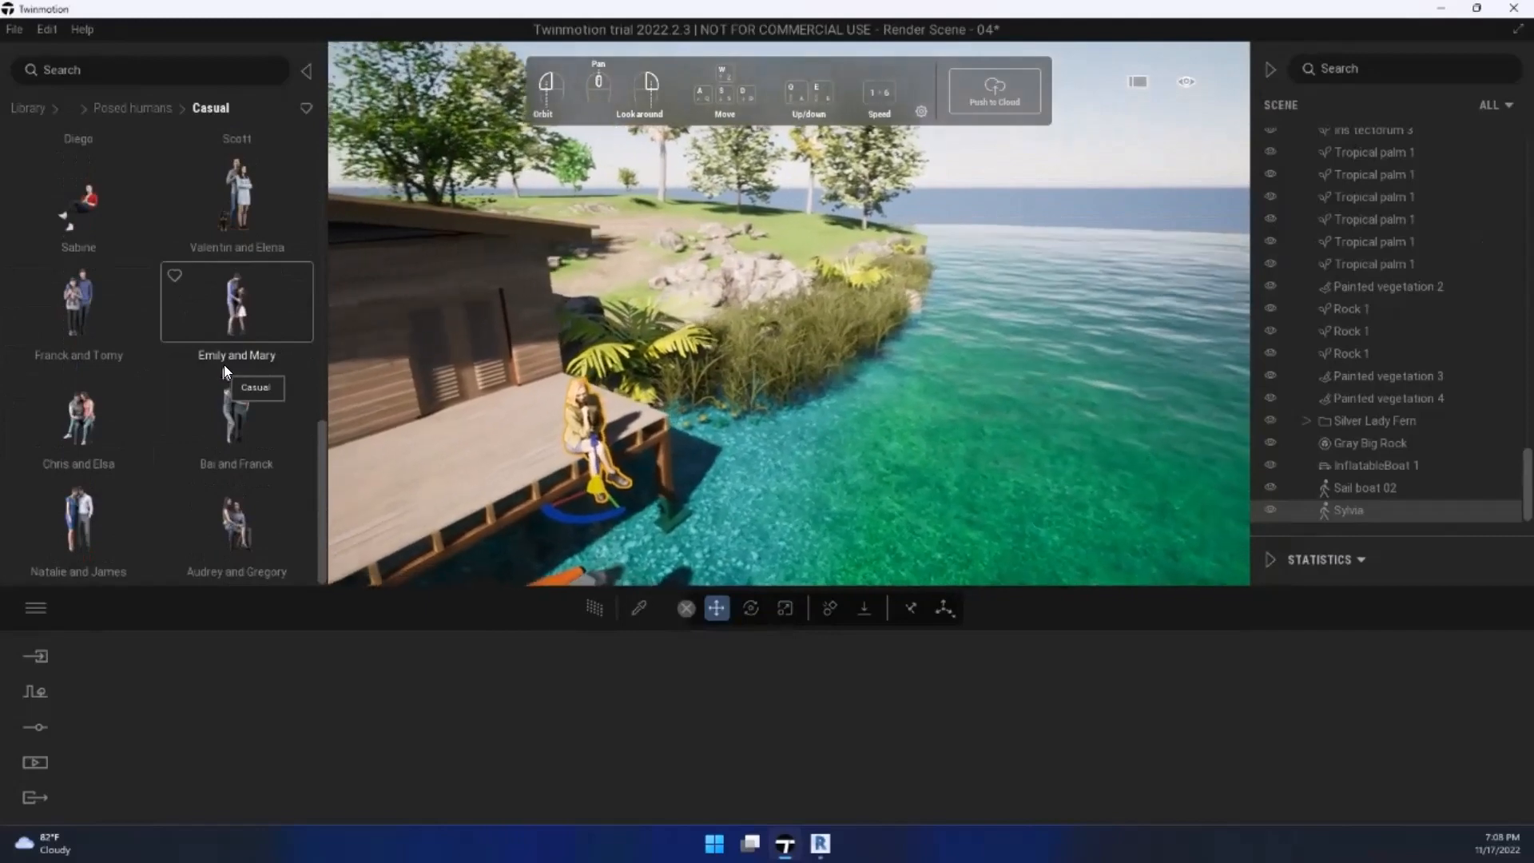
pyautogui.scroll(8, 210, 335)
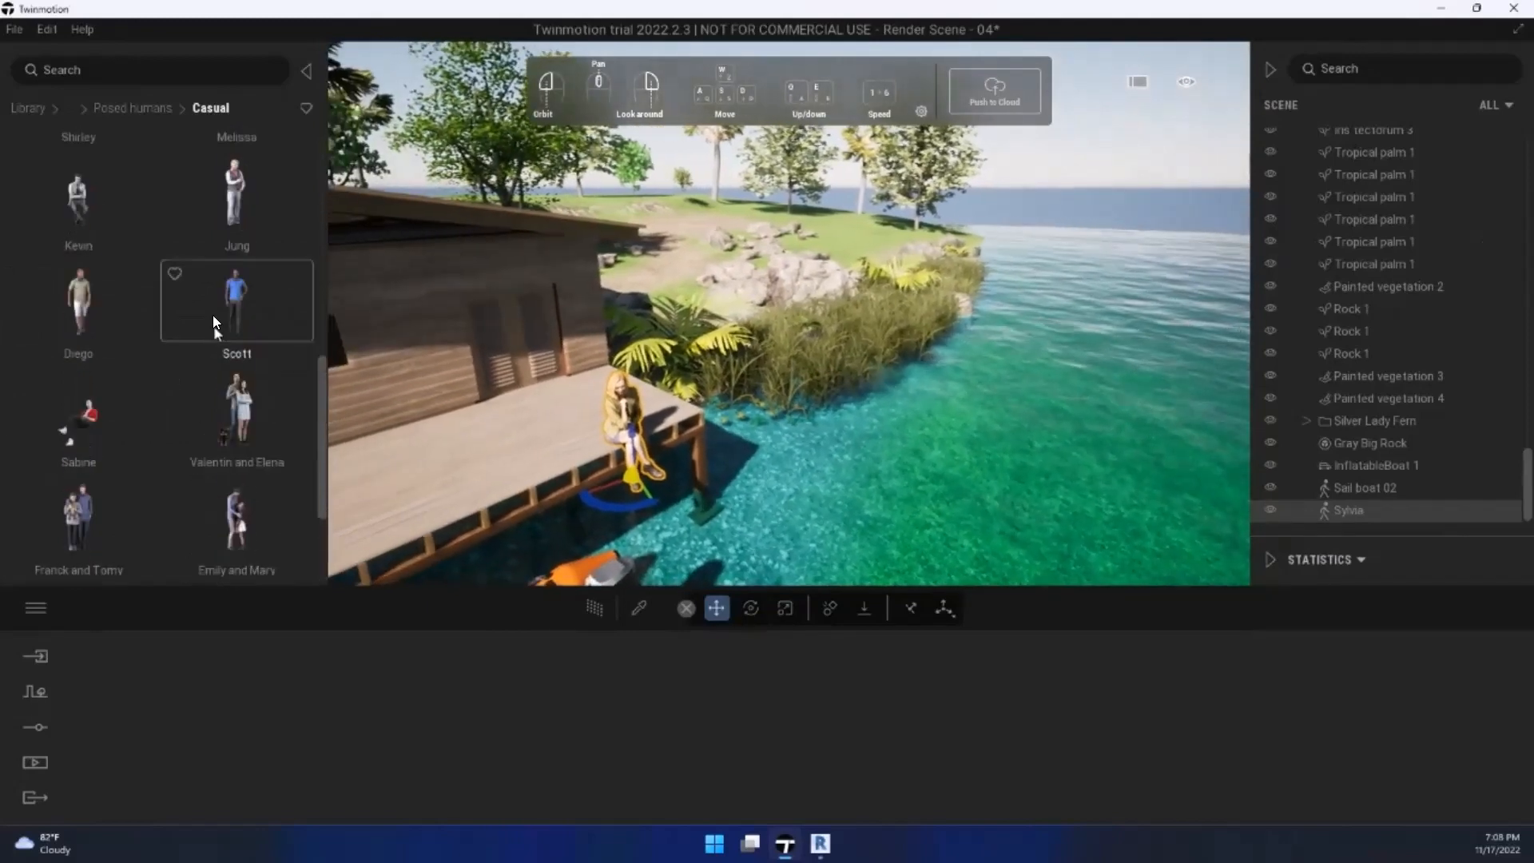
pyautogui.scroll(-3, 184, 296)
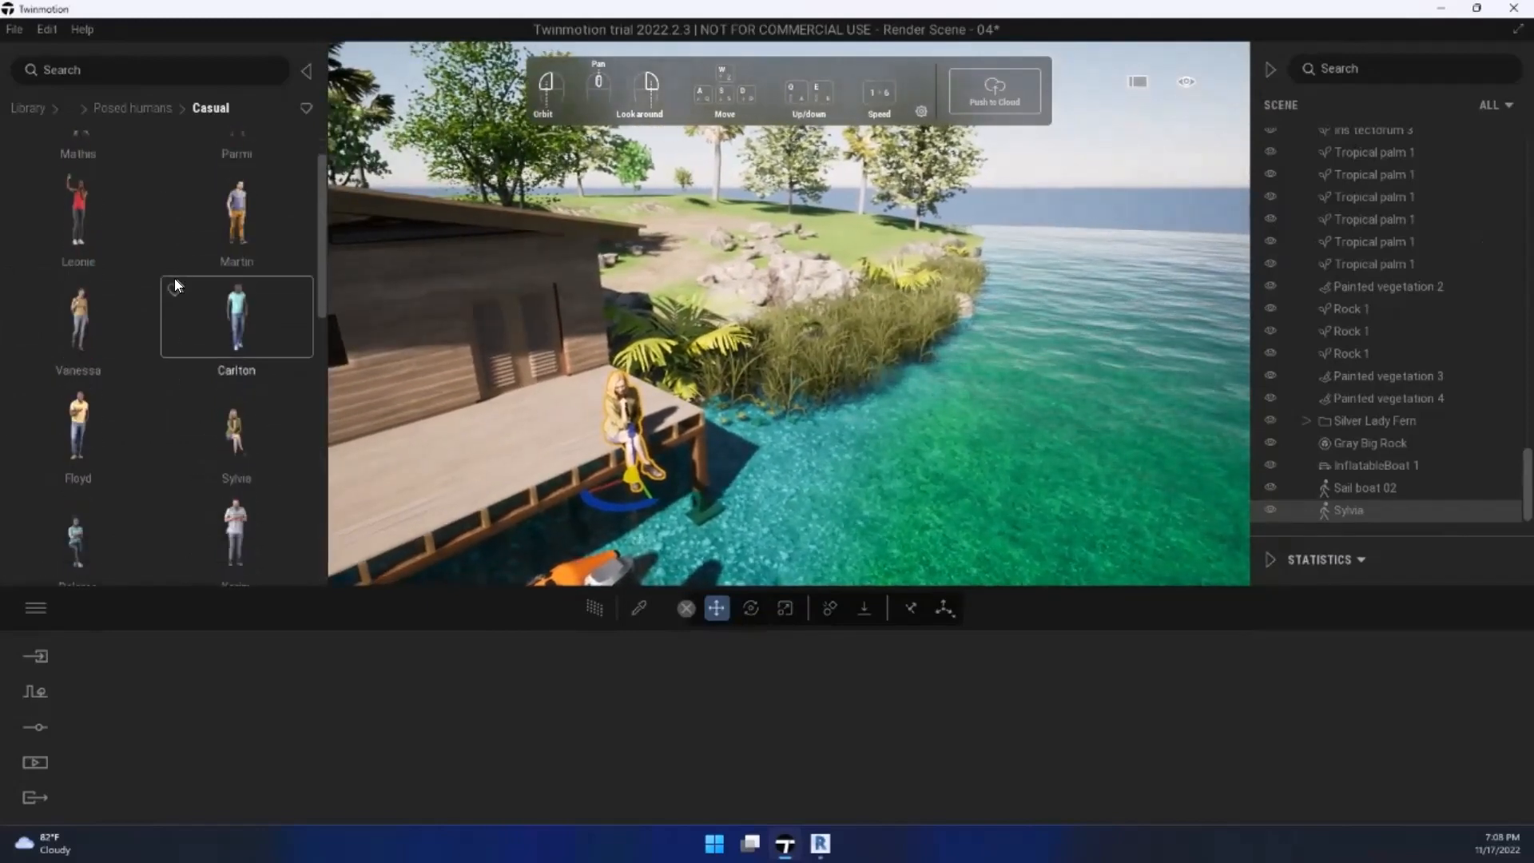
pyautogui.moveTo(81, 425); pyautogui.dragTo(579, 513)
# Step: Adjust Dolores so that she sits on the deck edge beside Sylvia, and check her position from the water
pyautogui.press('w')
pyautogui.moveTo(579, 514); pyautogui.dragTo(764, 498, button='right')
pyautogui.press('s')
pyautogui.press('d')
pyautogui.press('e')
pyautogui.moveTo(771, 498); pyautogui.dragTo(622, 476)
pyautogui.press('s')
pyautogui.press('q')
pyautogui.press('w')
pyautogui.press('s')
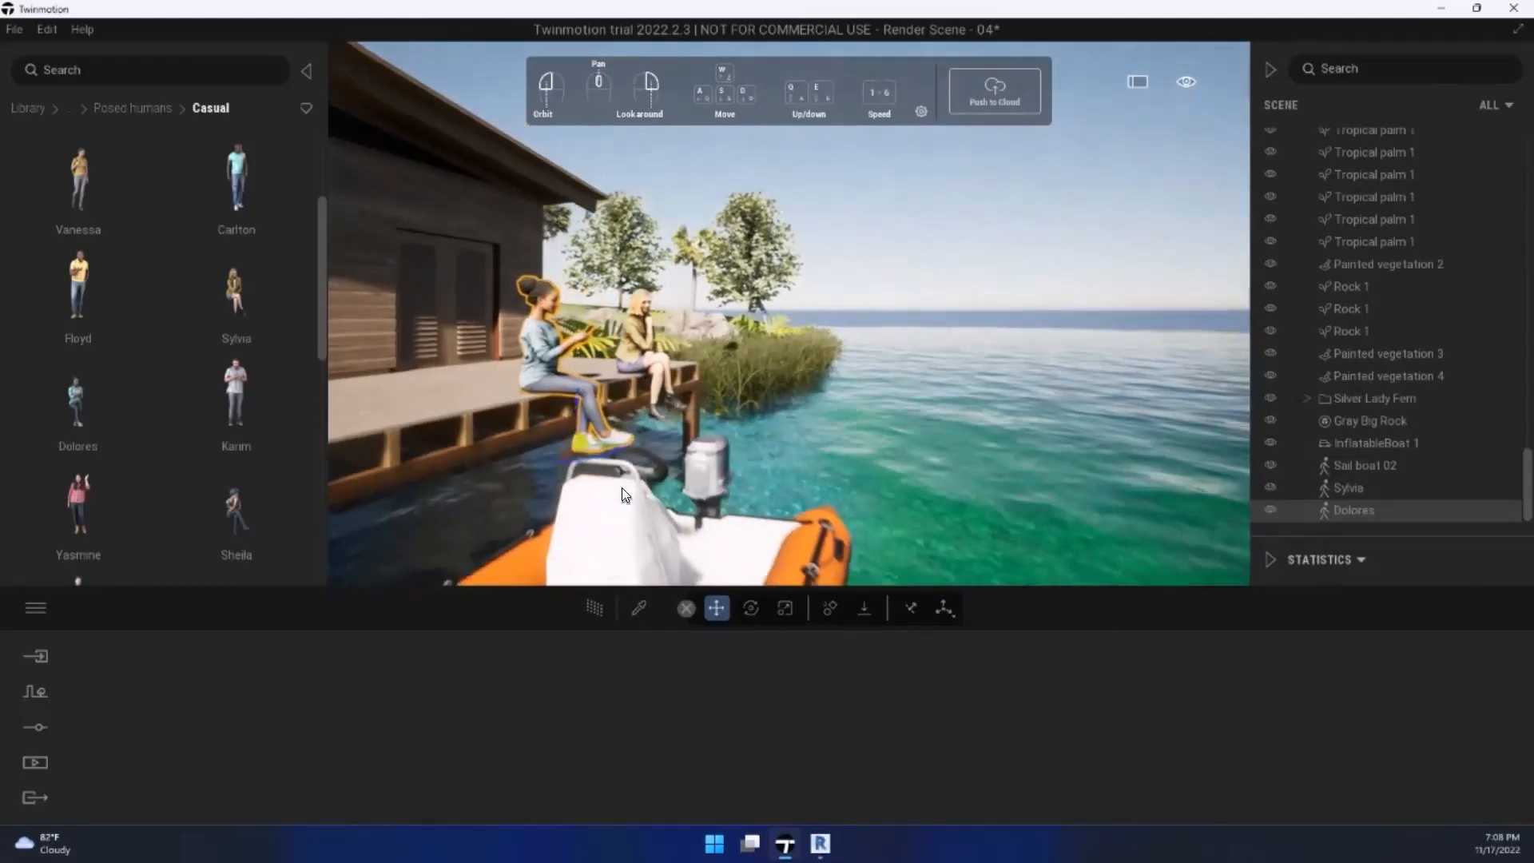
# Step: Examine the seated figures, inflatable boat and house from progressively farther viewpoints over the water
pyautogui.moveTo(622, 489); pyautogui.dragTo(572, 491, button='right')
pyautogui.press('e')
pyautogui.click(572, 491)
pyautogui.press('s')
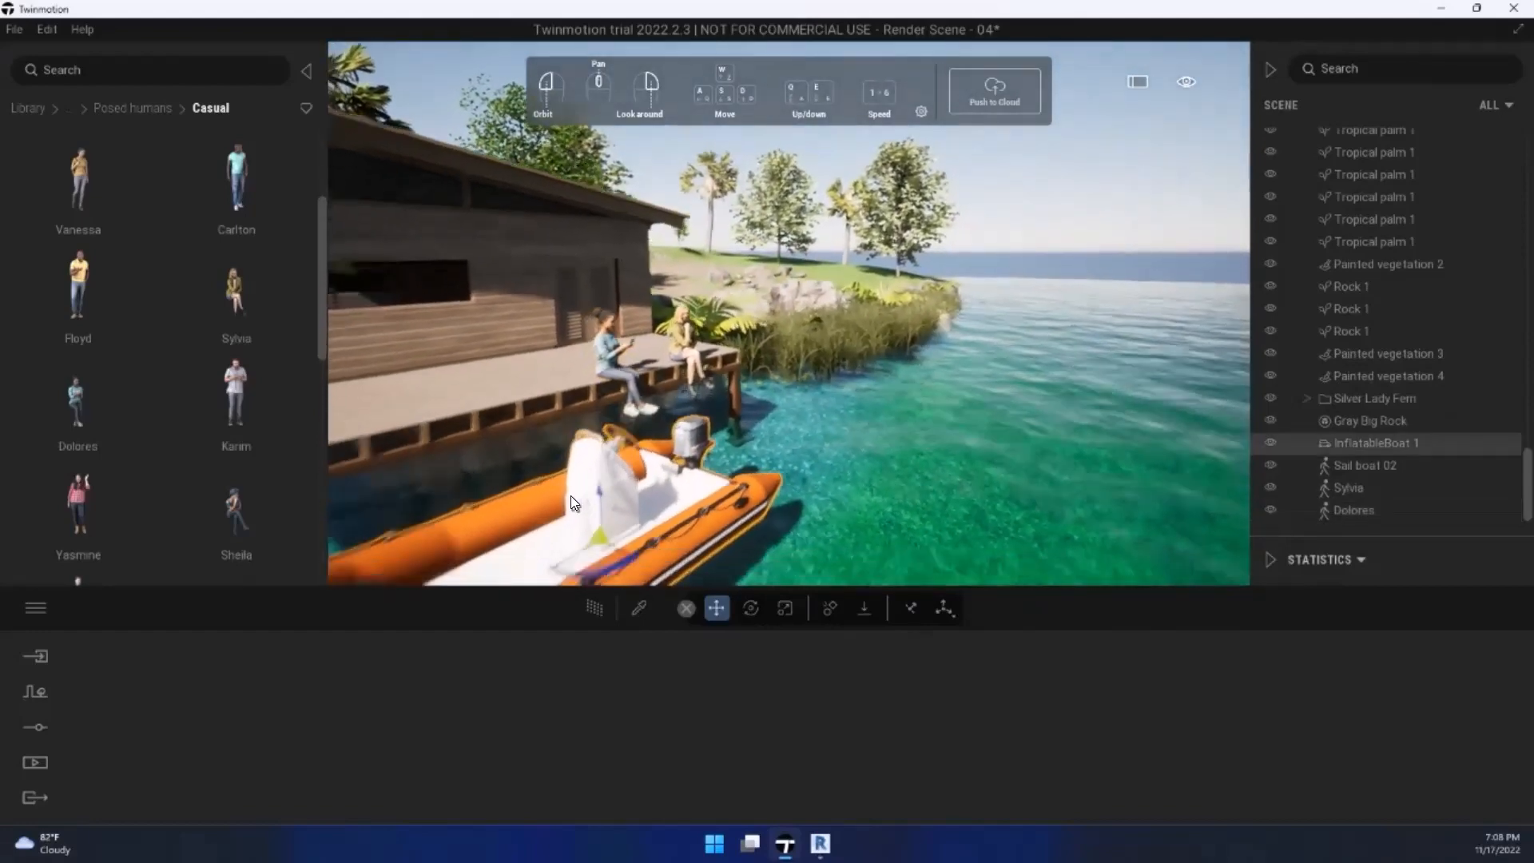
pyautogui.press('a')
pyautogui.press('s')
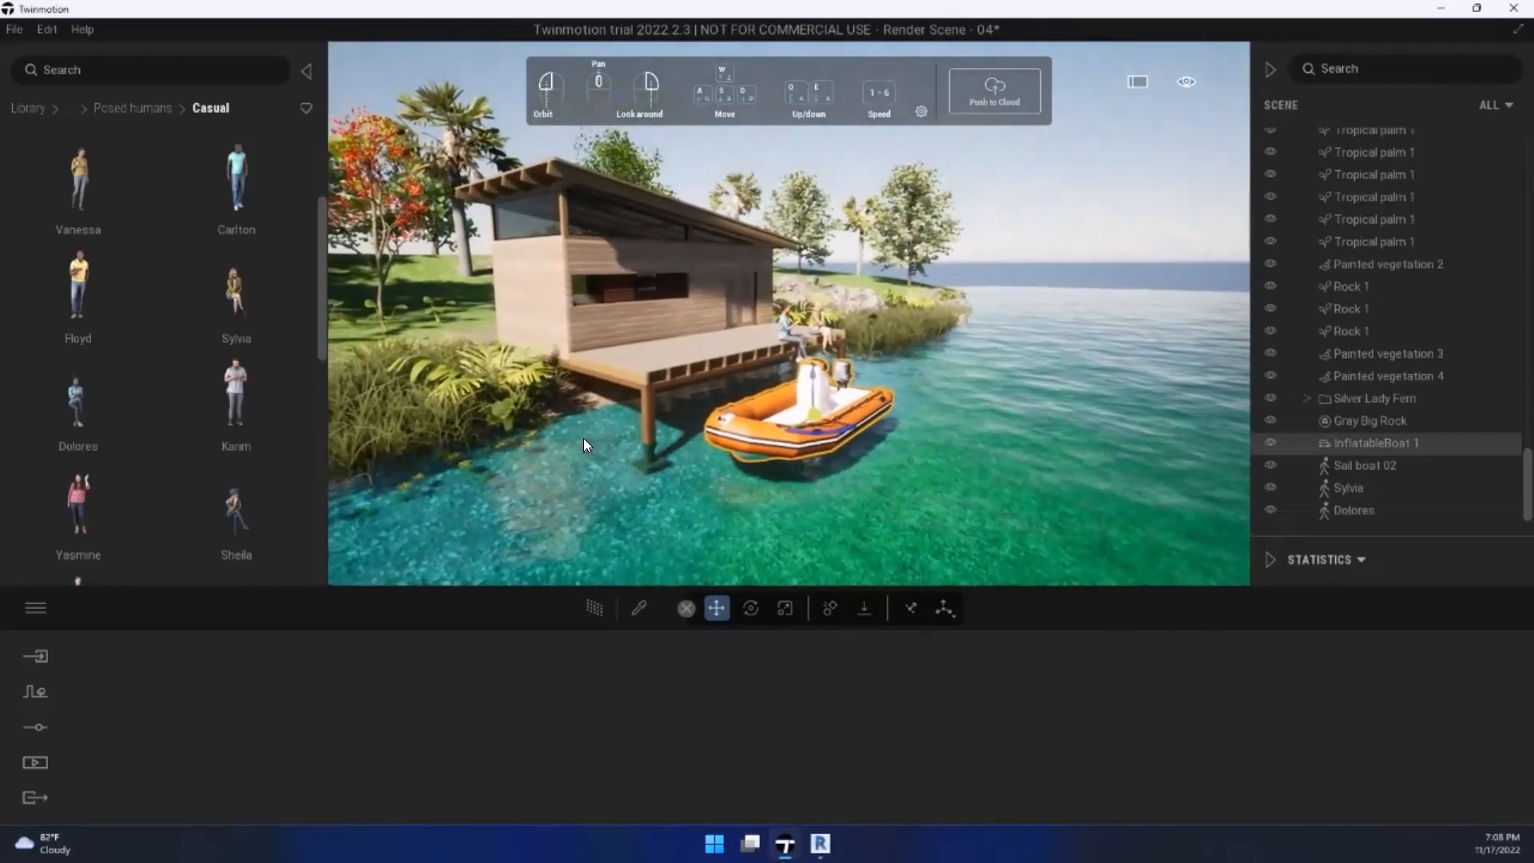
pyautogui.moveTo(584, 438); pyautogui.dragTo(519, 424, button='right')
pyautogui.press('q')
pyautogui.press('s')
pyautogui.press('s')
pyautogui.press('d')
pyautogui.press('d')
pyautogui.press('w')
pyautogui.press('a')
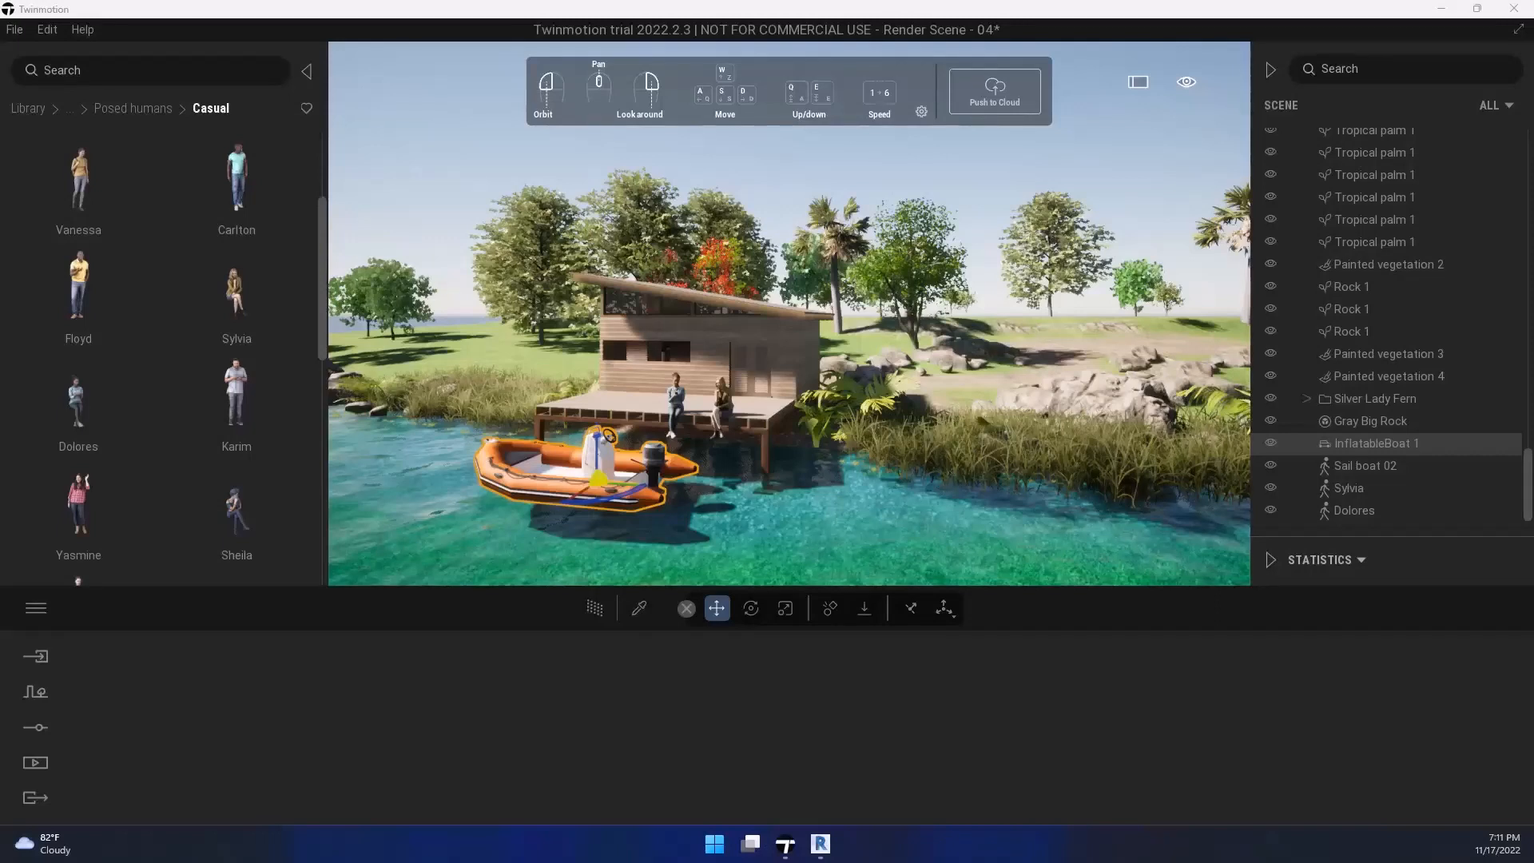
# Step: Inspect the house, deck and shoreline vegetation from several elevated and low viewpoints across the water
pyautogui.click(734, 383)
pyautogui.moveTo(743, 344); pyautogui.dragTo(748, 348, button='right')
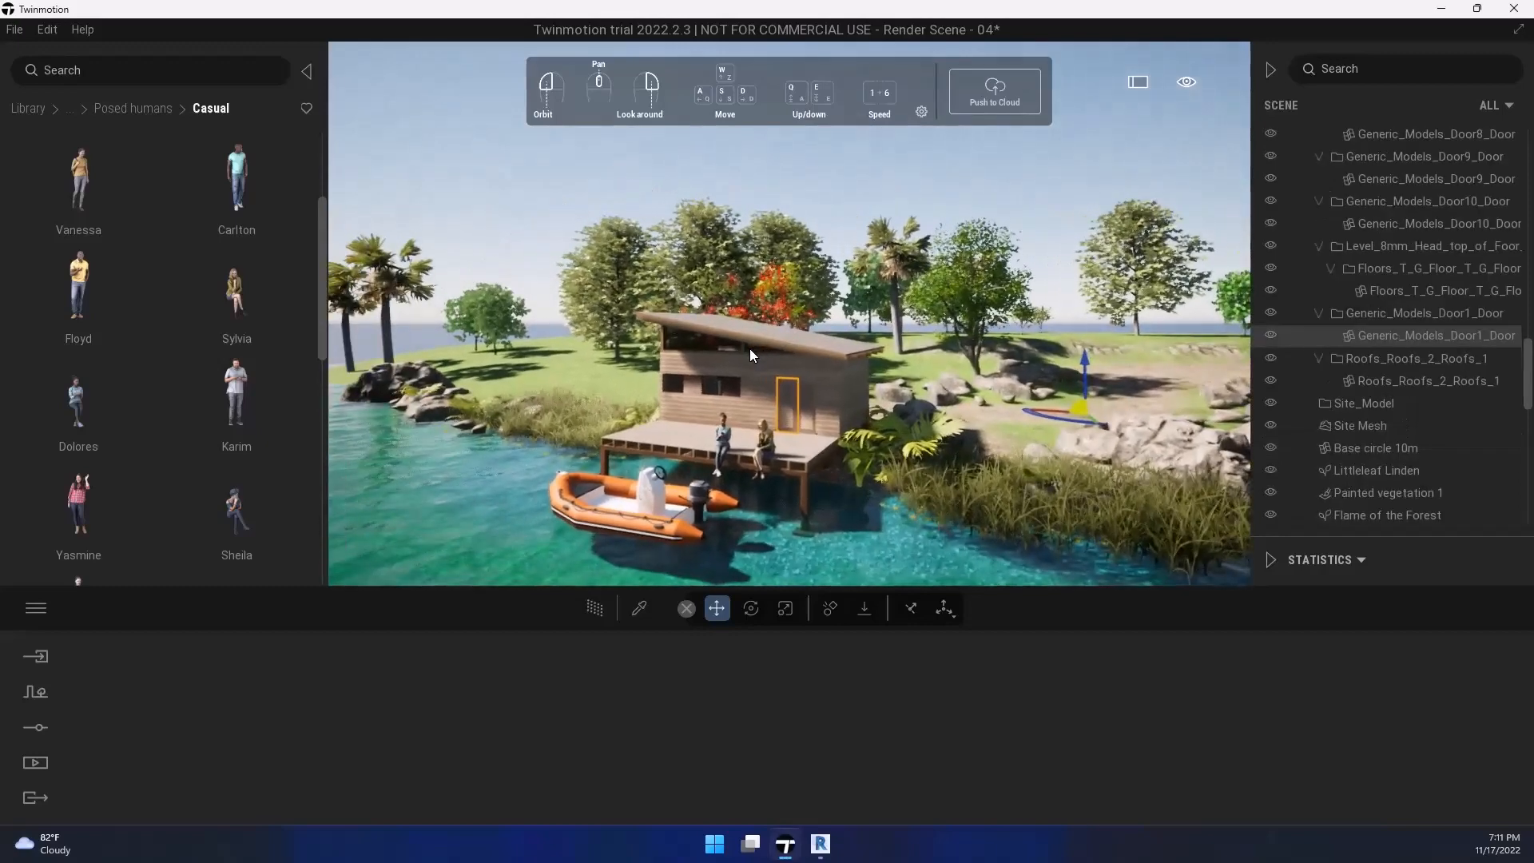
pyautogui.press('d')
pyautogui.moveTo(639, 409); pyautogui.dragTo(689, 417, button='right')
pyautogui.press('d')
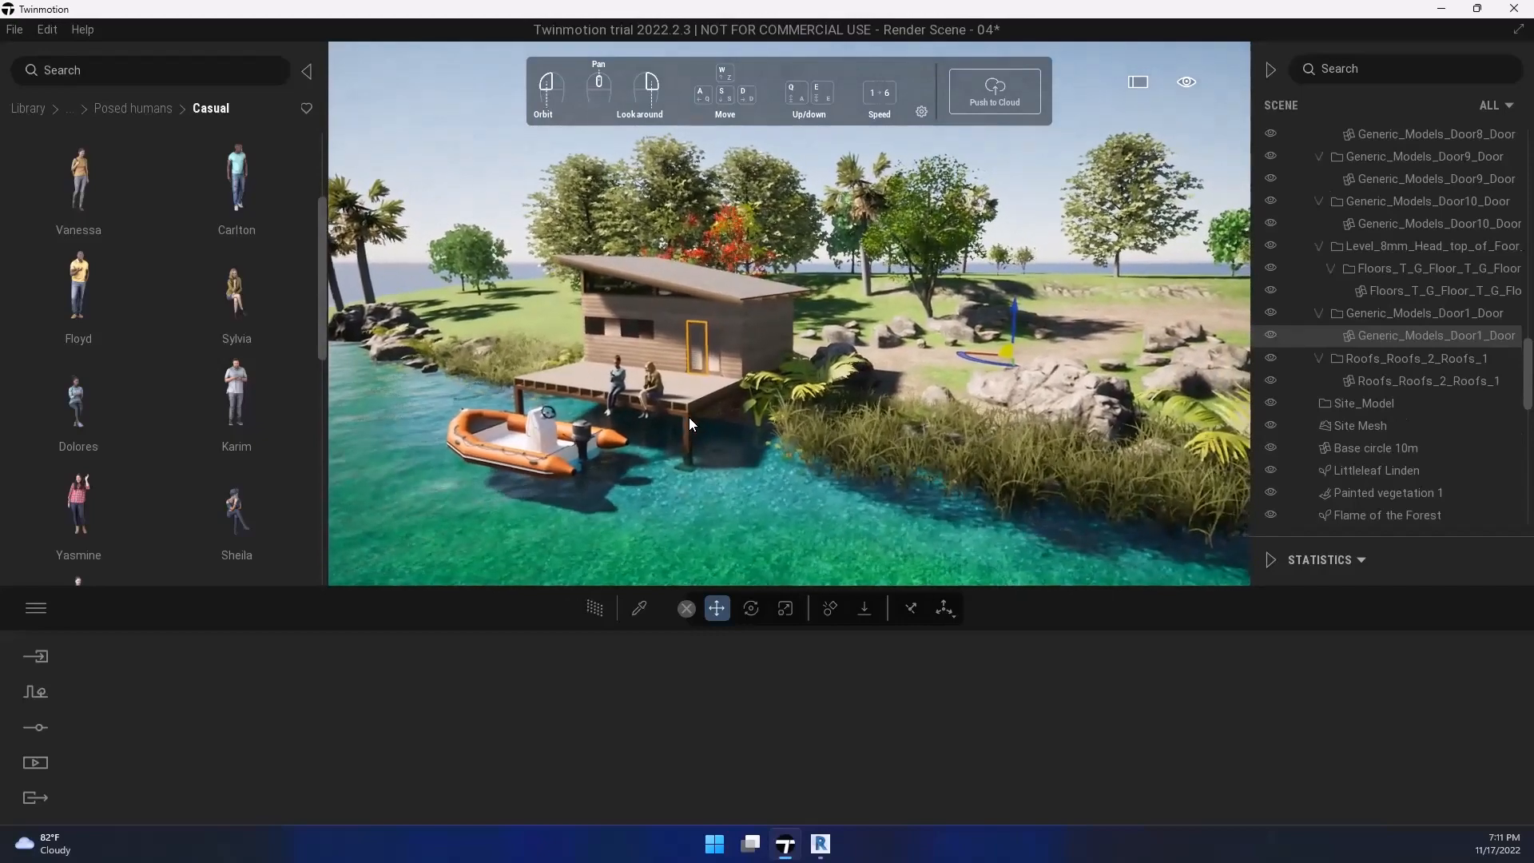
pyautogui.press('d')
pyautogui.press('e')
pyautogui.scroll(5, 690, 417)
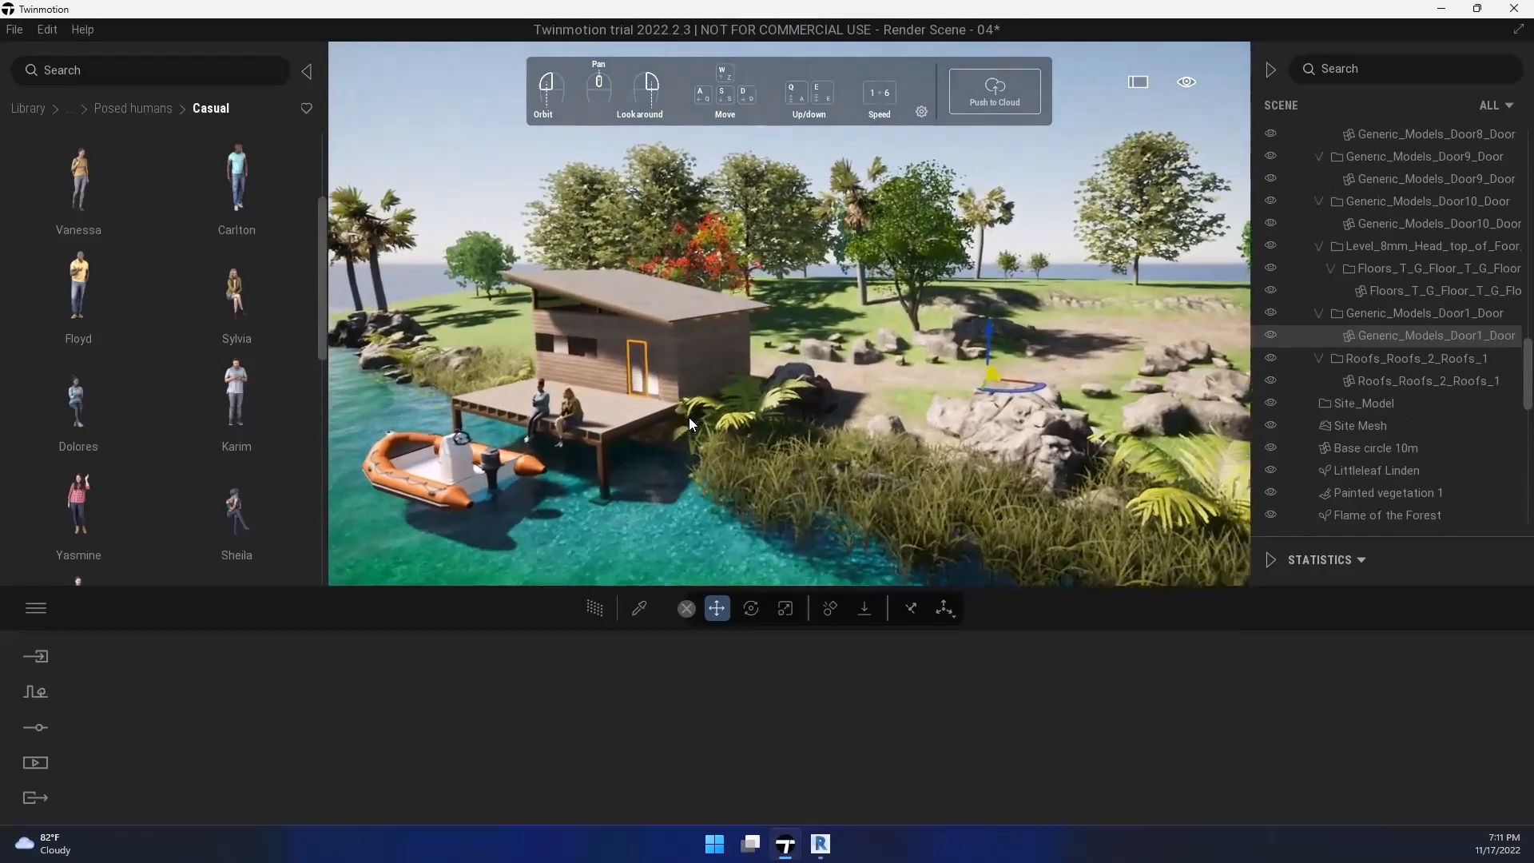
pyautogui.moveTo(687, 415); pyautogui.dragTo(688, 416, button='right')
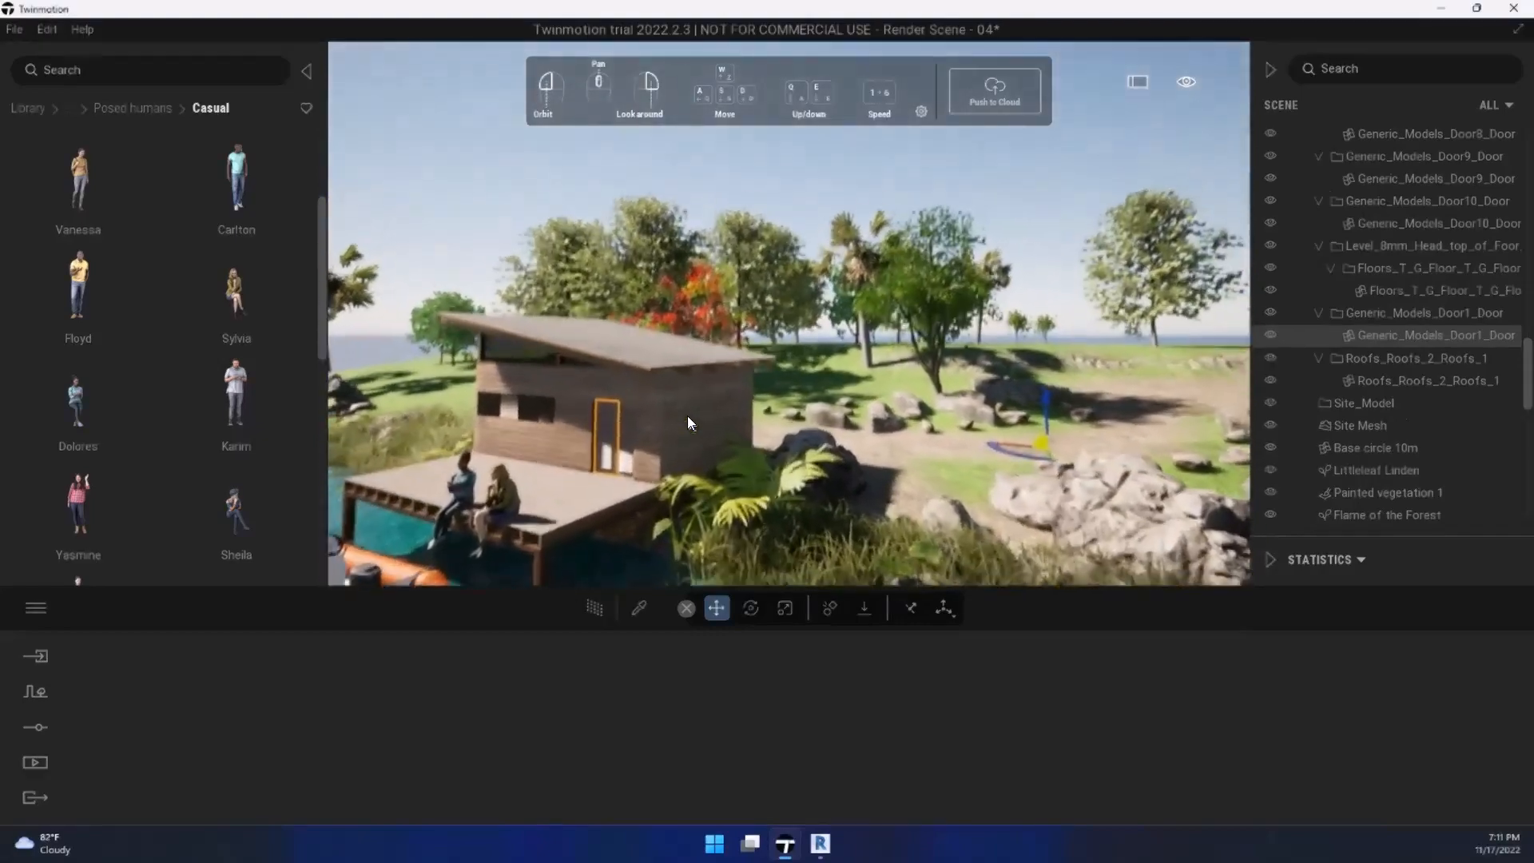
pyautogui.moveTo(687, 416); pyautogui.dragTo(687, 416, button='middle')
pyautogui.scroll(-3, 687, 417)
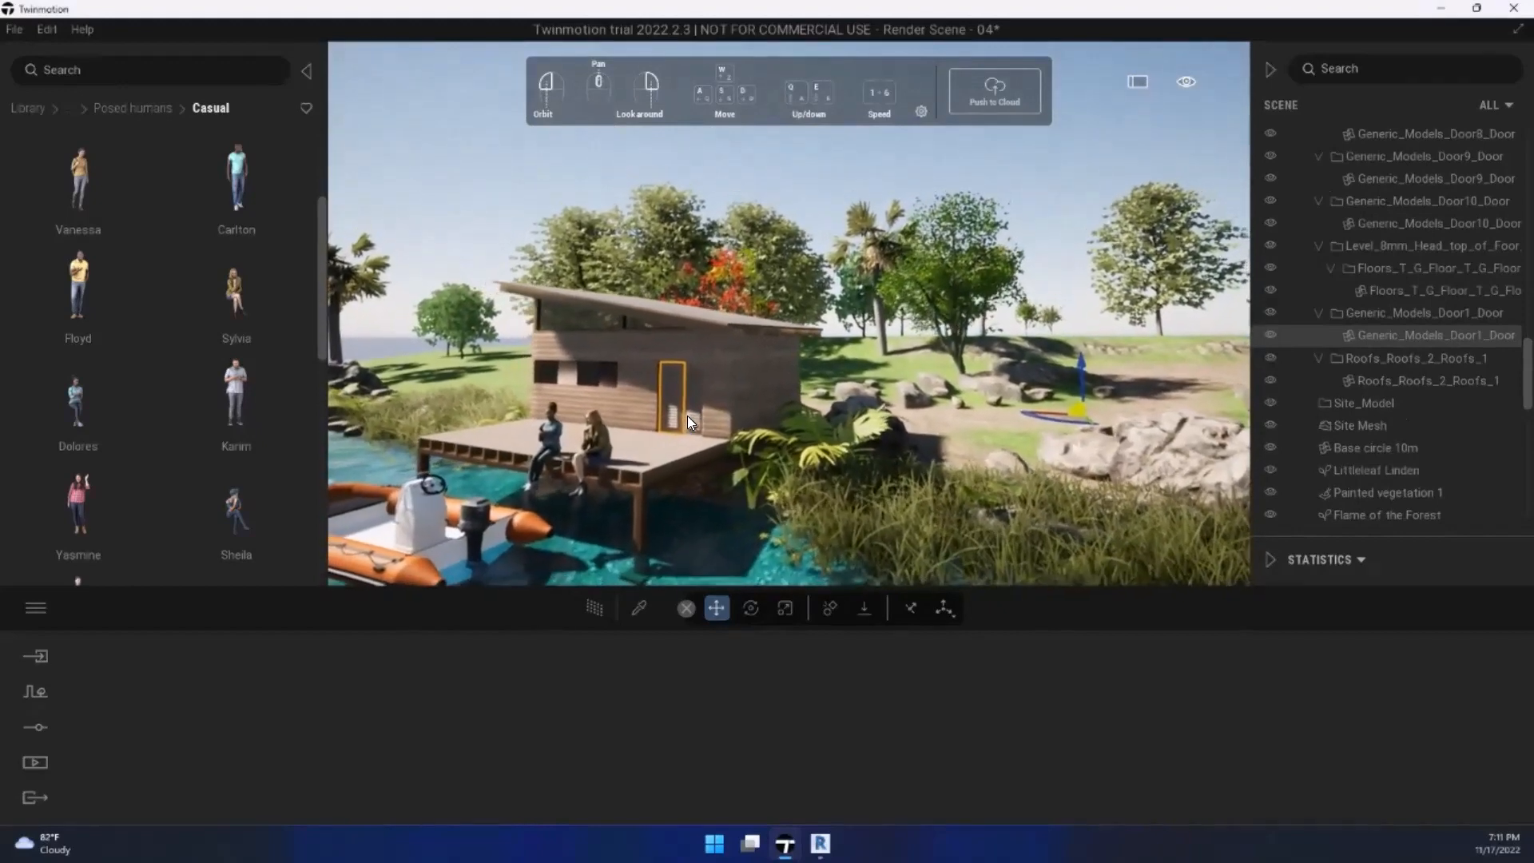
pyautogui.moveTo(687, 416); pyautogui.dragTo(829, 100, button='right')
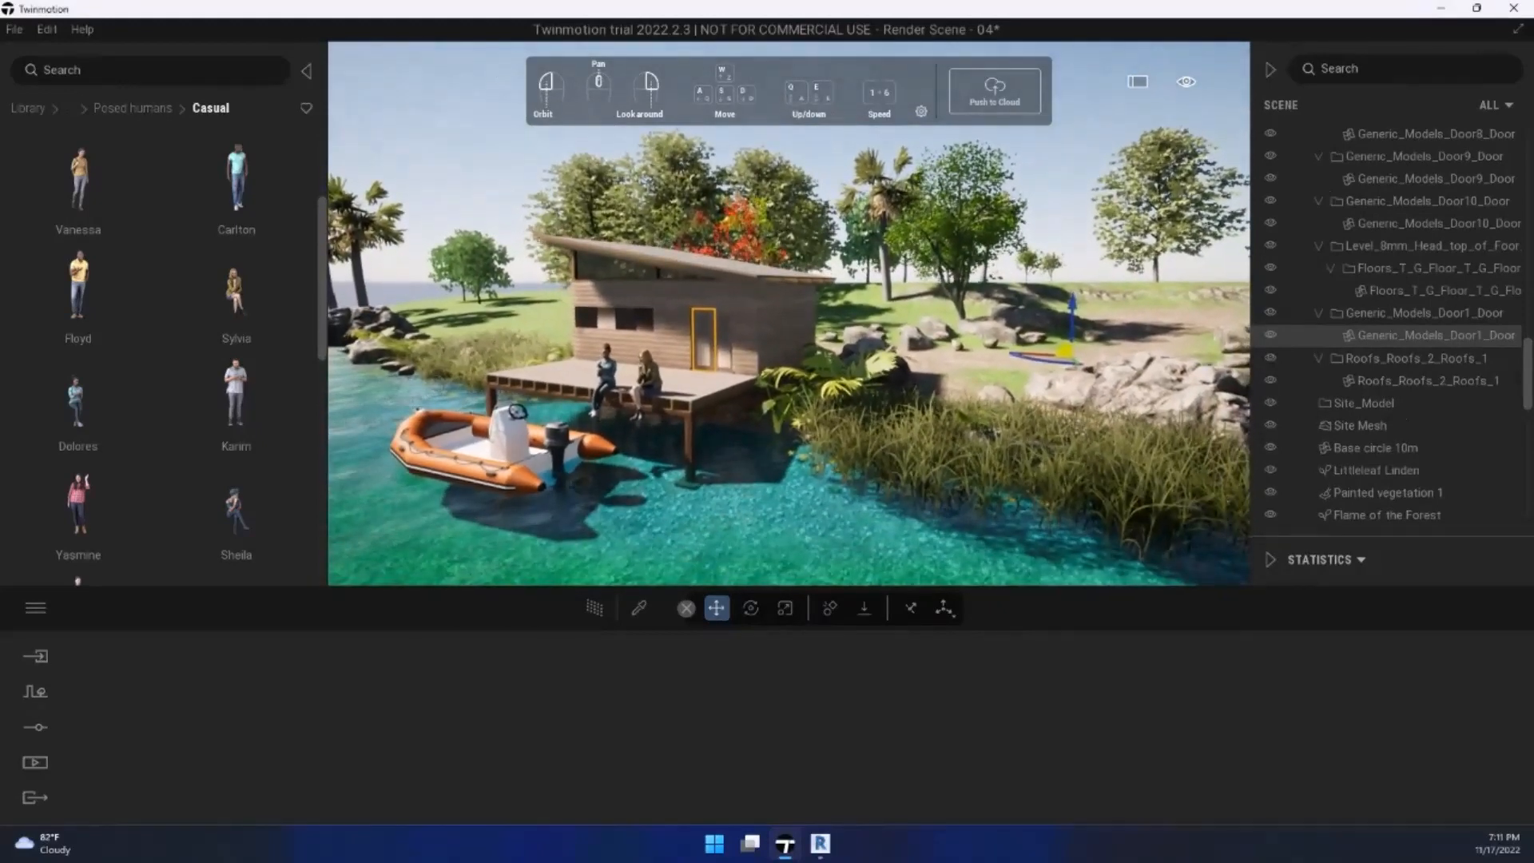
pyautogui.press('super')
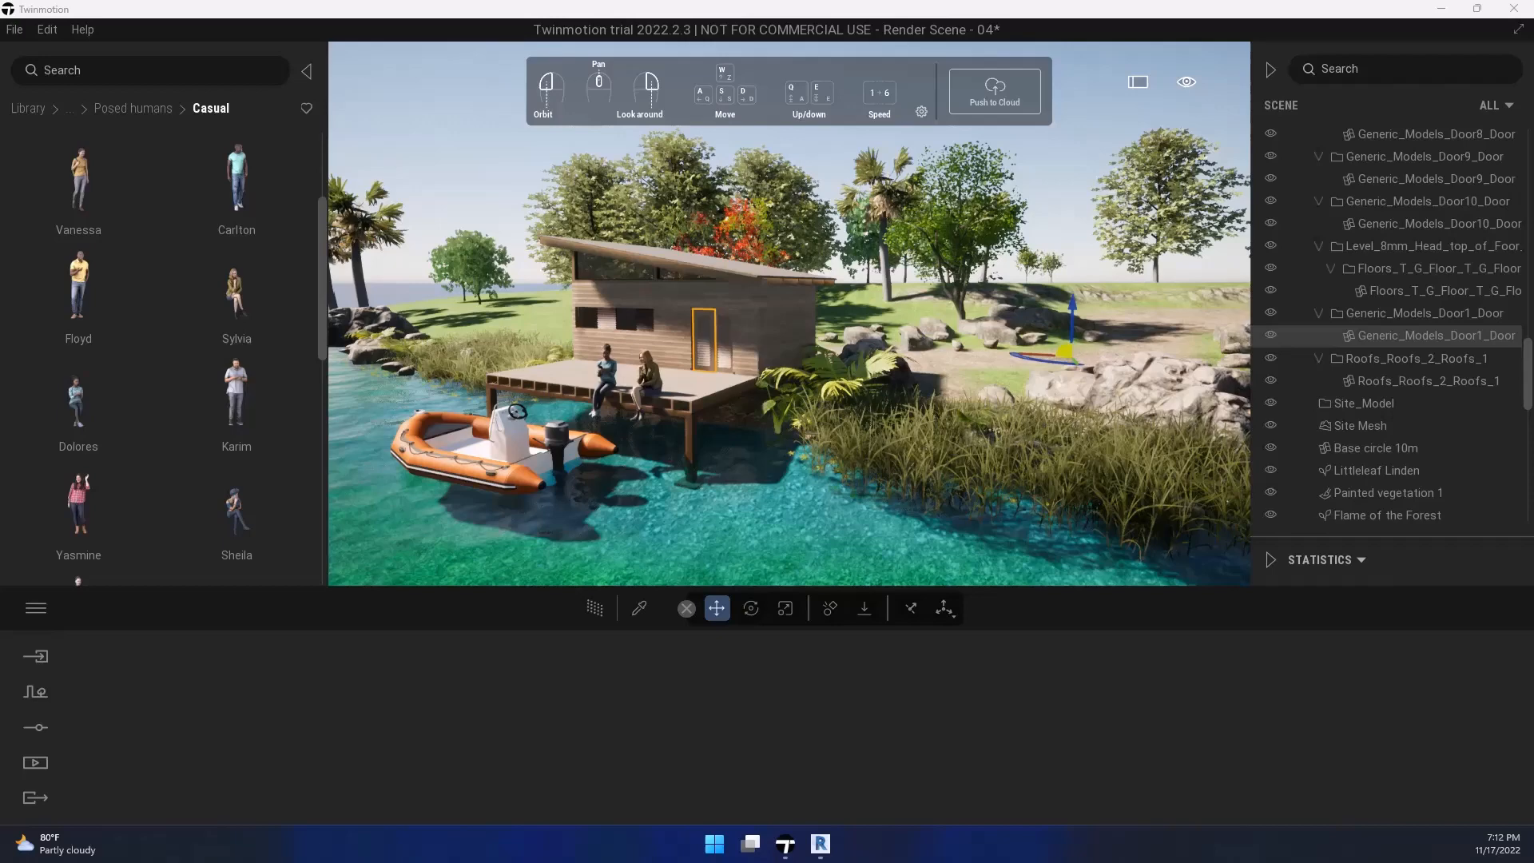
# Step: Inspect the inflatable boat and deck up close and look through the viewport's display options
pyautogui.moveTo(447, 460); pyautogui.dragTo(1243, 215)
pyautogui.scroll(4, 466, 445)
pyautogui.scroll(5, 465, 445)
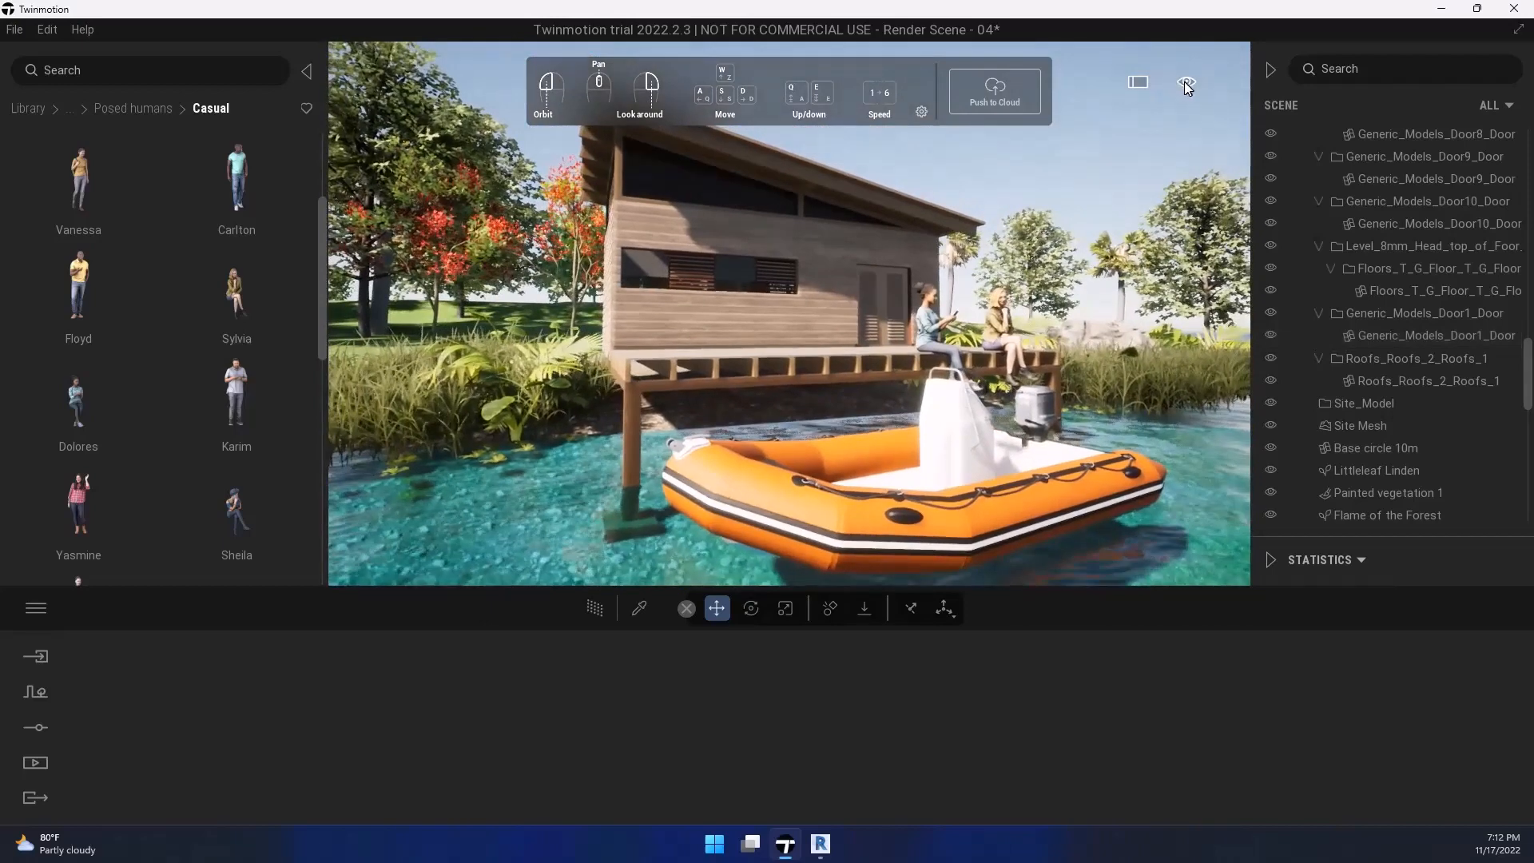
pyautogui.click(1186, 83)
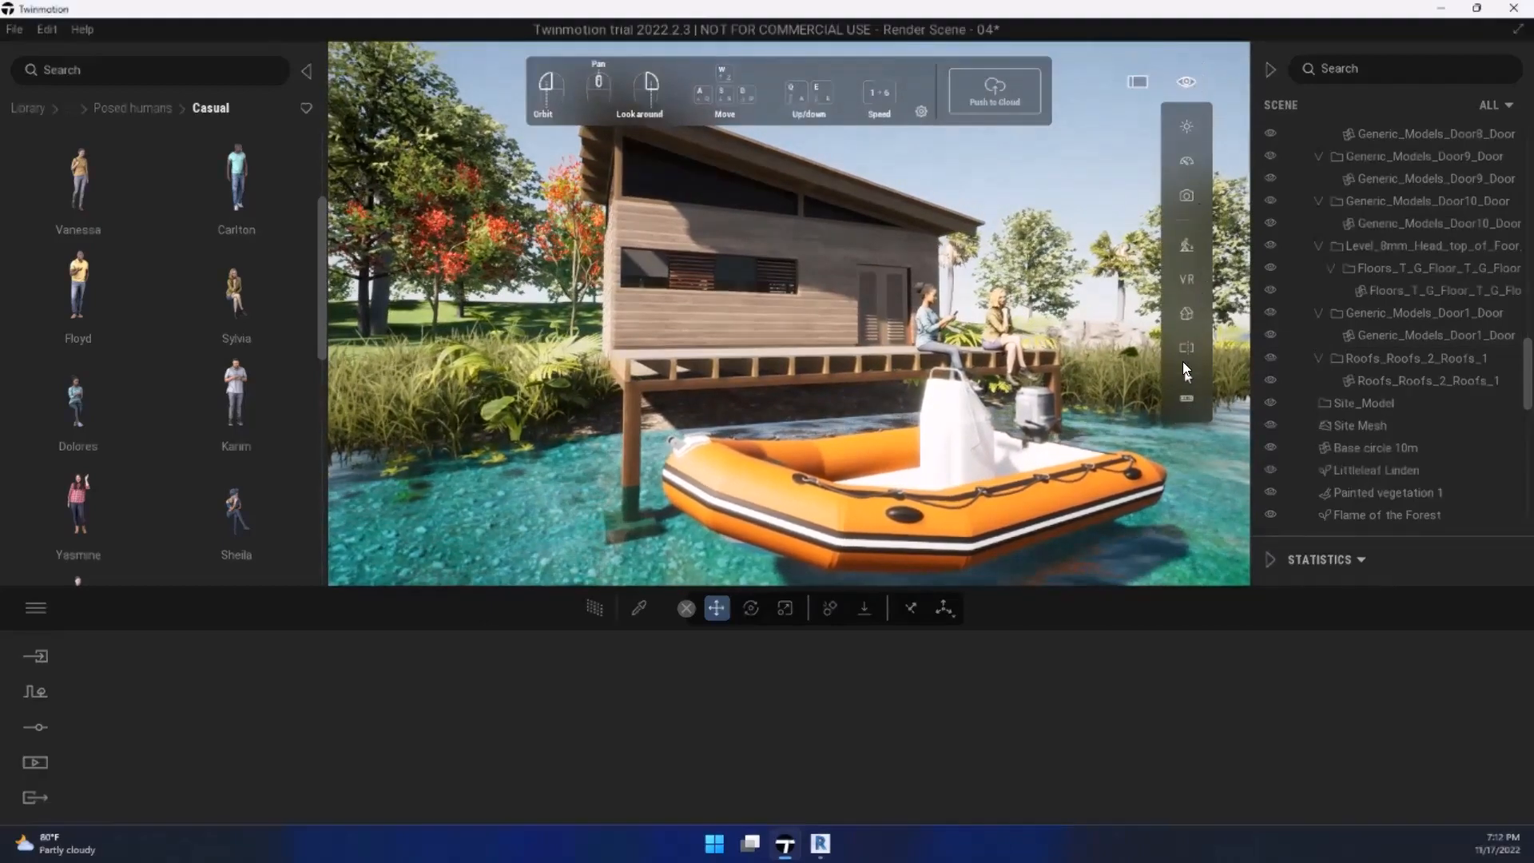
pyautogui.click(1185, 314)
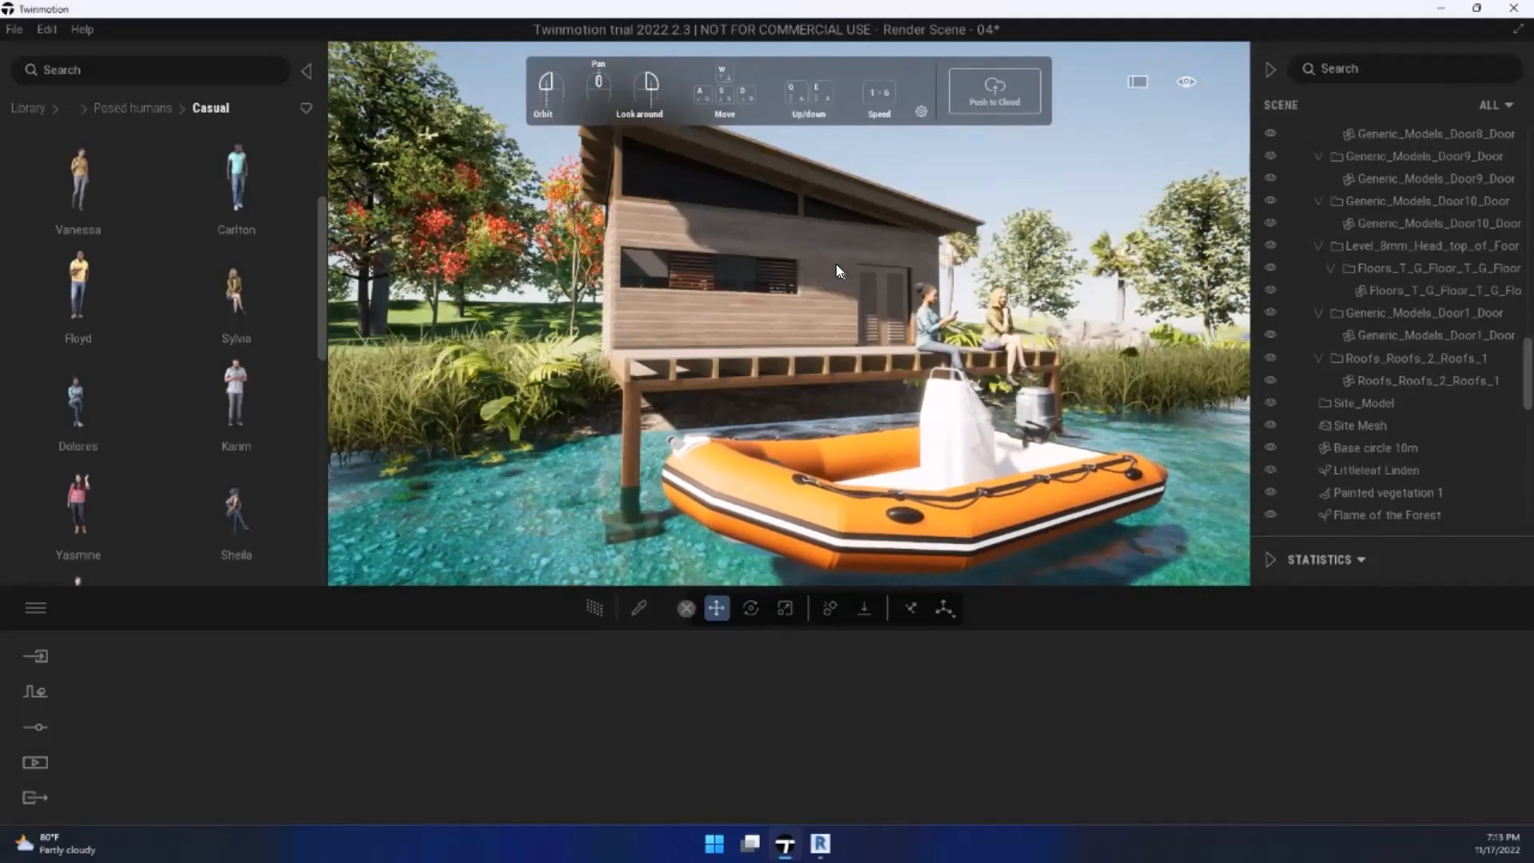
# Step: Frame the house, deck and inflatable boat from the water and switch on the Path Tracer
pyautogui.press('s')
pyautogui.press('a')
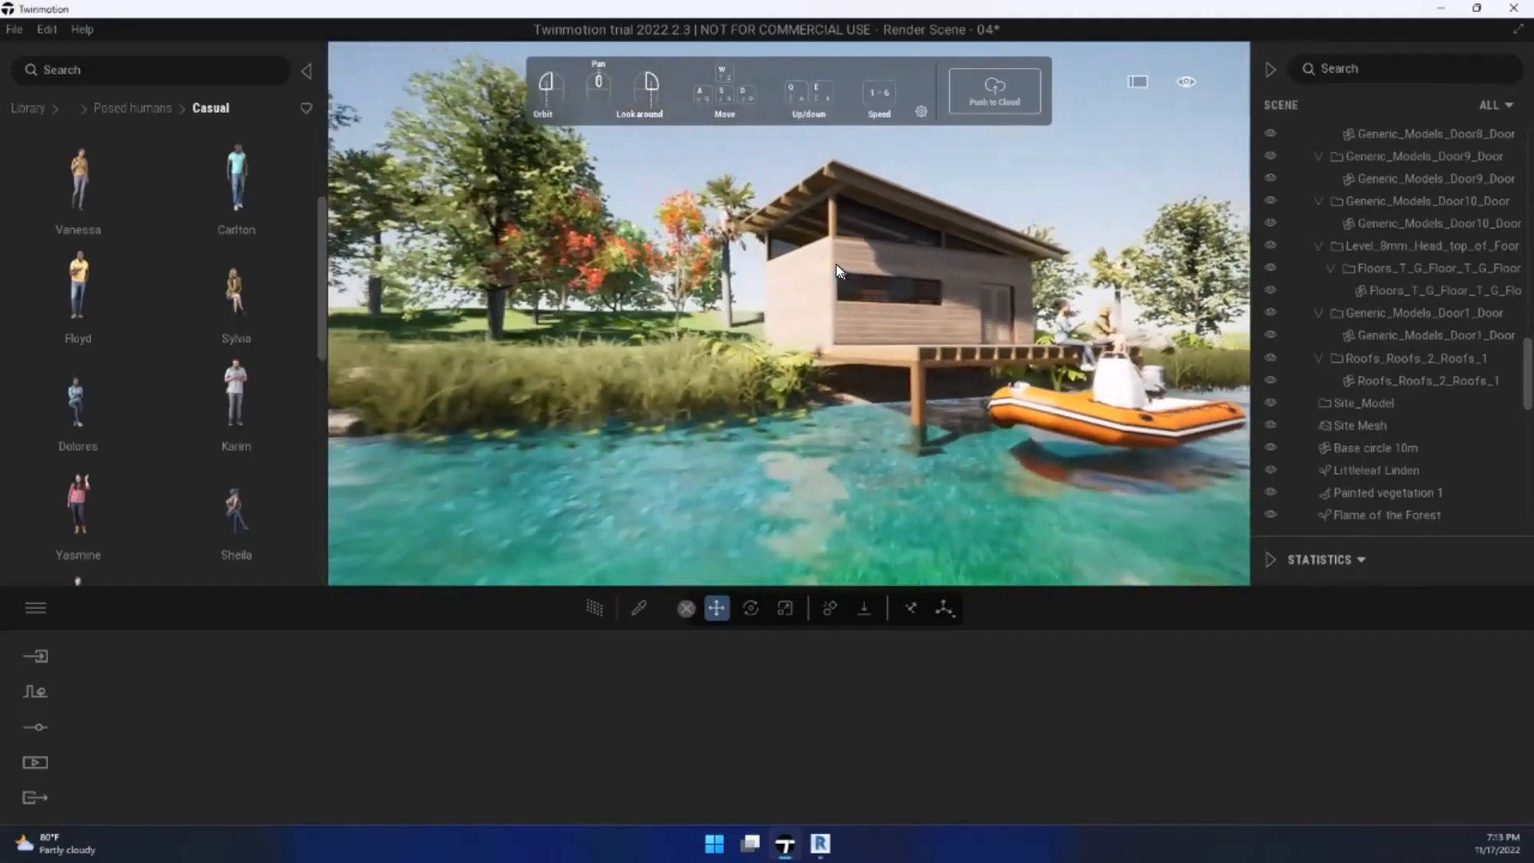
pyautogui.press('d')
pyautogui.press('w')
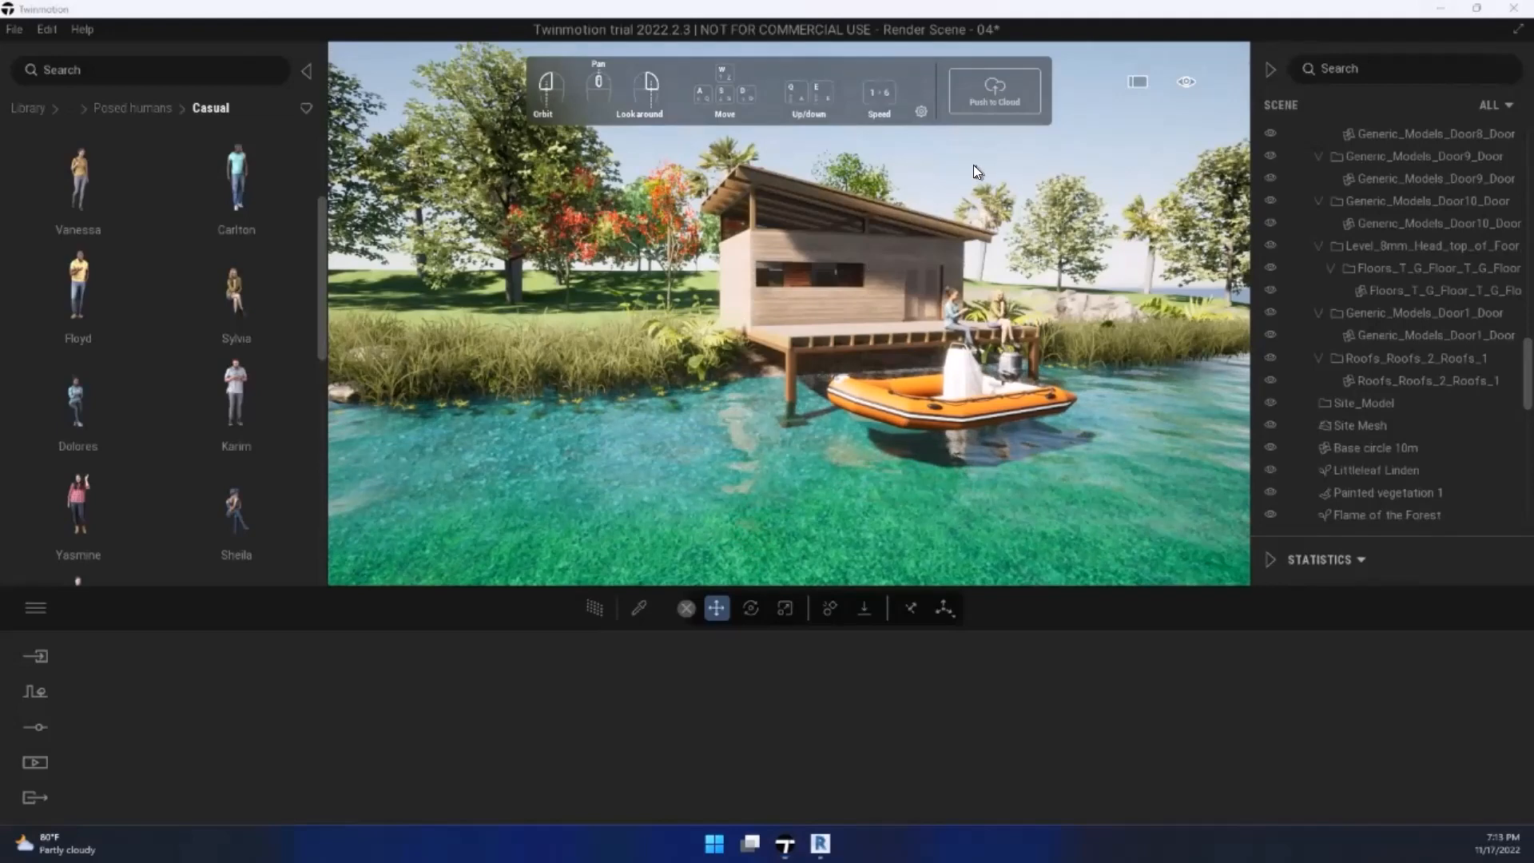
pyautogui.moveTo(1008, 208); pyautogui.dragTo(1009, 208, button='right')
pyautogui.press('e')
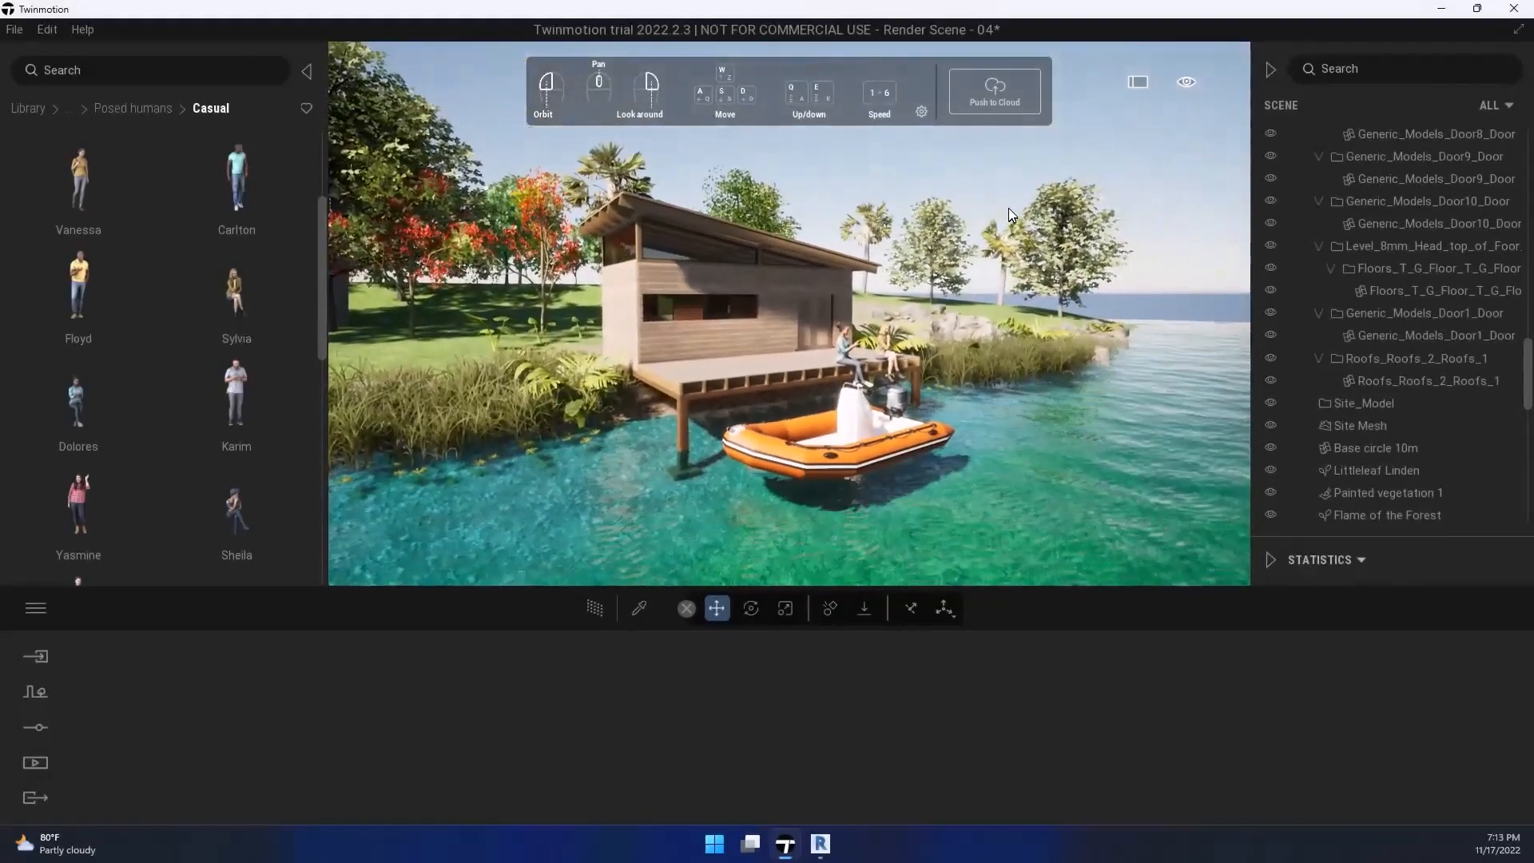
pyautogui.press('q')
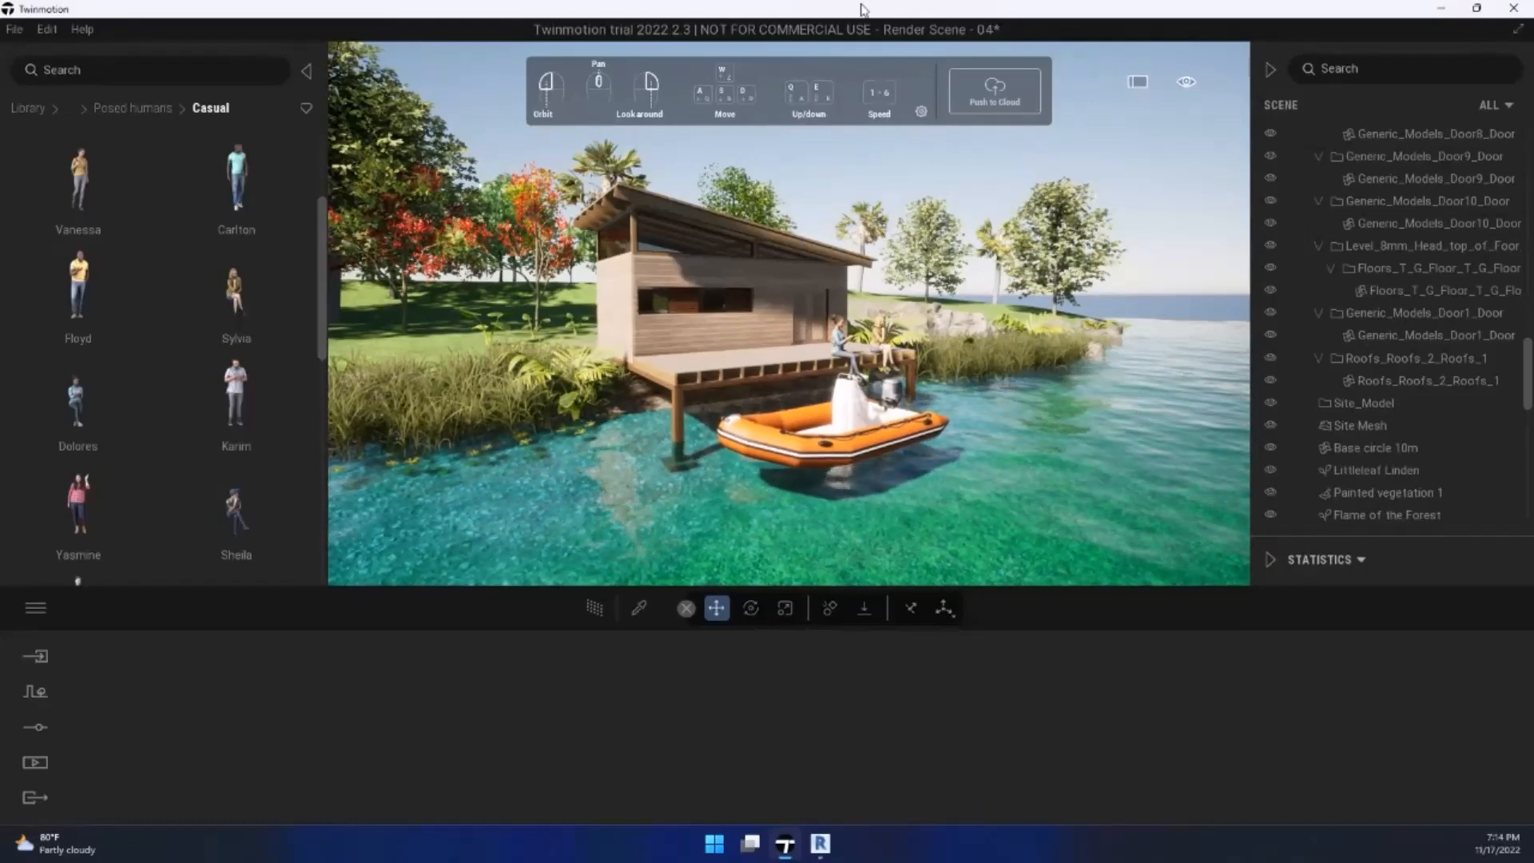
pyautogui.moveTo(1138, 164); pyautogui.dragTo(796, 318)
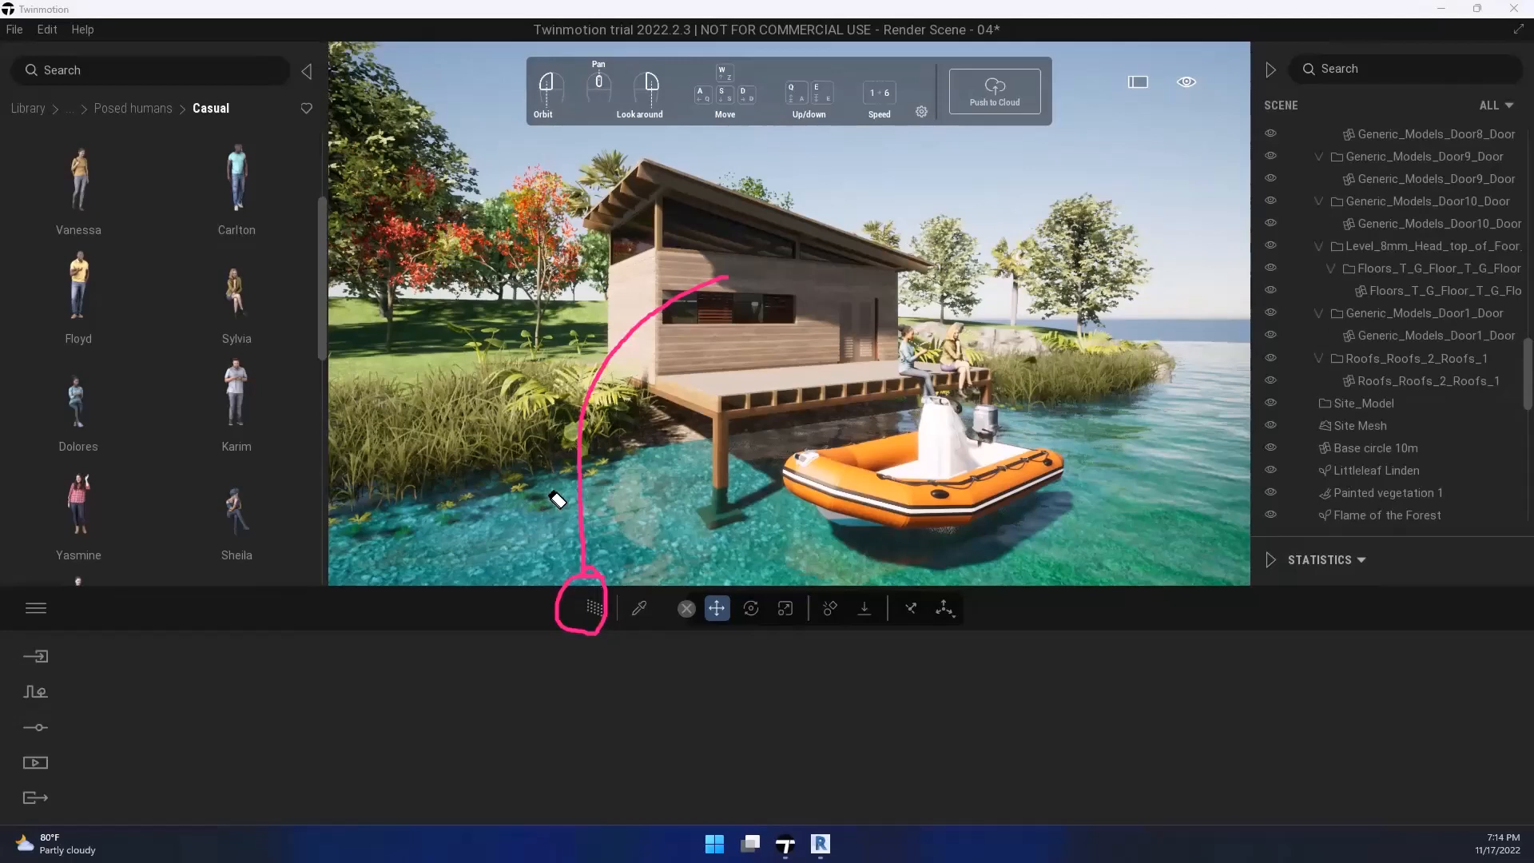
pyautogui.moveTo(547, 491)
pyautogui.mouseDown(button='right')
pyautogui.moveTo(587, 657)
pyautogui.moveTo(575, 520)
pyautogui.mouseUp(button='right')
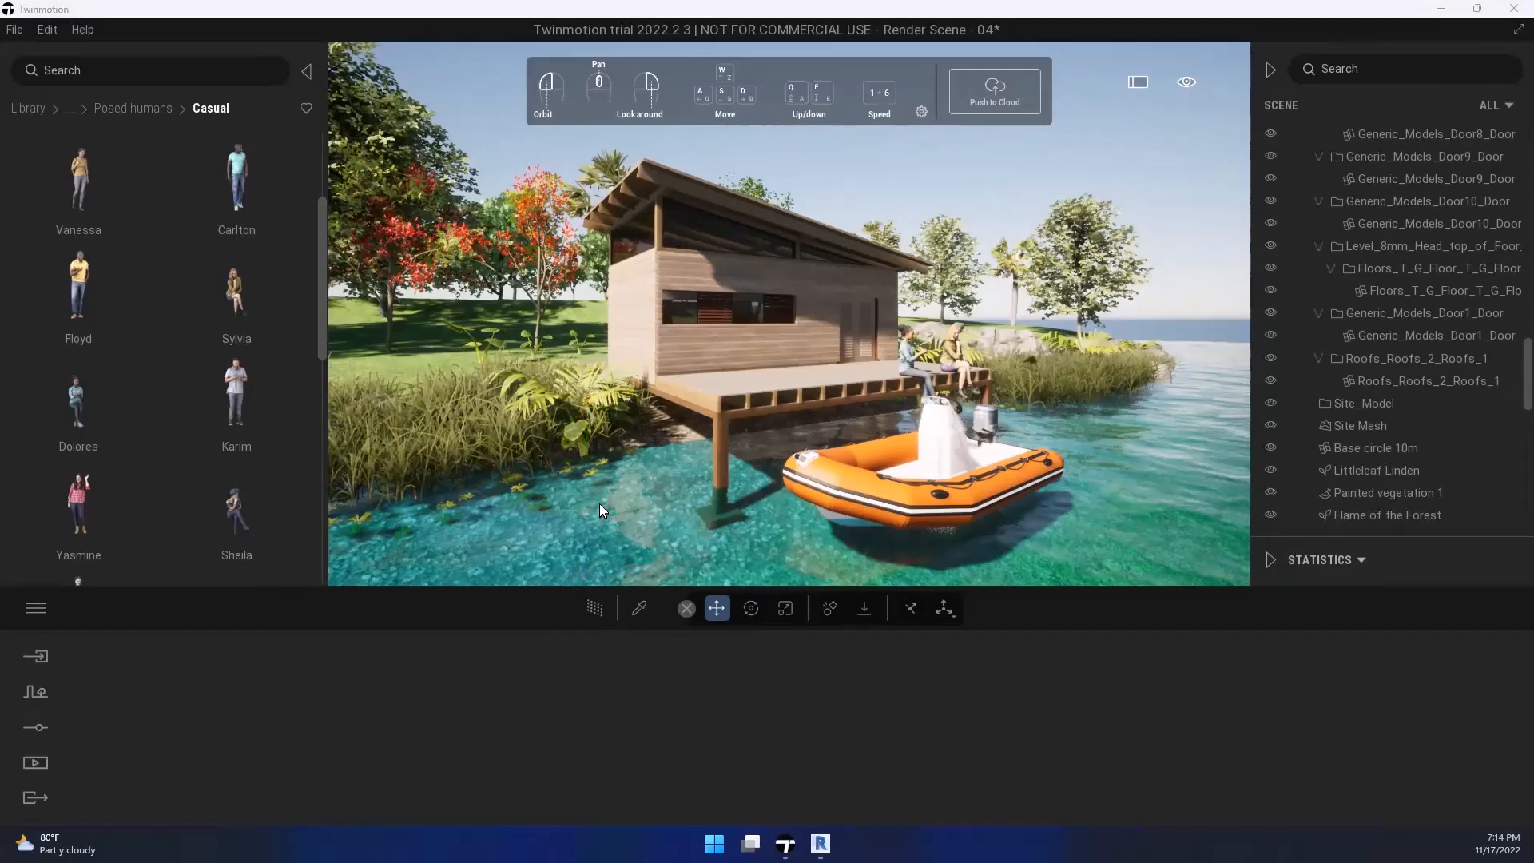
pyautogui.moveTo(643, 505); pyautogui.dragTo(693, 409, button='right')
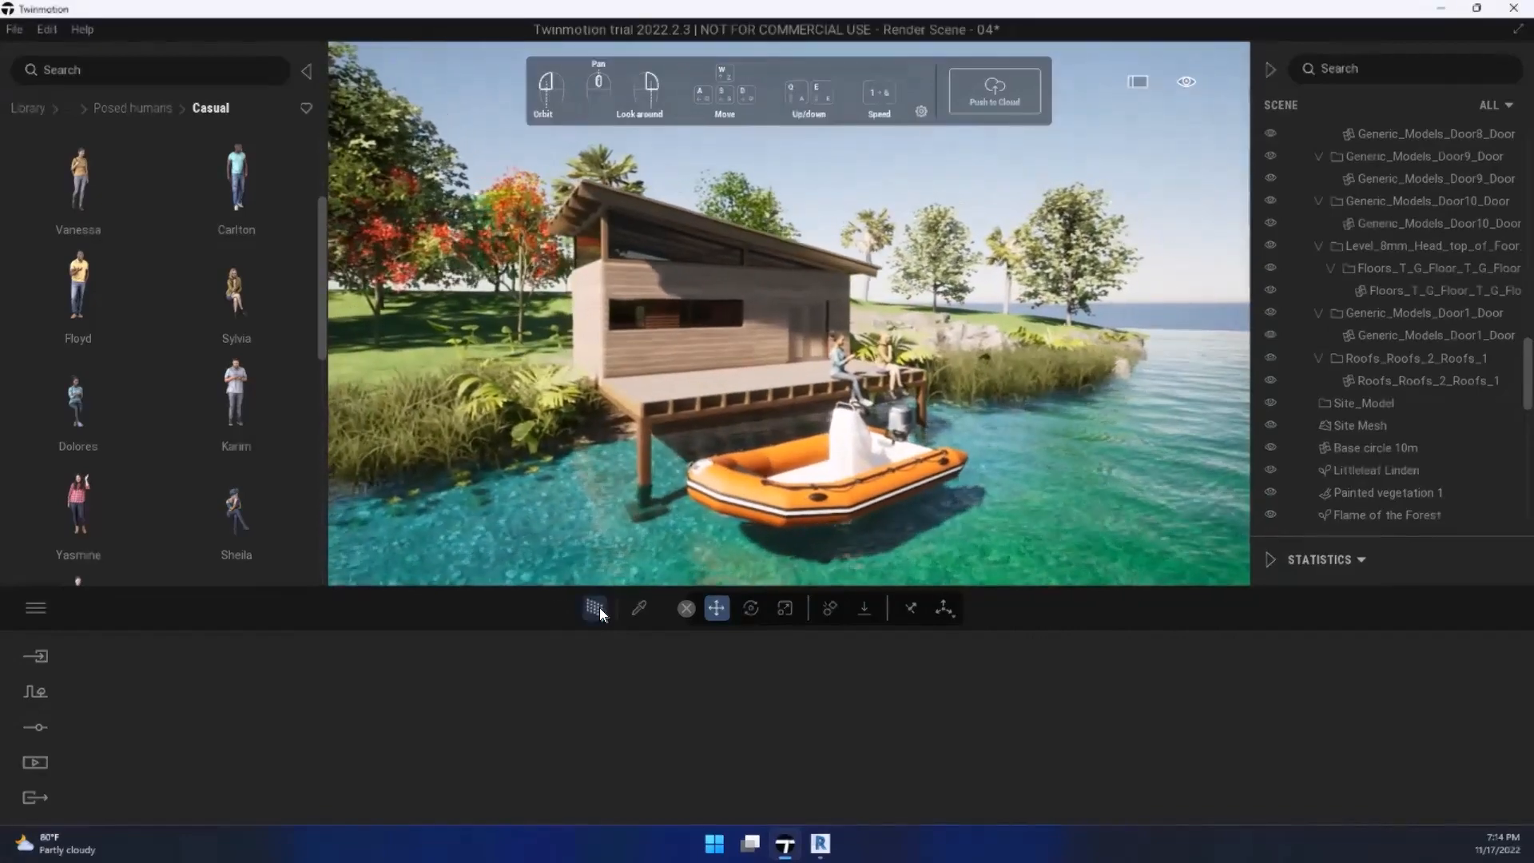
pyautogui.click(599, 608)
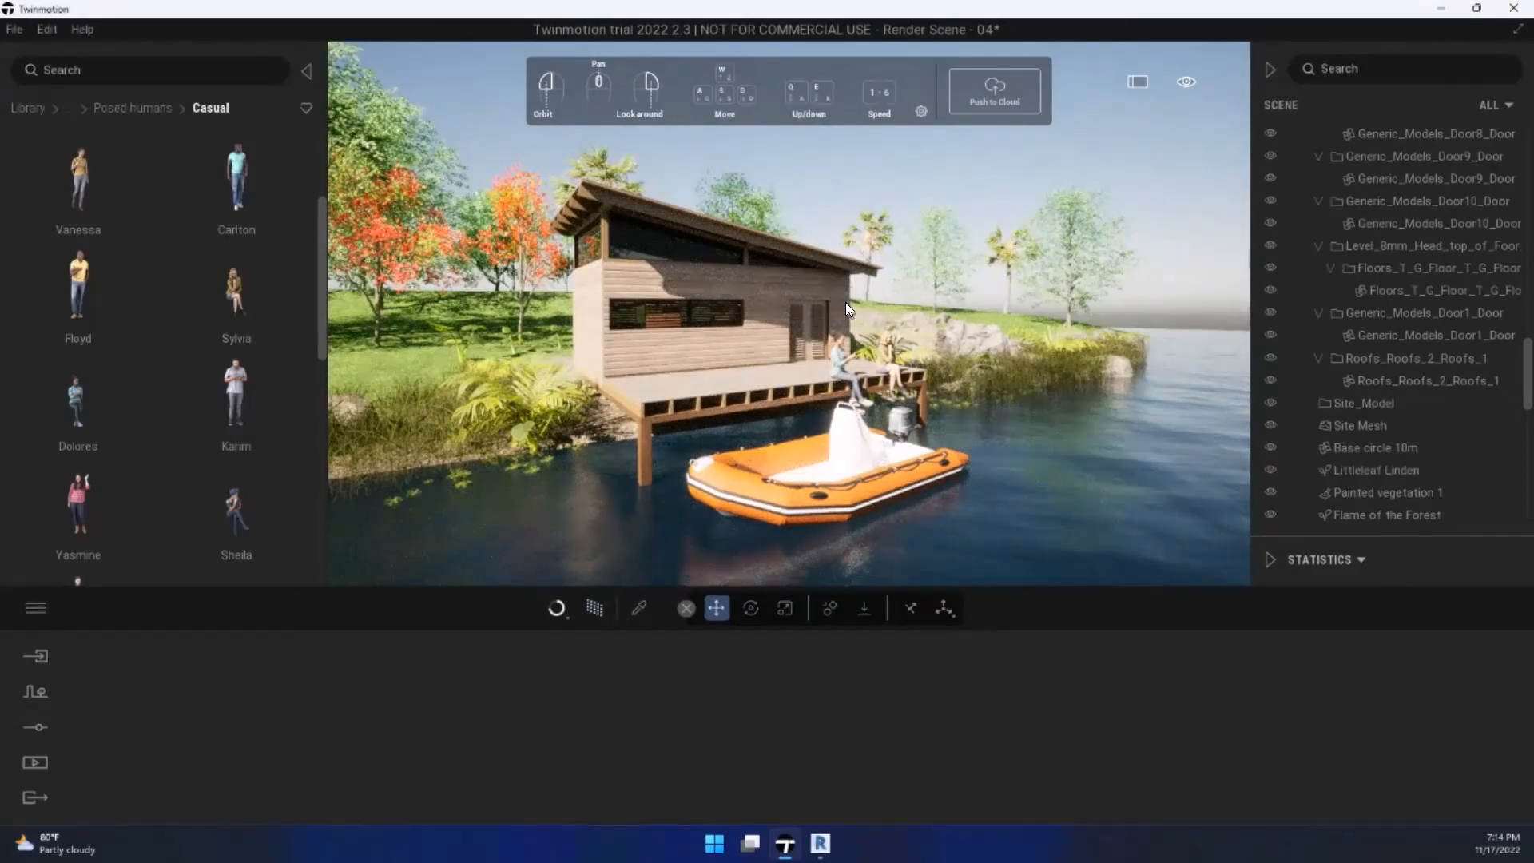
# Step: Check the path-traced scene from shifted viewpoints and compare it with the real-time rendering
pyautogui.press('a')
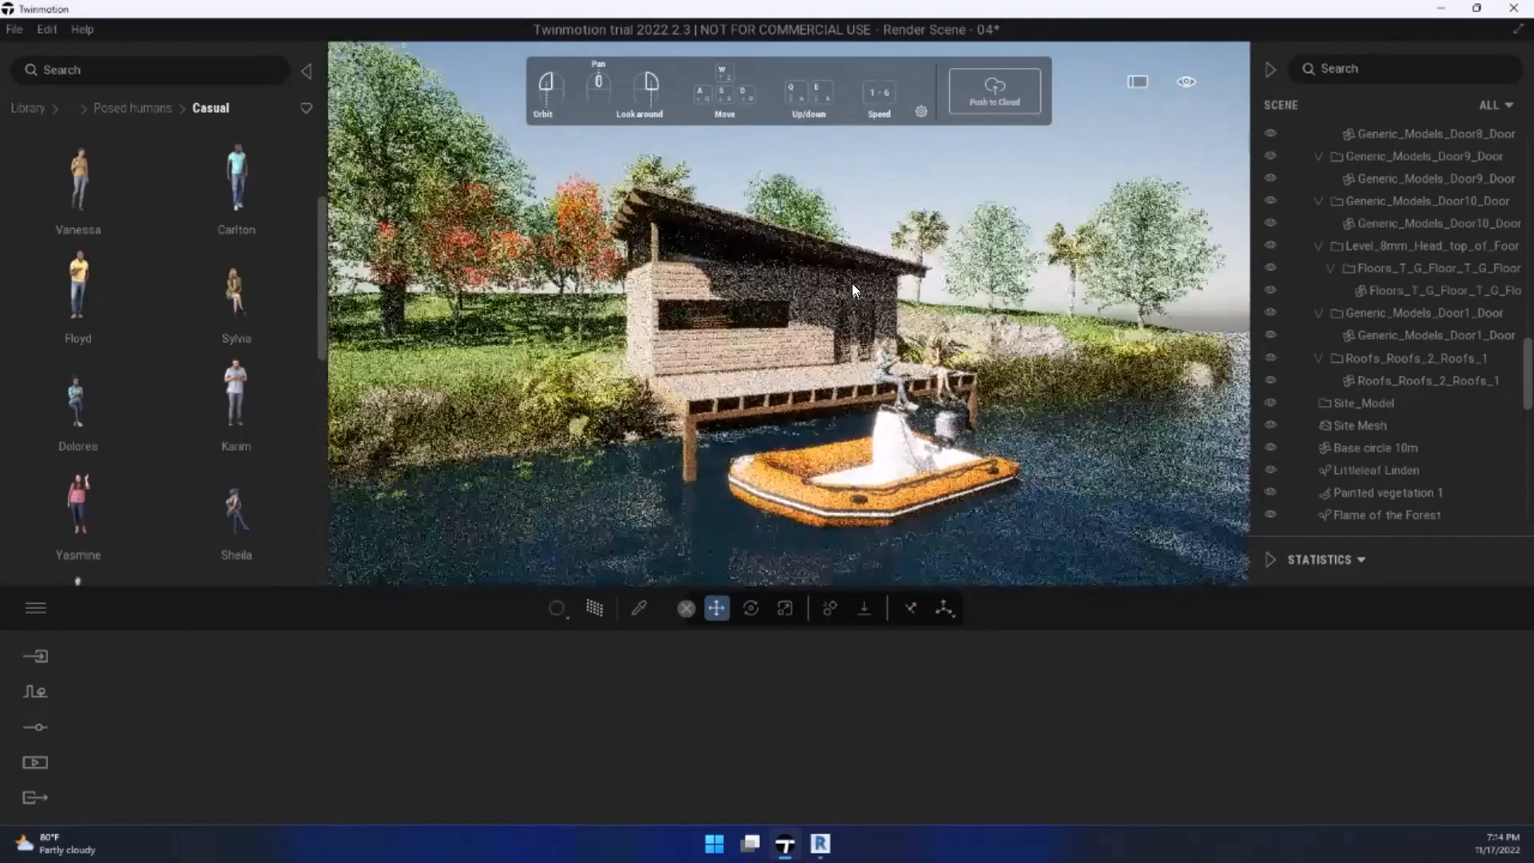
pyautogui.press('a')
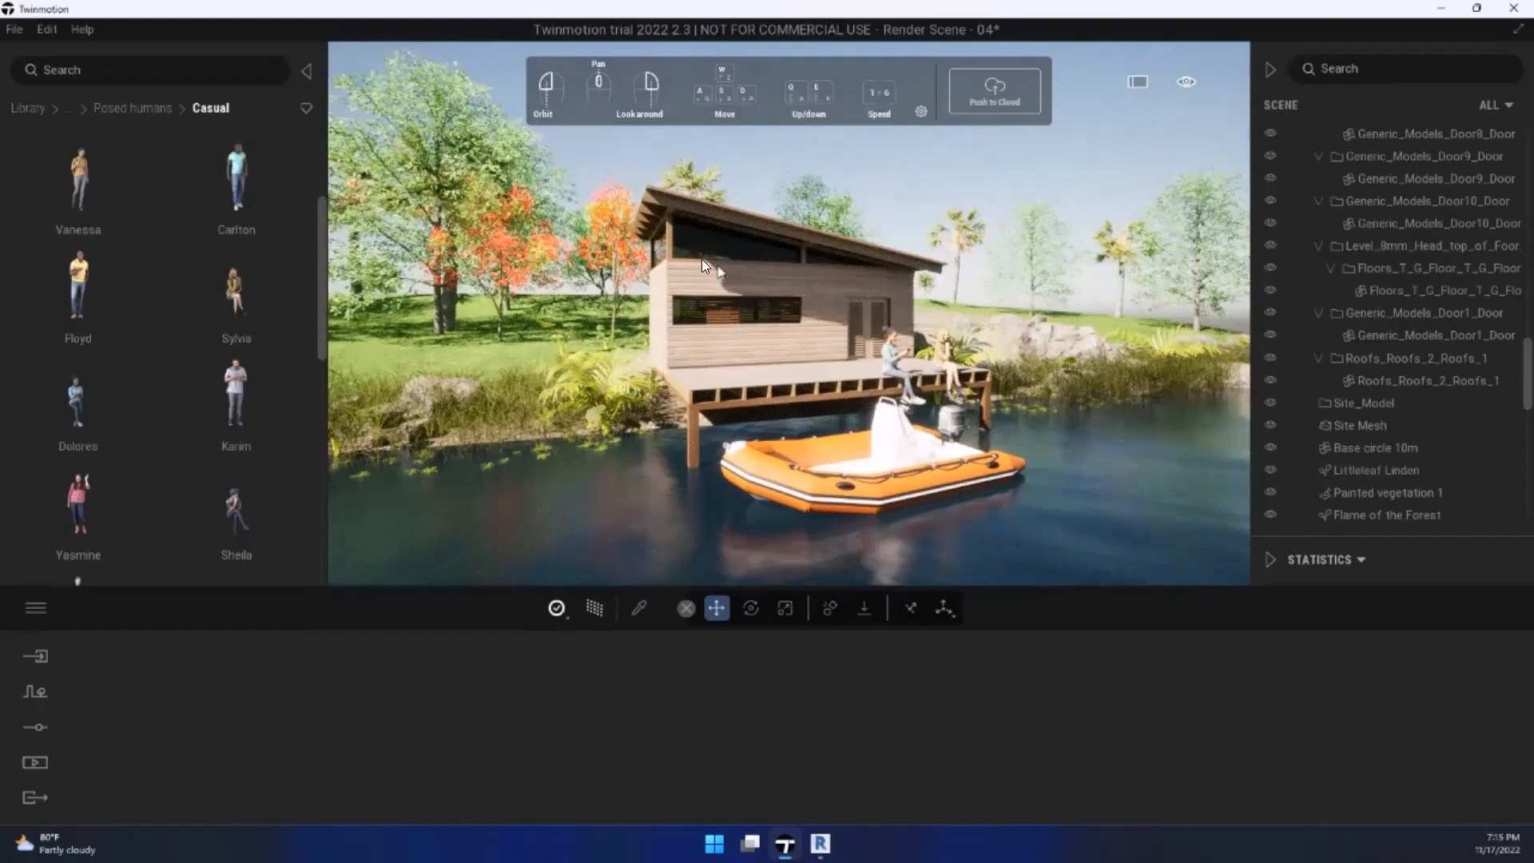
pyautogui.moveTo(725, 288); pyautogui.dragTo(722, 287, button='right')
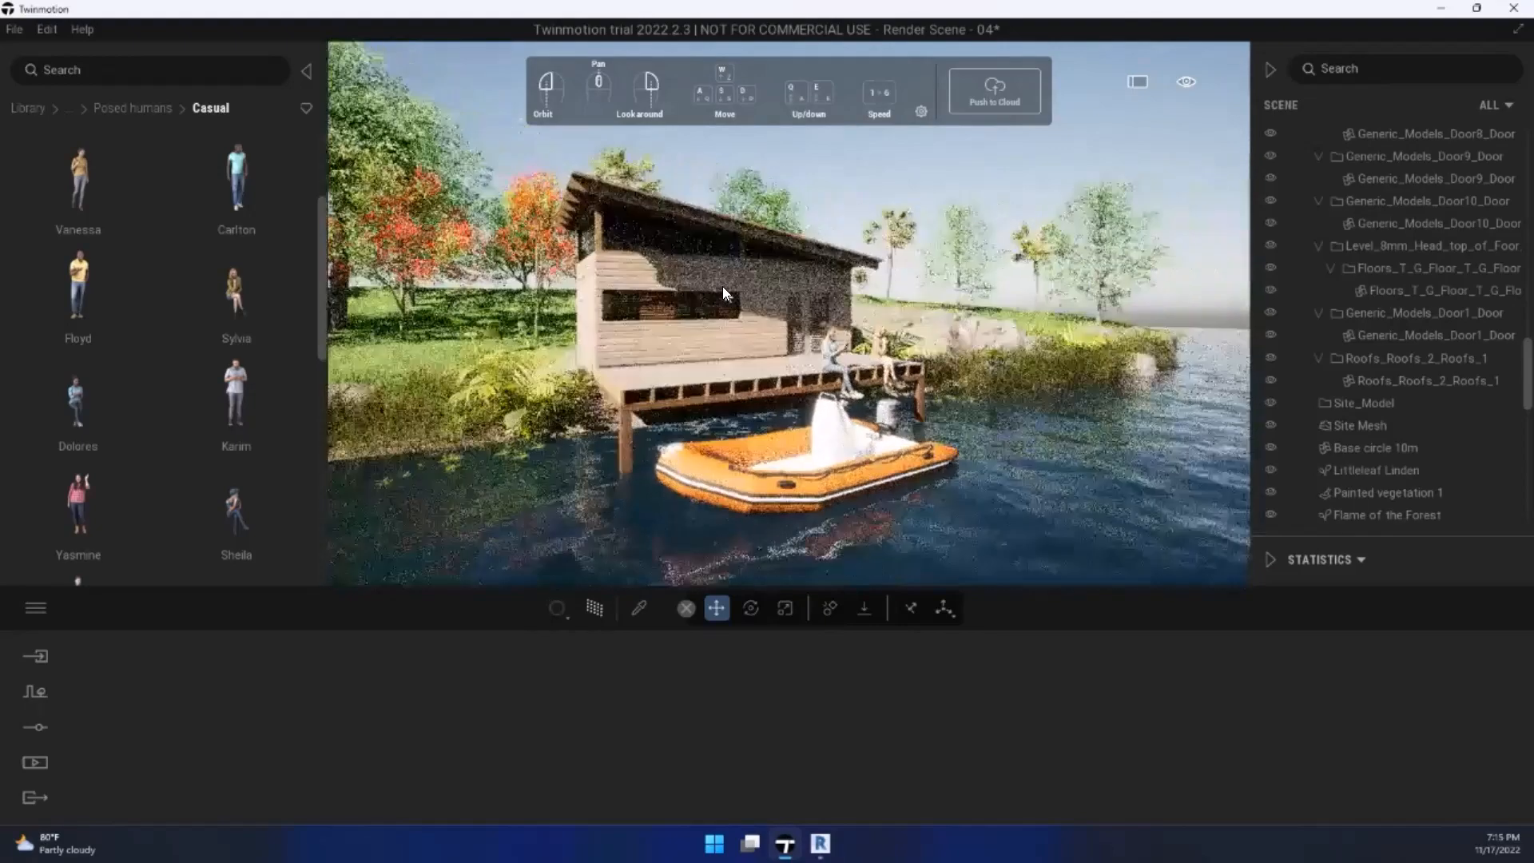
pyautogui.click(595, 608)
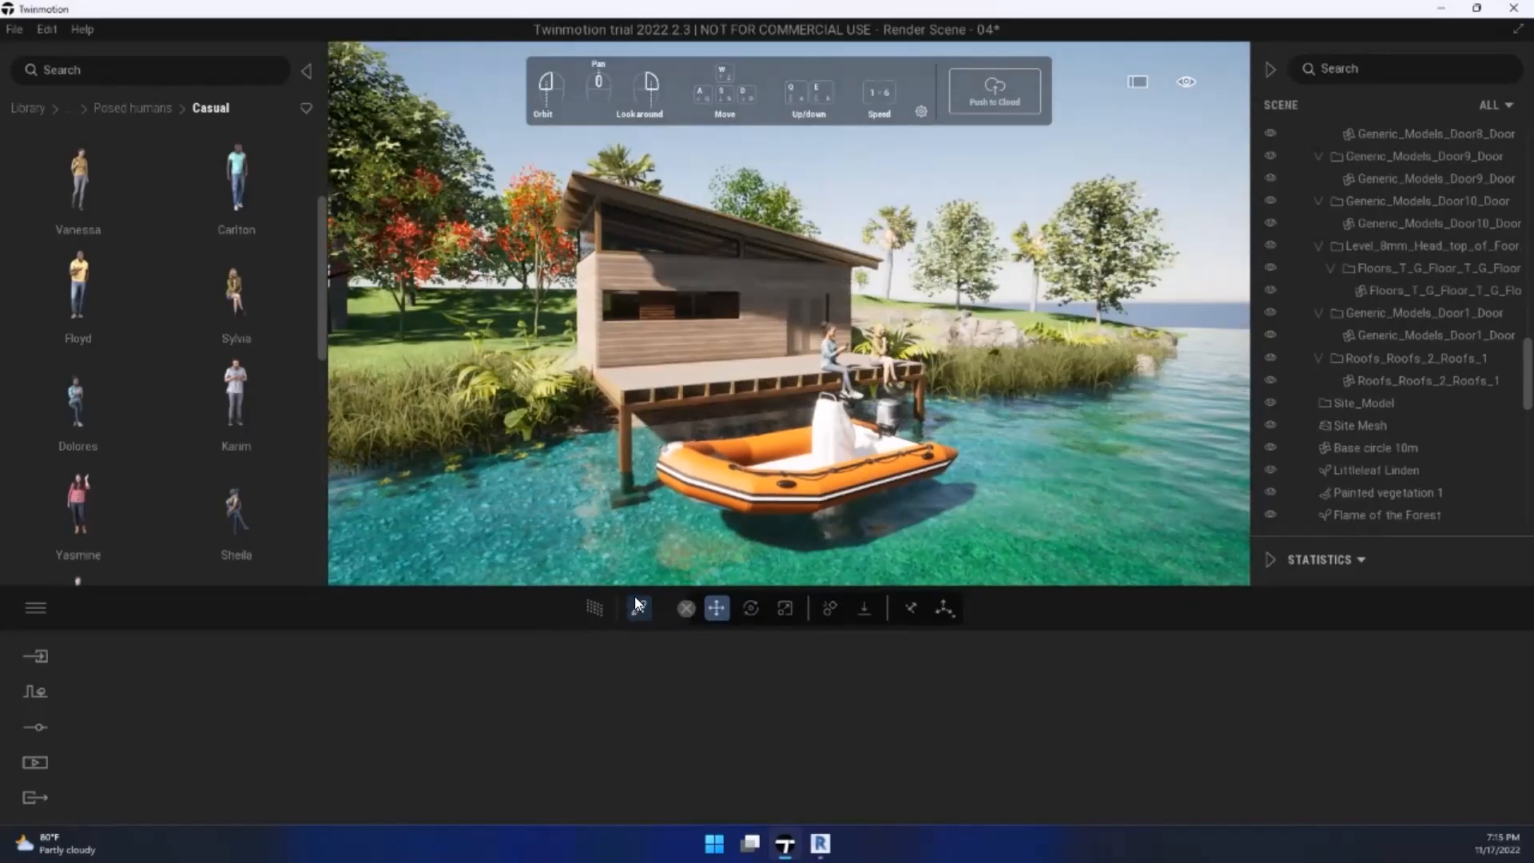
pyautogui.click(601, 610)
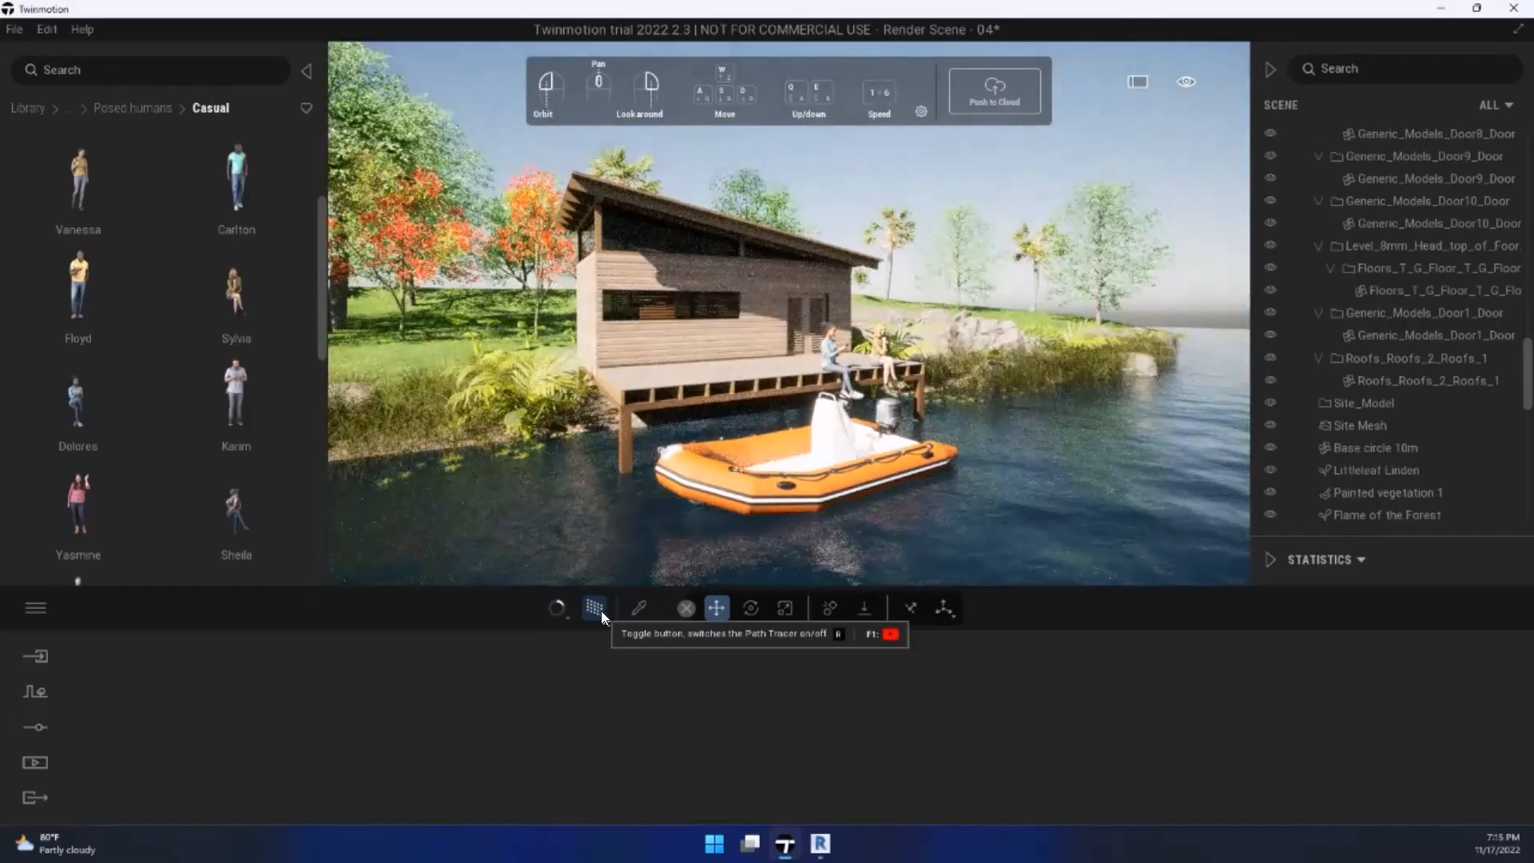
pyautogui.click(601, 610)
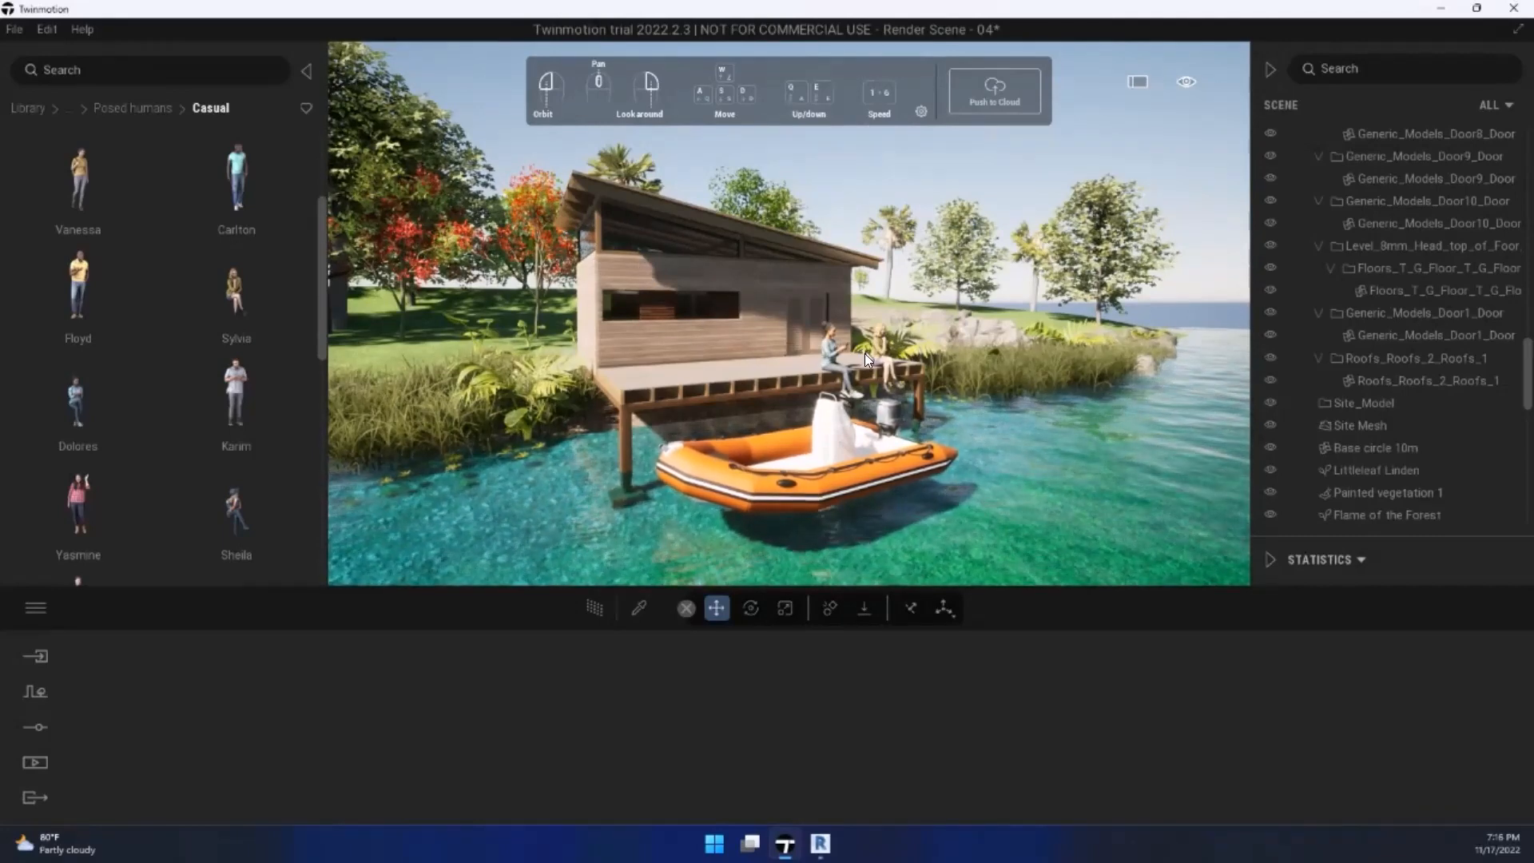
# Step: Inspect the Path Tracer's quality options and compare the same view with path tracing on and off
pyautogui.click(600, 616)
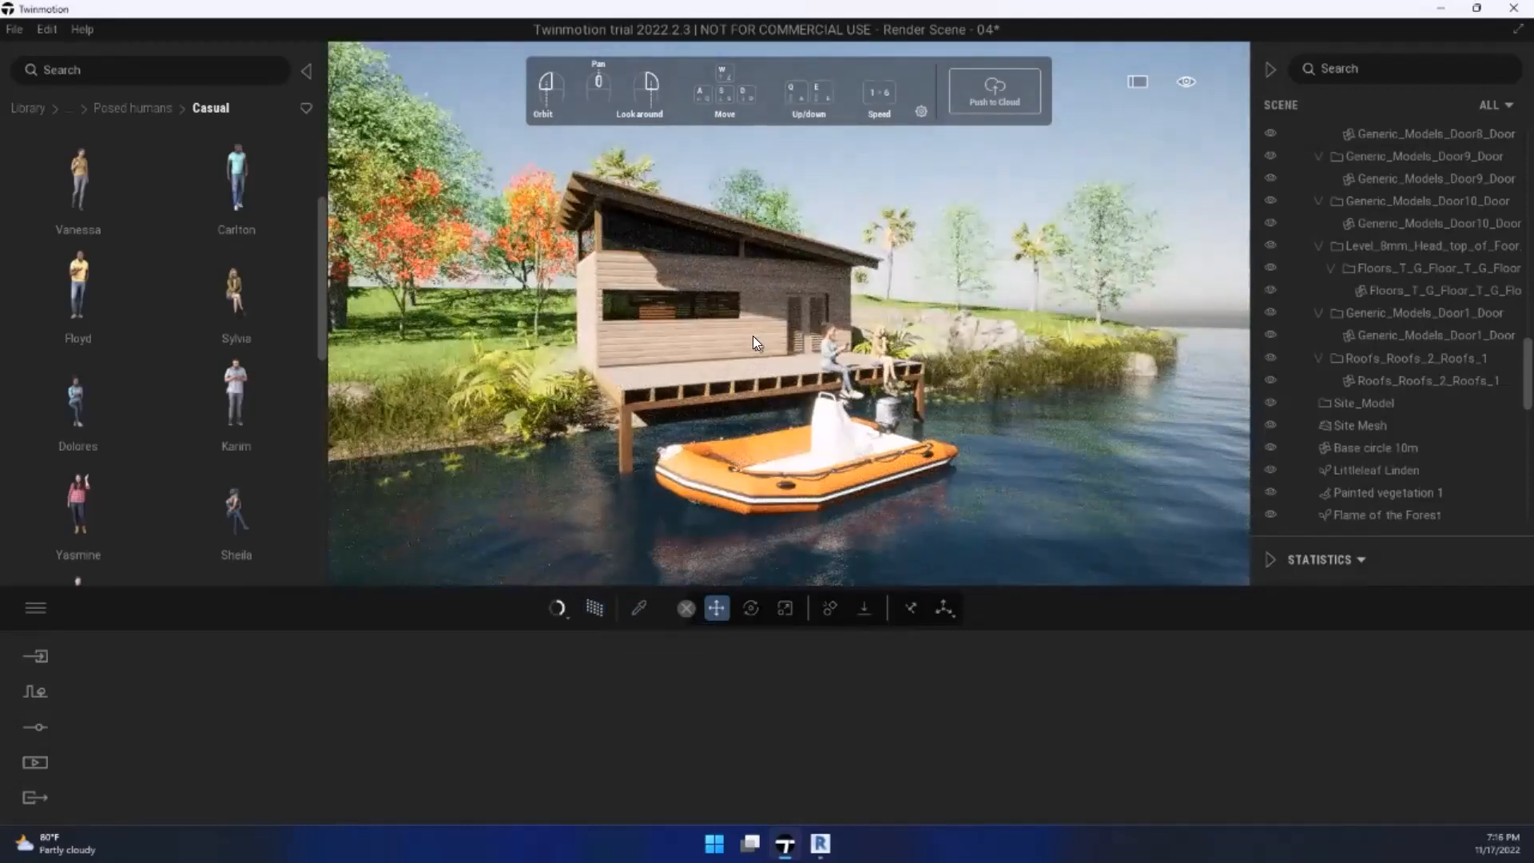
pyautogui.click(548, 612)
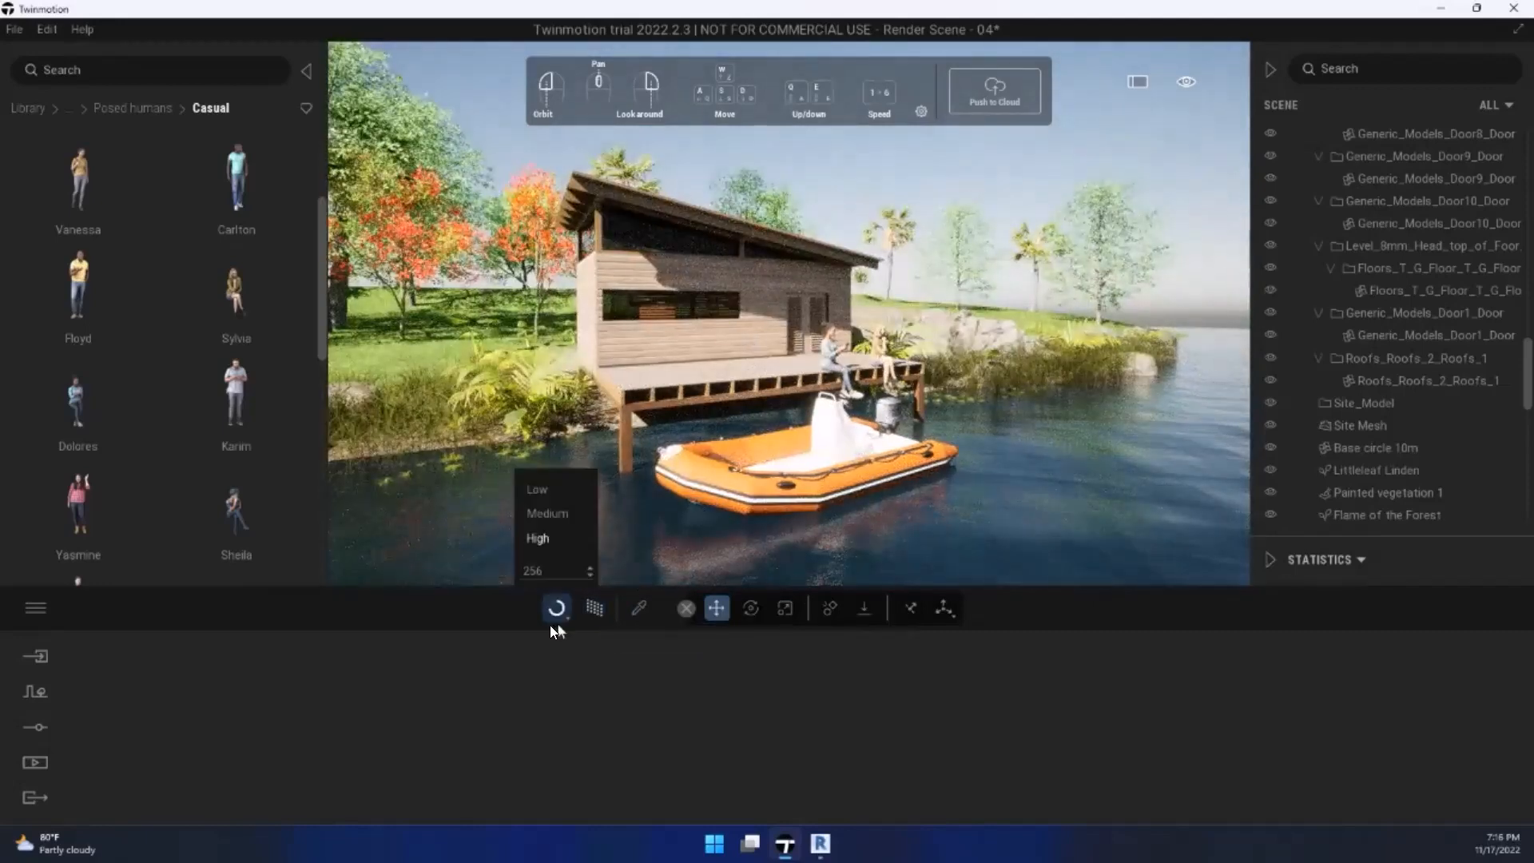
pyautogui.click(587, 612)
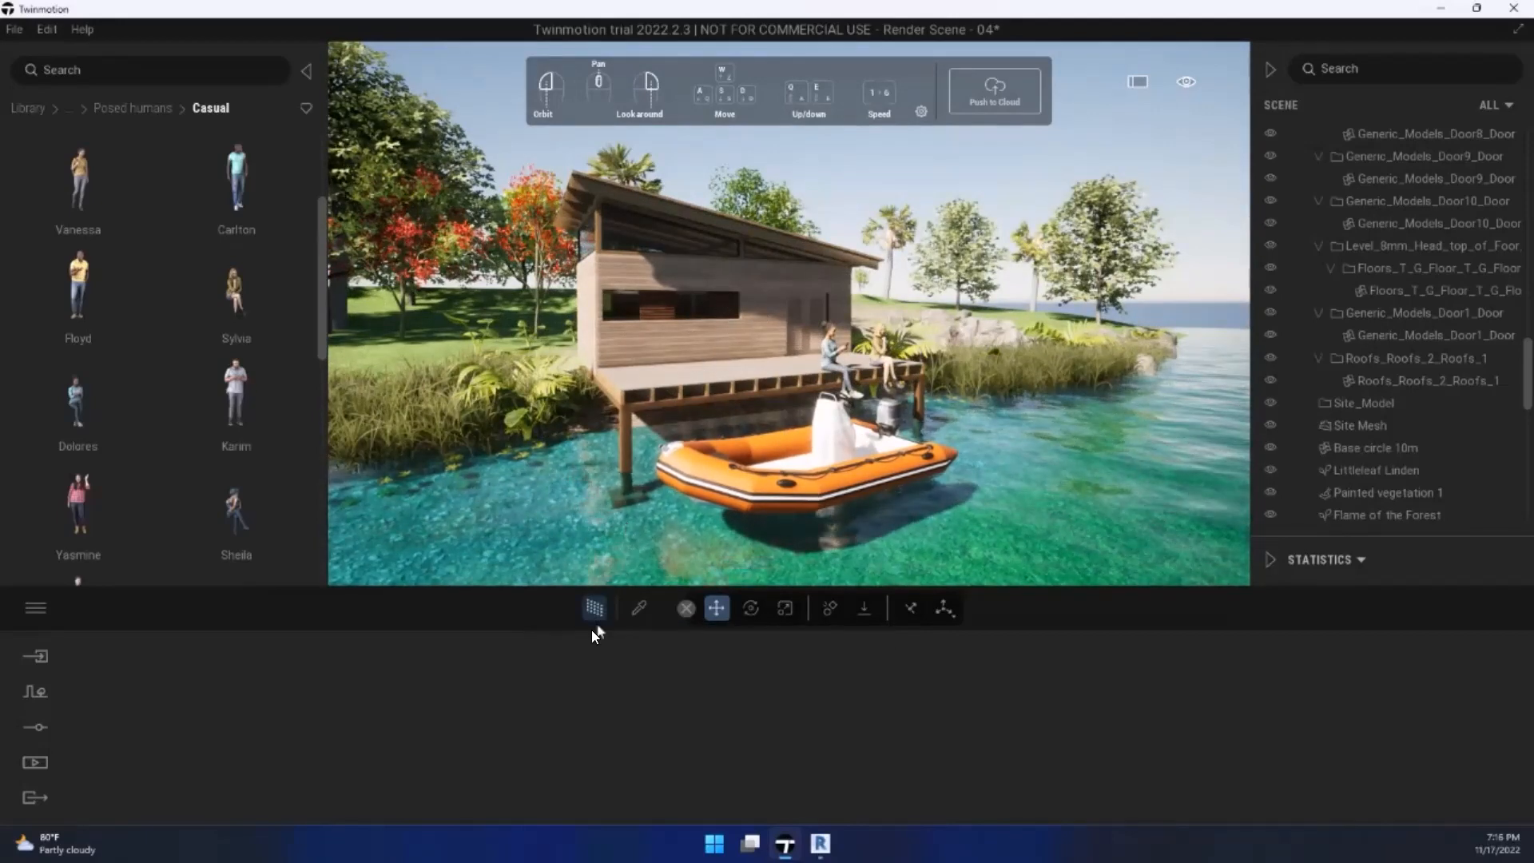
pyautogui.click(596, 609)
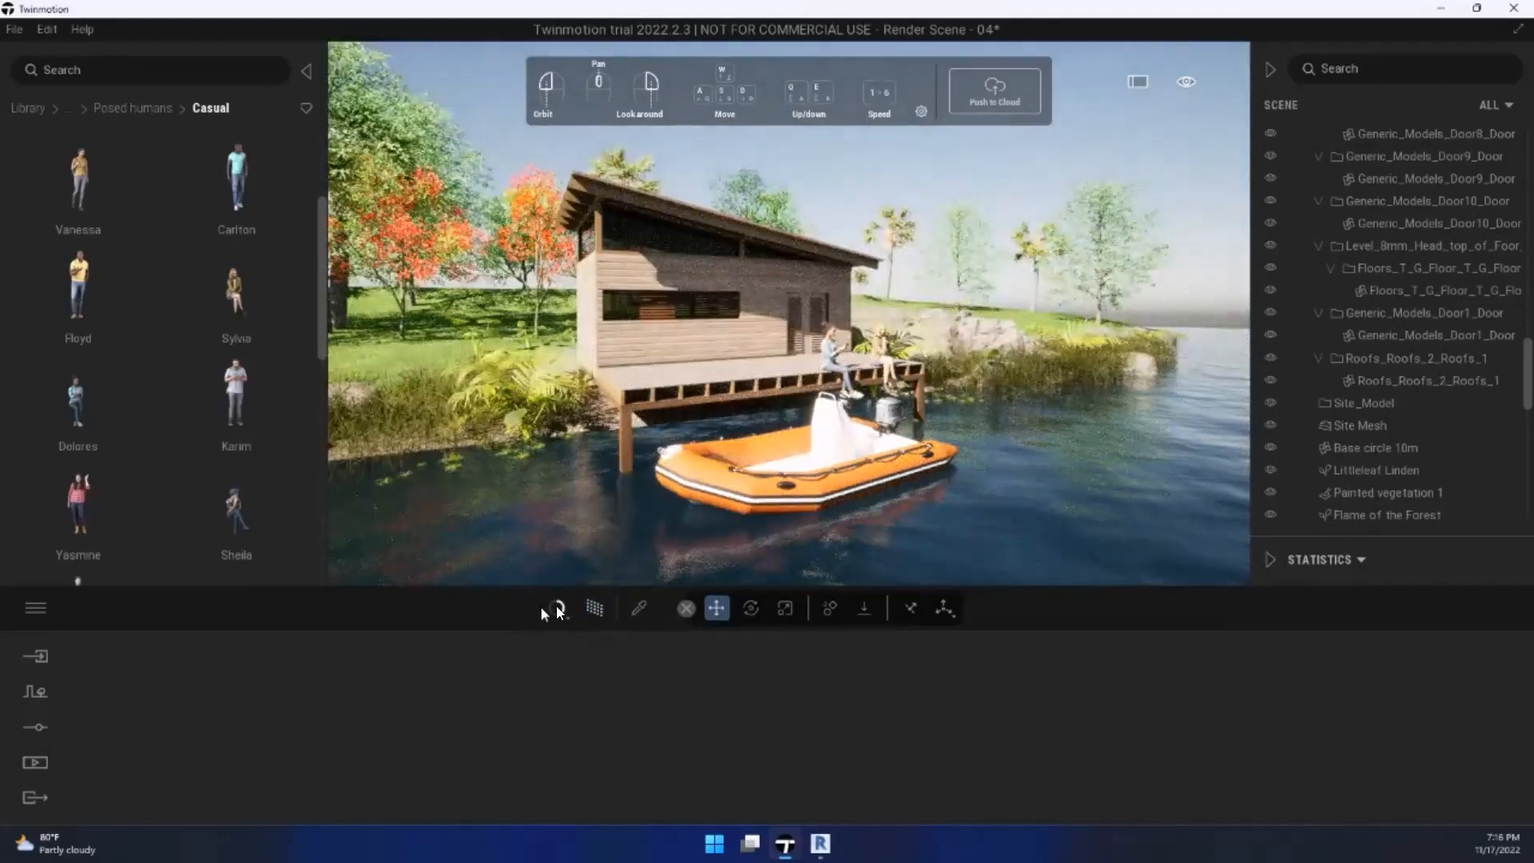
pyautogui.click(591, 609)
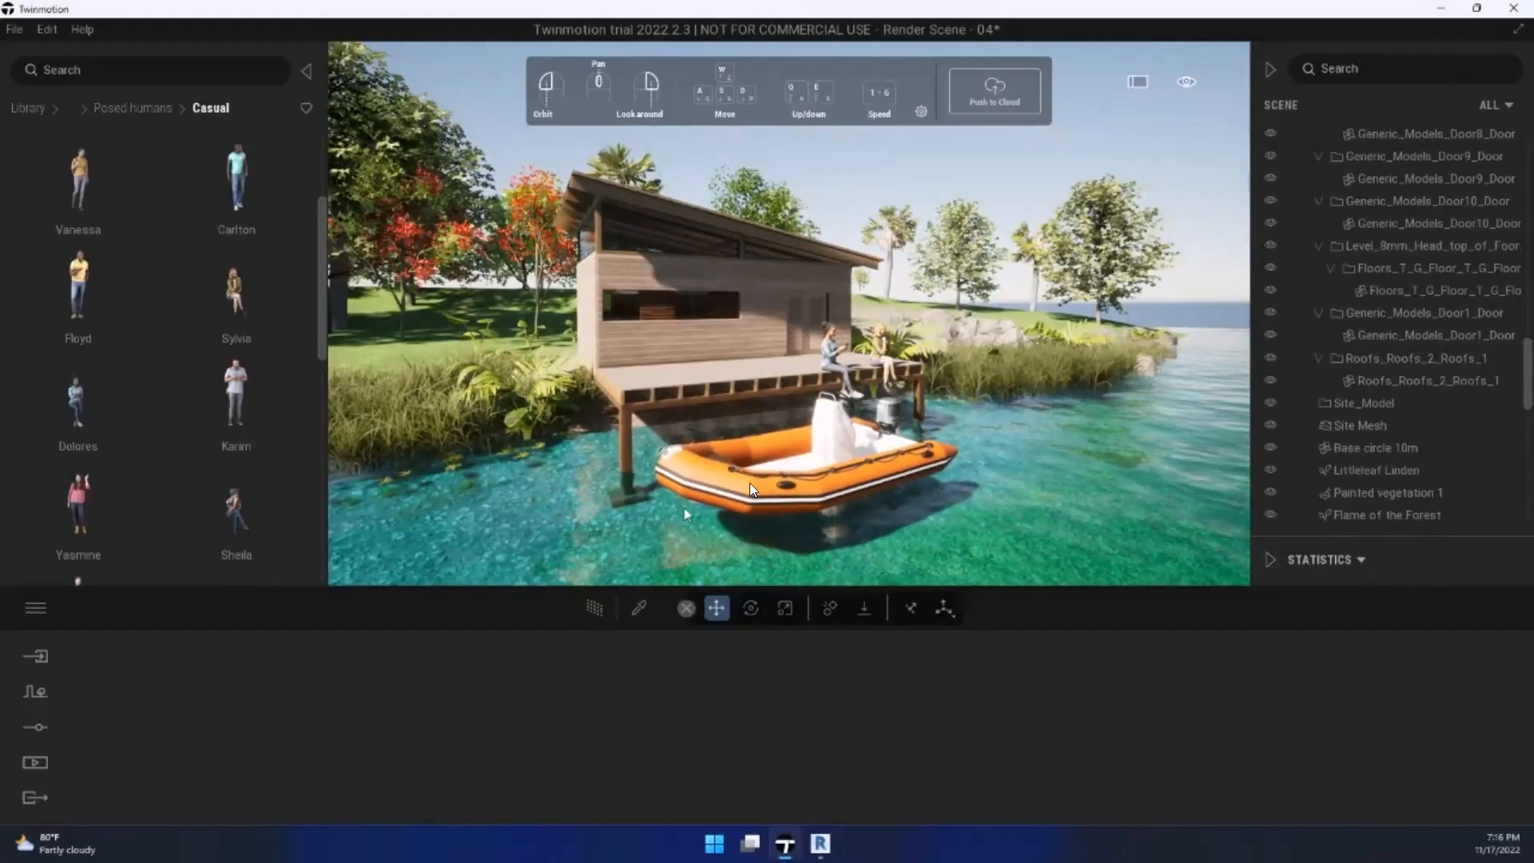
# Step: Reframe the house from its side with the deck corner in view and turn on the Path Tracer
pyautogui.scroll(3, 609, 389)
pyautogui.scroll(5, 608, 390)
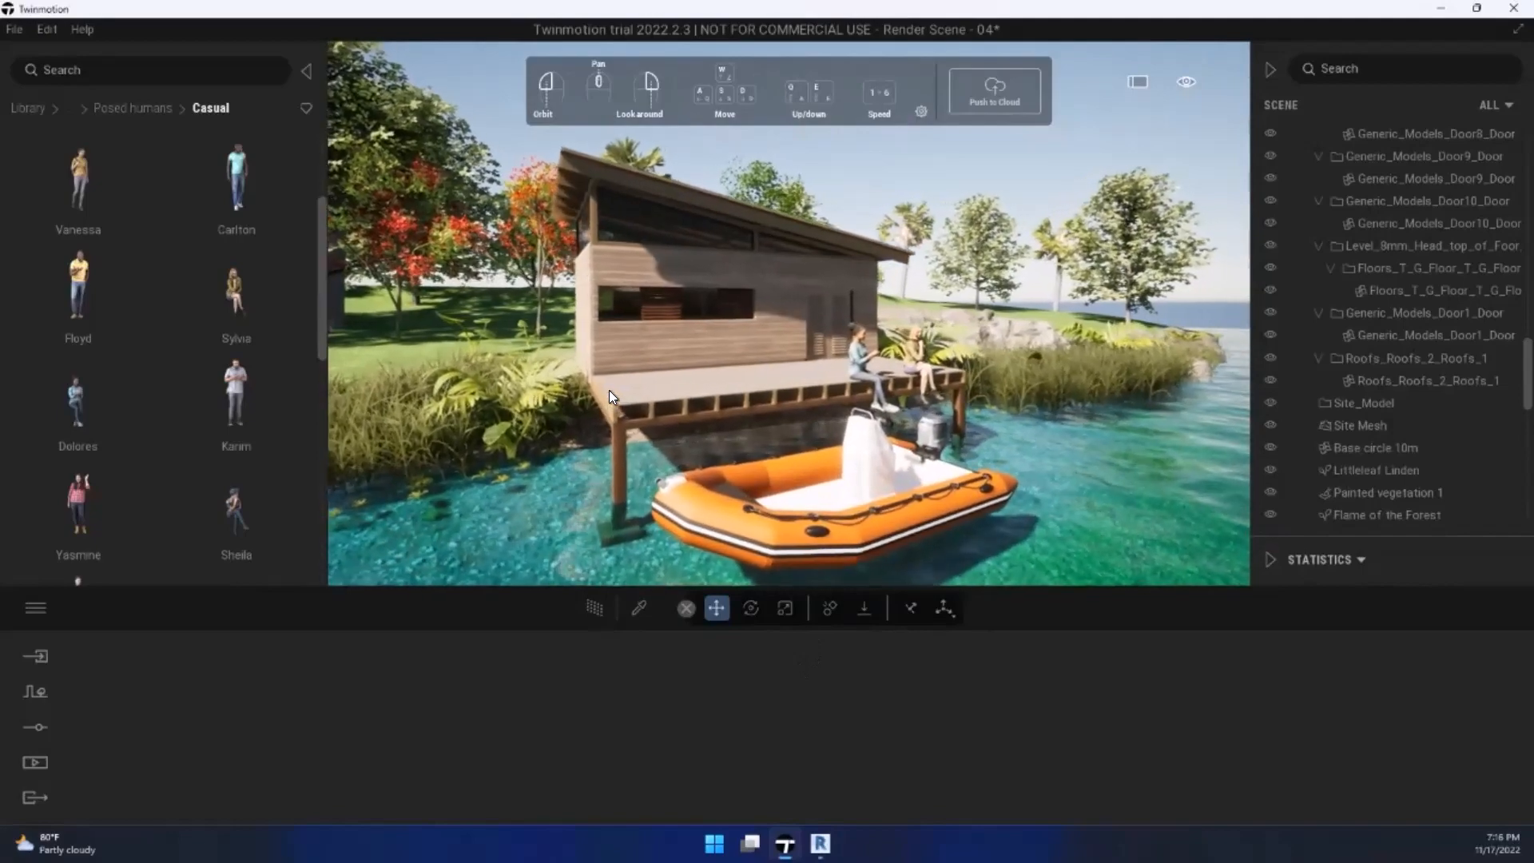
pyautogui.moveTo(609, 390); pyautogui.dragTo(570, 351, button='middle')
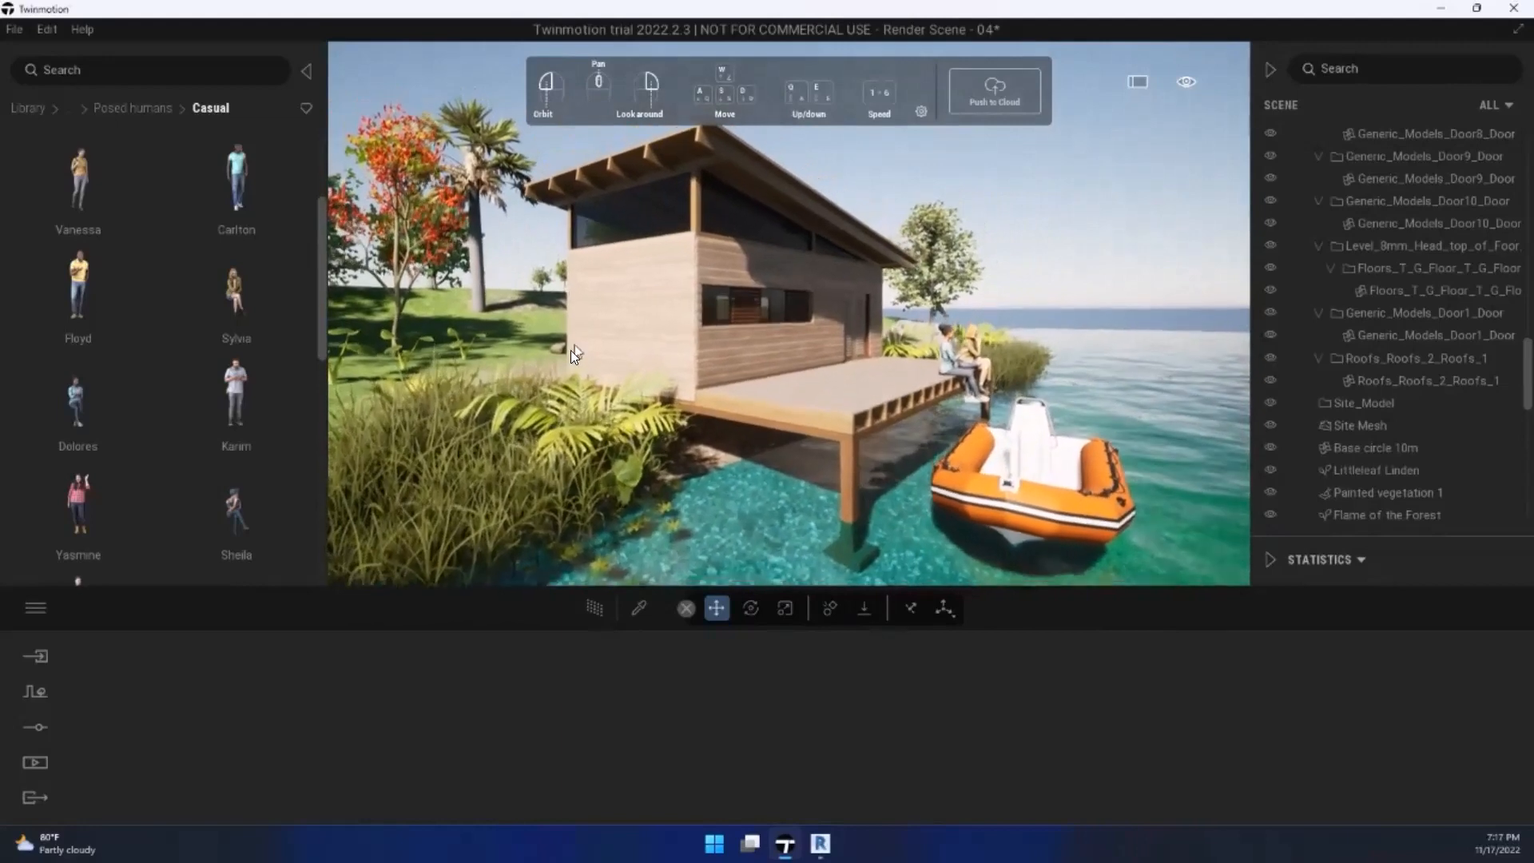
pyautogui.click(594, 607)
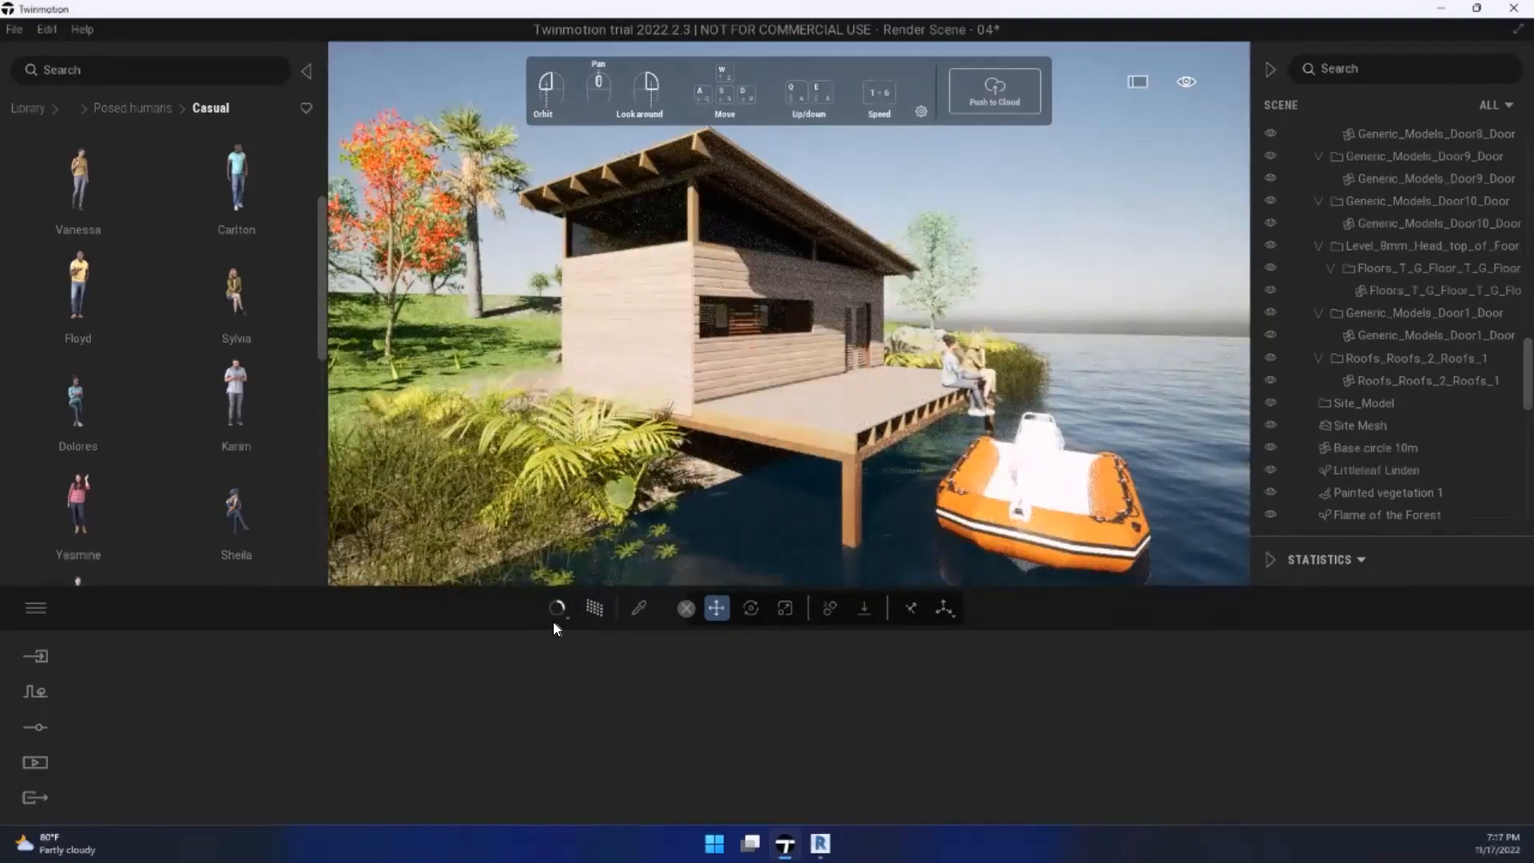
# Step: Reframe the house, deck and boat from farther out on the water and compare the real-time and path-traced renderings
pyautogui.click(589, 613)
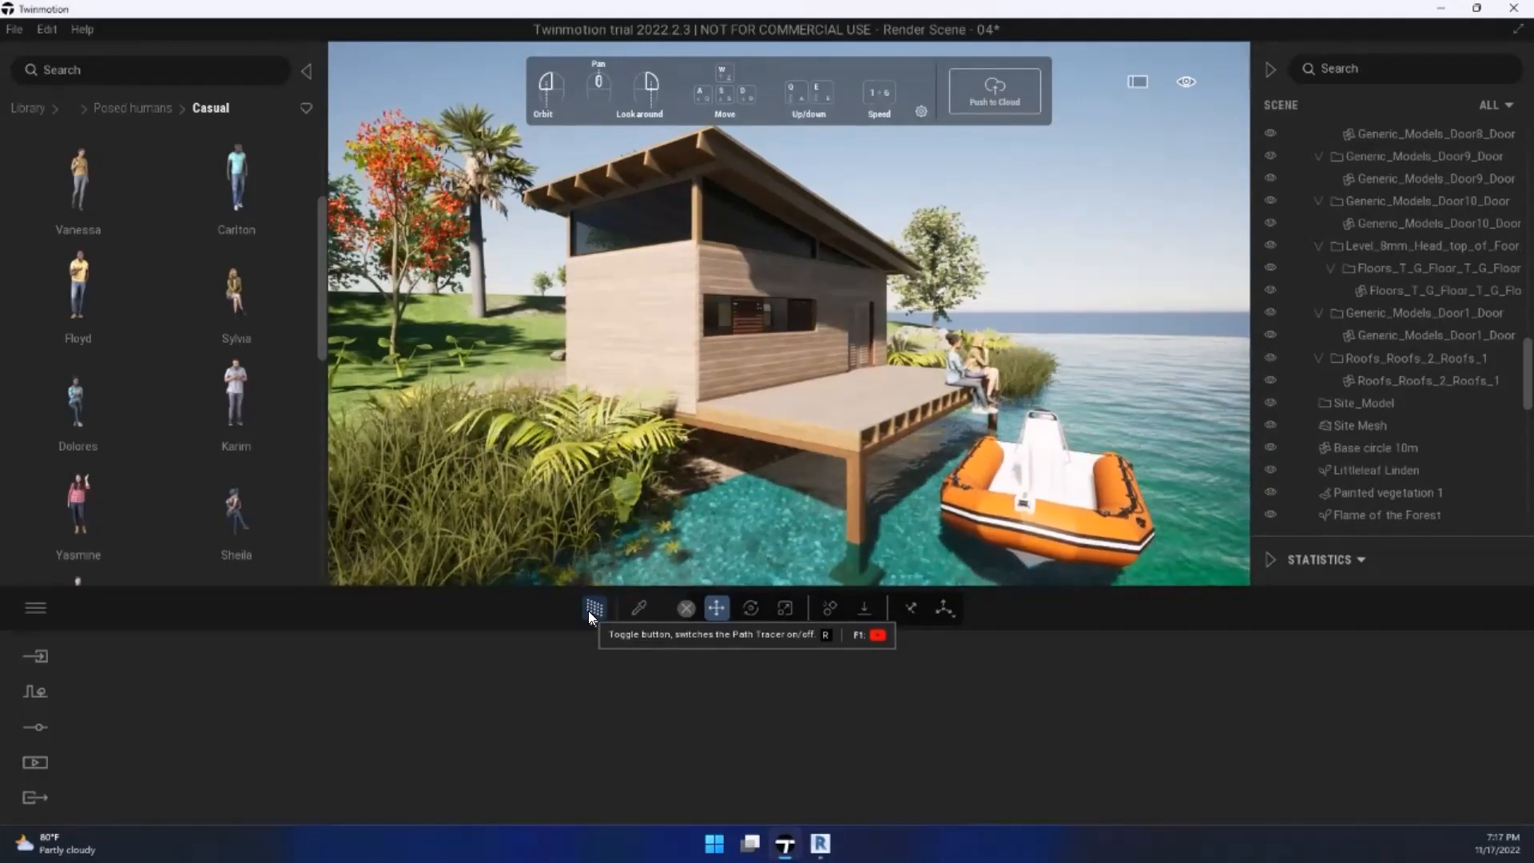
pyautogui.press('d')
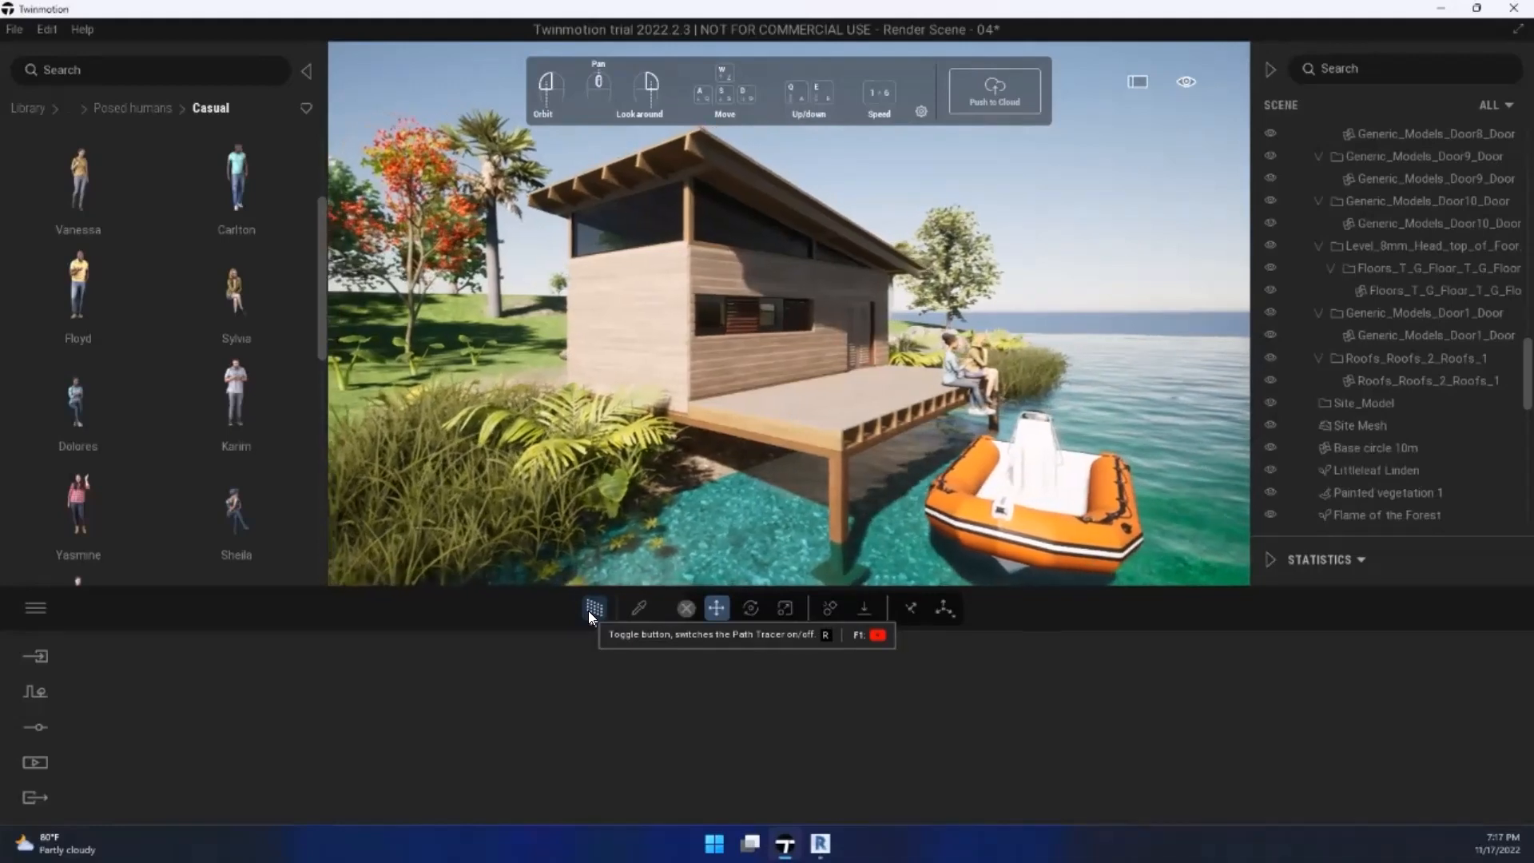
pyautogui.press('d')
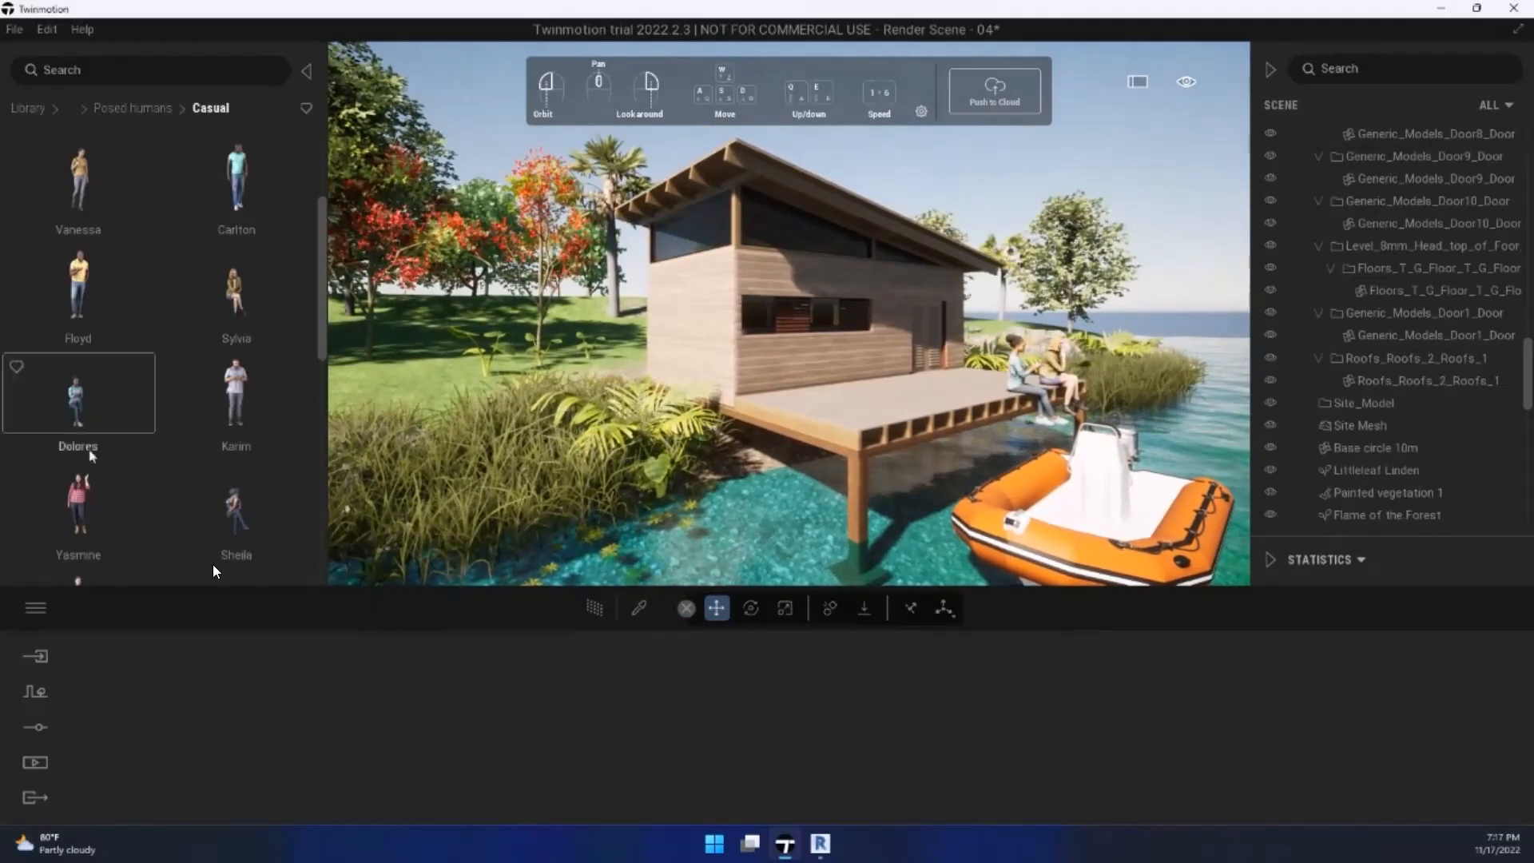
pyautogui.press('s')
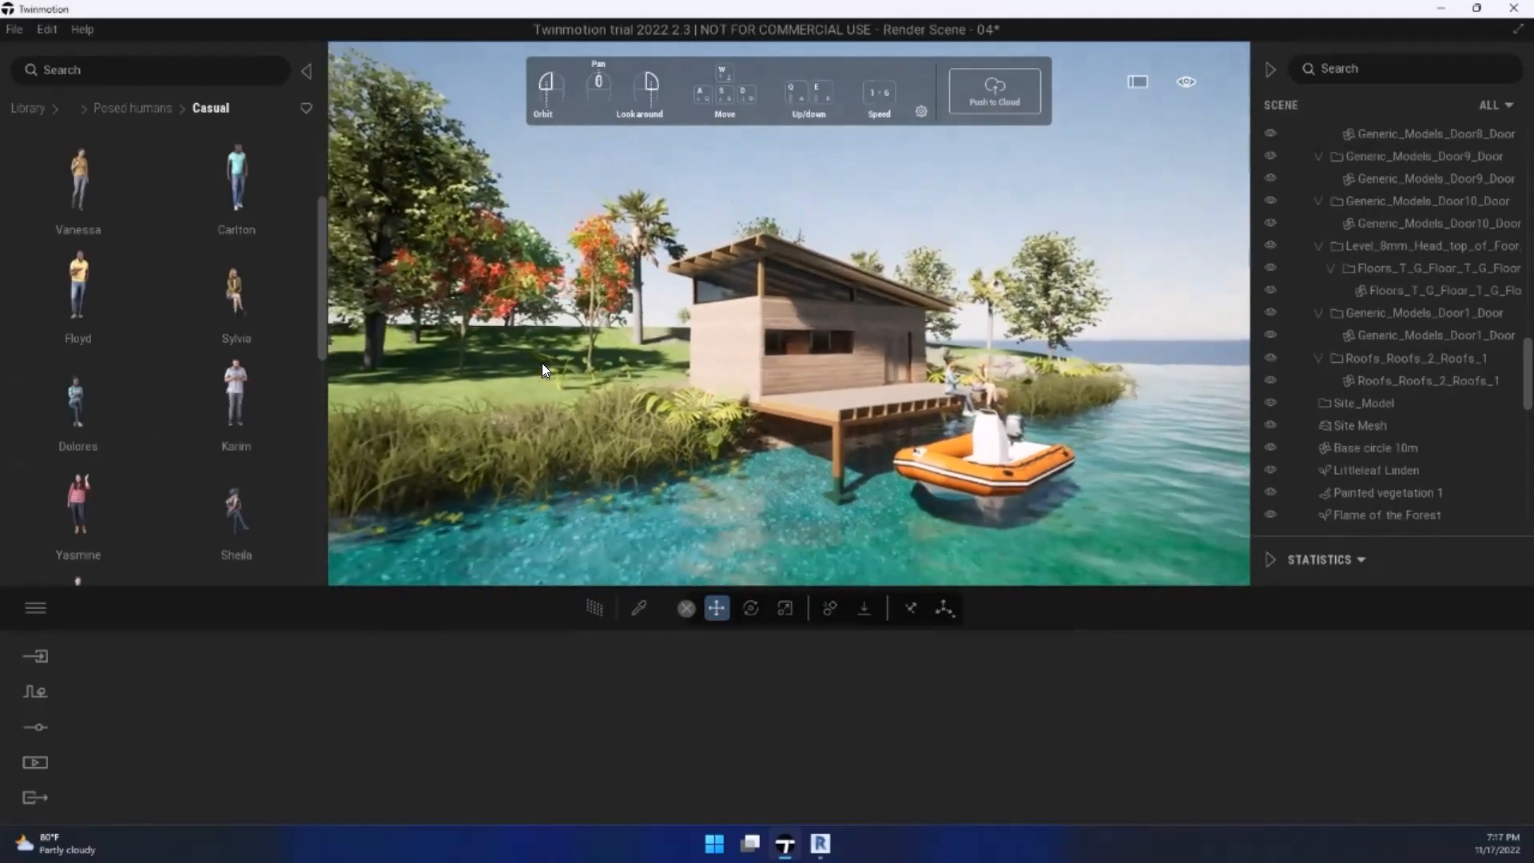
pyautogui.moveTo(543, 370); pyautogui.dragTo(652, 531, button='right')
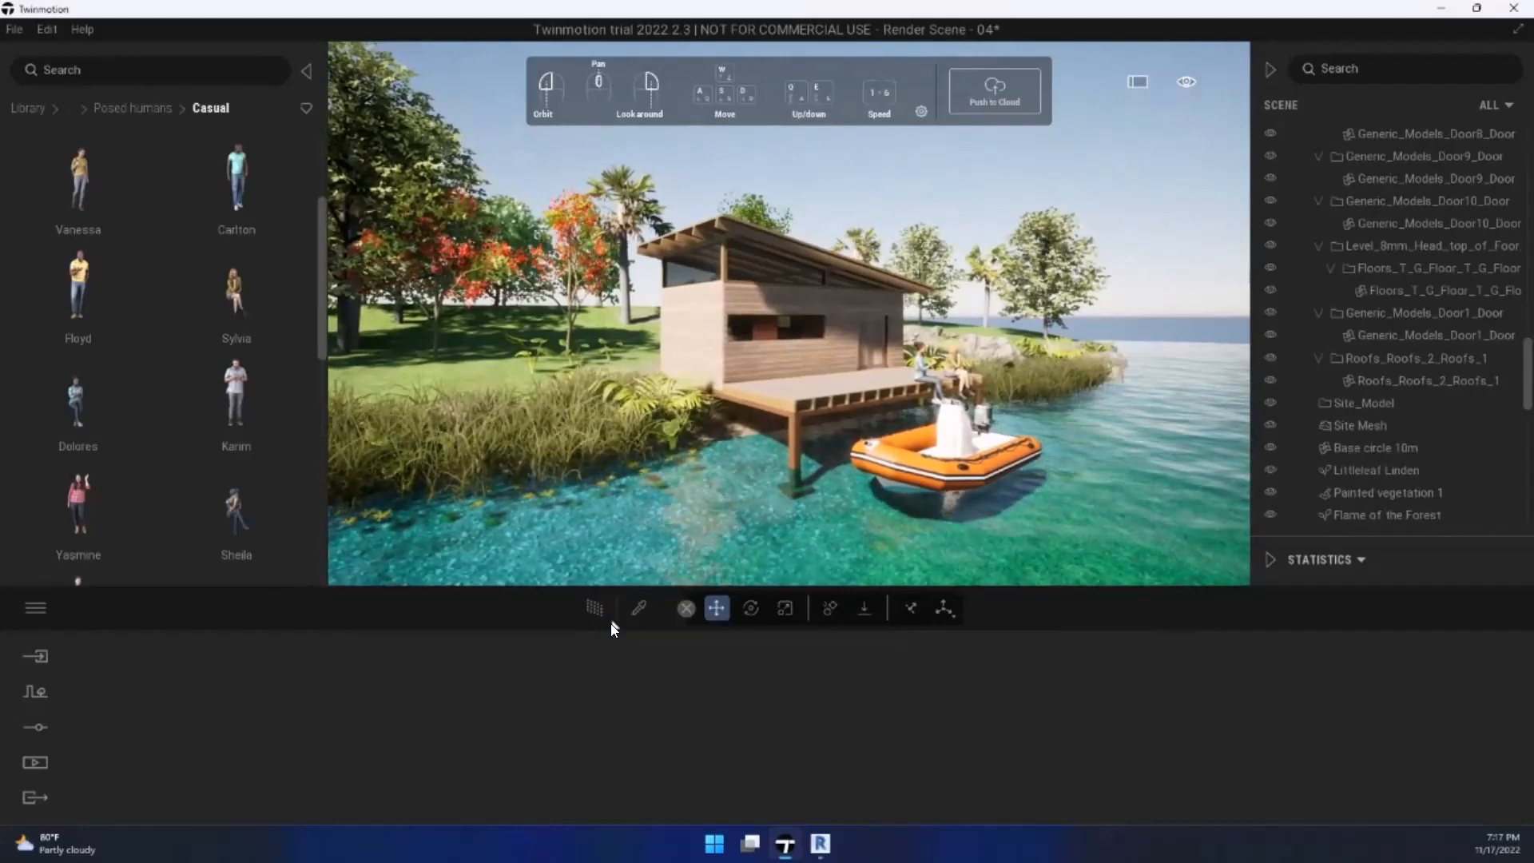
pyautogui.click(597, 609)
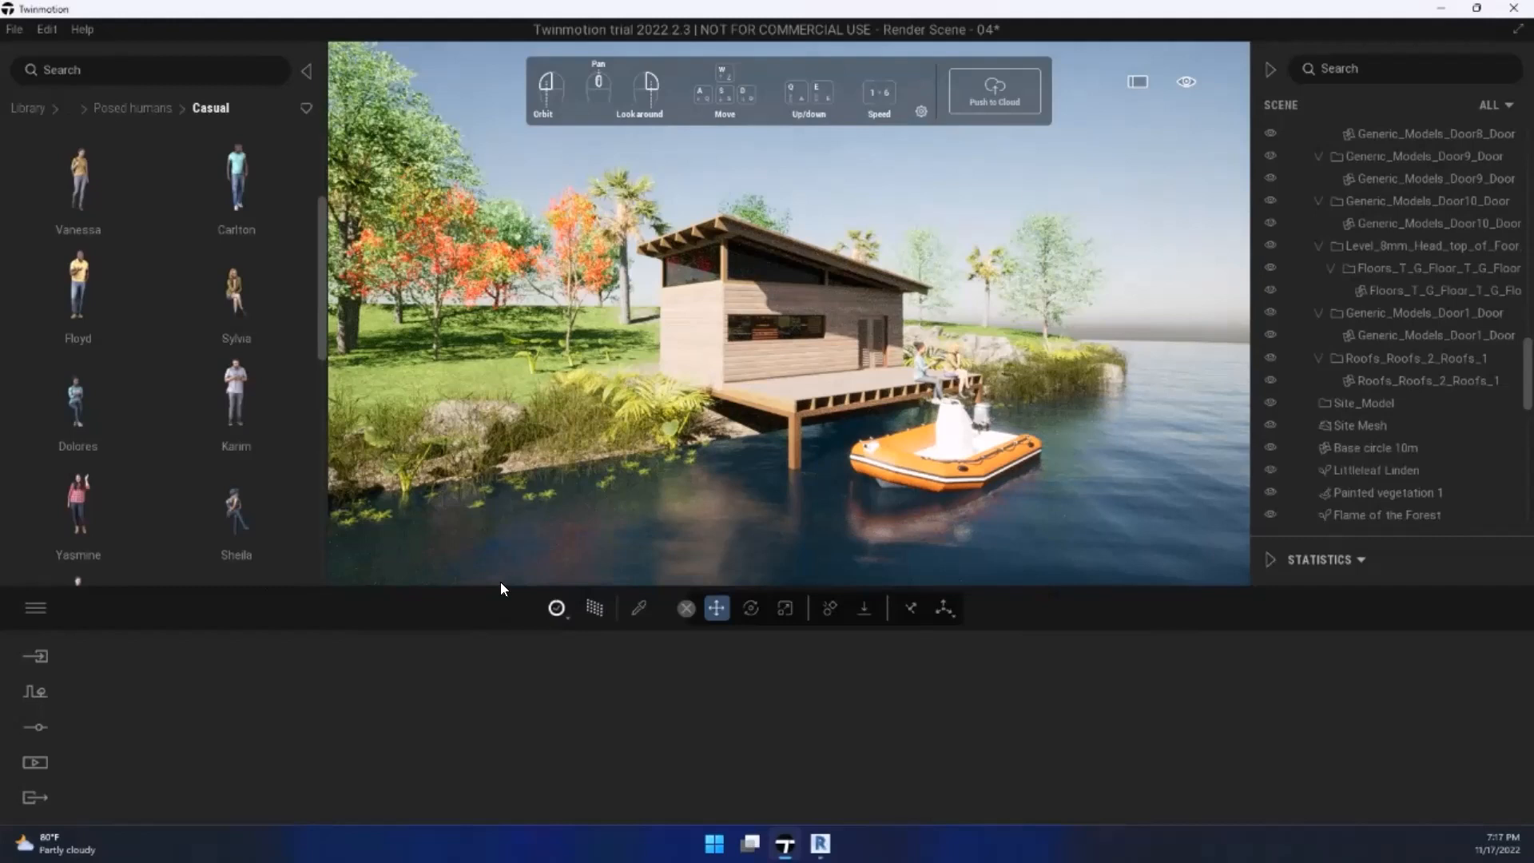
pyautogui.click(567, 608)
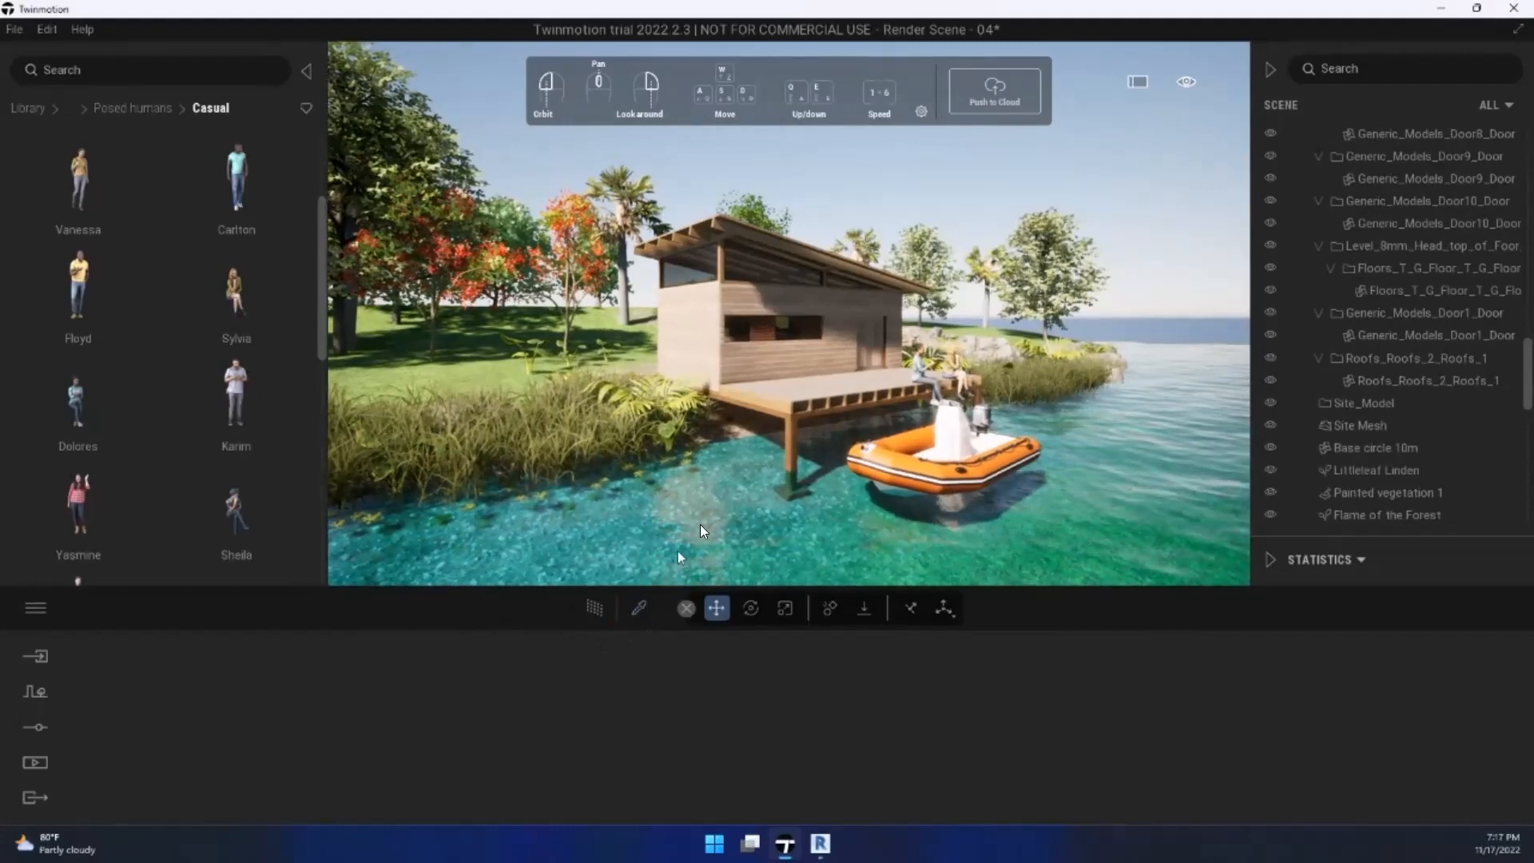
# Step: Bring up the scene's lighting settings and try out the exposure adjustment on the waterfront view
pyautogui.scroll(-2, 737, 464)
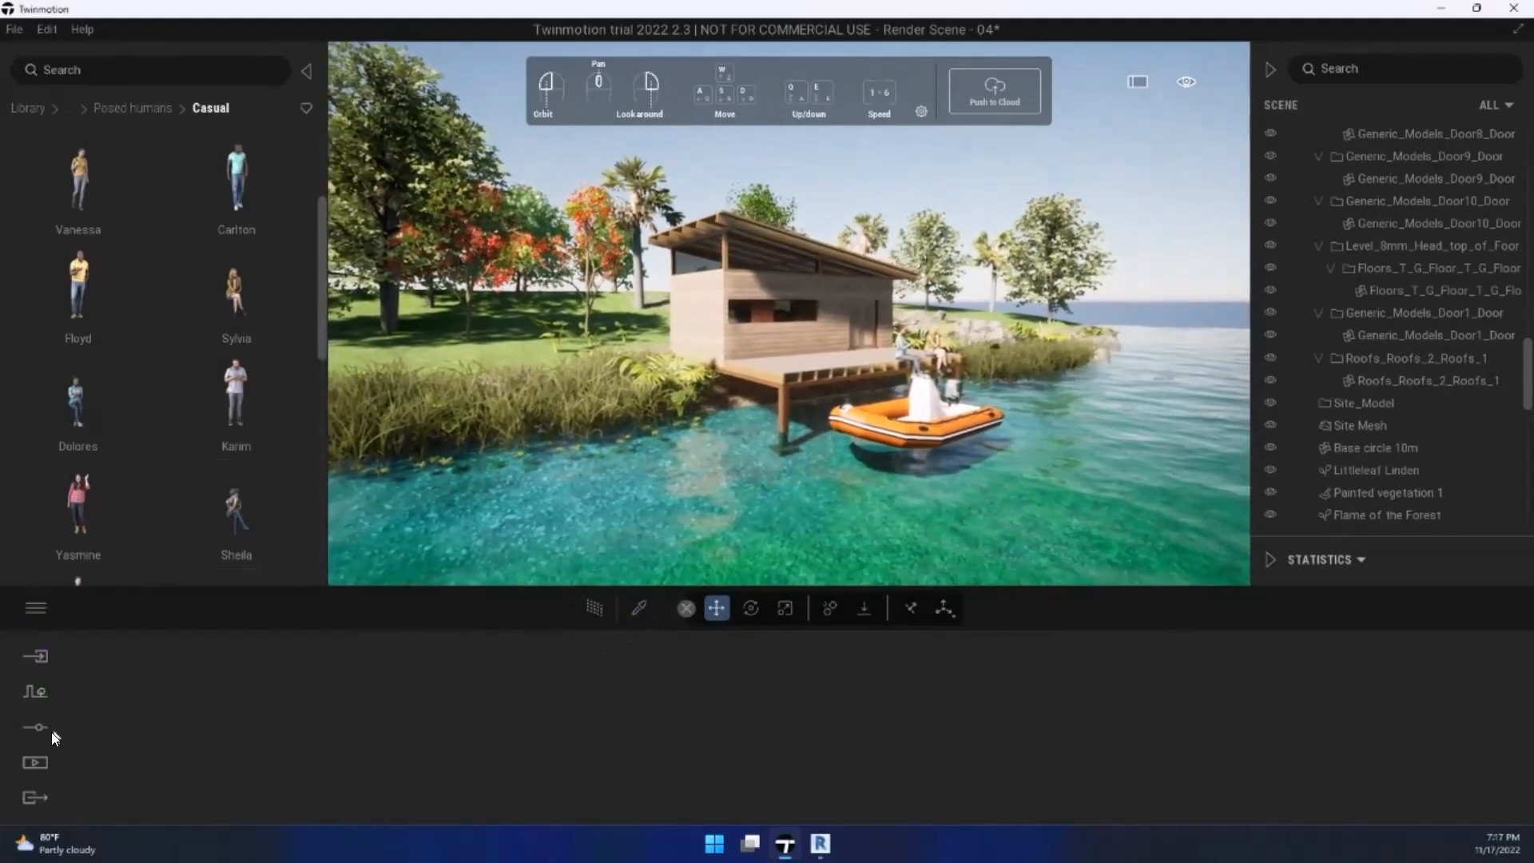
pyautogui.click(41, 729)
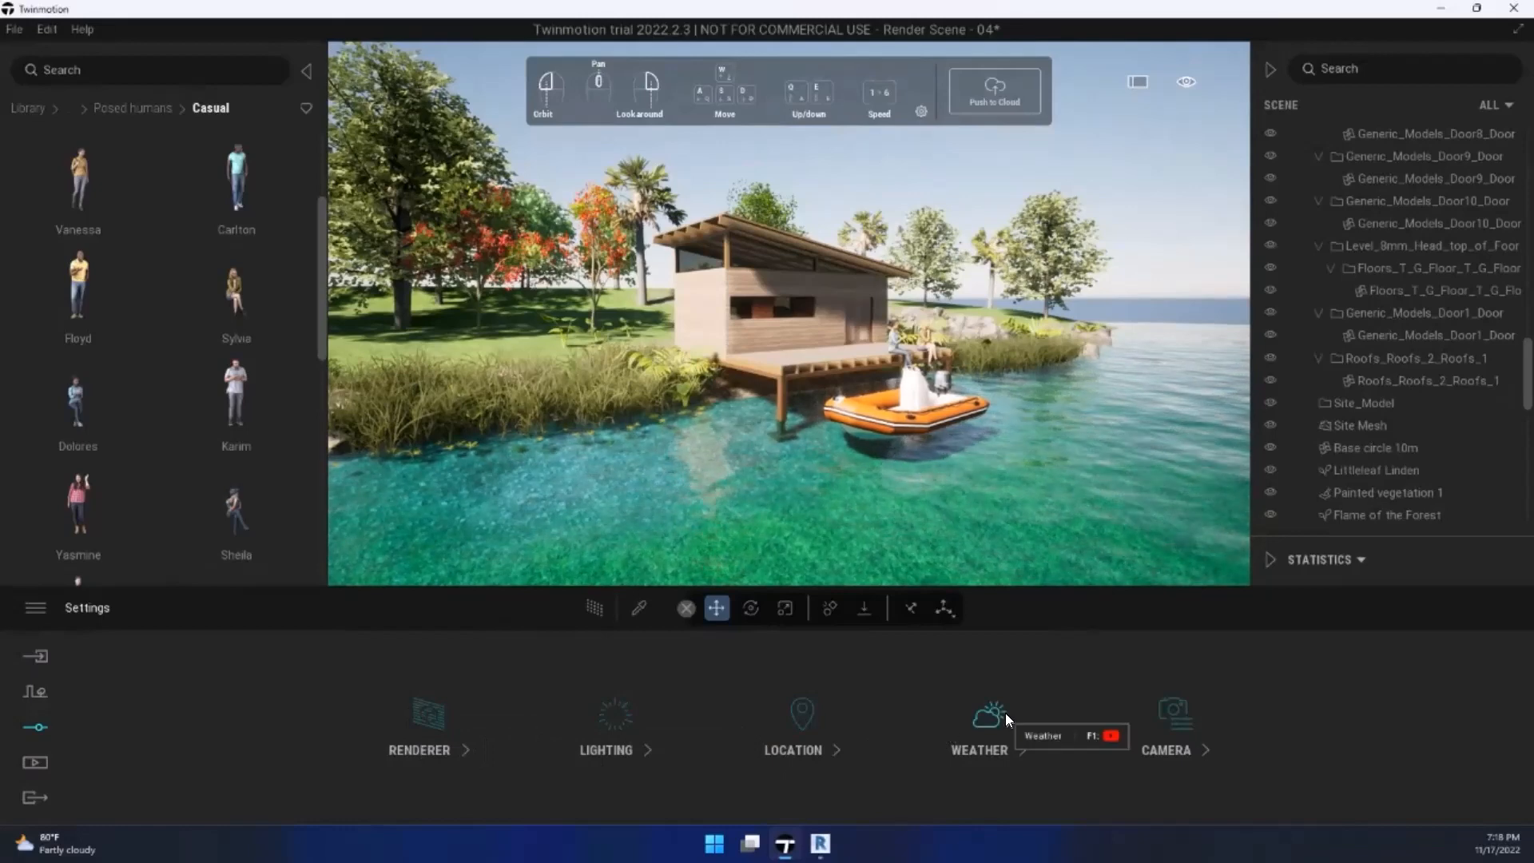
pyautogui.click(614, 716)
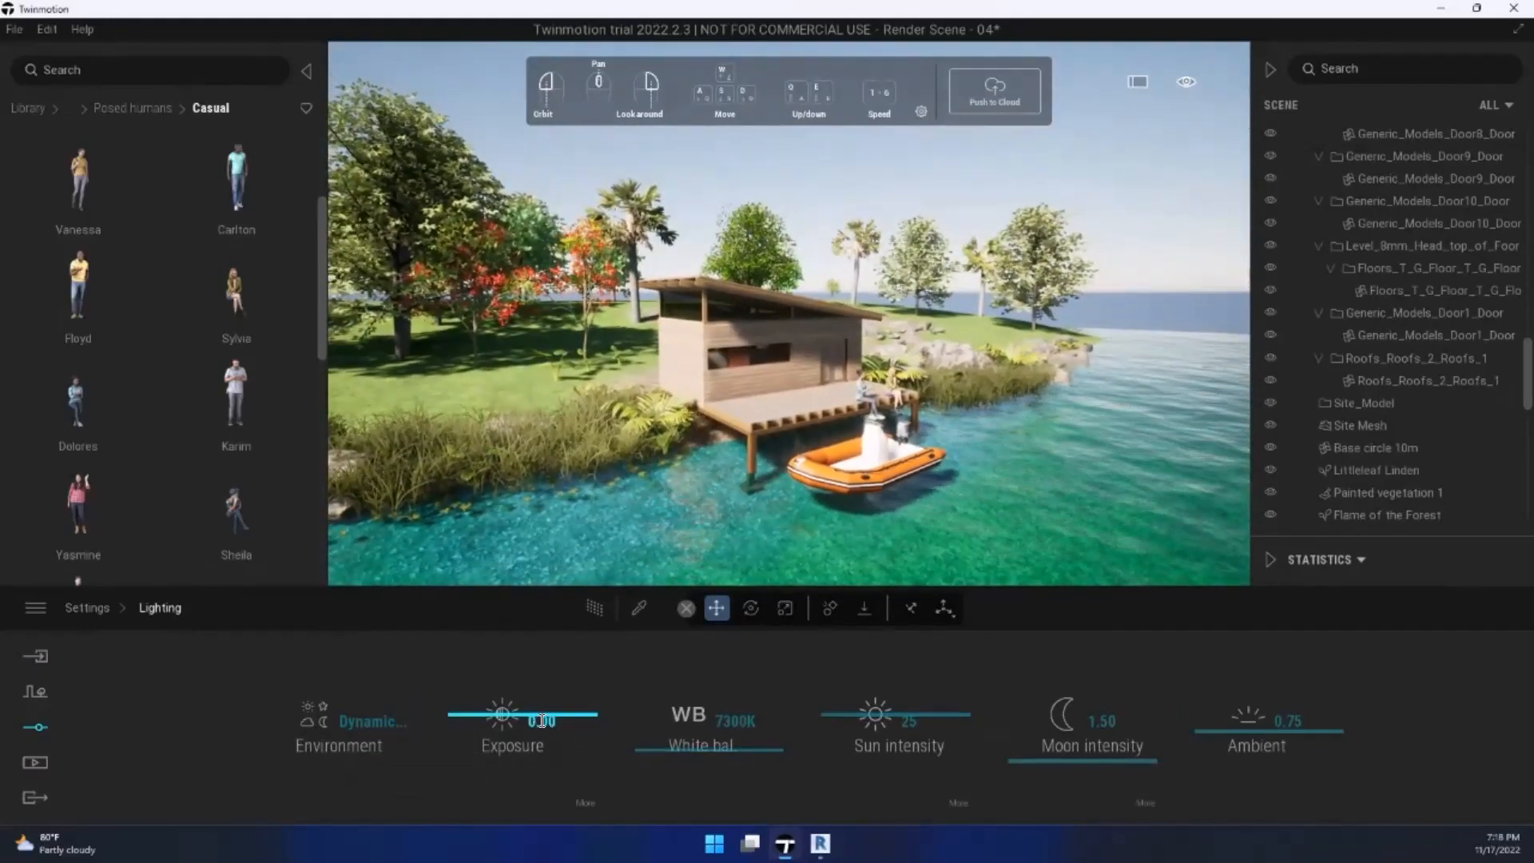
pyautogui.moveTo(566, 737)
pyautogui.mouseDown()
pyautogui.moveTo(604, 710)
pyautogui.moveTo(572, 752)
pyautogui.moveTo(580, 674)
pyautogui.moveTo(588, 713)
pyautogui.moveTo(565, 729)
pyautogui.mouseUp()
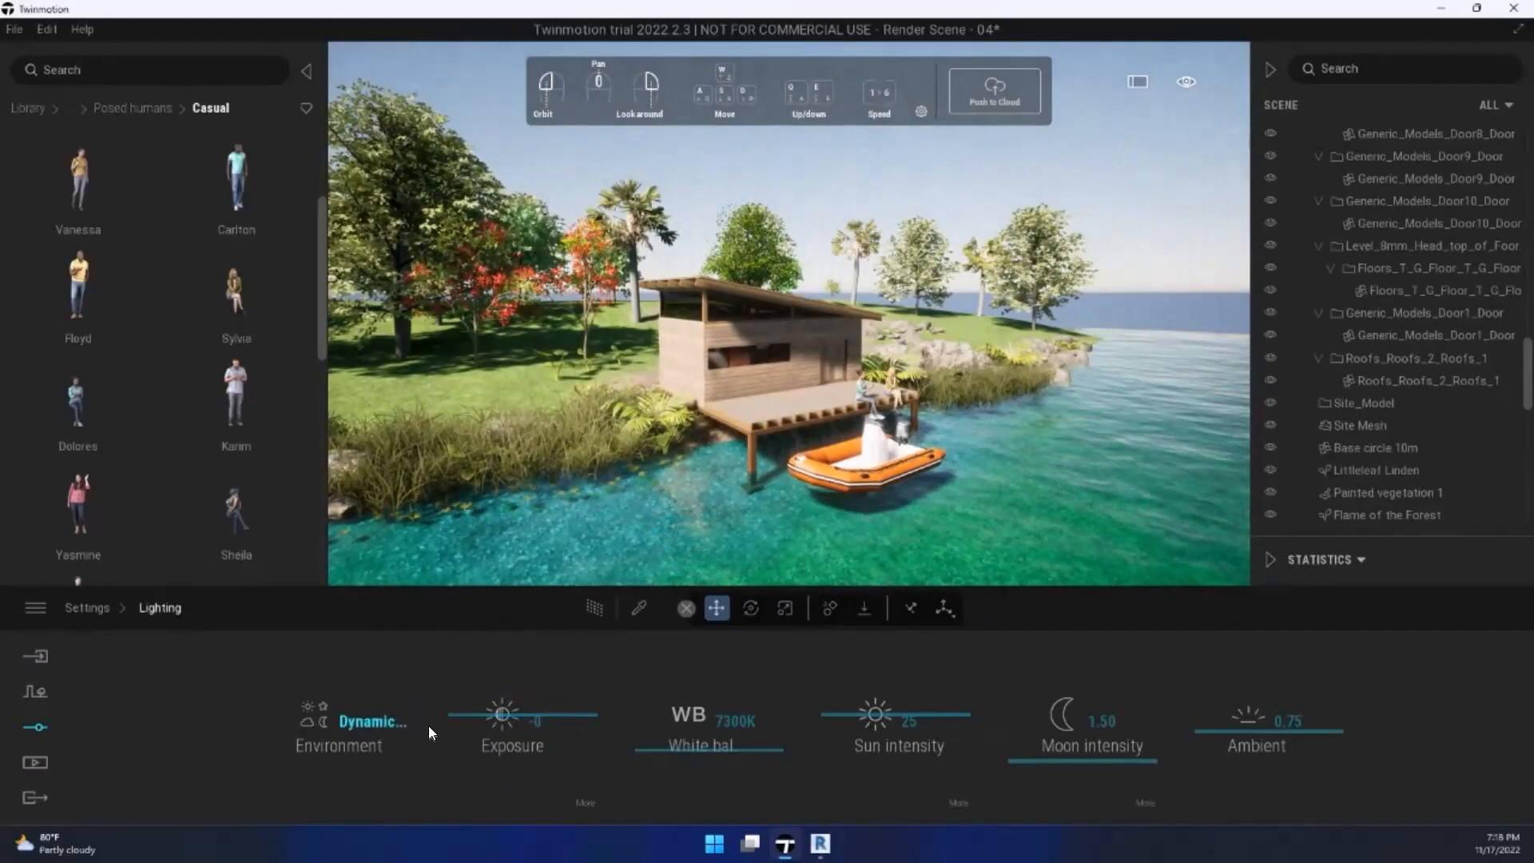
pyautogui.scroll(5, 622, 552)
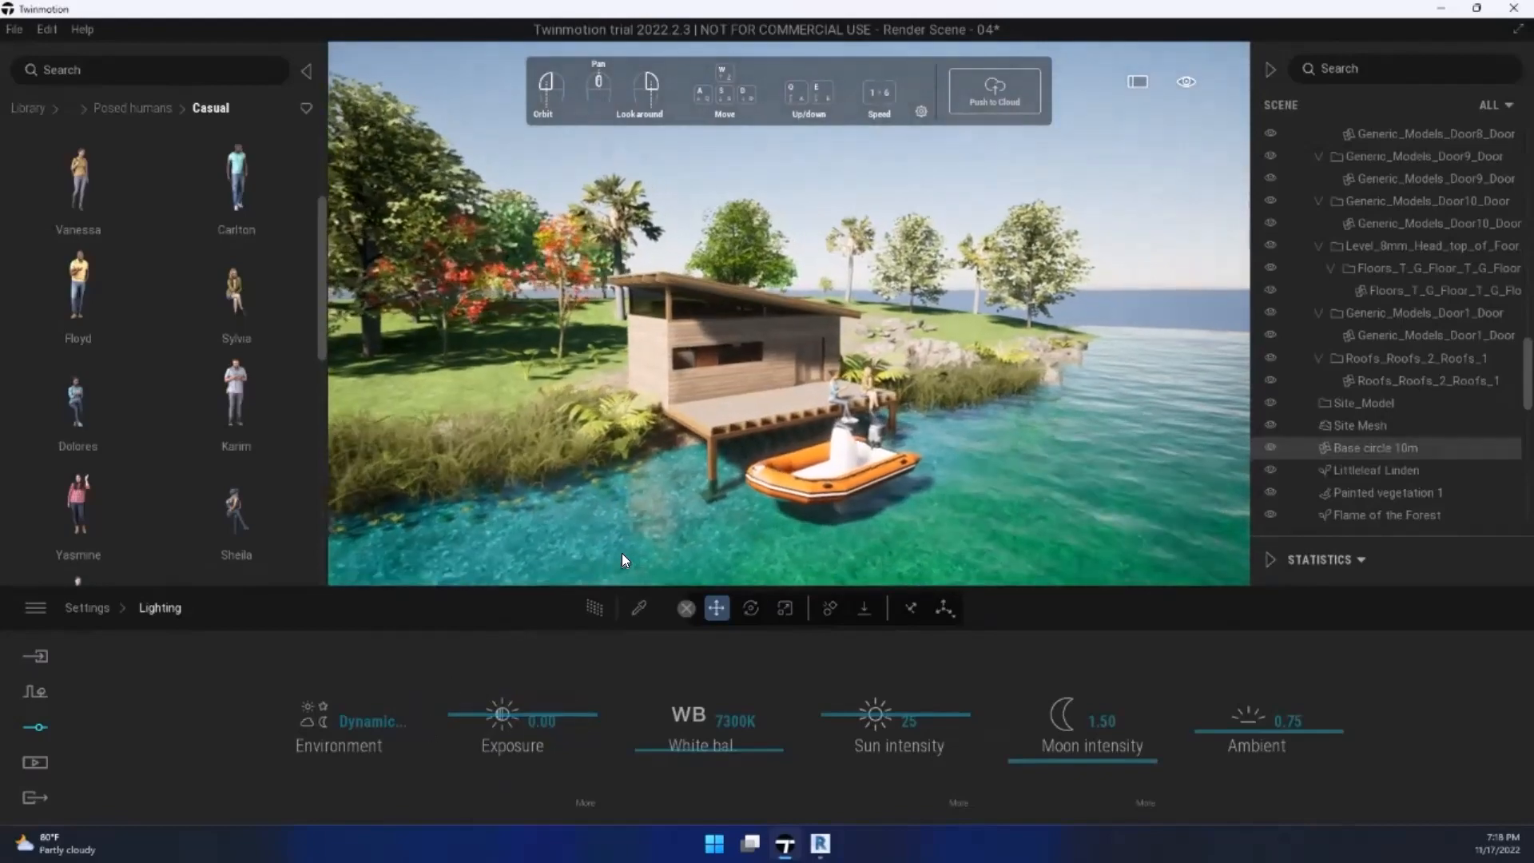
pyautogui.press('s')
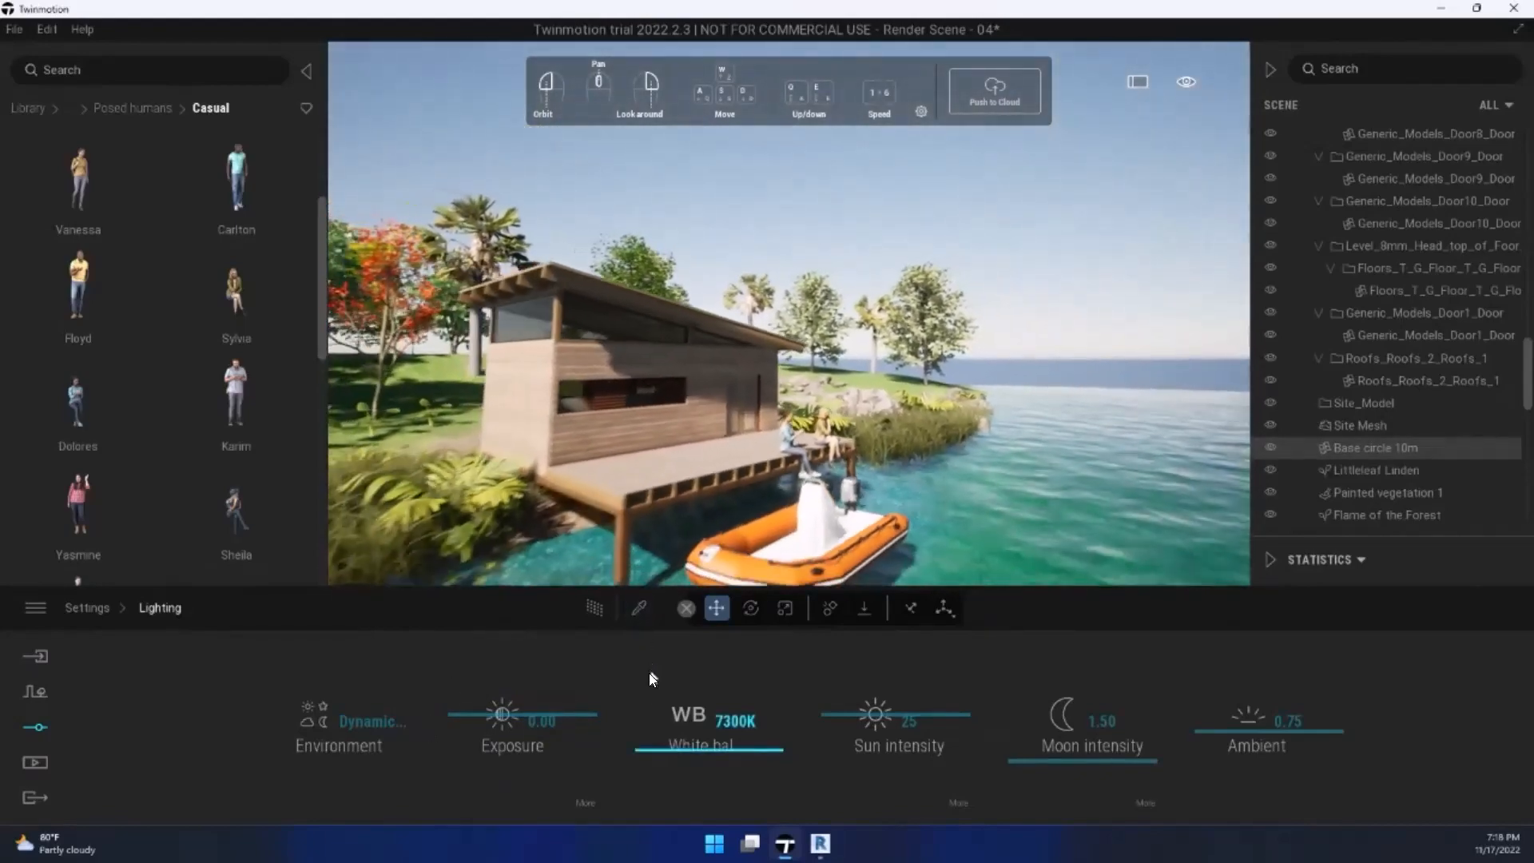
pyautogui.click(587, 800)
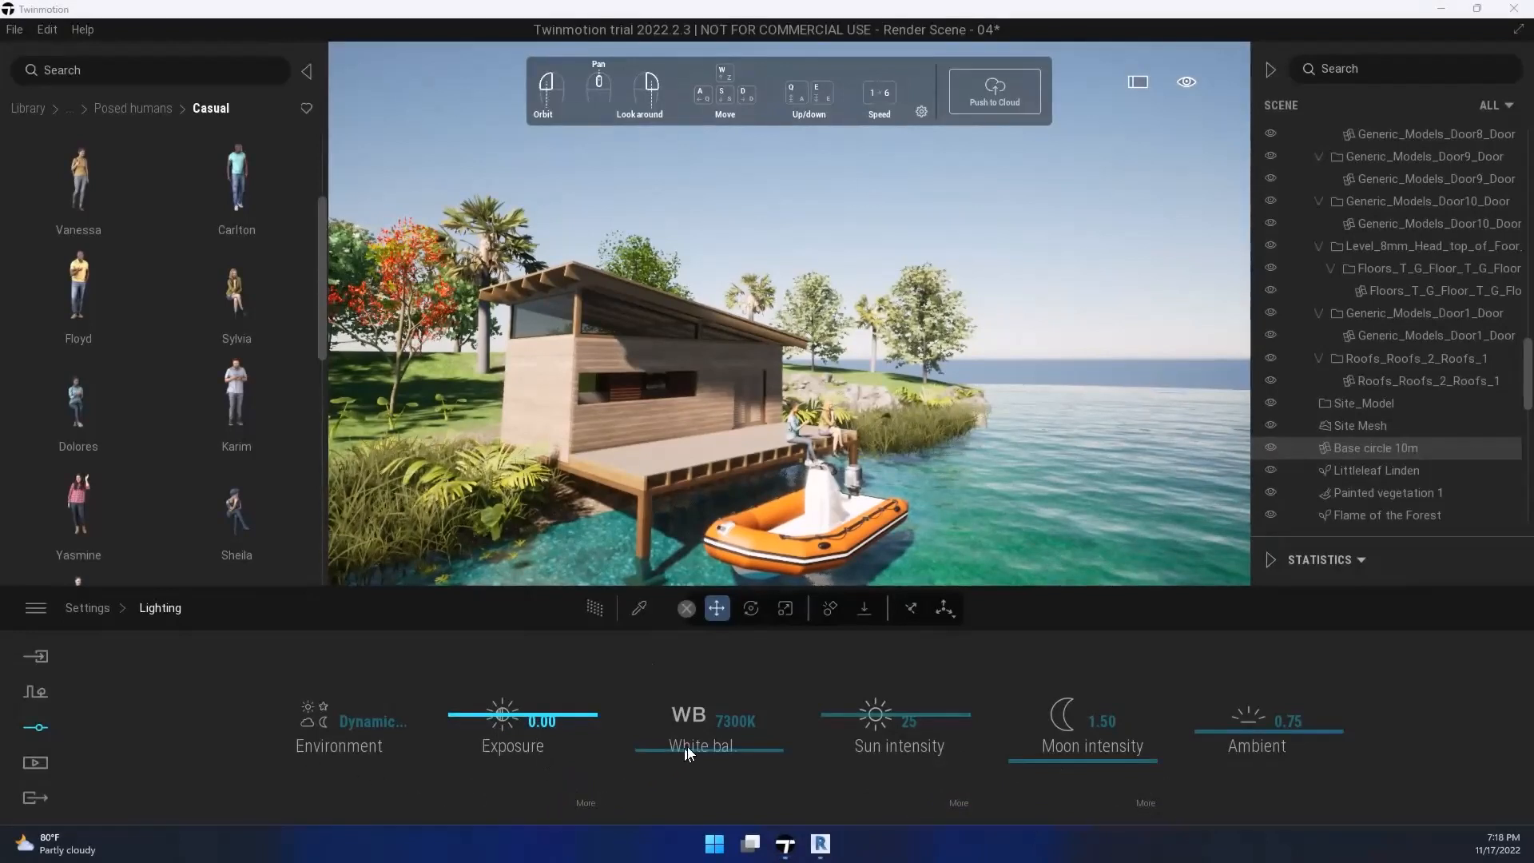
# Step: Set the white balance to 6391K and the sun intensity to 15
pyautogui.moveTo(697, 749); pyautogui.dragTo(705, 698)
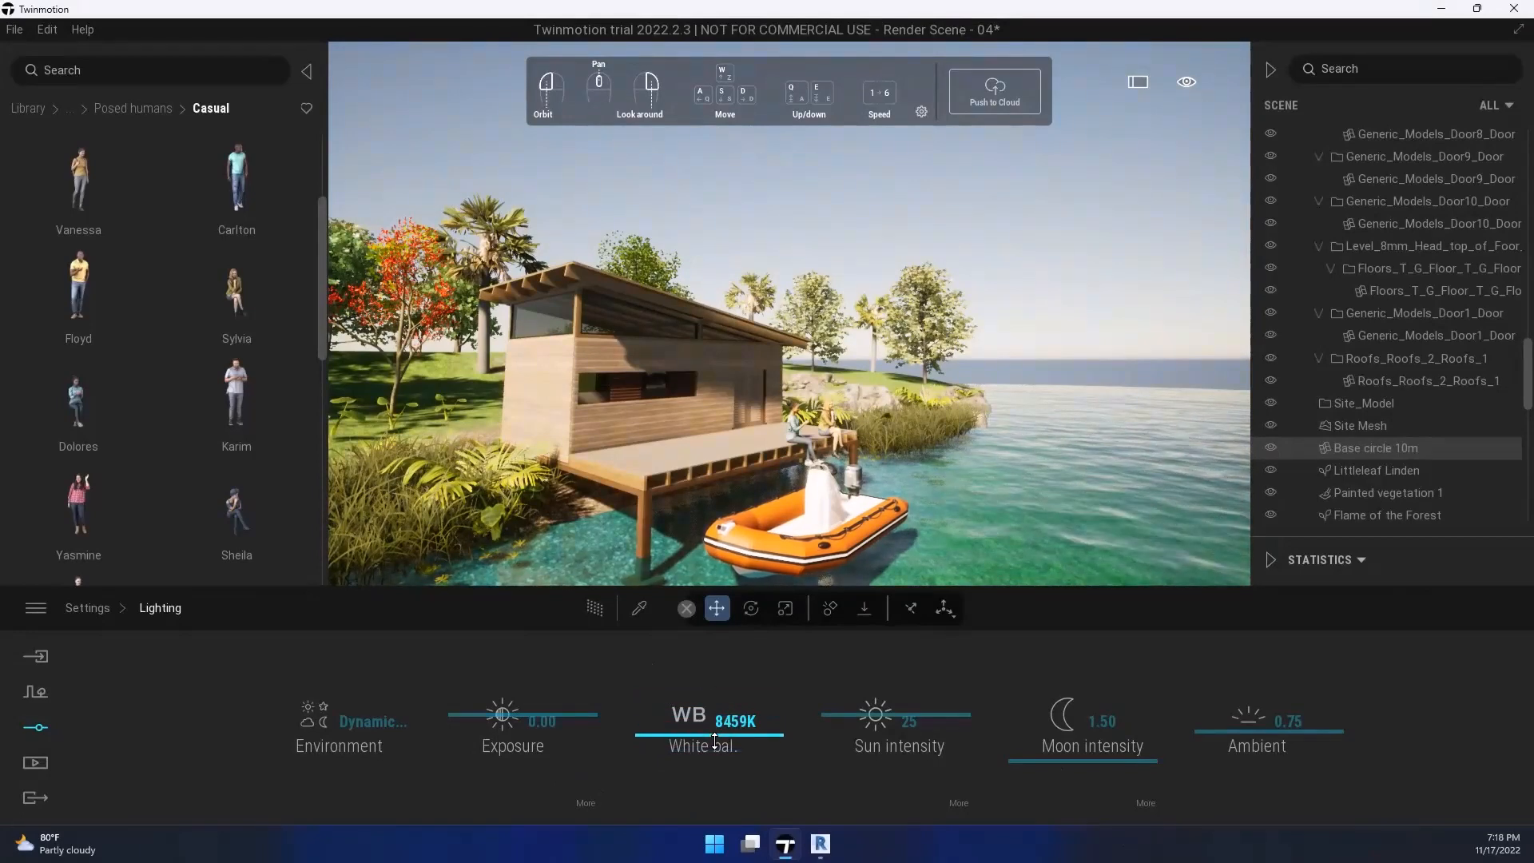
pyautogui.moveTo(715, 760); pyautogui.dragTo(720, 795)
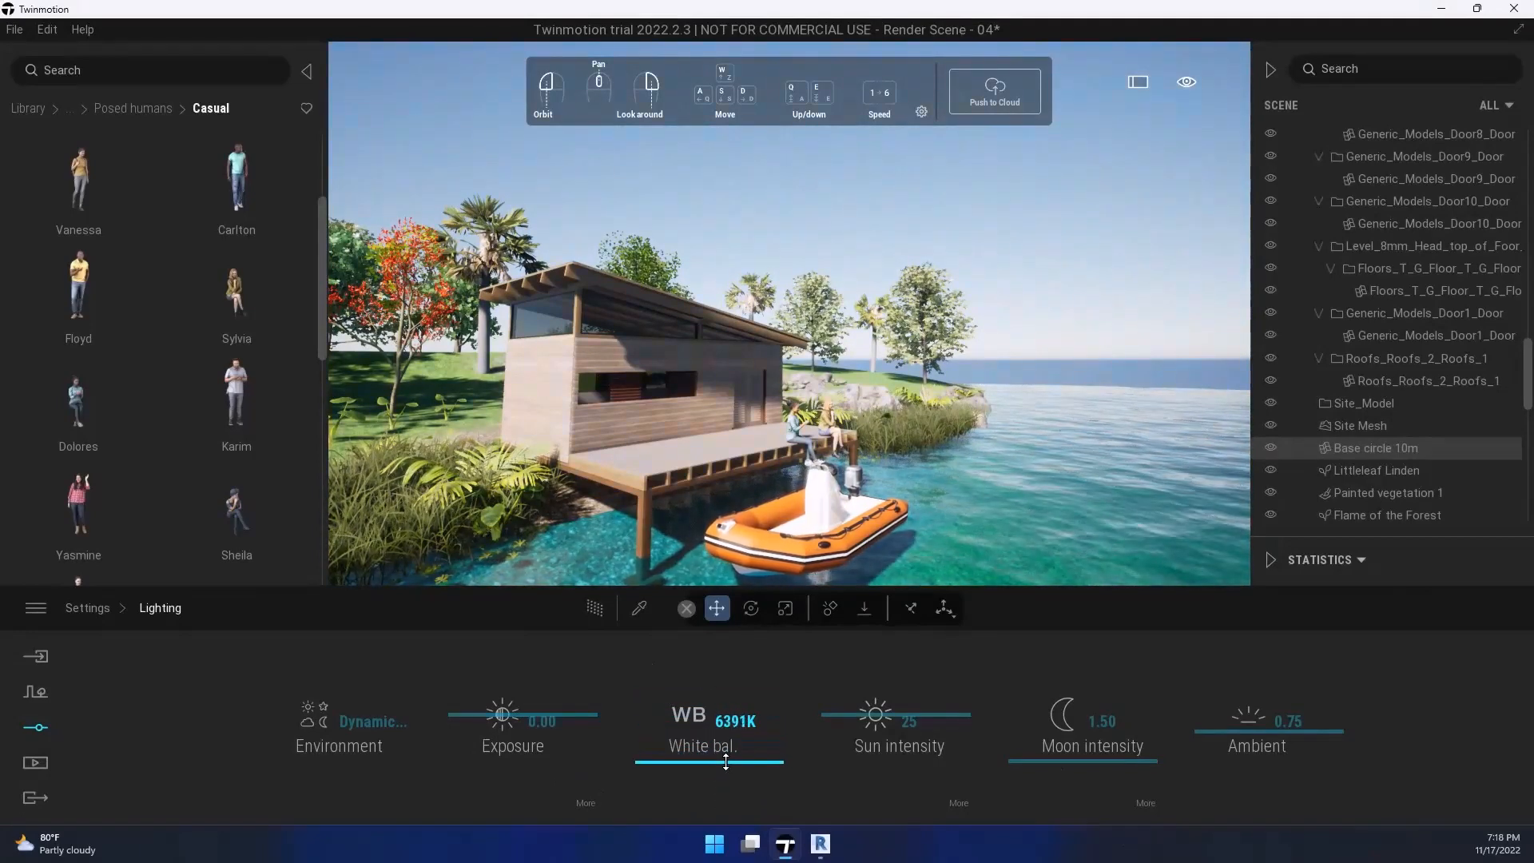
pyautogui.moveTo(860, 722); pyautogui.dragTo(866, 690)
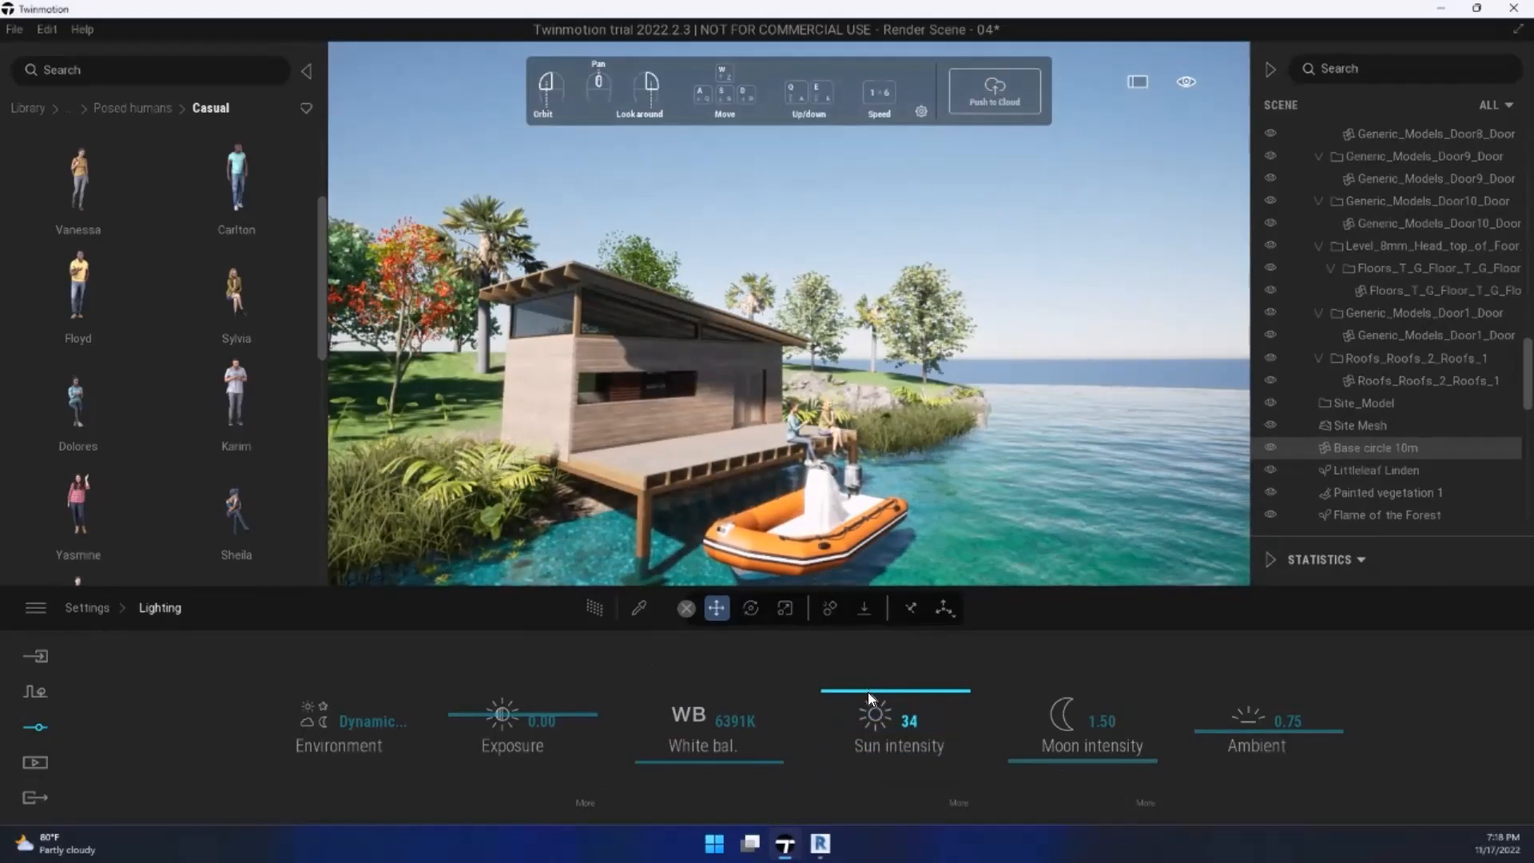
pyautogui.moveTo(869, 692); pyautogui.dragTo(888, 738)
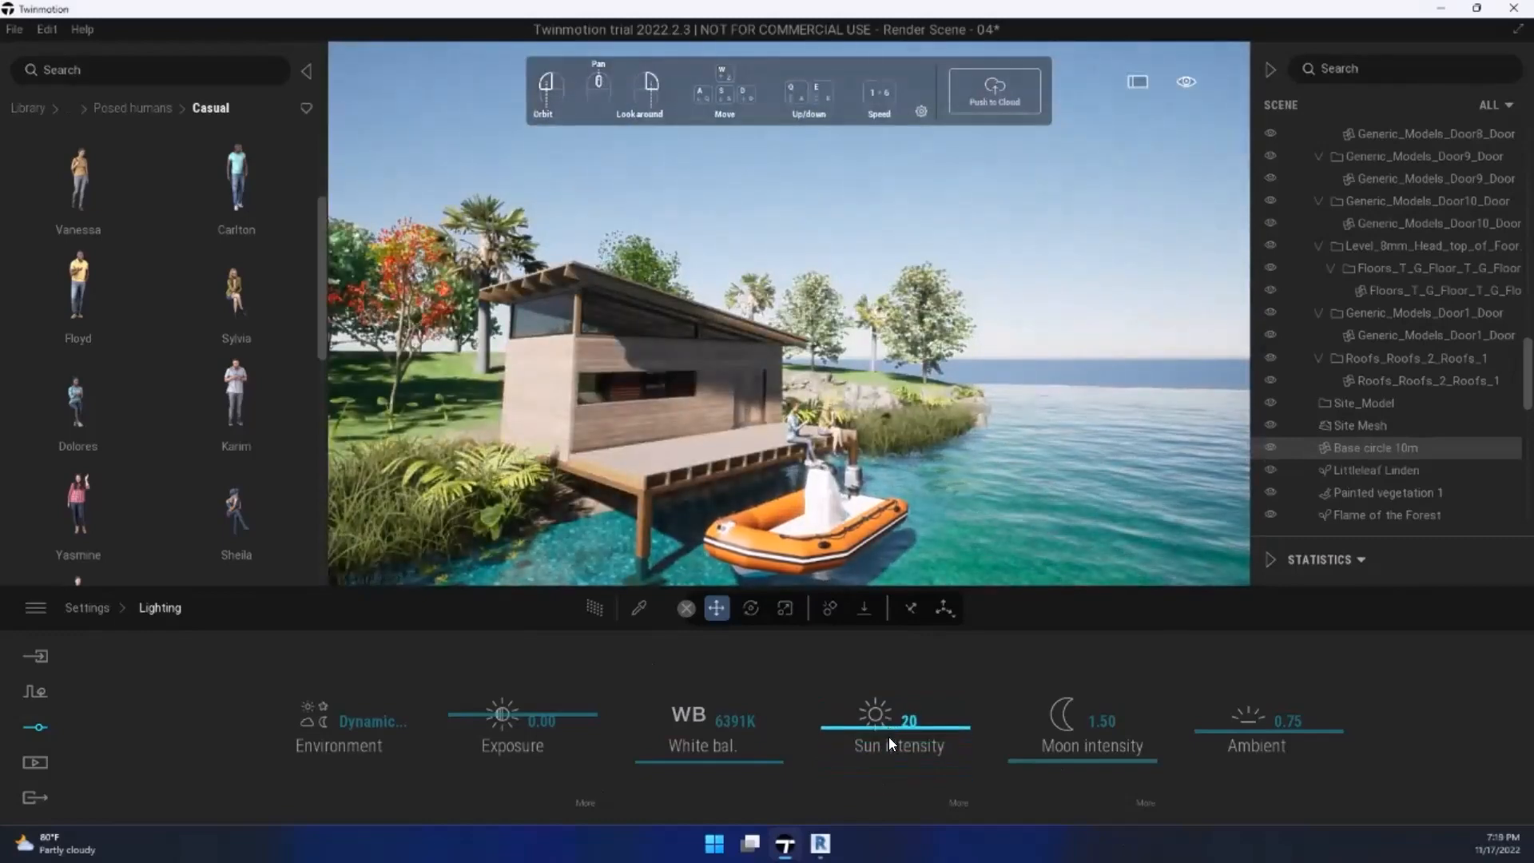
pyautogui.click(890, 741)
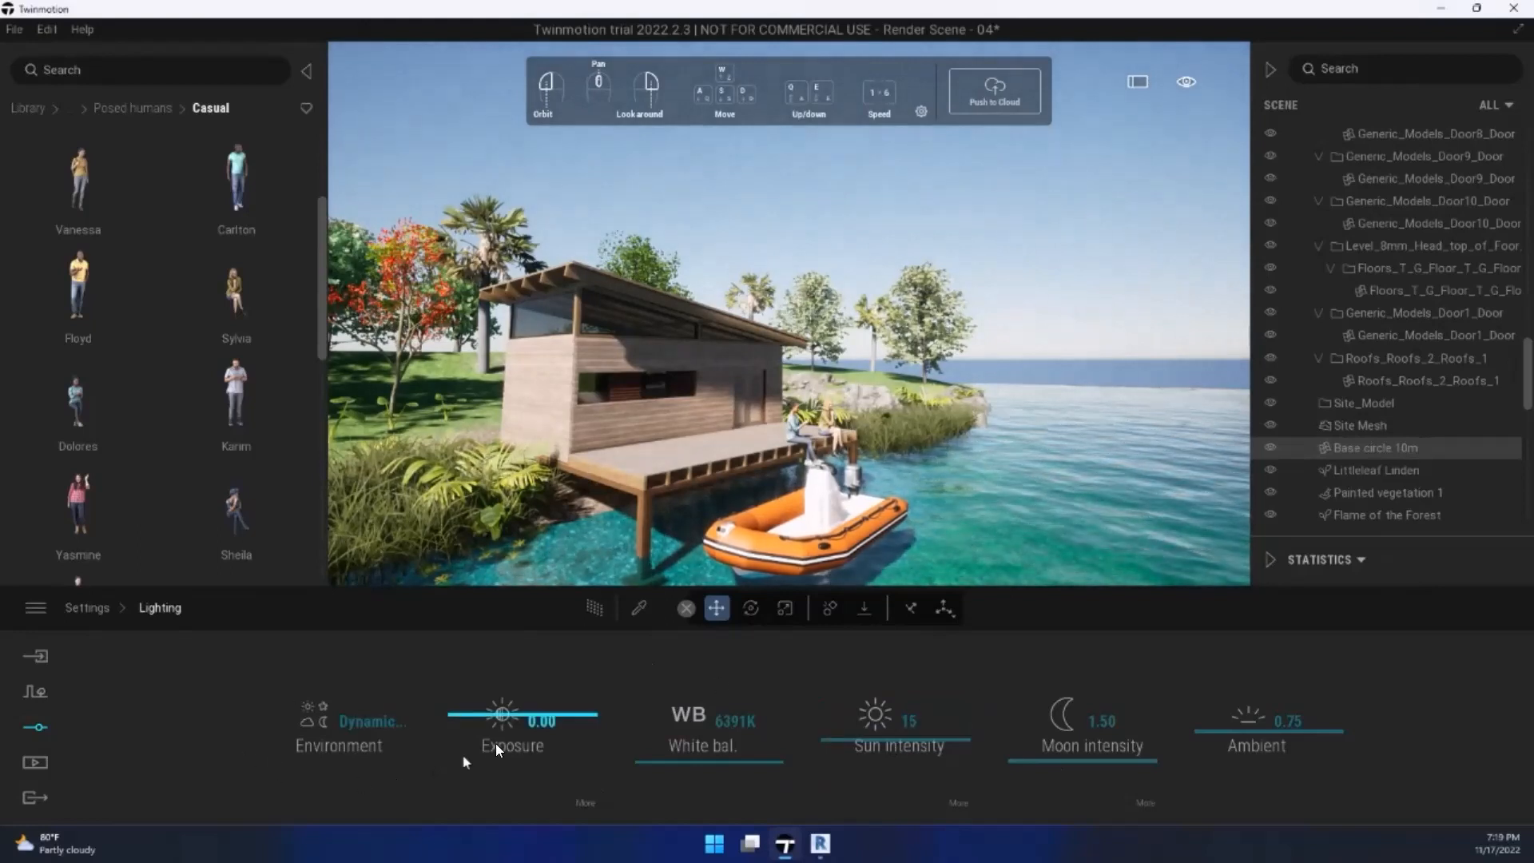
# Step: Open the detailed exposure settings and examine how auto-exposure handles the house interior compared with the exterior
pyautogui.click(580, 810)
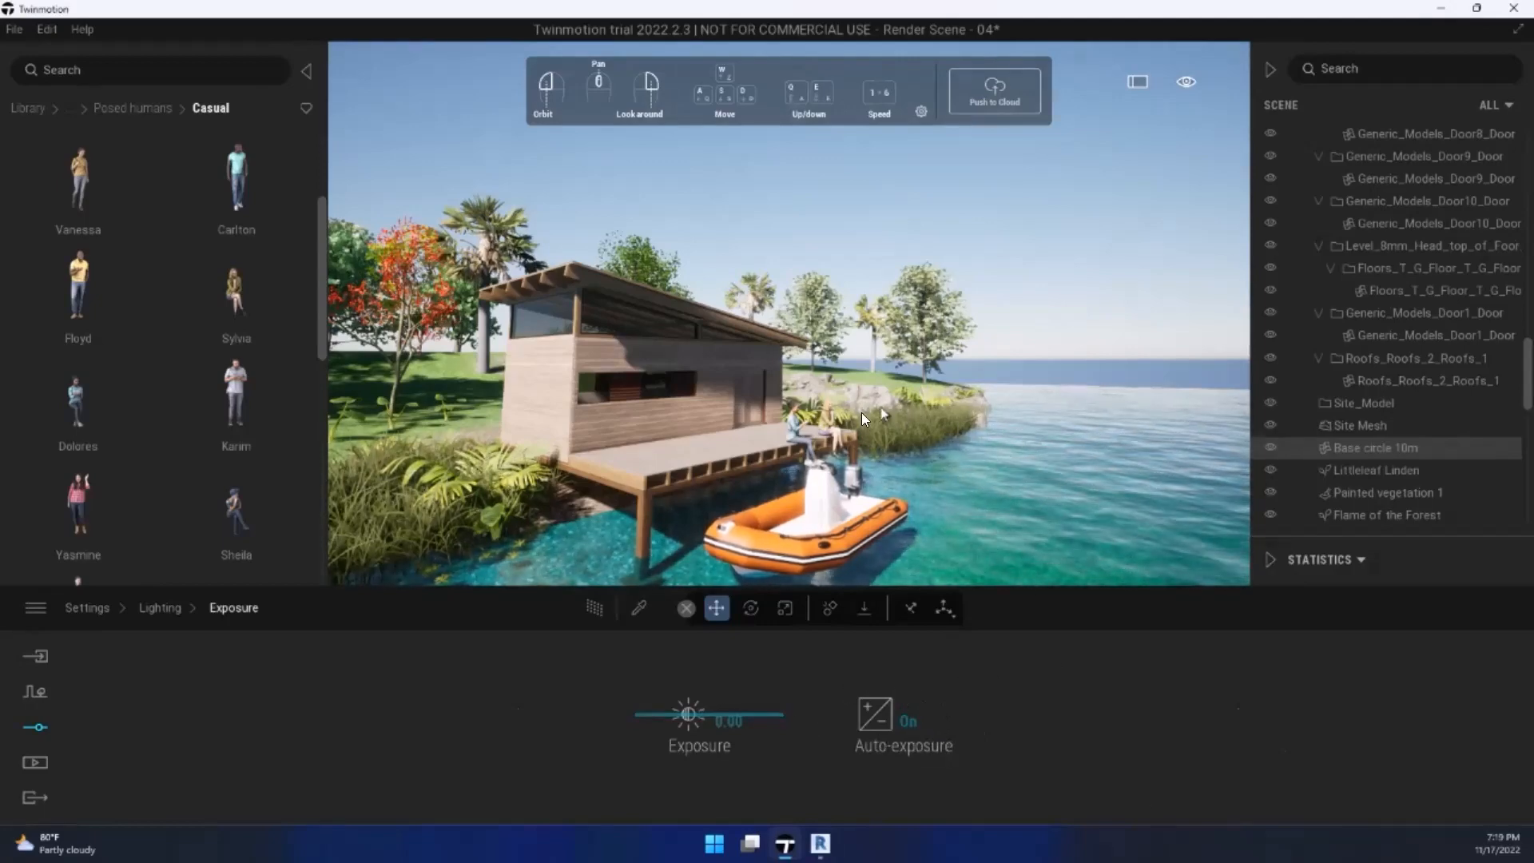
pyautogui.press('w')
pyautogui.moveTo(798, 416); pyautogui.dragTo(143, 474, button='right')
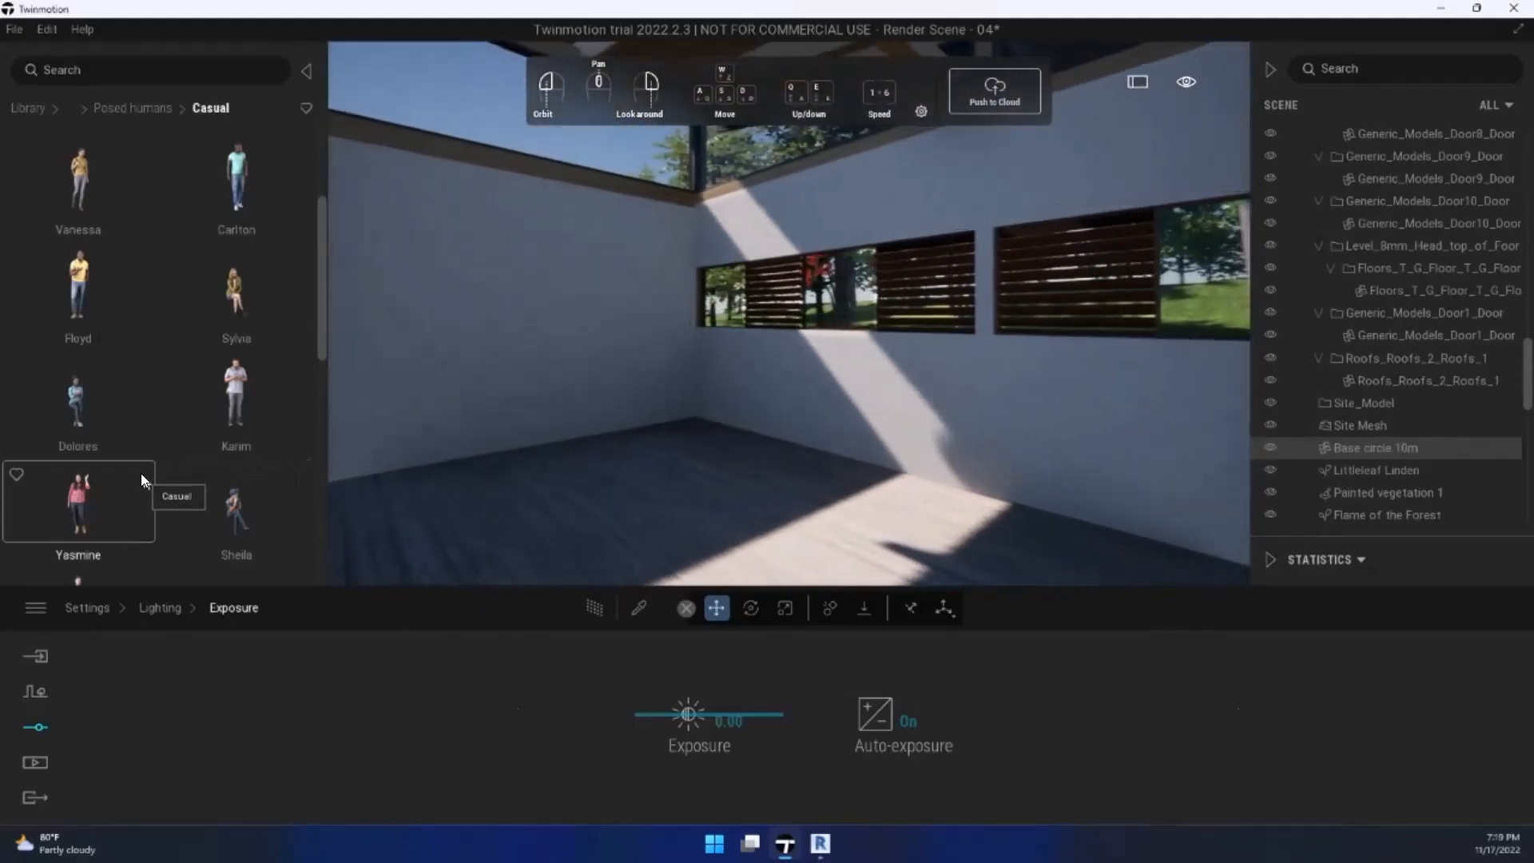
pyautogui.press('s')
pyautogui.press('a')
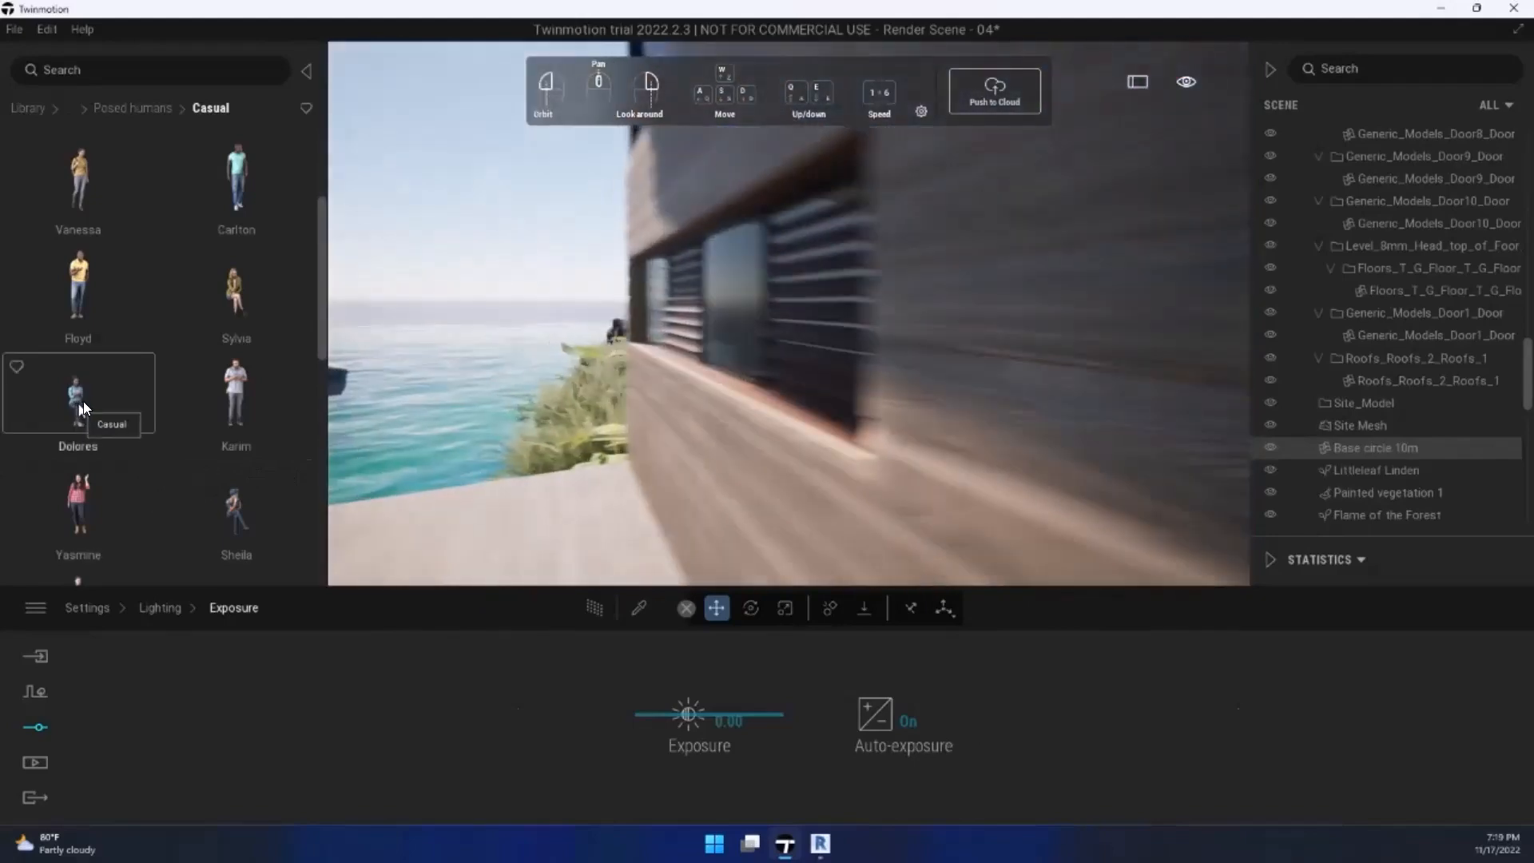
pyautogui.press('d')
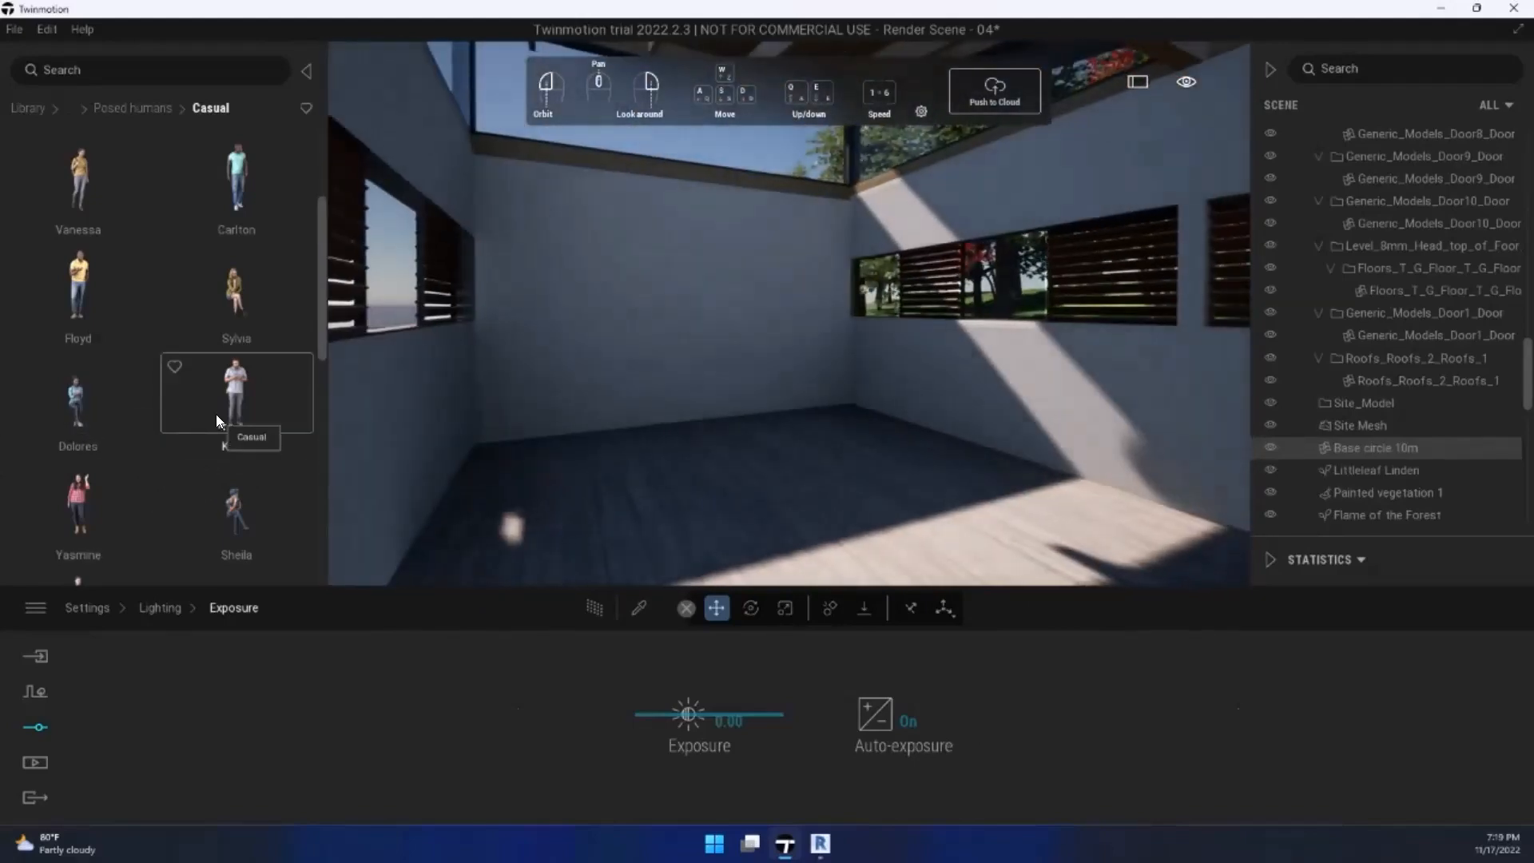
pyautogui.press('a')
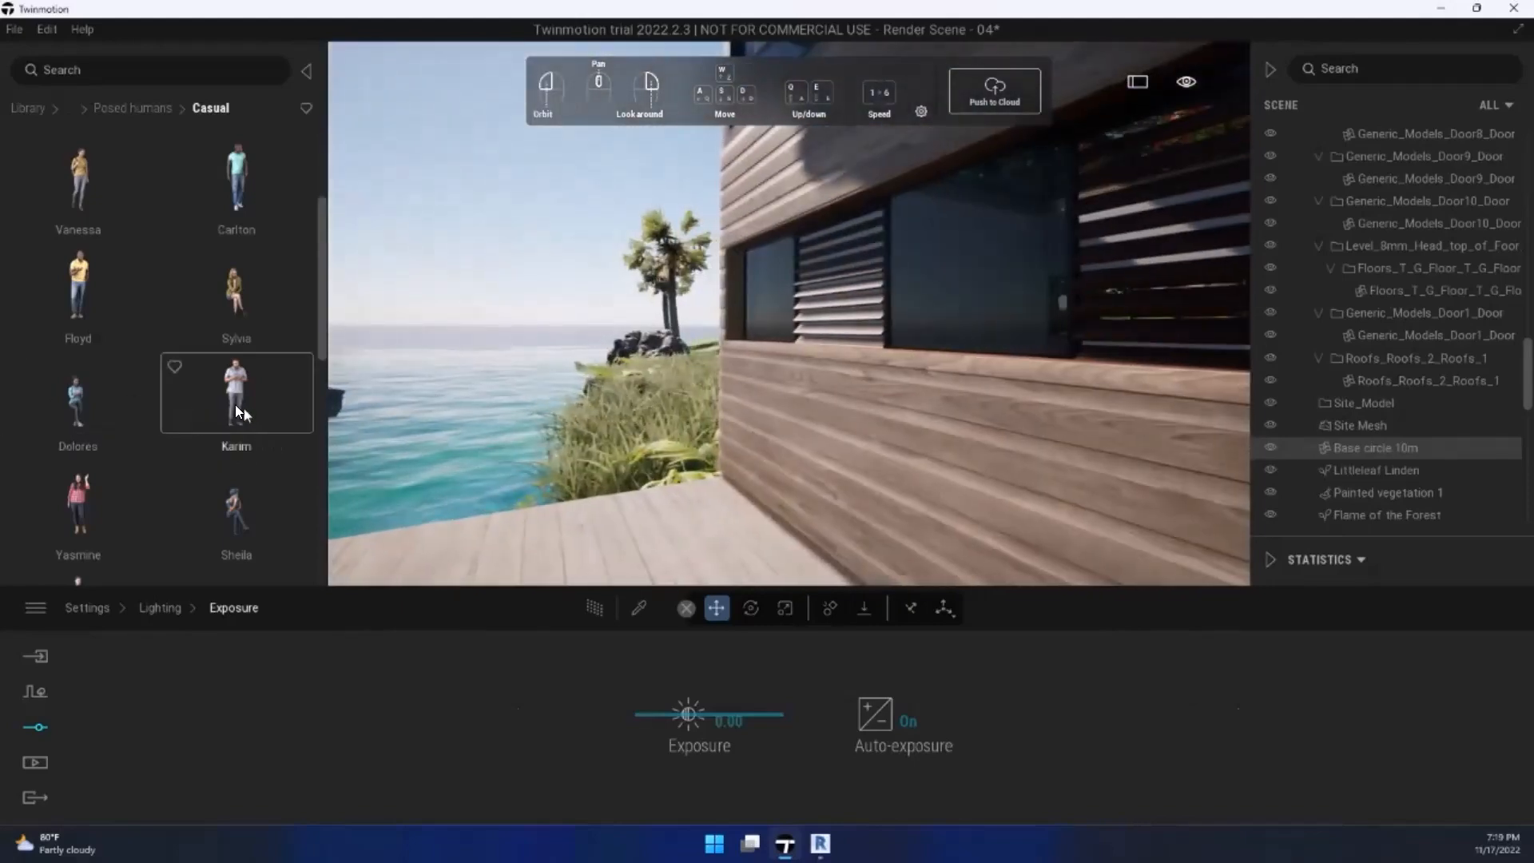
pyautogui.press('d')
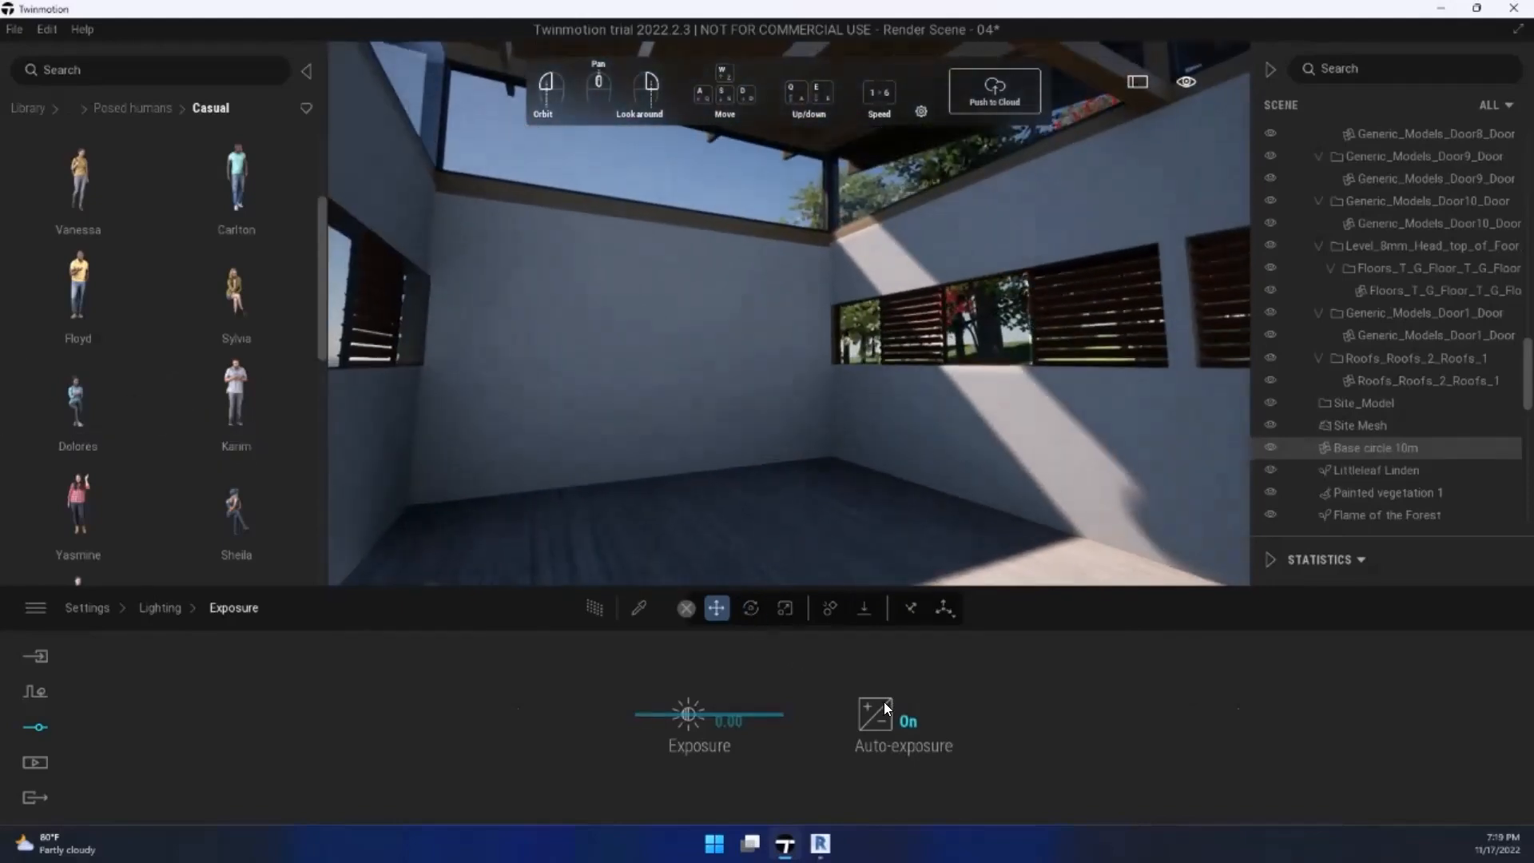
# Step: Switch off auto-exposure to check the house exterior without it, and turn it back on
pyautogui.click(885, 703)
pyautogui.press('a')
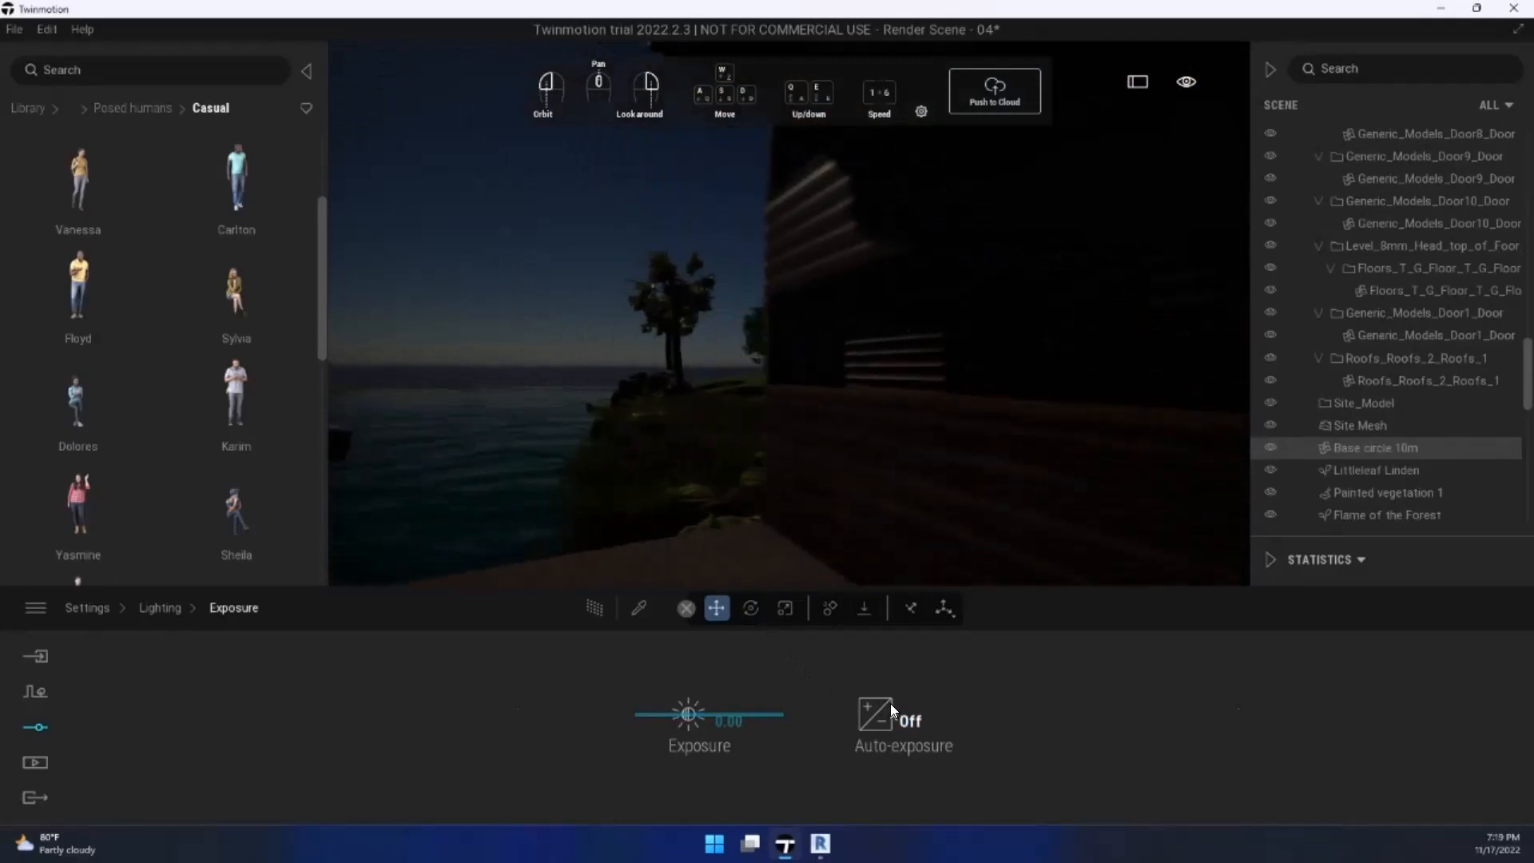
pyautogui.press('s')
pyautogui.press('d')
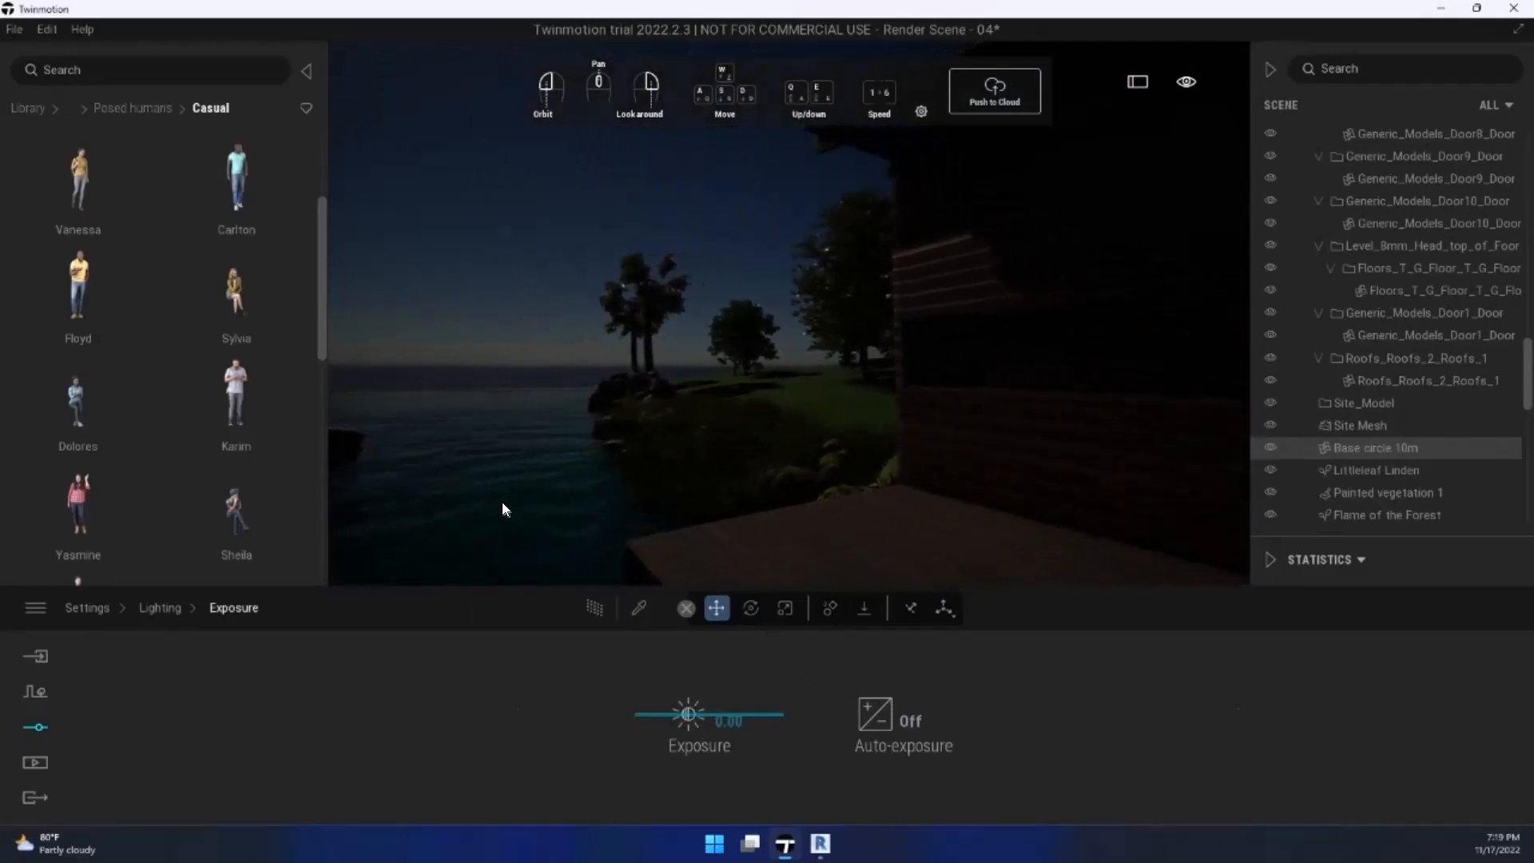
pyautogui.press('d')
pyautogui.press('q')
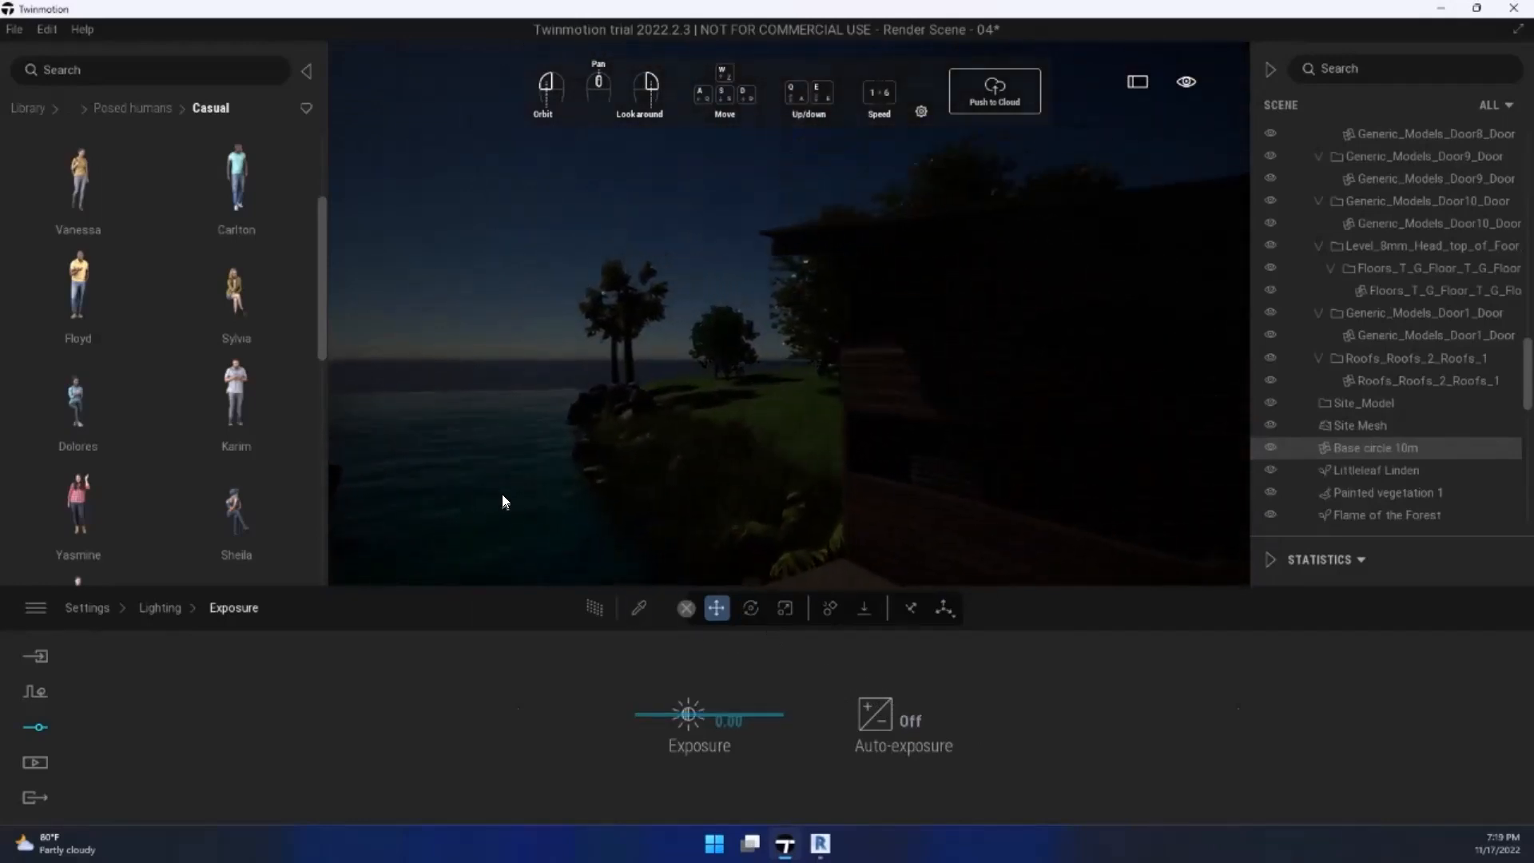
pyautogui.moveTo(503, 494); pyautogui.dragTo(833, 489, button='right')
pyautogui.press('e')
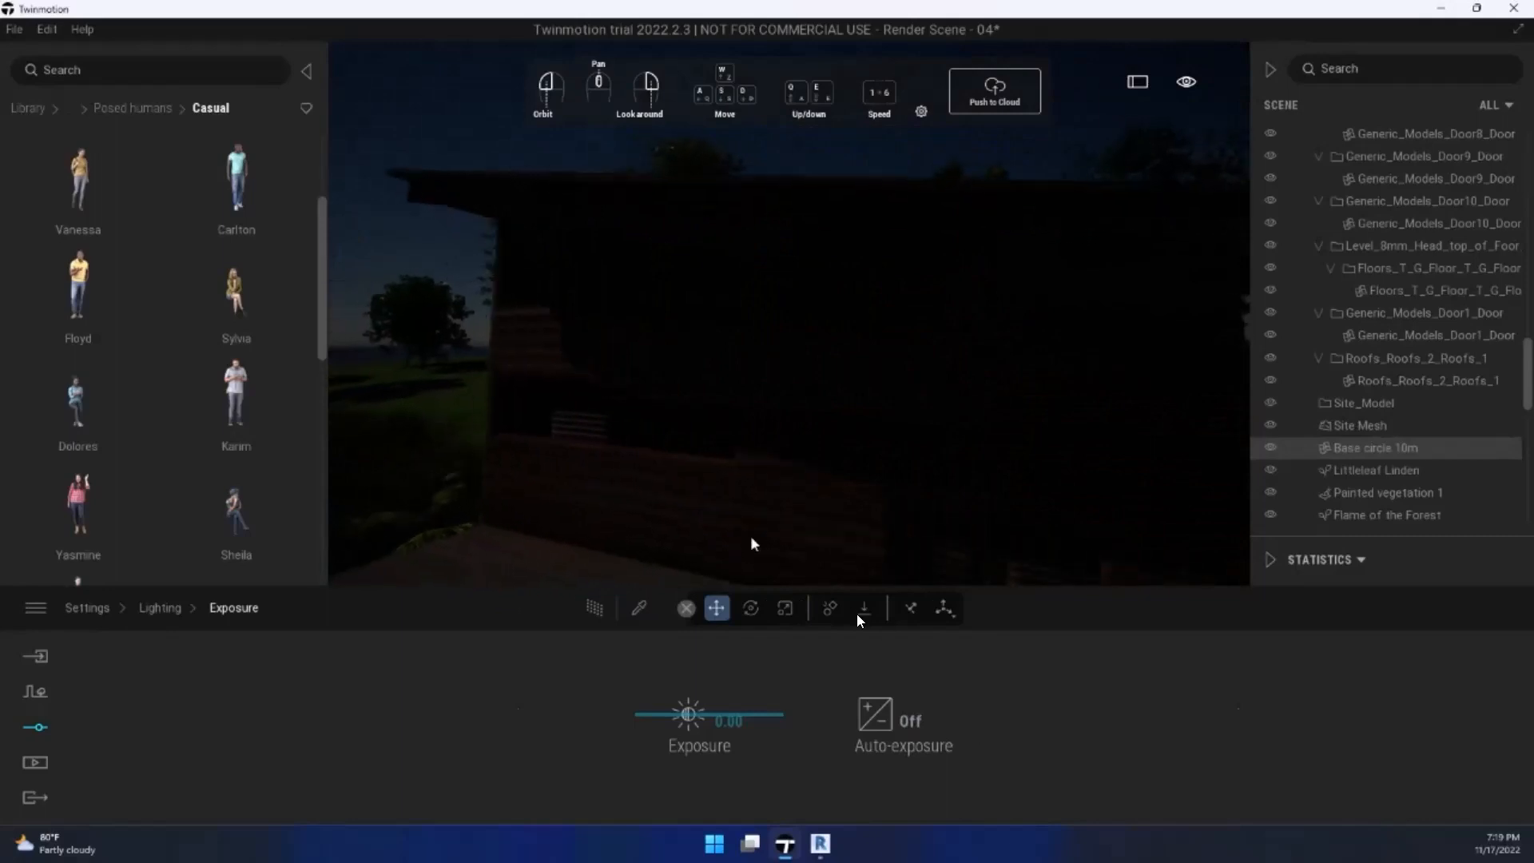
pyautogui.click(903, 718)
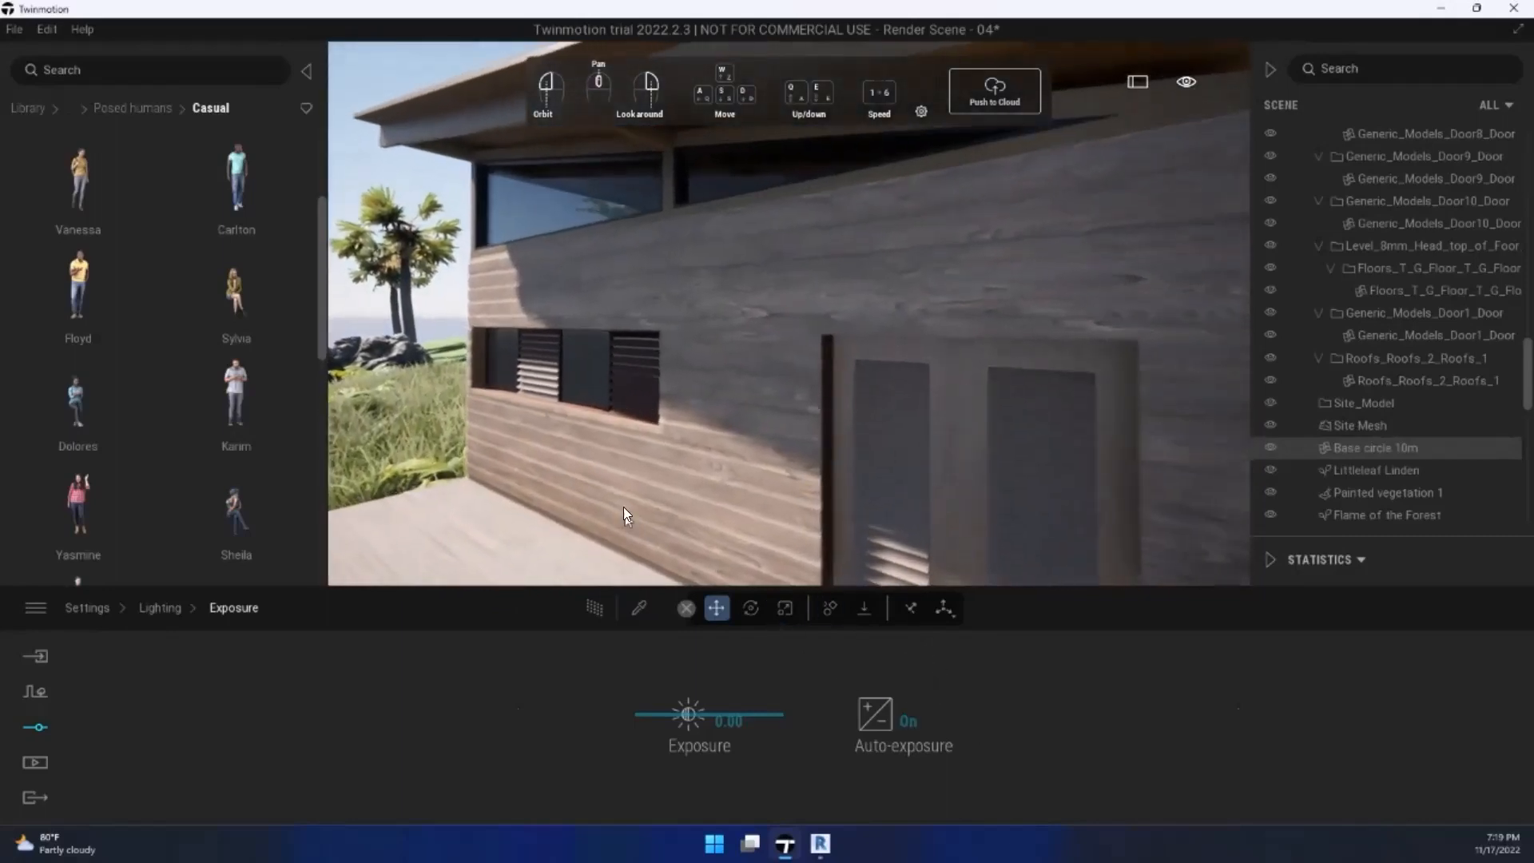
# Step: Examine the auto-exposure response while moving around the roof and in and out through the house's upper windows
pyautogui.press('s')
pyautogui.press('q')
pyautogui.moveTo(729, 509); pyautogui.dragTo(871, 486, button='right')
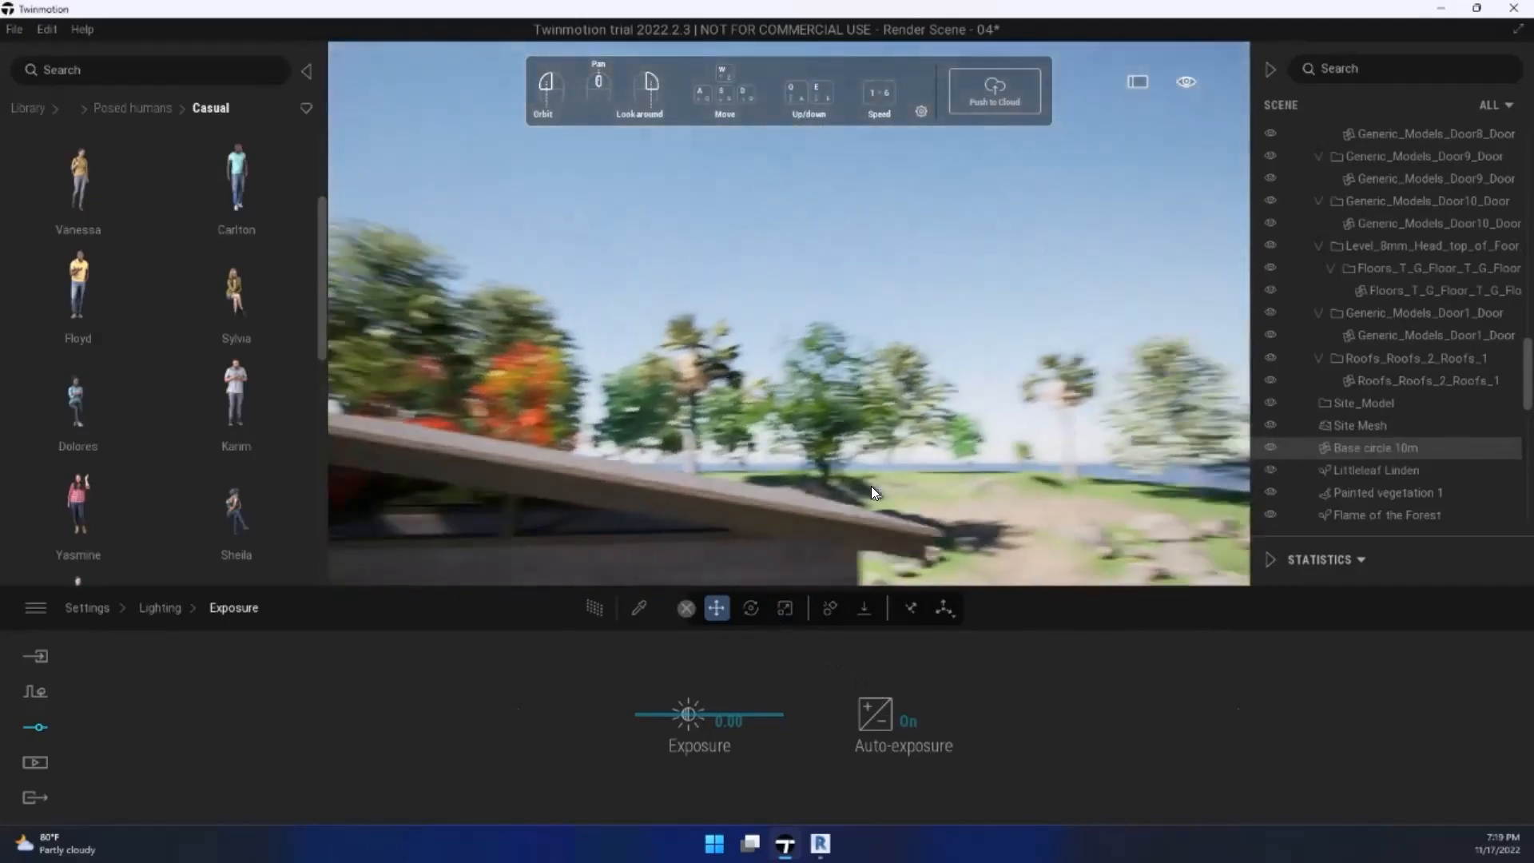
pyautogui.press('w')
pyautogui.press('e')
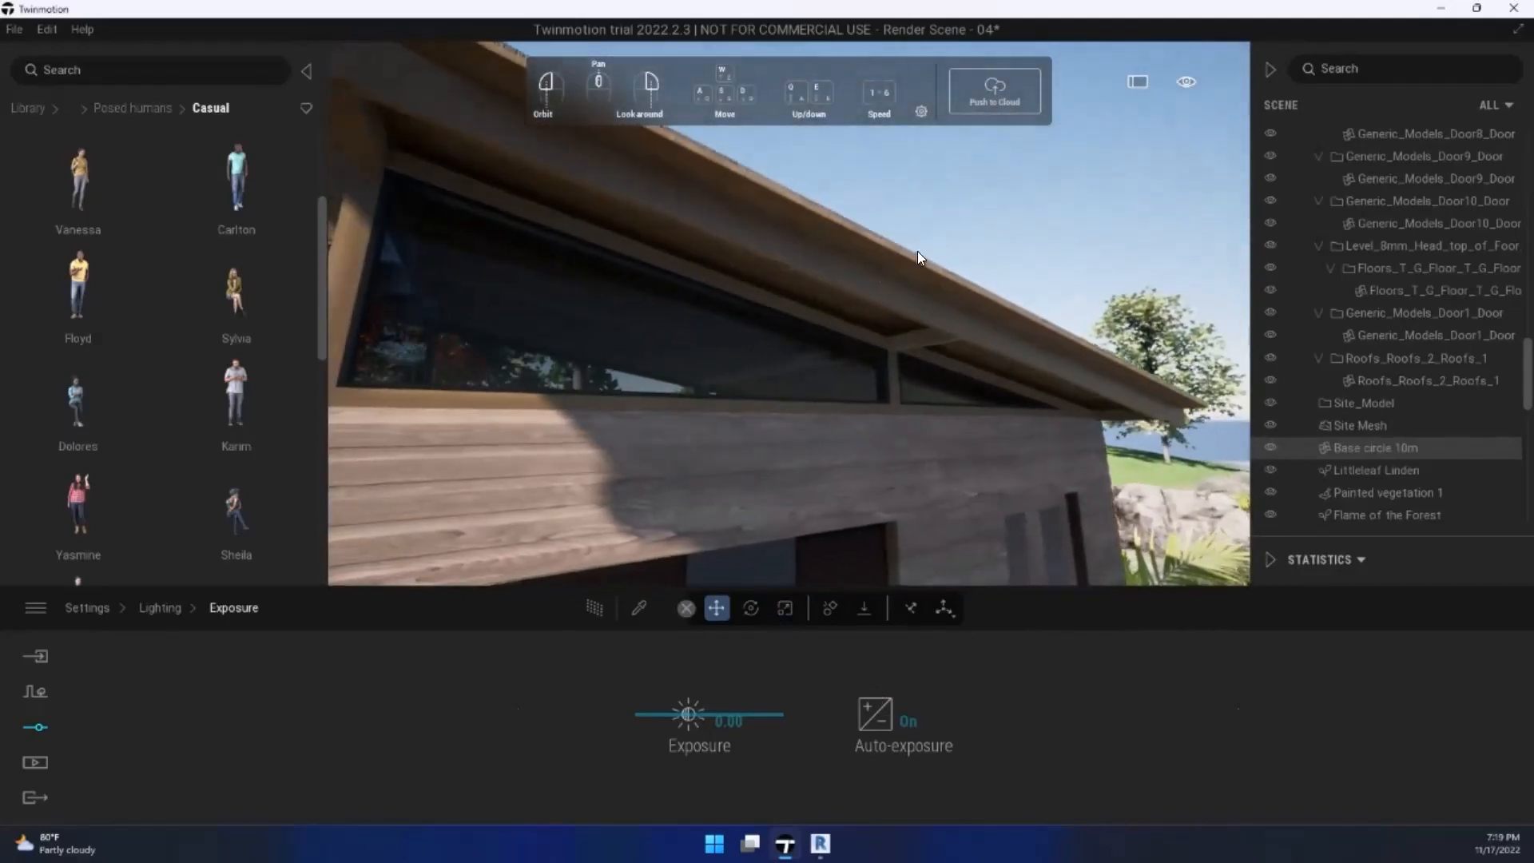
pyautogui.press('s')
pyautogui.moveTo(916, 259); pyautogui.dragTo(911, 332, button='right')
pyautogui.press('w')
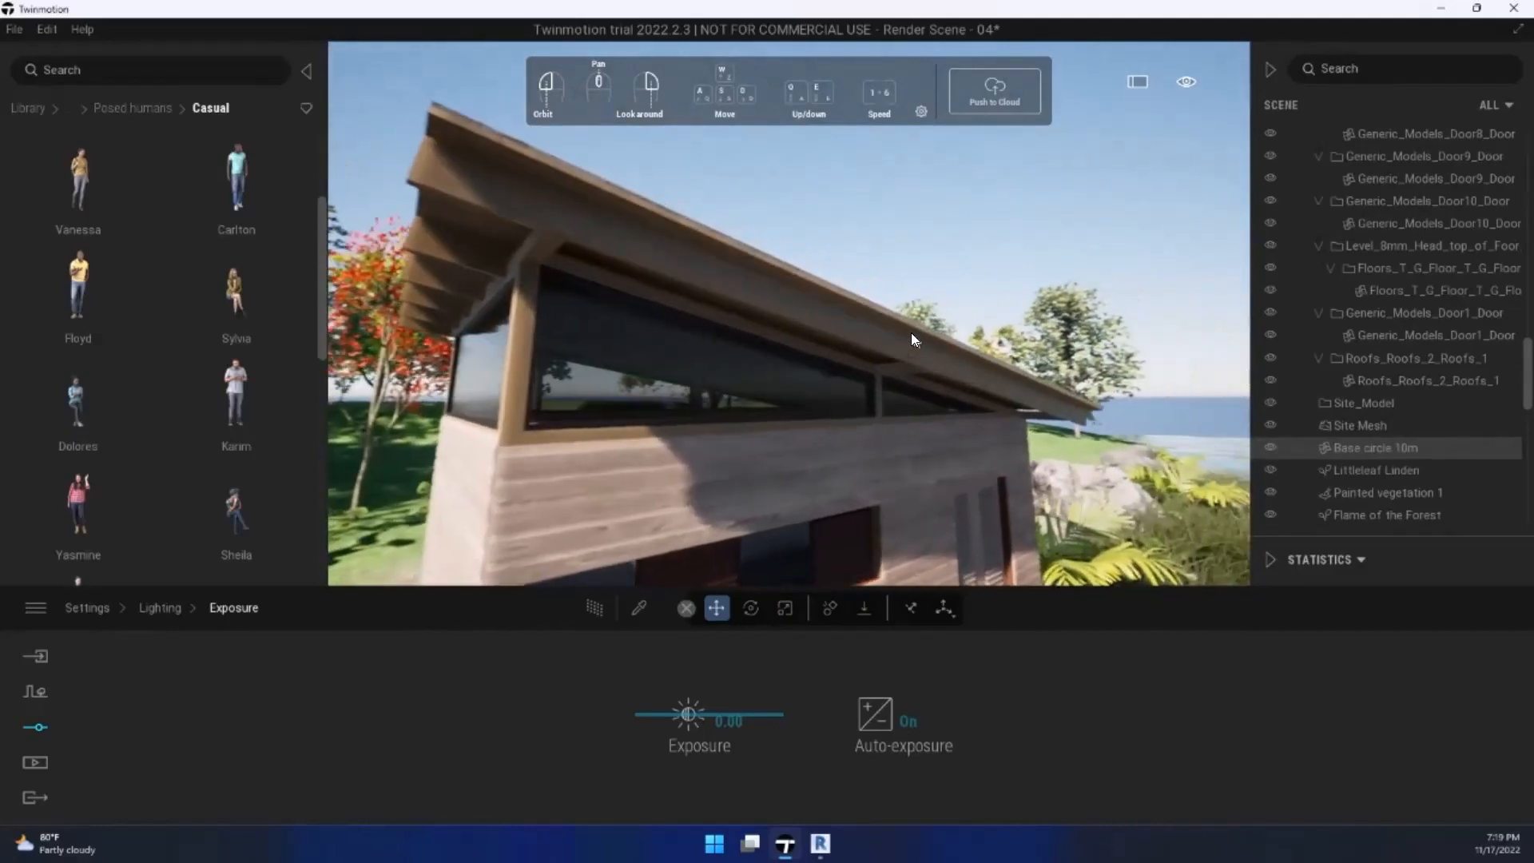
pyautogui.press('w')
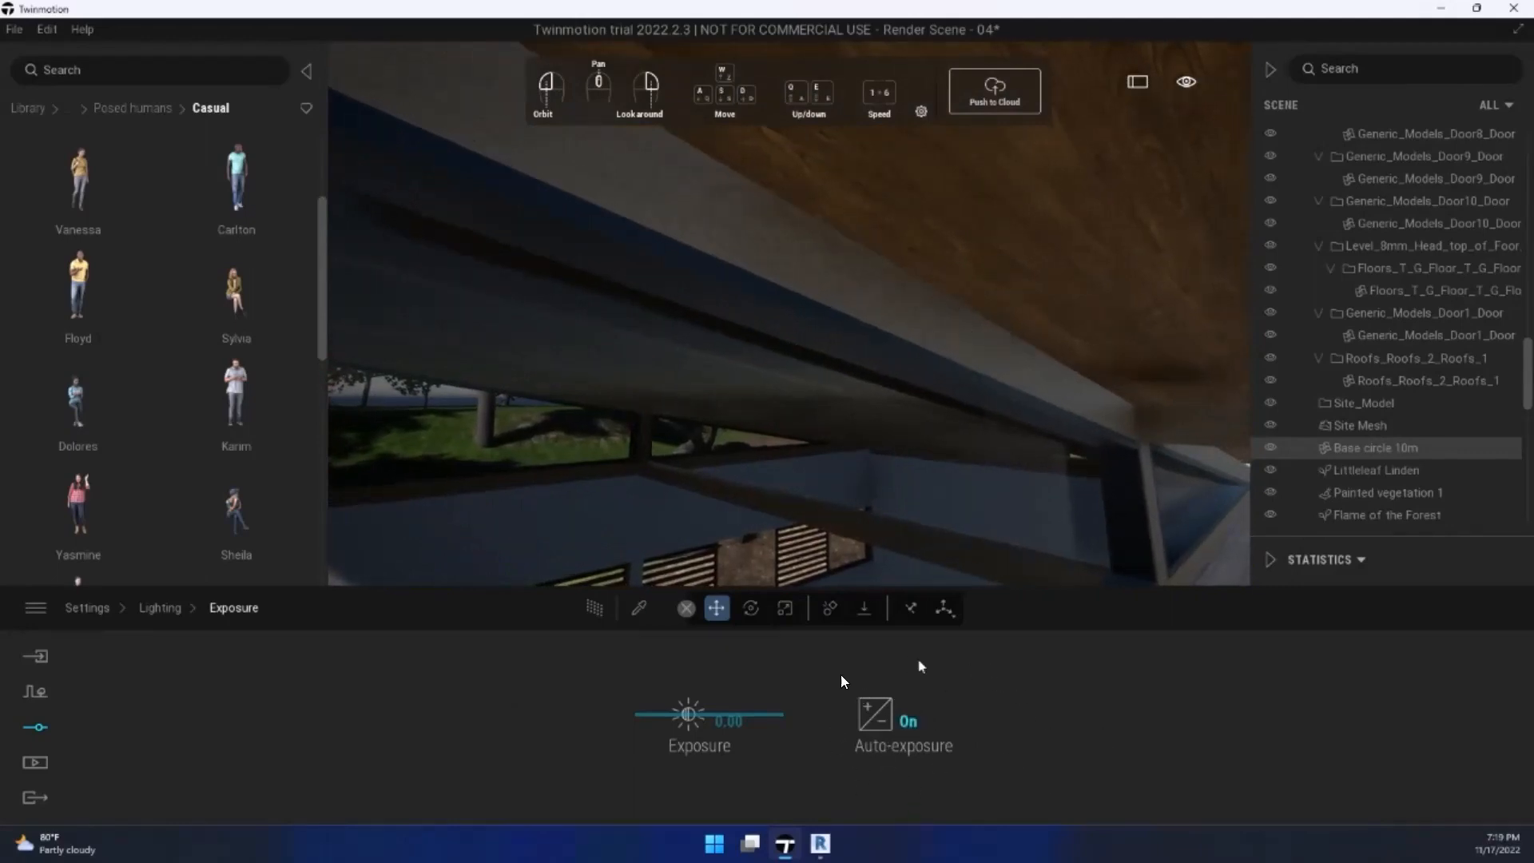
pyautogui.press('s')
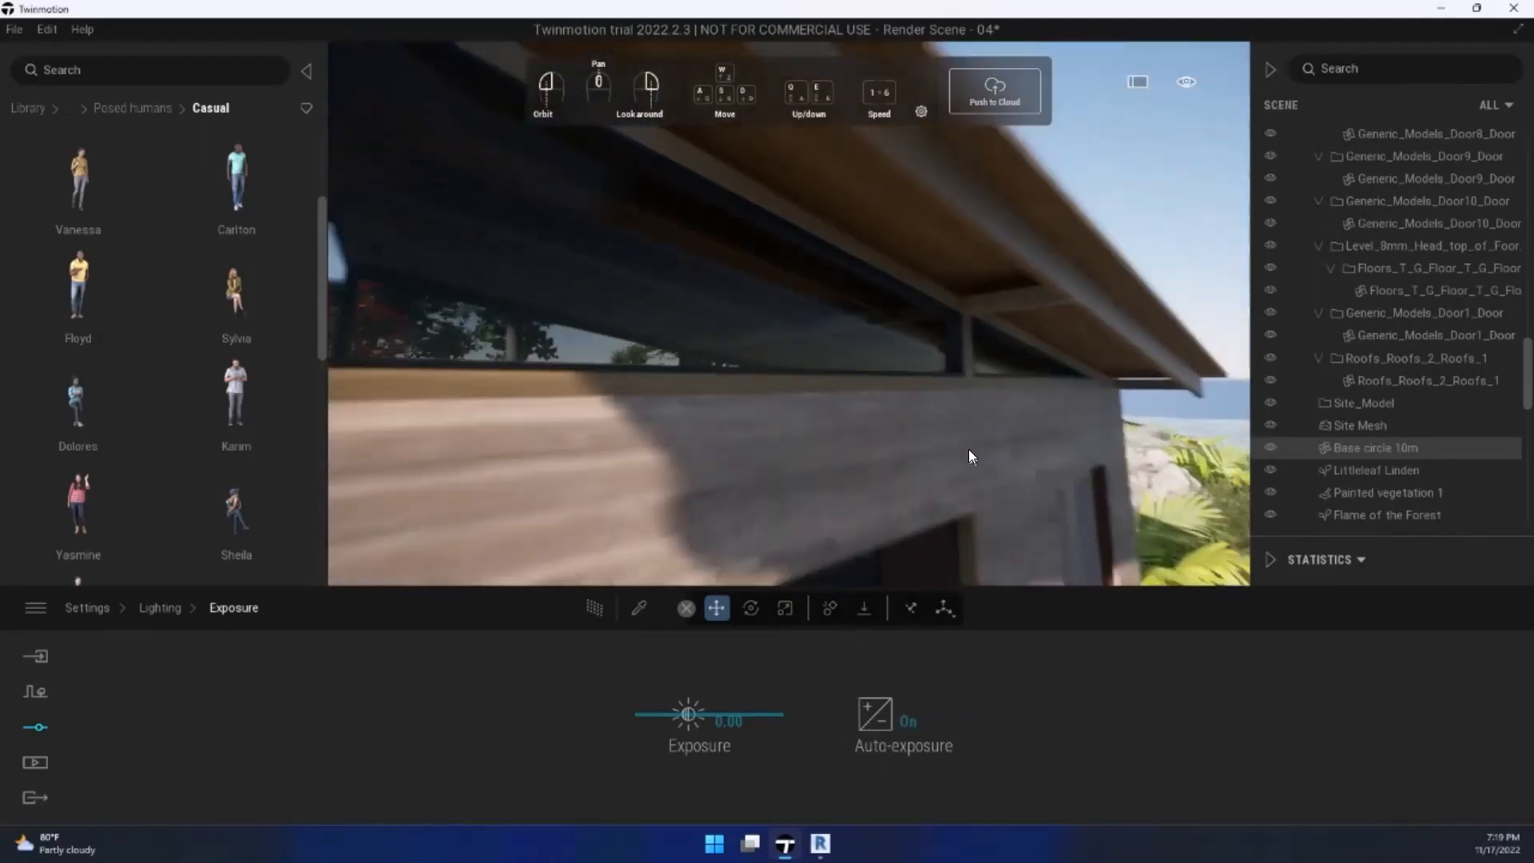
# Step: Switch off auto-exposure and raise the exposure to 4.32
pyautogui.moveTo(1085, 428); pyautogui.dragTo(989, 491, button='right')
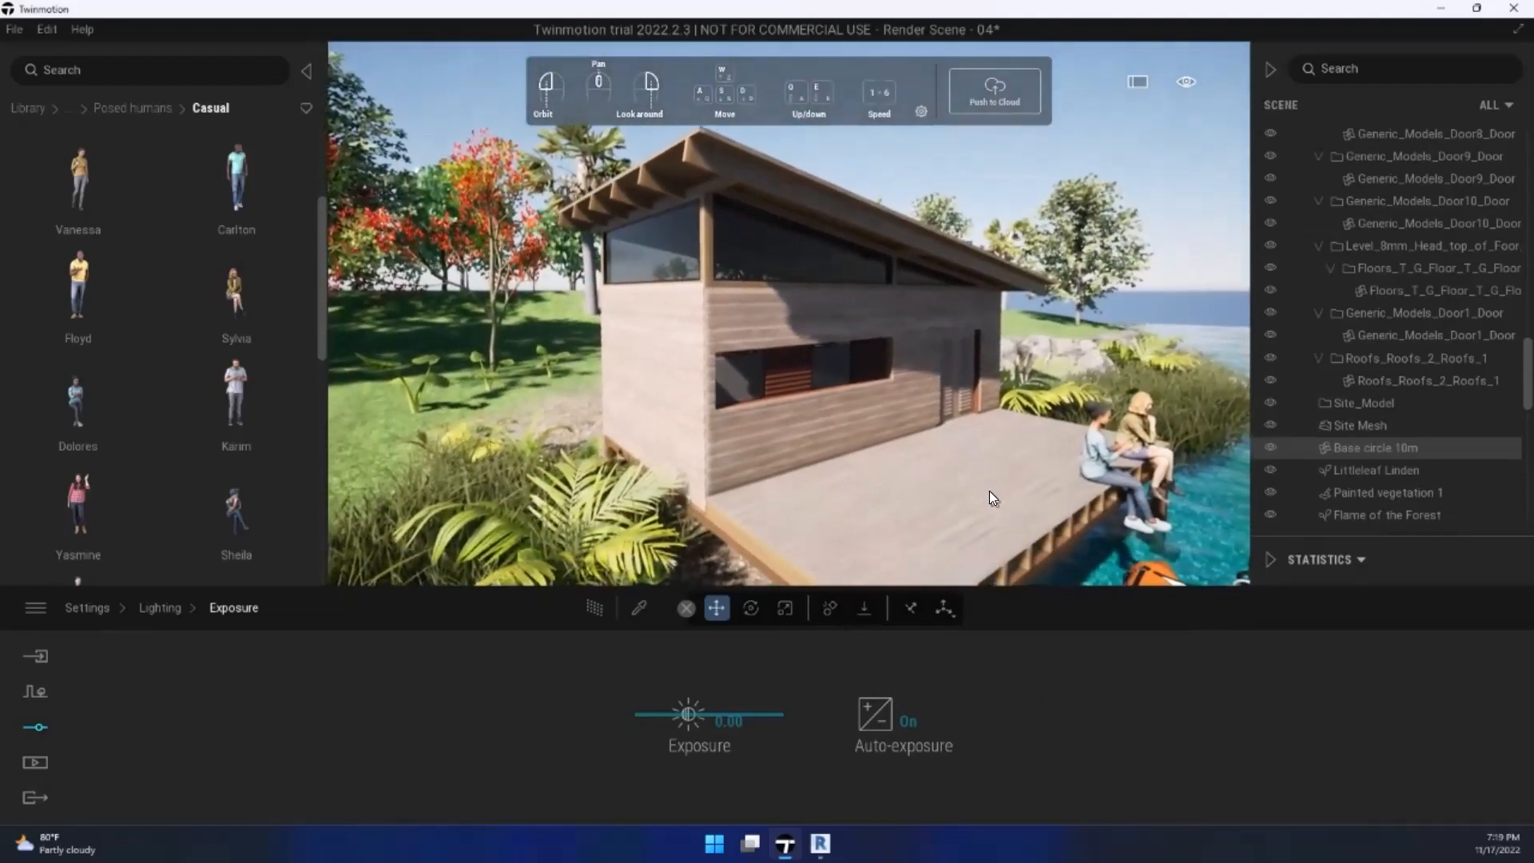
pyautogui.press('s')
pyautogui.moveTo(637, 319); pyautogui.dragTo(686, 407, button='right')
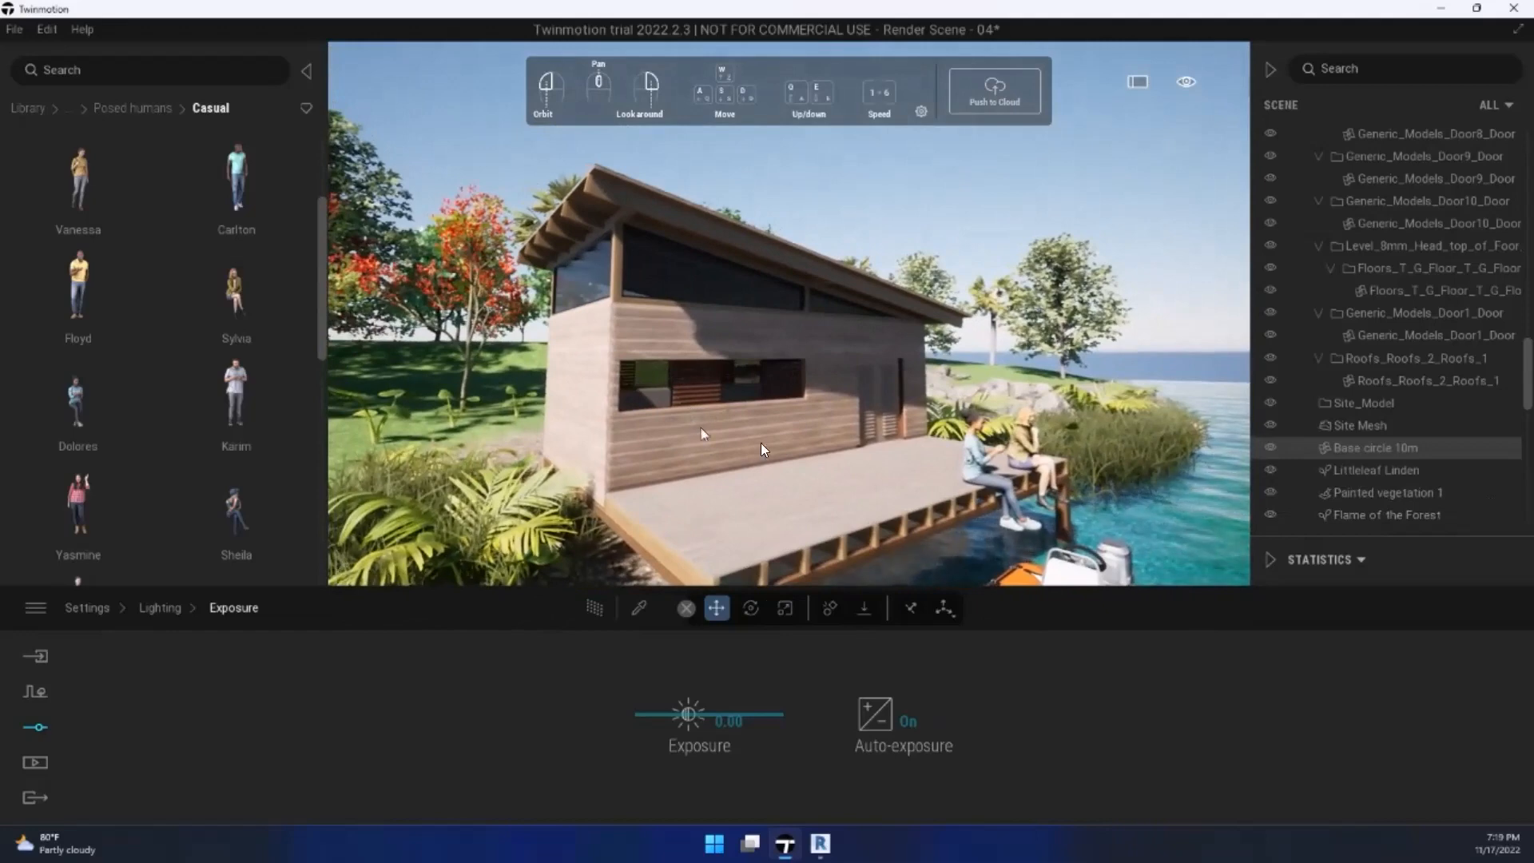
pyautogui.click(892, 719)
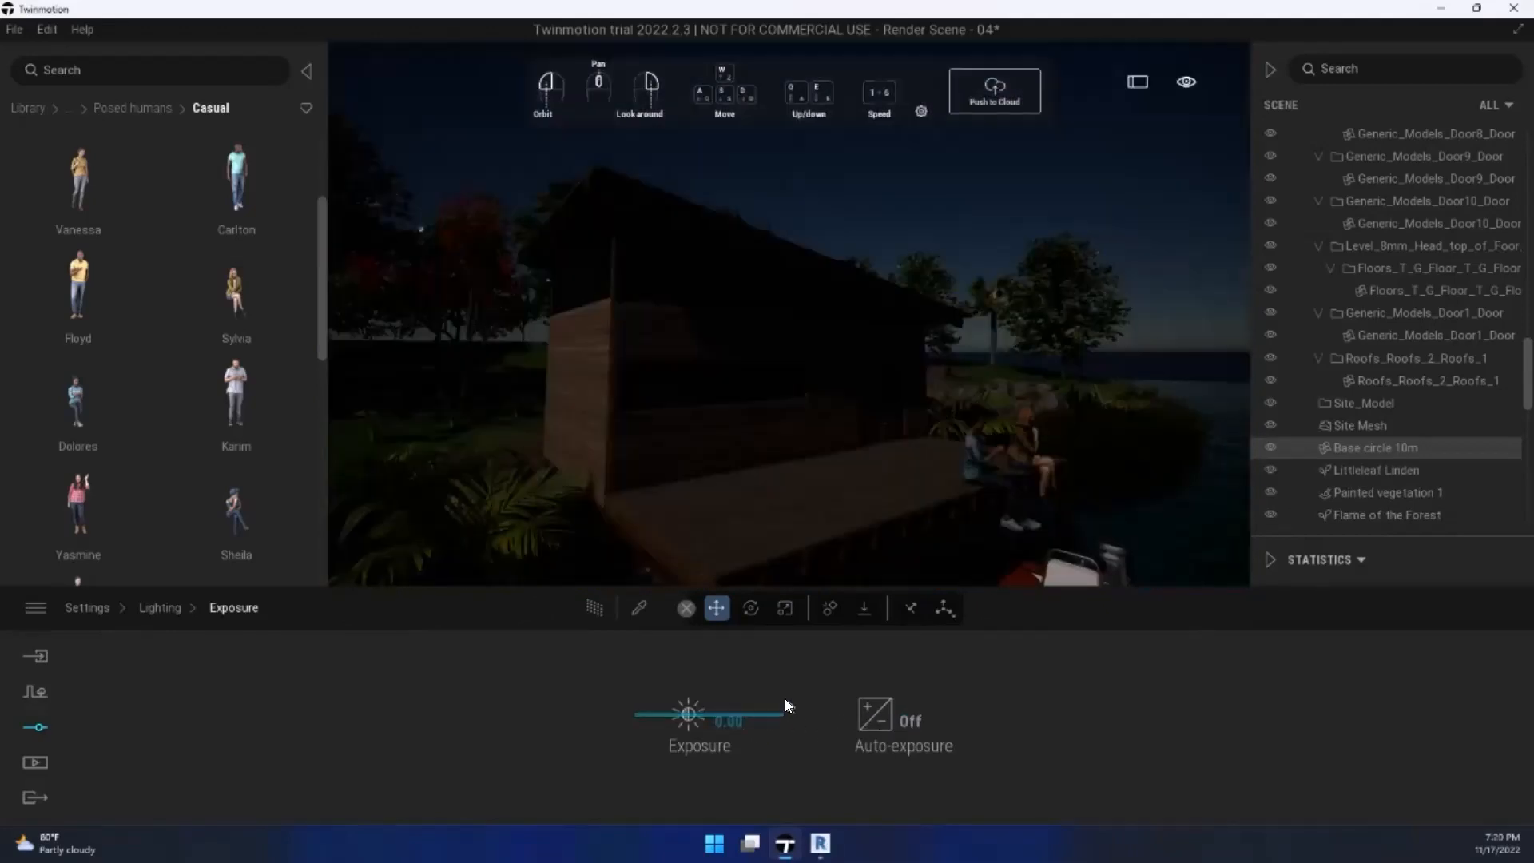
pyautogui.moveTo(783, 713); pyautogui.dragTo(789, 694)
# Step: Examine how the fixed exposure renders the area under the deck and the house's front wall
pyautogui.press('q')
pyautogui.press('w')
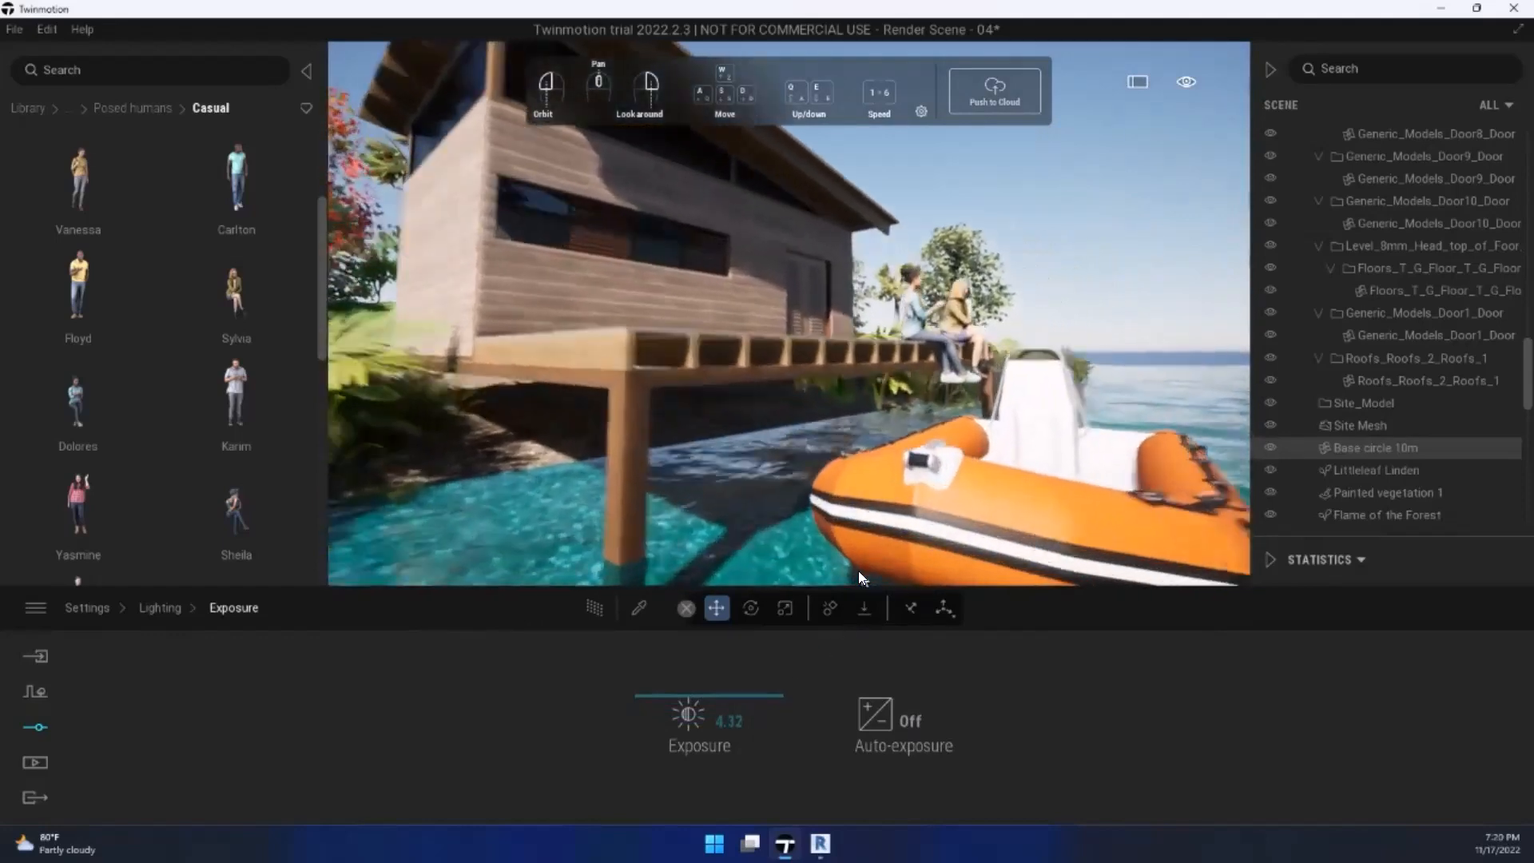
pyautogui.press('w')
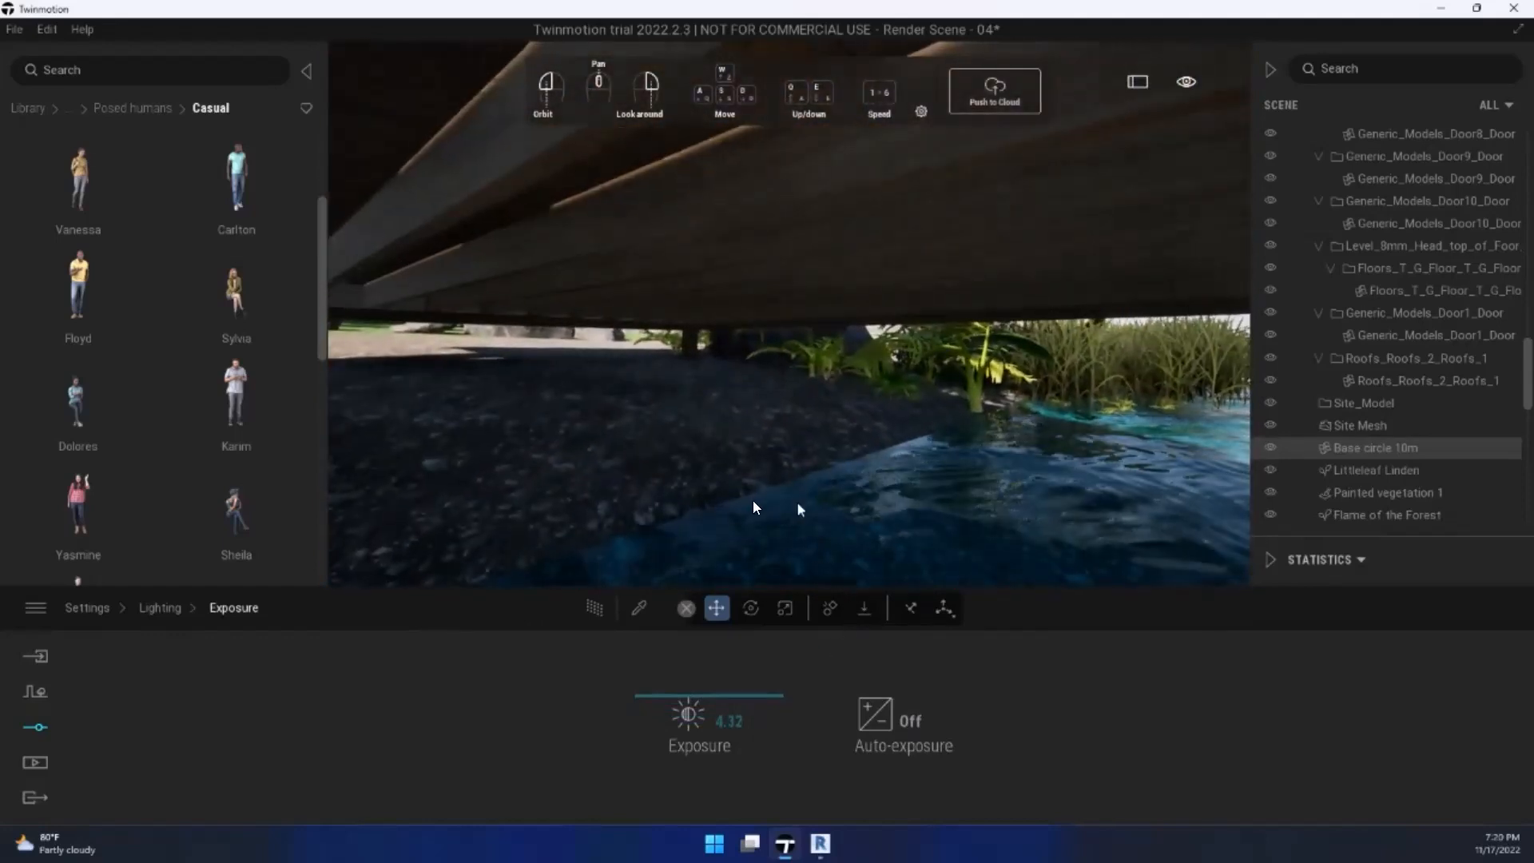
pyautogui.press('e')
pyautogui.press('w')
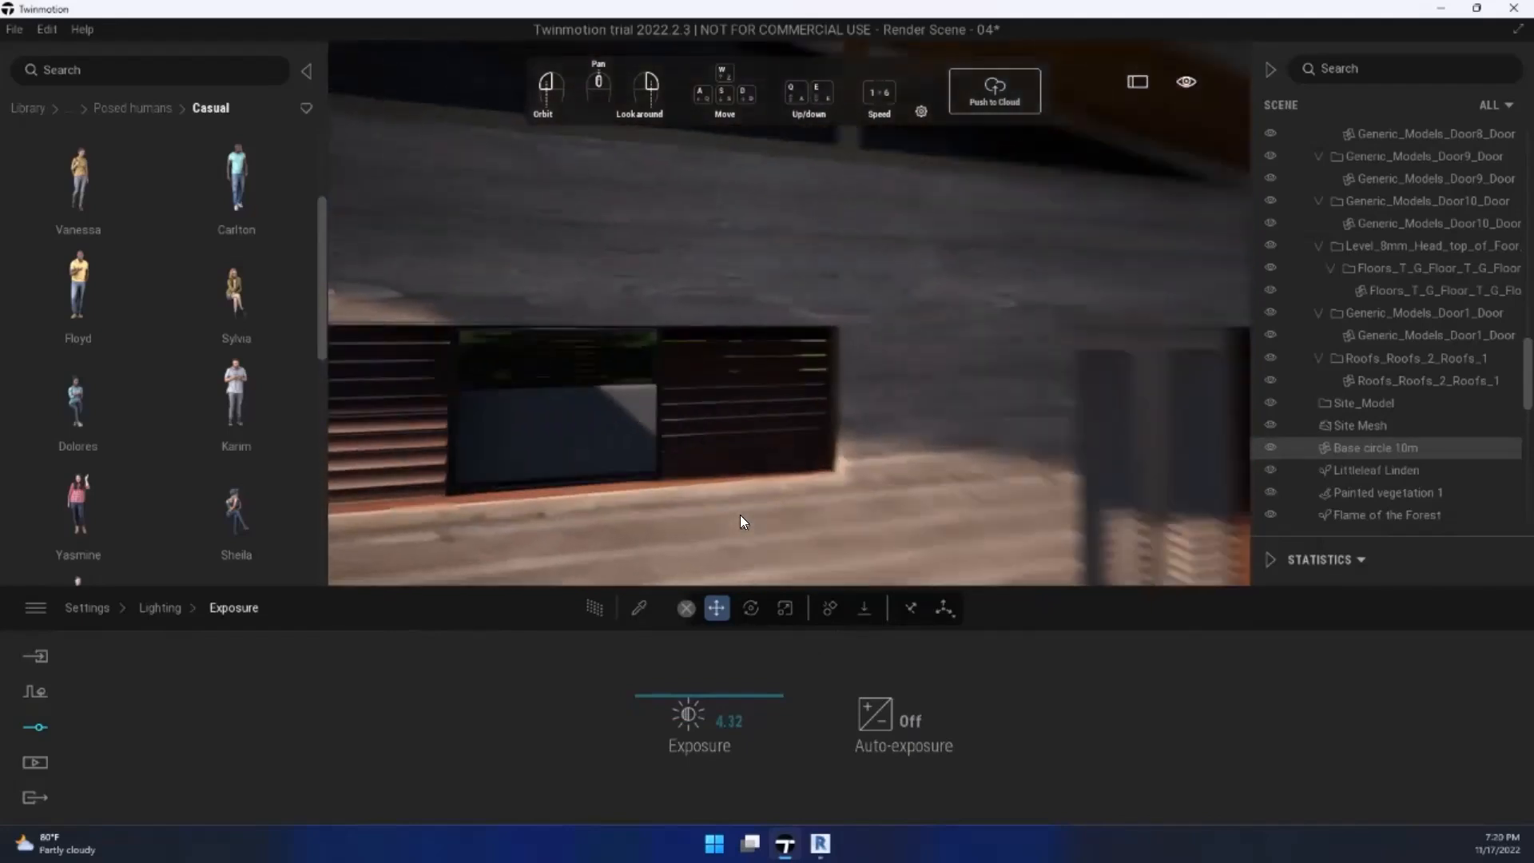
pyautogui.moveTo(740, 515); pyautogui.dragTo(824, 509)
pyautogui.press('s')
pyautogui.moveTo(824, 510); pyautogui.dragTo(902, 529, button='right')
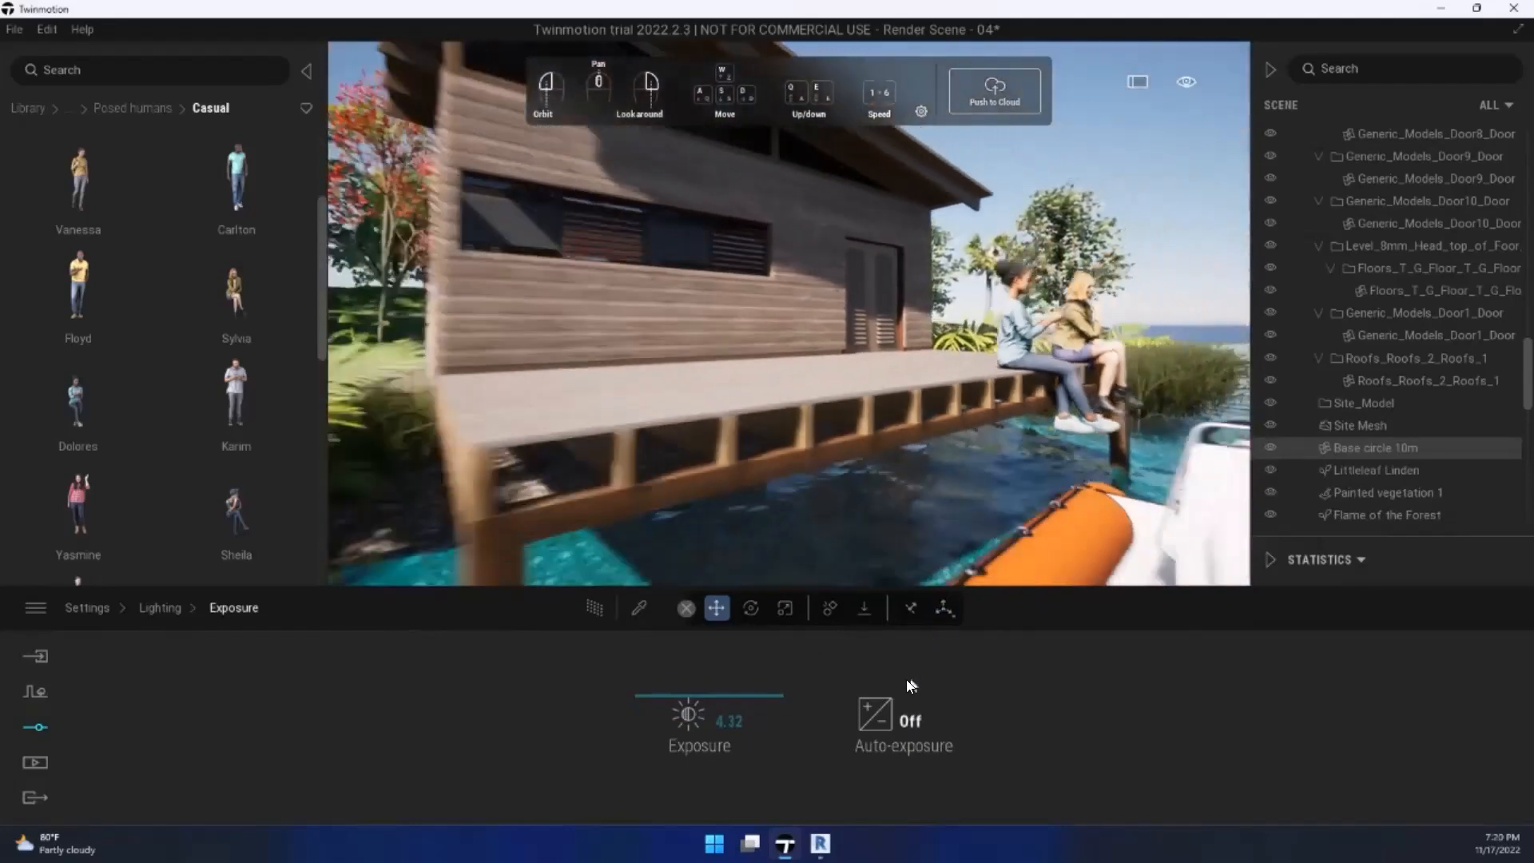
# Step: Turn auto-exposure back on and reset the exposure to 0
pyautogui.click(871, 734)
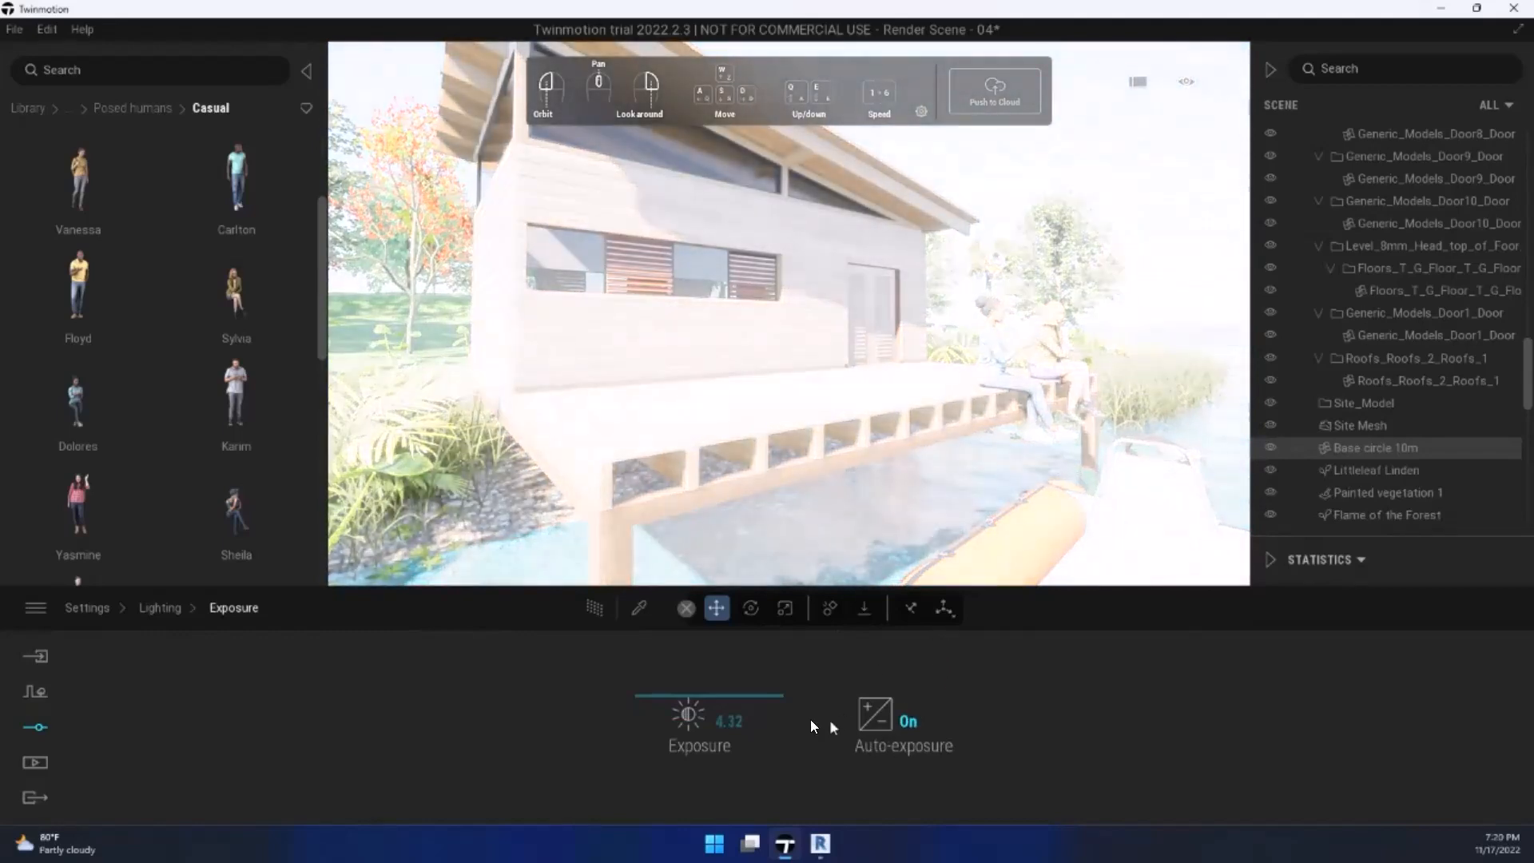
pyautogui.click(769, 702)
pyautogui.click(740, 722)
pyautogui.click(744, 723)
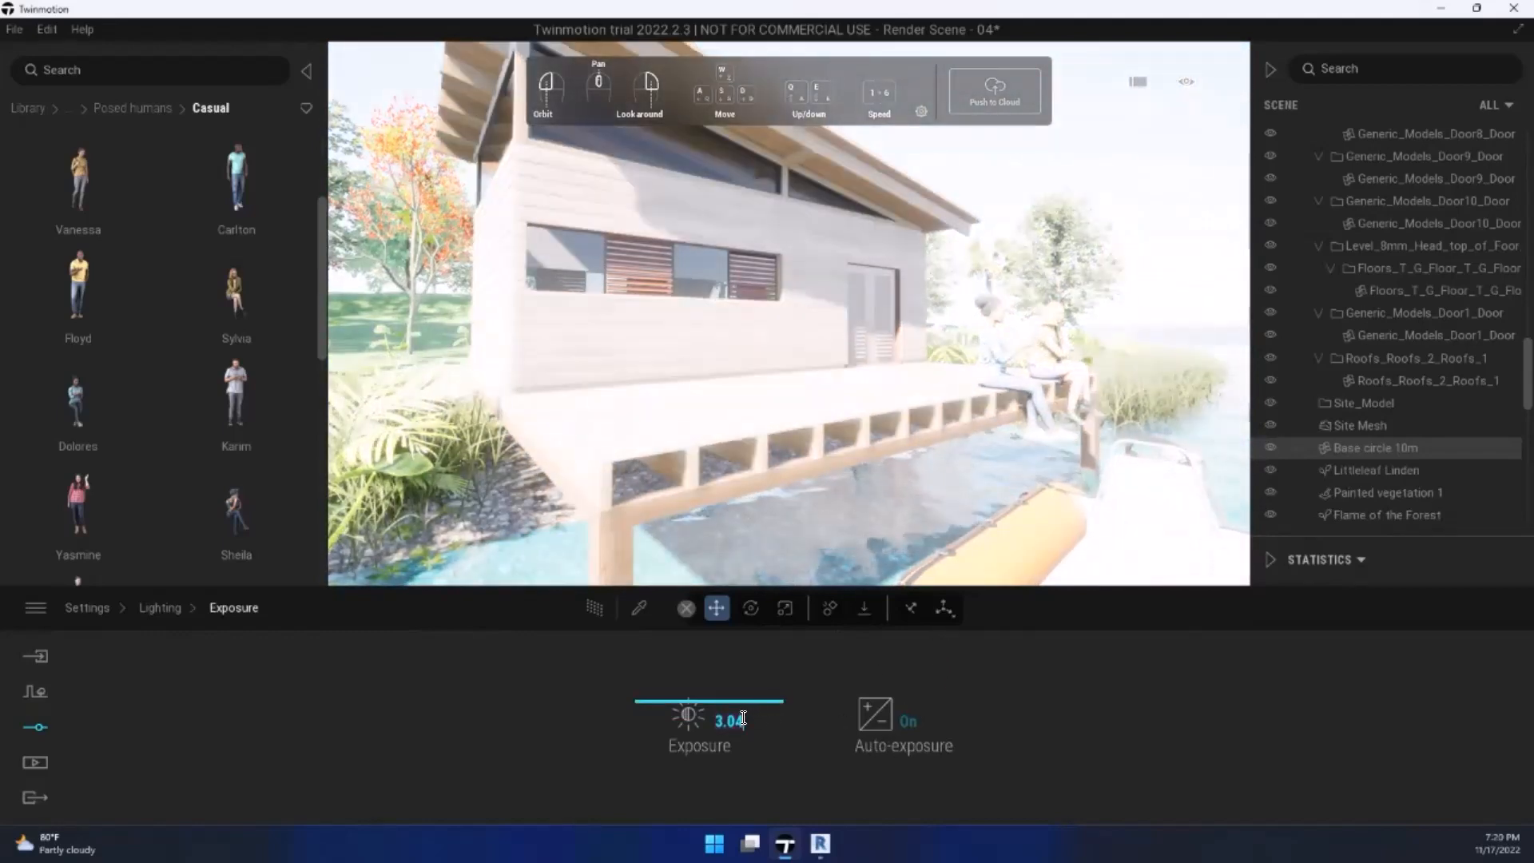
pyautogui.moveTo(744, 723); pyautogui.dragTo(611, 732)
pyautogui.write('0')
pyautogui.press('Return')
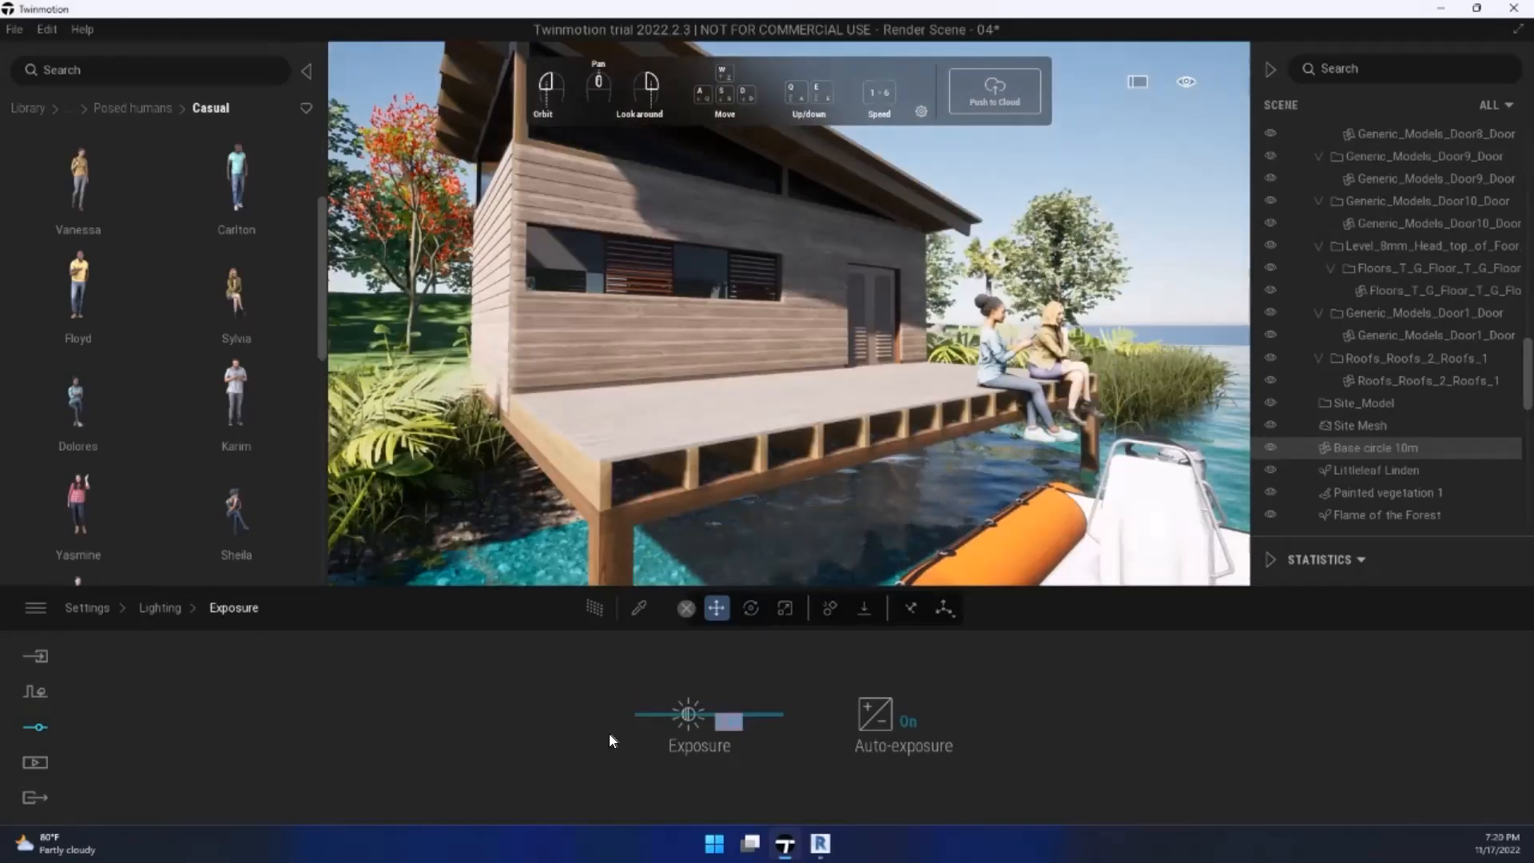
# Step: Examine how auto-exposure adapts between the shaded area under the deck and the sunlit house front
pyautogui.press('w')
pyautogui.press('e')
pyautogui.press('w')
pyautogui.press('e')
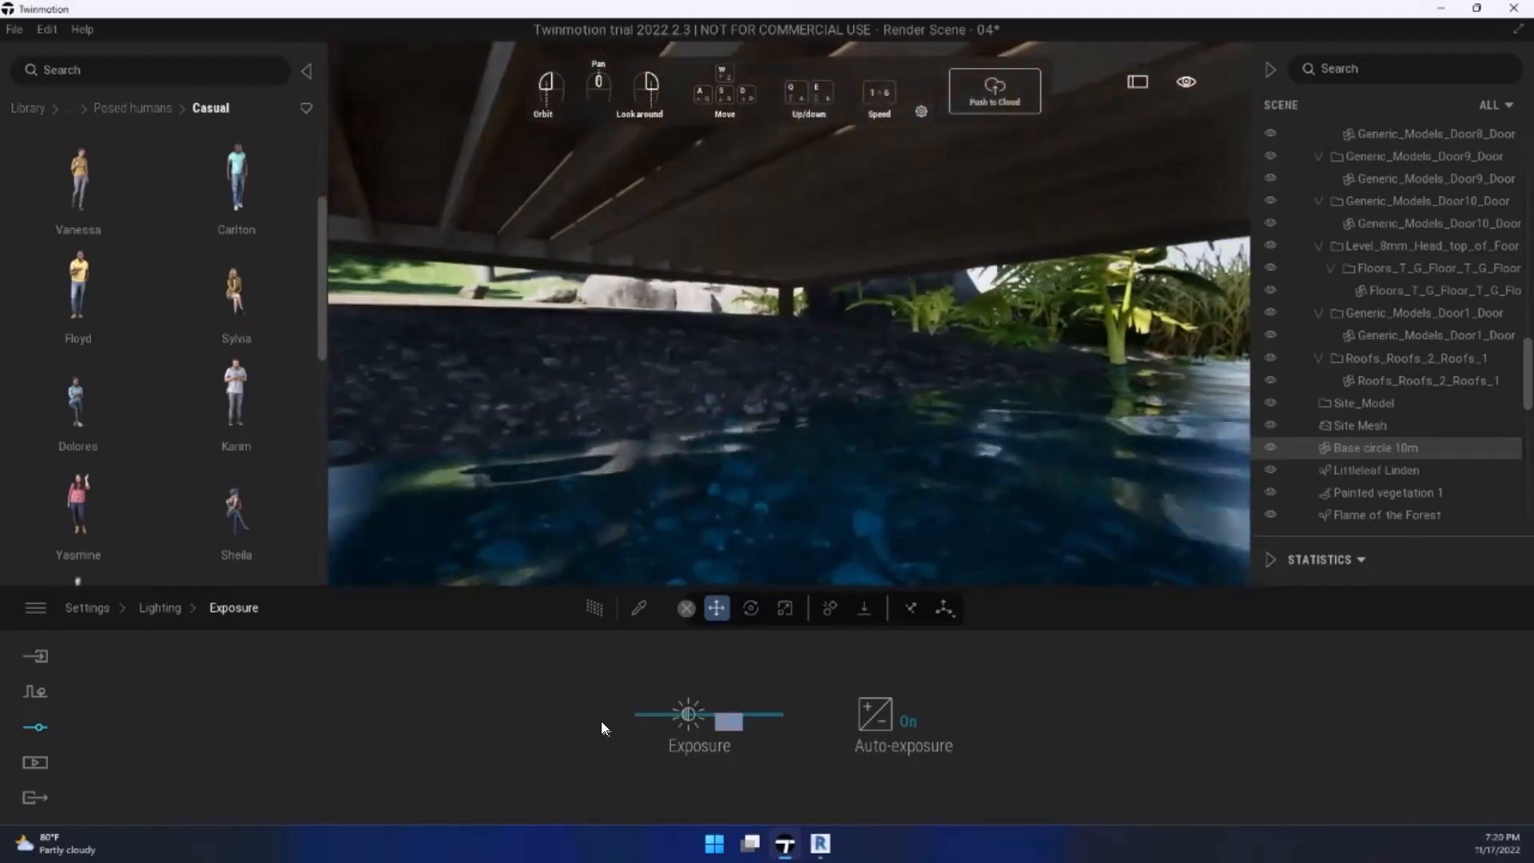
pyautogui.press('w')
pyautogui.press('q')
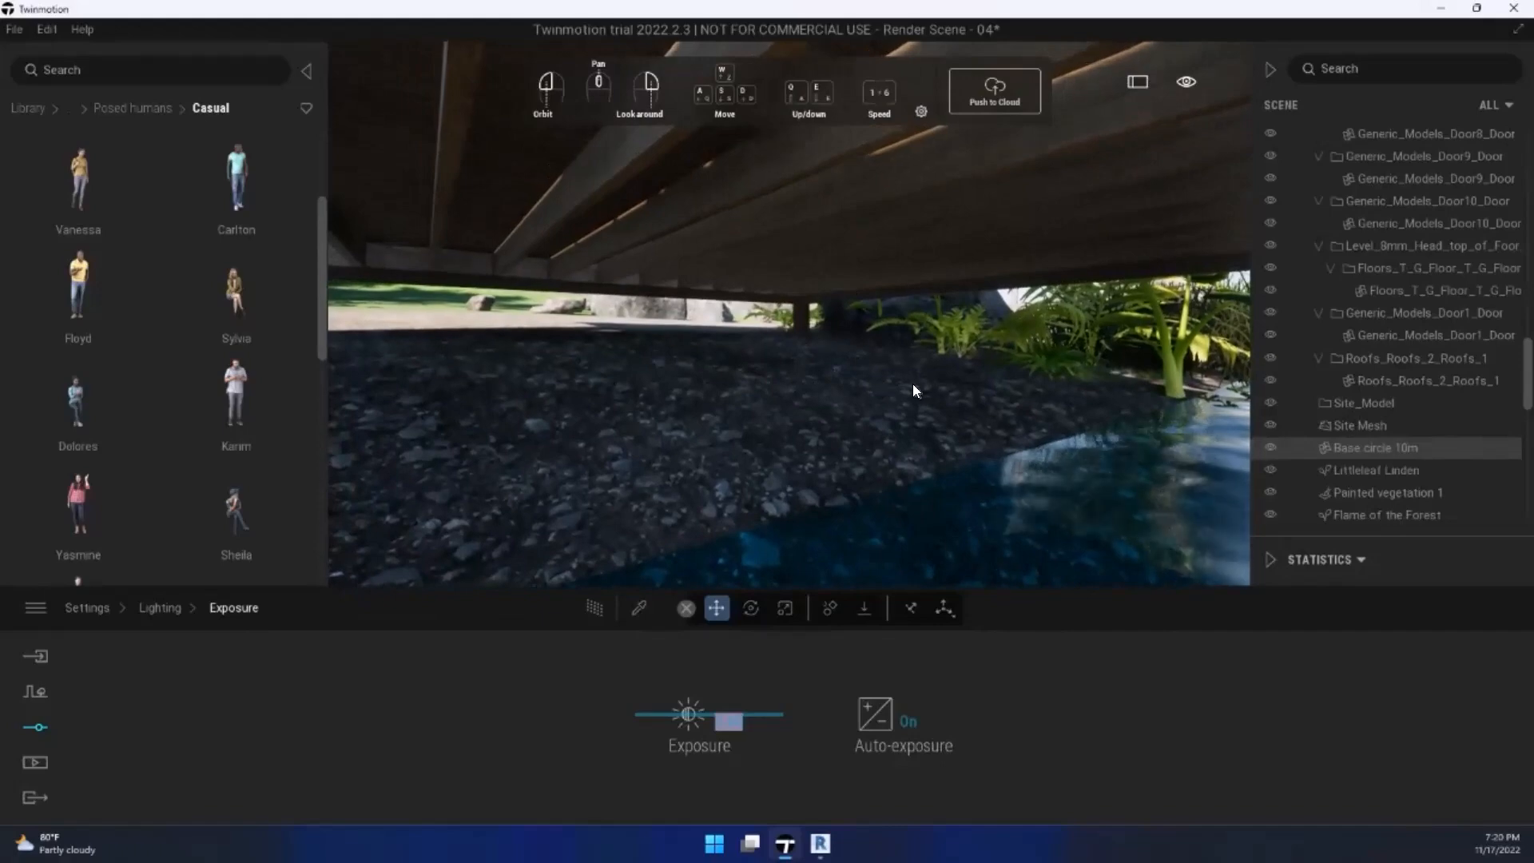
pyautogui.press('q')
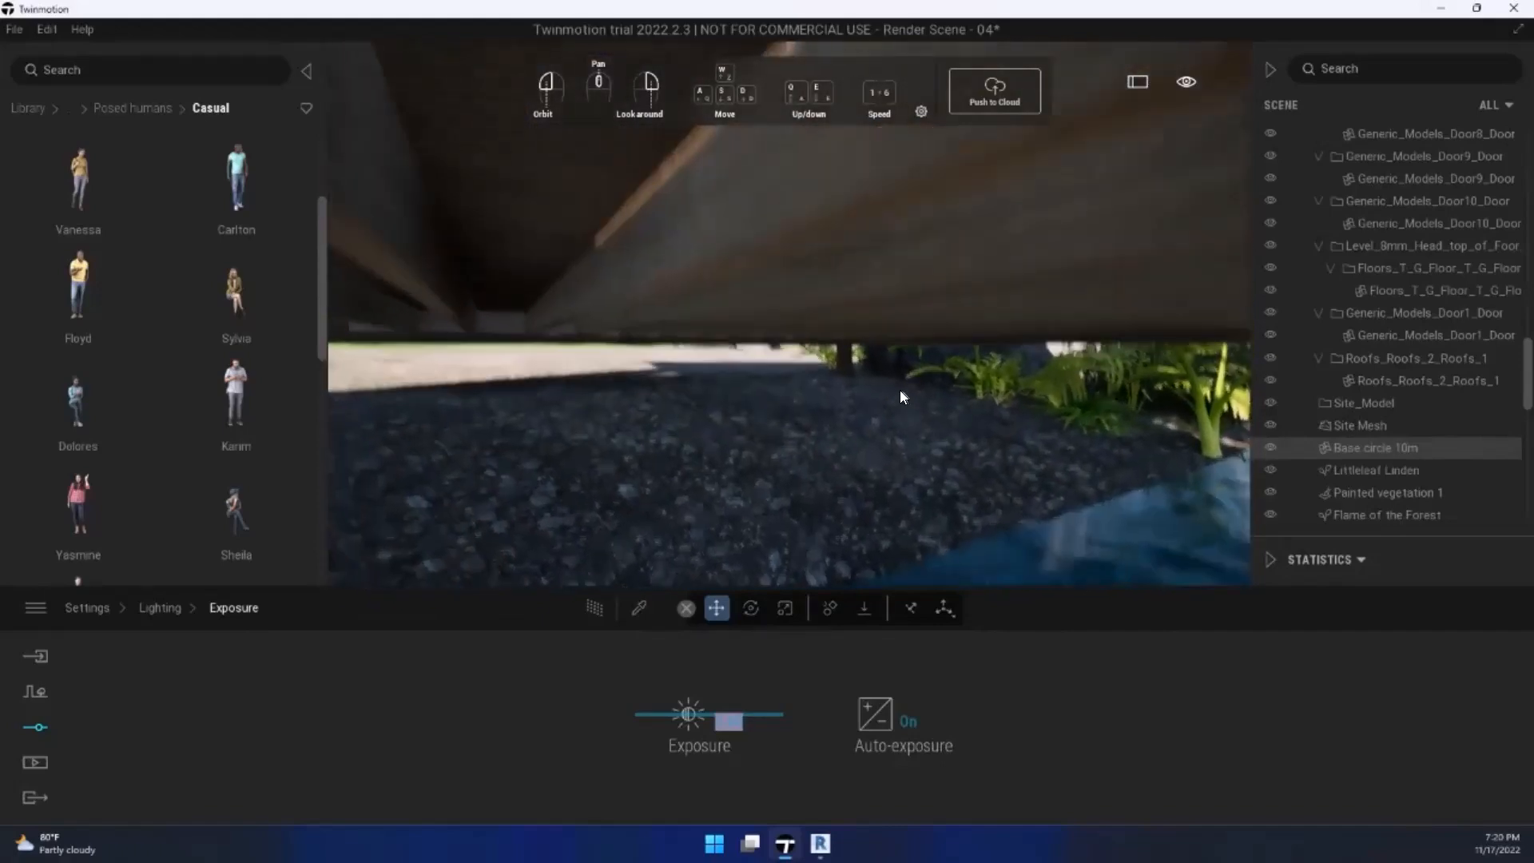
pyautogui.press('s')
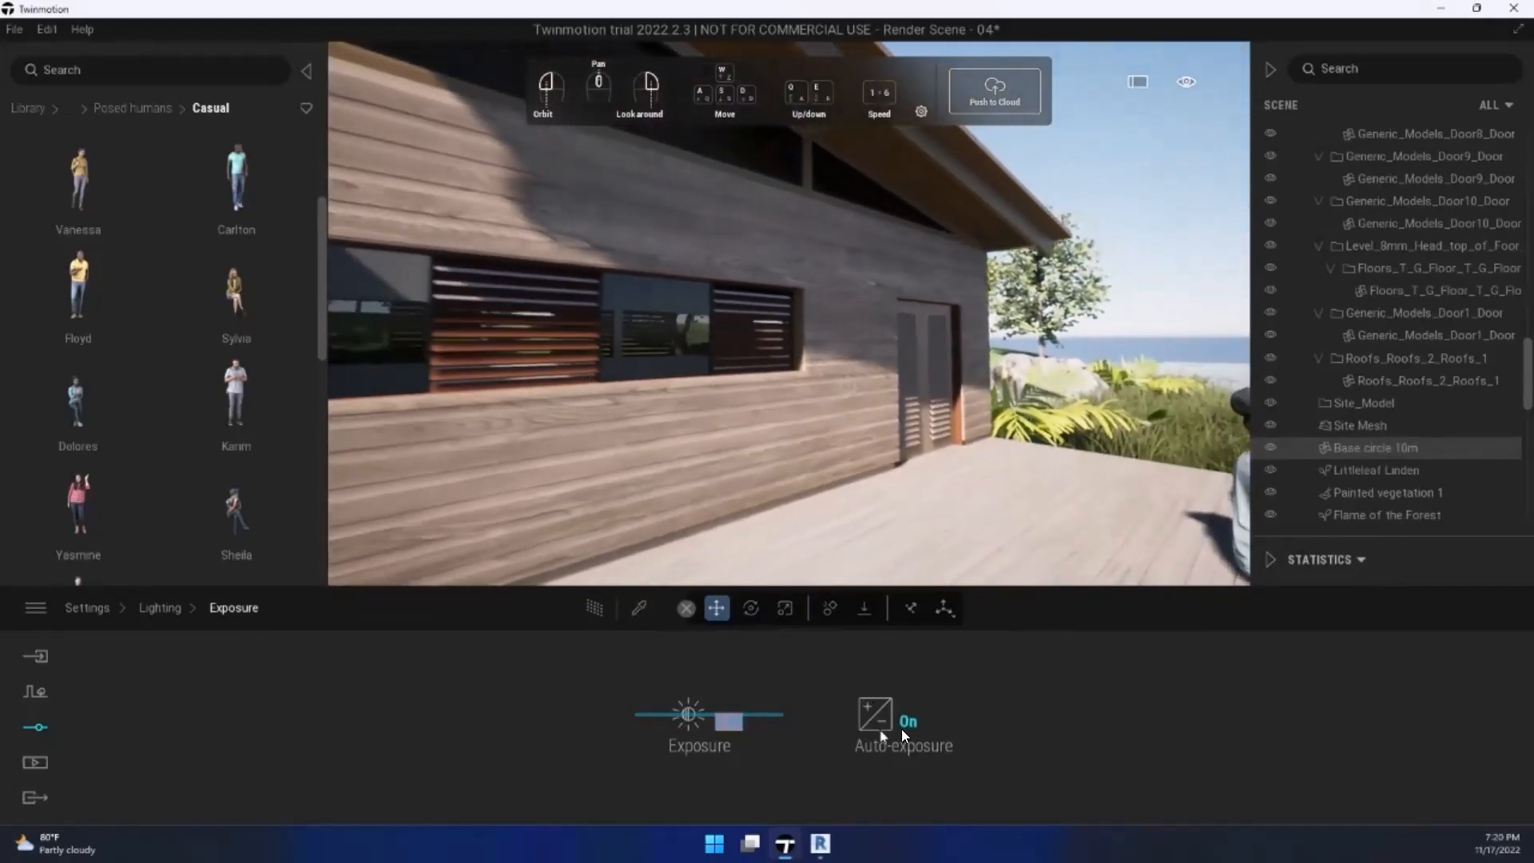
# Step: Switch auto-exposure off to compare the view of the deck, and turn it back on
pyautogui.click(902, 723)
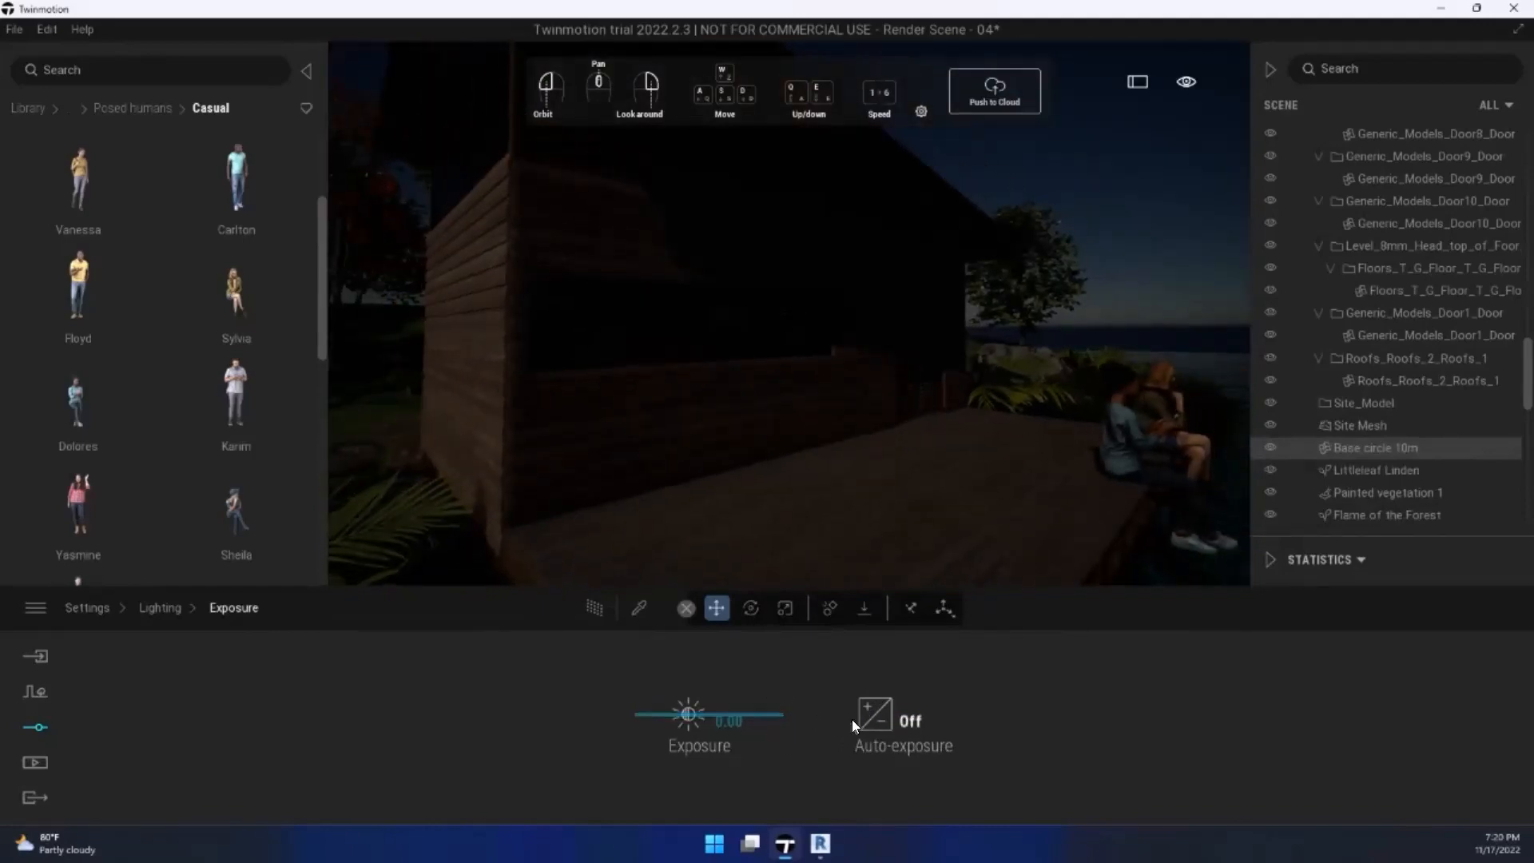
pyautogui.click(901, 723)
pyautogui.press('s')
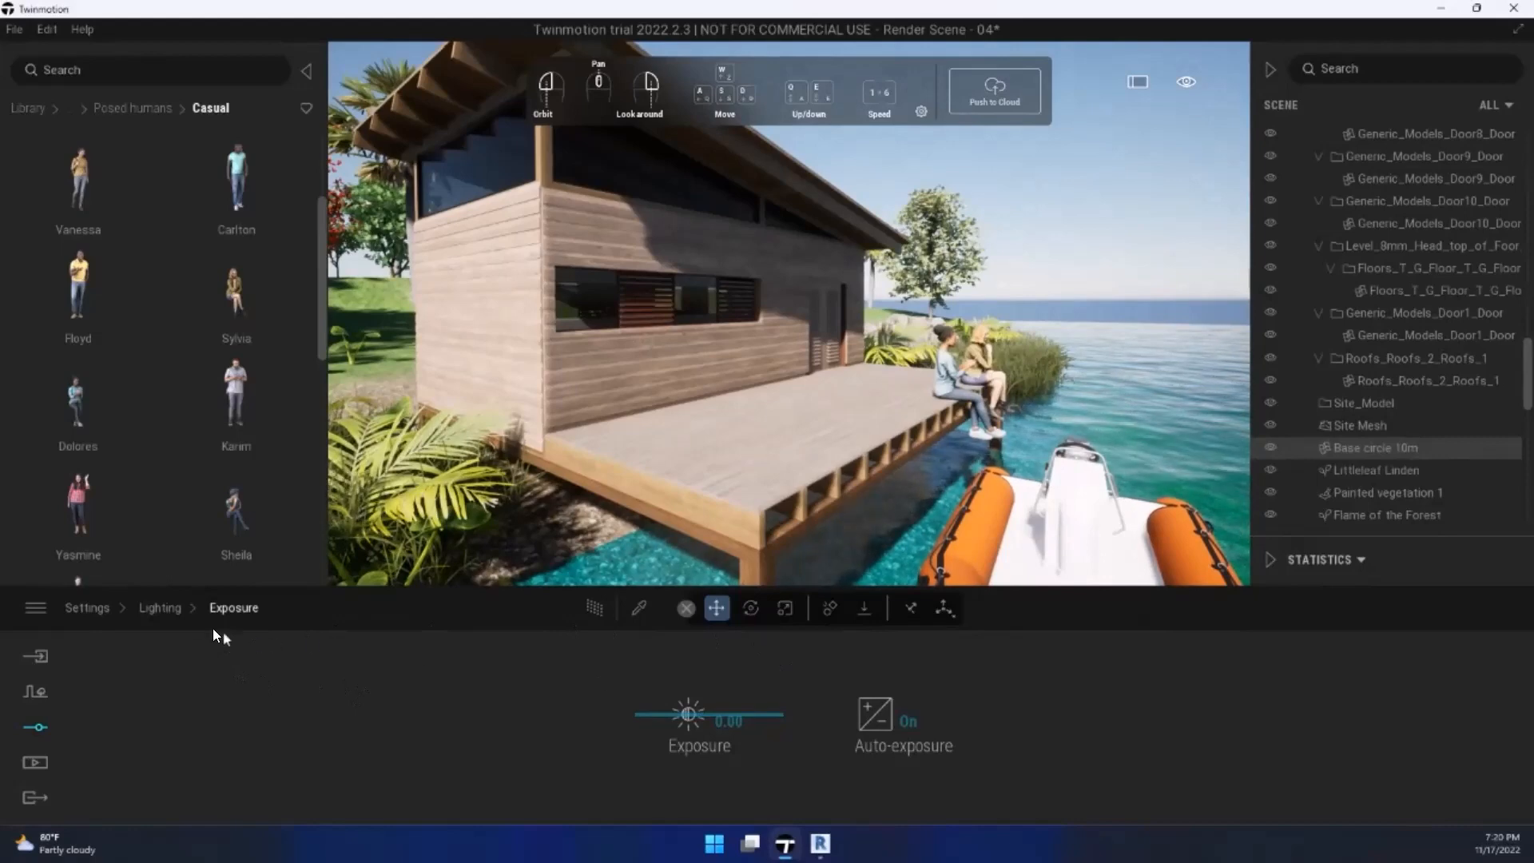
# Step: Return to the lighting settings and check the Environment option against a wider view of the house and shoreline
pyautogui.click(158, 608)
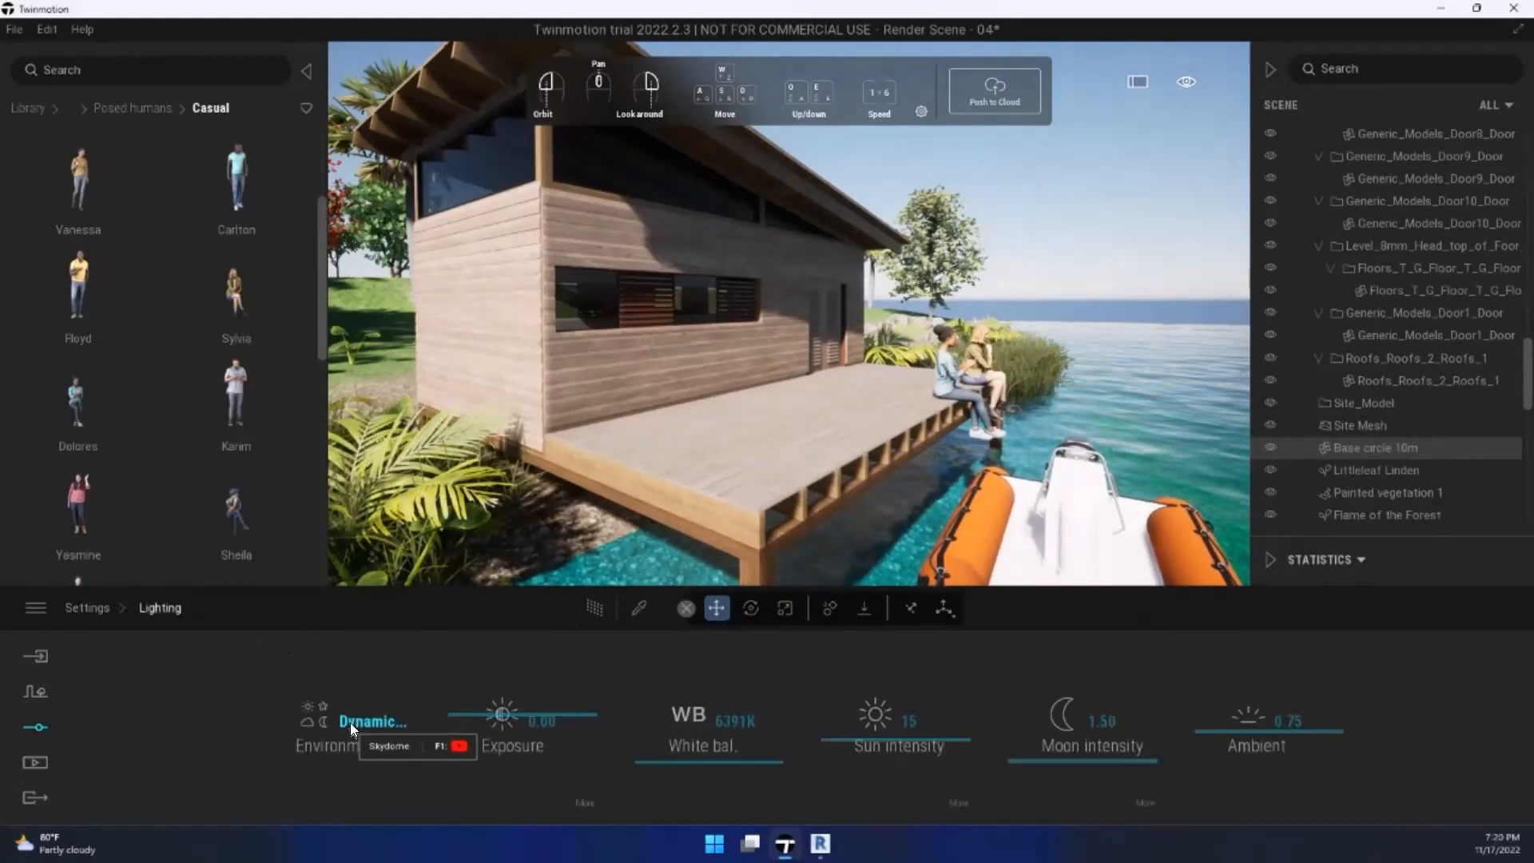
pyautogui.press('s')
pyautogui.moveTo(719, 520); pyautogui.dragTo(504, 619, button='right')
pyautogui.press('e')
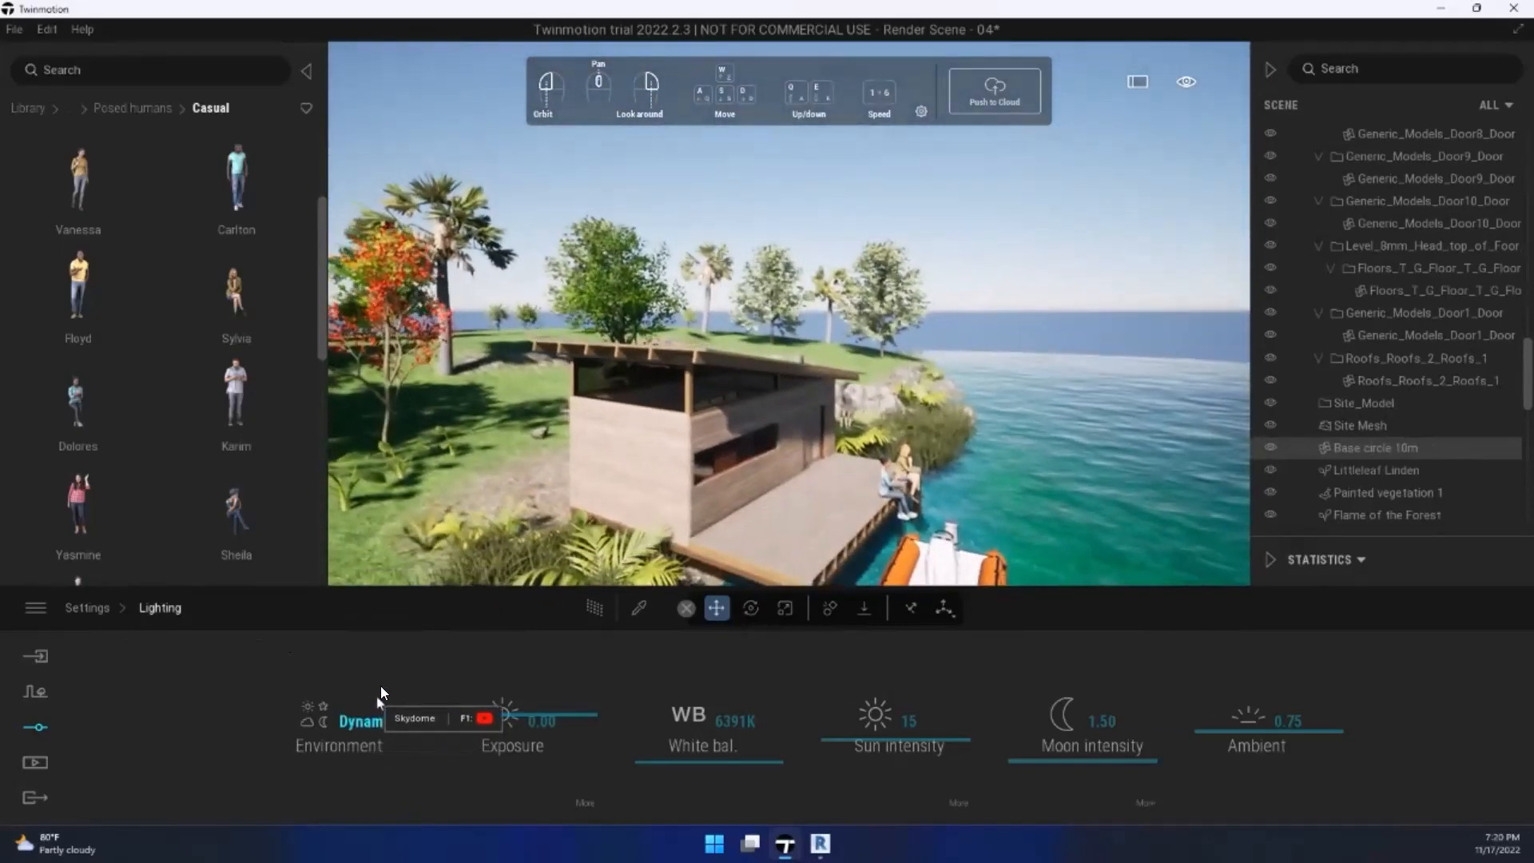
pyautogui.click(371, 735)
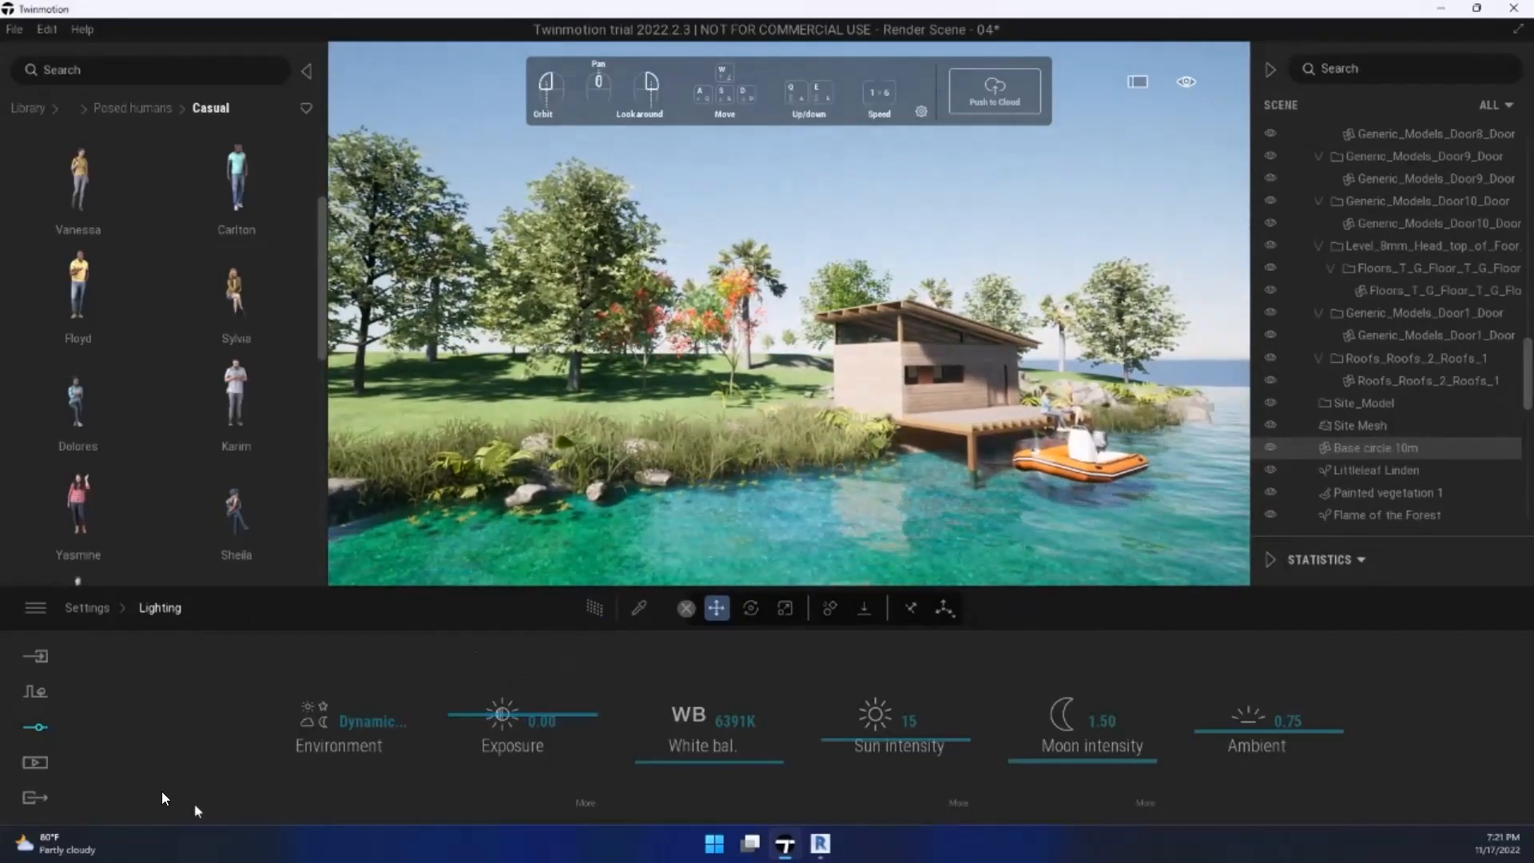
# Step: Open the location settings and set the time of day to 08:32
pyautogui.click(80, 615)
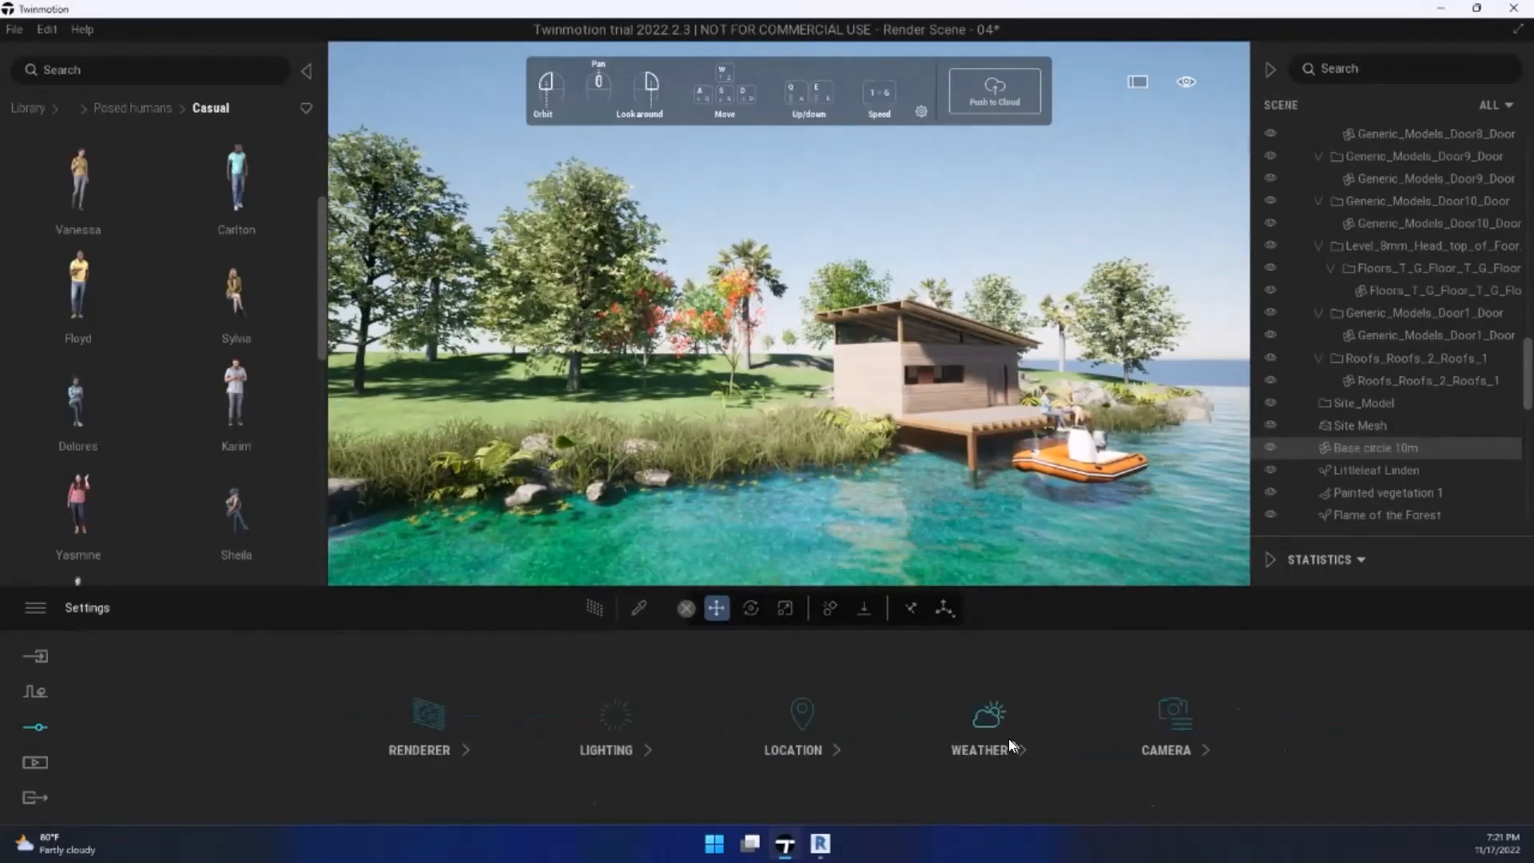
pyautogui.click(833, 732)
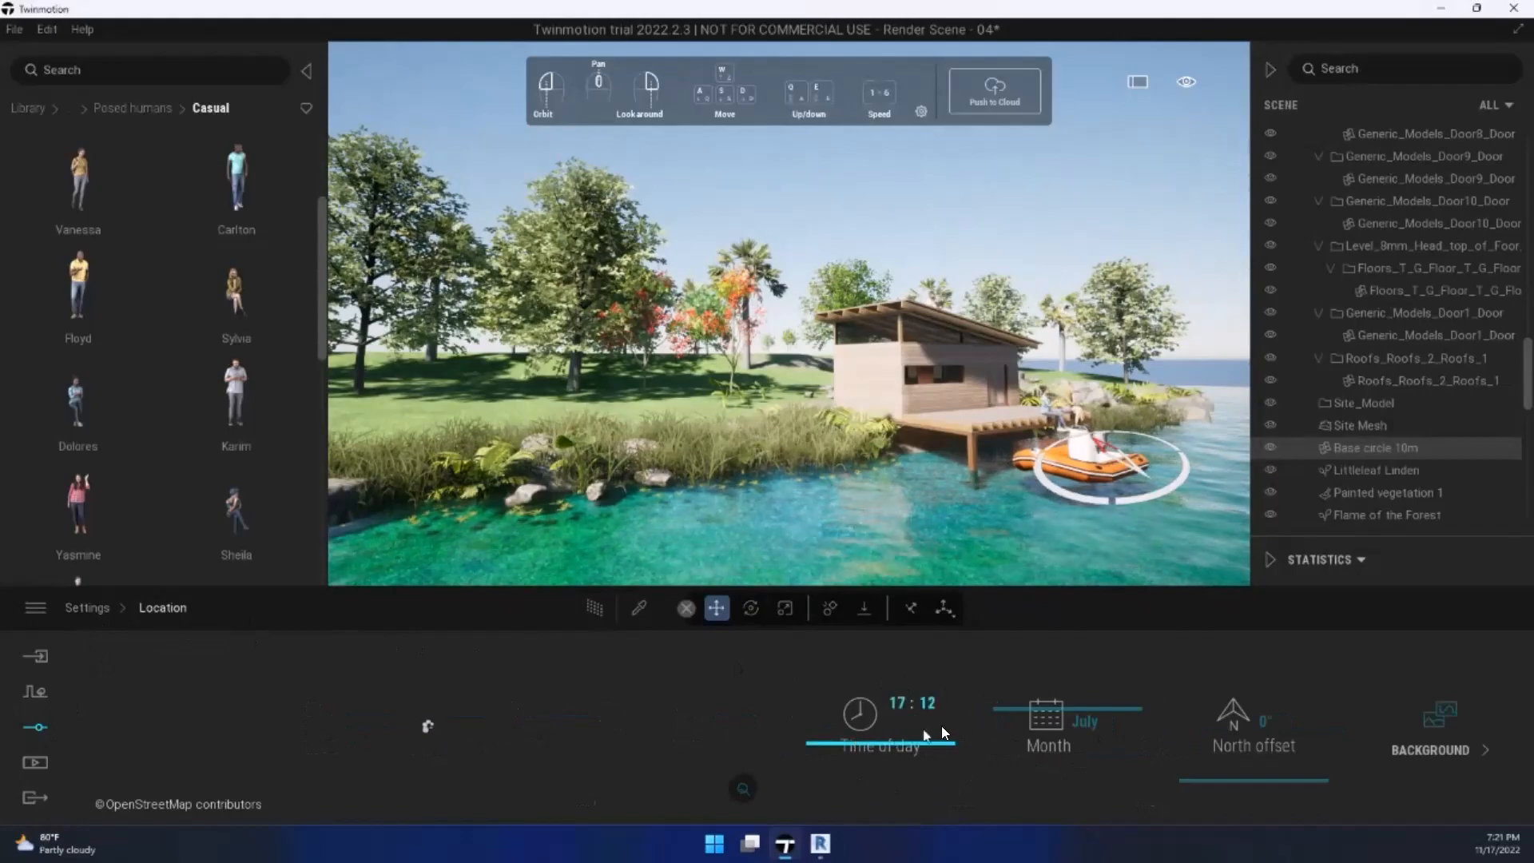
pyautogui.moveTo(937, 749); pyautogui.dragTo(935, 704)
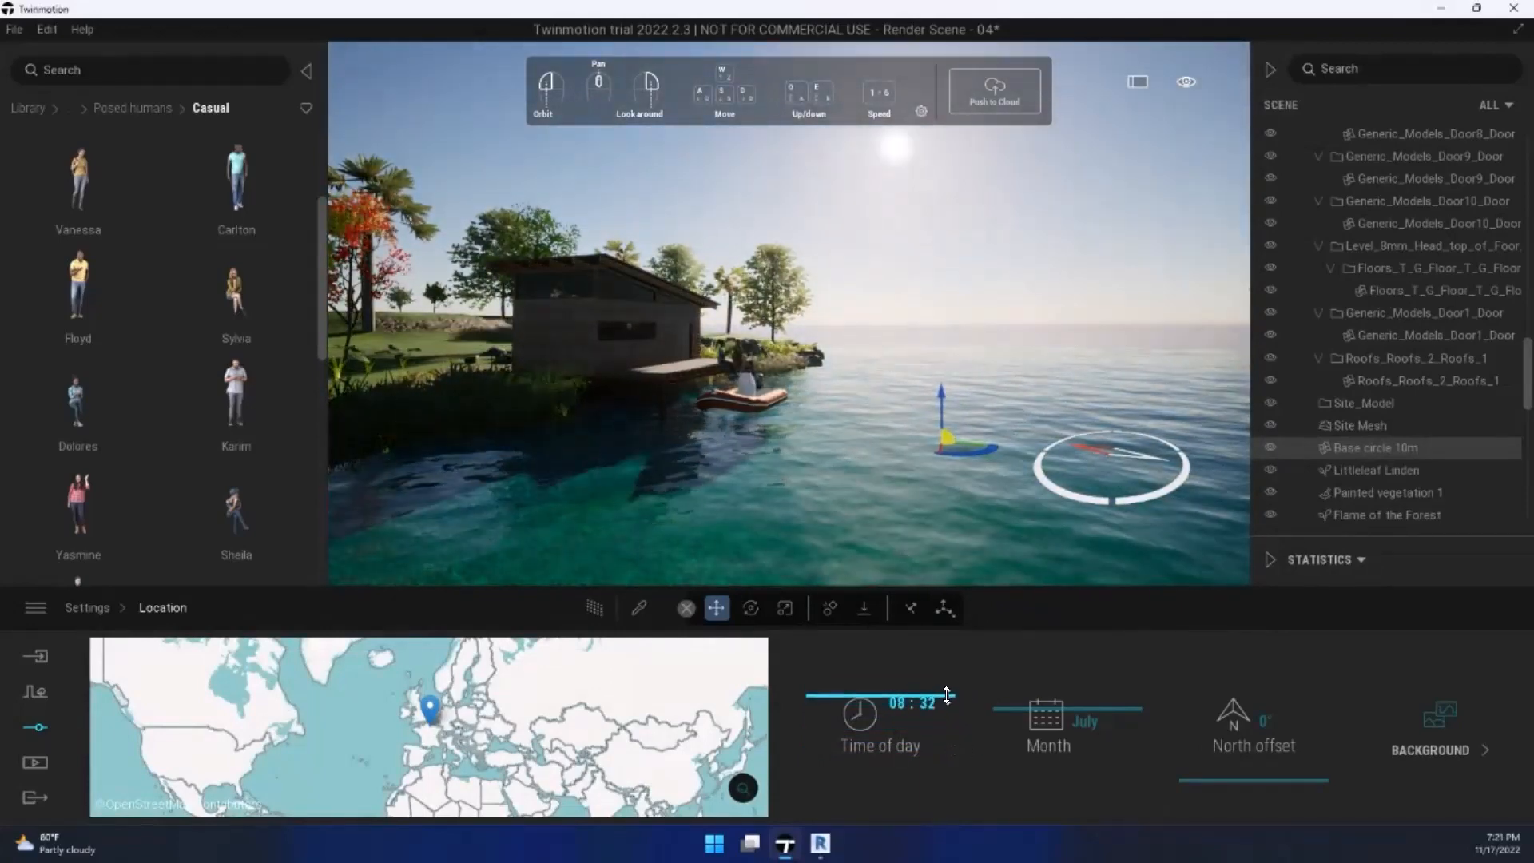
# Step: Set the month to June and the time of day to 11:09
pyautogui.moveTo(1193, 781)
pyautogui.mouseDown()
pyautogui.moveTo(1184, 768)
pyautogui.moveTo(1200, 759)
pyautogui.moveTo(1200, 793)
pyautogui.mouseUp()
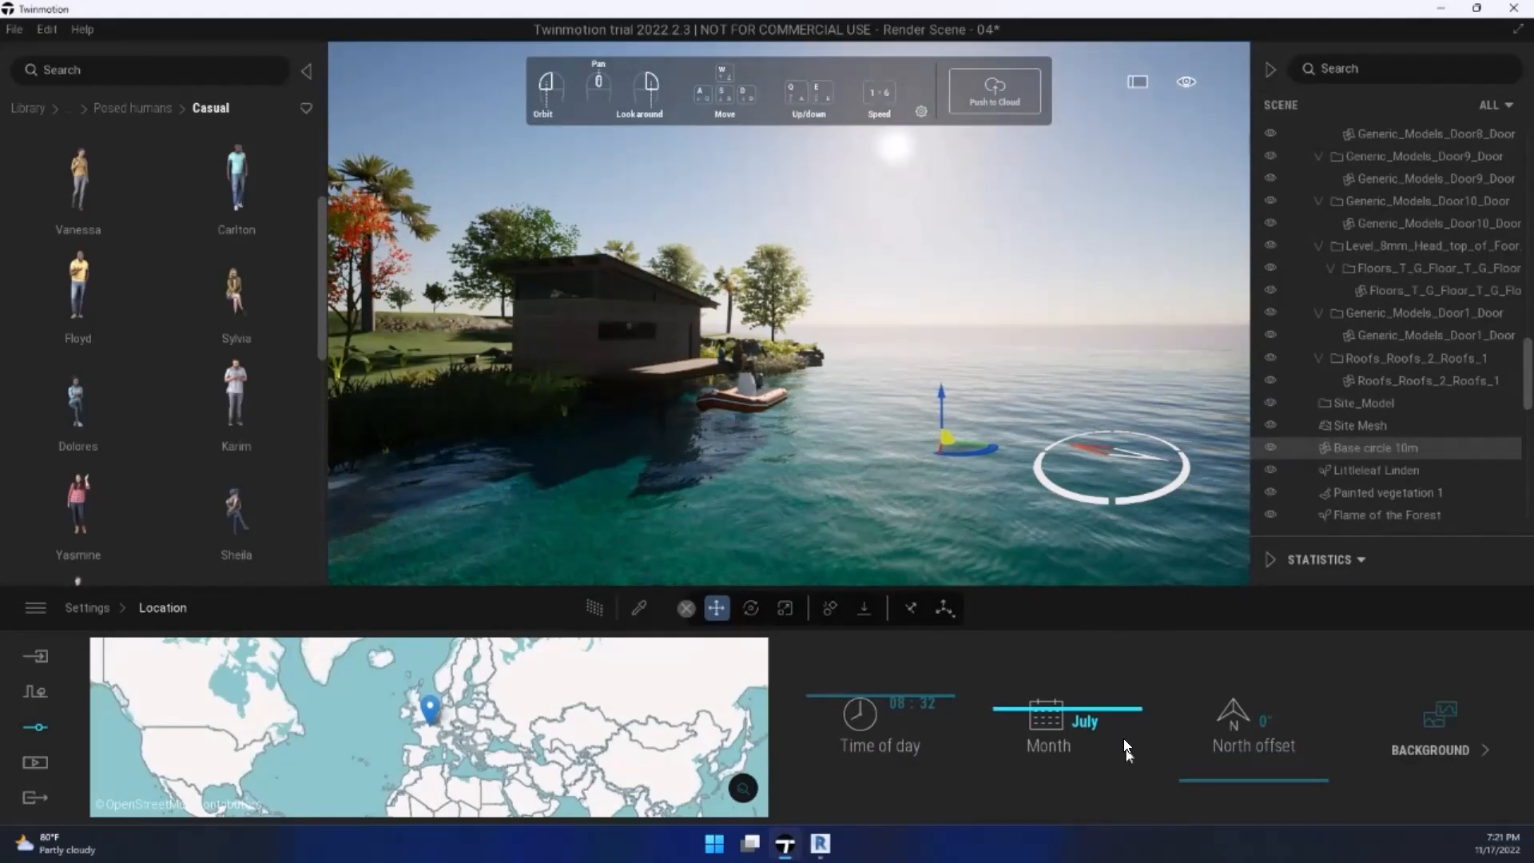
pyautogui.moveTo(1122, 710)
pyautogui.mouseDown()
pyautogui.moveTo(1128, 728)
pyautogui.moveTo(1131, 712)
pyautogui.mouseUp()
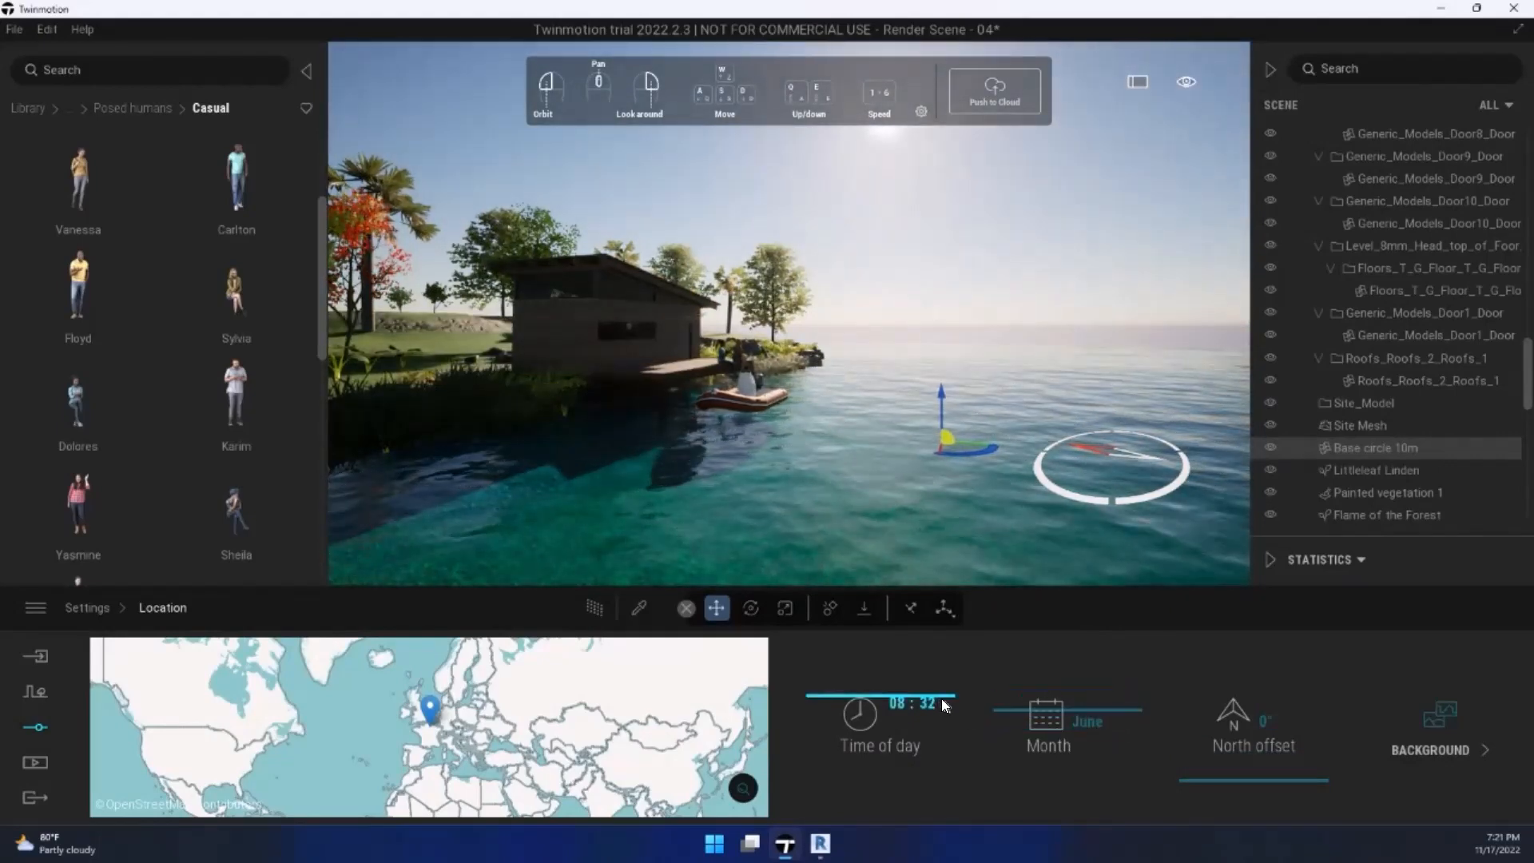
pyautogui.moveTo(940, 699); pyautogui.dragTo(948, 711)
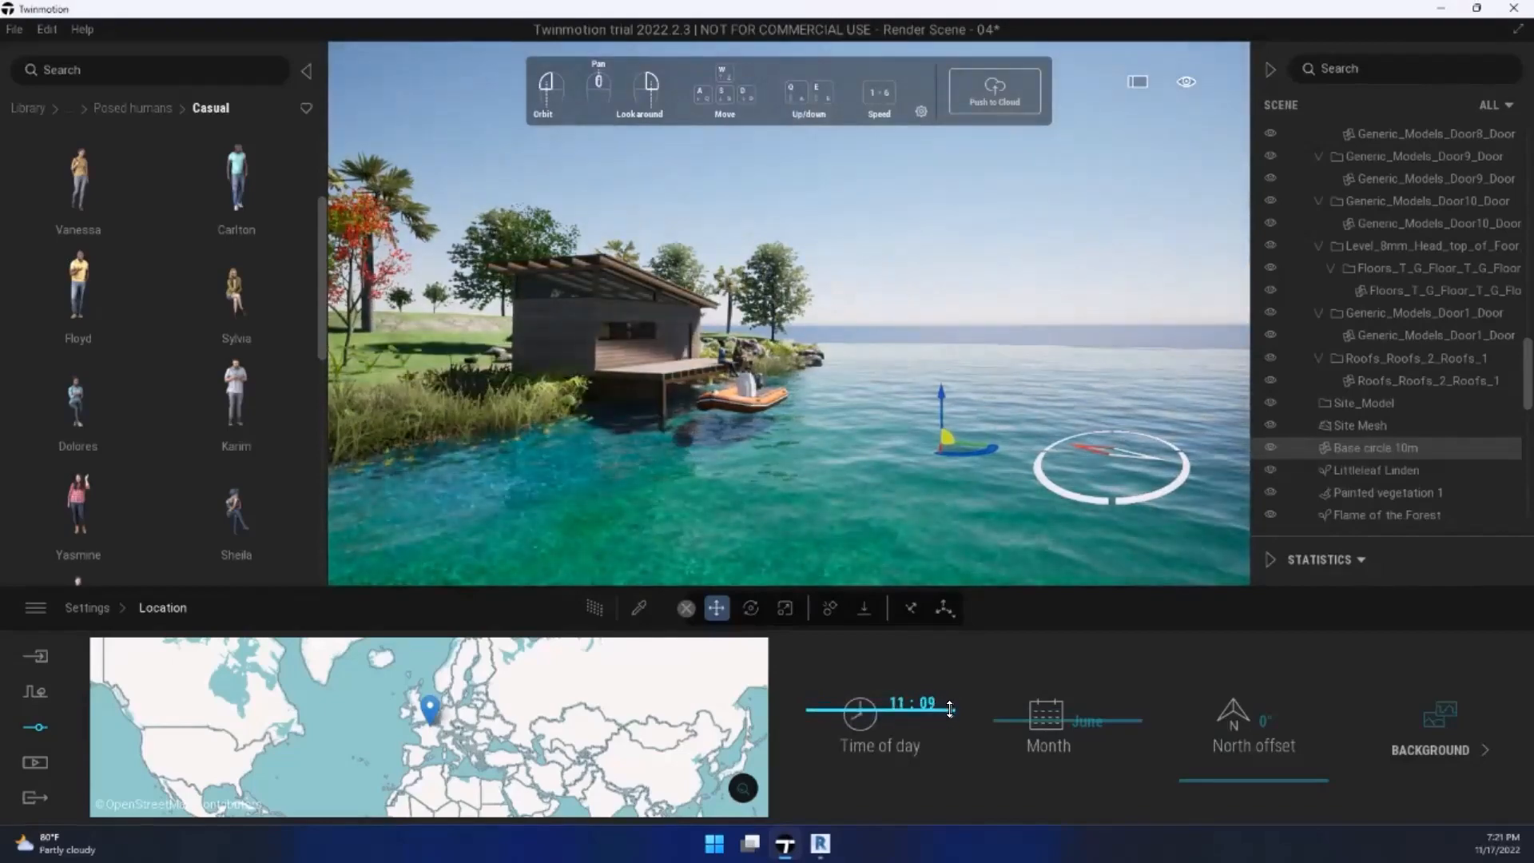
# Step: Examine the late-morning light and shadows on the house from the water and the garden side
pyautogui.press('w')
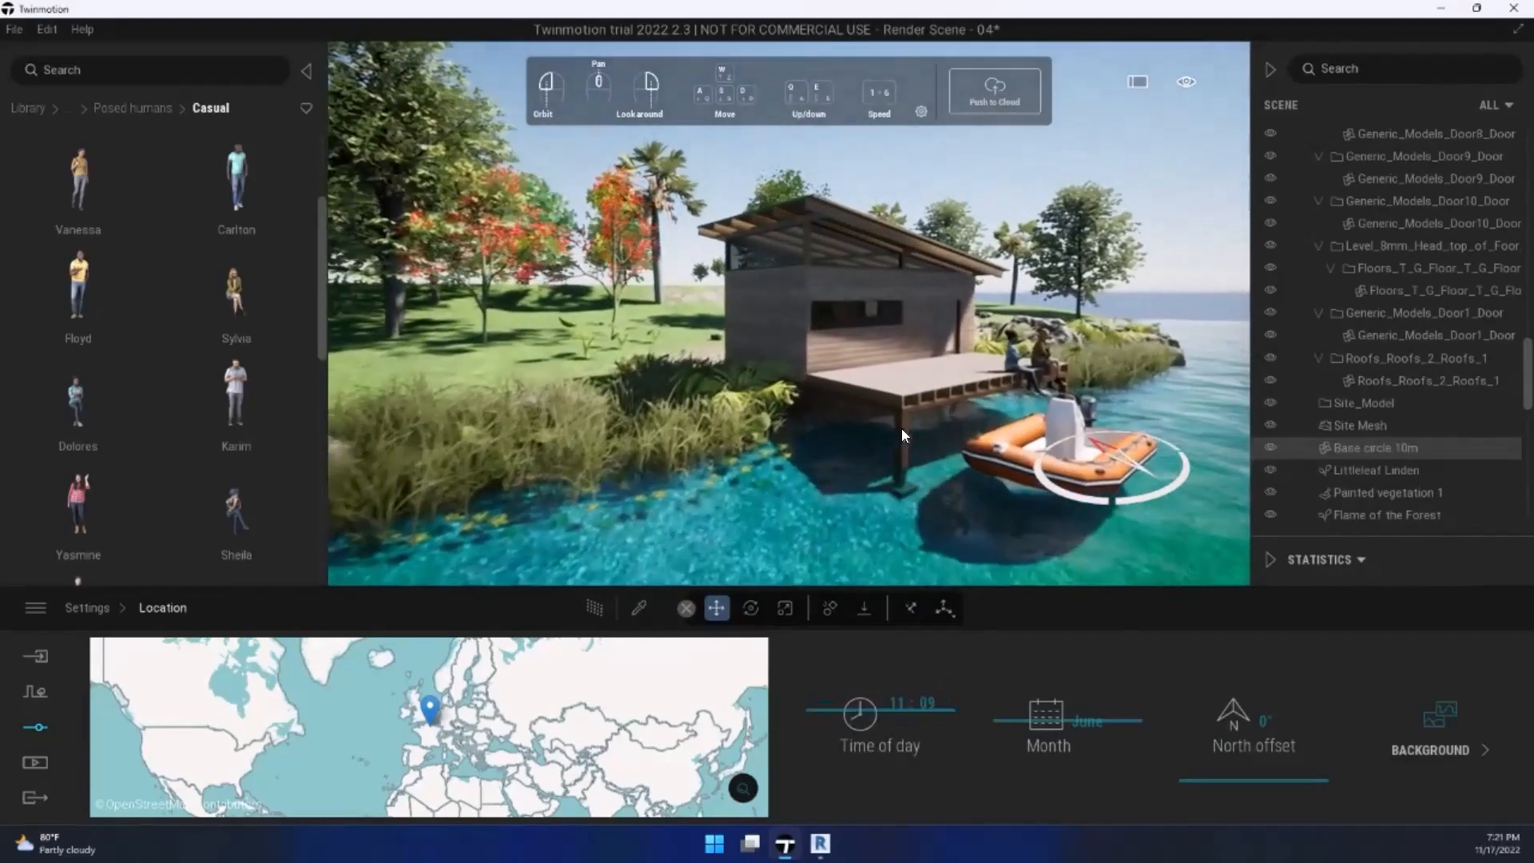
pyautogui.press('w')
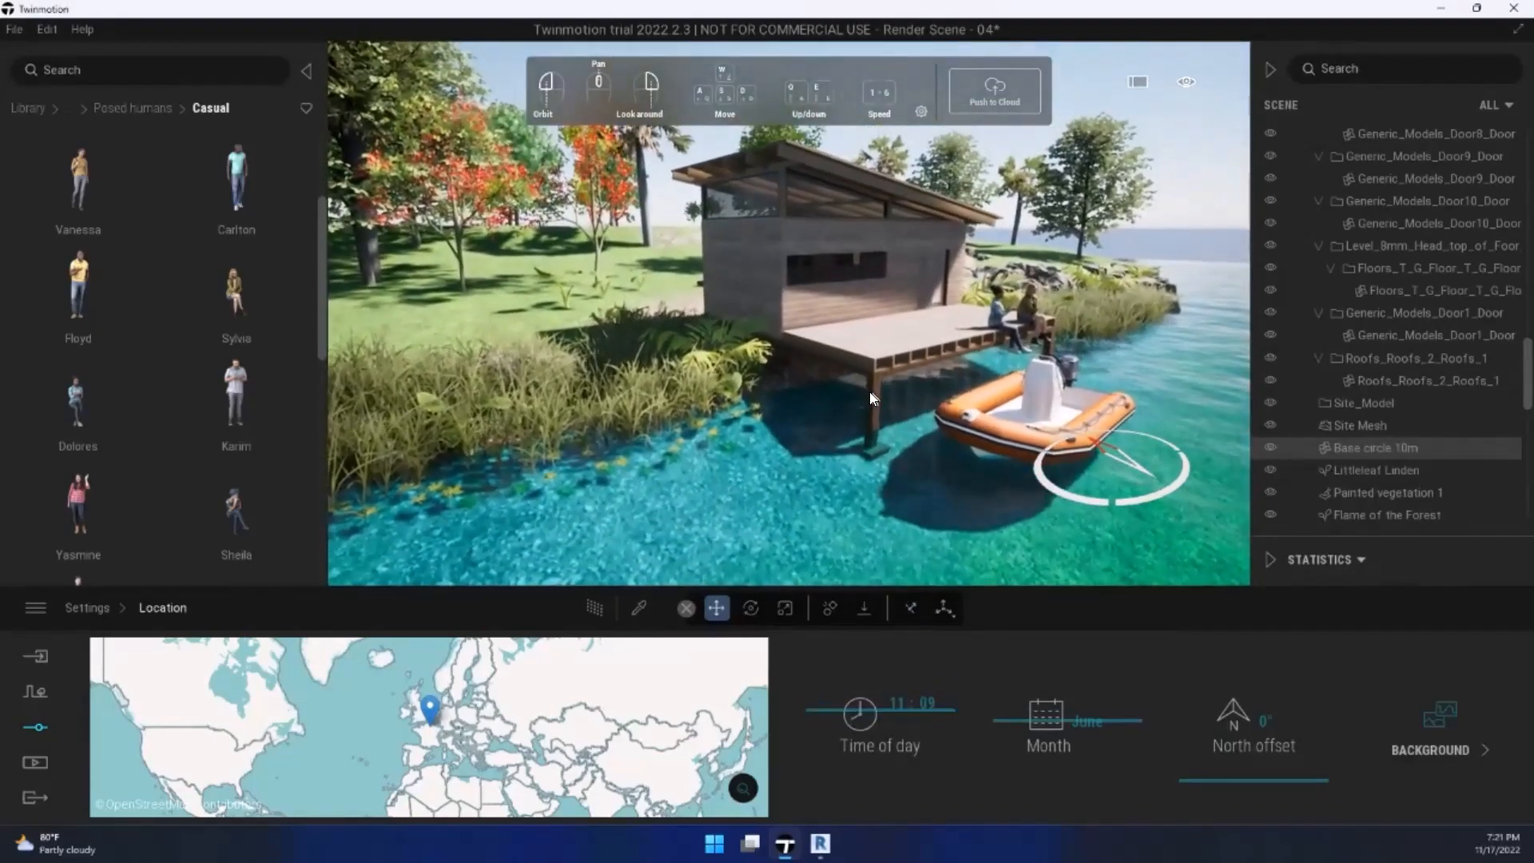
pyautogui.moveTo(870, 392); pyautogui.dragTo(771, 369)
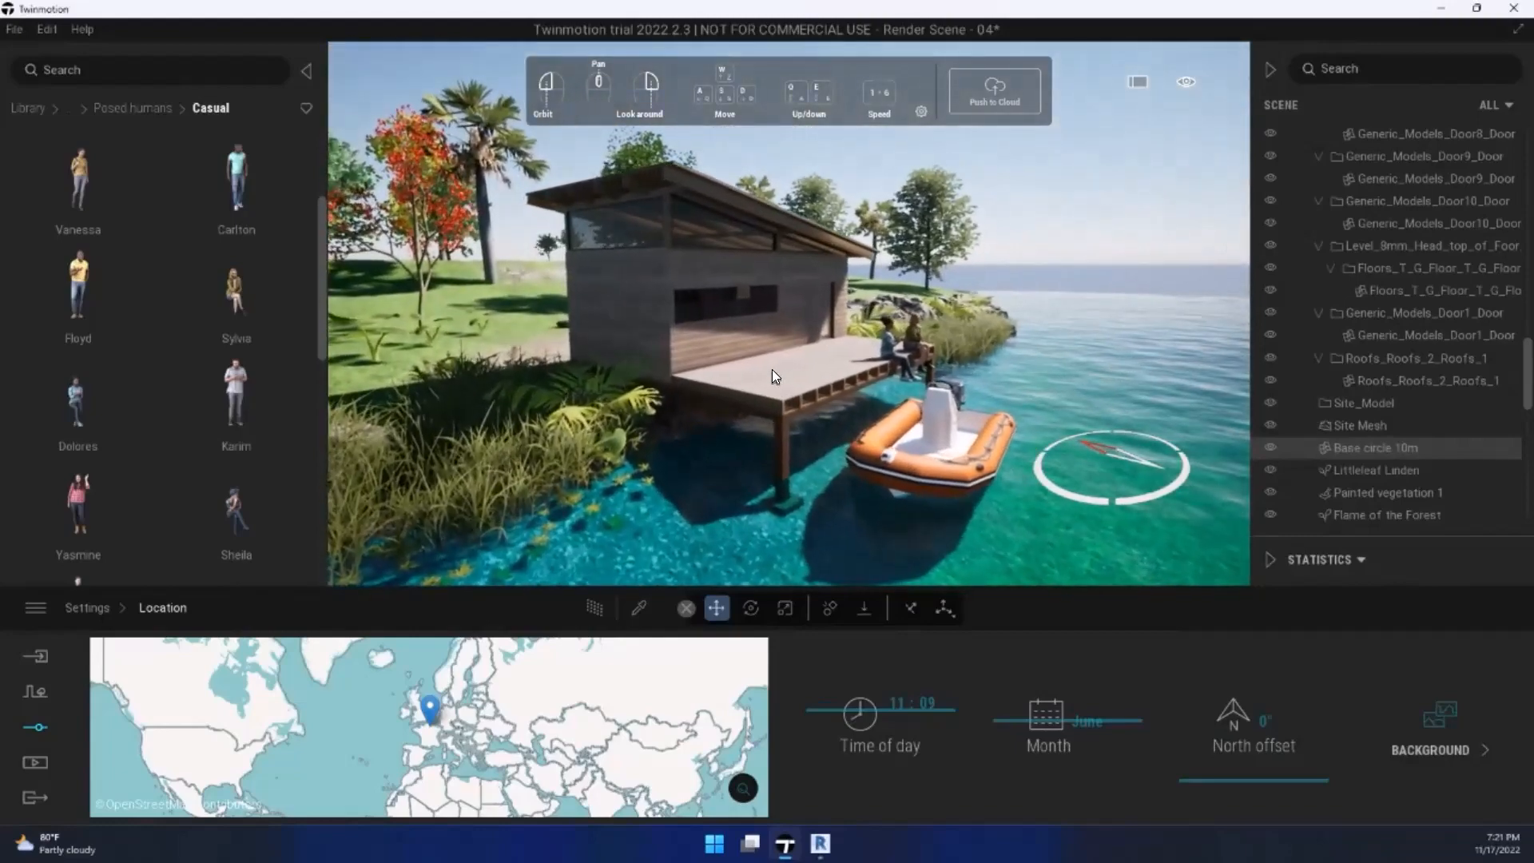
pyautogui.press('w')
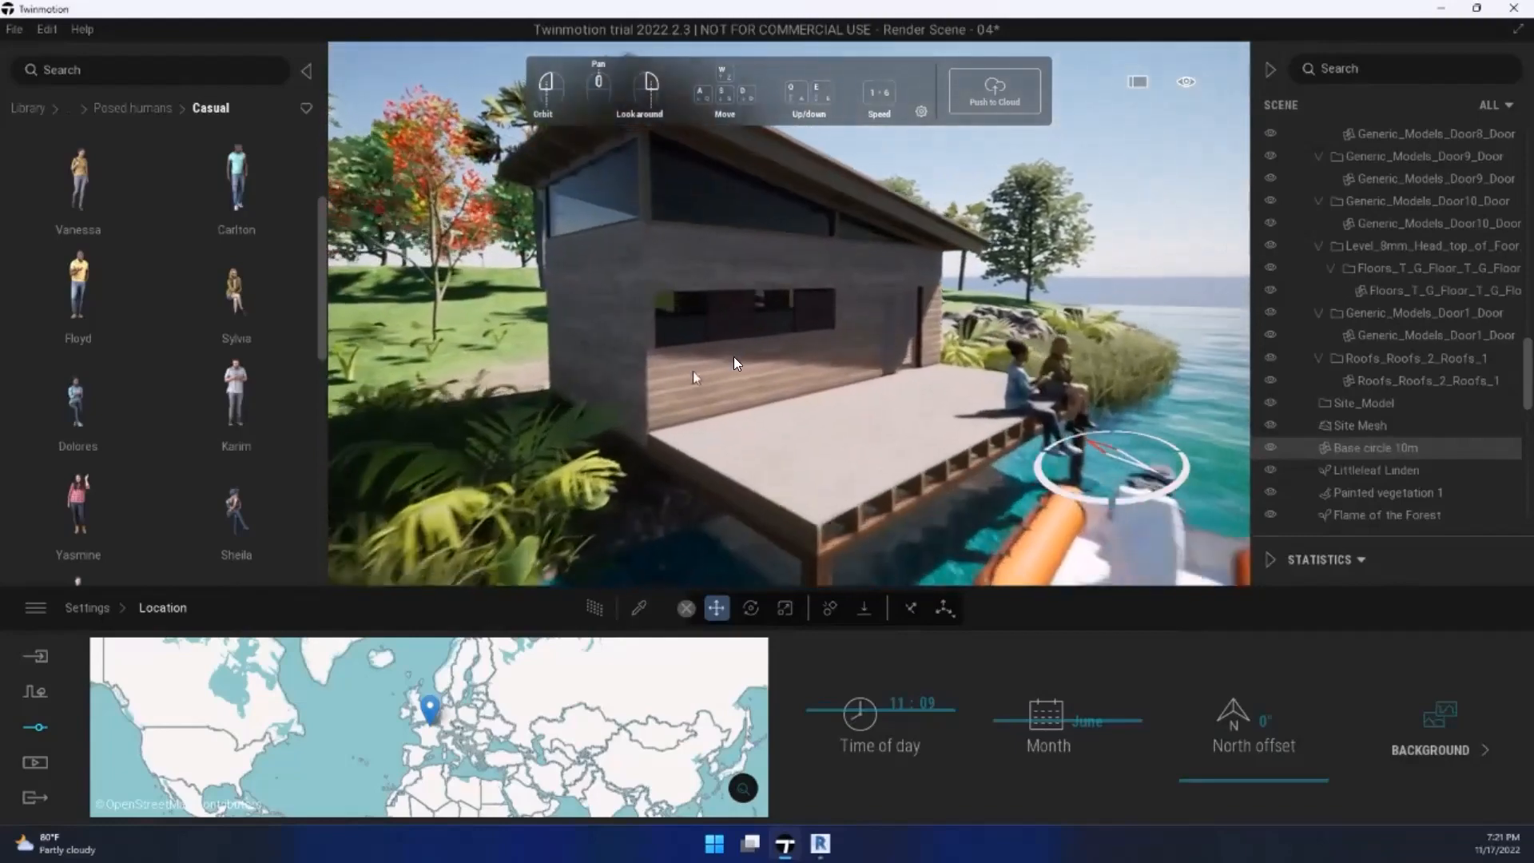
pyautogui.press('a')
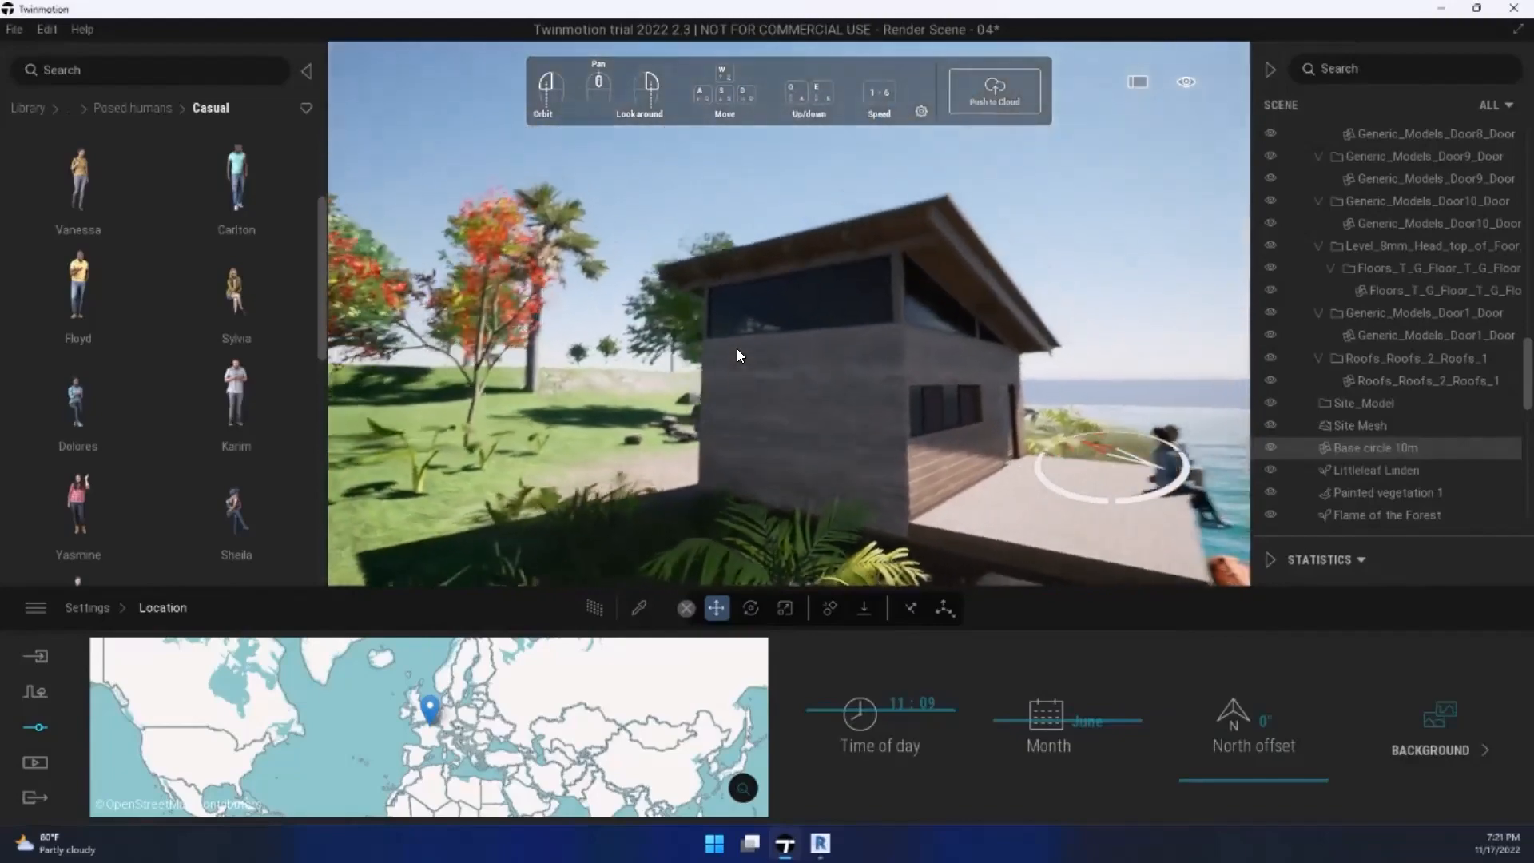
pyautogui.press('s')
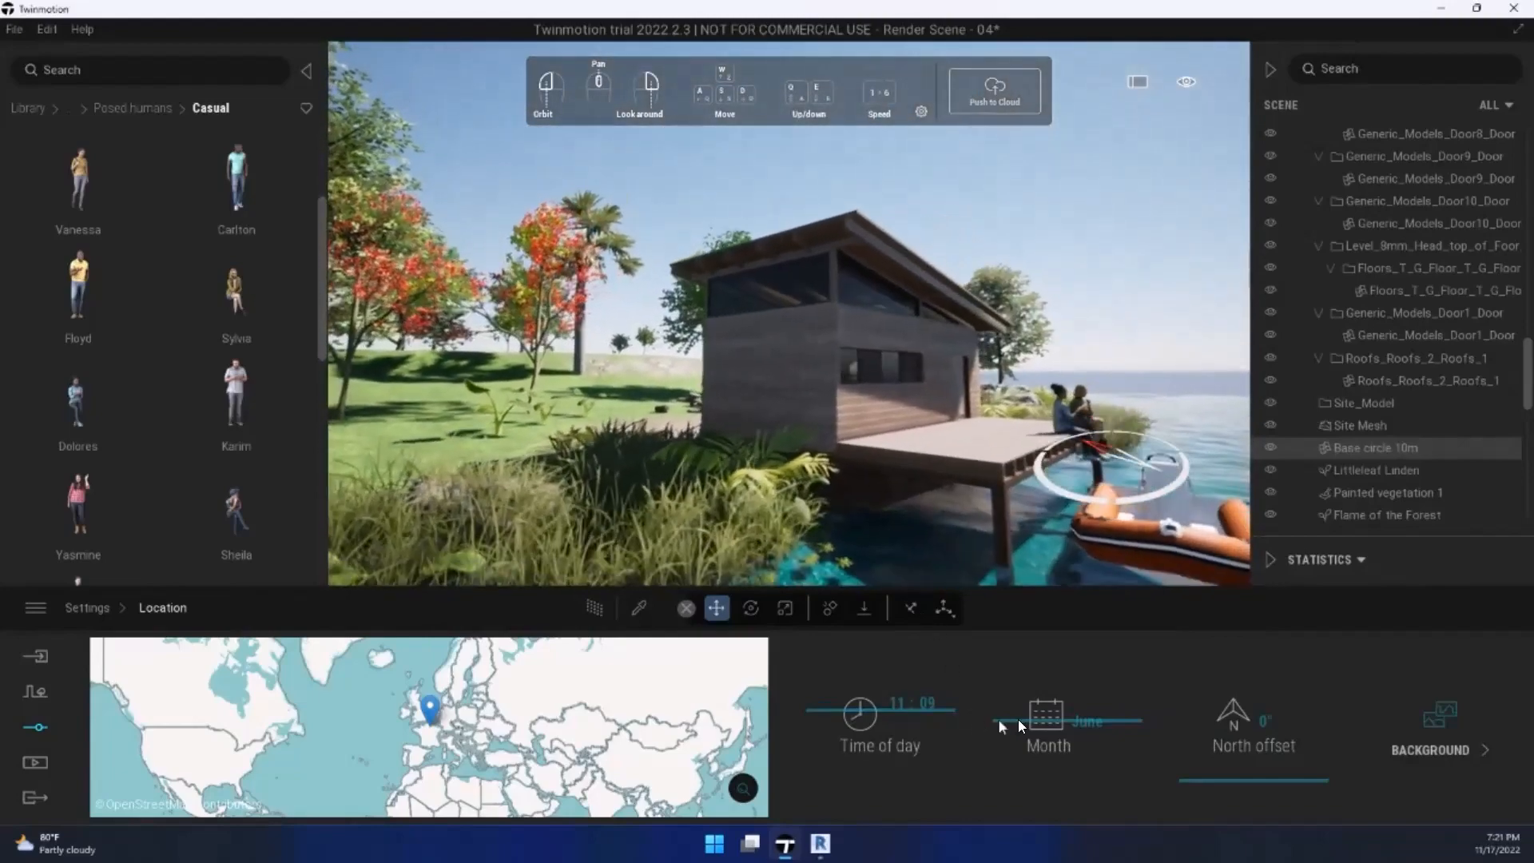
# Step: Set the time of day to 17:17
pyautogui.press('a')
pyautogui.moveTo(931, 713); pyautogui.dragTo(937, 743)
pyautogui.press('d')
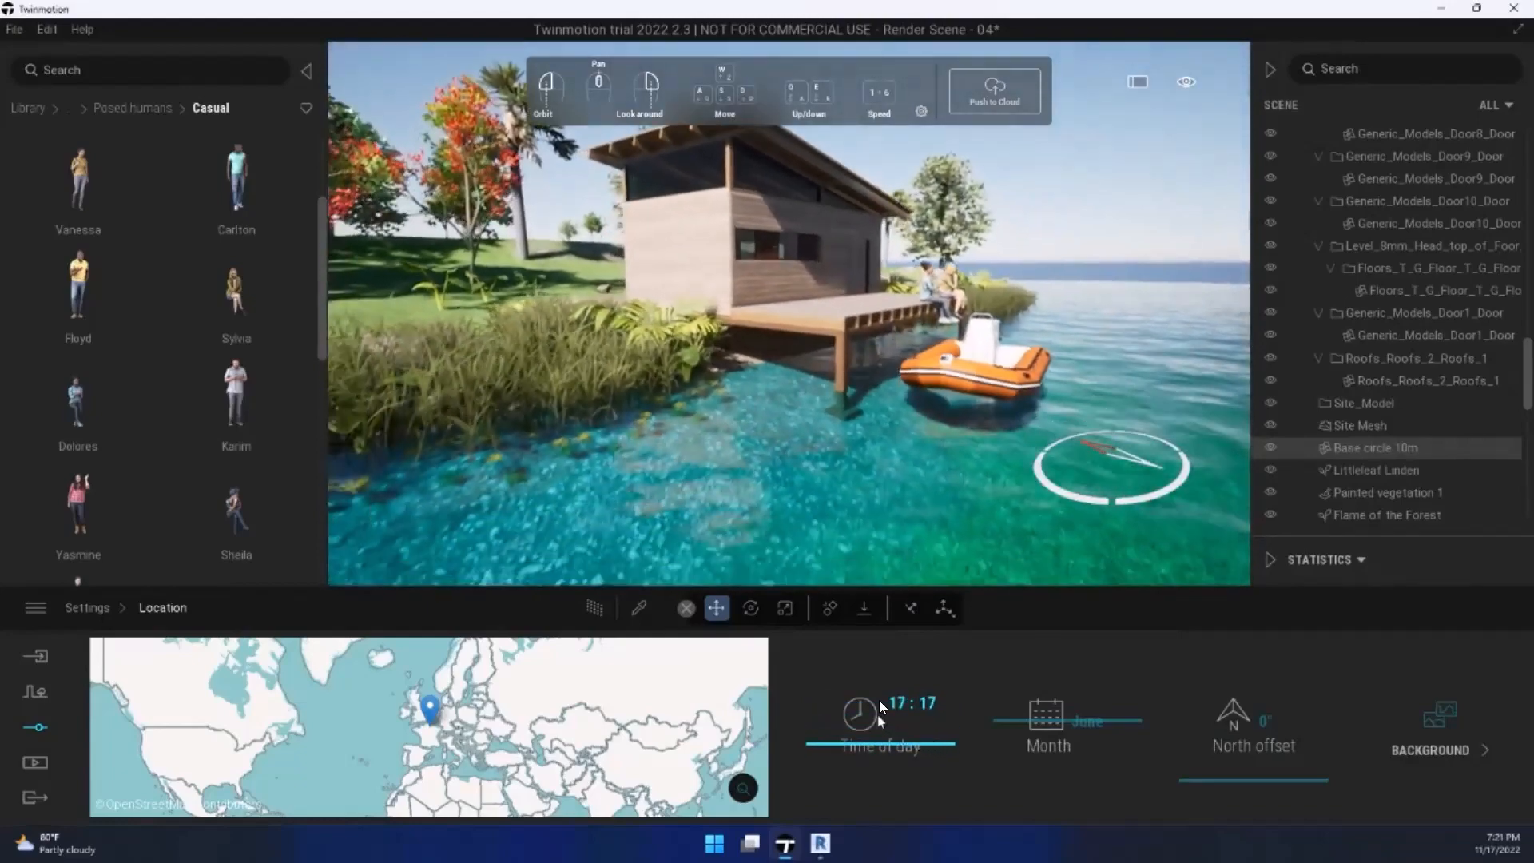
# Step: Examine the late-afternoon light and shadows while moving from the shoreline to the lawn and trees
pyautogui.press('w')
pyautogui.moveTo(694, 420); pyautogui.dragTo(599, 392, button='right')
pyautogui.press('w')
pyautogui.press('q')
pyautogui.press('w')
pyautogui.press('q')
pyautogui.moveTo(600, 393); pyautogui.dragTo(724, 410, button='middle')
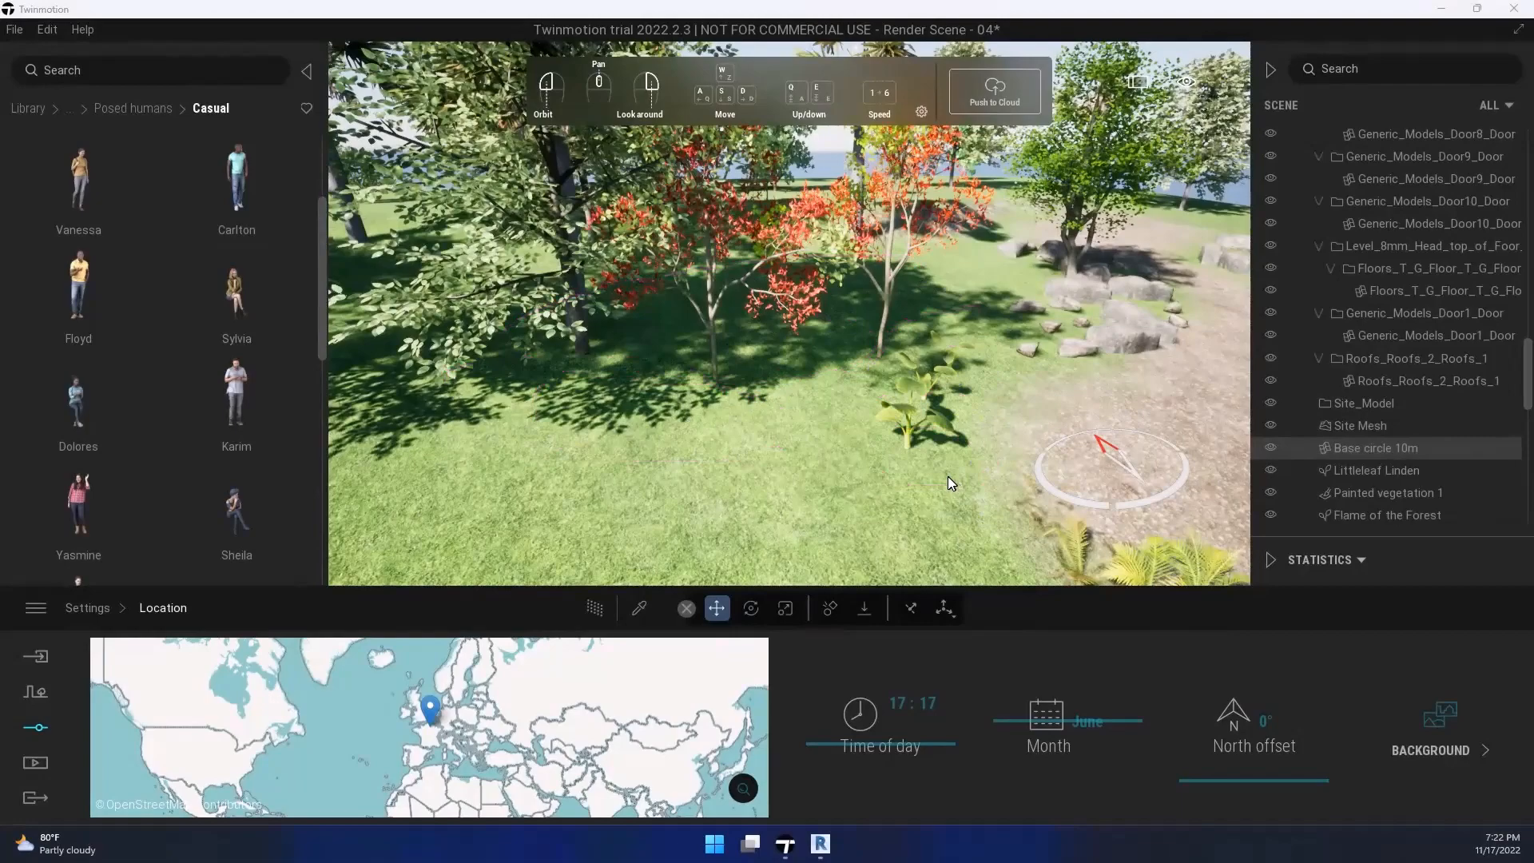
# Step: Examine the late-afternoon light on the house's wood siding and front windows up close
pyautogui.moveTo(903, 484); pyautogui.dragTo(850, 332, button='right')
pyautogui.press('s')
pyautogui.press('s')
pyautogui.press('s')
pyautogui.press('s')
pyautogui.press('w')
pyautogui.press('w')
pyautogui.press('w')
pyautogui.press('a')
pyautogui.press('w')
pyautogui.press('s')
pyautogui.press('s')
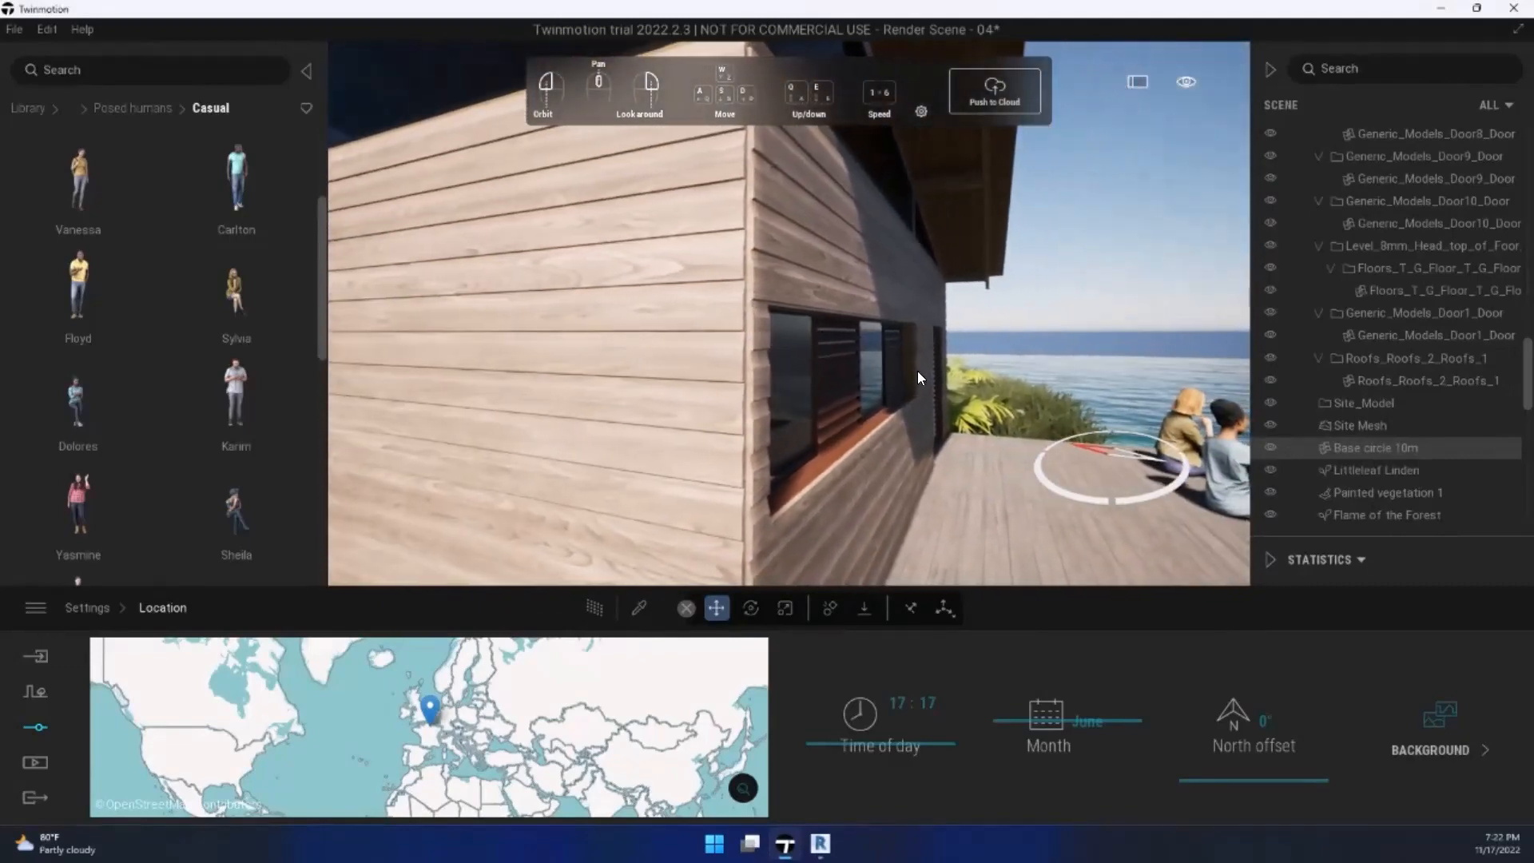
pyautogui.press('w')
pyautogui.press('s')
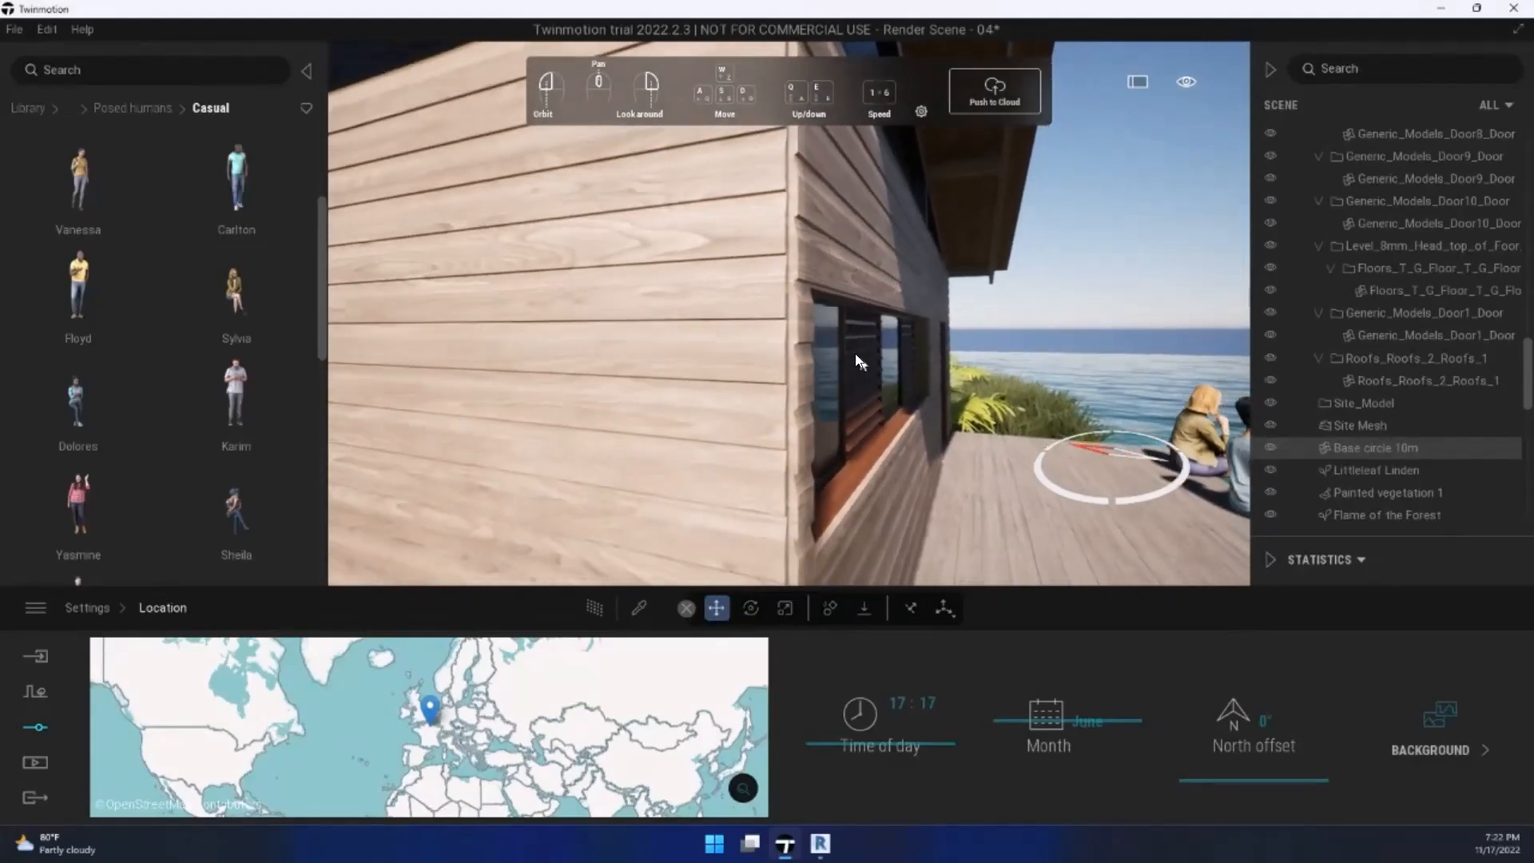
# Step: Examine the late-afternoon light along the deck side of the house and across the shoreline planting and lawn
pyautogui.press('w')
pyautogui.press('d')
pyautogui.press('d')
pyautogui.moveTo(915, 376); pyautogui.dragTo(879, 465, button='right')
pyautogui.press('w')
pyautogui.press('e')
pyautogui.press('q')
pyautogui.press('w')
pyautogui.press('s')
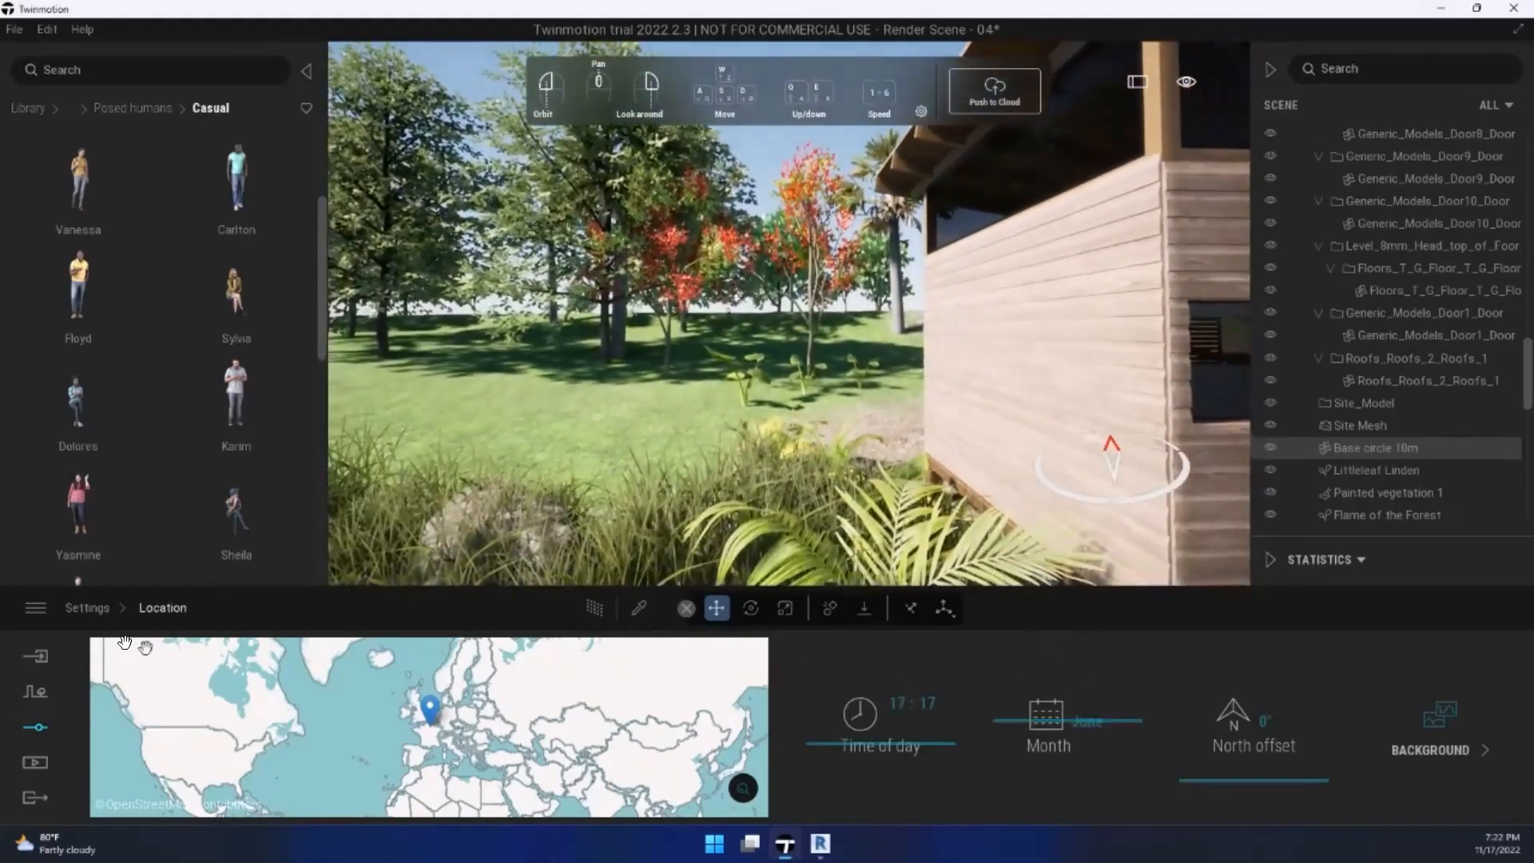
# Step: Change the scene's lighting environment to Sky Light HDRI
pyautogui.click(90, 610)
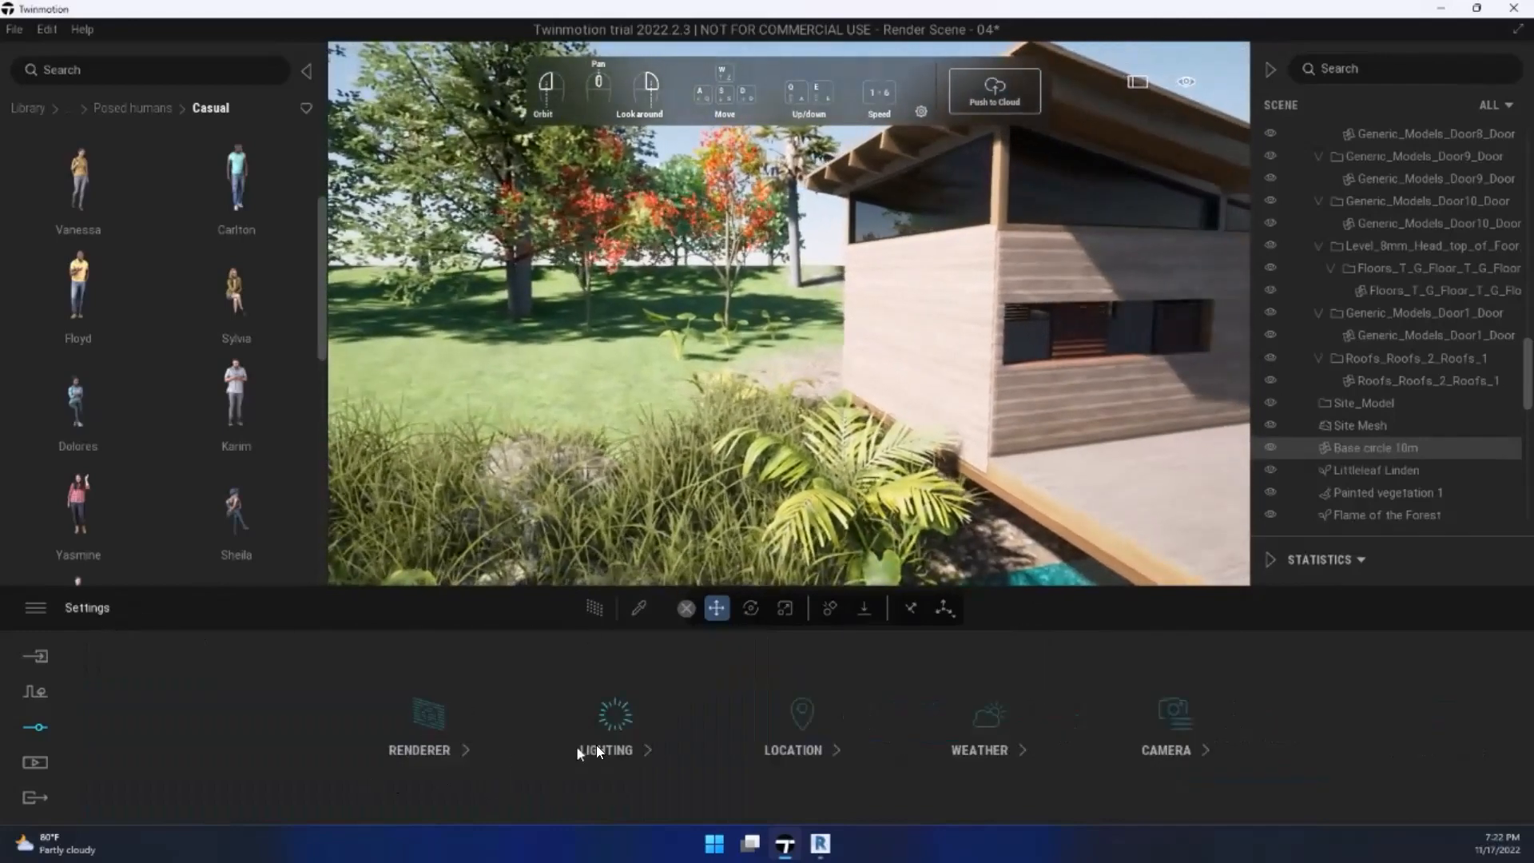
pyautogui.click(604, 748)
pyautogui.click(342, 725)
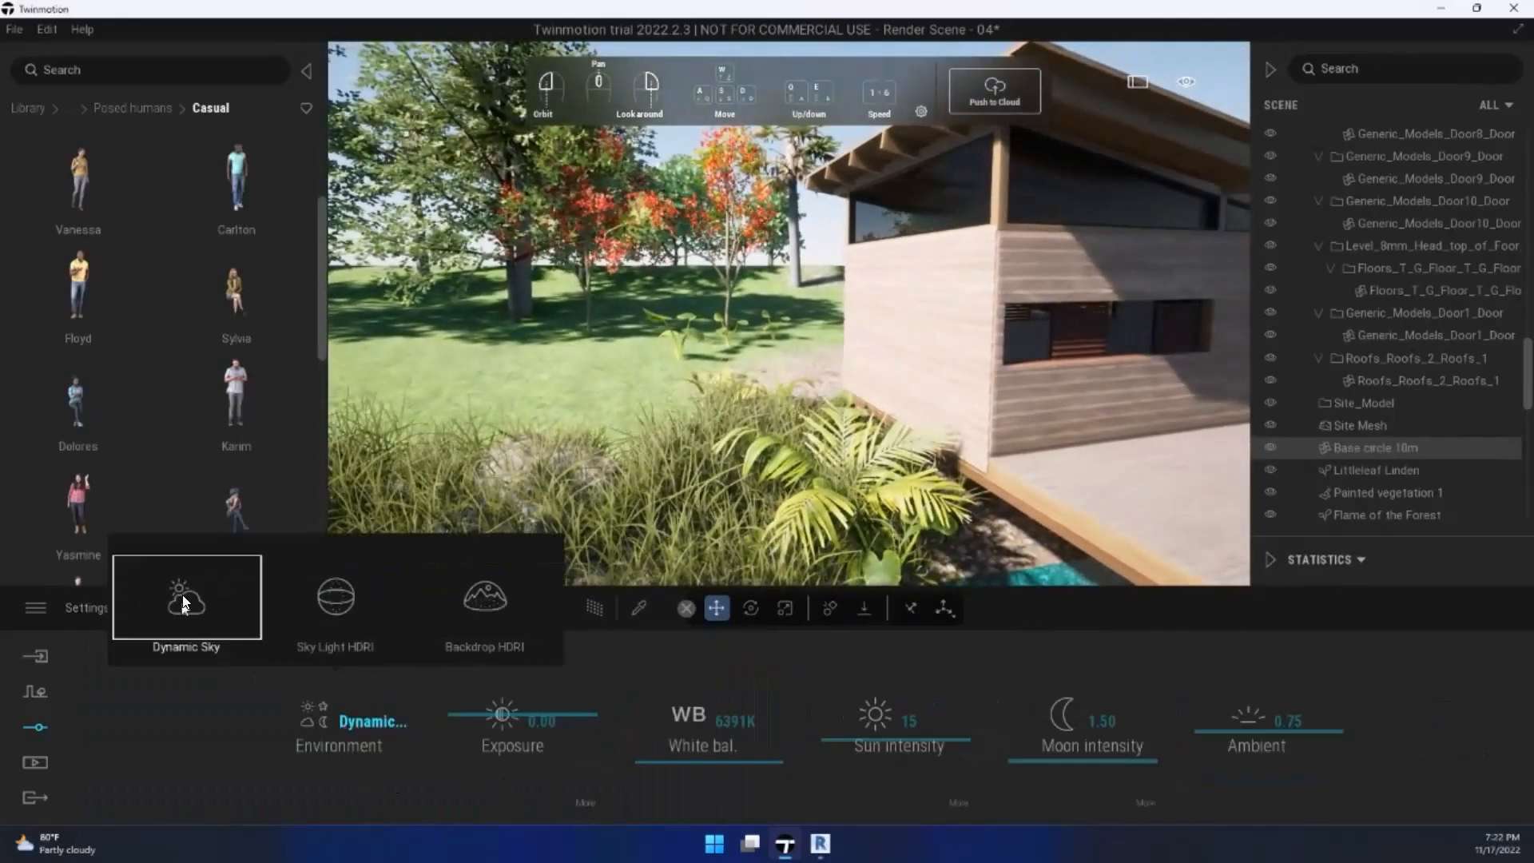
pyautogui.click(198, 594)
pyautogui.press('s')
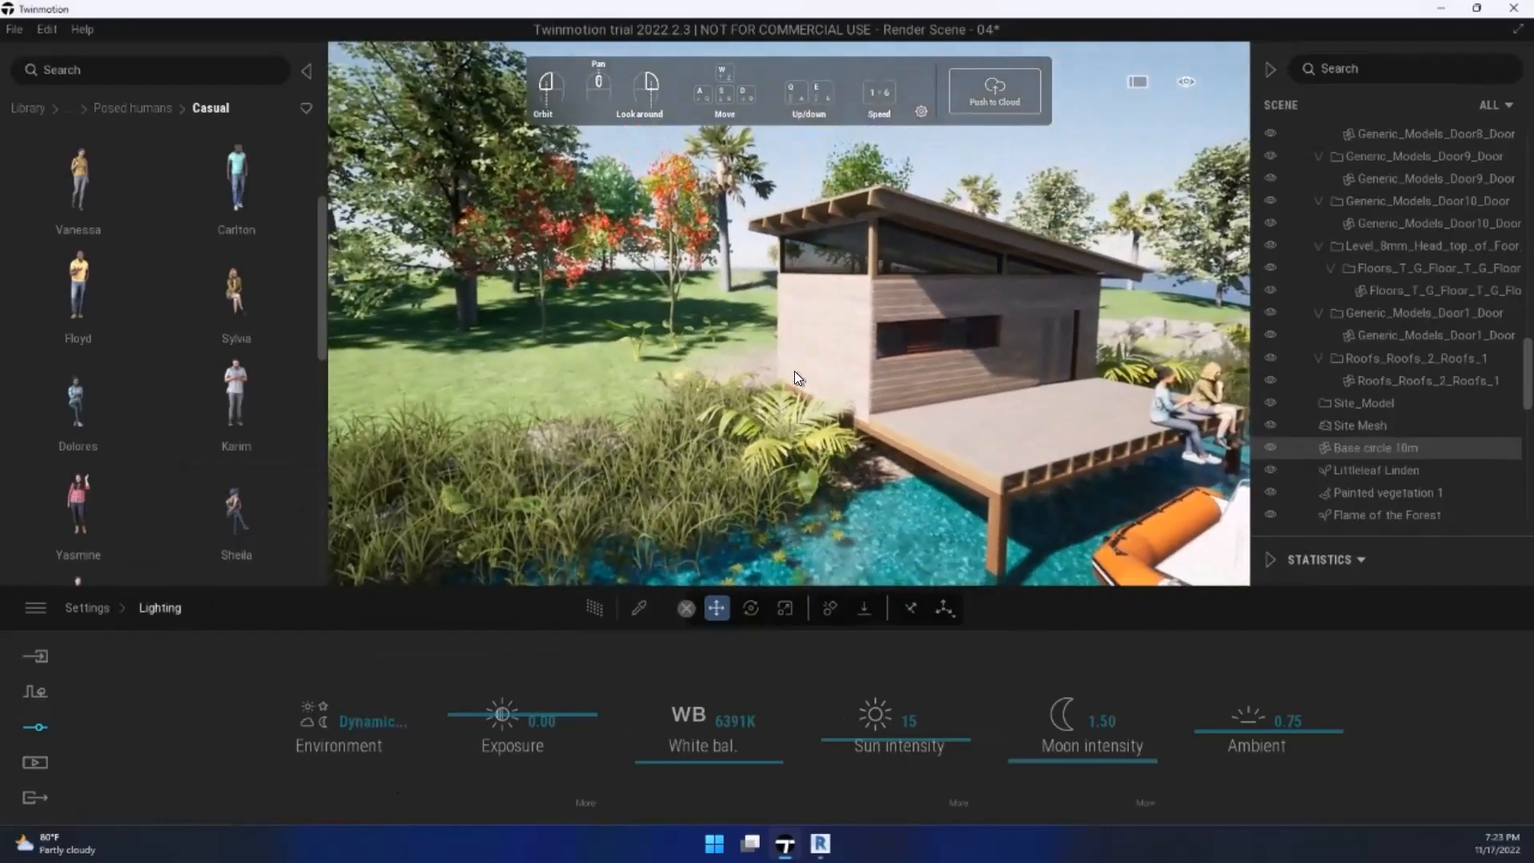
pyautogui.press('s')
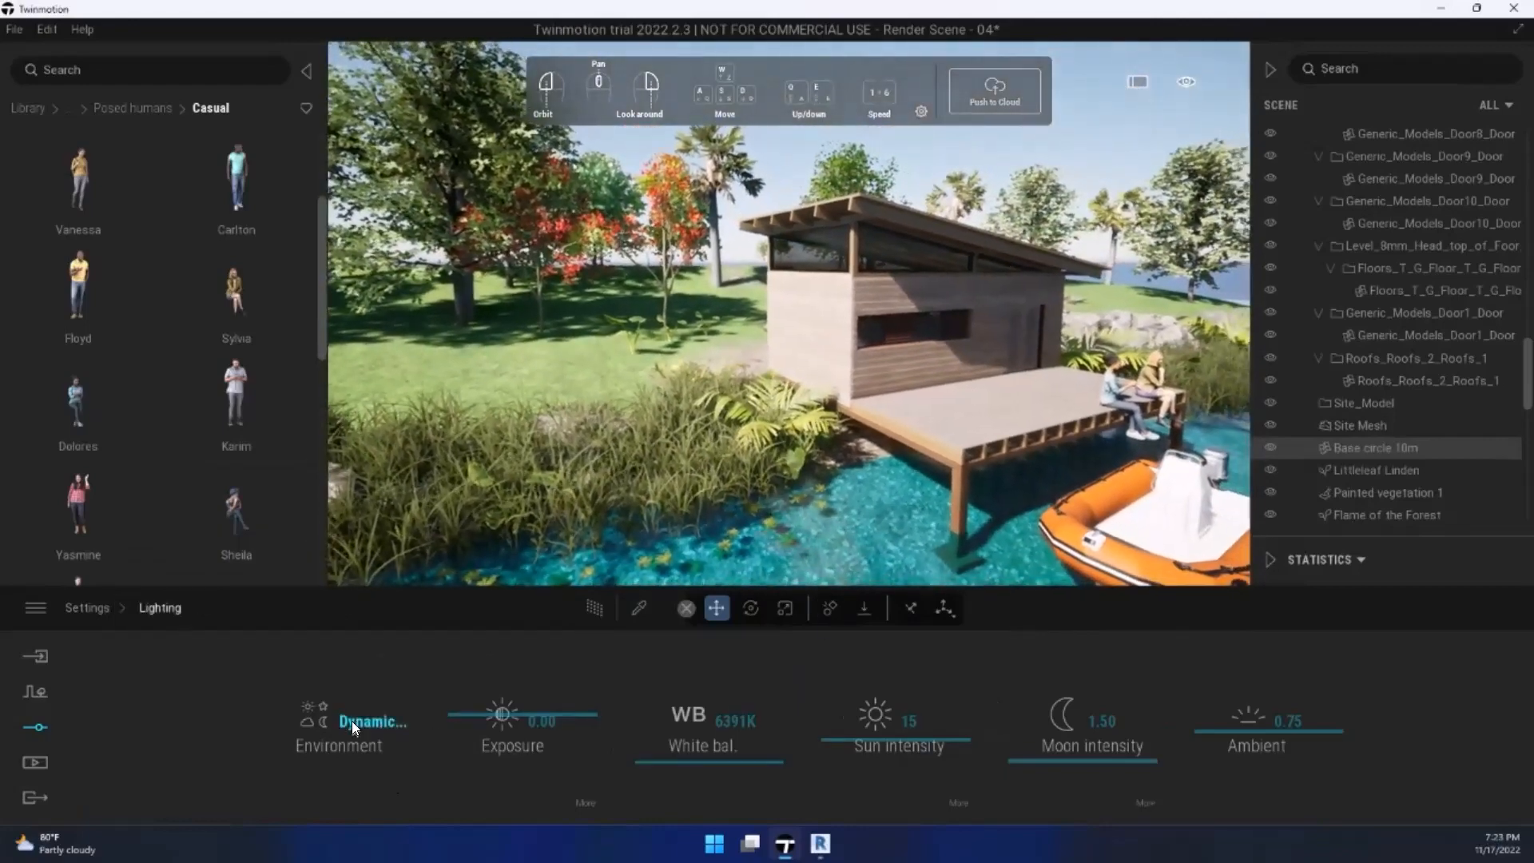
pyautogui.click(352, 720)
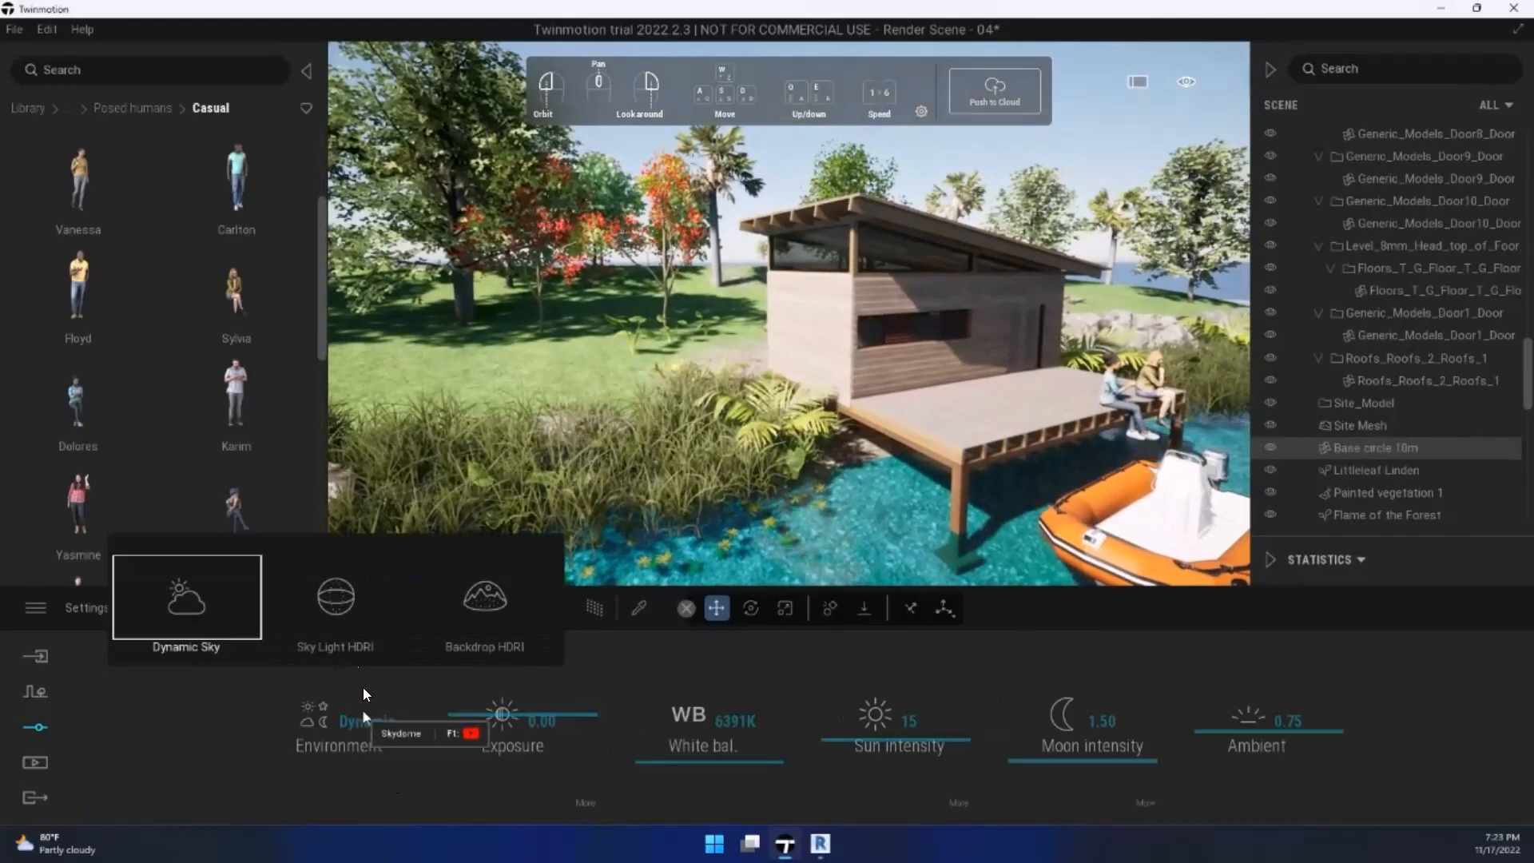
pyautogui.click(341, 593)
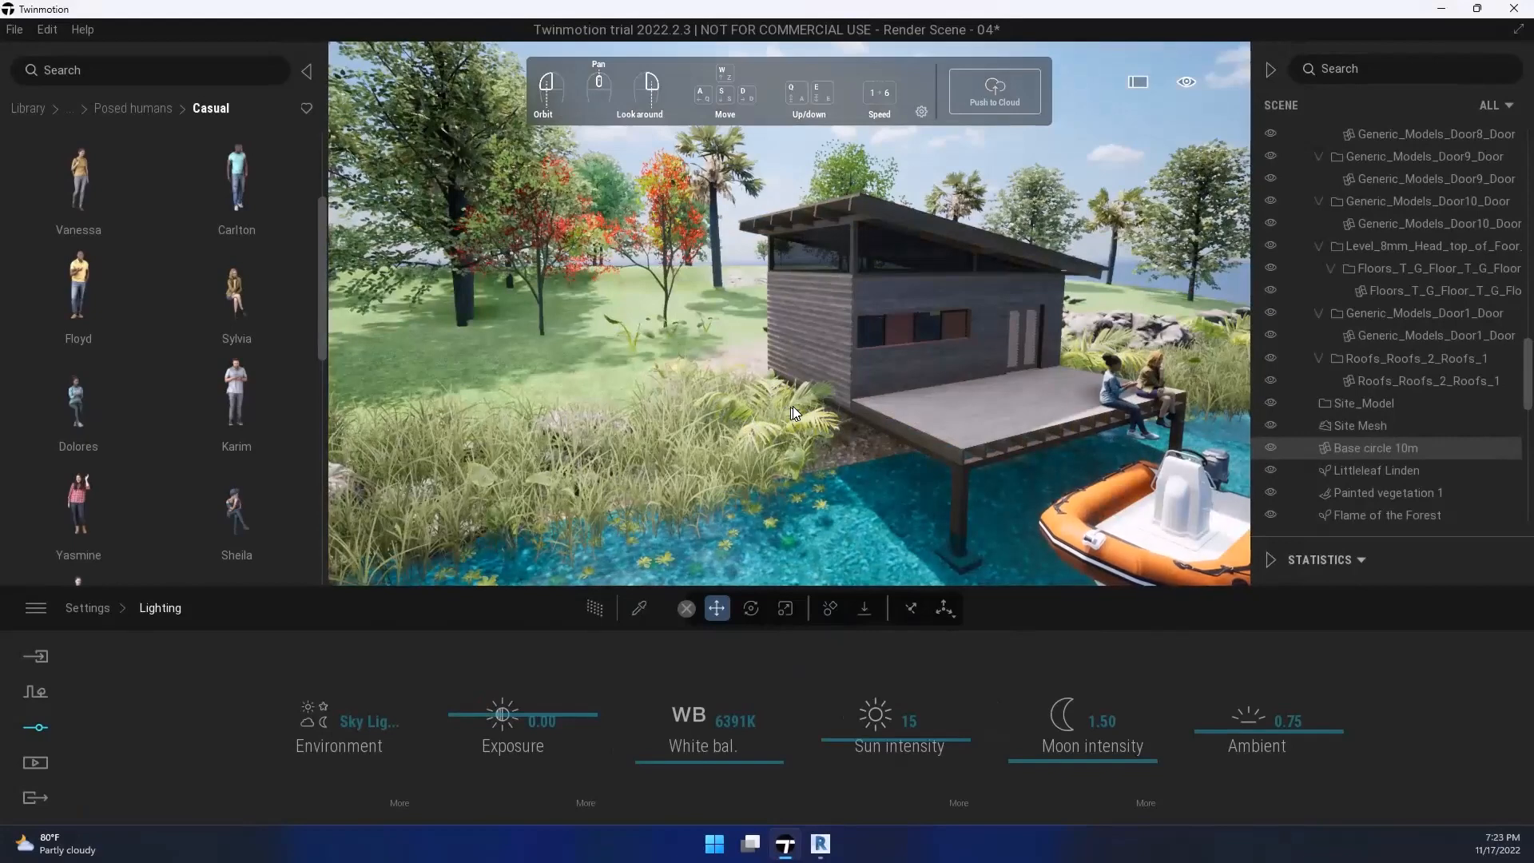
# Step: Return the asset library to its top level and open the detailed settings of the Sky Light HDRI
pyautogui.moveTo(814, 251); pyautogui.dragTo(911, 316)
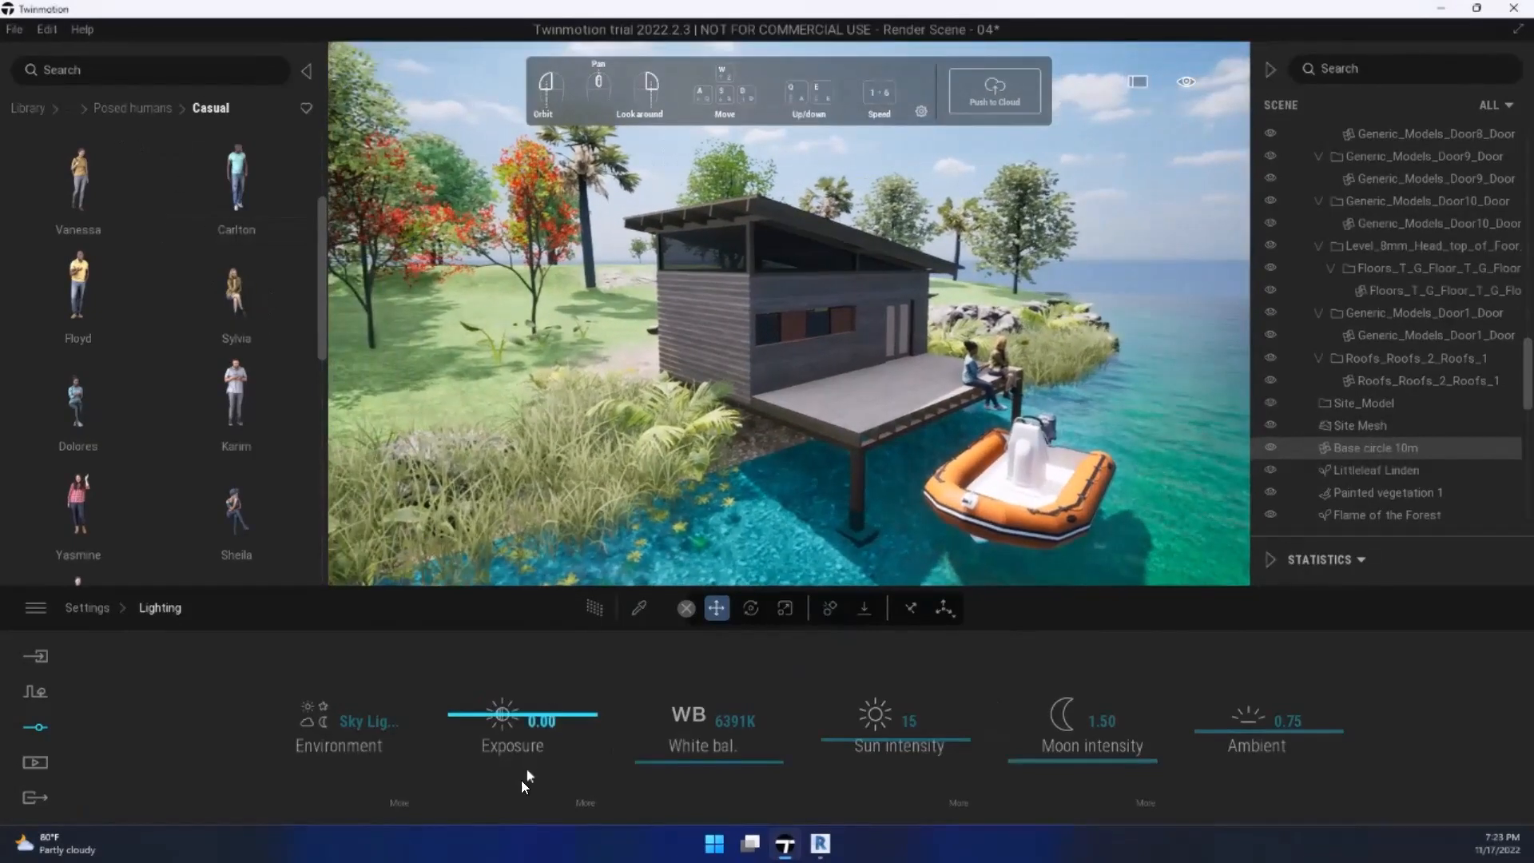
pyautogui.click(365, 732)
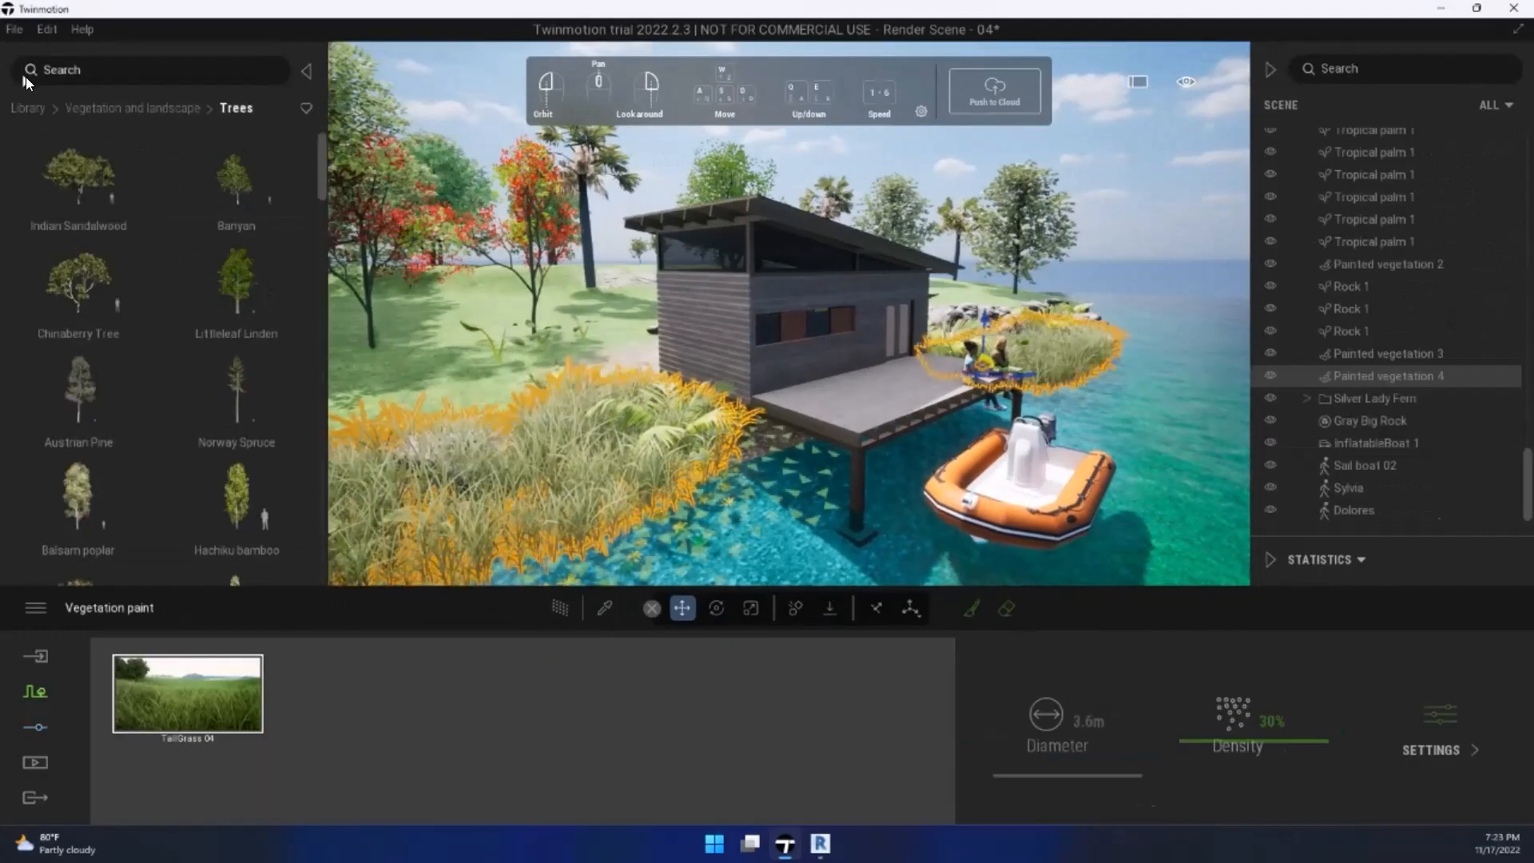
pyautogui.click(27, 108)
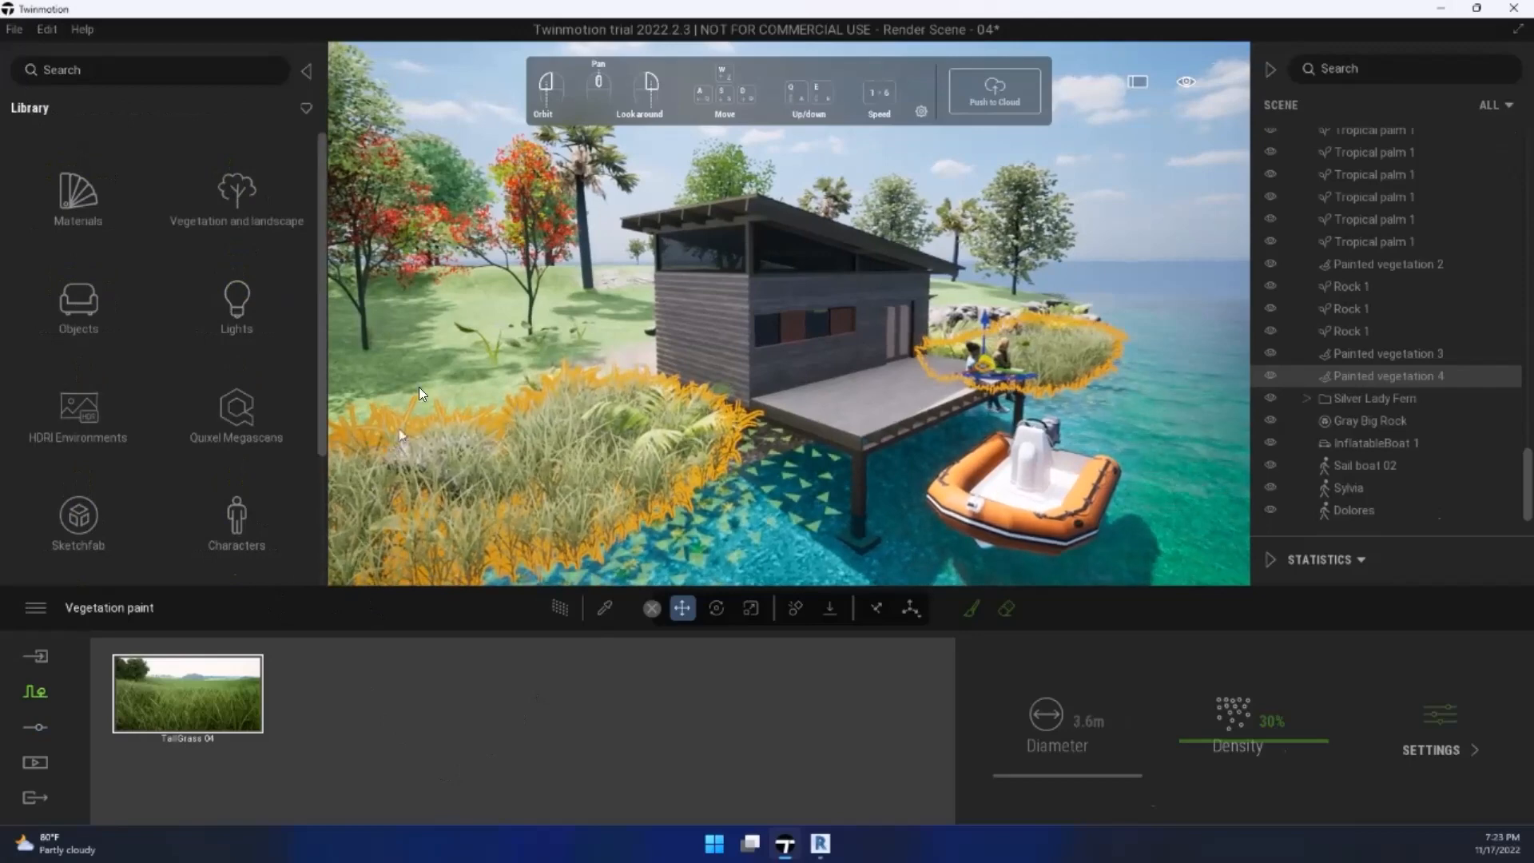
pyautogui.press('Escape')
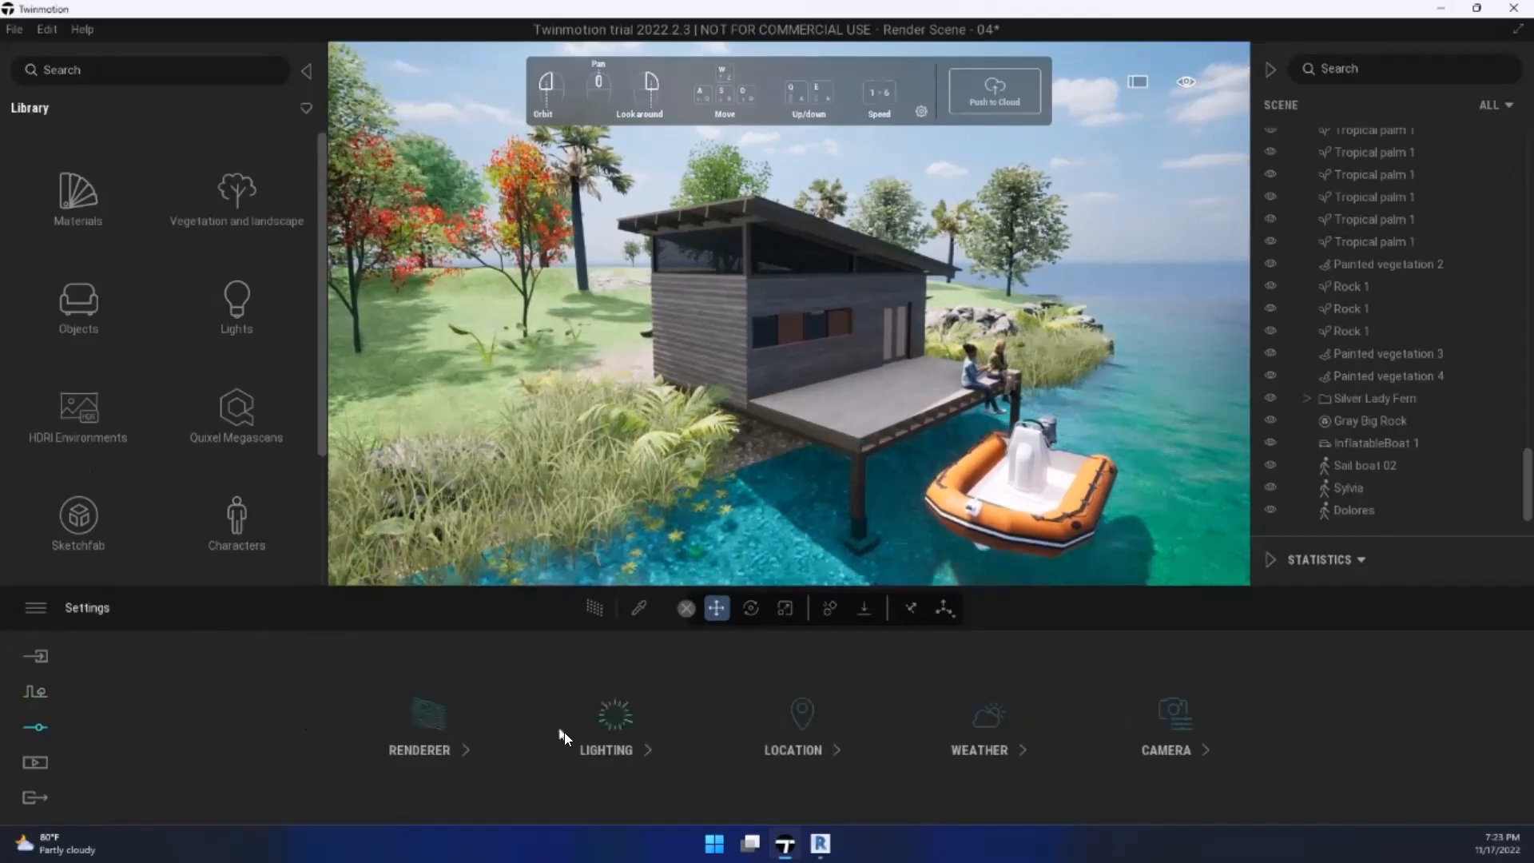
pyautogui.click(300, 719)
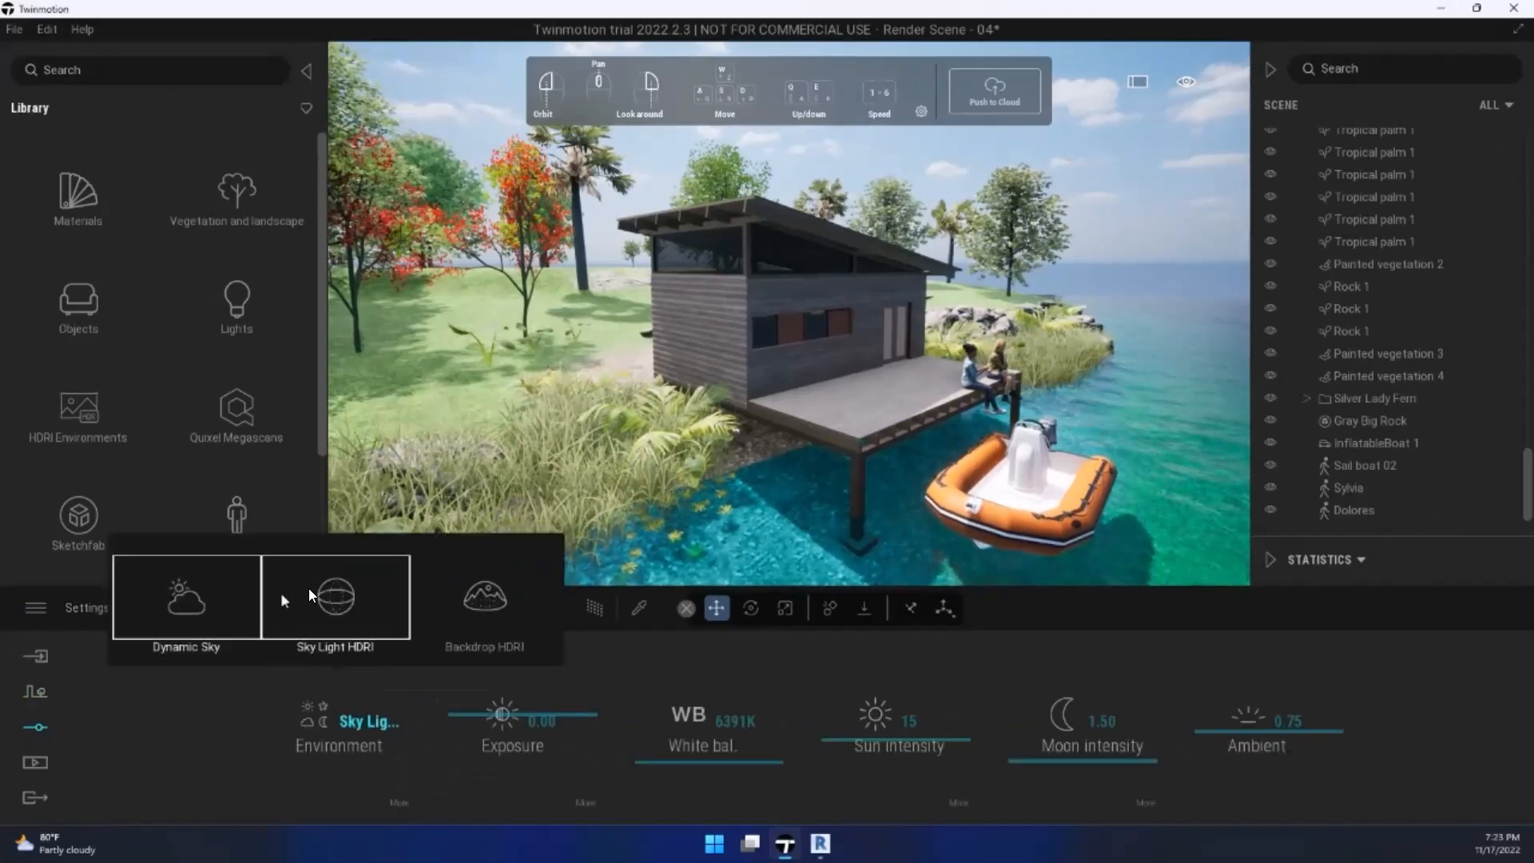
pyautogui.click(406, 797)
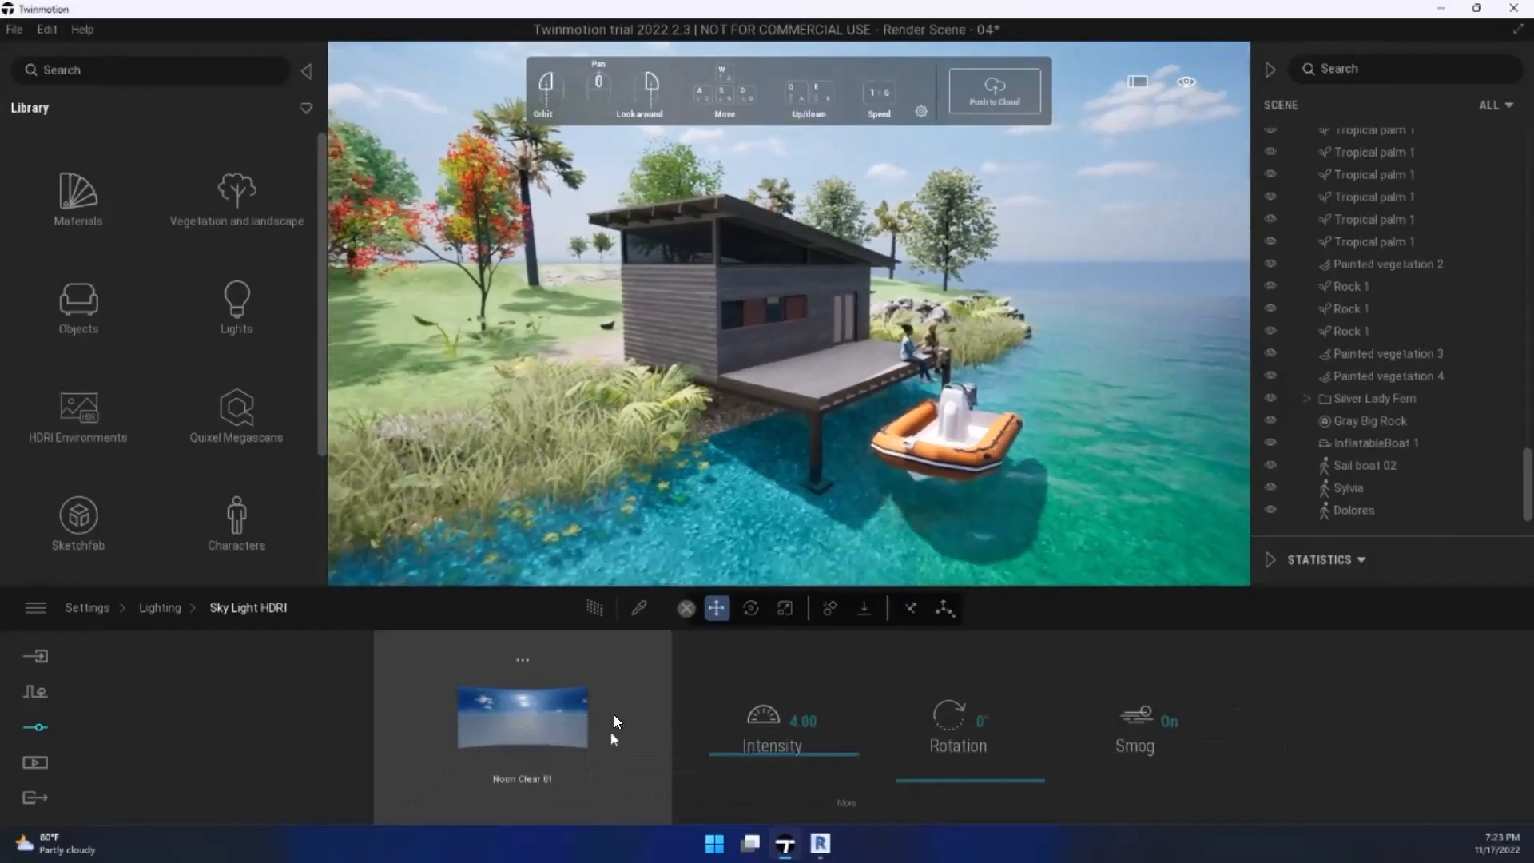
# Step: Examine the sun's position in the HDRI sky above the house
pyautogui.moveTo(1026, 389); pyautogui.dragTo(830, 202, button='right')
pyautogui.moveTo(896, 264); pyautogui.dragTo(702, 282, button='right')
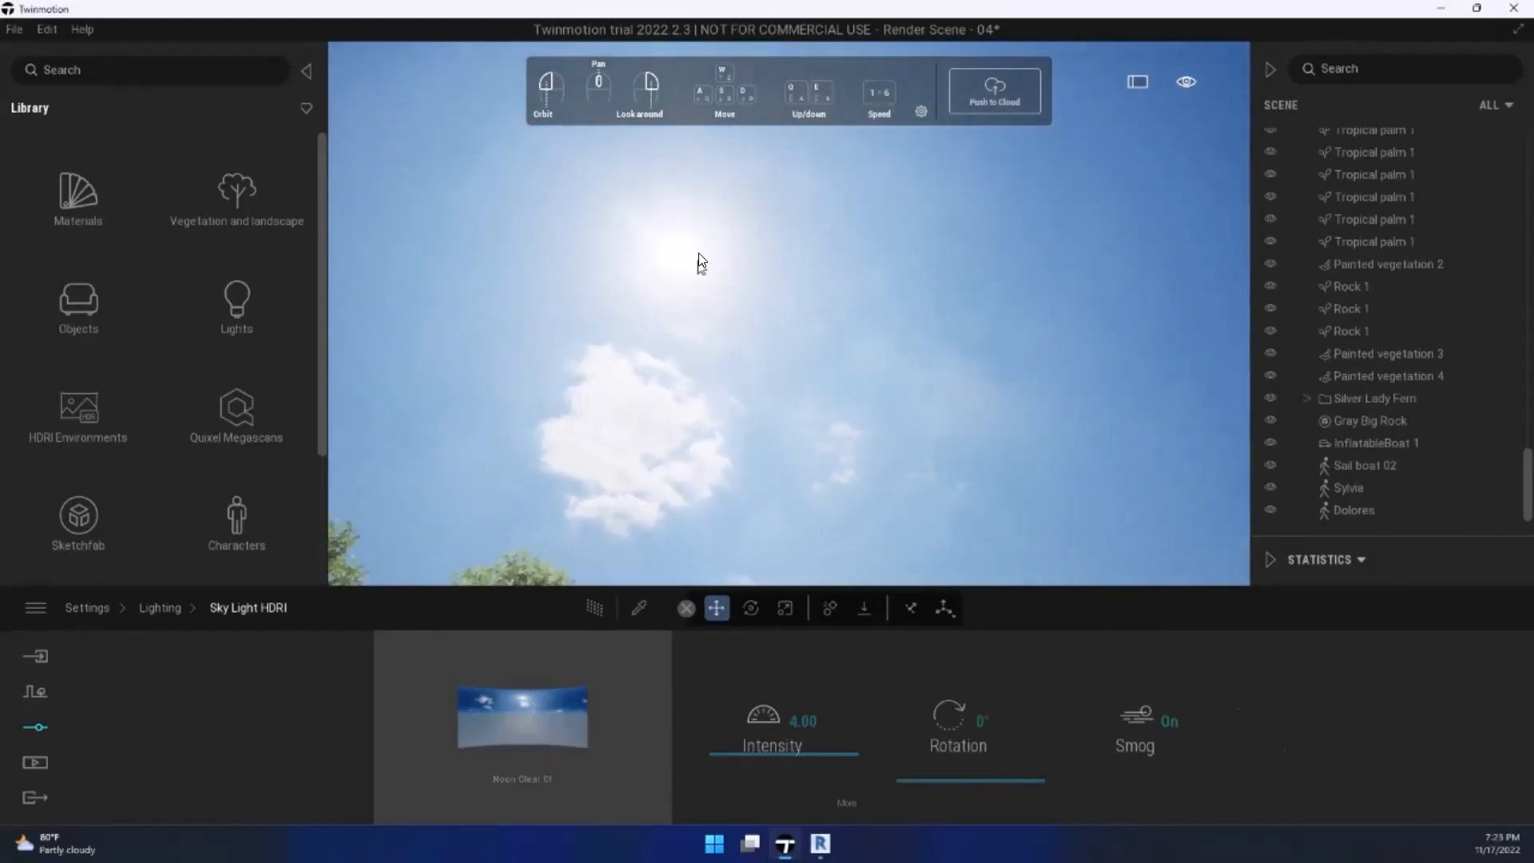
pyautogui.moveTo(701, 259); pyautogui.dragTo(674, 401, button='right')
pyautogui.moveTo(519, 358); pyautogui.dragTo(667, 479, button='right')
# Step: Set the Sky Light HDRI rotation to 41° with the house's end wall and deck in view
pyautogui.press('w')
pyautogui.press('e')
pyautogui.press('w')
pyautogui.press('a')
pyautogui.press('d')
pyautogui.press('d')
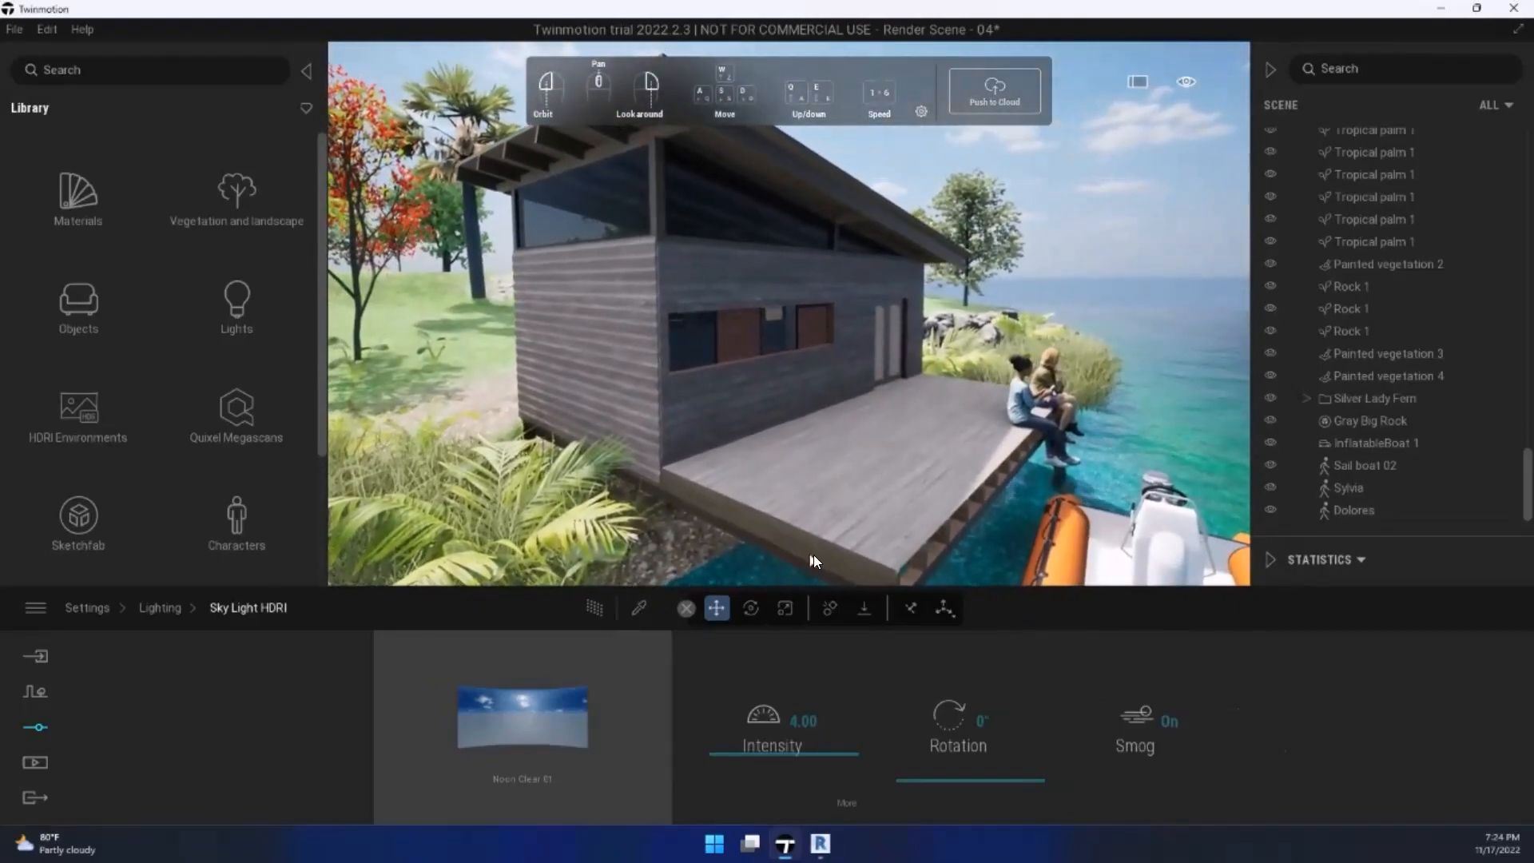
pyautogui.moveTo(968, 778); pyautogui.dragTo(999, 764)
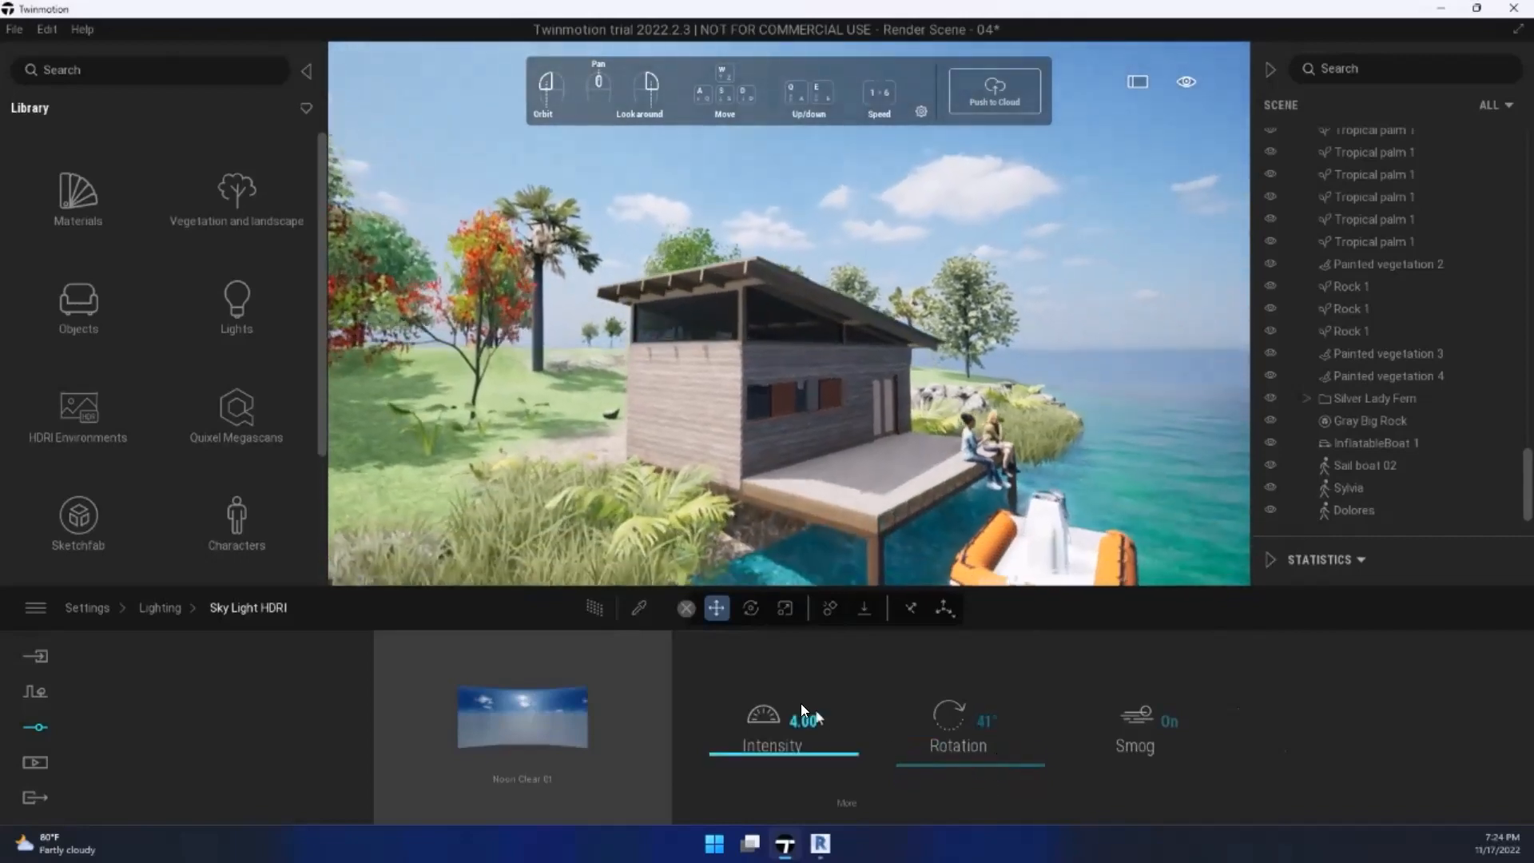
# Step: Browse the cloudy morning and afternoon skies among the library's HDRI environments
pyautogui.moveTo(558, 735)
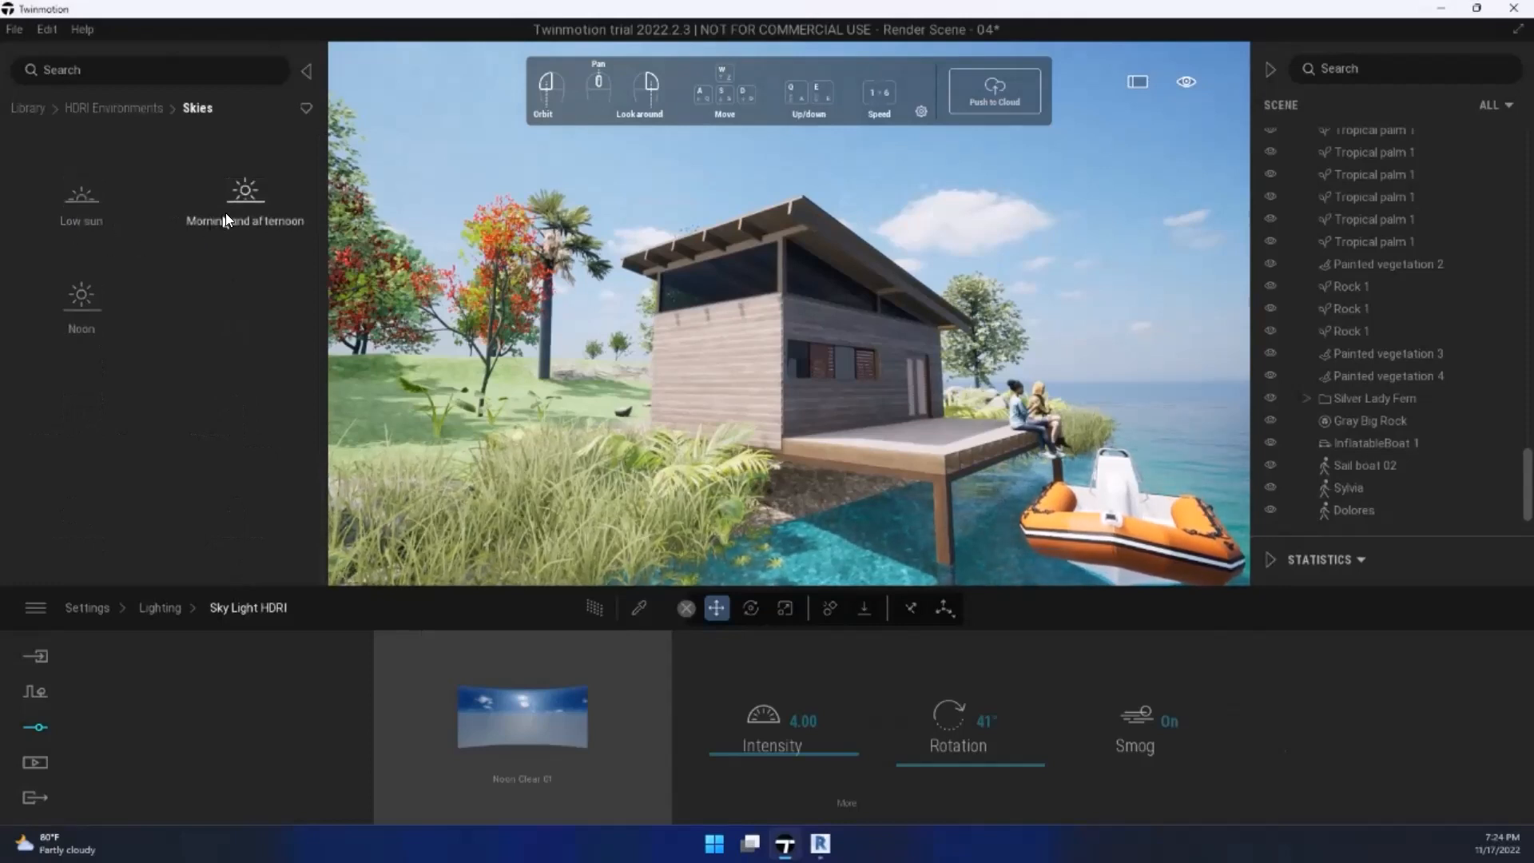
pyautogui.click(244, 201)
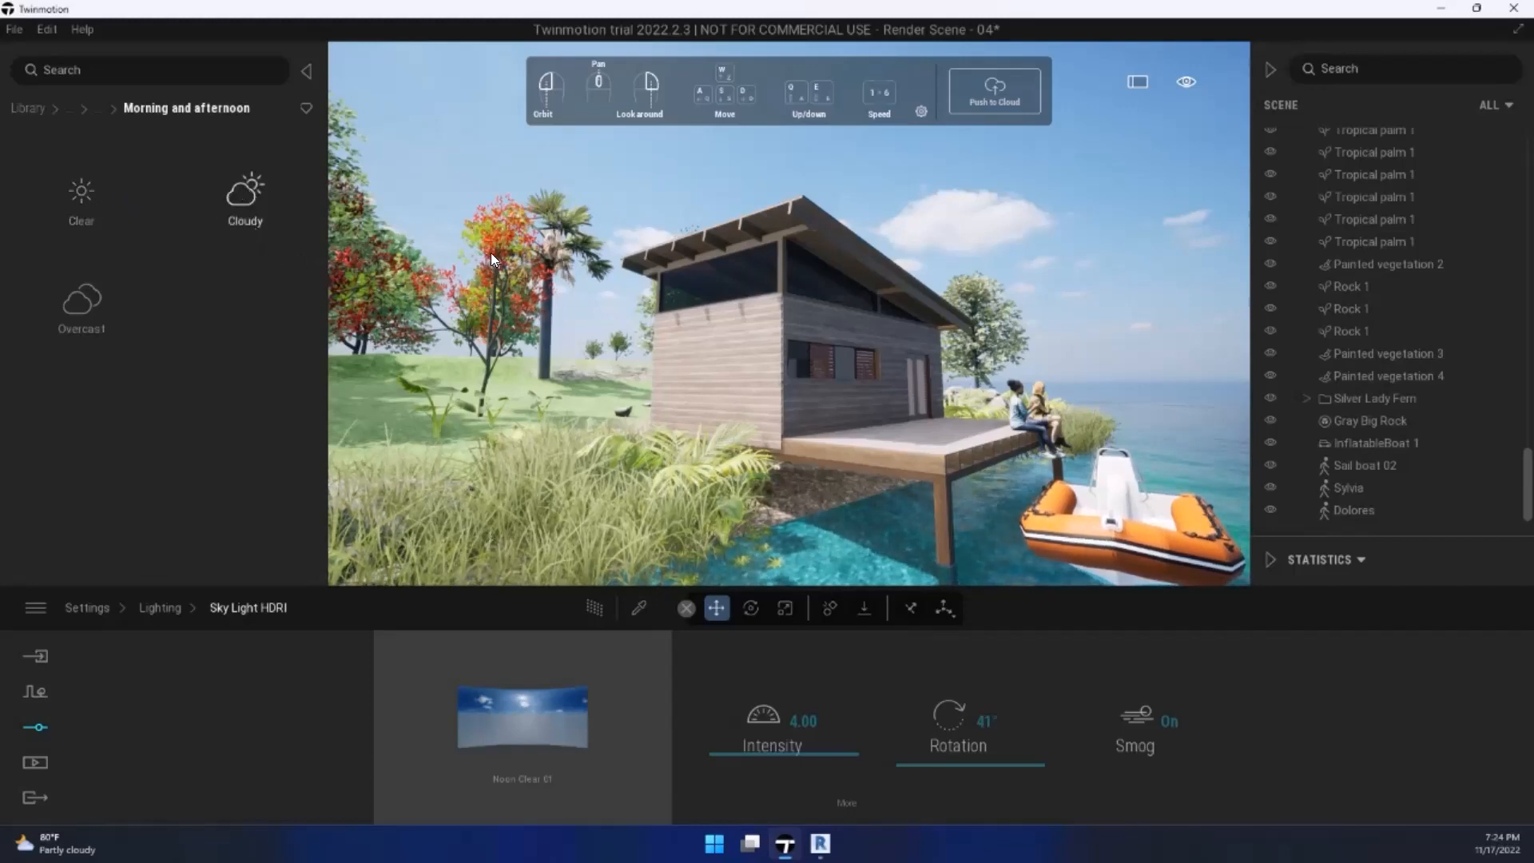
pyautogui.moveTo(272, 162)
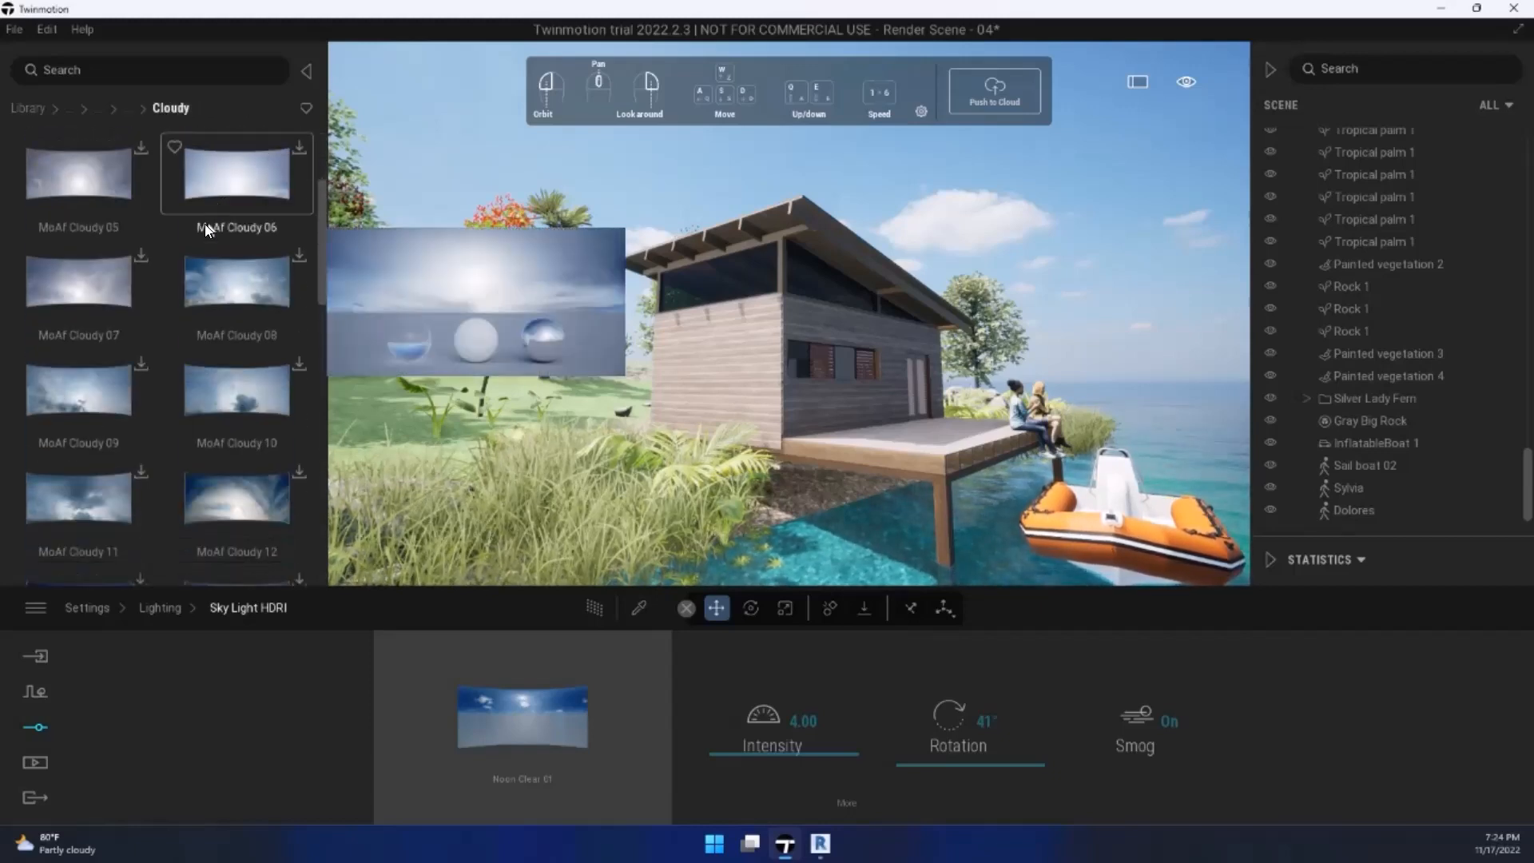
pyautogui.scroll(-7, 119, 282)
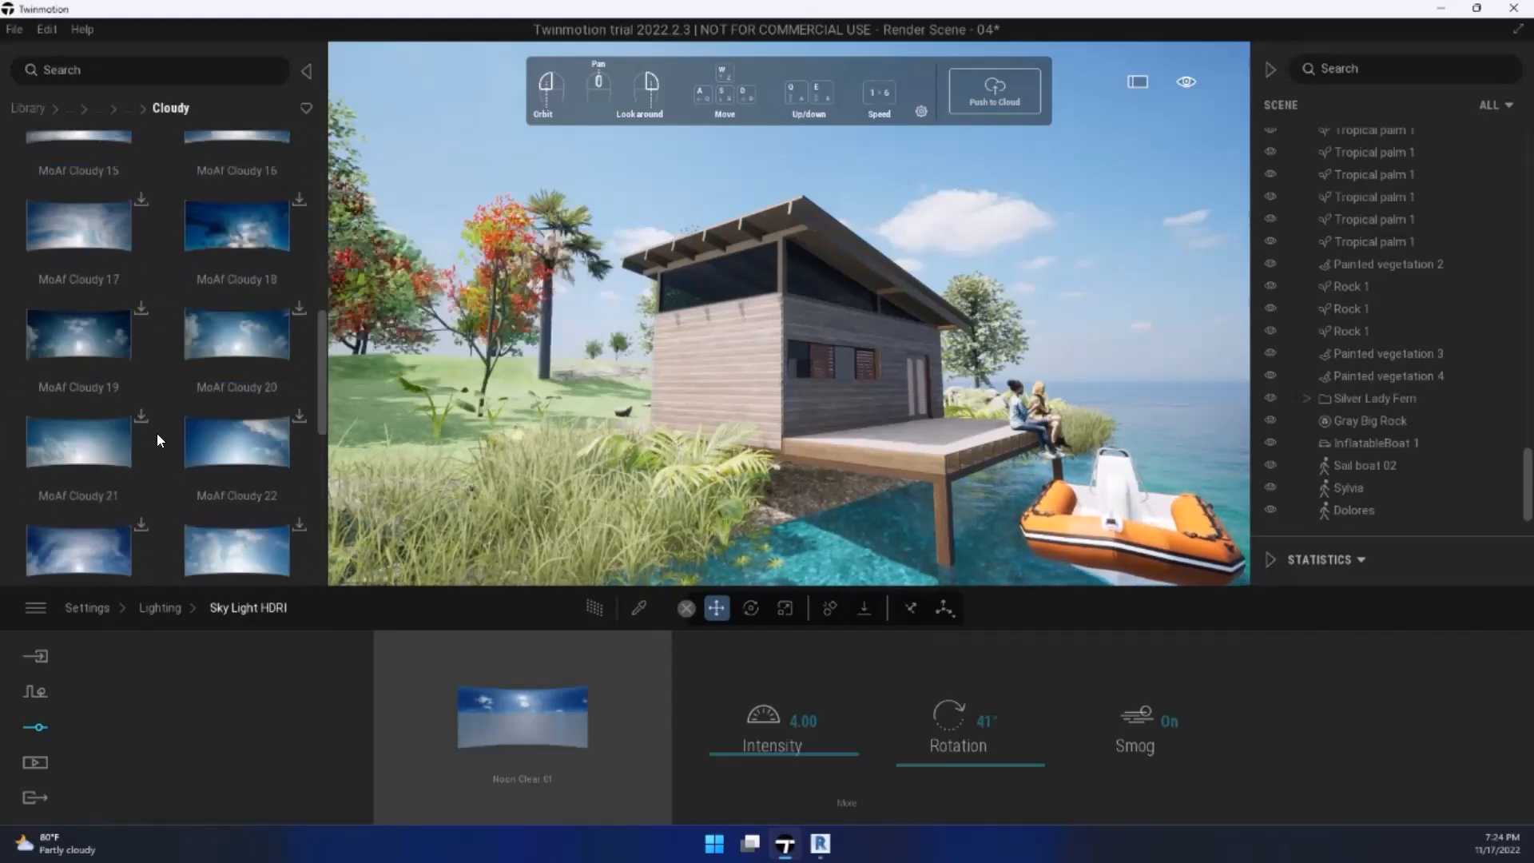
pyautogui.scroll(-6, 157, 433)
pyautogui.moveTo(174, 508)
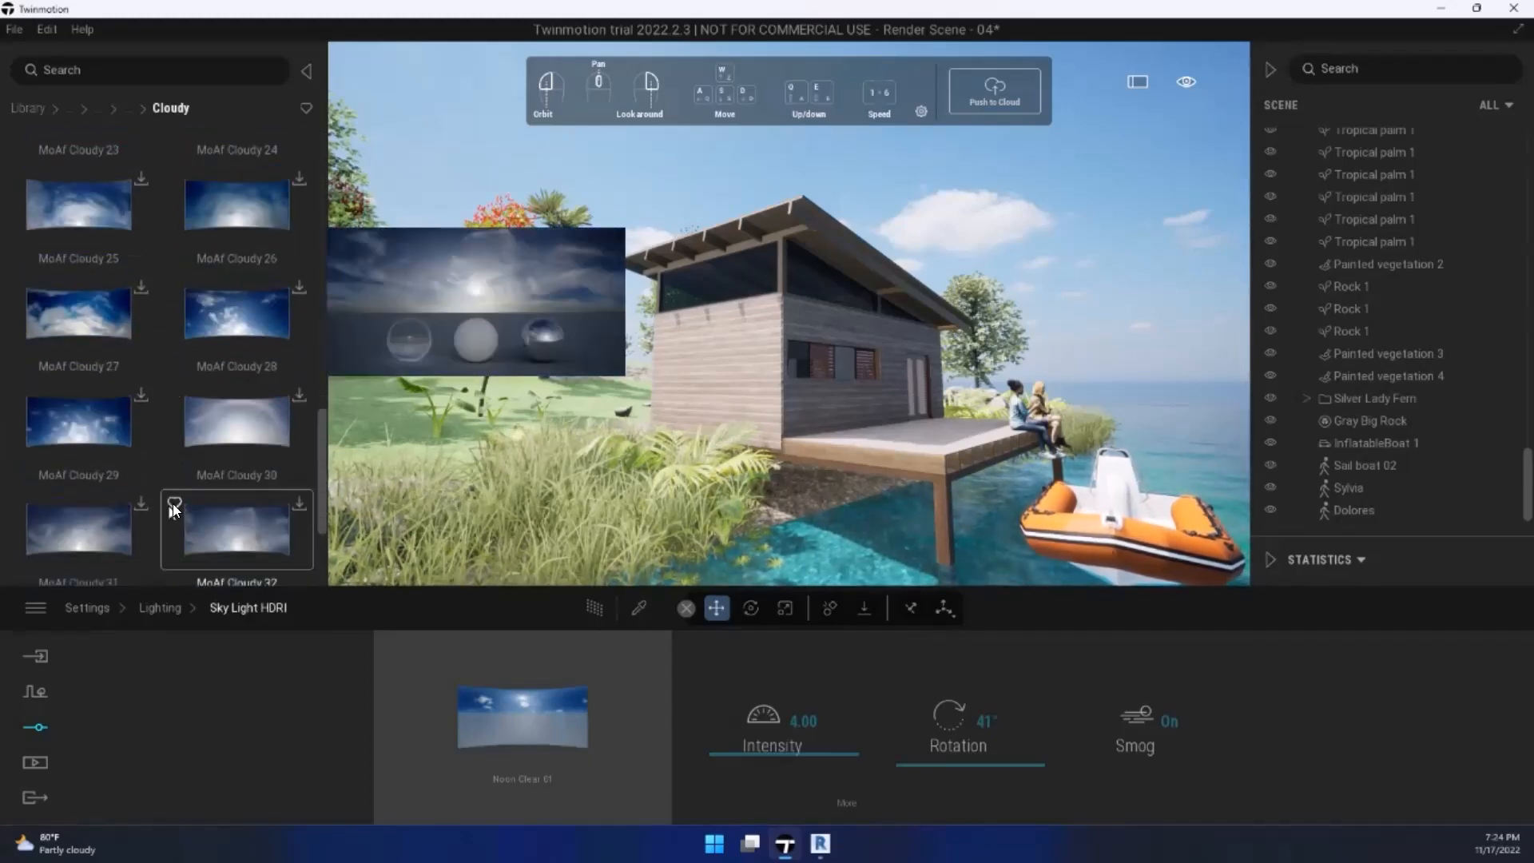
pyautogui.moveTo(998, 254); pyautogui.dragTo(841, 336, button='right')
pyautogui.scroll(-3, 94, 414)
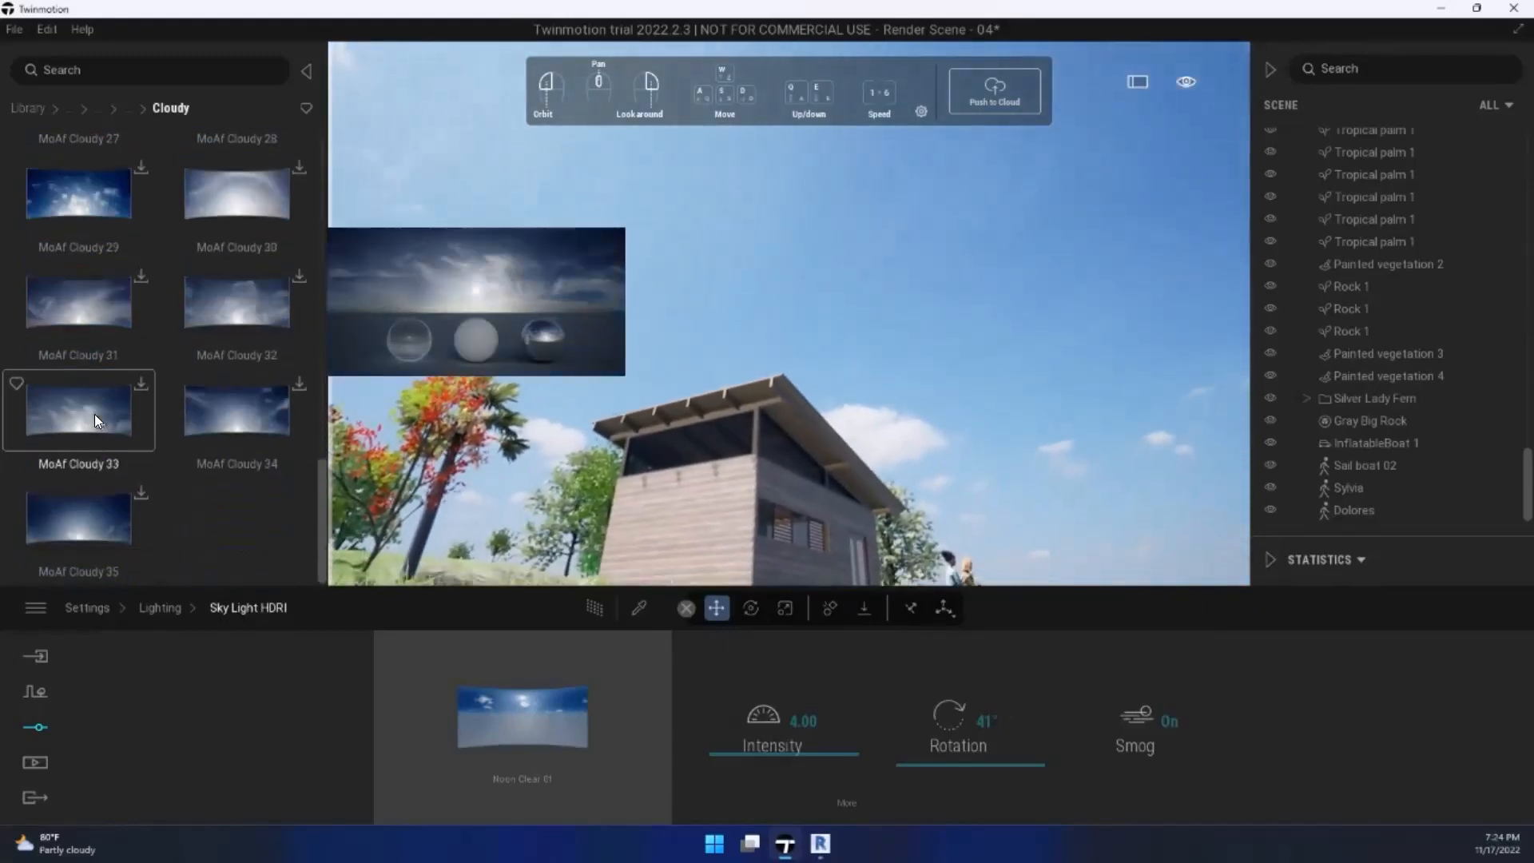
pyautogui.scroll(10, 112, 391)
pyautogui.scroll(5, 128, 303)
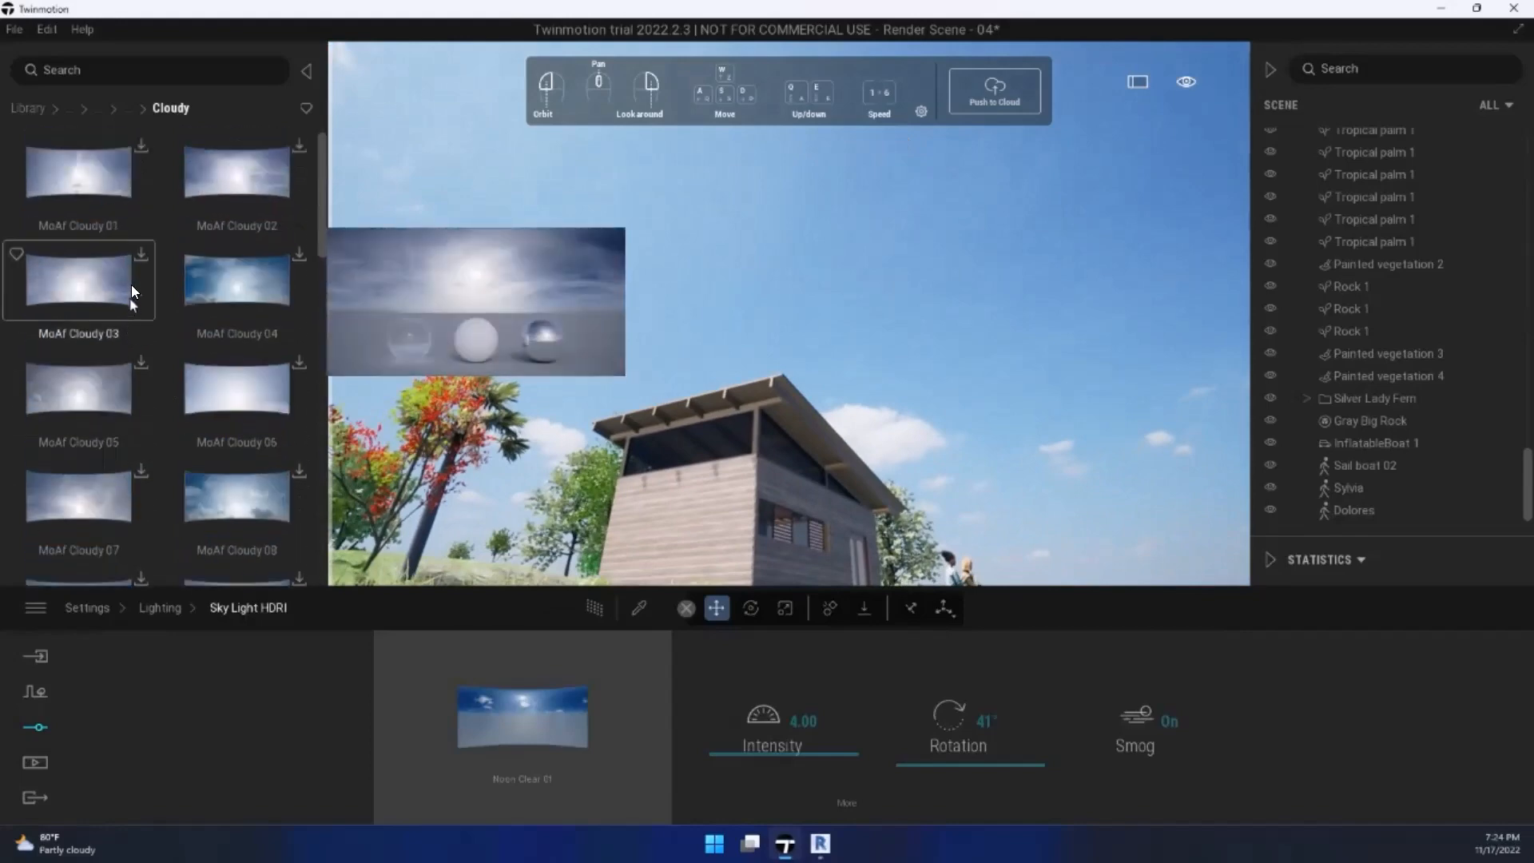
# Step: Replace the Sky Light HDRI image with MoAf Clear 14 from the clear morning and afternoon skies
pyautogui.click(127, 109)
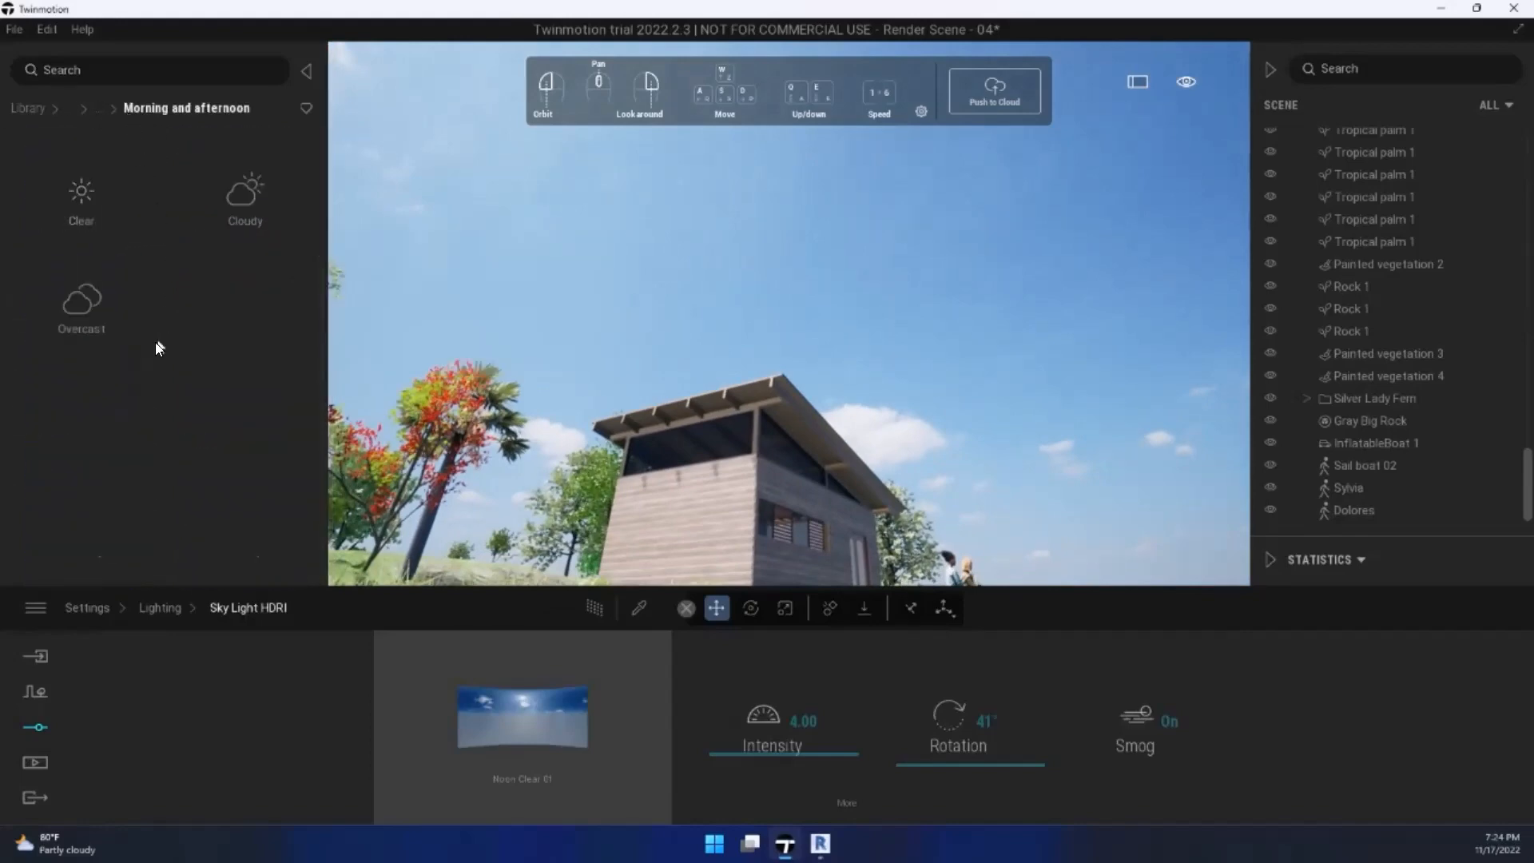
pyautogui.click(89, 190)
pyautogui.scroll(-3, 97, 253)
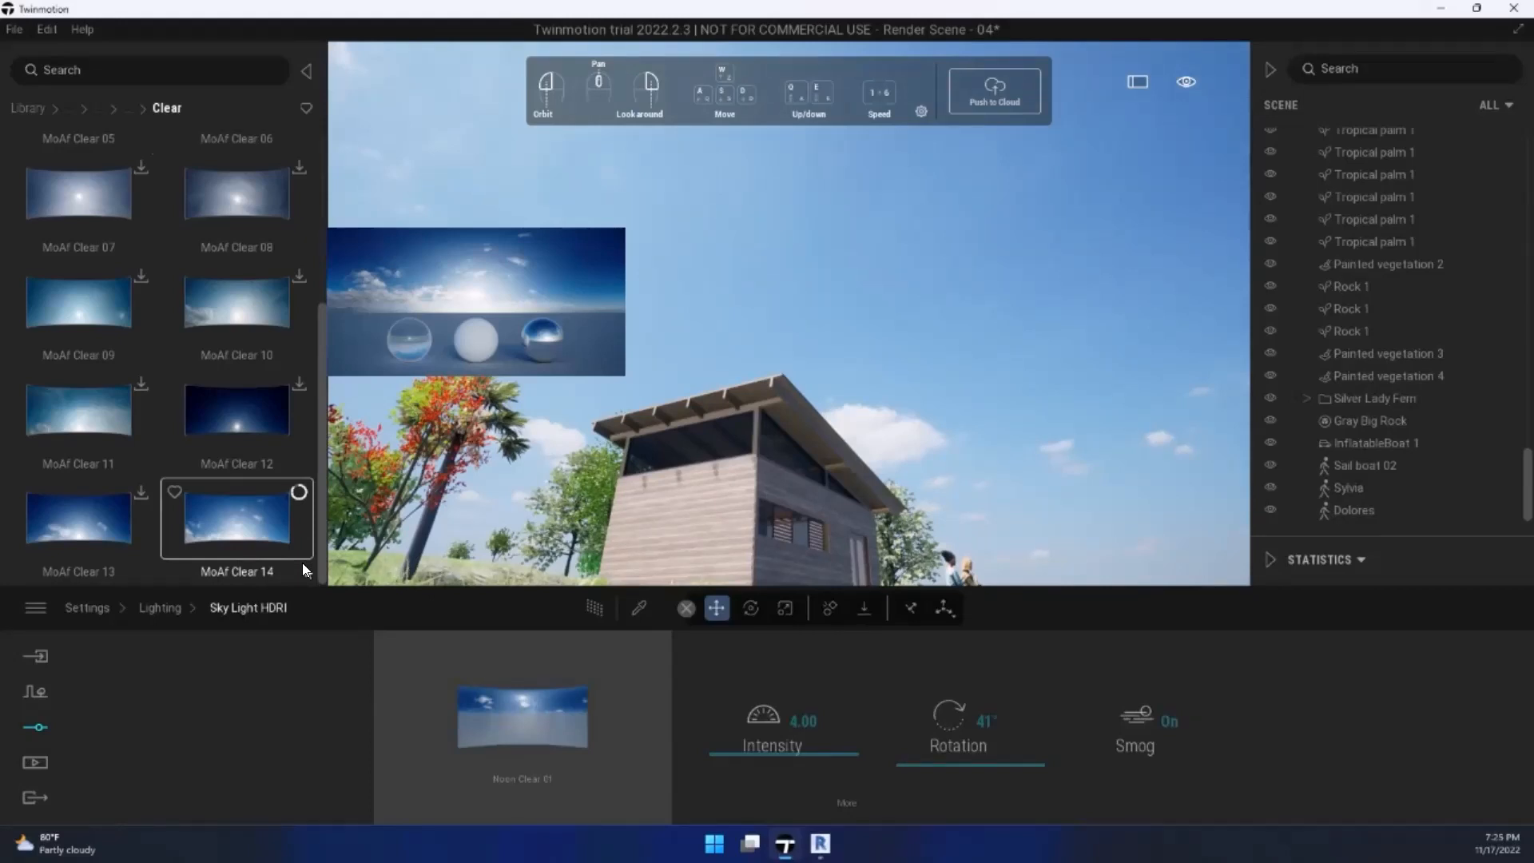
pyautogui.moveTo(241, 509); pyautogui.dragTo(524, 740)
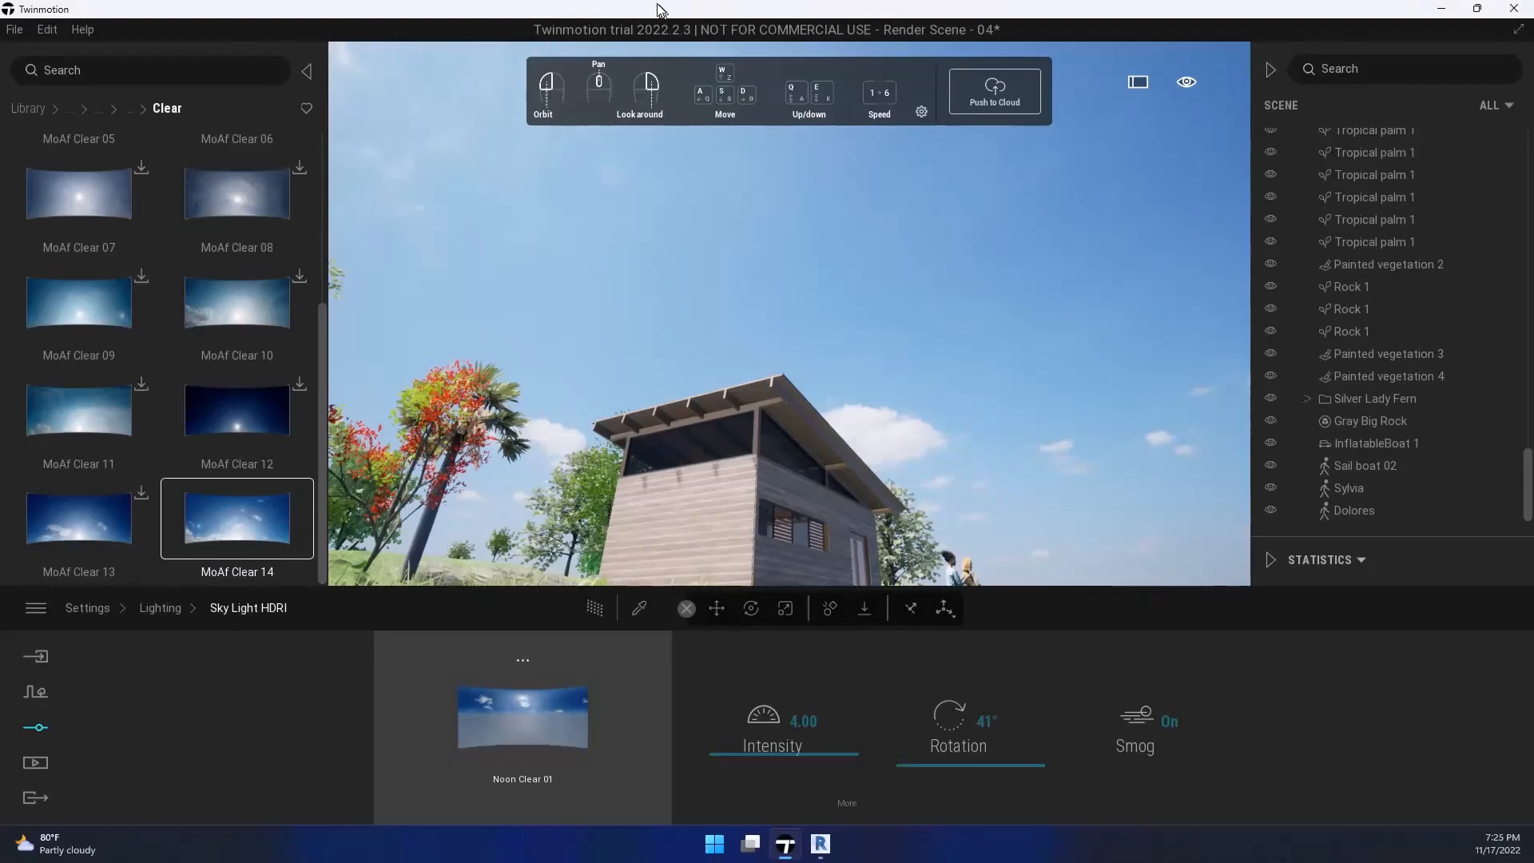
# Step: Examine the MoAf Clear 14 lighting on the house, deck, trees and shoreline from the water
pyautogui.moveTo(763, 435); pyautogui.dragTo(921, 473, button='right')
pyautogui.press('w')
pyautogui.press('e')
pyautogui.press('s')
pyautogui.press('a')
pyautogui.press('w')
pyautogui.press('a')
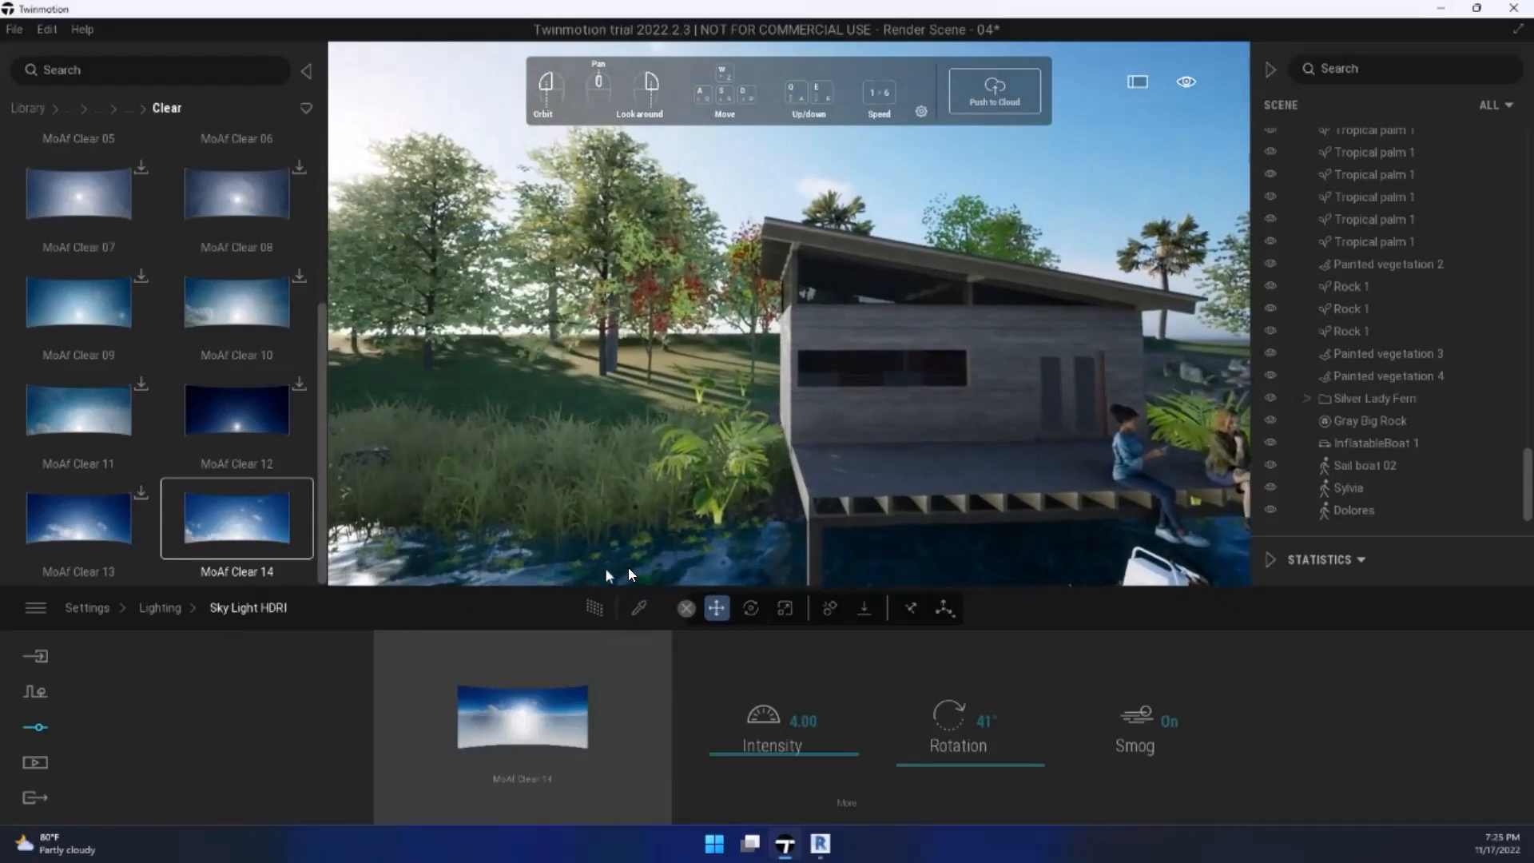
pyautogui.press('a')
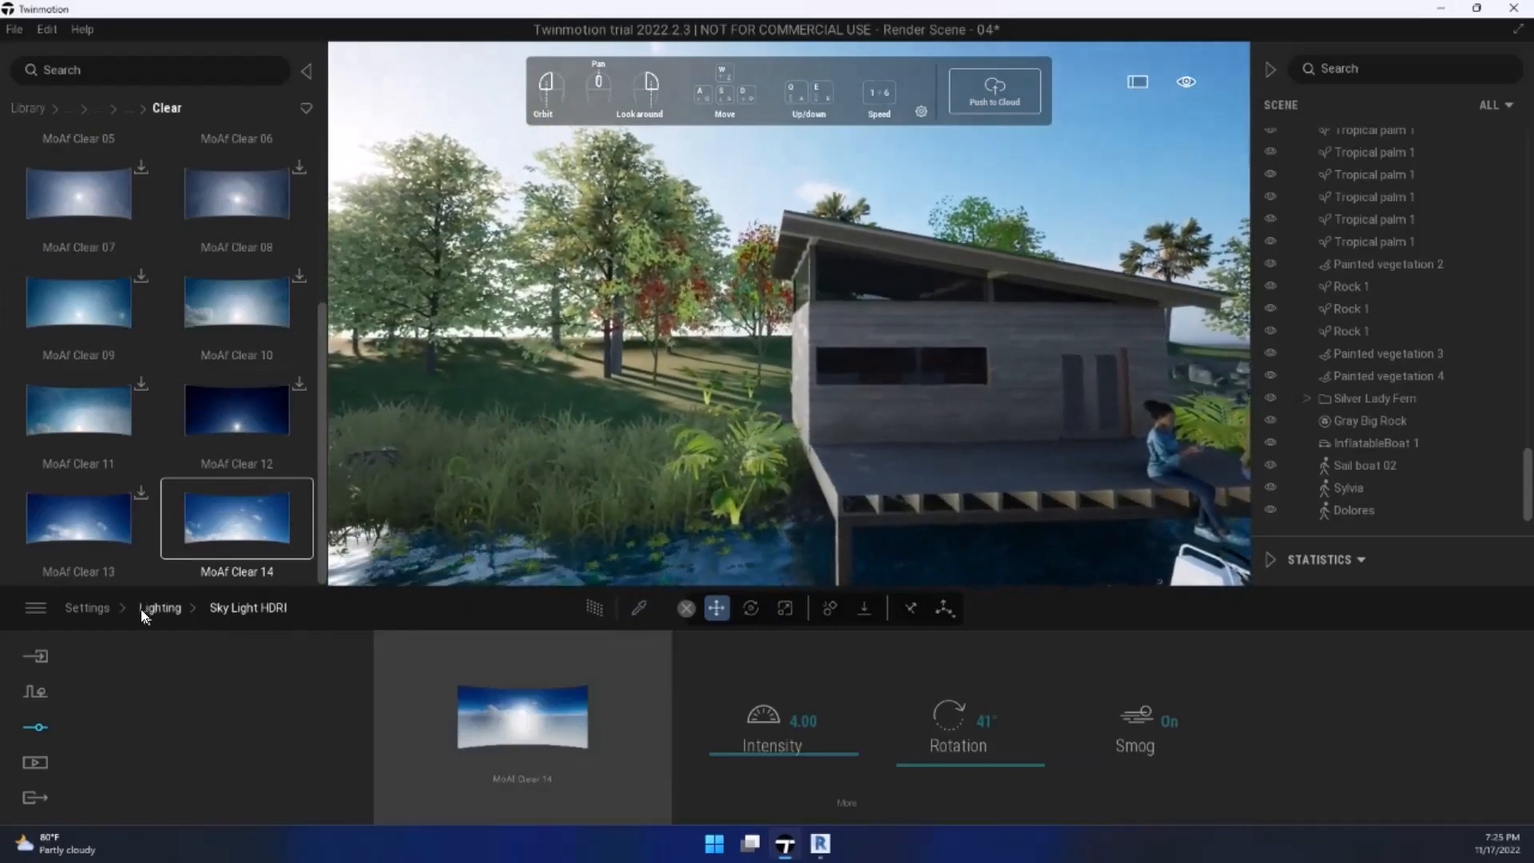
# Step: Change the scene's lighting environment to Backdrop HDRI
pyautogui.click(141, 609)
pyautogui.click(121, 609)
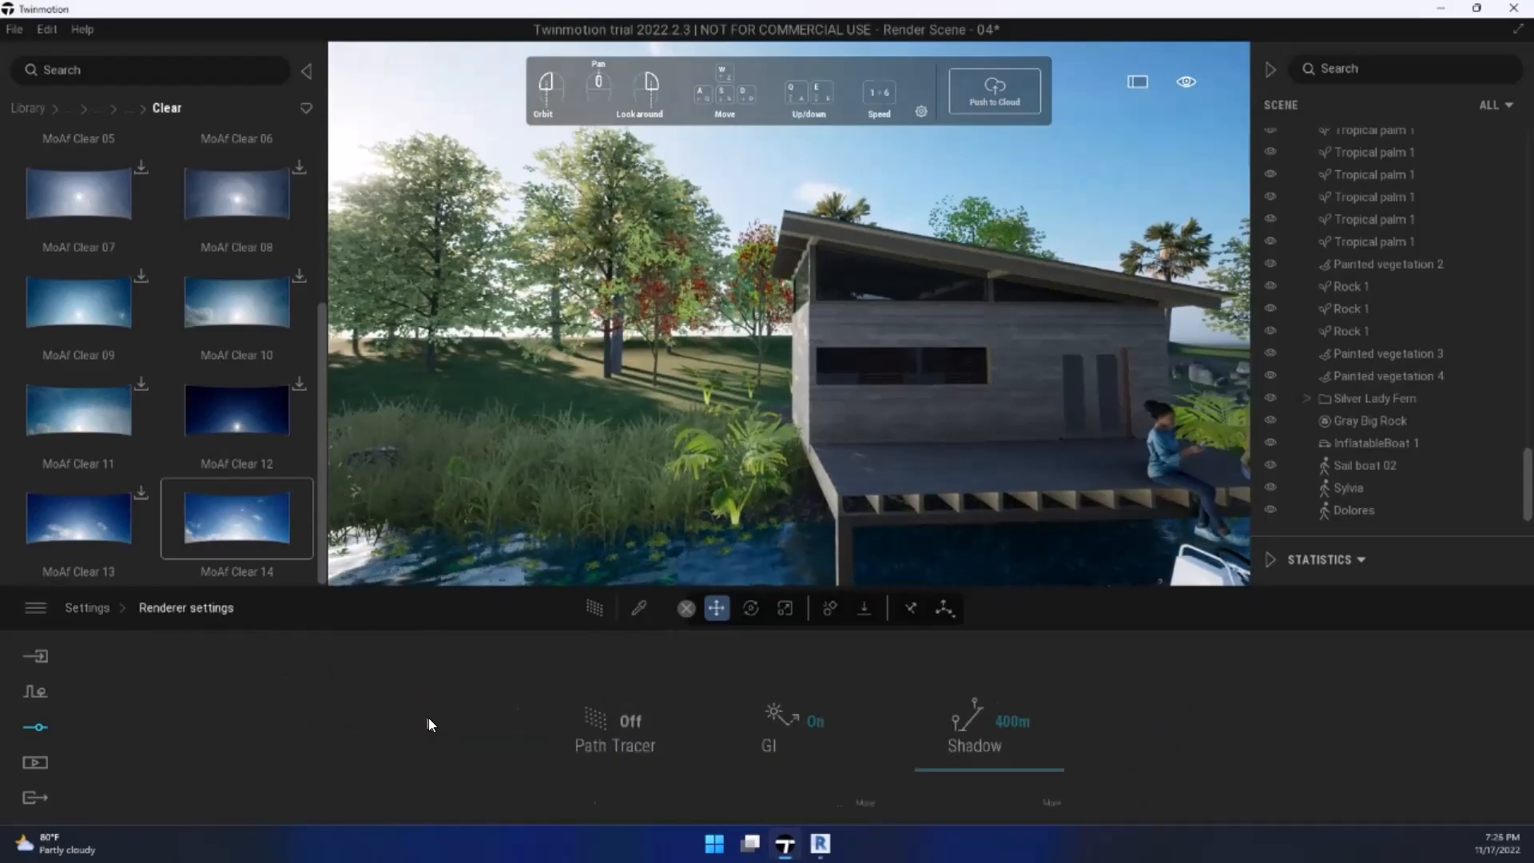
pyautogui.click(78, 605)
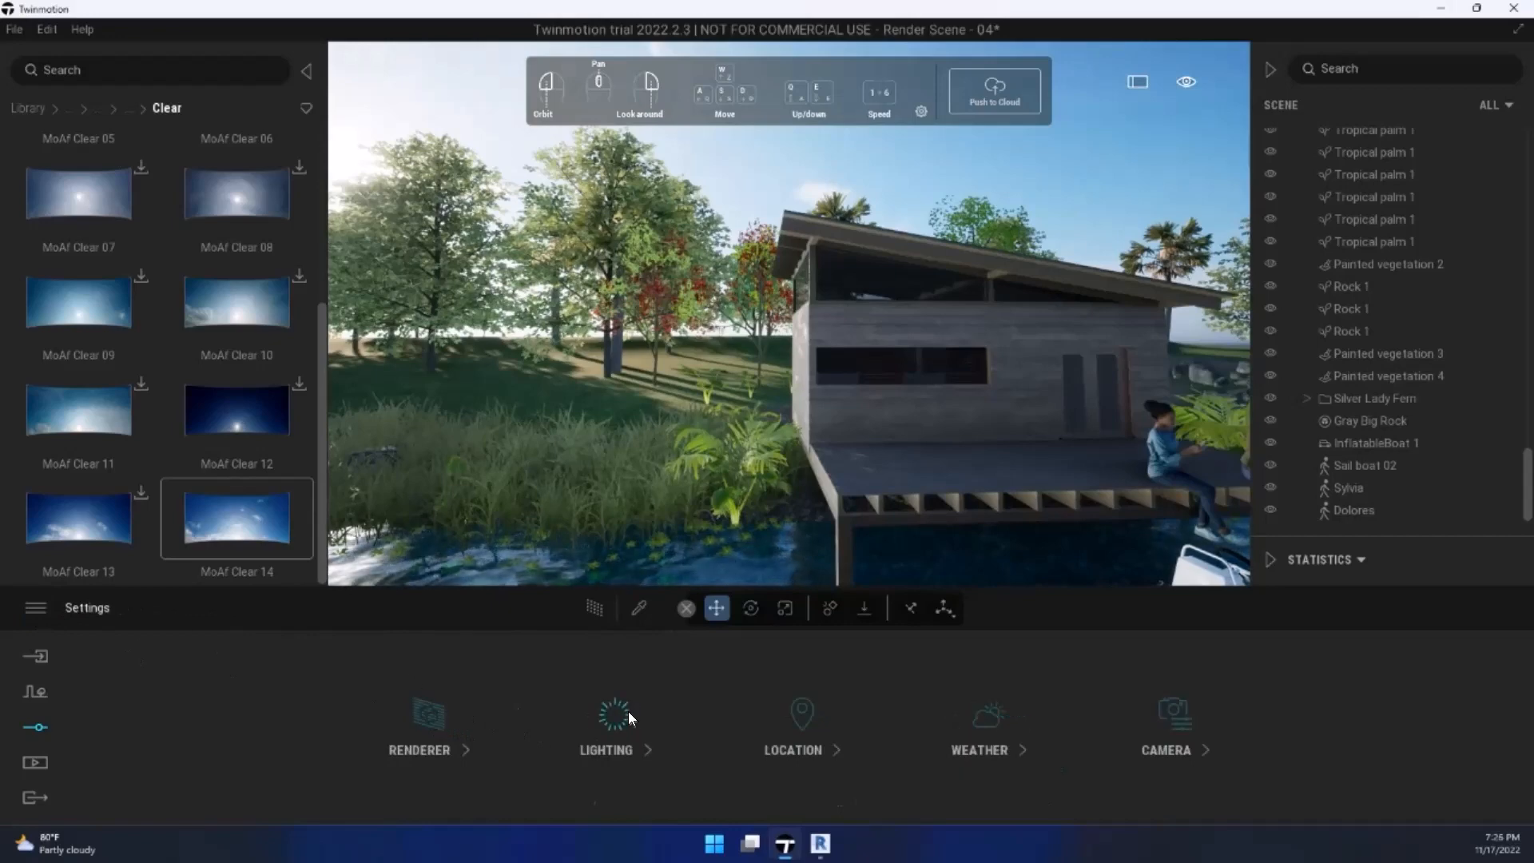
pyautogui.click(629, 711)
pyautogui.click(321, 709)
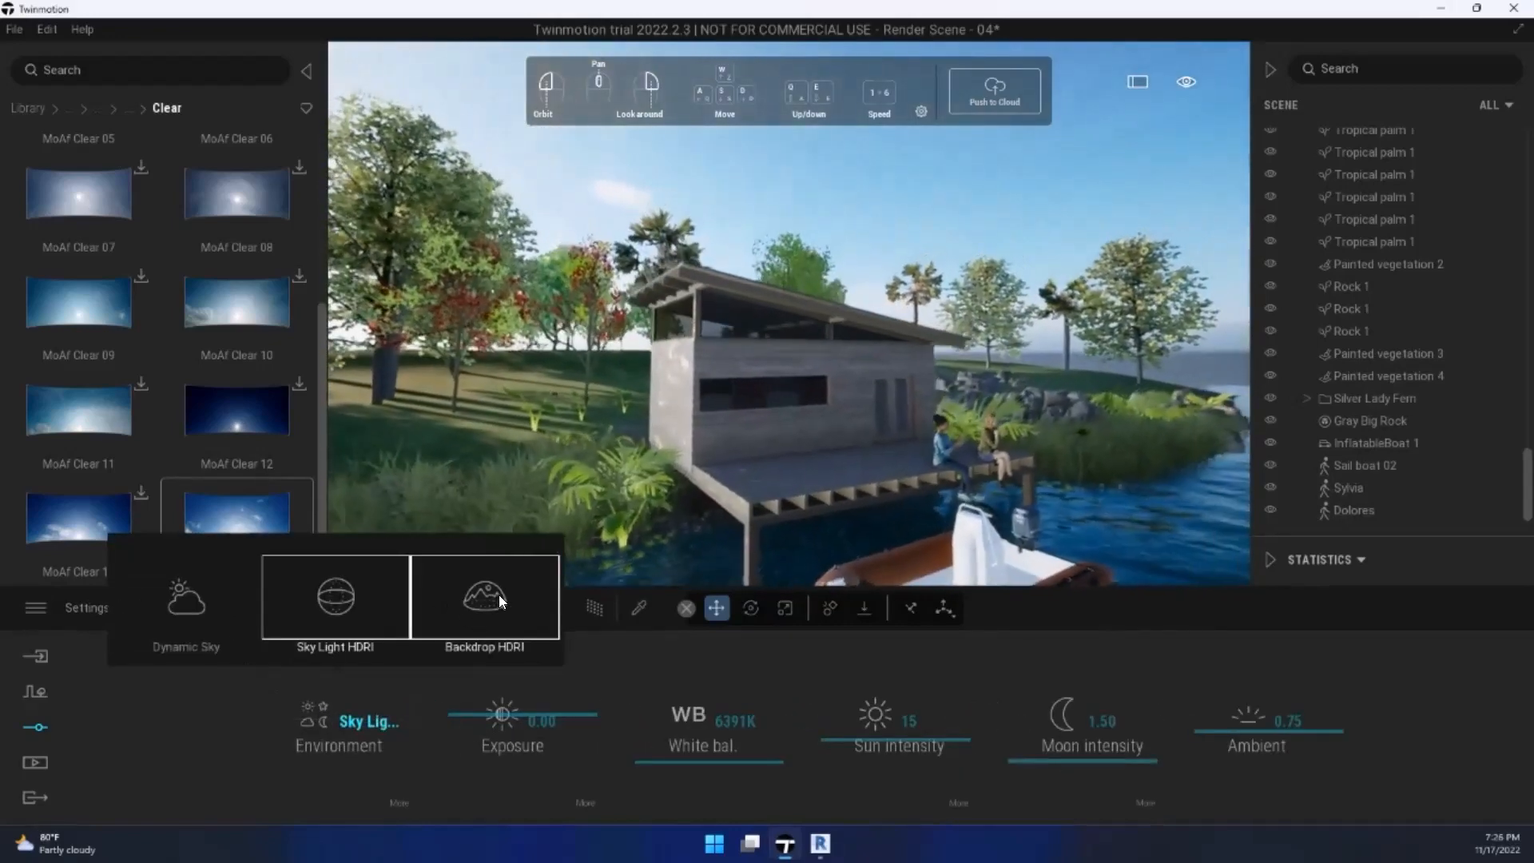
pyautogui.press('e')
pyautogui.press('s')
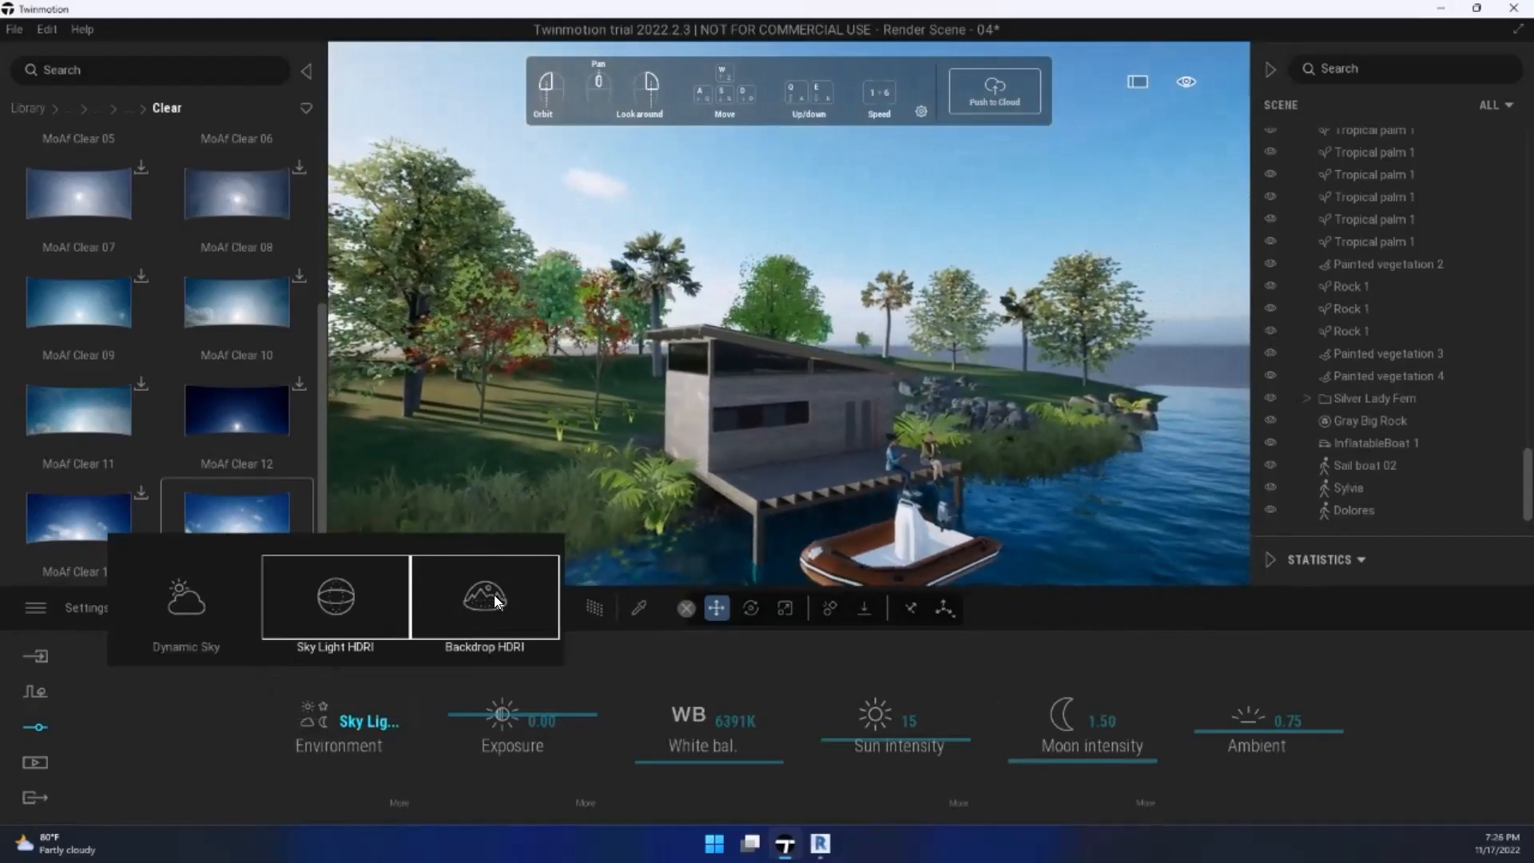
pyautogui.click(494, 596)
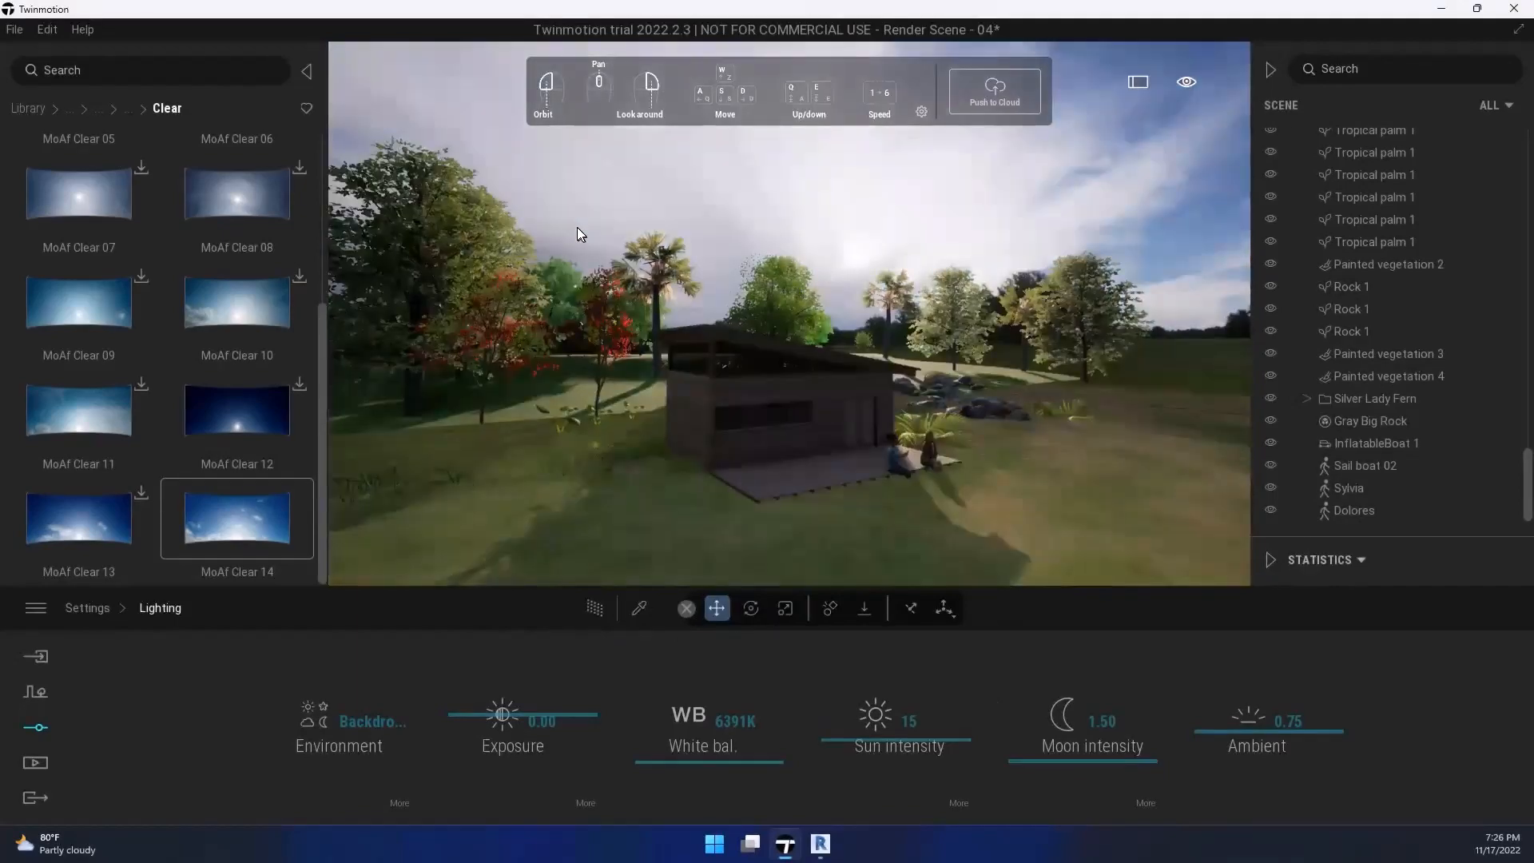
# Step: Examine the HDRI backdrop dome around the house from inside and from far outside above the shoreline
pyautogui.moveTo(579, 234); pyautogui.dragTo(1079, 456)
pyautogui.moveTo(1125, 453); pyautogui.dragTo(826, 174, button='right')
pyautogui.moveTo(943, 259); pyautogui.dragTo(1027, 172, button='right')
pyautogui.press('s')
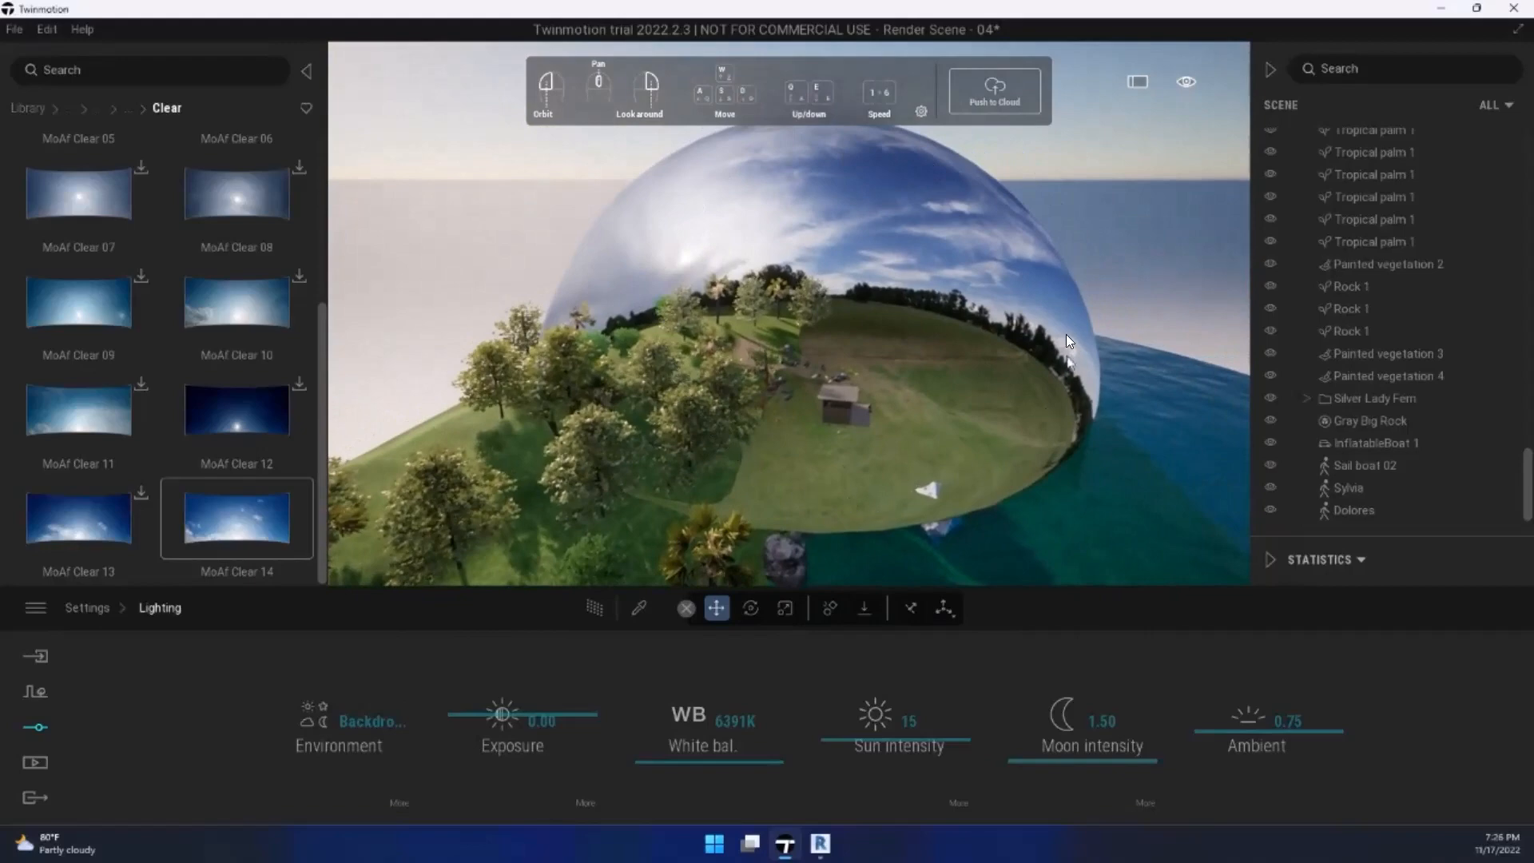
pyautogui.moveTo(784, 227); pyautogui.dragTo(859, 342, button='right')
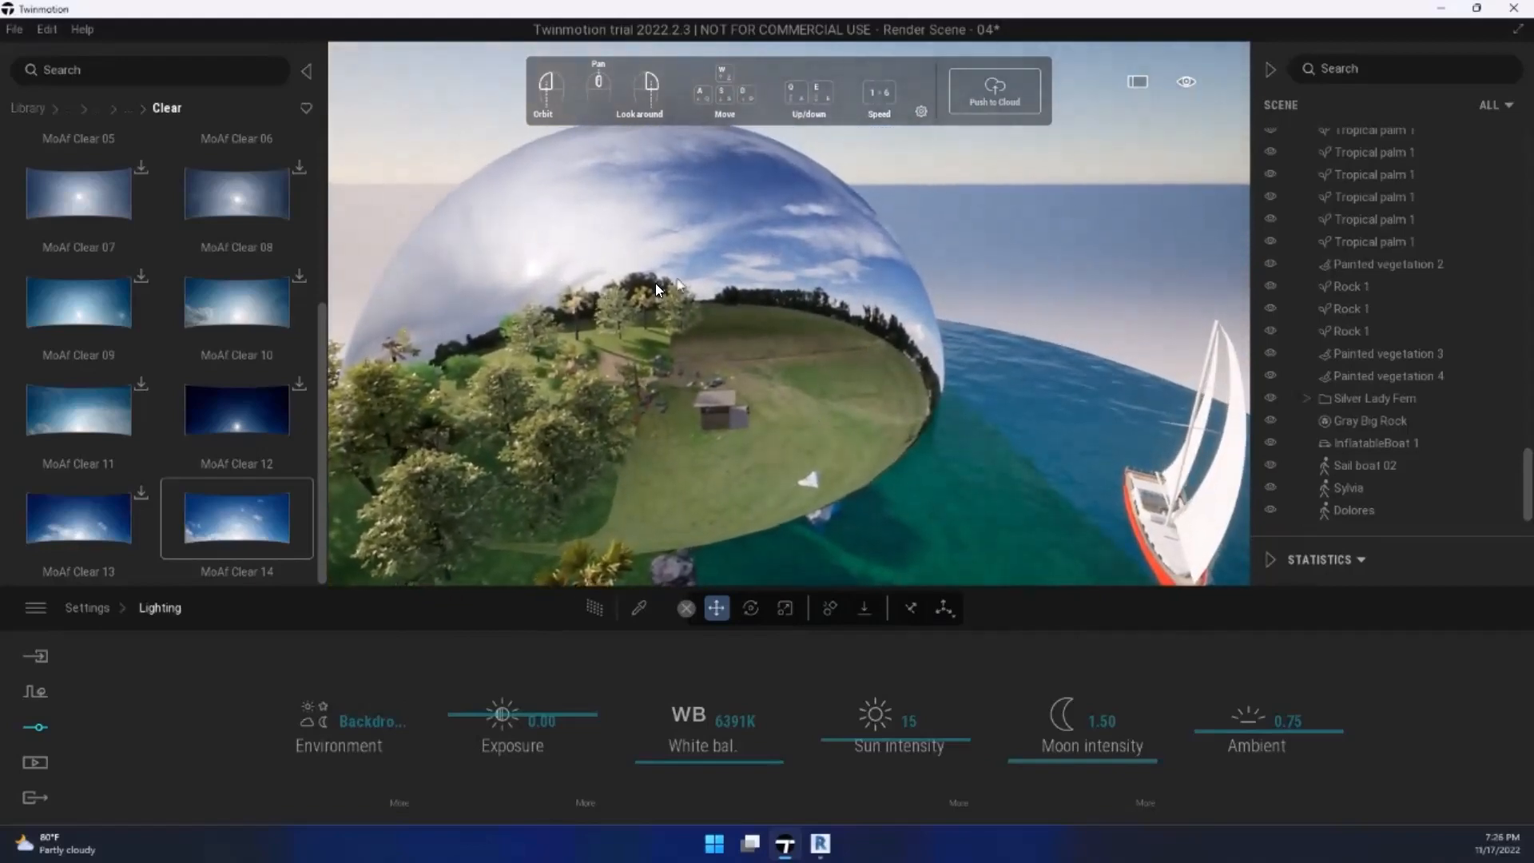
# Step: Open the Backdrop HDRI settings and enlarge the backdrop dome's size to 100.4 m
pyautogui.moveTo(614, 356); pyautogui.dragTo(773, 249)
pyautogui.moveTo(807, 325); pyautogui.dragTo(412, 753)
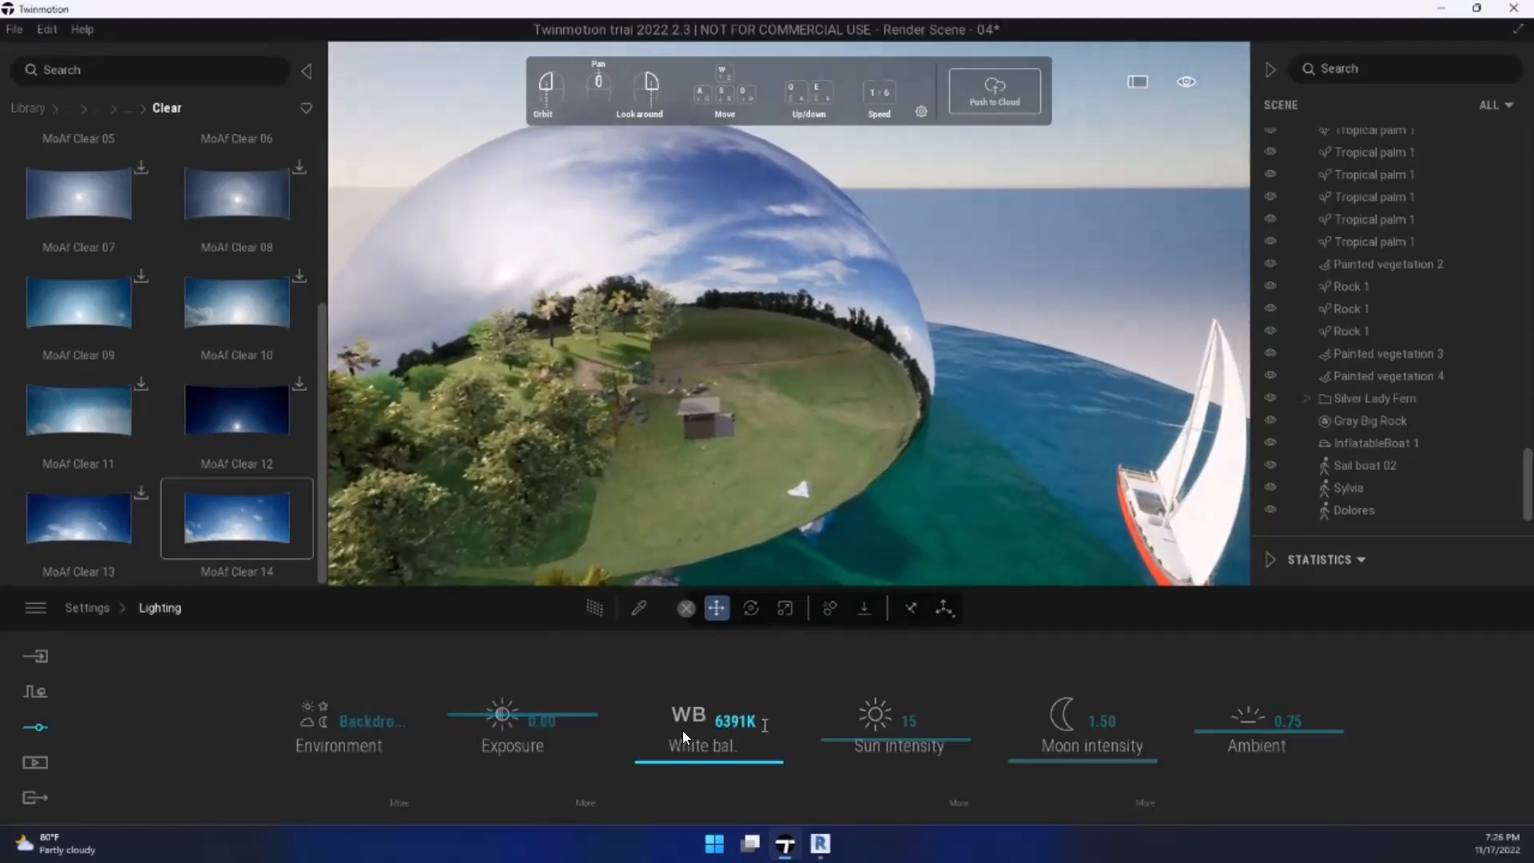
pyautogui.click(402, 803)
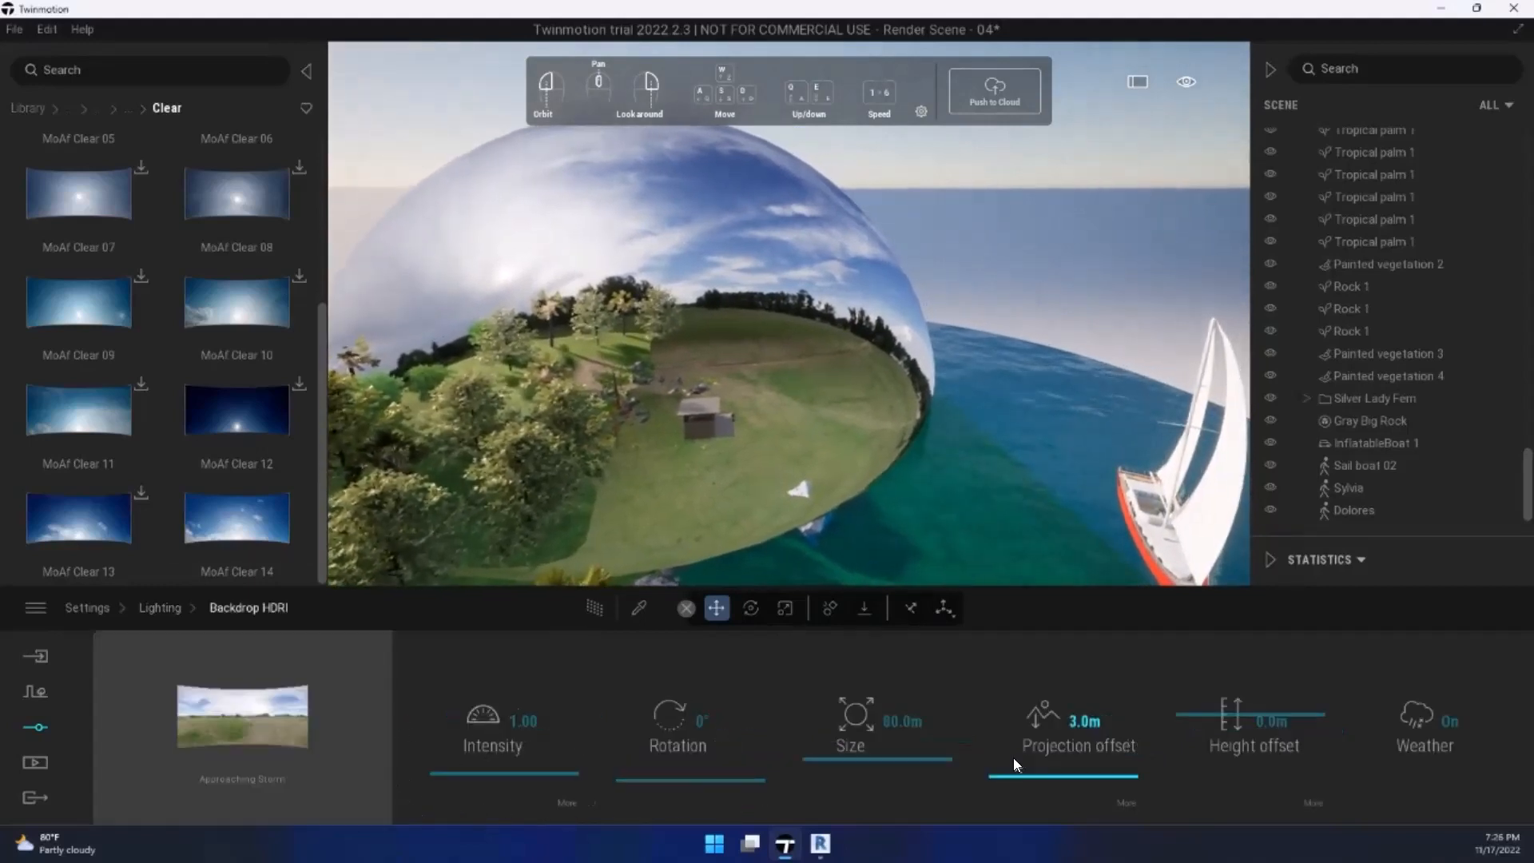
pyautogui.moveTo(907, 780)
pyautogui.mouseDown()
pyautogui.moveTo(912, 741)
pyautogui.moveTo(913, 757)
pyautogui.mouseUp()
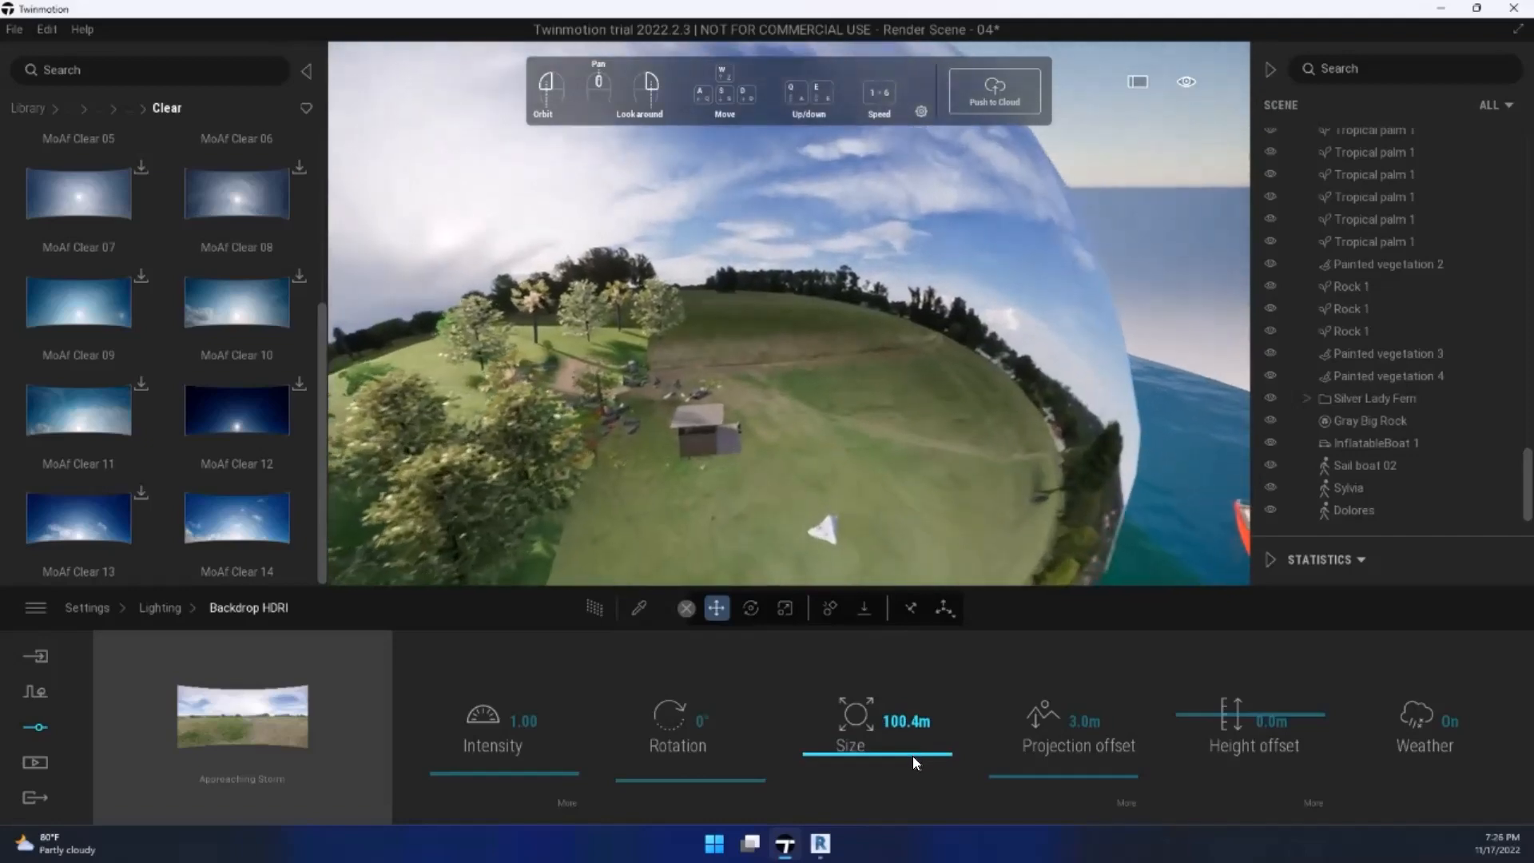
# Step: Lower the HDRI backdrop's height offset to -4.5 m and increase its size to 194.5 m
pyautogui.moveTo(161, 176)
pyautogui.press('w')
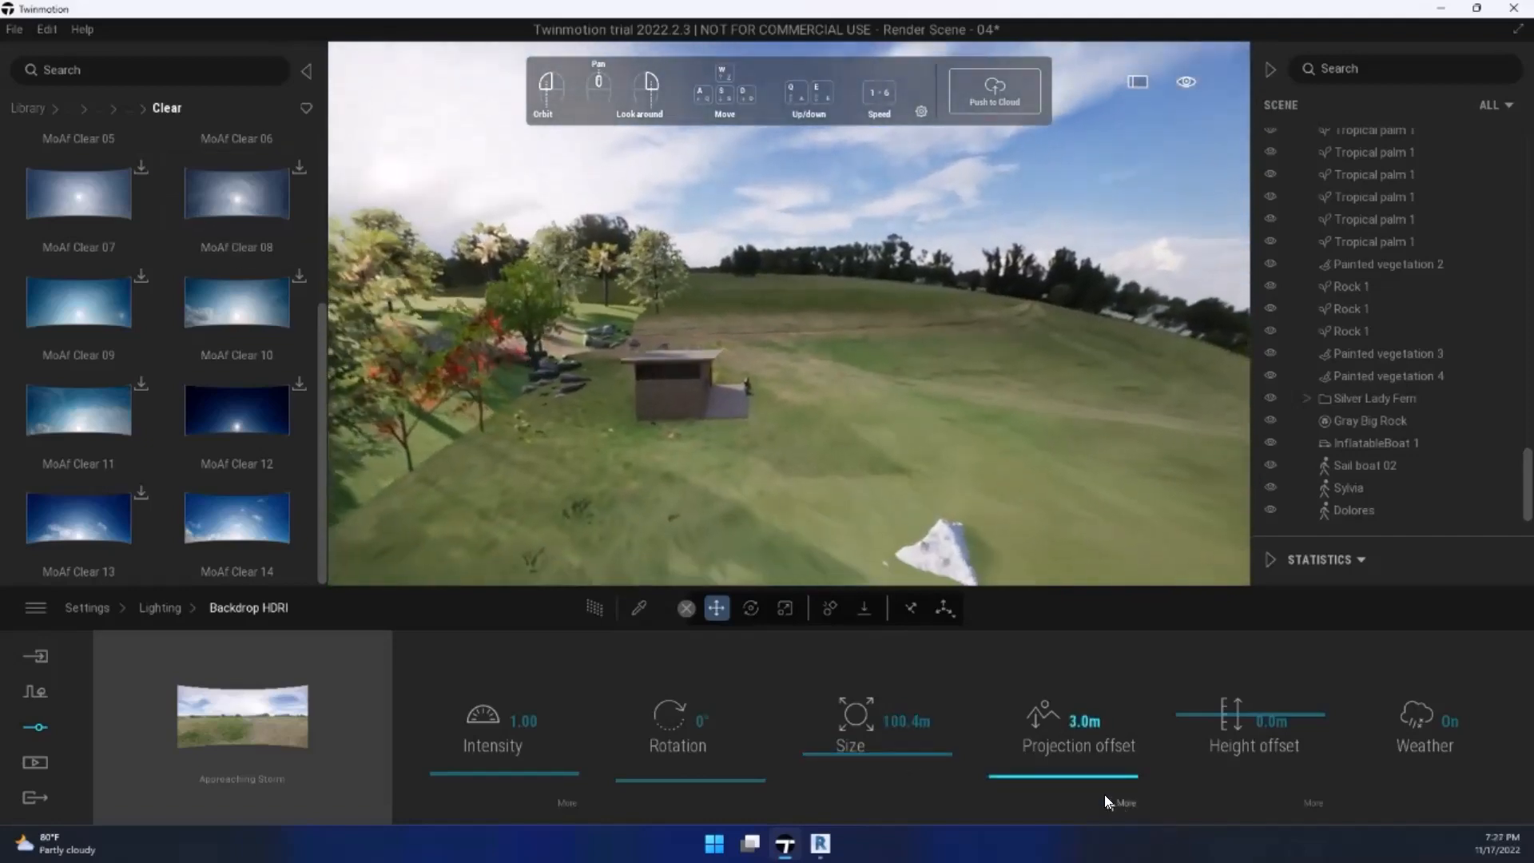
pyautogui.press('w')
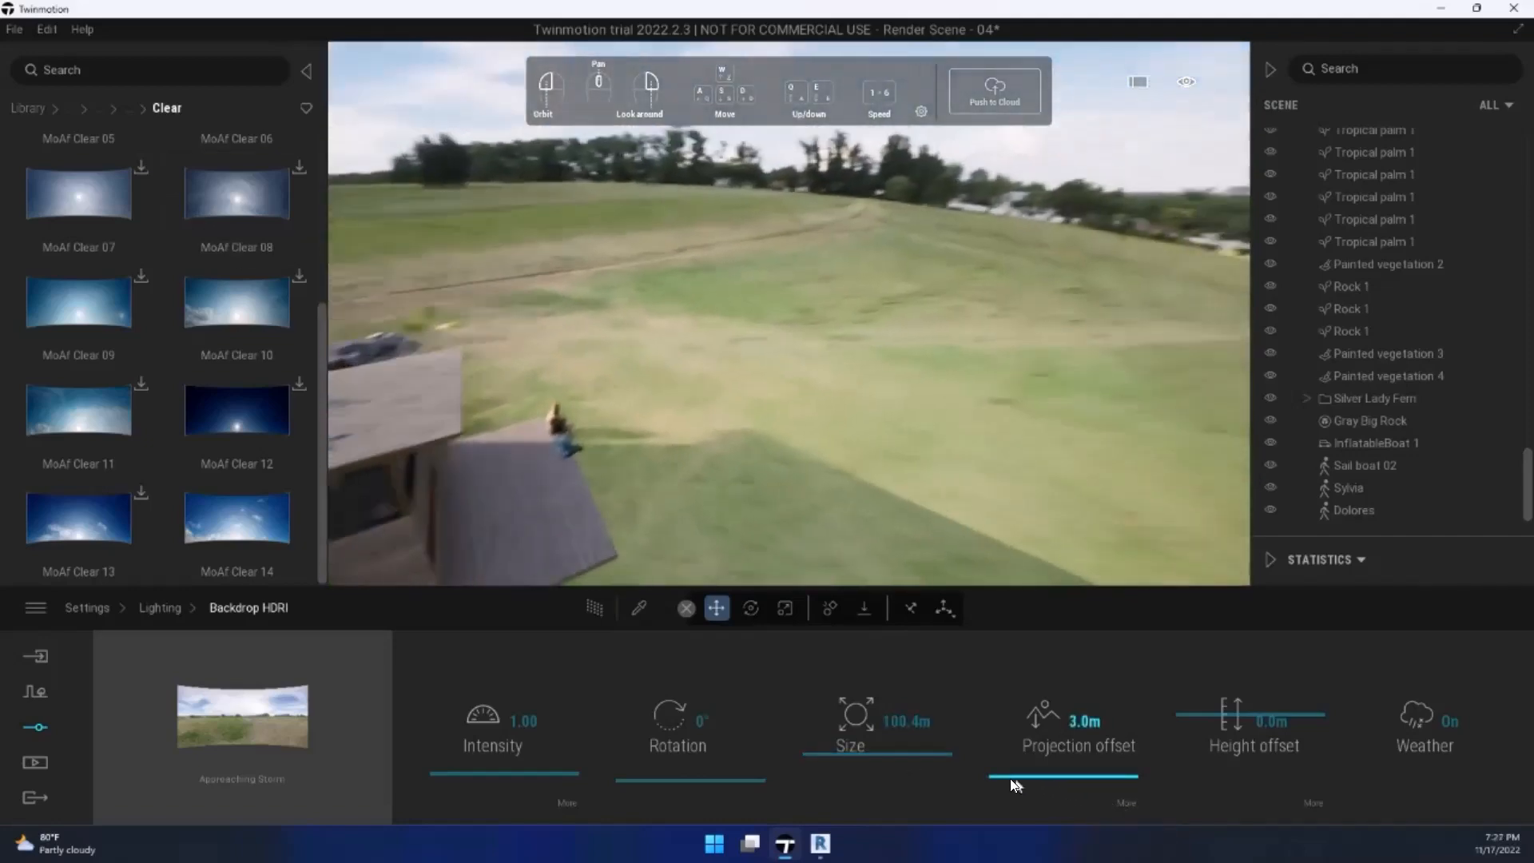
pyautogui.press('s')
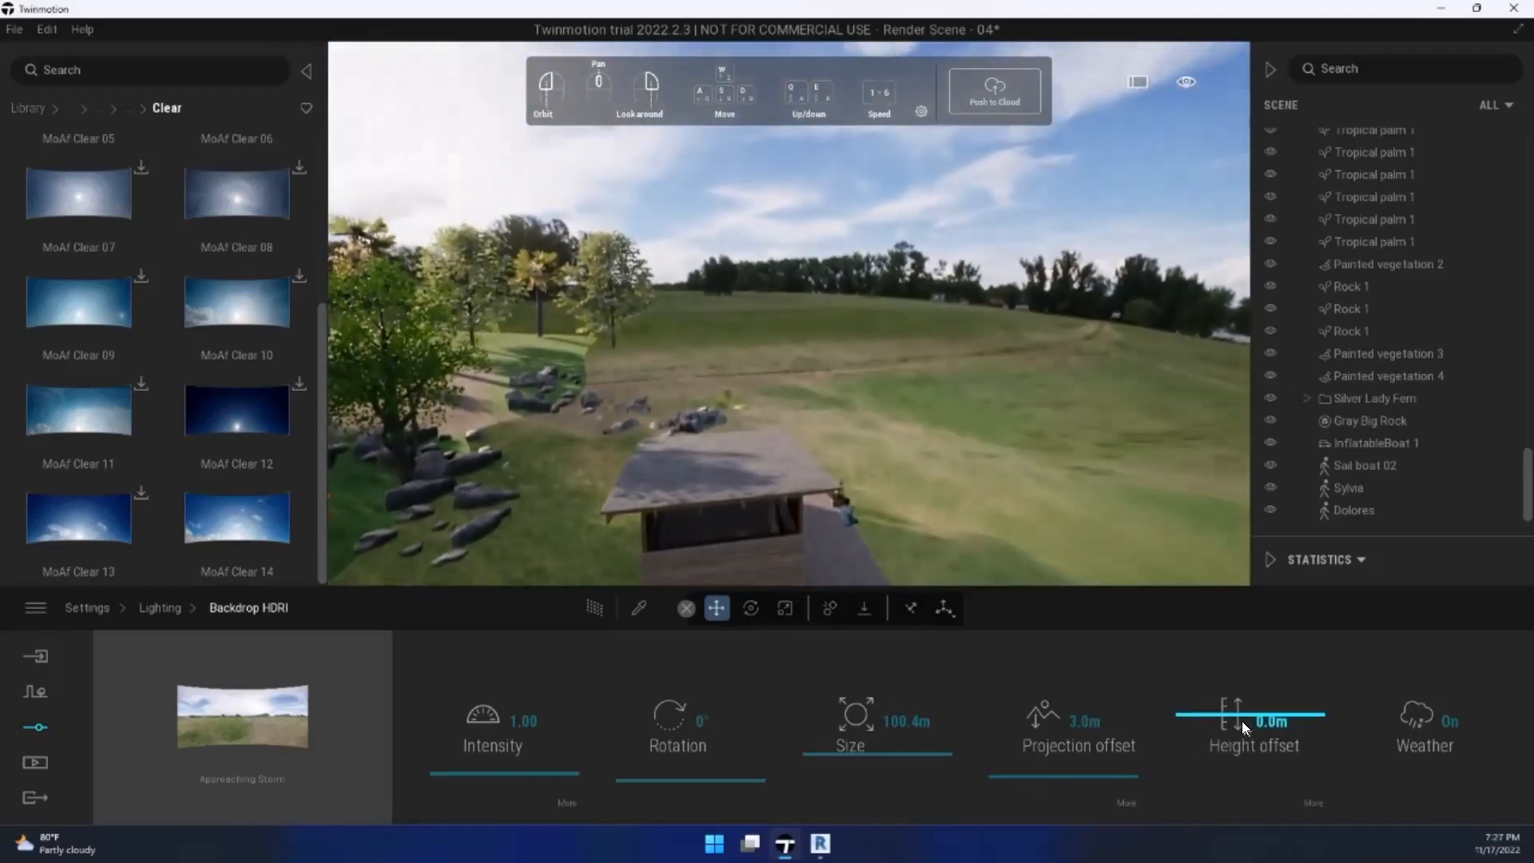
pyautogui.moveTo(1243, 721); pyautogui.dragTo(1269, 743)
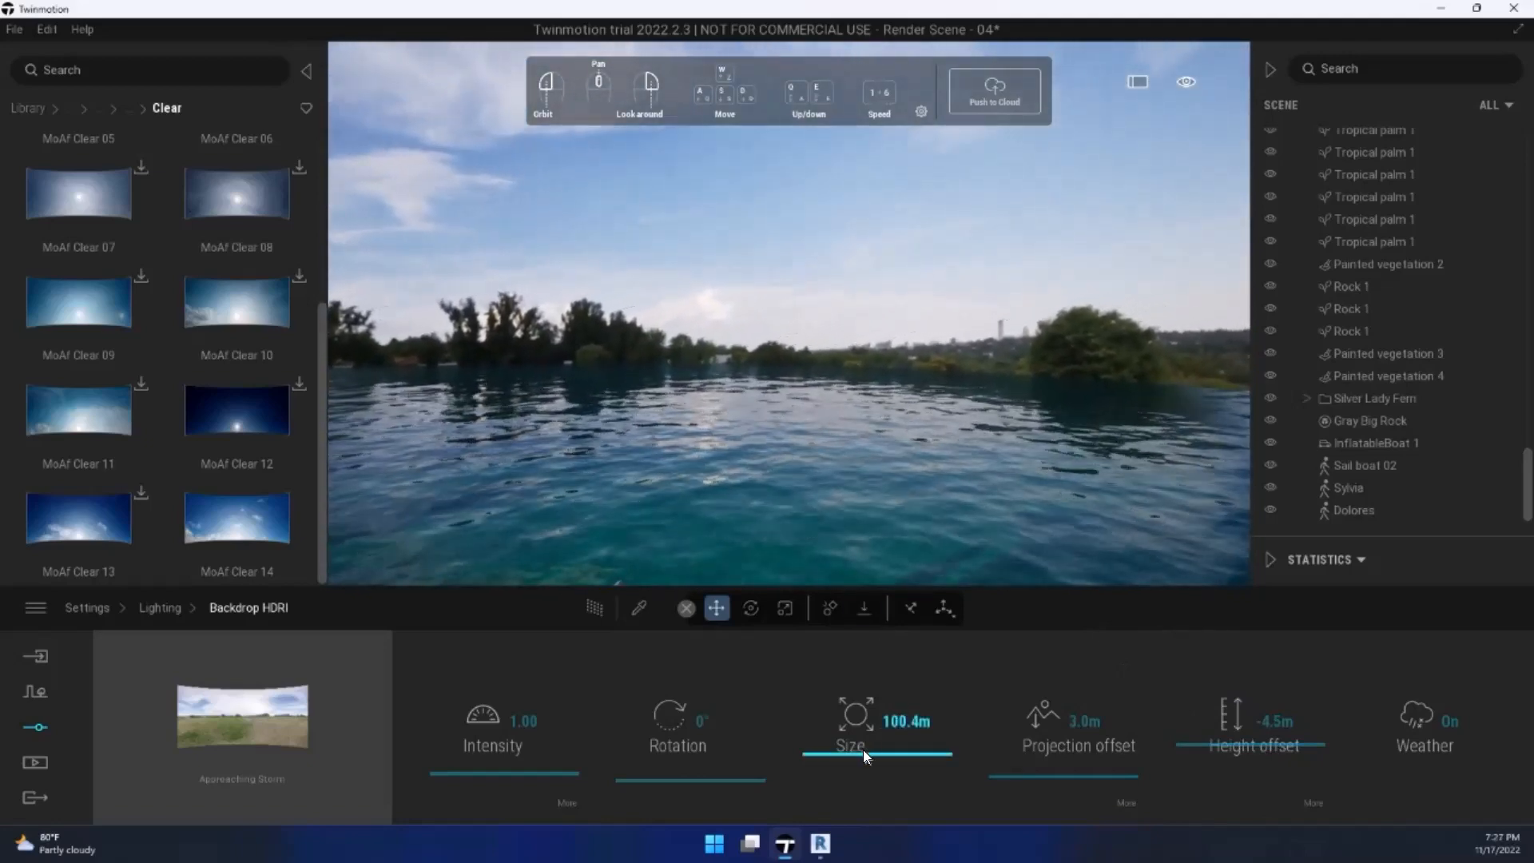
pyautogui.moveTo(863, 748); pyautogui.dragTo(887, 727)
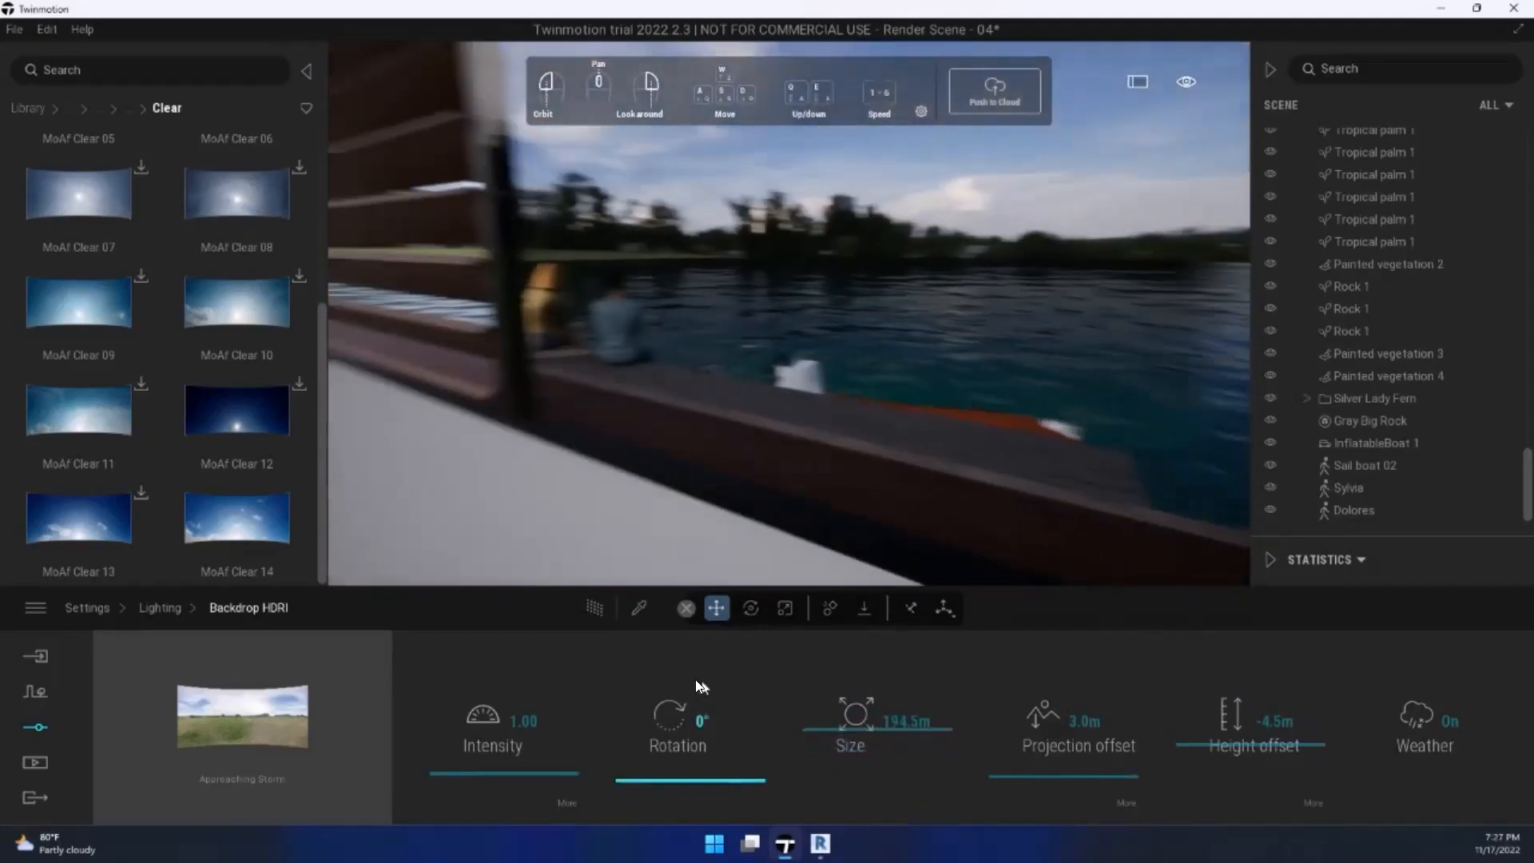
# Step: Open the Outdoor collection of the library's HDRI environments
pyautogui.moveTo(306, 723)
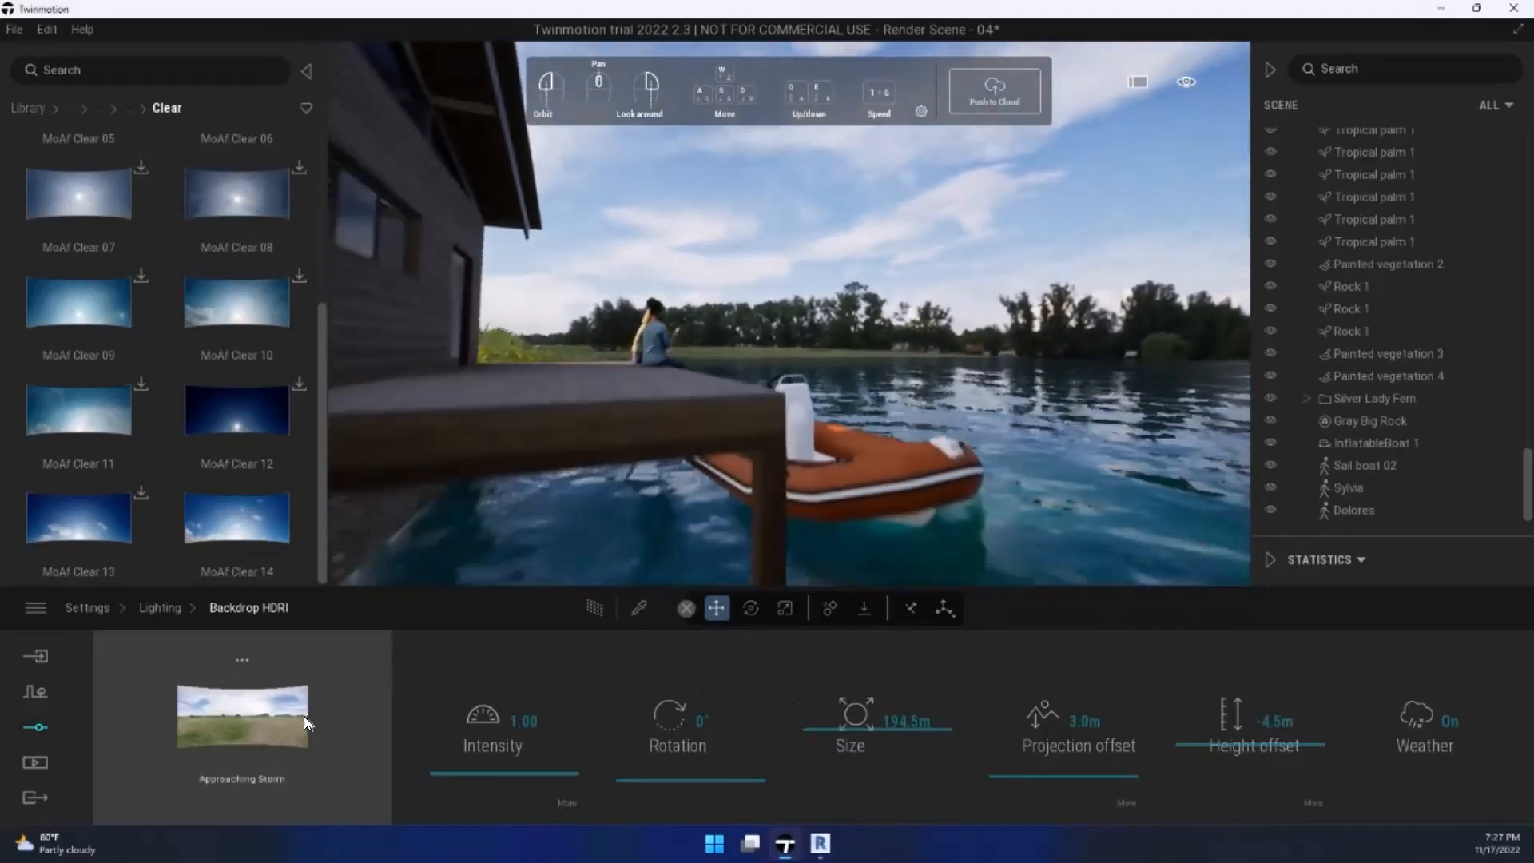
pyautogui.click(127, 111)
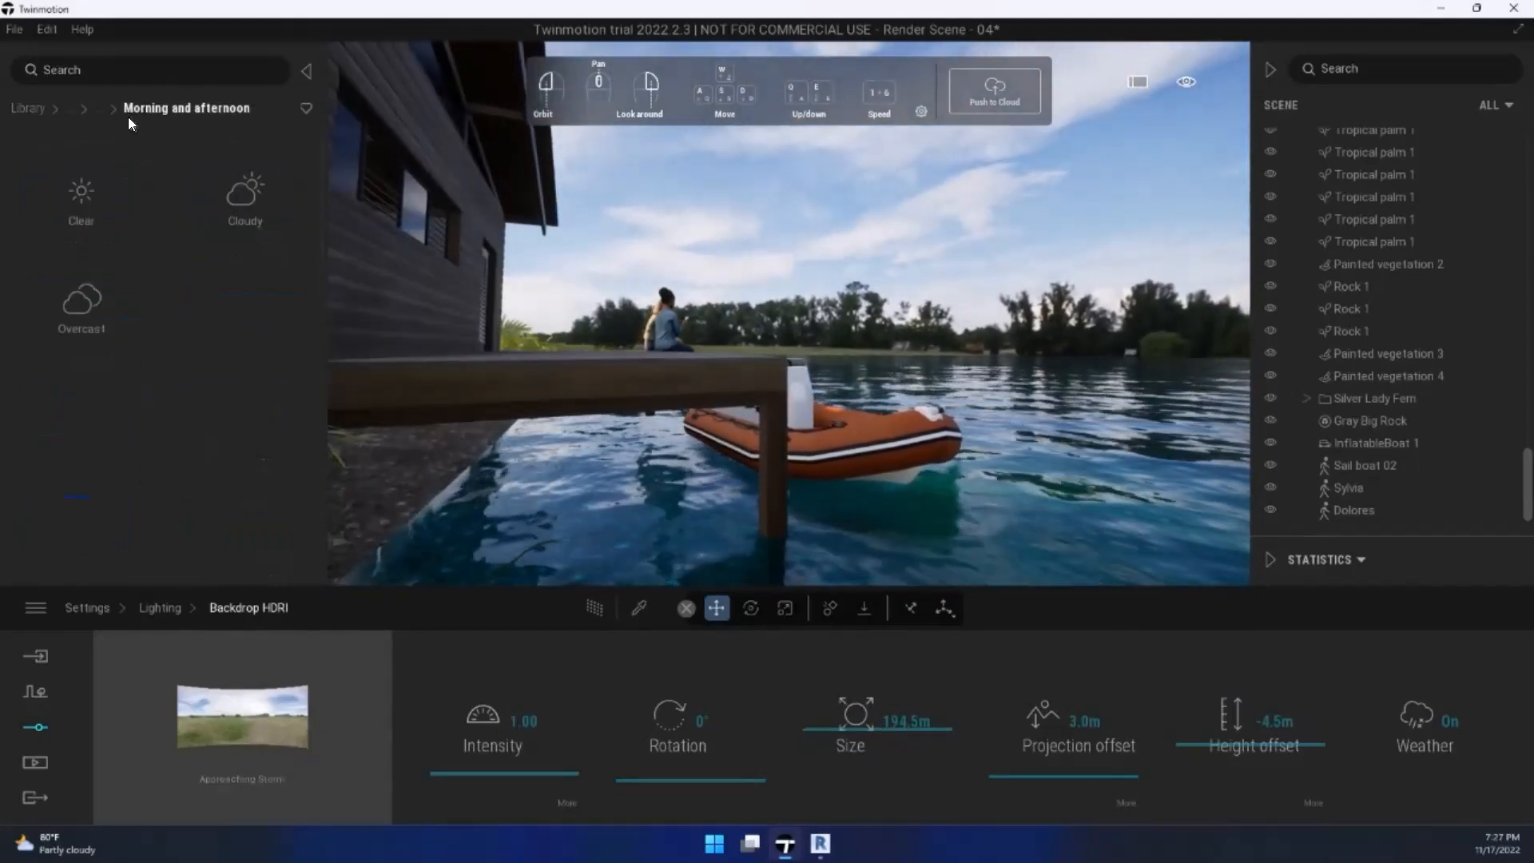
pyautogui.click(30, 109)
pyautogui.click(83, 429)
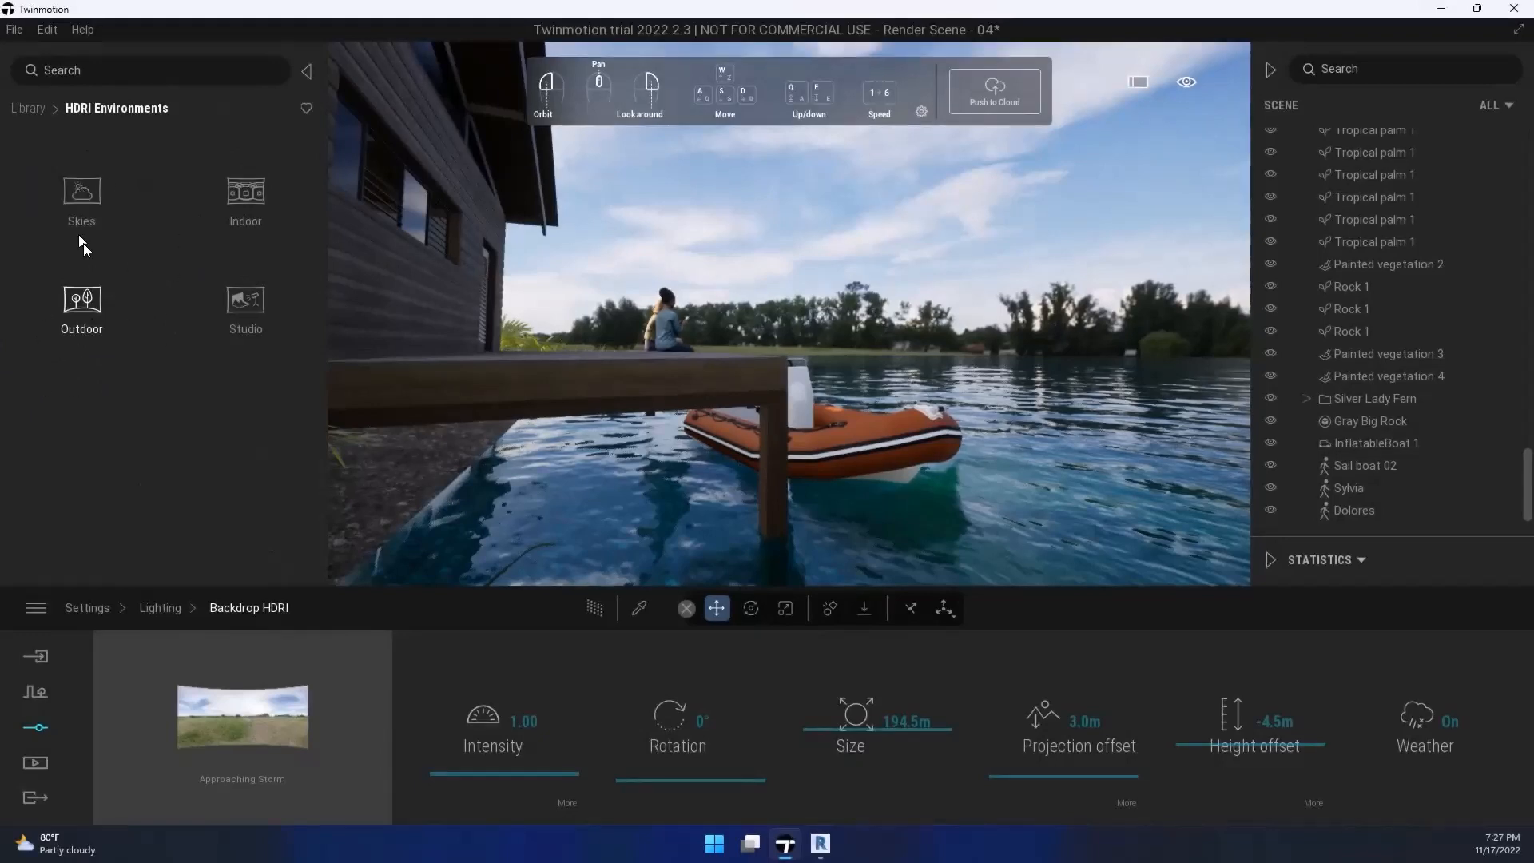
pyautogui.click(73, 323)
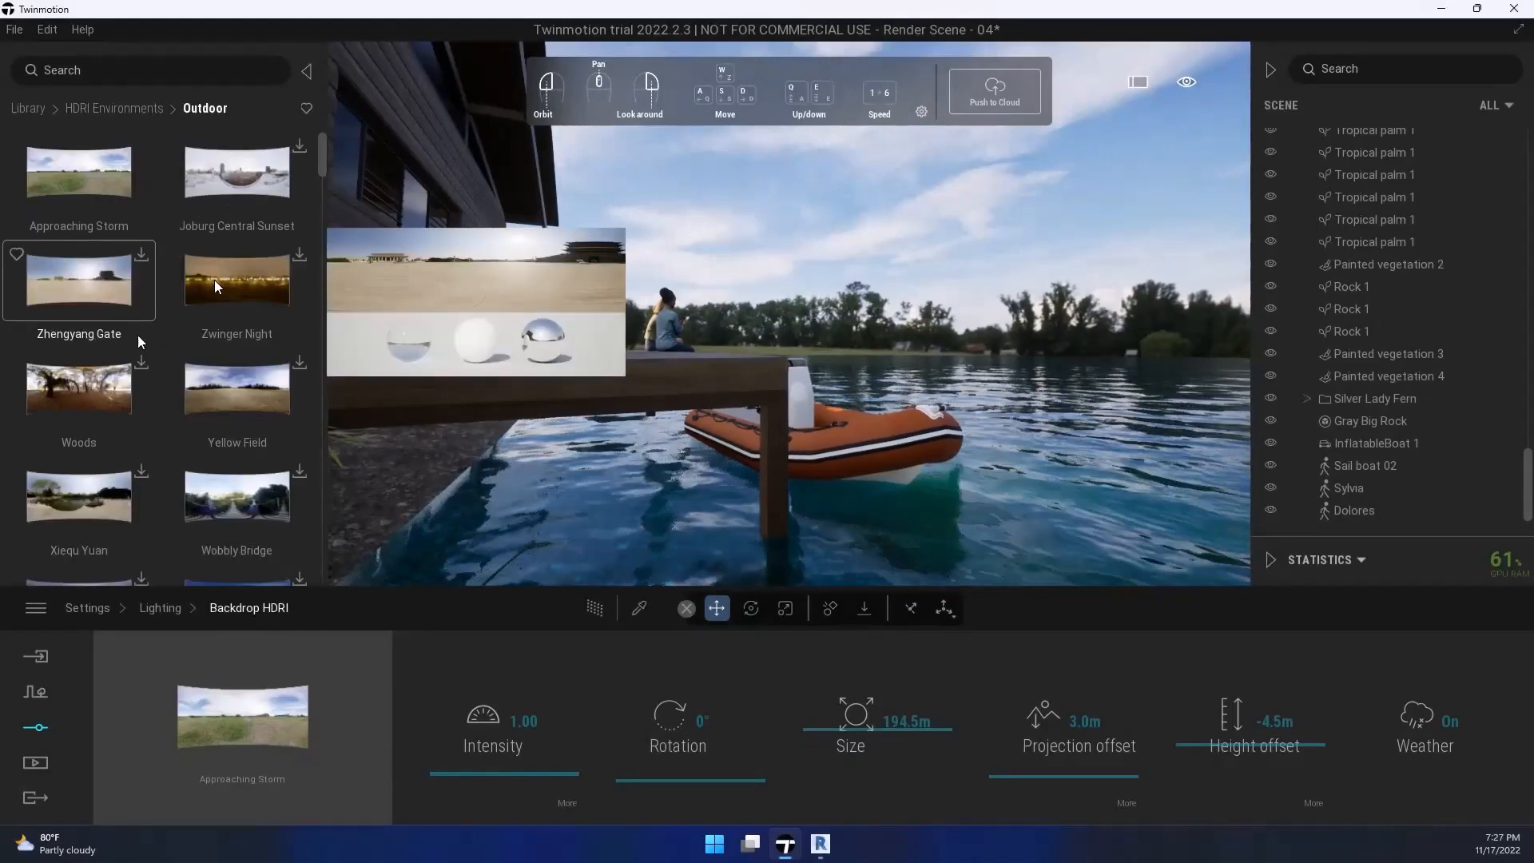
# Step: Download the Spruit Sunrise outdoor HDRI and apply it as the backdrop image in place of Approaching Storm
pyautogui.scroll(-1, 101, 275)
pyautogui.scroll(-10, 101, 273)
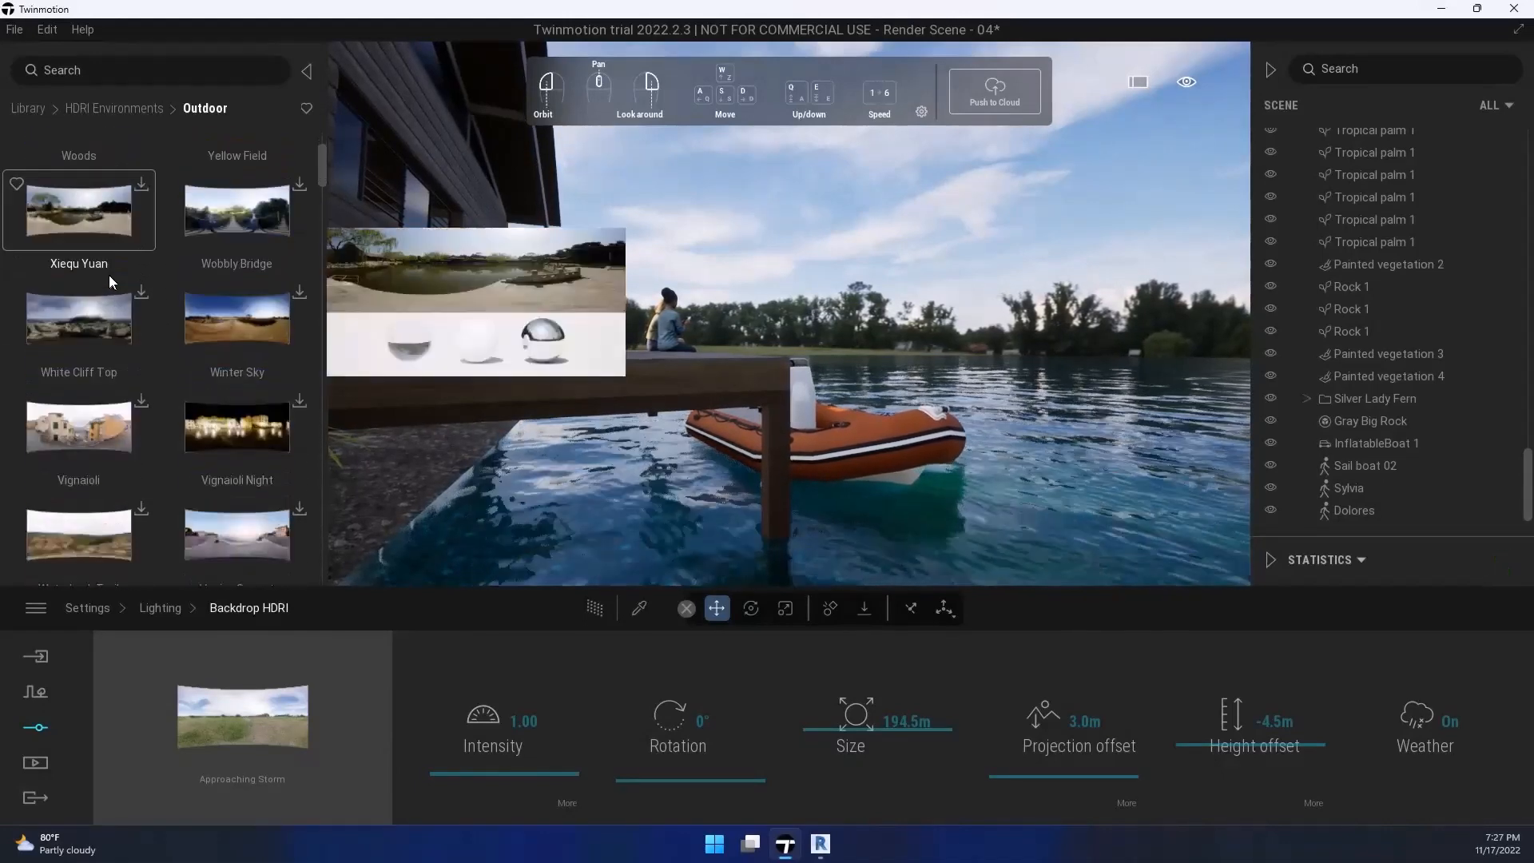
pyautogui.scroll(-8, 110, 275)
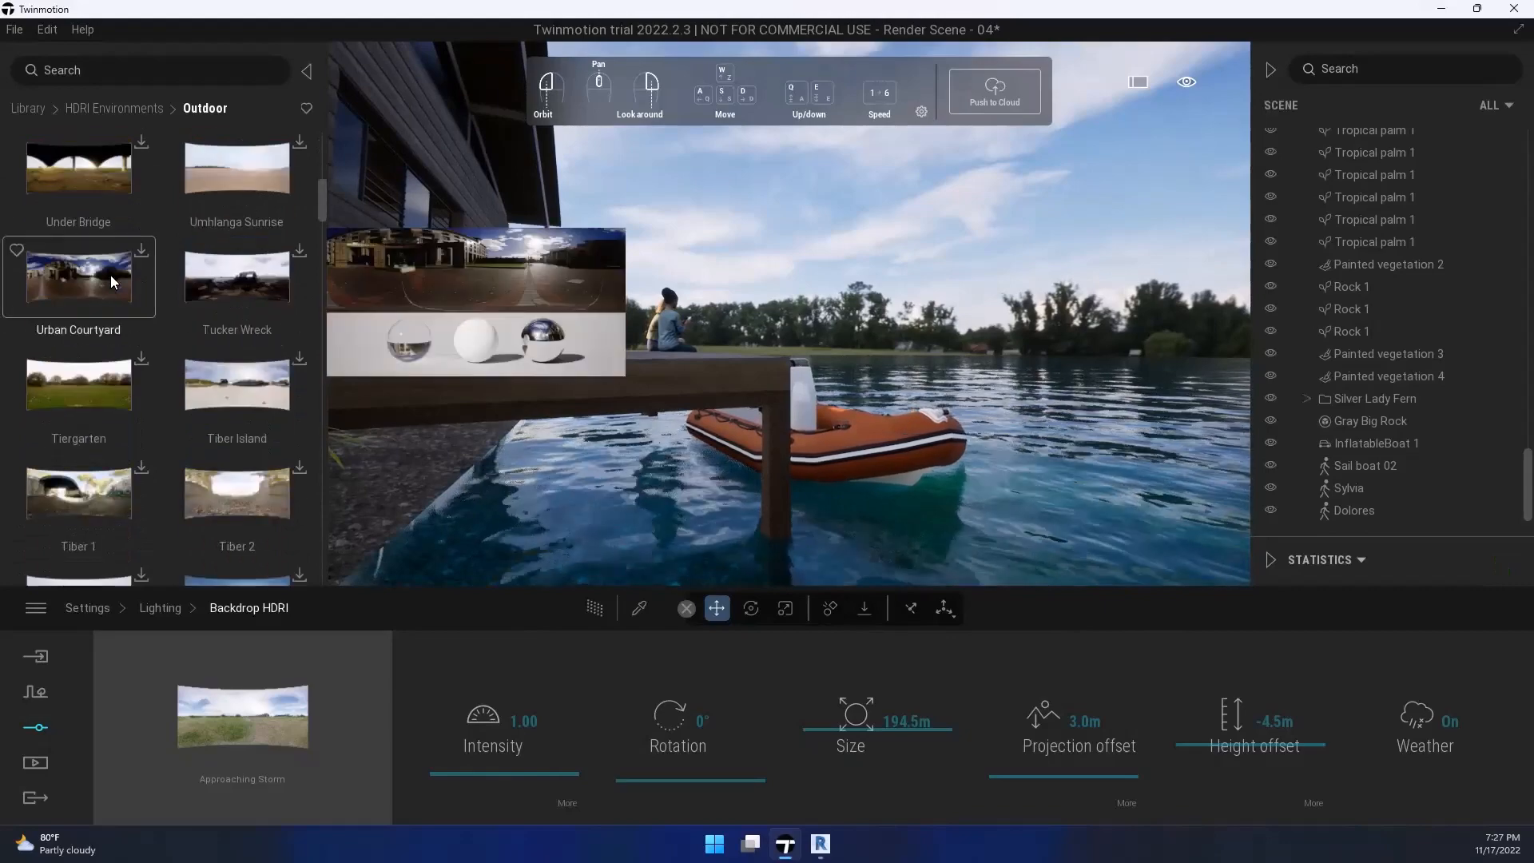
pyautogui.scroll(-5, 111, 275)
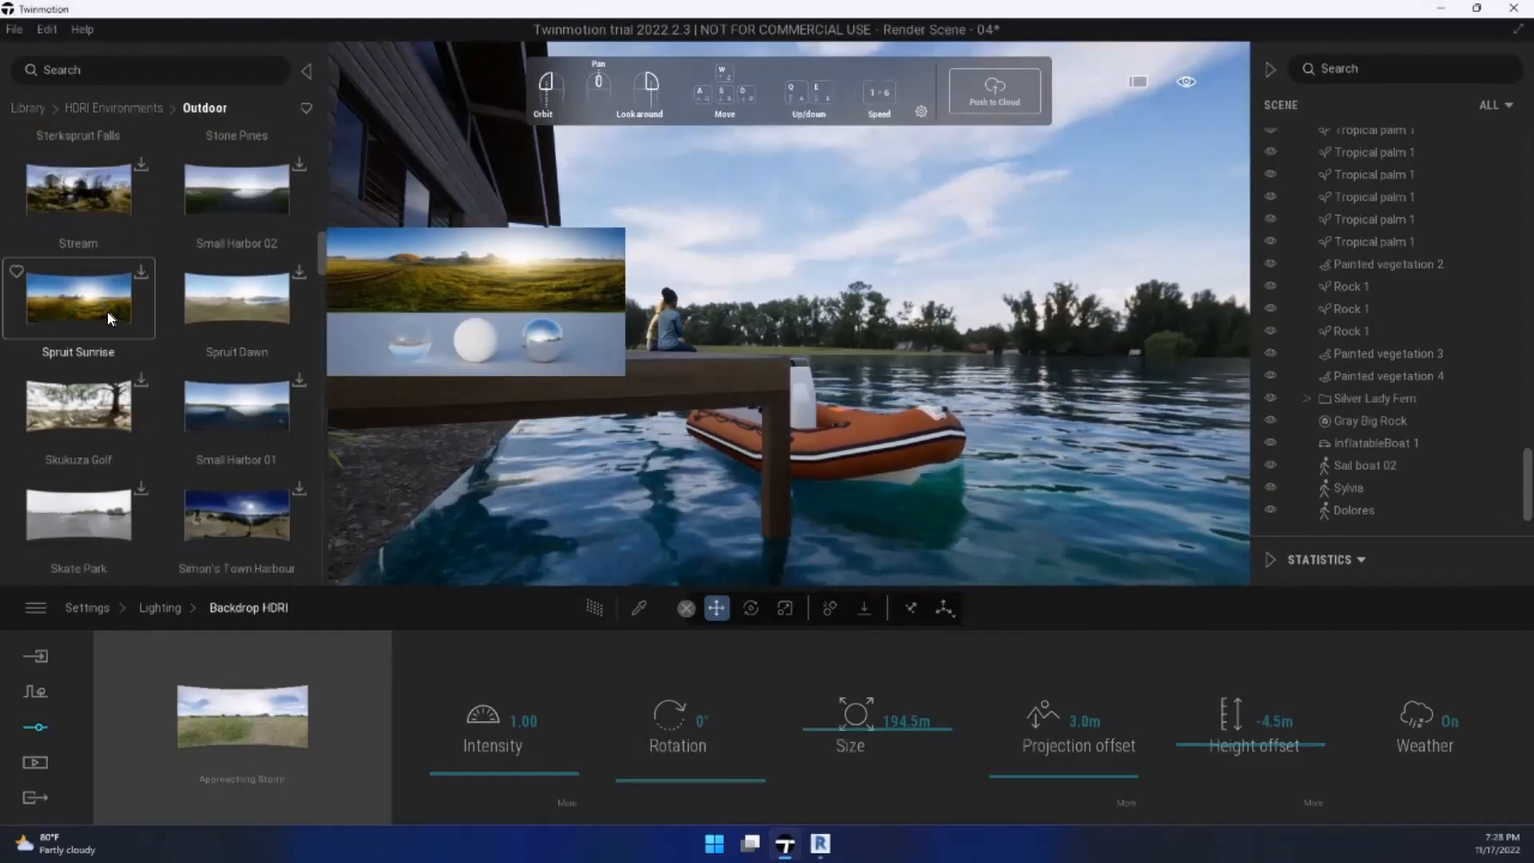
pyautogui.moveTo(107, 312); pyautogui.dragTo(795, 321)
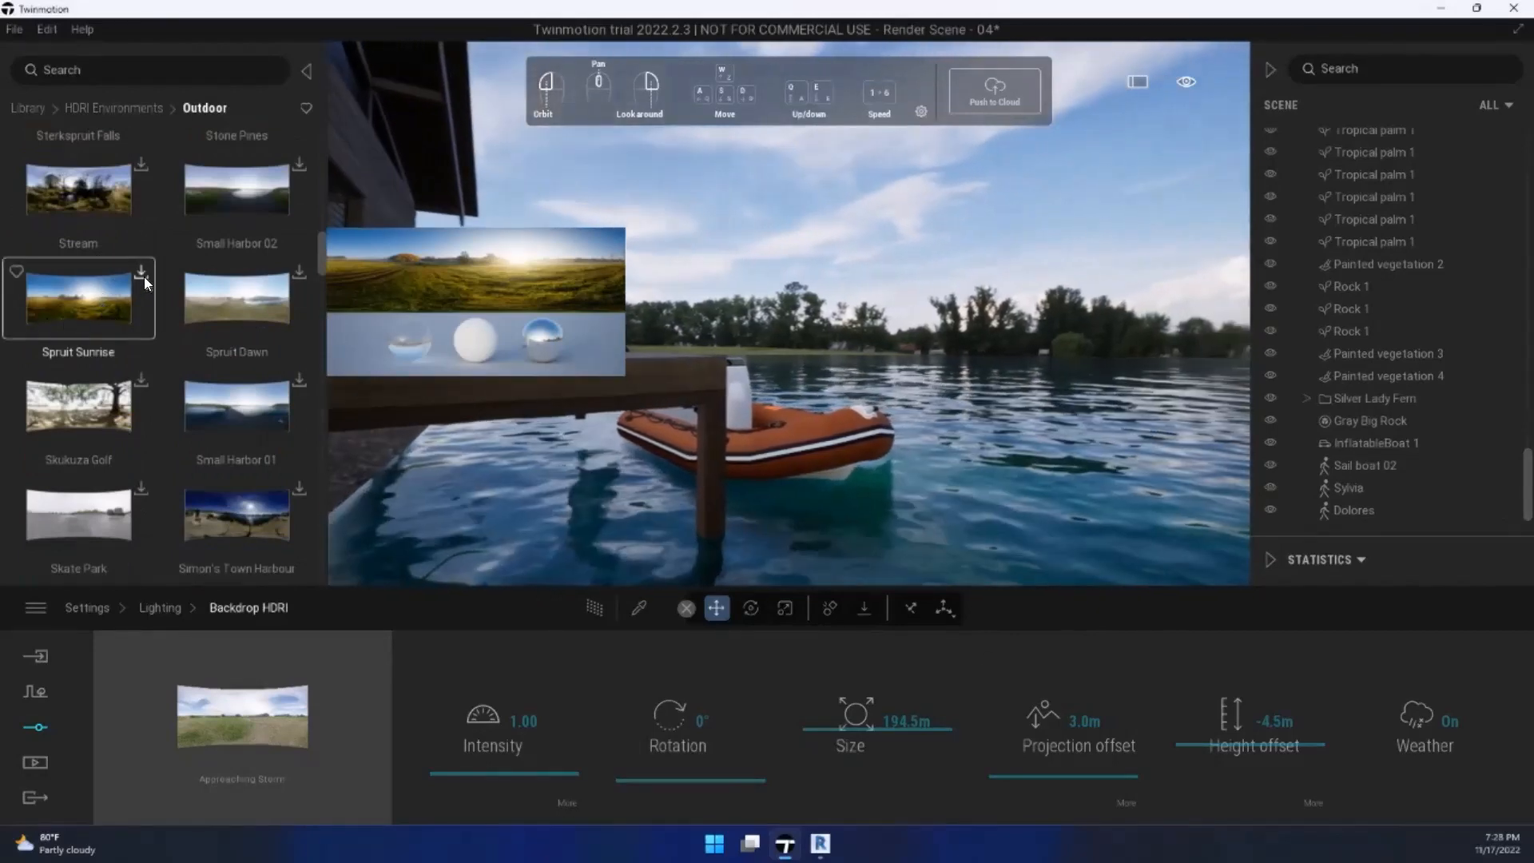
pyautogui.click(134, 274)
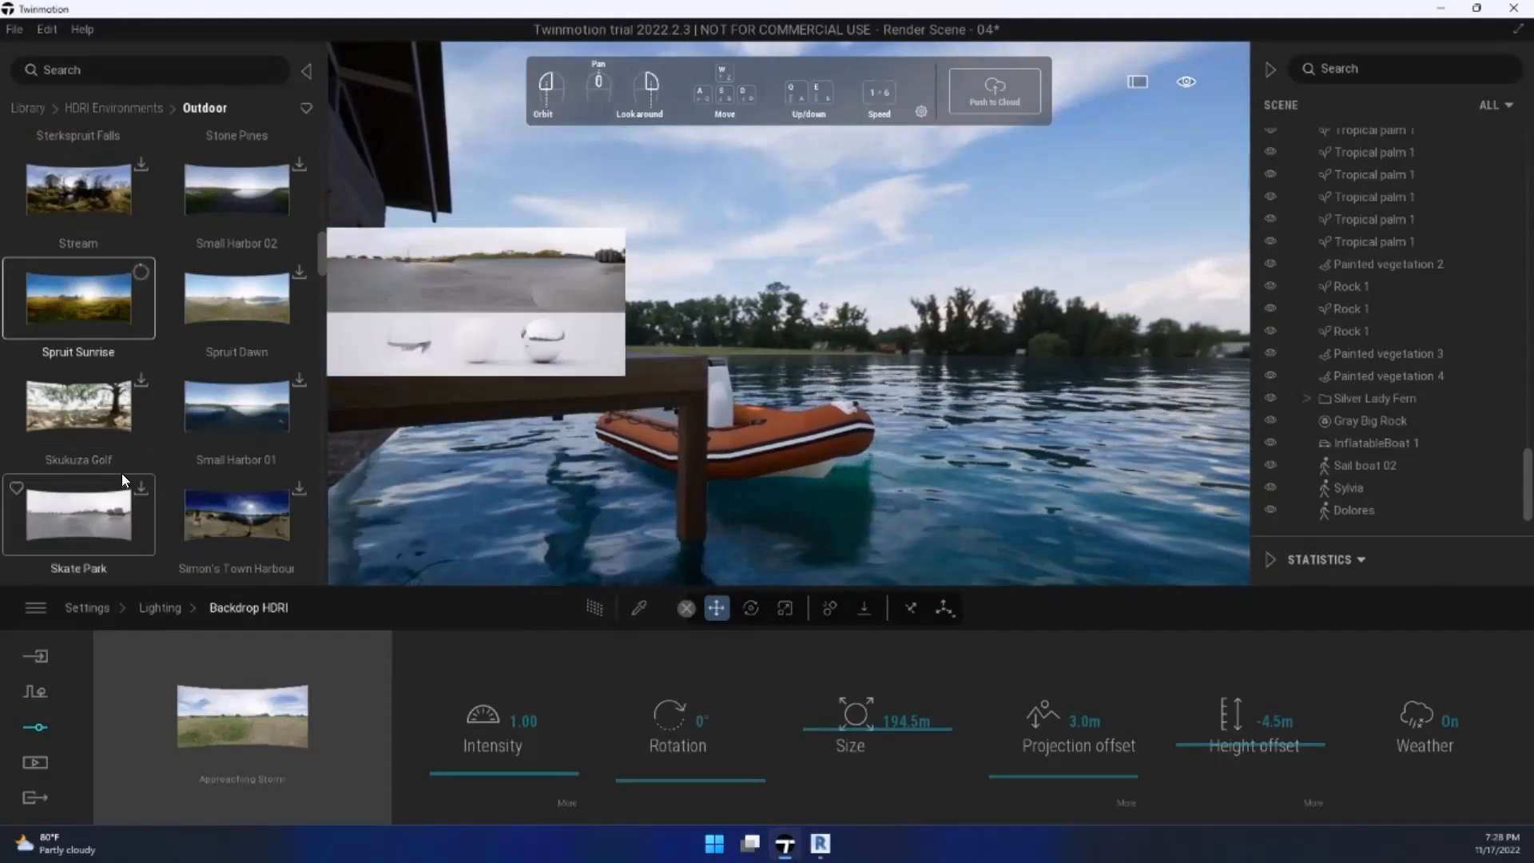
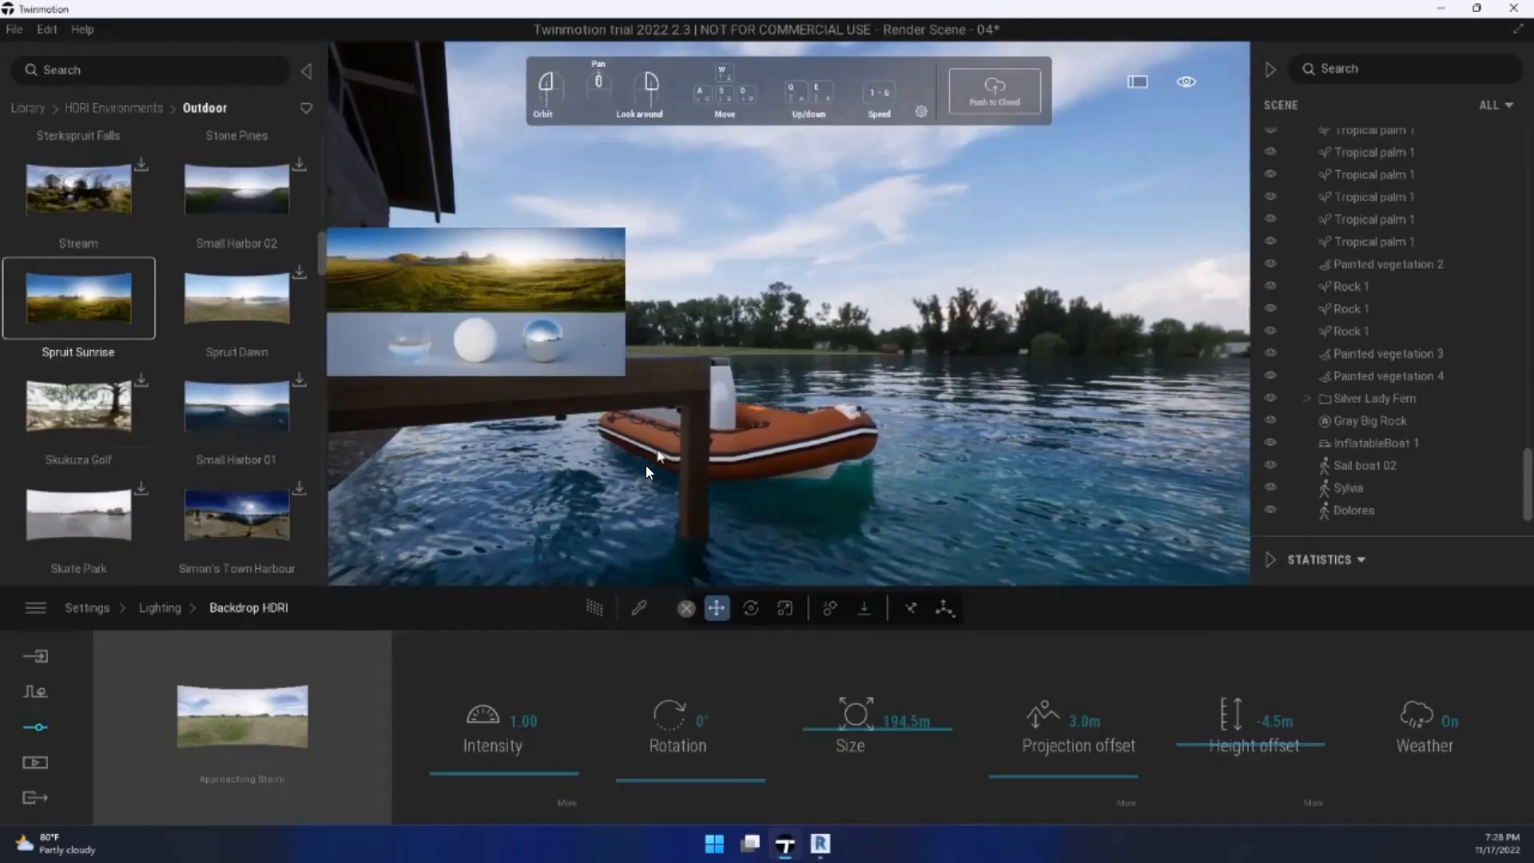
pyautogui.moveTo(56, 355); pyautogui.dragTo(251, 724)
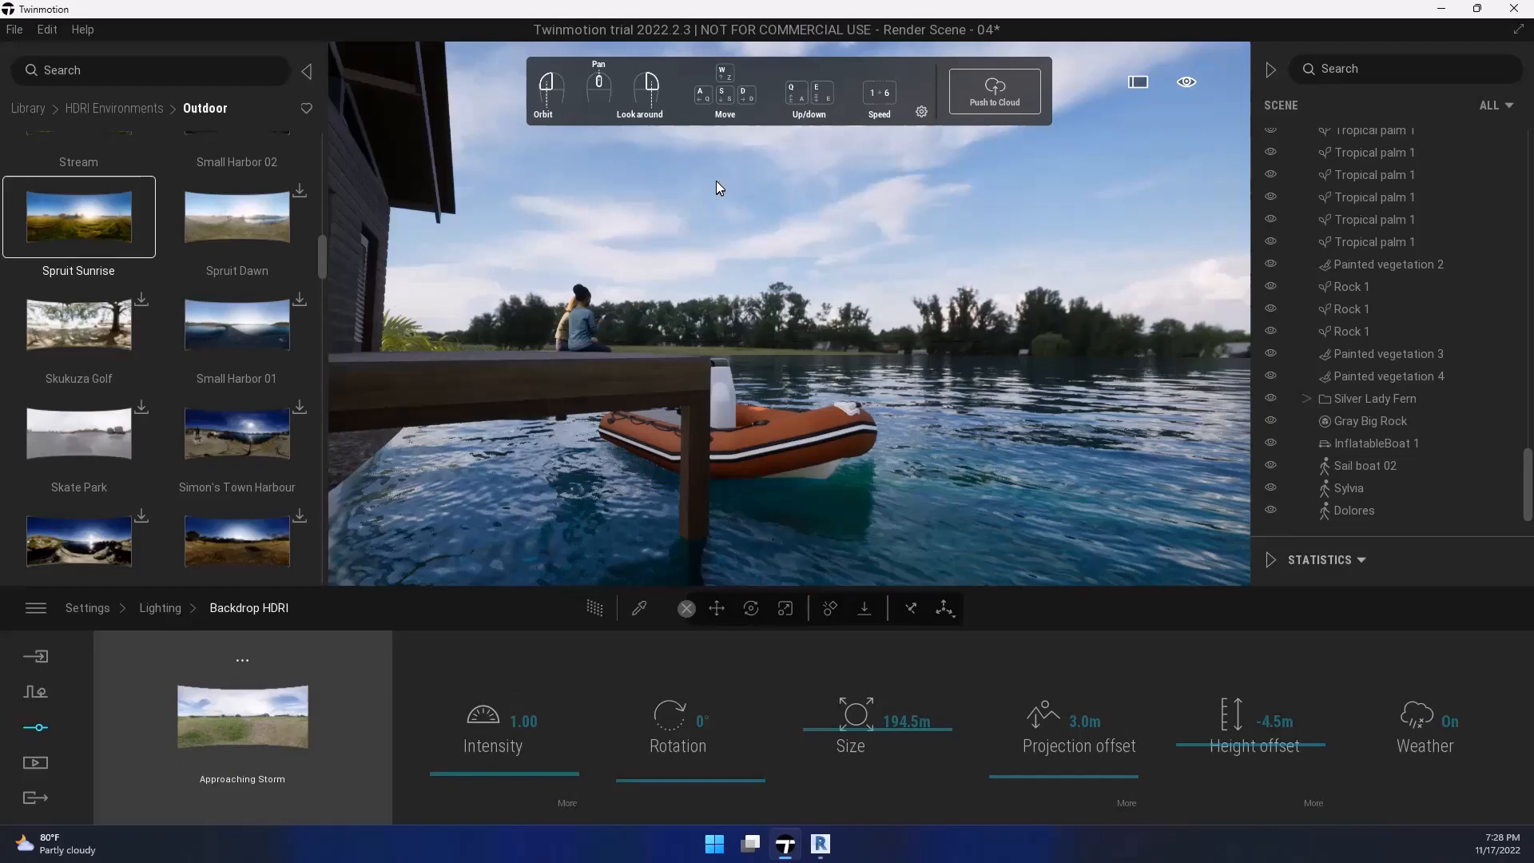
pyautogui.click(104, 231)
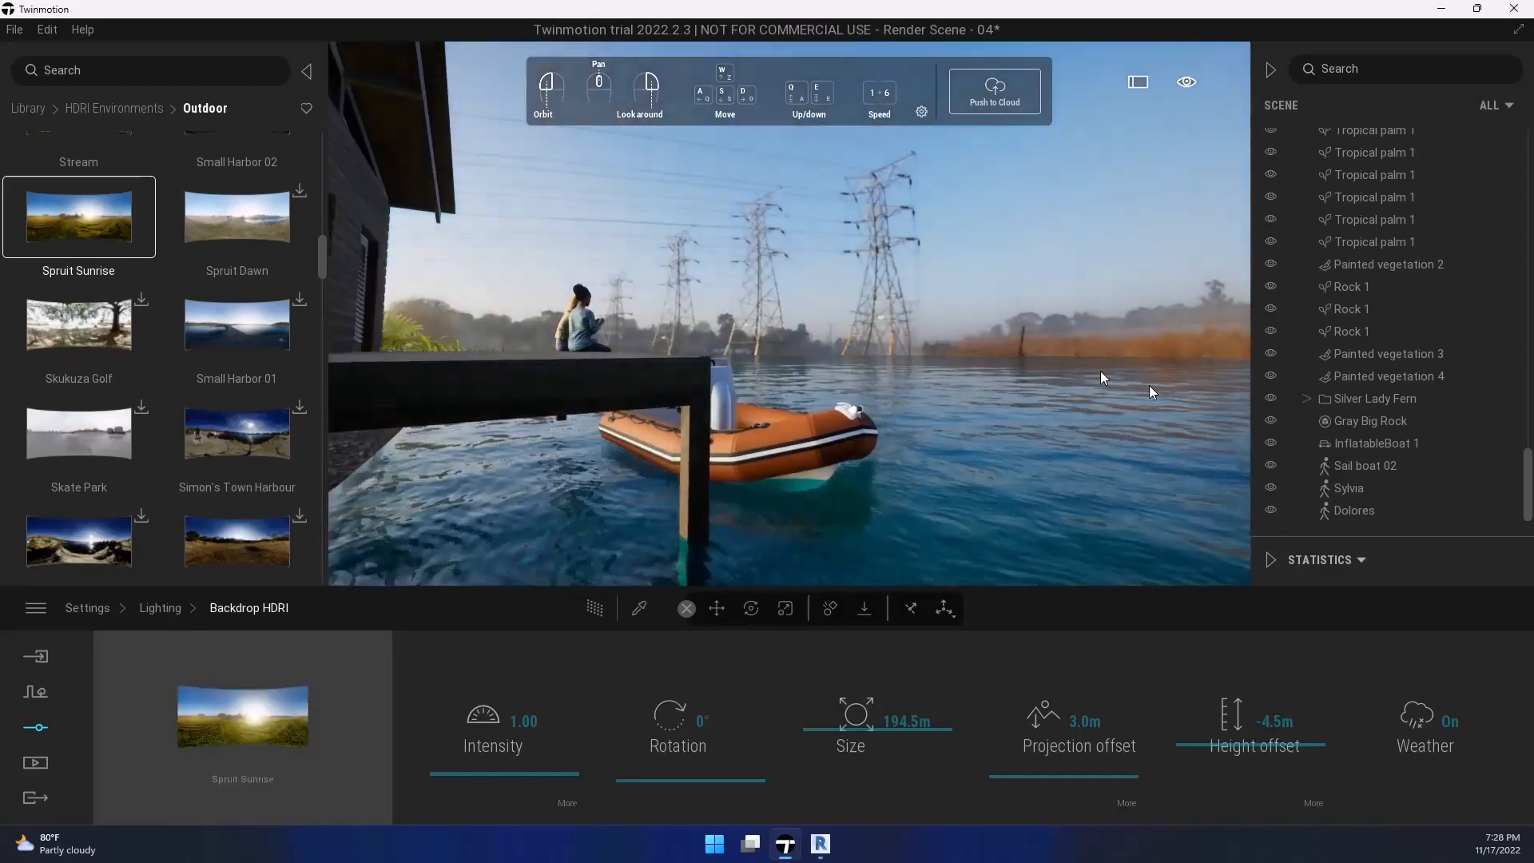
# Step: Examine the extent of the Spruit Sunrise backdrop dome around the site from far outside above the water
pyautogui.press('q')
pyautogui.moveTo(1054, 399); pyautogui.dragTo(911, 142, button='right')
pyautogui.press('s')
pyautogui.press('s')
pyautogui.press('s')
pyautogui.press('s')
pyautogui.press('s')
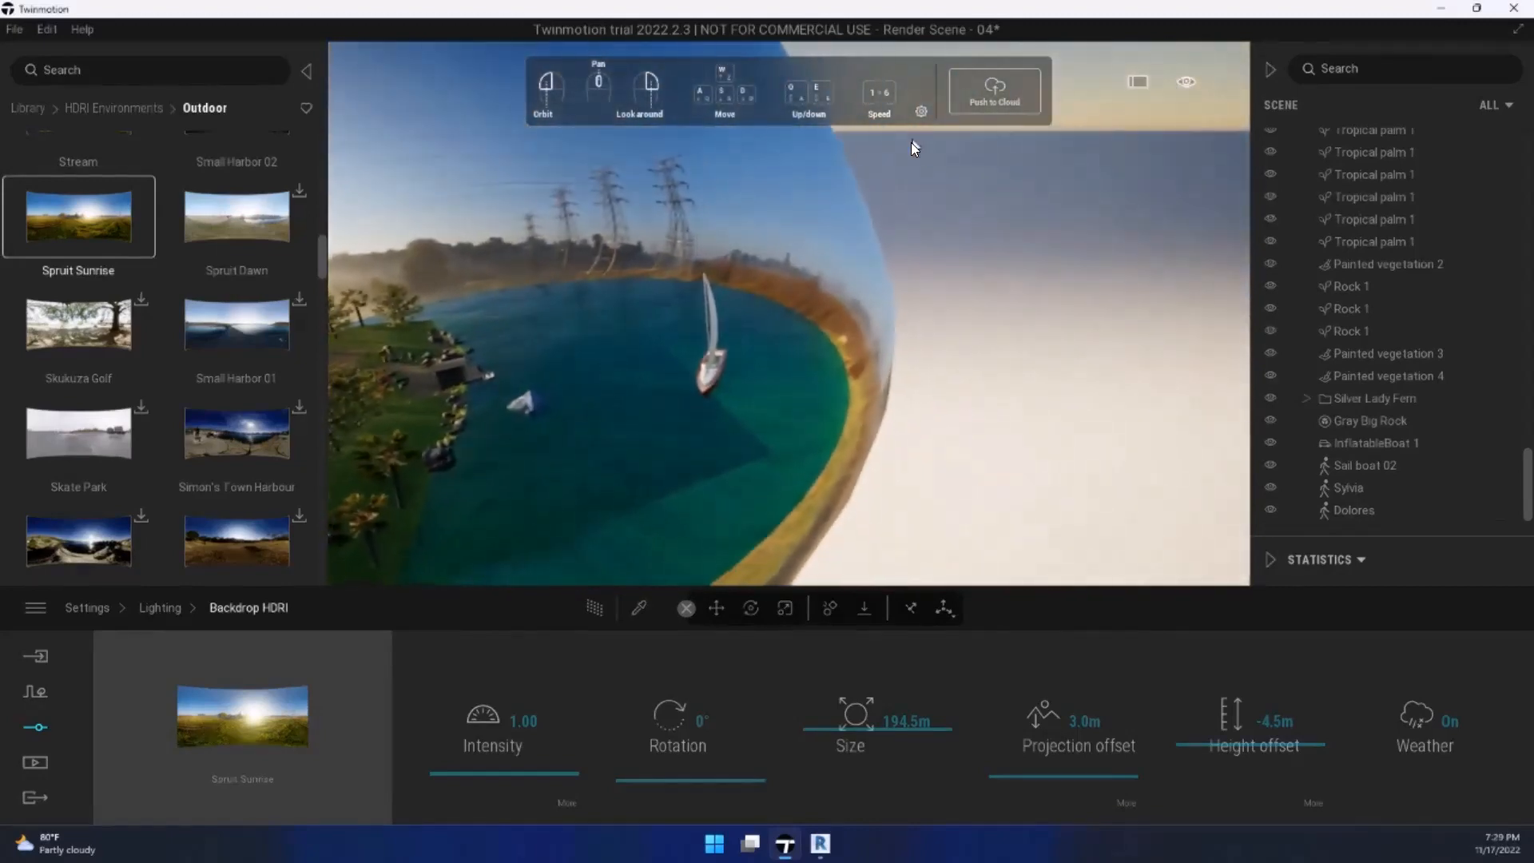
pyautogui.press('s')
pyautogui.moveTo(852, 256); pyautogui.dragTo(778, 304, button='right')
pyautogui.press('s')
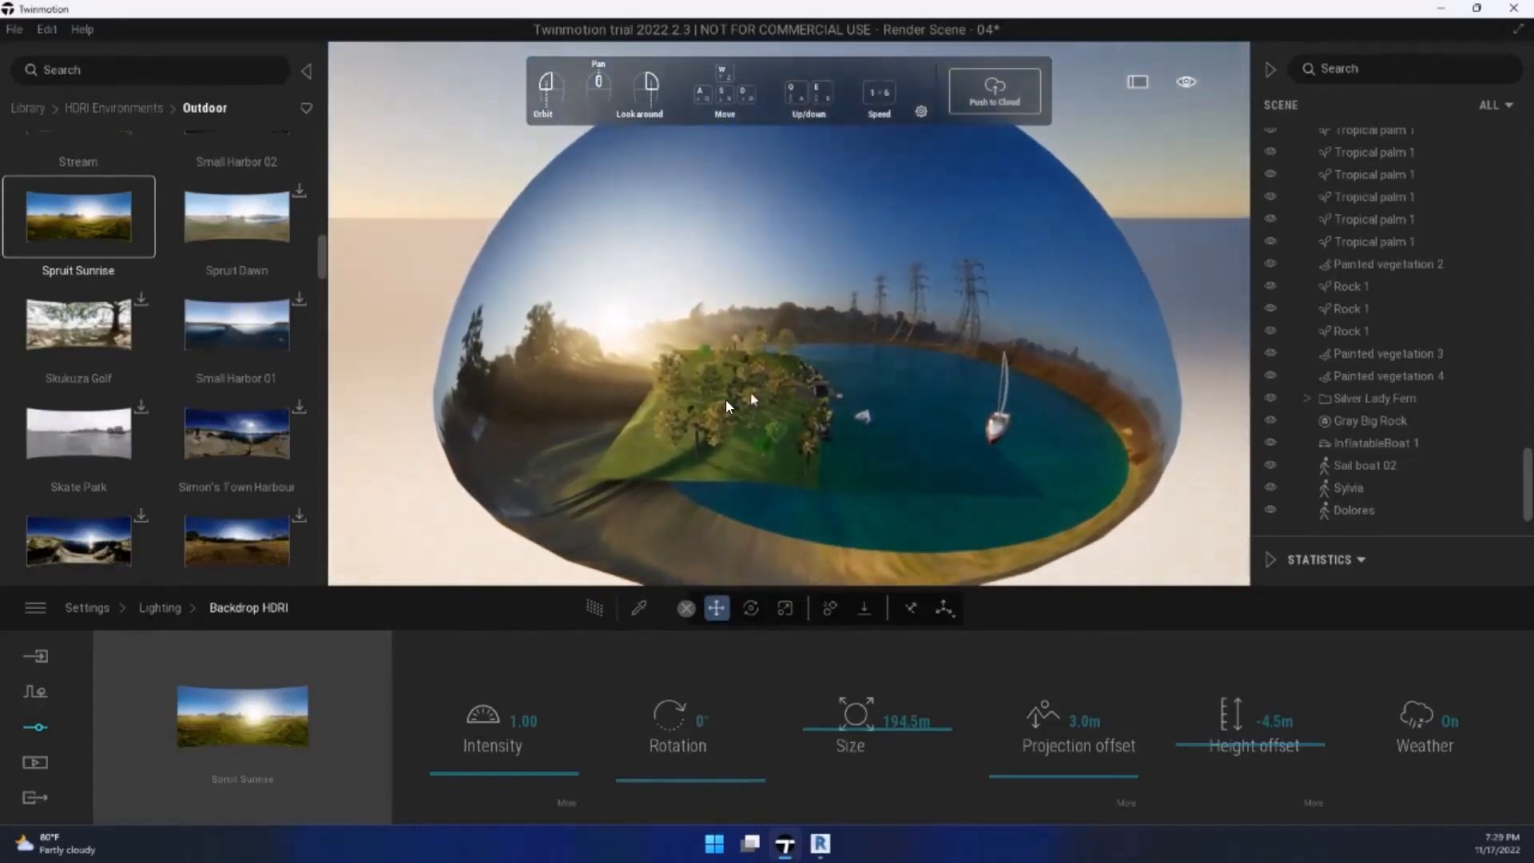
# Step: Examine the Spruit Sunrise lighting on the house, deck, boat and shoreline from close range over the water
pyautogui.press('w')
pyautogui.moveTo(848, 373); pyautogui.dragTo(824, 274, button='right')
pyautogui.press('w')
pyautogui.press('w')
pyautogui.press('w')
pyautogui.press('w')
pyautogui.press('w')
pyautogui.press('w')
pyautogui.press('d')
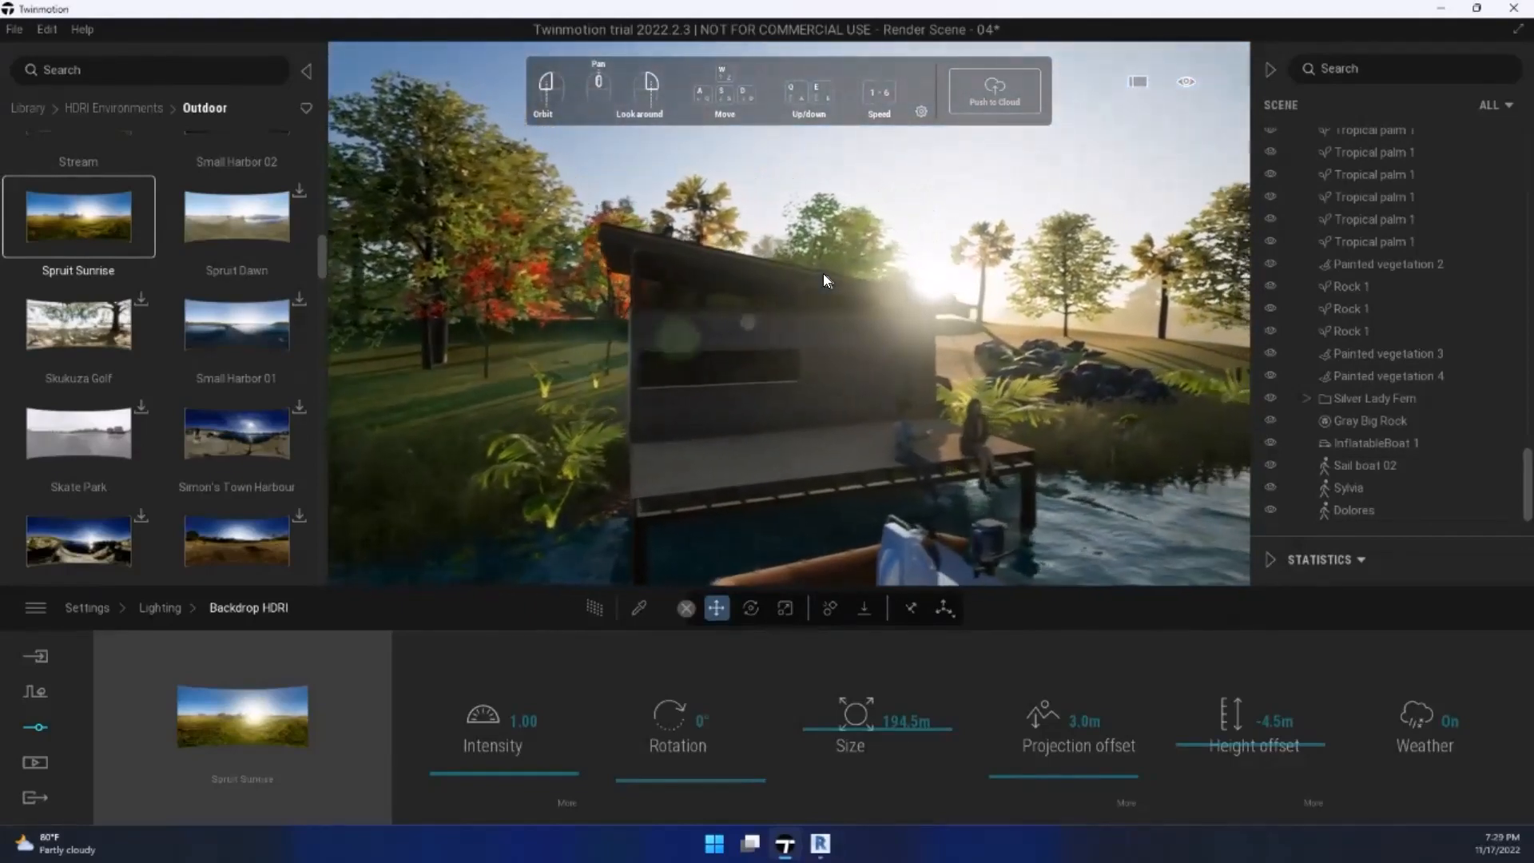
pyautogui.press('d')
pyautogui.press('w')
pyautogui.press('a')
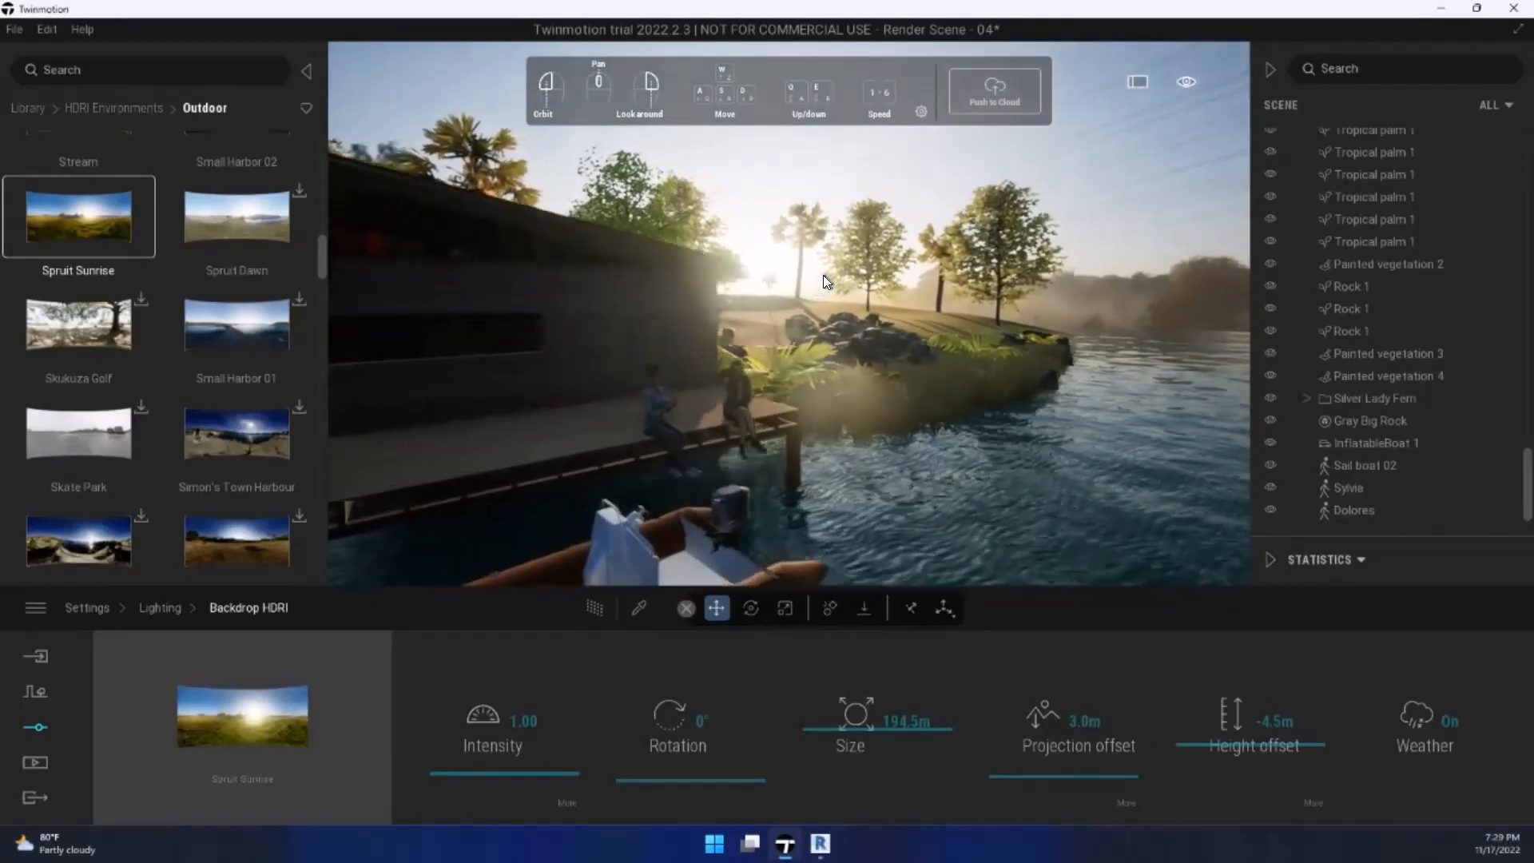
# Step: Examine the boathouse, dock, boat and surrounding HDRI backdrop from several viewpoints around the water
pyautogui.press('a')
pyautogui.press('q')
pyautogui.moveTo(823, 275); pyautogui.dragTo(990, 261, button='right')
pyautogui.press('s')
pyautogui.press('s')
pyautogui.press('q')
pyautogui.press('d')
pyautogui.press('e')
pyautogui.press('w')
pyautogui.press('e')
pyautogui.moveTo(817, 245); pyautogui.dragTo(500, 515, button='right')
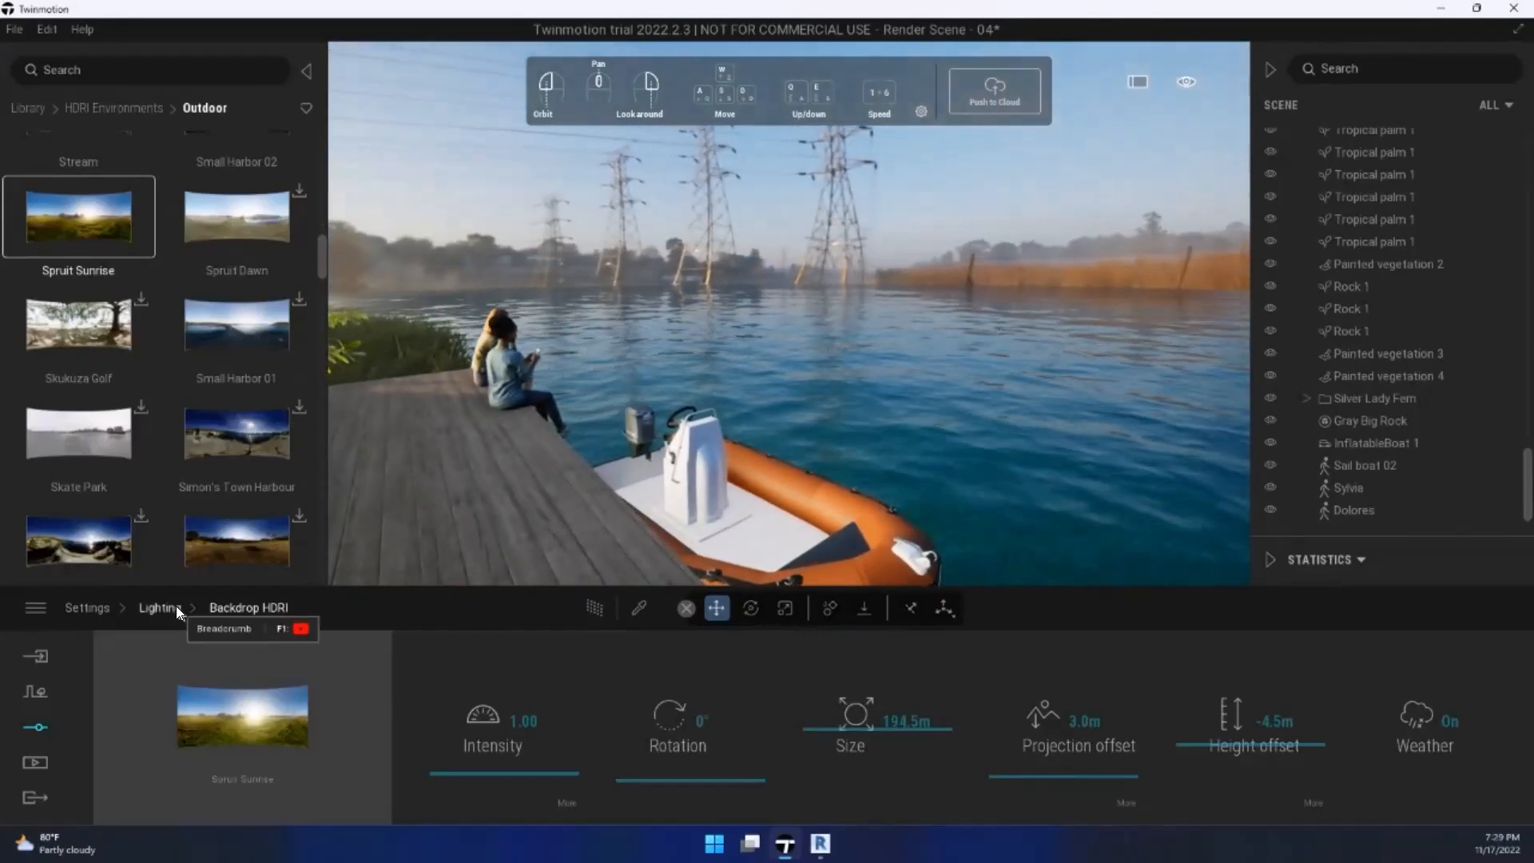
# Step: Switch the scene's lighting environment from the backdrop HDRI to Dynamic Sky
pyautogui.click(171, 607)
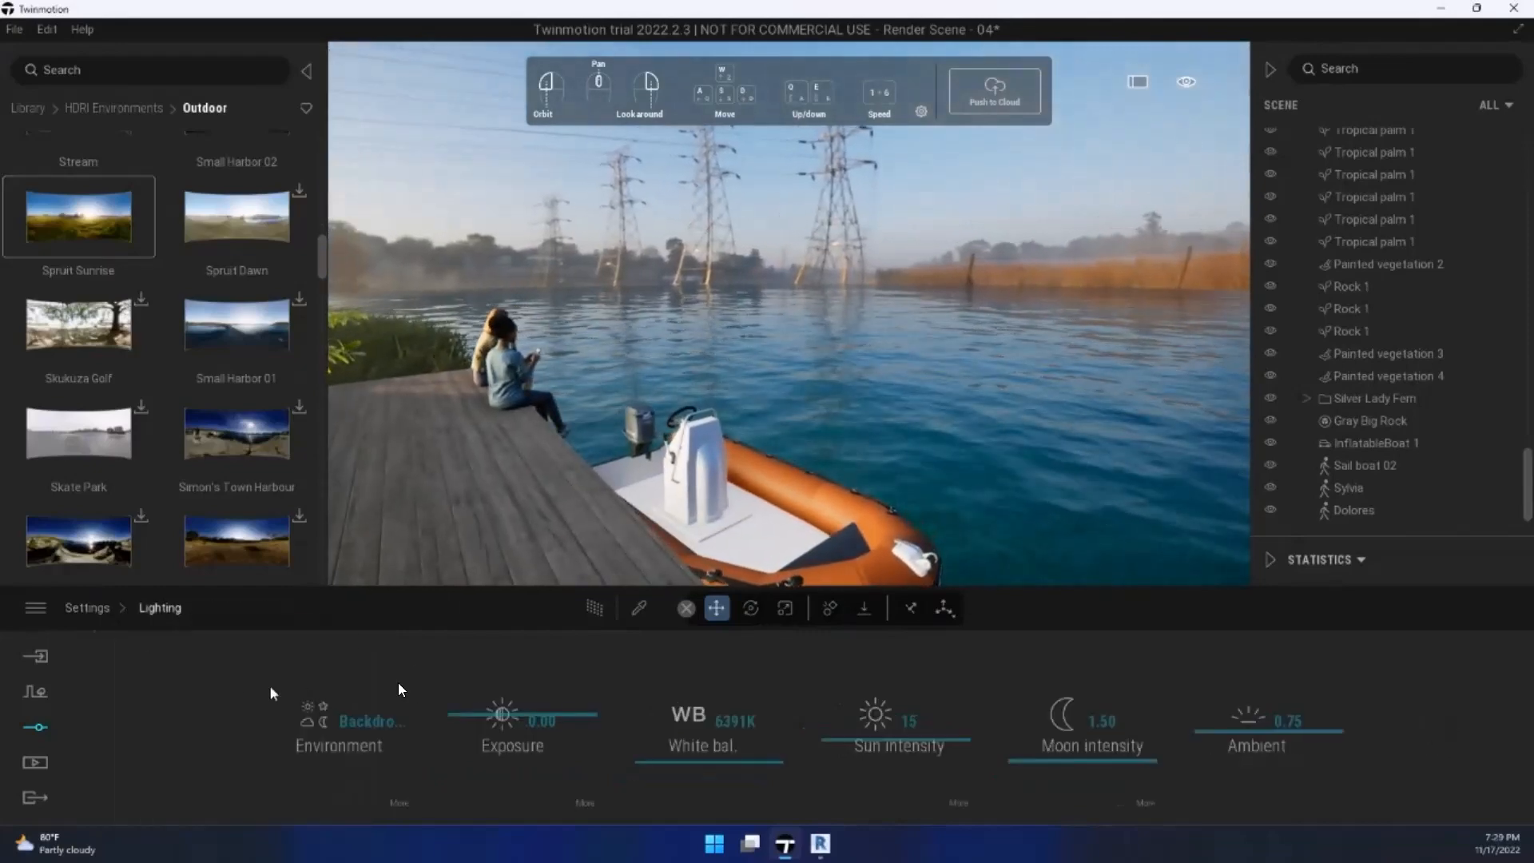
pyautogui.click(372, 721)
pyautogui.click(181, 603)
pyautogui.moveTo(741, 494); pyautogui.dragTo(897, 269, button='right')
pyautogui.press('s')
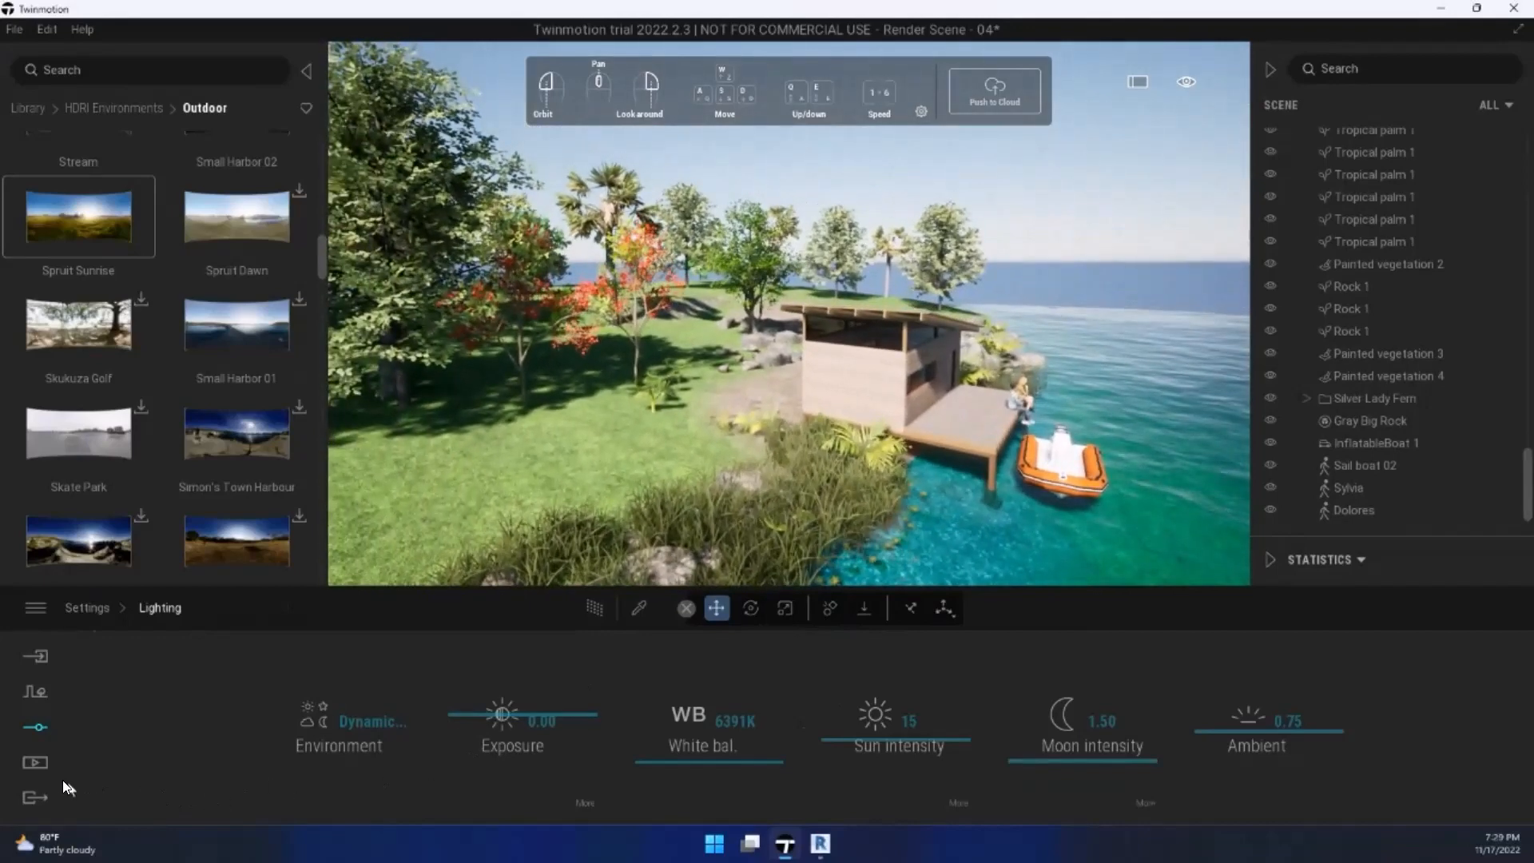
# Step: Frame the boathouse, dock and inflatable boat from above the shore and create a media image of that view
pyautogui.click(34, 767)
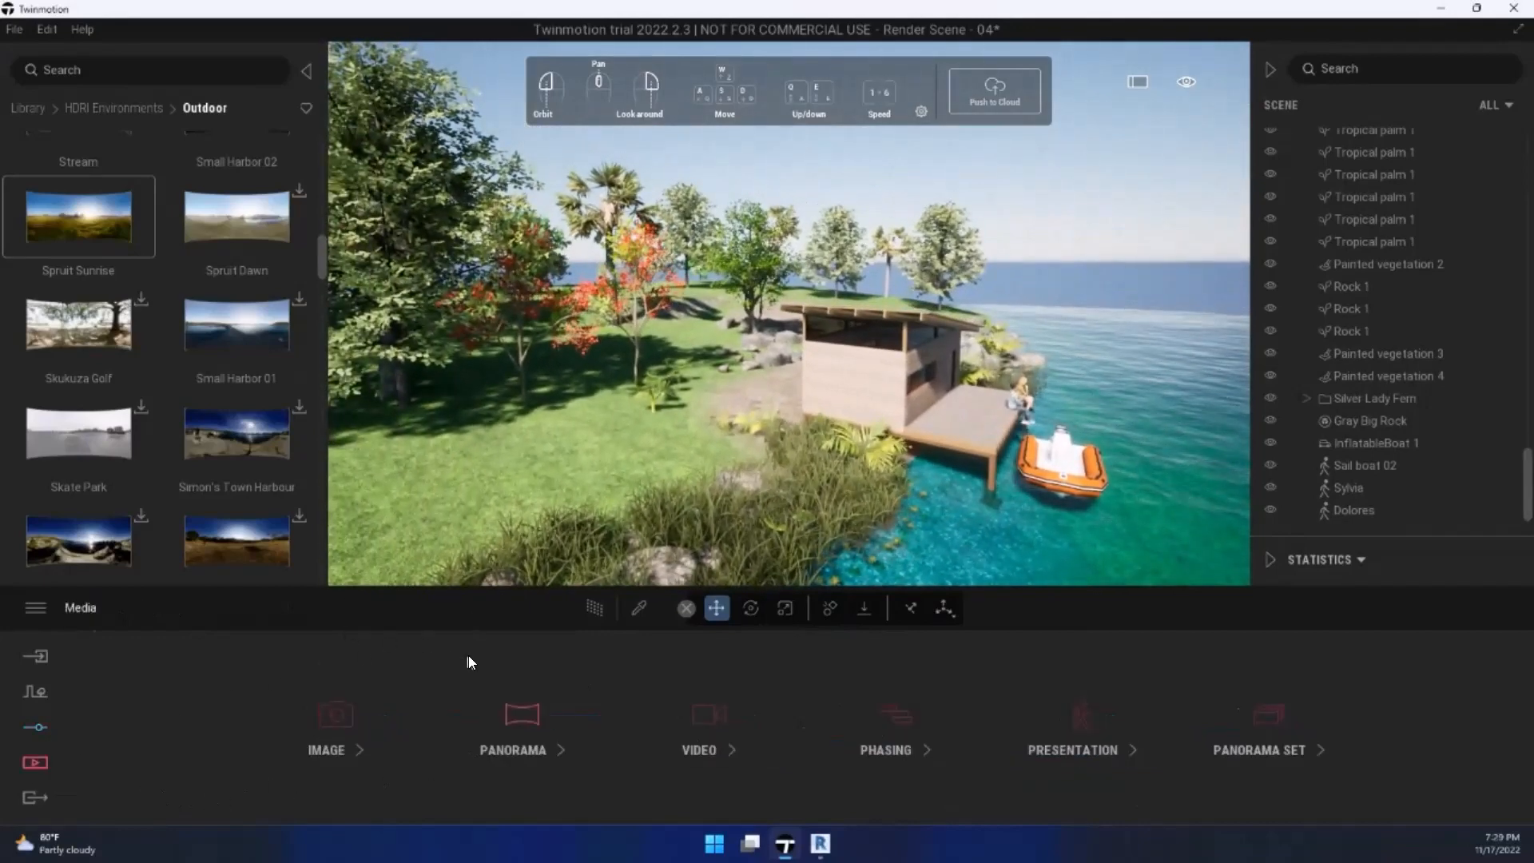
pyautogui.press('w')
pyautogui.press('d')
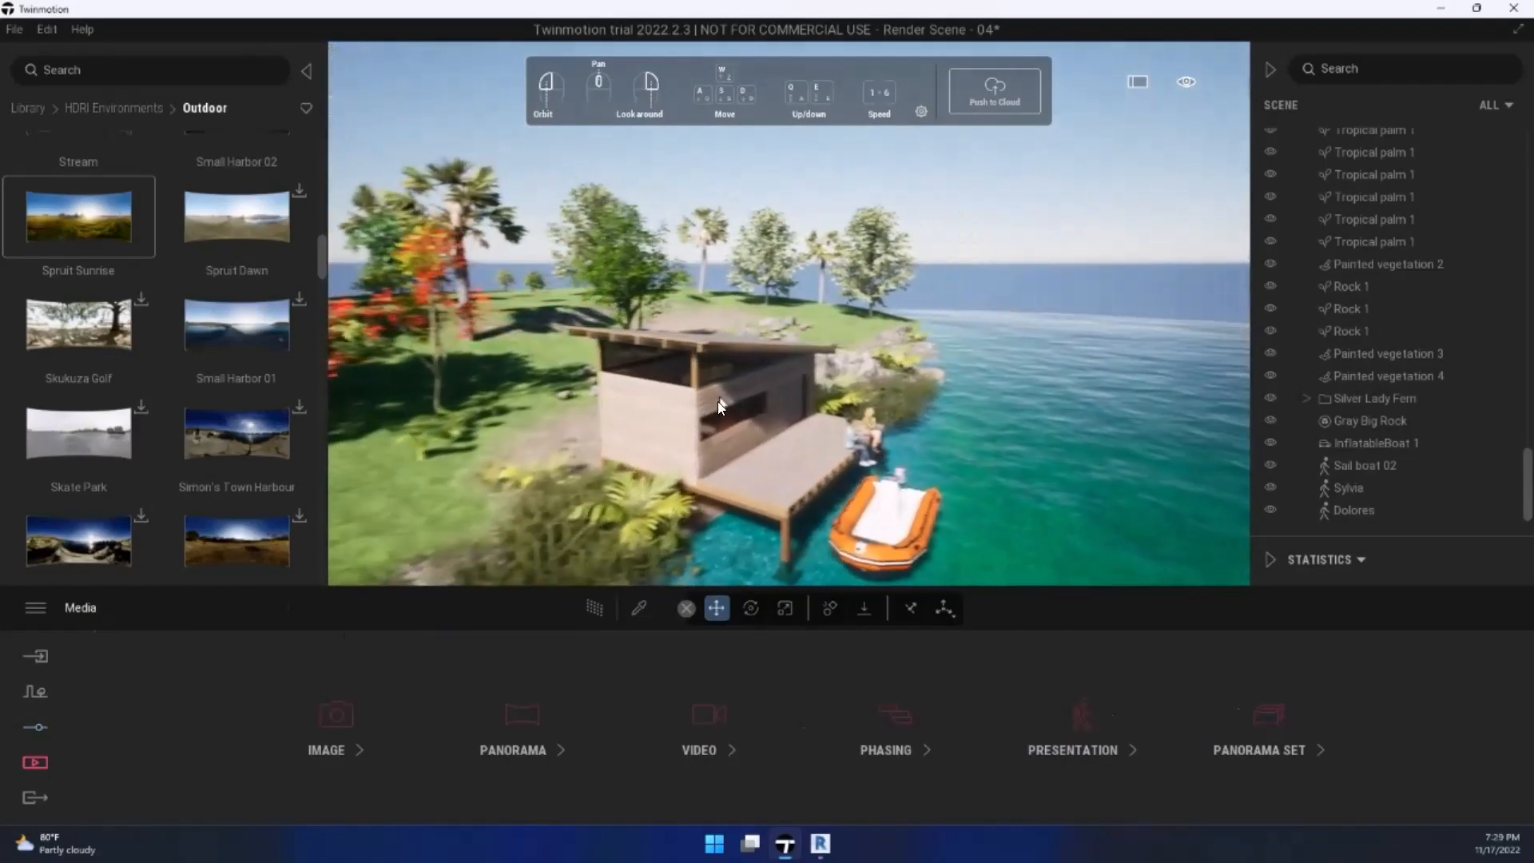
pyautogui.press('s')
pyautogui.moveTo(717, 401); pyautogui.dragTo(679, 404, button='right')
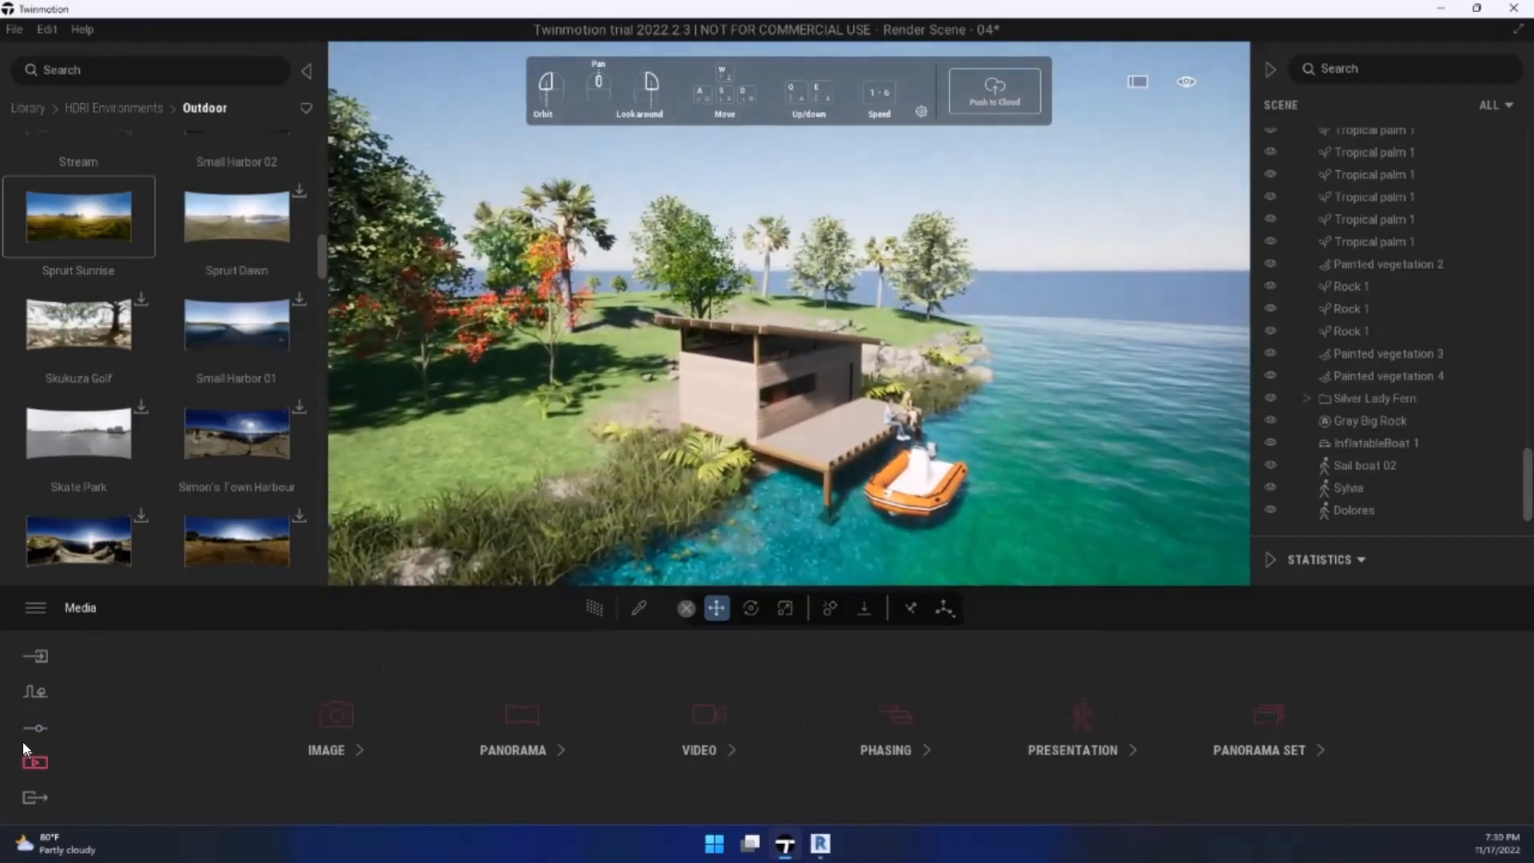
pyautogui.click(26, 729)
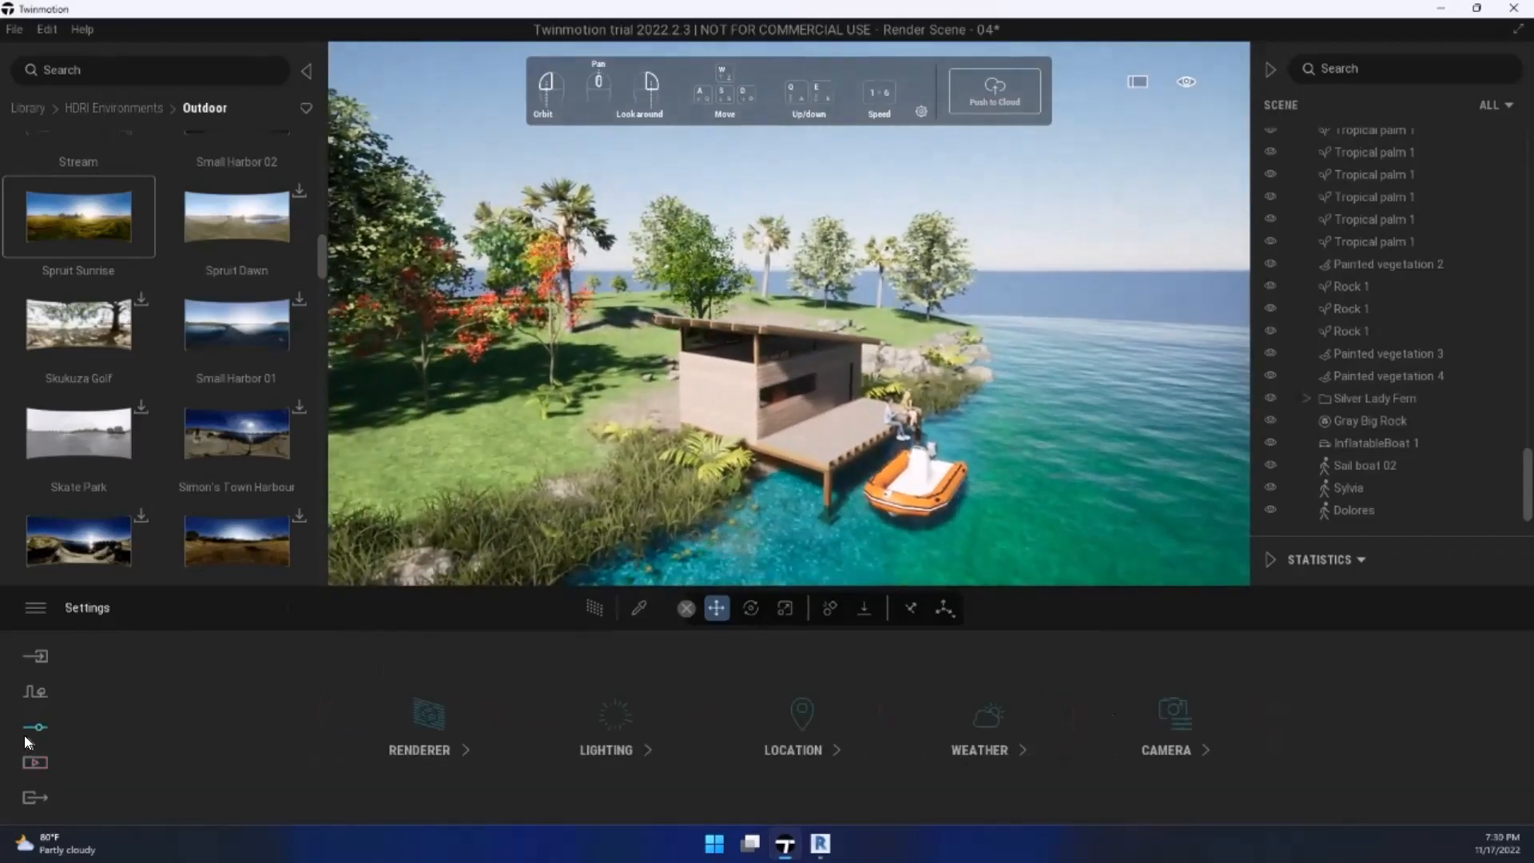
pyautogui.click(626, 697)
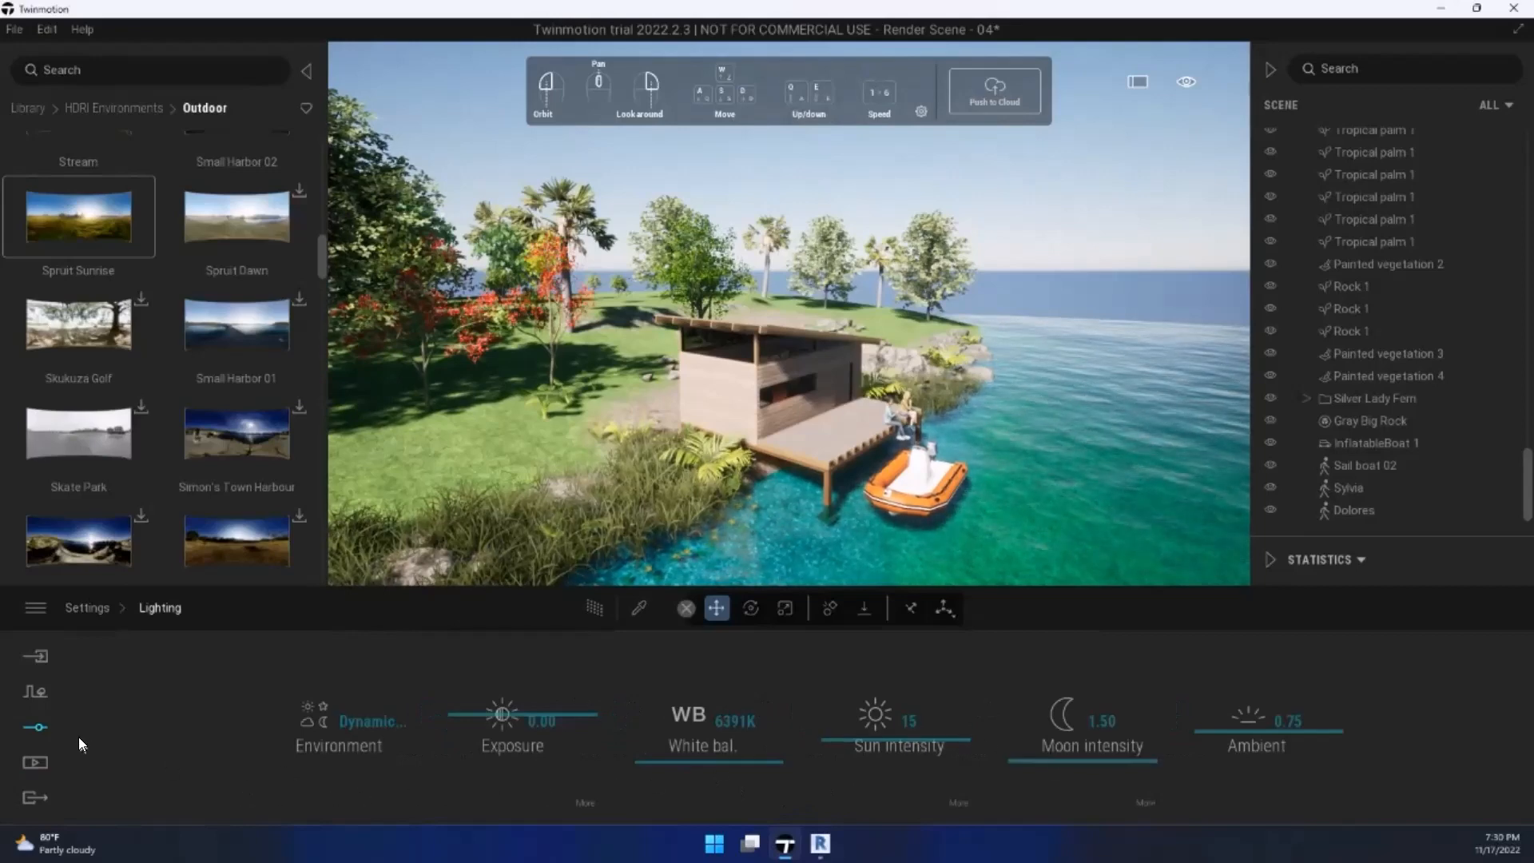
pyautogui.click(35, 762)
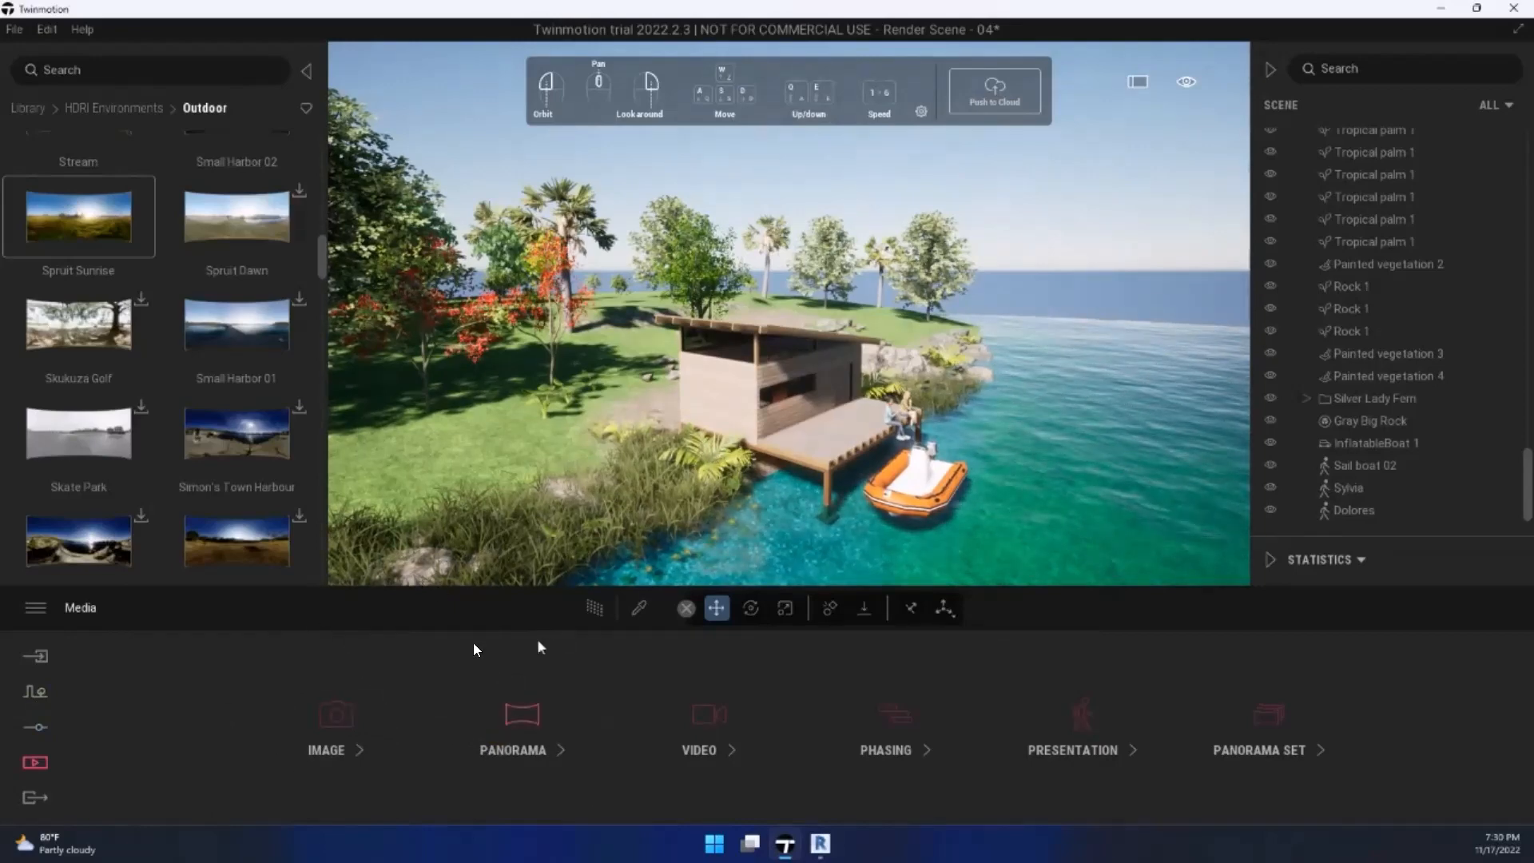
pyautogui.click(334, 715)
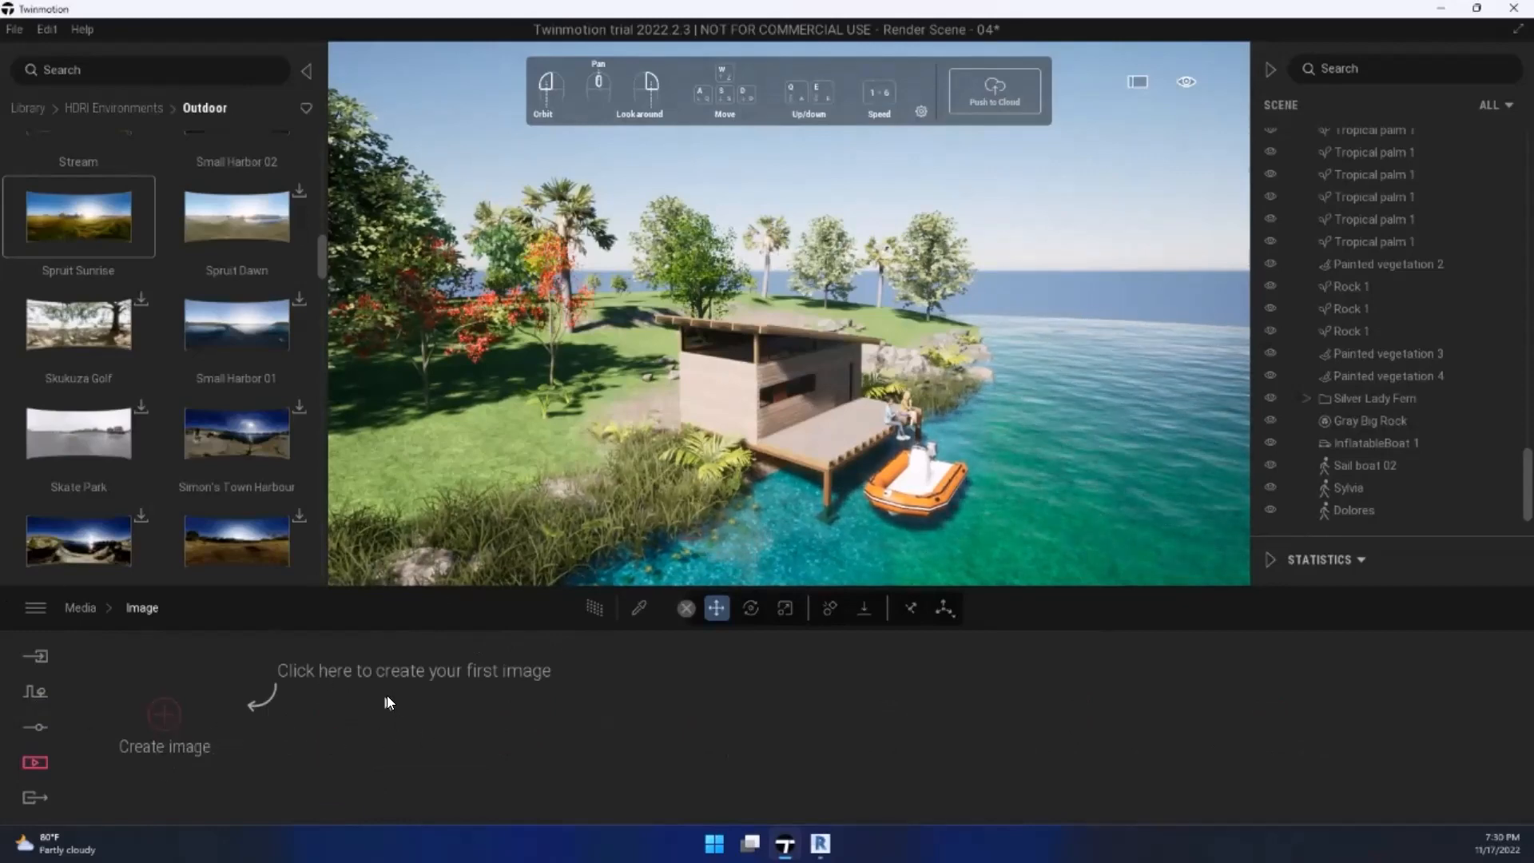
pyautogui.click(163, 716)
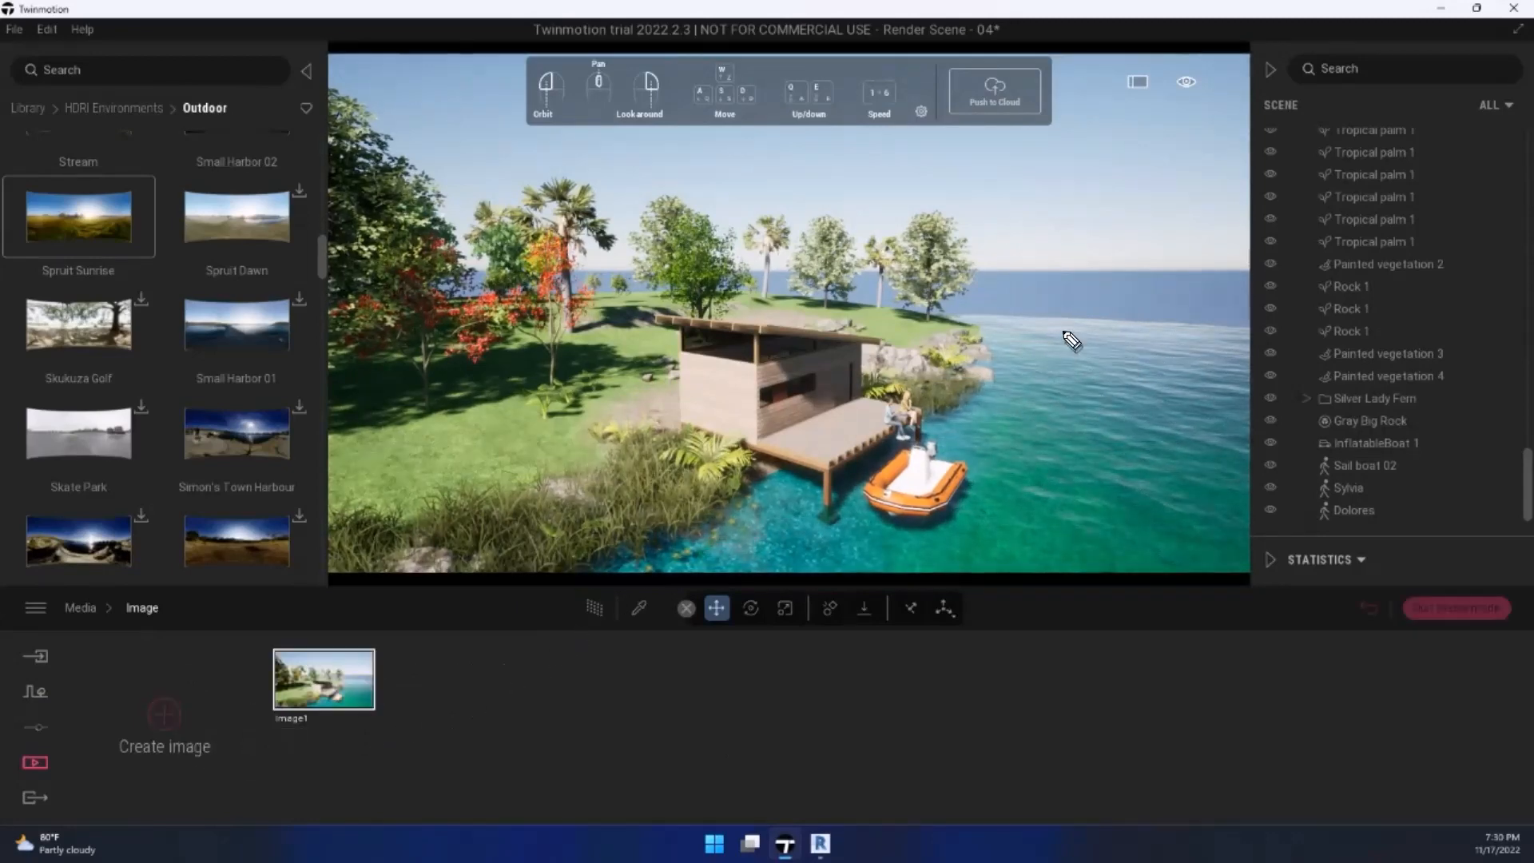
pyautogui.moveTo(961, 358); pyautogui.dragTo(1111, 78)
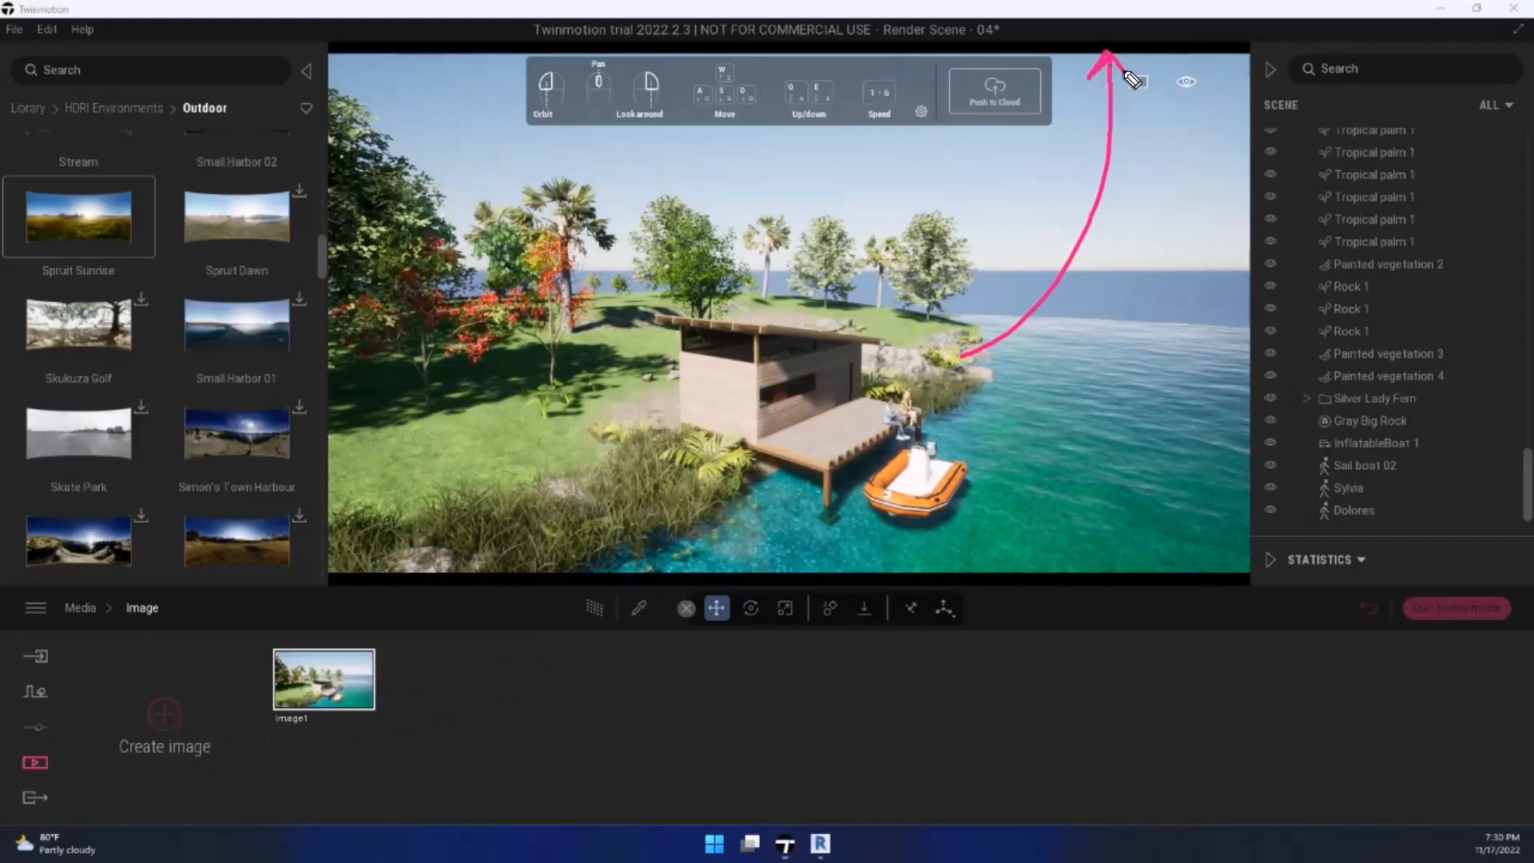
pyautogui.moveTo(757, 349)
pyautogui.mouseDown()
pyautogui.moveTo(514, 519)
pyautogui.moveTo(491, 578)
pyautogui.moveTo(566, 551)
pyautogui.mouseUp()
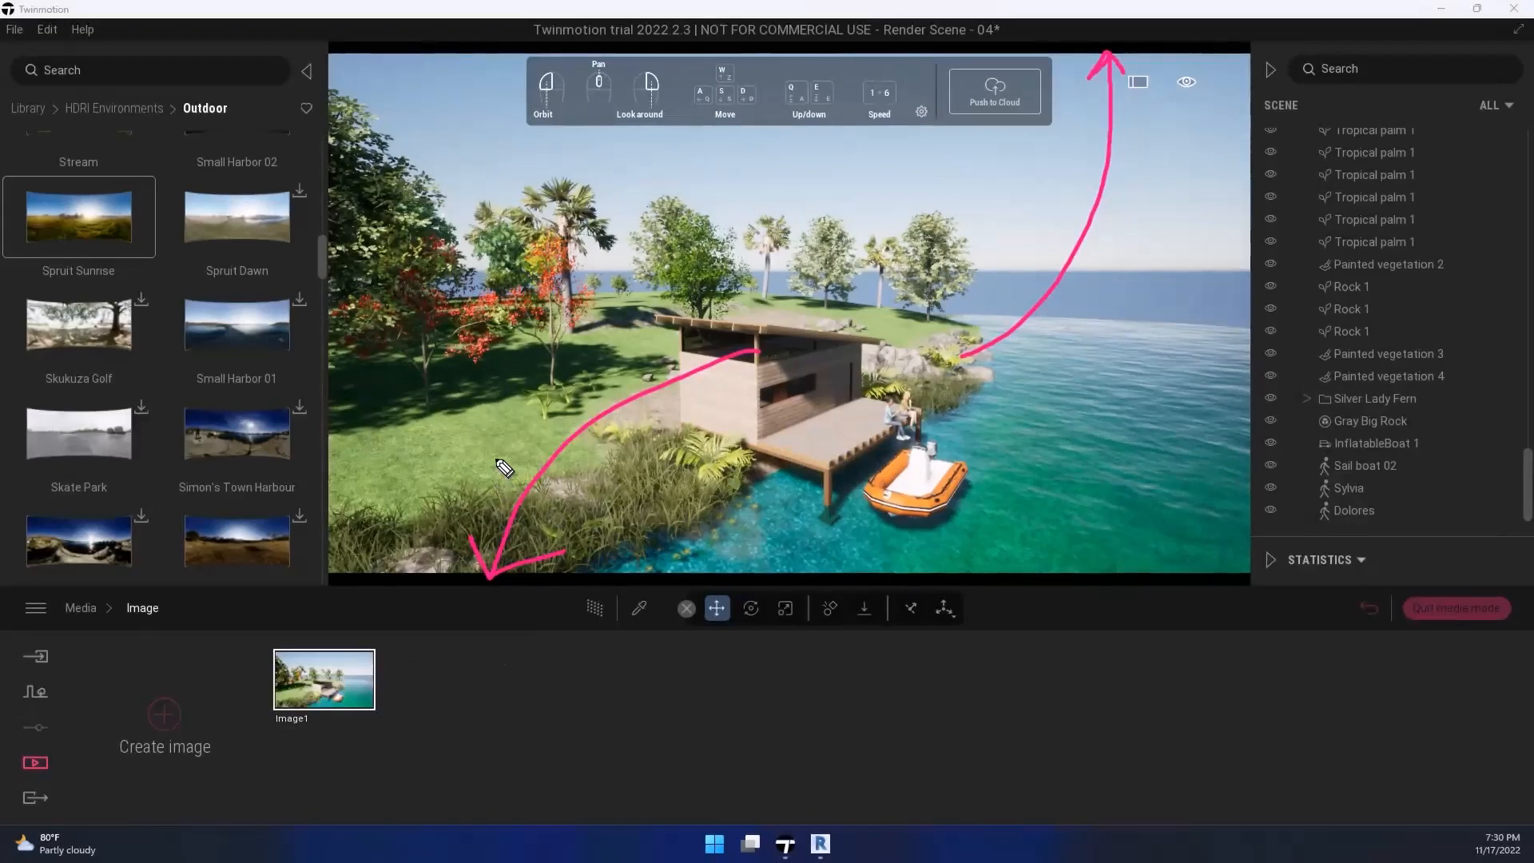
pyautogui.moveTo(394, 668)
pyautogui.mouseDown()
pyautogui.moveTo(233, 689)
pyautogui.moveTo(376, 631)
pyautogui.moveTo(297, 724)
pyautogui.mouseUp()
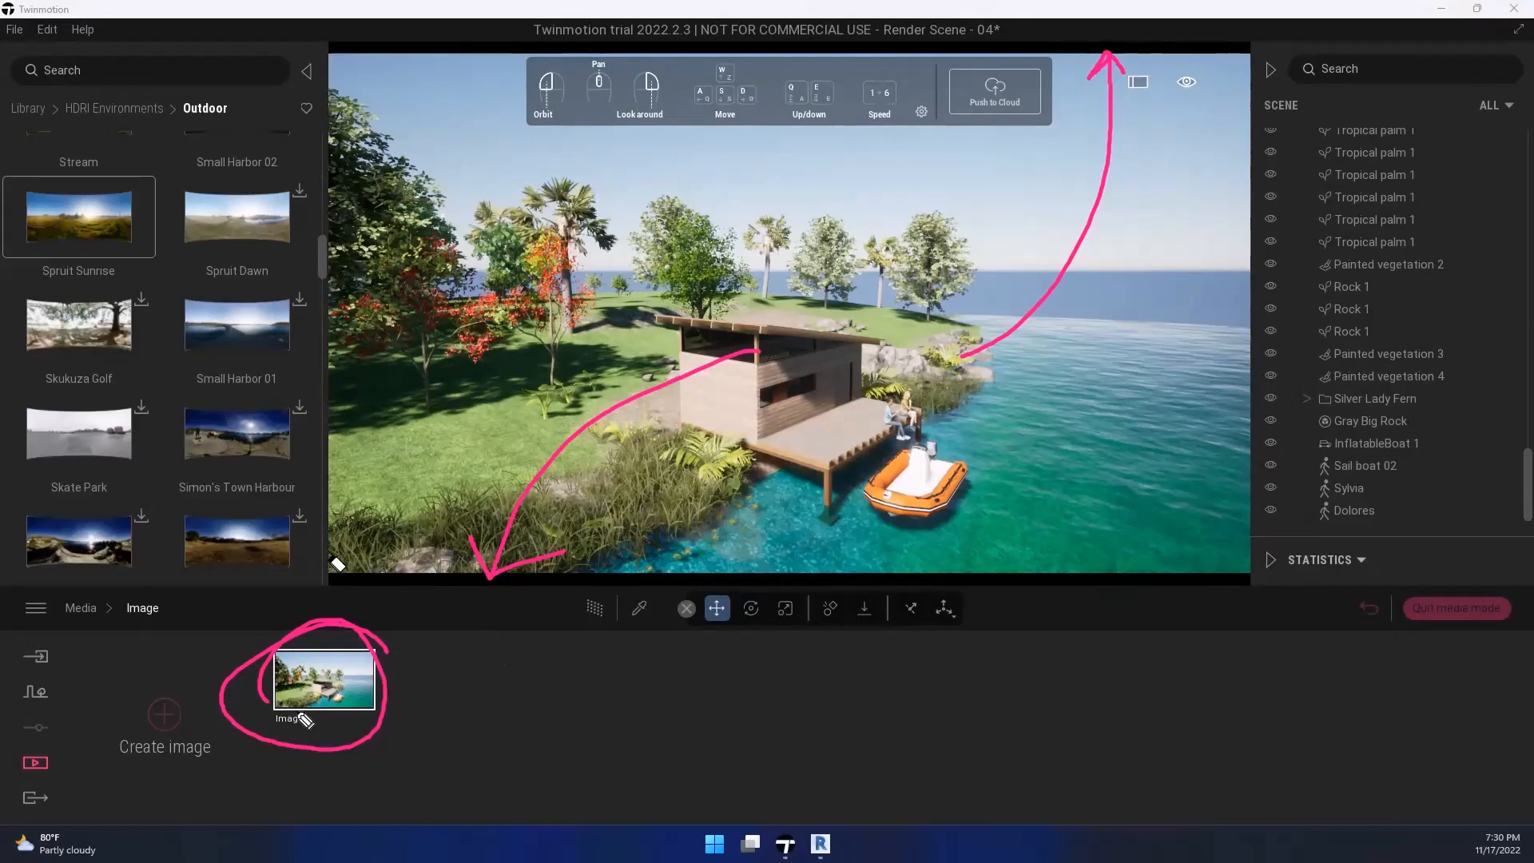
pyautogui.moveTo(338, 564)
pyautogui.mouseDown()
pyautogui.moveTo(469, 668)
pyautogui.moveTo(1198, 254)
pyautogui.moveTo(880, 195)
pyautogui.mouseUp()
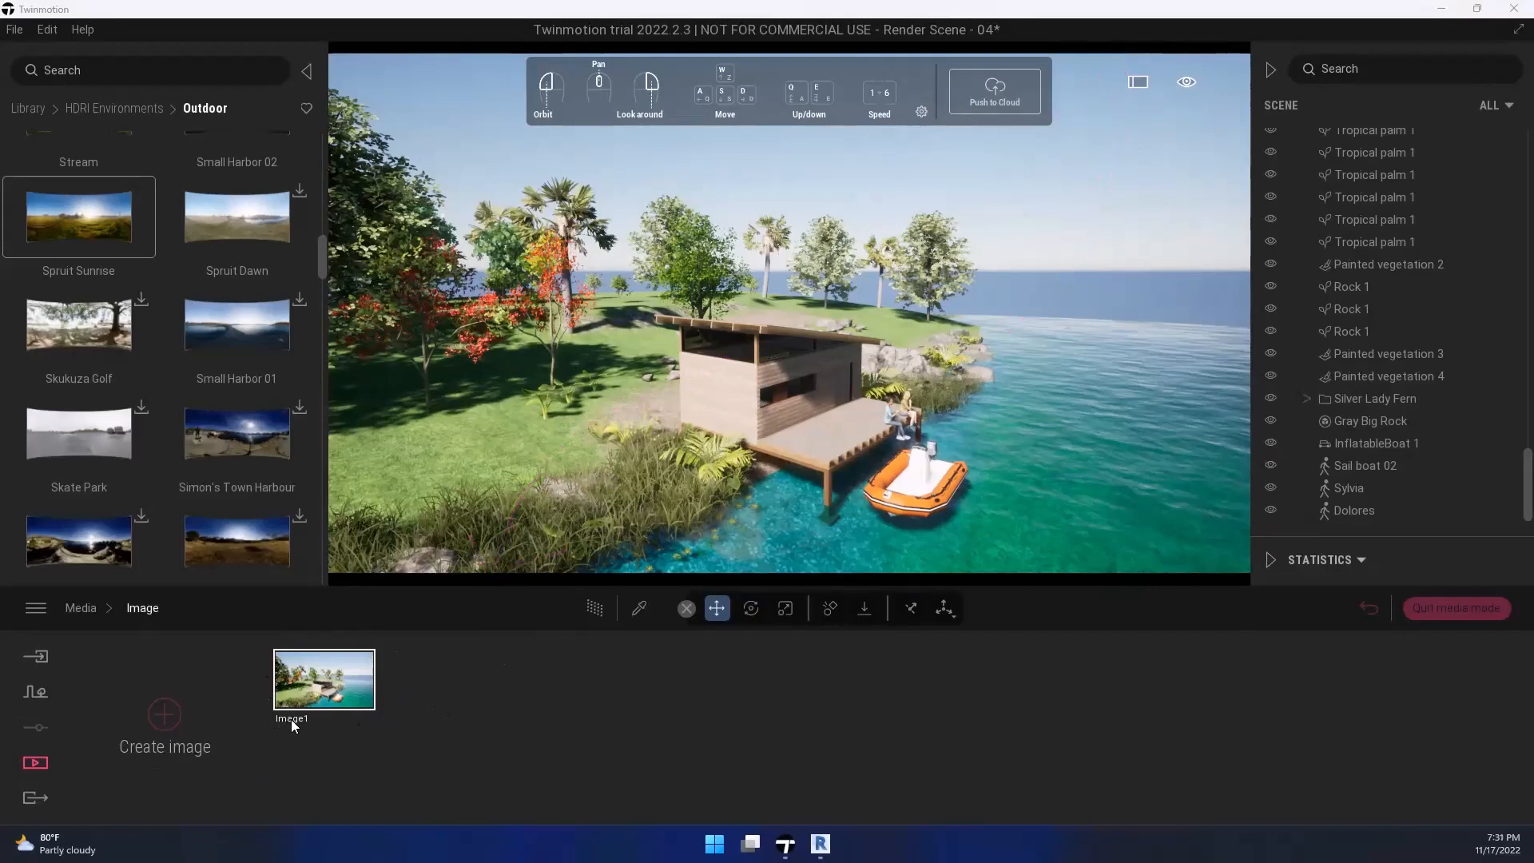
# Step: Rename the new media image as View fr Pond
pyautogui.moveTo(293, 720)
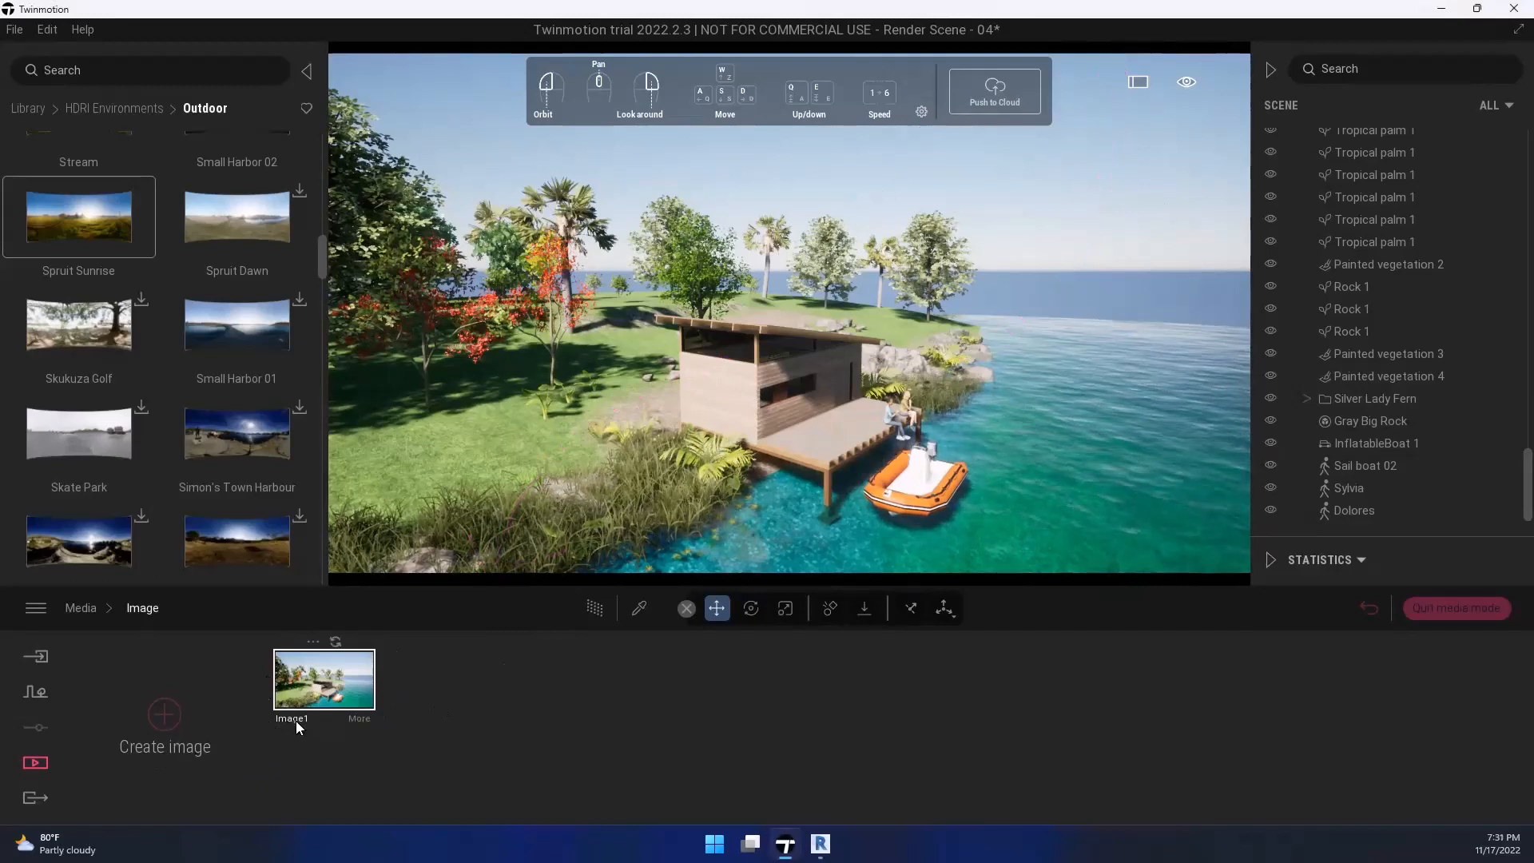
pyautogui.click(316, 644)
pyautogui.click(324, 588)
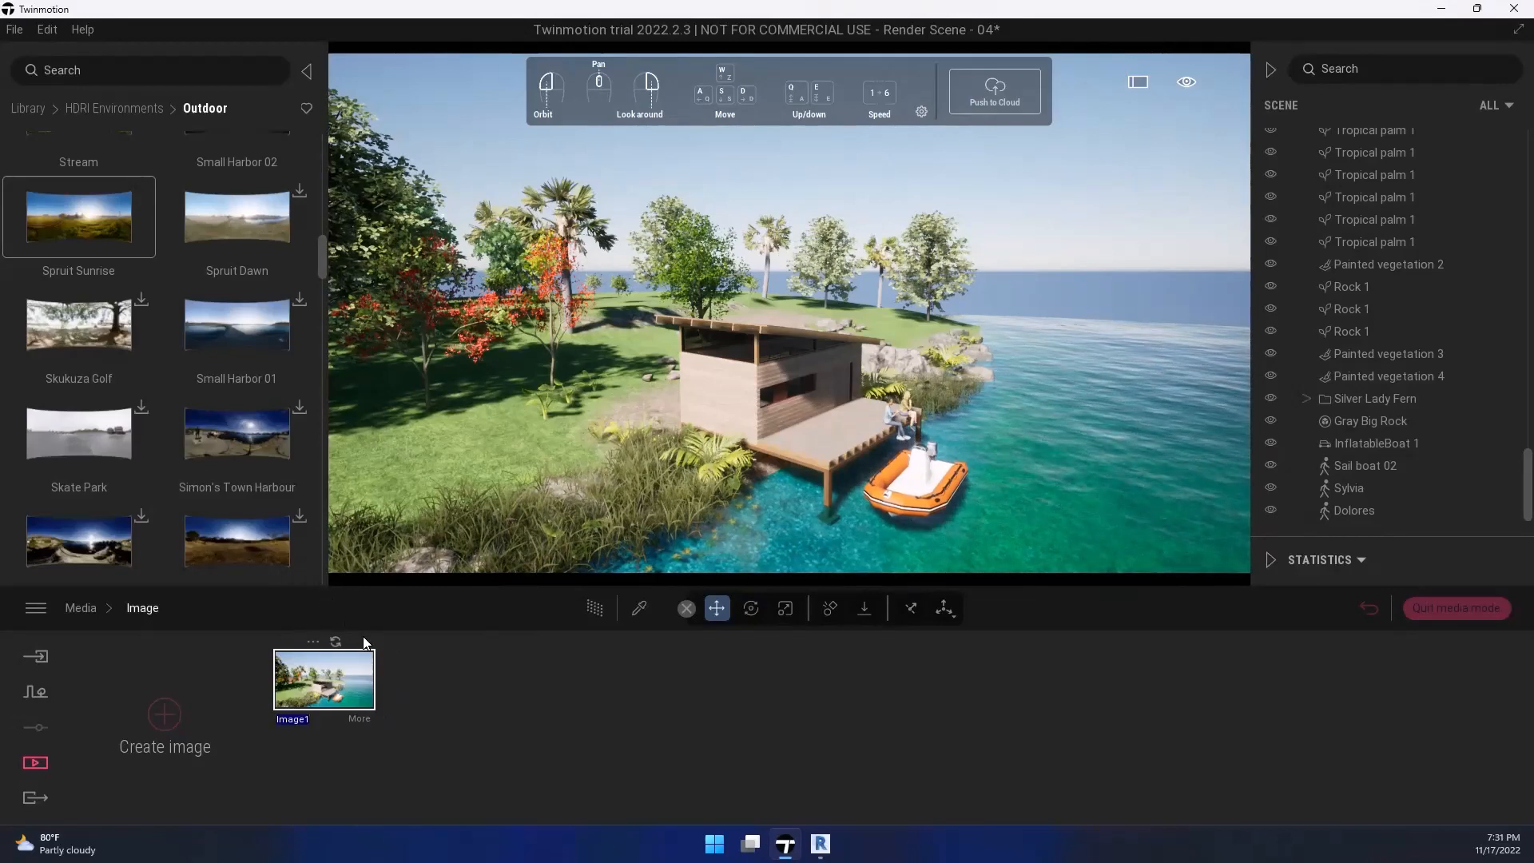
pyautogui.write('Vi')
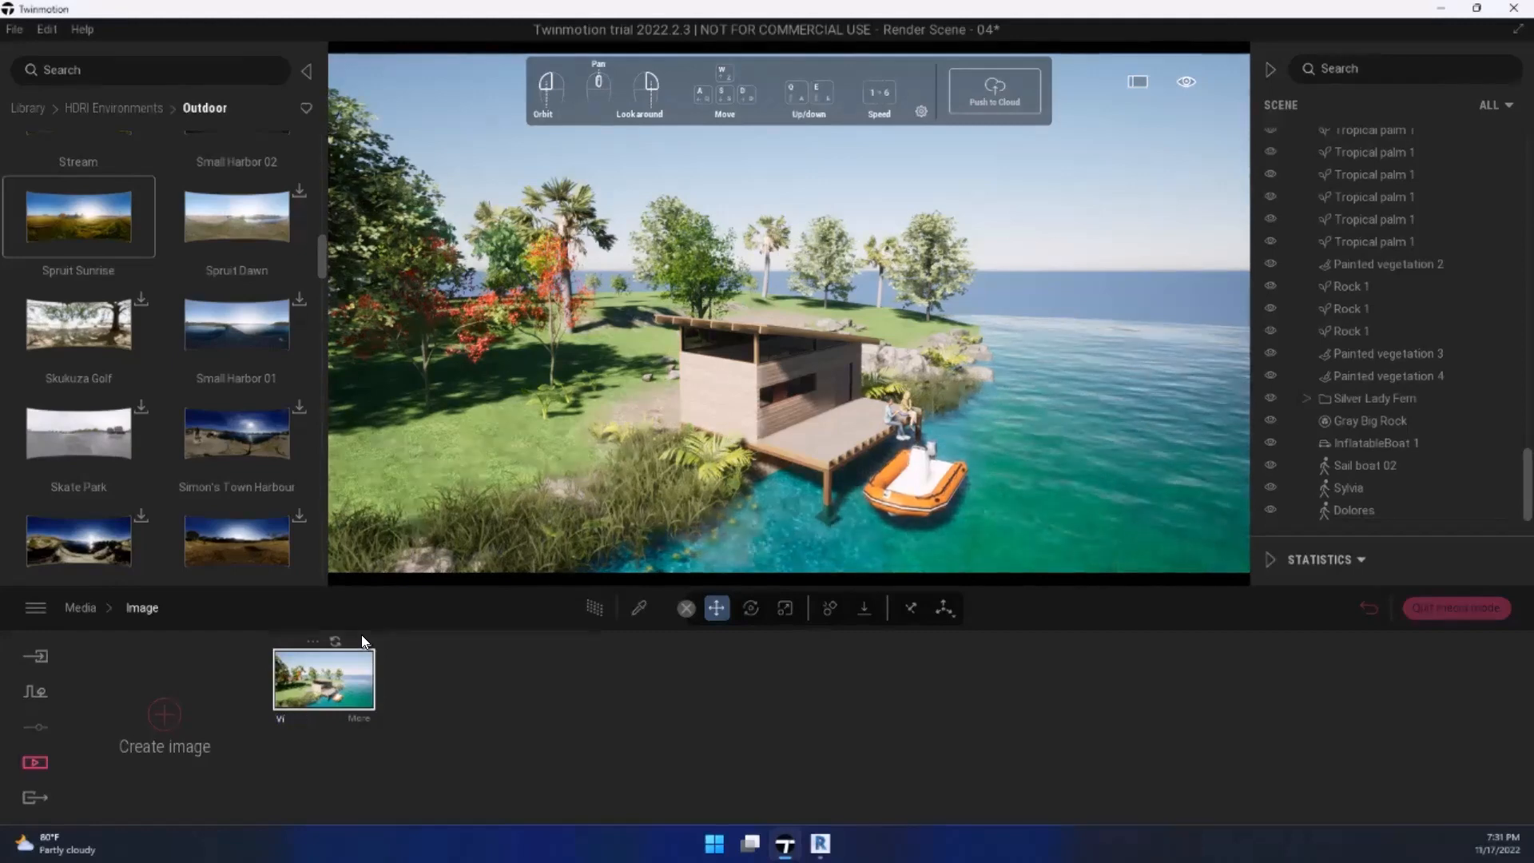
pyautogui.write('lew fr')
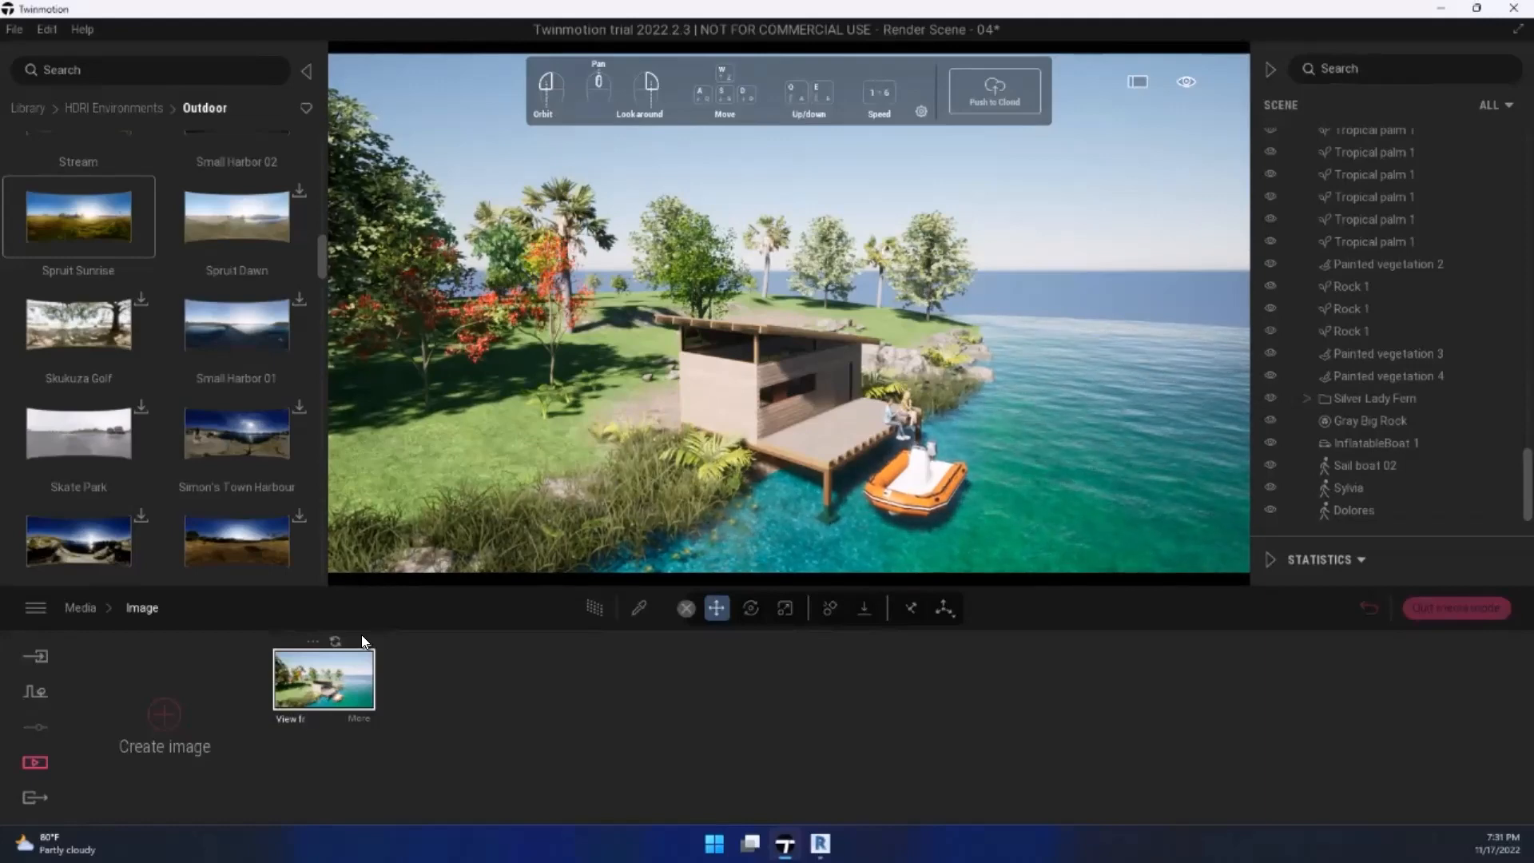
pyautogui.write('Pond')
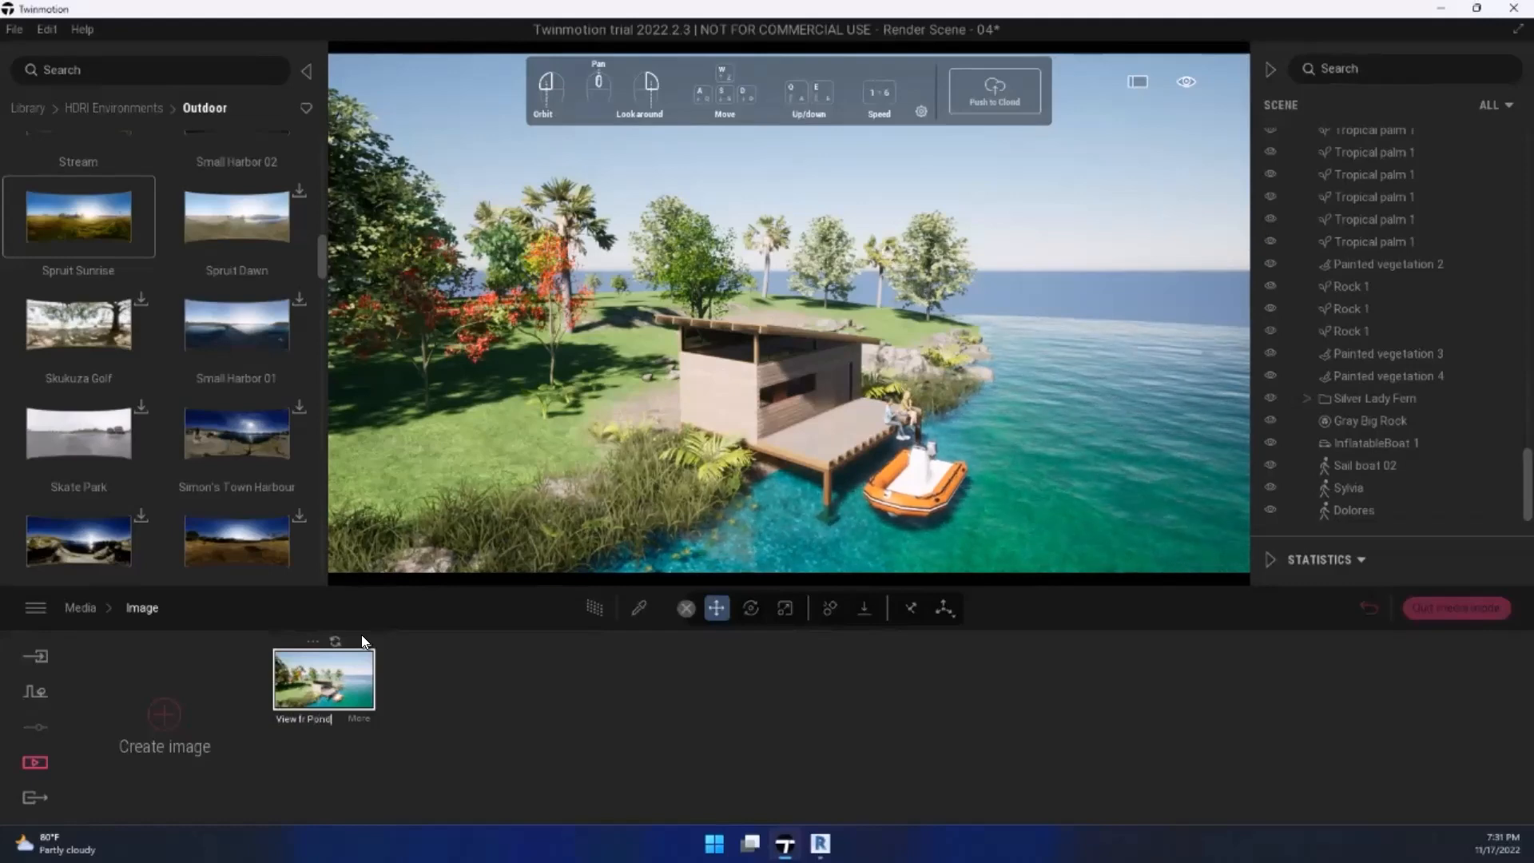
pyautogui.press('Return')
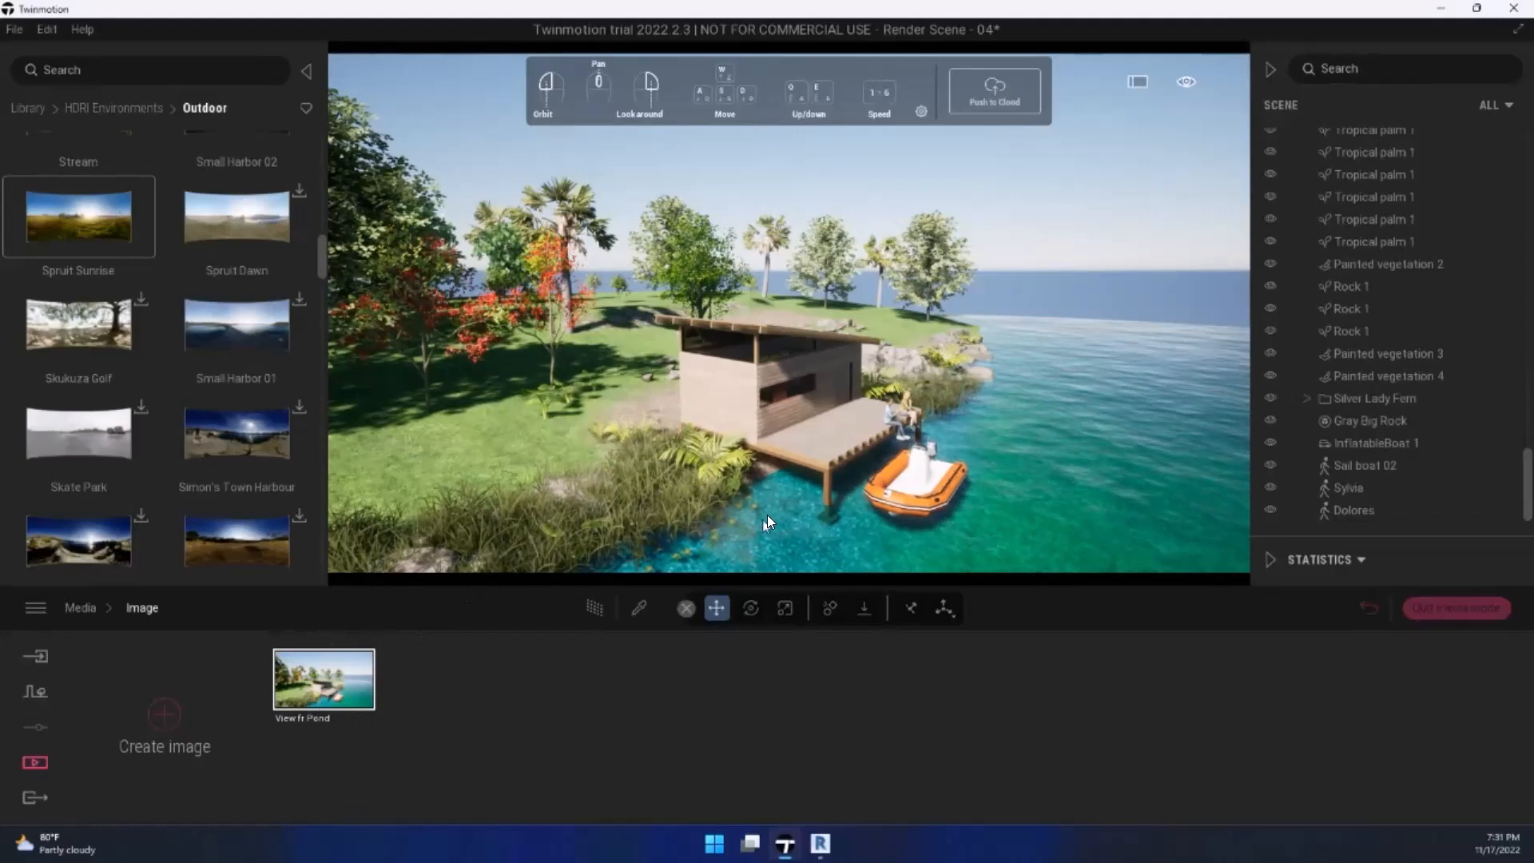
pyautogui.moveTo(794, 492); pyautogui.dragTo(931, 340)
pyautogui.moveTo(671, 512); pyautogui.dragTo(921, 322)
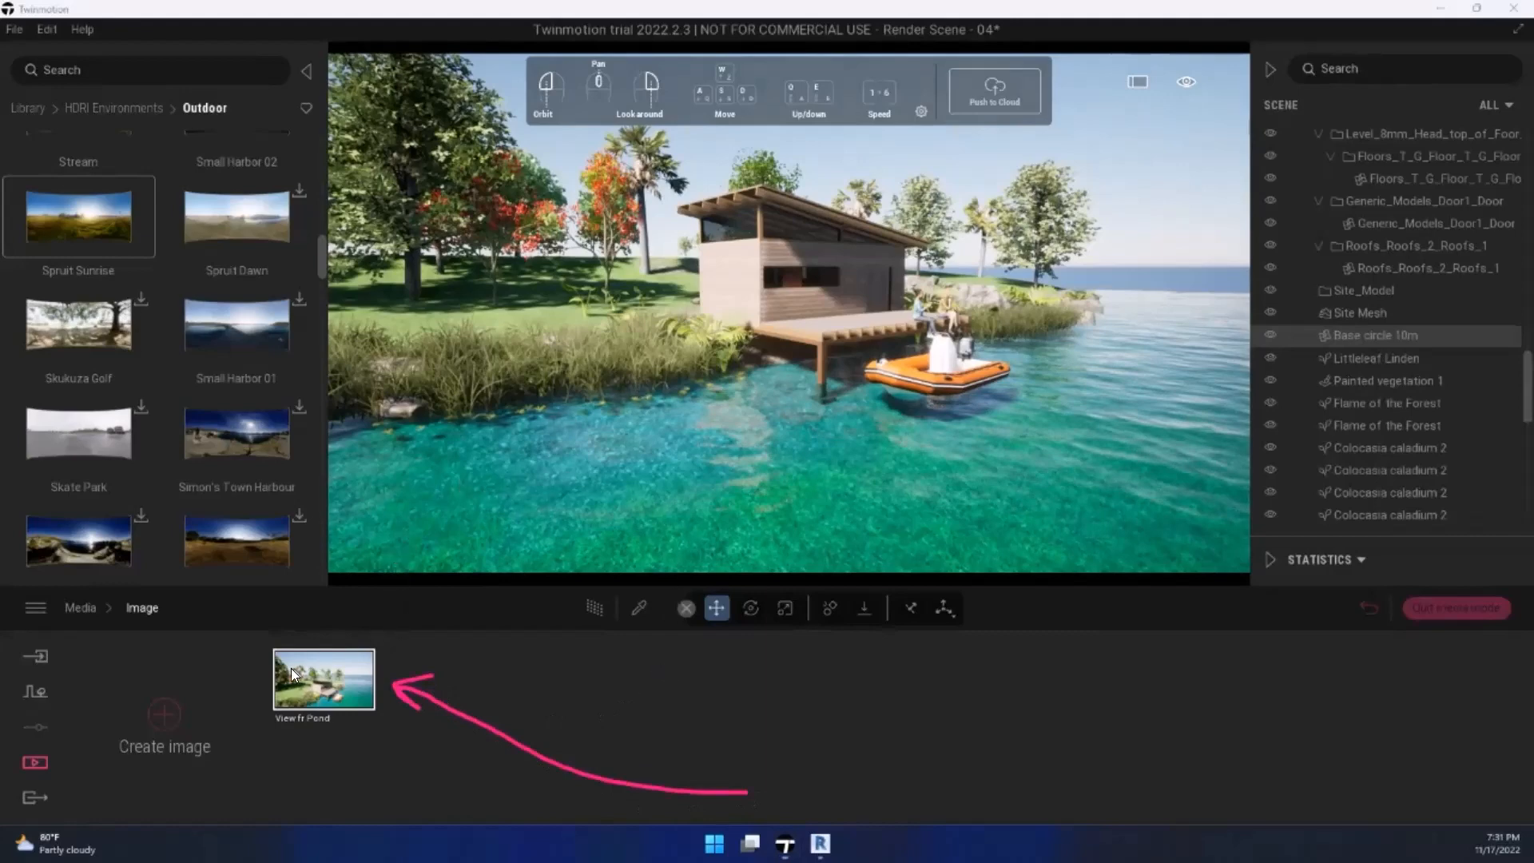
pyautogui.moveTo(438, 670); pyautogui.dragTo(455, 760)
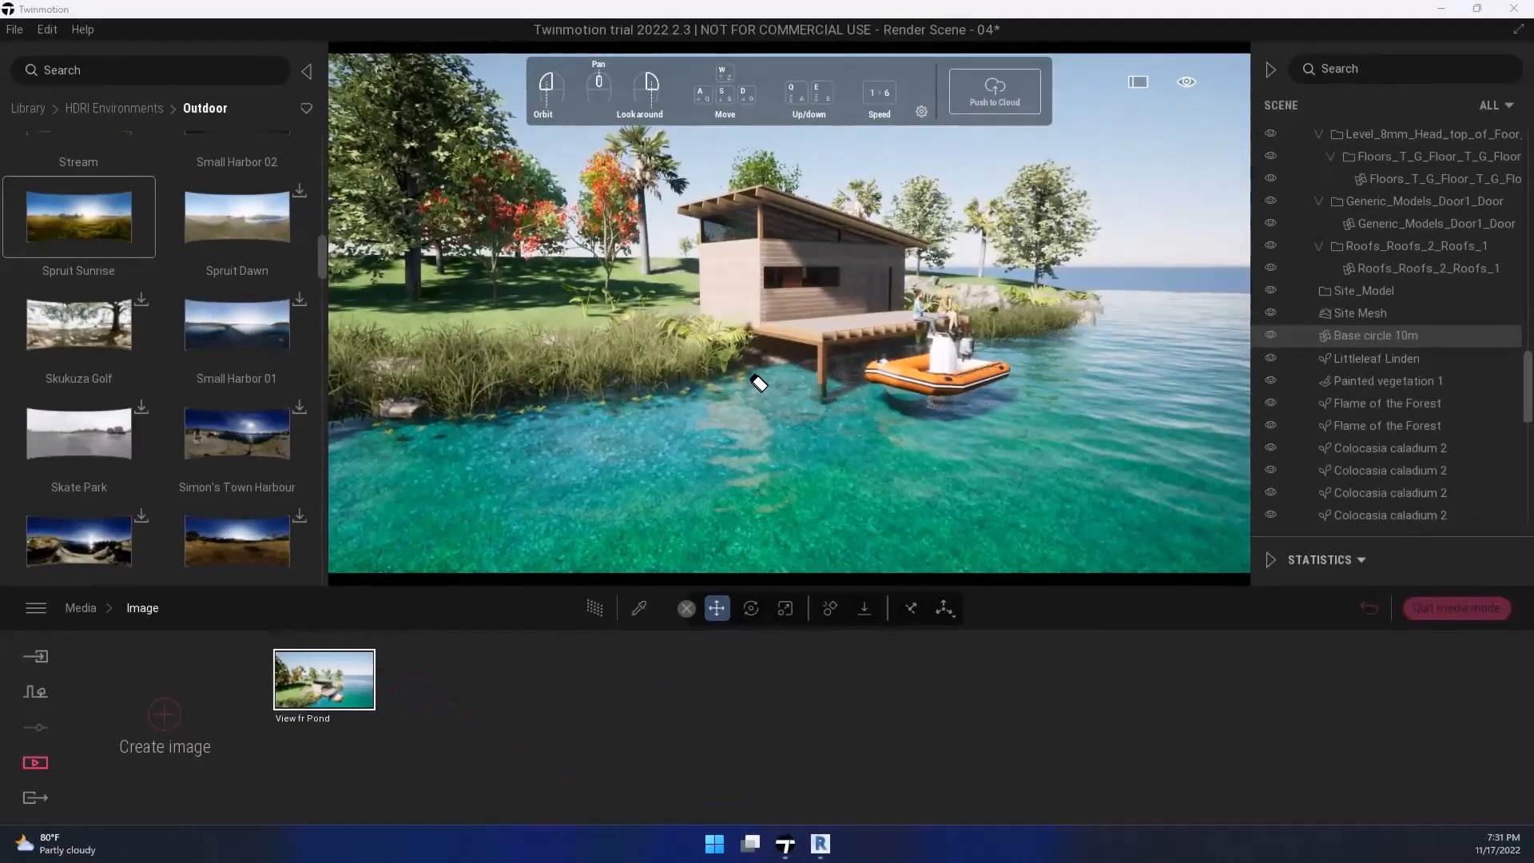
pyautogui.click(764, 338)
pyautogui.moveTo(784, 372); pyautogui.dragTo(692, 436)
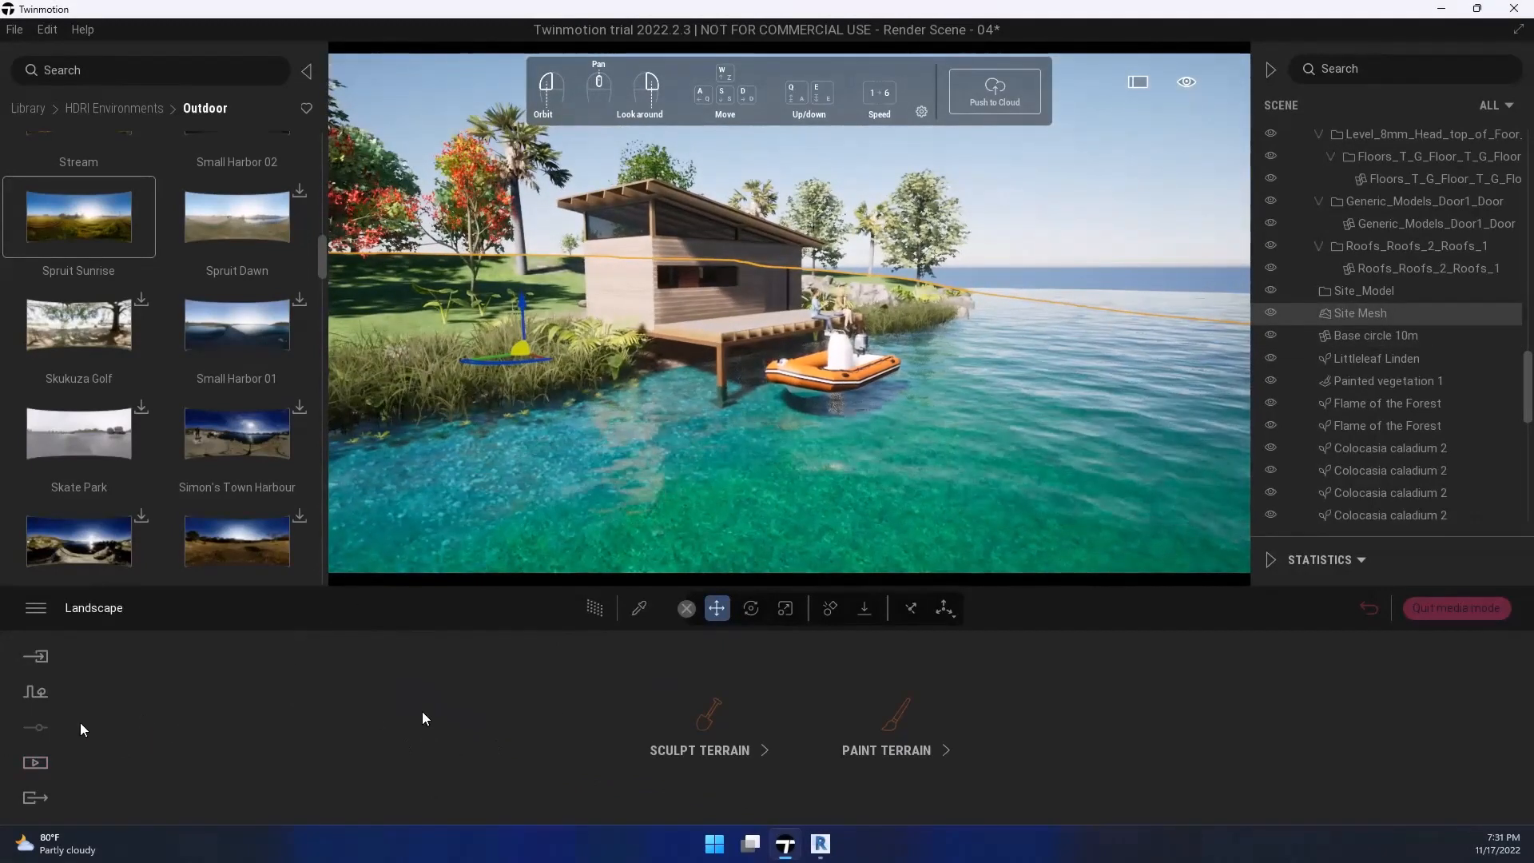
# Step: Return to the saved media images and restore the View fr Pond camera view
pyautogui.click(32, 694)
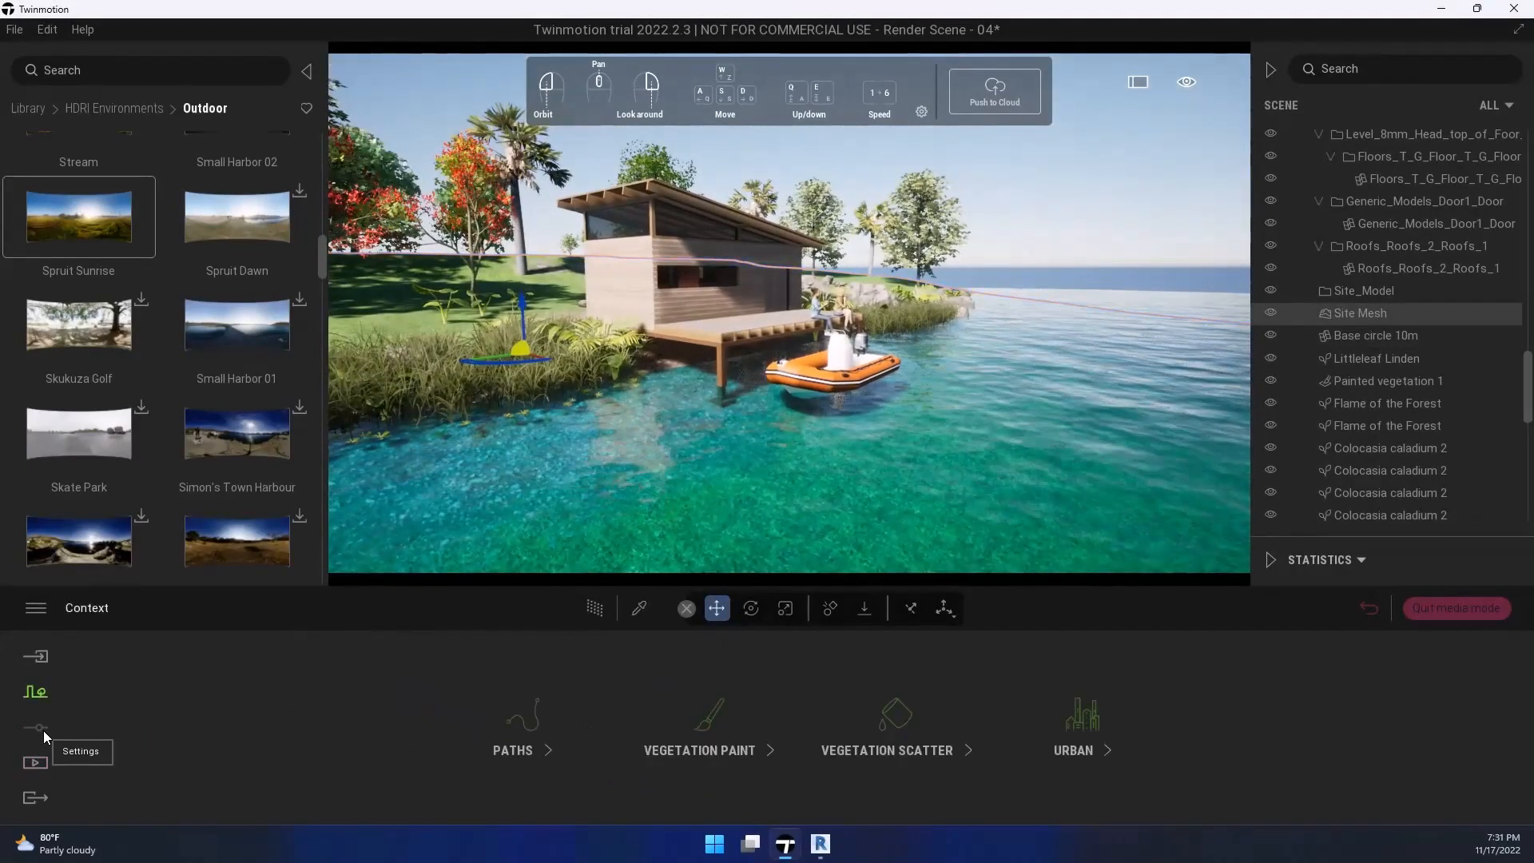
pyautogui.click(46, 767)
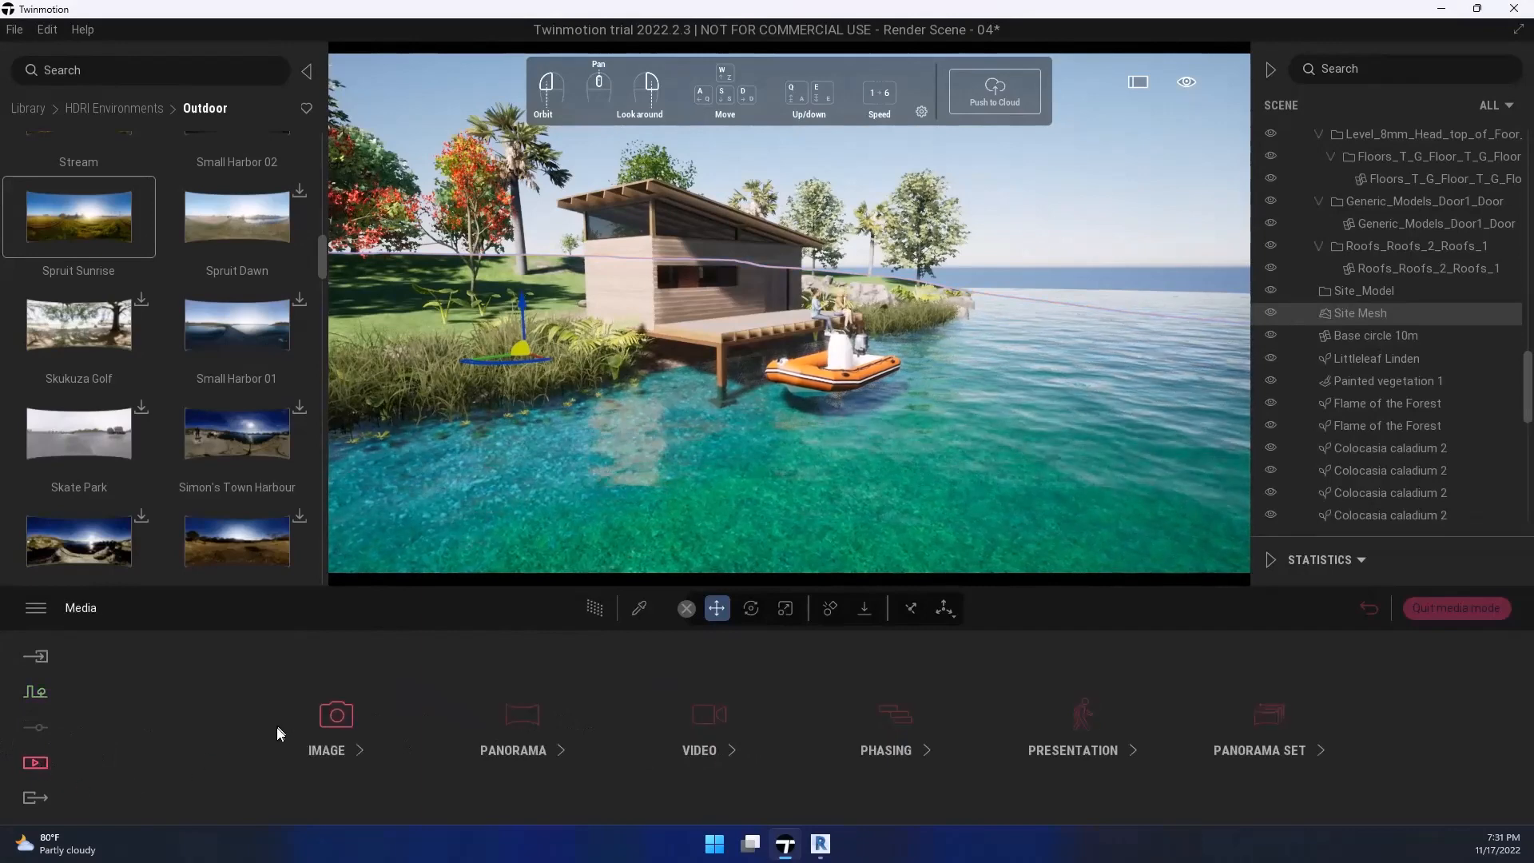
pyautogui.click(314, 742)
pyautogui.click(298, 668)
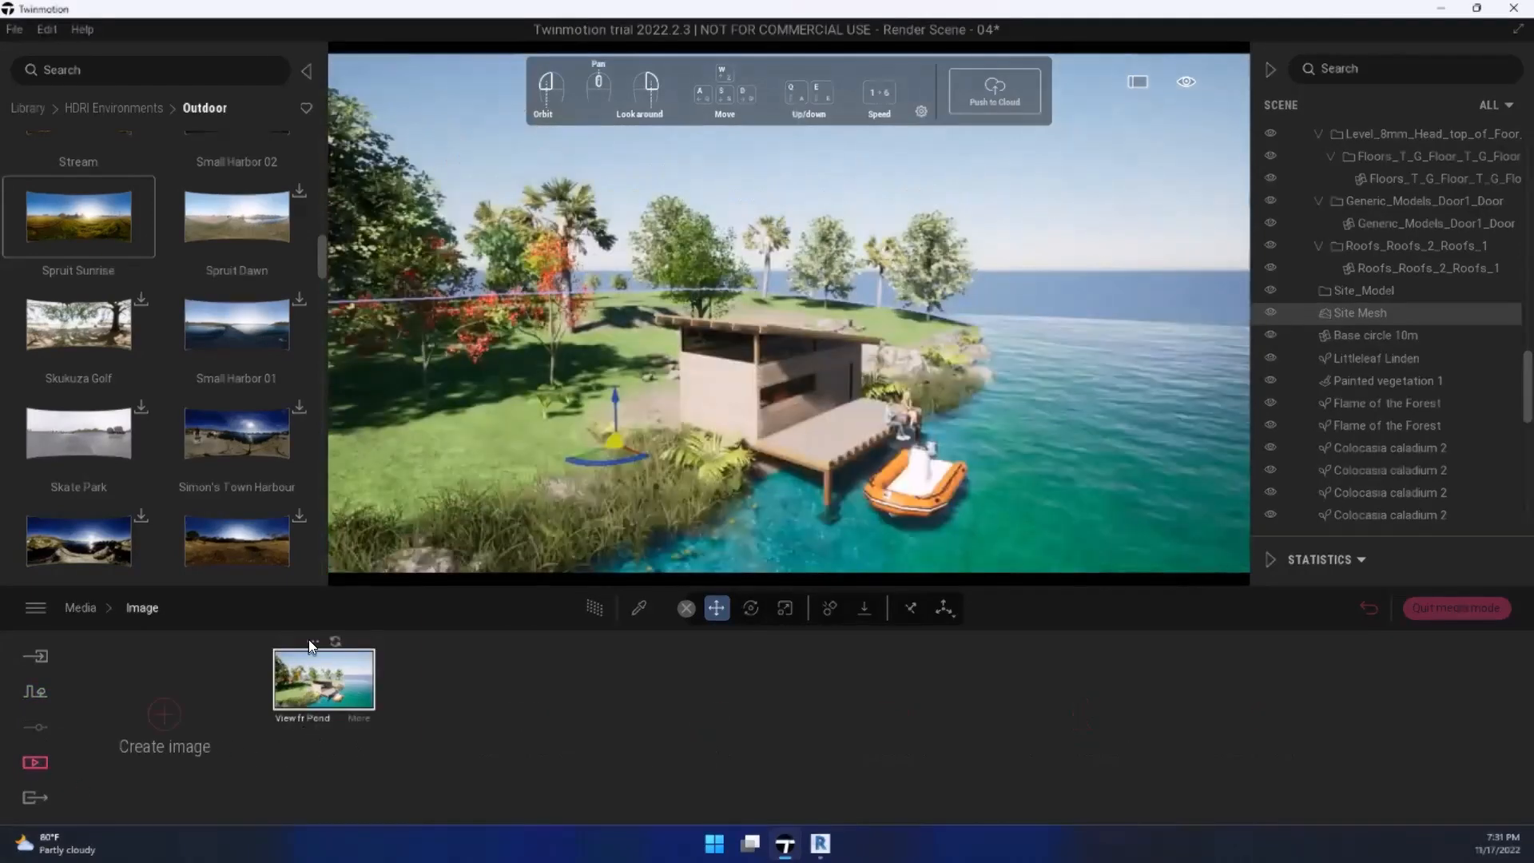
# Step: In the View fr Pond image's own lighting settings, set the environment to Backdrop HDRI
pyautogui.click(357, 719)
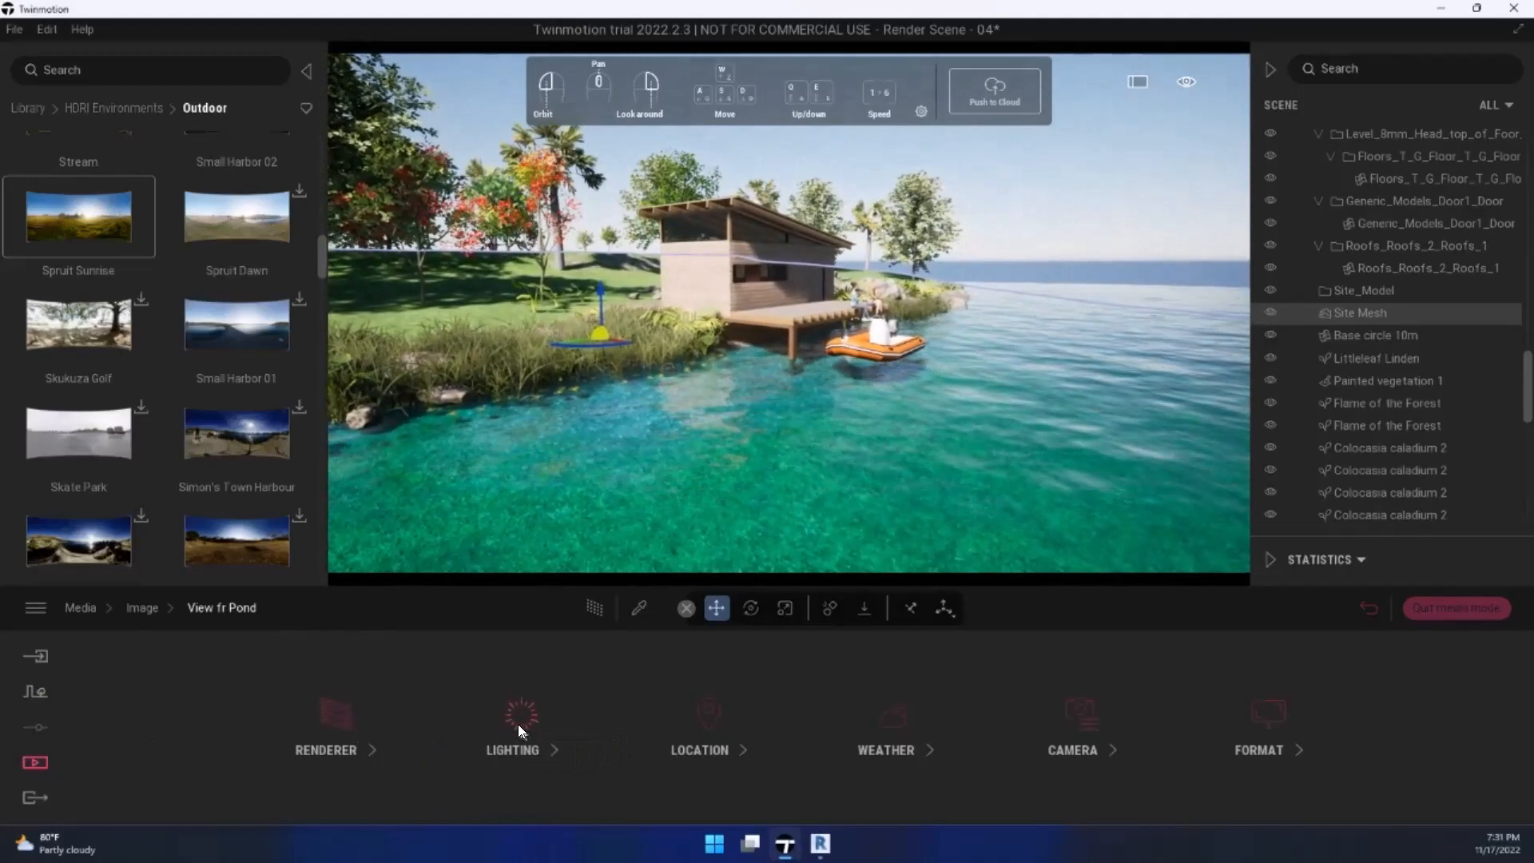
pyautogui.click(521, 724)
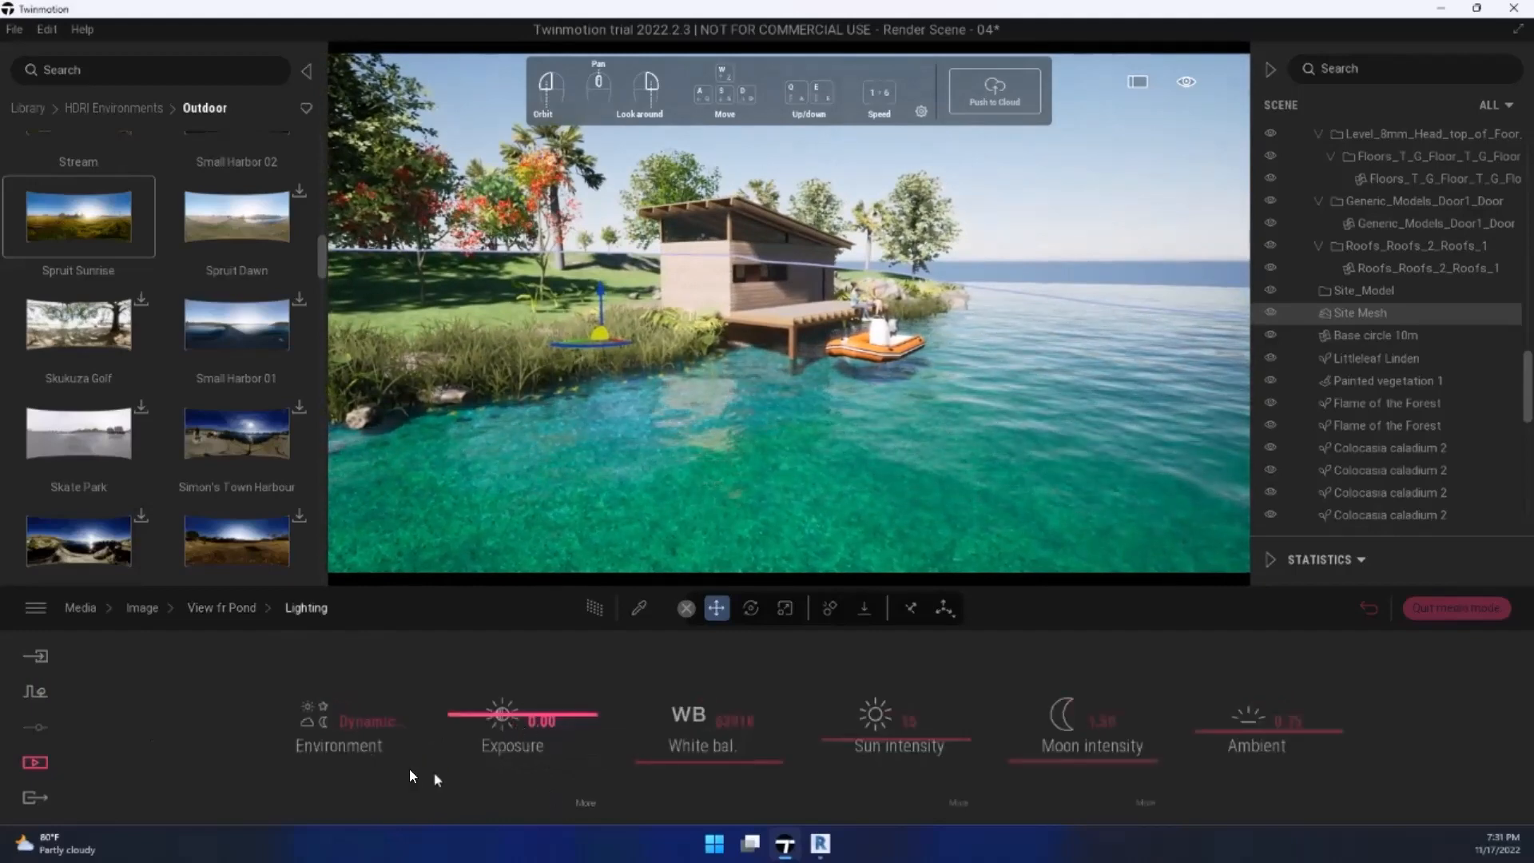
pyautogui.click(359, 734)
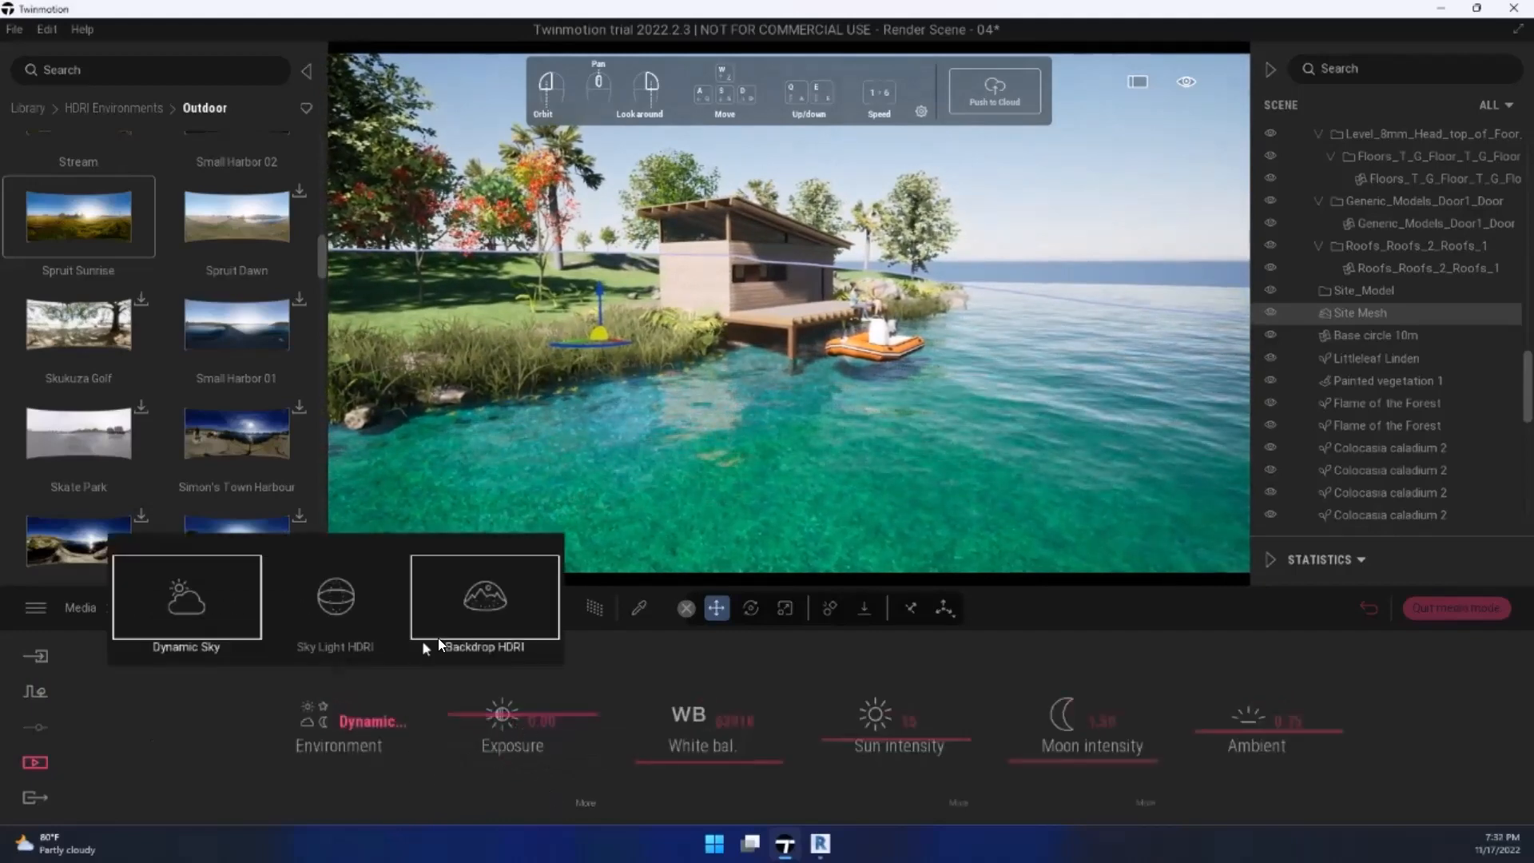
pyautogui.click(498, 594)
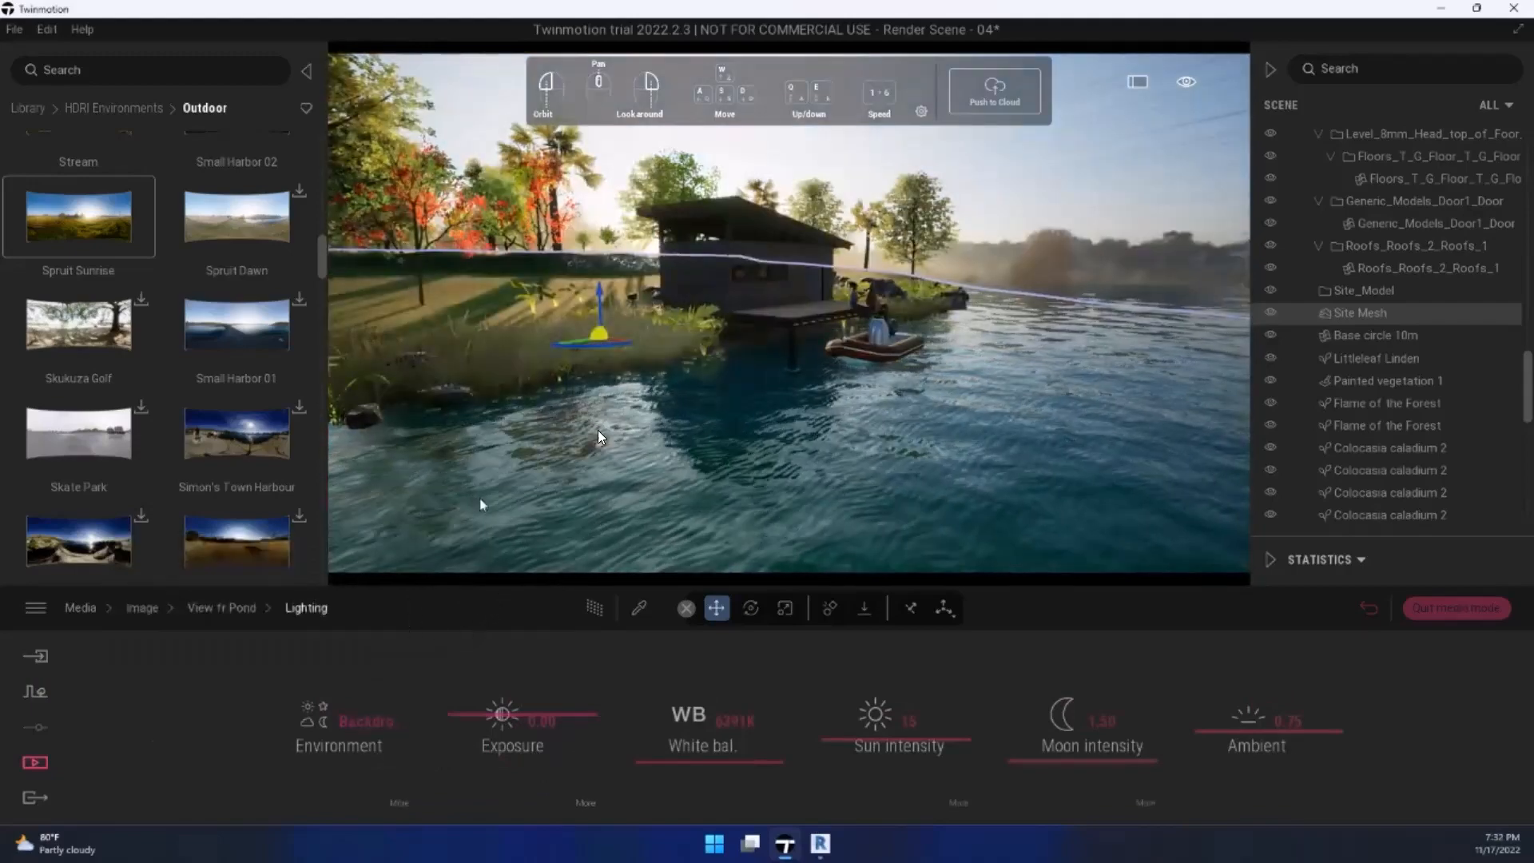
pyautogui.moveTo(694, 323); pyautogui.dragTo(691, 326, button='right')
pyautogui.press('s')
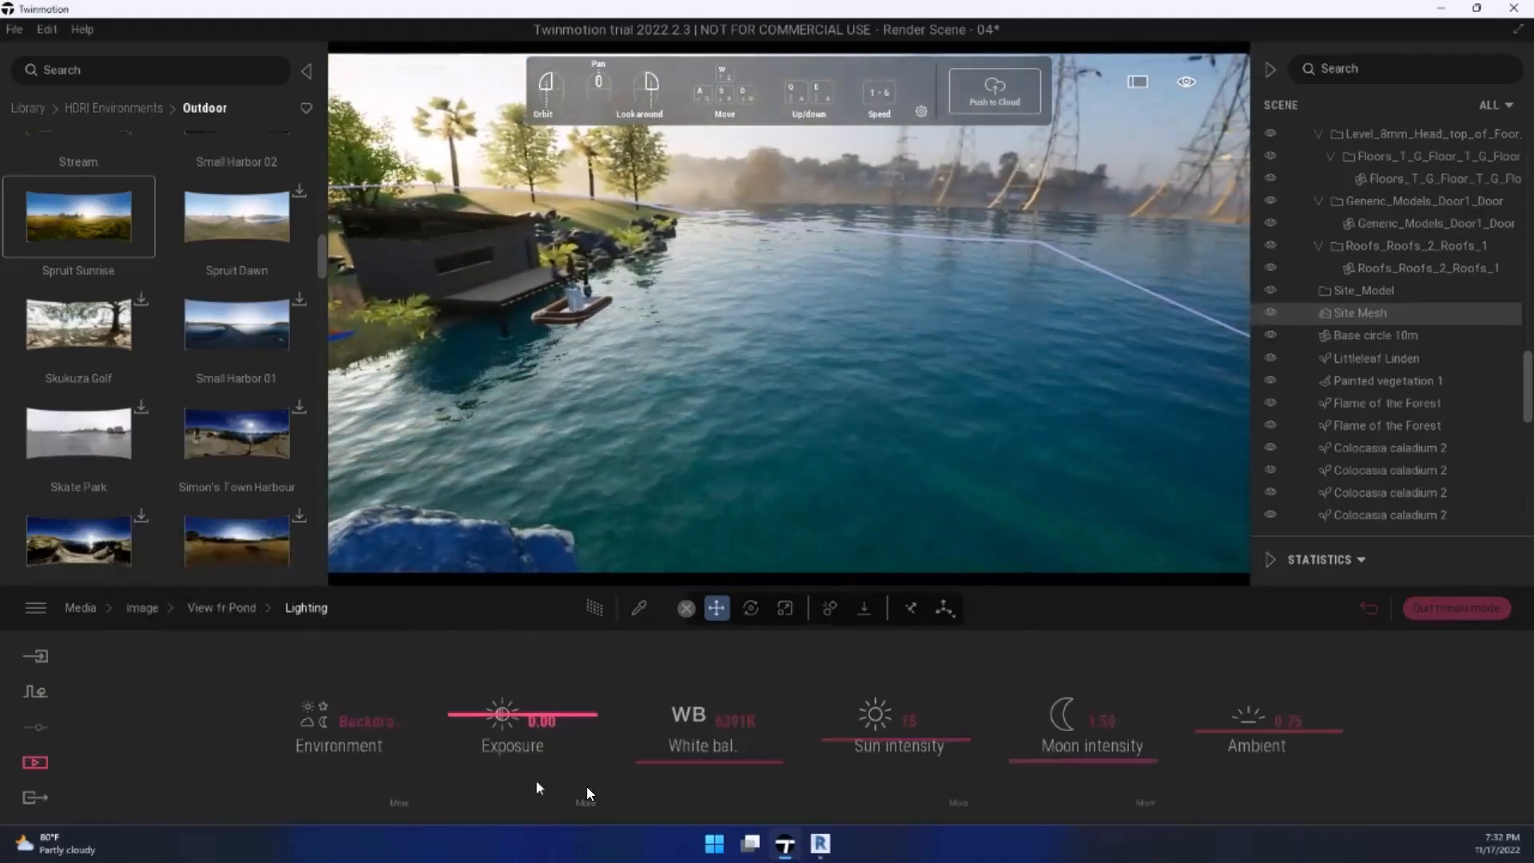
# Step: Set the View fr Pond image's backdrop HDRI size to about 261.4 m and its height offset to -4.4 m
pyautogui.click(401, 801)
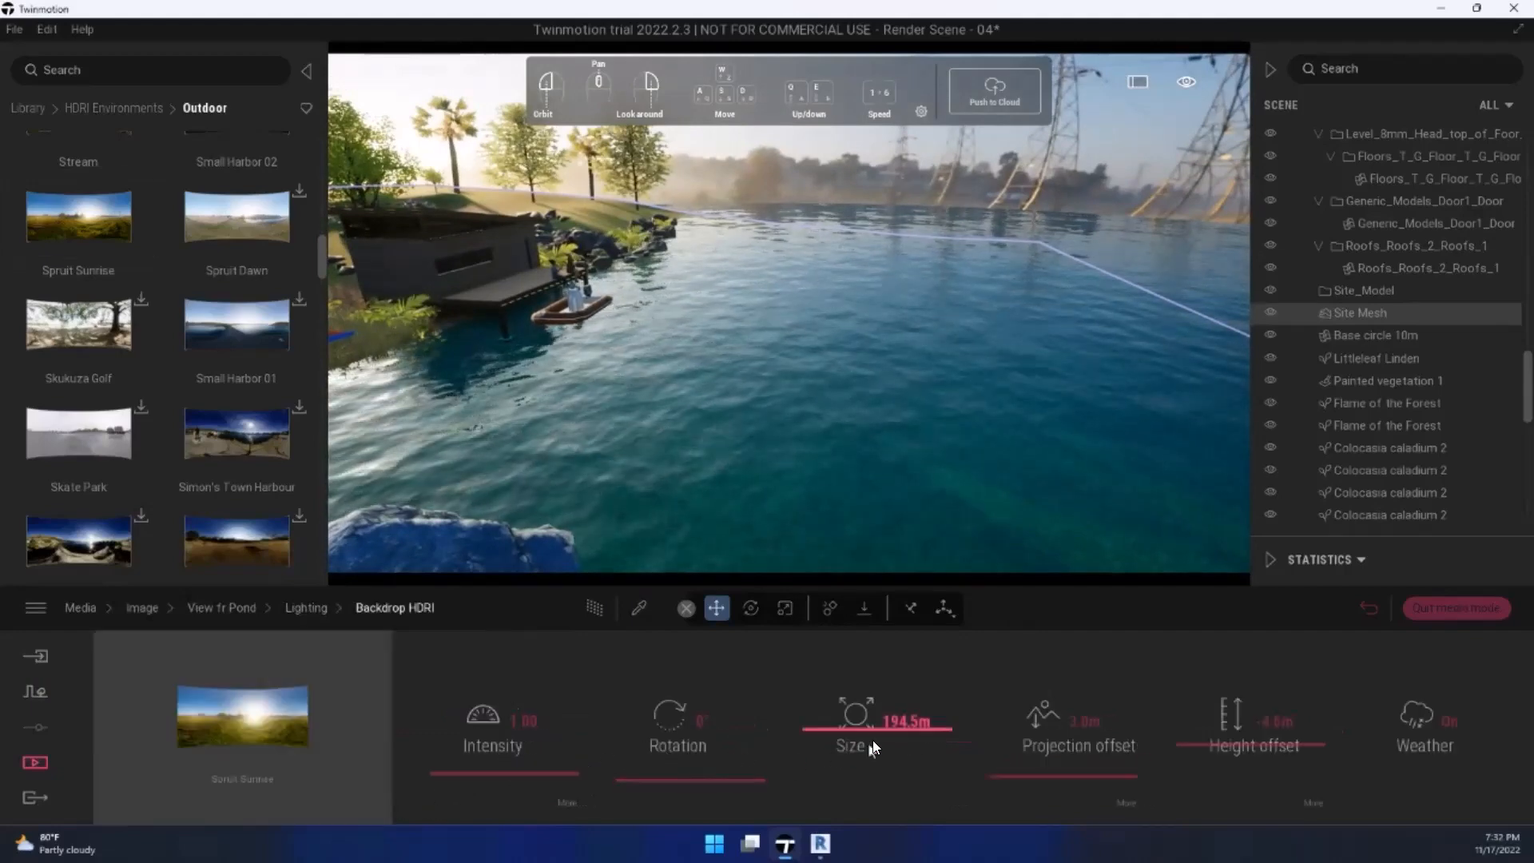
pyautogui.moveTo(914, 743)
pyautogui.mouseDown()
pyautogui.moveTo(922, 707)
pyautogui.moveTo(919, 720)
pyautogui.mouseUp()
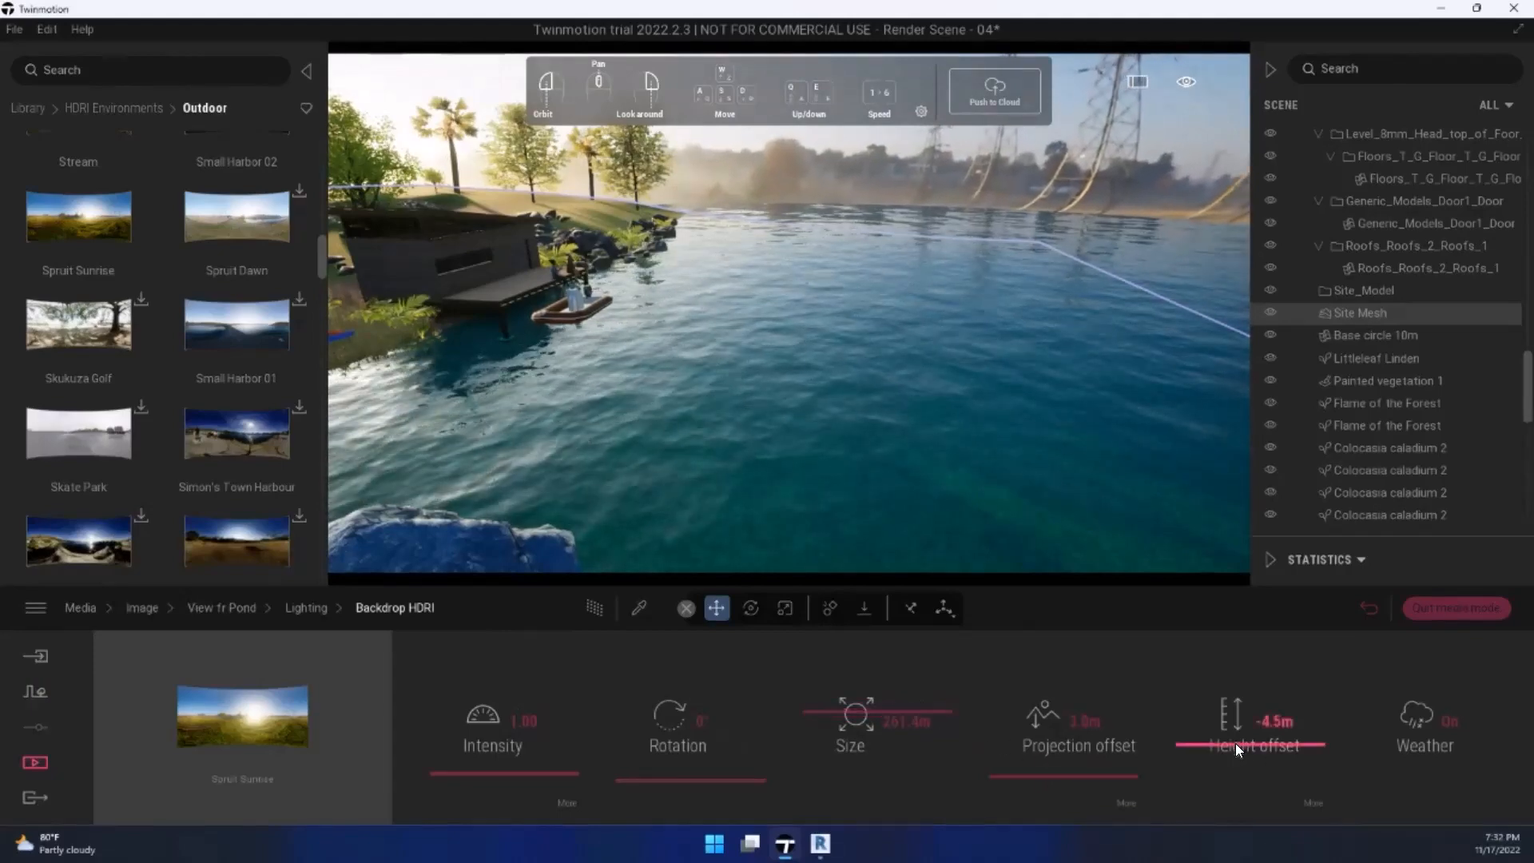
pyautogui.moveTo(1235, 743)
pyautogui.mouseDown()
pyautogui.moveTo(1237, 701)
pyautogui.moveTo(1244, 749)
pyautogui.mouseUp()
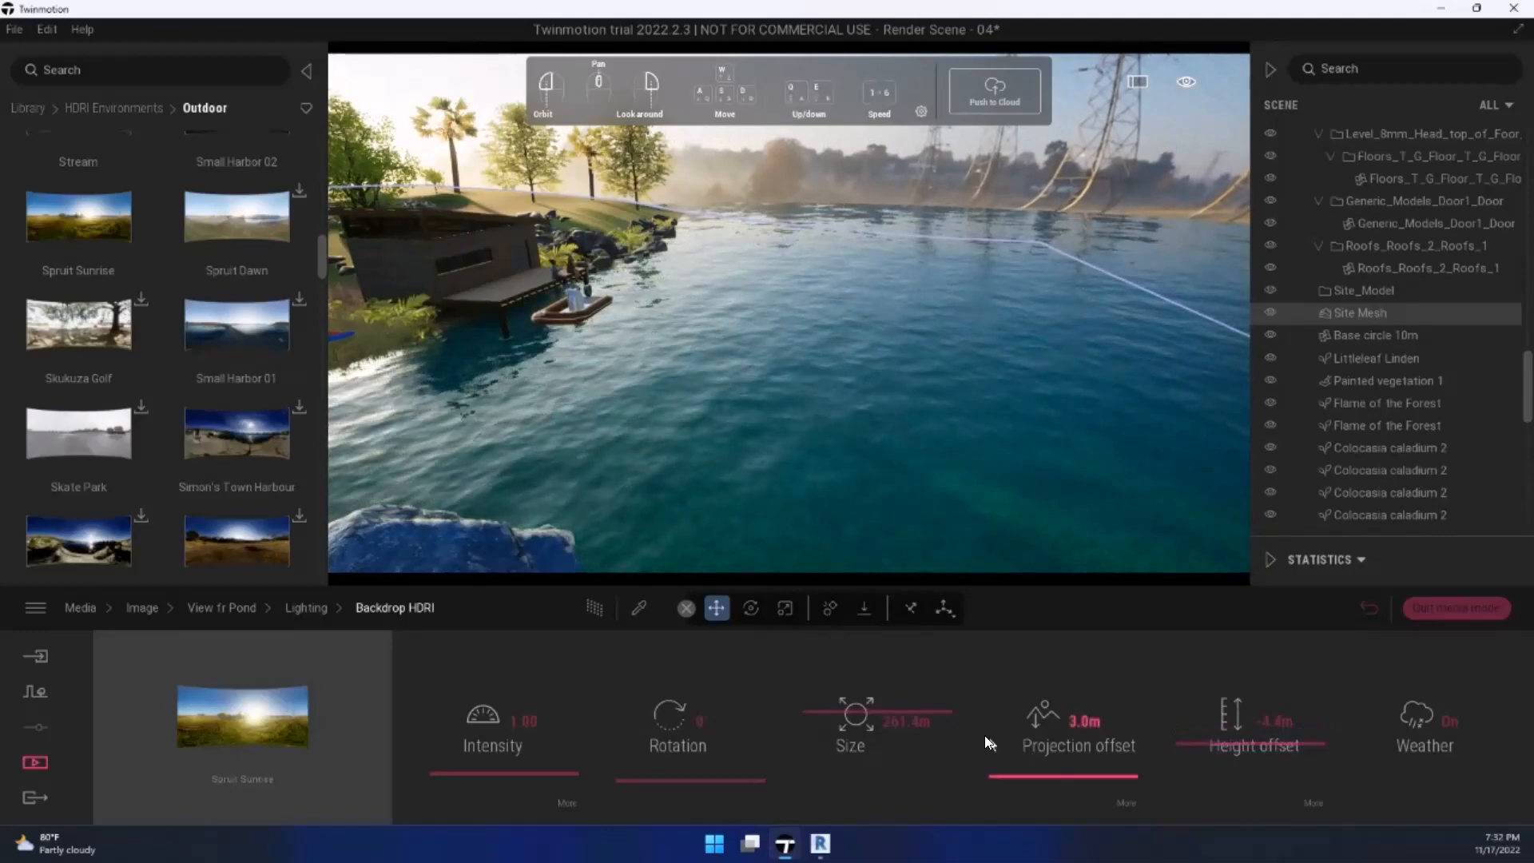
# Step: Set the View fr Pond image's backdrop HDRI projection offset to about 9.7 m and its rotation to 326°
pyautogui.moveTo(1008, 771)
pyautogui.mouseDown()
pyautogui.moveTo(1014, 734)
pyautogui.moveTo(1024, 774)
pyautogui.mouseUp()
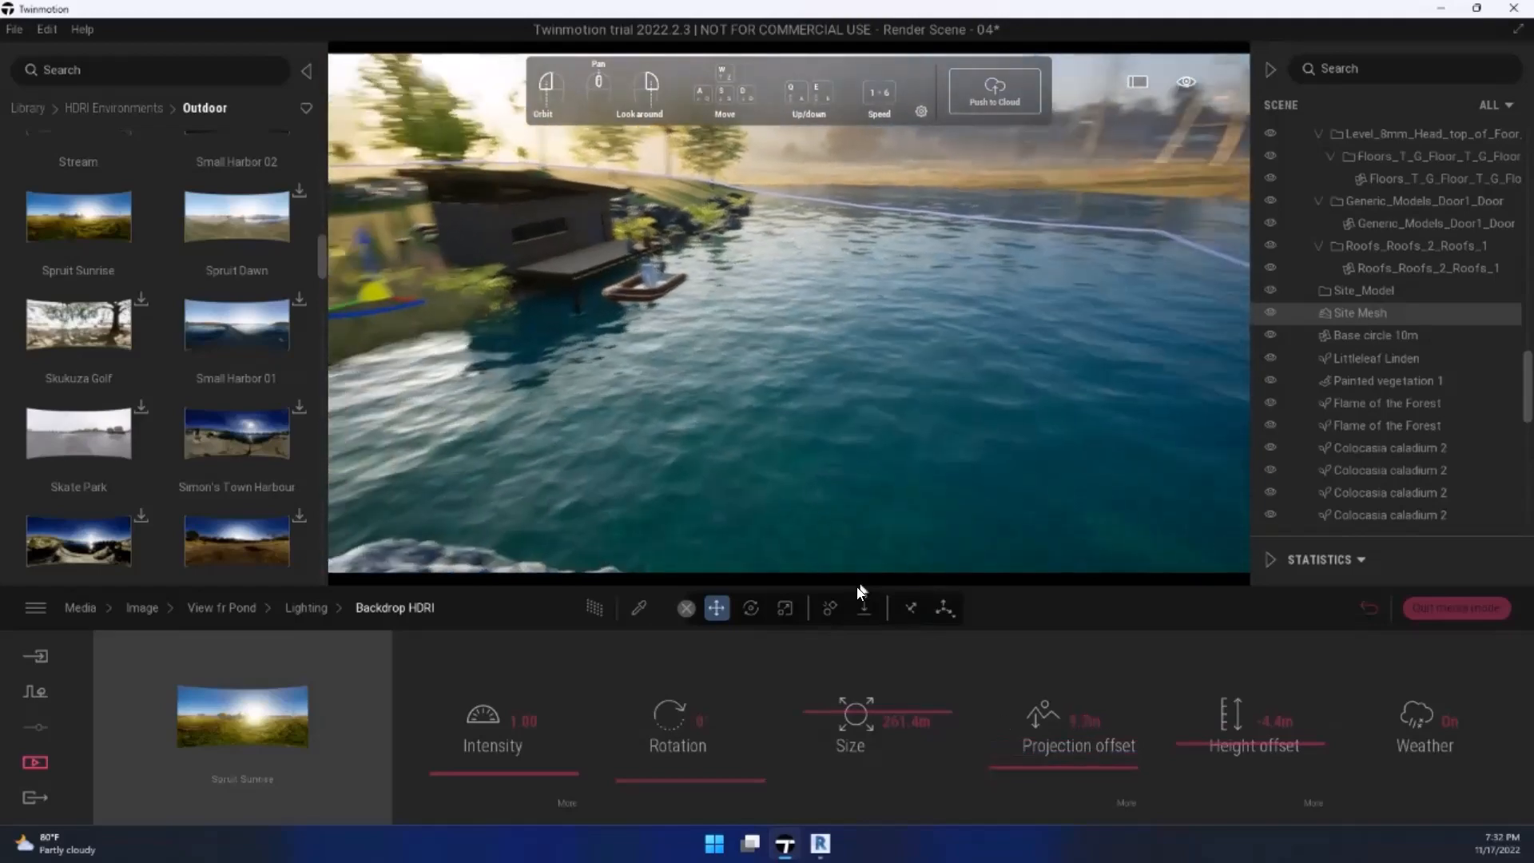
pyautogui.moveTo(712, 772); pyautogui.dragTo(705, 668)
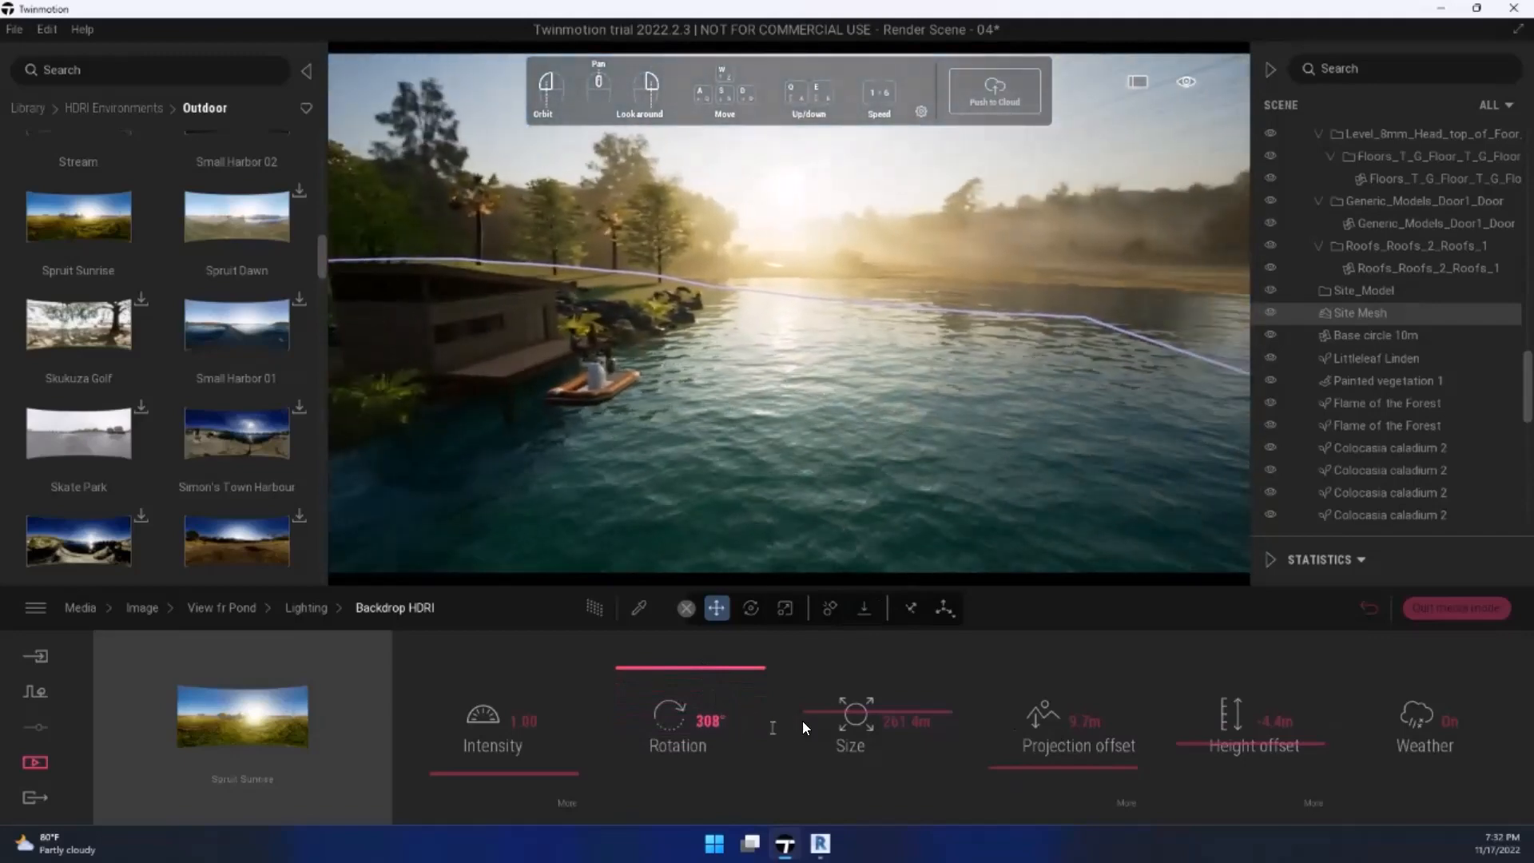
pyautogui.moveTo(699, 668)
pyautogui.mouseDown()
pyautogui.moveTo(699, 681)
pyautogui.moveTo(702, 640)
pyautogui.moveTo(720, 661)
pyautogui.mouseUp()
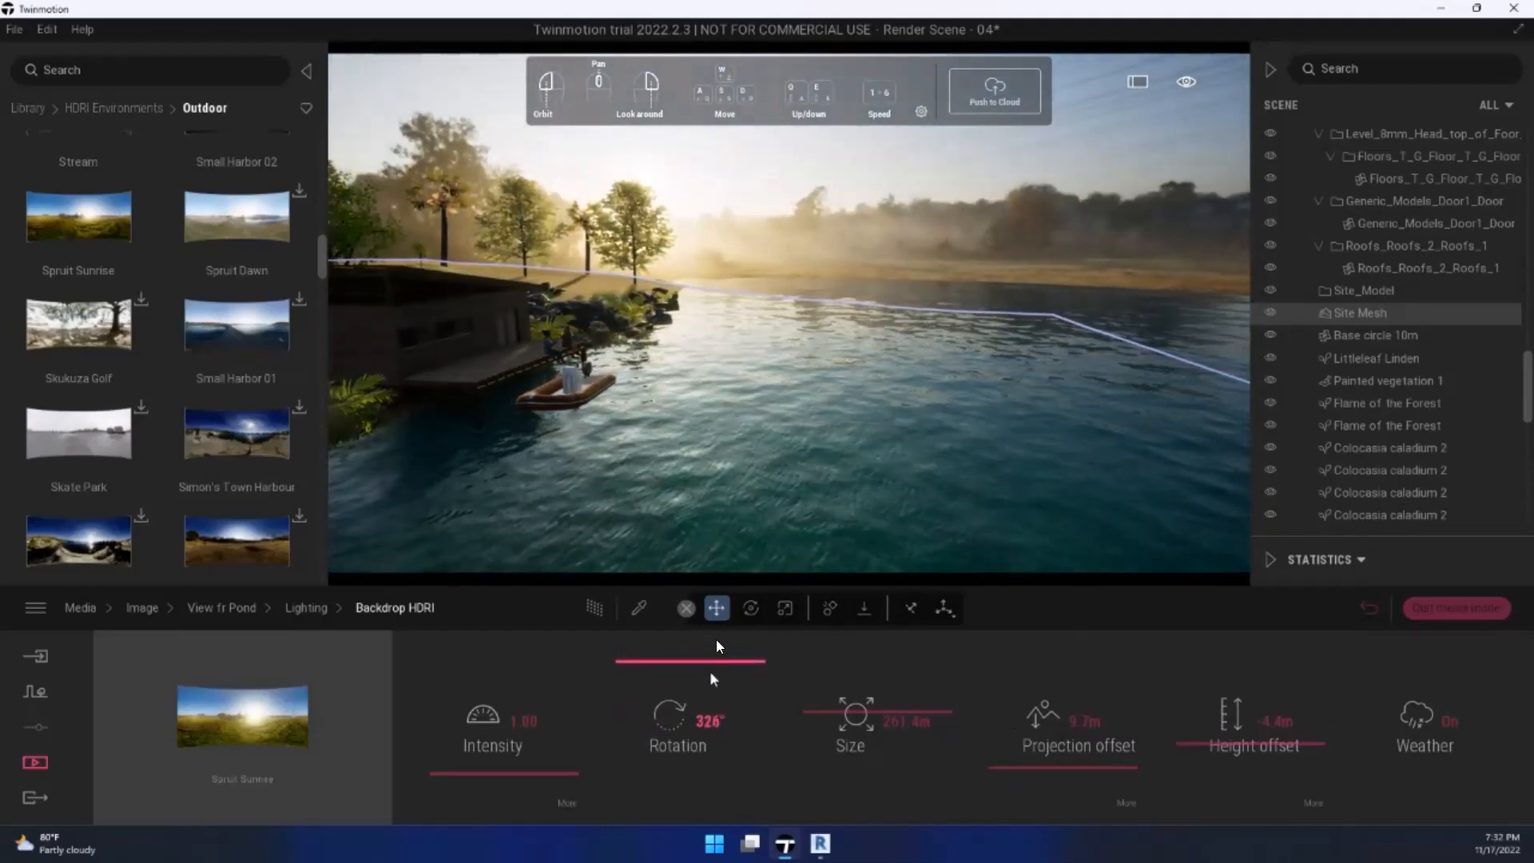
# Step: Clear the Site Mesh selection and switch to the material picker
pyautogui.click(754, 487)
pyautogui.moveTo(755, 486); pyautogui.dragTo(747, 709, button='right')
pyautogui.click(954, 220)
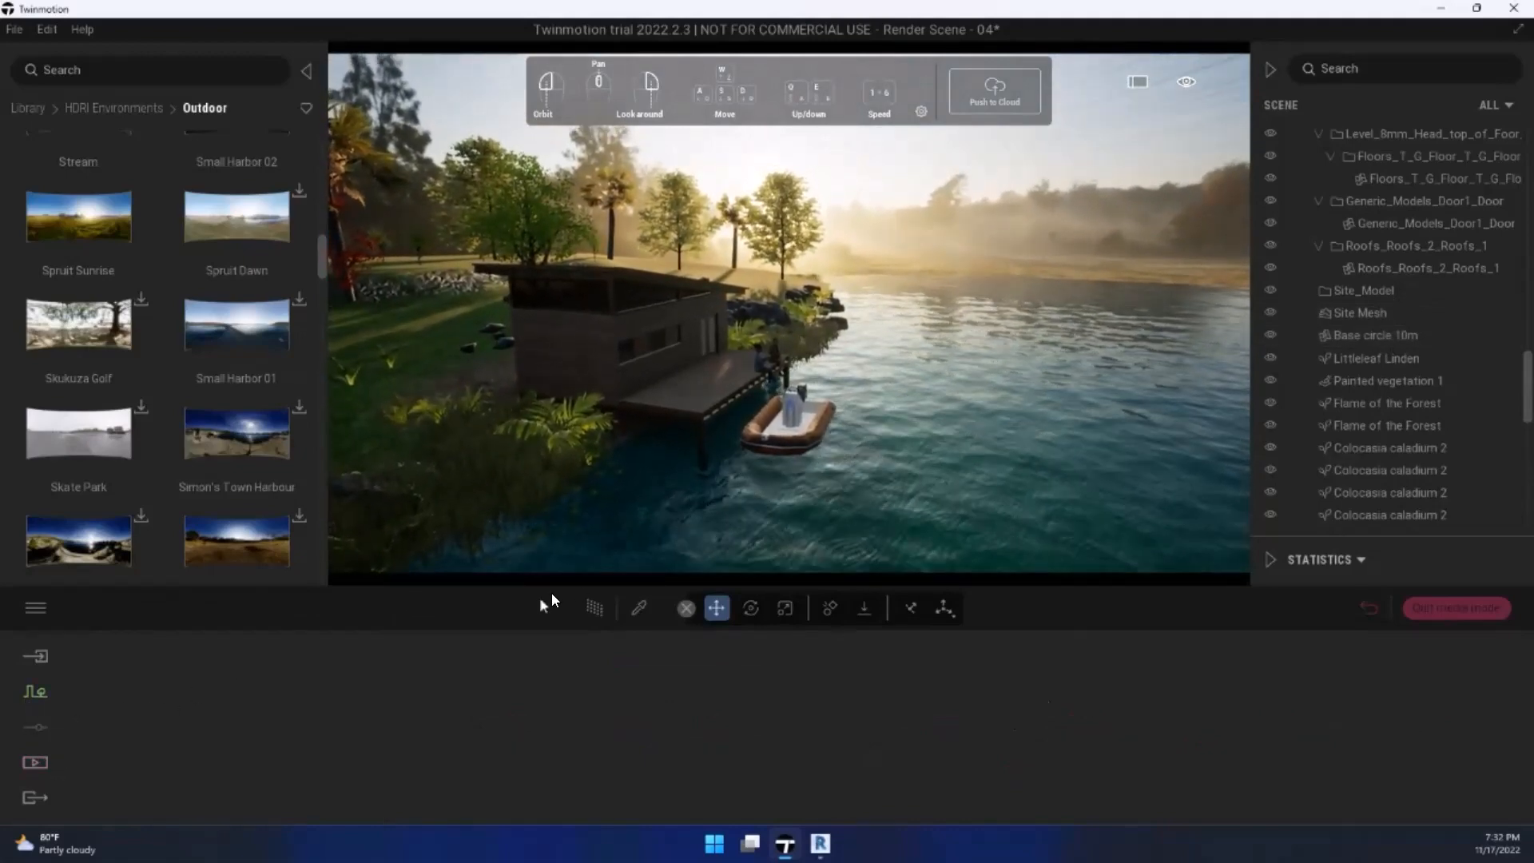
pyautogui.click(638, 607)
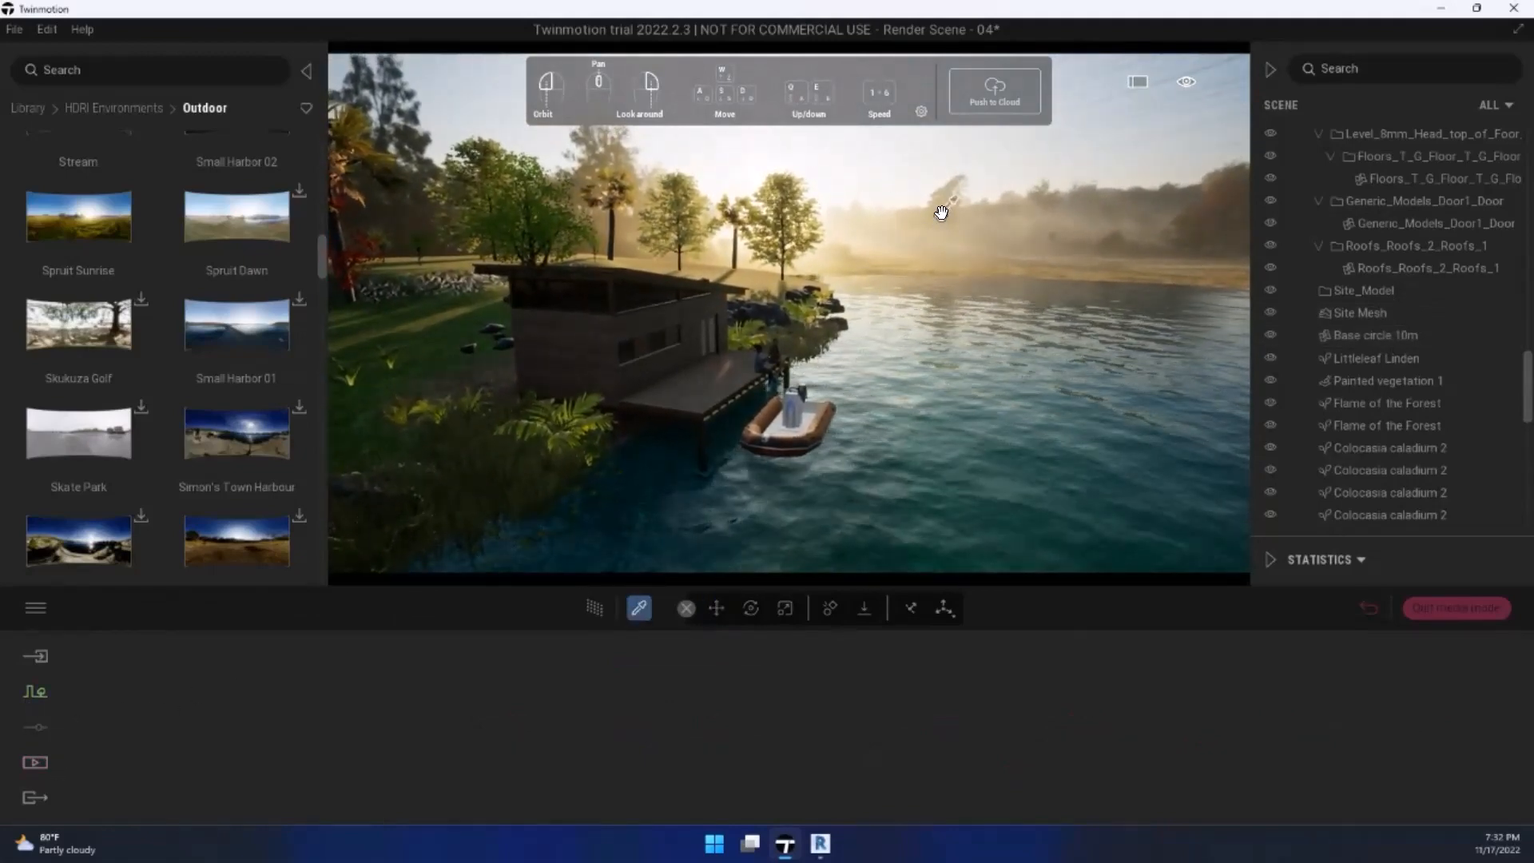
pyautogui.moveTo(941, 213); pyautogui.dragTo(954, 219, button='right')
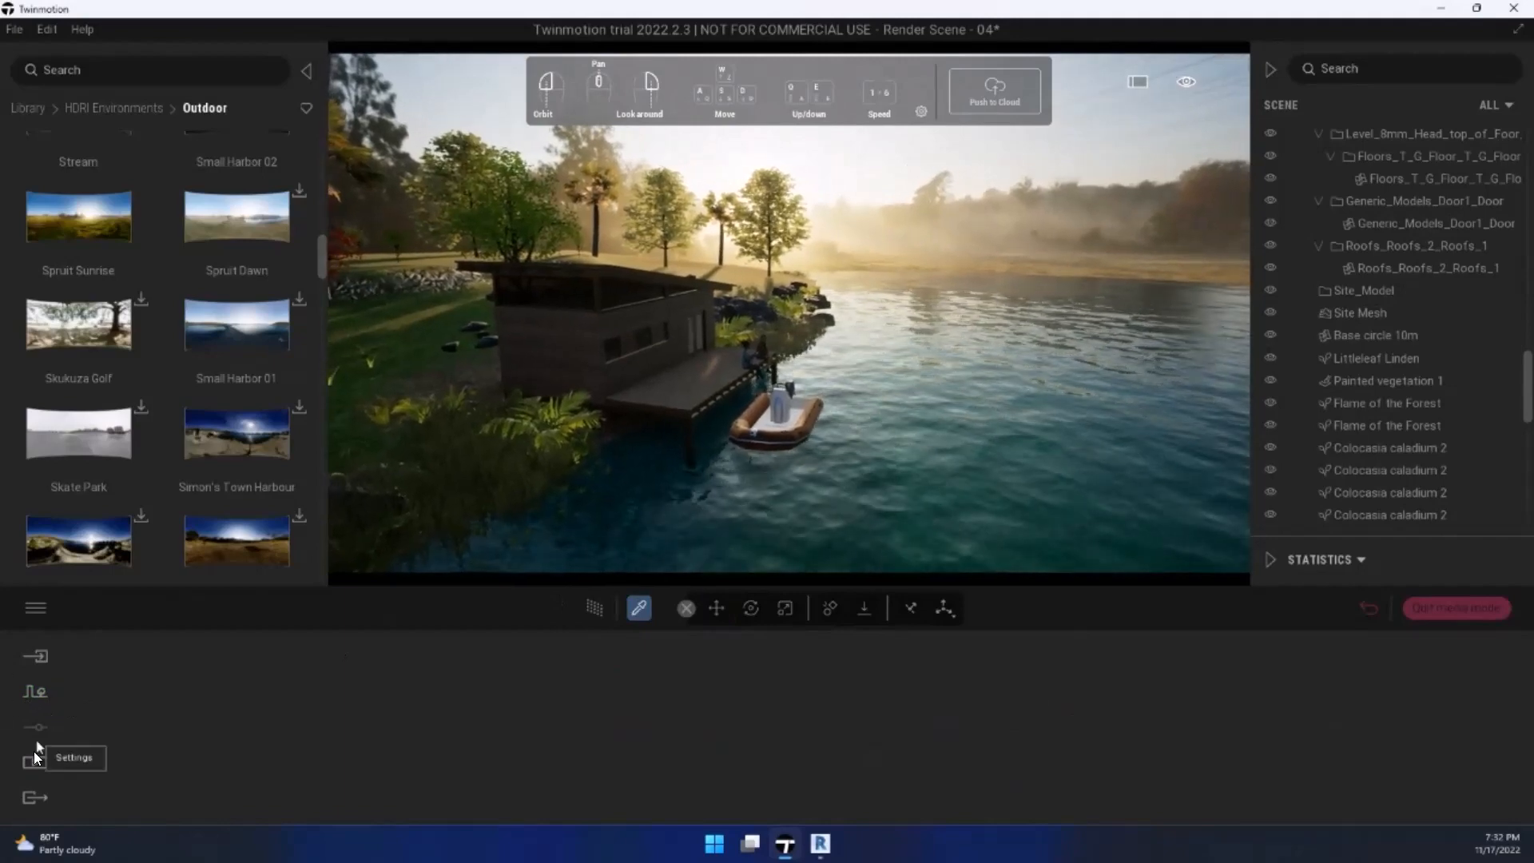
# Step: Reopen the lighting settings of the View fr Pond media image
pyautogui.click(31, 690)
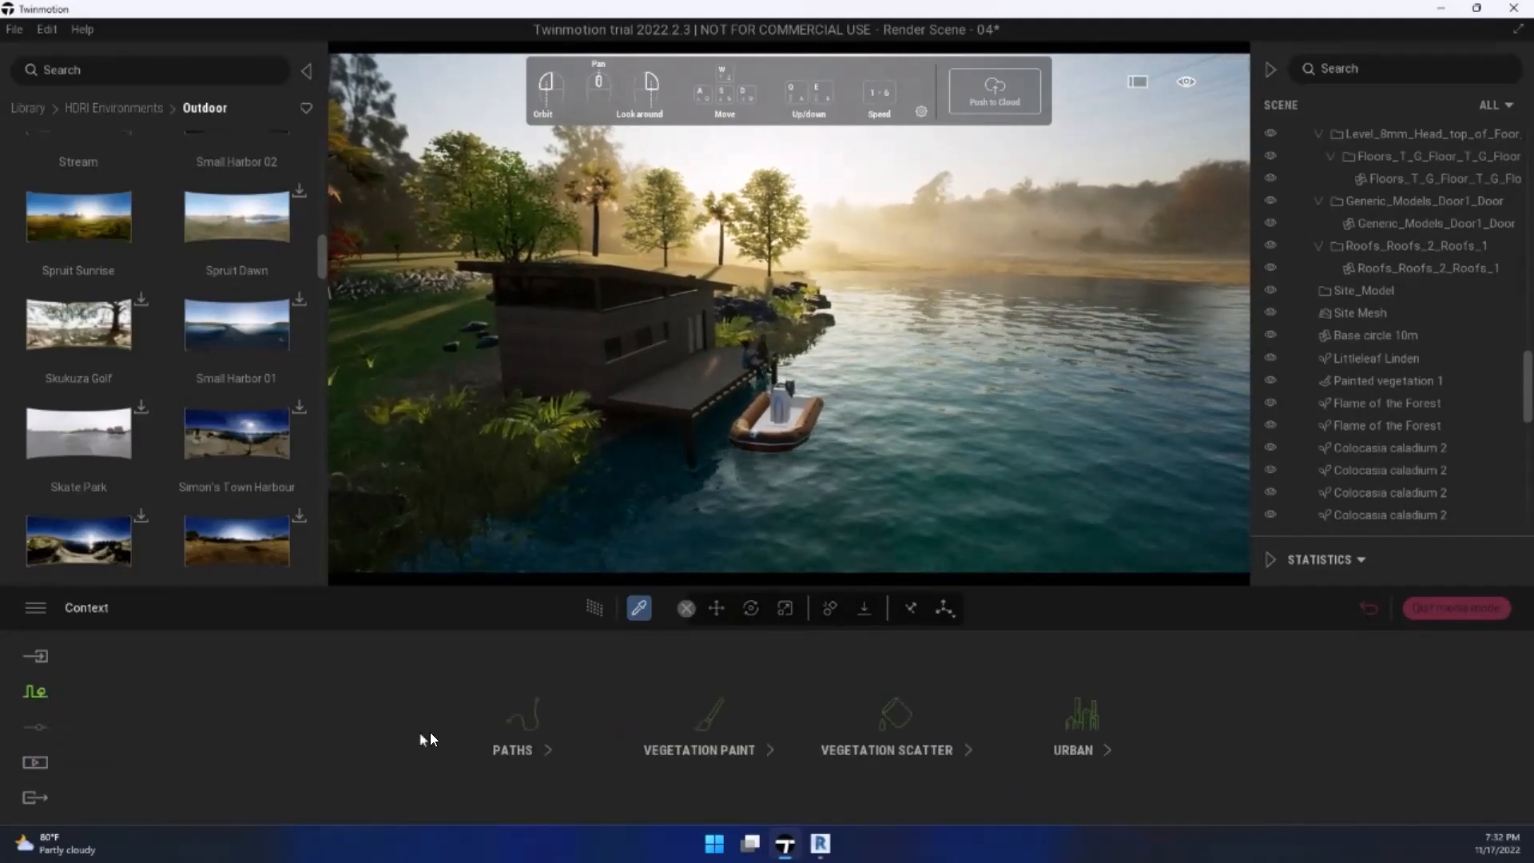
pyautogui.click(35, 763)
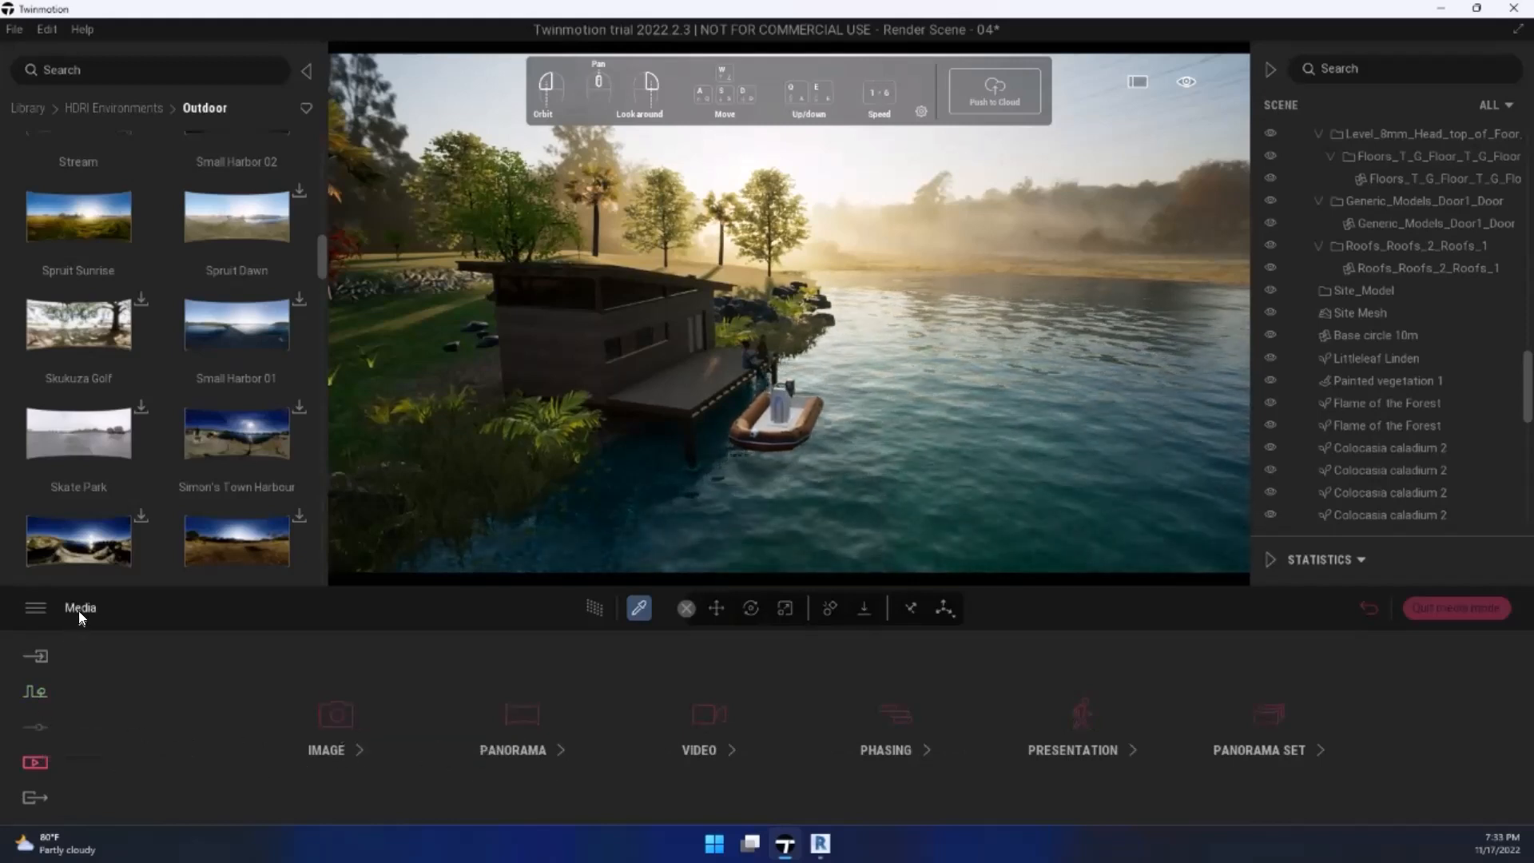
pyautogui.click(1363, 612)
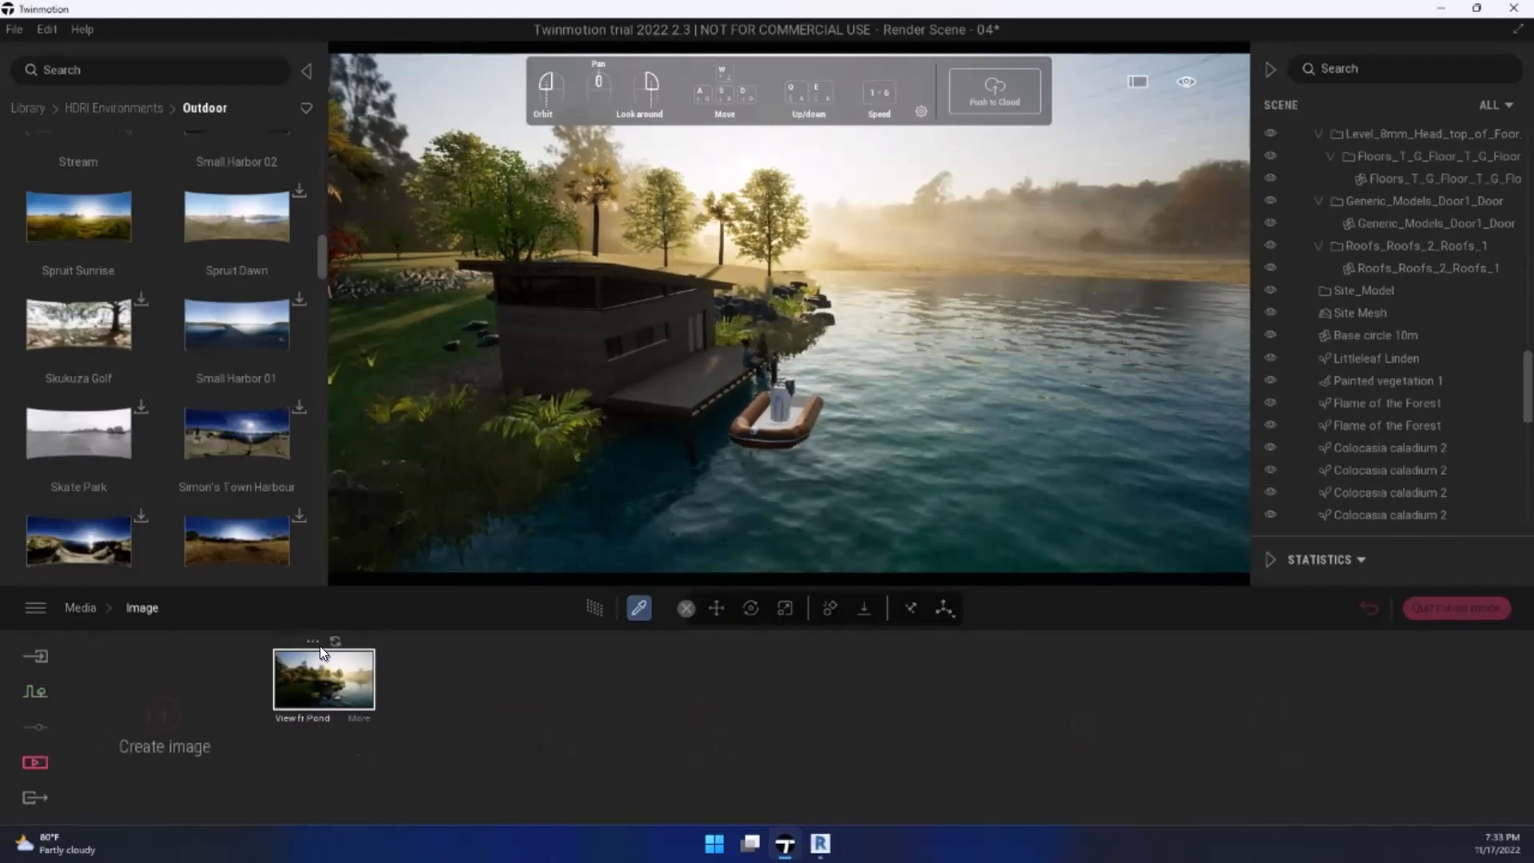
pyautogui.click(313, 639)
pyautogui.click(349, 711)
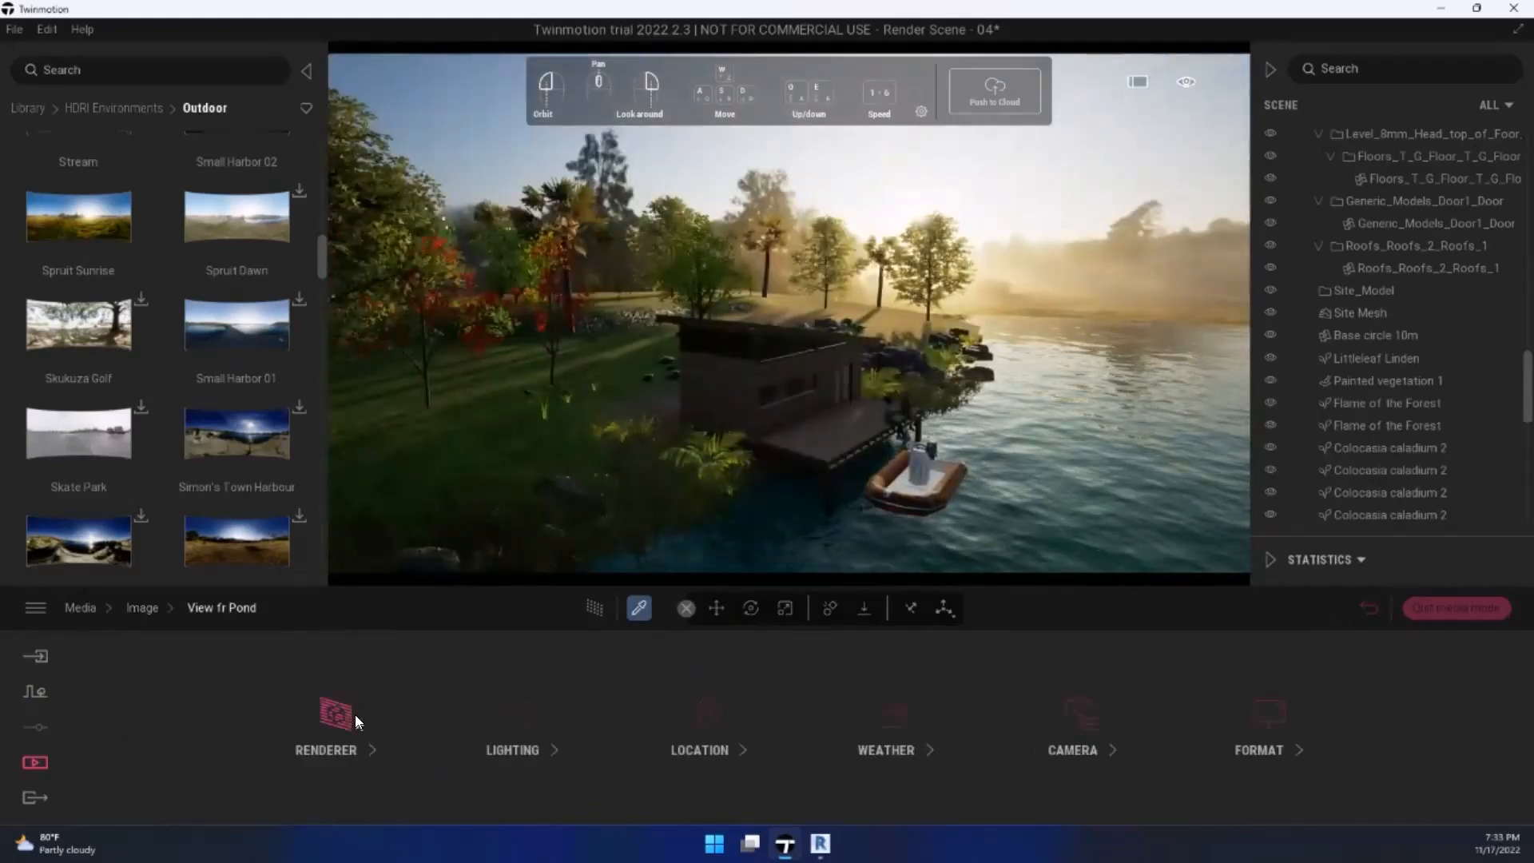
pyautogui.click(534, 717)
pyautogui.moveTo(536, 716); pyautogui.dragTo(488, 711)
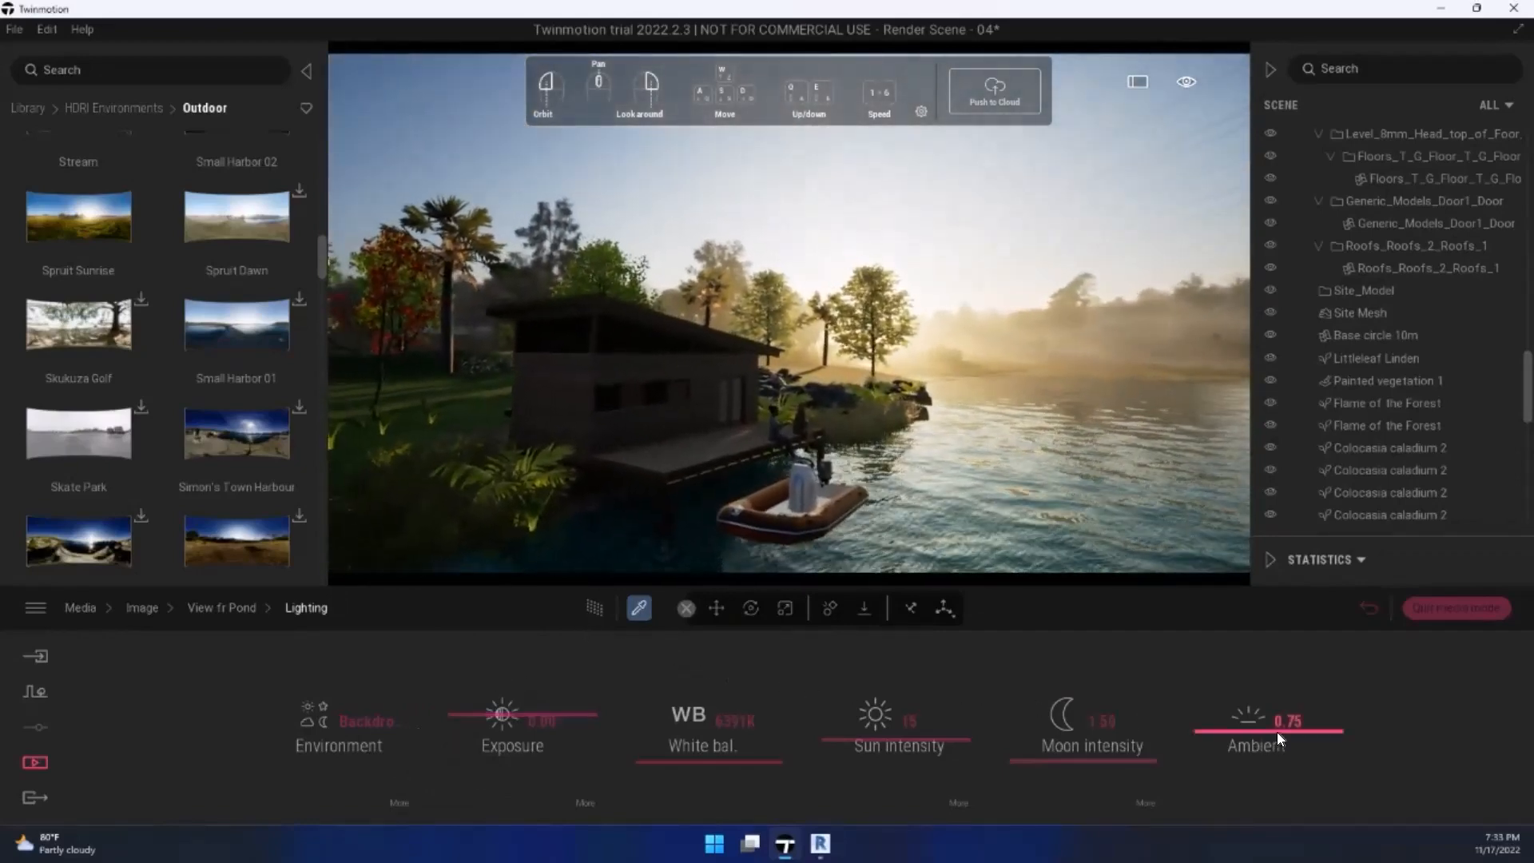
# Step: Set the View fr Pond image's ambient light to 1.19 and raise its sun intensity and white balance for a warmer look
pyautogui.moveTo(1277, 732); pyautogui.dragTo(1288, 695)
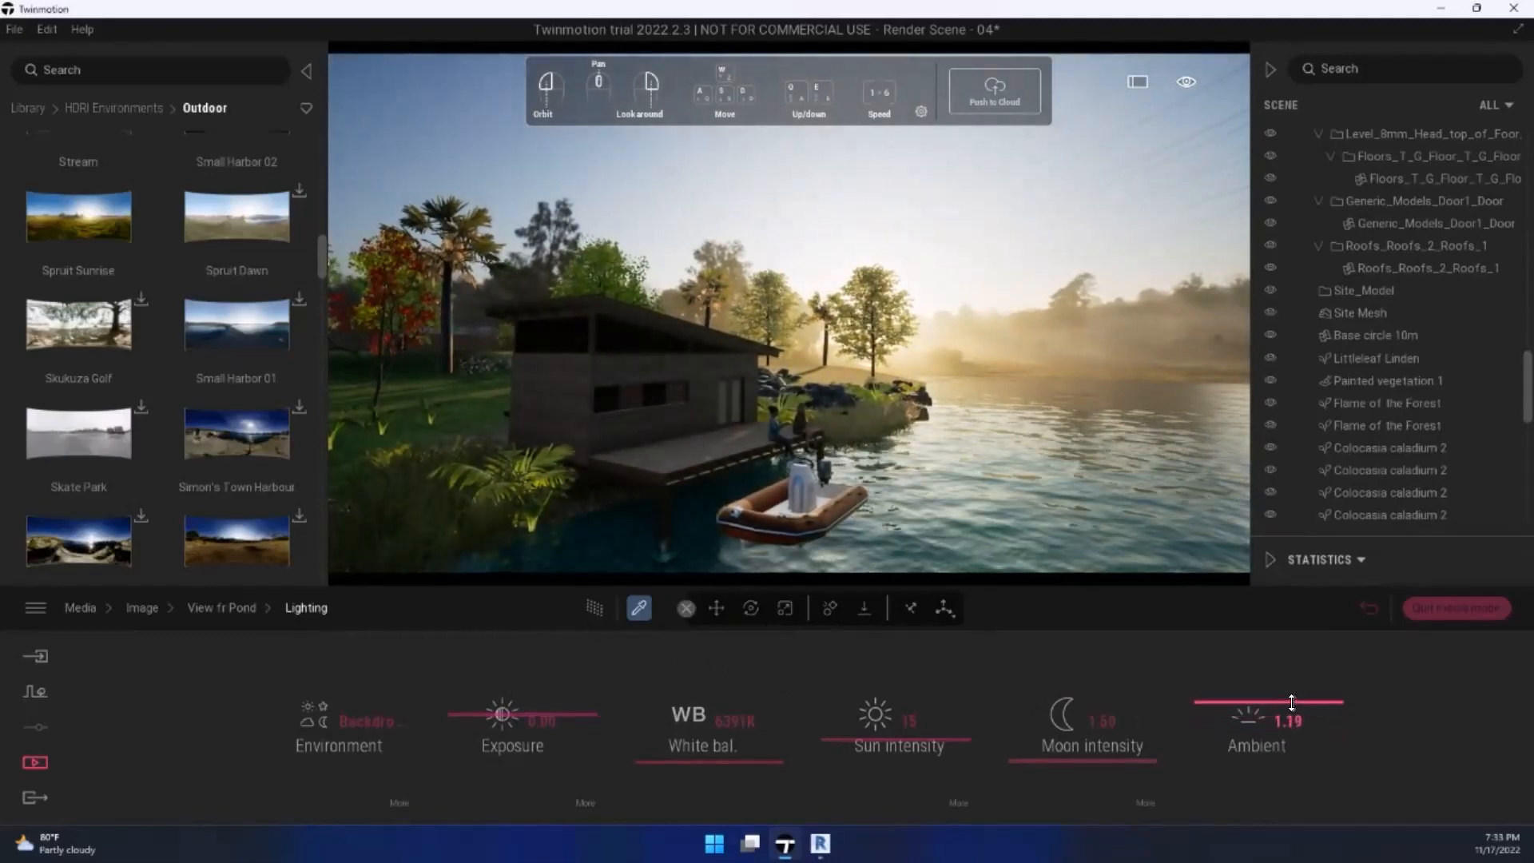
pyautogui.moveTo(887, 732)
pyautogui.mouseDown()
pyautogui.moveTo(904, 692)
pyautogui.moveTo(904, 727)
pyautogui.moveTo(904, 710)
pyautogui.mouseUp()
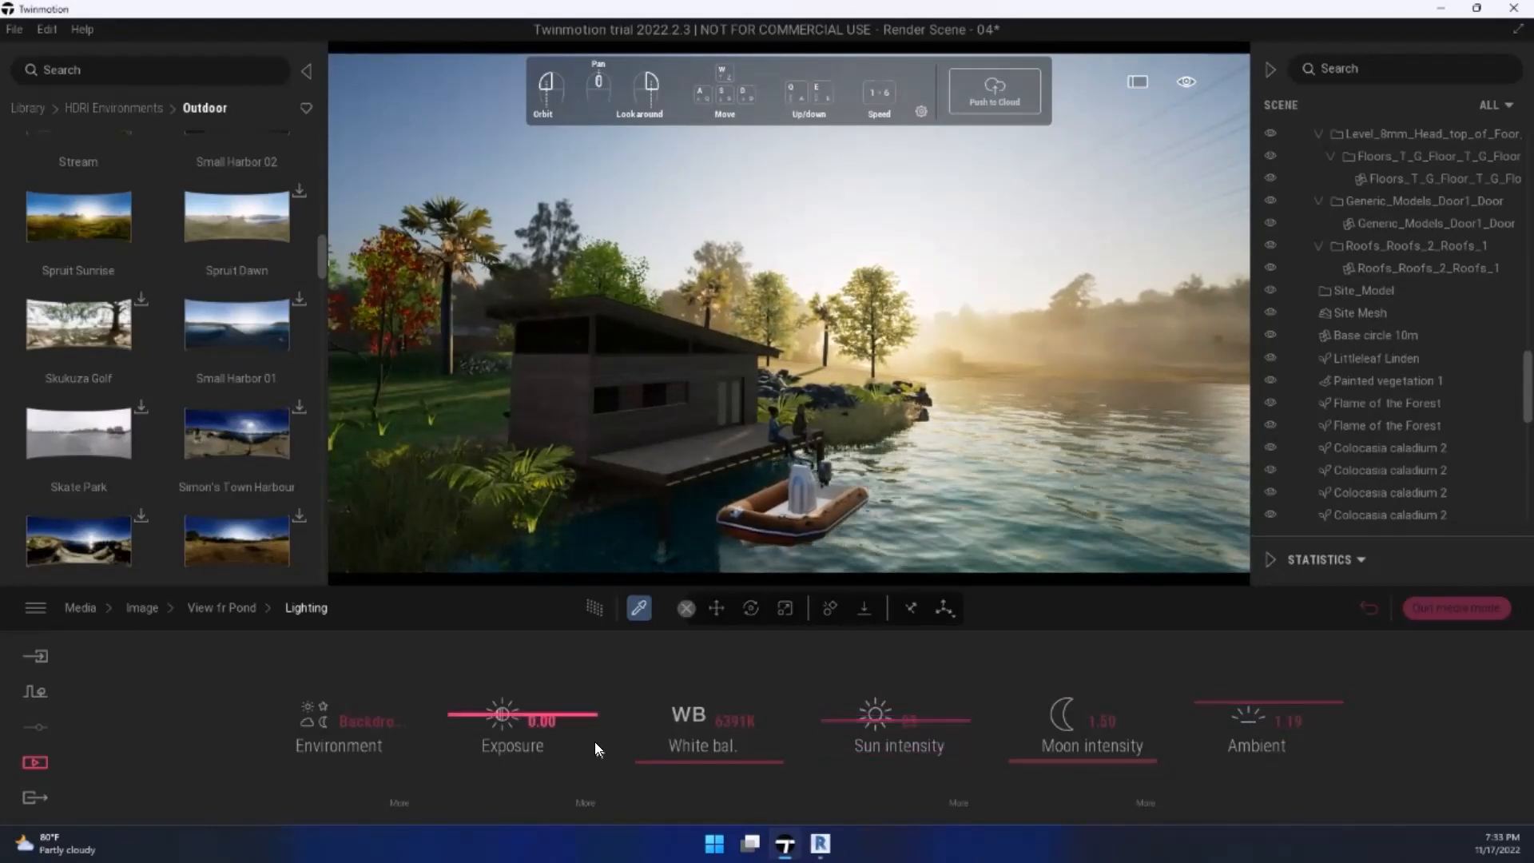
pyautogui.moveTo(707, 754); pyautogui.dragTo(723, 707)
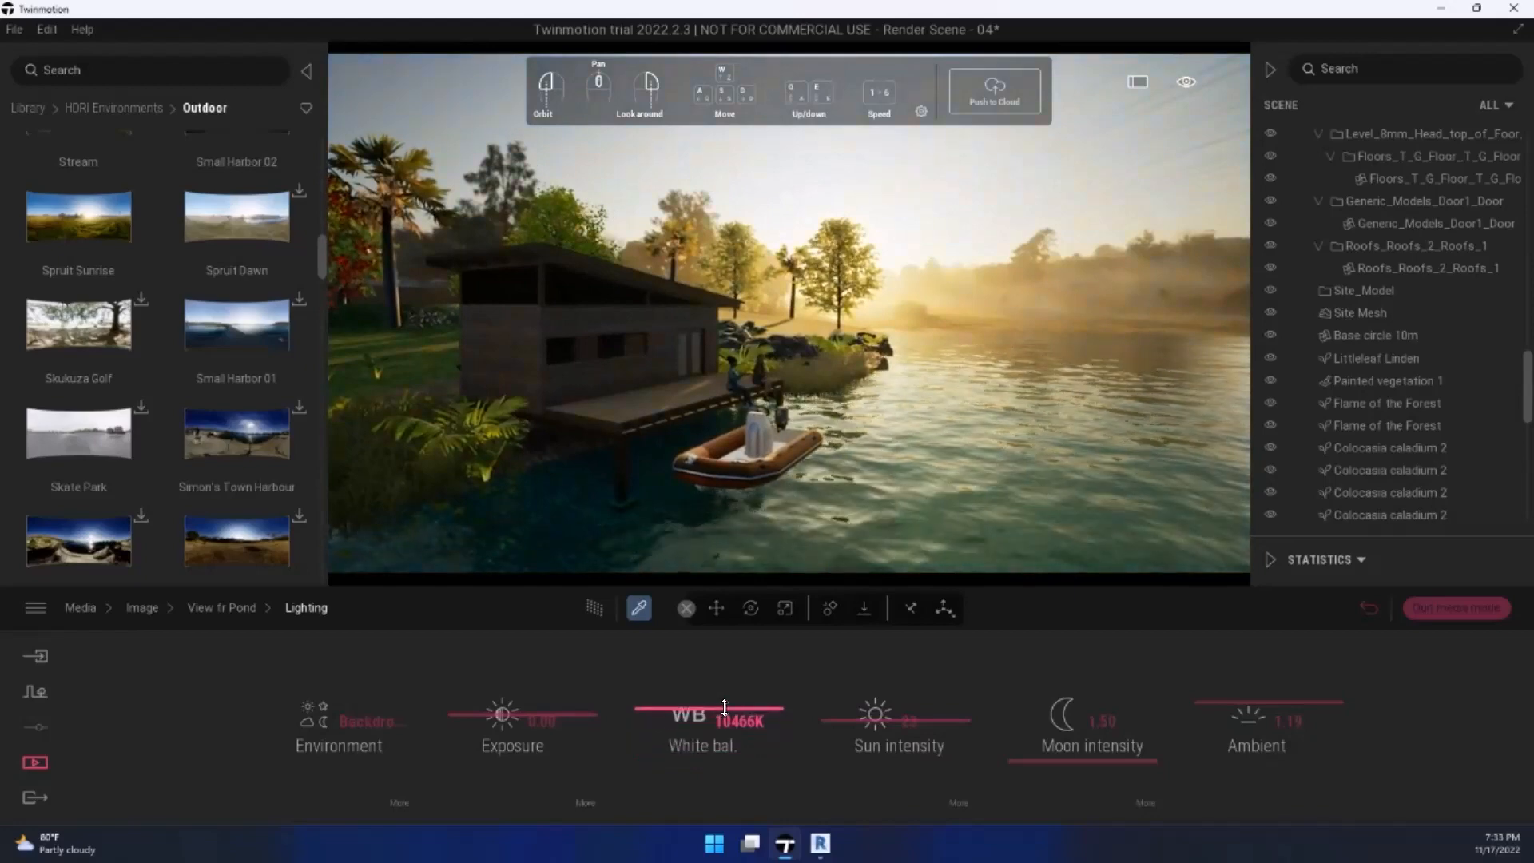
# Step: Bring the camera closer to the dock and boat, and update the View fr Pond image with this view
pyautogui.press('w')
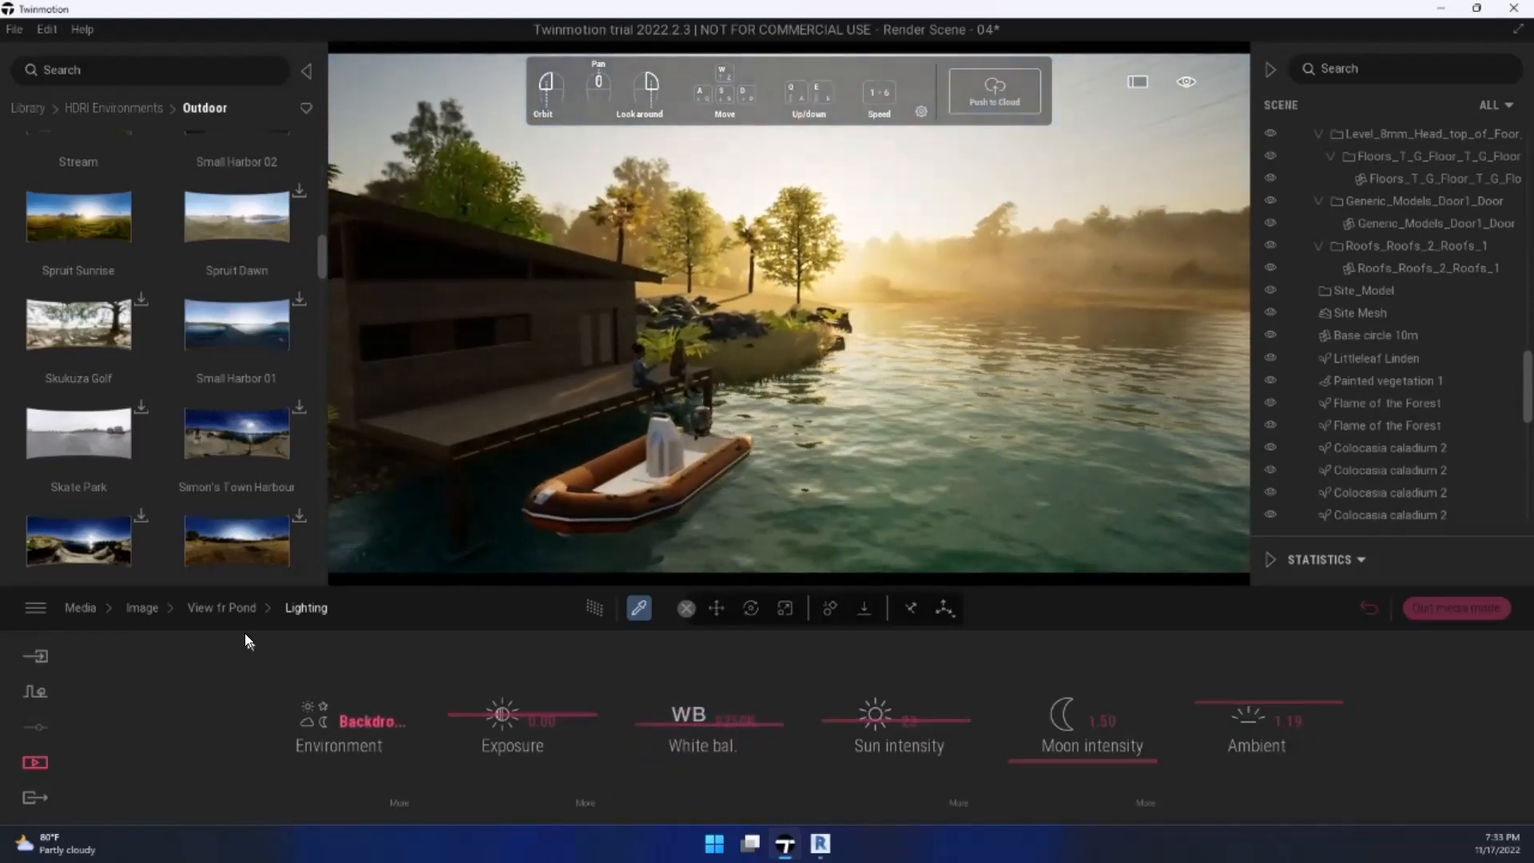
pyautogui.click(147, 609)
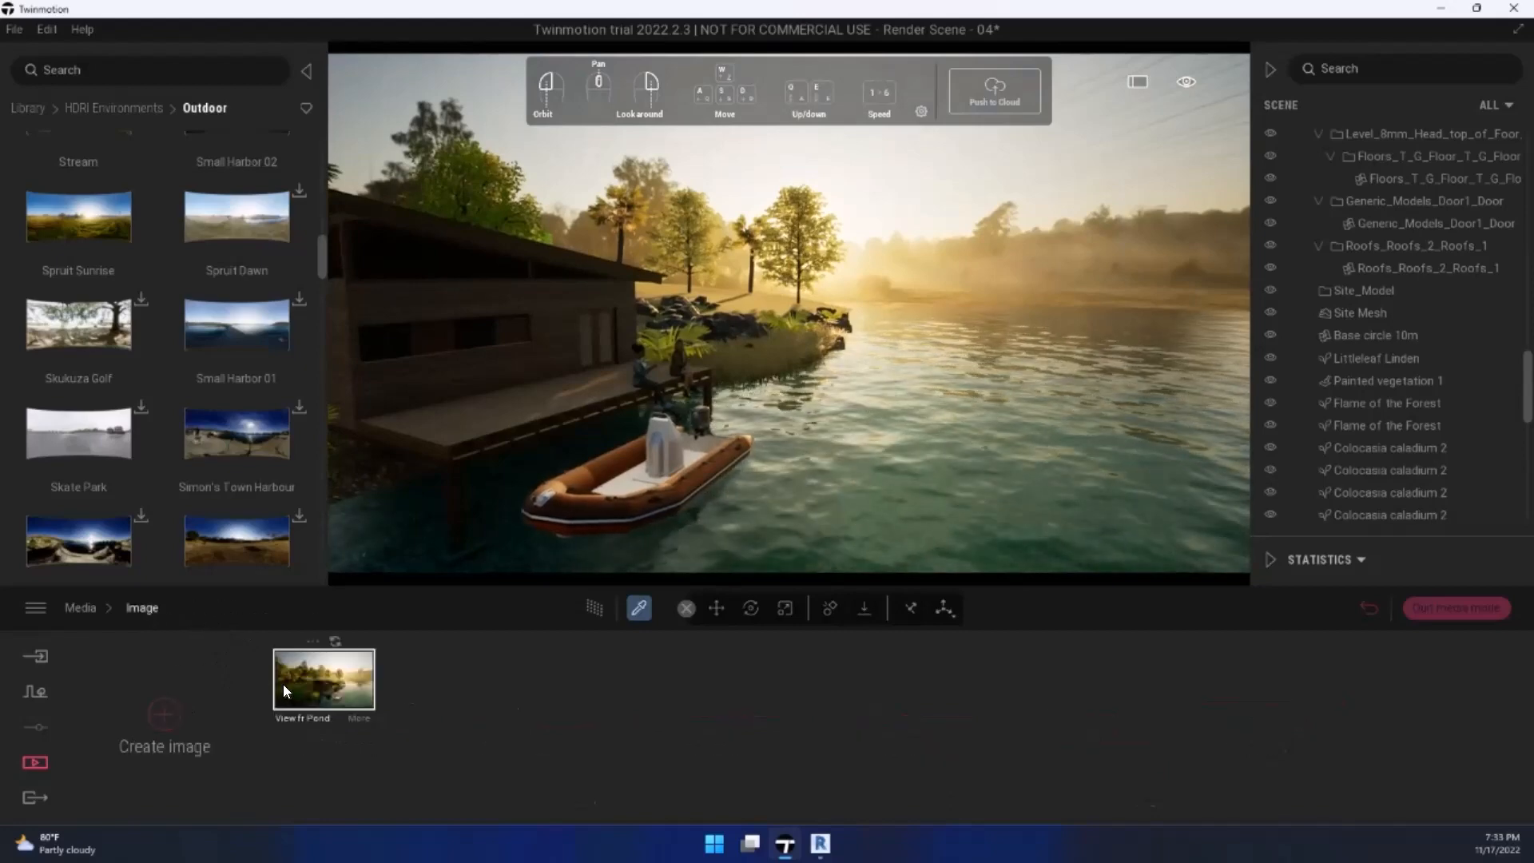
pyautogui.click(334, 643)
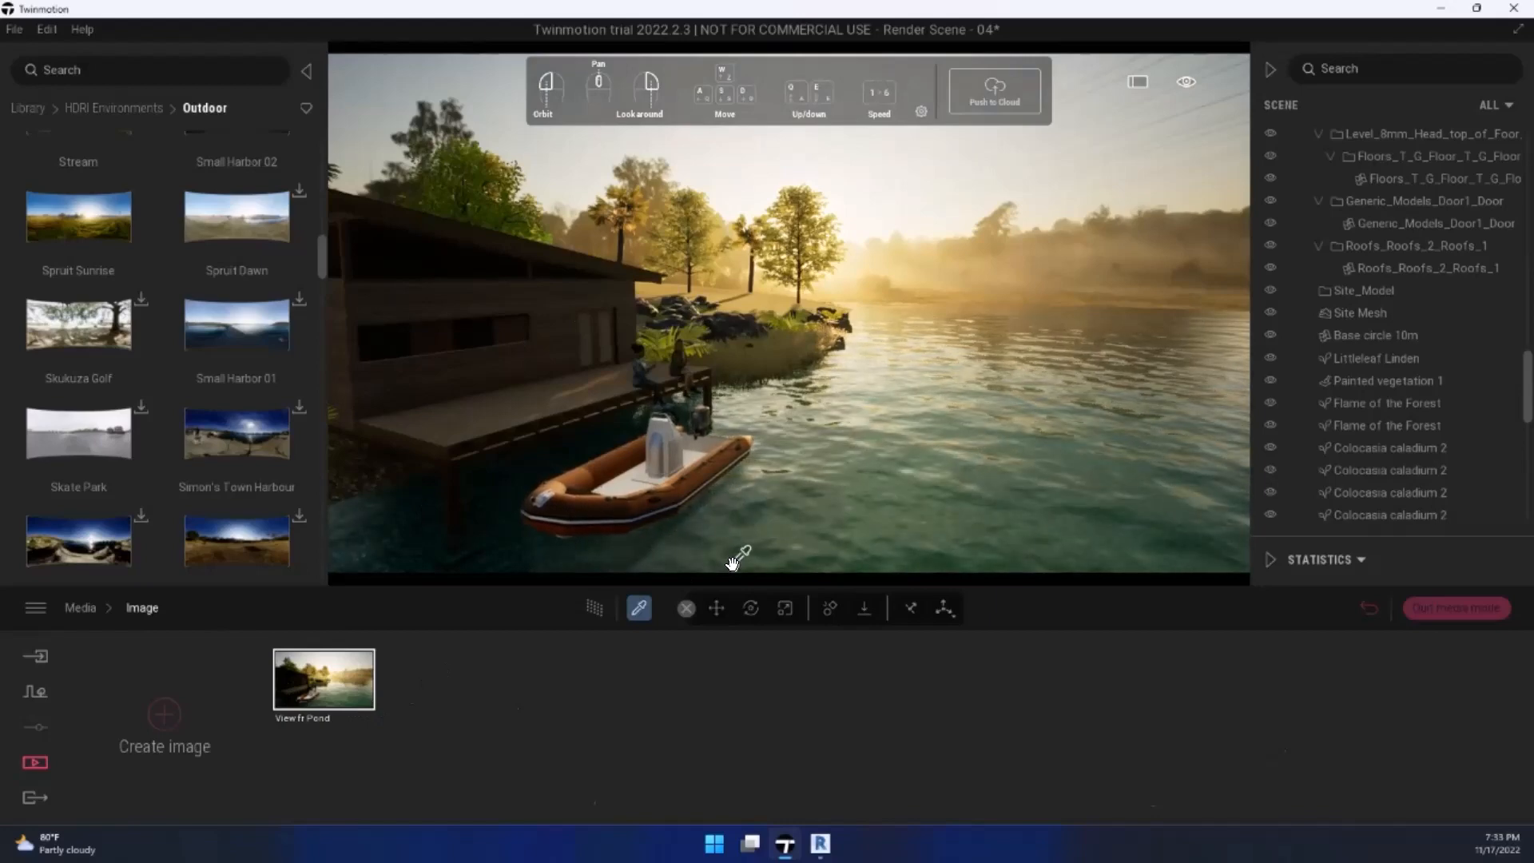
# Step: Quit media mode, turn off the material picker and create a second media image of the boathouse, dock and boat
pyautogui.click(1417, 611)
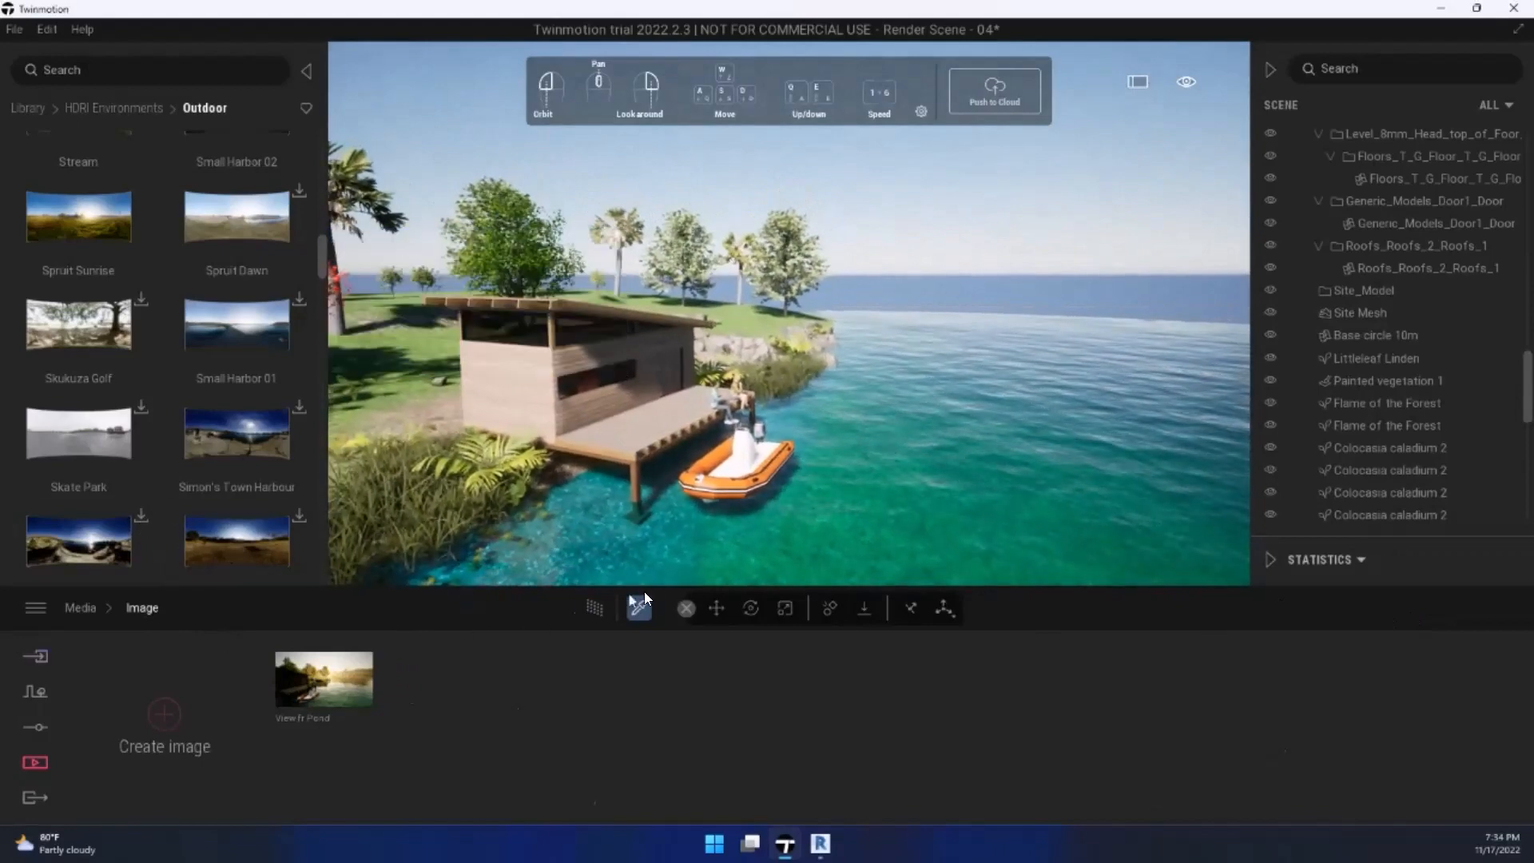
pyautogui.click(678, 608)
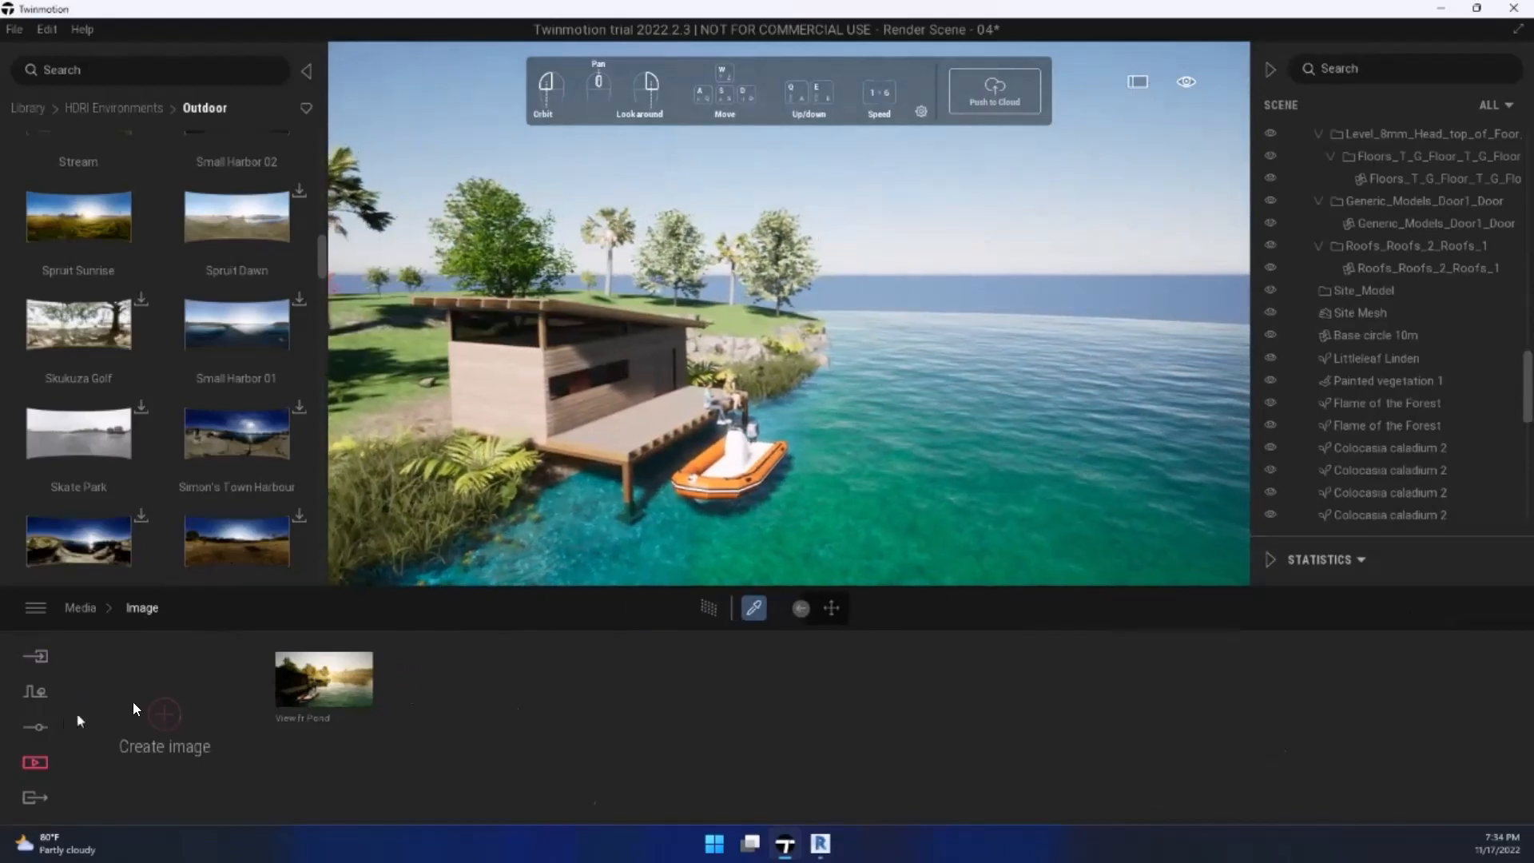
pyautogui.moveTo(1000, 206); pyautogui.dragTo(603, 318, button='right')
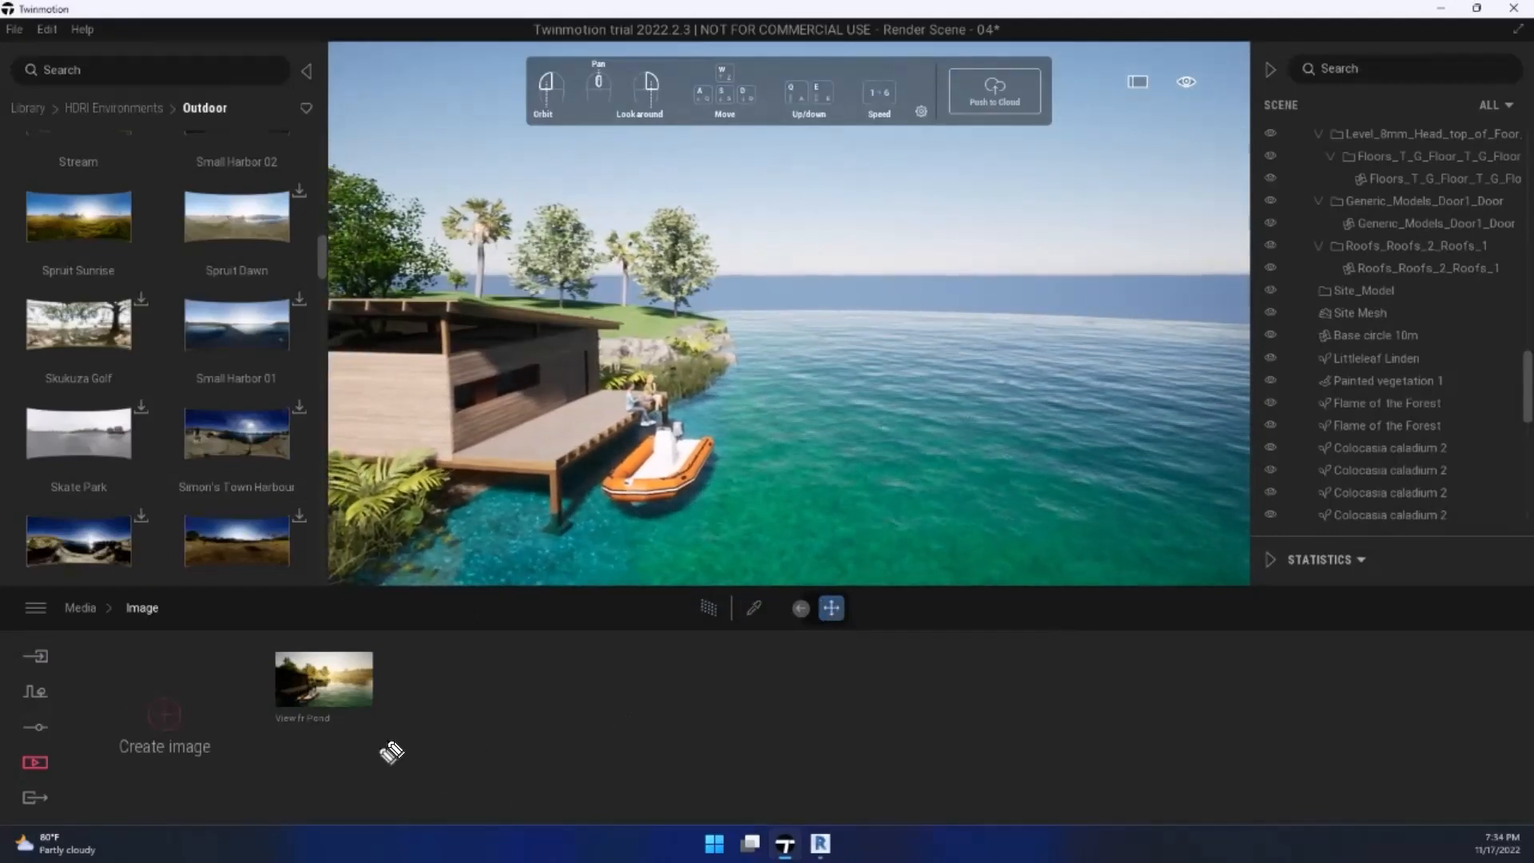
pyautogui.moveTo(415, 711); pyautogui.dragTo(270, 583)
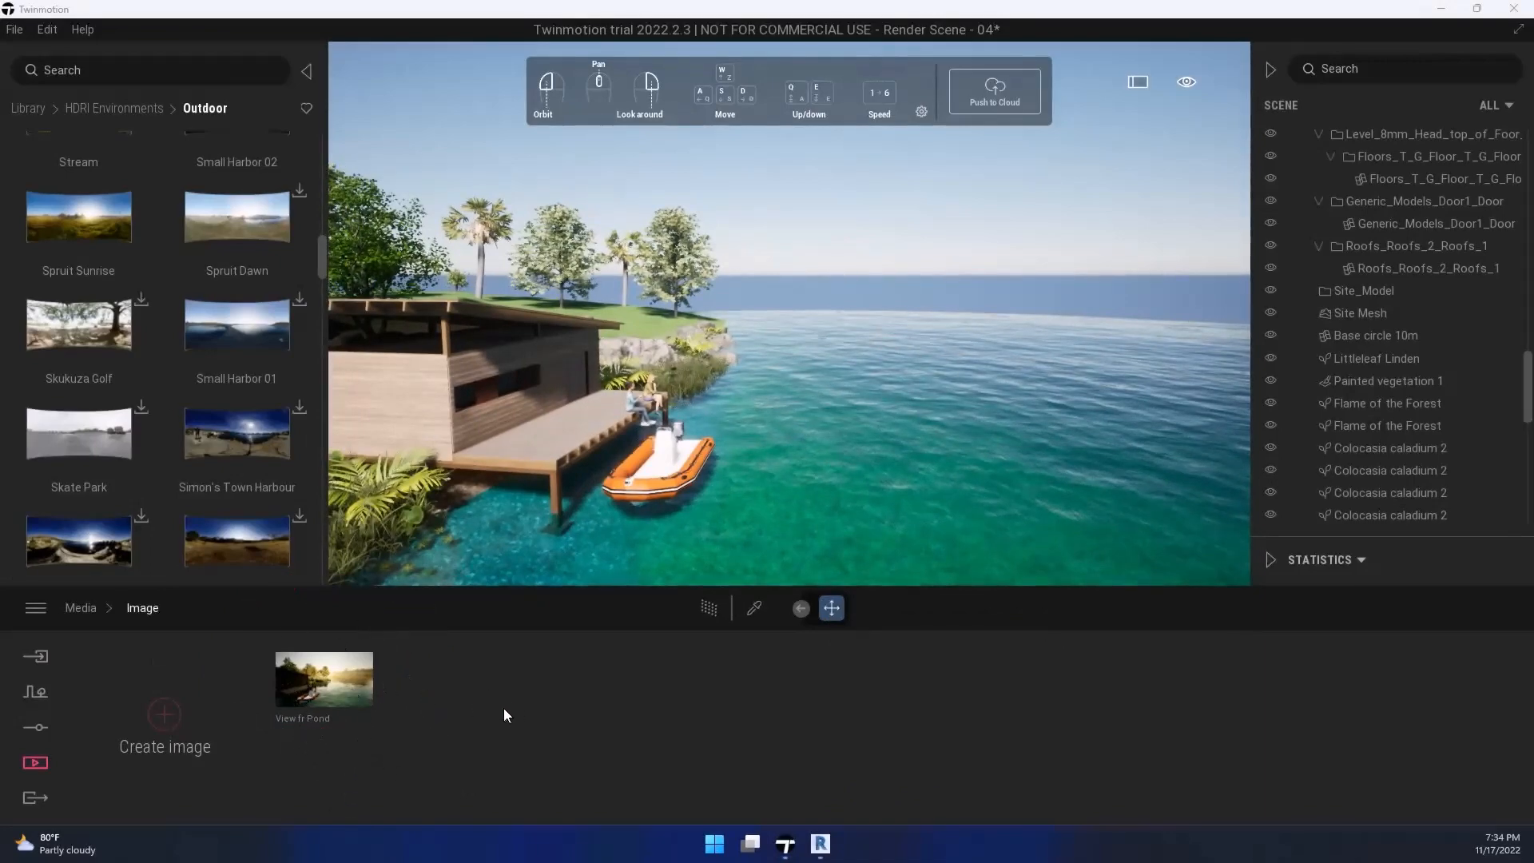
pyautogui.click(164, 715)
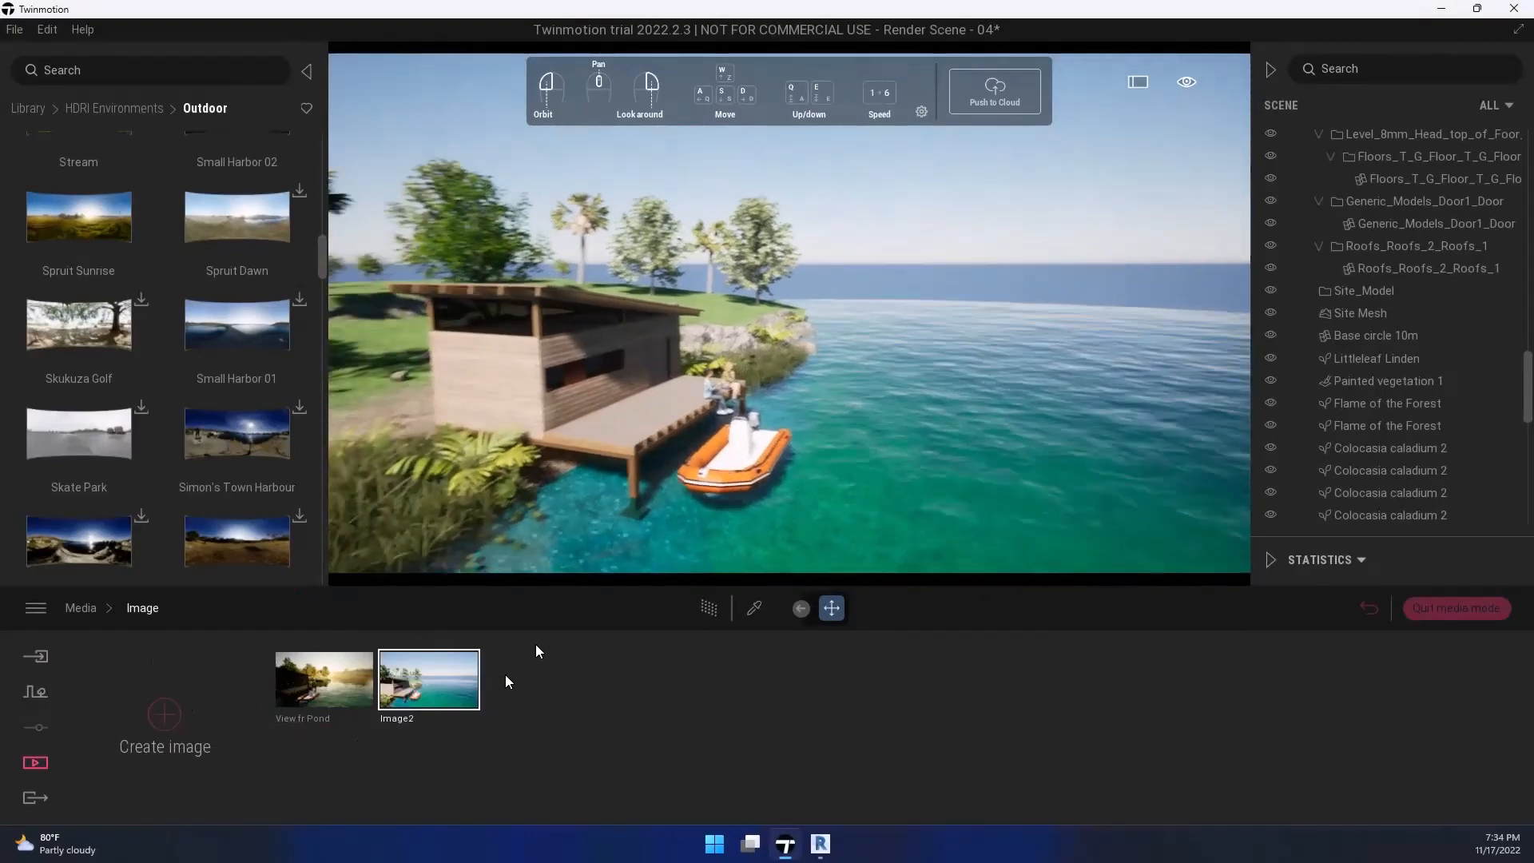
# Step: In Image2's own lighting settings, set the environment to Sky Light HDRI
pyautogui.click(470, 673)
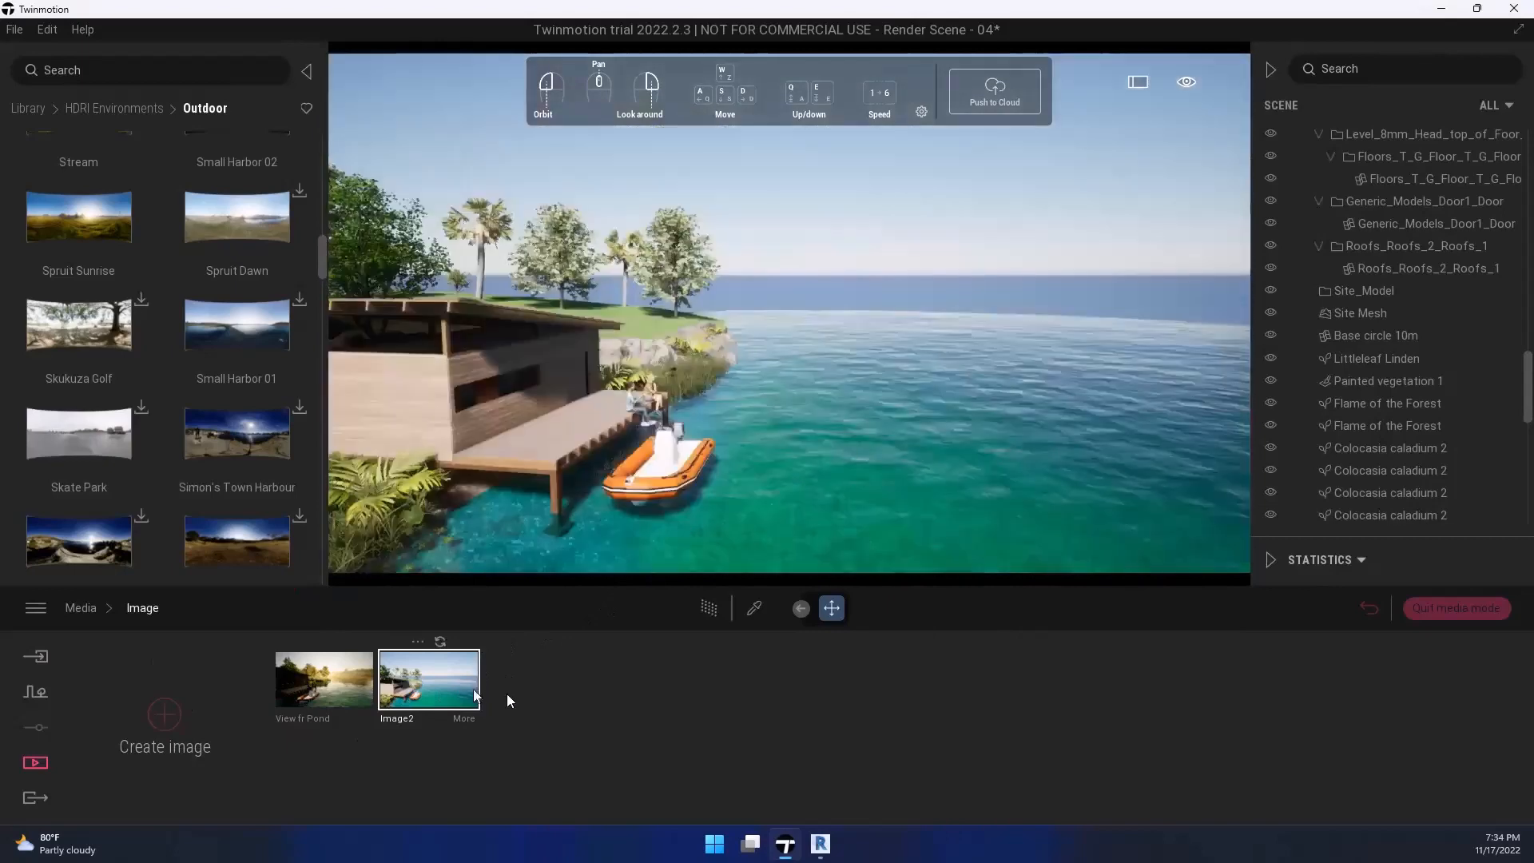
pyautogui.click(468, 717)
pyautogui.click(369, 717)
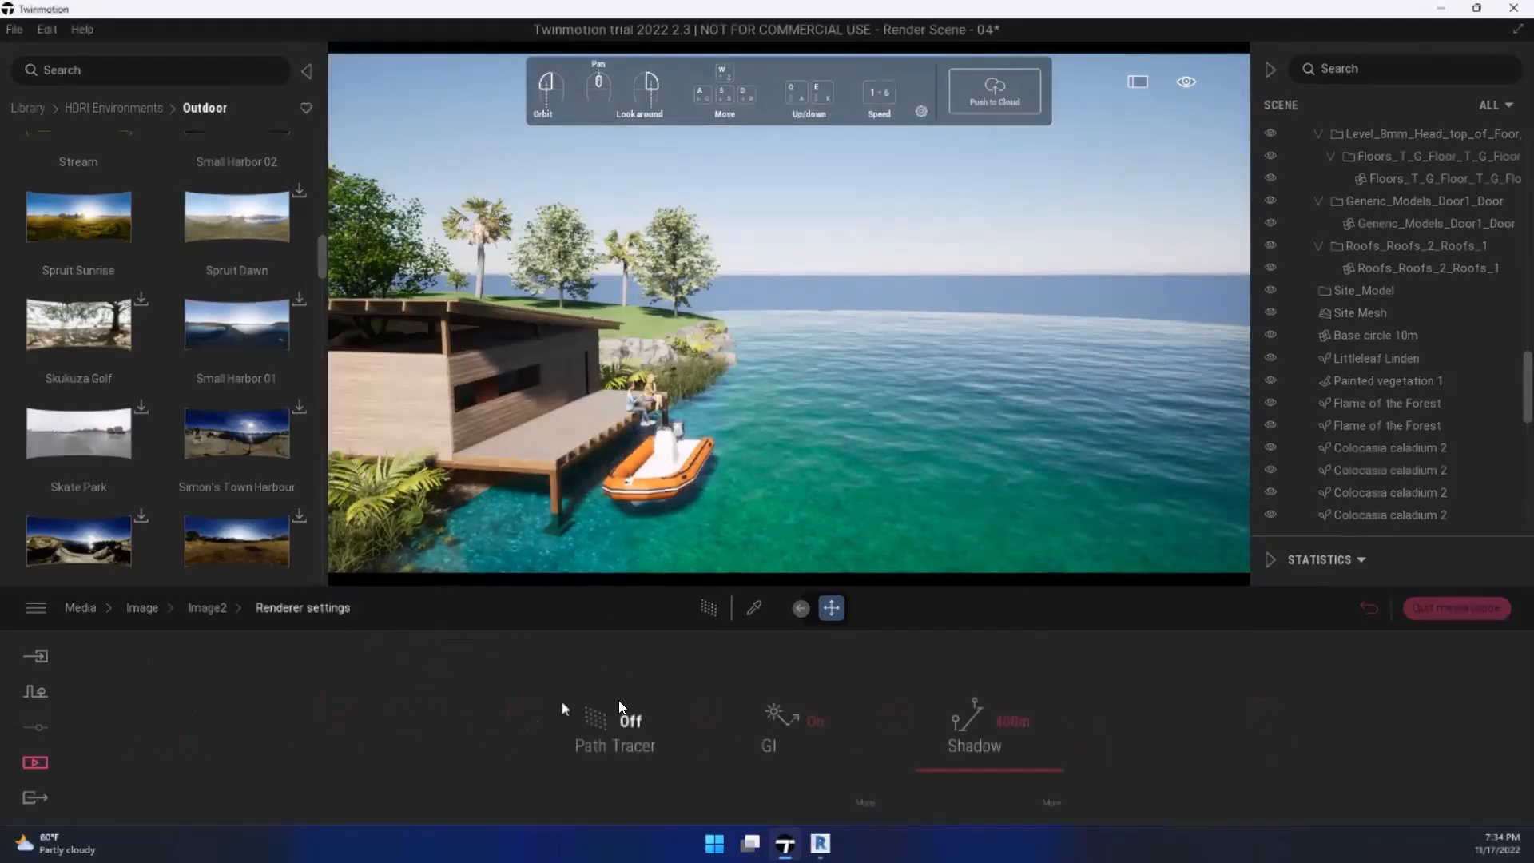
pyautogui.click(191, 609)
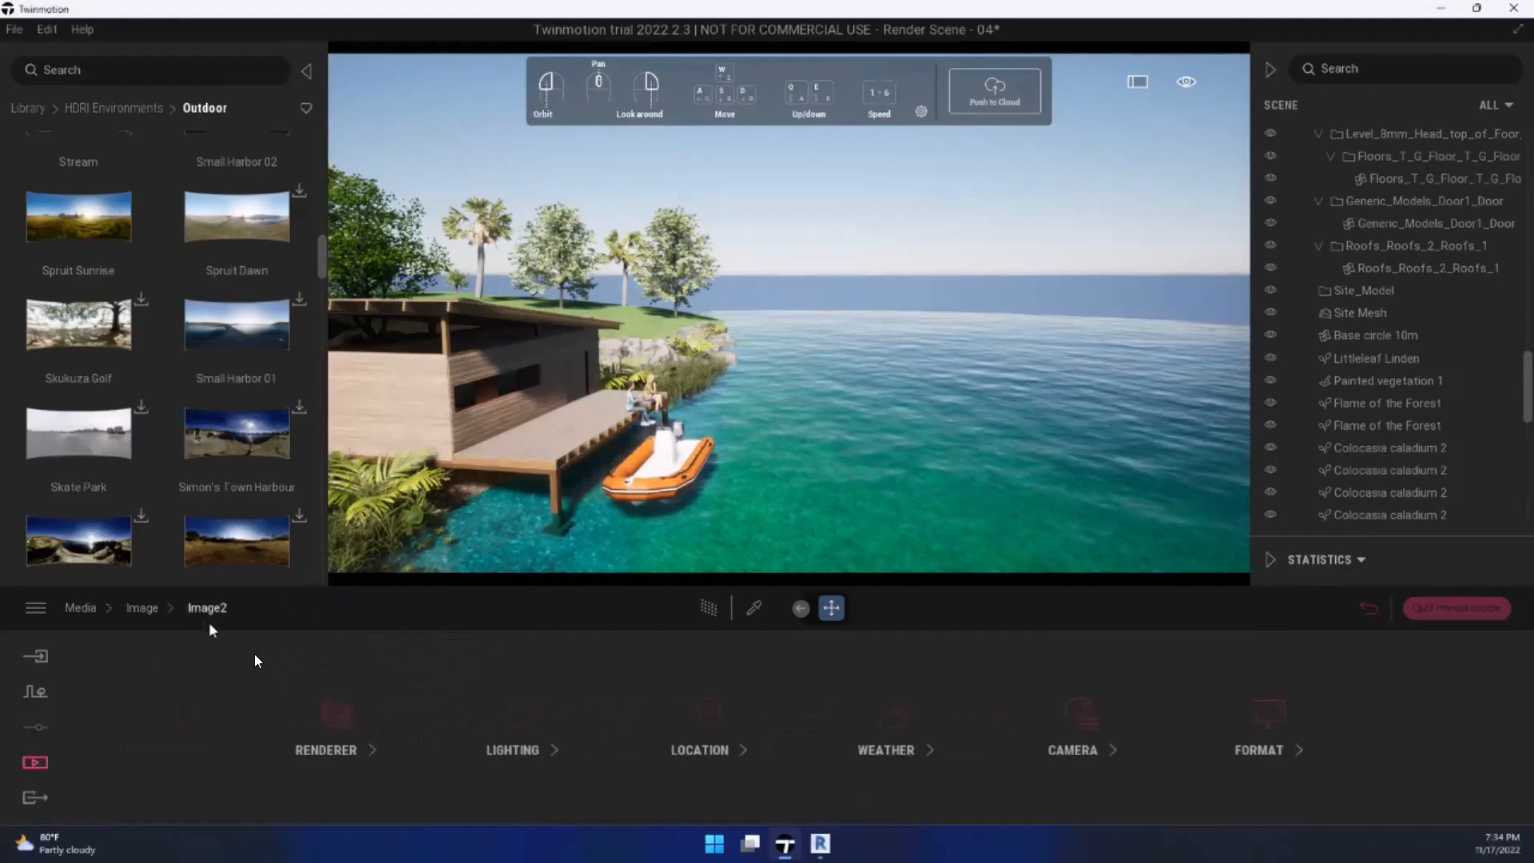
pyautogui.click(511, 711)
pyautogui.click(370, 724)
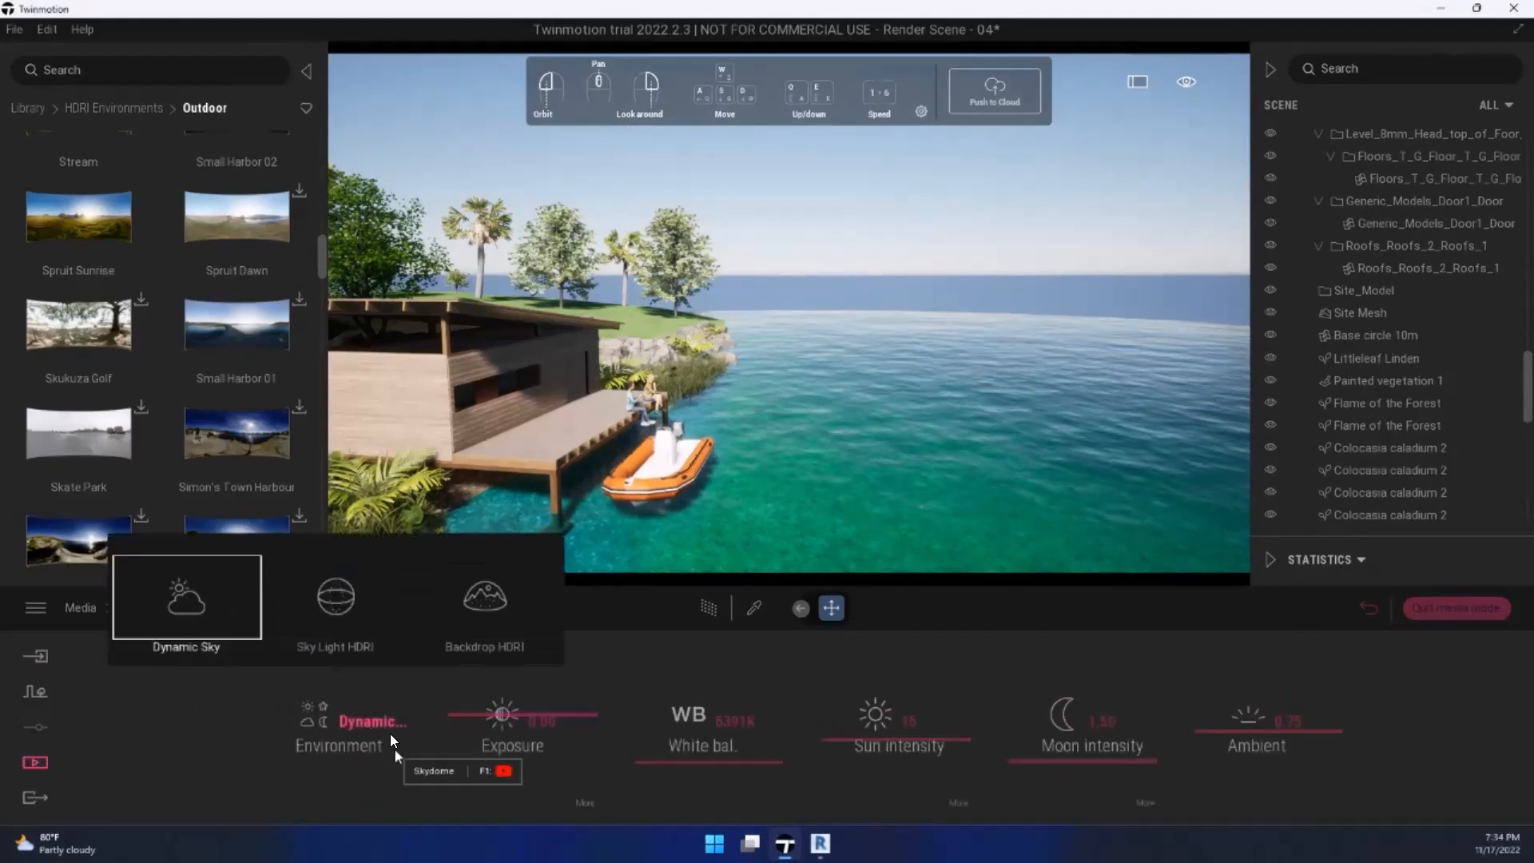
pyautogui.click(339, 620)
# Step: Browse the HDRI environments library to the cloudy noon skies, keeping the boathouse in view
pyautogui.moveTo(674, 502); pyautogui.dragTo(452, 643, button='right')
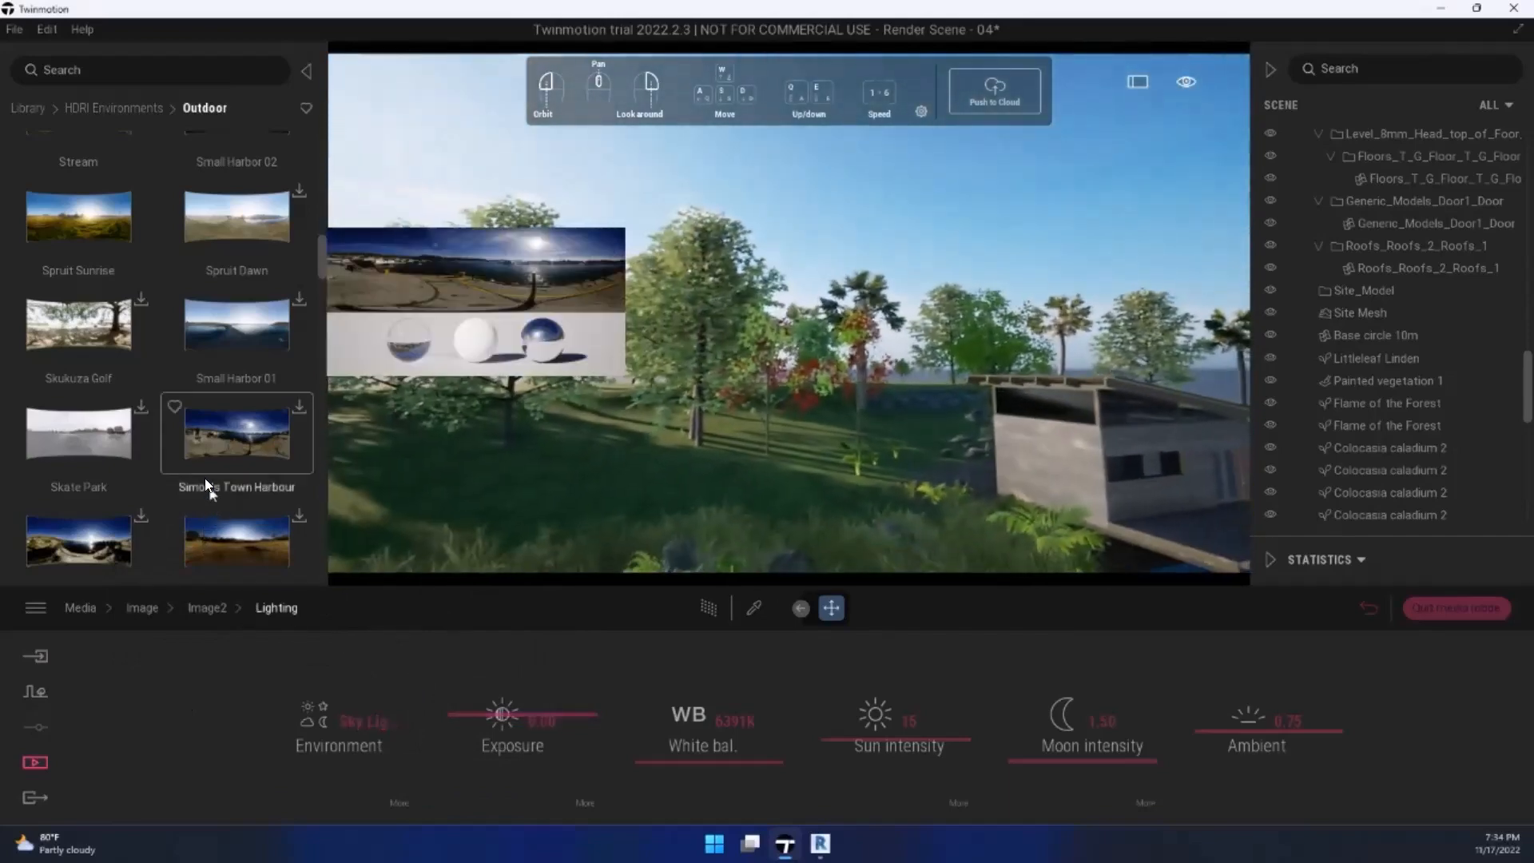
pyautogui.scroll(-5, 208, 495)
pyautogui.scroll(-5, 216, 475)
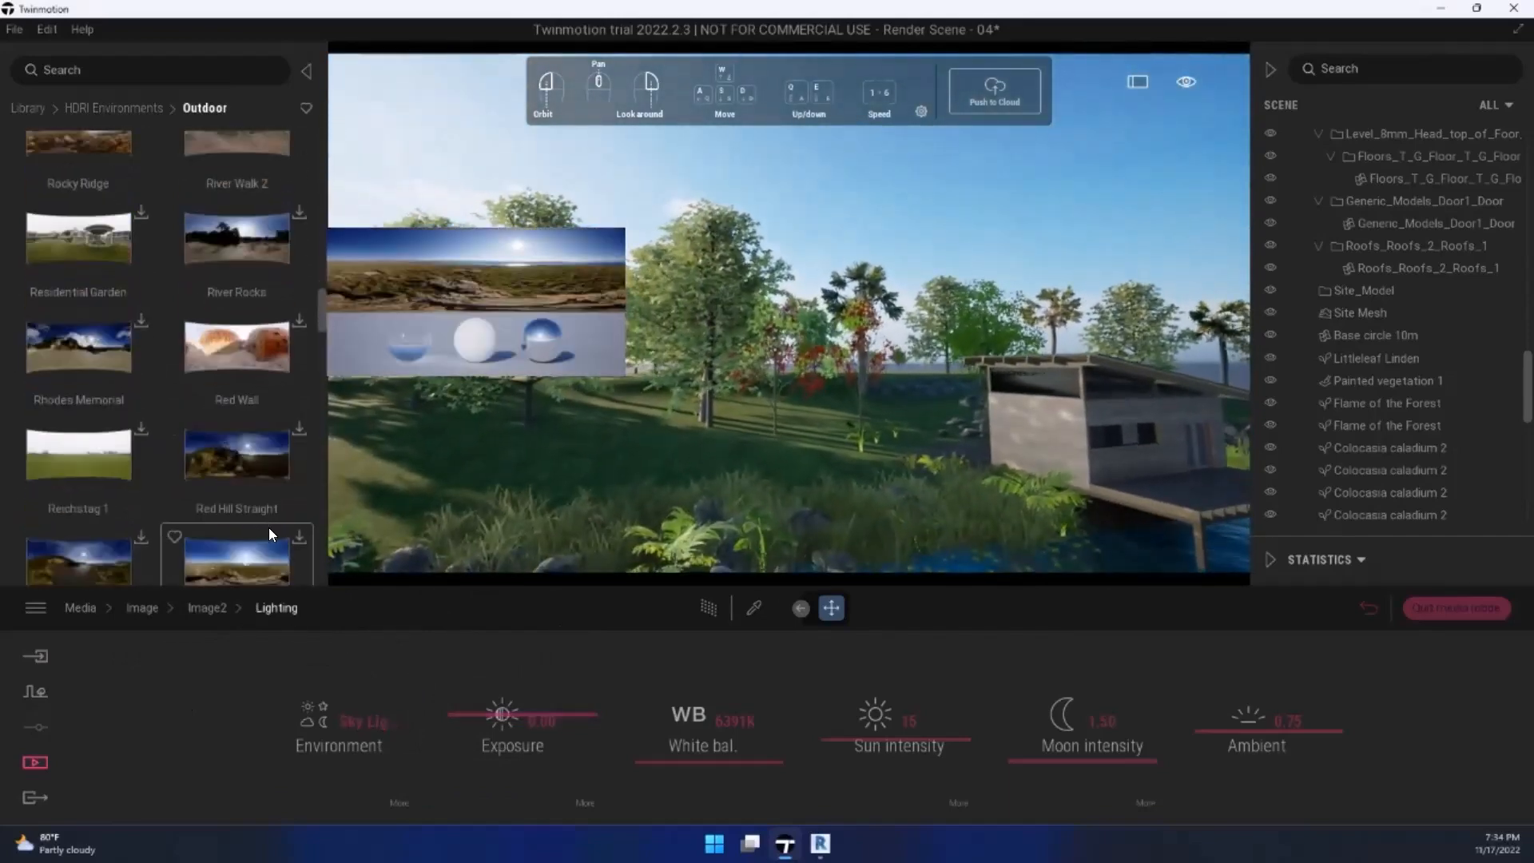
pyautogui.click(144, 109)
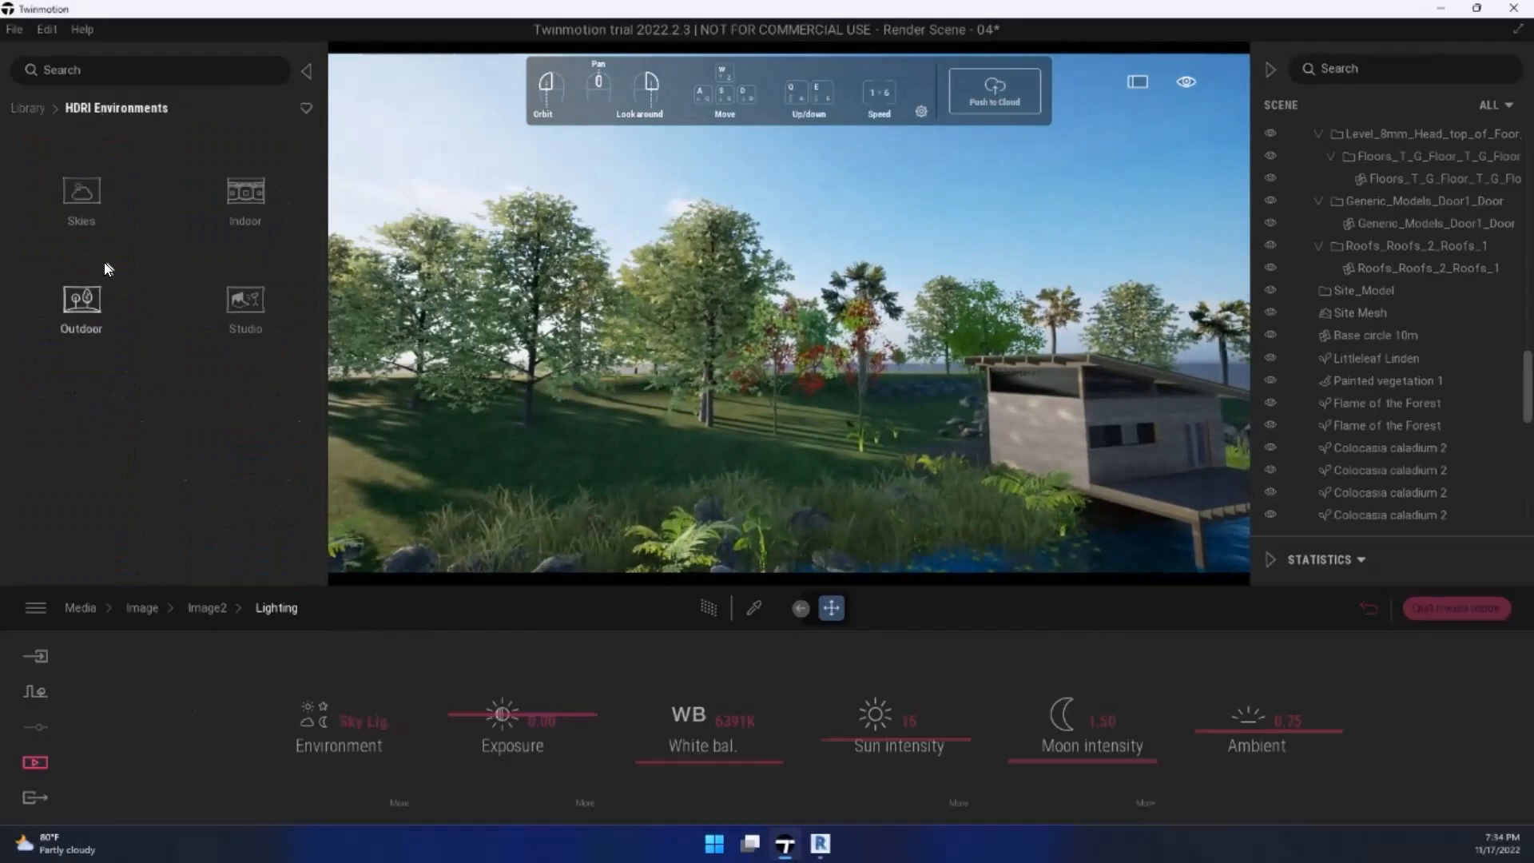
pyautogui.click(90, 184)
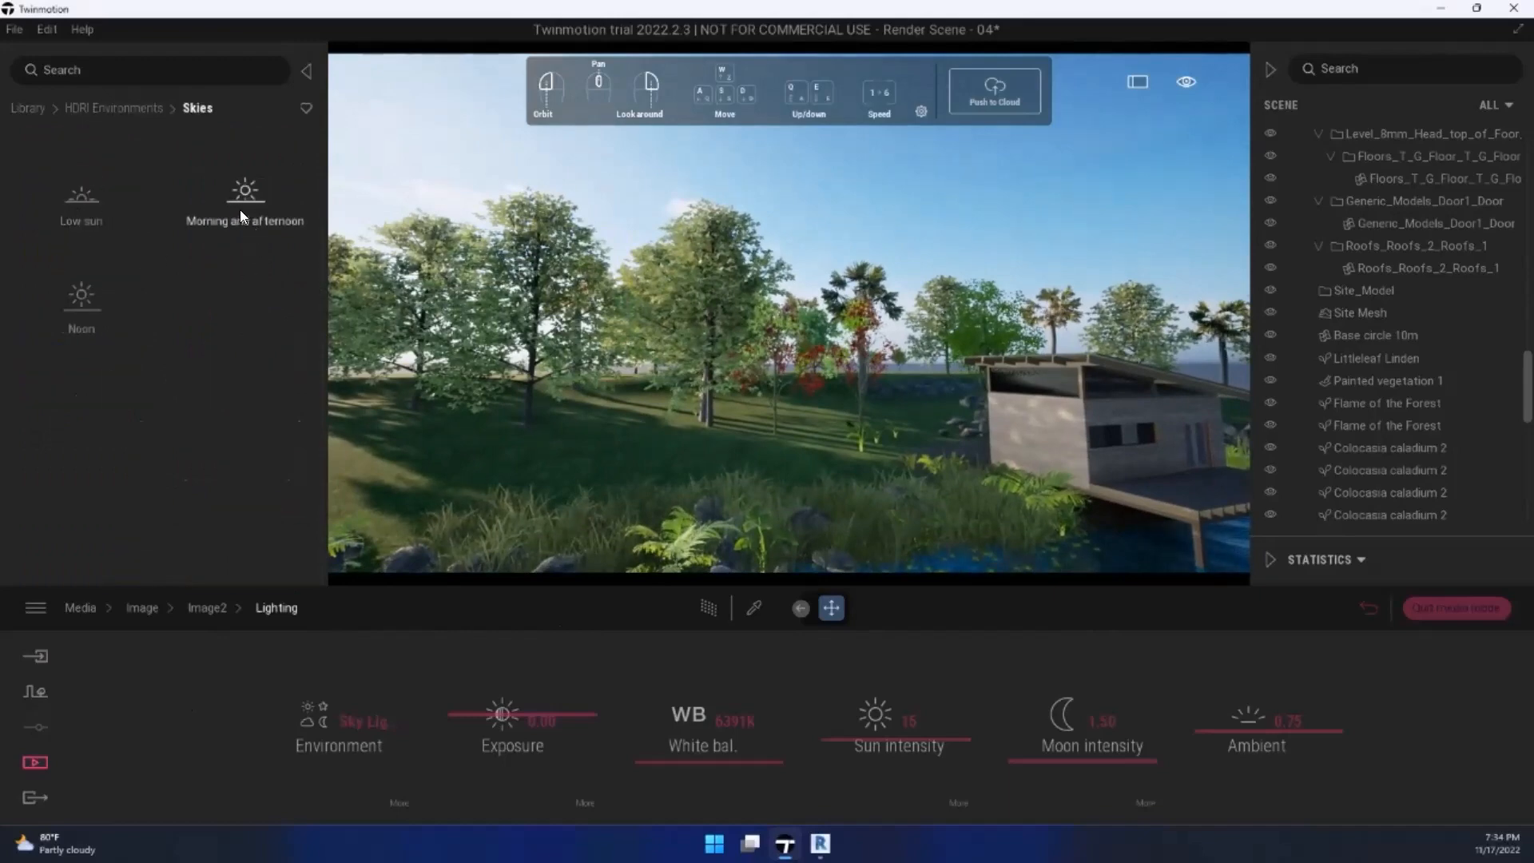
pyautogui.click(79, 303)
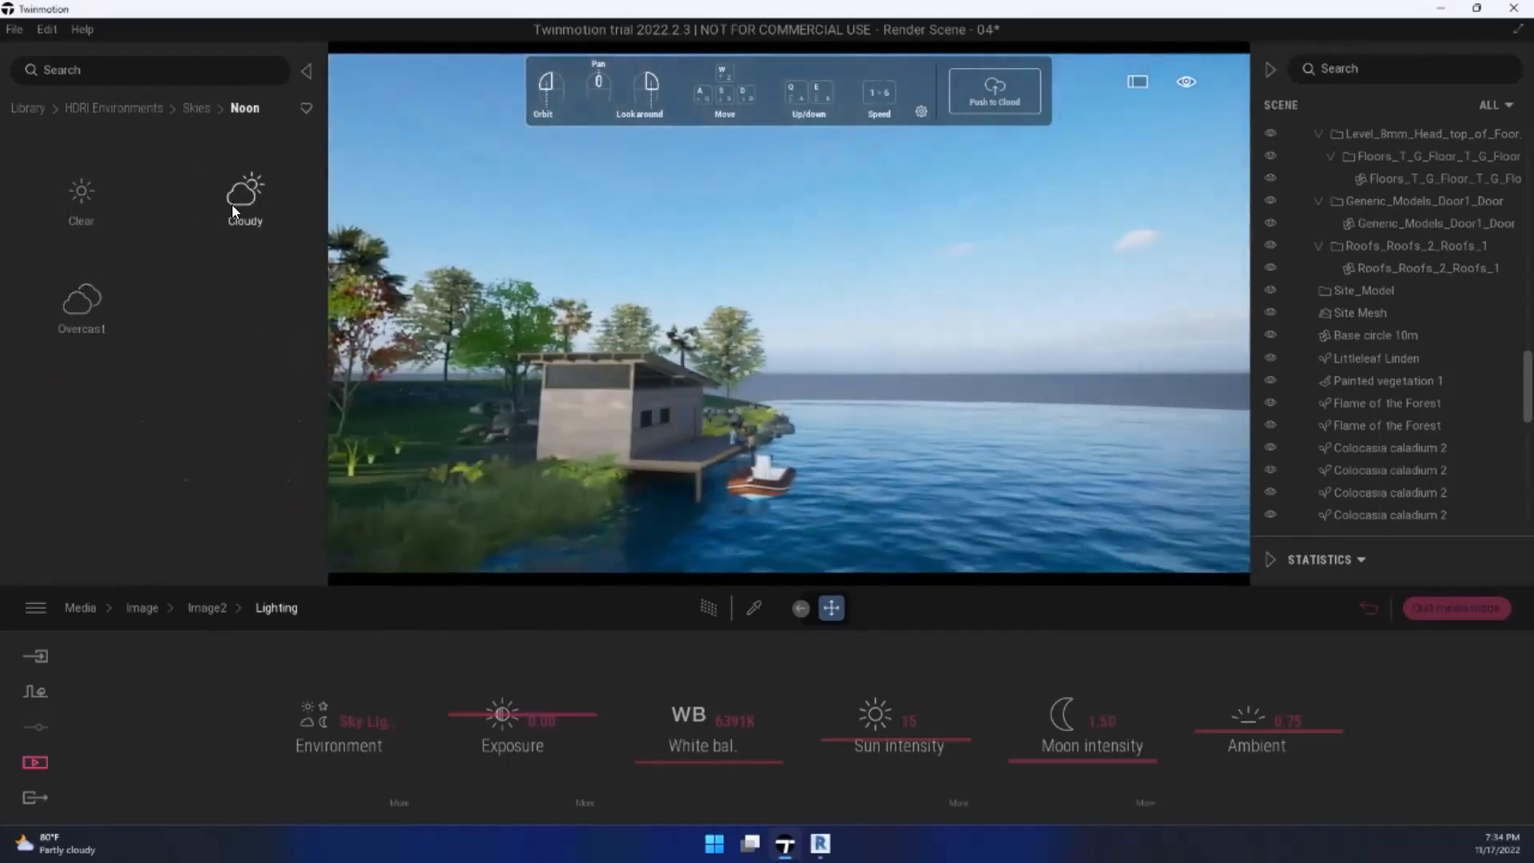
pyautogui.click(254, 196)
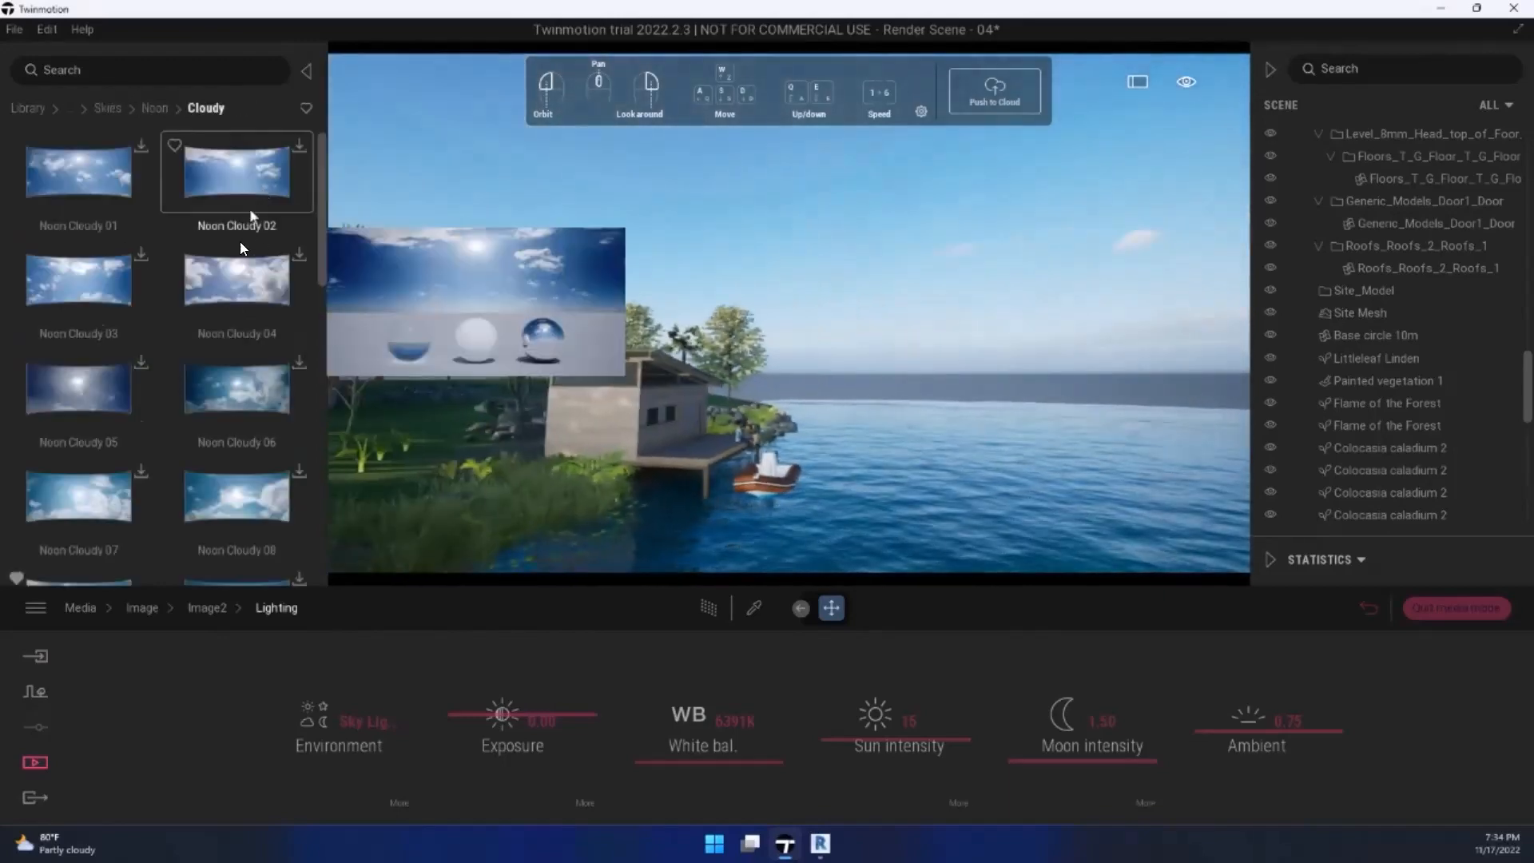
# Step: Download the Noon Cloudy 04 sky and open Image2's Sky Light HDRI settings
pyautogui.scroll(-5, 234, 270)
pyautogui.scroll(5, 234, 278)
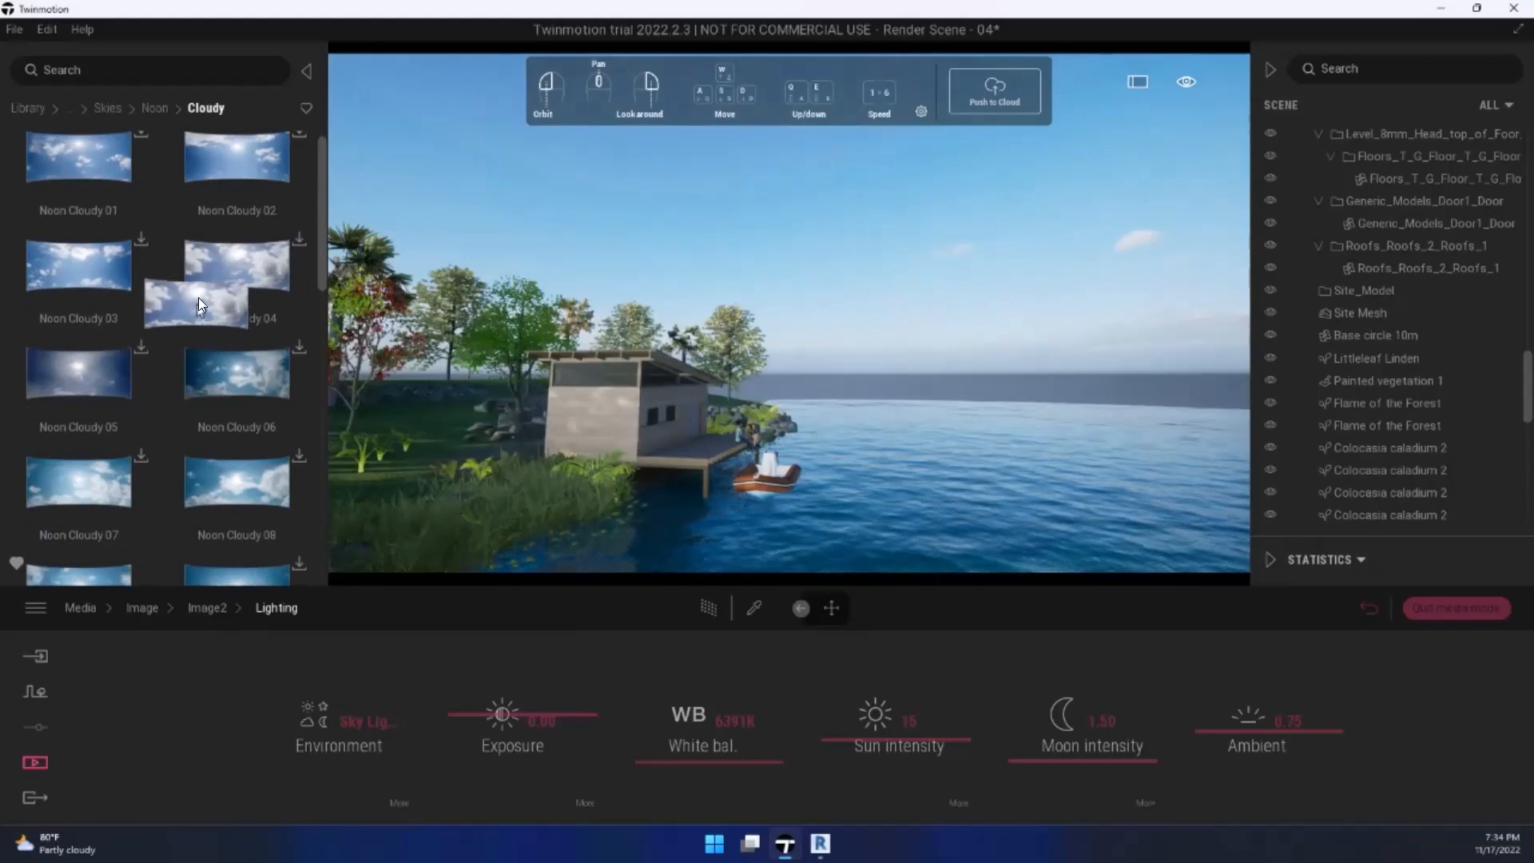
pyautogui.moveTo(199, 297); pyautogui.dragTo(265, 259)
pyautogui.click(297, 247)
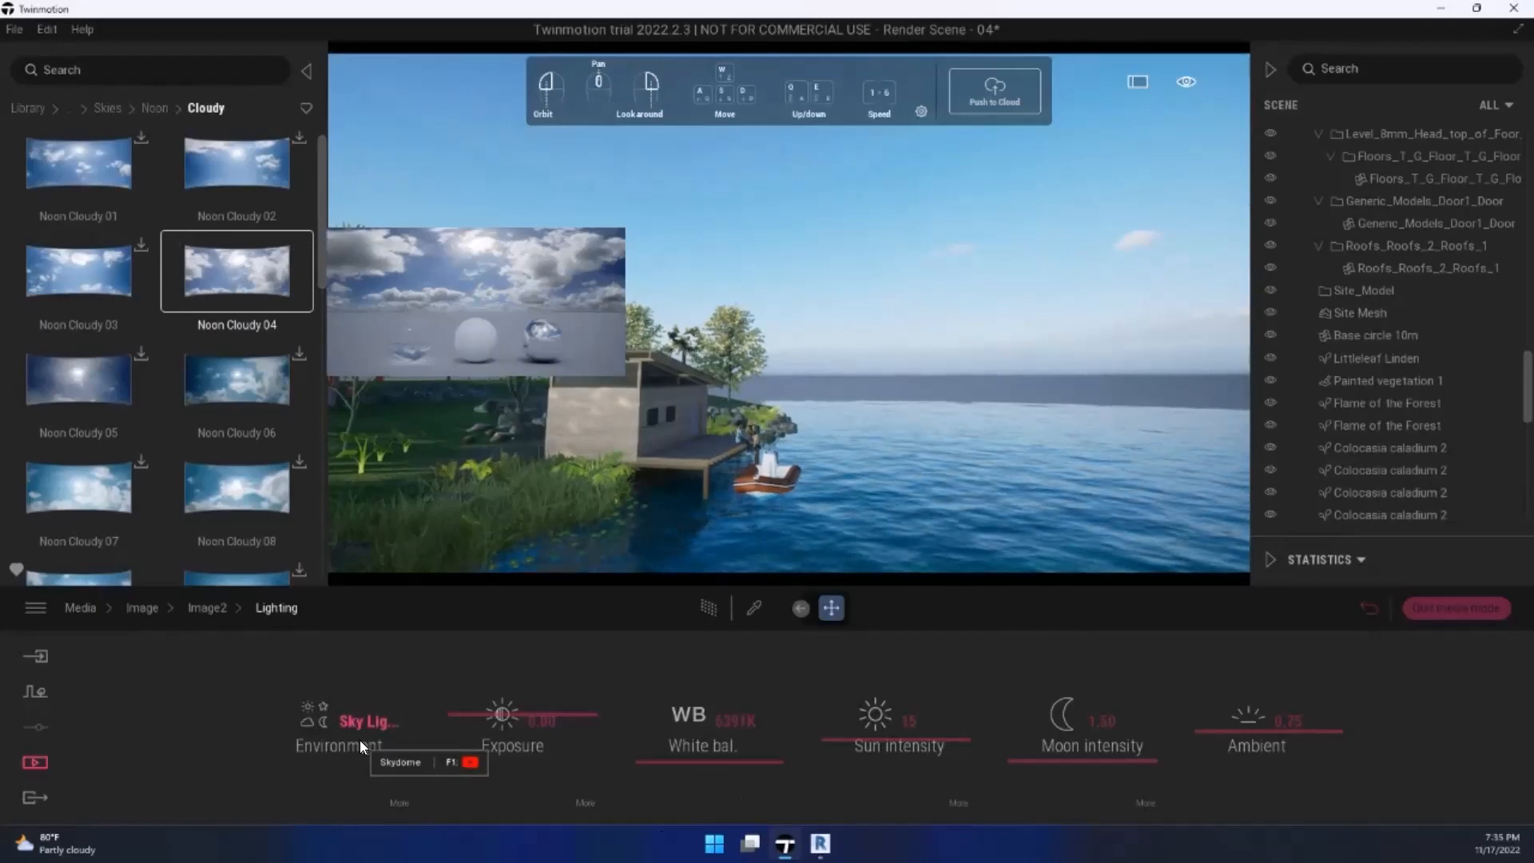
pyautogui.click(405, 803)
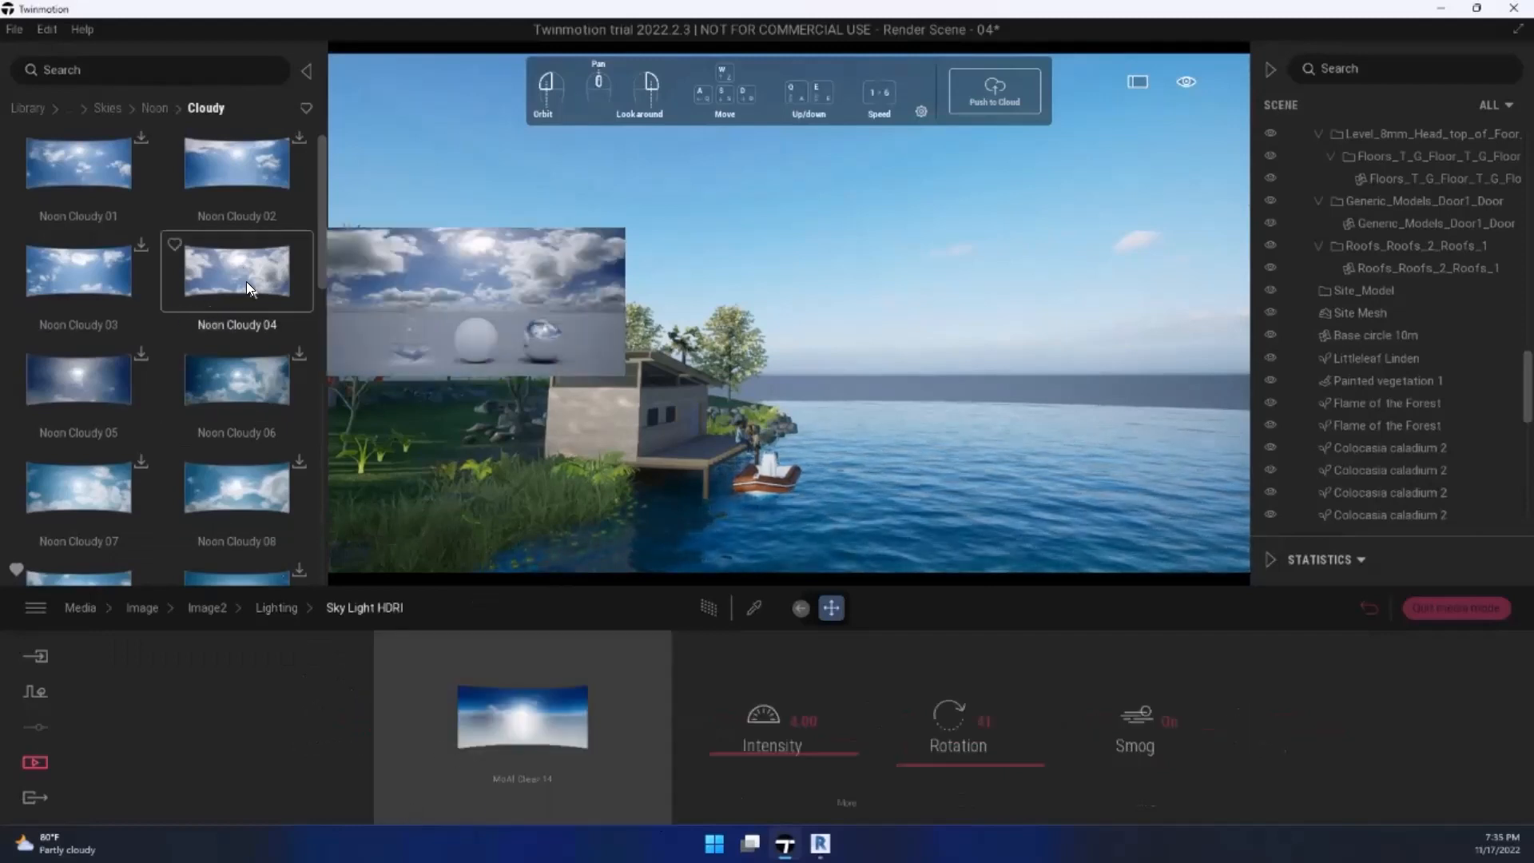
# Step: Apply the Noon Cloudy 04 sky to Image2's Sky Light HDRI and frame the boathouse, dock and boat
pyautogui.moveTo(247, 281); pyautogui.dragTo(546, 753)
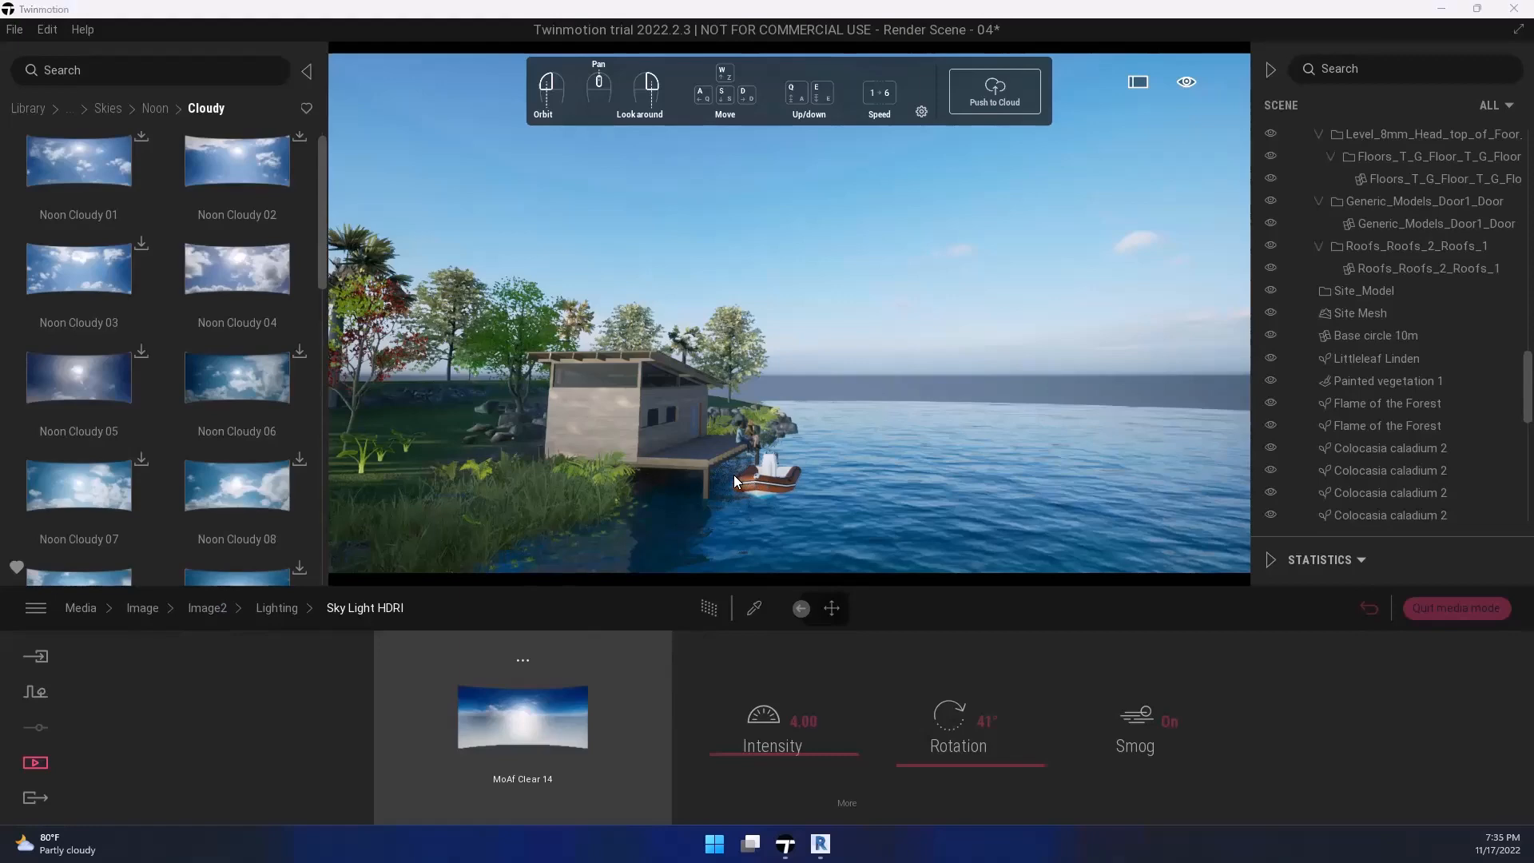
pyautogui.moveTo(755, 470); pyautogui.dragTo(779, 459, button='right')
pyautogui.press('w')
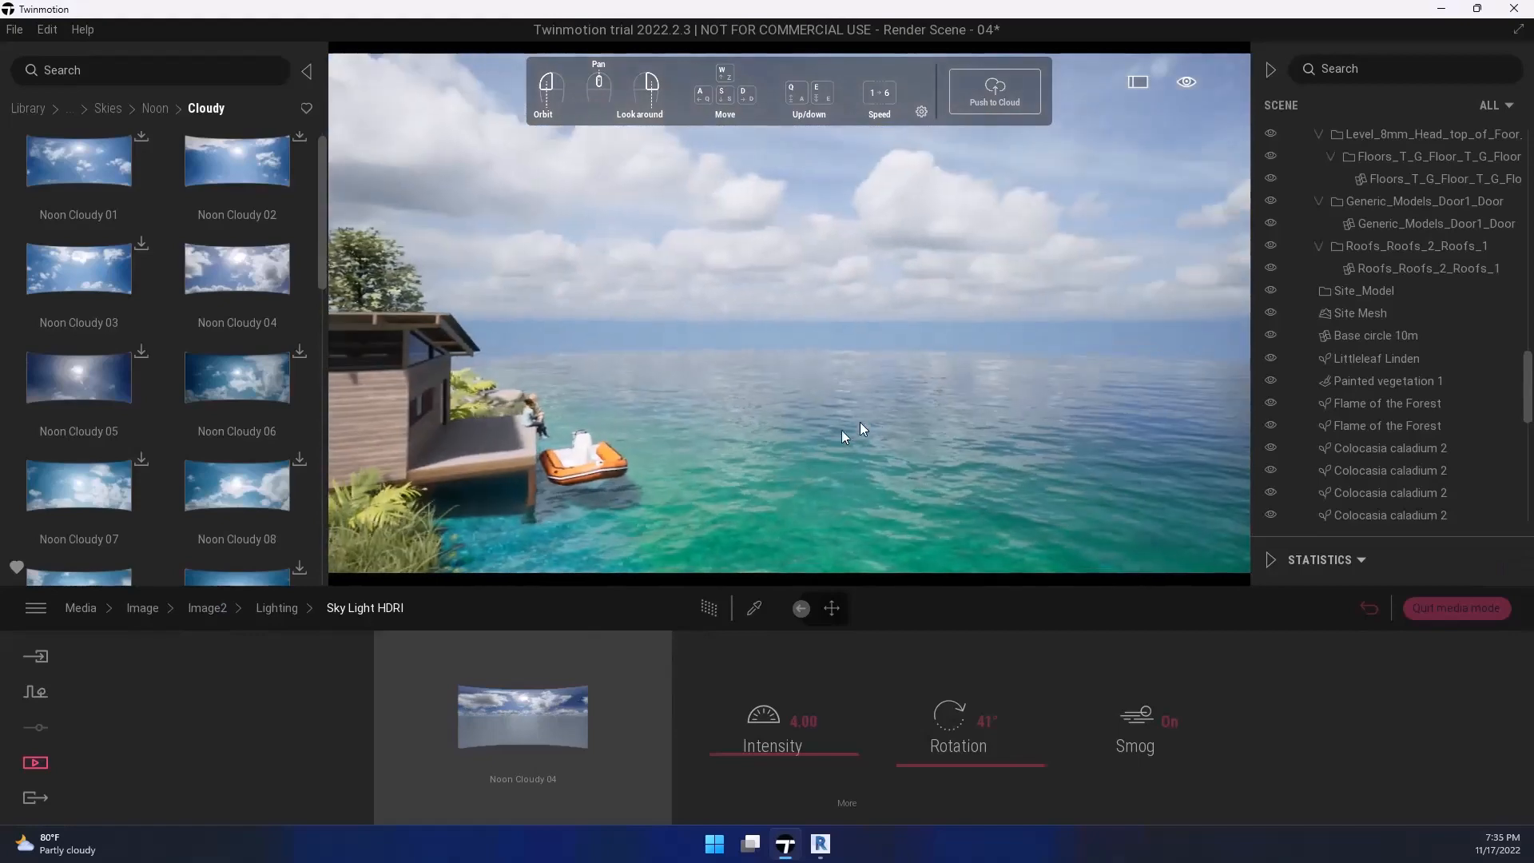
pyautogui.moveTo(917, 375); pyautogui.dragTo(1045, 389, button='right')
pyautogui.press('d')
pyautogui.press('w')
pyautogui.press('w')
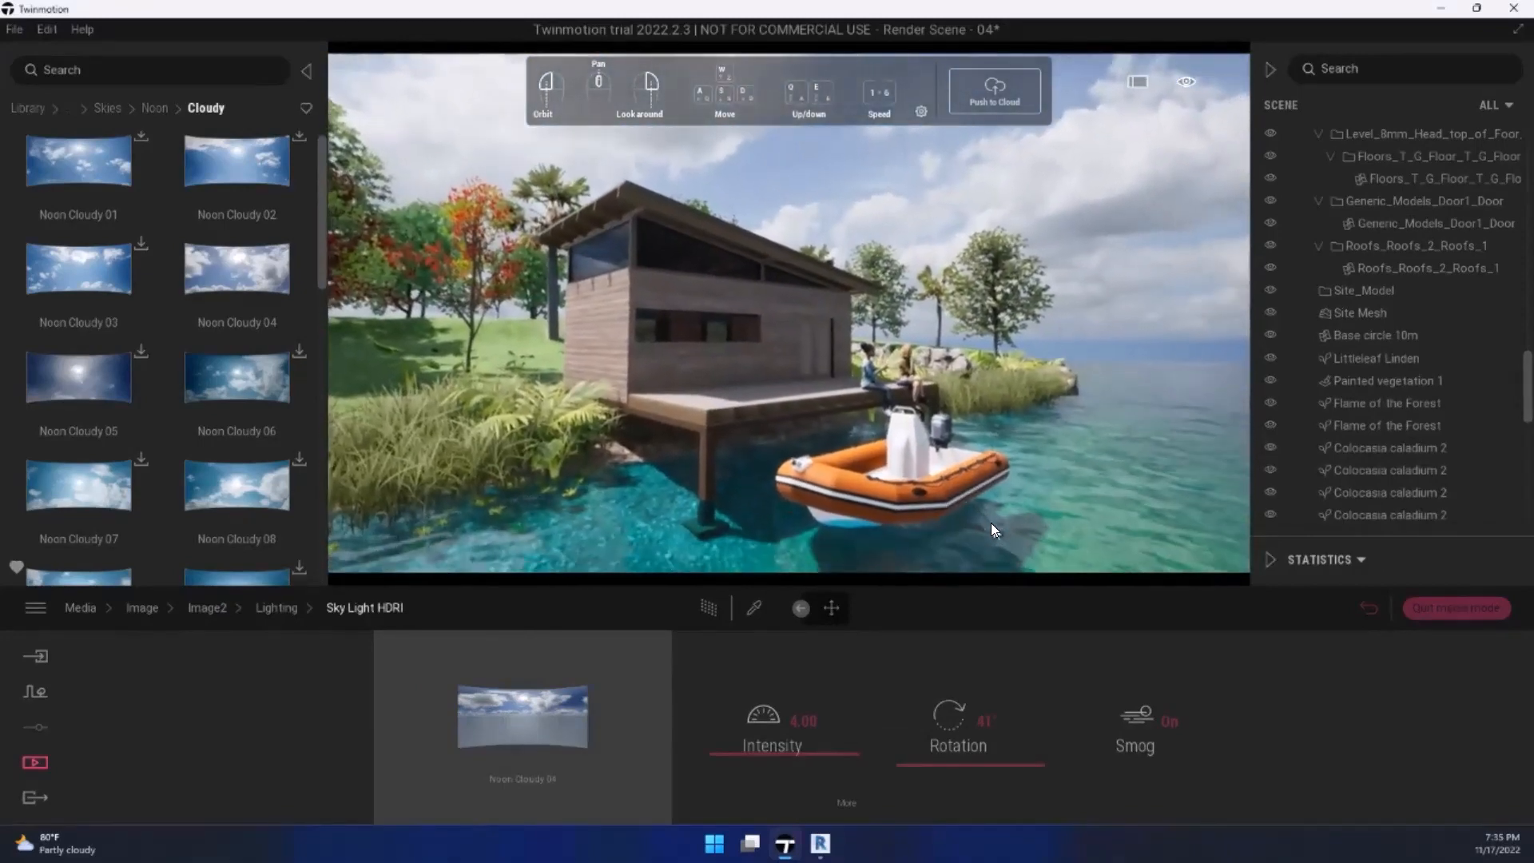
pyautogui.press('a')
# Step: Set Image2's HDRI rotation to 225° with slightly lower intensity, and set its ambient lighting to 0.72
pyautogui.moveTo(951, 762); pyautogui.dragTo(962, 700)
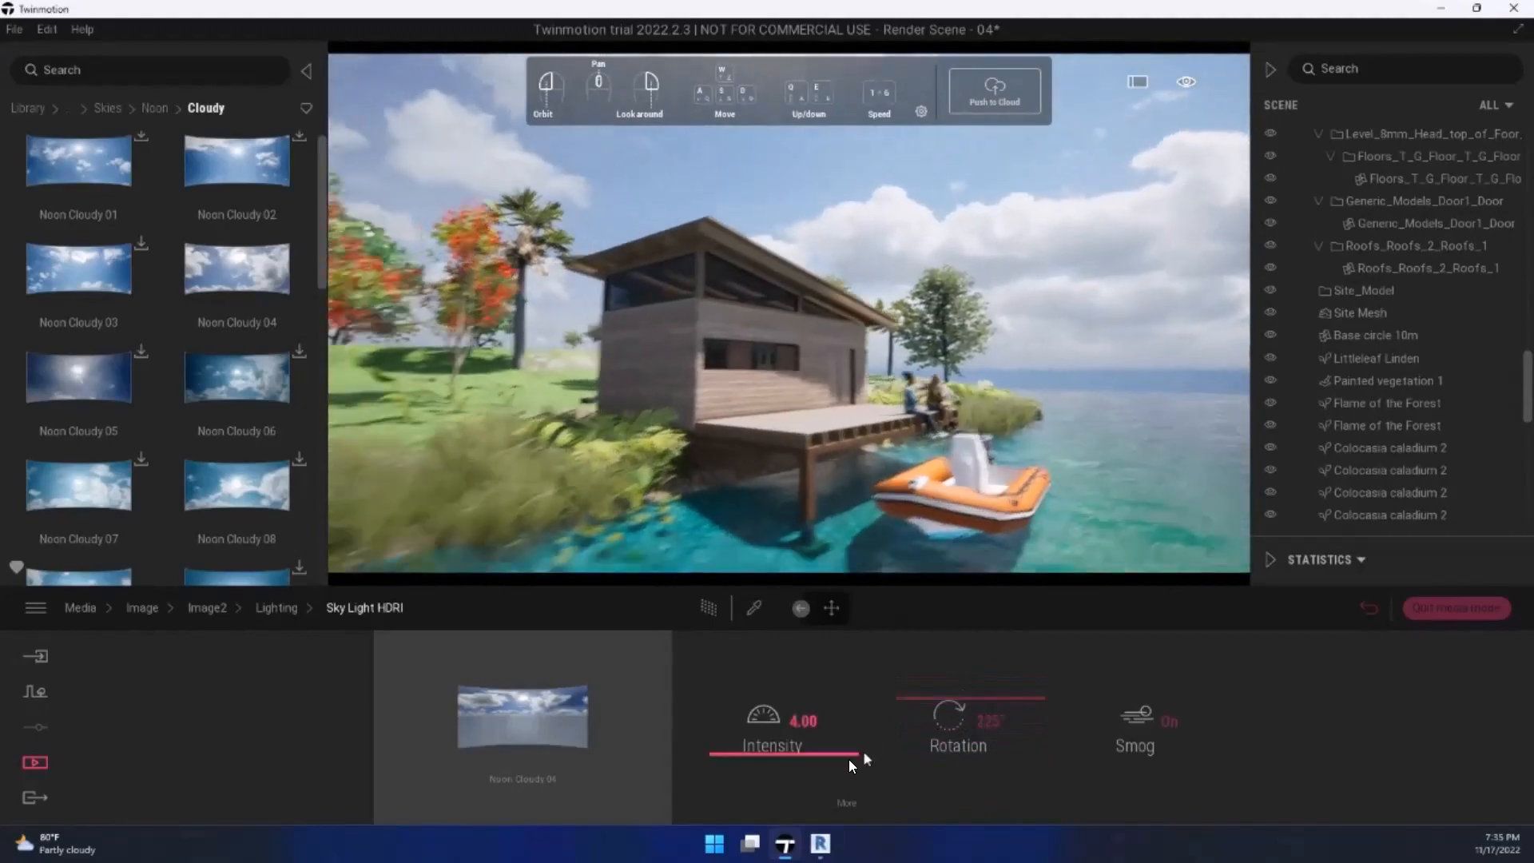
pyautogui.moveTo(821, 756)
pyautogui.mouseDown()
pyautogui.moveTo(821, 791)
pyautogui.moveTo(831, 759)
pyautogui.mouseUp()
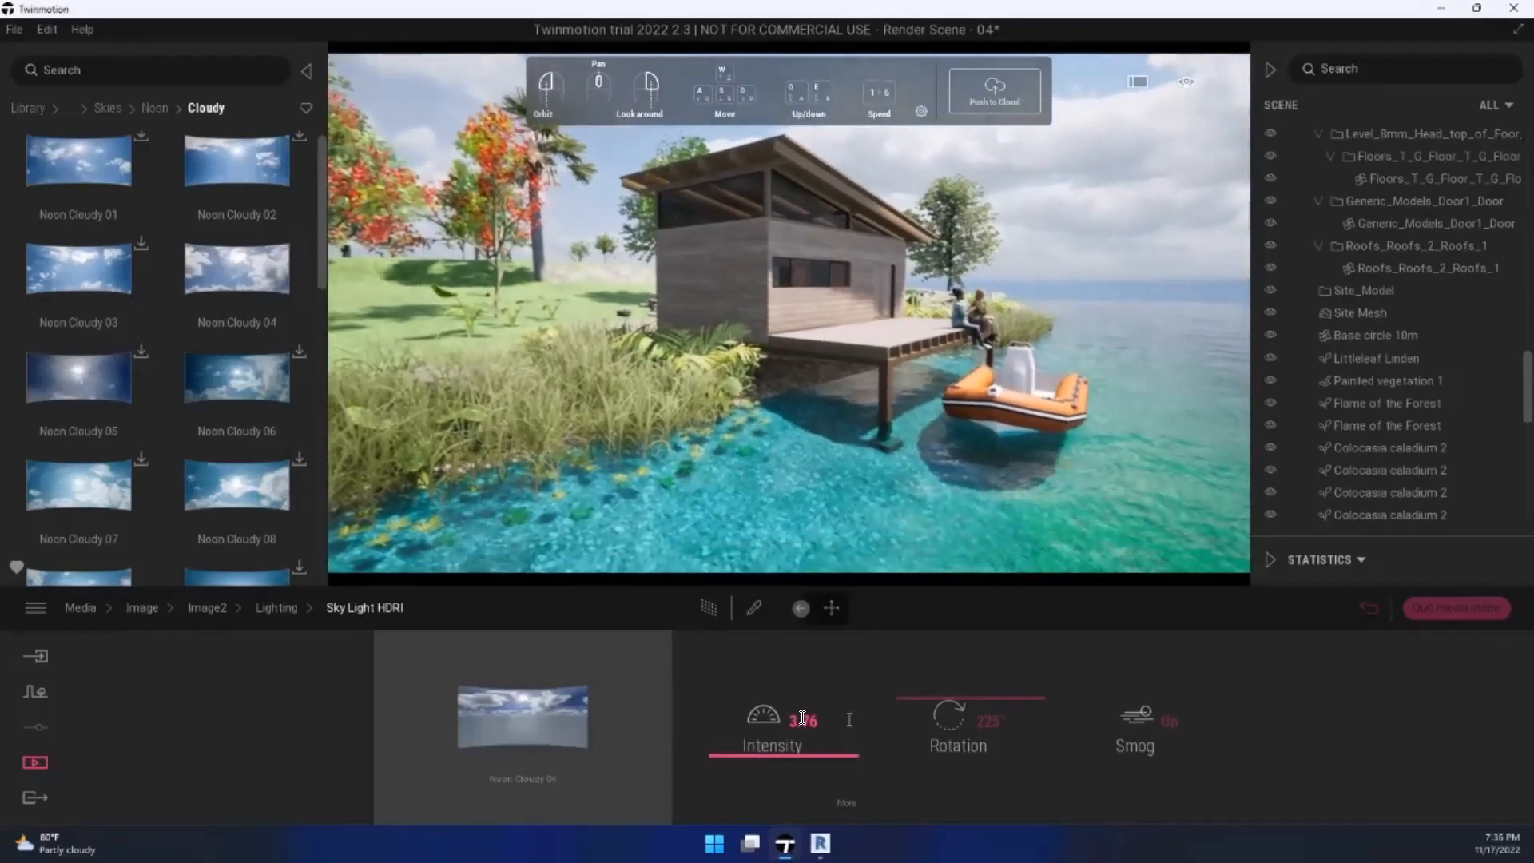
pyautogui.click(276, 607)
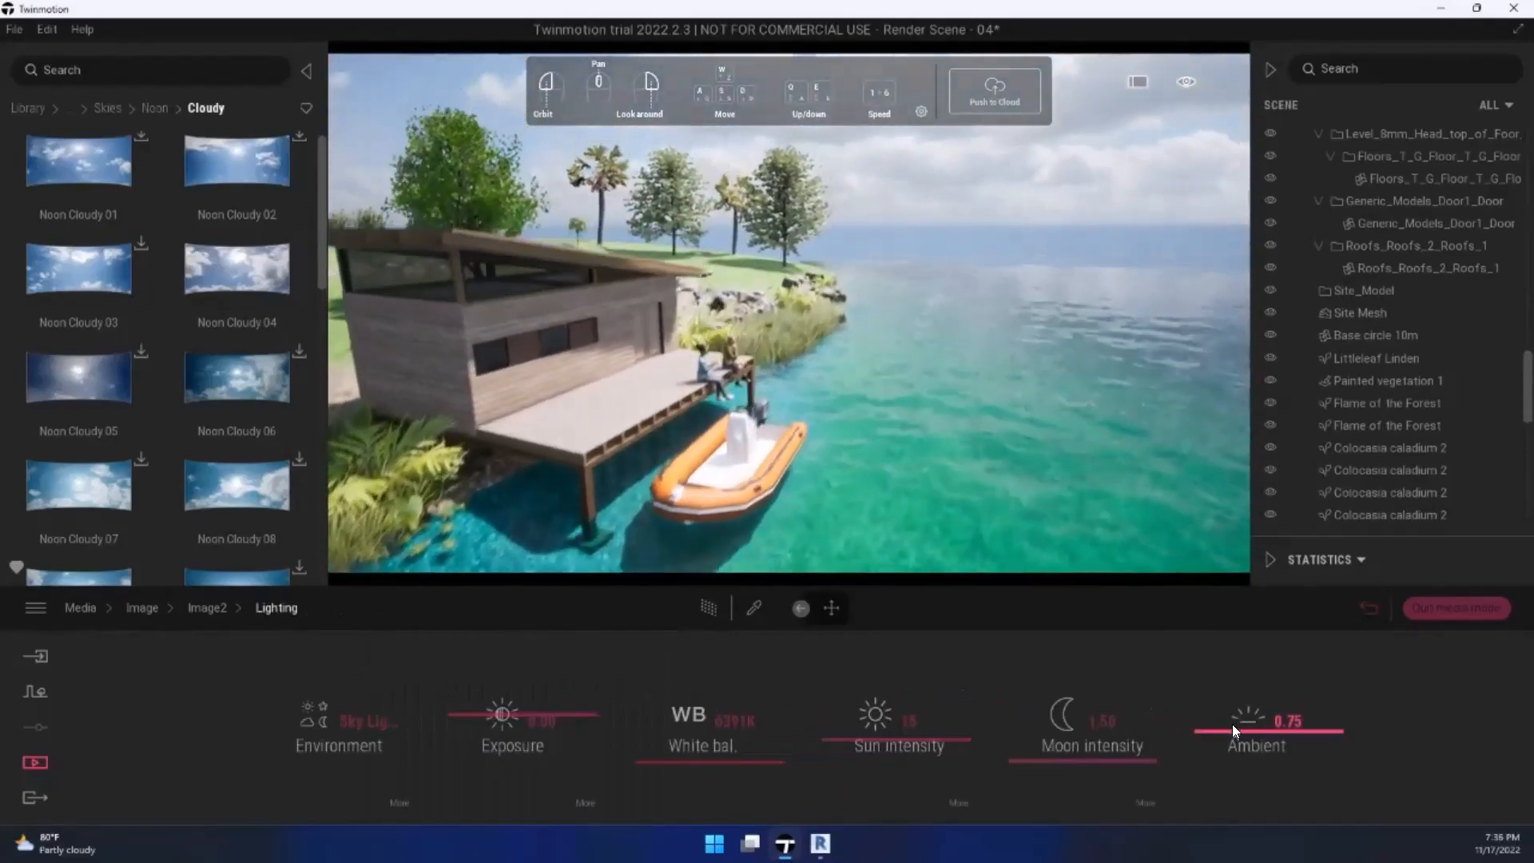
pyautogui.moveTo(1232, 724); pyautogui.dragTo(1227, 737)
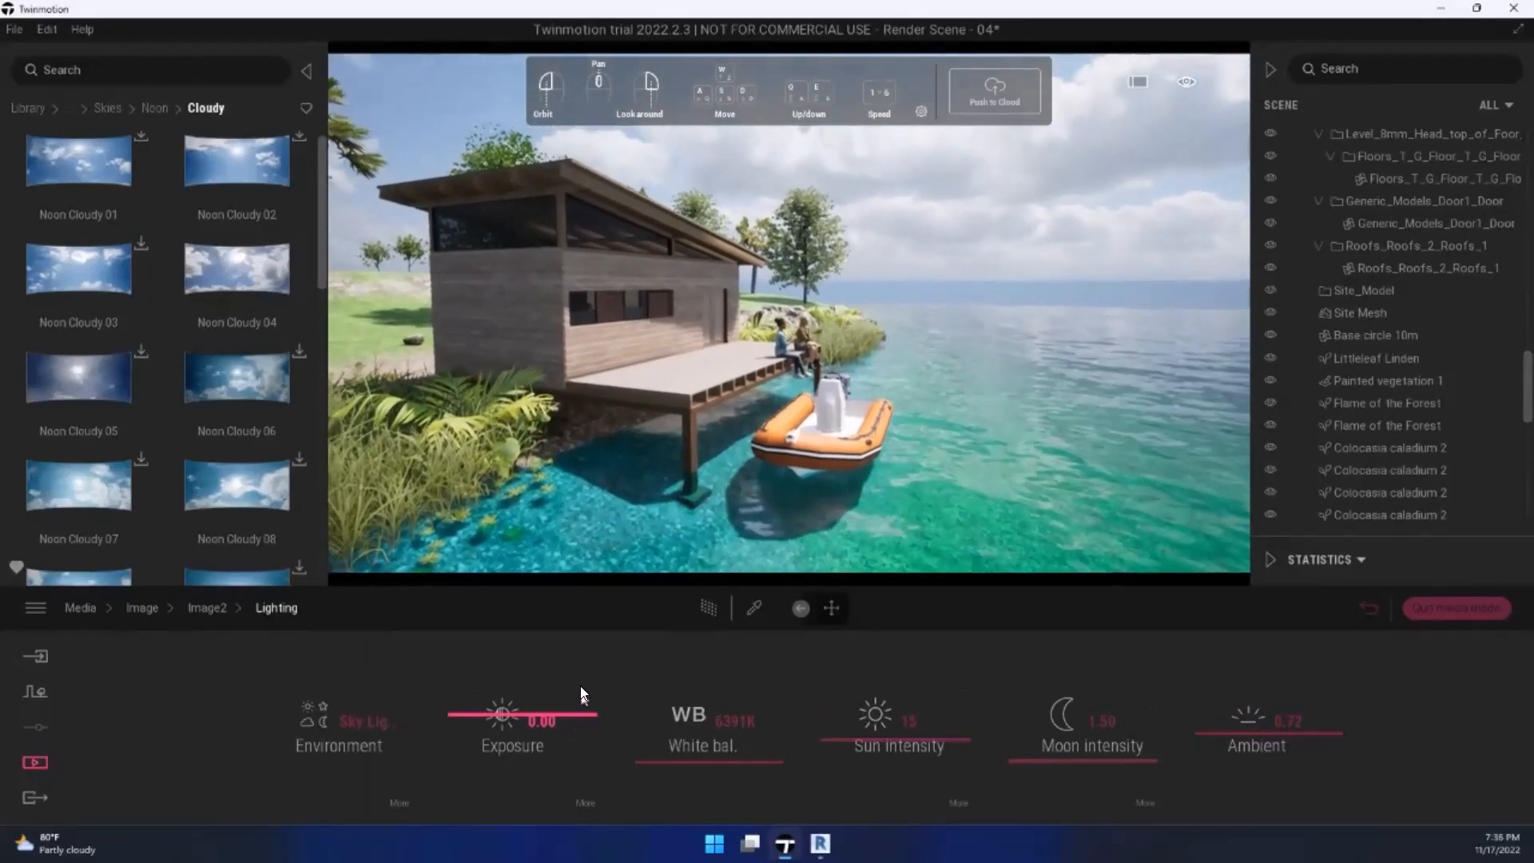
# Step: Return to the media image list and compare the lighting of View fr Pond with Image2
pyautogui.click(207, 608)
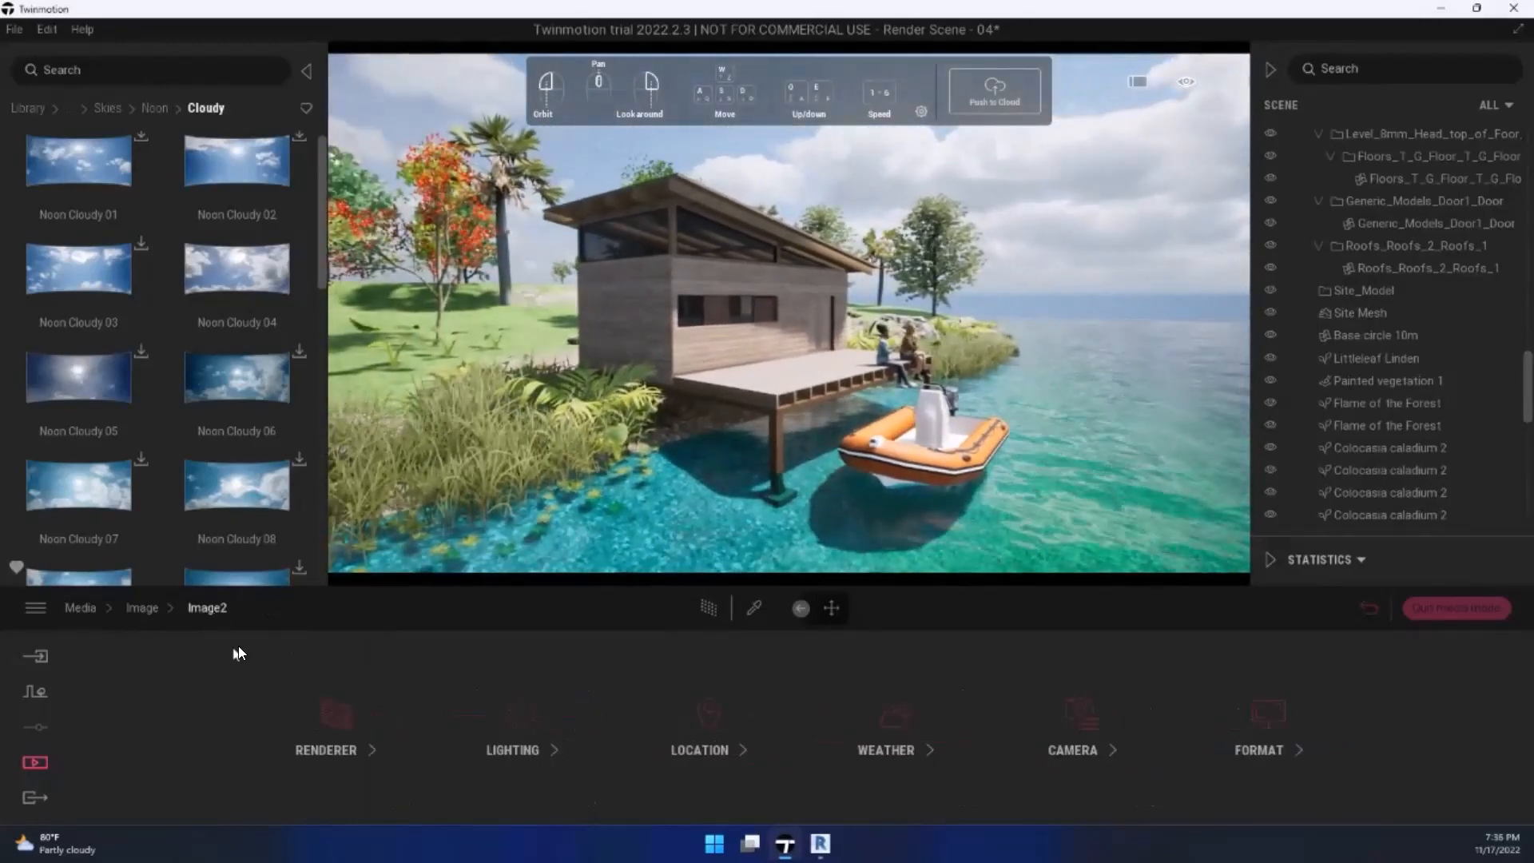
pyautogui.click(159, 607)
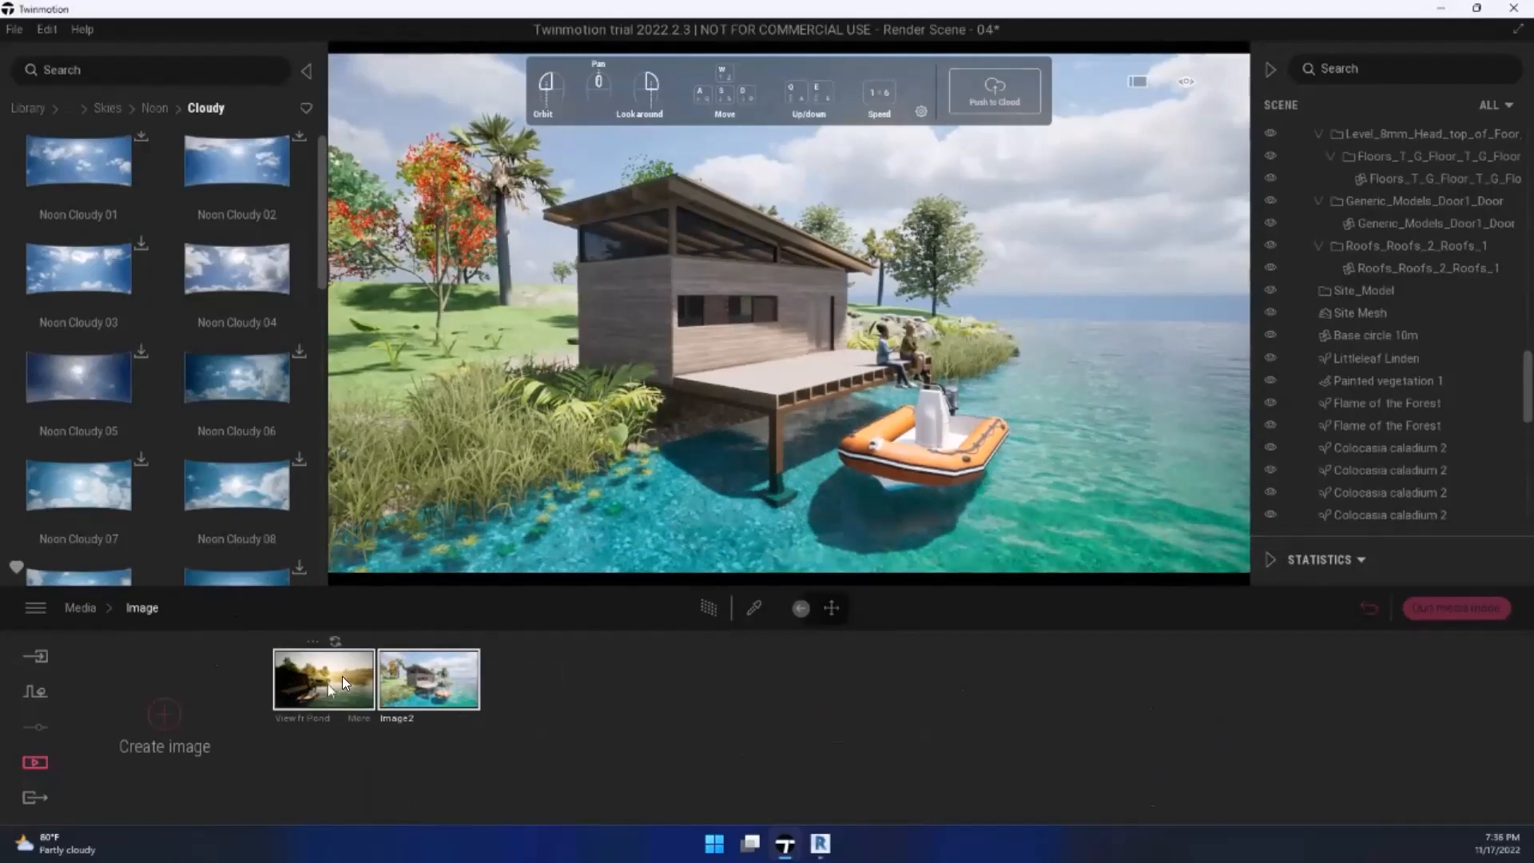
pyautogui.click(299, 697)
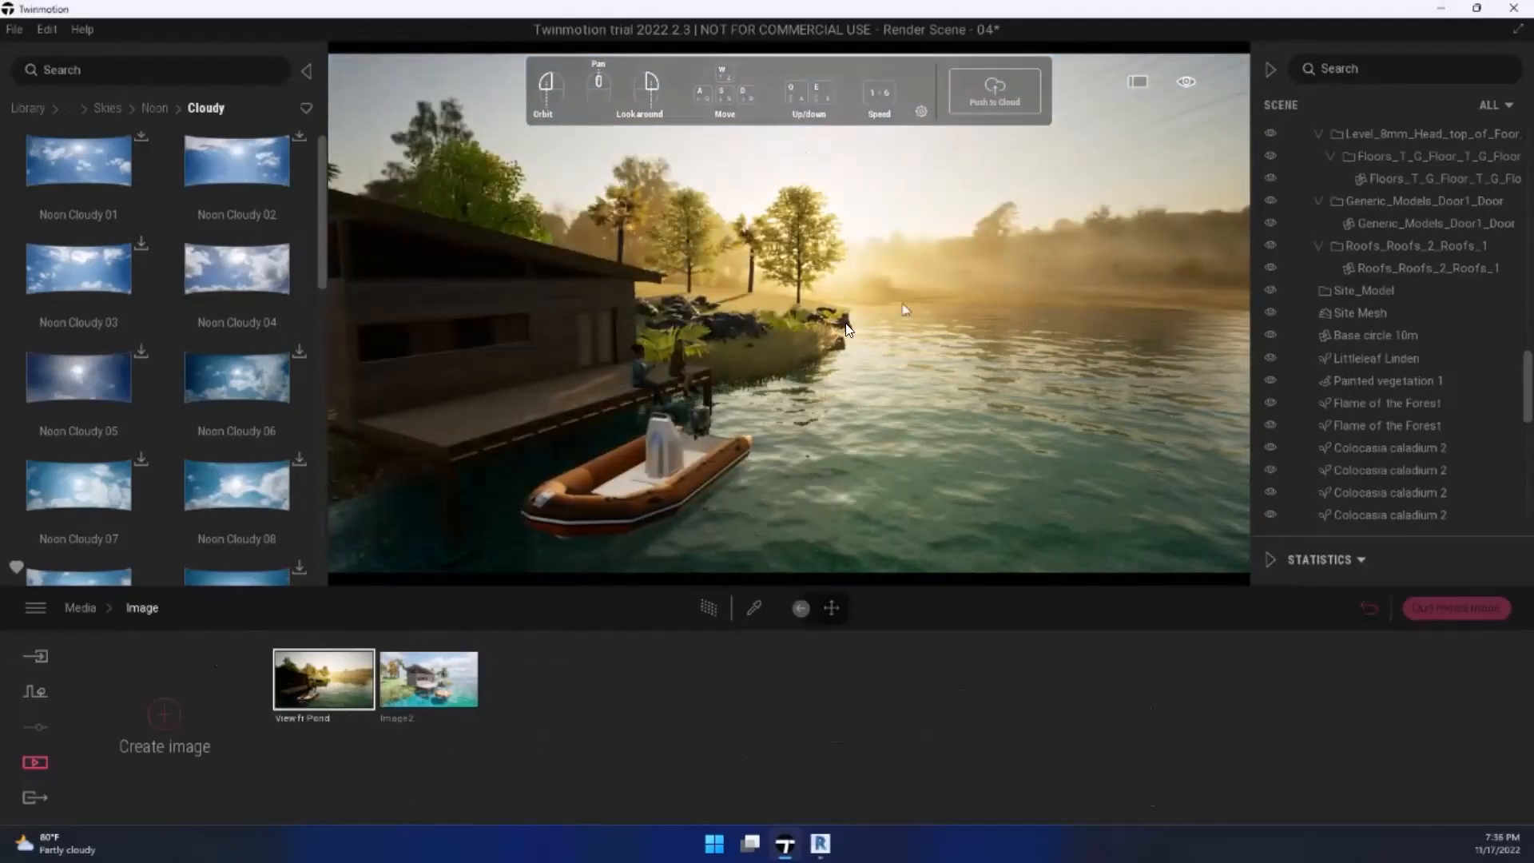
pyautogui.click(400, 674)
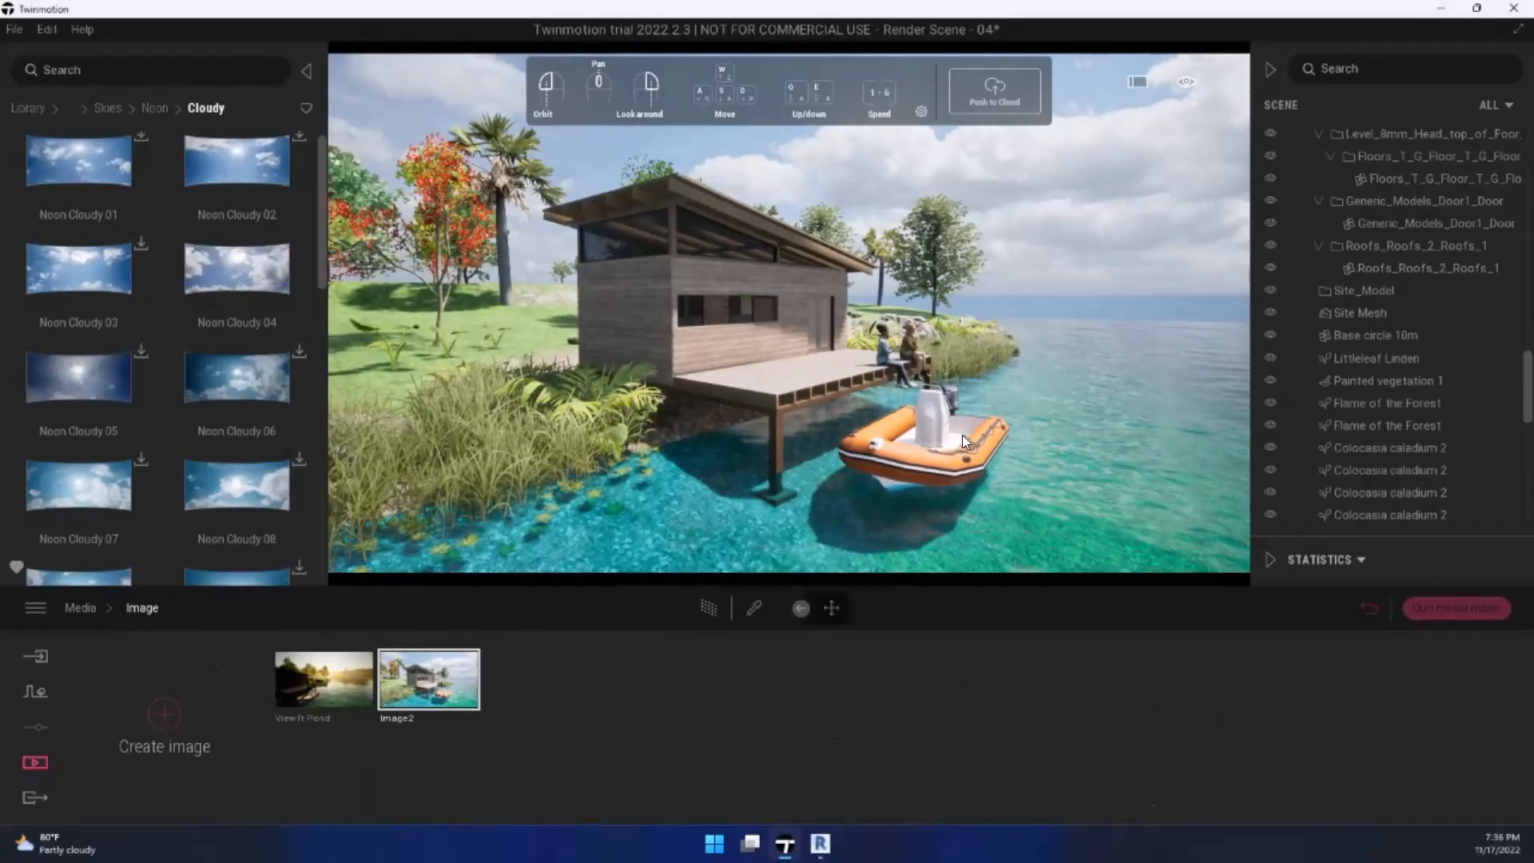
pyautogui.moveTo(425, 687)
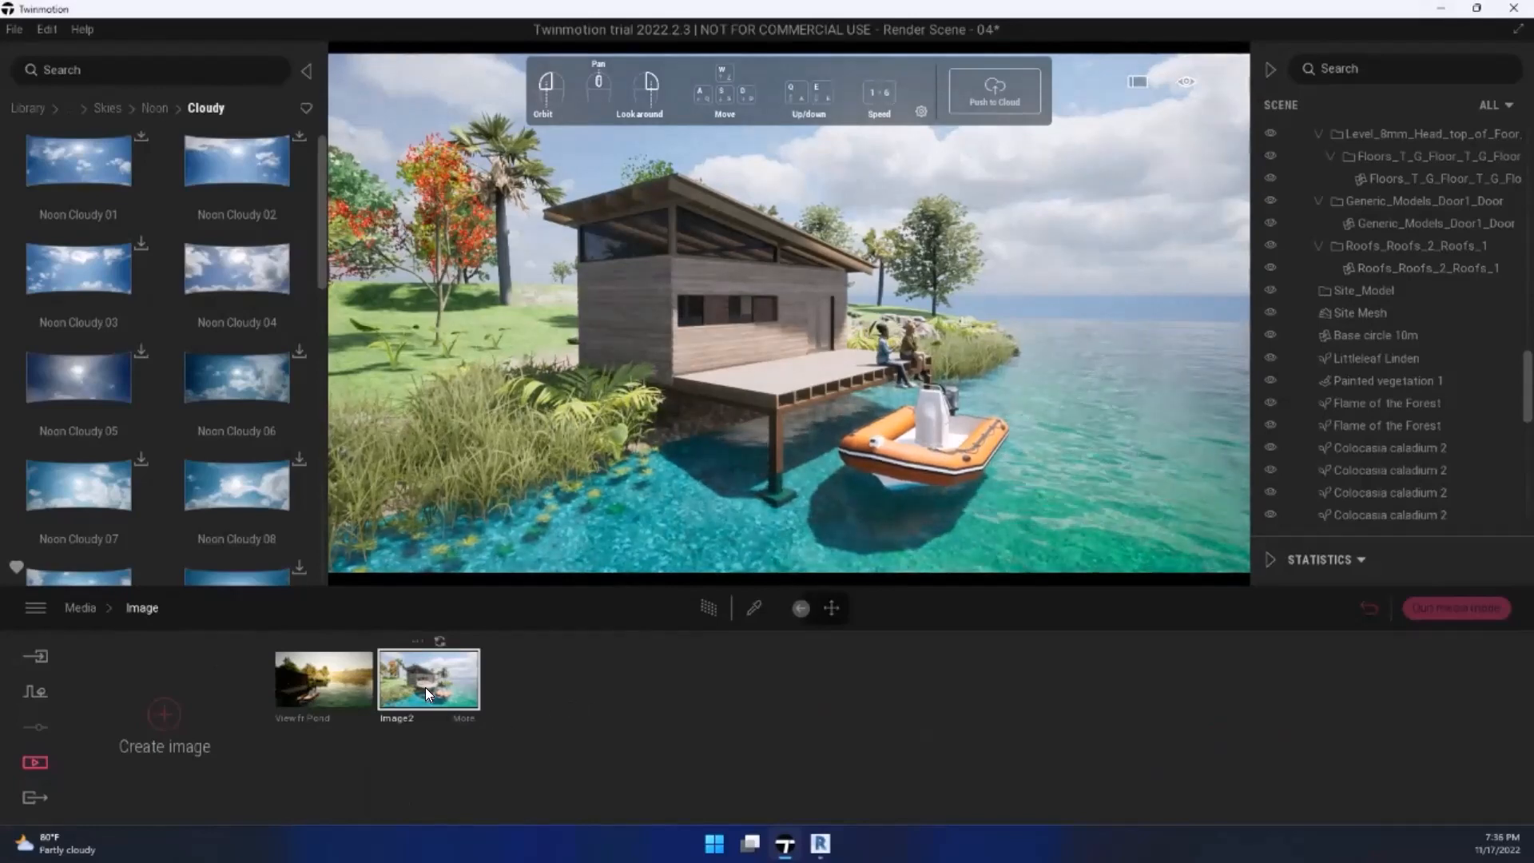
# Step: Rotate the inflatable boat by -150°, move it out beyond the dock's far end and refresh Image2
pyautogui.click(912, 477)
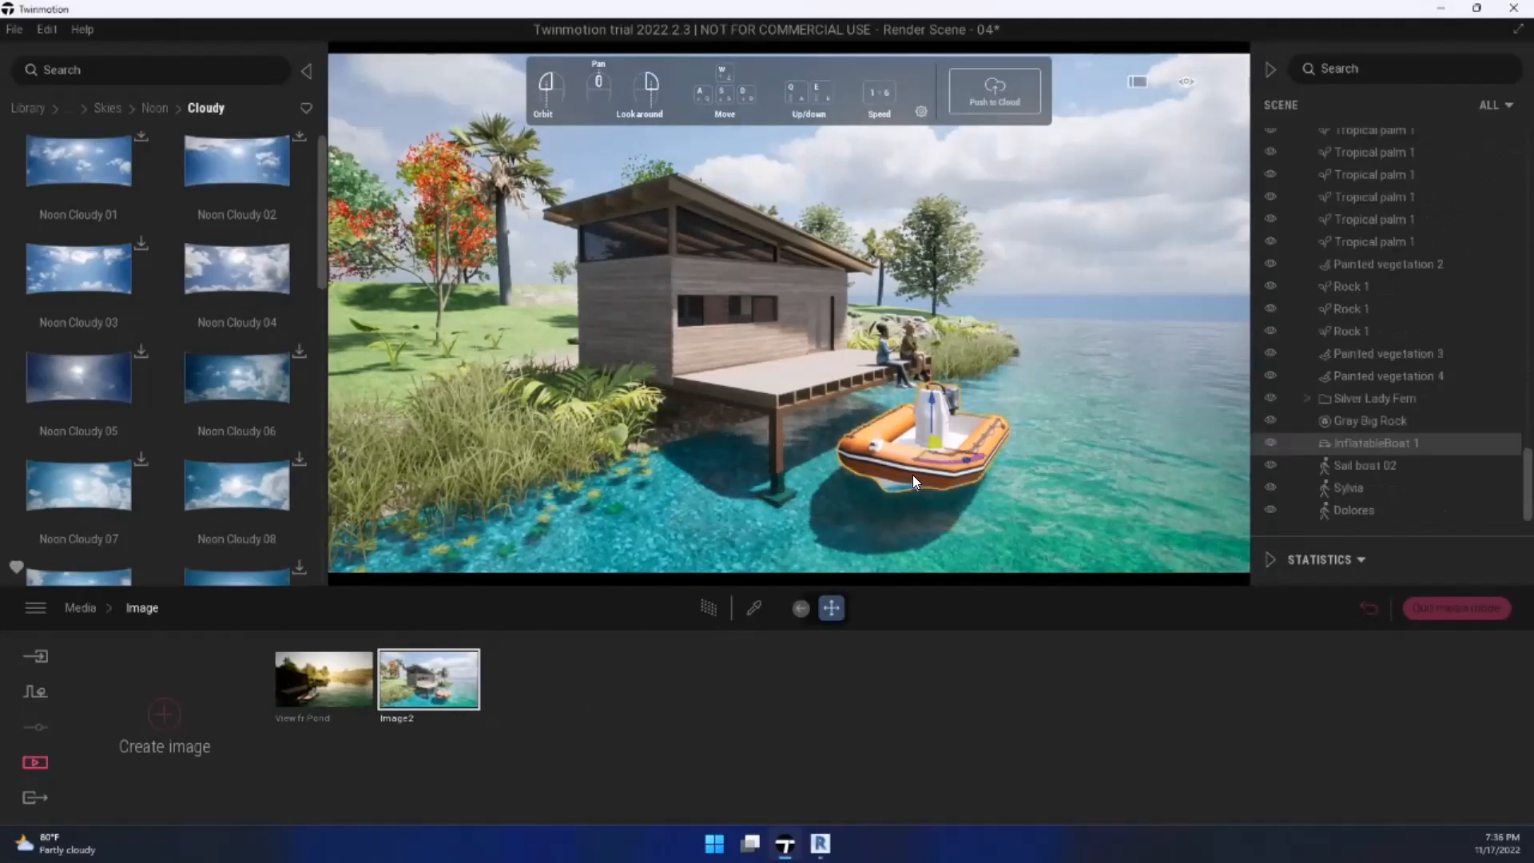
pyautogui.moveTo(912, 474); pyautogui.dragTo(1109, 443)
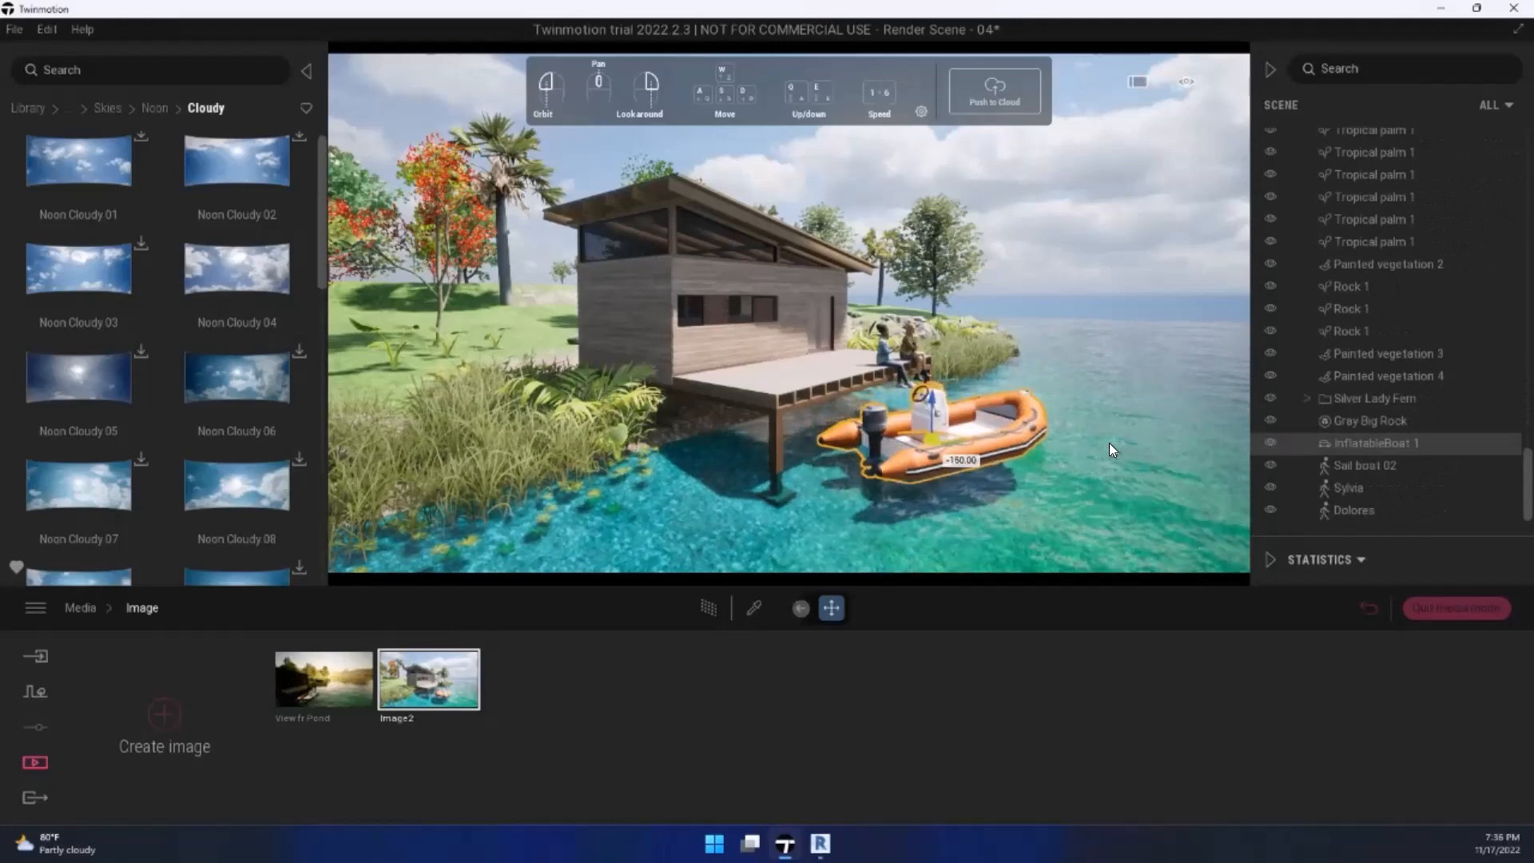
pyautogui.moveTo(944, 452); pyautogui.dragTo(1014, 407)
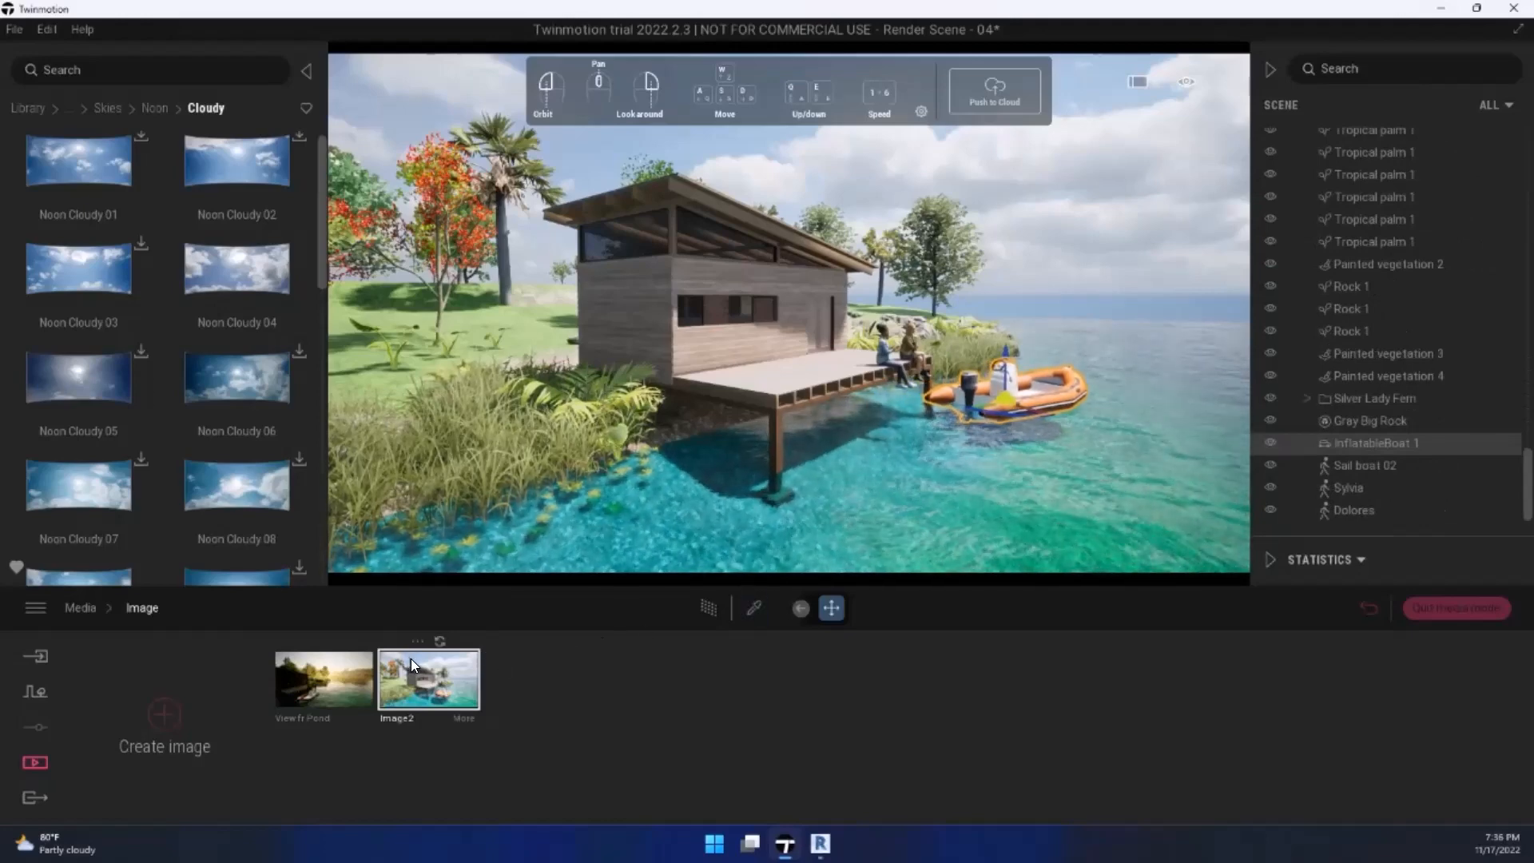
pyautogui.click(437, 642)
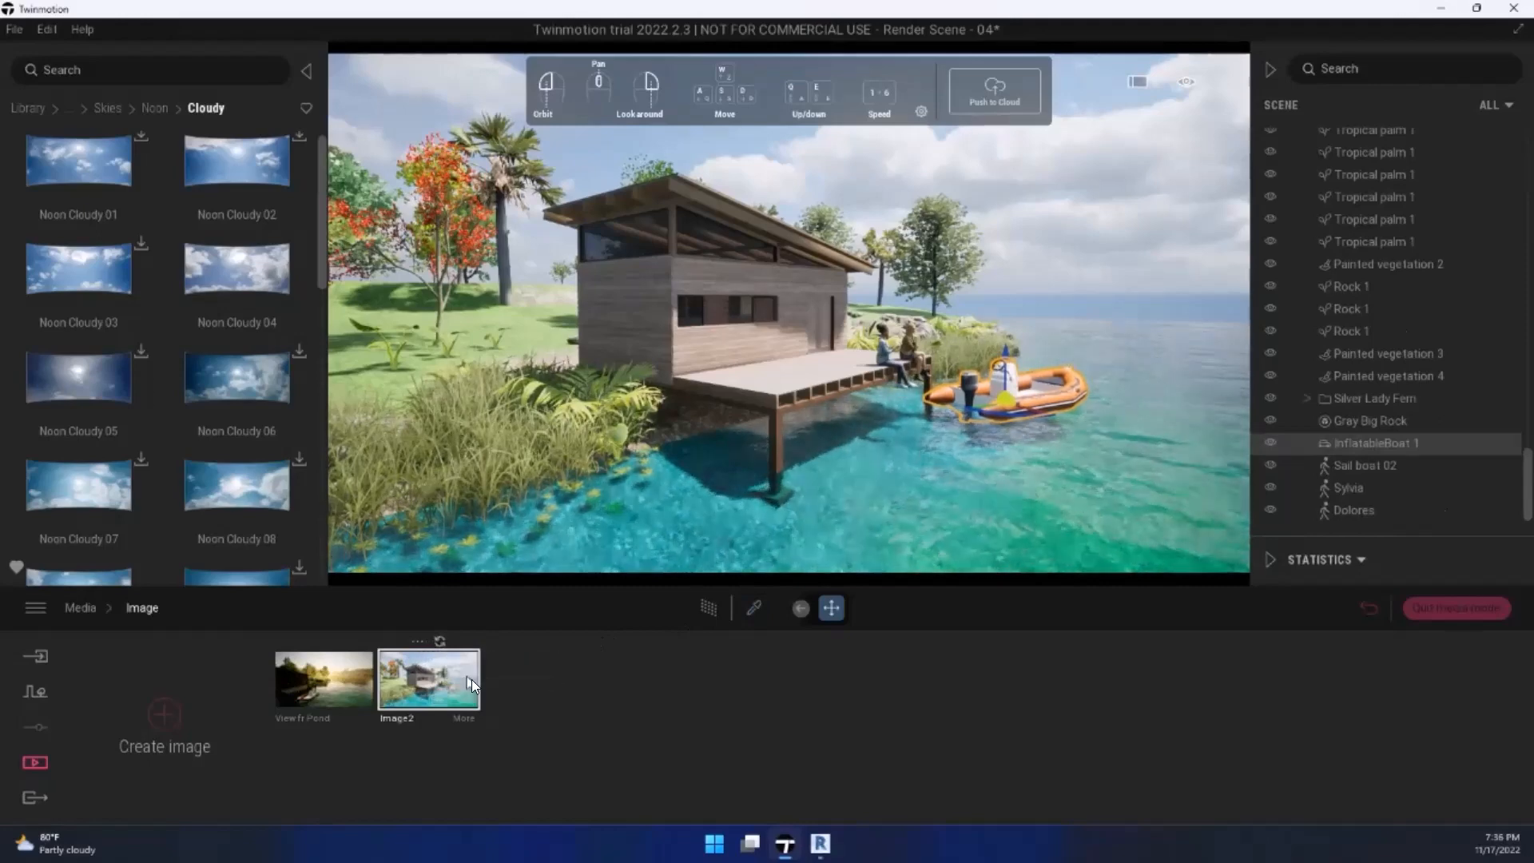
# Step: Switch between View fr Pond and Image2 to check the boat's position, ending on Image2's saved view
pyautogui.click(314, 686)
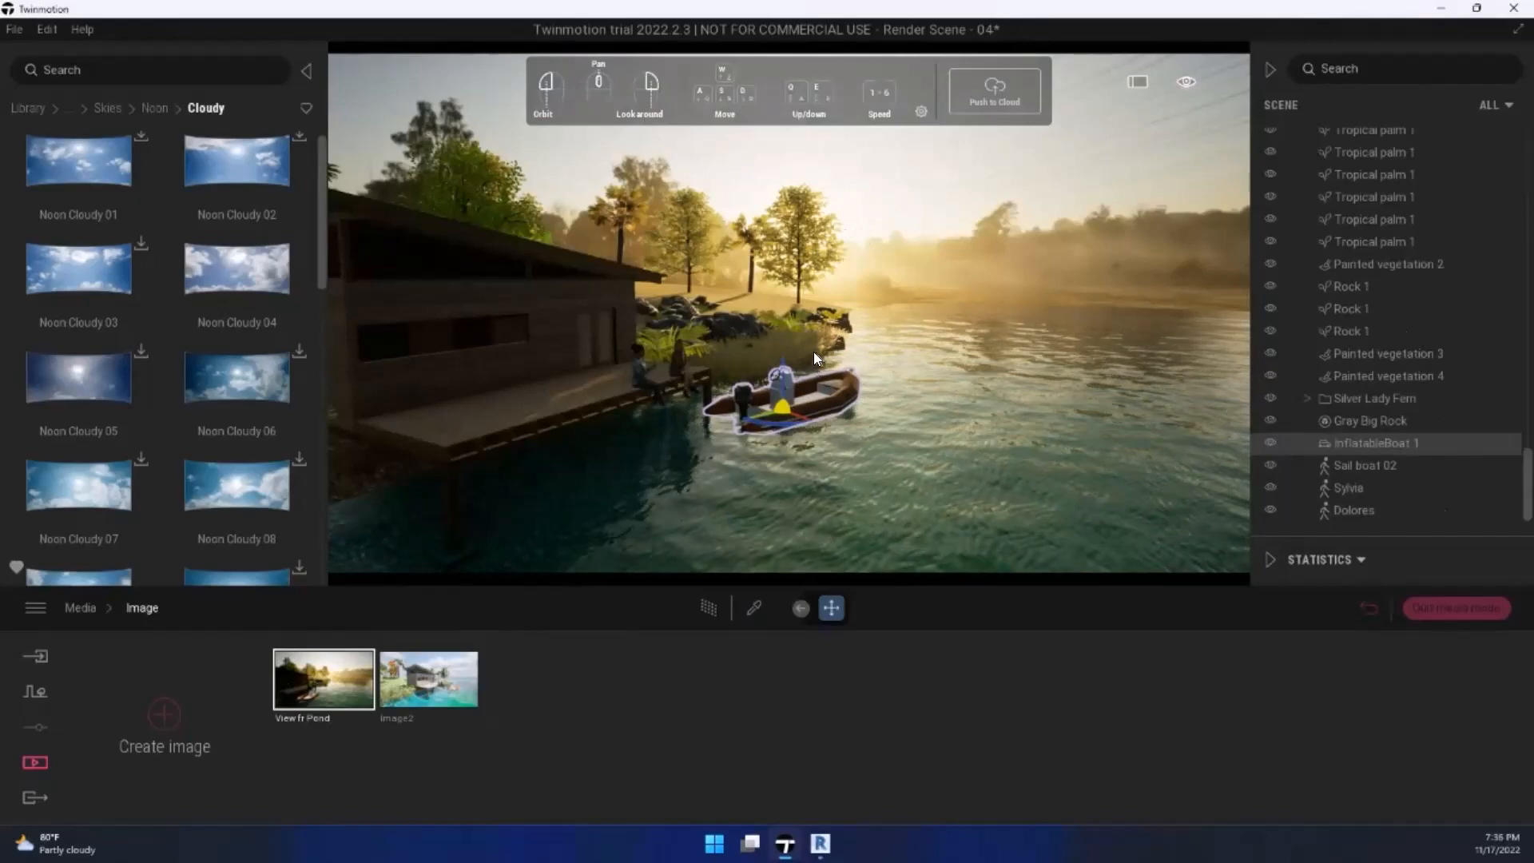
pyautogui.scroll(5, 718, 433)
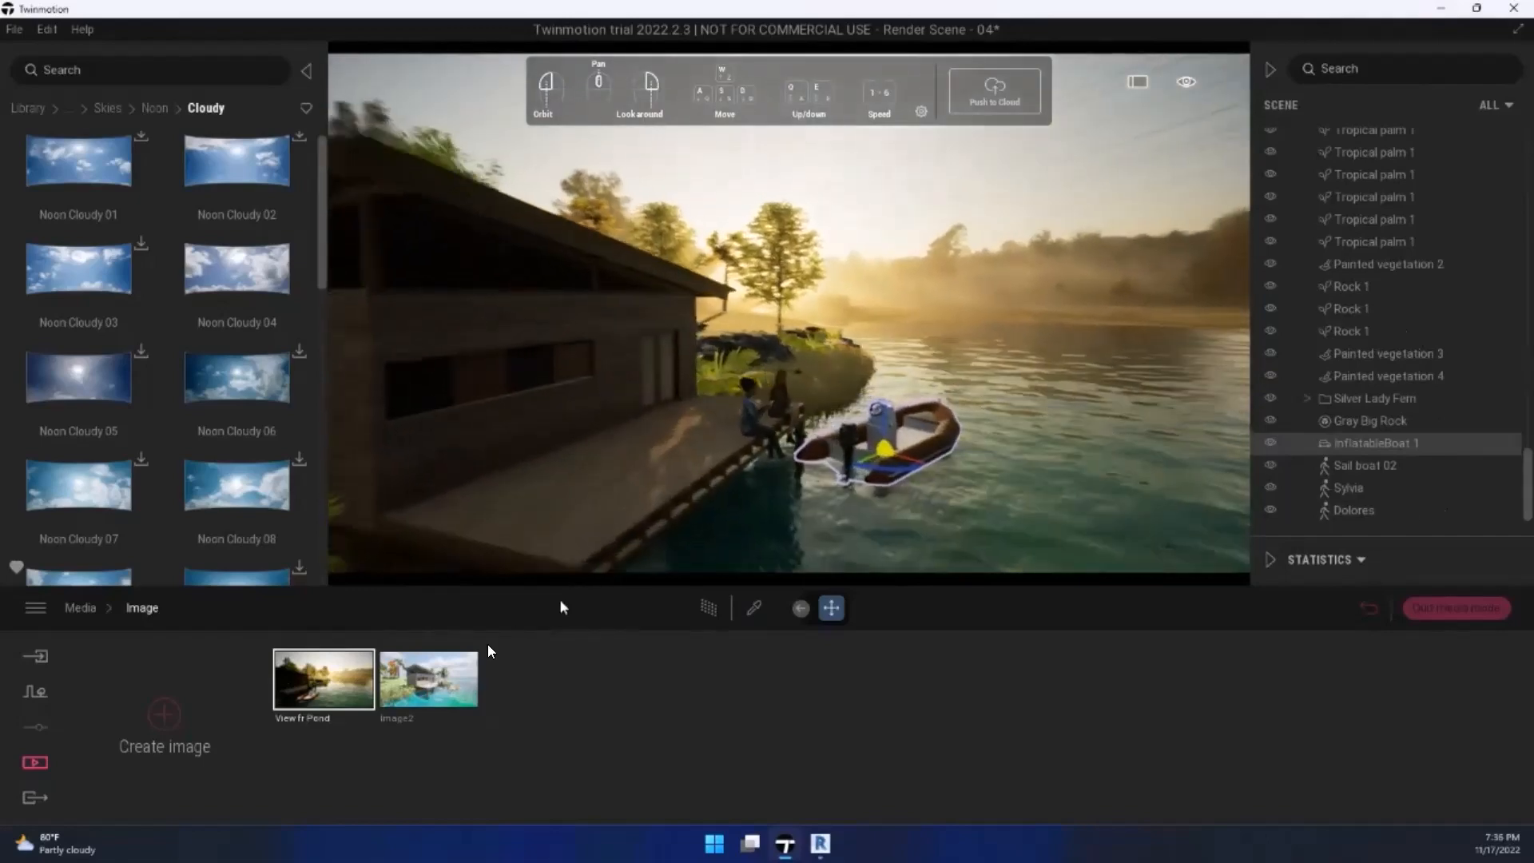
pyautogui.moveTo(487, 644); pyautogui.dragTo(722, 492)
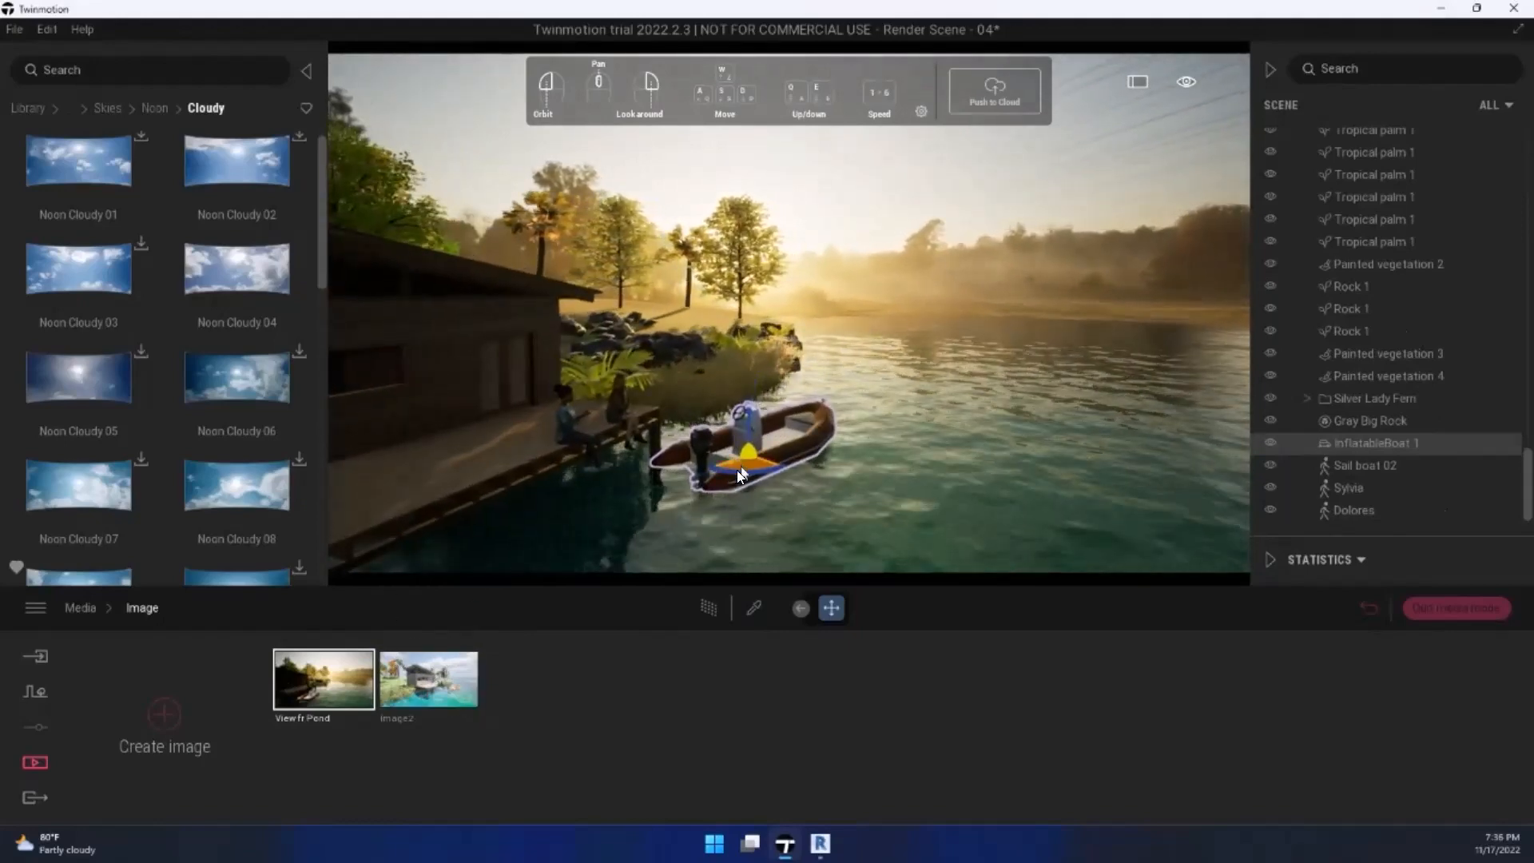
pyautogui.click(447, 678)
pyautogui.click(333, 678)
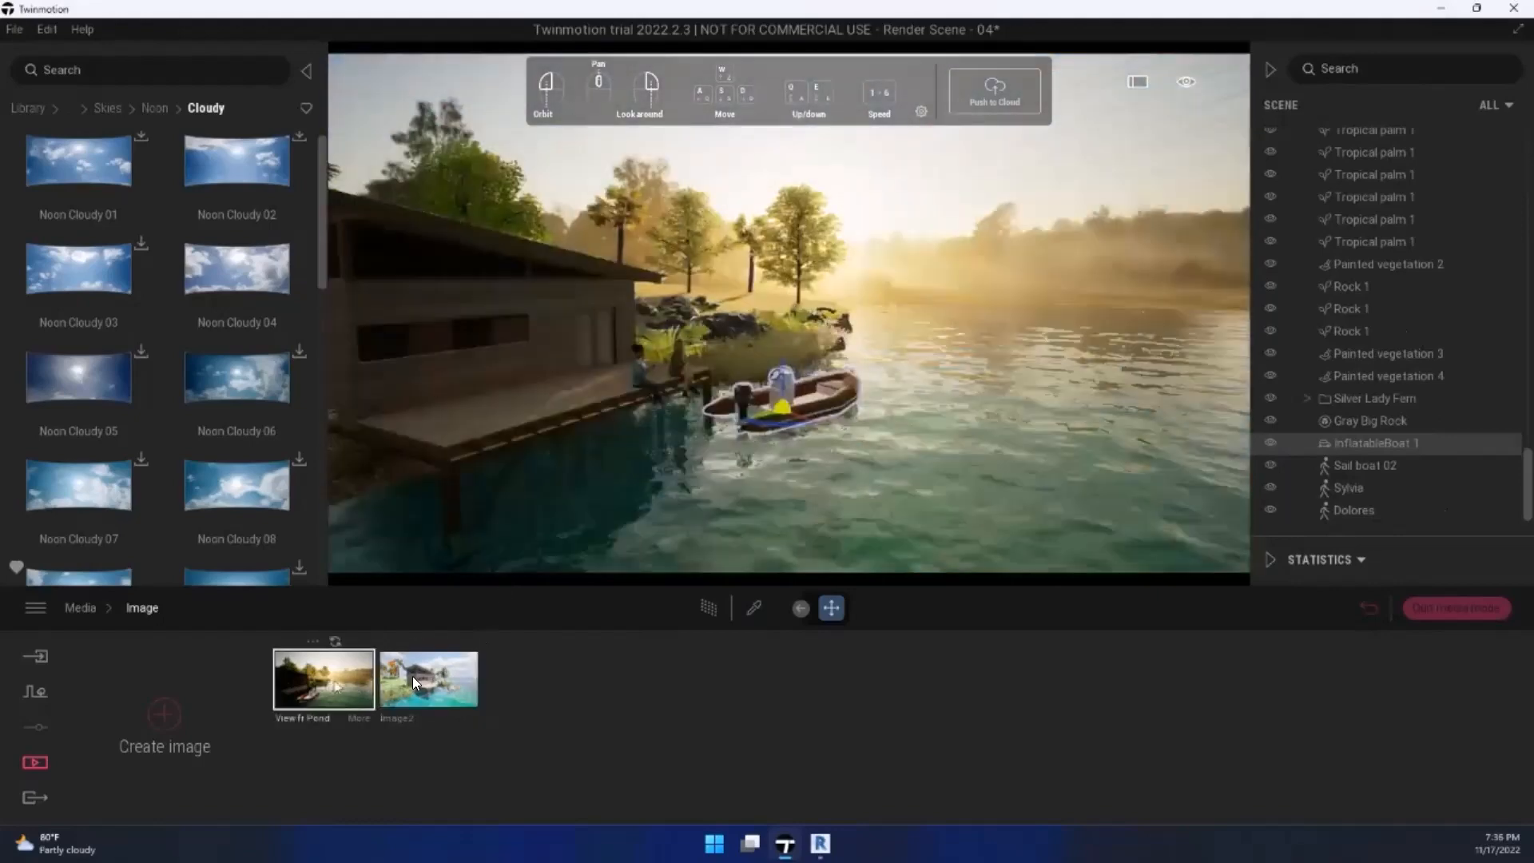
pyautogui.click(427, 687)
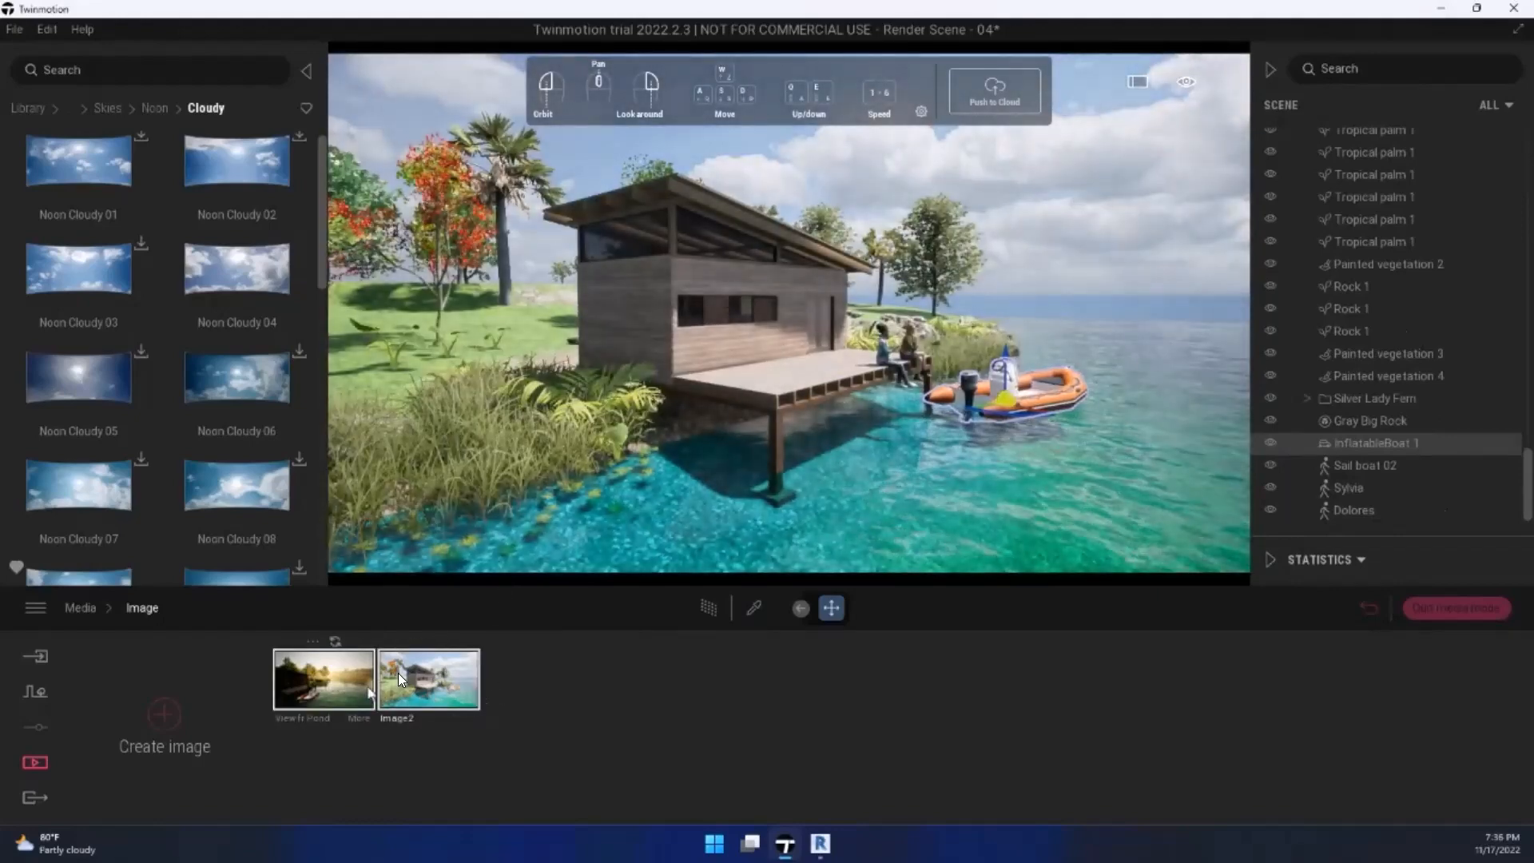
pyautogui.moveTo(845, 444); pyautogui.dragTo(776, 483)
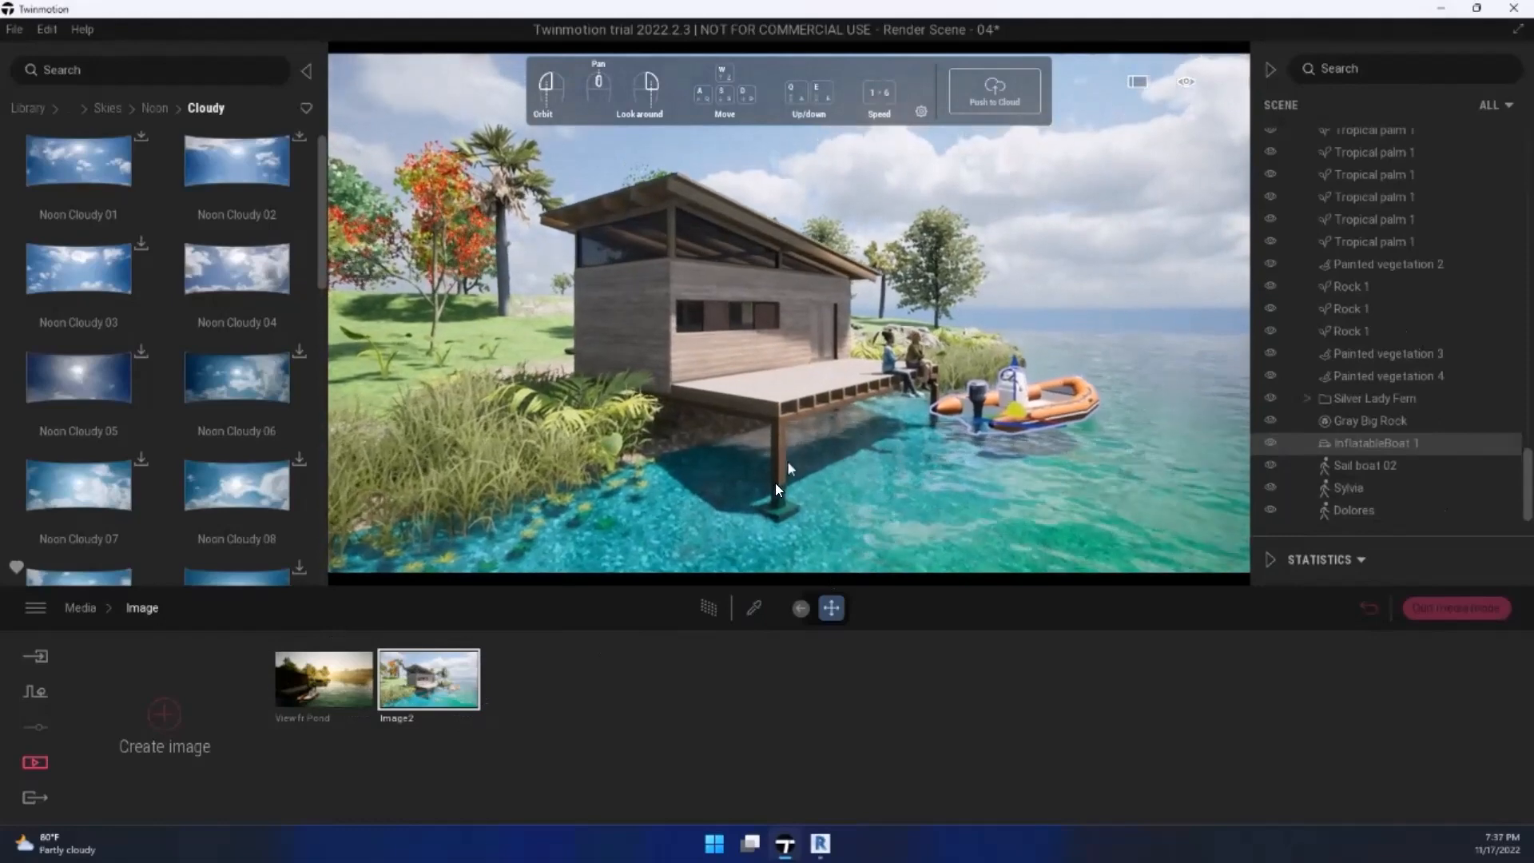
pyautogui.click(430, 694)
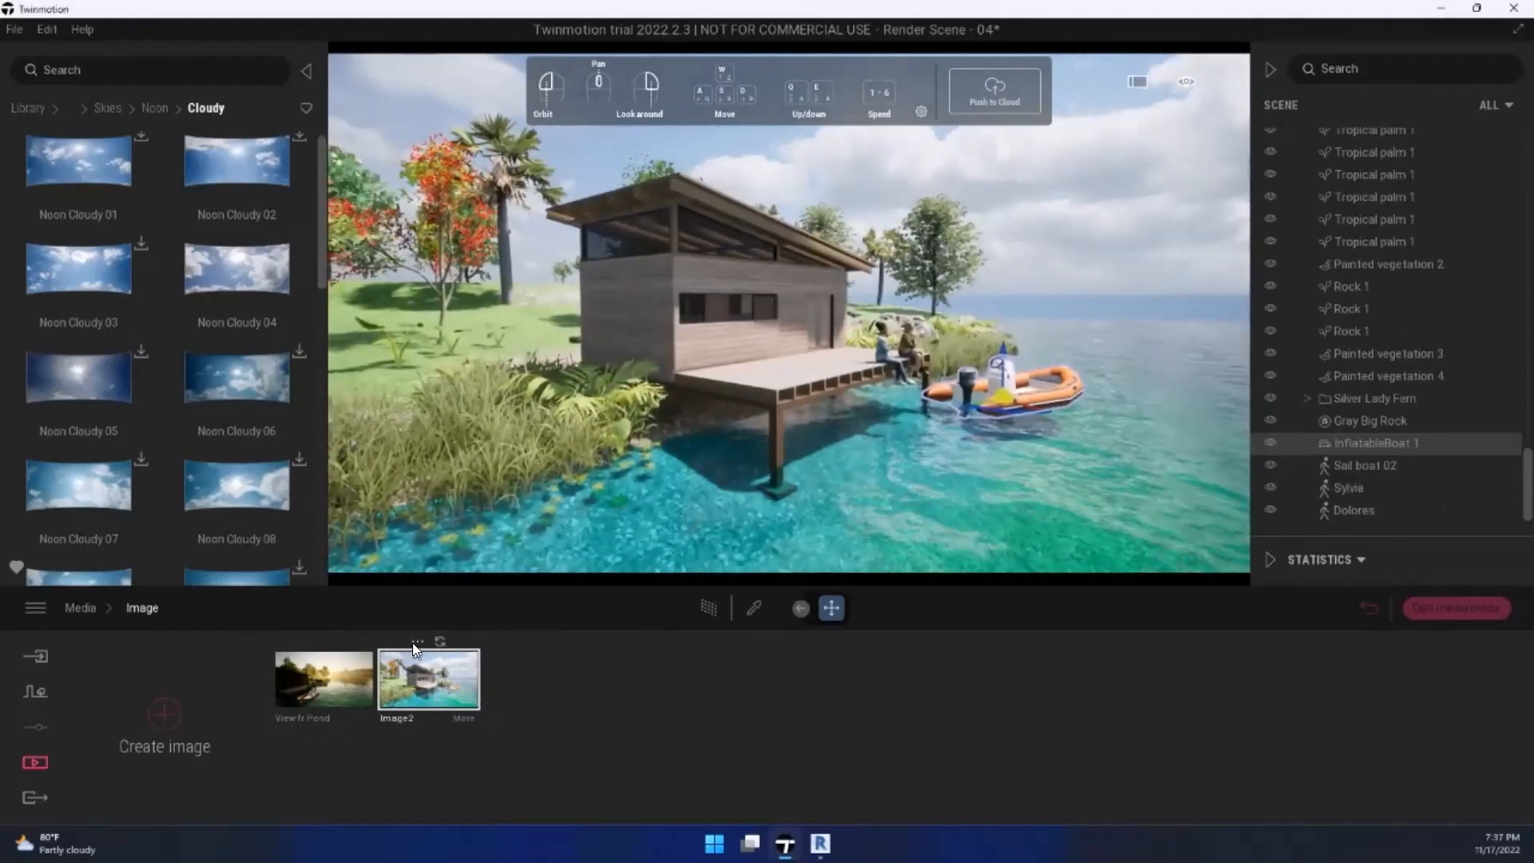
# Step: Set the focal length in Image2's camera settings to 25 mm
pyautogui.click(414, 643)
pyautogui.click(448, 712)
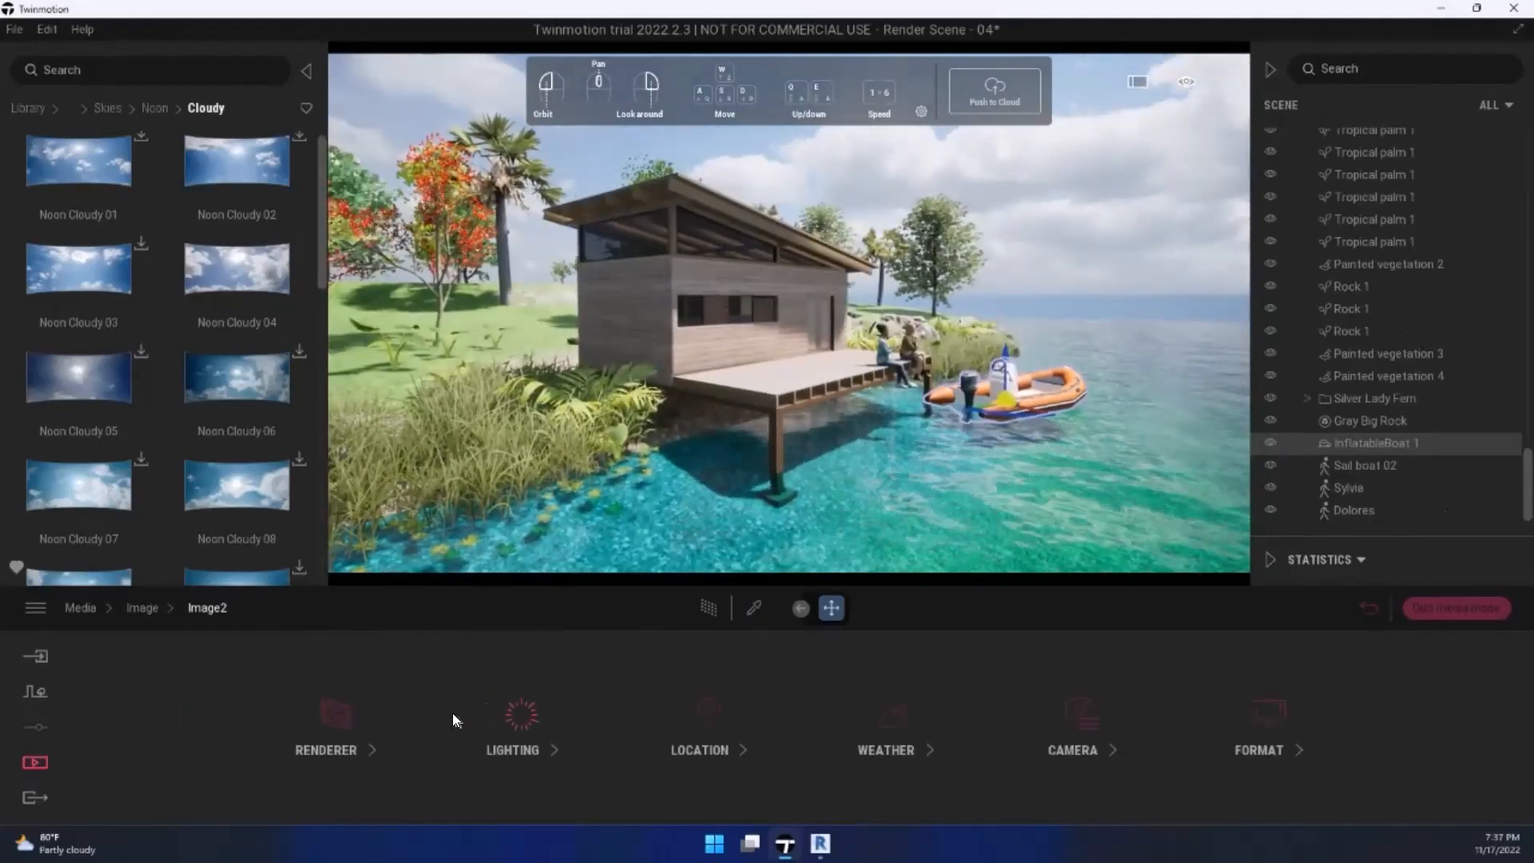
pyautogui.click(1066, 727)
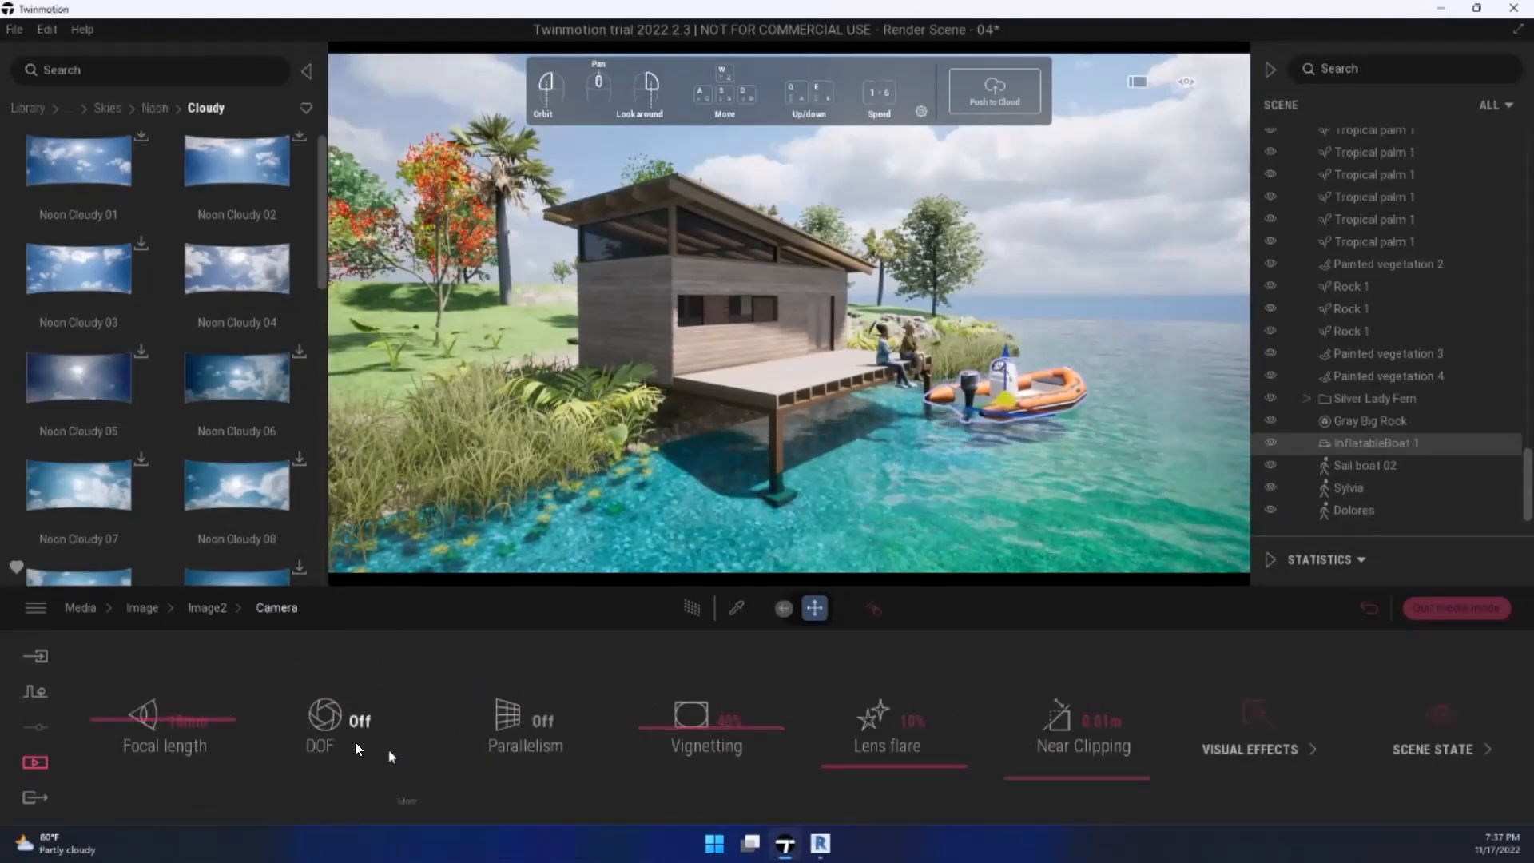
pyautogui.click(240, 740)
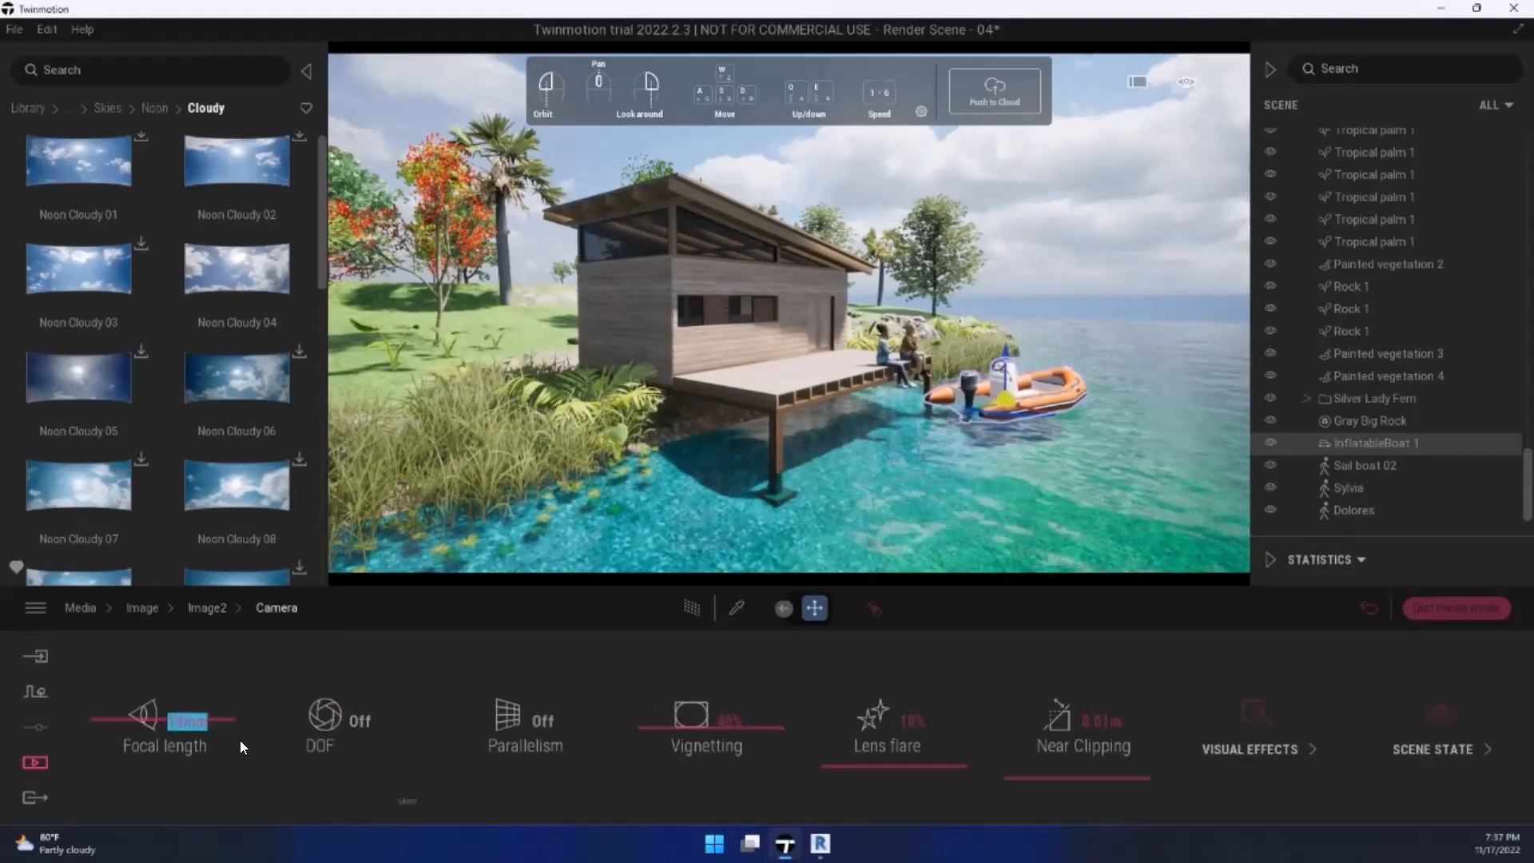
pyautogui.write('25')
pyautogui.press('Return')
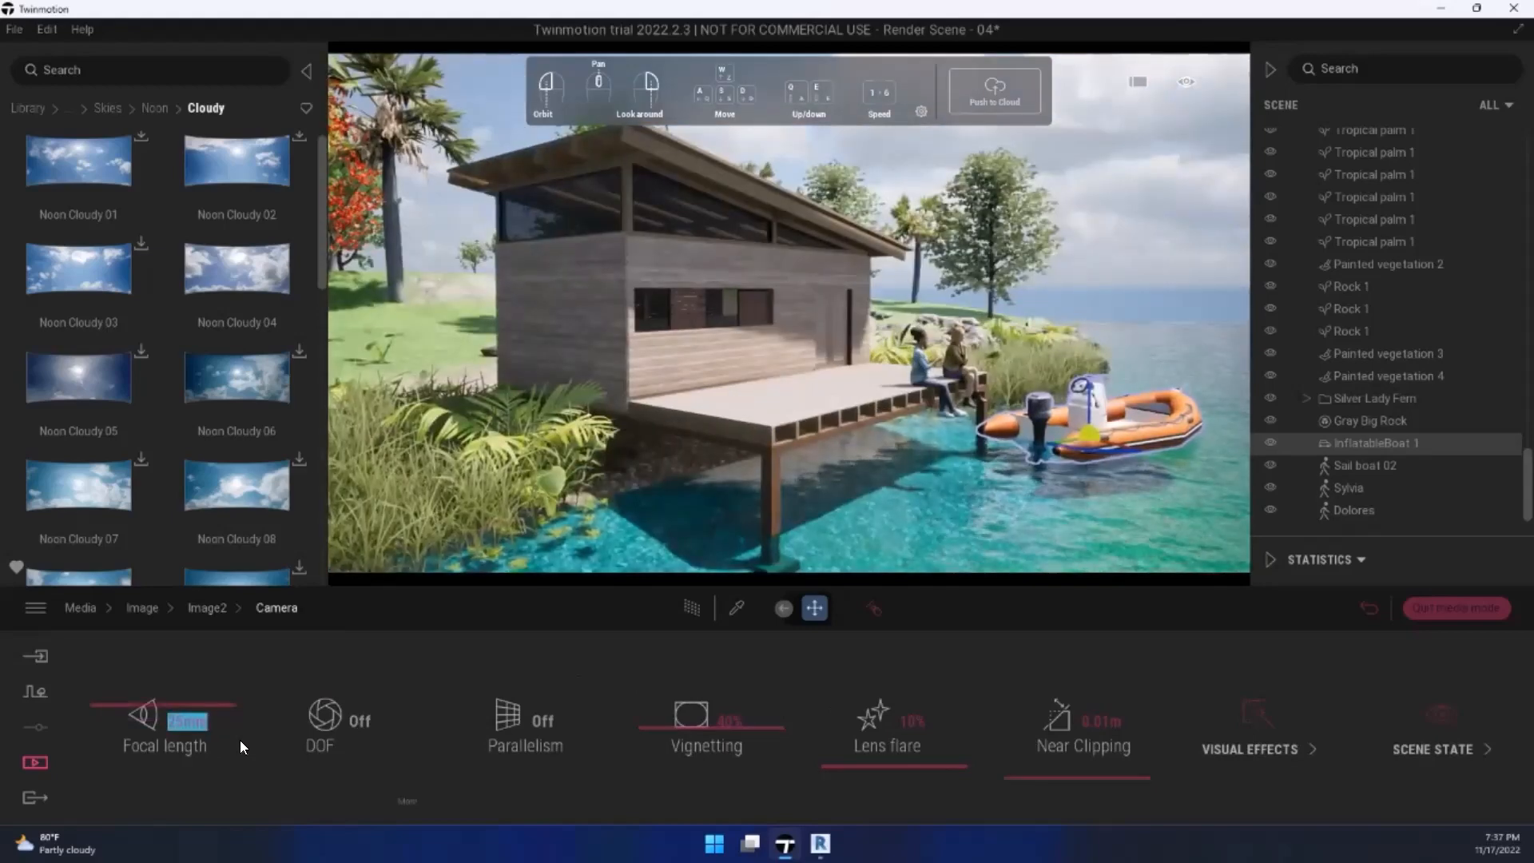
# Step: Reframe the boathouse and boat from a lower viewpoint near the water and turn on camera parallelism
pyautogui.press('d')
pyautogui.moveTo(433, 407); pyautogui.dragTo(433, 407, button='right')
pyautogui.press('q')
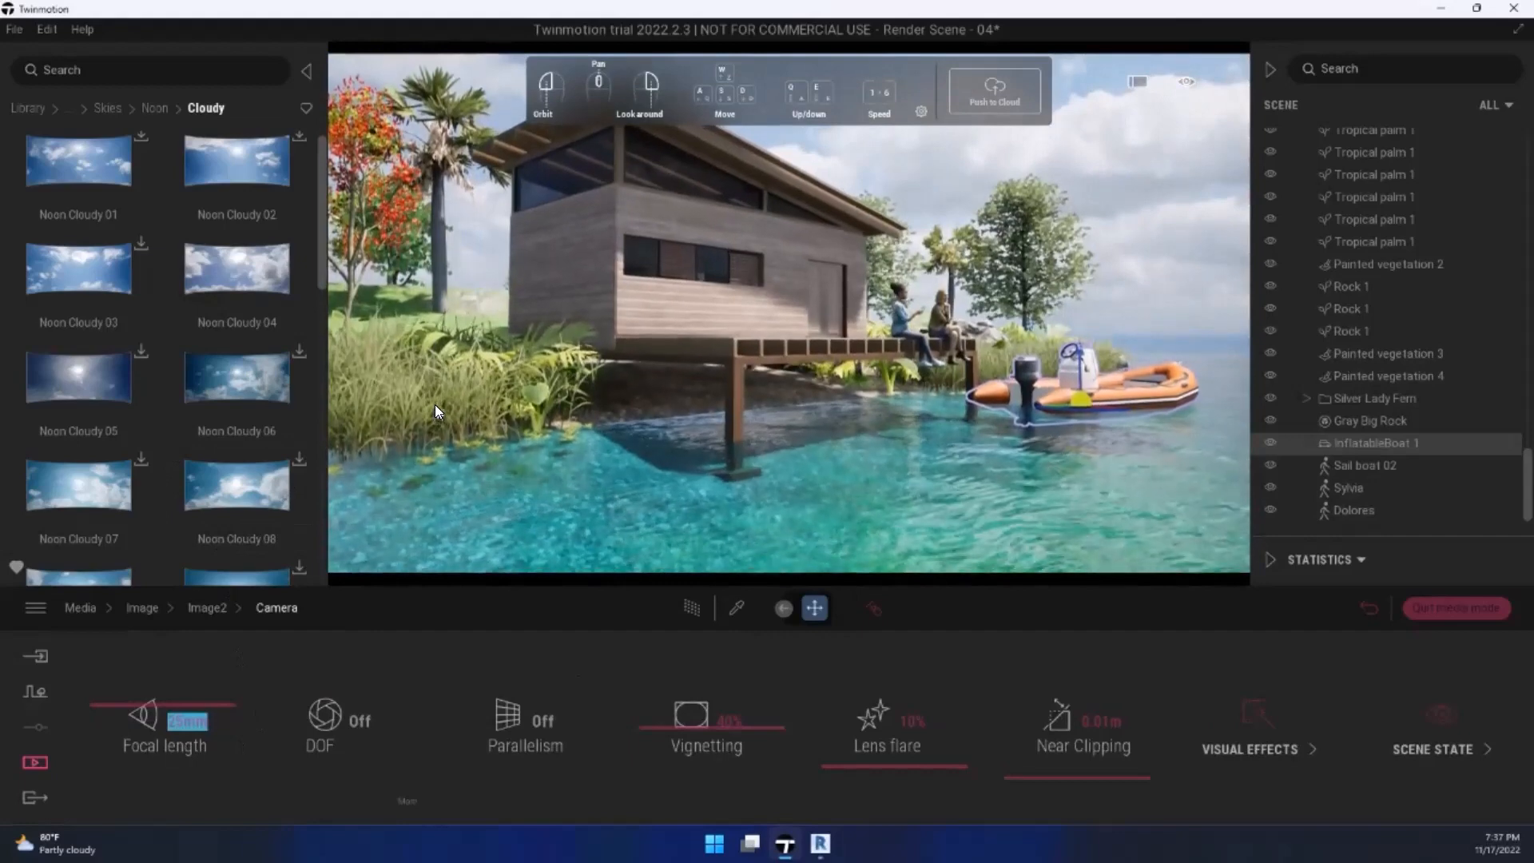
pyautogui.press('e')
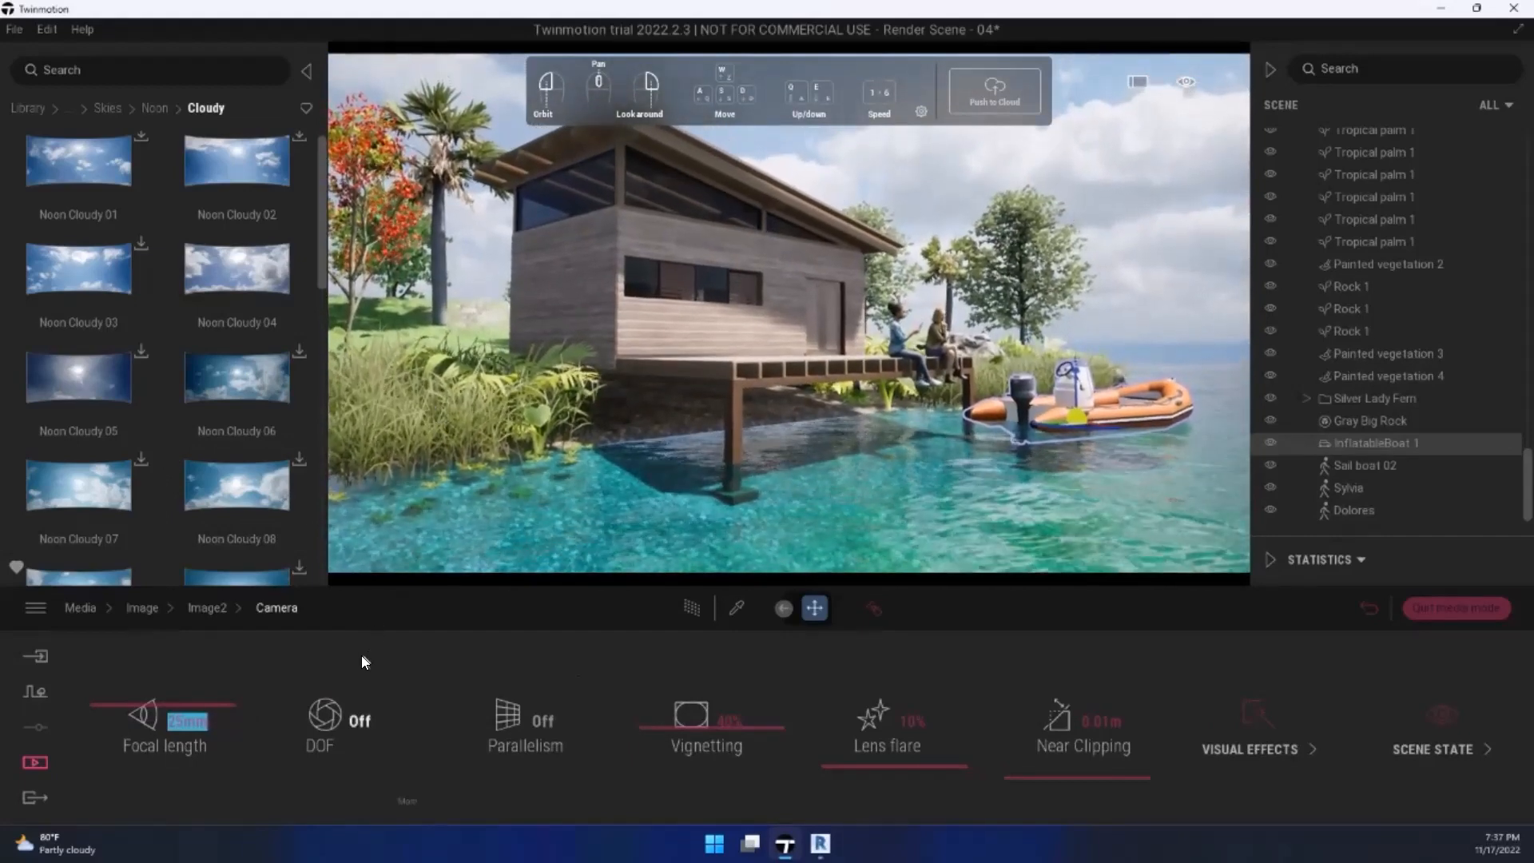
pyautogui.click(528, 736)
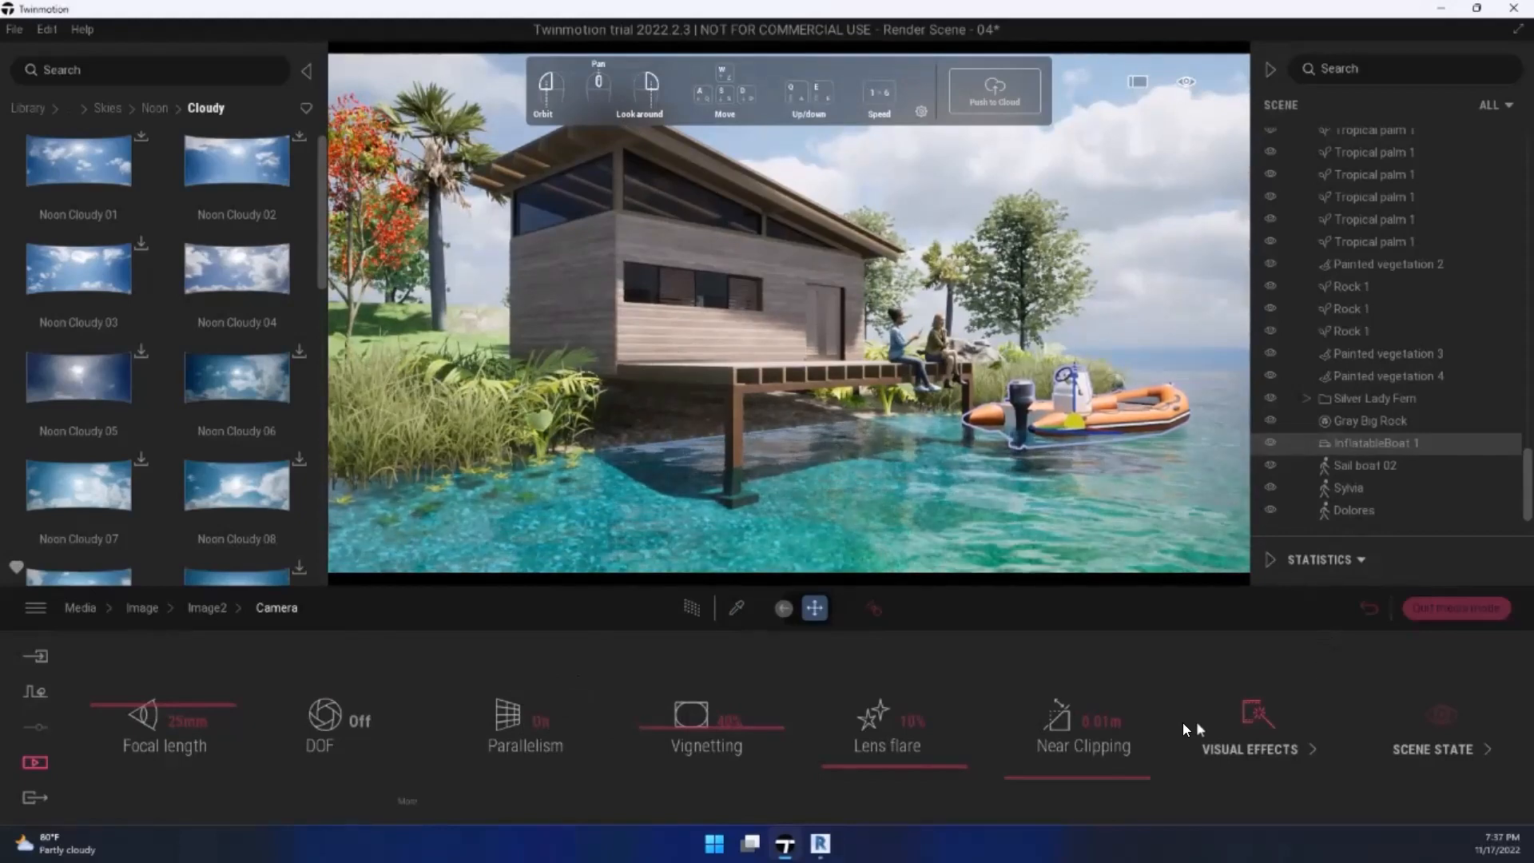
# Step: Turn on depth of field for Image2, setting the focus distance to about 24 m and the aperture to 1.2
pyautogui.click(334, 724)
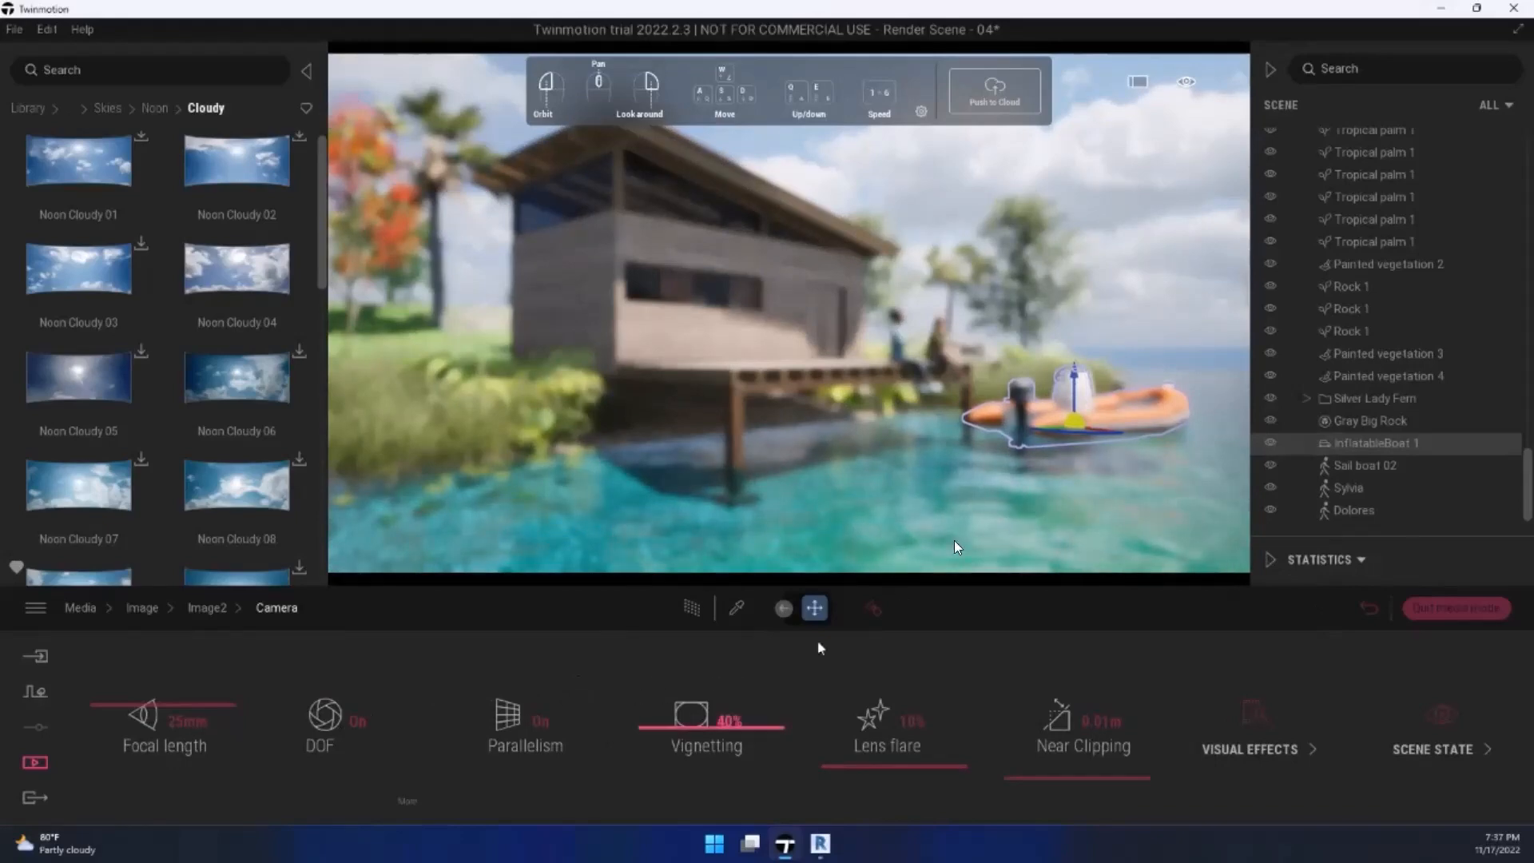
pyautogui.click(391, 797)
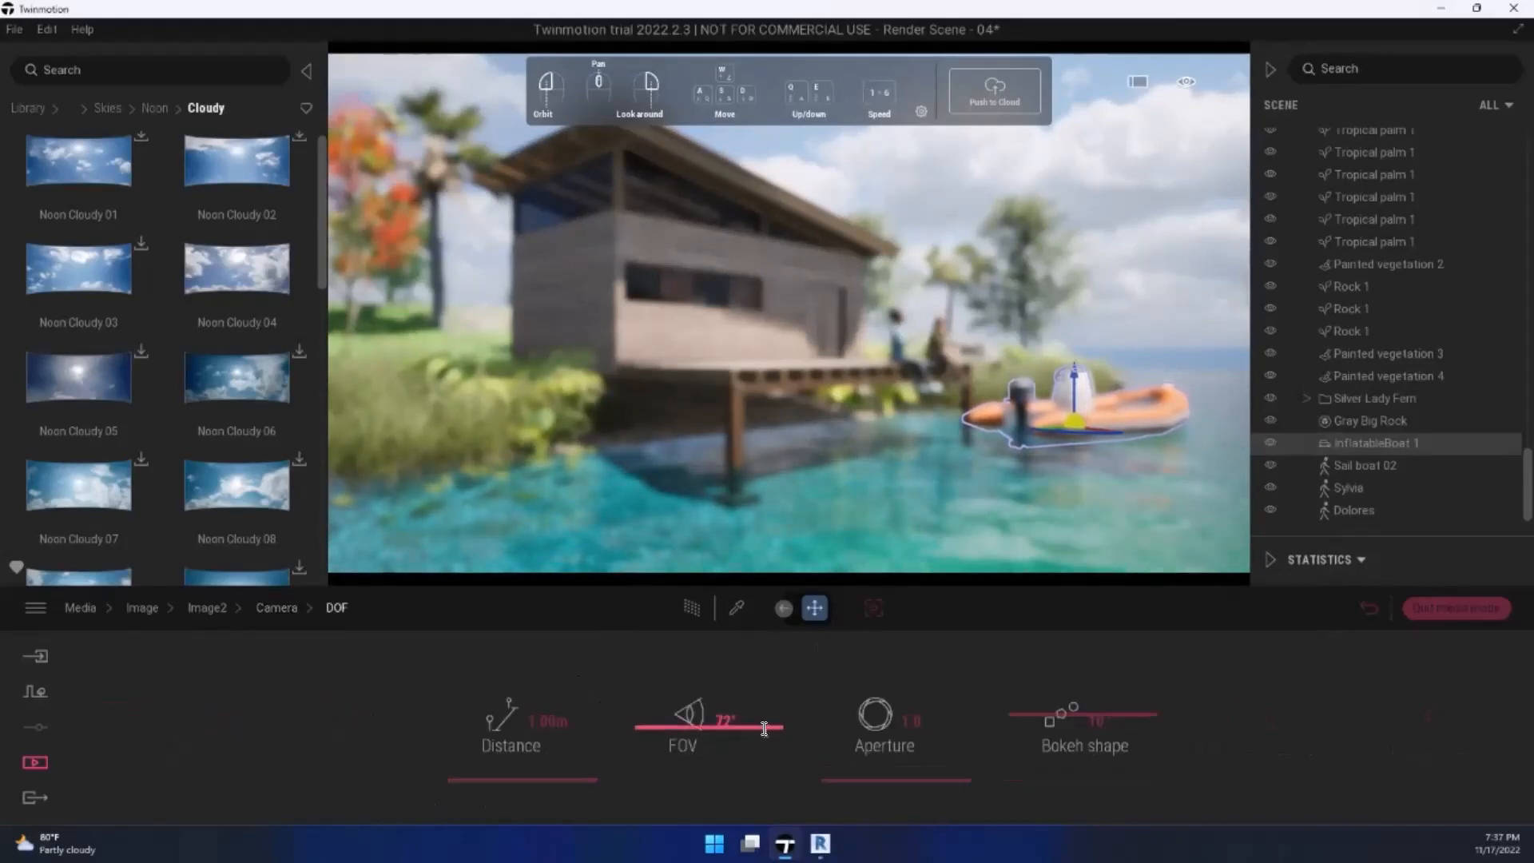
pyautogui.click(575, 781)
pyautogui.moveTo(576, 781)
pyautogui.mouseDown()
pyautogui.moveTo(605, 628)
pyautogui.moveTo(584, 779)
pyautogui.mouseUp()
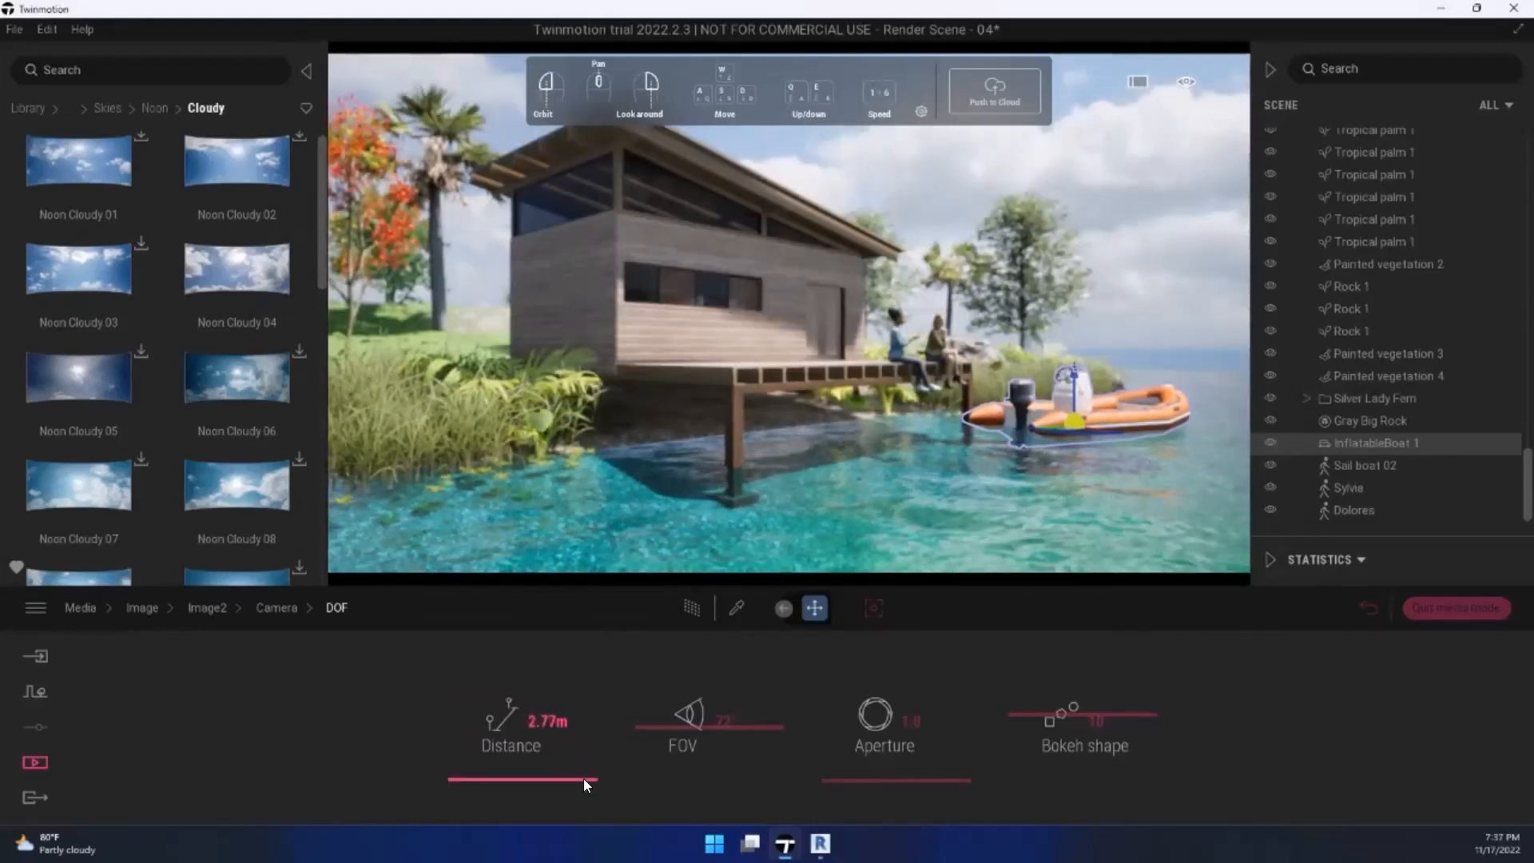
pyautogui.moveTo(580, 780); pyautogui.dragTo(587, 771)
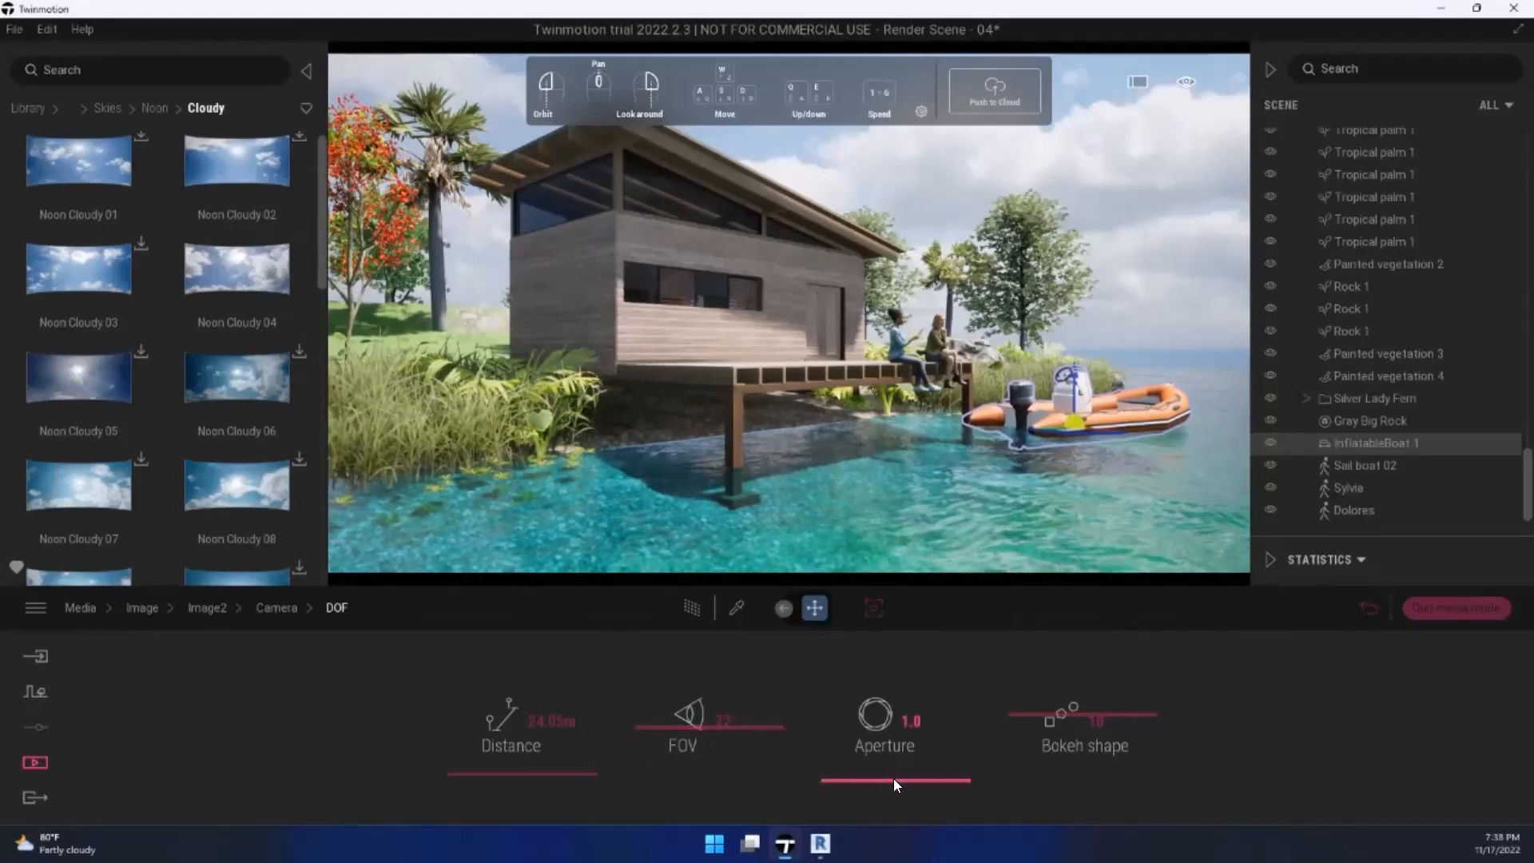
pyautogui.moveTo(895, 780); pyautogui.dragTo(909, 783)
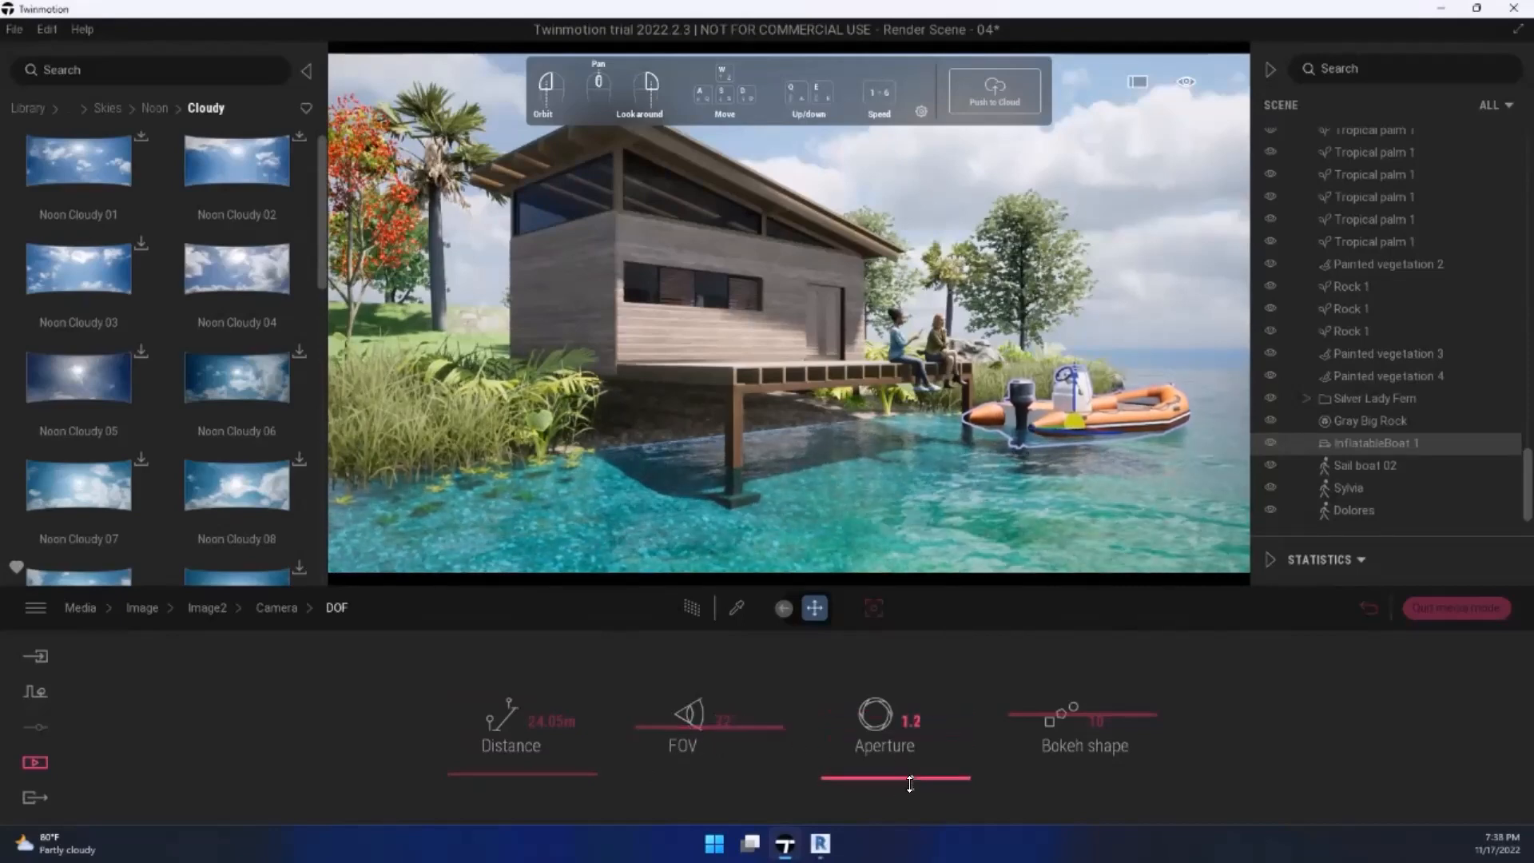
# Step: Return to the image list and update Image2 with its current view and camera settings
pyautogui.click(285, 614)
pyautogui.click(208, 608)
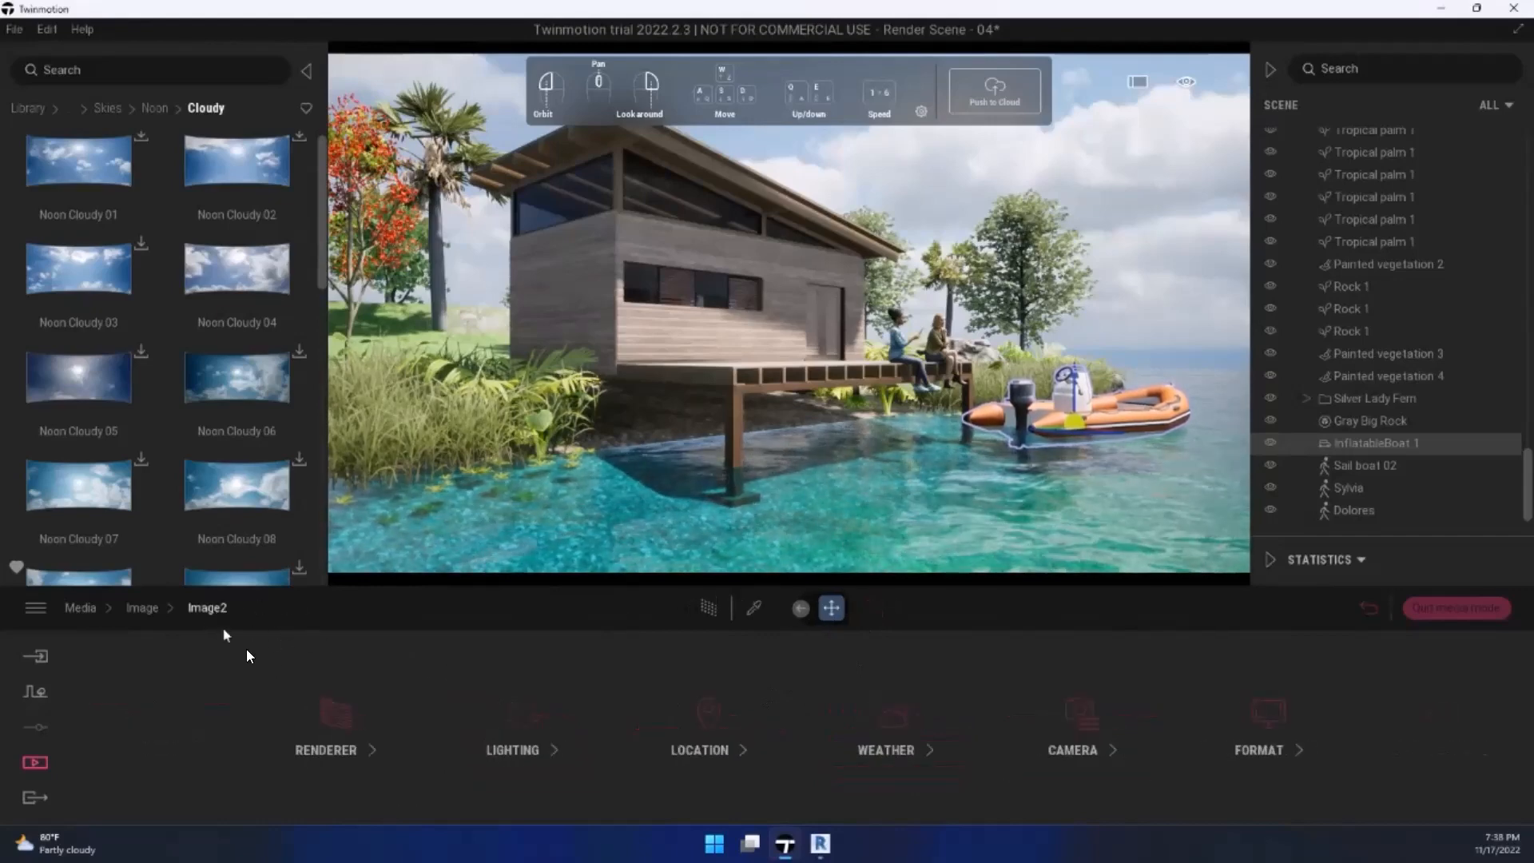
pyautogui.click(147, 611)
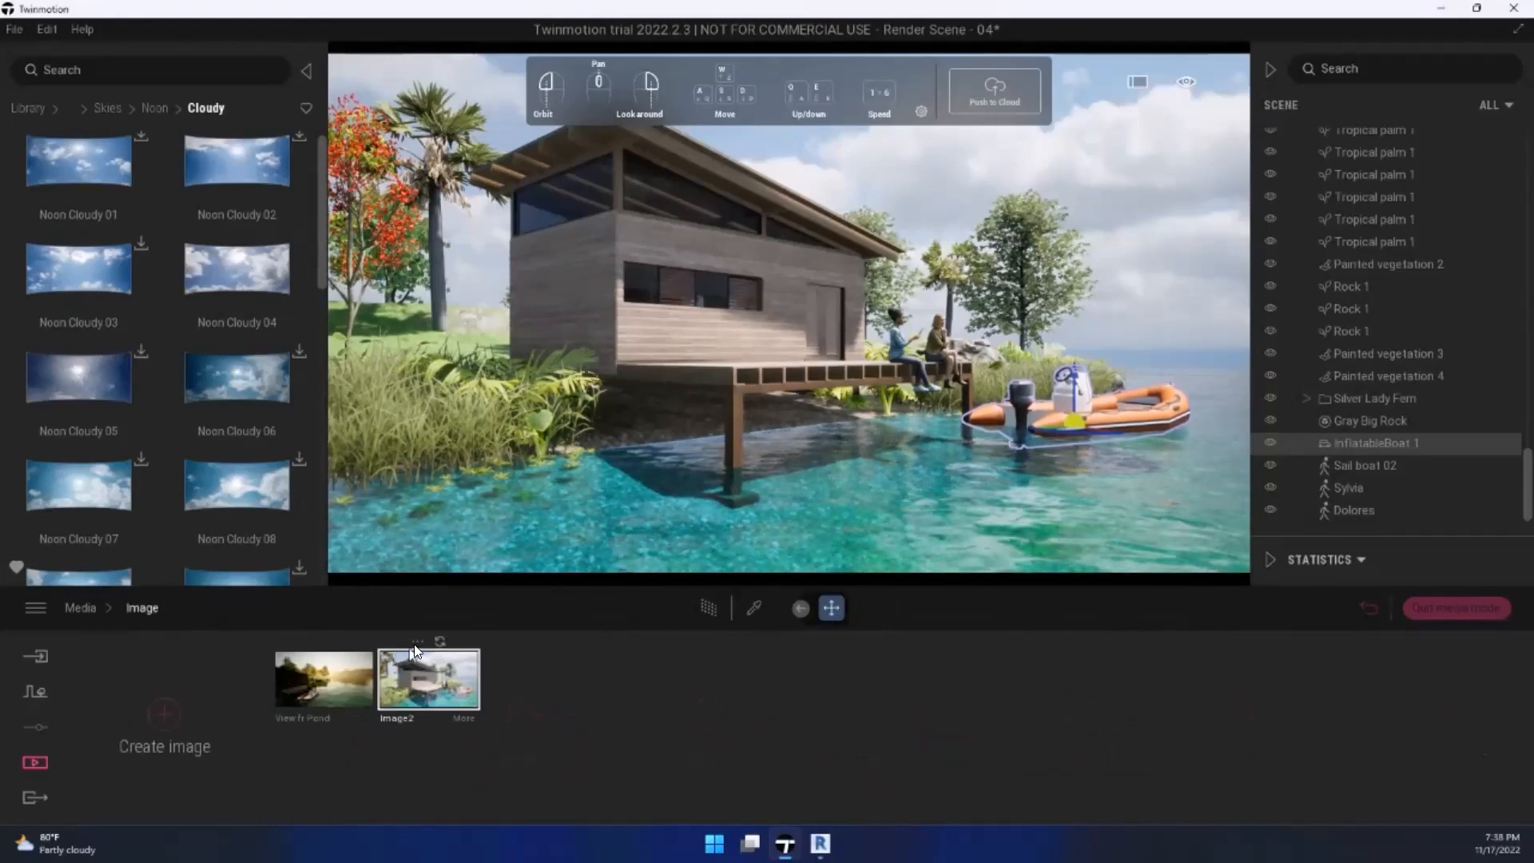
pyautogui.click(439, 640)
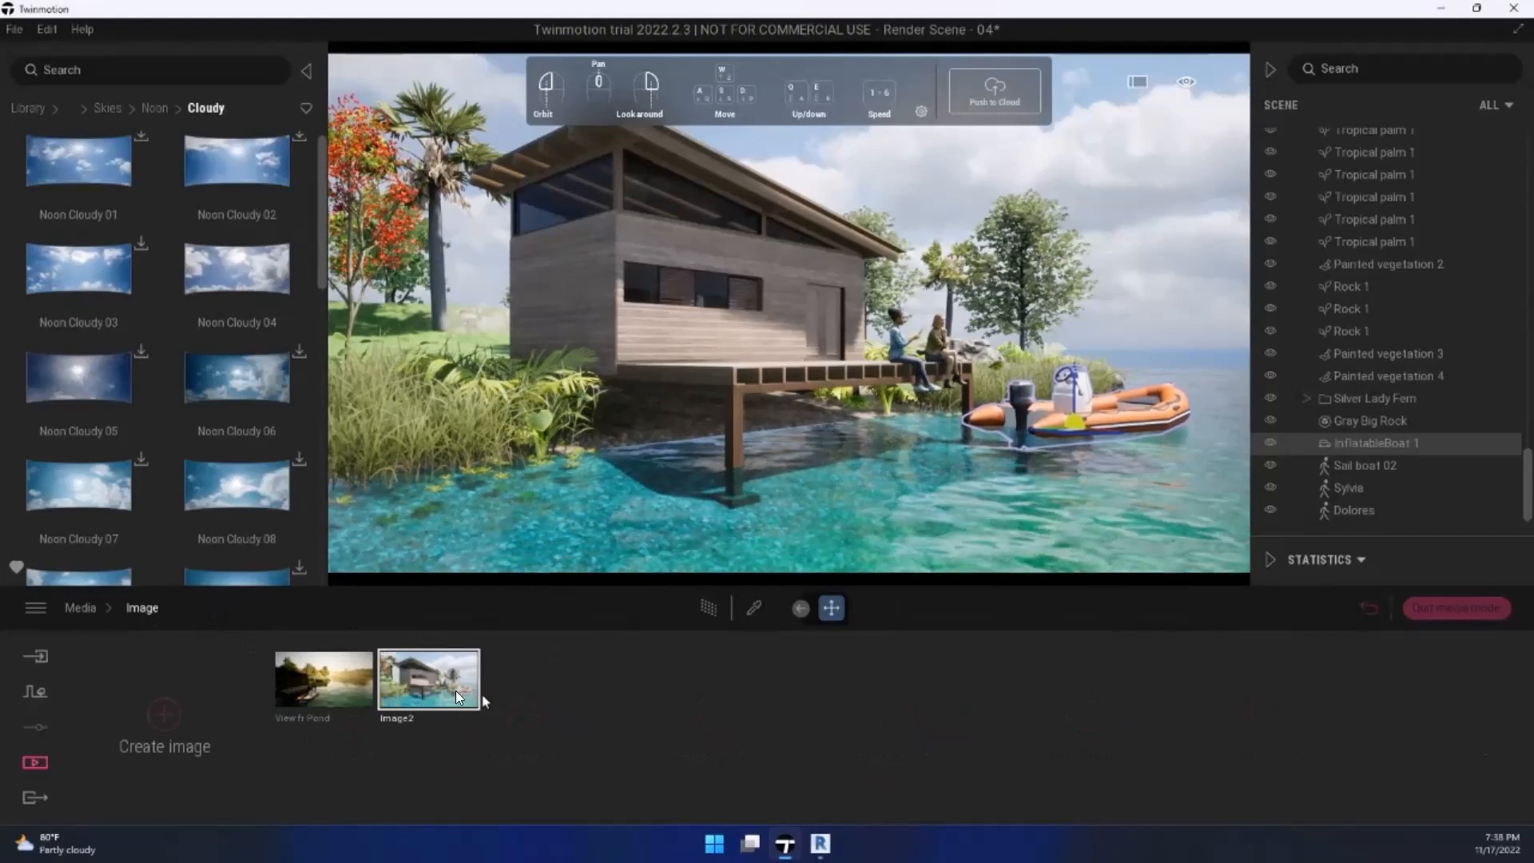
# Step: Try moving the View fr Pond camera closer to the two seated figures and the inflatable boat
pyautogui.click(323, 687)
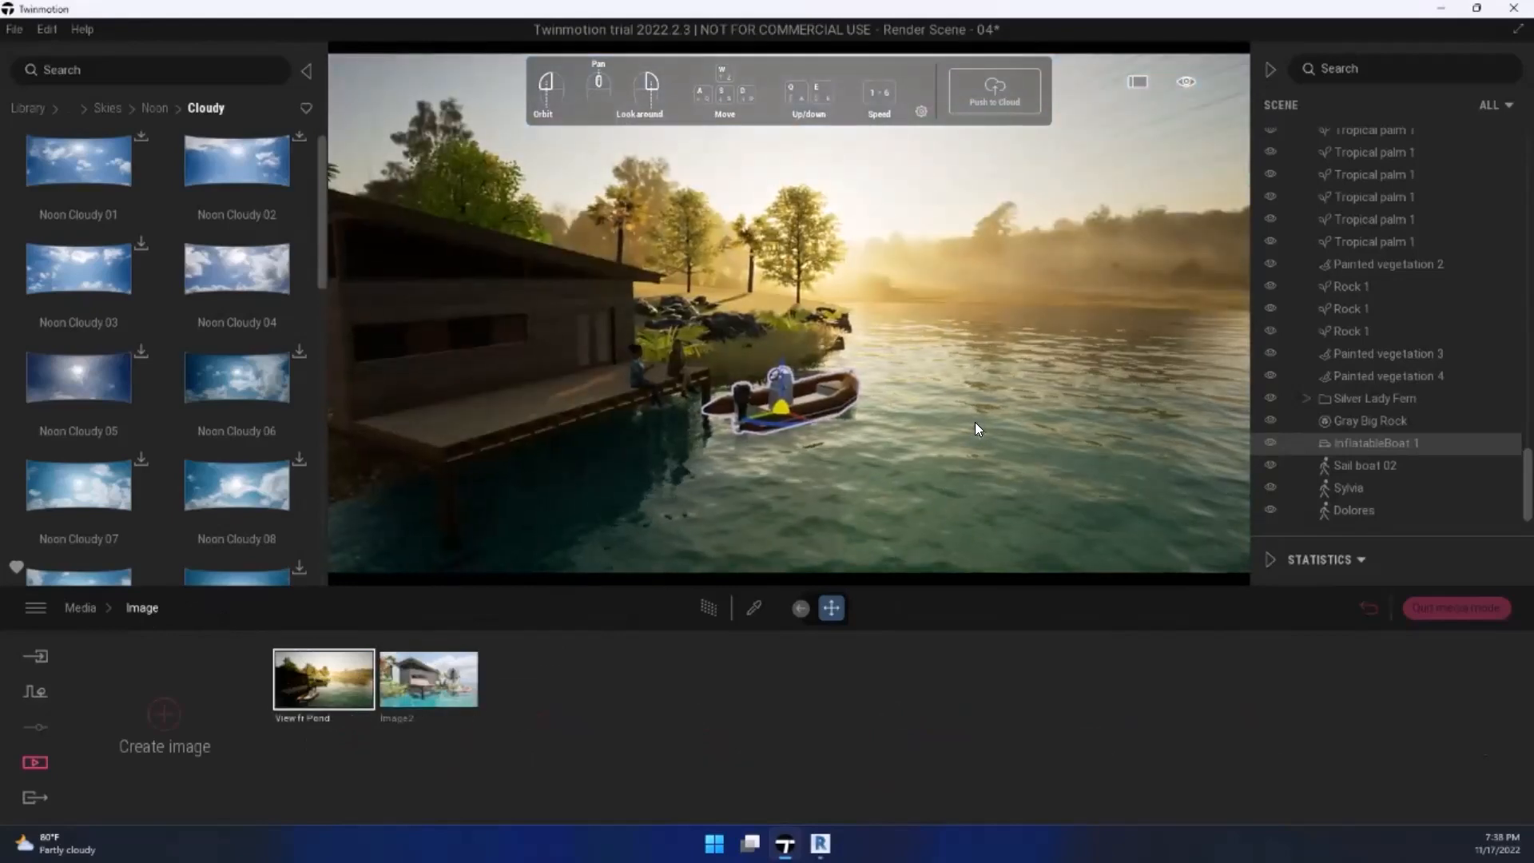
pyautogui.press('w')
pyautogui.moveTo(975, 422); pyautogui.dragTo(960, 427, button='right')
pyautogui.press('s')
pyautogui.press('w')
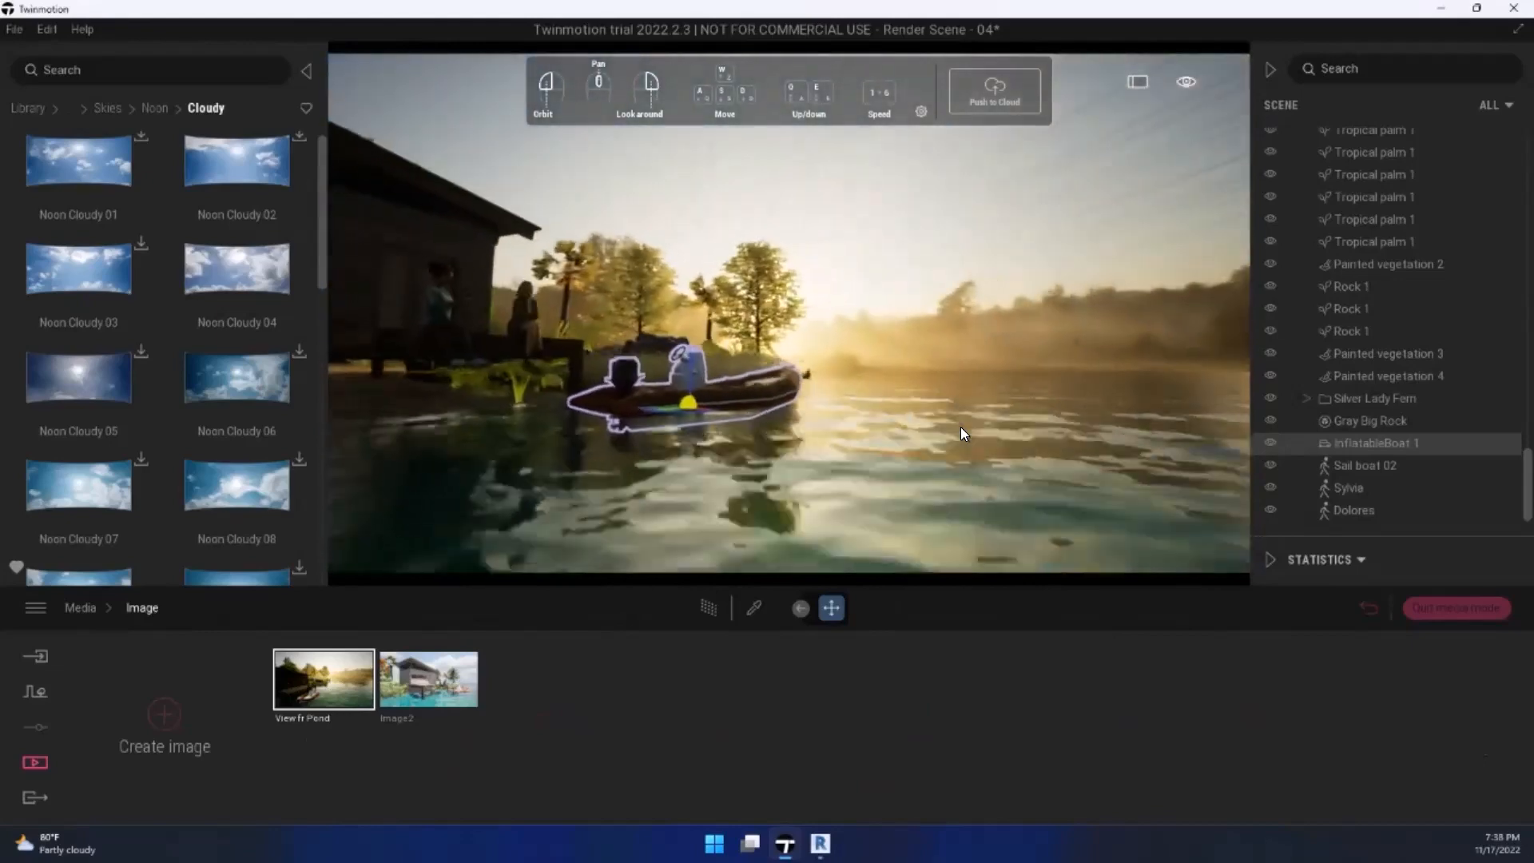
pyautogui.press('s')
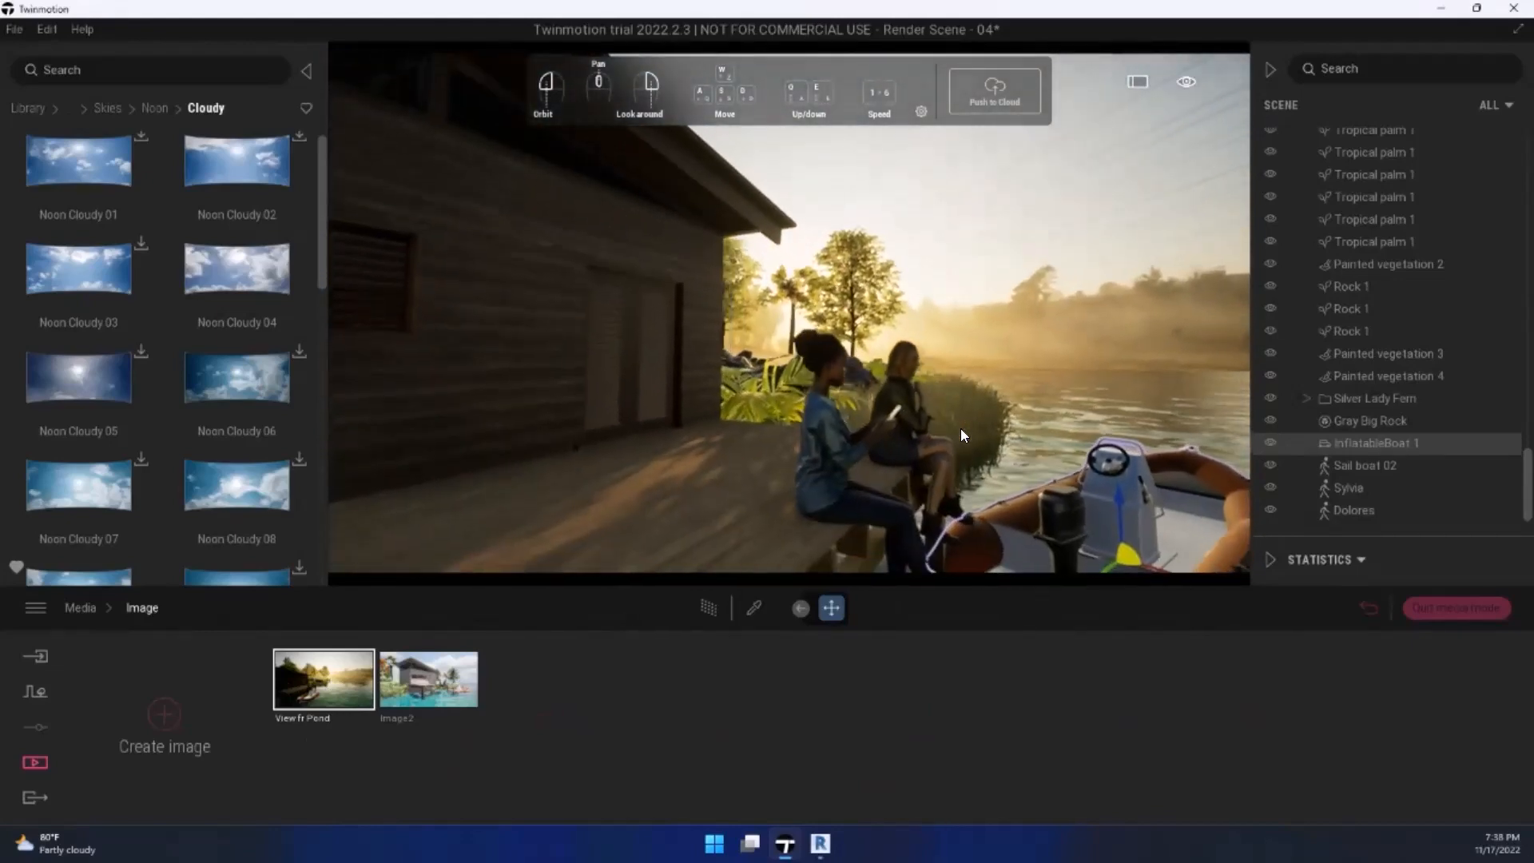
pyautogui.press('w')
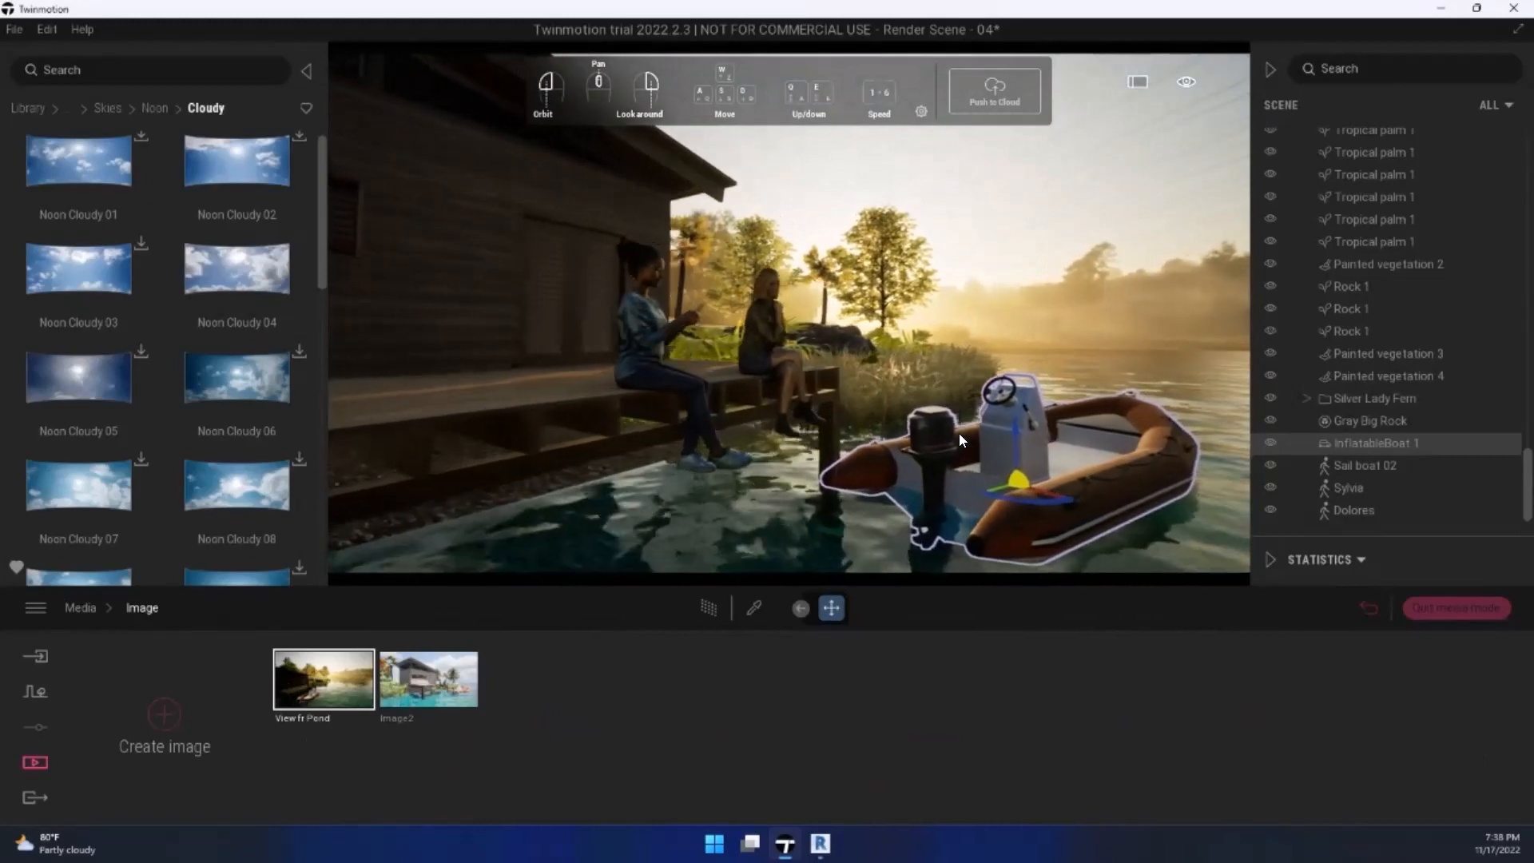
pyautogui.press('d')
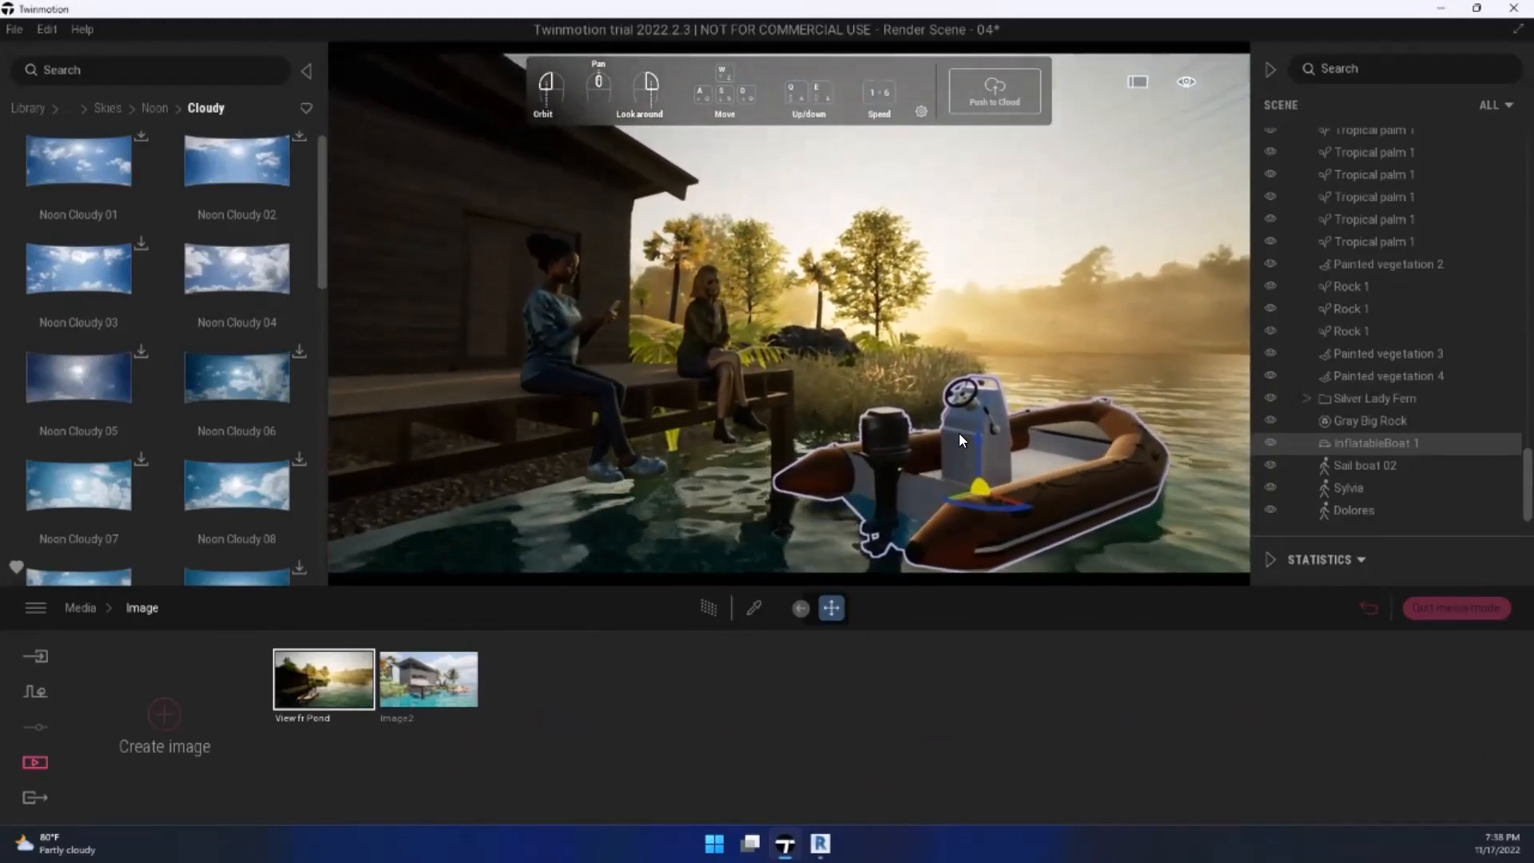
pyautogui.press('d')
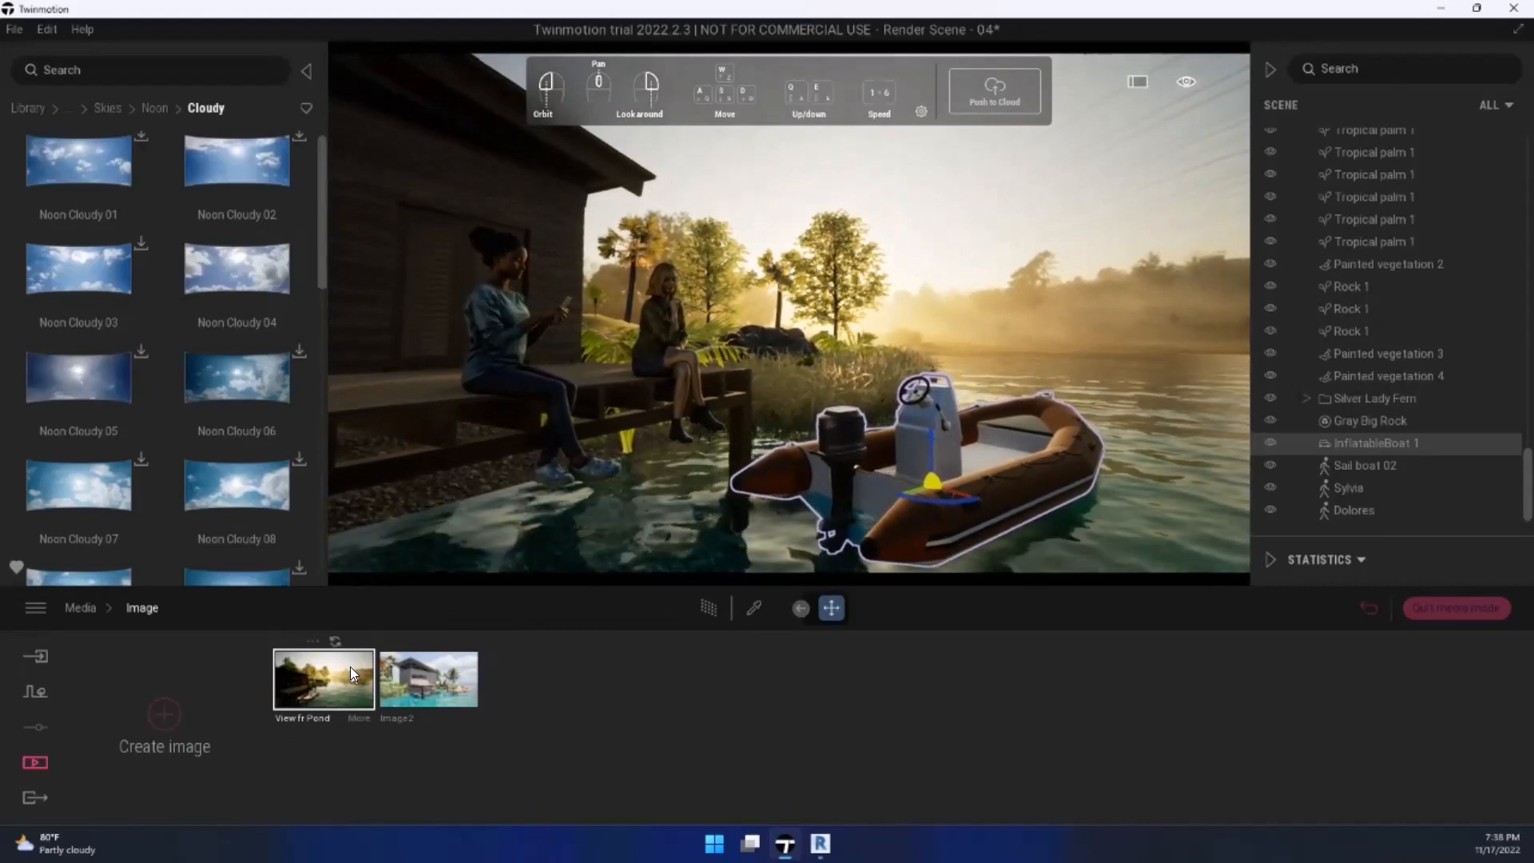
# Step: Set View fr Pond's focal length to 50 mm and reframe it on the seated figures and the inflatable boat
pyautogui.doubleClick(360, 707)
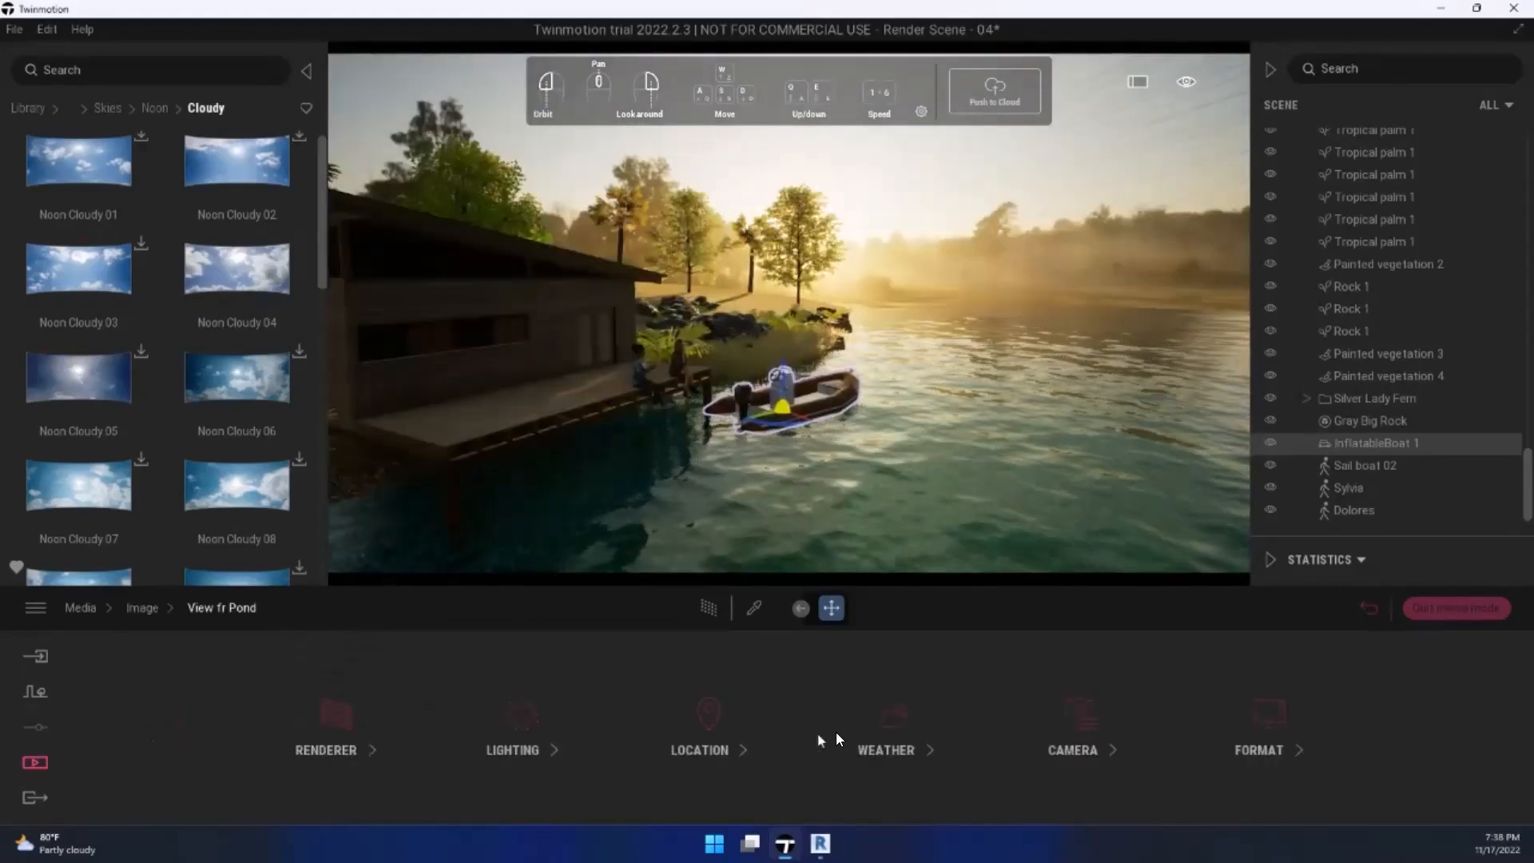
pyautogui.click(1081, 712)
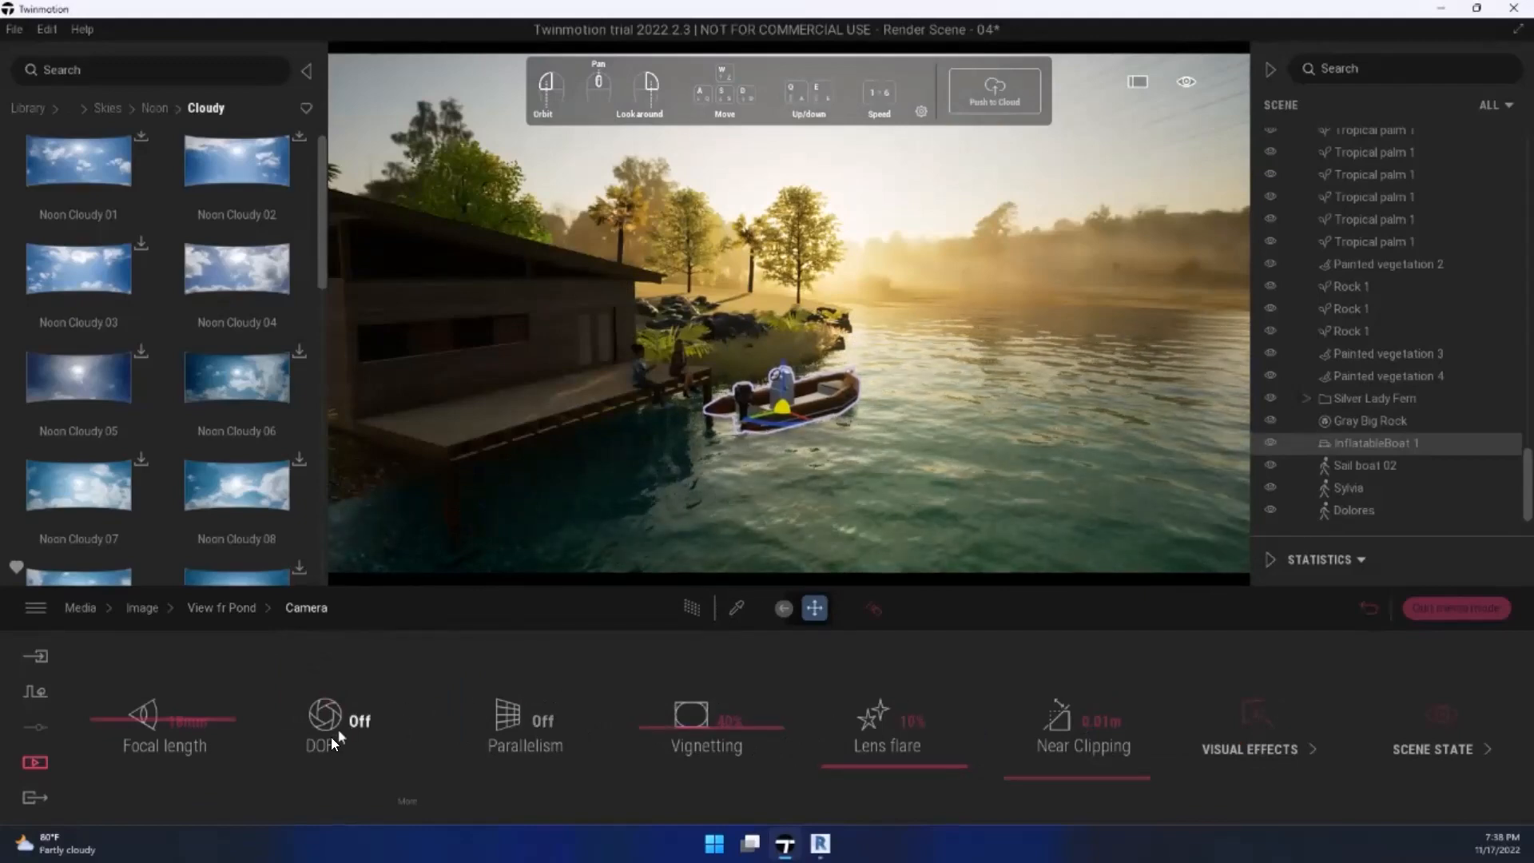
pyautogui.click(177, 723)
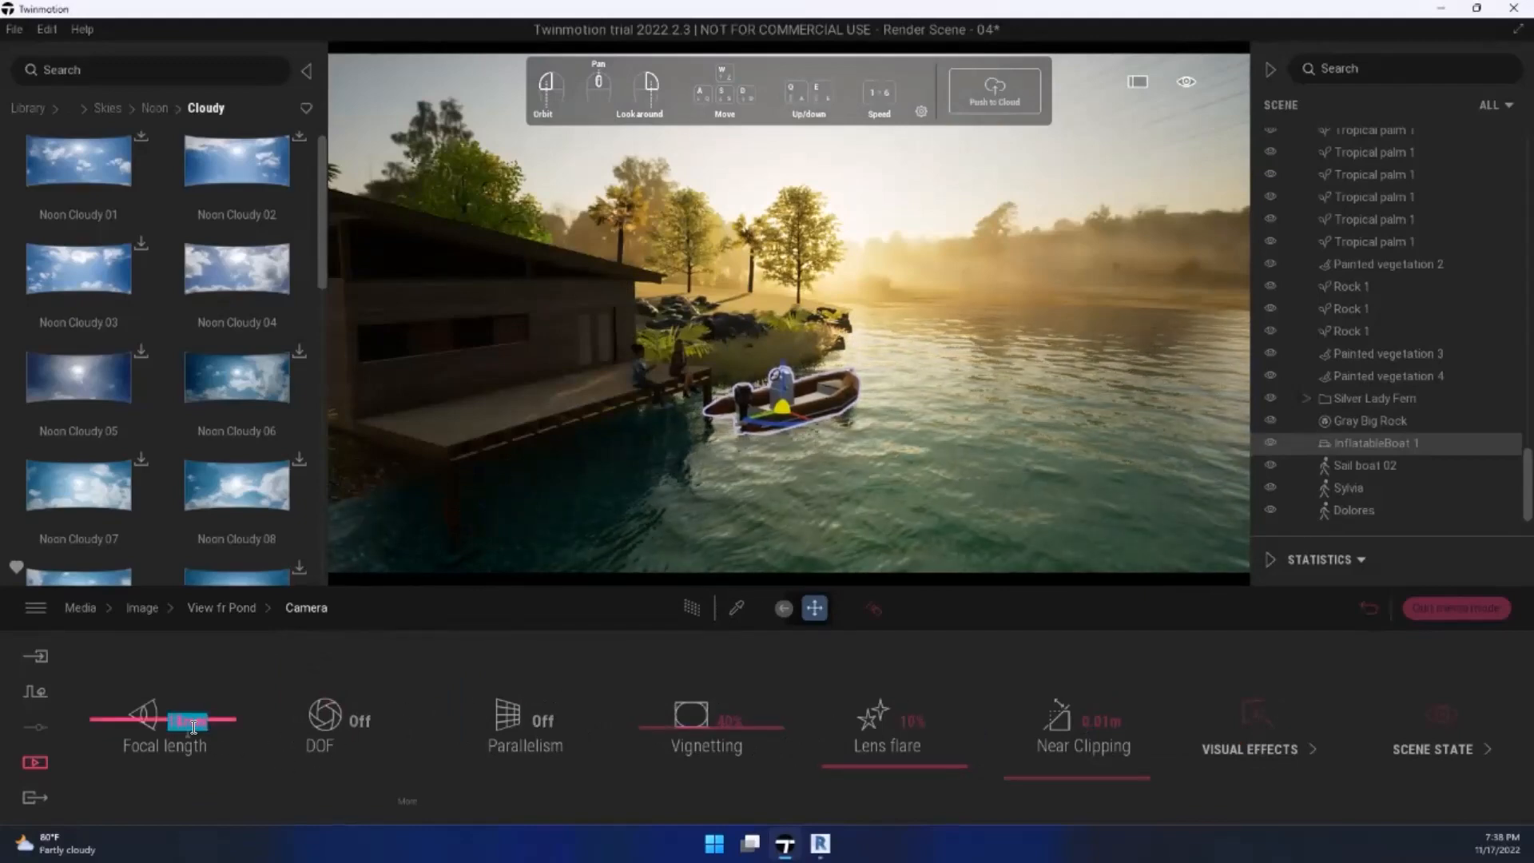
pyautogui.write('50')
pyautogui.press('Return')
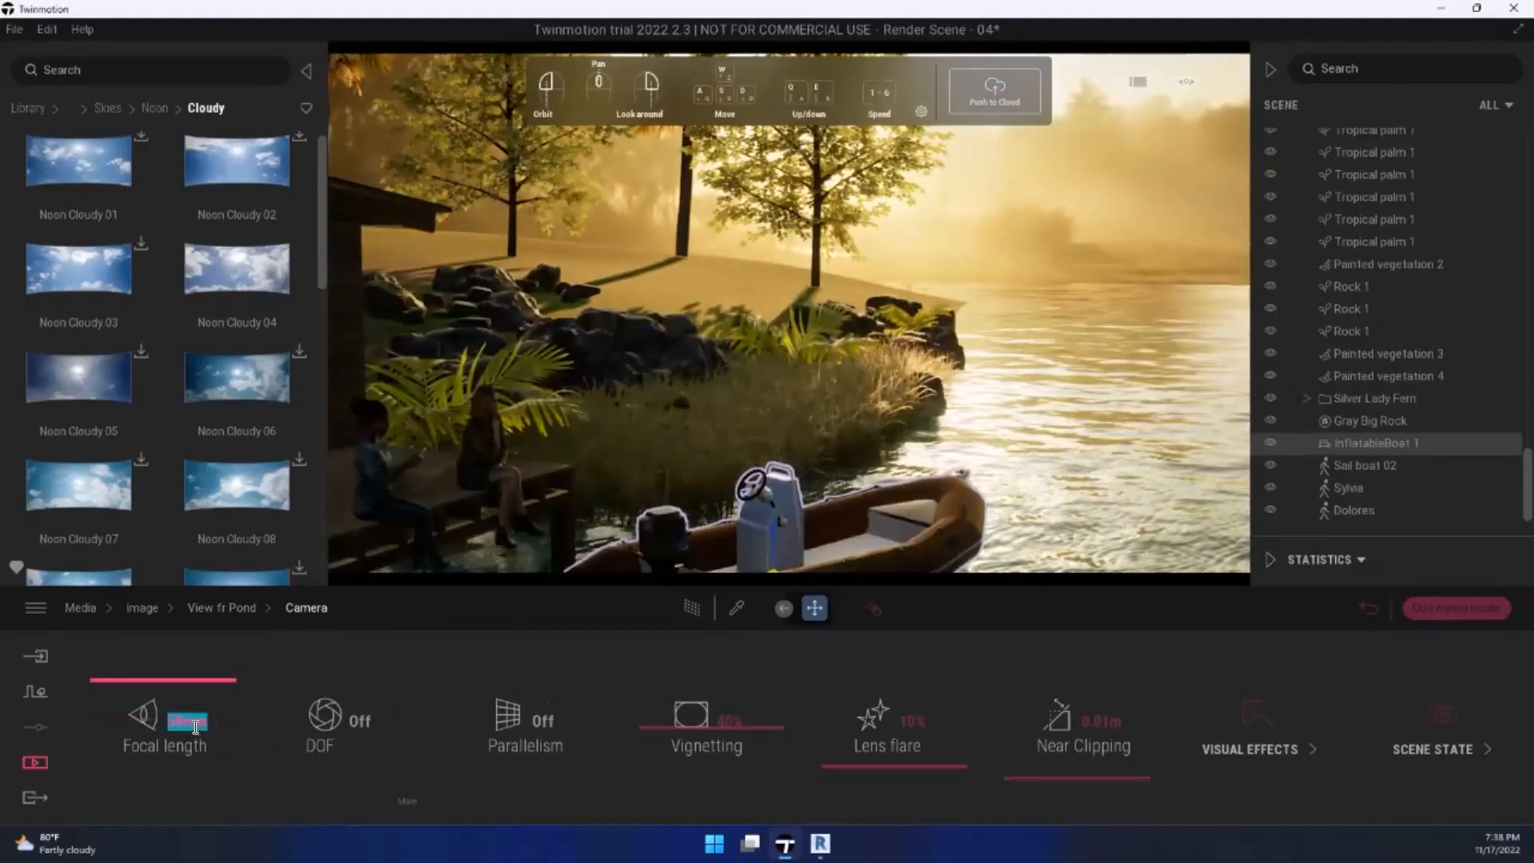
pyautogui.click(177, 723)
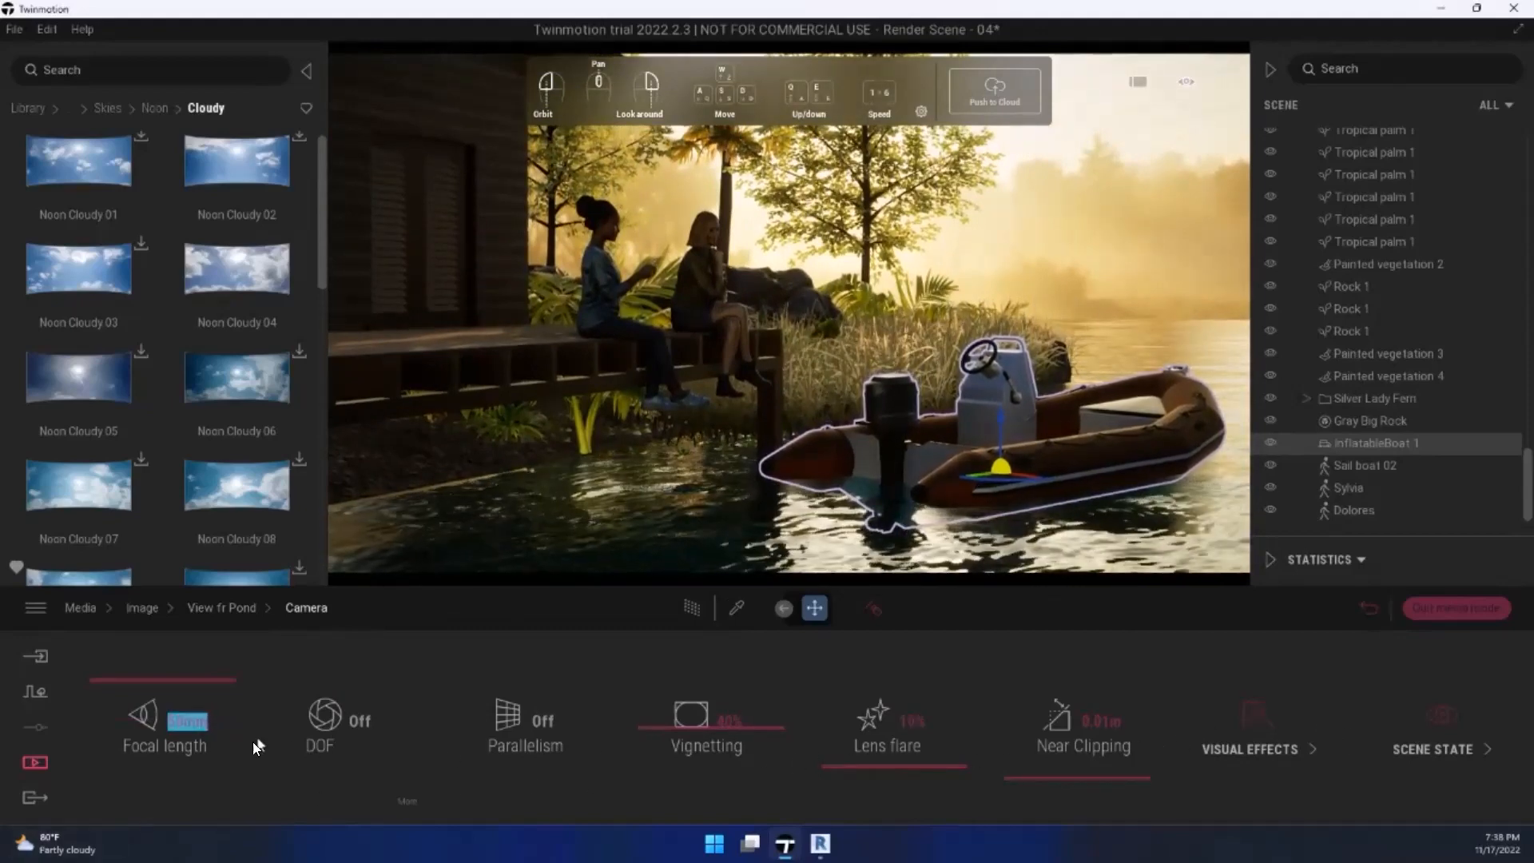
# Step: Change View fr Pond's output size to Custom with a width of 1080 for a square format
pyautogui.click(222, 607)
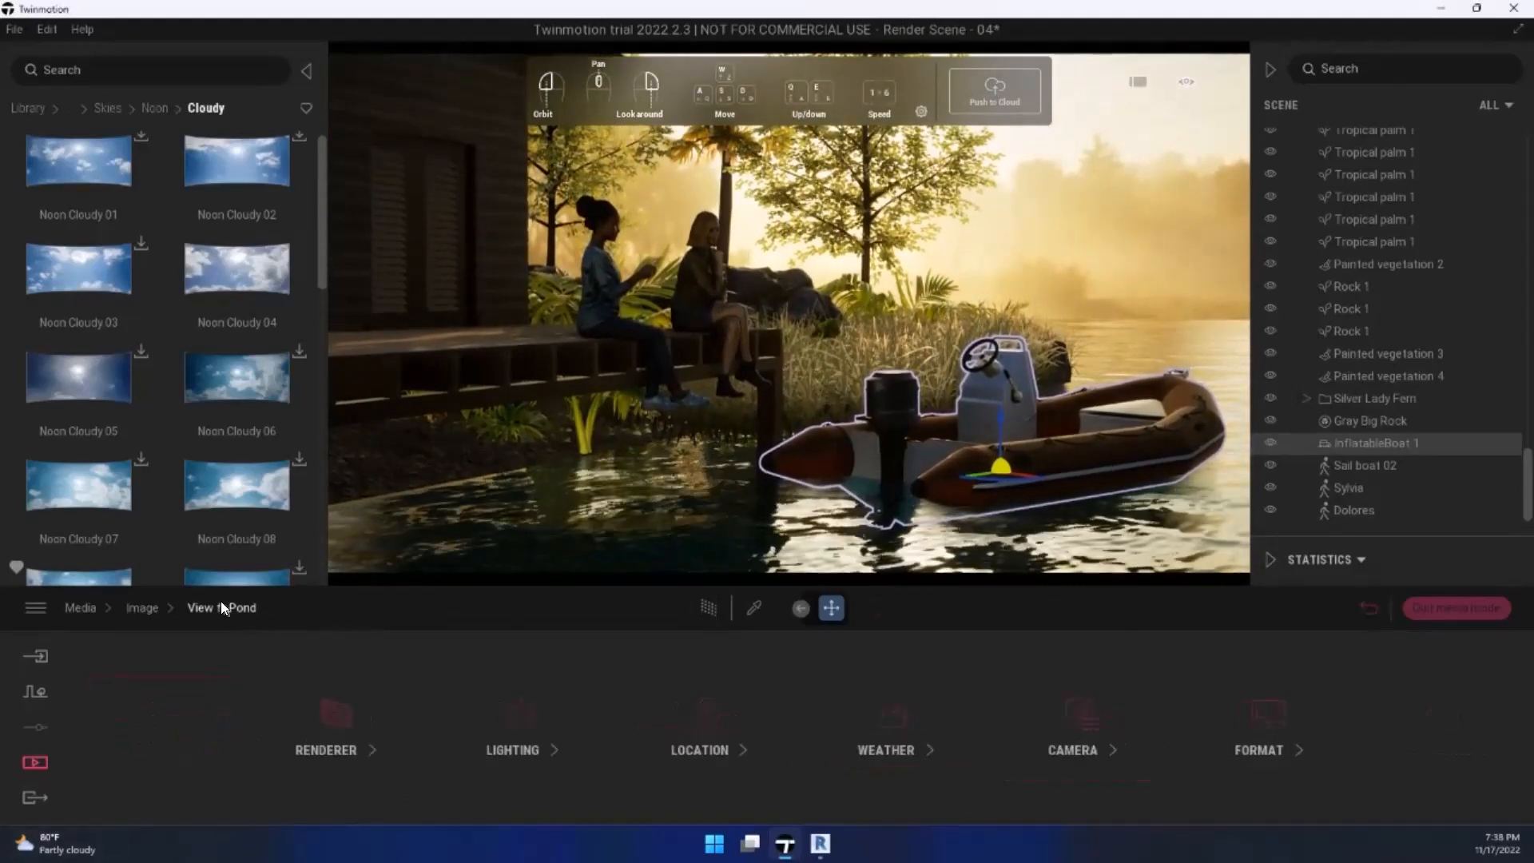
pyautogui.click(1281, 720)
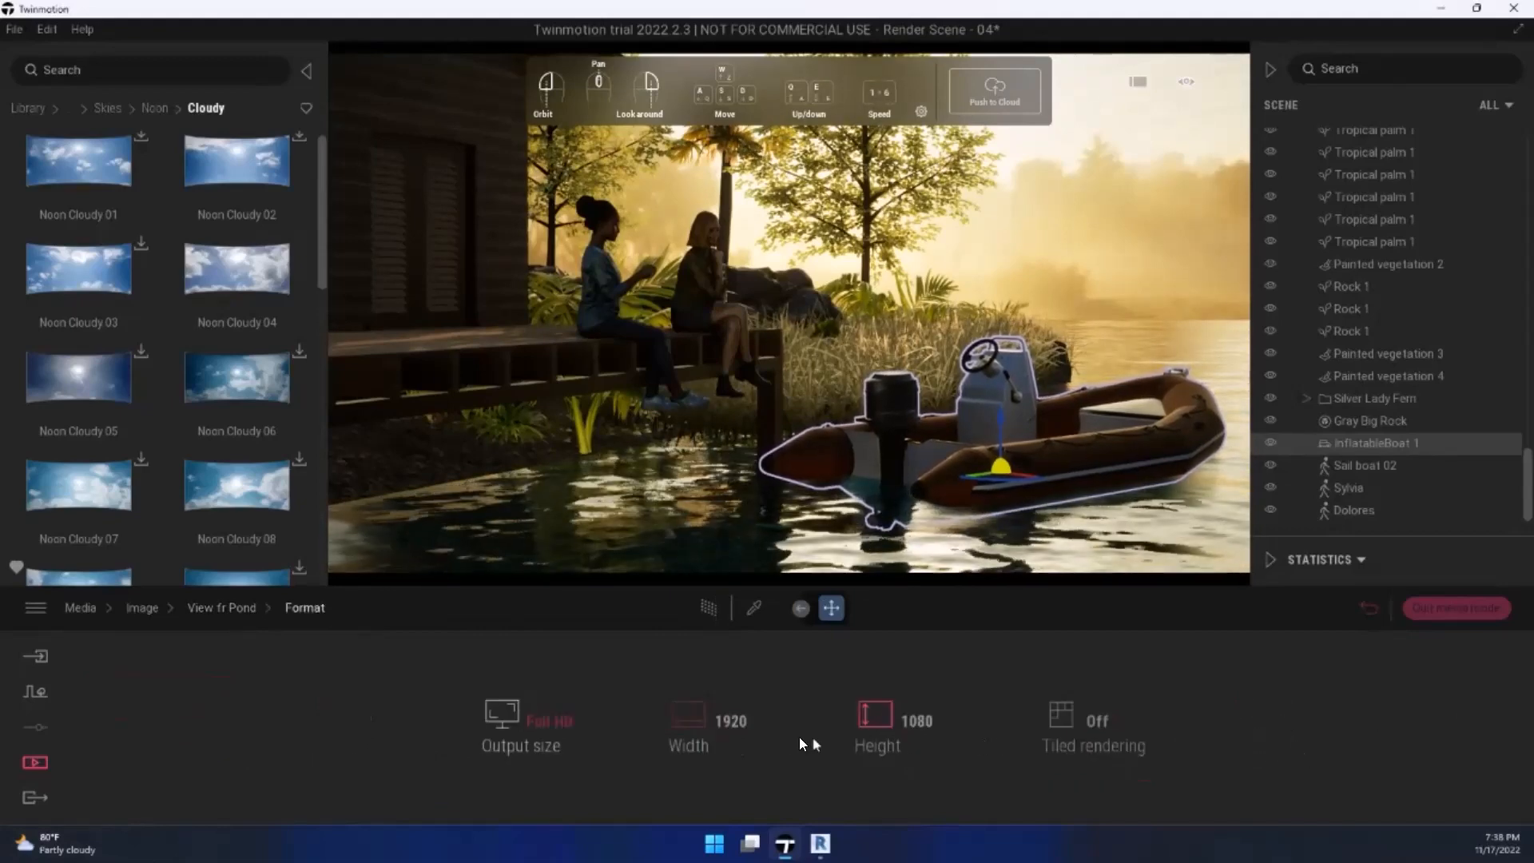
pyautogui.click(727, 720)
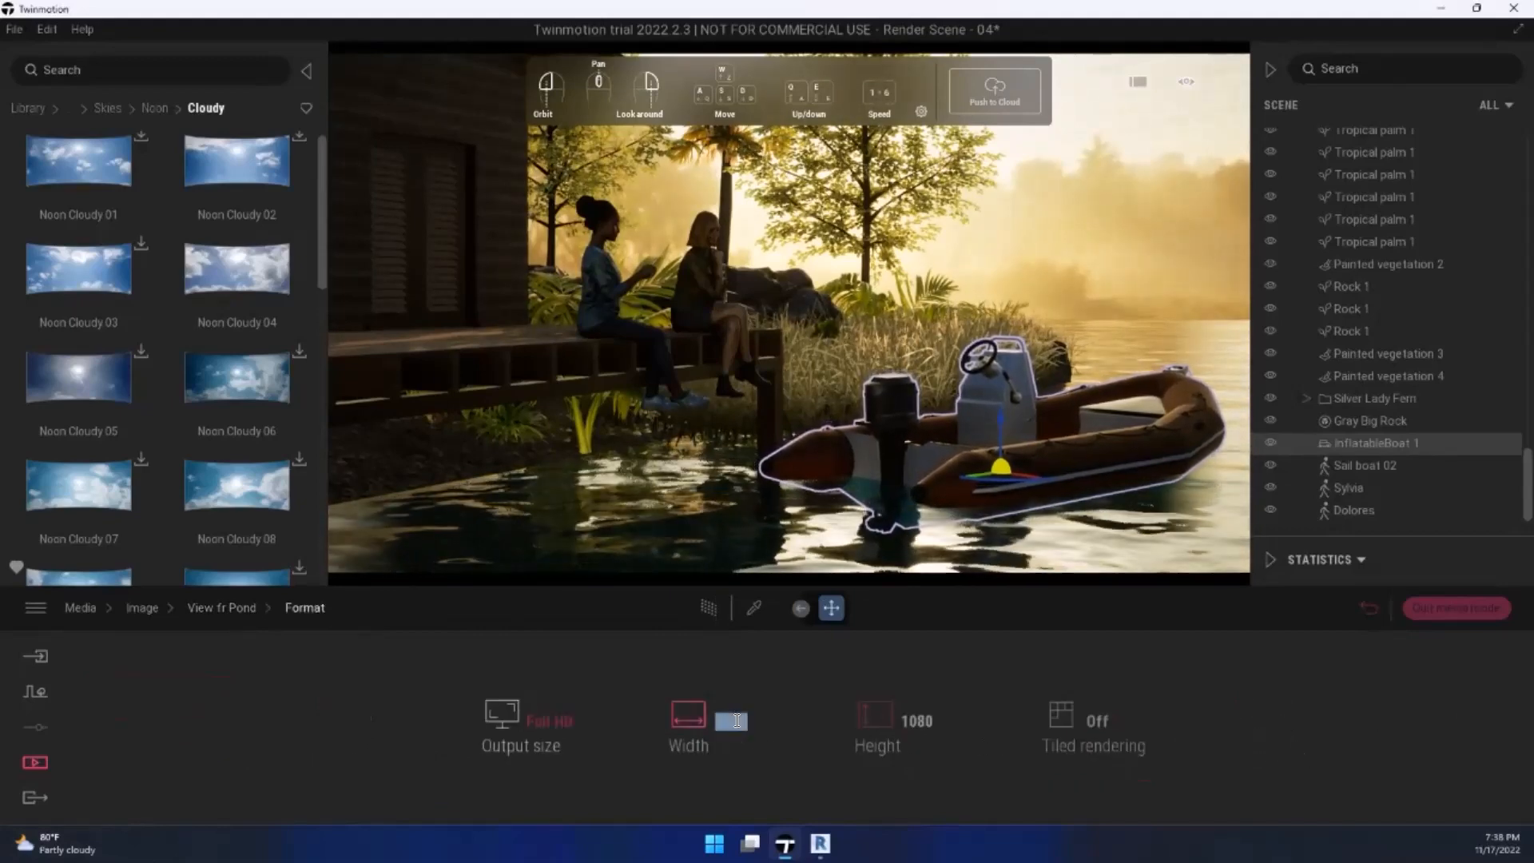
pyautogui.click(568, 729)
pyautogui.click(492, 644)
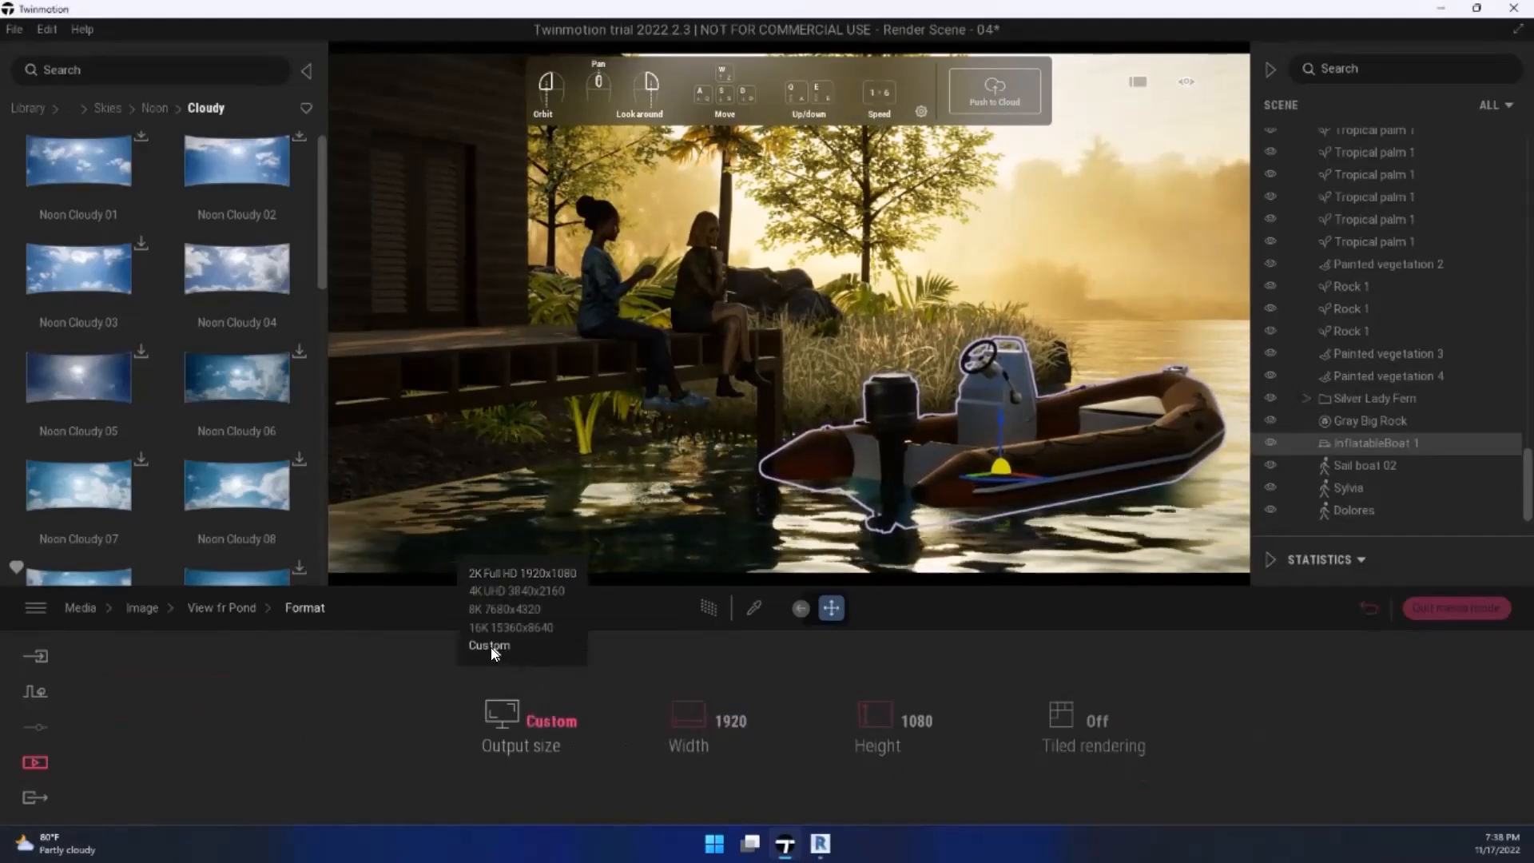
pyautogui.click(732, 721)
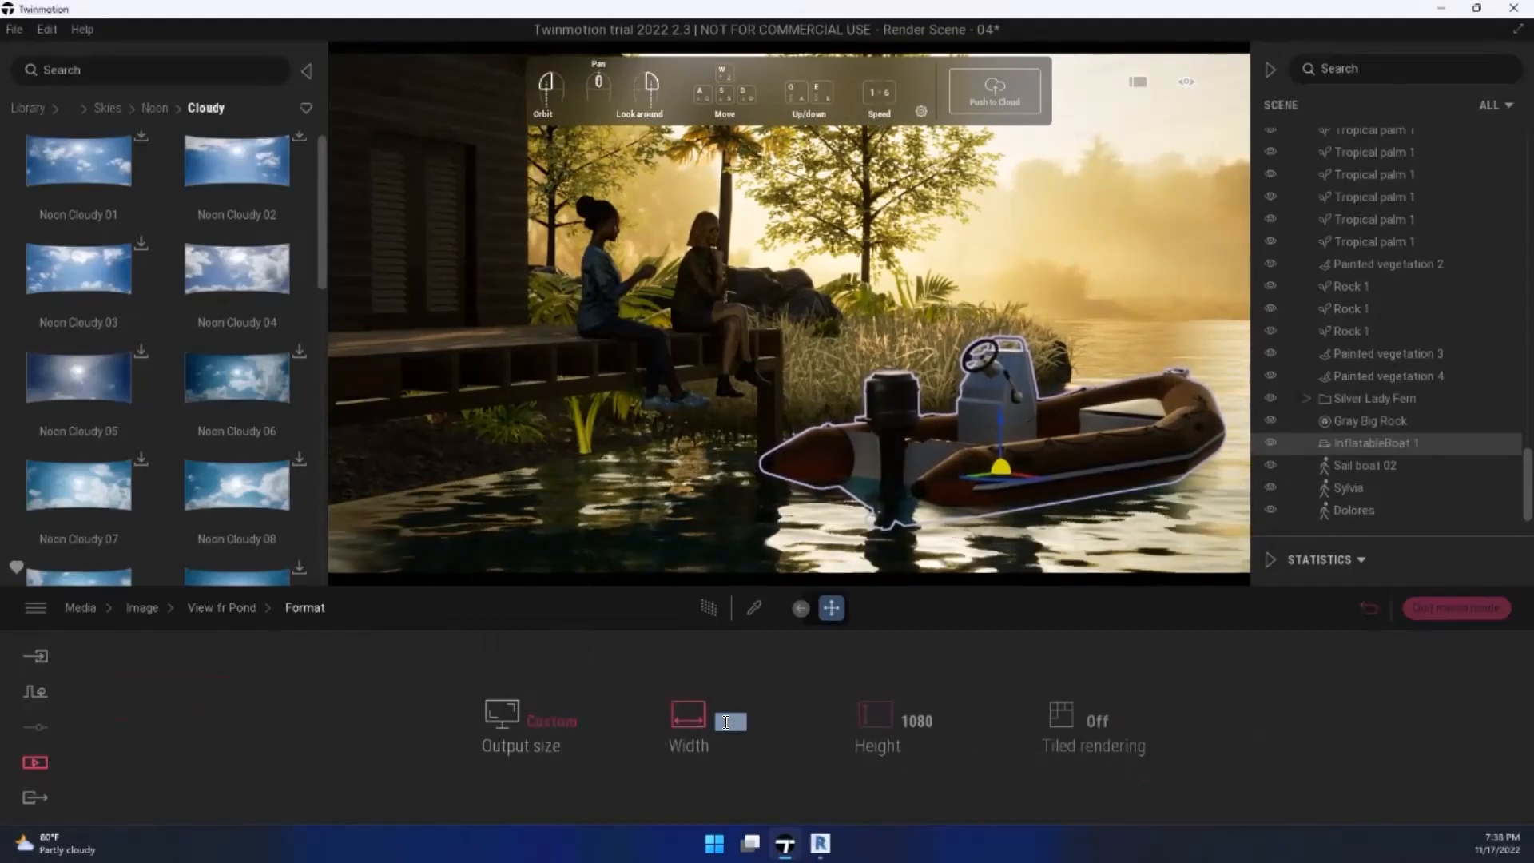
pyautogui.write('1080')
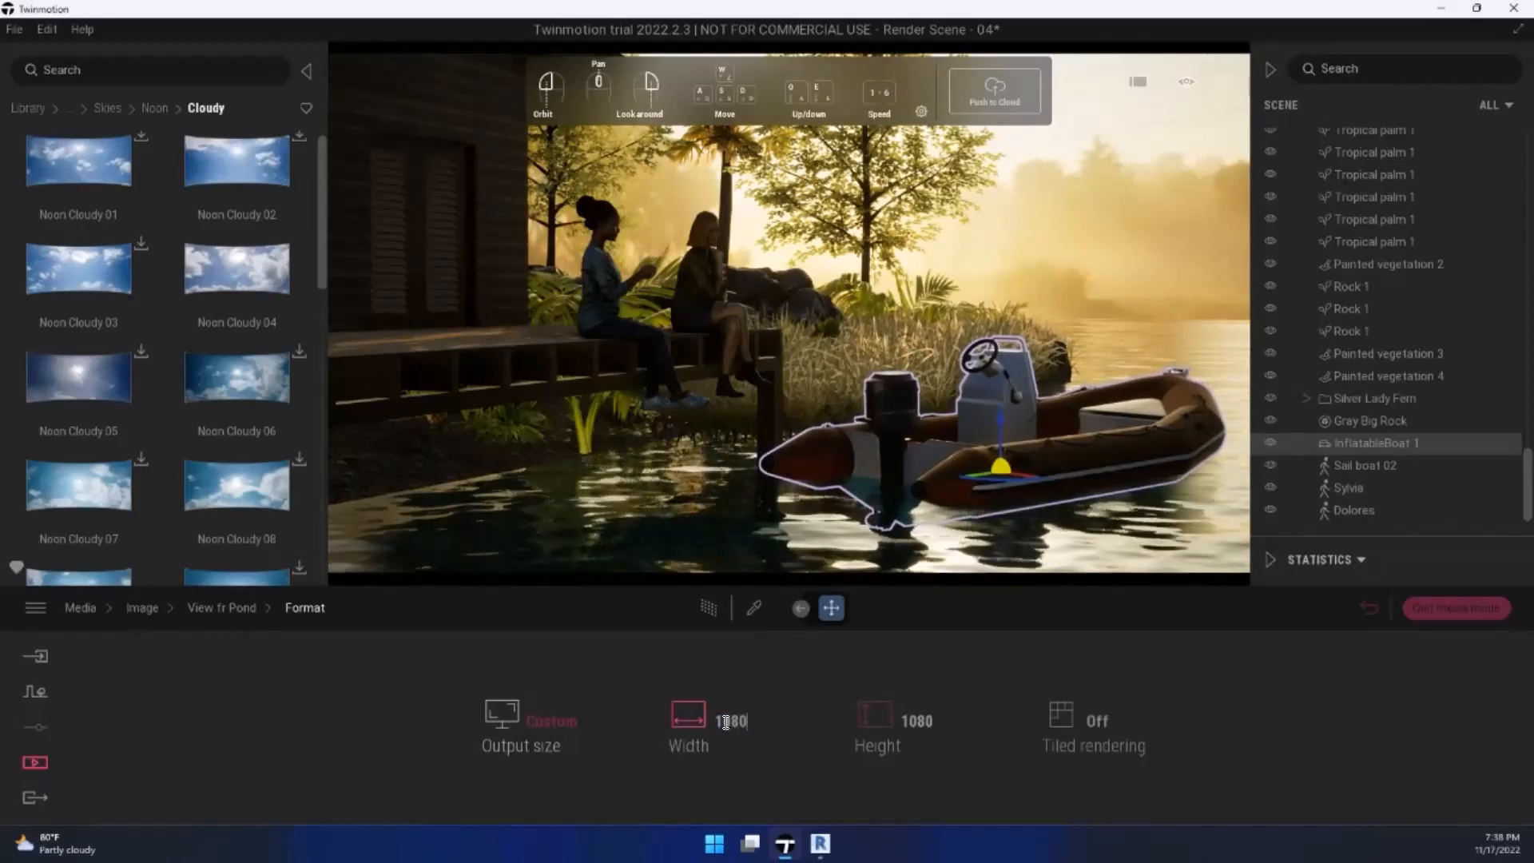
pyautogui.press('Return')
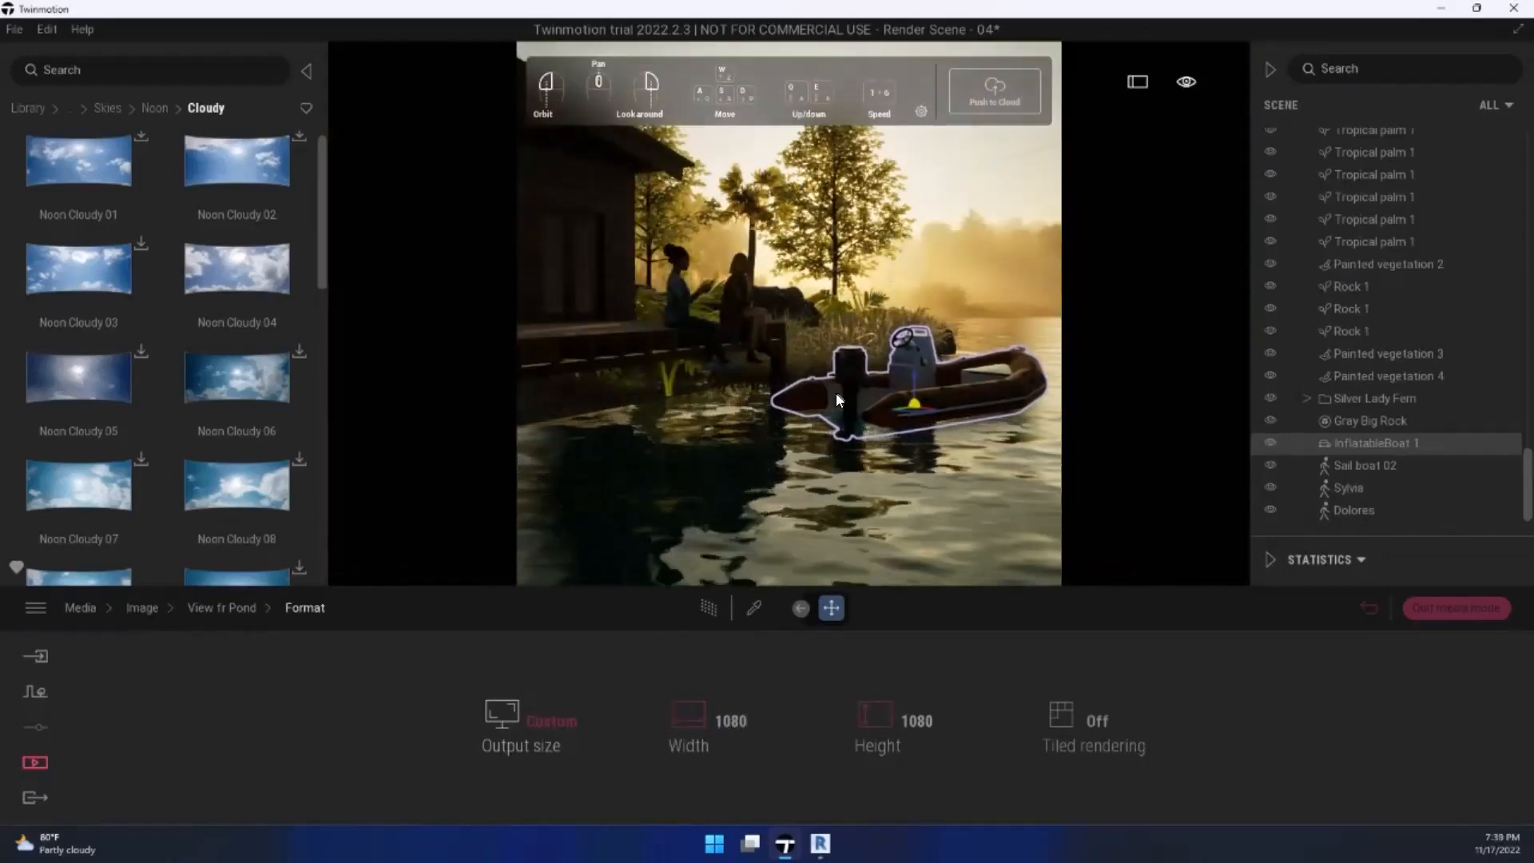
# Step: Turn off auto-exposure in View fr Pond's lighting settings and set the exposure to 2.49
pyautogui.click(239, 610)
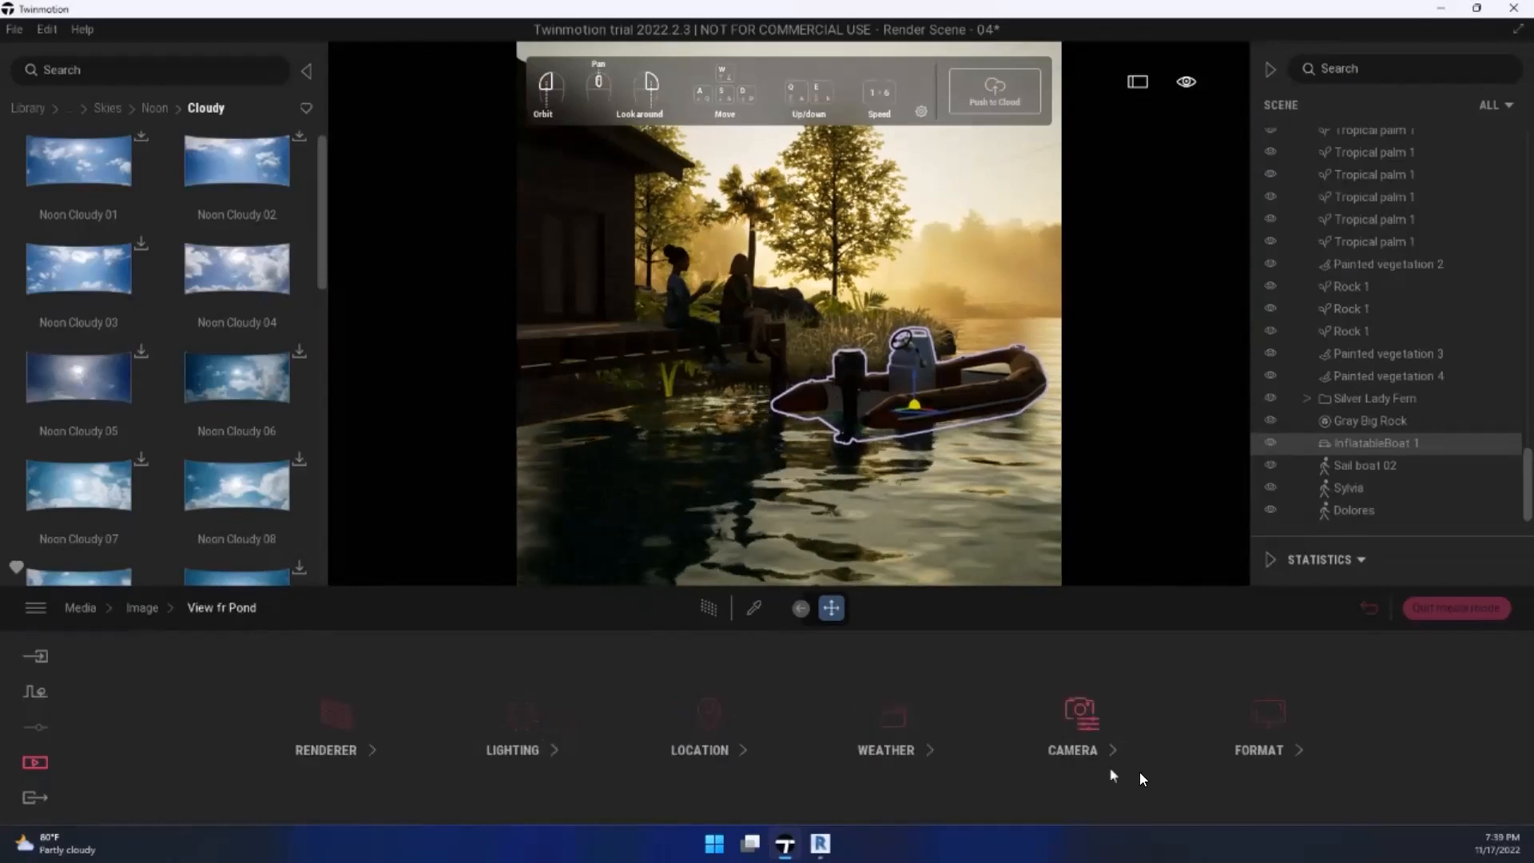
pyautogui.click(507, 718)
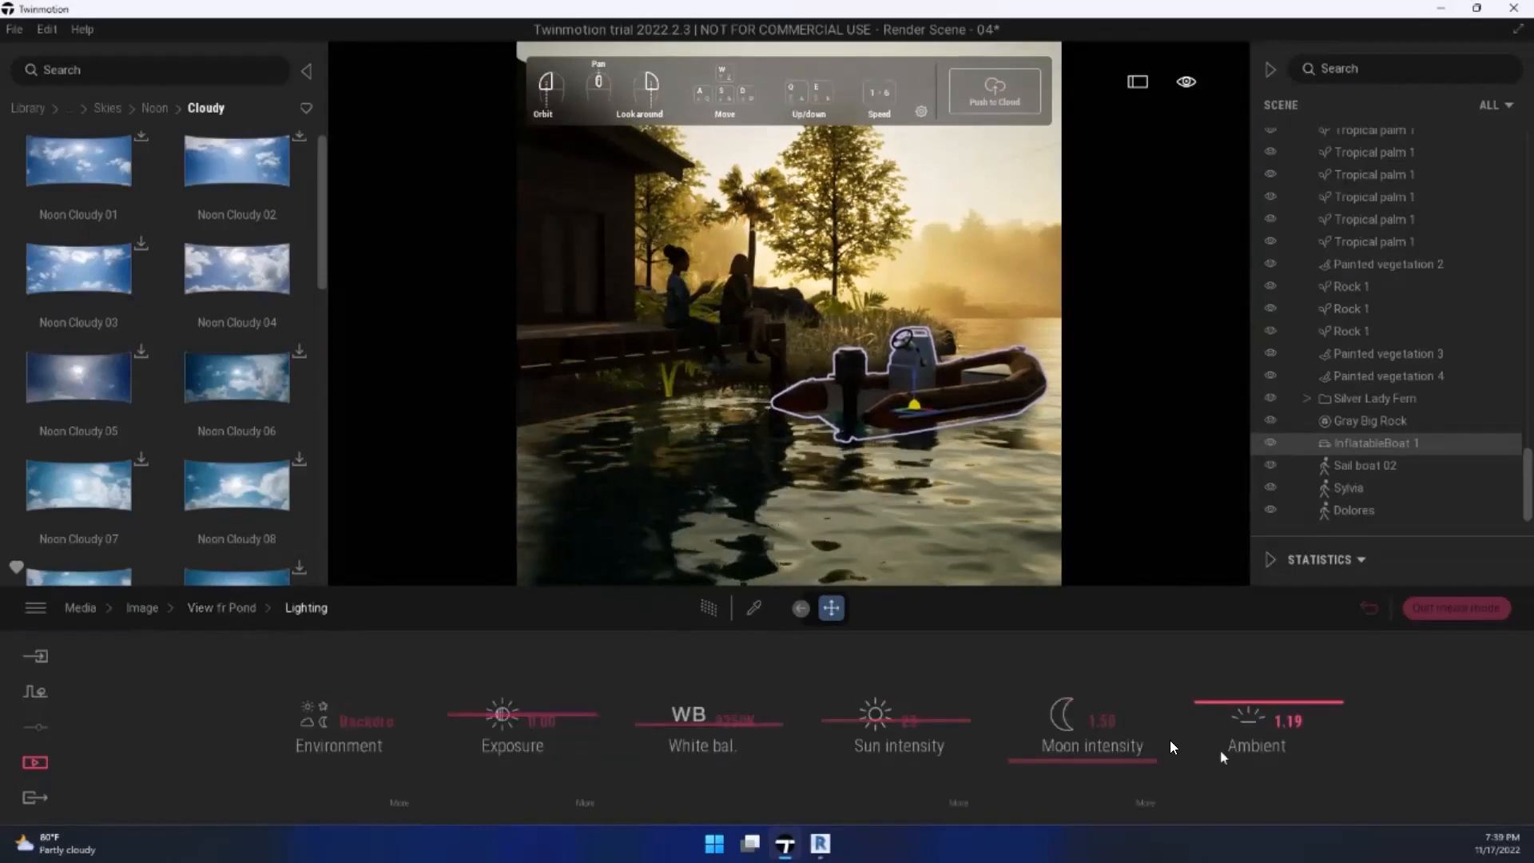
pyautogui.click(573, 795)
pyautogui.click(893, 733)
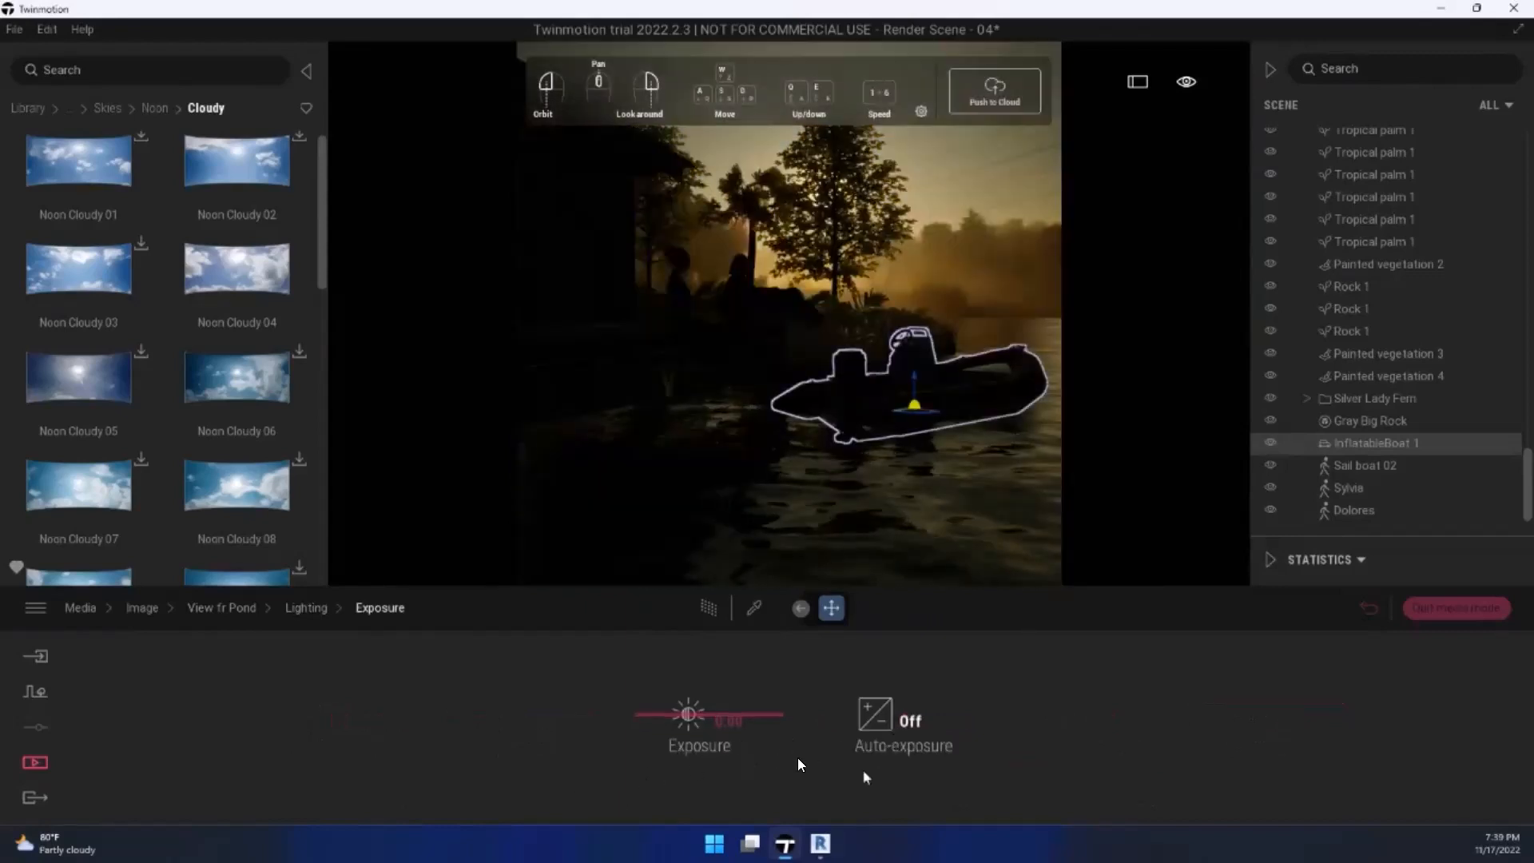
pyautogui.click(308, 611)
pyautogui.moveTo(588, 713)
pyautogui.mouseDown()
pyautogui.moveTo(592, 700)
pyautogui.moveTo(599, 711)
pyautogui.mouseUp()
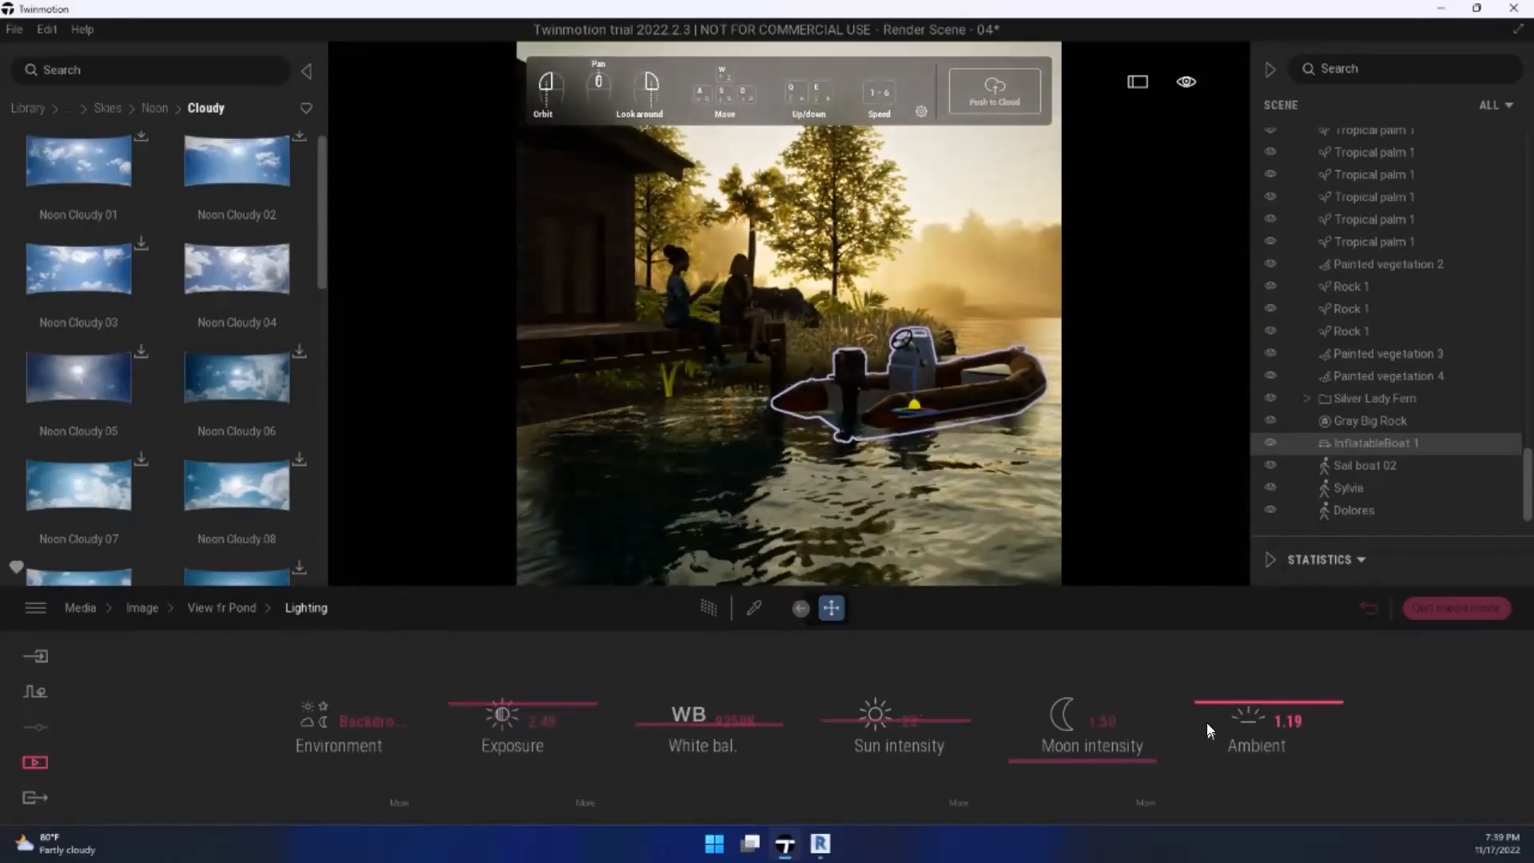
# Step: Raise View fr Pond's ambient light to 1.77, sun intensity to 39 and white balance to about 11,100 K, and update the saved image
pyautogui.moveTo(1213, 695)
pyautogui.mouseDown()
pyautogui.moveTo(1206, 649)
pyautogui.moveTo(1204, 669)
pyautogui.mouseUp()
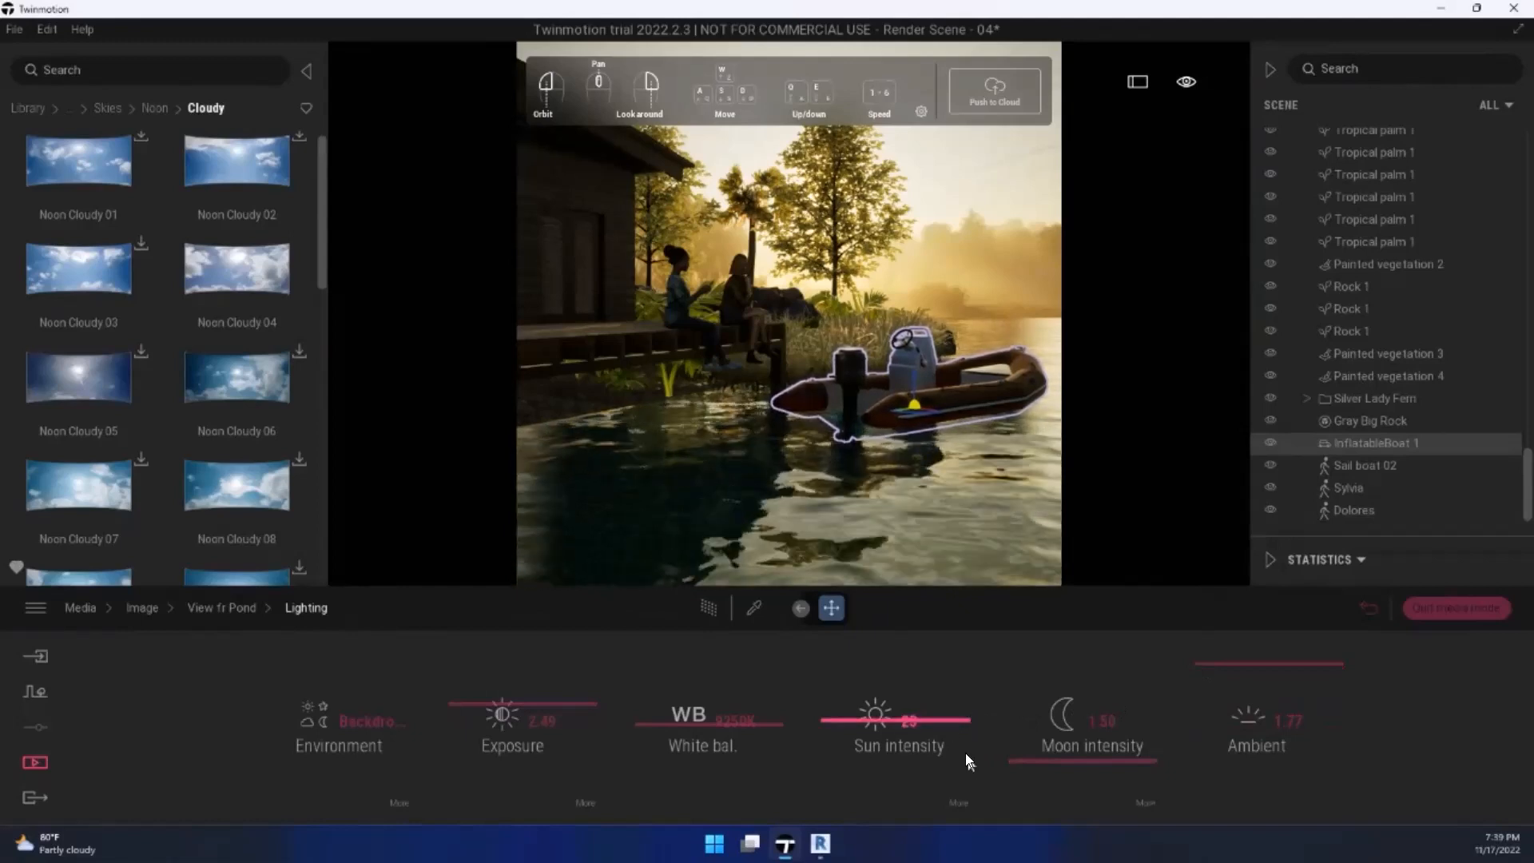
pyautogui.moveTo(957, 742); pyautogui.dragTo(969, 676)
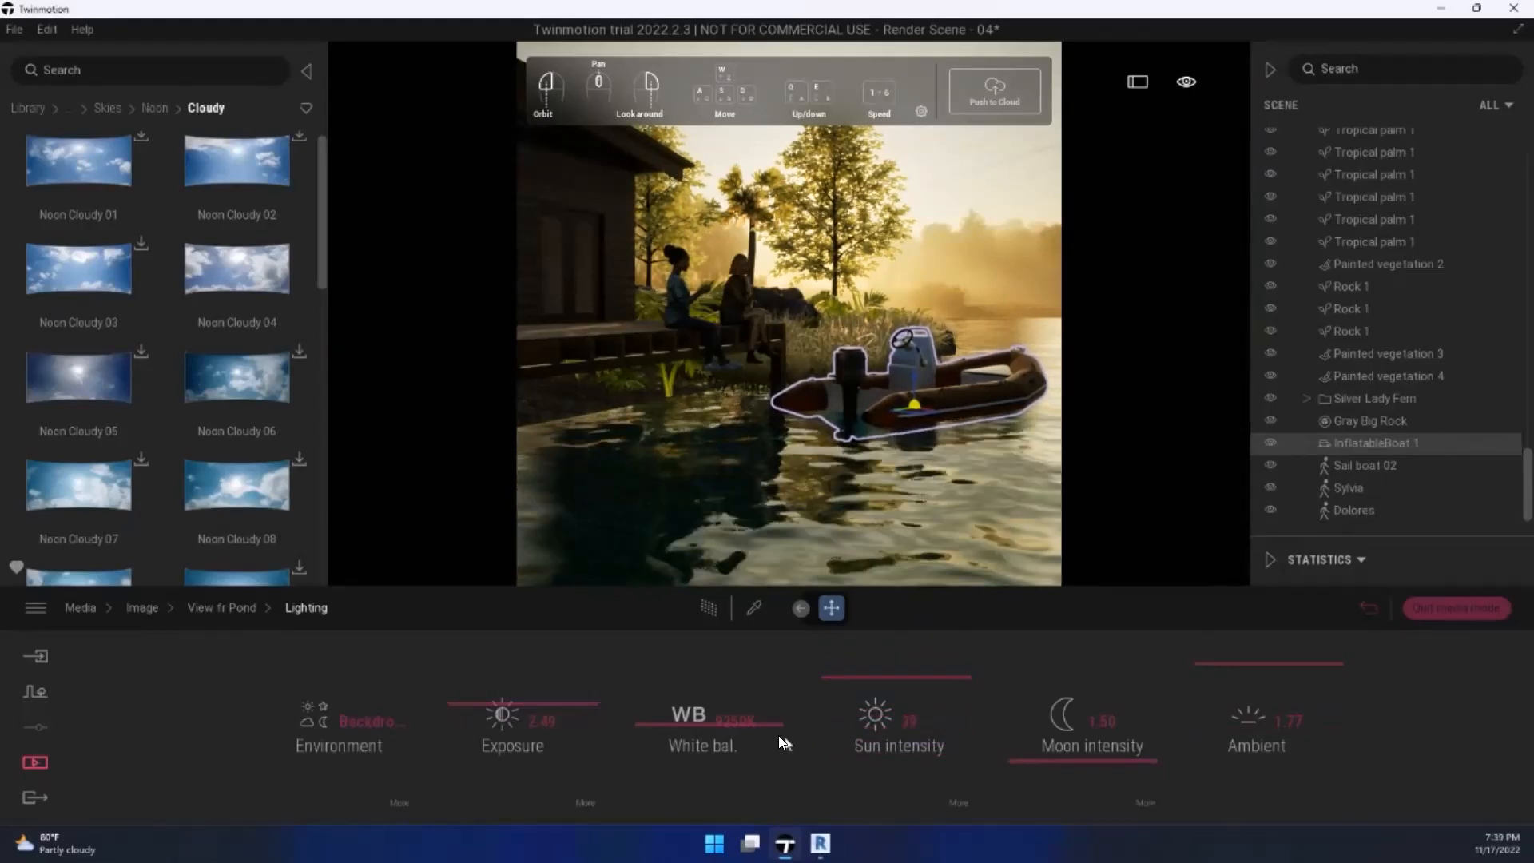
pyautogui.moveTo(779, 735); pyautogui.dragTo(767, 697)
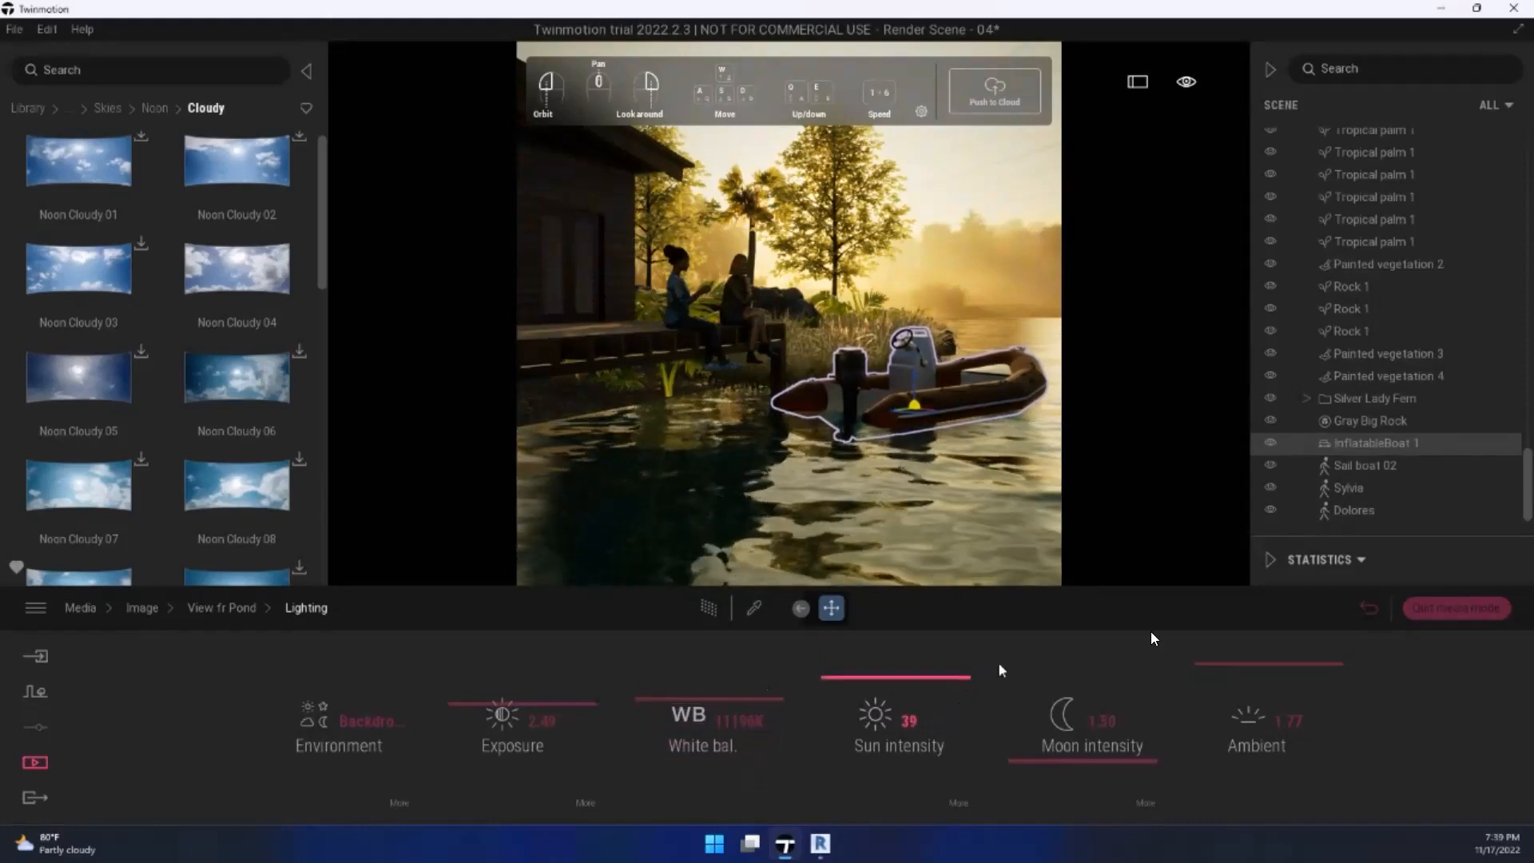
pyautogui.click(252, 618)
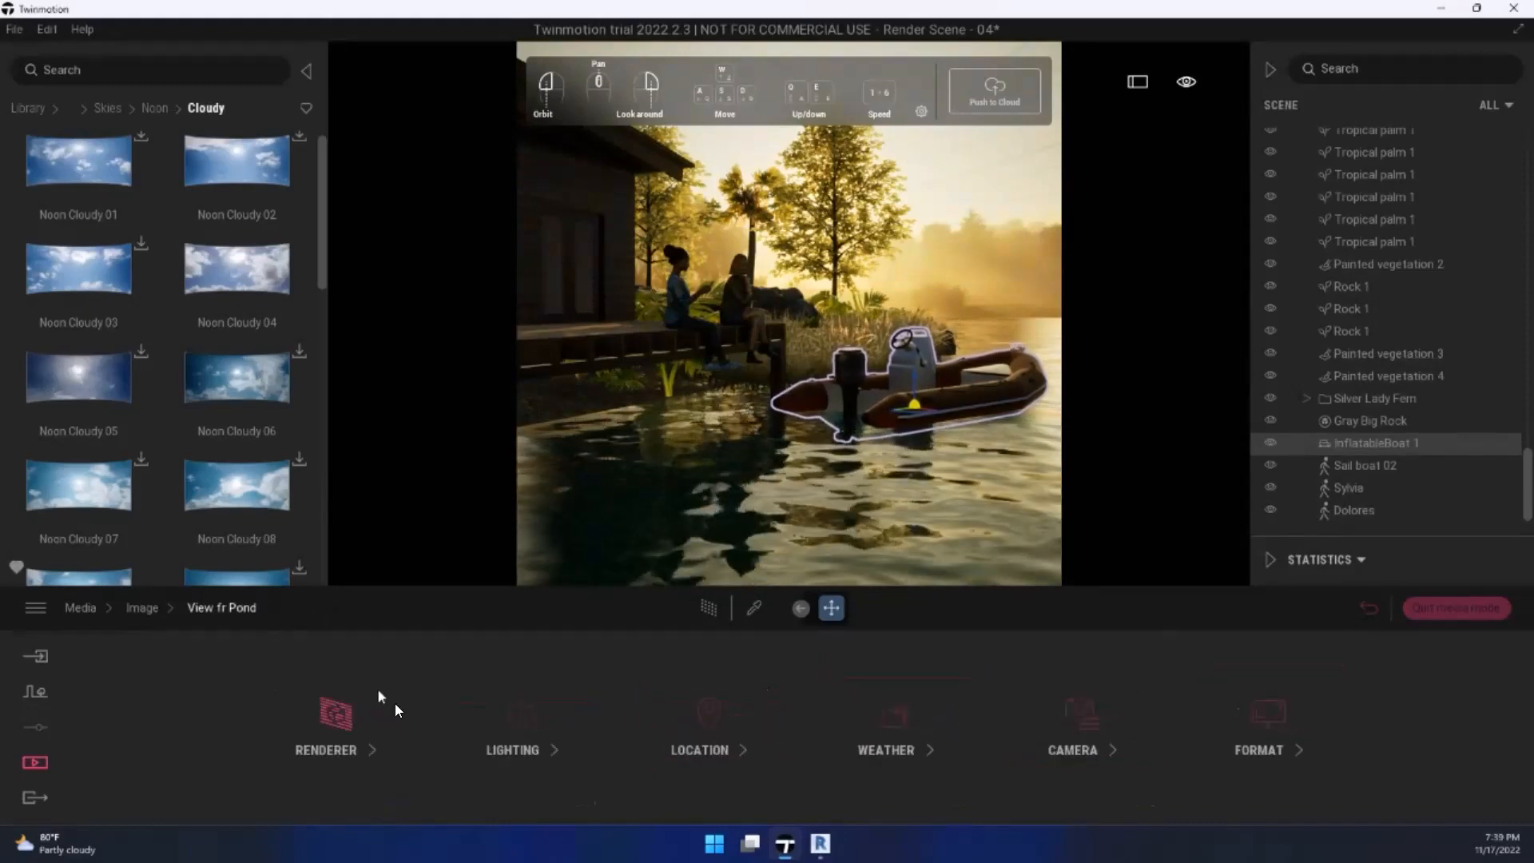
pyautogui.click(147, 606)
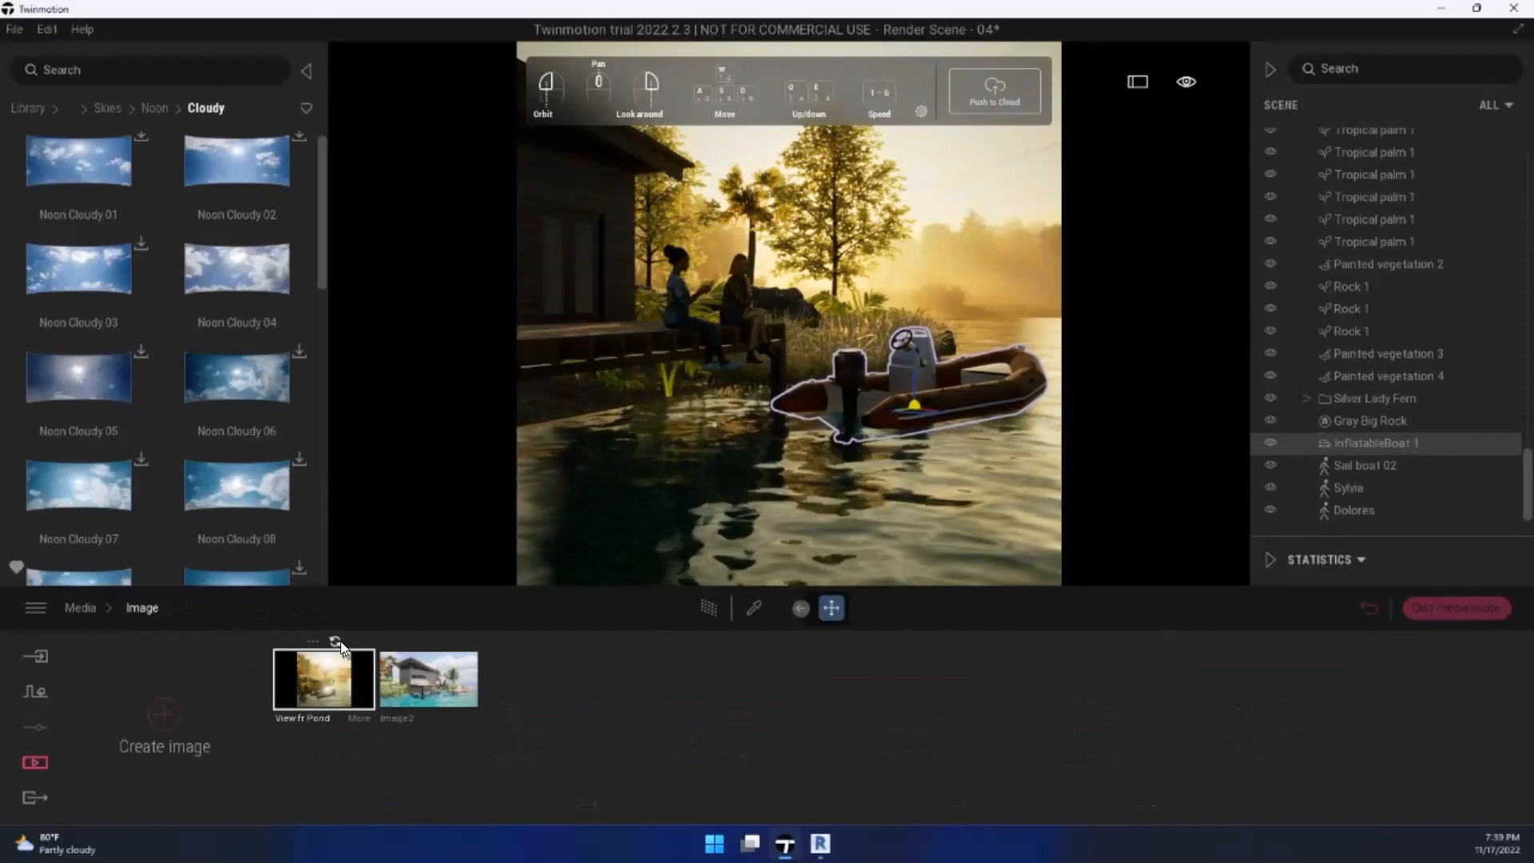
# Step: Compare Image2 with View fr Pond, and quit media mode to a wider free view of the boathouse
pyautogui.click(442, 686)
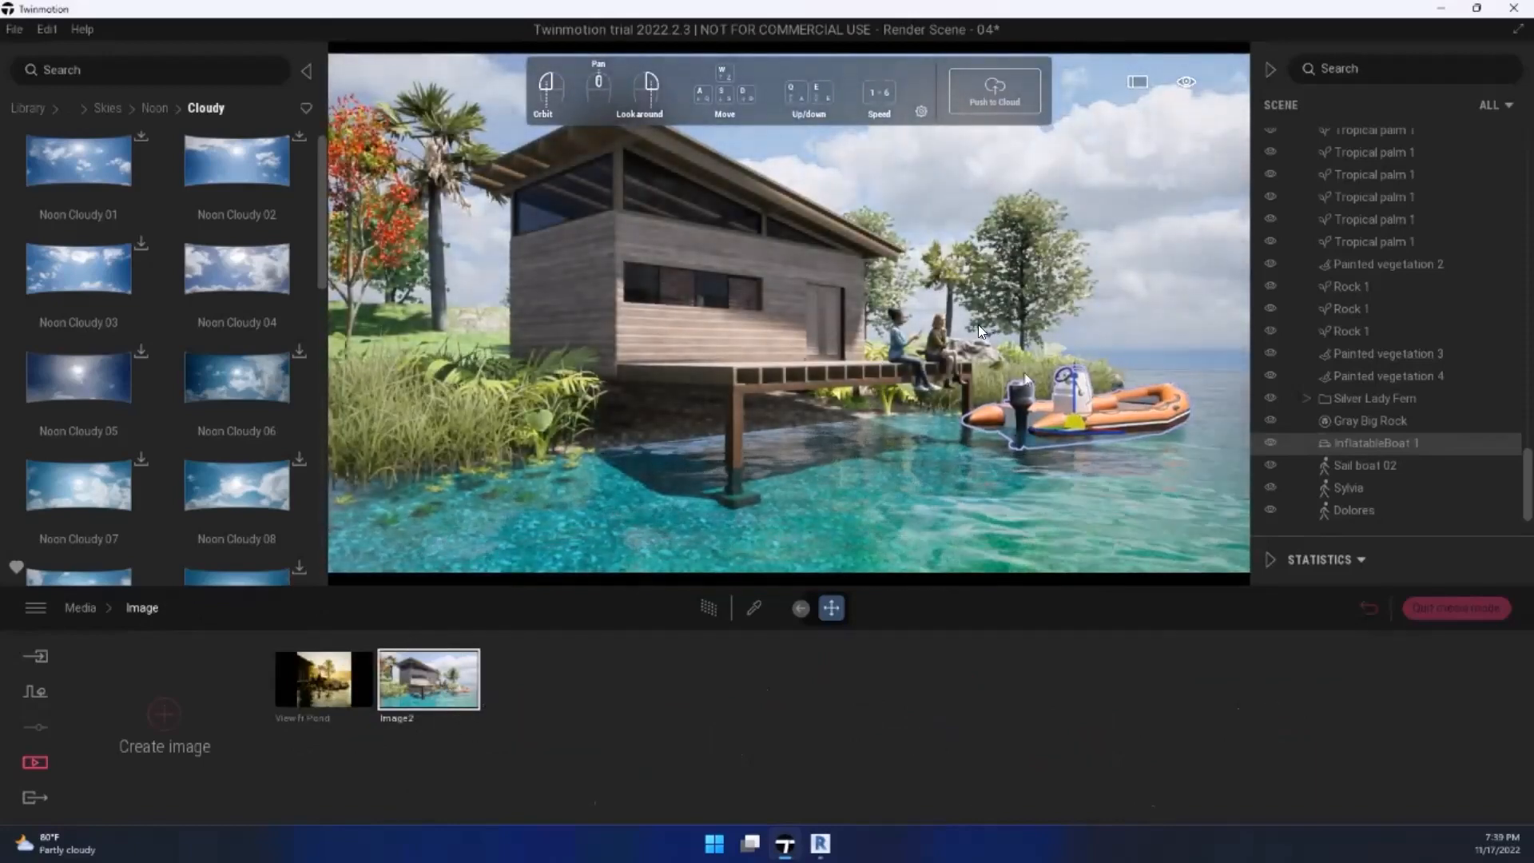
pyautogui.click(307, 697)
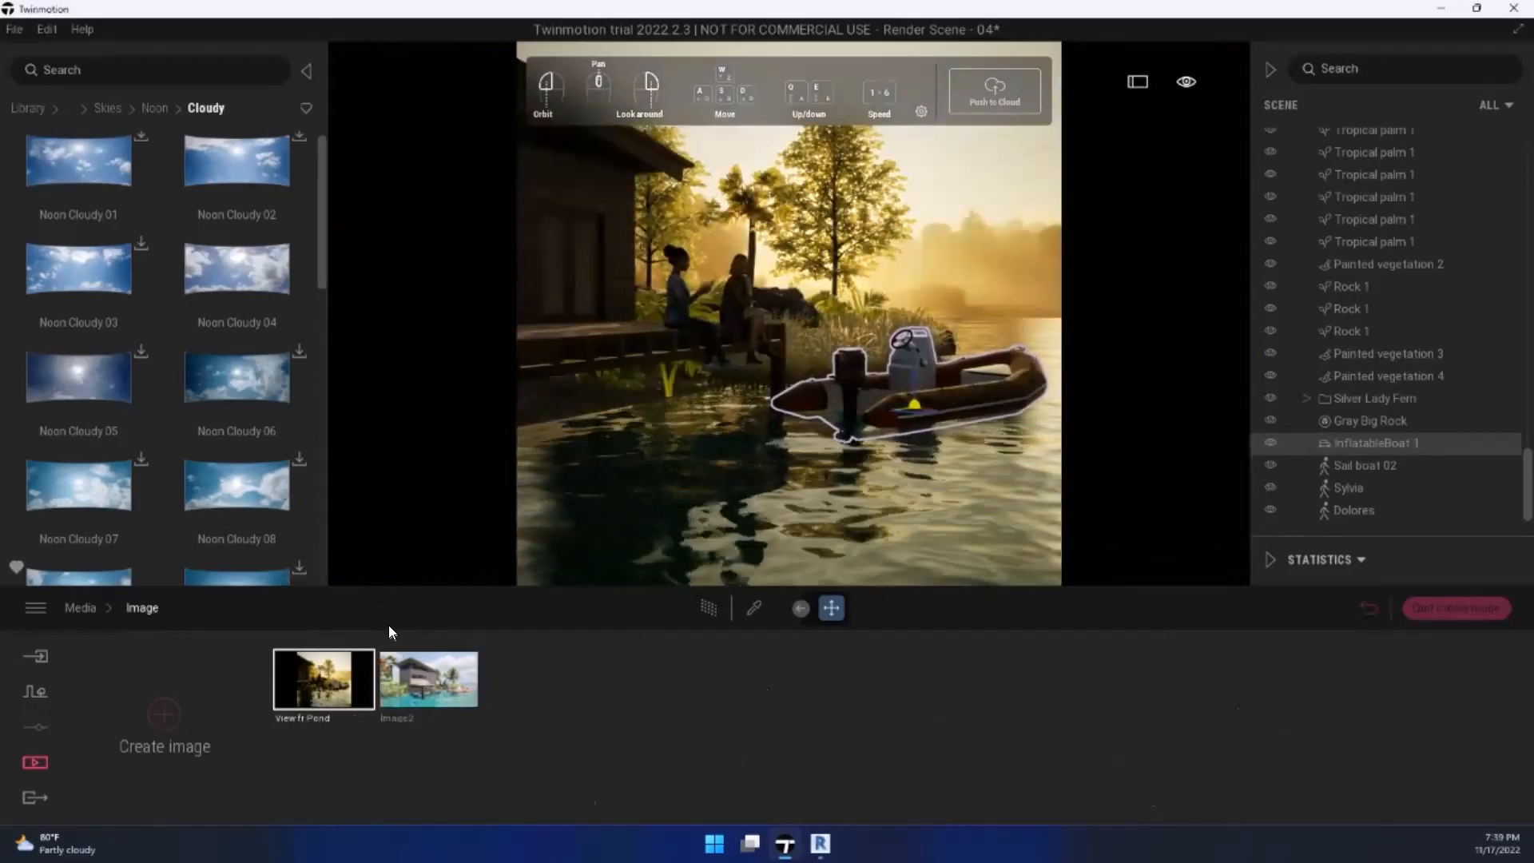
pyautogui.click(1441, 609)
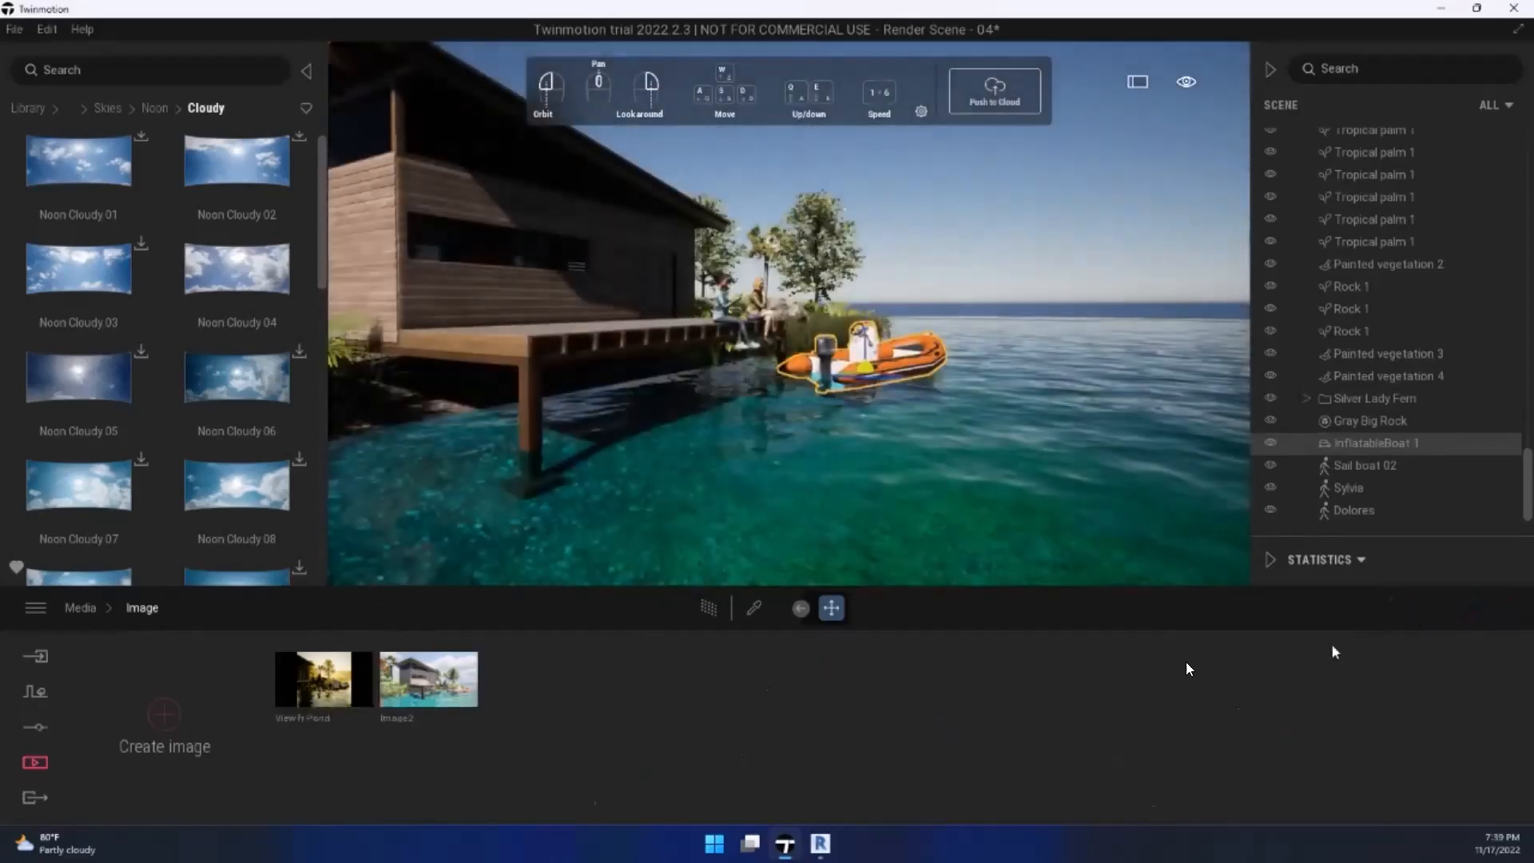
pyautogui.moveTo(332, 495); pyautogui.dragTo(556, 537, button='right')
pyautogui.moveTo(422, 703)
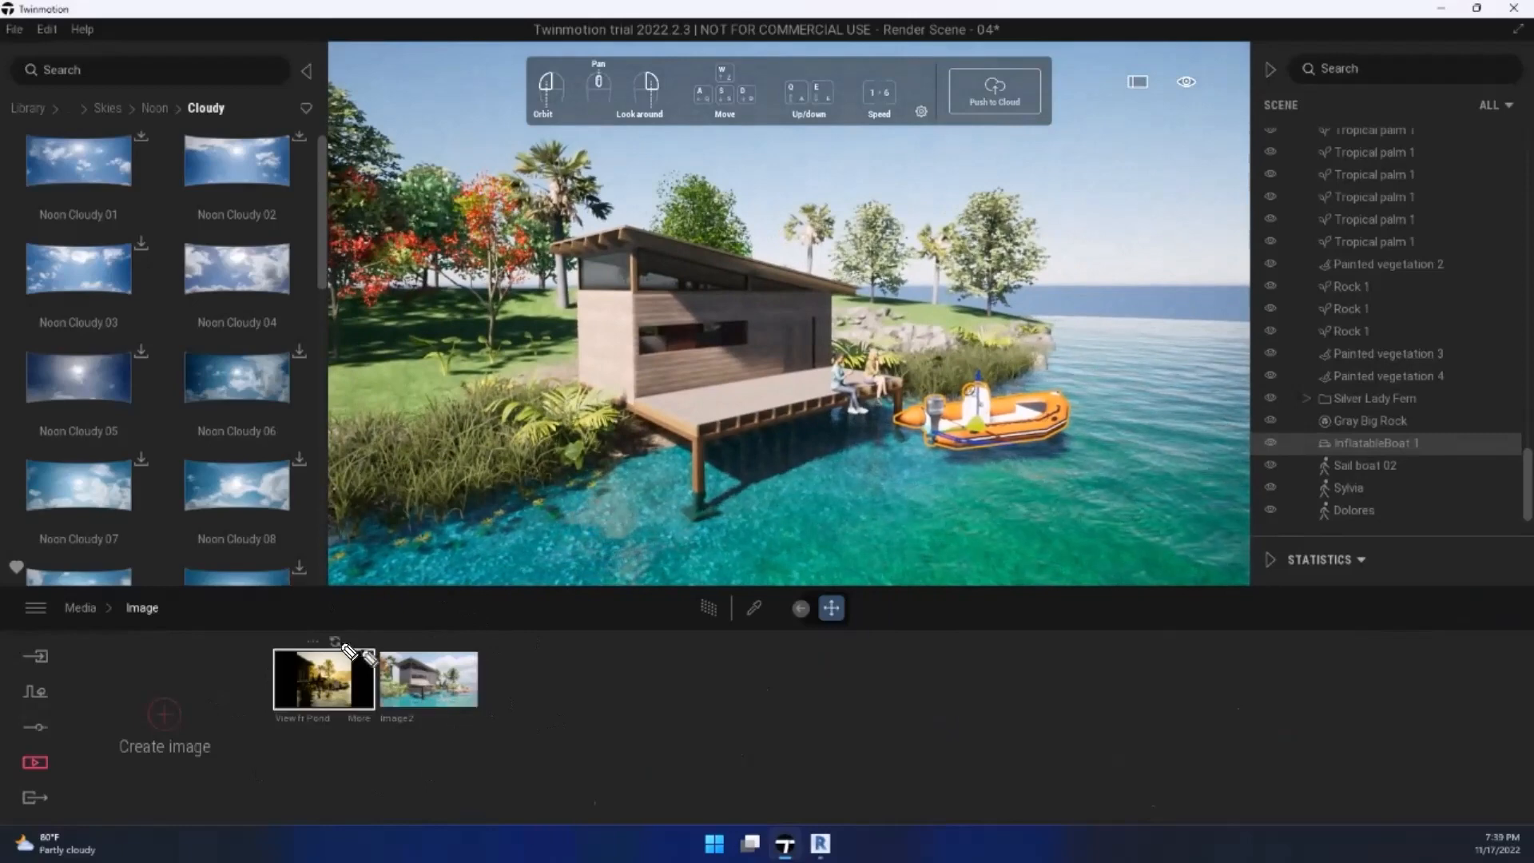
pyautogui.moveTo(308, 636)
pyautogui.mouseDown()
pyautogui.moveTo(332, 747)
pyautogui.moveTo(307, 633)
pyautogui.mouseUp()
pyautogui.moveTo(463, 649)
pyautogui.mouseDown()
pyautogui.moveTo(411, 697)
pyautogui.moveTo(385, 646)
pyautogui.mouseUp()
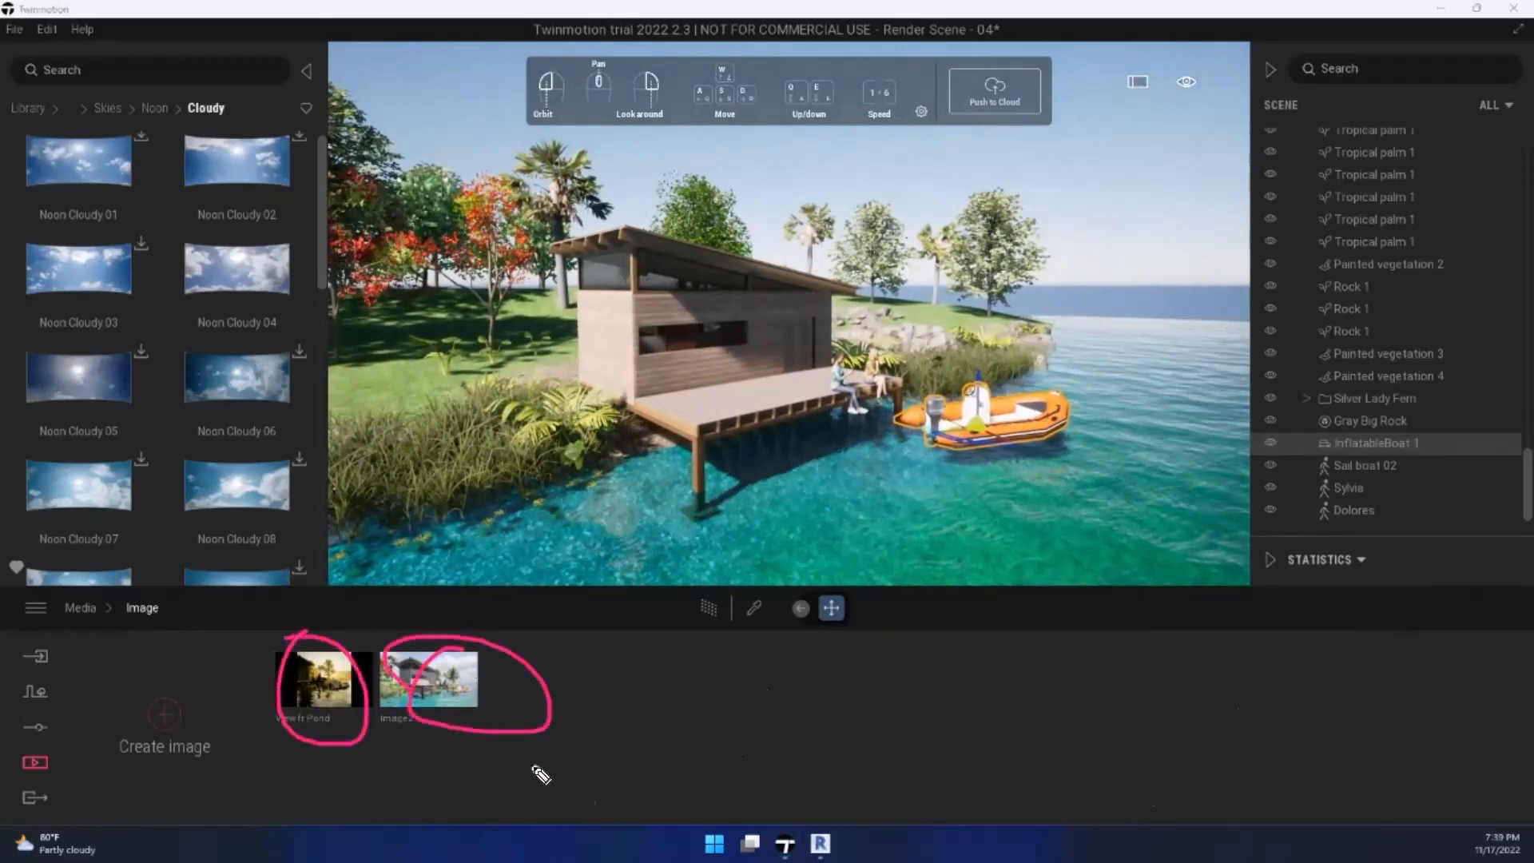
pyautogui.moveTo(420, 591); pyautogui.dragTo(295, 685)
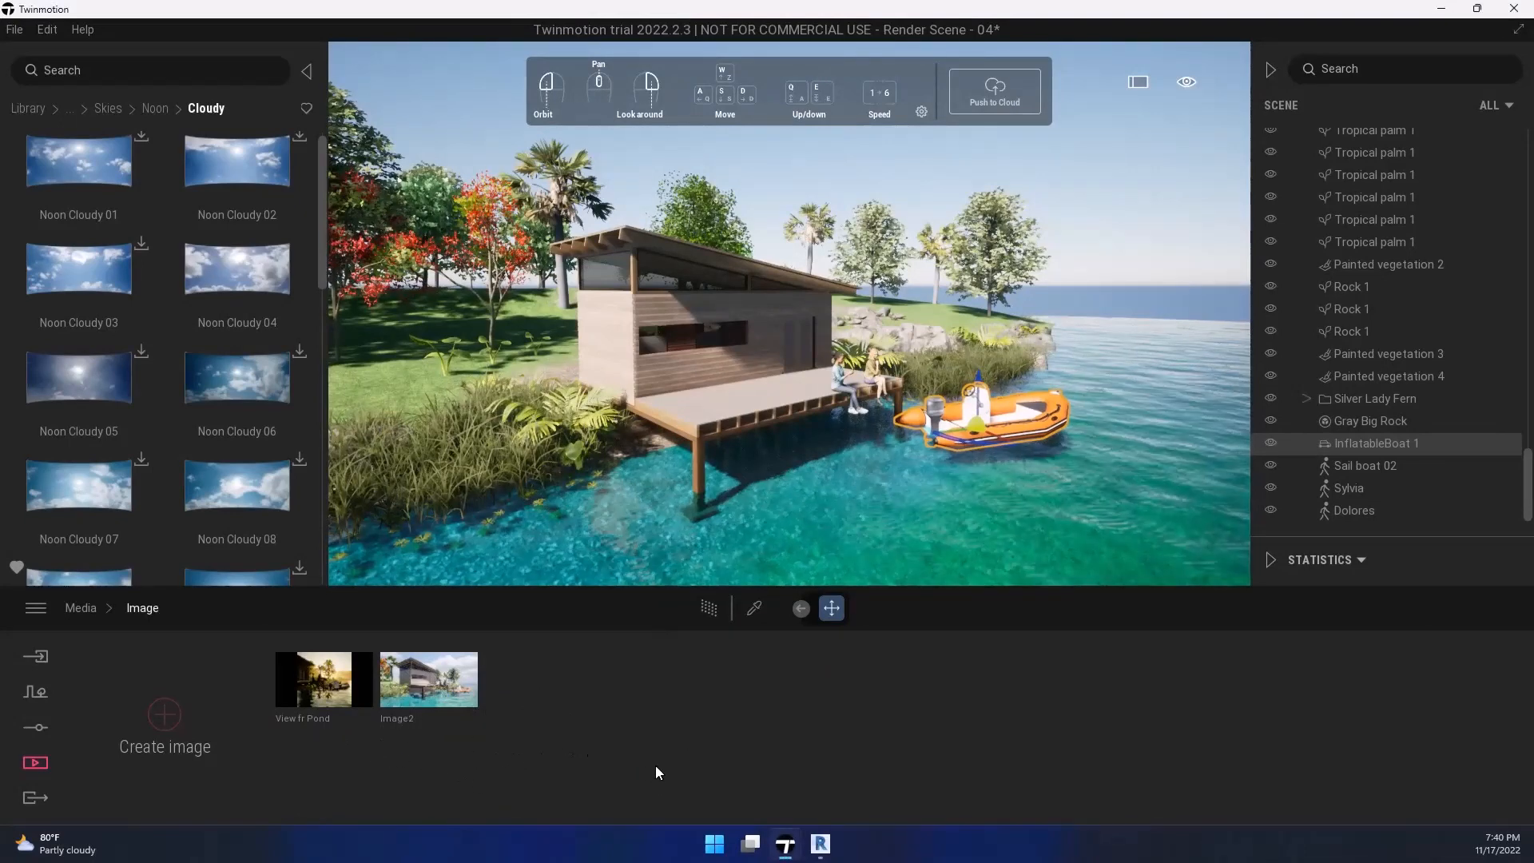
pyautogui.click(326, 680)
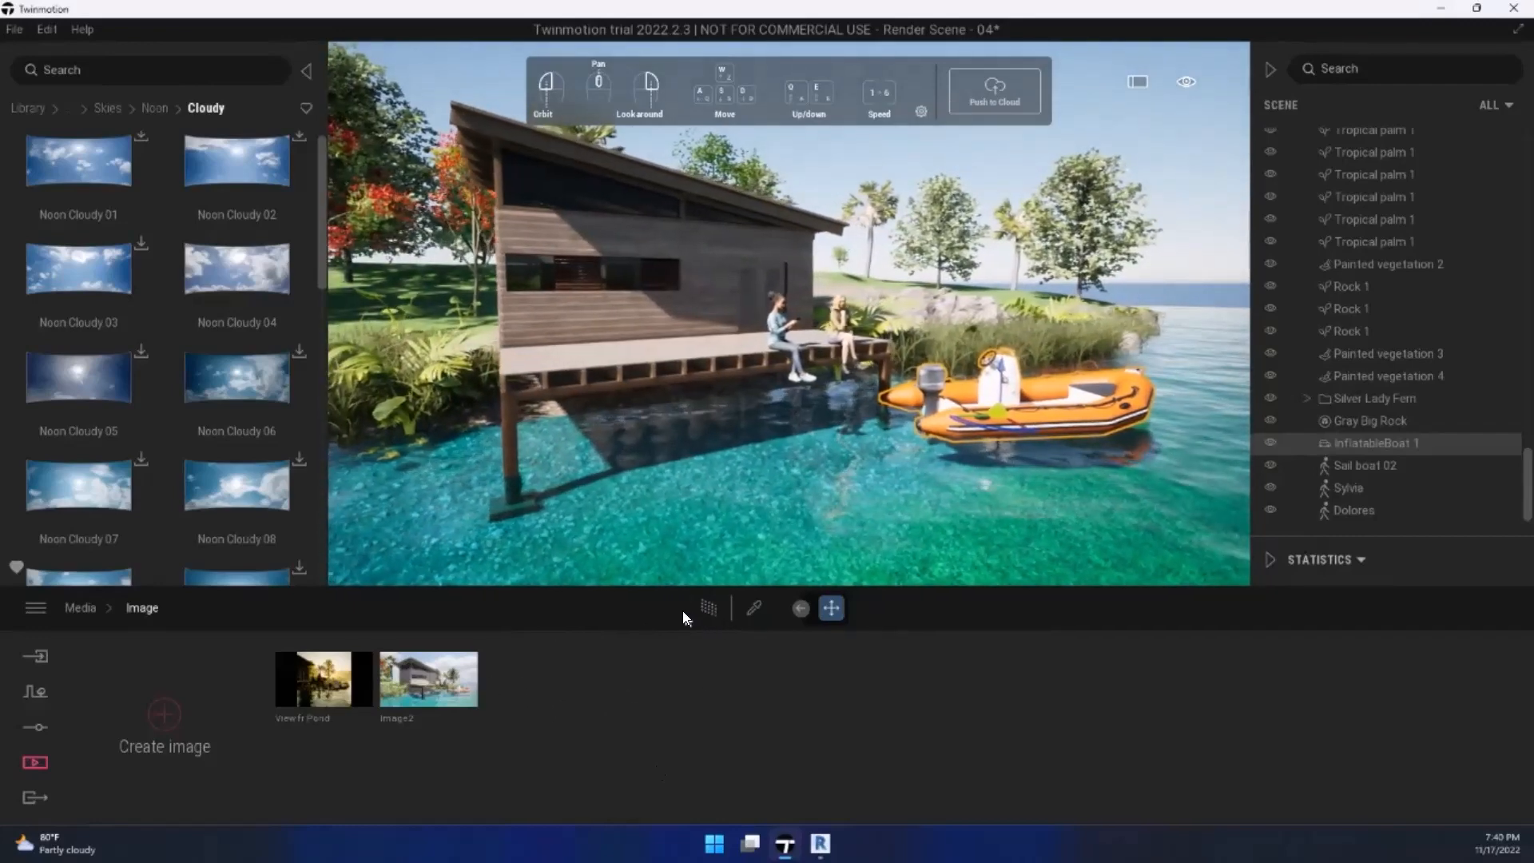
# Step: Turn on the Path Tracer and frame the boathouse from across the water with the orange inflatable boat in the foreground
pyautogui.click(712, 609)
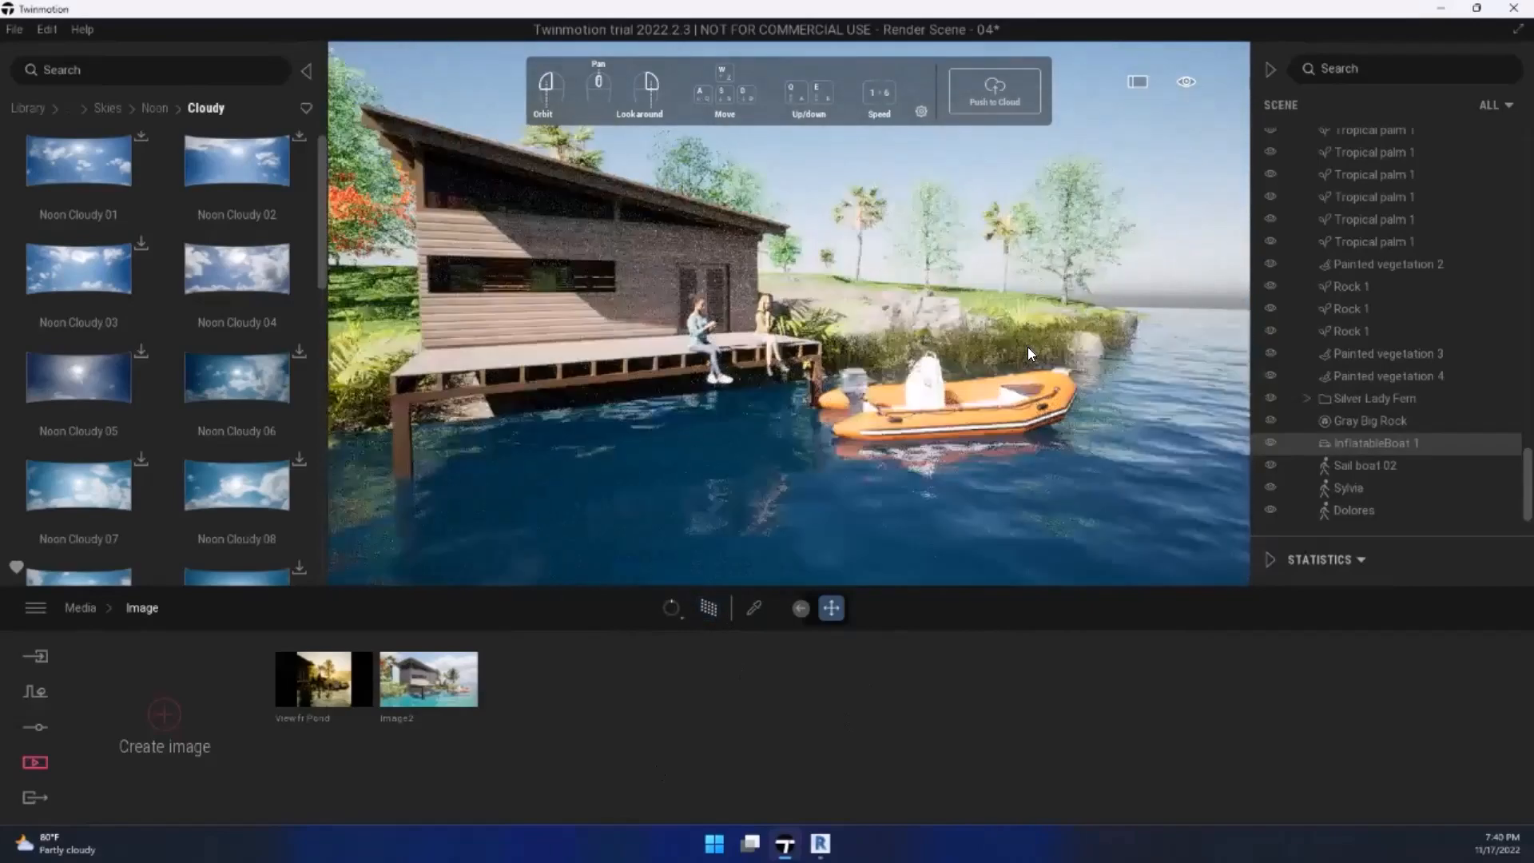
pyautogui.moveTo(1027, 347); pyautogui.dragTo(885, 406, button='right')
pyautogui.press('d')
pyautogui.press('d')
pyautogui.press('w')
pyautogui.press('w')
pyautogui.press('d')
pyautogui.press('s')
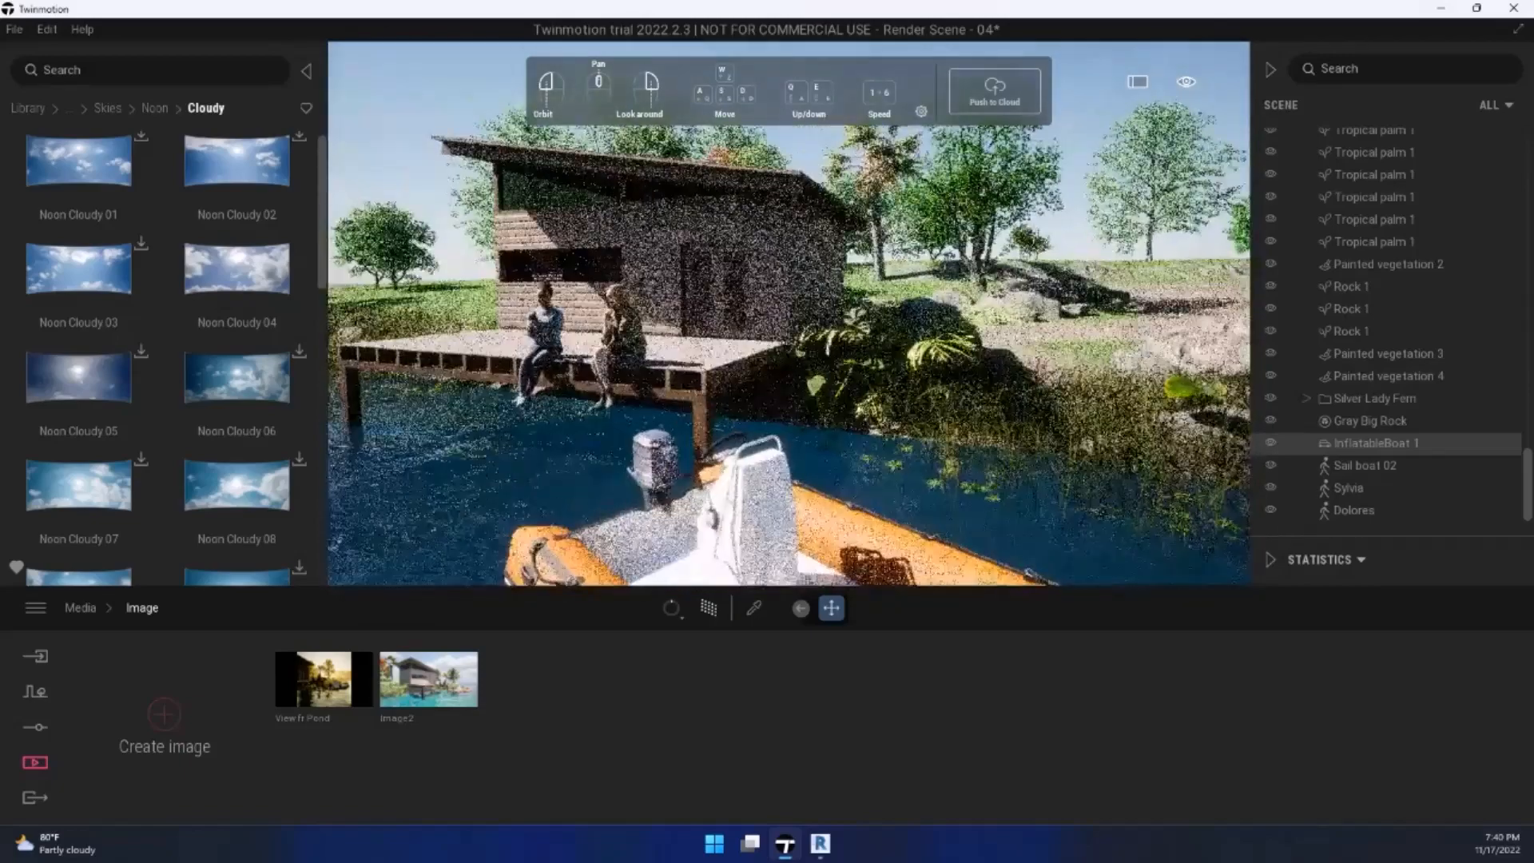
pyautogui.press('e')
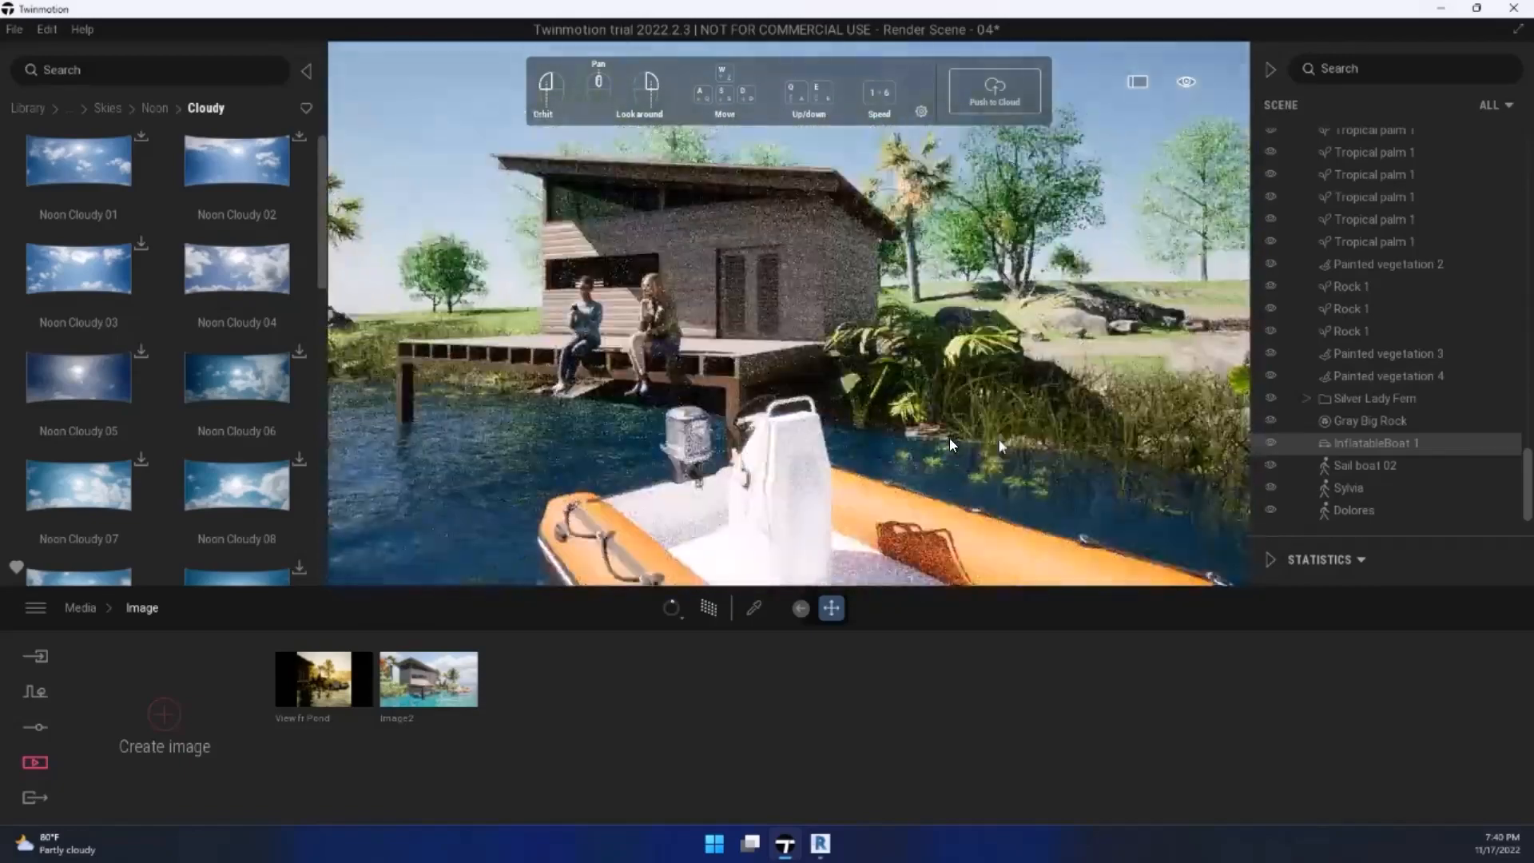
pyautogui.press('s')
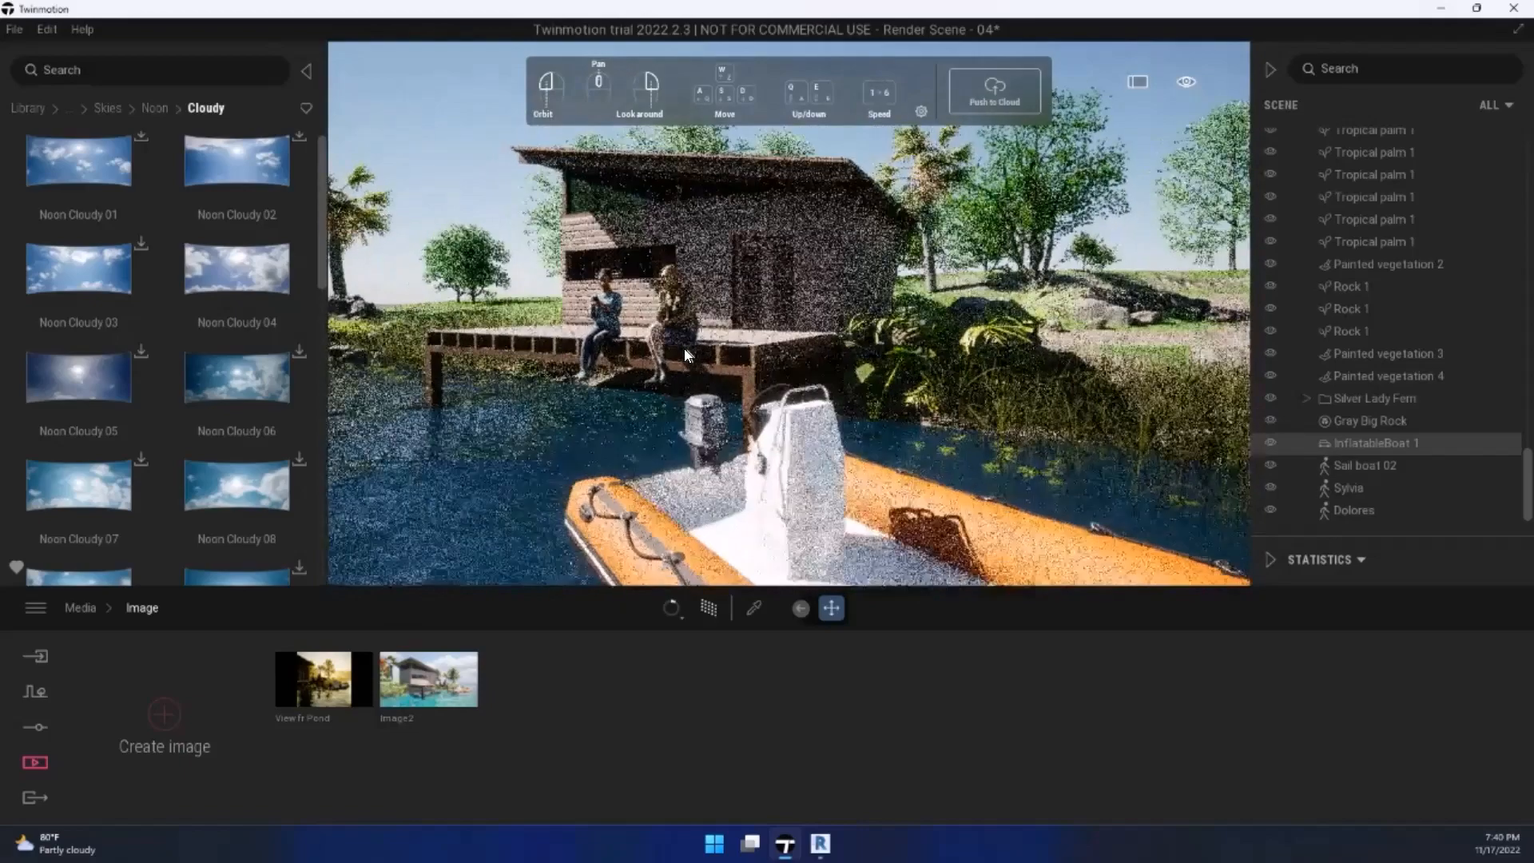
pyautogui.press('e')
pyautogui.press('e')
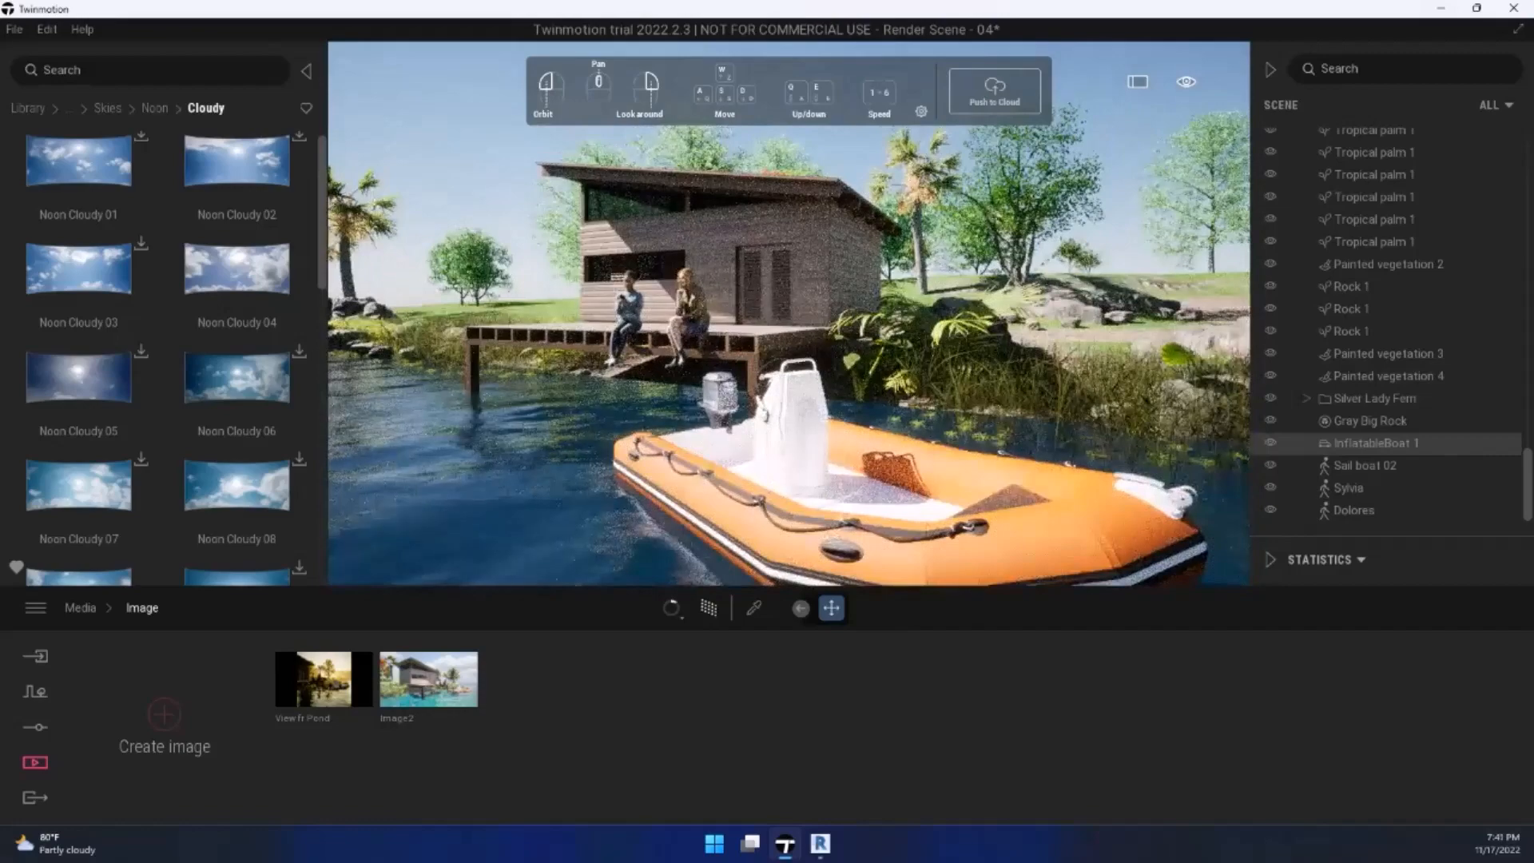
pyautogui.press('s')
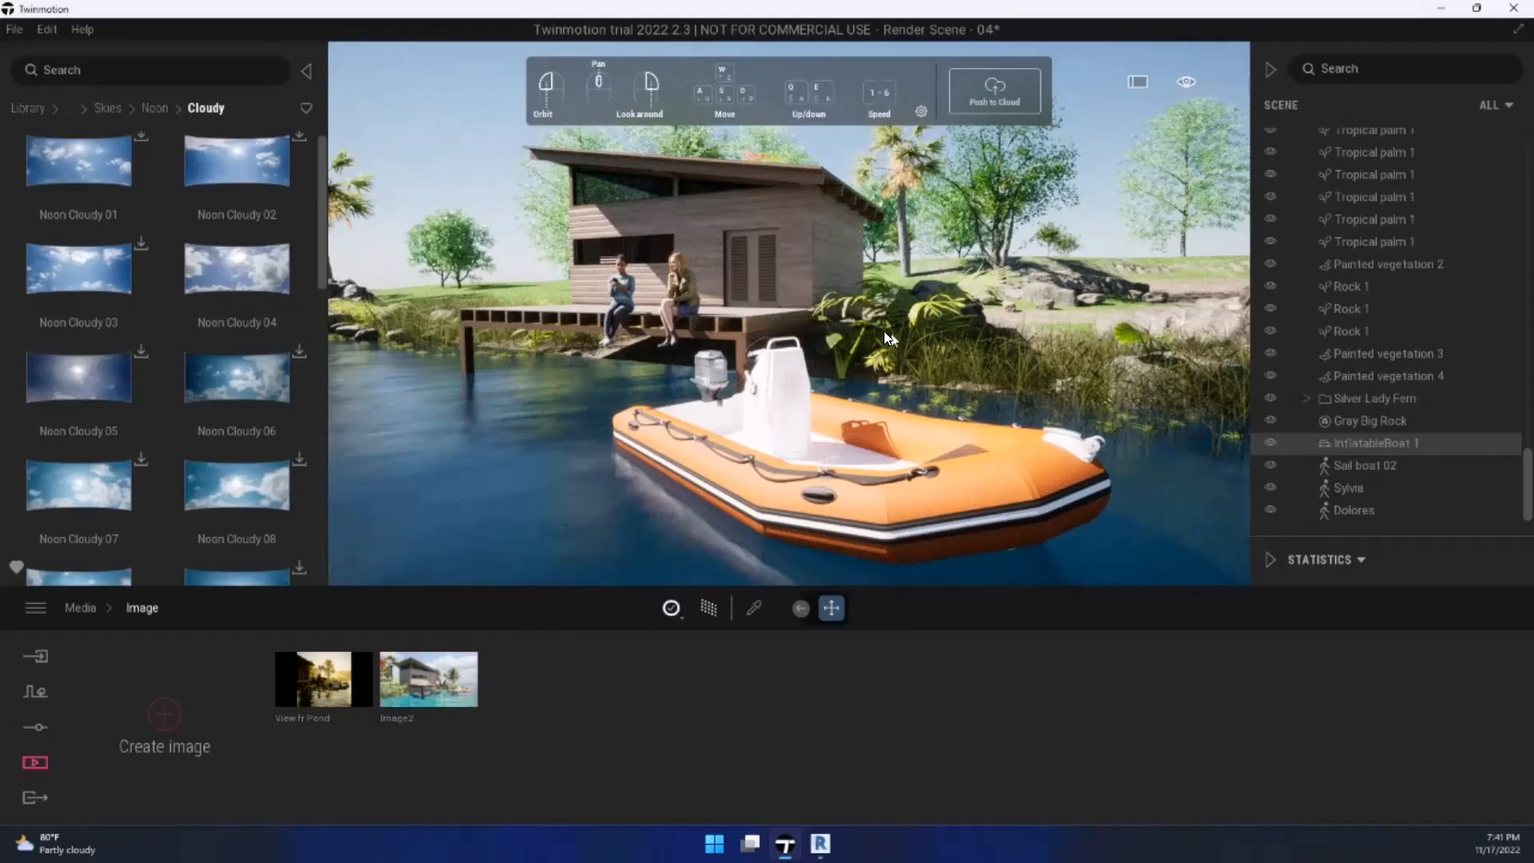
# Step: Frame a close view of the two seated figures on the deck and create a new image from it
pyautogui.moveTo(802, 330); pyautogui.dragTo(847, 241, button='middle')
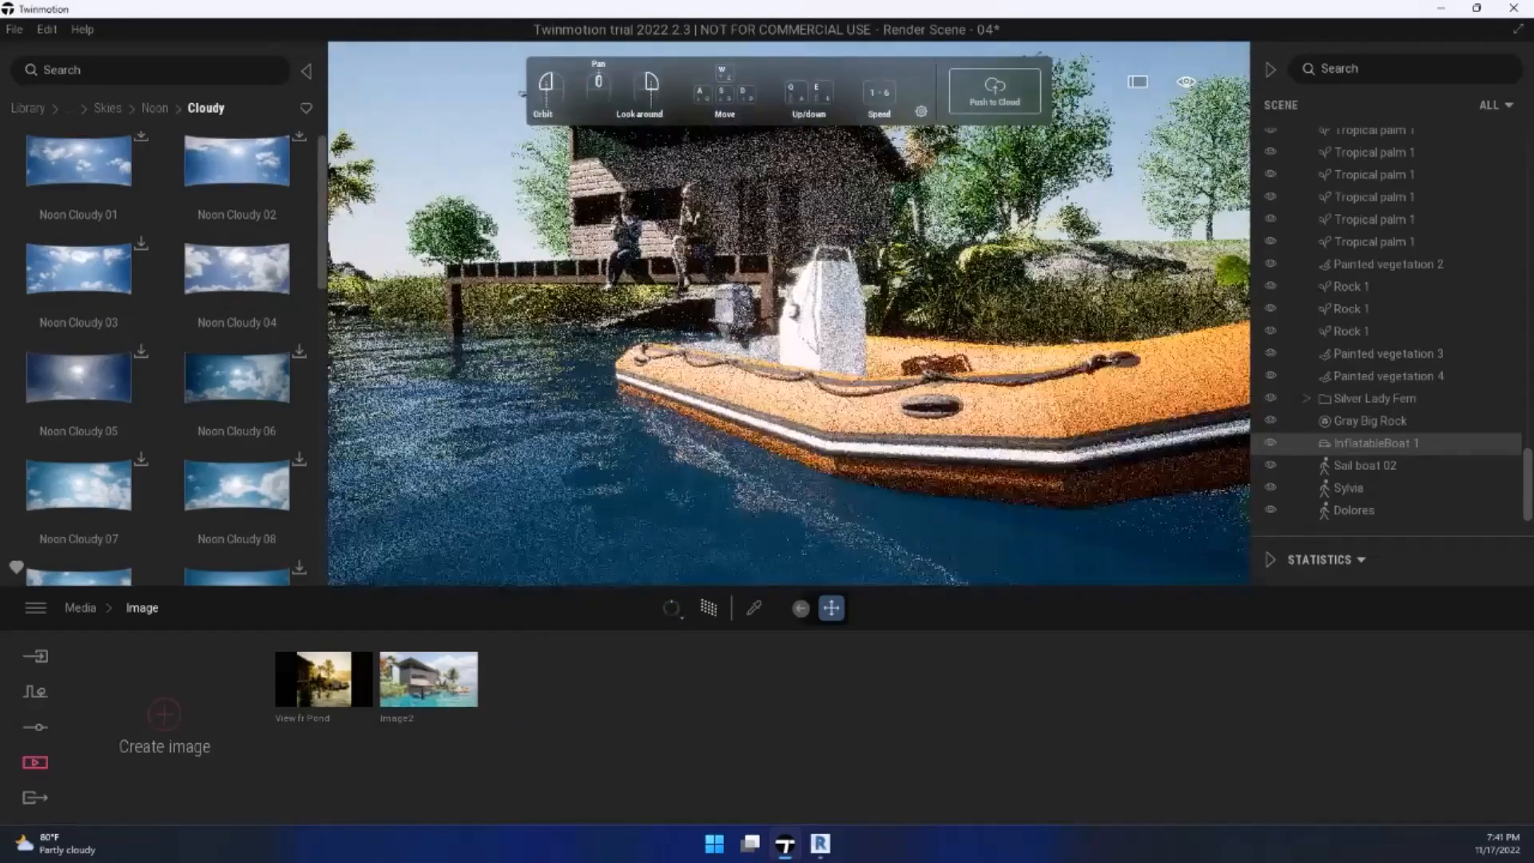
pyautogui.press('w')
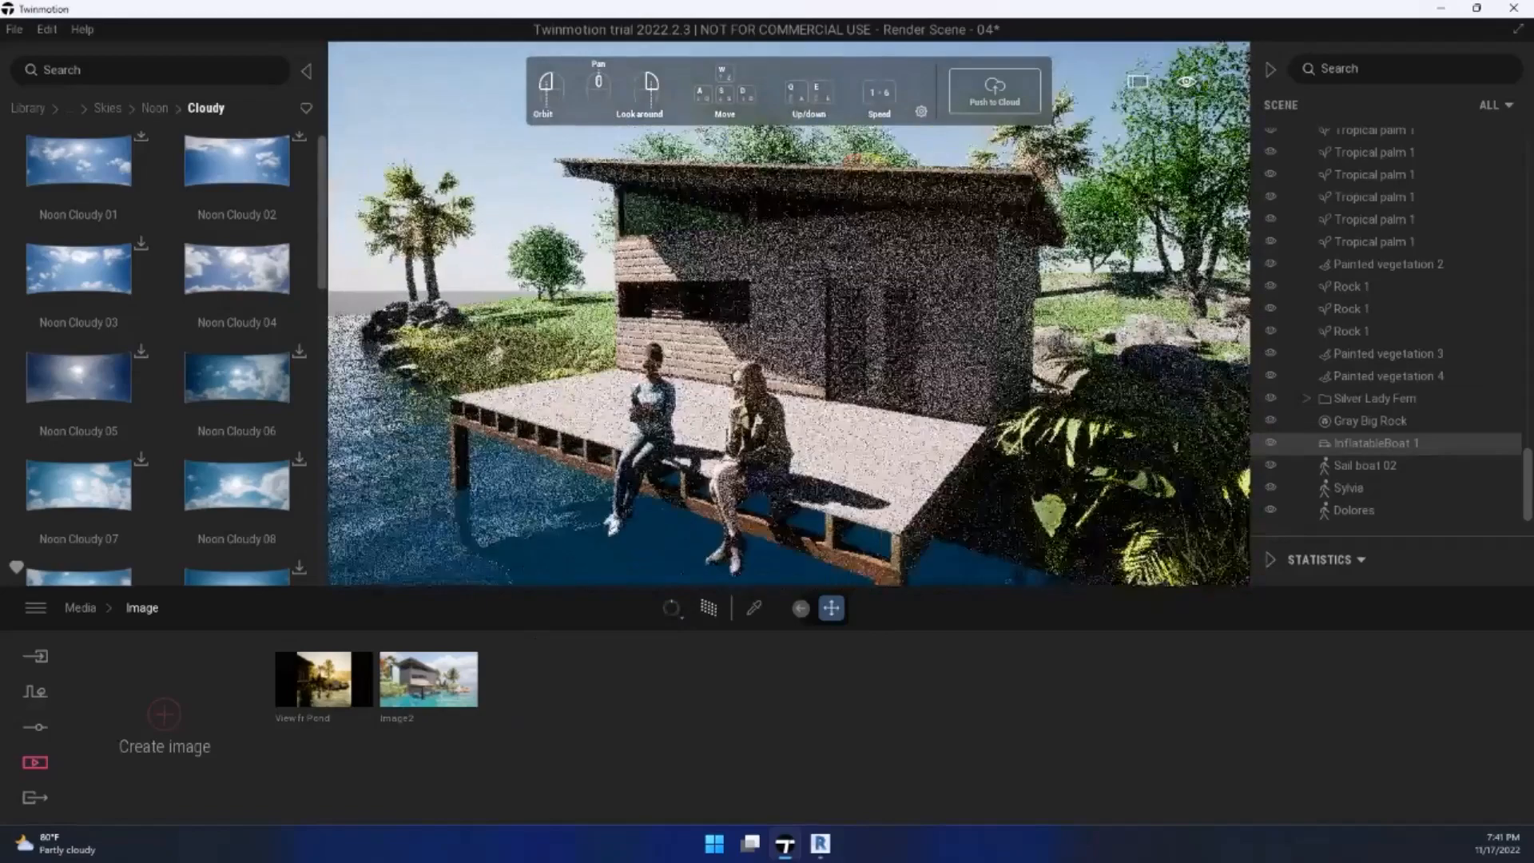
pyautogui.press('w')
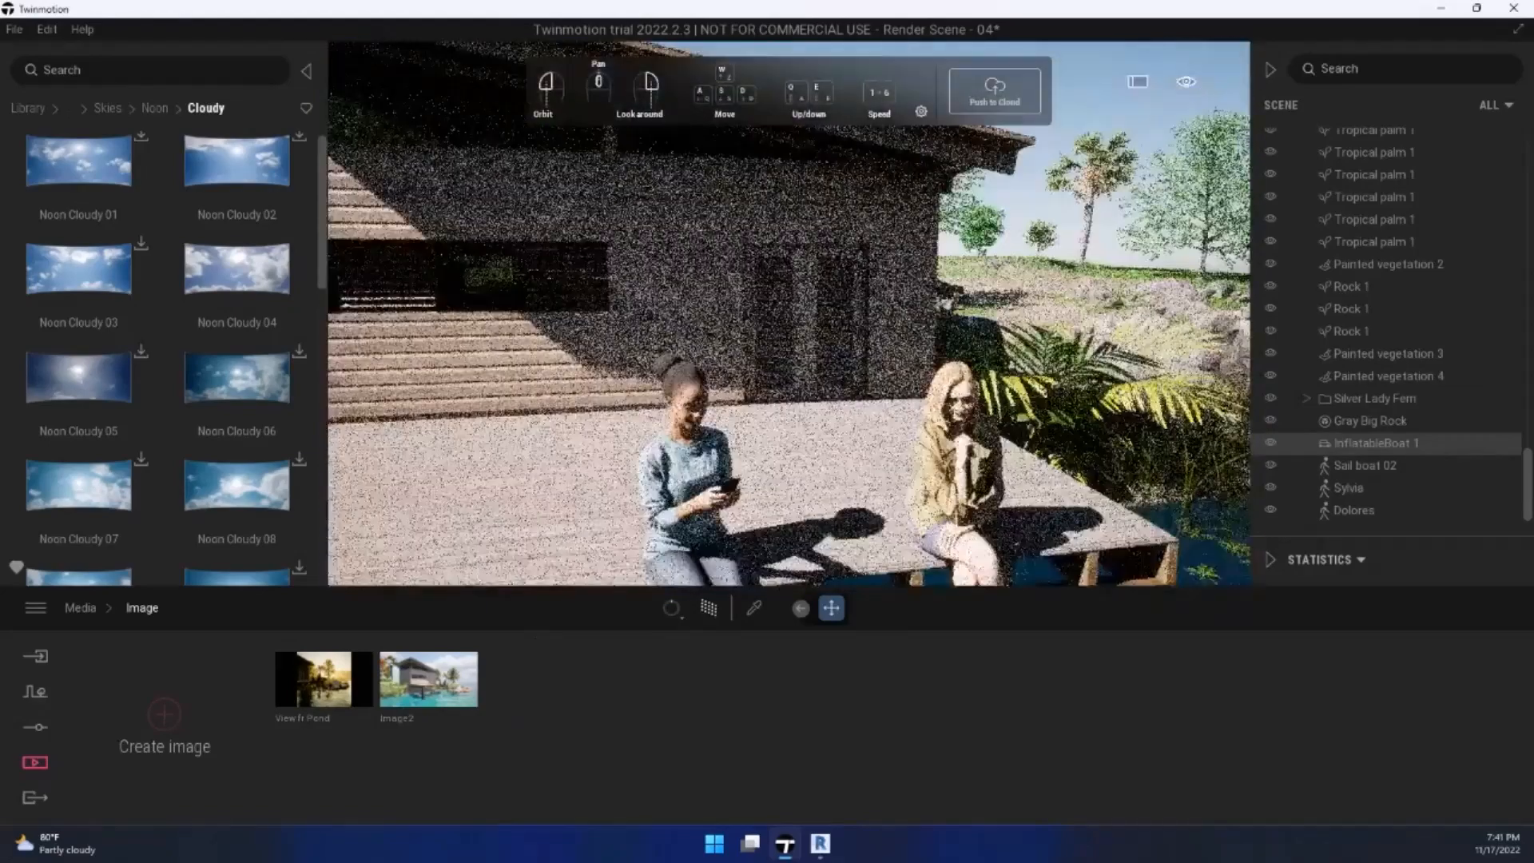
pyautogui.press('s')
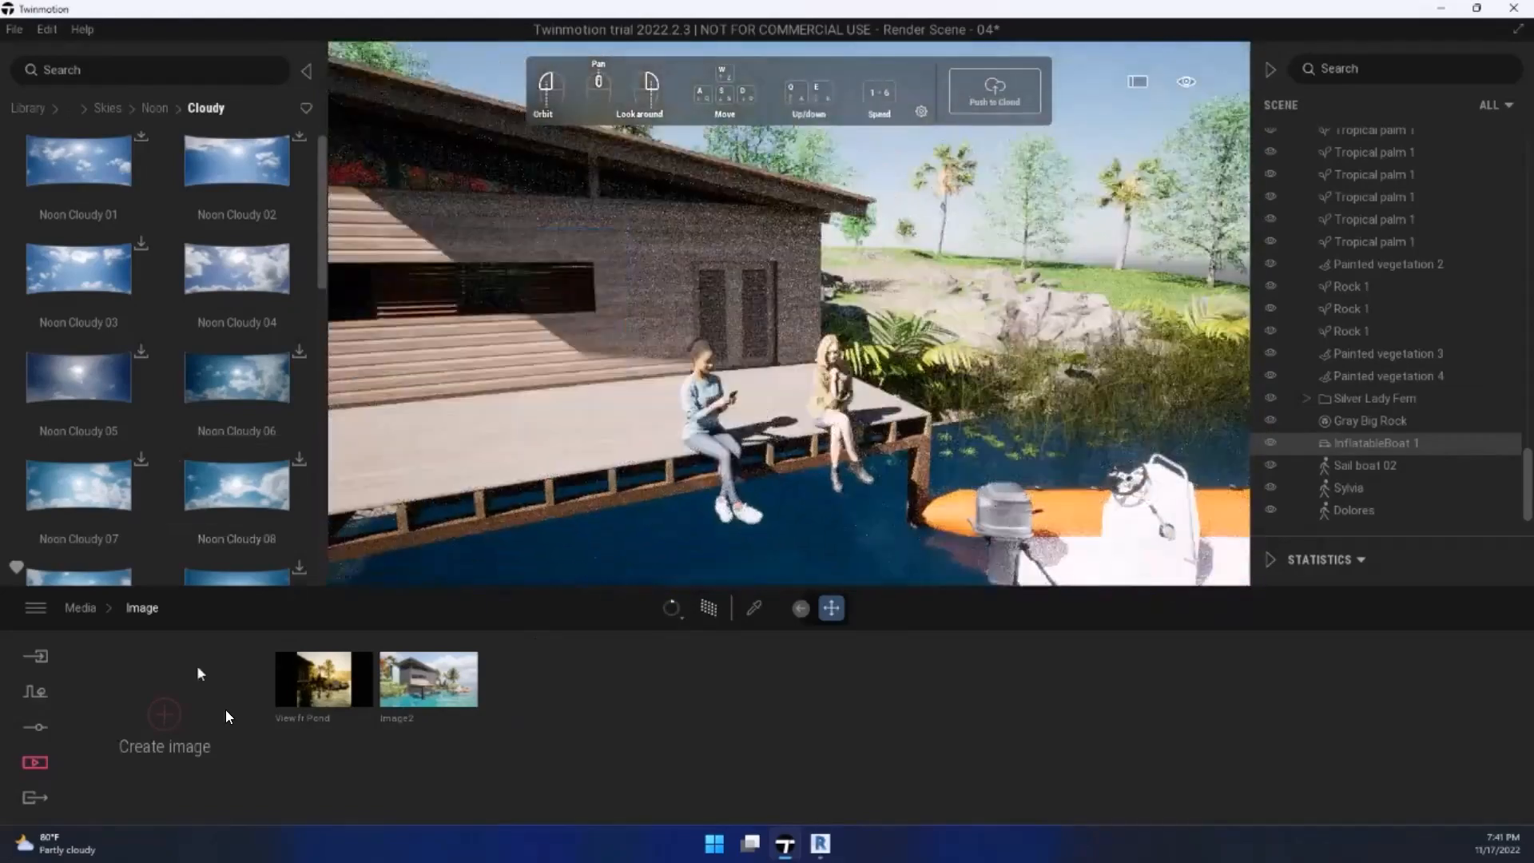
pyautogui.click(226, 716)
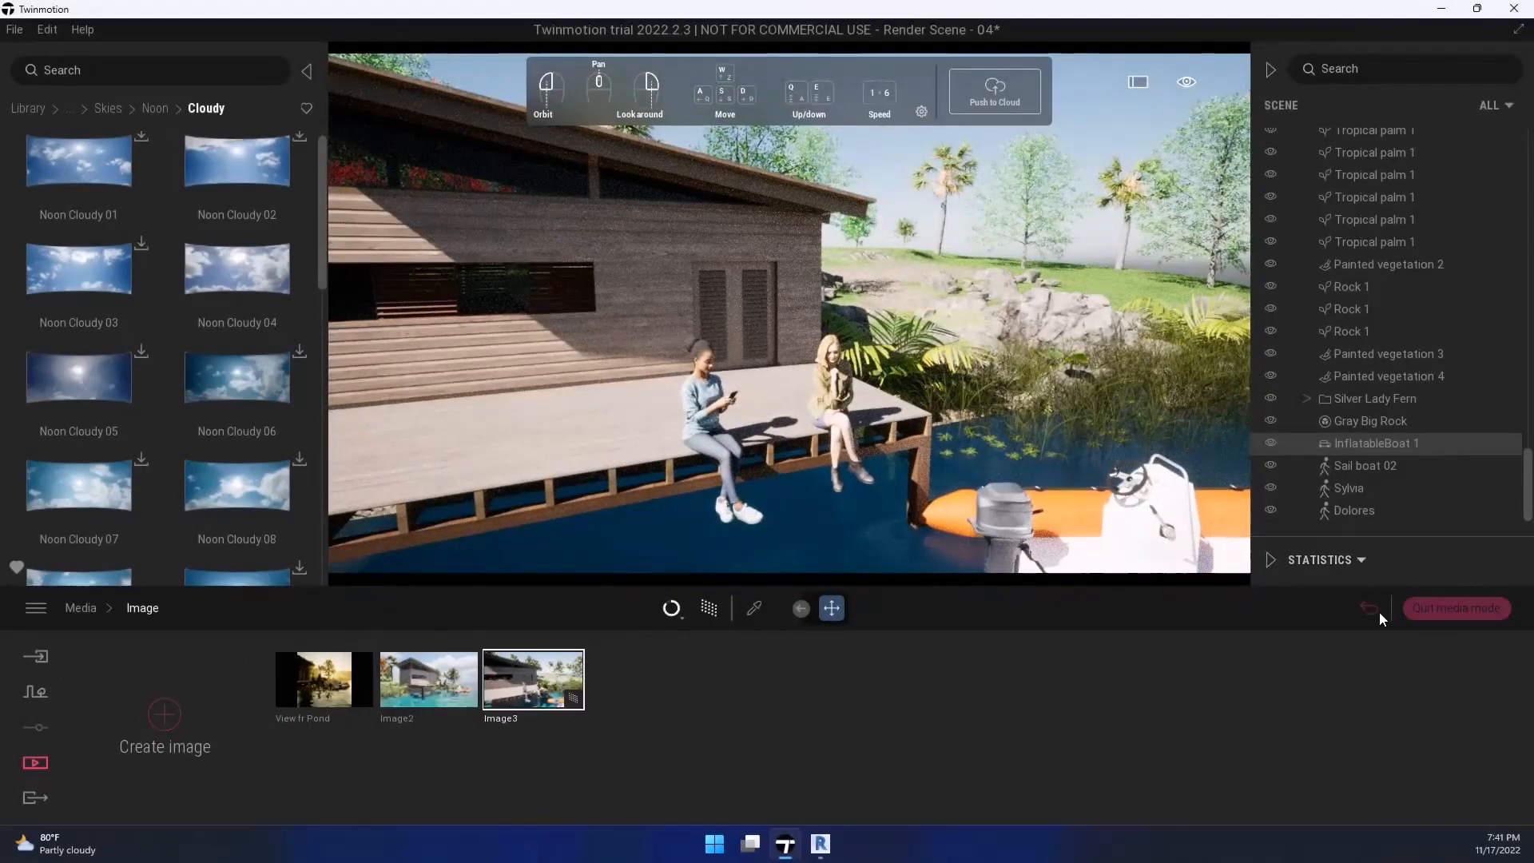
# Step: Quit media mode, then compare the path-traced Image3 with Image2 and return to Image3
pyautogui.click(1451, 615)
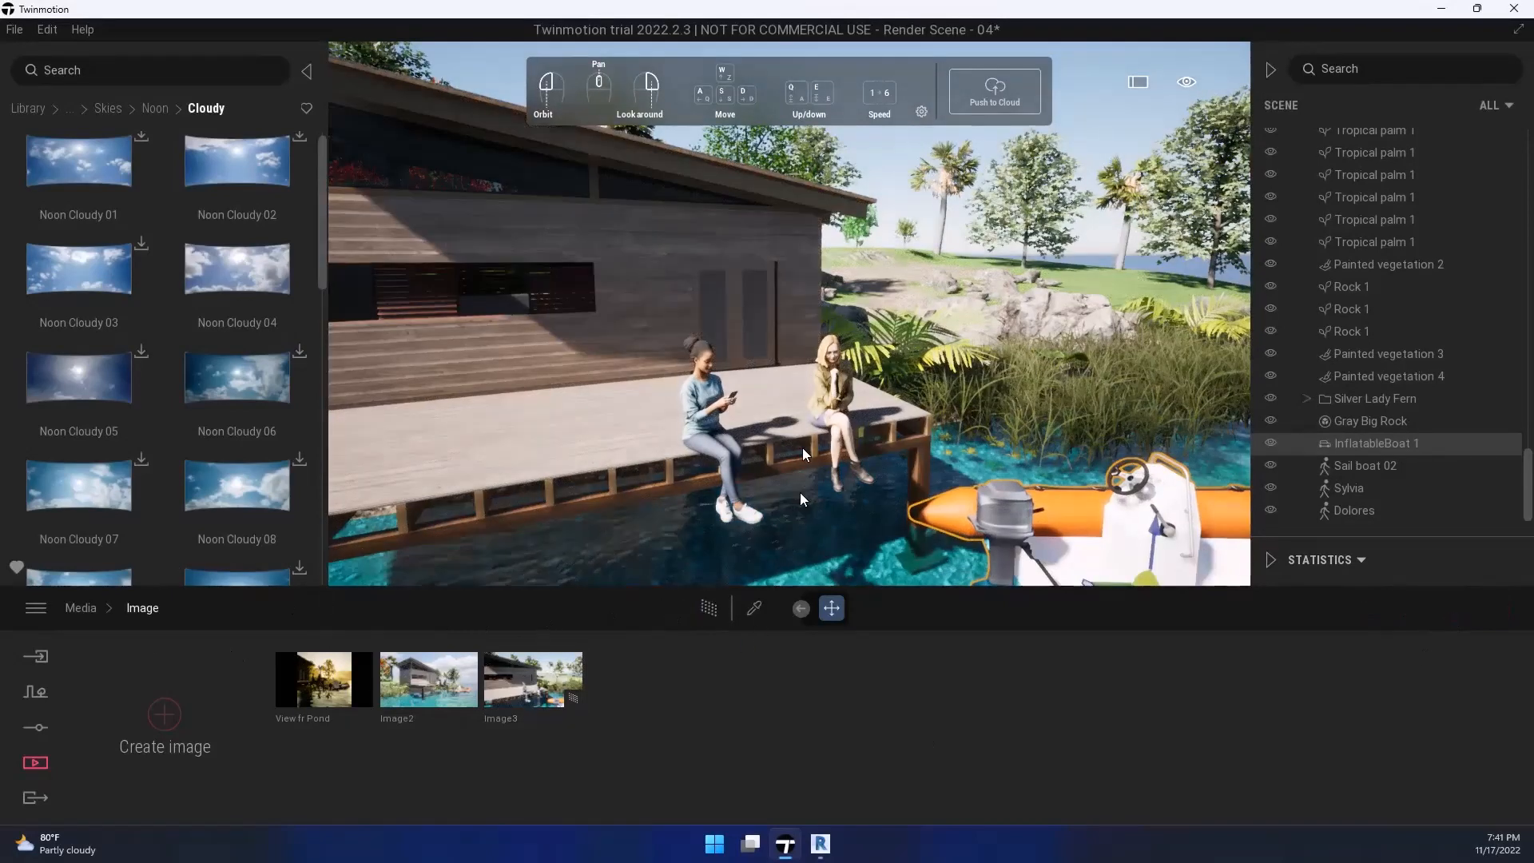
pyautogui.moveTo(525, 641)
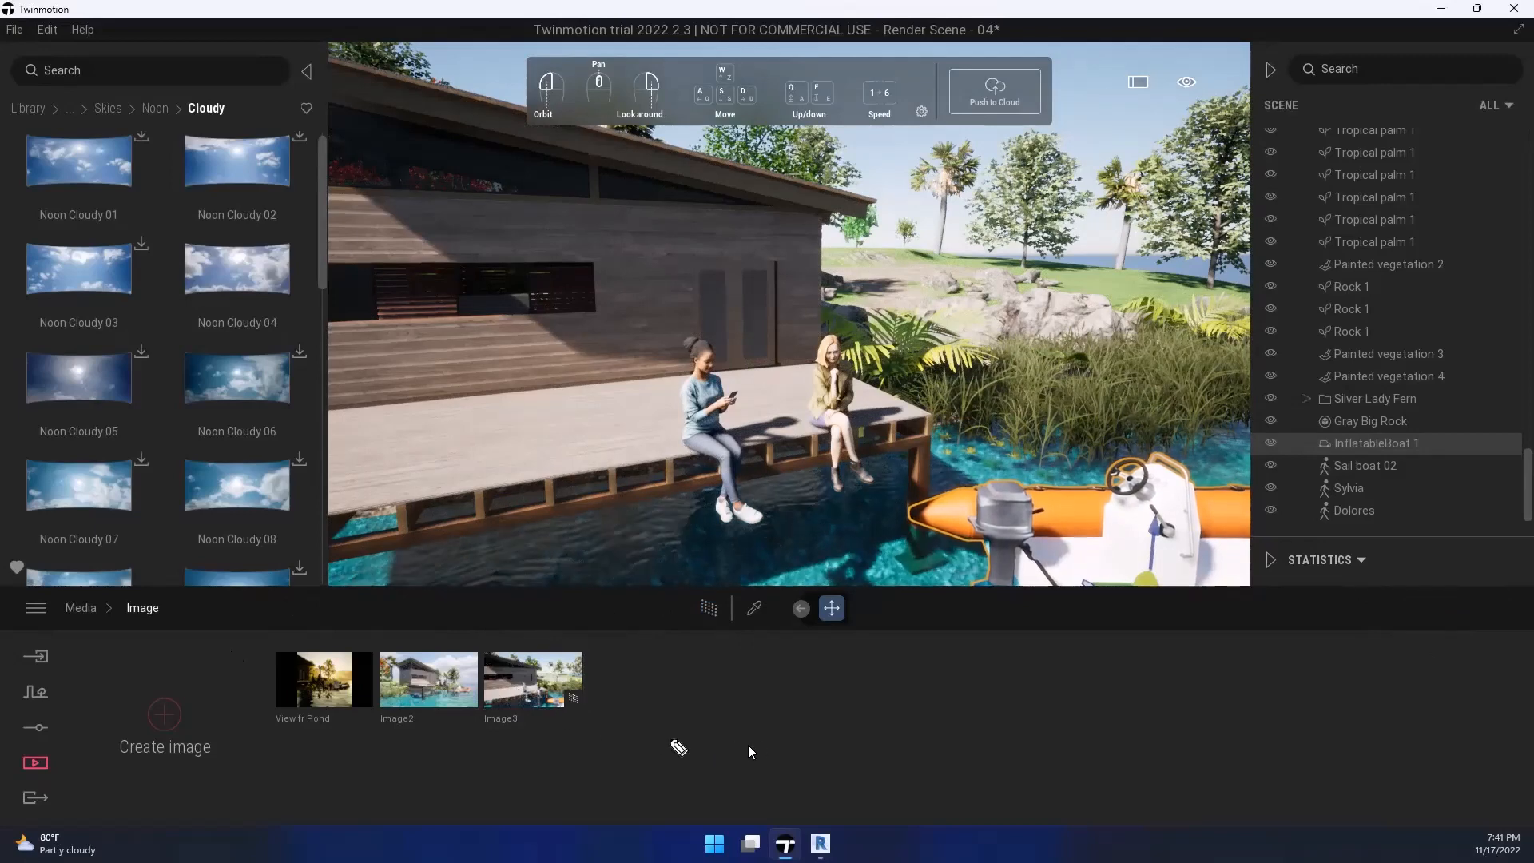
pyautogui.moveTo(680, 795)
pyautogui.mouseDown()
pyautogui.moveTo(592, 746)
pyautogui.moveTo(578, 729)
pyautogui.moveTo(591, 707)
pyautogui.moveTo(546, 670)
pyautogui.mouseUp()
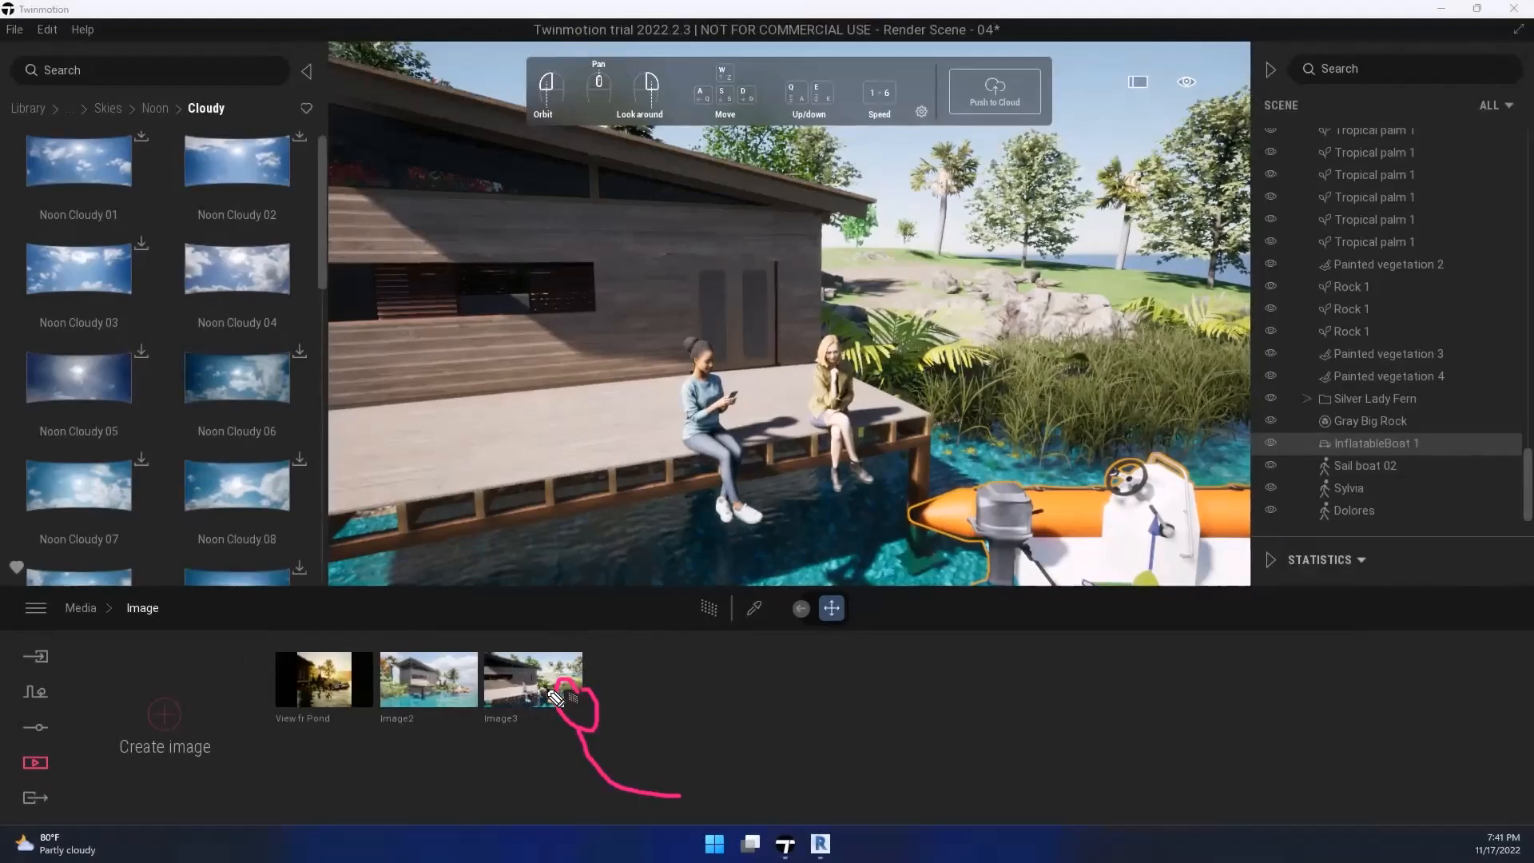
pyautogui.moveTo(469, 780)
pyautogui.mouseDown()
pyautogui.moveTo(430, 709)
pyautogui.moveTo(458, 734)
pyautogui.moveTo(443, 787)
pyautogui.mouseUp()
pyautogui.moveTo(621, 739)
pyautogui.mouseDown()
pyautogui.moveTo(578, 761)
pyautogui.moveTo(575, 671)
pyautogui.mouseUp()
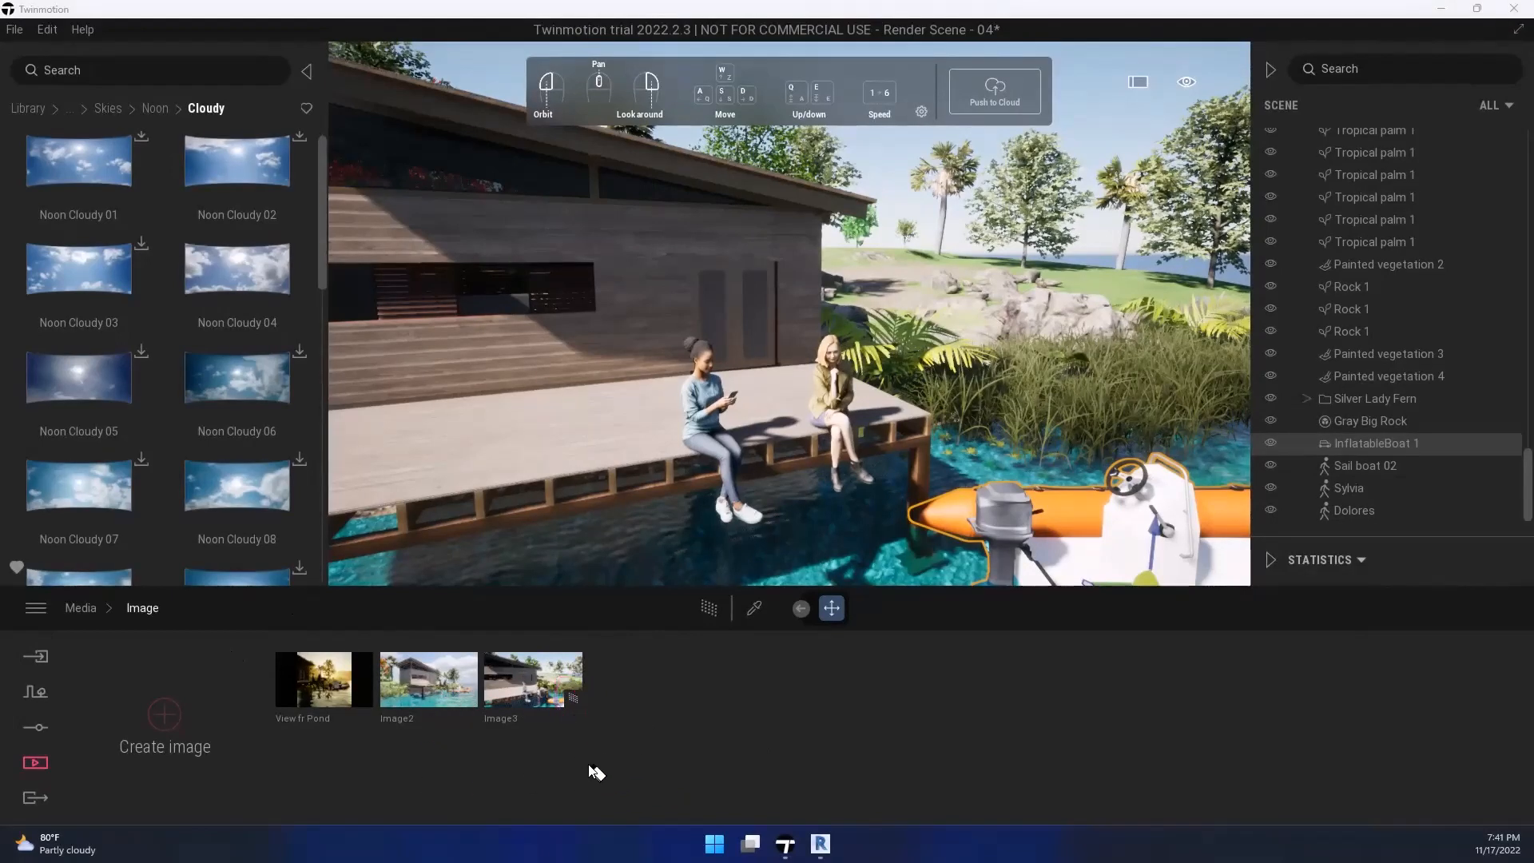
pyautogui.click(547, 714)
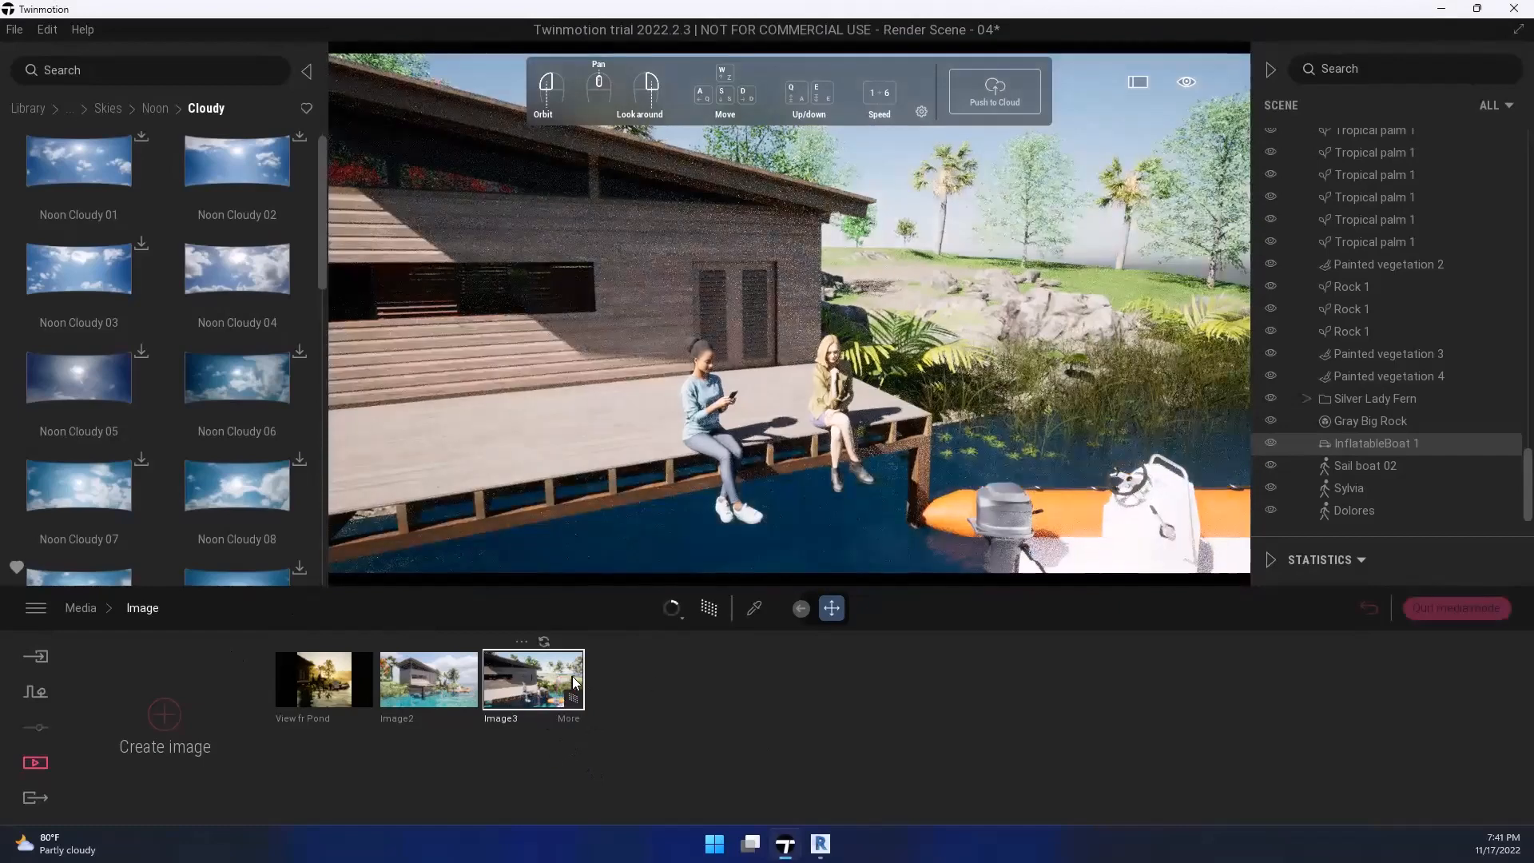
pyautogui.moveTo(550, 697)
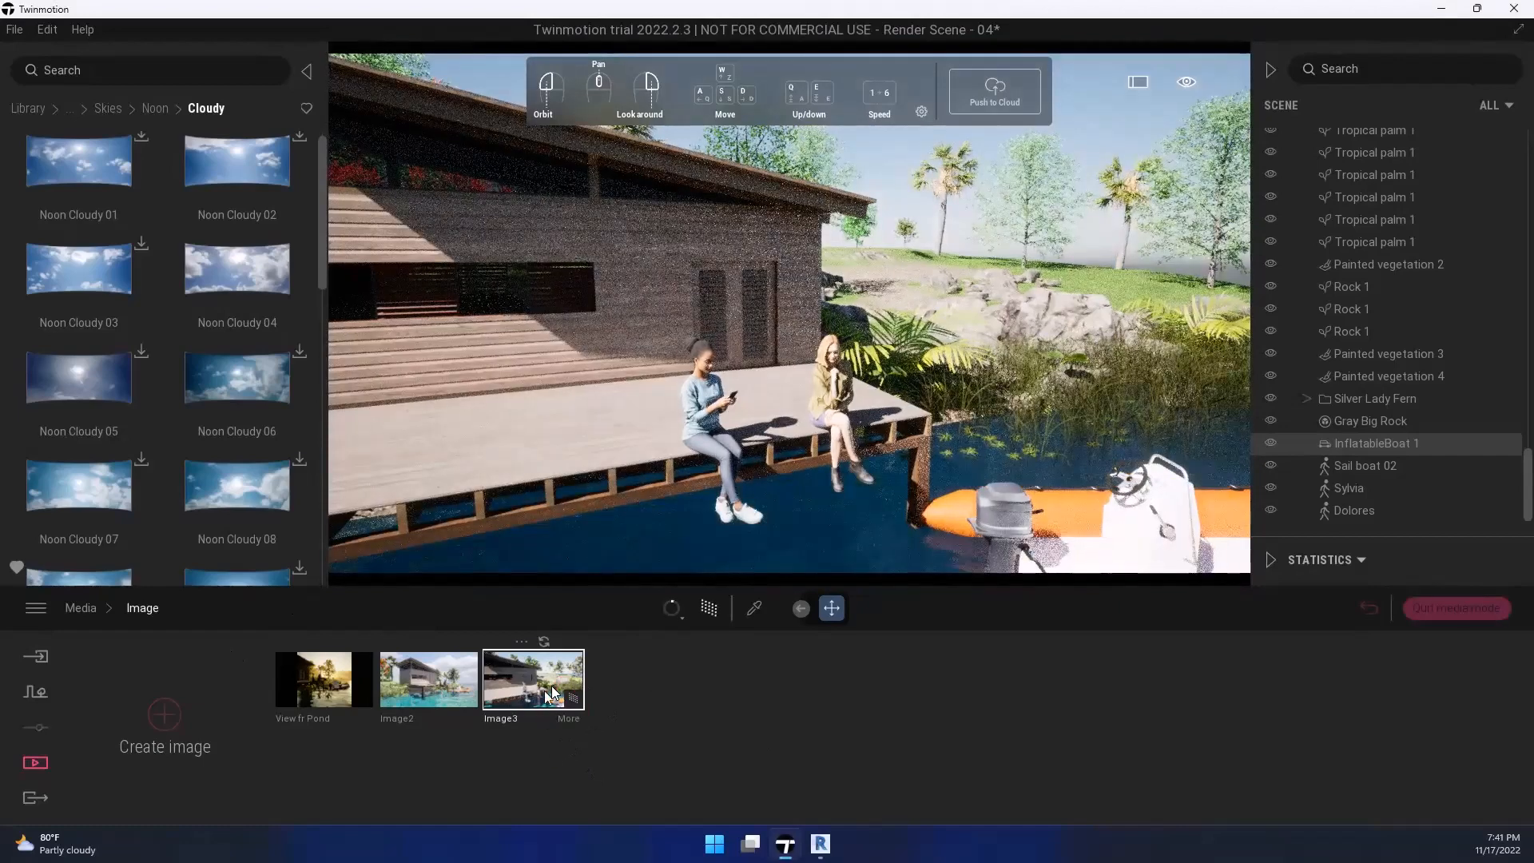
pyautogui.click(393, 666)
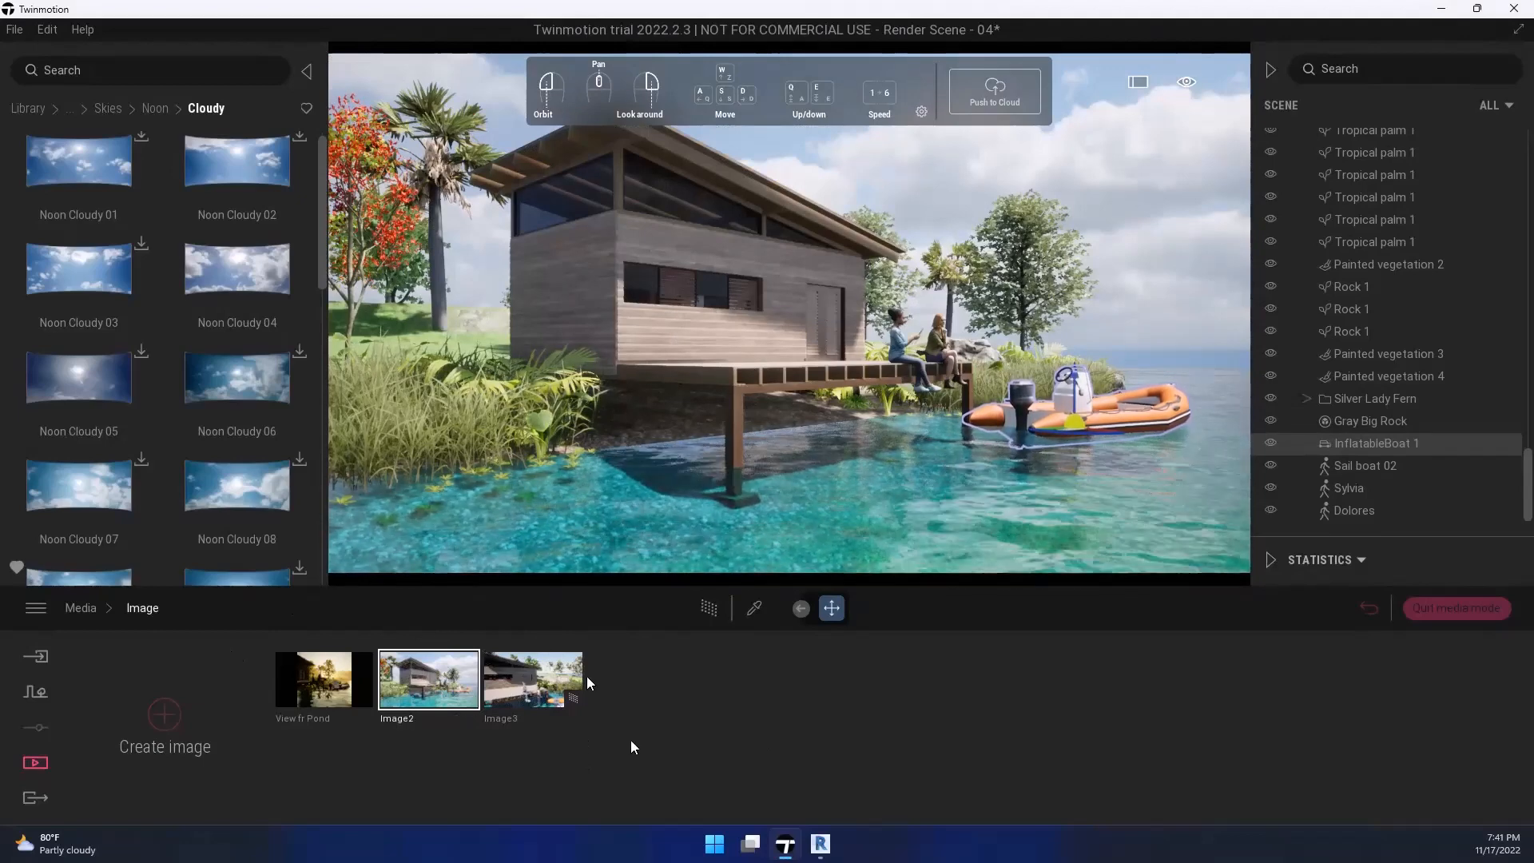
pyautogui.click(507, 664)
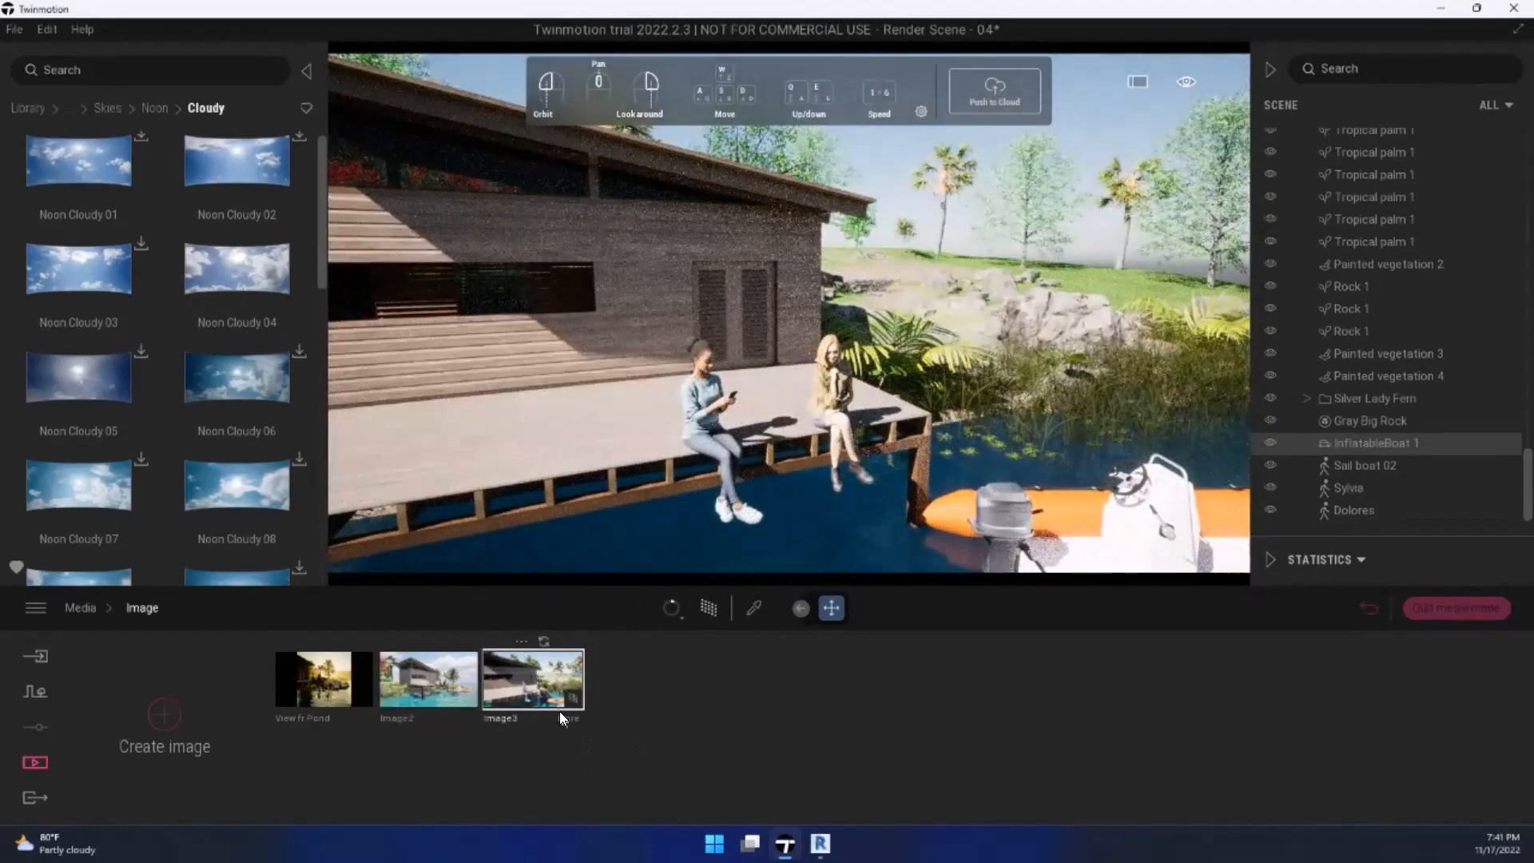
# Step: Set the focal length in Image3's camera settings to 25 mm
pyautogui.click(564, 718)
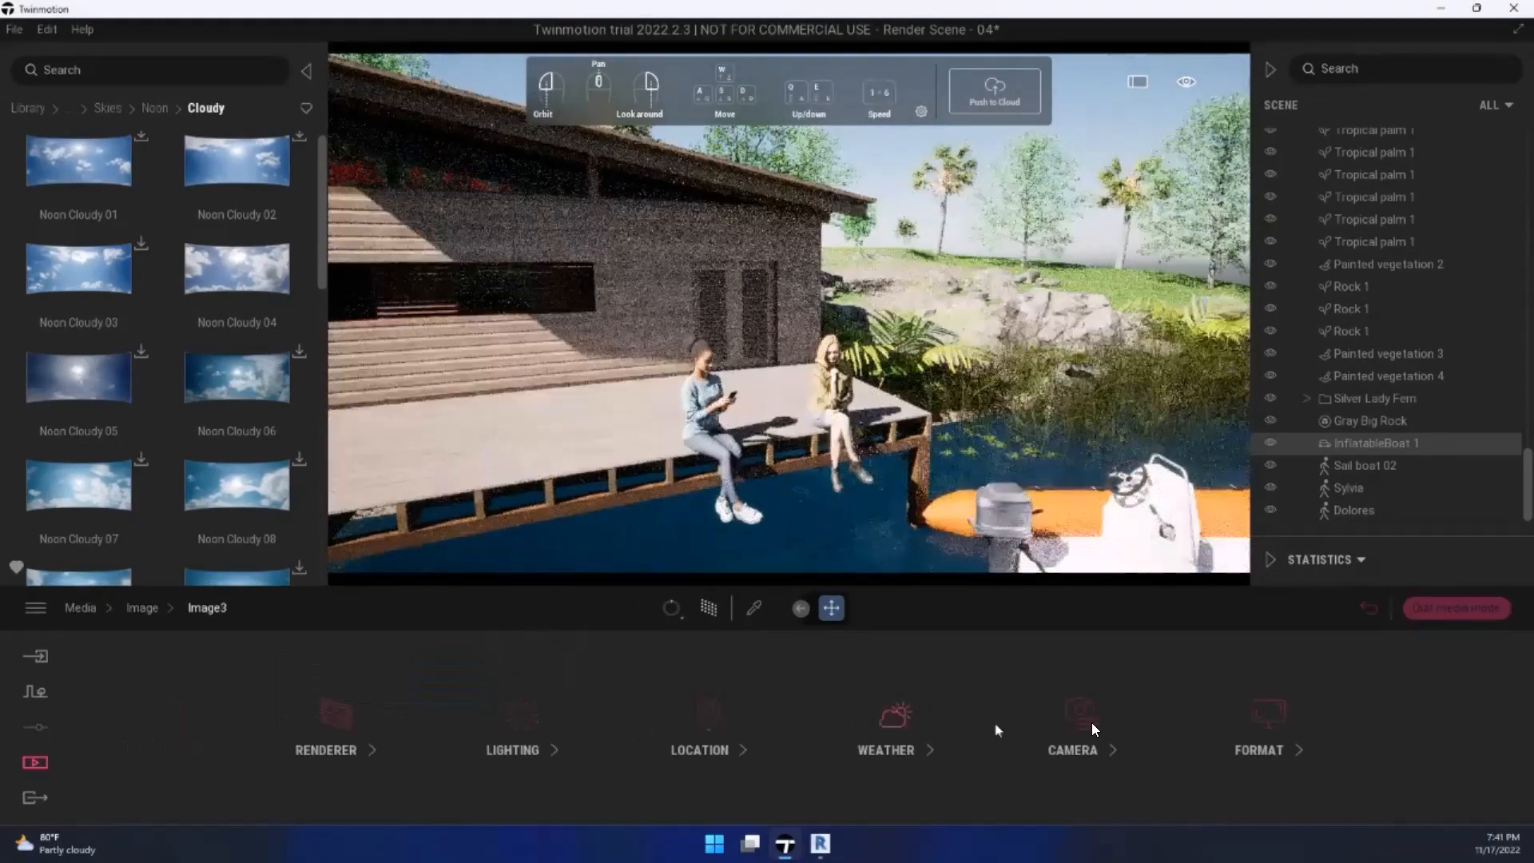
pyautogui.click(1080, 715)
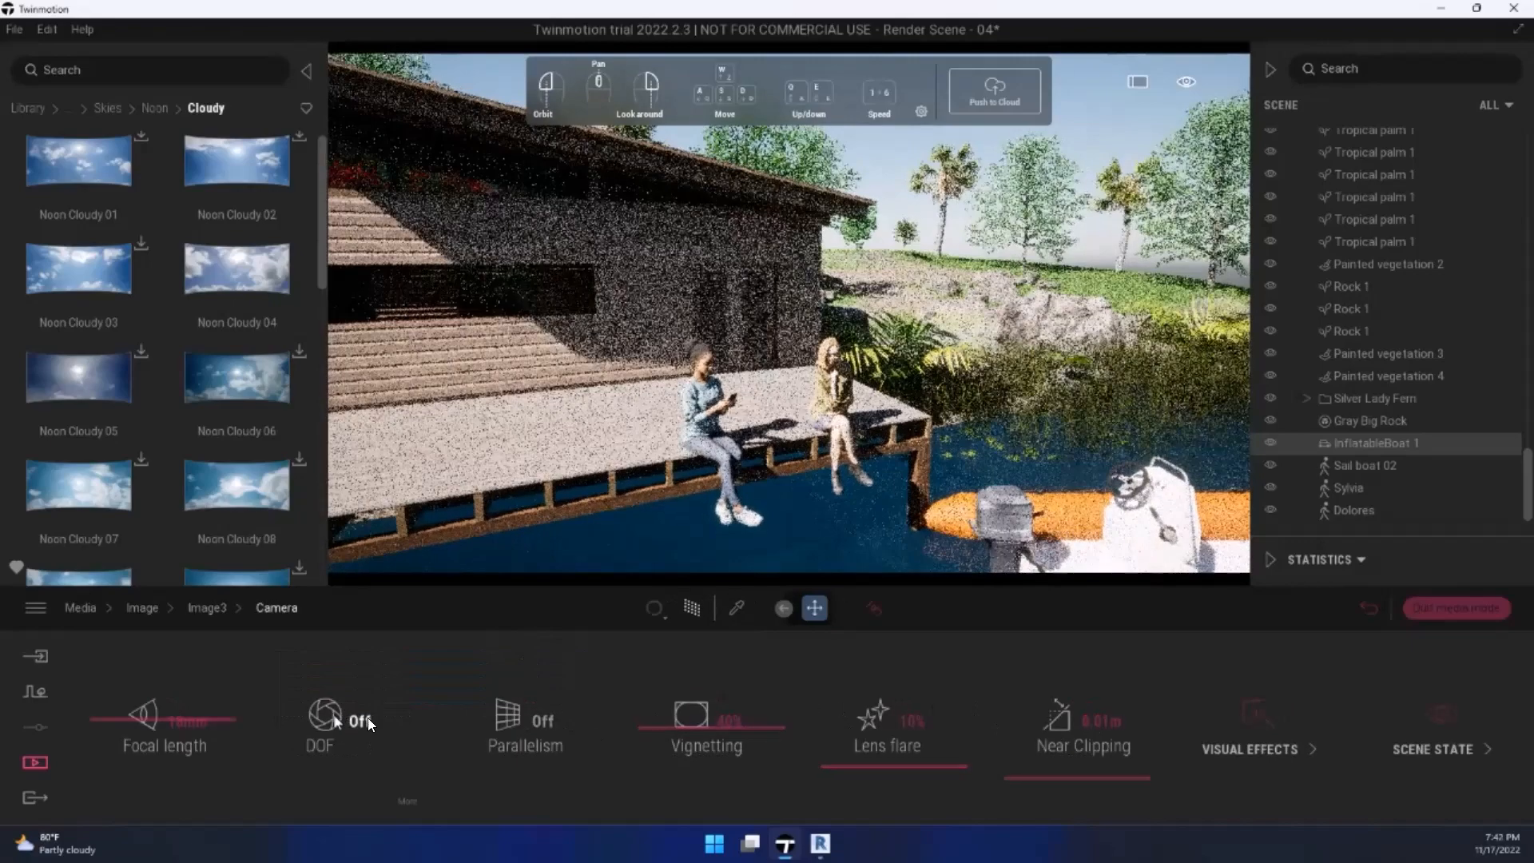
pyautogui.click(209, 720)
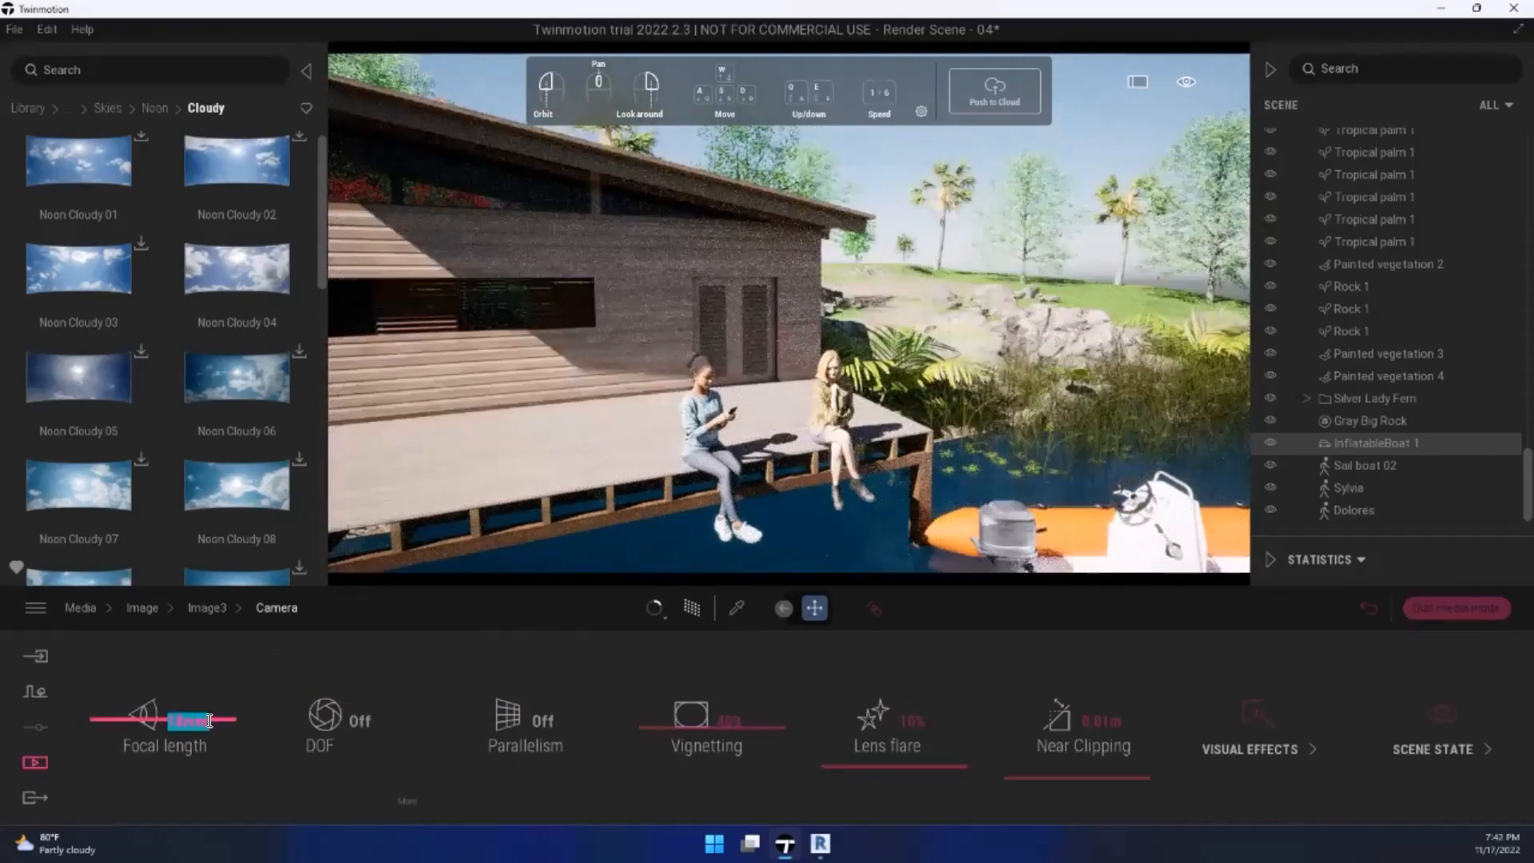
pyautogui.write('25')
pyautogui.press('Return')
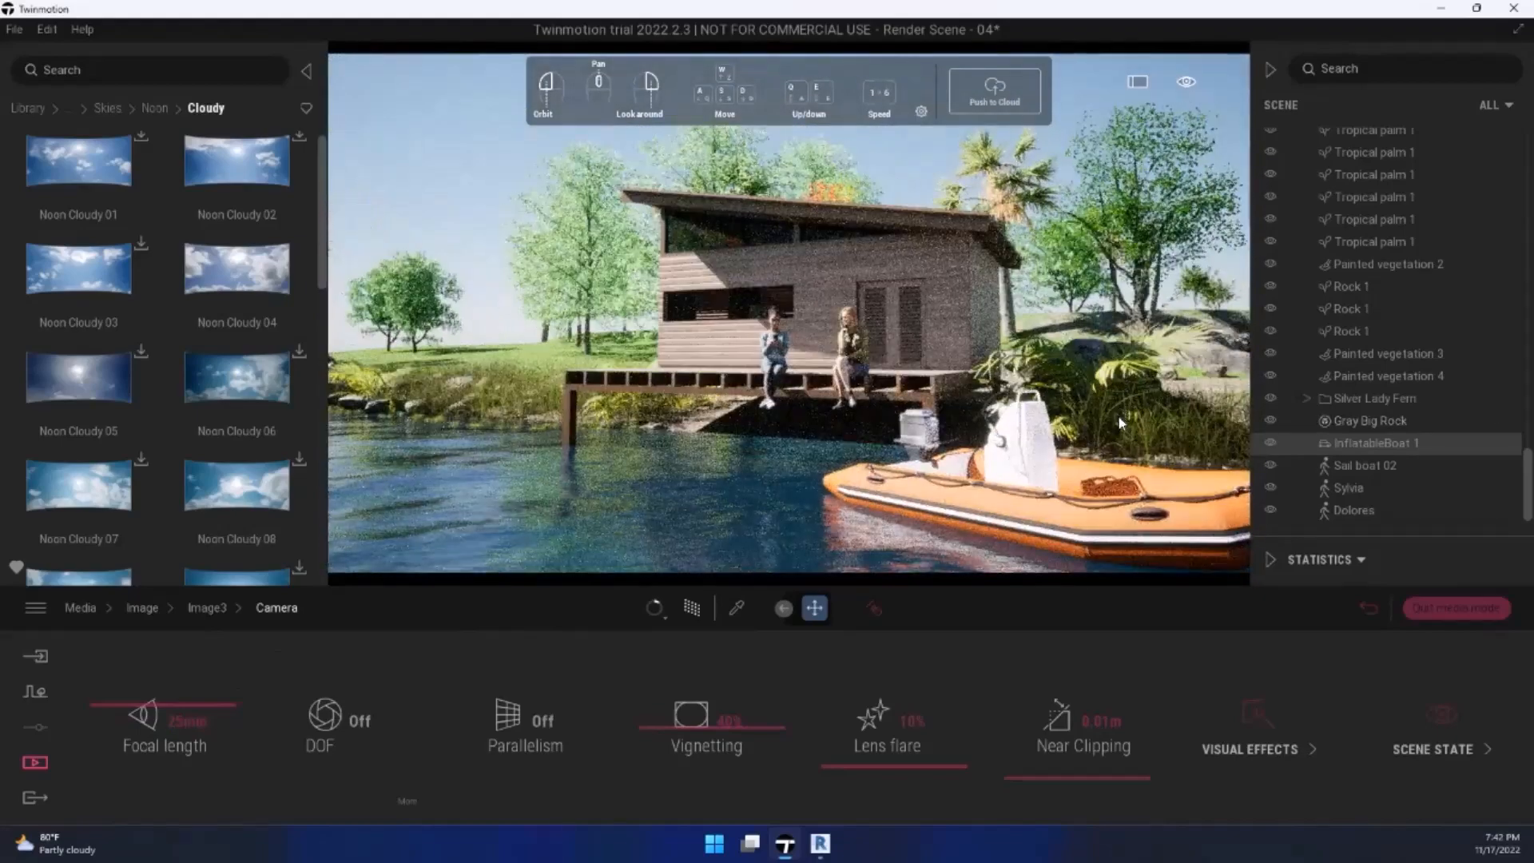
# Step: Reframe Image3 as a wide shot across the pond showing the whole boathouse and the orange boat, with the boat deselected
pyautogui.moveTo(1119, 417); pyautogui.dragTo(1113, 417, button='right')
pyautogui.scroll(-3, 1113, 417)
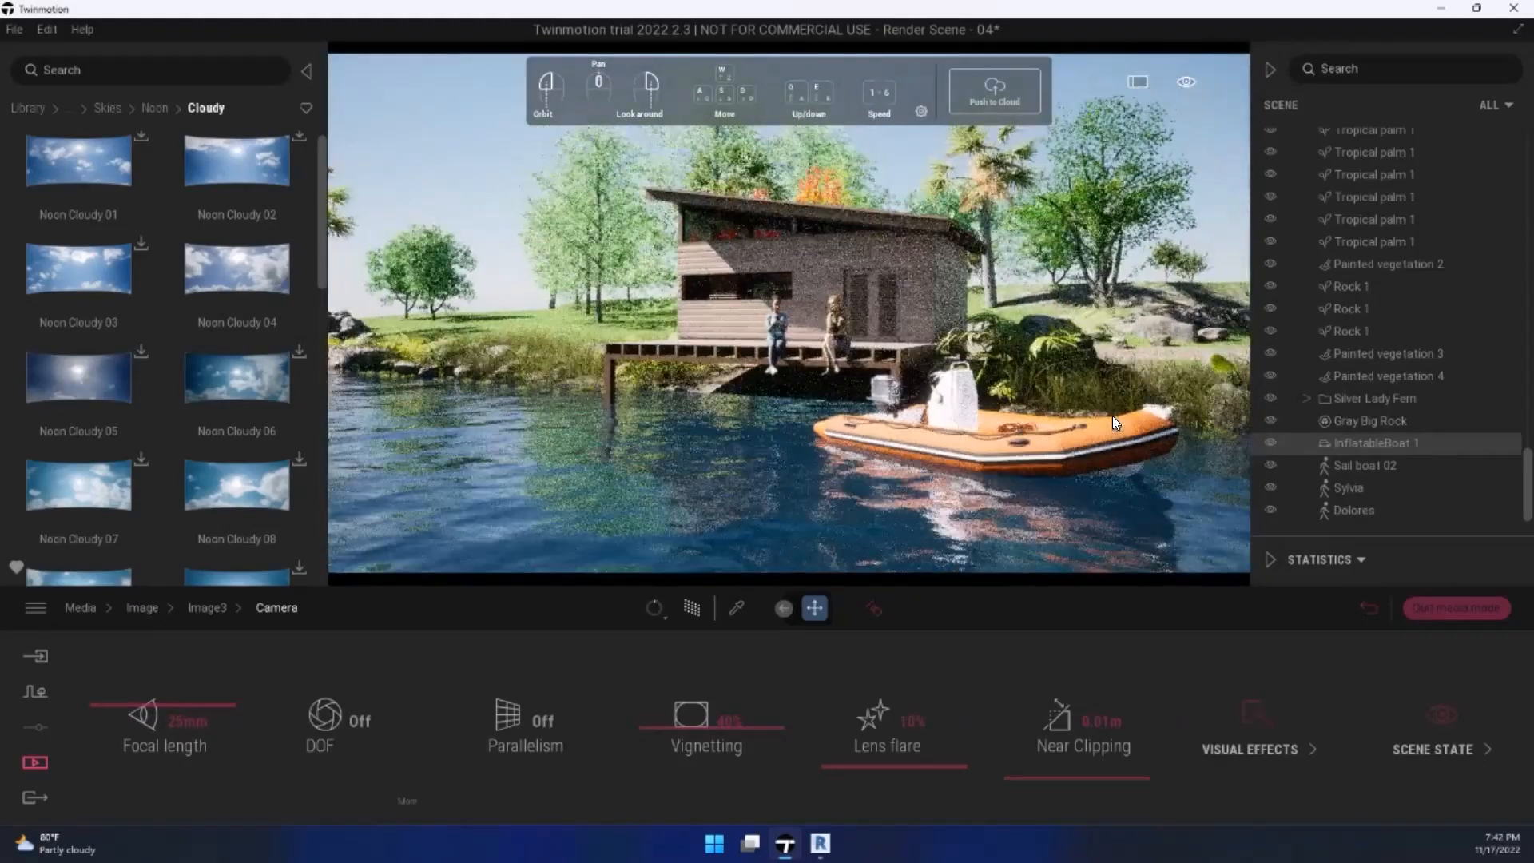
pyautogui.scroll(-3, 1116, 423)
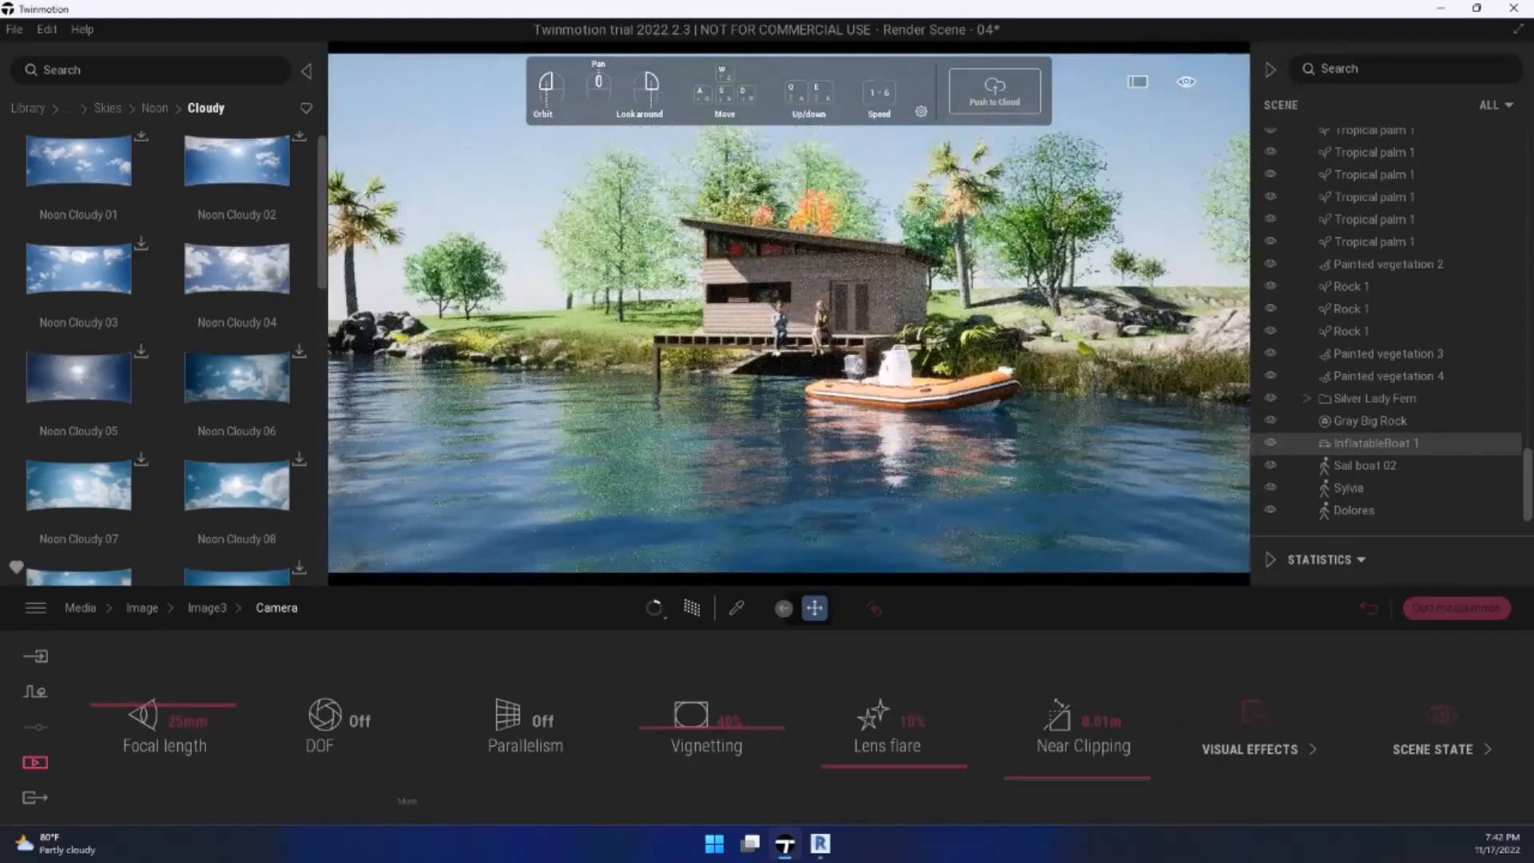
pyautogui.moveTo(1032, 399); pyautogui.dragTo(1034, 404, button='middle')
pyautogui.moveTo(1034, 404); pyautogui.dragTo(1040, 408, button='right')
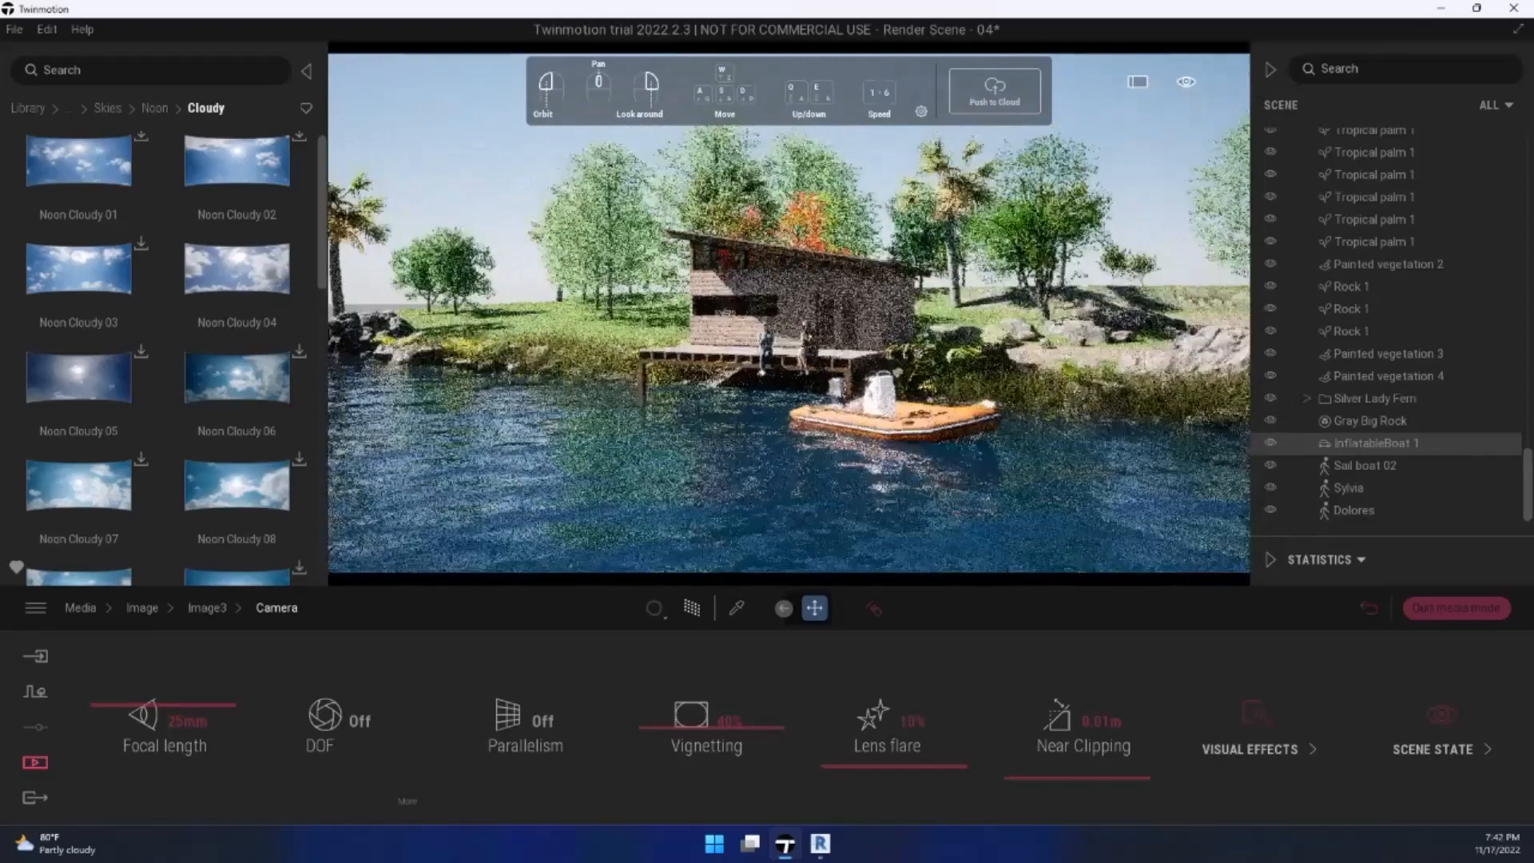
pyautogui.moveTo(1070, 375); pyautogui.dragTo(1085, 357, button='middle')
pyautogui.click(933, 448)
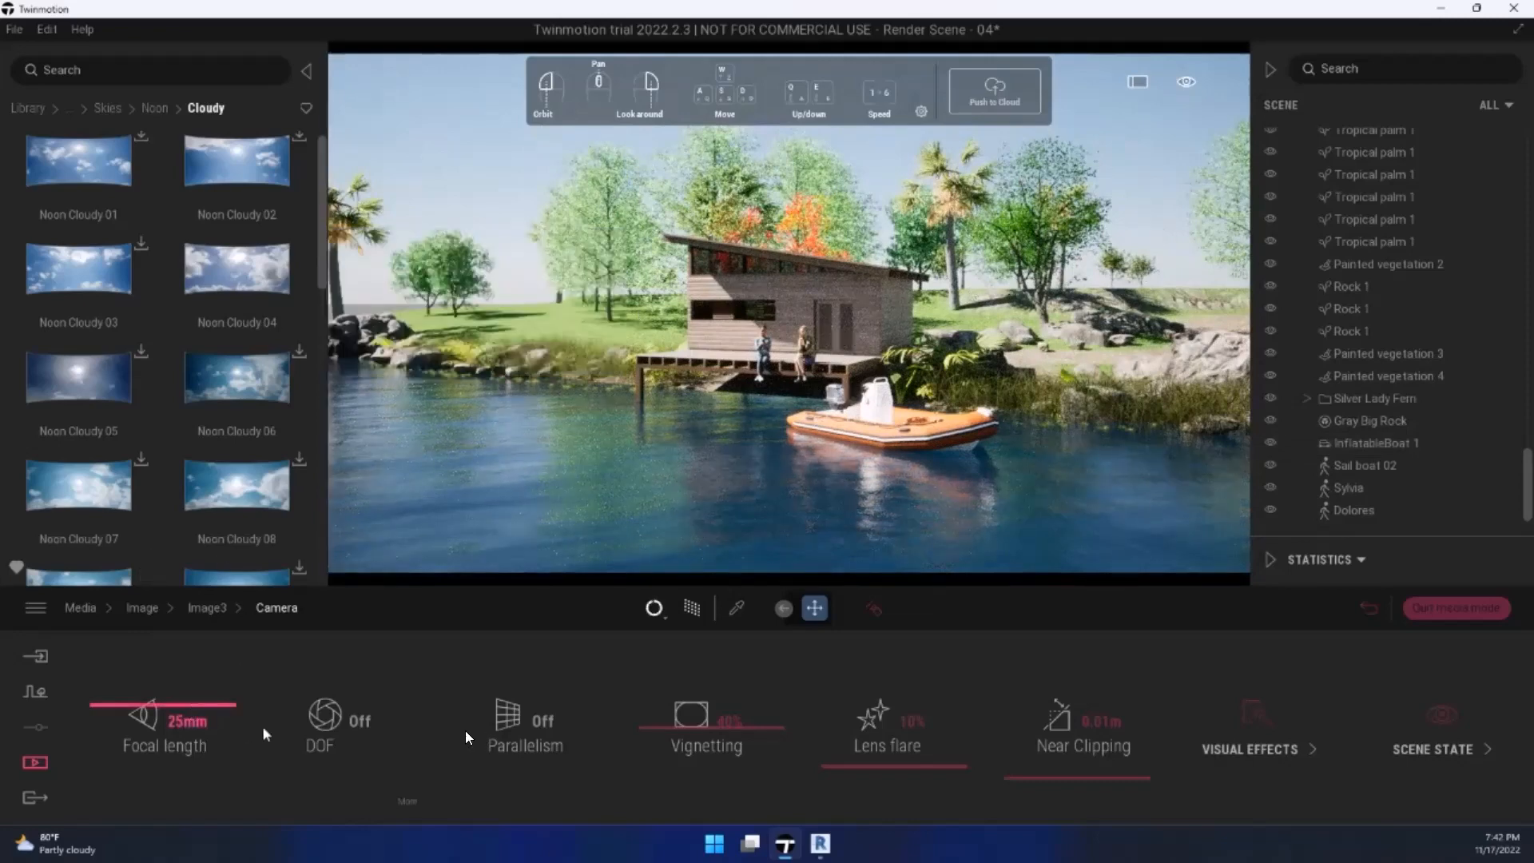
# Step: Add Backdrop HDRI as the environment in Image3's lighting settings
pyautogui.click(215, 618)
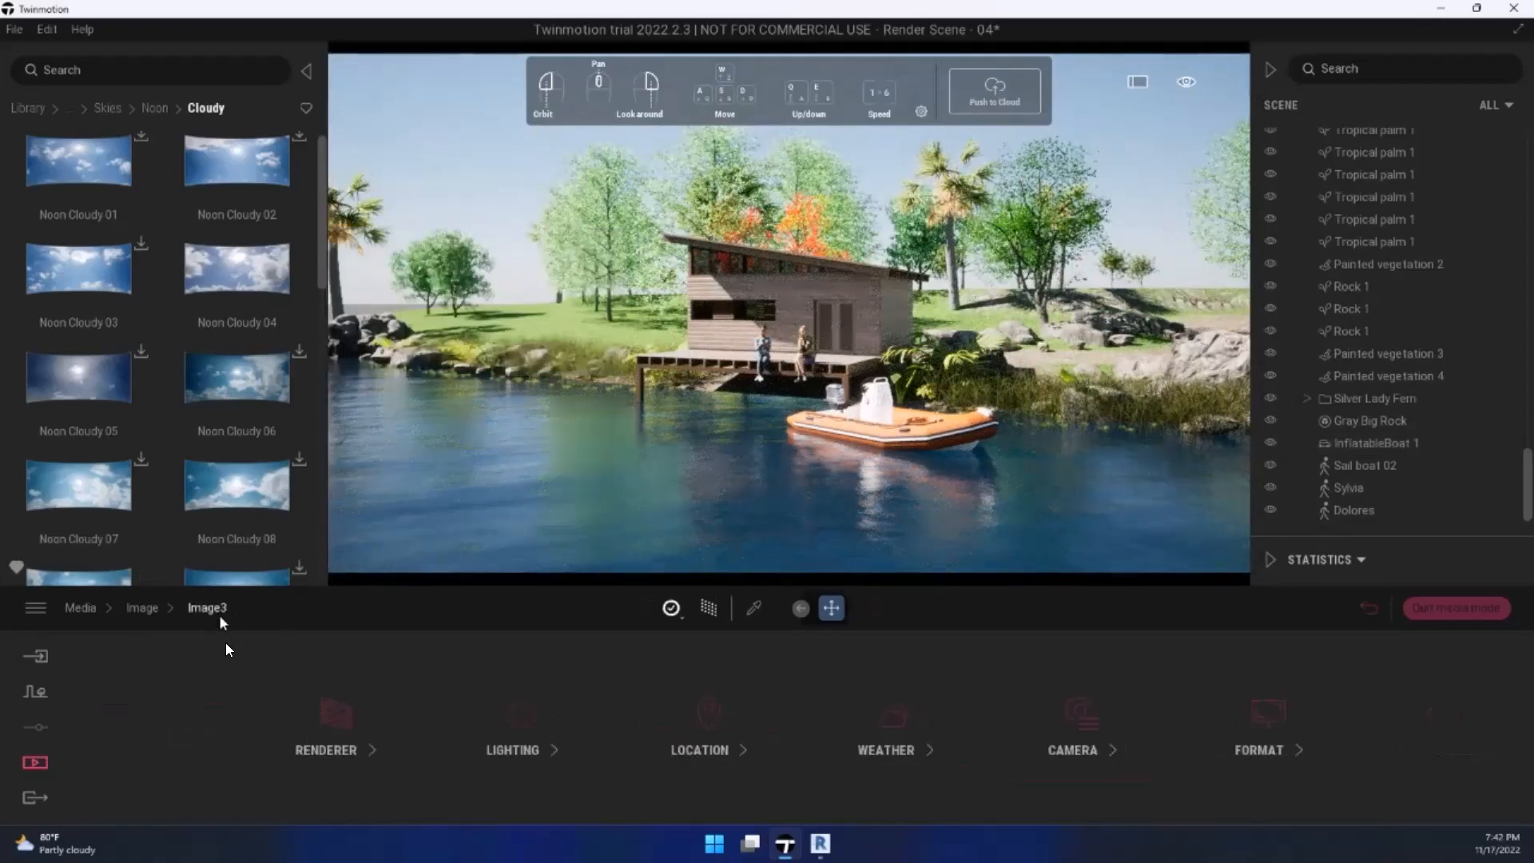
pyautogui.click(487, 720)
pyautogui.click(361, 722)
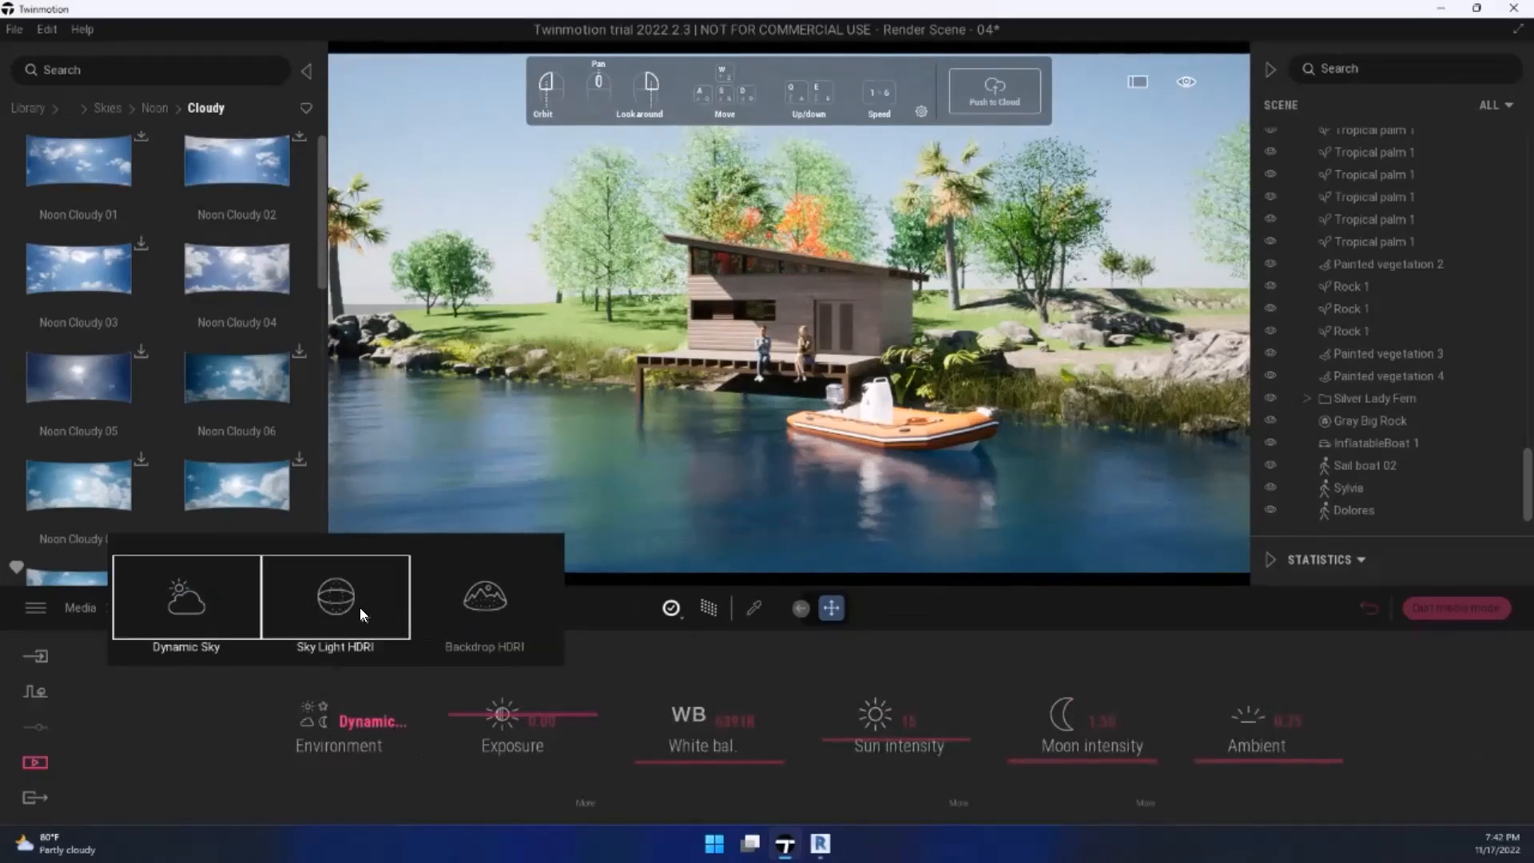
pyautogui.click(485, 601)
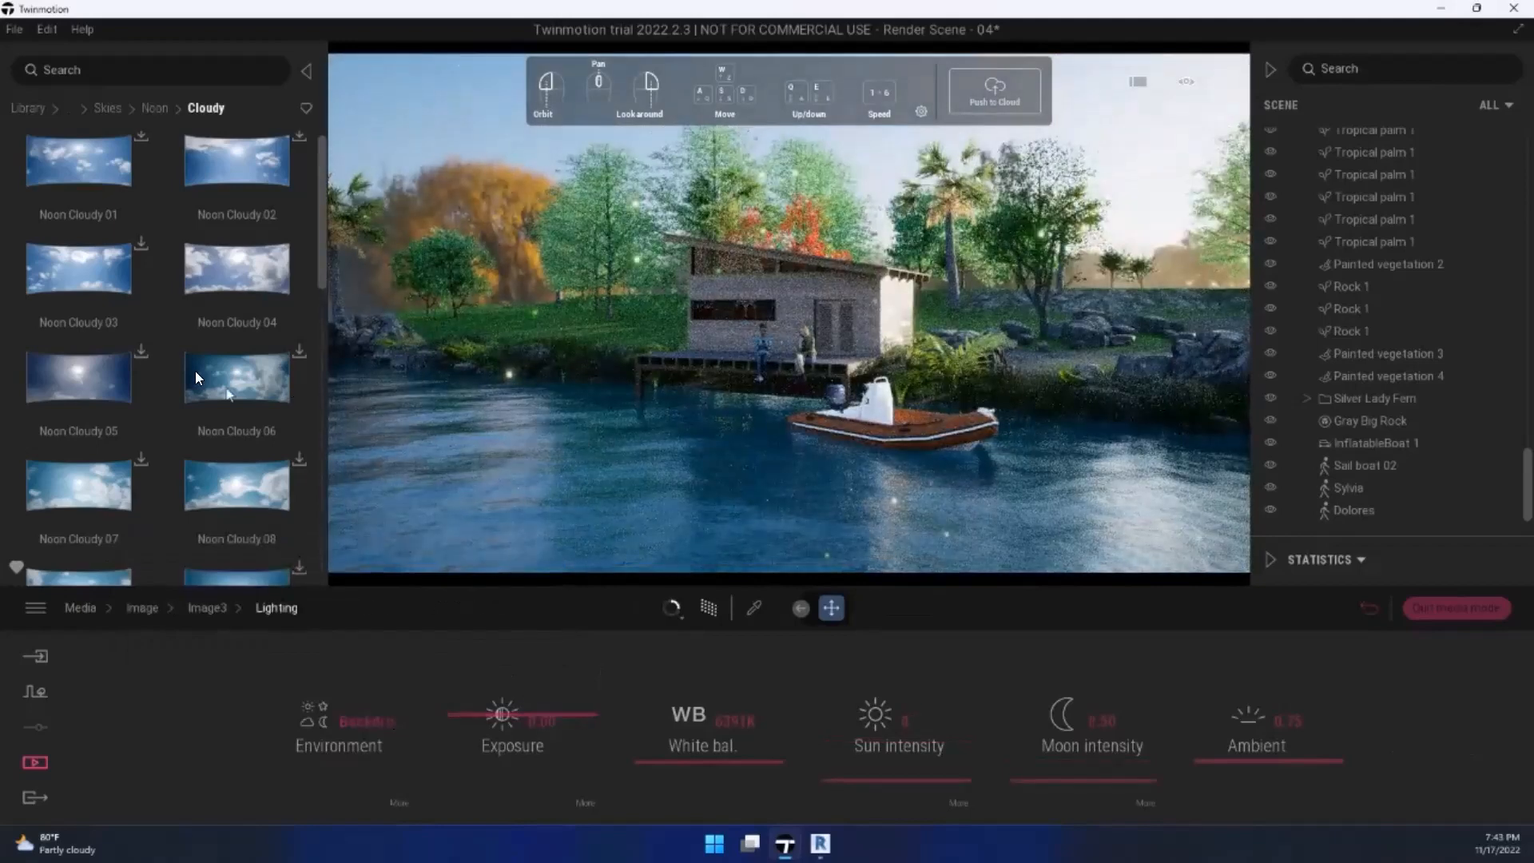
# Step: Look through the Noon Cloudy skies, then return to the HDRI Environments categories in the library
pyautogui.moveTo(208, 372)
pyautogui.scroll(-1, 239, 370)
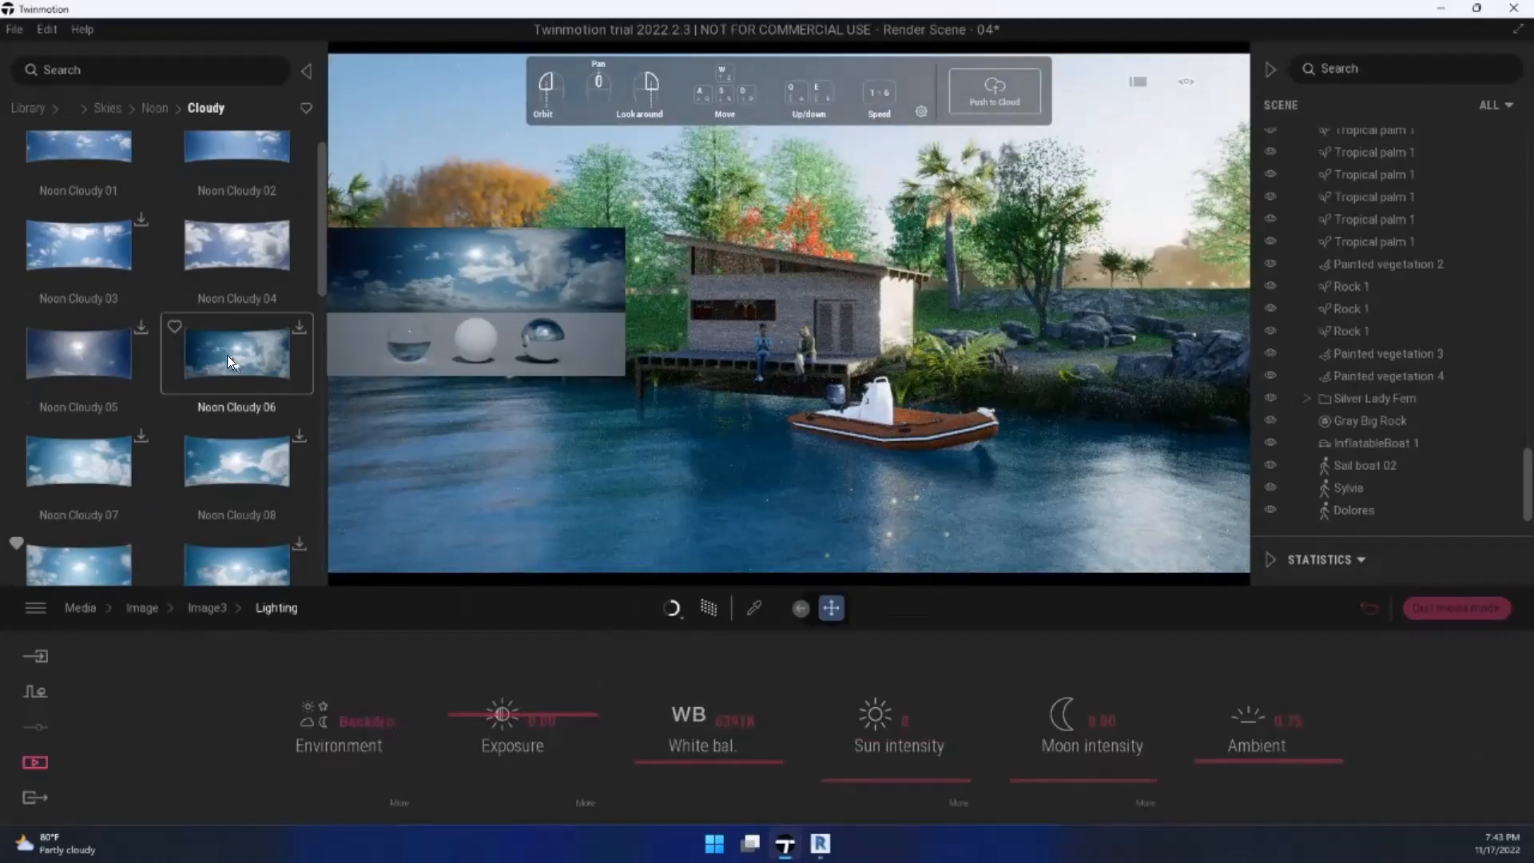
pyautogui.scroll(-3, 227, 355)
pyautogui.scroll(3, 153, 142)
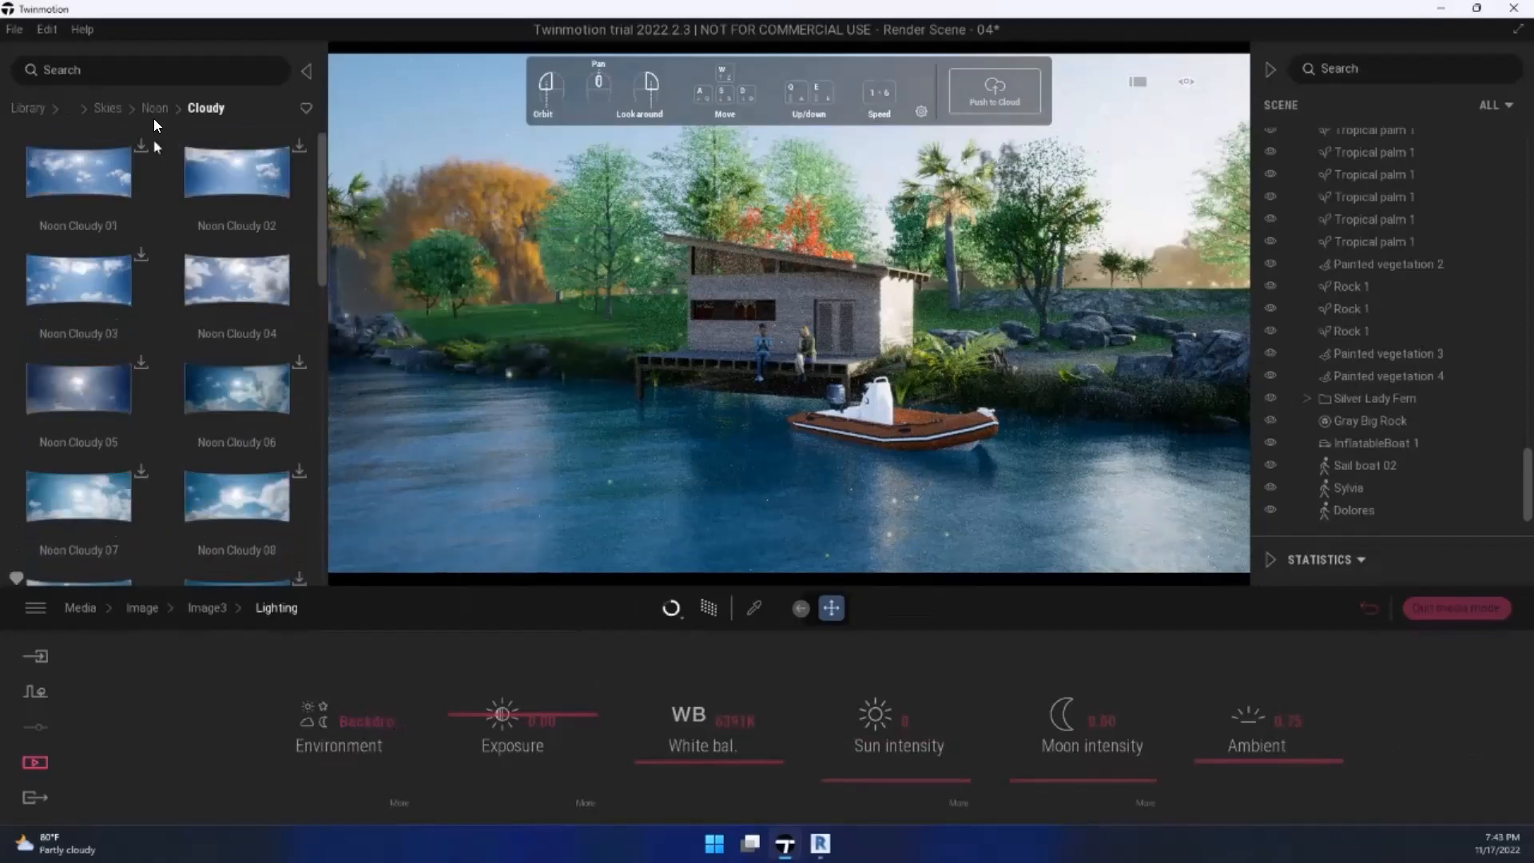
pyautogui.click(104, 112)
pyautogui.click(118, 109)
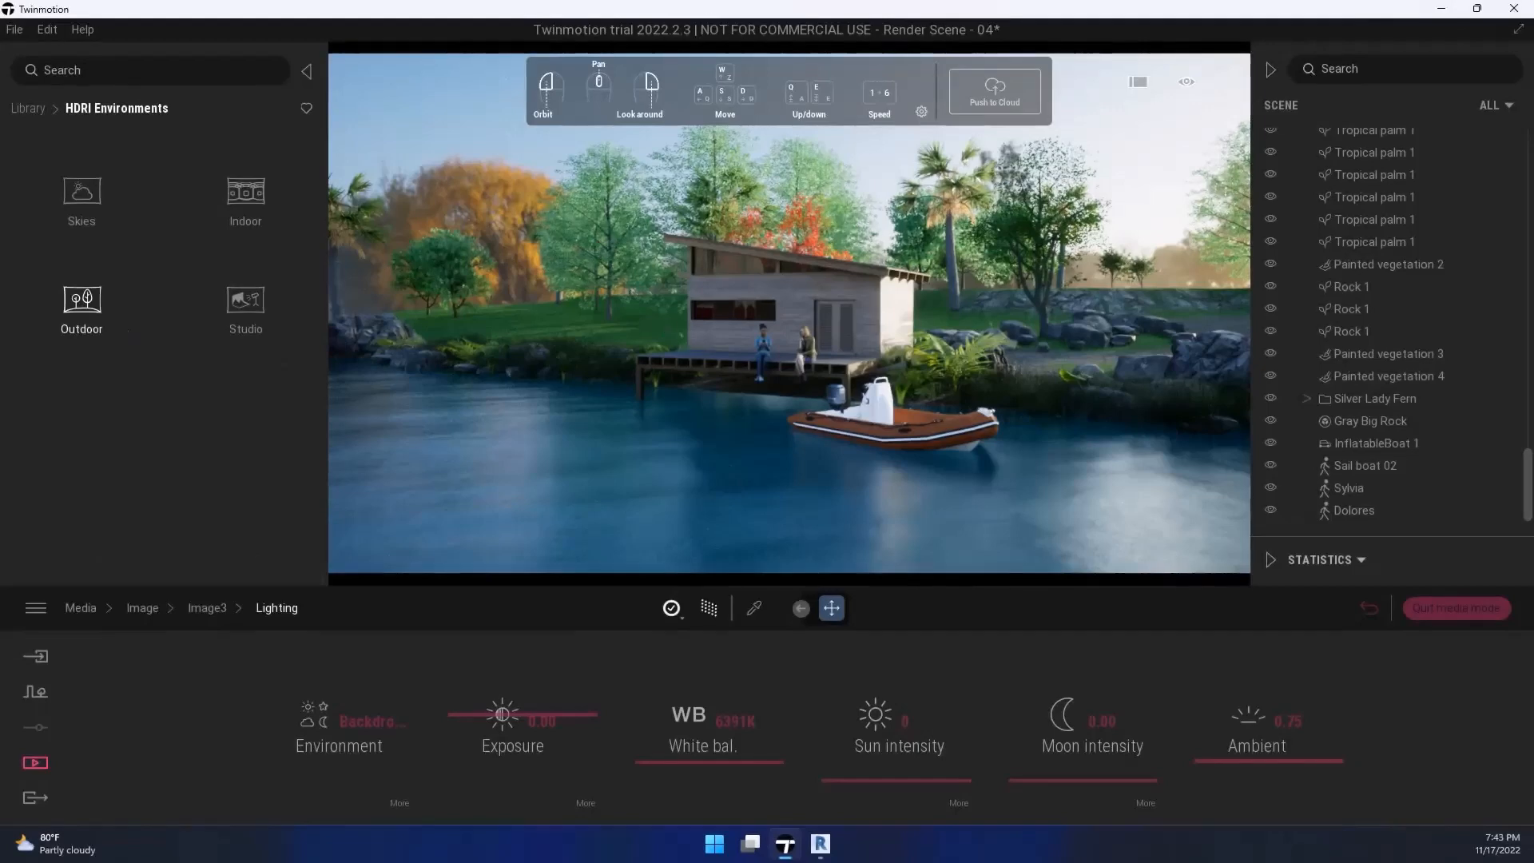
# Step: Browse the Outdoor HDRI environments and preview them for a natural backdrop that suits the boathouse scene
pyautogui.click(82, 304)
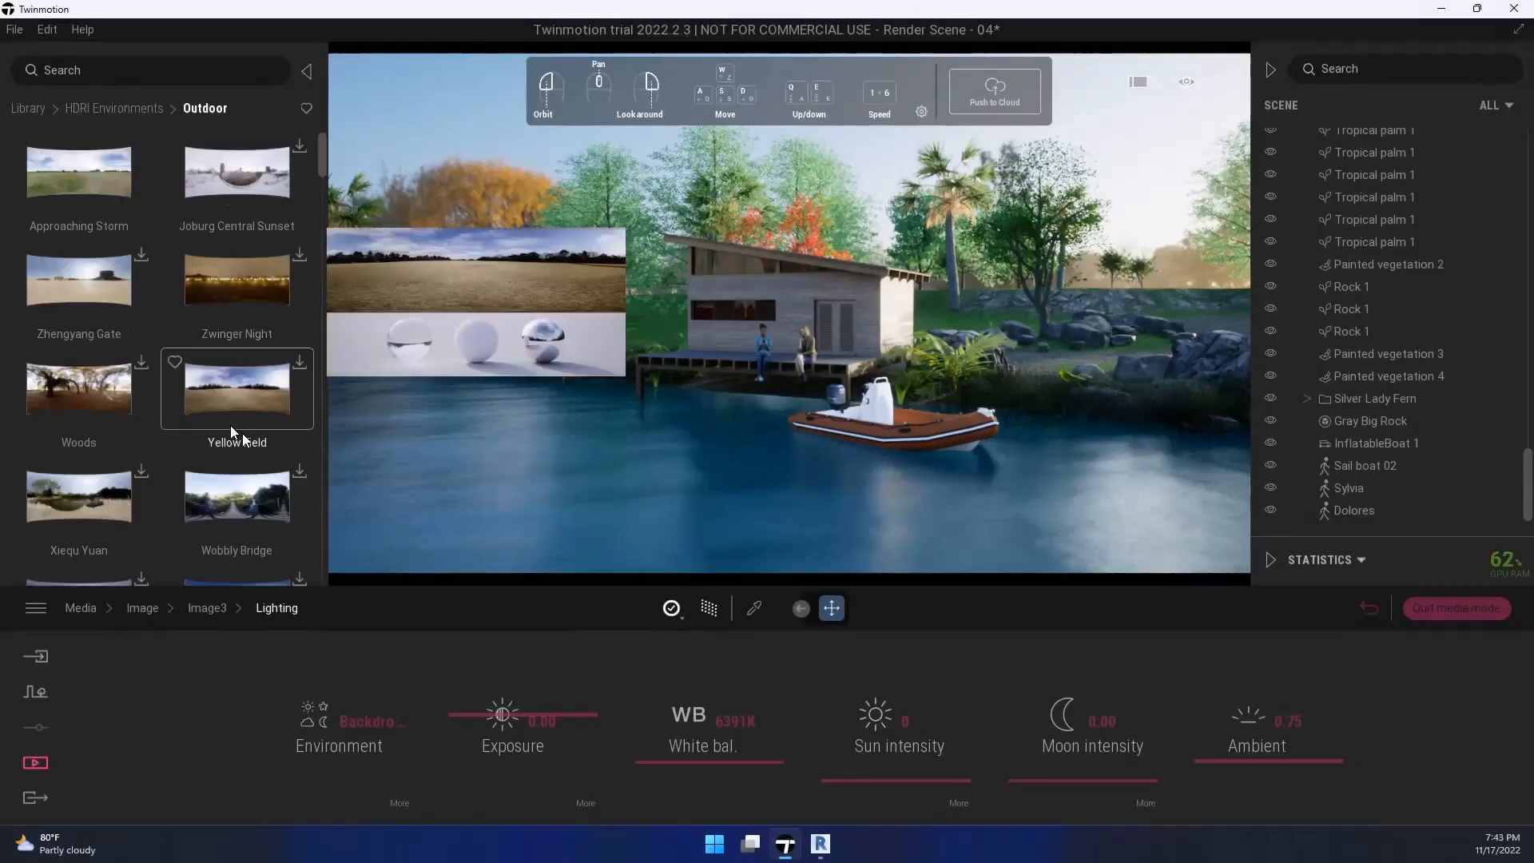
pyautogui.scroll(-2, 193, 318)
pyautogui.scroll(-4, 205, 321)
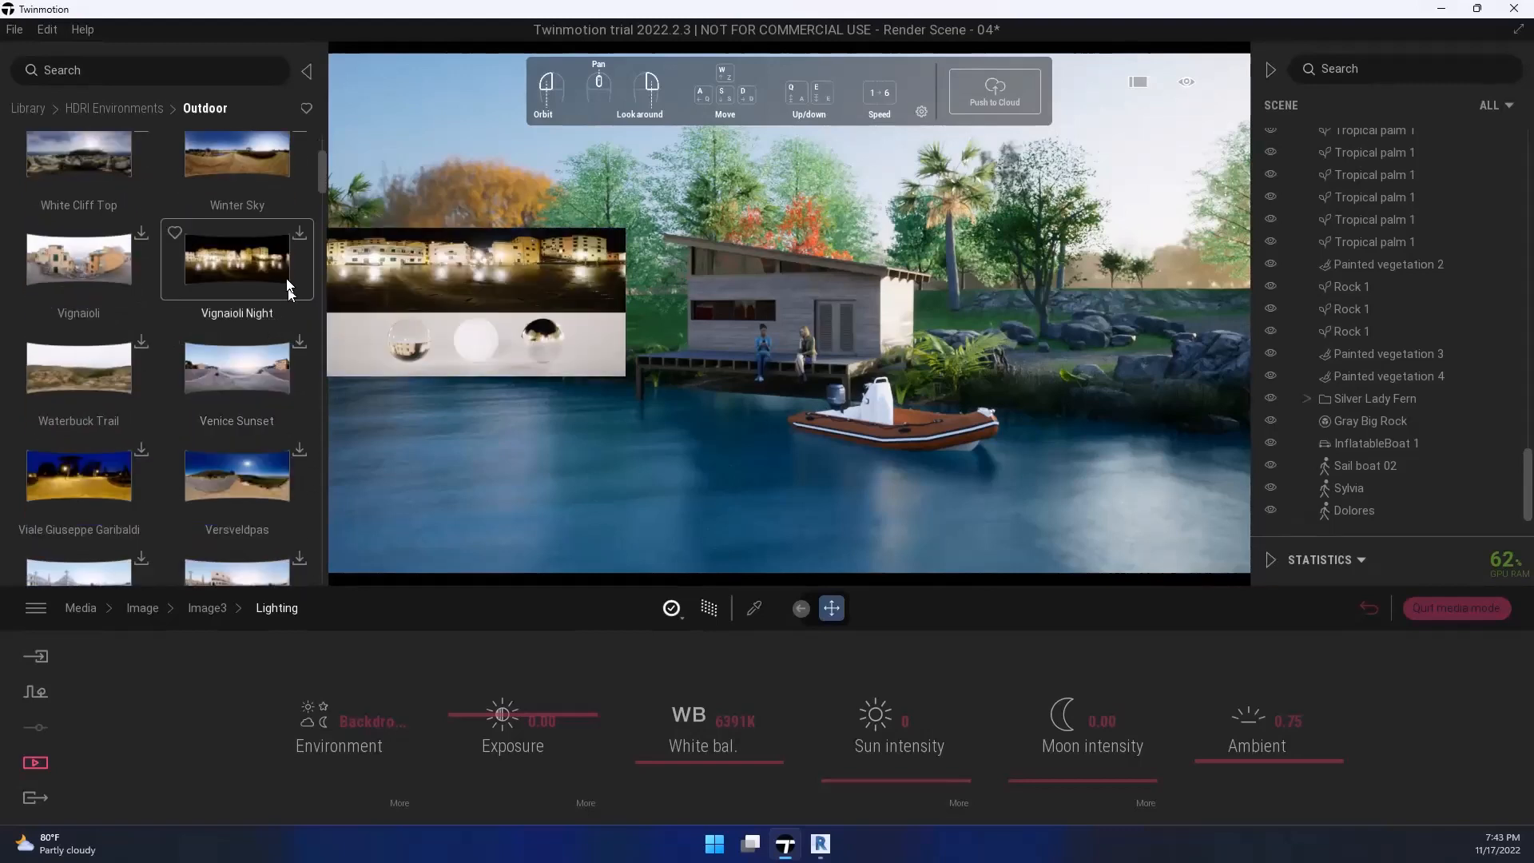
pyautogui.scroll(-3, 265, 275)
pyautogui.scroll(-6, 264, 275)
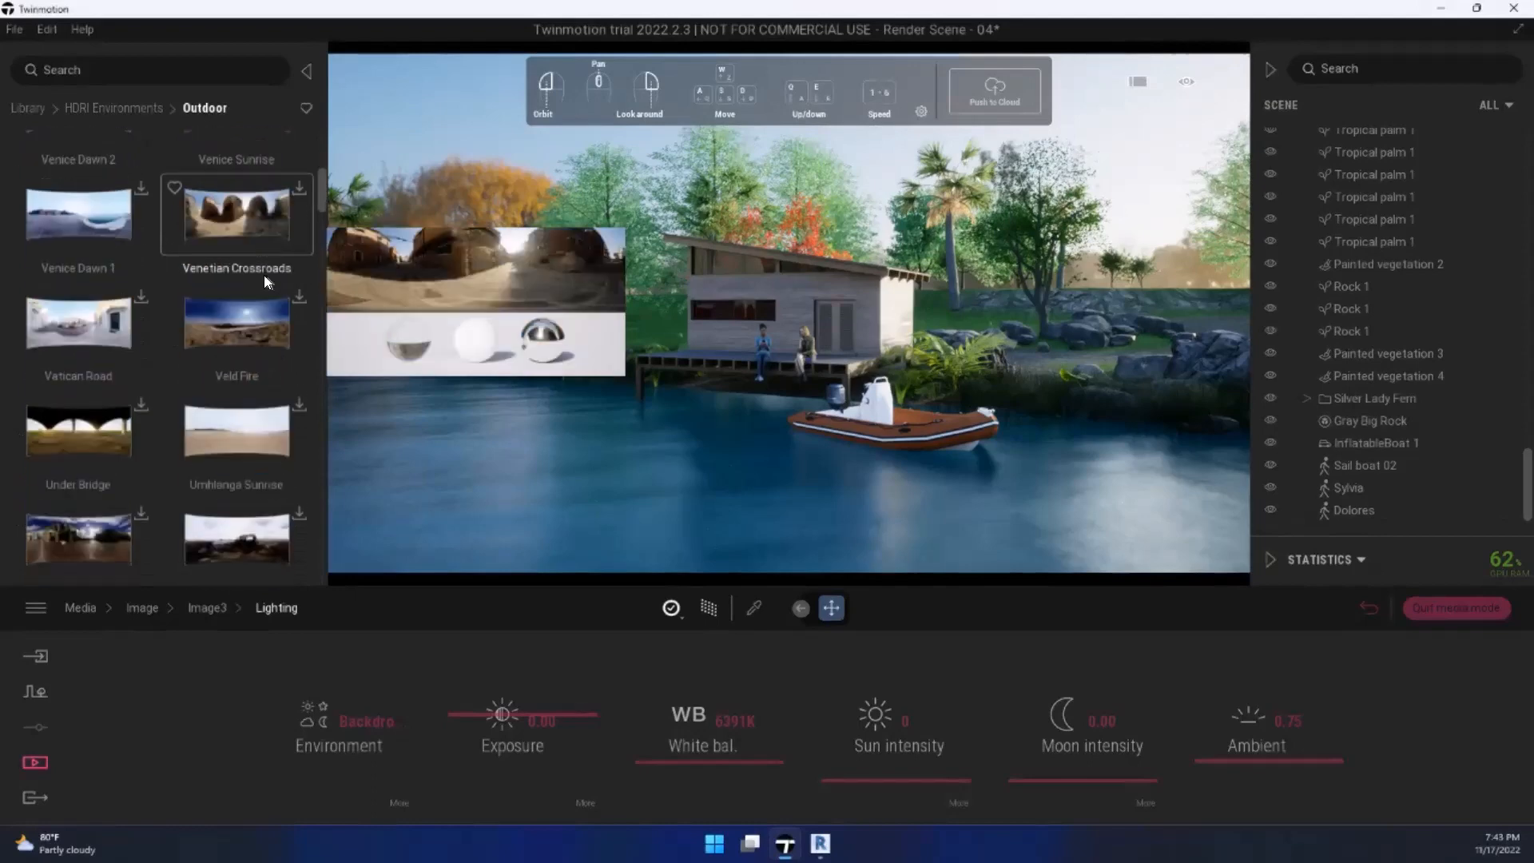
pyautogui.scroll(3, 203, 474)
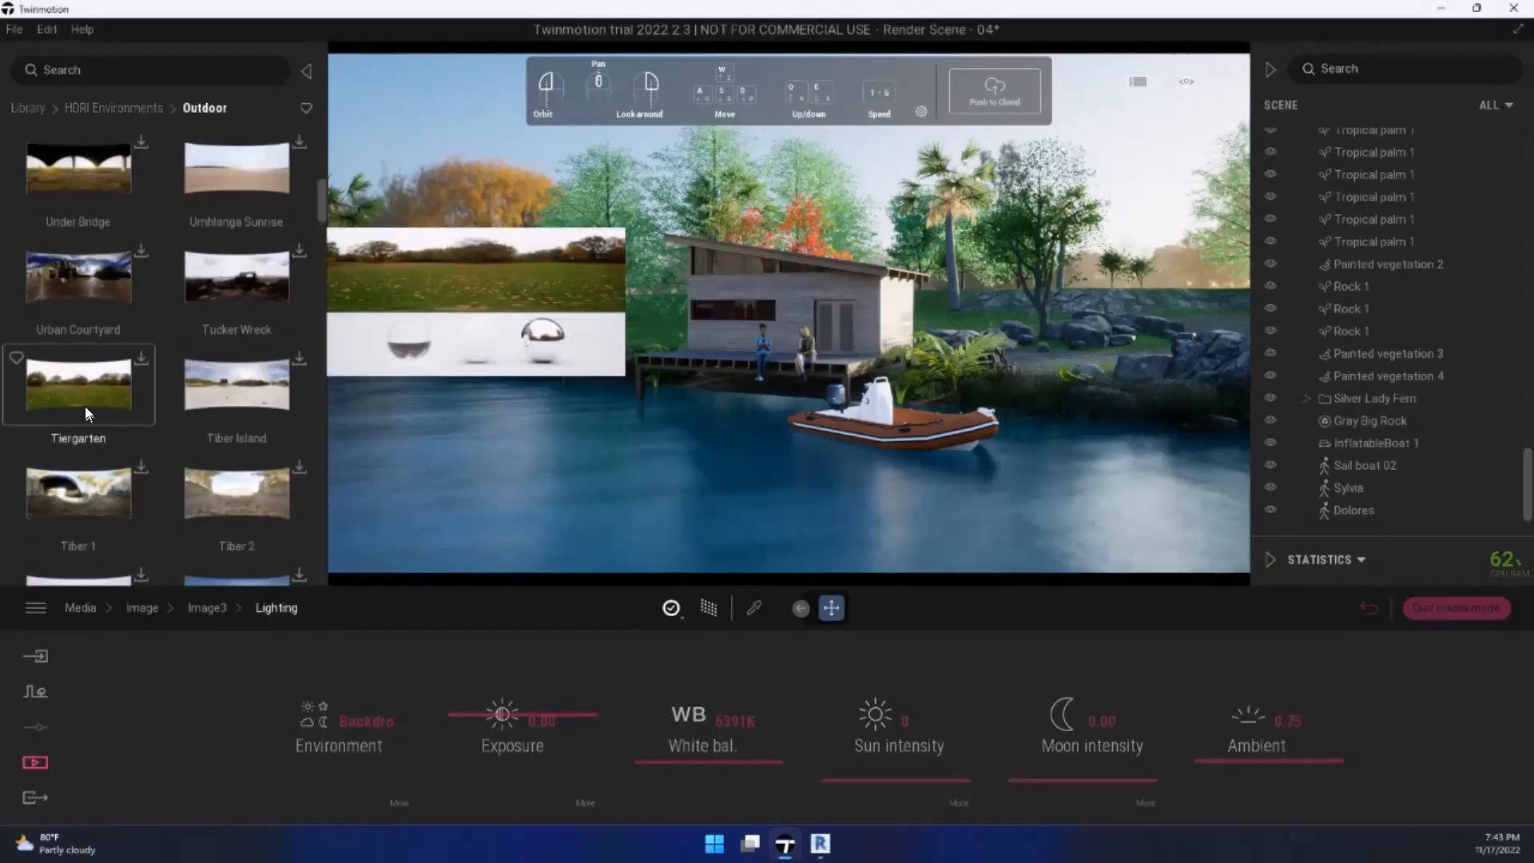
pyautogui.scroll(-1, 88, 403)
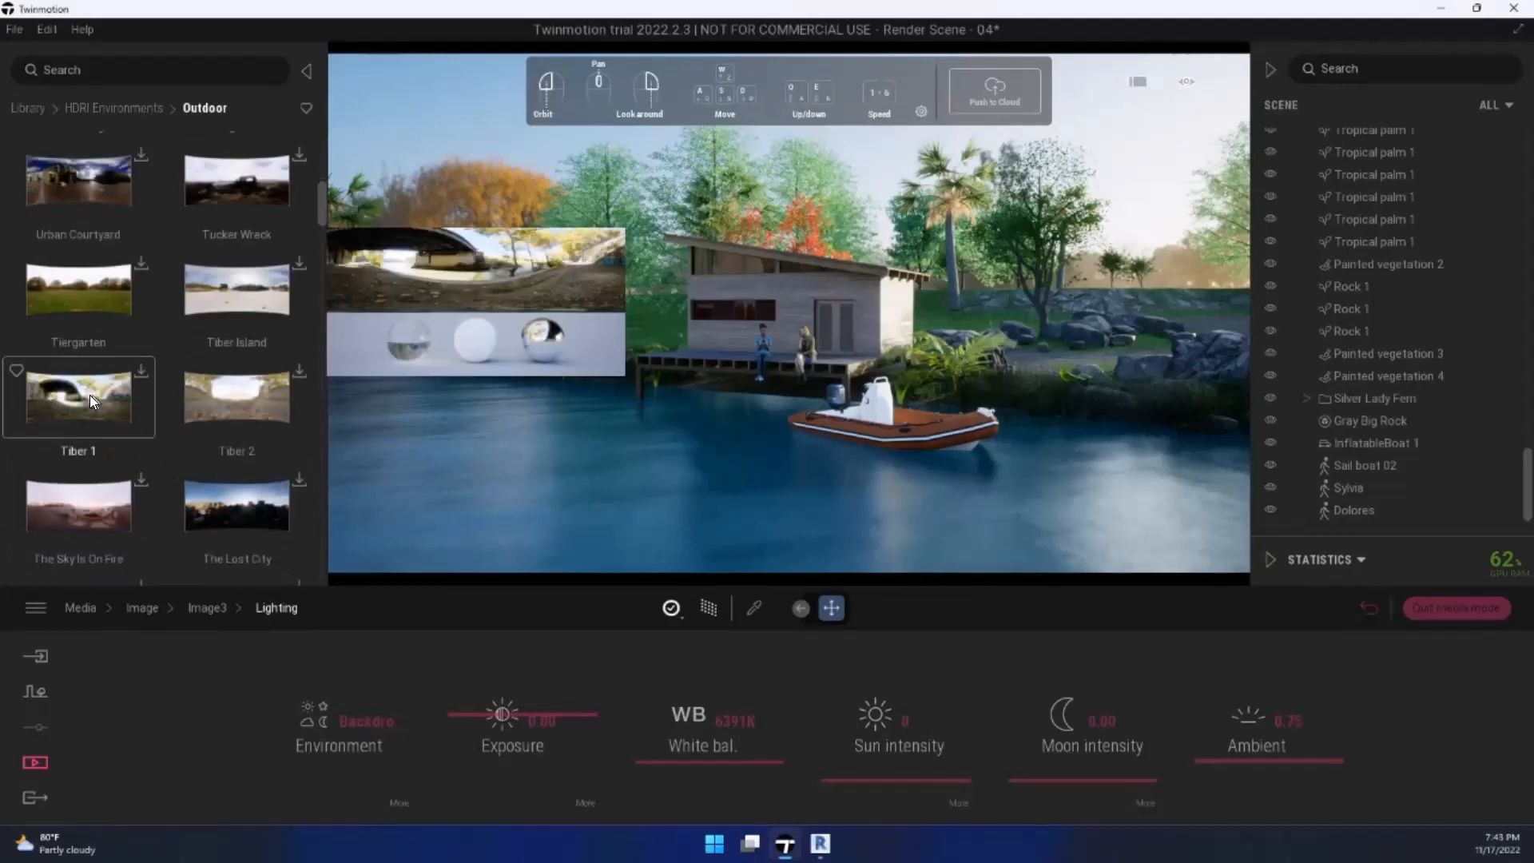
pyautogui.scroll(1, 88, 373)
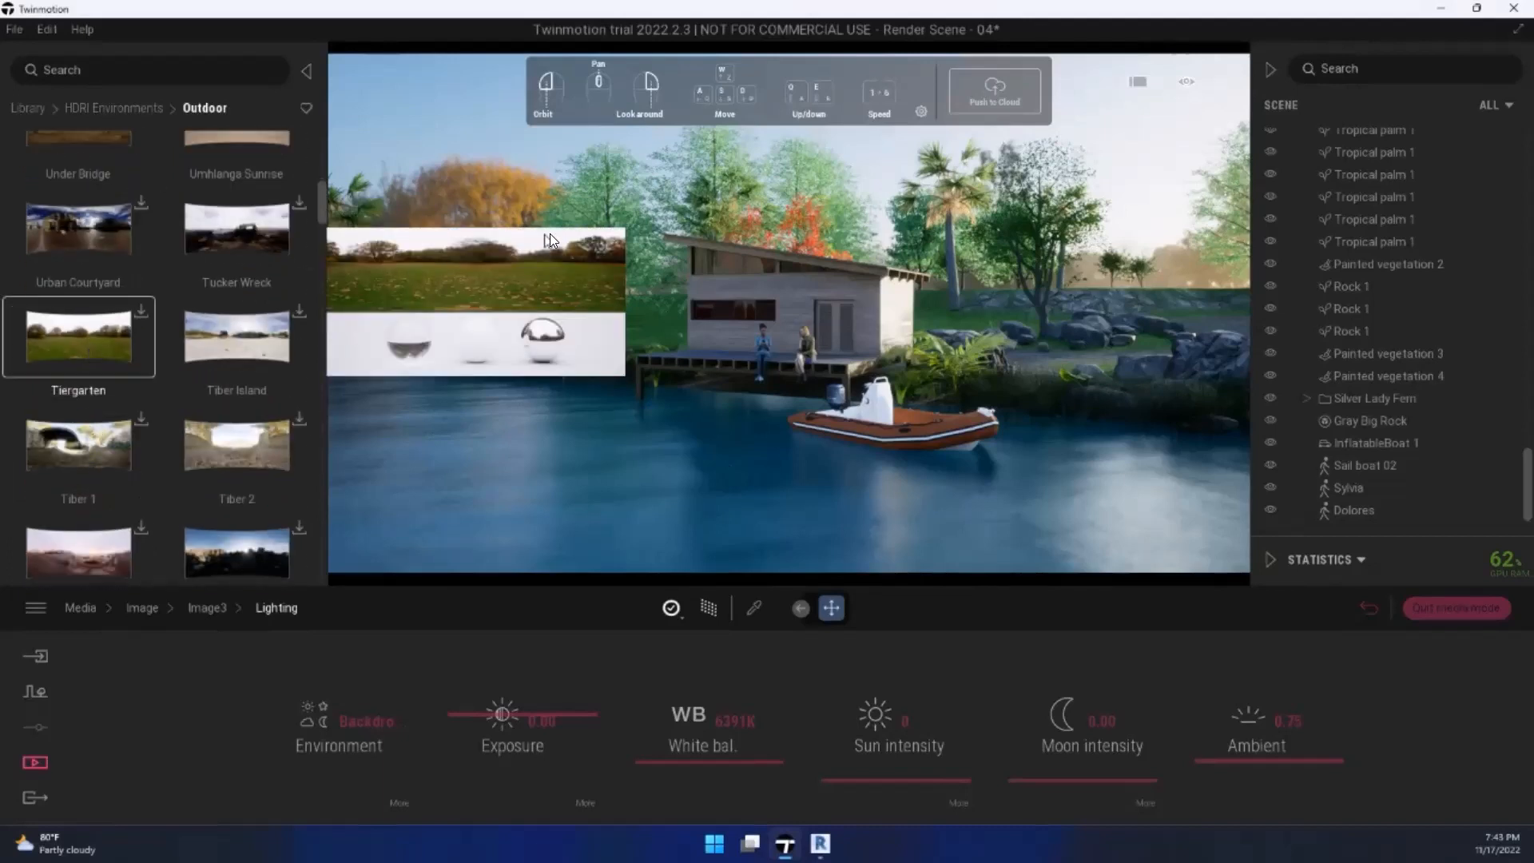
pyautogui.scroll(-10, 136, 387)
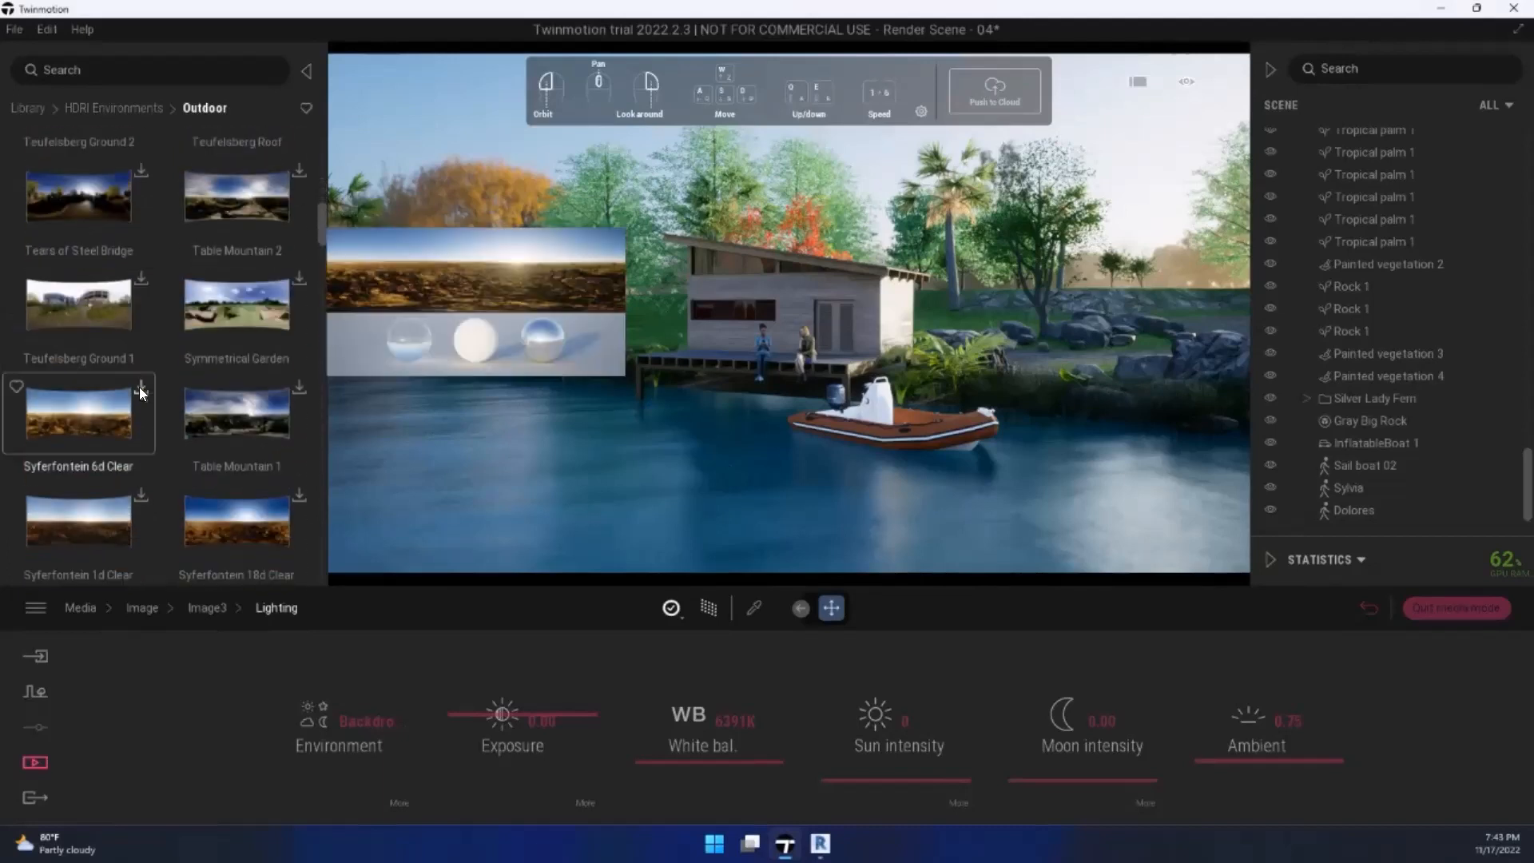
pyautogui.scroll(10, 139, 389)
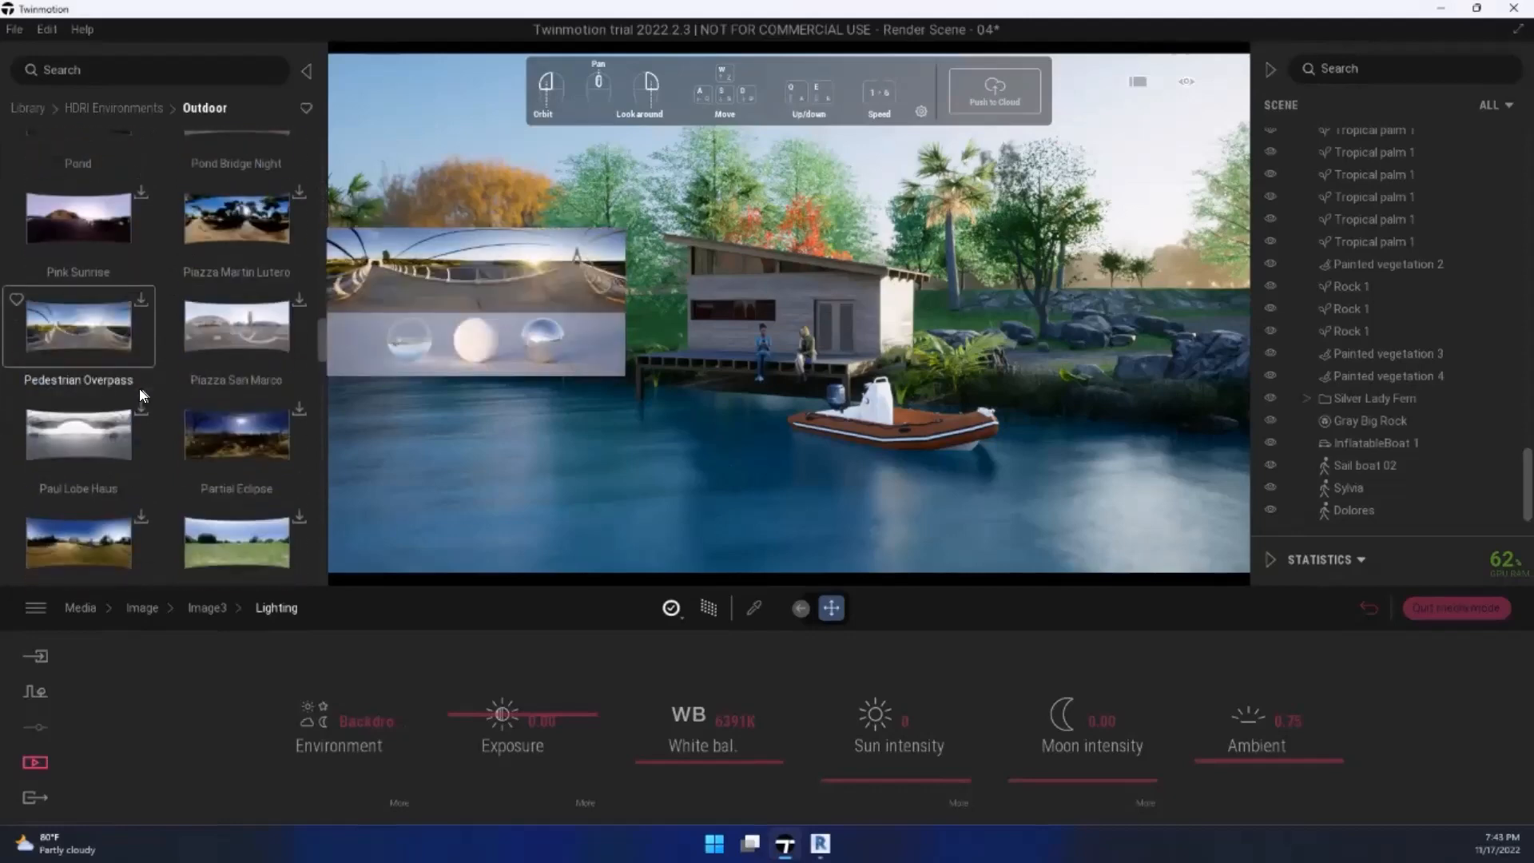
pyautogui.scroll(-4, 139, 390)
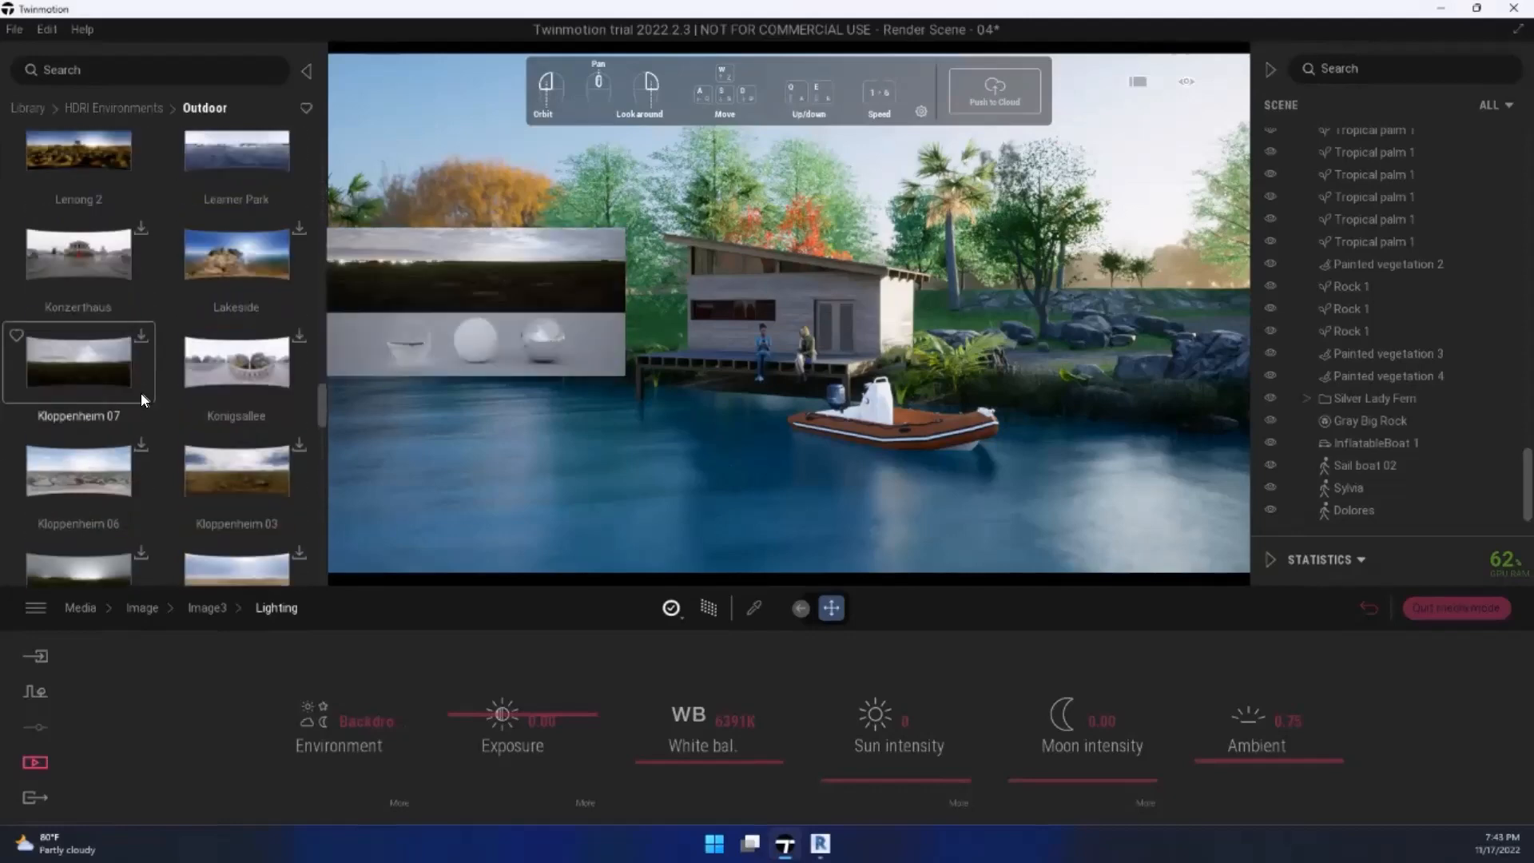
pyautogui.scroll(1, 141, 393)
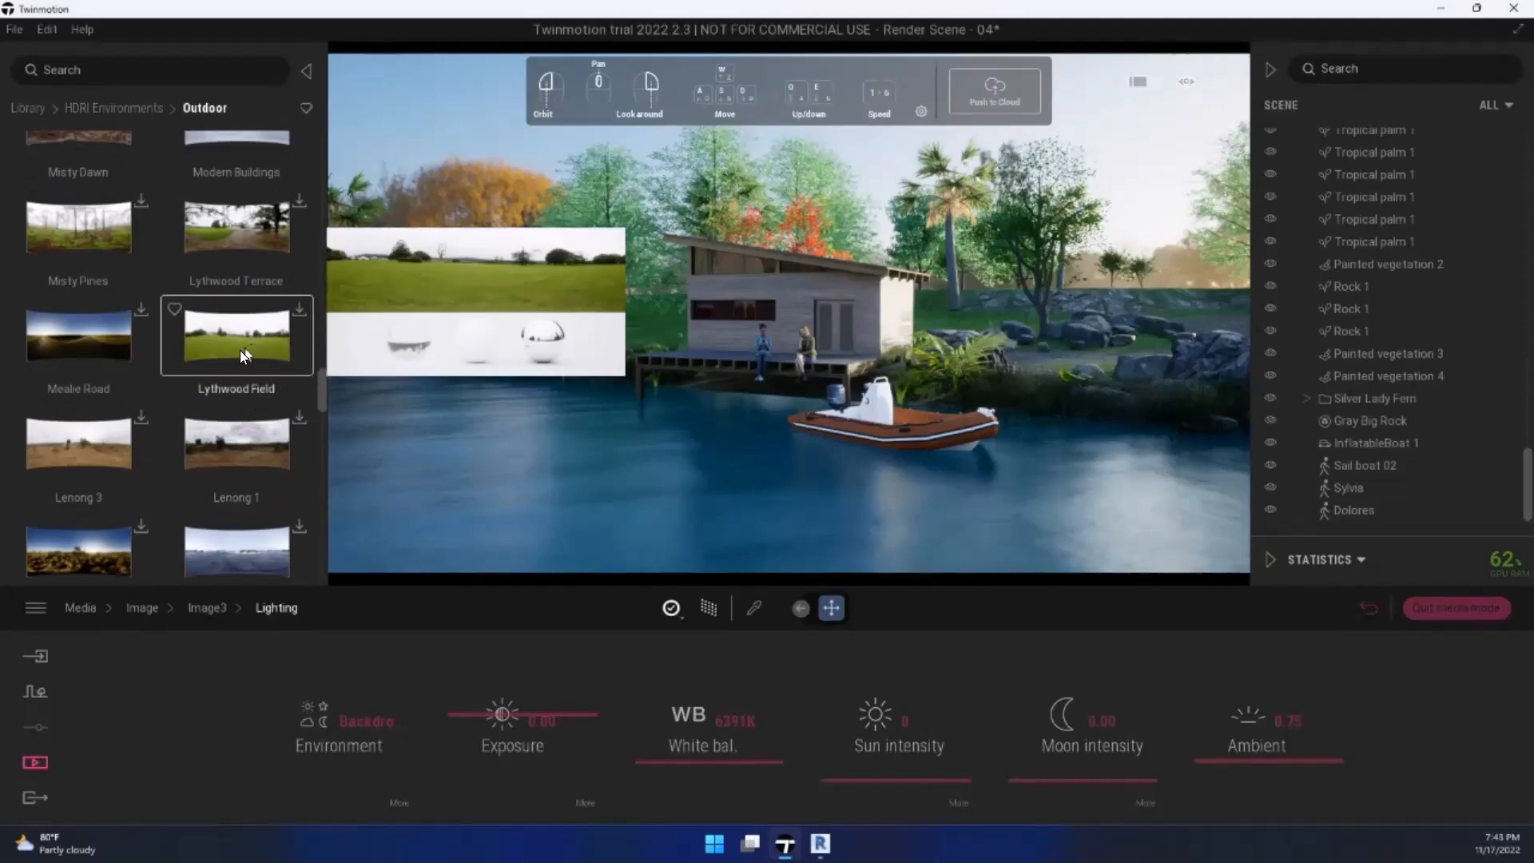
pyautogui.scroll(-6, 237, 356)
pyautogui.scroll(-15, 237, 360)
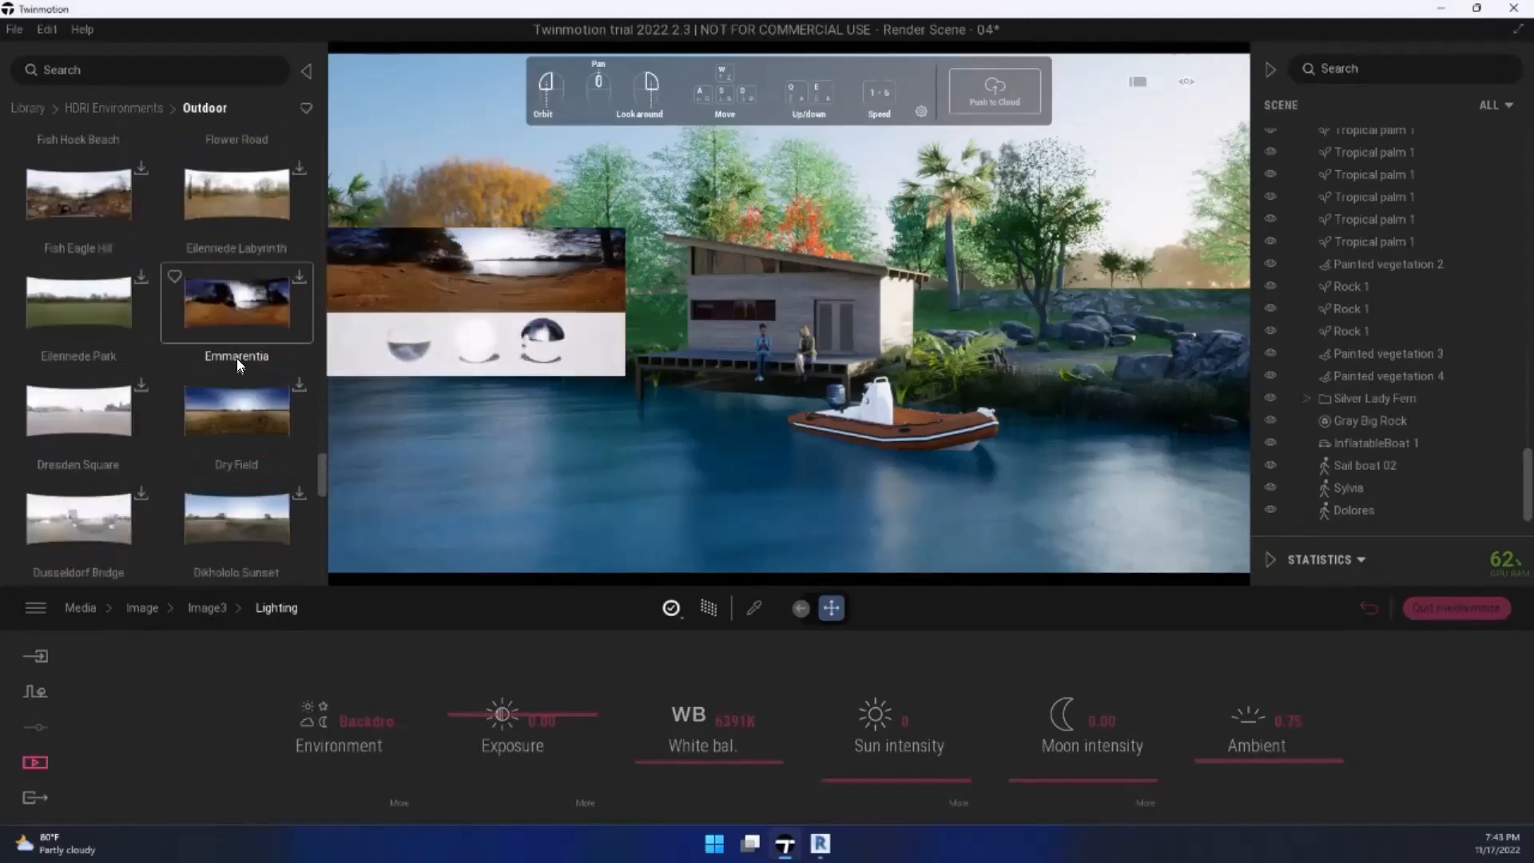
pyautogui.scroll(-10, 231, 343)
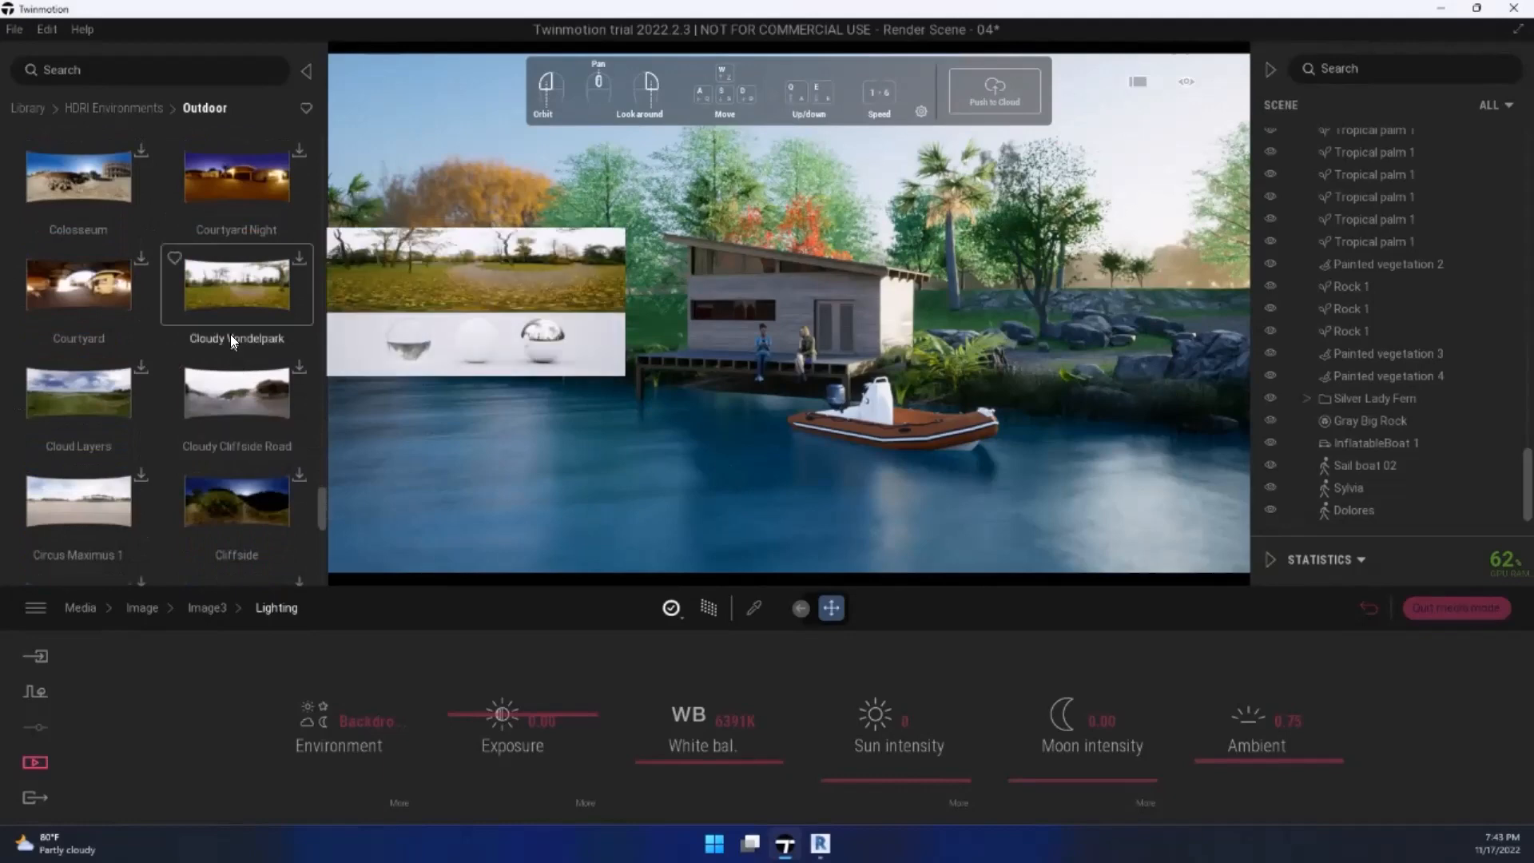
pyautogui.scroll(-2, 230, 335)
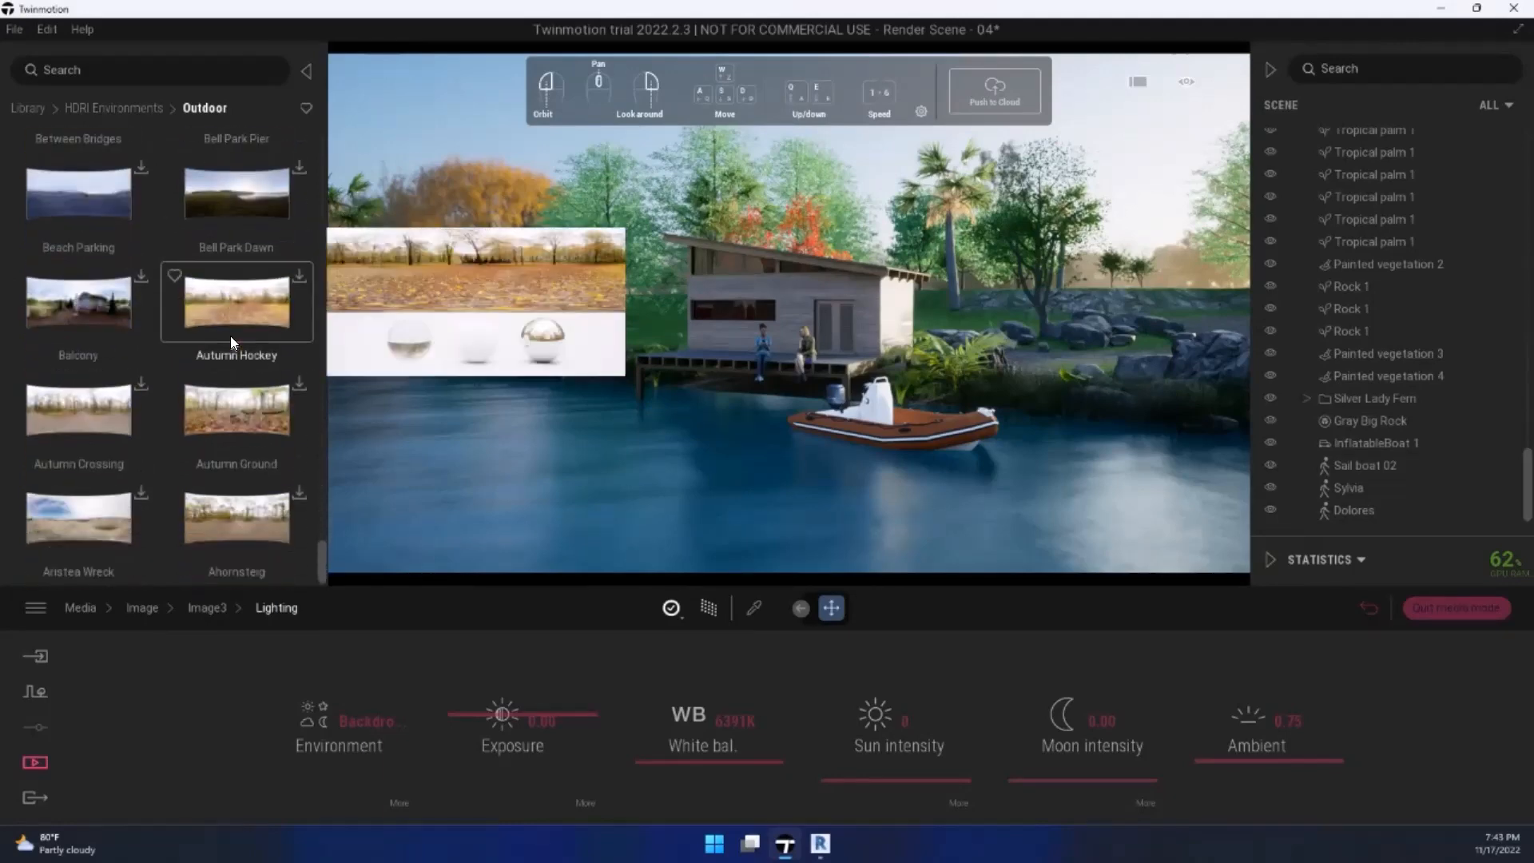
pyautogui.scroll(15, 230, 340)
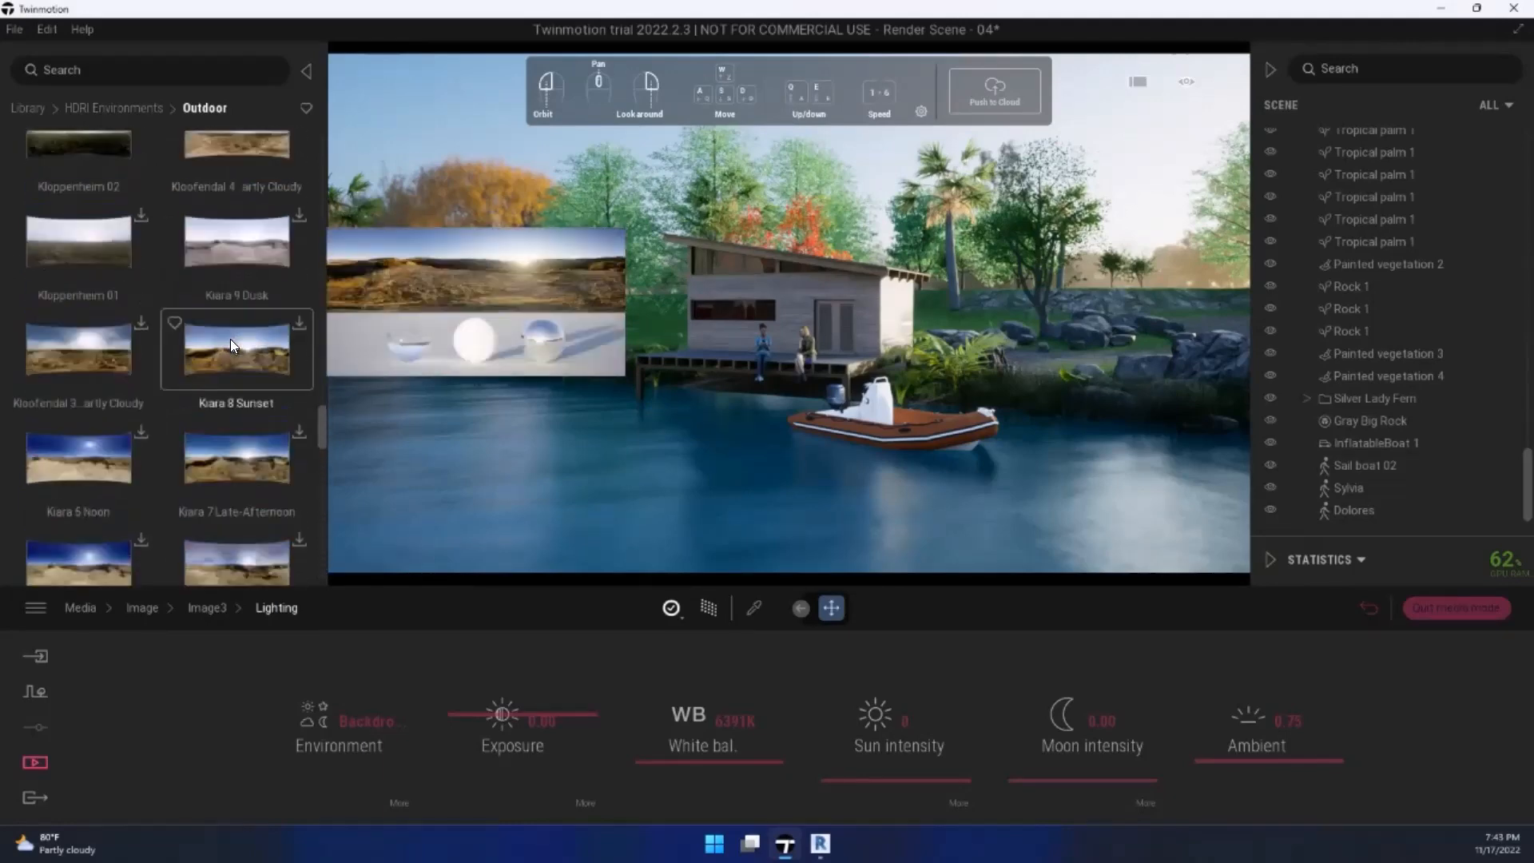
pyautogui.scroll(15, 230, 340)
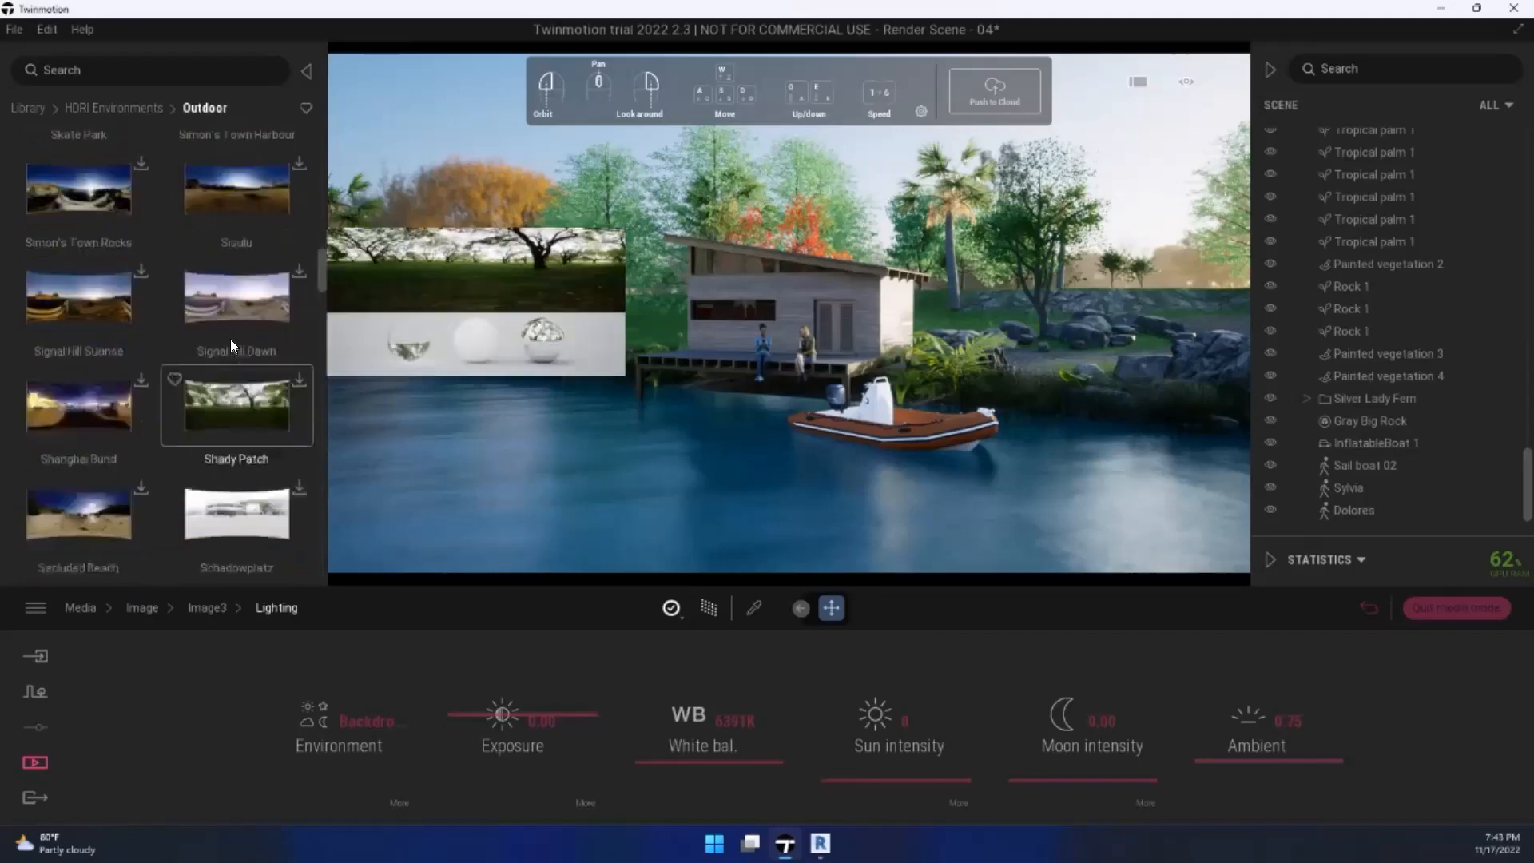
pyautogui.scroll(-5, 227, 337)
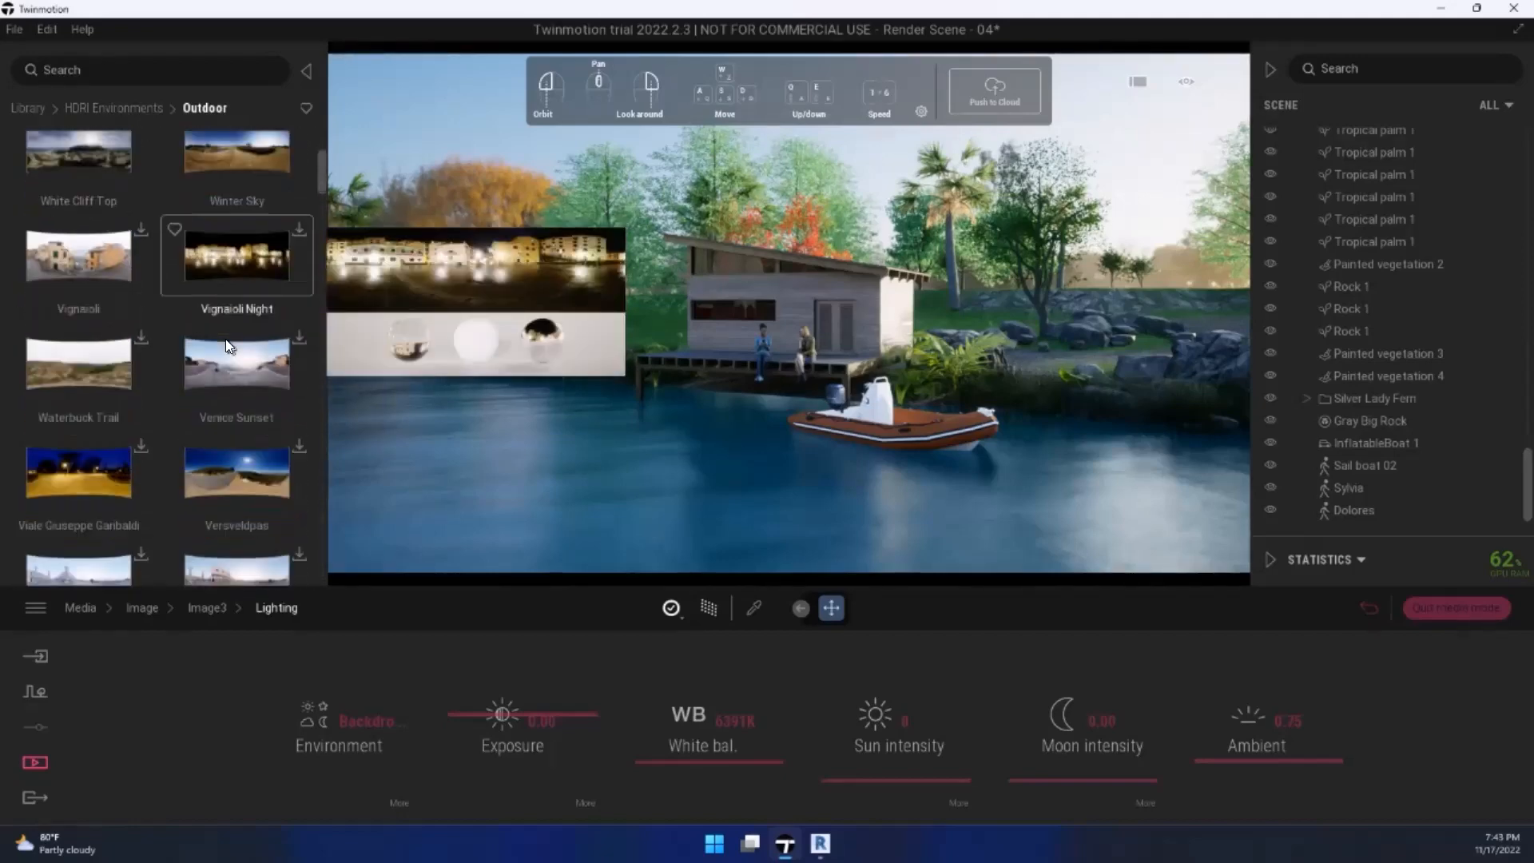
pyautogui.scroll(-3, 218, 365)
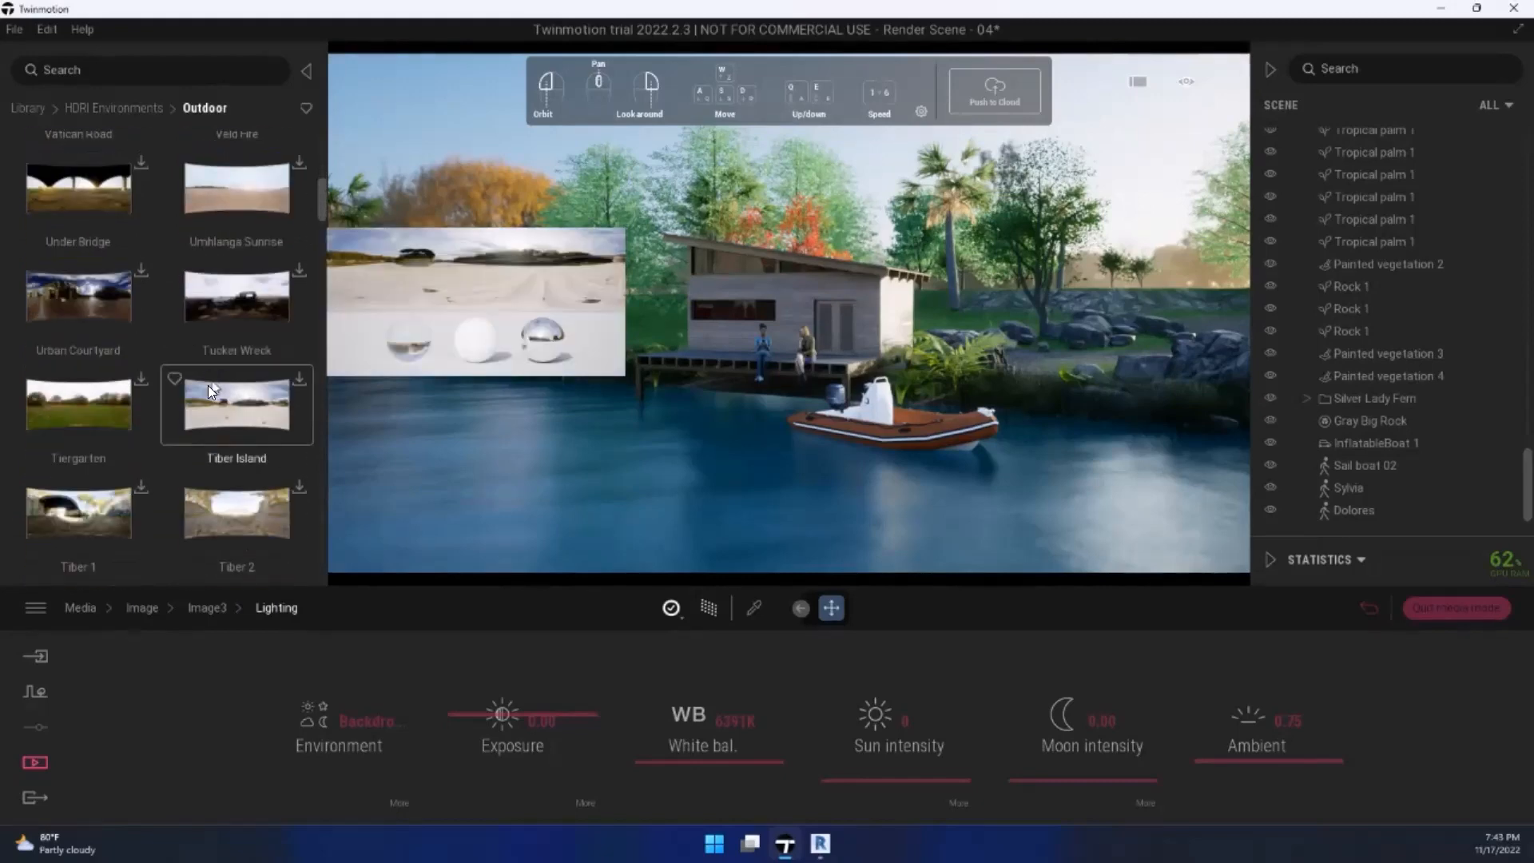
# Step: Download the Tiergarten outdoor HDRI and assign it as the environment map in Image3's Backdrop HDRI settings
pyautogui.scroll(-2, 129, 414)
pyautogui.moveTo(78, 367); pyautogui.dragTo(313, 486)
pyautogui.click(139, 327)
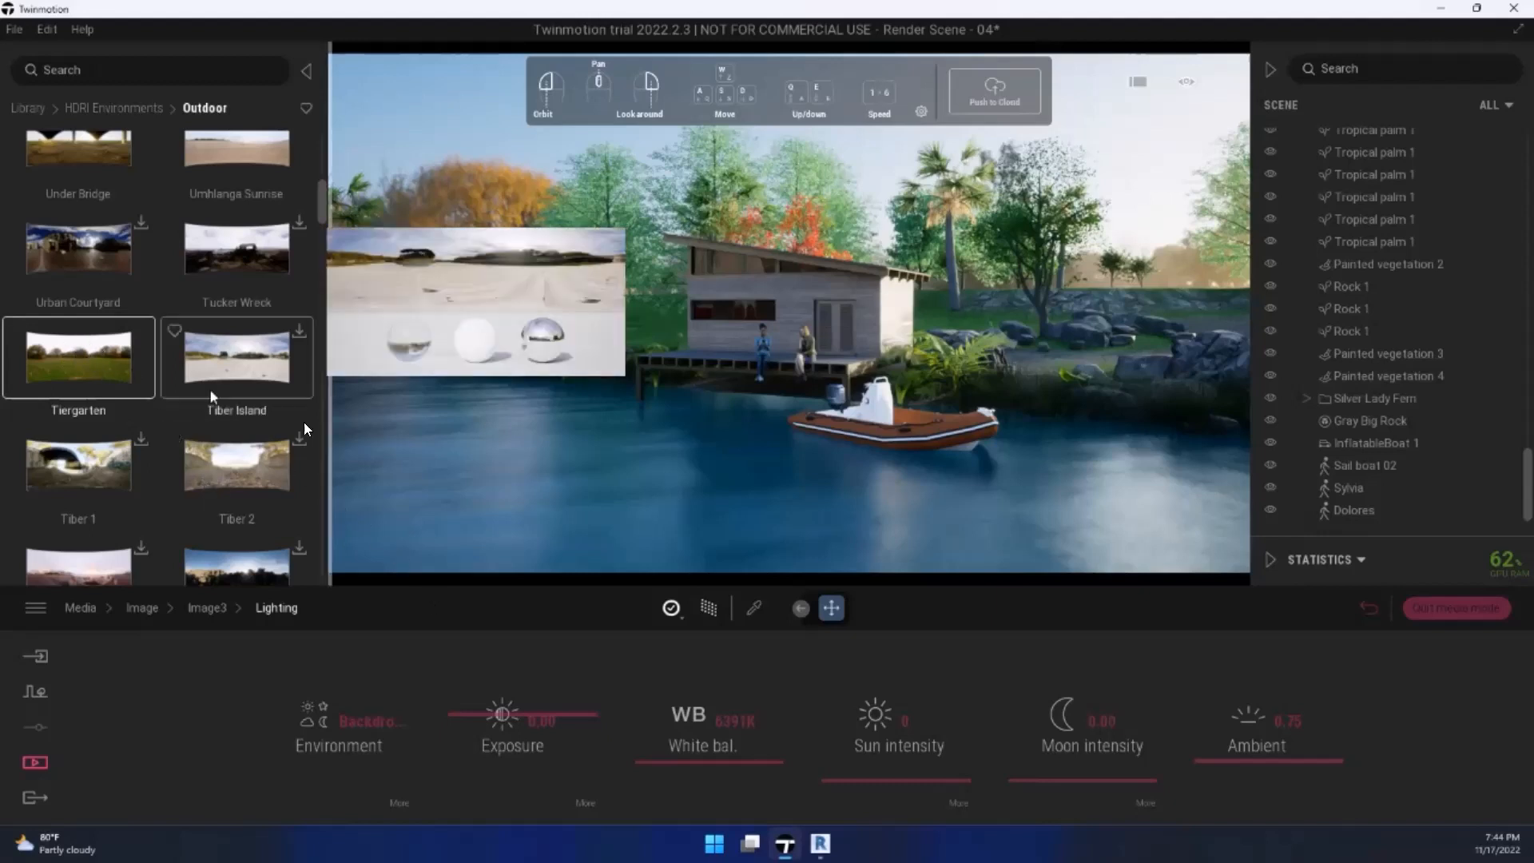
pyautogui.click(360, 755)
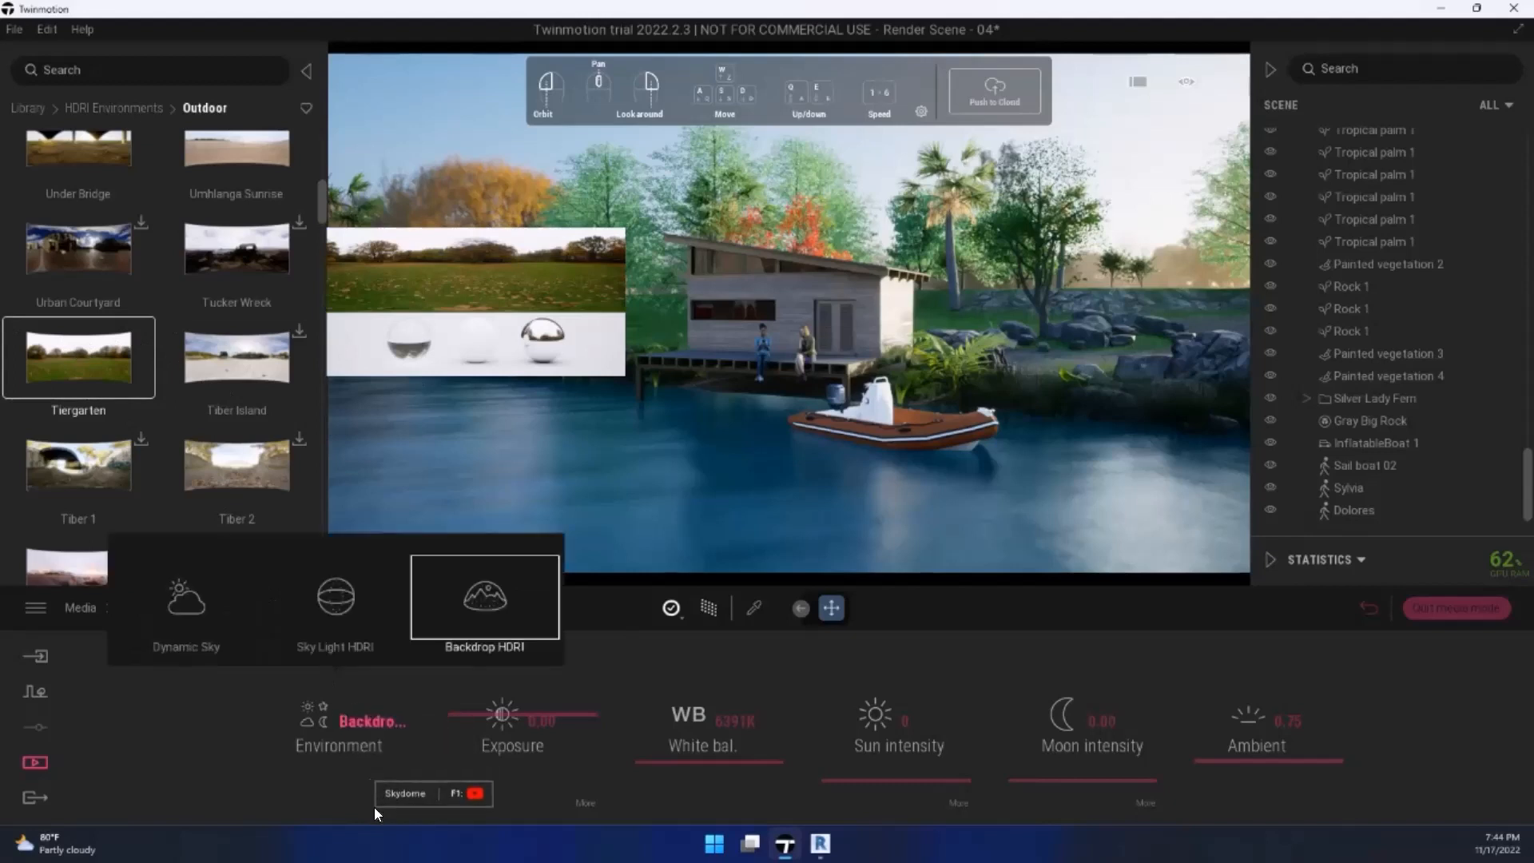
pyautogui.click(396, 804)
pyautogui.moveTo(98, 407); pyautogui.dragTo(246, 763)
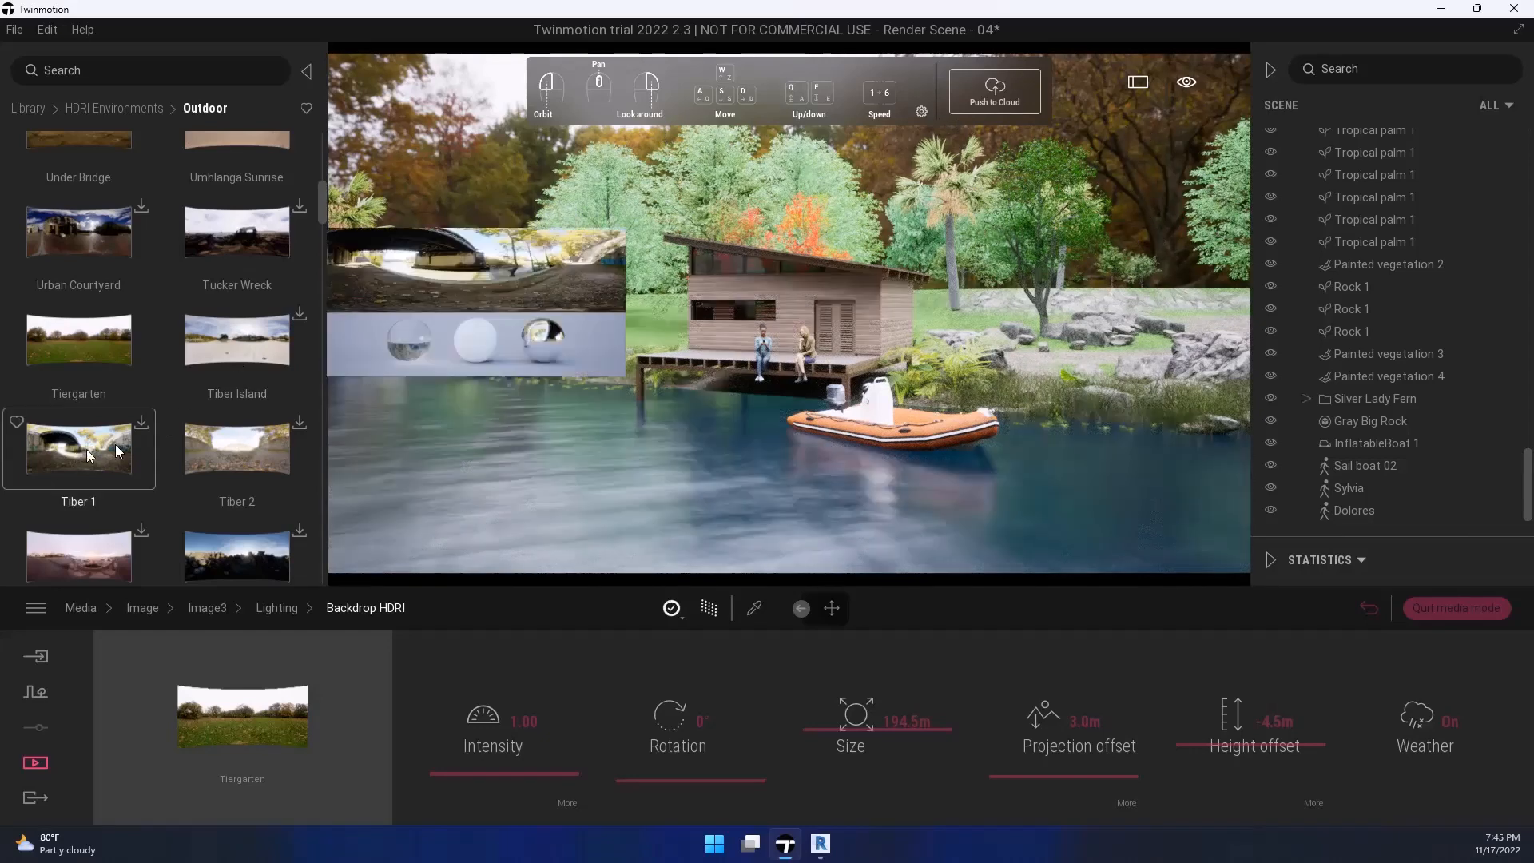
# Step: Download the Rooitou Park outdoor HDRI and assign it as Image3's backdrop in place of Tiergarten
pyautogui.scroll(-2, 110, 471)
pyautogui.scroll(-7, 126, 444)
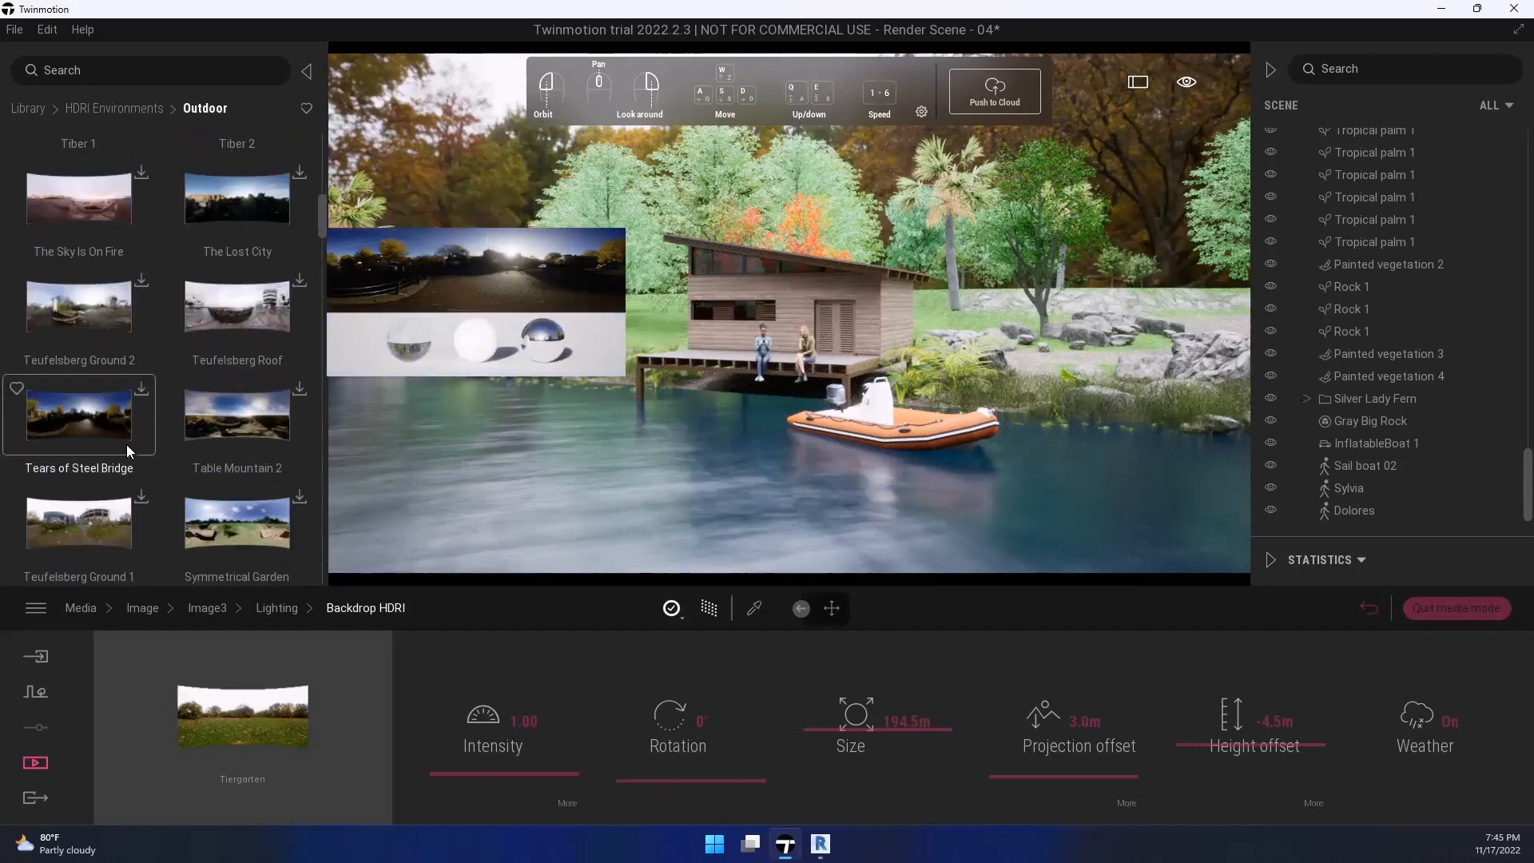
pyautogui.scroll(-5, 133, 437)
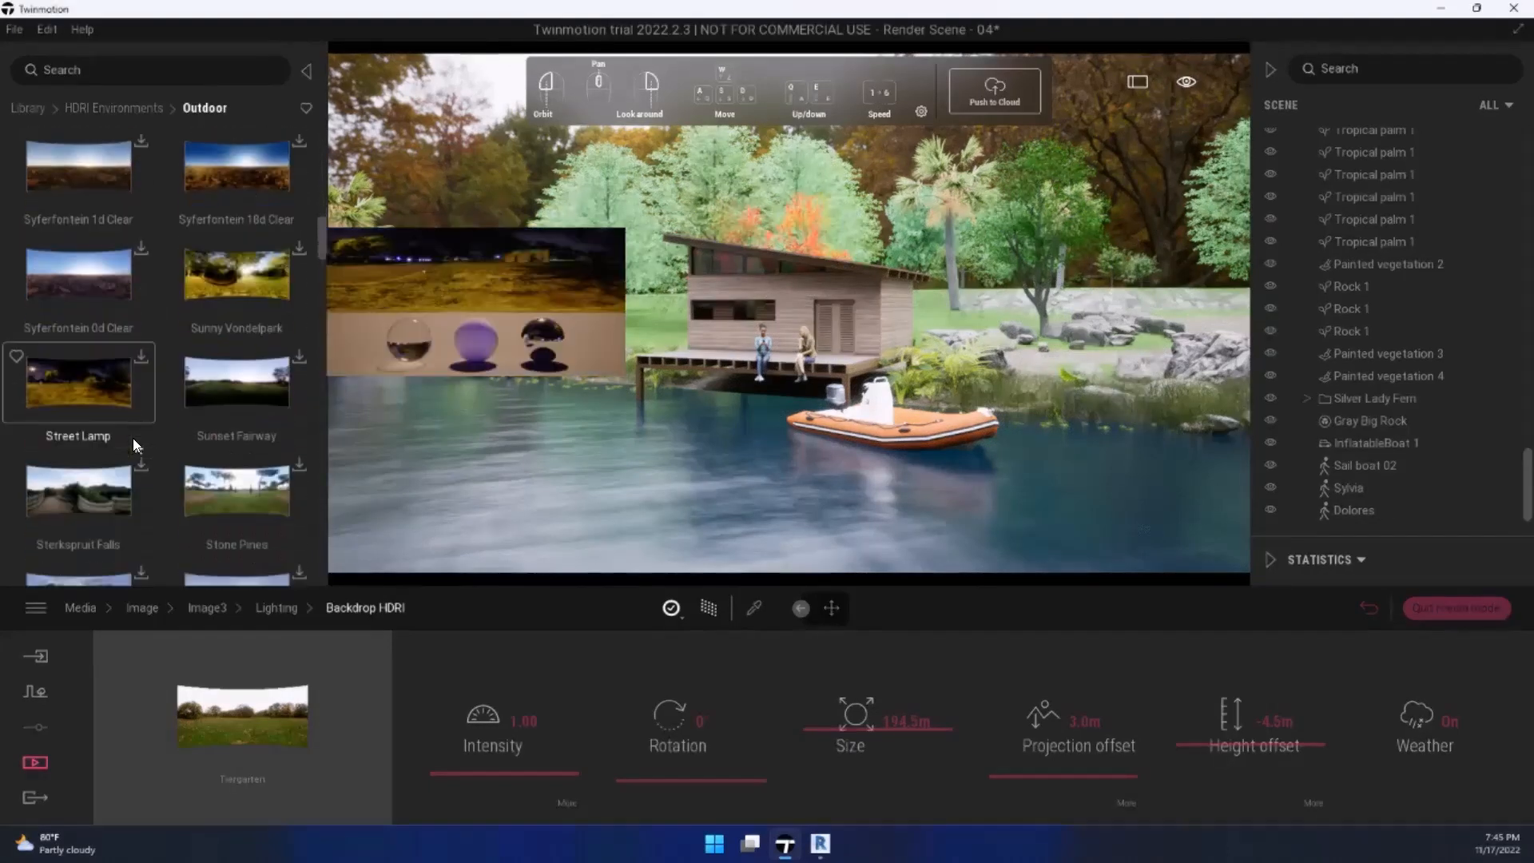
pyautogui.scroll(-6, 133, 438)
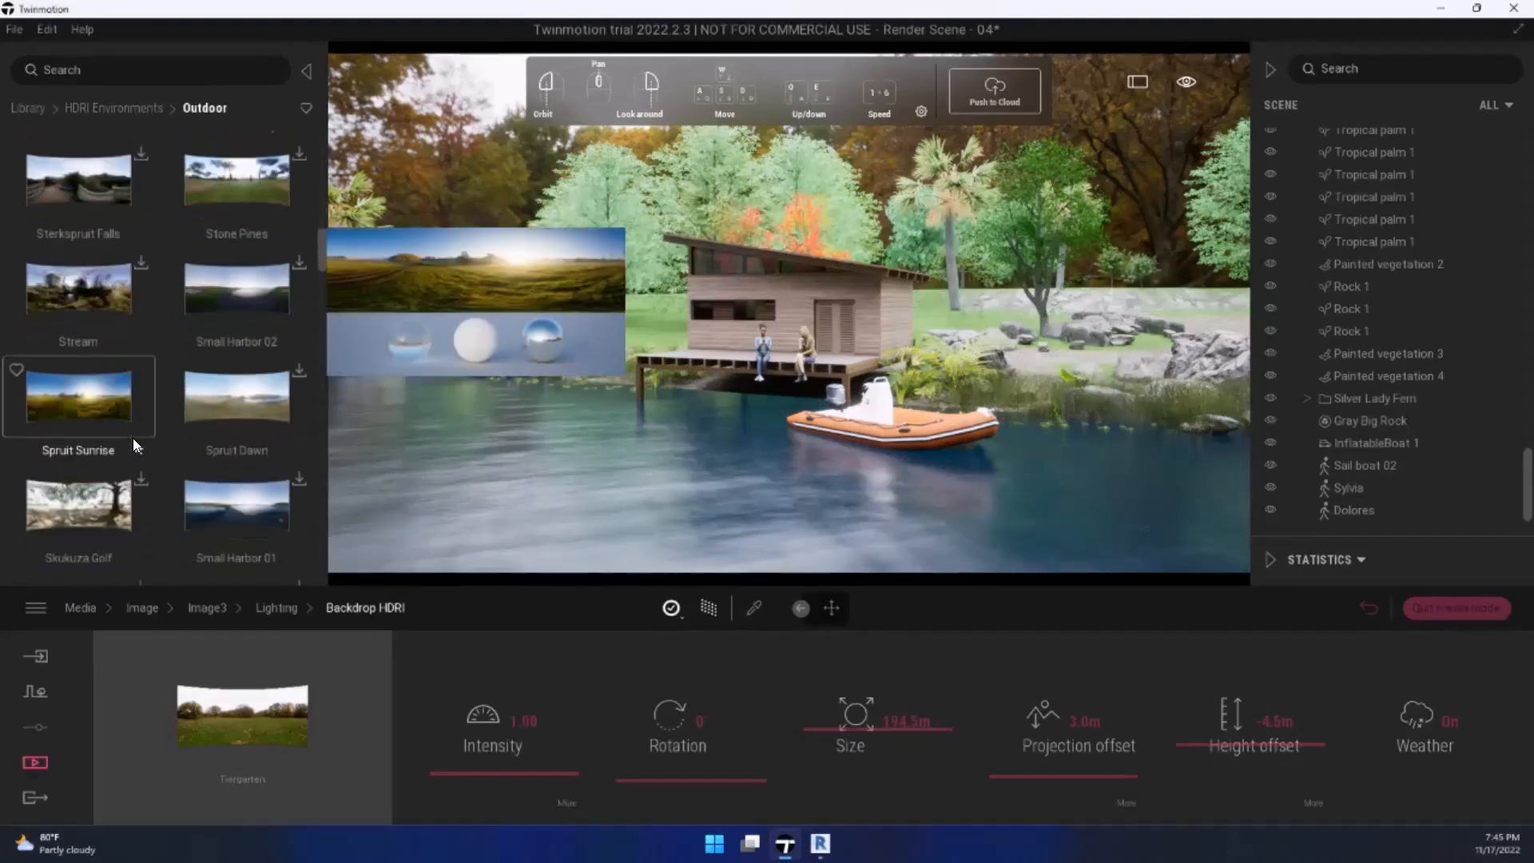
pyautogui.scroll(-8, 133, 438)
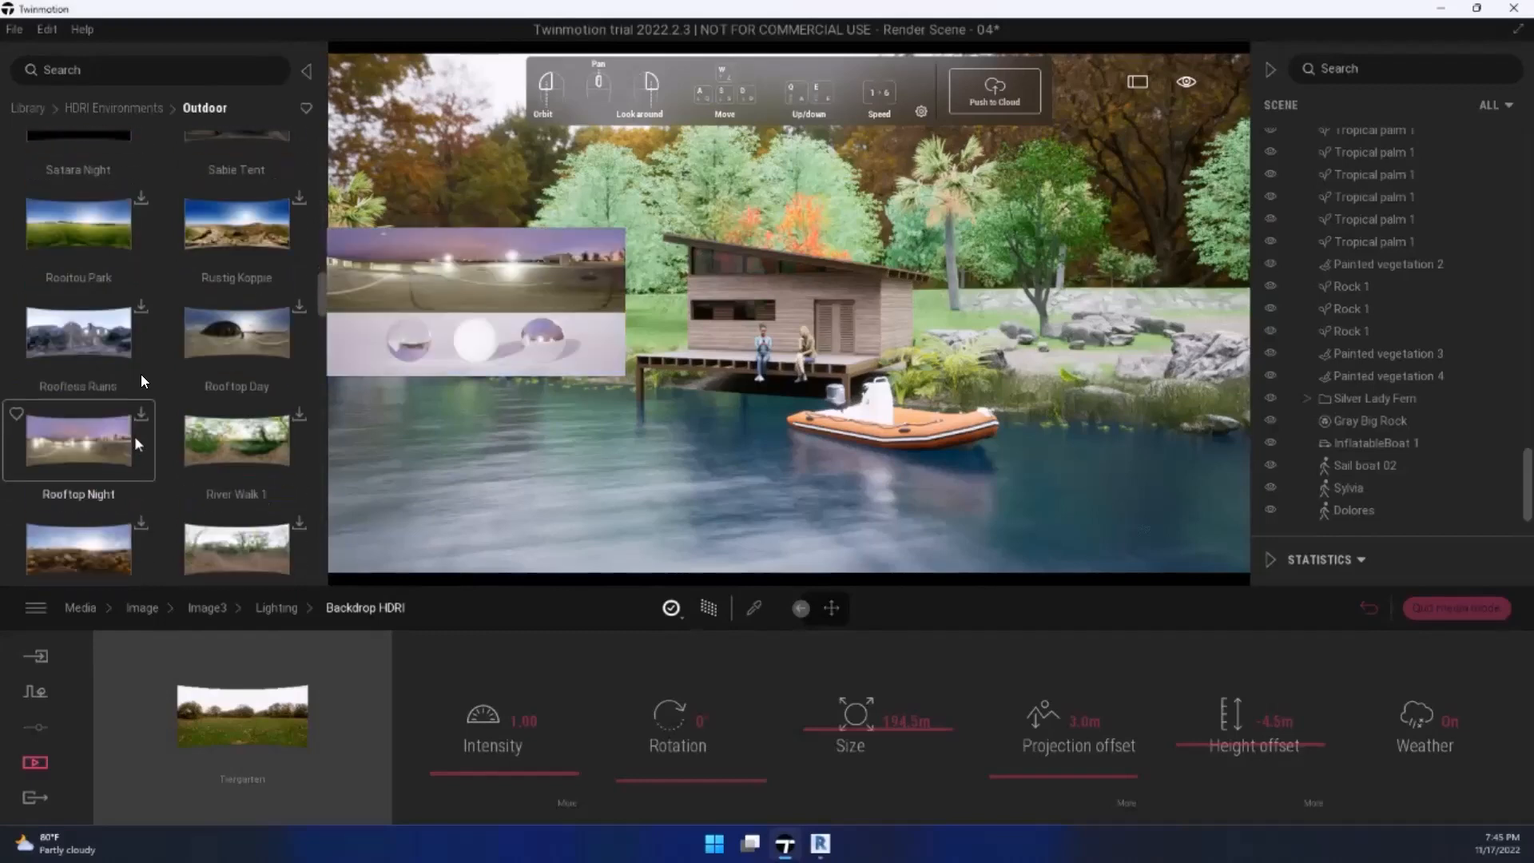
pyautogui.click(95, 219)
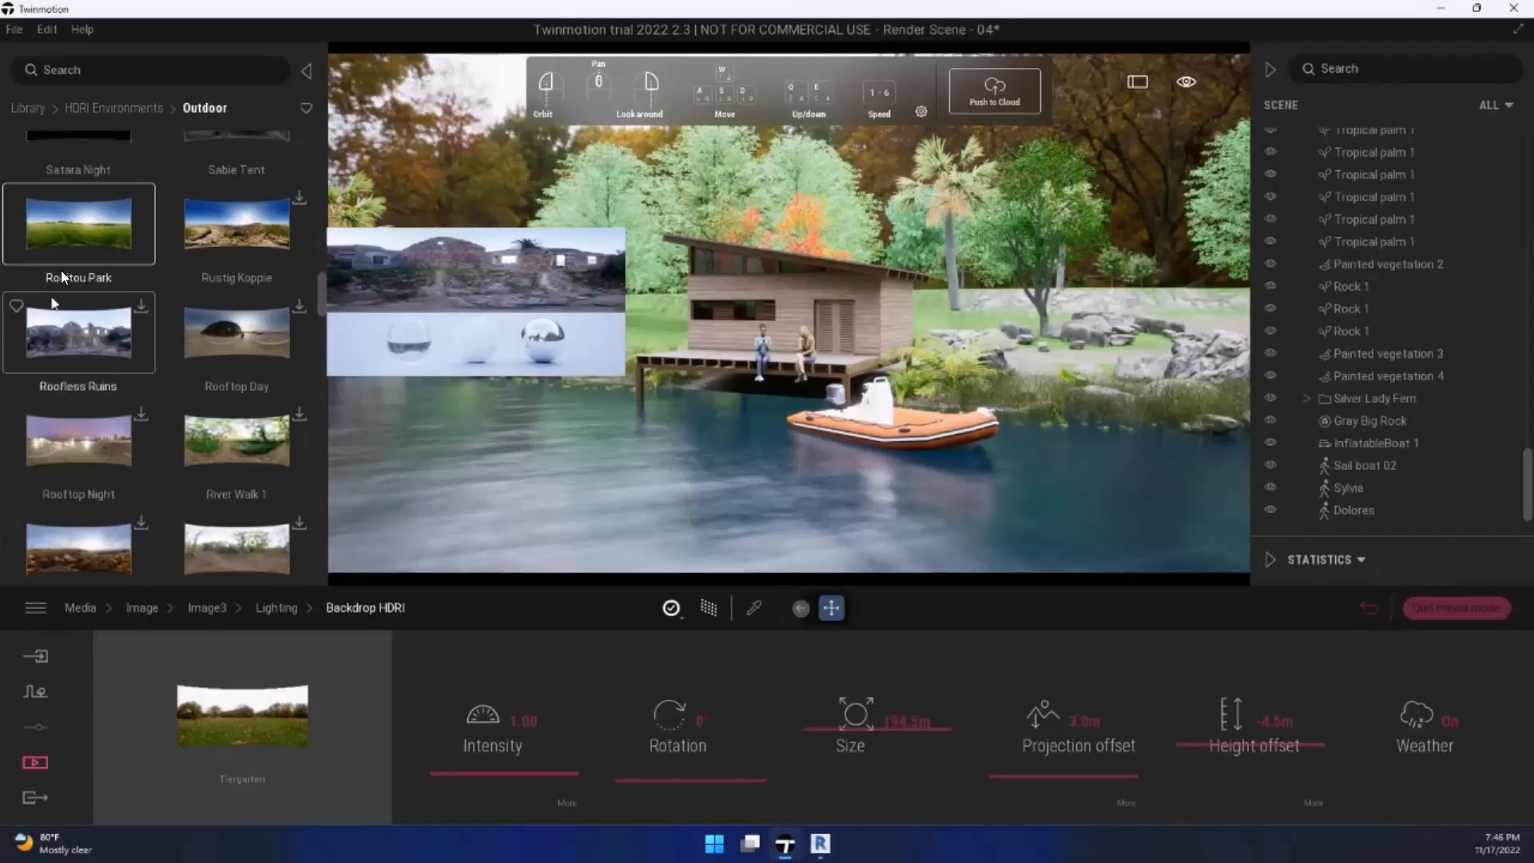
pyautogui.moveTo(73, 233); pyautogui.dragTo(233, 767)
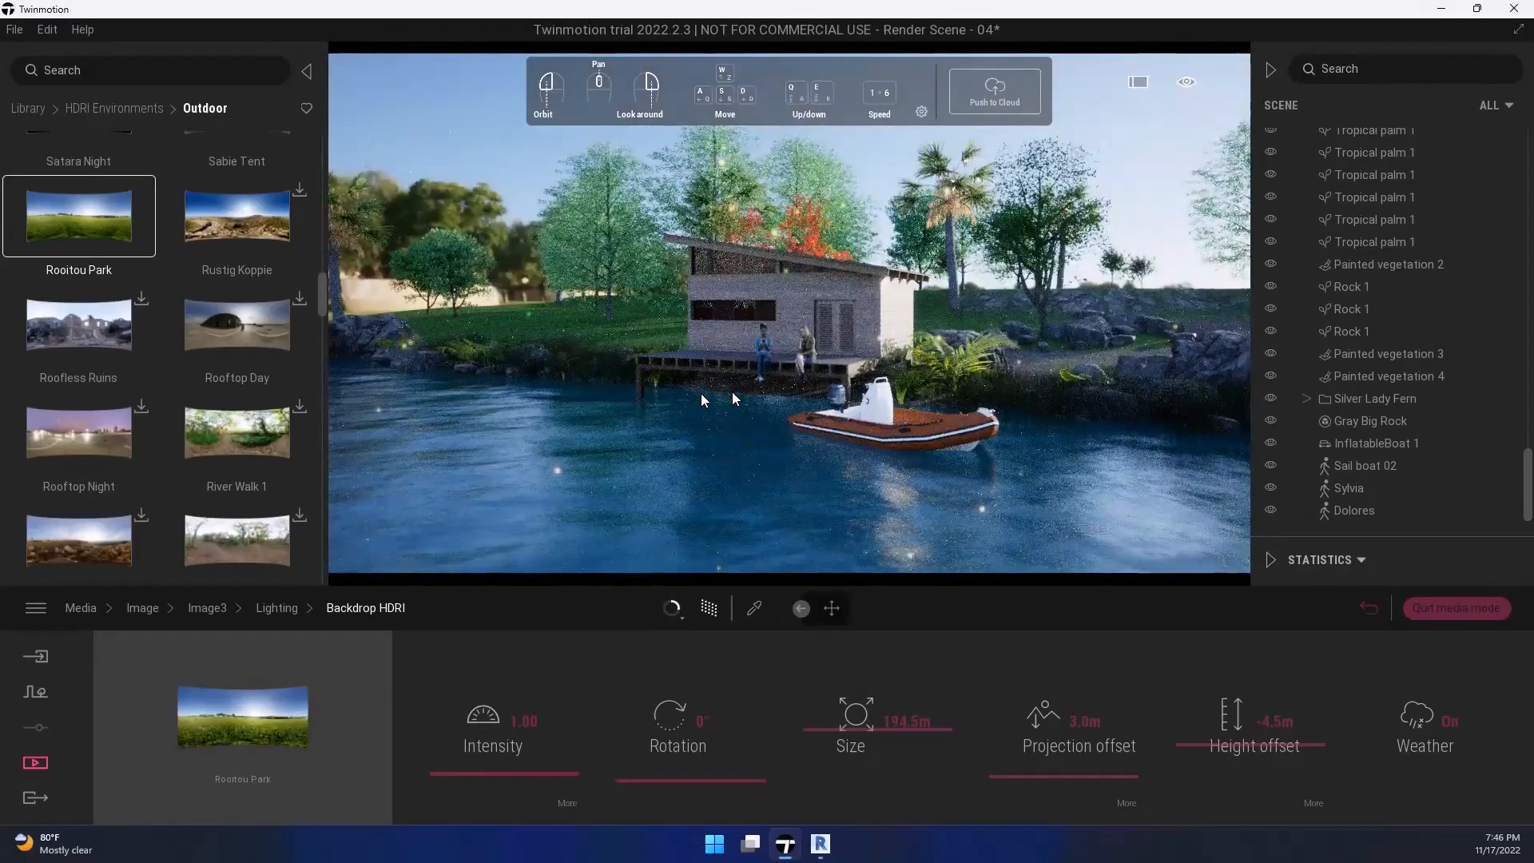
# Step: Set the Rooitou Park backdrop's projection offset to 6.7 m and its rotation to 155°
pyautogui.moveTo(742, 393)
pyautogui.mouseDown()
pyautogui.moveTo(743, 348)
pyautogui.moveTo(744, 391)
pyautogui.mouseUp()
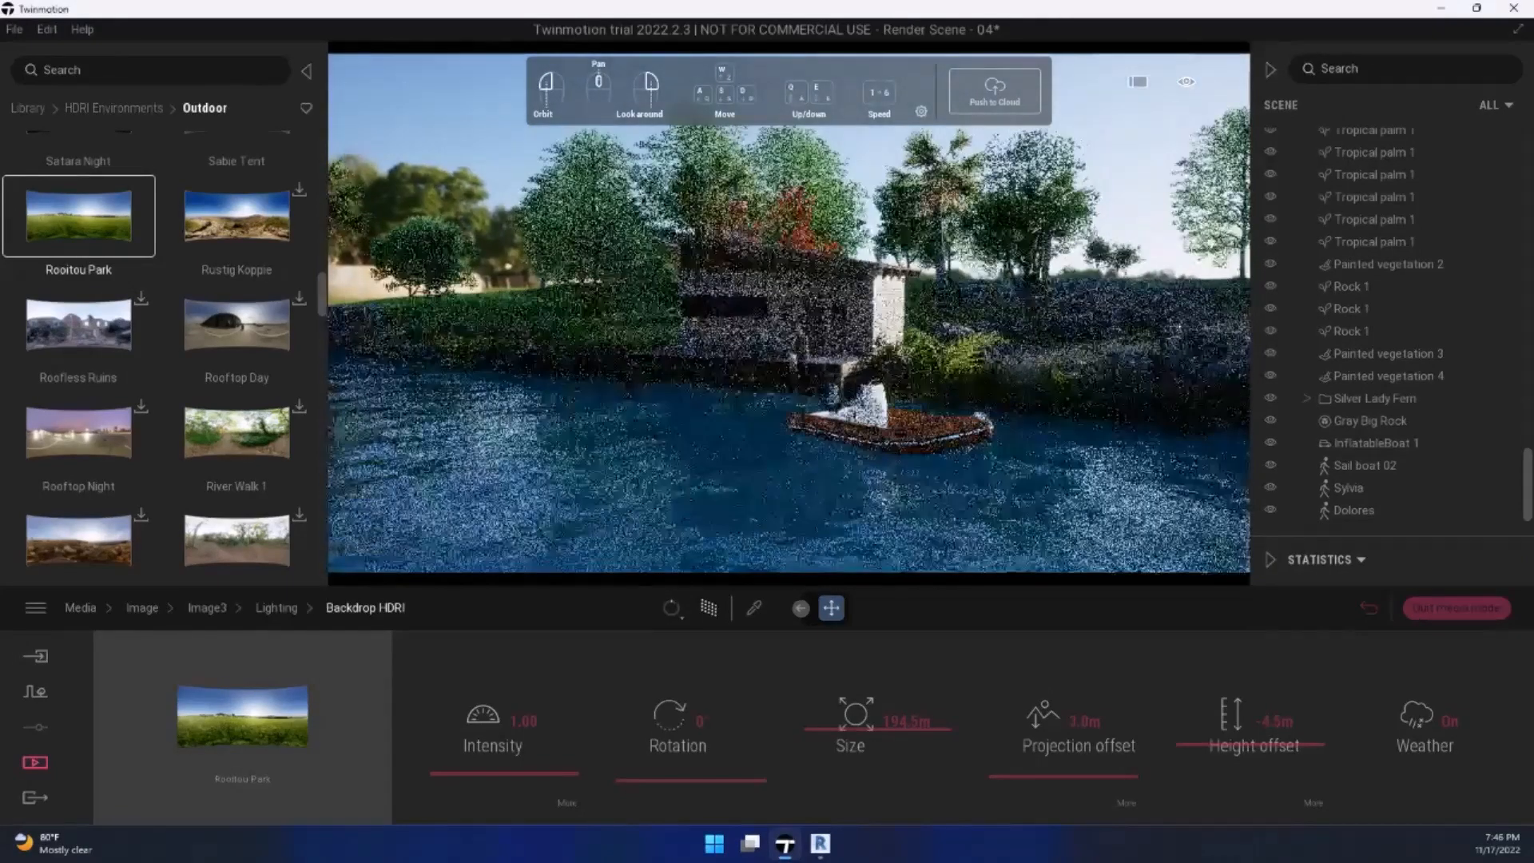
pyautogui.moveTo(914, 310); pyautogui.dragTo(908, 299, button='middle')
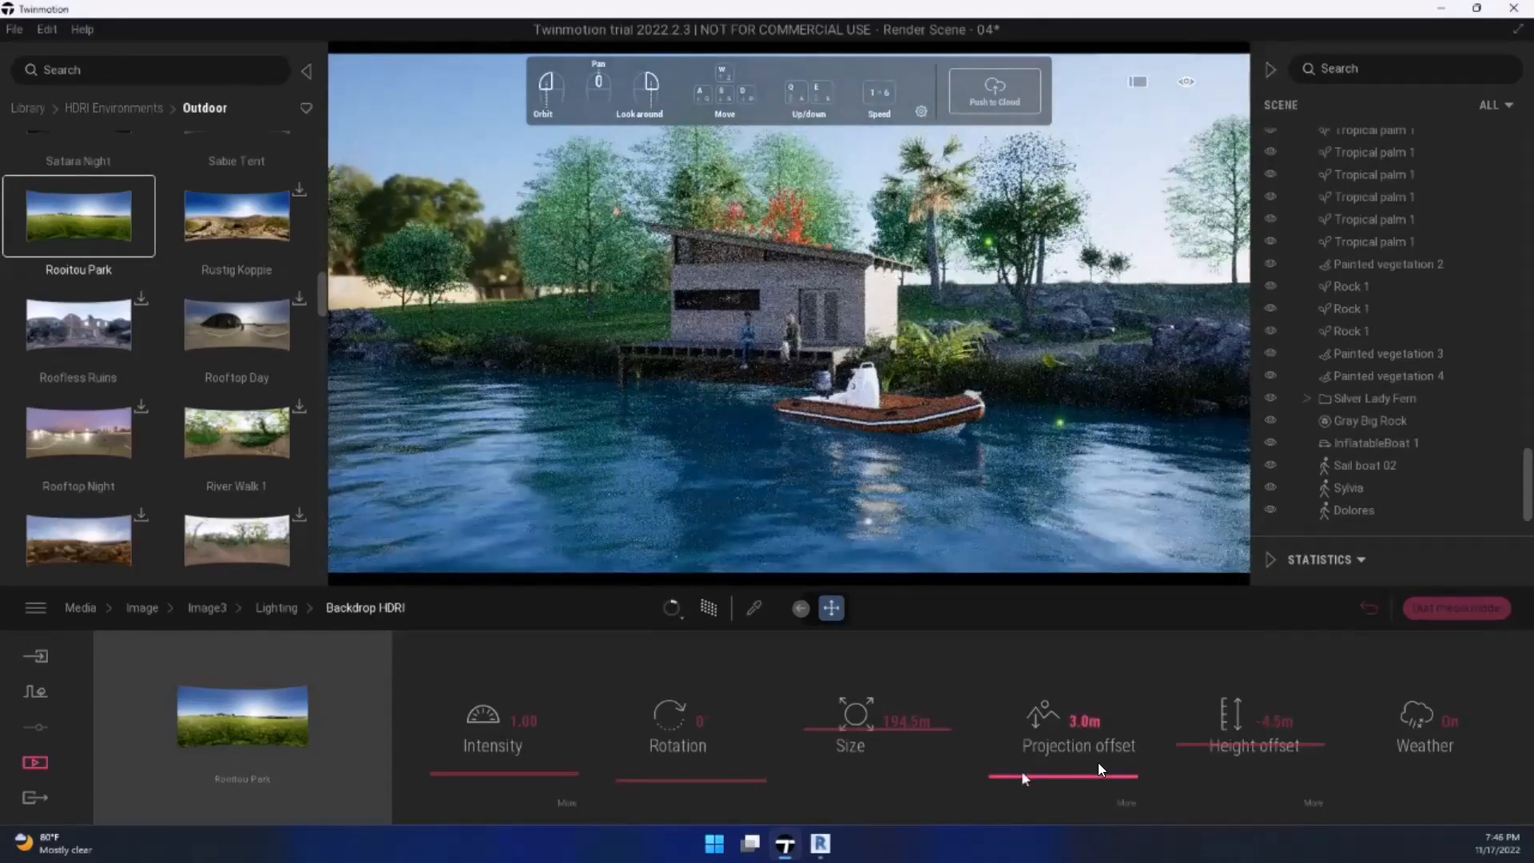
pyautogui.moveTo(1095, 775)
pyautogui.mouseDown()
pyautogui.moveTo(1102, 746)
pyautogui.moveTo(1105, 770)
pyautogui.moveTo(1124, 772)
pyautogui.mouseUp()
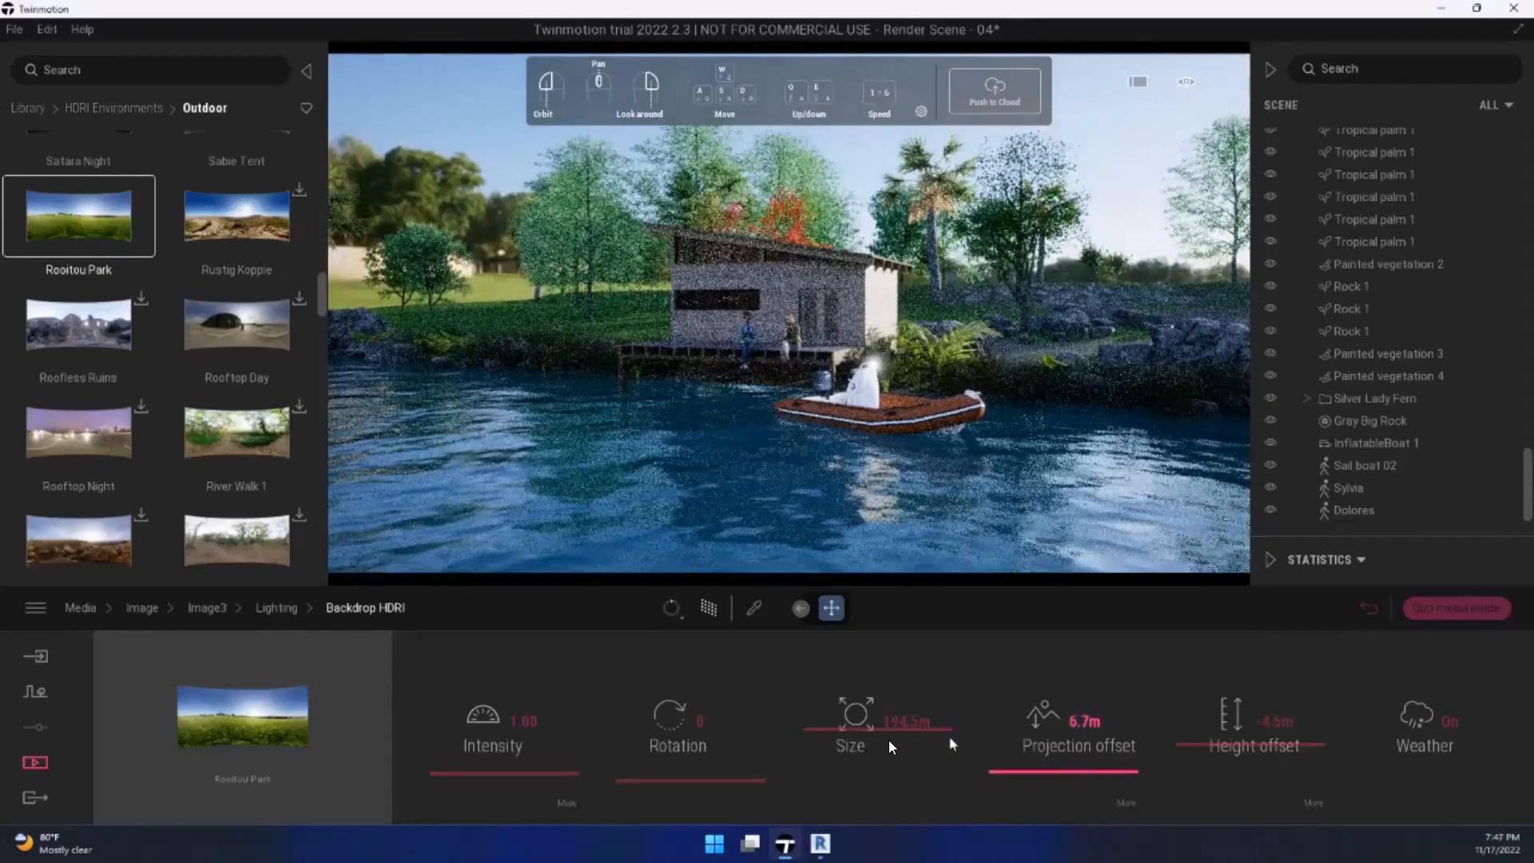
pyautogui.moveTo(712, 774)
pyautogui.mouseDown()
pyautogui.moveTo(719, 733)
pyautogui.moveTo(740, 755)
pyautogui.moveTo(788, 637)
pyautogui.moveTo(797, 681)
pyautogui.moveTo(807, 643)
pyautogui.moveTo(813, 745)
pyautogui.moveTo(827, 723)
pyautogui.mouseUp()
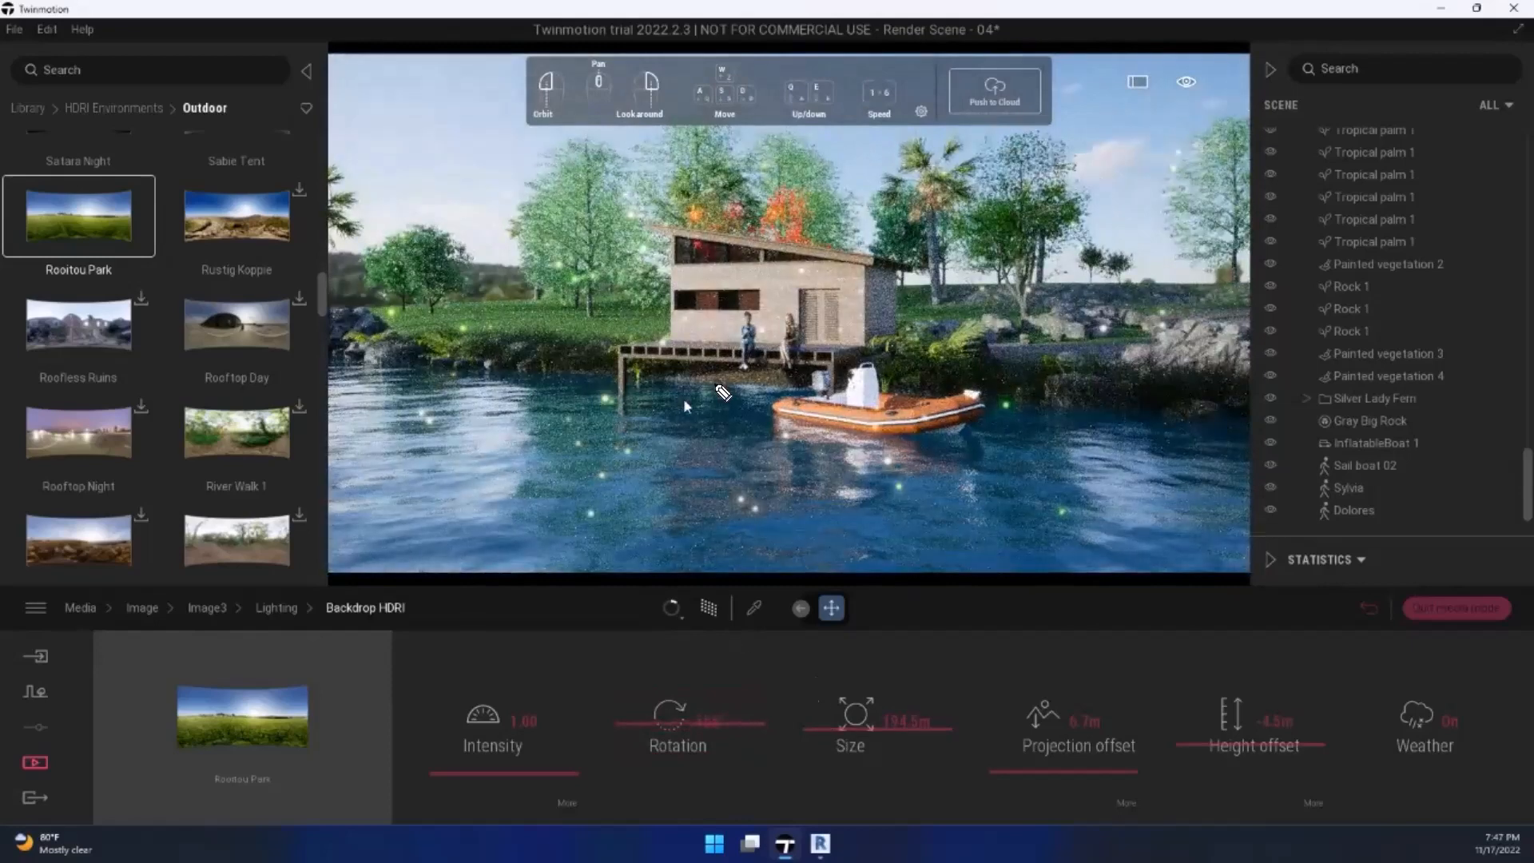
pyautogui.moveTo(1142, 122); pyautogui.dragTo(807, 302)
pyautogui.moveTo(734, 232)
pyautogui.mouseDown()
pyautogui.moveTo(719, 277)
pyautogui.moveTo(765, 242)
pyautogui.mouseUp()
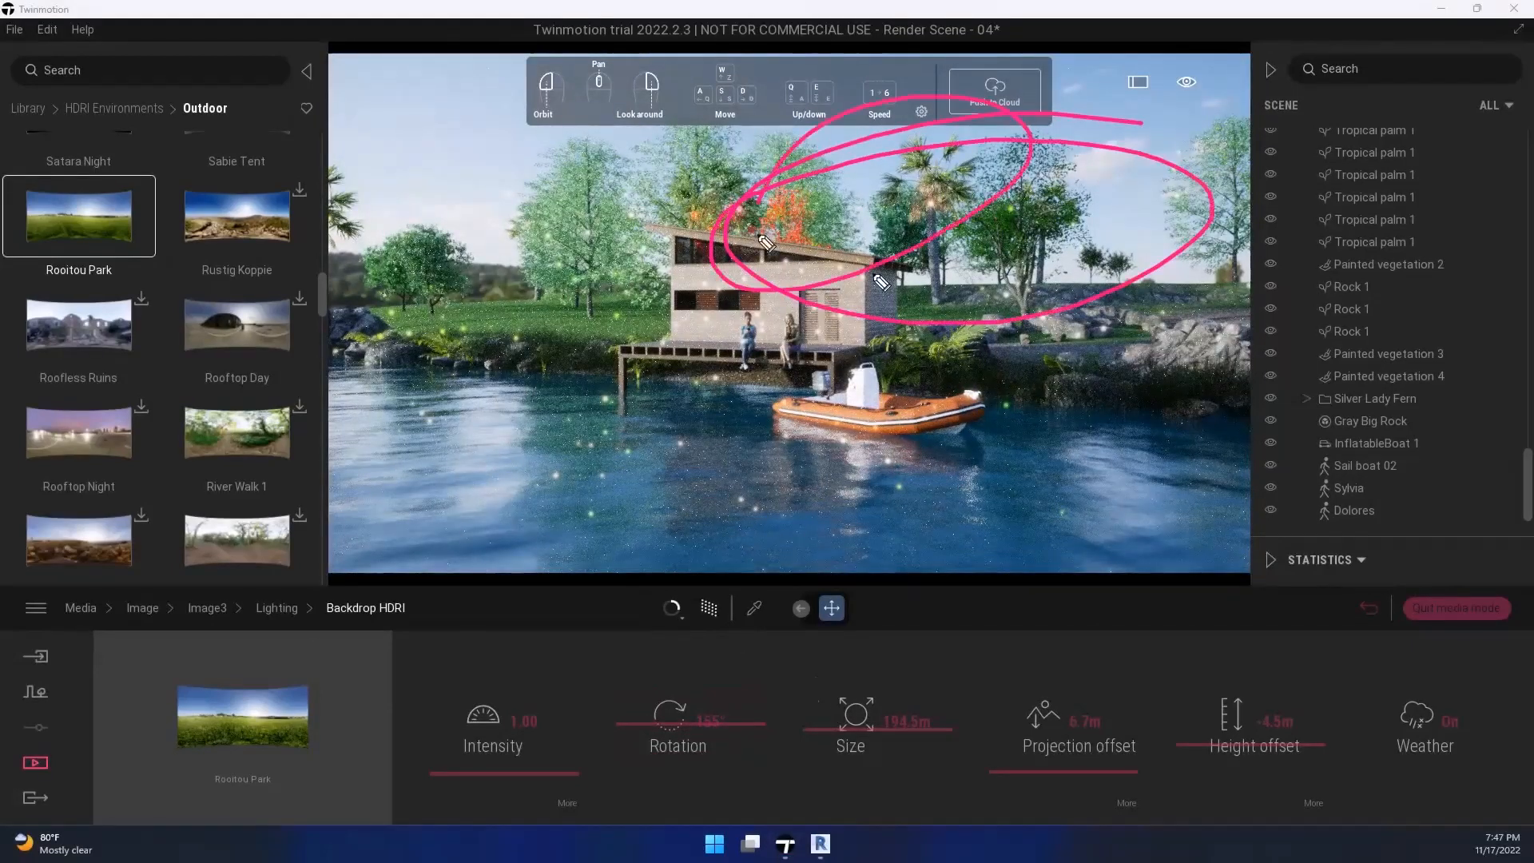
pyautogui.moveTo(457, 140); pyautogui.dragTo(488, 251)
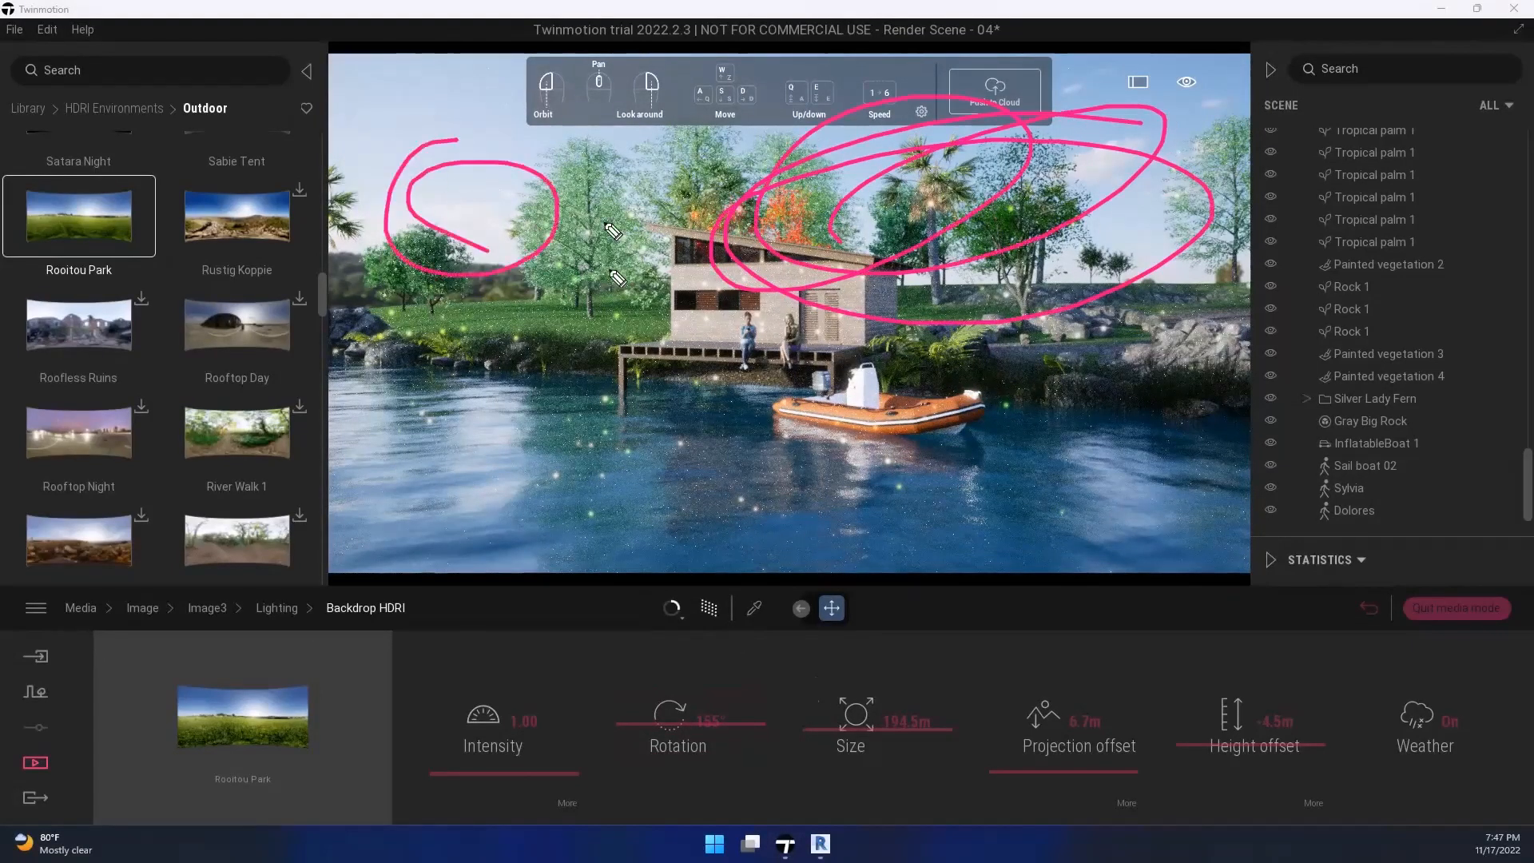
# Step: Set the Rooitou Park backdrop's rotation to 223° and reframe the shot closer on the boathouse deck and the orange boat
pyautogui.press('Escape')
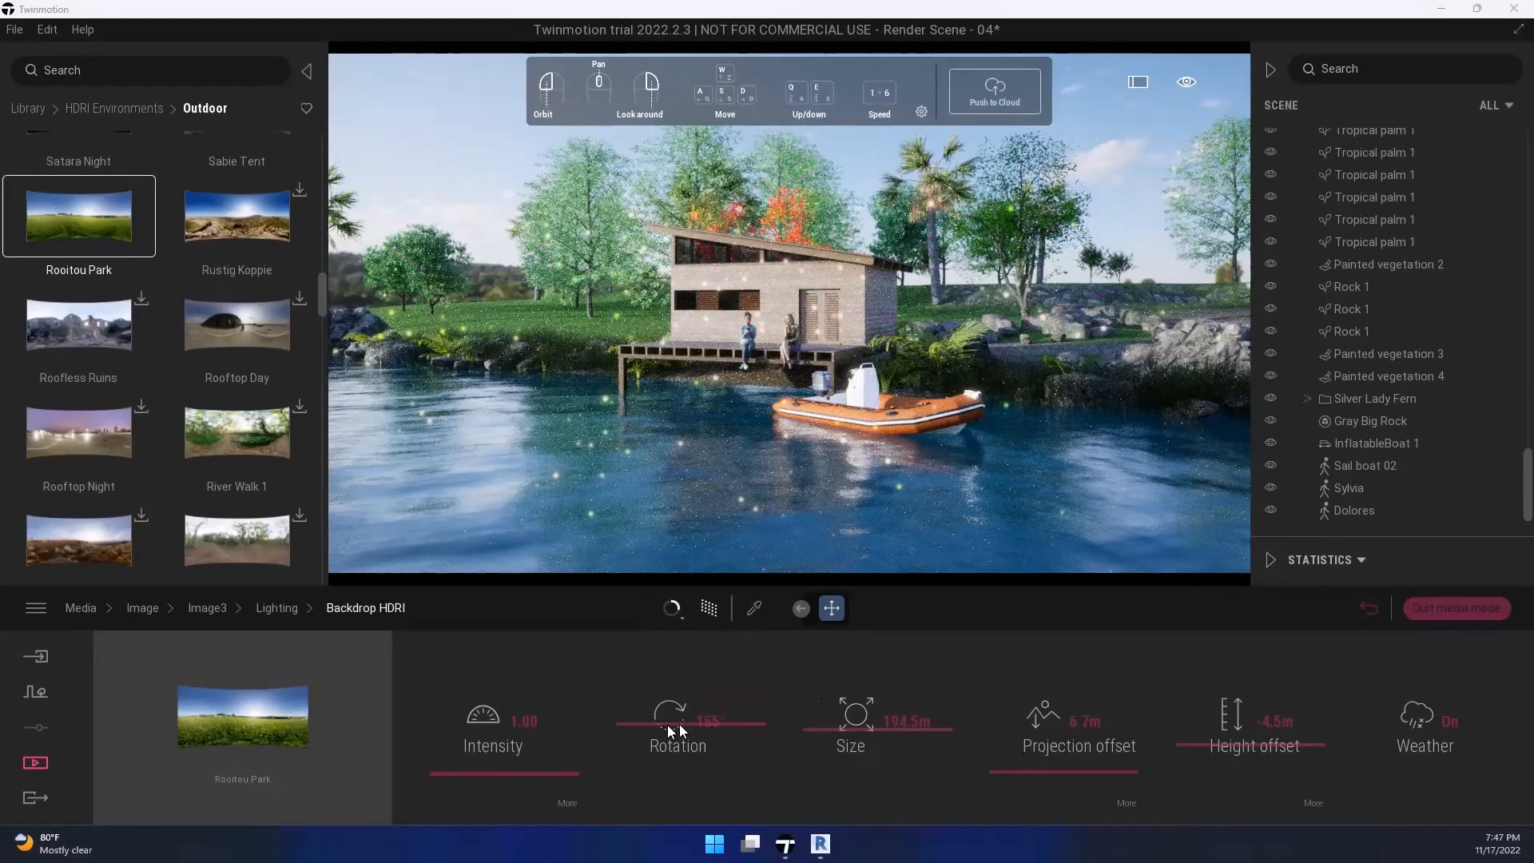
pyautogui.moveTo(684, 725); pyautogui.dragTo(789, 699)
pyautogui.moveTo(801, 526)
pyautogui.mouseDown(button='right')
pyautogui.moveTo(779, 483)
pyautogui.moveTo(801, 468)
pyautogui.moveTo(729, 428)
pyautogui.moveTo(600, 414)
pyautogui.moveTo(329, 441)
pyautogui.mouseUp(button='right')
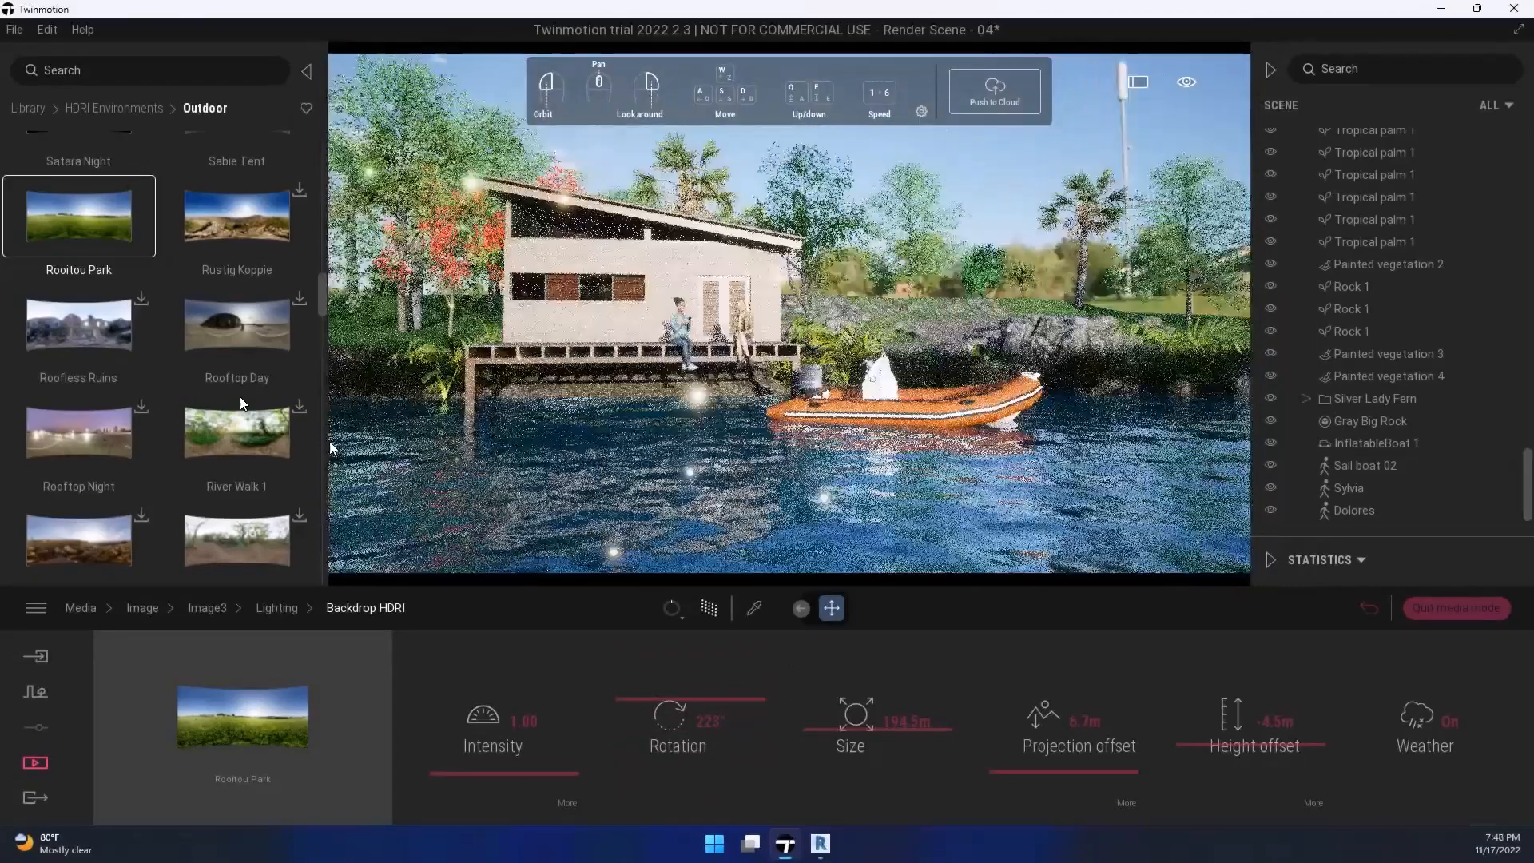
pyautogui.moveTo(540, 389); pyautogui.dragTo(128, 360, button='middle')
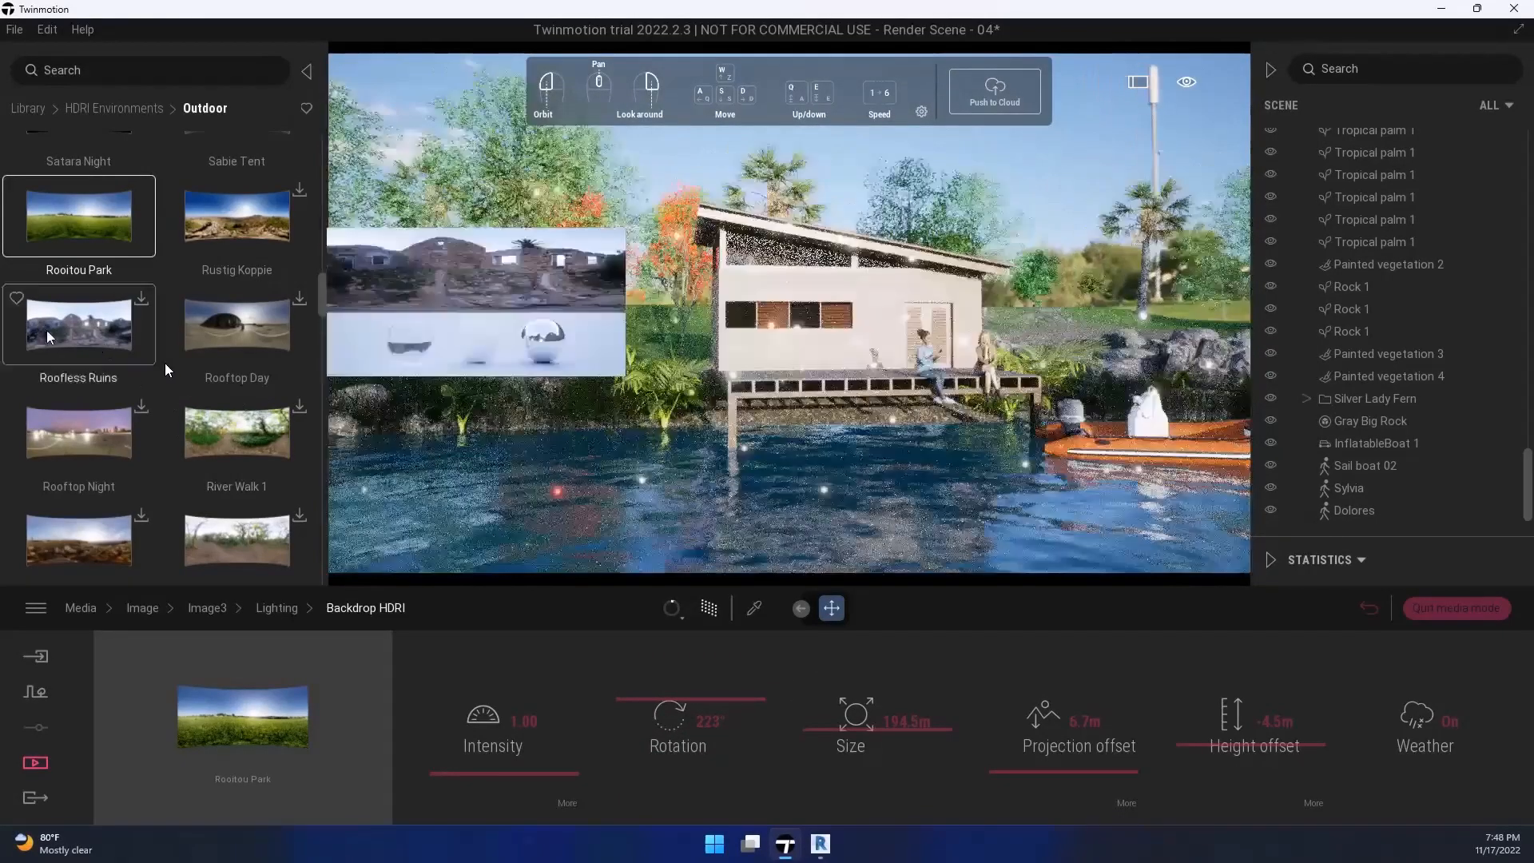
pyautogui.moveTo(745, 432); pyautogui.dragTo(597, 436)
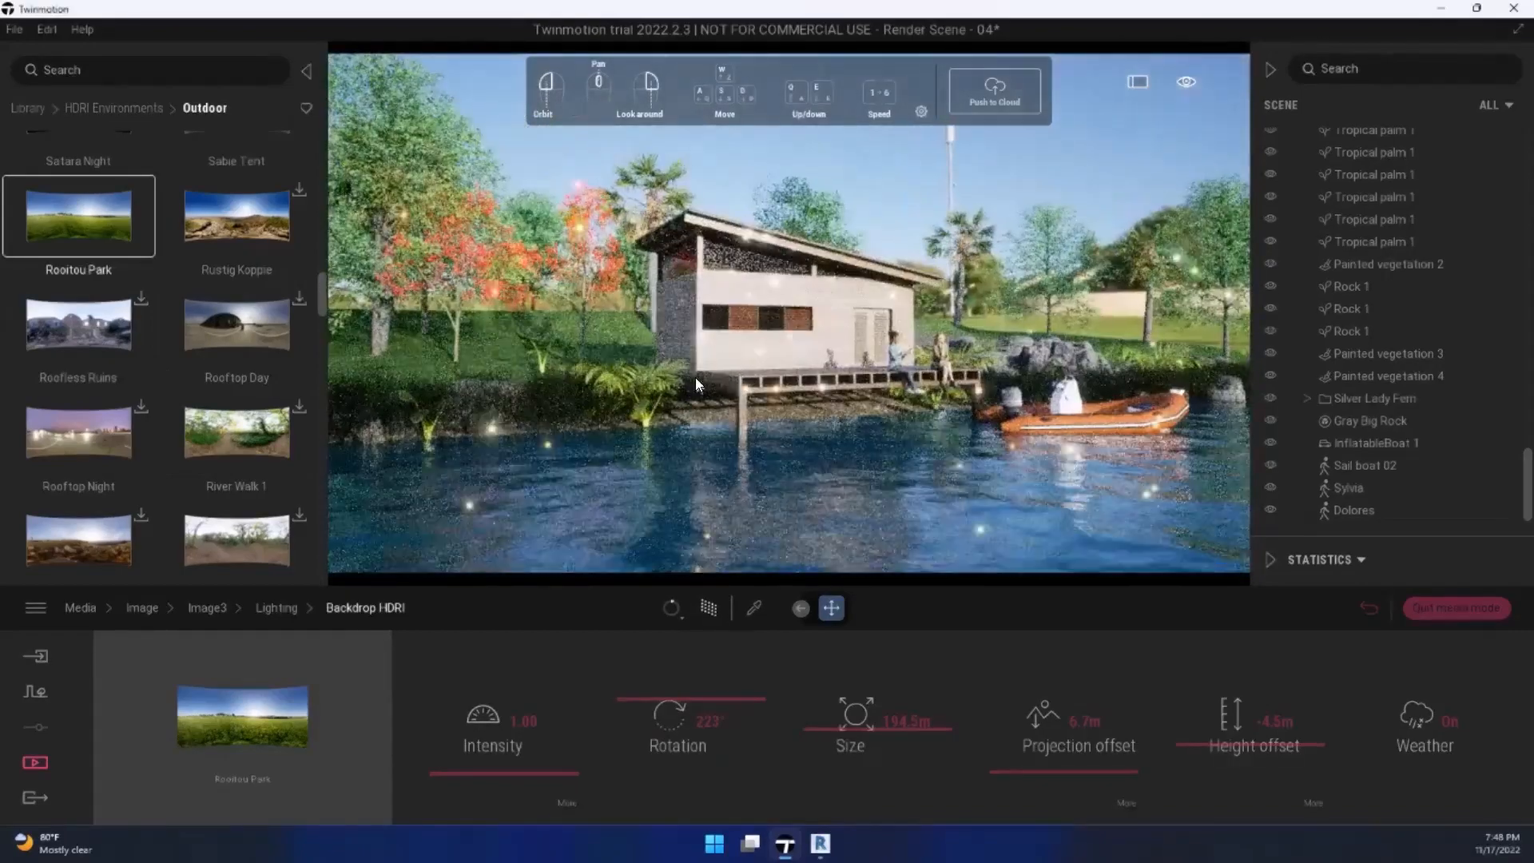
pyautogui.moveTo(713, 396); pyautogui.dragTo(767, 449)
pyautogui.moveTo(791, 399); pyautogui.dragTo(970, 409)
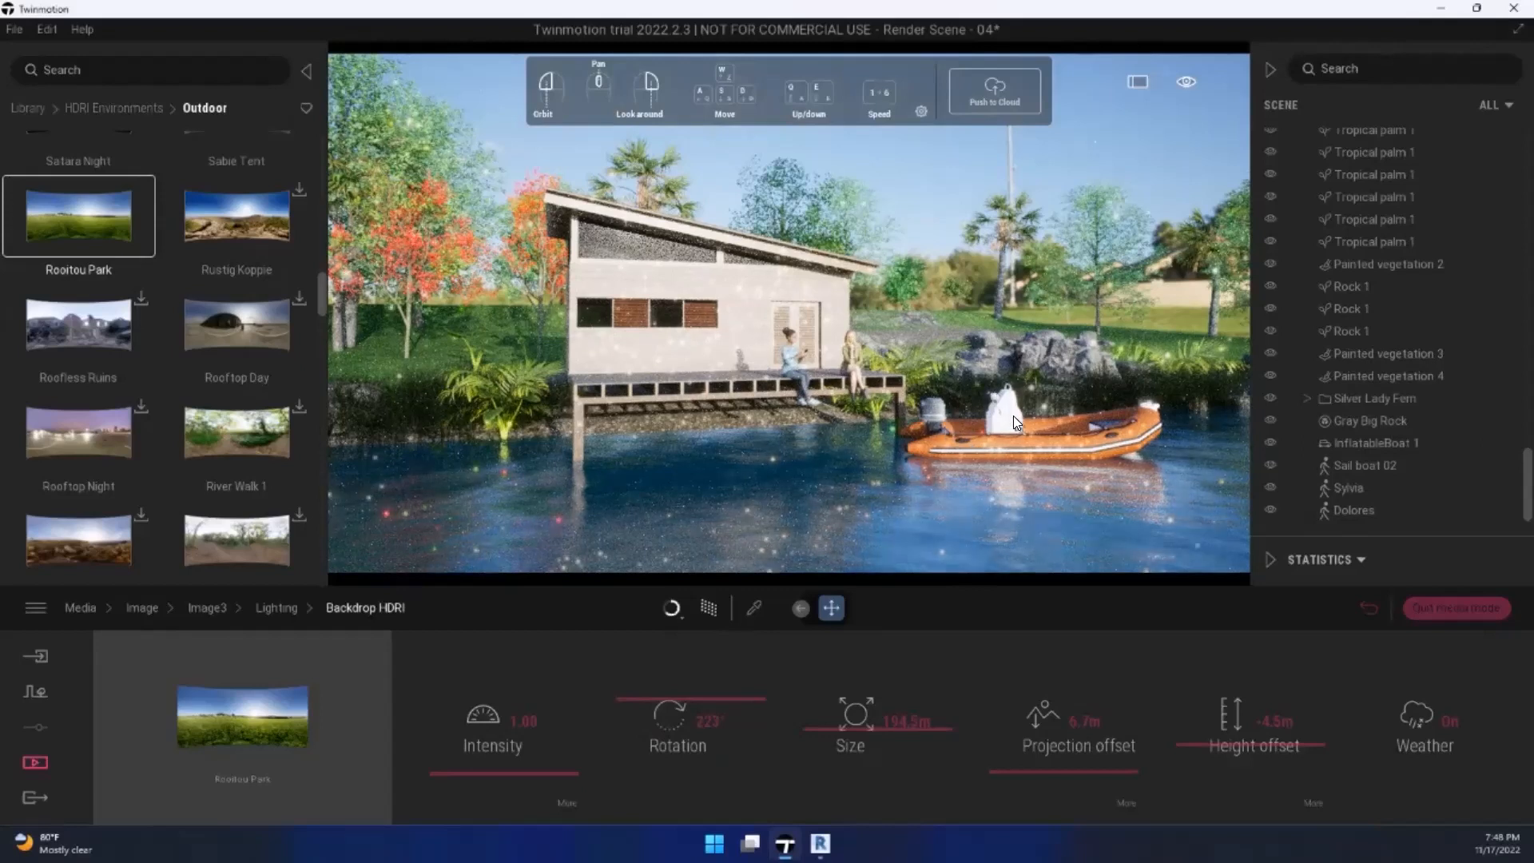
pyautogui.moveTo(935, 373); pyautogui.dragTo(735, 392)
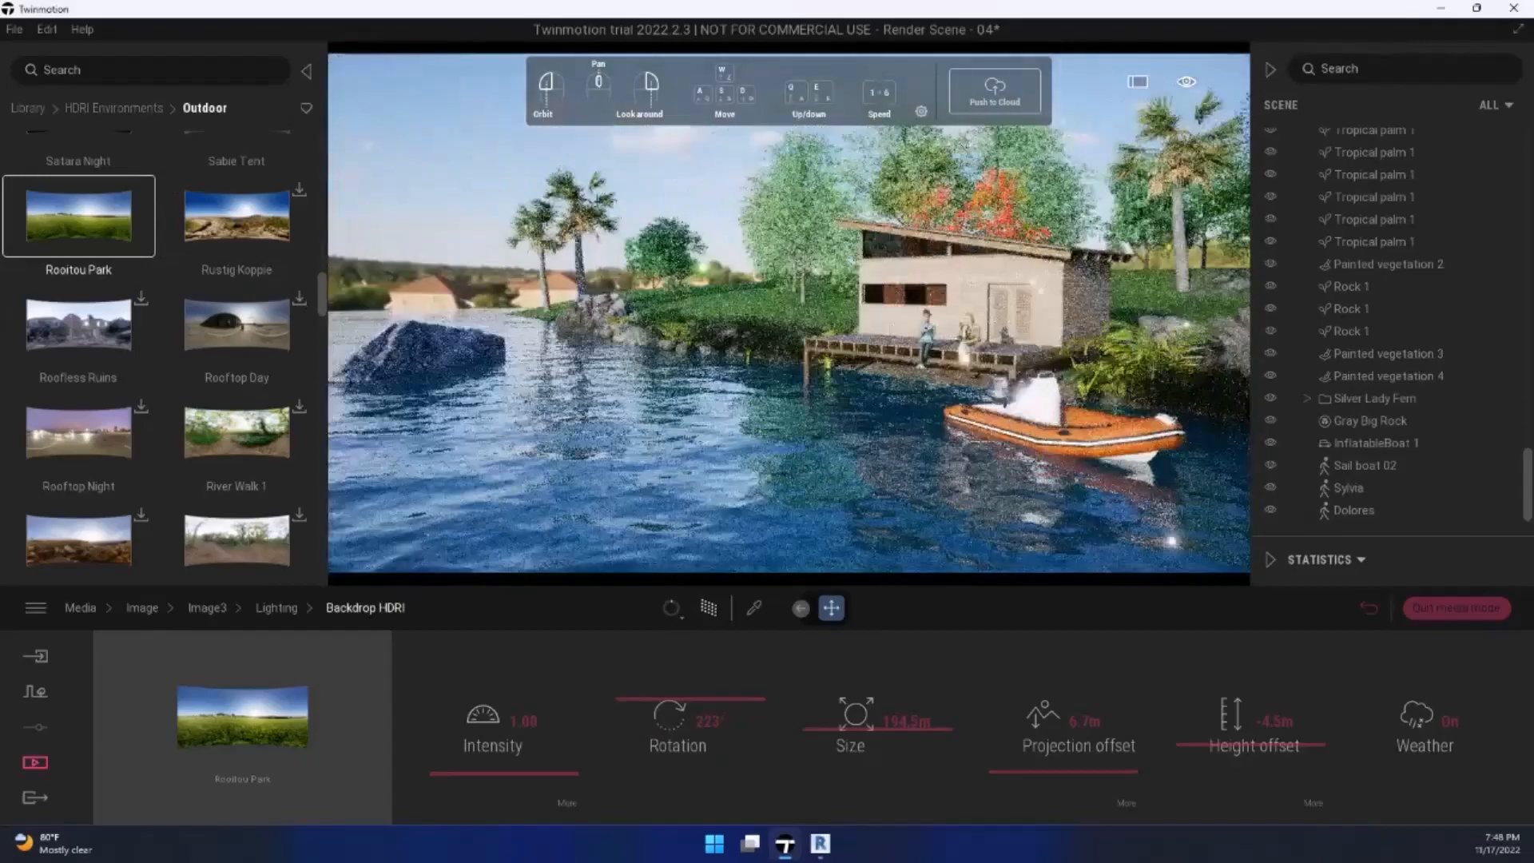
pyautogui.moveTo(1094, 374); pyautogui.dragTo(932, 345)
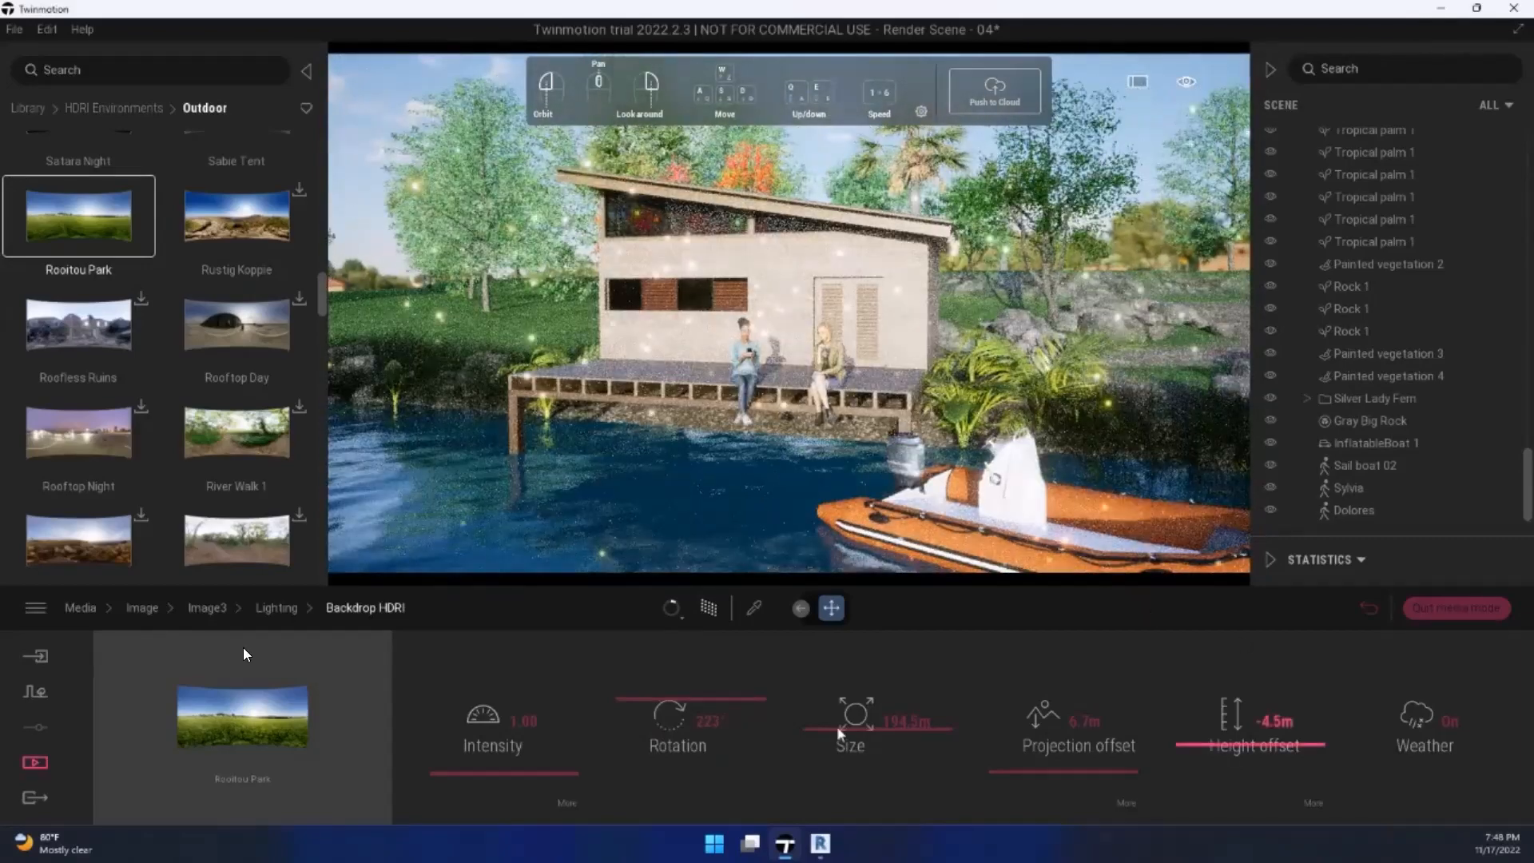
# Step: Set Image3's camera focal length to 30 mm and frame the boathouse deck, the seated figures and the boat
pyautogui.click(263, 609)
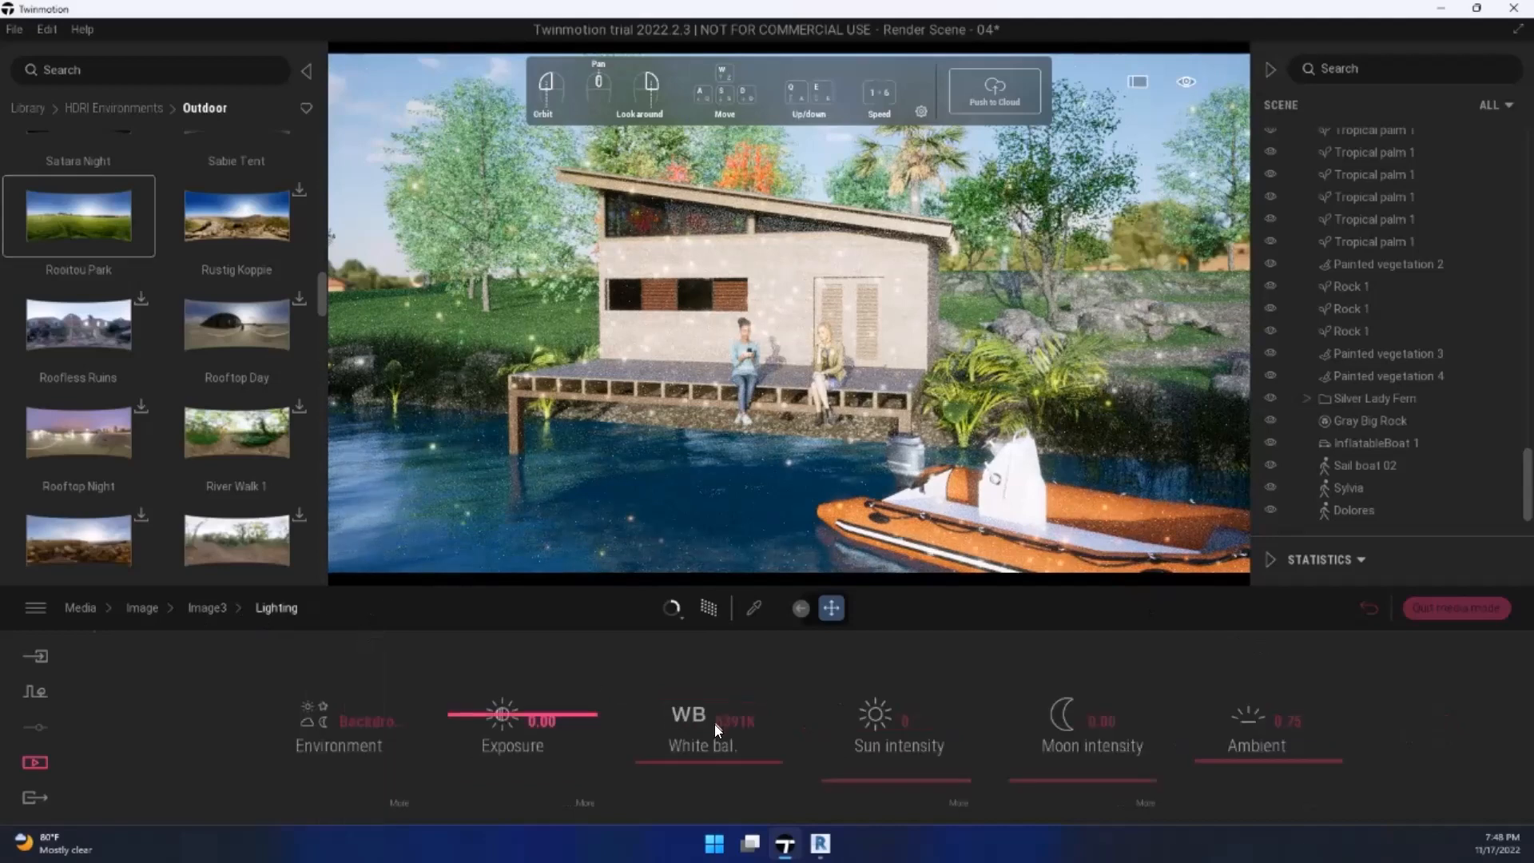
pyautogui.click(209, 608)
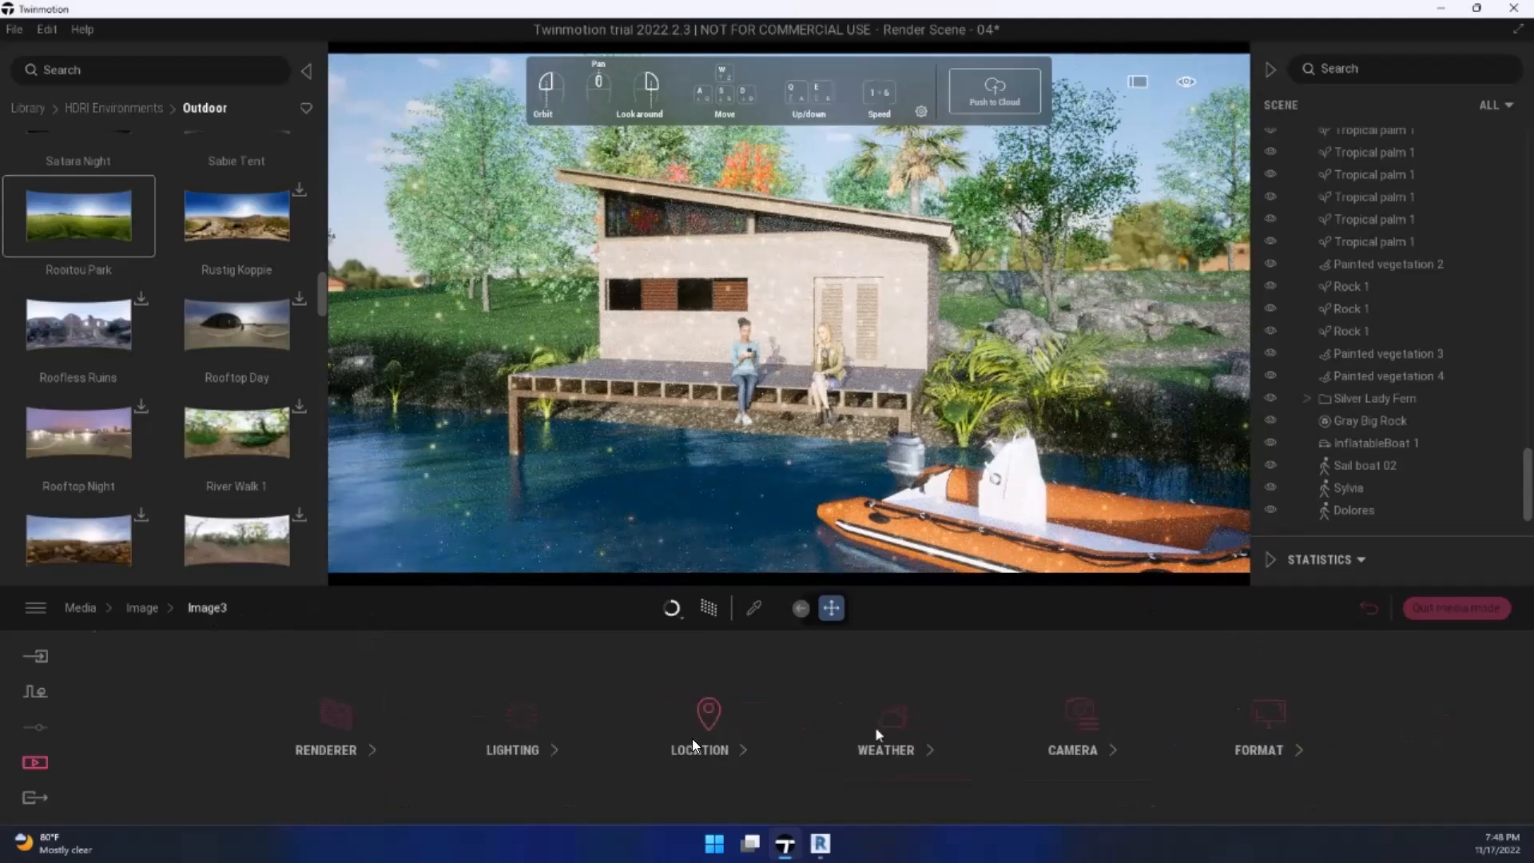
pyautogui.click(1106, 725)
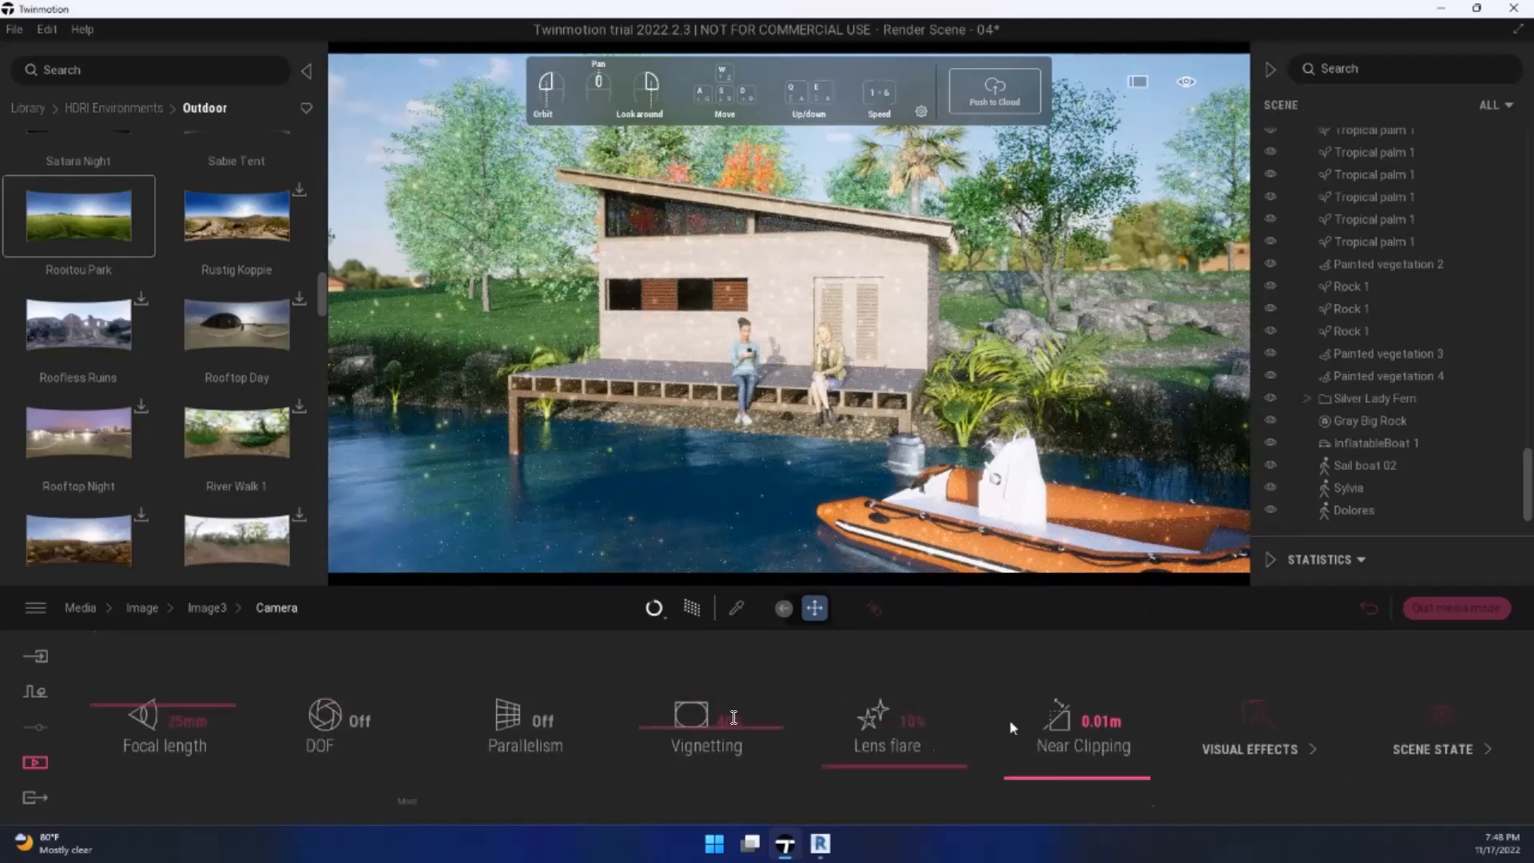
pyautogui.click(188, 720)
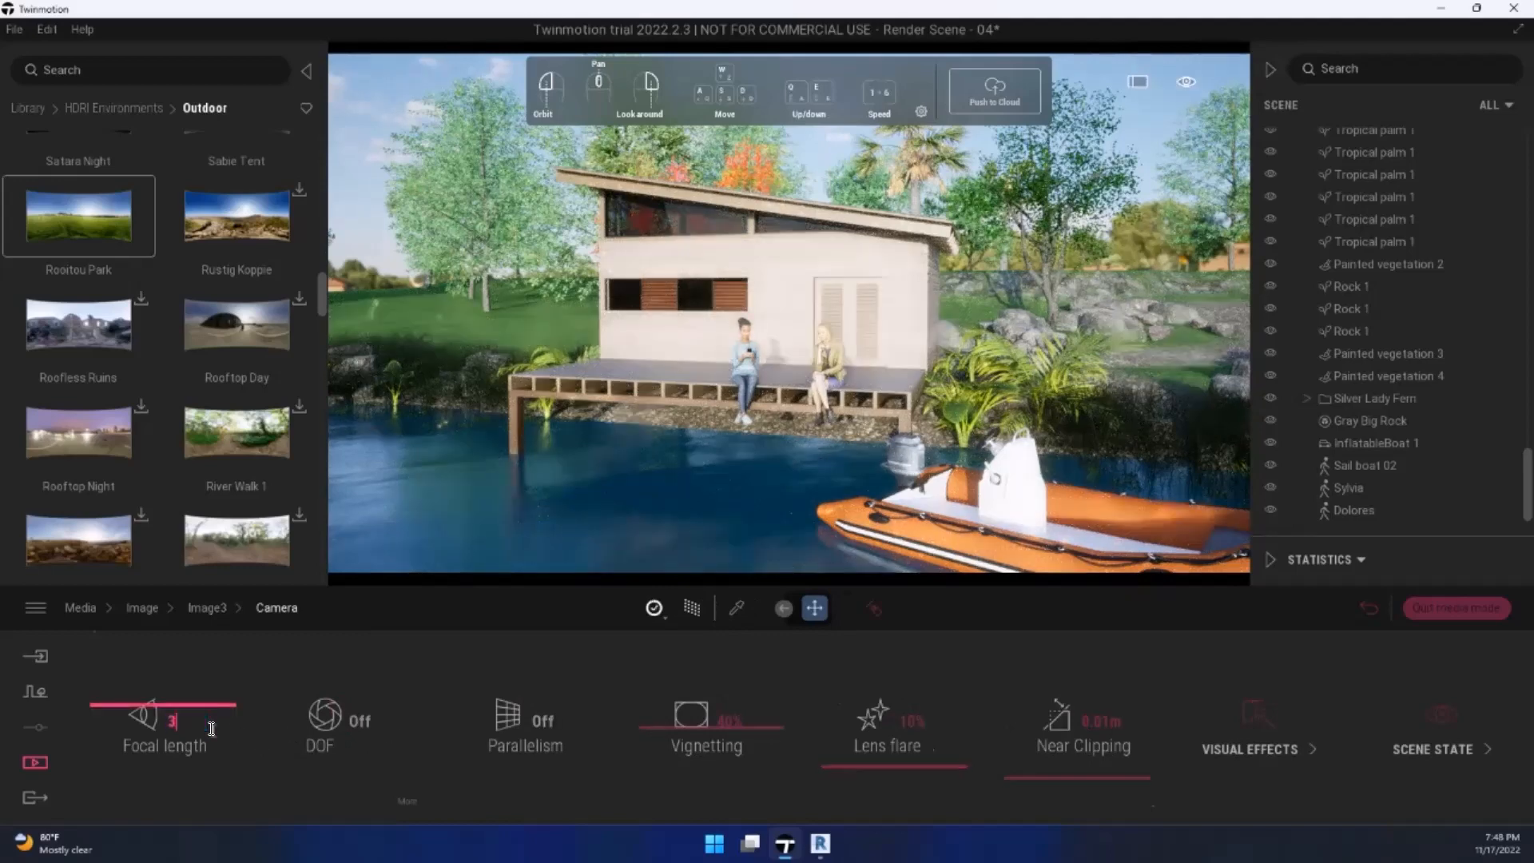
pyautogui.press('Return')
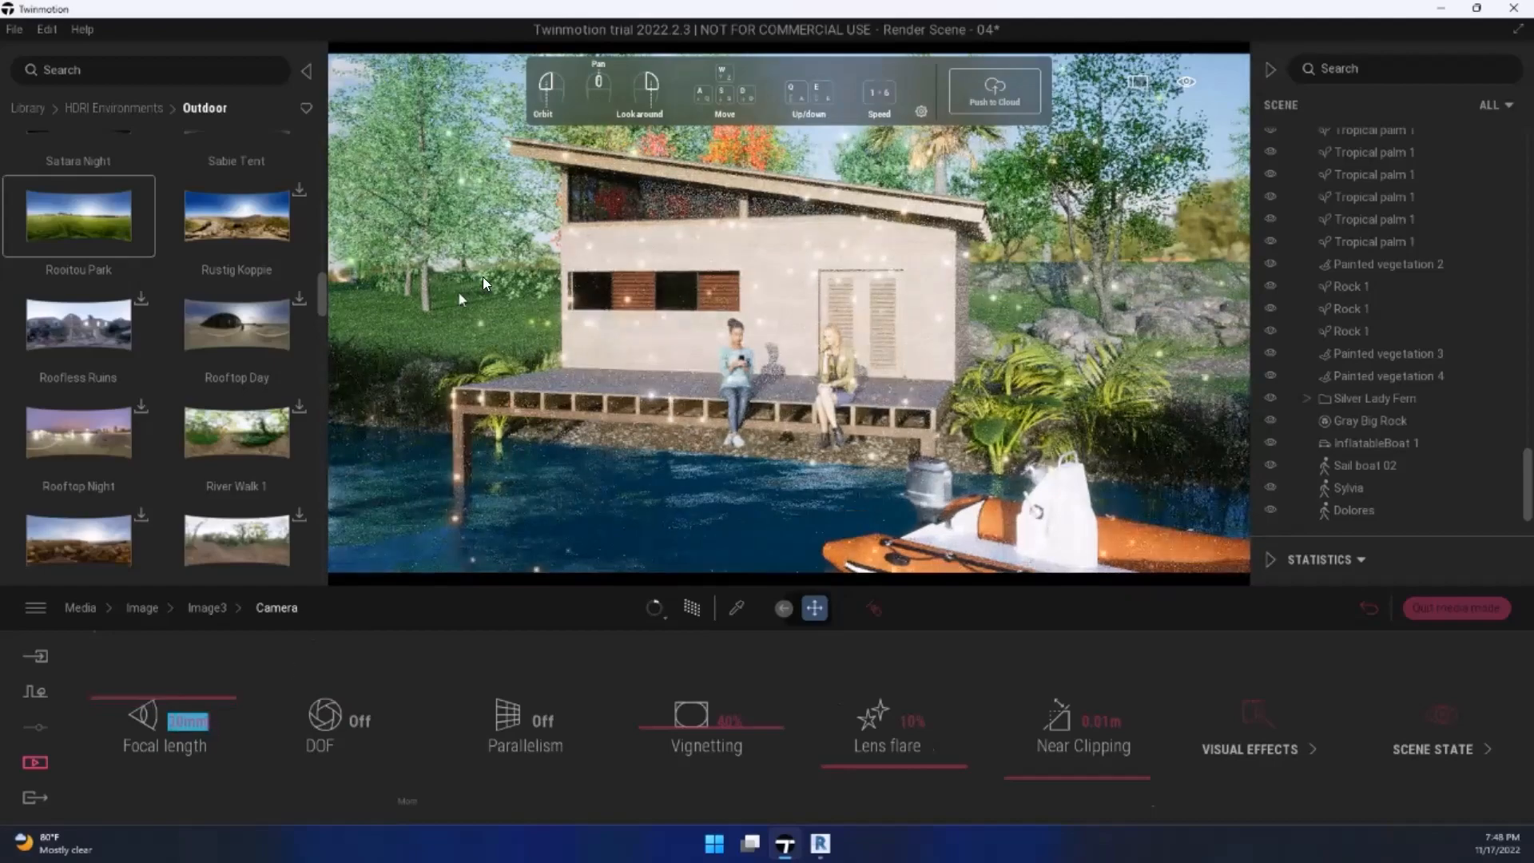
pyautogui.moveTo(607, 381); pyautogui.dragTo(636, 366)
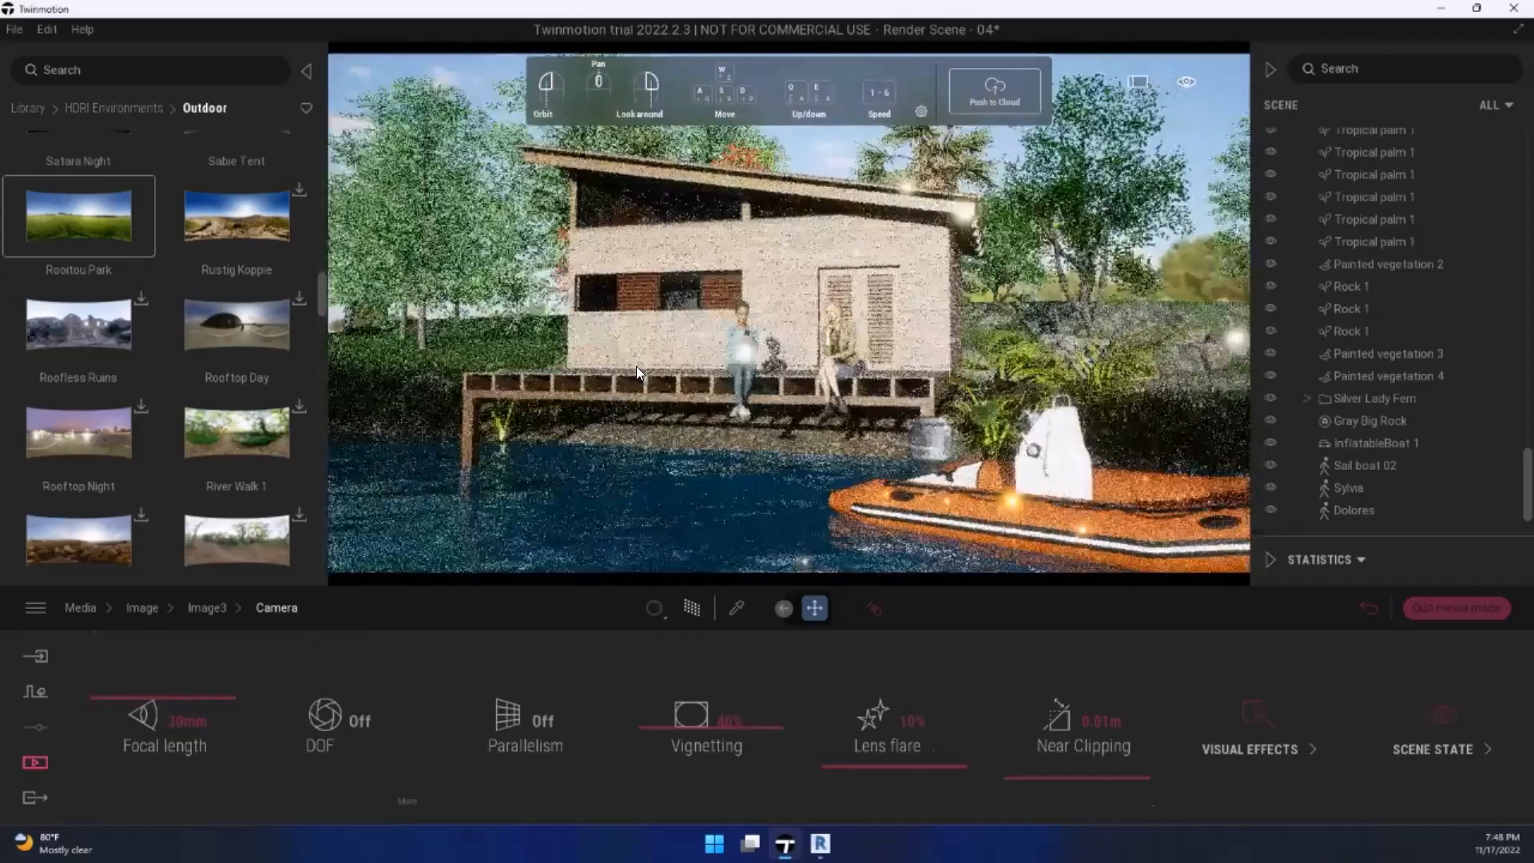
pyautogui.moveTo(742, 339); pyautogui.dragTo(663, 375, button='middle')
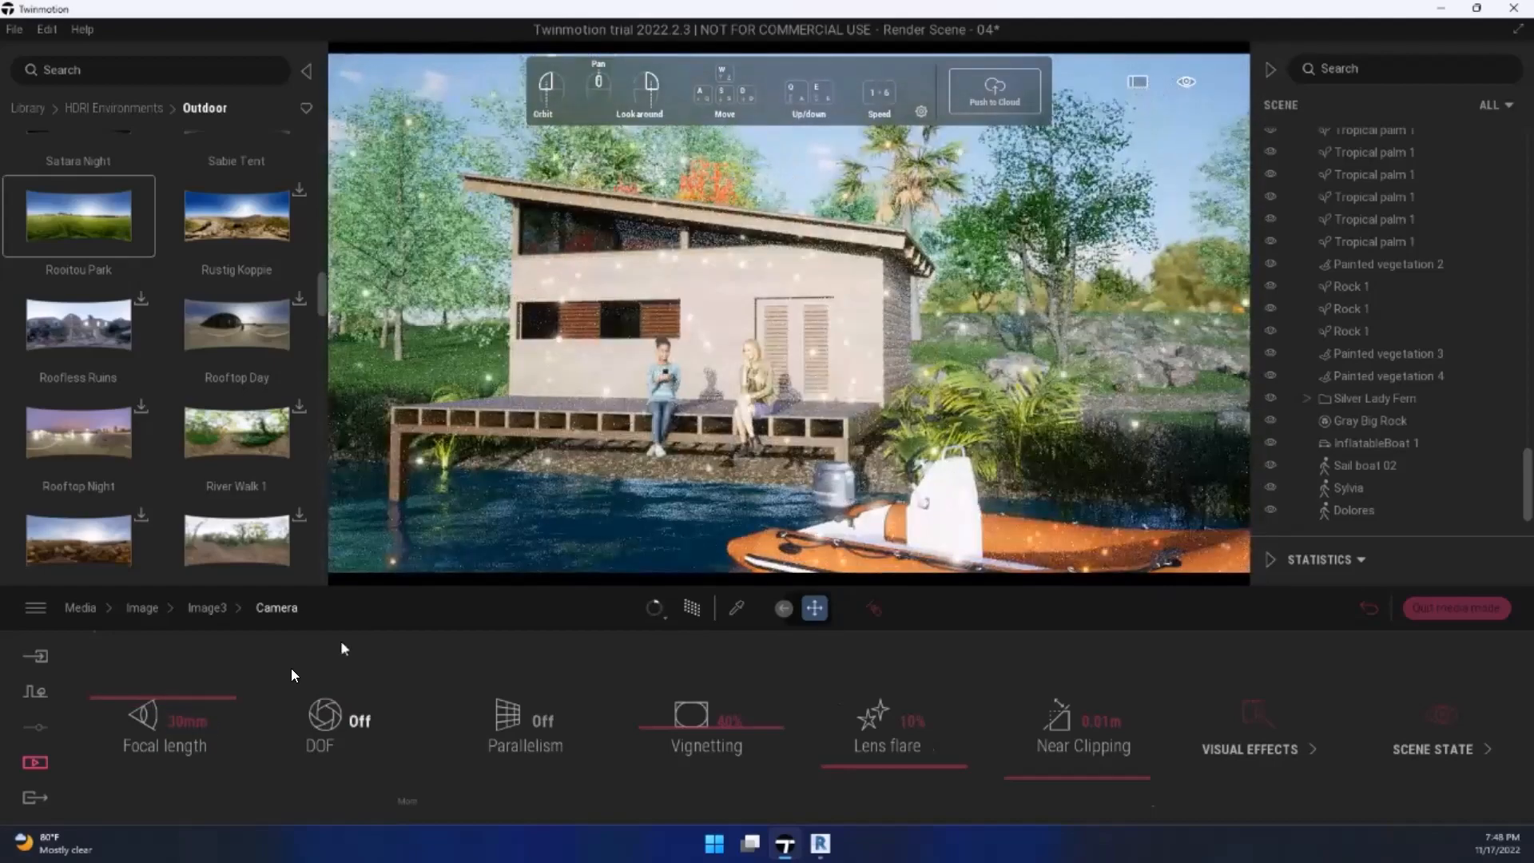
# Step: Set the projection offset of Image3's backdrop HDRI to 11.5 m and its height offset to -6.1 m
pyautogui.click(216, 609)
pyautogui.click(535, 728)
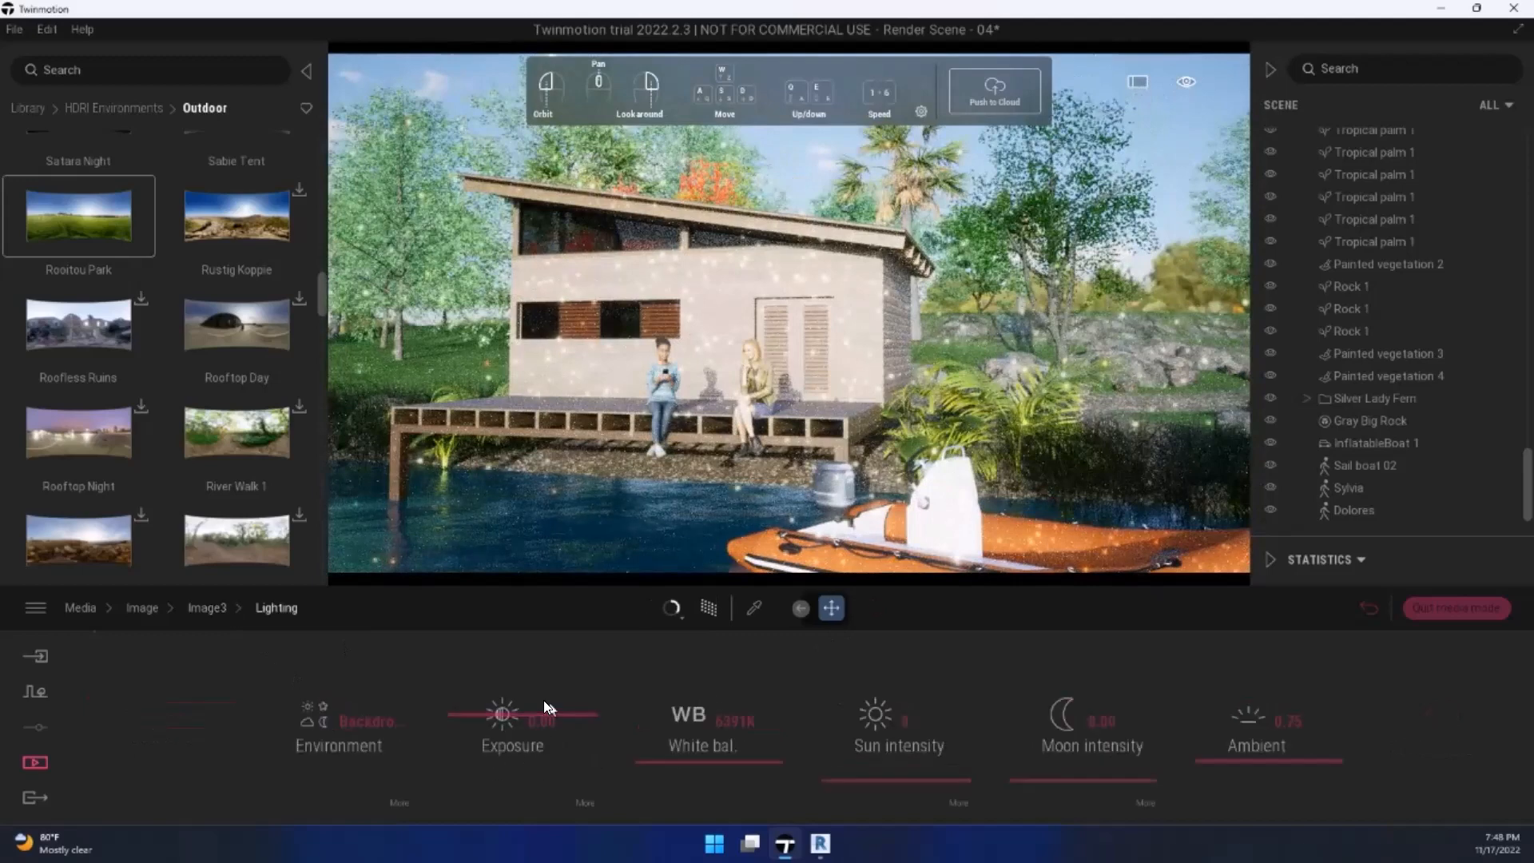
pyautogui.click(355, 719)
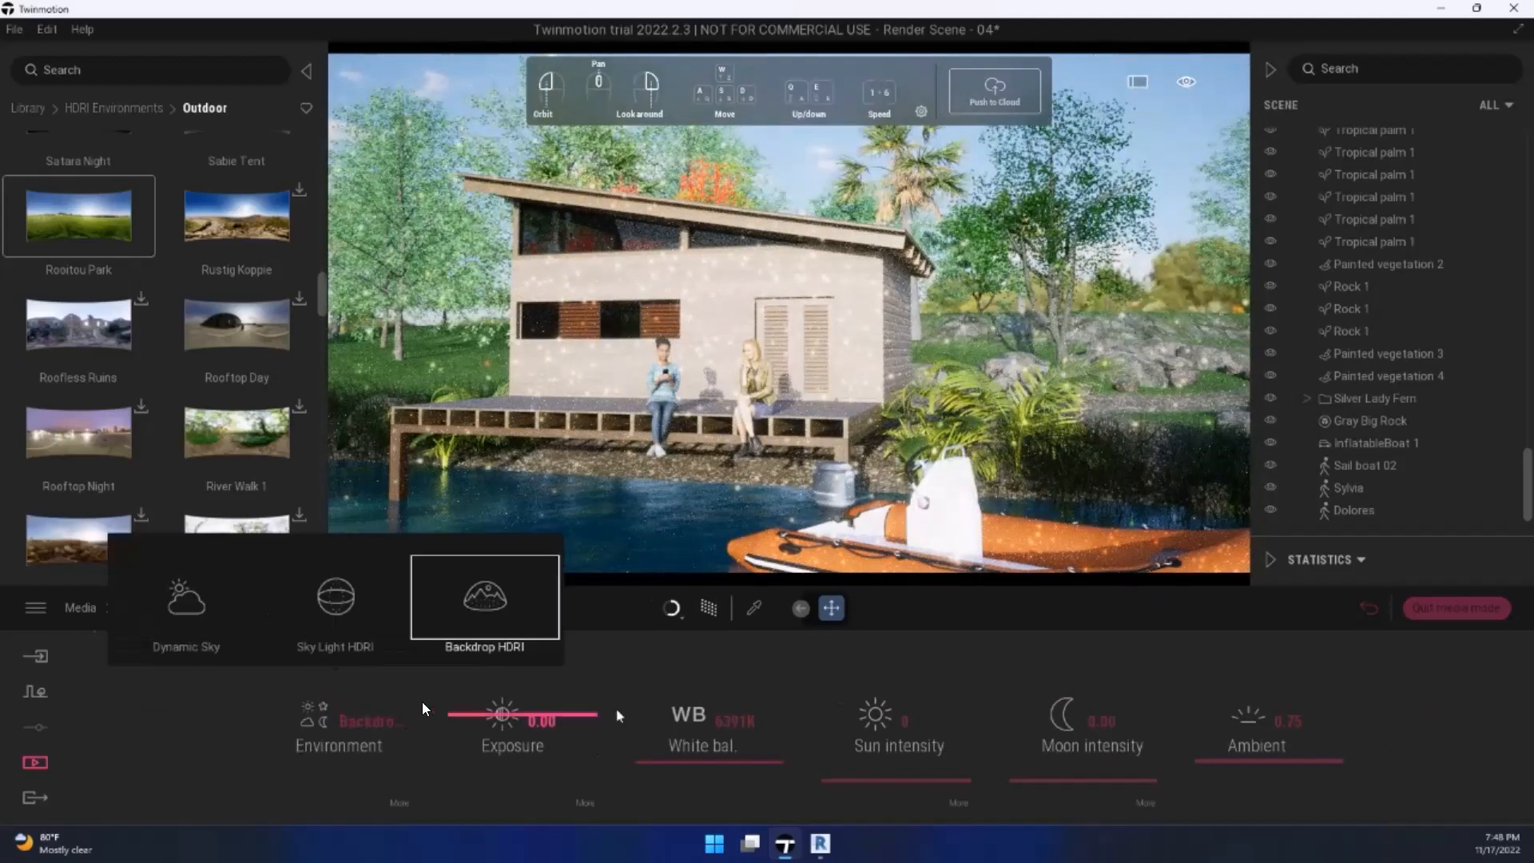
pyautogui.click(394, 804)
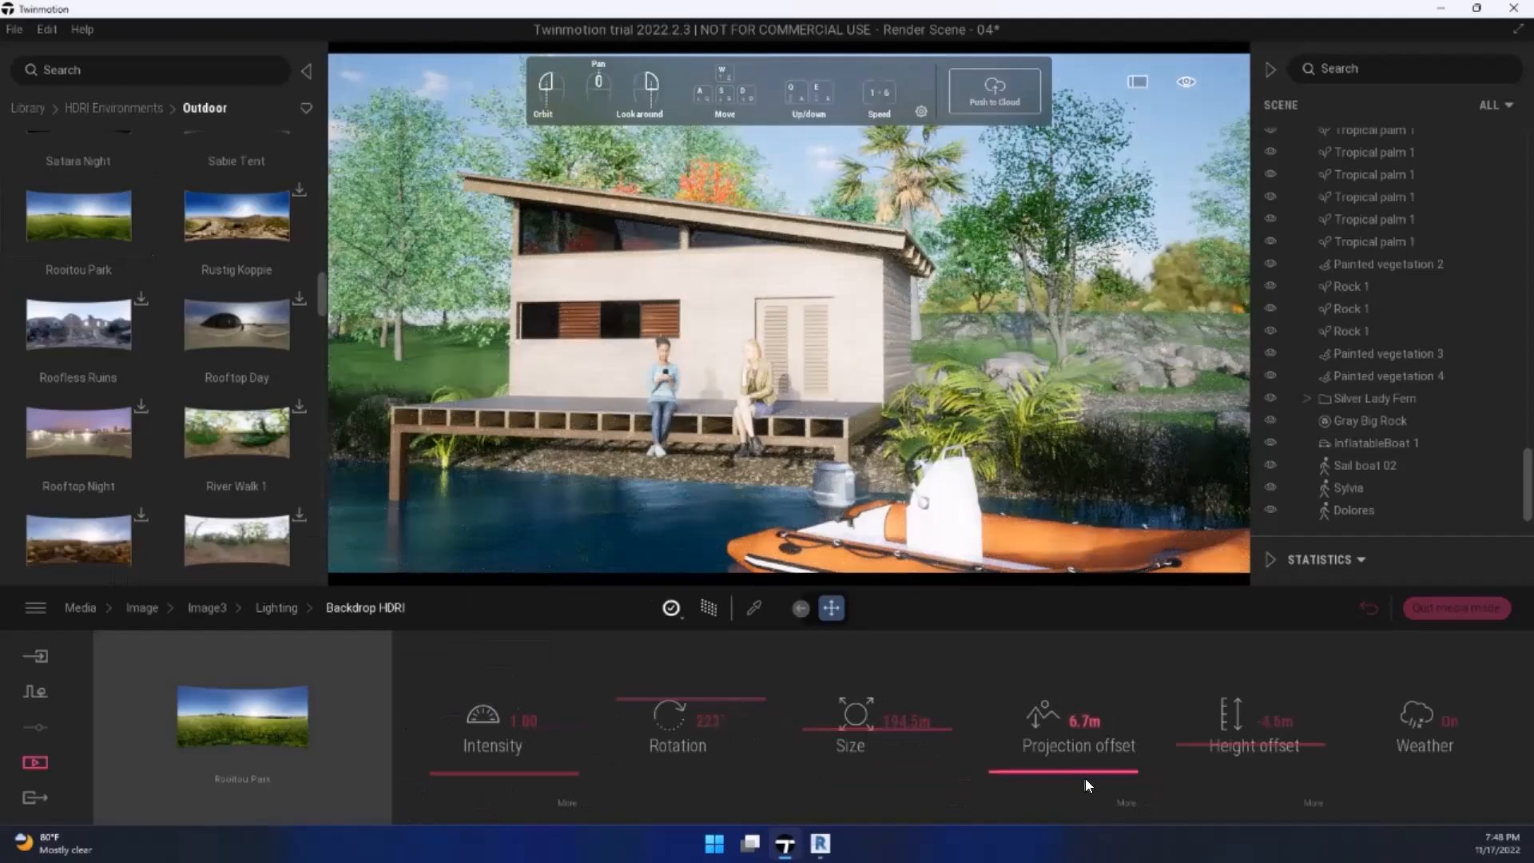
pyautogui.moveTo(1085, 779); pyautogui.dragTo(1099, 766)
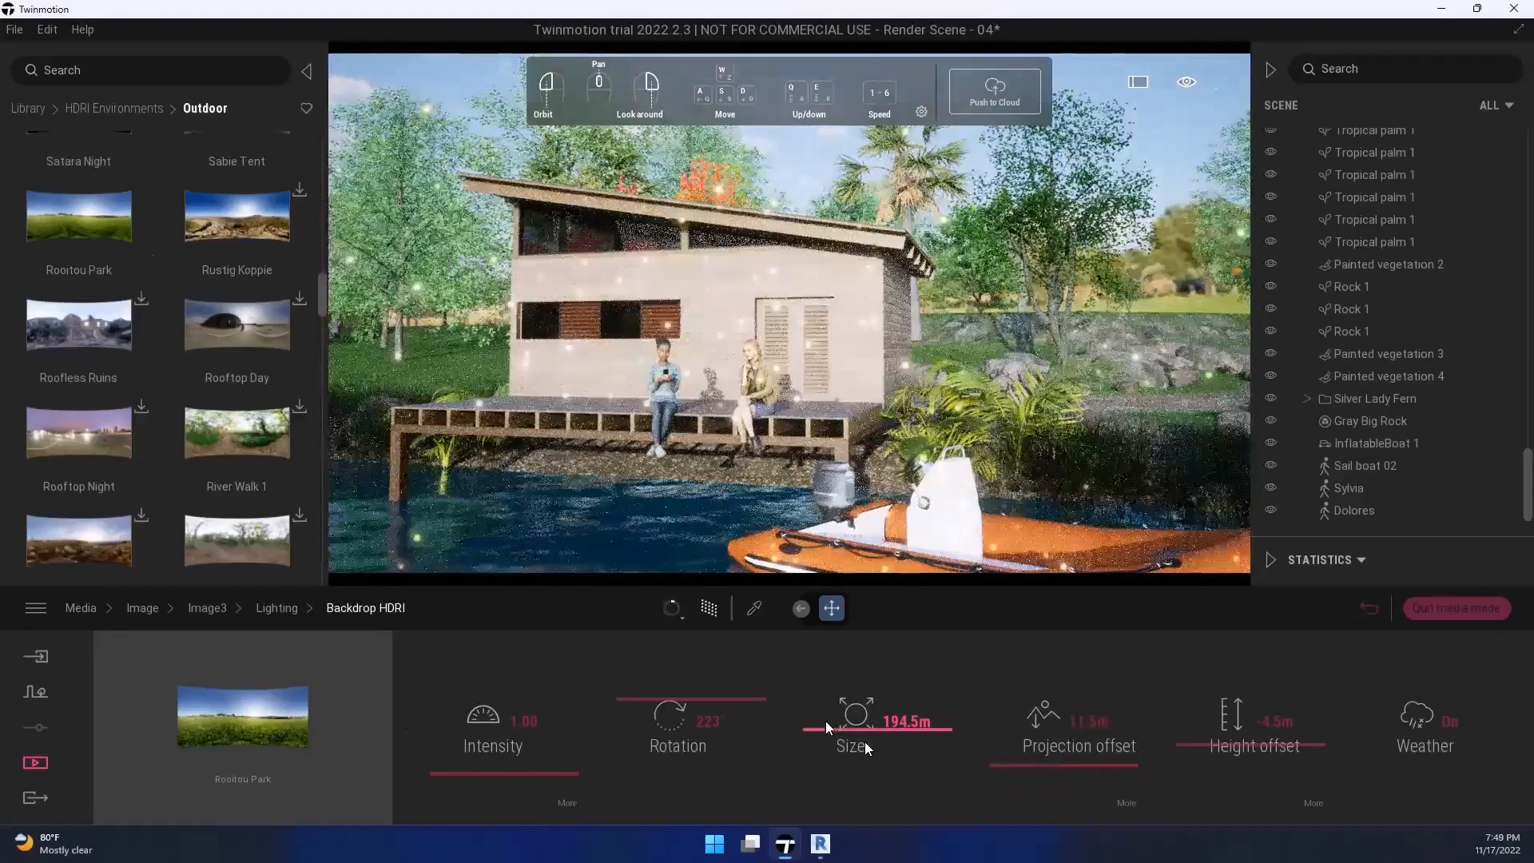
pyautogui.moveTo(1204, 747); pyautogui.dragTo(1218, 603)
pyautogui.moveTo(1226, 673); pyautogui.dragTo(1237, 755)
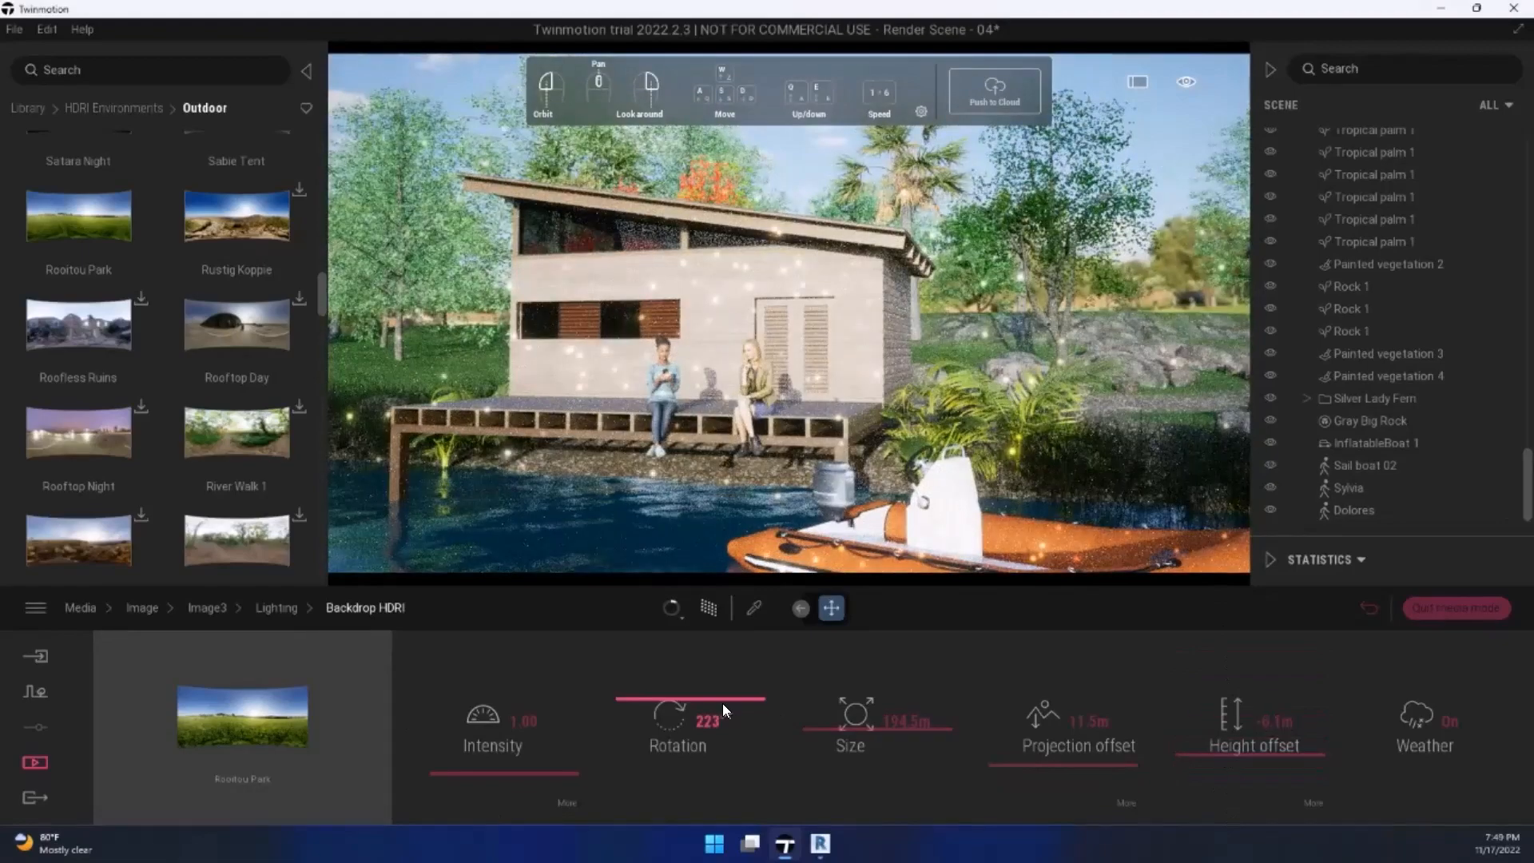
# Step: Set the backdrop HDRI's rotation to about 173° and its projection offset to 14.6 m
pyautogui.moveTo(723, 703); pyautogui.dragTo(735, 718)
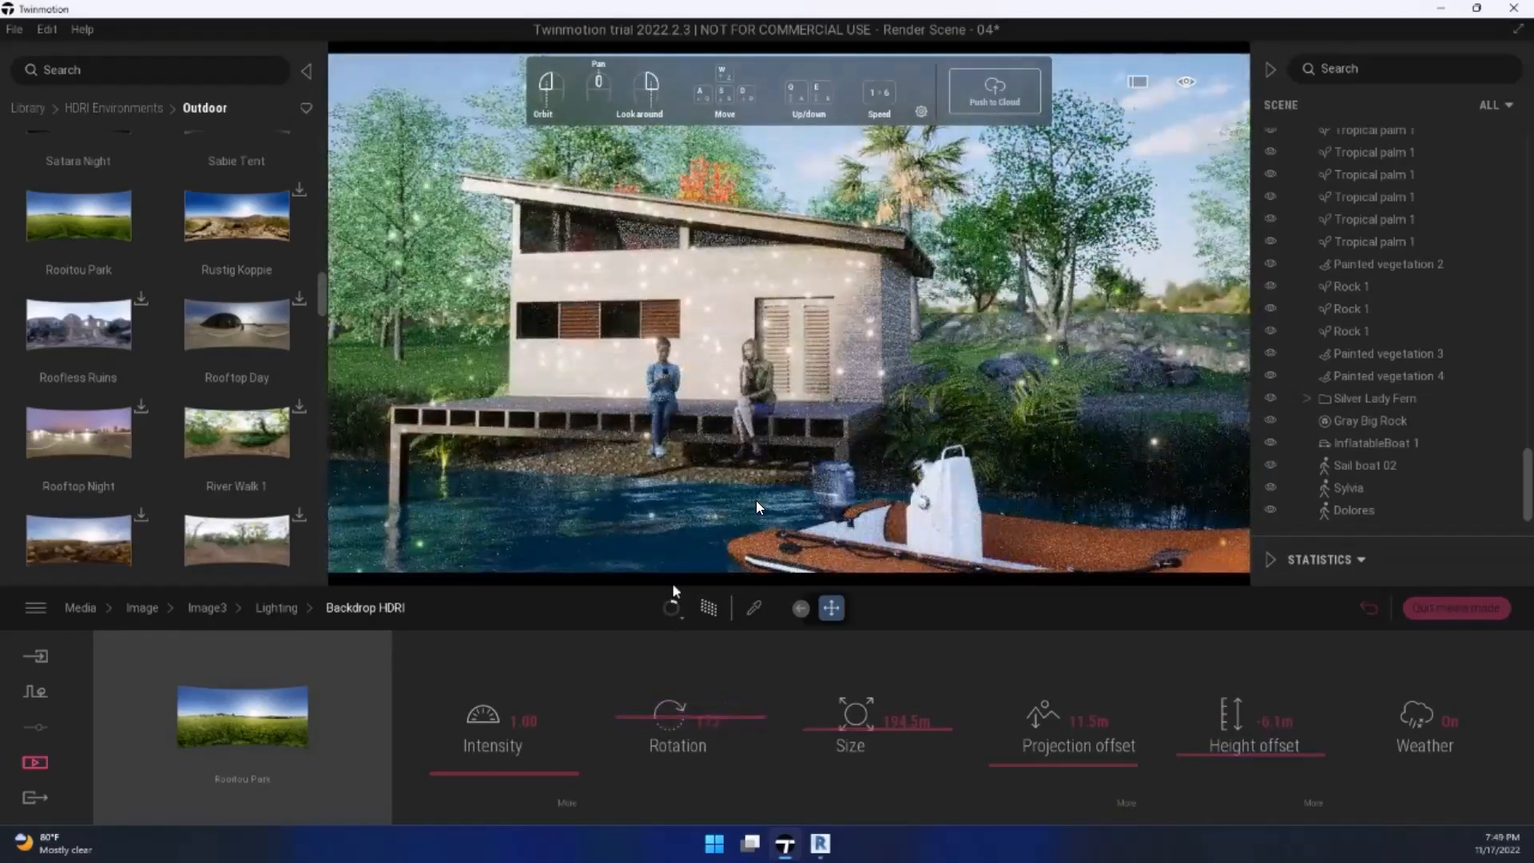
pyautogui.moveTo(1022, 764); pyautogui.dragTo(1038, 769)
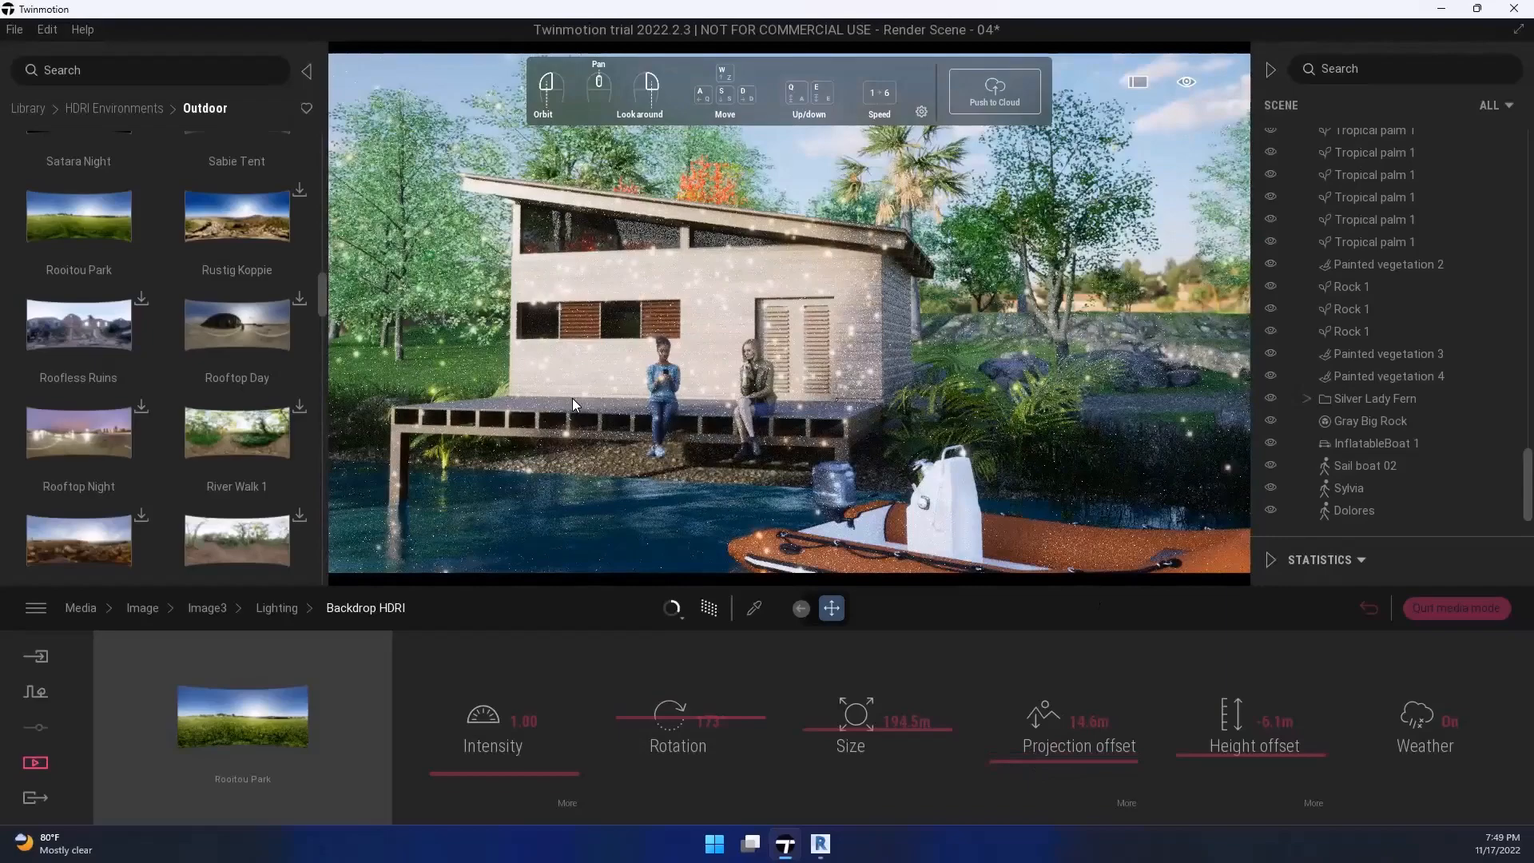
pyautogui.moveTo(572, 398); pyautogui.dragTo(545, 381, button='middle')
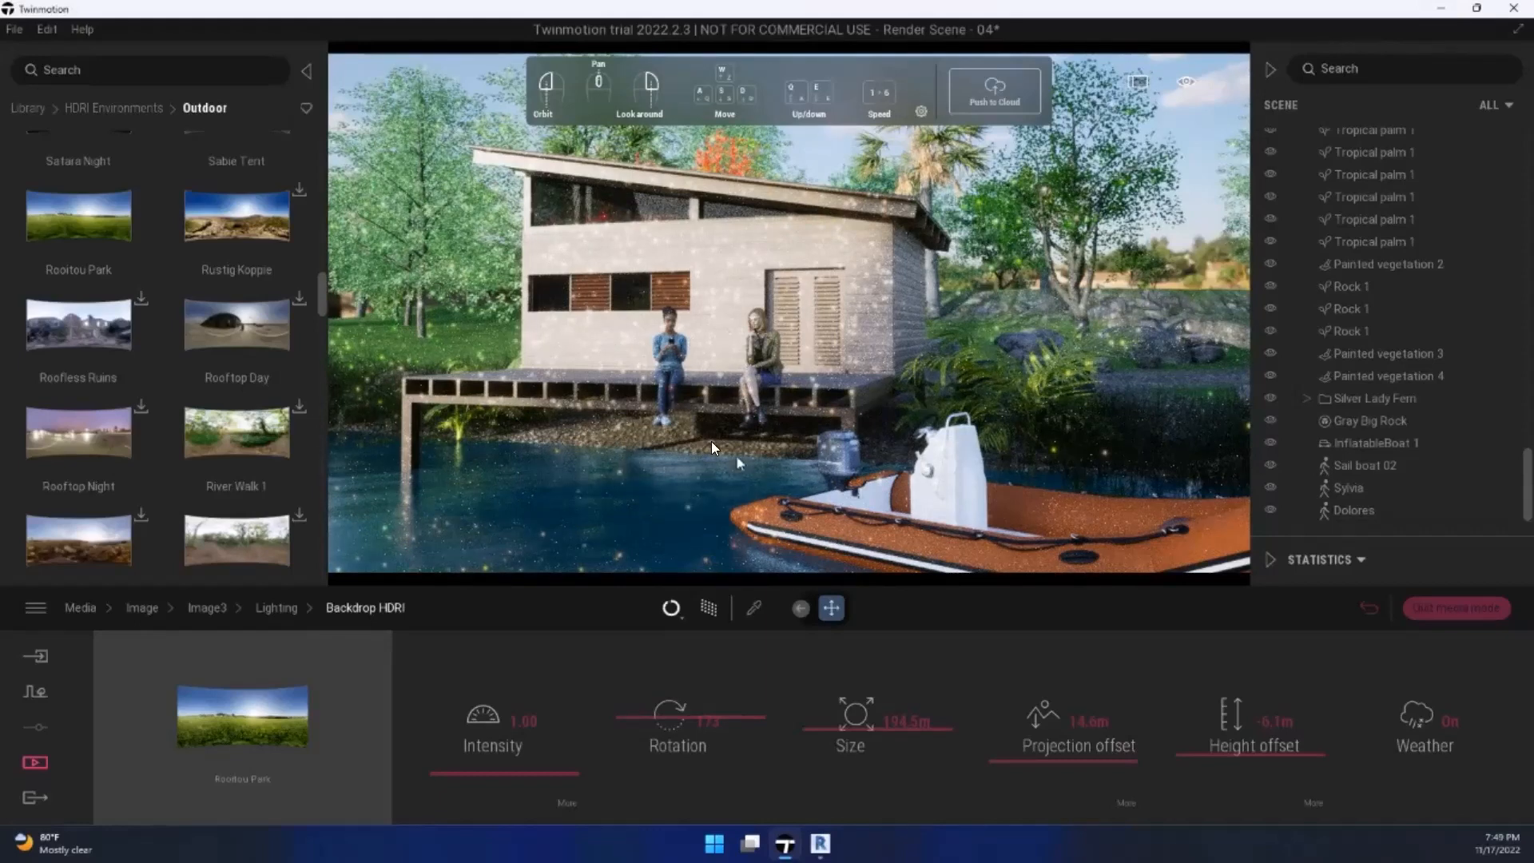
pyautogui.moveTo(238, 390)
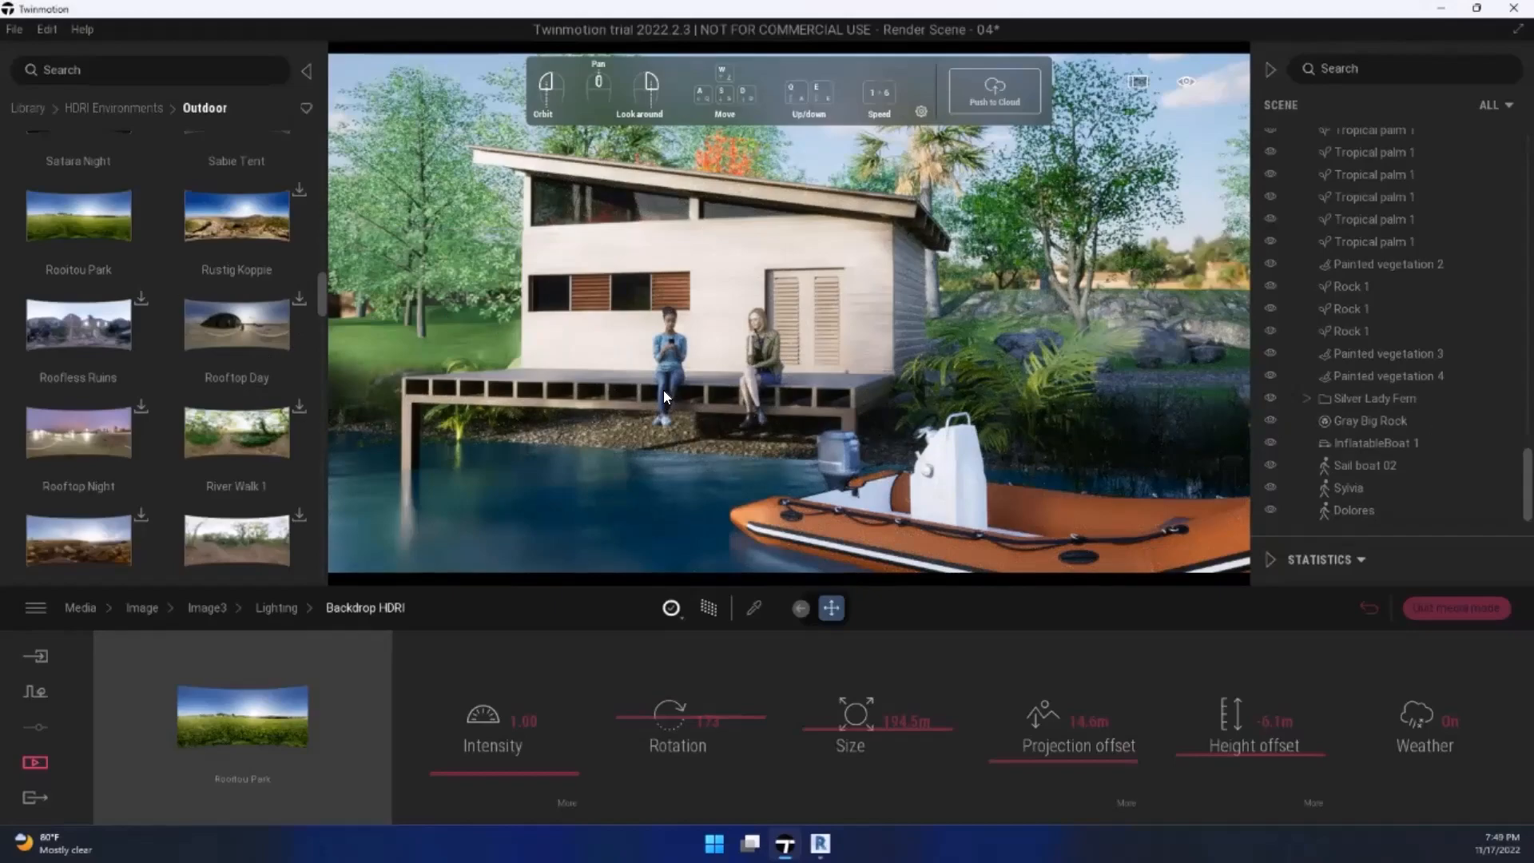
pyautogui.scroll(-10, 663, 390)
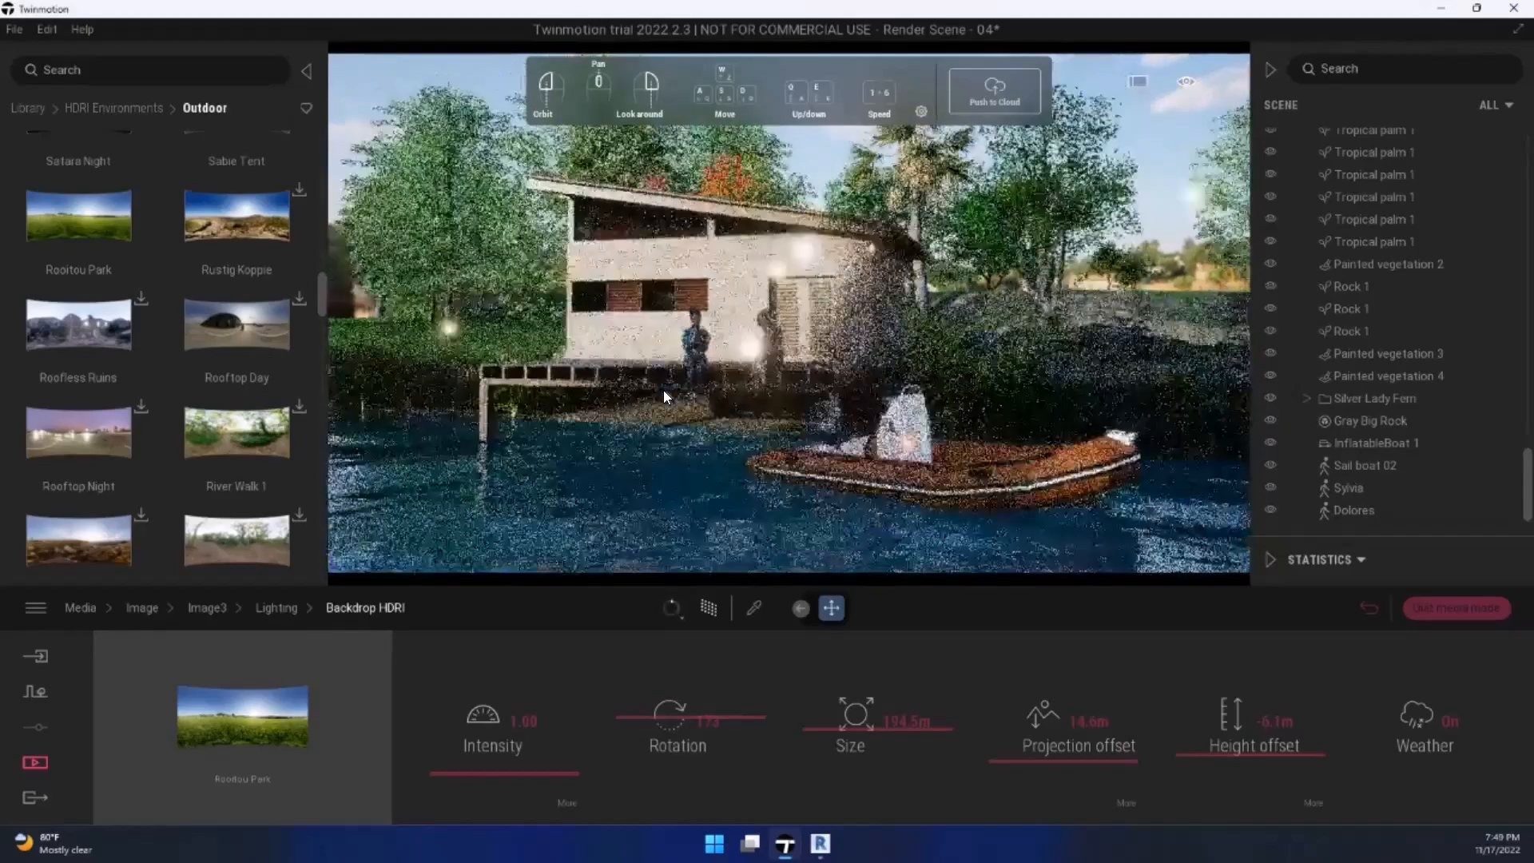
pyautogui.scroll(3, 664, 389)
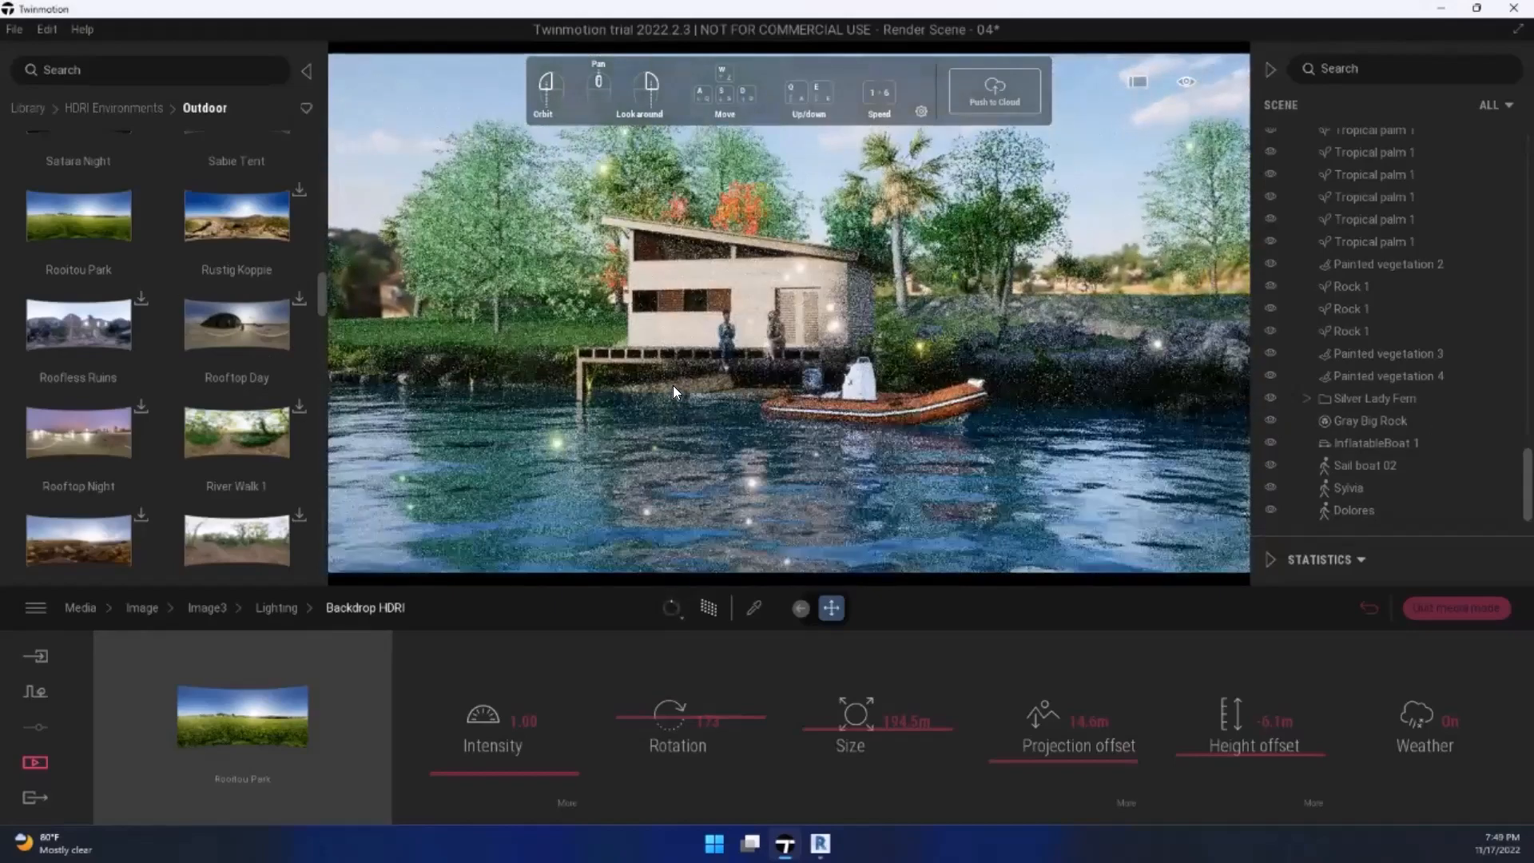
pyautogui.moveTo(671, 385); pyautogui.dragTo(640, 398, button='middle')
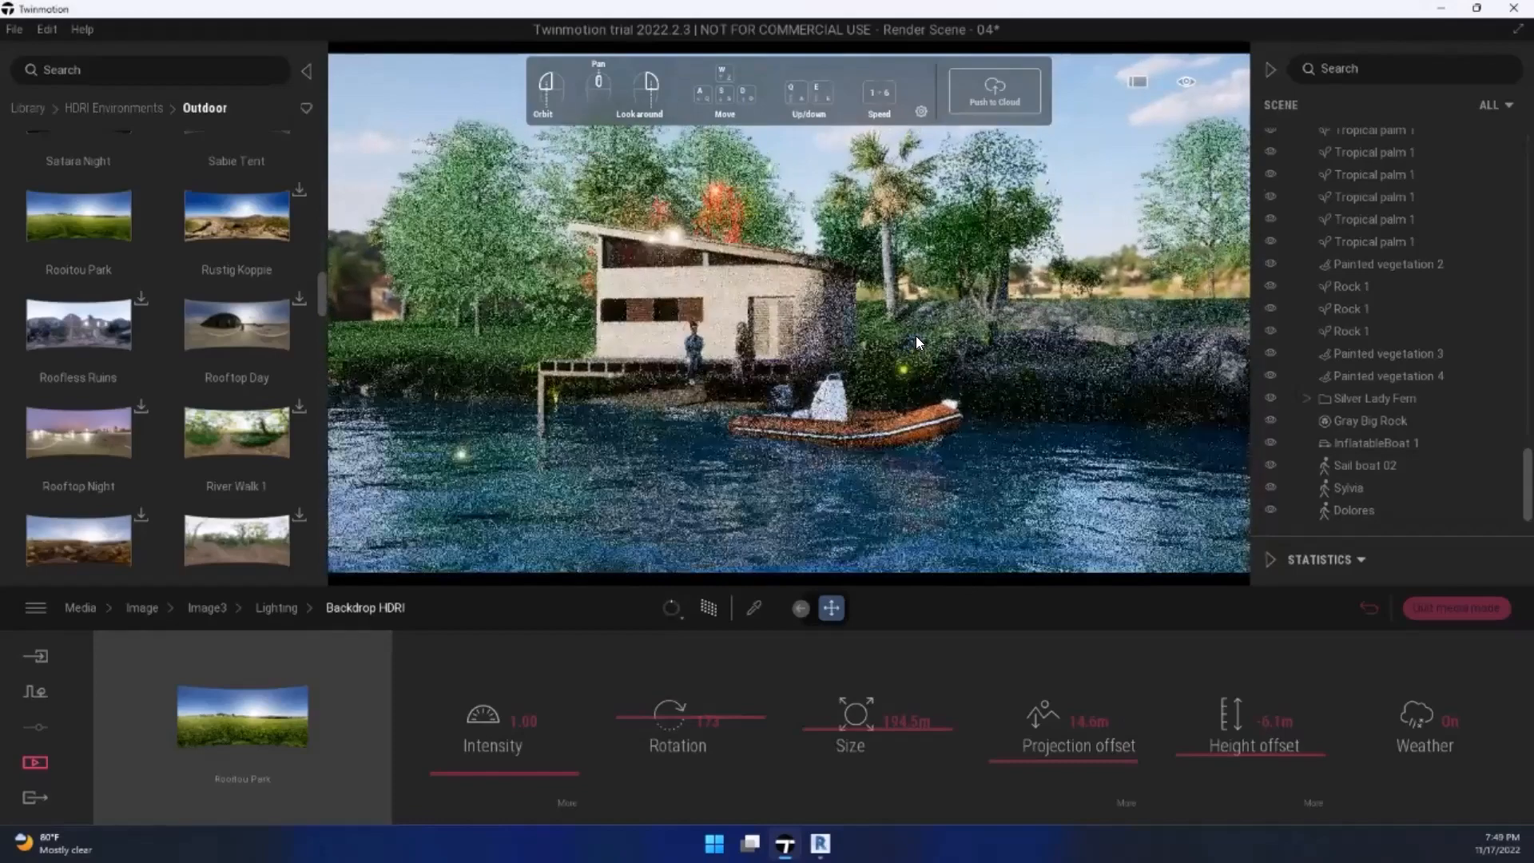
# Step: Select the painted rocks along the shore and the water surface to identify them in the scene list
pyautogui.click(1119, 340)
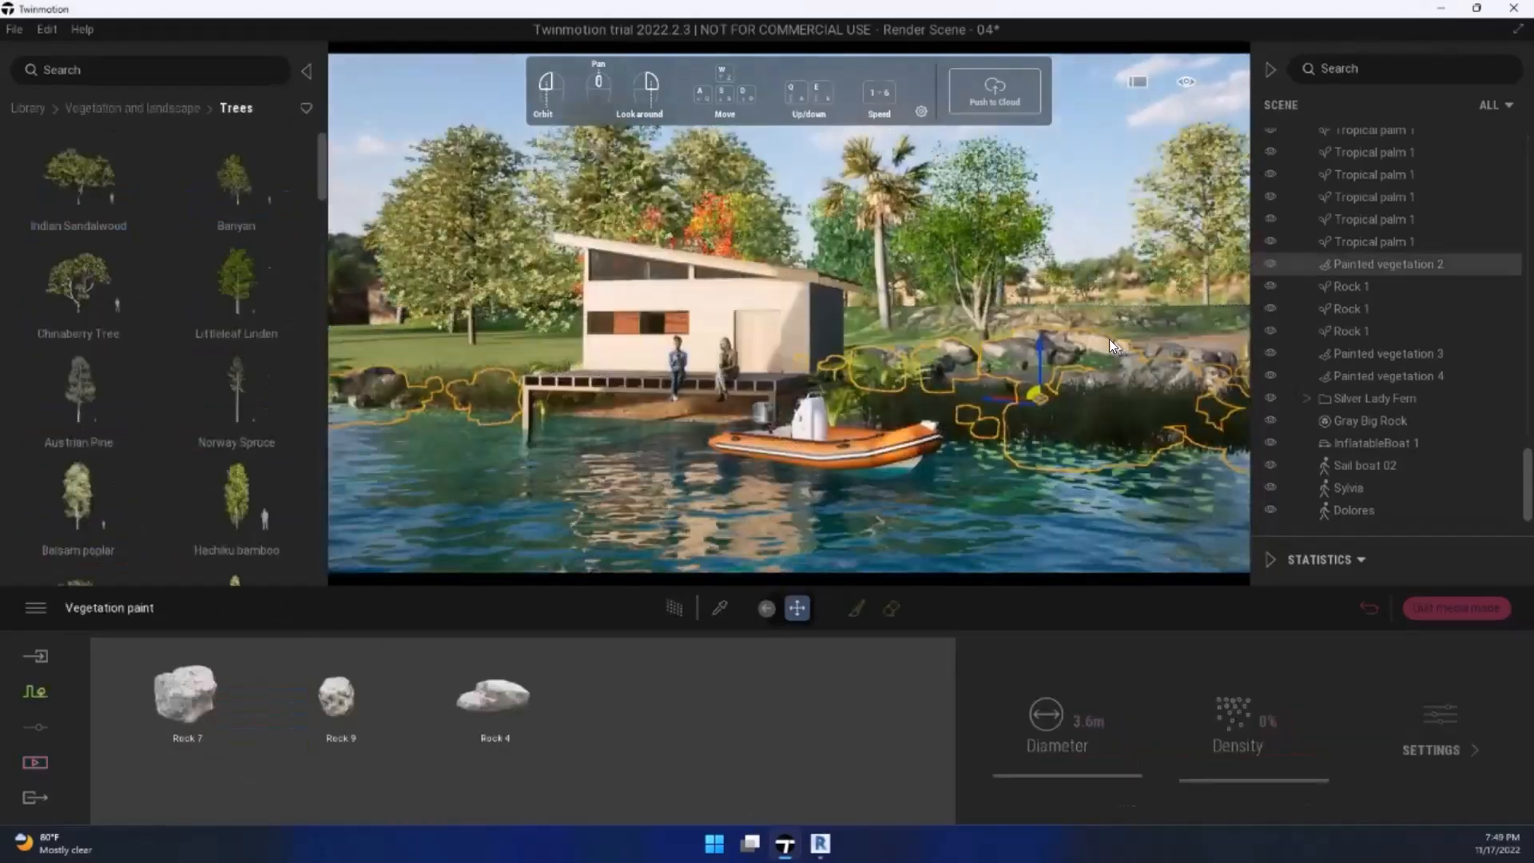
pyautogui.click(1046, 102)
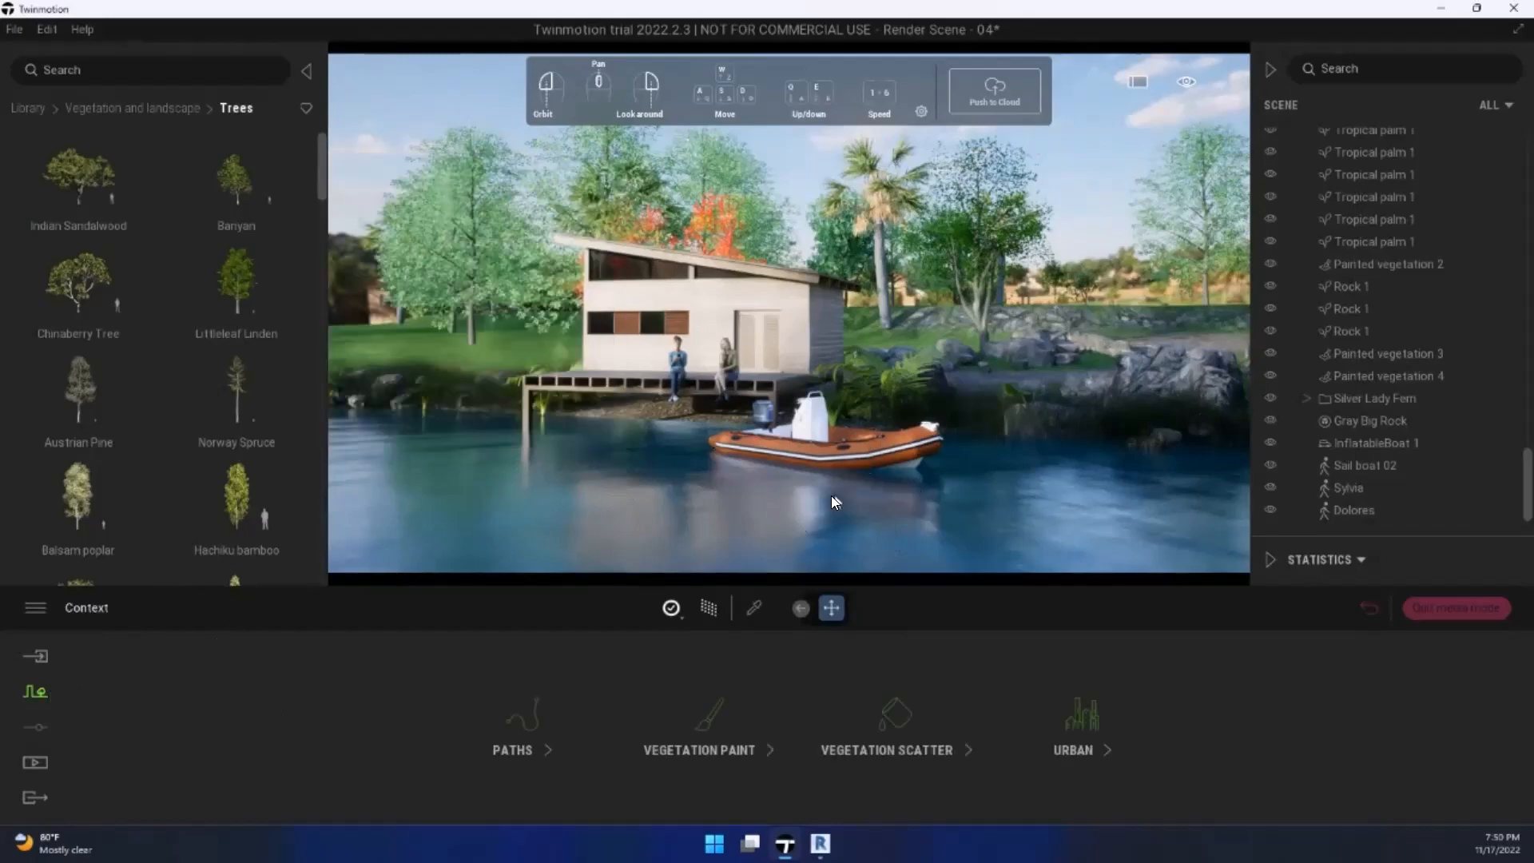
pyautogui.click(767, 529)
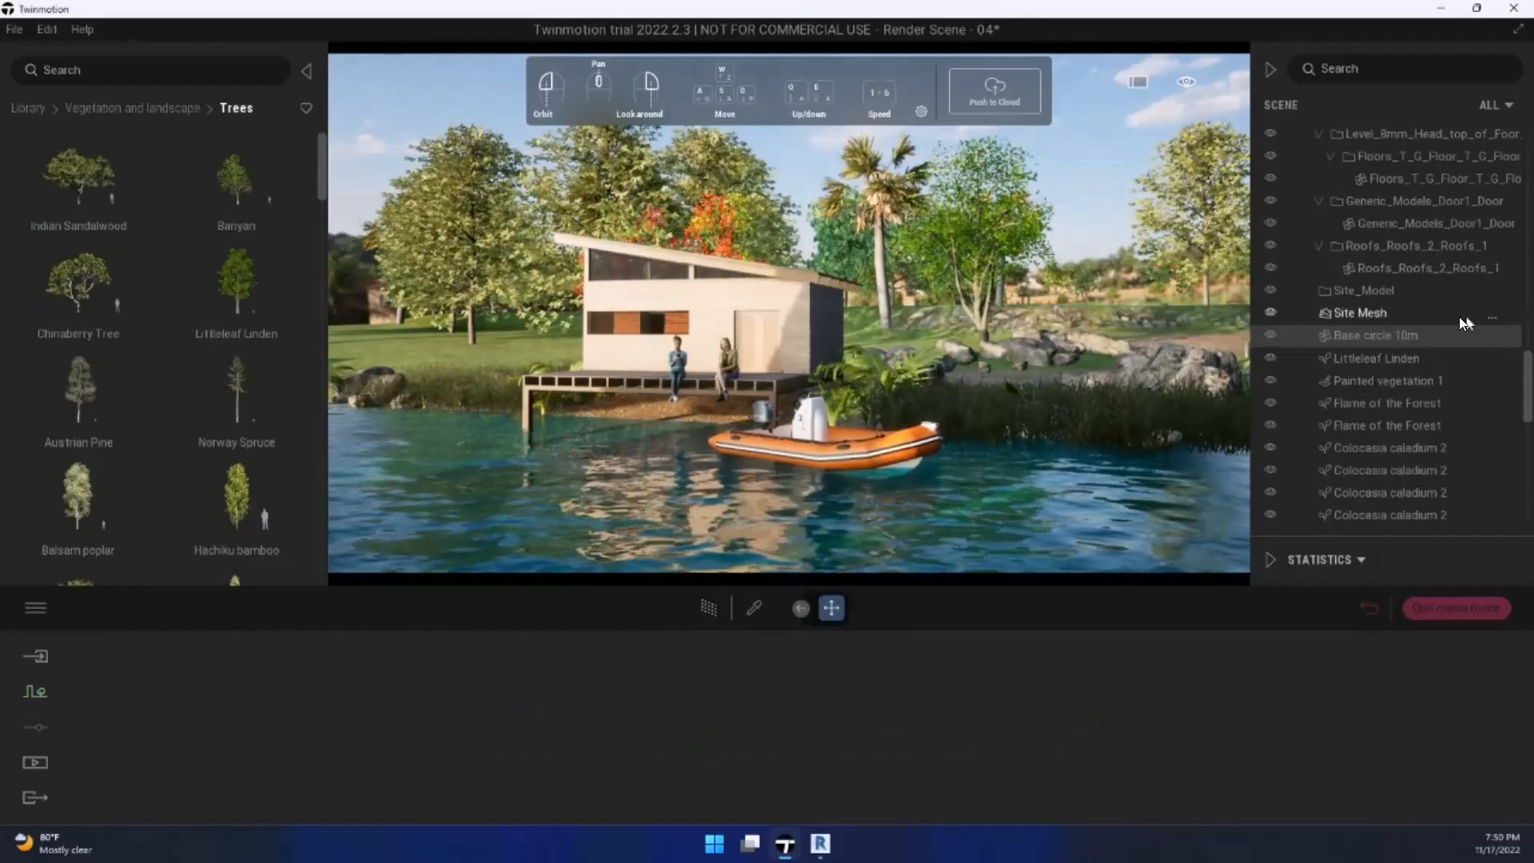
pyautogui.scroll(-1, 1459, 316)
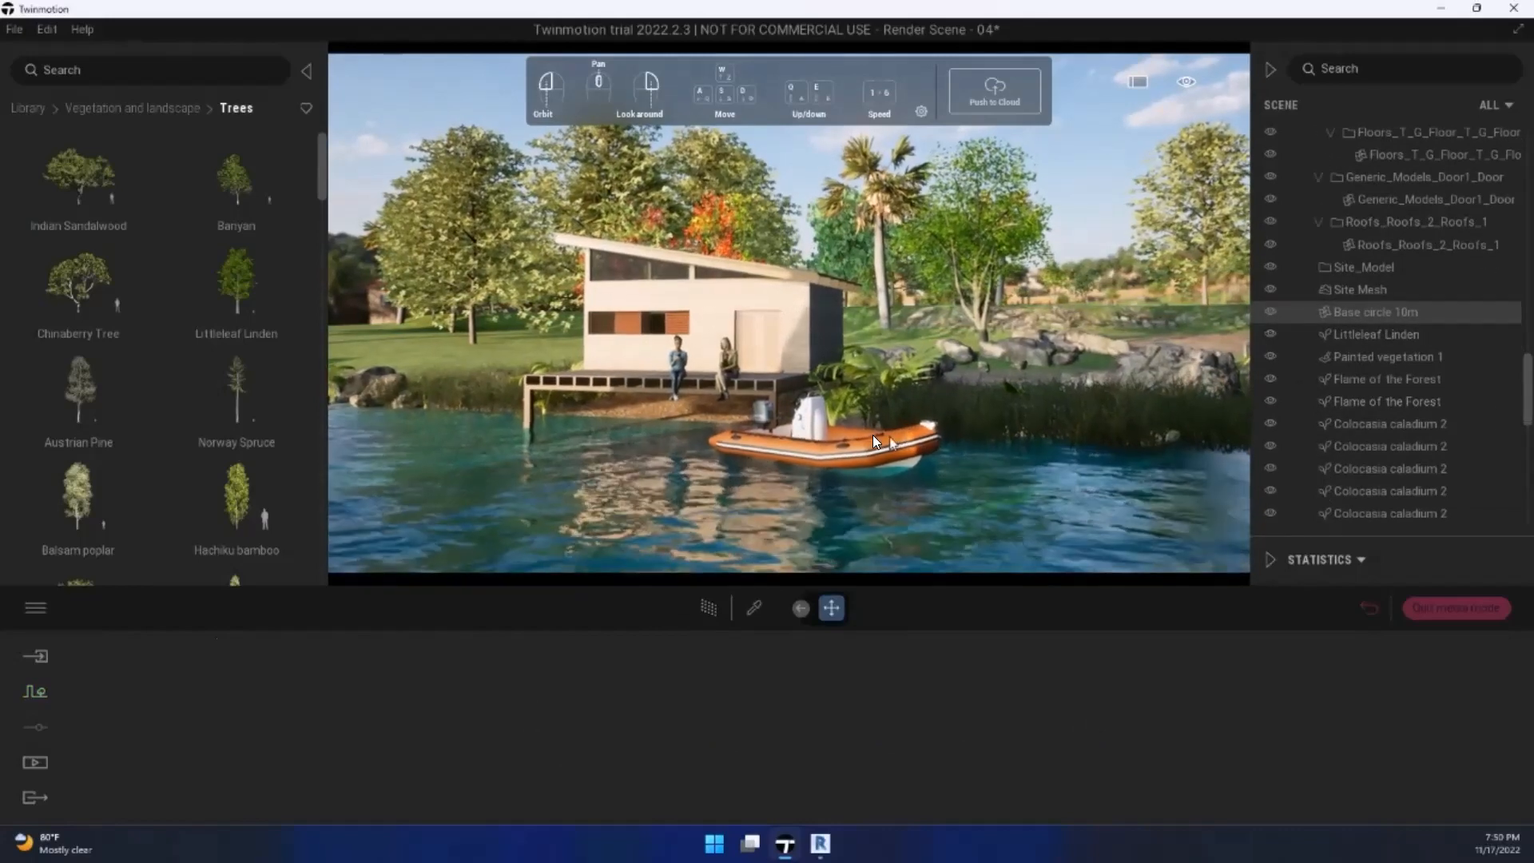
pyautogui.scroll(1, 831, 471)
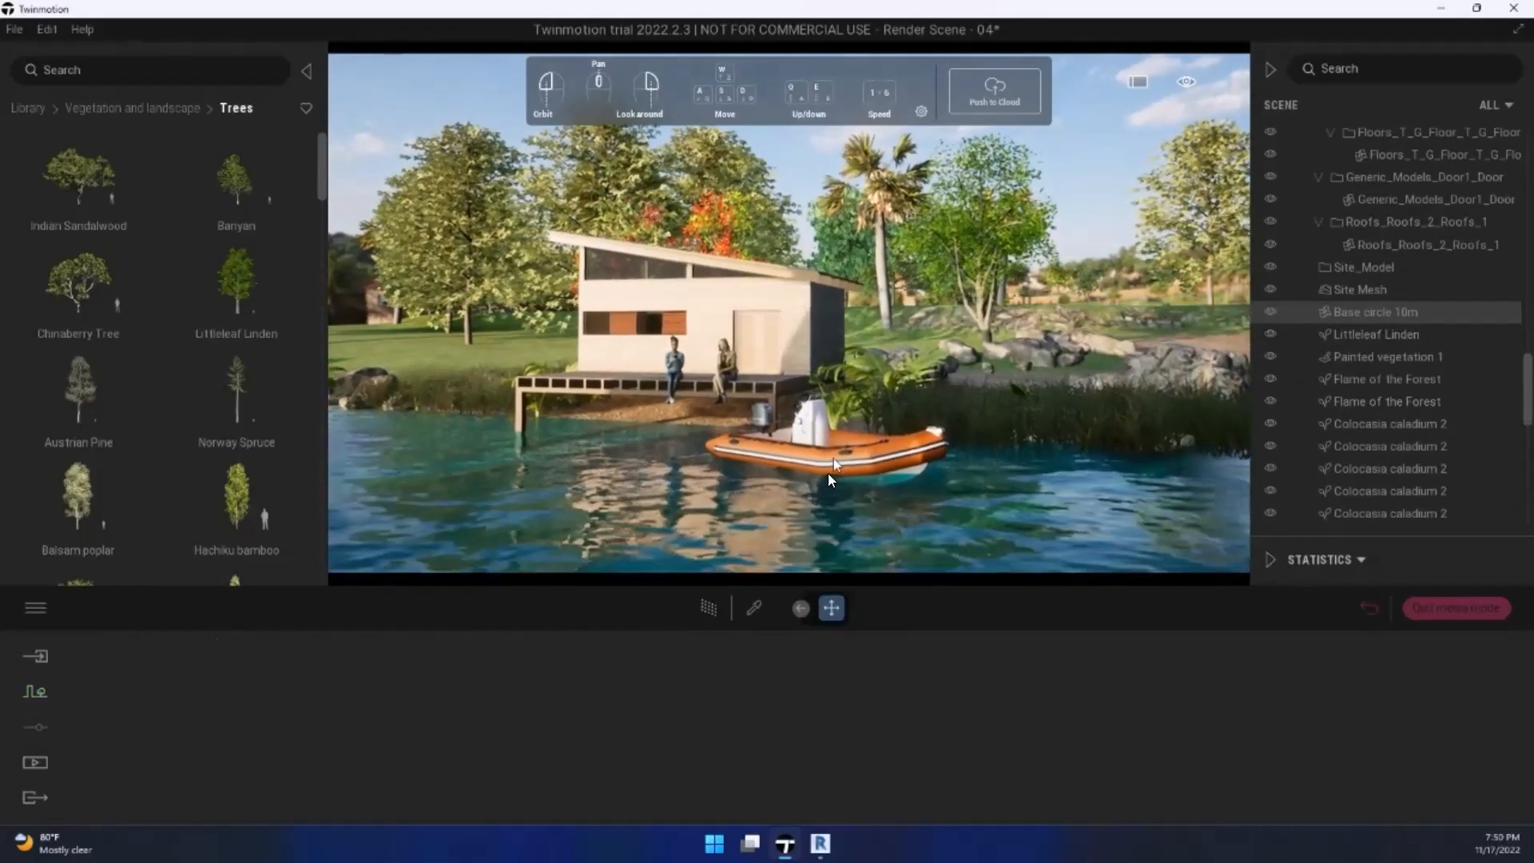
# Step: Reopen Image3's settings from the saved images and frame its view closely on the boathouse deck and the boat
pyautogui.click(40, 766)
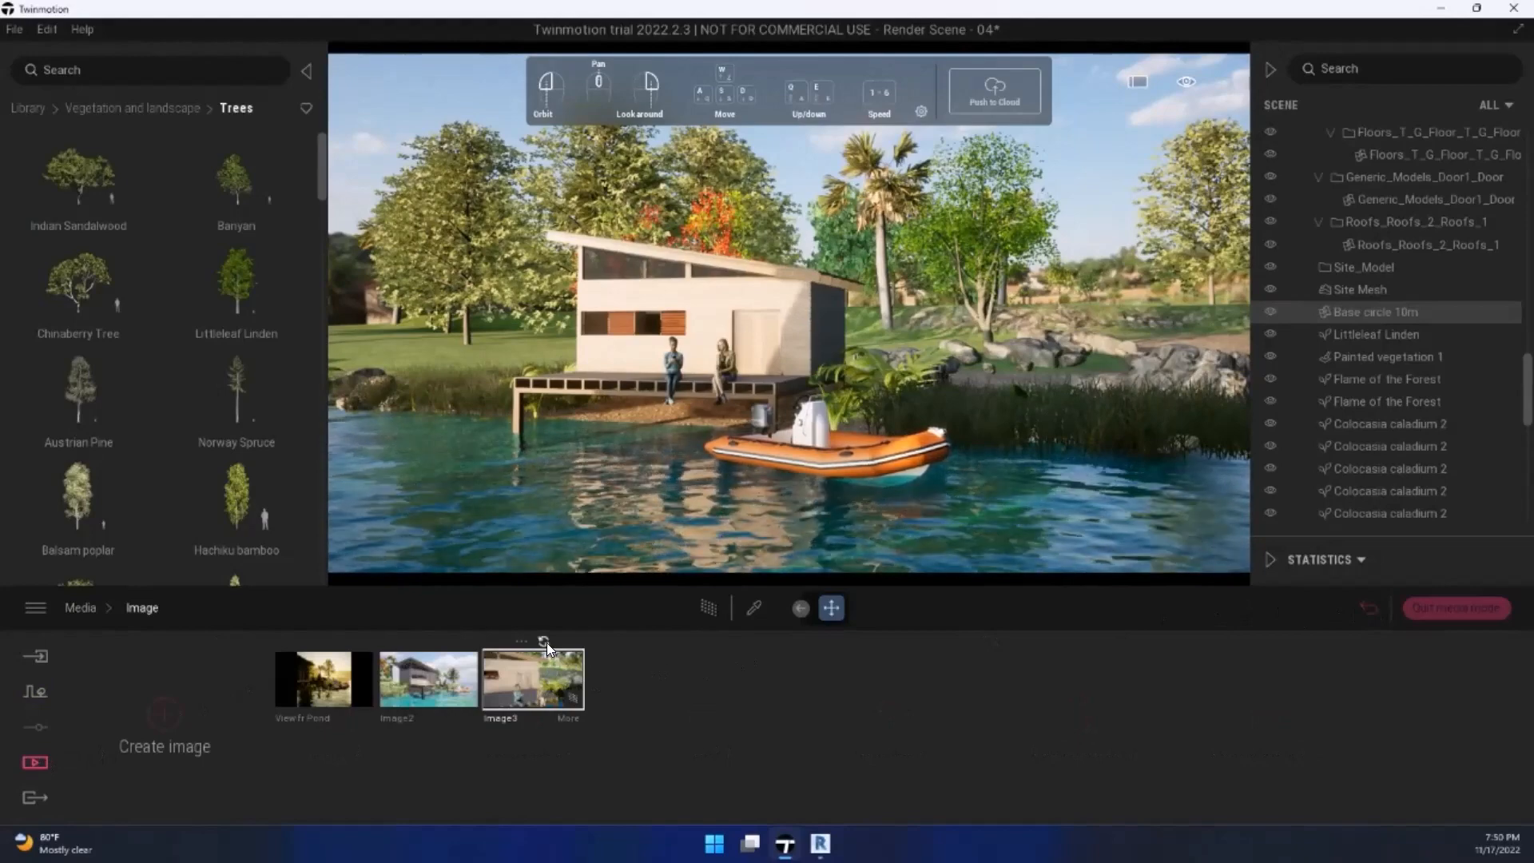
pyautogui.click(566, 717)
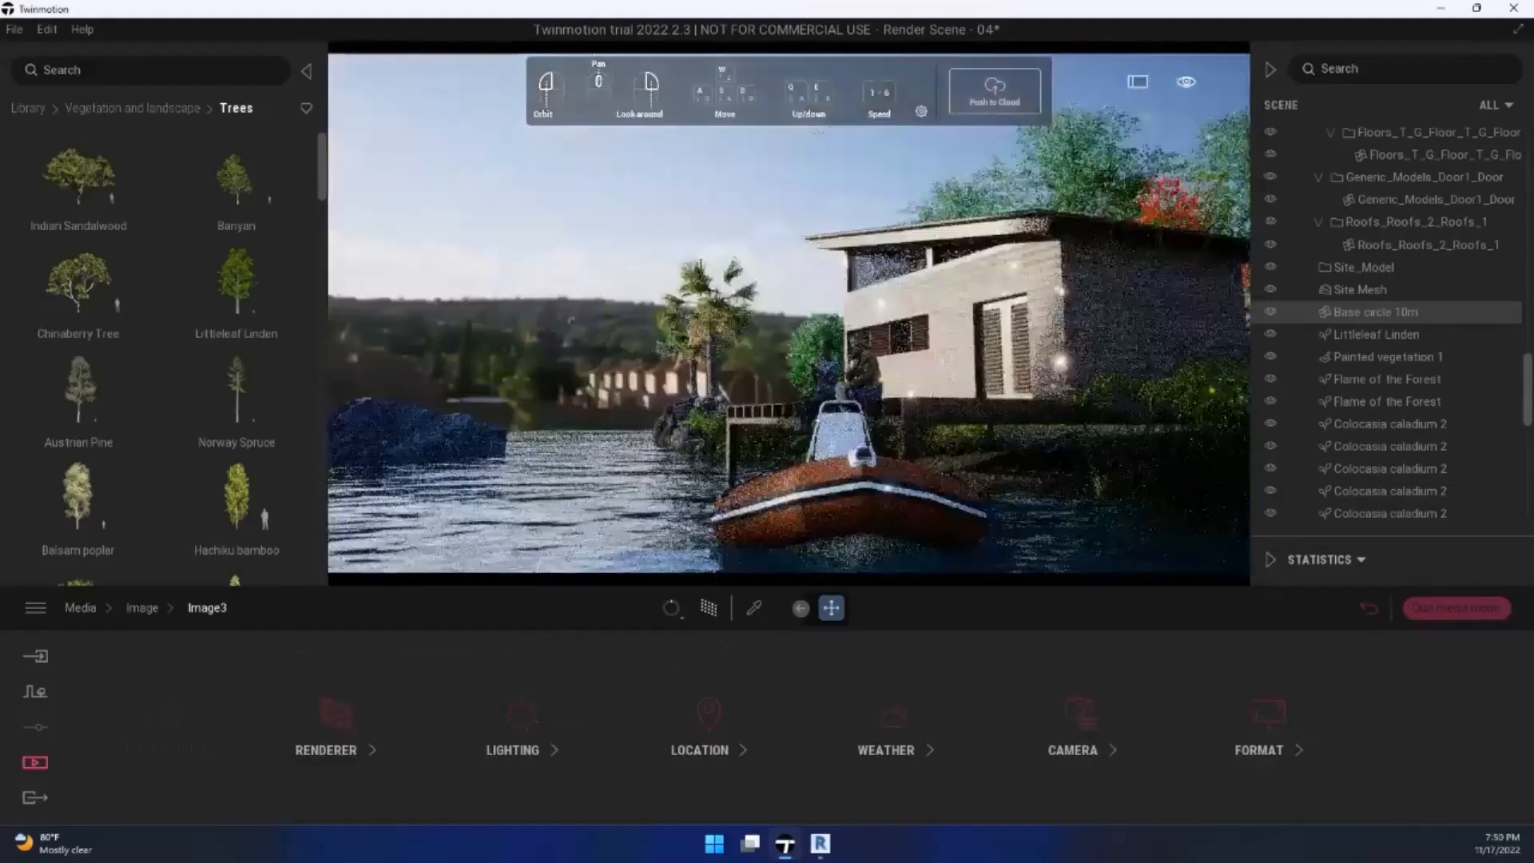
pyautogui.press('w')
pyautogui.moveTo(1039, 383); pyautogui.dragTo(1165, 447, button='right')
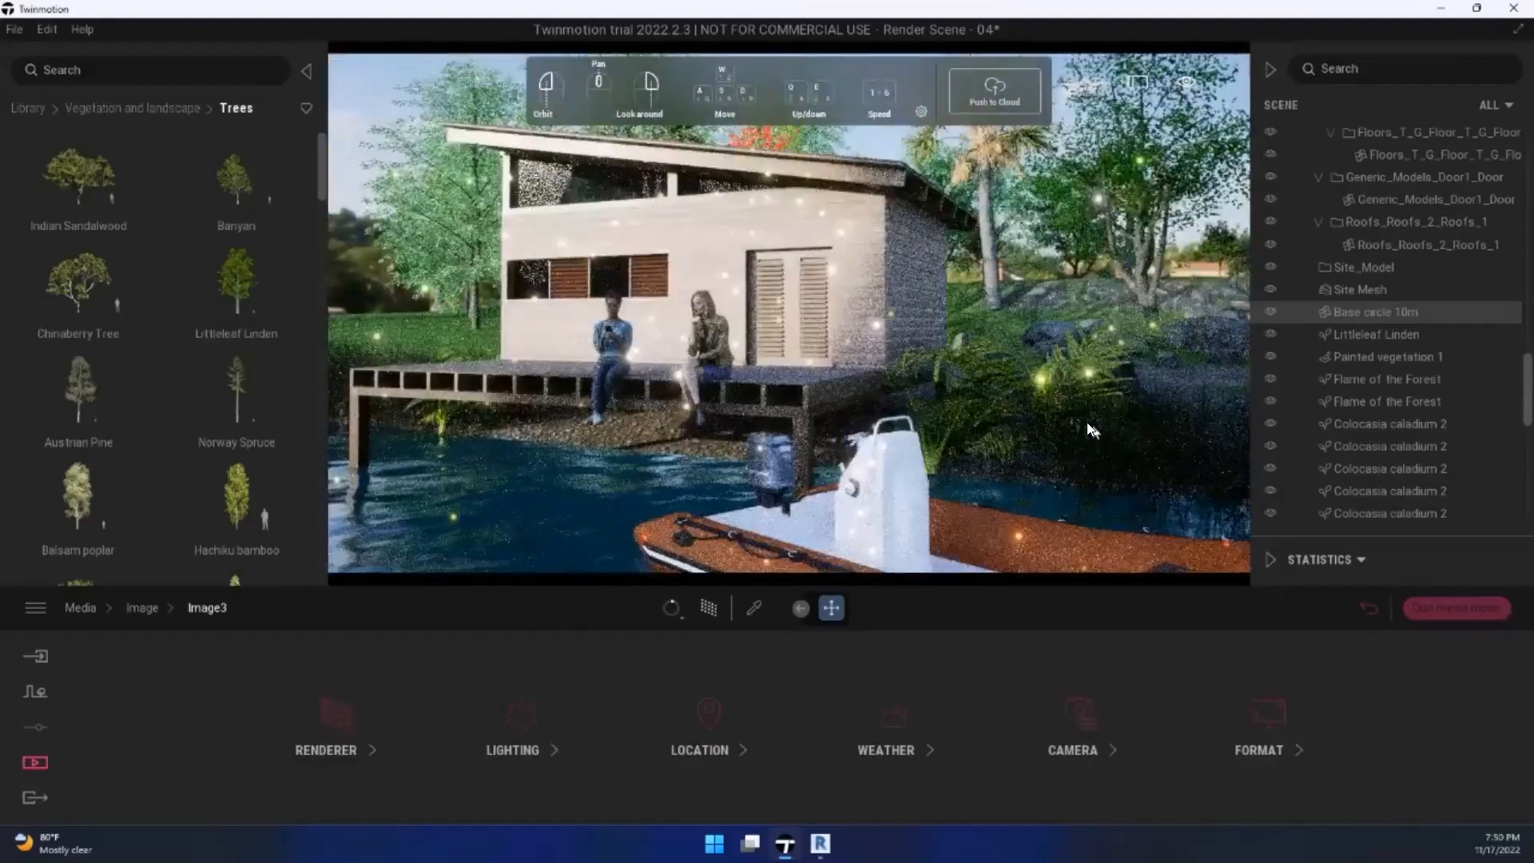
pyautogui.scroll(-3, 996, 404)
pyautogui.moveTo(932, 386); pyautogui.dragTo(943, 401, button='right')
pyautogui.scroll(-5, 930, 377)
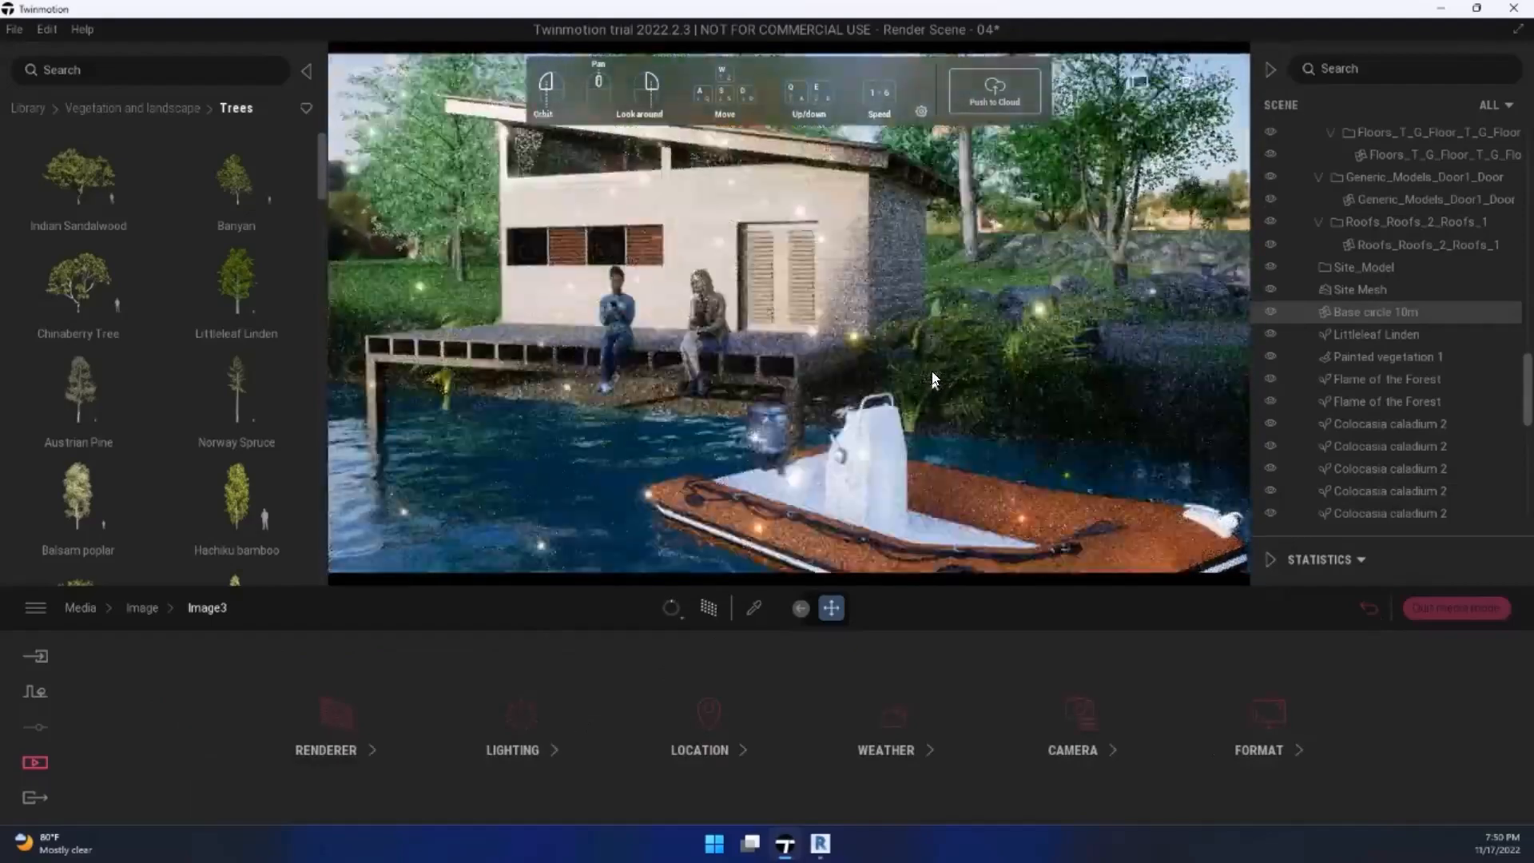
# Step: Frame the whole boathouse deck and boat from farther back, update Image3 with this view and reopen its settings
pyautogui.scroll(-3, 930, 369)
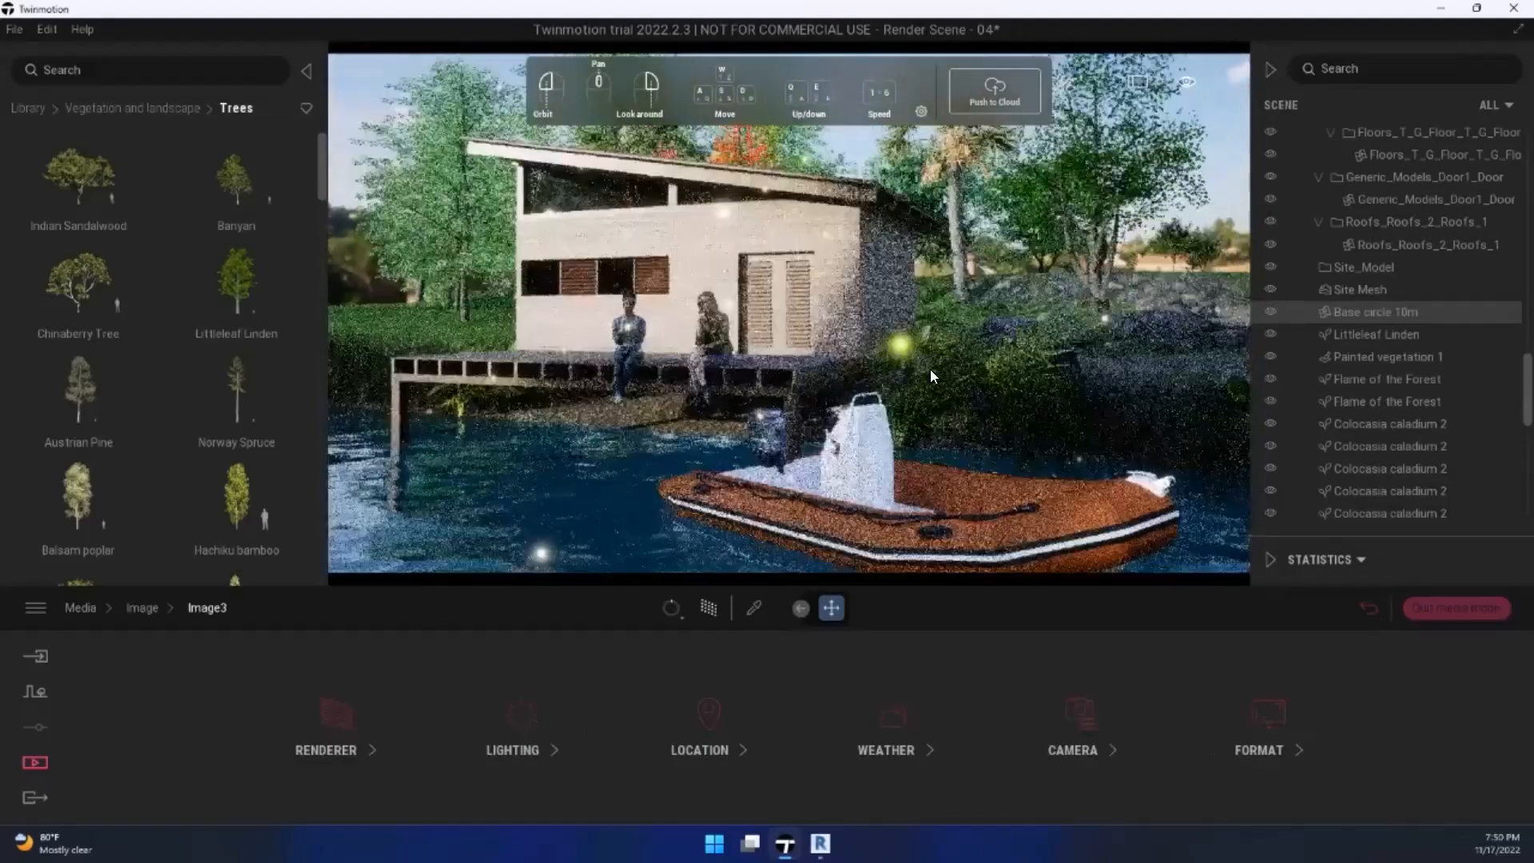
pyautogui.scroll(2, 933, 366)
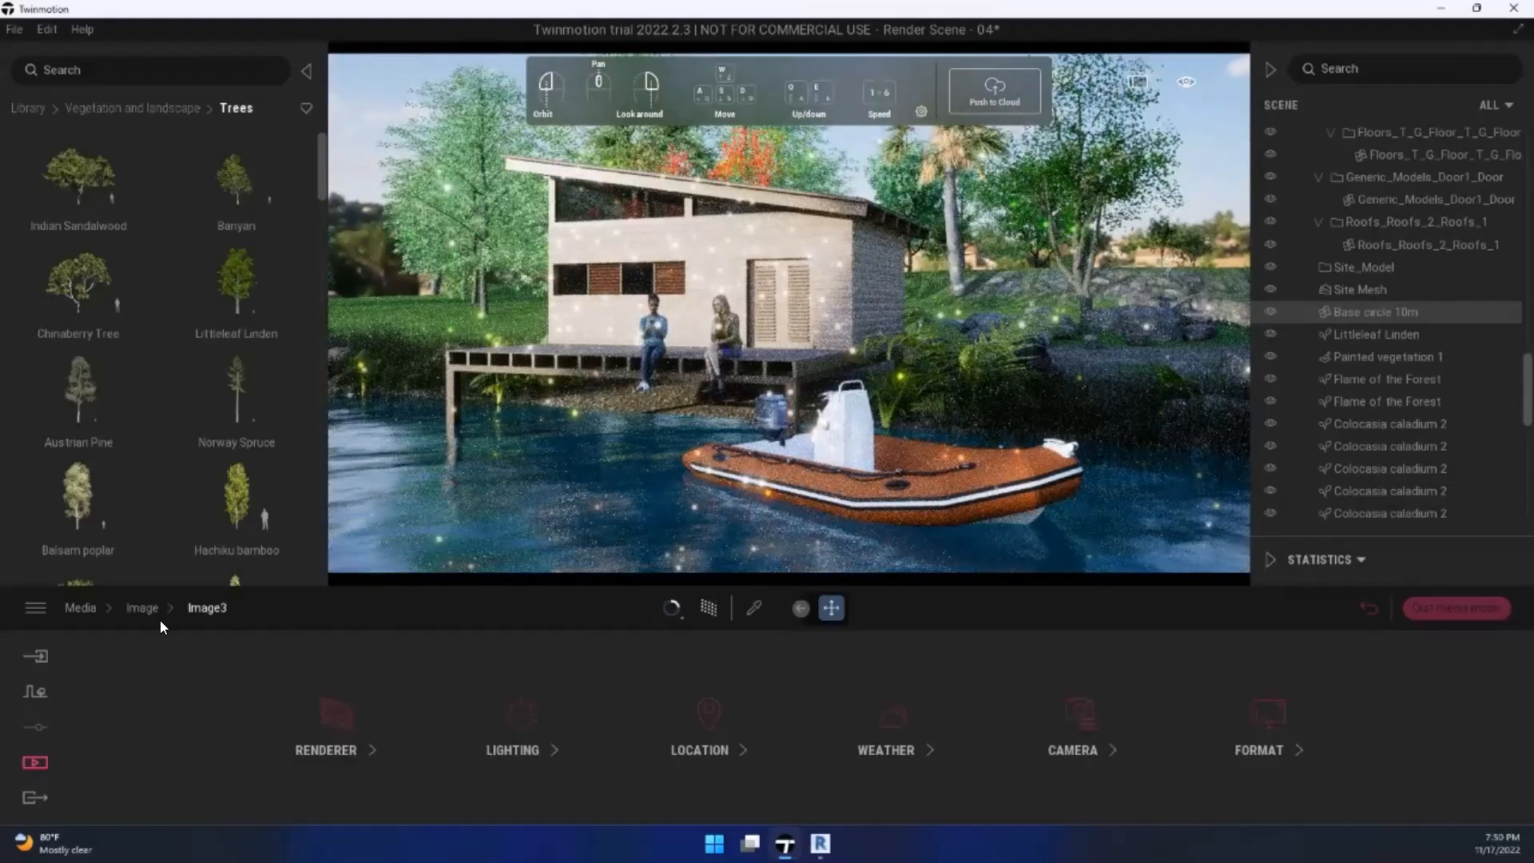
pyautogui.click(156, 614)
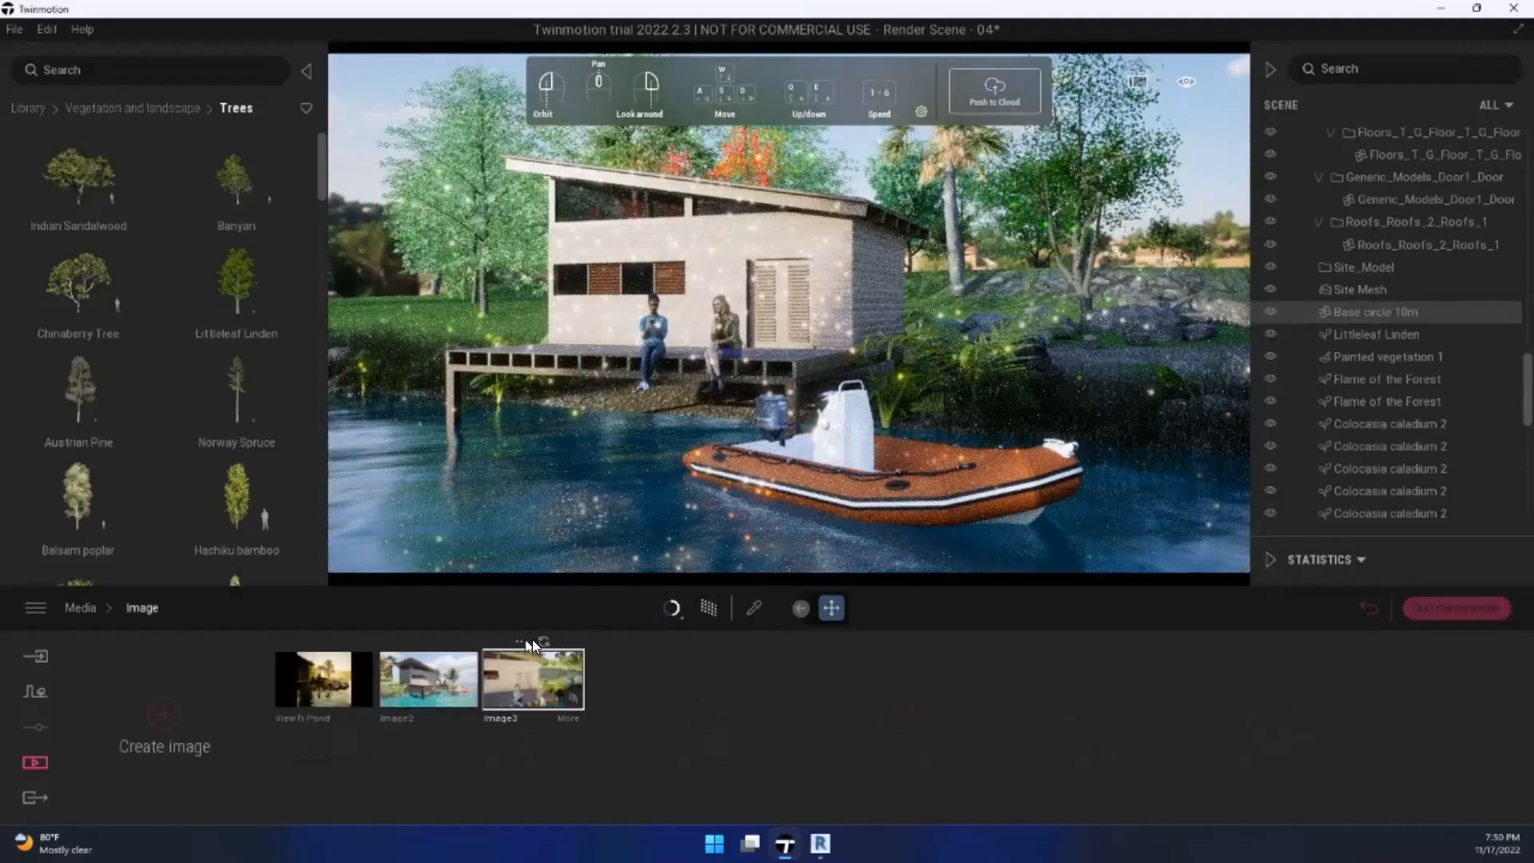
pyautogui.click(543, 642)
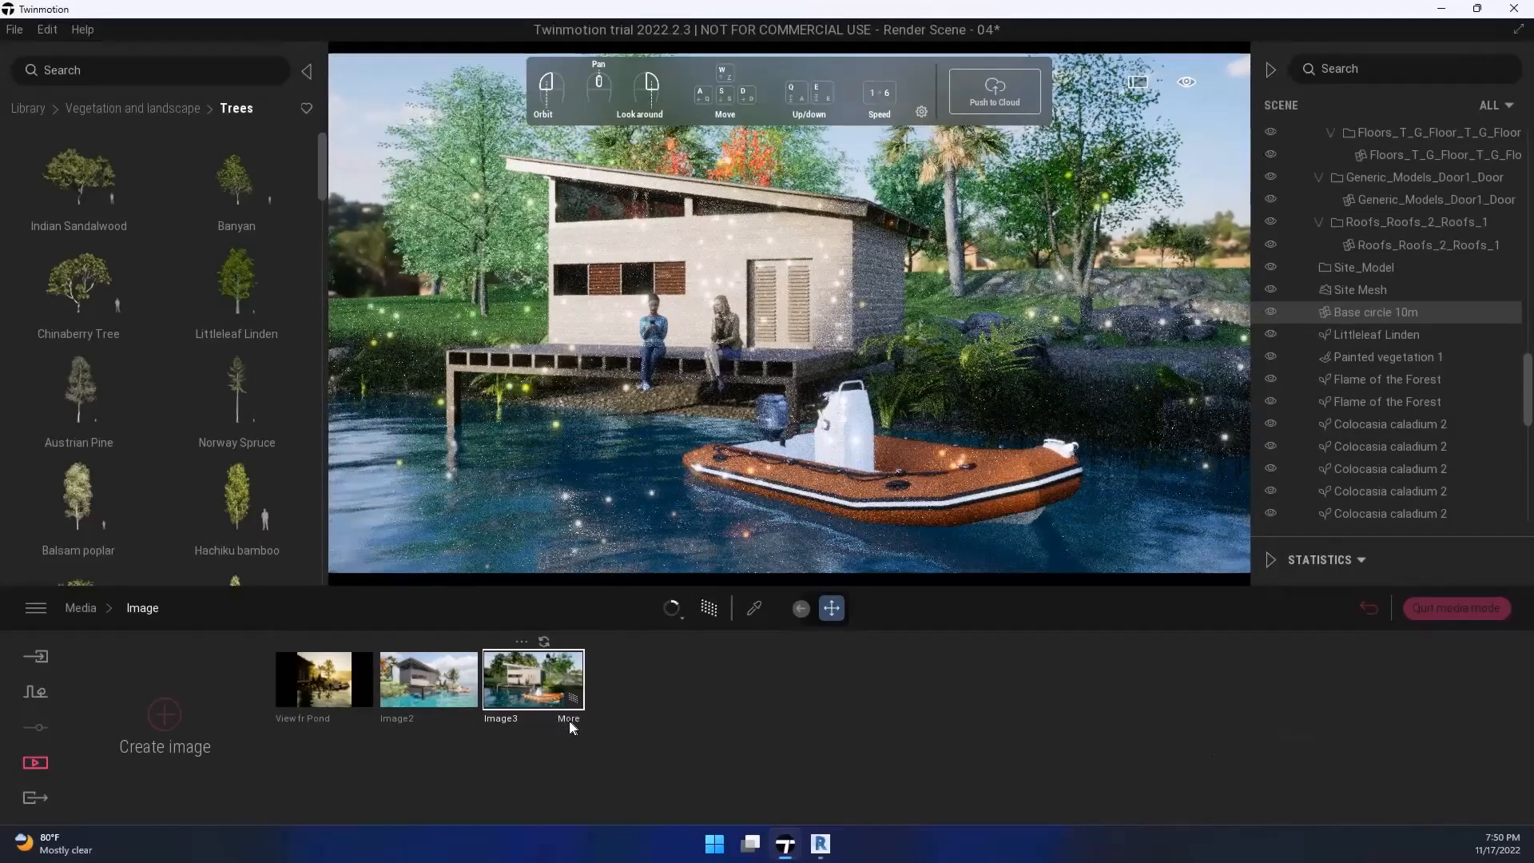
pyautogui.click(569, 719)
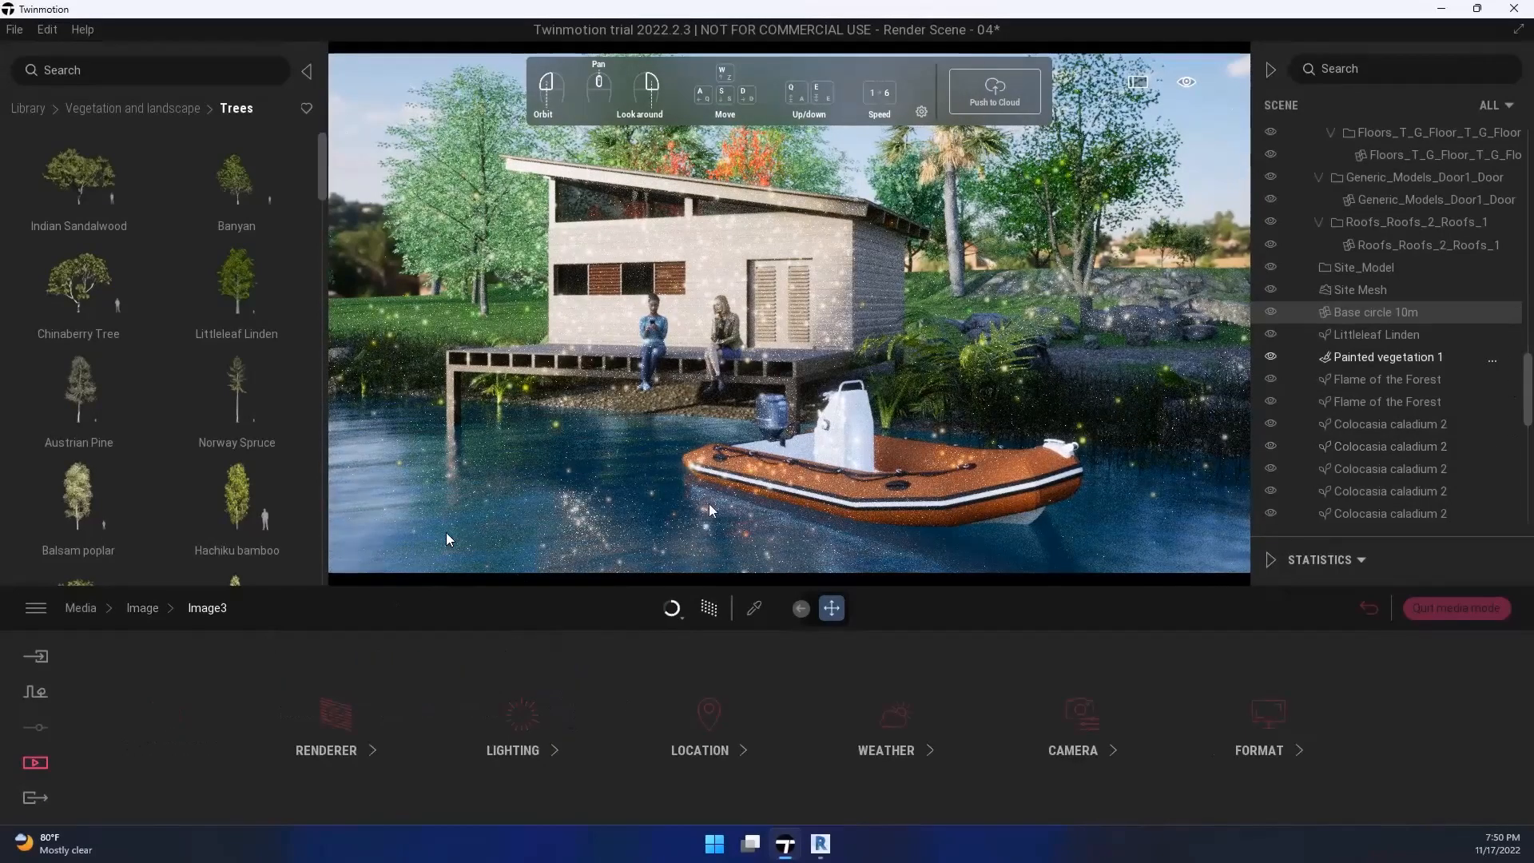
# Step: Turn off path tracing and toggle the visibility of Base circle 10m to check that it is the water surface
pyautogui.click(708, 610)
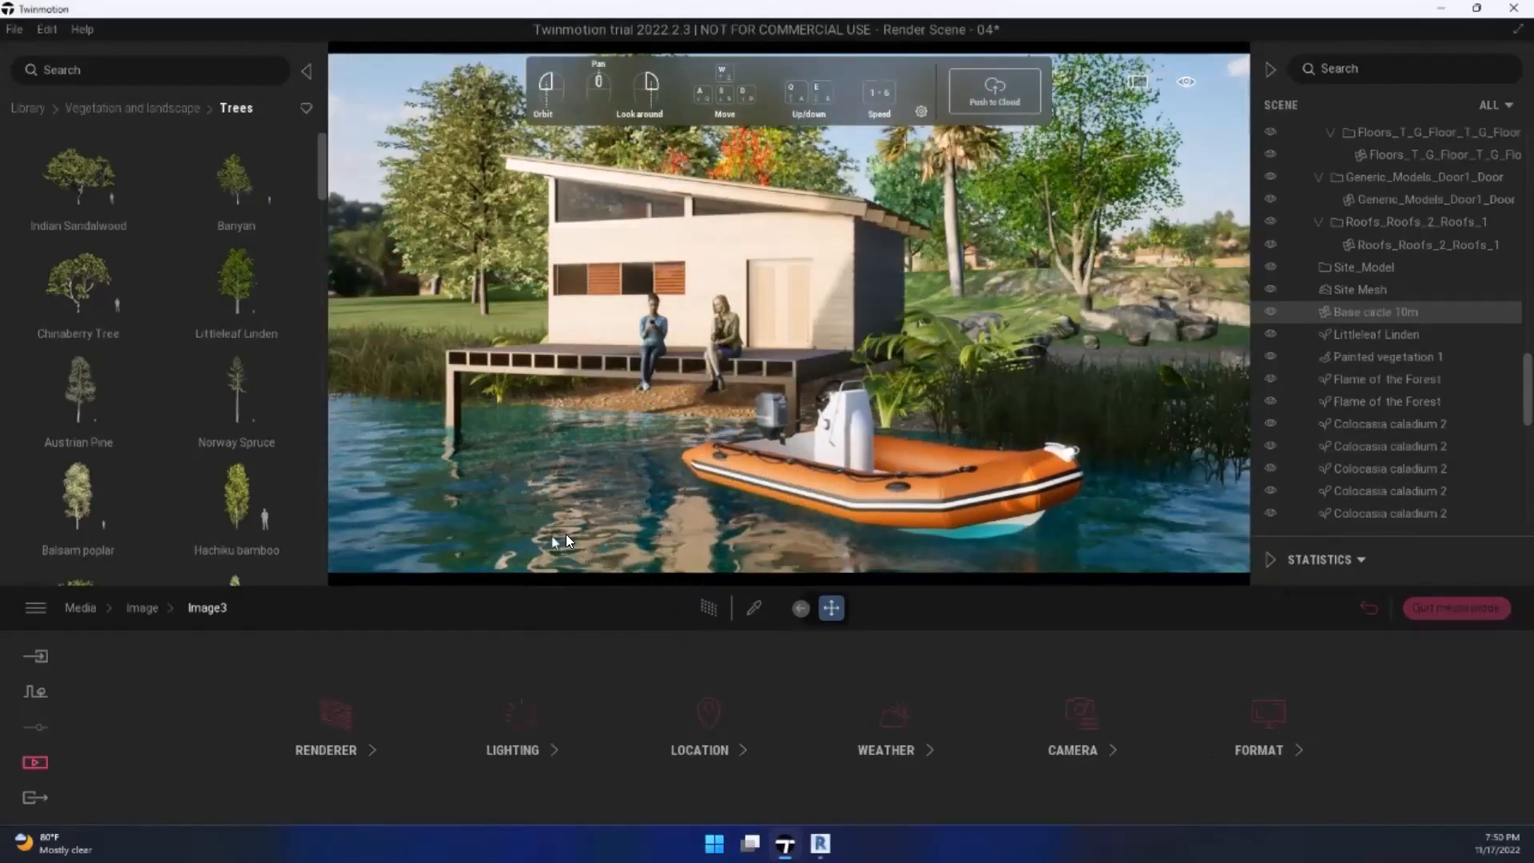
pyautogui.click(415, 318)
pyautogui.click(427, 447)
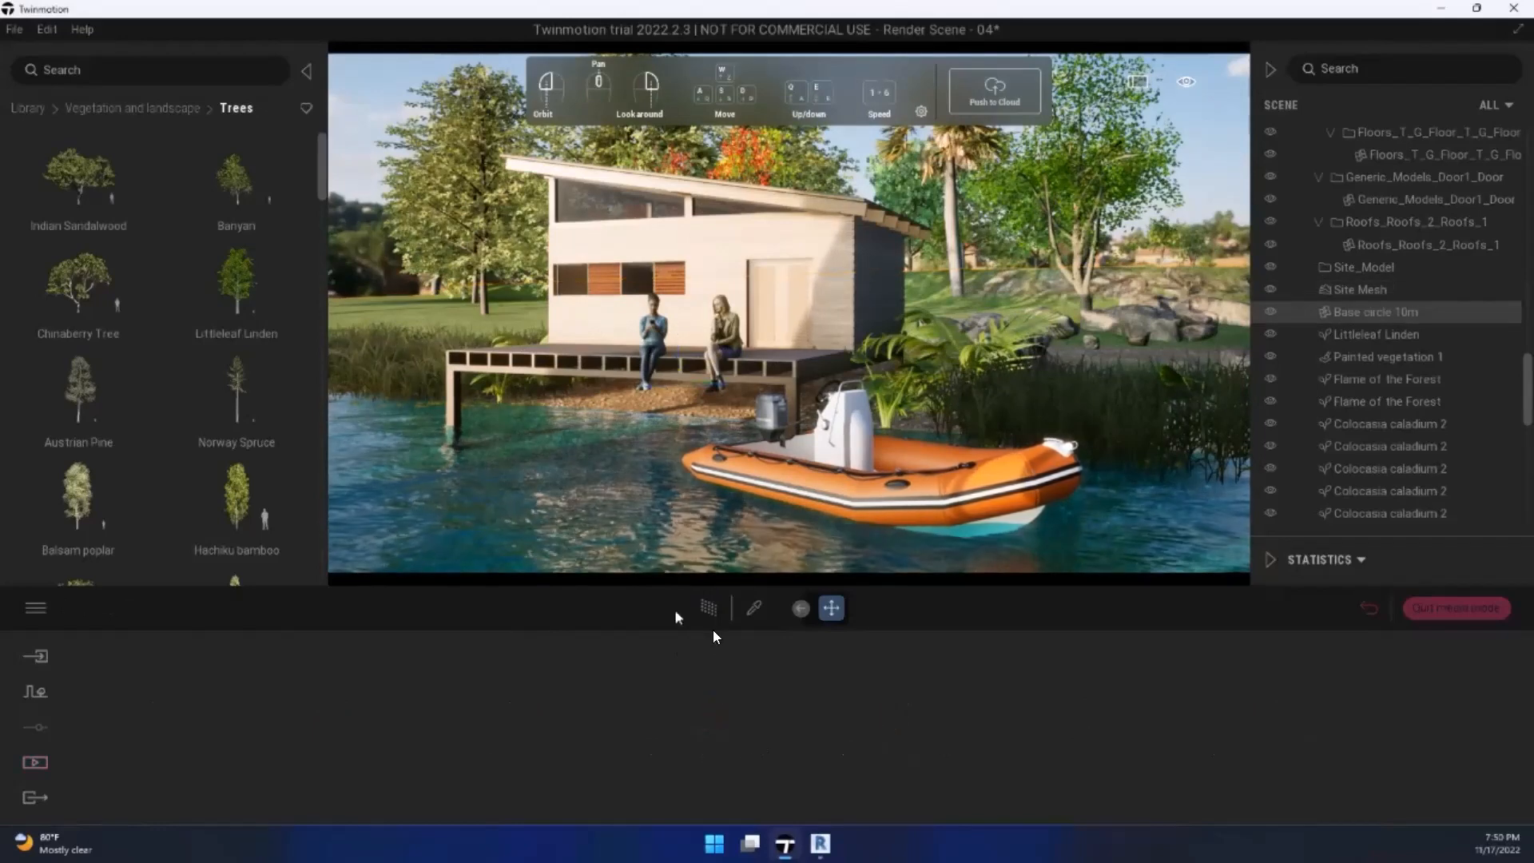
pyautogui.scroll(-5, 1431, 361)
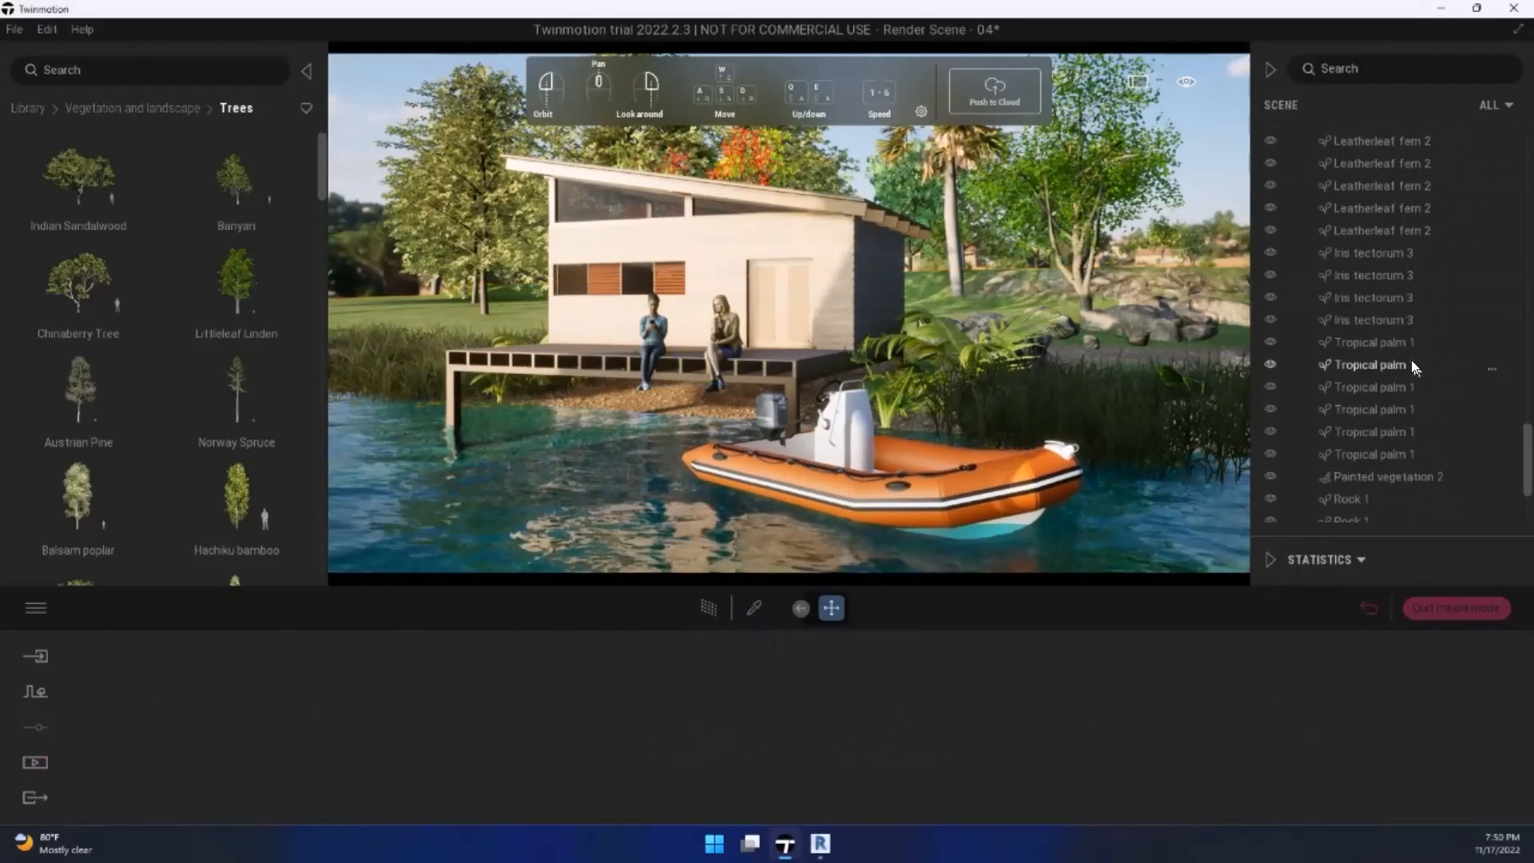
pyautogui.scroll(5, 1411, 364)
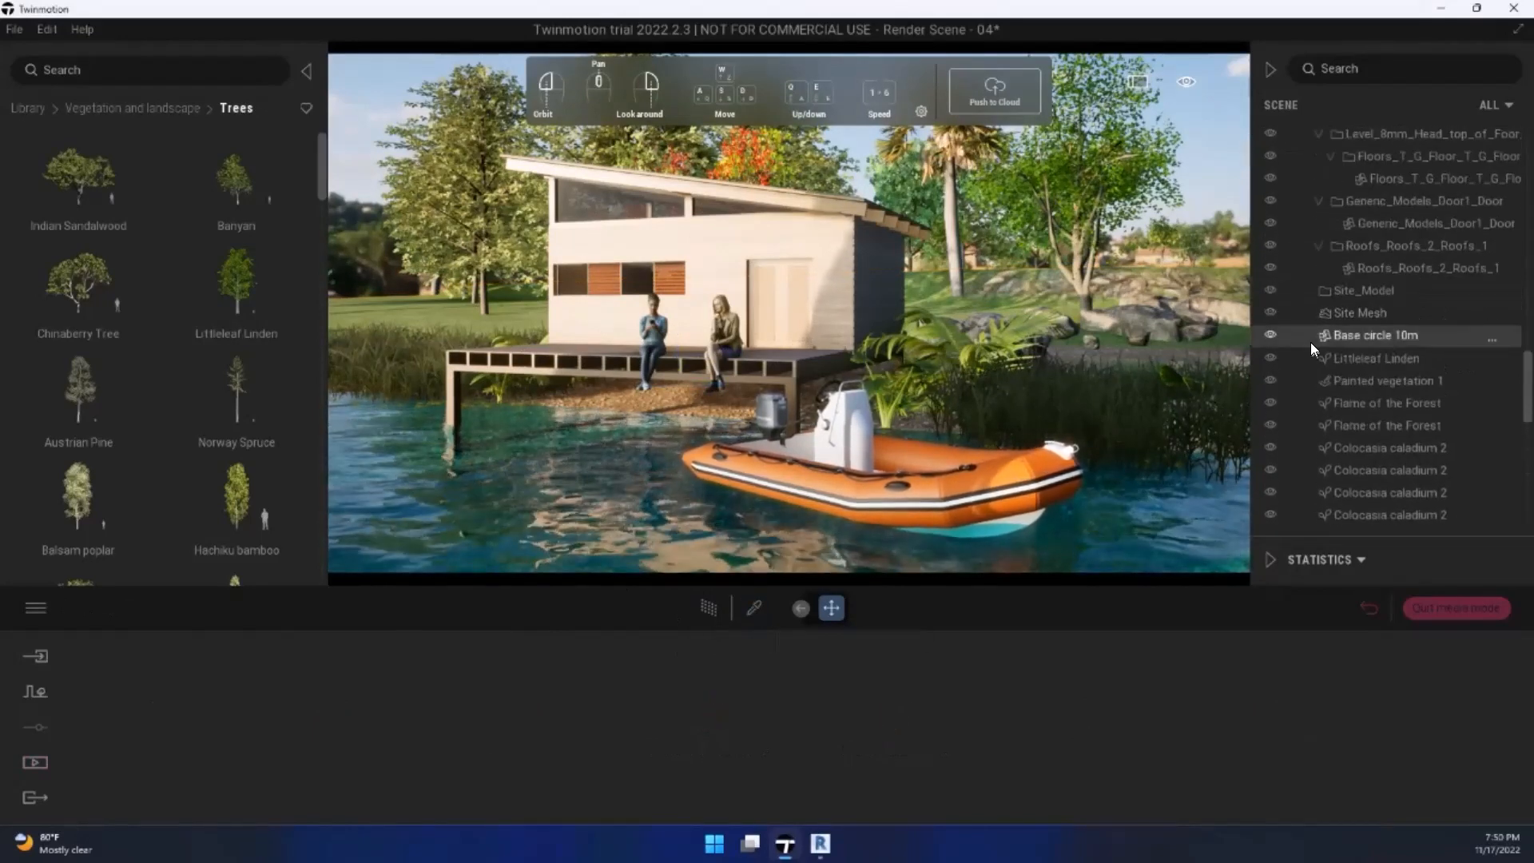
pyautogui.click(1270, 335)
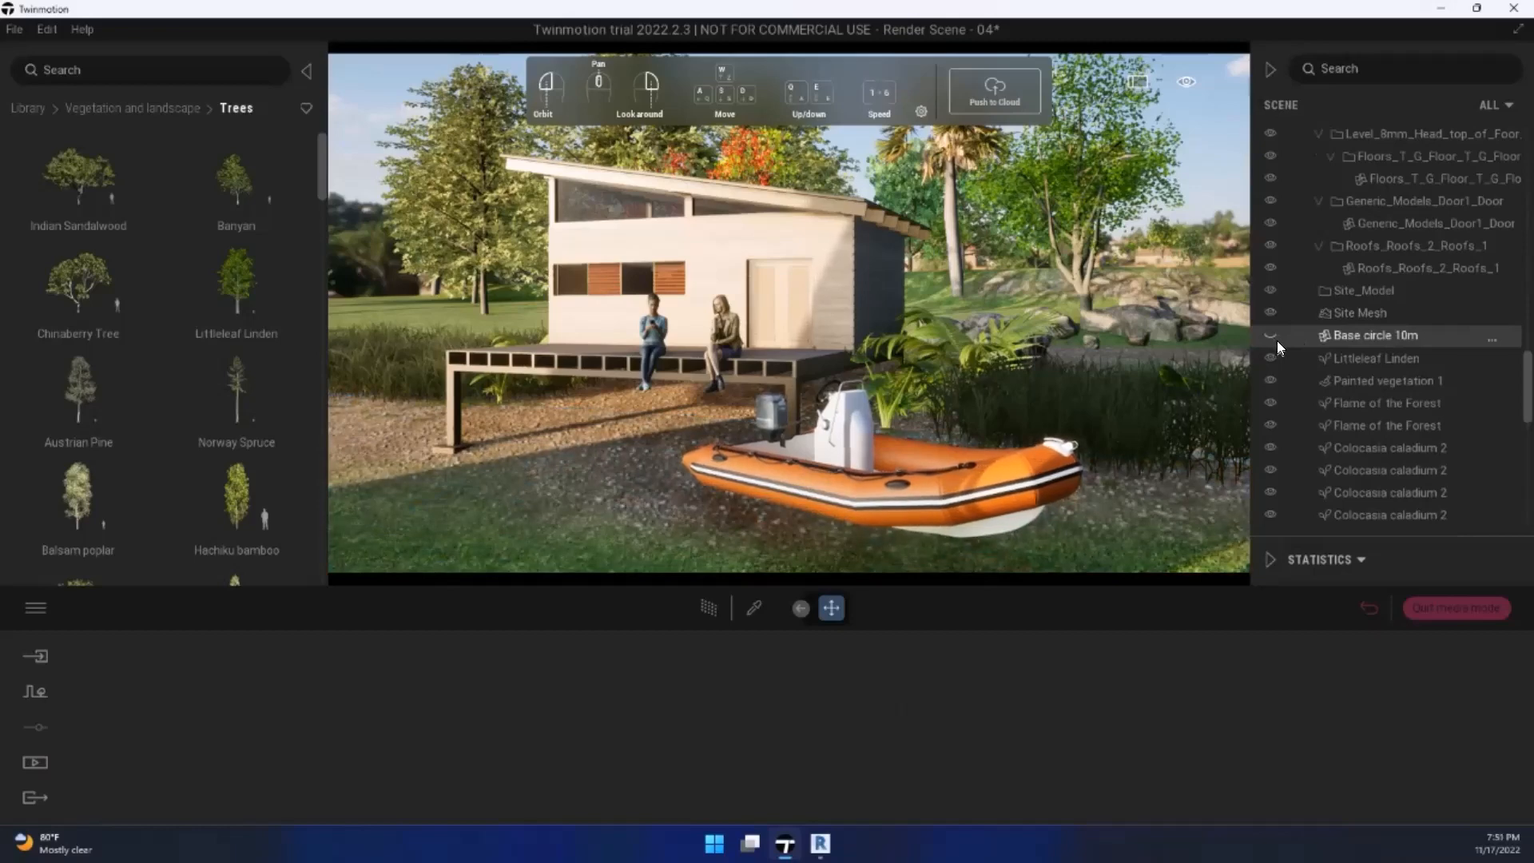
pyautogui.click(1272, 334)
# Step: Copy Base circle 10m as an instance, place it at the same scene list level as the original, and hide the lower entry
pyautogui.rightClick(1363, 331)
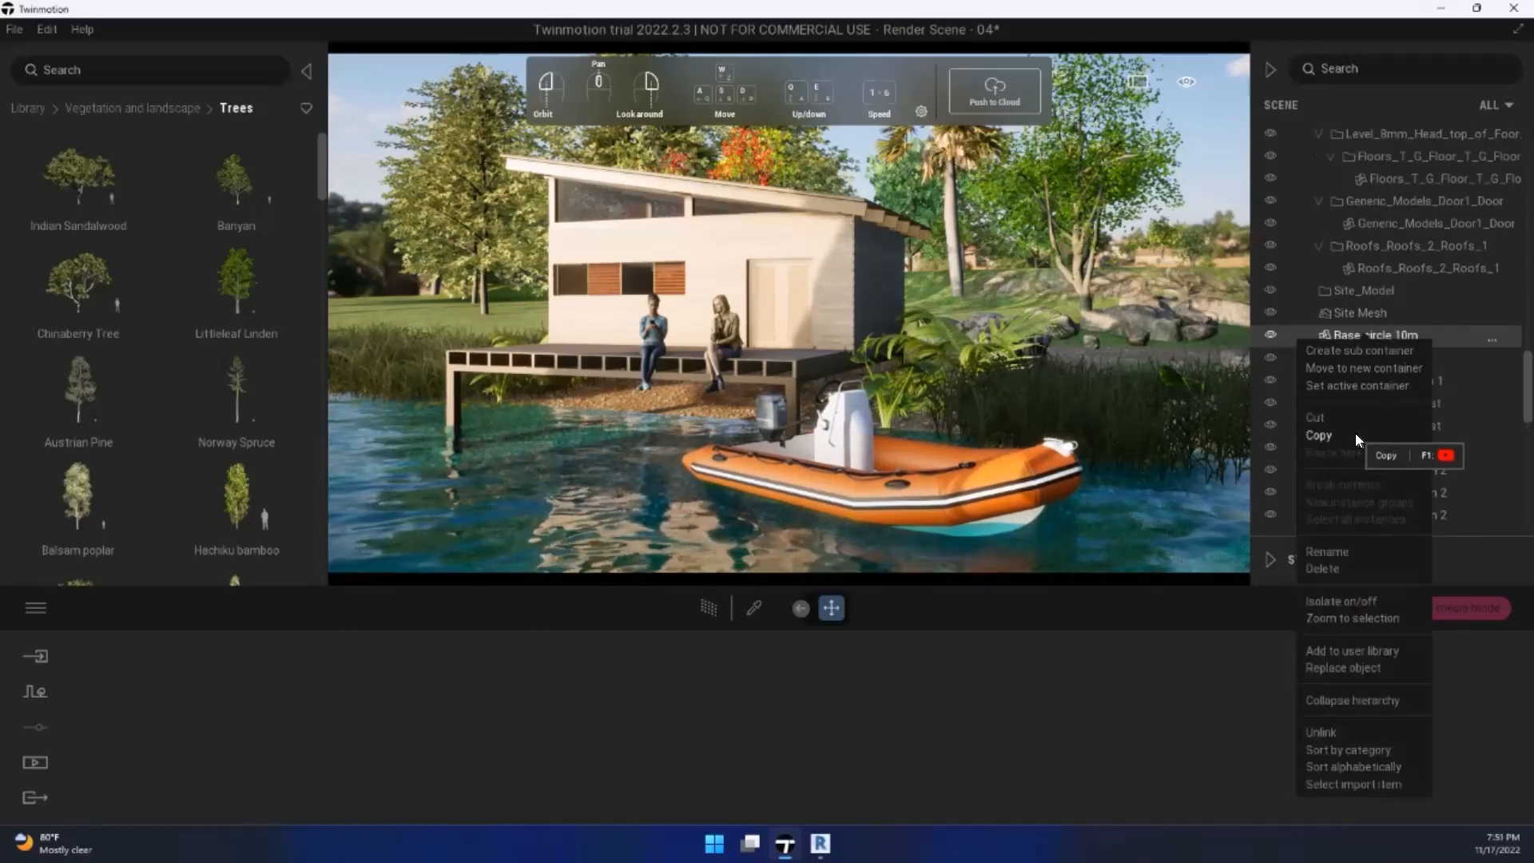
pyautogui.click(1355, 433)
pyautogui.rightClick(1382, 341)
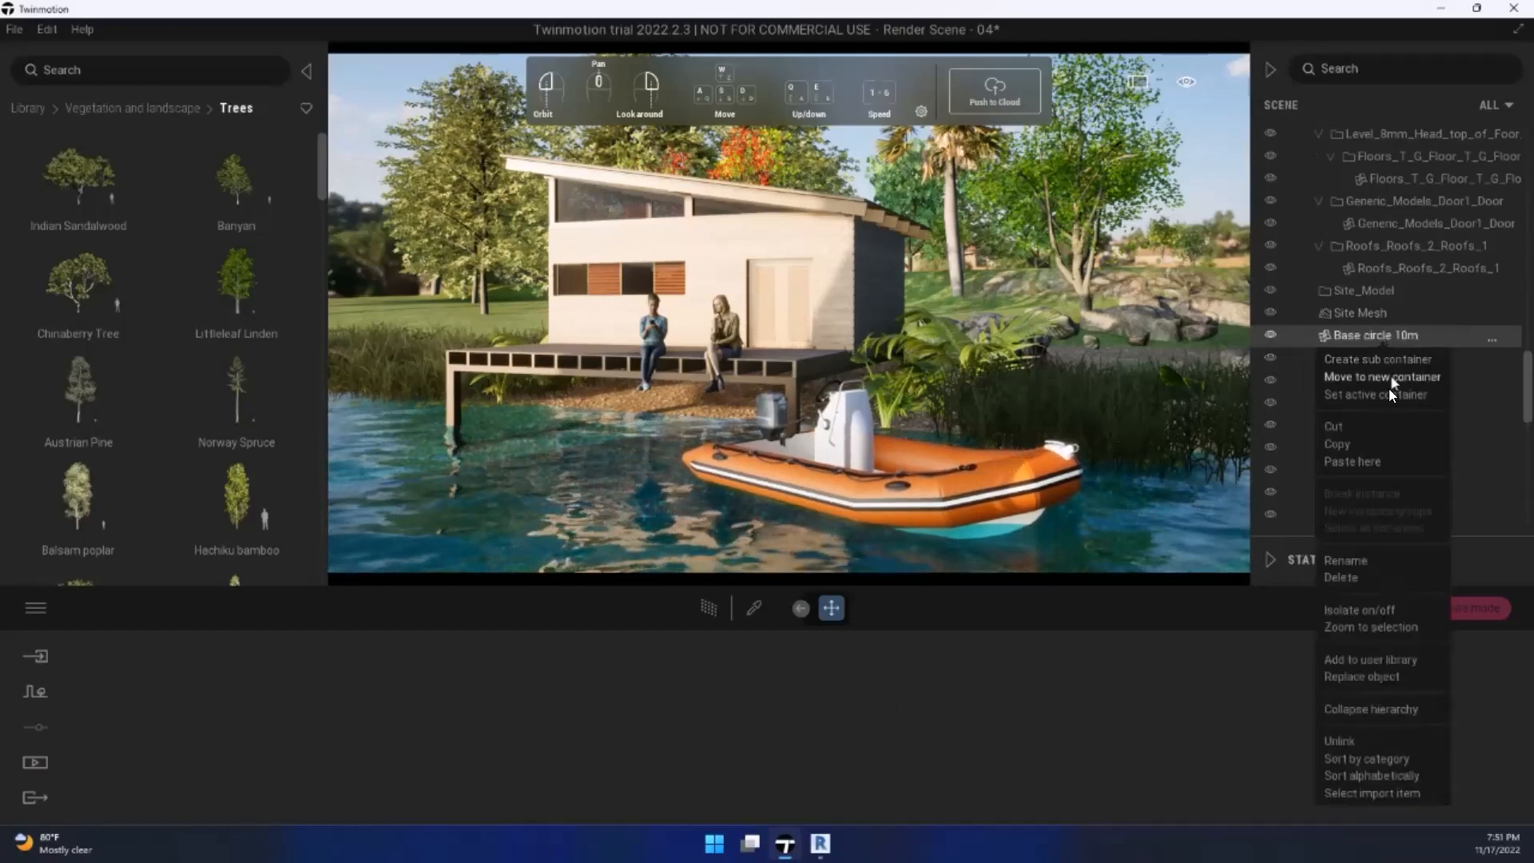
pyautogui.click(1365, 462)
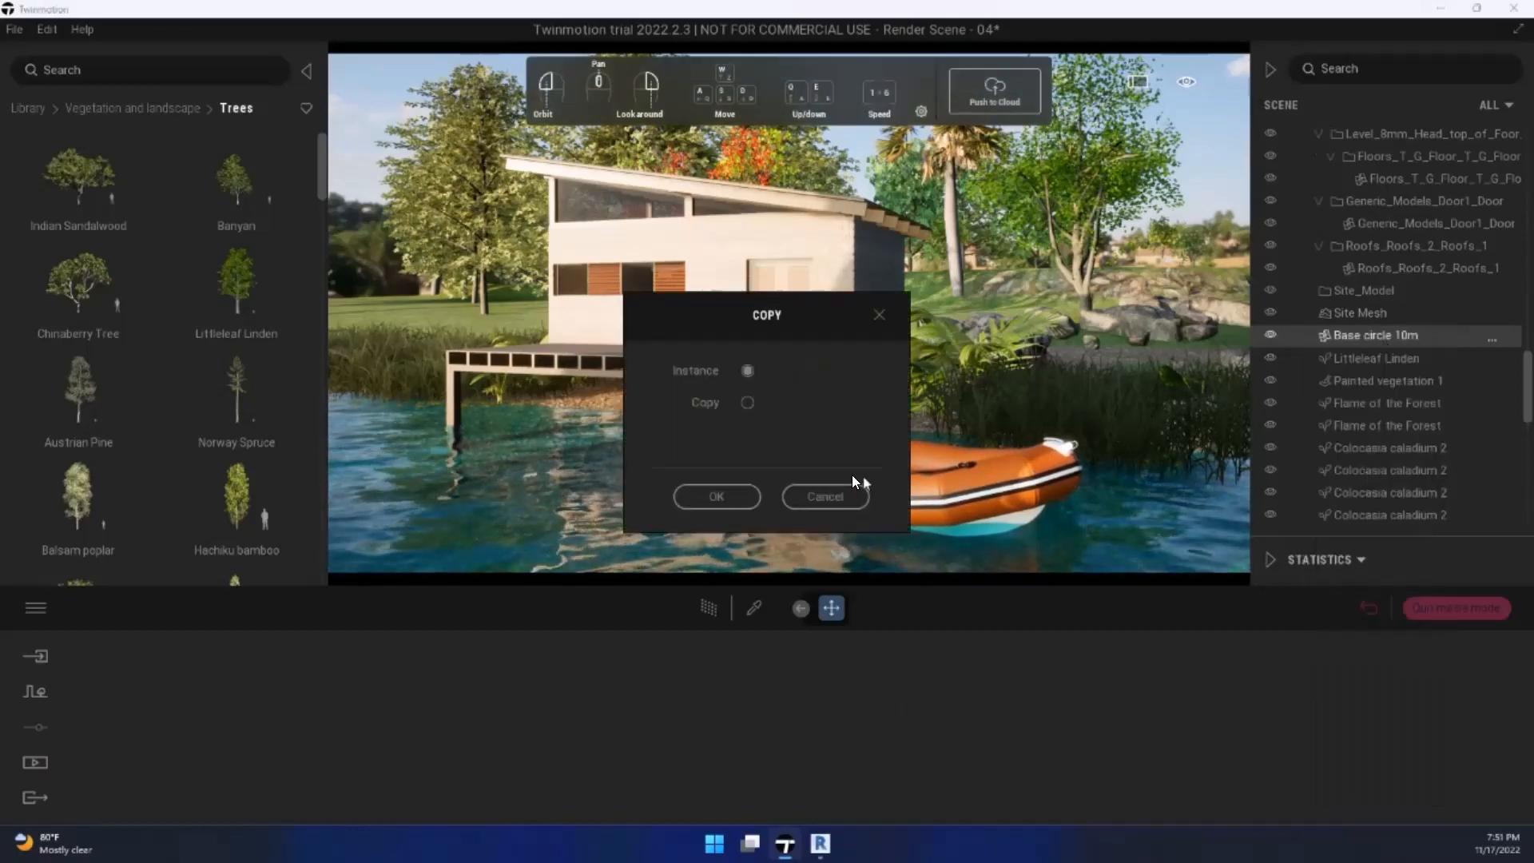
pyautogui.click(716, 496)
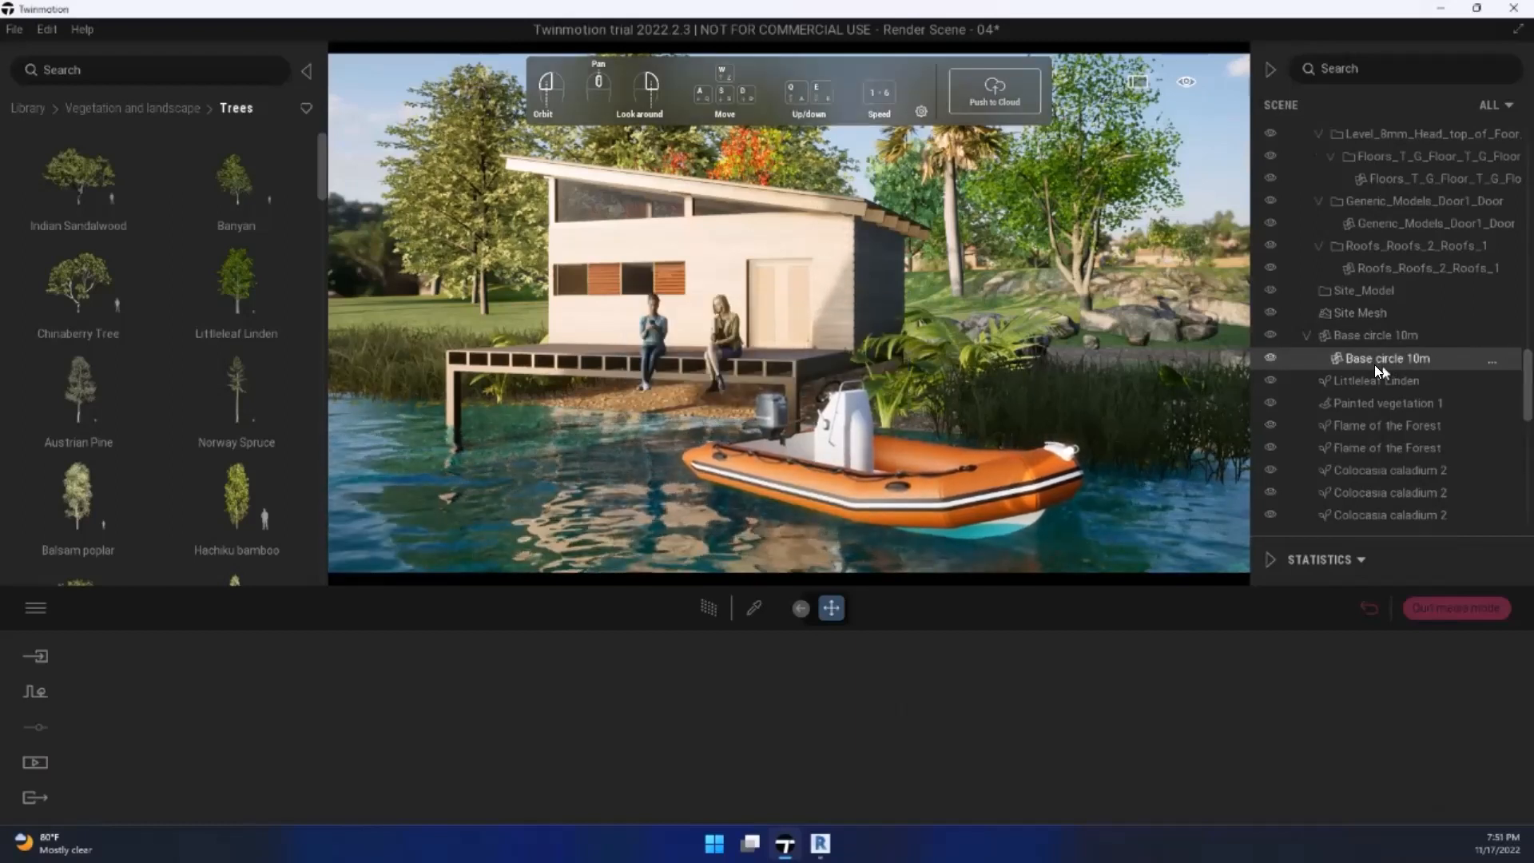
pyautogui.moveTo(1376, 363); pyautogui.dragTo(1345, 326)
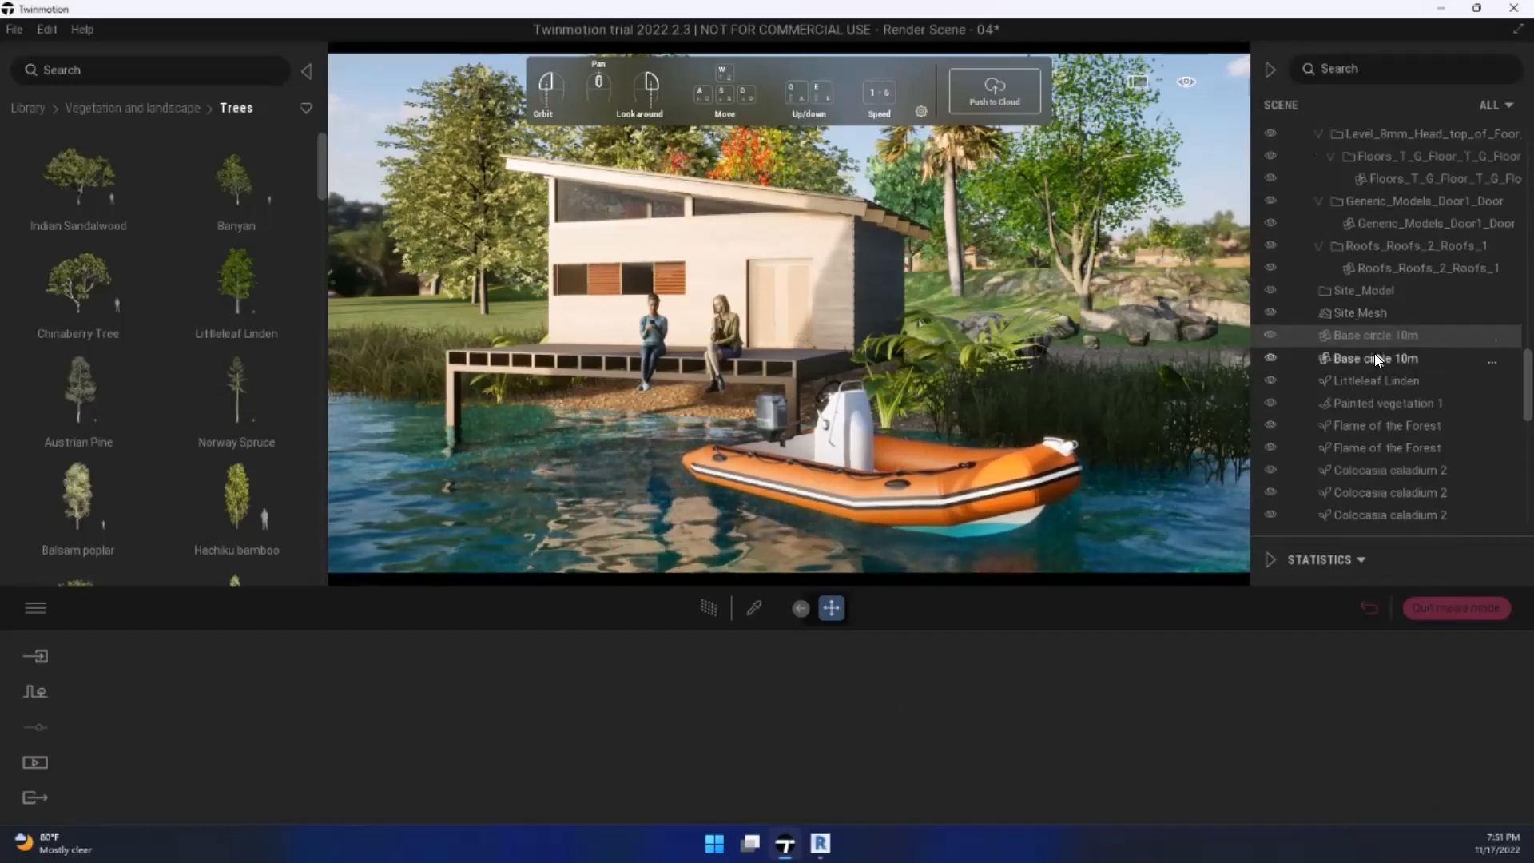
pyautogui.click(1270, 358)
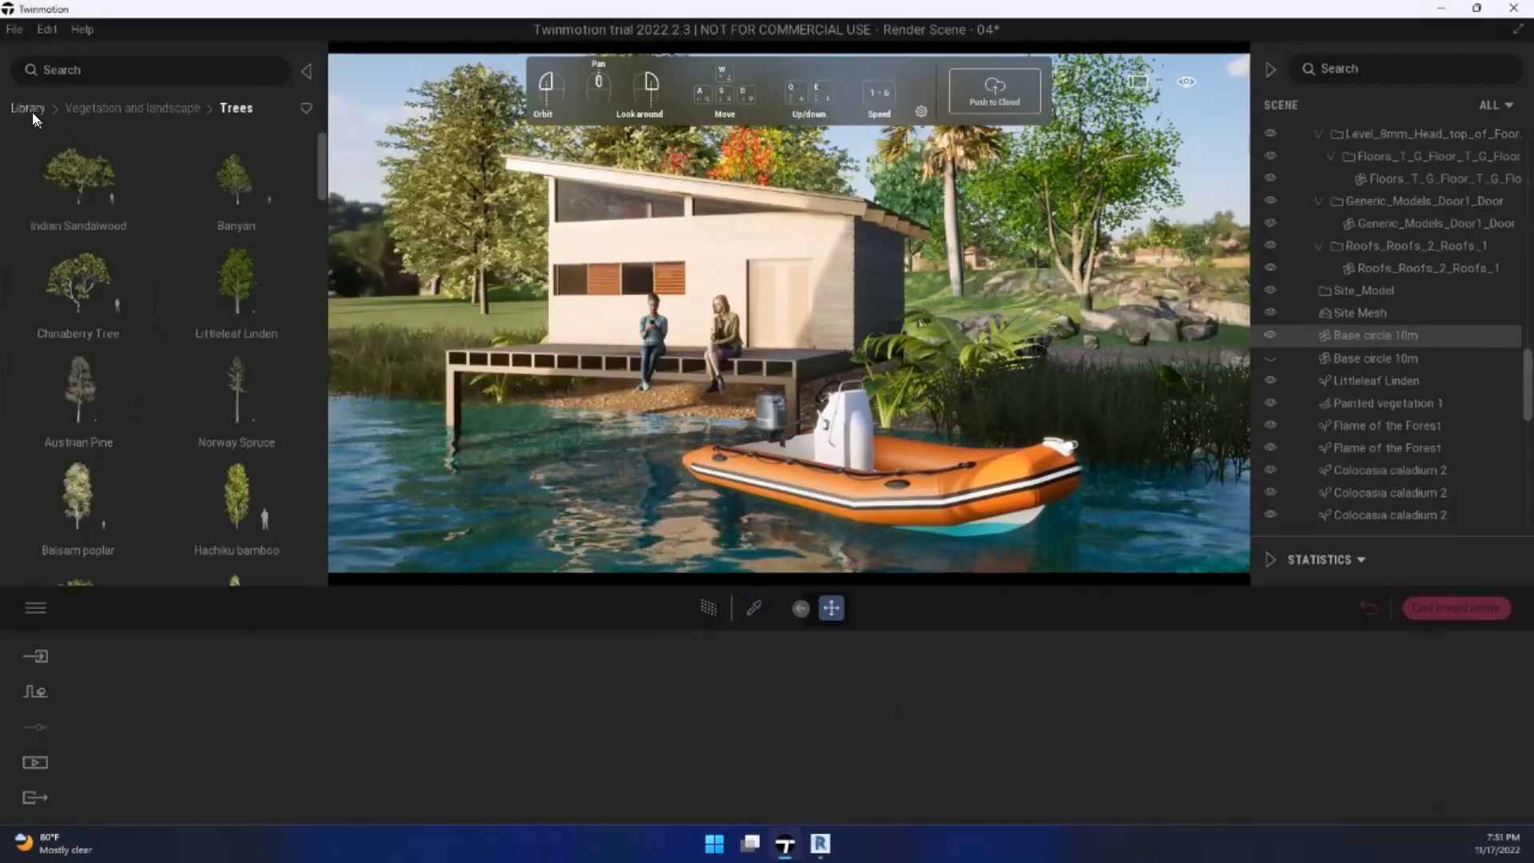
# Step: Apply the Flower pattern glass material from the glass library to the visible water surface
pyautogui.click(29, 108)
pyautogui.click(81, 203)
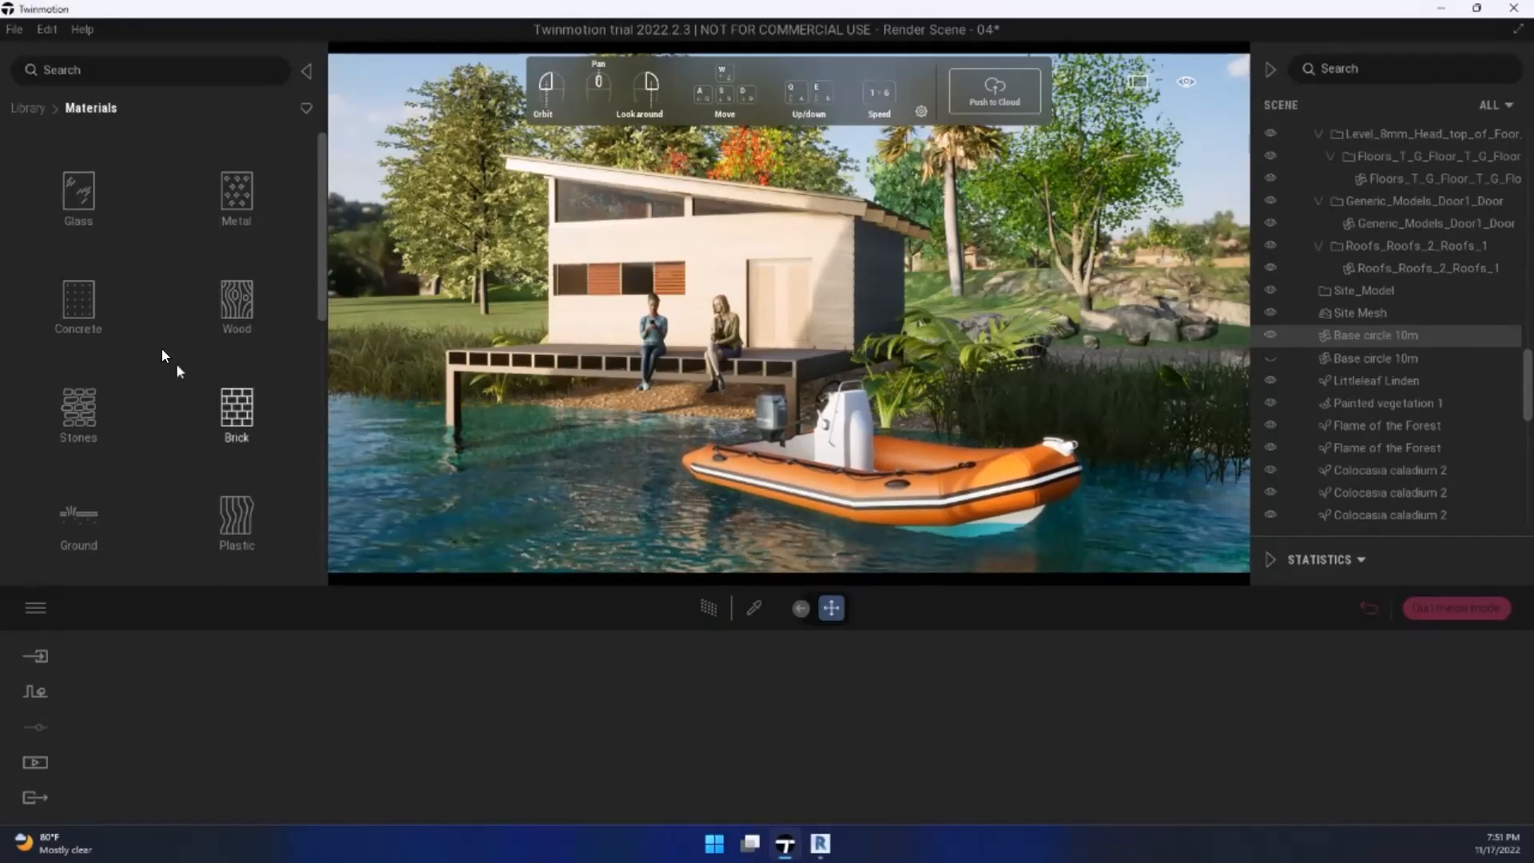
pyautogui.click(85, 199)
pyautogui.scroll(-3, 159, 280)
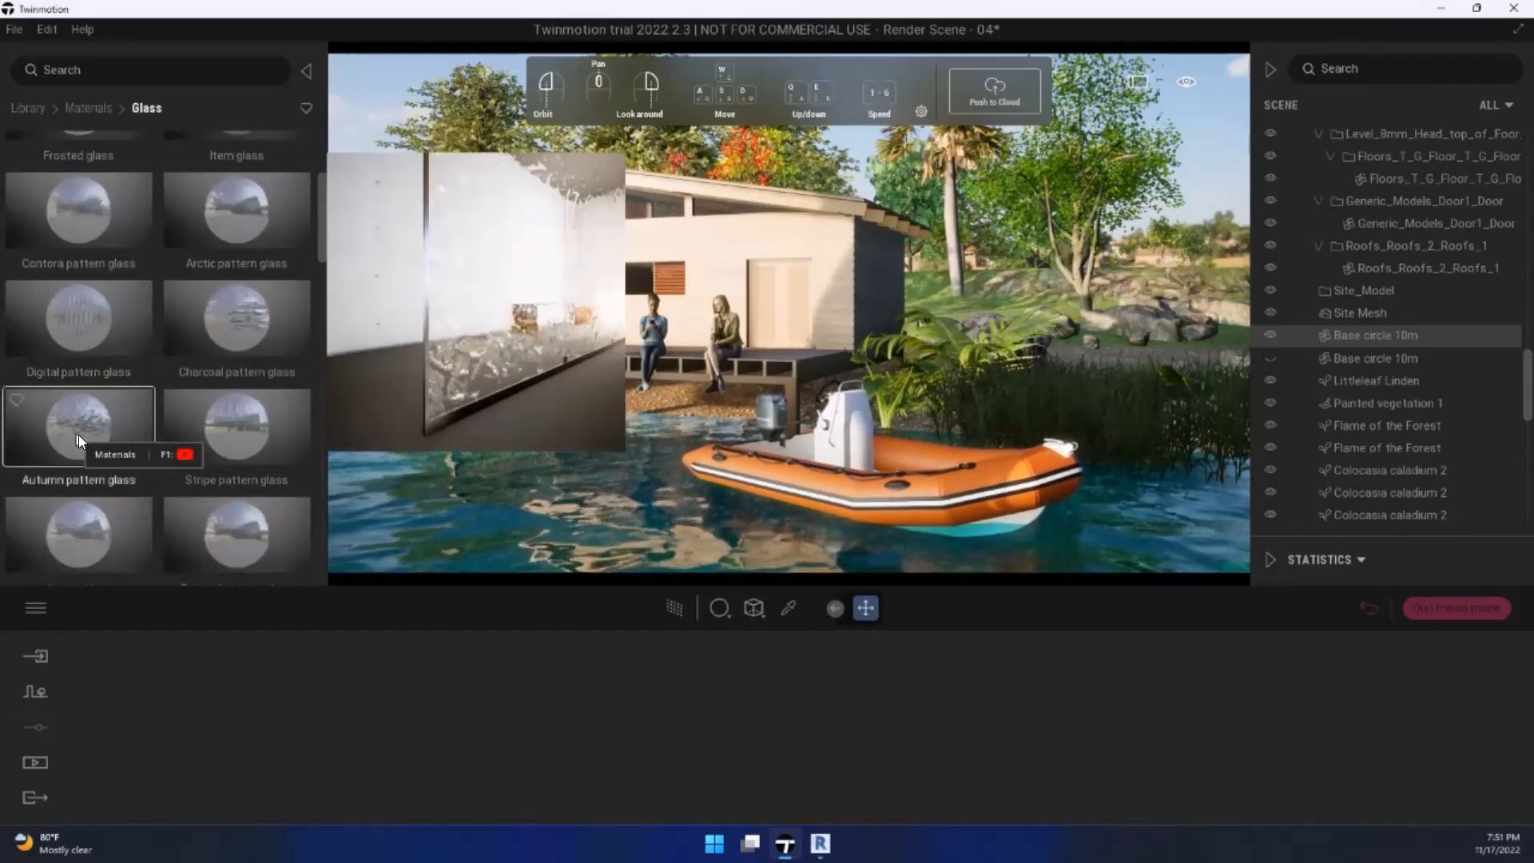
pyautogui.scroll(-1, 78, 435)
pyautogui.scroll(-1, 165, 478)
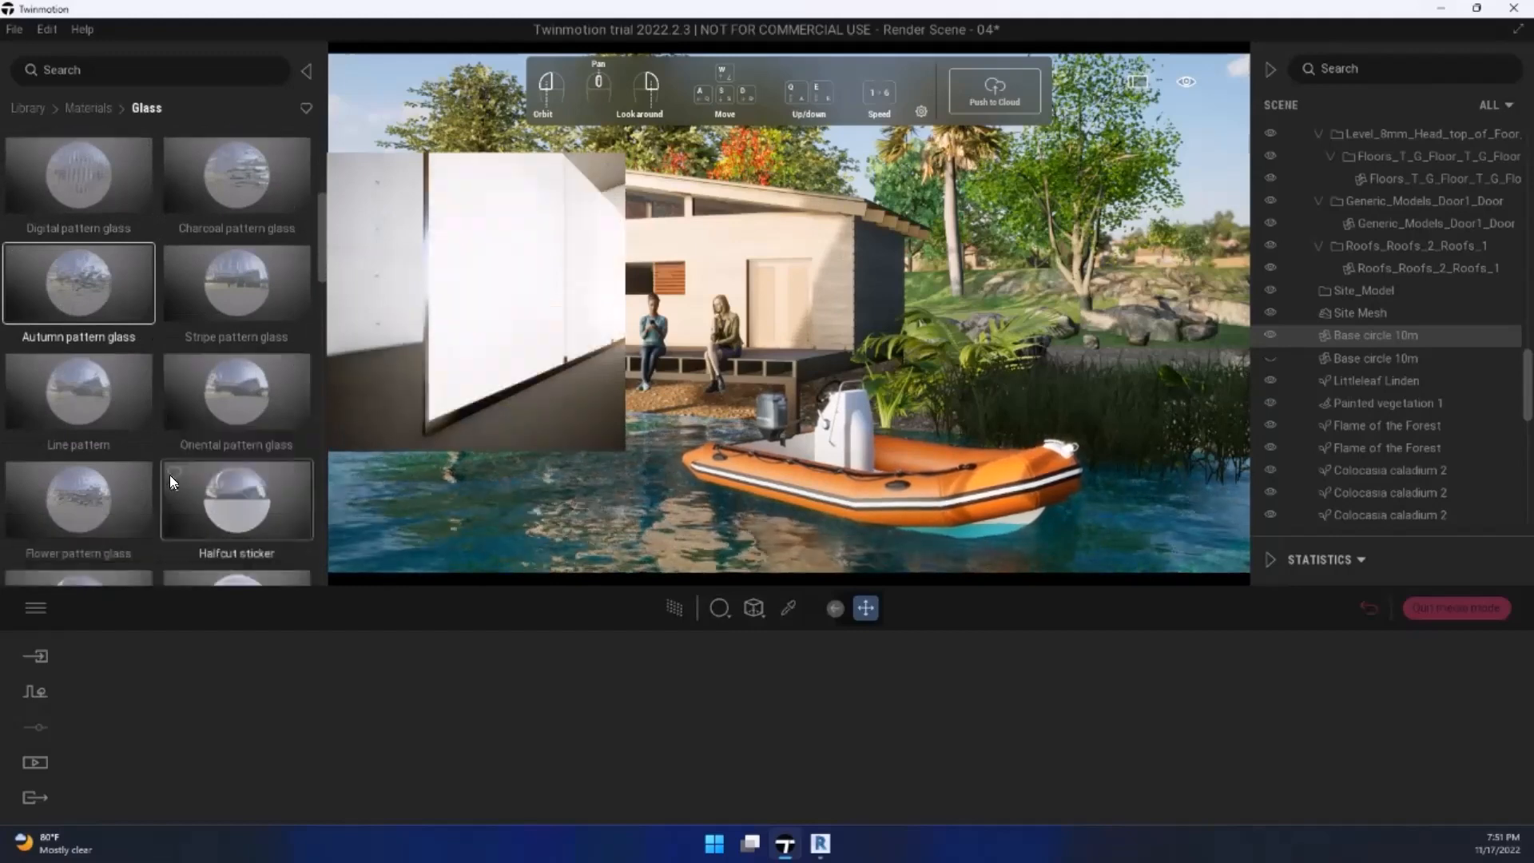
pyautogui.scroll(-1, 148, 495)
pyautogui.scroll(-1, 139, 501)
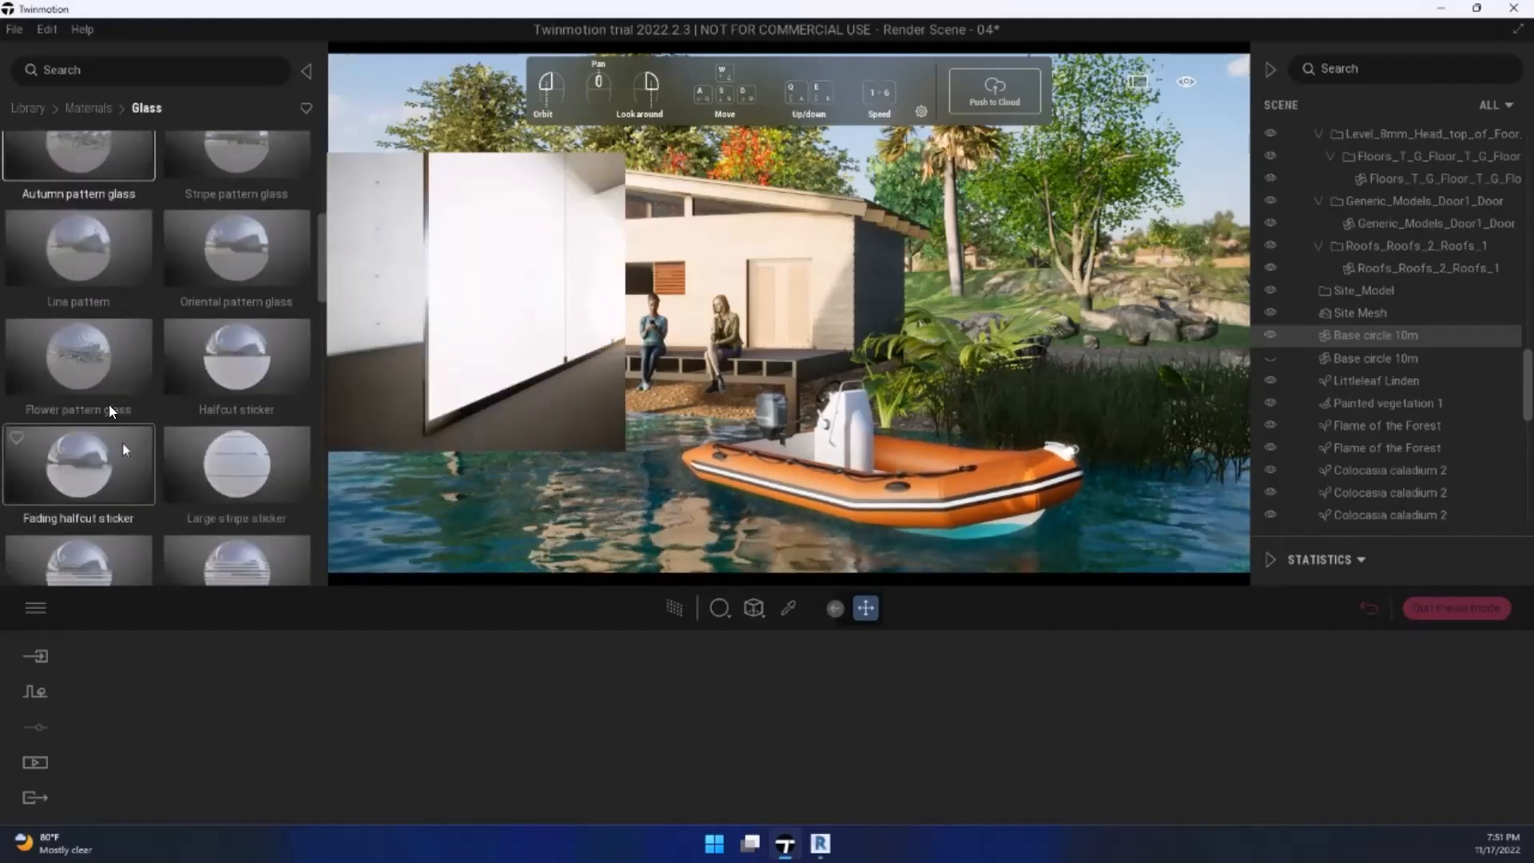
pyautogui.moveTo(122, 443); pyautogui.dragTo(598, 540)
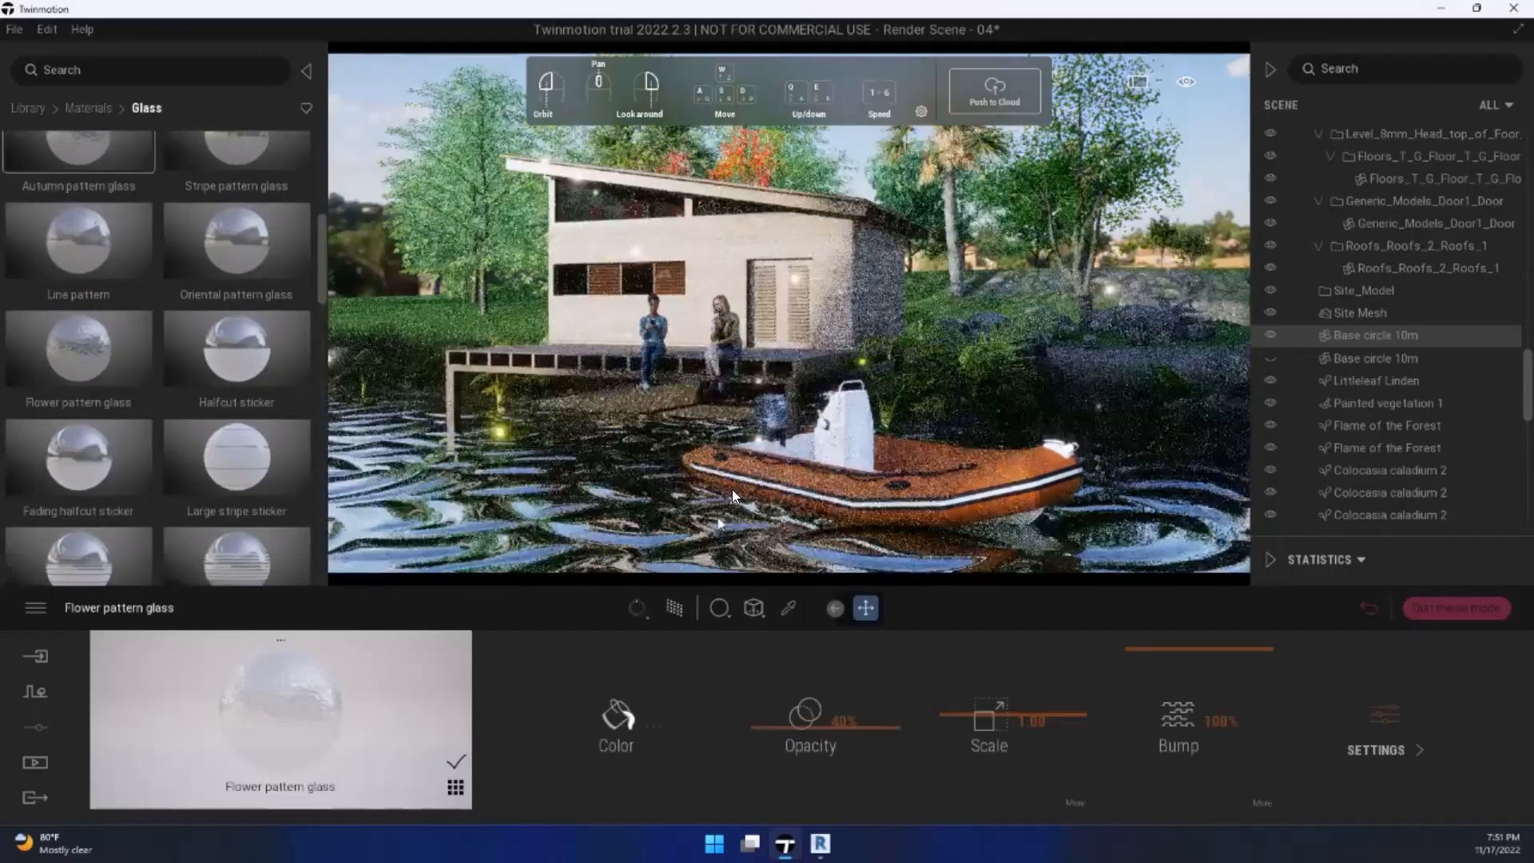
# Step: Preview the glass water with path tracing and set the material's scale to 0.49 and bump to 24%
pyautogui.click(835, 502)
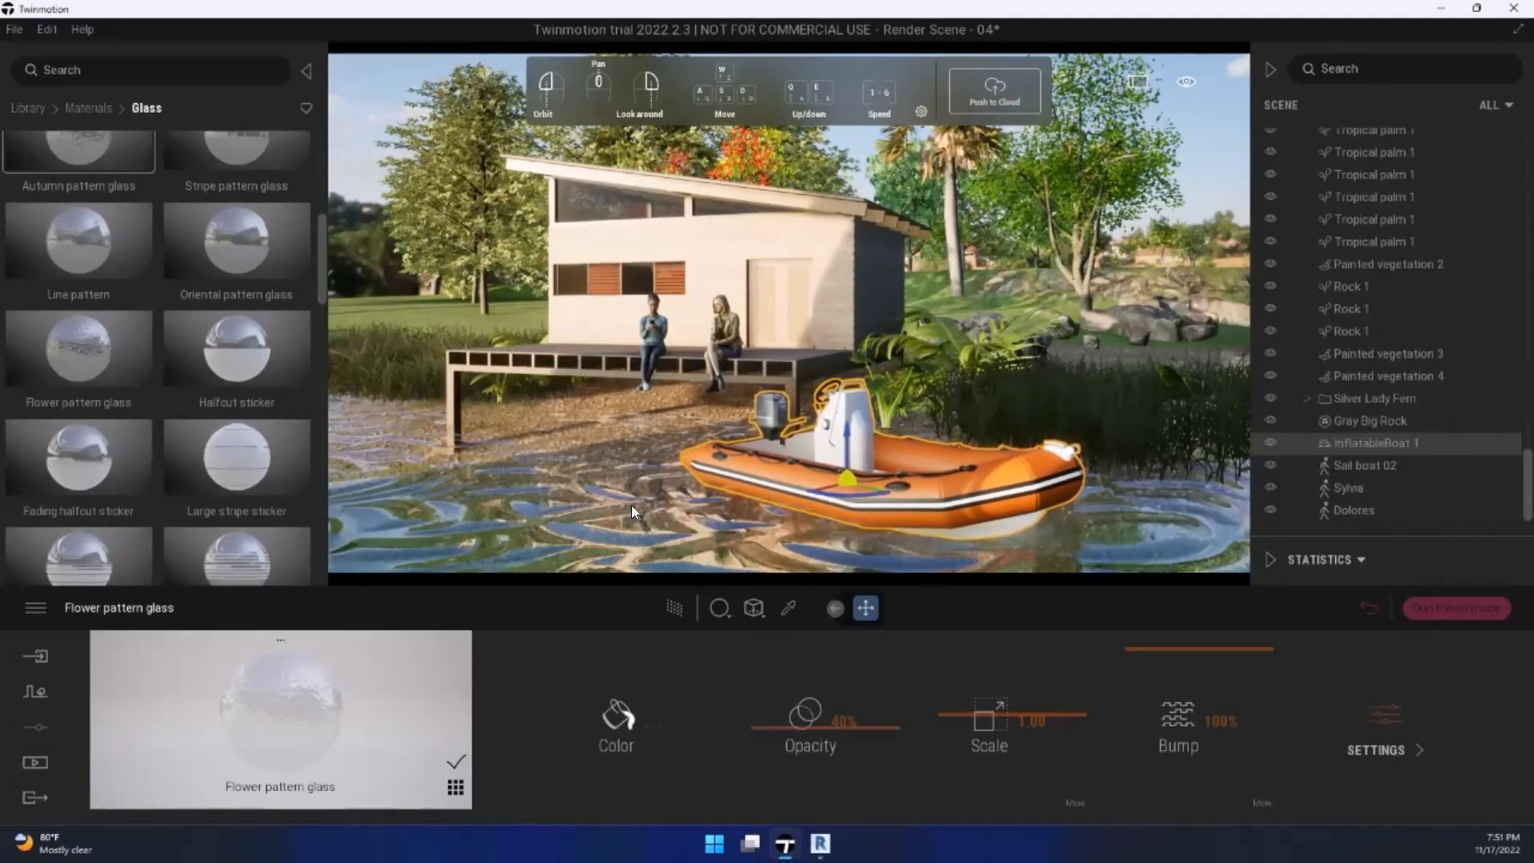
pyautogui.click(679, 608)
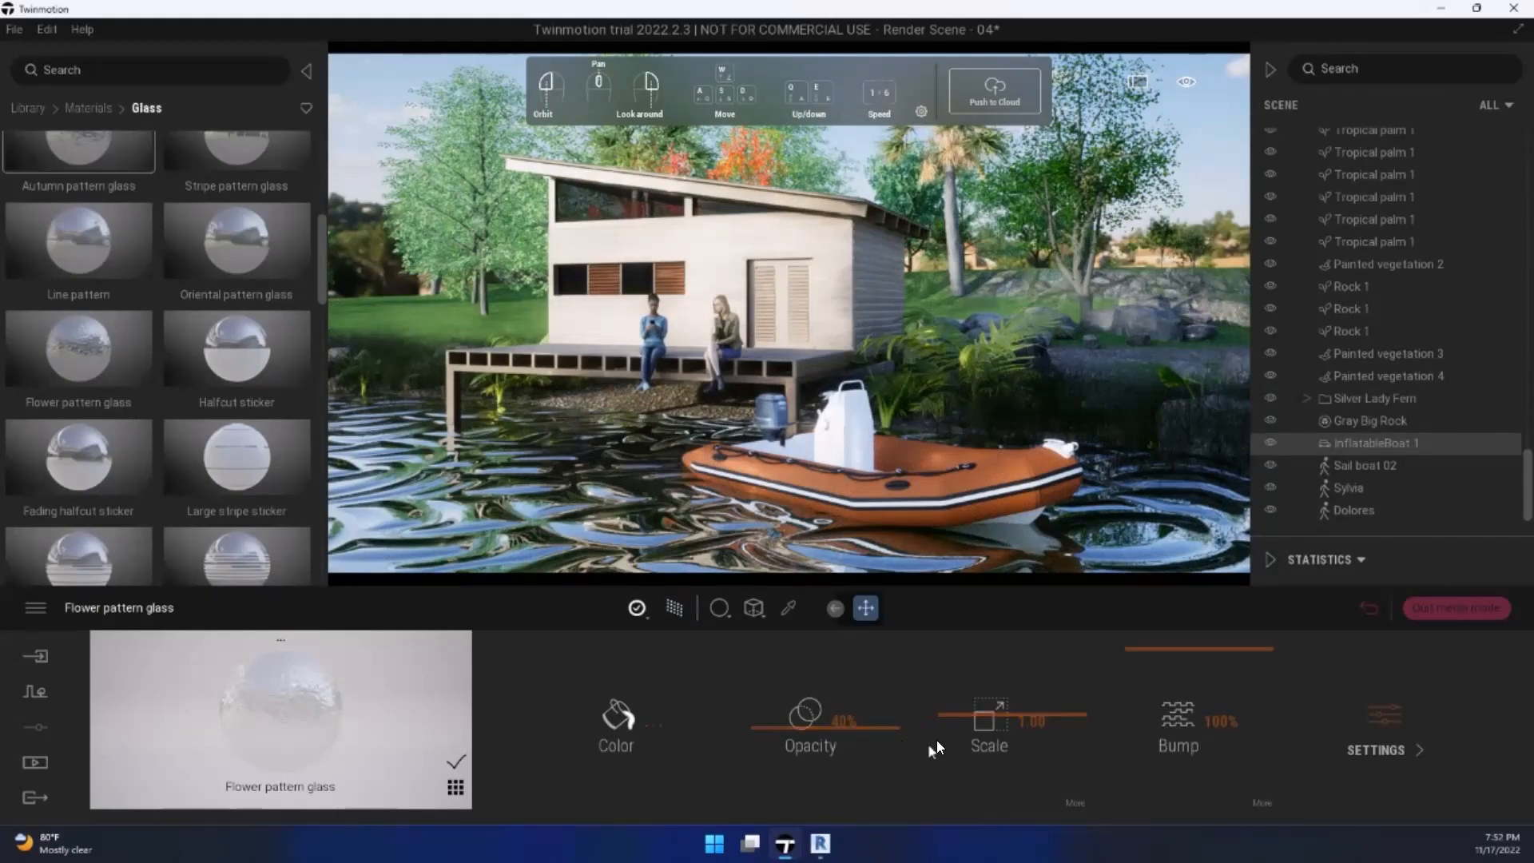
pyautogui.moveTo(981, 724); pyautogui.dragTo(996, 749)
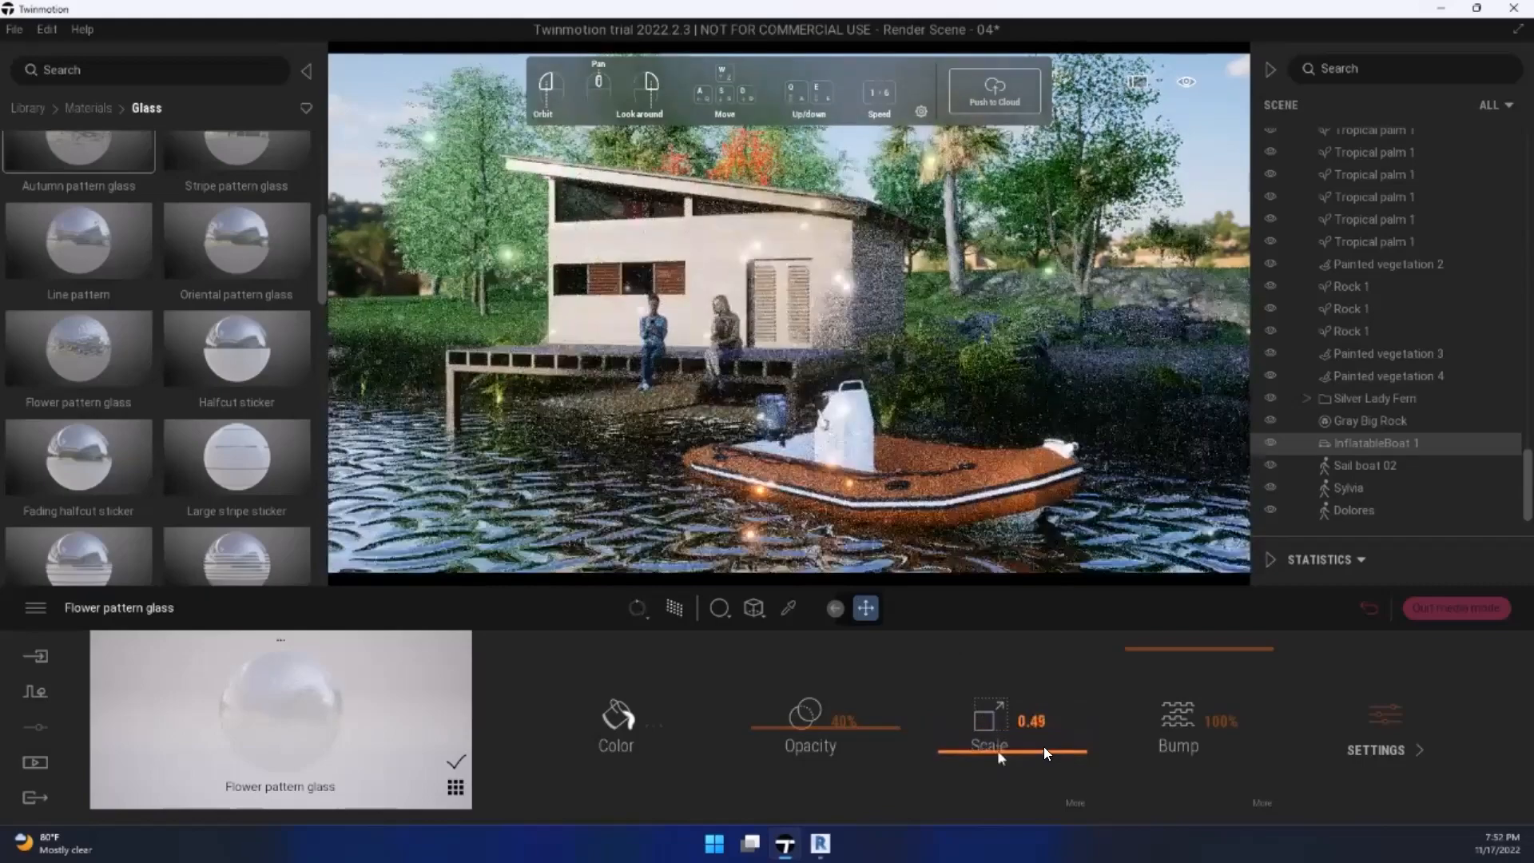
pyautogui.moveTo(1189, 660); pyautogui.dragTo(1193, 740)
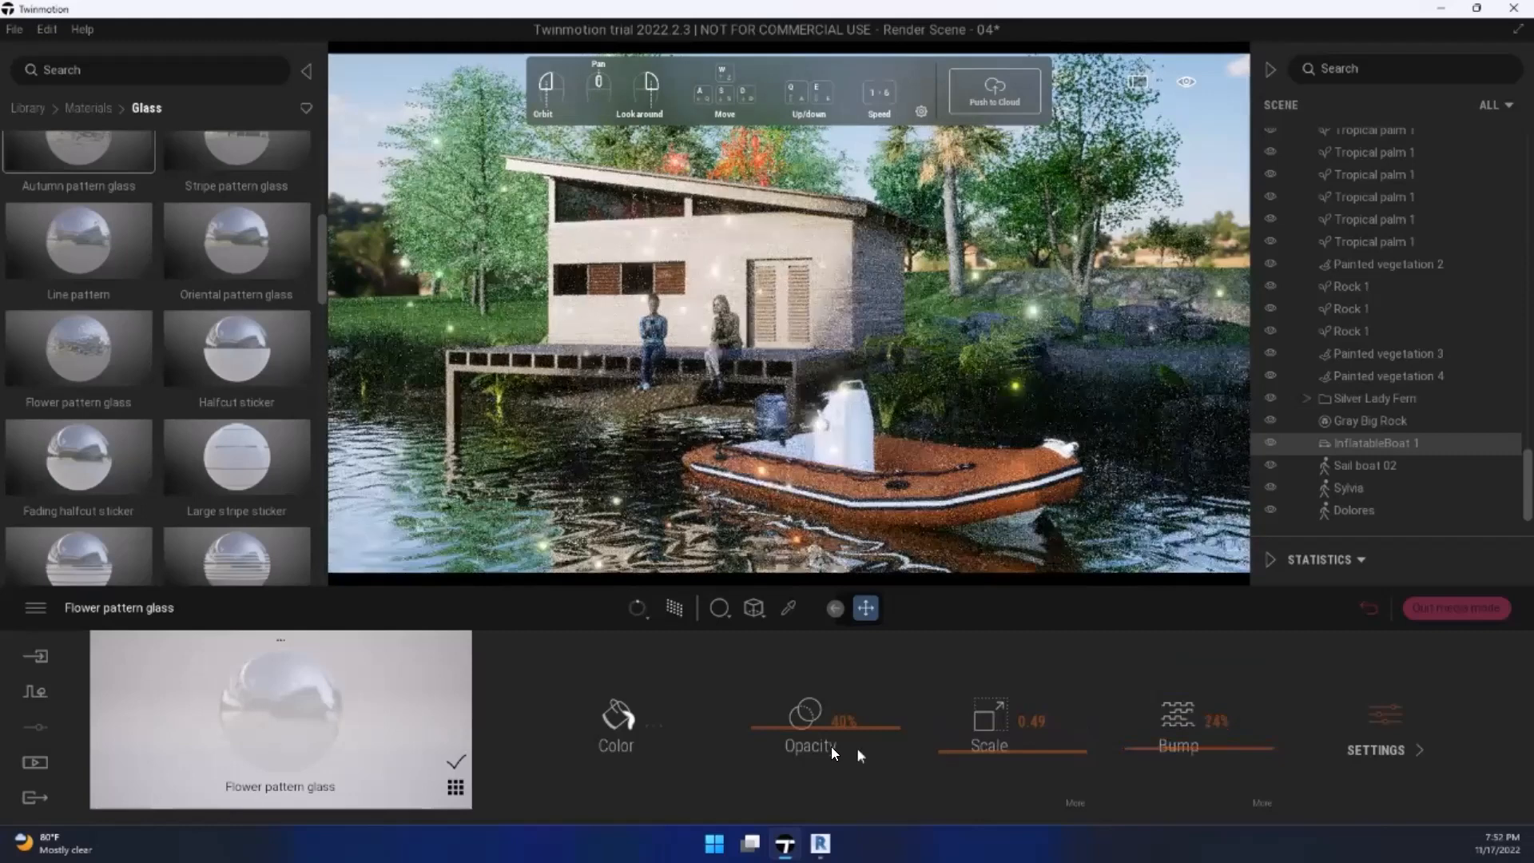
# Step: Tint the Flower pattern glass light blue with RGB 147, 237, 255
pyautogui.click(628, 730)
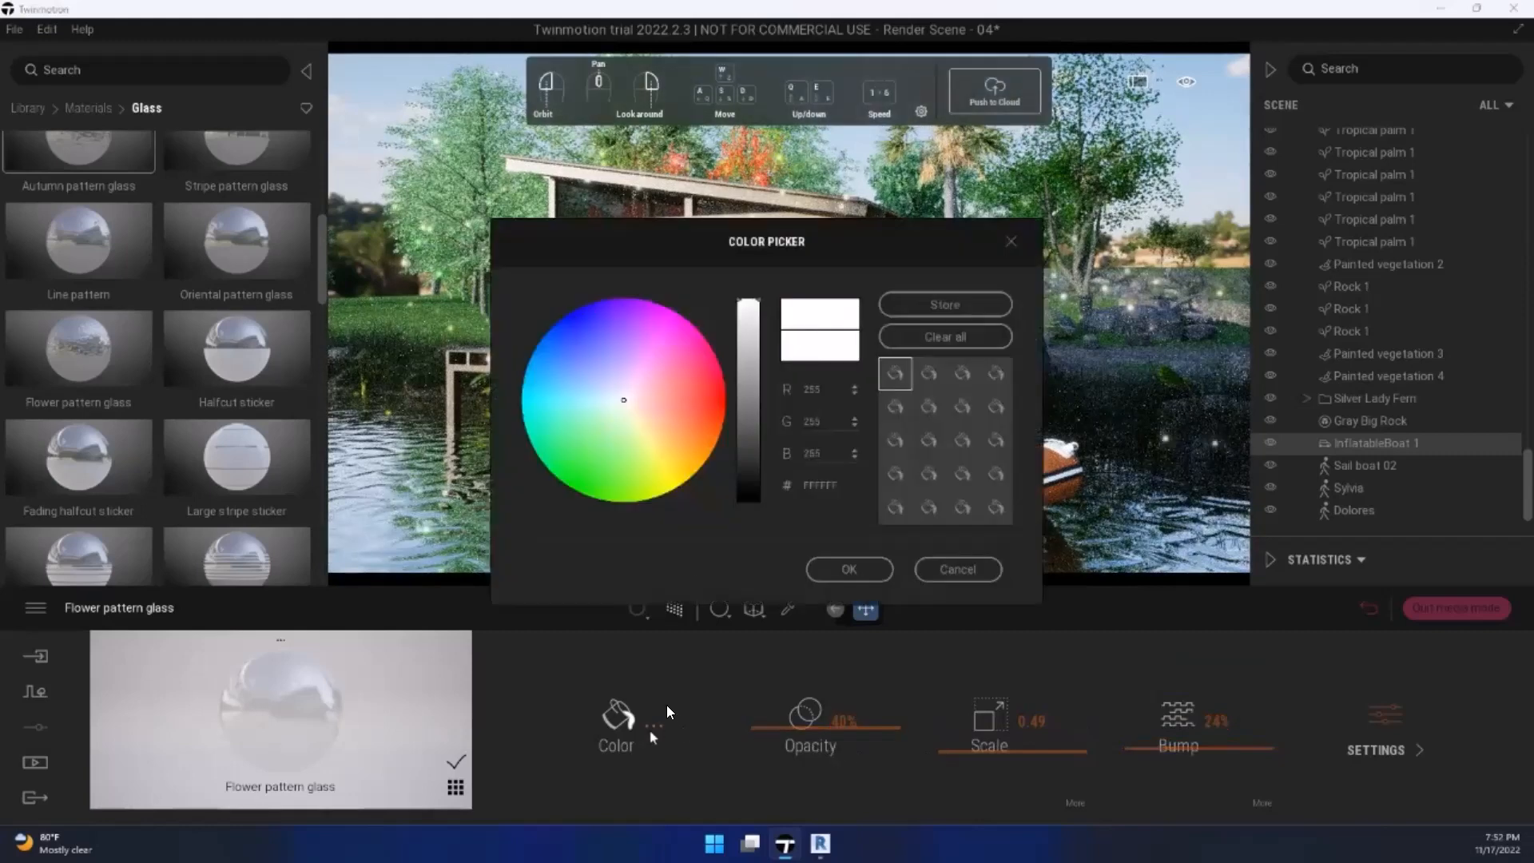
pyautogui.click(578, 392)
pyautogui.click(581, 392)
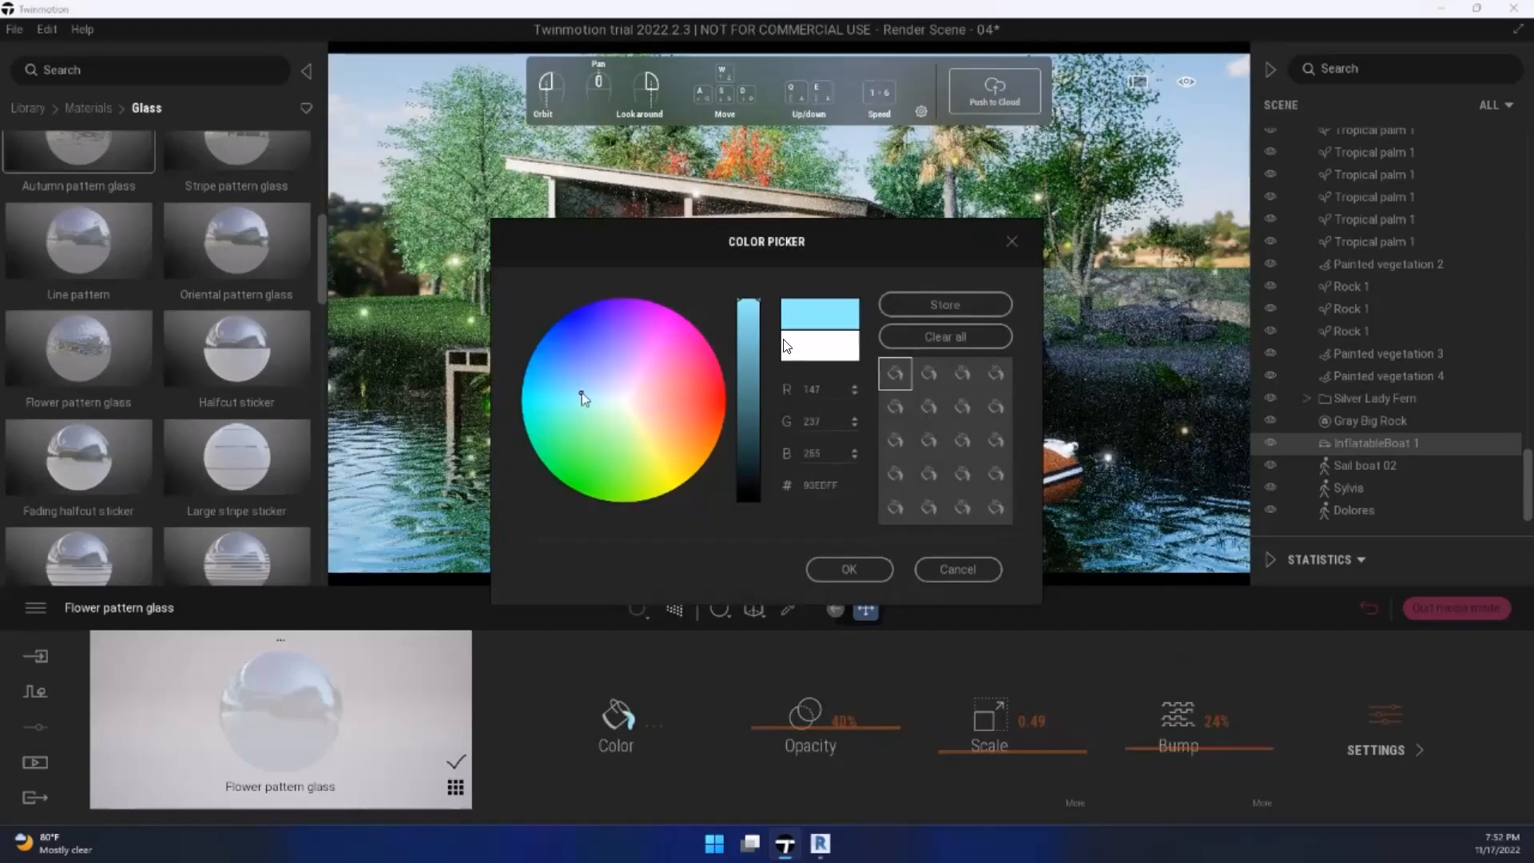
pyautogui.click(848, 569)
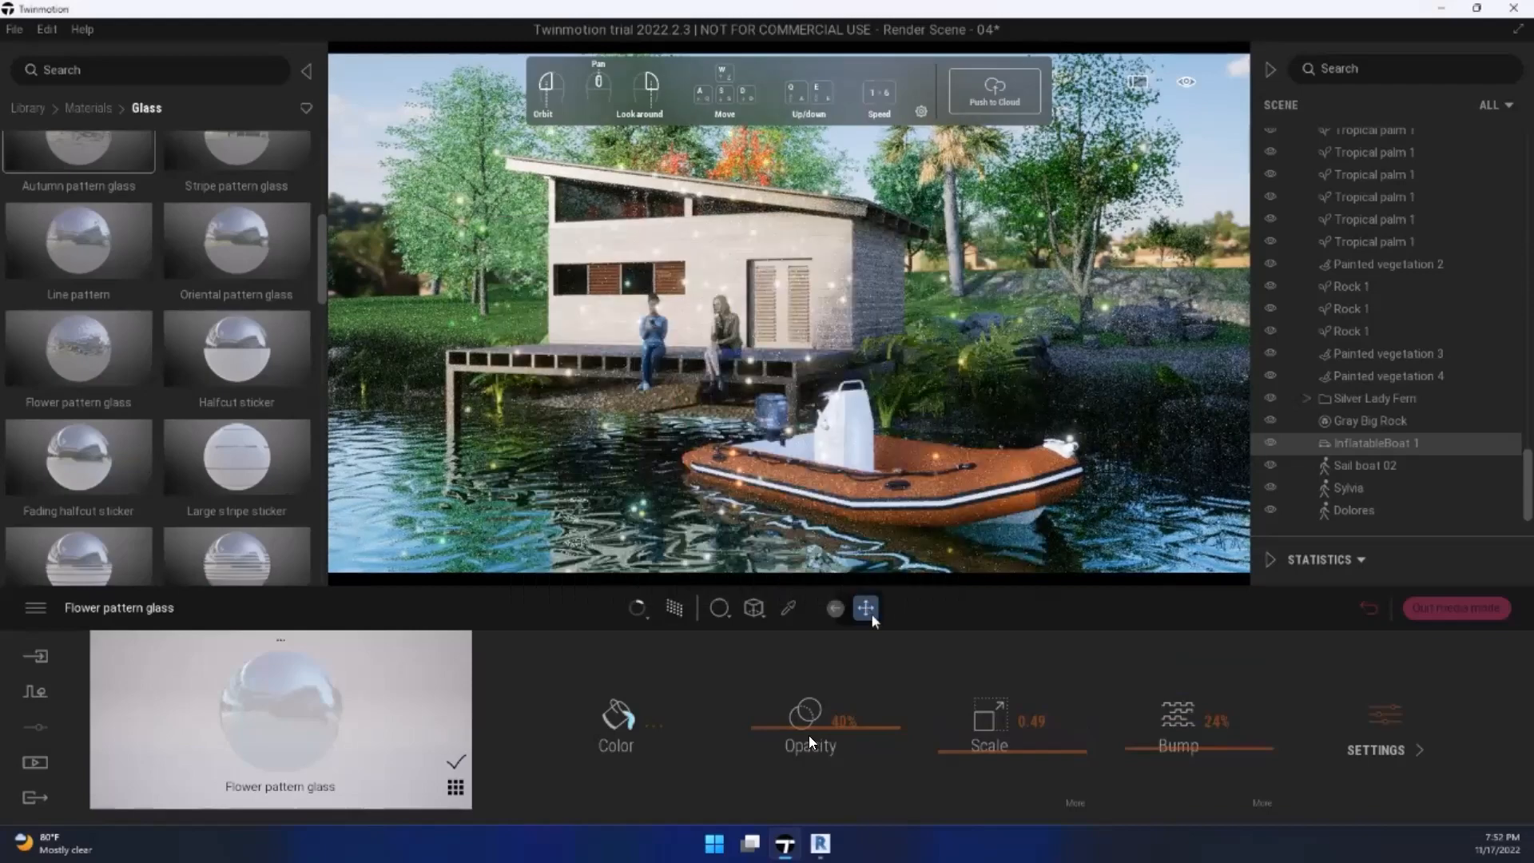
# Step: Reduce the water glass's opacity to 5% and bump to 7%, and try adjusting its reflection
pyautogui.moveTo(811, 729); pyautogui.dragTo(836, 800)
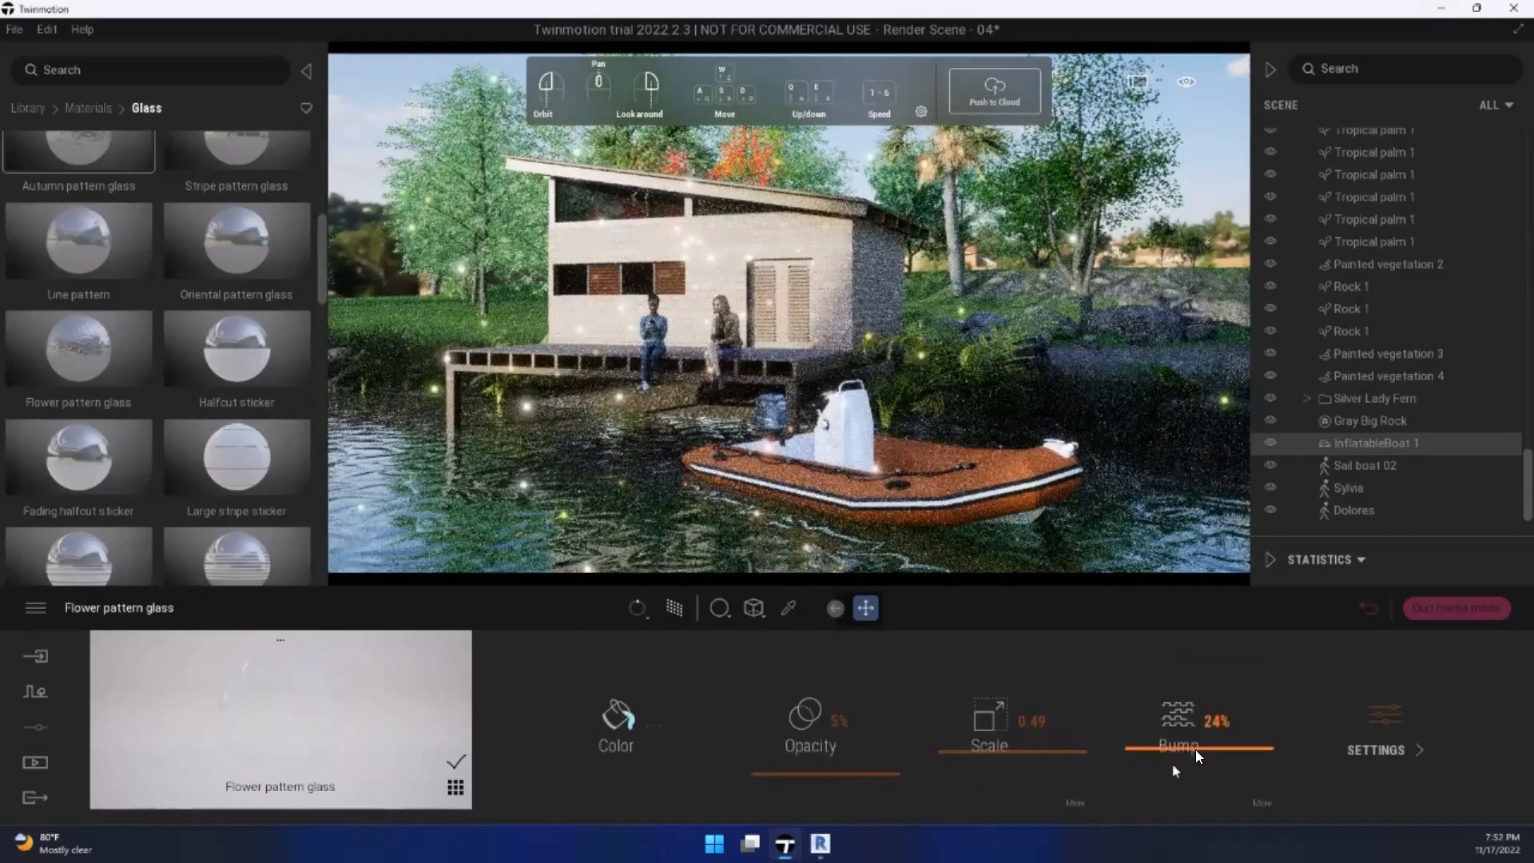
pyautogui.moveTo(1195, 750)
pyautogui.mouseDown()
pyautogui.moveTo(1204, 787)
pyautogui.moveTo(1208, 768)
pyautogui.mouseUp()
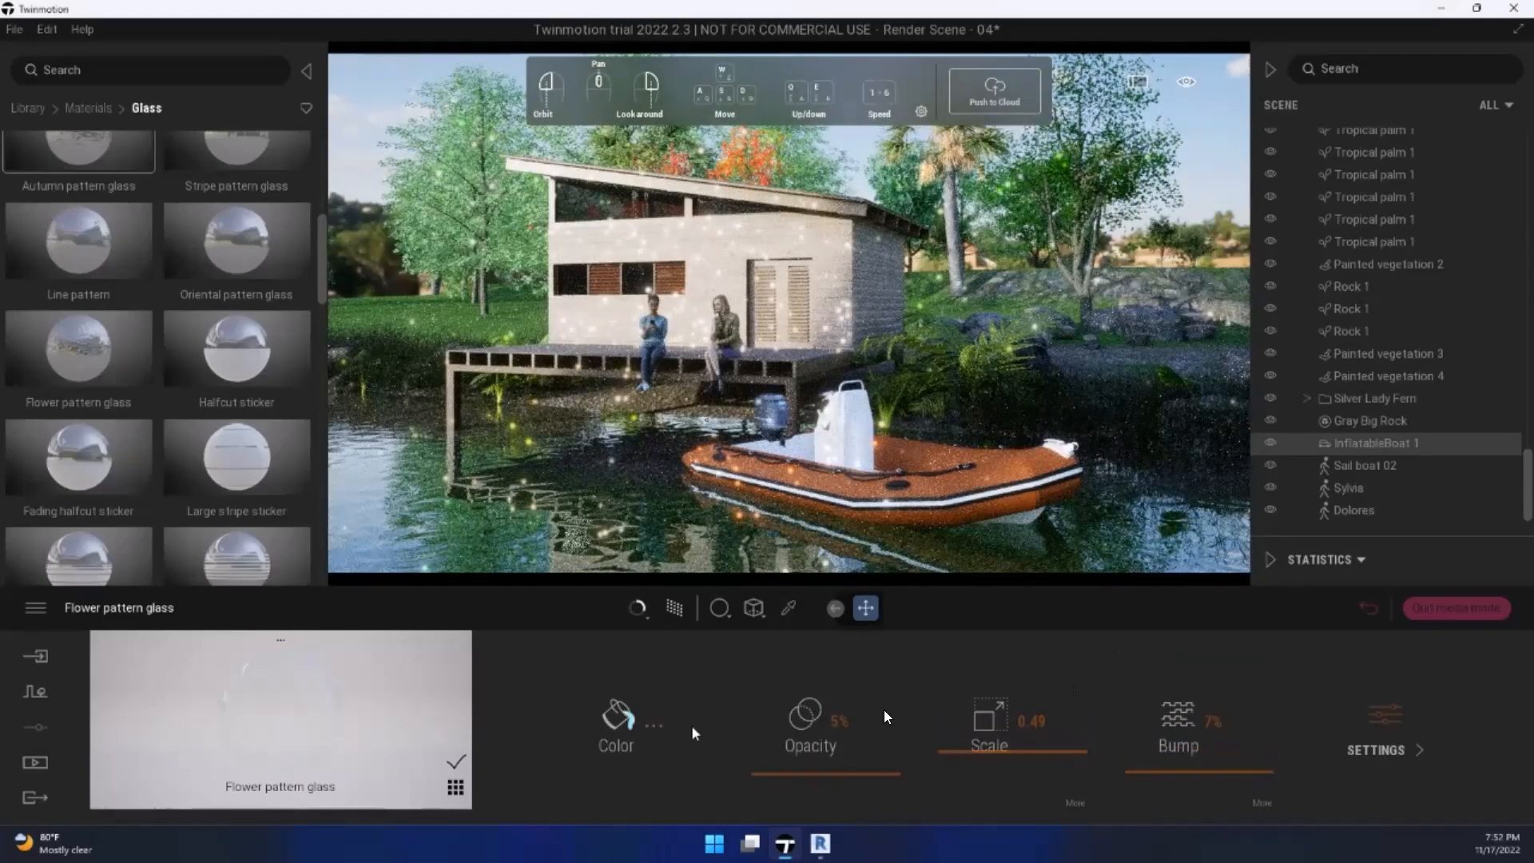
pyautogui.click(1419, 719)
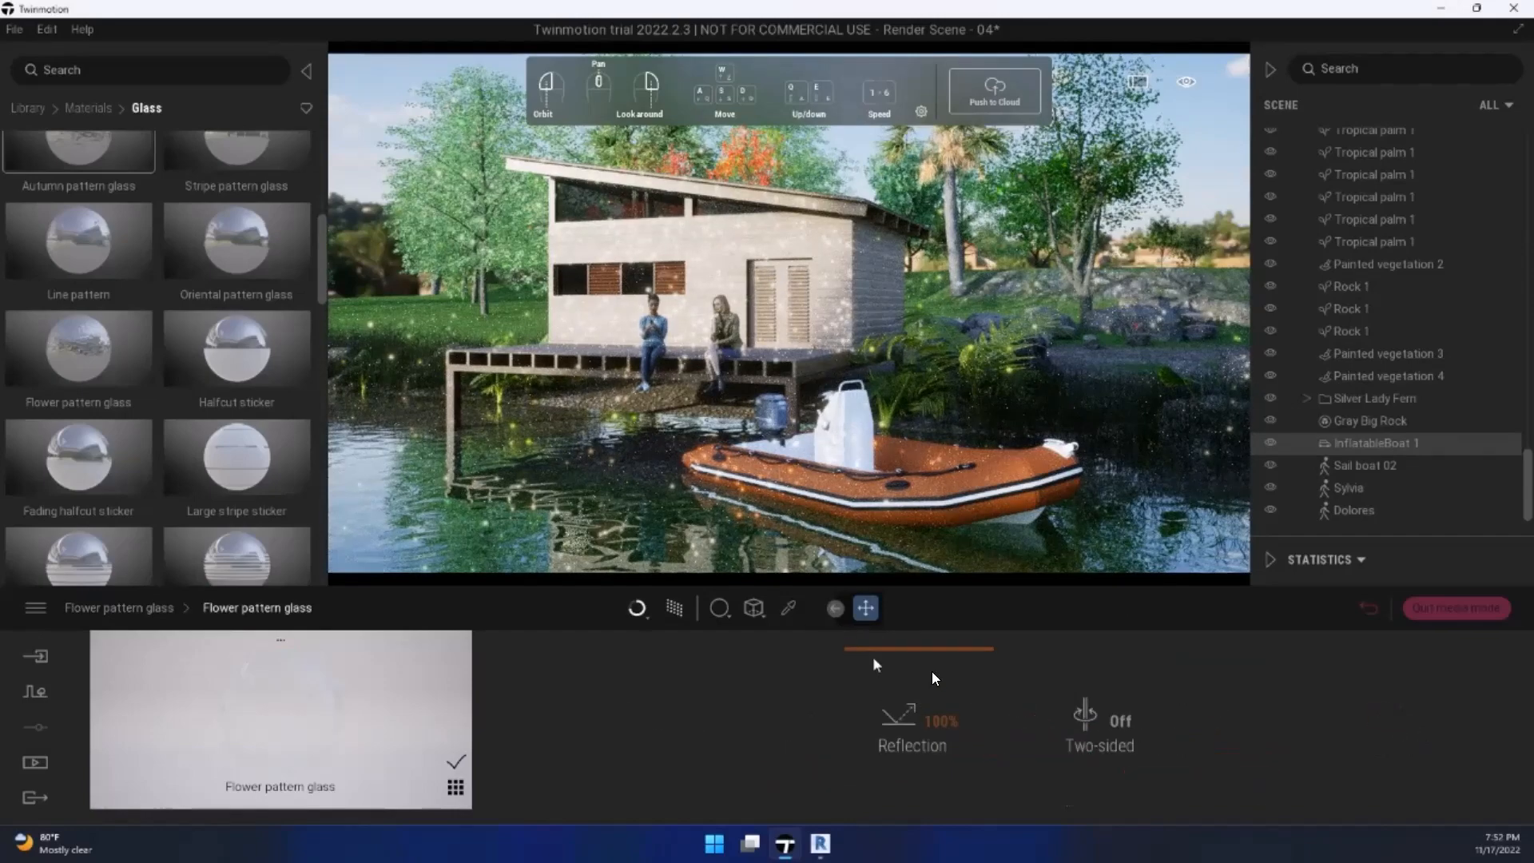
pyautogui.moveTo(931, 671); pyautogui.dragTo(995, 658)
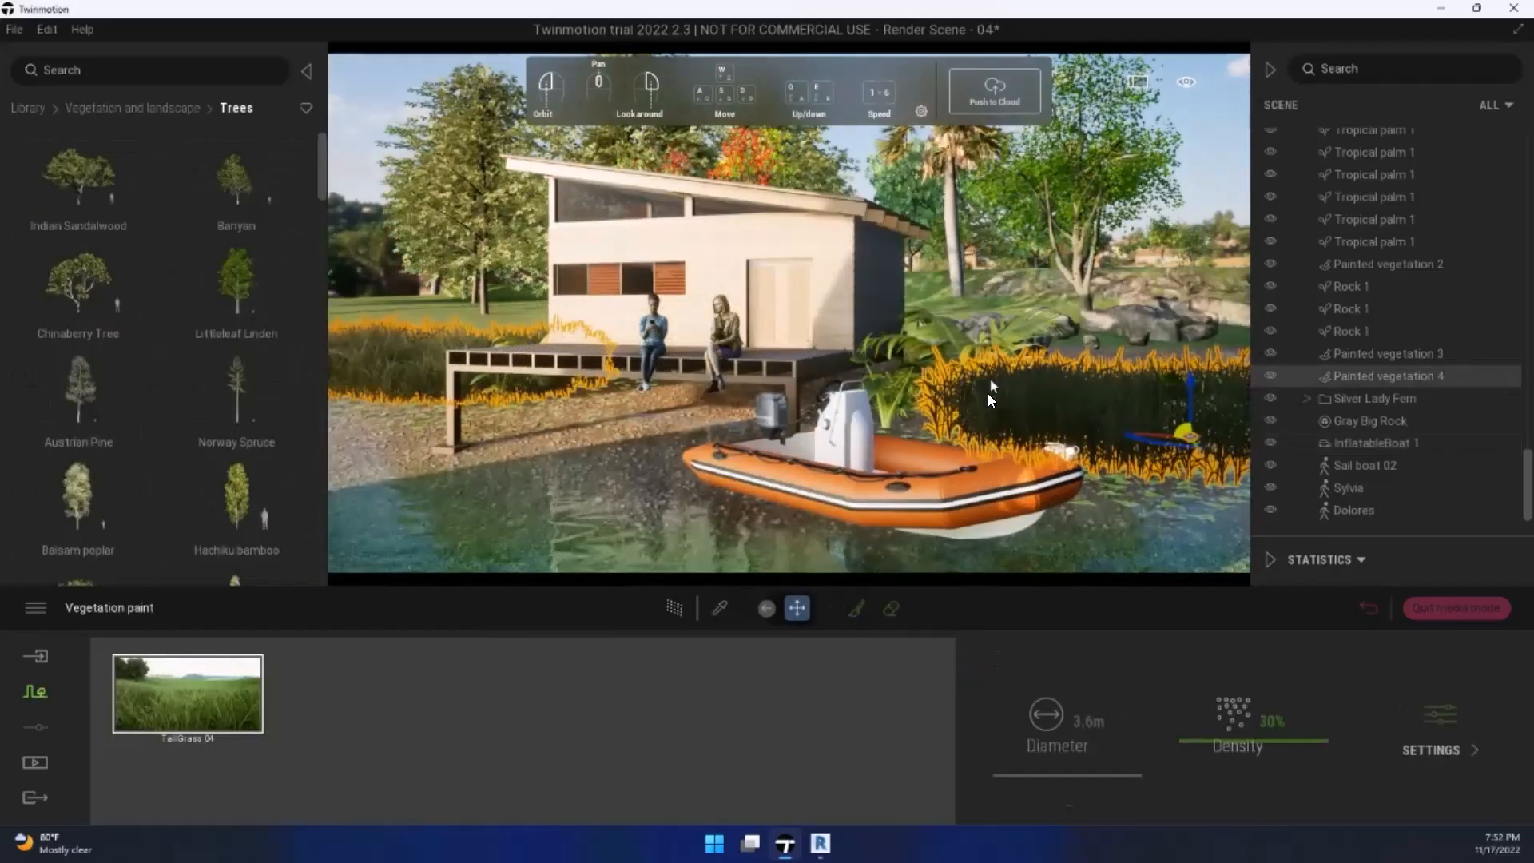
# Step: Turn path tracing back on for the scene and return to the list of saved images
pyautogui.click(678, 612)
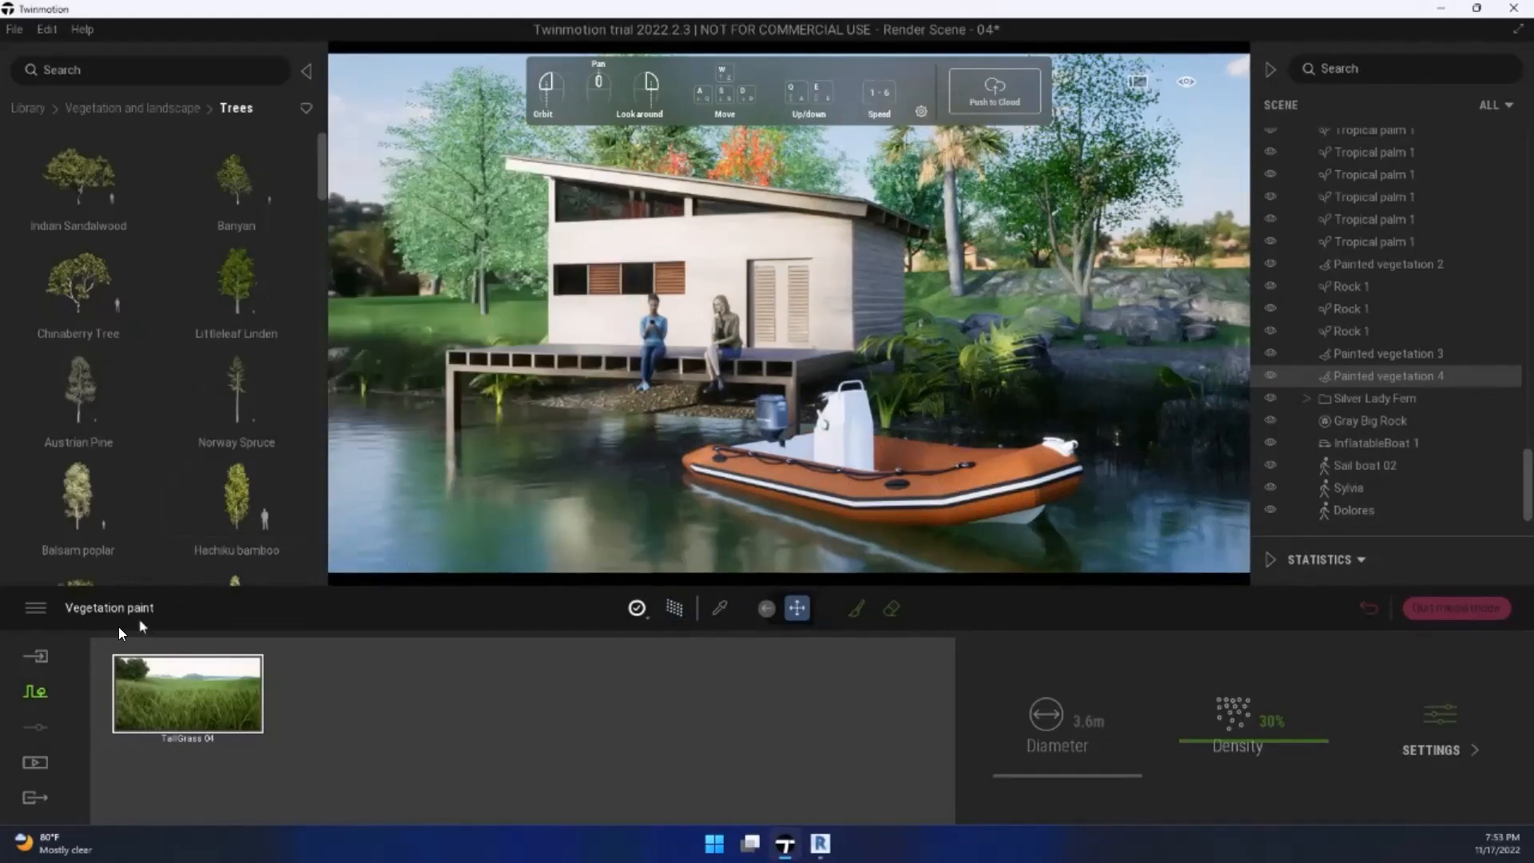
pyautogui.click(38, 760)
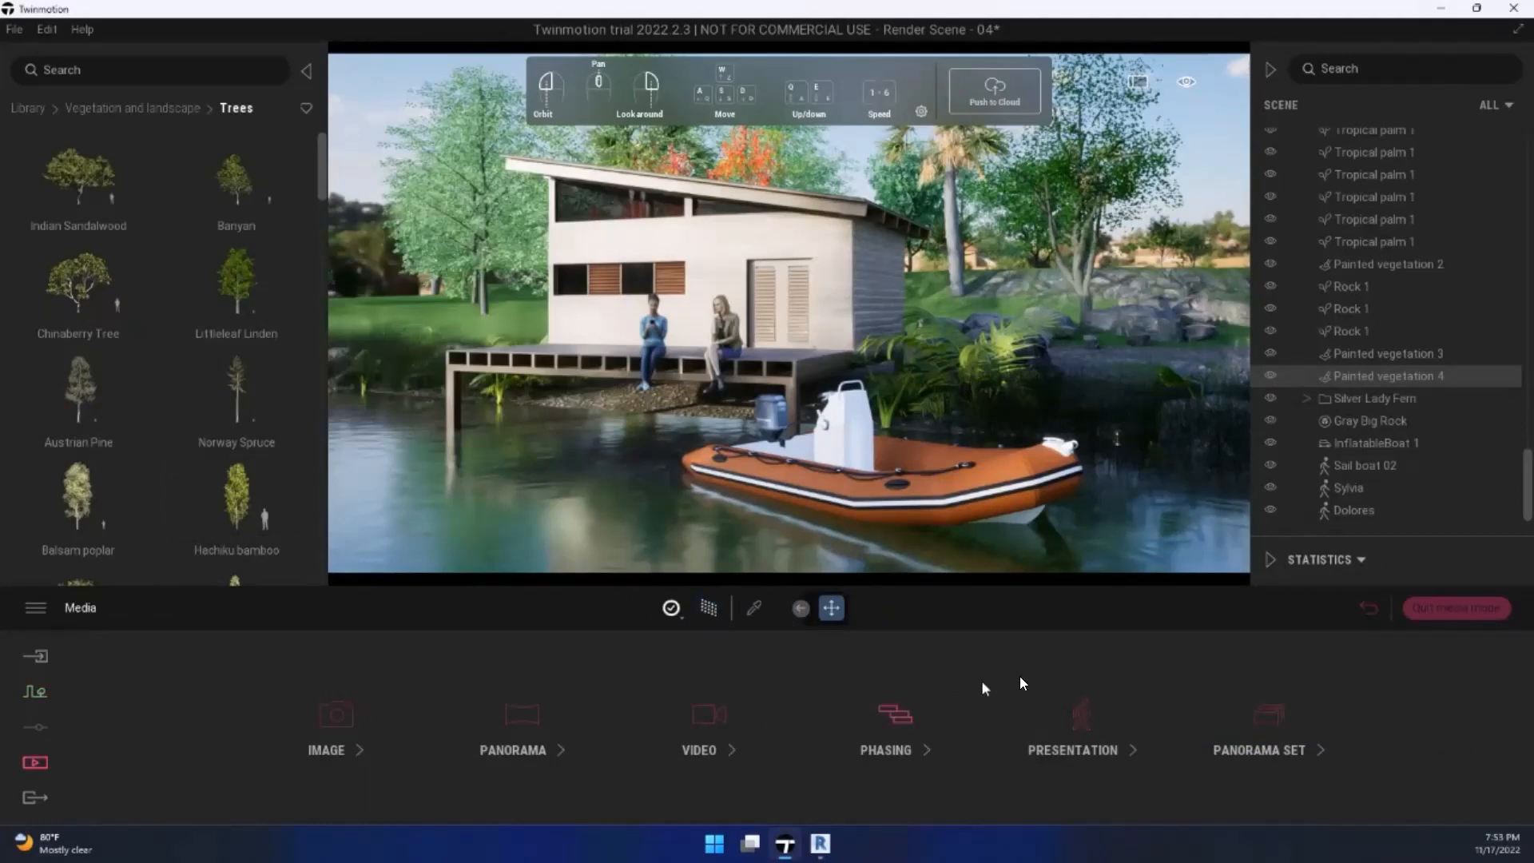
pyautogui.click(320, 745)
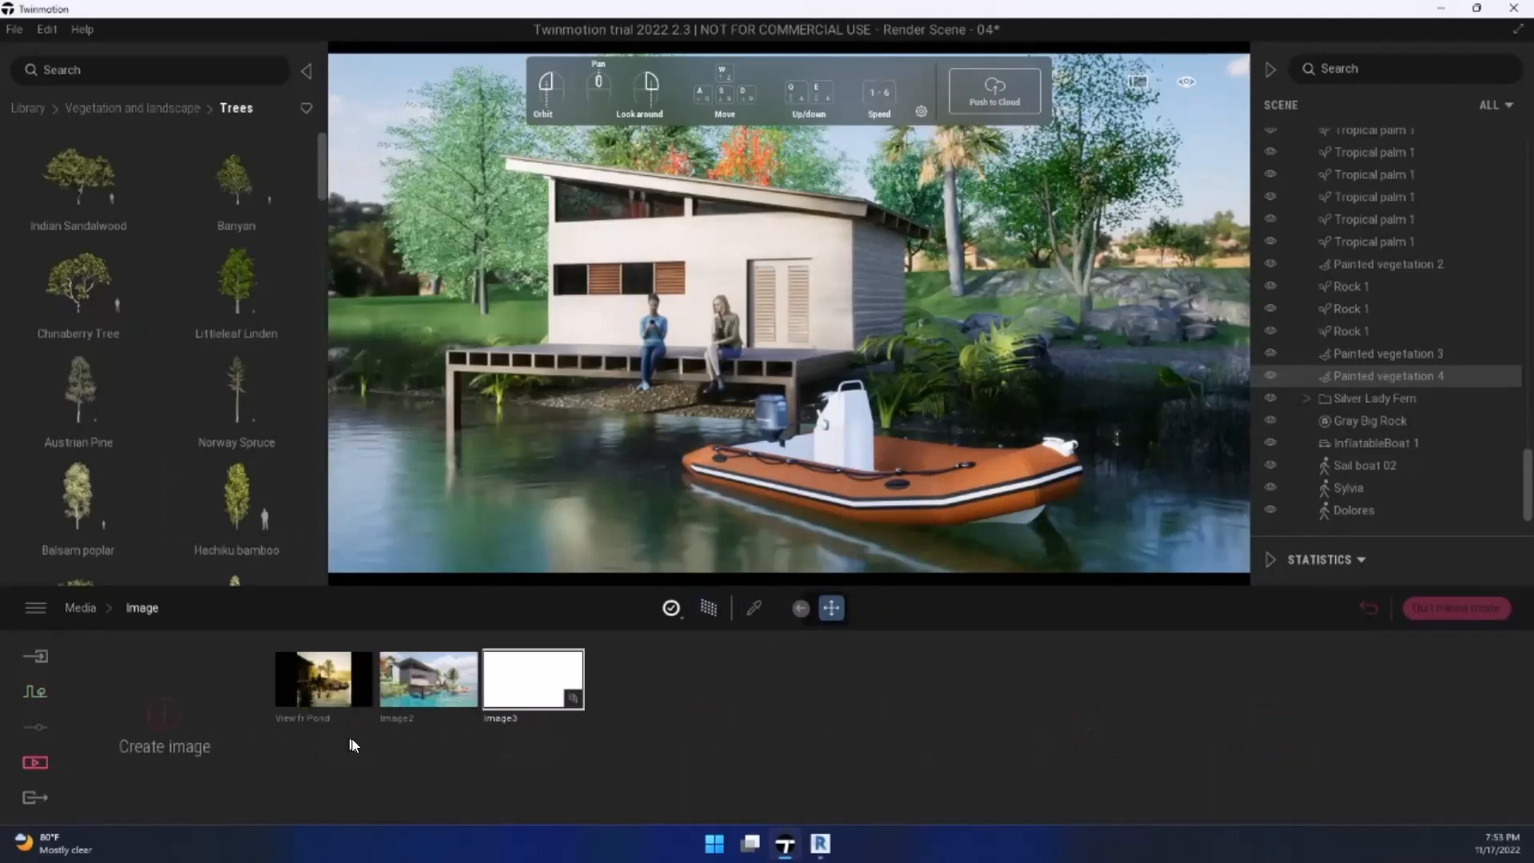
# Step: Compare the saved renders by viewing Image3, Image2 and the pond view
pyautogui.click(517, 696)
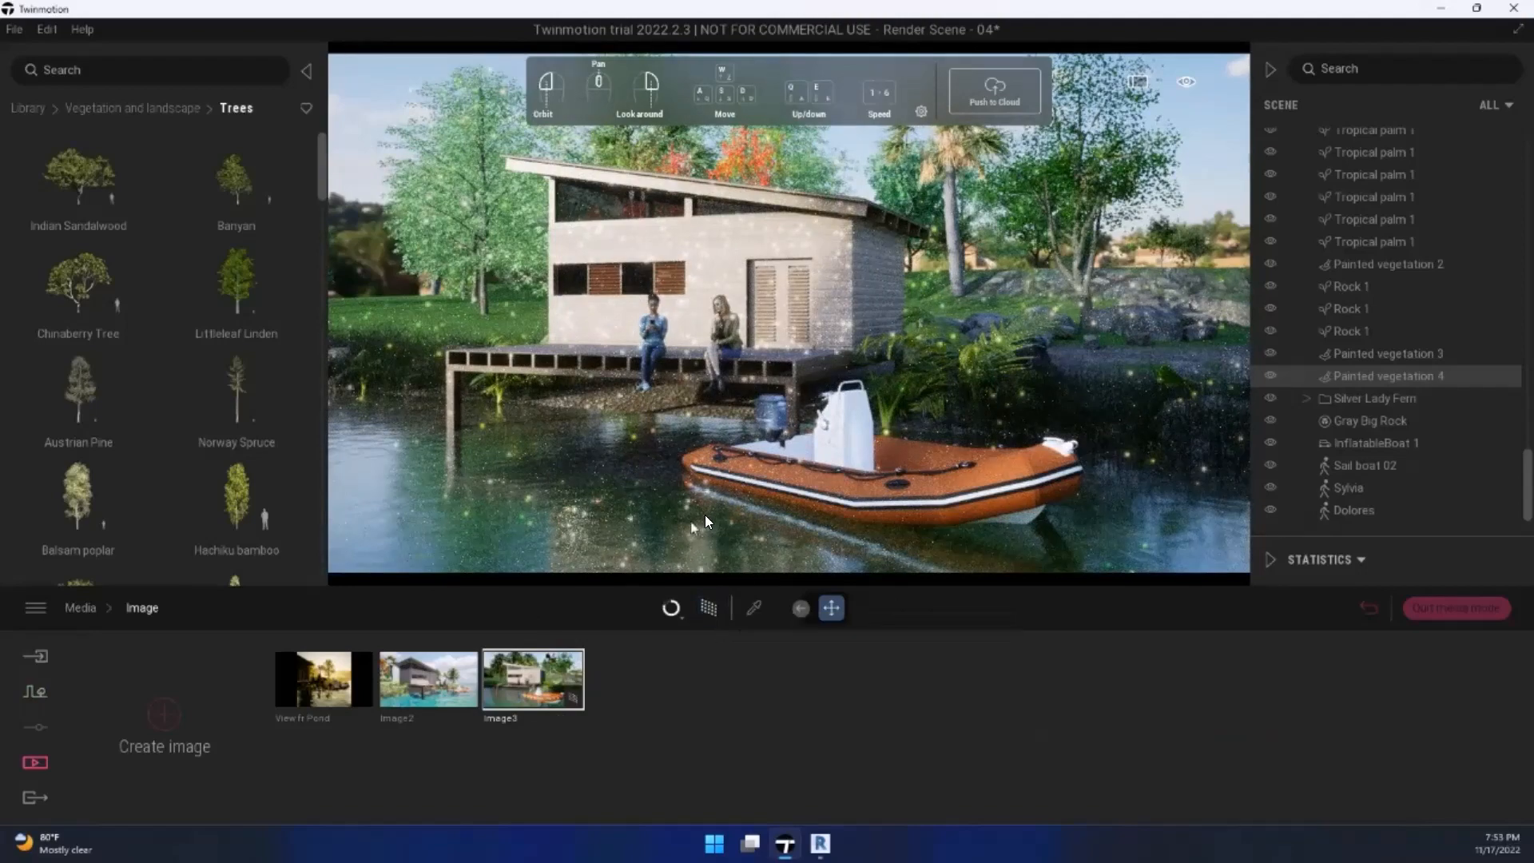
pyautogui.click(438, 692)
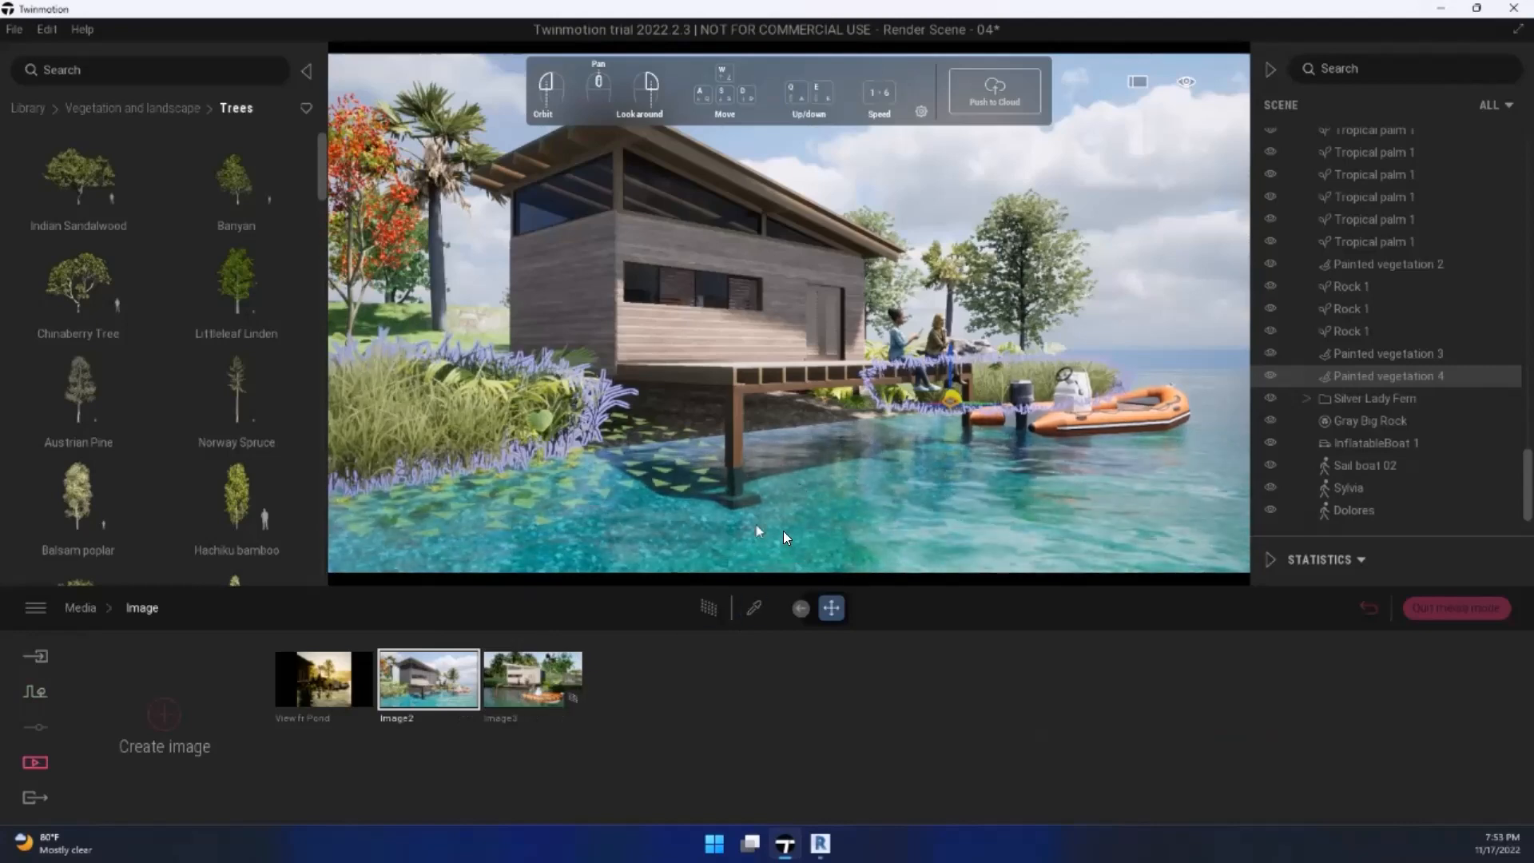
pyautogui.click(527, 698)
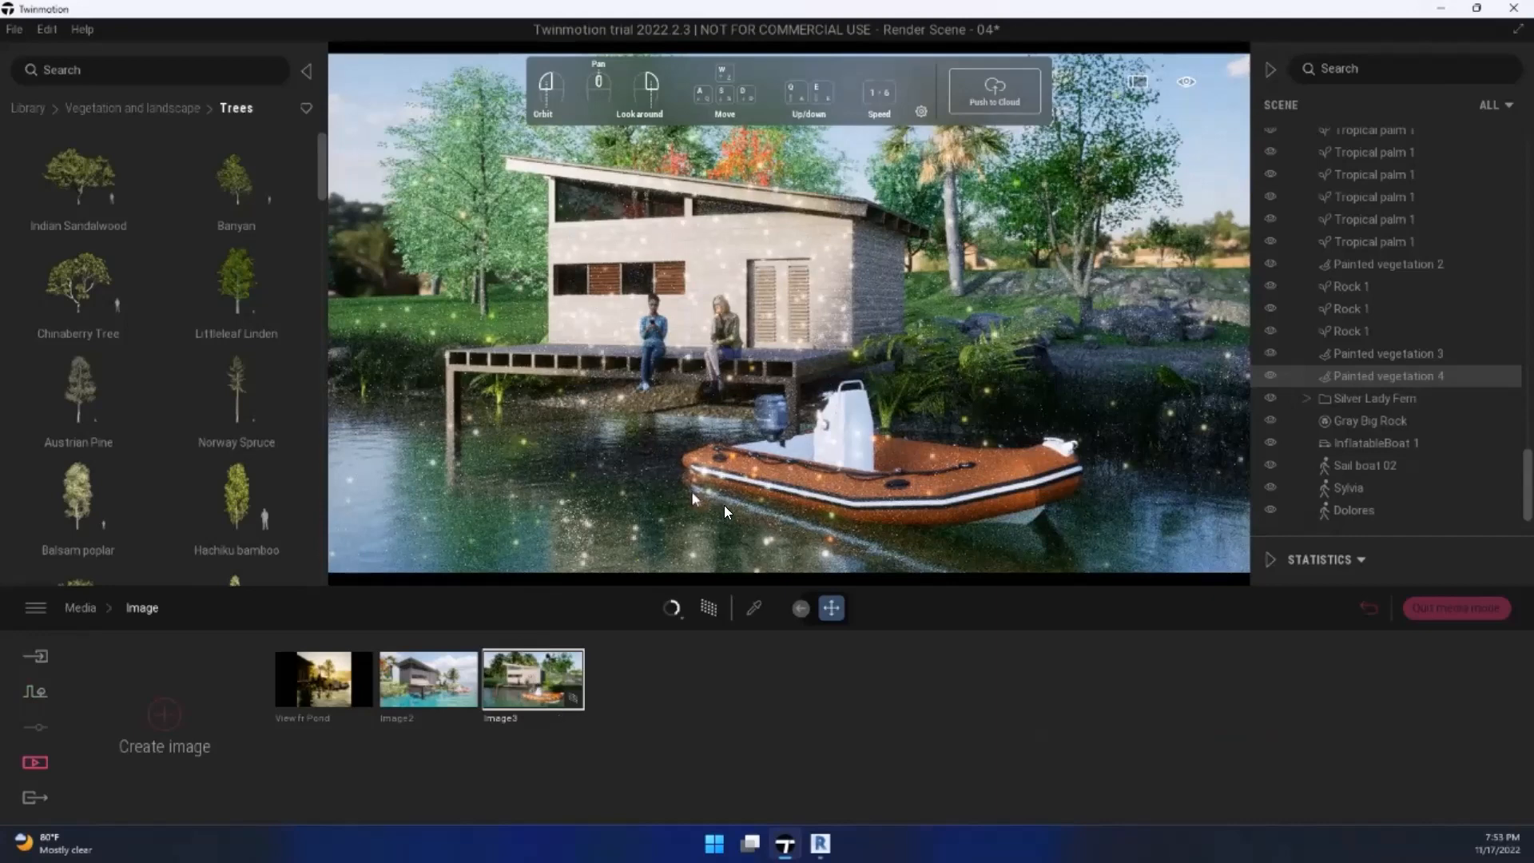
pyautogui.click(422, 684)
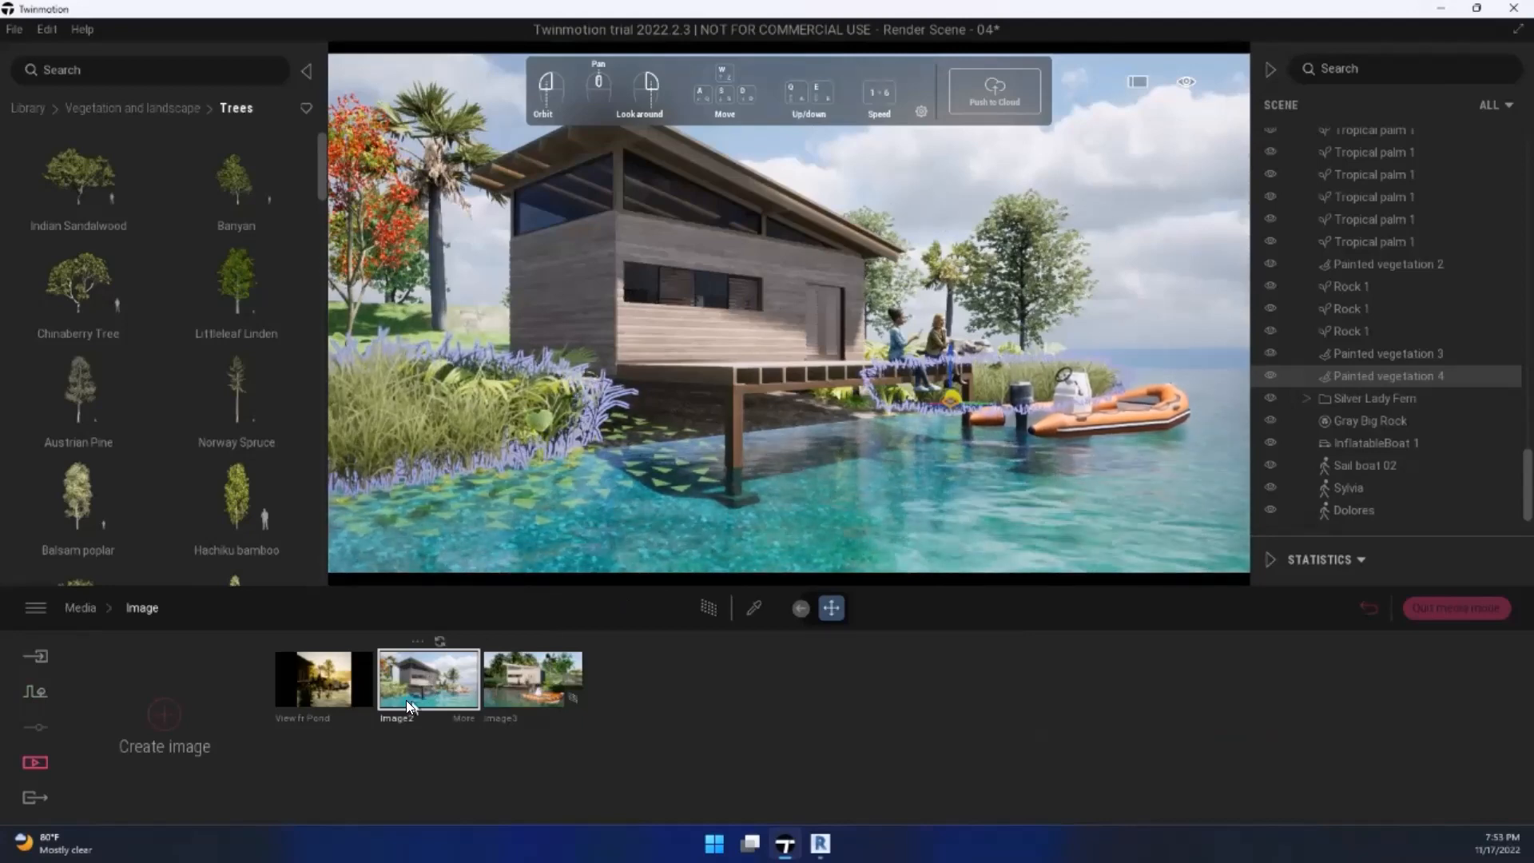
pyautogui.click(352, 697)
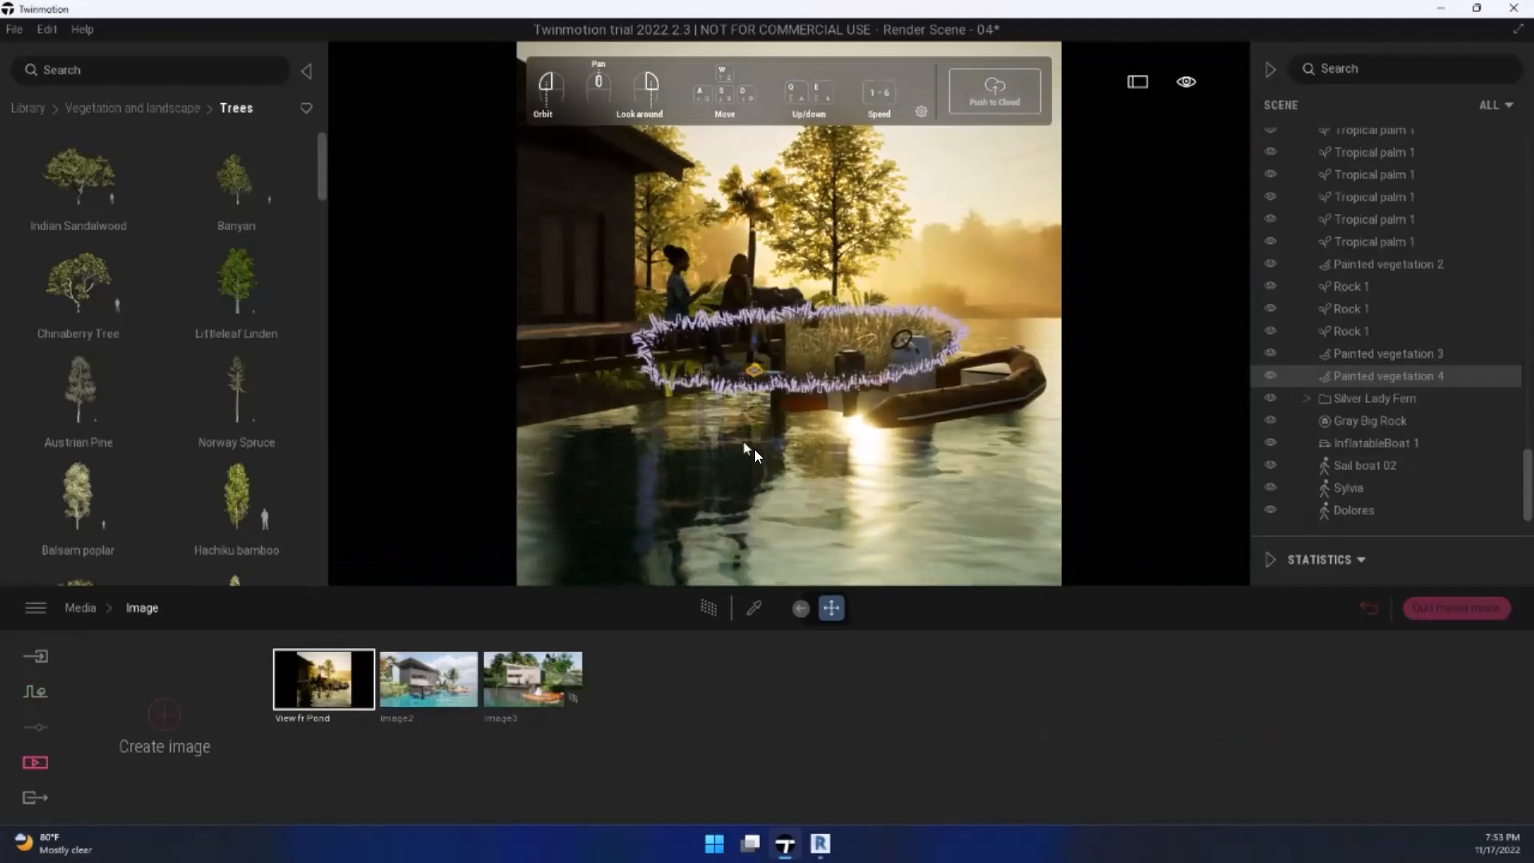
# Step: In Image3's lighting, set the ambient to 1.18 and the sun intensity to 4, and open the additional sun settings
pyautogui.click(525, 684)
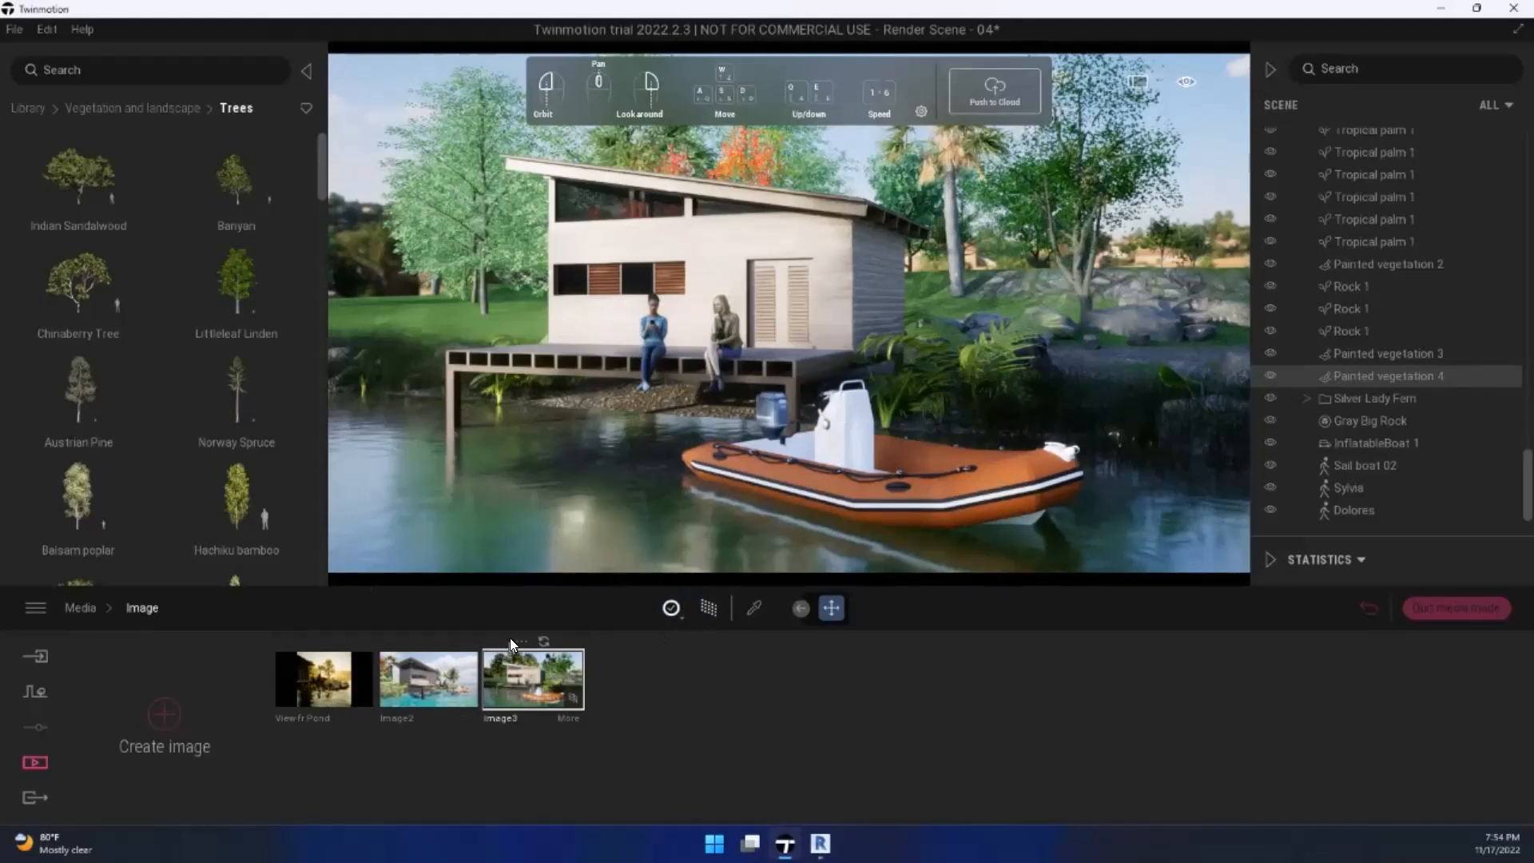
pyautogui.click(512, 638)
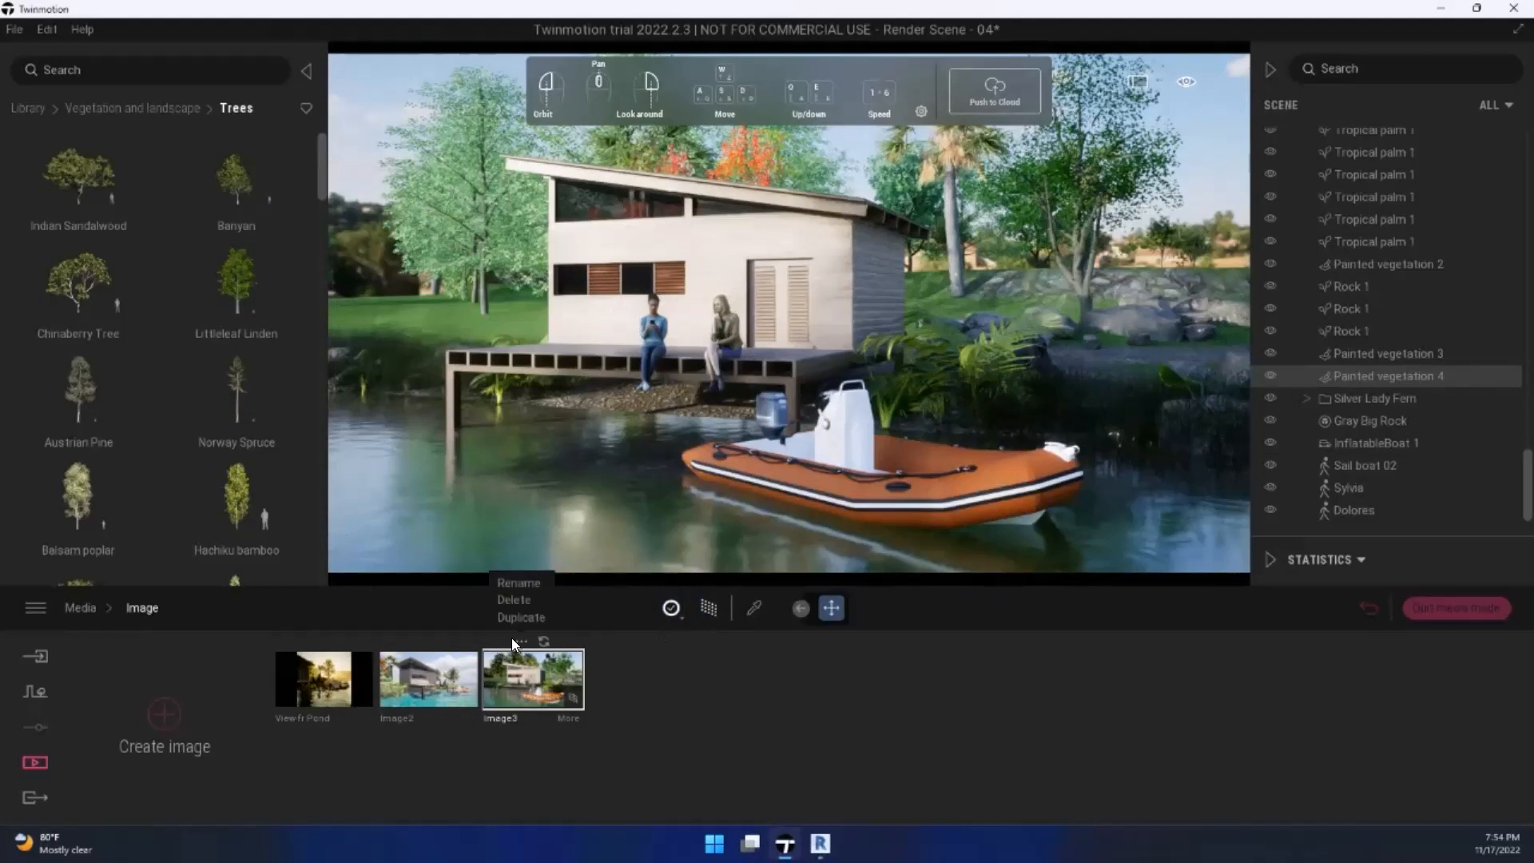
pyautogui.click(558, 713)
pyautogui.click(564, 728)
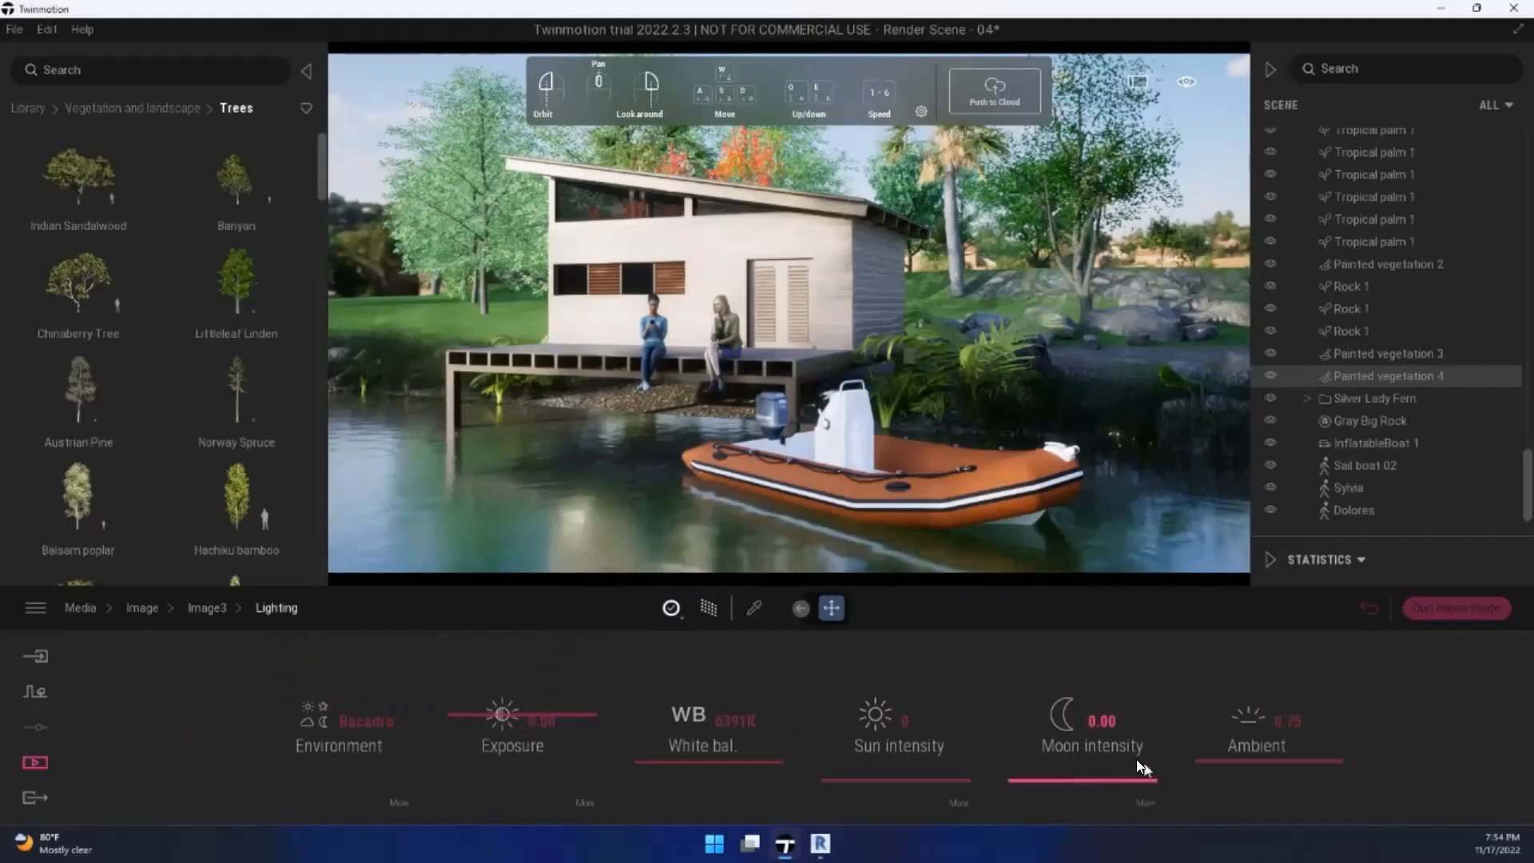
pyautogui.moveTo(1250, 762)
pyautogui.mouseDown()
pyautogui.moveTo(1262, 724)
pyautogui.moveTo(1266, 752)
pyautogui.mouseUp()
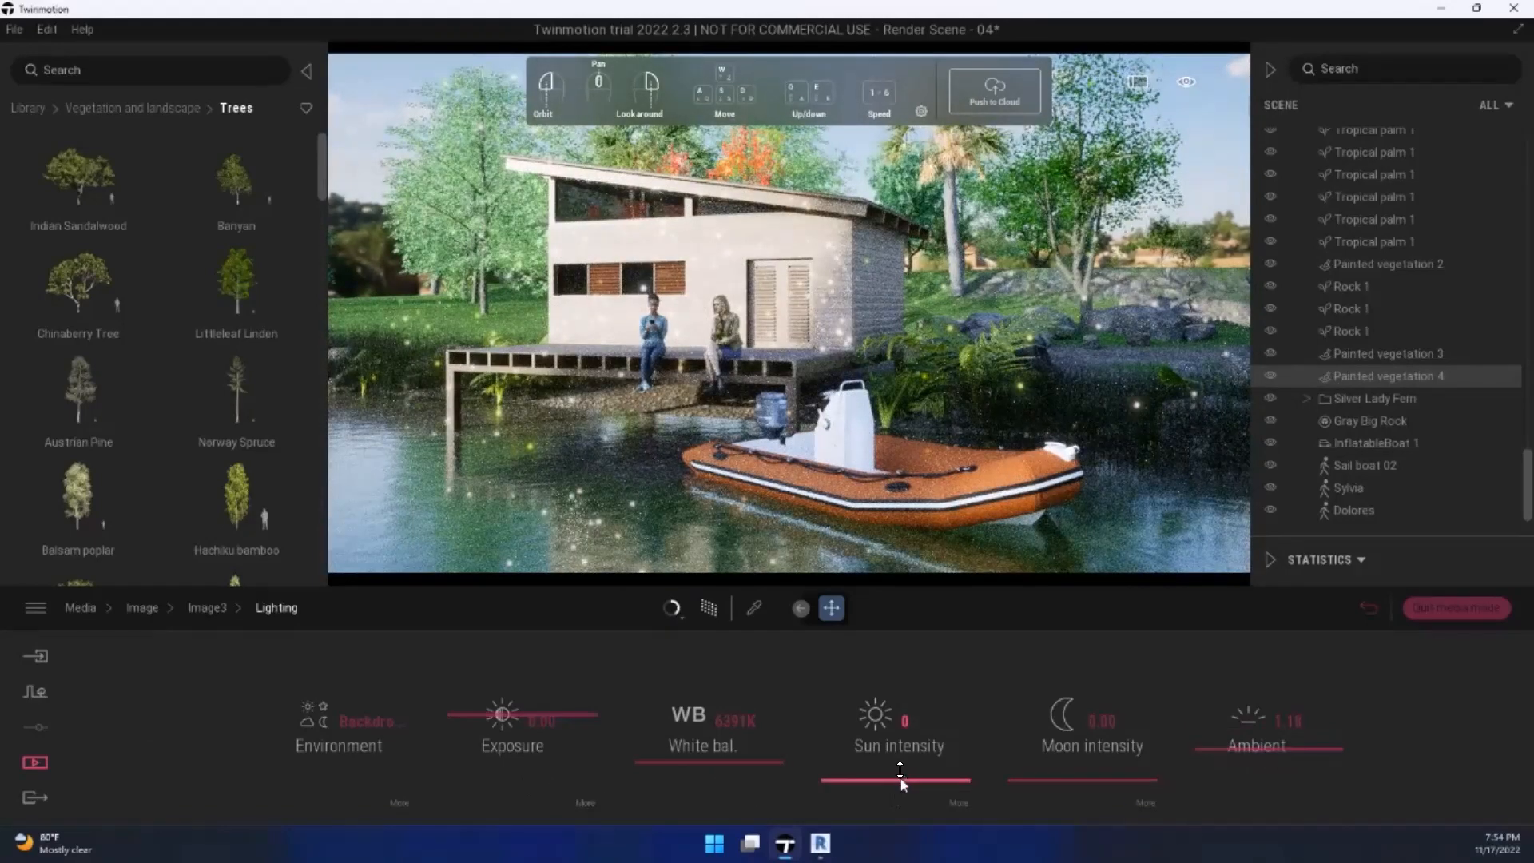
pyautogui.moveTo(900, 781)
pyautogui.mouseDown()
pyautogui.moveTo(902, 755)
pyautogui.moveTo(904, 815)
pyautogui.moveTo(914, 760)
pyautogui.mouseUp()
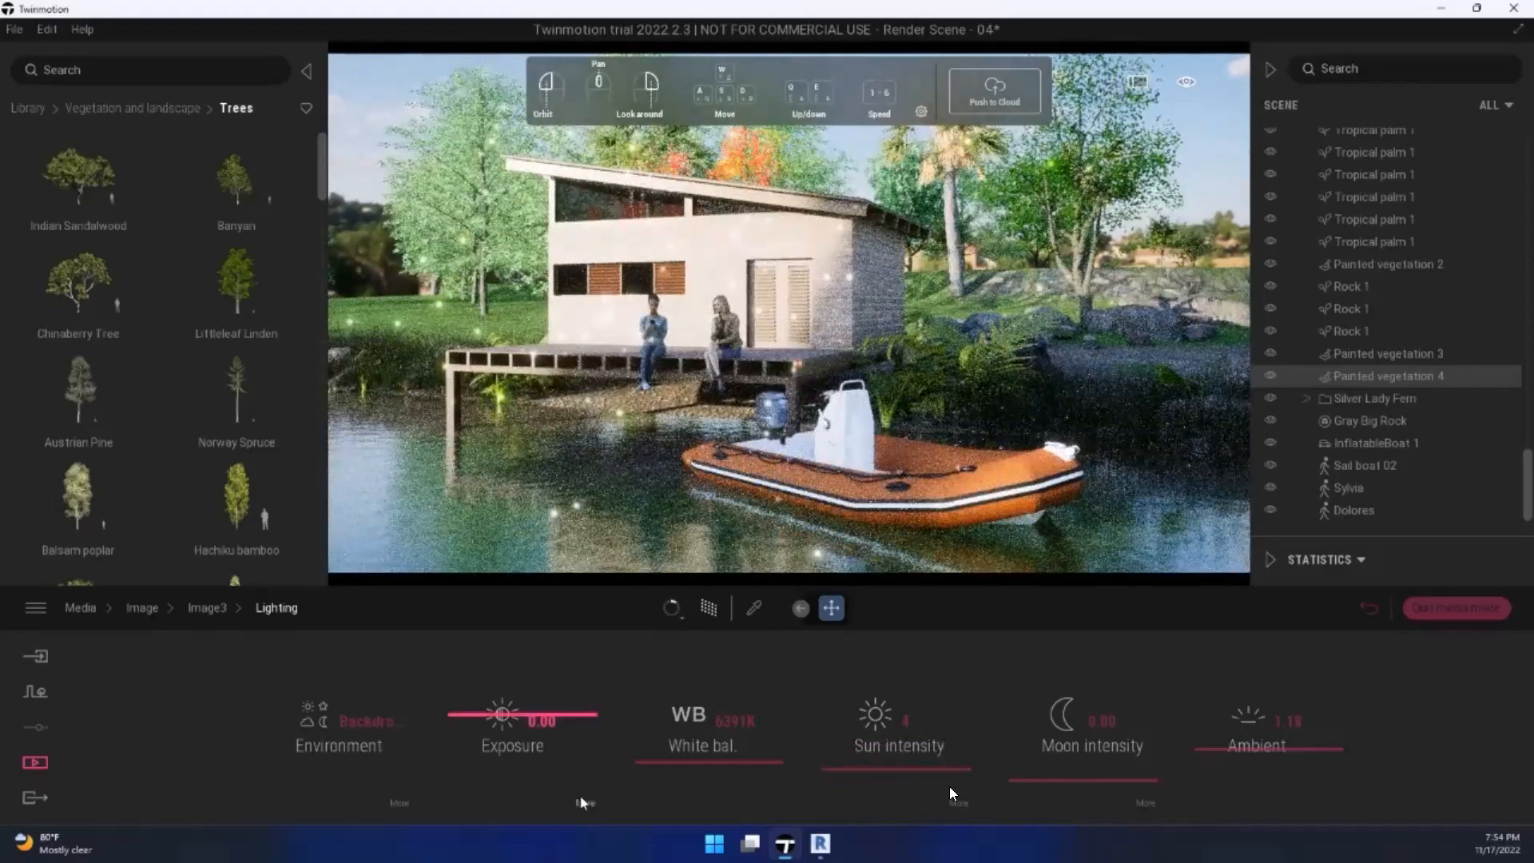
pyautogui.click(957, 801)
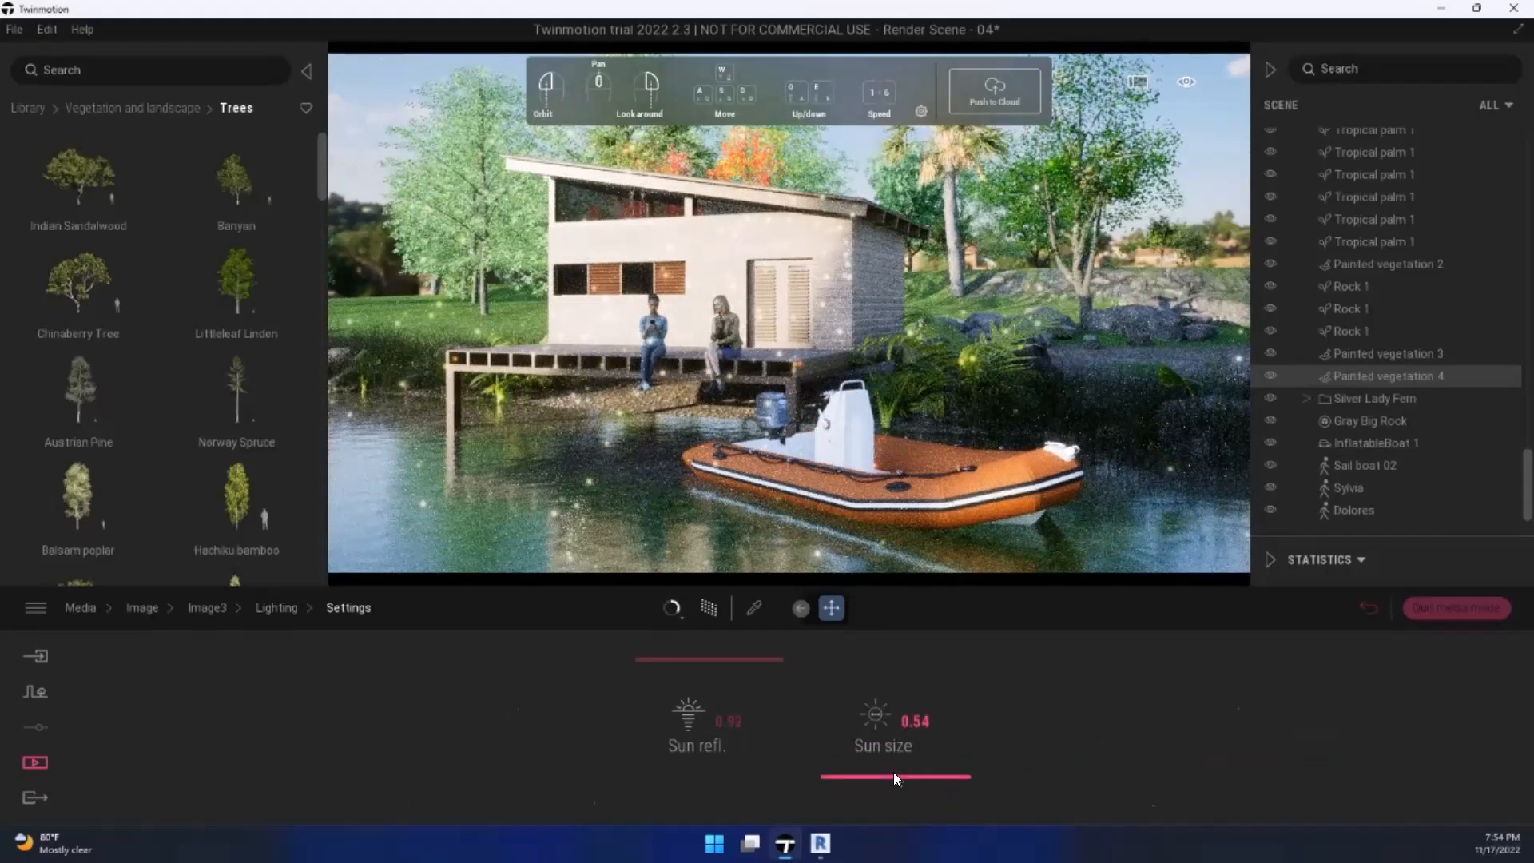
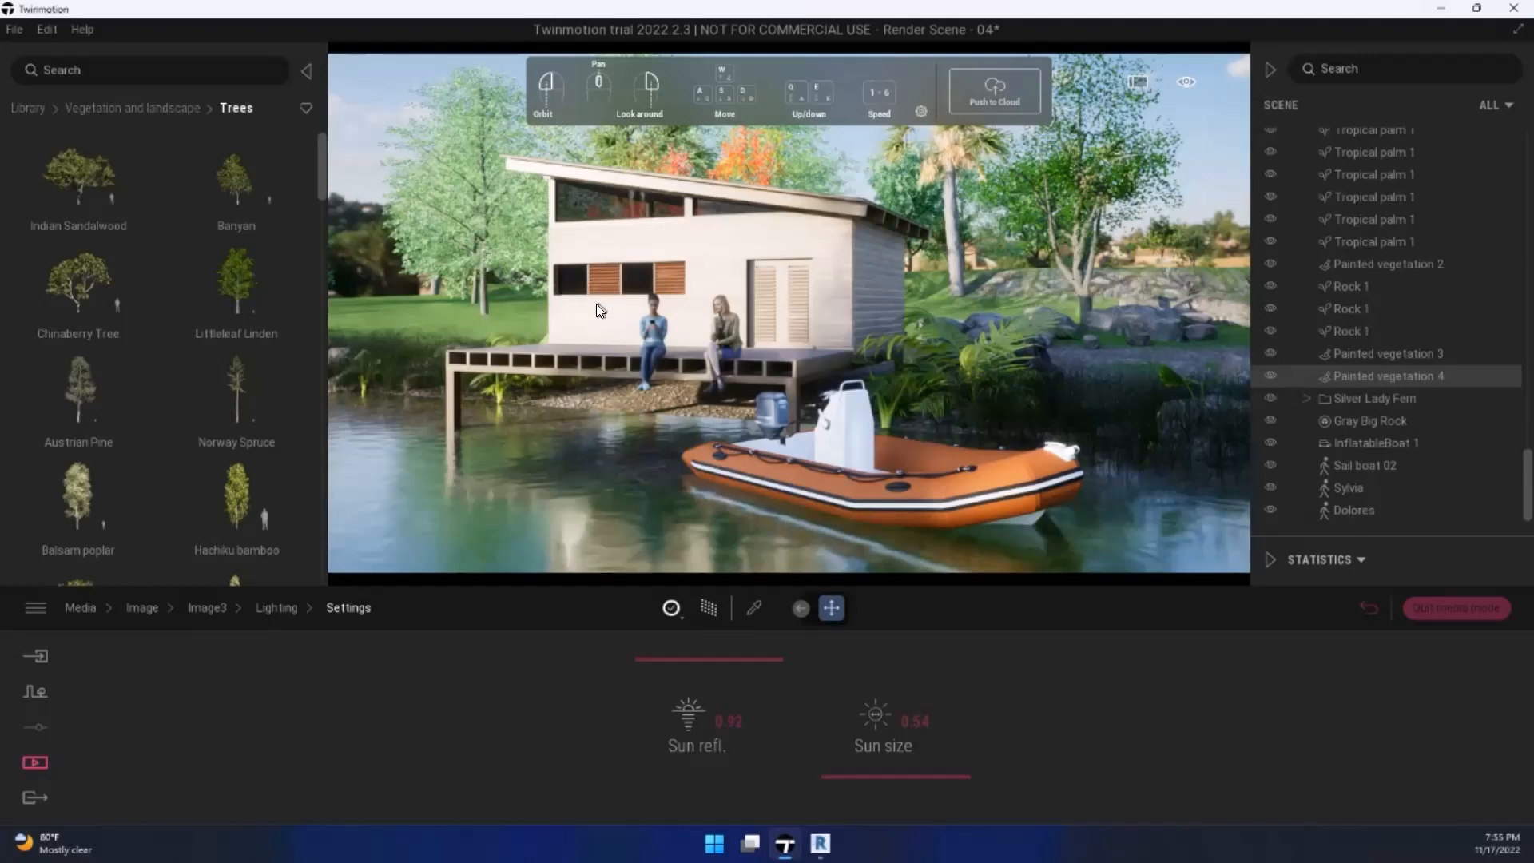
pyautogui.moveTo(1111, 319)
pyautogui.mouseDown()
pyautogui.moveTo(473, 282)
pyautogui.moveTo(306, 246)
pyautogui.mouseUp()
pyautogui.moveTo(352, 118)
pyautogui.mouseDown()
pyautogui.moveTo(366, 234)
pyautogui.moveTo(375, 196)
pyautogui.mouseUp()
pyautogui.press('Escape')
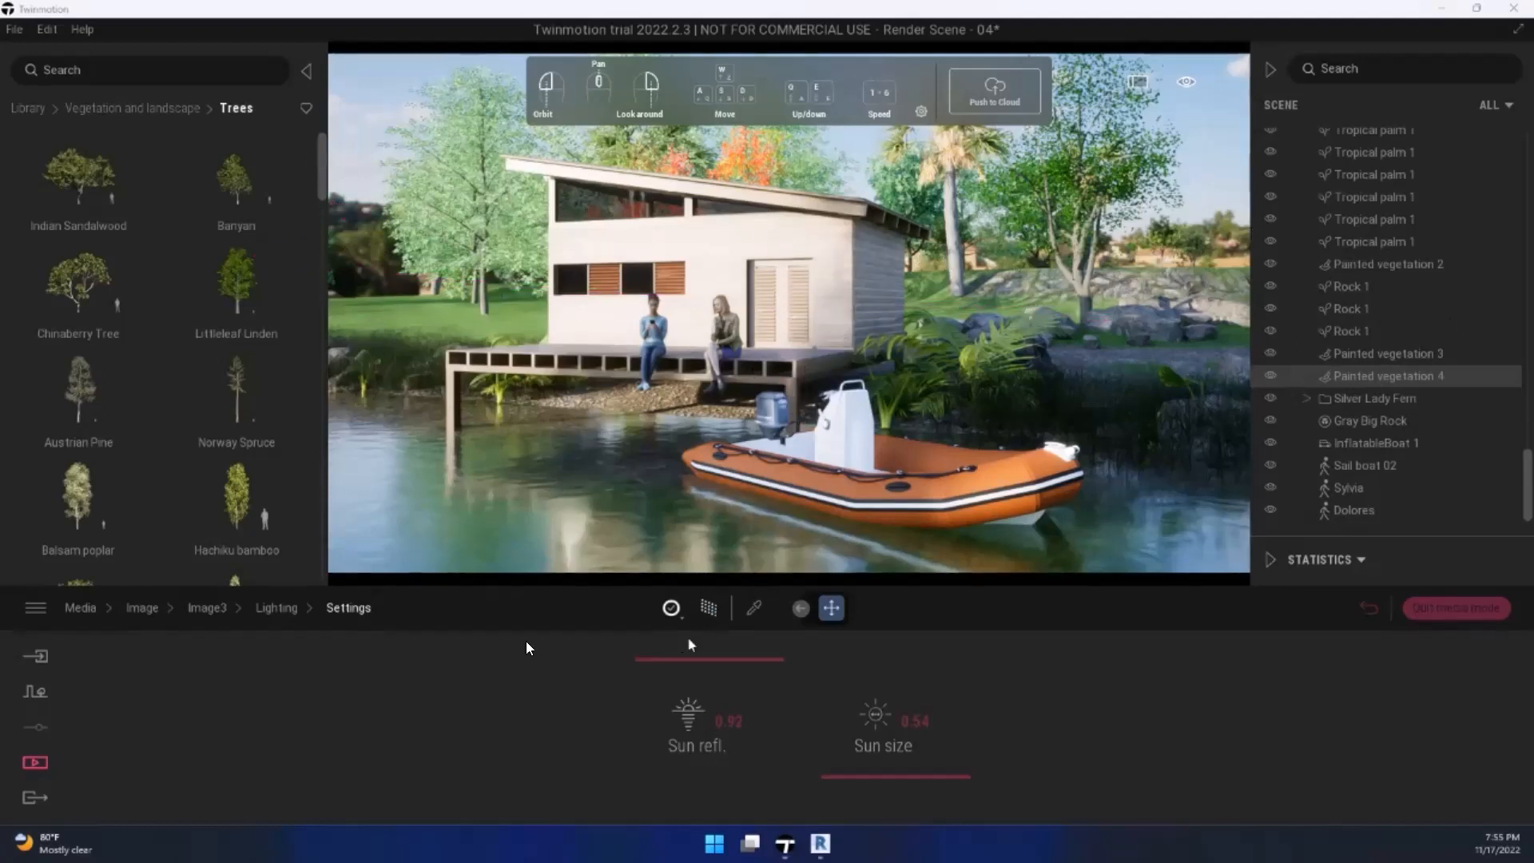
# Step: Return to the saved images and refresh Image3 with the current view
pyautogui.click(210, 608)
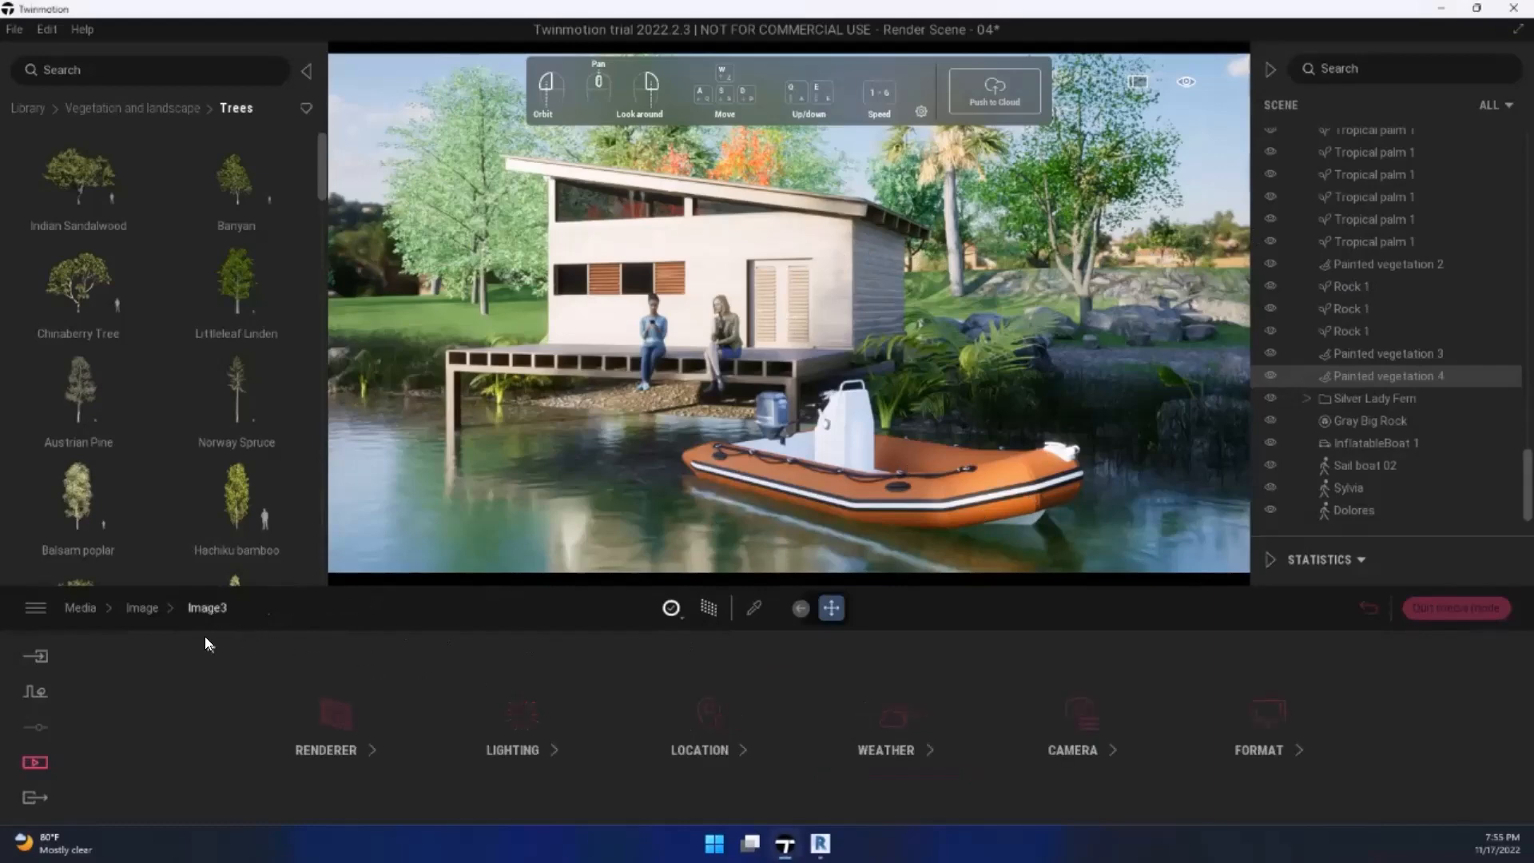
pyautogui.click(129, 605)
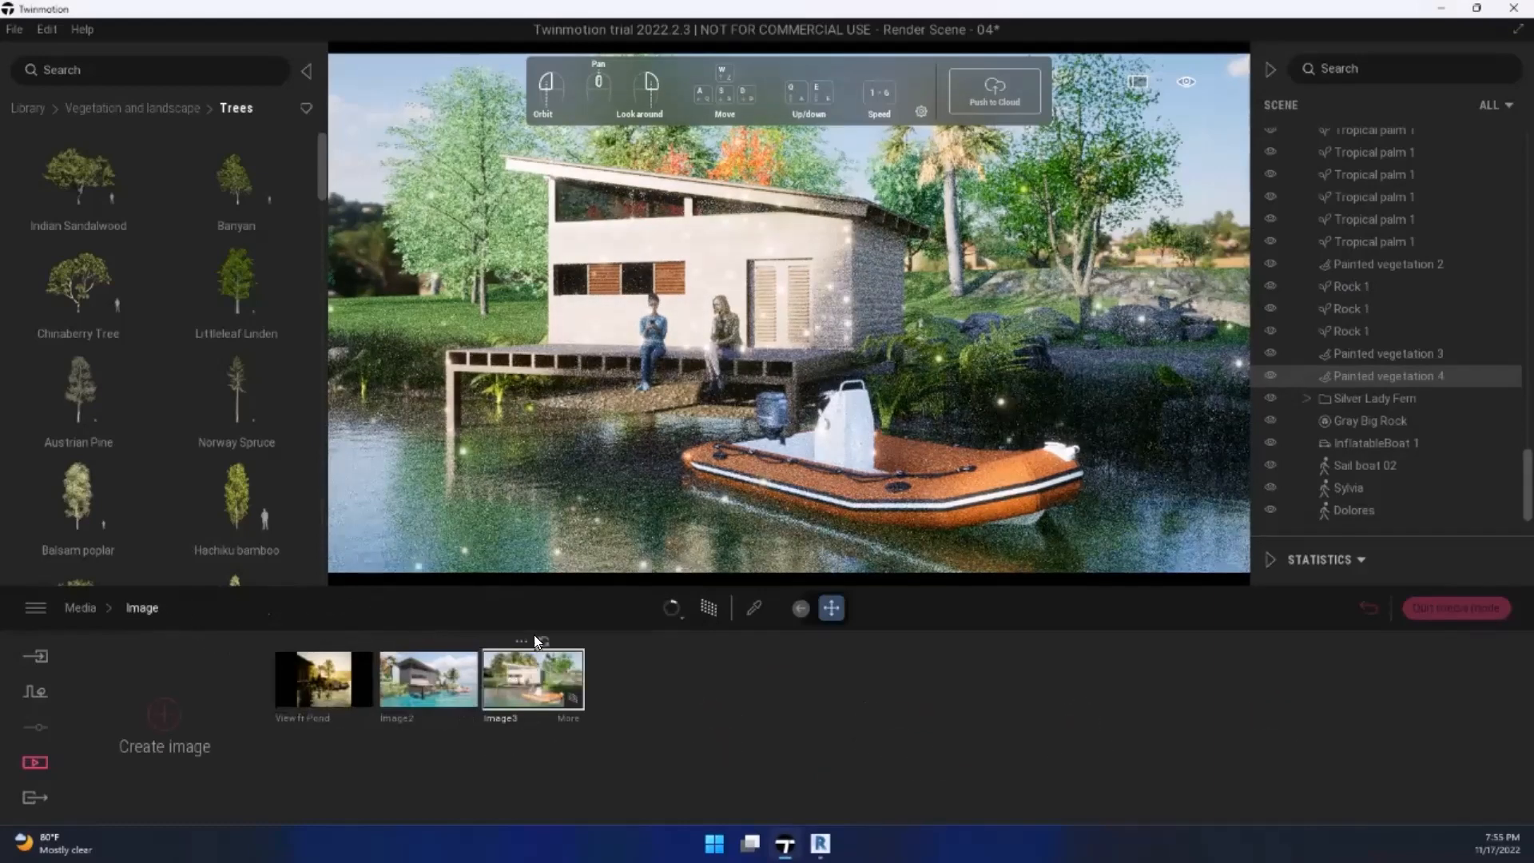
pyautogui.click(542, 641)
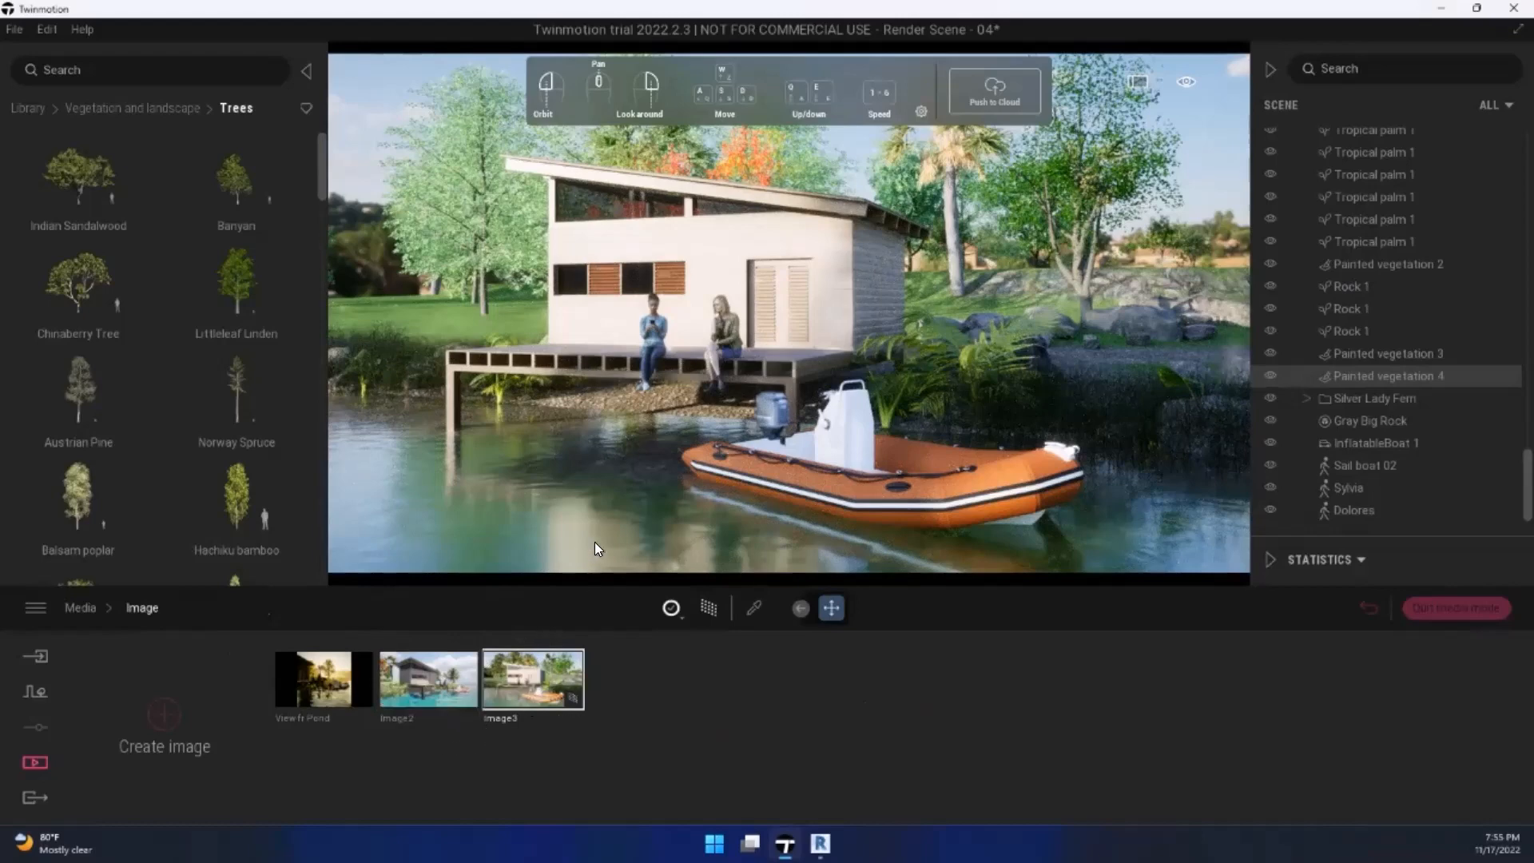
# Step: Select the glass water surface (Base circle 10m) and toggle its visibility off and back on
pyautogui.click(531, 521)
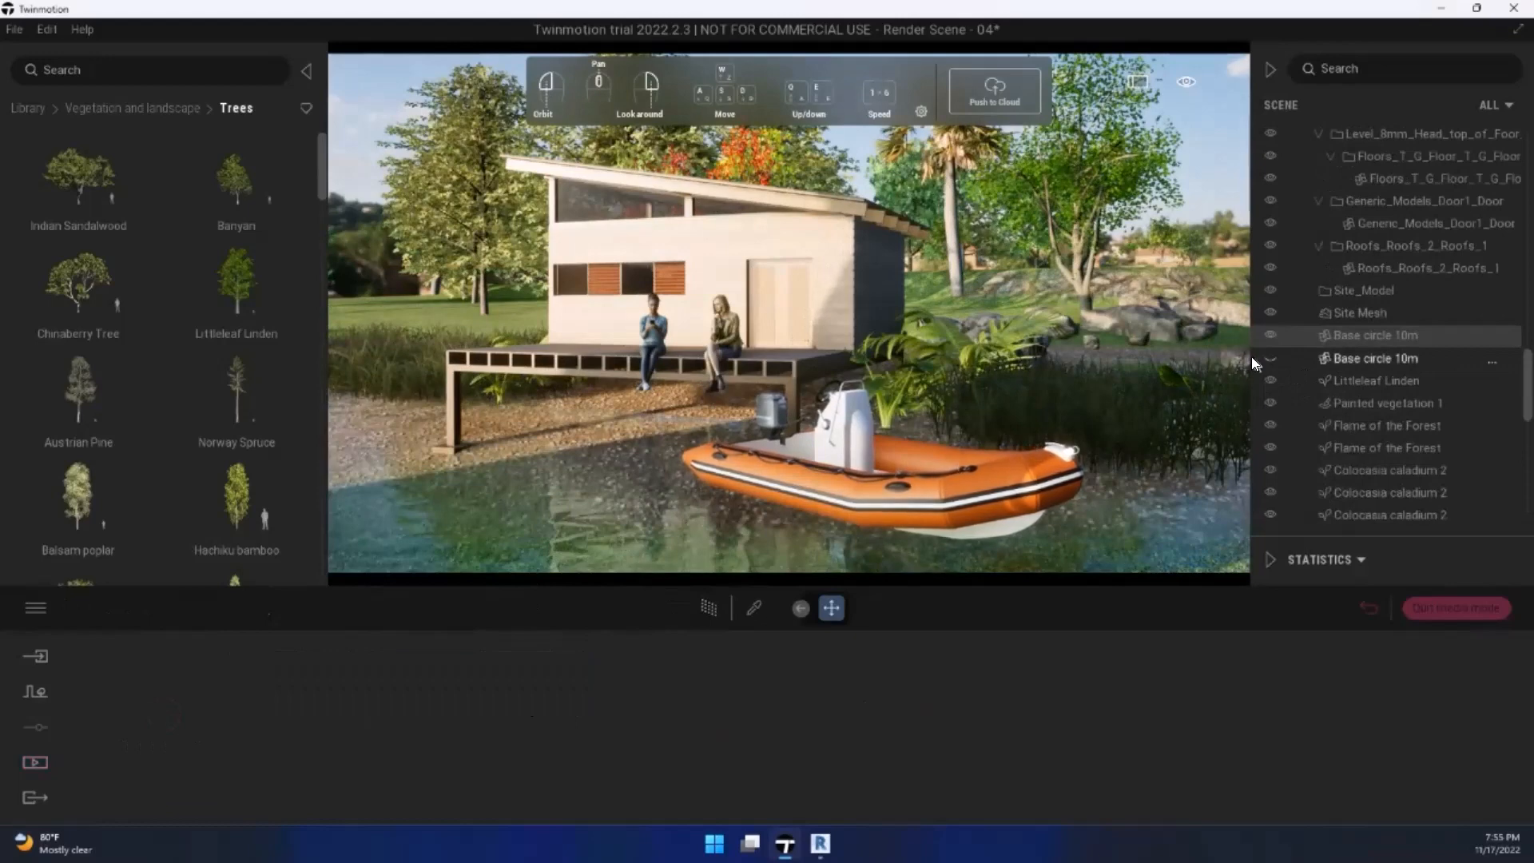
pyautogui.click(1270, 336)
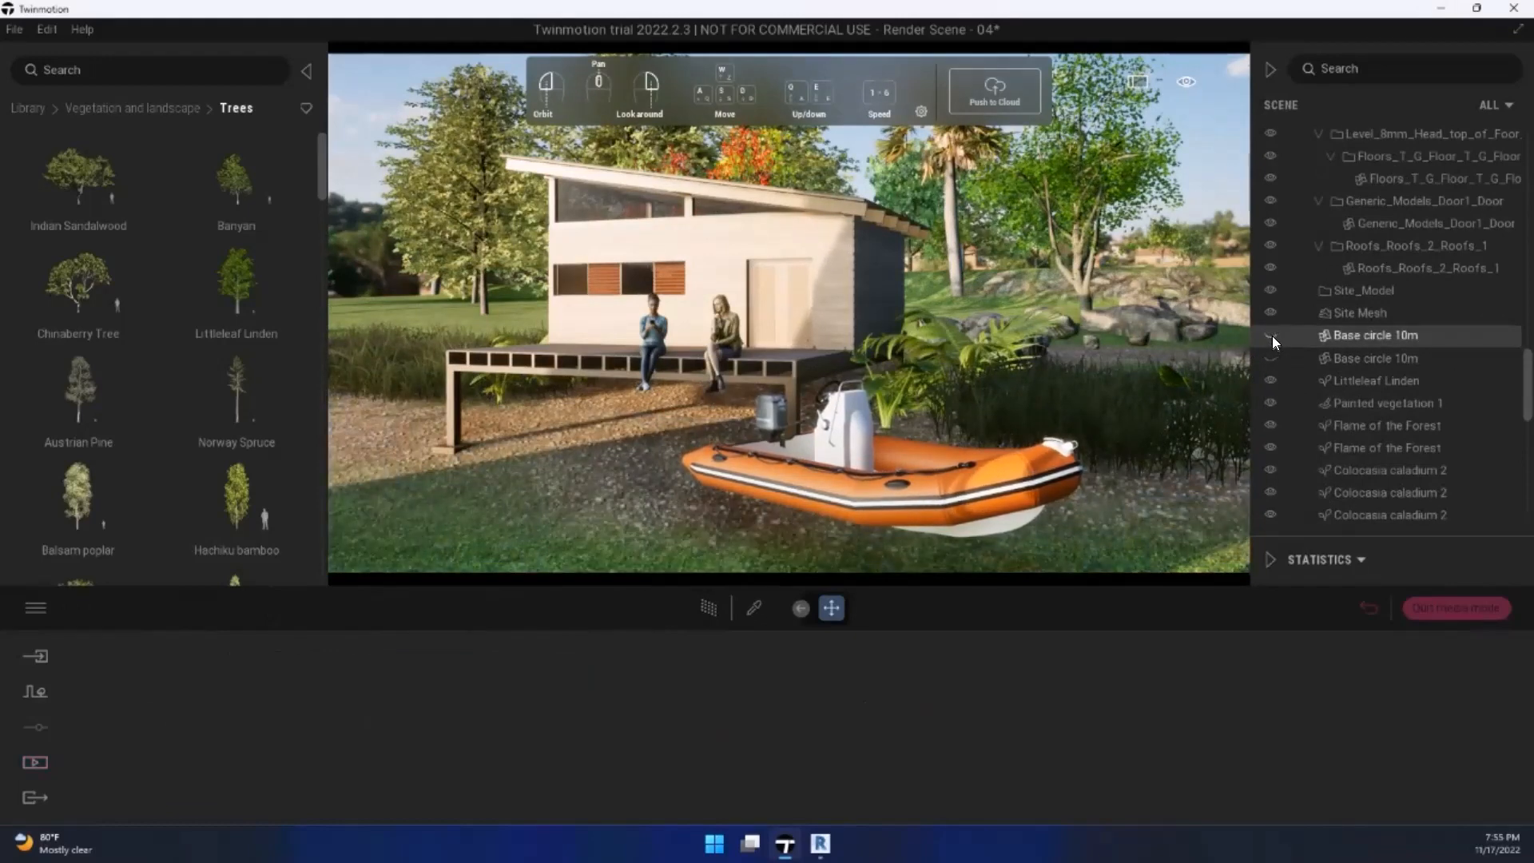
pyautogui.click(1272, 357)
pyautogui.click(1272, 357)
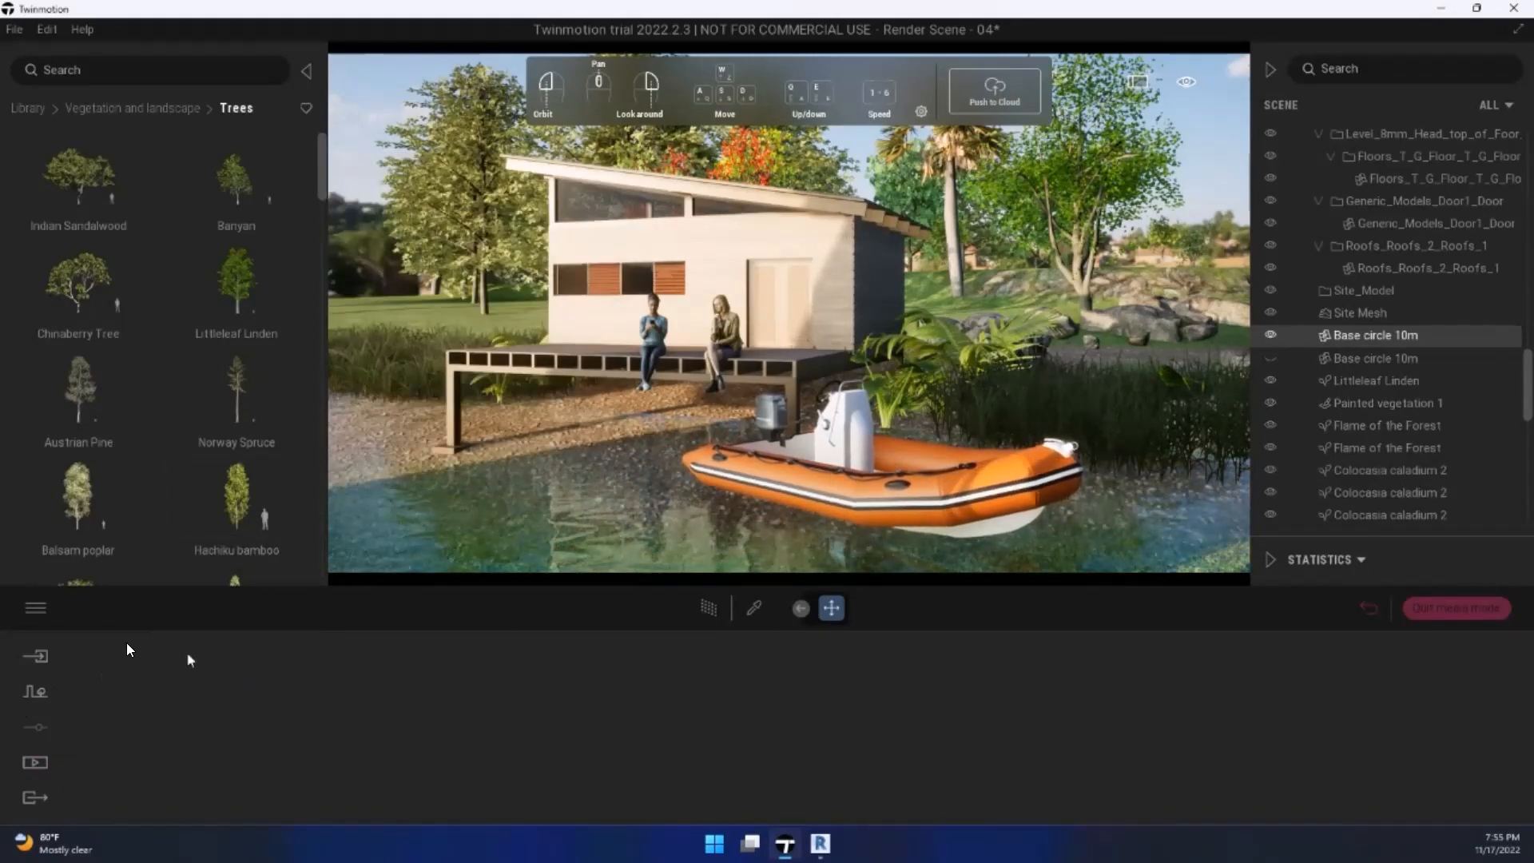
# Step: Go back to the saved media images, look through them and reopen Image3
pyautogui.click(37, 761)
pyautogui.click(353, 729)
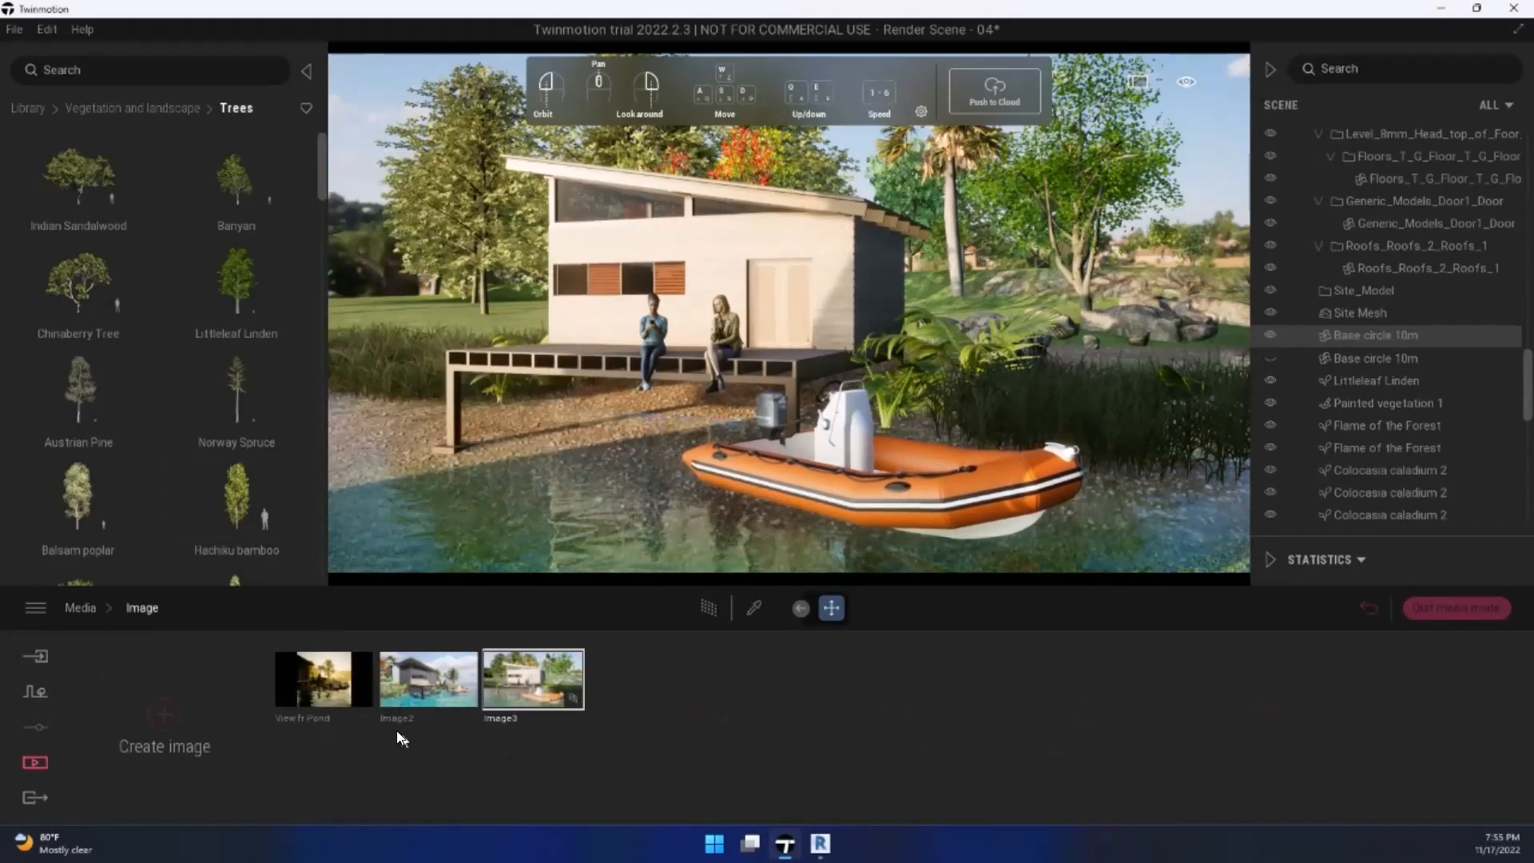
pyautogui.click(341, 697)
pyautogui.click(405, 697)
pyautogui.click(537, 687)
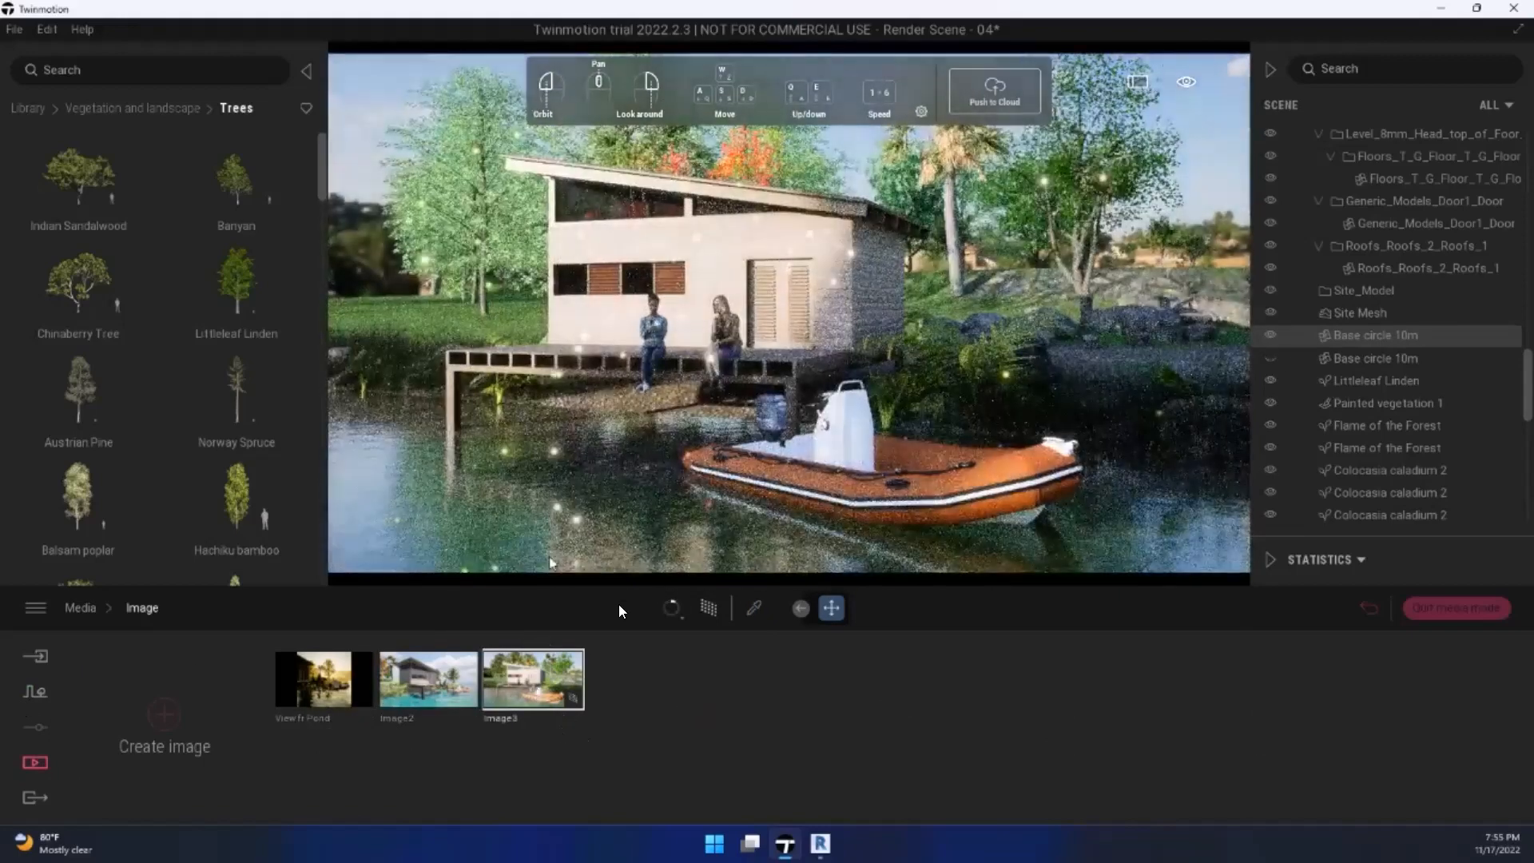
# Step: Open the export settings and include all saved images in the local image export
pyautogui.click(32, 758)
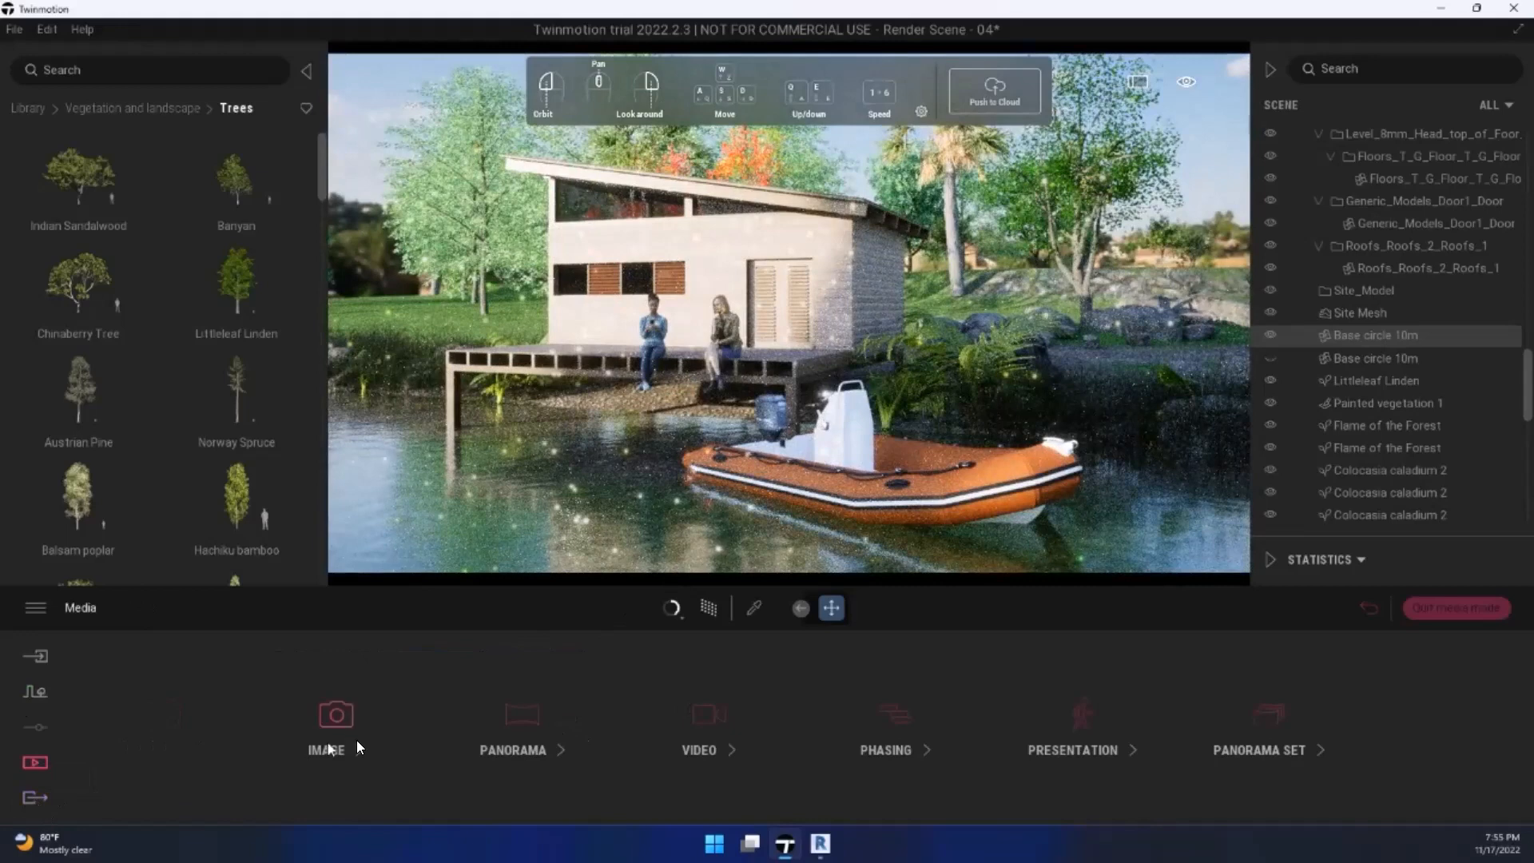
pyautogui.click(34, 796)
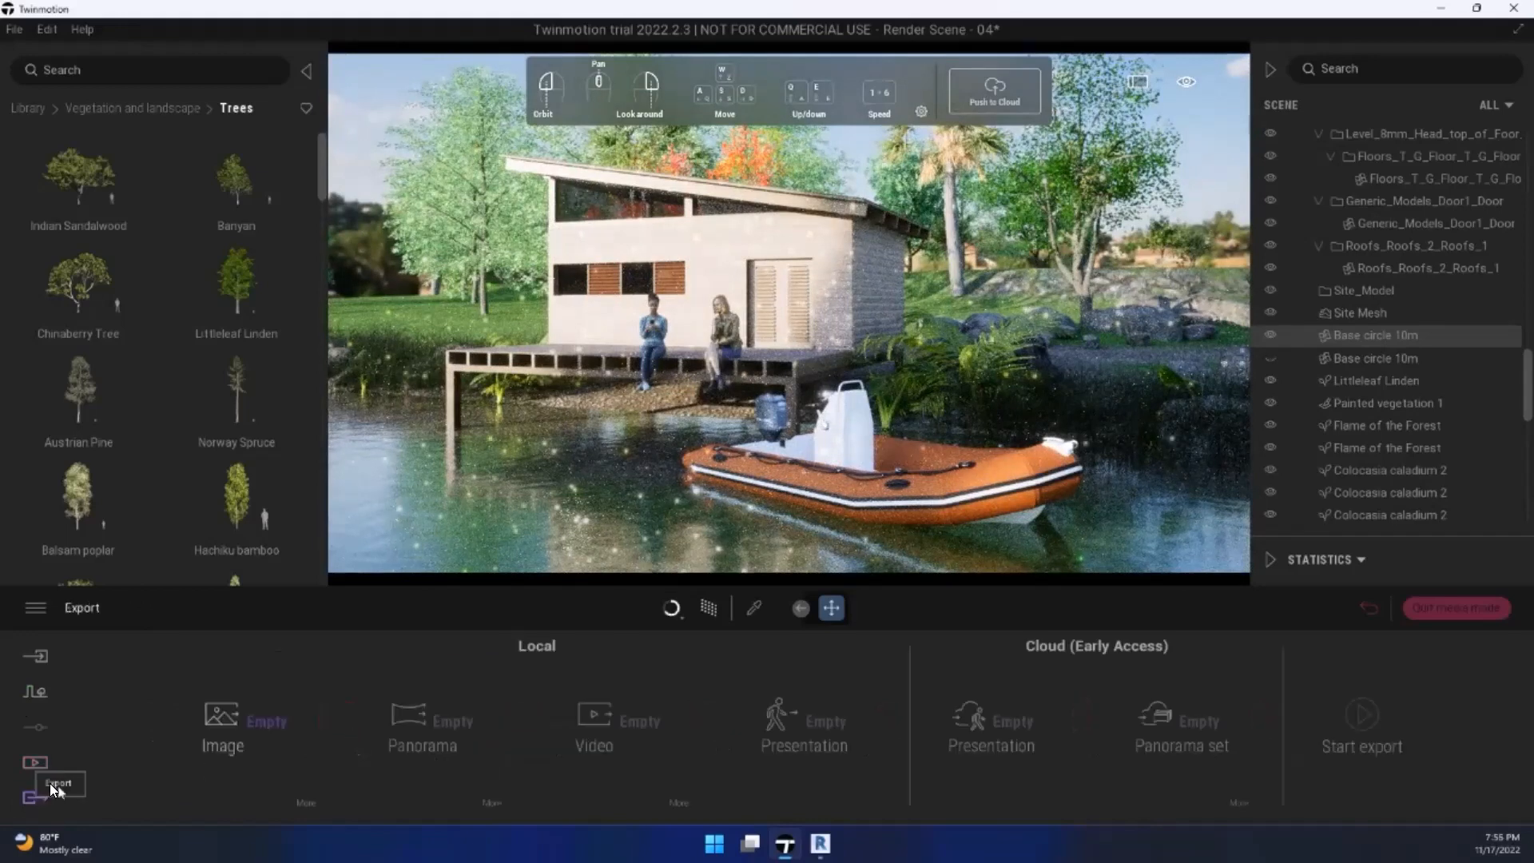
pyautogui.click(271, 722)
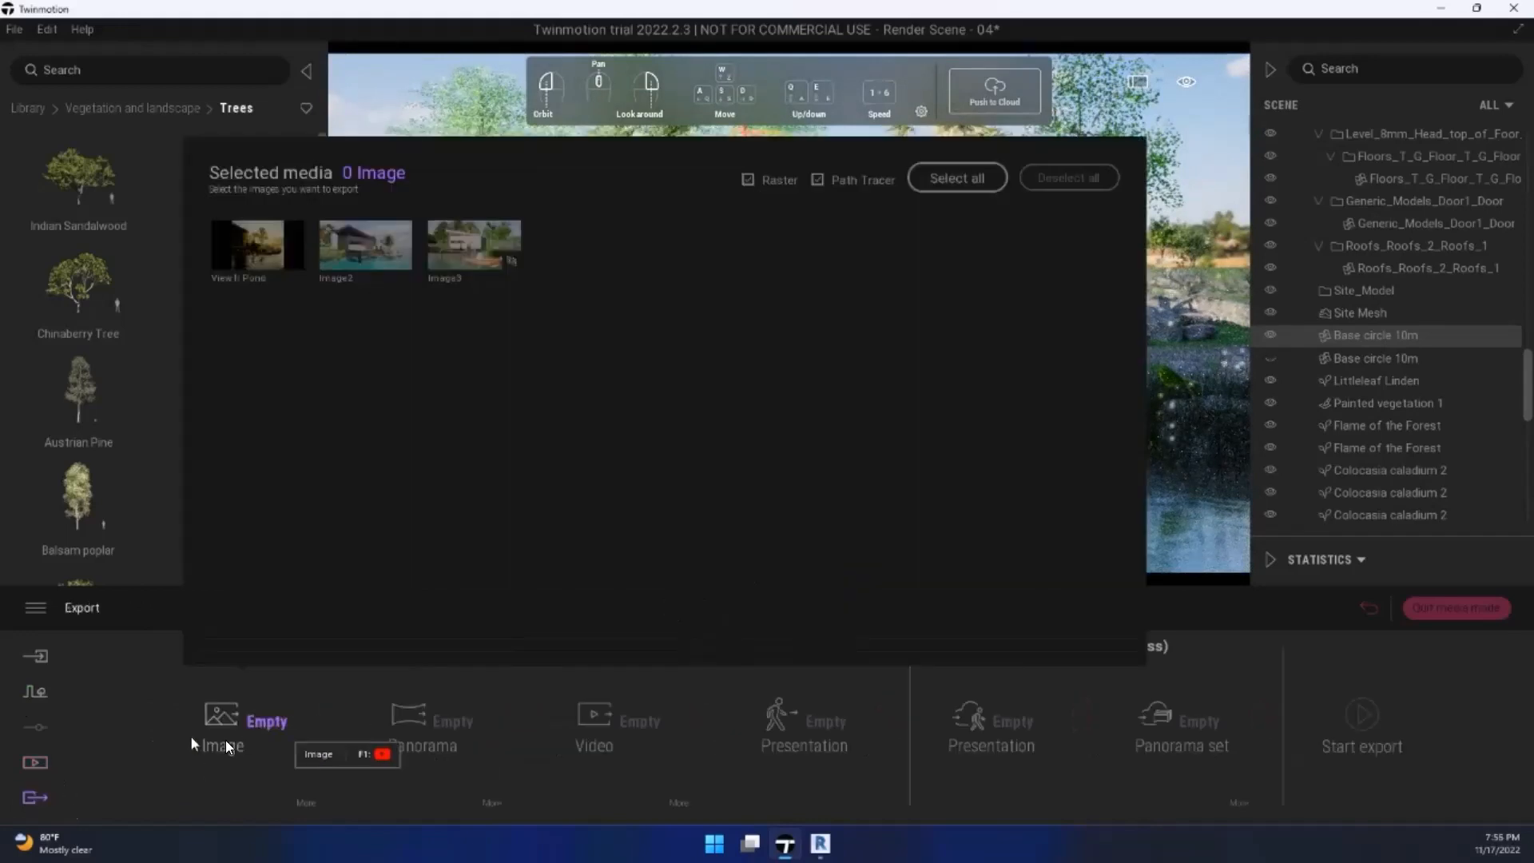
pyautogui.click(970, 181)
pyautogui.click(1224, 590)
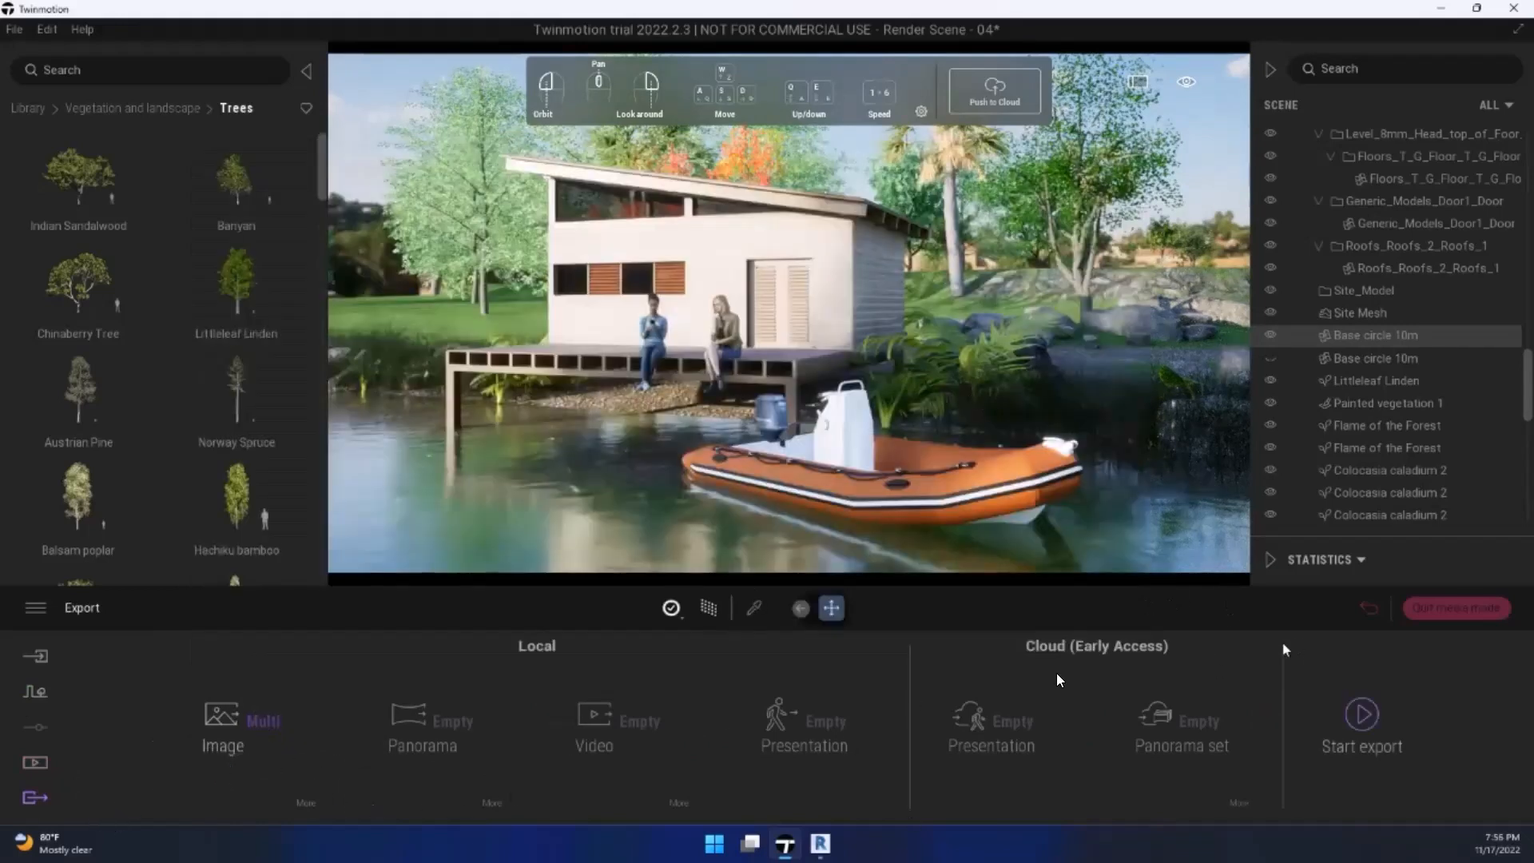
pyautogui.click(1363, 726)
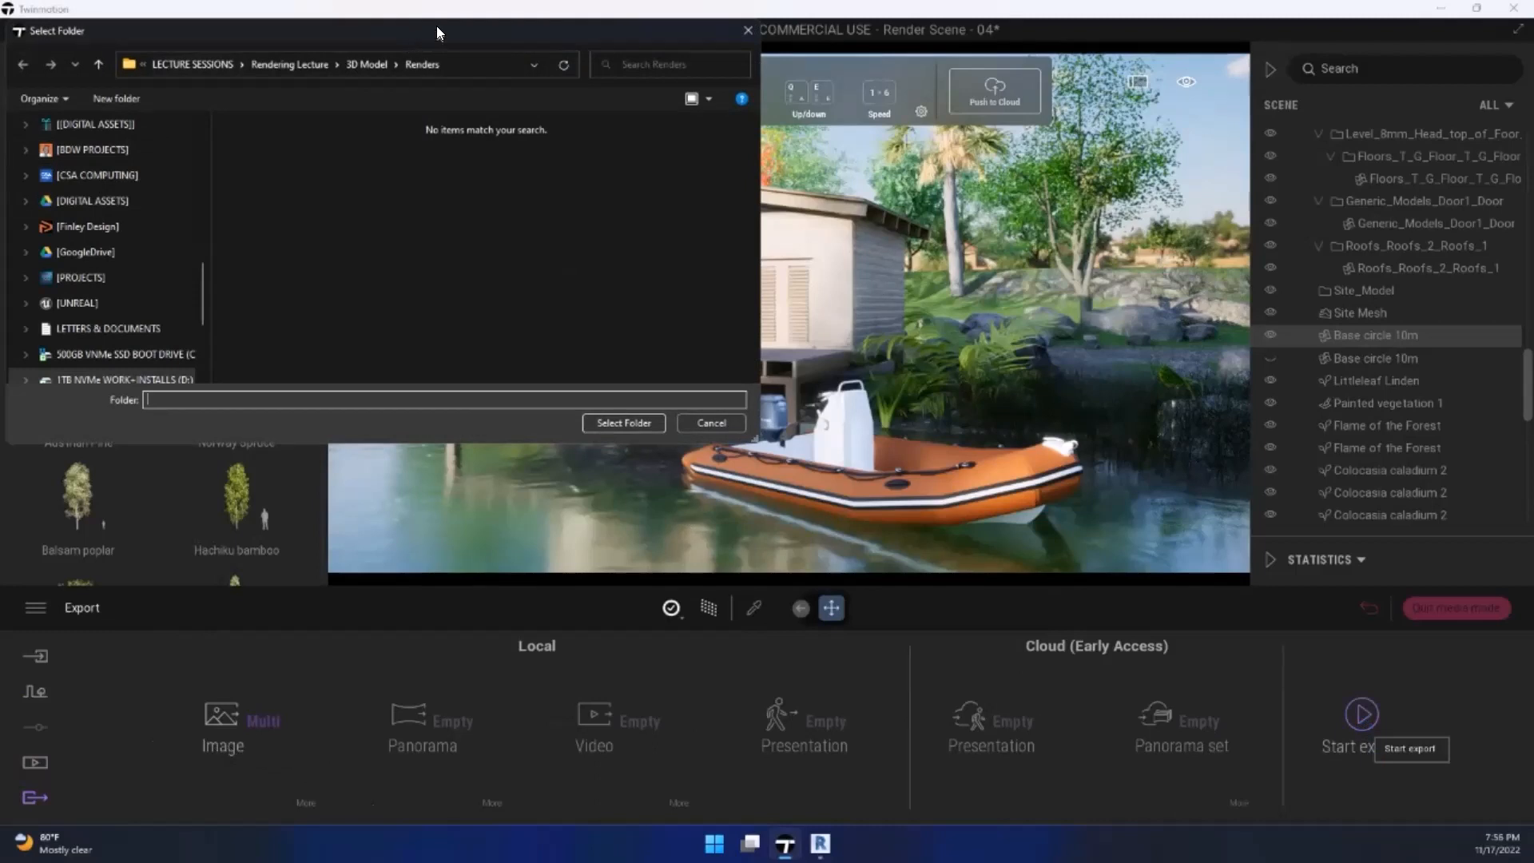
pyautogui.moveTo(437, 26); pyautogui.dragTo(544, 80)
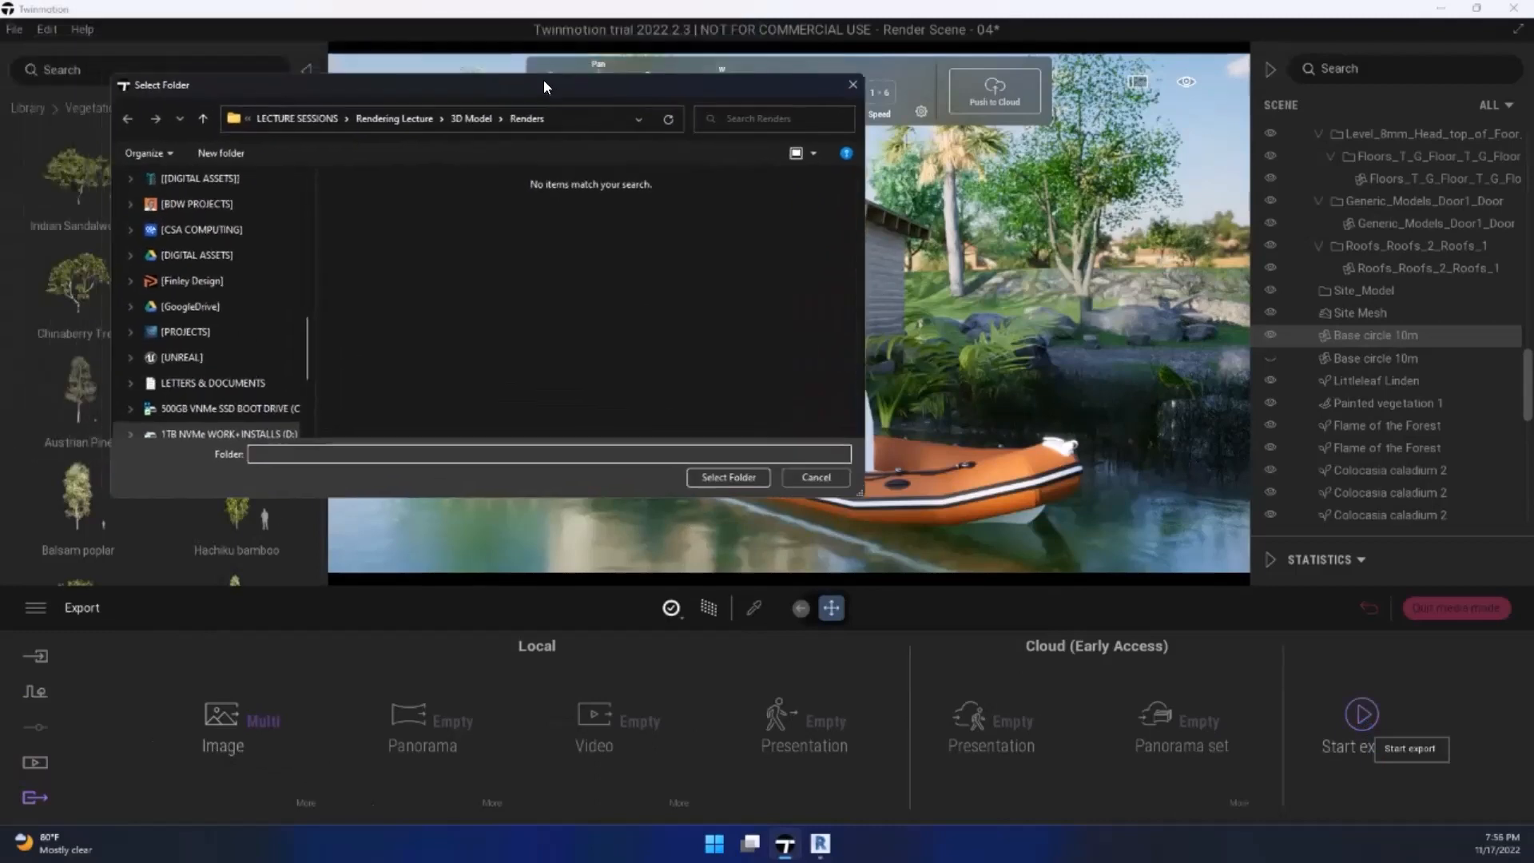
pyautogui.click(471, 123)
pyautogui.click(537, 123)
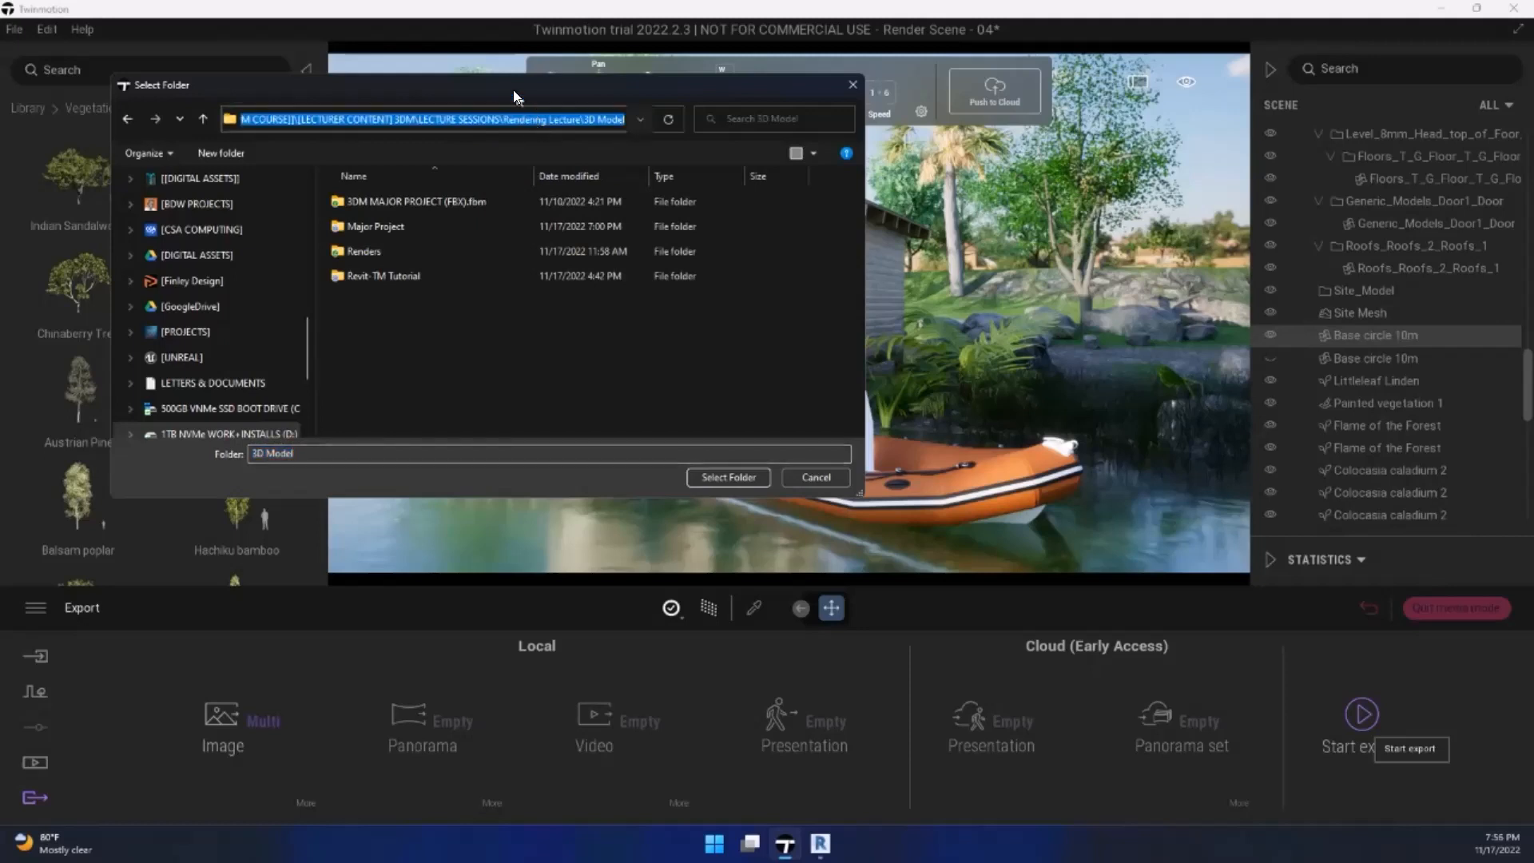
pyautogui.click(838, 484)
# Step: Save the scene under the new name Render Scene - 05 in the Major Project folder
pyautogui.click(15, 29)
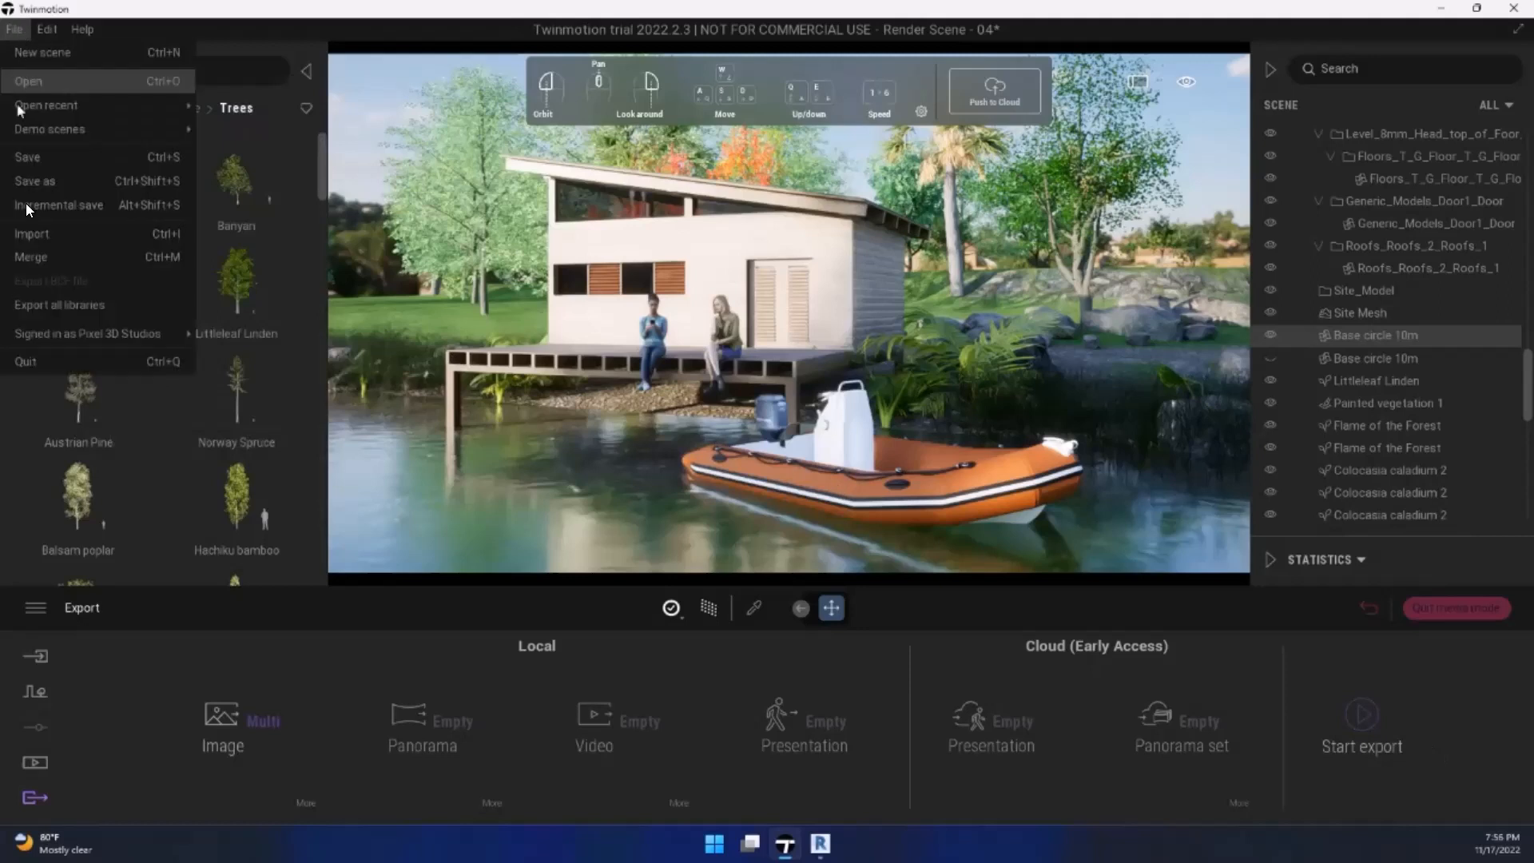
pyautogui.click(54, 187)
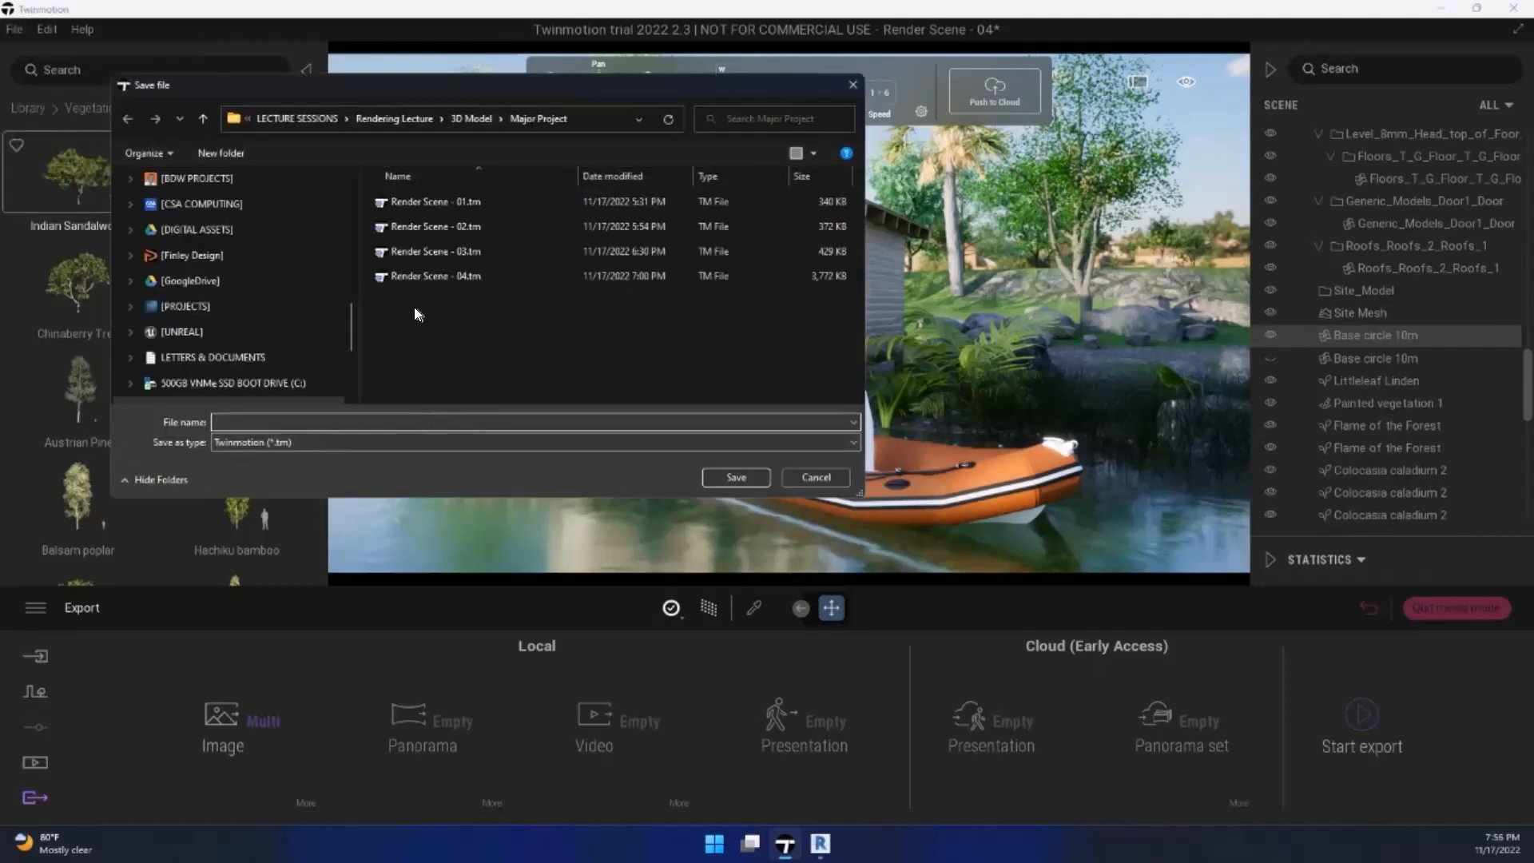
pyautogui.click(434, 274)
pyautogui.click(421, 423)
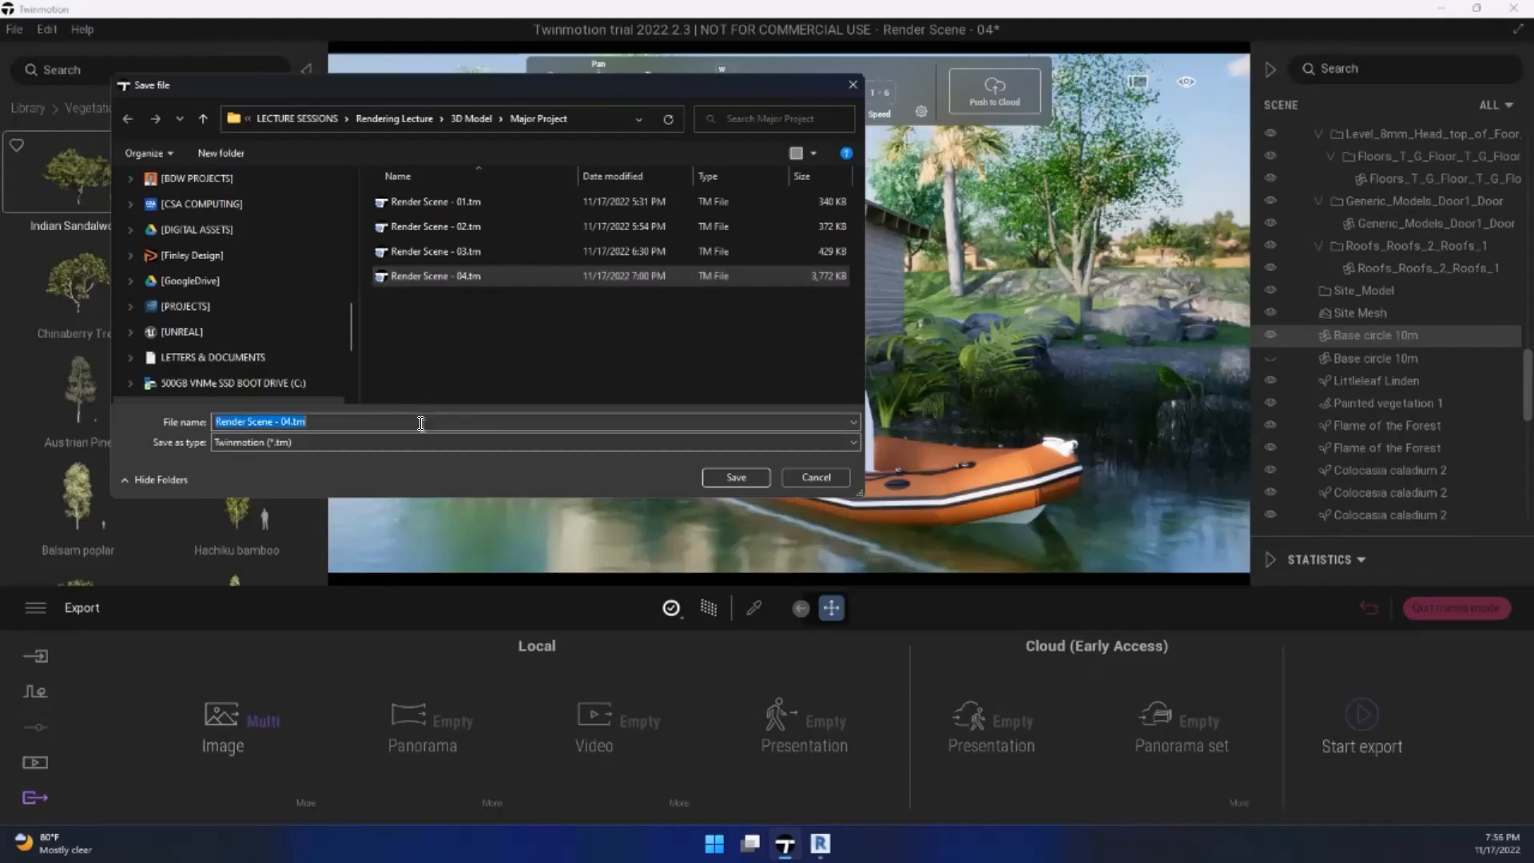
pyautogui.doubleClick(421, 424)
pyautogui.write('05')
pyautogui.press('Return')
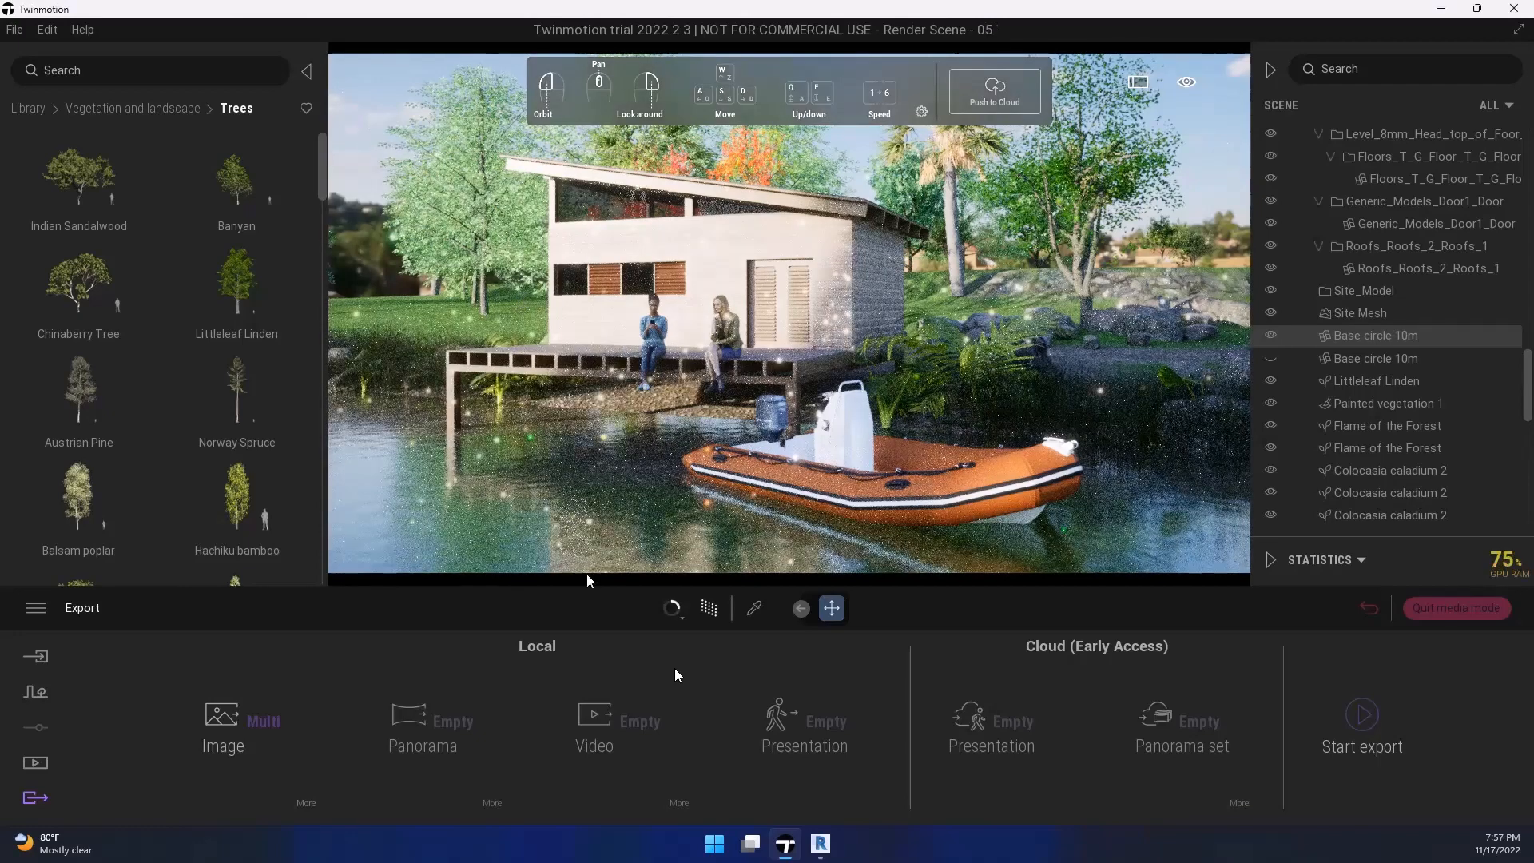
# Step: Set the path tracer quality to High
pyautogui.click(678, 617)
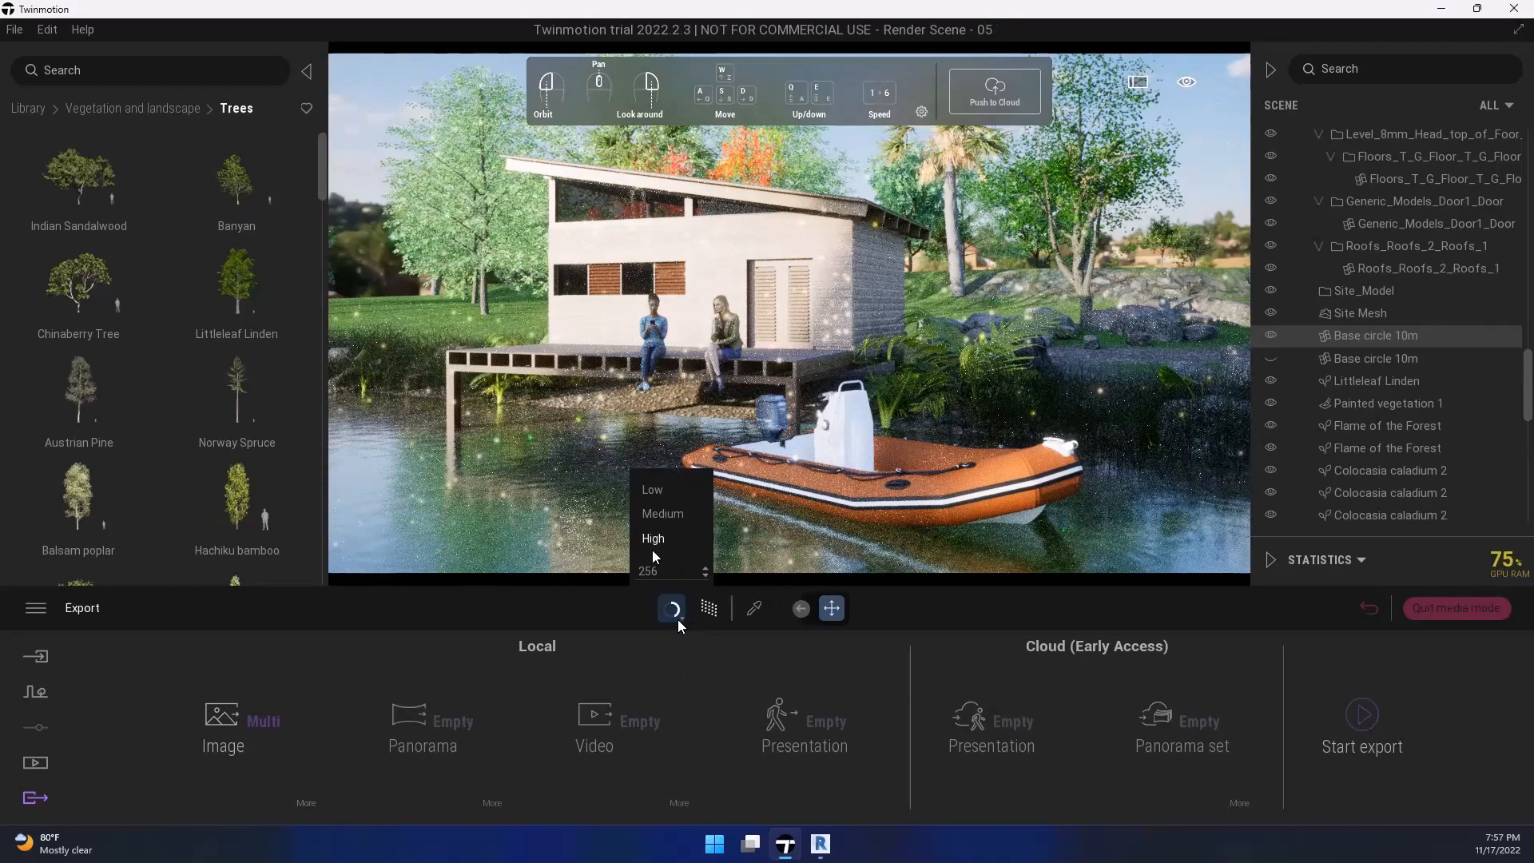
pyautogui.click(656, 540)
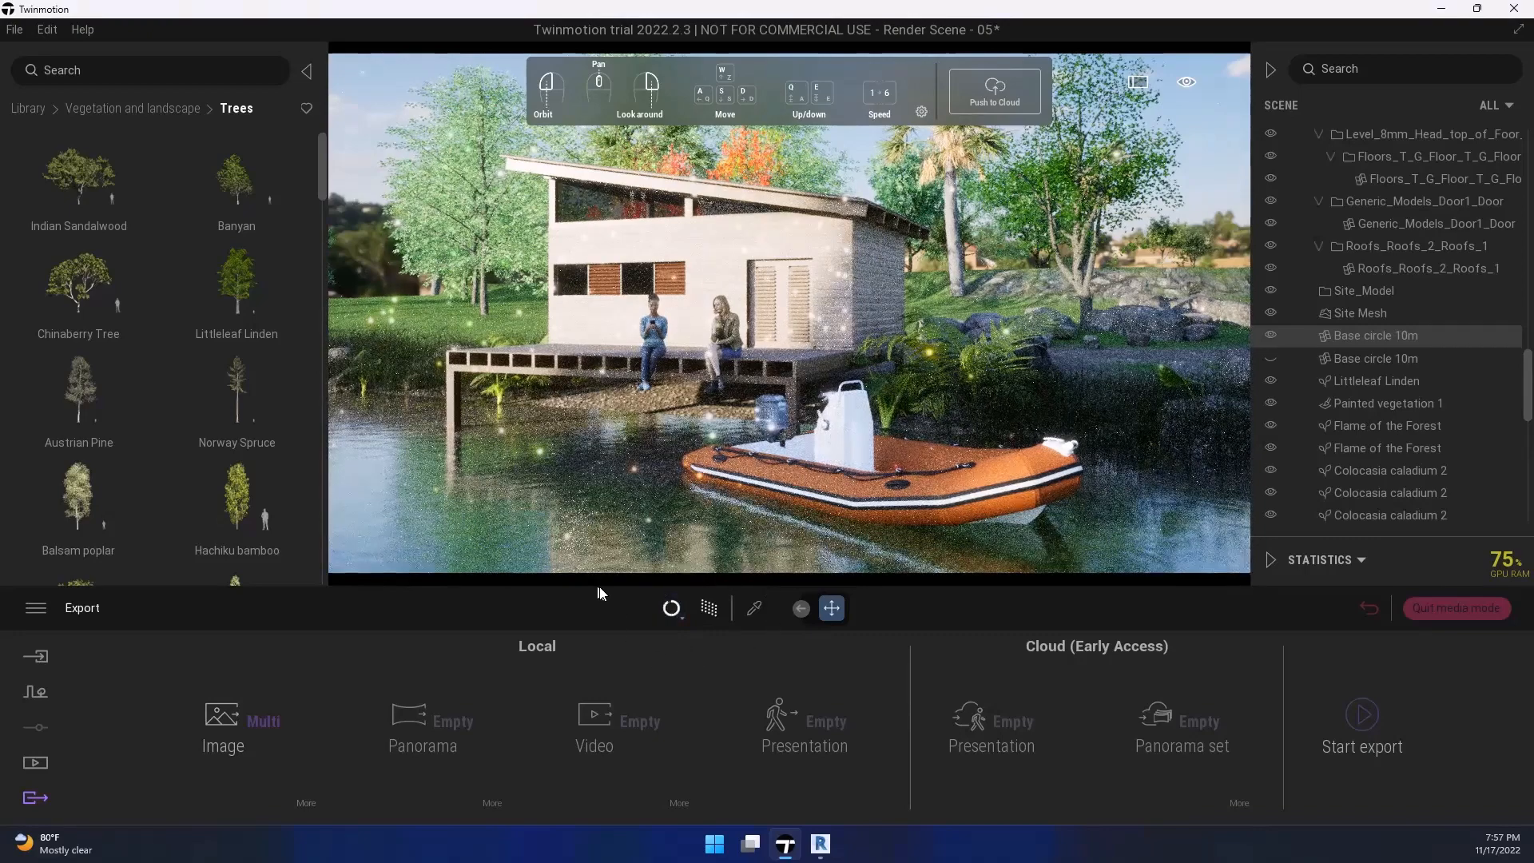
pyautogui.click(685, 620)
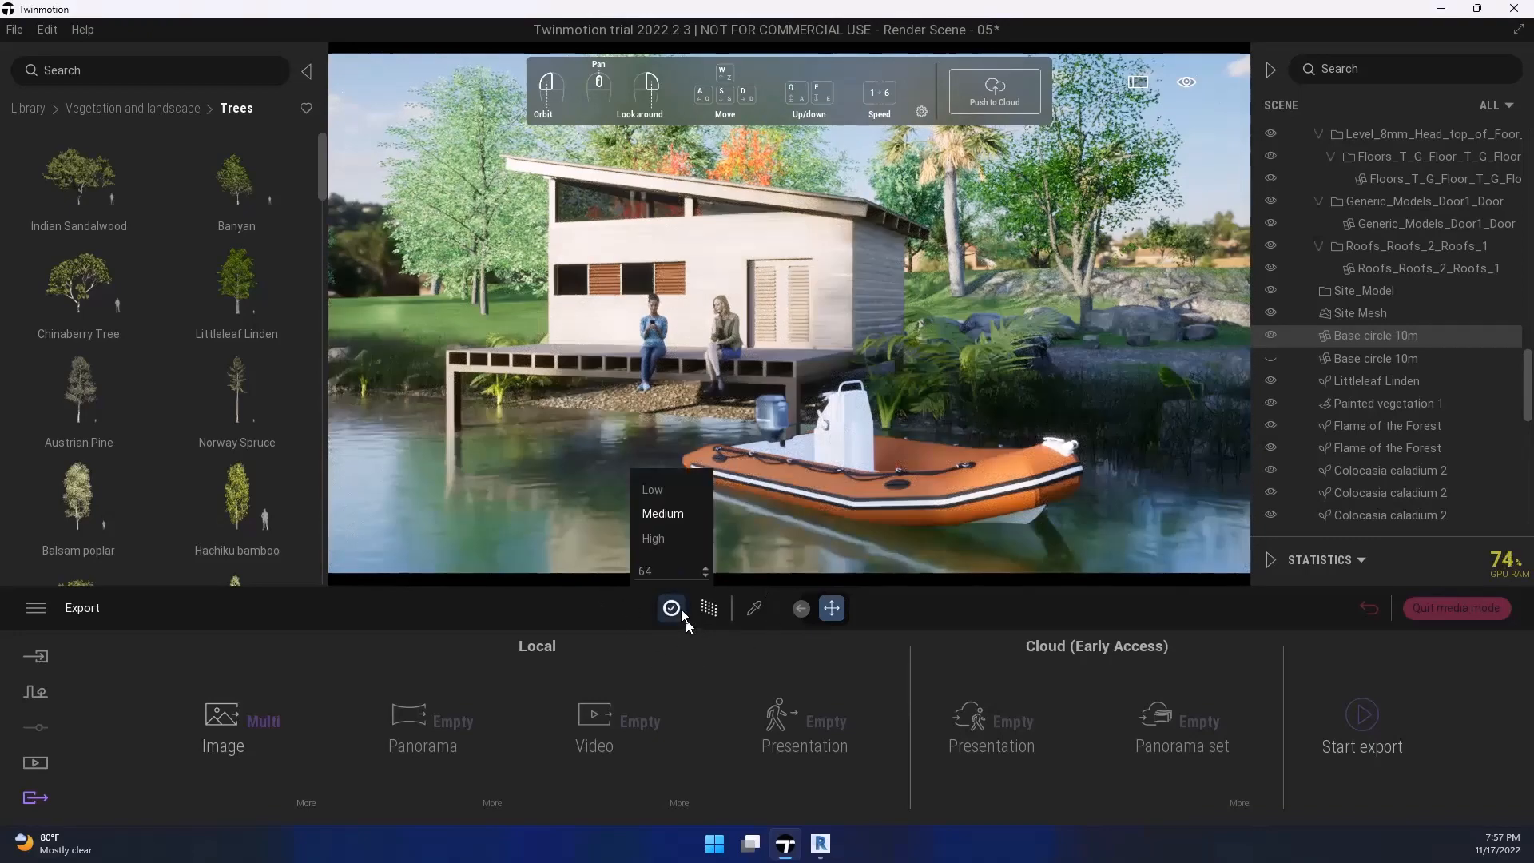
pyautogui.click(671, 540)
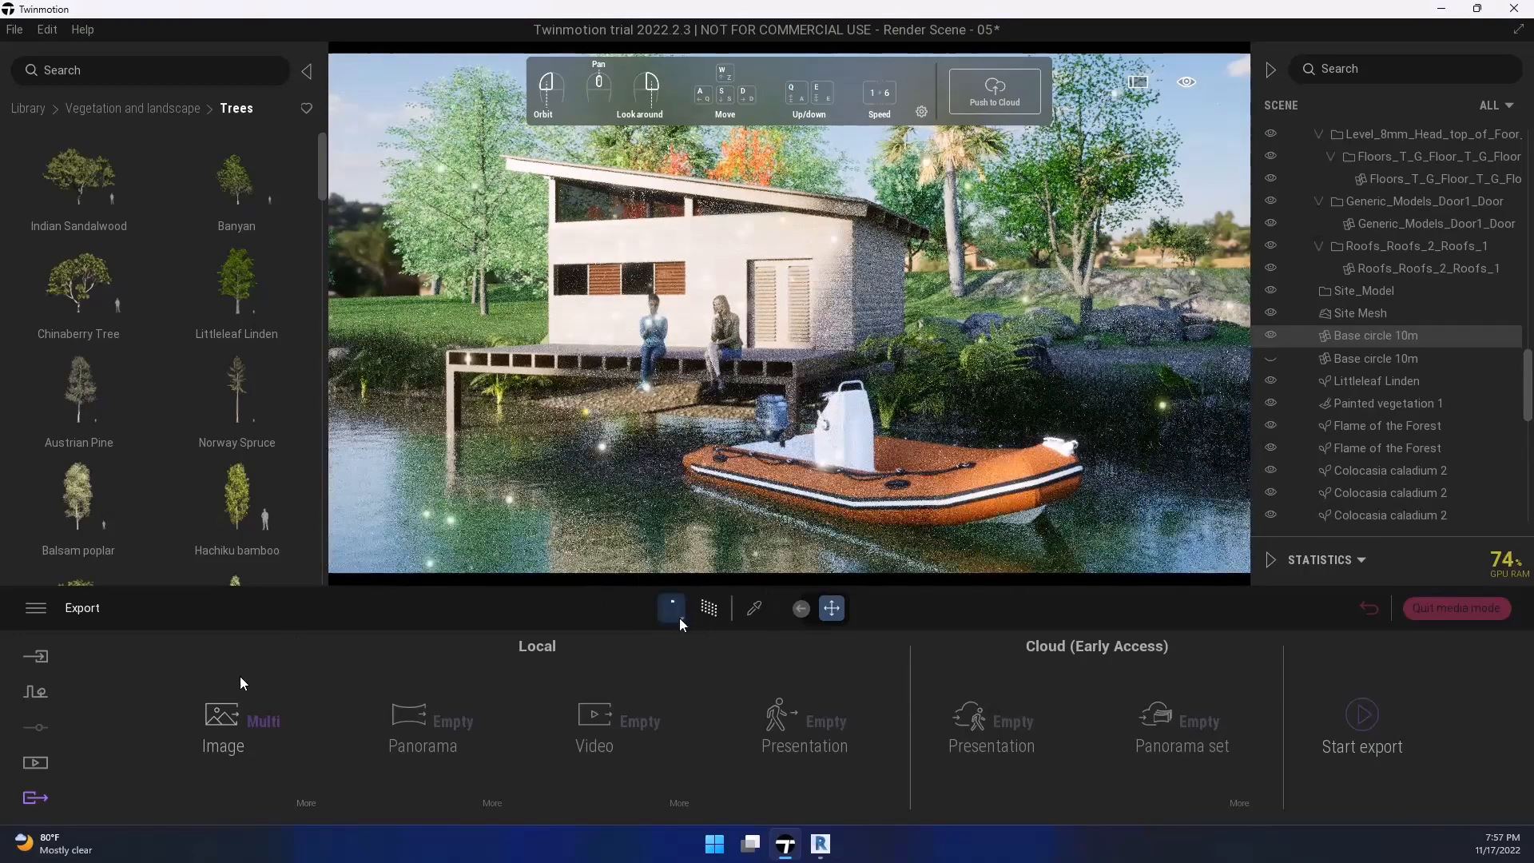
# Step: Export the saved images into the Major Project folder inside 3D Model
pyautogui.click(1373, 724)
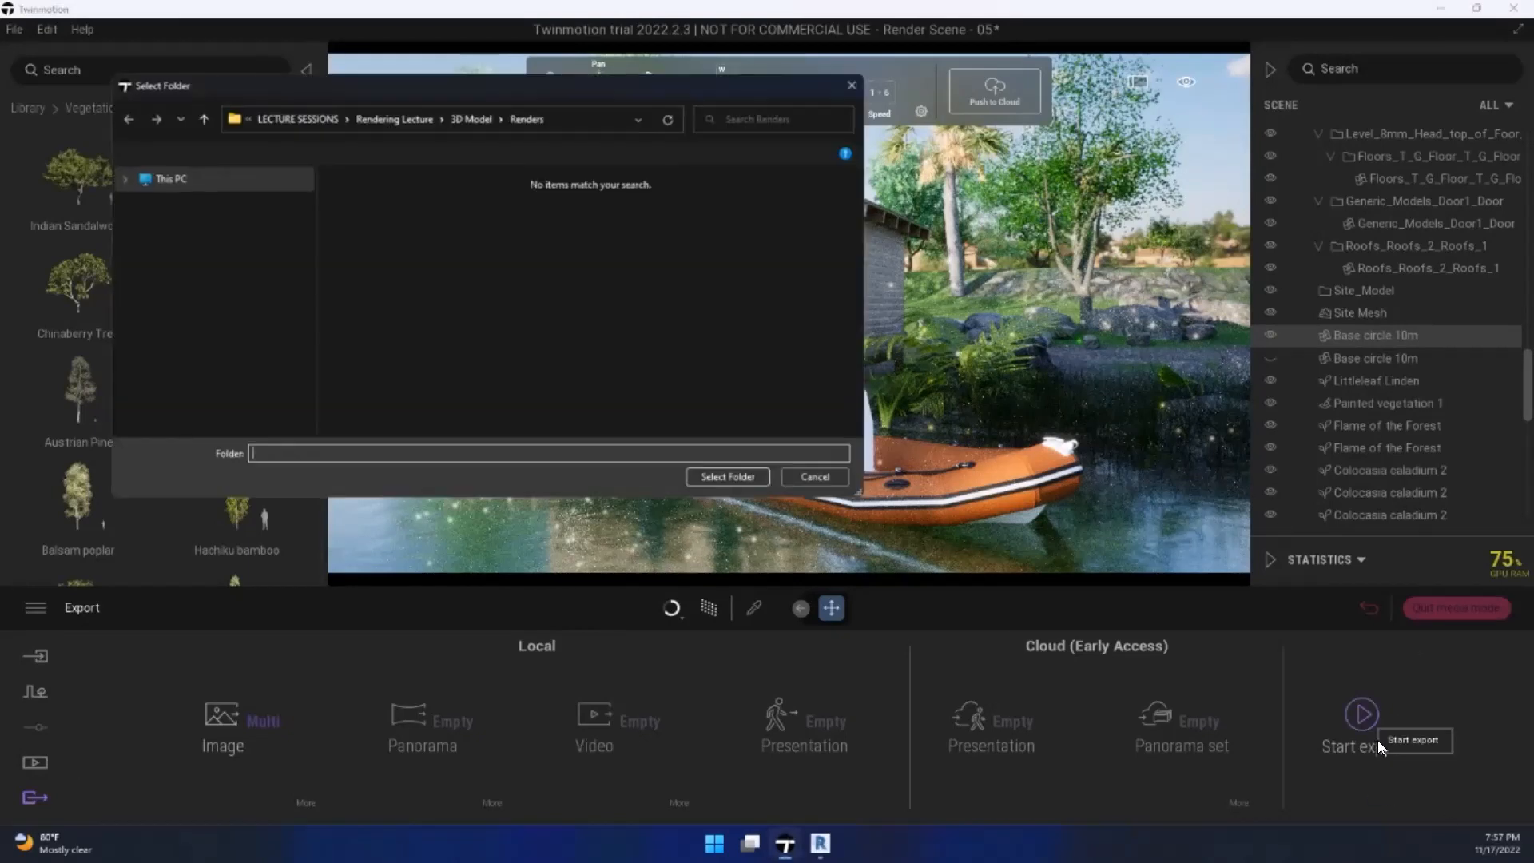
pyautogui.click(462, 119)
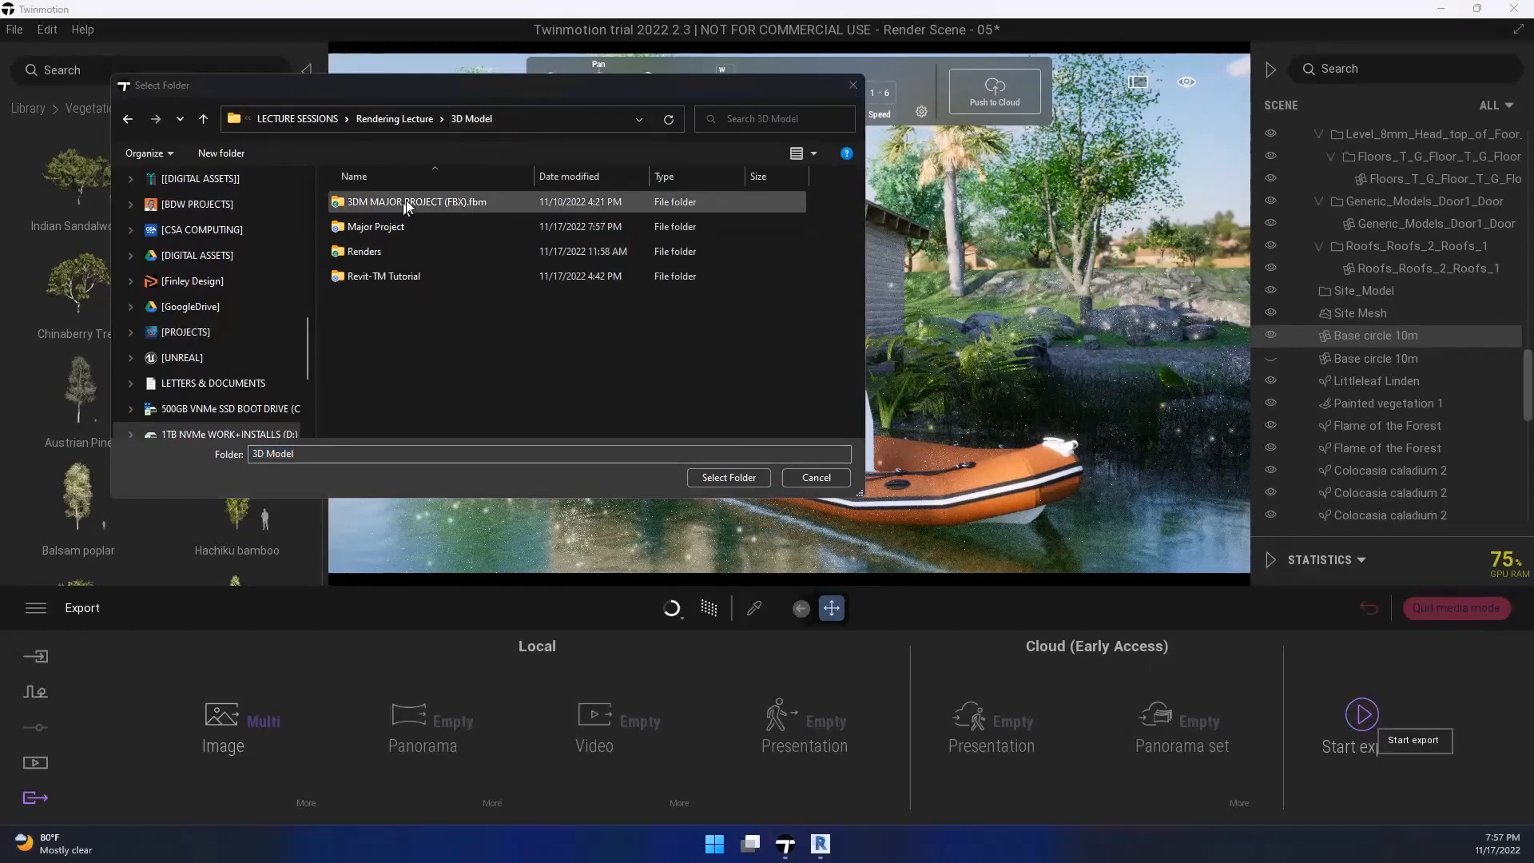
pyautogui.doubleClick(375, 228)
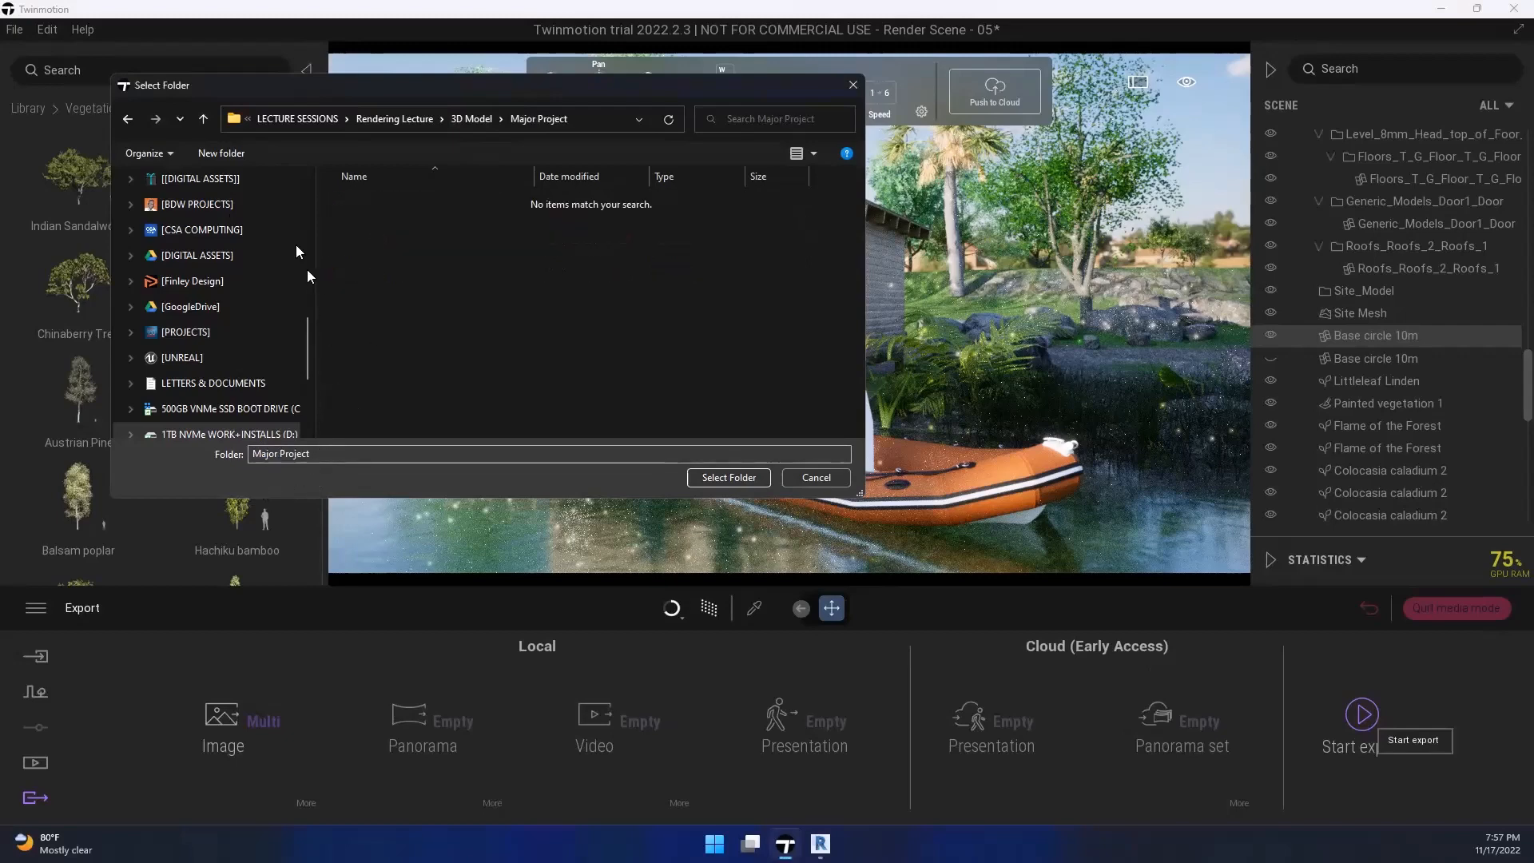
pyautogui.click(718, 475)
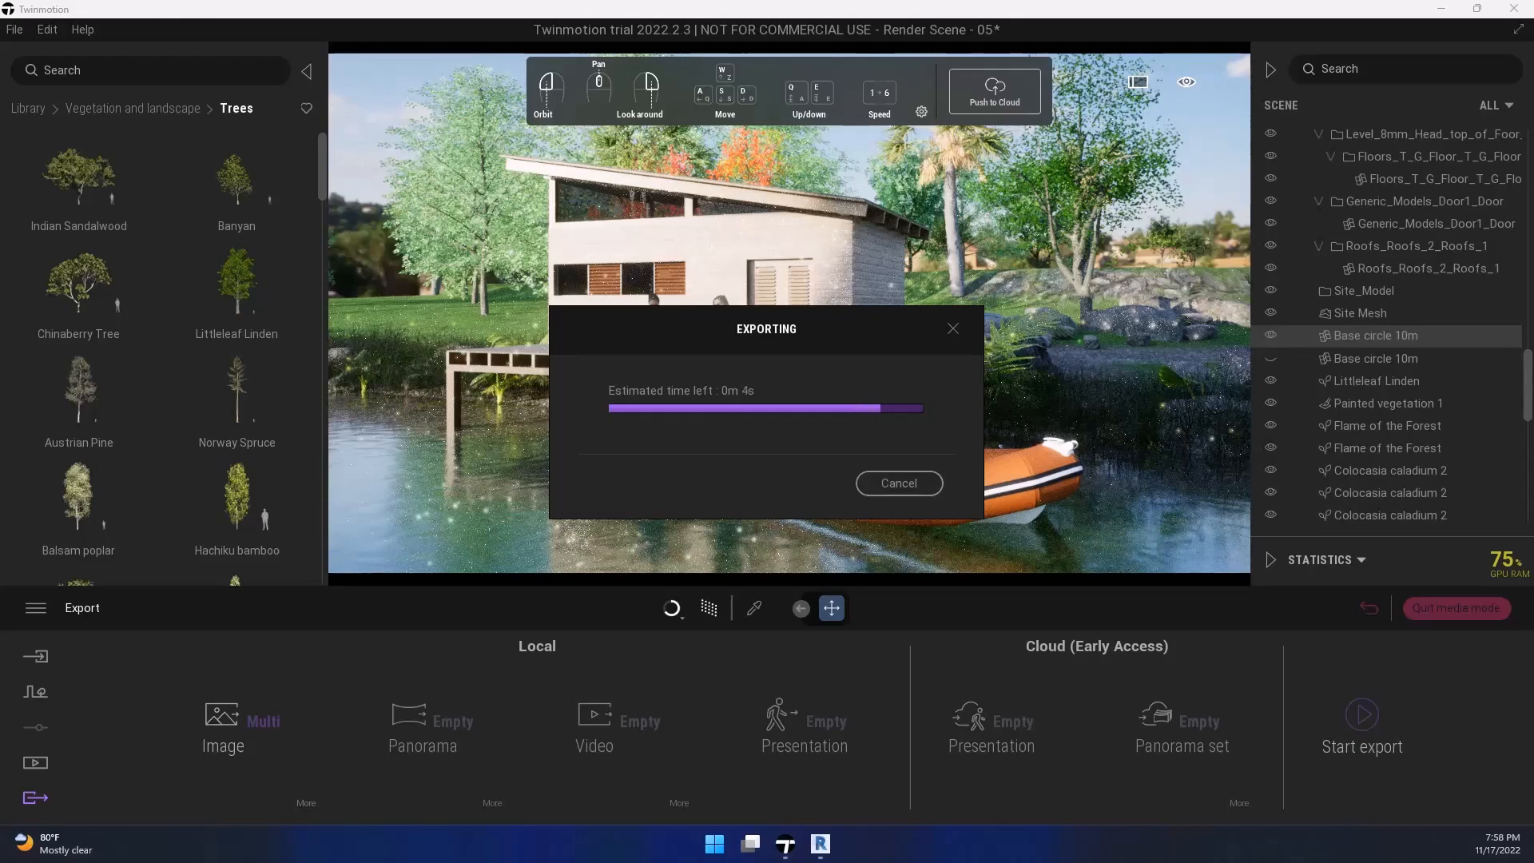
# Step: Check the GPU load in Task Manager's performance view during the export, and move its window out of the way
pyautogui.hotkey('ctrl', 'shift', 'Escape')
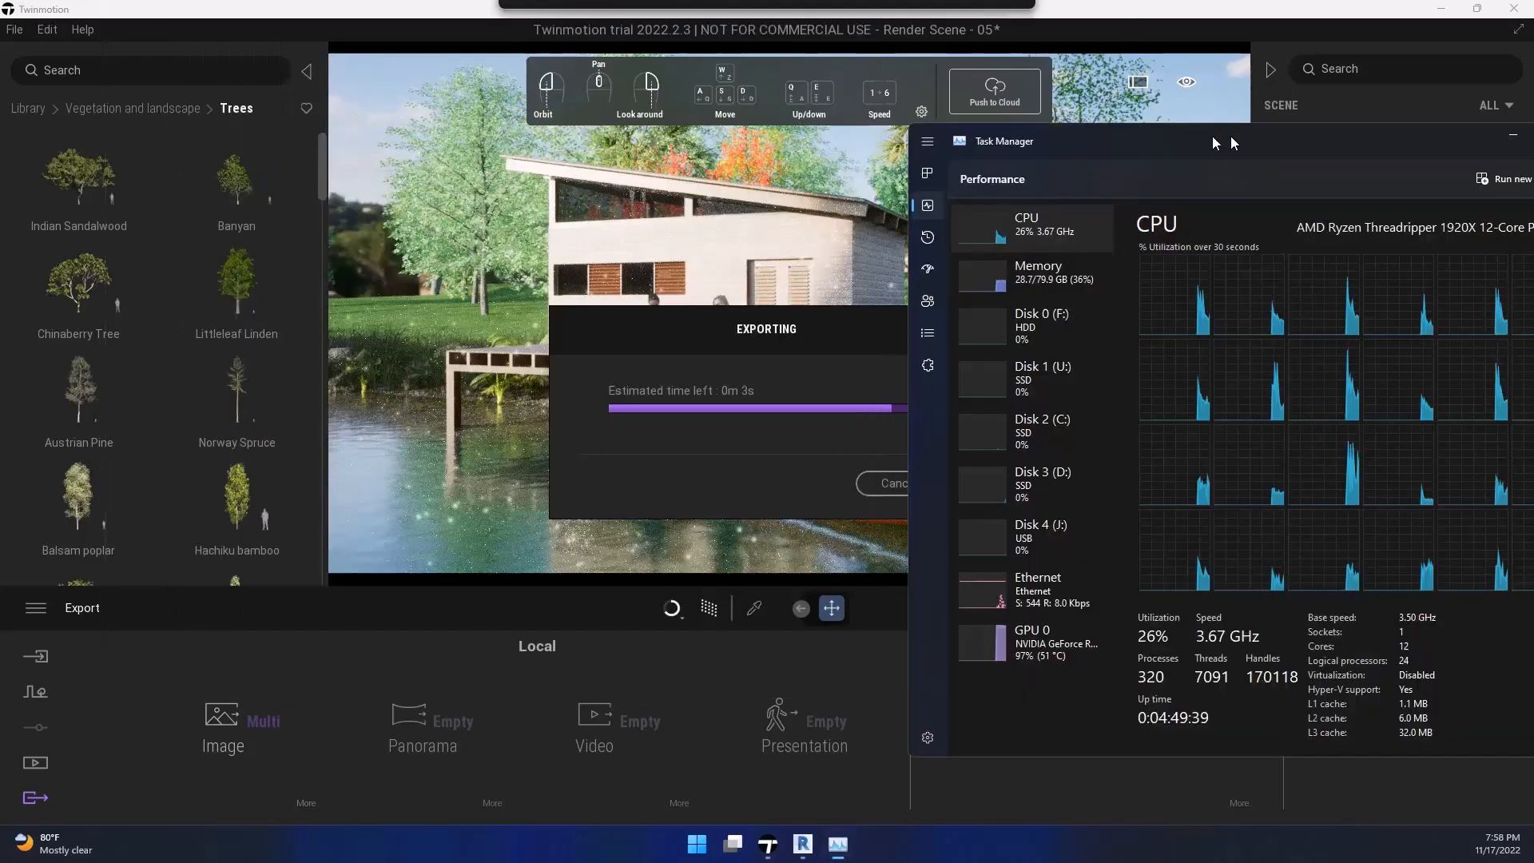
pyautogui.moveTo(1218, 96); pyautogui.dragTo(1061, 88)
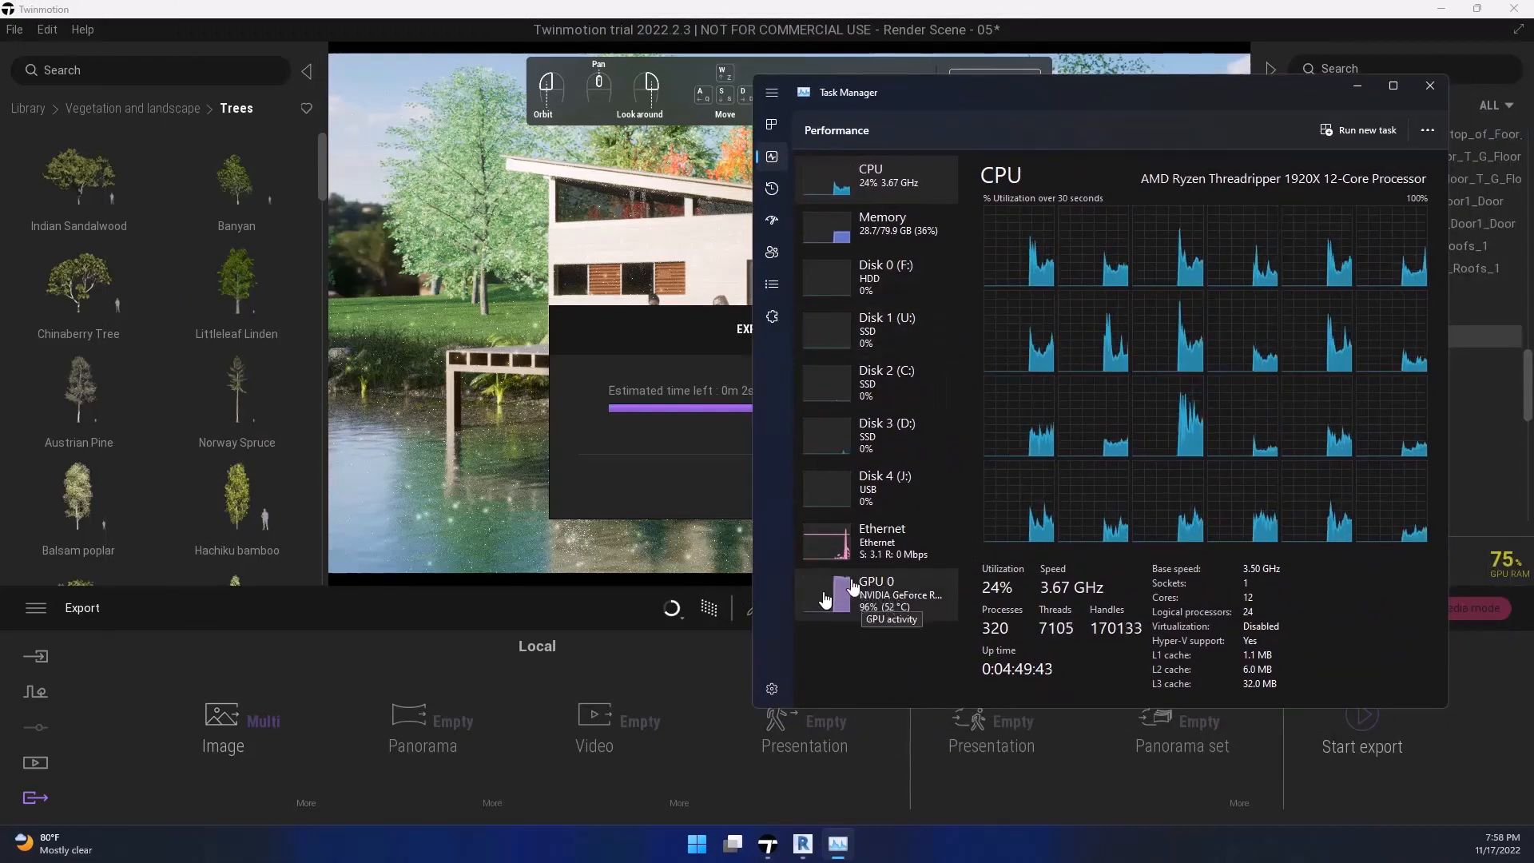
pyautogui.click(867, 610)
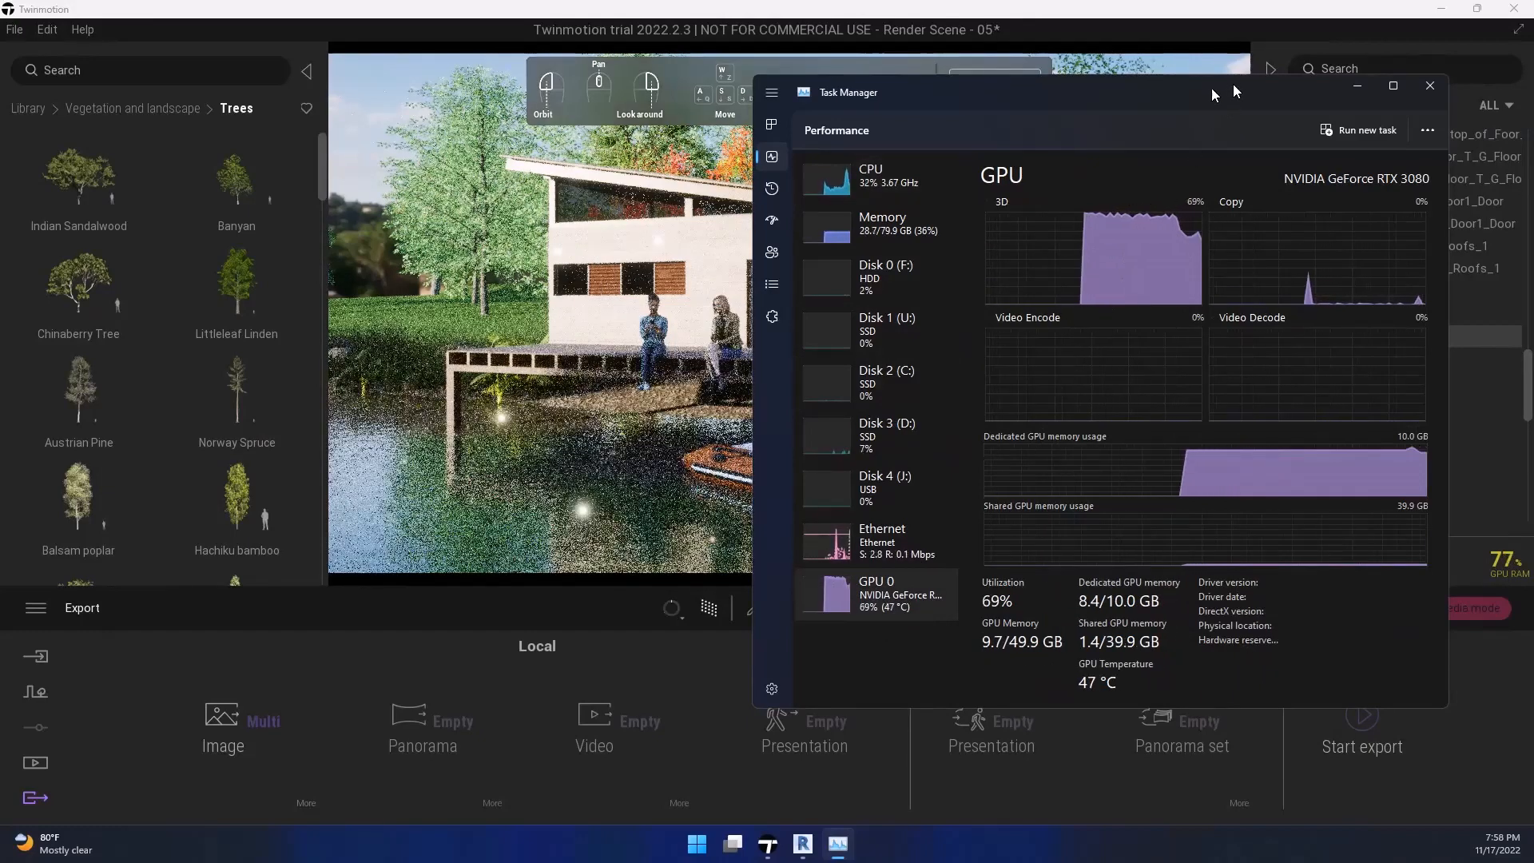
pyautogui.moveTo(1234, 84); pyautogui.dragTo(0, 50)
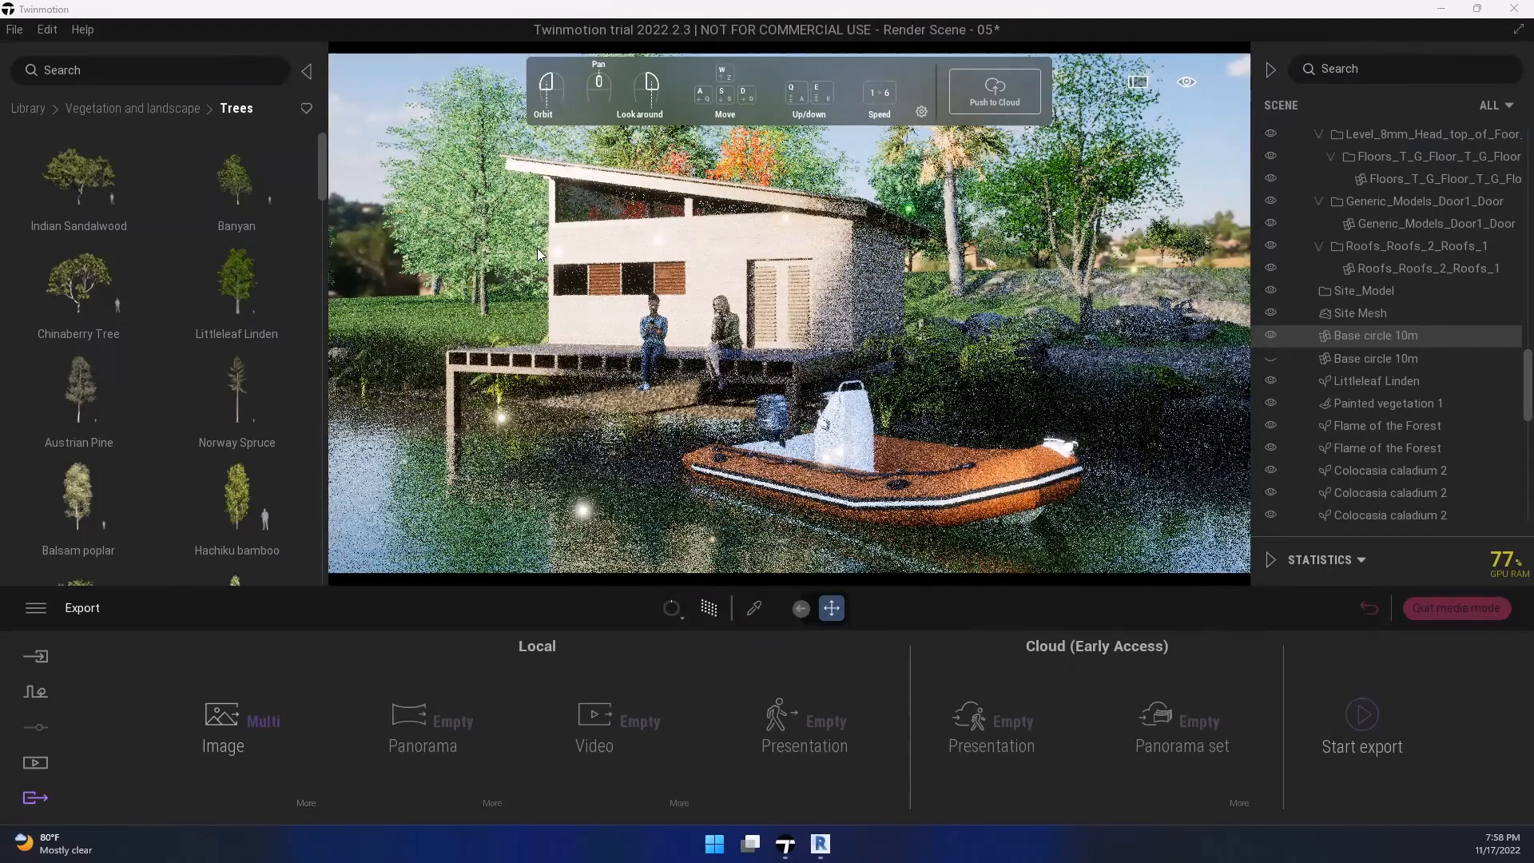
# Step: Switch to File Explorer and open the Major Project folder under Rendering Lecture > 3D Model in a maximized window
pyautogui.press('super+e')
pyautogui.click(344, 440)
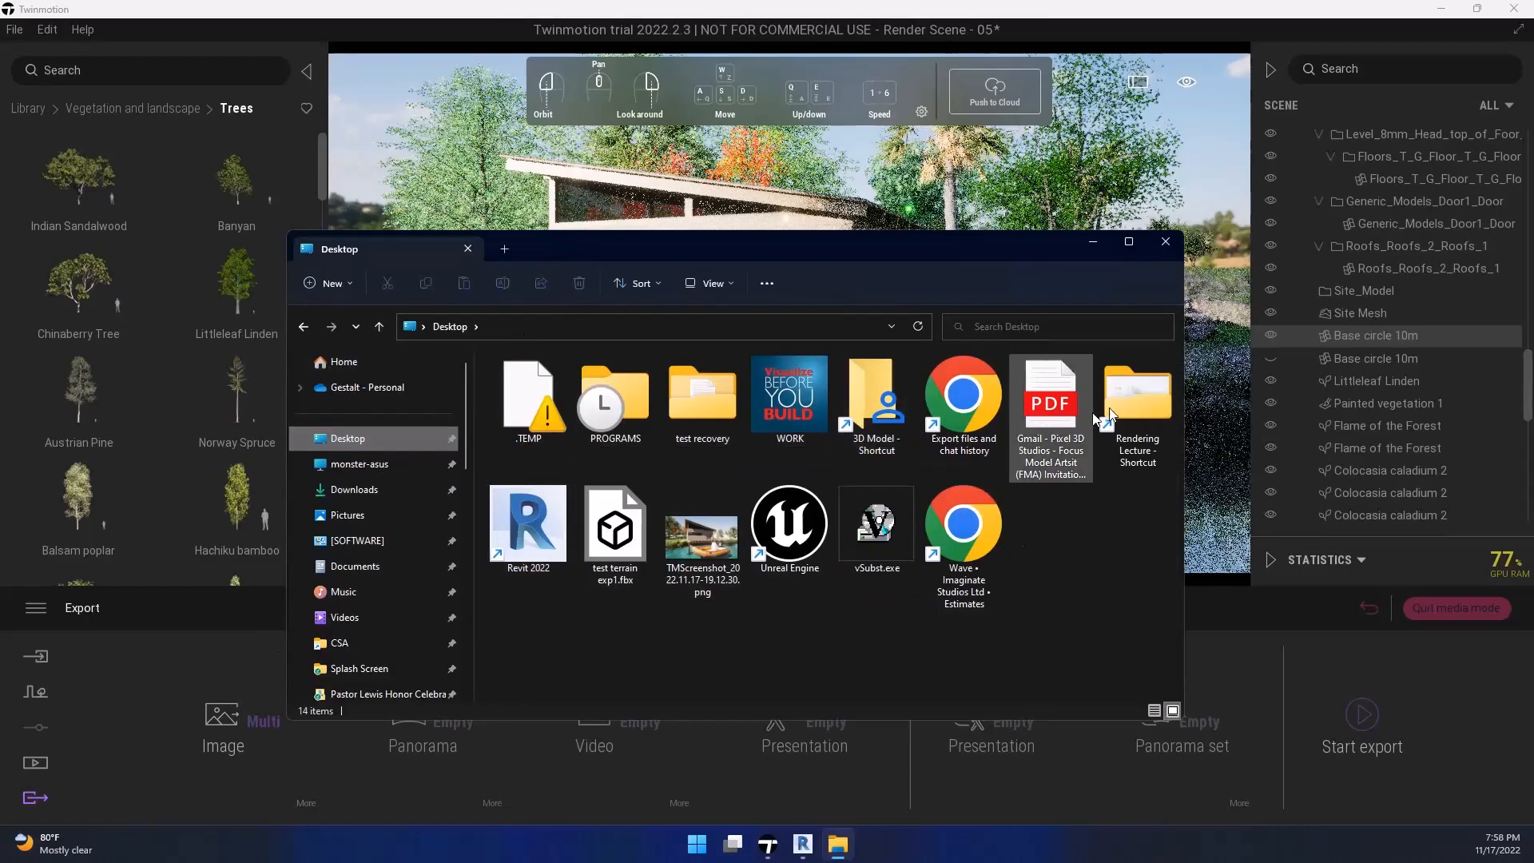
pyautogui.doubleClick(1141, 407)
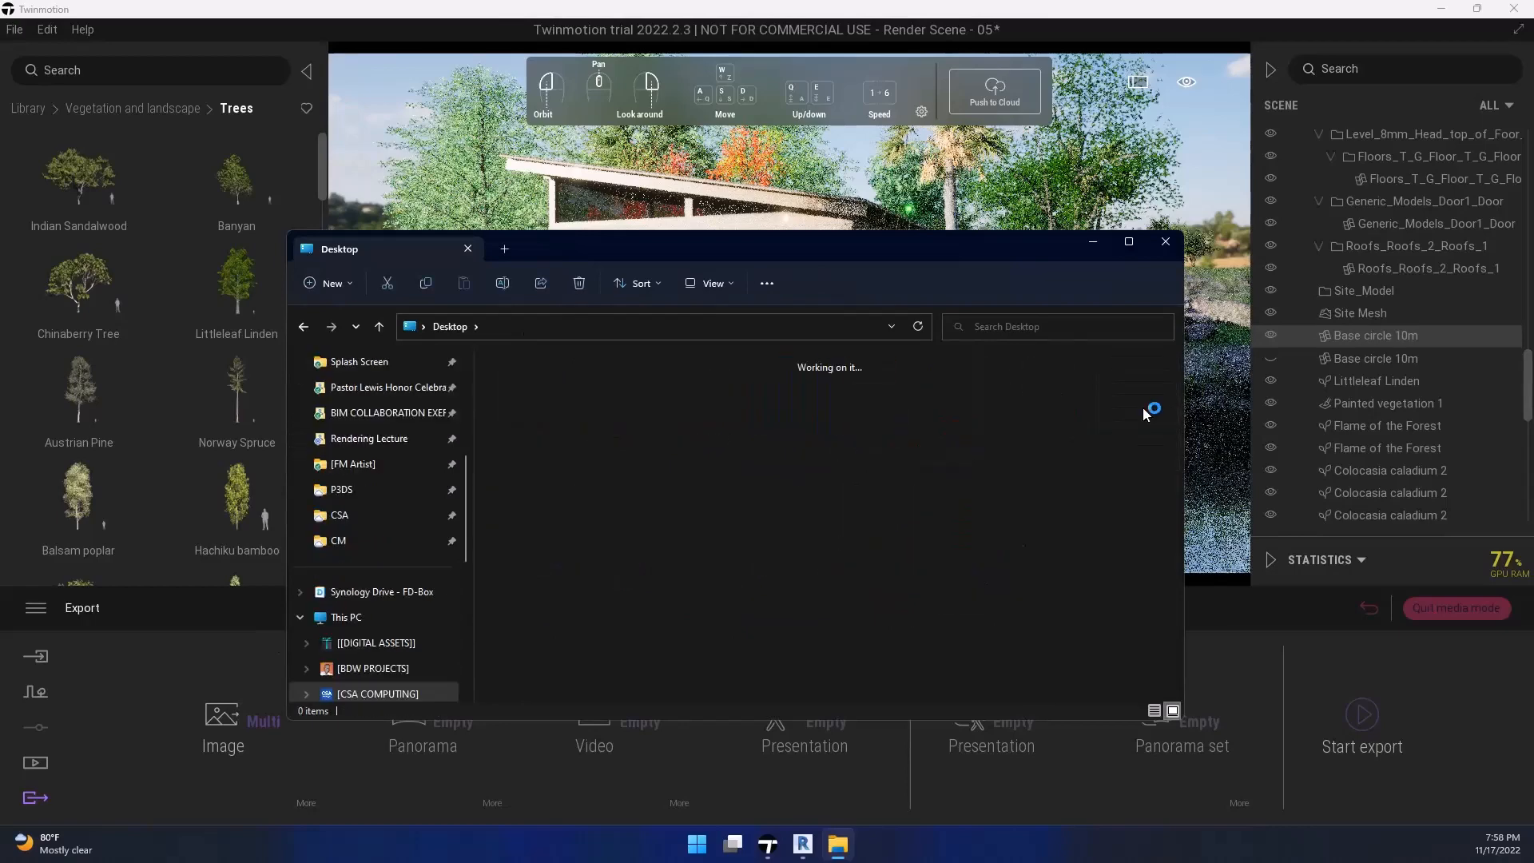
pyautogui.click(521, 406)
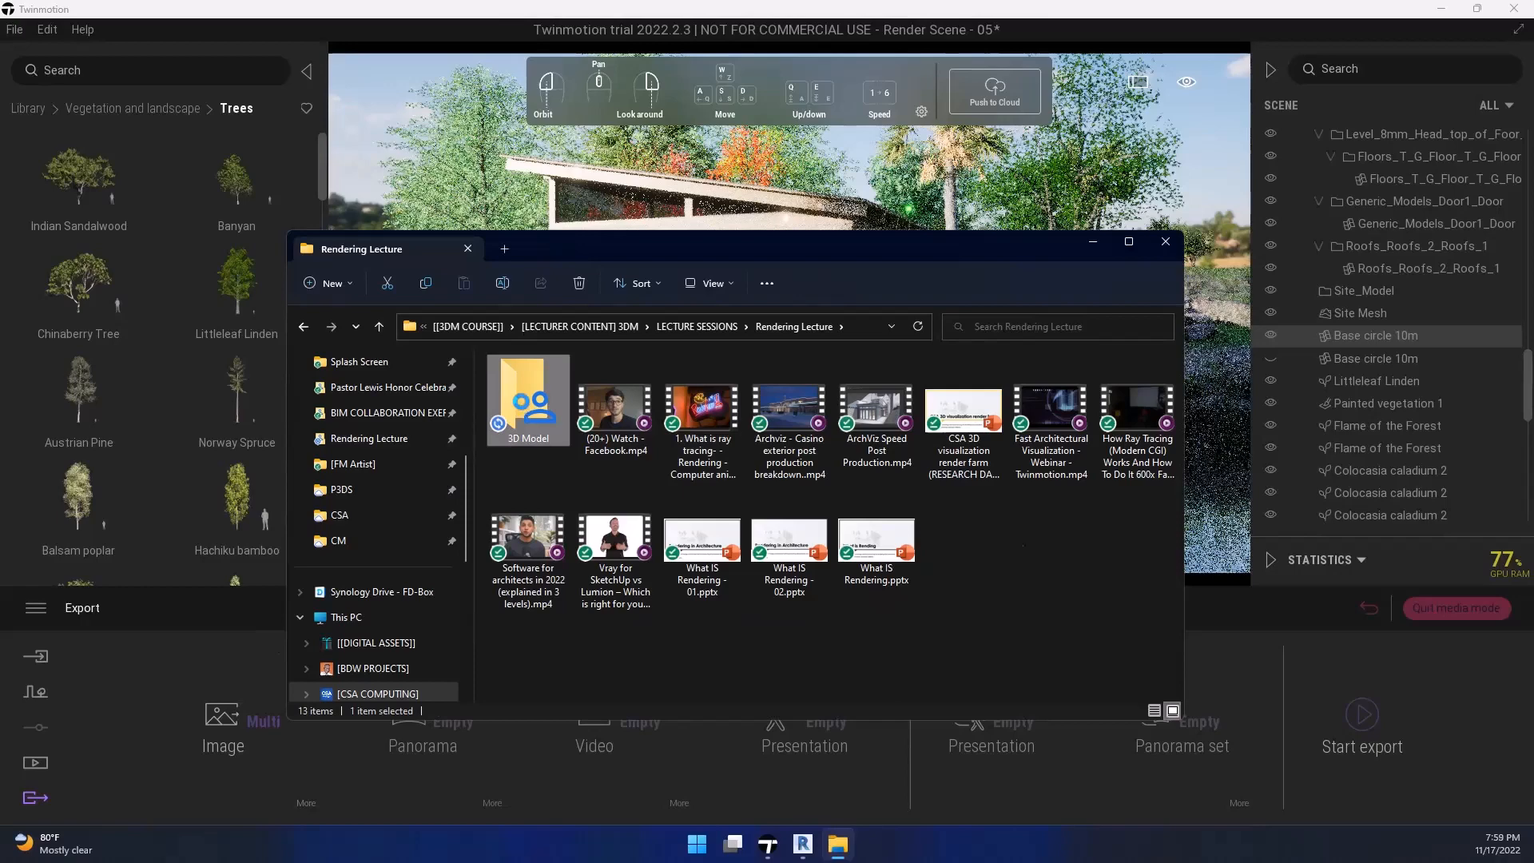
pyautogui.doubleClick(521, 404)
pyautogui.doubleClick(564, 410)
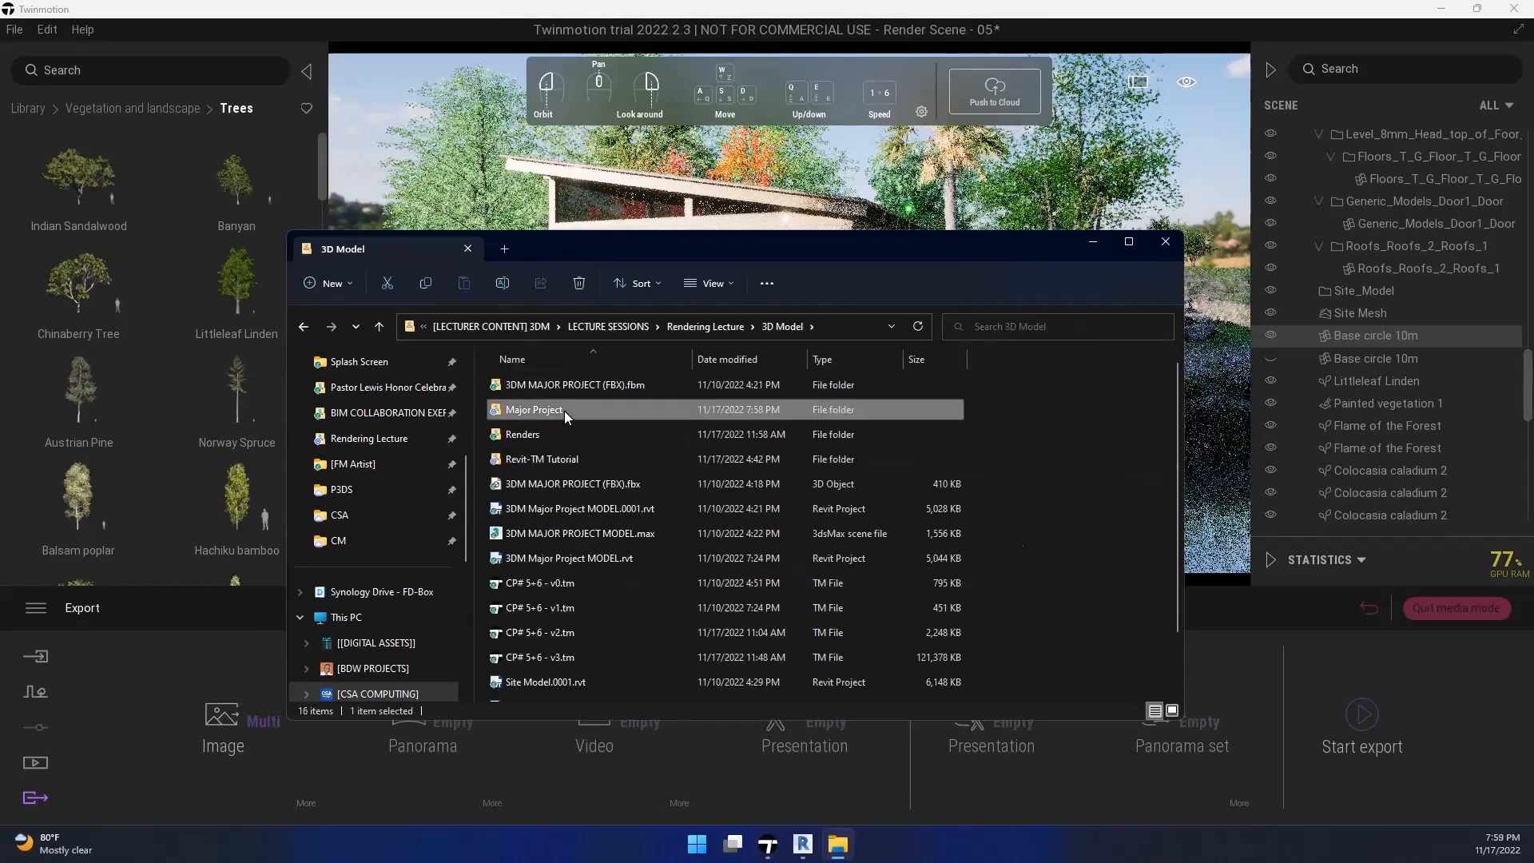
pyautogui.click(1127, 253)
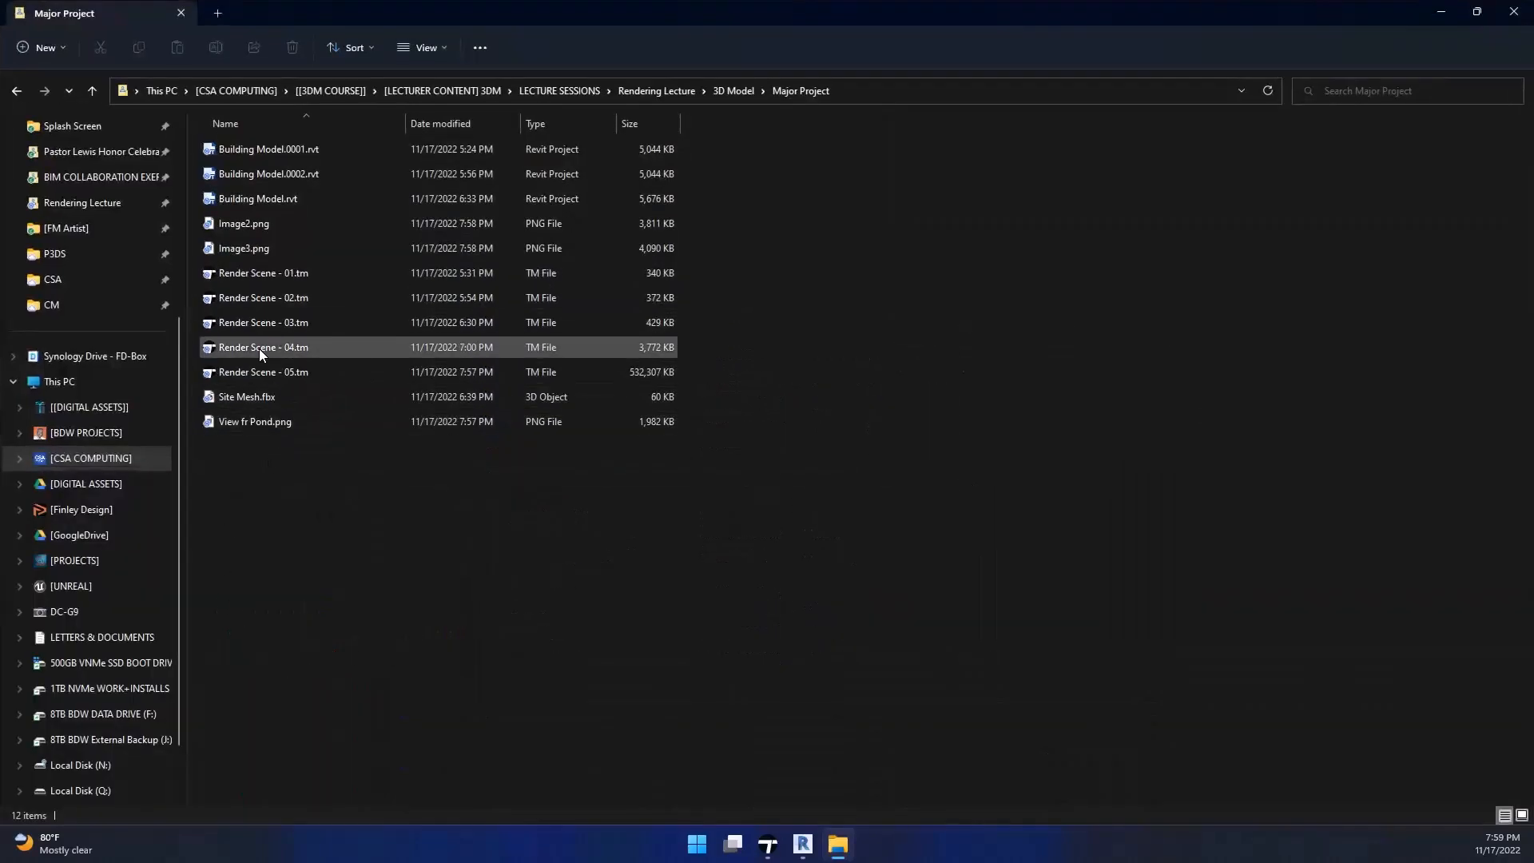
# Step: Open the exported Image2.png full size and look through Image3.png and View fr Pond.png before returning to it
pyautogui.click(265, 227)
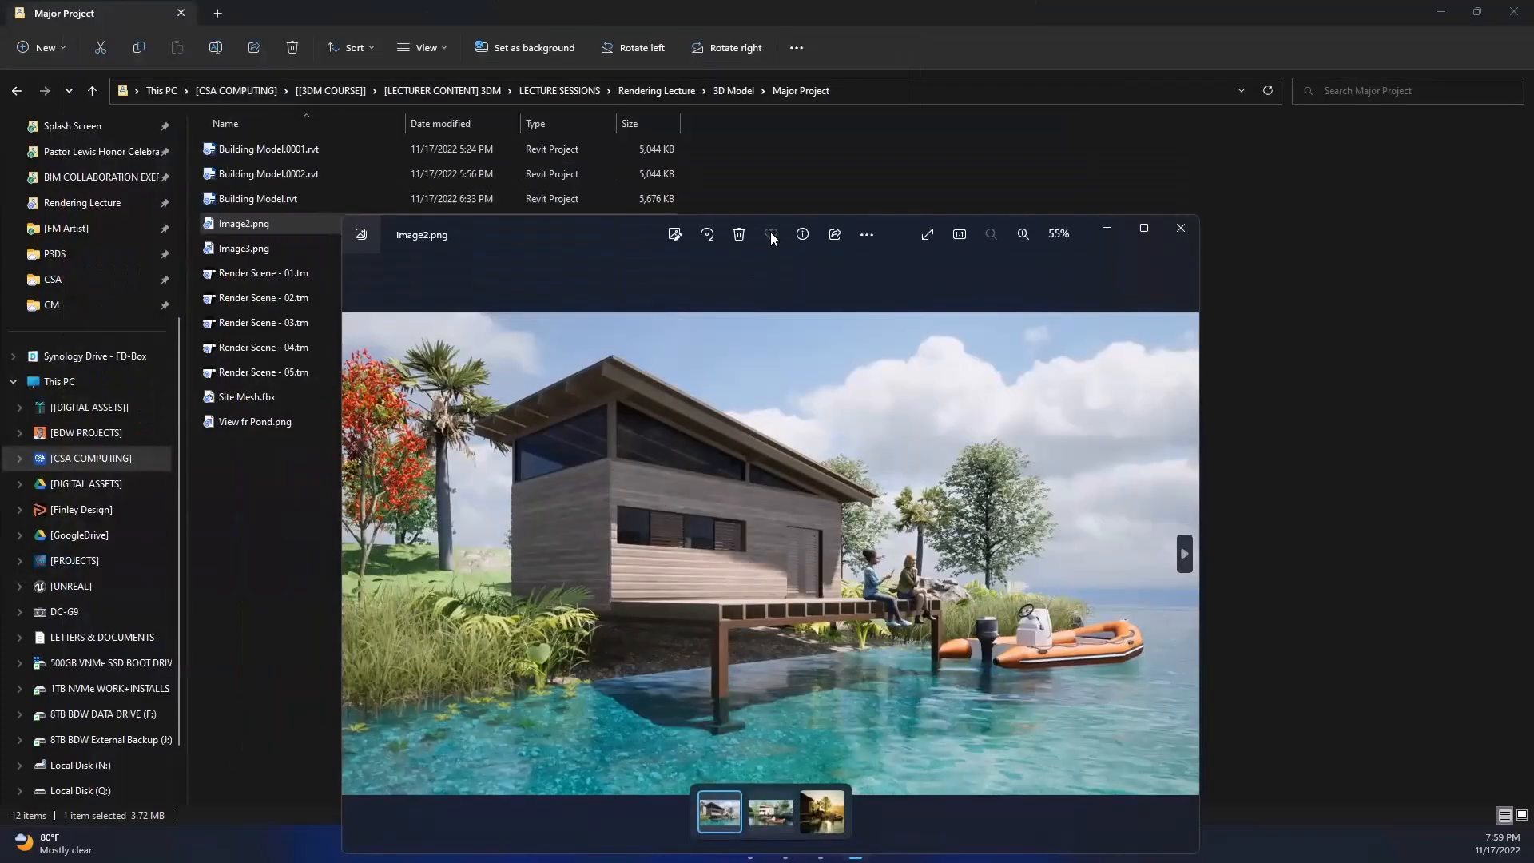
pyautogui.click(1144, 228)
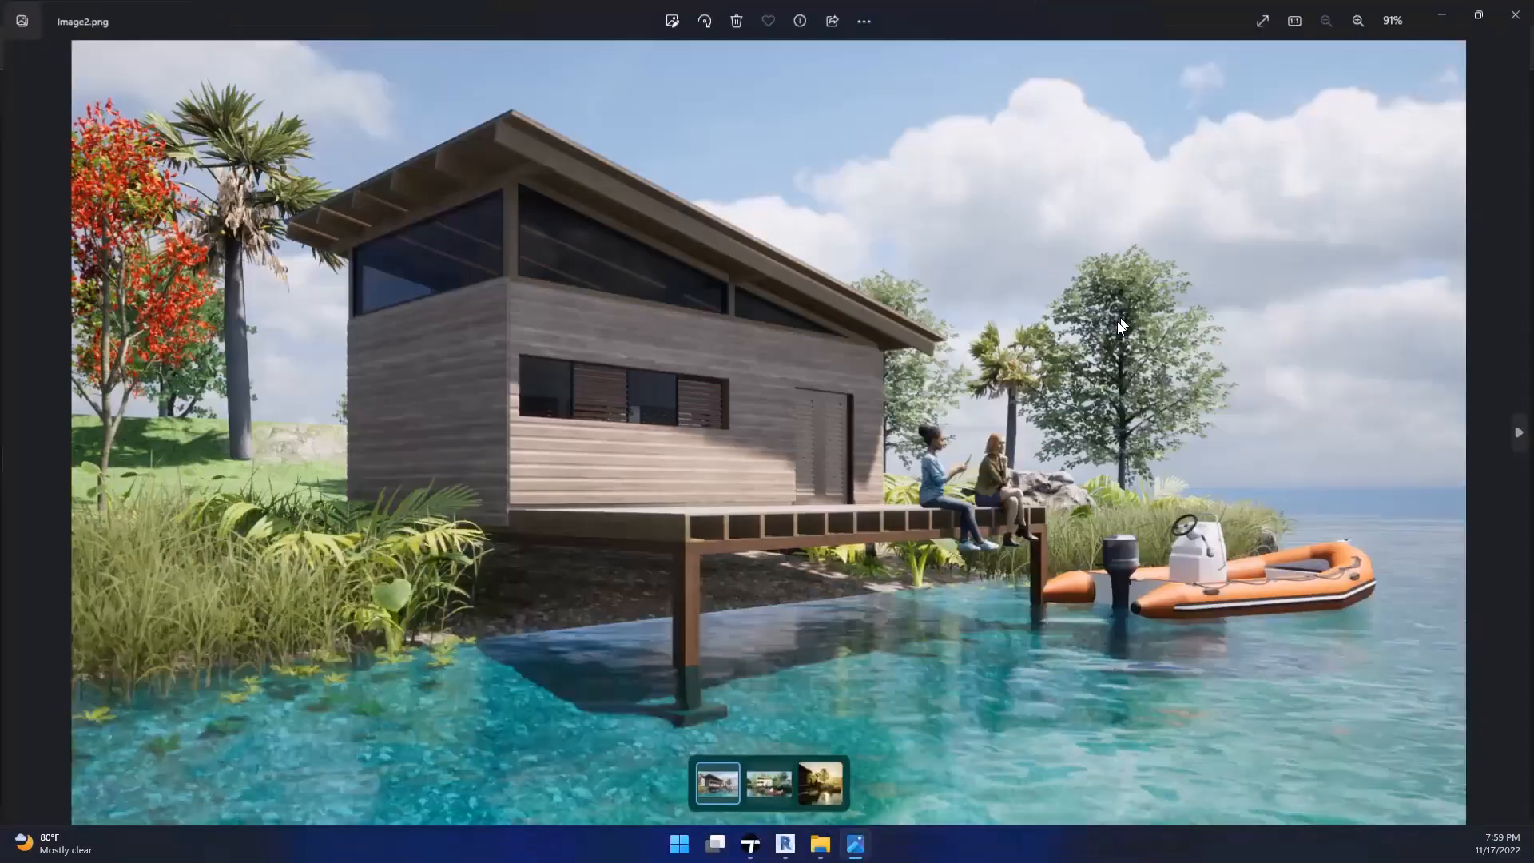
pyautogui.press('Right')
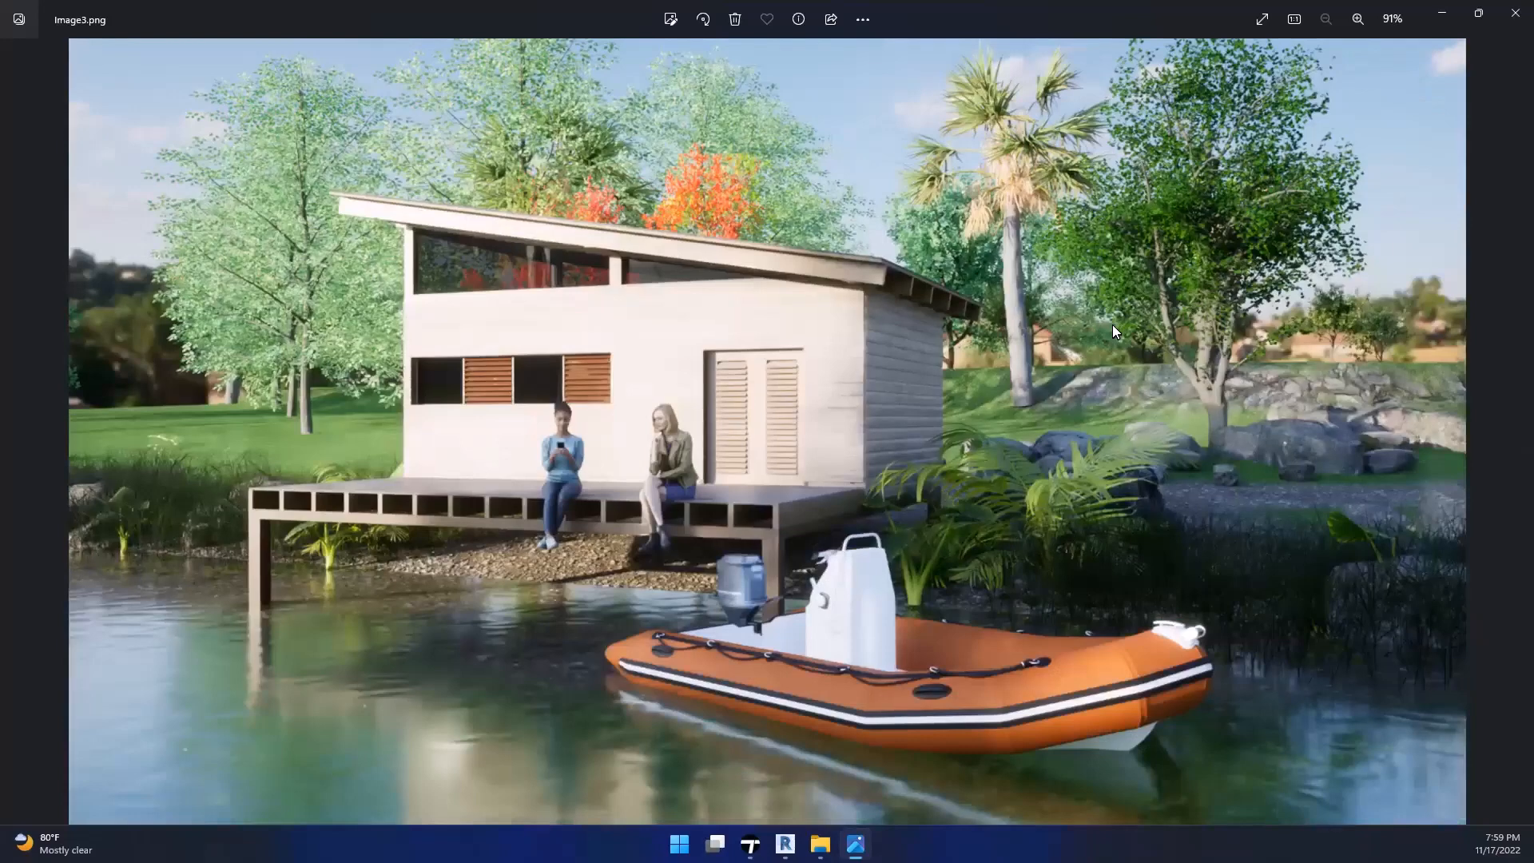
pyautogui.press('Right')
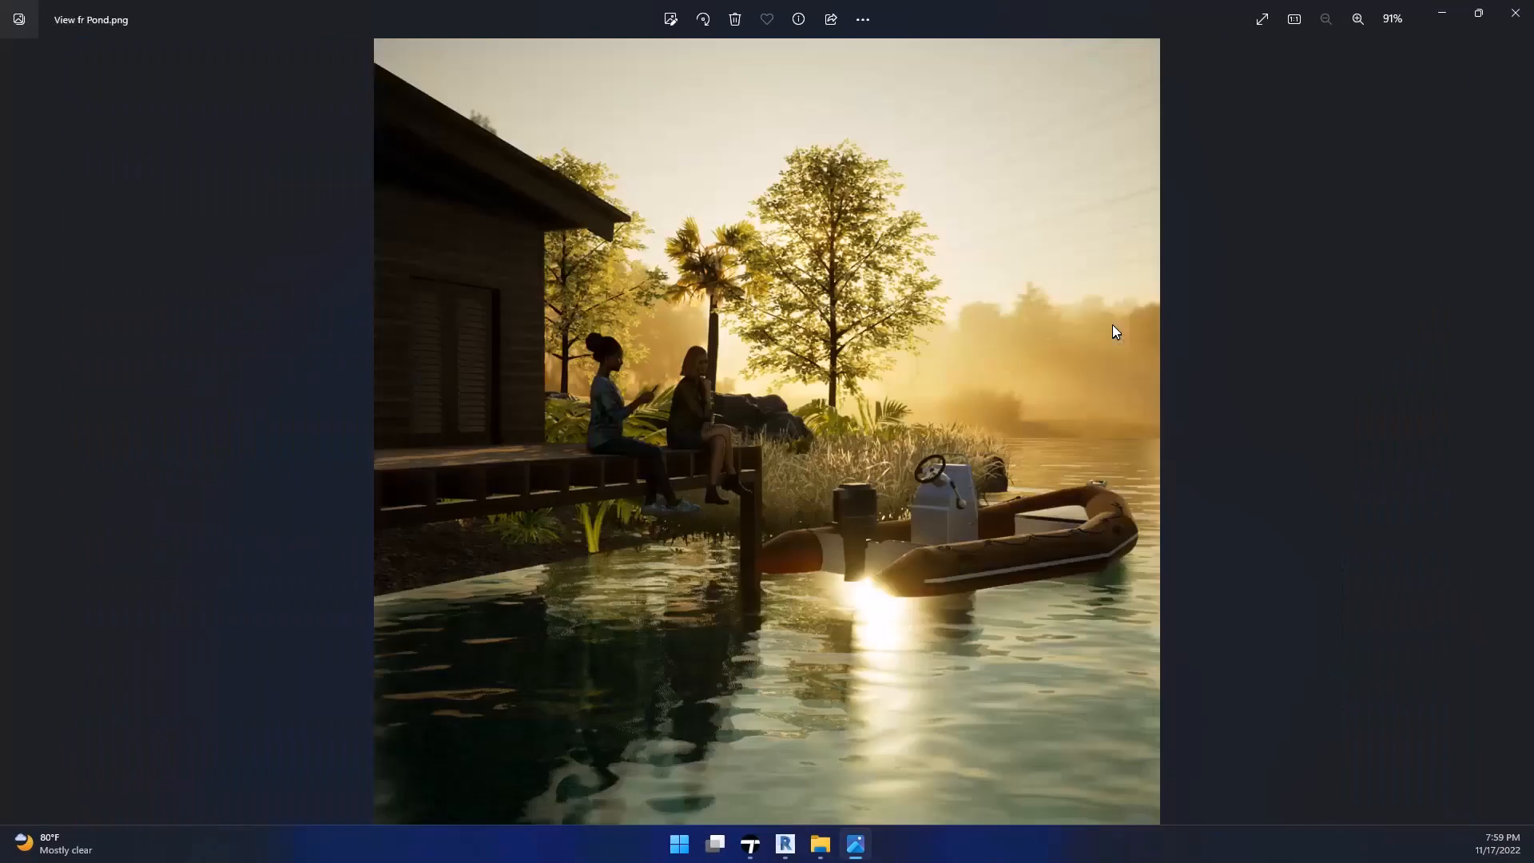
pyautogui.press('Left')
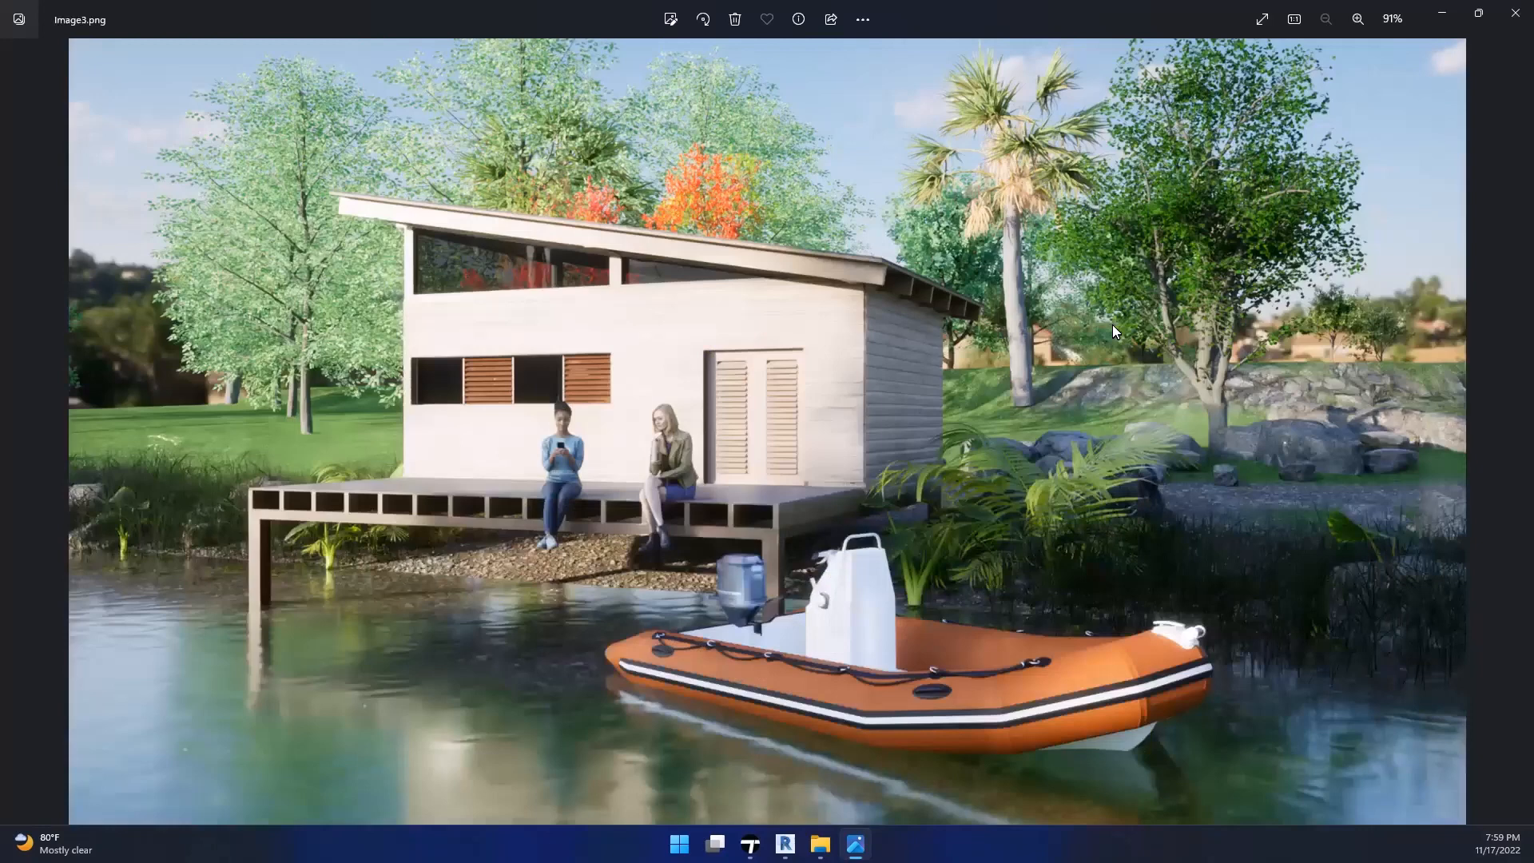
pyautogui.press('Left')
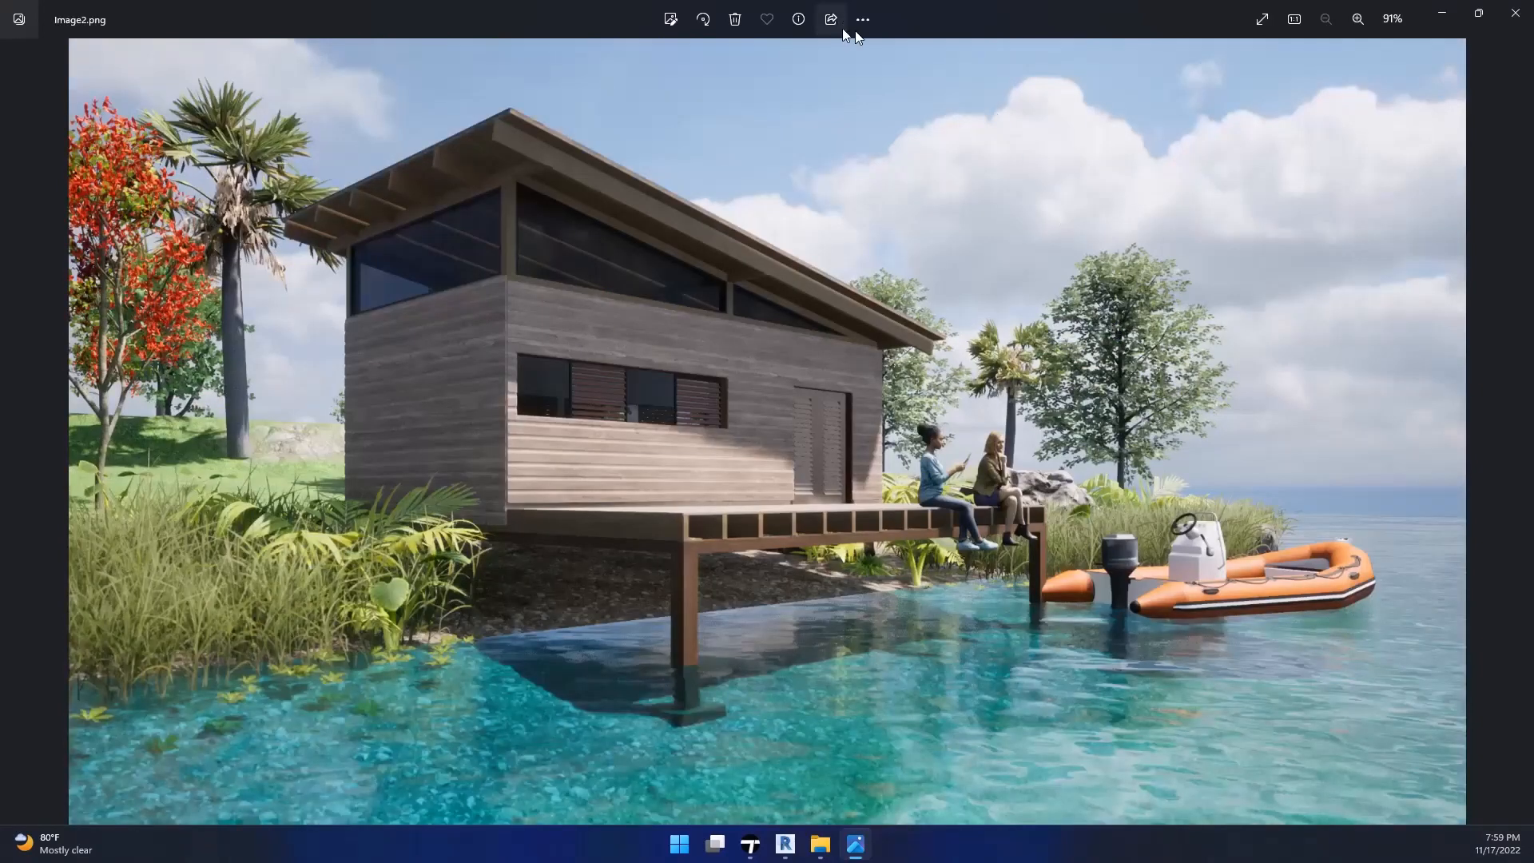
# Step: Open Image3.png in a second viewer window and arrange it side by side with Image2.png for comparison
pyautogui.moveTo(1016, 14); pyautogui.dragTo(1044, 199)
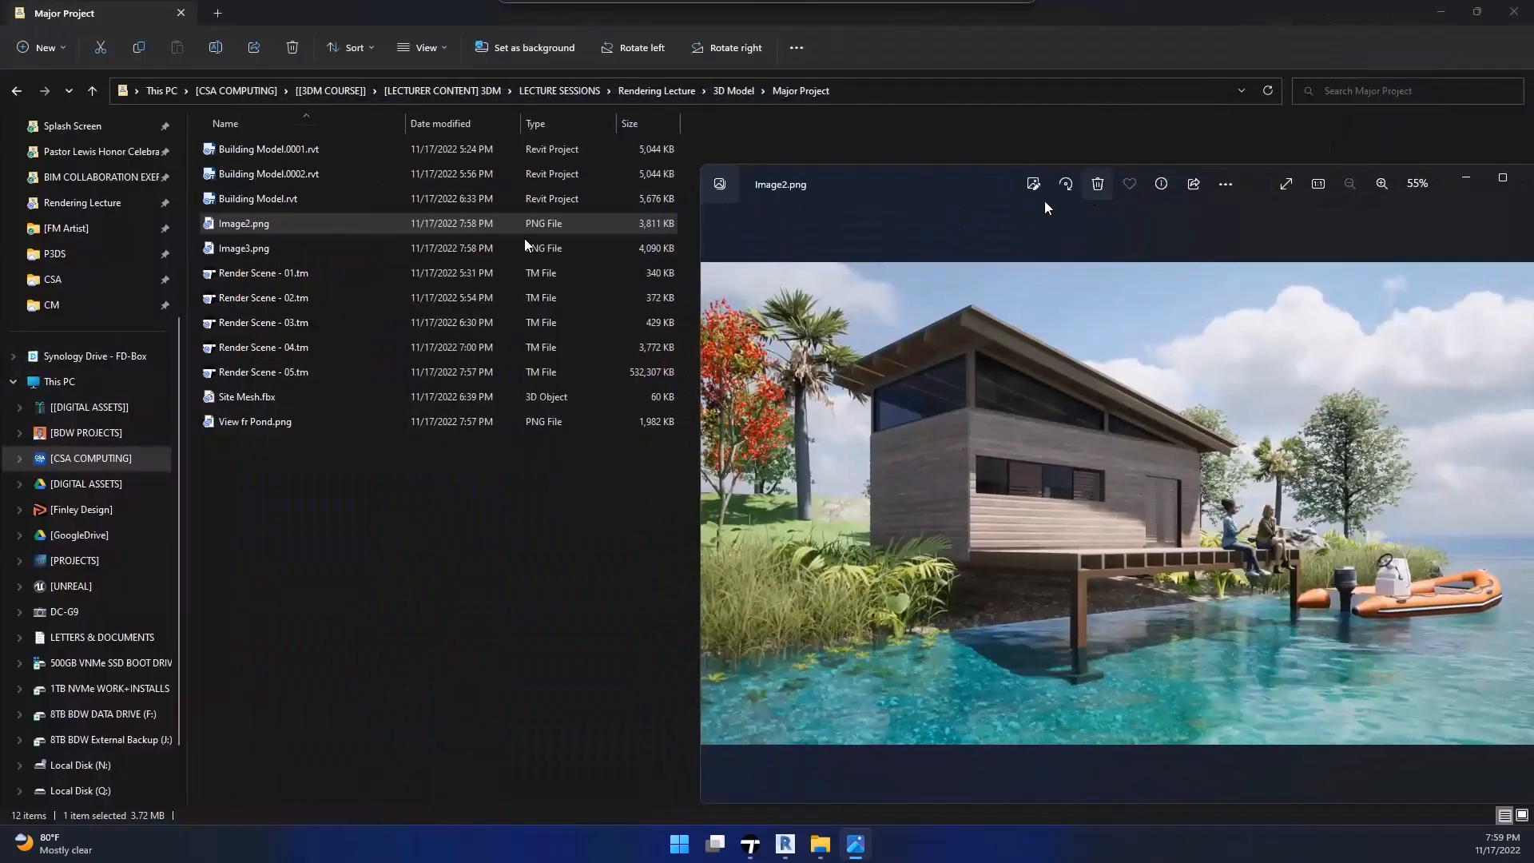
pyautogui.click(258, 252)
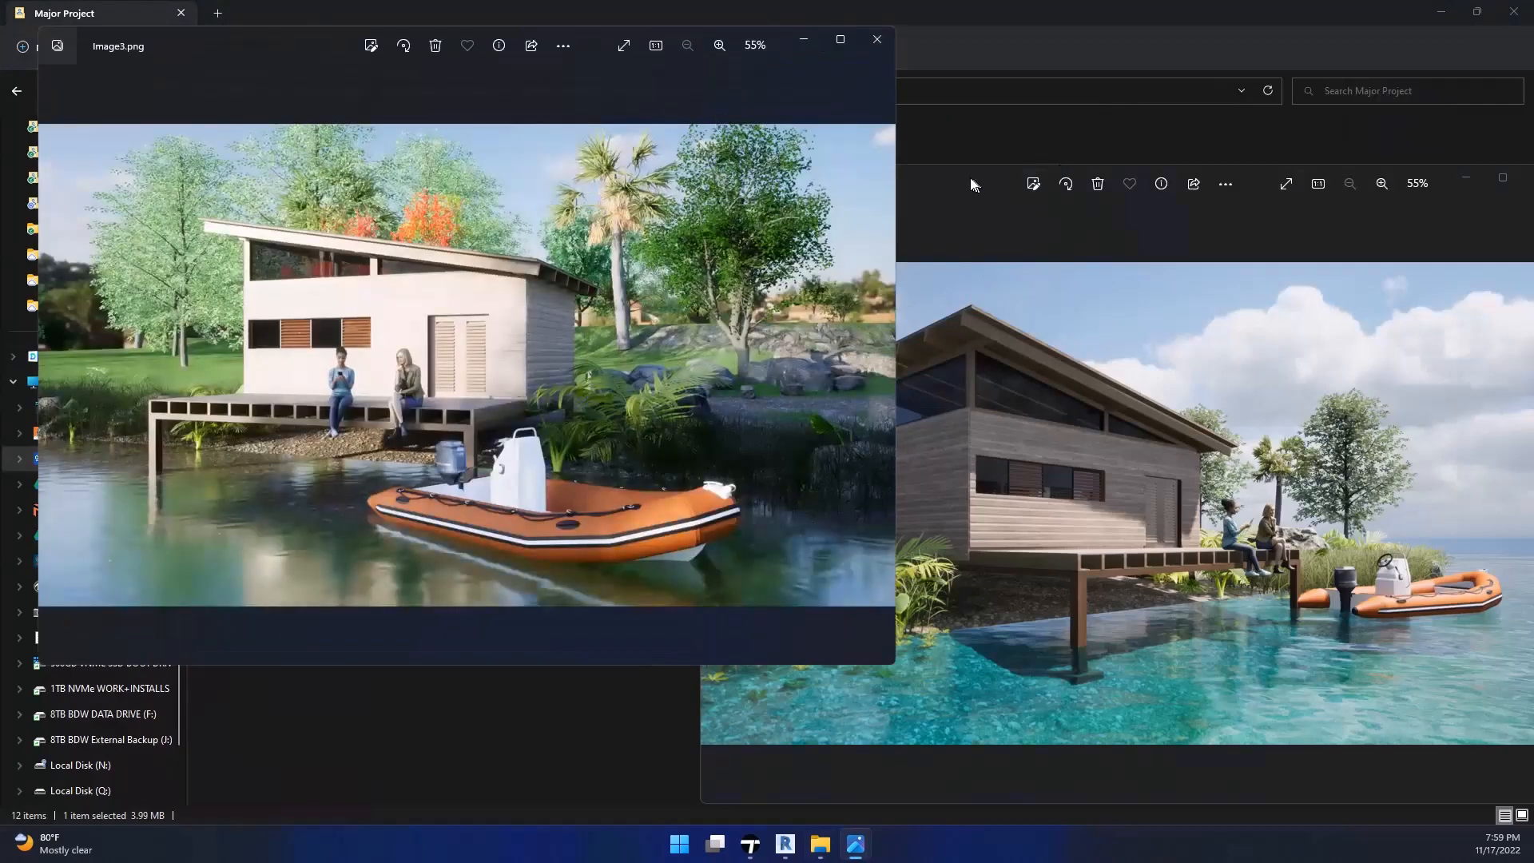
pyautogui.click(972, 184)
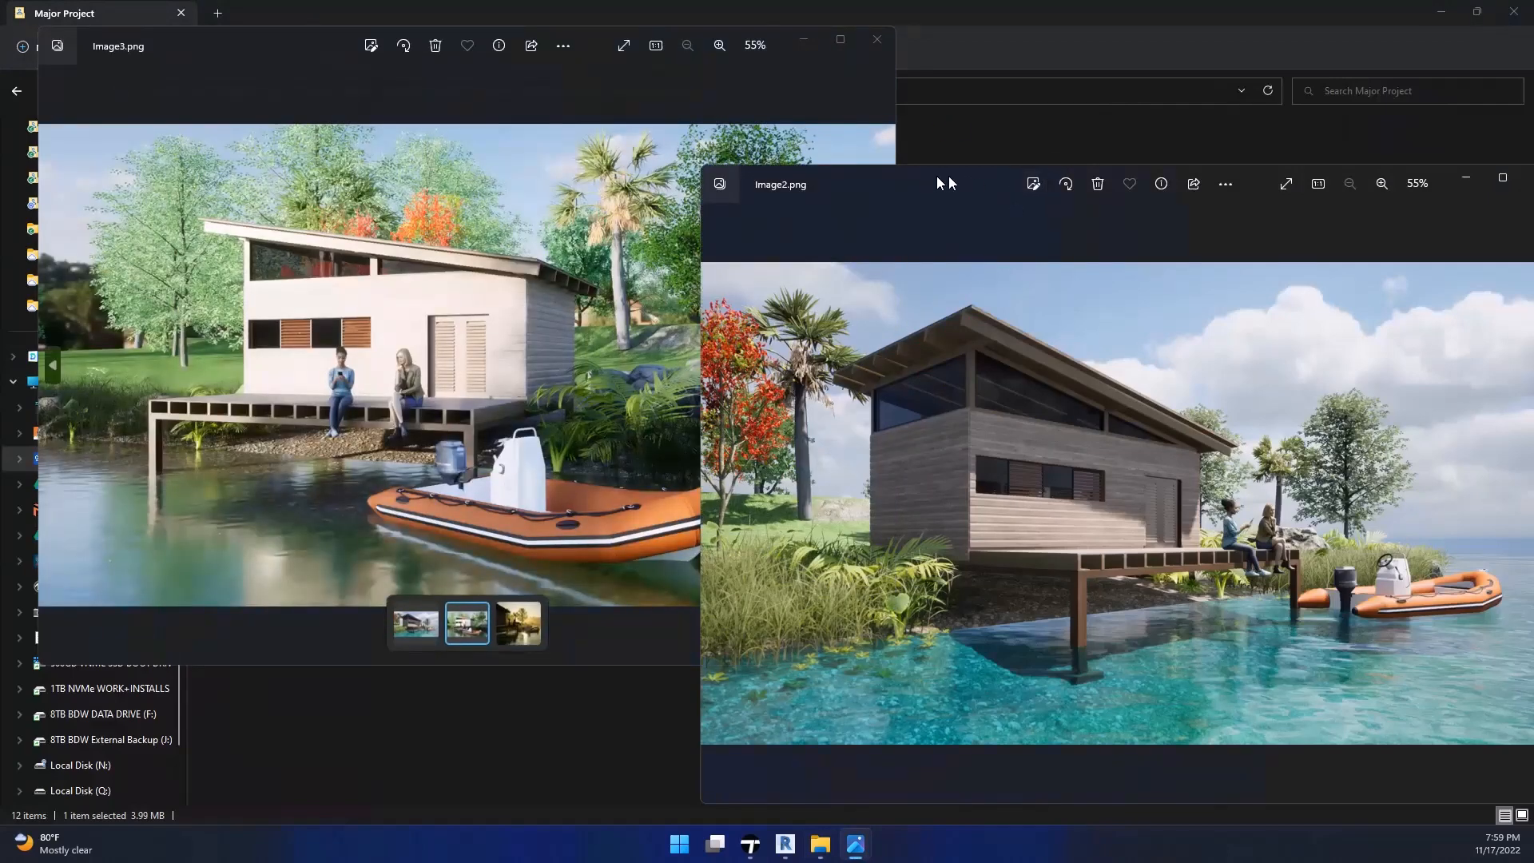
pyautogui.moveTo(1512, 173)
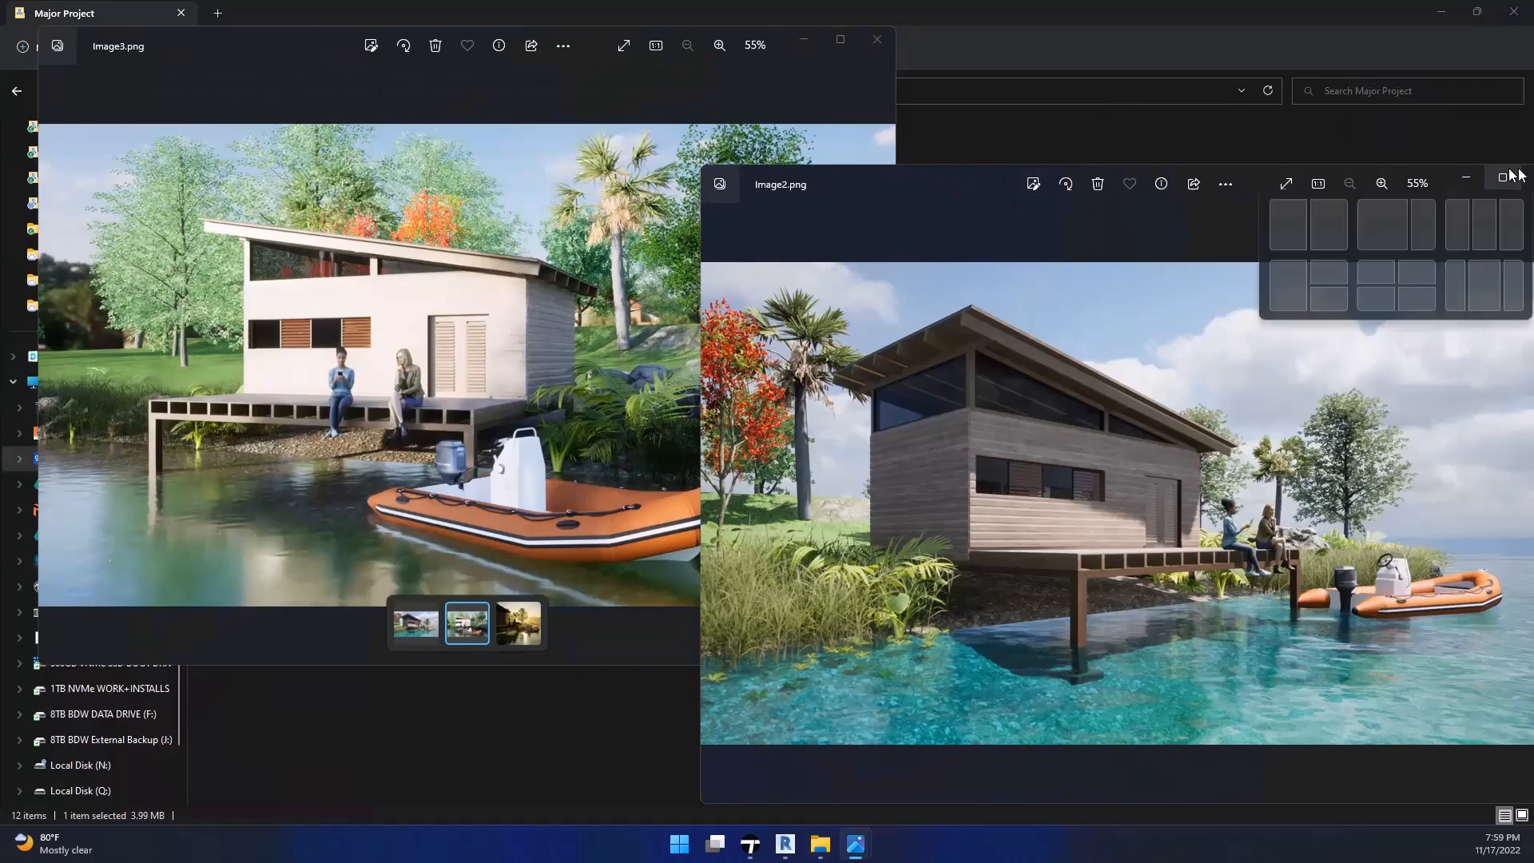
pyautogui.click(1335, 233)
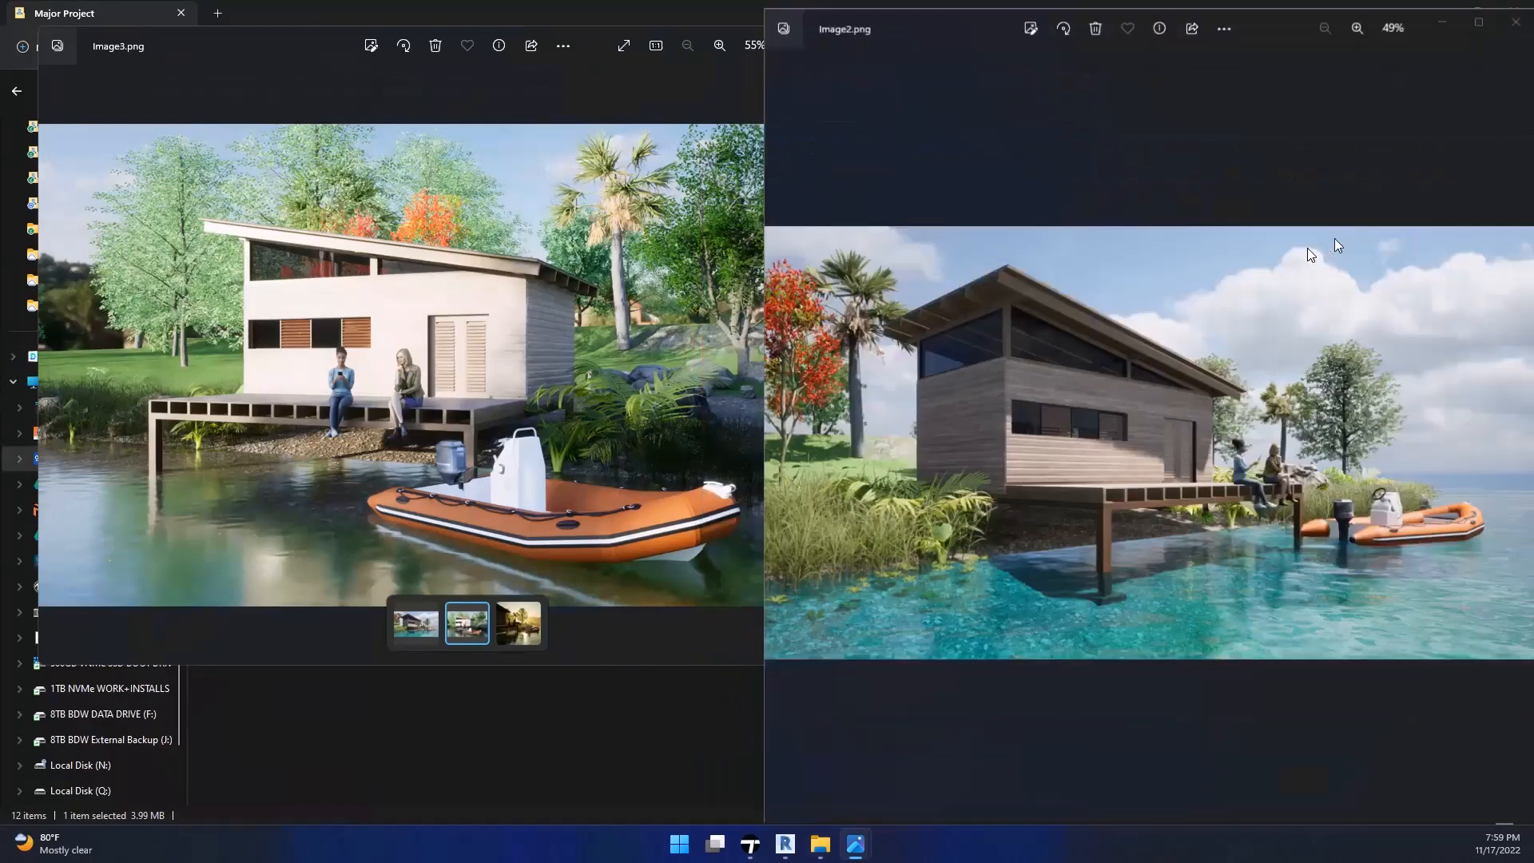
pyautogui.click(125, 193)
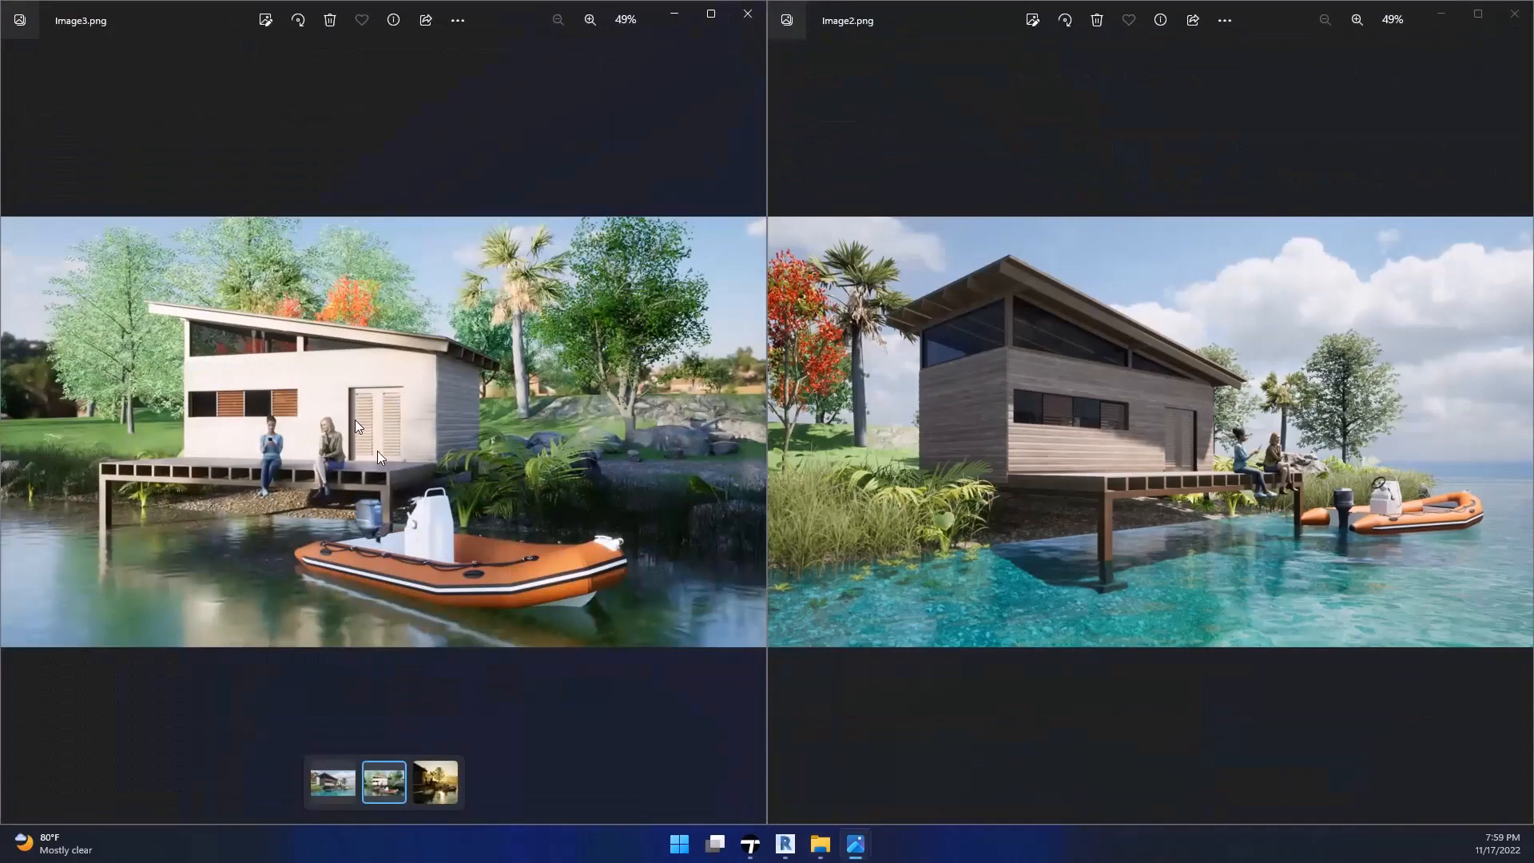
# Step: Zoom in on the boathouse's shaded side wall in Image3.png and Image2.png to compare the cladding
pyautogui.scroll(10, 402, 457)
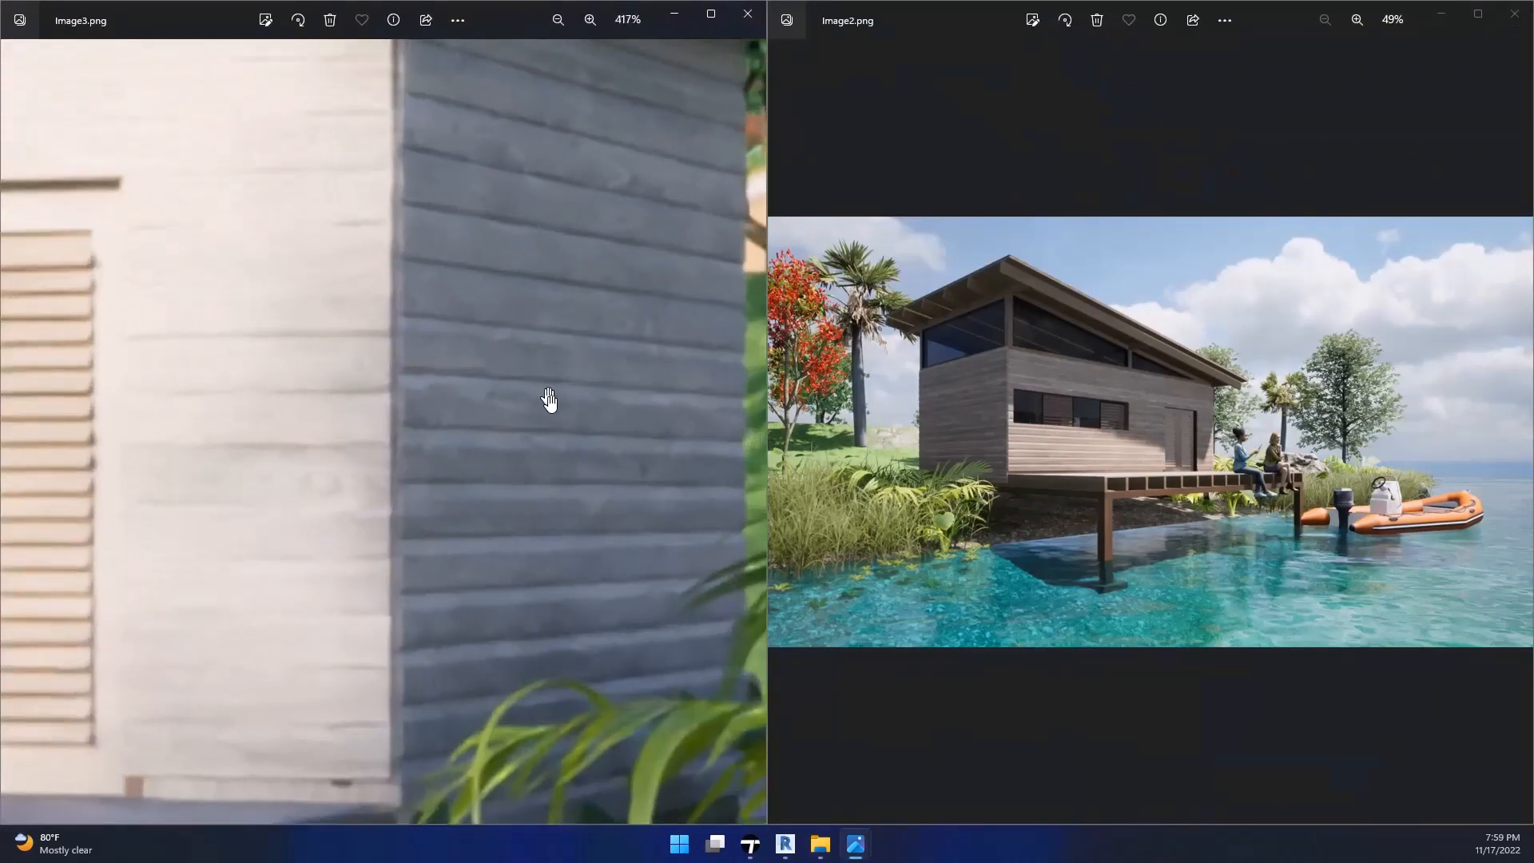
pyautogui.scroll(-2, 552, 426)
pyautogui.moveTo(552, 438); pyautogui.dragTo(310, 480)
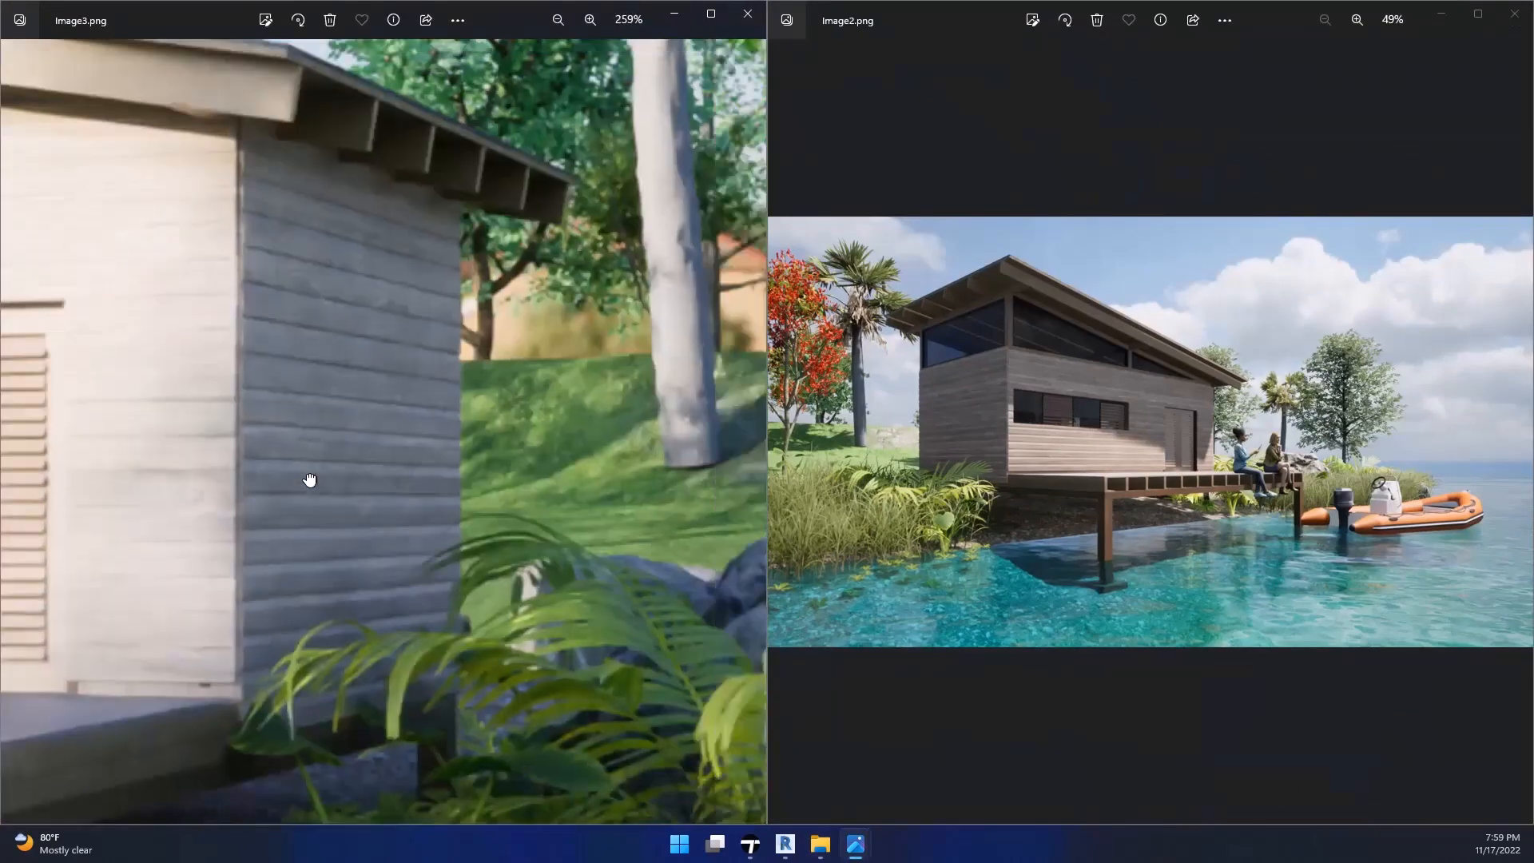
pyautogui.scroll(6, 1011, 432)
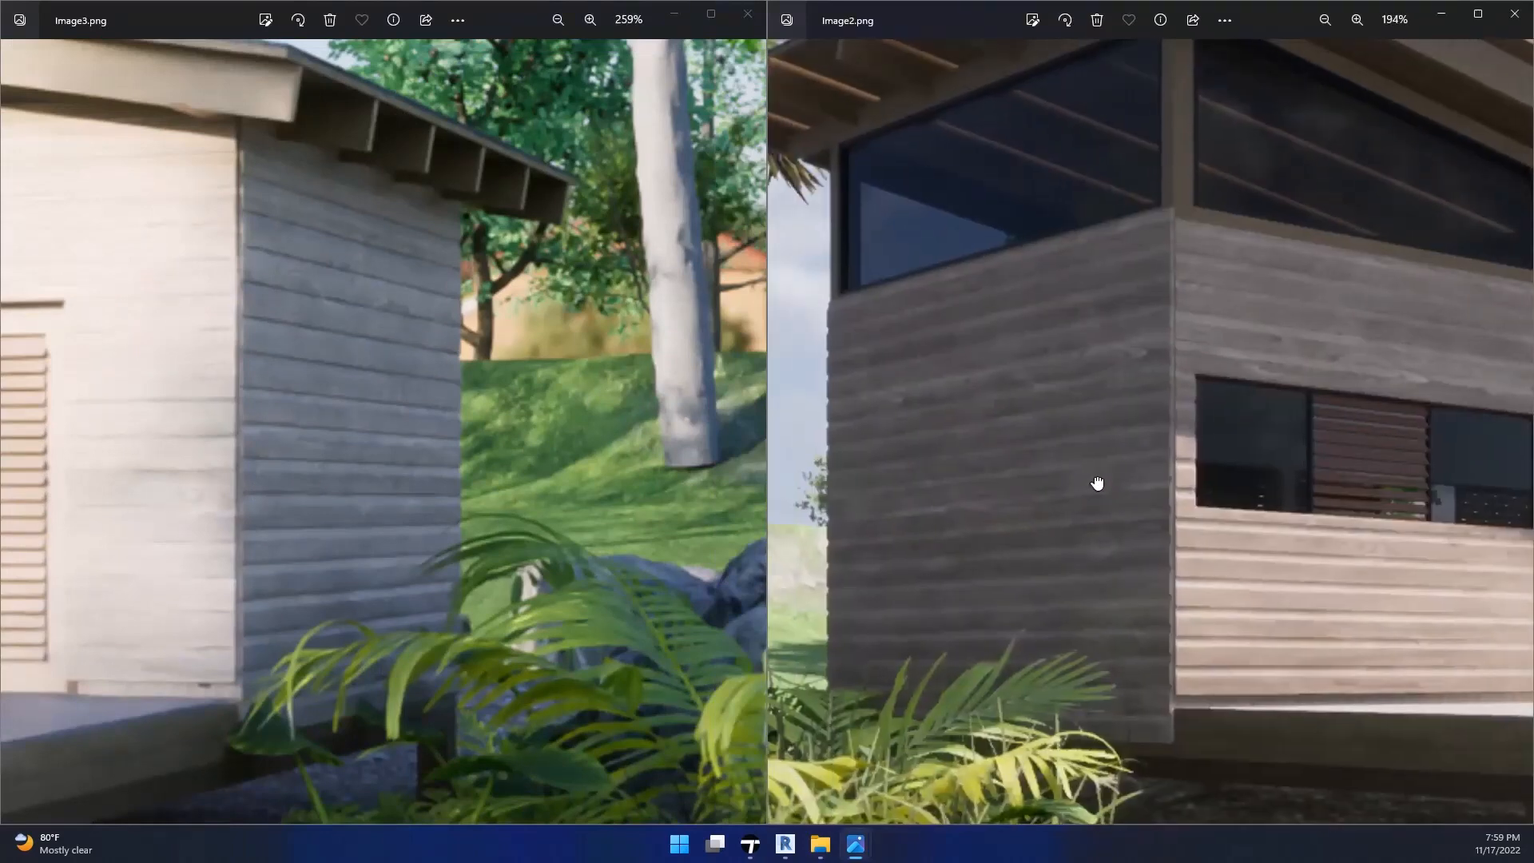
pyautogui.moveTo(432, 448); pyautogui.dragTo(524, 458)
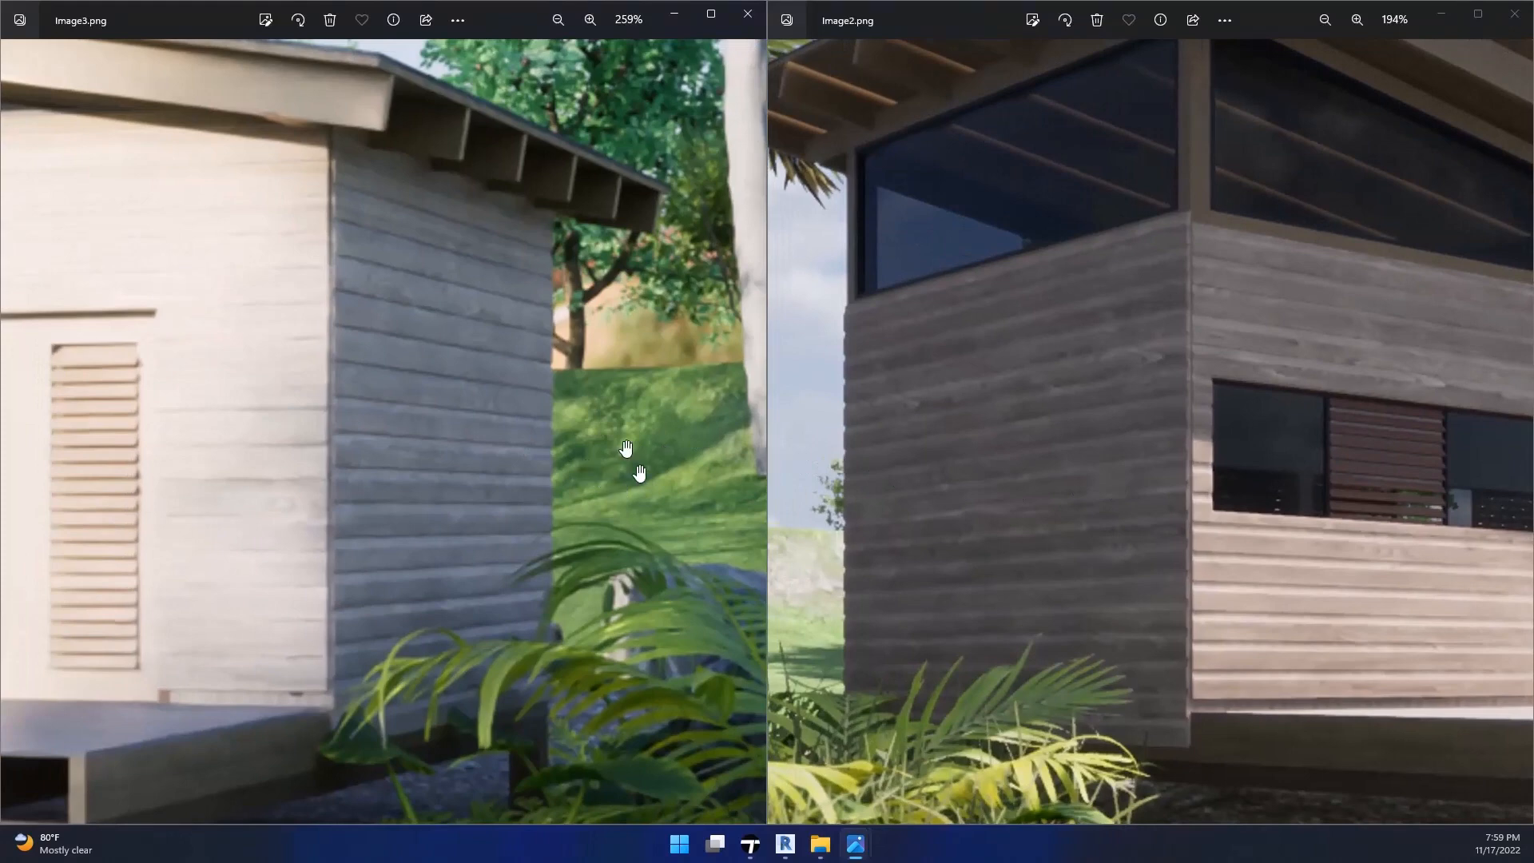
# Step: Circle the shaded side wall in both images with the annotation pen and erase the circle on Image3.png
pyautogui.moveTo(592, 230)
pyautogui.mouseDown()
pyautogui.moveTo(563, 215)
pyautogui.moveTo(330, 462)
pyautogui.moveTo(571, 192)
pyautogui.moveTo(400, 426)
pyautogui.mouseUp()
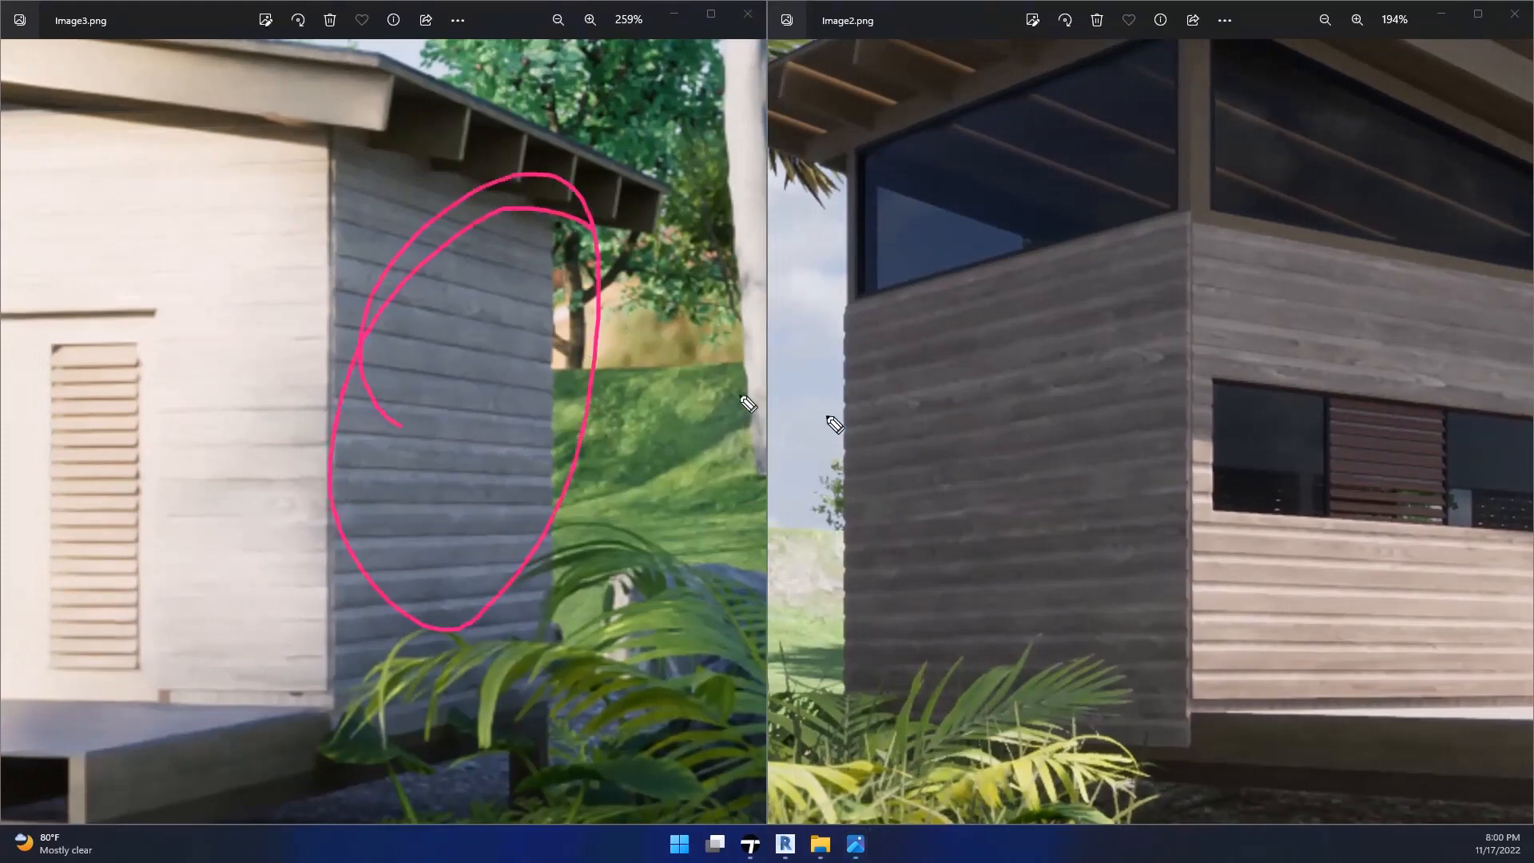
pyautogui.moveTo(1069, 334)
pyautogui.mouseDown()
pyautogui.moveTo(1027, 226)
pyautogui.moveTo(931, 252)
pyautogui.mouseUp()
pyautogui.hotkey('ctrl', 'shift', '5')
pyautogui.moveTo(548, 151); pyautogui.dragTo(524, 468)
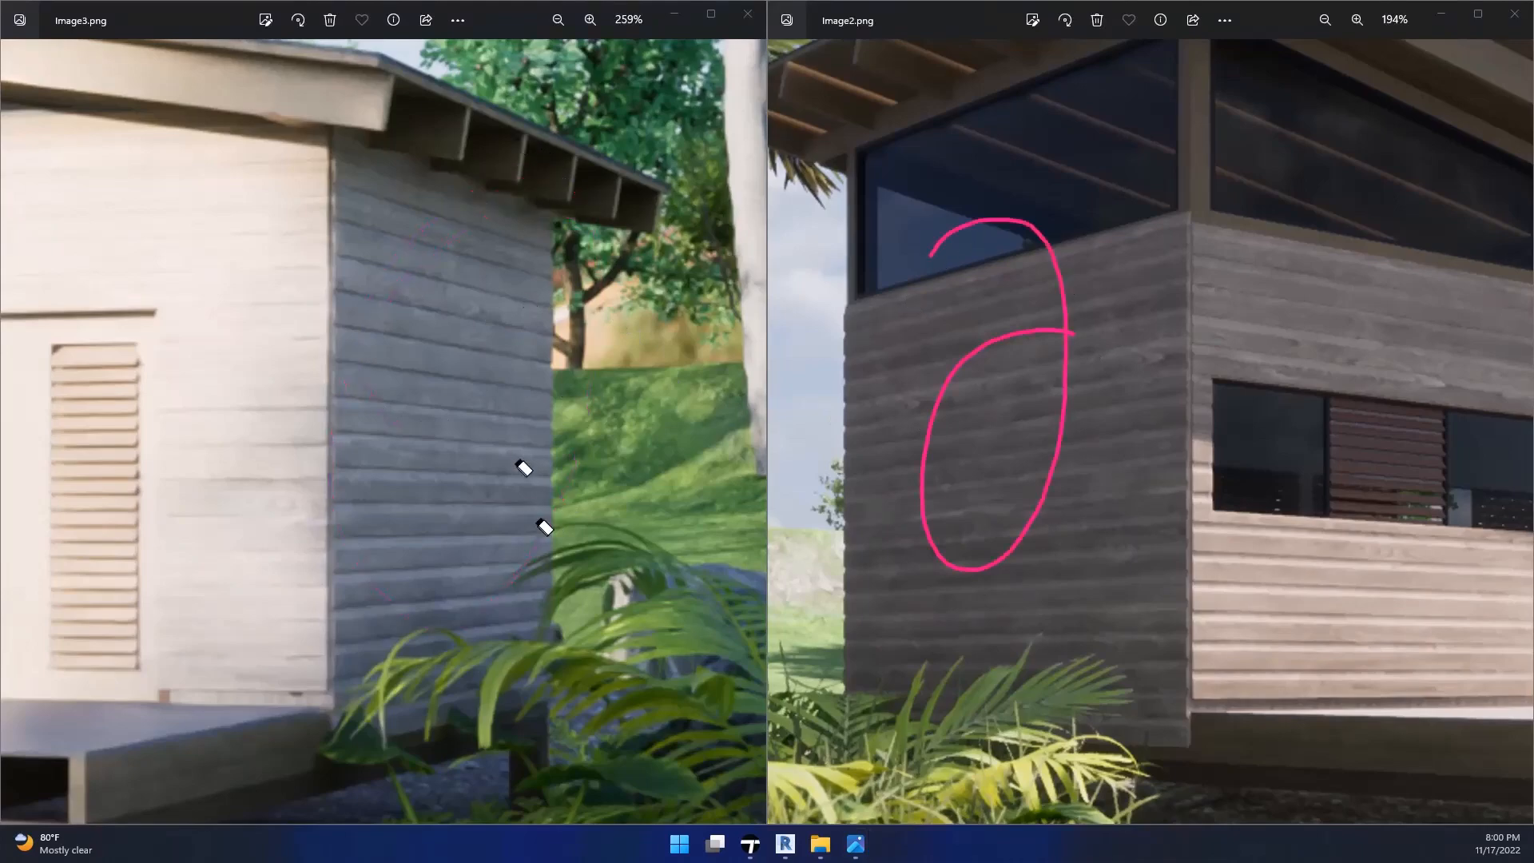
# Step: Erase the circle on Image2.png and zoom in on the boathouse's upper windows in both images to compare the glass reflections
pyautogui.moveTo(1021, 372); pyautogui.dragTo(1022, 291)
pyautogui.scroll(-5, 469, 517)
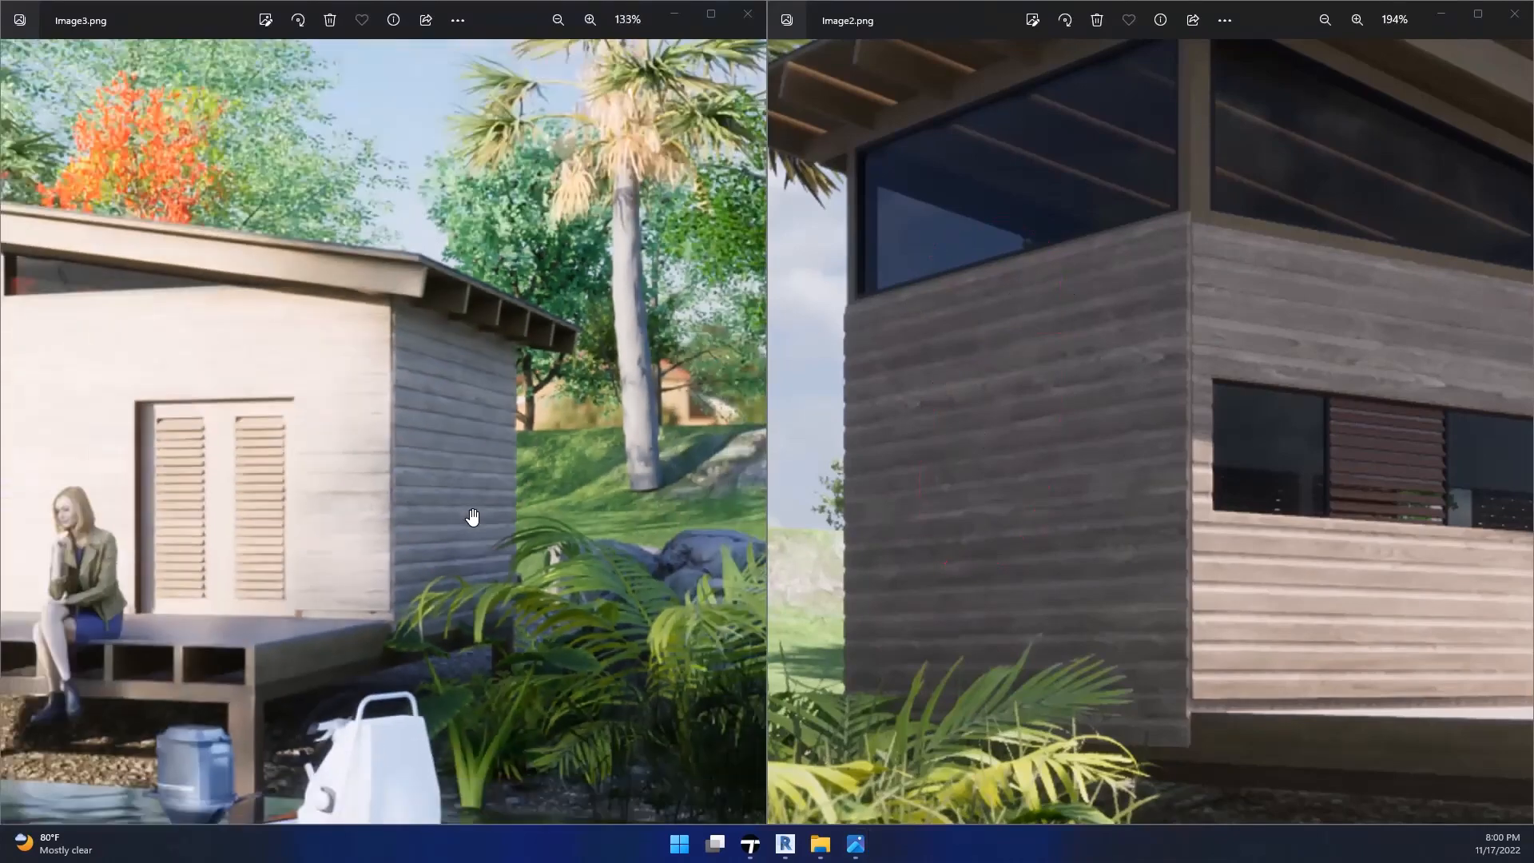
pyautogui.scroll(2, 598, 520)
pyautogui.scroll(8, 520, 352)
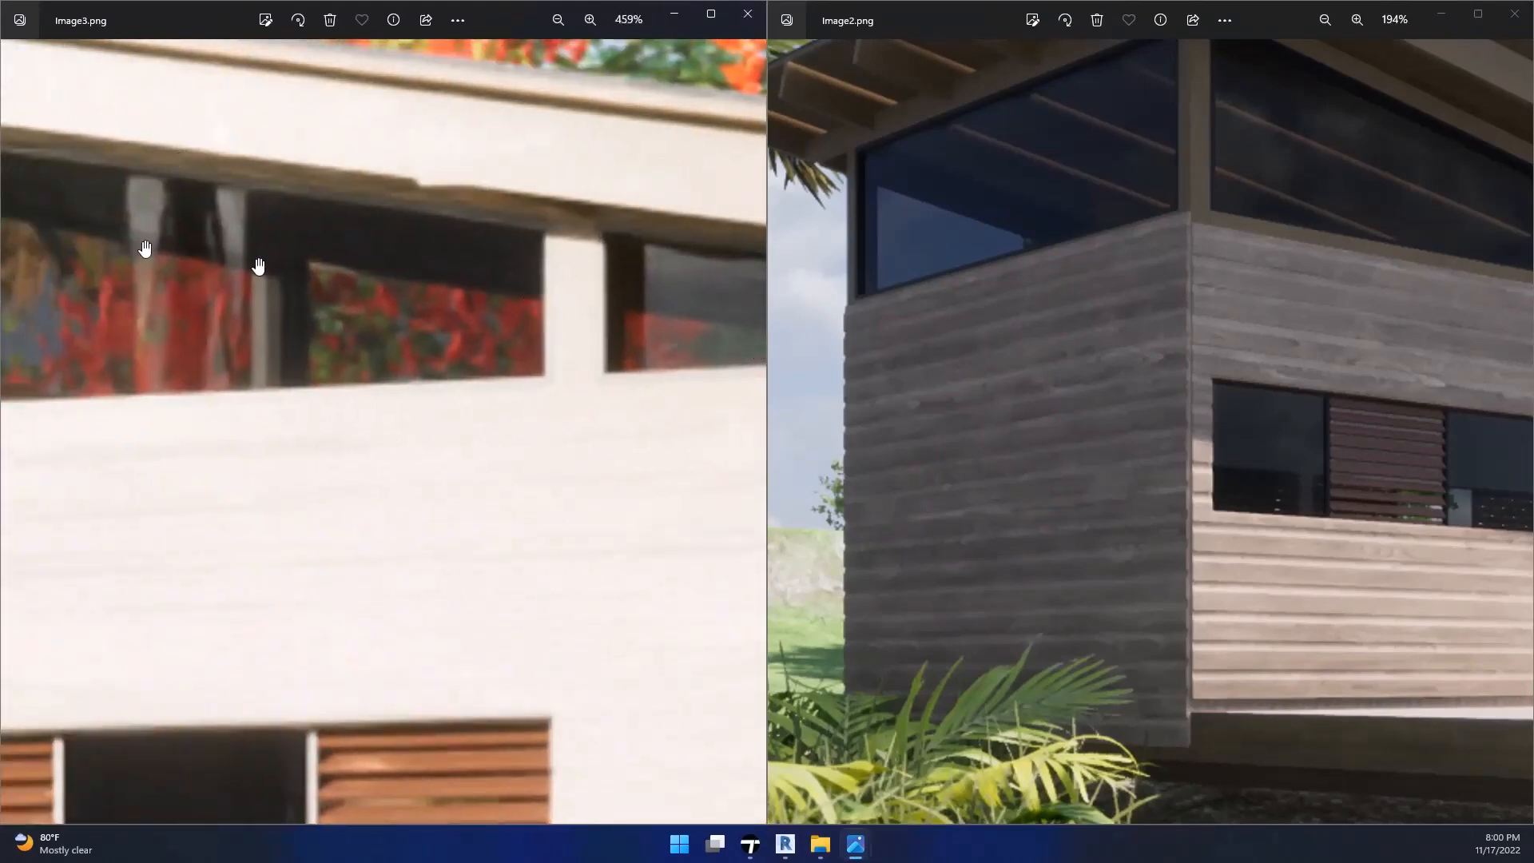
pyautogui.moveTo(192, 300); pyautogui.dragTo(380, 330)
pyautogui.scroll(-2, 1296, 314)
pyautogui.scroll(-3, 1296, 314)
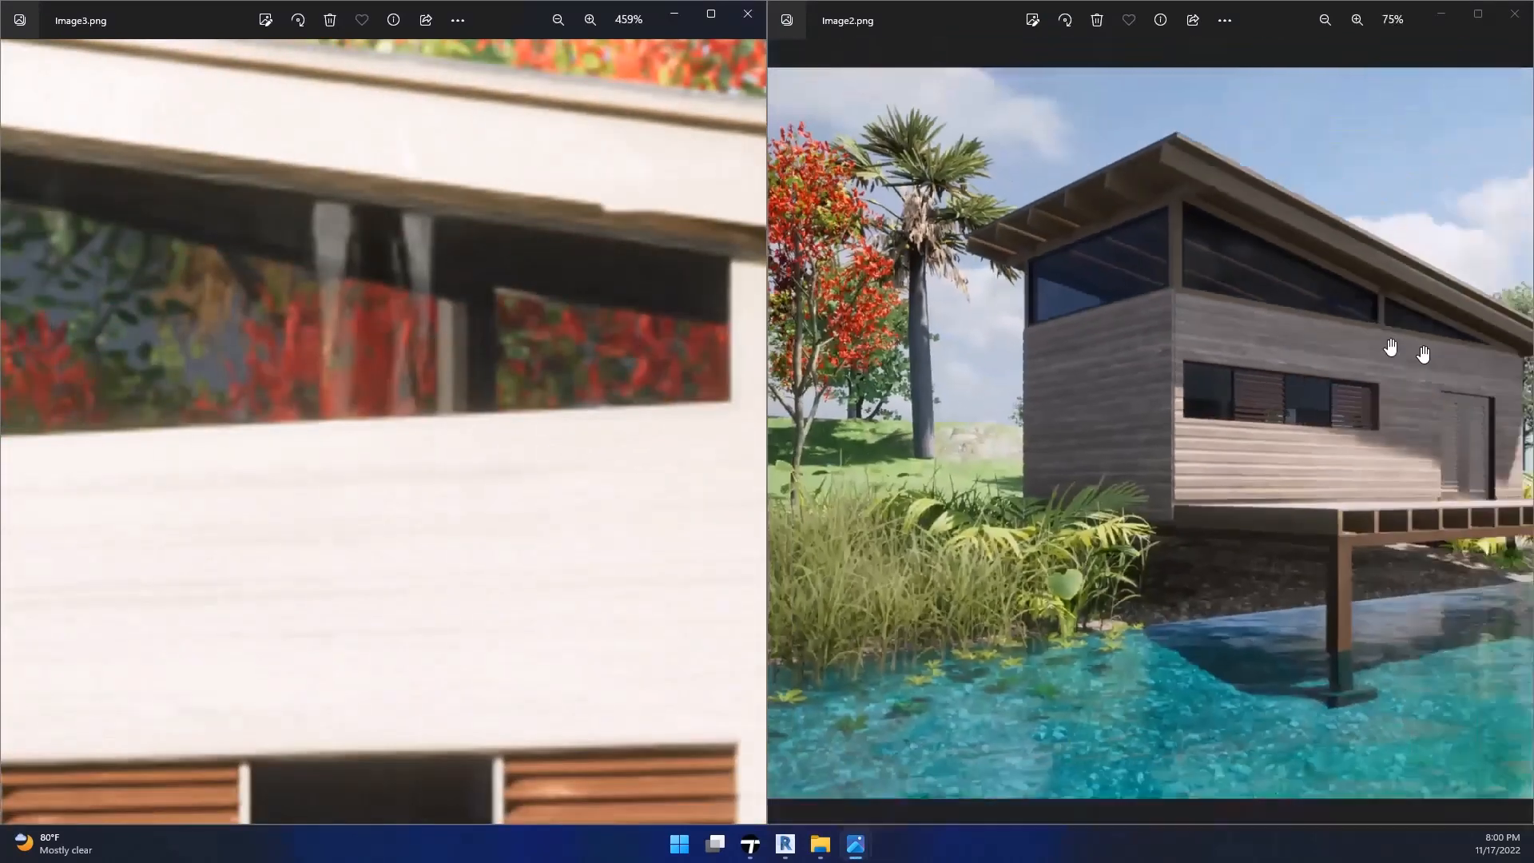
pyautogui.scroll(6, 926, 282)
pyautogui.scroll(-3, 994, 317)
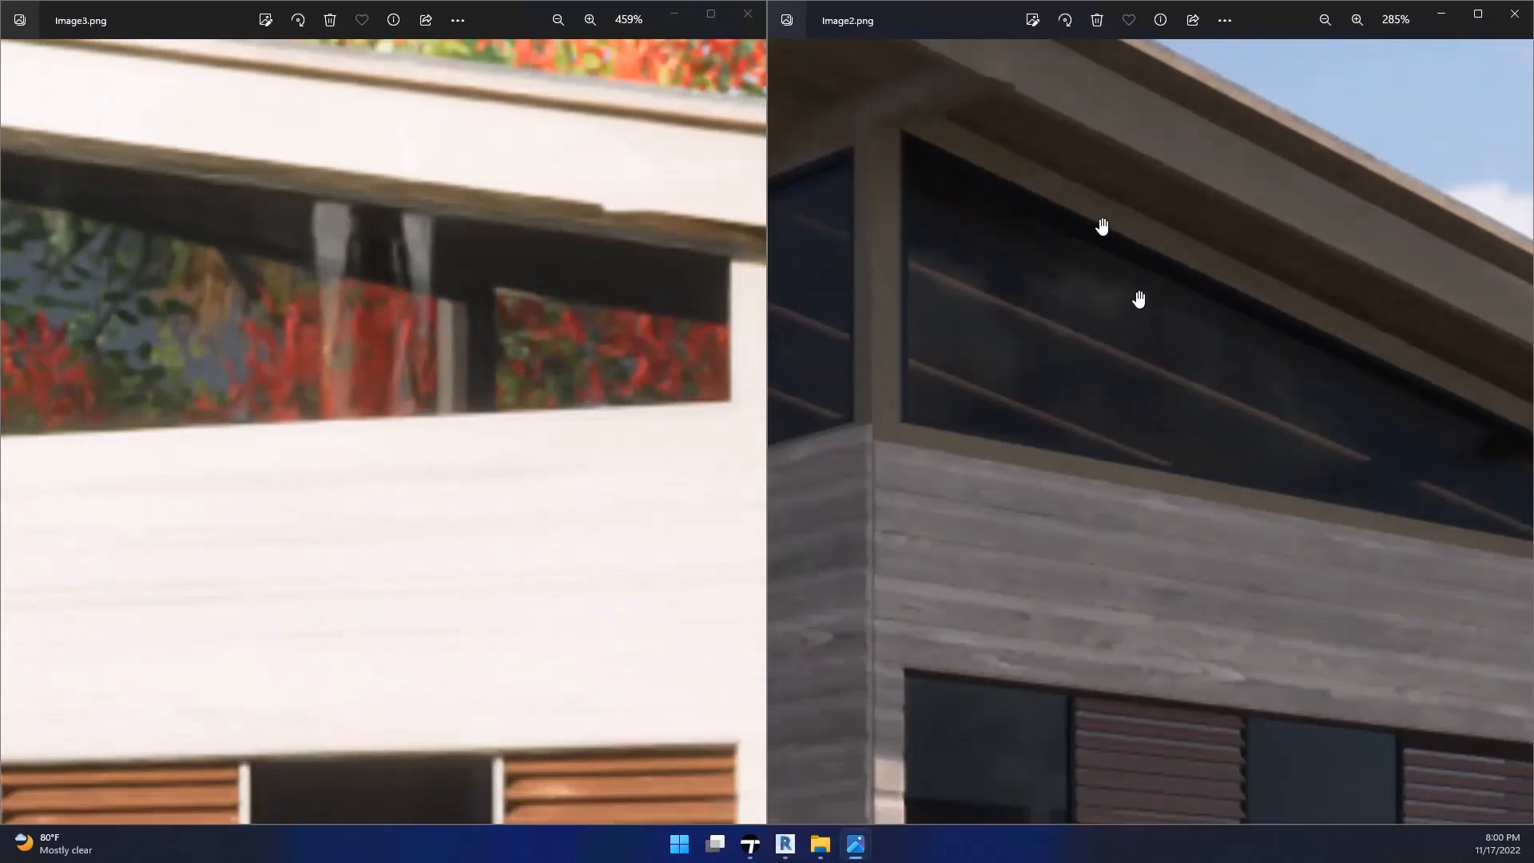
# Step: Zoom both images back out to compare the whole boathouse scenes in Image3.png and Image2.png
pyautogui.scroll(-7, 1054, 256)
pyautogui.scroll(-3, 1058, 258)
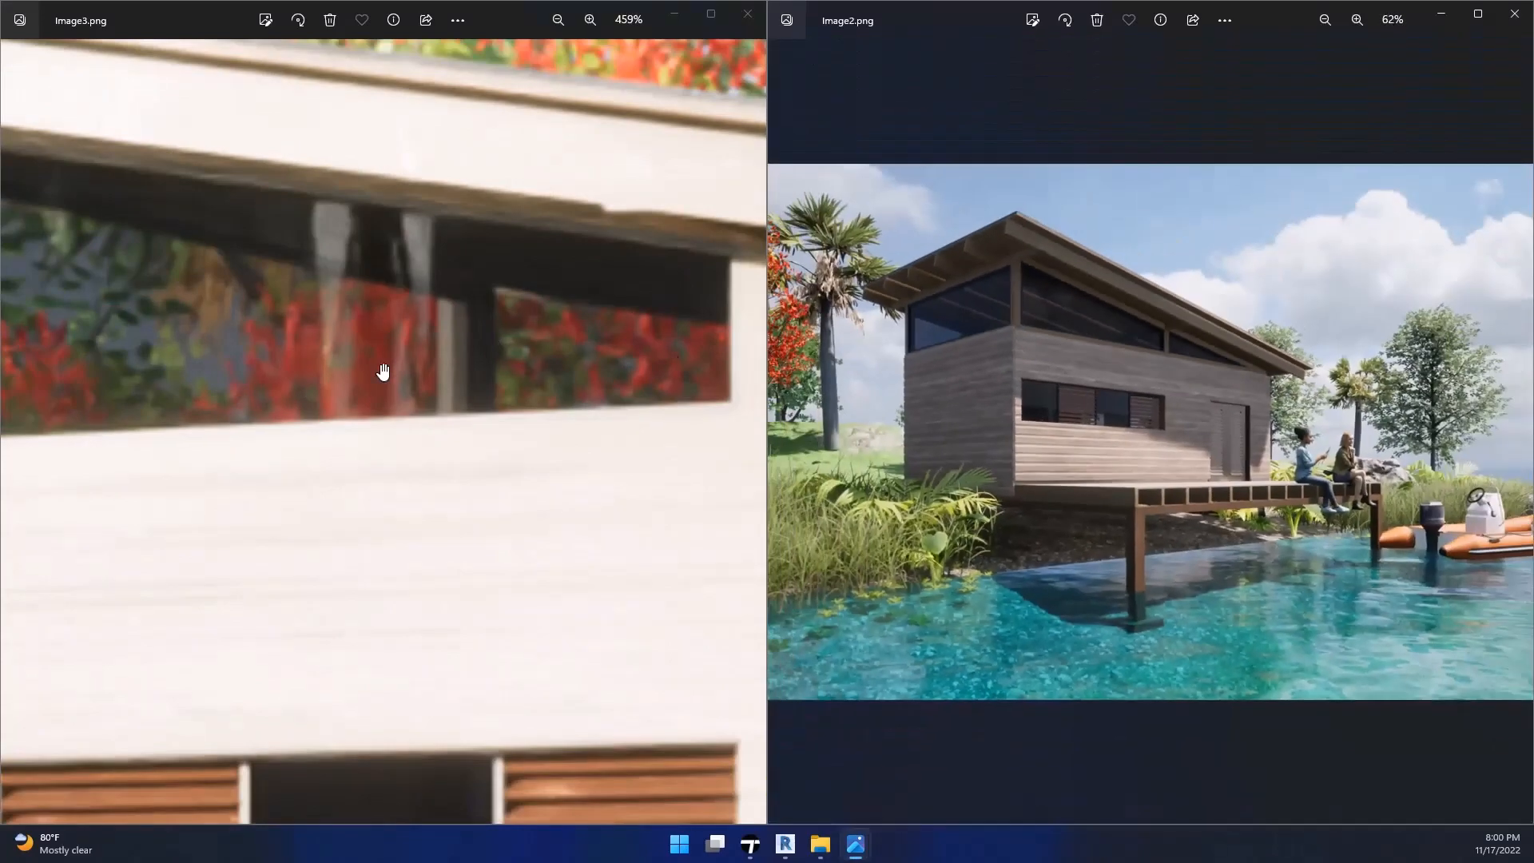
pyautogui.scroll(-15, 383, 367)
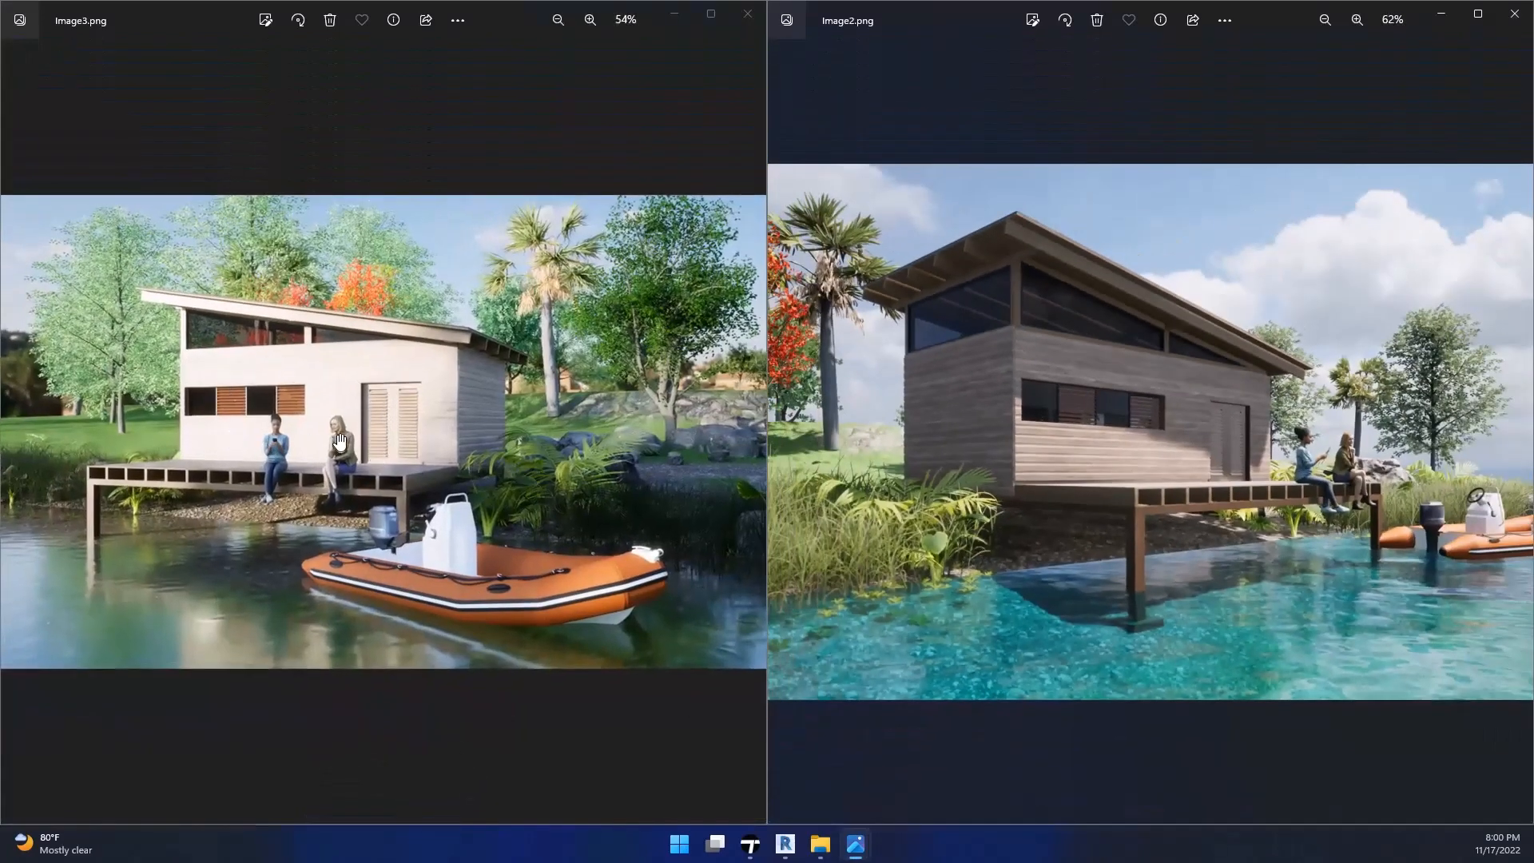
pyautogui.scroll(5, 548, 505)
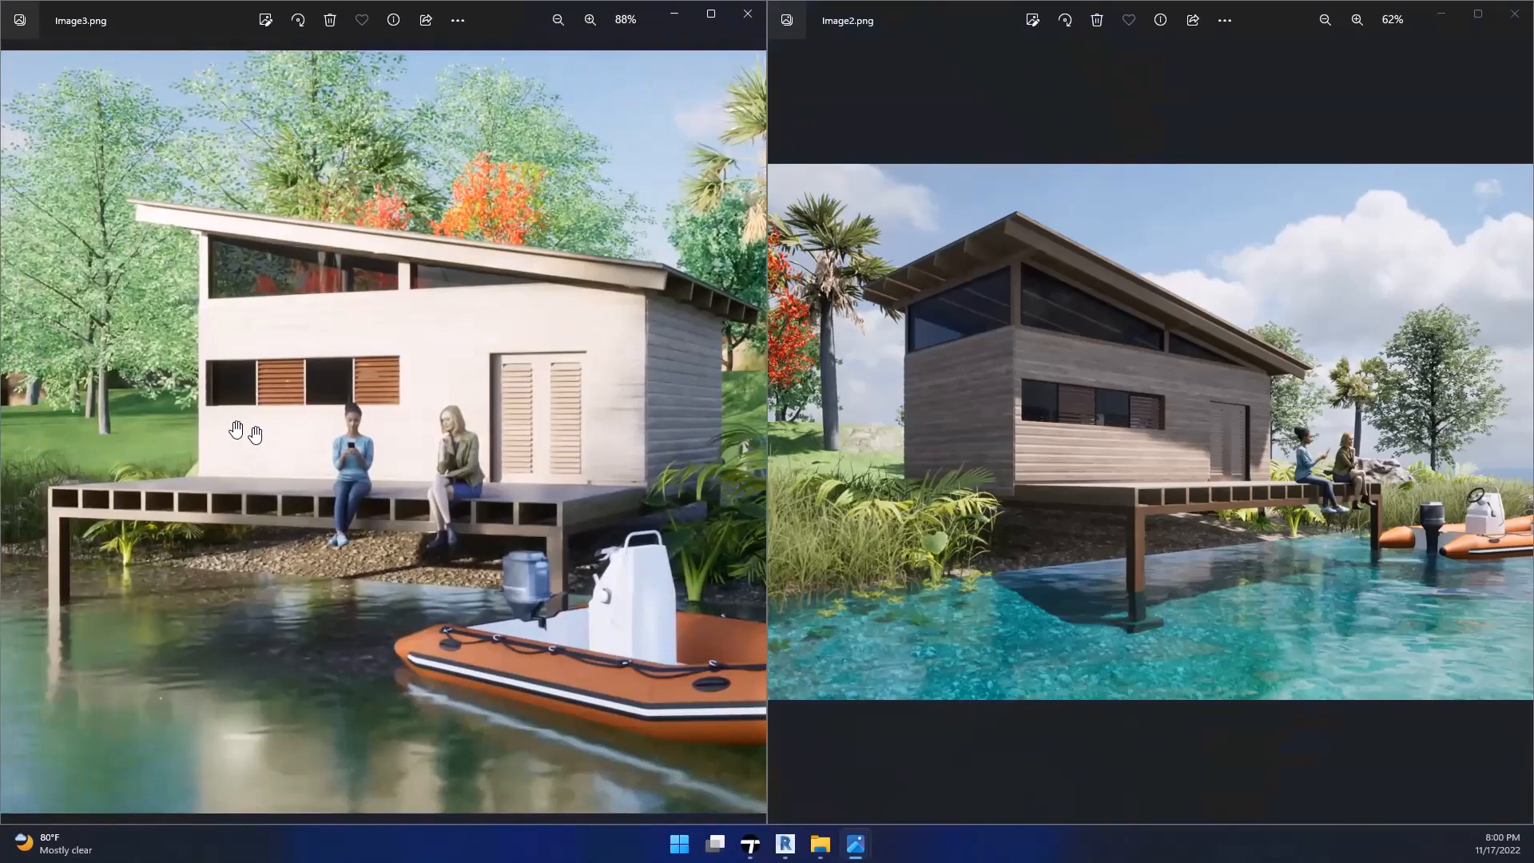
pyautogui.scroll(-4, 230, 398)
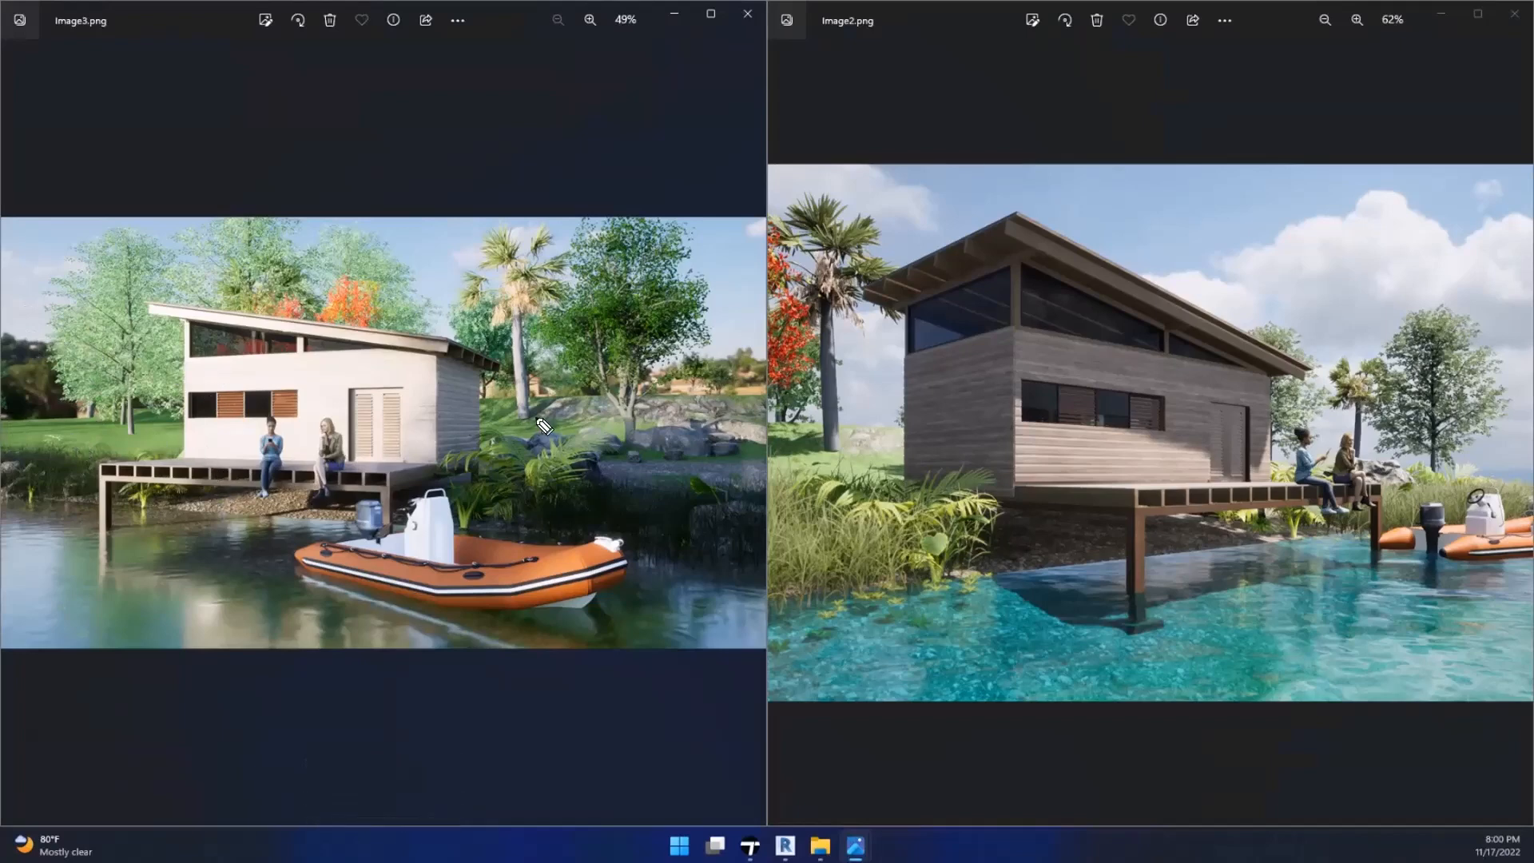
# Step: Mark the front wall in both images with arrows and circle the rocky hillside in Image3.png, and erase the marks
pyautogui.moveTo(530, 249)
pyautogui.mouseDown()
pyautogui.moveTo(347, 384)
pyautogui.moveTo(389, 374)
pyautogui.mouseUp()
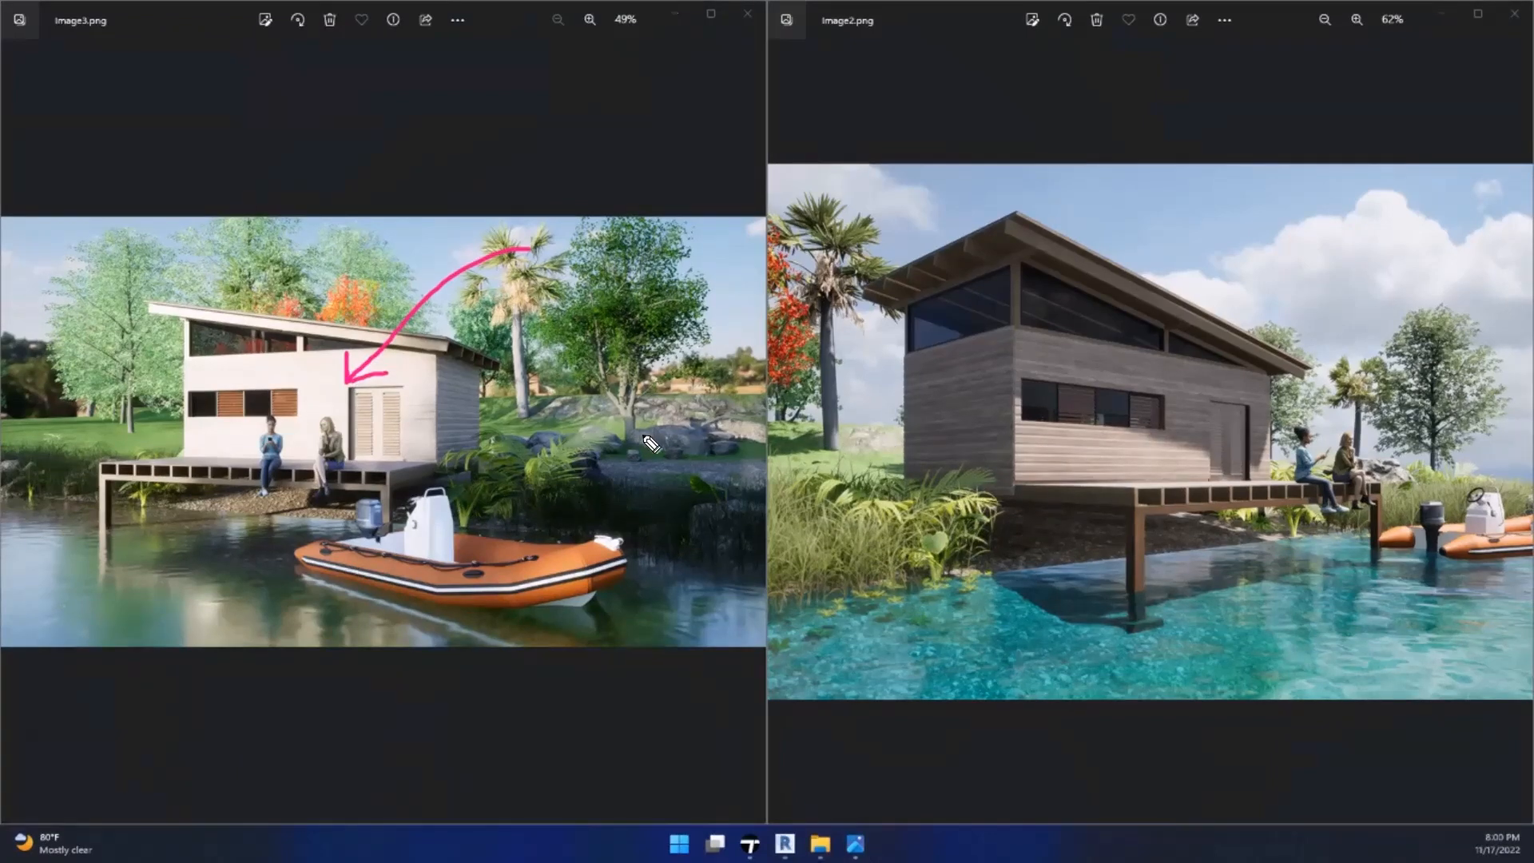
pyautogui.moveTo(572, 399)
pyautogui.mouseDown()
pyautogui.moveTo(511, 447)
pyautogui.moveTo(534, 417)
pyautogui.mouseUp()
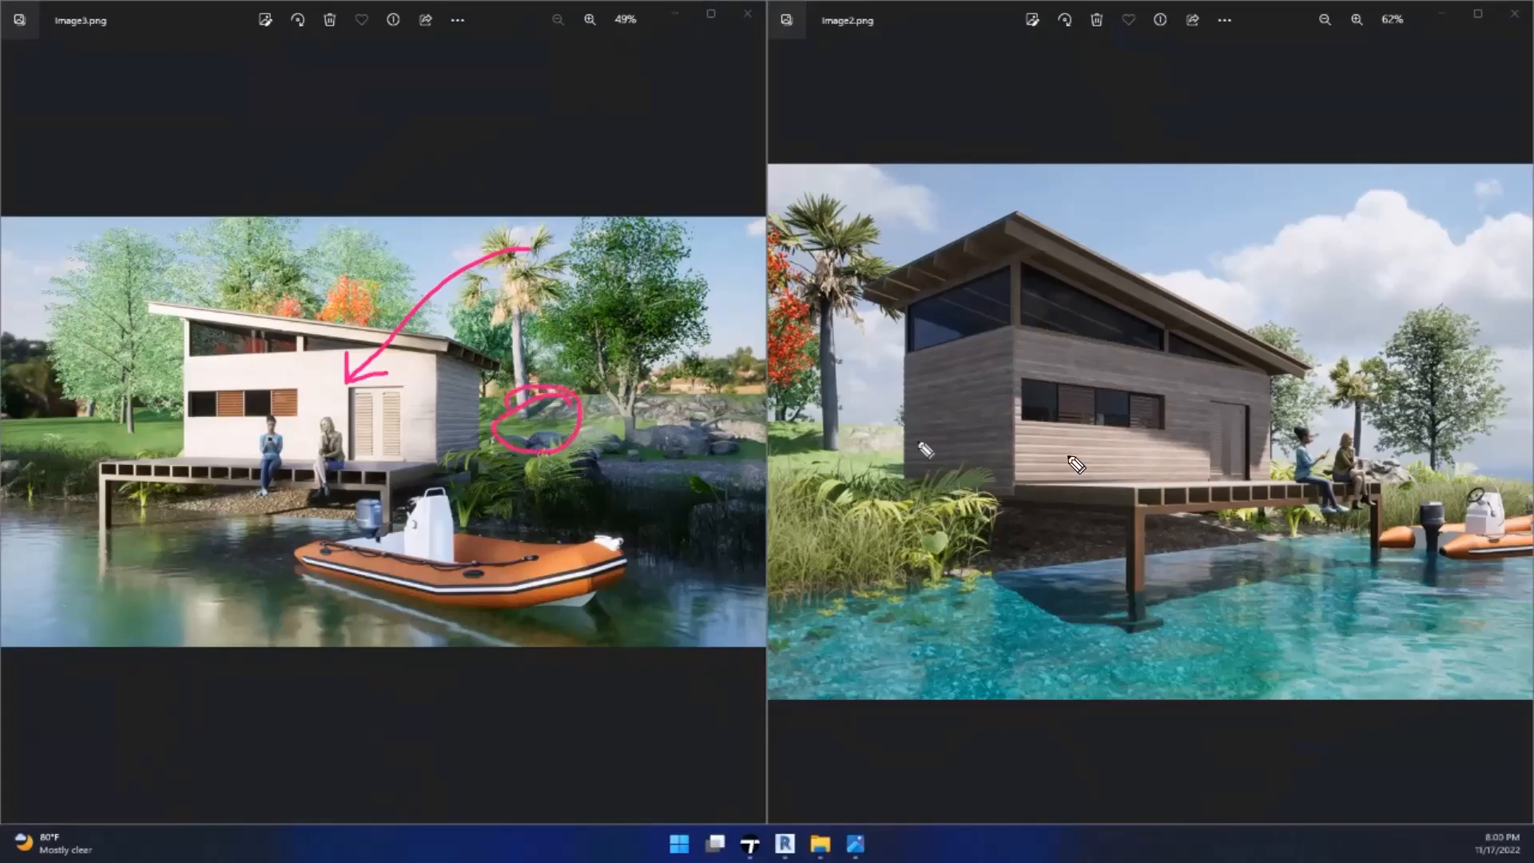
pyautogui.moveTo(1165, 631)
pyautogui.mouseDown()
pyautogui.moveTo(1182, 459)
pyautogui.moveTo(1161, 461)
pyautogui.moveTo(1196, 473)
pyautogui.mouseUp()
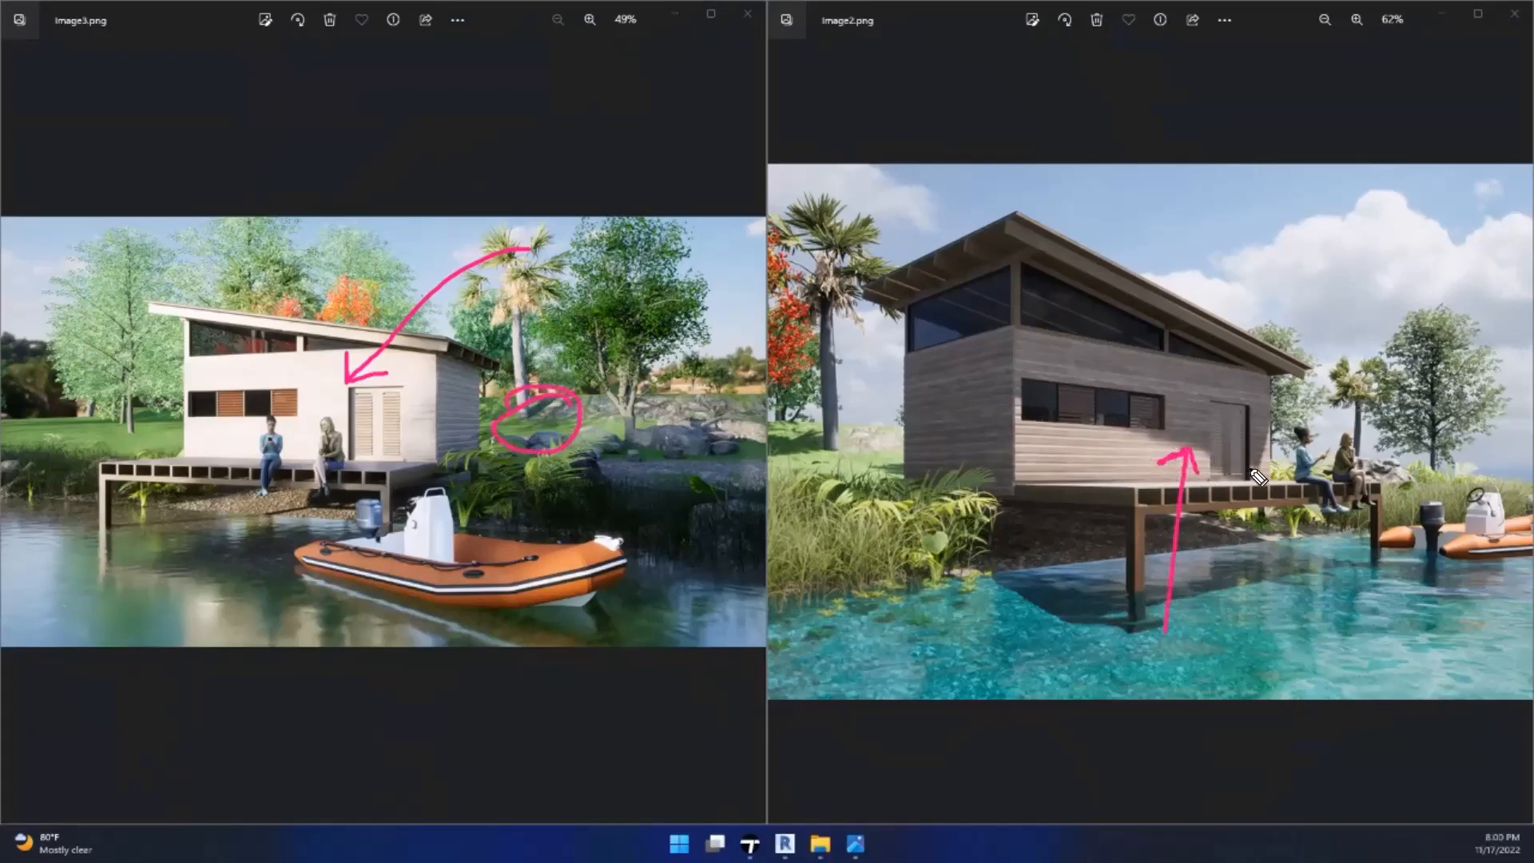
pyautogui.moveTo(976, 681)
pyautogui.mouseDown()
pyautogui.moveTo(1039, 622)
pyautogui.moveTo(999, 609)
pyautogui.moveTo(1038, 665)
pyautogui.mouseUp()
pyautogui.moveTo(1144, 423)
pyautogui.mouseDown(button='right')
pyautogui.moveTo(1203, 547)
pyautogui.moveTo(941, 701)
pyautogui.moveTo(1041, 613)
pyautogui.mouseUp(button='right')
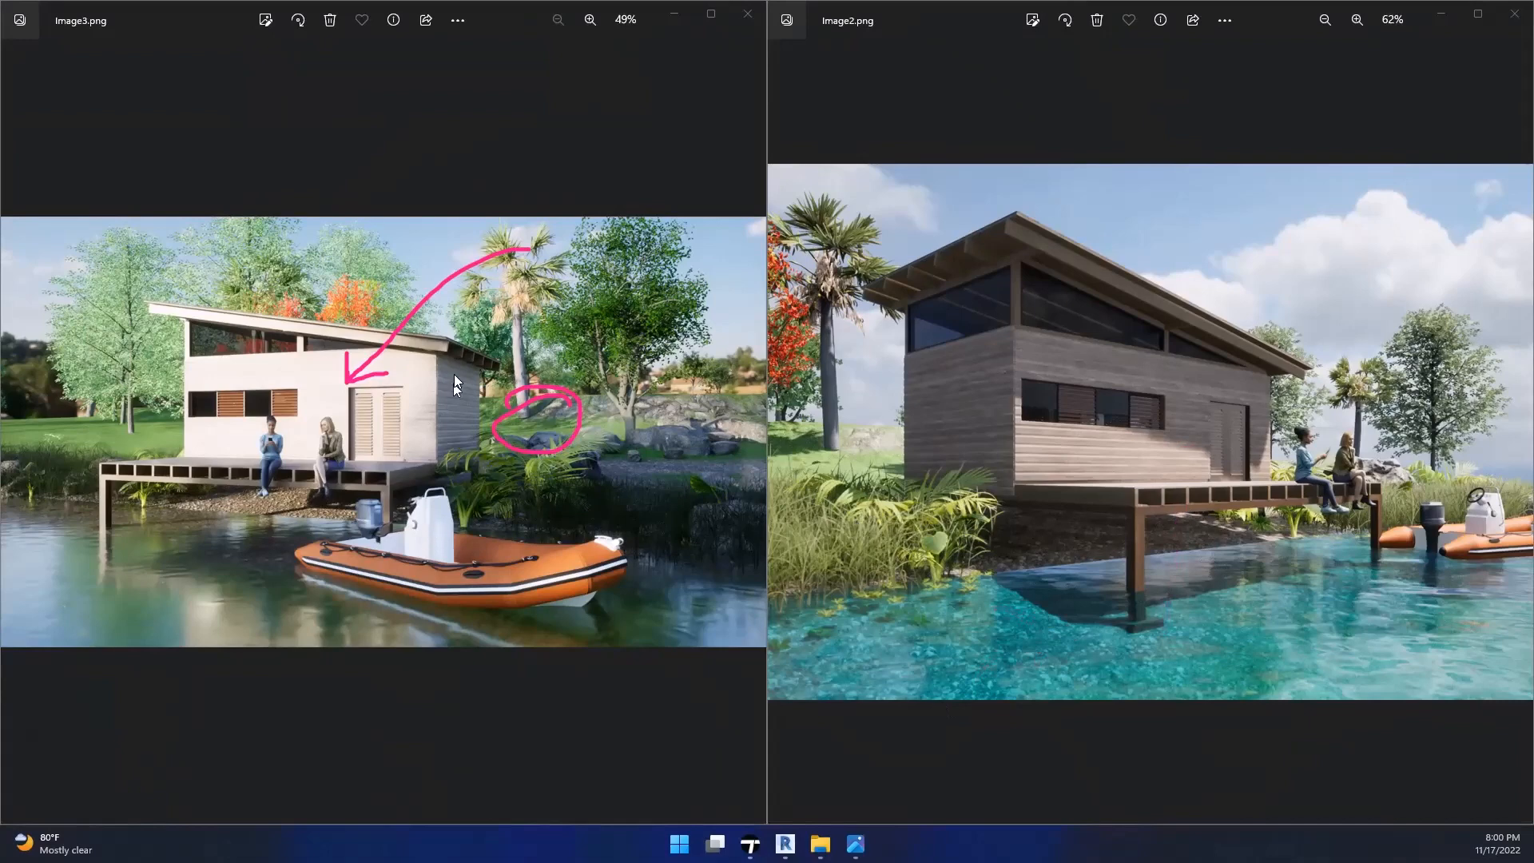
pyautogui.moveTo(455, 377)
pyautogui.mouseDown(button='right')
pyautogui.moveTo(466, 319)
pyautogui.moveTo(449, 254)
pyautogui.moveTo(523, 584)
pyautogui.mouseUp(button='right')
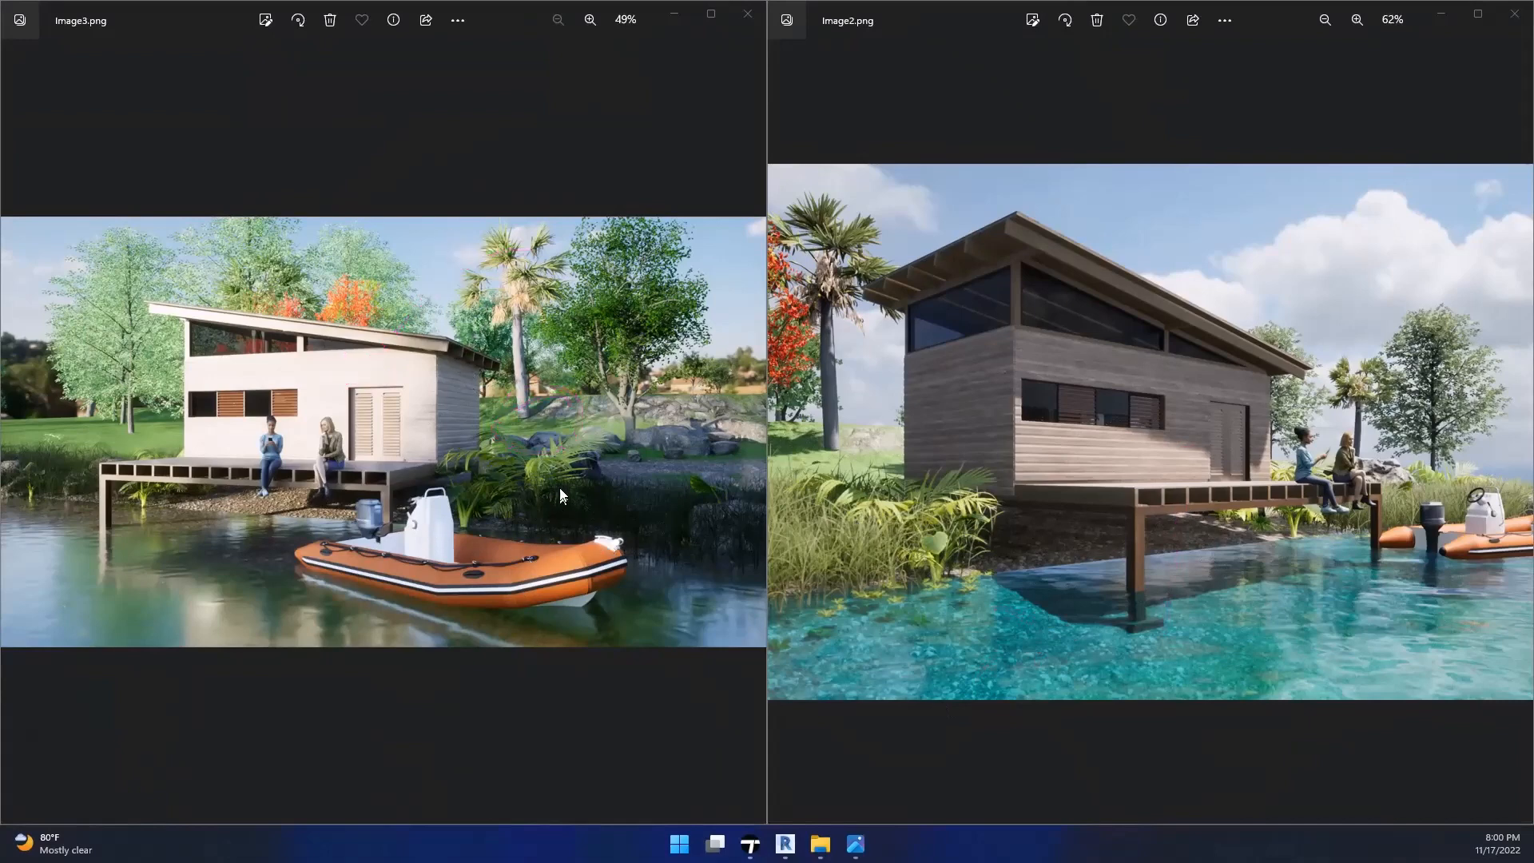
# Step: Fit Image2.png at 49% like Image3.png, and draw a pointer mark above each boathouse before erasing both marks
pyautogui.scroll(-1, 950, 430)
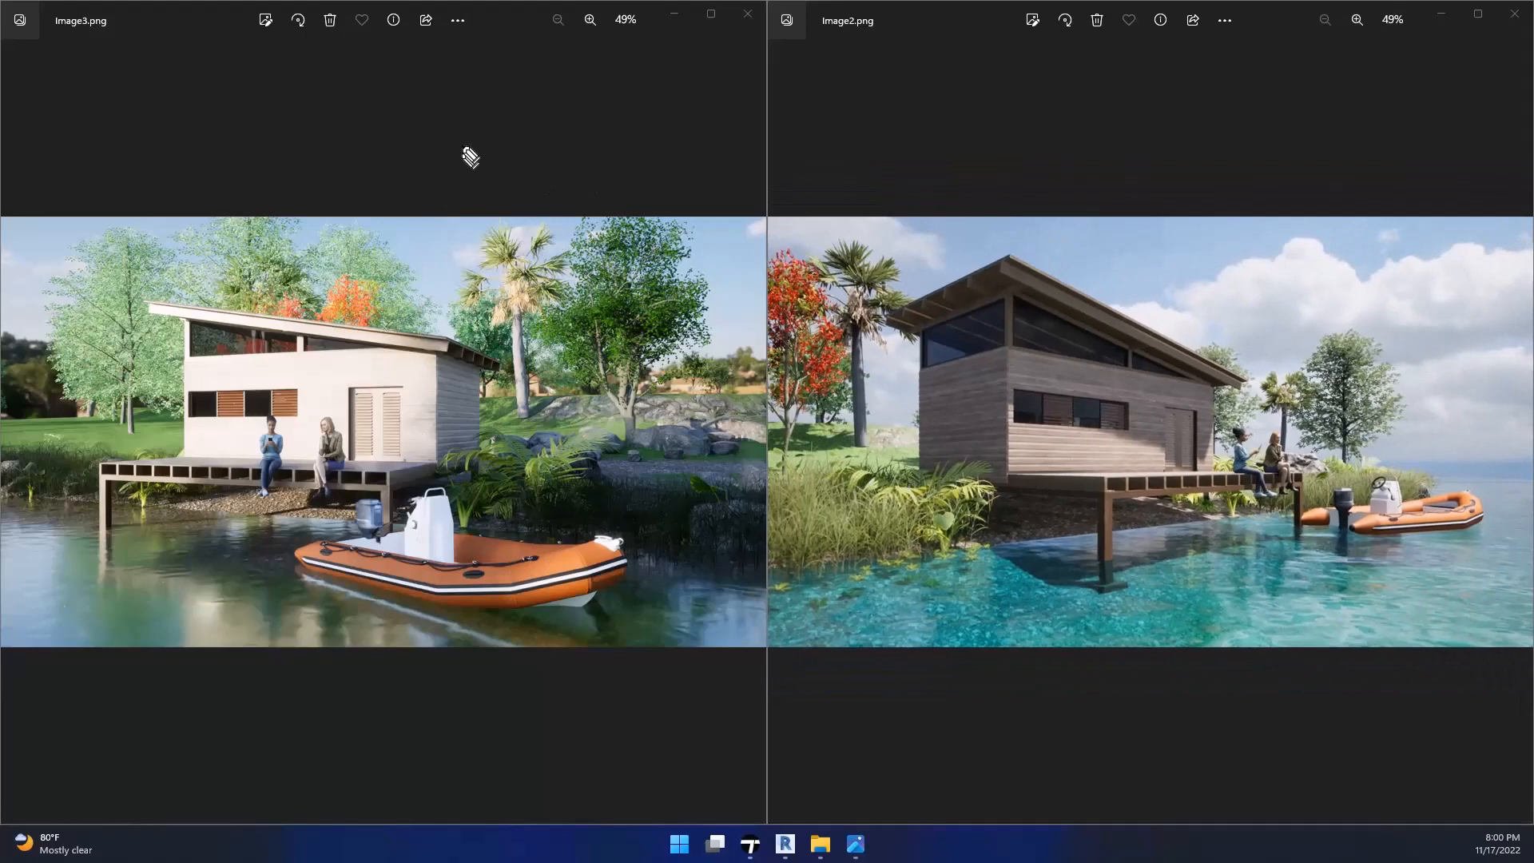
pyautogui.moveTo(441, 144)
pyautogui.mouseDown()
pyautogui.moveTo(445, 227)
pyautogui.moveTo(575, 121)
pyautogui.mouseUp()
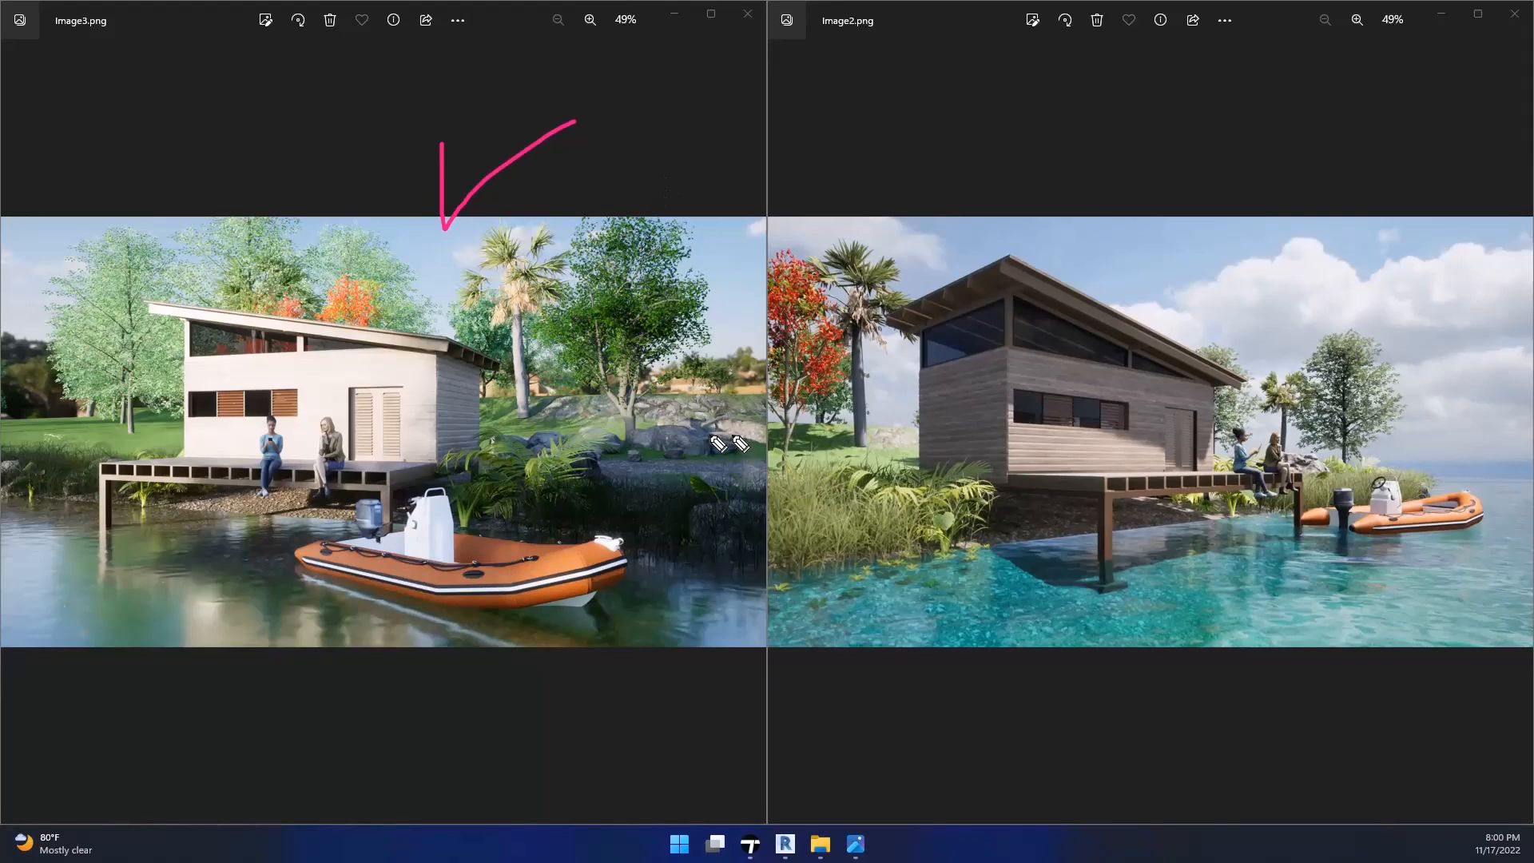
pyautogui.moveTo(1177, 145); pyautogui.dragTo(1288, 159)
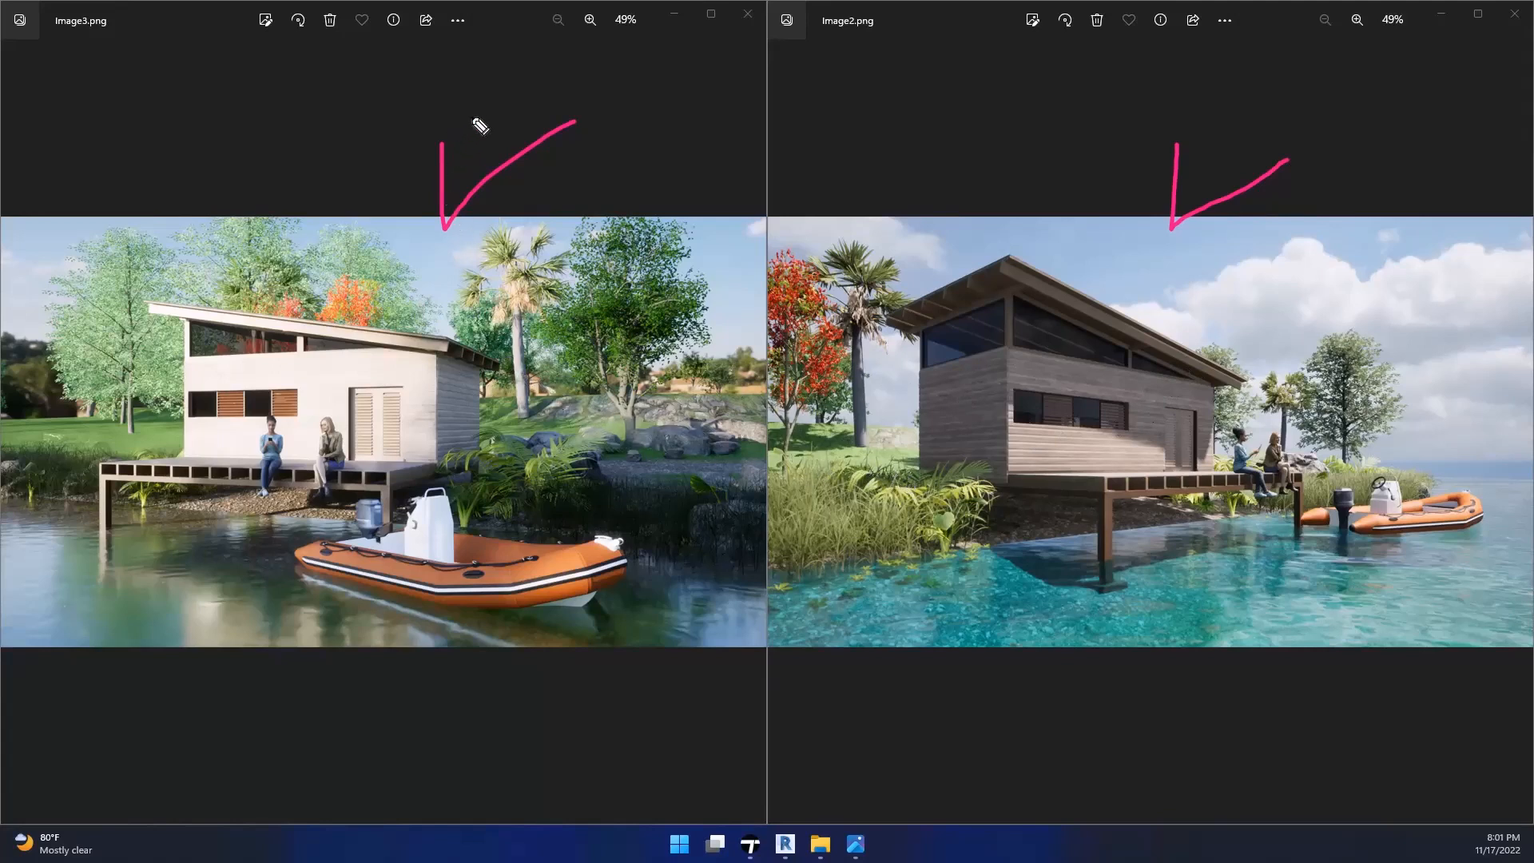
pyautogui.moveTo(486, 123); pyautogui.dragTo(512, 233)
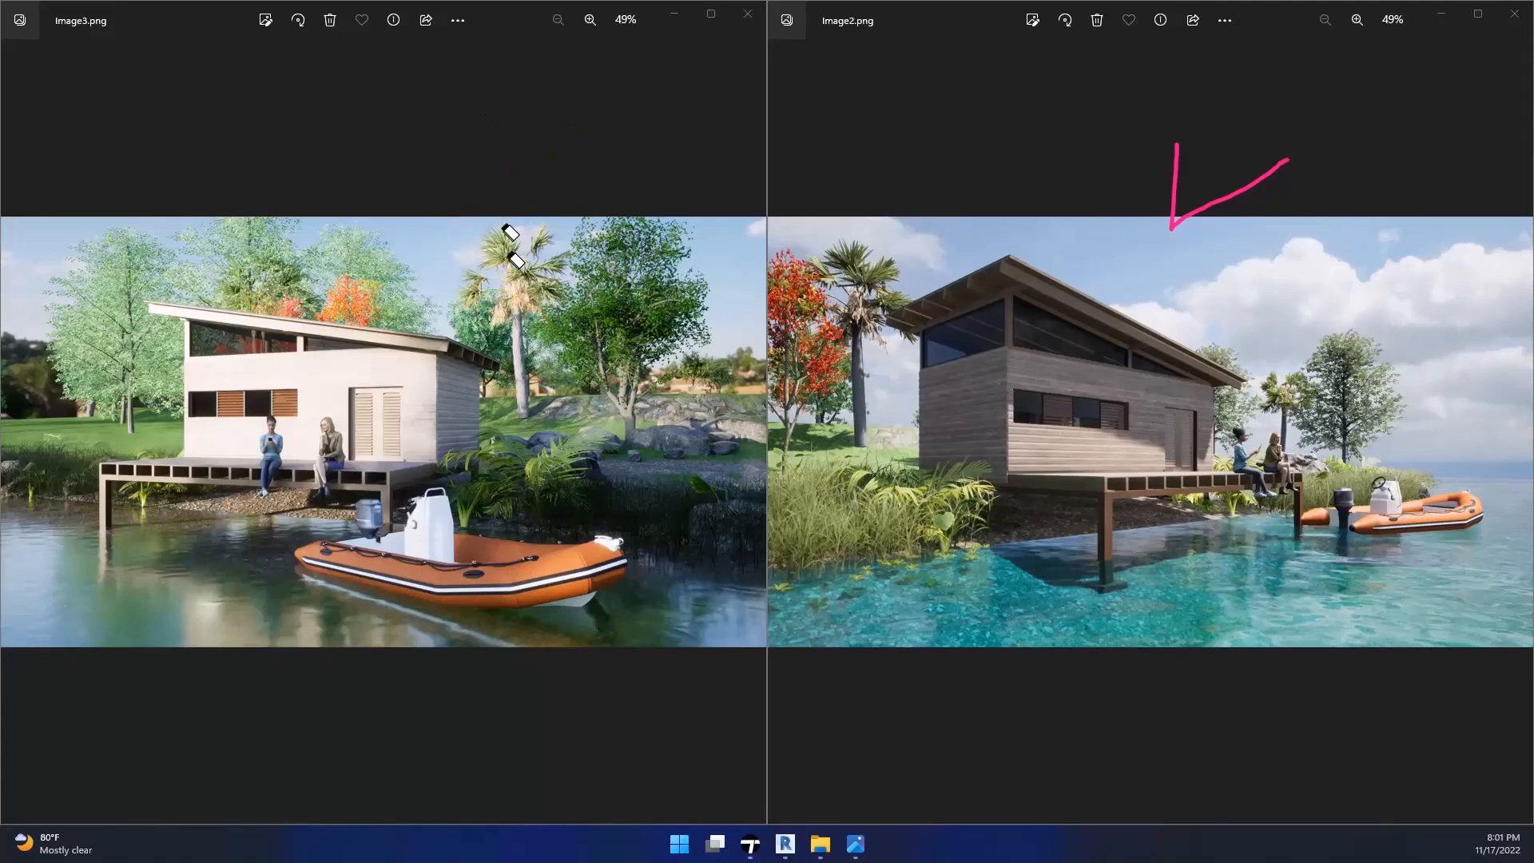
pyautogui.moveTo(1319, 189); pyautogui.dragTo(1226, 216)
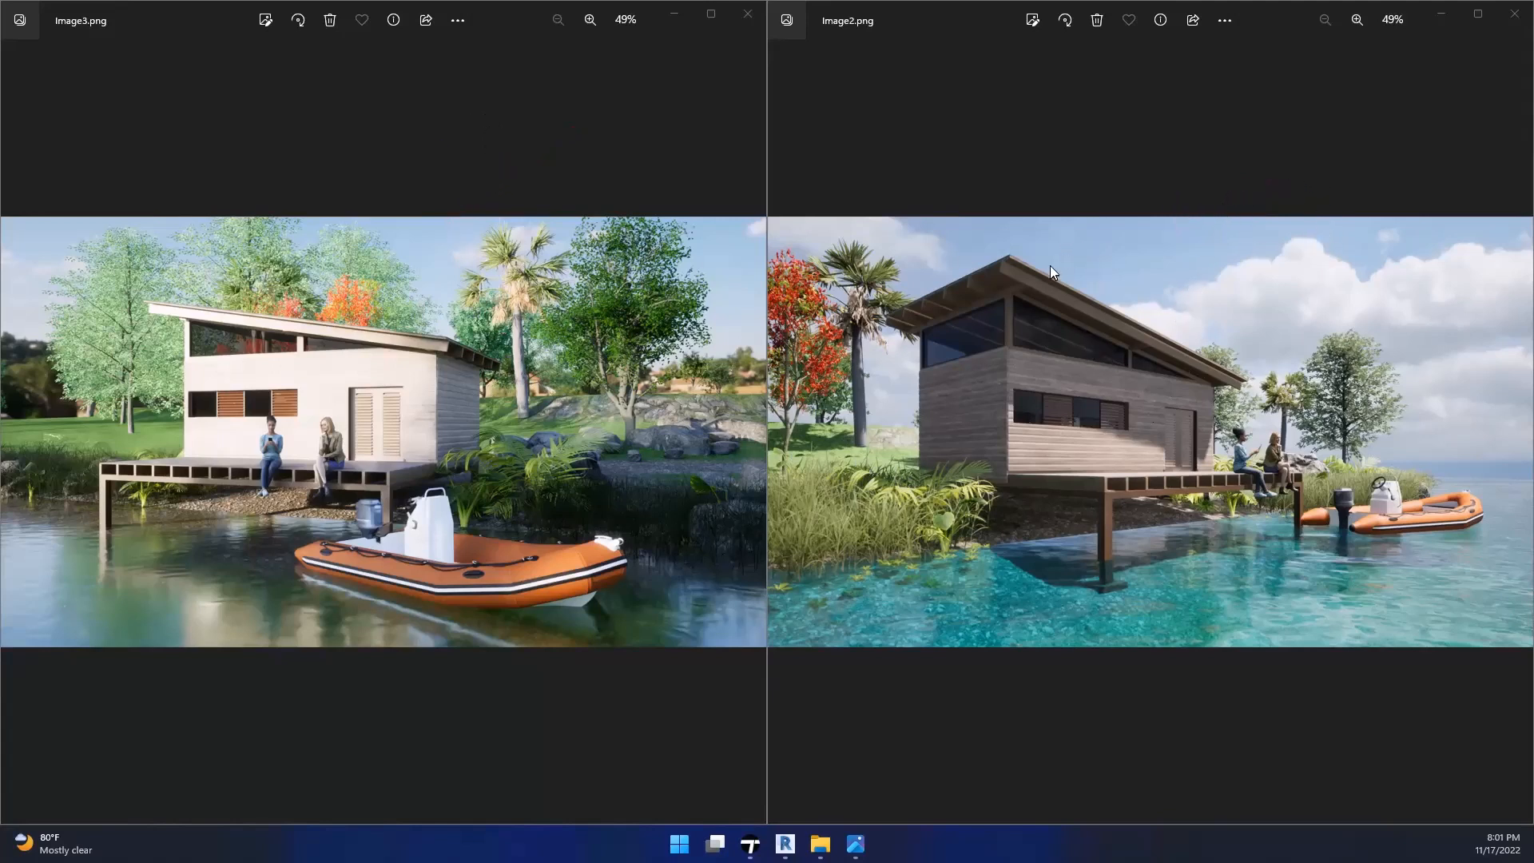